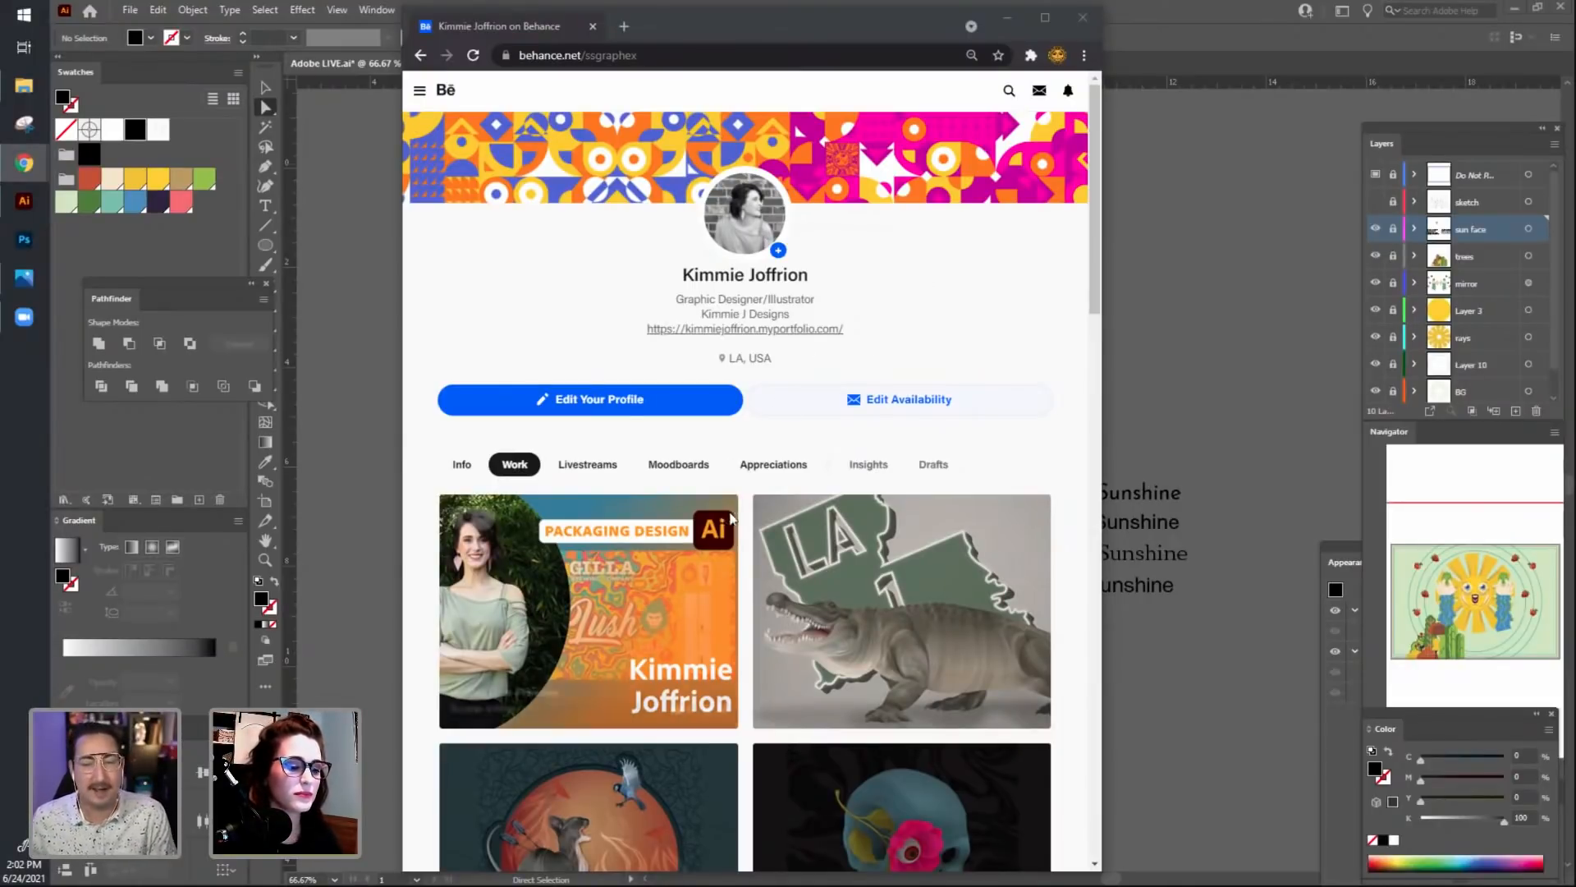
# Browse the past livestreams on the Behance profile, and close the browser to return to the Illustrator document.
pyautogui.click(581, 466)
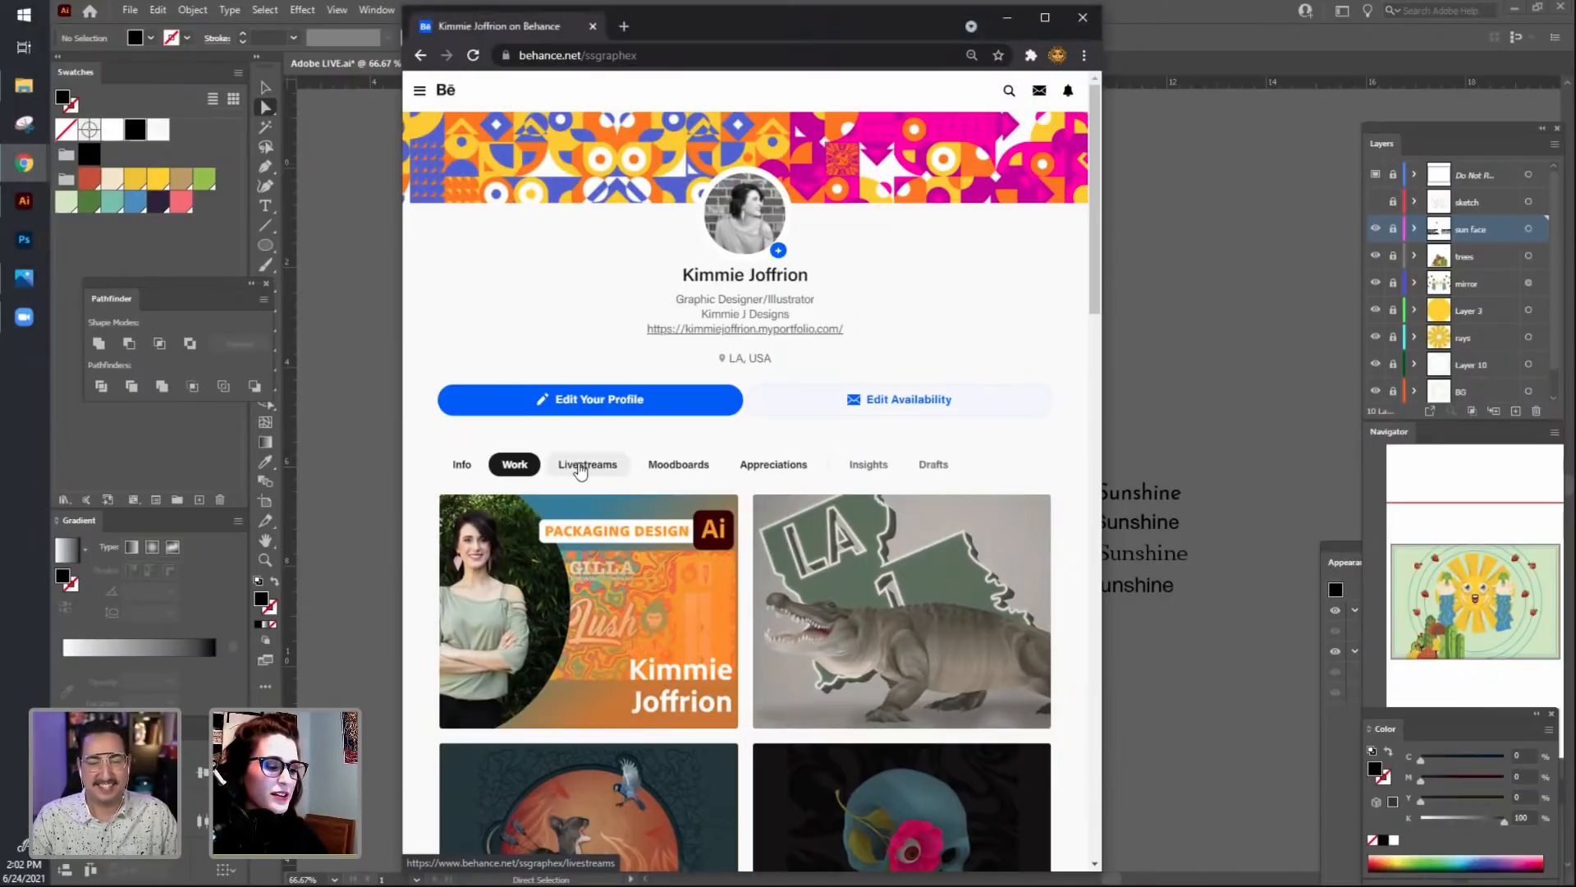
pyautogui.scroll(-3, 646, 437)
pyautogui.scroll(-8, 646, 436)
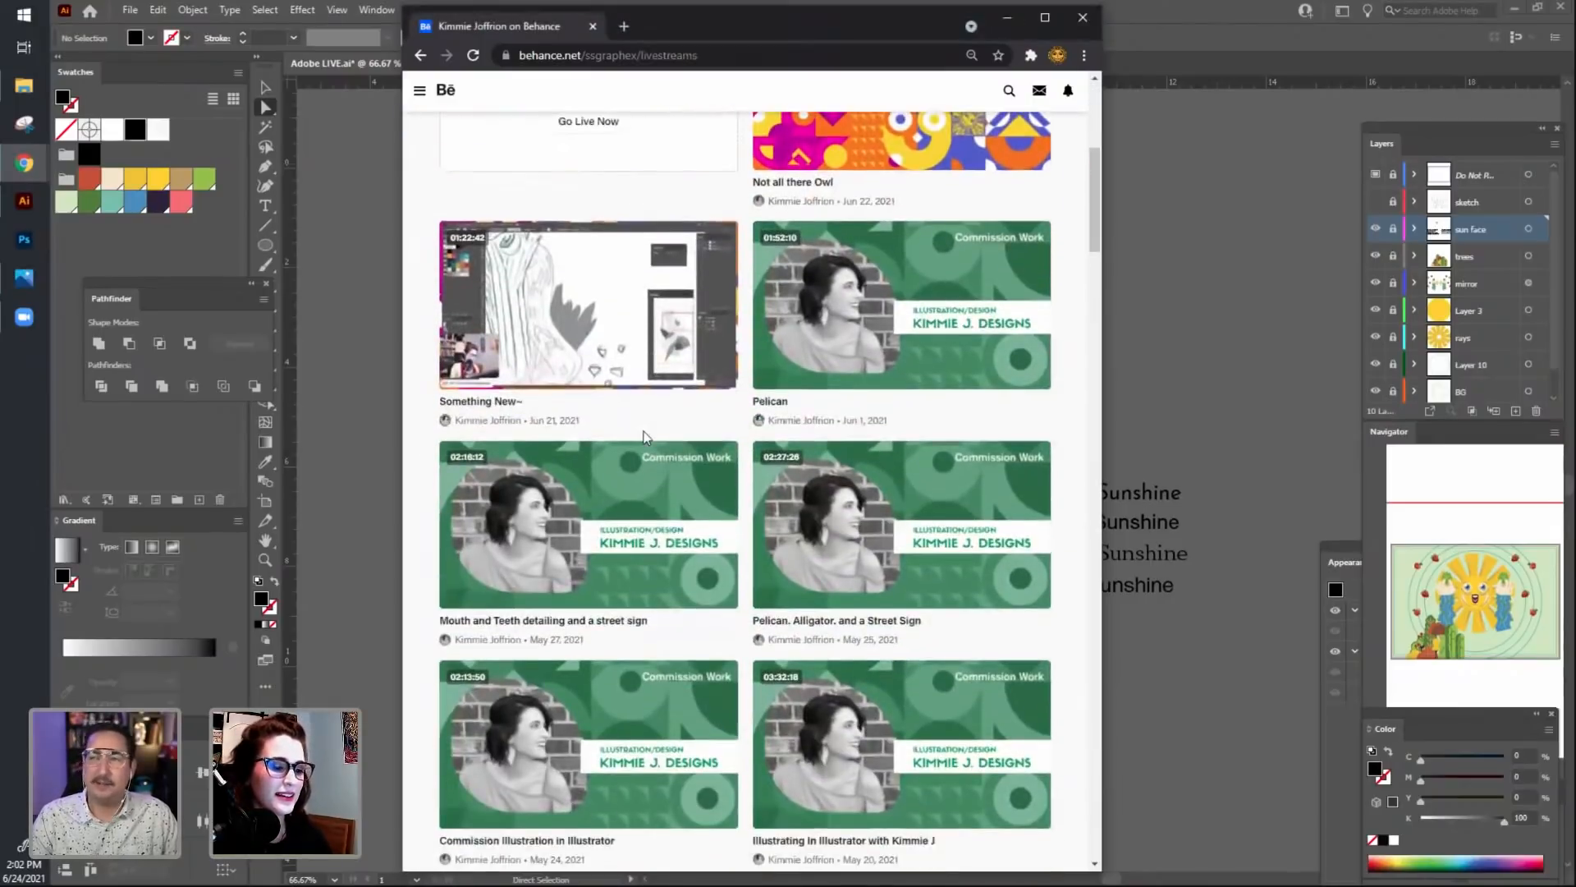
pyautogui.scroll(-10, 646, 440)
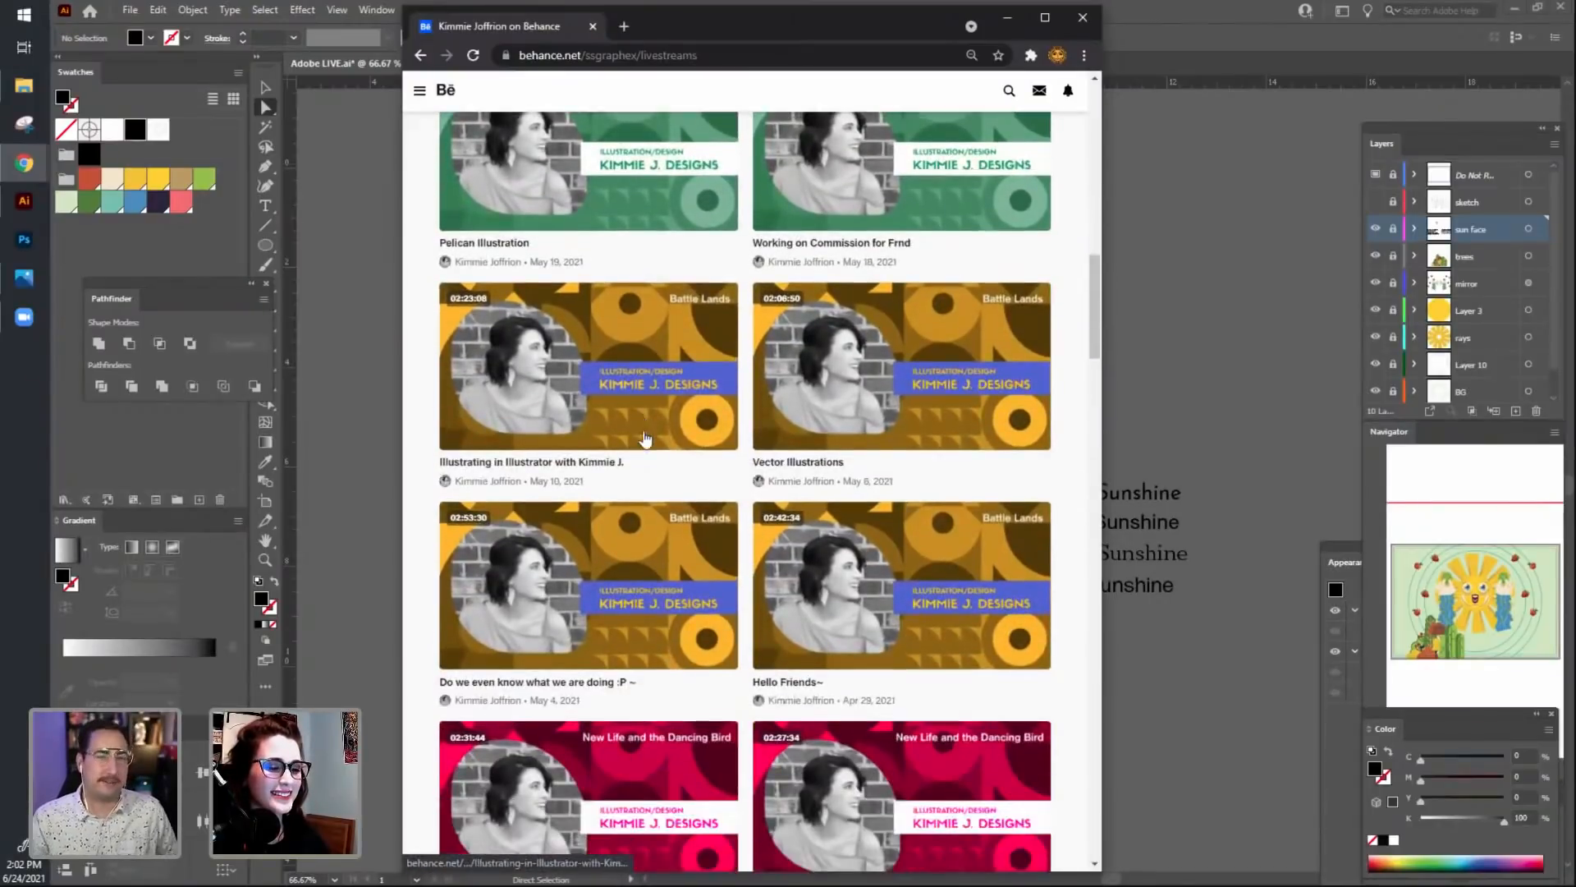
pyautogui.scroll(-3, 646, 440)
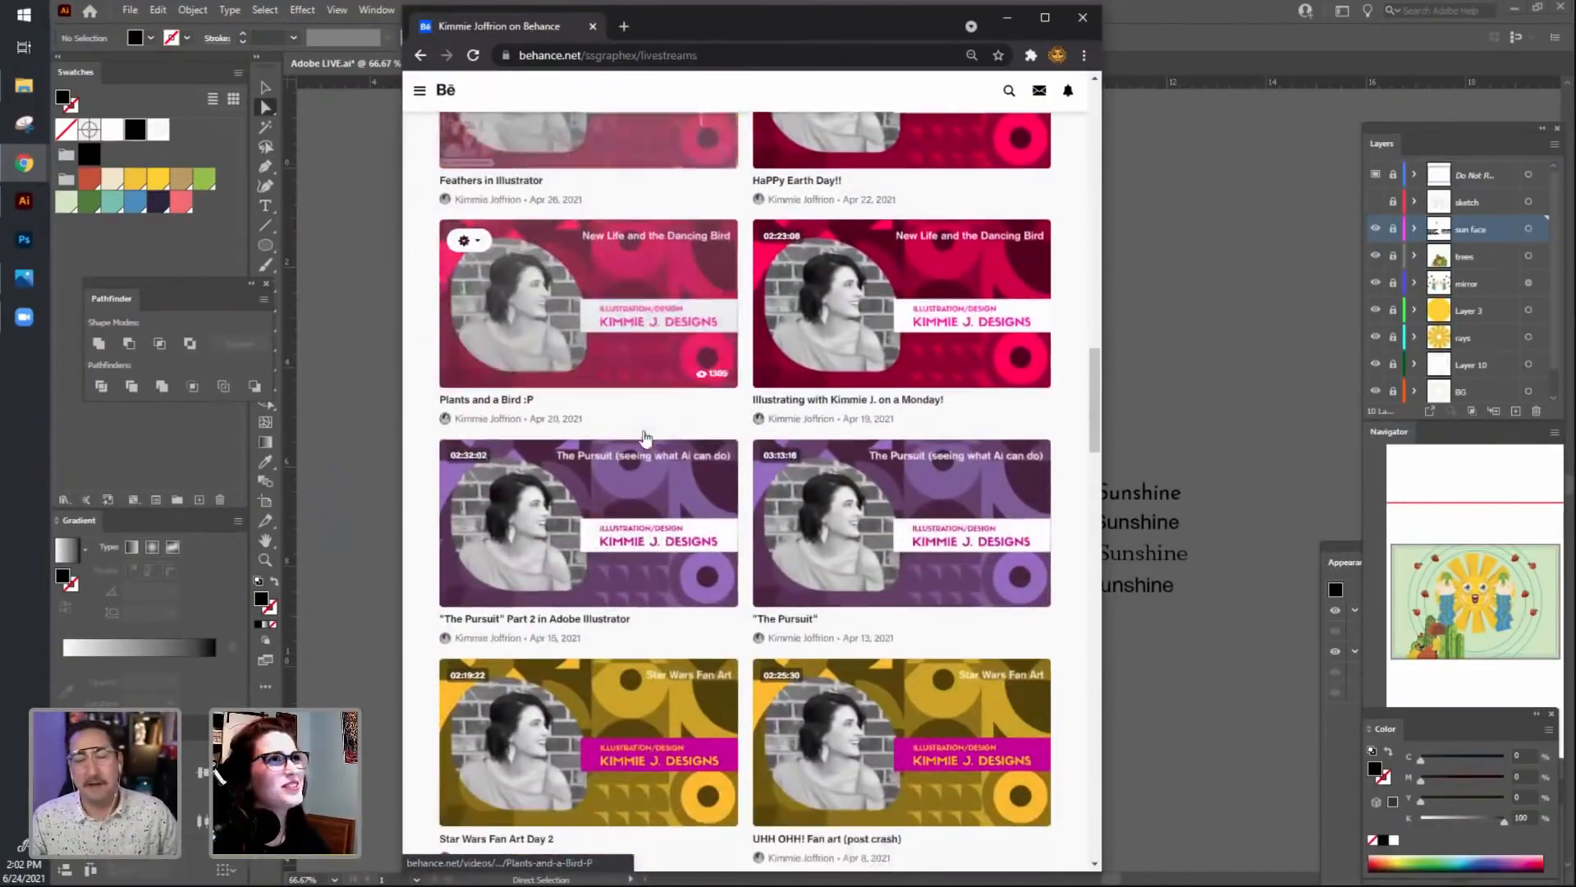
pyautogui.scroll(10, 534, 447)
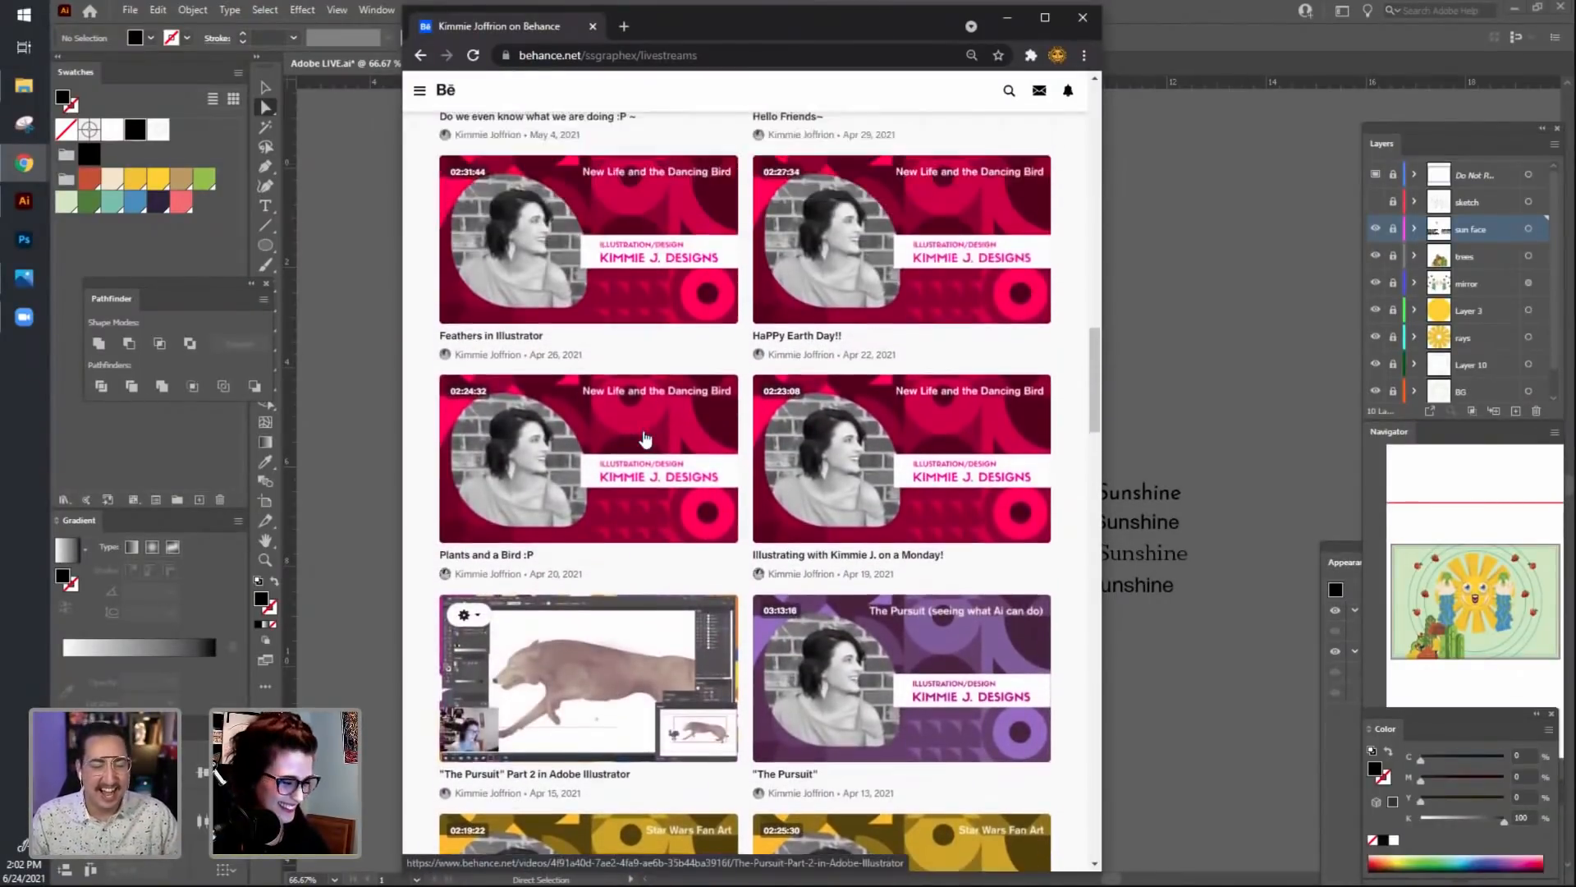
pyautogui.scroll(12, 414, 452)
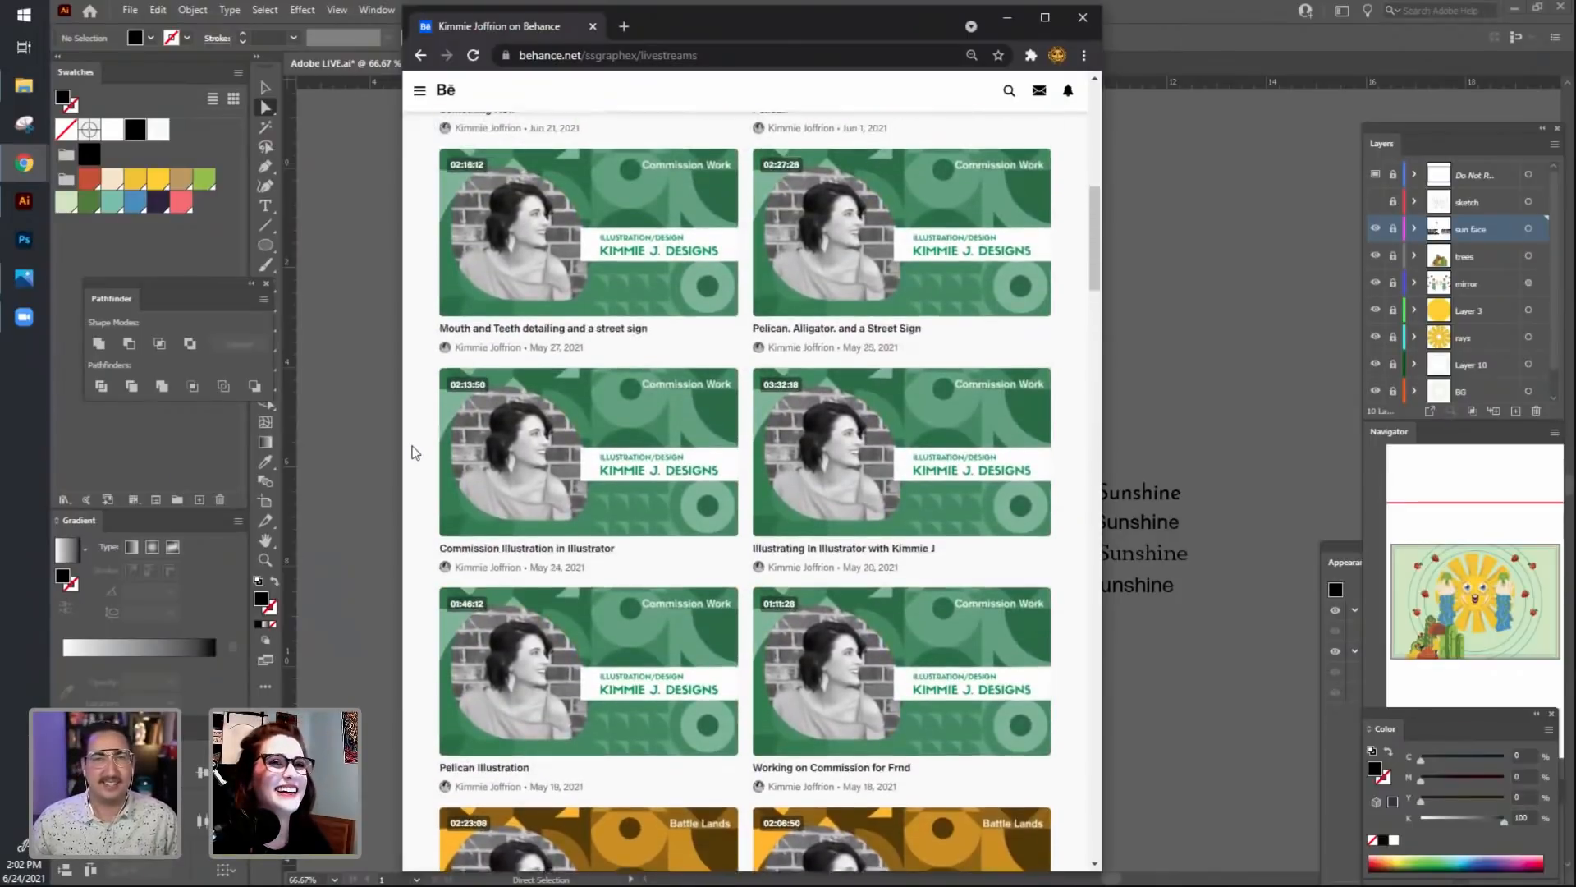
pyautogui.scroll(2, 415, 452)
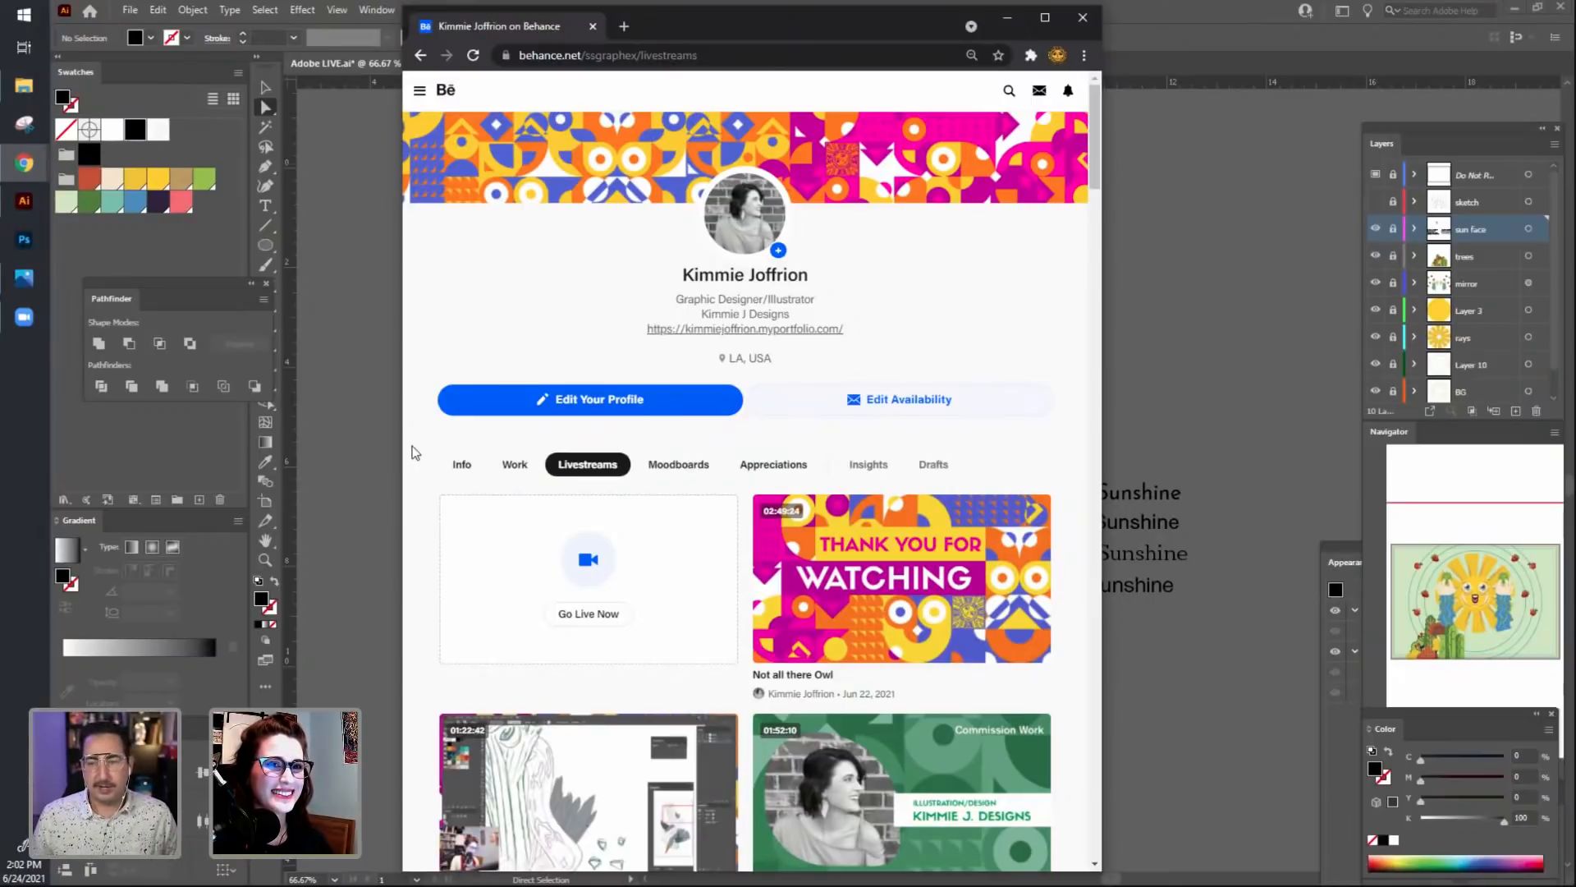
pyautogui.click(1083, 18)
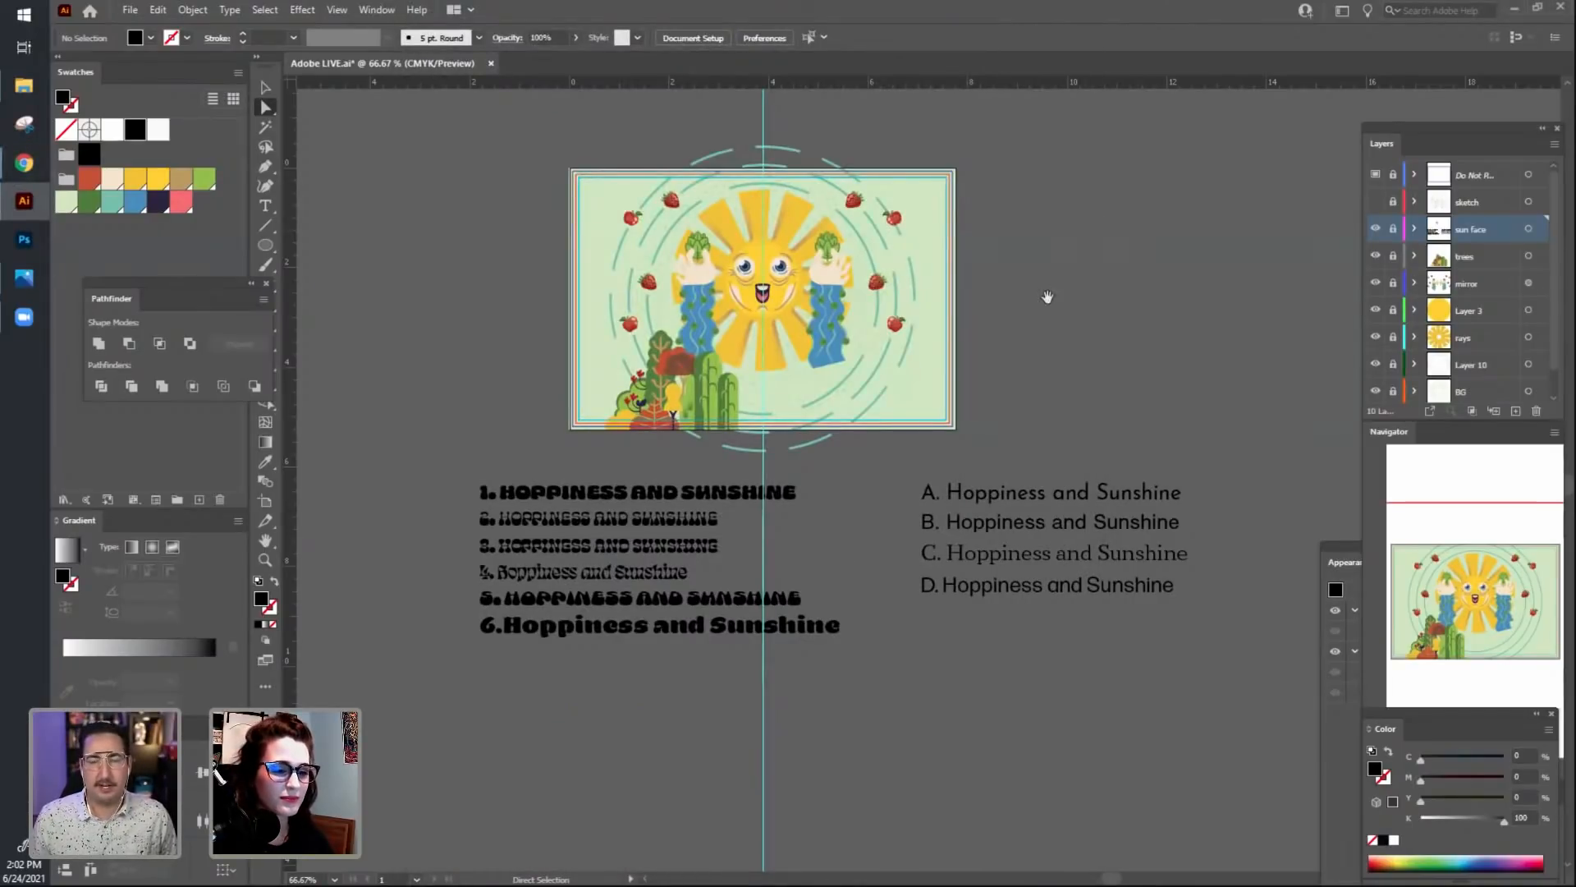
# Show the sketch layer and hide every artwork layer beneath it, from sun face down to the green background layer, to view the sketch alone.
pyautogui.scroll(1, 1043, 308)
pyautogui.moveTo(1049, 331); pyautogui.dragTo(1050, 332)
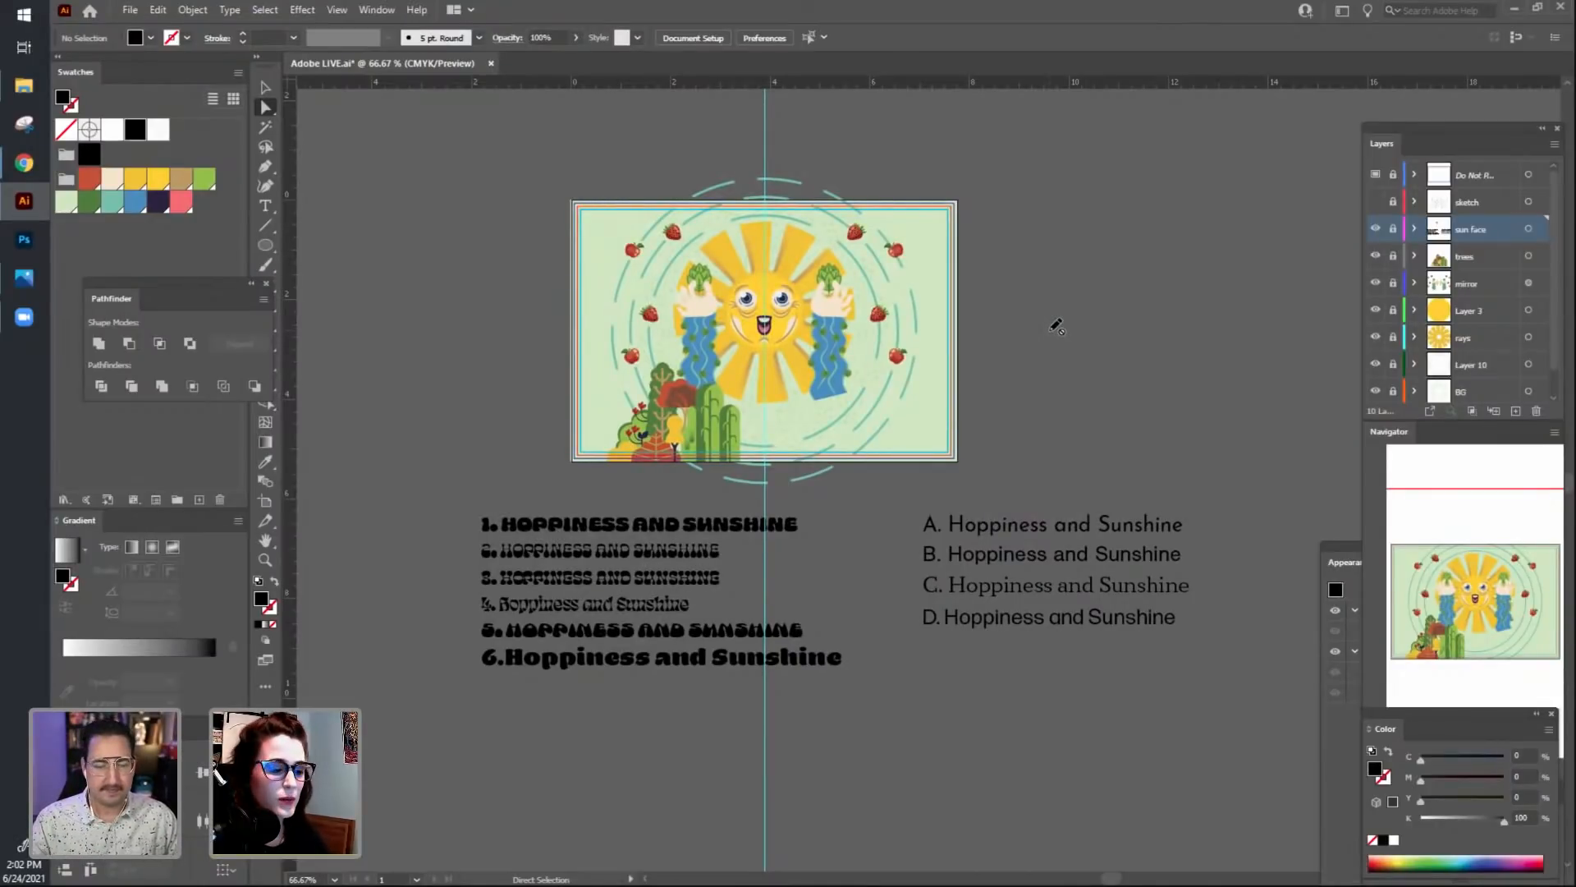
pyautogui.hotkey('ctrl', '+')
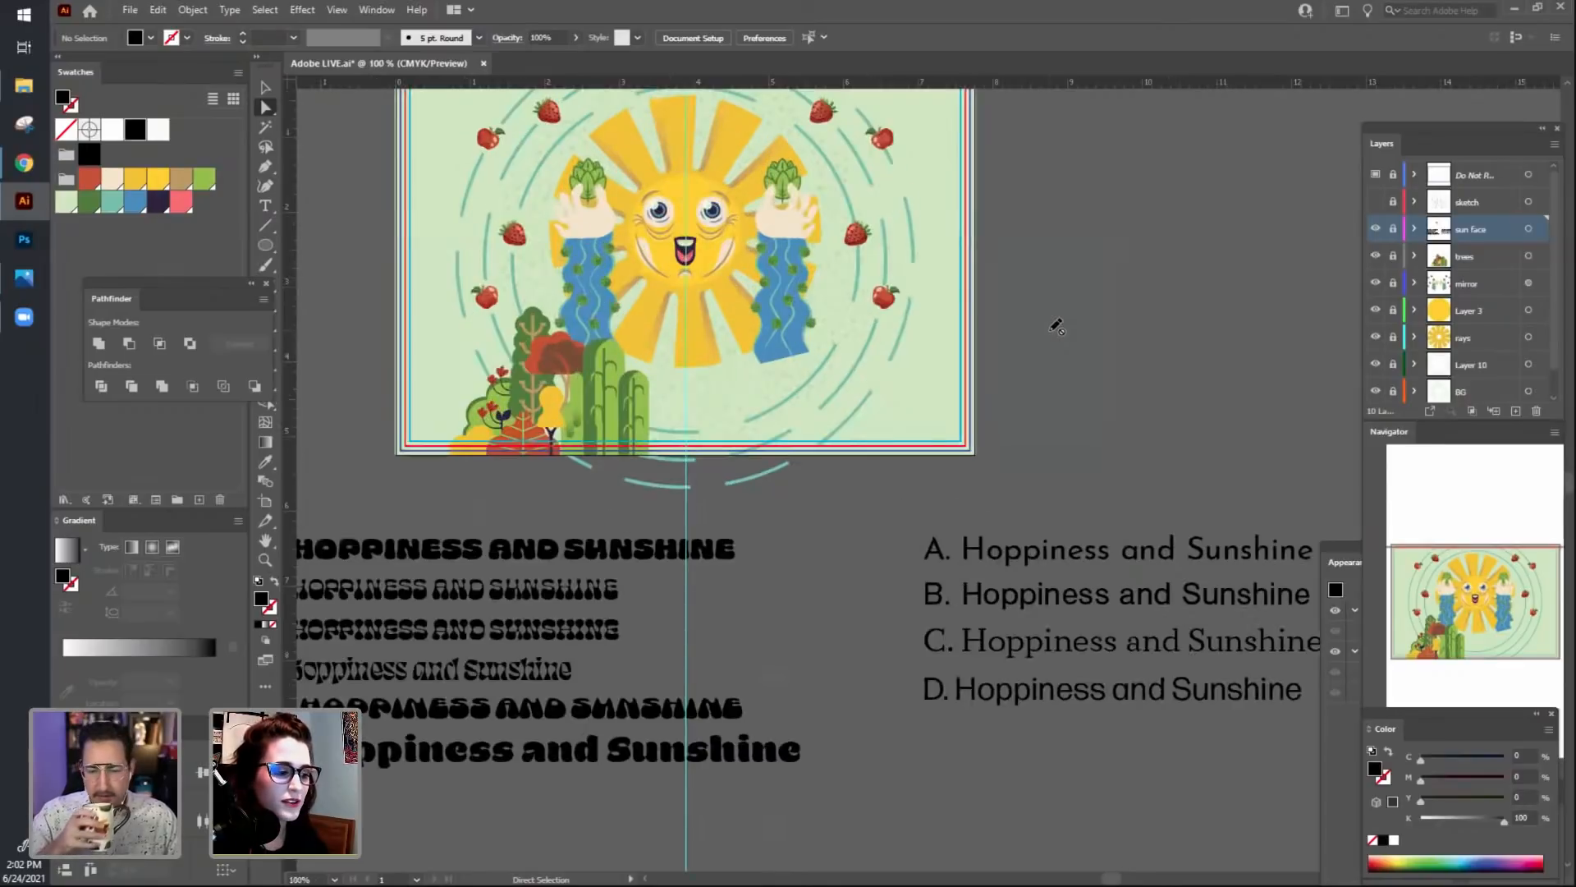
pyautogui.moveTo(1071, 293); pyautogui.dragTo(1126, 393)
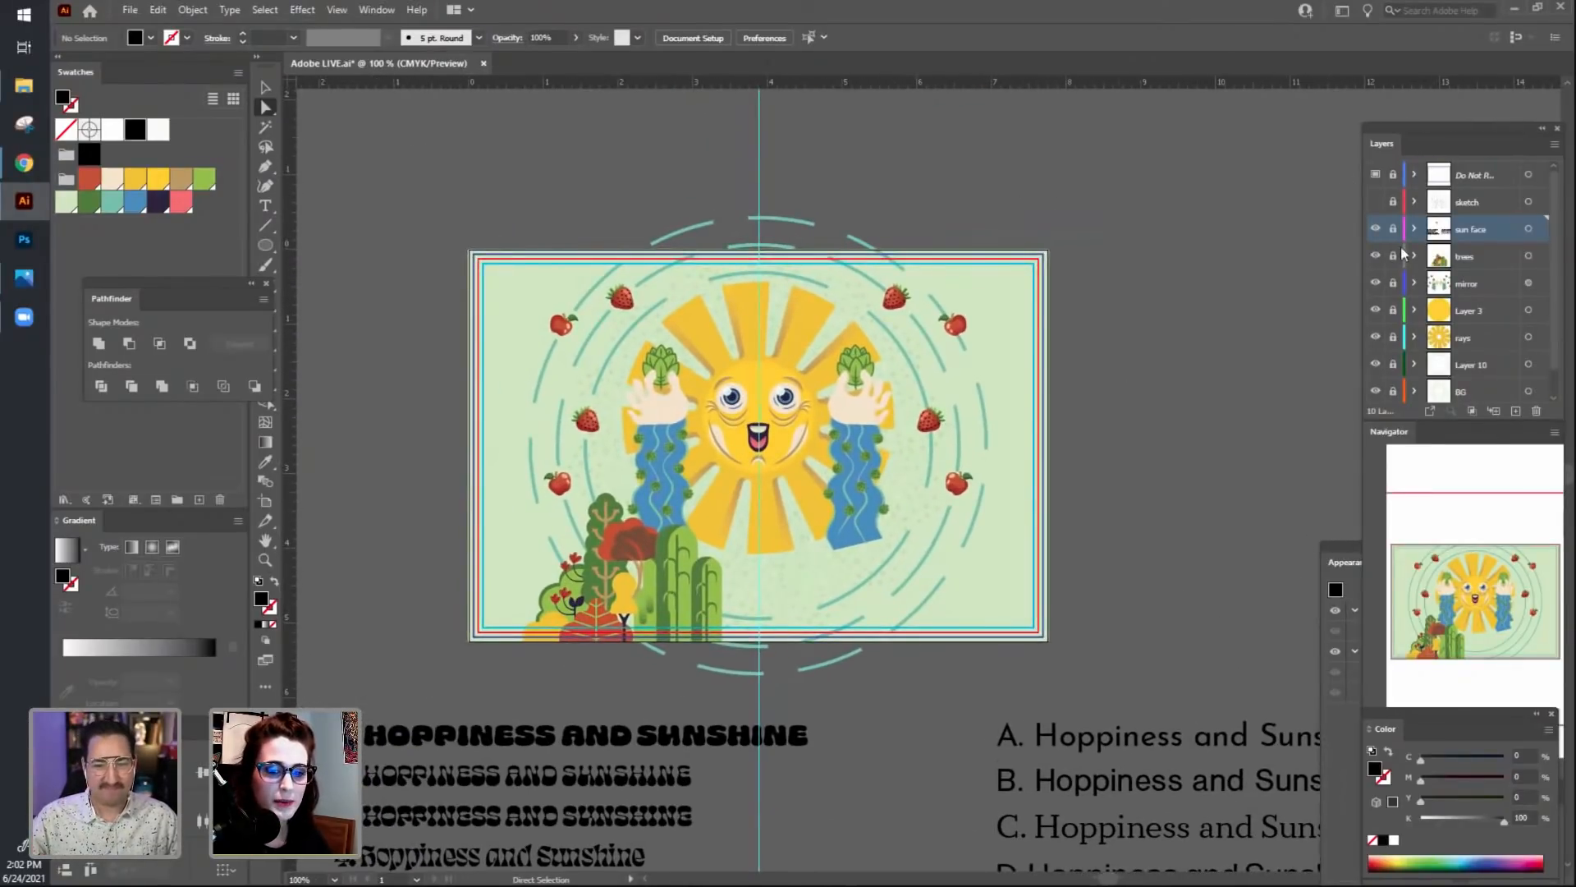
pyautogui.click(1375, 201)
pyautogui.click(1375, 228)
pyautogui.click(1375, 255)
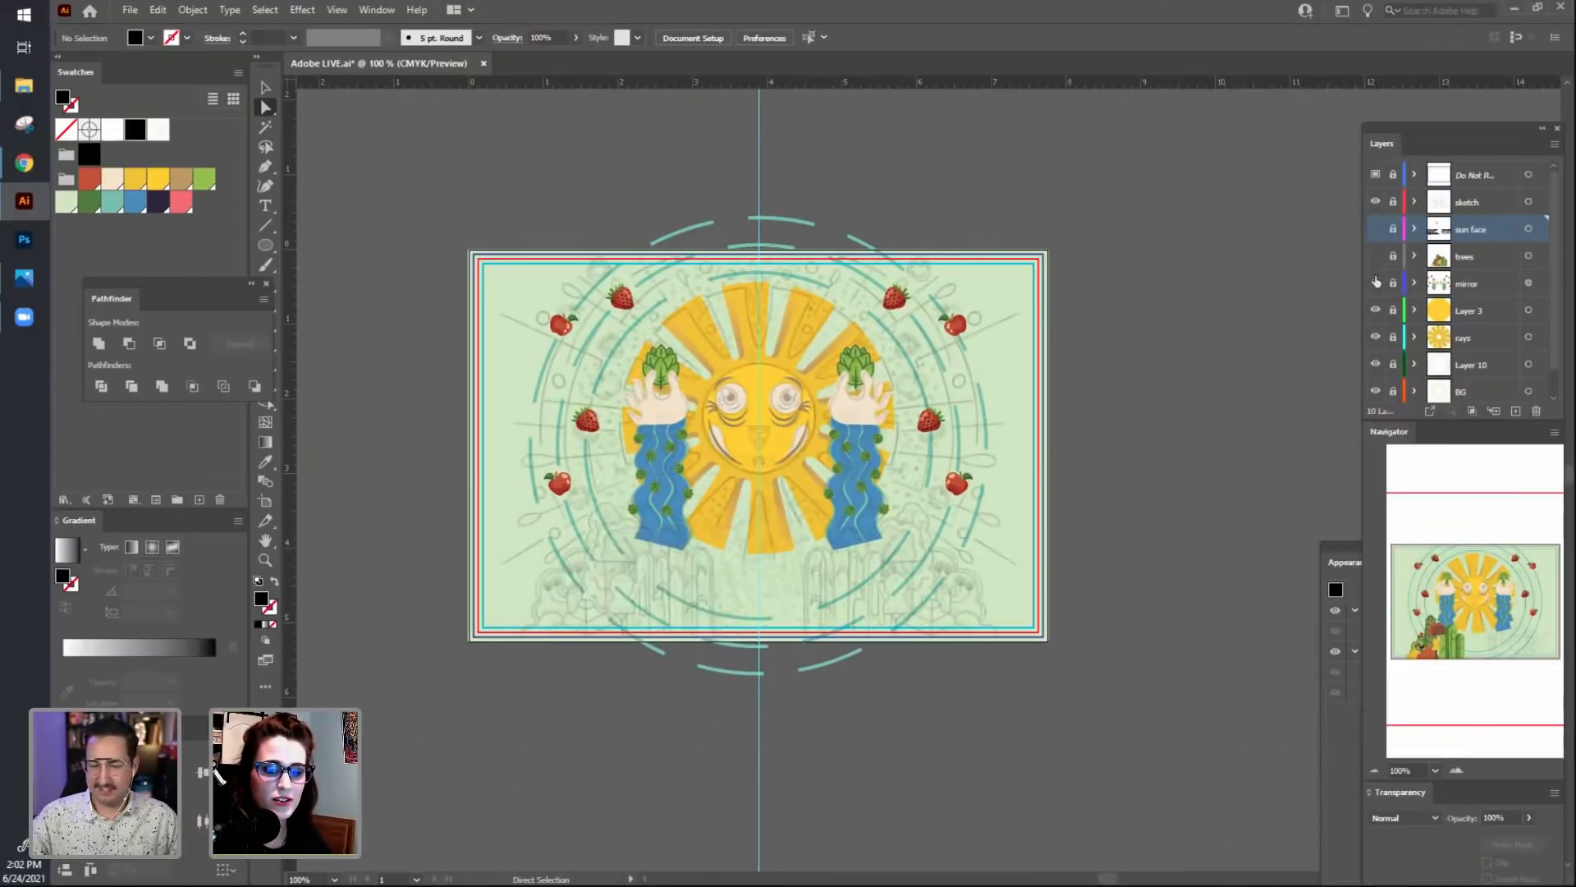
pyautogui.click(1376, 282)
pyautogui.click(1376, 310)
pyautogui.click(1376, 337)
pyautogui.click(1375, 364)
pyautogui.scroll(-1, 1386, 363)
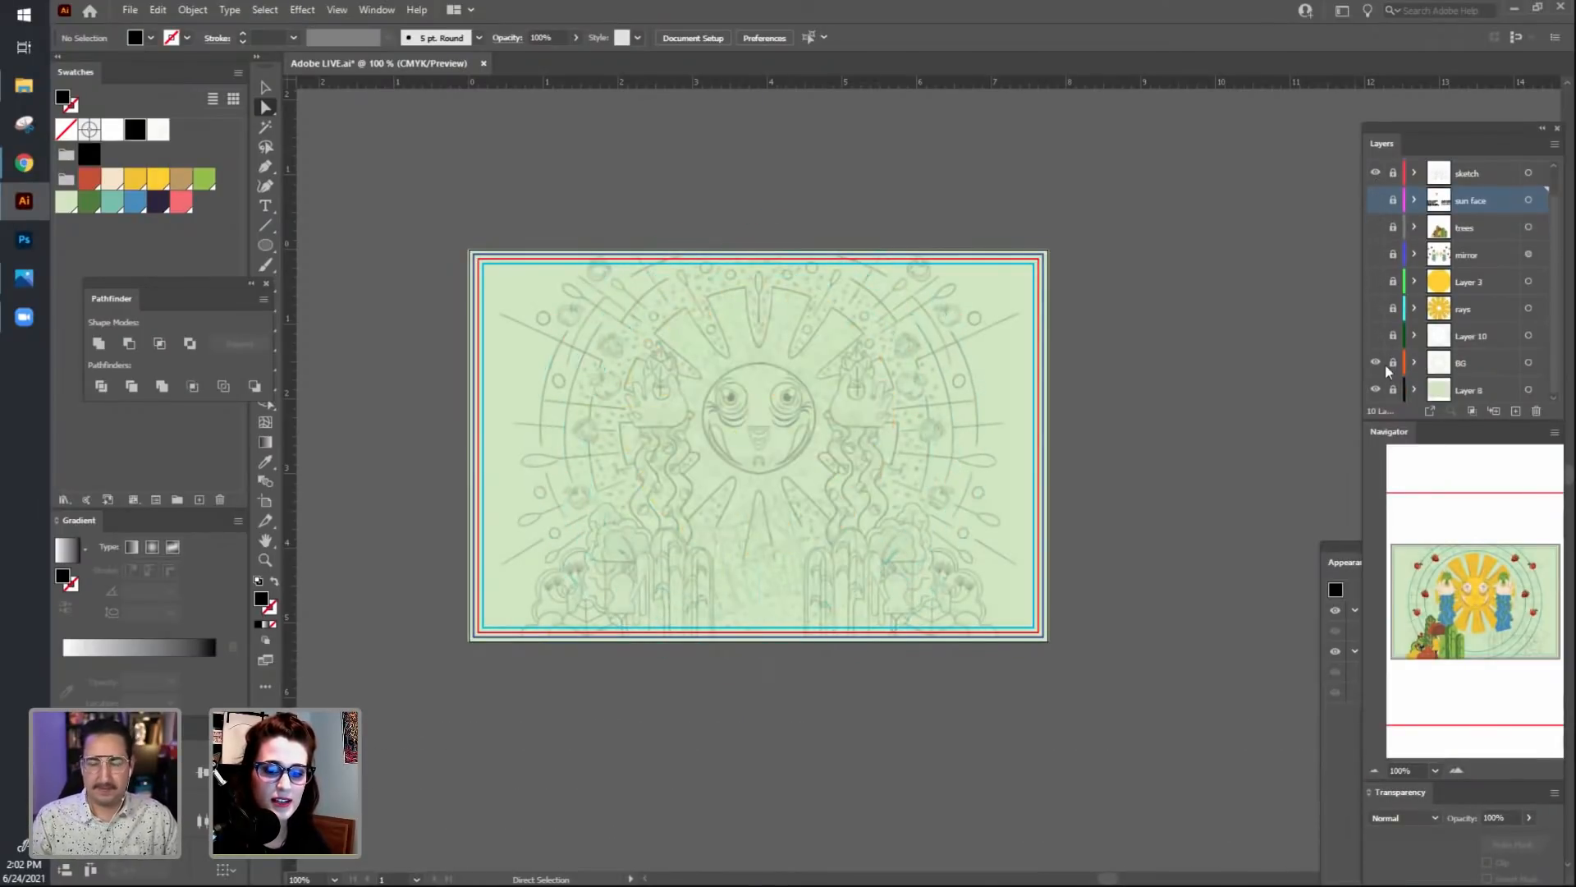
pyautogui.click(1375, 391)
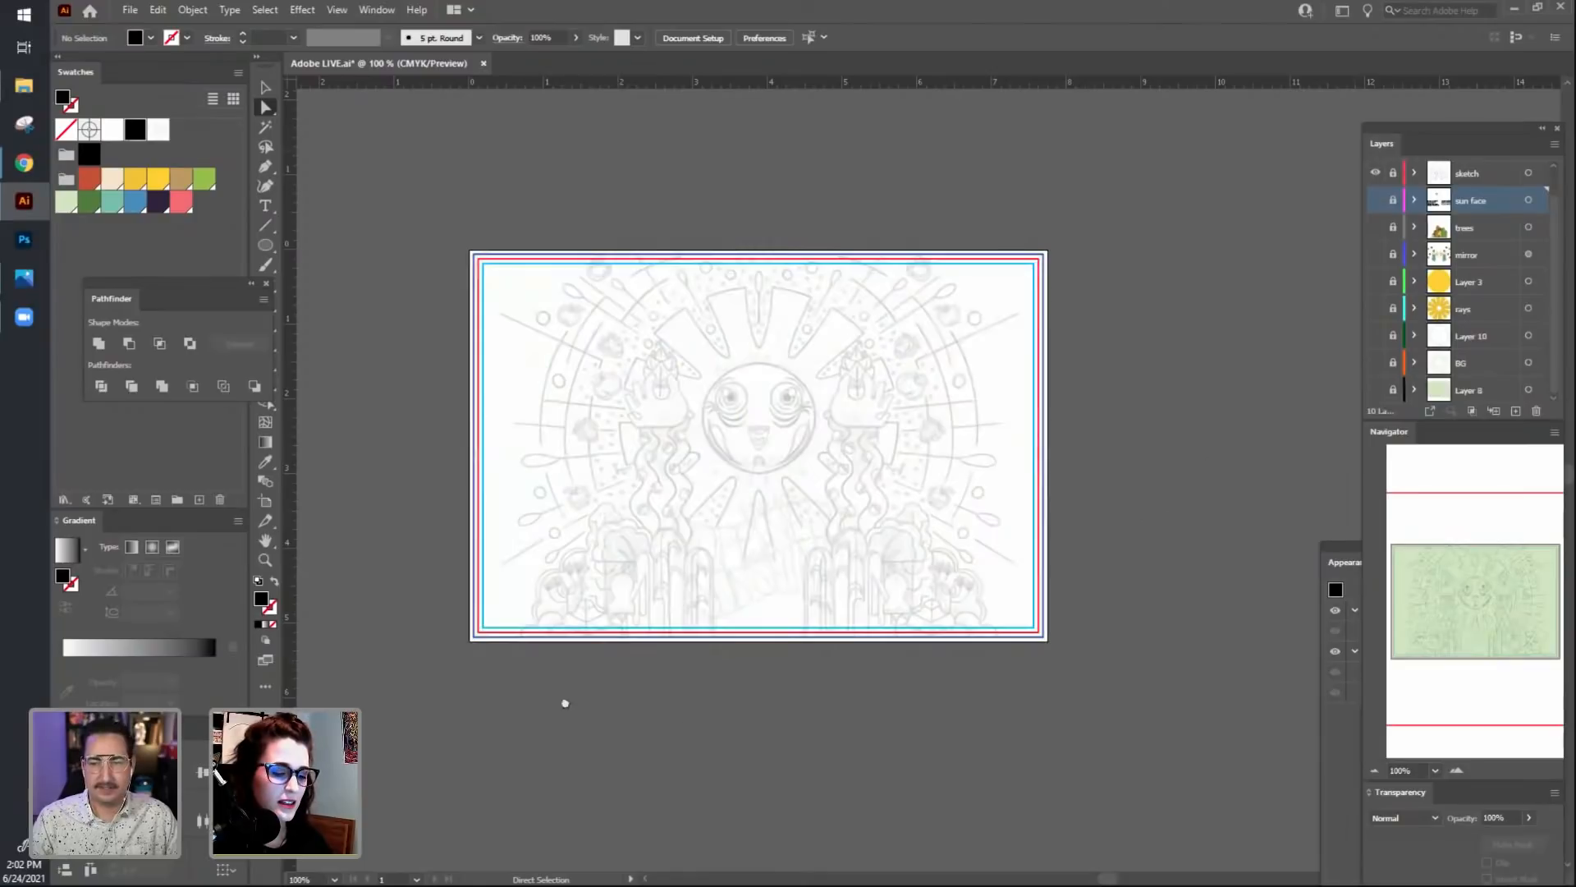
pyautogui.hotkey('ctrl', '=')
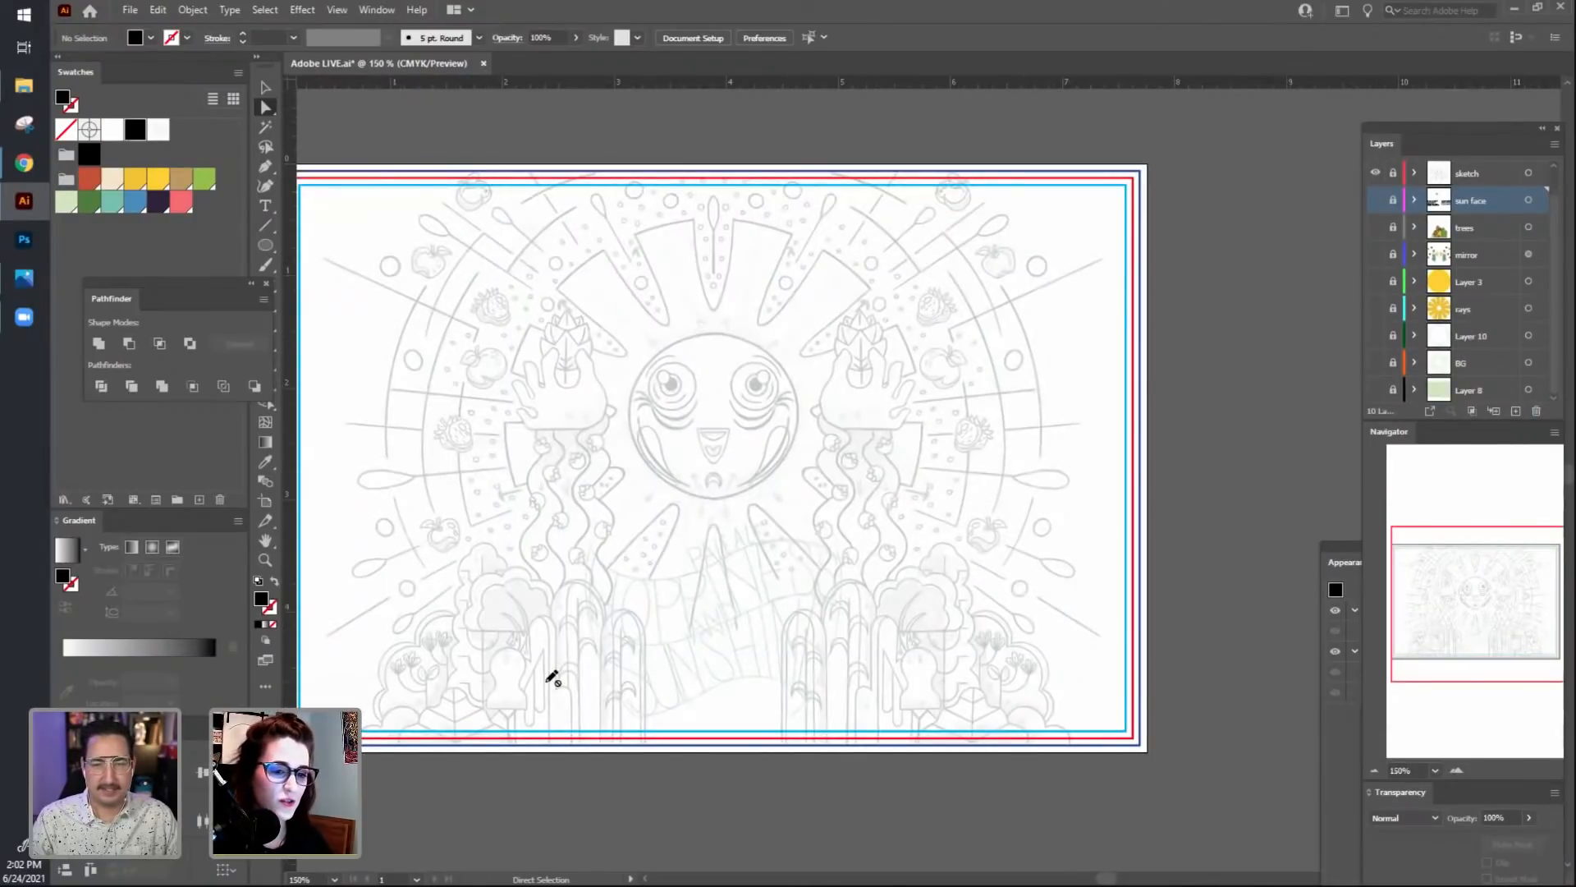
pyautogui.moveTo(743, 518); pyautogui.dragTo(860, 521)
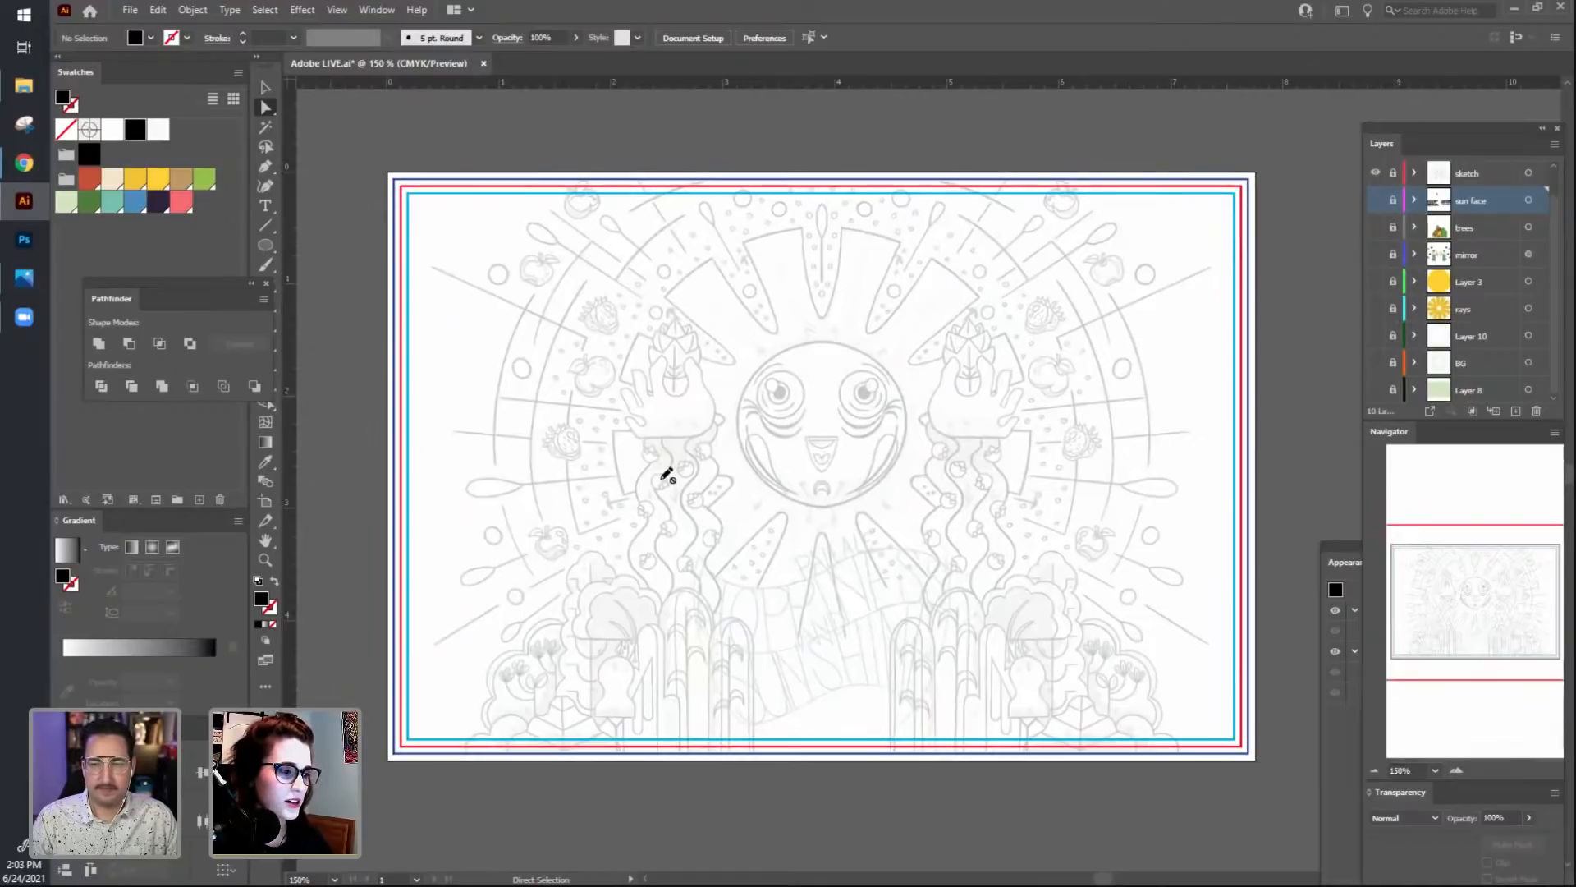
pyautogui.moveTo(1024, 416); pyautogui.dragTo(1018, 410)
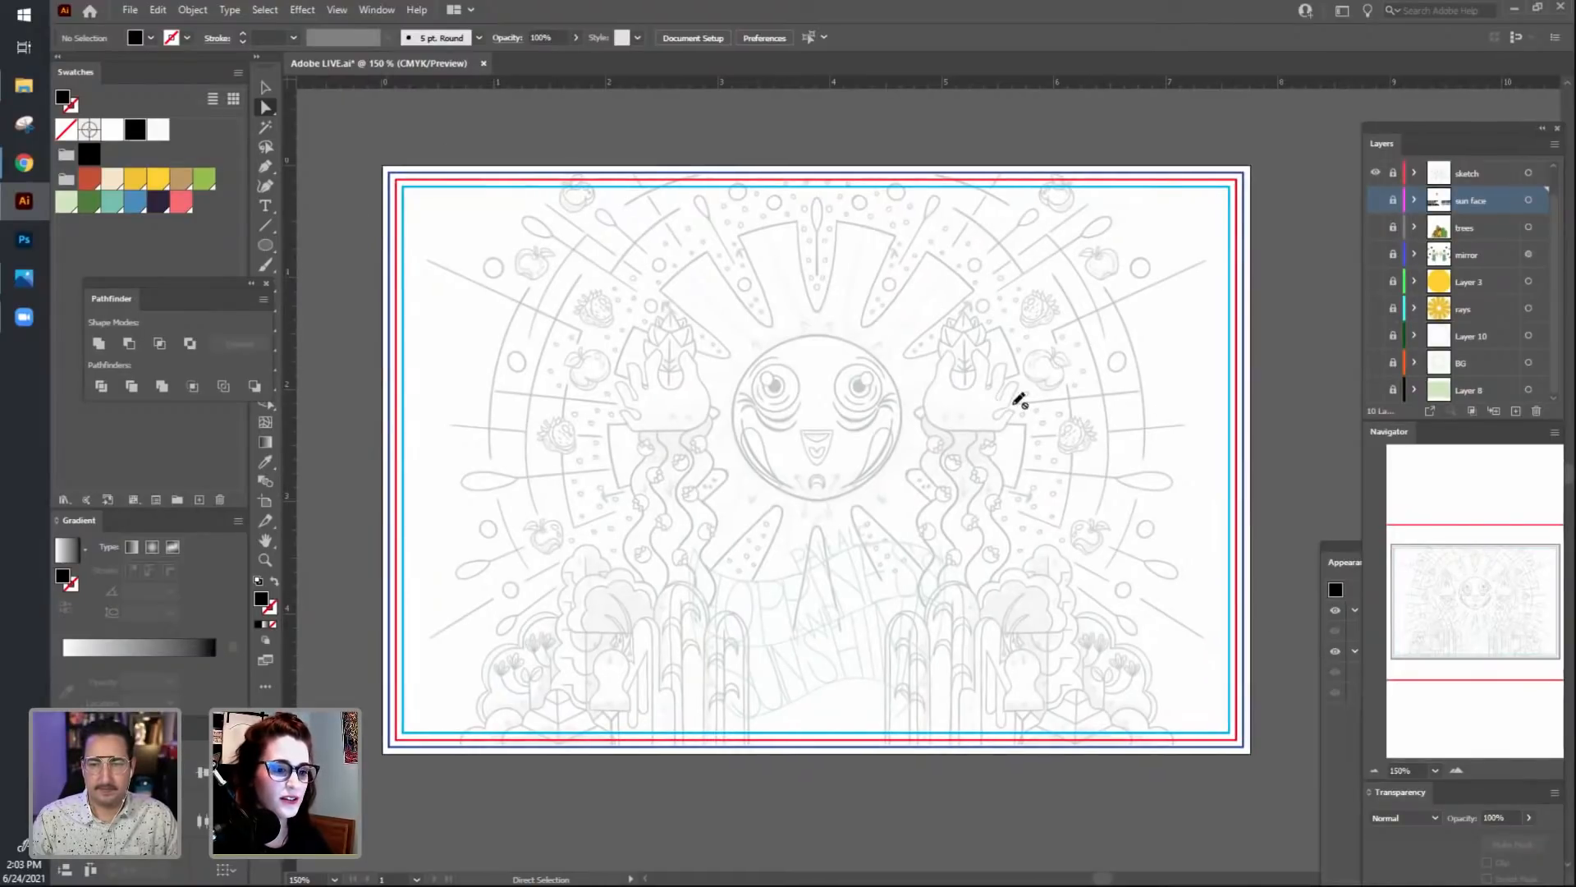
# Make all artwork layers beneath the sketch visible again, from sun face and trees down to the green background layer.
pyautogui.click(1374, 211)
pyautogui.click(1375, 227)
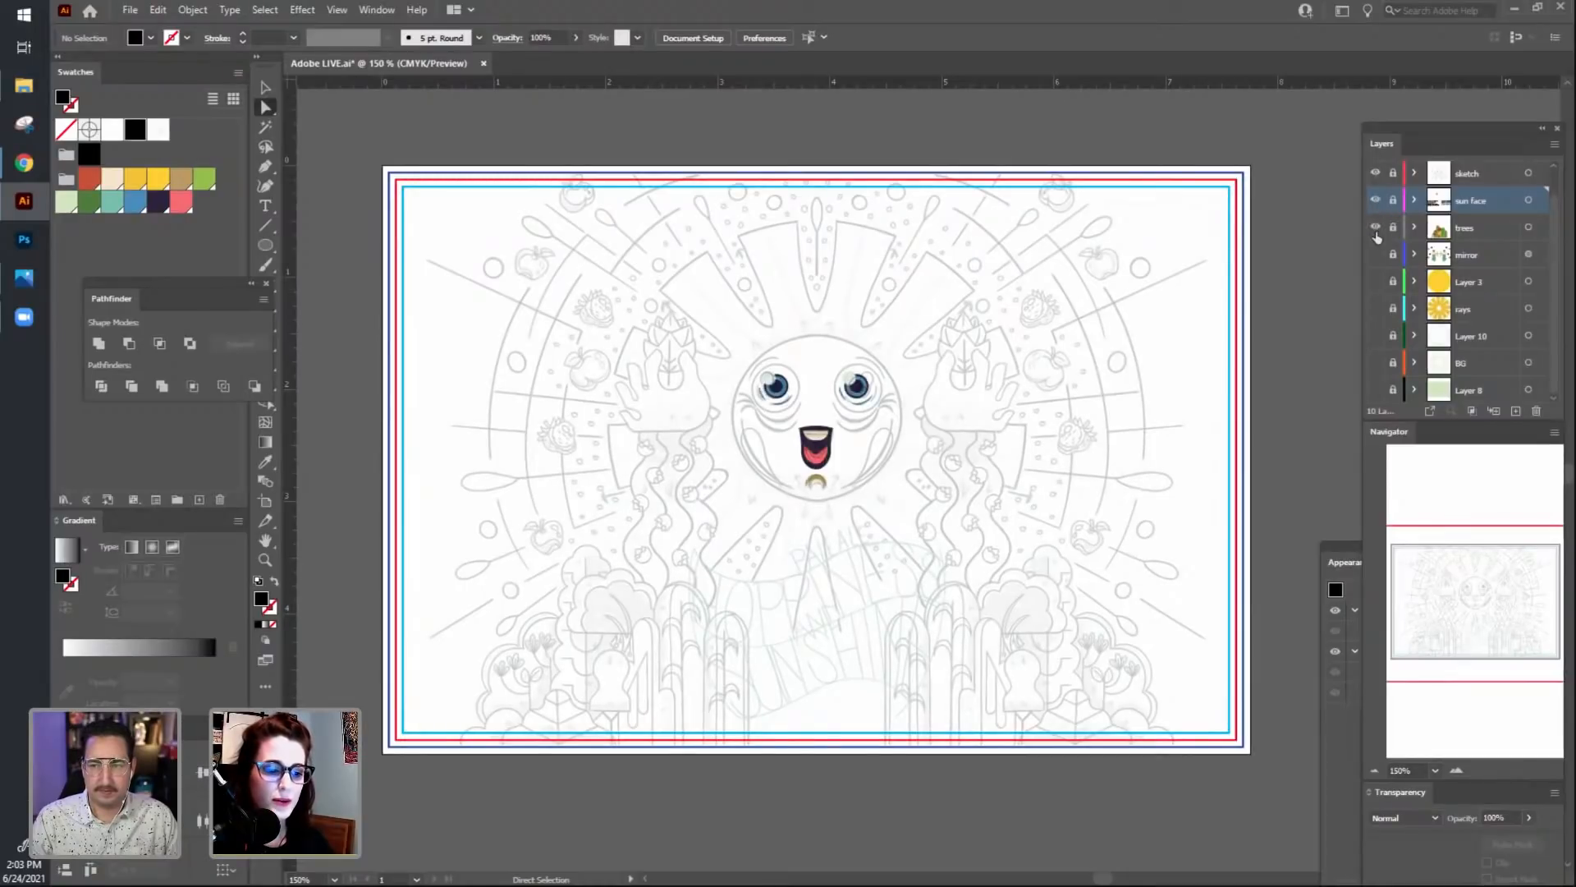
pyautogui.click(1375, 254)
pyautogui.click(1375, 281)
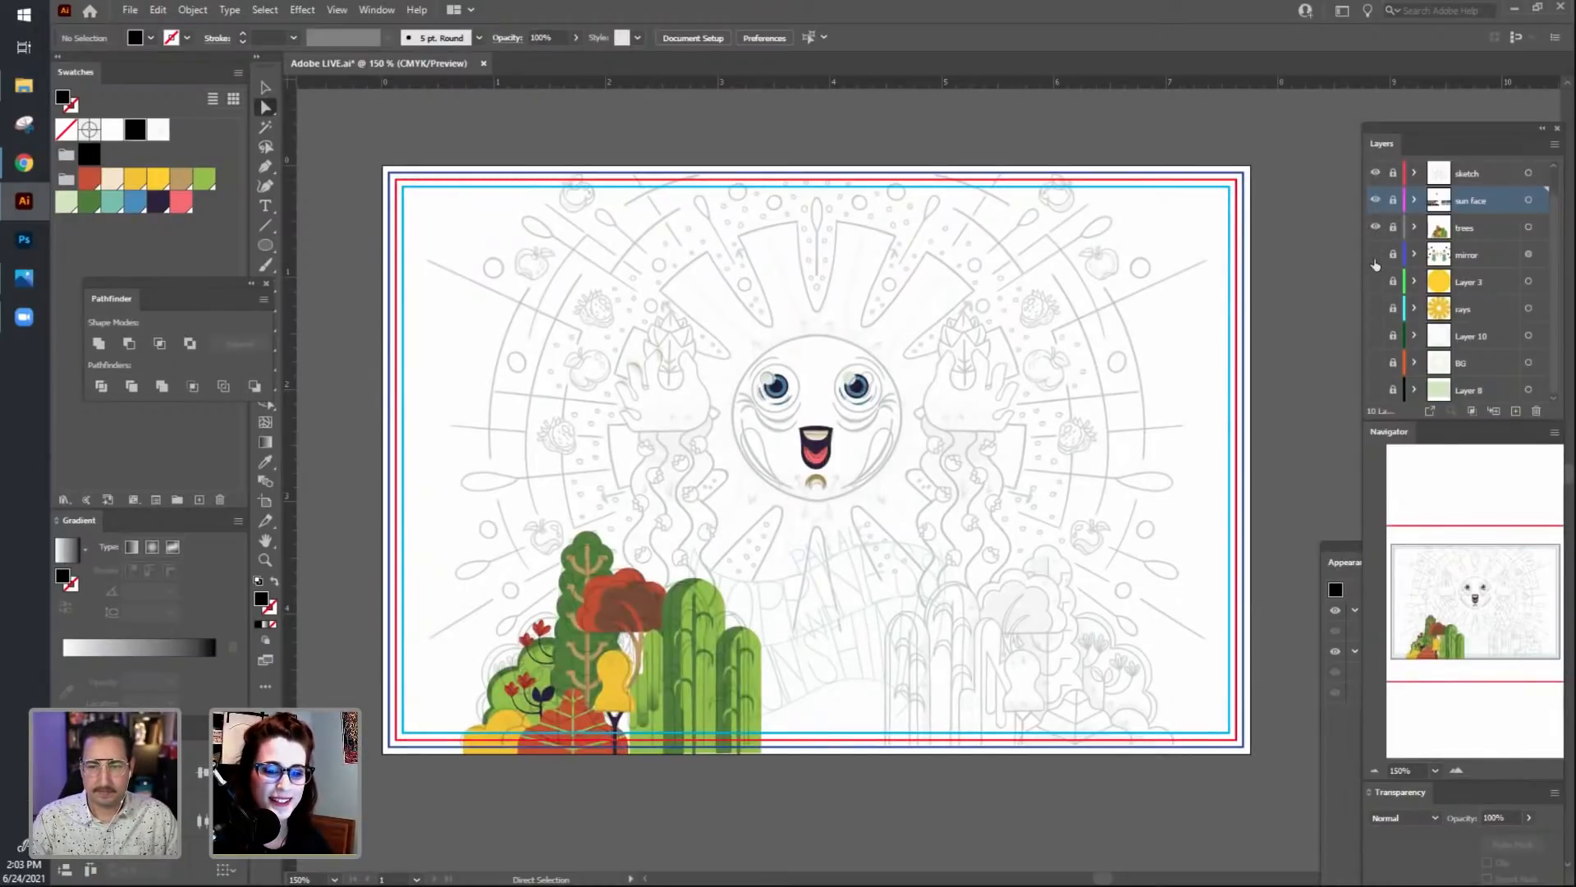
pyautogui.click(1375, 308)
pyautogui.click(1375, 335)
pyautogui.click(1375, 362)
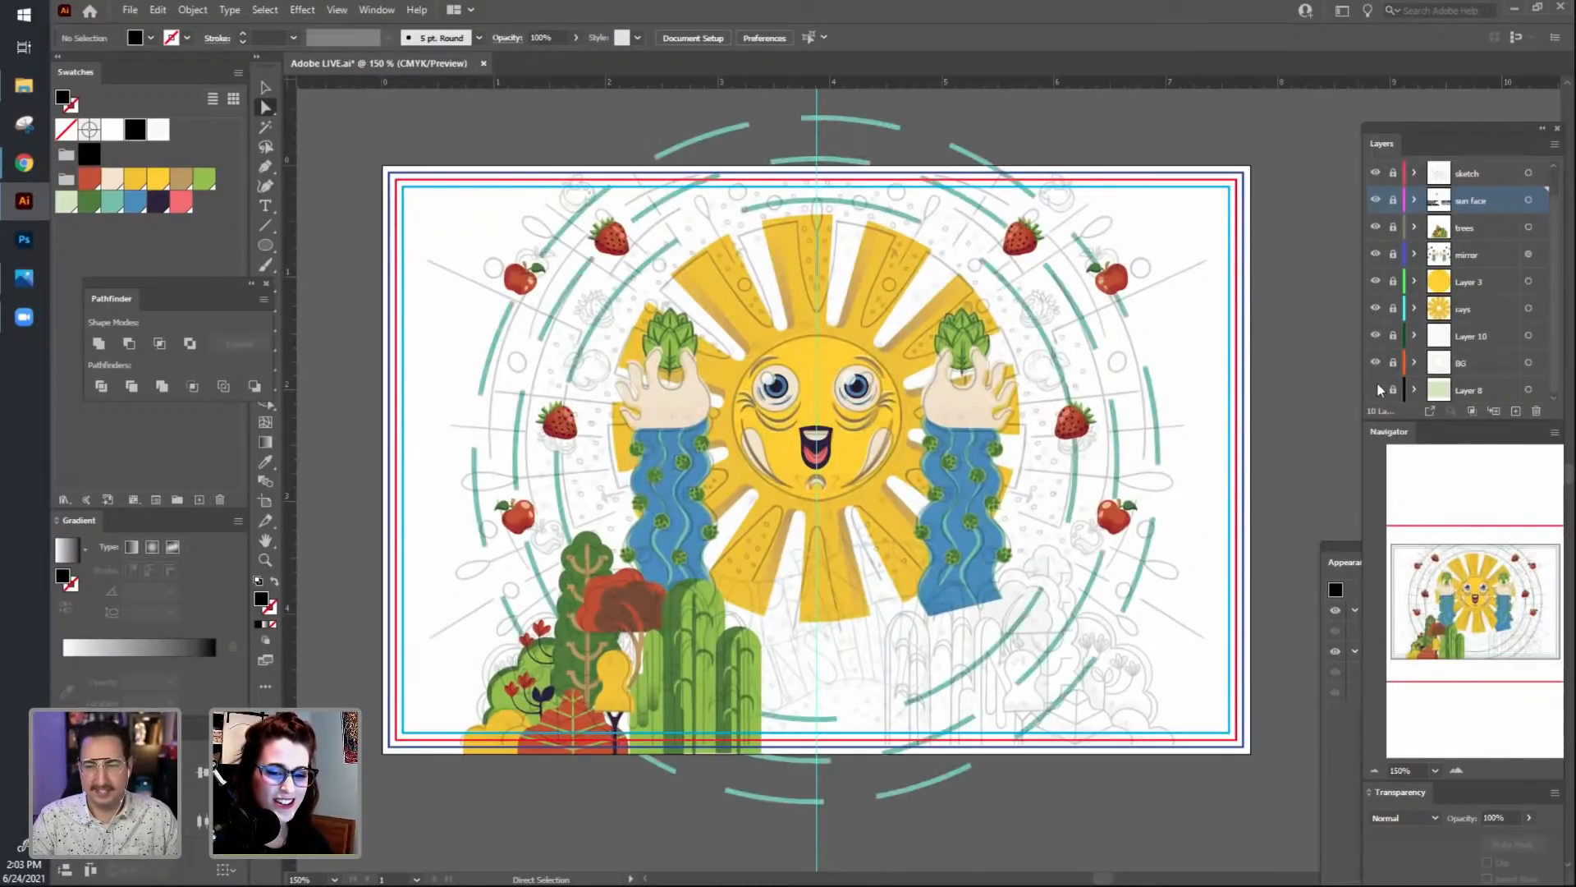
pyautogui.scroll(-1, 1181, 427)
pyautogui.scroll(-2, 1181, 427)
pyautogui.click(1375, 389)
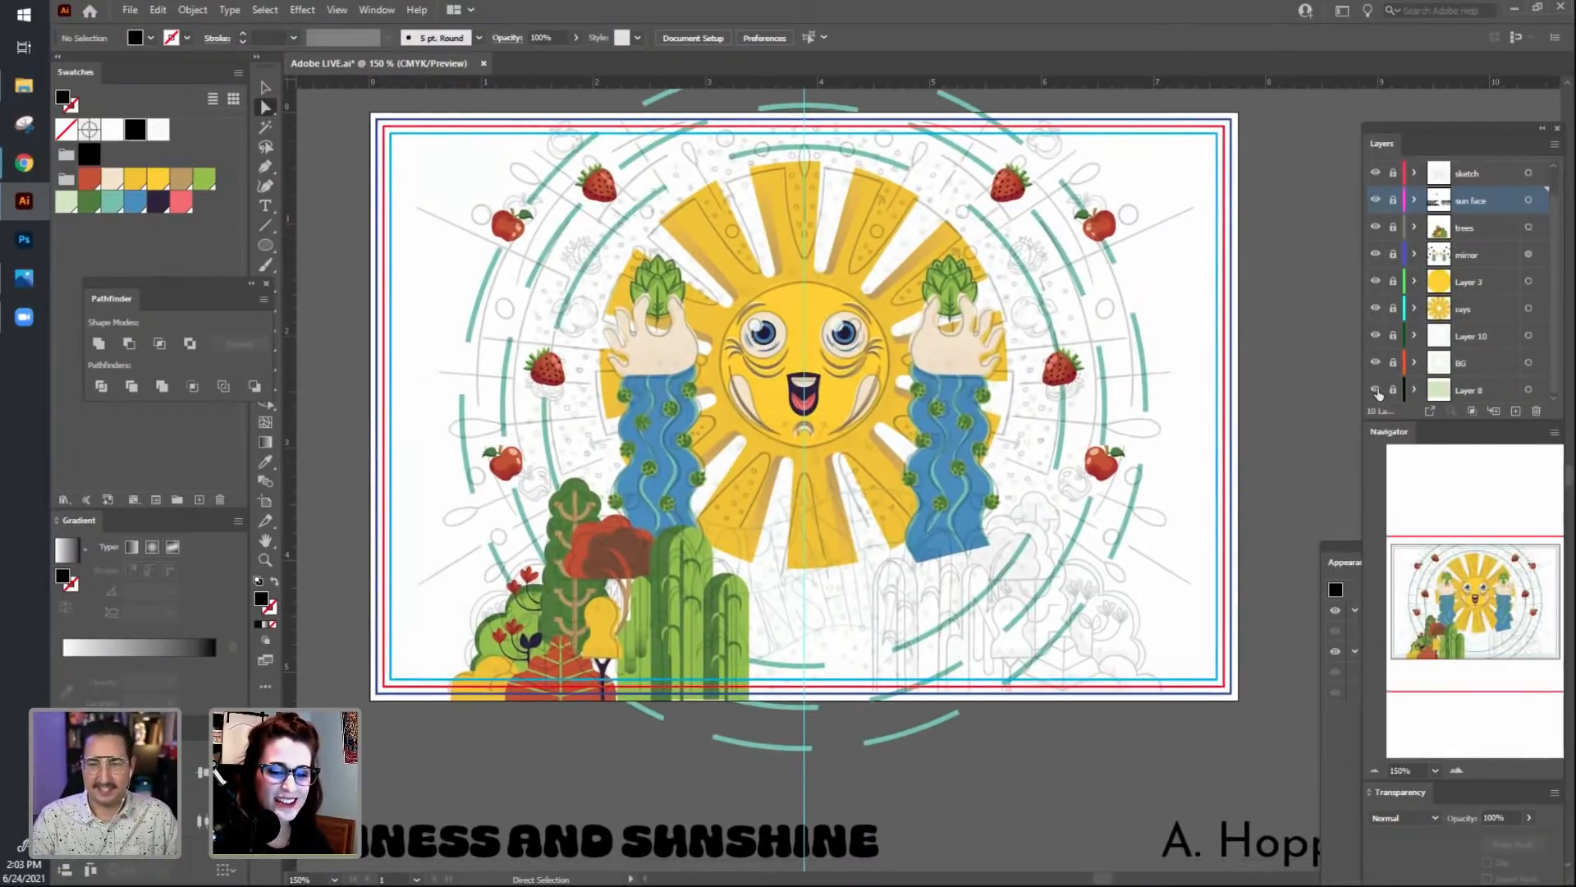
pyautogui.moveTo(1101, 655); pyautogui.dragTo(1091, 634)
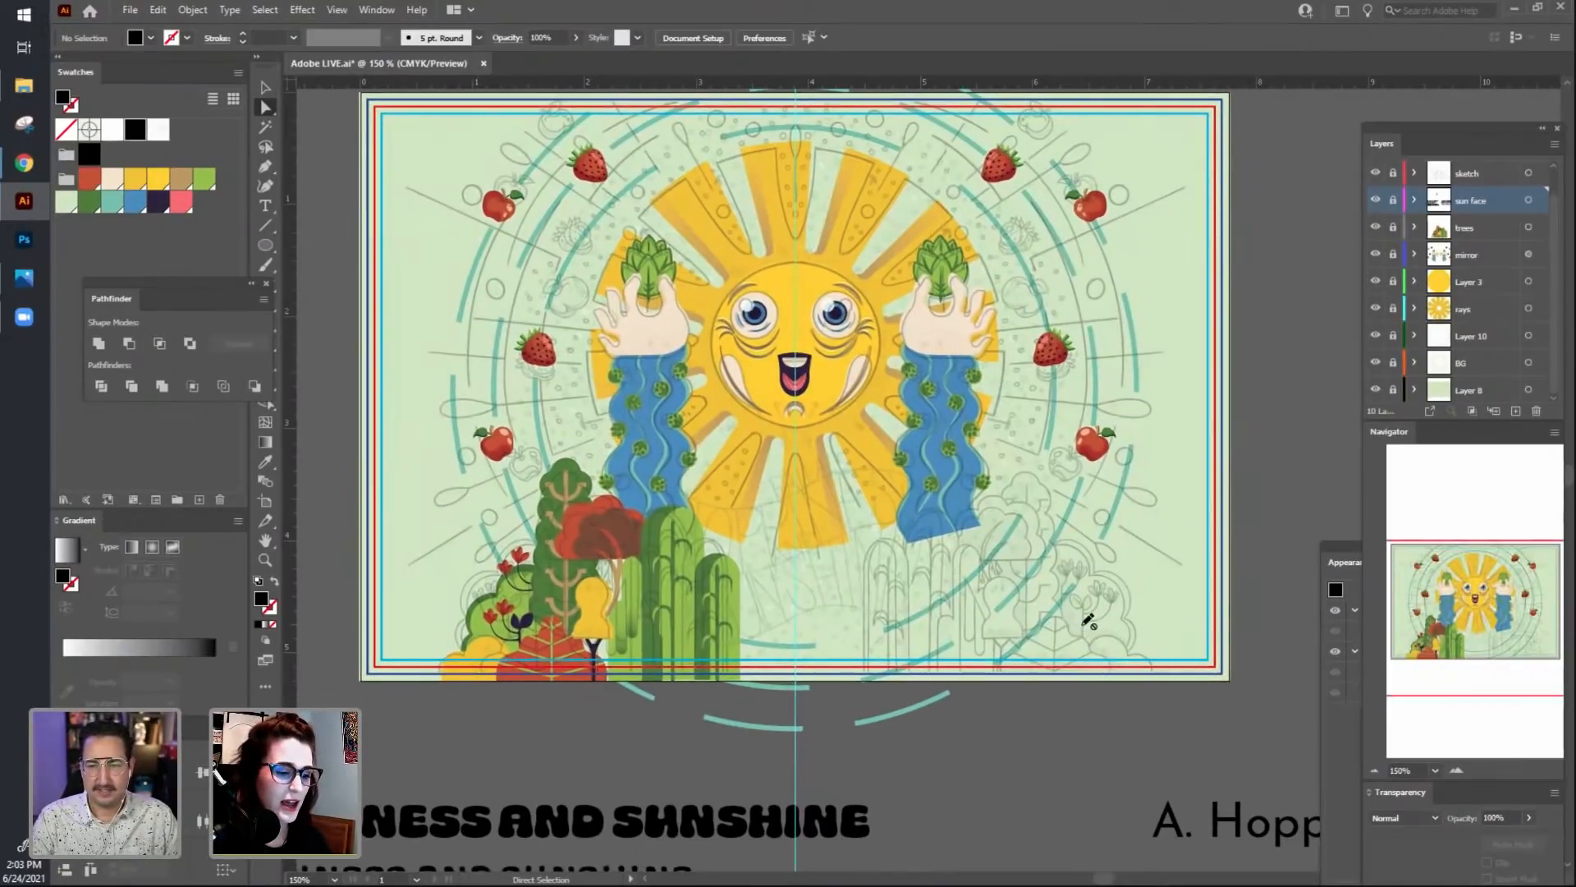
# Examine the numbered and lettered "Hoppiness and Sunshine" font samples below the artboard.
pyautogui.hotkey('ctrl', '-')
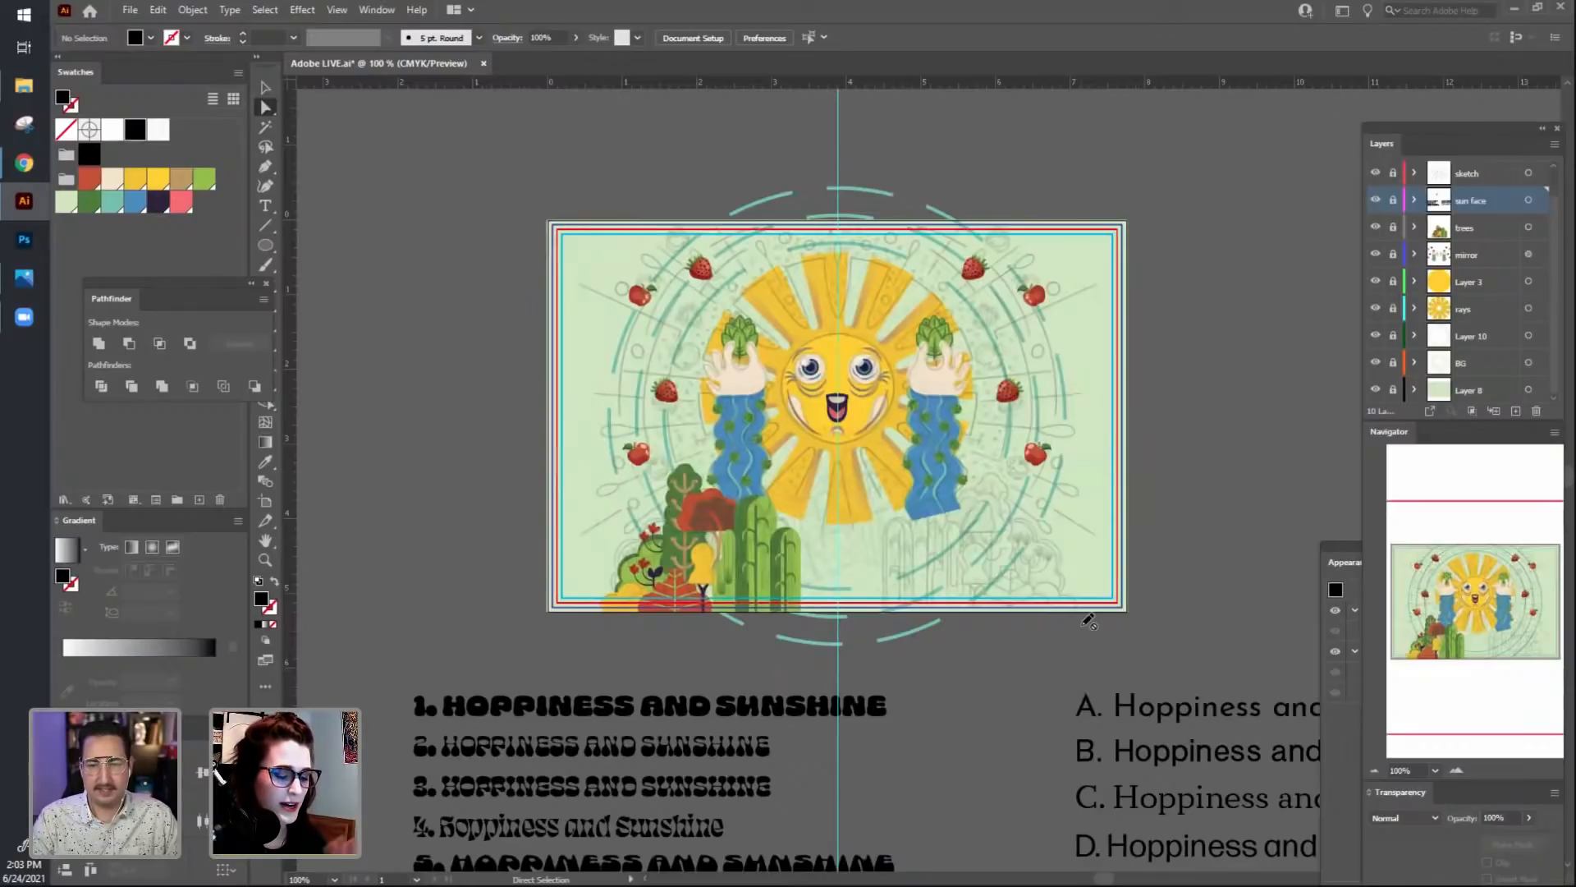
pyautogui.moveTo(997, 807); pyautogui.dragTo(959, 619)
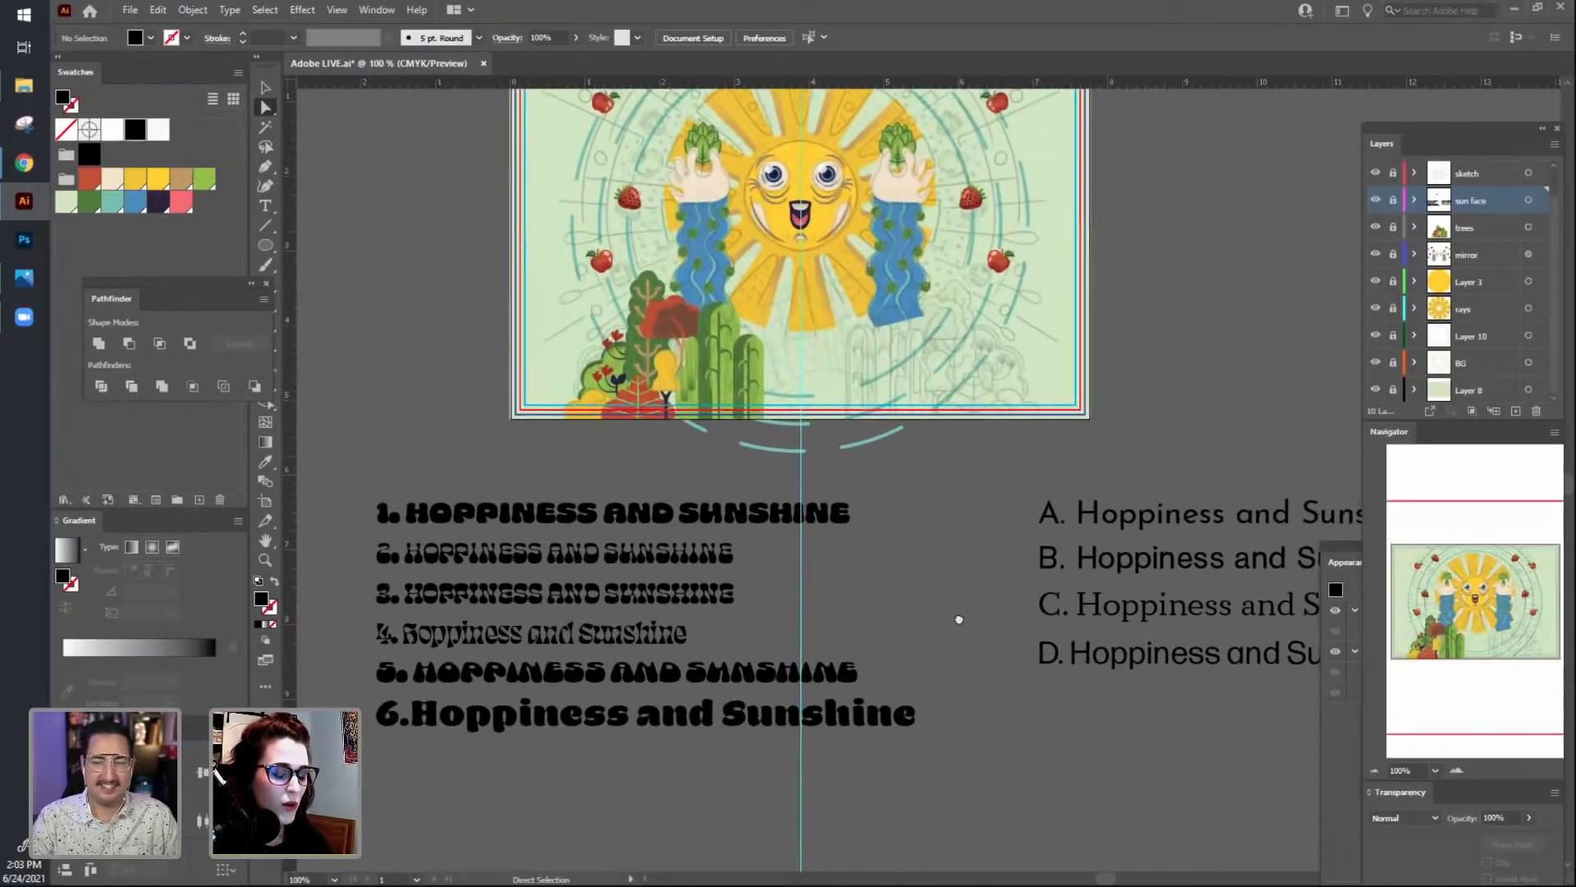
pyautogui.moveTo(1027, 721); pyautogui.dragTo(986, 686)
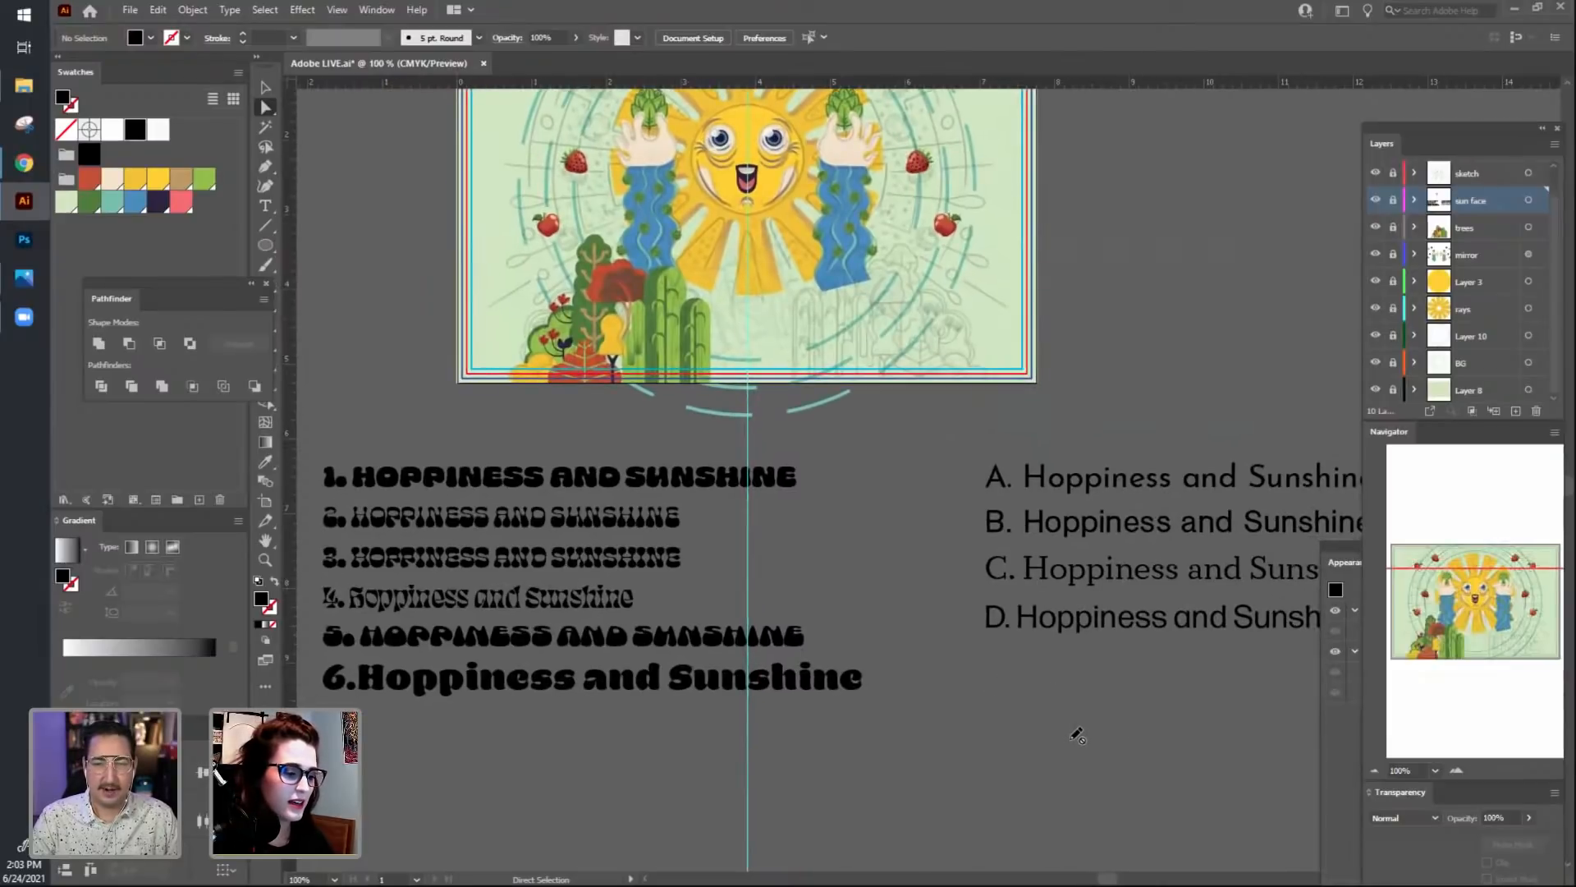
pyautogui.moveTo(1077, 735); pyautogui.dragTo(1078, 695)
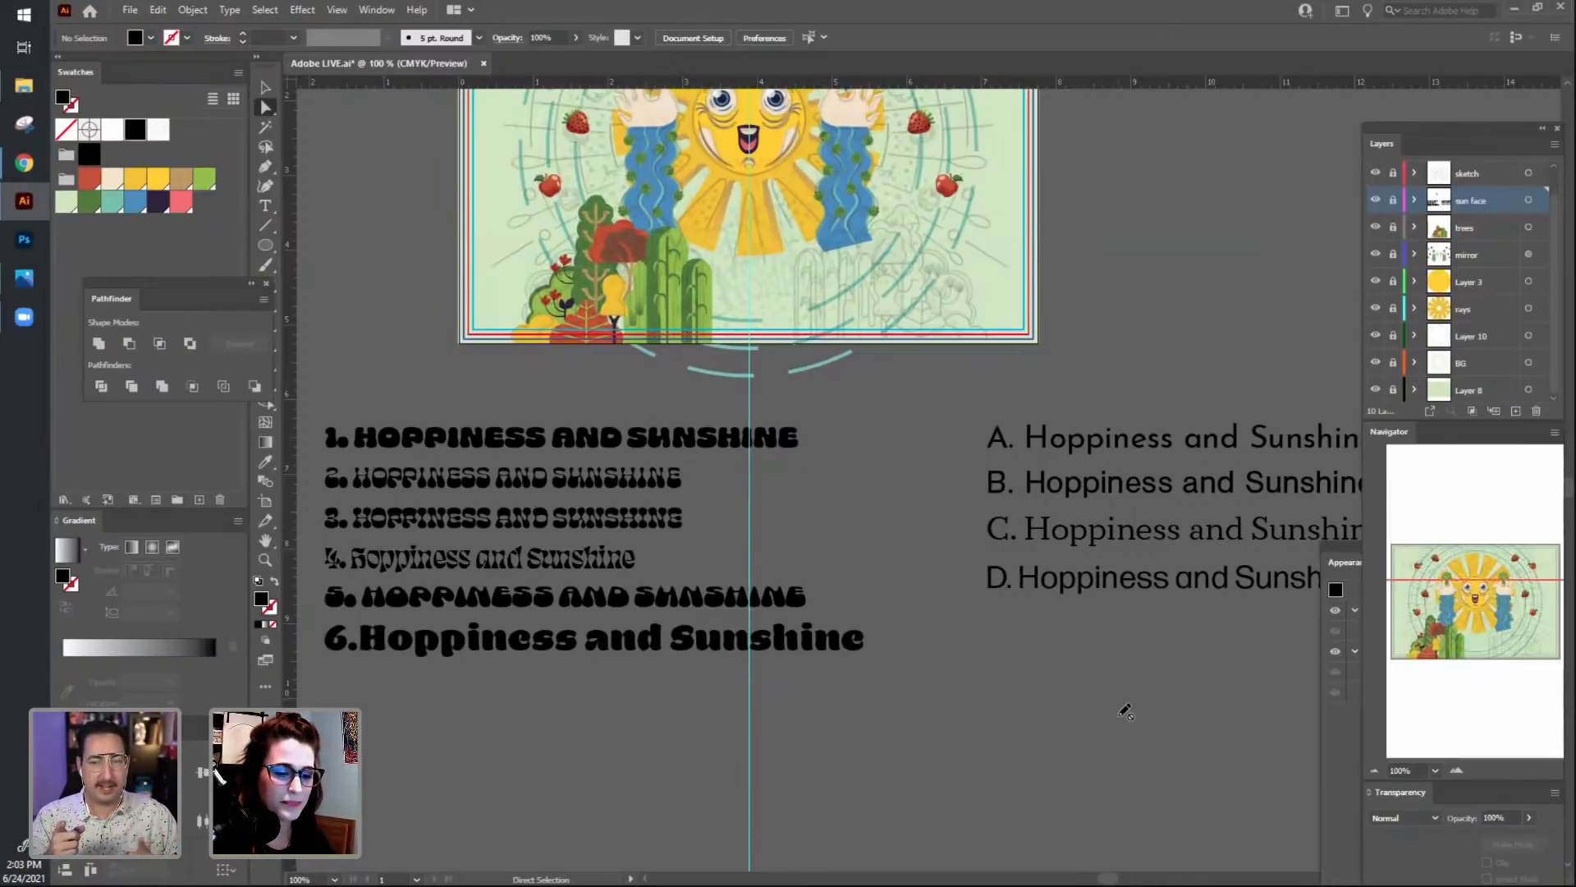
pyautogui.hotkey('ctrl', '-')
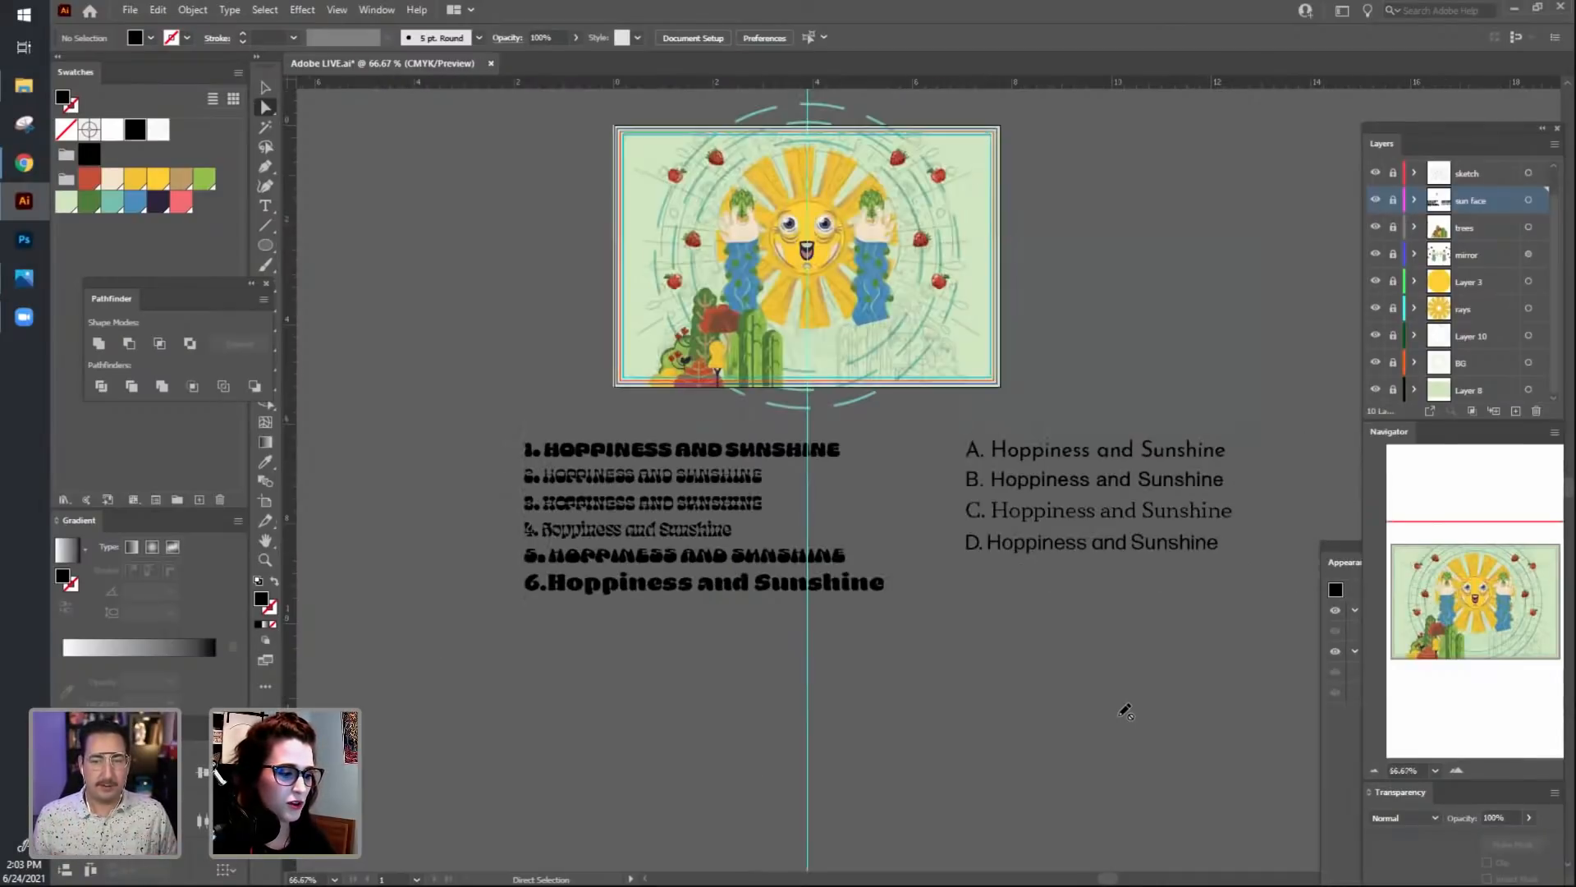
pyautogui.hscroll(2, 1049, 745)
pyautogui.scroll(1, 1048, 746)
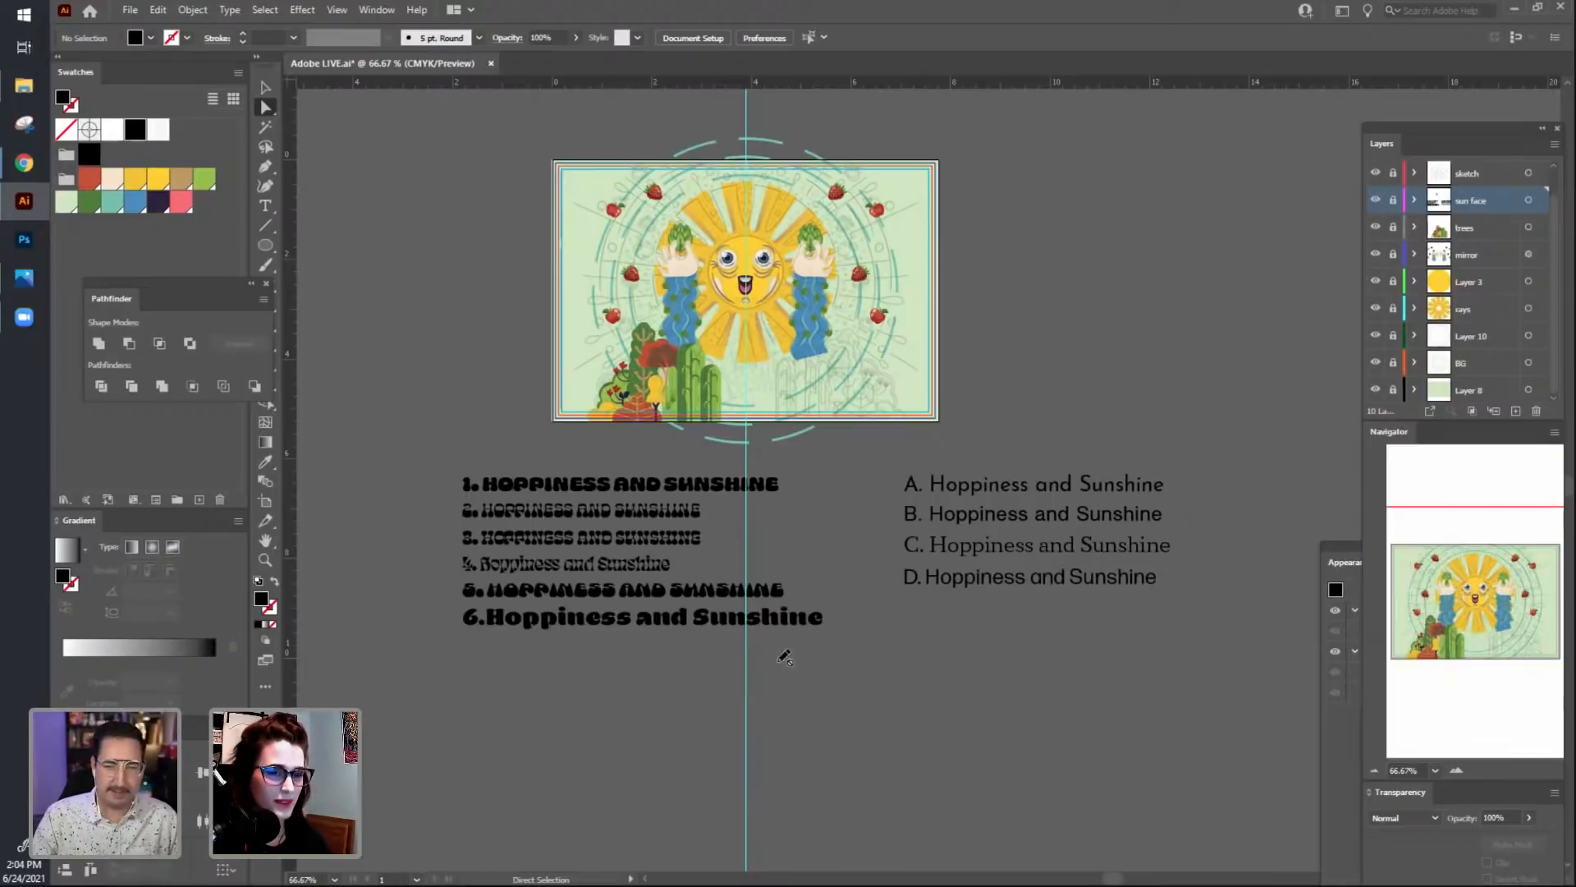
pyautogui.scroll(1, 854, 612)
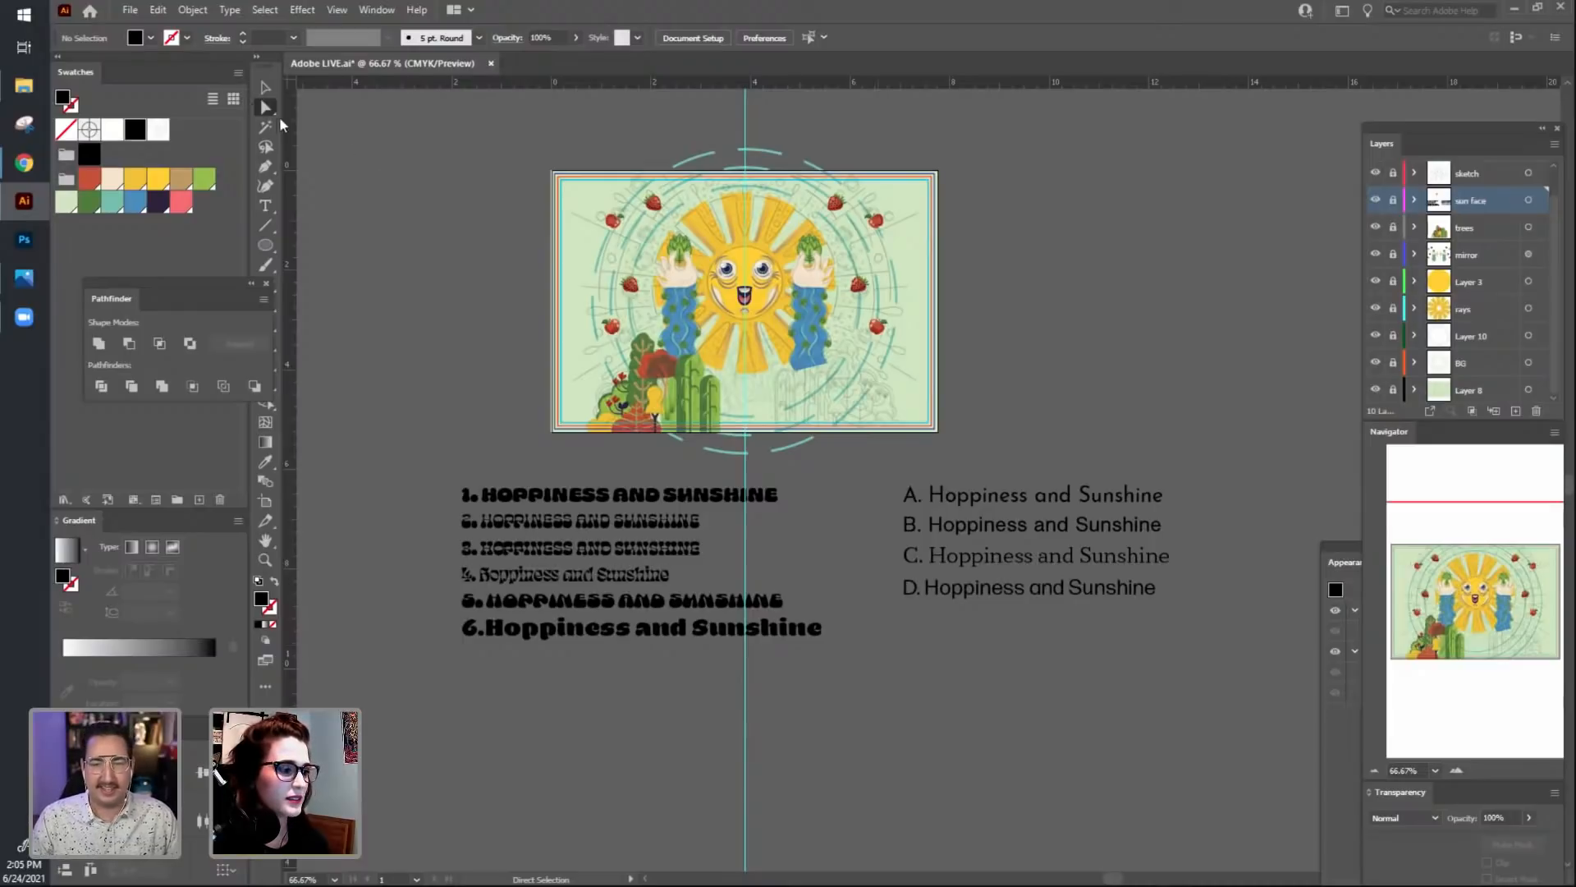
# Unlock the sun face layer and move the lettered A–D font samples up beside the artboard's lower right edge.
pyautogui.click(265, 87)
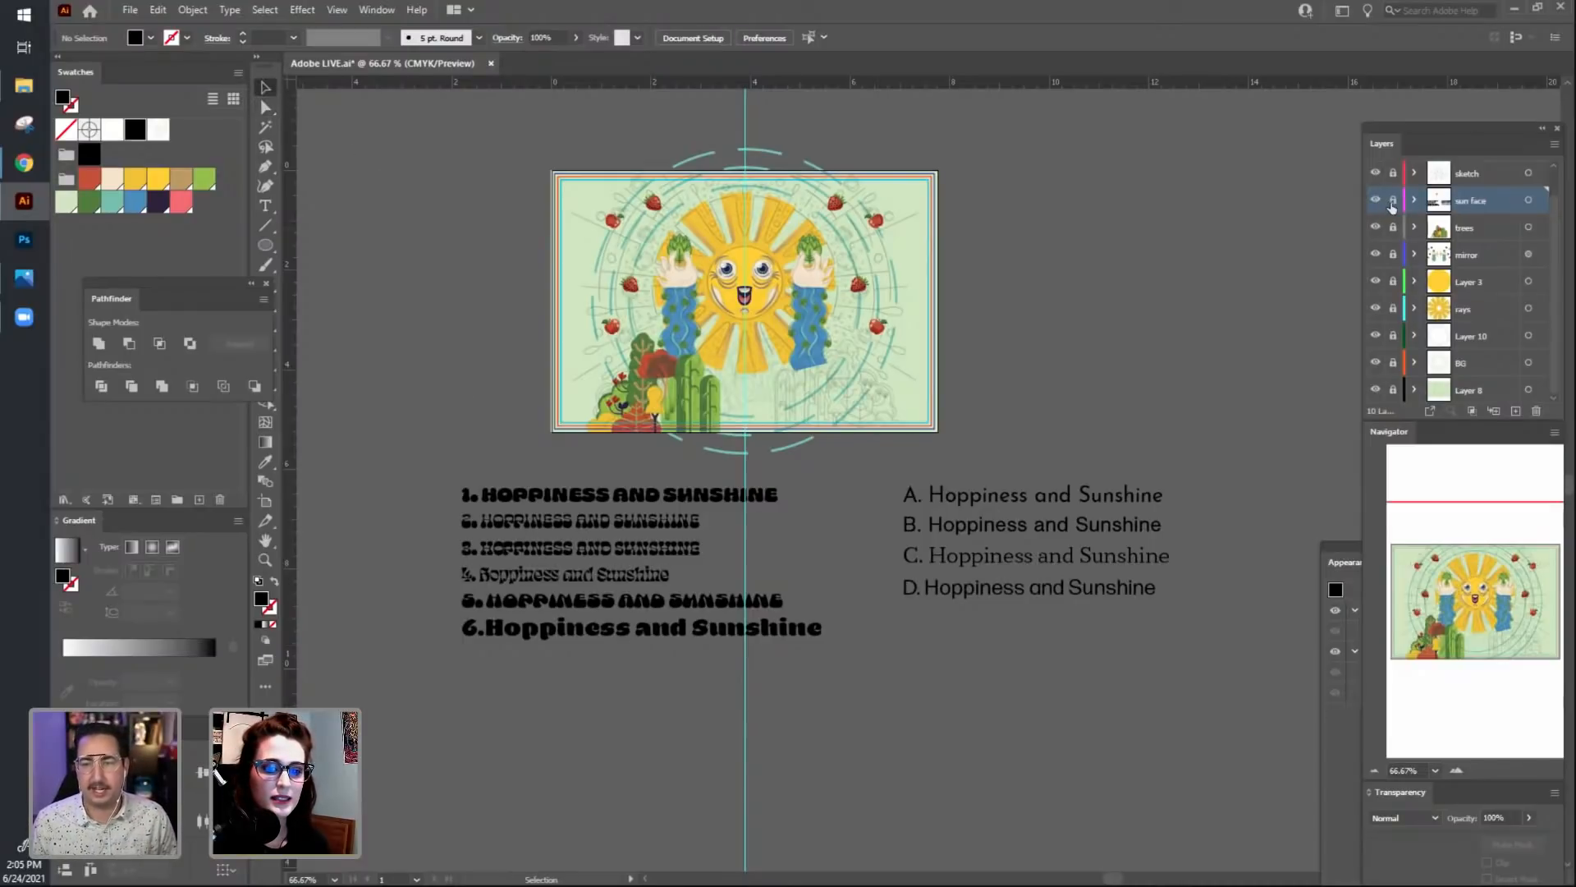
pyautogui.click(1393, 199)
pyautogui.click(915, 499)
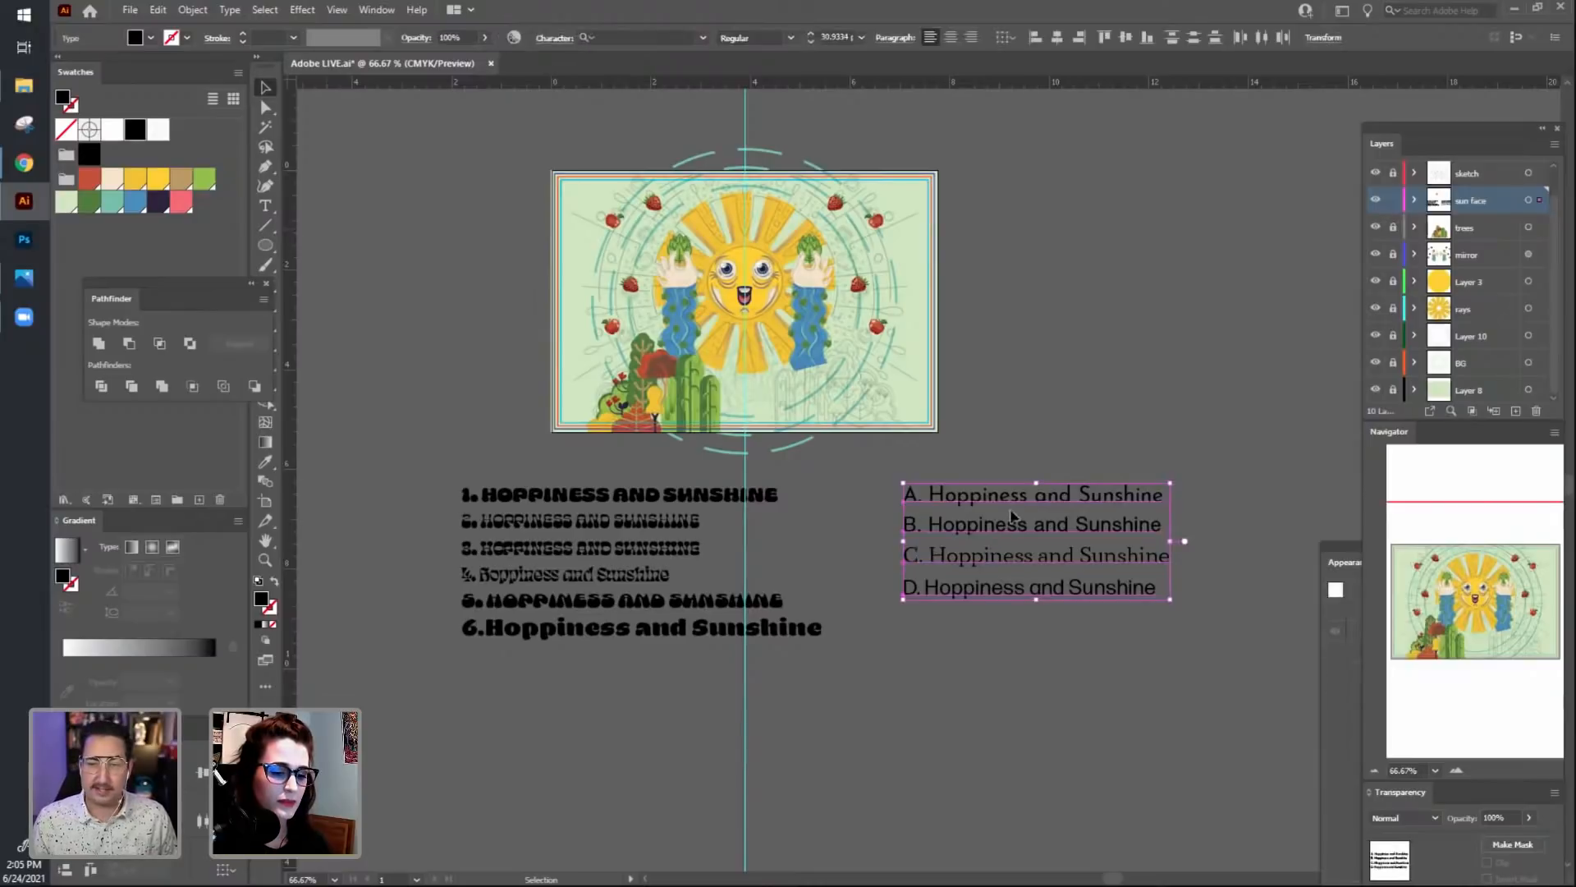
pyautogui.moveTo(1017, 506); pyautogui.dragTo(1137, 398)
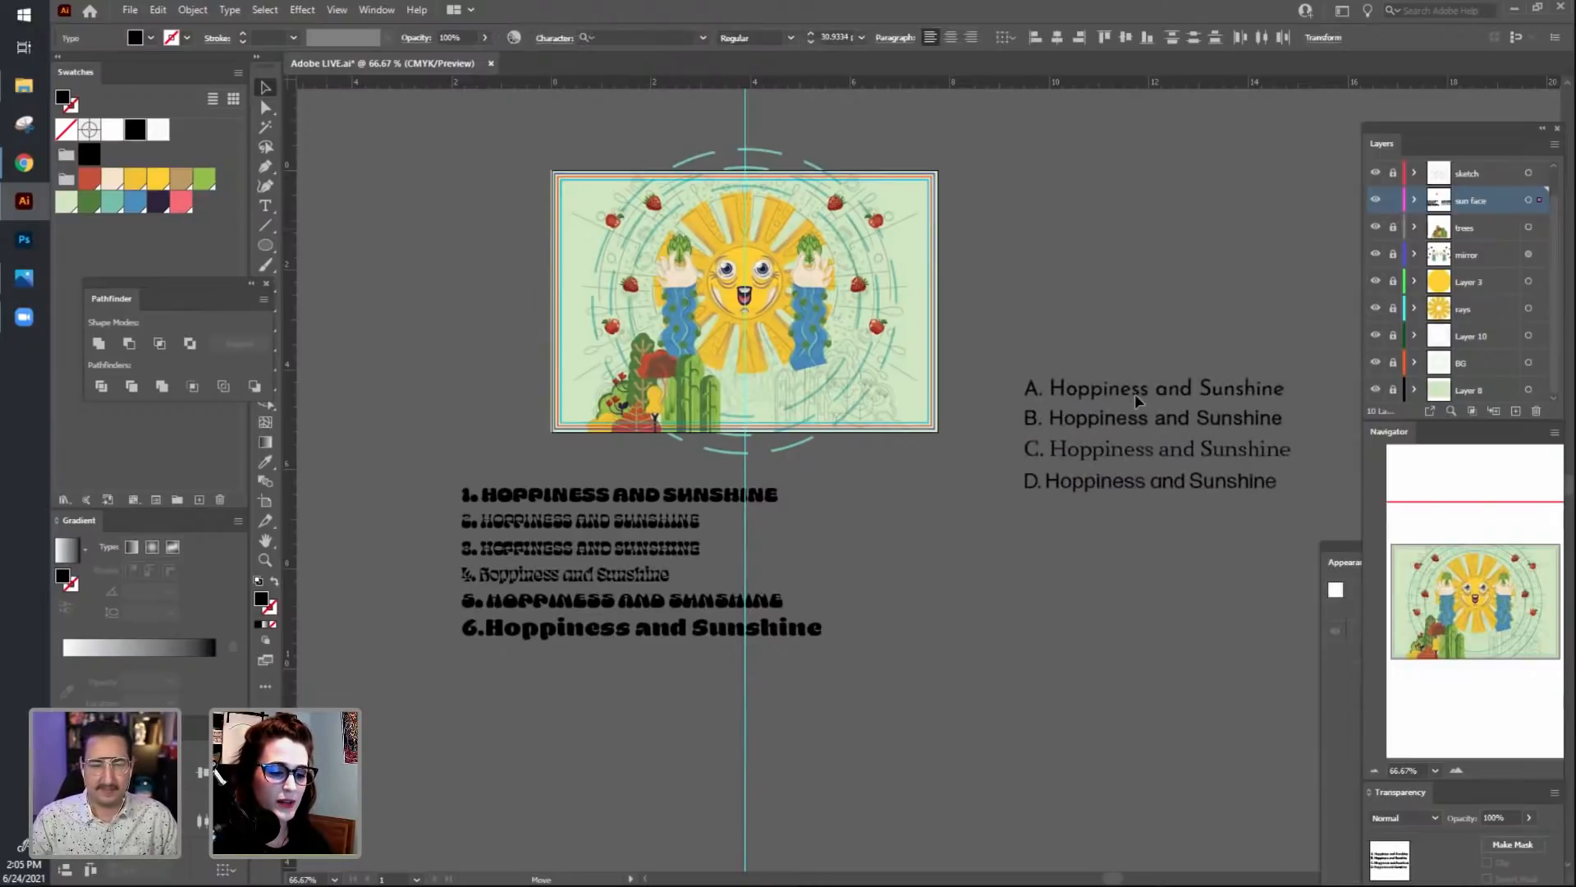
# Select all six numbered font samples and move them to the right of the artboard, directly above the lettered samples.
pyautogui.click(601, 636)
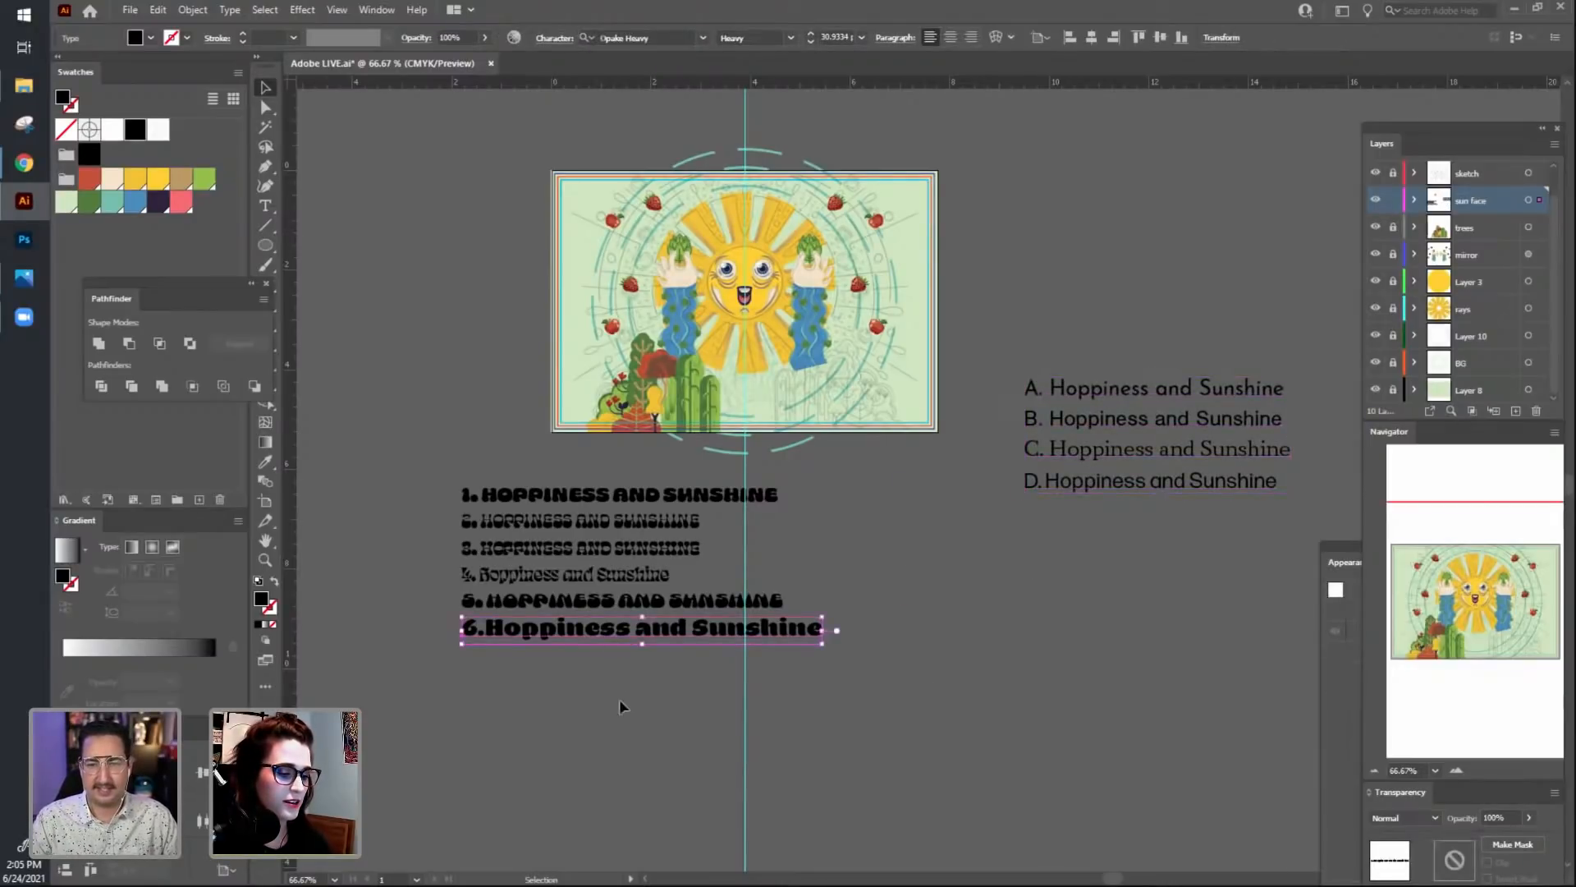
pyautogui.moveTo(619, 698); pyautogui.dragTo(461, 477)
pyautogui.press('v')
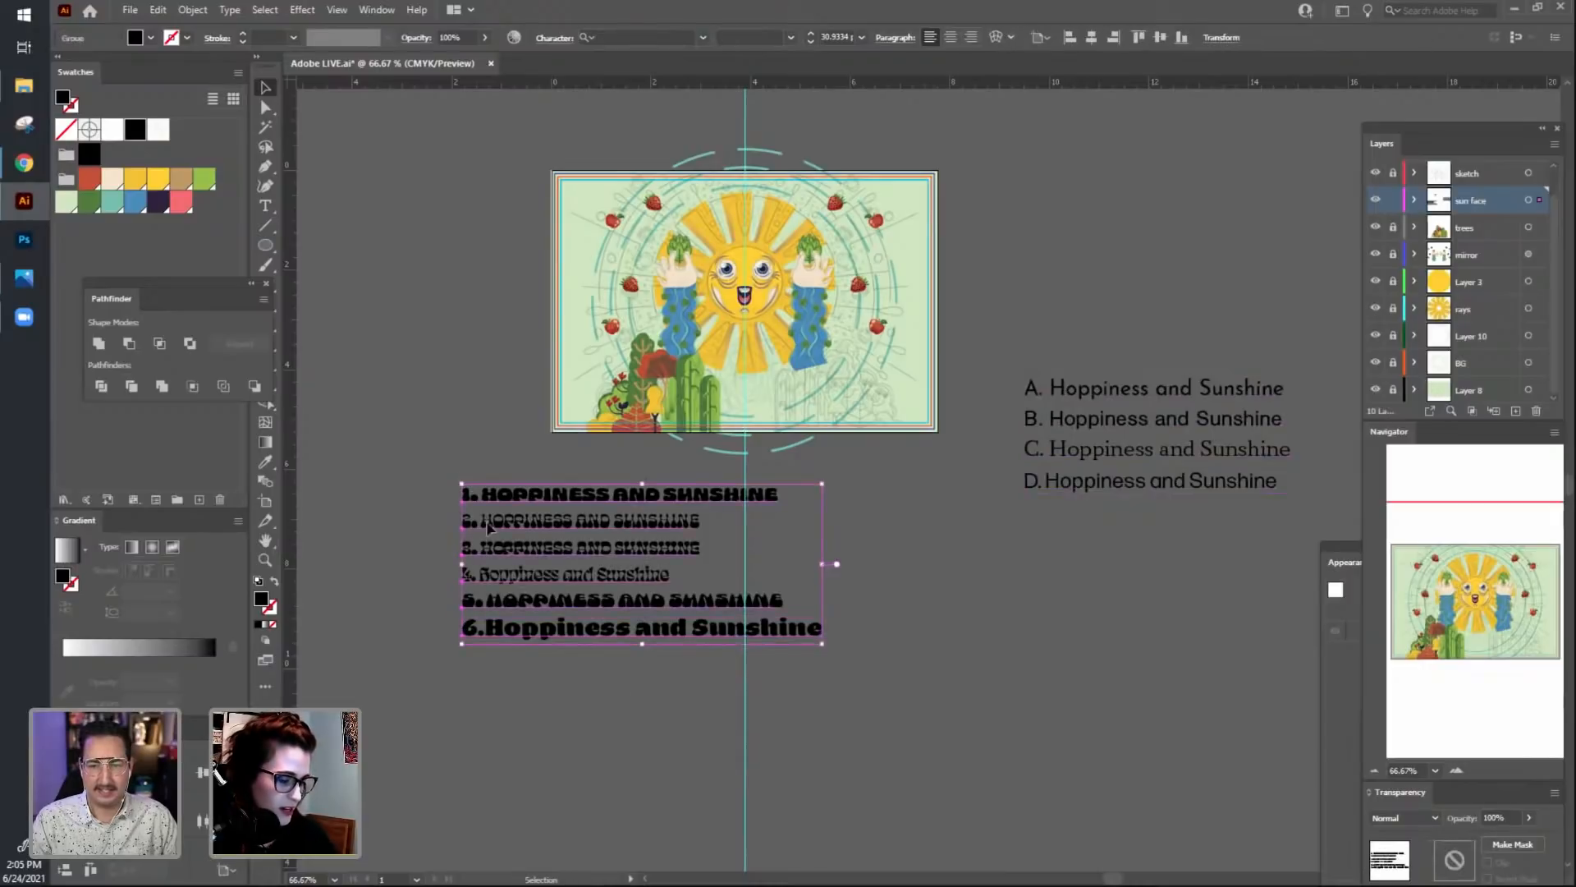
pyautogui.moveTo(1275, 272); pyautogui.dragTo(1118, 207)
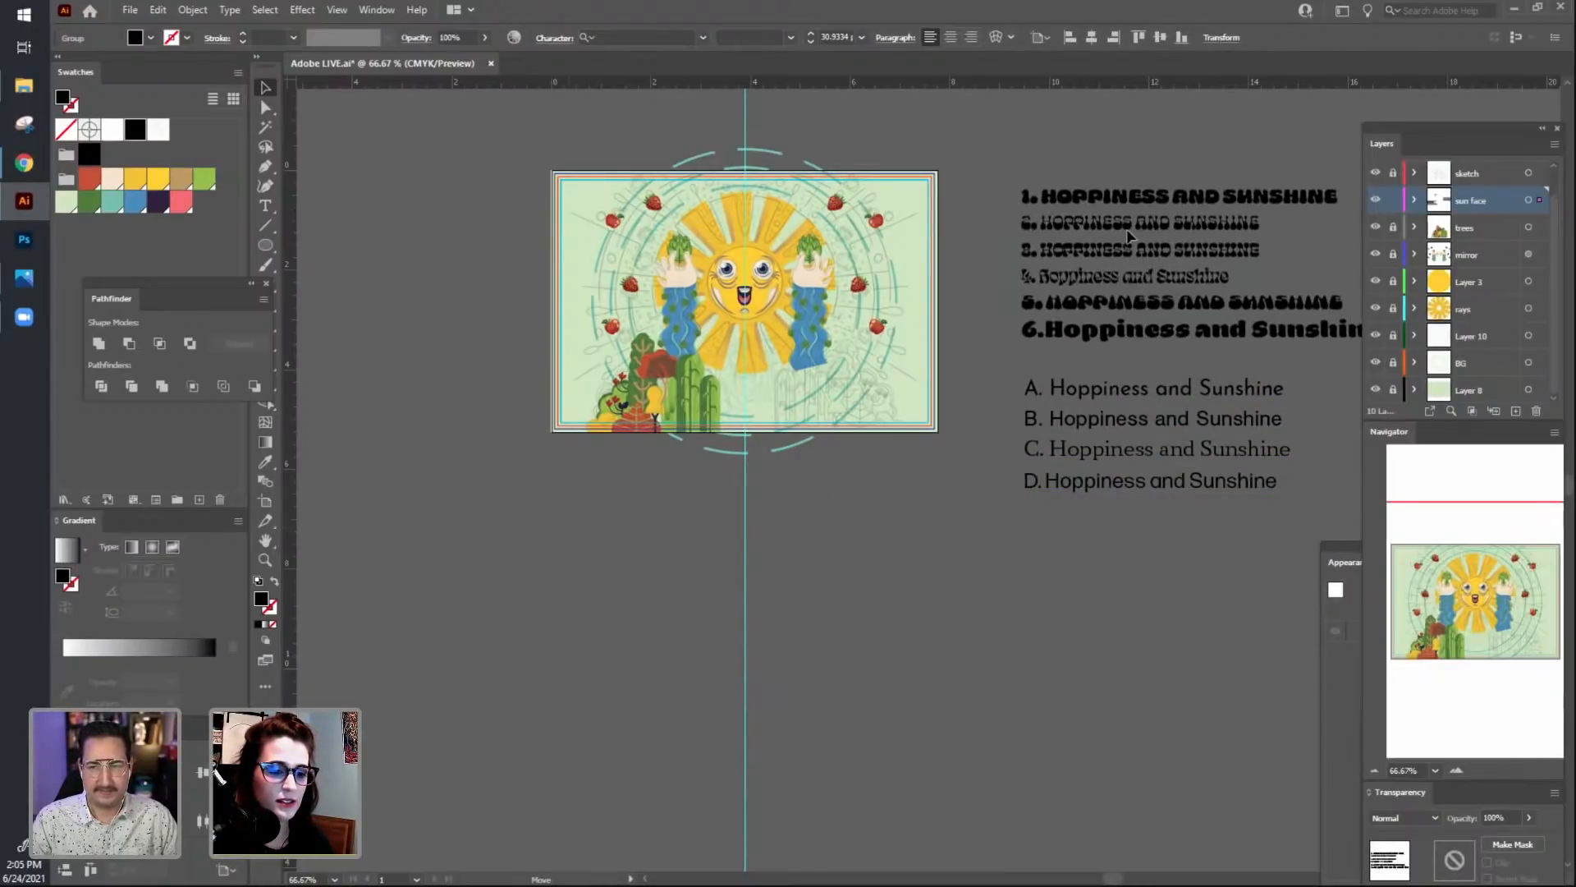
# Create a new 7.75 × 5.25 in landscape document with one artboard.
pyautogui.click(721, 496)
pyautogui.click(130, 9)
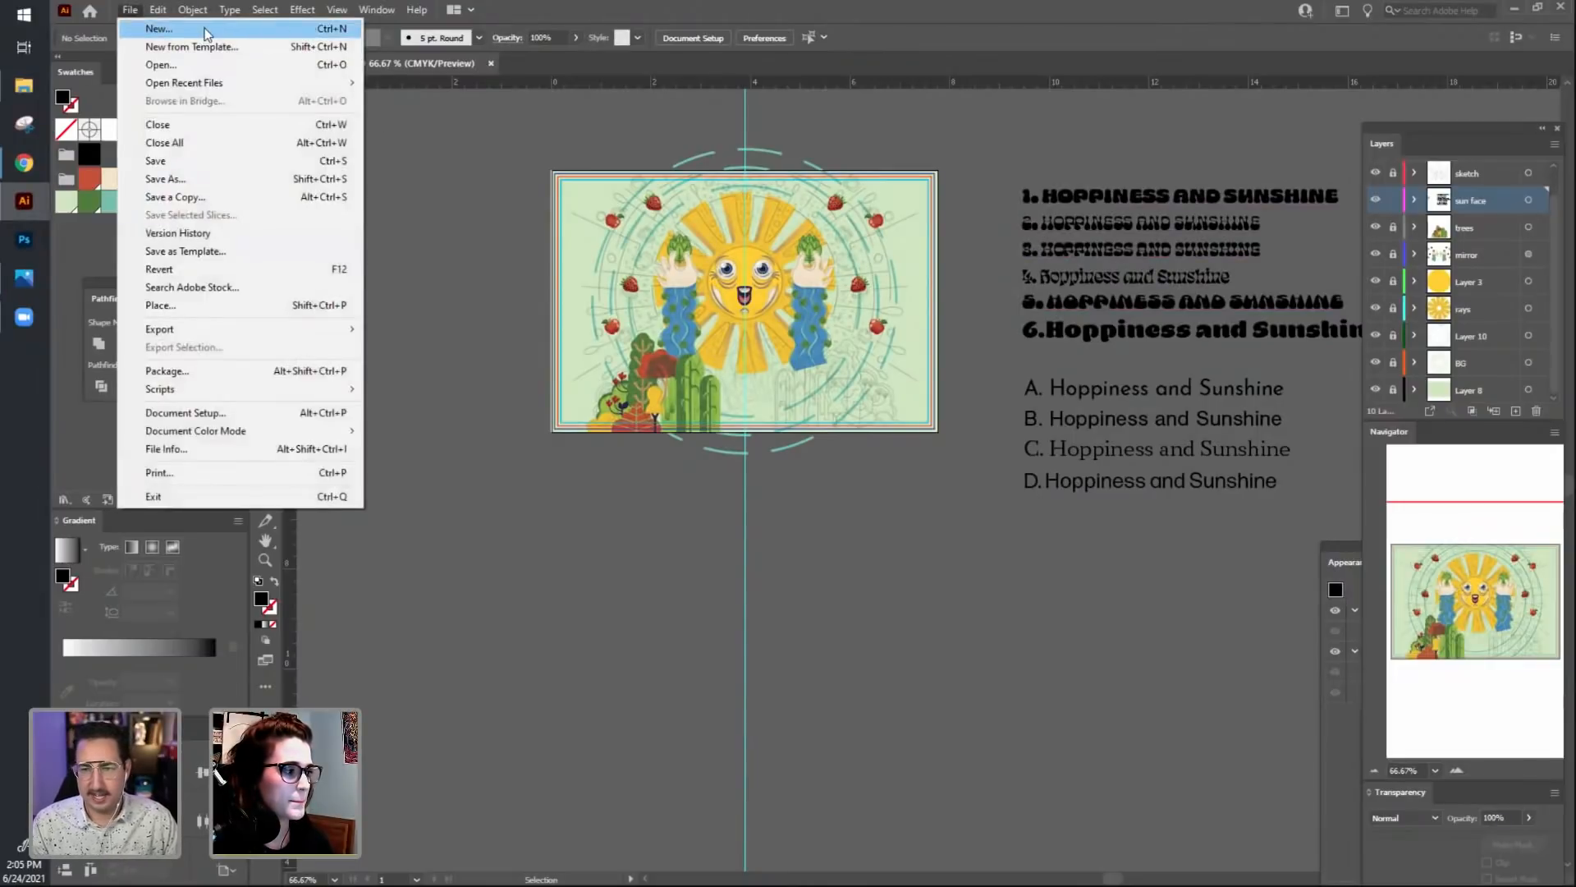
pyautogui.click(164, 28)
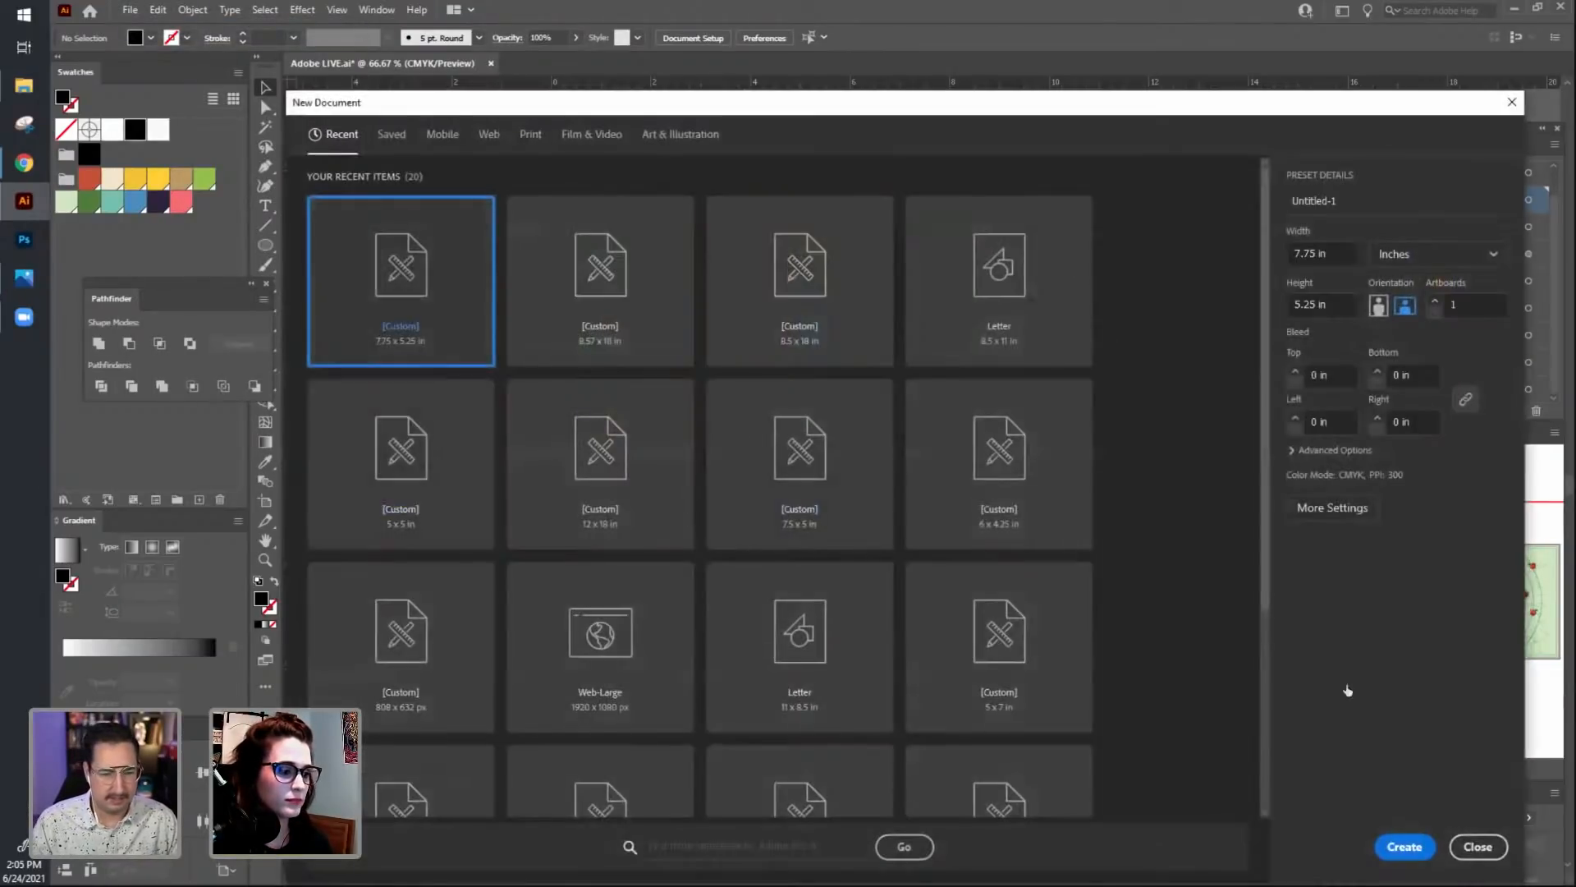
pyautogui.click(1401, 847)
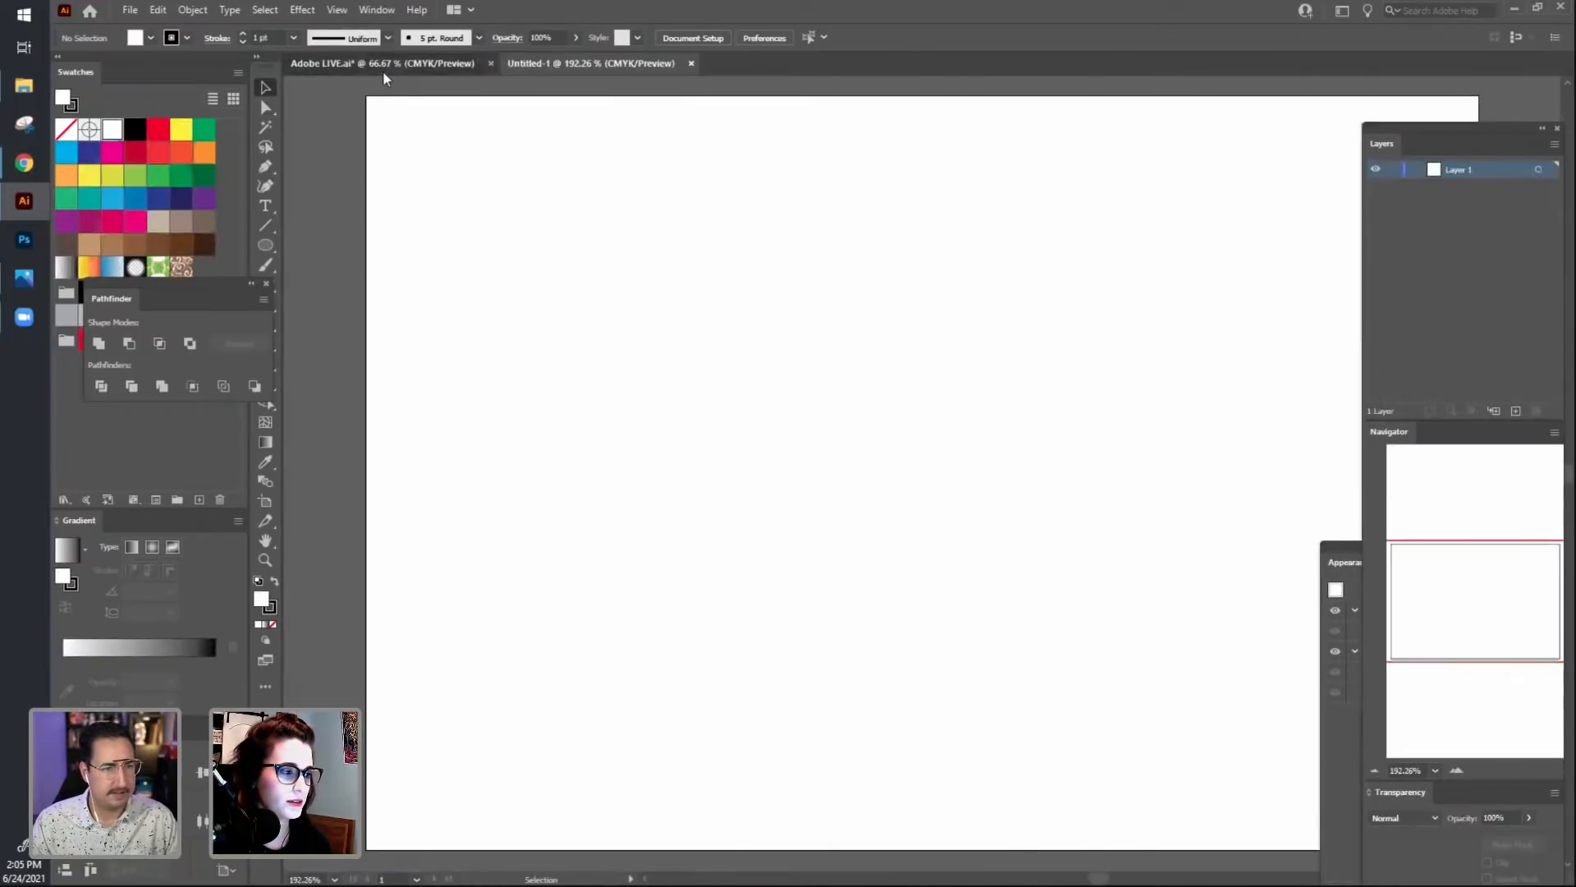
# Copy all the numbered and lettered font samples from Adobe LIVE.ai into the new document.
pyautogui.click(382, 71)
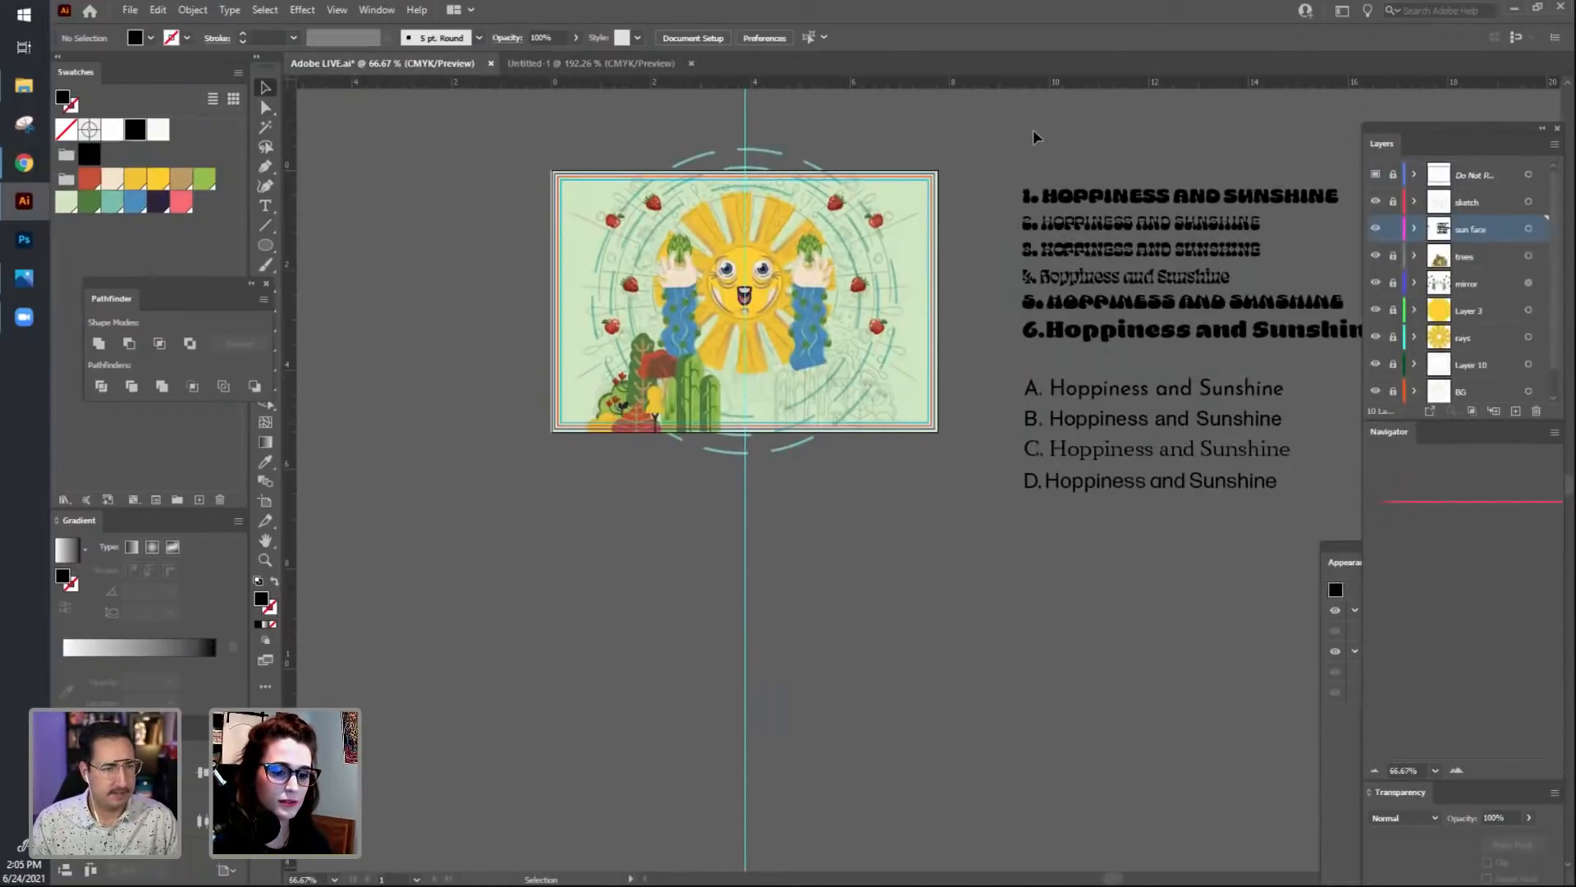
pyautogui.hotkey('ctrl', 'a')
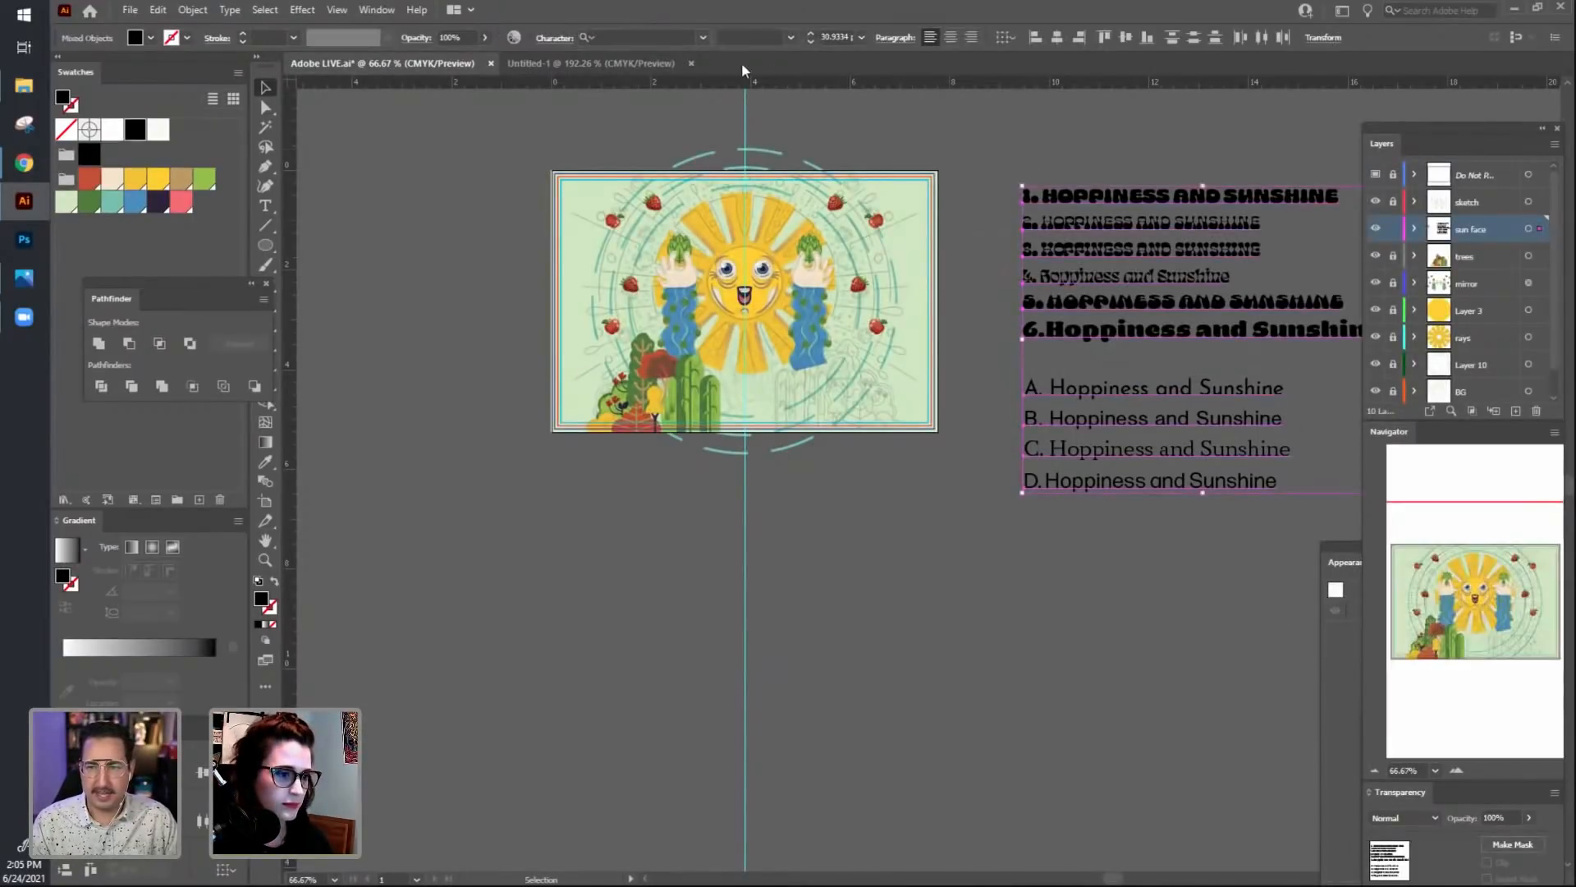
pyautogui.click(662, 71)
pyautogui.hotkey('ctrl', 'v')
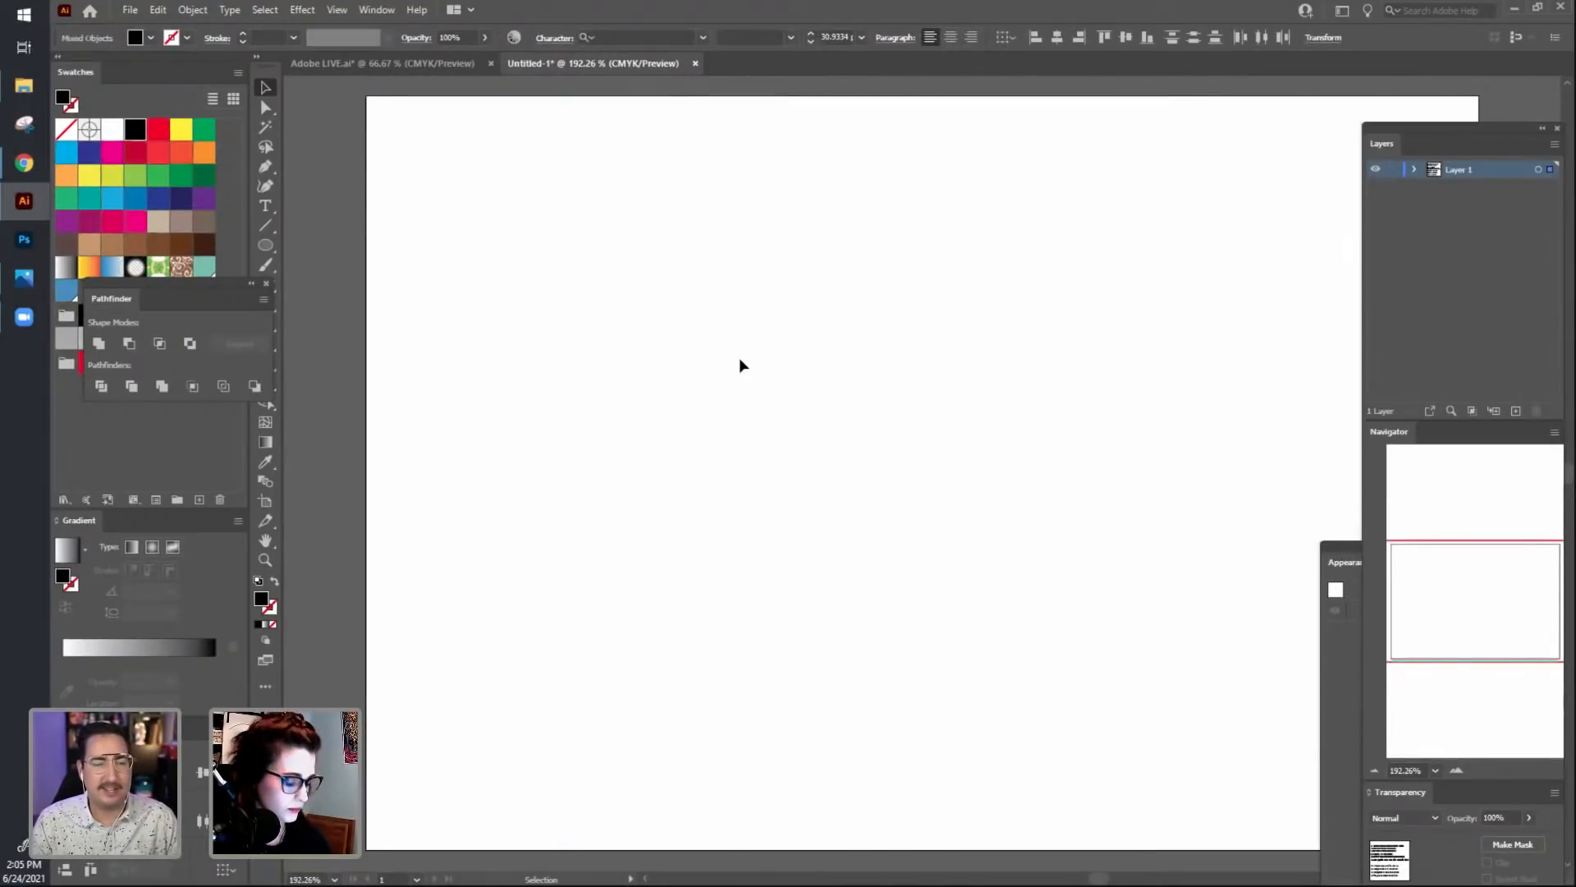
pyautogui.hotkey('ctrl', 'shift', 'a')
pyautogui.press('a')
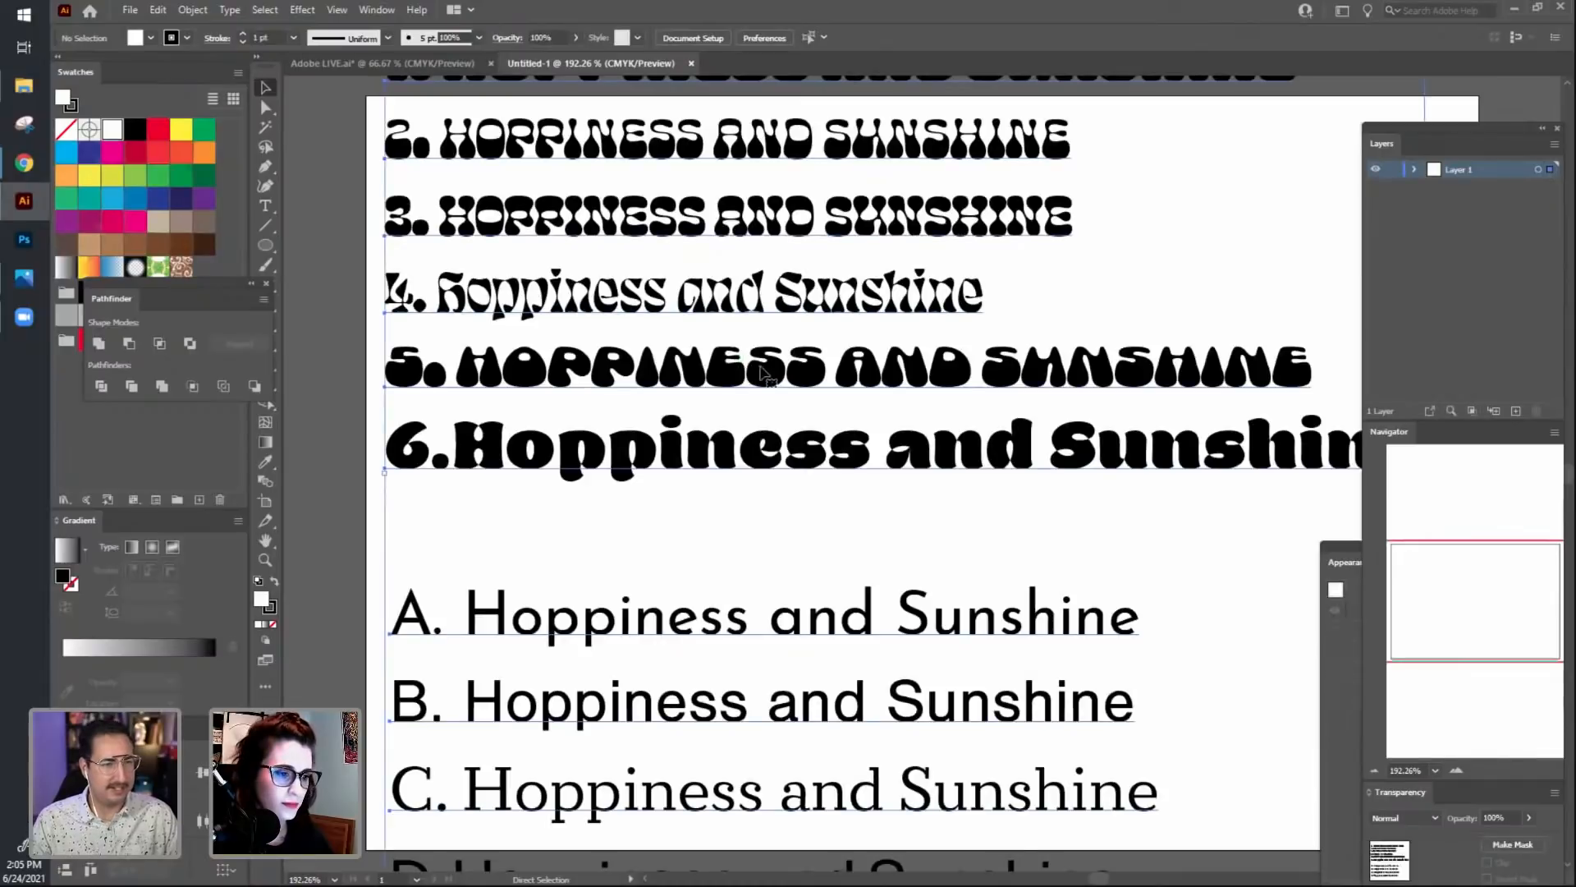
# Scale down all the pasted font samples together and position them so they fit inside the new document's artboard.
pyautogui.press('v')
pyautogui.hotkey('ctrl', 'a')
pyautogui.hotkey('ctrl', '-')
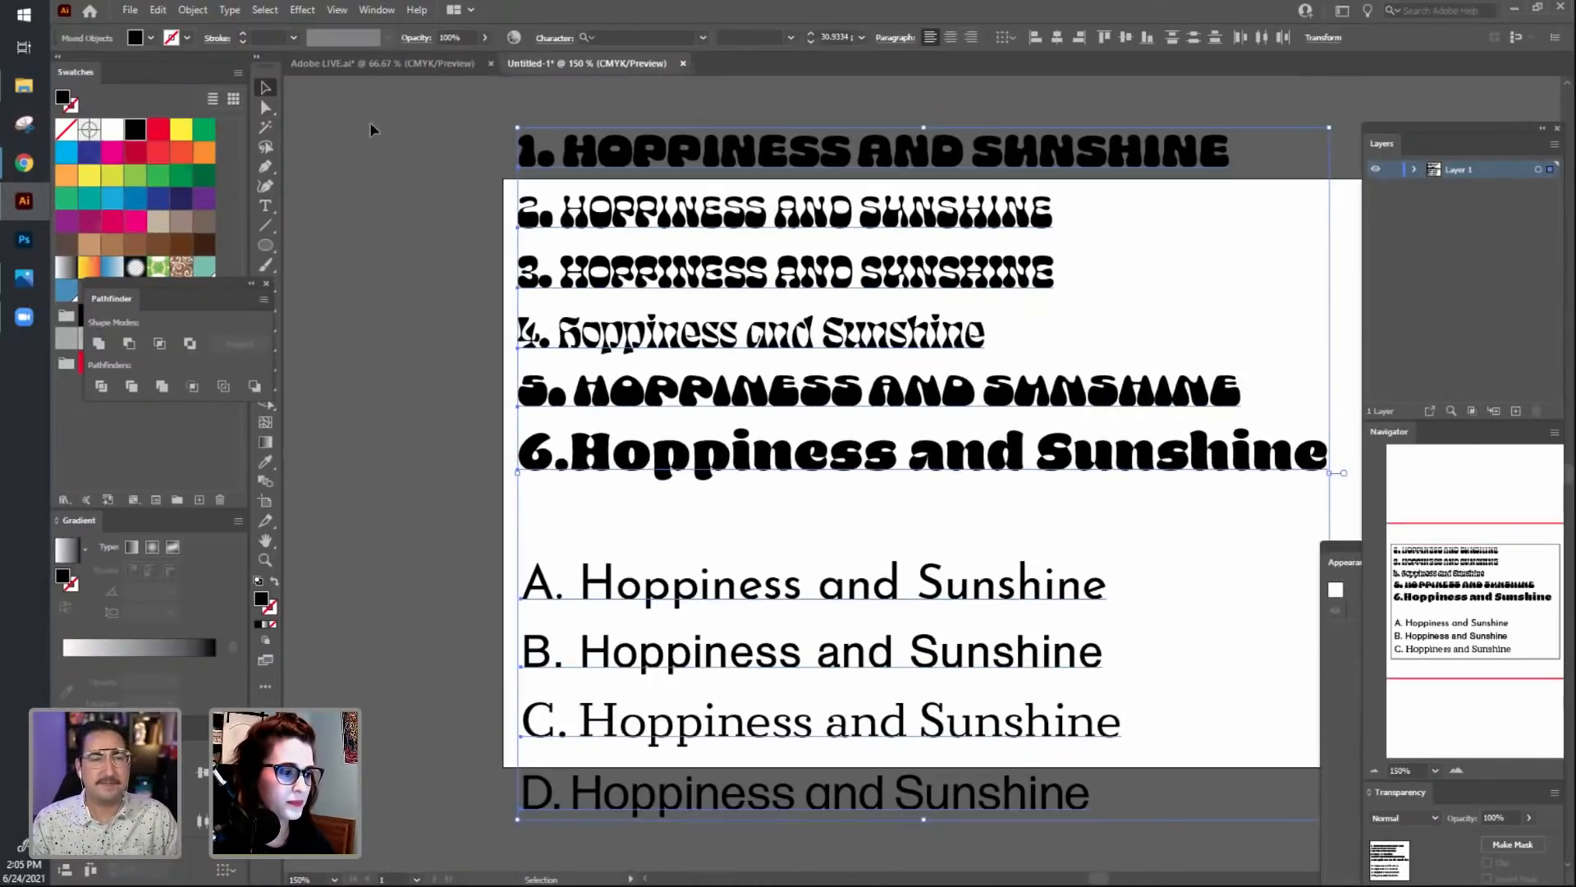
pyautogui.moveTo(517, 127); pyautogui.dragTo(720, 401)
pyautogui.press('a')
pyautogui.hotkey('ctrl', 'z')
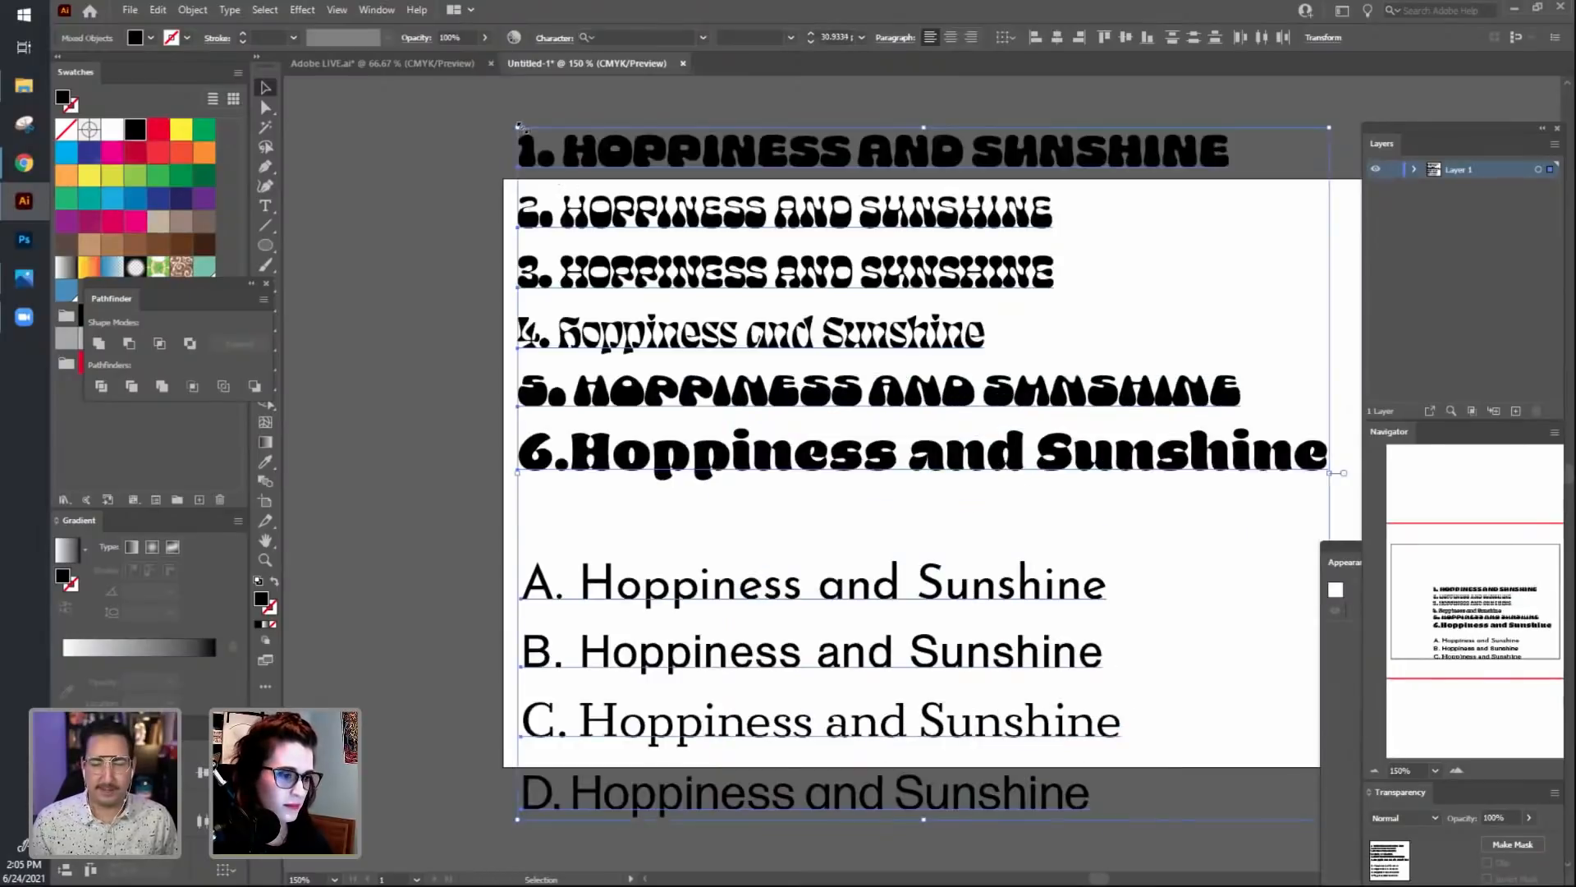
pyautogui.press('v')
pyautogui.moveTo(517, 127); pyautogui.dragTo(740, 316)
pyautogui.moveTo(894, 554); pyautogui.dragTo(739, 450)
# Float the font sample document in its own window, zoom it to 66.67%, and shrink the window around the artboard.
pyautogui.moveTo(555, 63); pyautogui.dragTo(449, 171)
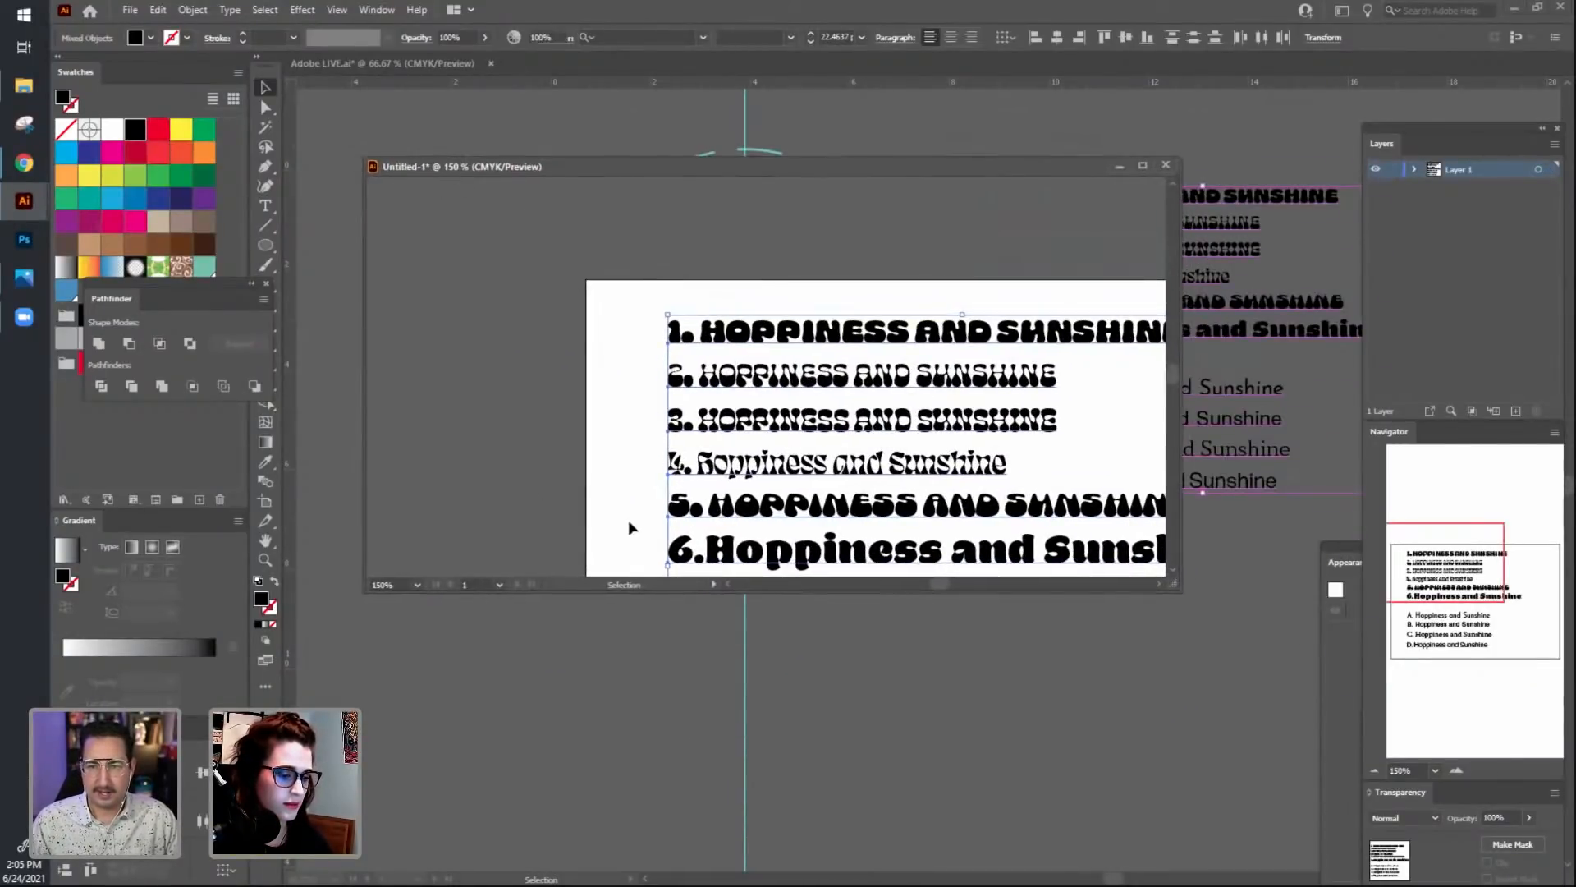
pyautogui.click(628, 519)
pyautogui.moveTo(626, 524); pyautogui.dragTo(435, 417)
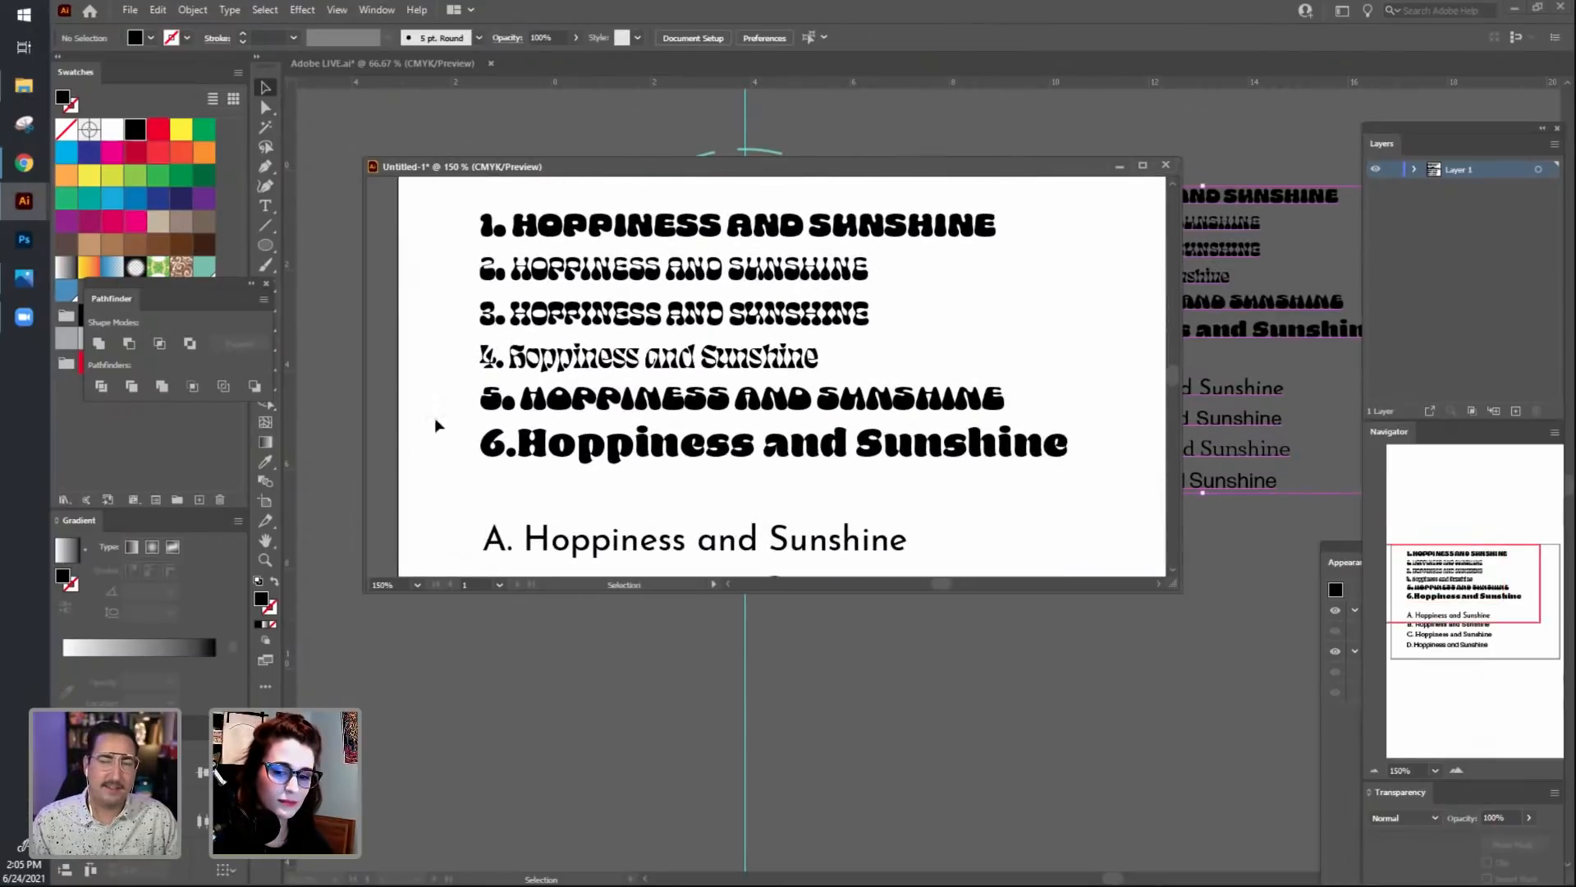
pyautogui.hotkey('ctrl', '-')
pyautogui.hotkey('ctrl', '-')
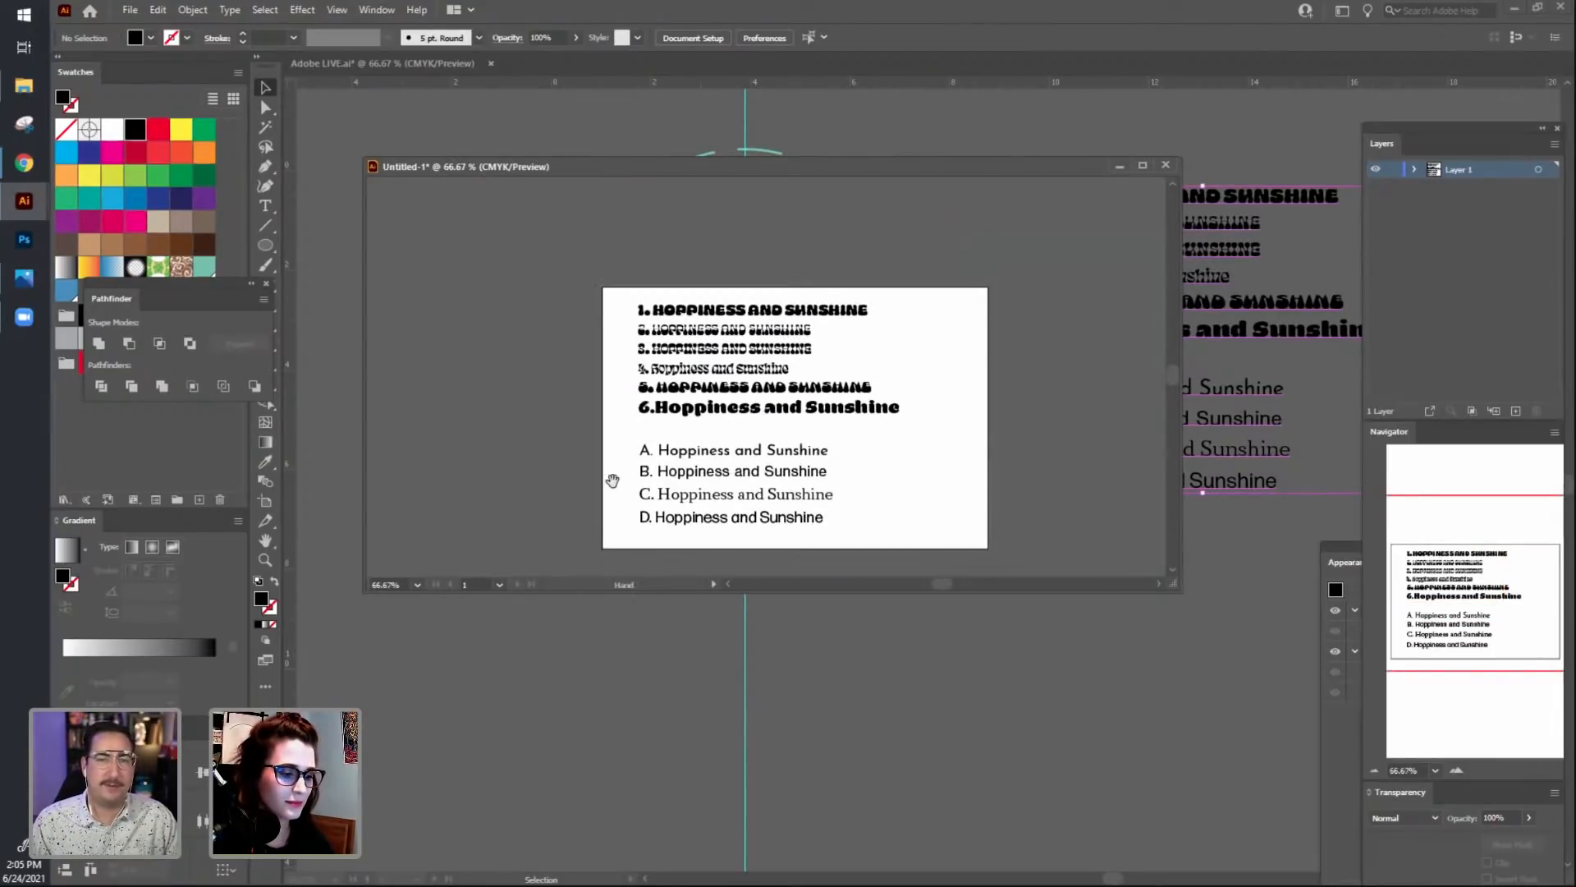
pyautogui.moveTo(612, 480); pyautogui.dragTo(429, 413)
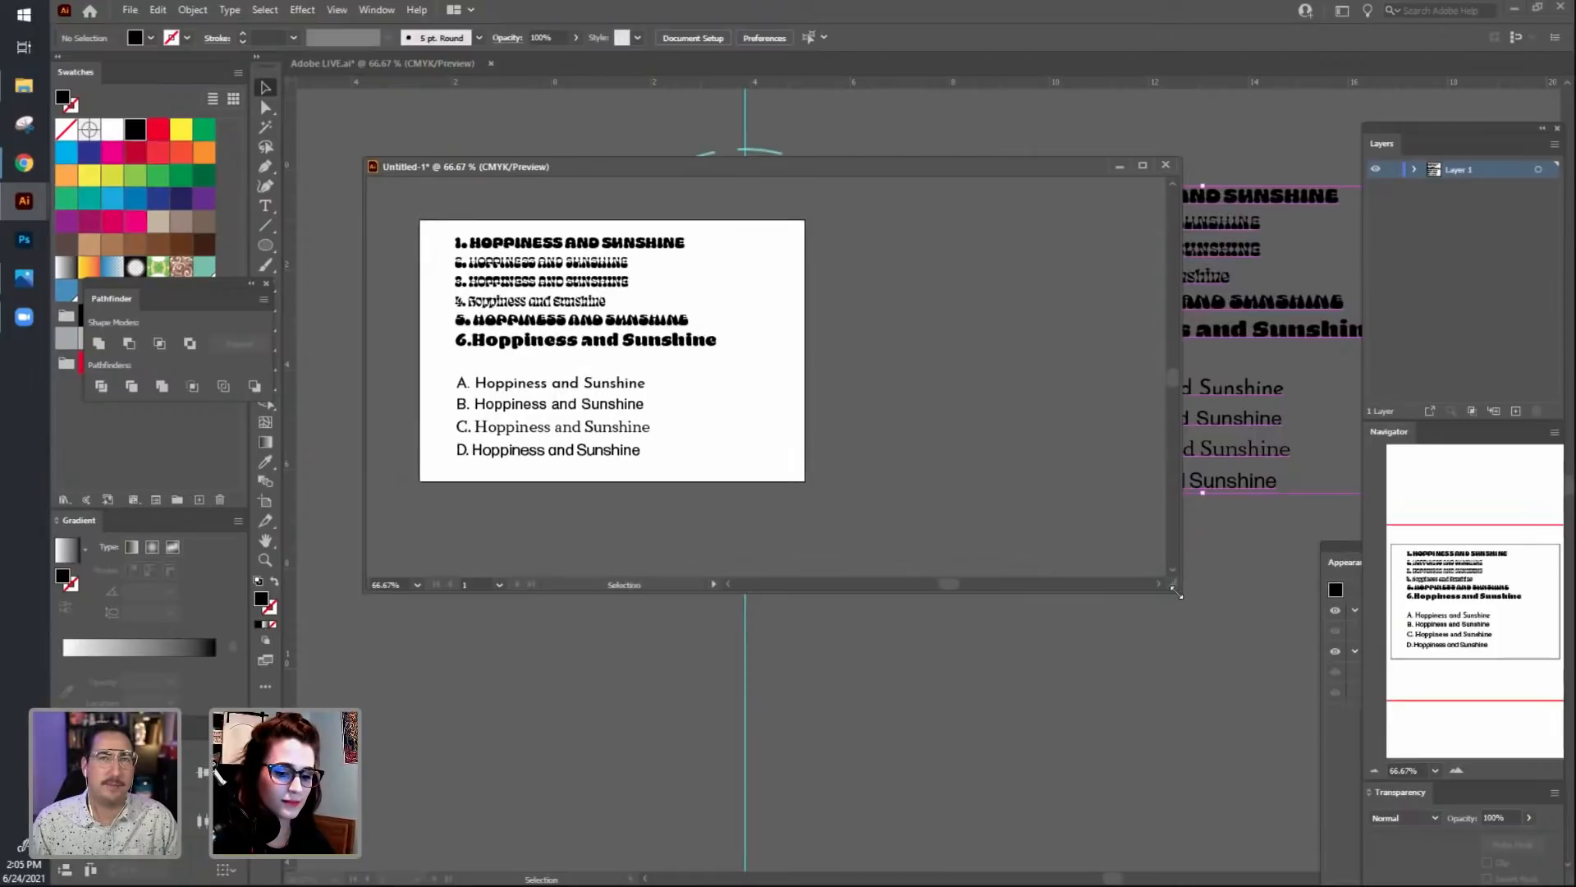
pyautogui.moveTo(1177, 591); pyautogui.dragTo(817, 584)
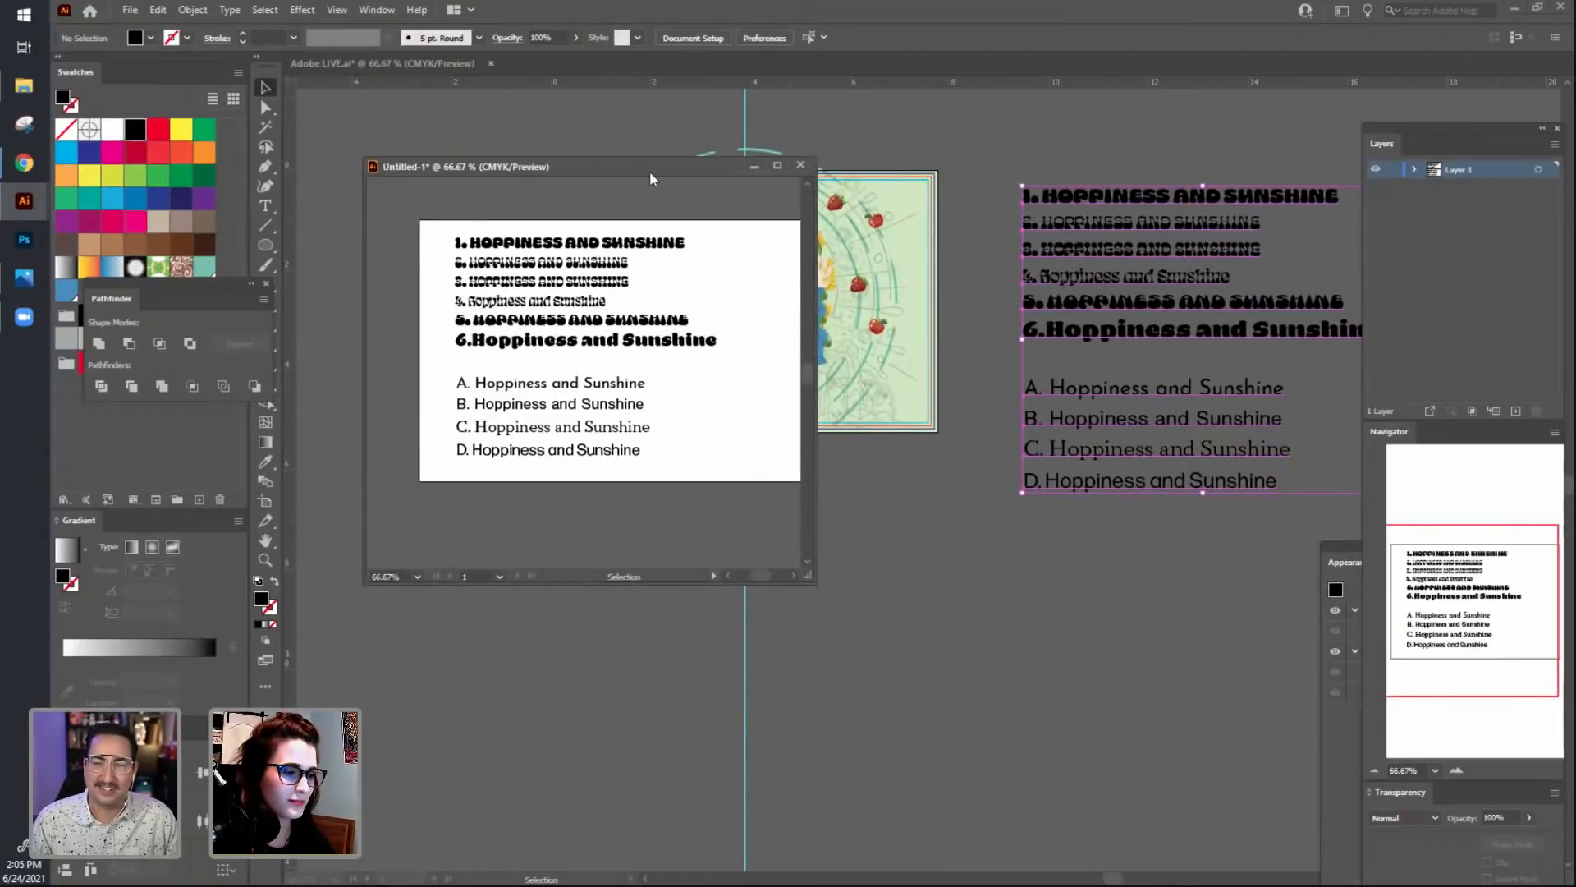
# Move the floating font sample window clear of the illustration and remove the original samples from Adobe LIVE.ai.
pyautogui.moveTo(650, 178); pyautogui.dragTo(344, 423)
pyautogui.moveTo(512, 665); pyautogui.dragTo(448, 665)
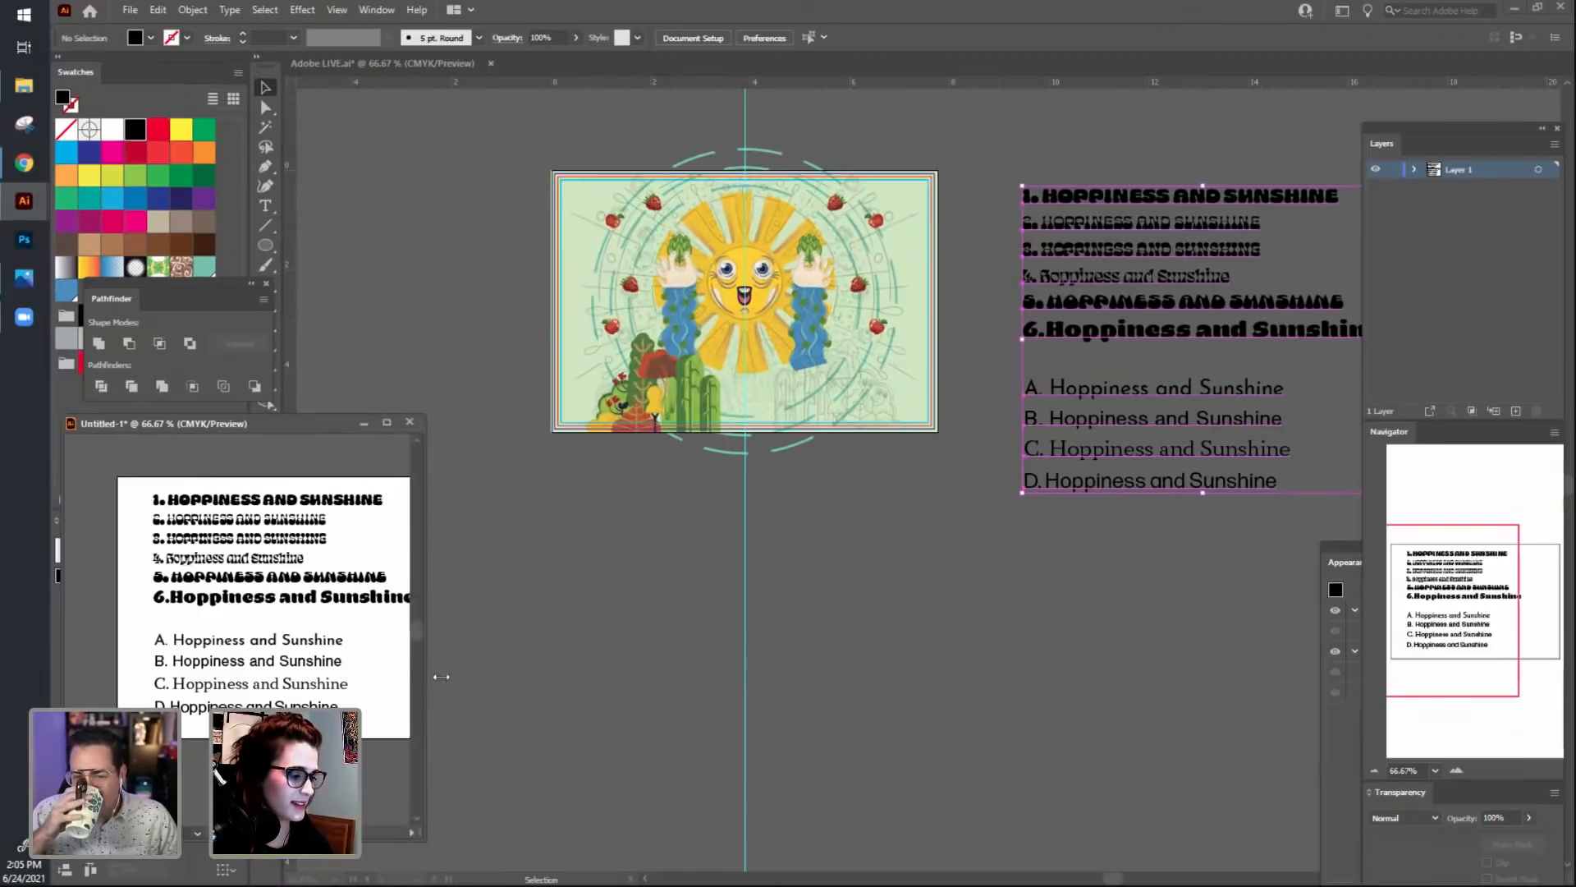
pyautogui.click(1085, 558)
pyautogui.scroll(1, 1092, 312)
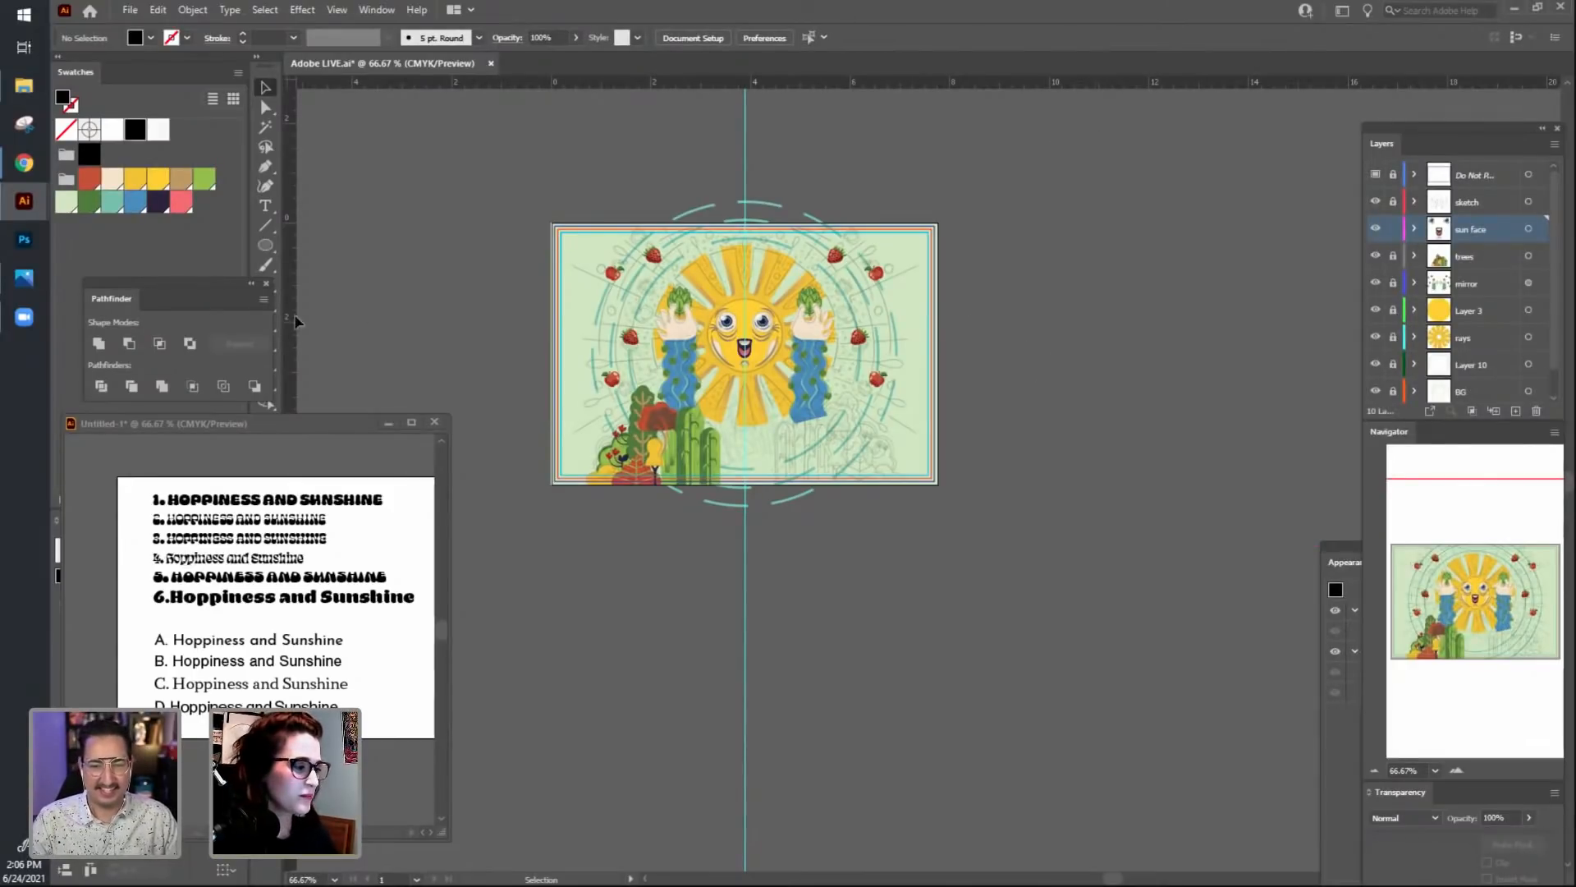
# Move the Pathfinder panel out of the way and reposition the font sample window on the empty canvas right of the illustration.
pyautogui.moveTo(211, 294); pyautogui.dragTo(372, 308)
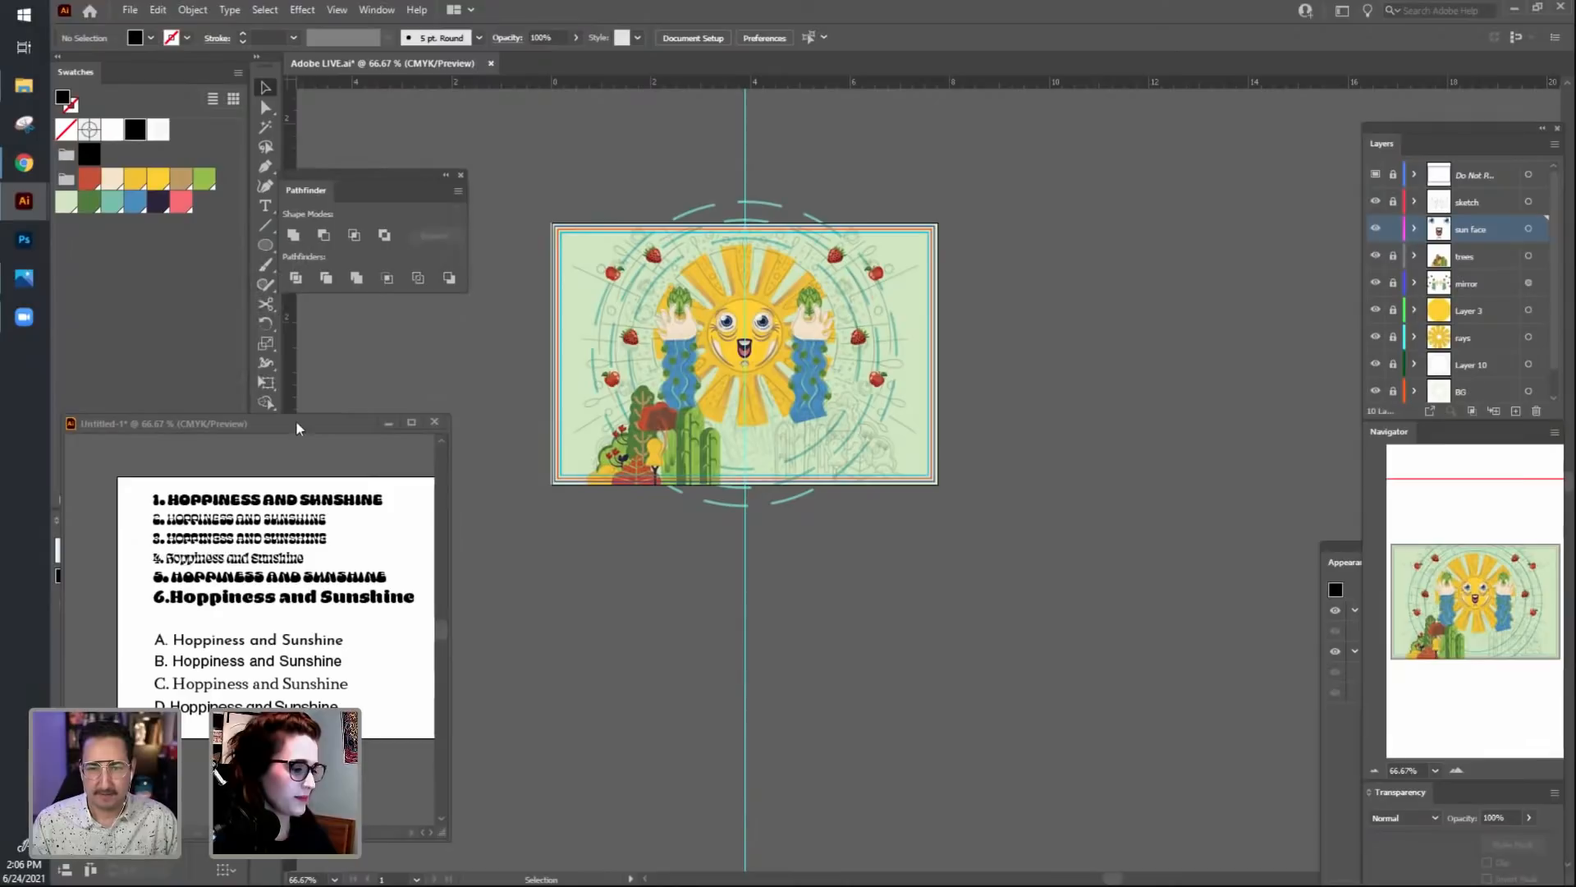
pyautogui.moveTo(297, 426); pyautogui.dragTo(287, 352)
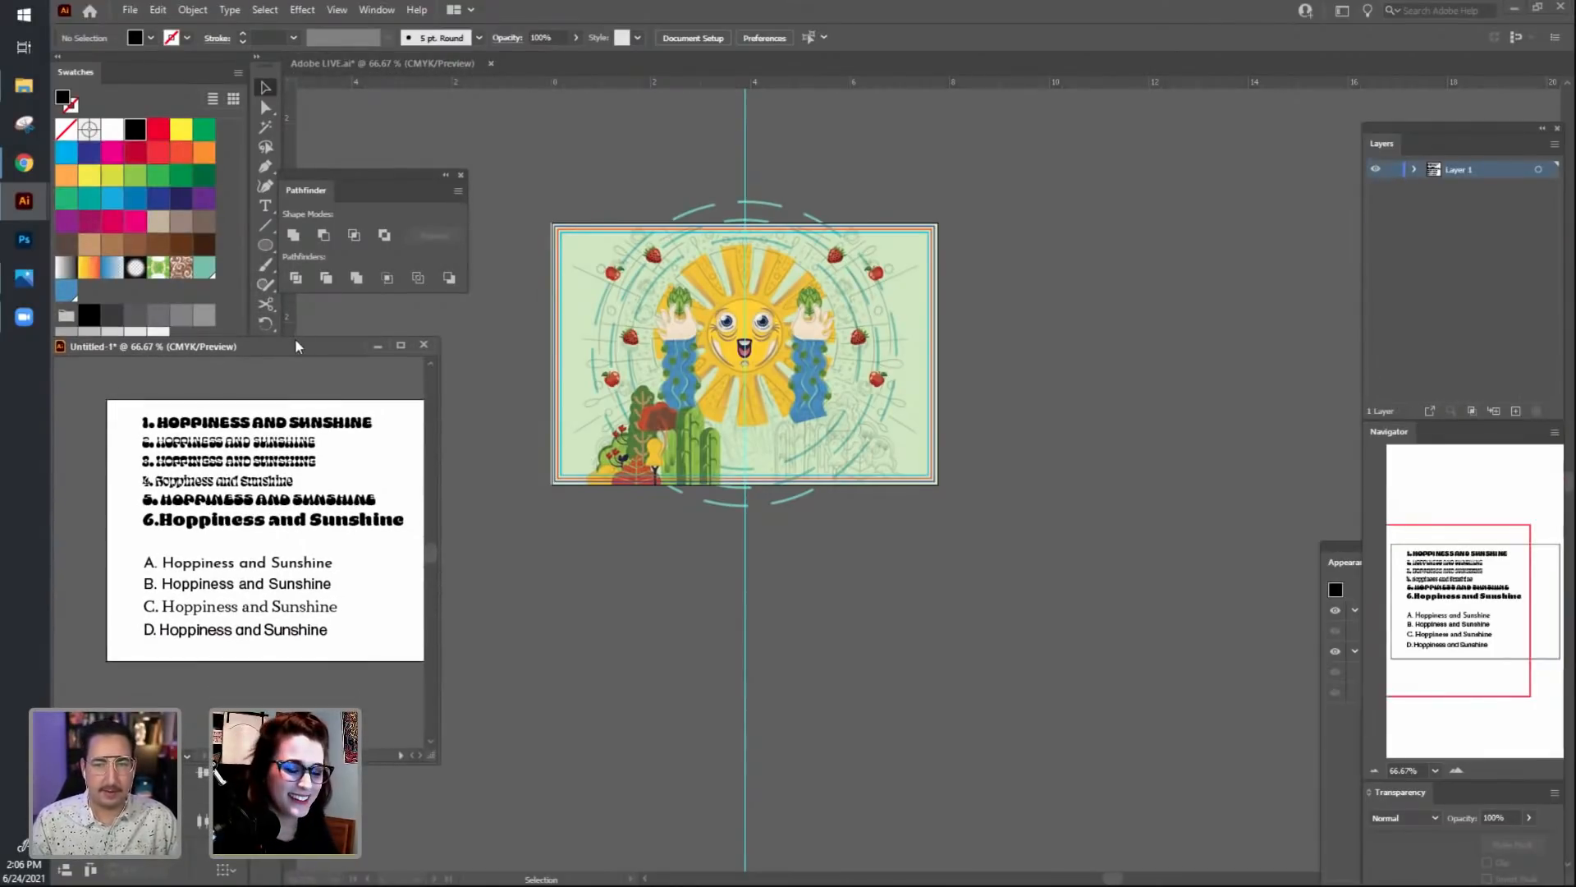
pyautogui.moveTo(294, 343); pyautogui.dragTo(1243, 135)
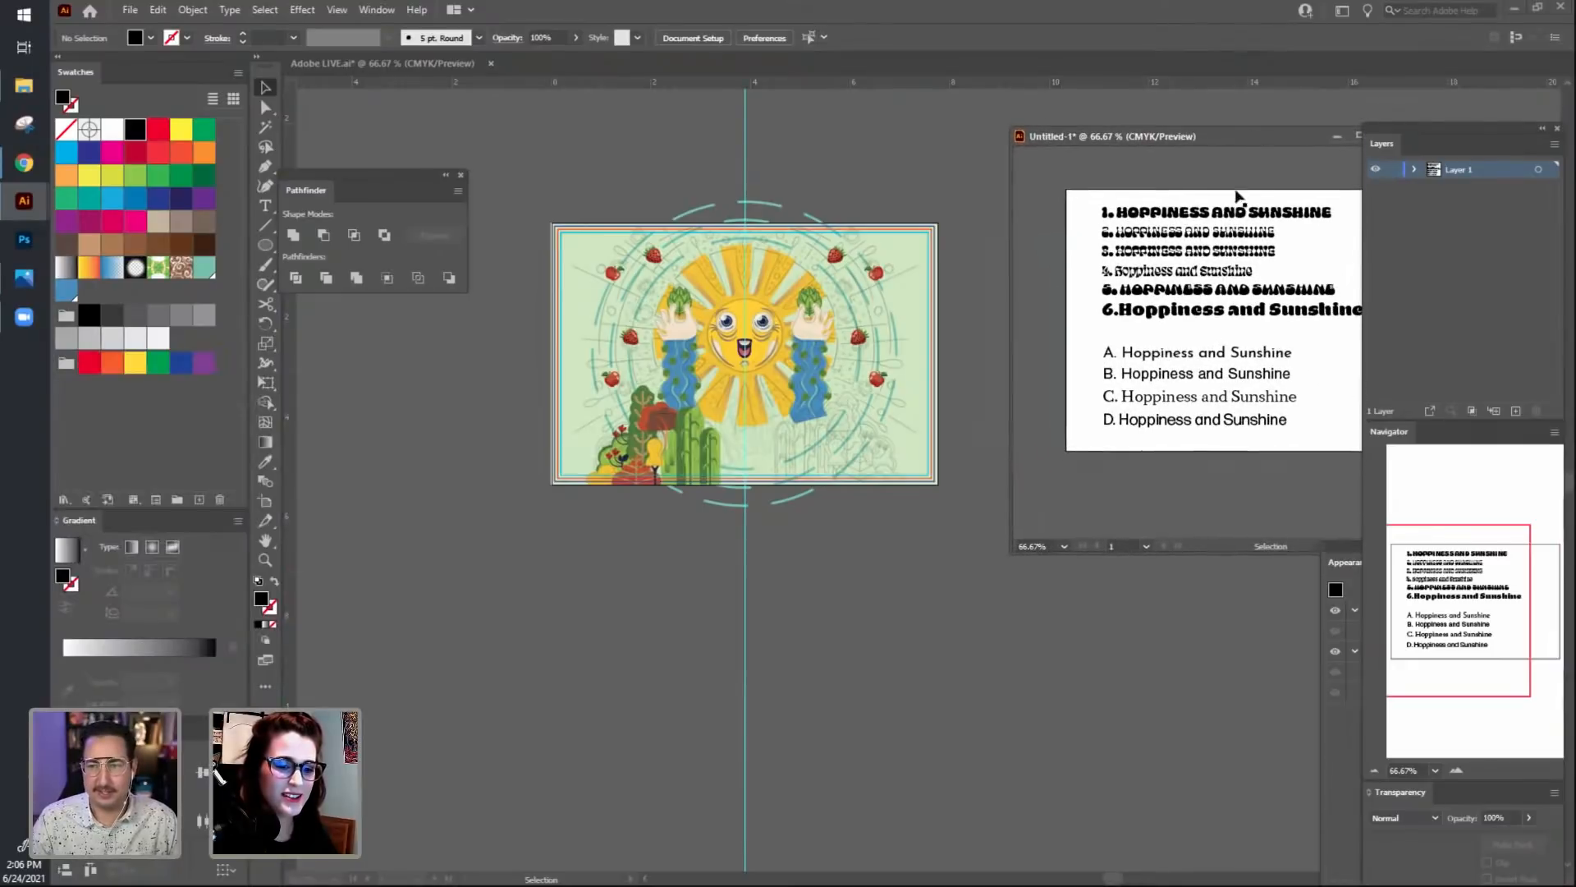
pyautogui.click(1057, 673)
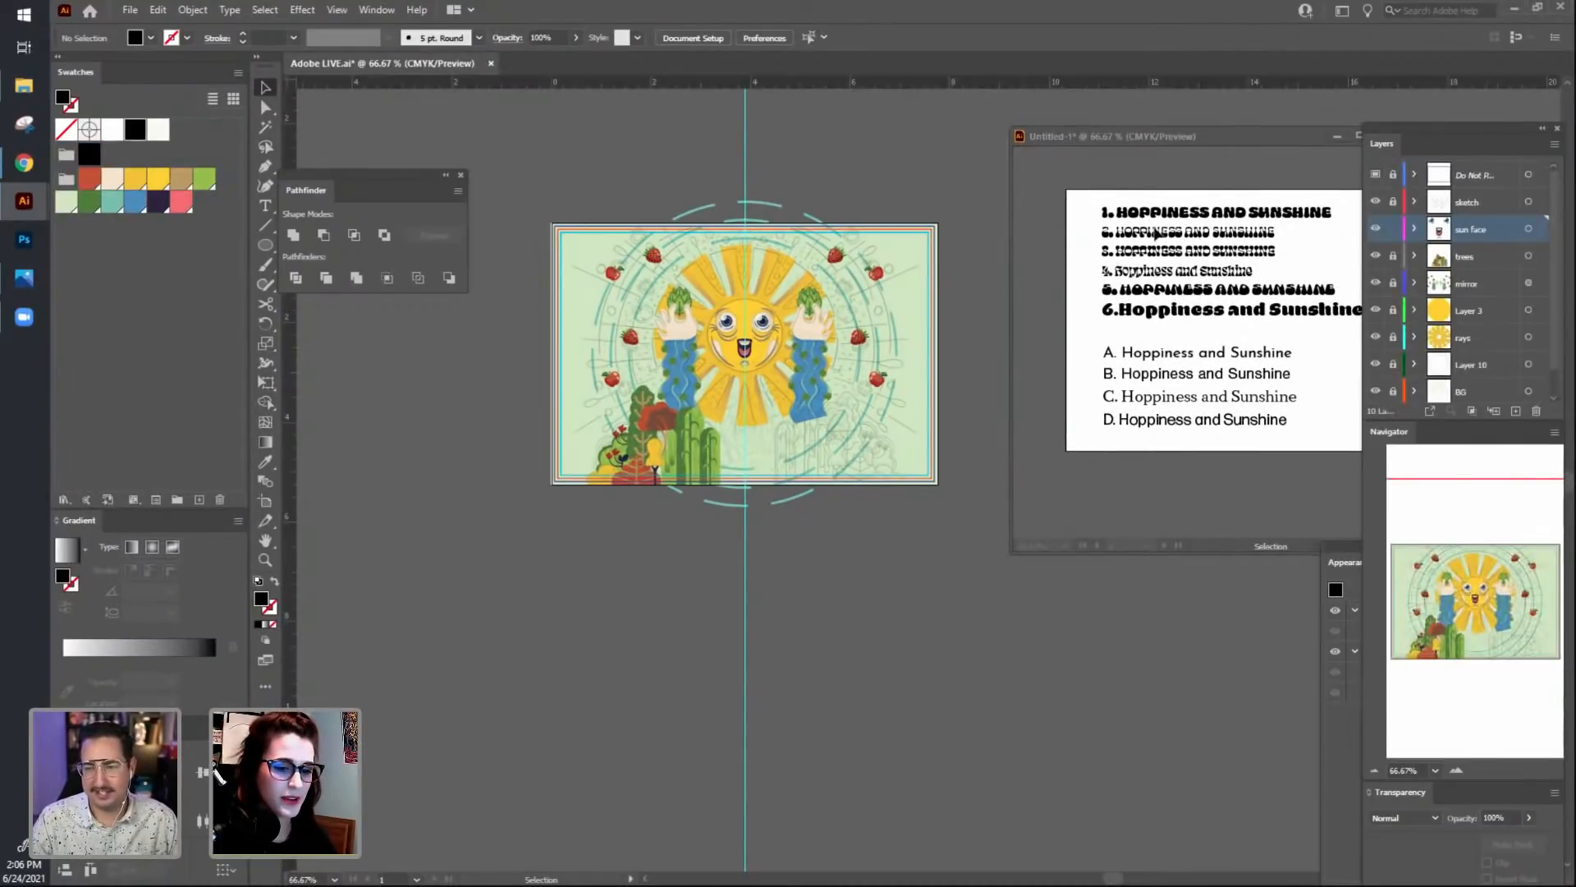
pyautogui.moveTo(1168, 138); pyautogui.dragTo(1122, 142)
pyautogui.click(865, 659)
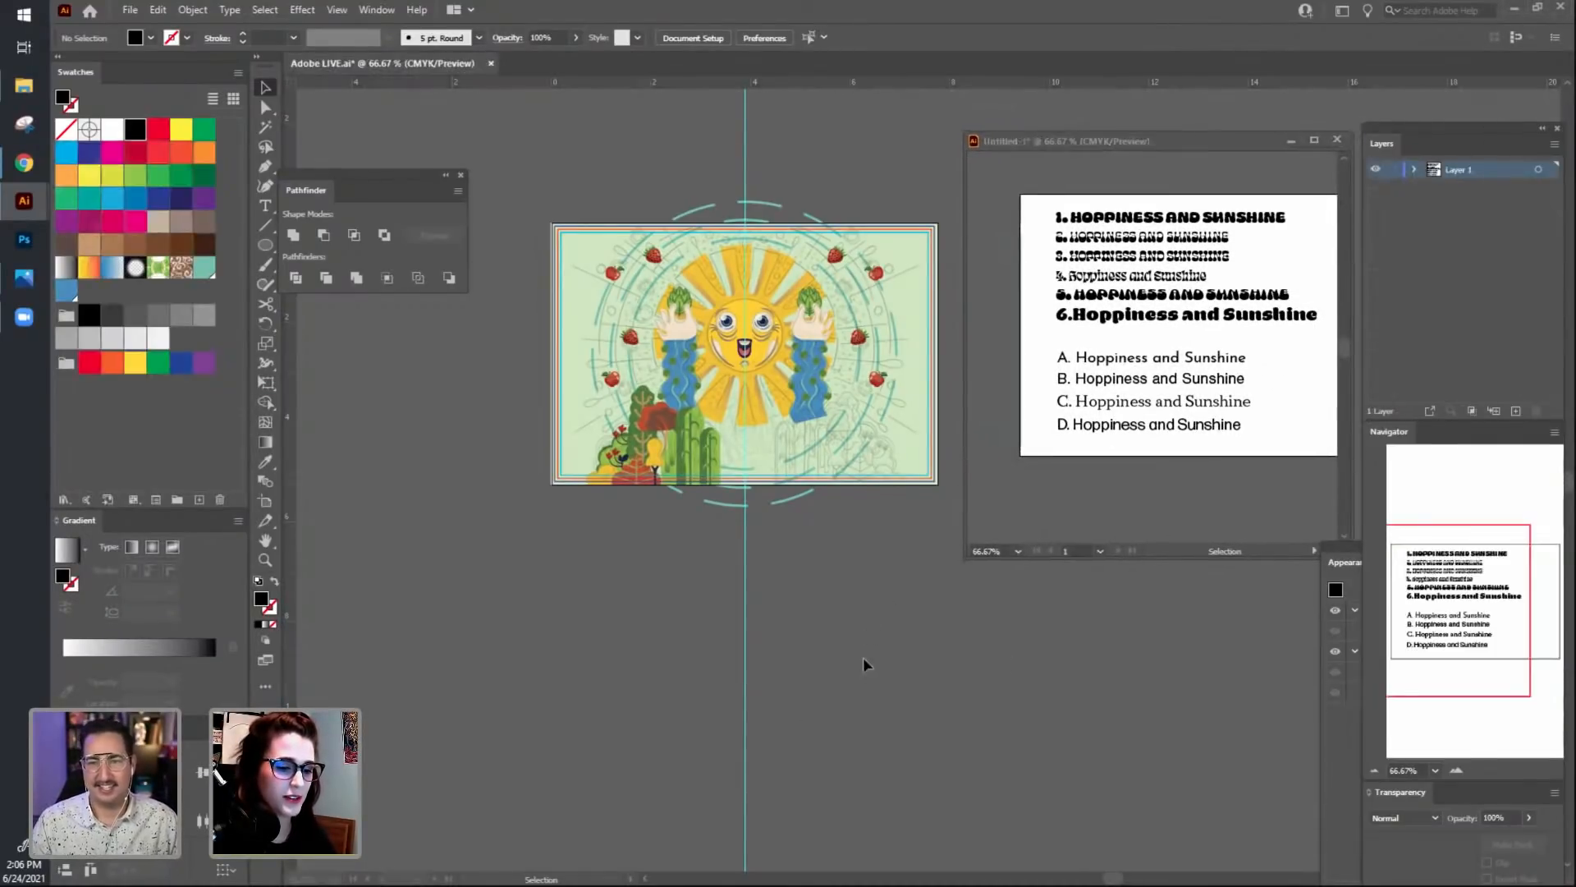
# Enlarge the sun illustration to 150% and view it in the full-screen modes before returning to the normal screen mode.
pyautogui.moveTo(830, 601); pyautogui.dragTo(810, 715)
pyautogui.hotkey('ctrl', '=')
pyautogui.hotkey('ctrl', '=')
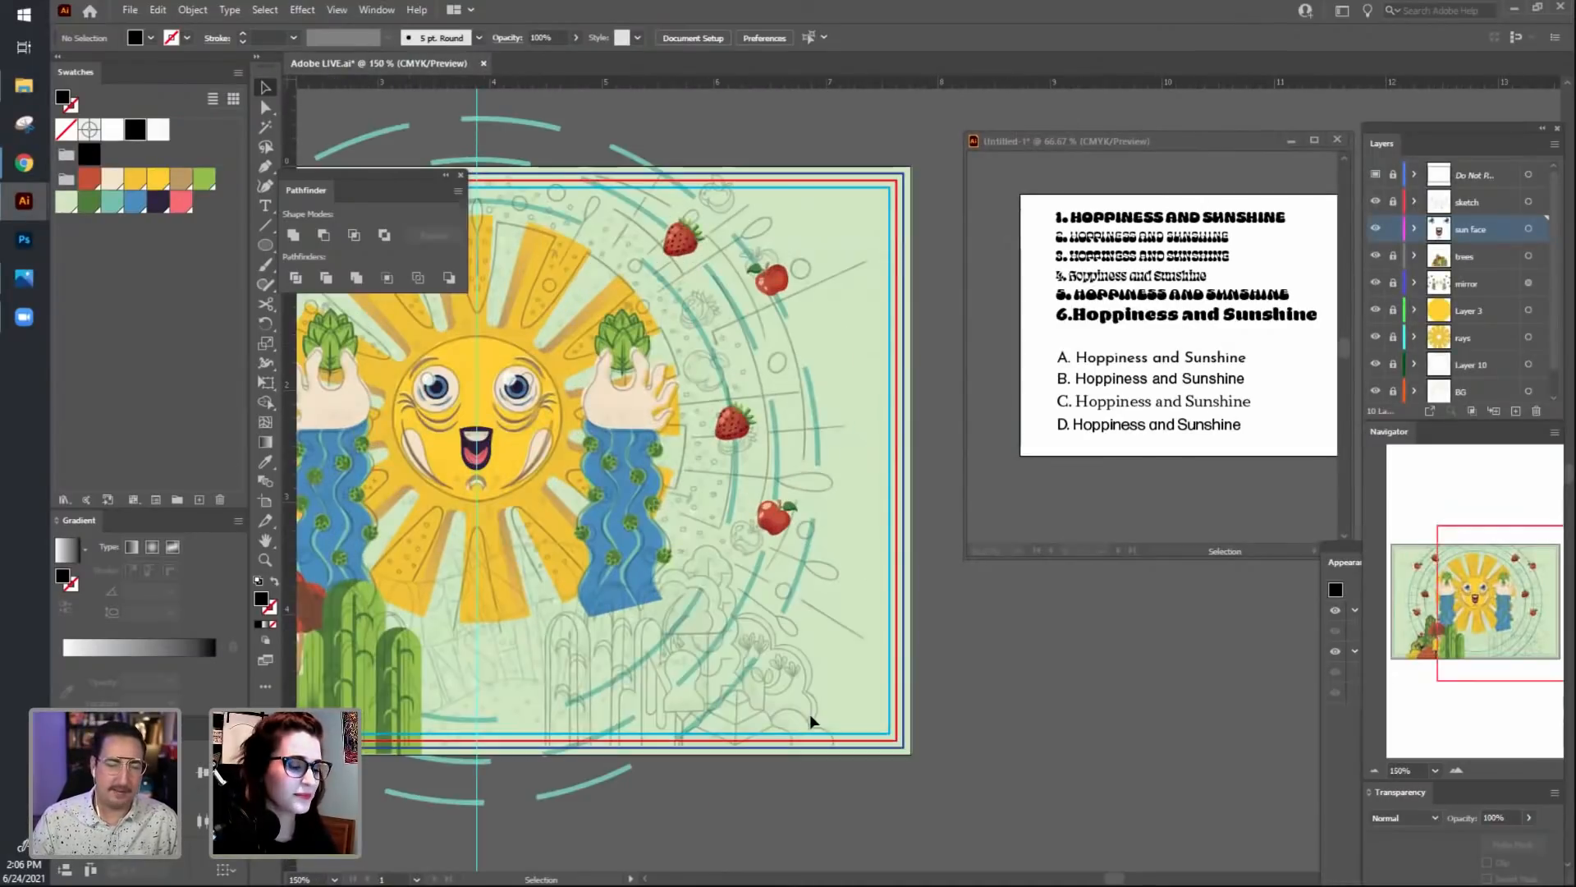
pyautogui.moveTo(814, 770); pyautogui.dragTo(905, 785)
pyautogui.press('f')
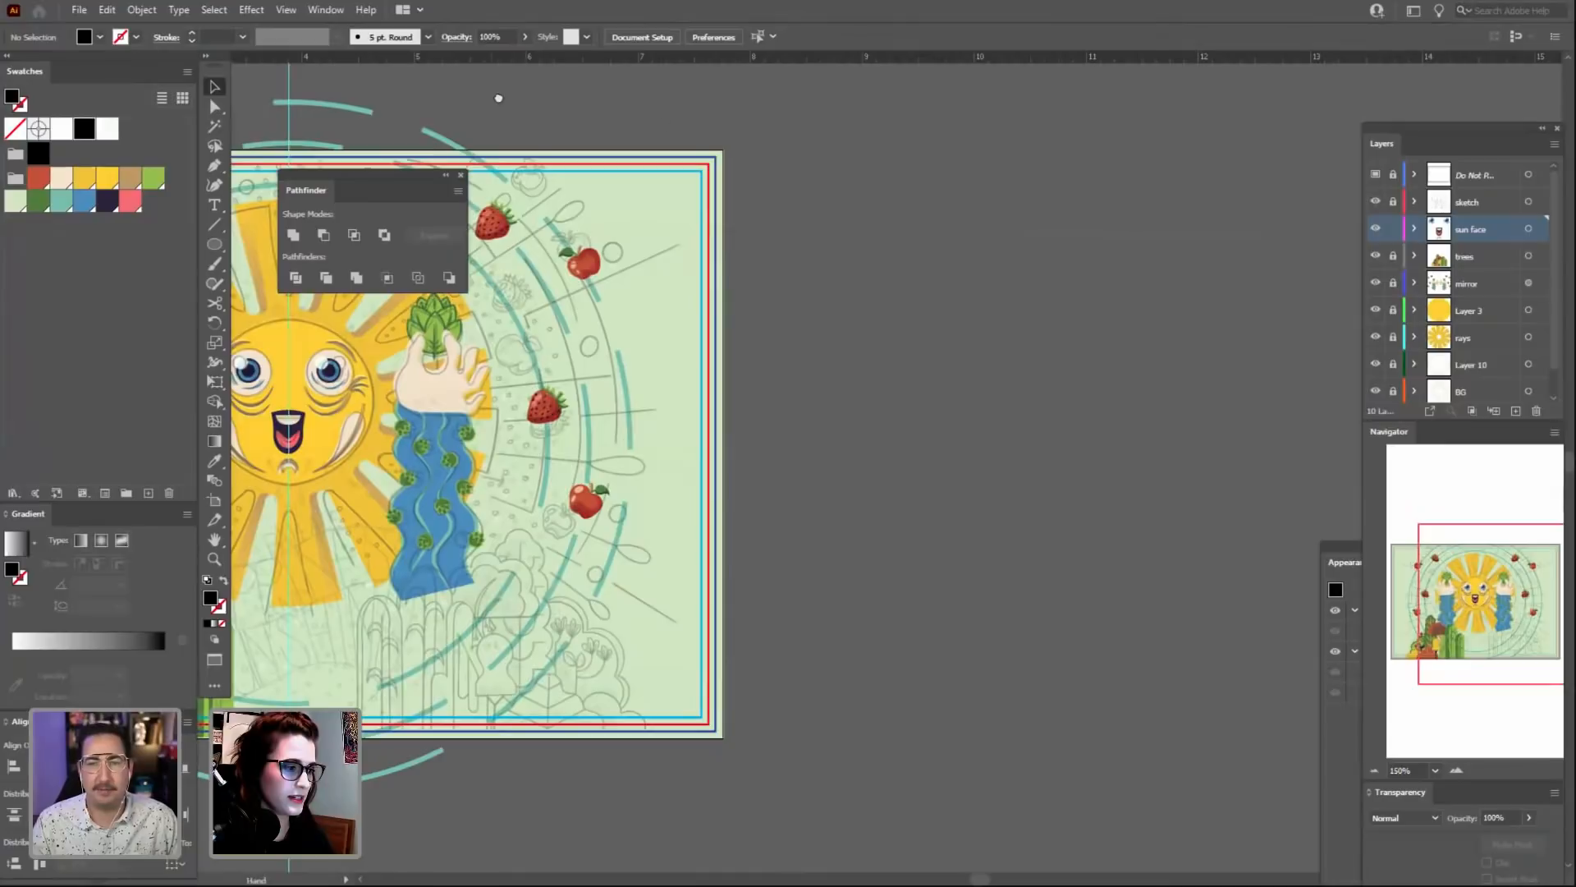
pyautogui.moveTo(640, 397); pyautogui.dragTo(891, 424)
pyautogui.press('f')
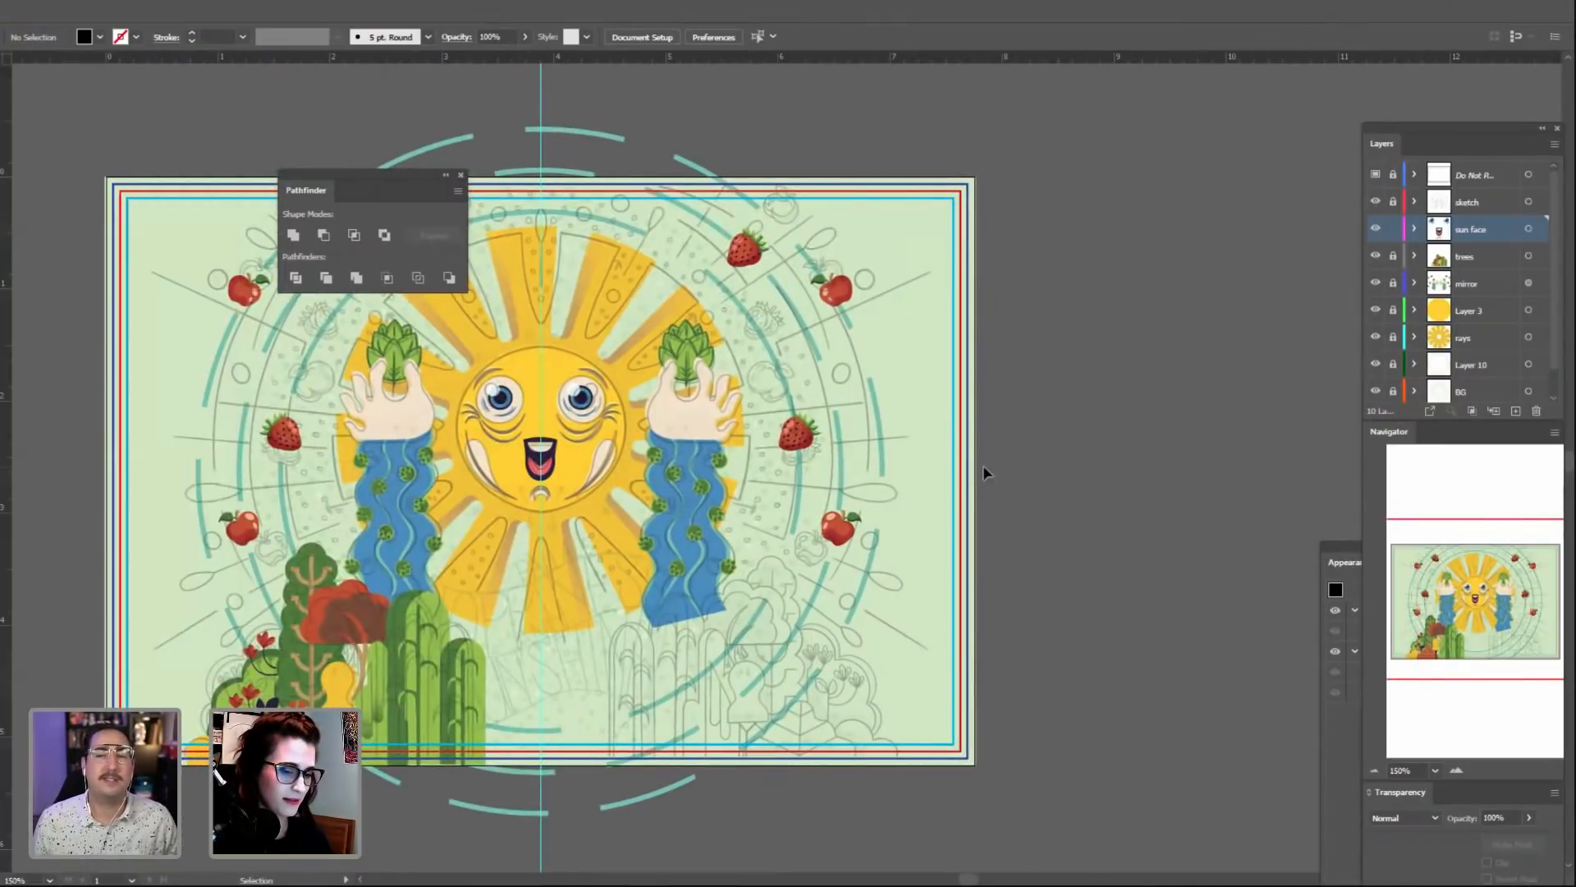
pyautogui.press('f')
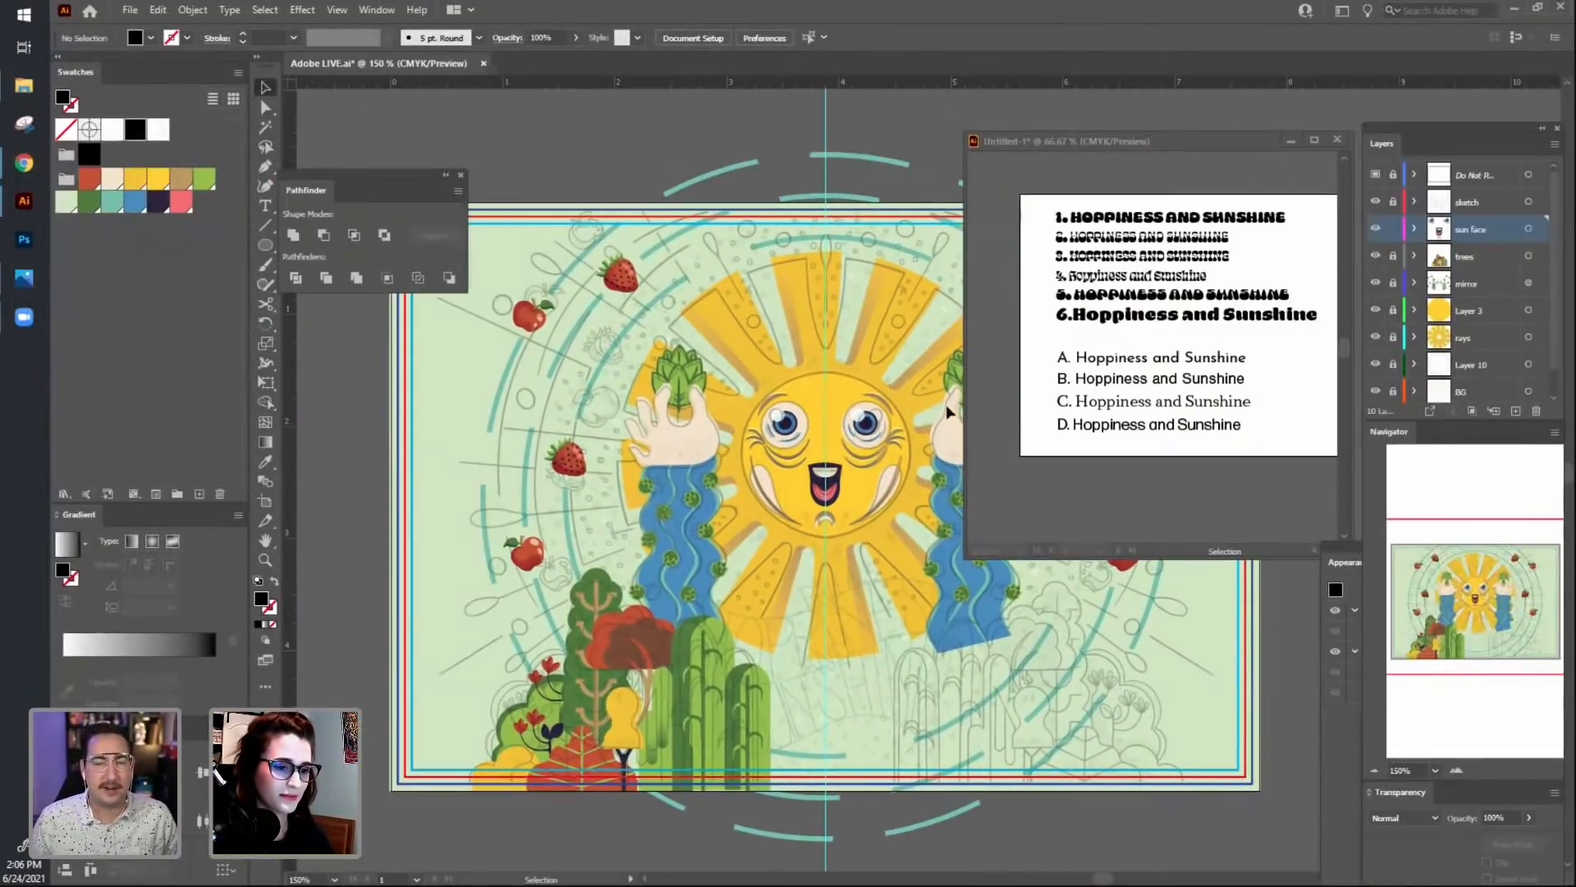
pyautogui.moveTo(551, 337); pyautogui.dragTo(496, 329)
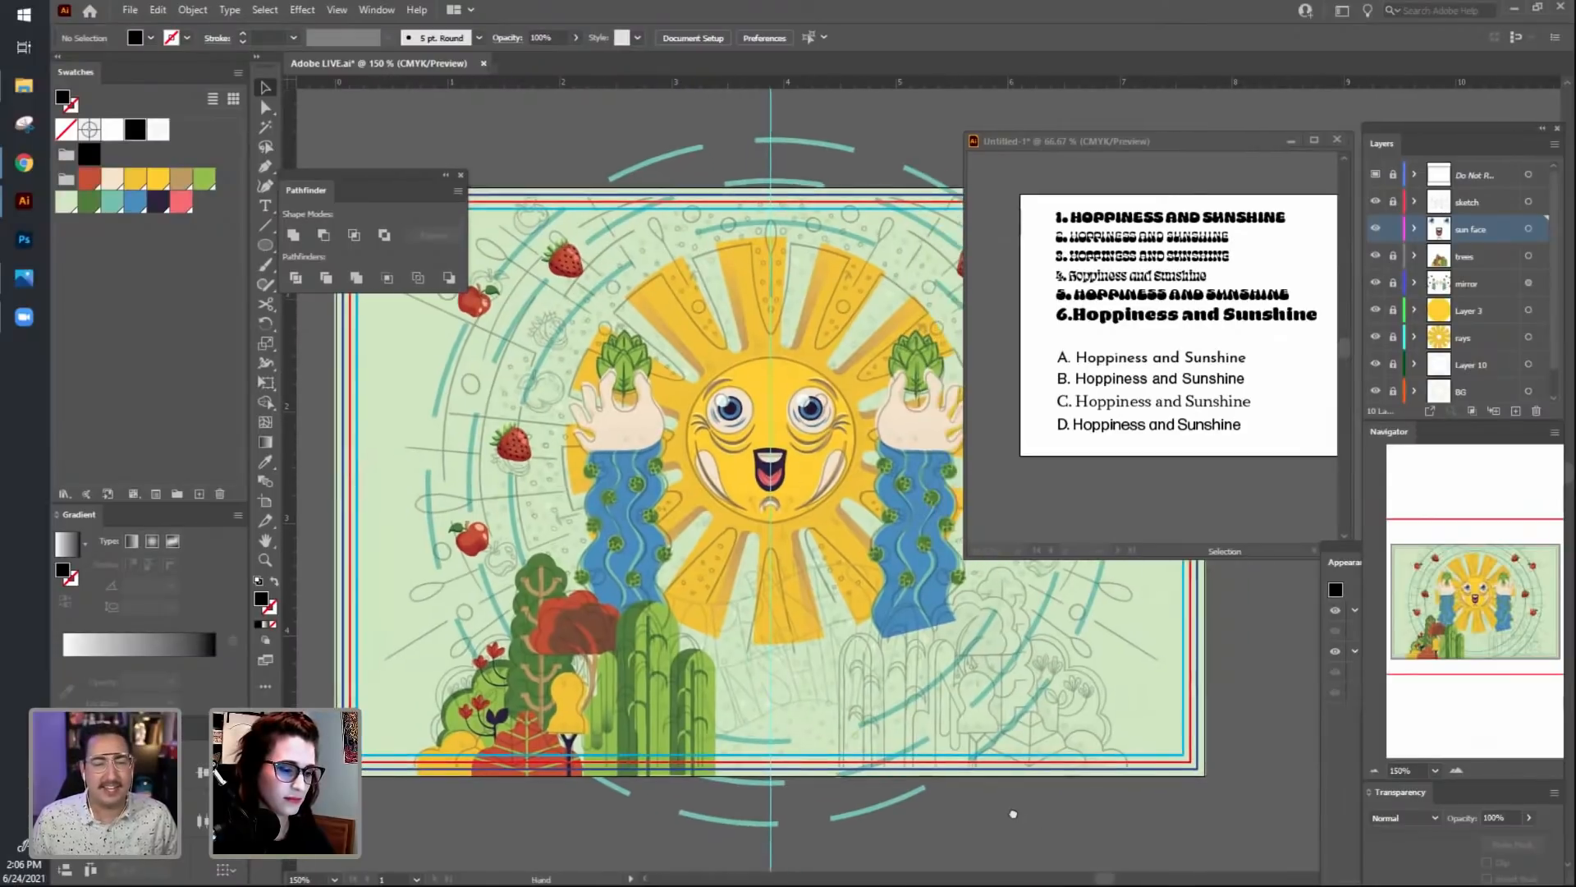
# Place the Pathfinder panel below the swatches and shift the font sample window farther off the sun illustration.
pyautogui.moveTo(372, 173); pyautogui.dragTo(167, 263)
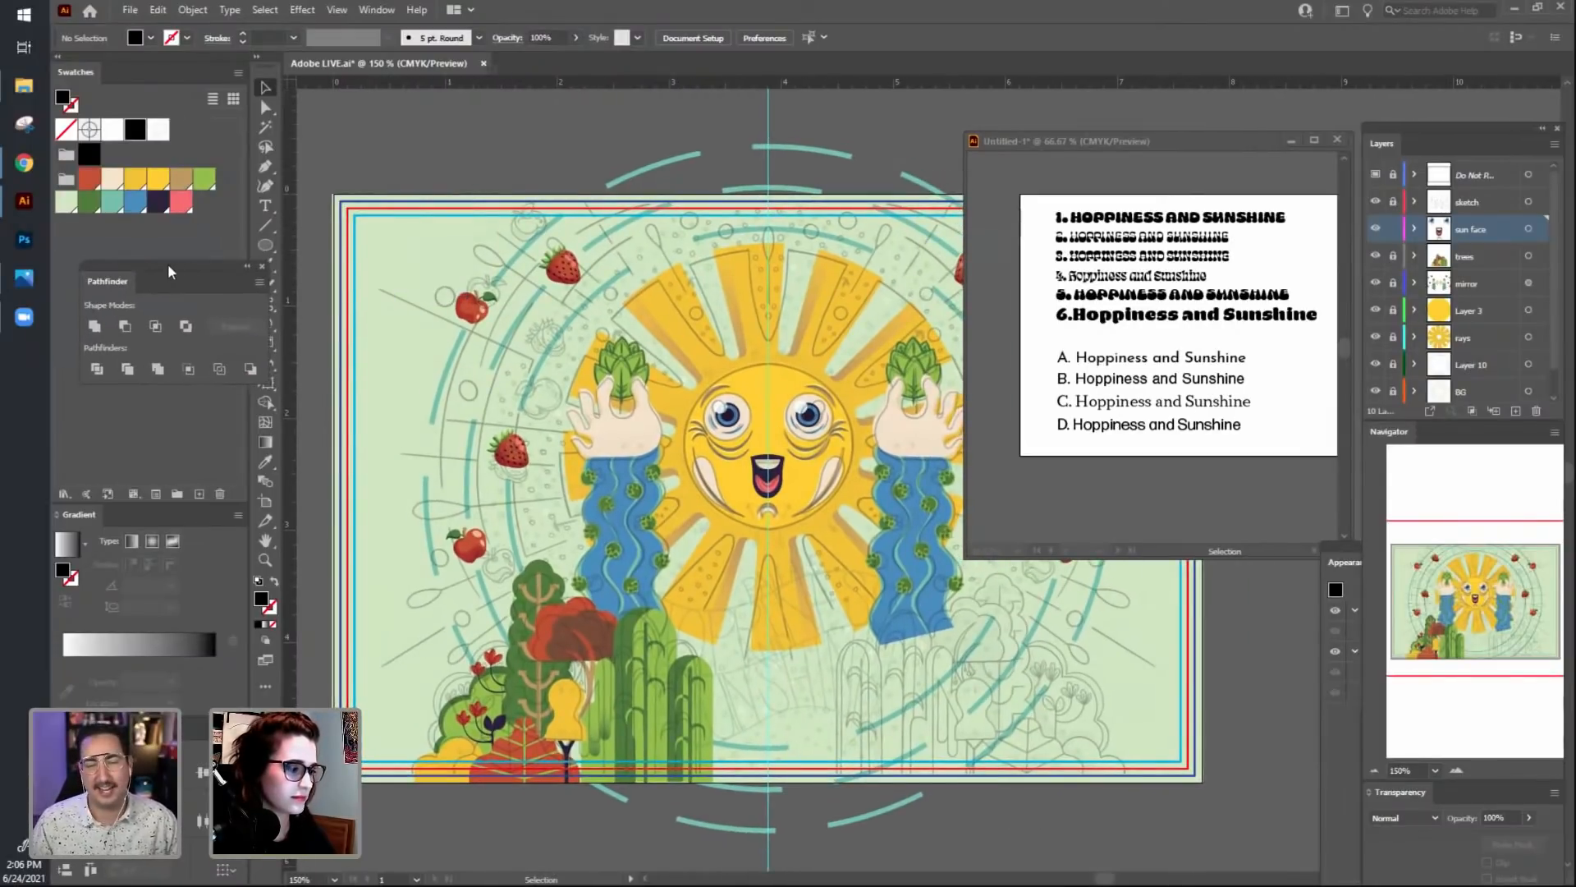
pyautogui.moveTo(1171, 140); pyautogui.dragTo(1265, 103)
pyautogui.click(1251, 801)
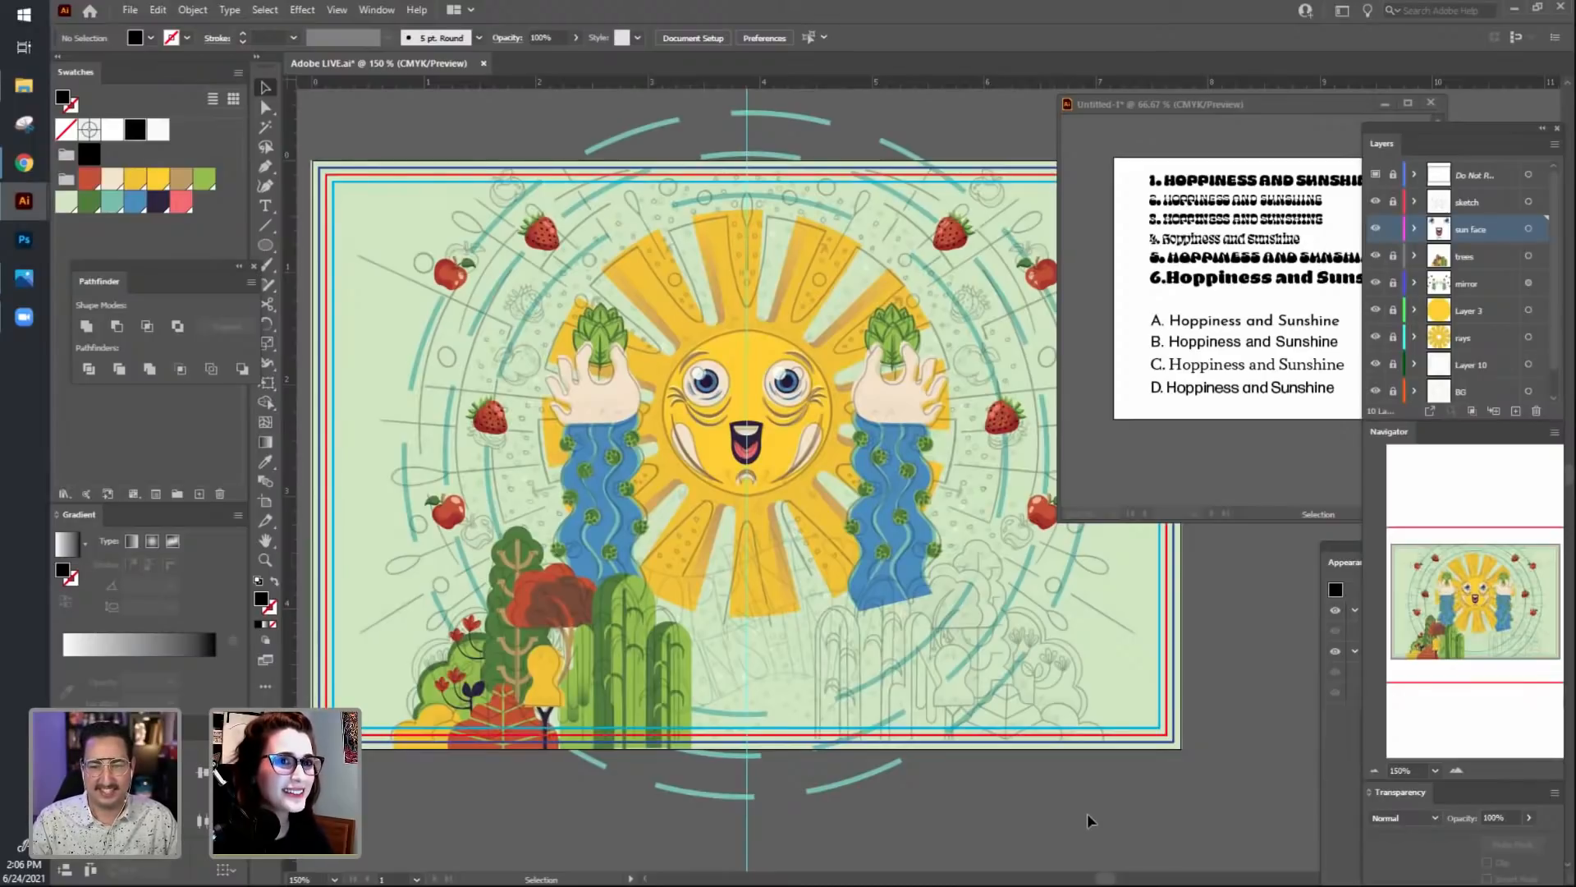
pyautogui.scroll(-1, 1002, 850)
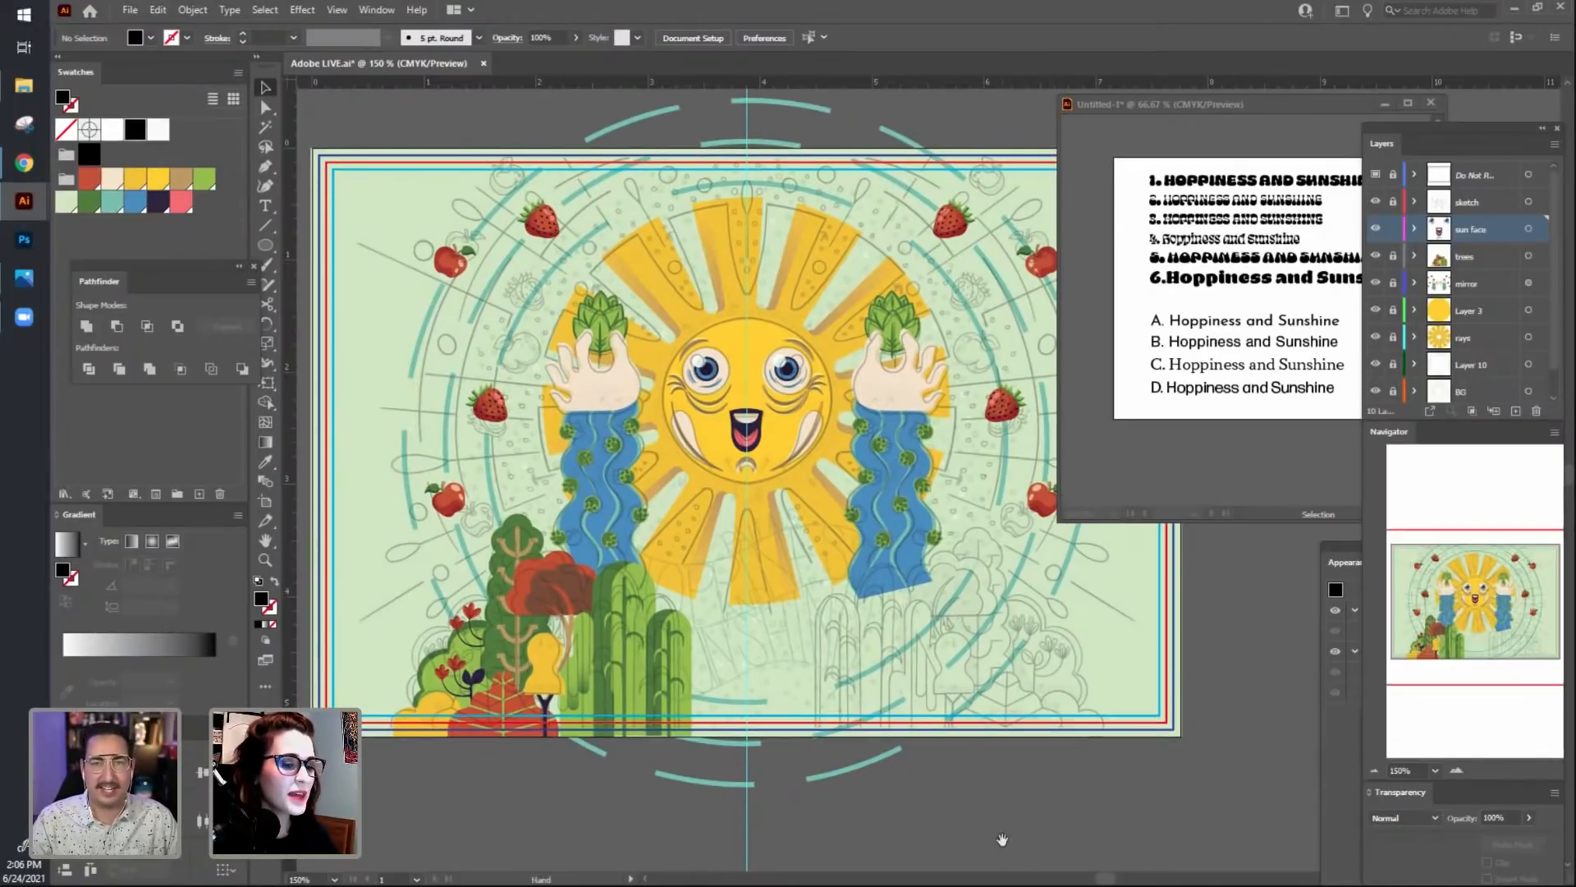
pyautogui.moveTo(1264, 107); pyautogui.dragTo(1300, 103)
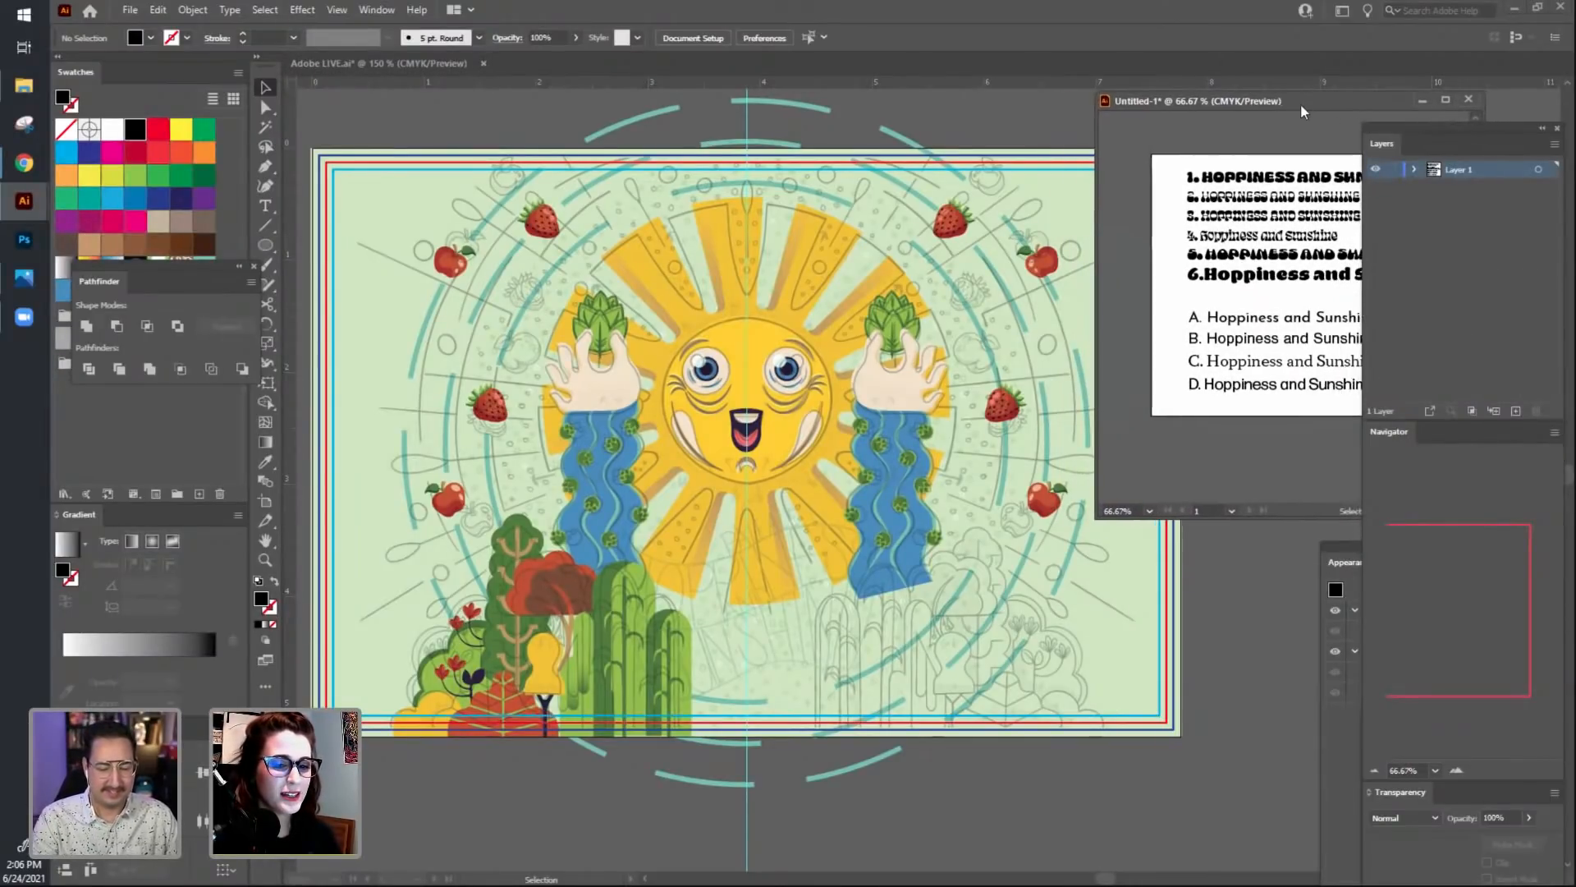
# Shorten the stacked Layers, Navigator and Transparency panels and arrange them beside the repositioned font sample window.
pyautogui.moveTo(1430, 125); pyautogui.dragTo(885, 79)
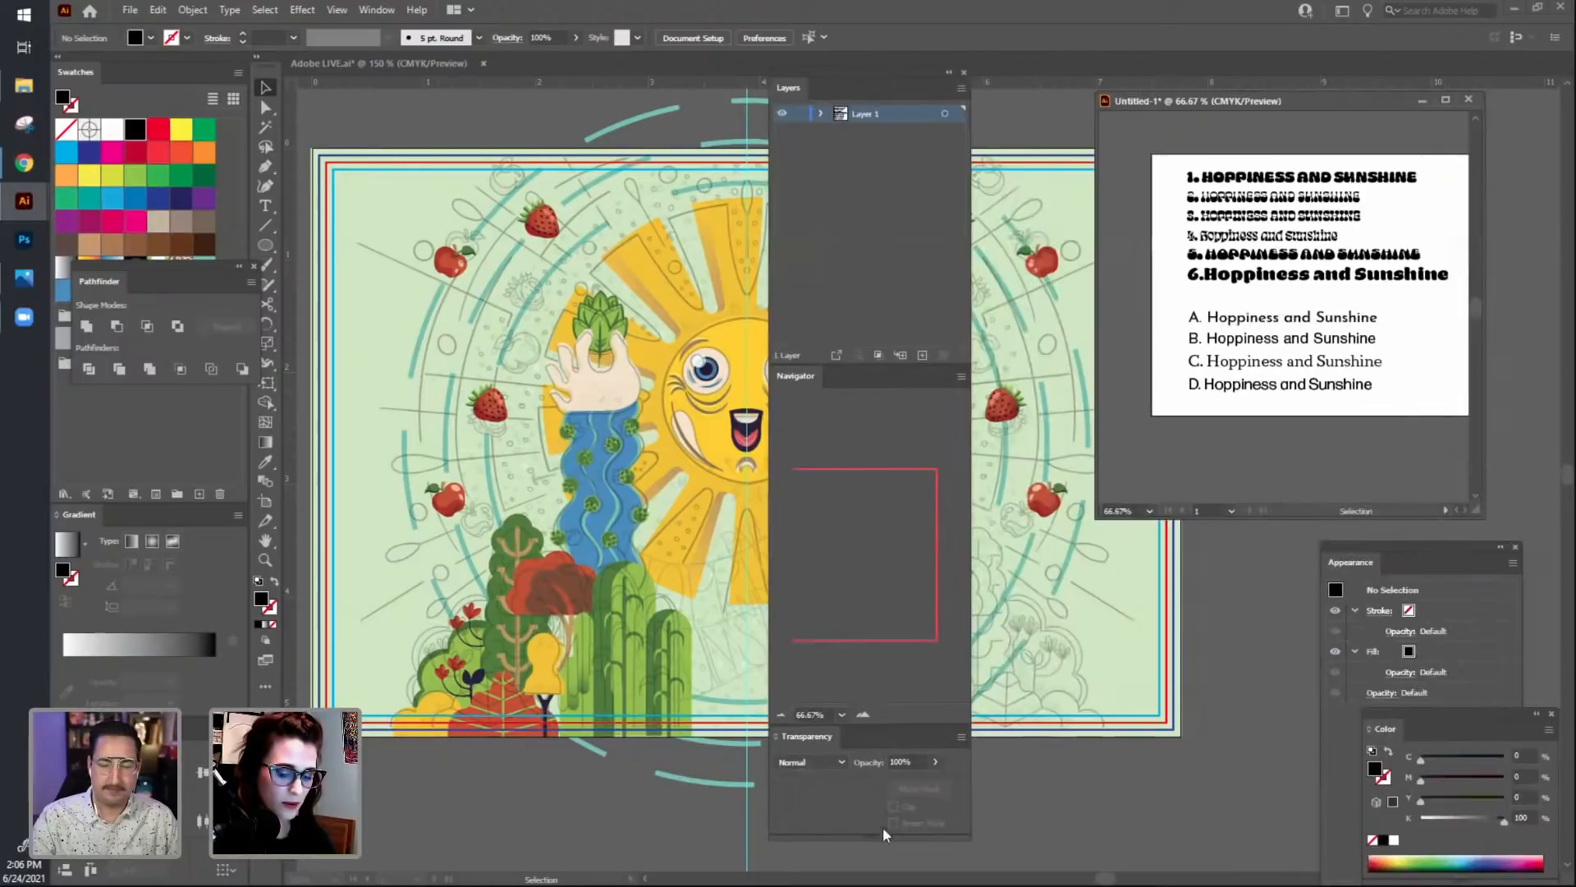
pyautogui.moveTo(880, 836); pyautogui.dragTo(877, 605)
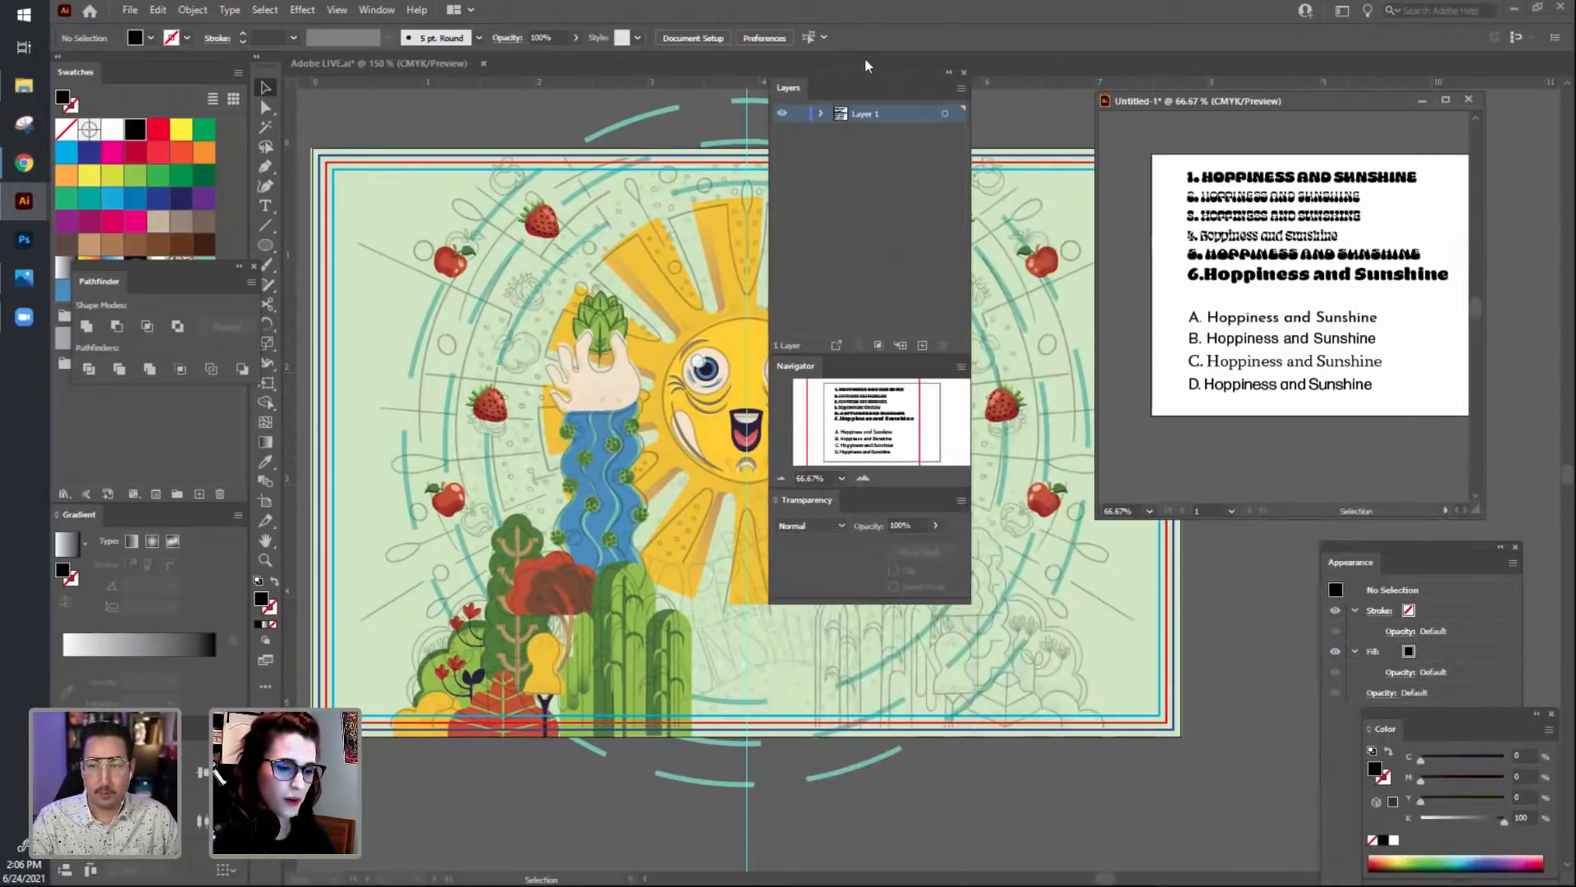
pyautogui.moveTo(873, 77); pyautogui.dragTo(1471, 234)
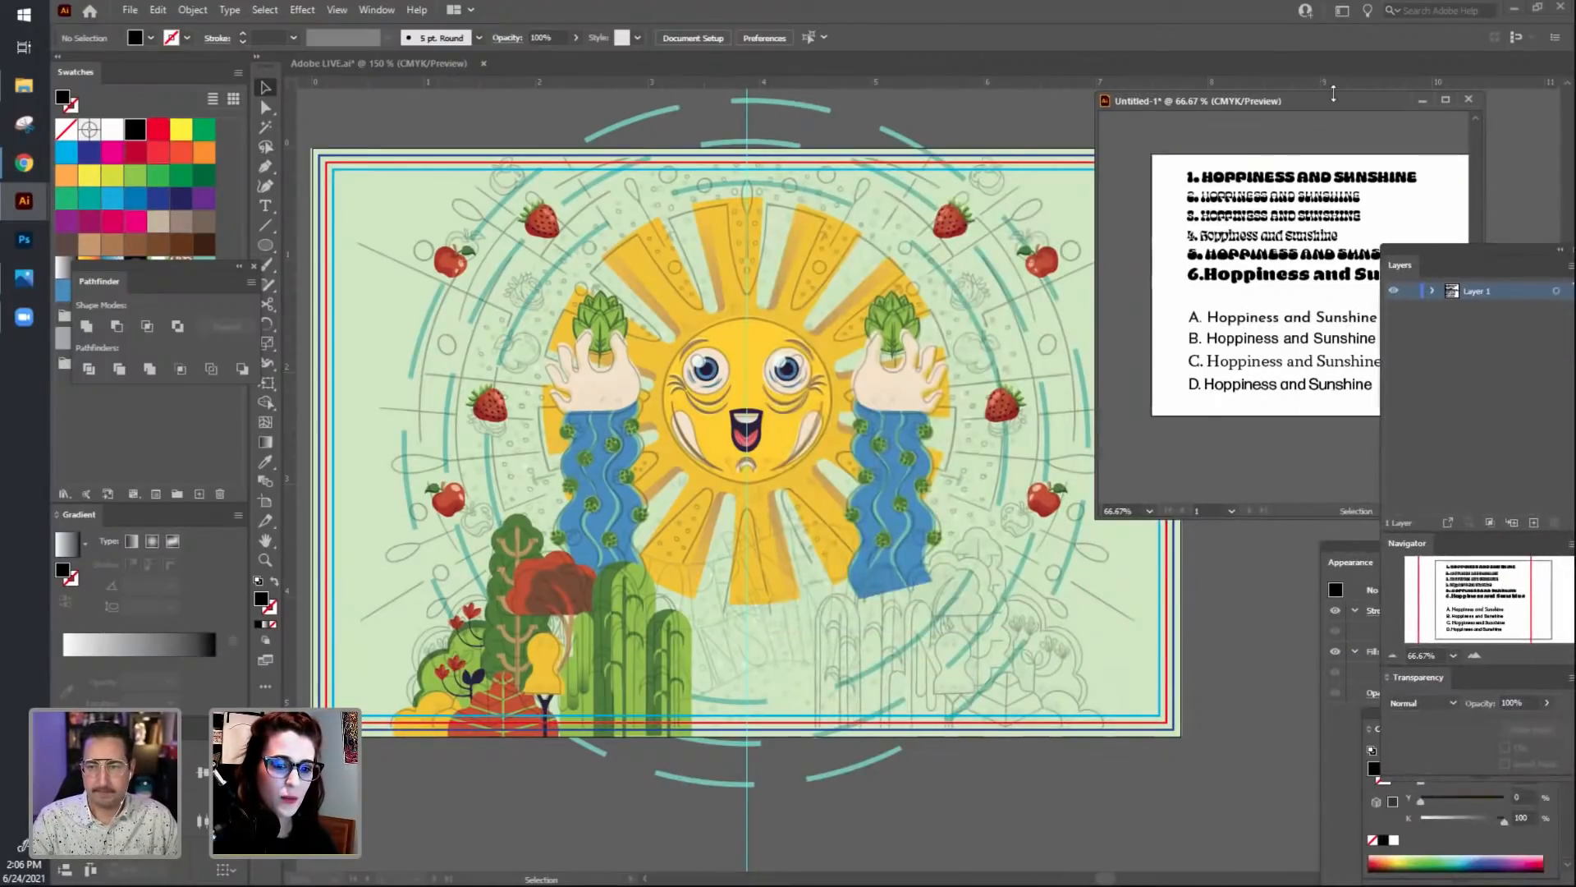
pyautogui.moveTo(1338, 95); pyautogui.dragTo(1264, 85)
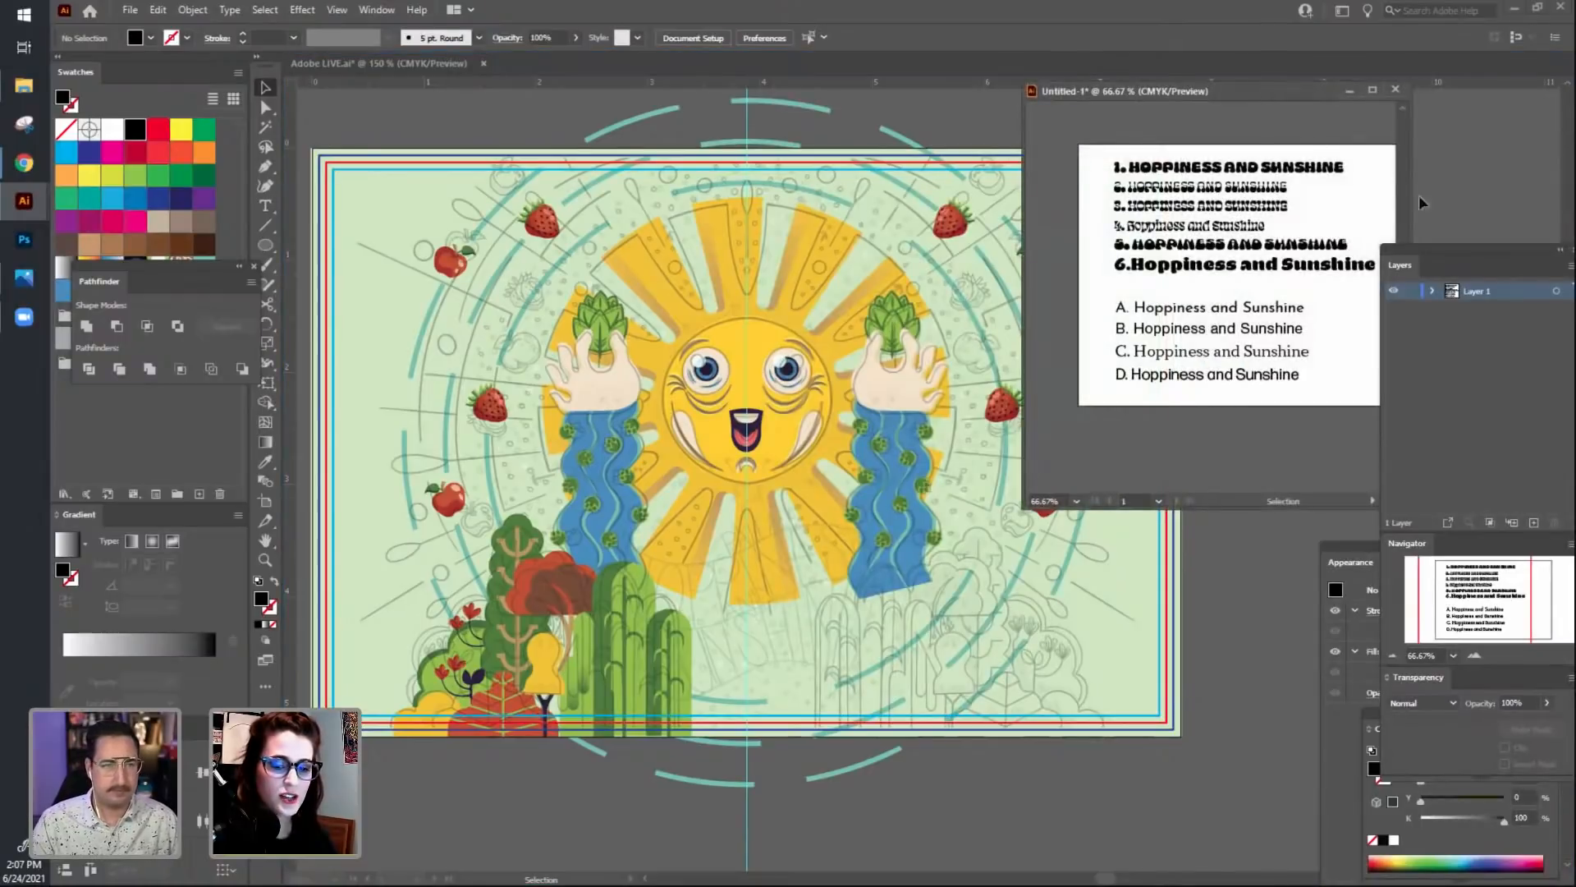
pyautogui.moveTo(1454, 253); pyautogui.dragTo(1411, 129)
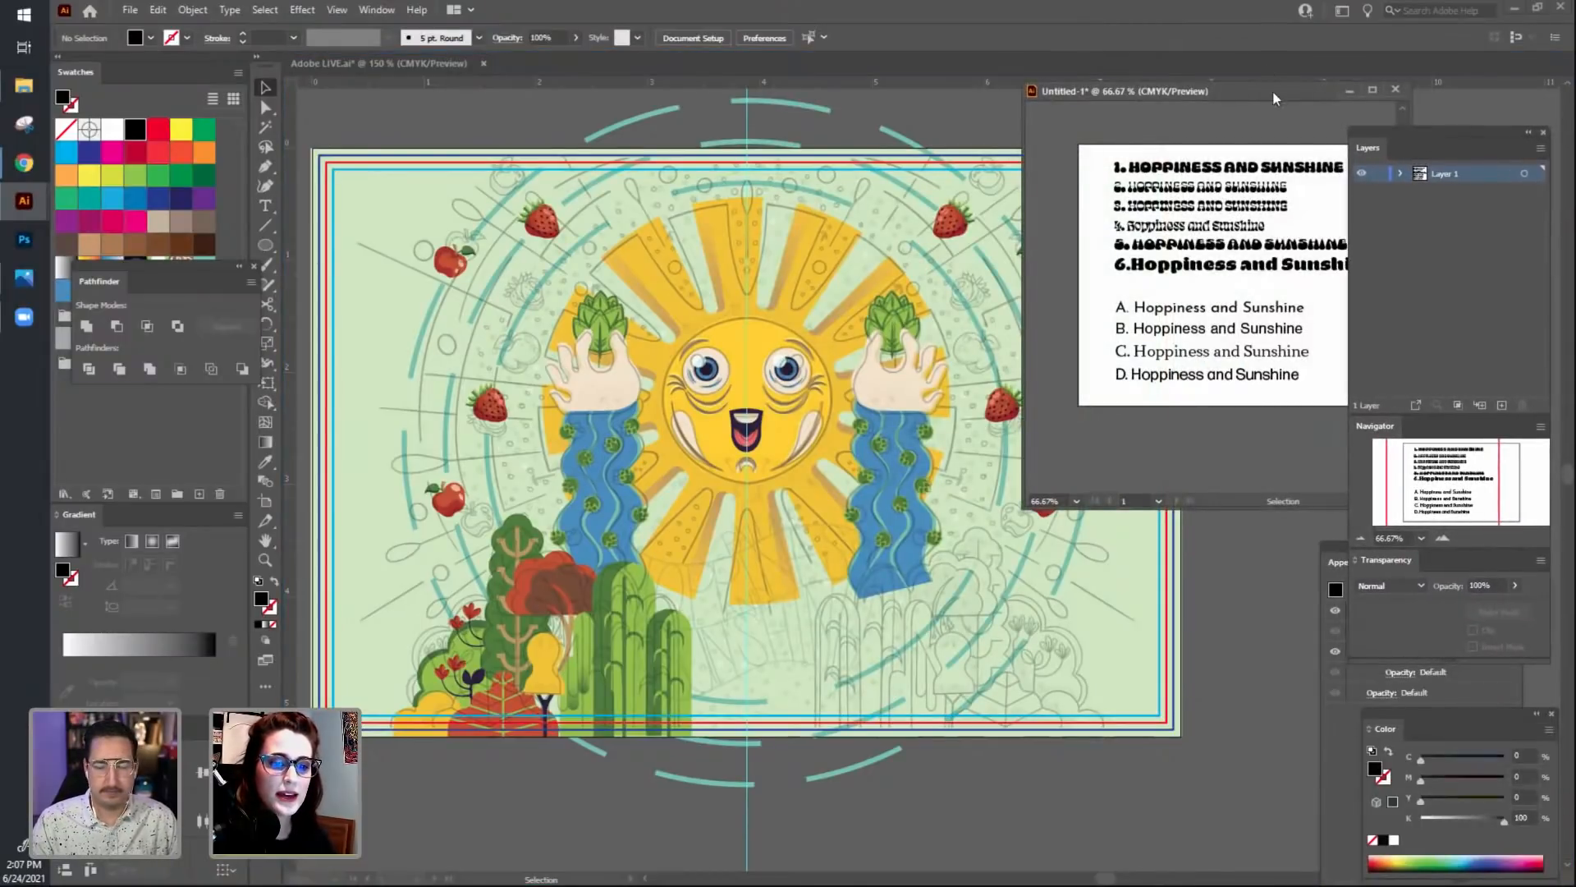
# Float the font sample window again, place it over the illustration's upper right corner, and reduce its height.
pyautogui.moveTo(1272, 90); pyautogui.dragTo(1258, 76)
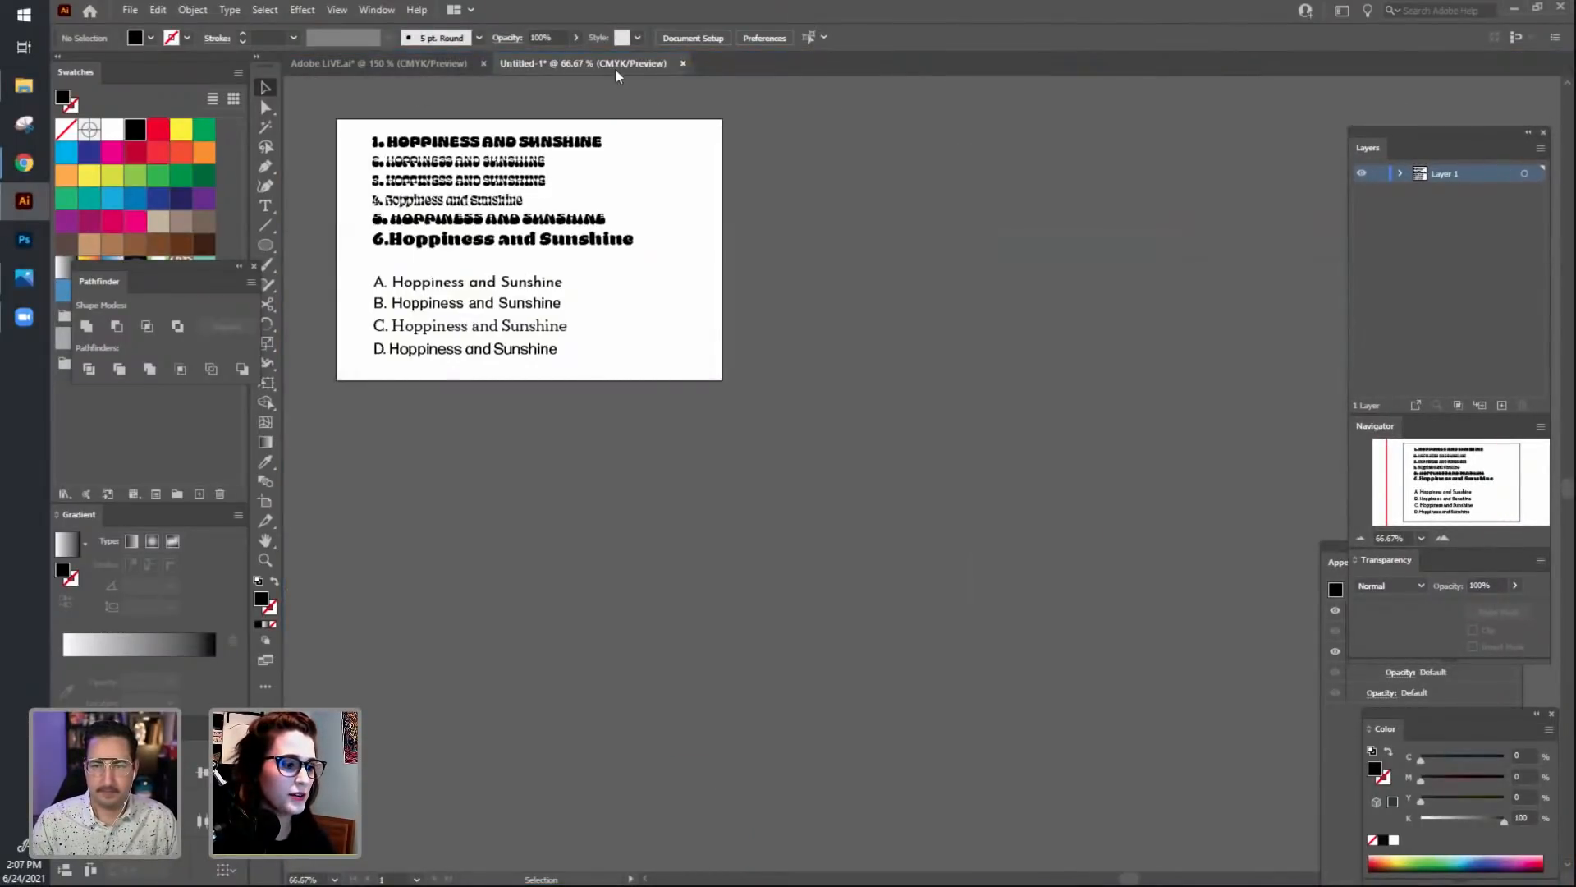
pyautogui.moveTo(616, 73); pyautogui.dragTo(632, 107)
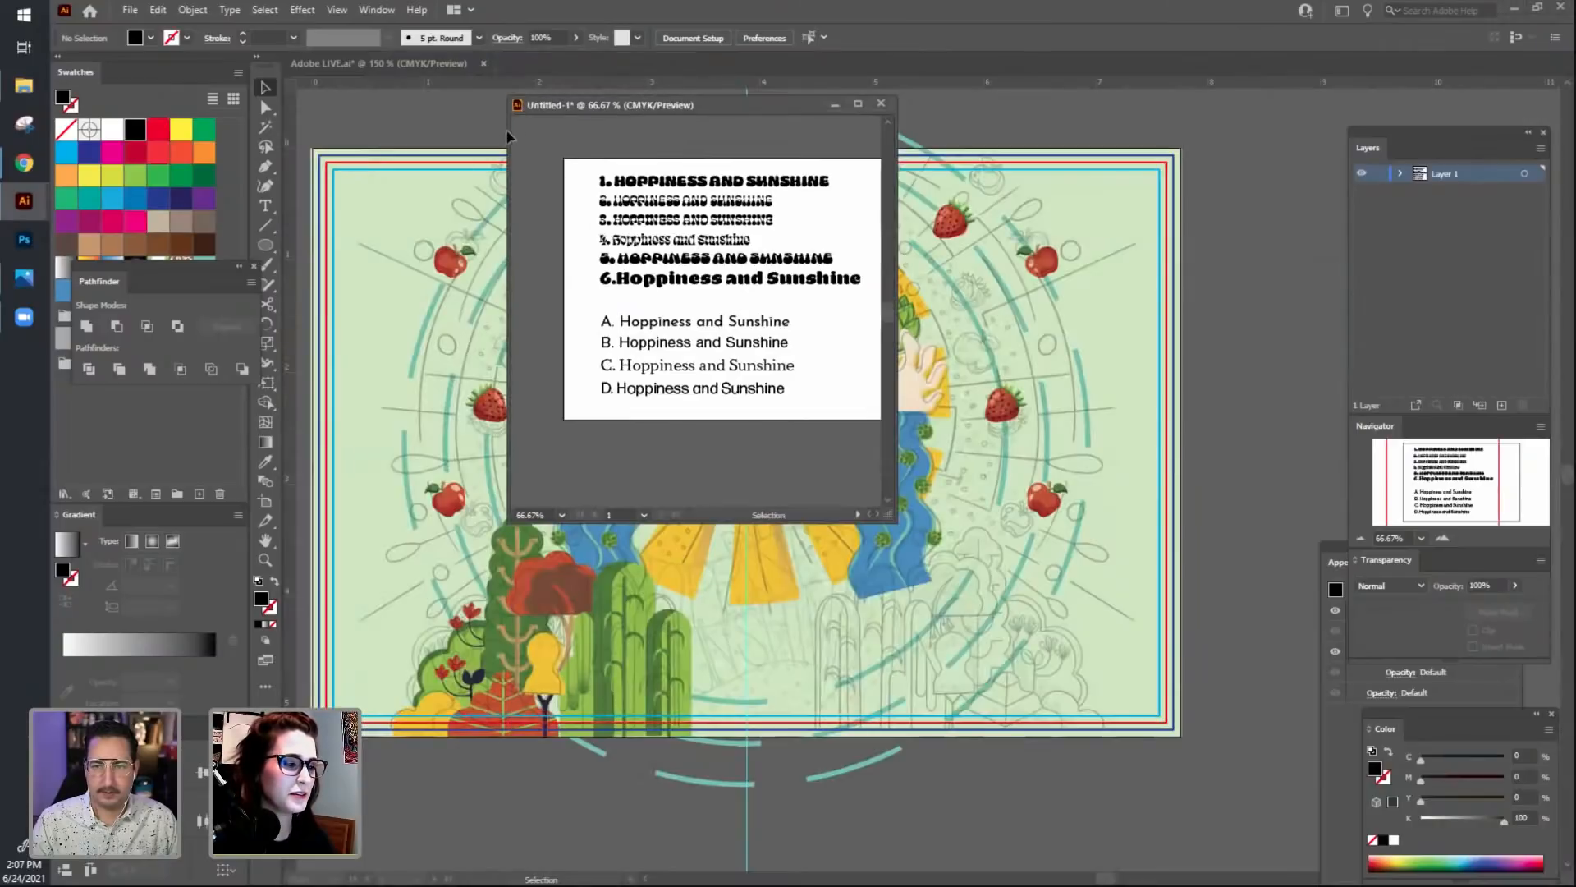
pyautogui.moveTo(508, 130); pyautogui.dragTo(574, 148)
pyautogui.moveTo(770, 105); pyautogui.dragTo(1213, 110)
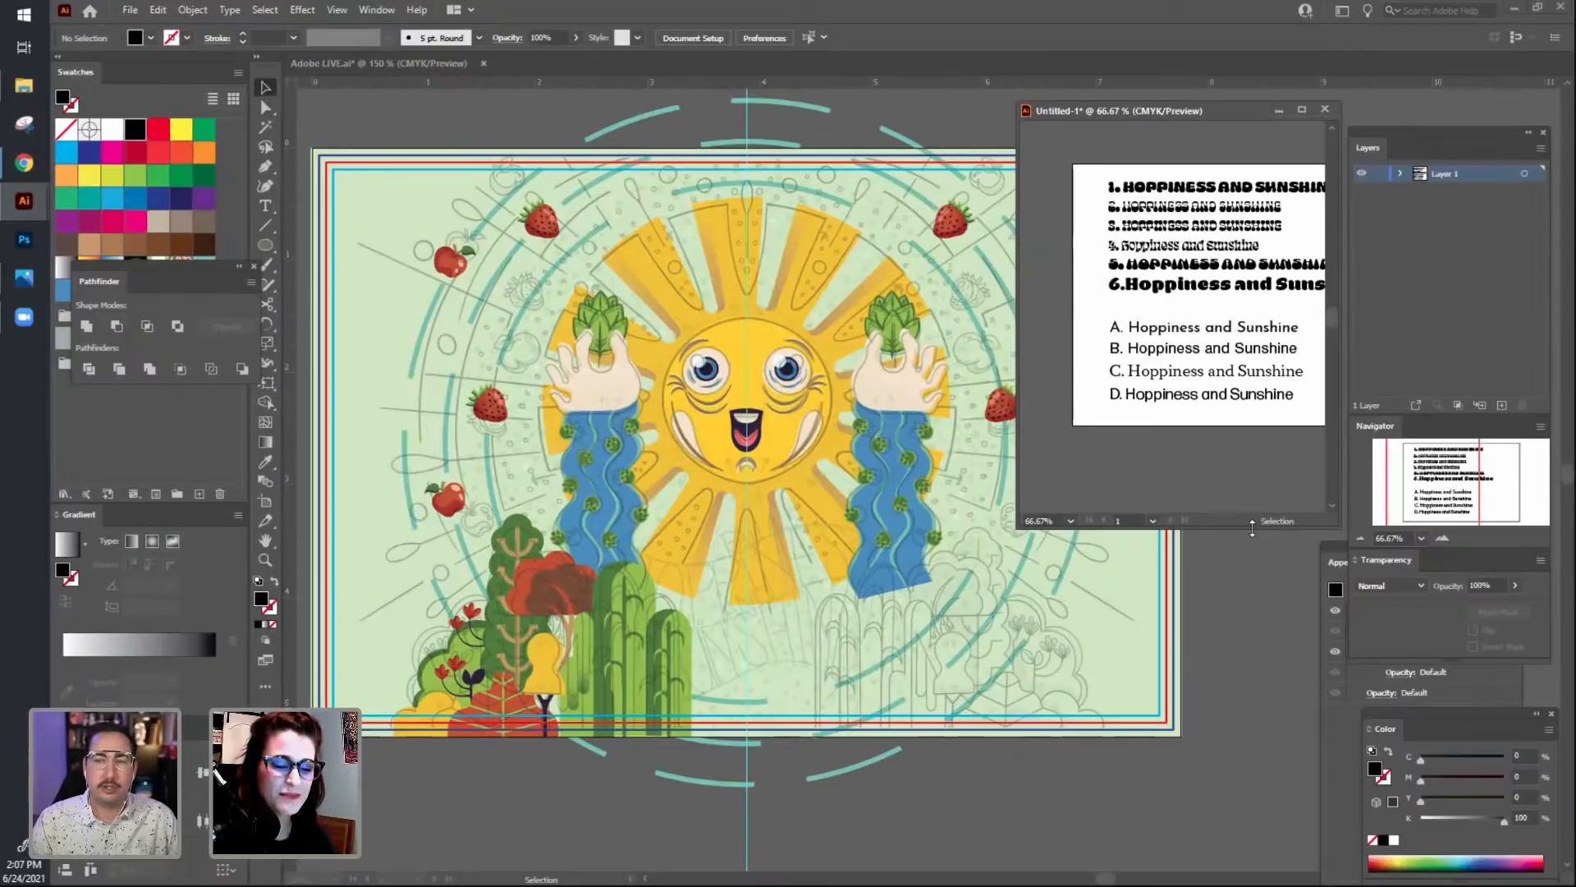
pyautogui.moveTo(1252, 528); pyautogui.dragTo(1252, 454)
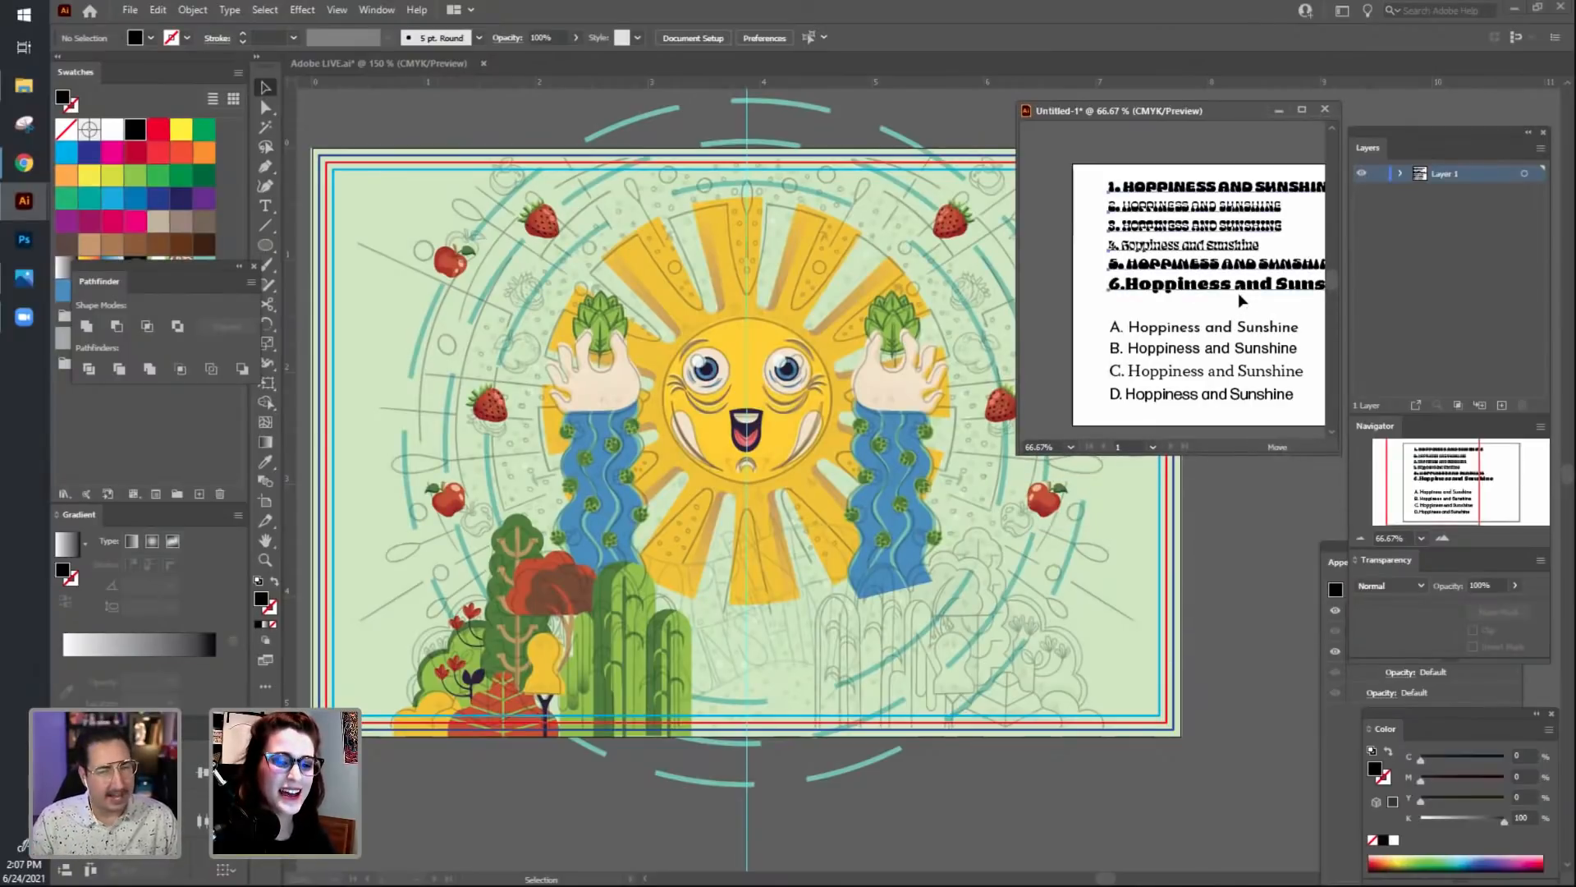
# Nudge the numbered font samples, then move their window clear of the illustration and the Layers panel stack below it.
pyautogui.moveTo(1238, 292); pyautogui.dragTo(1223, 287)
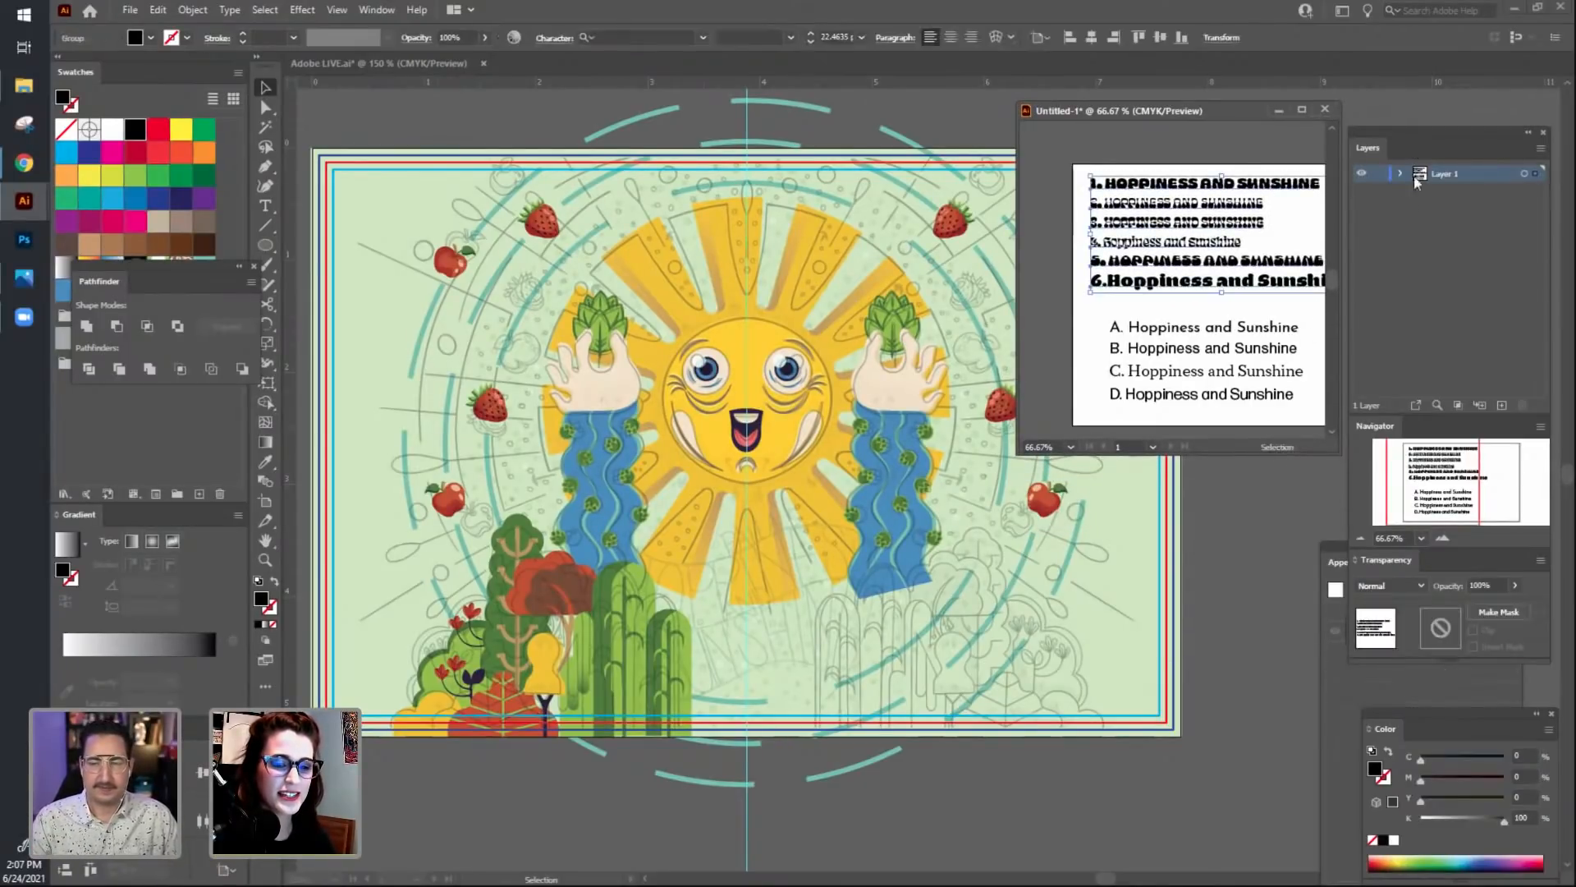
pyautogui.moveTo(1436, 130); pyautogui.dragTo(1319, 299)
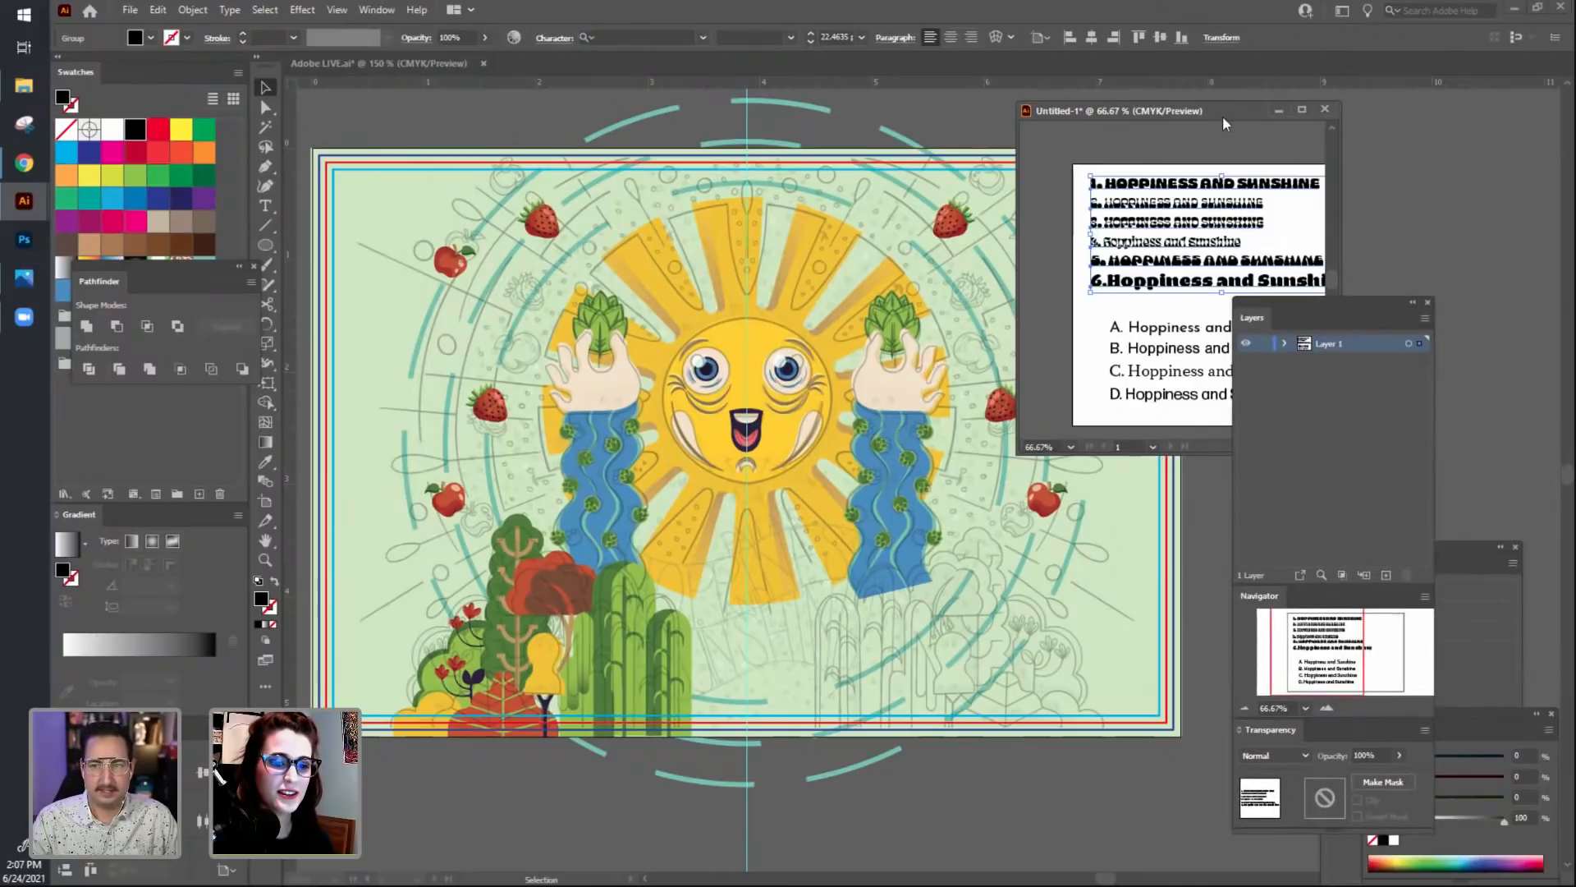
pyautogui.moveTo(1223, 115); pyautogui.dragTo(1478, 69)
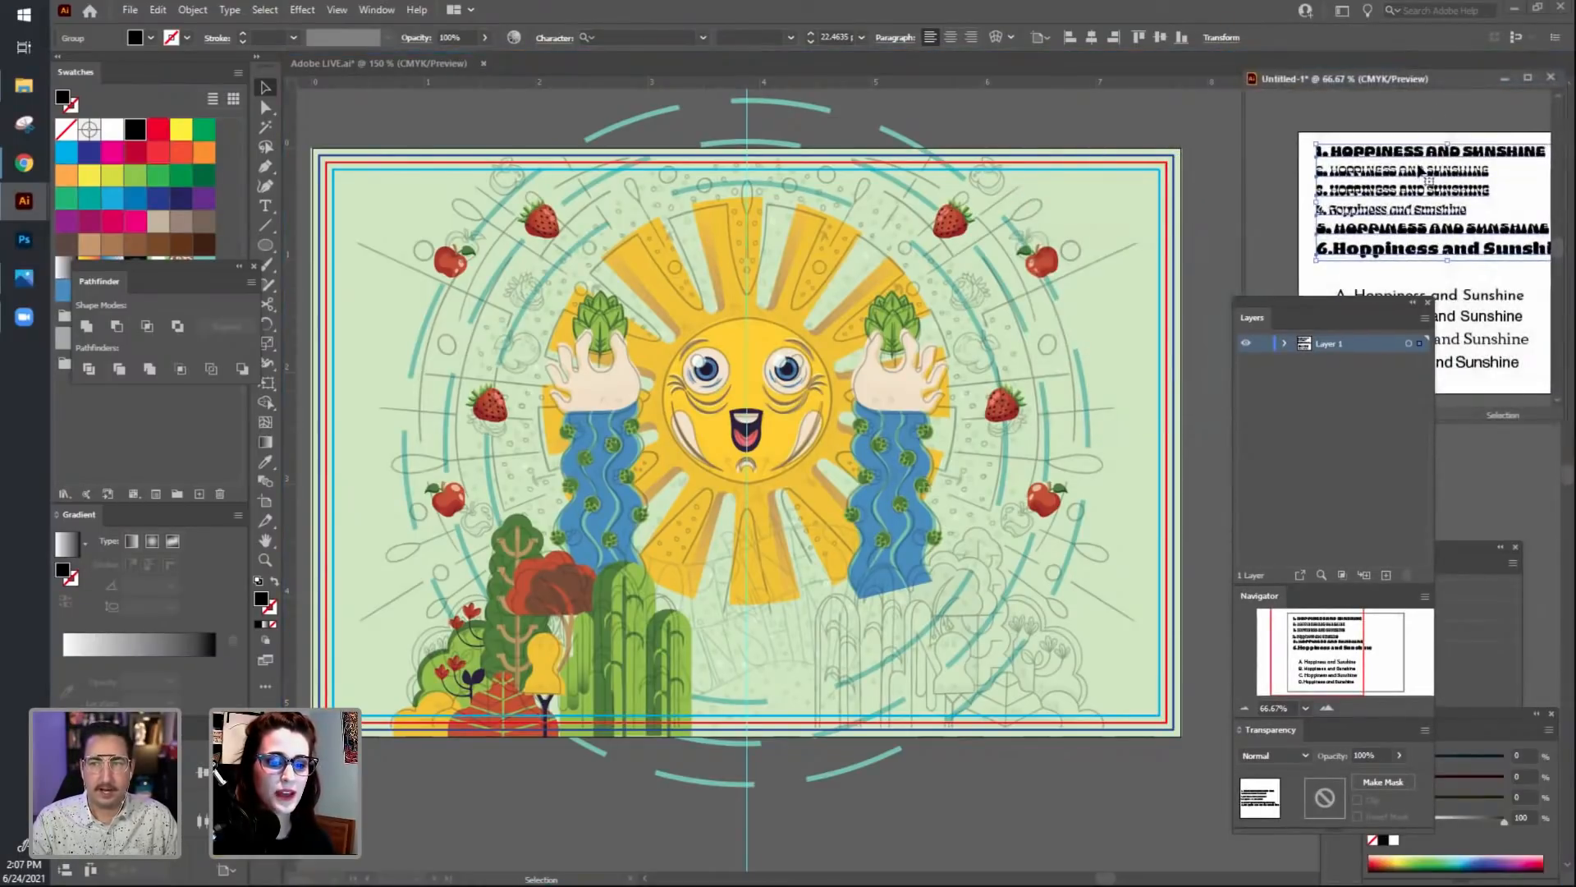
pyautogui.click(1277, 450)
pyautogui.click(1194, 273)
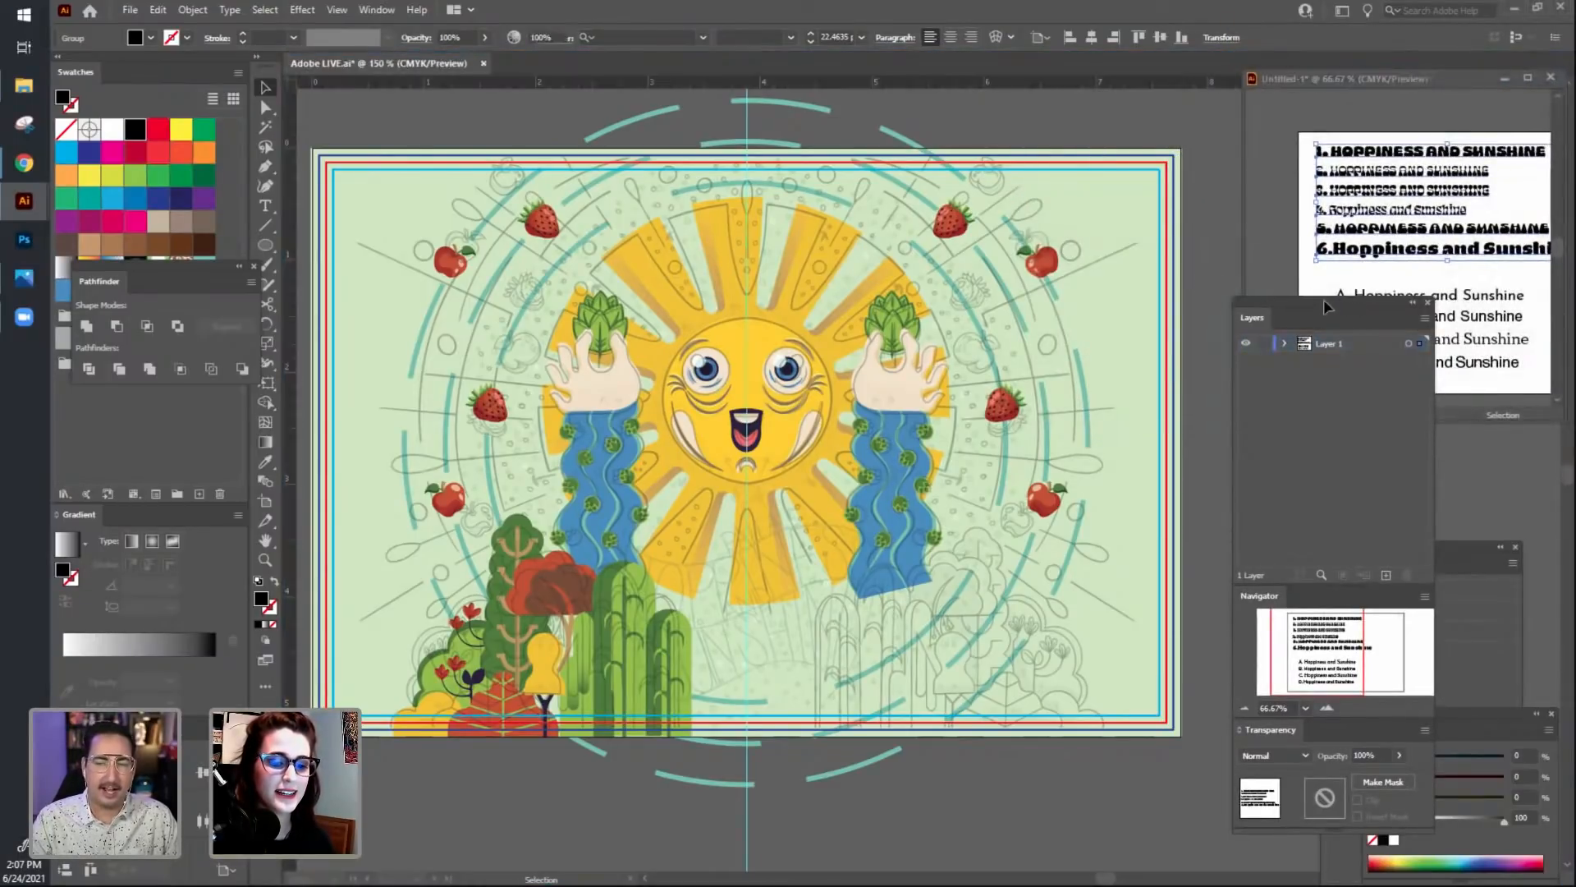
pyautogui.moveTo(1325, 305); pyautogui.dragTo(1375, 339)
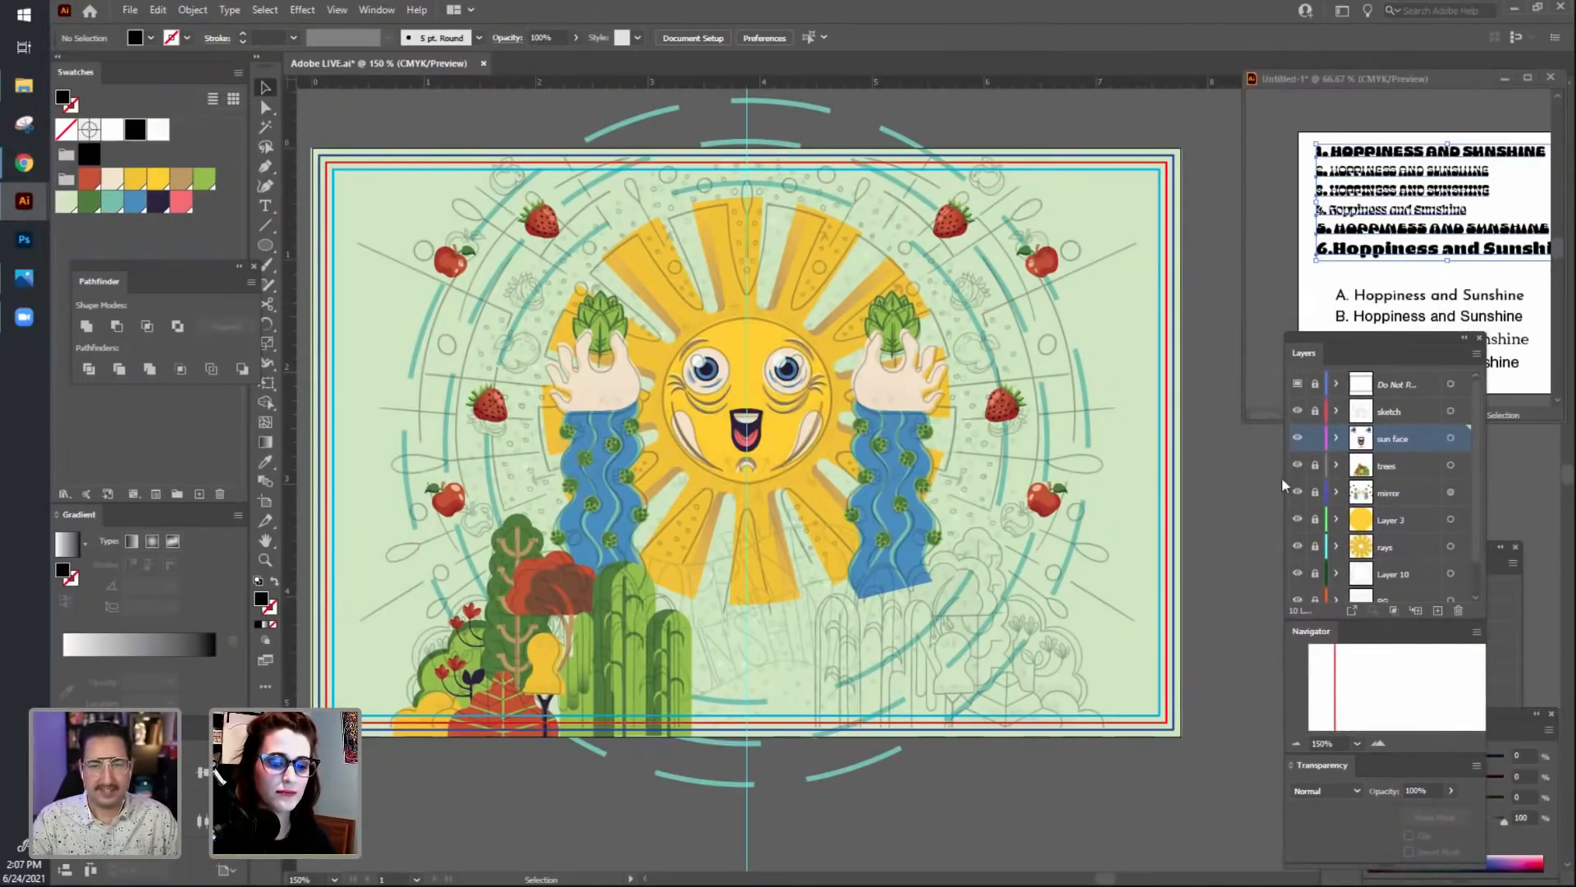
# Shorten the font sample window, zoom it out to 50%, and place it as a floating window above the Layers panel.
pyautogui.moveTo(1269, 419); pyautogui.dragTo(1268, 320)
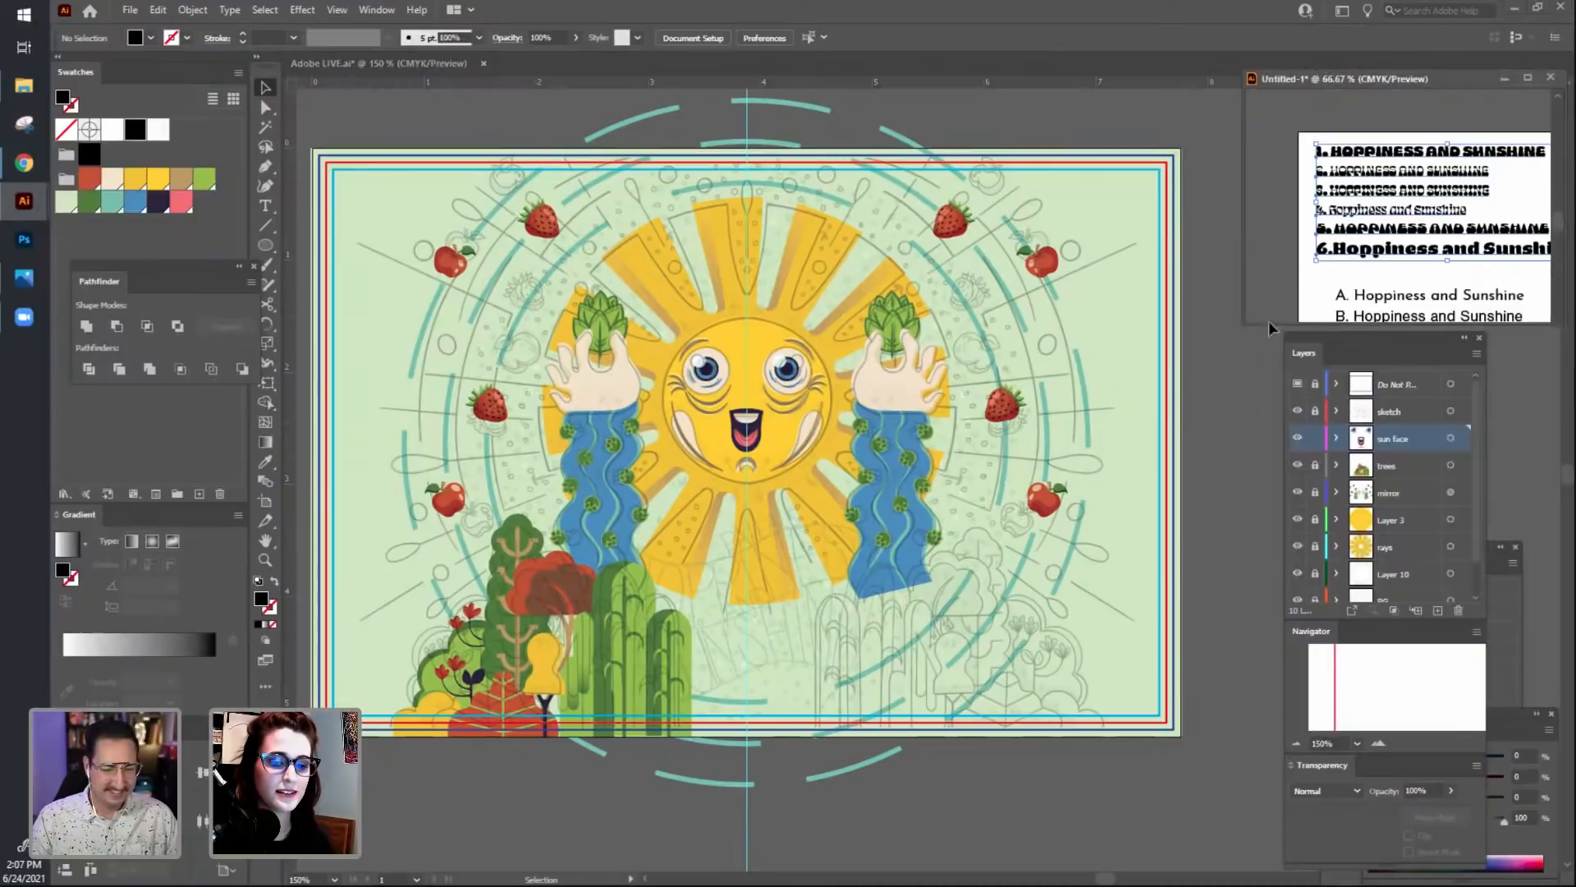
pyautogui.hotkey('ctrl', '-')
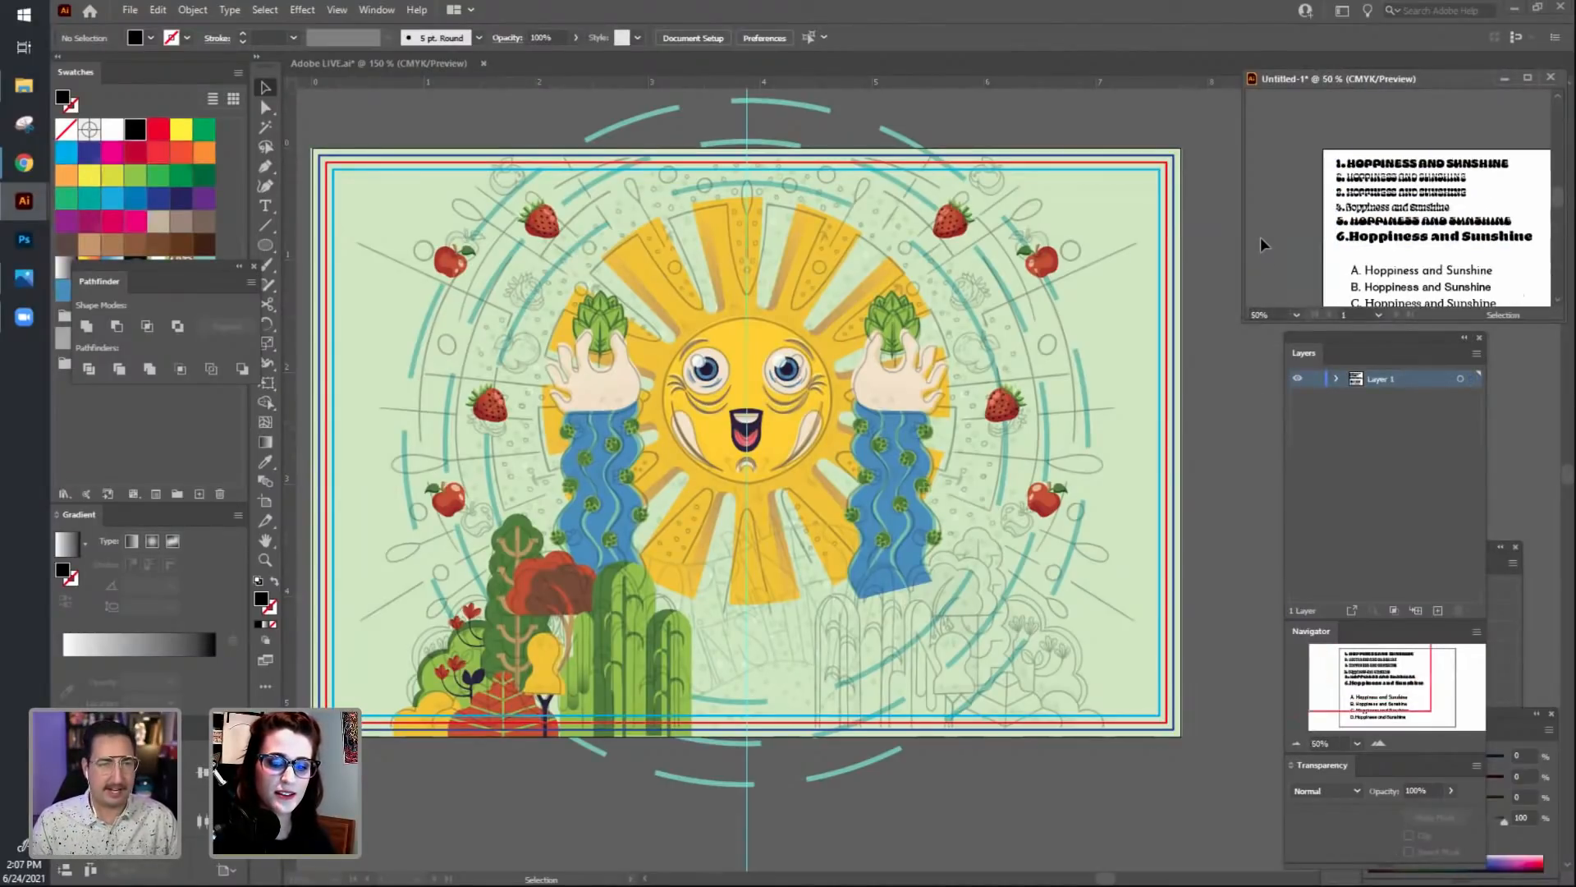
pyautogui.moveTo(1405, 82)
pyautogui.mouseDown()
pyautogui.moveTo(1390, 43)
pyautogui.moveTo(1389, 60)
pyautogui.mouseUp()
pyautogui.moveTo(575, 62); pyautogui.dragTo(530, 127)
pyautogui.moveTo(686, 136); pyautogui.dragTo(1396, 101)
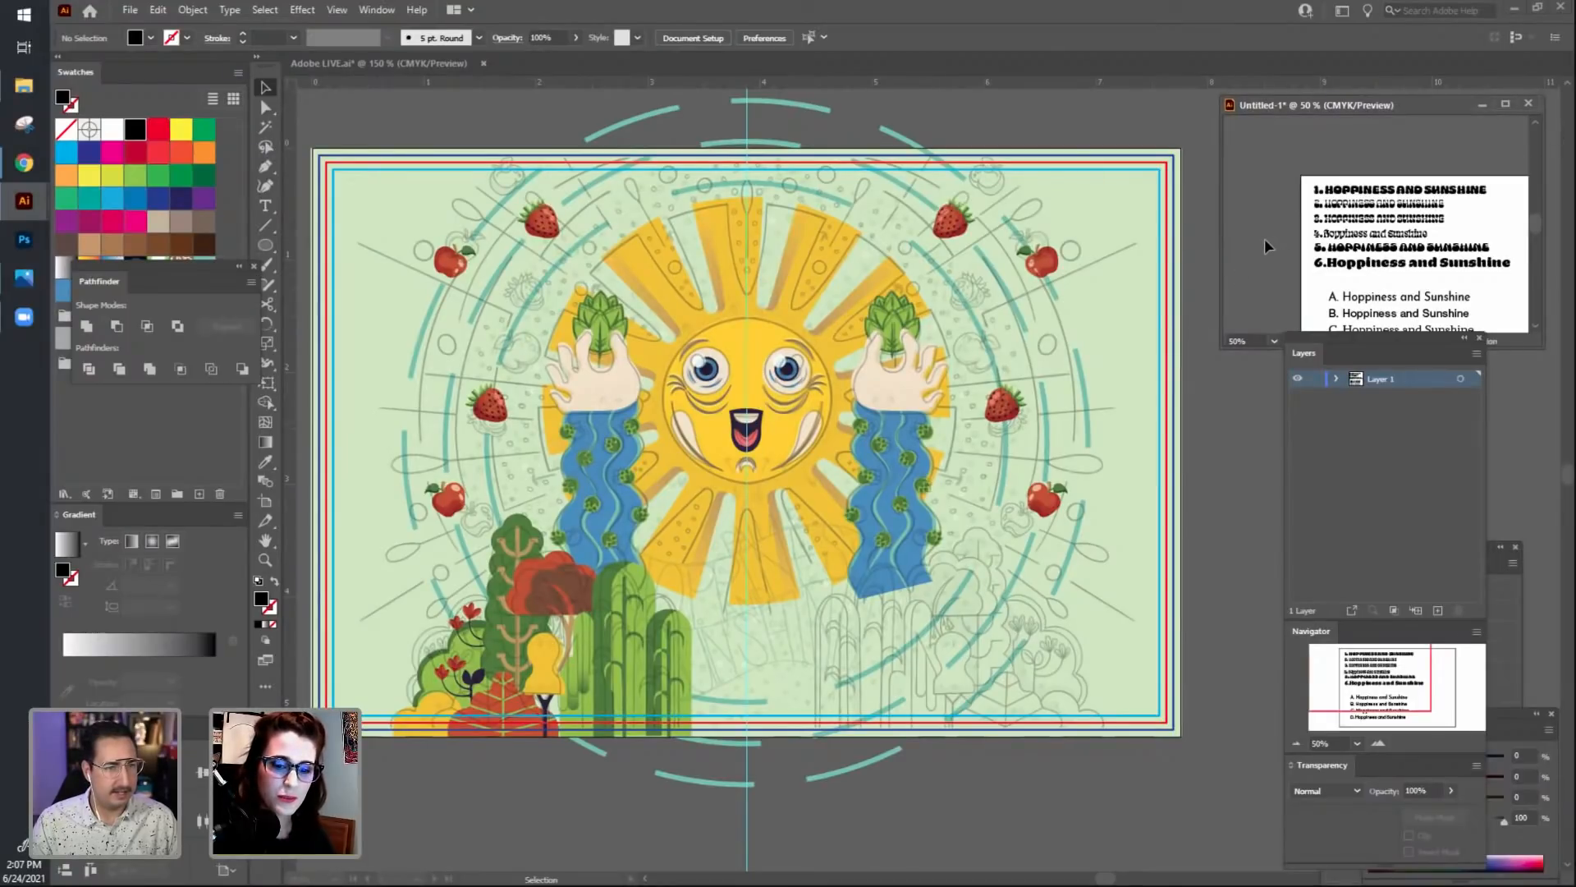
# Show the font samples at 66.67%, lower the Layers panel stack, and lengthen the sample window down to option D.
pyautogui.hotkey('ctrl', '+')
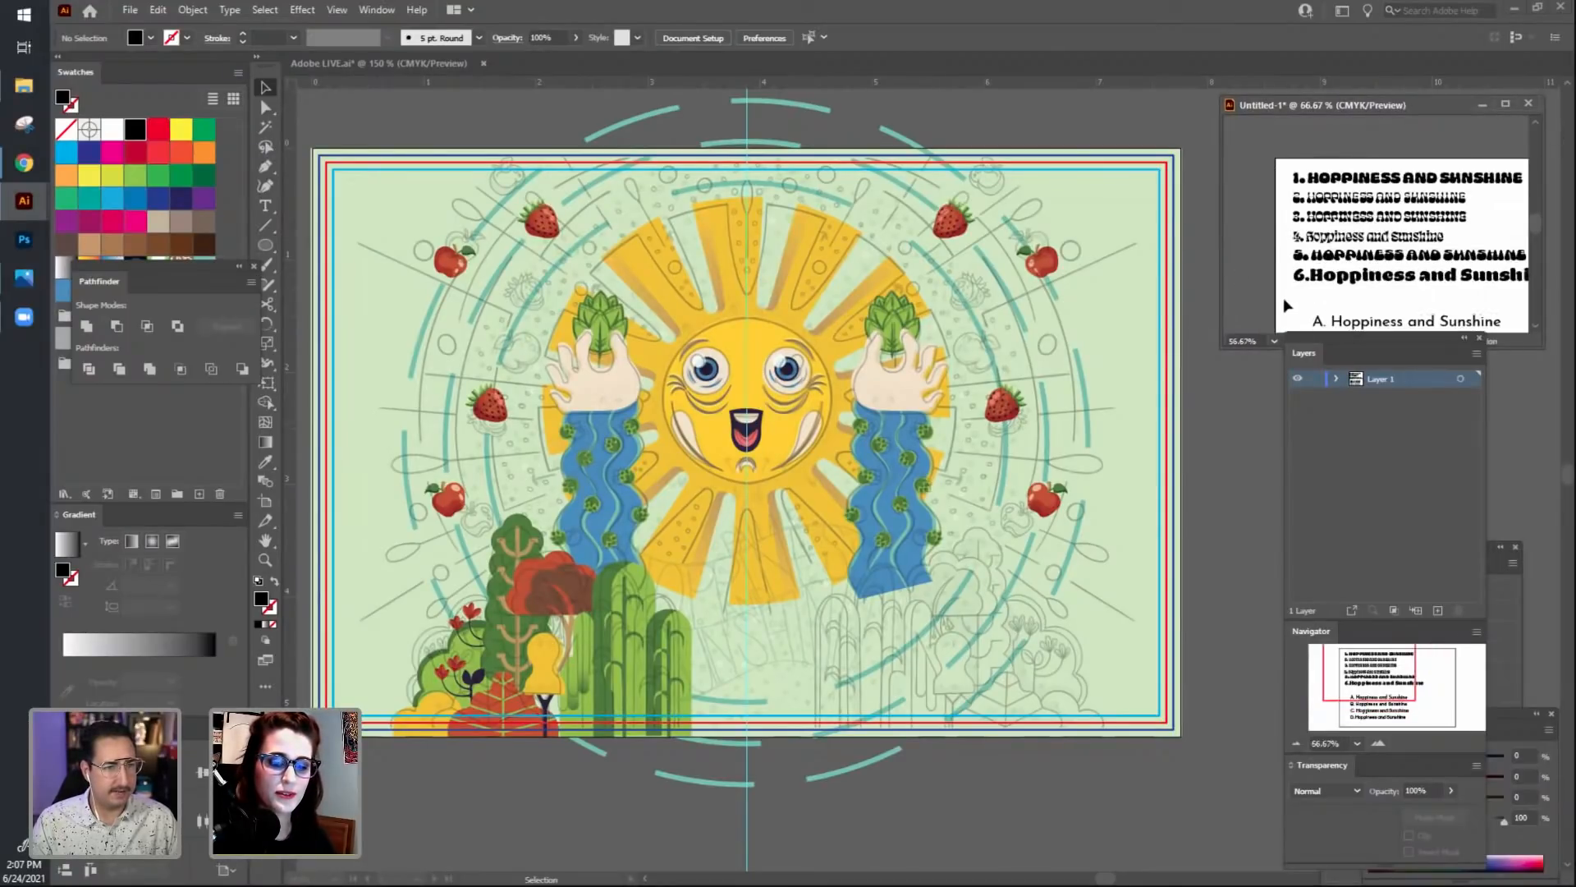
pyautogui.moveTo(1287, 311); pyautogui.dragTo(1258, 245)
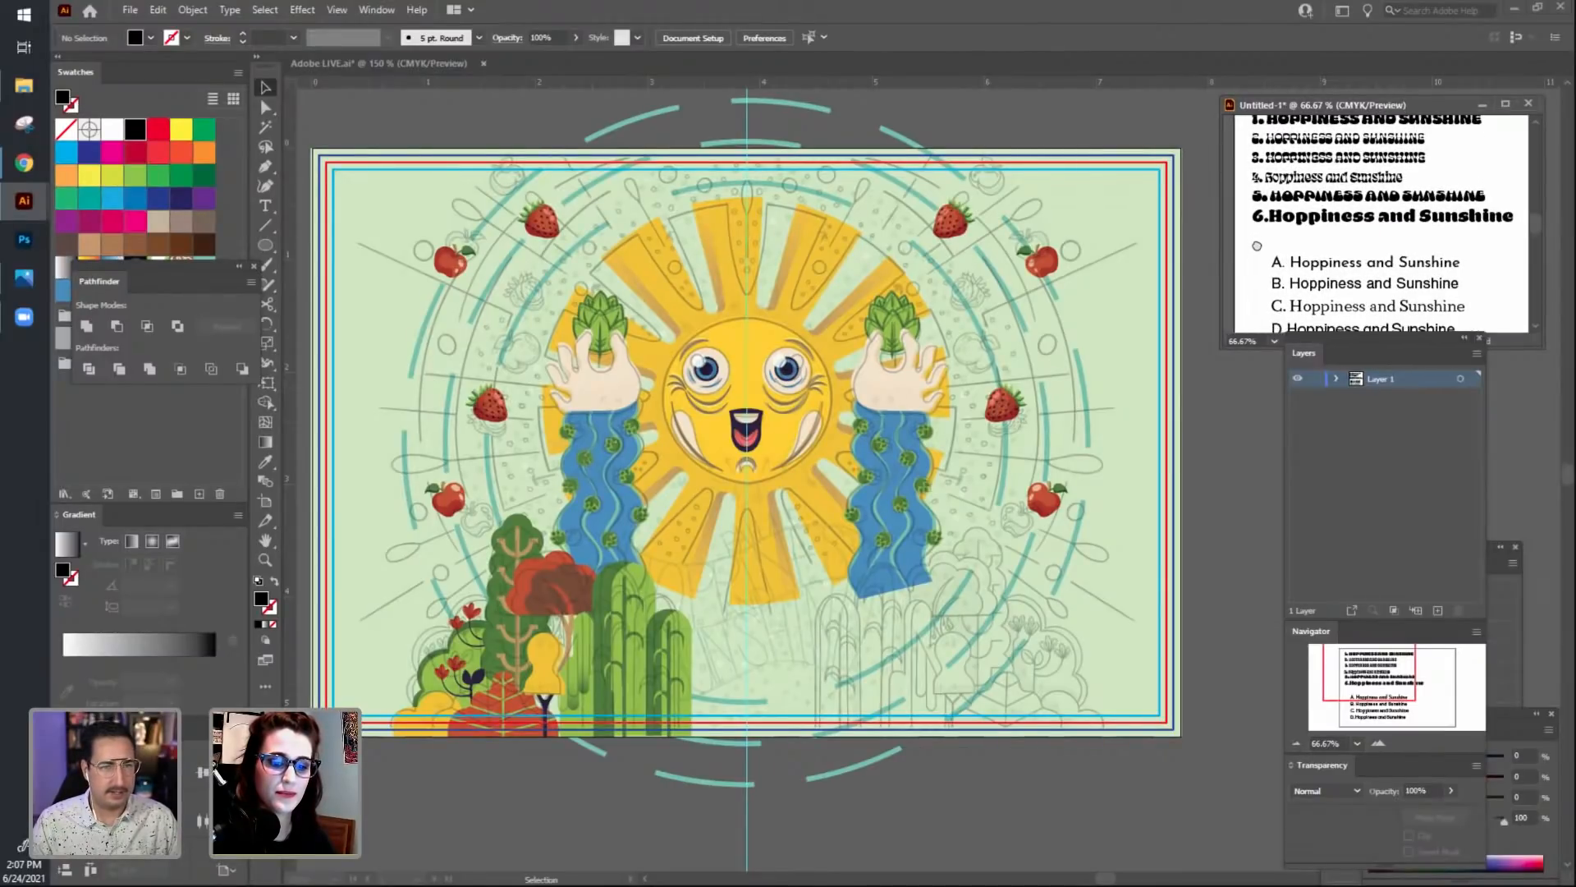
pyautogui.moveTo(1366, 347); pyautogui.dragTo(1387, 371)
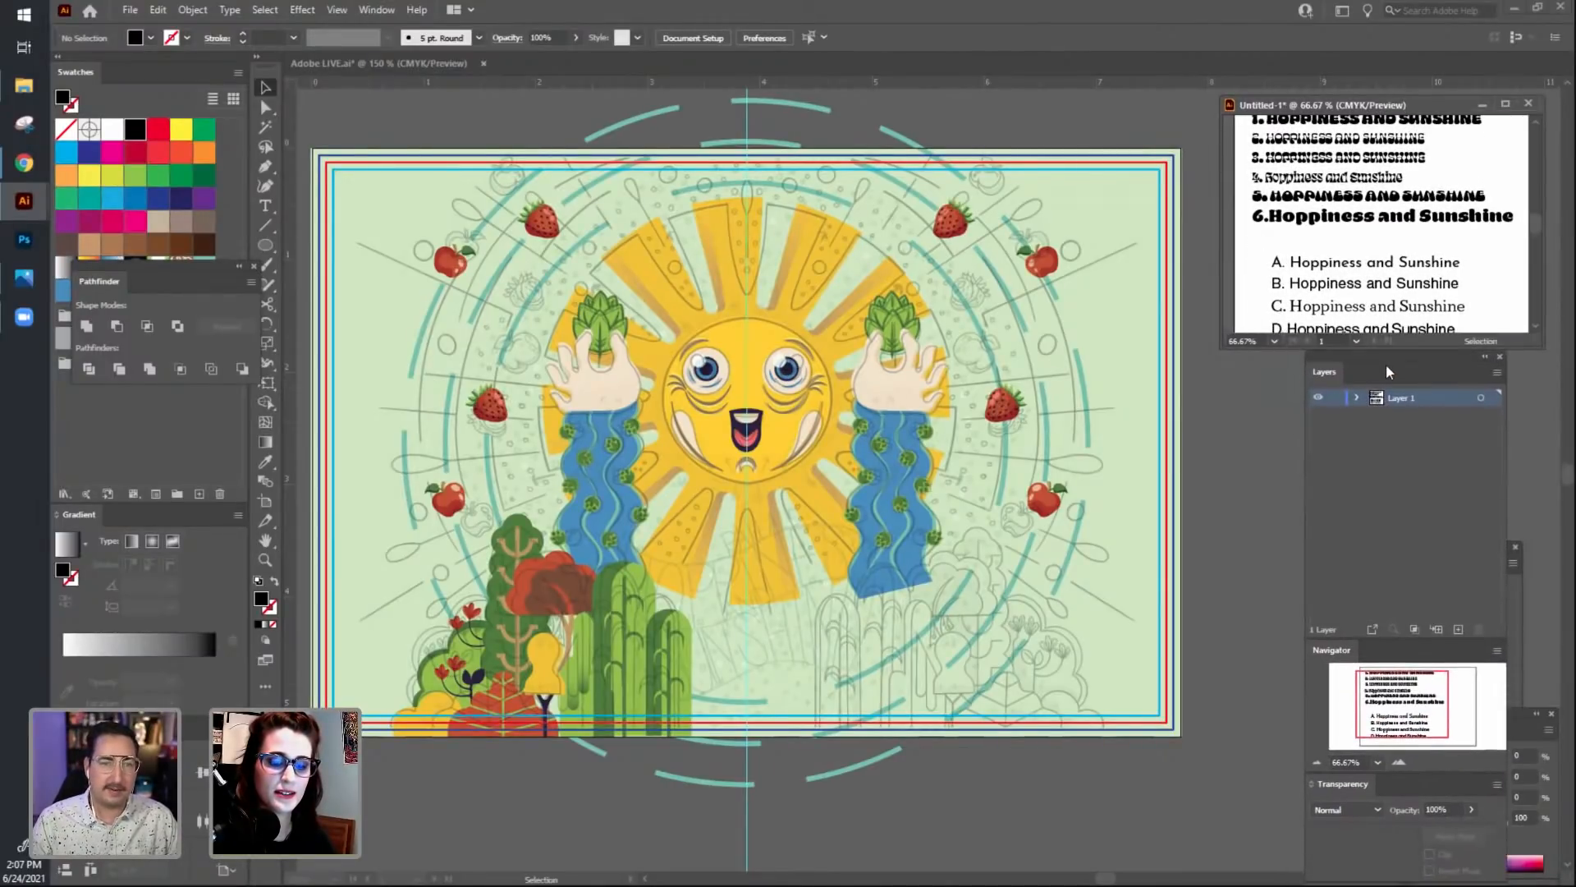
pyautogui.moveTo(1290, 348); pyautogui.dragTo(1290, 358)
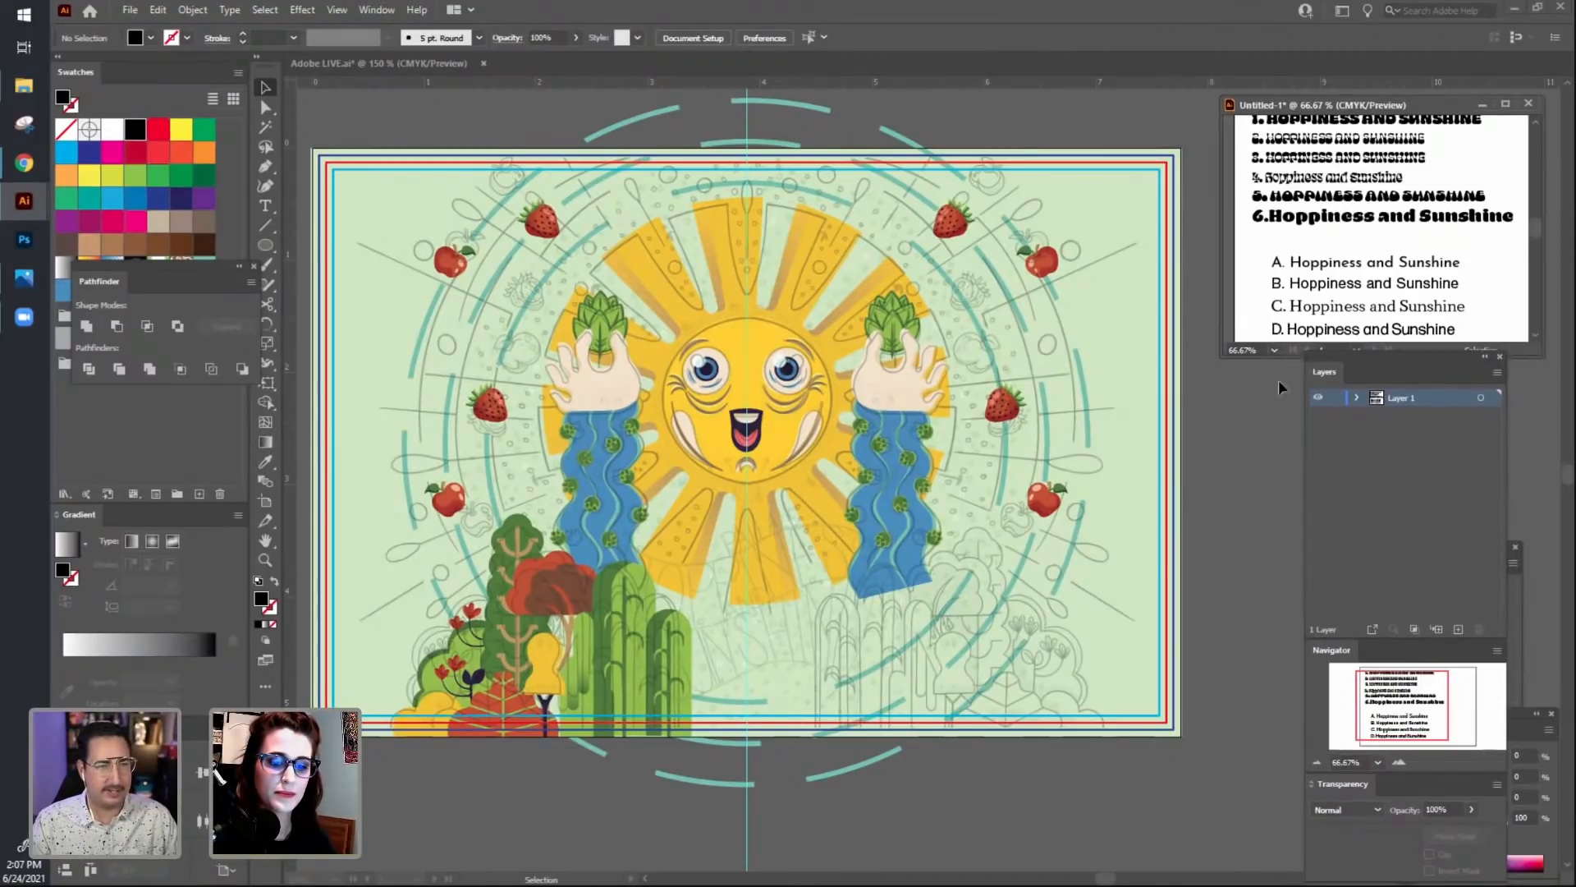
# Return to the sun illustration and add a new layer above the sun face layer.
pyautogui.click(1257, 450)
pyautogui.moveTo(953, 820); pyautogui.dragTo(994, 829)
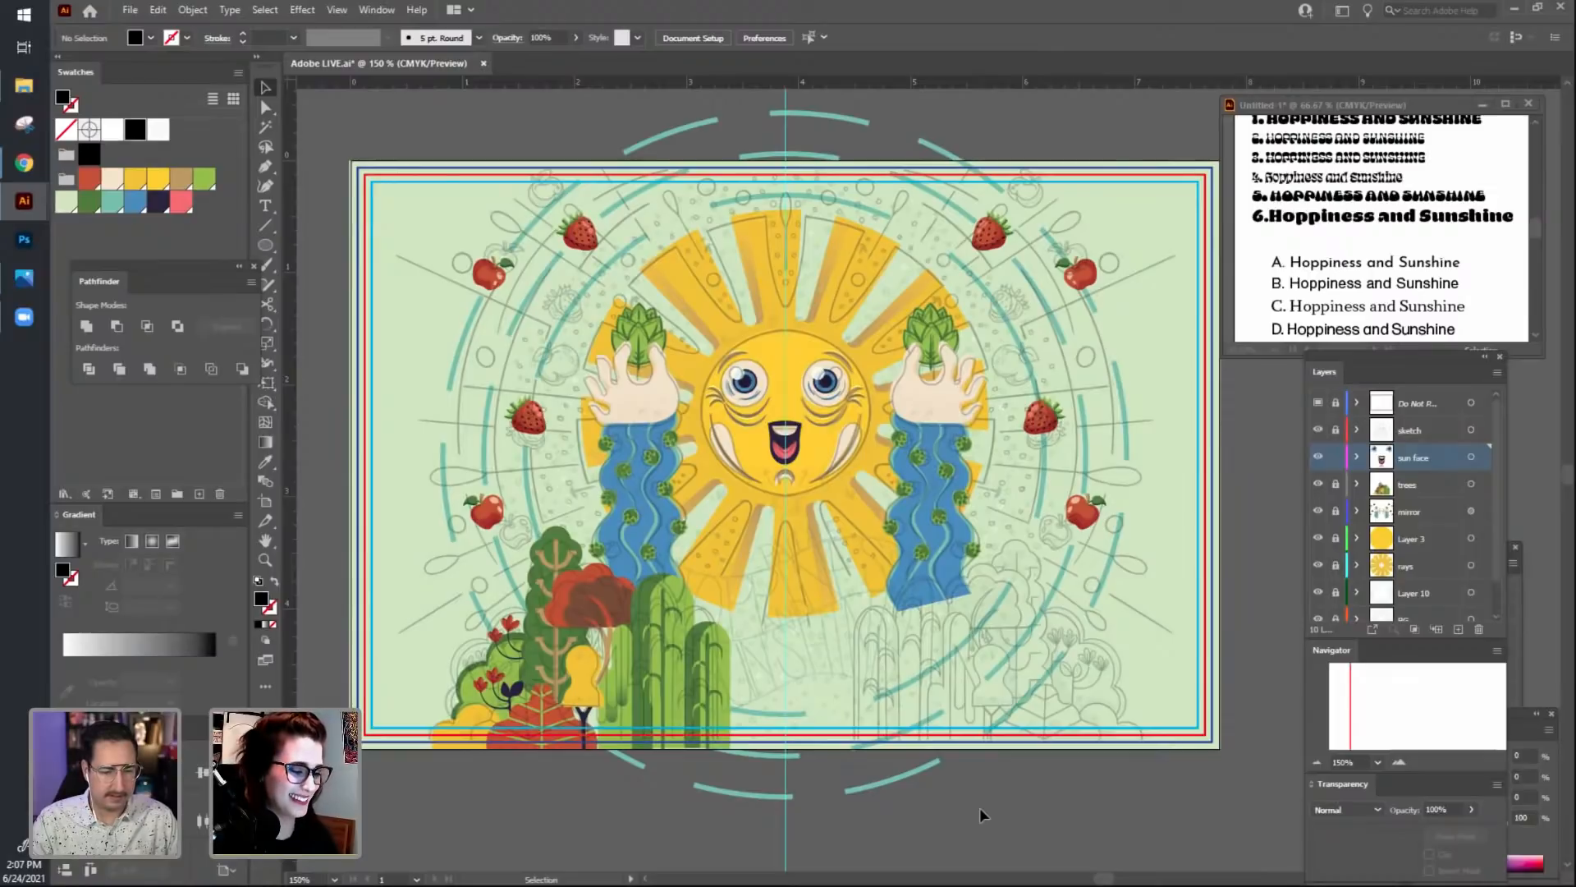
pyautogui.moveTo(978, 807); pyautogui.dragTo(987, 821)
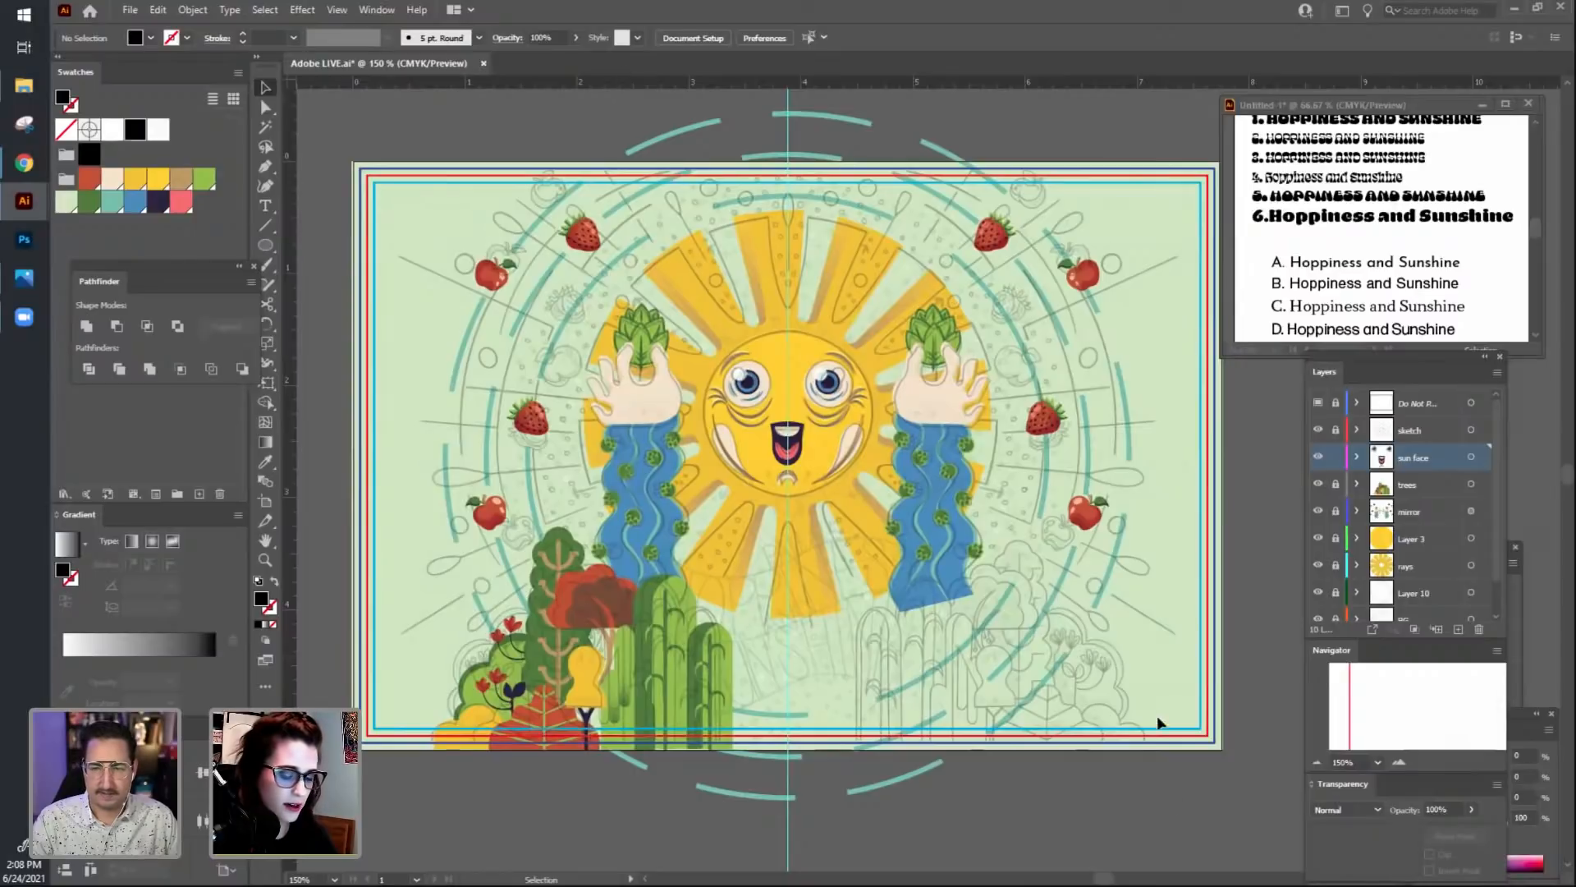
pyautogui.scroll(-1, 1399, 444)
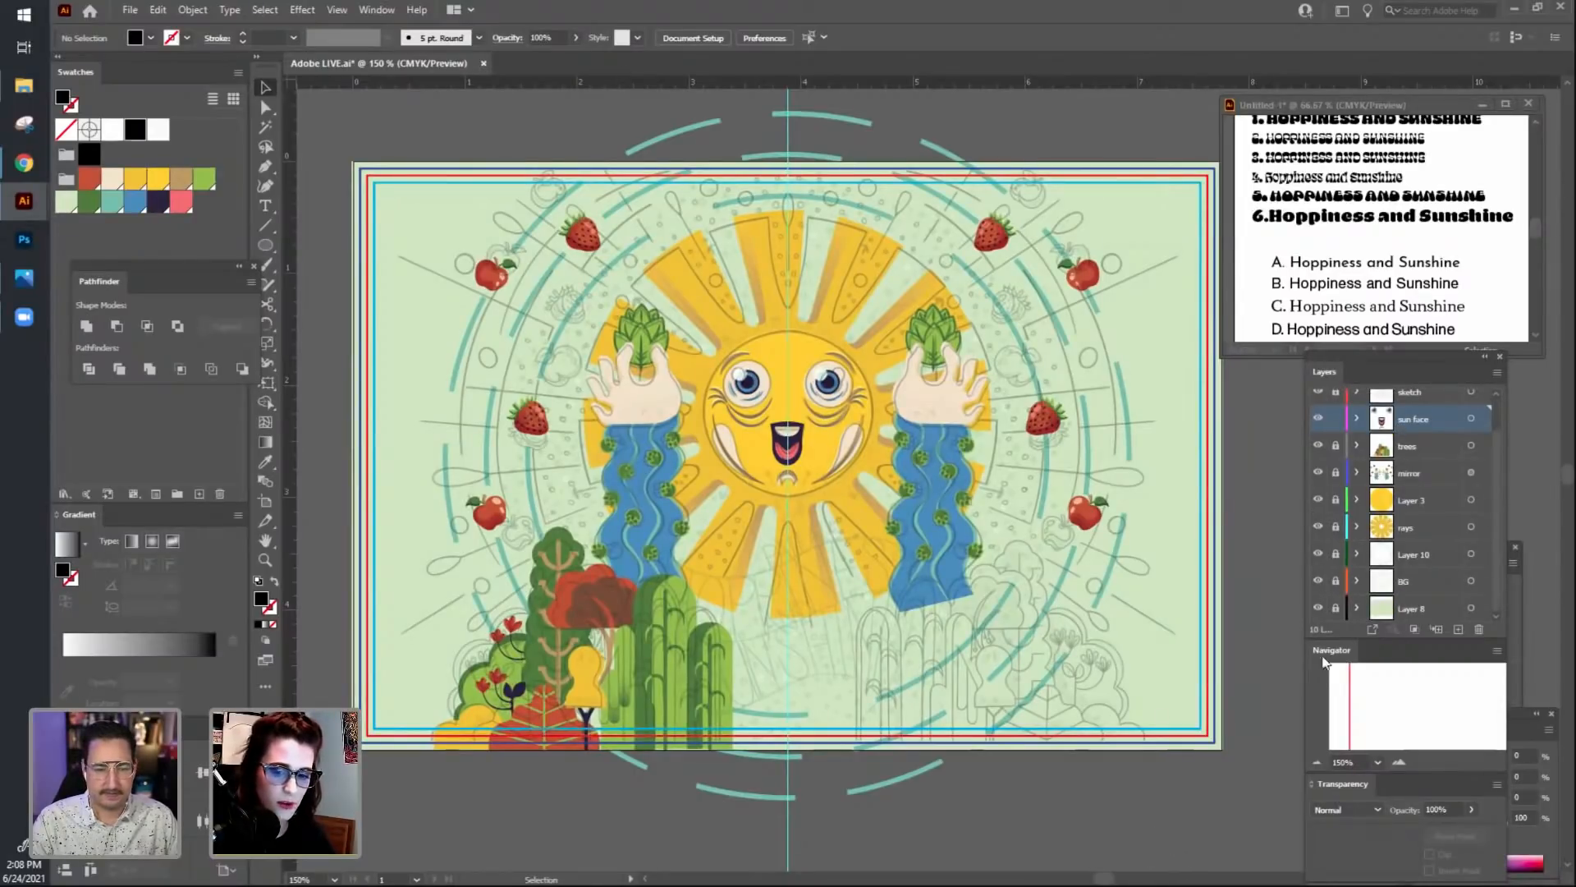
pyautogui.click(1458, 630)
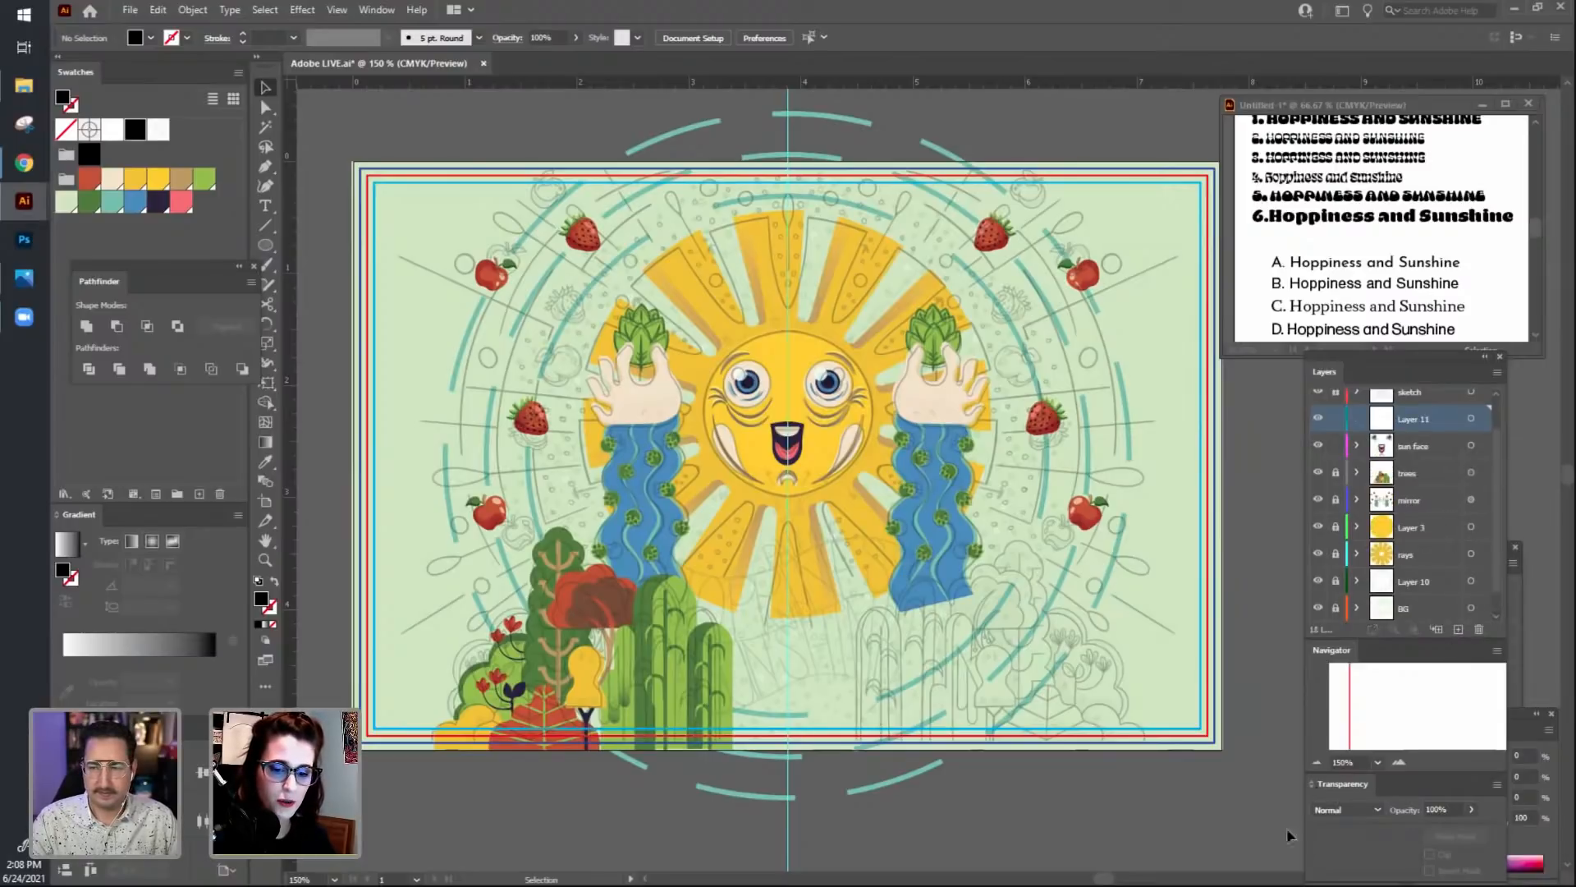
# Draw a circle about 6.6 in in diameter around the sun on the new layer.
pyautogui.scroll(1, 1133, 821)
pyautogui.press('l')
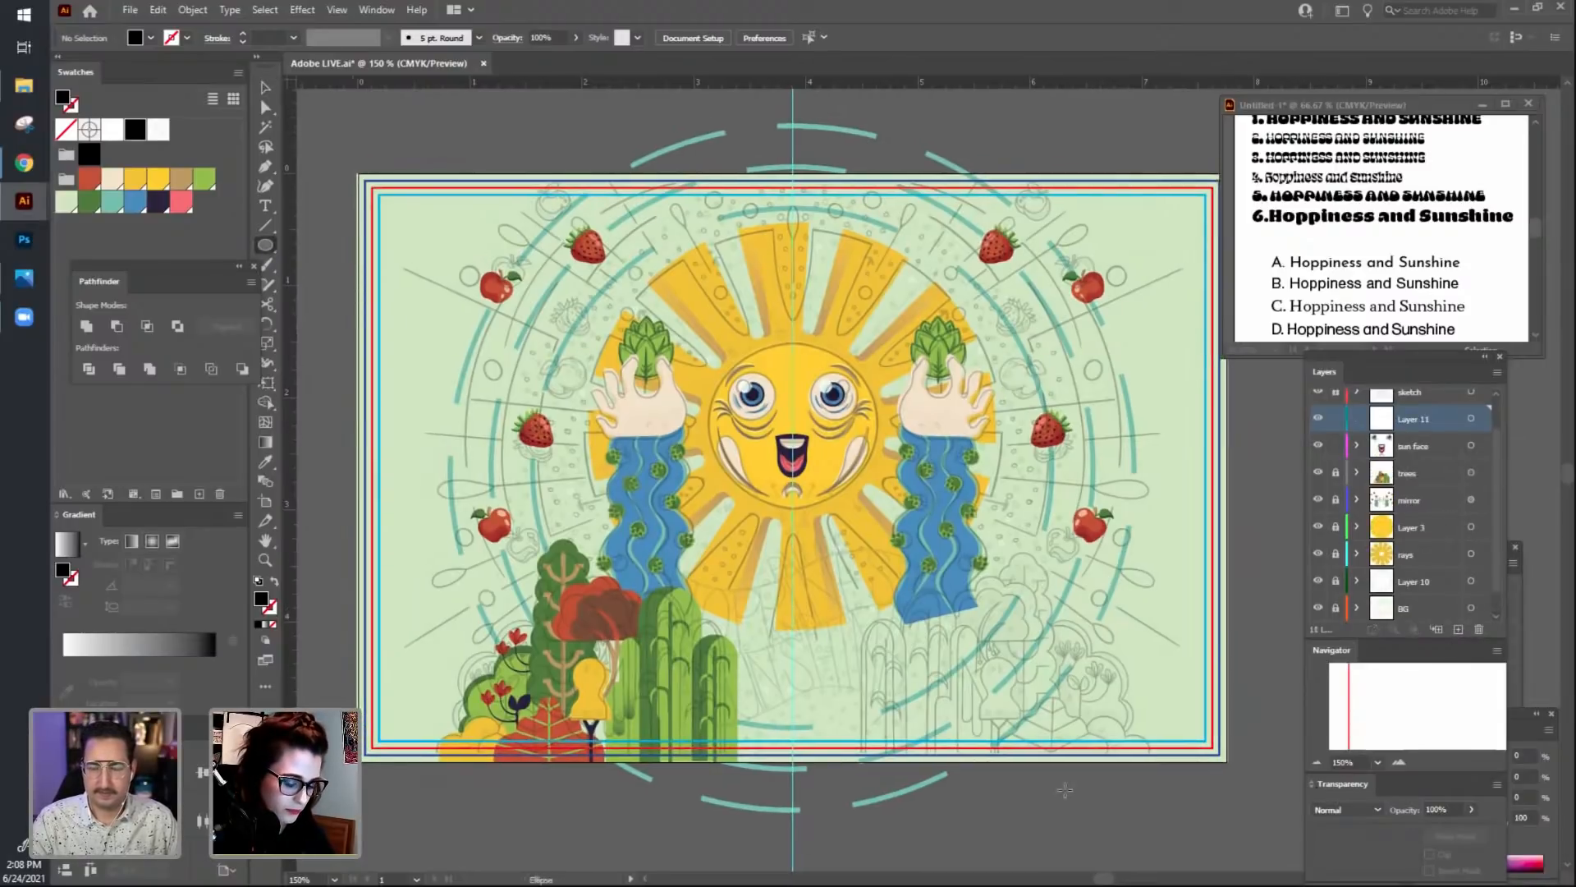
pyautogui.moveTo(394, 129); pyautogui.dragTo(1202, 772)
pyautogui.press('space')
pyautogui.press('v')
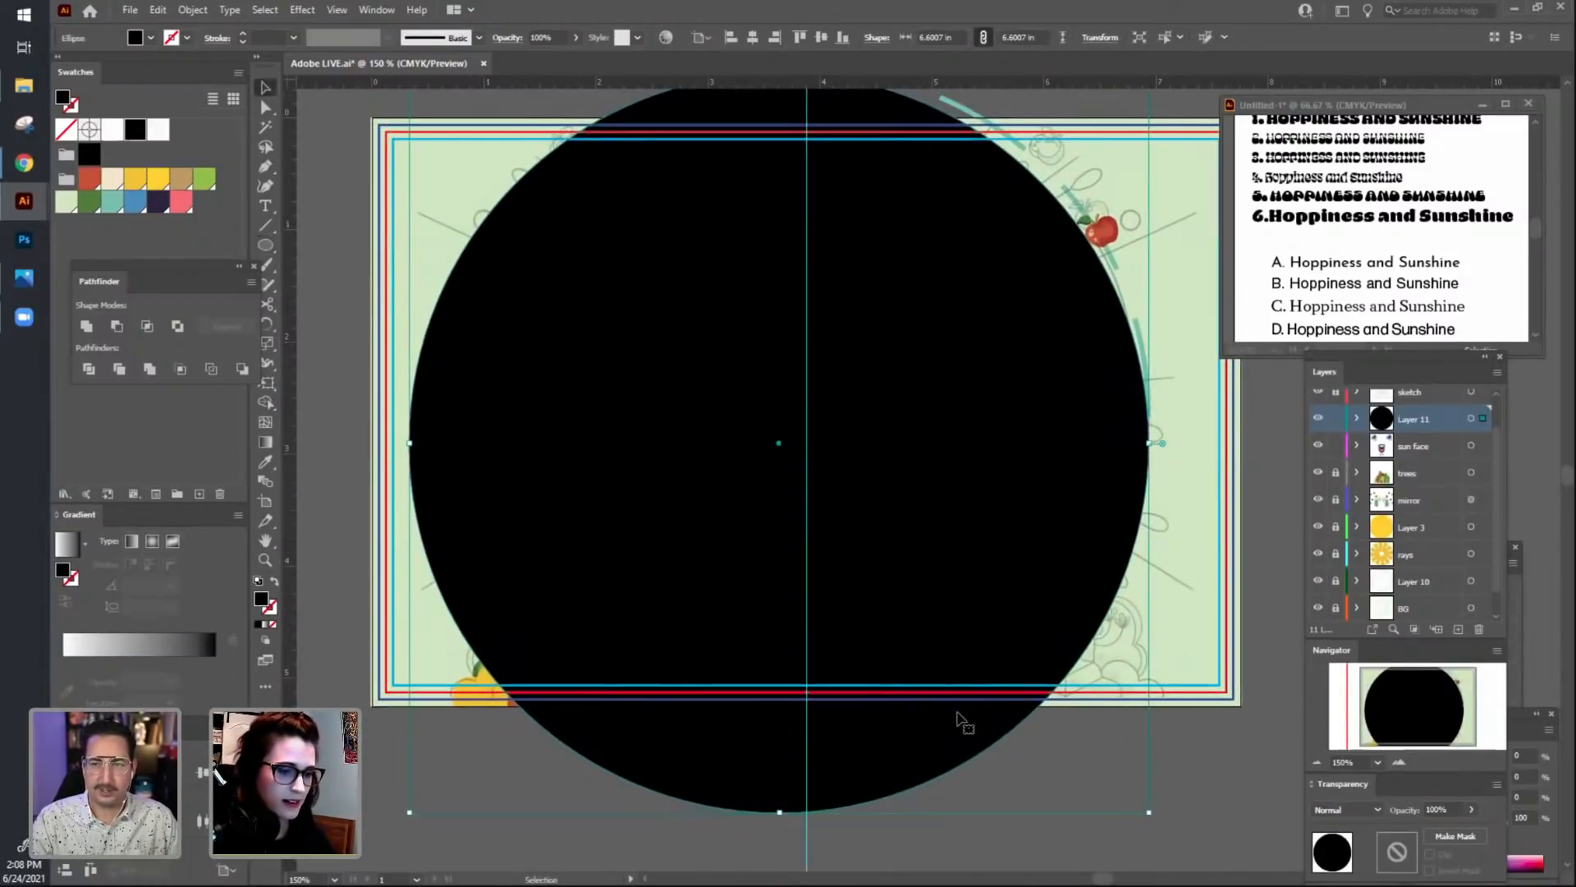
# Centre the black circle horizontally and vertically on the artboard, keeping it selected.
pyautogui.moveTo(960, 716); pyautogui.dragTo(971, 691)
pyautogui.press('space')
pyautogui.moveTo(1196, 835); pyautogui.dragTo(1196, 870)
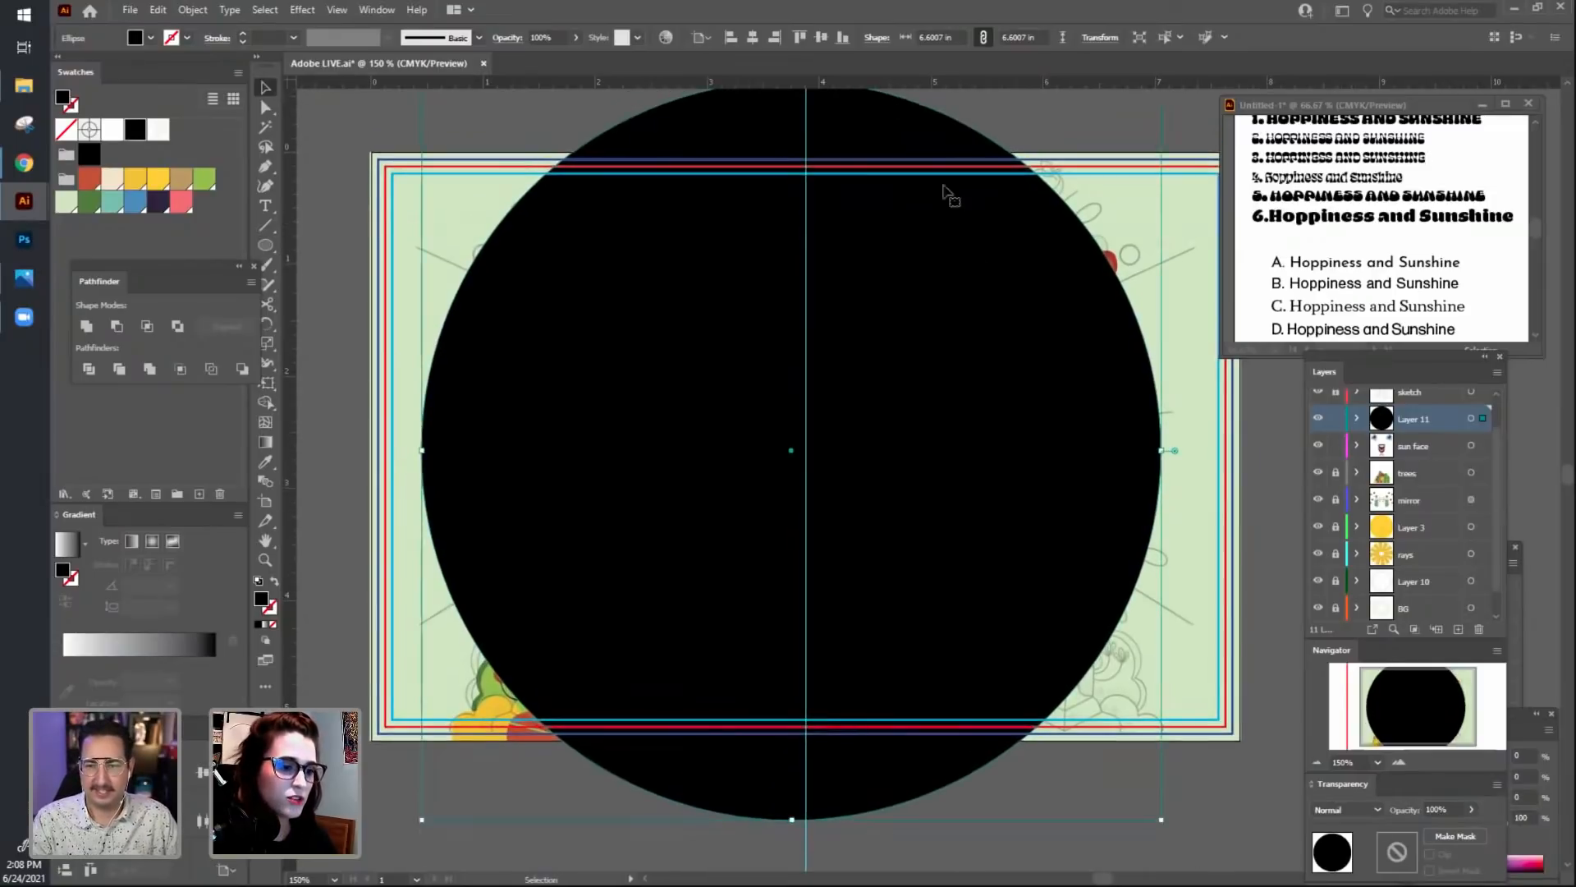
pyautogui.click(821, 38)
pyautogui.click(753, 38)
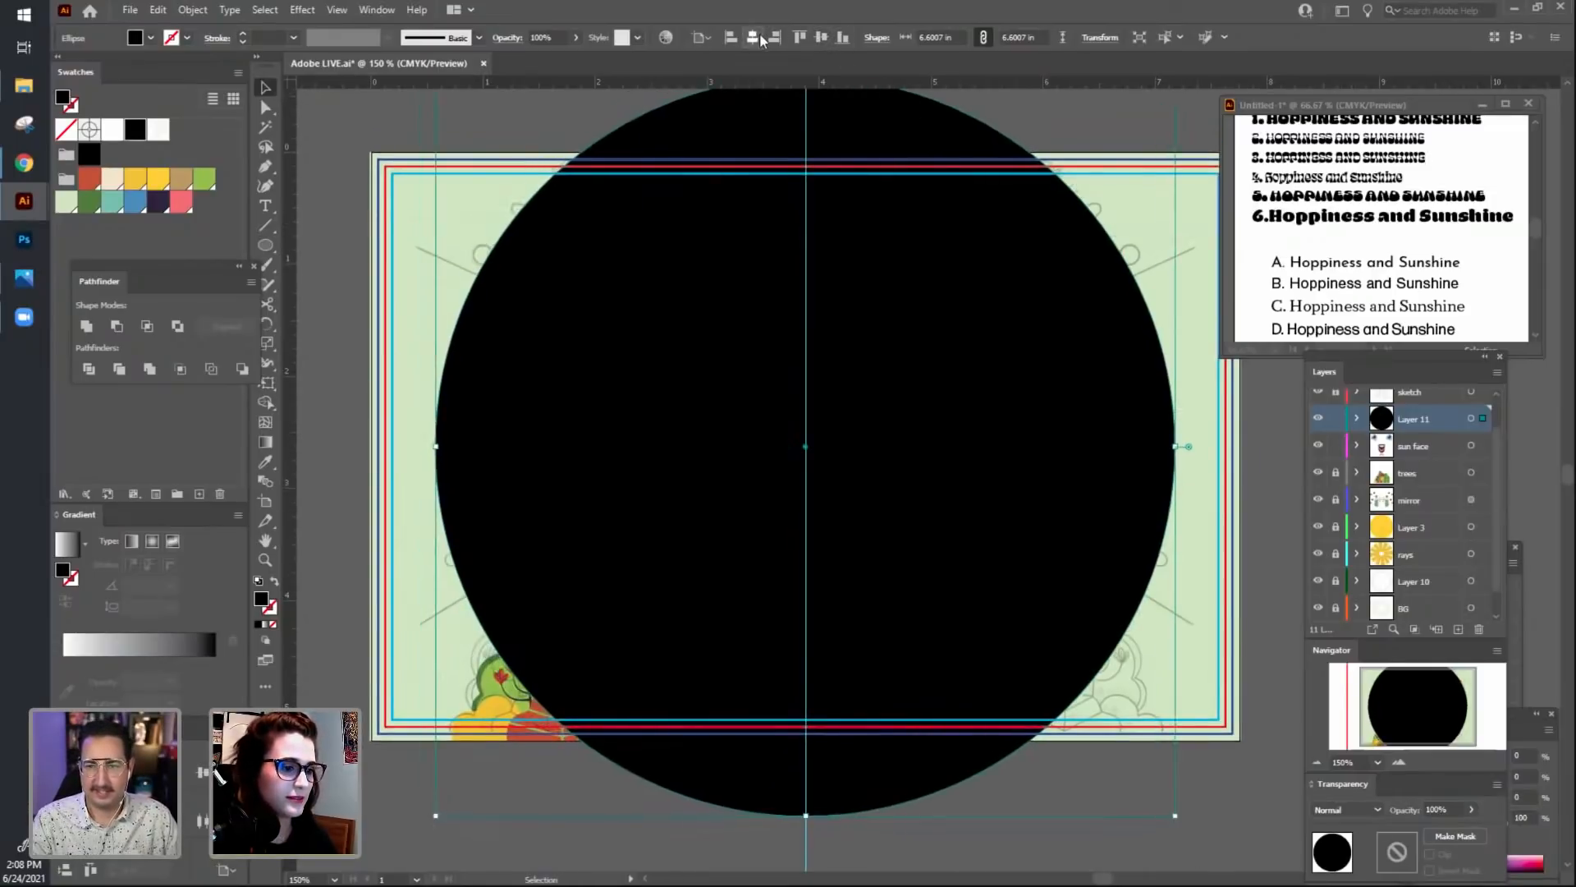
pyautogui.click(336, 242)
pyautogui.press('space')
pyautogui.moveTo(350, 206); pyautogui.dragTo(352, 231)
pyautogui.click(667, 290)
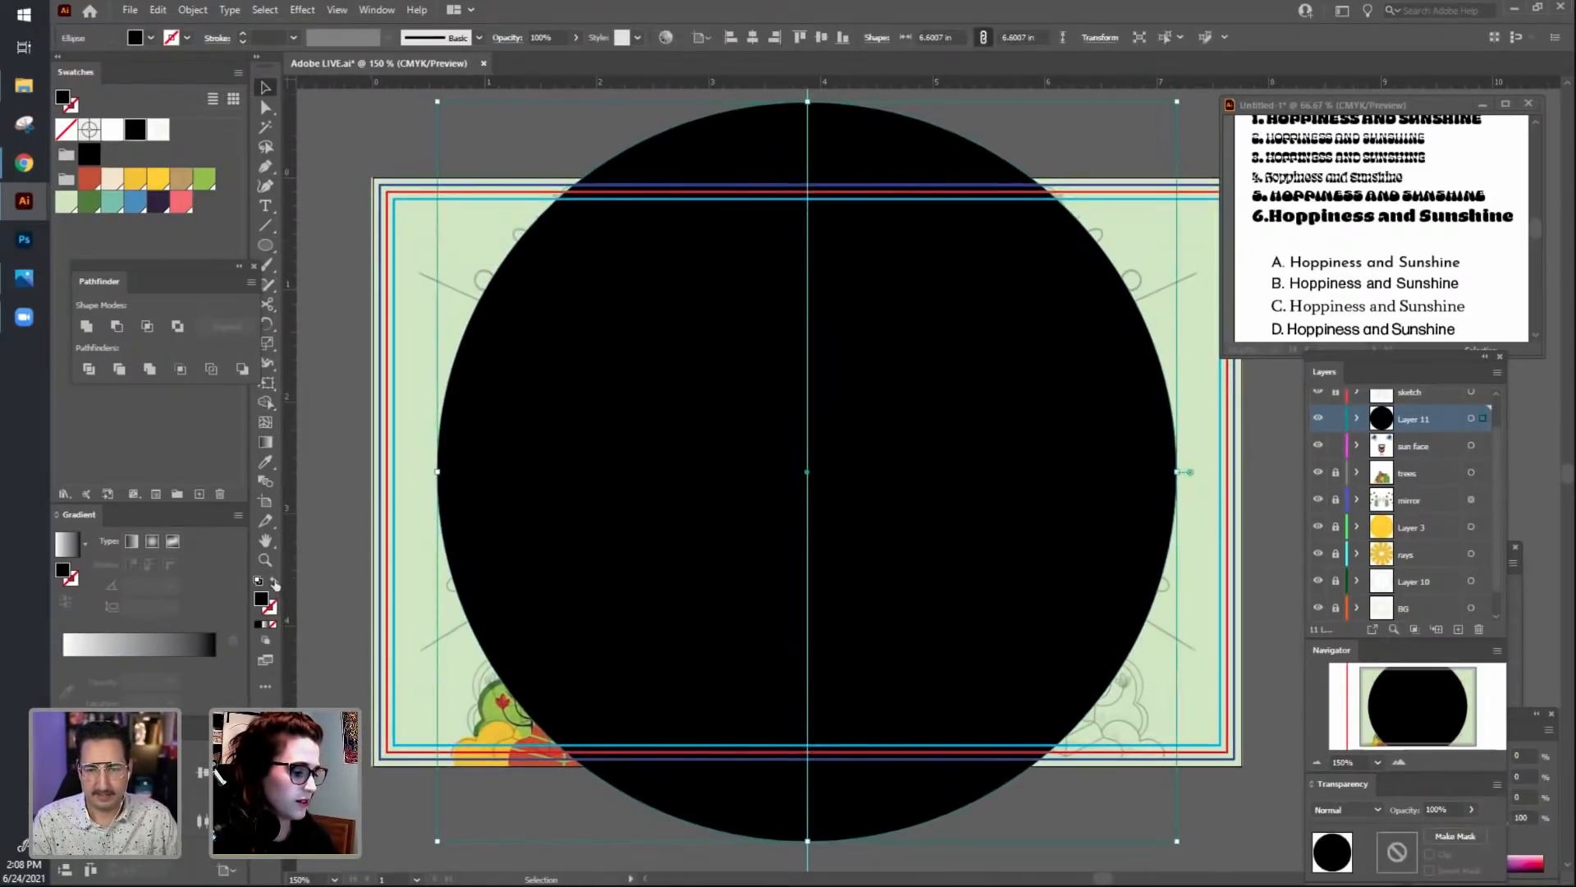
# Give the circle a teal stroke from the swatches and no fill.
pyautogui.click(275, 582)
pyautogui.click(136, 206)
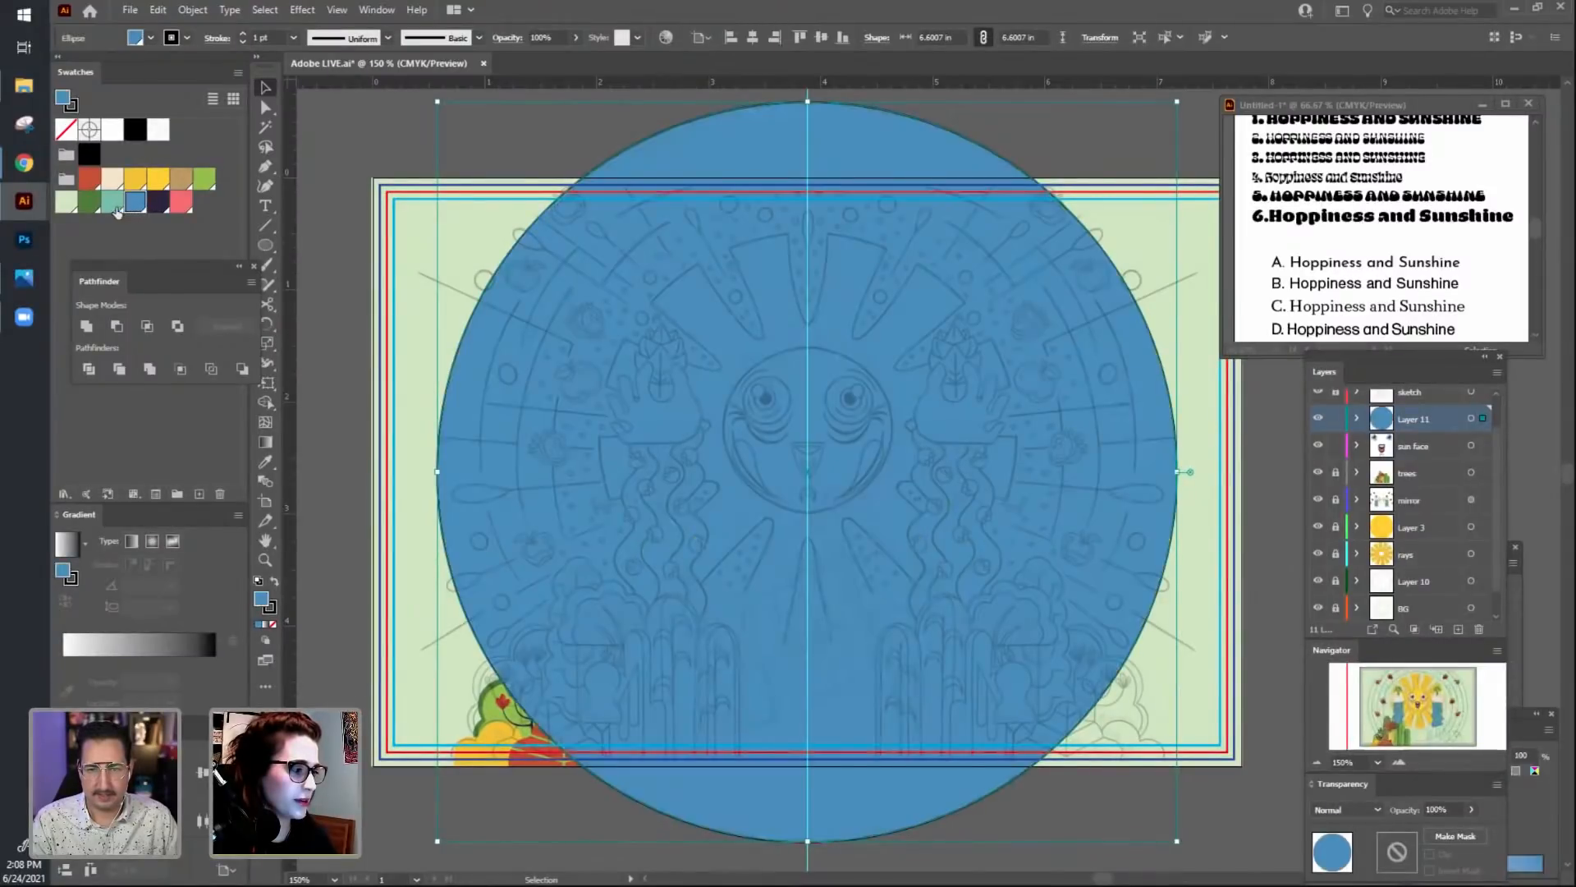
pyautogui.click(115, 205)
pyautogui.click(275, 581)
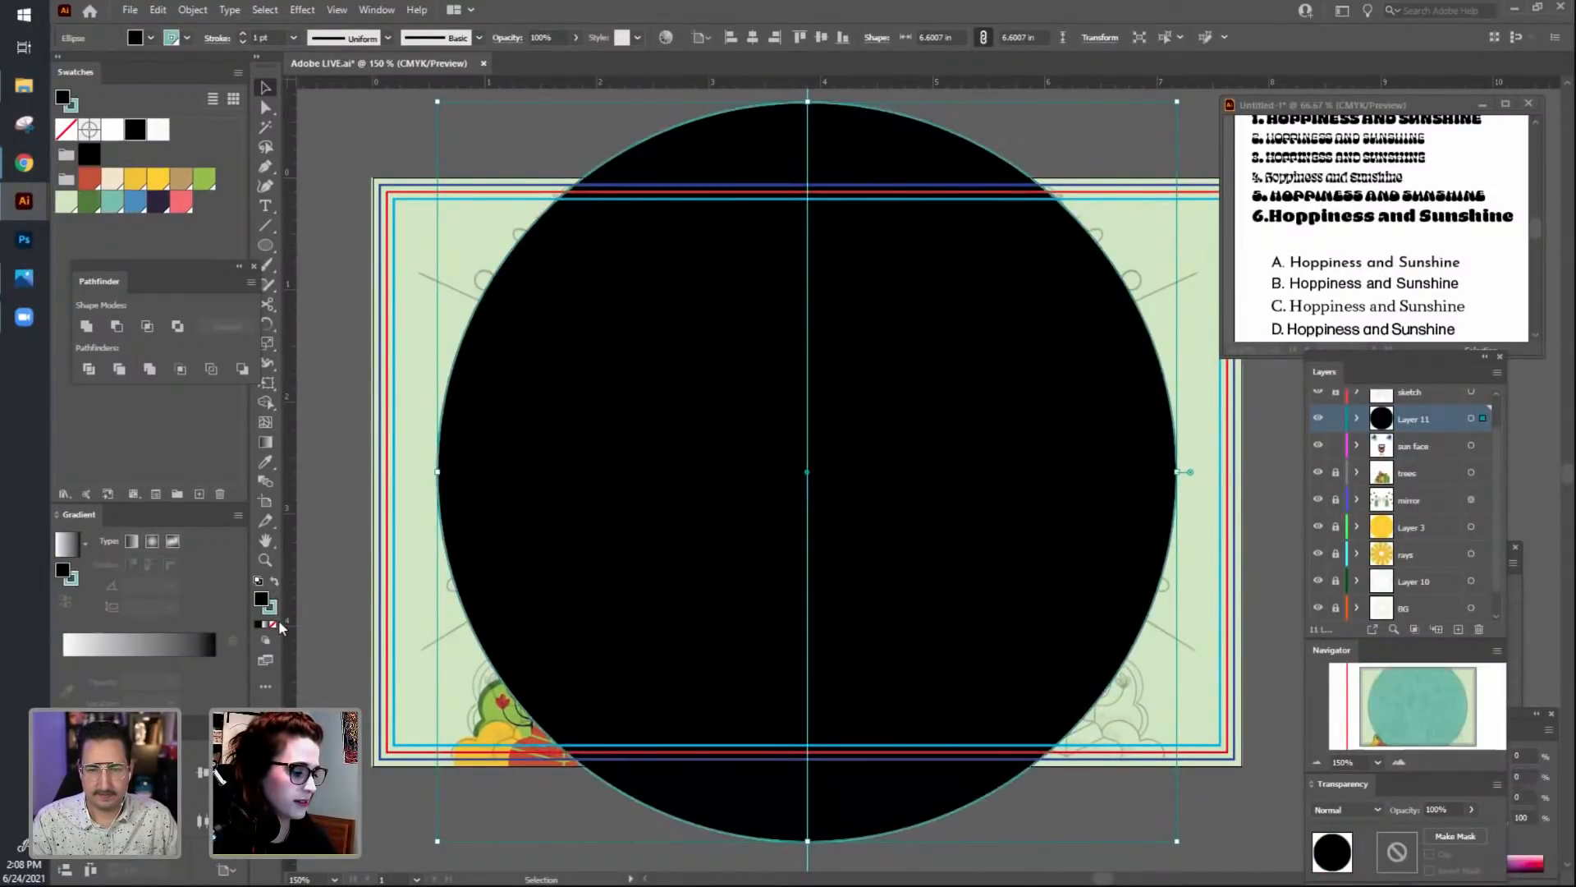
pyautogui.click(273, 624)
pyautogui.click(356, 511)
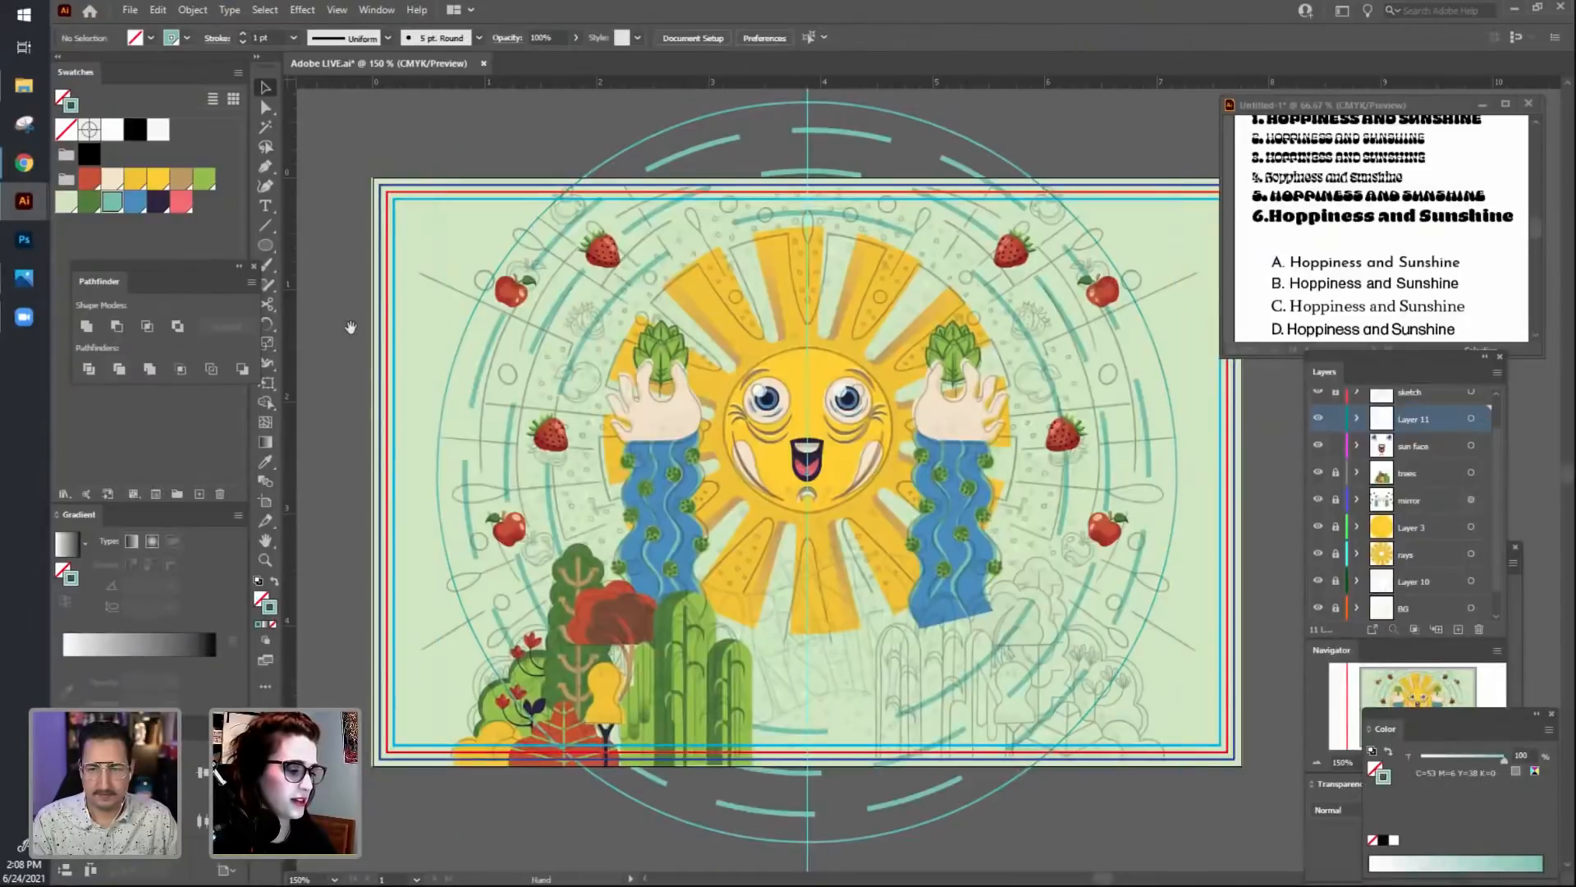
# Set the teal circle's stroke weight to 5 pt.
pyautogui.moveTo(350, 328); pyautogui.dragTo(357, 410)
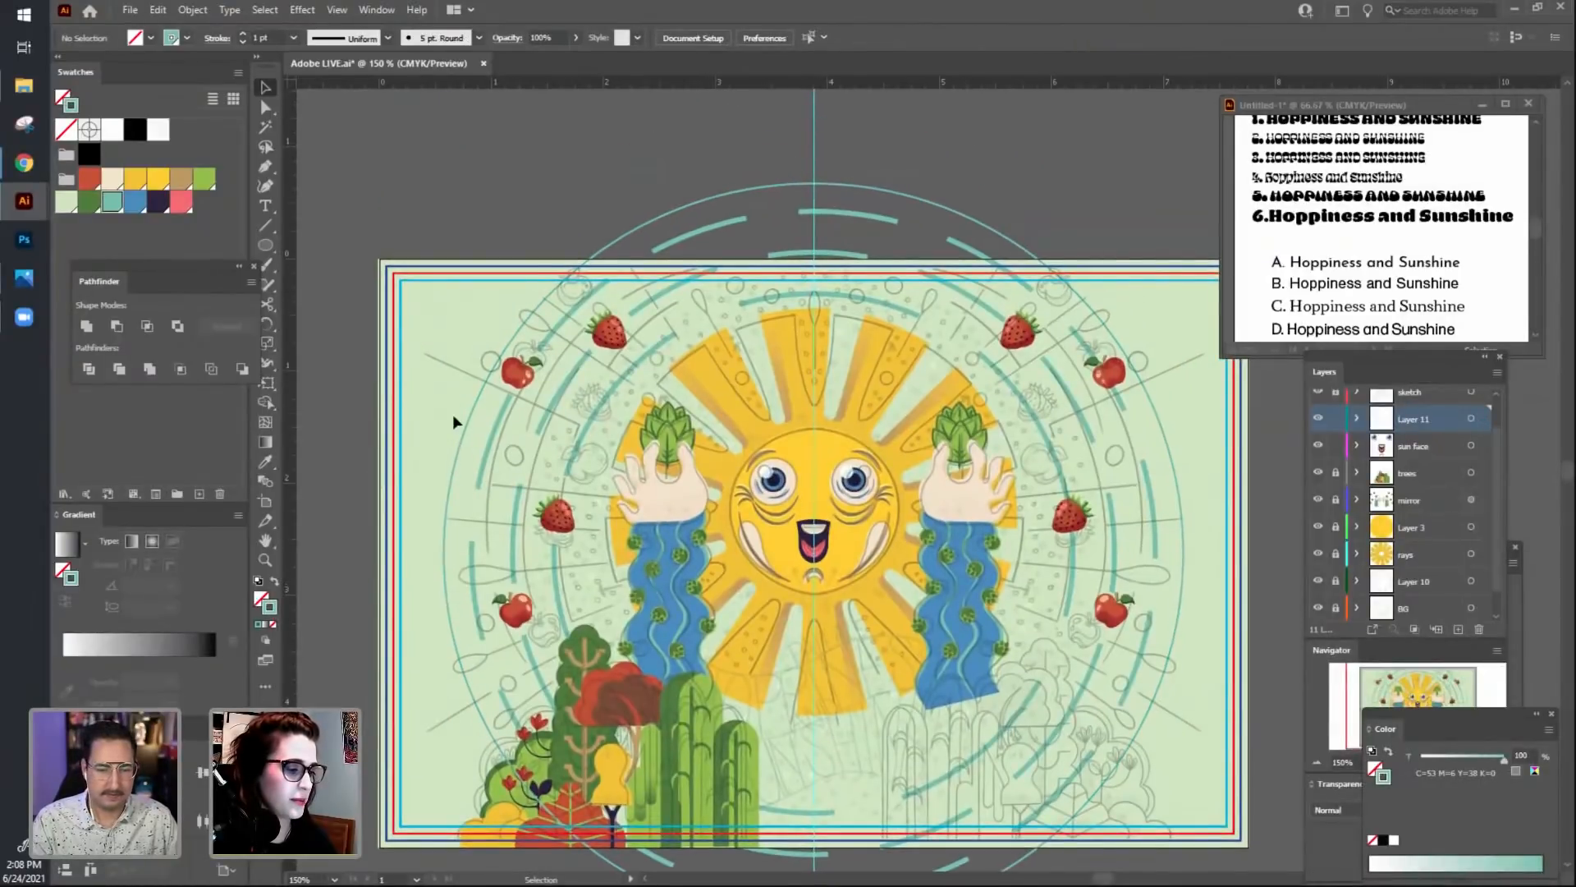
pyautogui.click(462, 437)
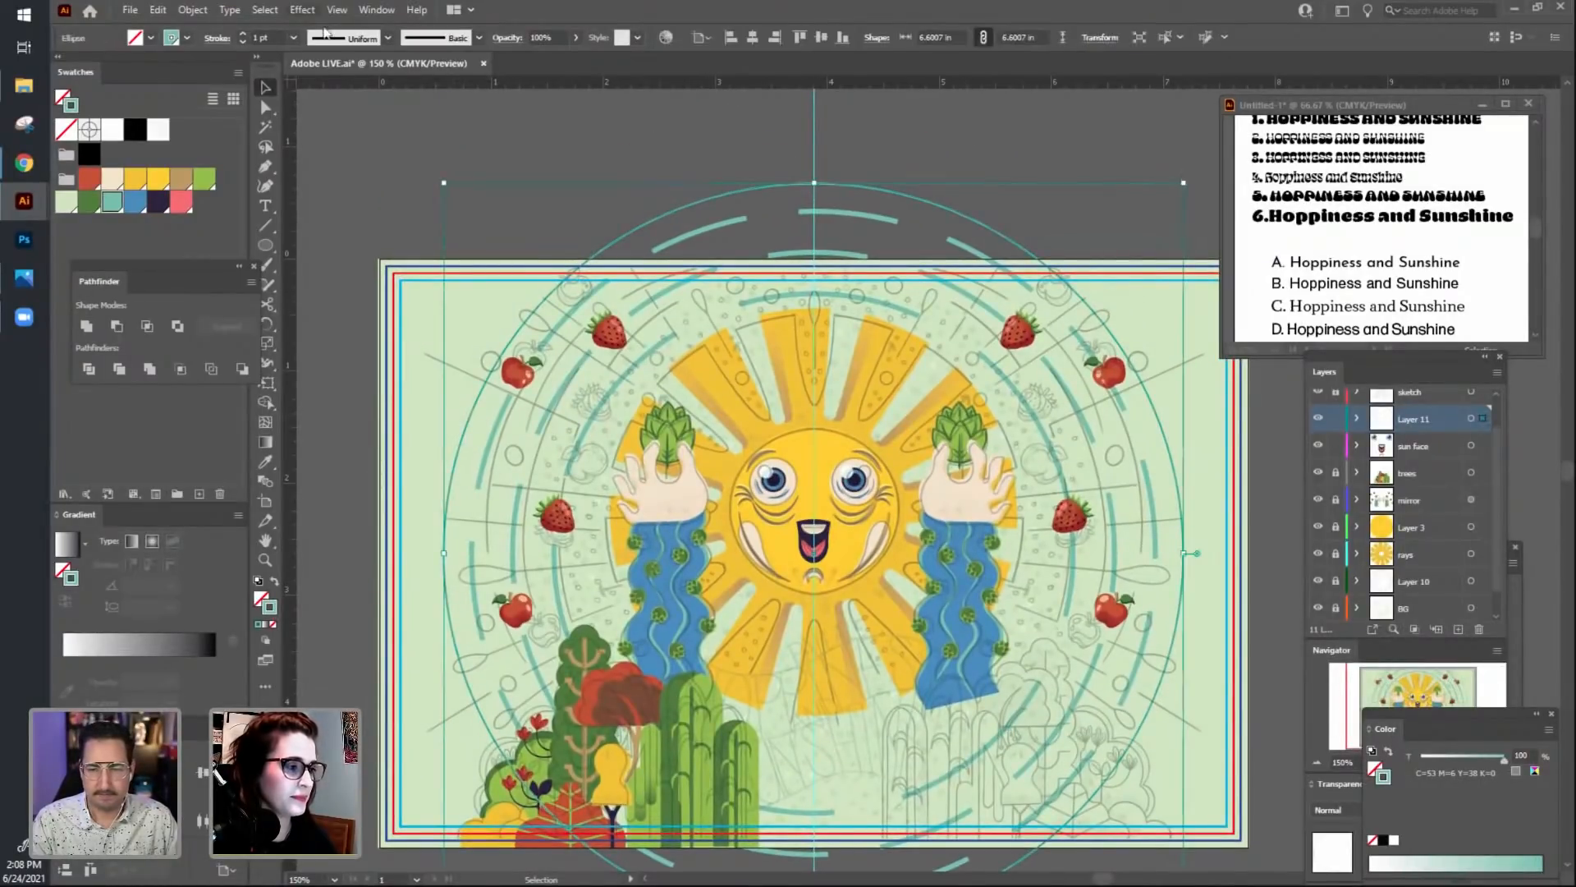
pyautogui.click(244, 31)
pyautogui.click(244, 31)
pyautogui.click(244, 31)
pyautogui.click(244, 31)
pyautogui.click(361, 200)
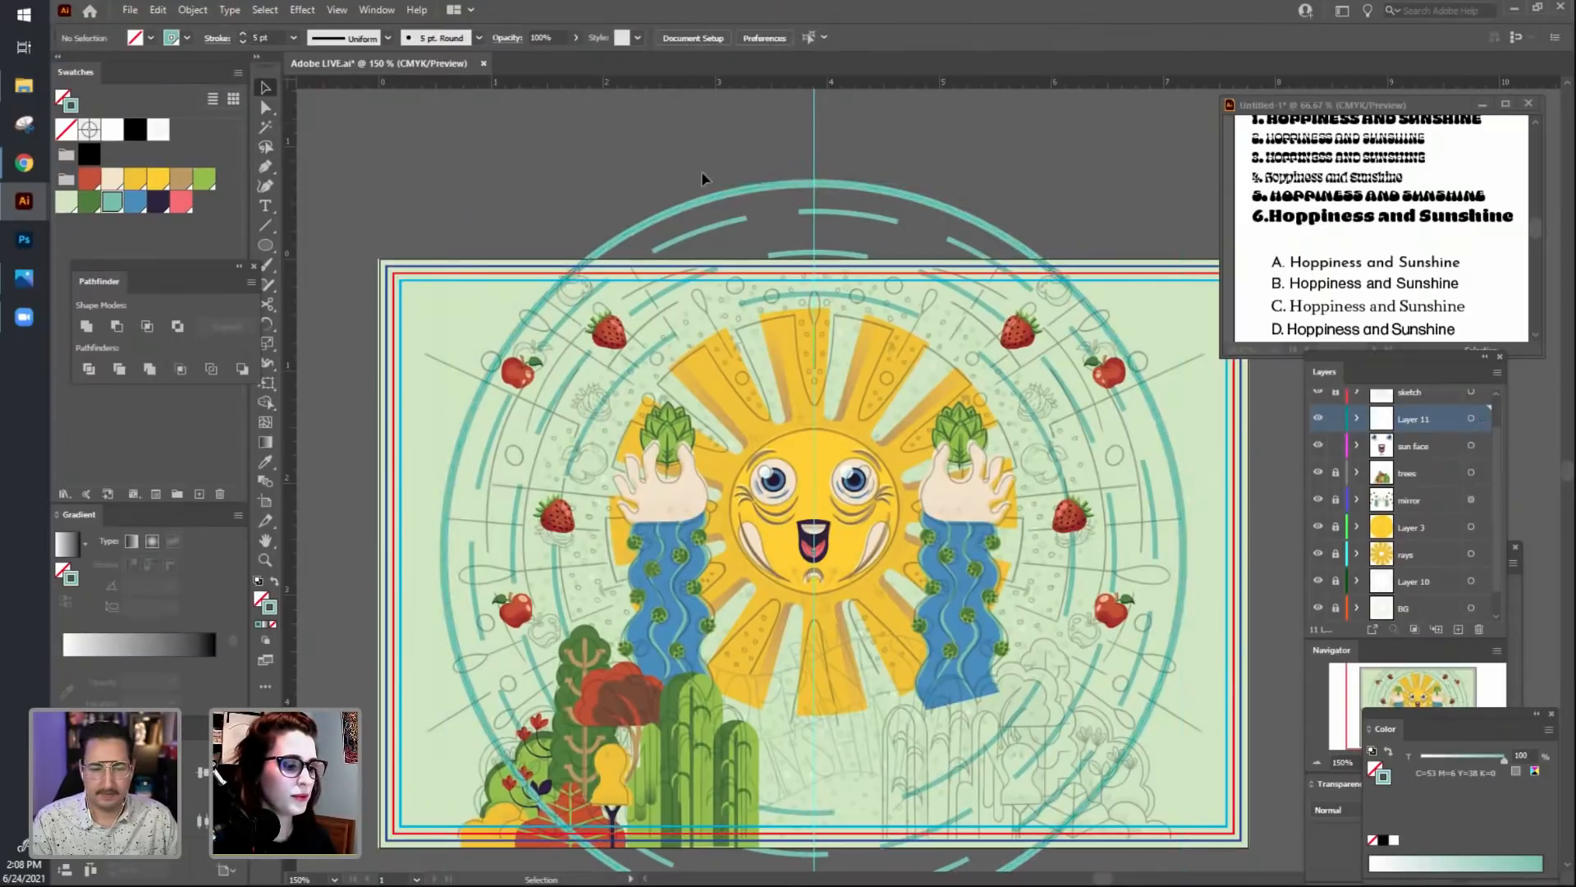
# Make the outer teal circle's stroke a dashed line and shorten its dash length.
pyautogui.click(705, 198)
pyautogui.click(215, 38)
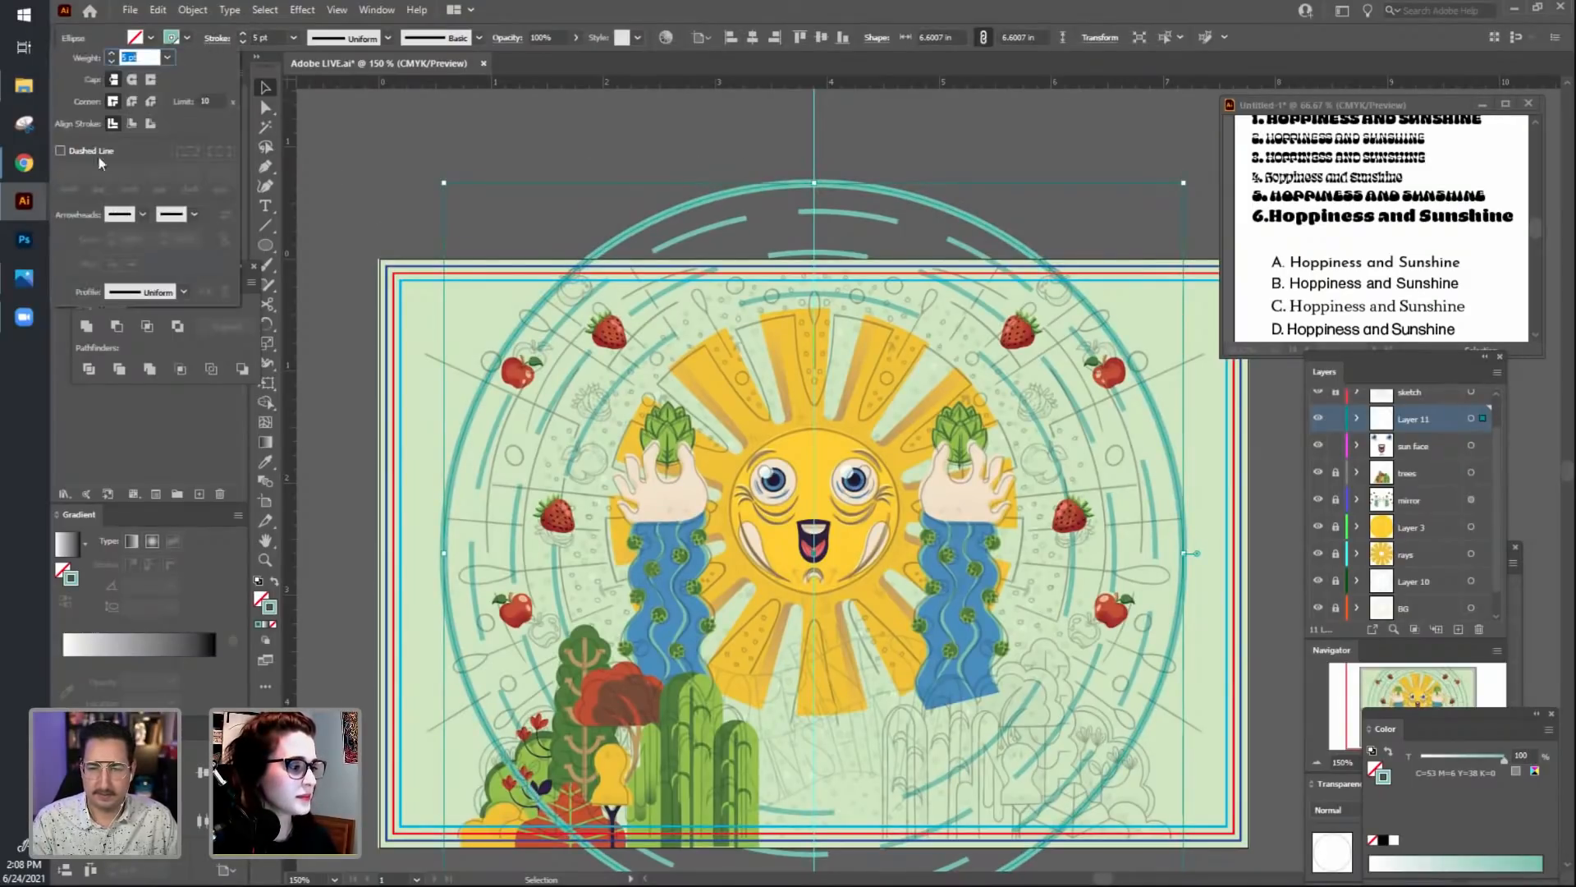
pyautogui.click(61, 150)
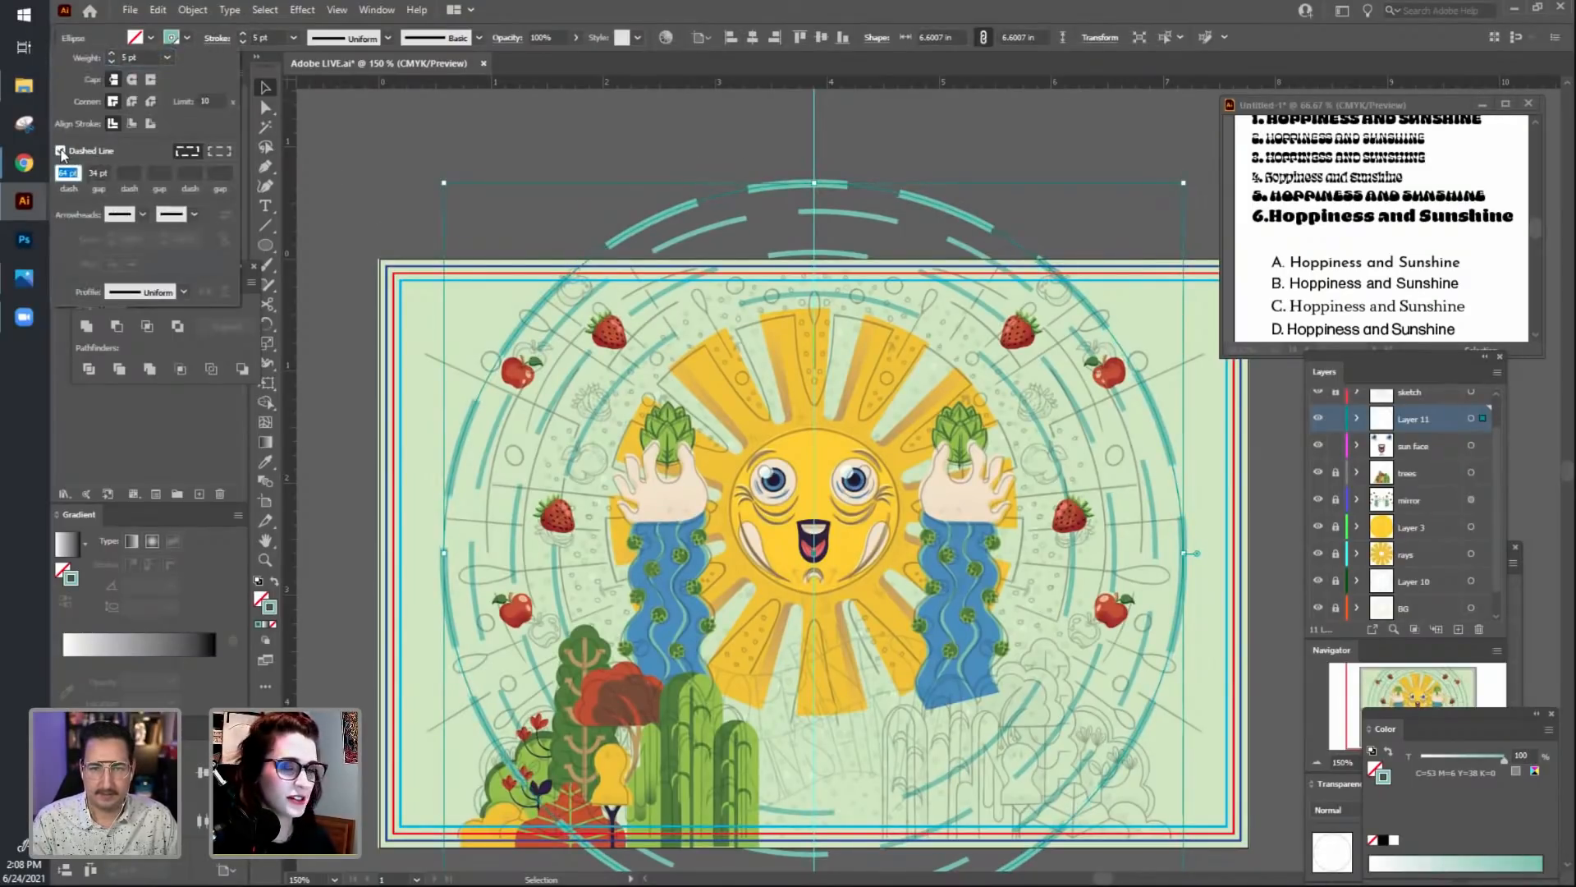
pyautogui.click(60, 169)
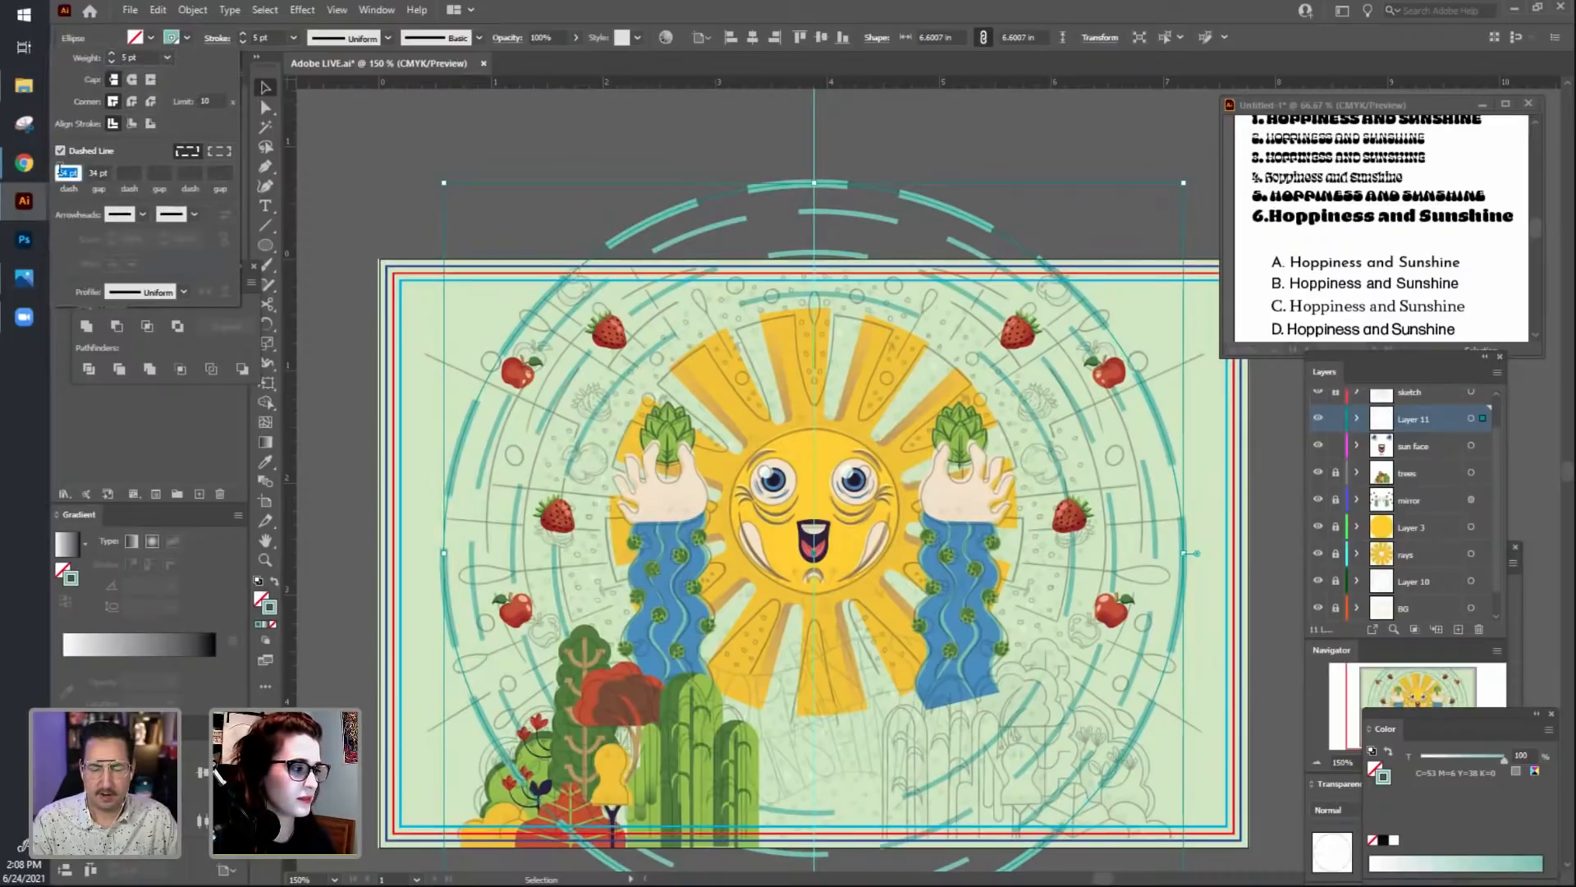
pyautogui.write('84')
pyautogui.press('Return')
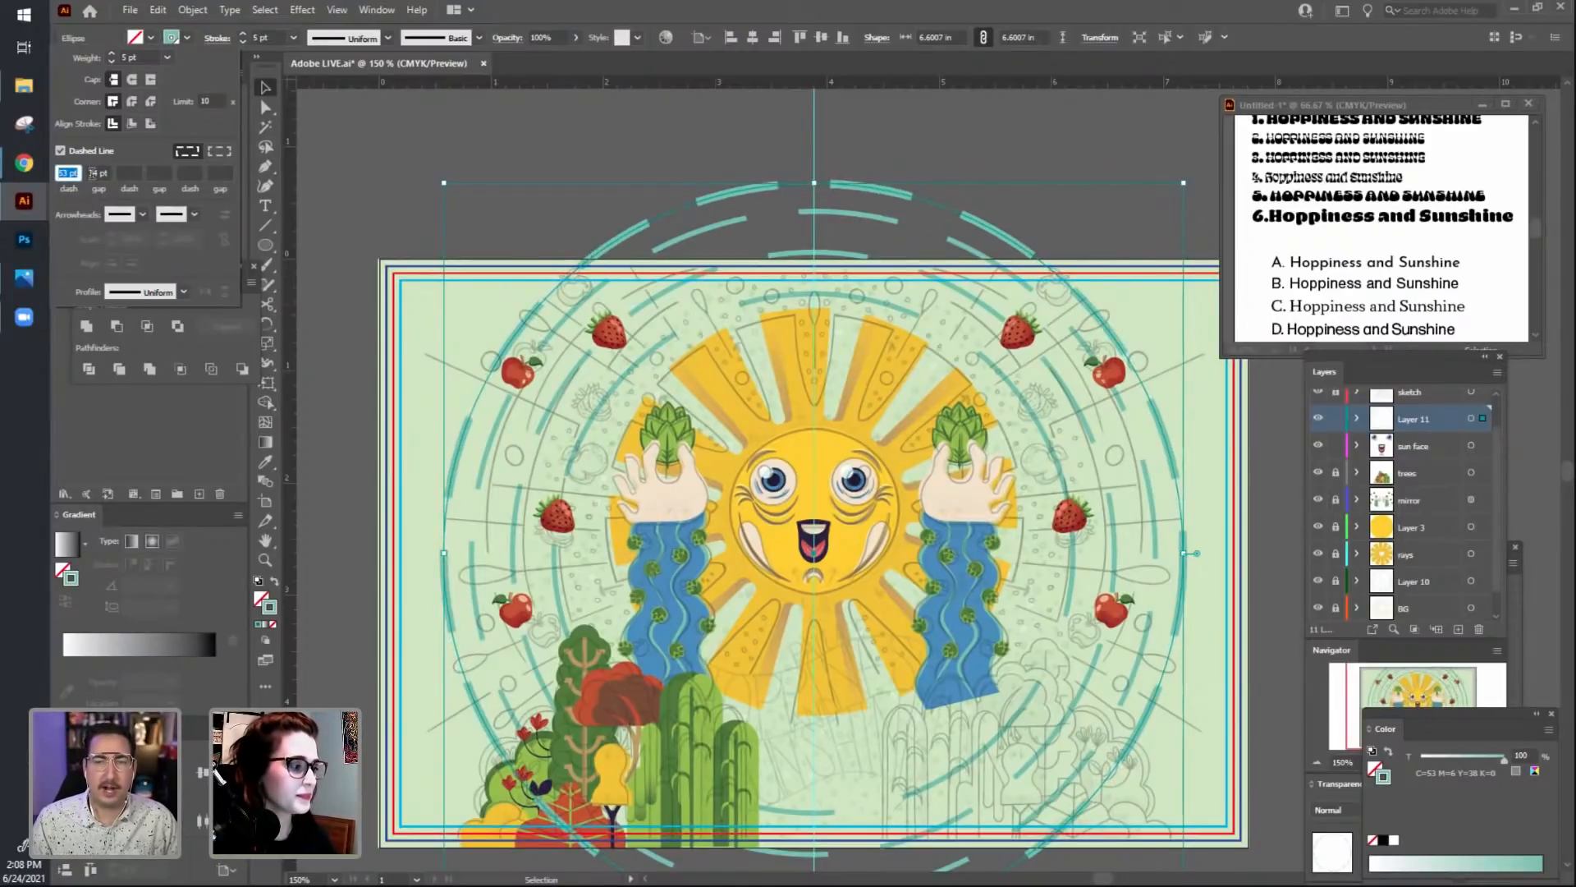
# Set the outer circle's dash length to 53 pt and shorten the gaps between its dashes.
pyautogui.write('53')
pyautogui.click(95, 173)
pyautogui.doubleClick(97, 174)
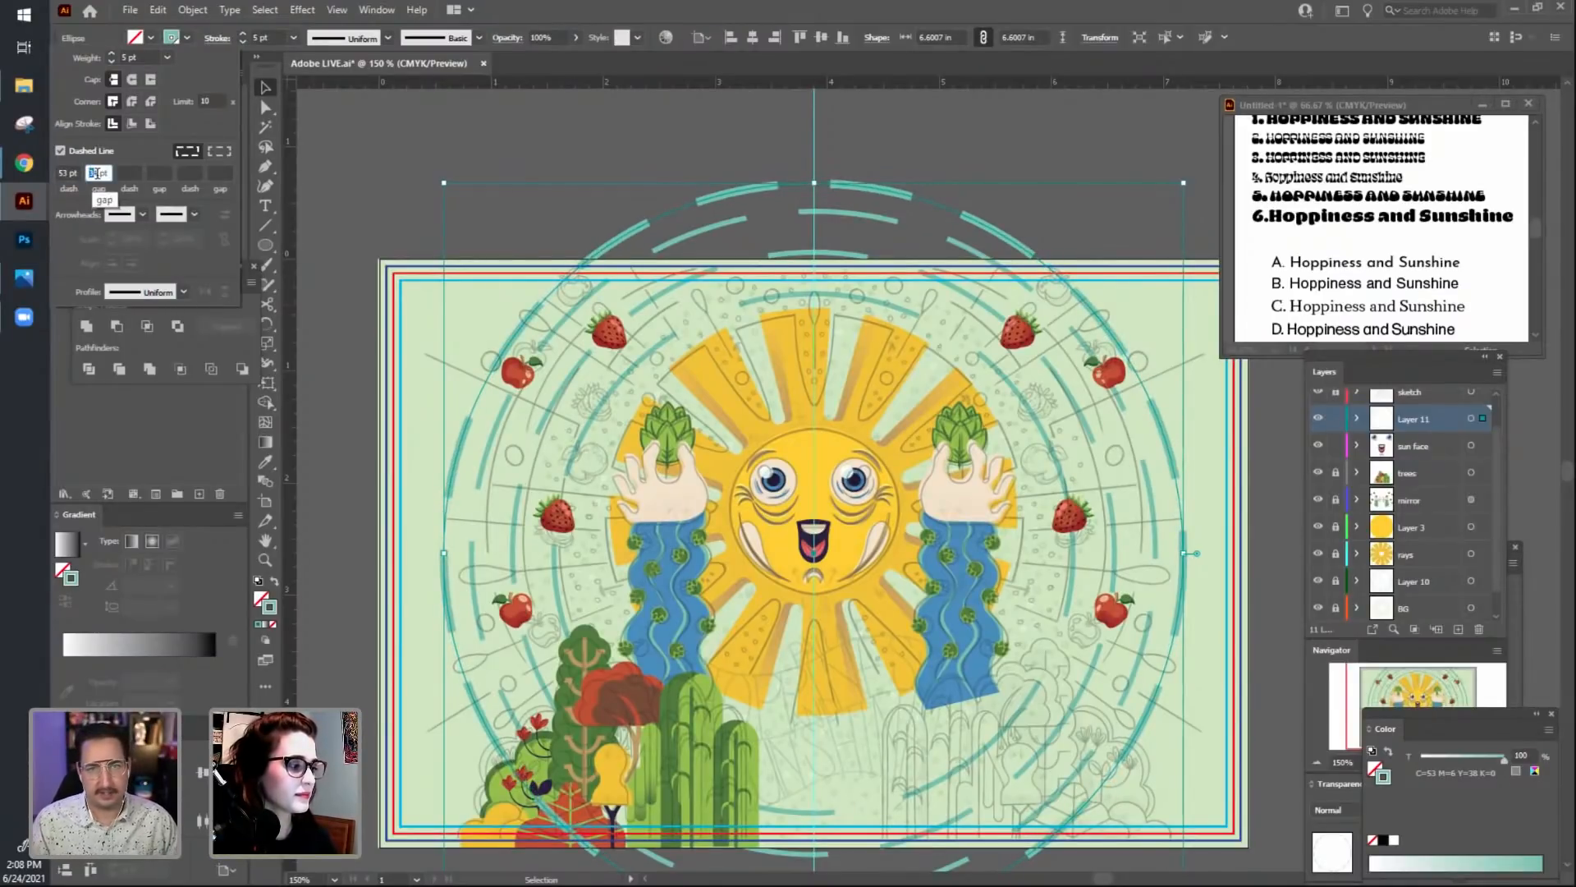
pyautogui.press('Down')
pyautogui.press('Down')
pyautogui.press('Down')
pyautogui.press('Down')
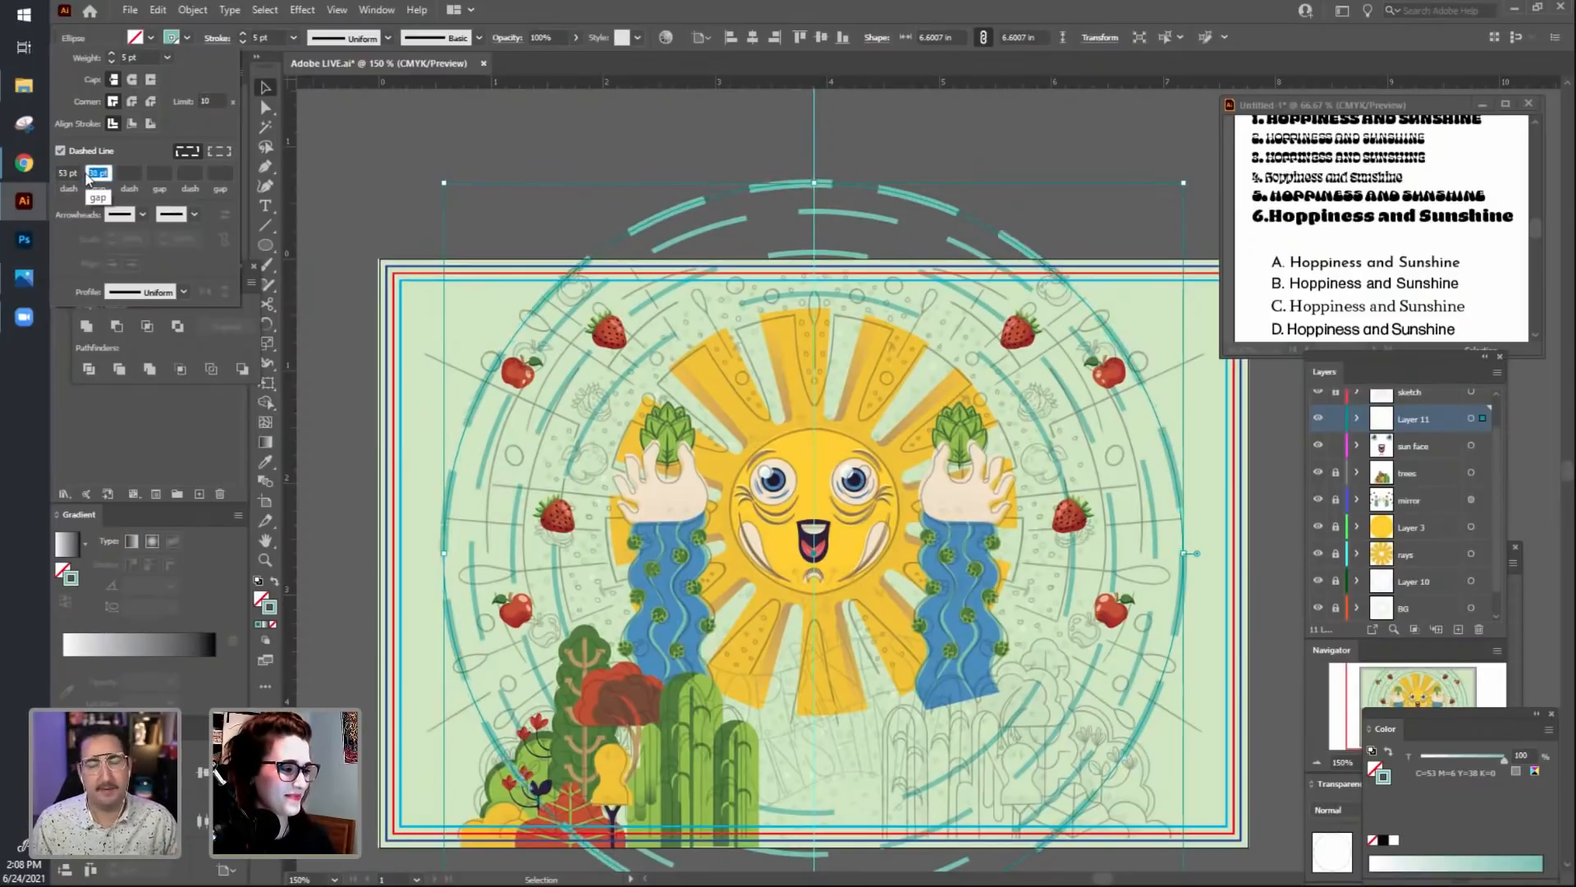
pyautogui.press('Down')
pyautogui.press('Down')
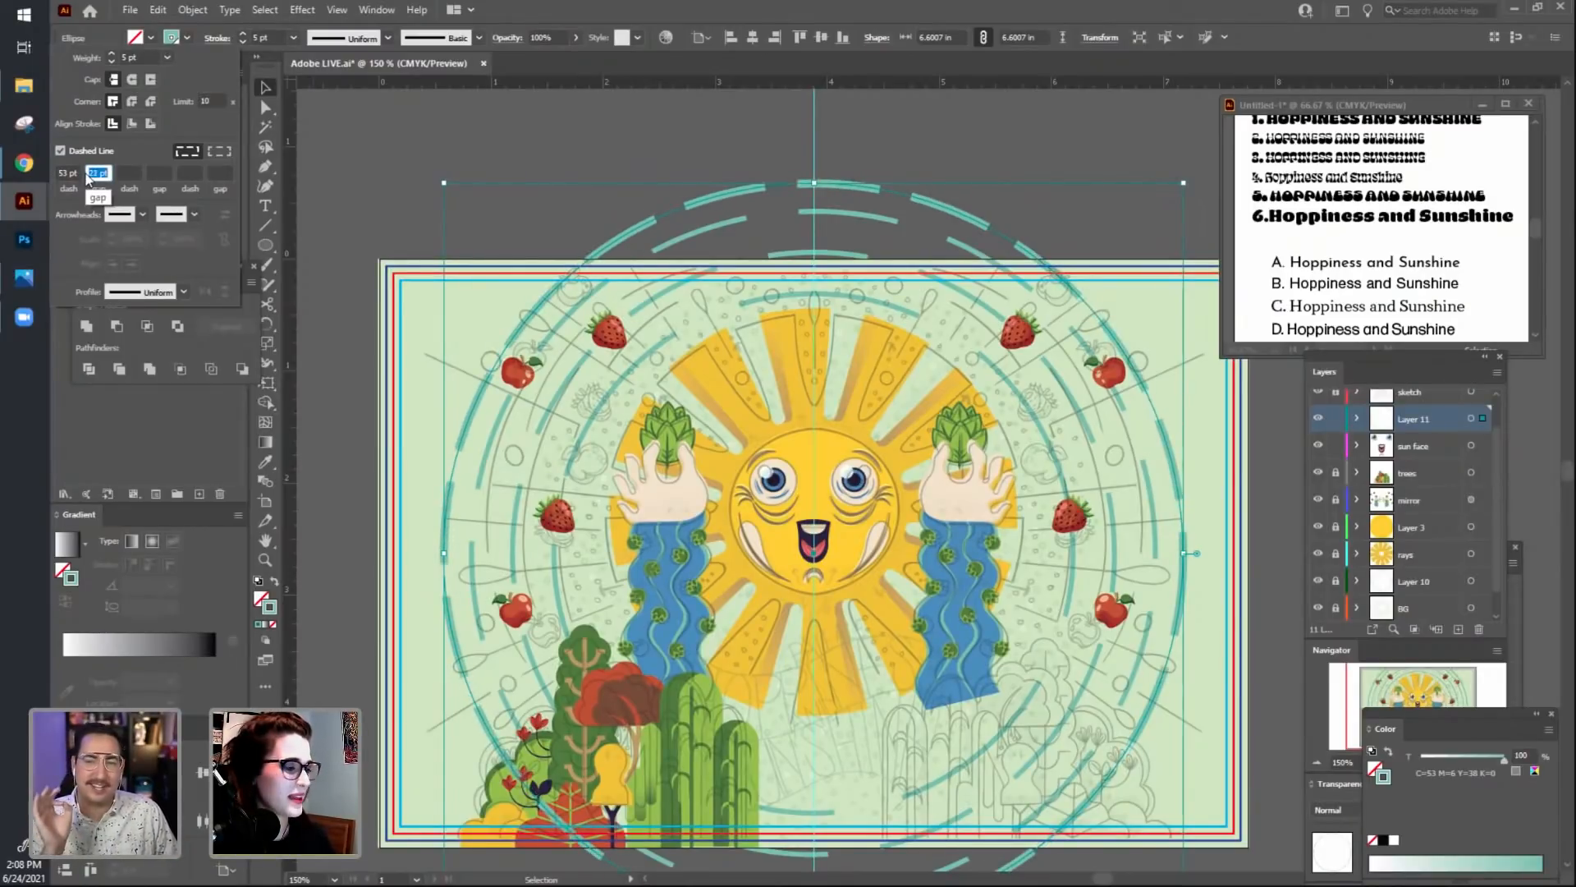
pyautogui.press('Down')
pyautogui.press('Down')
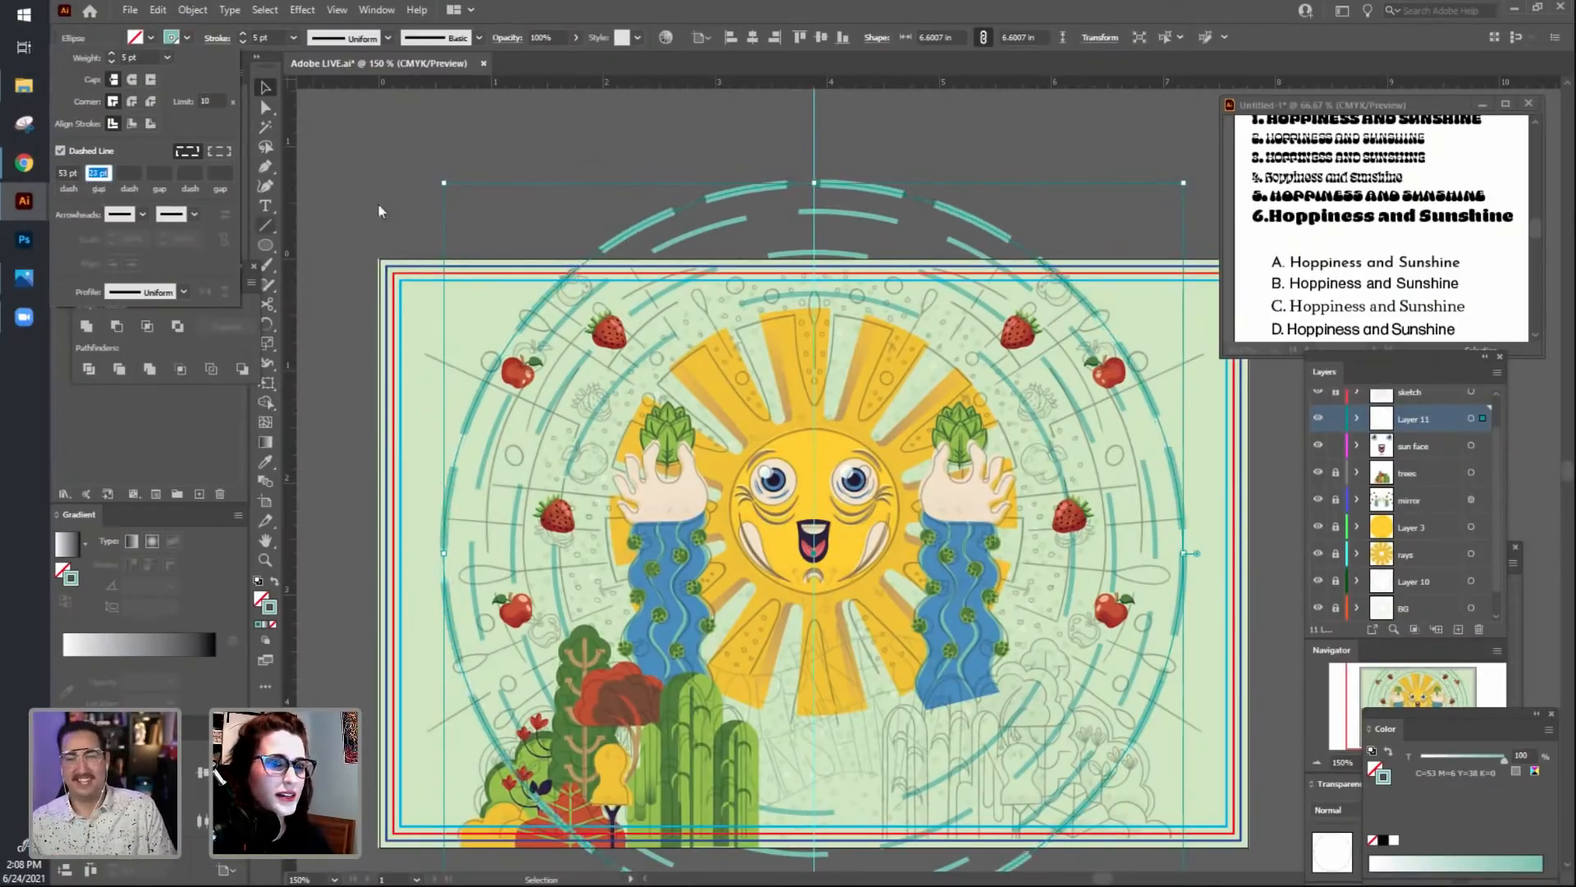
pyautogui.click(515, 141)
pyautogui.click(516, 141)
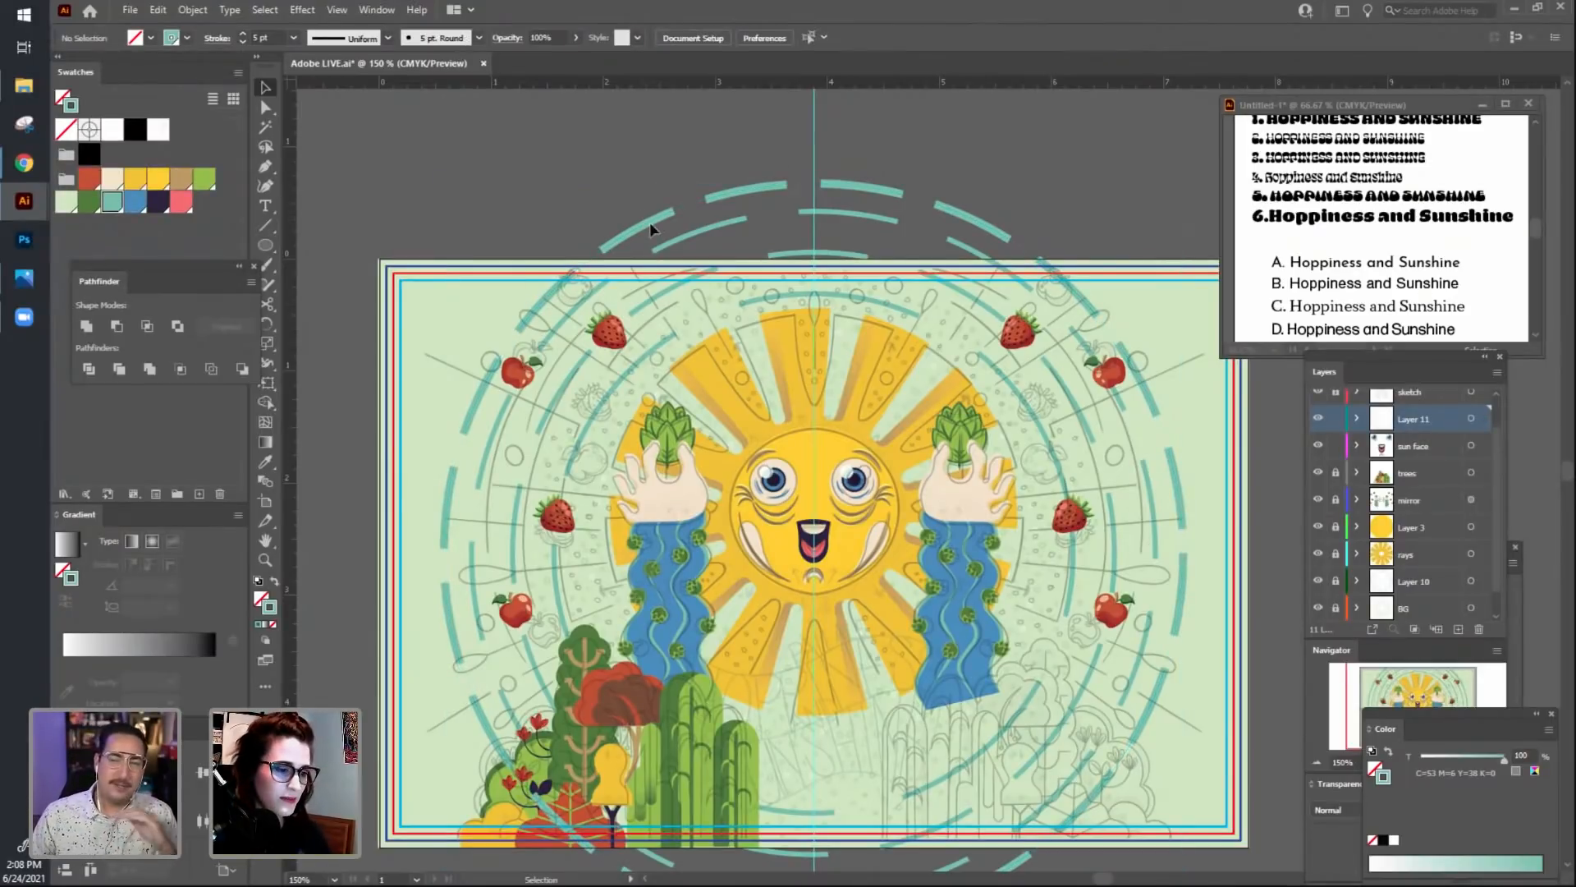
# Delete the outermost dashed teal circle around the sun.
pyautogui.click(651, 217)
pyautogui.press('Delete')
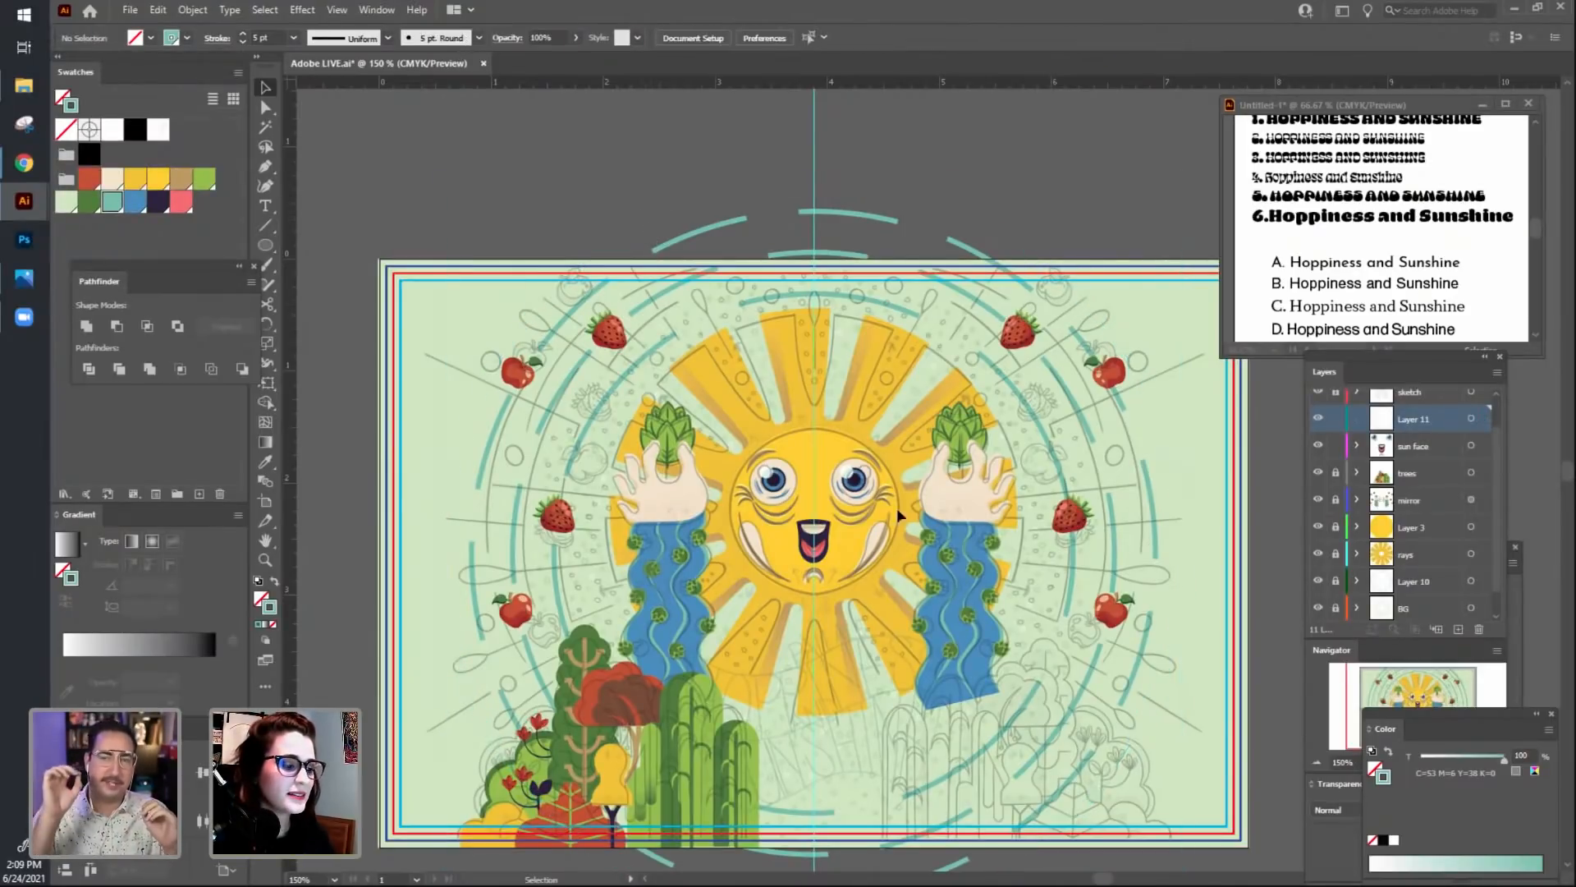
pyautogui.scroll(-5, 896, 508)
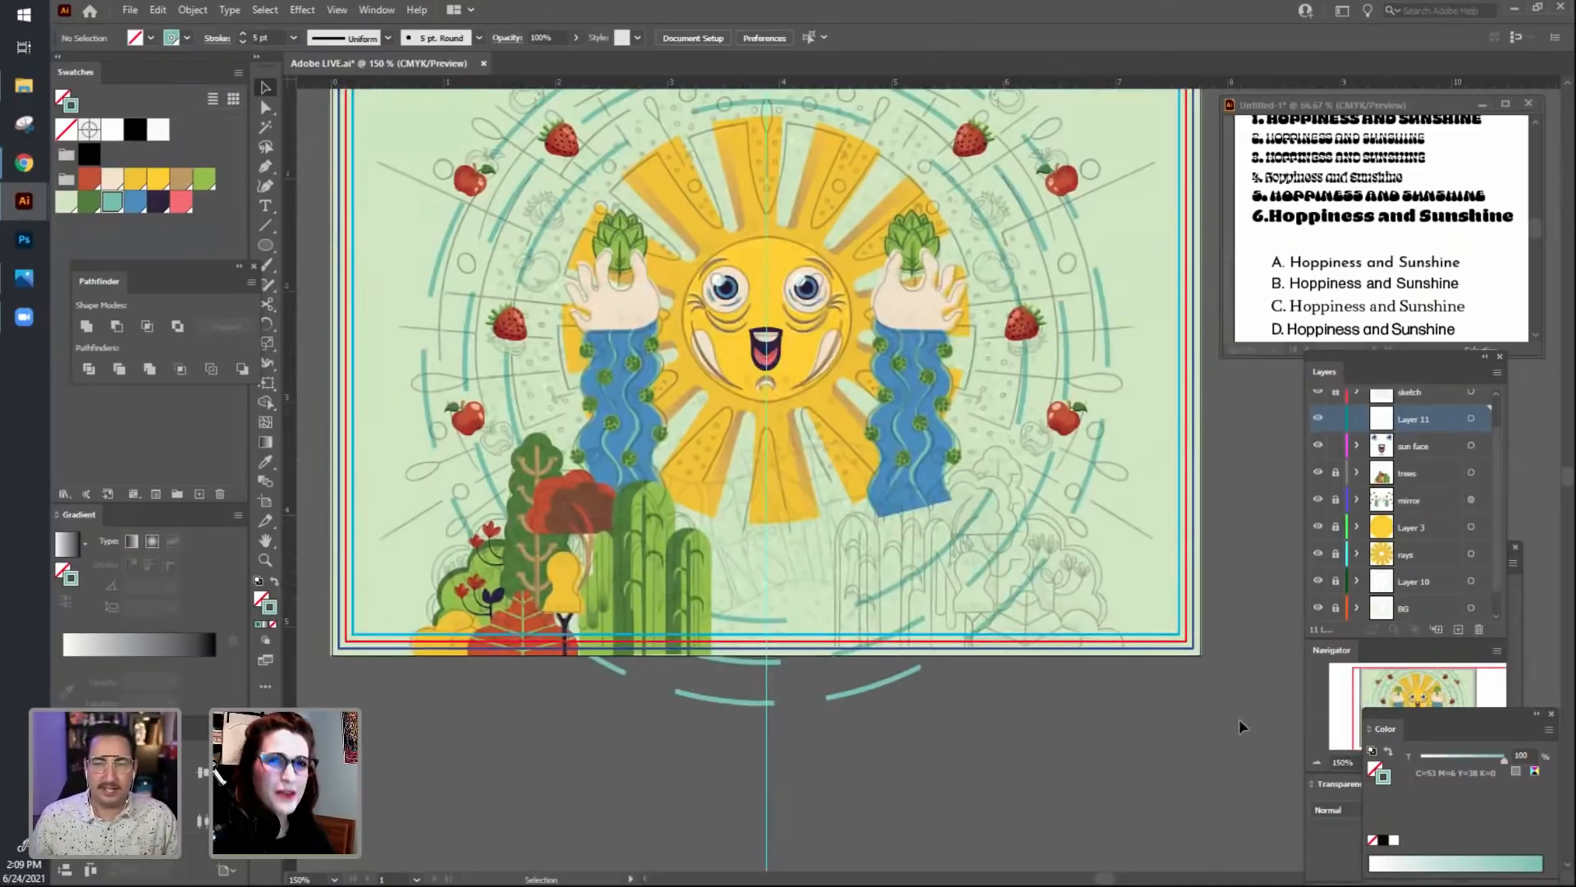
pyautogui.scroll(2, 1229, 781)
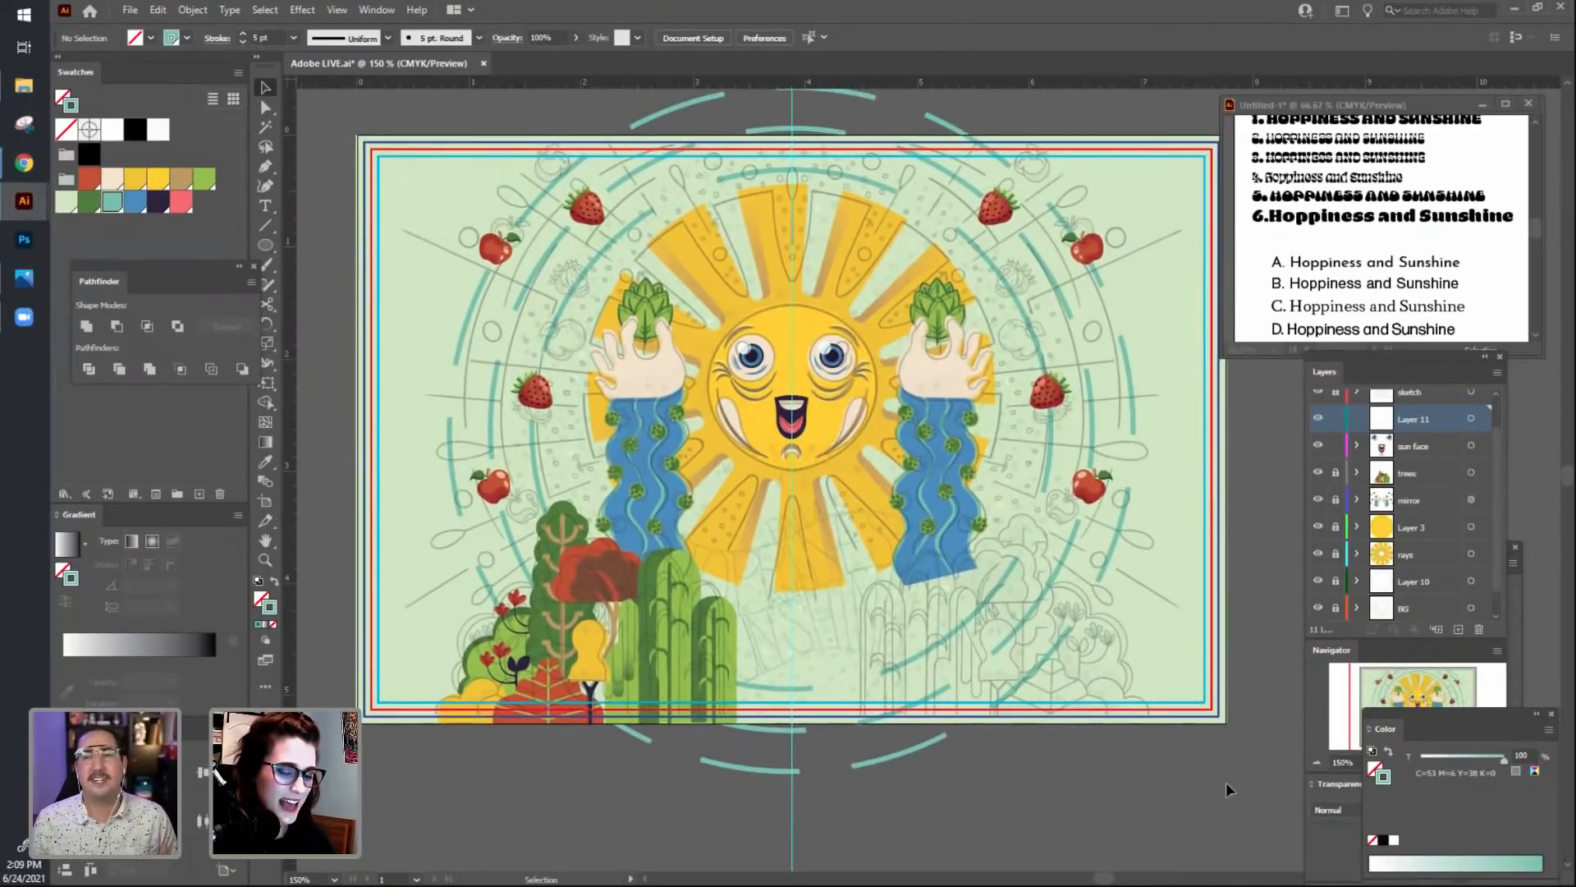
pyautogui.scroll(1, 939, 800)
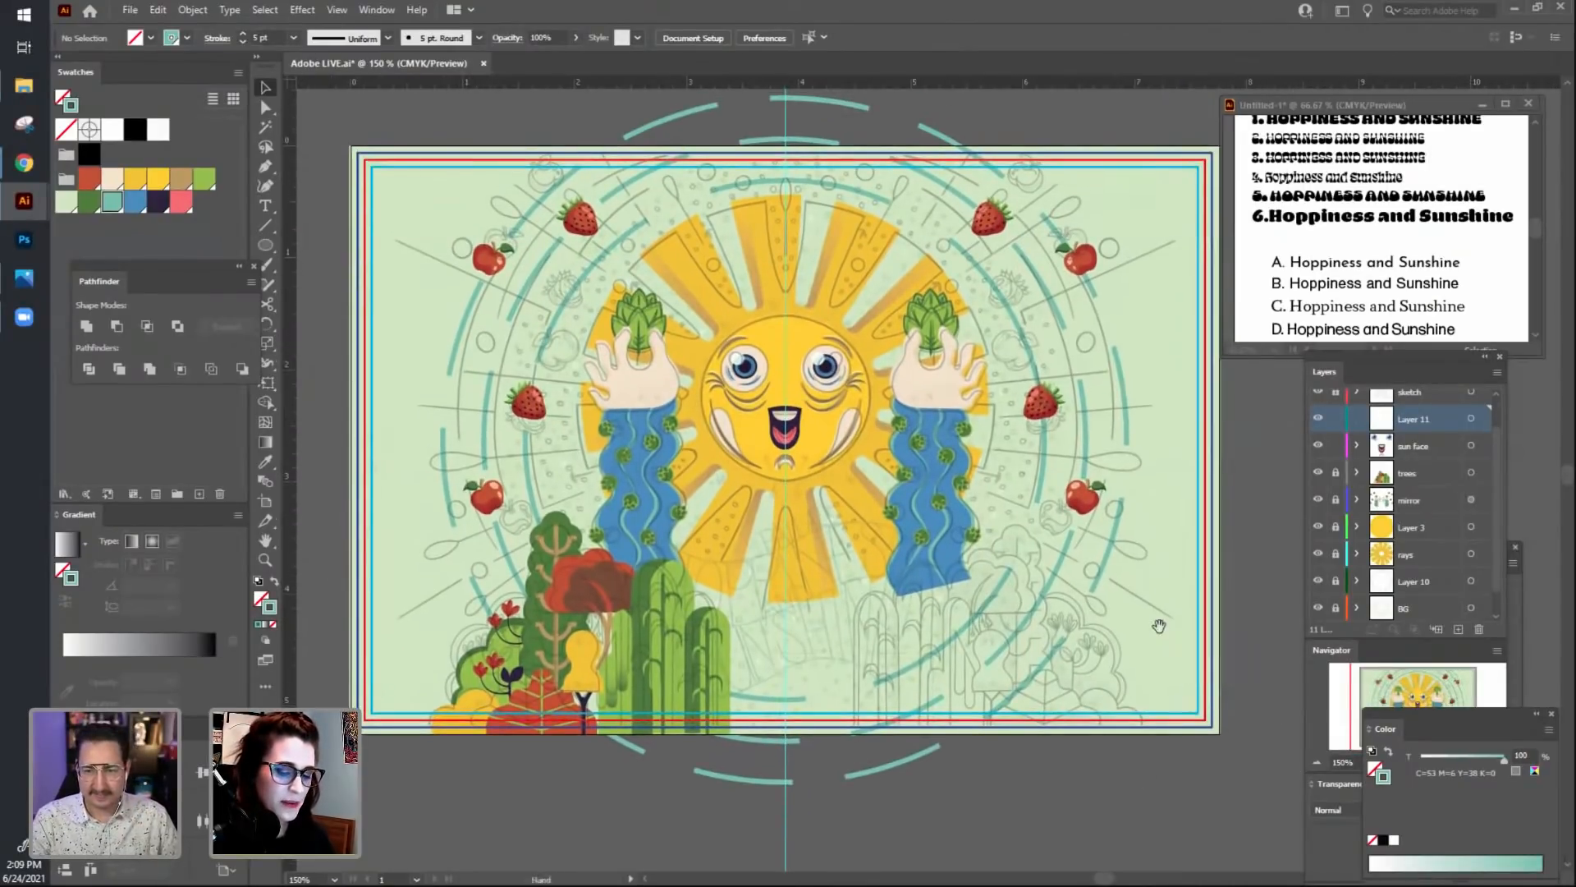
pyautogui.scroll(2, 1166, 692)
pyautogui.scroll(-1, 1137, 689)
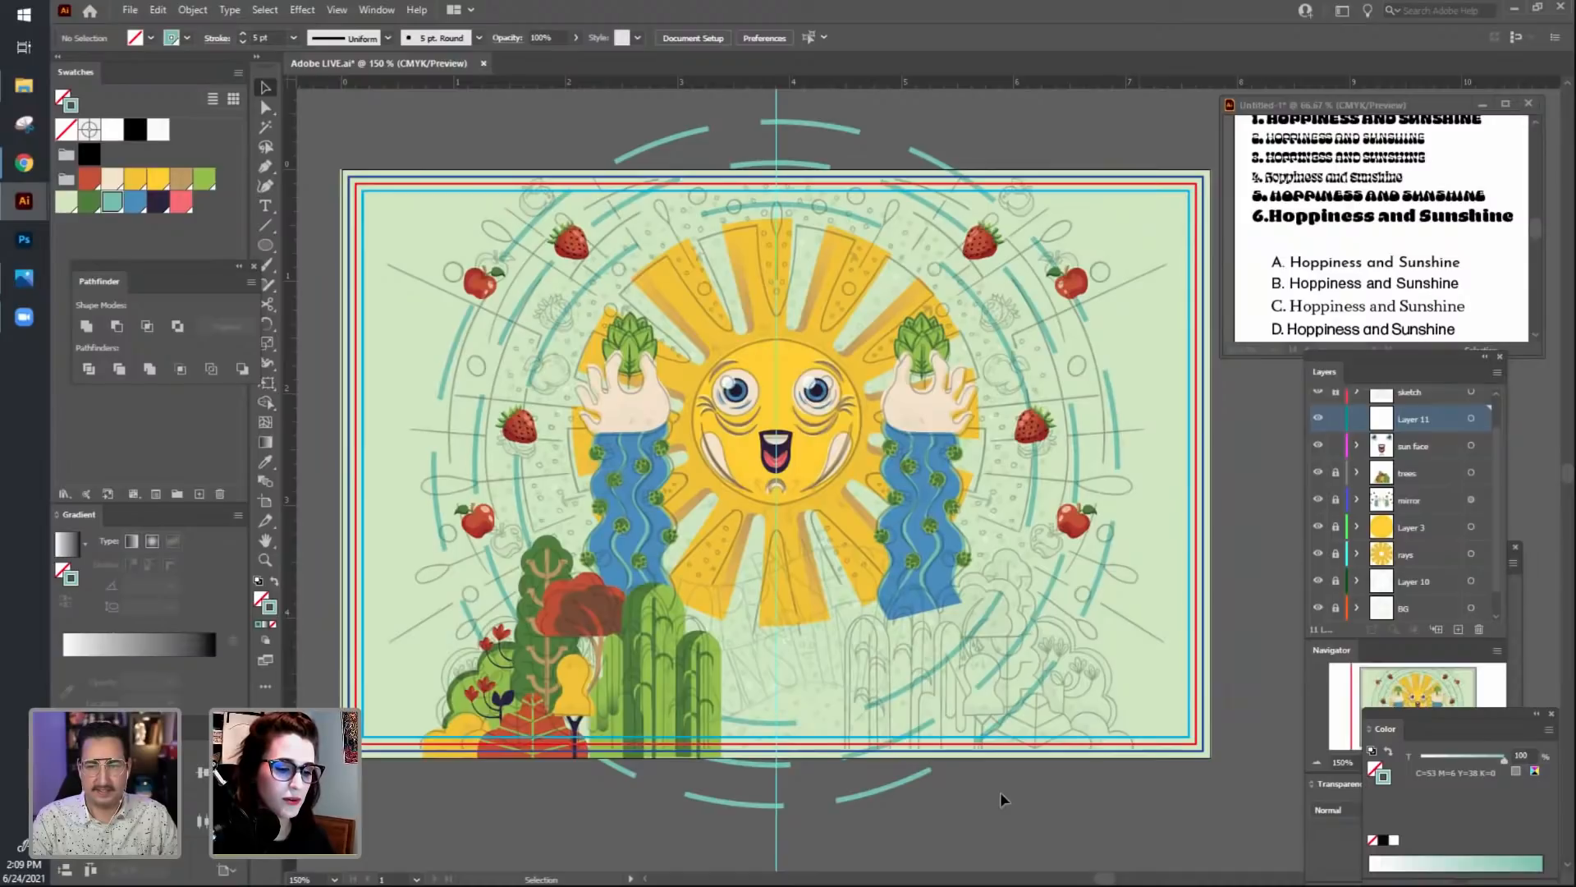
pyautogui.moveTo(1000, 791); pyautogui.dragTo(1059, 763)
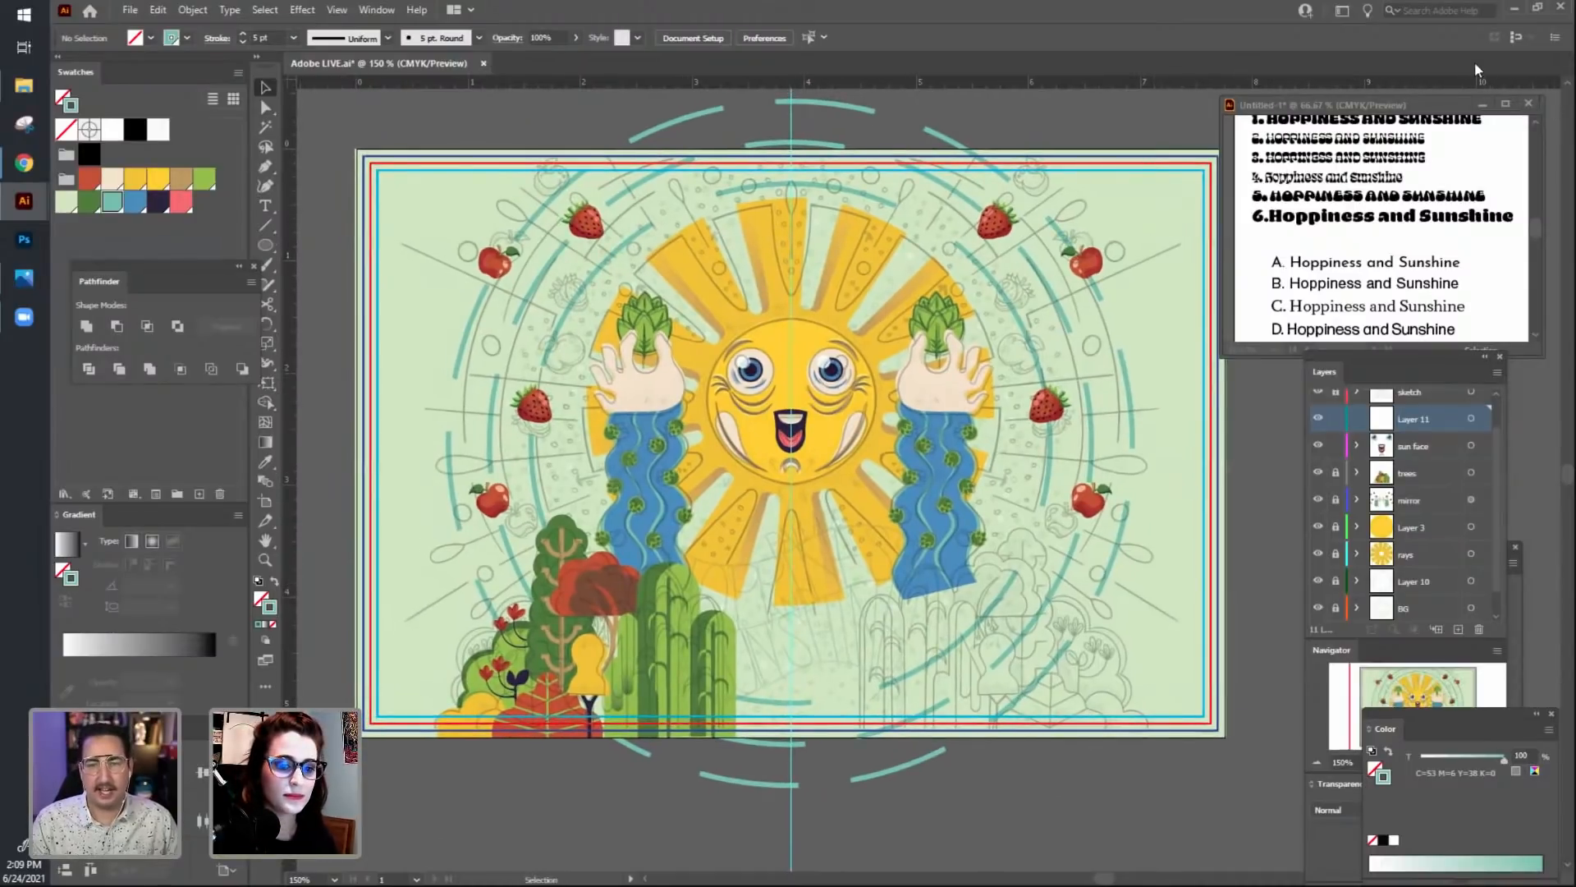
pyautogui.moveTo(1110, 812); pyautogui.dragTo(1148, 773)
pyautogui.scroll(-1, 1426, 547)
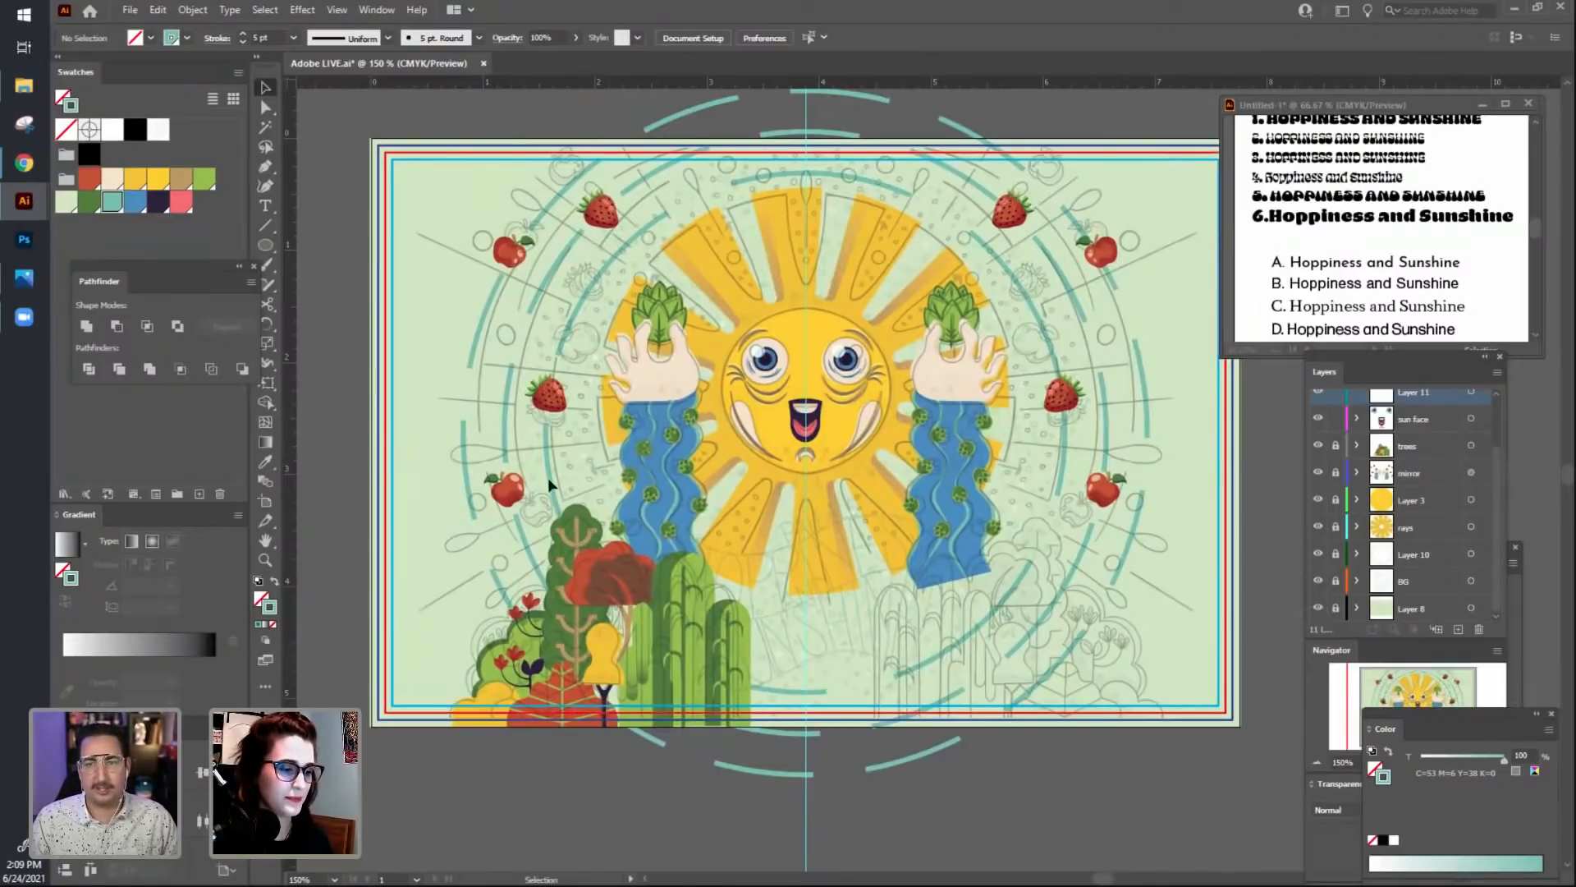
# Hide the sketch layer so that only the coloured artwork shows.
pyautogui.hotkey('ctrl', '+')
pyautogui.hotkey('ctrl', '+')
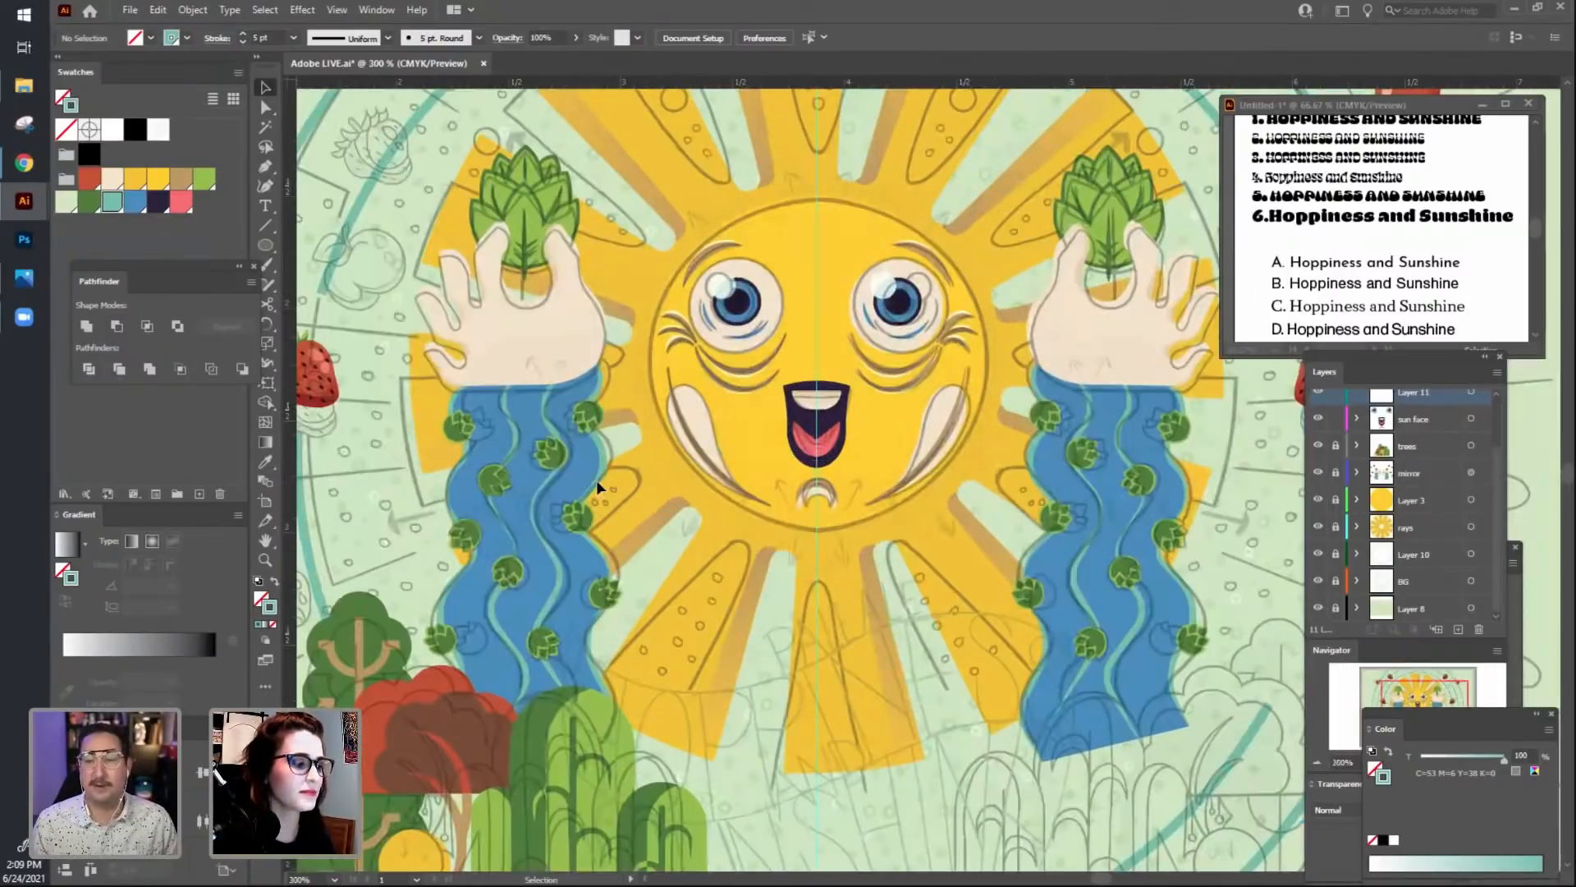
pyautogui.moveTo(495, 298); pyautogui.dragTo(543, 456)
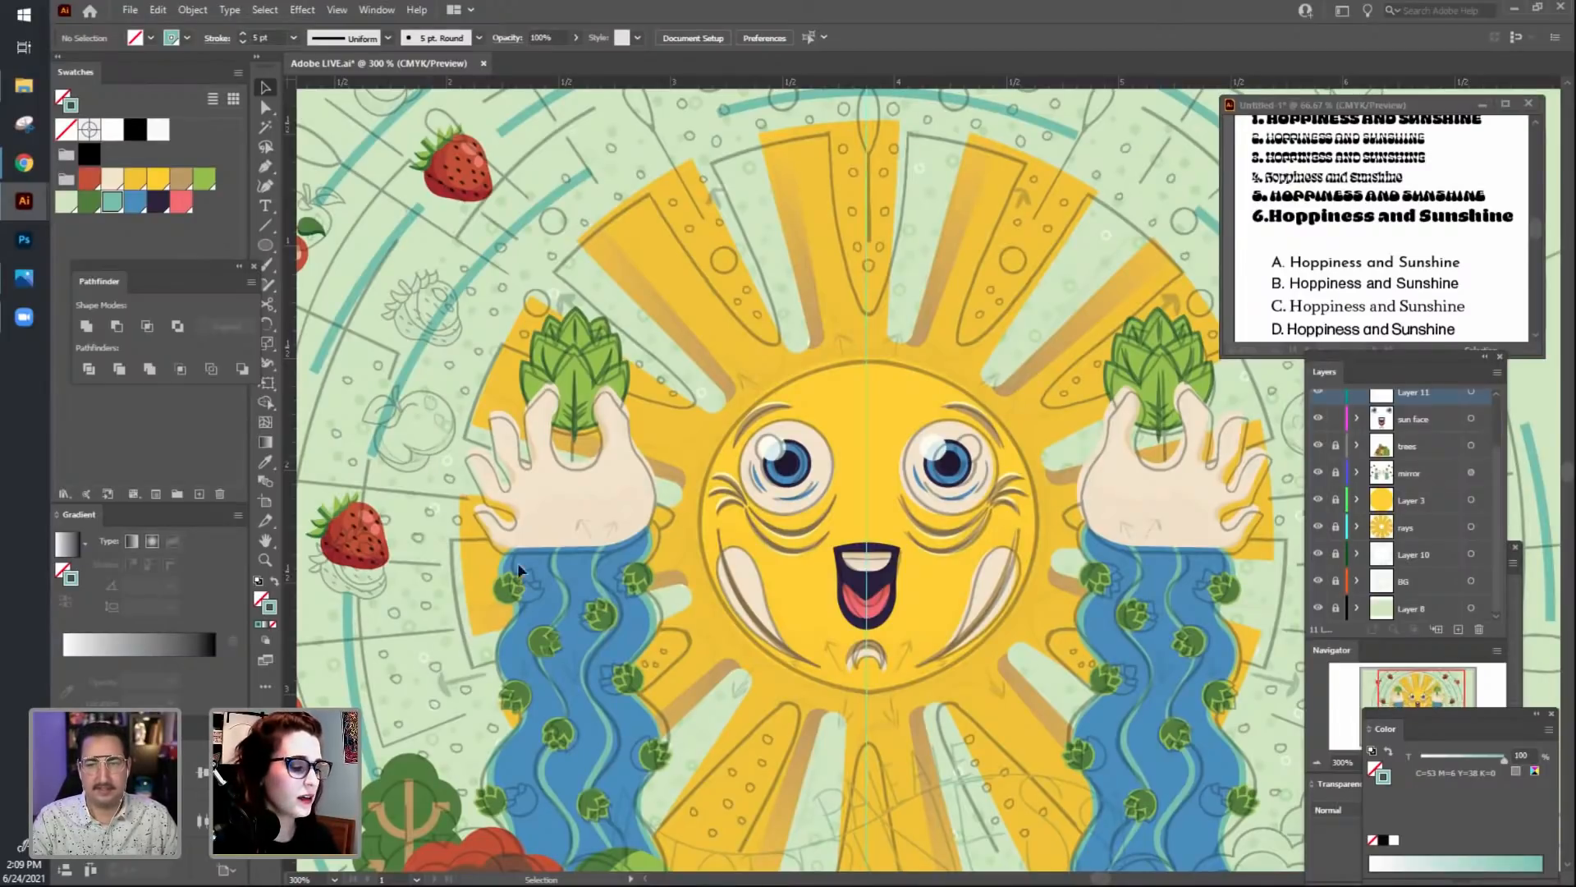
pyautogui.moveTo(465, 699); pyautogui.dragTo(736, 552)
pyautogui.moveTo(794, 261); pyautogui.dragTo(745, 690)
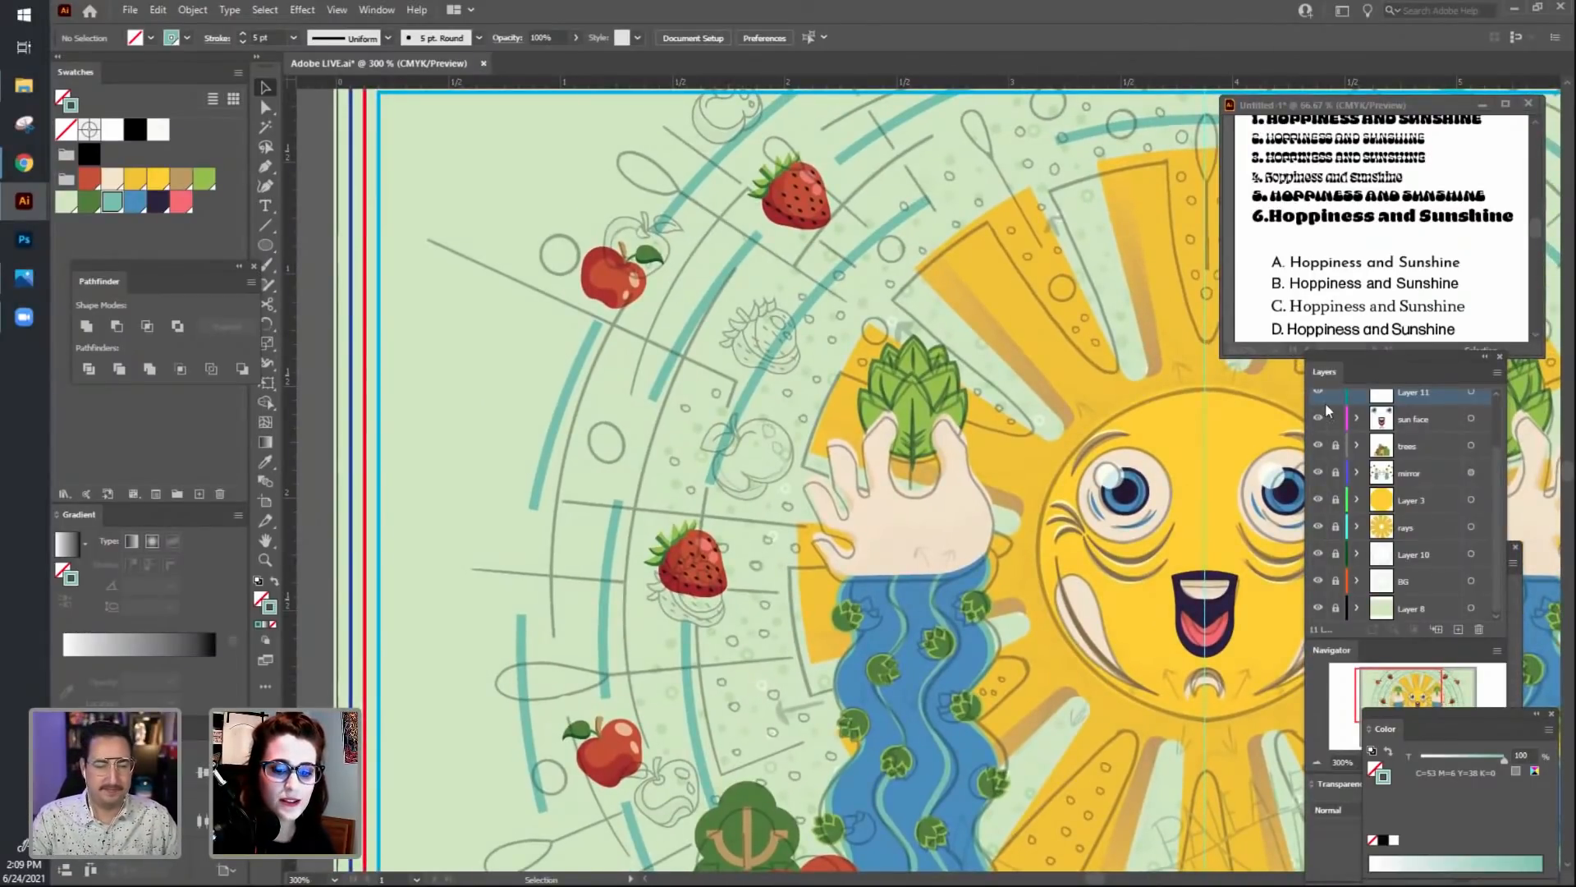
pyautogui.scroll(2, 1330, 447)
pyautogui.click(1318, 429)
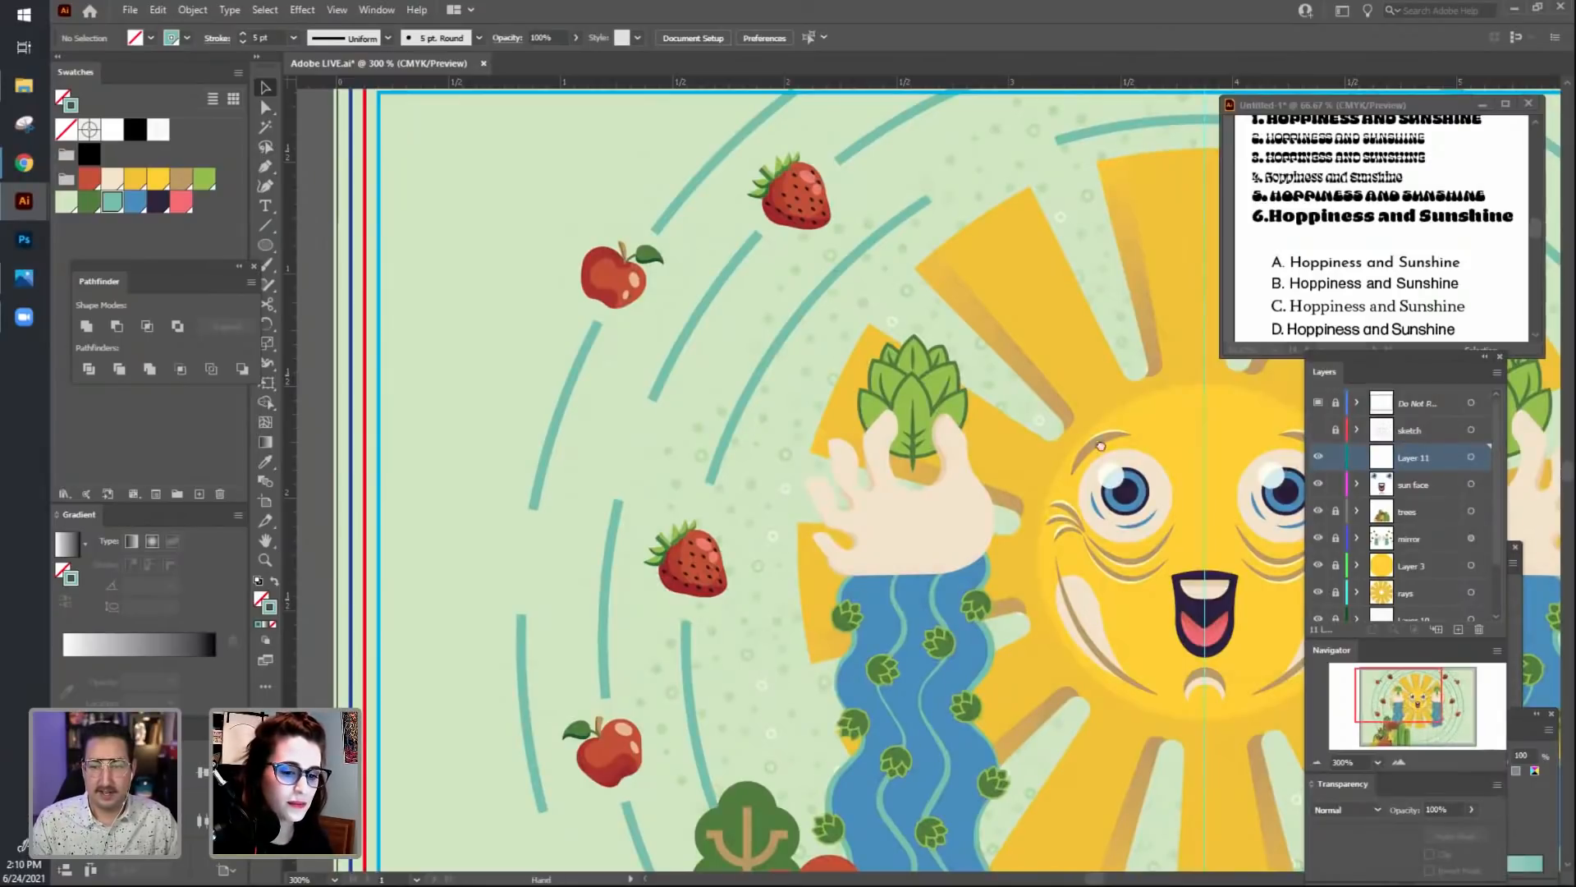
# Draw a small circle about 0.077 in across with a teal stroke on the empty pasteboard beside the artboard.
pyautogui.moveTo(844, 422); pyautogui.dragTo(631, 480)
pyautogui.moveTo(690, 532); pyautogui.dragTo(1070, 449)
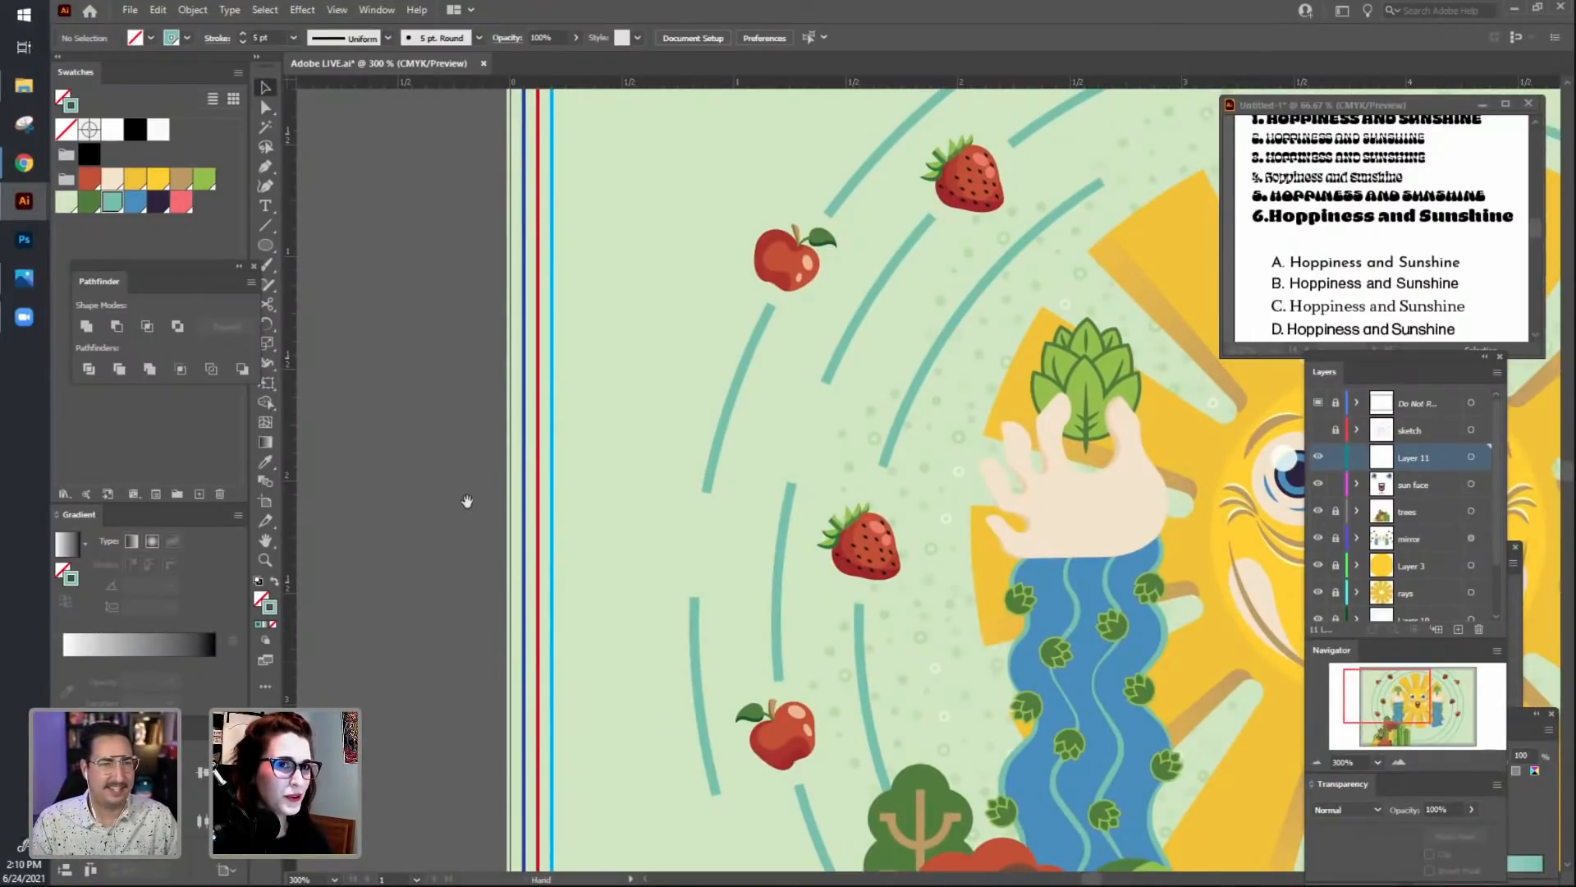
pyautogui.hscroll(-10, 466, 492)
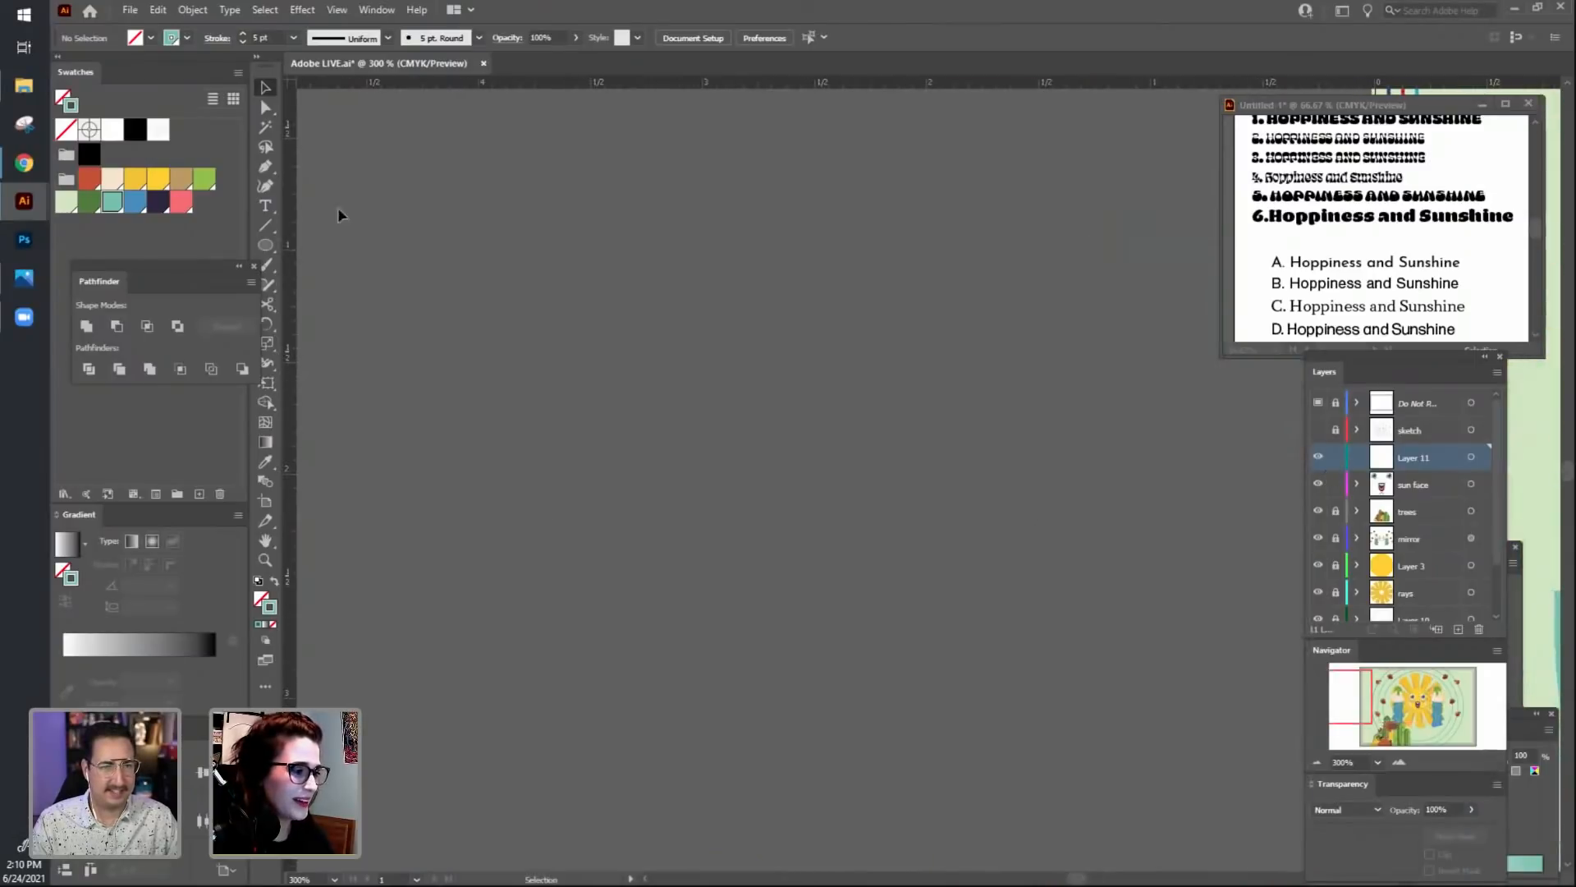
pyautogui.click(269, 247)
pyautogui.moveTo(617, 407); pyautogui.dragTo(650, 441)
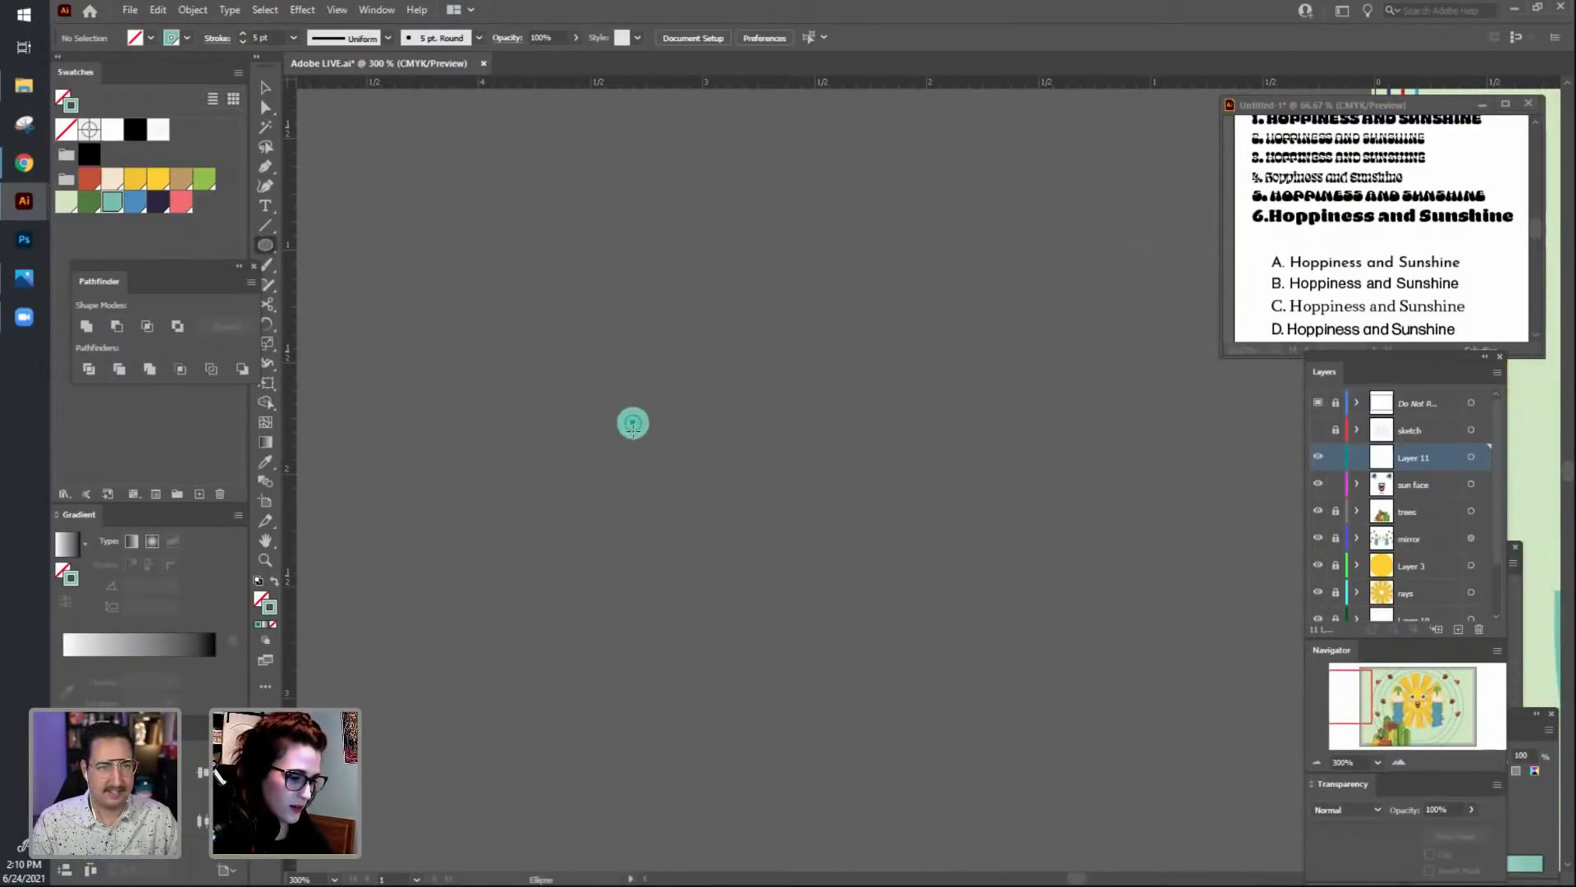
pyautogui.click(267, 87)
pyautogui.click(650, 455)
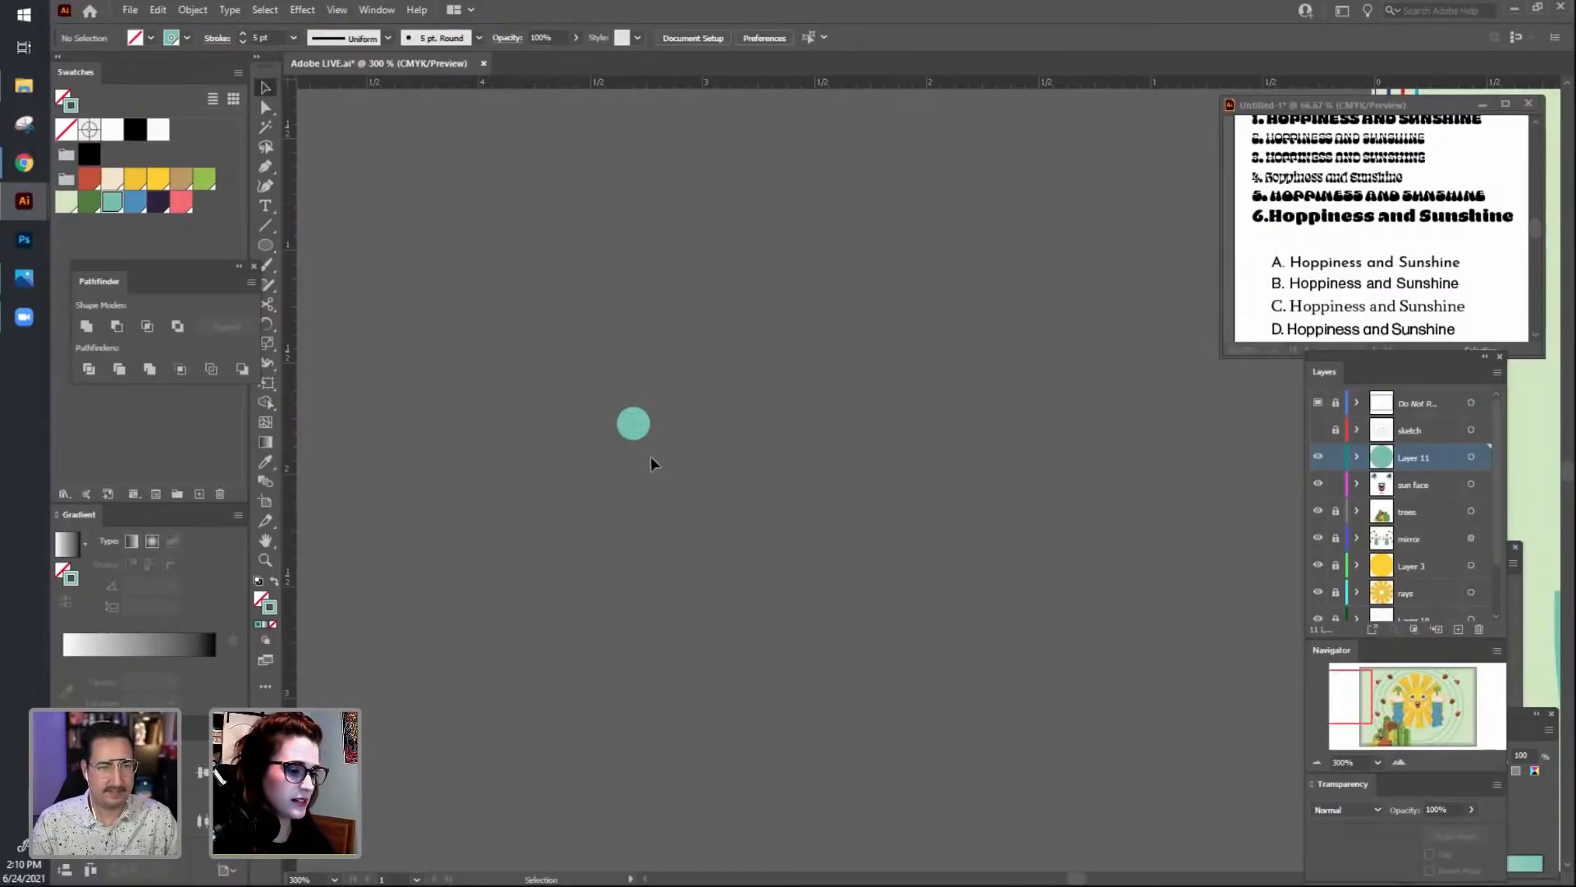
# Set the small teal circle's stroke weight to 2 pt to form a ring.
pyautogui.click(643, 430)
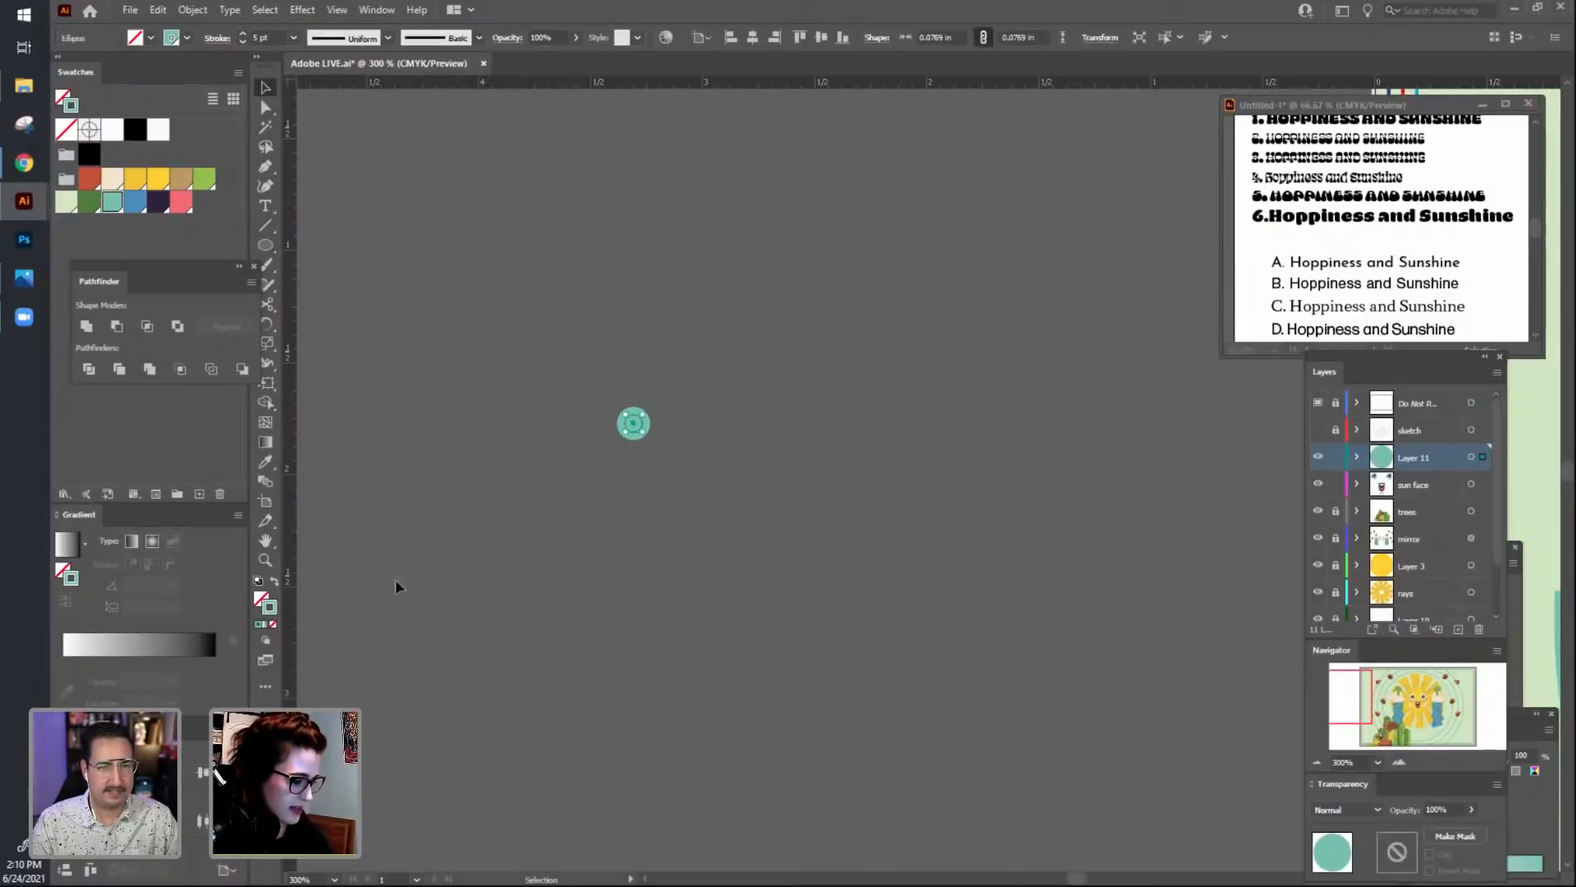
pyautogui.click(244, 42)
pyautogui.click(771, 578)
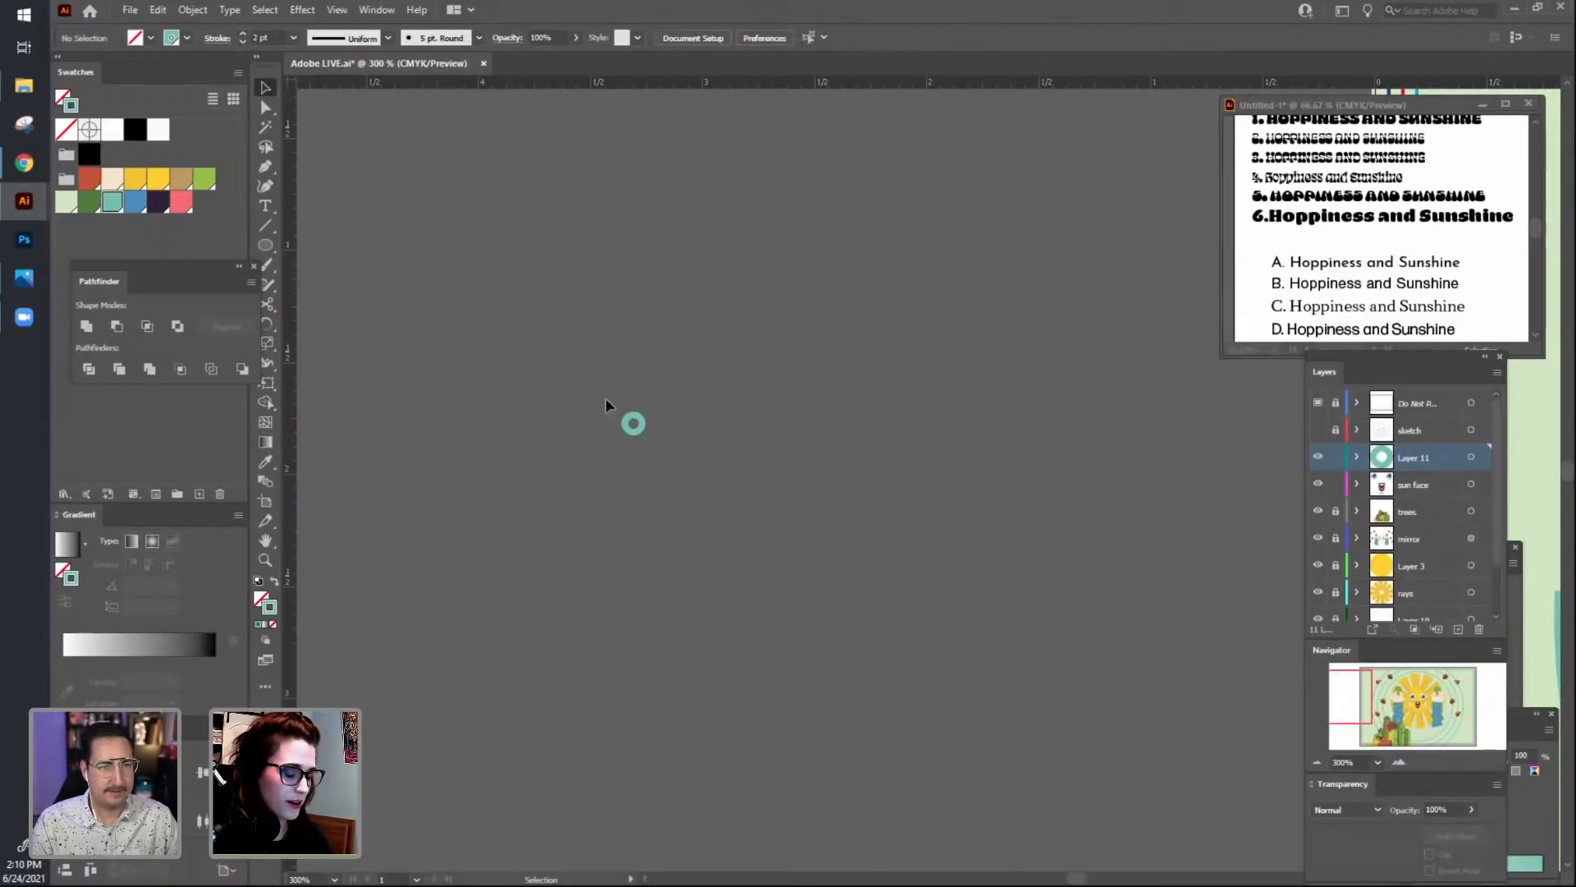
# Duplicate the ring up and to its right, and turn the copy into a solid teal dot without a stroke.
pyautogui.click(636, 427)
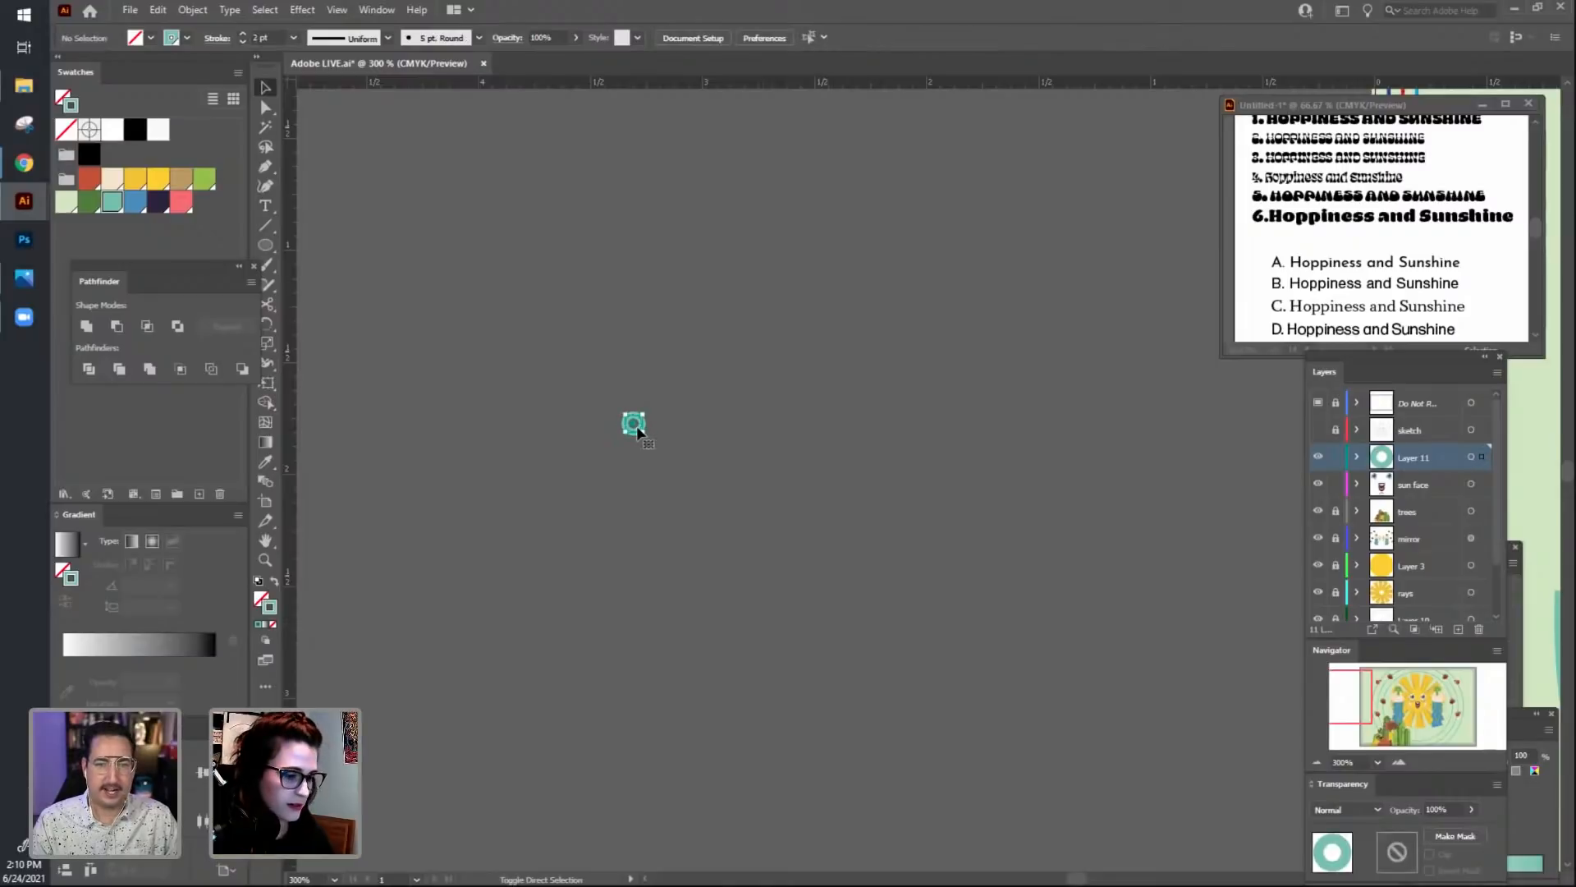
pyautogui.moveTo(634, 430); pyautogui.dragTo(665, 414)
pyautogui.hotkey('shift', 'x')
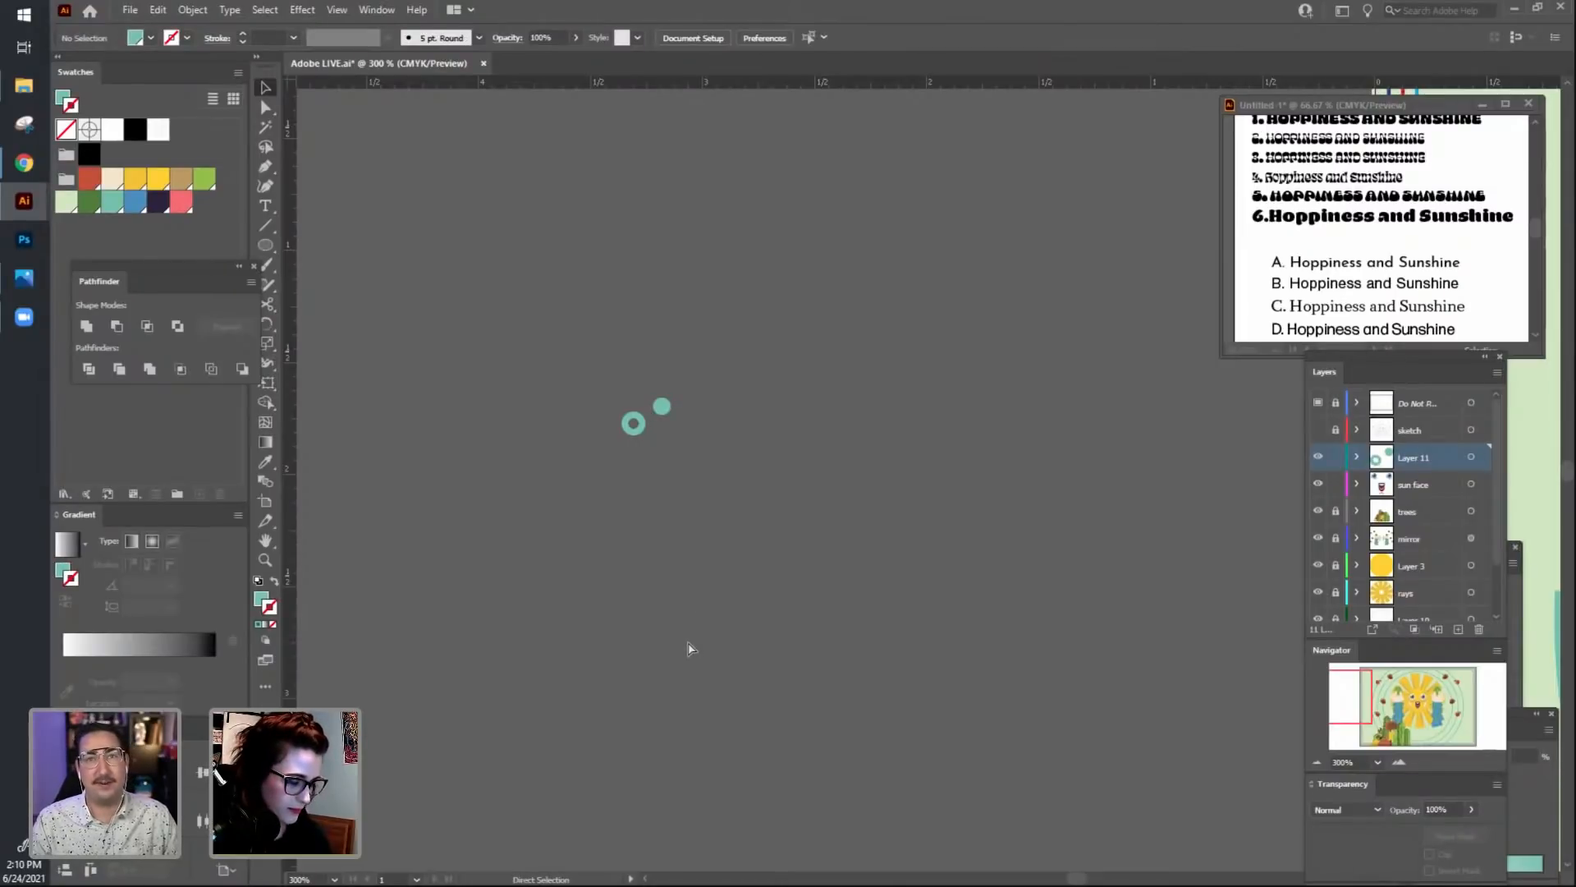
# Paste another copy of the teal ring and place it just below the solid teal dot.
pyautogui.hotkey('ctrl', 'v')
pyautogui.click(930, 492)
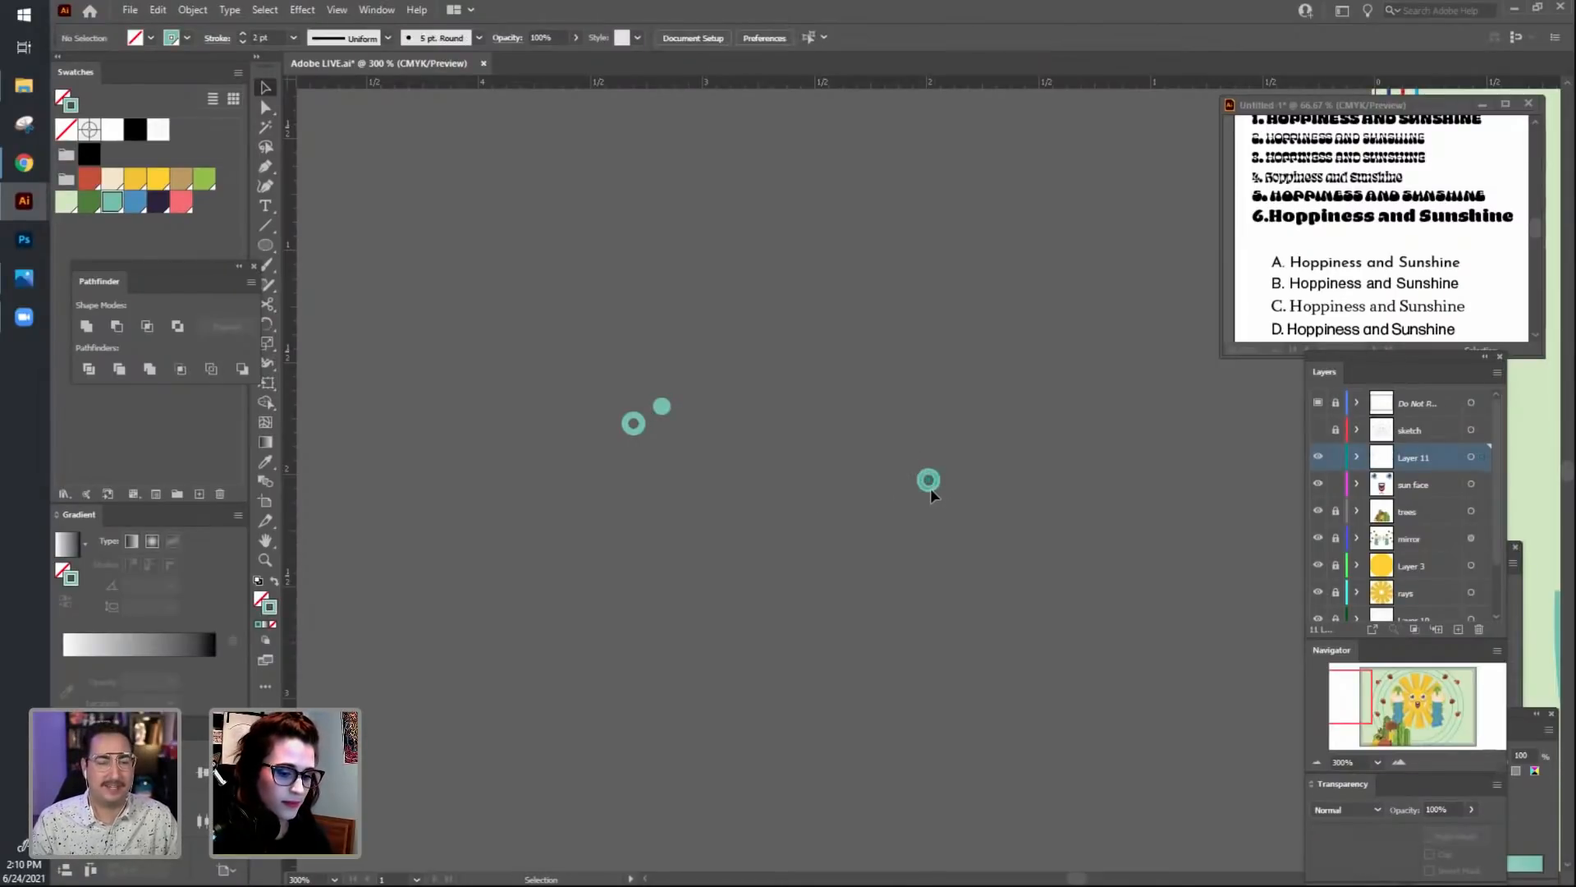
pyautogui.moveTo(929, 487); pyautogui.dragTo(662, 454)
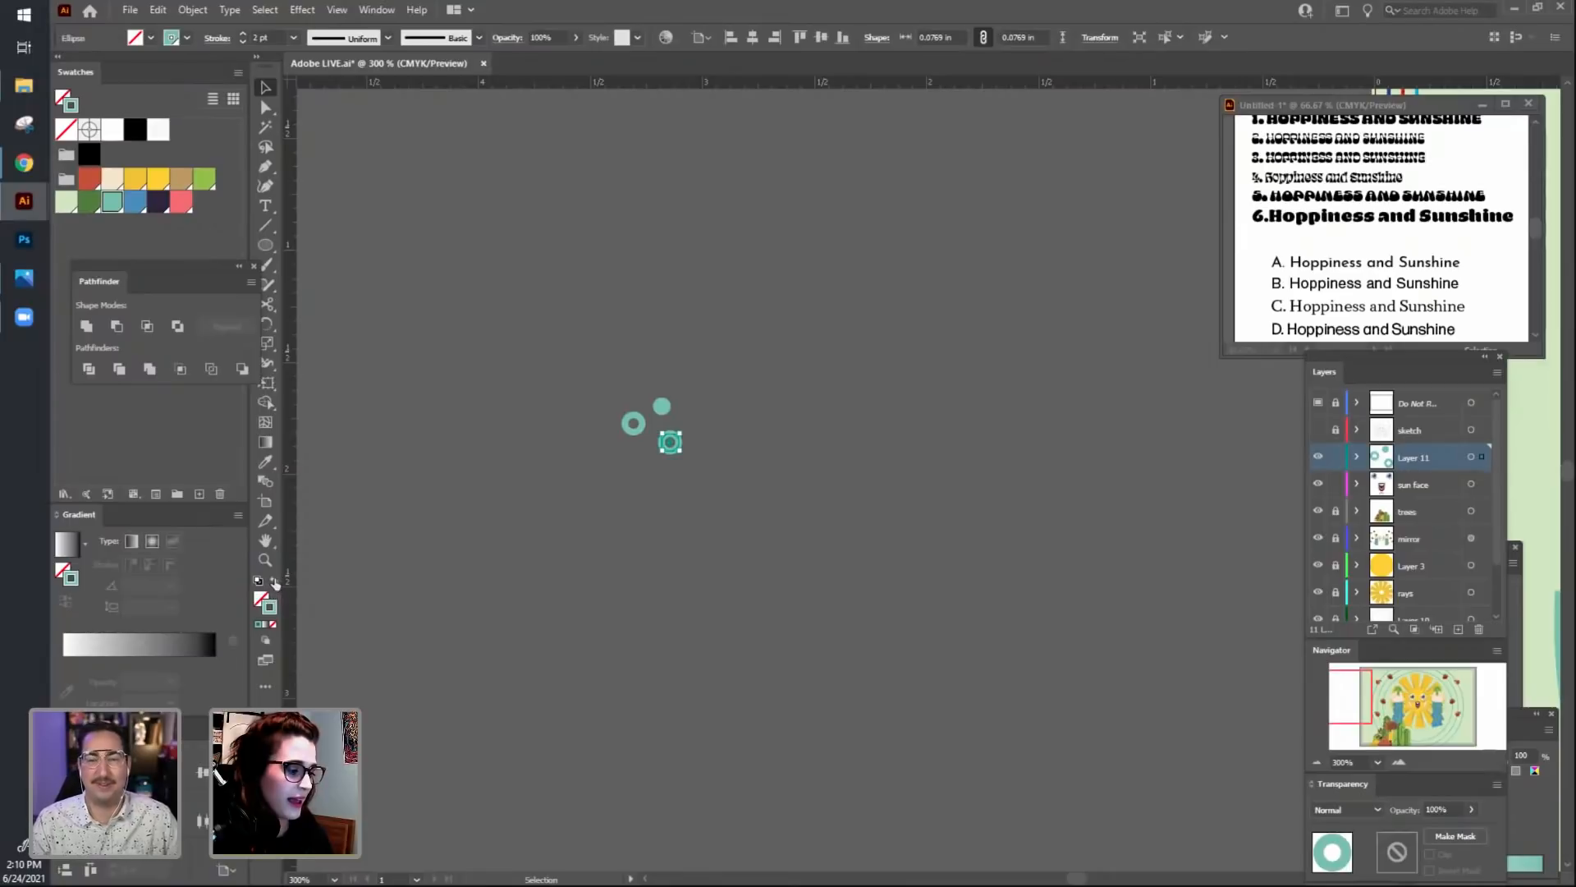
# Turn the pasted ring into a solid dot with the lime green swatch as fill and no stroke.
pyautogui.hotkey('shift', 'x')
pyautogui.click(673, 446)
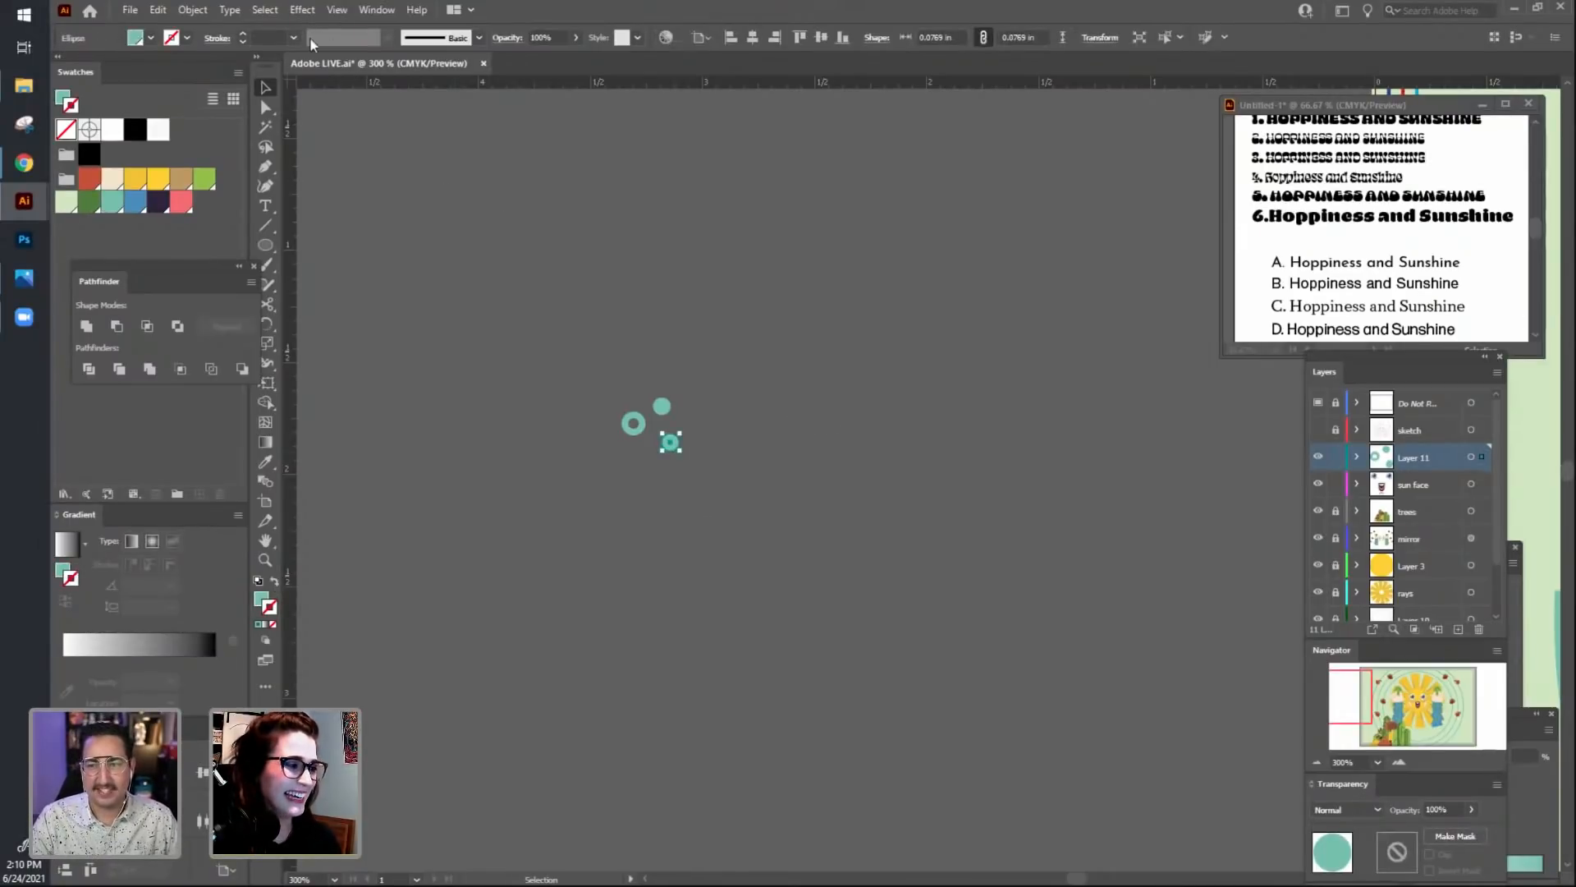
pyautogui.click(205, 178)
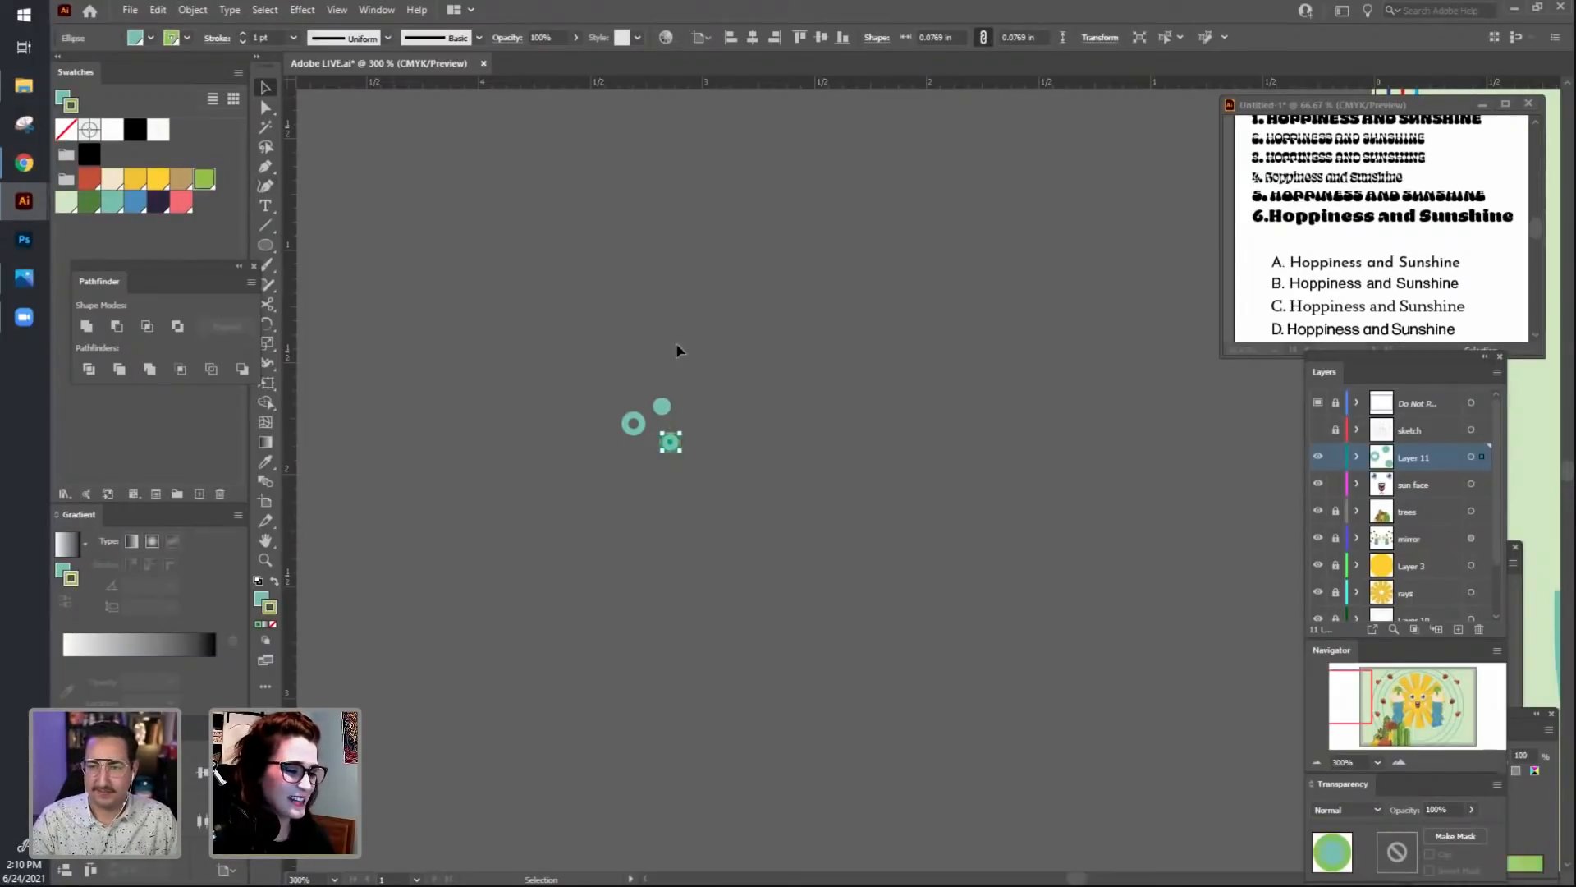
pyautogui.click(690, 451)
pyautogui.click(678, 442)
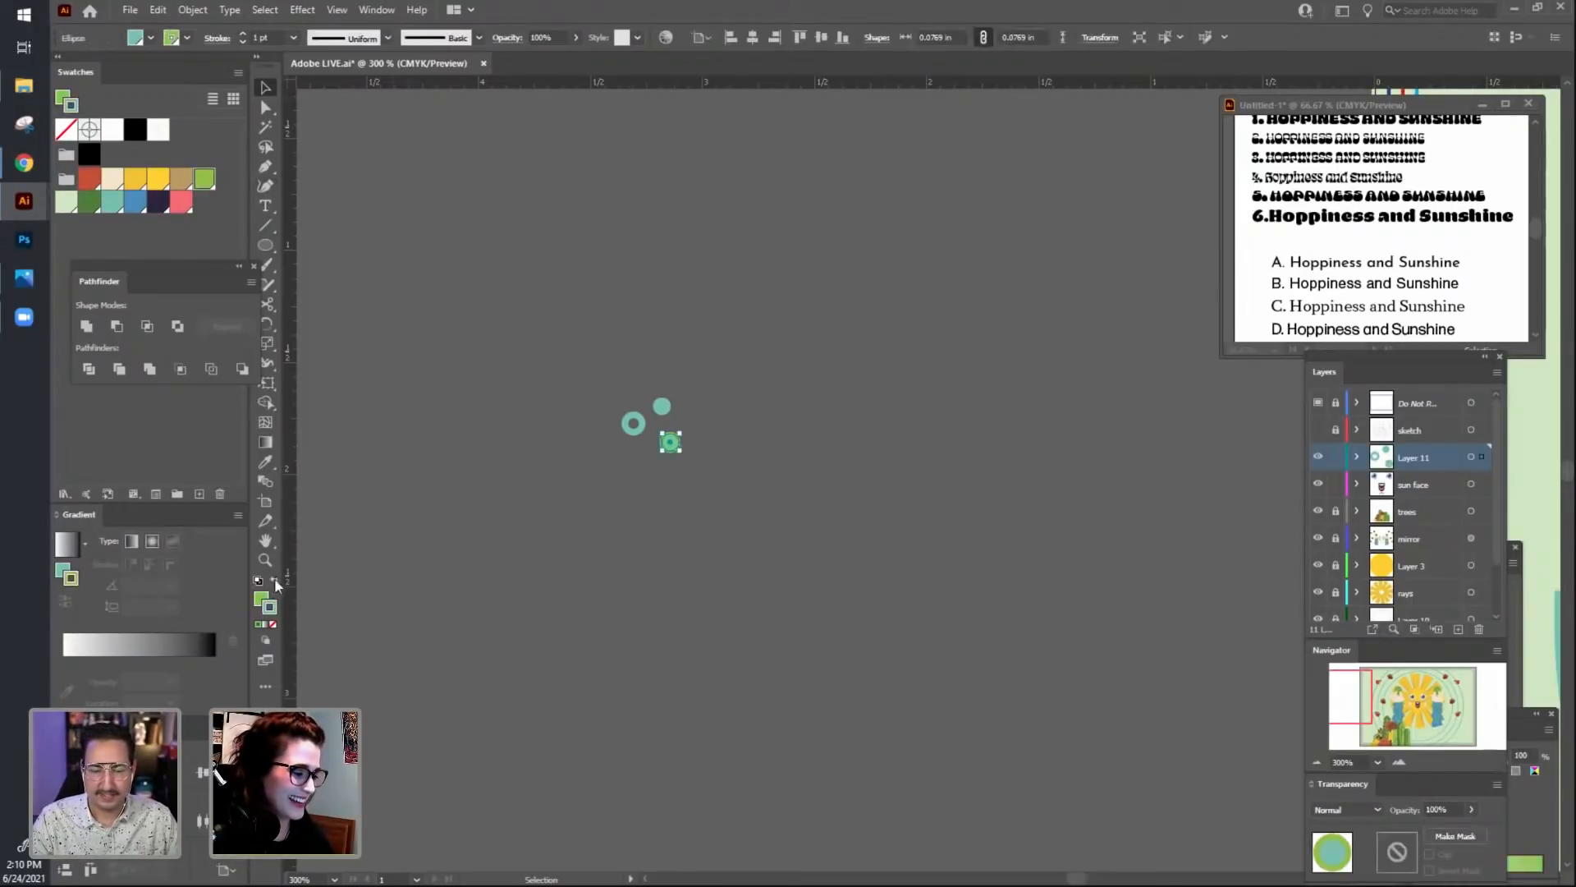
pyautogui.click(274, 580)
pyautogui.click(310, 599)
pyautogui.click(670, 442)
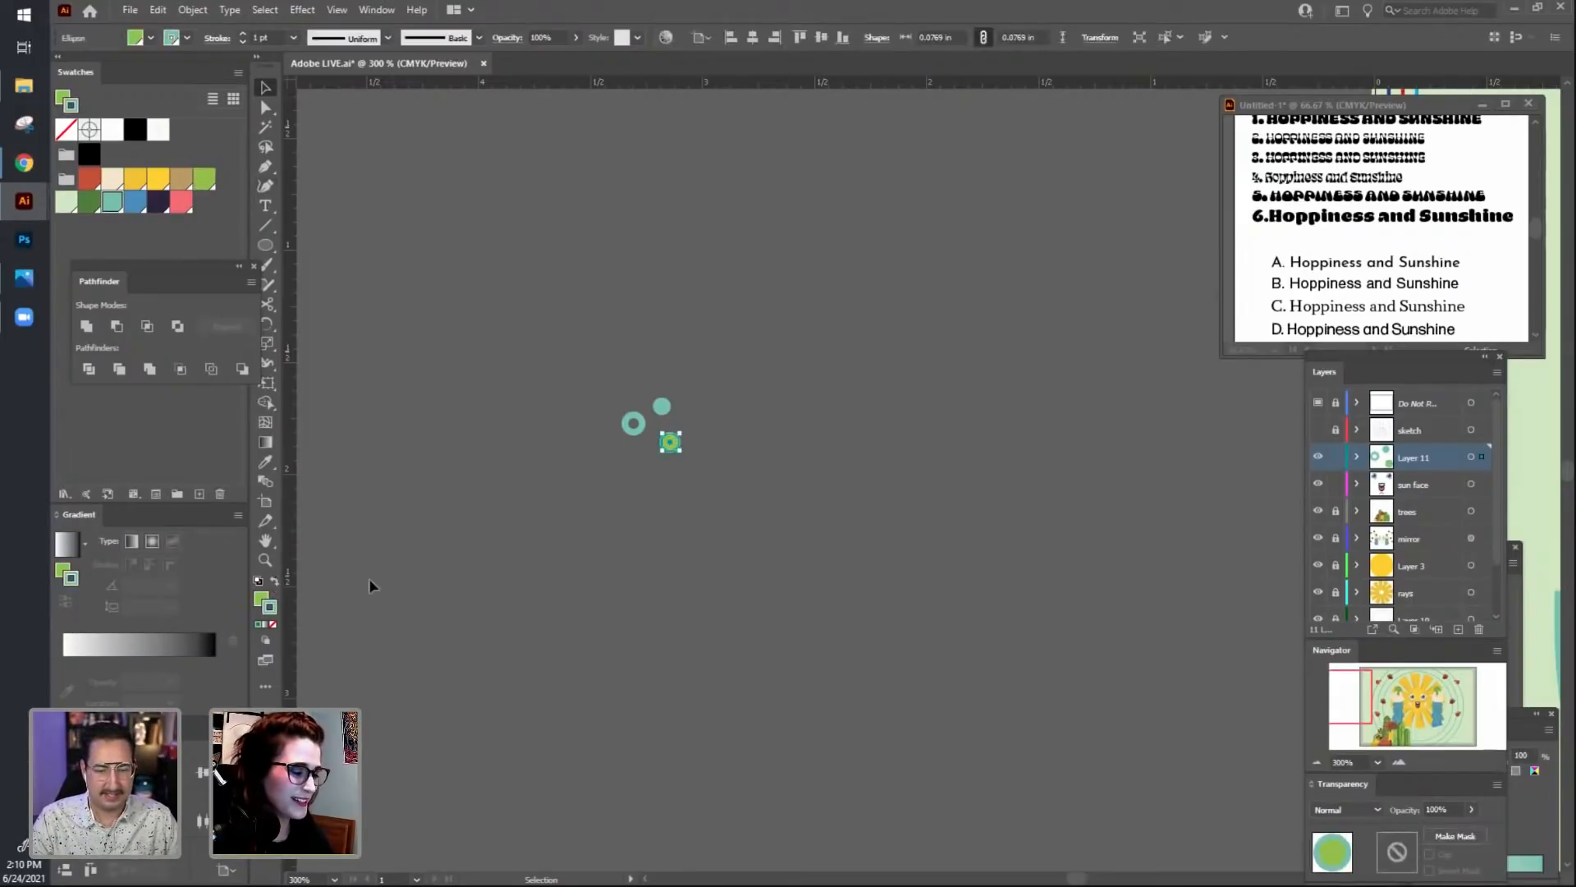
pyautogui.click(273, 624)
pyautogui.click(436, 642)
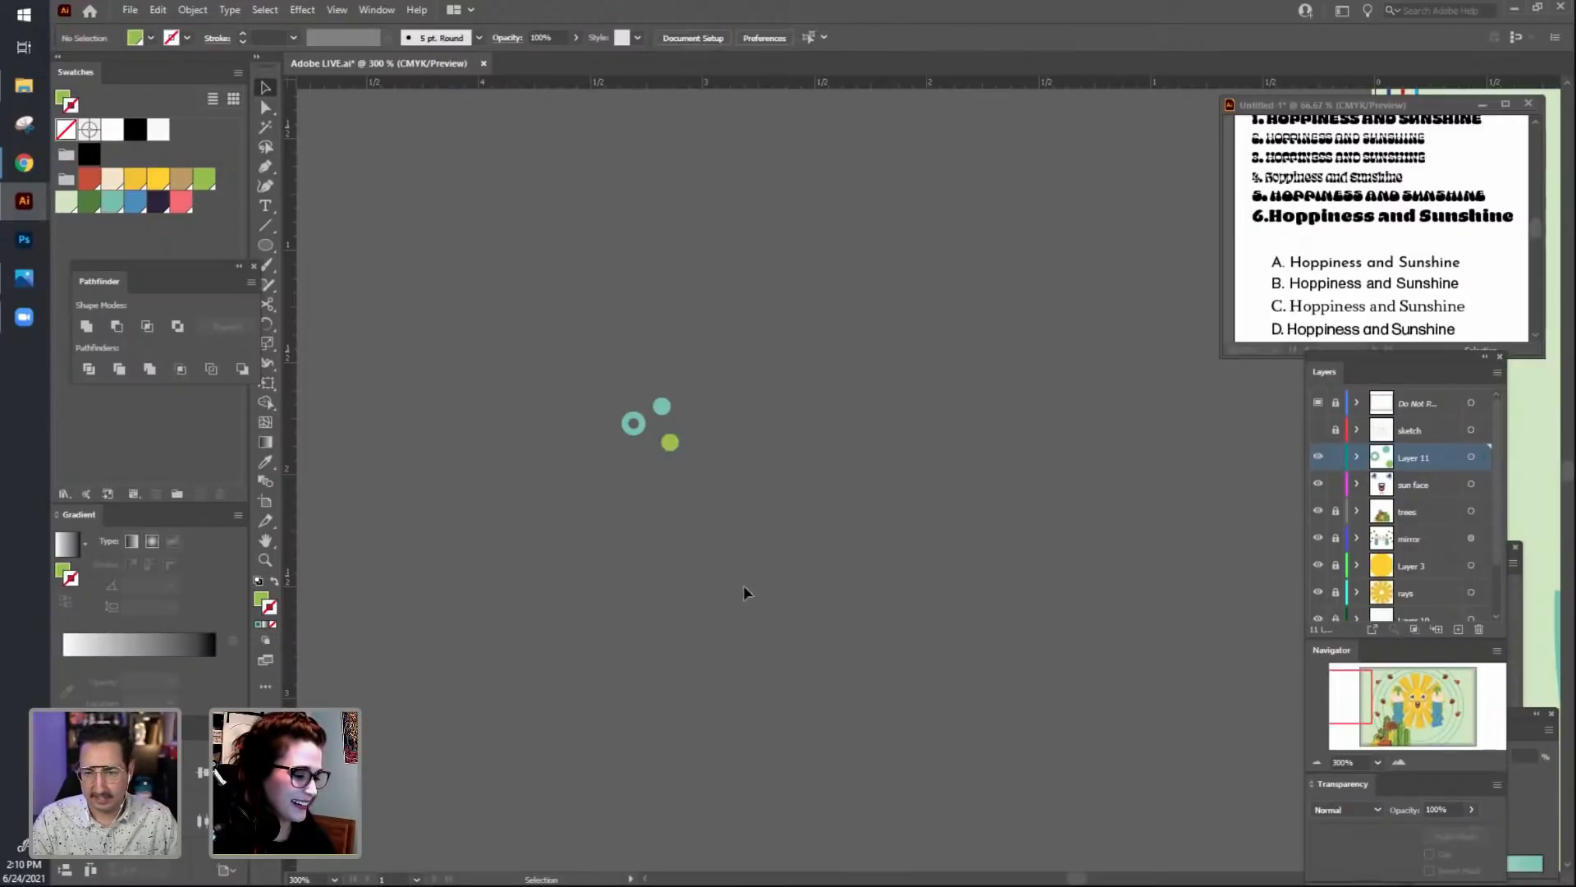
# Move the lime green dot just above the teal ring, beside the teal dot.
pyautogui.moveTo(668, 451); pyautogui.dragTo(637, 402)
pyautogui.click(639, 475)
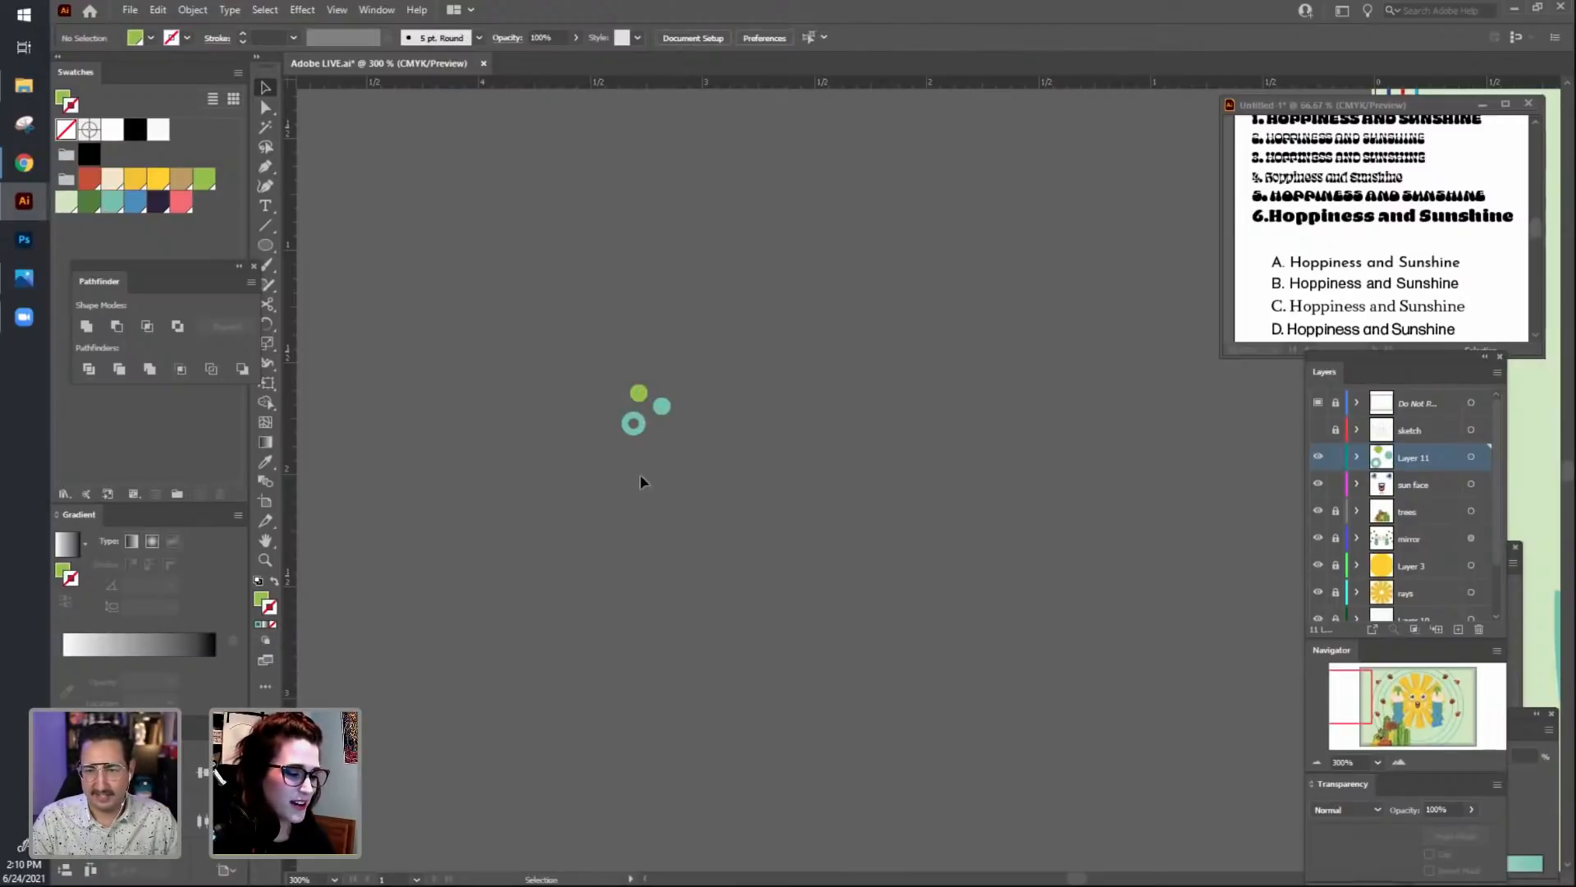
pyautogui.click(642, 398)
pyautogui.click(668, 462)
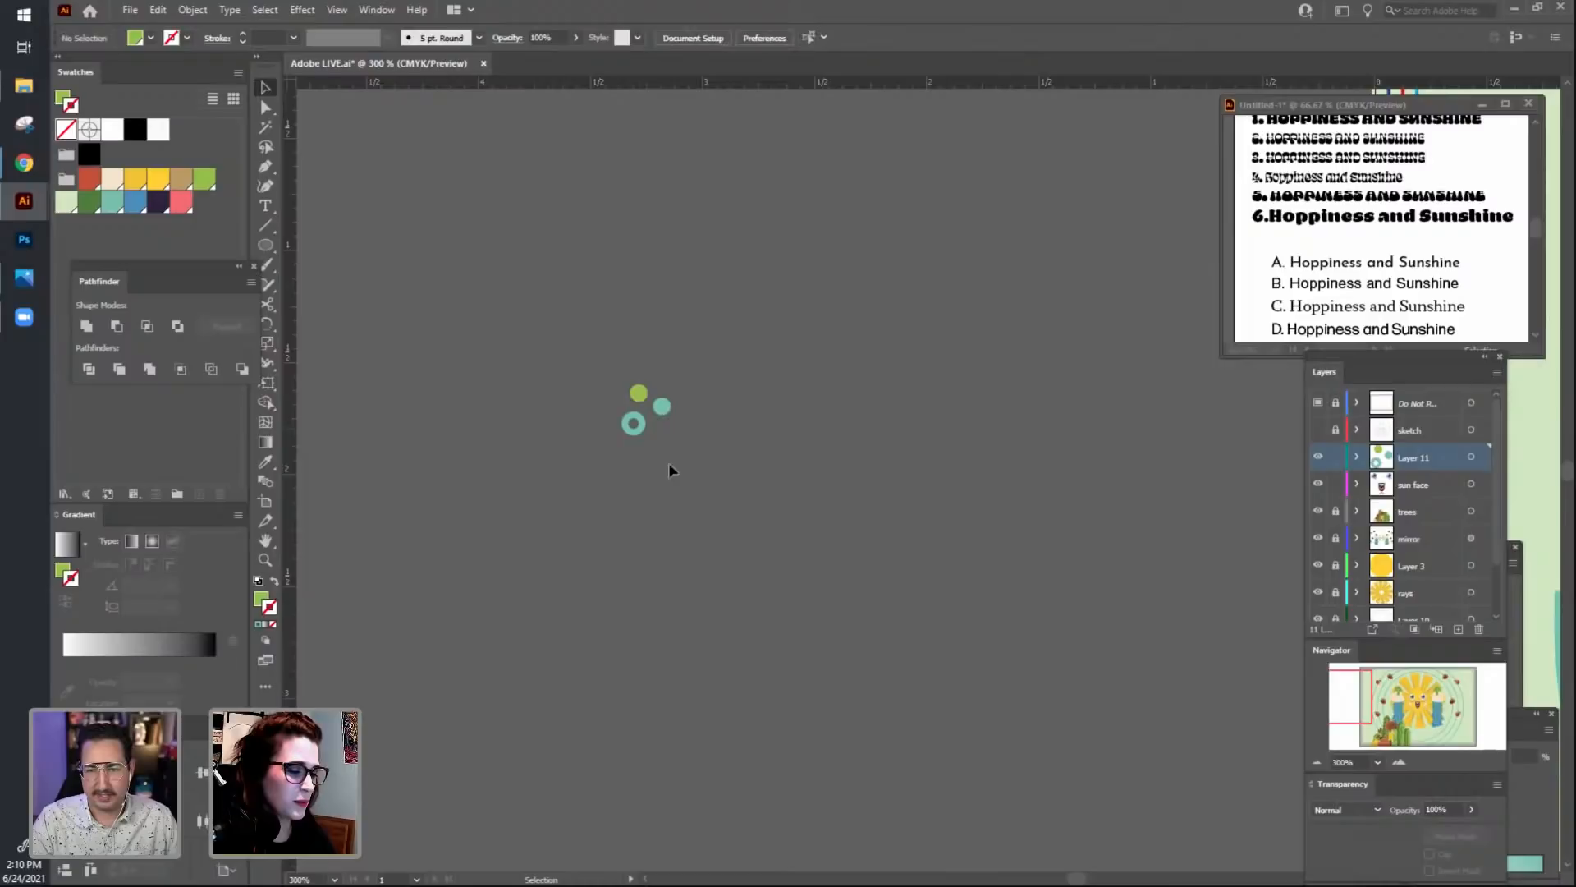
pyautogui.click(638, 427)
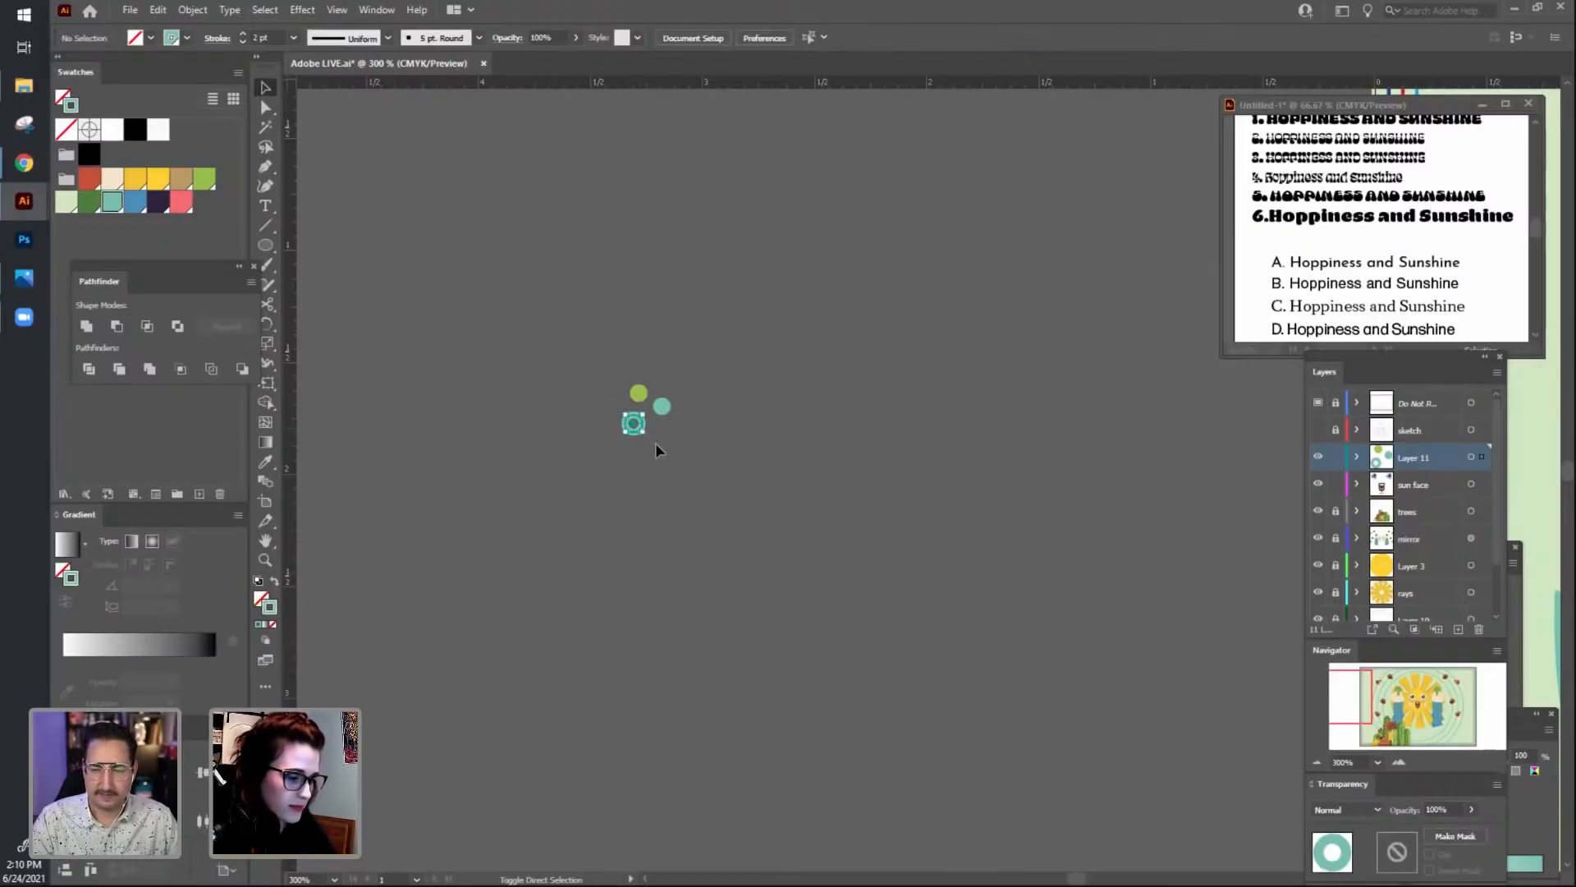
pyautogui.click(633, 442)
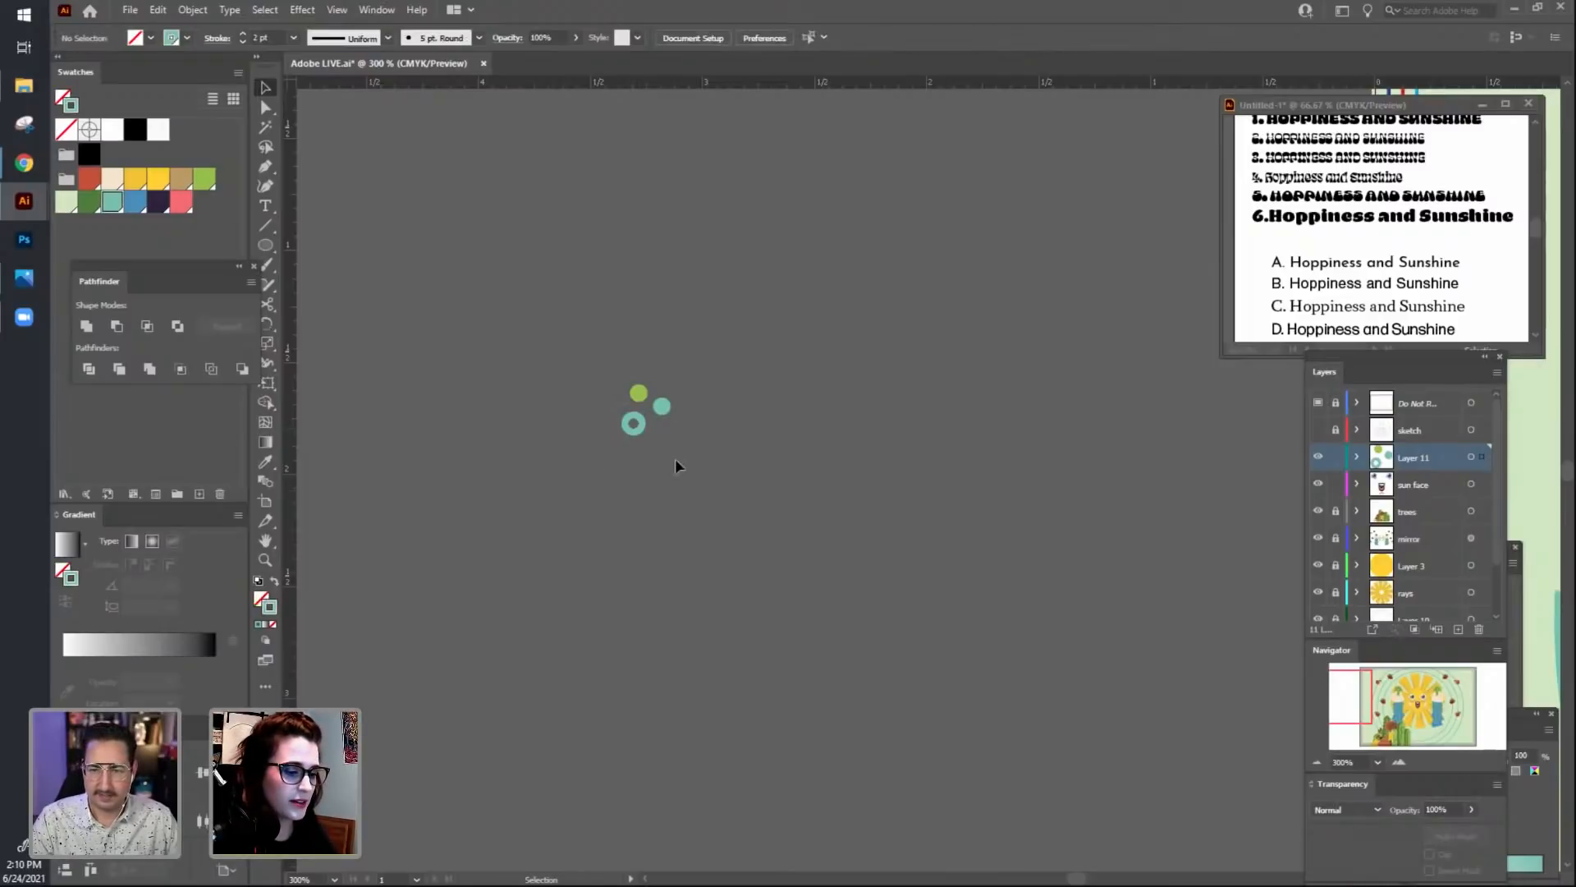
# Duplicate the teal ring to just above the solid teal dot and thin the copy's stroke to 0.75 pt.
pyautogui.click(636, 431)
pyautogui.click(604, 472)
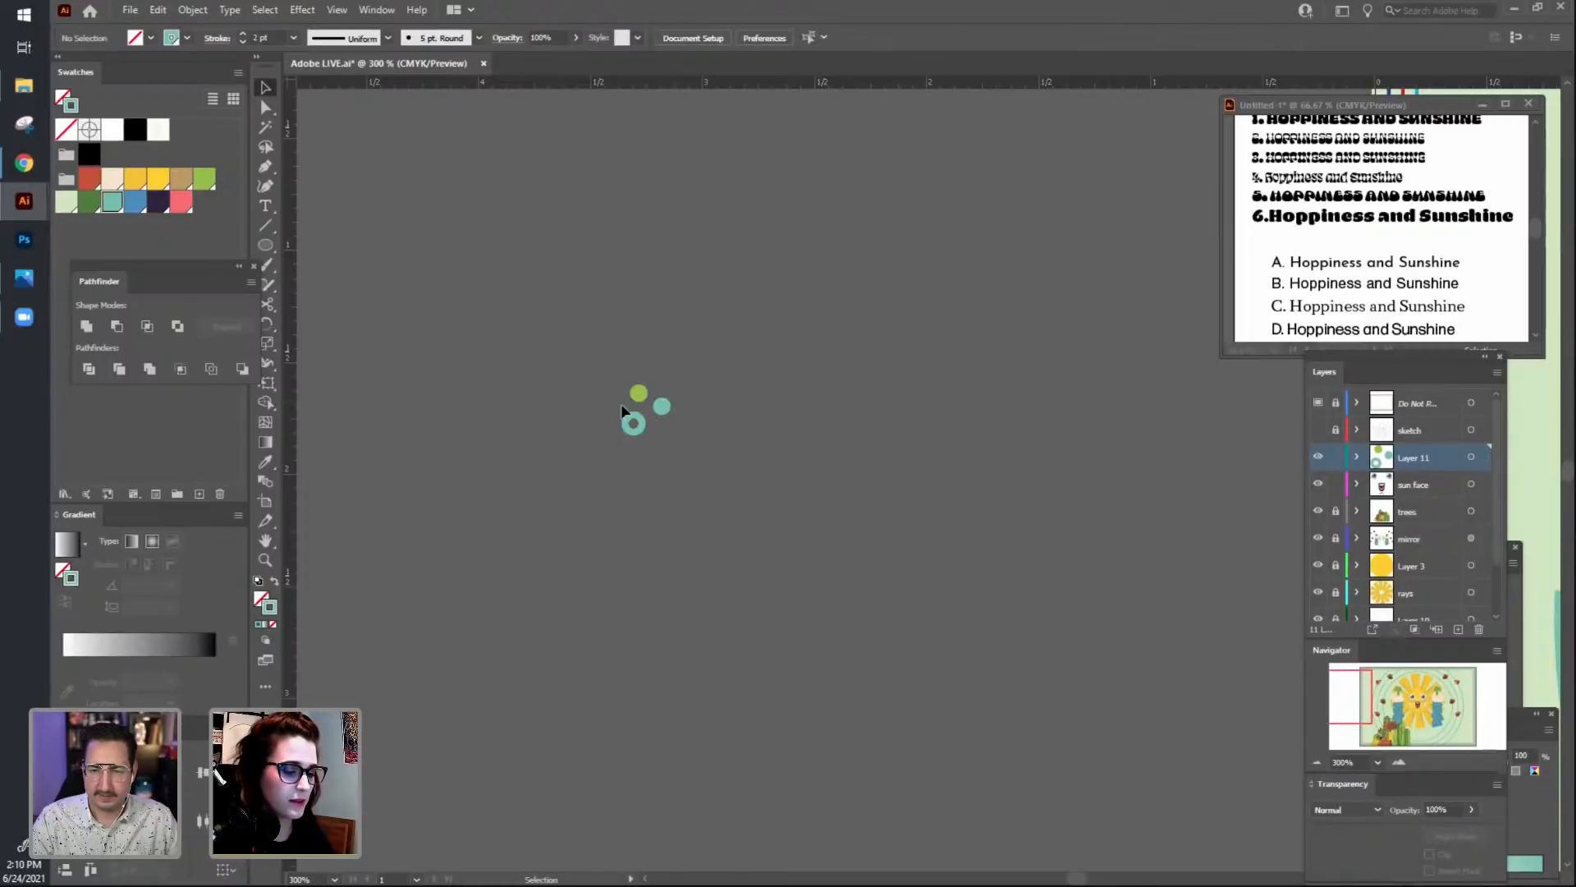
pyautogui.click(635, 429)
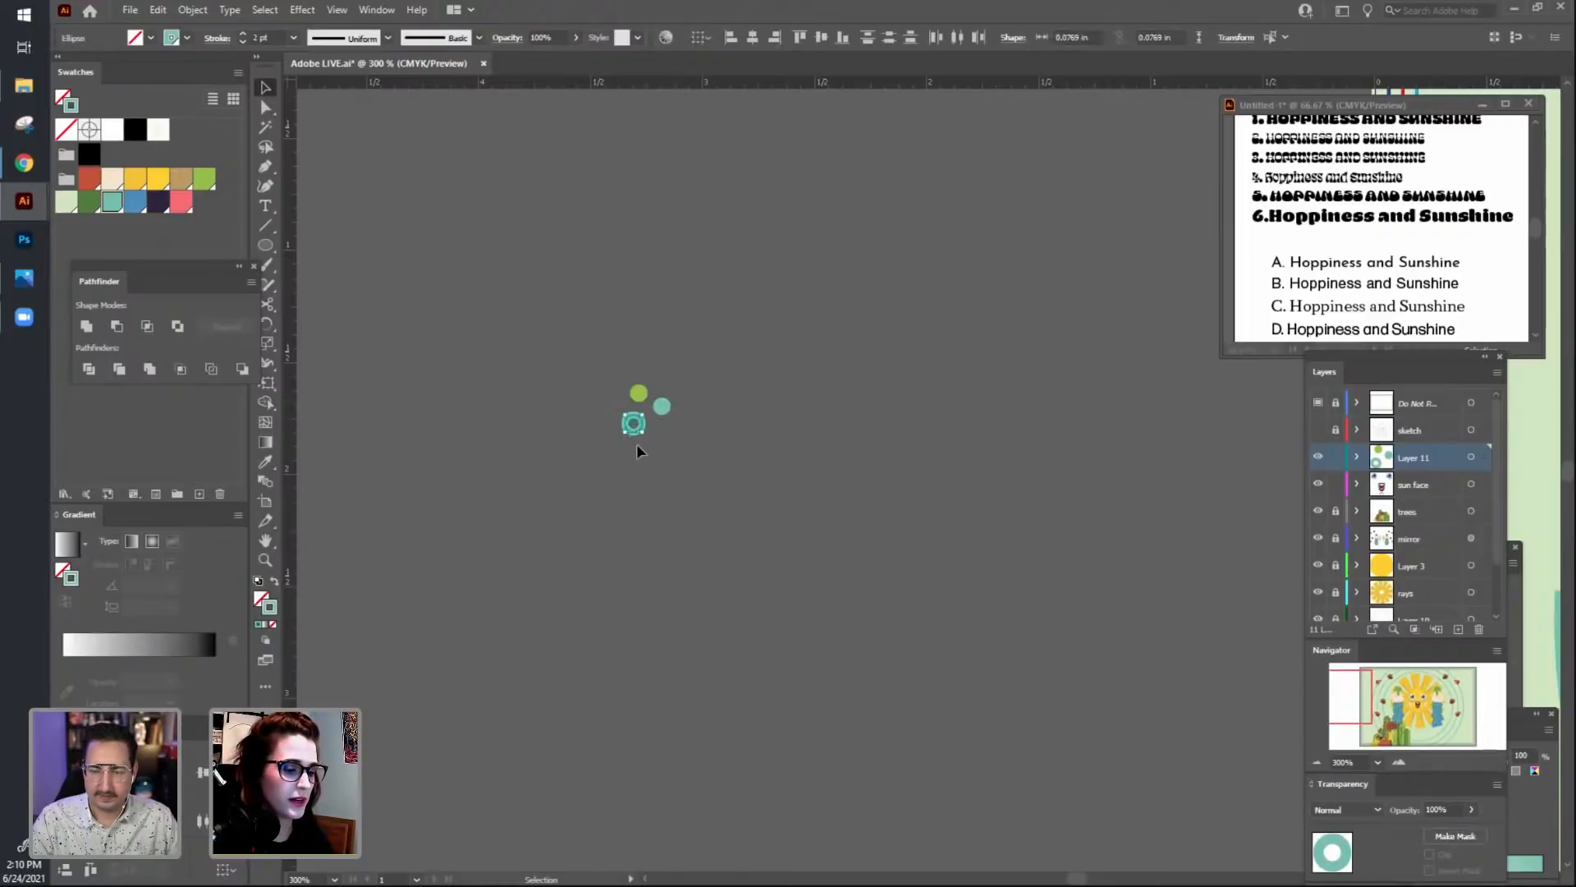
pyautogui.click(637, 443)
pyautogui.moveTo(635, 429); pyautogui.dragTo(668, 384)
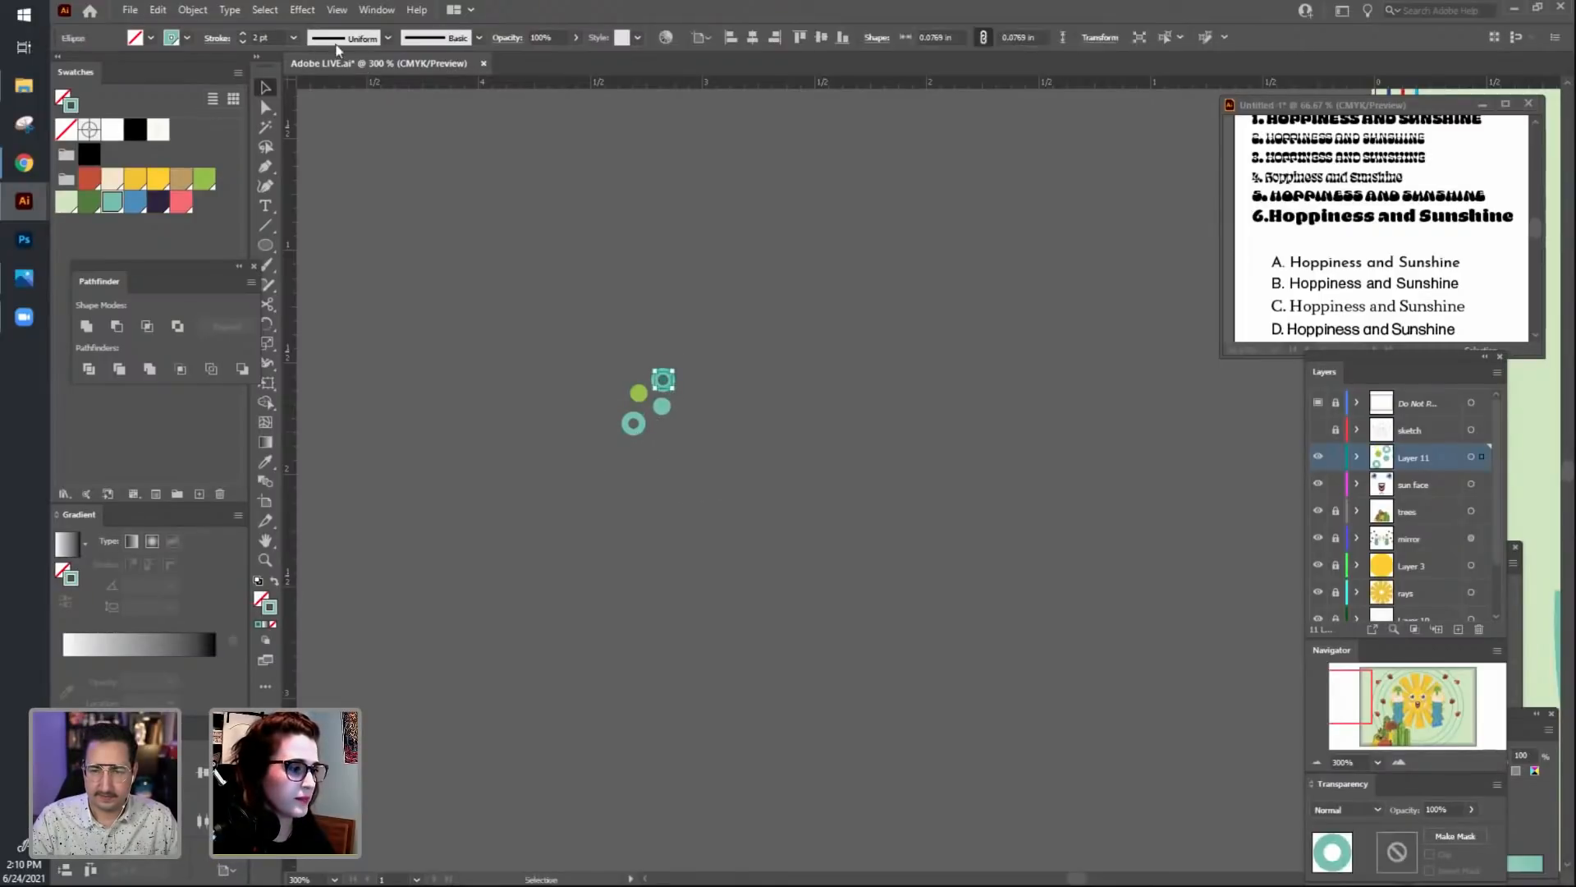
pyautogui.click(826, 507)
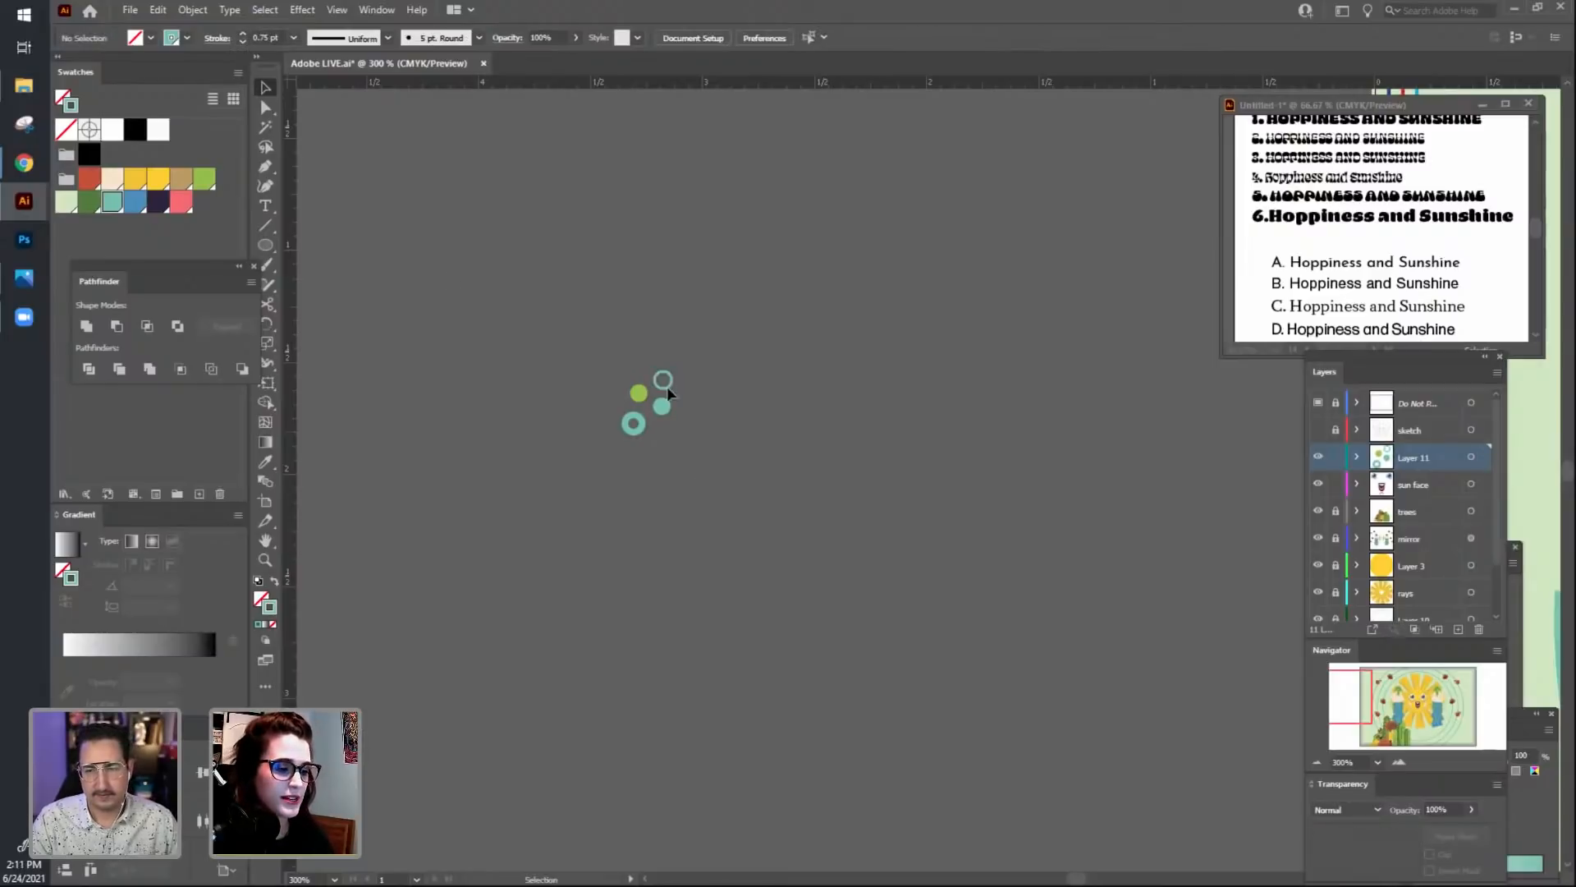
# Shrink the solid teal dot to about 0.05 in and duplicate the four-dot cluster down and to its right.
pyautogui.click(661, 408)
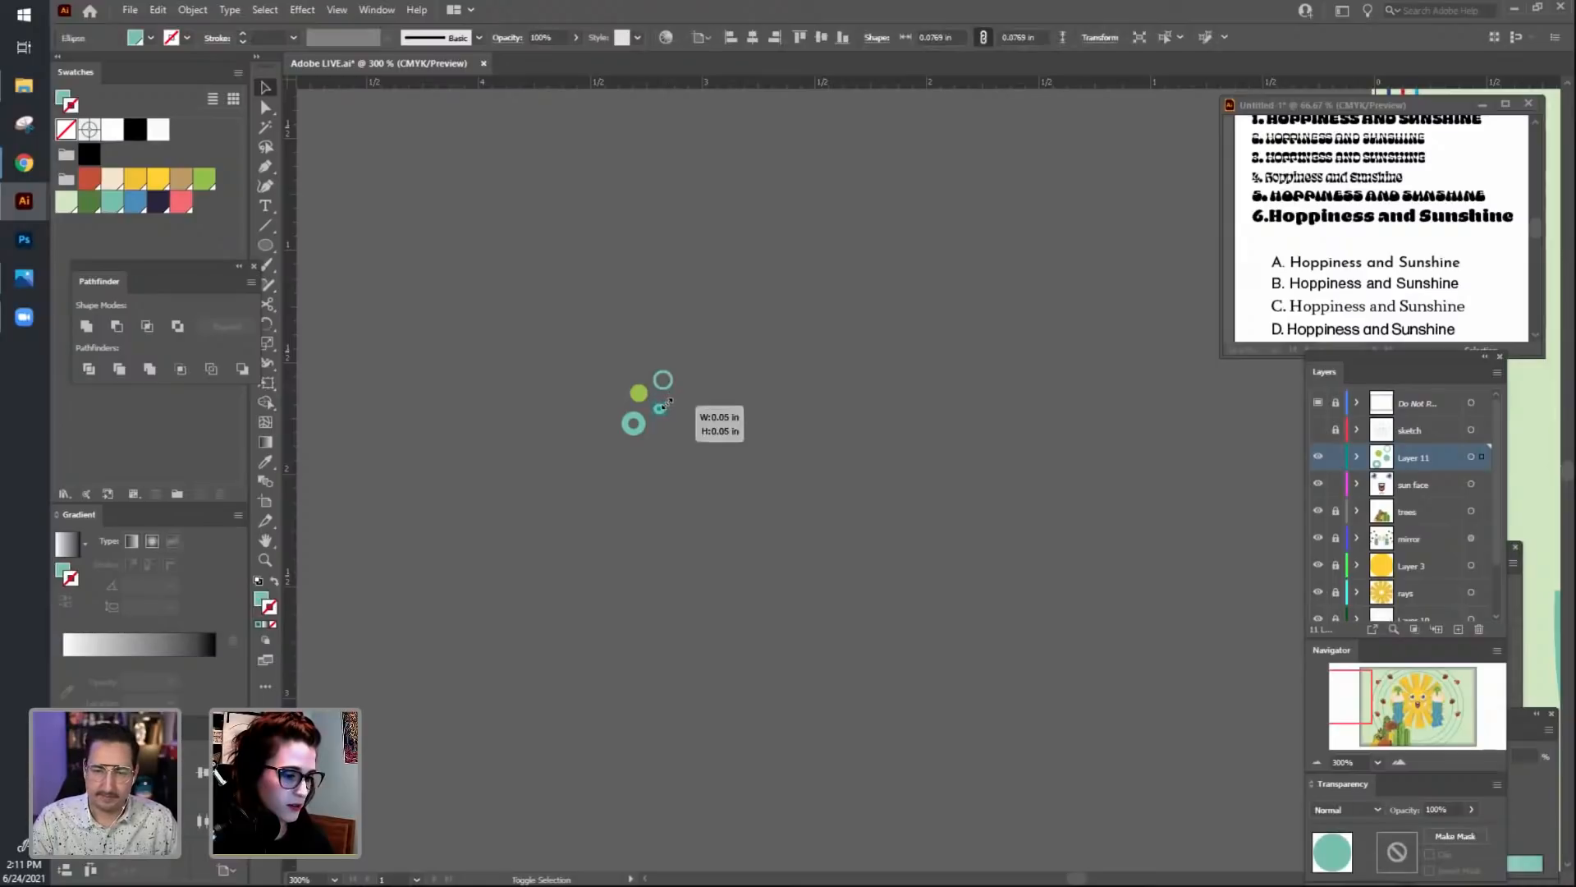
pyautogui.moveTo(531, 327); pyautogui.dragTo(765, 638)
pyautogui.press('a')
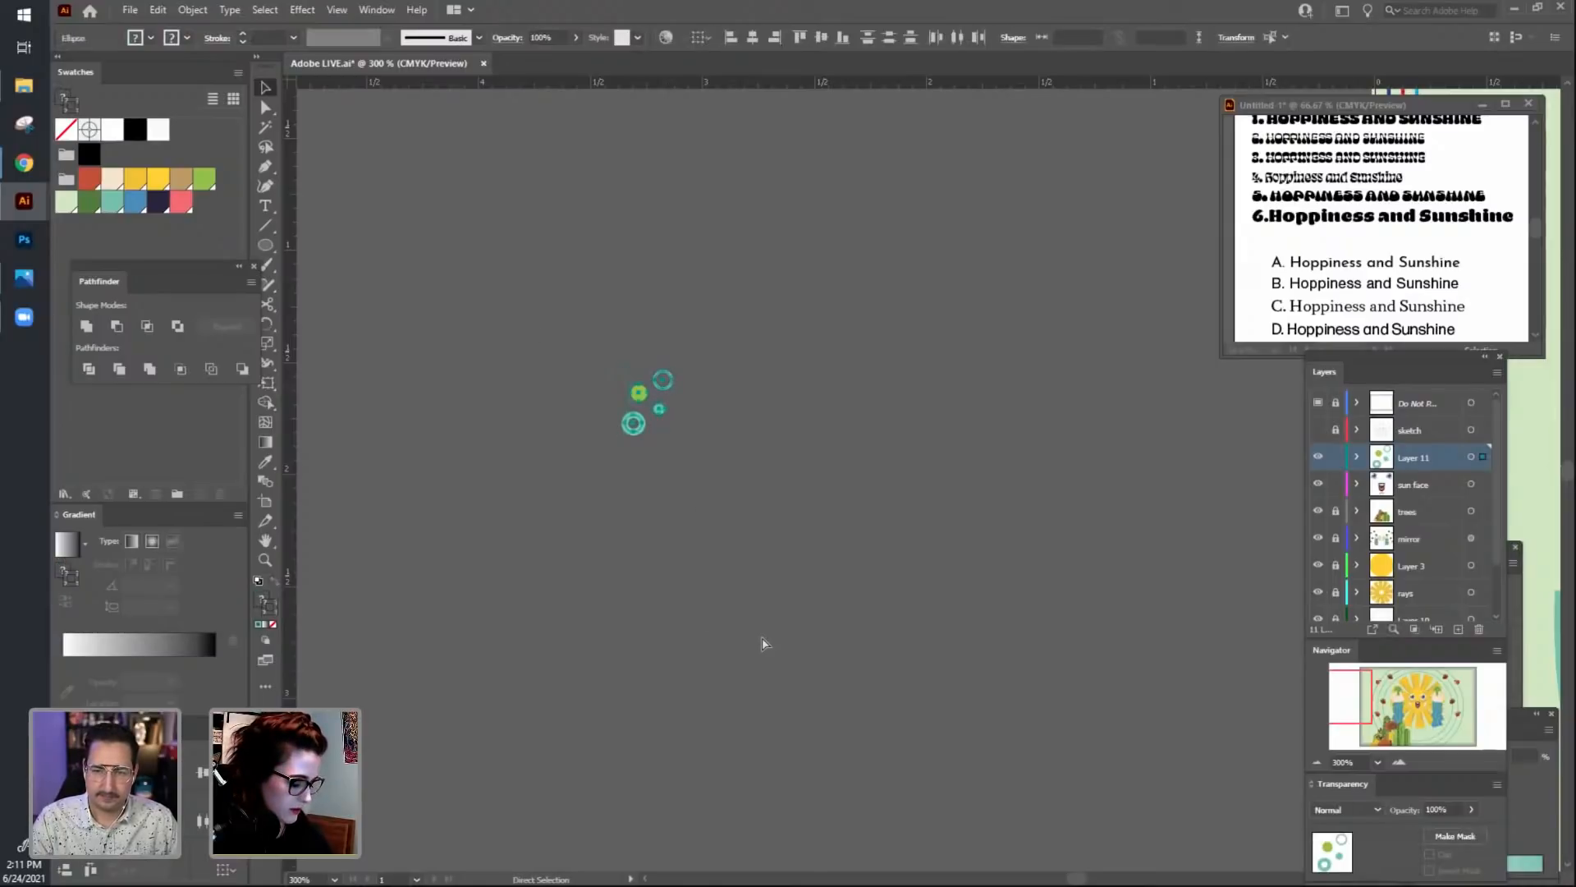
pyautogui.hotkey('ctrl', 'z')
pyautogui.hotkey('ctrl', 'shift', 'z')
pyautogui.moveTo(642, 424); pyautogui.dragTo(679, 454)
pyautogui.moveTo(715, 396); pyautogui.dragTo(766, 459)
pyautogui.click(734, 537)
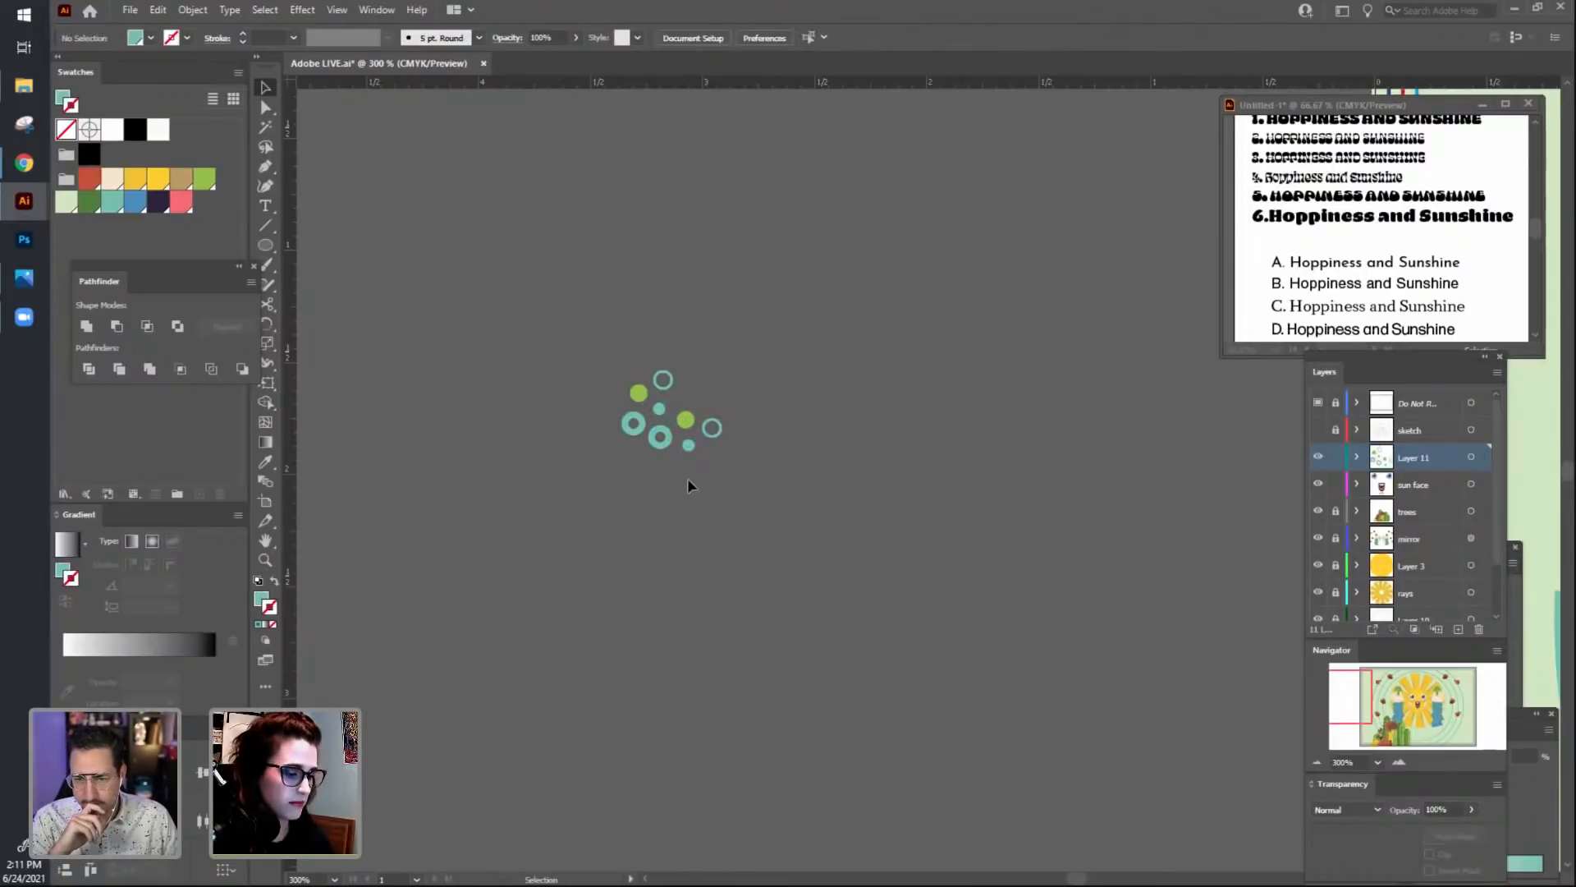
# Place a rotated copy of the original four-dot cluster at the upper right of the dots, fitted closely against them.
pyautogui.moveTo(616, 420); pyautogui.dragTo(661, 342)
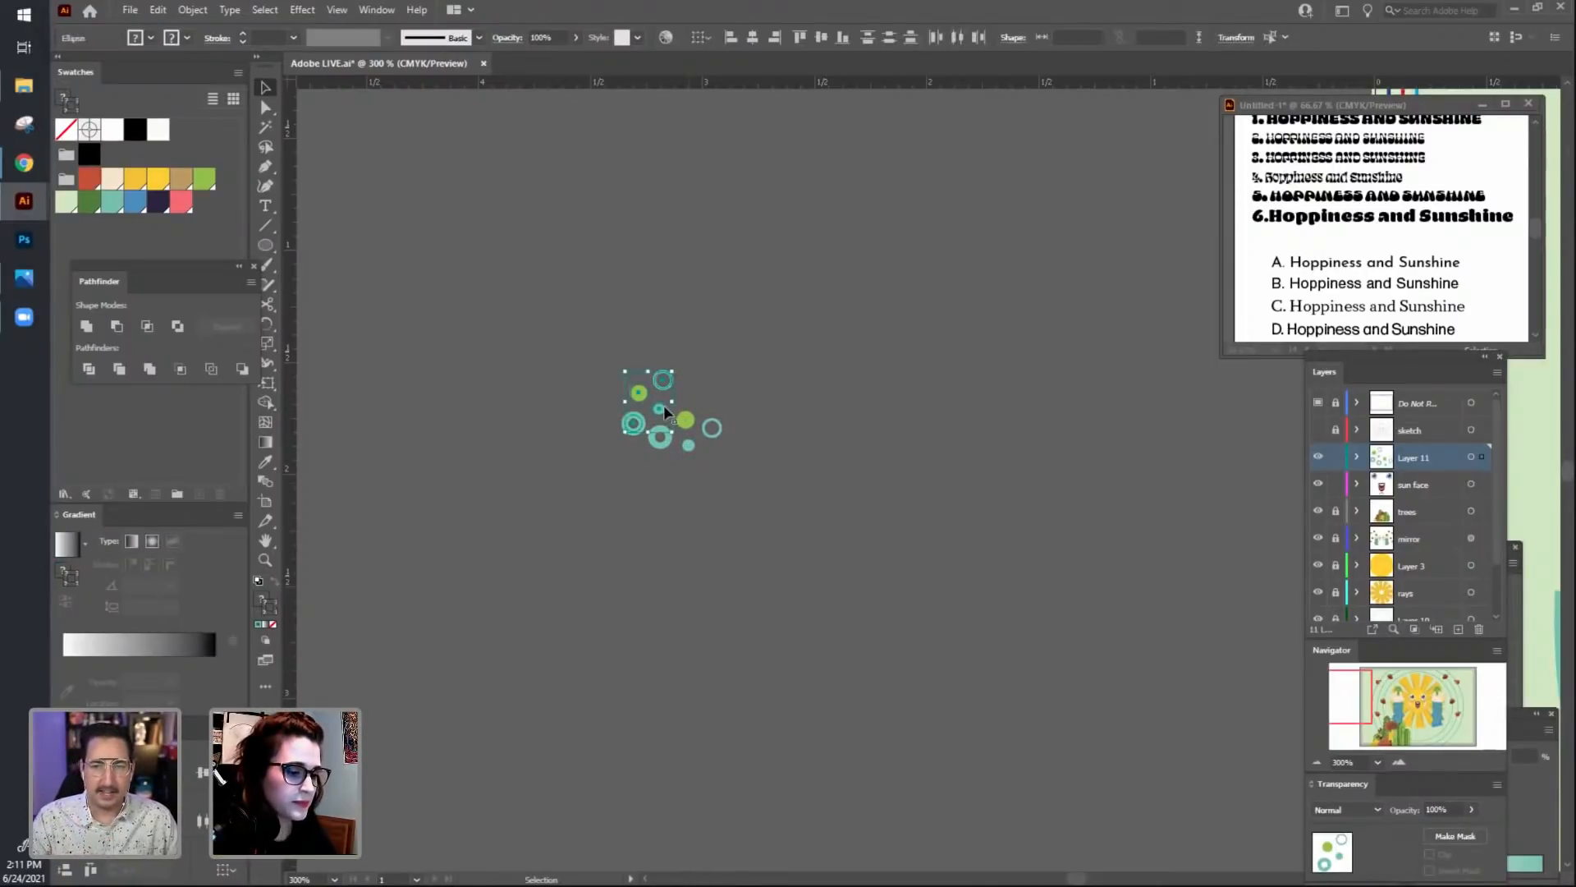
pyautogui.moveTo(659, 408); pyautogui.dragTo(704, 507)
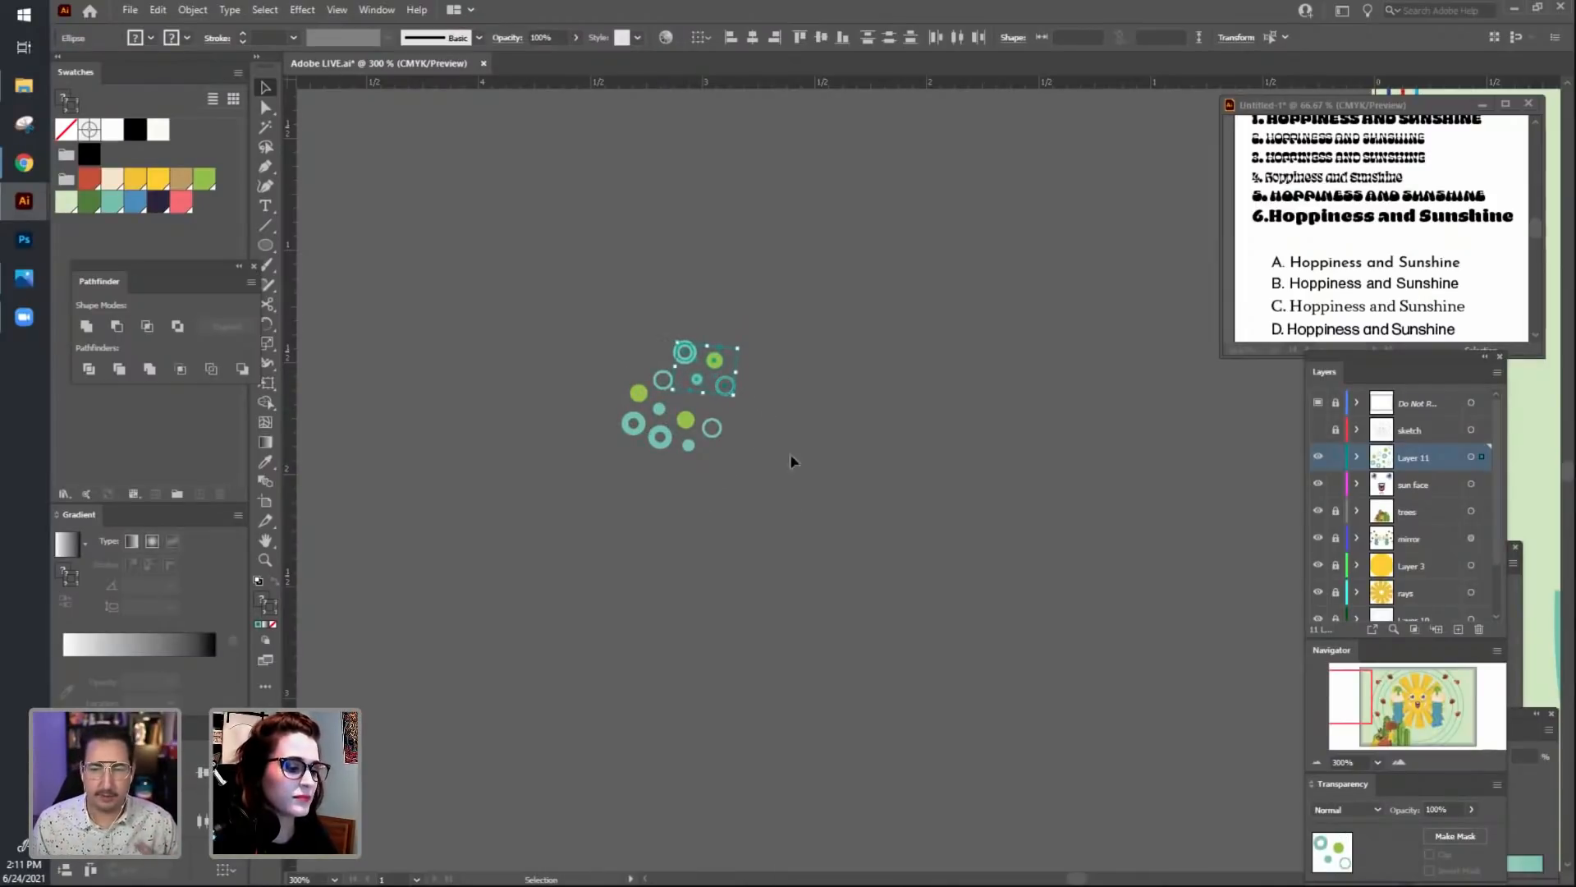
pyautogui.moveTo(719, 358); pyautogui.dragTo(722, 372)
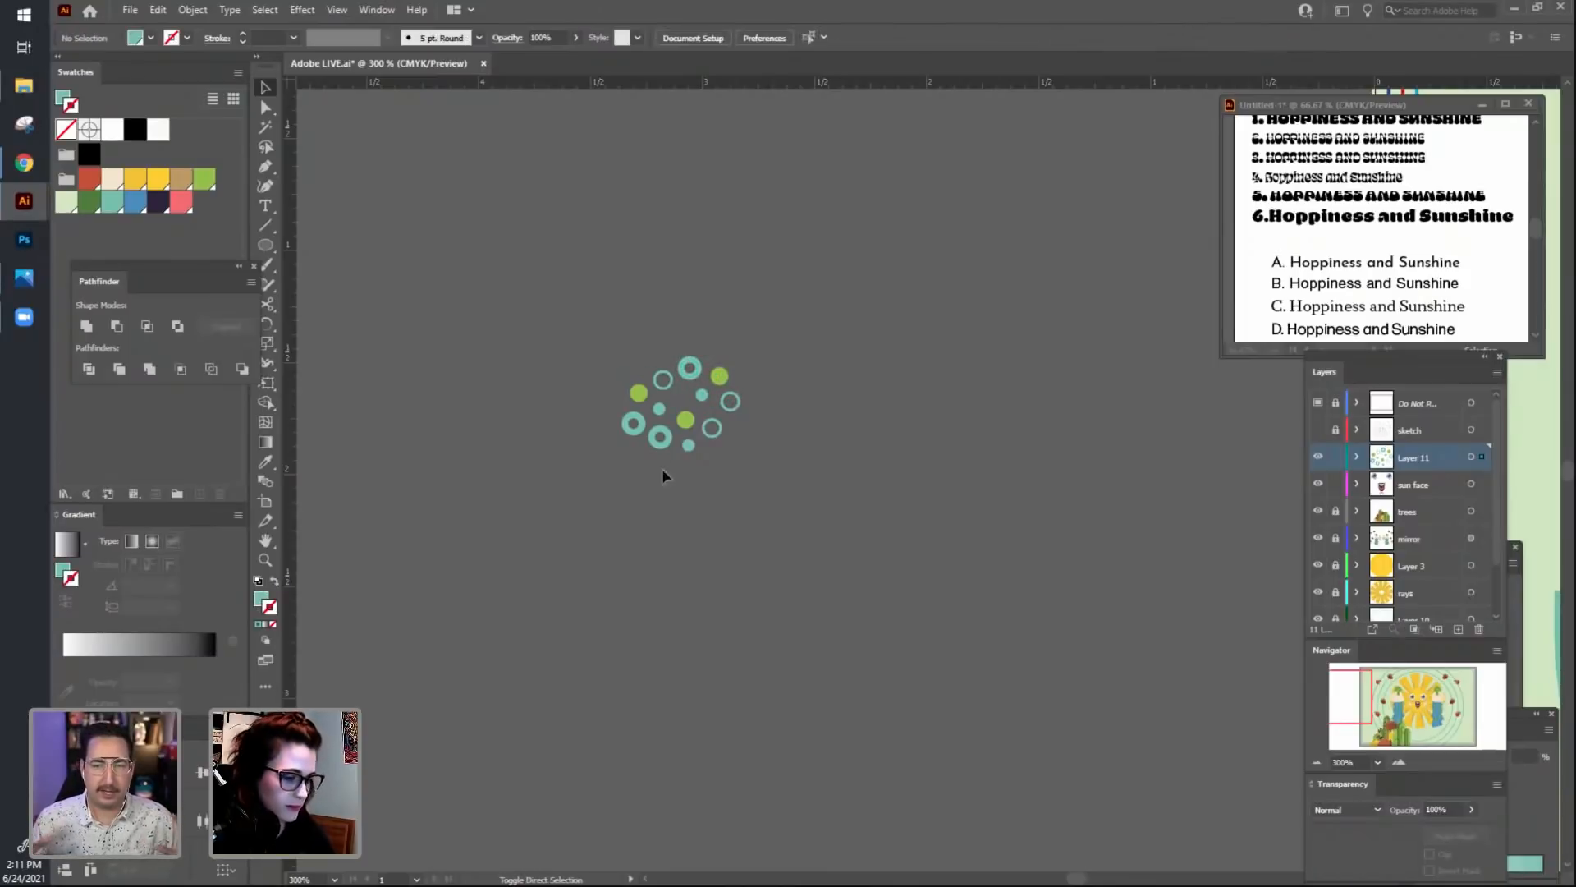
# Copy the original four dots below the cluster and move the copy's small teal dot into the gap at the cluster's centre.
pyautogui.click(669, 405)
pyautogui.moveTo(669, 404); pyautogui.dragTo(547, 543)
pyautogui.click(652, 594)
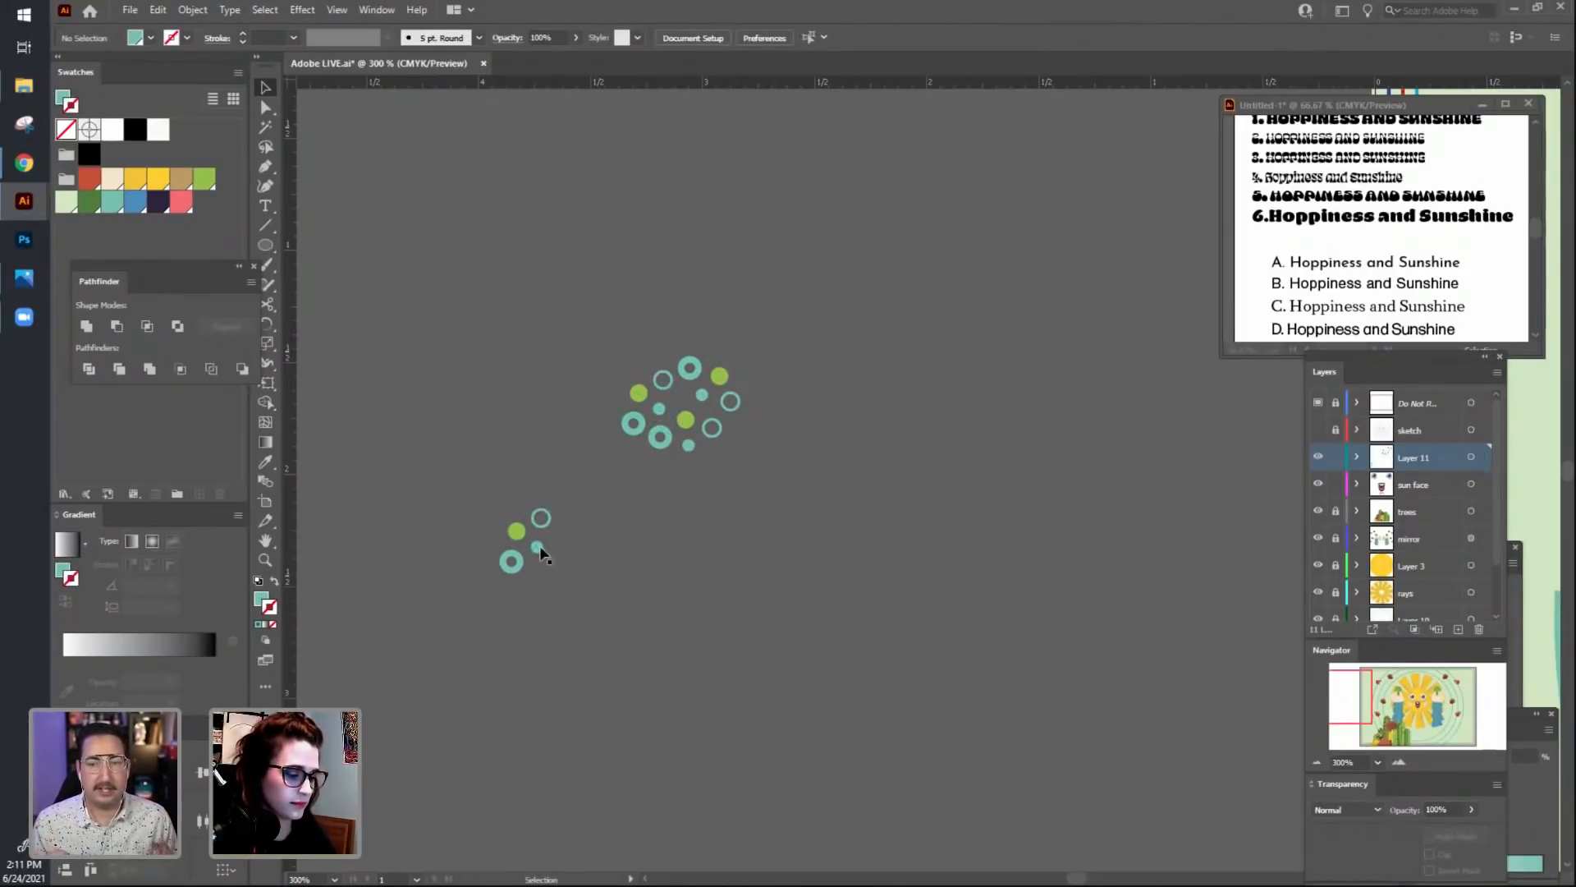
pyautogui.moveTo(701, 394); pyautogui.dragTo(621, 587)
pyautogui.moveTo(520, 527); pyautogui.dragTo(678, 637)
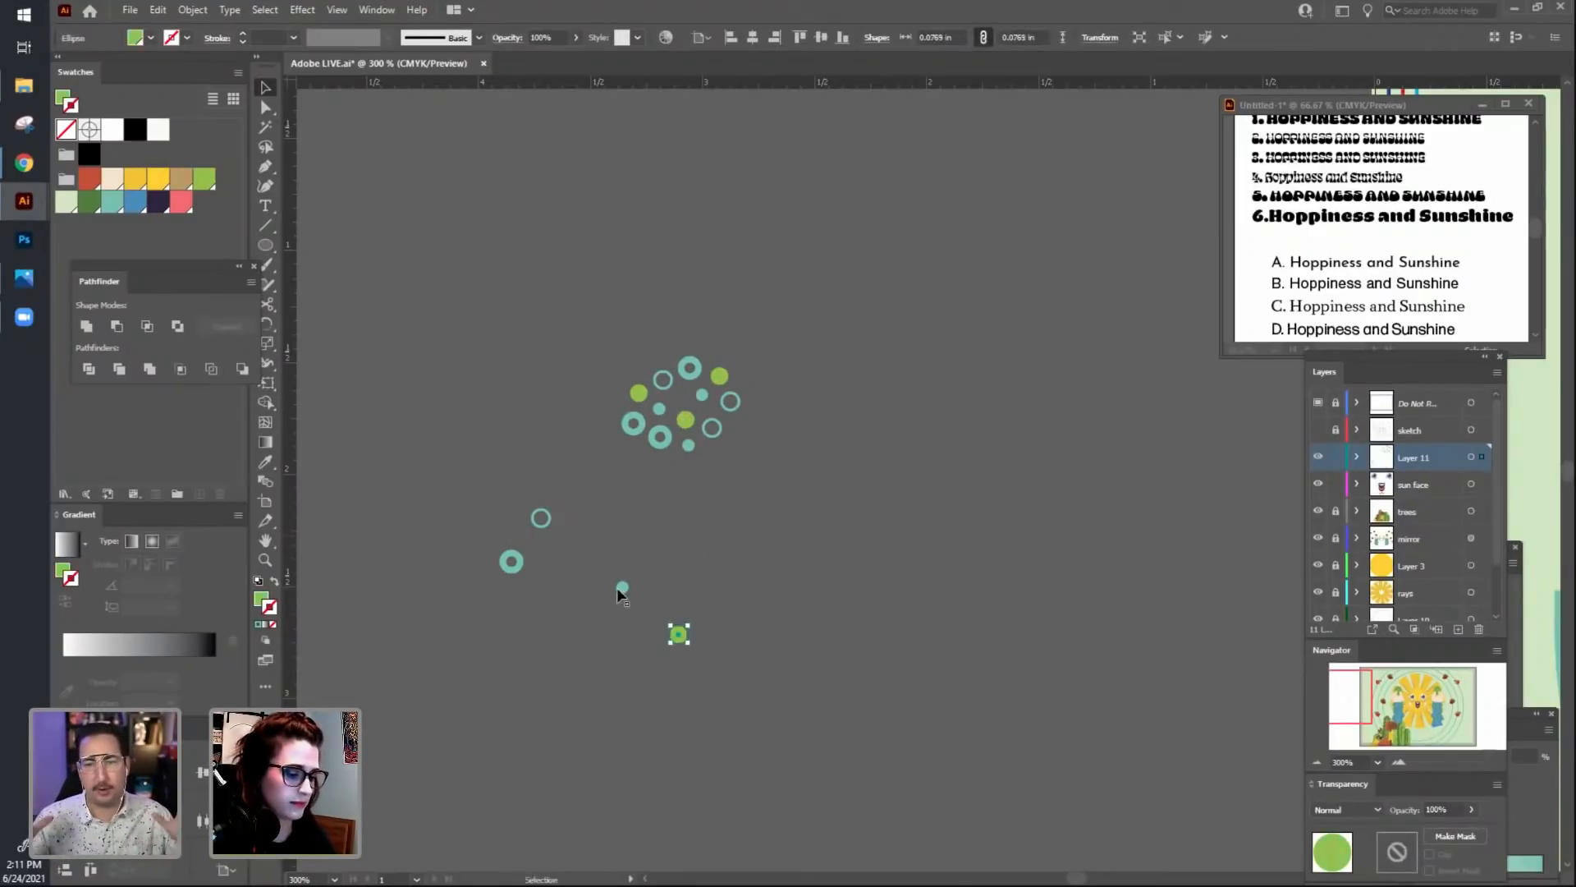
pyautogui.moveTo(618, 588); pyautogui.dragTo(681, 399)
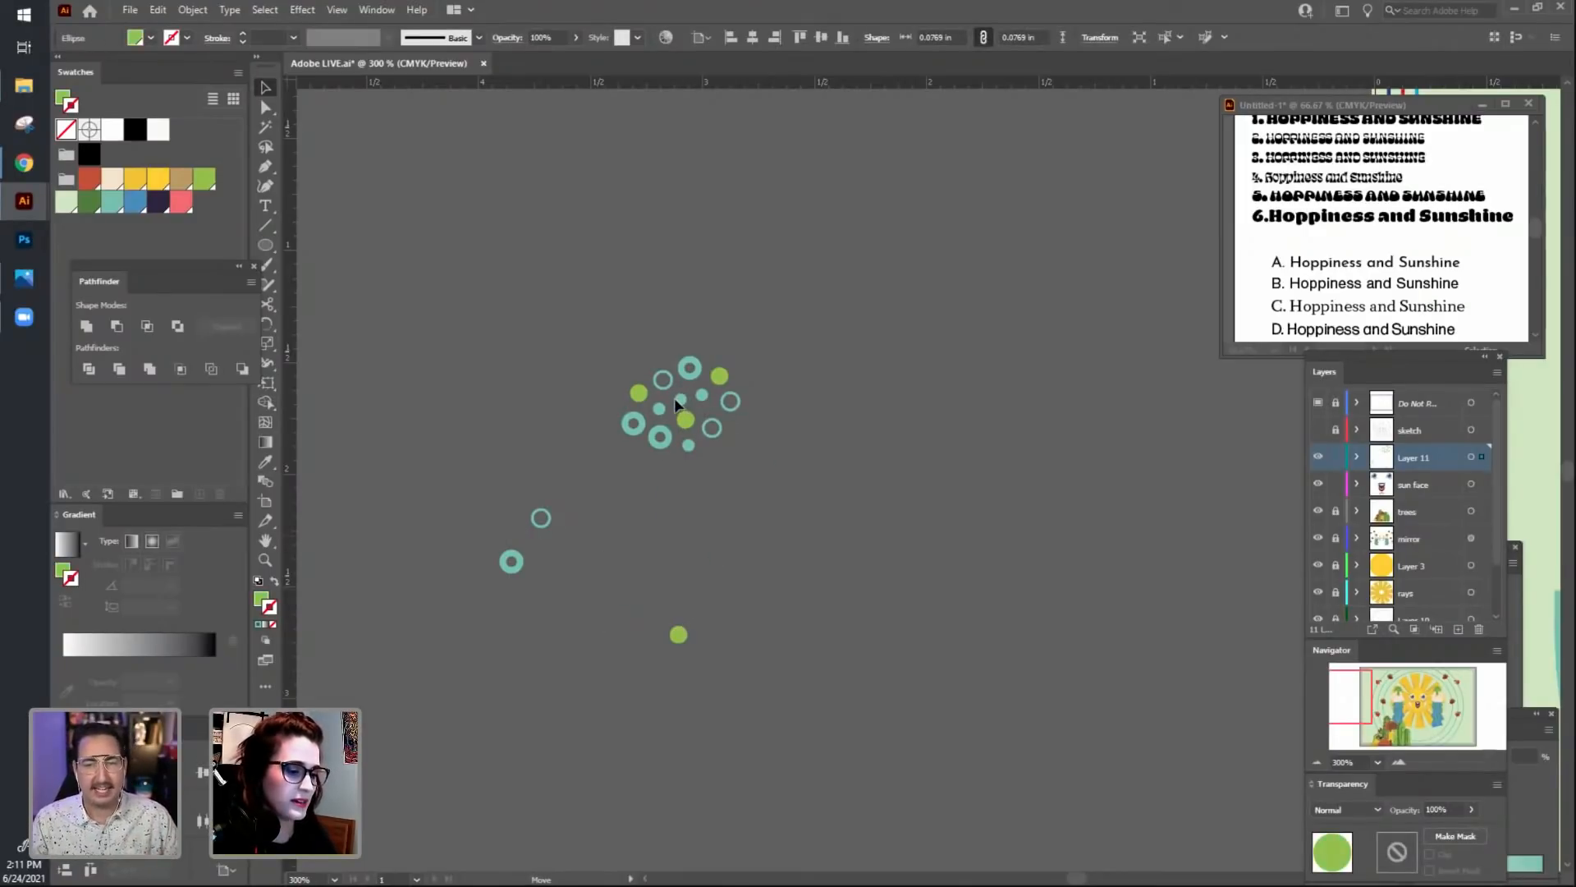
pyautogui.click(756, 573)
# Recolour the small central dot lime green and delete the leftover dots and rings below the cluster.
pyautogui.click(681, 399)
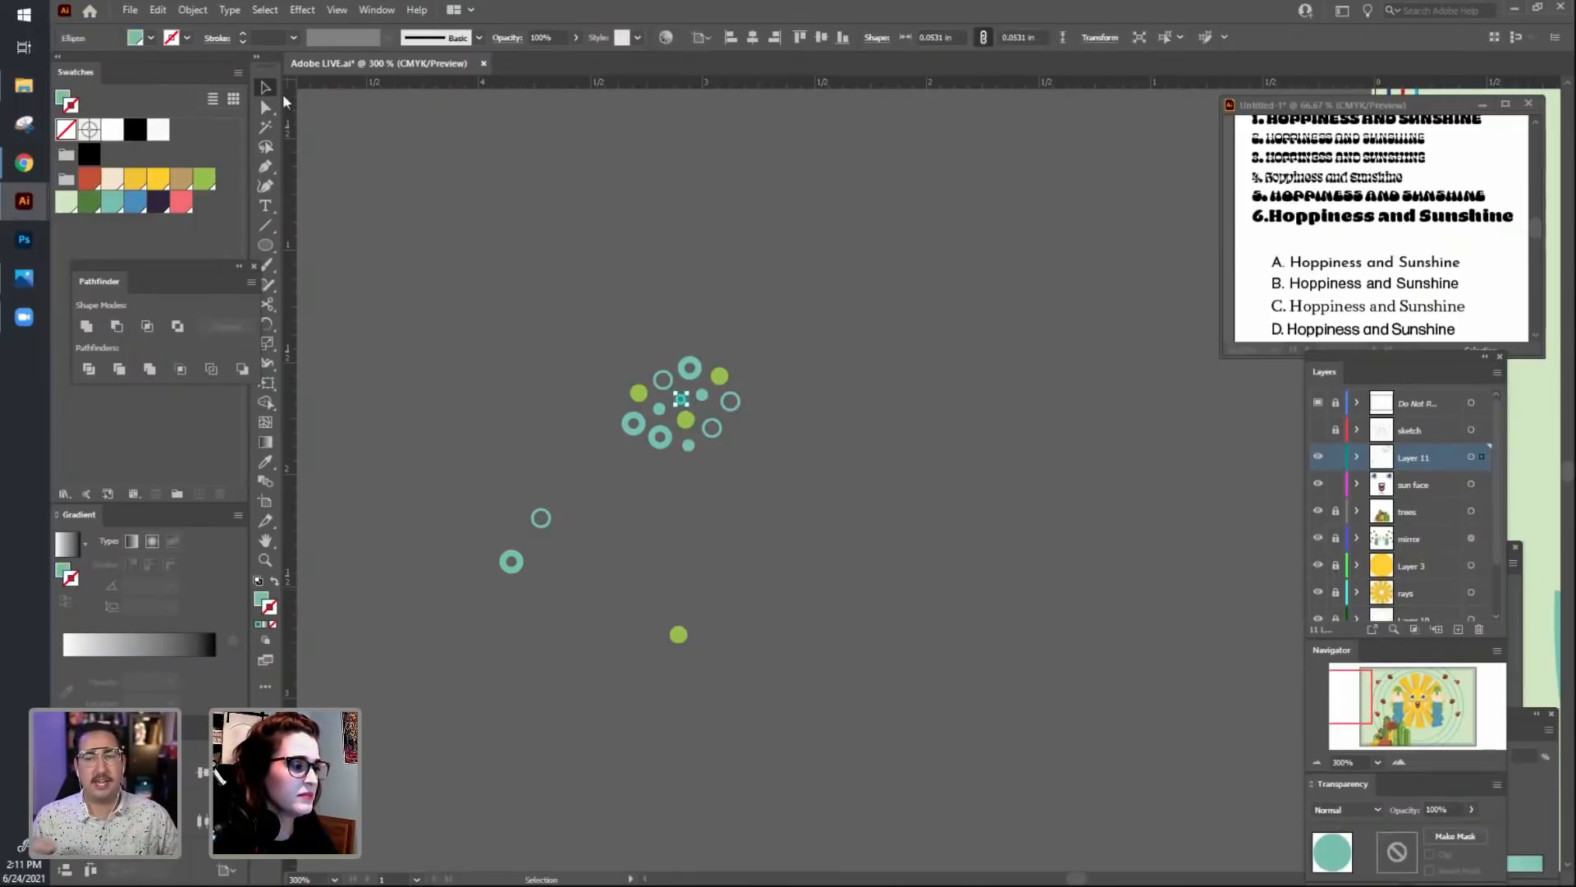
pyautogui.click(151, 39)
pyautogui.click(130, 91)
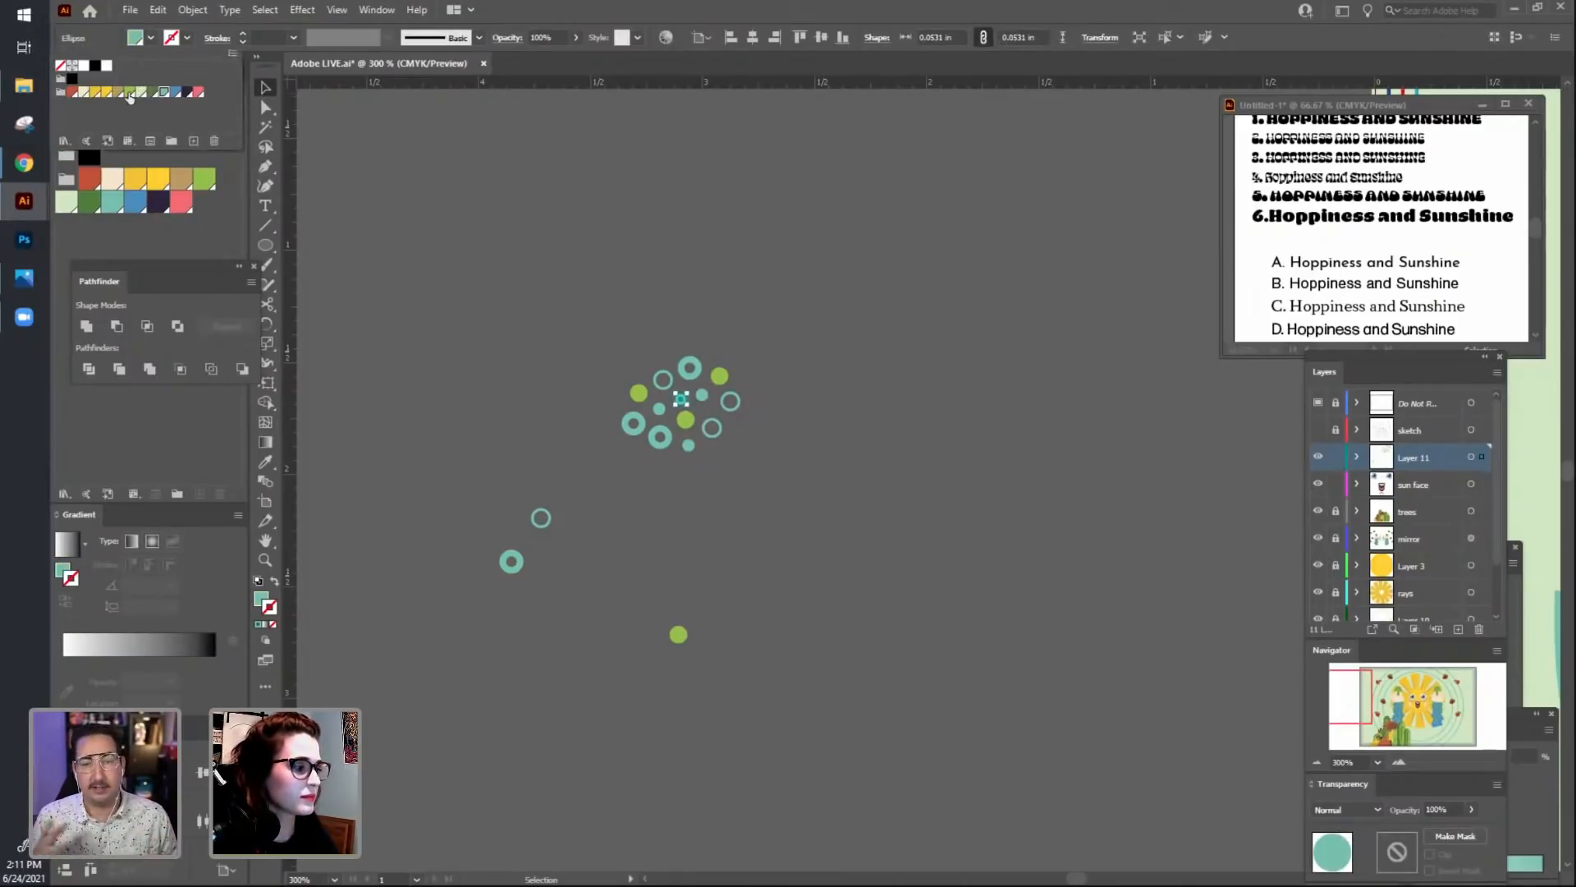
pyautogui.click(522, 300)
pyautogui.moveTo(468, 486); pyautogui.dragTo(692, 678)
pyautogui.press('Delete')
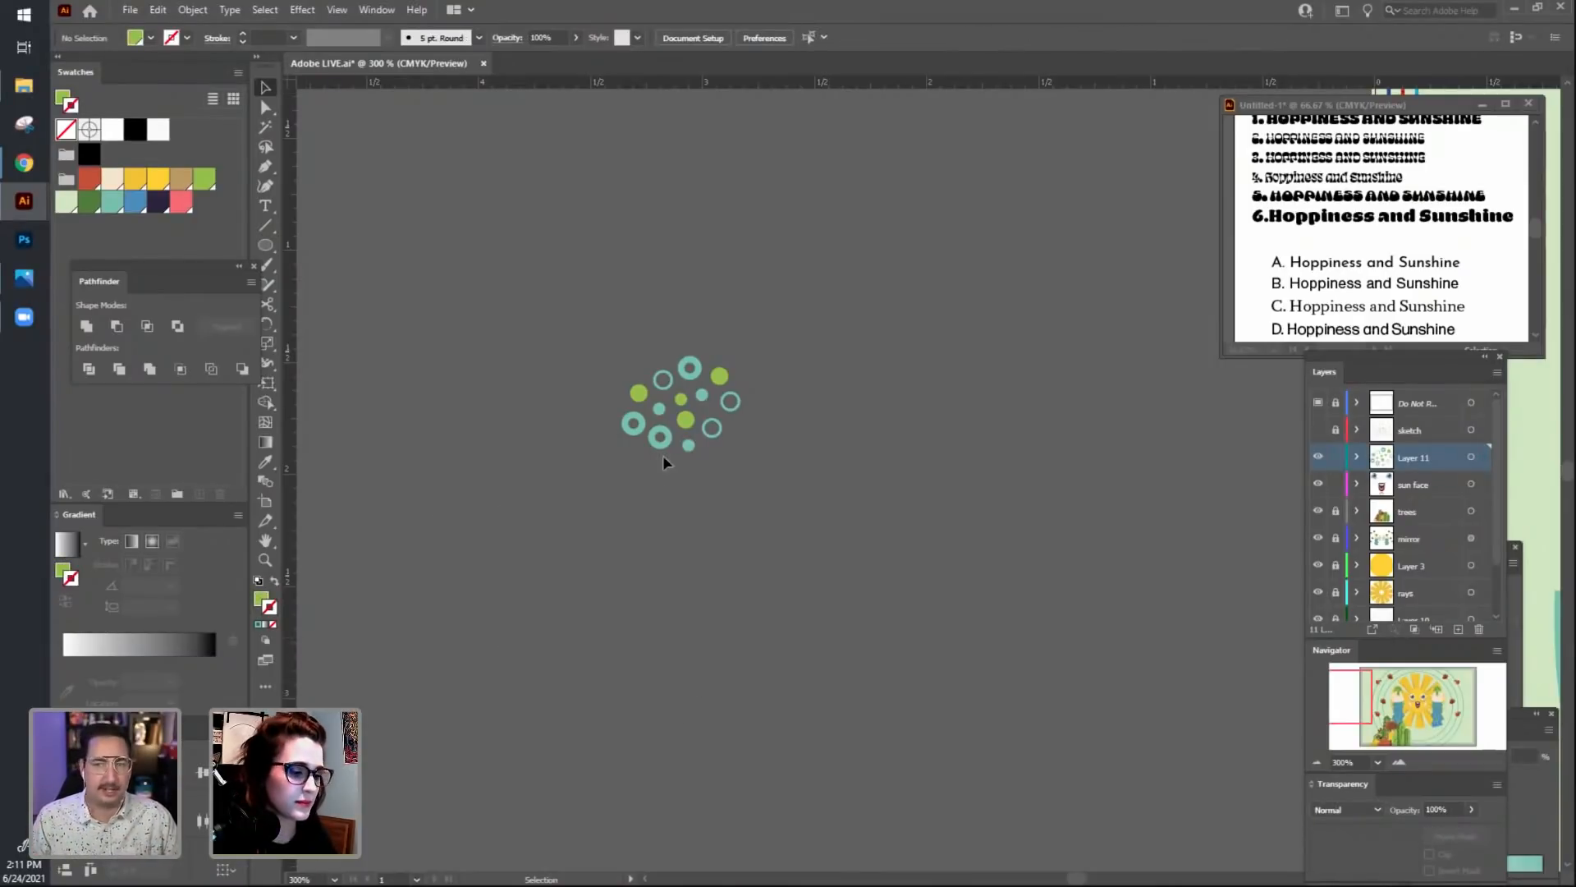
# Turn the cluster's lower thick ring and lower-right thin ring into solid teal dots without strokes.
pyautogui.click(660, 436)
pyautogui.click(275, 580)
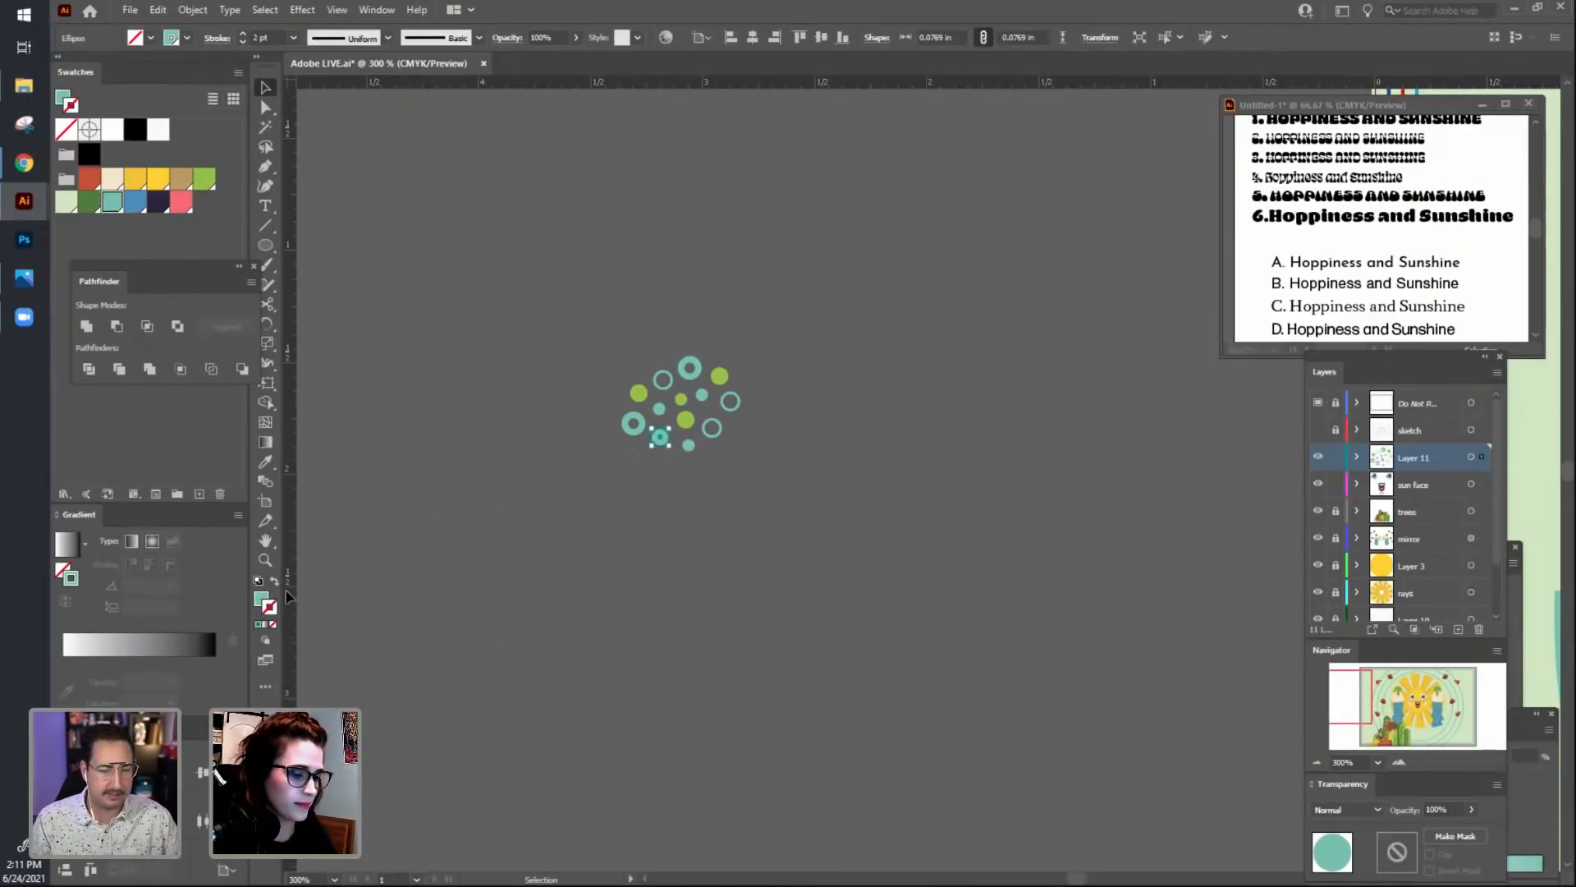
pyautogui.click(739, 360)
pyautogui.click(719, 430)
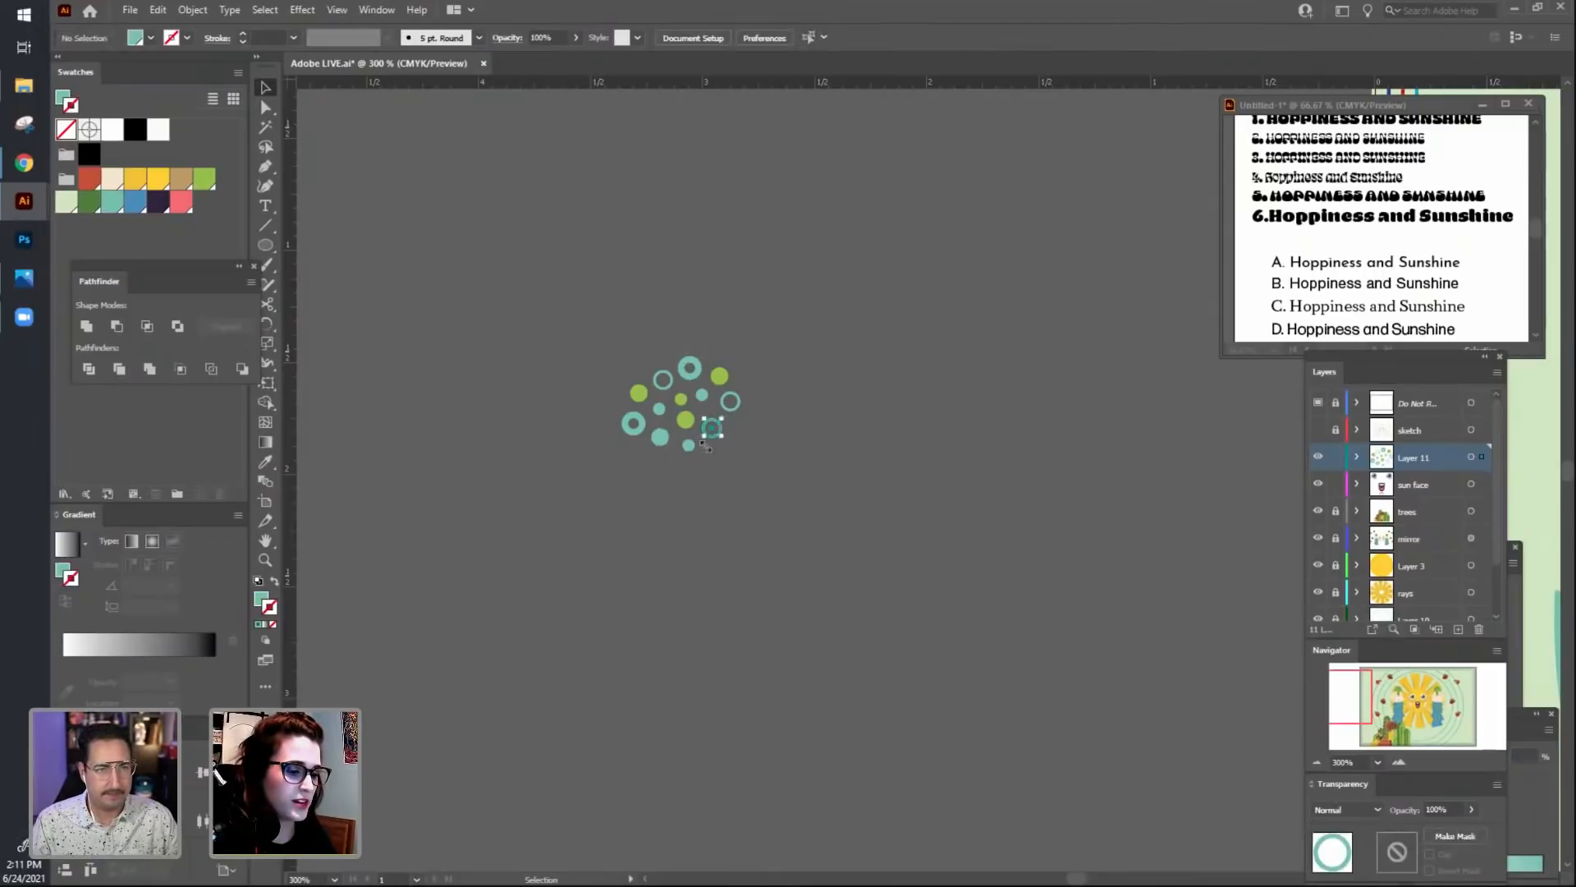
pyautogui.click(275, 580)
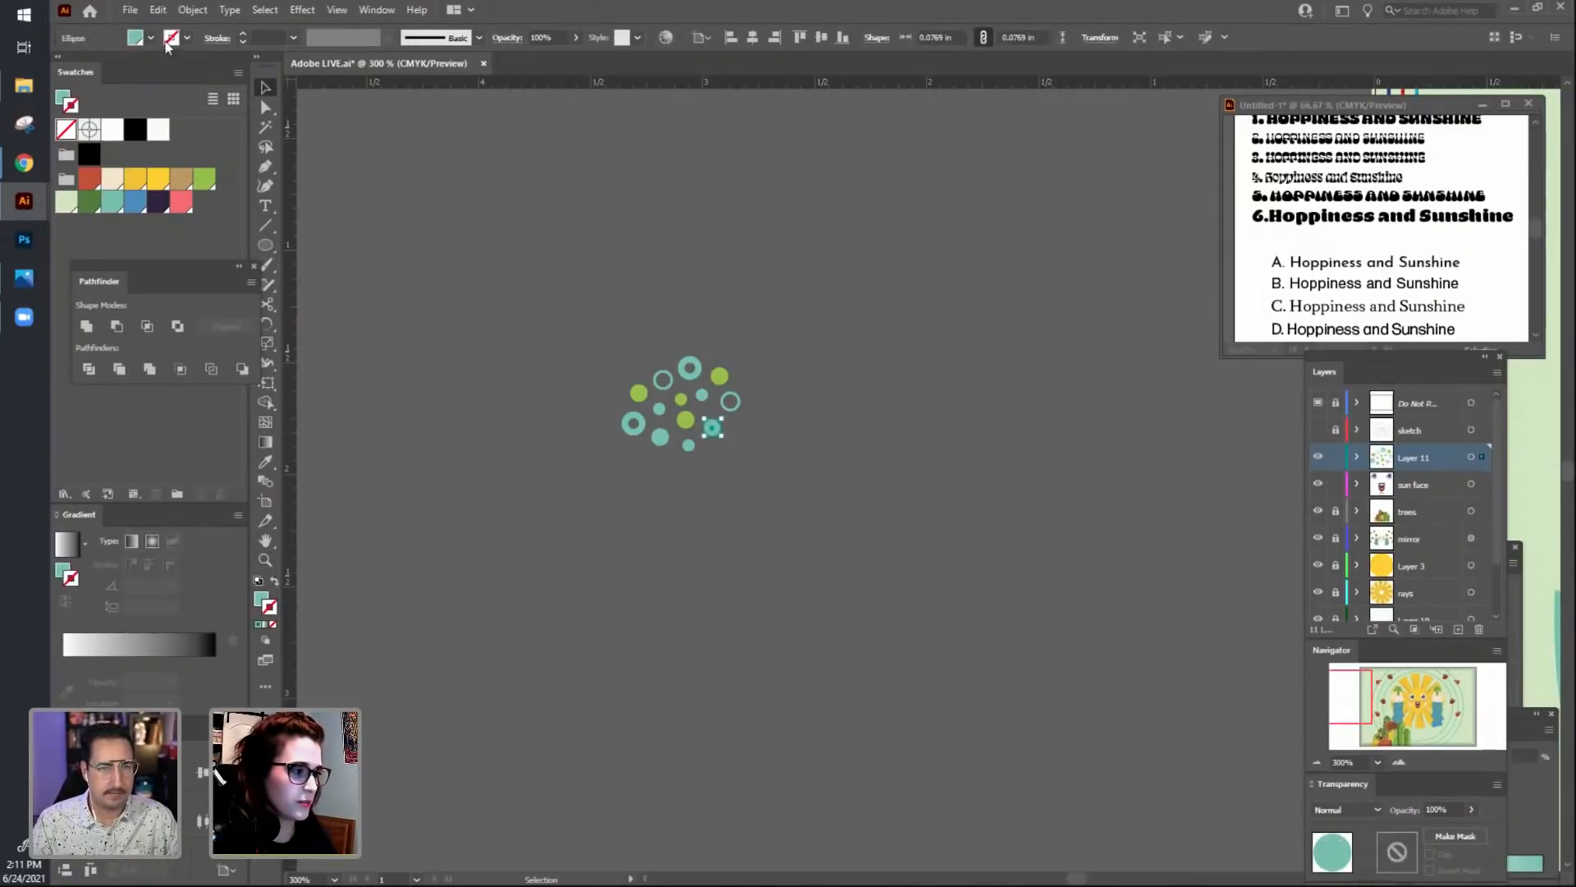
pyautogui.click(672, 629)
# Select the whole dot cluster and apply a Radial Repeat to it.
pyautogui.moveTo(726, 523); pyautogui.dragTo(745, 579)
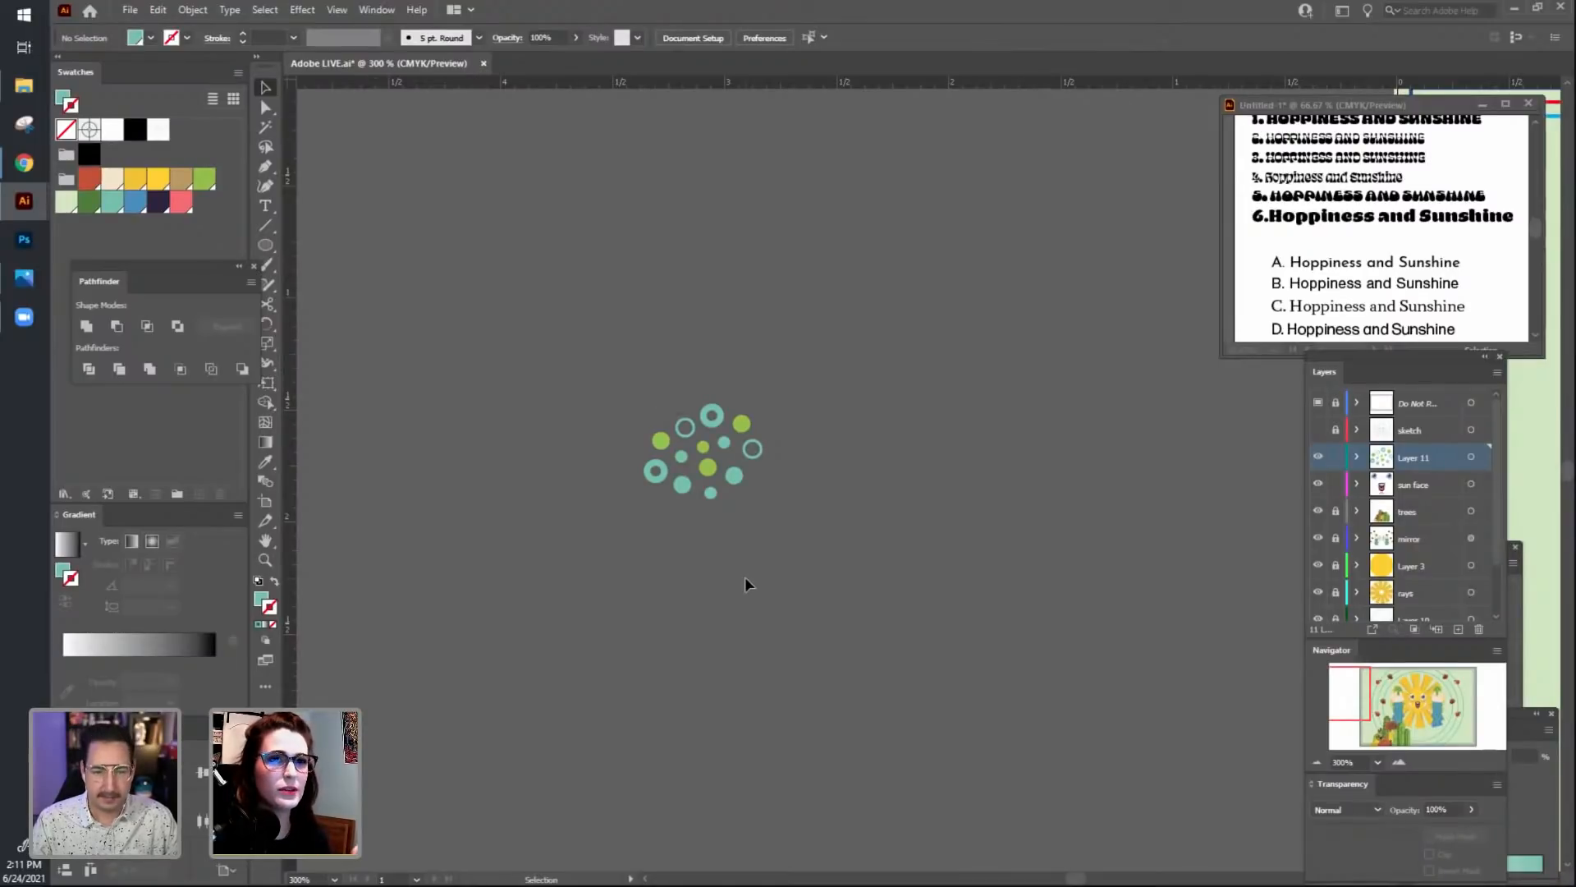
pyautogui.hotkey('ctrl', 'a')
pyautogui.moveTo(946, 747); pyautogui.dragTo(838, 688)
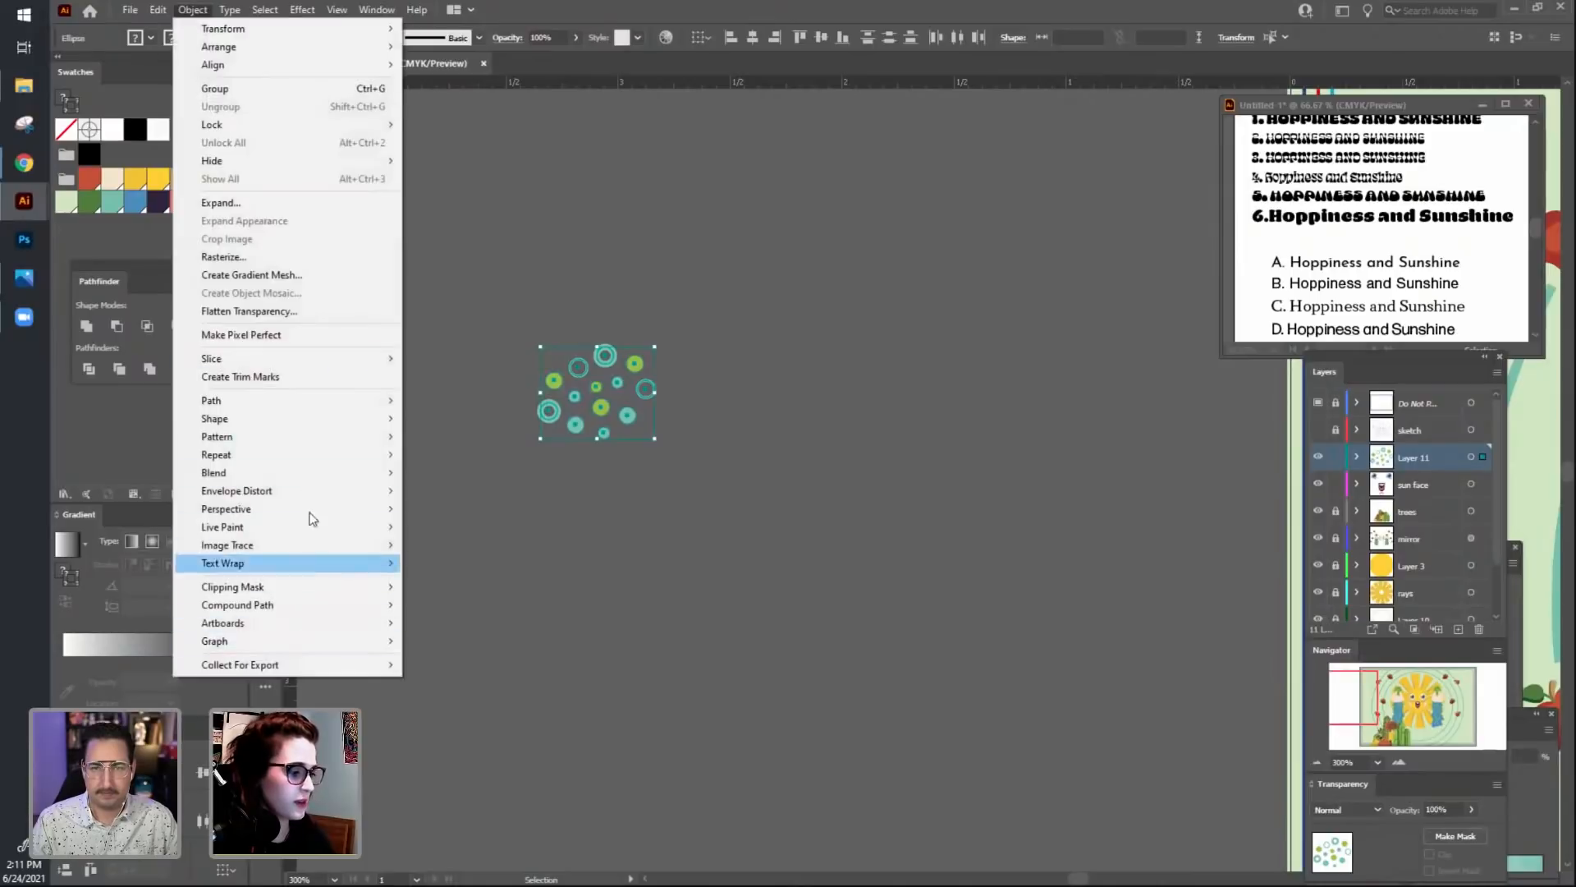
pyautogui.moveTo(327, 455)
pyautogui.click(482, 457)
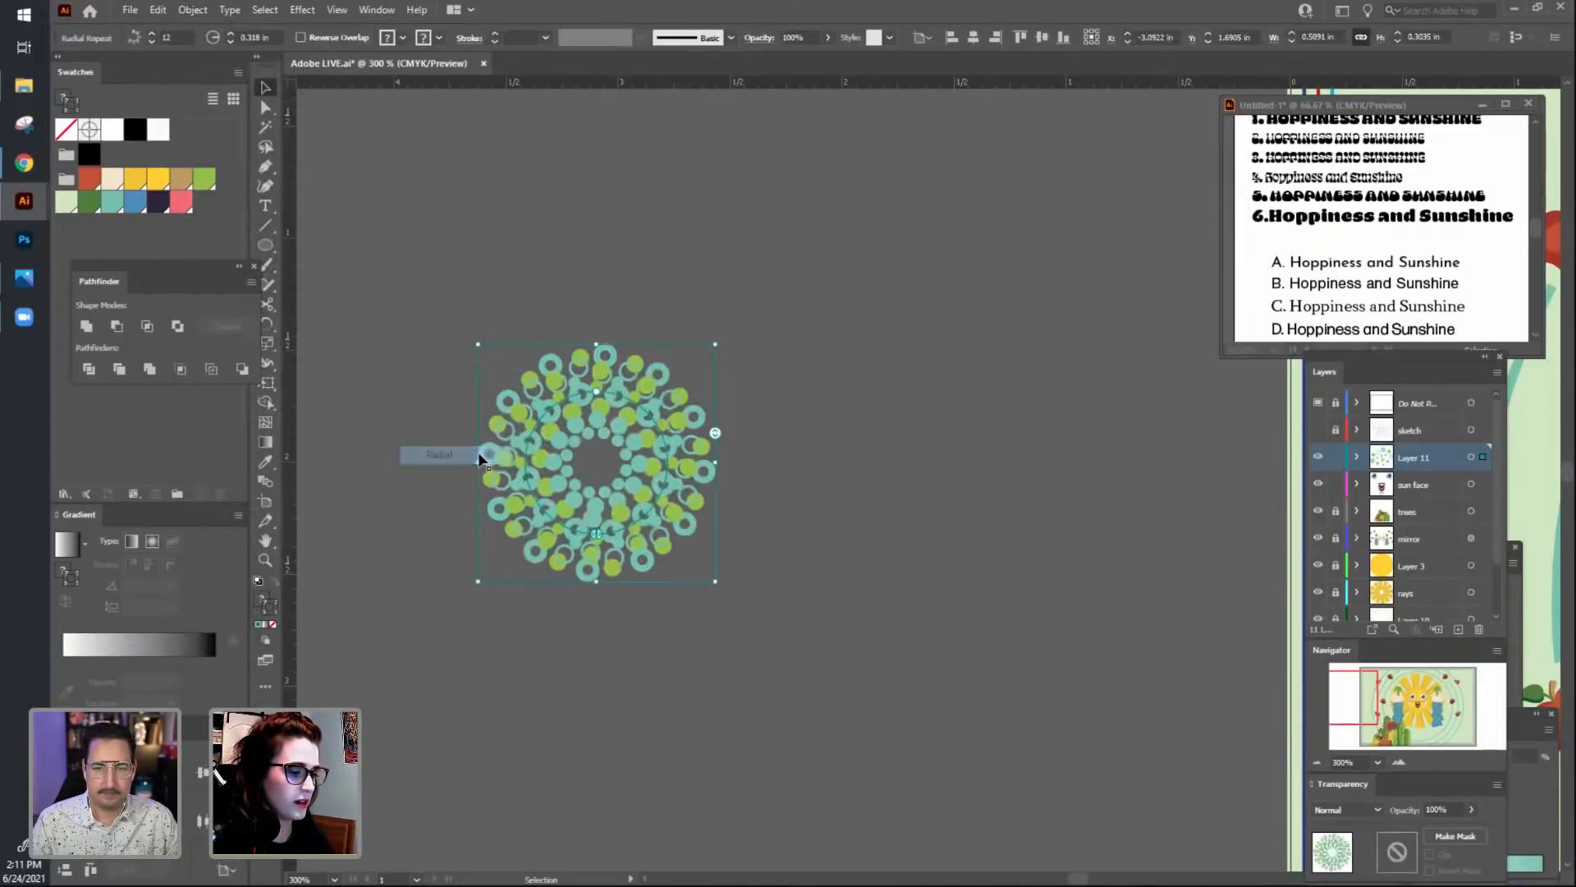
pyautogui.scroll(-1, 907, 657)
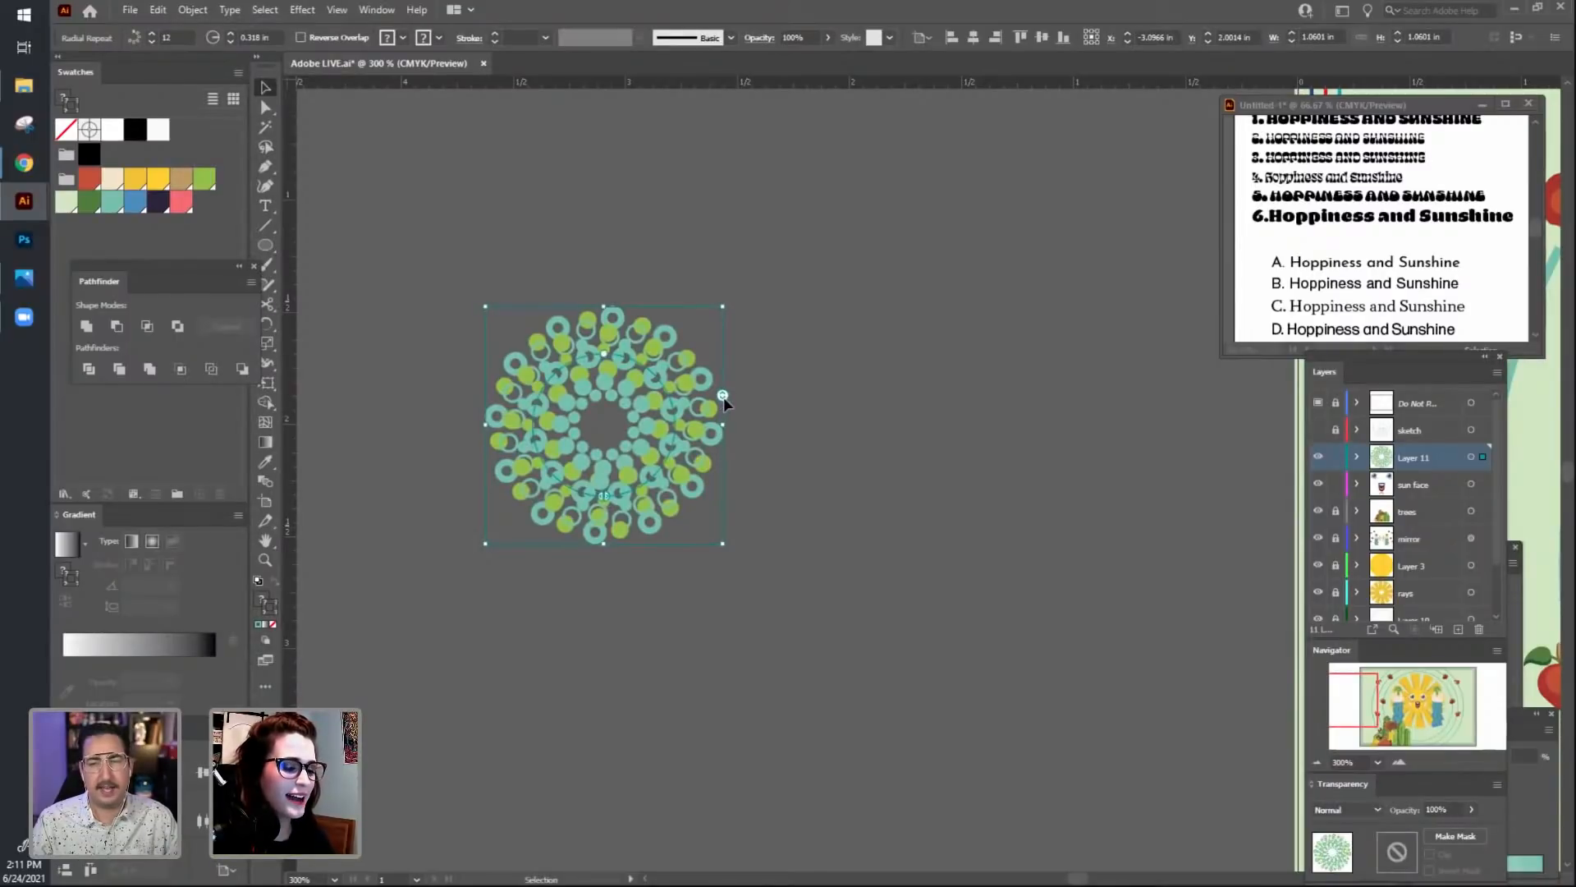
# Try fewer copies in the radial repeat, down to 3, and settle on 7 instances.
pyautogui.click(155, 37)
pyautogui.click(155, 37)
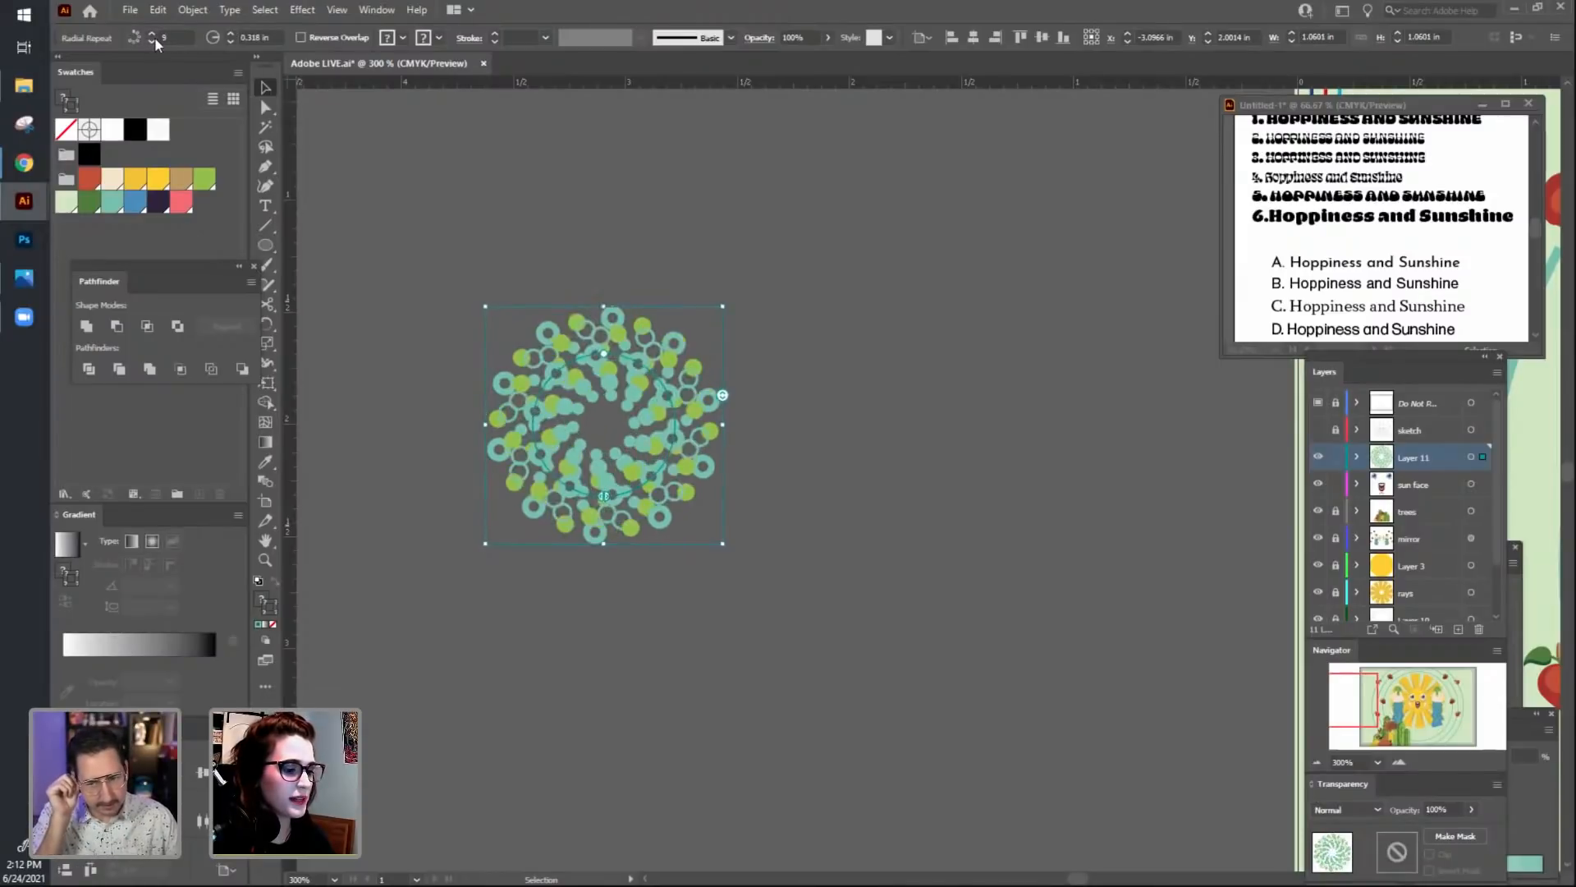
pyautogui.click(155, 37)
pyautogui.click(154, 37)
pyautogui.click(154, 37)
pyautogui.click(154, 37)
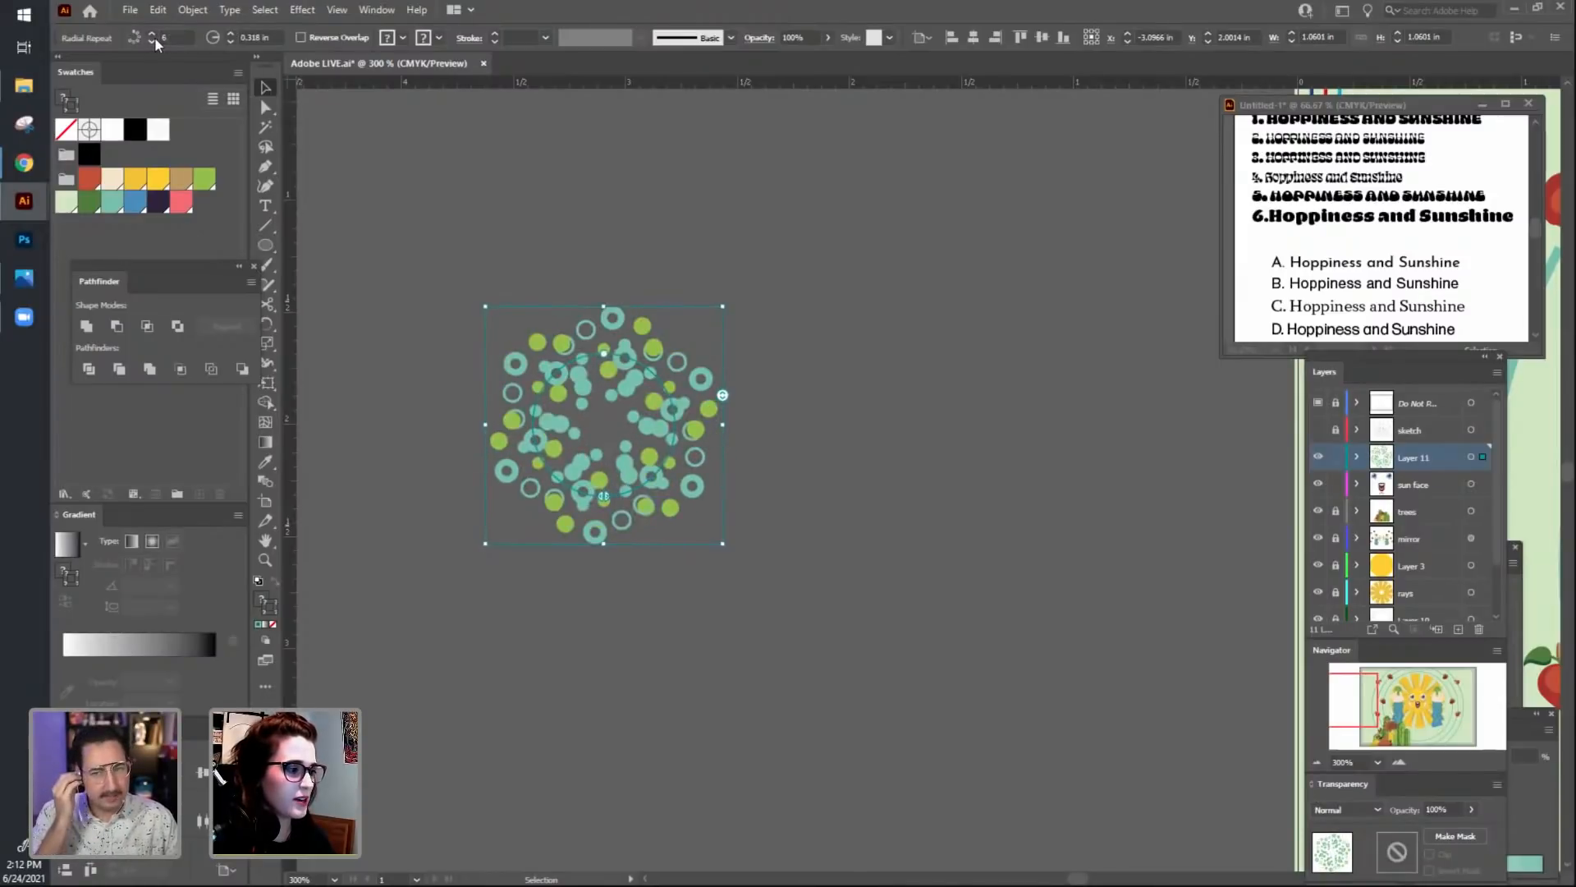
pyautogui.click(154, 37)
pyautogui.click(154, 37)
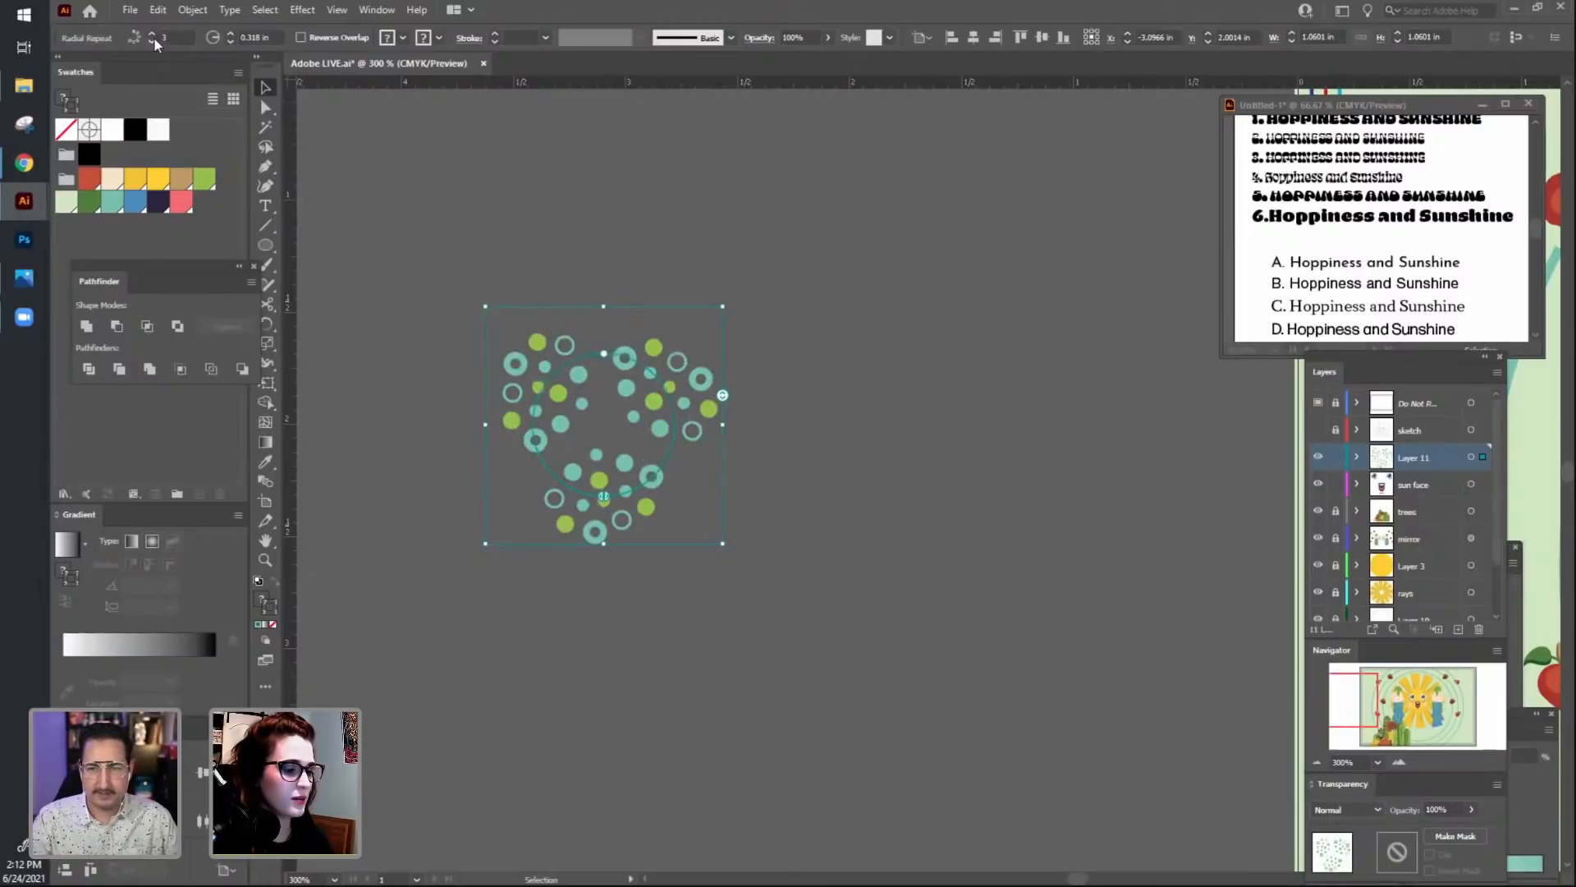
pyautogui.click(152, 32)
pyautogui.click(151, 32)
pyautogui.click(152, 32)
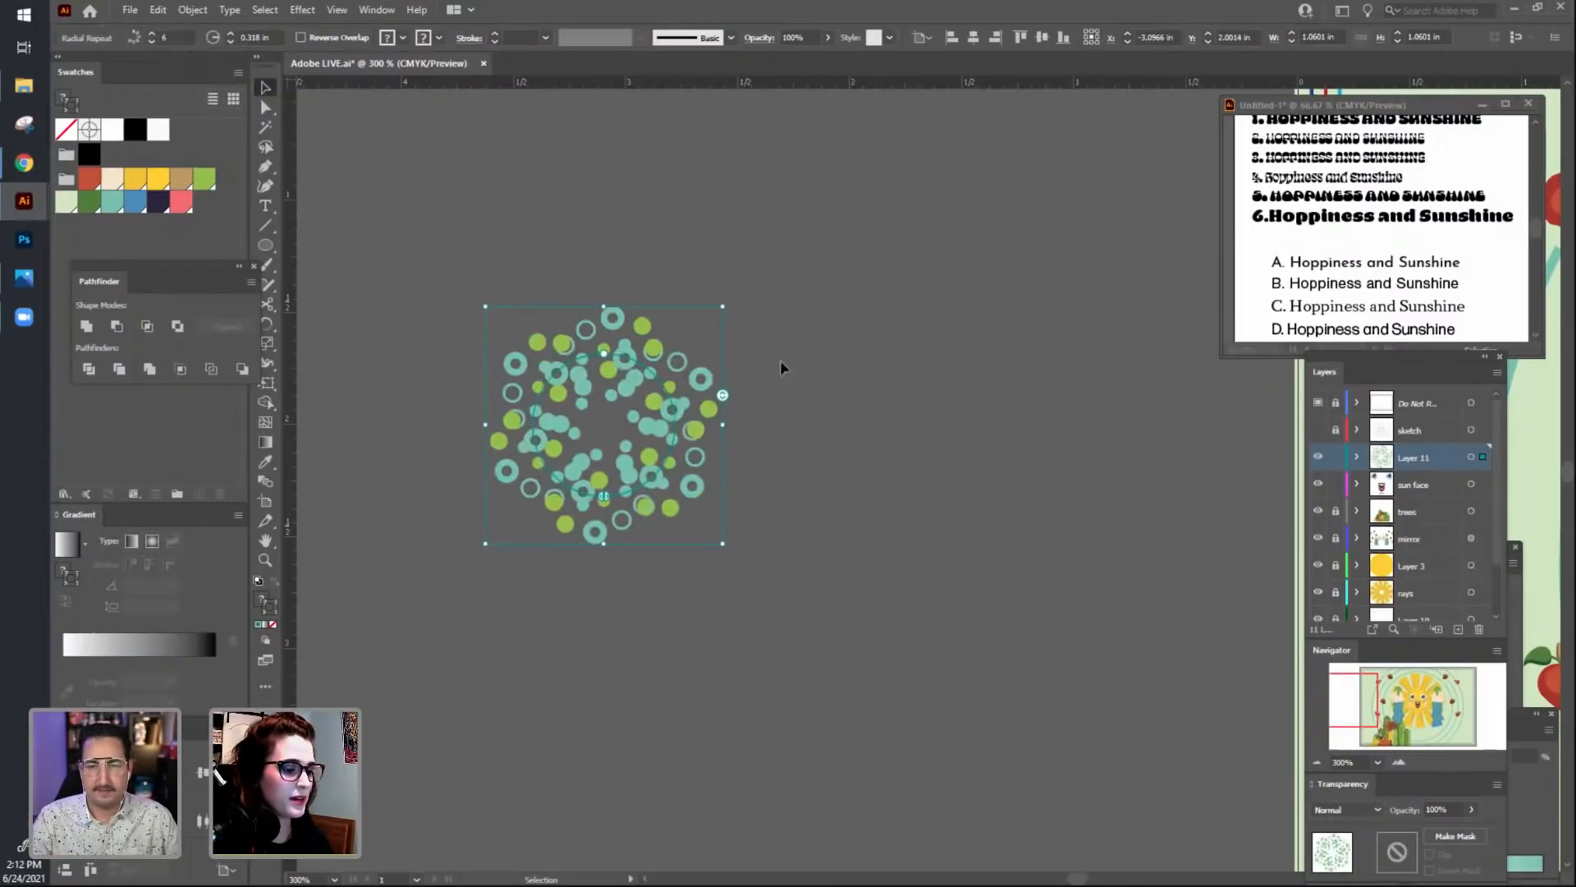
pyautogui.moveTo(722, 396)
pyautogui.mouseDown()
pyautogui.moveTo(723, 447)
pyautogui.moveTo(696, 334)
pyautogui.moveTo(722, 395)
pyautogui.mouseUp()
# Increase the radial repeat's radius to 0.875 in and its number of instances to 13.
pyautogui.click(230, 36)
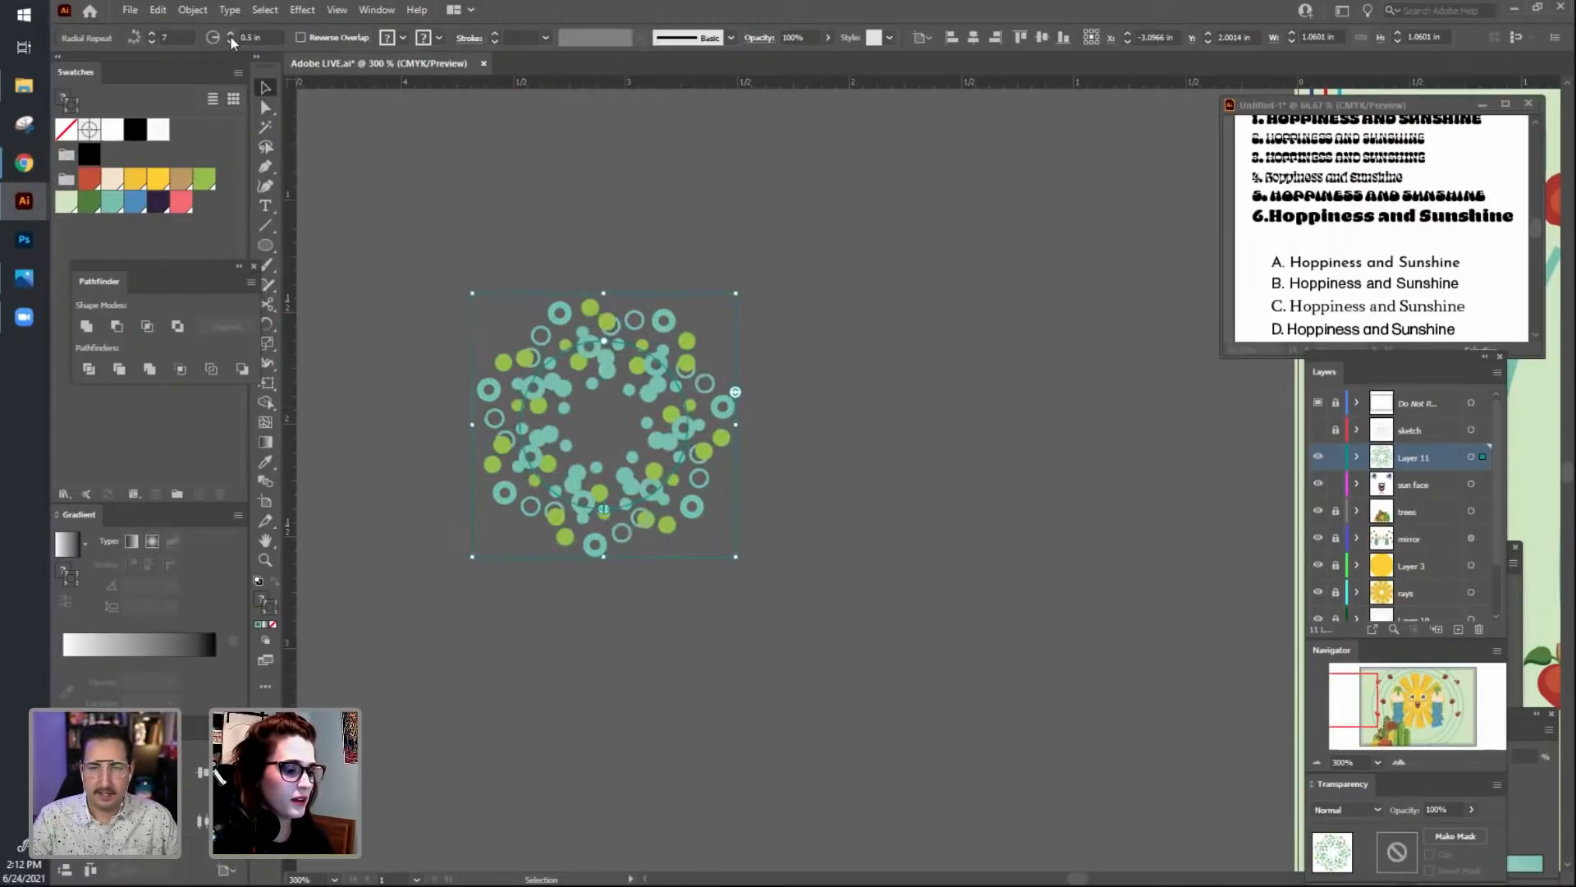
pyautogui.click(230, 36)
pyautogui.click(230, 36)
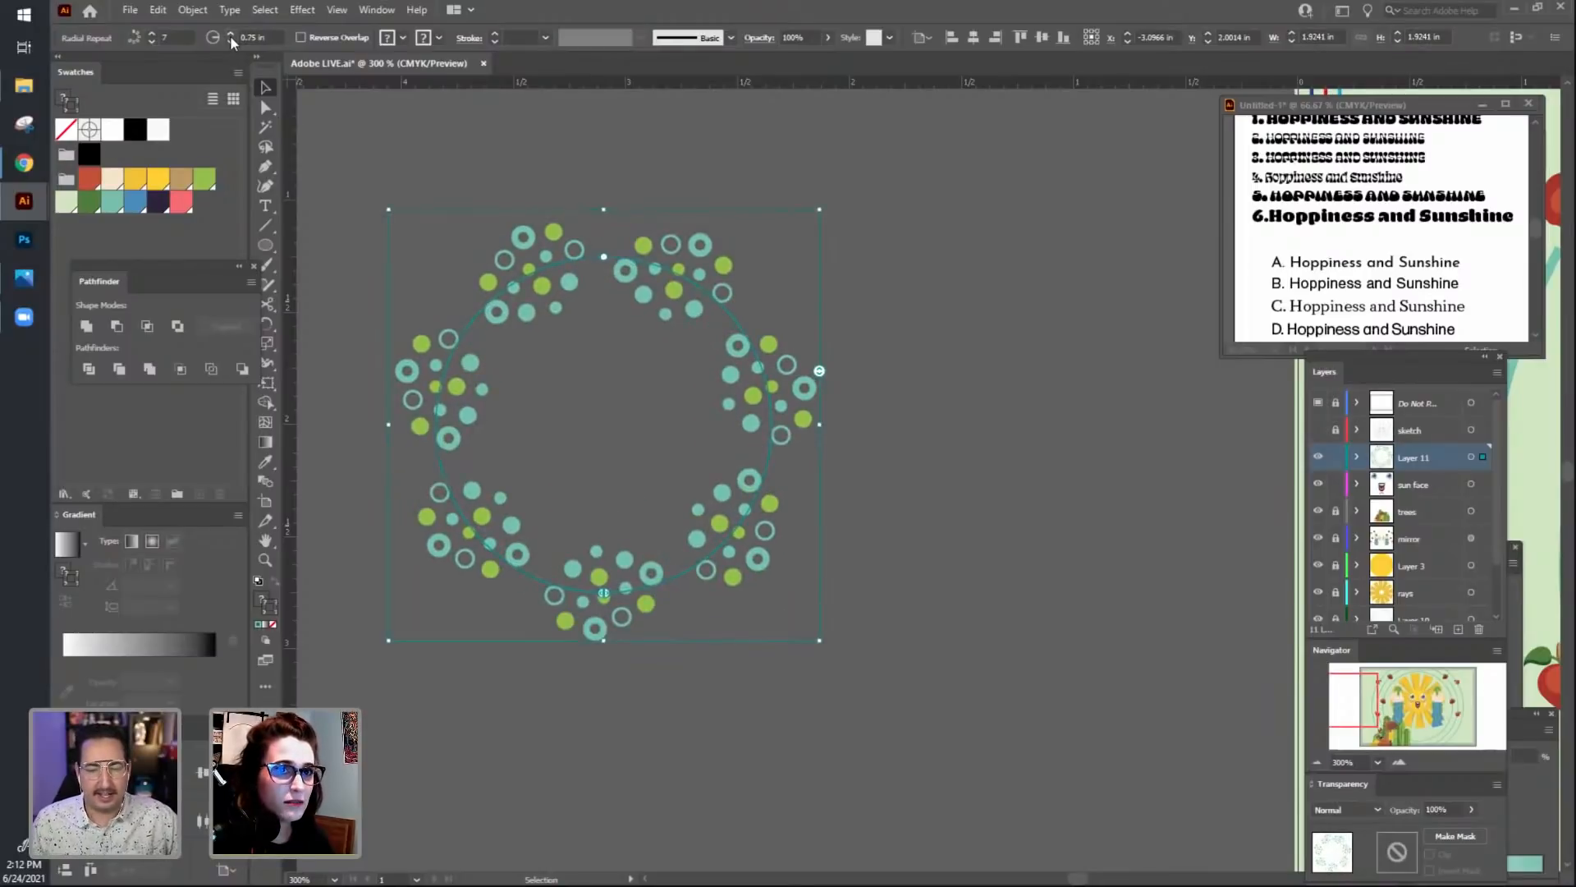
pyautogui.click(230, 36)
pyautogui.moveTo(849, 365); pyautogui.dragTo(821, 307)
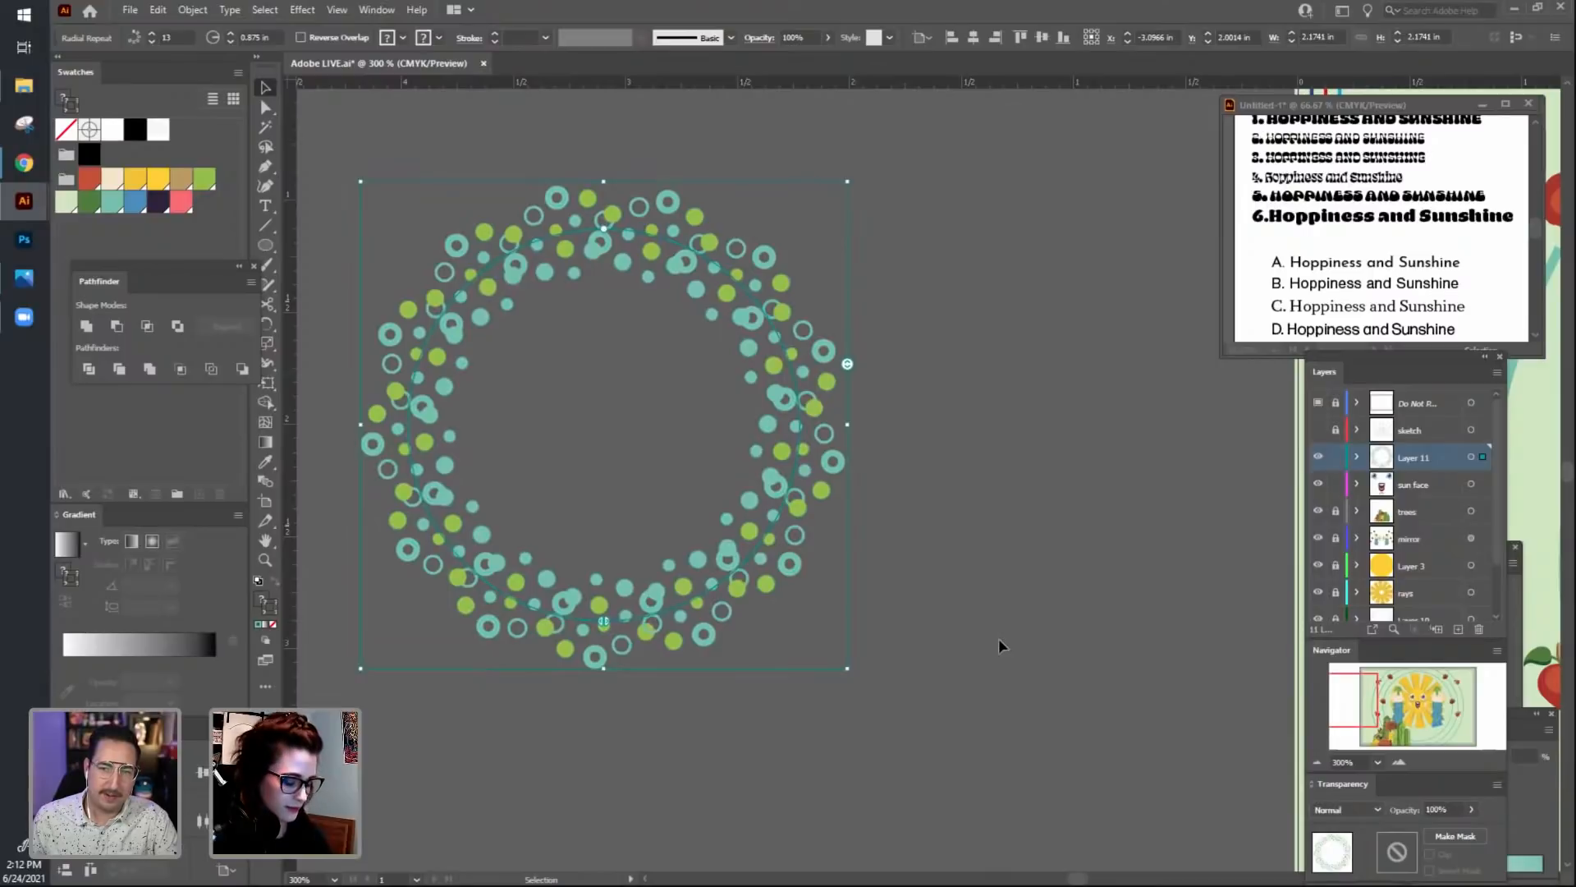
pyautogui.click(998, 638)
# Delete the radial ring of dots beside the artboard and return to the sun illustration.
pyautogui.scroll(1, 974, 530)
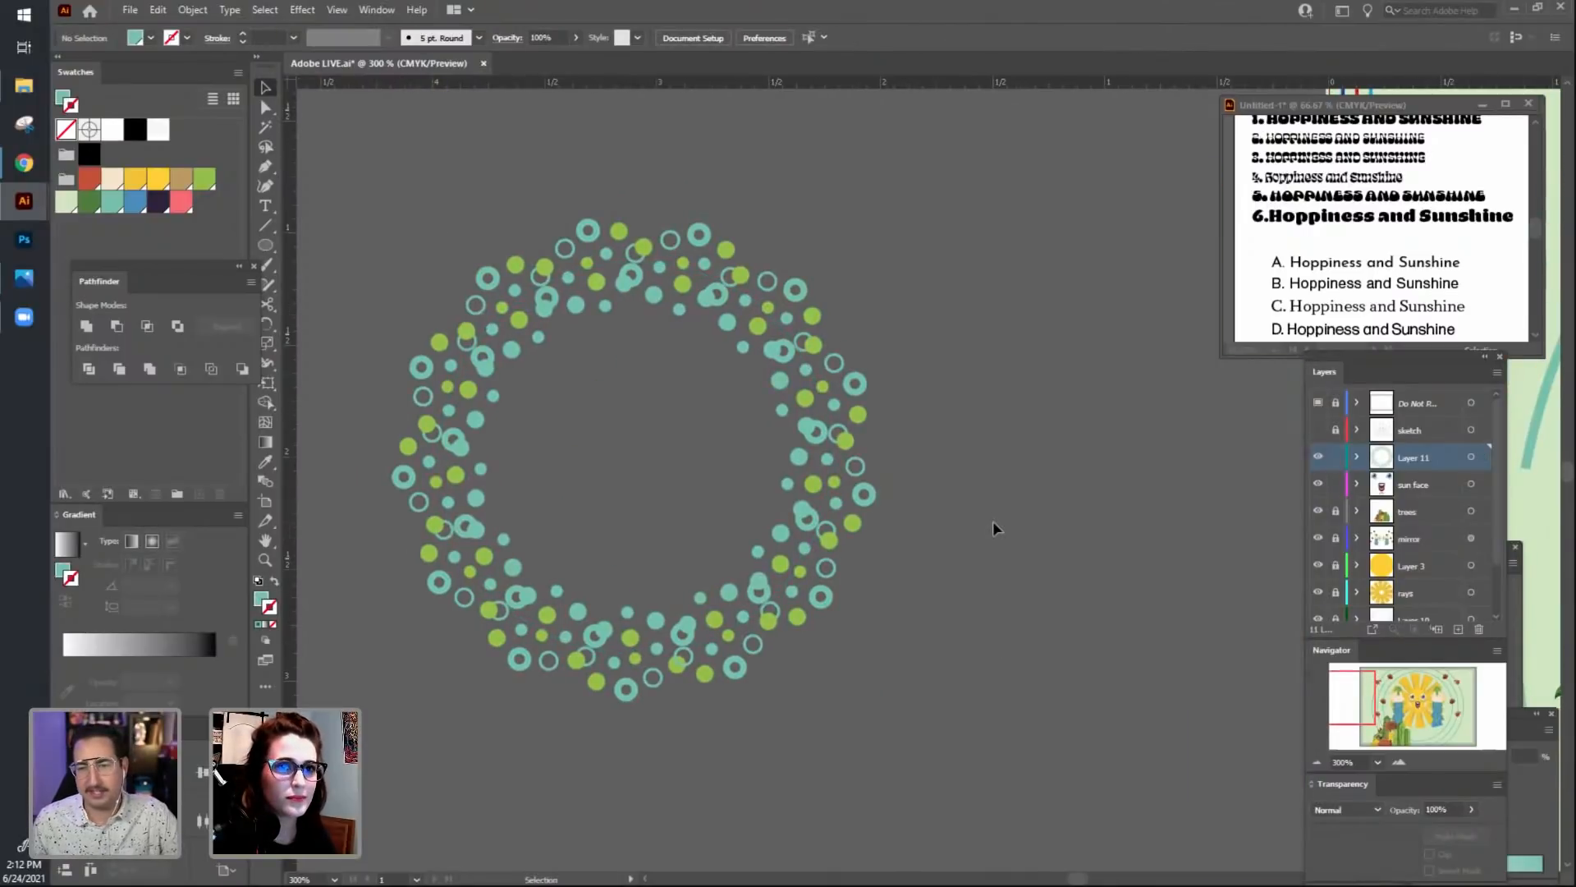
pyautogui.hotkey('ctrl', '-')
pyautogui.hotkey('ctrl', '-')
pyautogui.moveTo(986, 645); pyautogui.dragTo(660, 666)
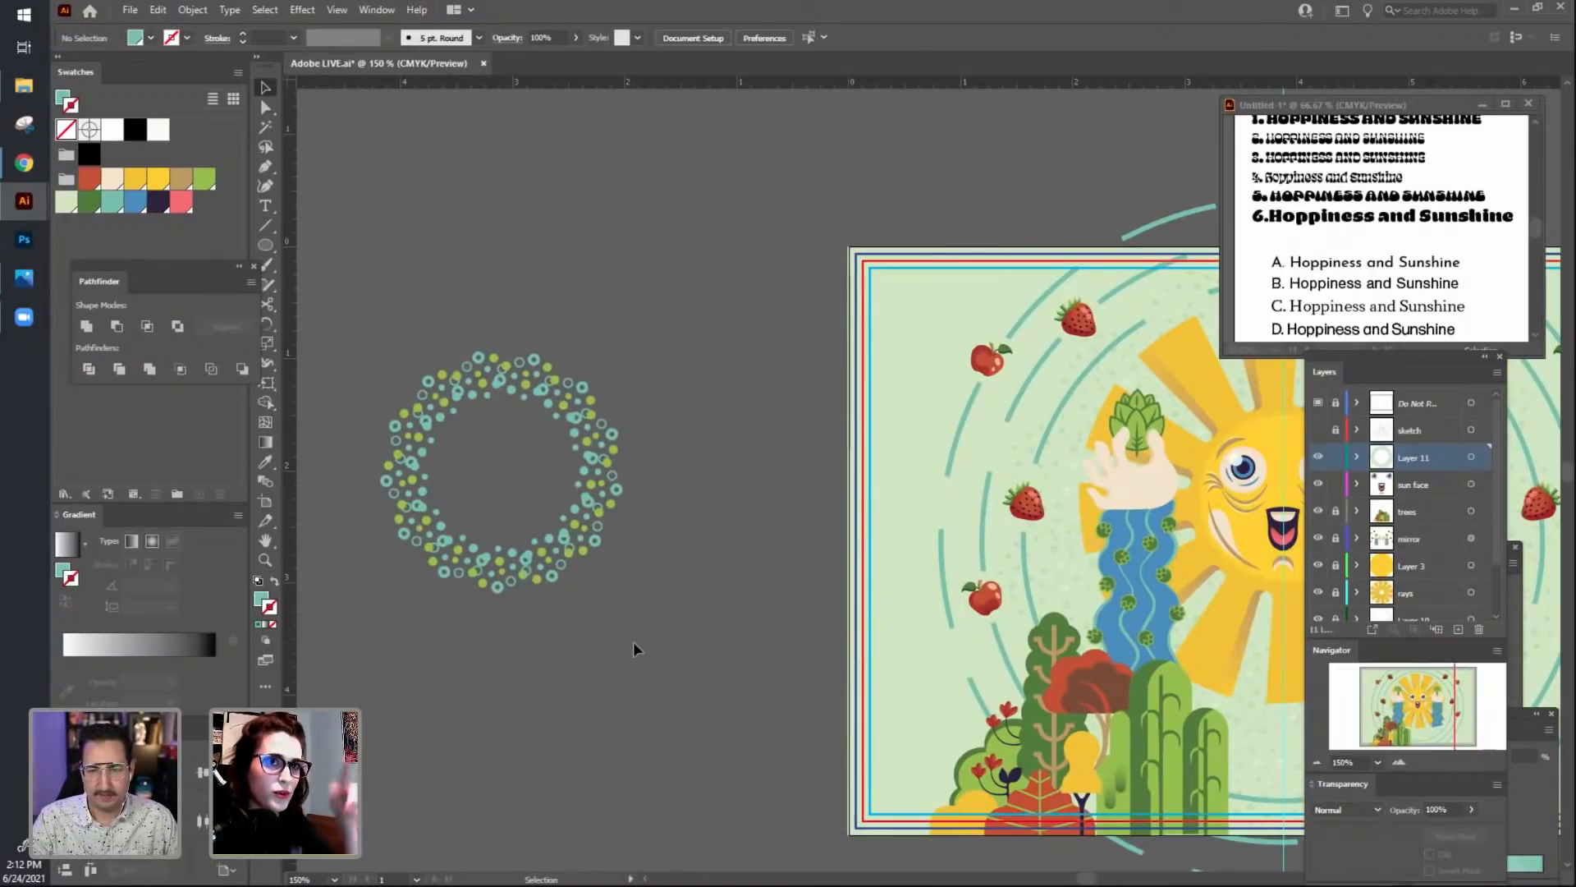
pyautogui.click(515, 491)
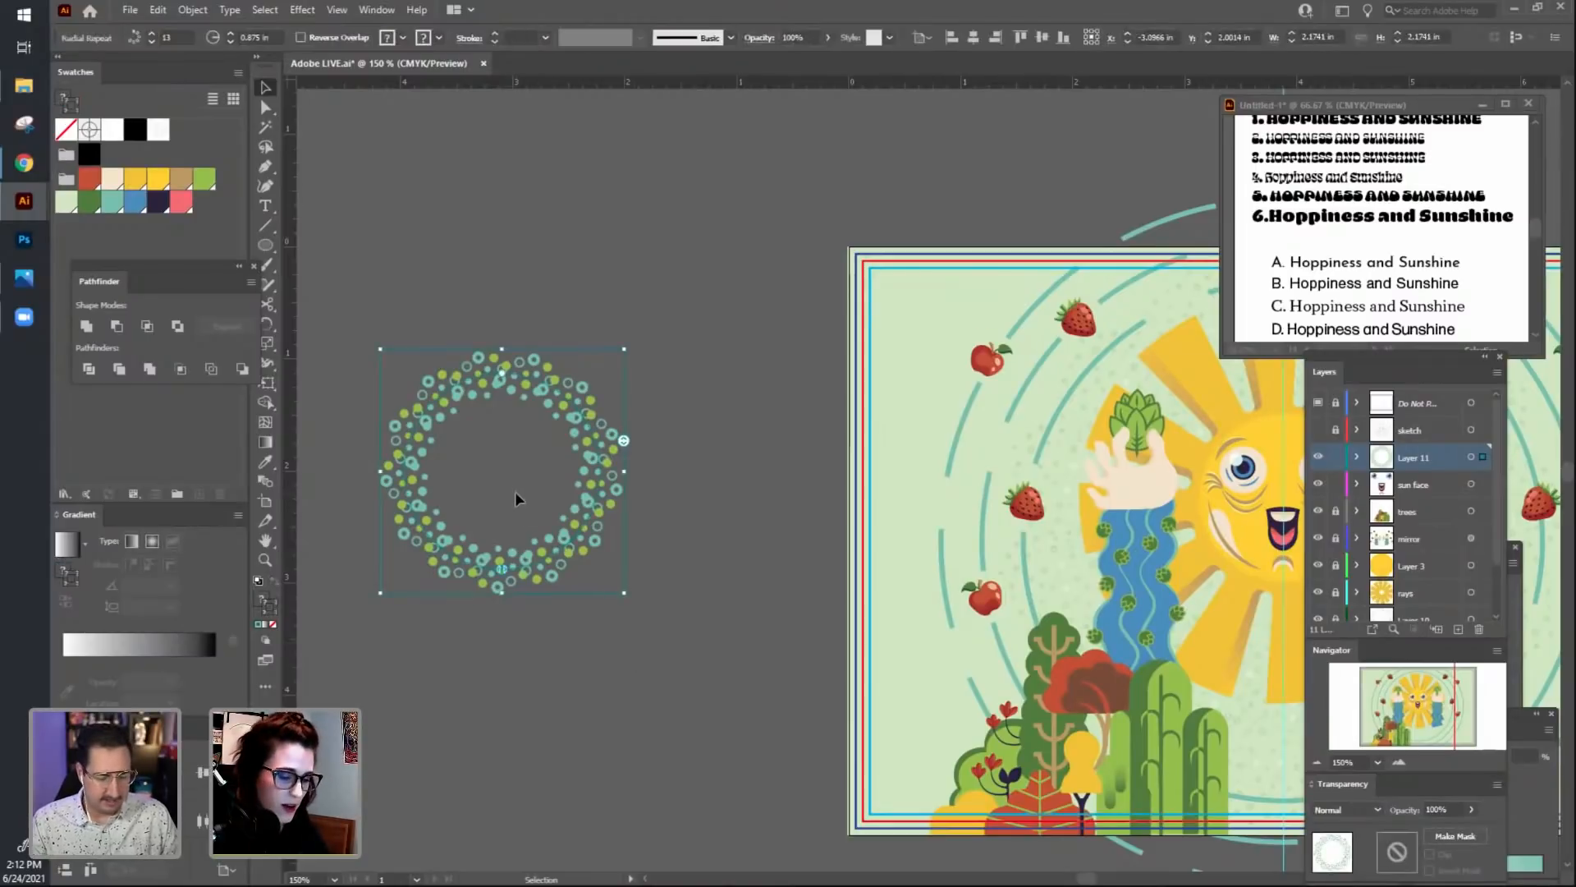
pyautogui.press('Delete')
pyautogui.moveTo(575, 572); pyautogui.dragTo(157, 403)
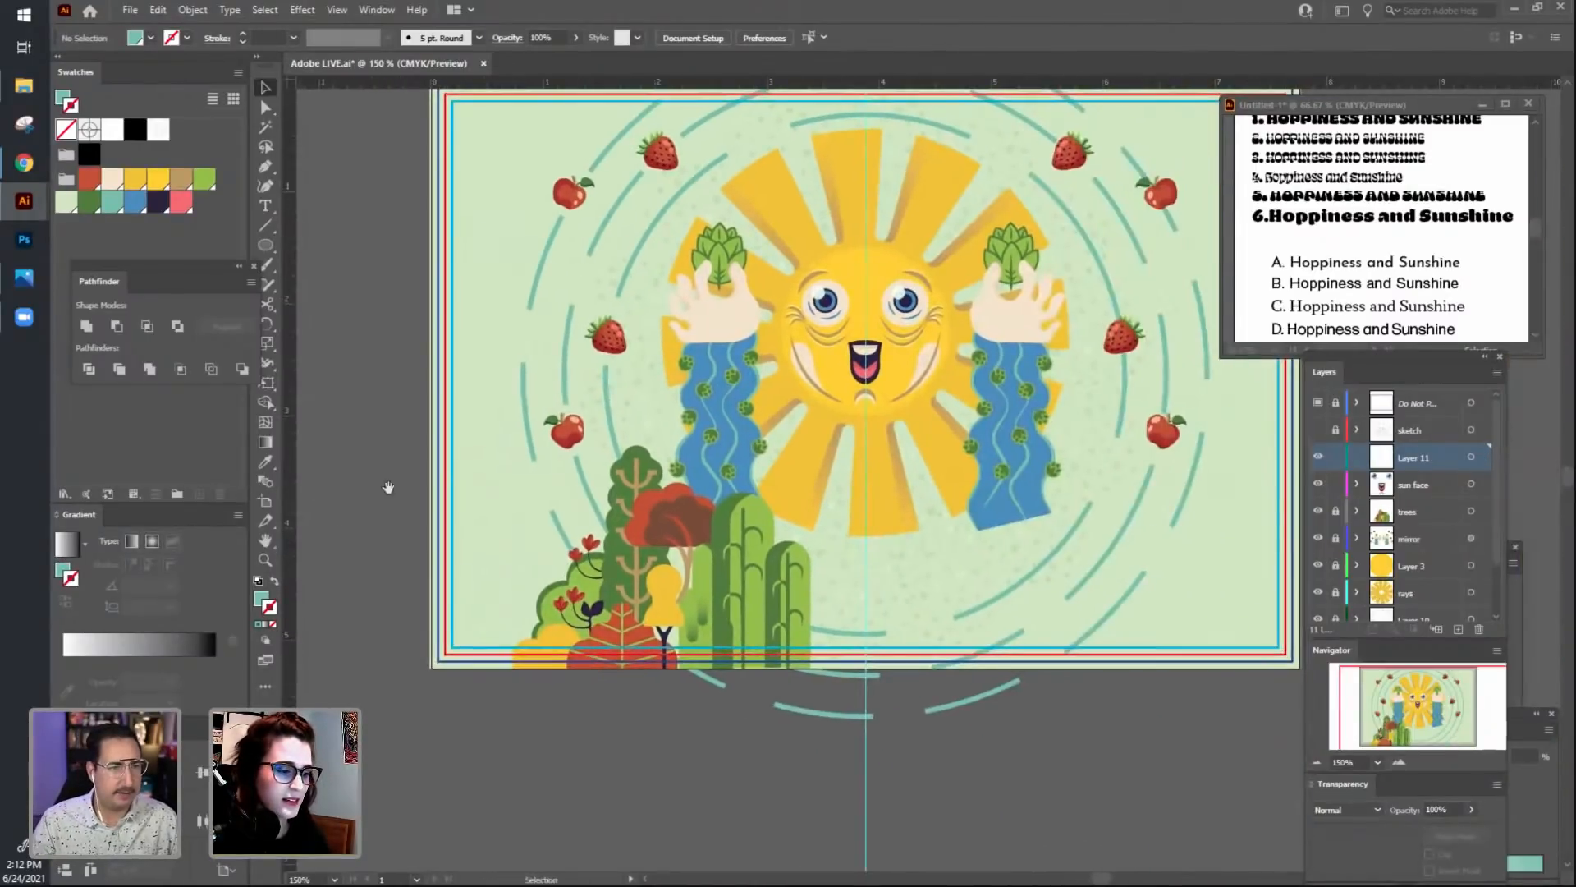
pyautogui.moveTo(448, 469); pyautogui.dragTo(379, 530)
pyautogui.moveTo(738, 838); pyautogui.dragTo(703, 831)
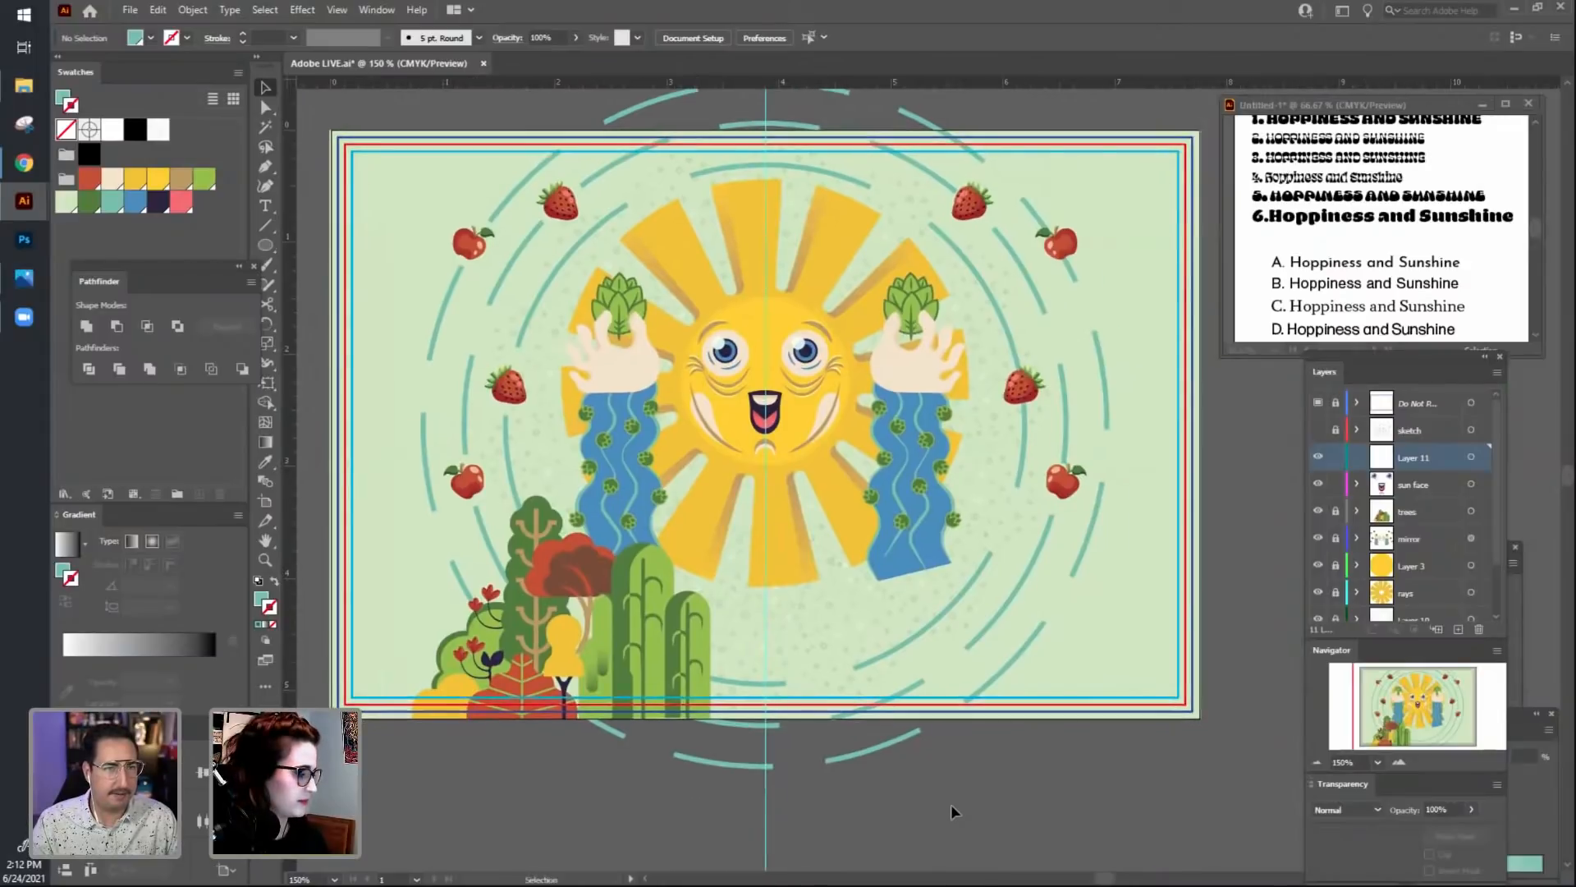
# Dock the floating Untitled-1 document alongside Adobe LIVE.ai and bring its page of font samples into view.
pyautogui.click(1322, 220)
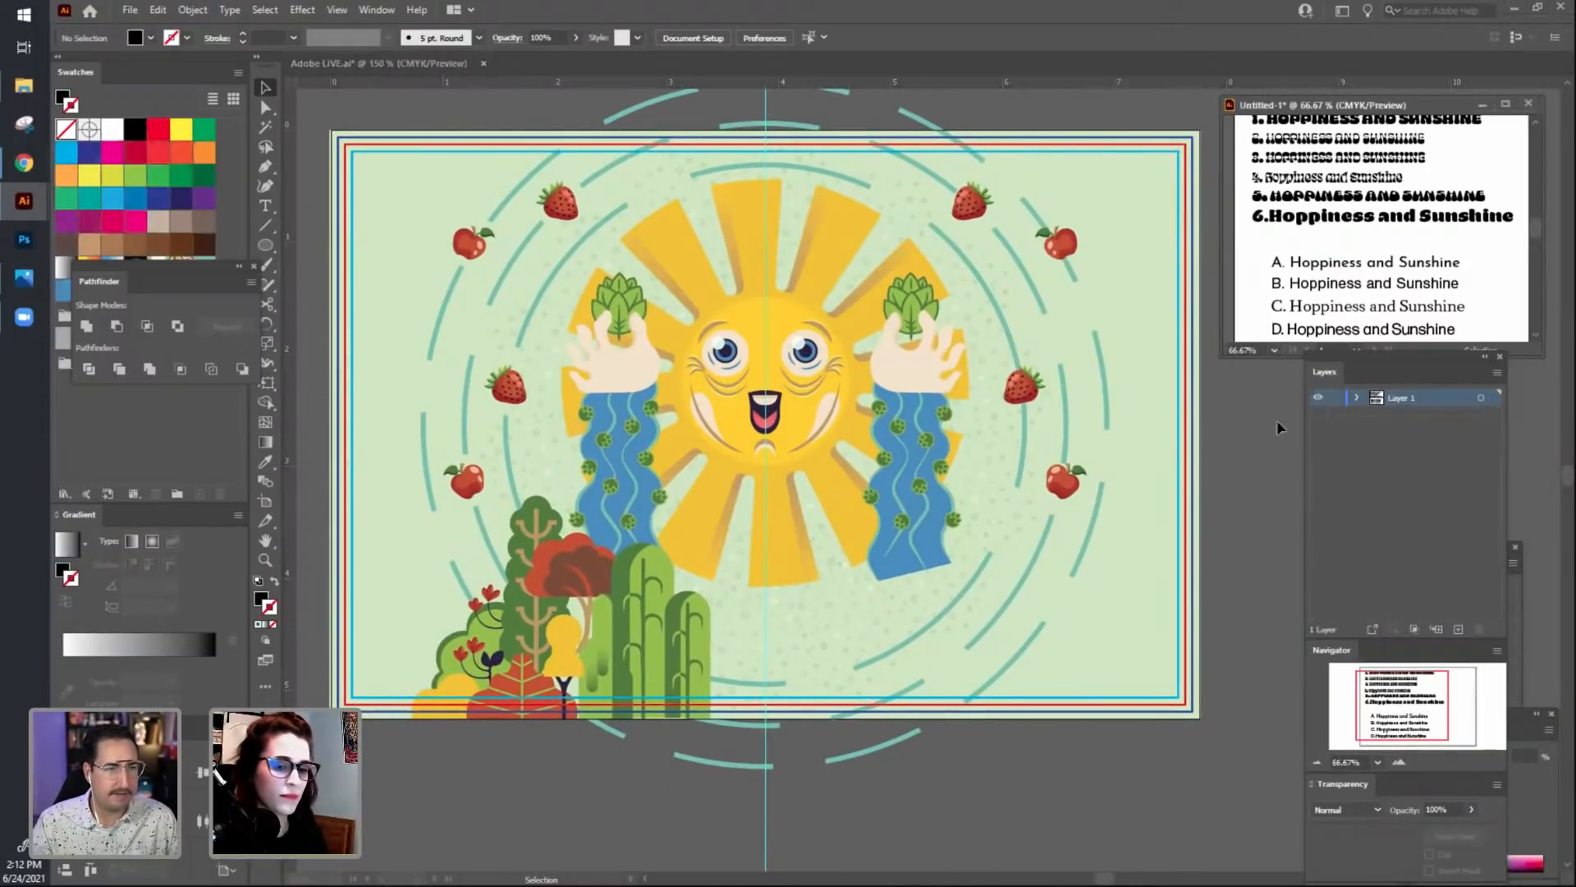
pyautogui.click(1244, 475)
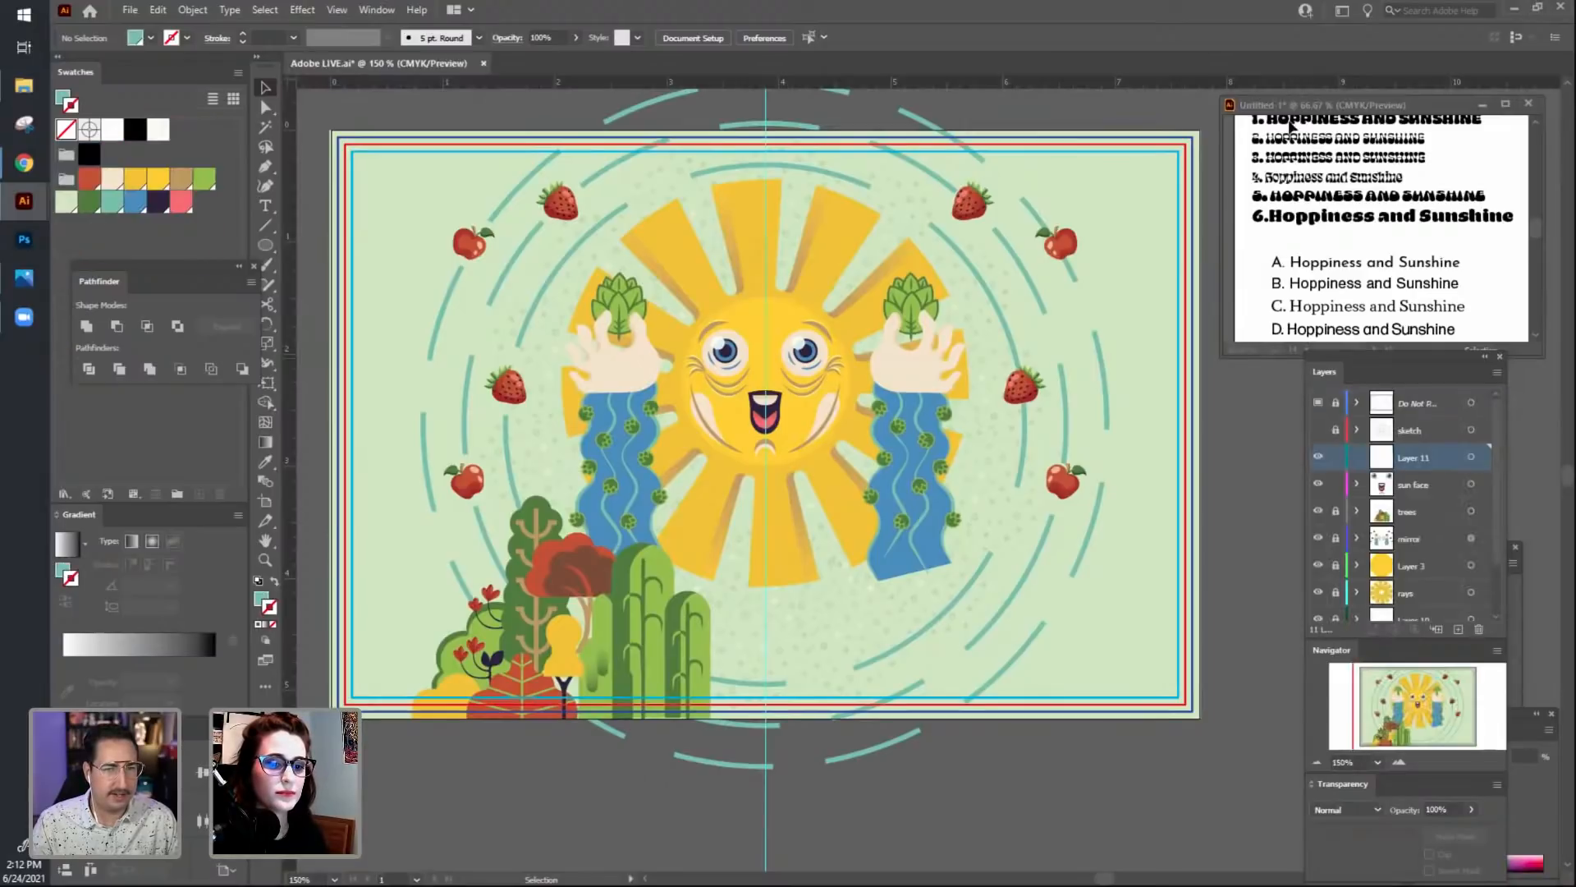
pyautogui.moveTo(1293, 105); pyautogui.dragTo(973, 63)
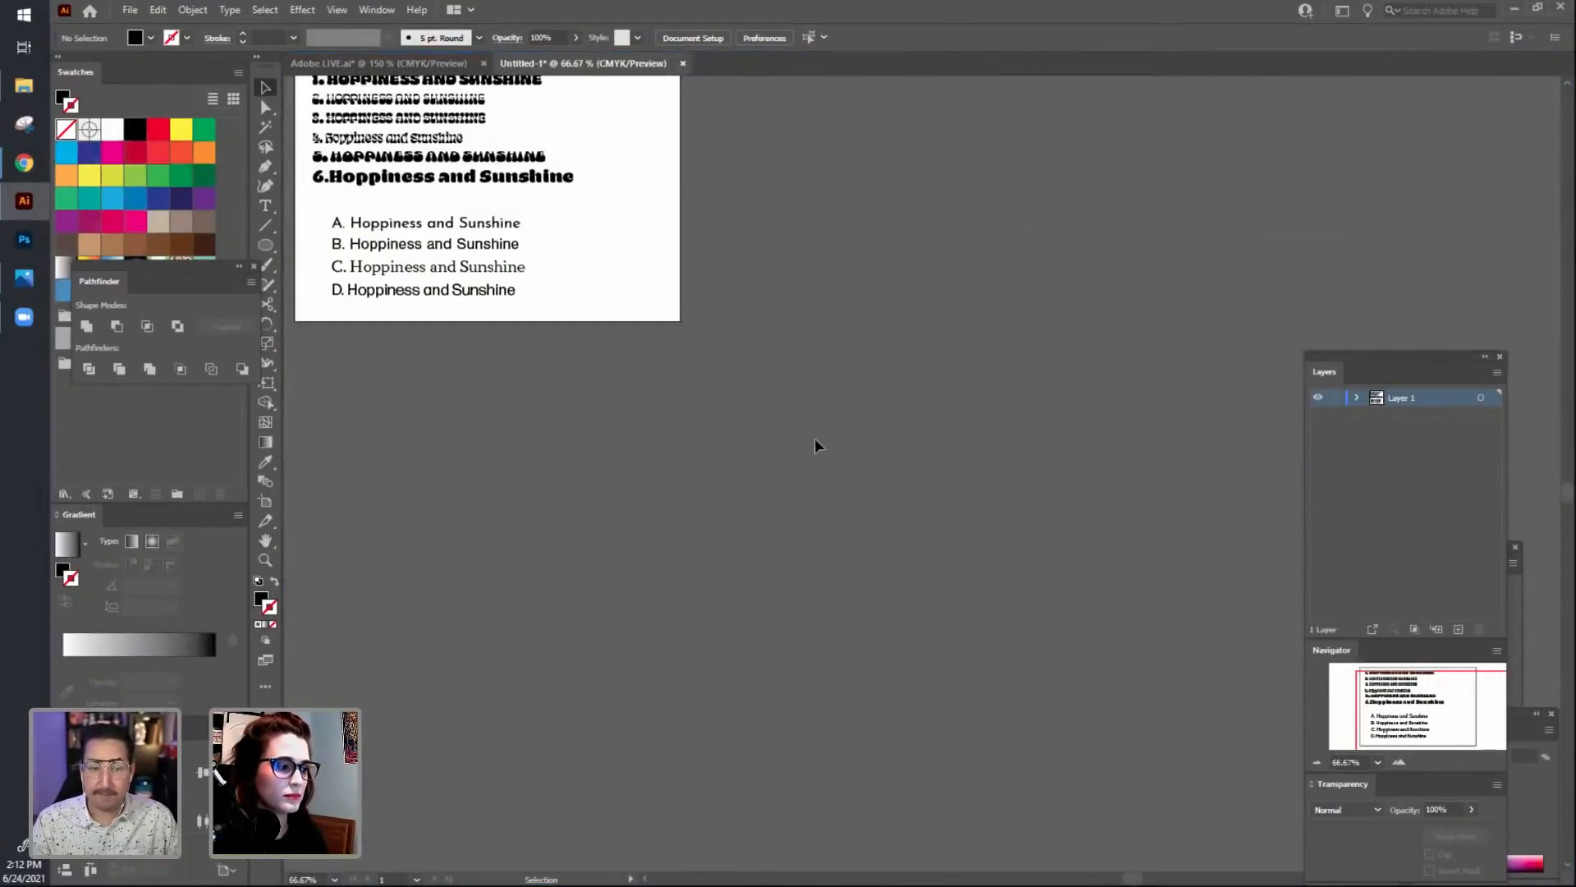
pyautogui.moveTo(439, 393); pyautogui.dragTo(730, 618)
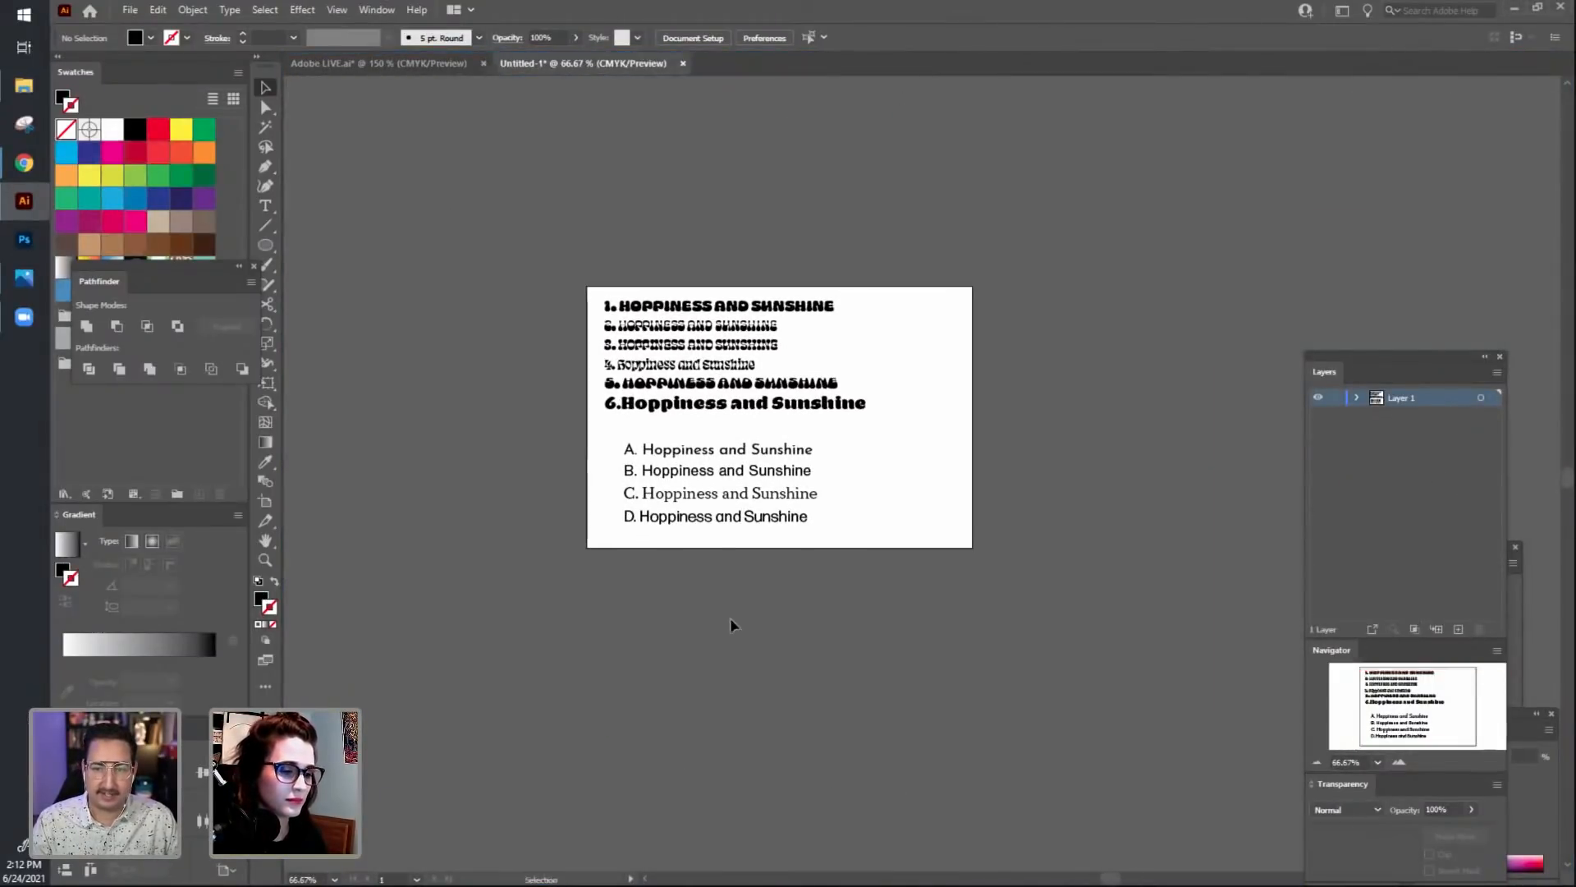
# Enter the group of numbered font samples and copy line 6, "Hoppiness and Sunshine".
pyautogui.click(703, 411)
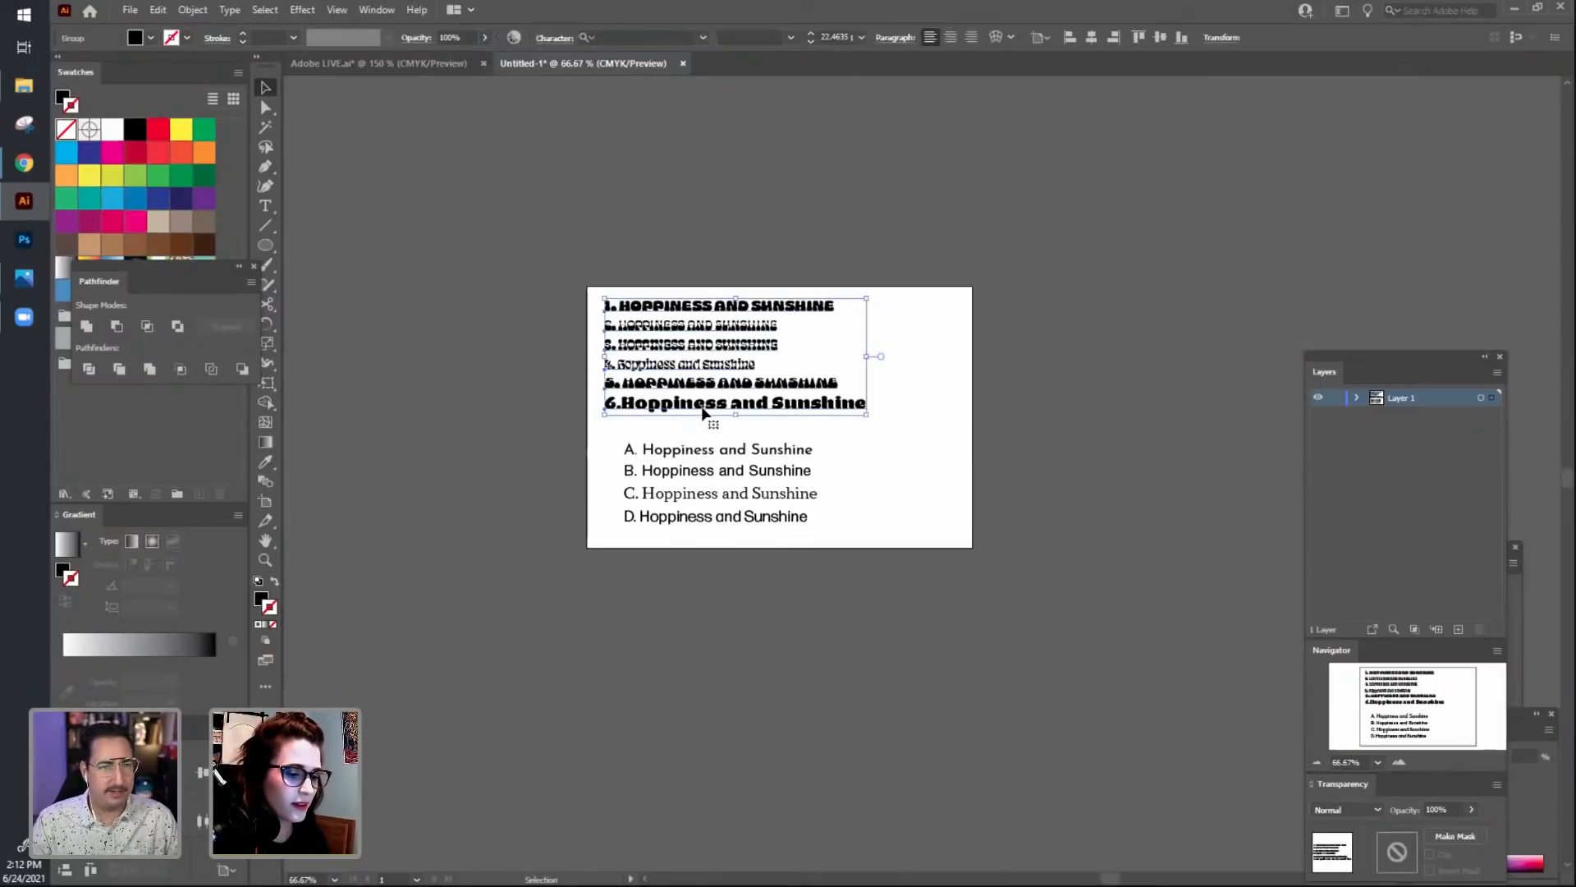
pyautogui.doubleClick(703, 412)
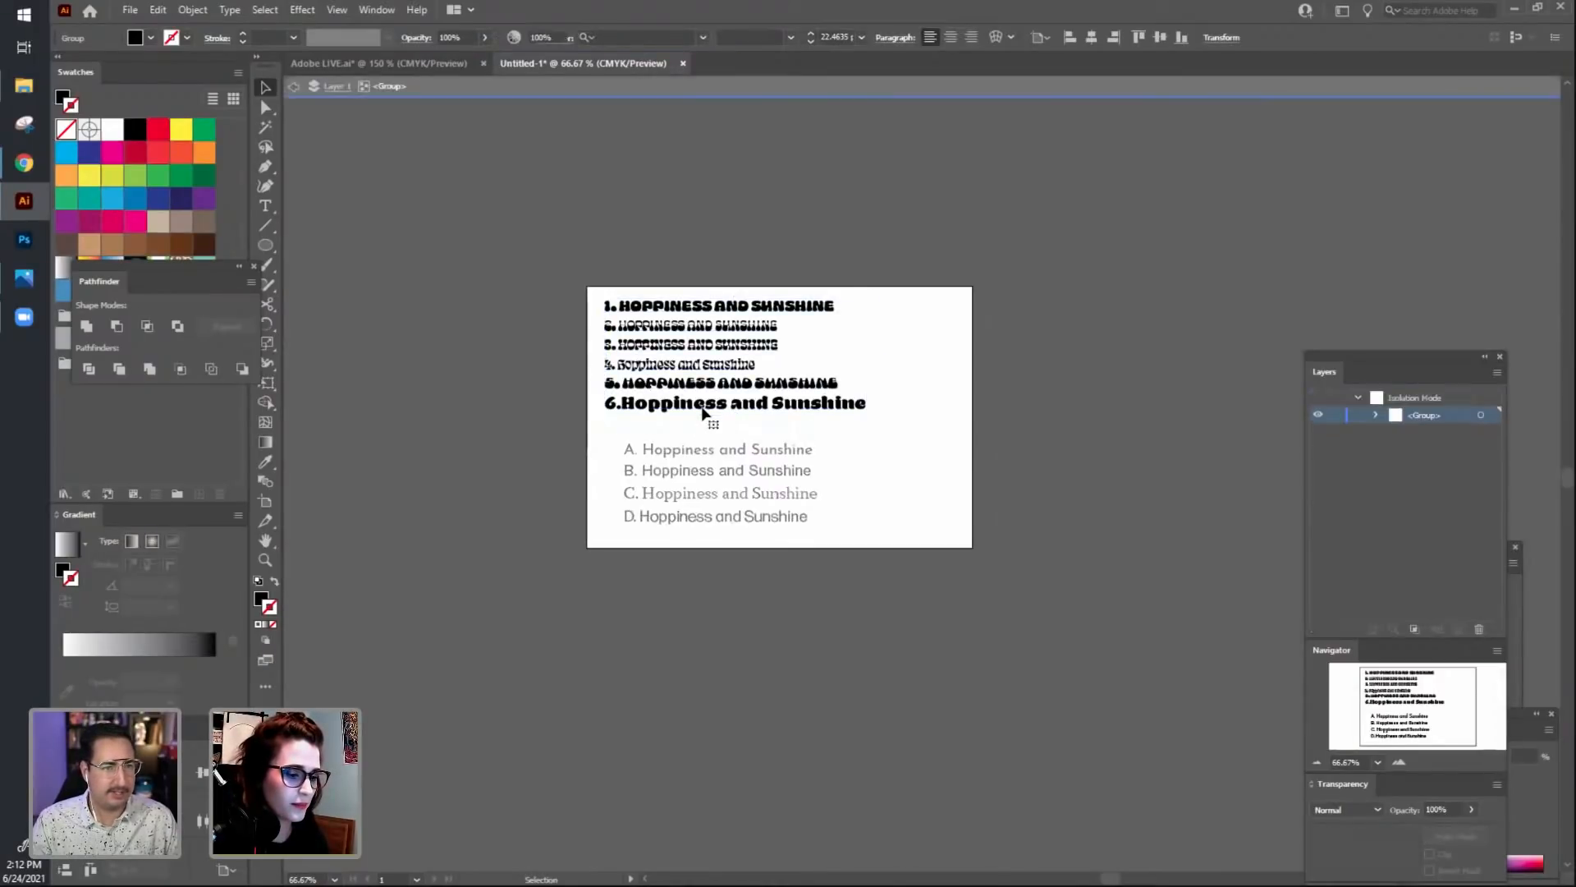
pyautogui.click(854, 411)
pyautogui.click(853, 657)
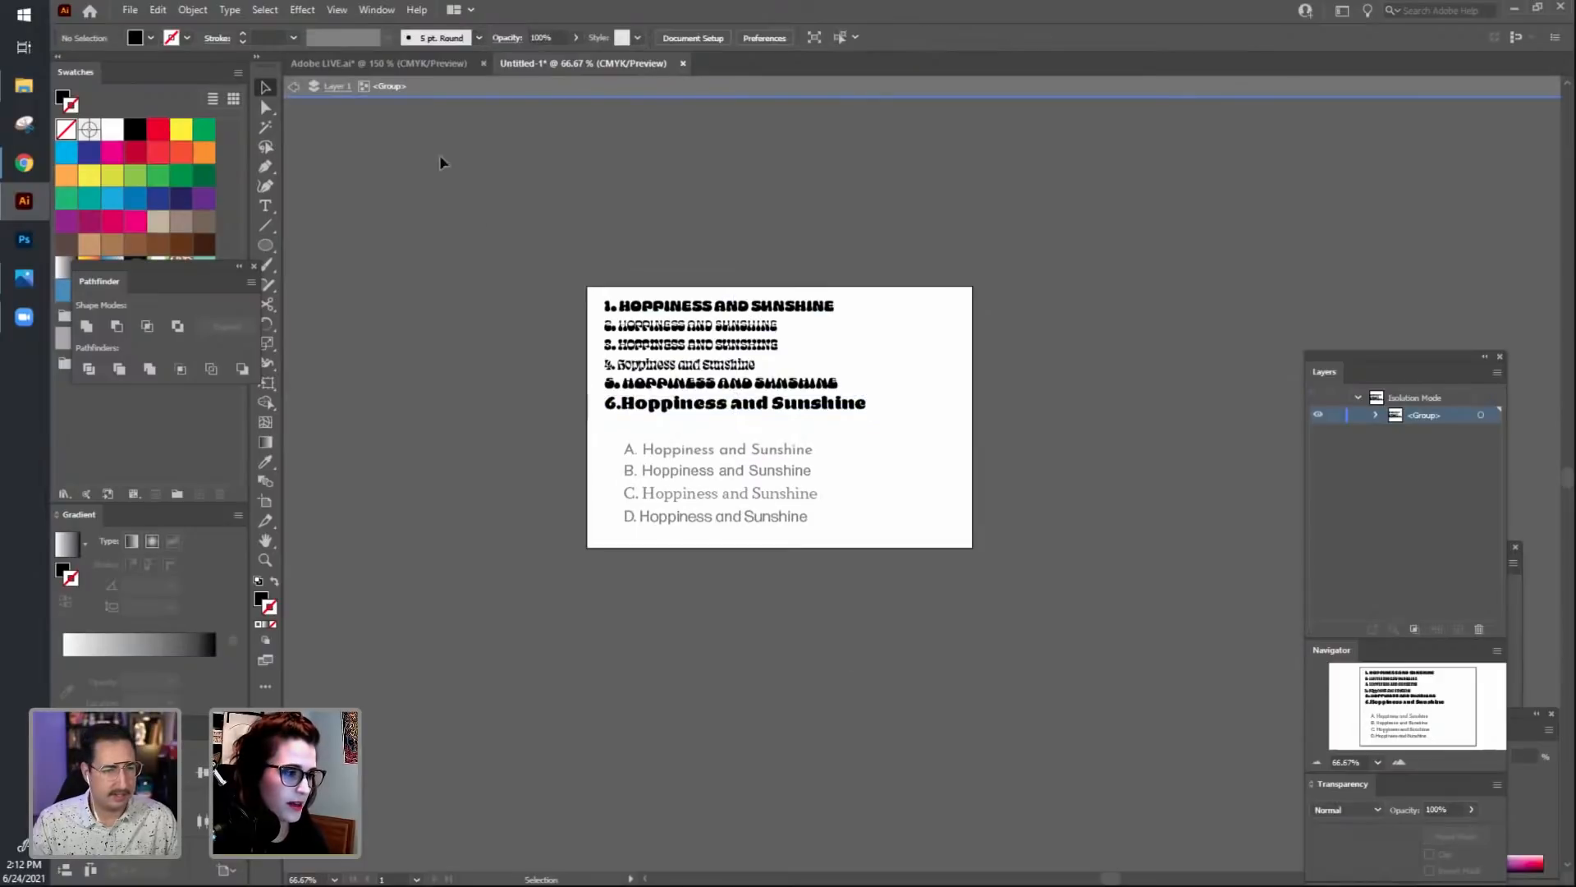
# Switch to Adobe LIVE.ai, paste the line 6 sample and place it in the empty area below the artboard.
pyautogui.click(407, 66)
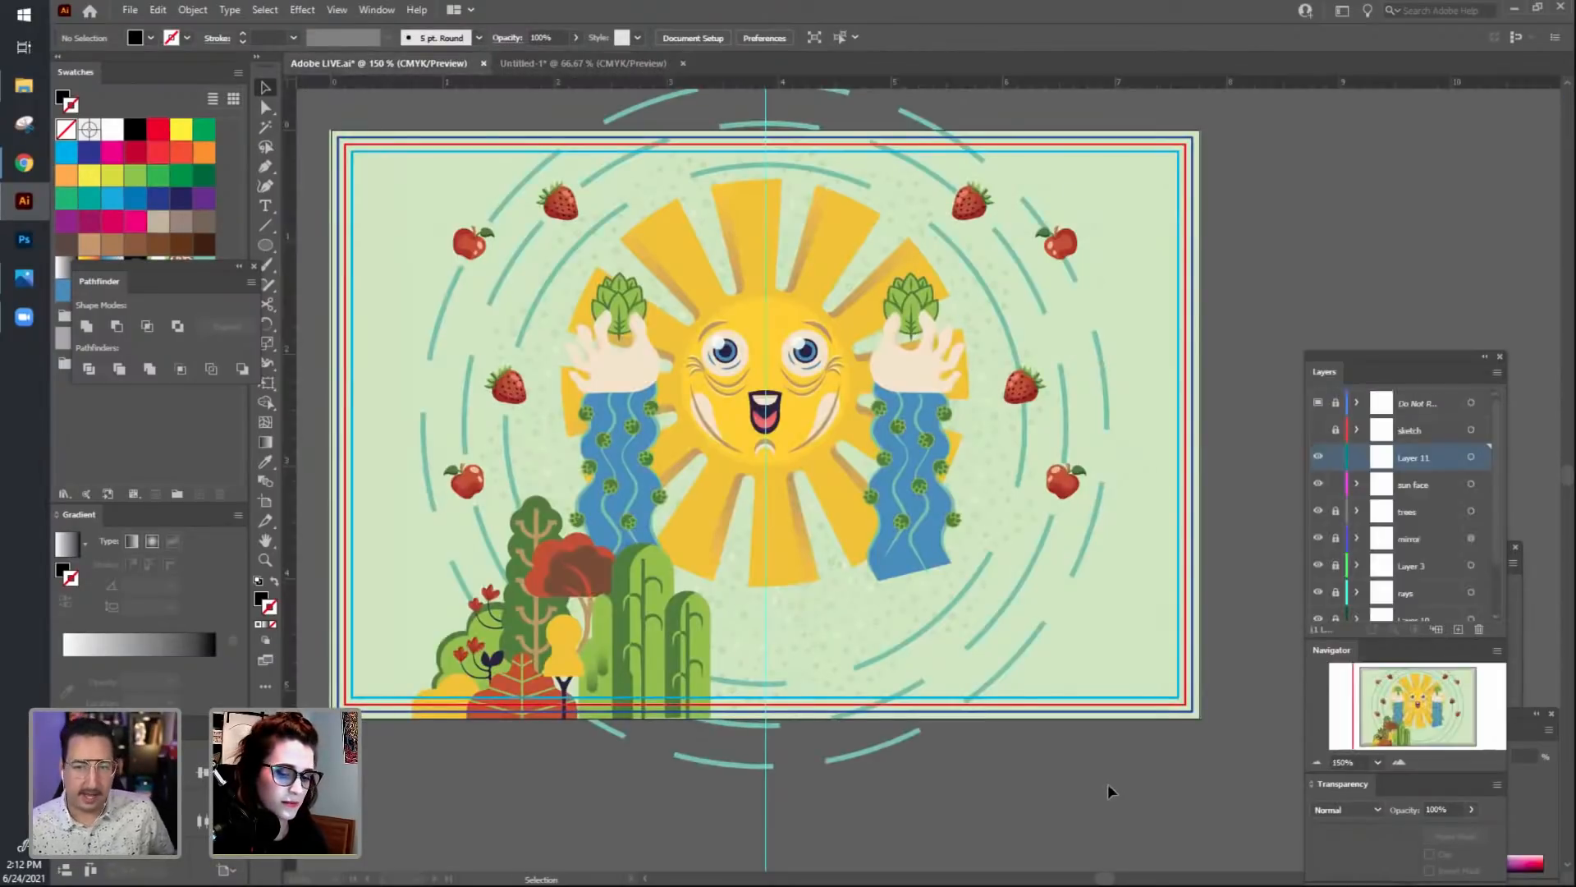
pyautogui.moveTo(926, 655); pyautogui.dragTo(918, 480)
pyautogui.hotkey('ctrl', 'f')
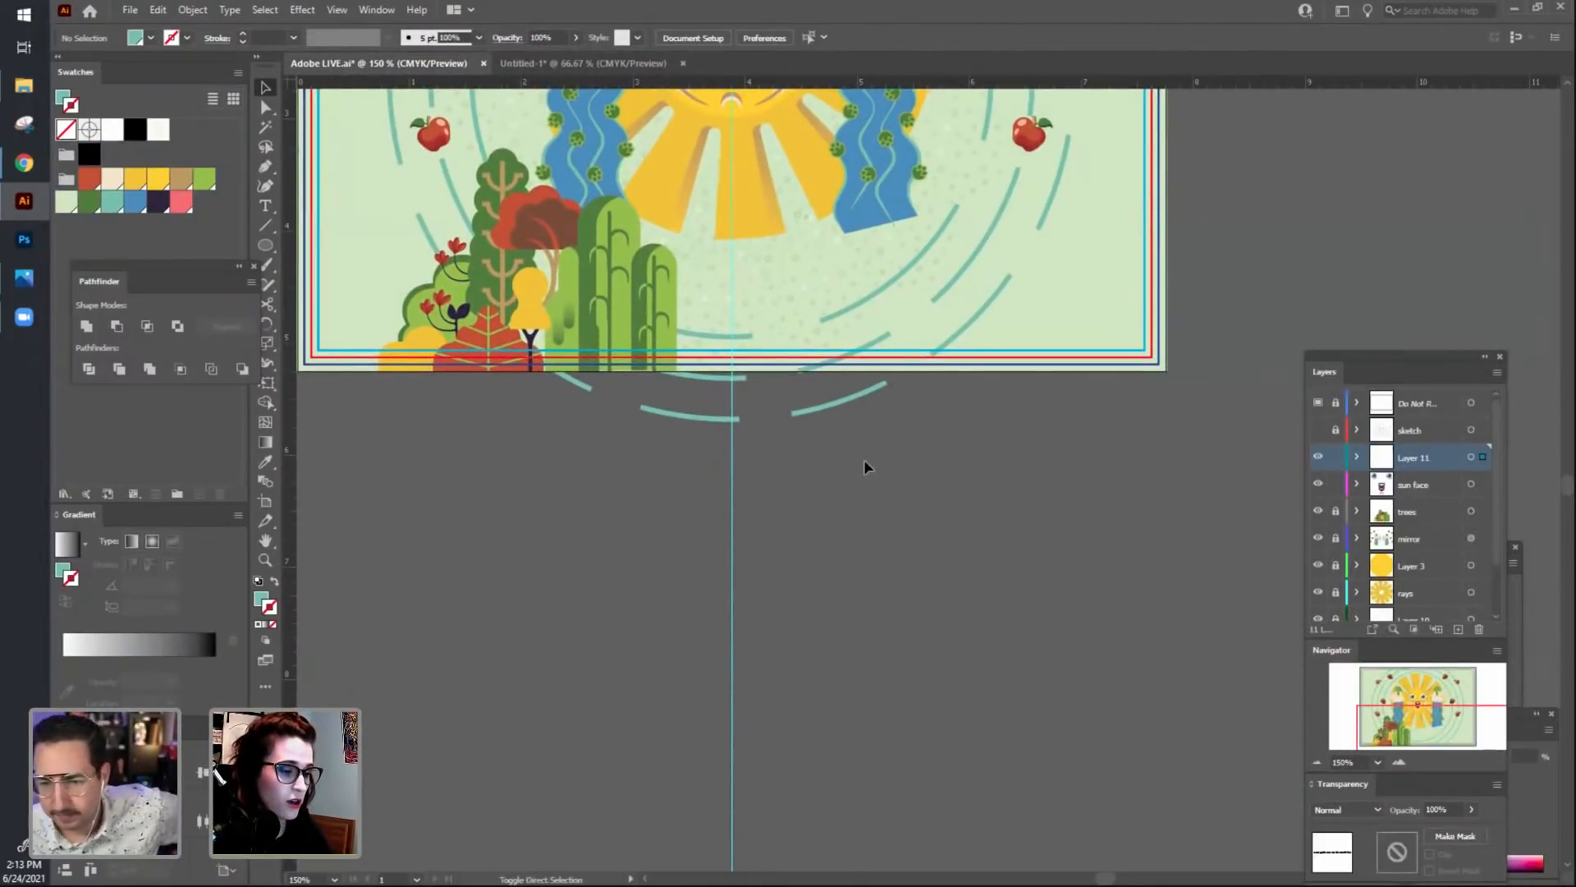
pyautogui.moveTo(991, 397); pyautogui.dragTo(1022, 564)
pyautogui.moveTo(877, 234); pyautogui.dragTo(905, 696)
pyautogui.moveTo(909, 779); pyautogui.dragTo(1110, 740)
pyautogui.click(1090, 727)
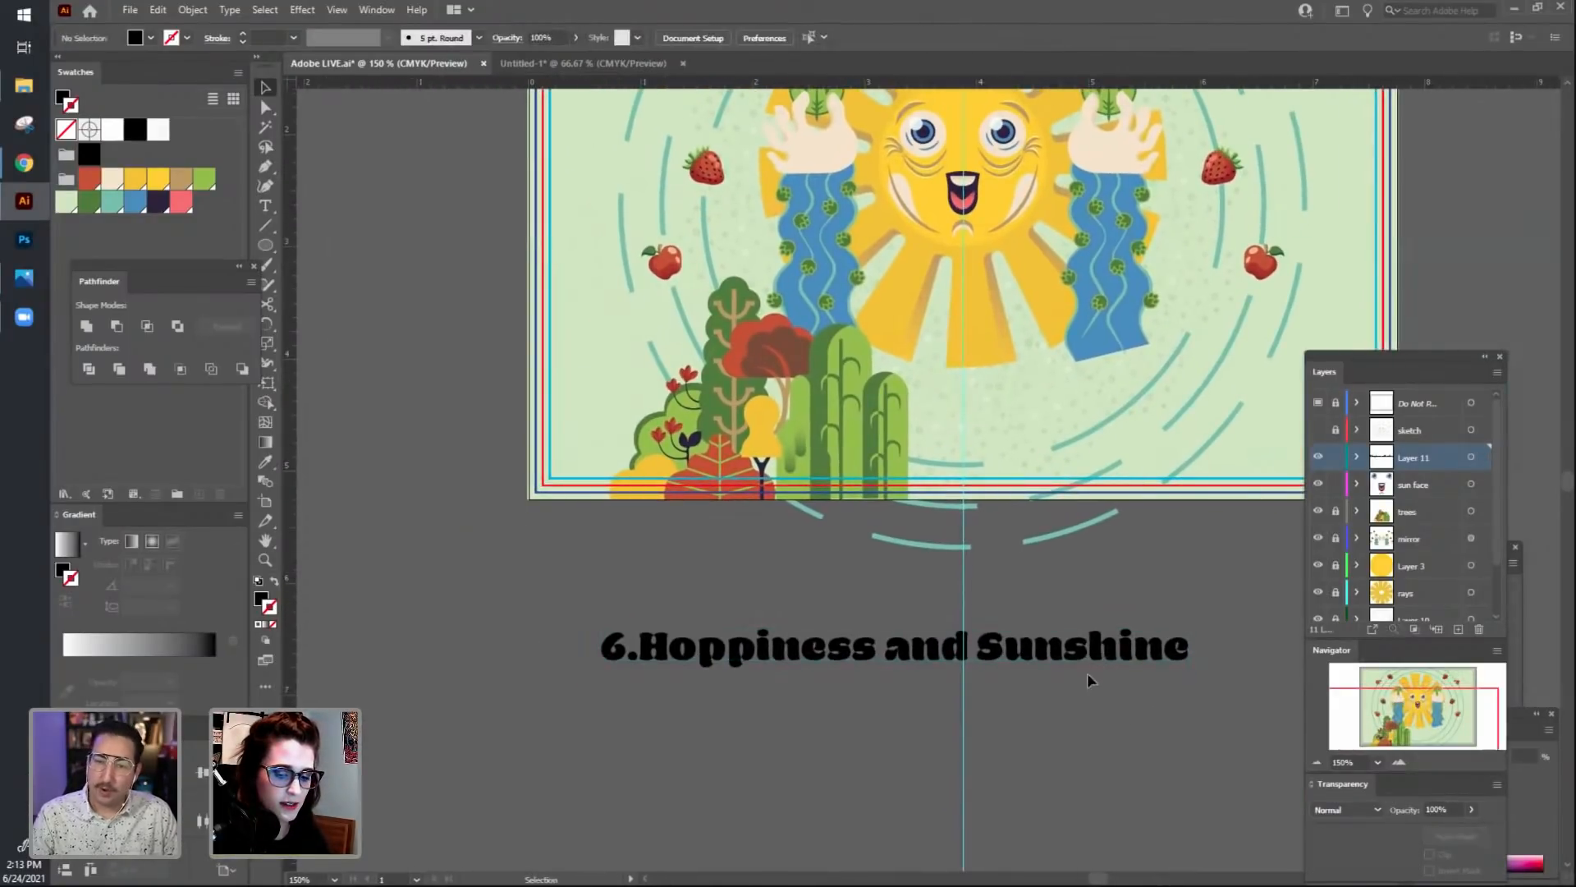
pyautogui.click(1099, 657)
pyautogui.moveTo(1098, 657); pyautogui.dragTo(847, 622)
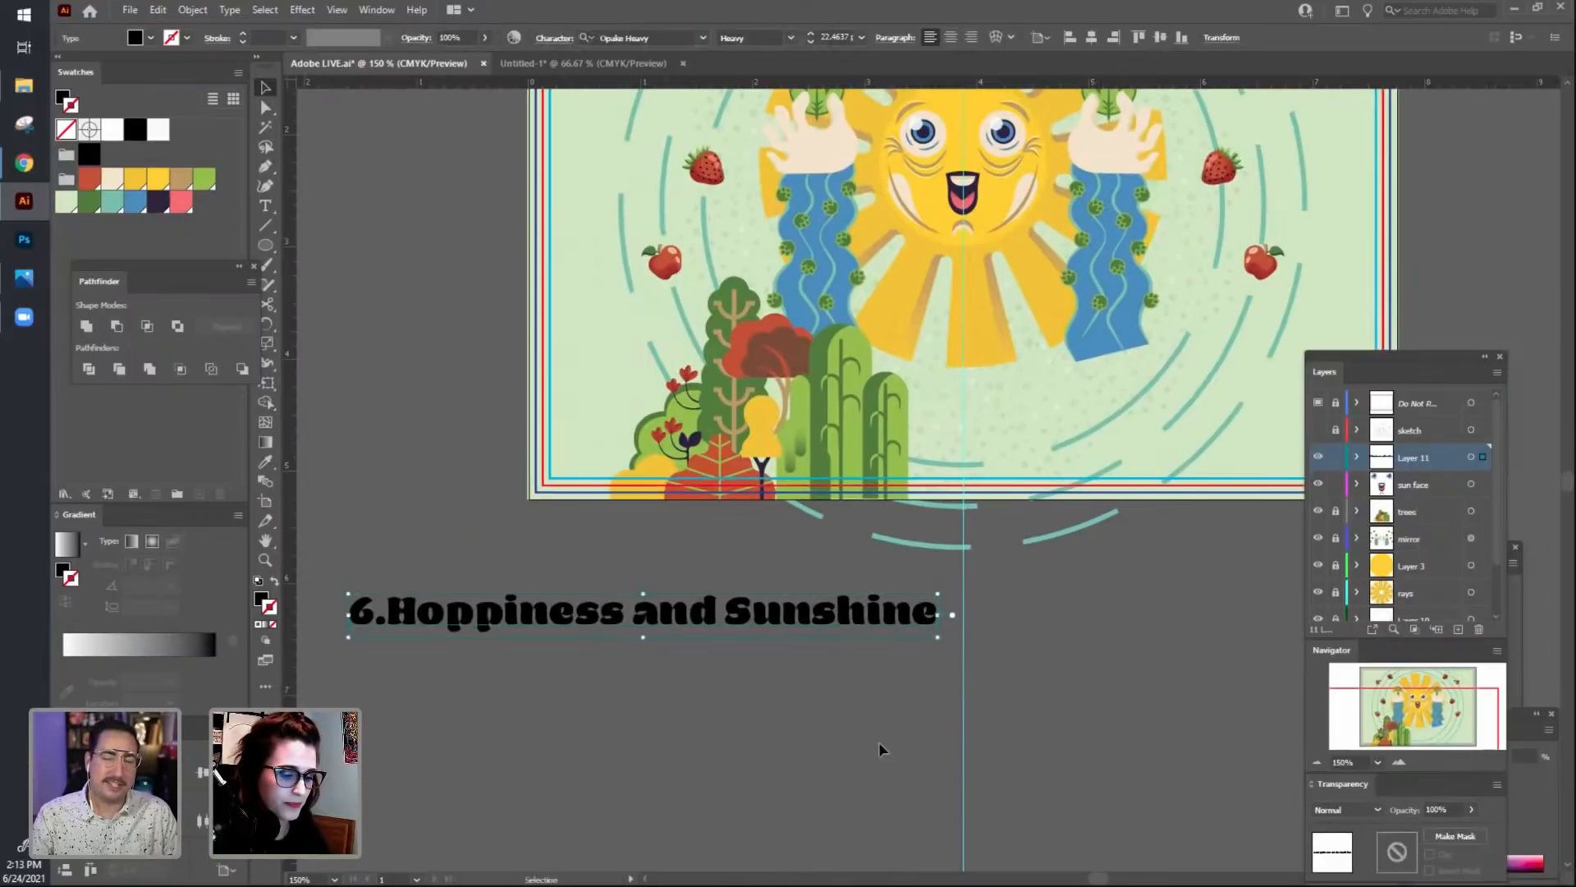
pyautogui.click(882, 750)
# Remove the "6." prefix from the pasted title so it reads "Hoppiness and Sunshine".
pyautogui.moveTo(657, 742); pyautogui.dragTo(726, 728)
pyautogui.doubleClick(456, 600)
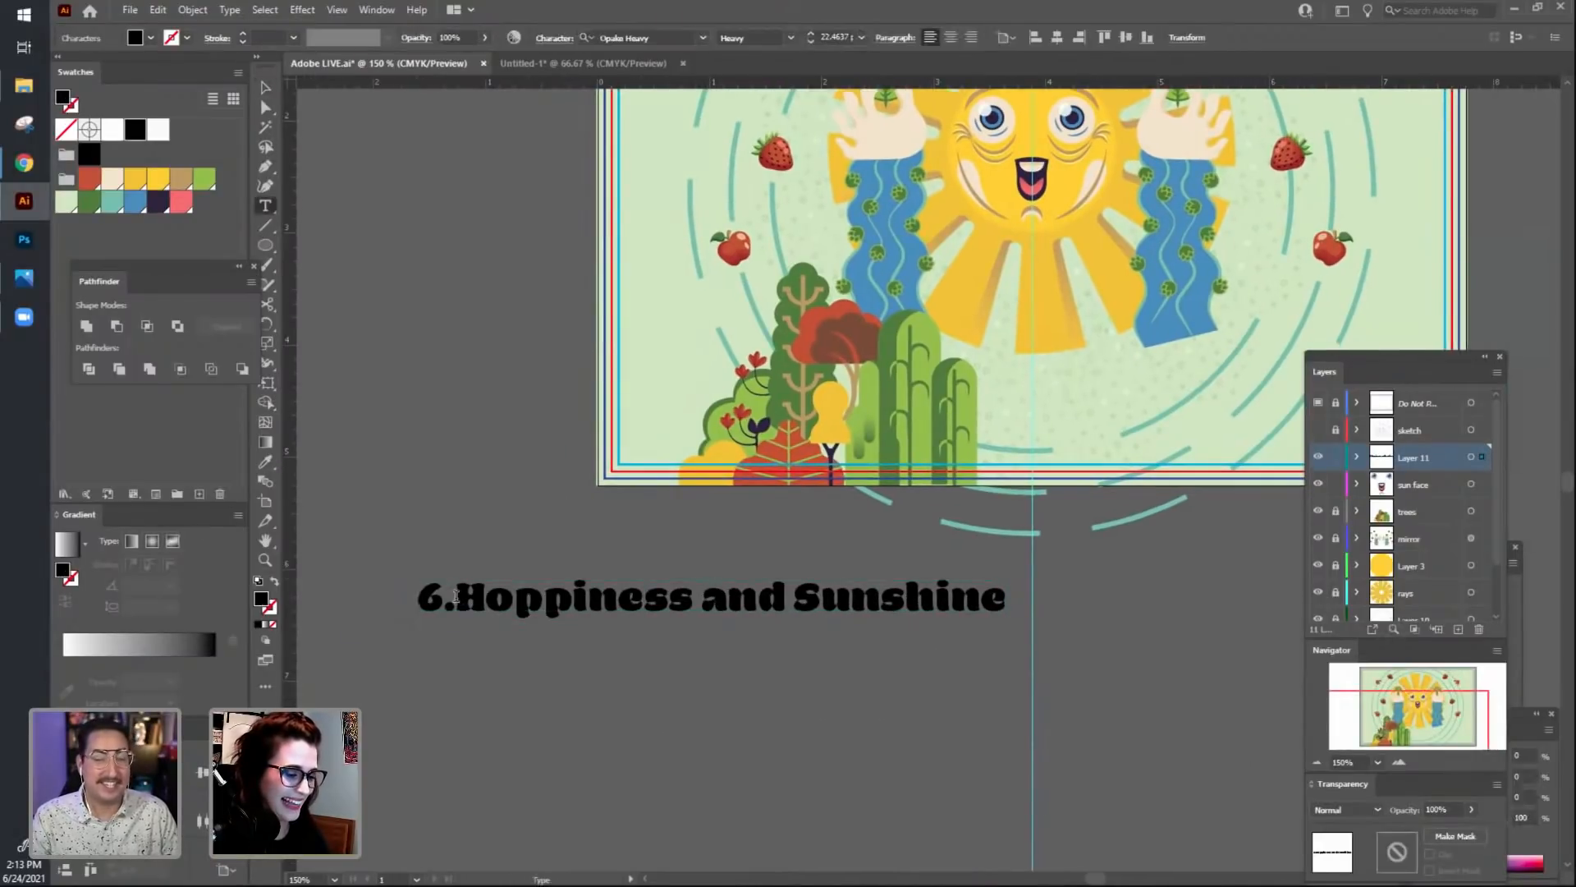
pyautogui.press('BackSpace')
pyautogui.press('BackSpace')
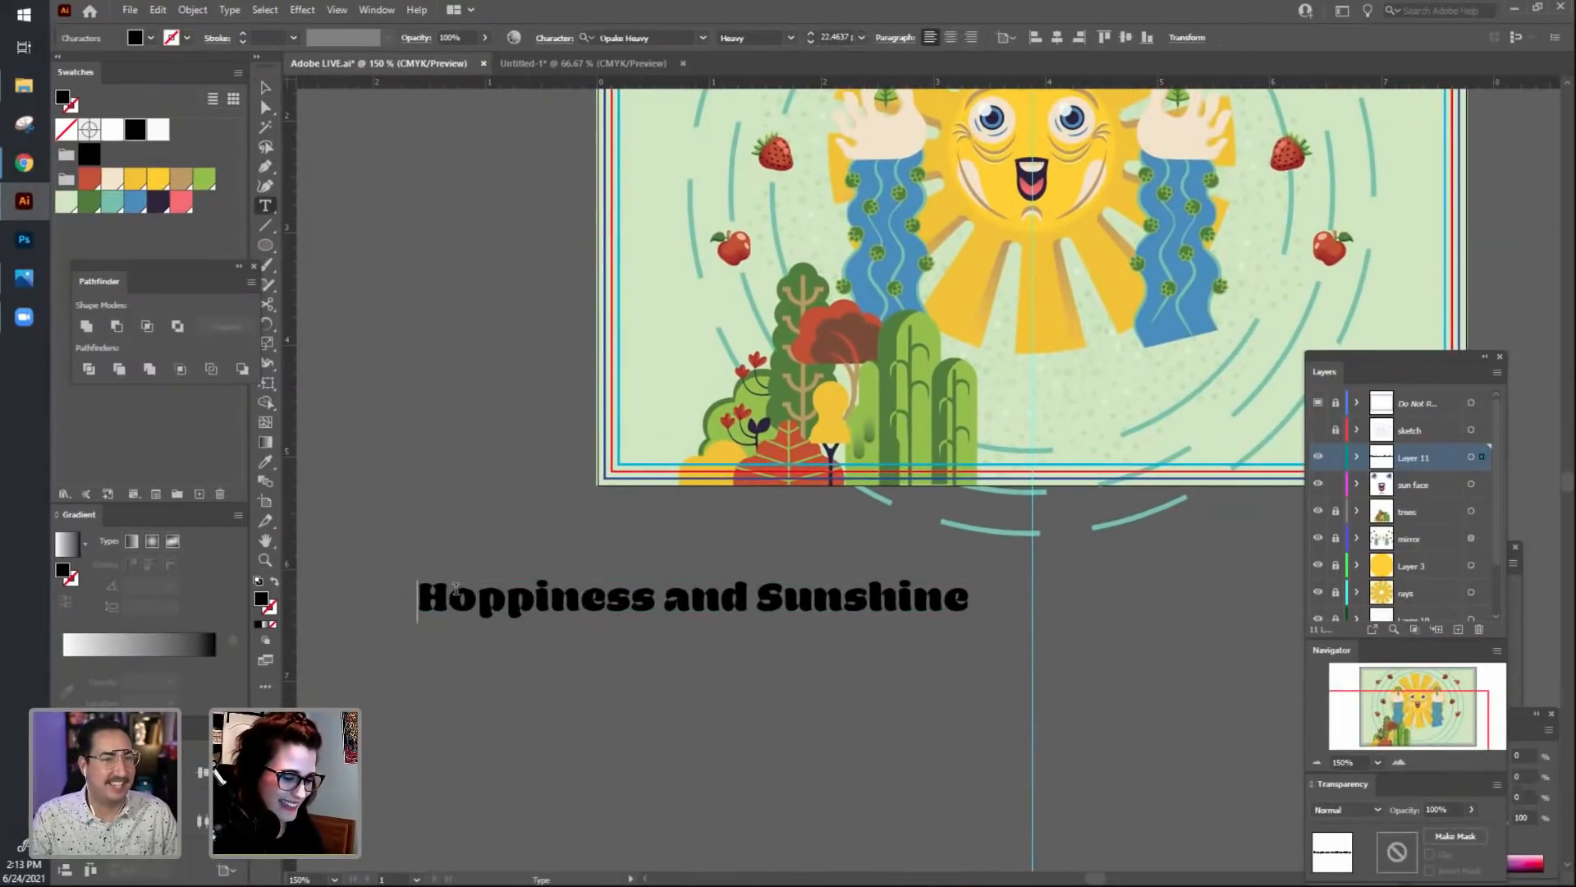
pyautogui.click(266, 87)
# Return to Untitled-1, leave the group's isolation mode and copy font sample B, "Hoppiness and Sunshine".
pyautogui.click(644, 64)
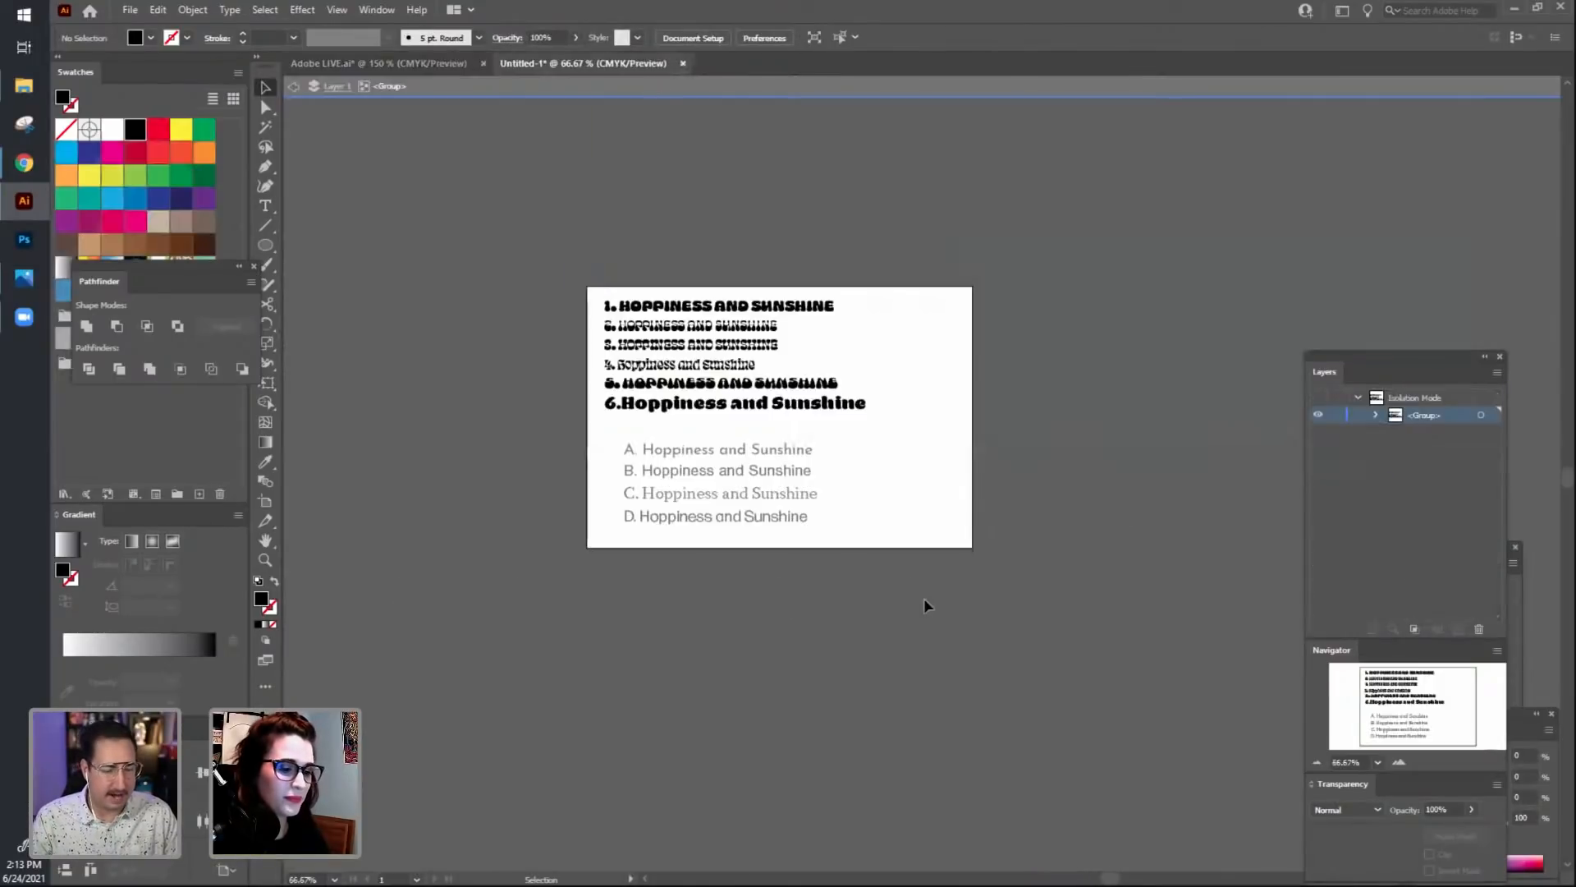
pyautogui.doubleClick(893, 649)
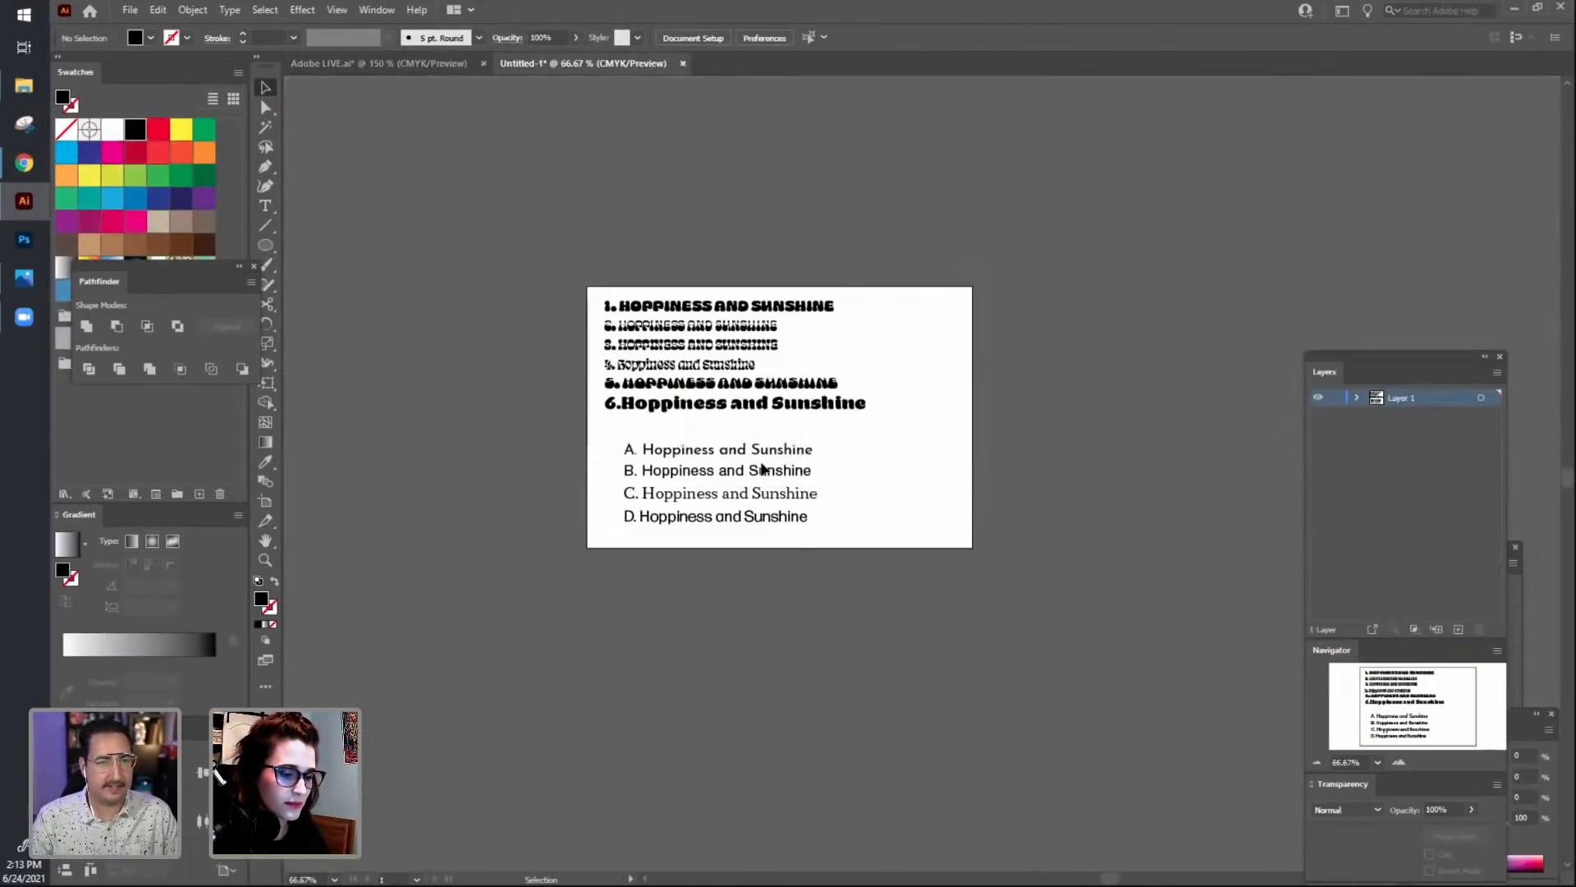
pyautogui.click(759, 471)
pyautogui.doubleClick(768, 474)
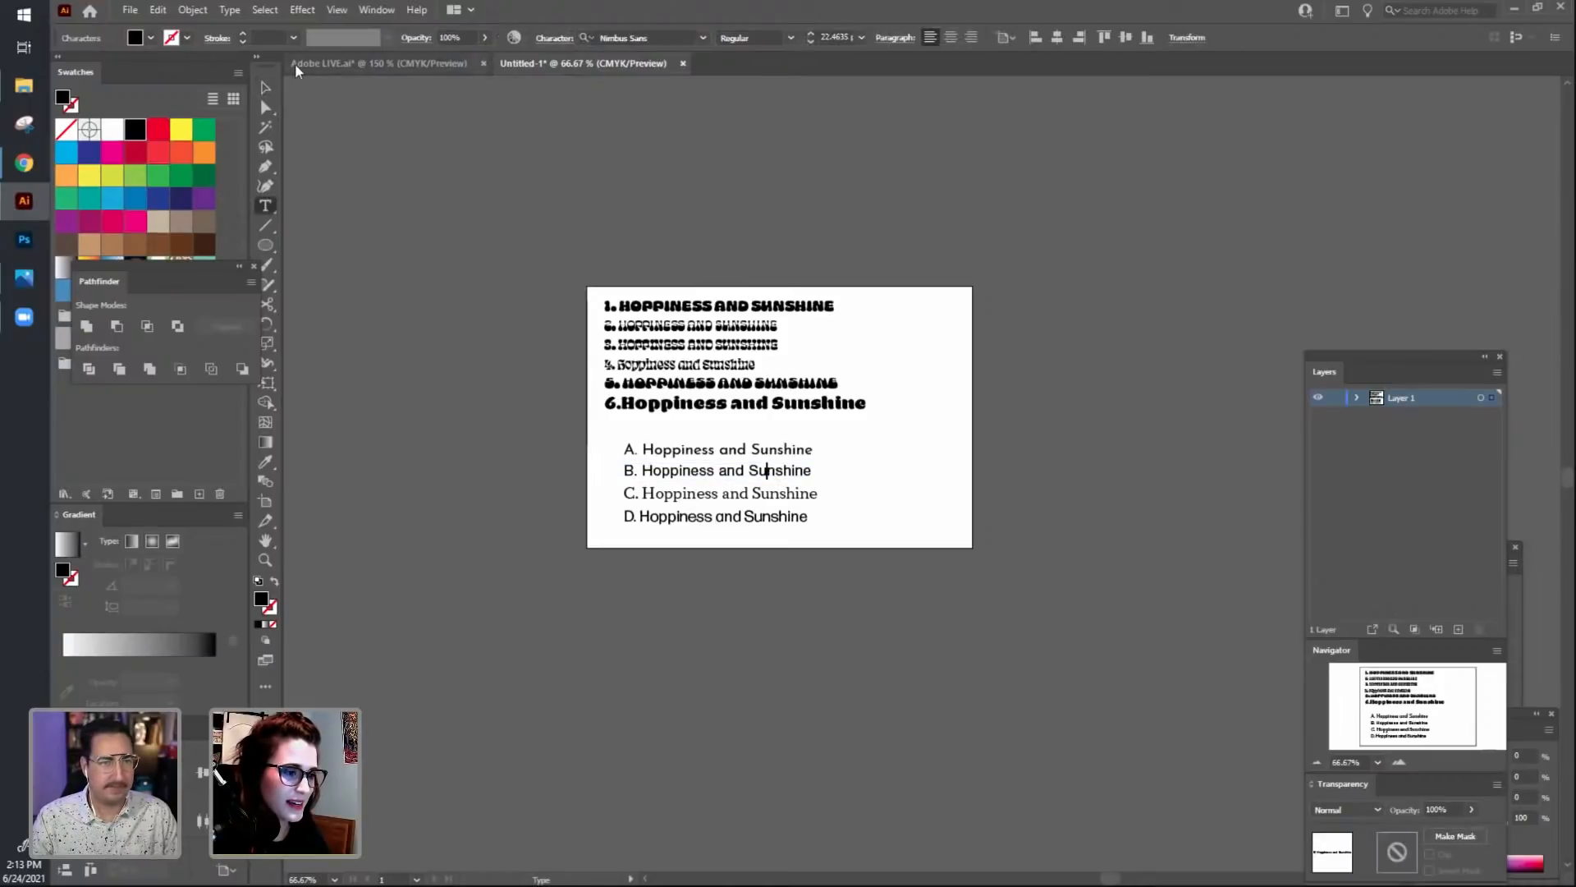
pyautogui.click(266, 88)
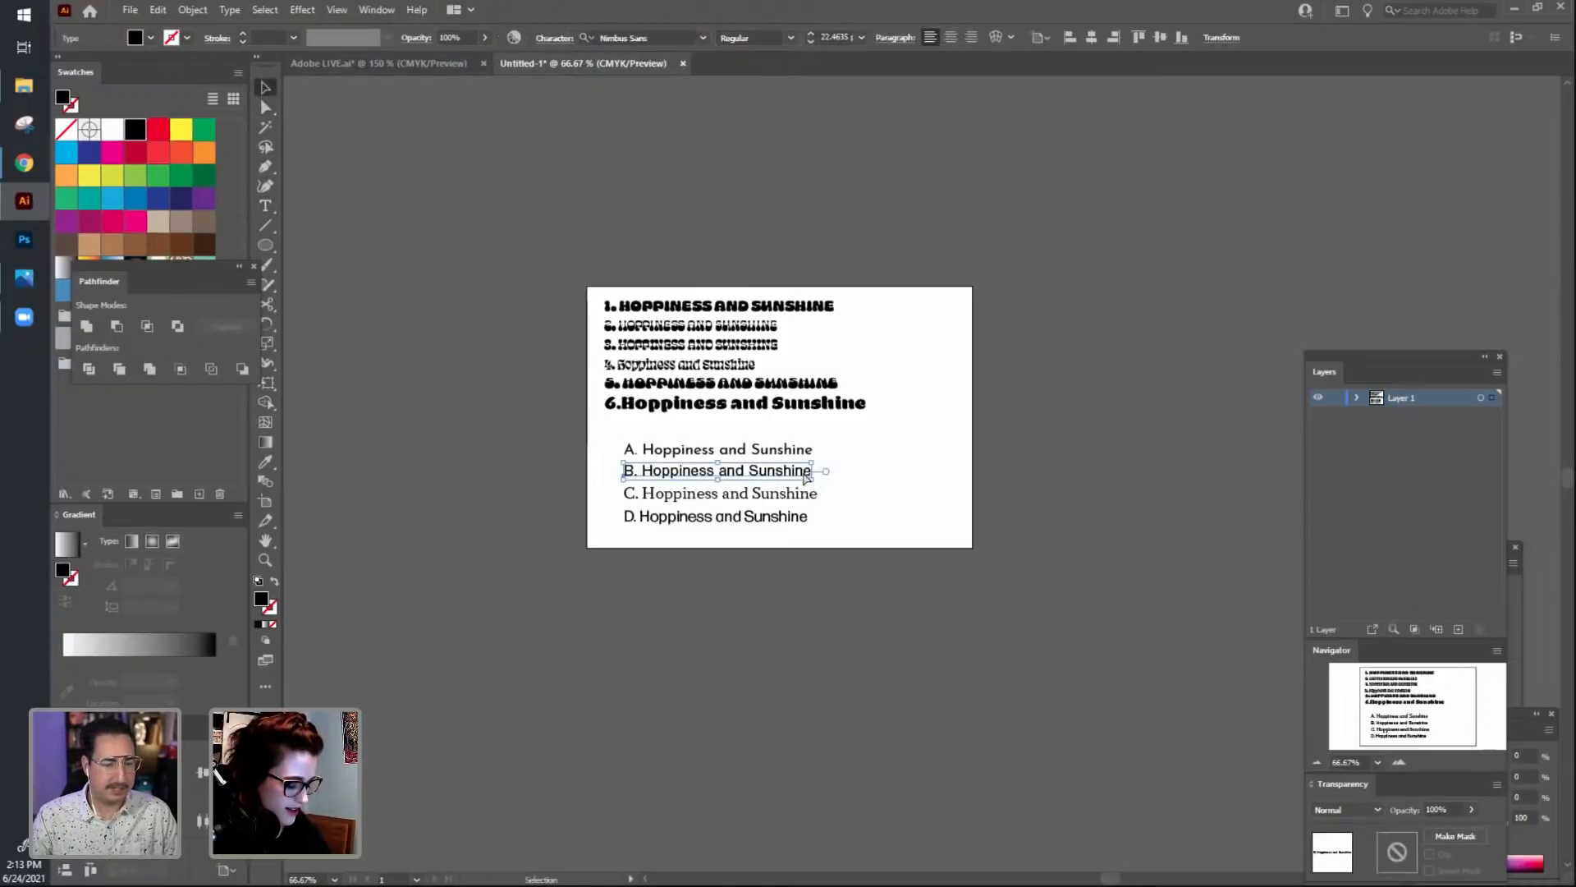
# Paste sample B into Adobe LIVE.ai and align it directly beneath the bold title below the artboard.
pyautogui.click(427, 63)
pyautogui.moveTo(621, 751); pyautogui.dragTo(634, 556)
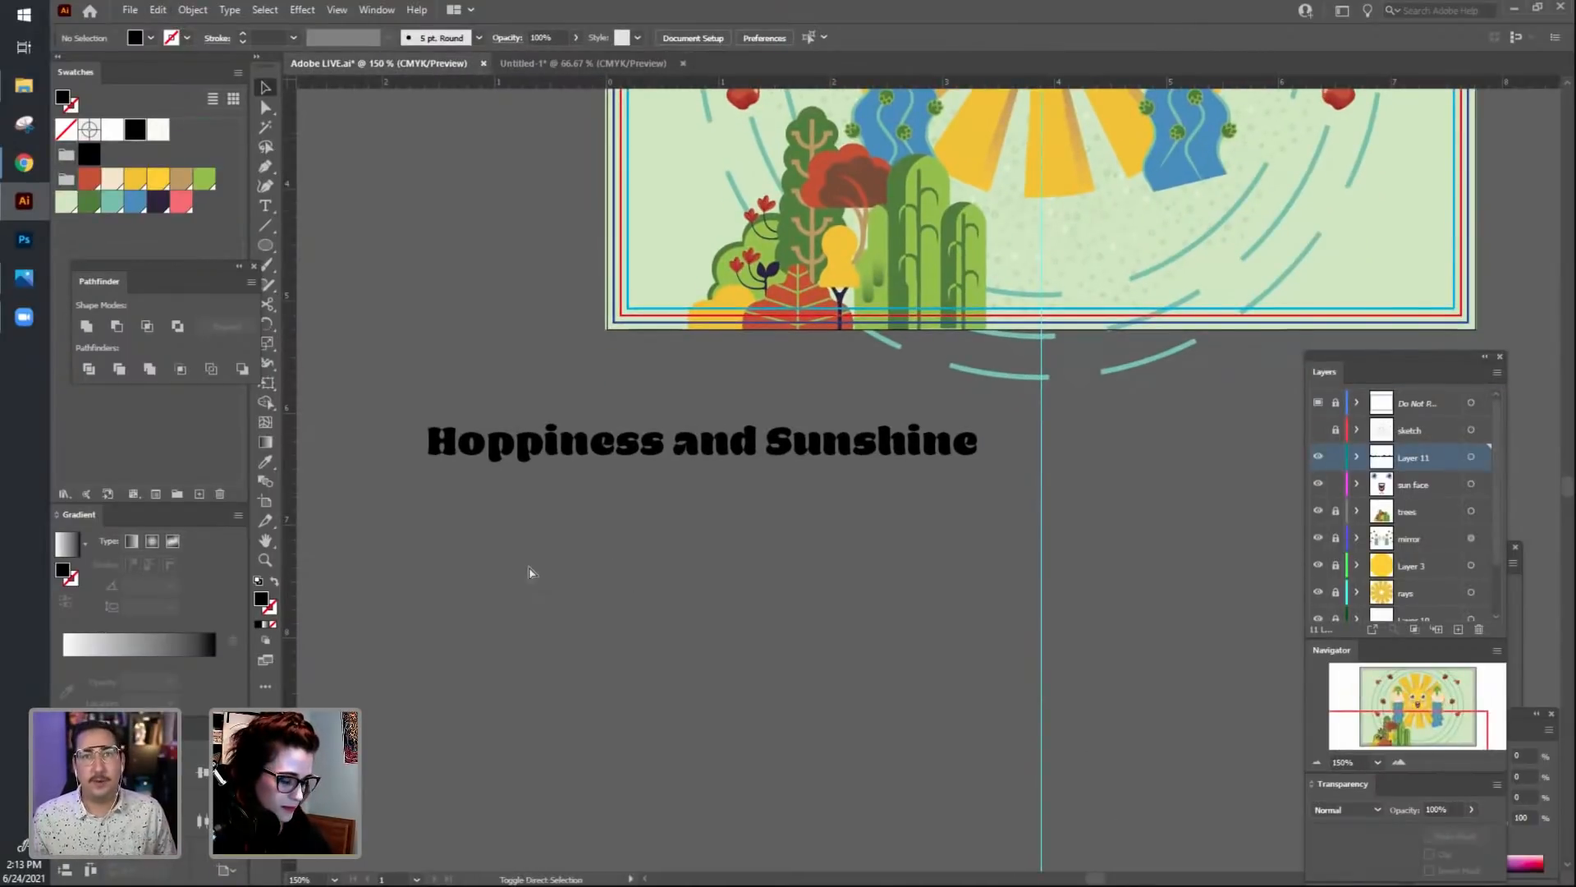
pyautogui.hotkey('ctrl', 'v')
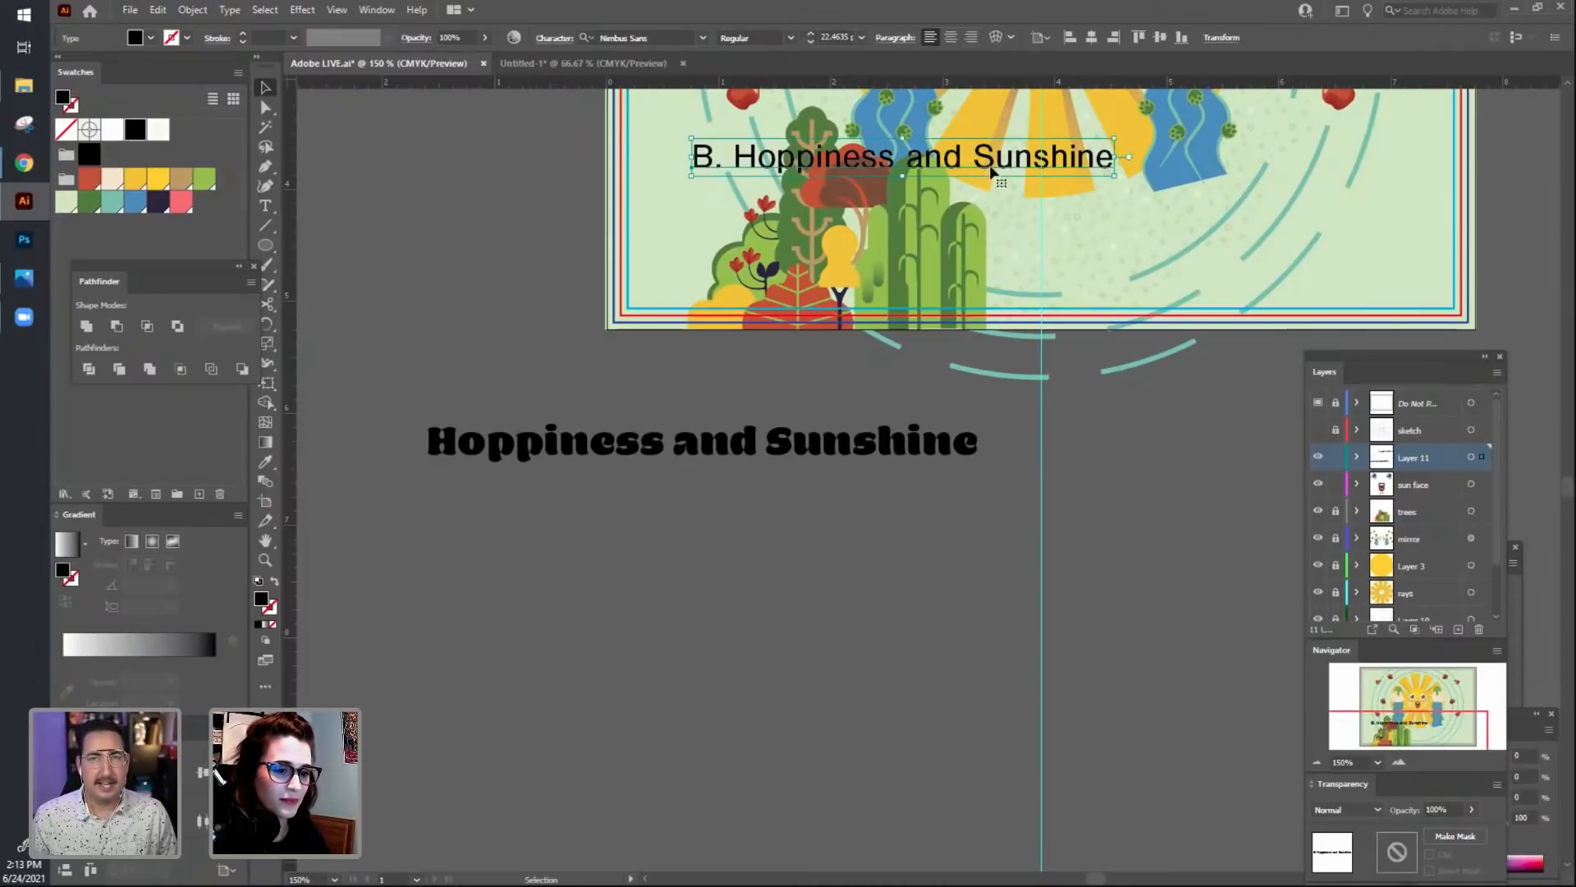
pyautogui.moveTo(993, 174); pyautogui.dragTo(729, 516)
pyautogui.click(715, 623)
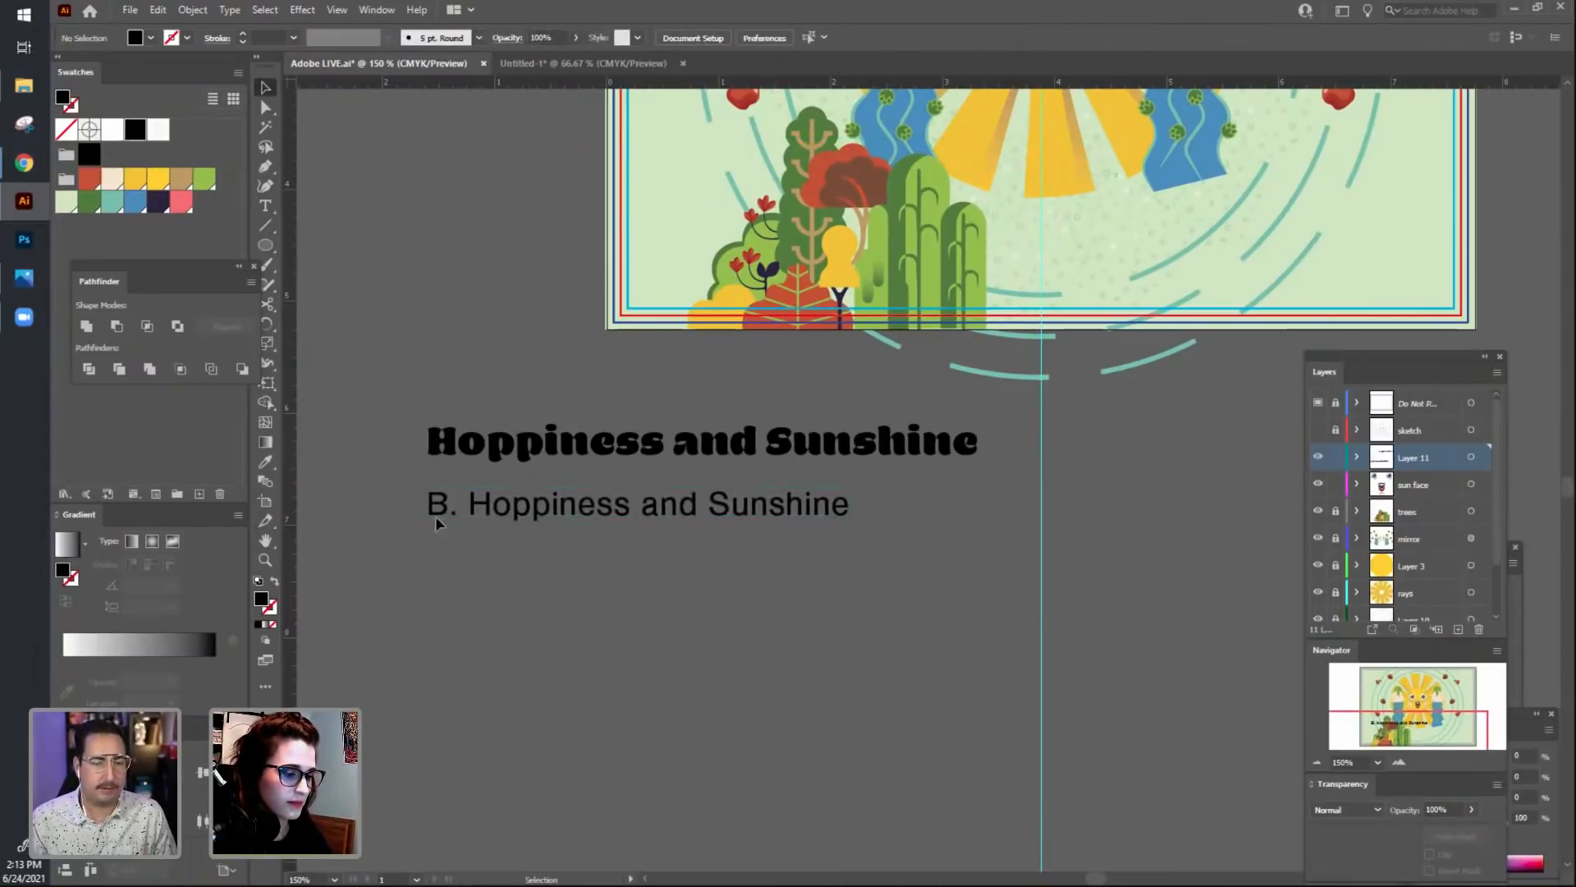
# Remove the "B." prefix from the lighter title line and deselect the text.
pyautogui.click(476, 507)
pyautogui.doubleClick(476, 506)
pyautogui.moveTo(470, 504); pyautogui.dragTo(343, 498)
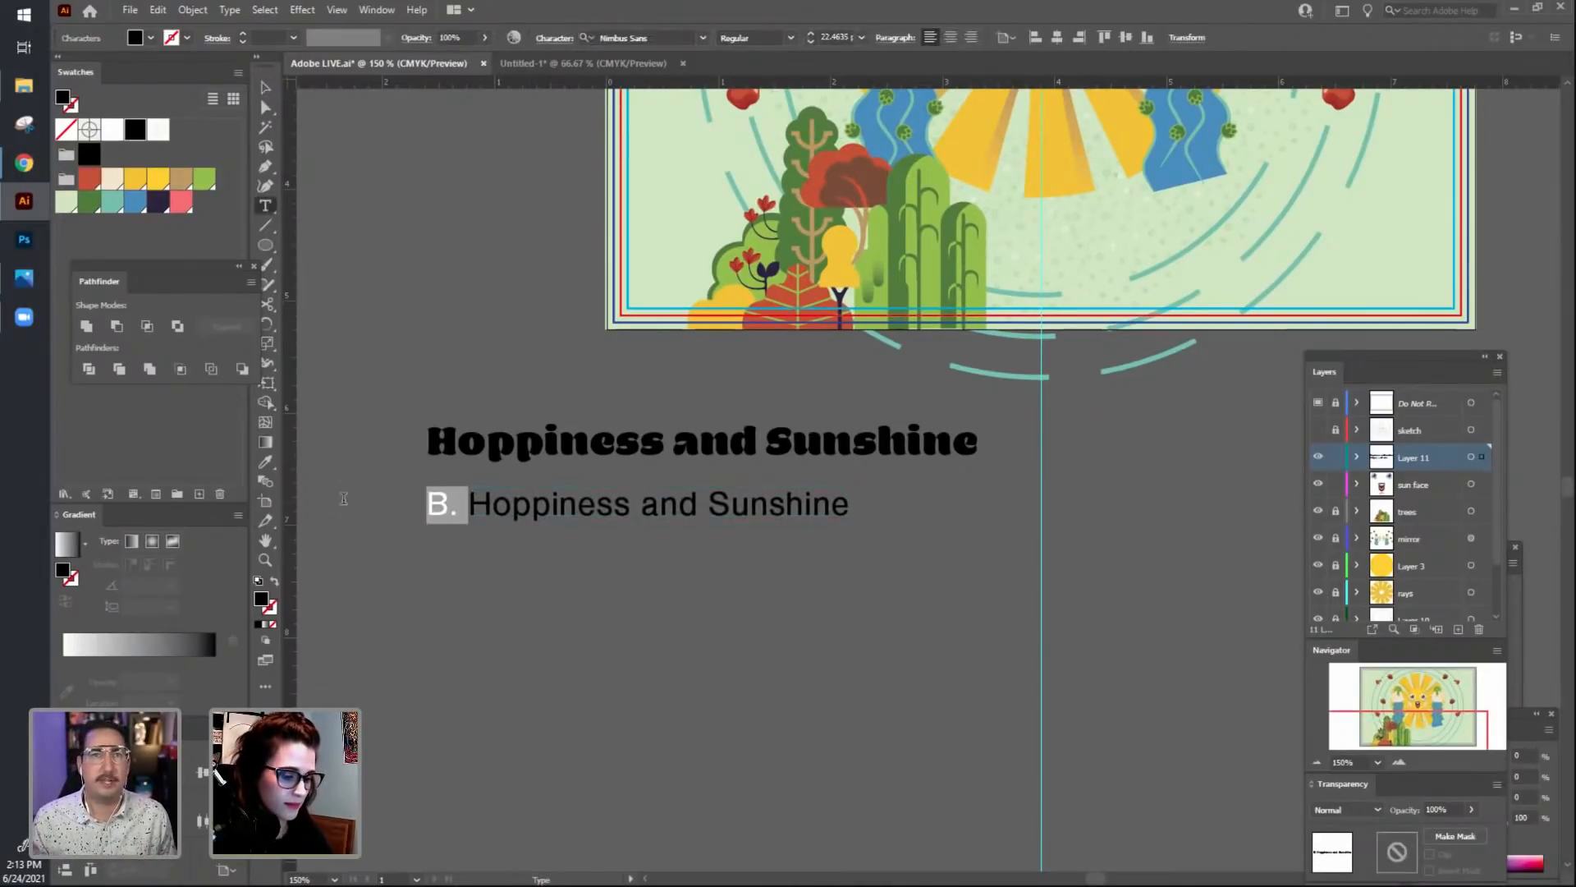
pyautogui.press('BackSpace')
pyautogui.press('Escape')
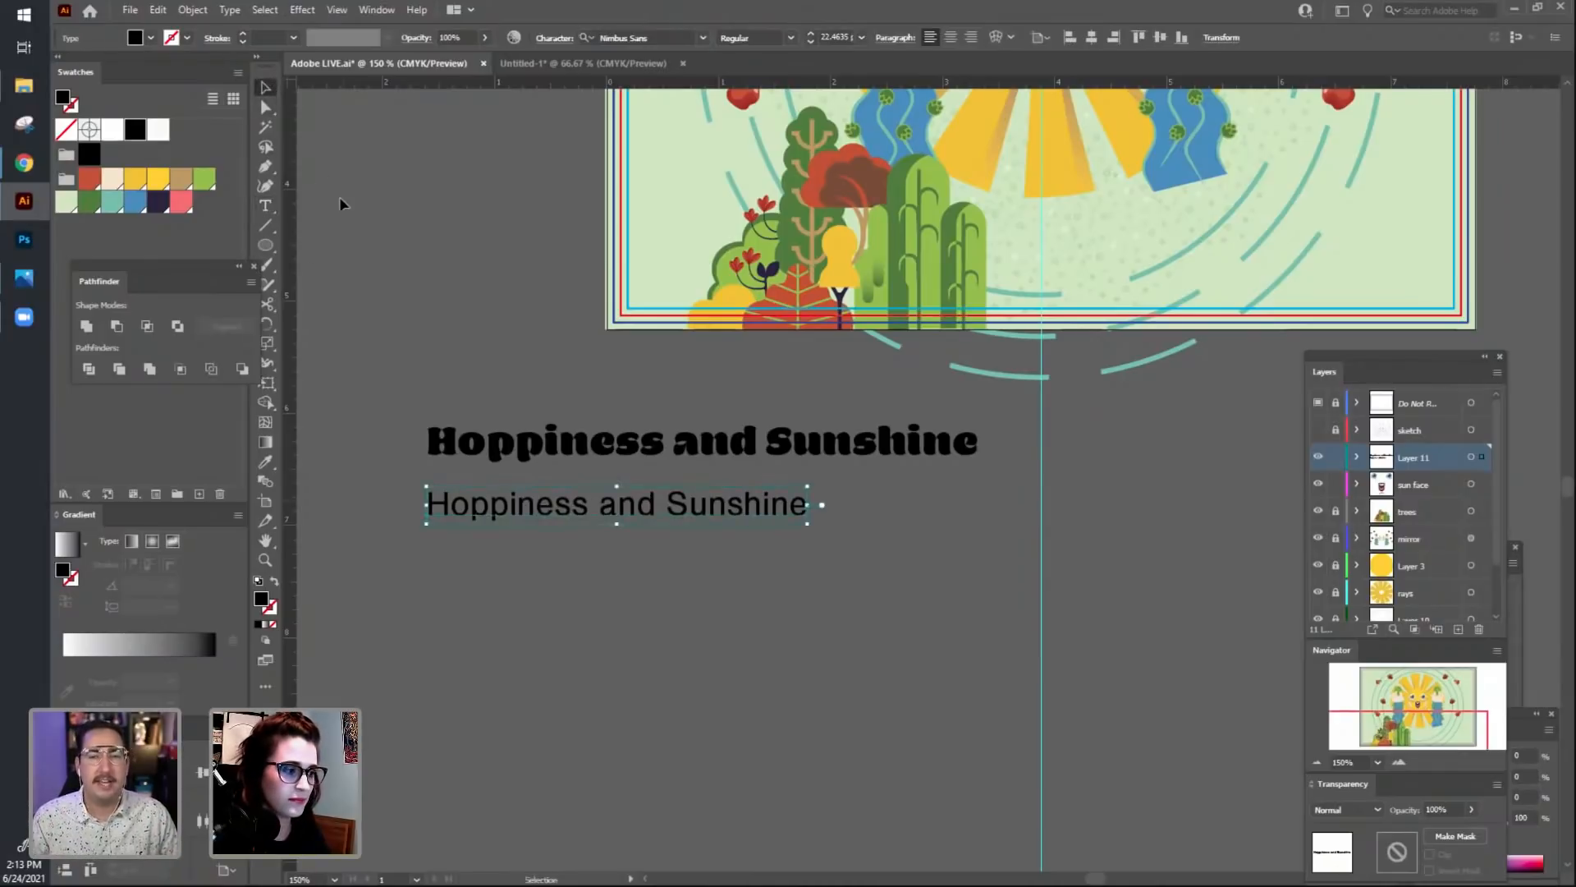
pyautogui.click(406, 246)
pyautogui.scroll(2, 405, 247)
# Close the Untitled-1 font sample document without saving its changes.
pyautogui.click(591, 63)
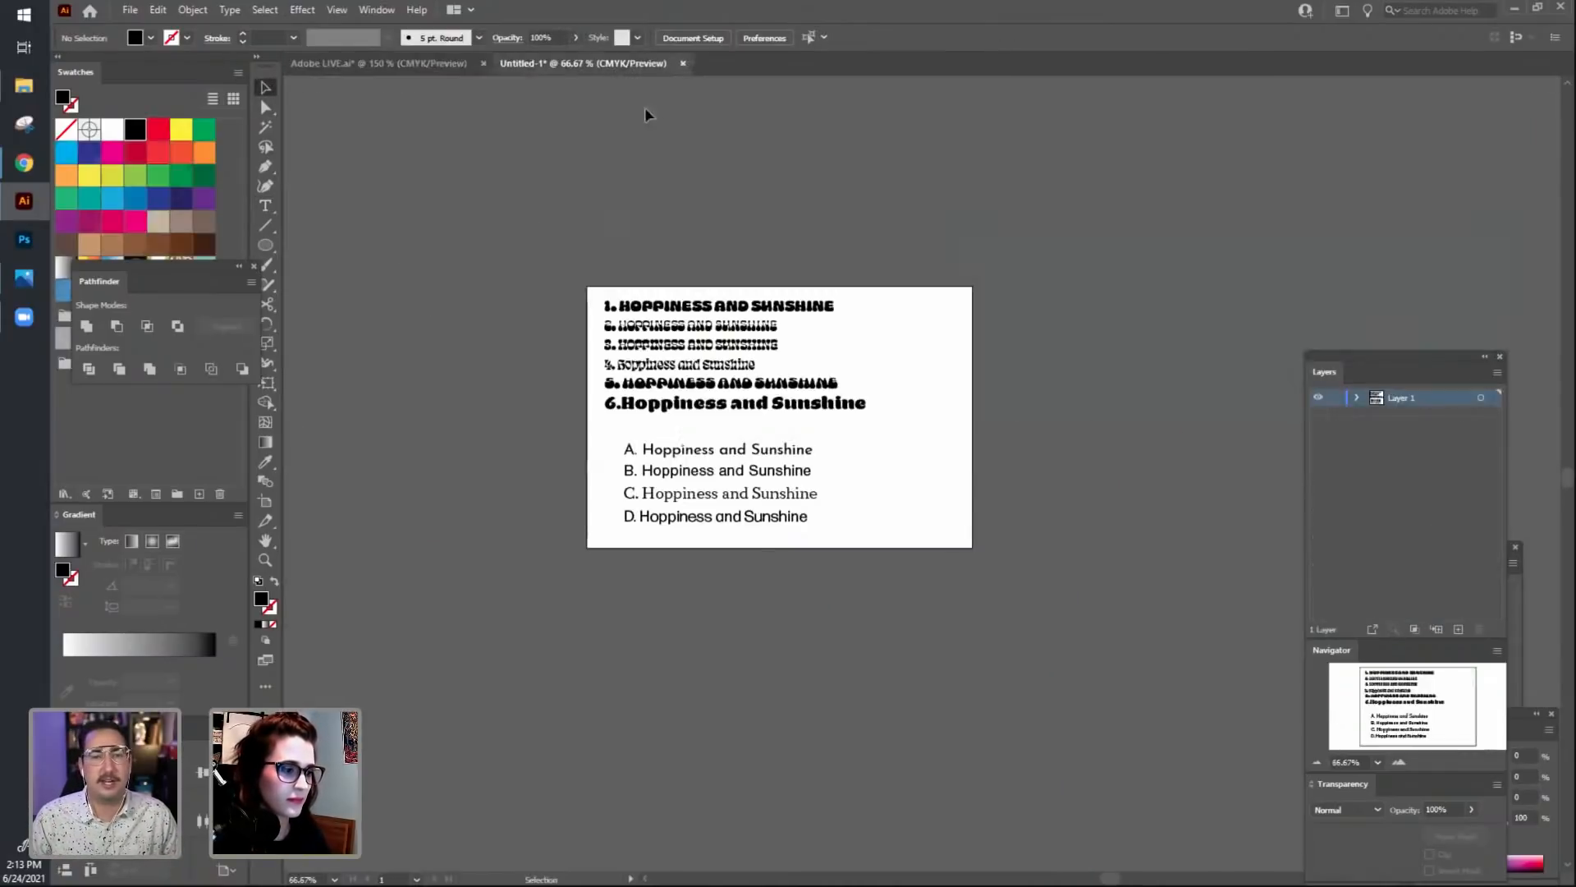
pyautogui.click(683, 64)
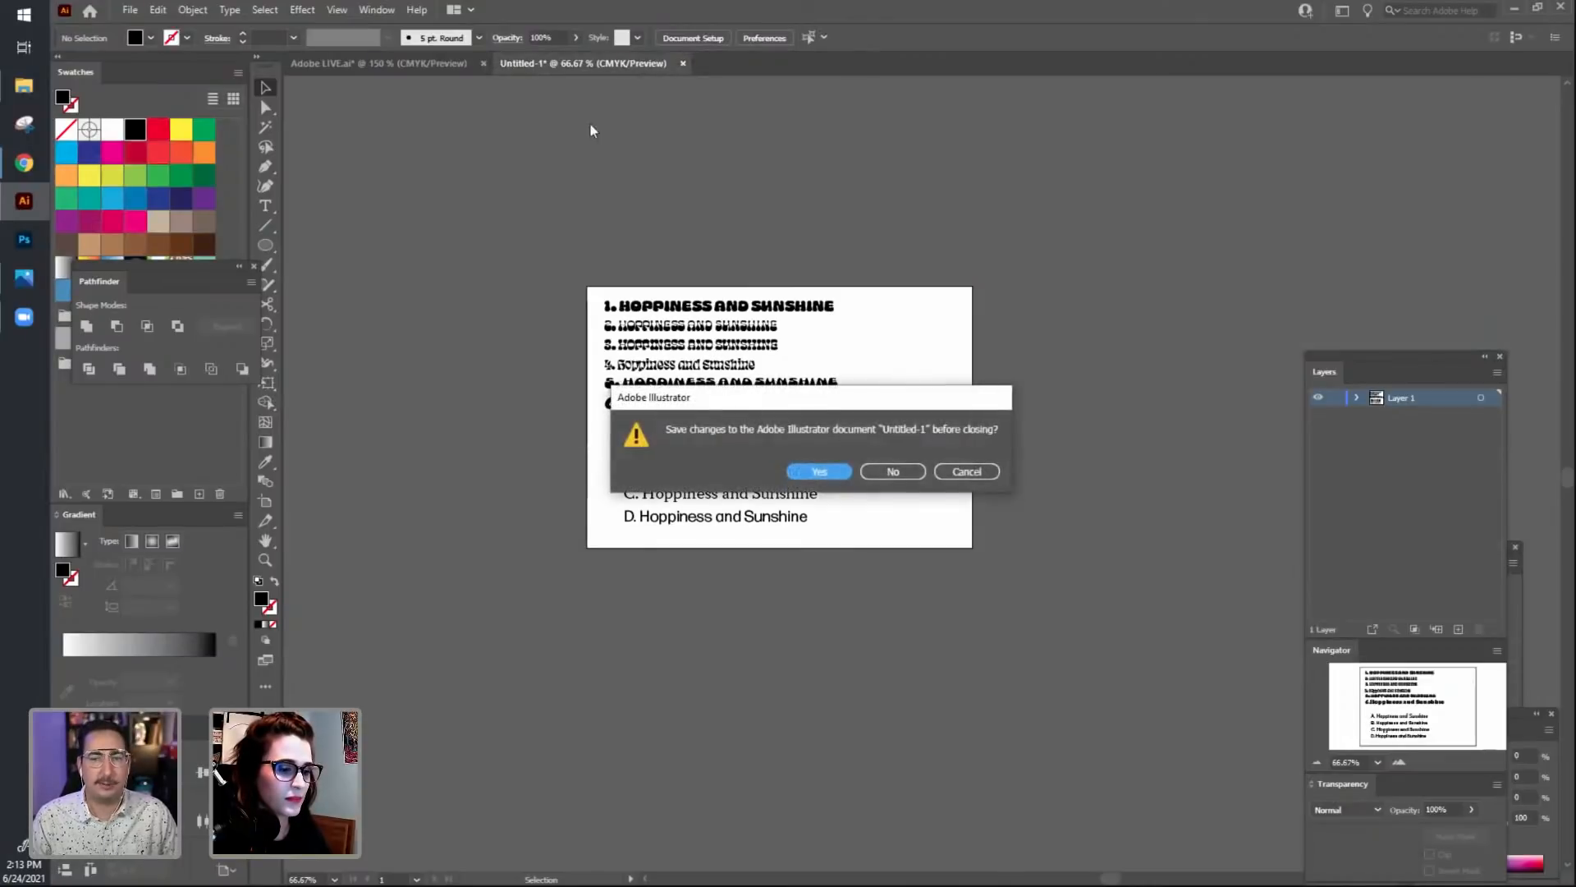
pyautogui.click(965, 471)
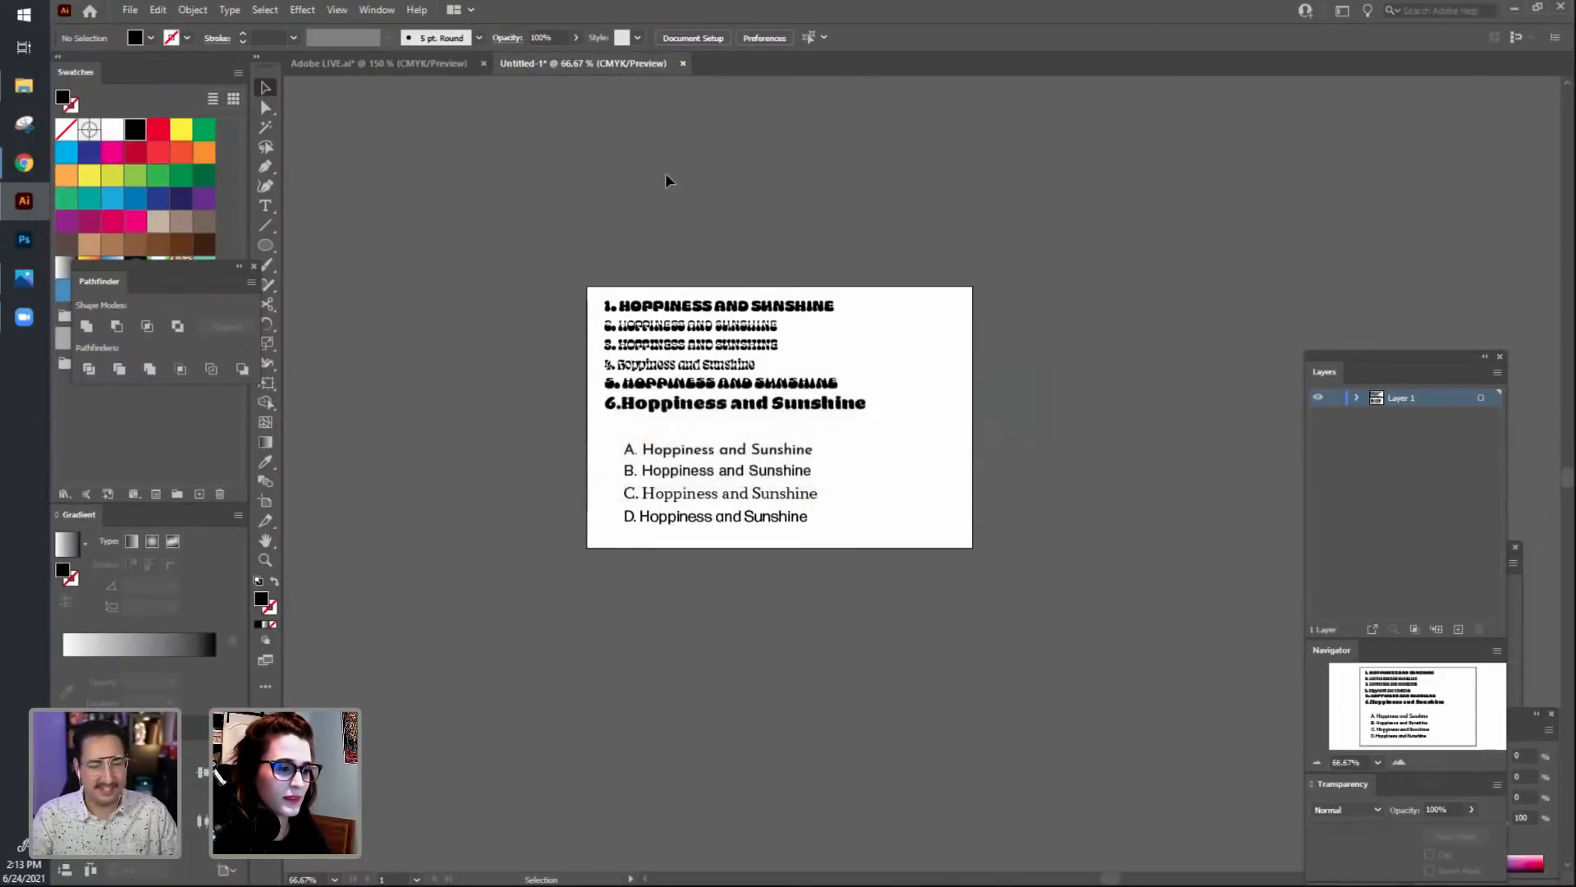
pyautogui.moveTo(568, 69); pyautogui.dragTo(657, 200)
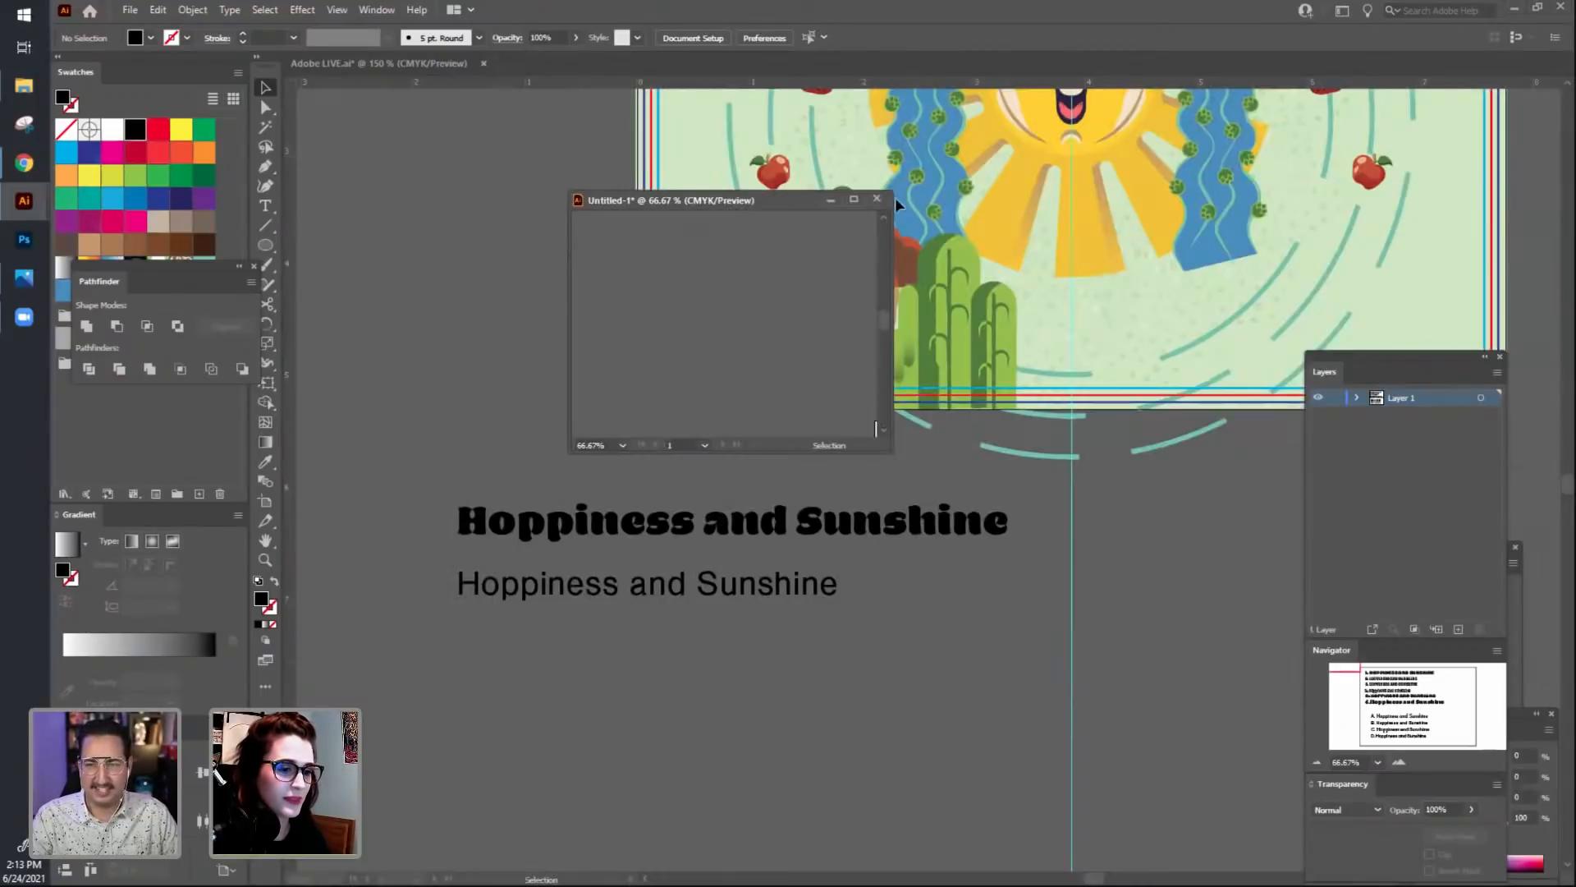
pyautogui.click(879, 200)
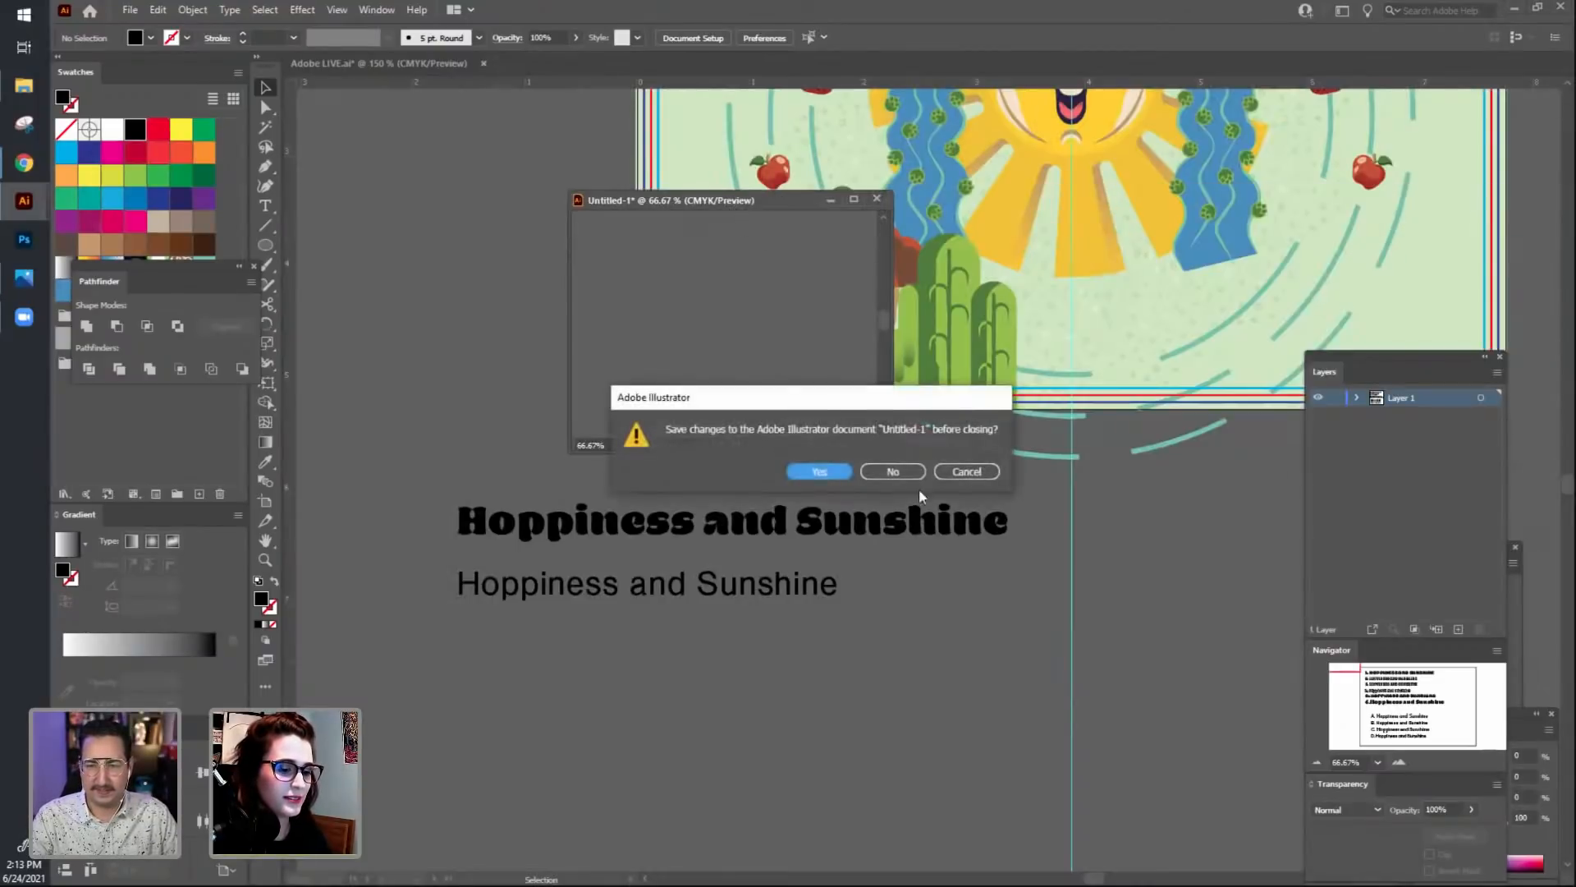
pyautogui.click(890, 472)
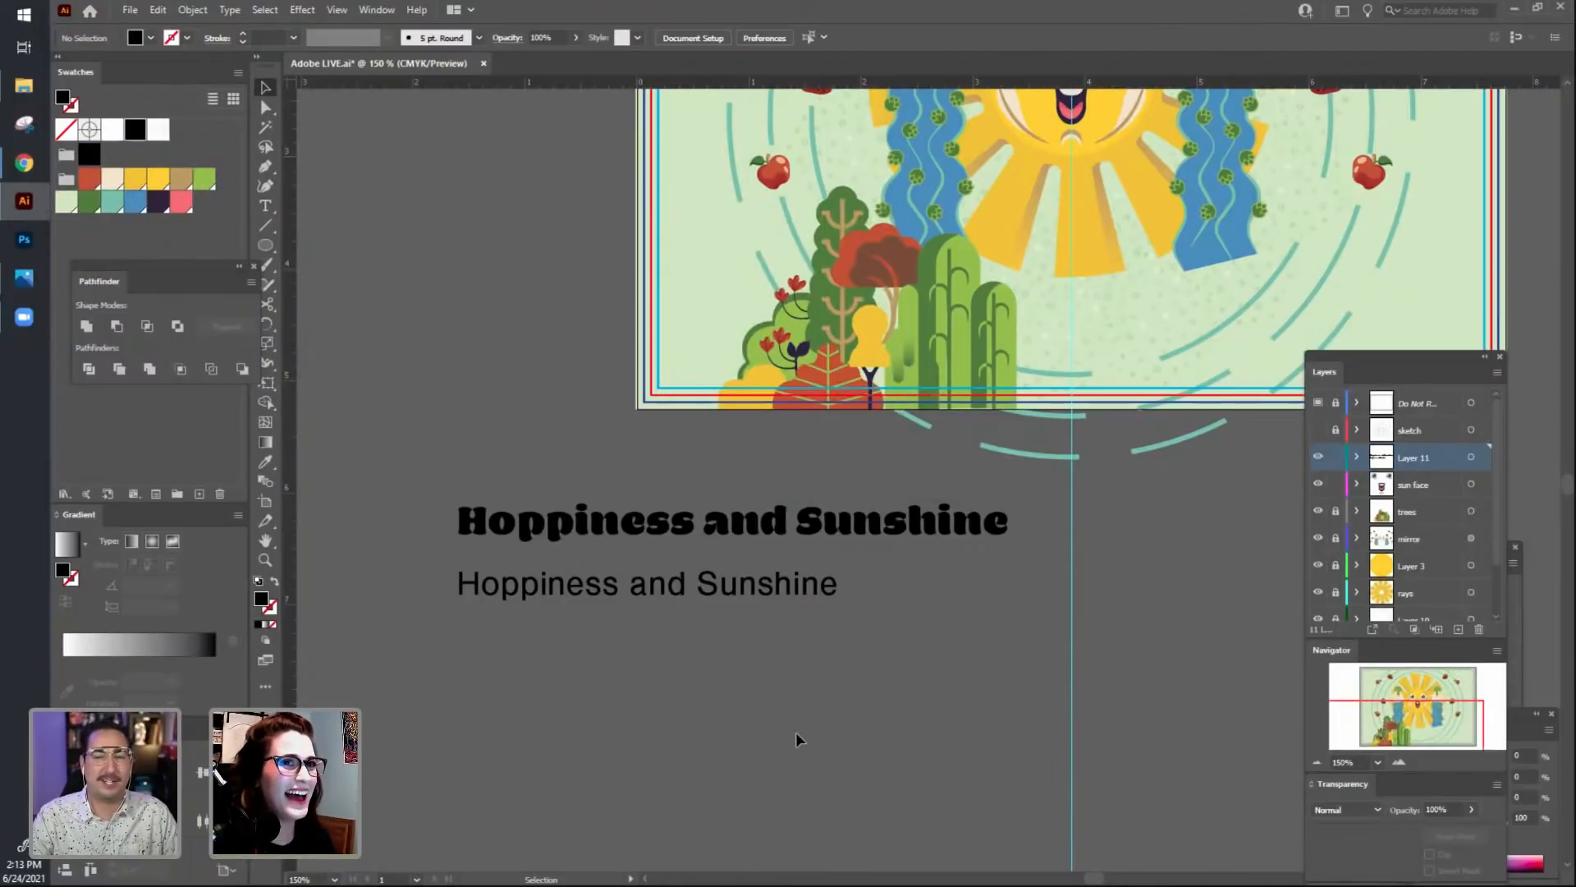
# Select both "Hoppiness and Sunshine" lines and move them outside the artboard, beside its upper right corner.
pyautogui.hotkey('ctrl', '-')
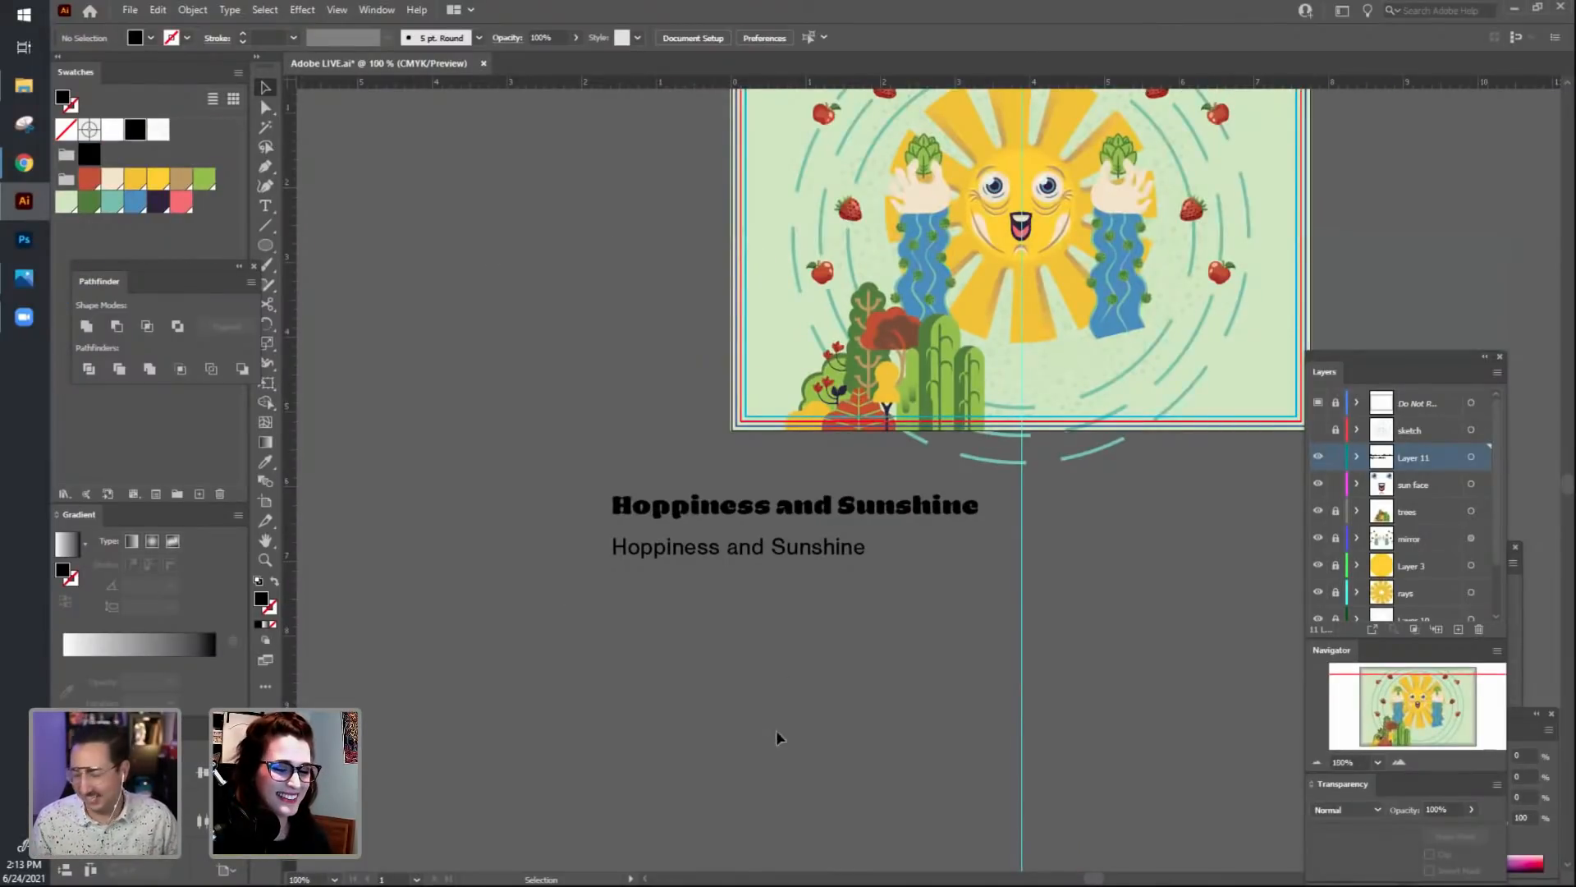
pyautogui.moveTo(830, 690); pyautogui.dragTo(576, 799)
pyautogui.click(438, 618)
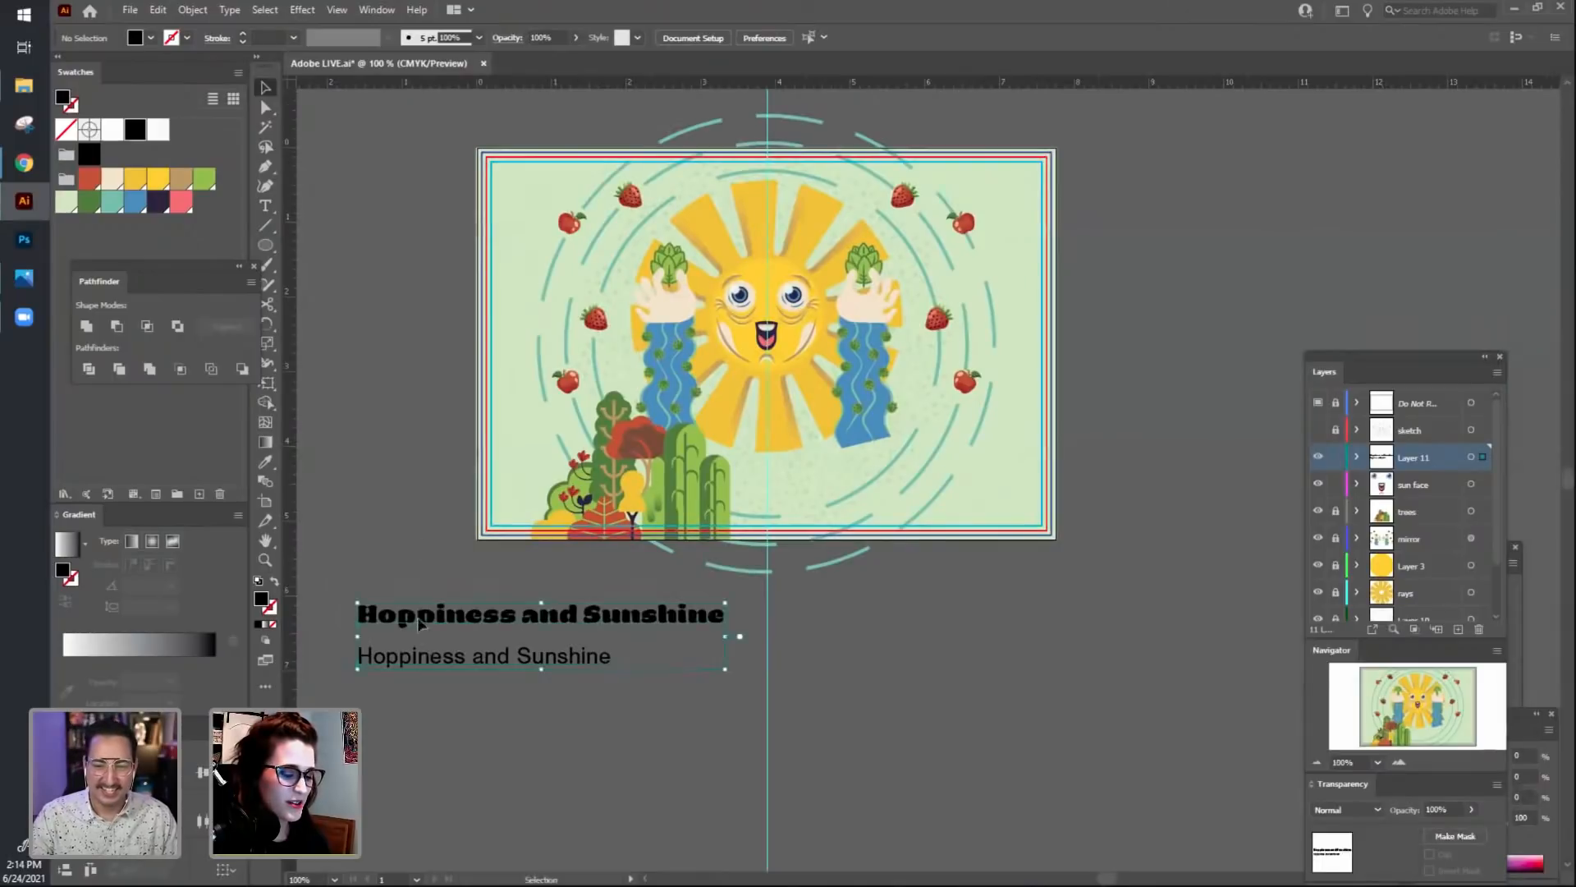
pyautogui.moveTo(437, 617); pyautogui.dragTo(1275, 177)
pyautogui.click(1228, 617)
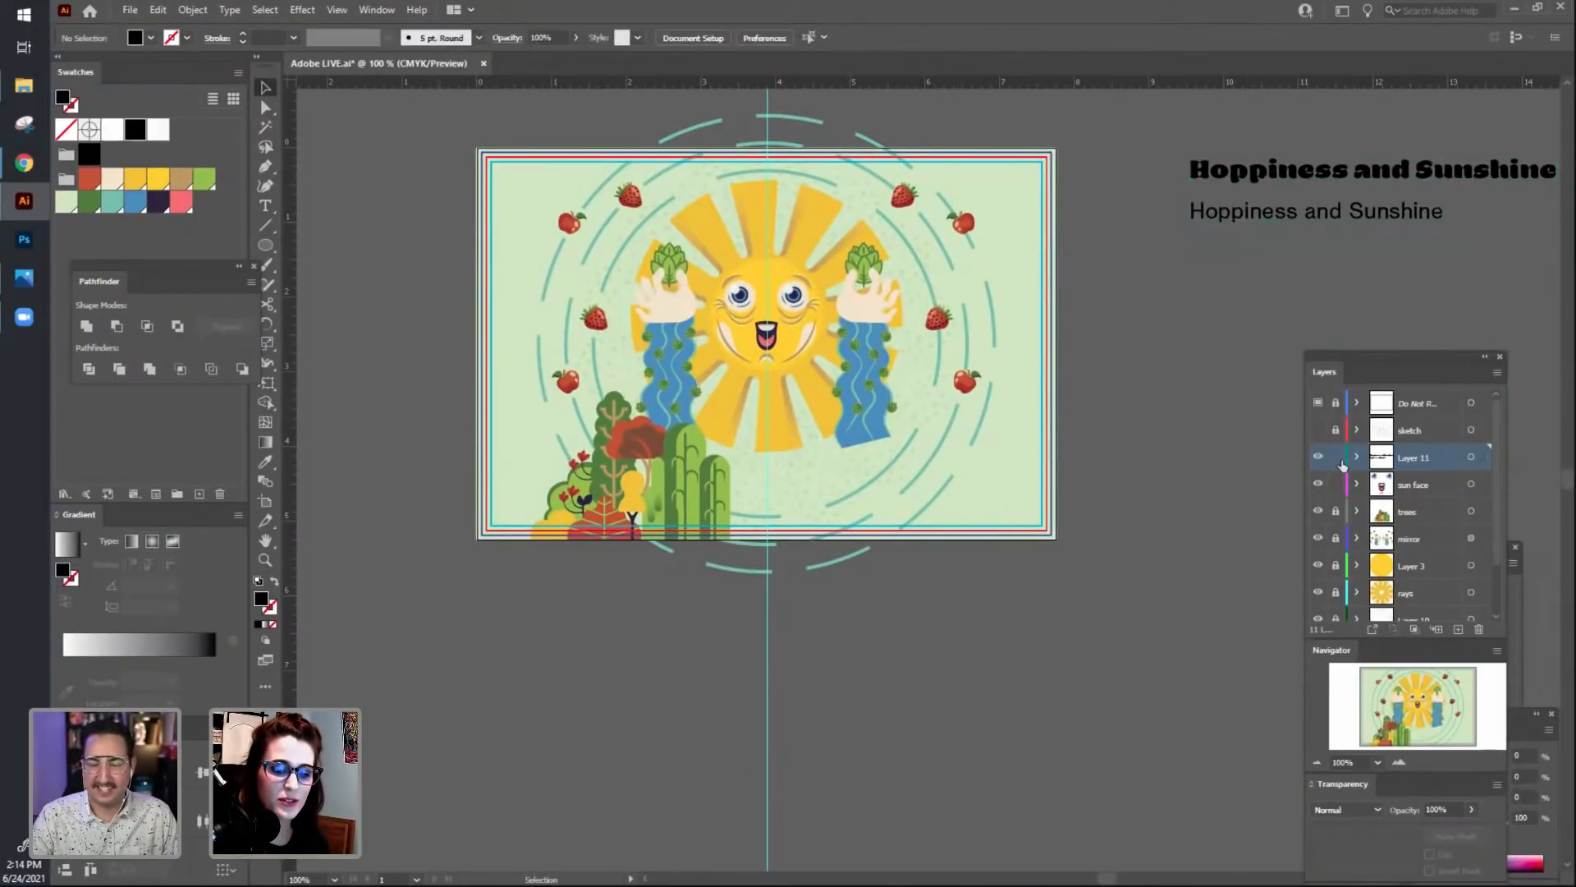
# Lock Layer 11, which holds the two title lines, and examine the sun illustration up close.
pyautogui.moveTo(945, 689); pyautogui.dragTo(934, 714)
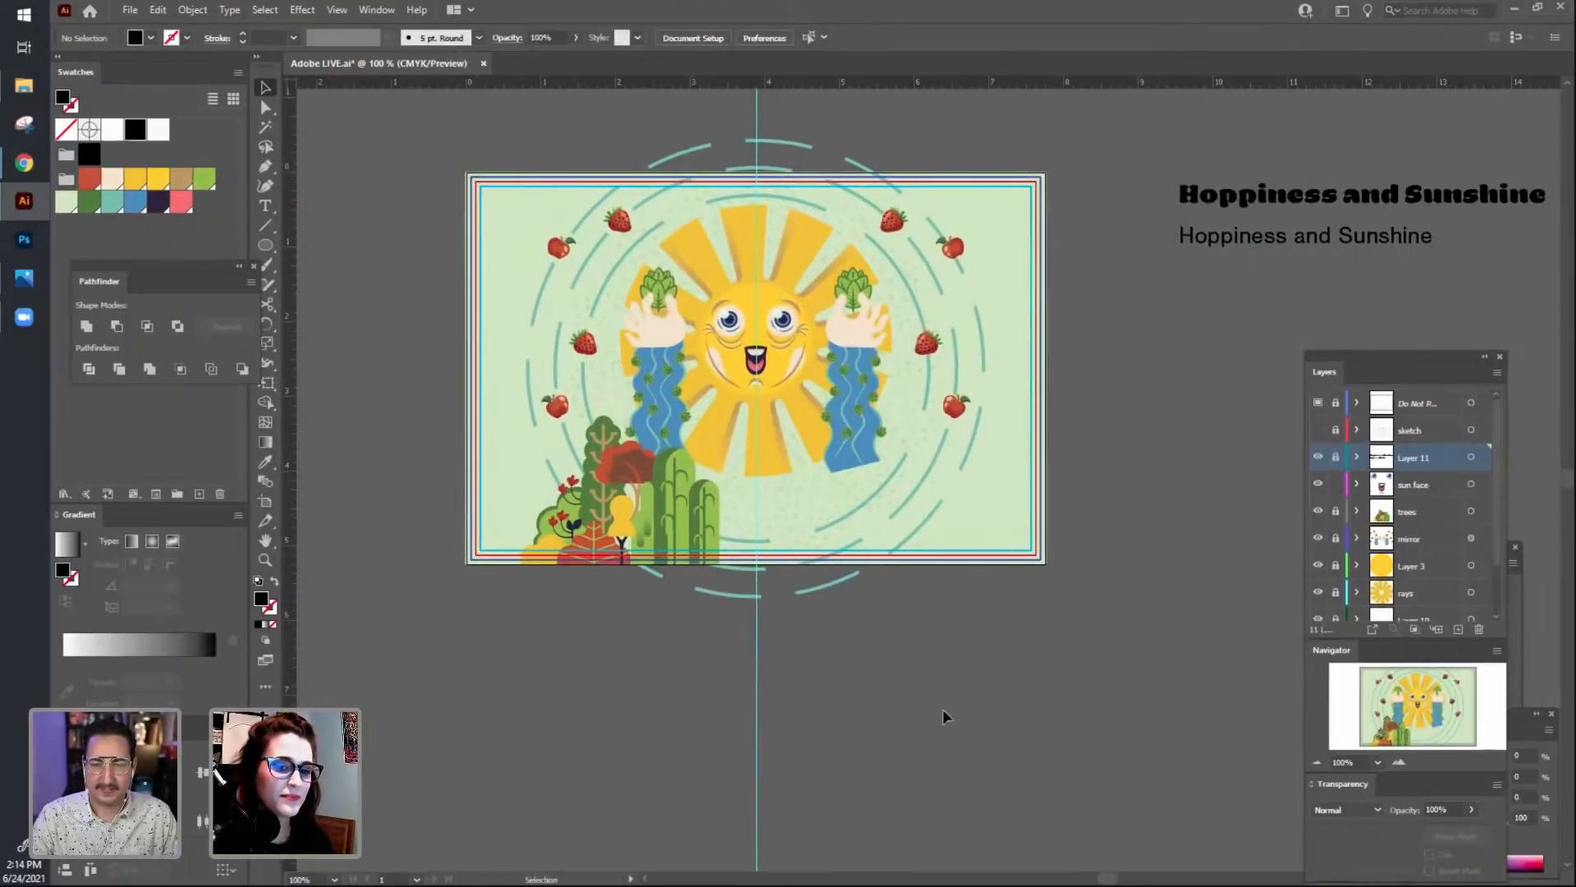
pyautogui.hotkey('ctrl', '=')
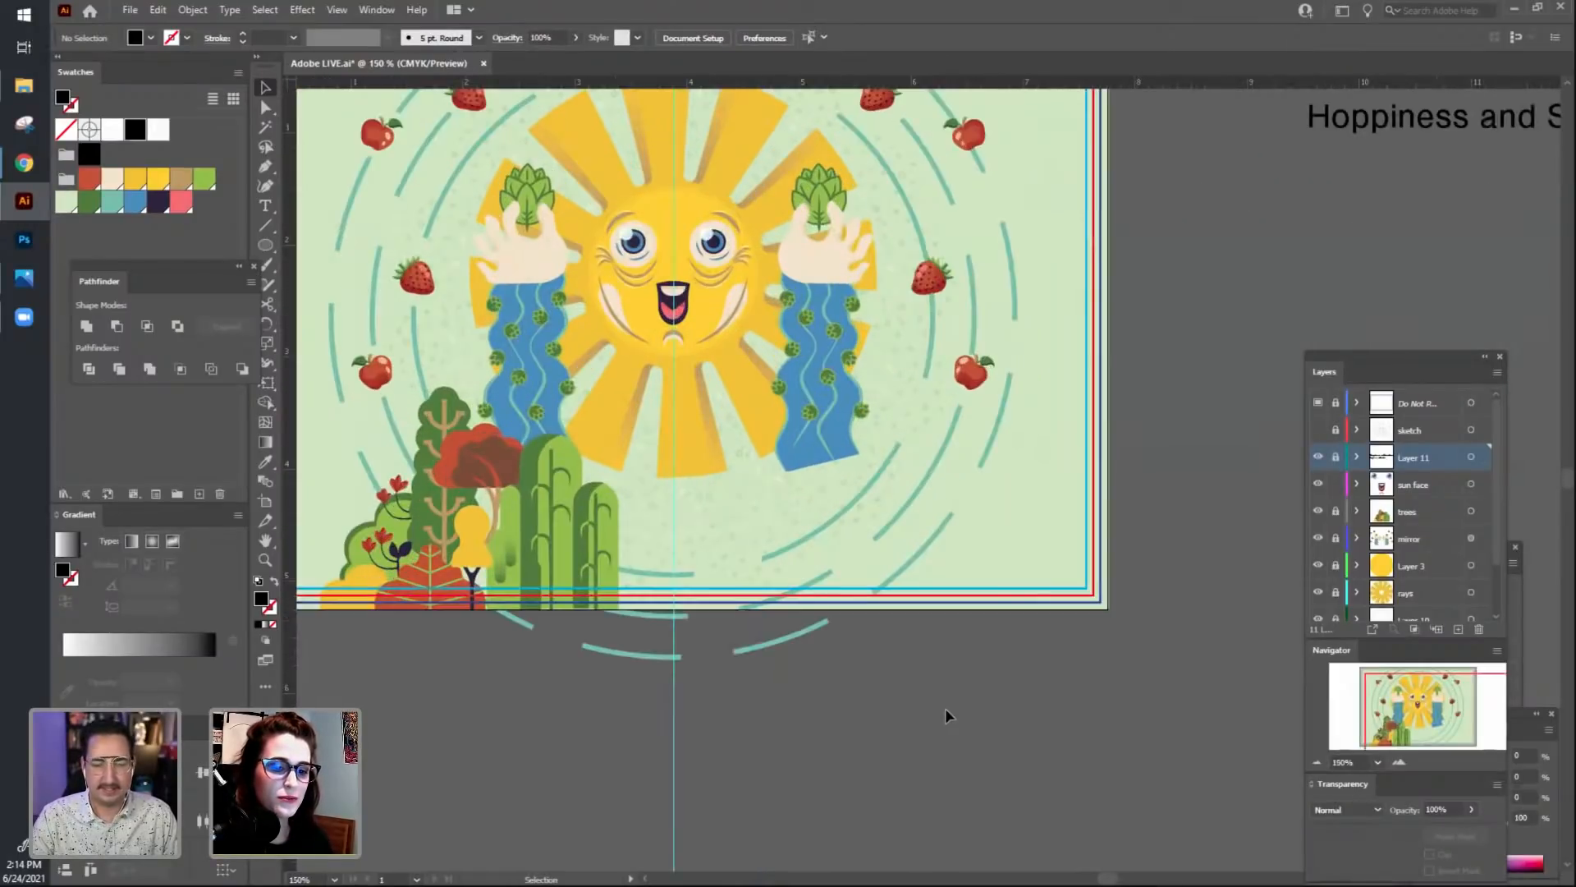
pyautogui.moveTo(1387, 261); pyautogui.dragTo(1494, 314)
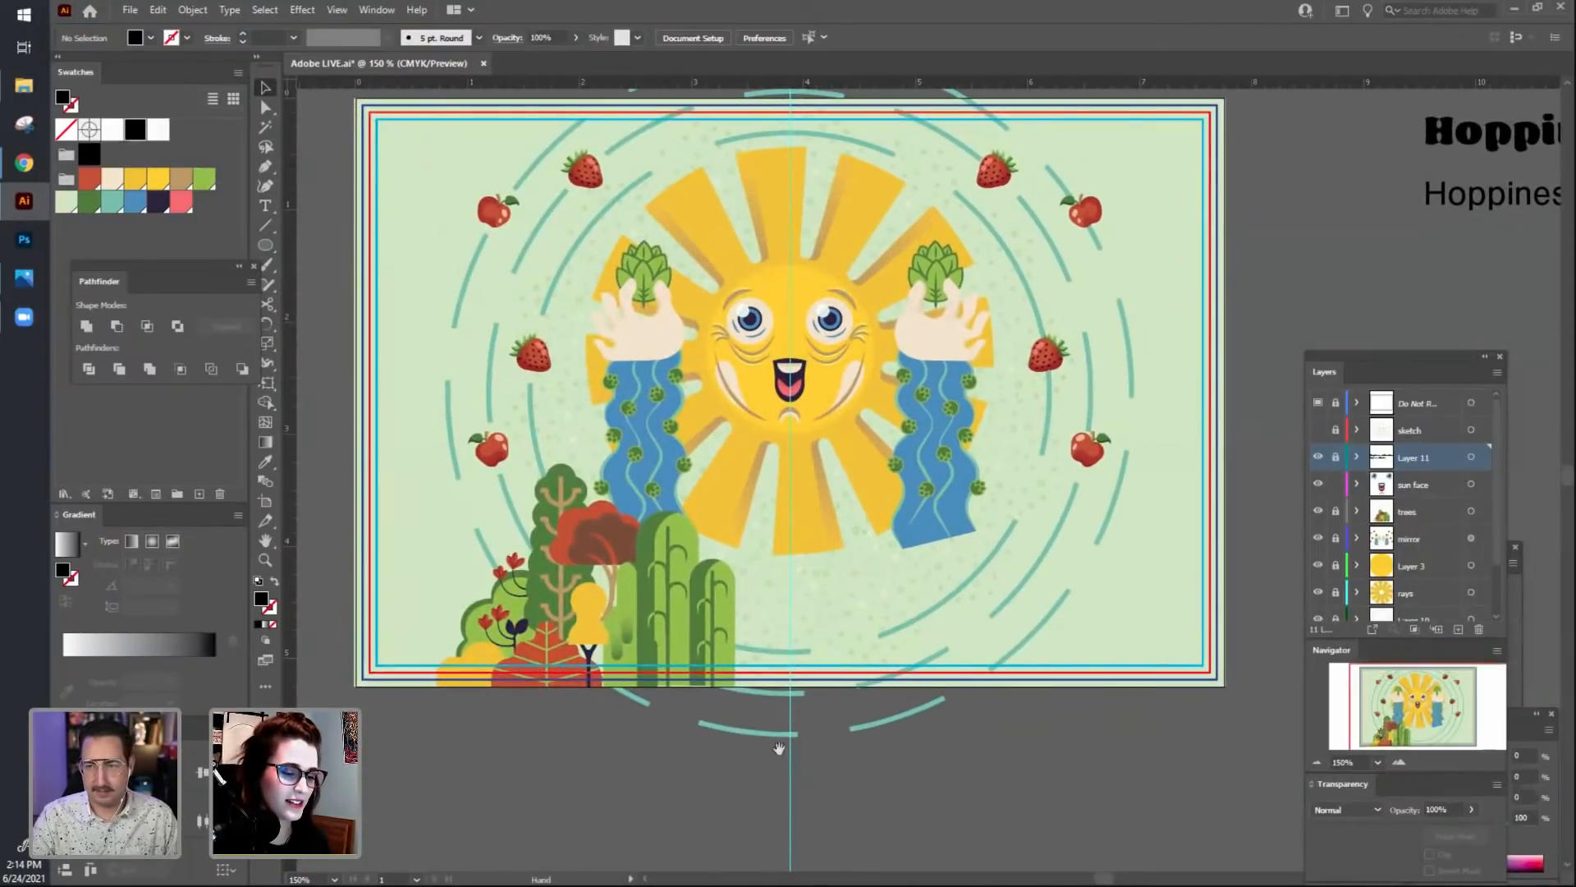
pyautogui.moveTo(741, 739); pyautogui.dragTo(785, 748)
pyautogui.hotkey('ctrl', '=')
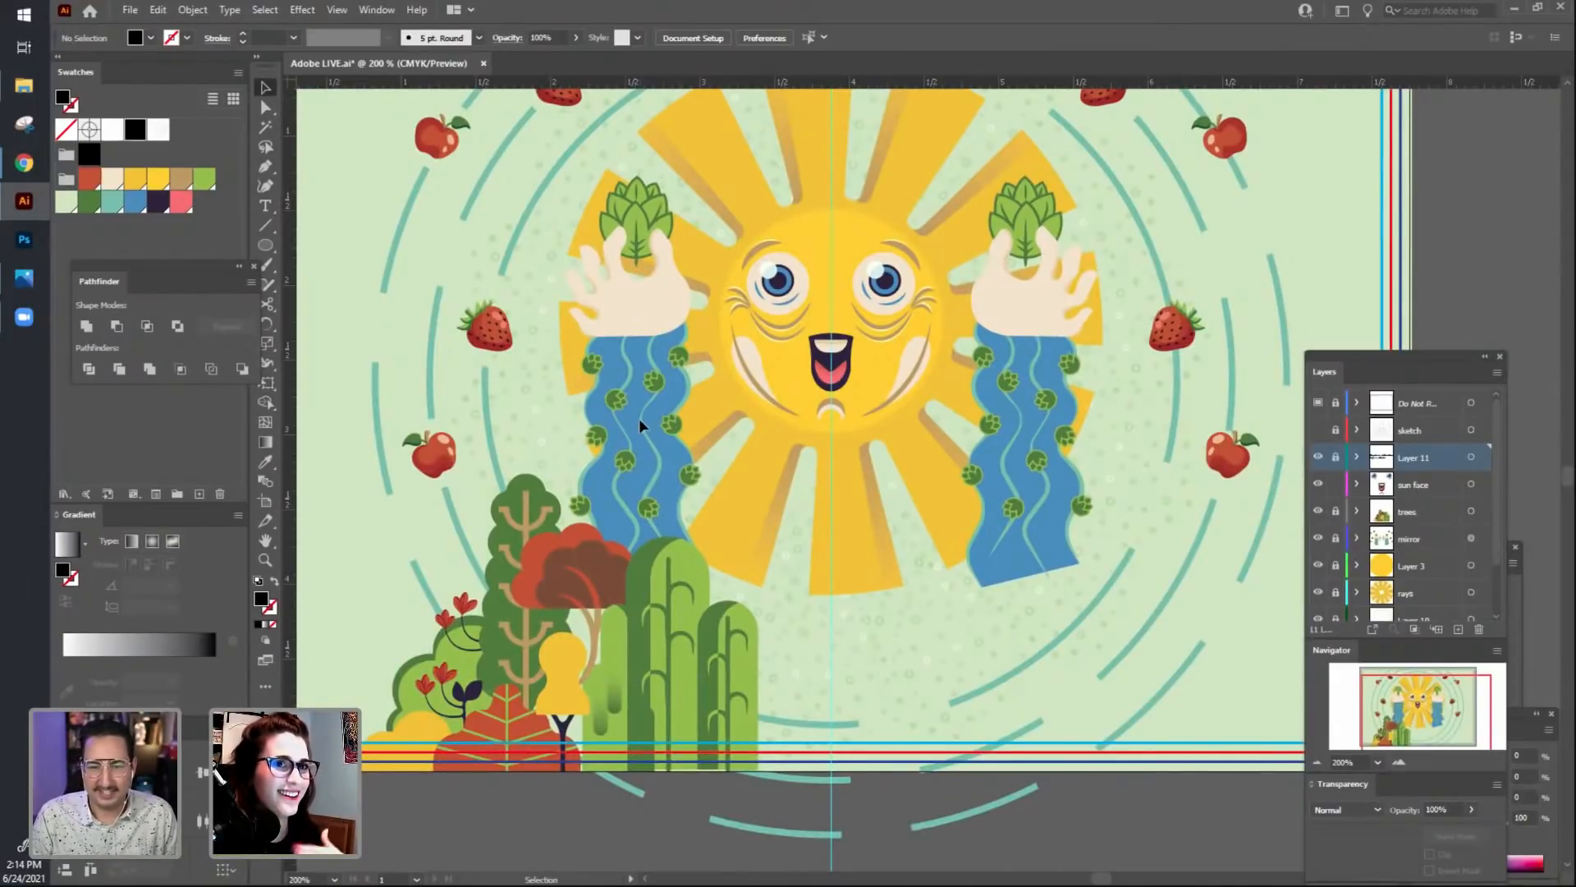
# Examine the sun illustration with its raised arms, surrounding fruit and trees at different magnifications.
pyautogui.moveTo(534, 305); pyautogui.dragTo(559, 343)
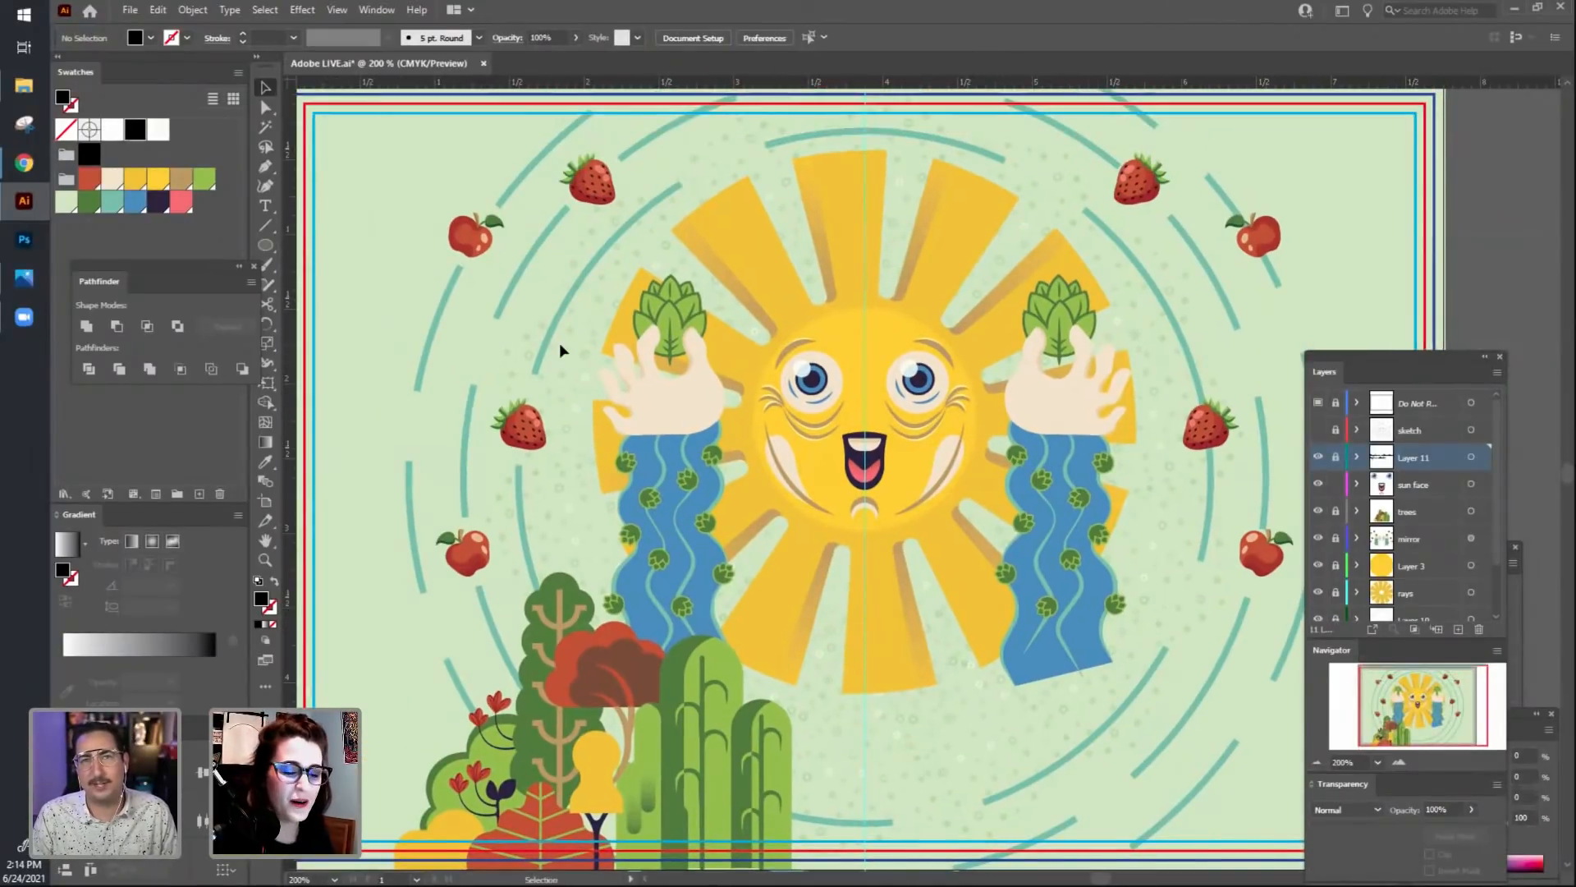
pyautogui.hotkey('ctrl', '-')
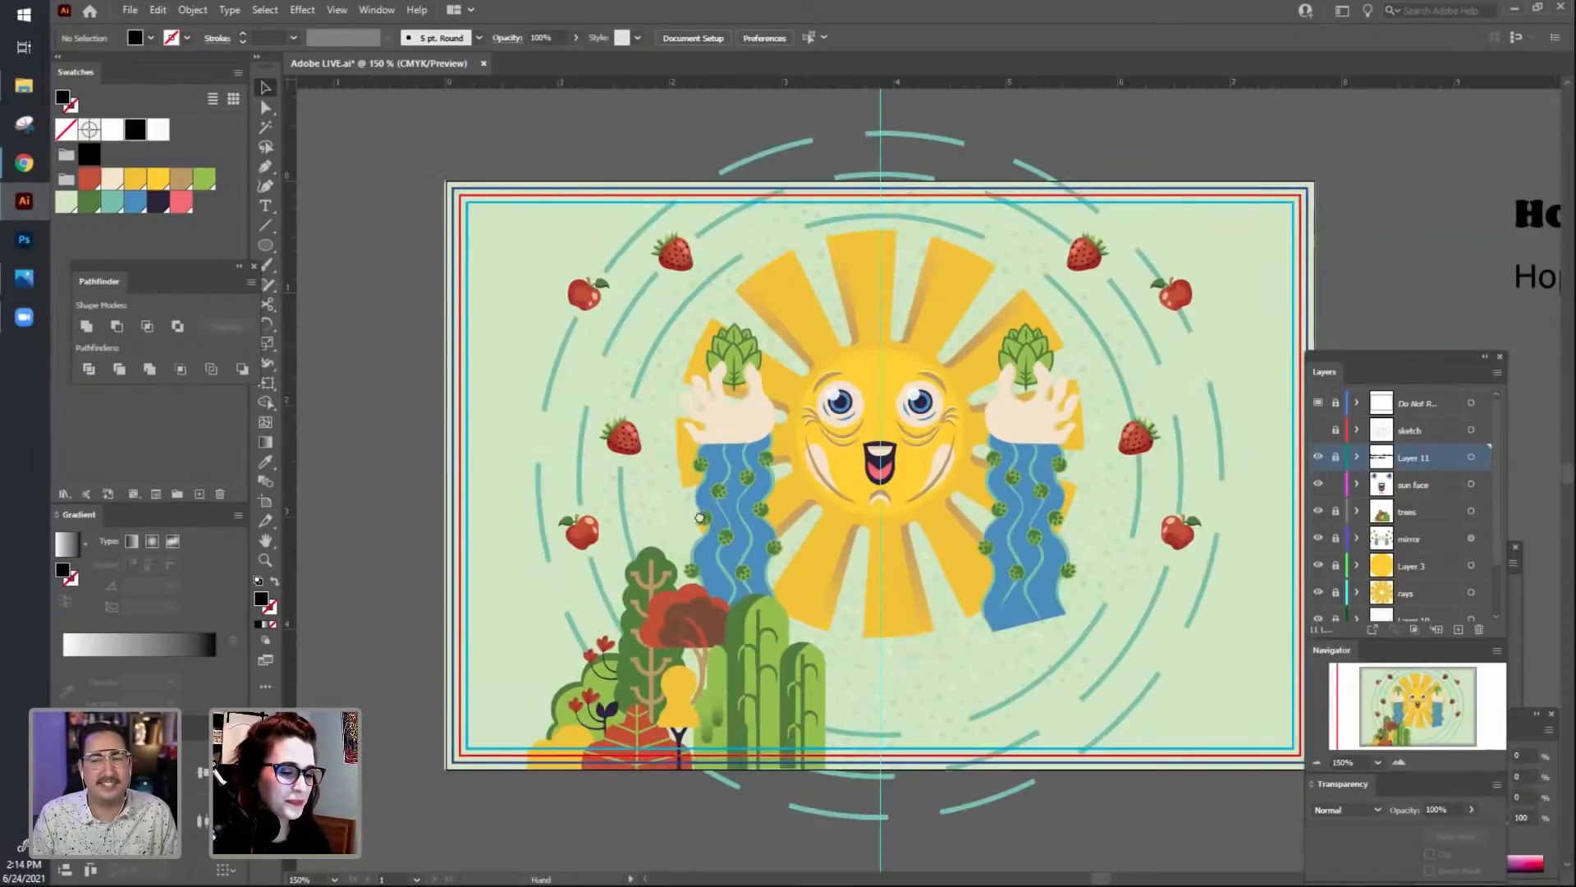
pyautogui.moveTo(701, 518); pyautogui.dragTo(663, 555)
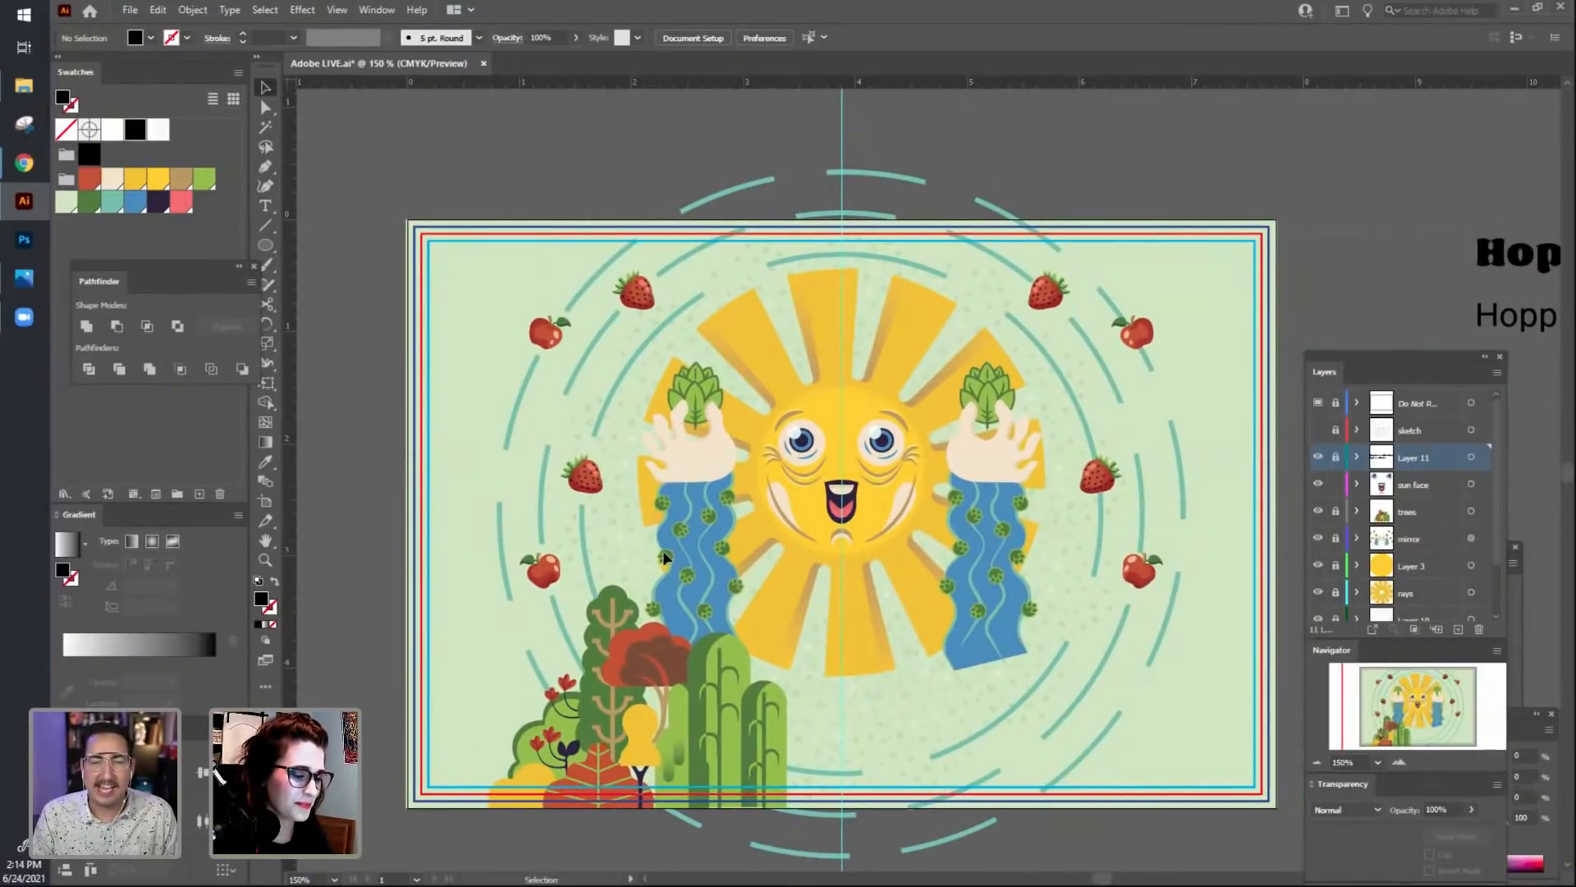
pyautogui.hotkey('ctrl', '+')
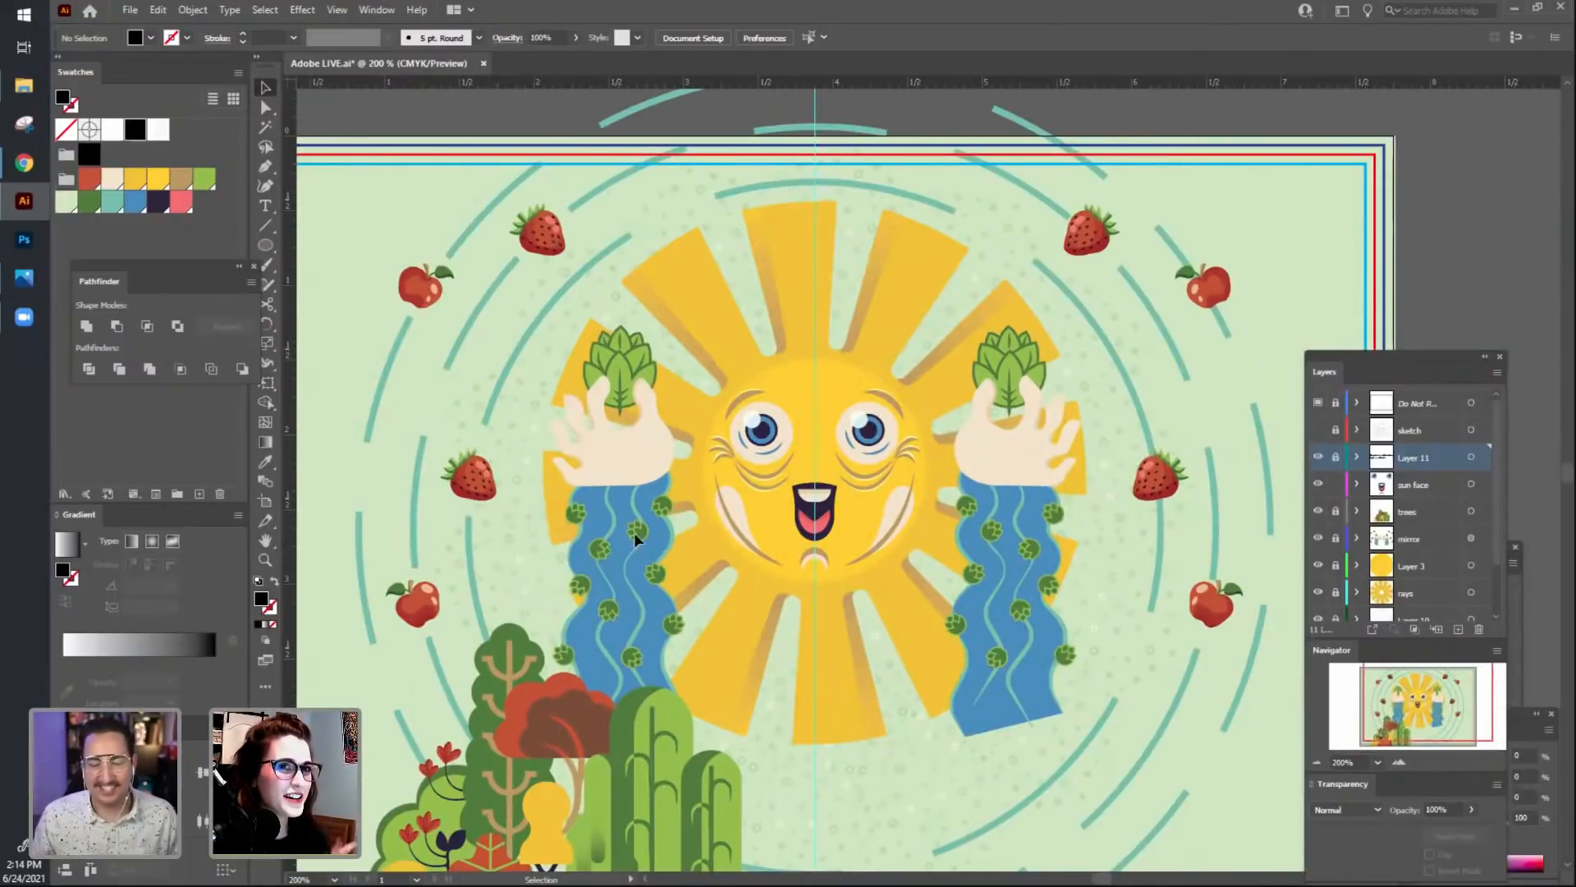
pyautogui.moveTo(721, 509); pyautogui.dragTo(749, 491)
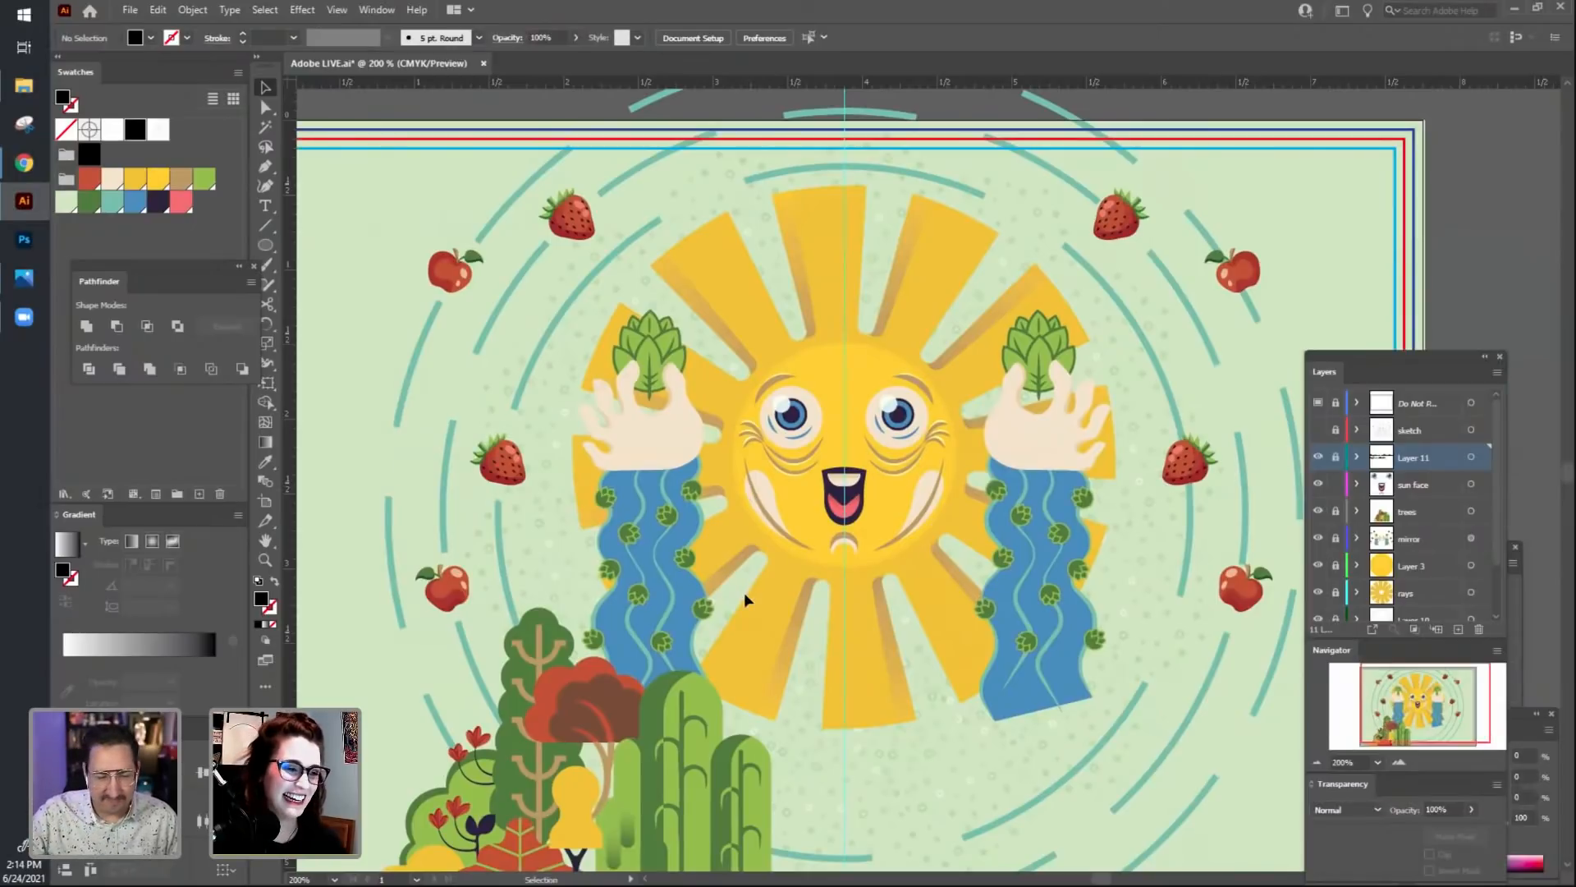
pyautogui.moveTo(778, 497); pyautogui.dragTo(814, 465)
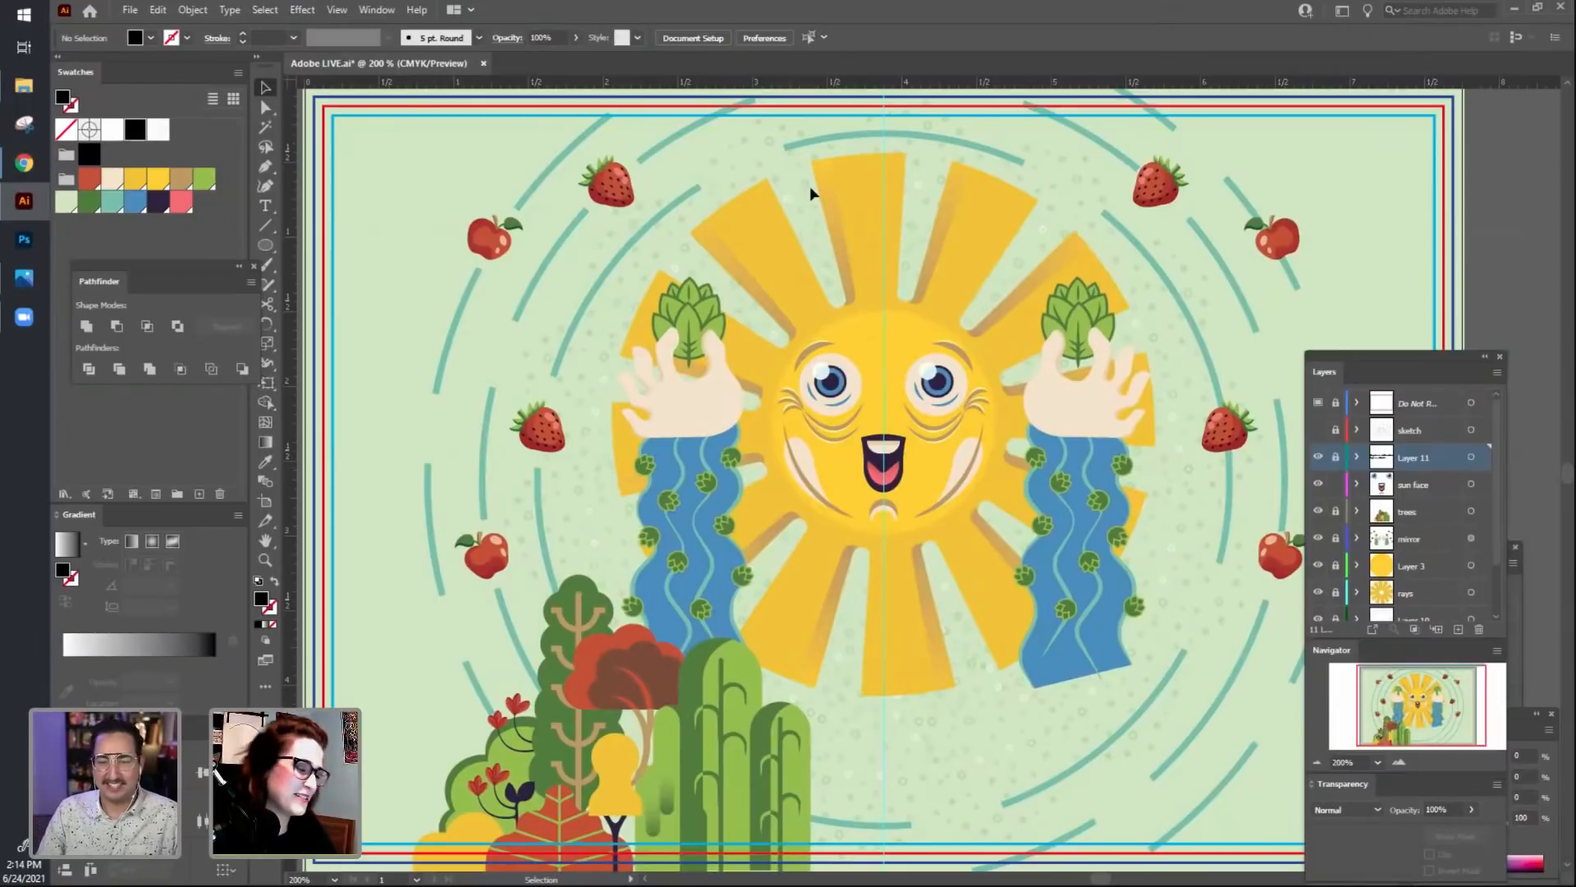
pyautogui.moveTo(801, 532); pyautogui.dragTo(751, 496)
pyautogui.hotkey('ctrl', '-')
pyautogui.hotkey('ctrl', '+')
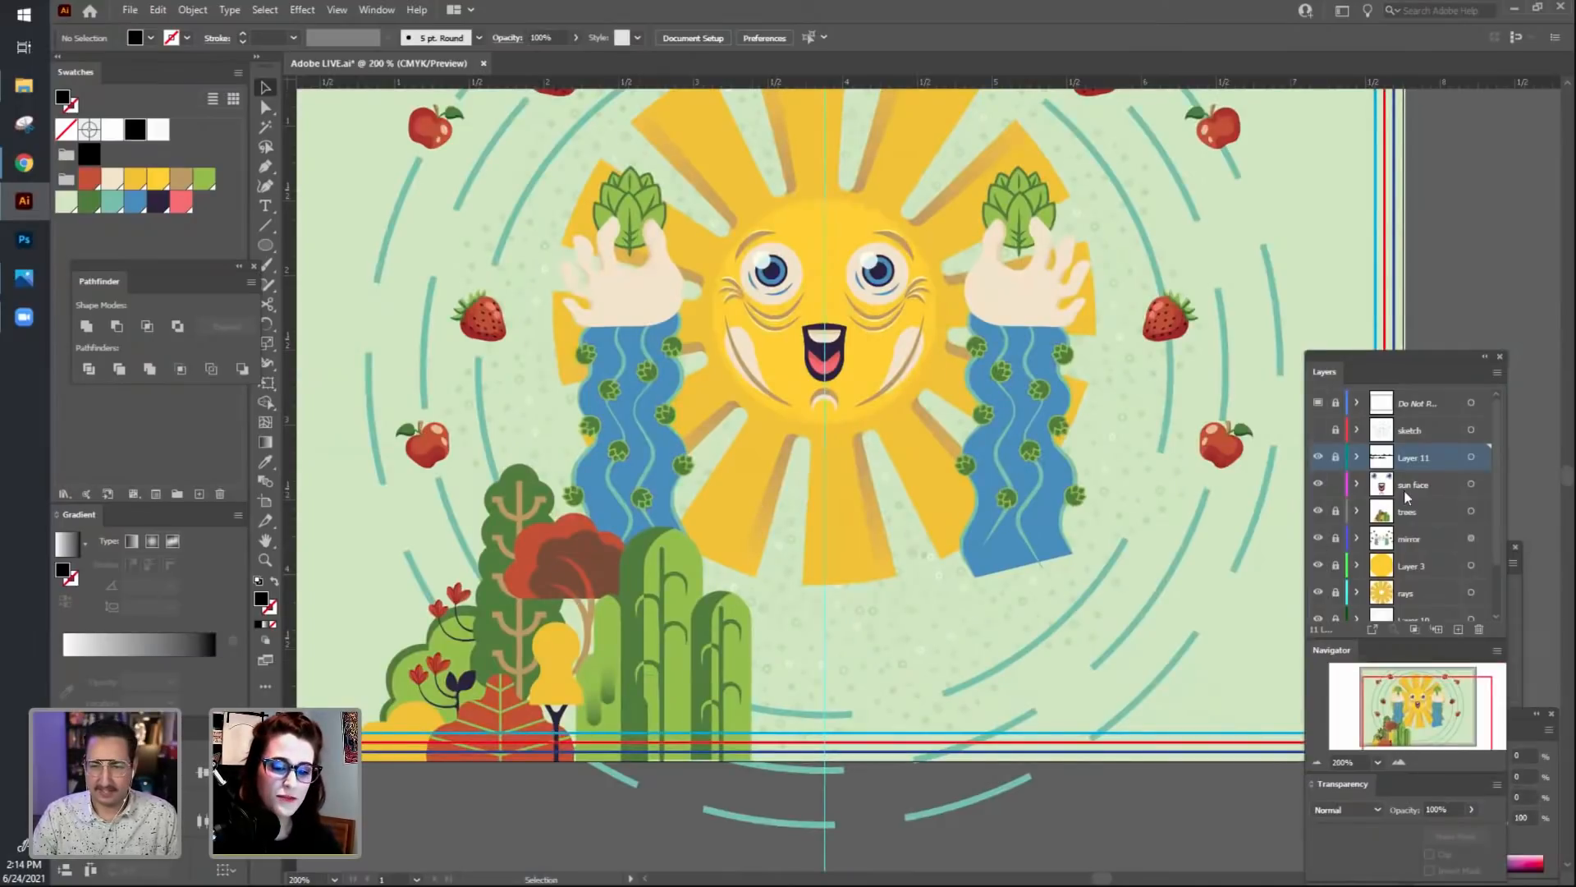
# Show the sketch layer over the artwork and make the mirror layer active.
pyautogui.click(1318, 430)
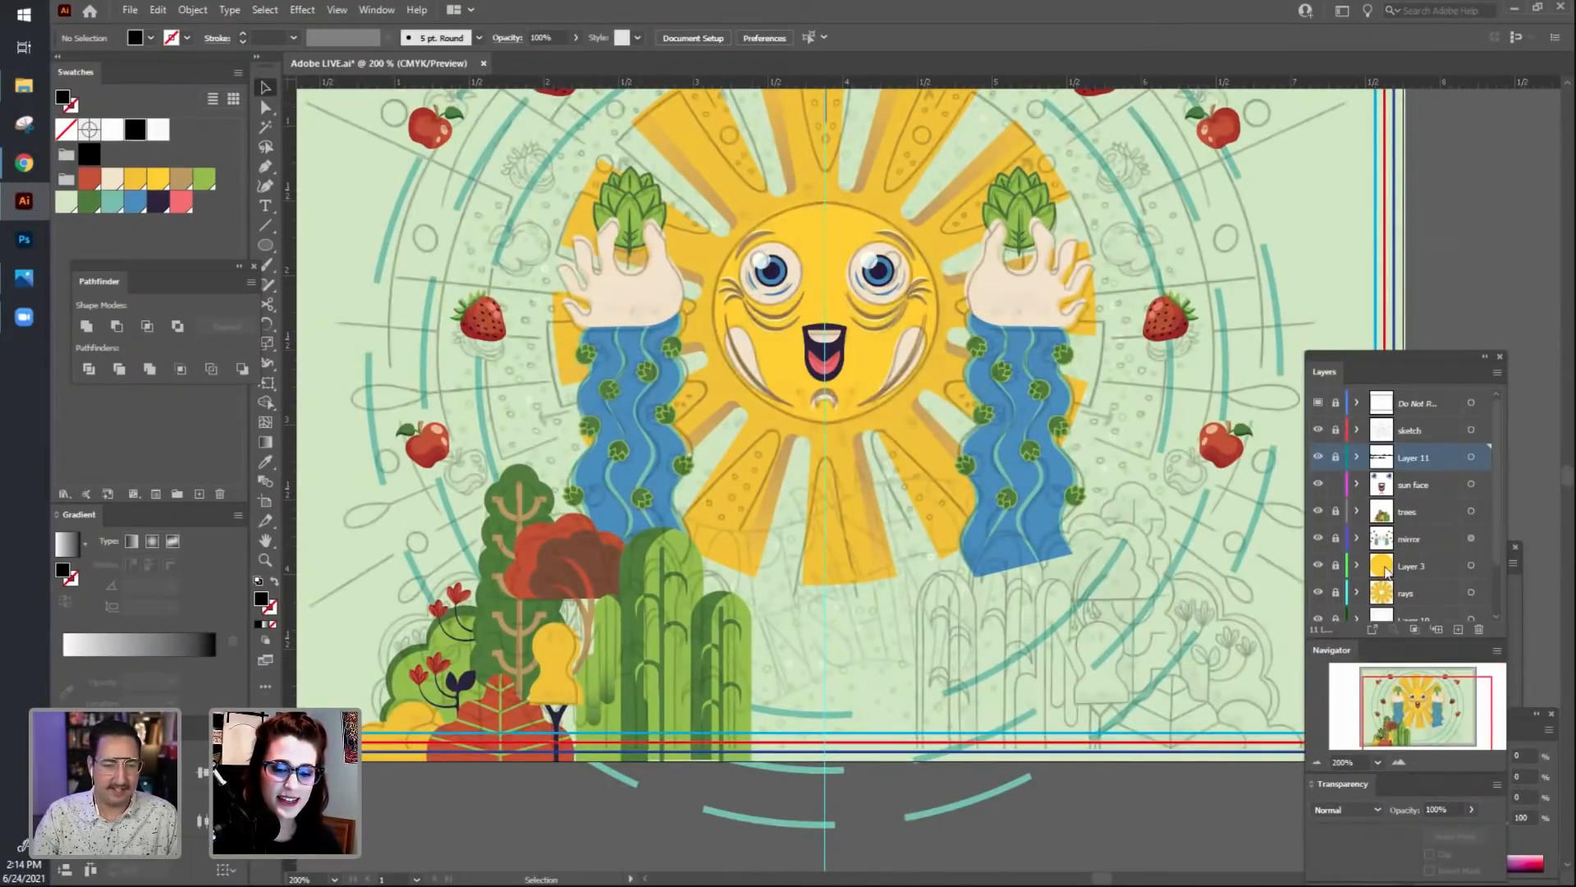
pyautogui.click(1405, 542)
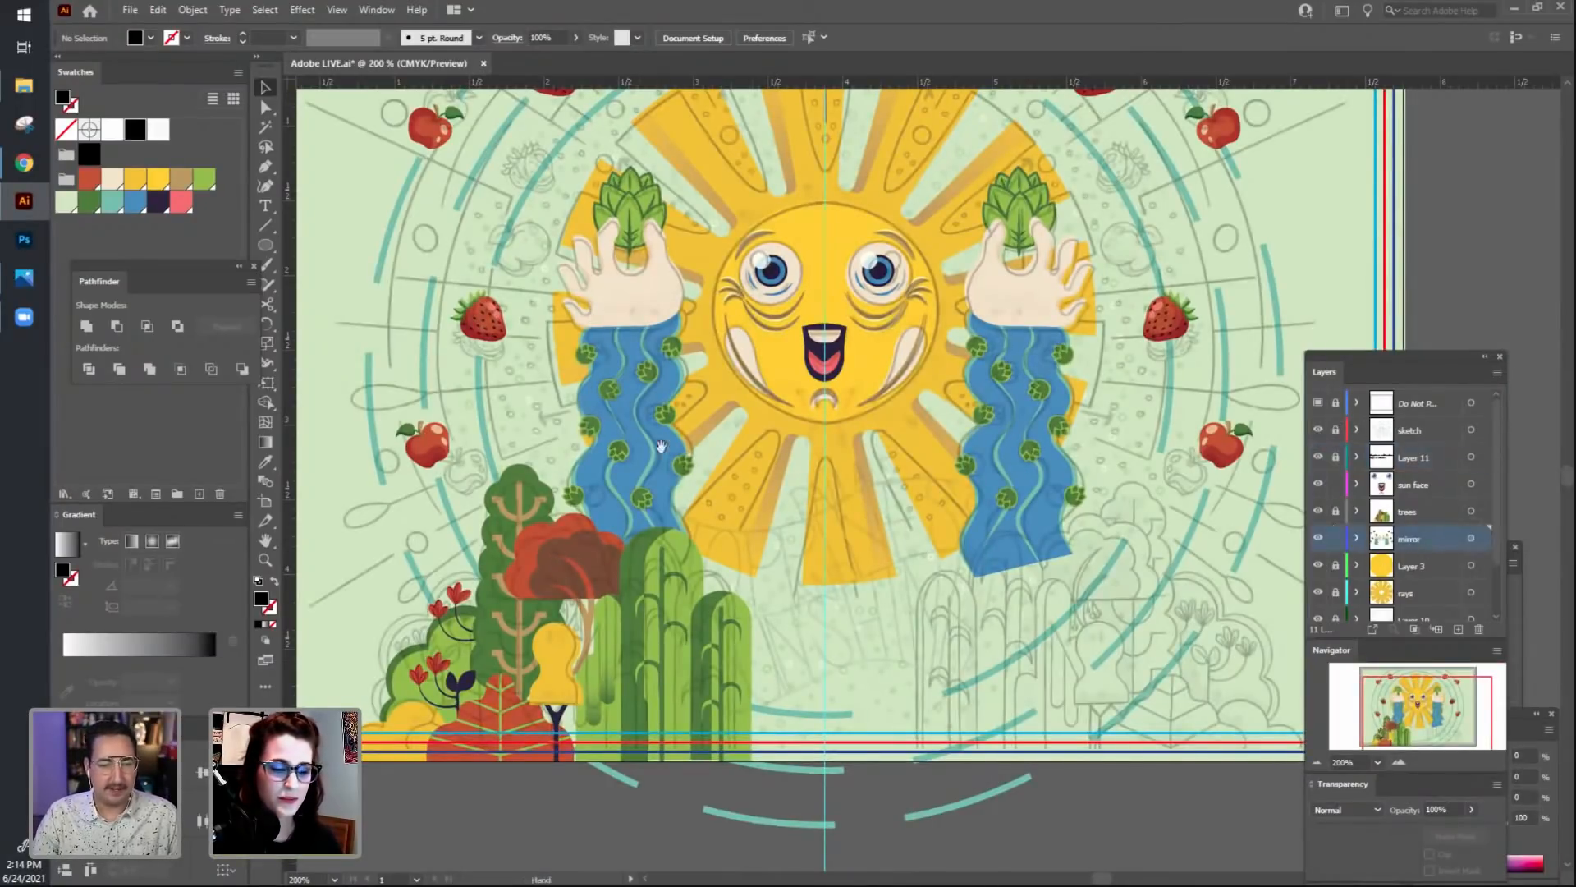
pyautogui.moveTo(566, 344); pyautogui.dragTo(752, 443)
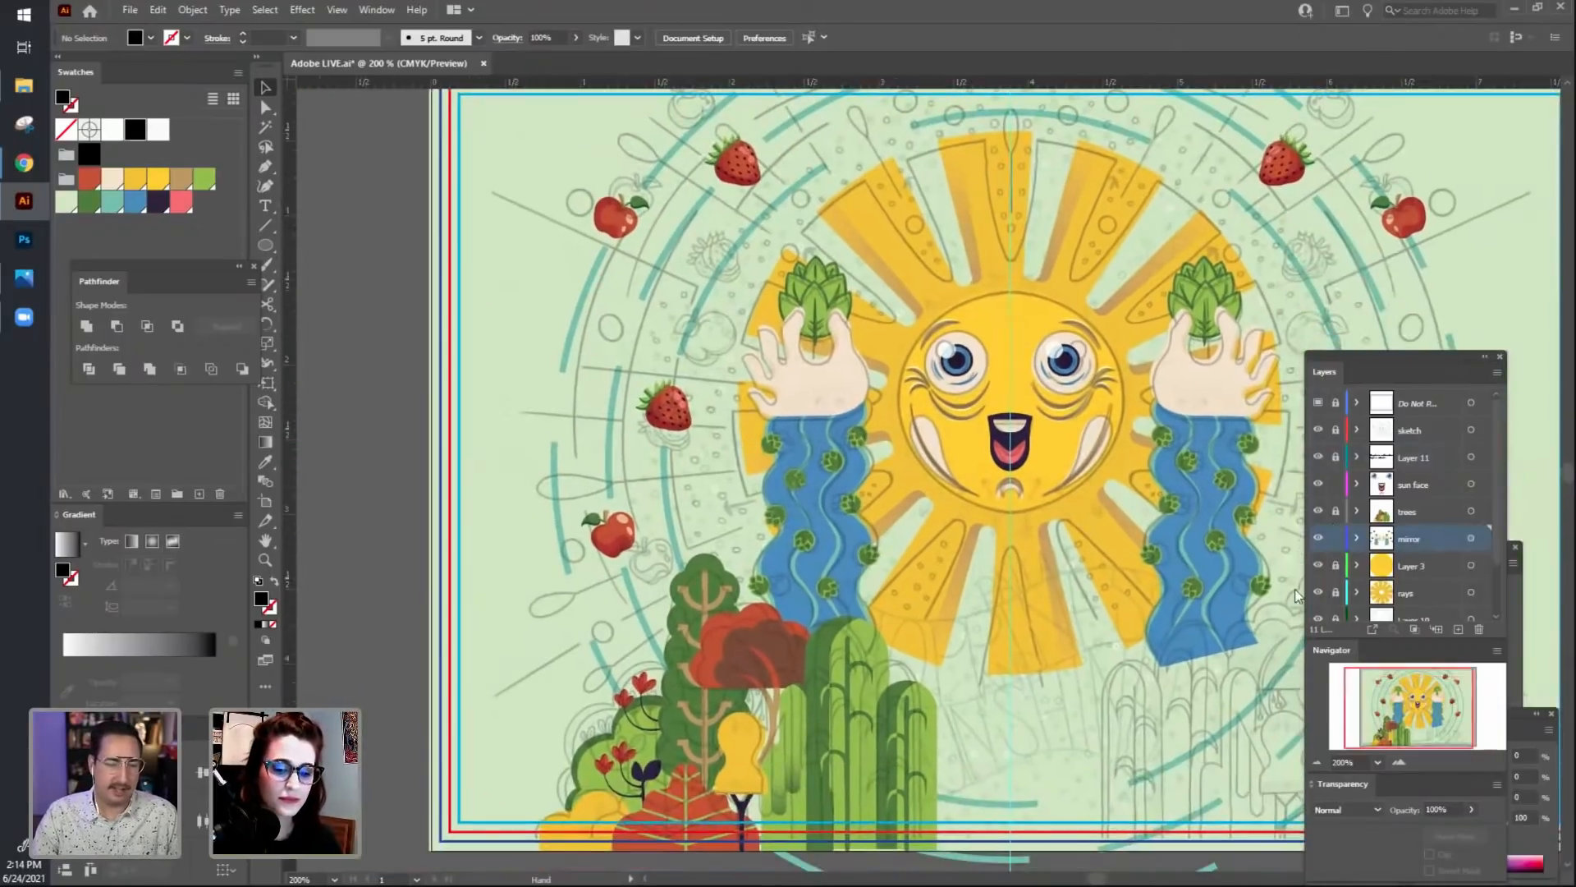
pyautogui.scroll(-2, 1412, 565)
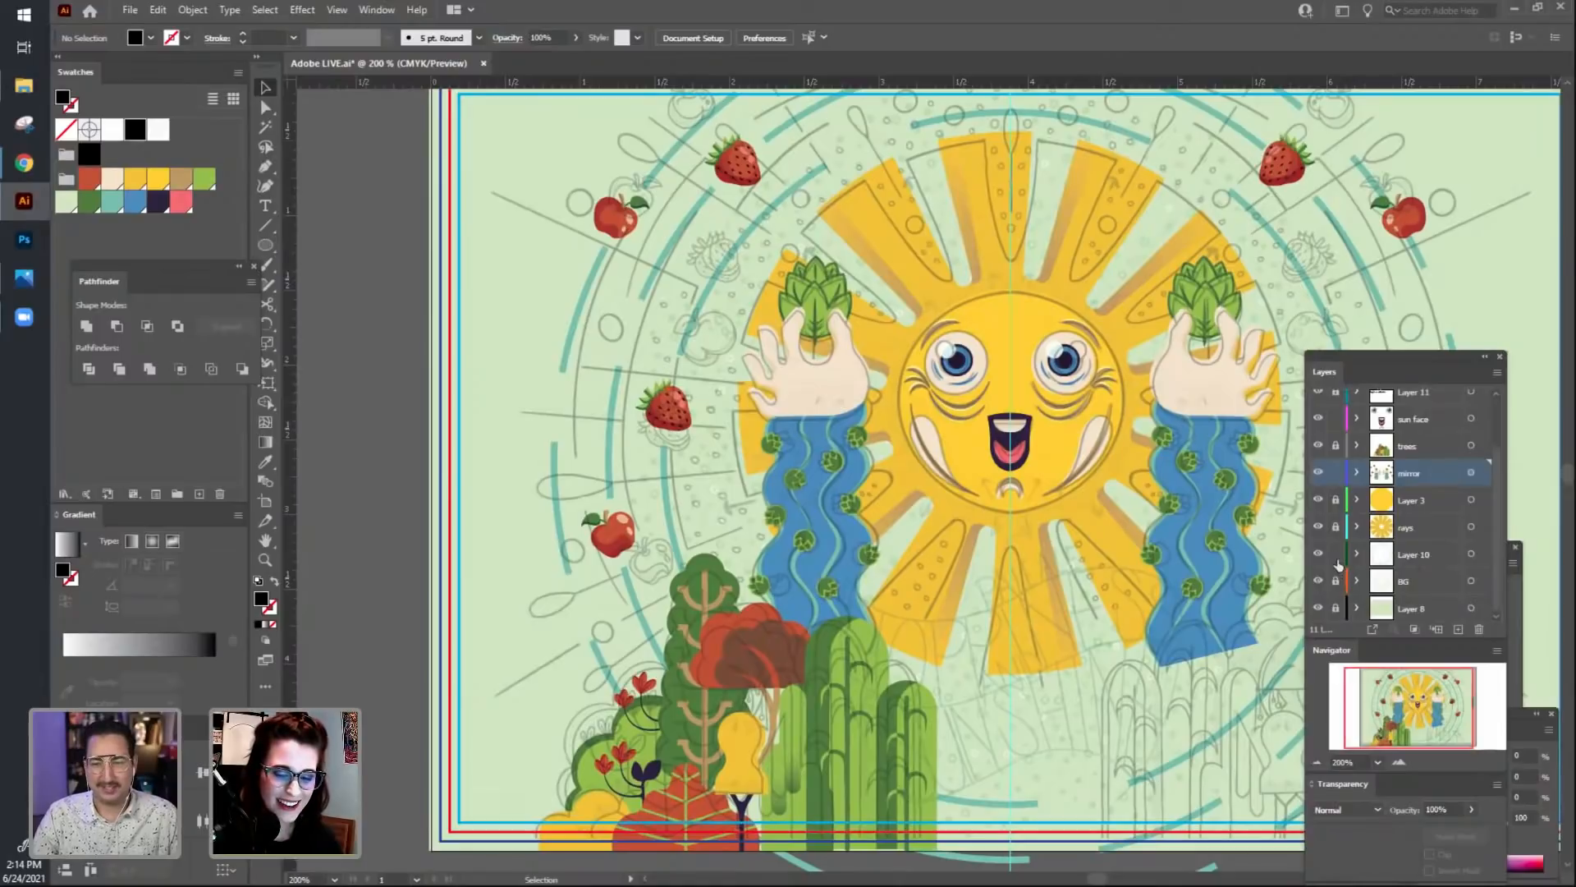
pyautogui.moveTo(502, 303); pyautogui.dragTo(418, 435)
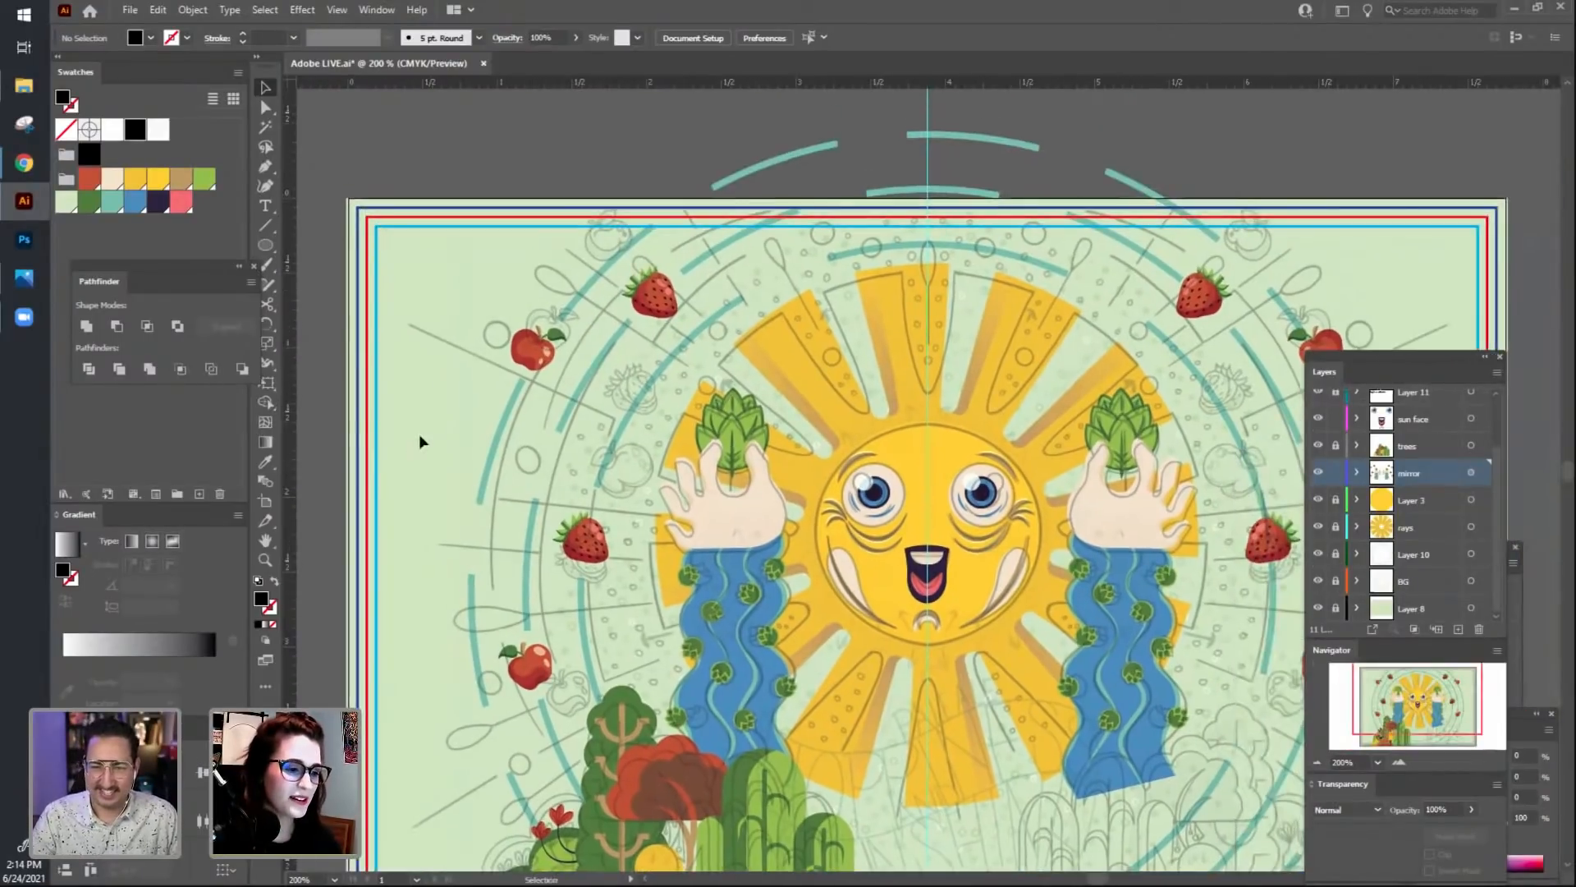
pyautogui.hotkey('ctrl', '=')
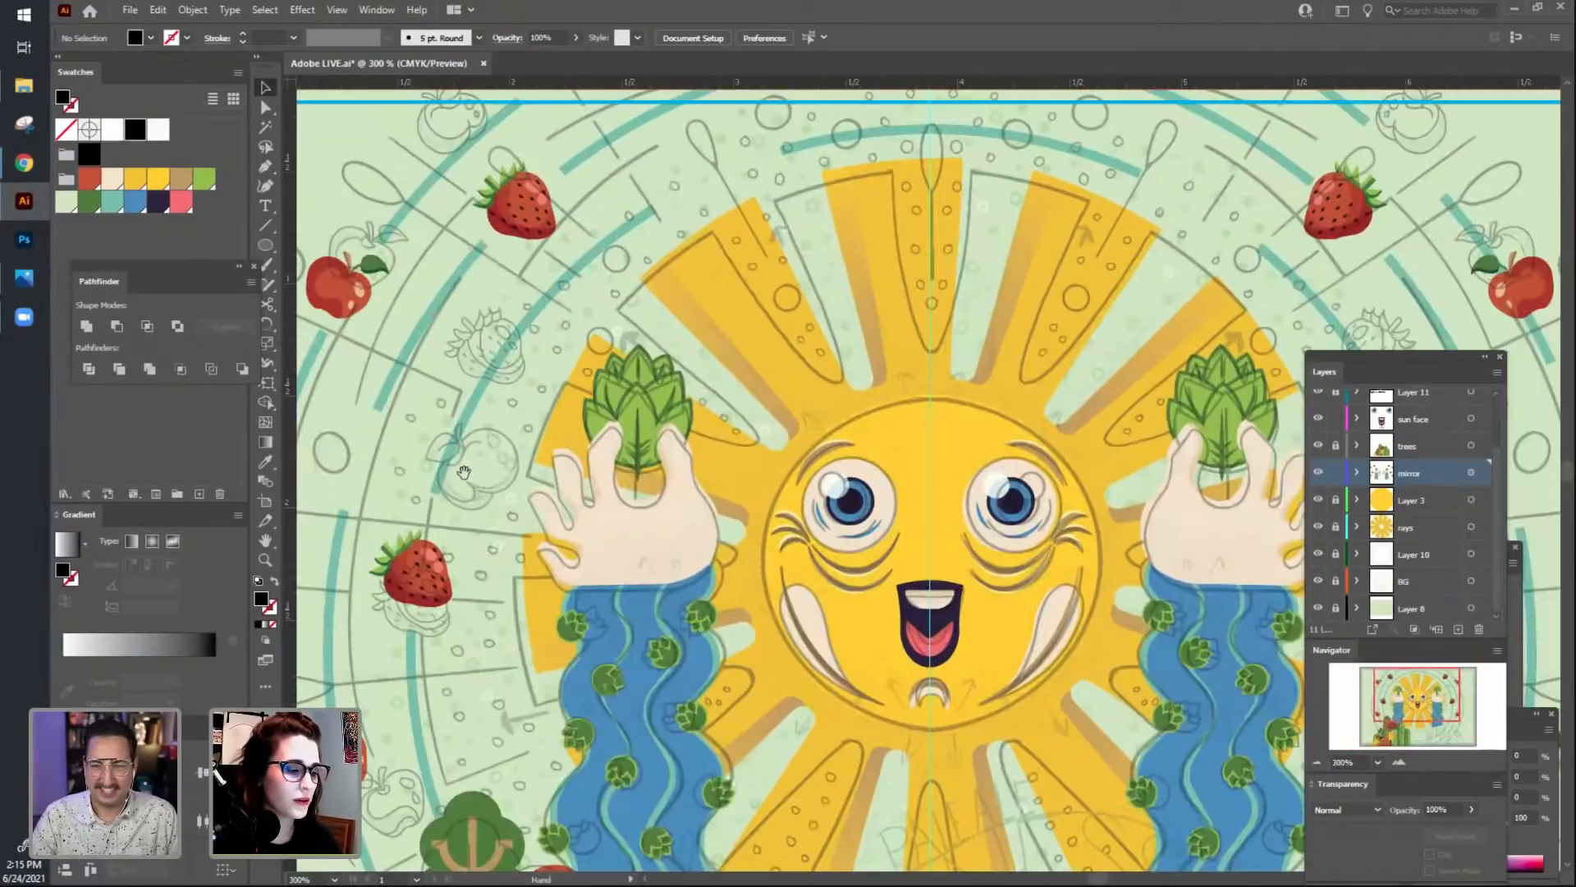
pyautogui.moveTo(598, 407); pyautogui.dragTo(696, 391)
pyautogui.moveTo(760, 562); pyautogui.dragTo(877, 501)
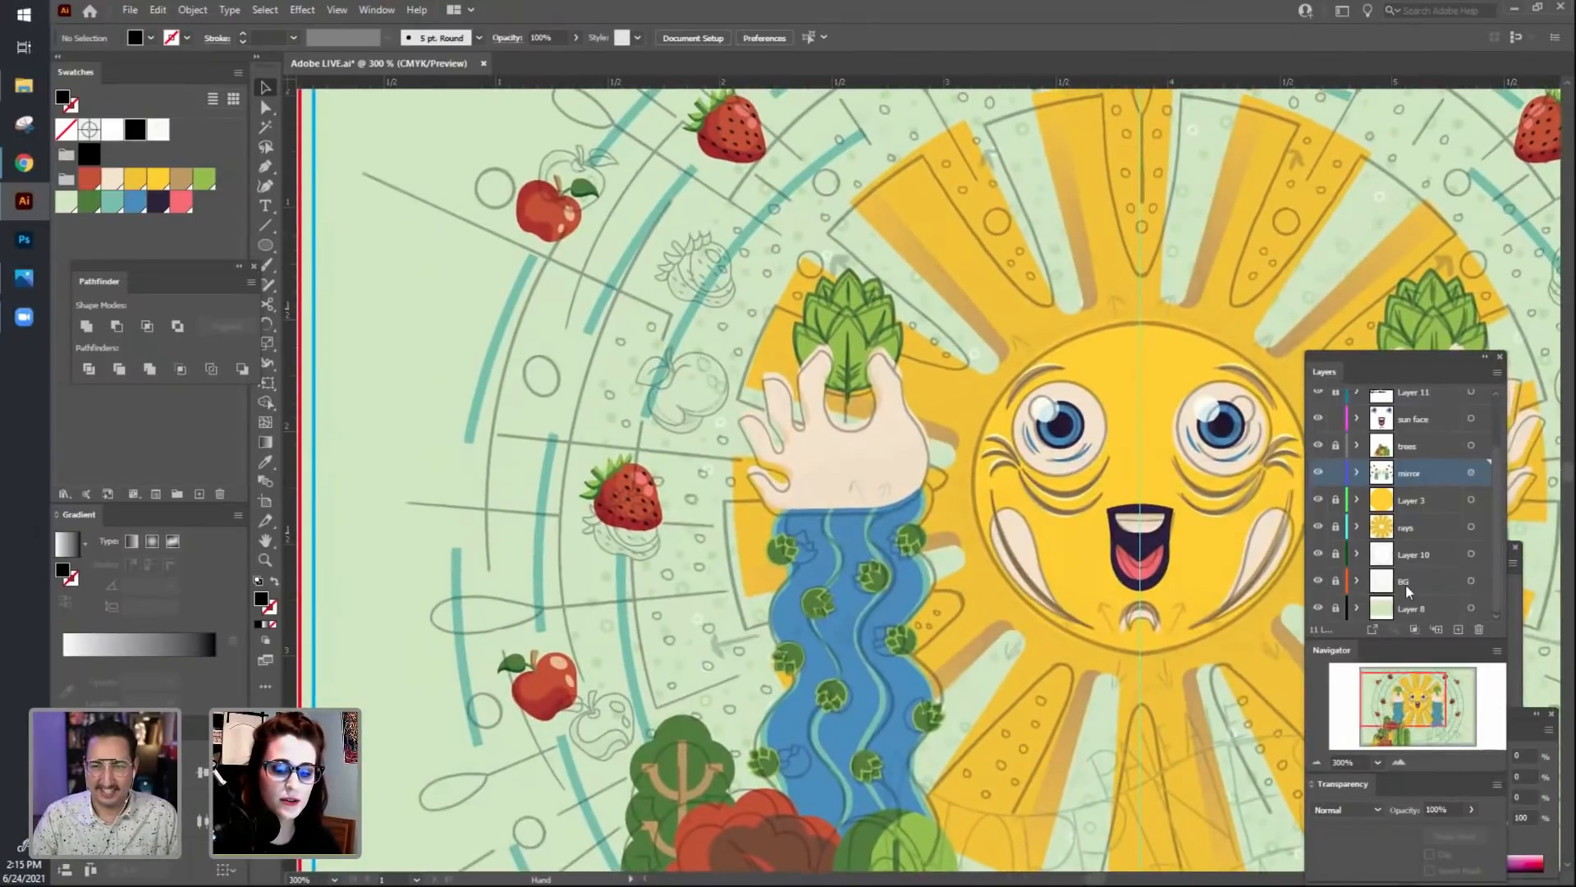
pyautogui.moveTo(418, 337); pyautogui.dragTo(404, 380)
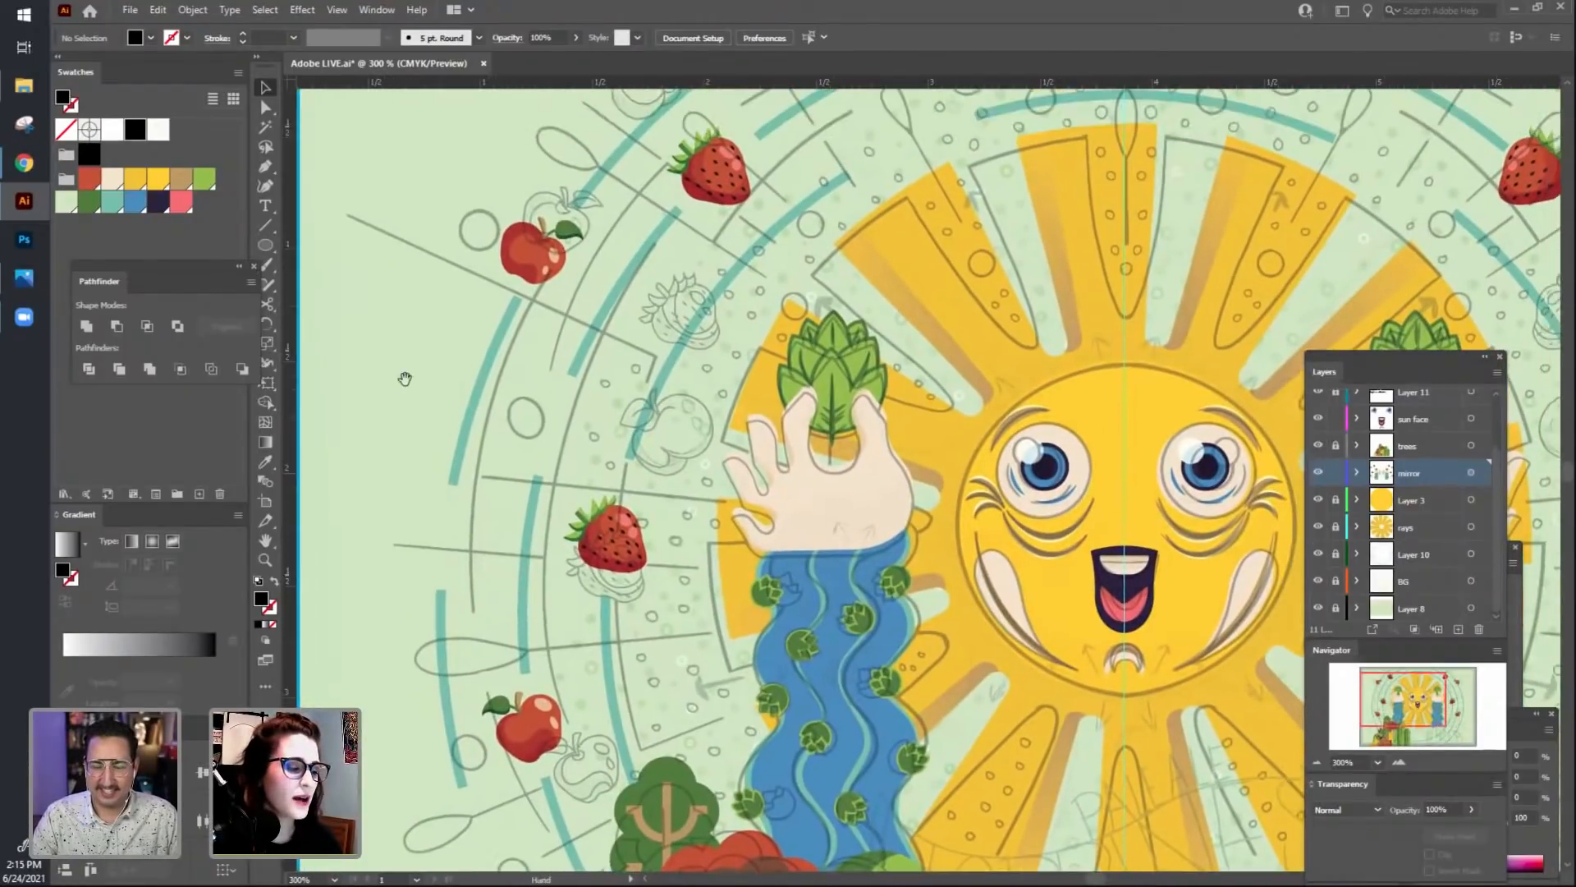
# Hide Layer 8 and Layer 10, keeping mirror as the active layer.
pyautogui.click(1319, 608)
pyautogui.scroll(3, 386, 361)
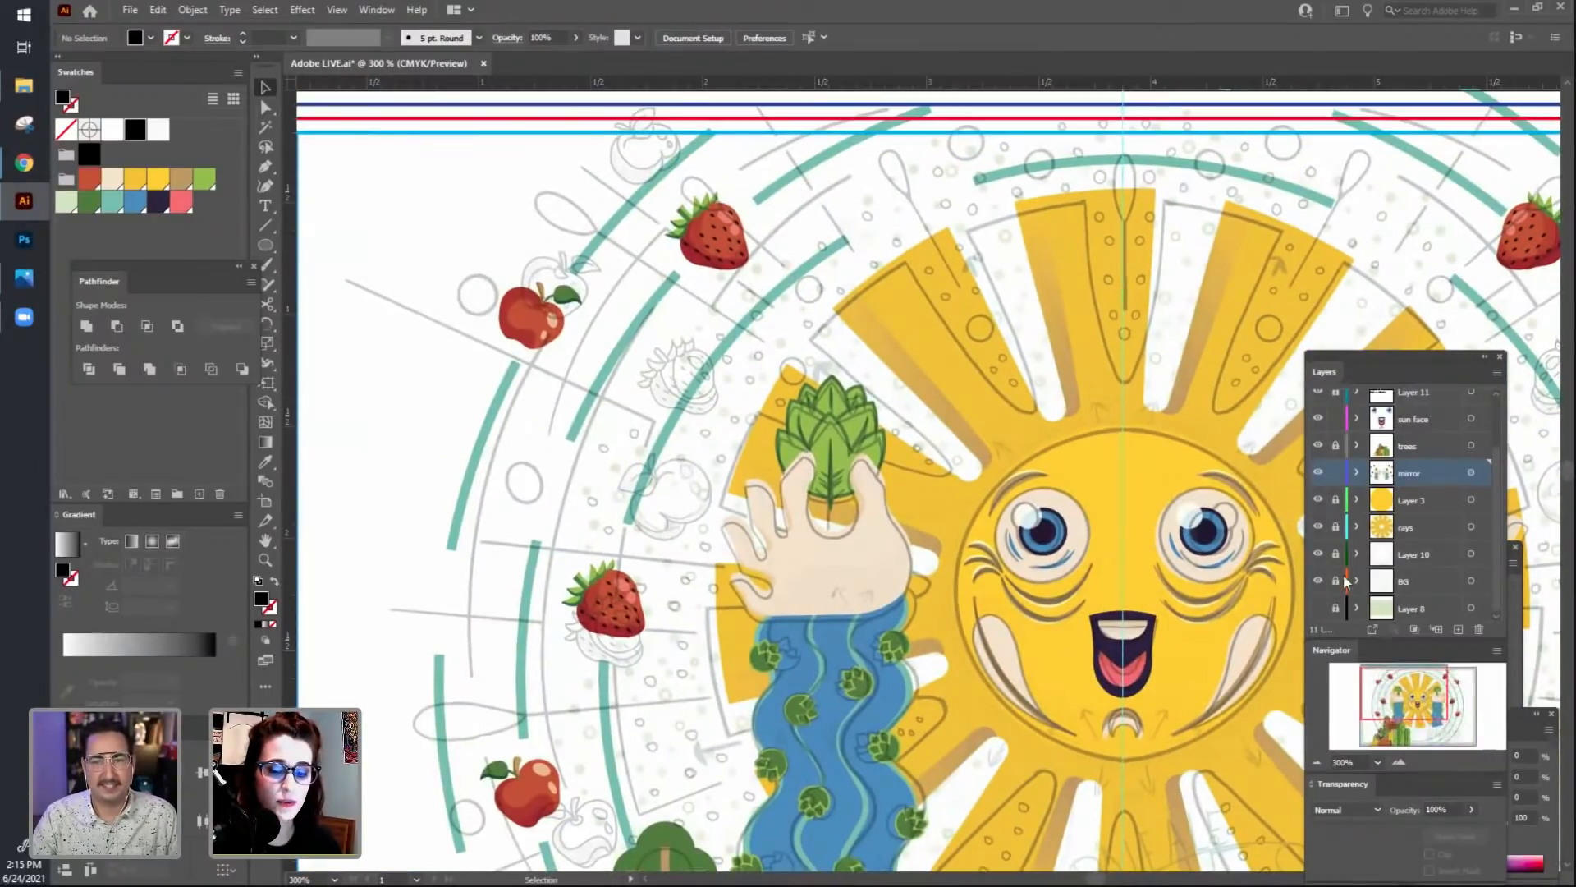
pyautogui.click(1318, 554)
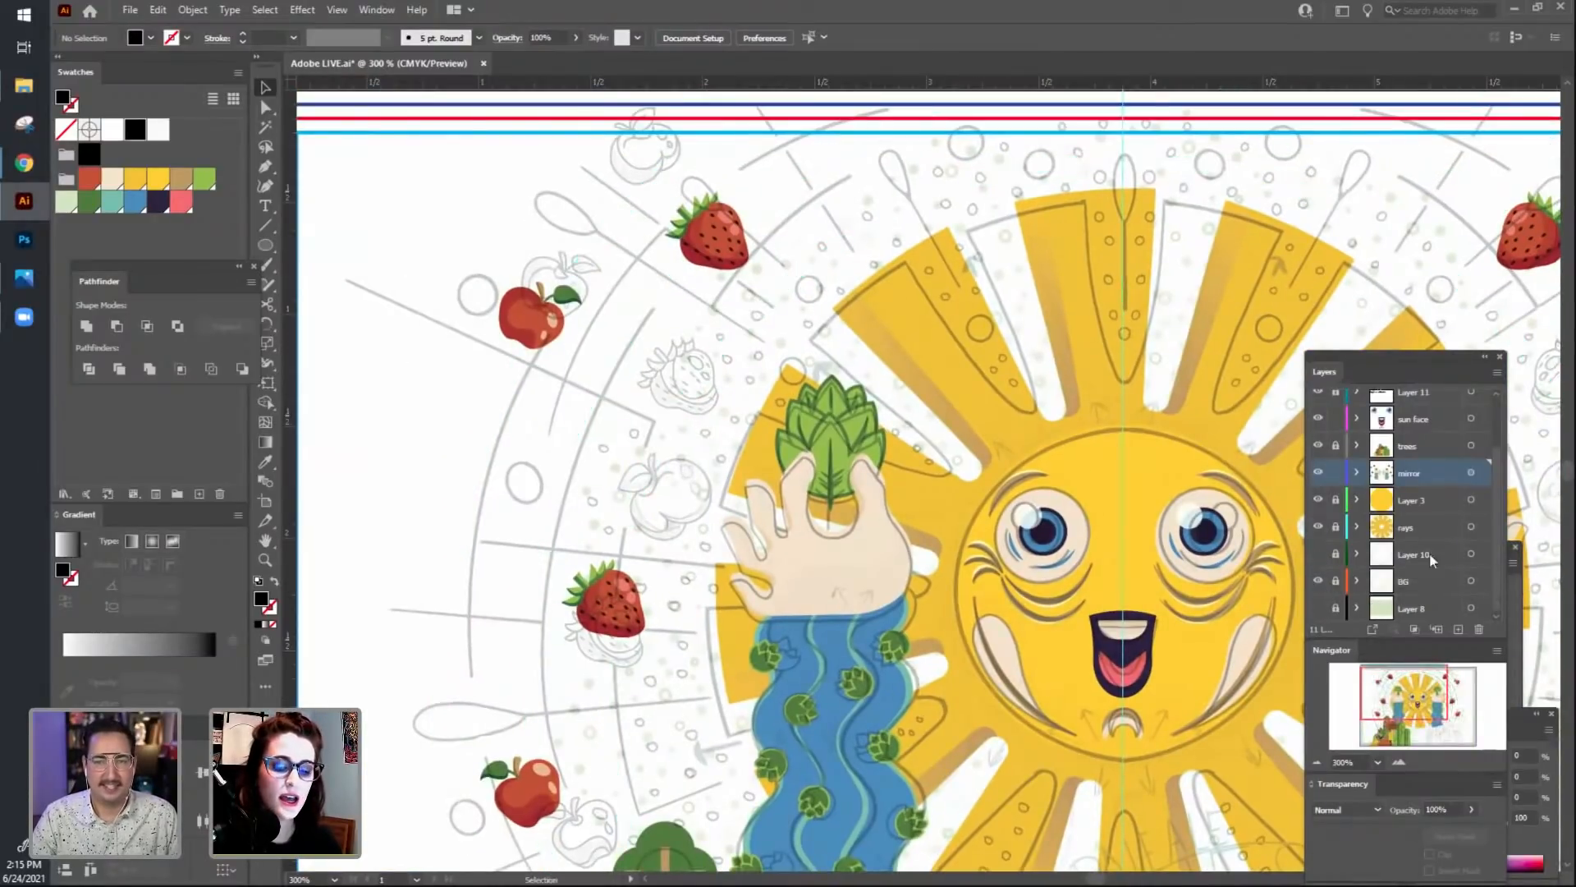
pyautogui.scroll(2, 1453, 546)
pyautogui.click(1430, 484)
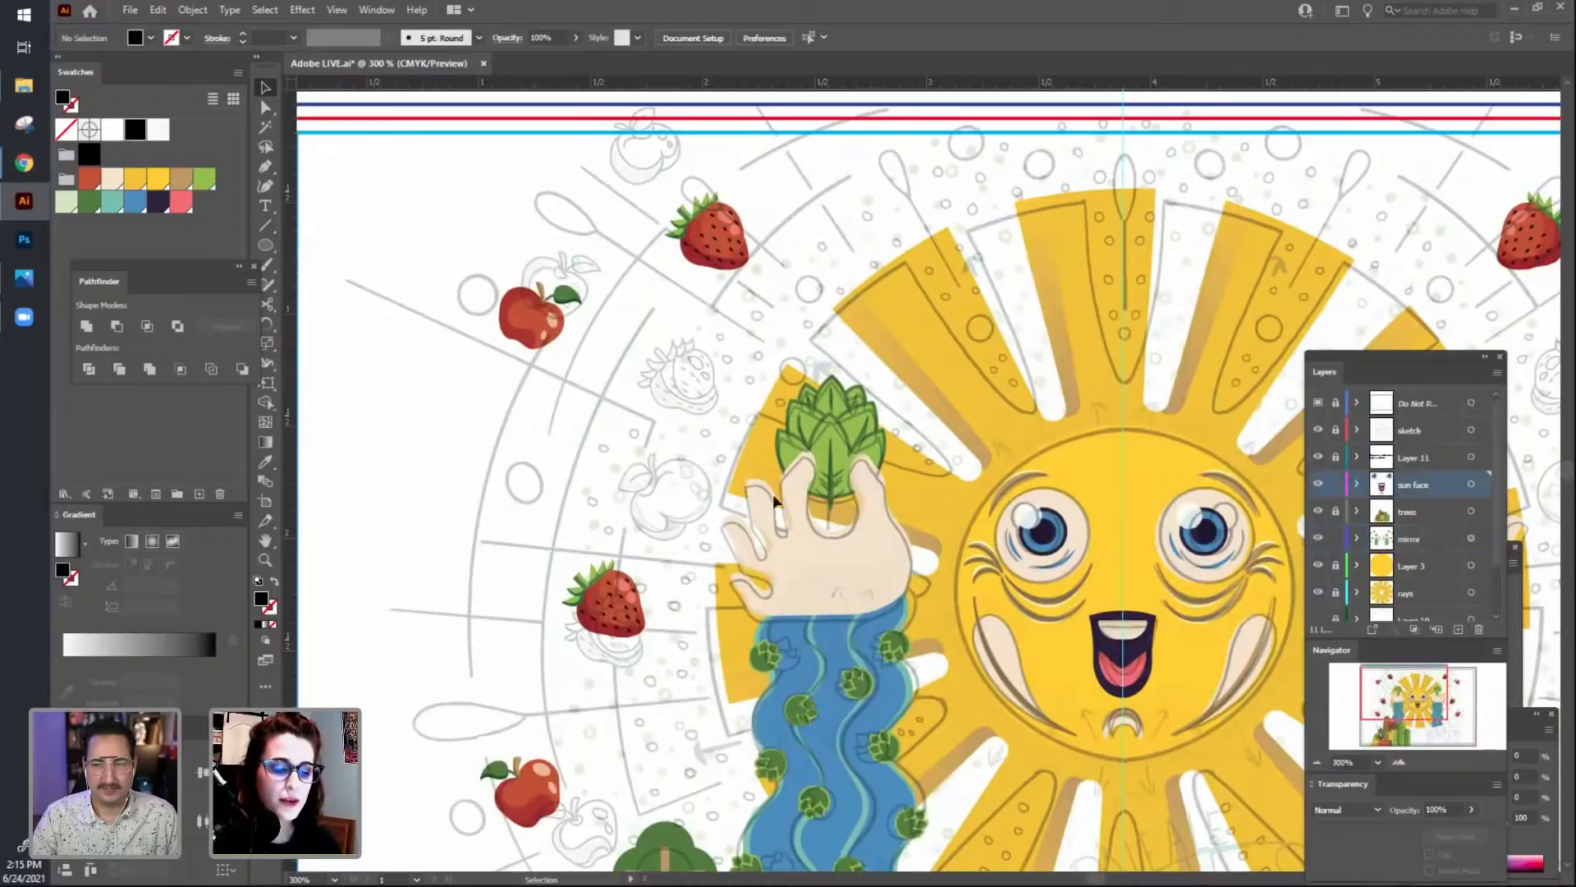
pyautogui.click(1420, 539)
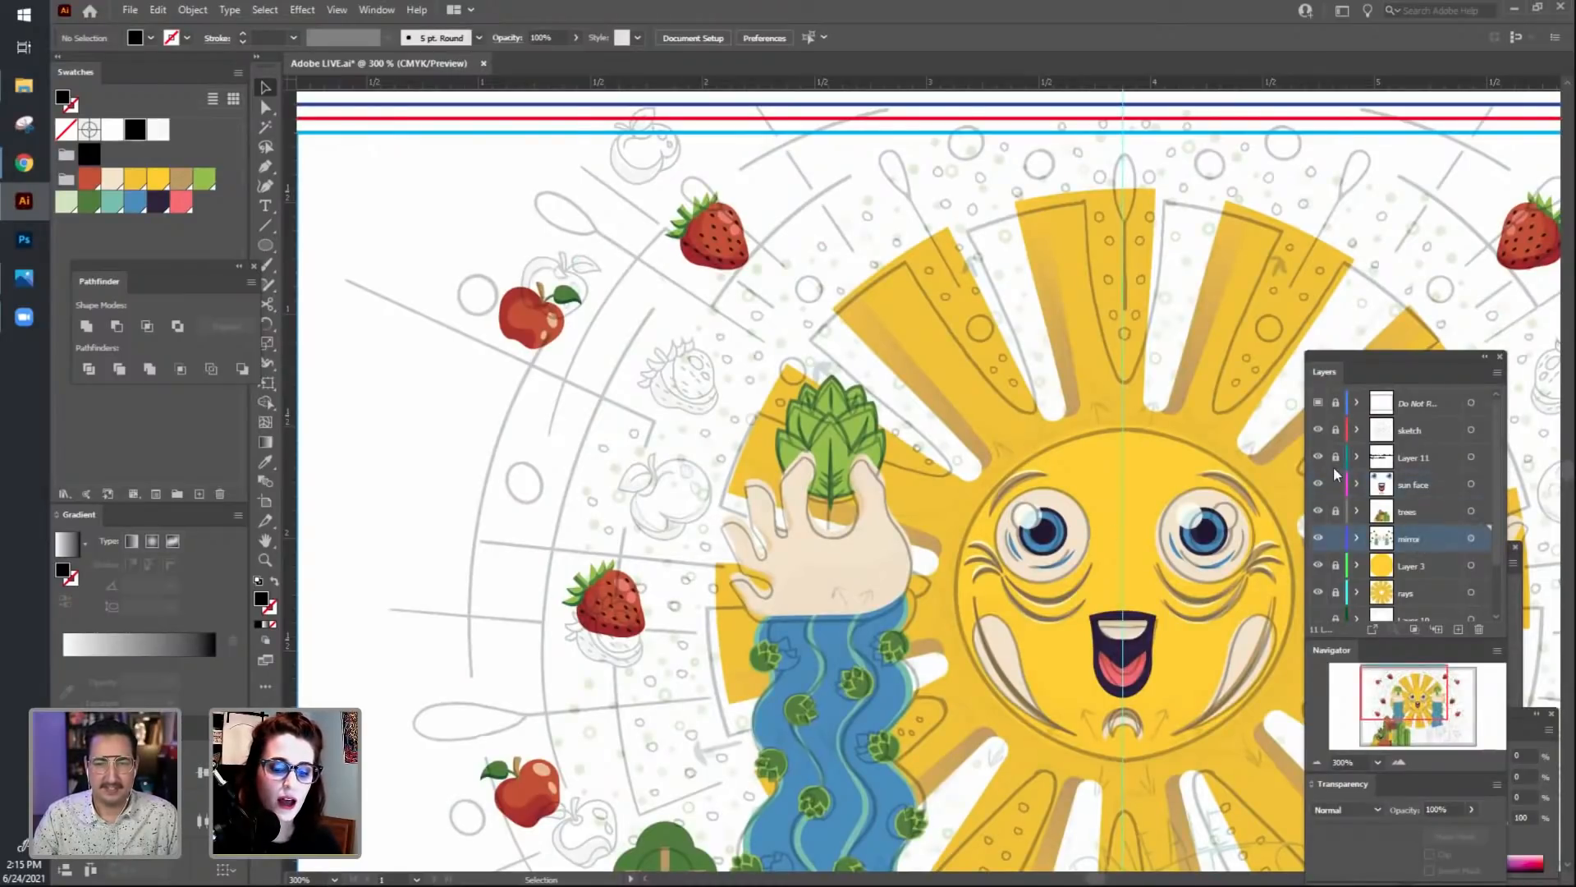
# Draw a red circle about 0.27 in wide over the right lobe of the sketched apple beside the sun's left hand.
pyautogui.moveTo(402, 462); pyautogui.dragTo(431, 388)
pyautogui.moveTo(510, 503); pyautogui.dragTo(514, 500)
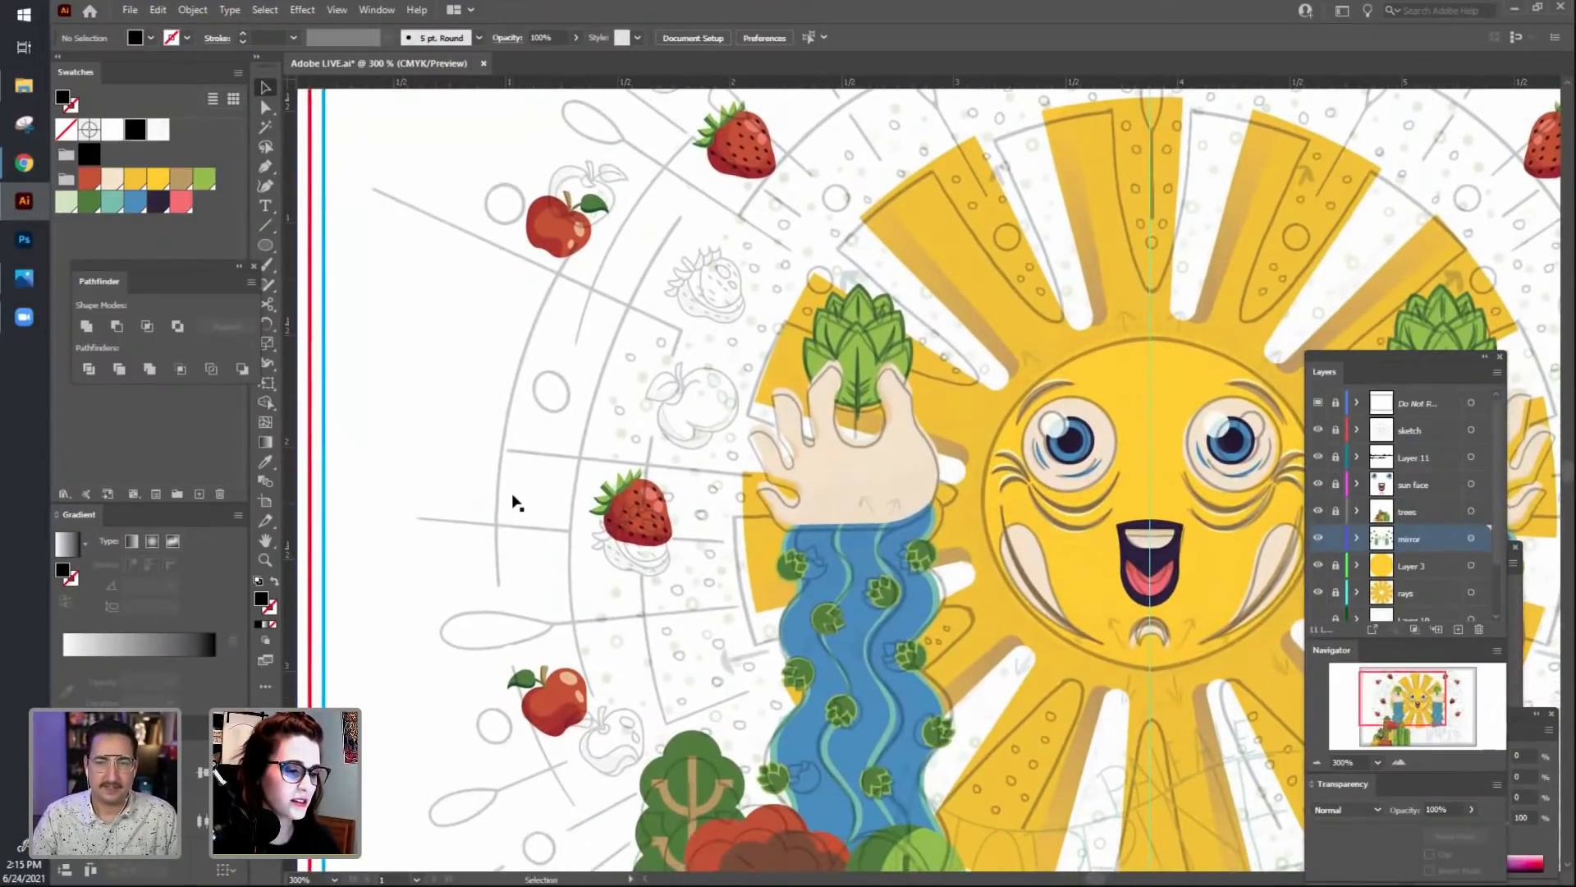
pyautogui.hotkey('ctrl', '=')
pyautogui.hotkey('ctrl', '=')
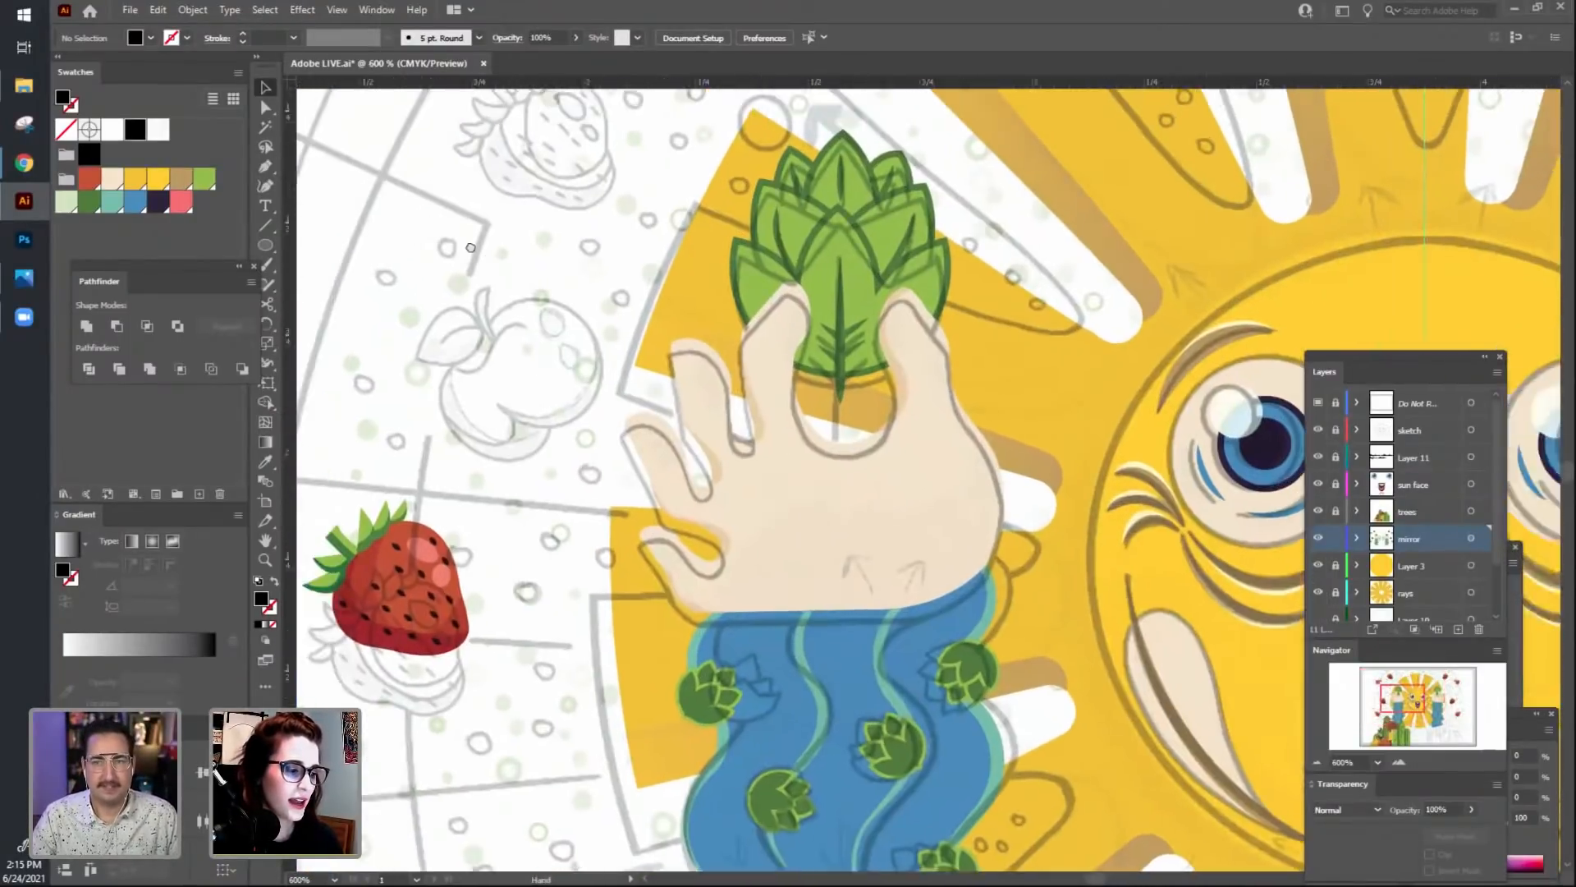
pyautogui.moveTo(432, 272); pyautogui.dragTo(670, 386)
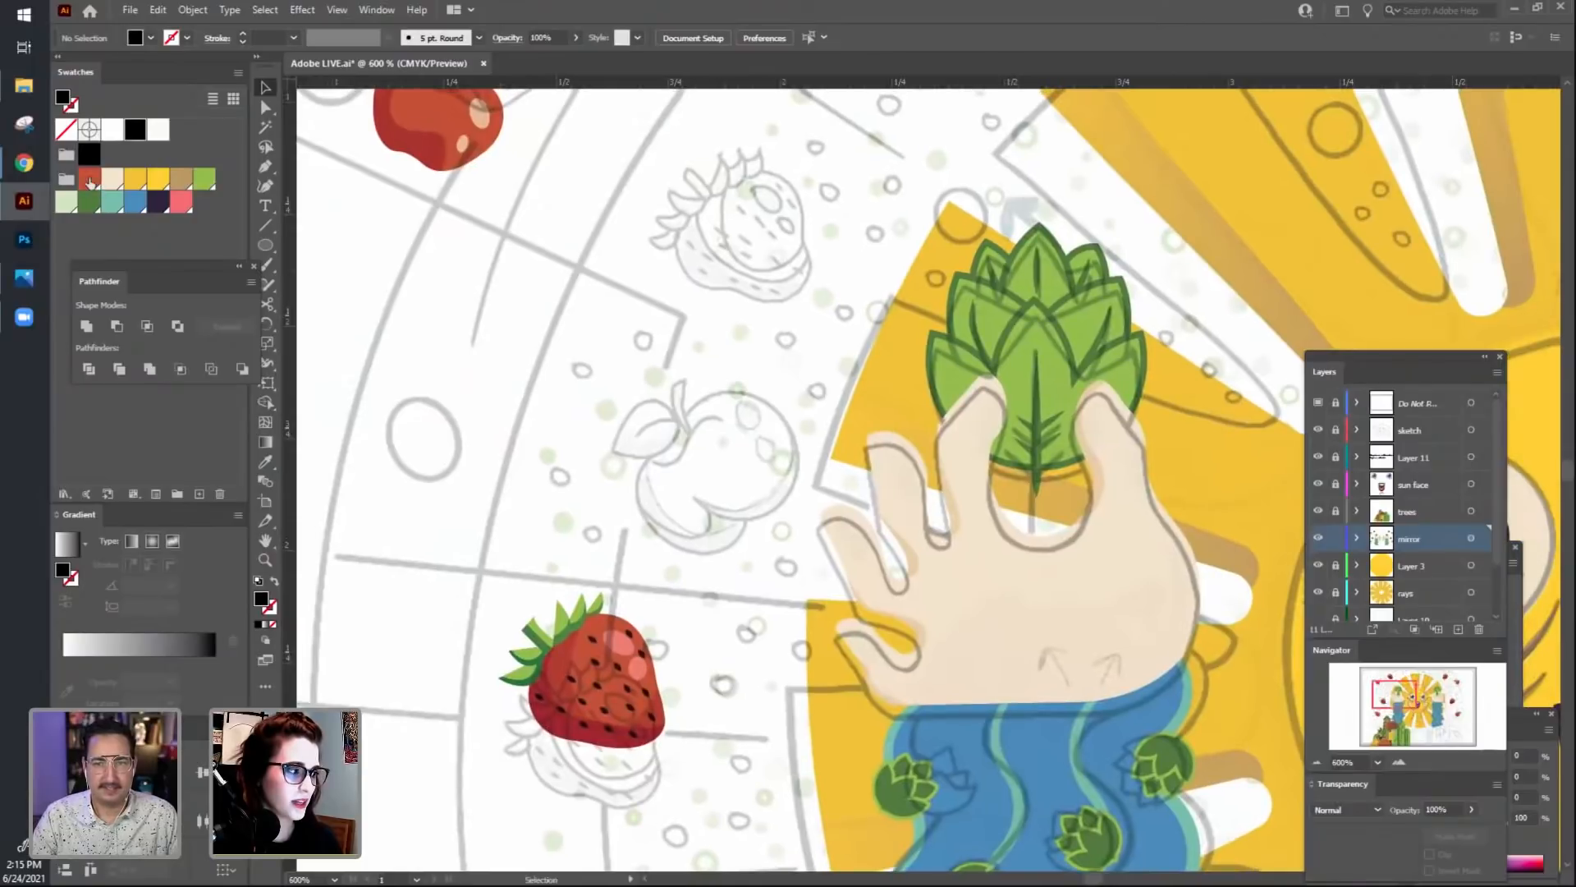
pyautogui.click(89, 181)
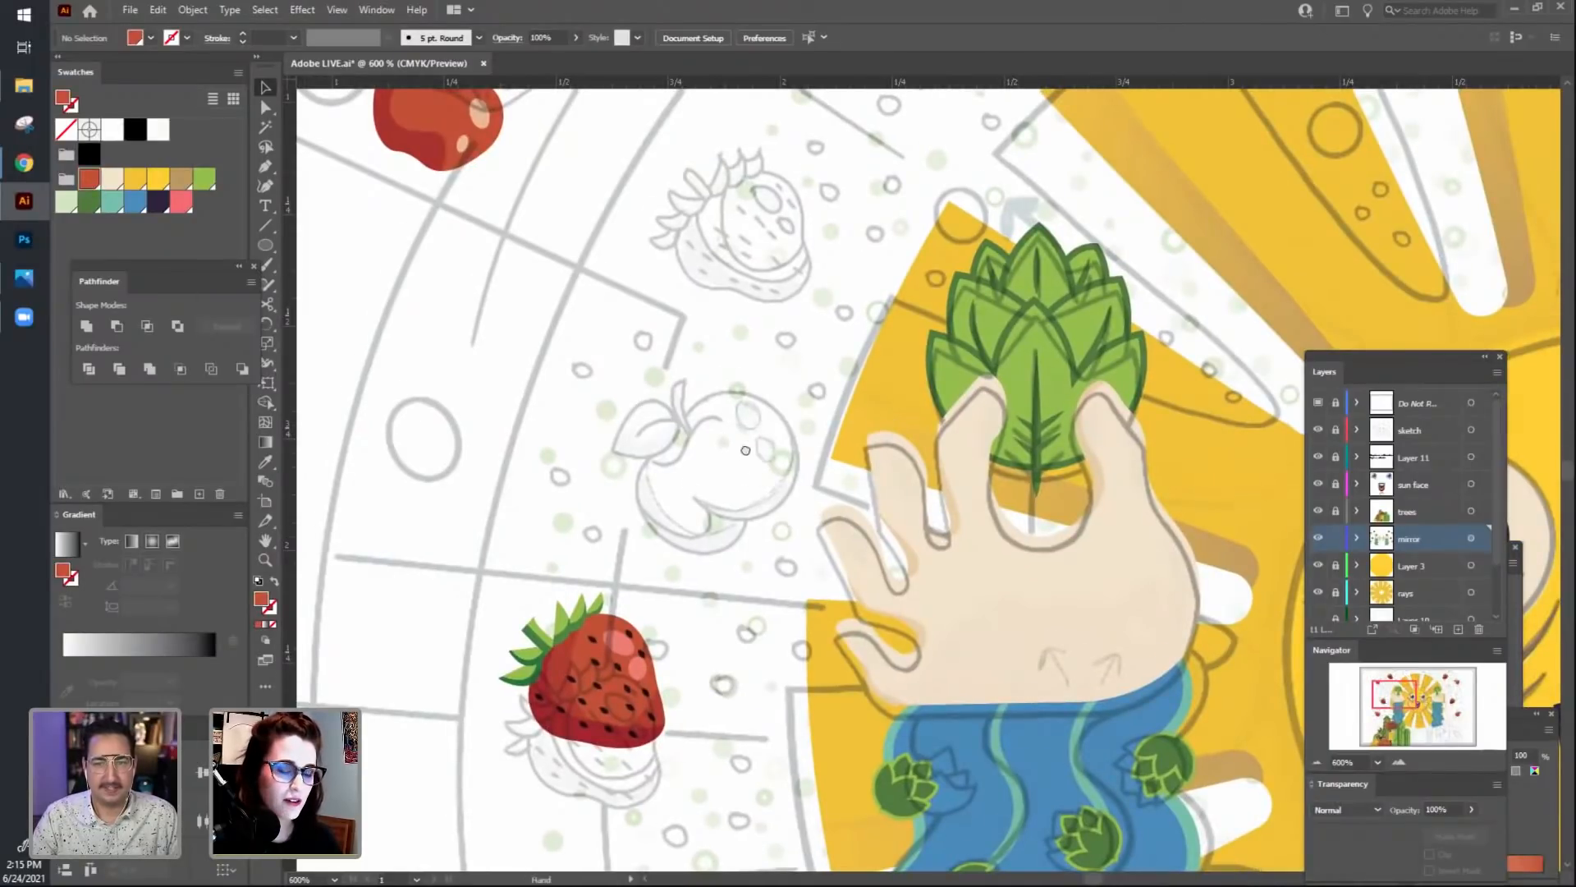
pyautogui.hscroll(1, 745, 450)
pyautogui.press('l')
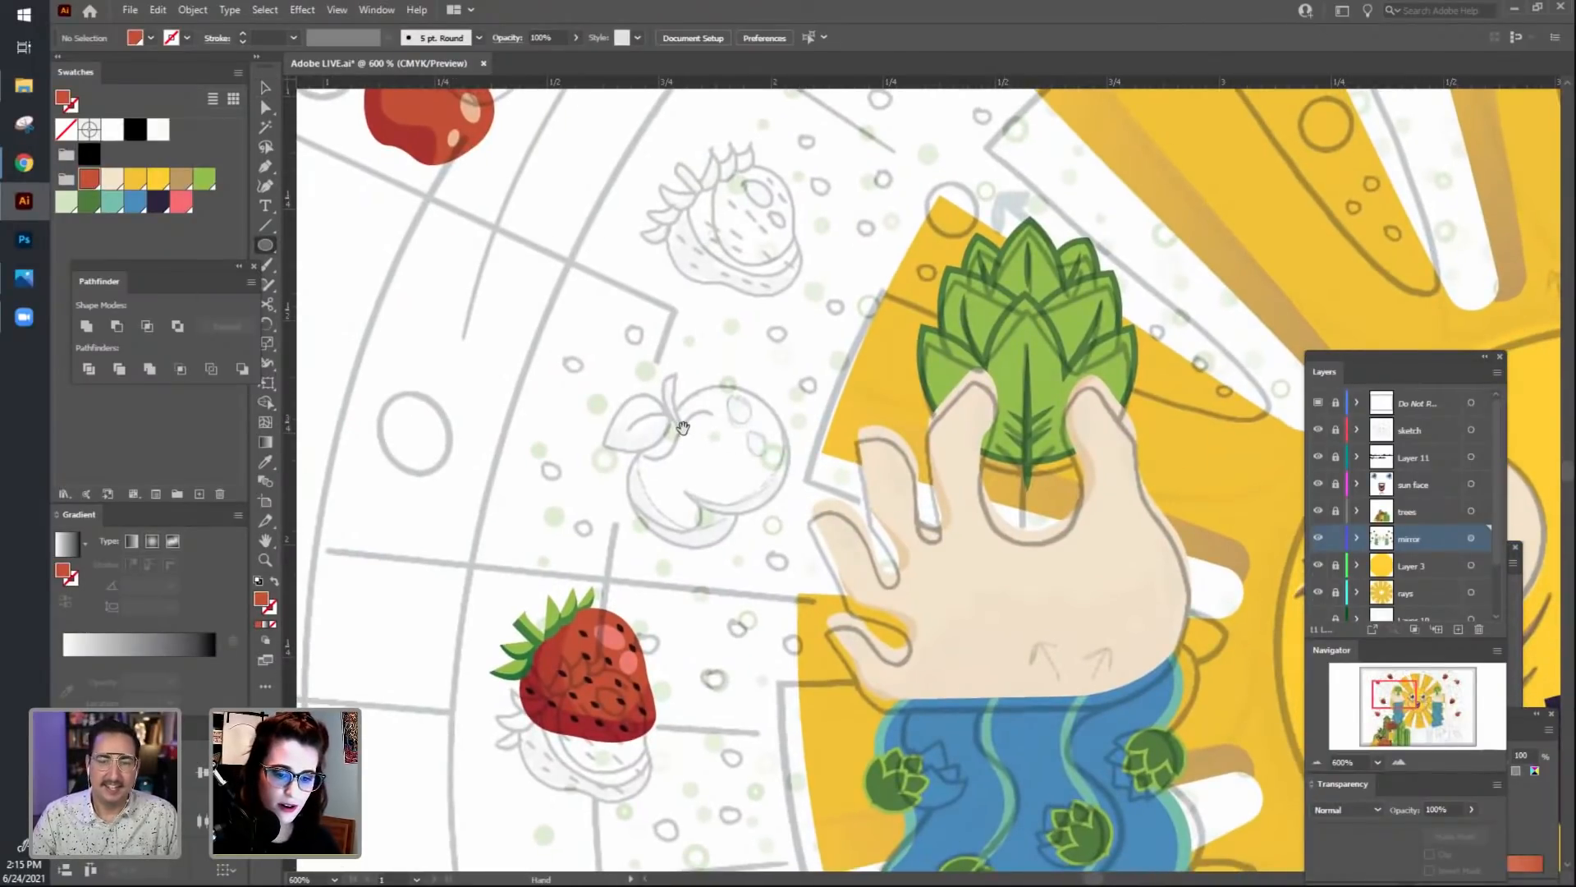
pyautogui.moveTo(669, 396); pyautogui.dragTo(788, 518)
# Fit the red circle to the sketched apple's right lobe, resizing it to about 0.28 by 0.30 in.
pyautogui.press('e')
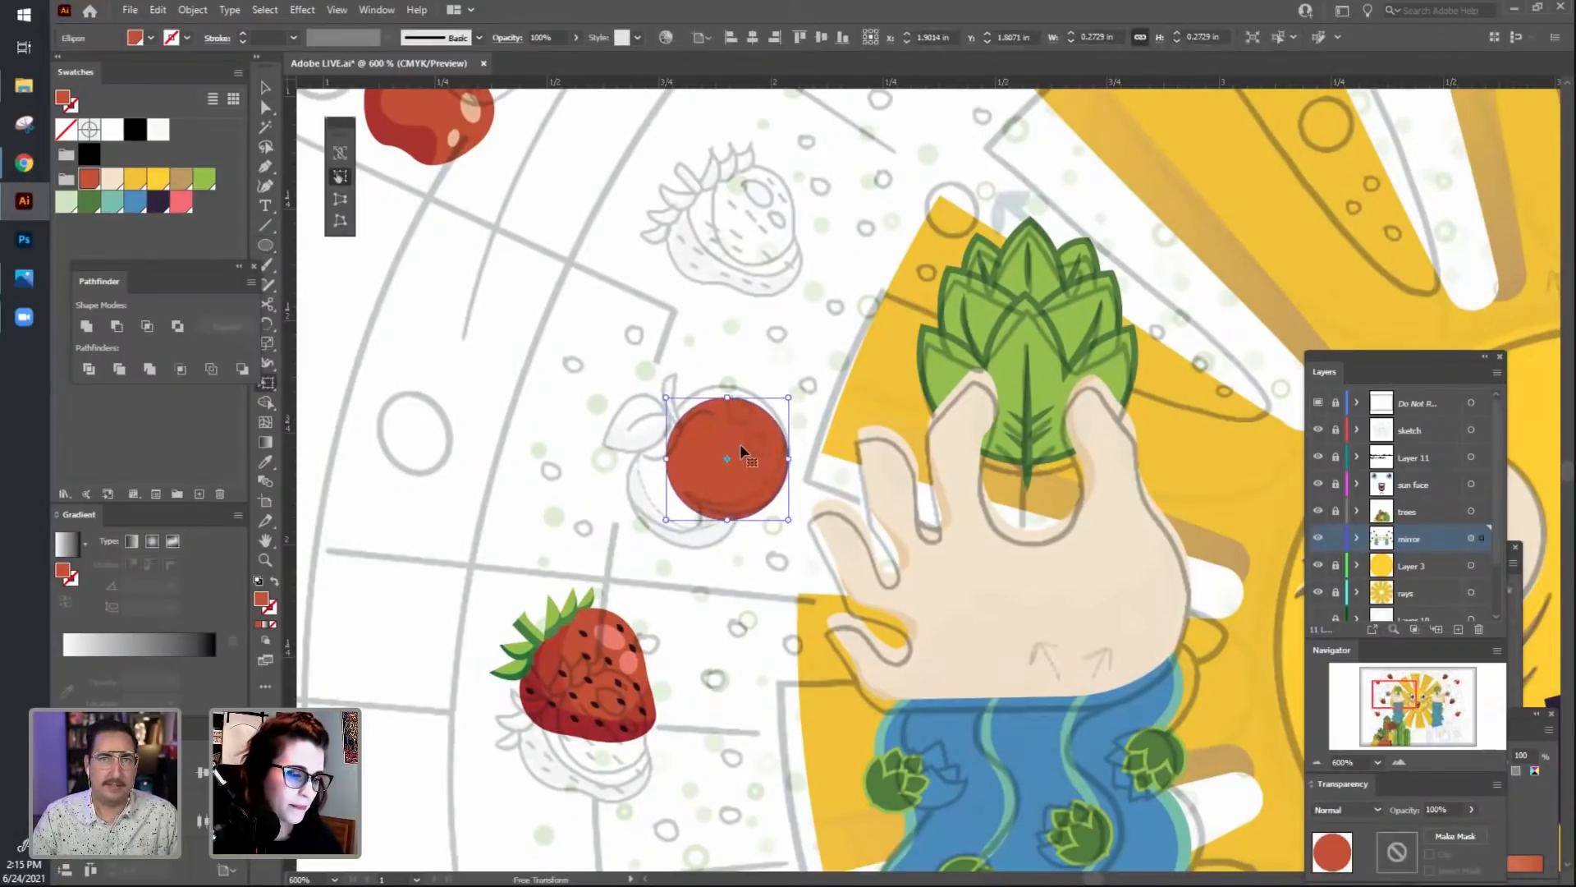
pyautogui.moveTo(741, 444); pyautogui.dragTo(736, 442)
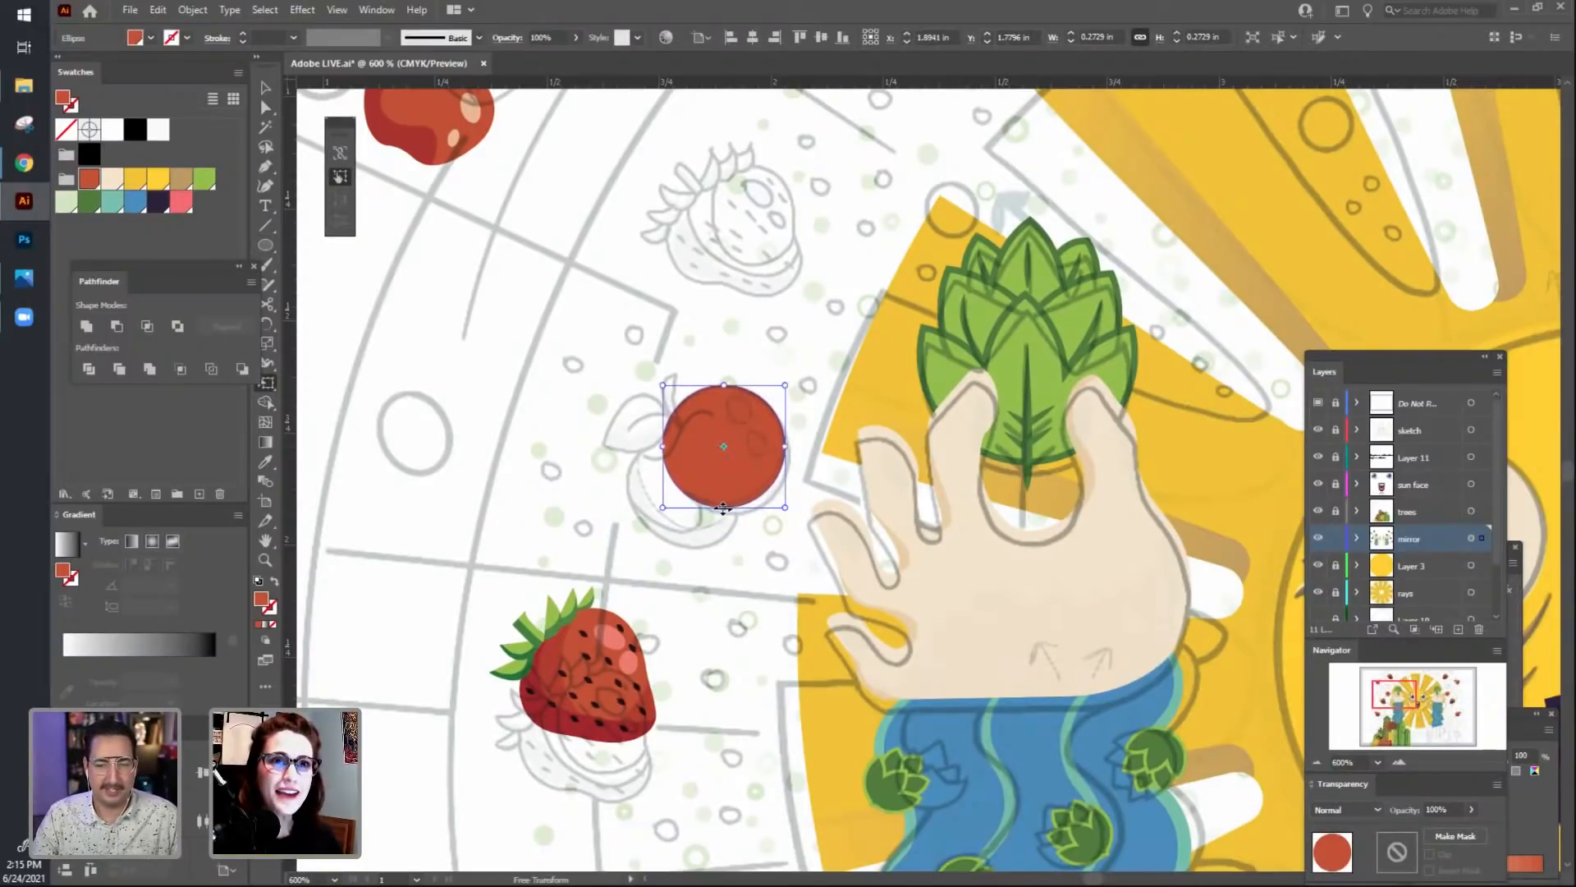
pyautogui.moveTo(723, 508); pyautogui.dragTo(793, 518)
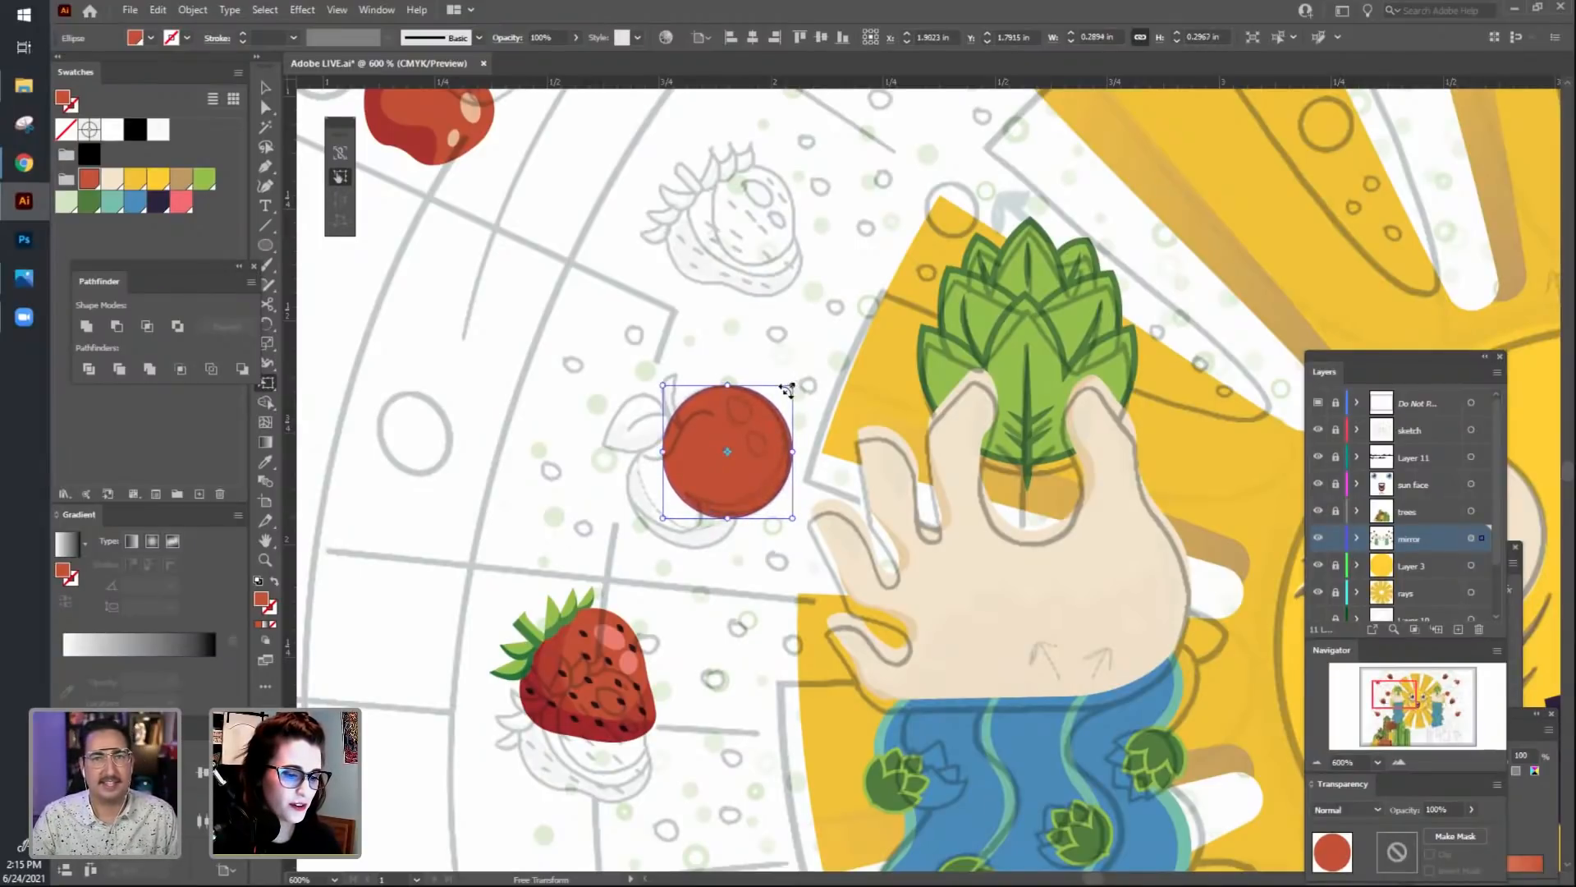
pyautogui.moveTo(793, 386); pyautogui.dragTo(786, 385)
pyautogui.hotkey('ctrl', 'shift', 'a')
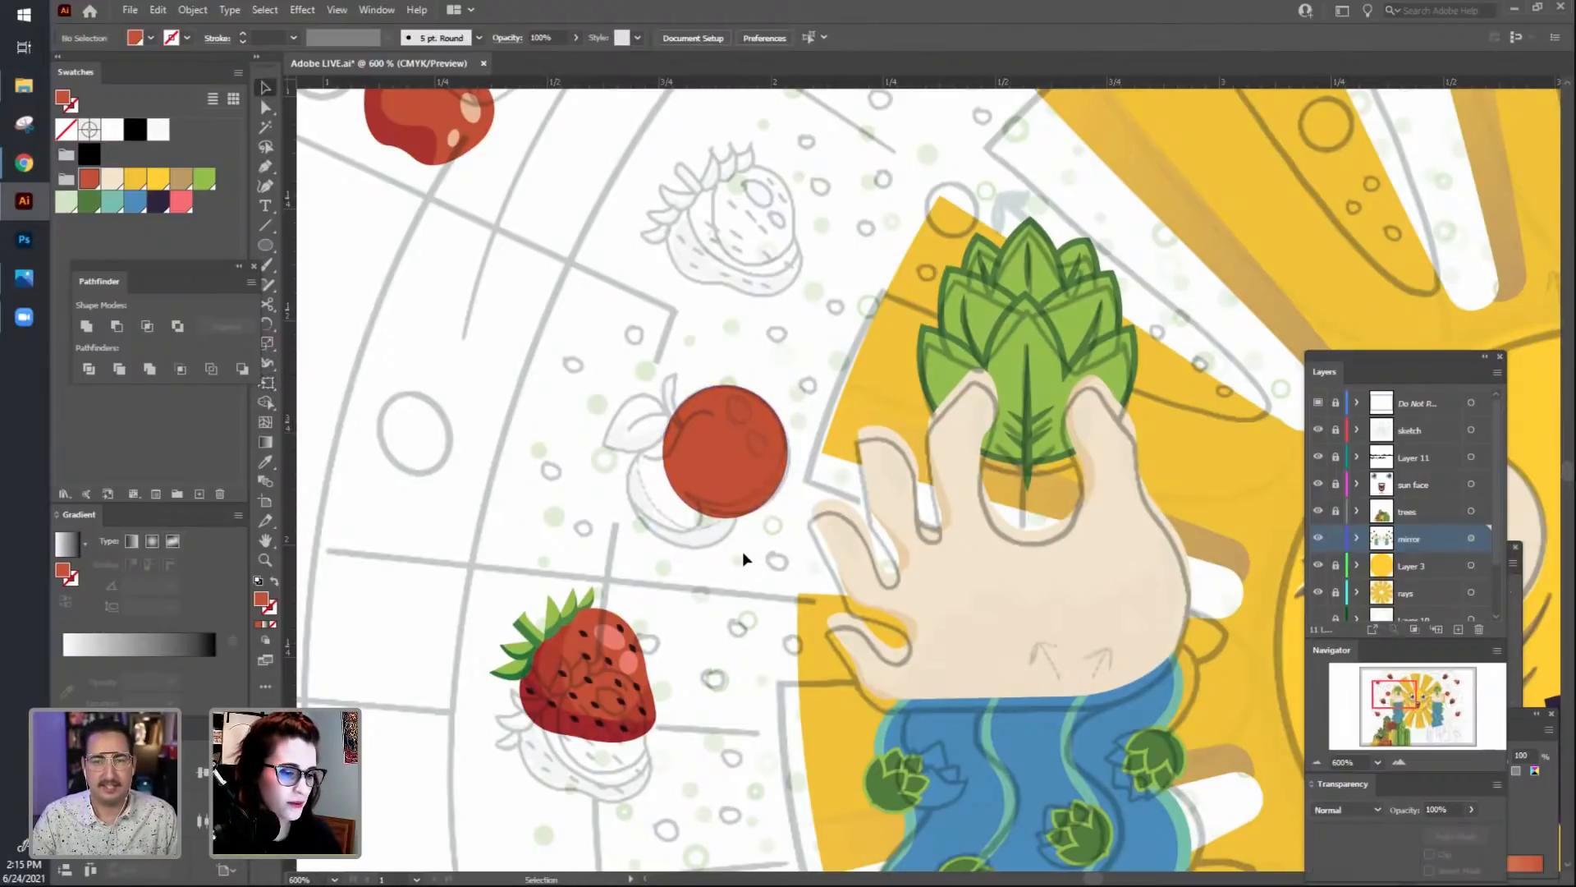
pyautogui.hotkey('ctrl', '=')
pyautogui.moveTo(734, 615); pyautogui.dragTo(771, 678)
pyautogui.click(729, 517)
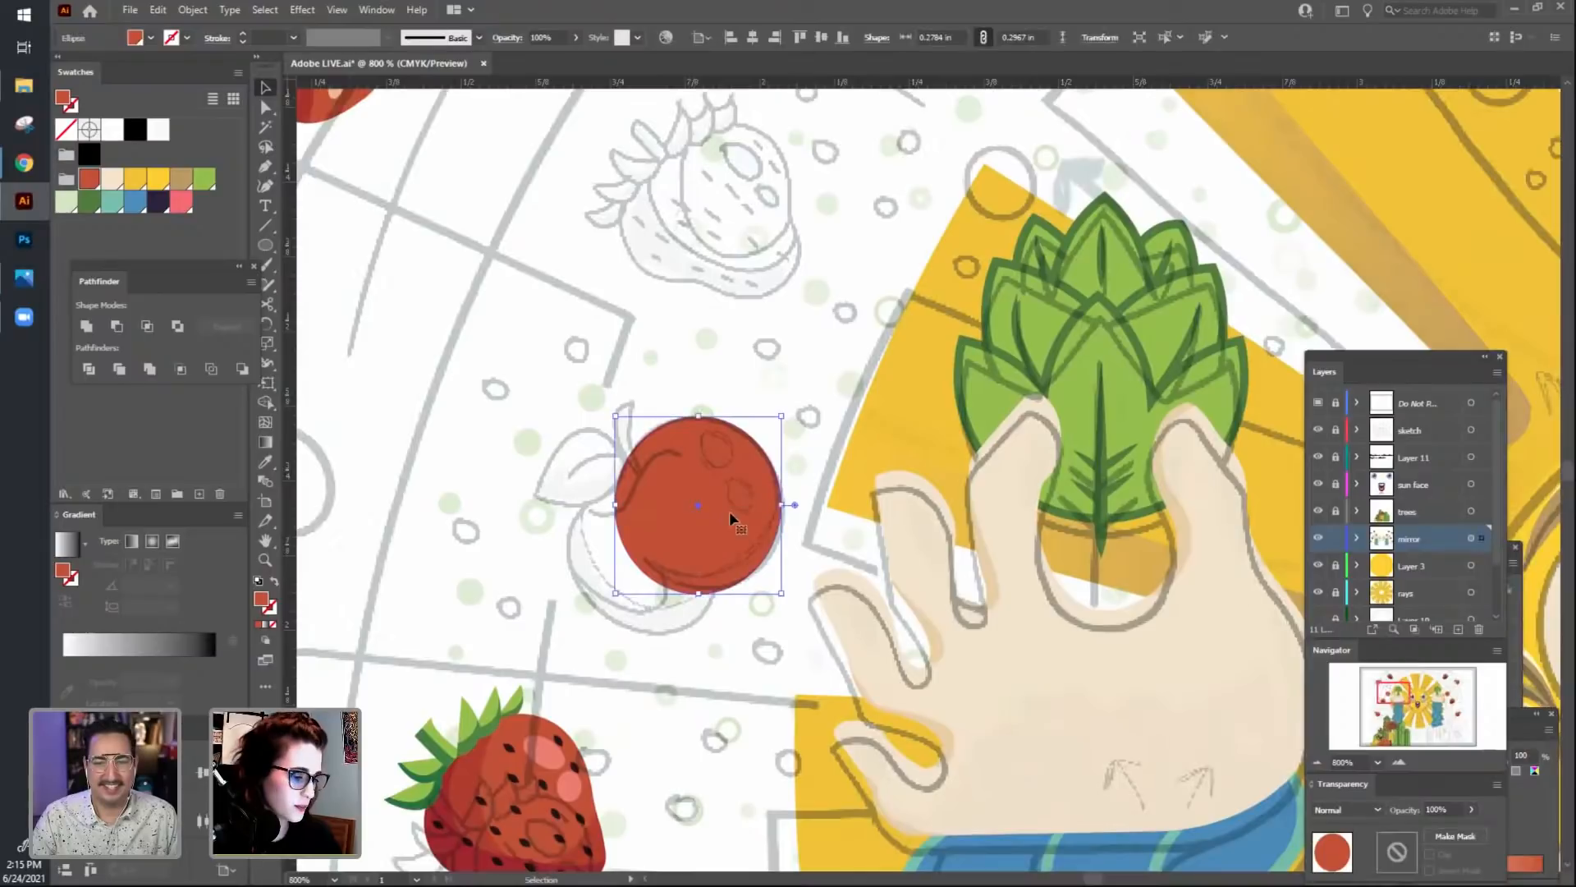
pyautogui.moveTo(780, 593); pyautogui.dragTo(786, 596)
# Duplicate the red ellipse onto the lower left lobe of the sketched apple.
pyautogui.moveTo(655, 703); pyautogui.dragTo(854, 558)
pyautogui.click(708, 732)
pyautogui.hotkey('ctrl', '+')
pyautogui.click(861, 509)
pyautogui.click(786, 751)
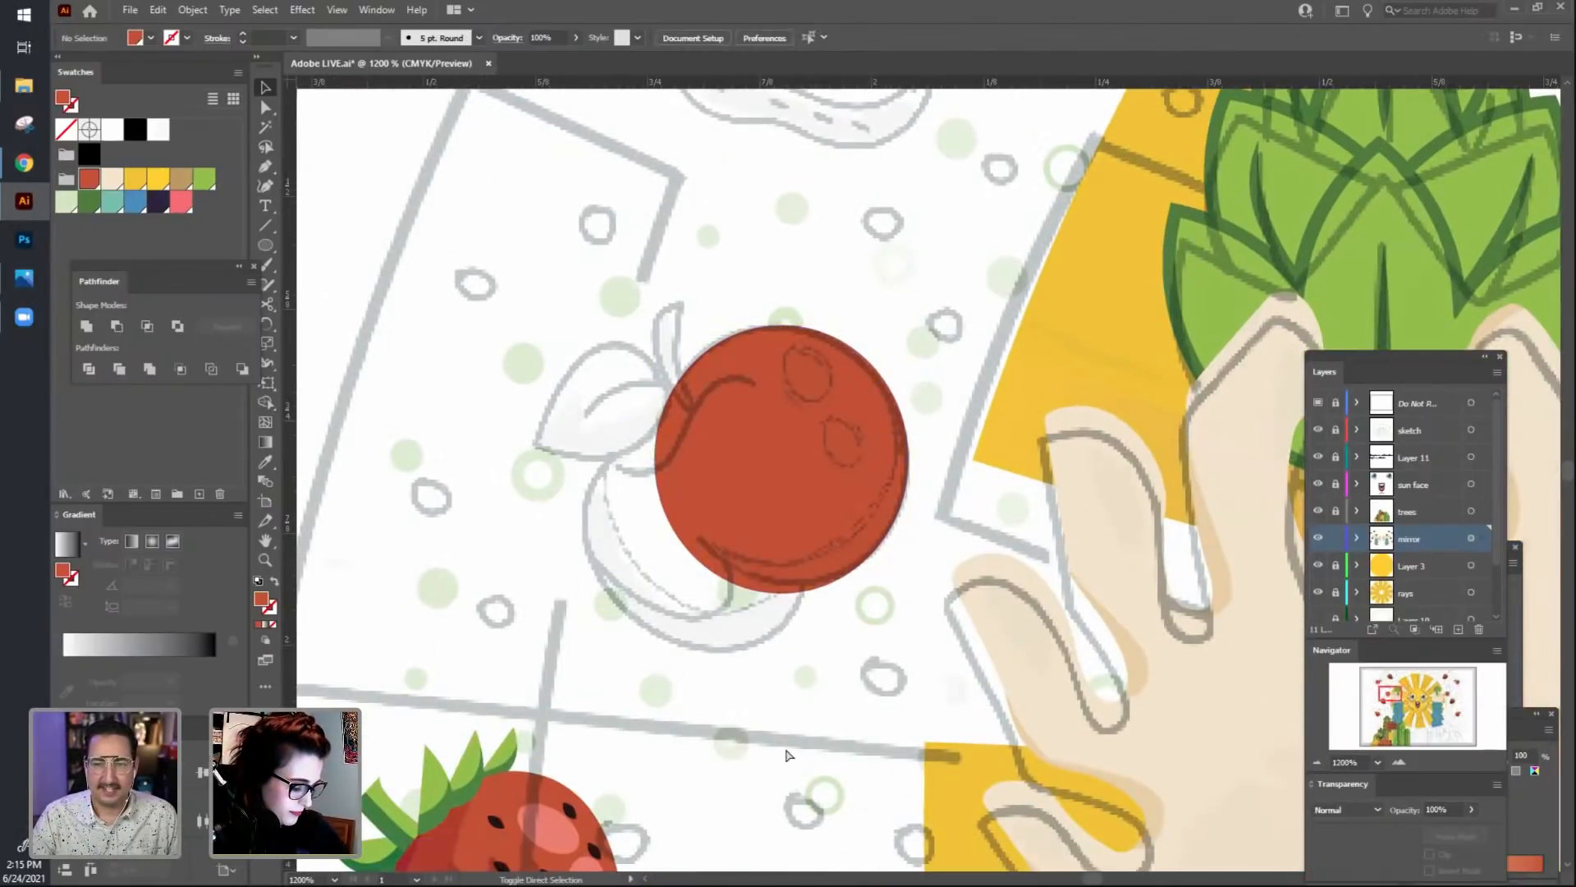
pyautogui.moveTo(790, 399); pyautogui.dragTo(732, 470)
pyautogui.click(789, 688)
pyautogui.moveTo(777, 704); pyautogui.dragTo(825, 737)
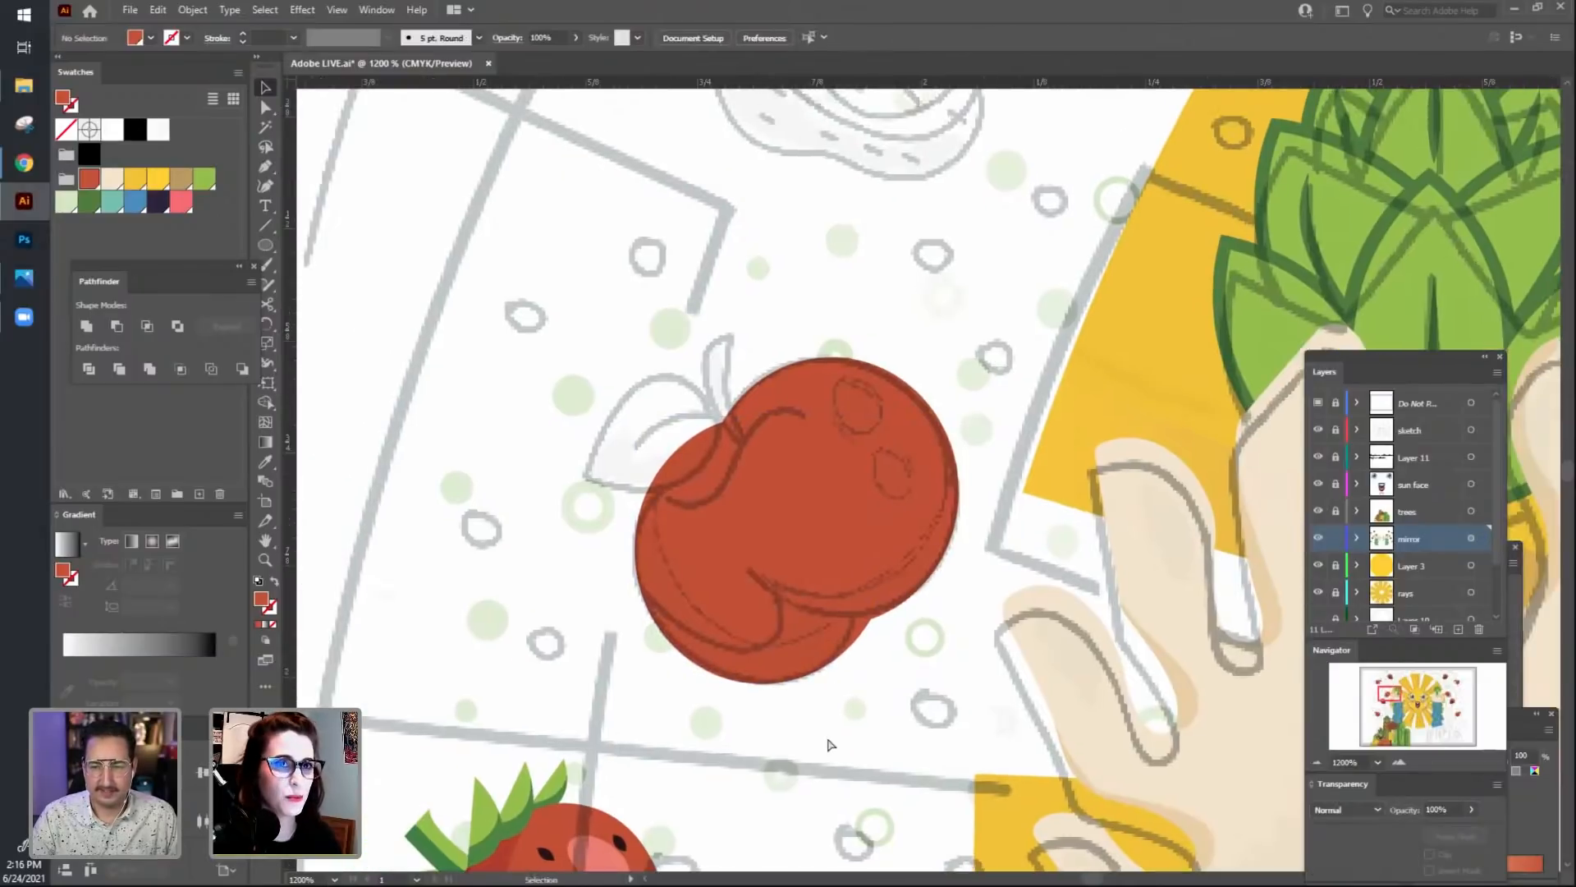
# Resize the lower-left red ellipse to about 0.28 by 0.30 in so it fits the sketched apple's lower lobe.
pyautogui.hotkey('ctrl', '+')
pyautogui.click(706, 619)
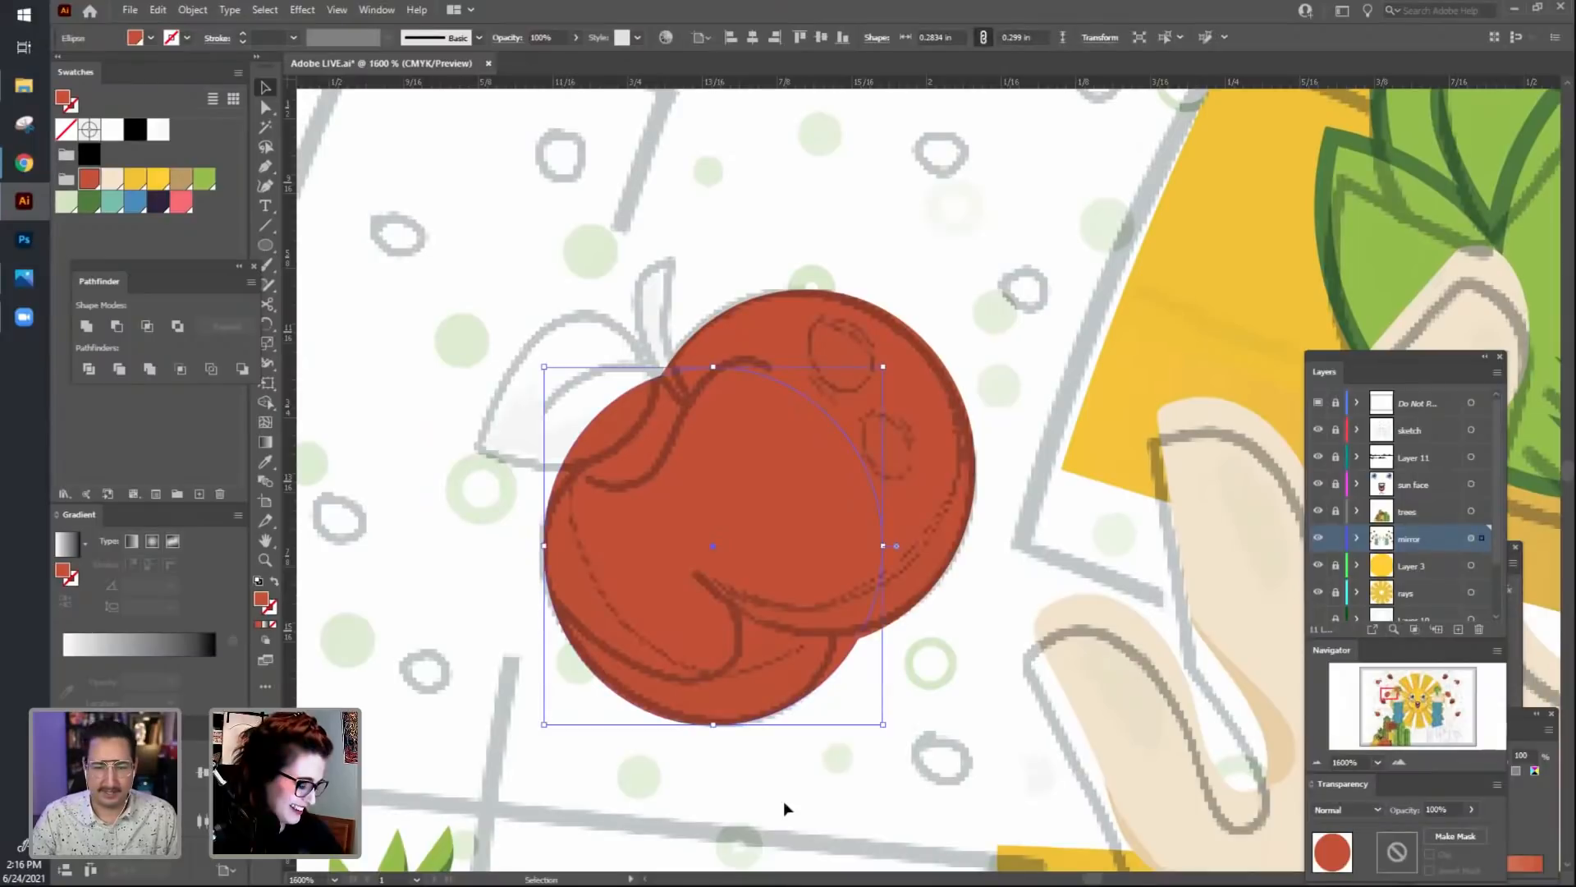
pyautogui.press('e')
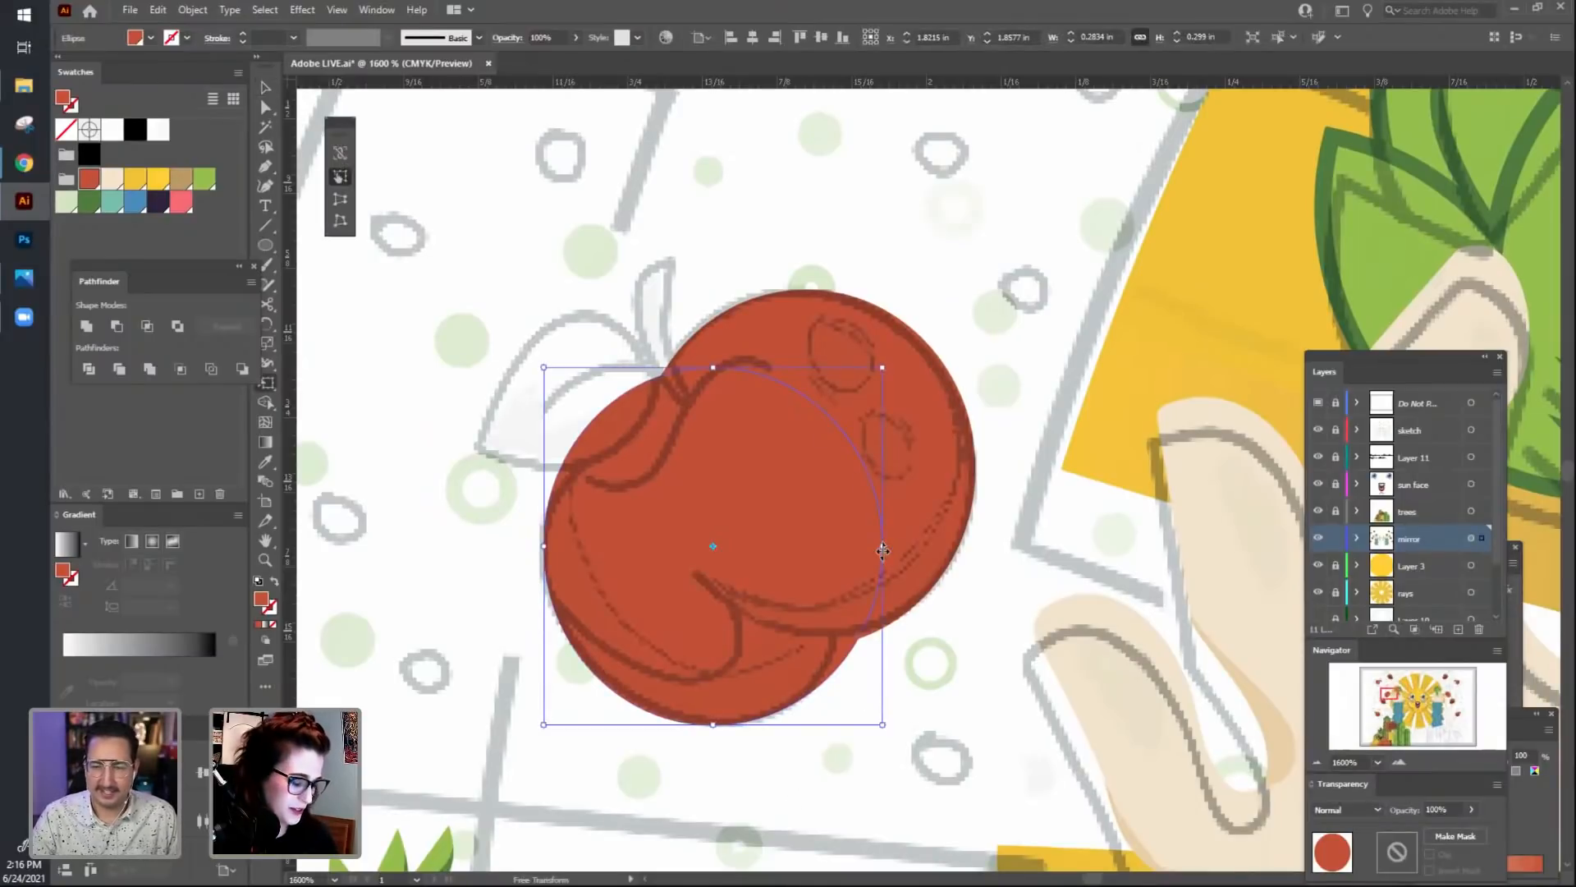
pyautogui.moveTo(881, 546); pyautogui.dragTo(862, 546)
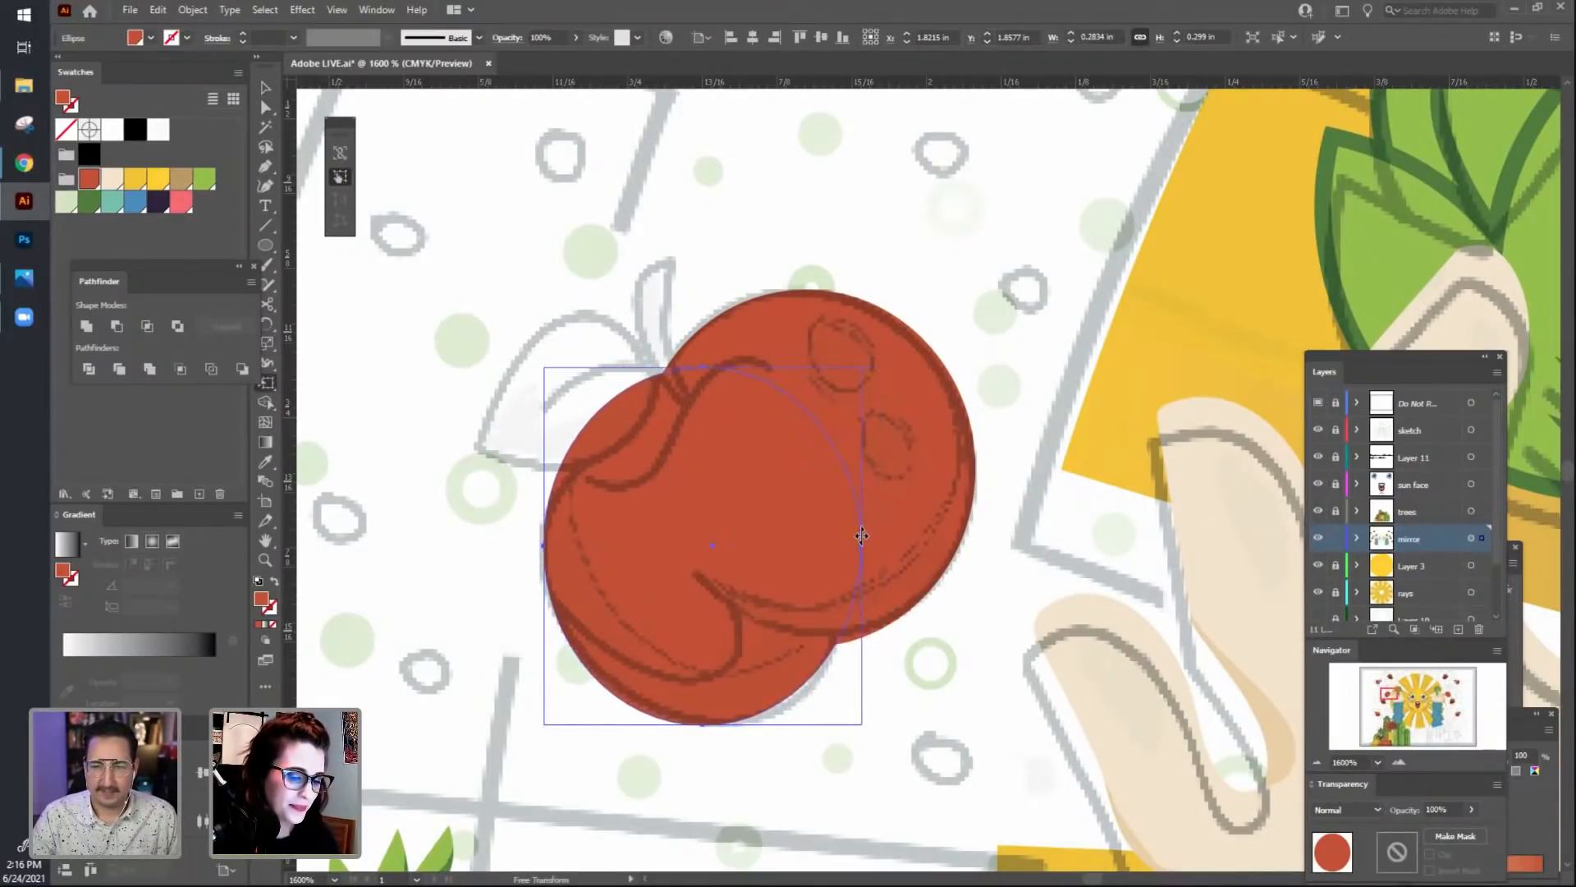
pyautogui.moveTo(834, 728); pyautogui.dragTo(878, 680)
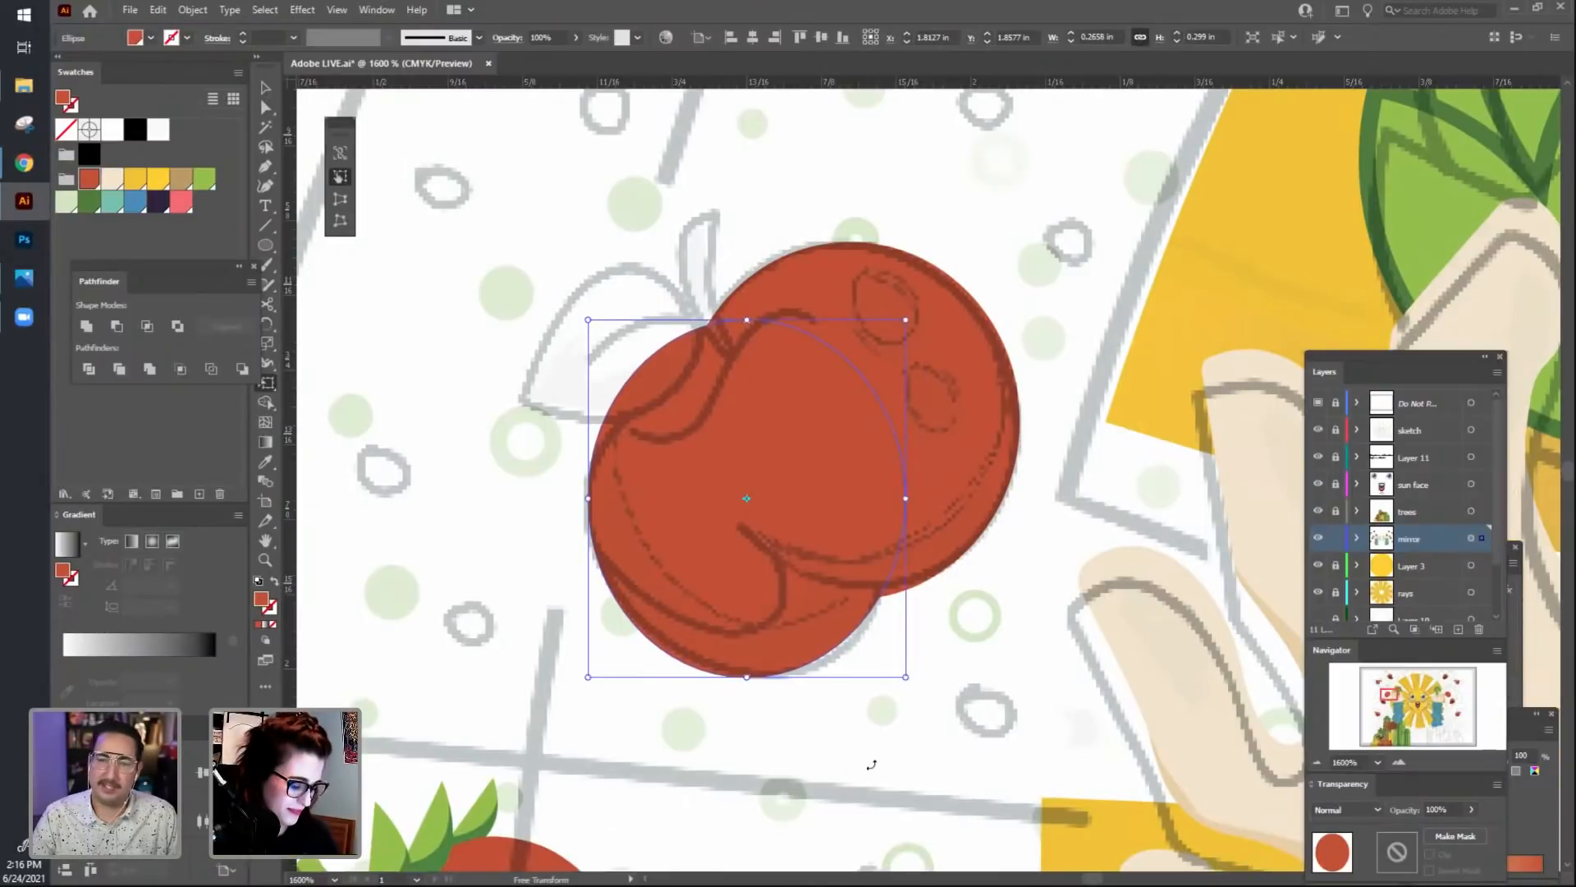
pyautogui.press('v')
pyautogui.moveTo(859, 739); pyautogui.dragTo(871, 746)
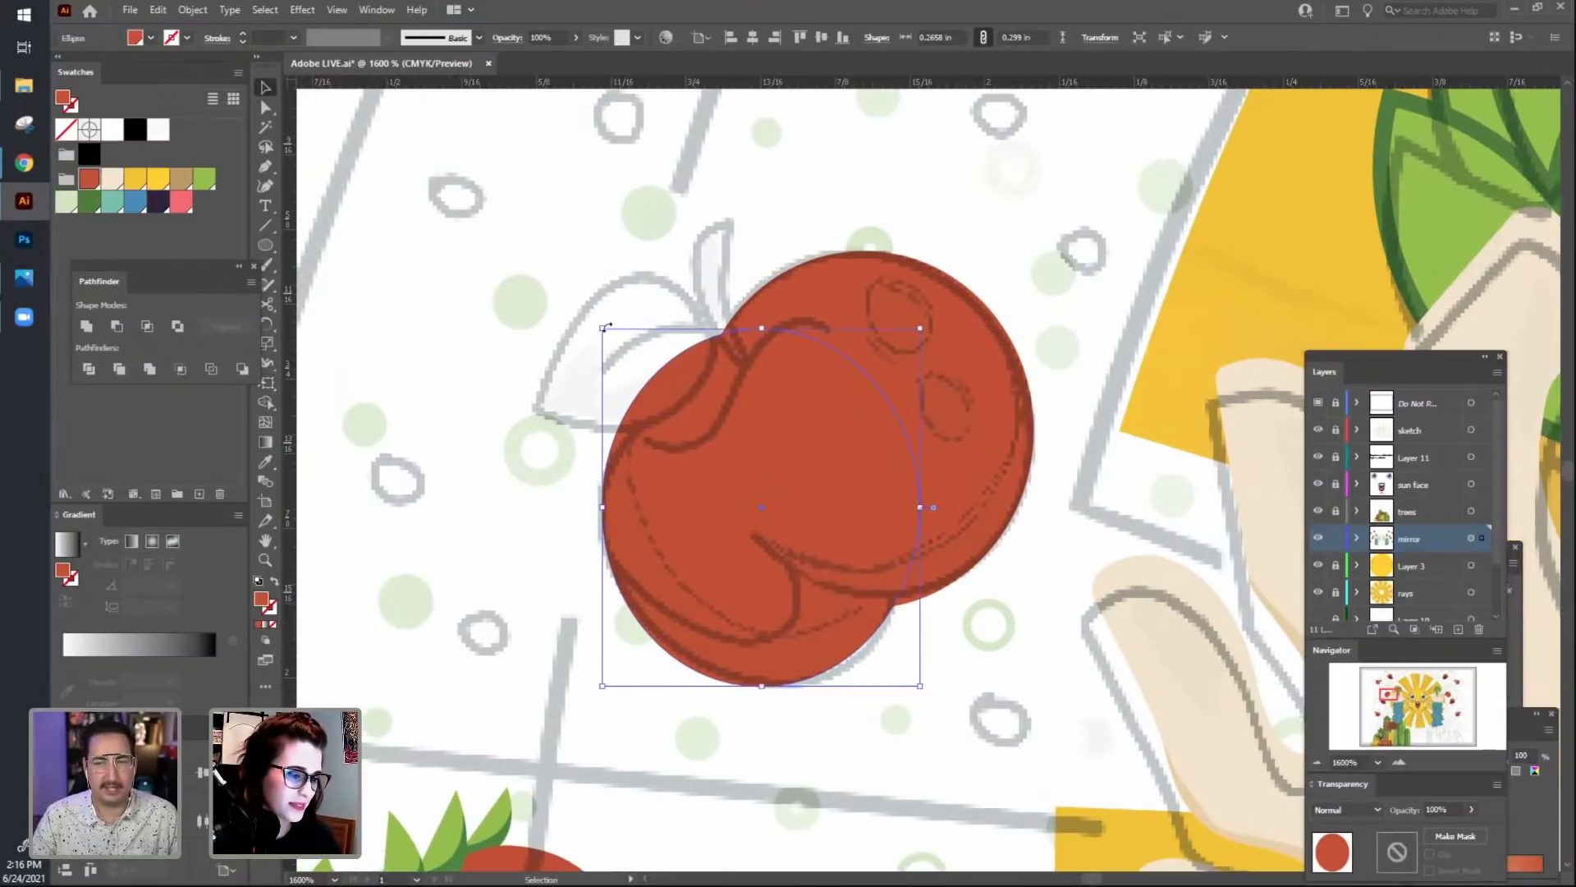
pyautogui.moveTo(604, 328); pyautogui.dragTo(604, 326)
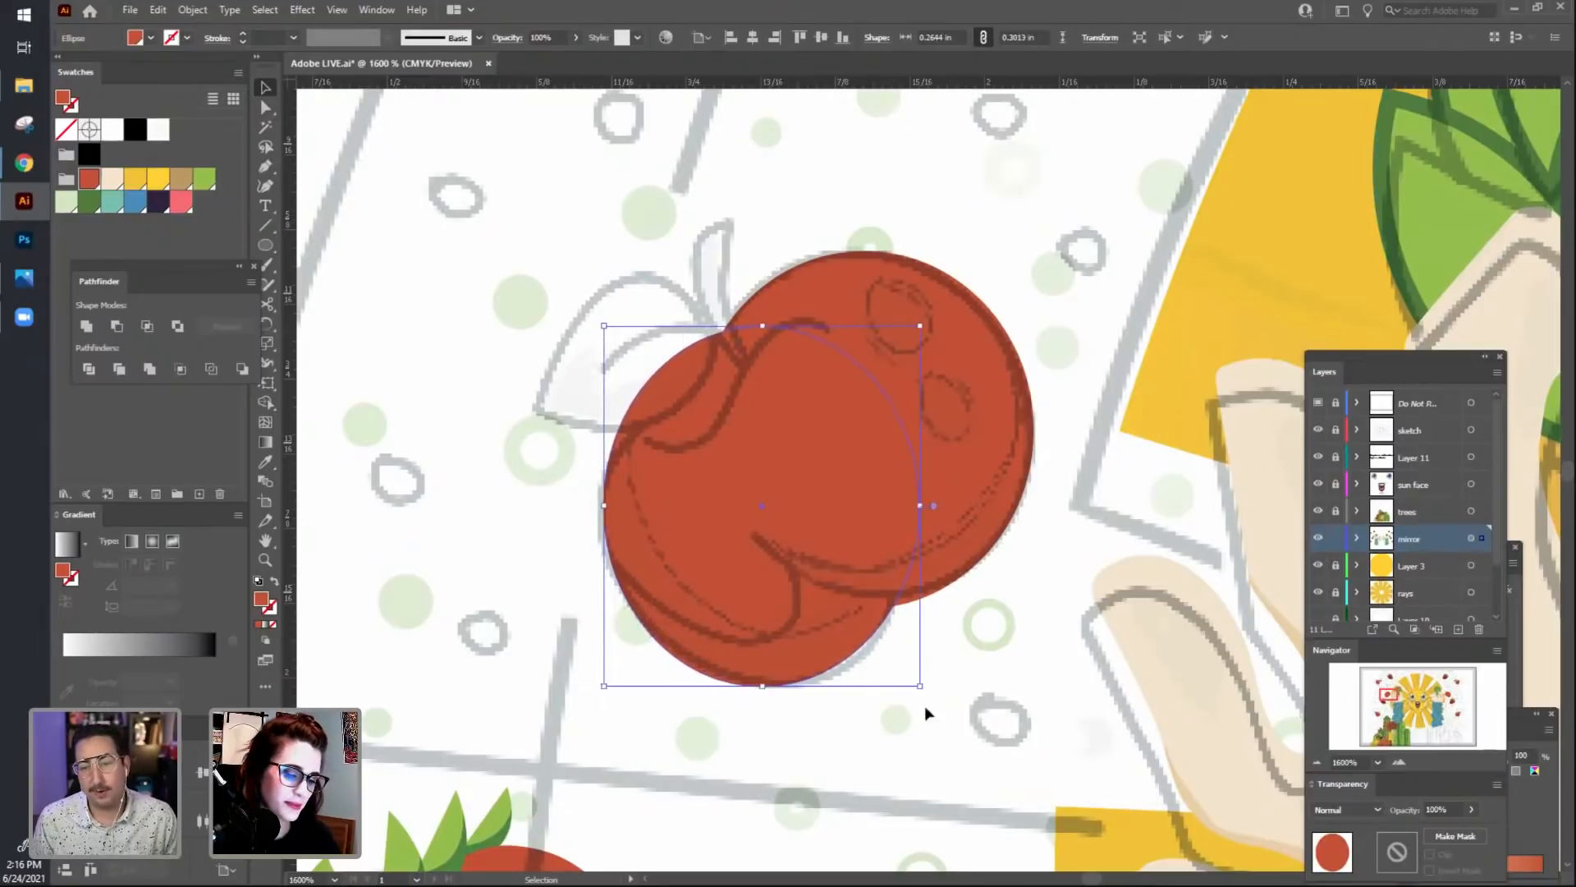
pyautogui.moveTo(918, 688); pyautogui.dragTo(934, 685)
pyautogui.press('space')
pyautogui.moveTo(503, 528); pyautogui.dragTo(557, 580)
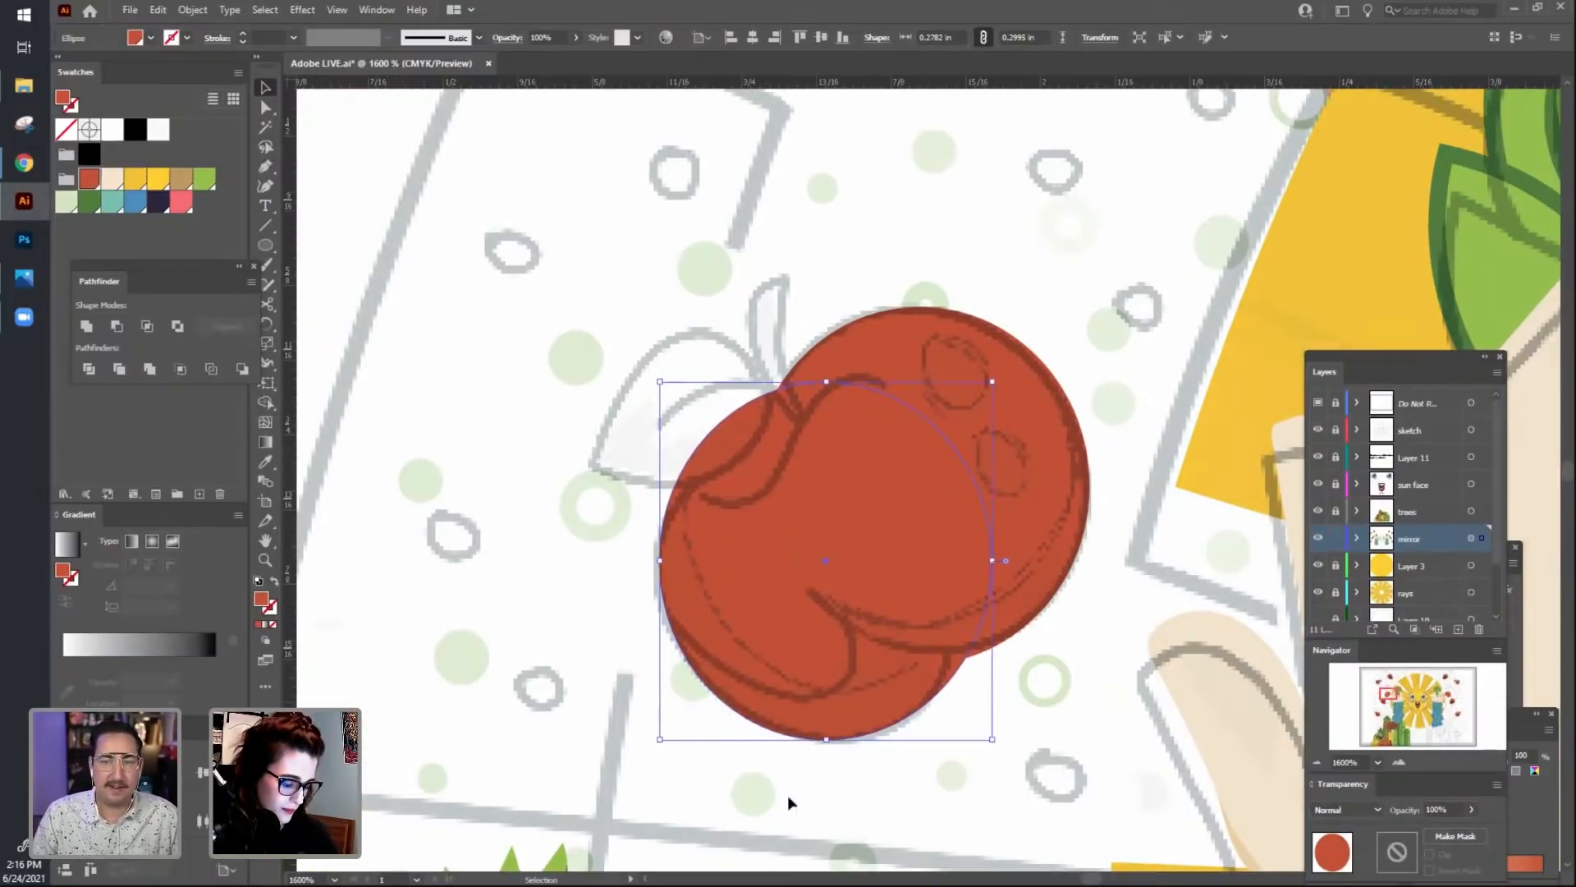
# Shift the lower-left ellipse's top anchor point inward so its upper edge follows the sketched dip below the stem.
pyautogui.click(836, 812)
pyautogui.press('space')
pyautogui.moveTo(944, 763); pyautogui.dragTo(869, 732)
pyautogui.click(850, 688)
pyautogui.press('space')
pyautogui.click(969, 737)
pyautogui.click(698, 642)
pyautogui.press('space')
pyautogui.moveTo(682, 611)
pyautogui.mouseDown()
pyautogui.moveTo(699, 632)
pyautogui.moveTo(696, 603)
pyautogui.mouseUp()
pyautogui.press('a')
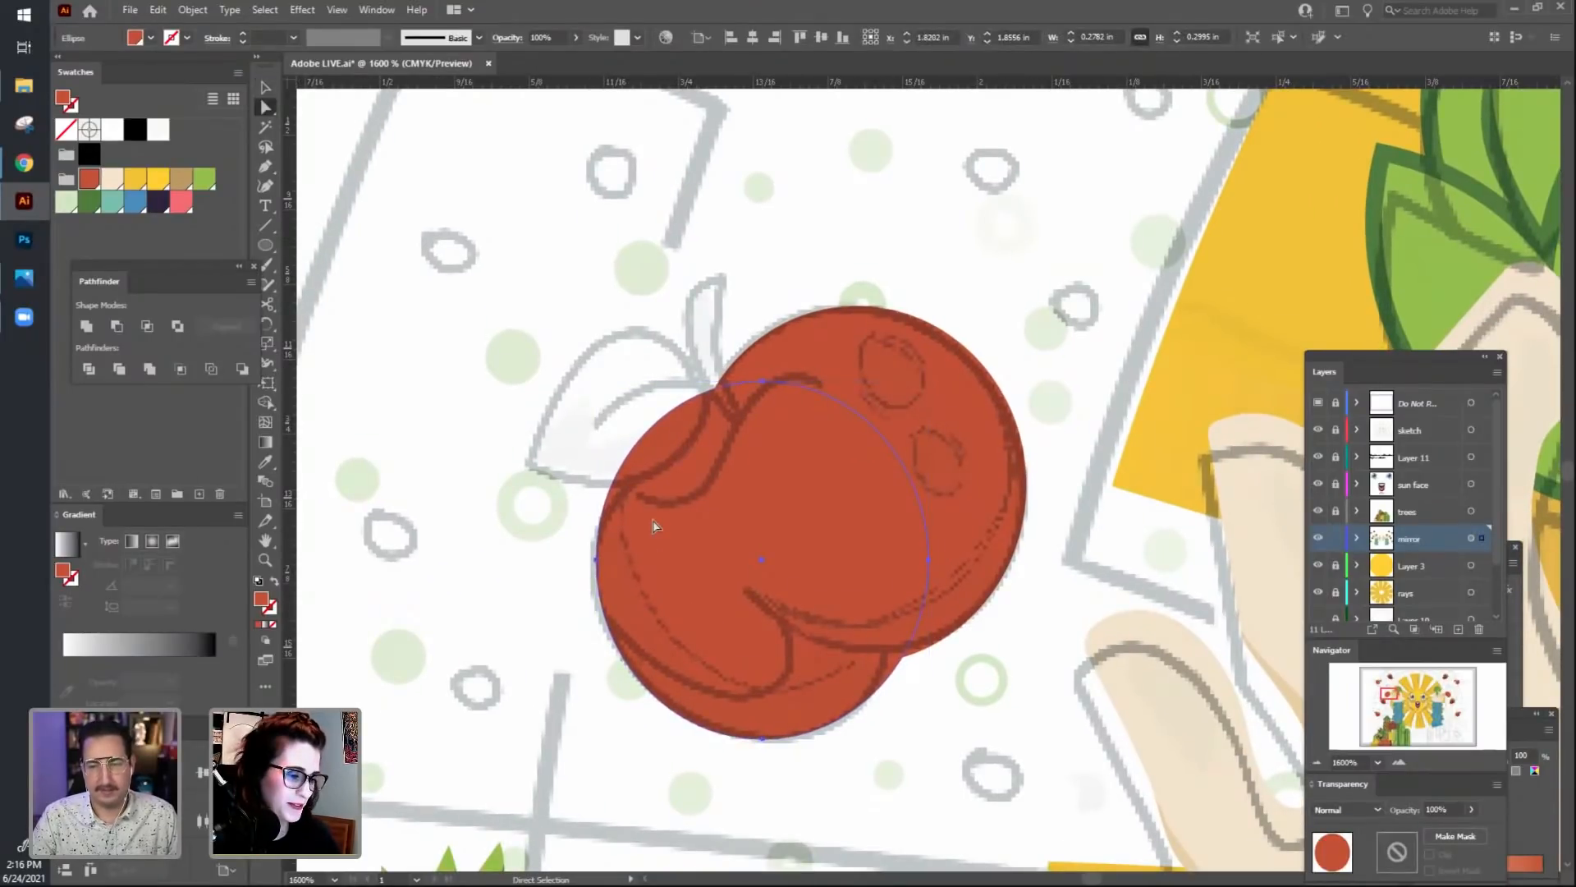
pyautogui.click(596, 562)
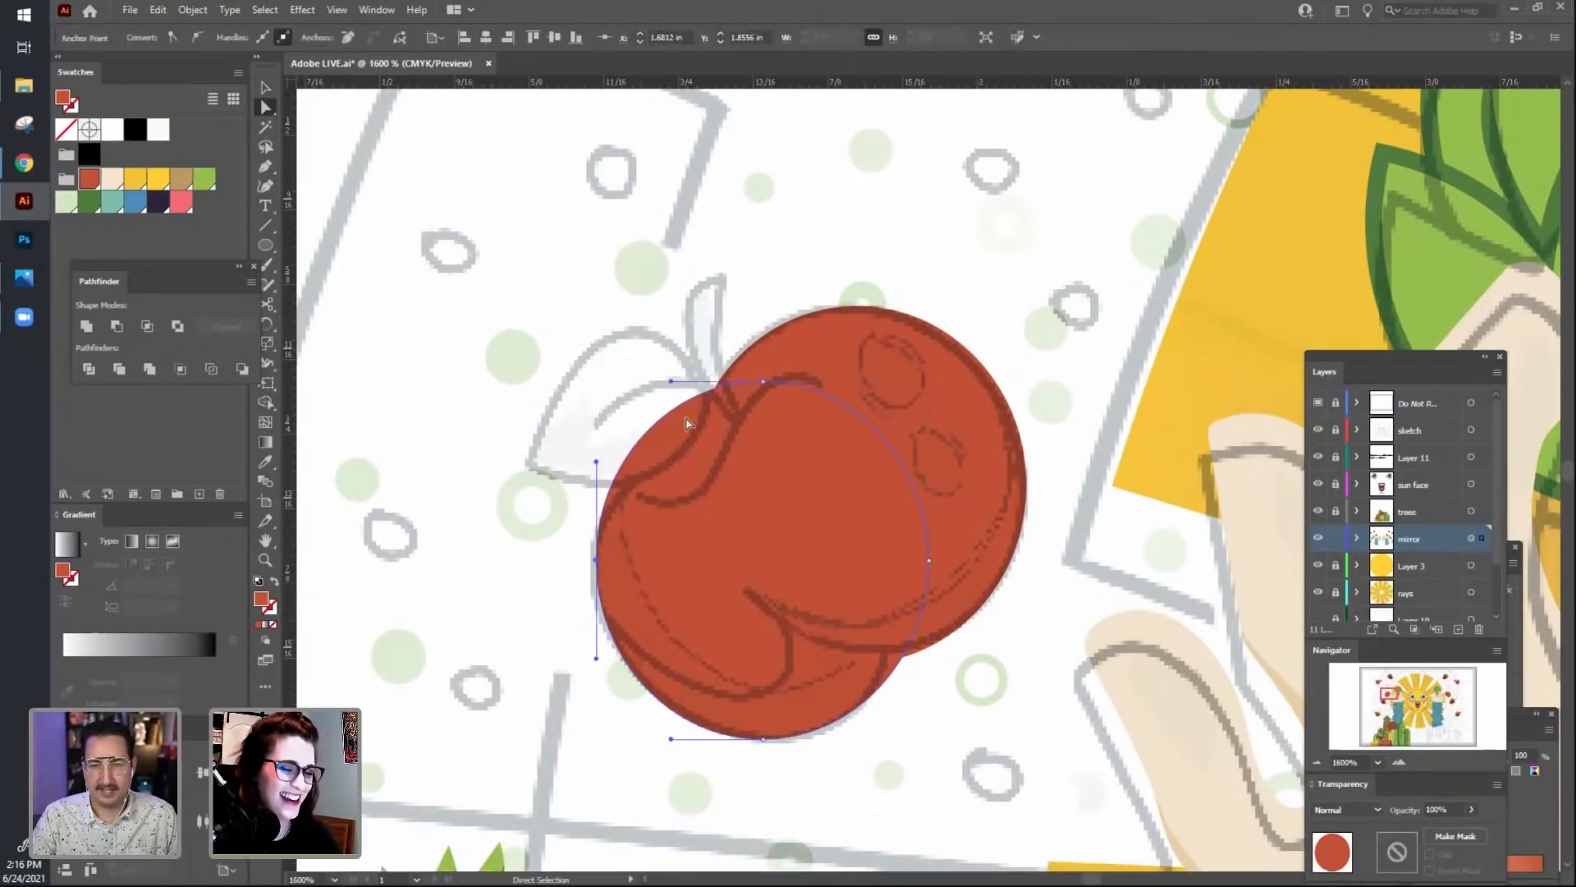
pyautogui.moveTo(763, 385); pyautogui.dragTo(841, 384)
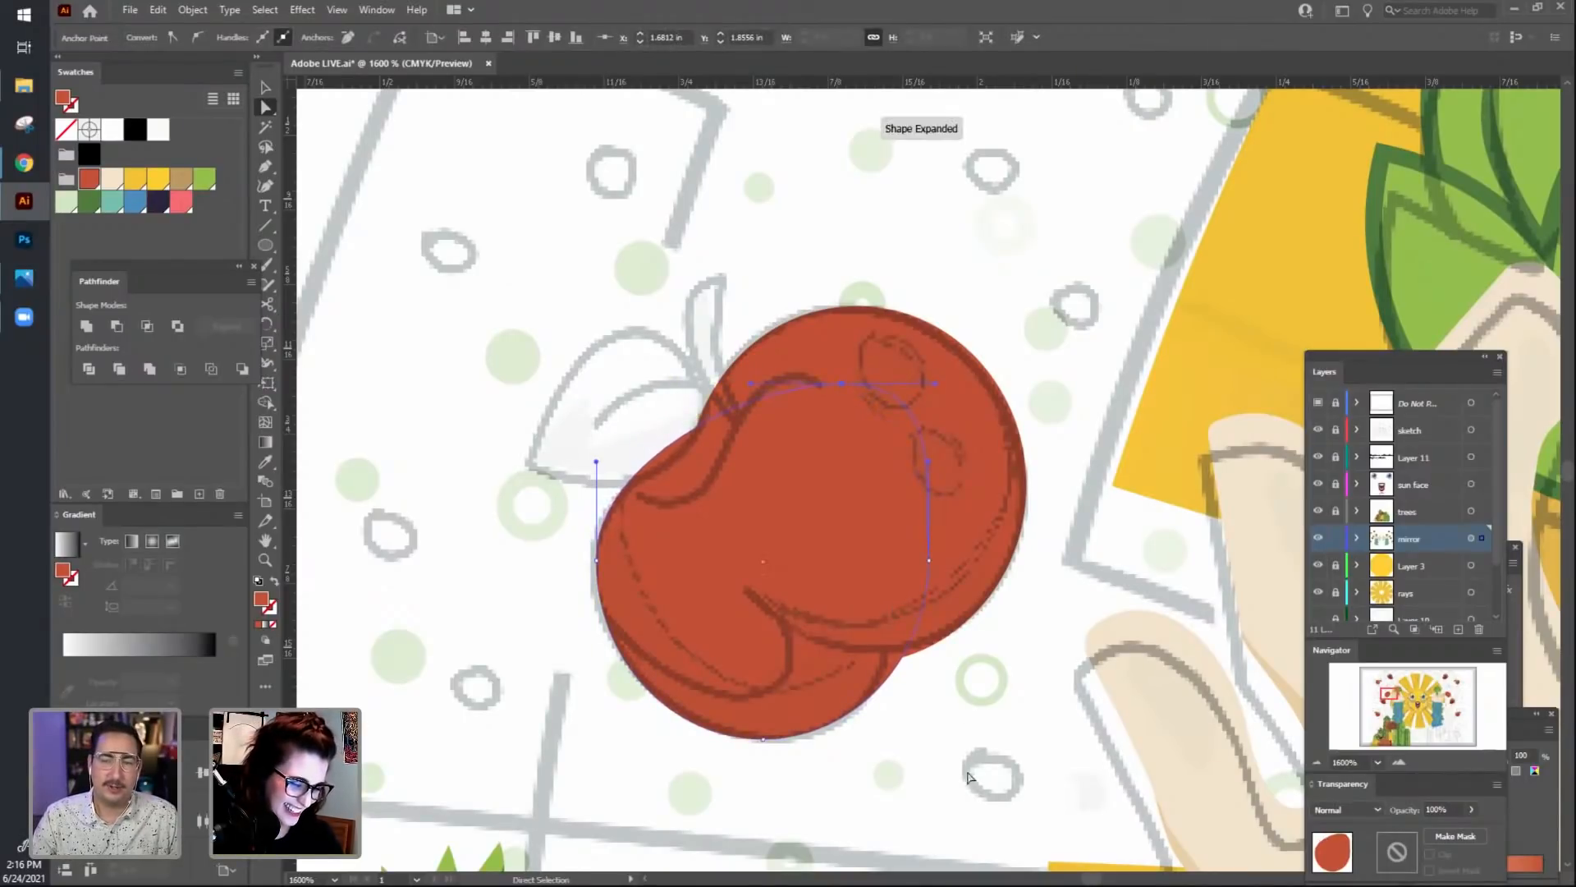
# Move the lower-left shape's right anchor inward, lengthen the bottom anchor's handle and nudge the top anchor to match the sketch.
pyautogui.moveTo(862, 753); pyautogui.dragTo(739, 694)
pyautogui.click(836, 740)
pyautogui.click(812, 521)
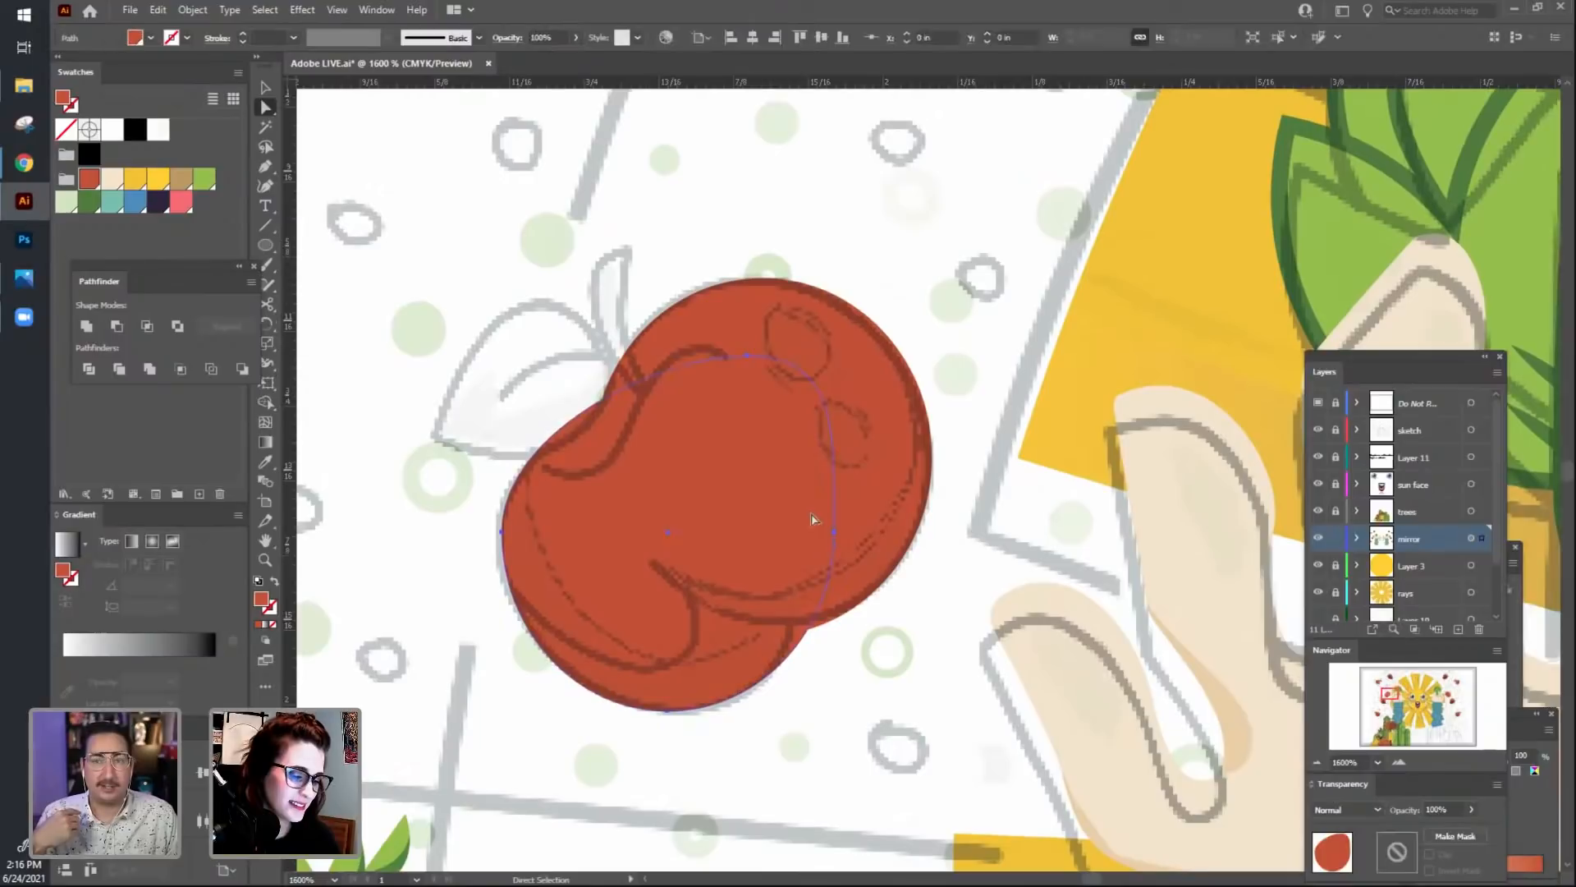
pyautogui.moveTo(835, 537)
pyautogui.mouseDown()
pyautogui.moveTo(796, 539)
pyautogui.moveTo(812, 536)
pyautogui.mouseUp()
pyautogui.click(838, 778)
pyautogui.click(595, 655)
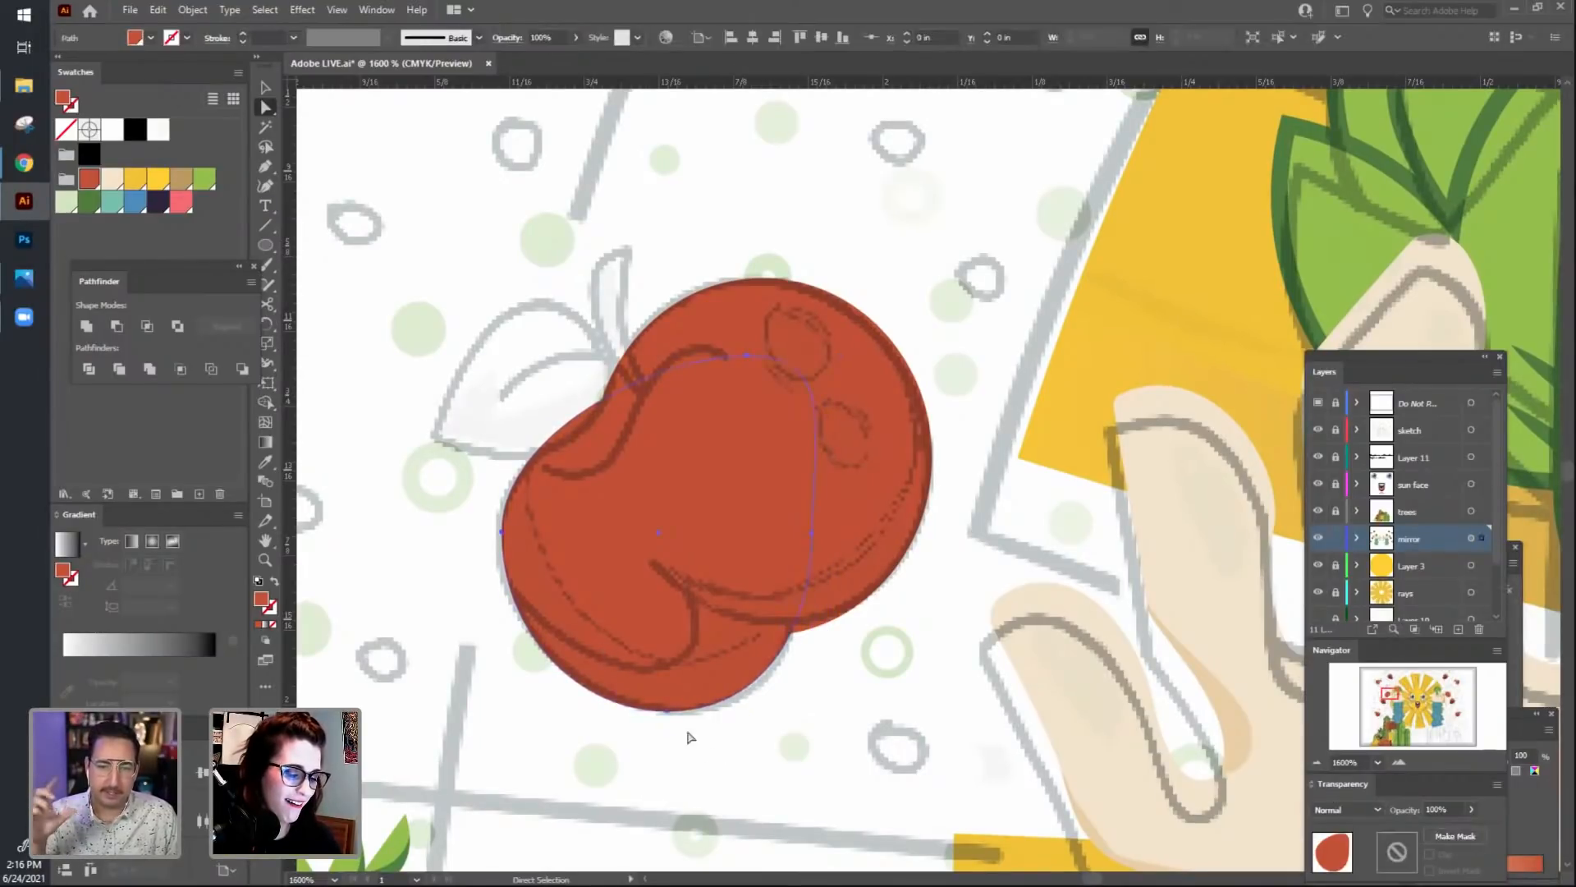
pyautogui.click(668, 711)
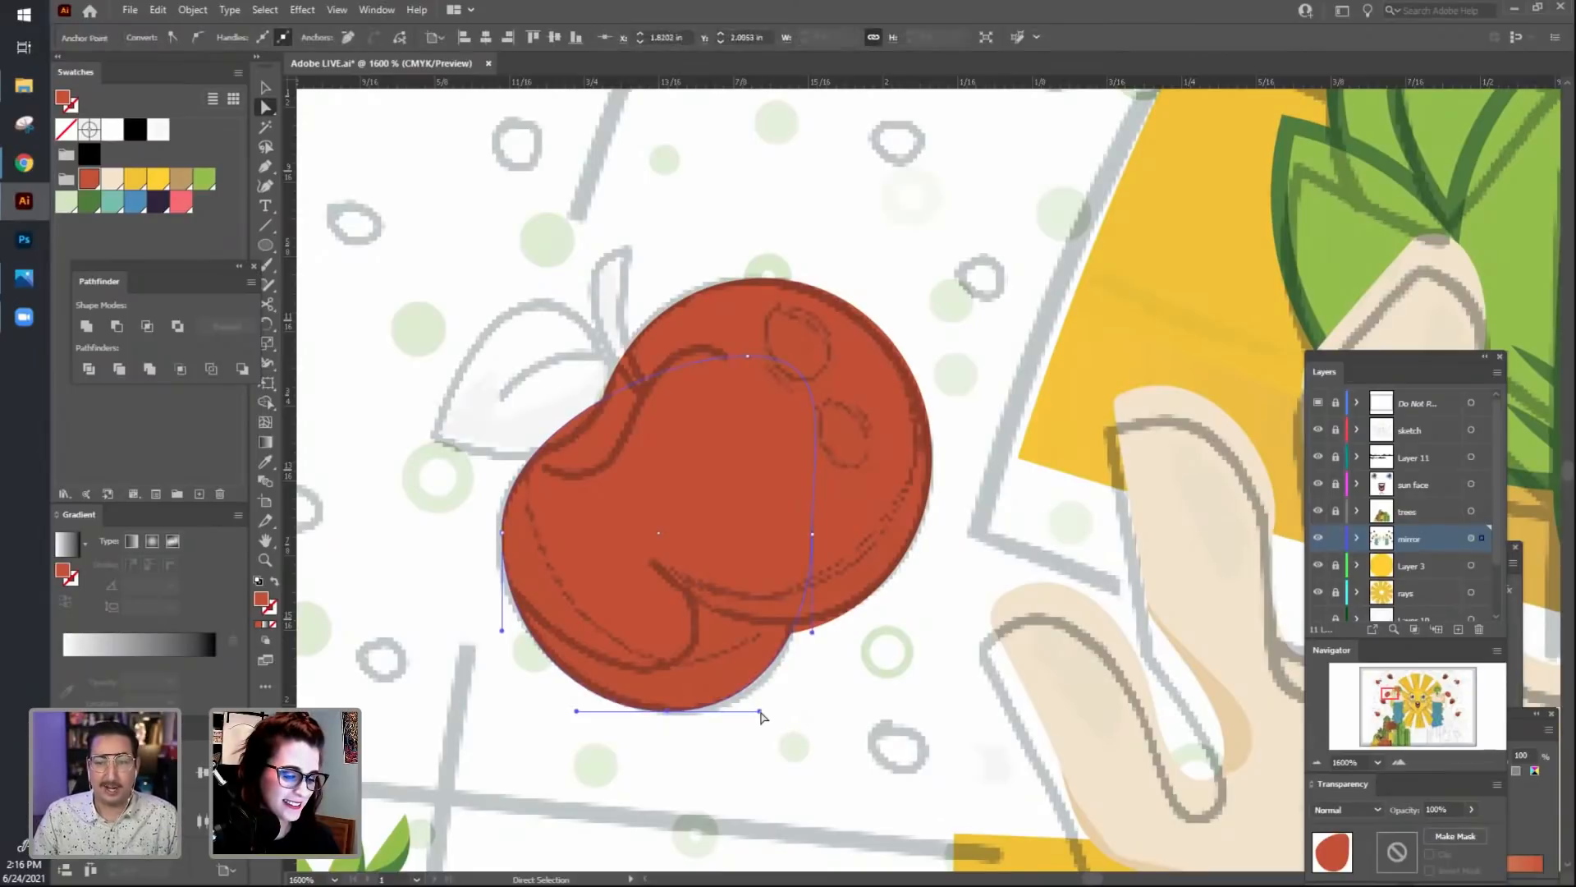
pyautogui.moveTo(762, 710); pyautogui.dragTo(770, 710)
pyautogui.click(773, 789)
pyautogui.moveTo(679, 775); pyautogui.dragTo(734, 766)
pyautogui.click(696, 428)
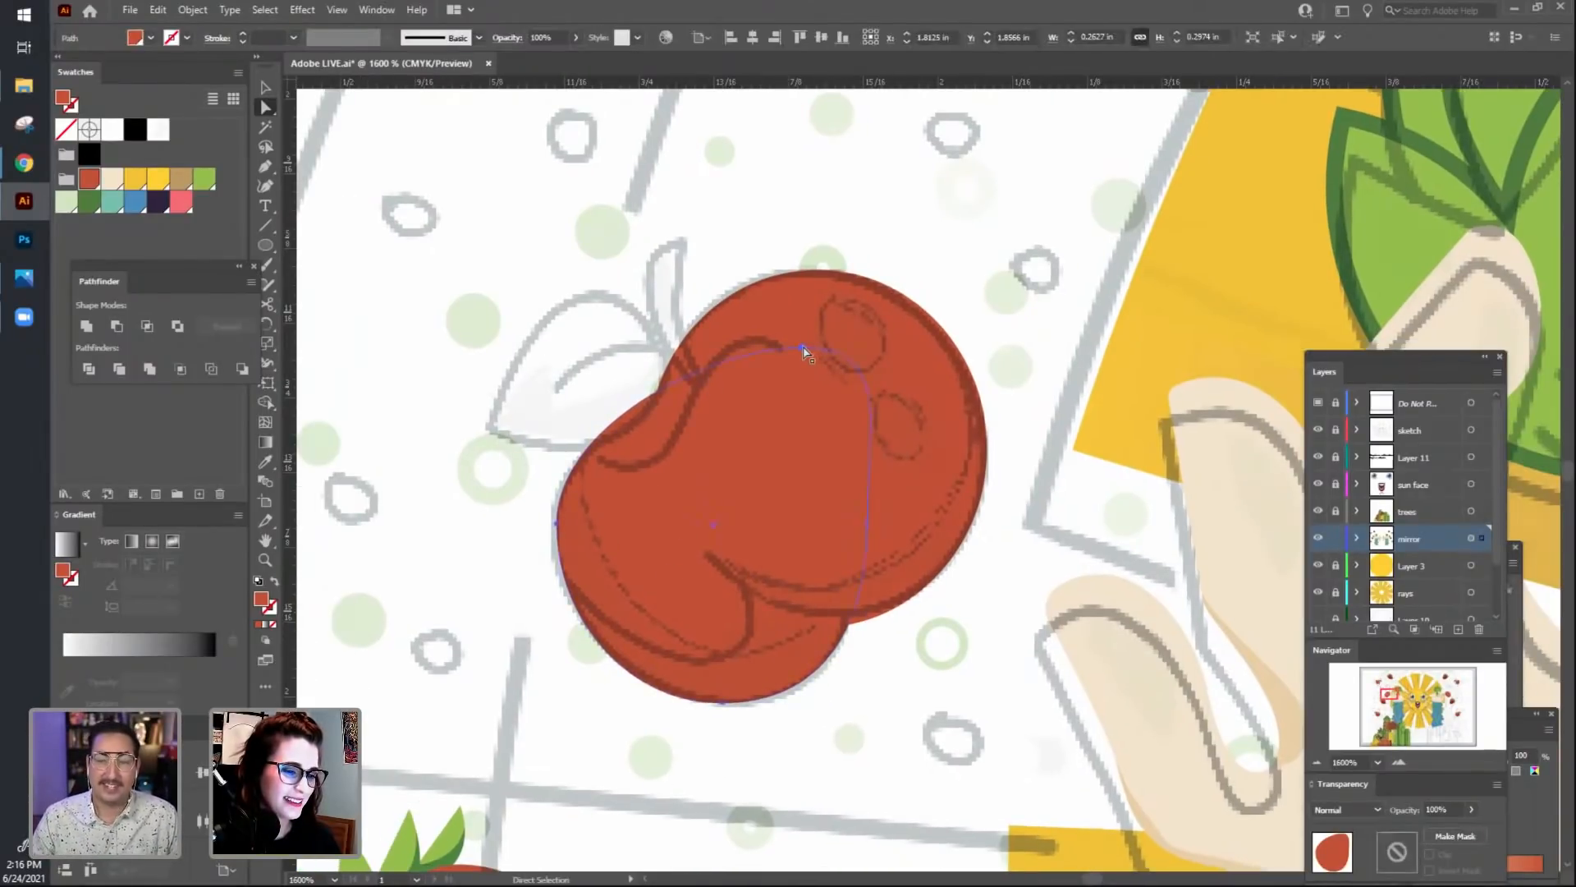
pyautogui.moveTo(802, 348)
pyautogui.mouseDown()
pyautogui.moveTo(823, 350)
pyautogui.moveTo(811, 343)
pyautogui.mouseUp()
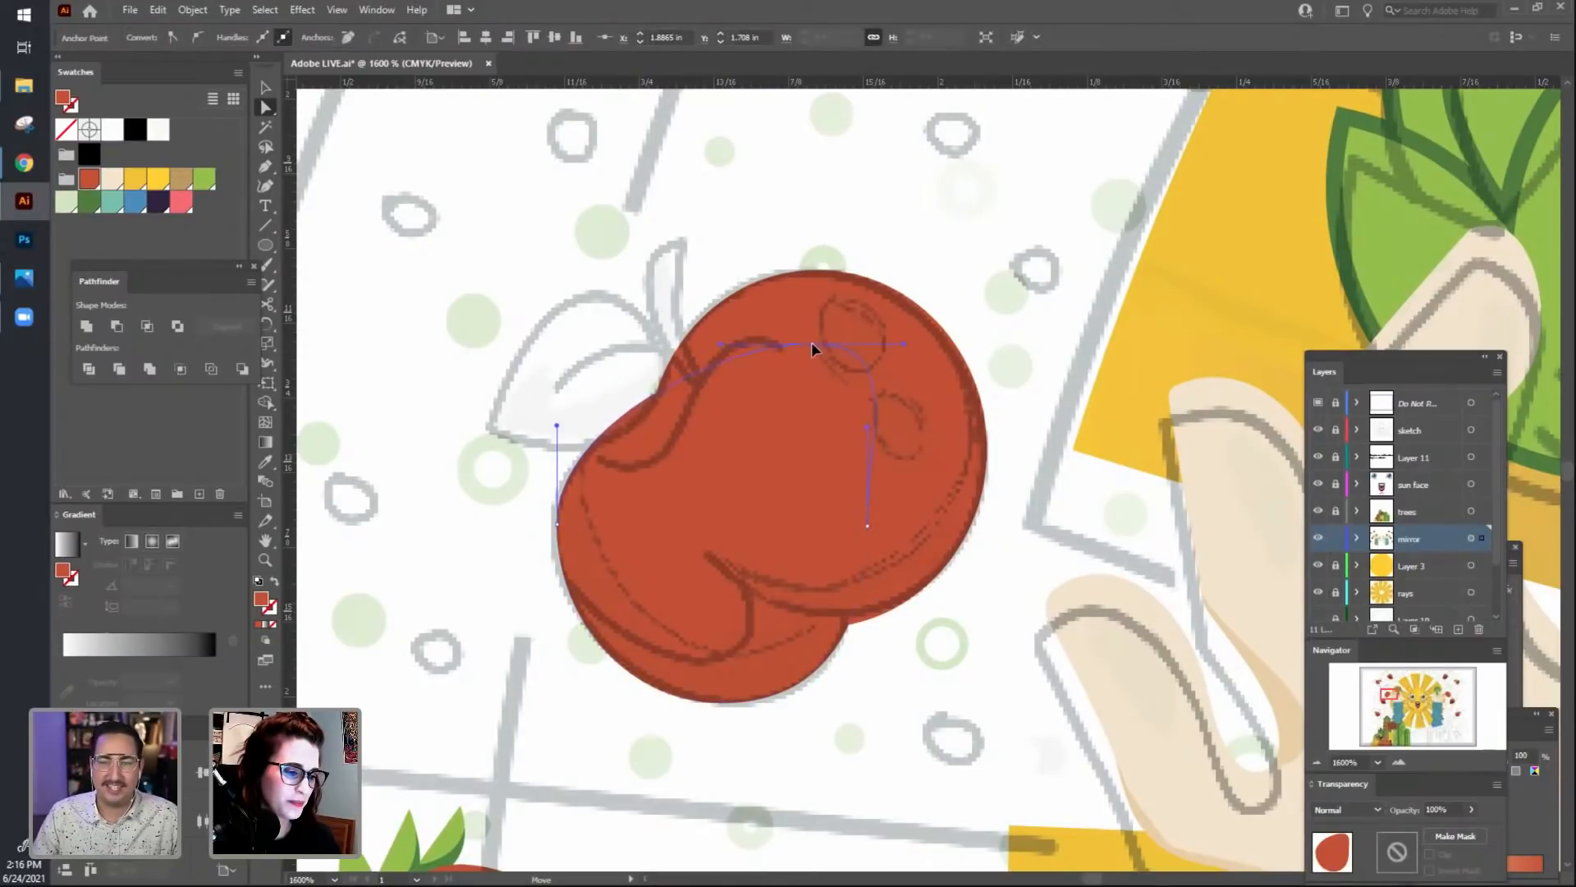
pyautogui.click(781, 838)
# Unite the two overlapping red shapes into a single apple silhouette.
pyautogui.press('v')
pyautogui.click(729, 654)
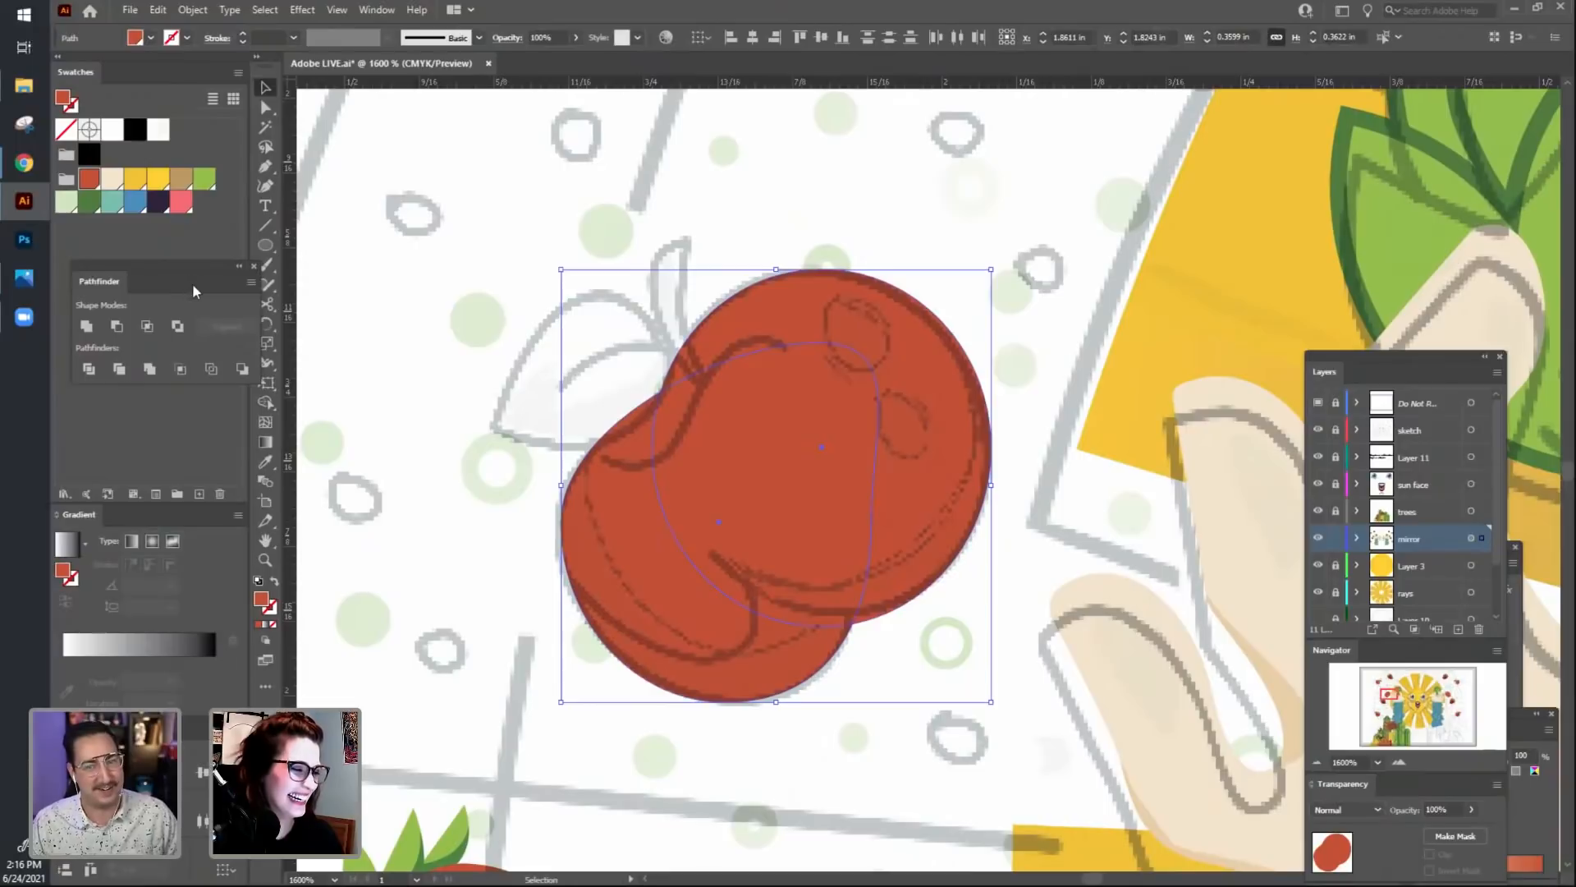
pyautogui.click(86, 330)
pyautogui.click(617, 731)
pyautogui.press('space')
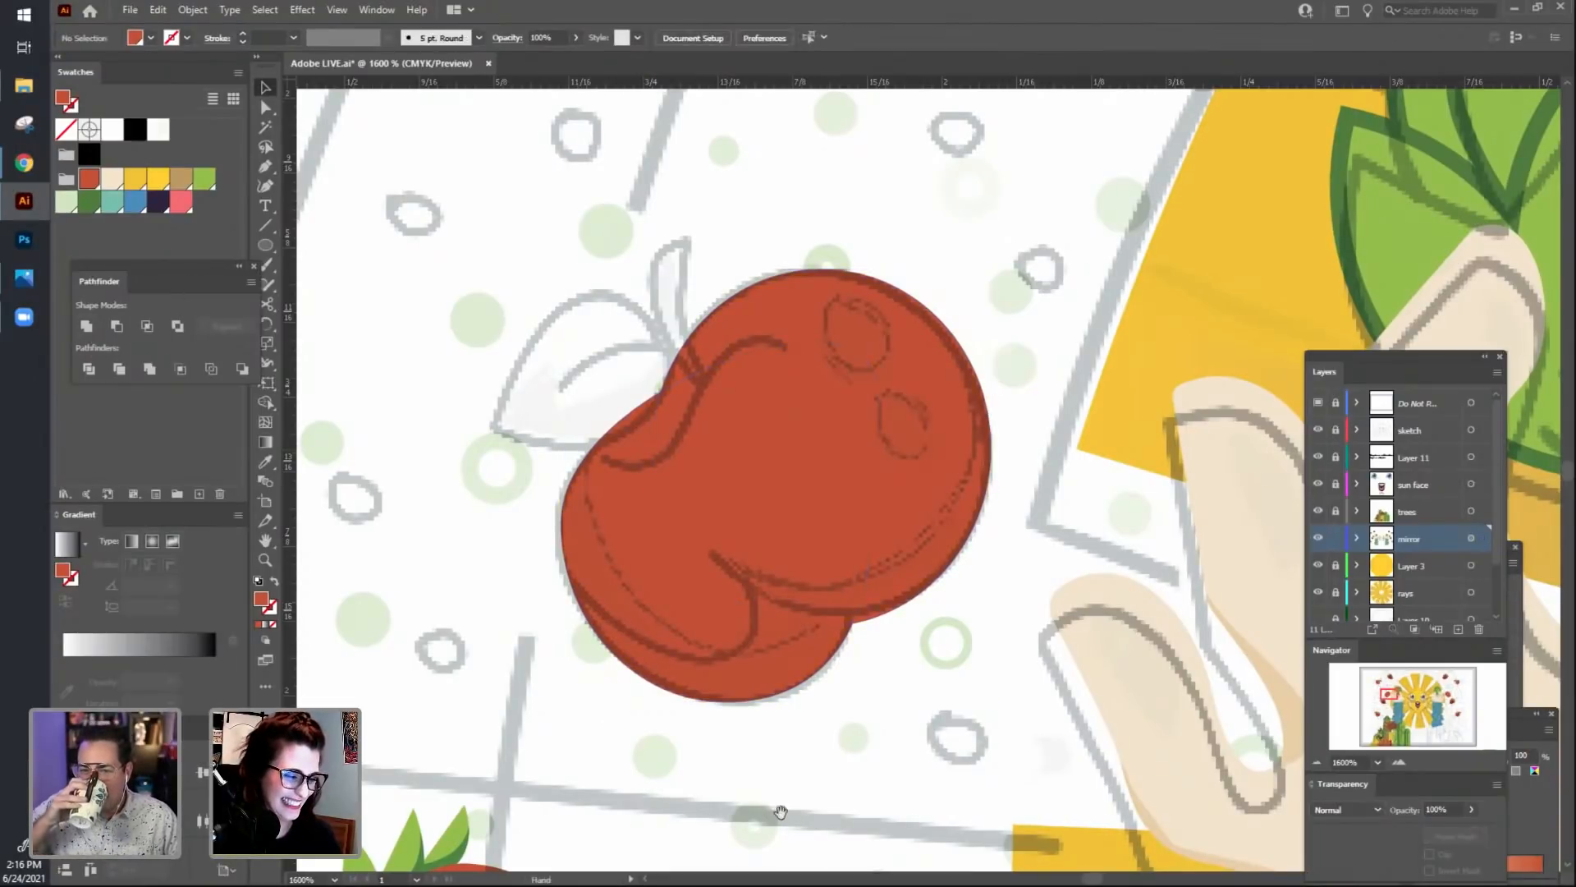
# Round the sharp inner corners where the apple's two lobes meet.
pyautogui.click(711, 633)
pyautogui.press('a')
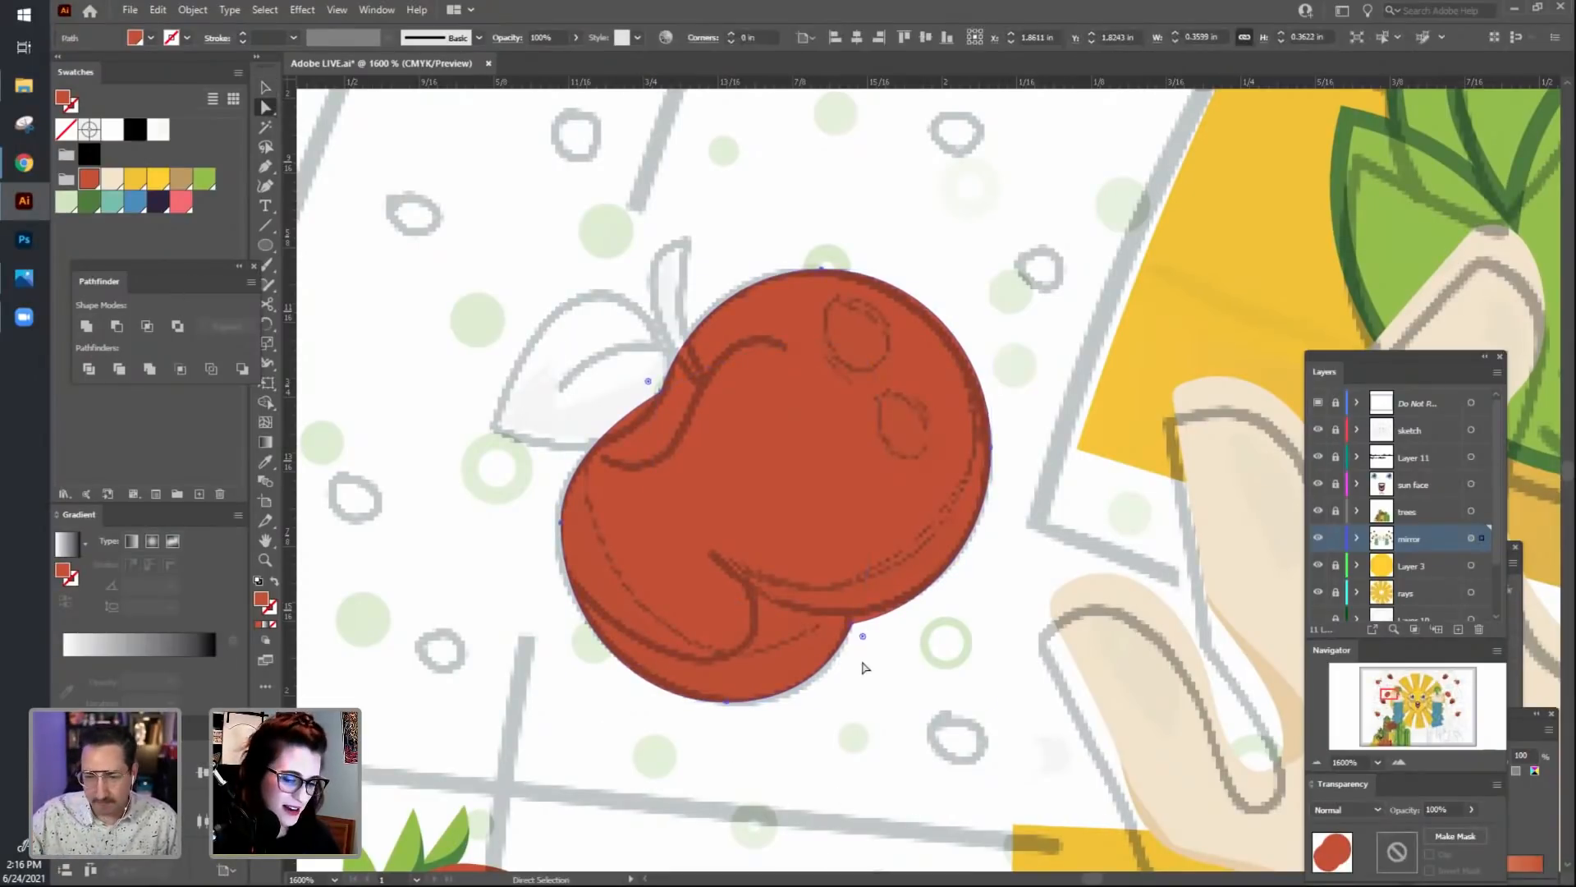
pyautogui.moveTo(864, 640); pyautogui.dragTo(817, 792)
pyautogui.click(800, 791)
pyautogui.press('space')
pyautogui.moveTo(666, 762); pyautogui.dragTo(764, 731)
pyautogui.moveTo(661, 687); pyautogui.dragTo(668, 718)
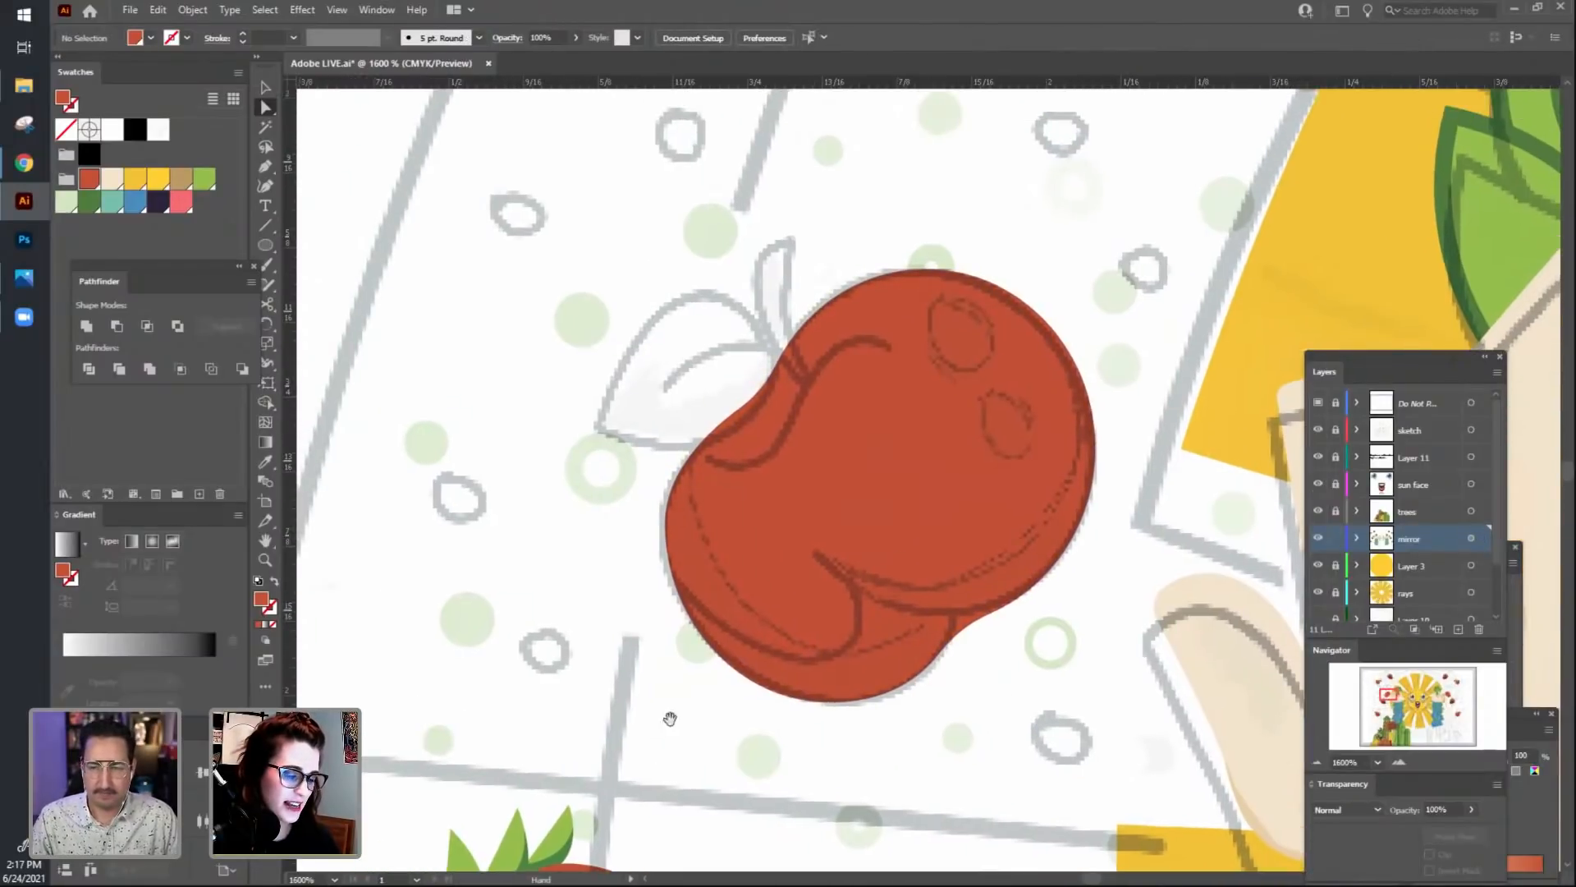
pyautogui.click(801, 655)
pyautogui.press('v')
pyautogui.click(1002, 803)
# Start a Pen path outside the apple's upper right edge and curve it along the right lobe's sketched shading line to the cleft.
pyautogui.press('space')
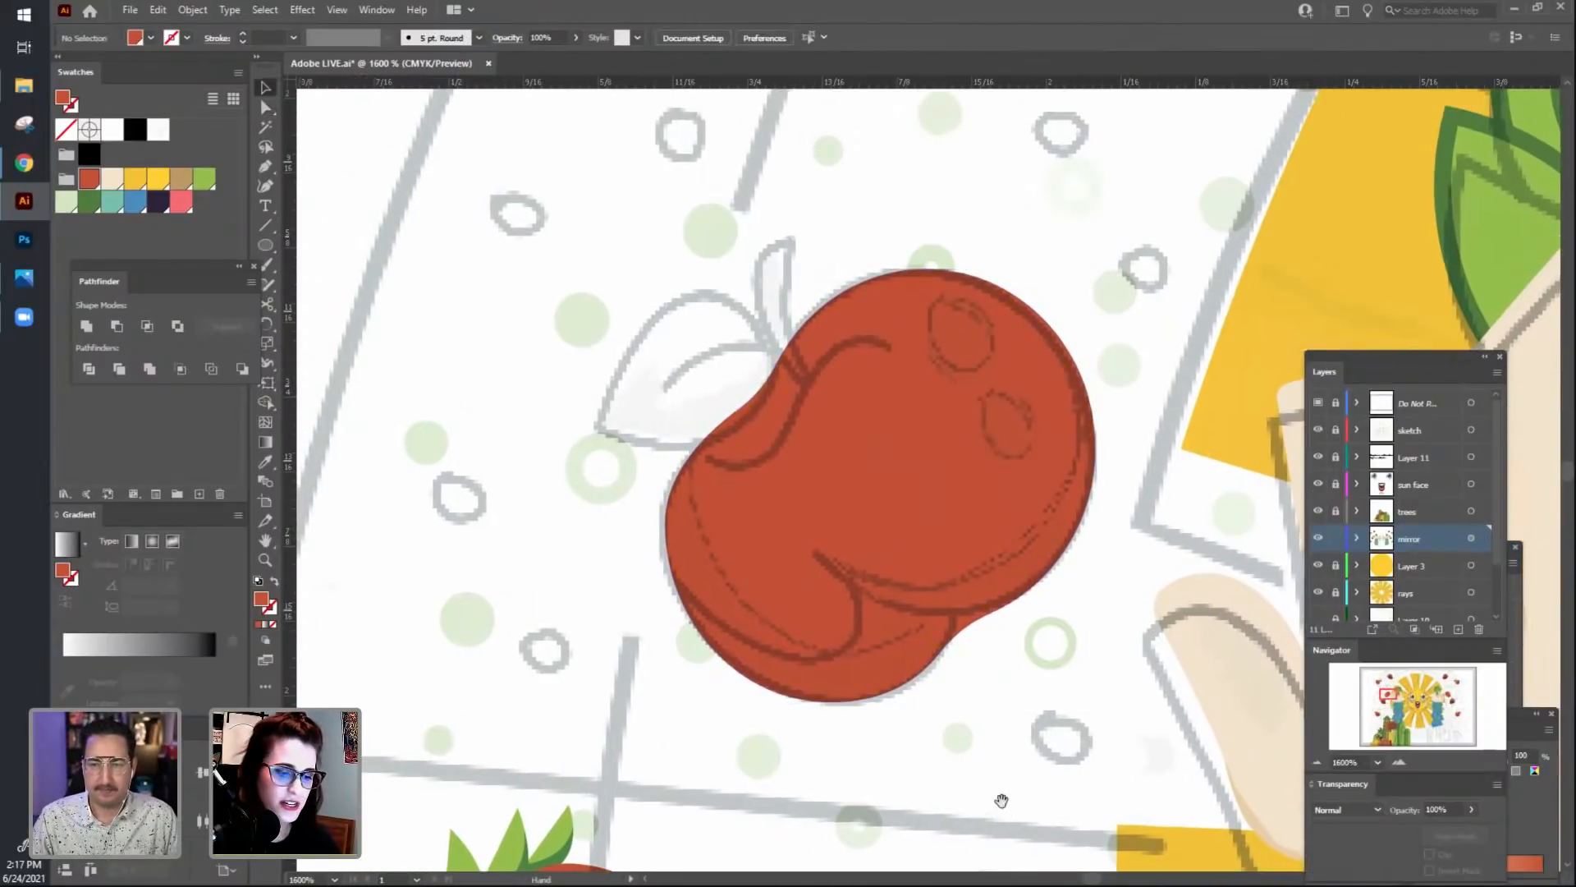
pyautogui.moveTo(985, 794); pyautogui.dragTo(796, 760)
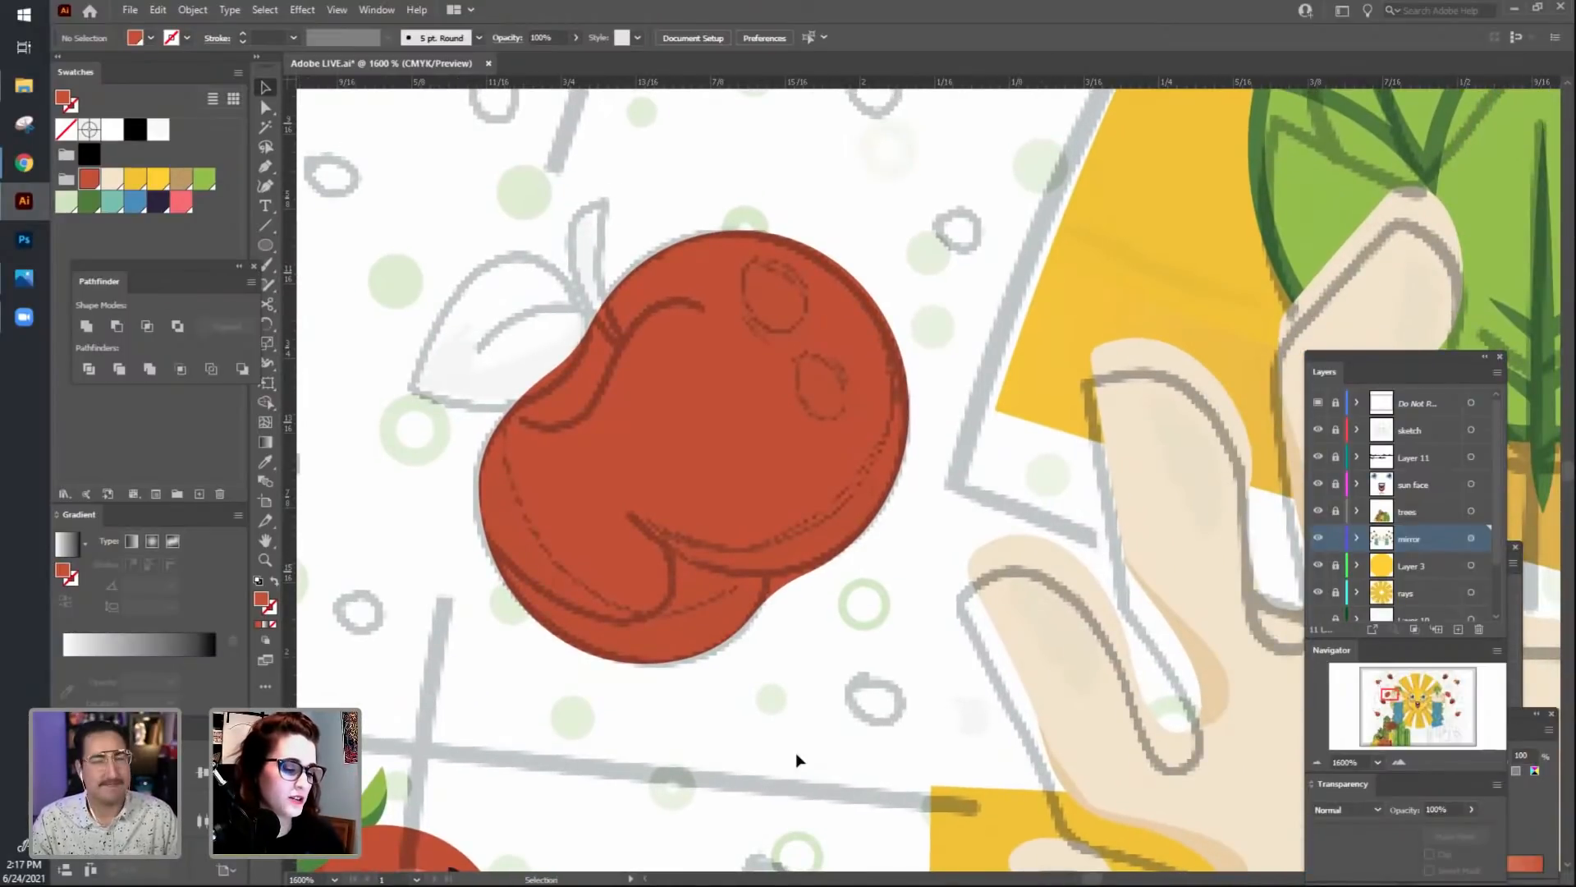
pyautogui.press('space')
pyautogui.moveTo(766, 739); pyautogui.dragTo(794, 759)
pyautogui.click(763, 395)
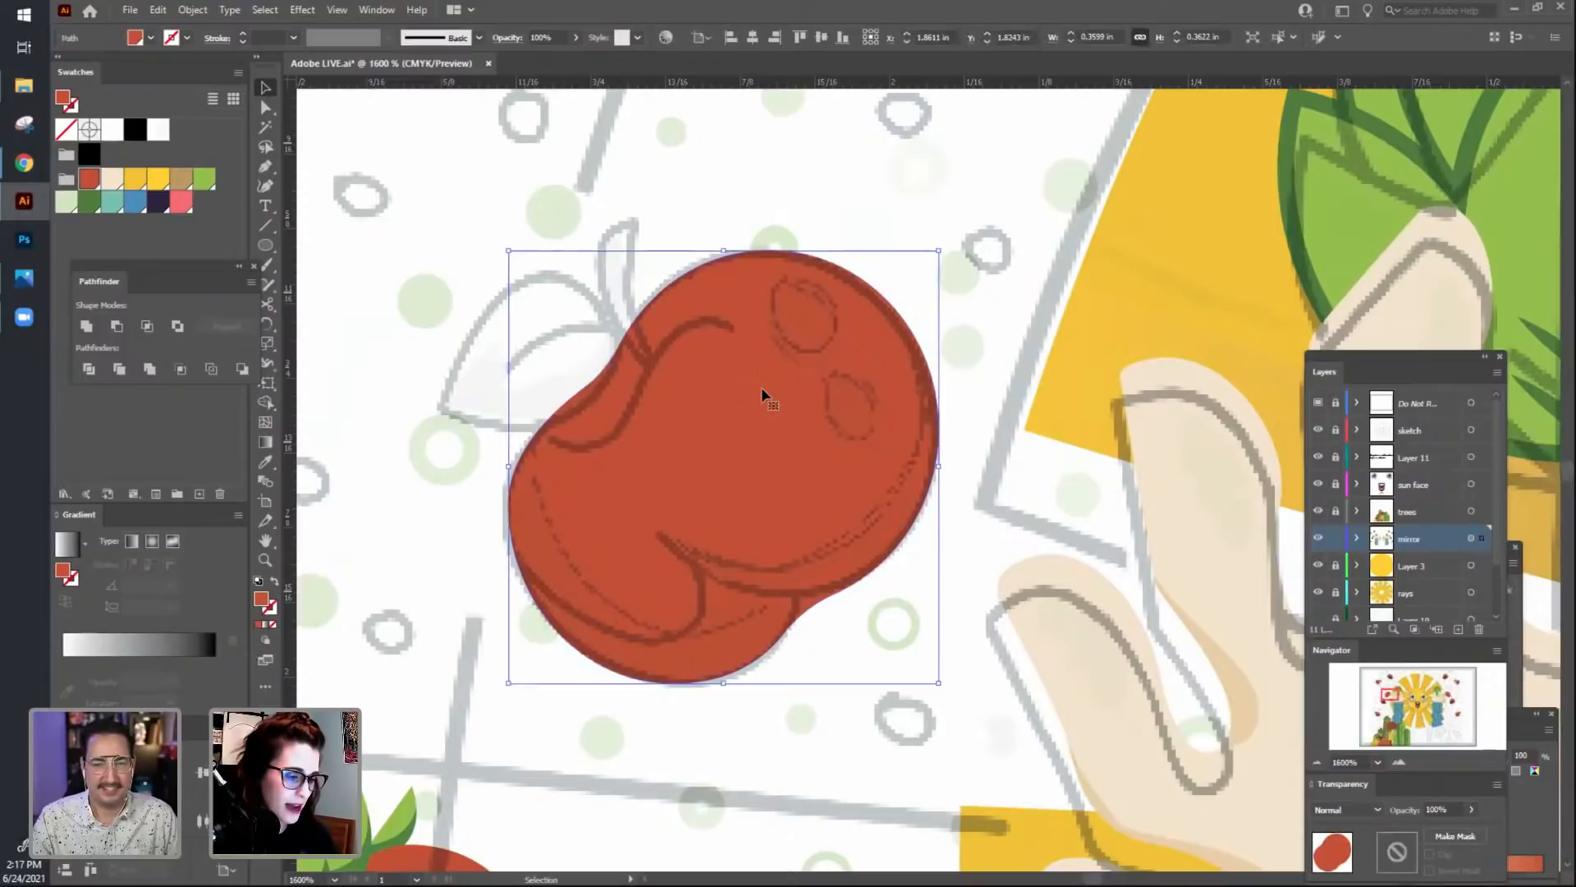
pyautogui.click(792, 770)
pyautogui.press('space')
pyautogui.moveTo(844, 710); pyautogui.dragTo(825, 727)
pyautogui.press('p')
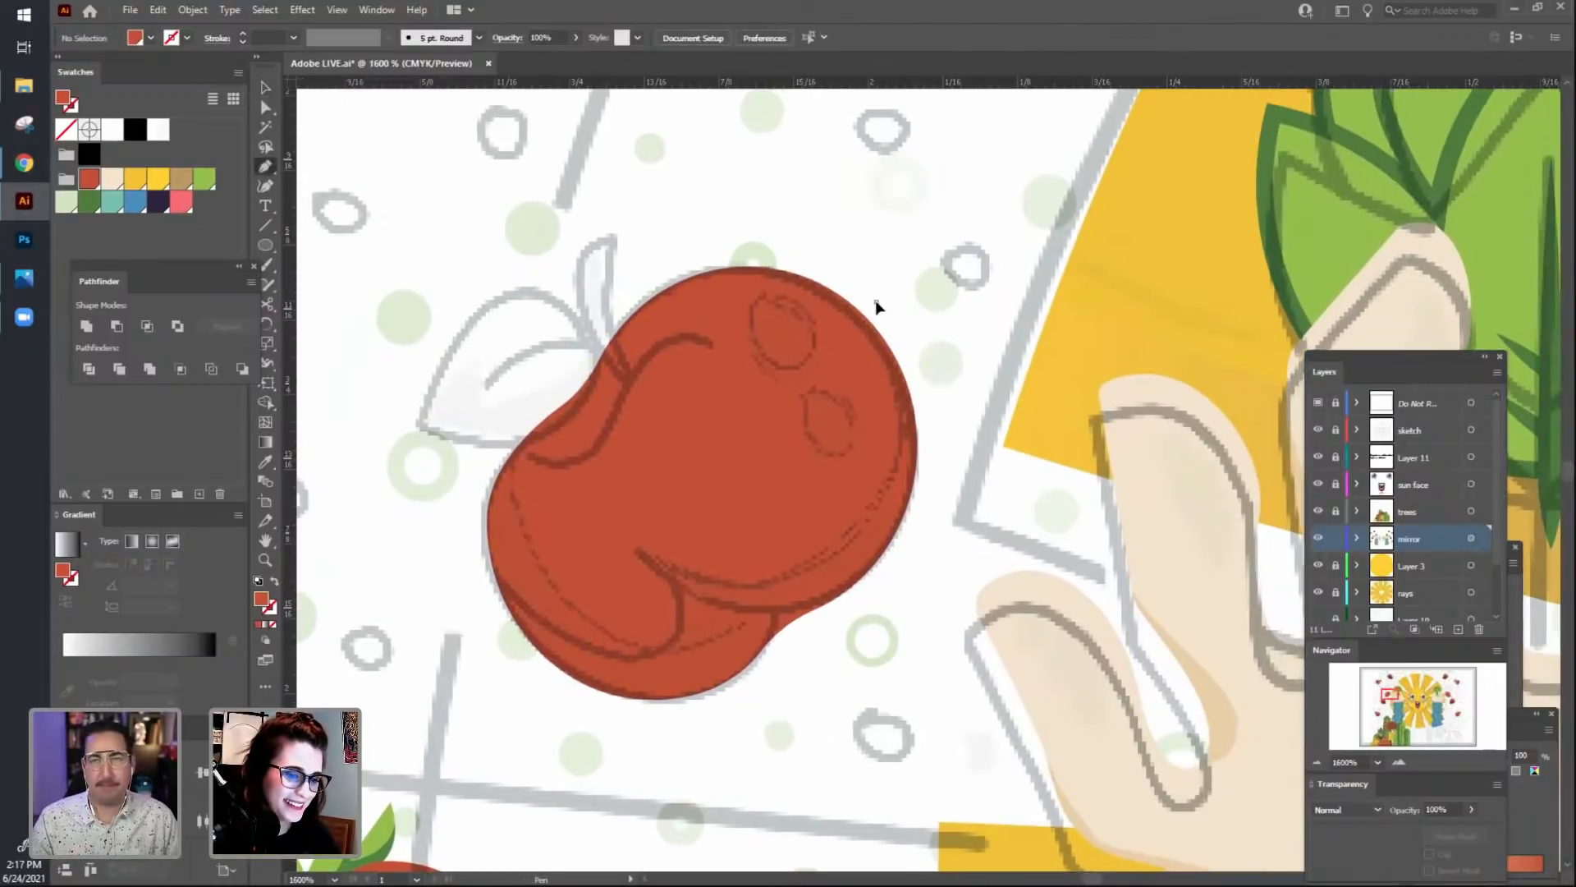
pyautogui.click(658, 564)
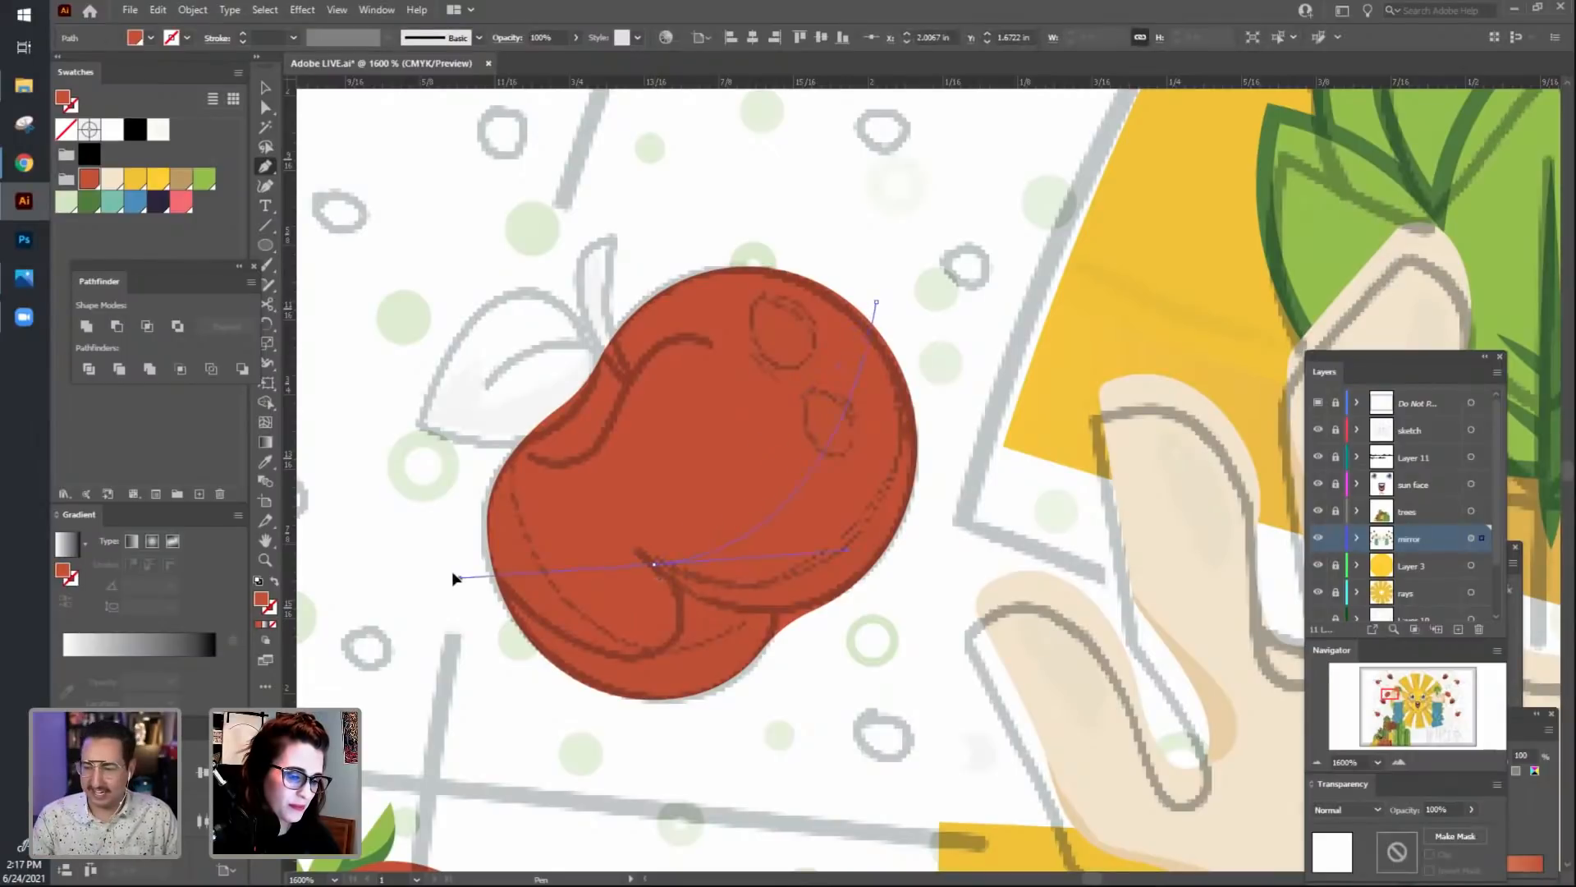
pyautogui.moveTo(456, 580); pyautogui.dragTo(346, 520)
pyautogui.click(654, 566)
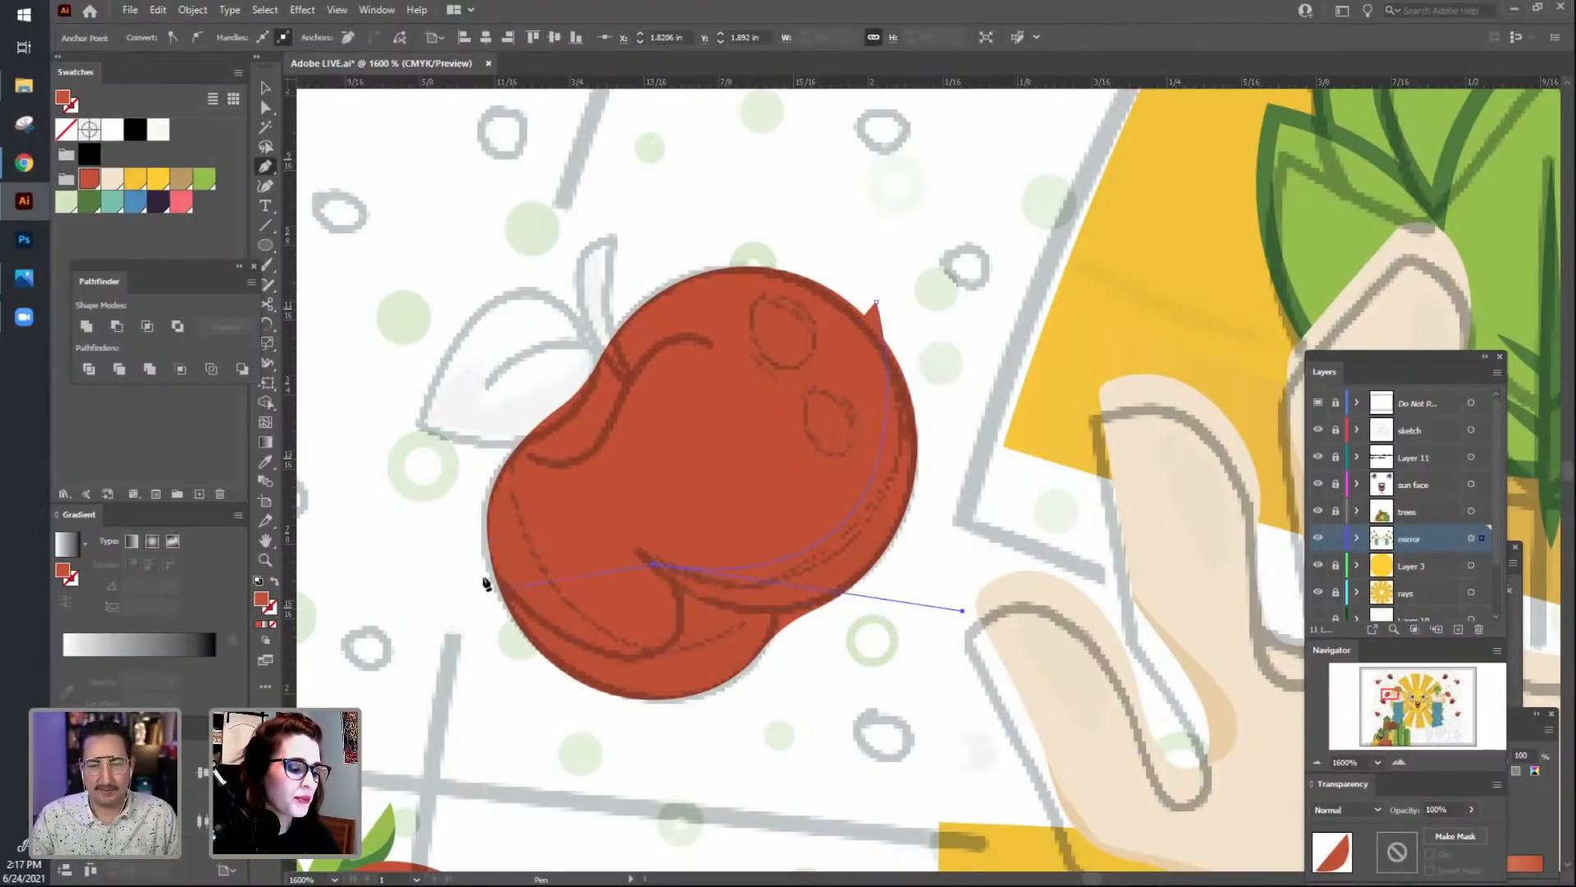
pyautogui.moveTo(483, 574); pyautogui.dragTo(426, 429)
# Continue the shading path from the cleft down around the lower lobe's fold and out past the apple's left edge.
pyautogui.moveTo(843, 565); pyautogui.dragTo(848, 635)
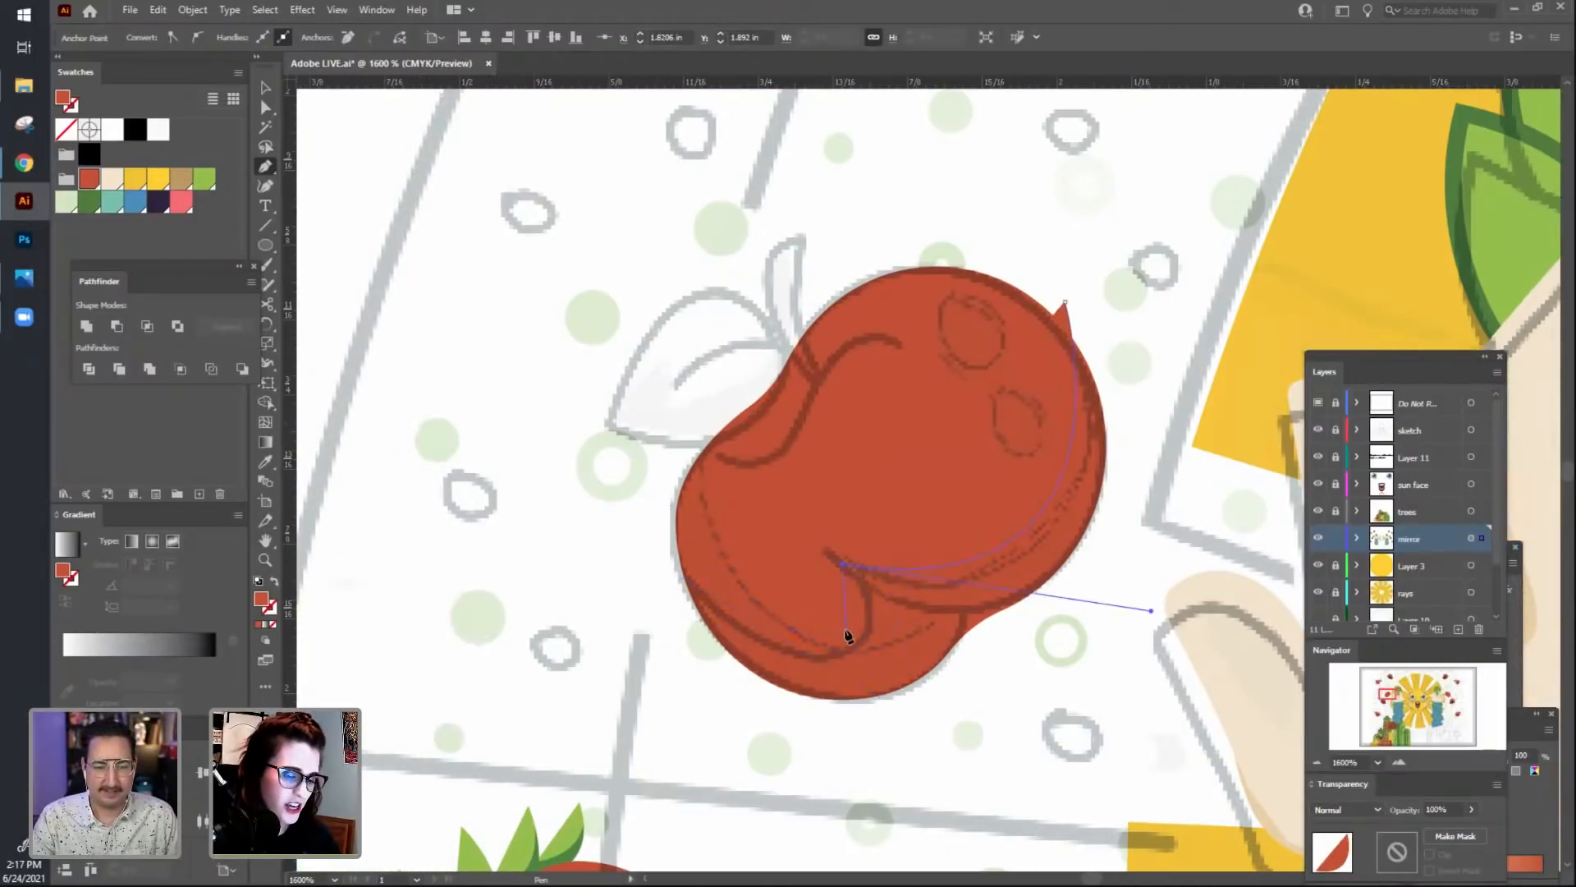
pyautogui.moveTo(729, 621); pyautogui.dragTo(575, 542)
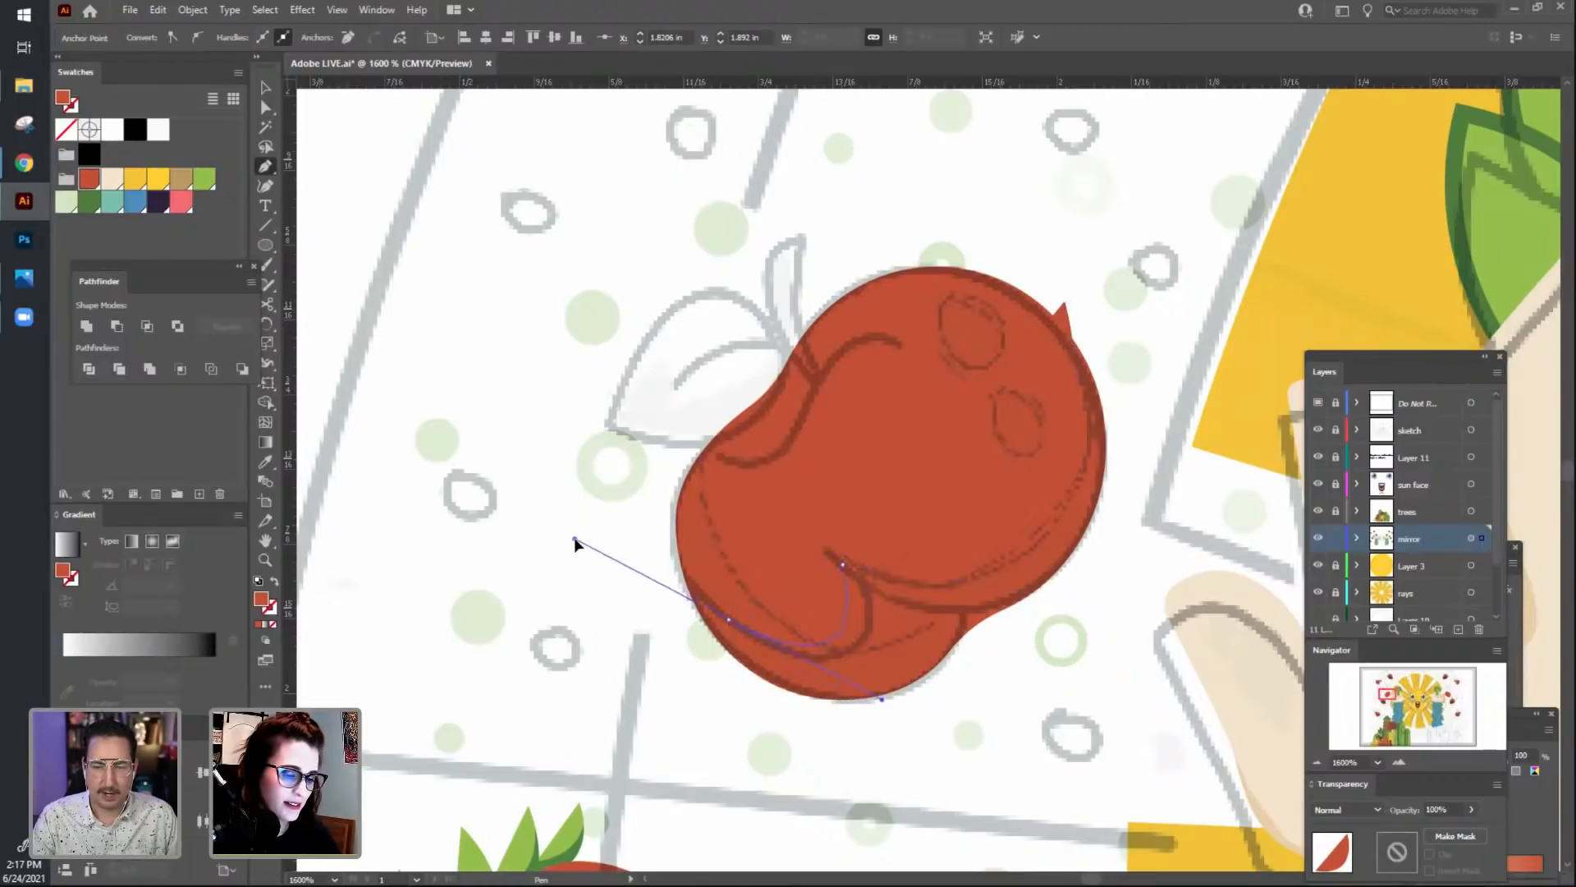
pyautogui.click(728, 620)
pyautogui.moveTo(645, 550); pyautogui.dragTo(644, 533)
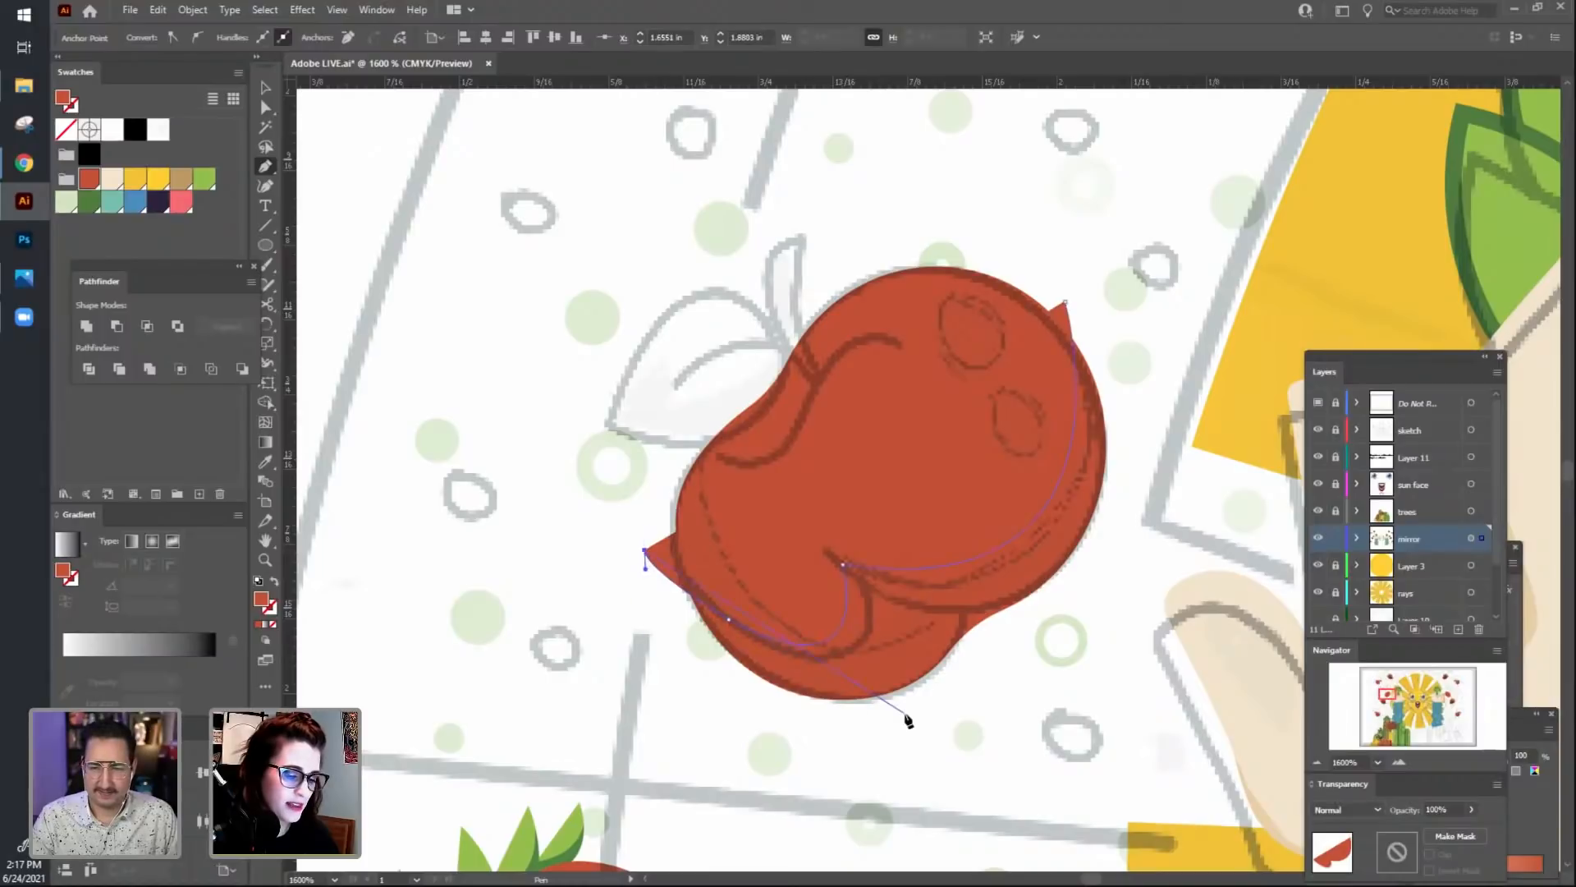
# Close the shading path by curving it outside the apple's lower and right edges back to its starting point.
pyautogui.moveTo(906, 713); pyautogui.dragTo(1146, 616)
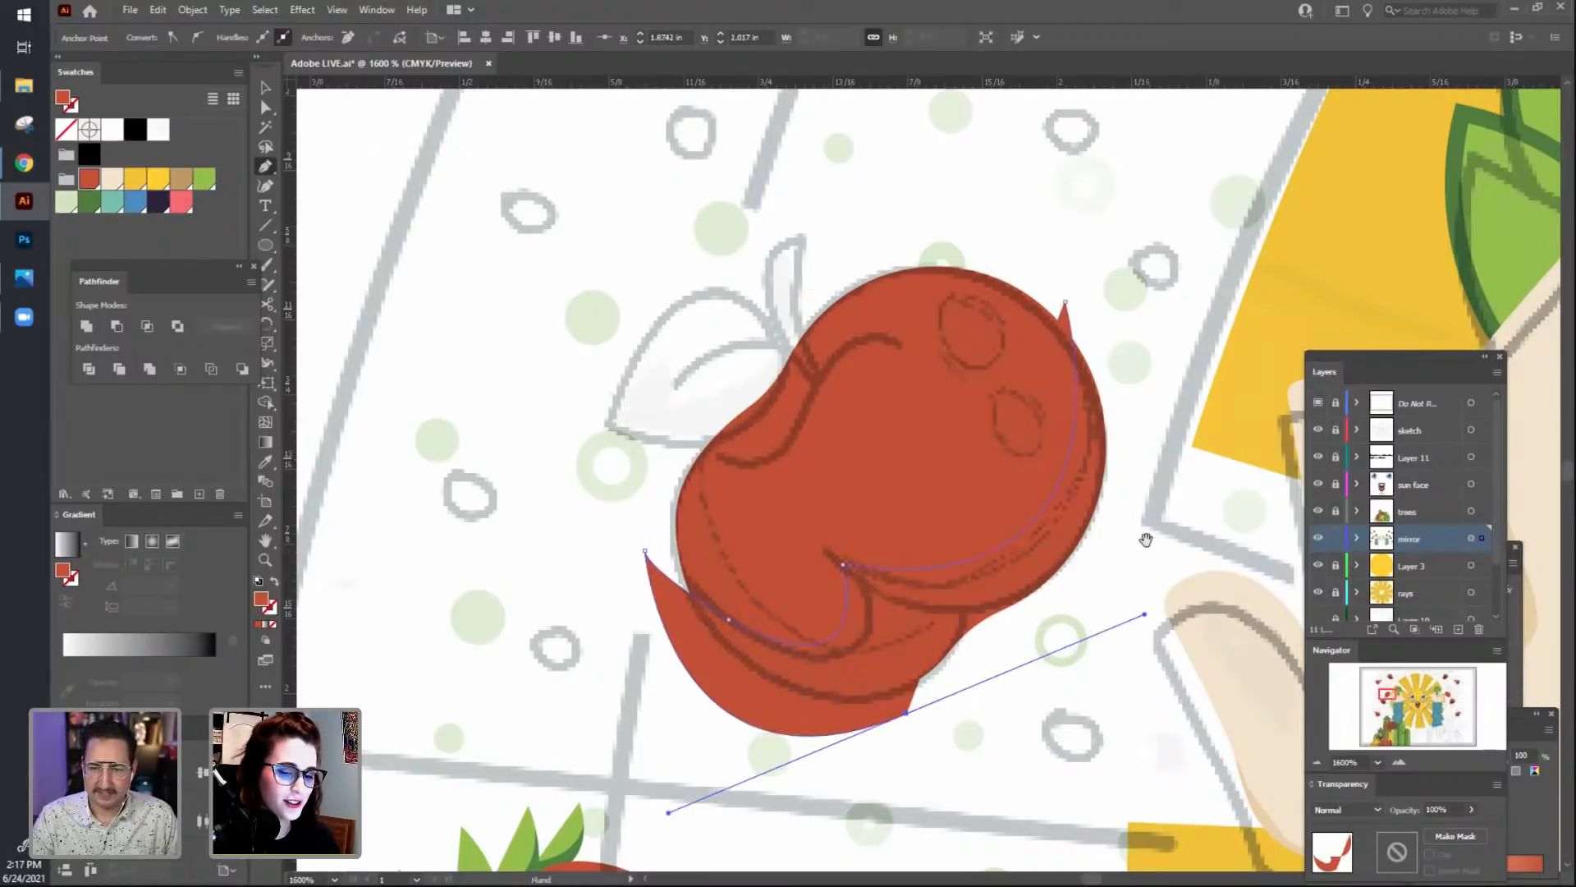
pyautogui.moveTo(1146, 540); pyautogui.dragTo(981, 586)
pyautogui.moveTo(969, 456); pyautogui.dragTo(950, 424)
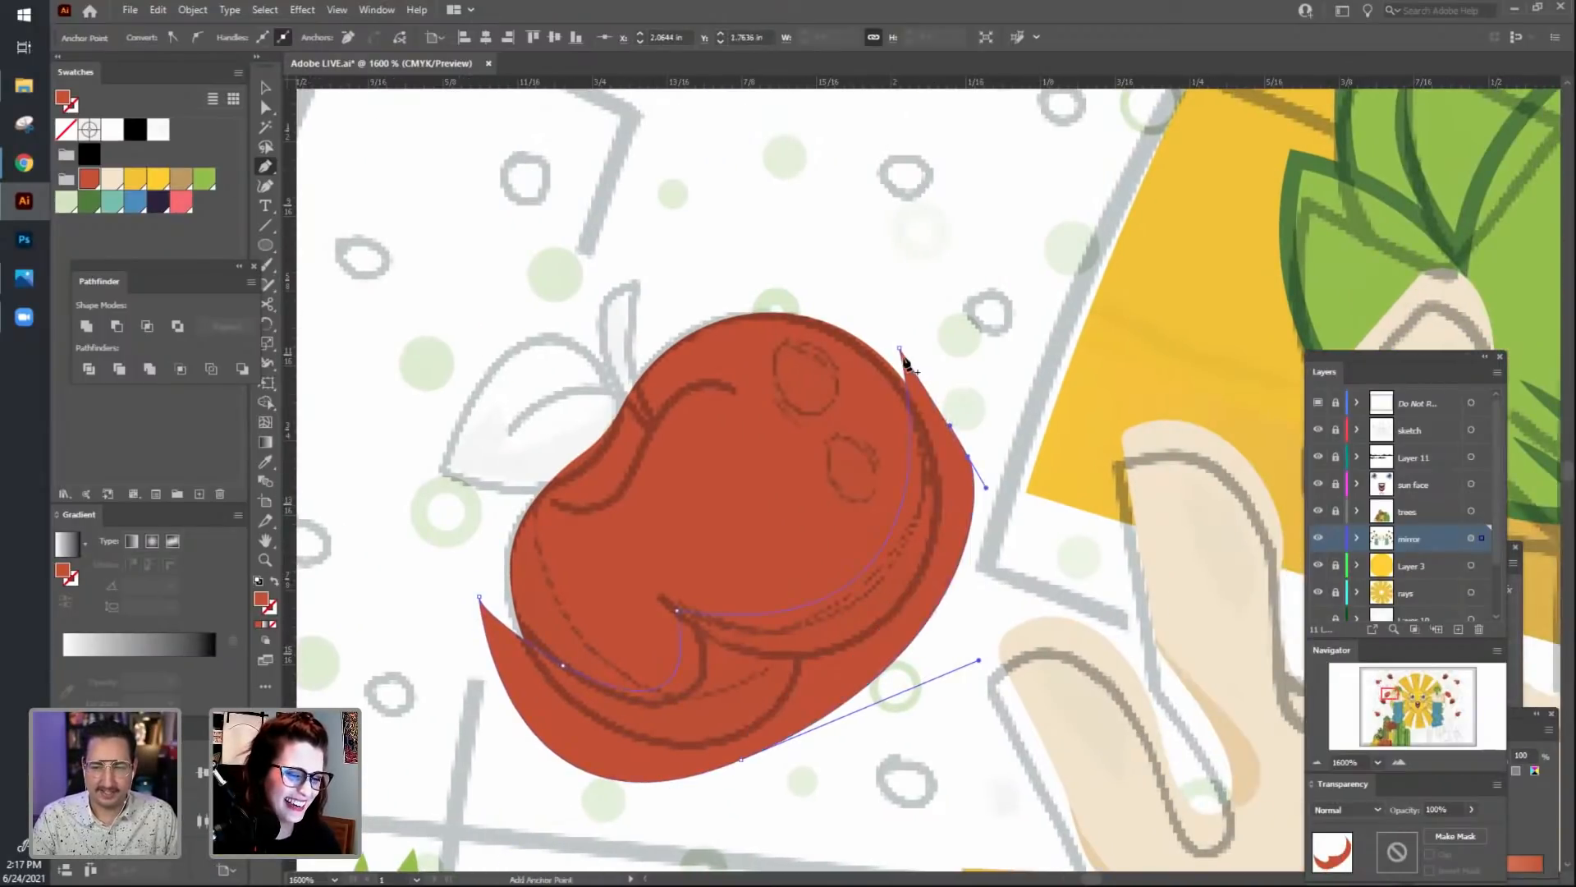
pyautogui.click(898, 350)
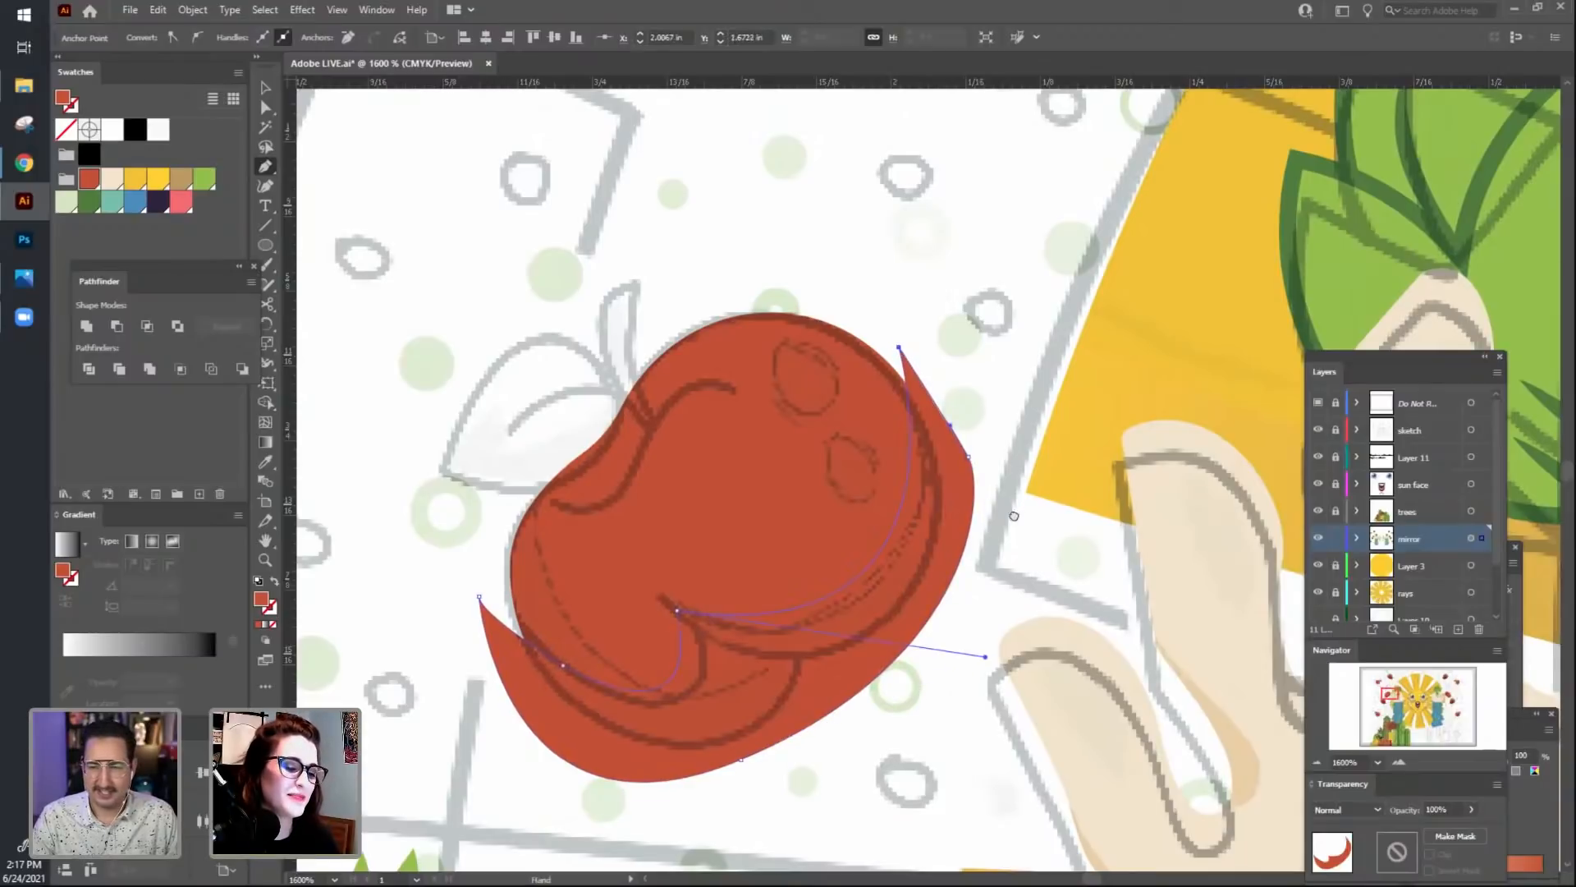
pyautogui.moveTo(800, 771); pyautogui.dragTo(721, 721)
pyautogui.keyDown('ctrl'); pyautogui.click(717, 776); pyautogui.keyUp('ctrl')
pyautogui.keyDown('ctrl'); pyautogui.click(703, 656); pyautogui.keyUp('ctrl')
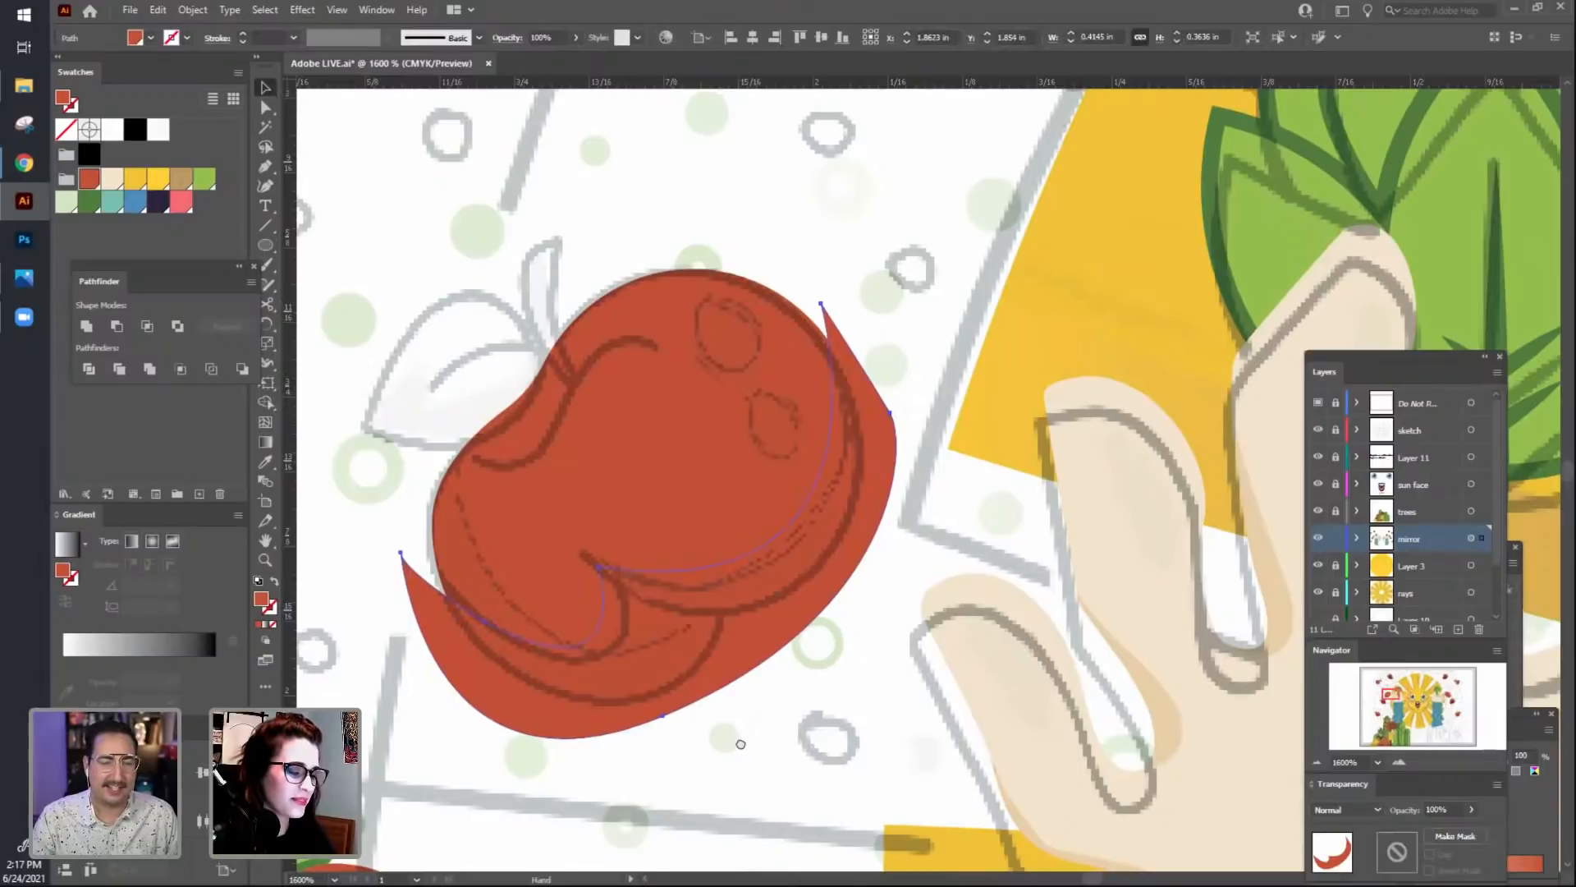
pyautogui.moveTo(740, 744); pyautogui.dragTo(735, 722)
pyautogui.click(712, 419)
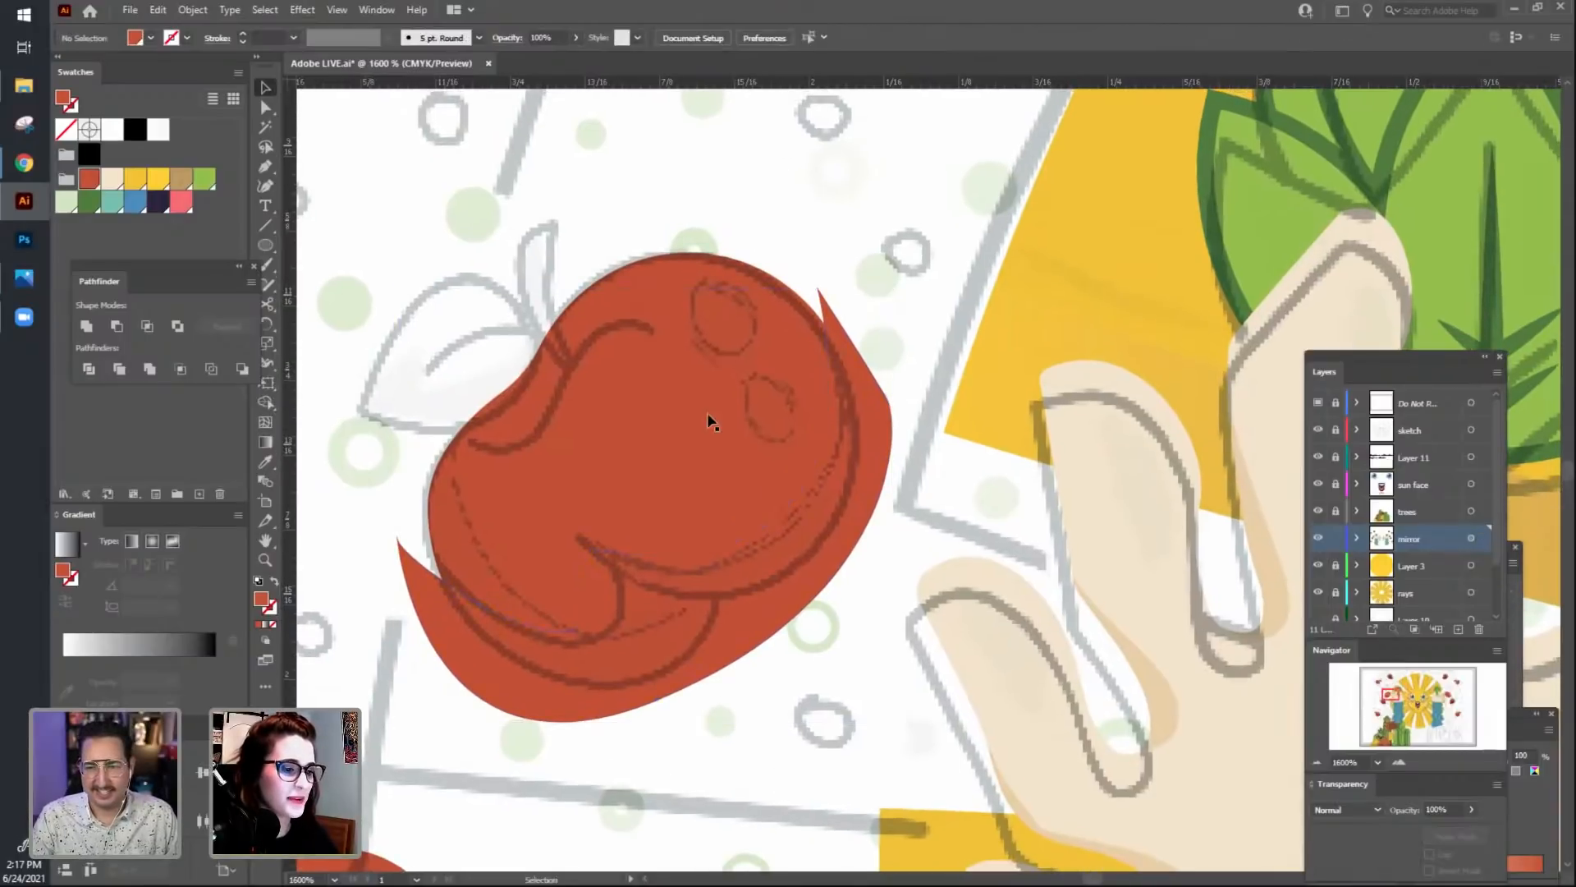
pyautogui.click(830, 210)
pyautogui.click(700, 367)
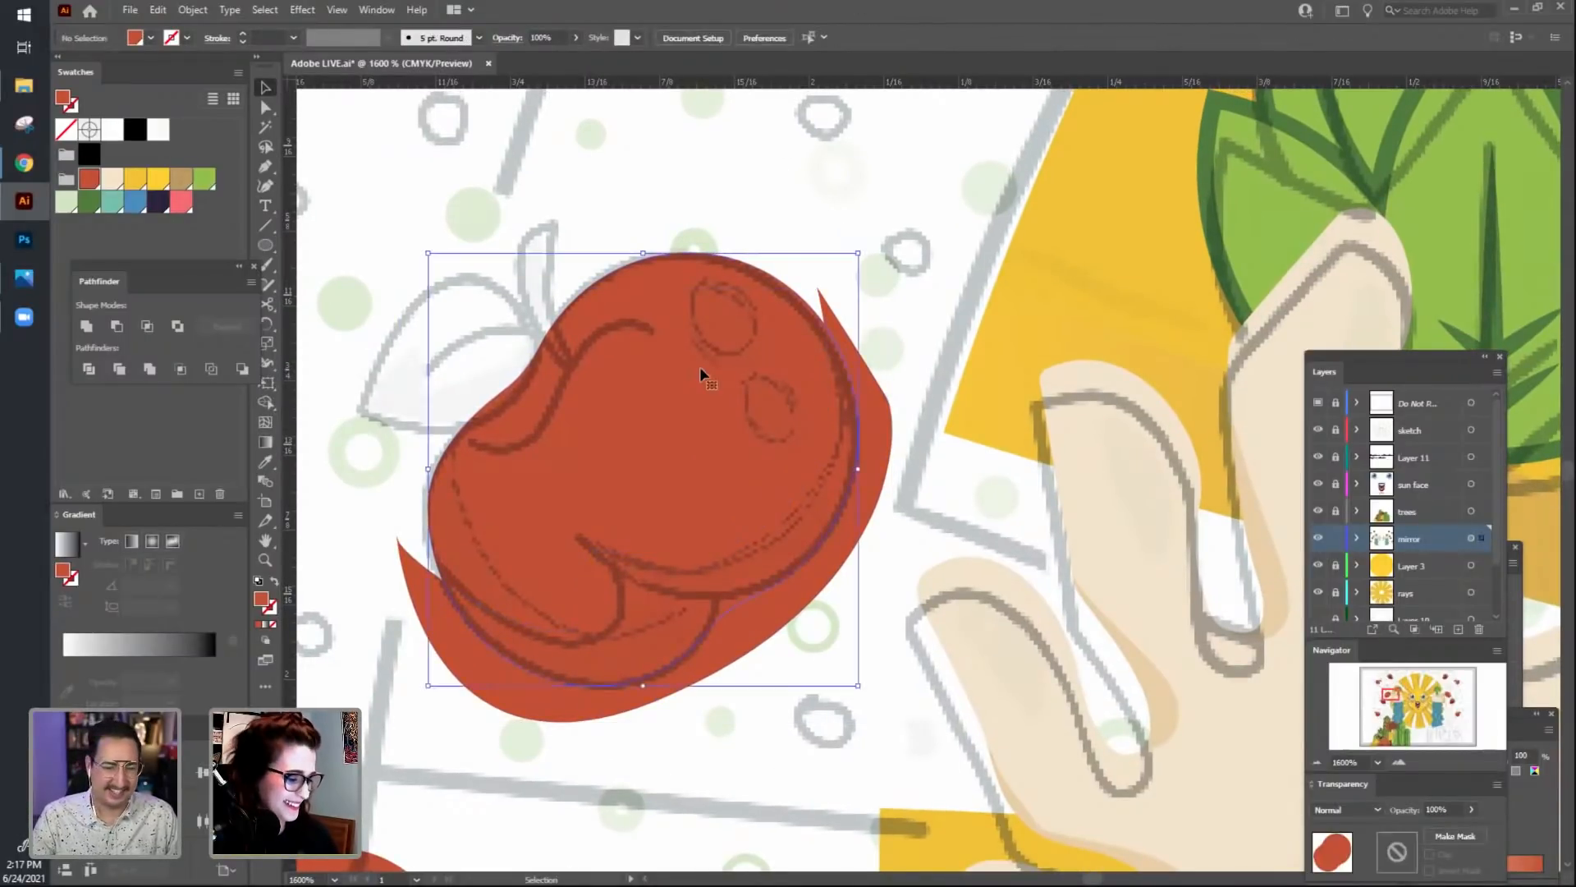
pyautogui.click(837, 232)
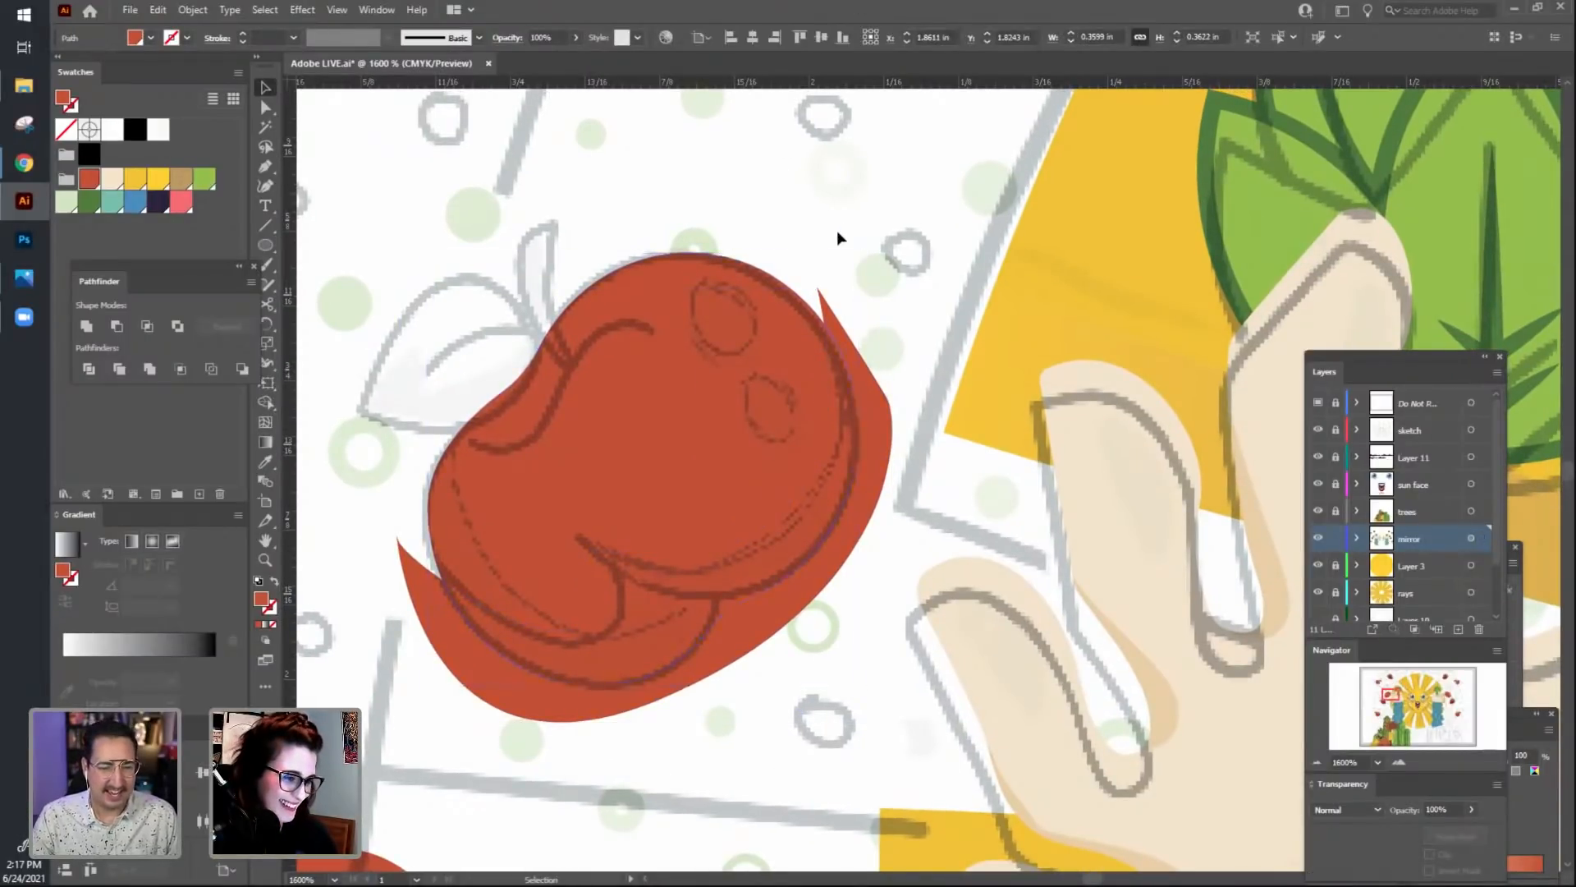
# Divide the apple body and shading path into separate pieces, and delete the excess pieces from the resulting group.
pyautogui.click(855, 450)
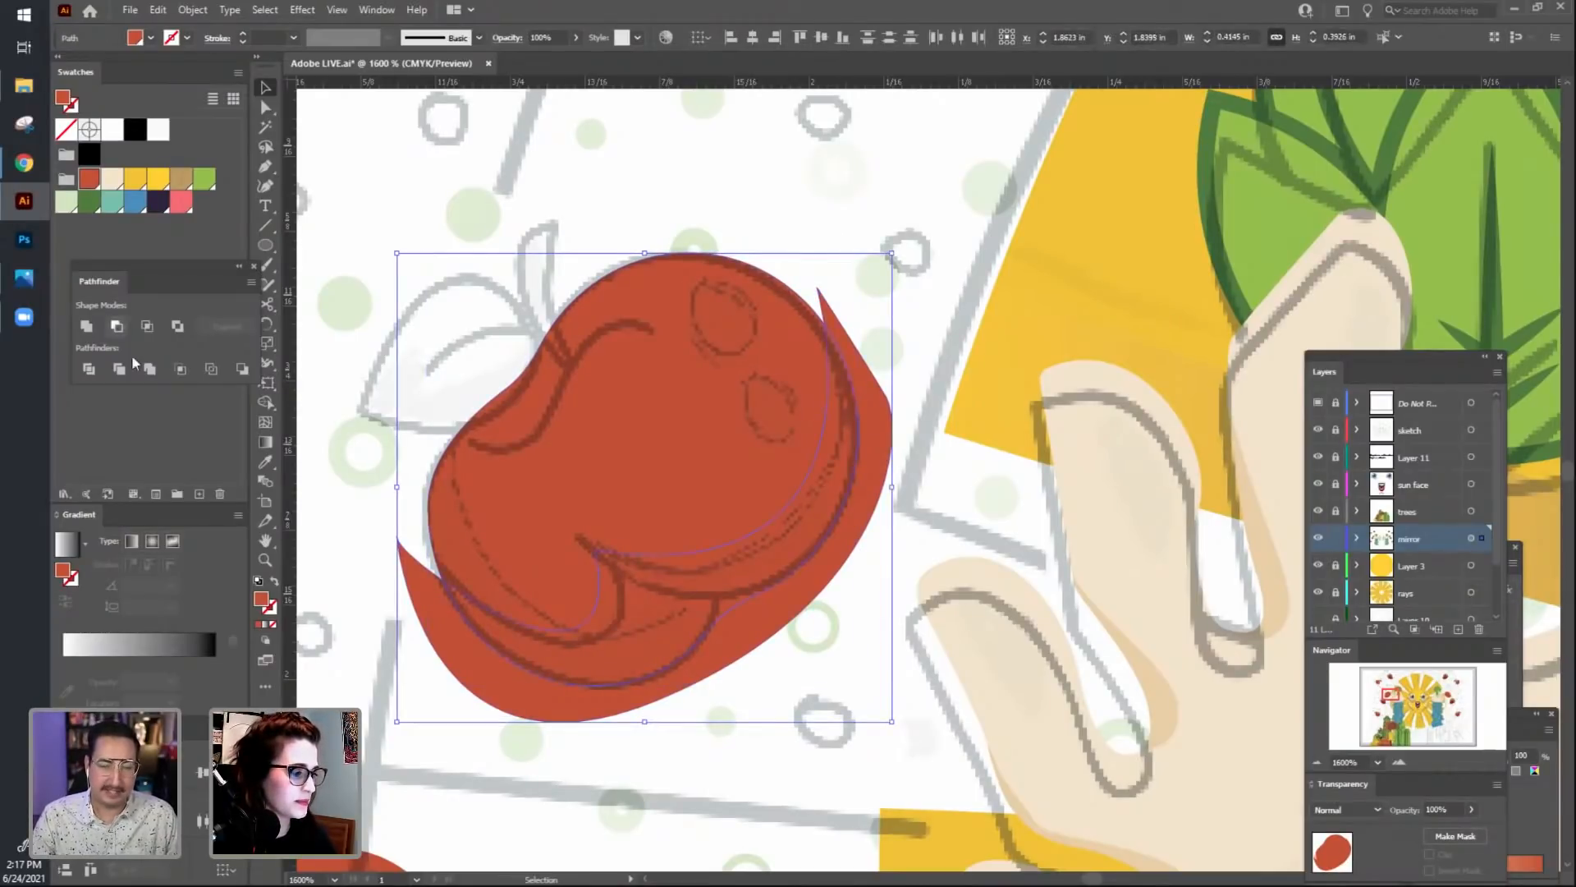
pyautogui.click(89, 369)
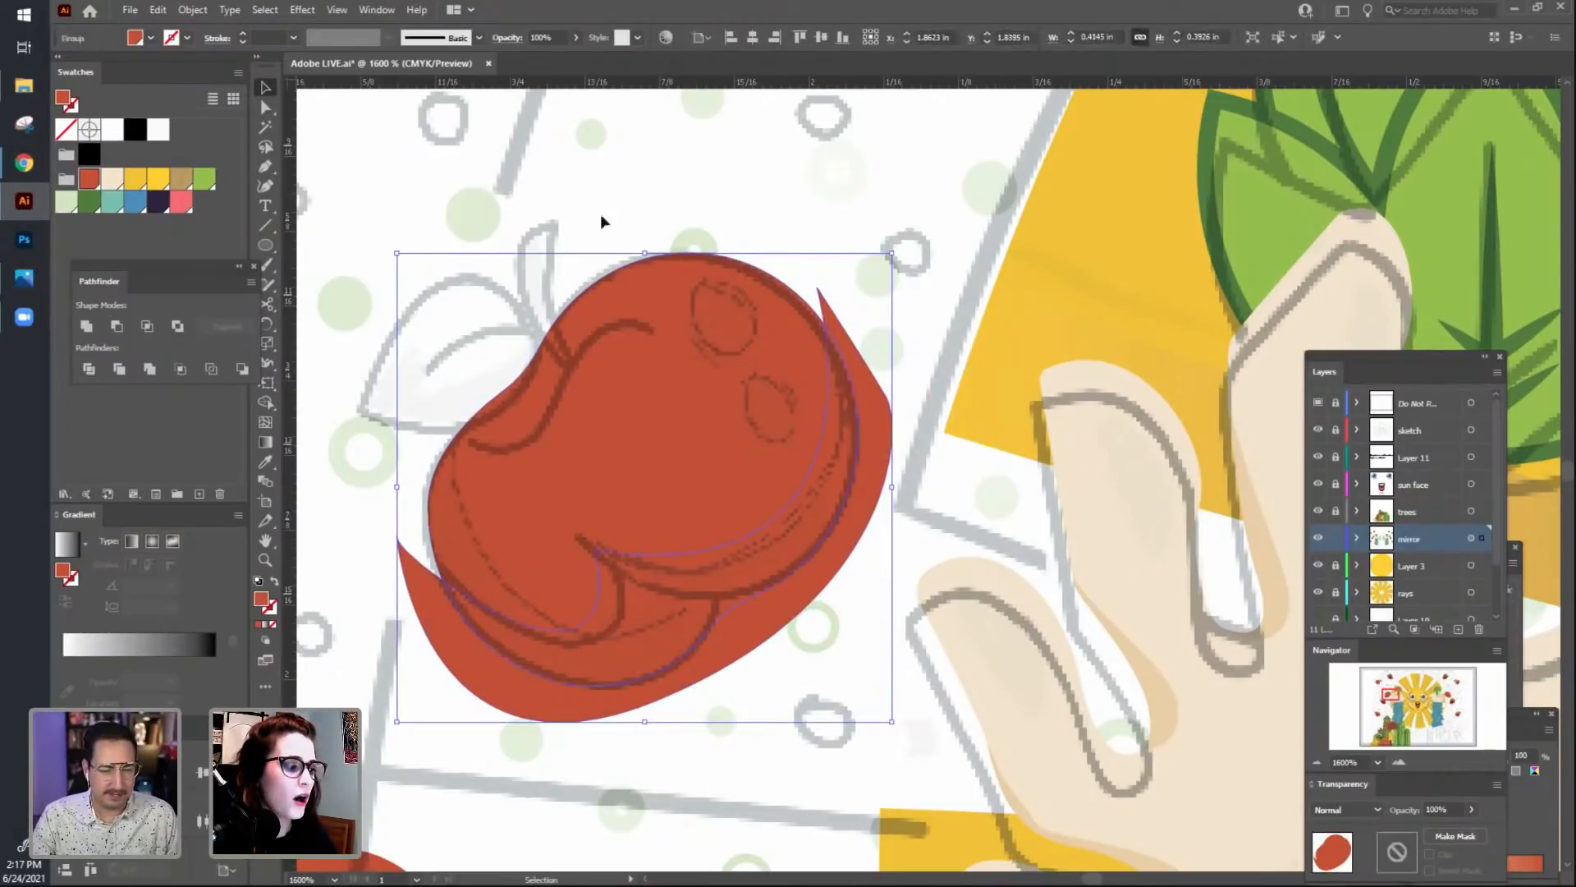
pyautogui.doubleClick(868, 379)
pyautogui.click(868, 376)
pyautogui.press('Delete')
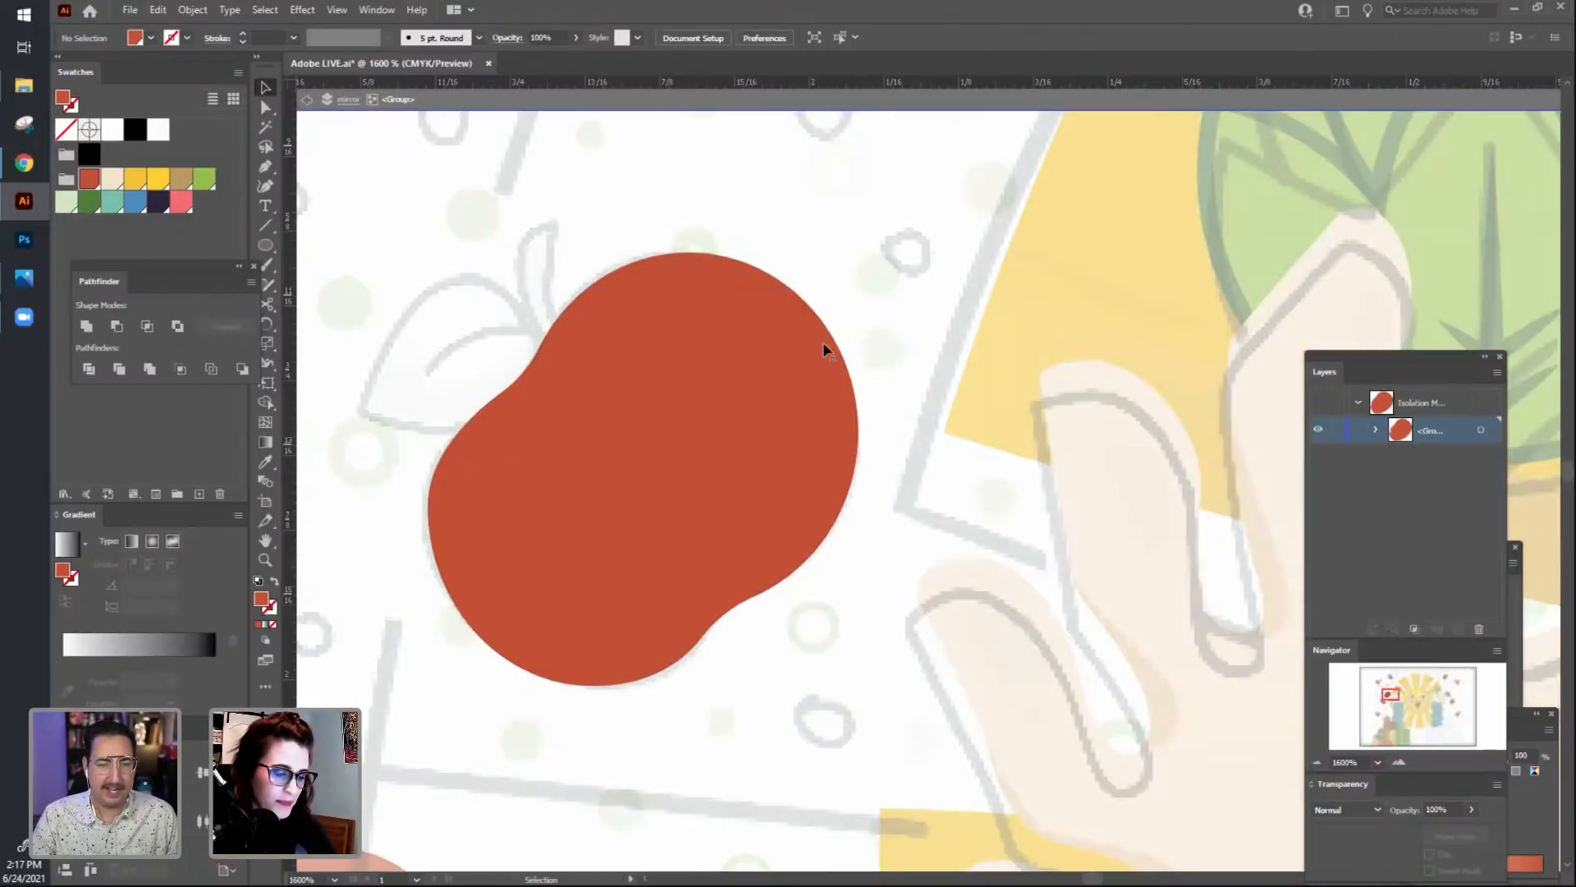
pyautogui.click(761, 281)
pyautogui.press('Delete')
pyautogui.doubleClick(791, 225)
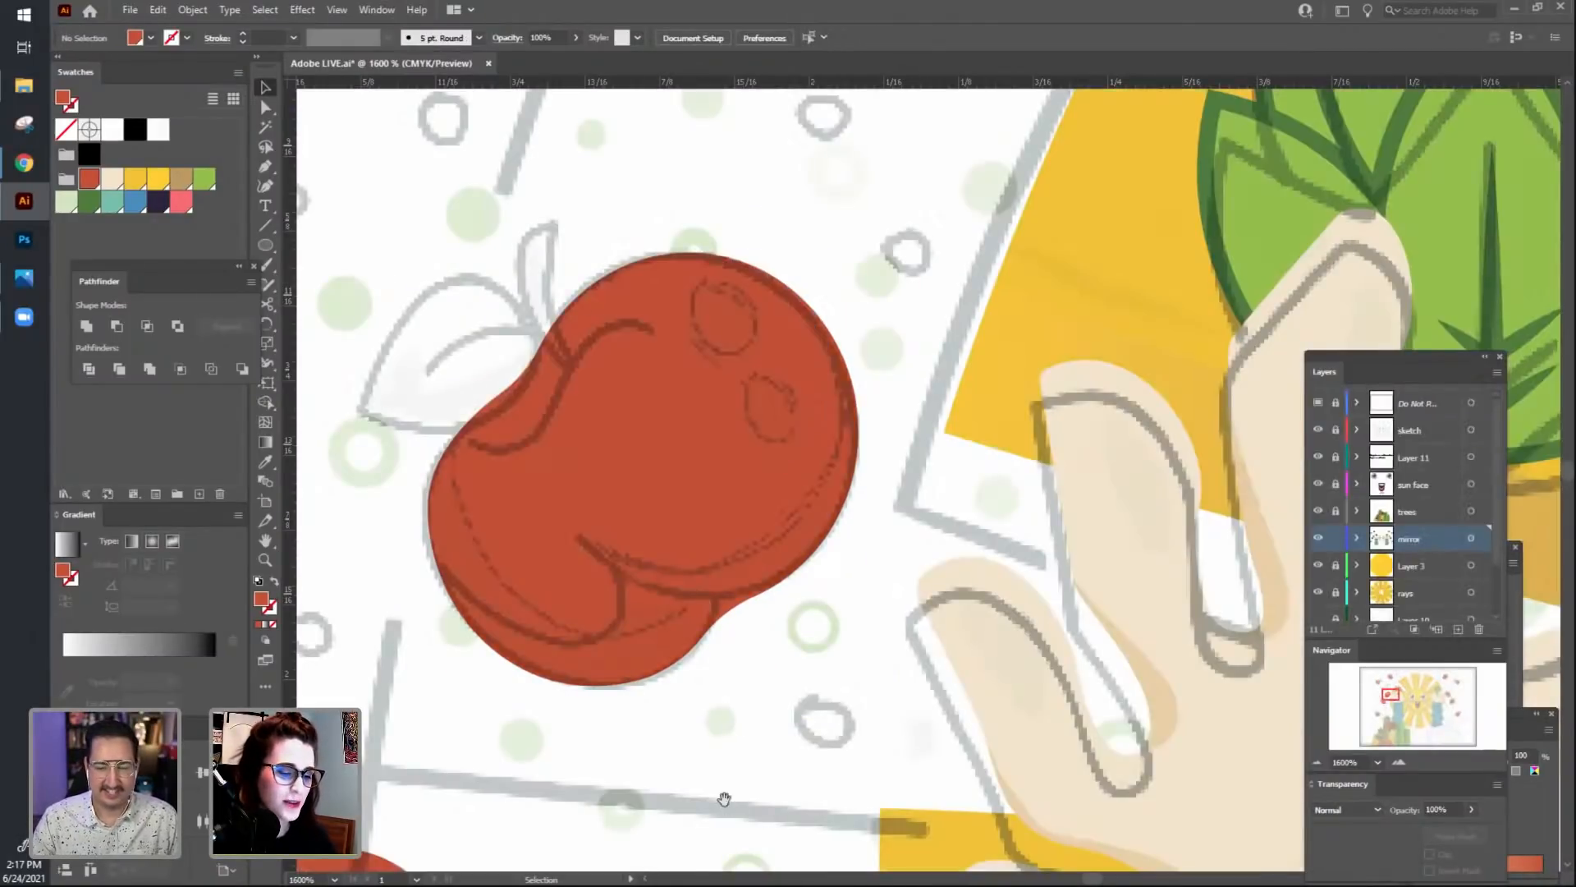
# Remove the trimmed red shading group from the lower part of the apple.
pyautogui.click(671, 633)
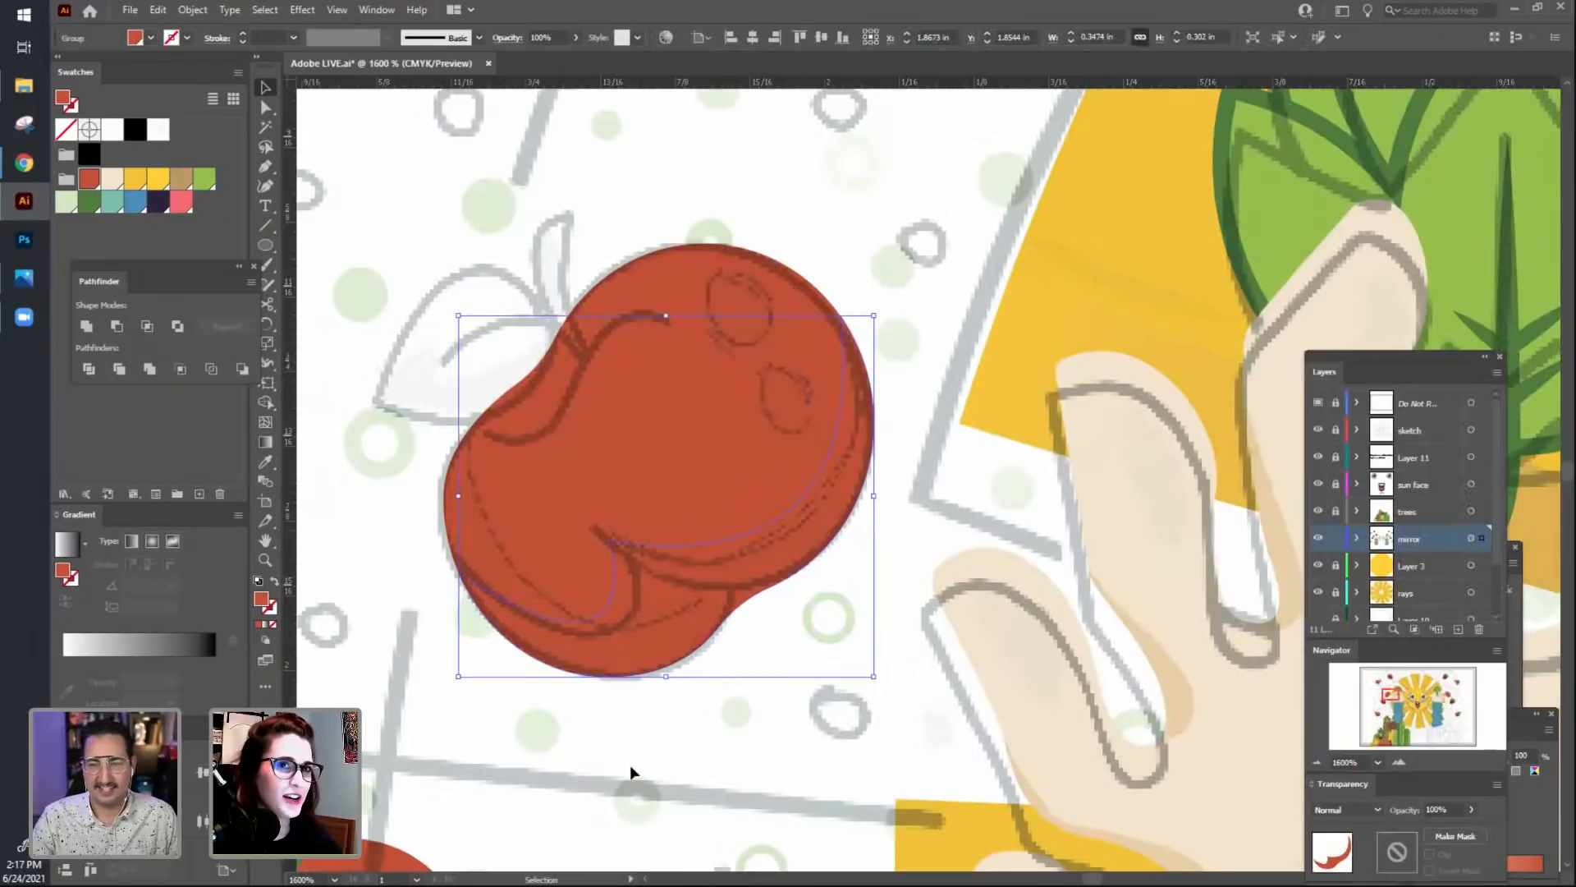
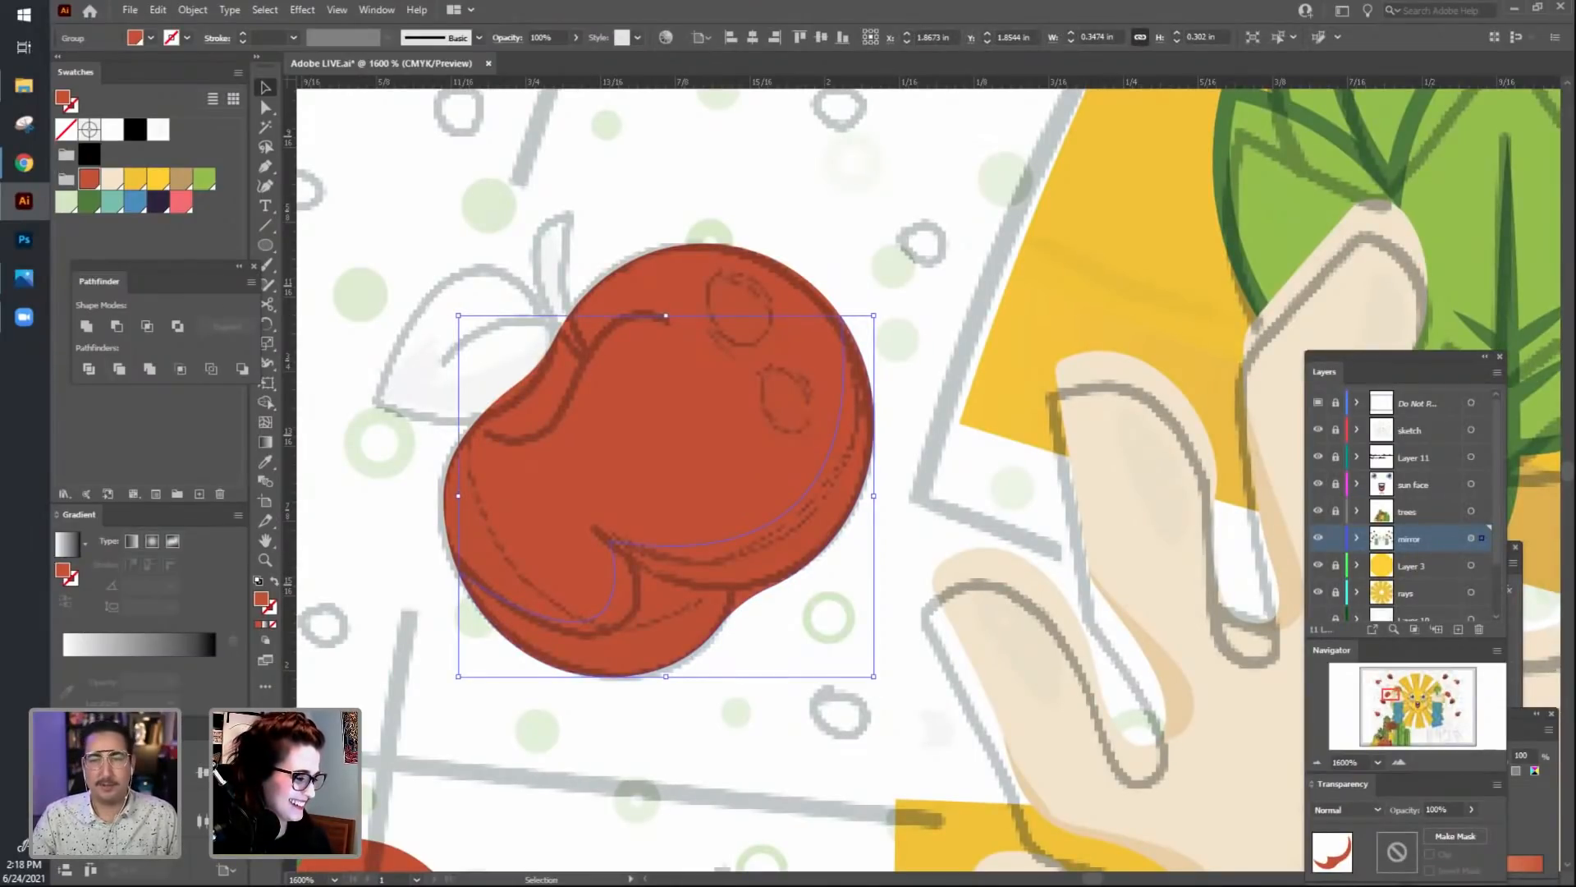
pyautogui.click(391, 174)
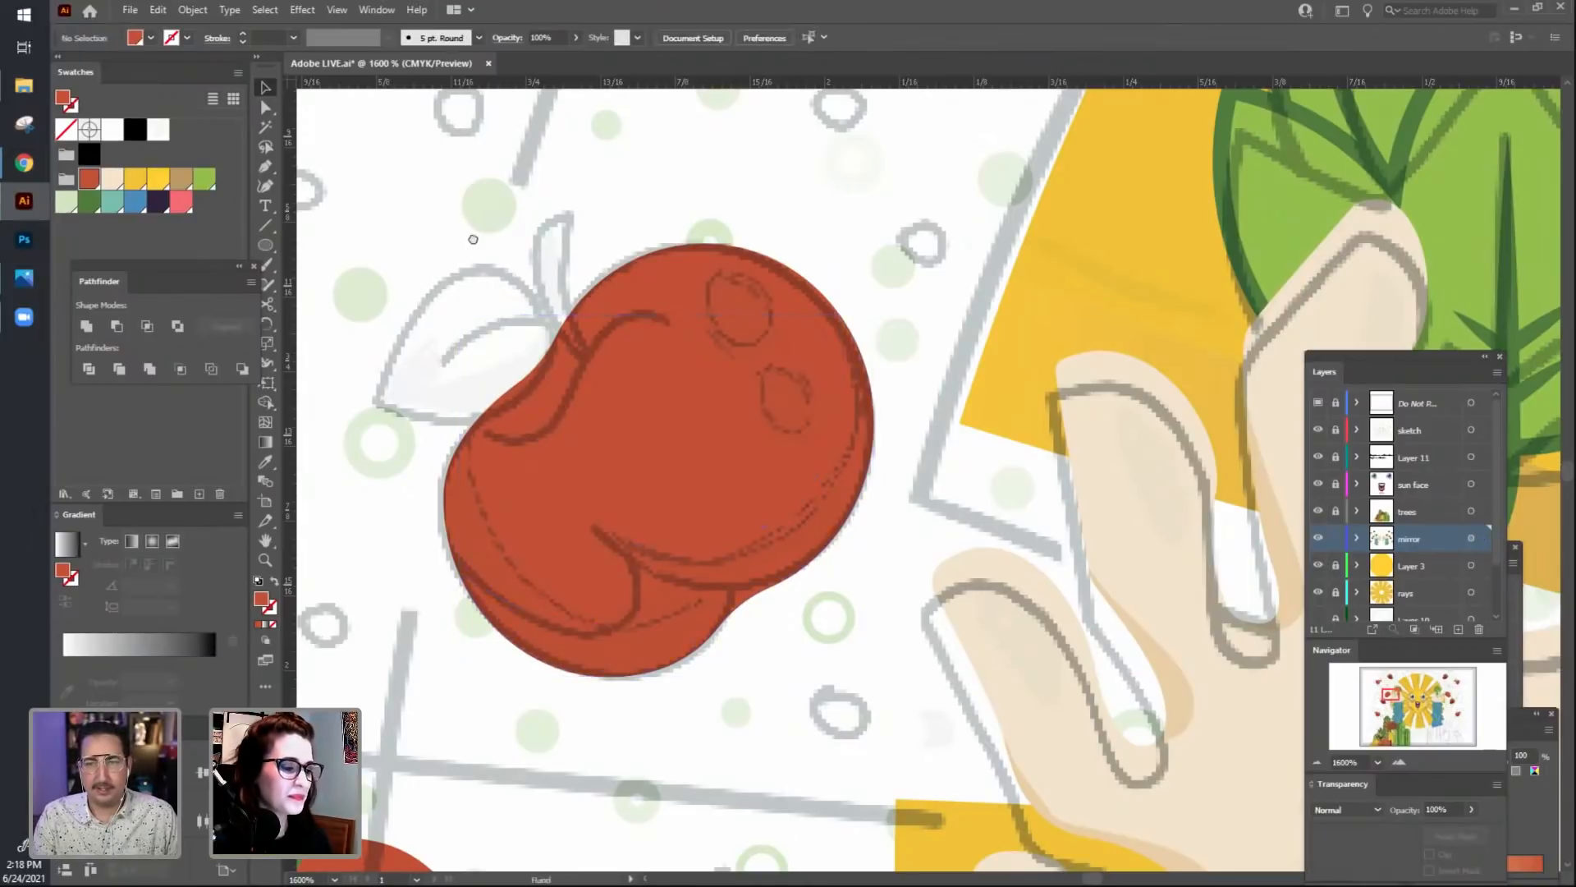
pyautogui.moveTo(458, 244); pyautogui.dragTo(599, 222)
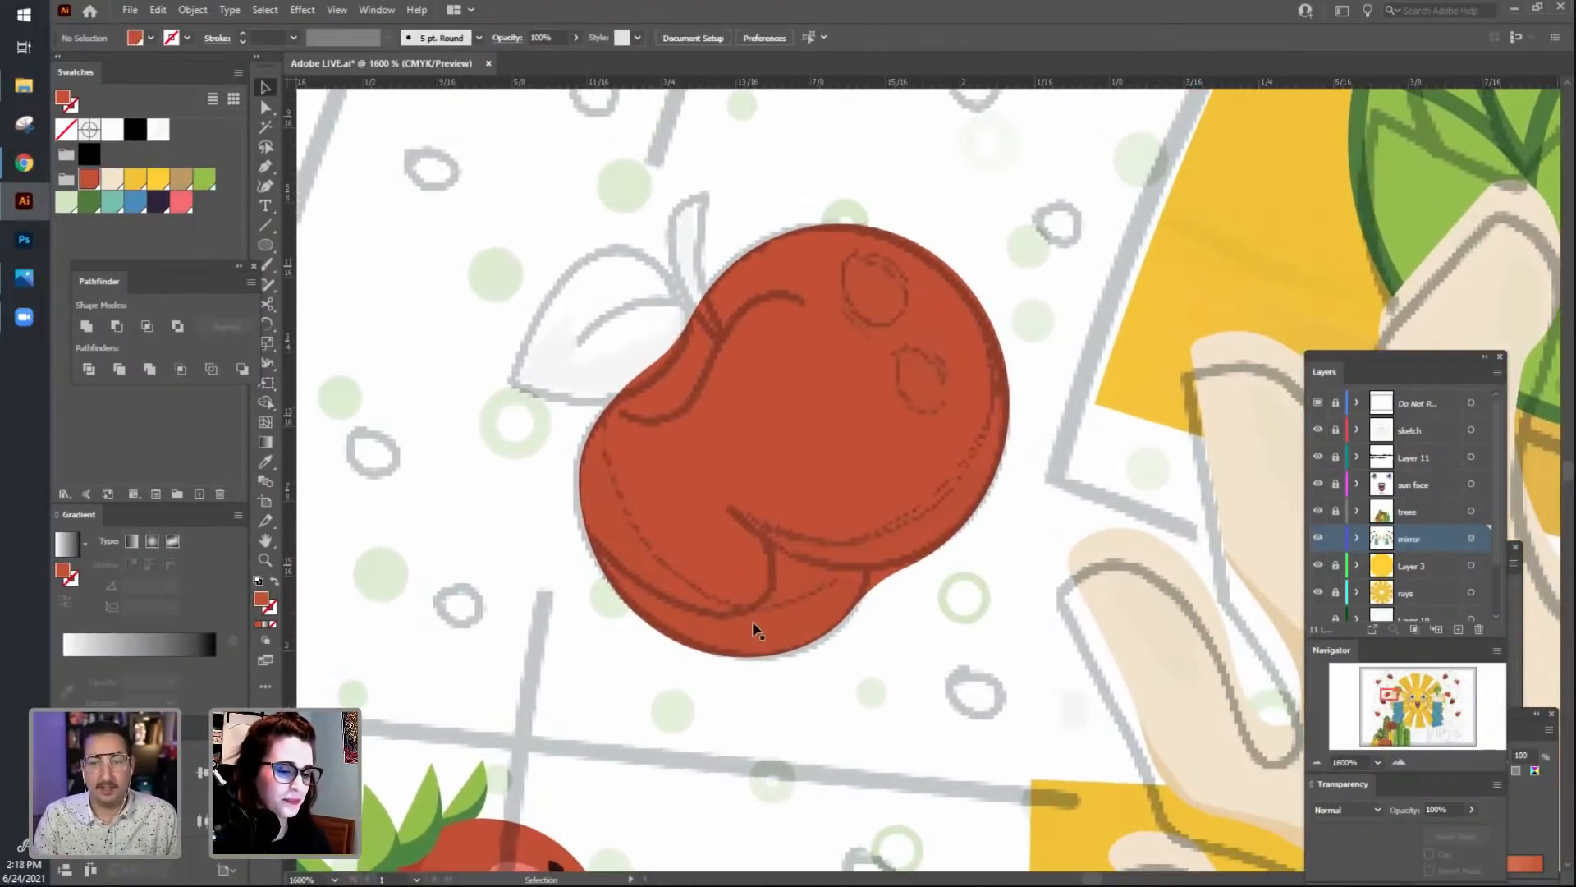
pyautogui.click(671, 644)
pyautogui.moveTo(436, 454); pyautogui.dragTo(427, 470)
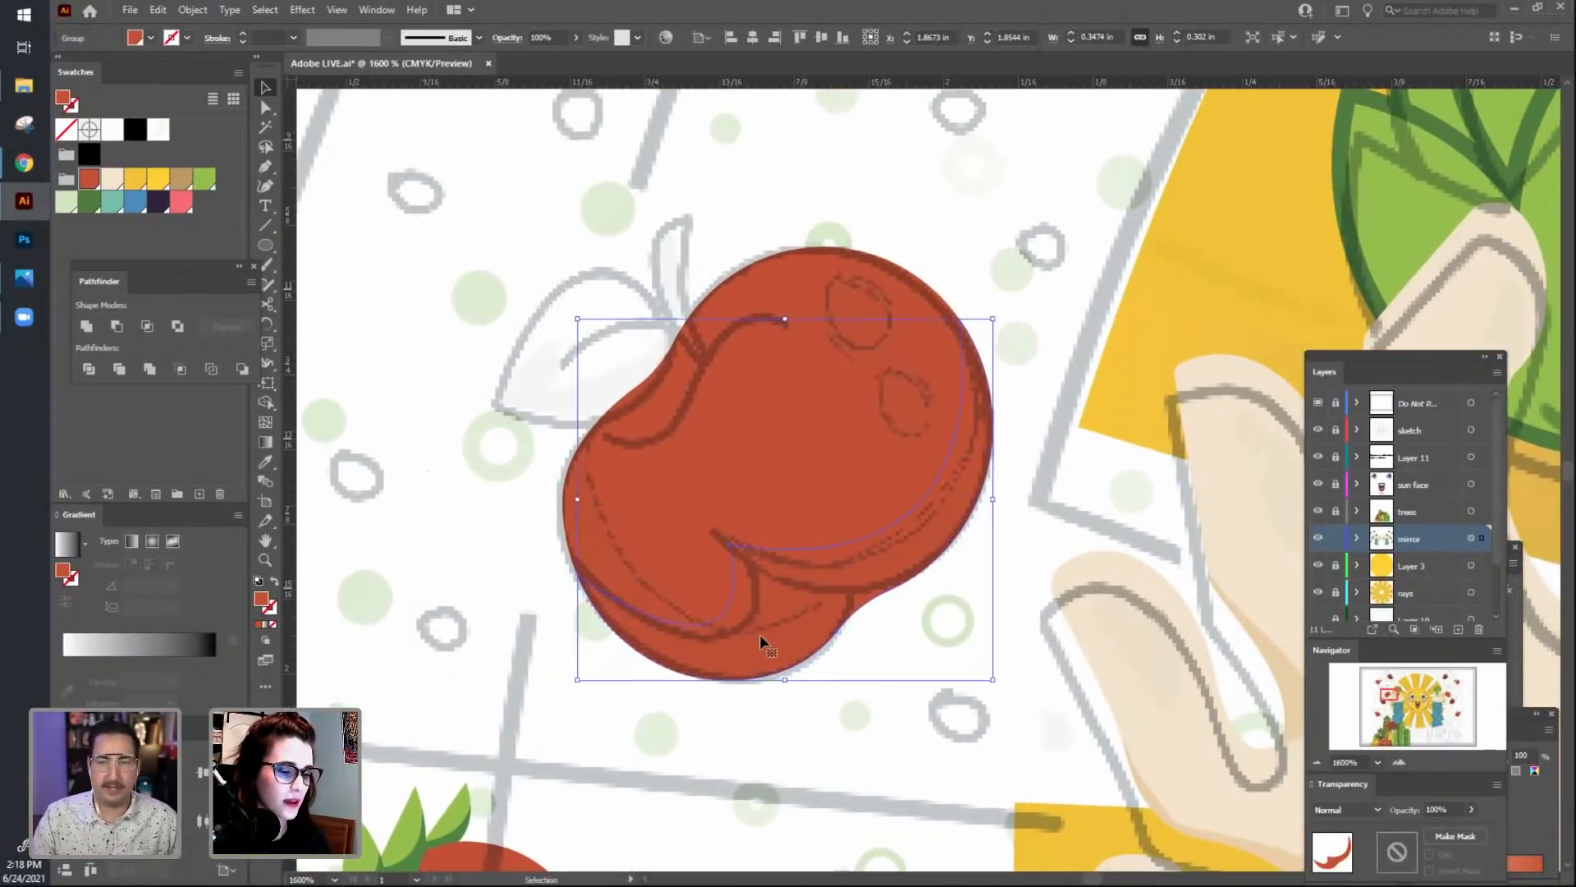
pyautogui.click(788, 720)
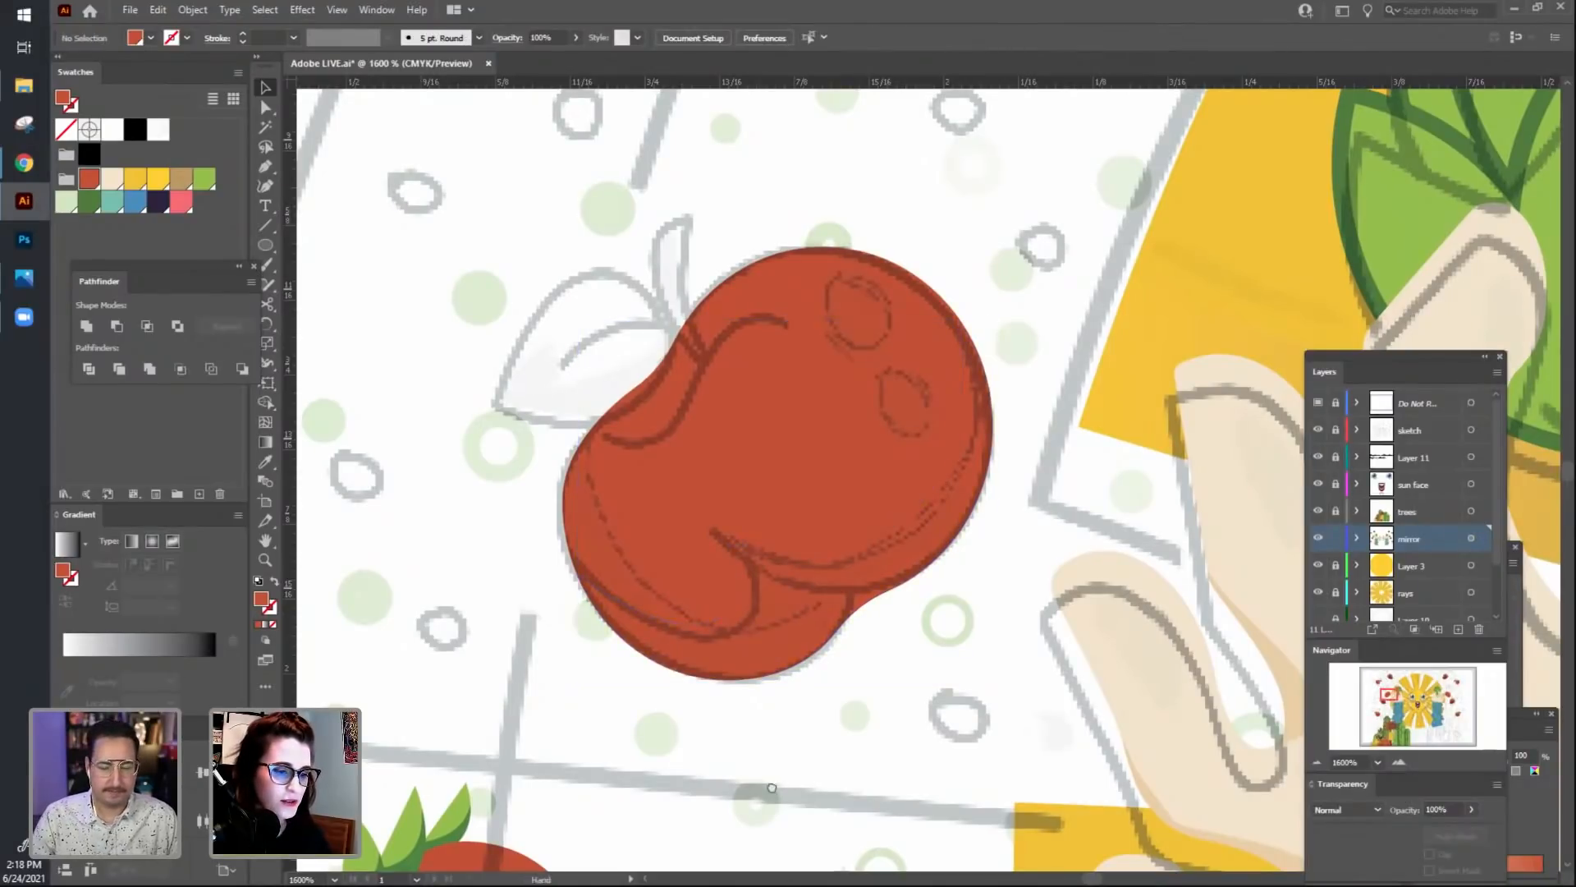
# Move the apple body aside to check what lies beneath it, and undo the move.
pyautogui.moveTo(816, 768); pyautogui.dragTo(782, 719)
pyautogui.moveTo(703, 319); pyautogui.dragTo(904, 531)
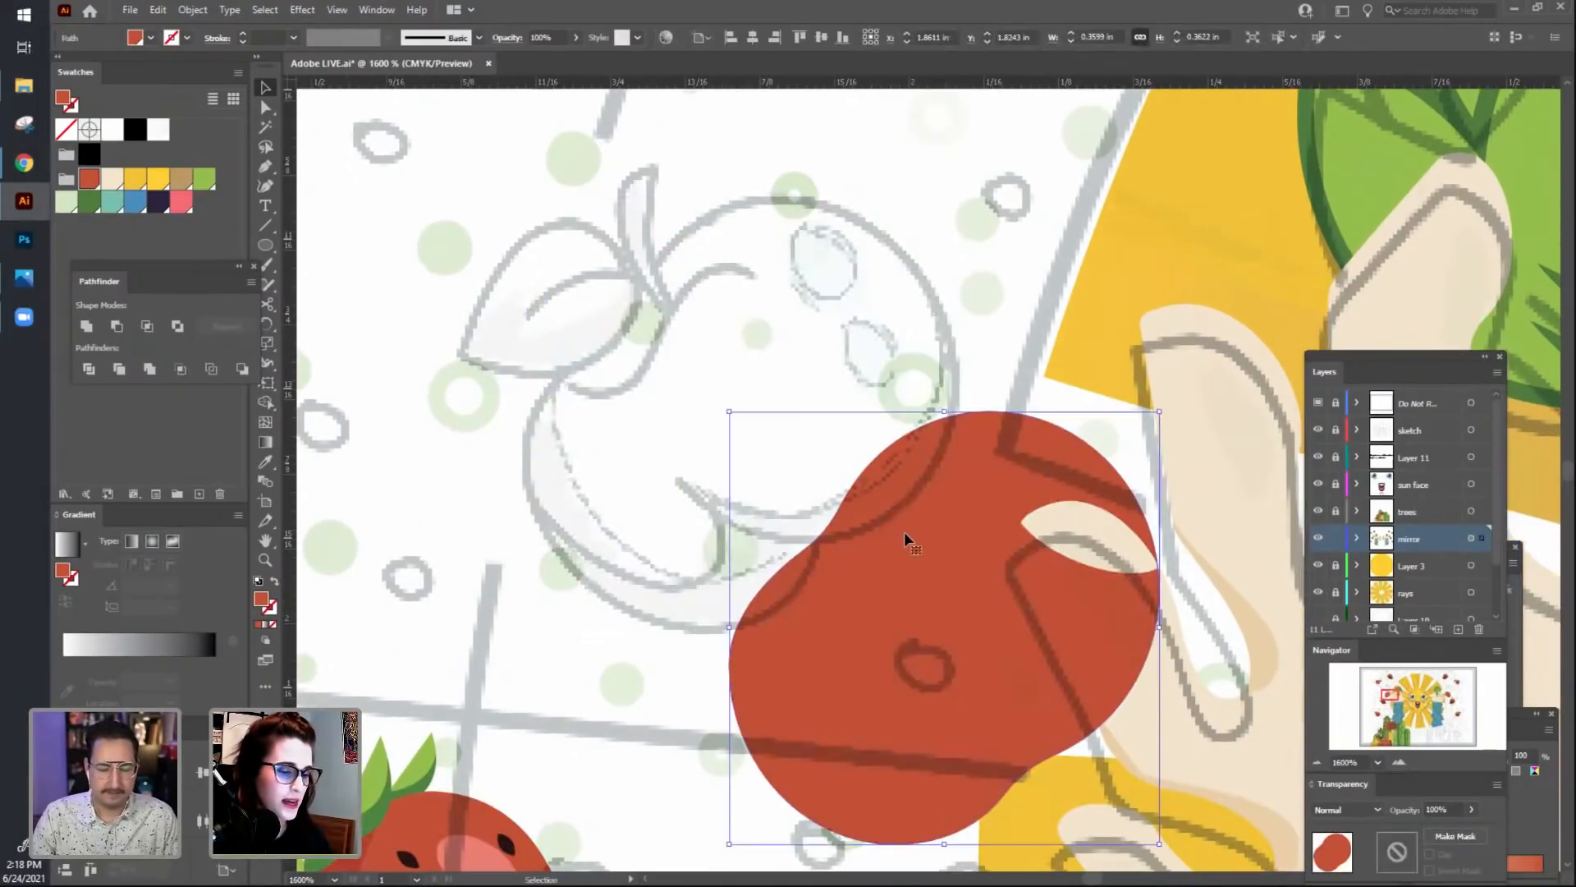
pyautogui.hotkey('ctrl', 'z')
pyautogui.click(830, 788)
pyautogui.click(829, 787)
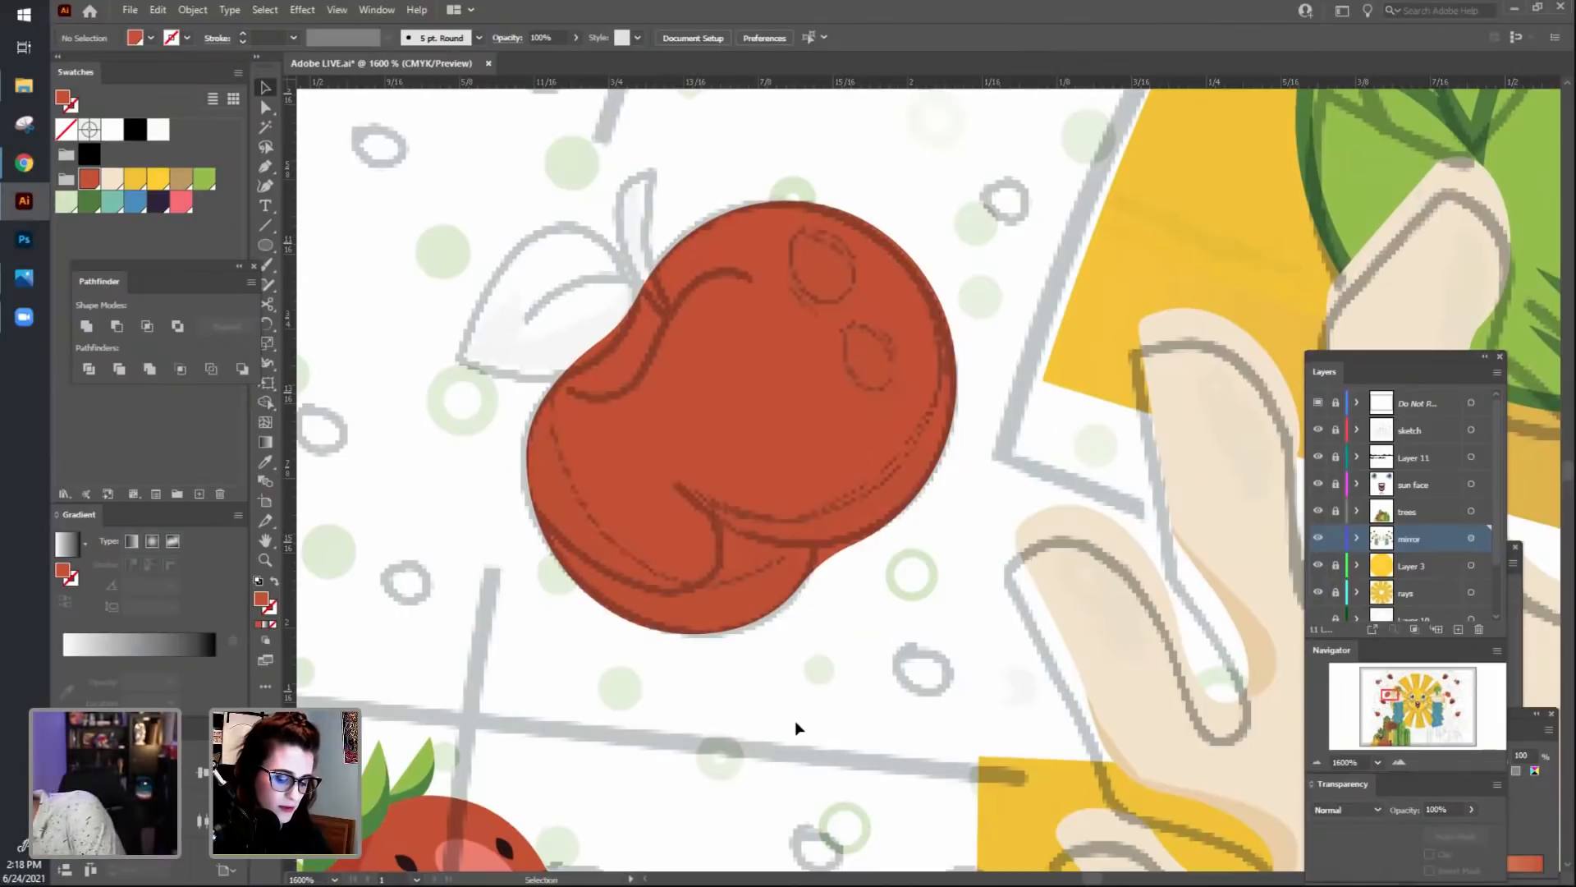
# Draw a Pen path from outside the apple's left edge along the lower fold to the cleft and up the right lobe's shading line past the edge.
pyautogui.press('p')
pyautogui.scroll(1, 784, 710)
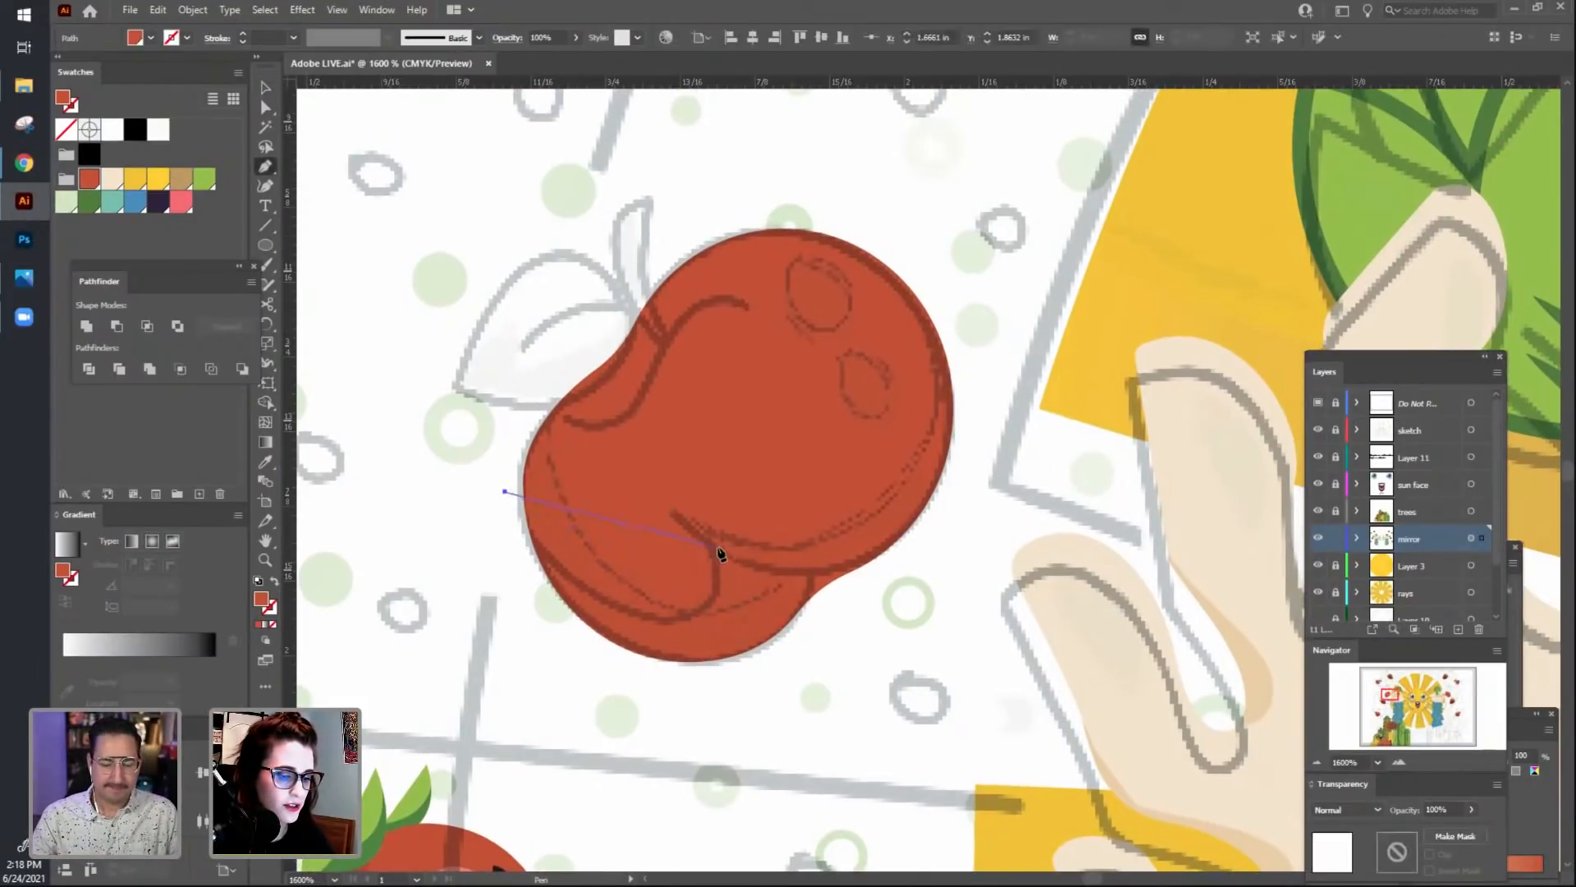
pyautogui.moveTo(771, 425); pyautogui.dragTo(801, 379)
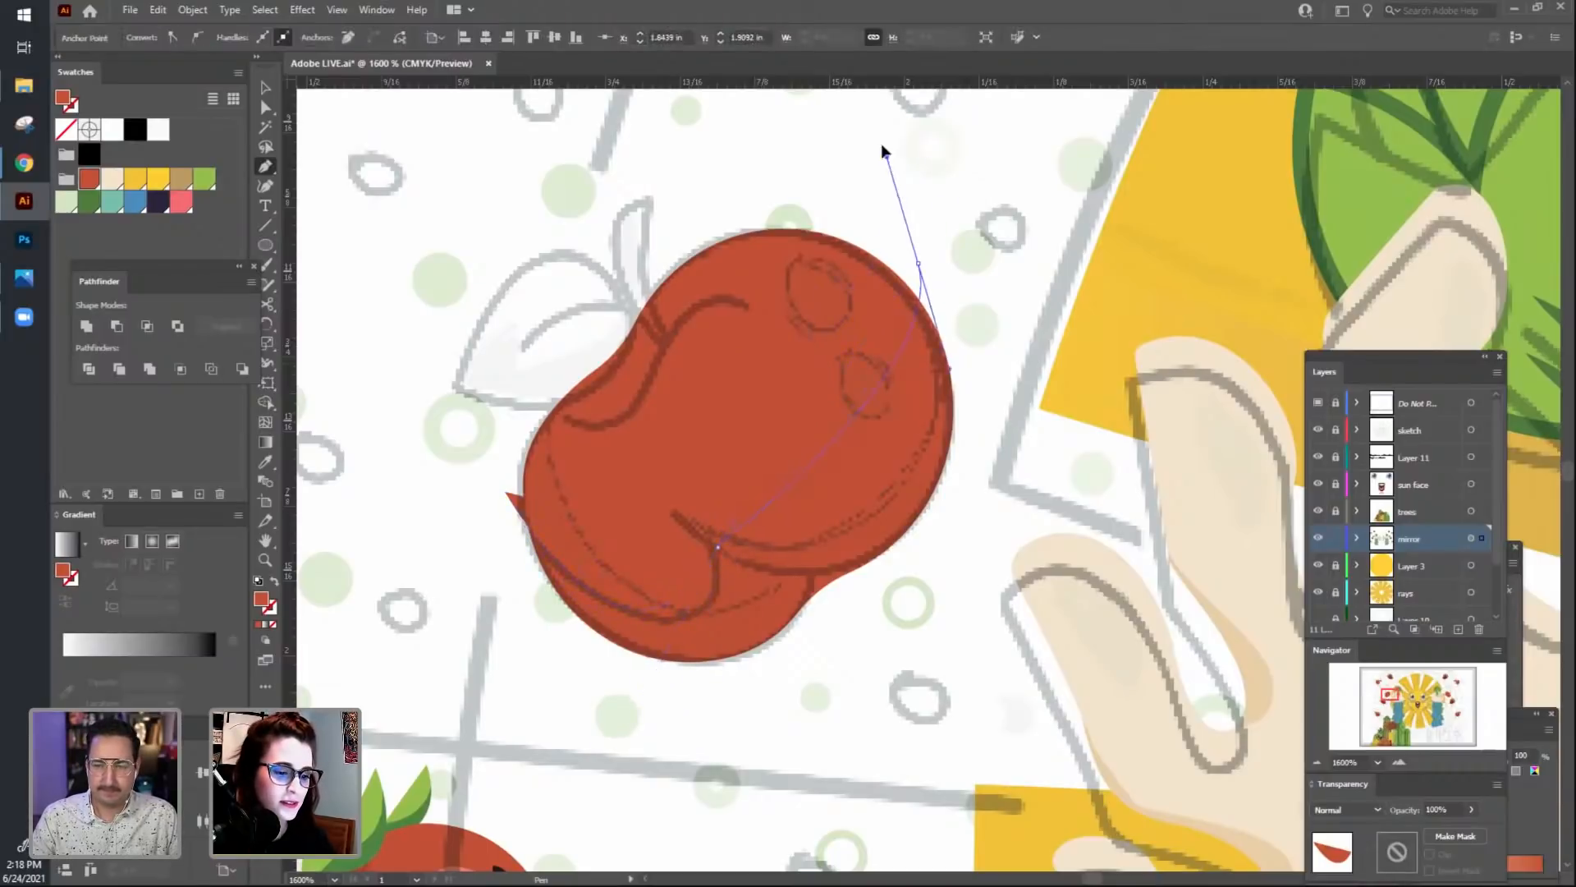
pyautogui.scroll(2, 873, 163)
pyautogui.scroll(2, 874, 171)
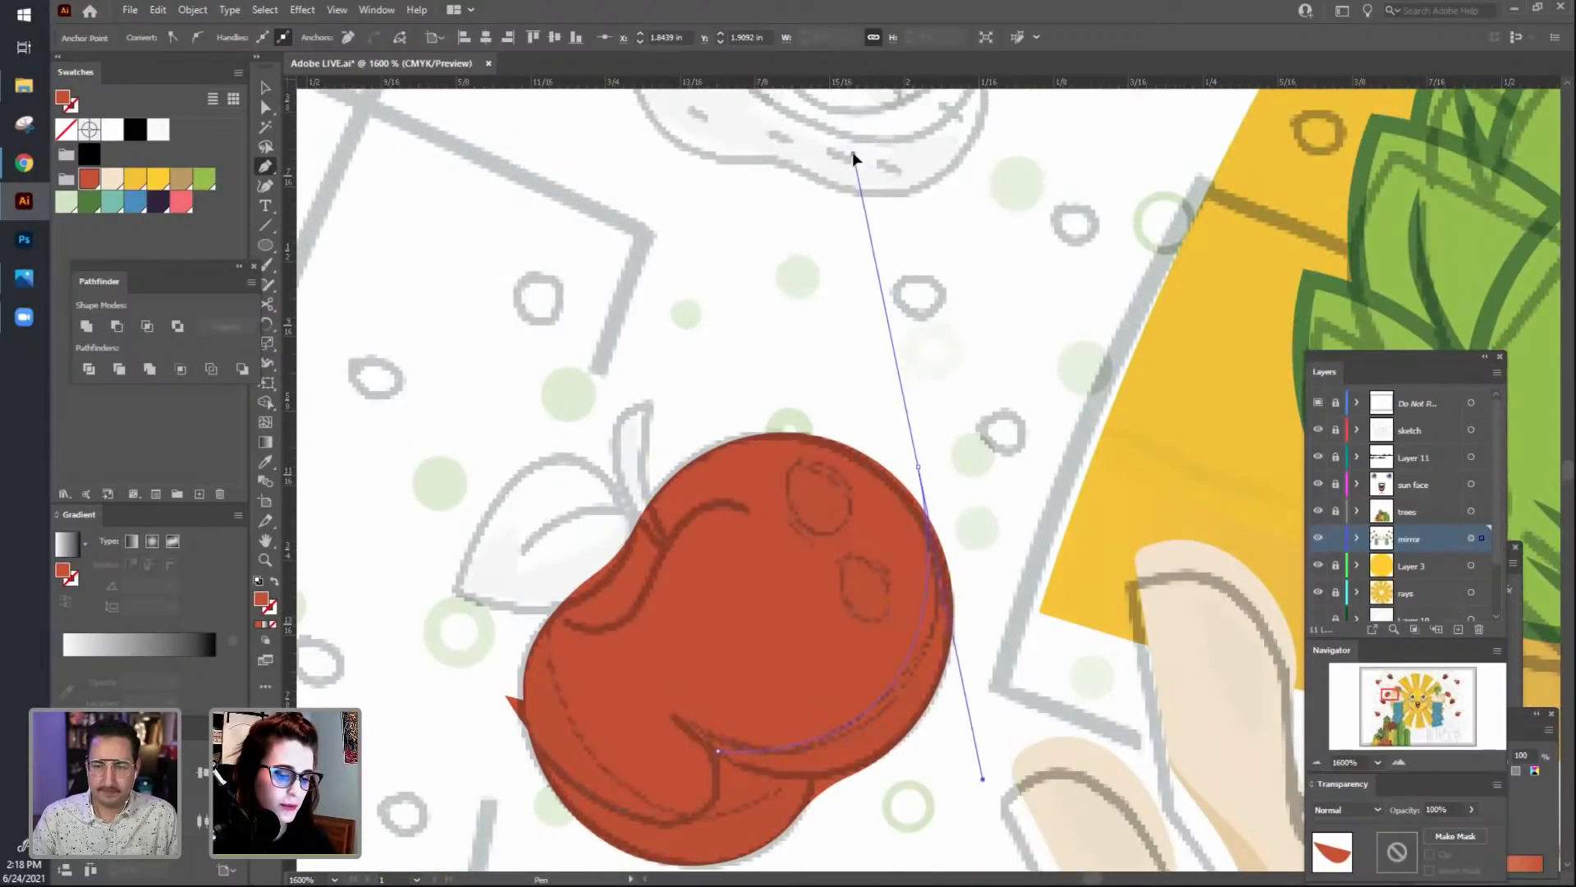
pyautogui.scroll(-5, 969, 344)
pyautogui.press('v')
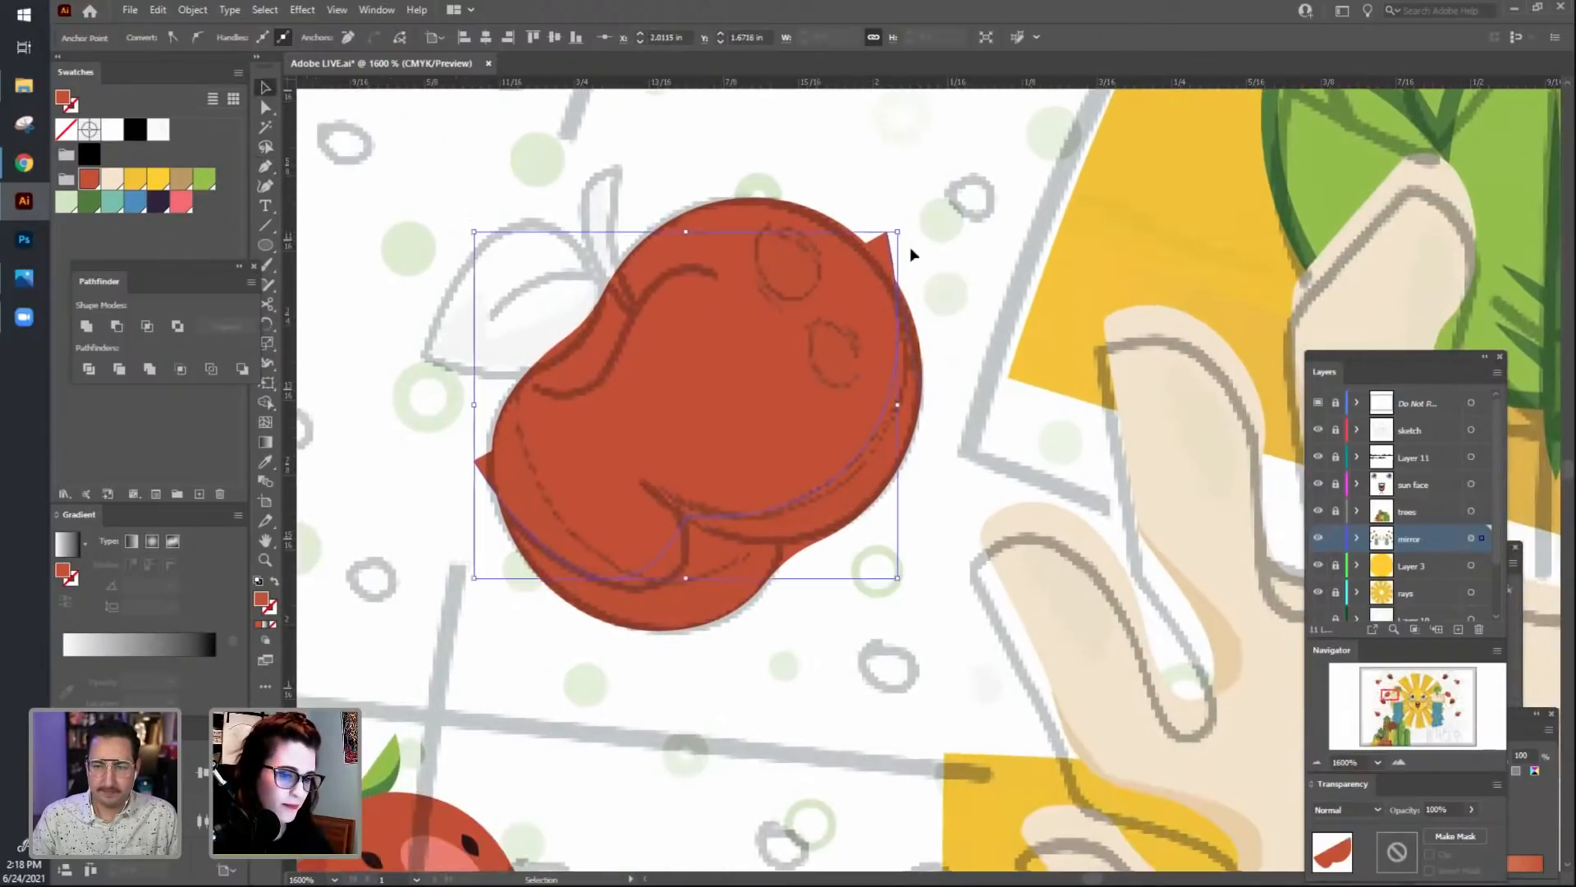
pyautogui.press('p')
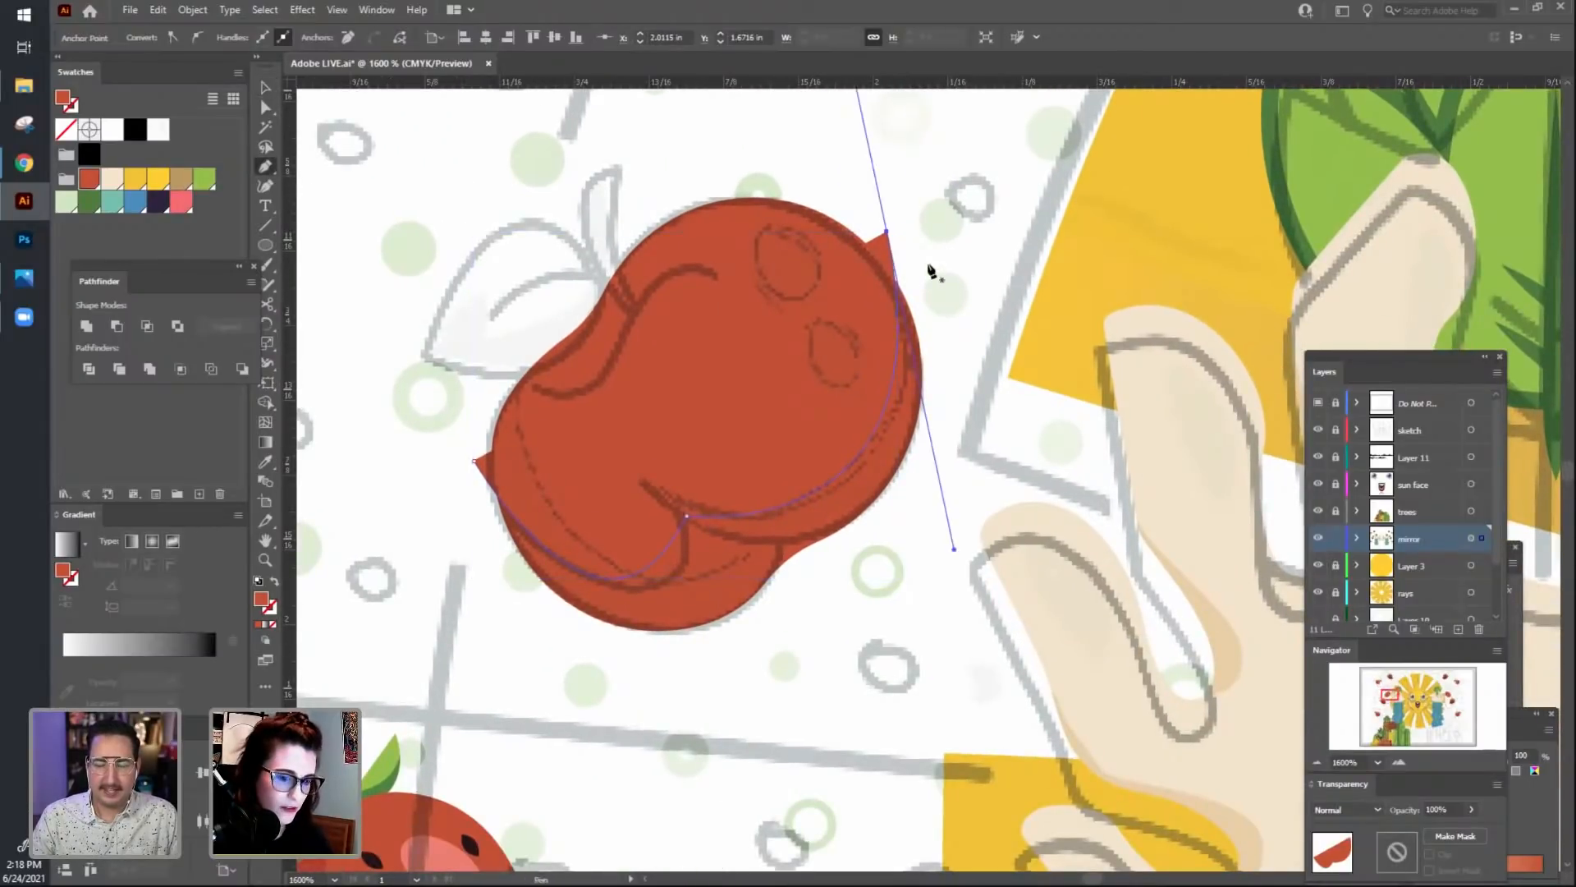
pyautogui.click(887, 234)
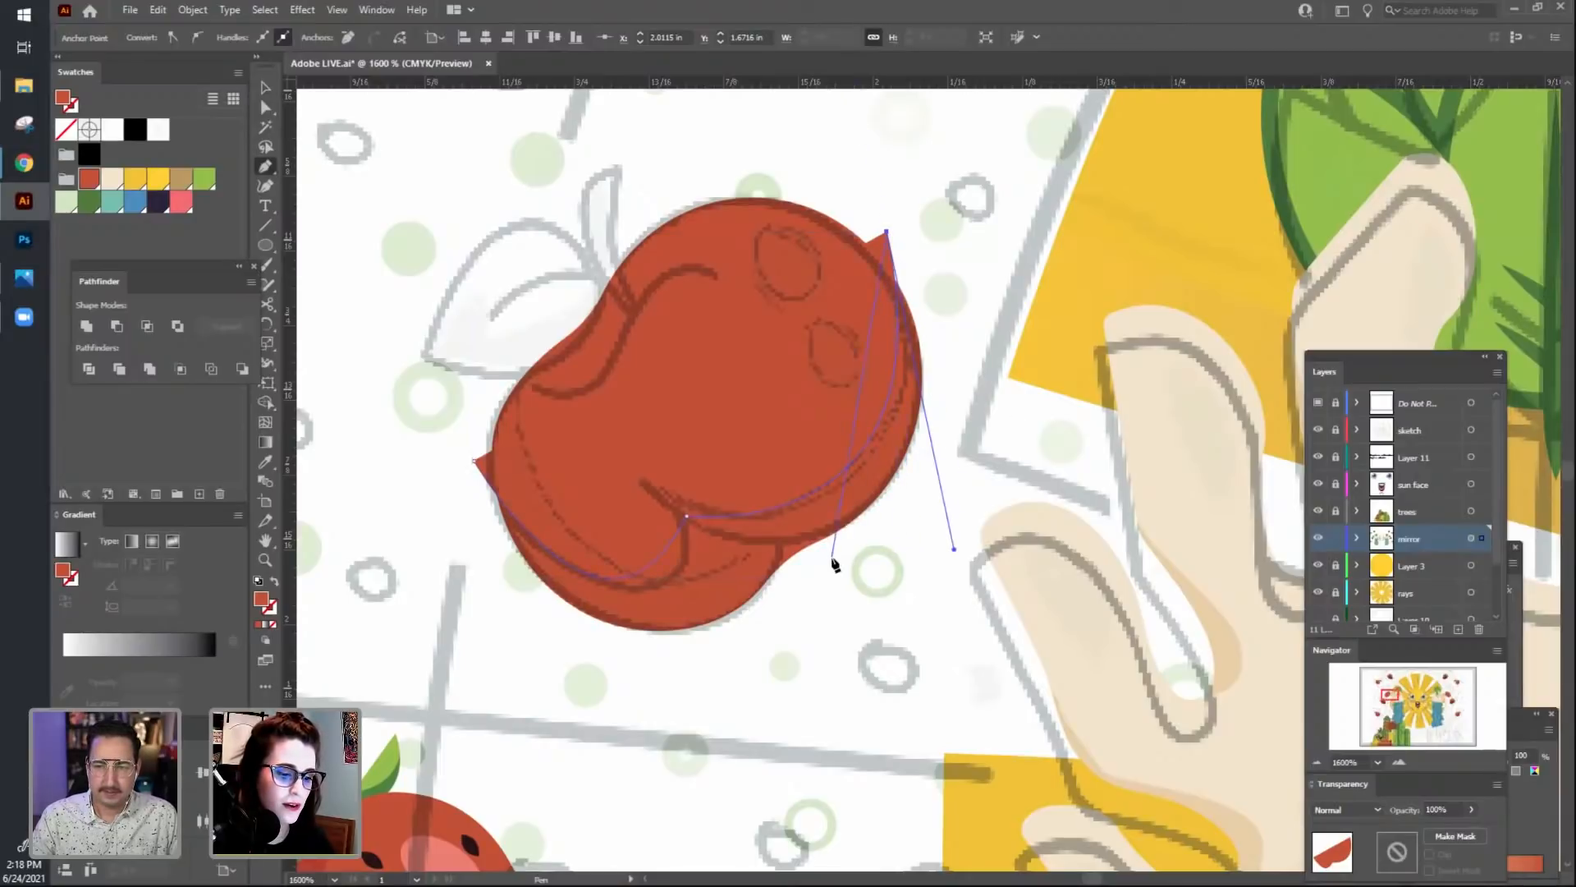
# Close the new shading path by curving it outside the apple's right, lower and left edges back to its starting point.
pyautogui.moveTo(831, 557); pyautogui.dragTo(627, 642)
pyautogui.moveTo(648, 654); pyautogui.dragTo(637, 649)
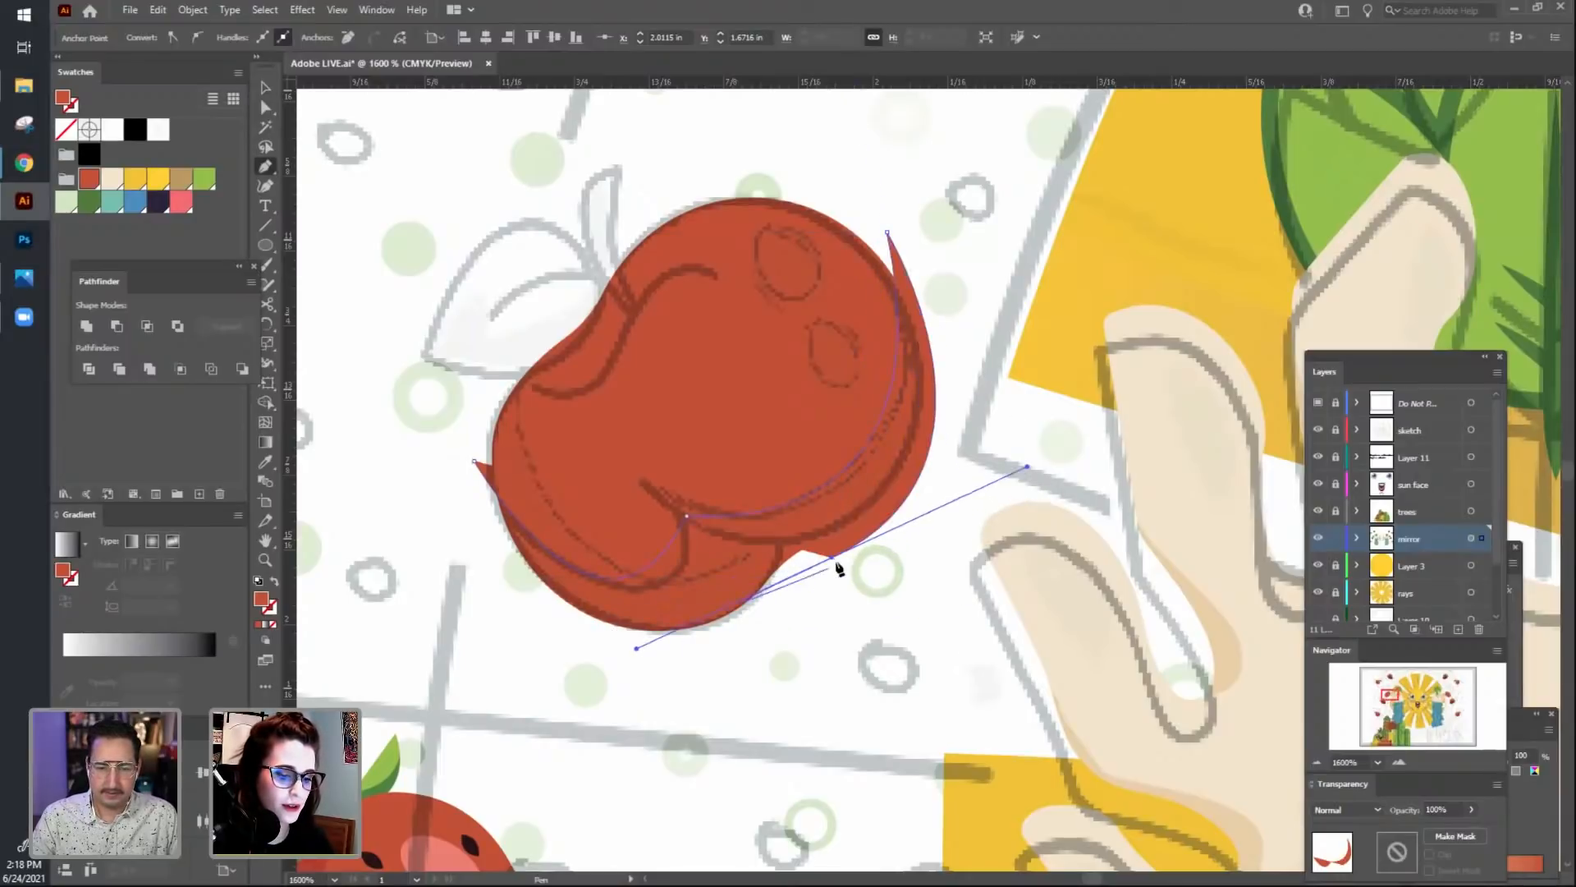
pyautogui.click(831, 557)
pyautogui.moveTo(492, 568); pyautogui.dragTo(384, 351)
pyautogui.click(492, 569)
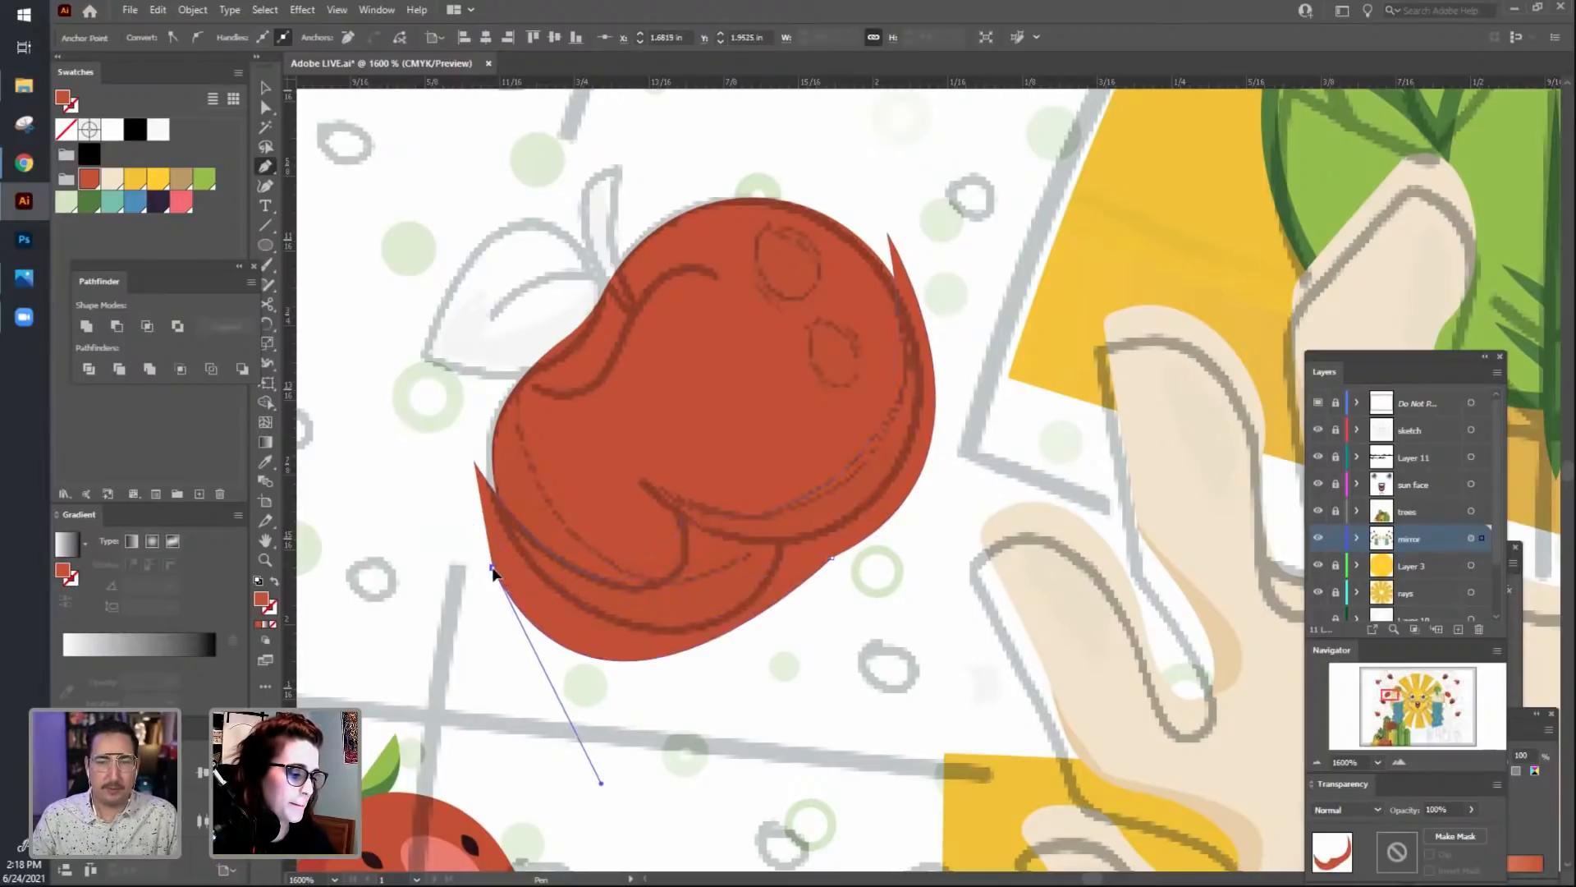
pyautogui.click(475, 463)
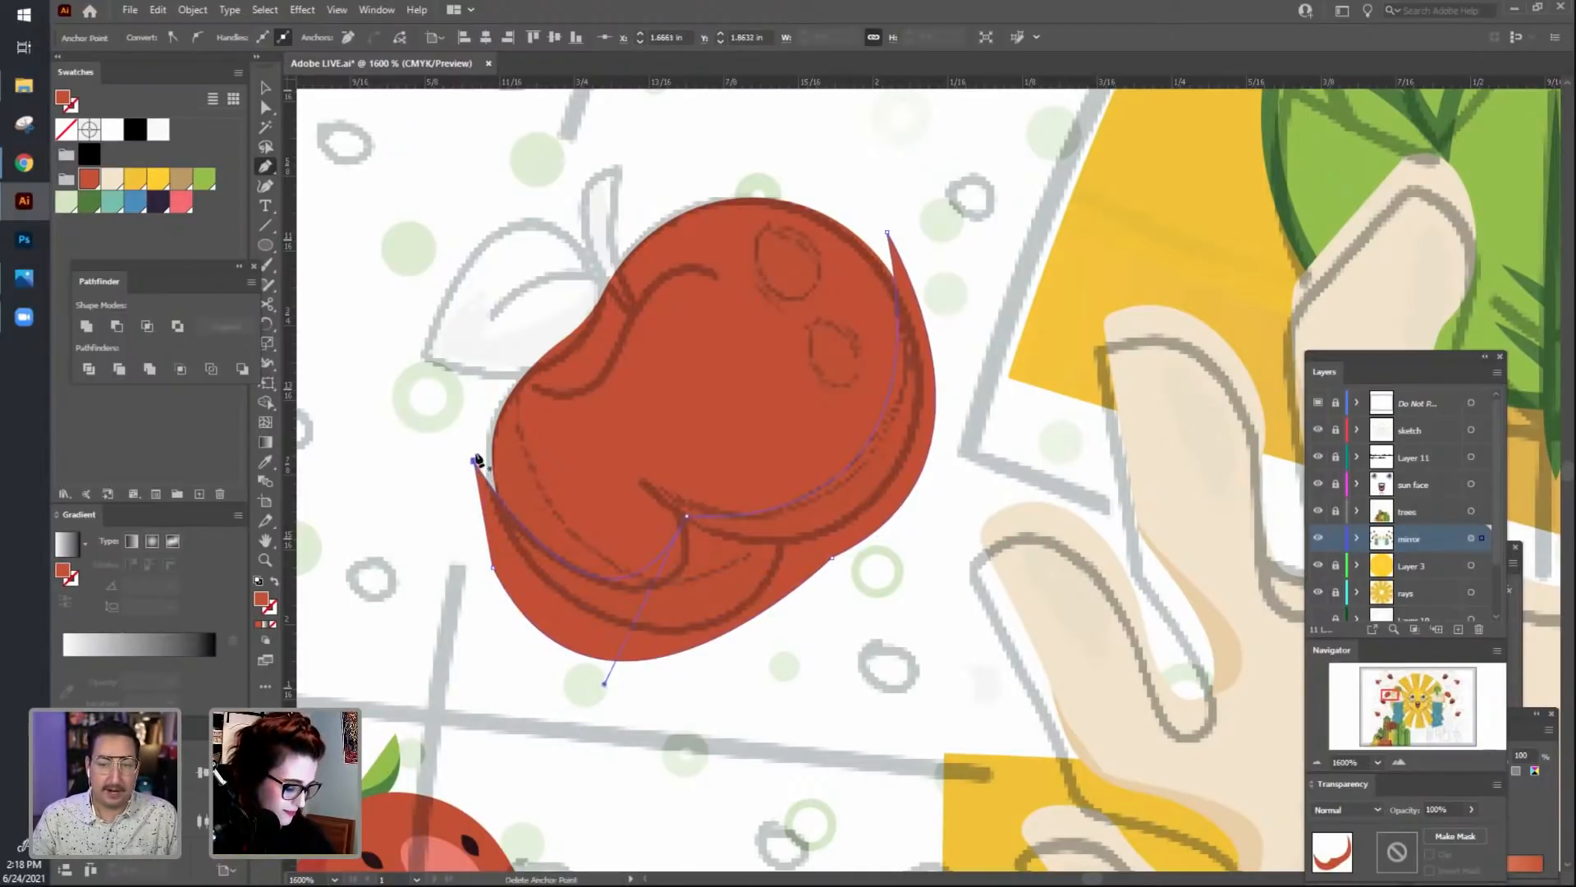
pyautogui.press('v')
pyautogui.click(440, 310)
# Fill the new shading path with the tan swatch to set it apart from the red apple body.
pyautogui.click(648, 459)
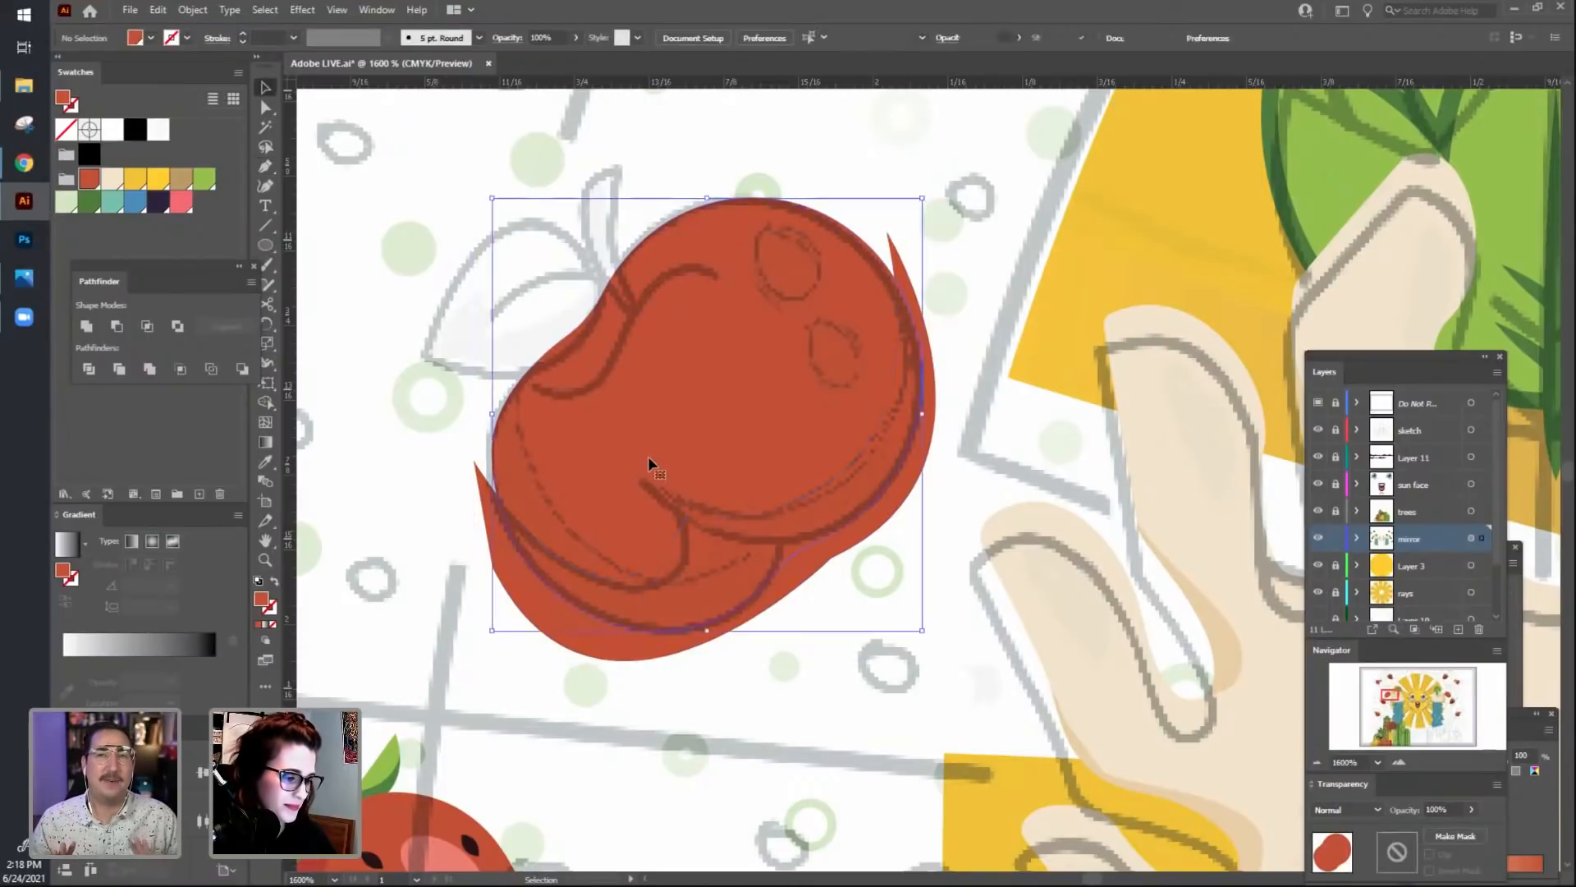
pyautogui.keyDown('shift'); pyautogui.click(647, 460); pyautogui.keyUp('shift')
pyautogui.click(648, 465)
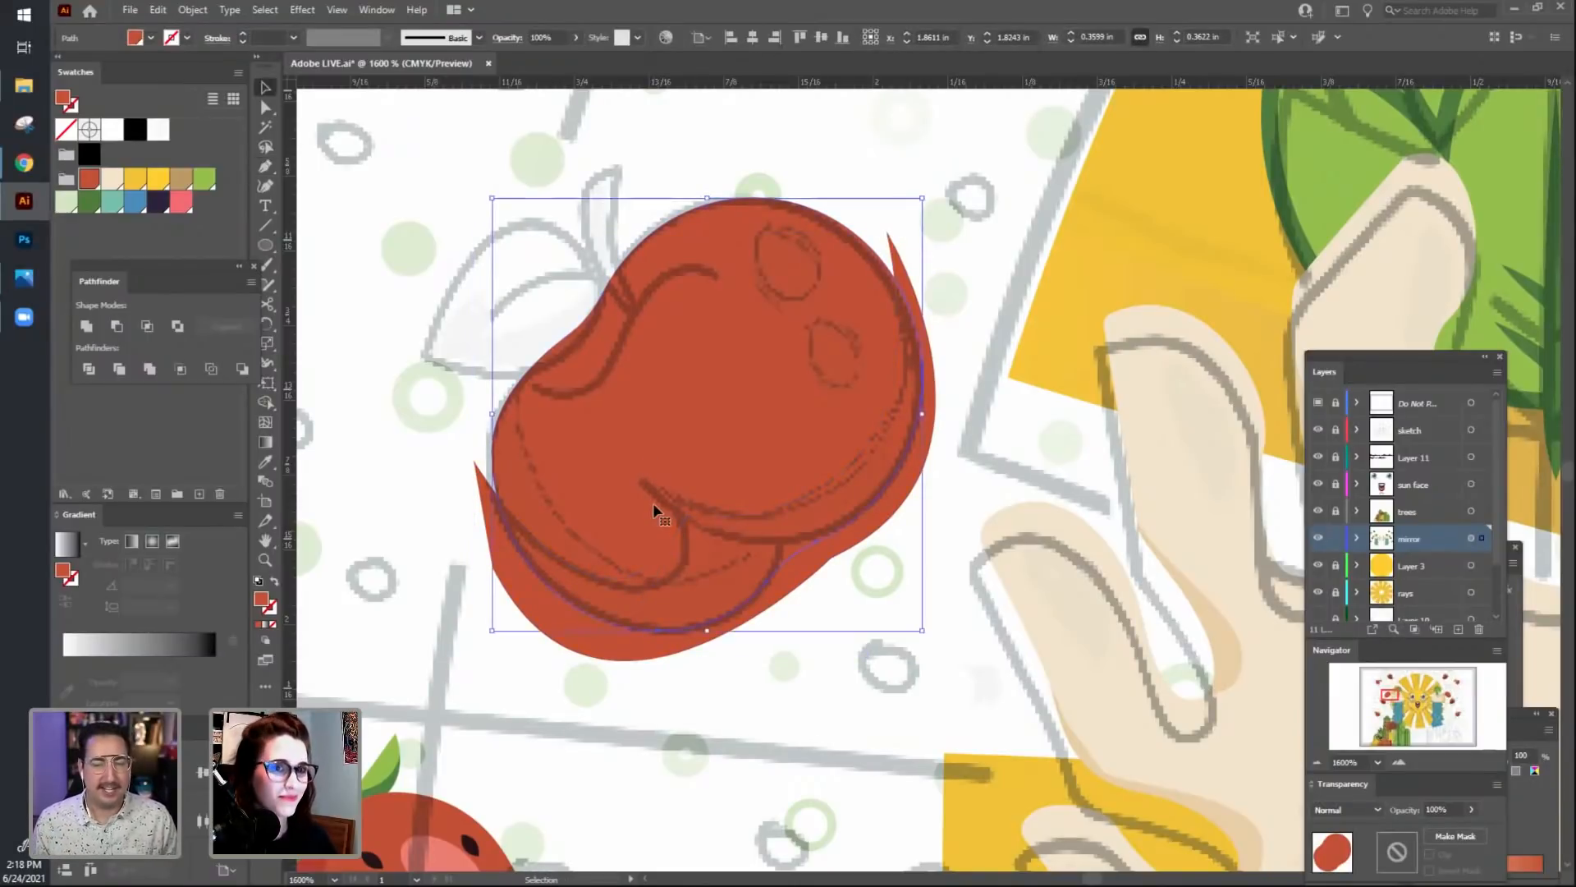
pyautogui.click(965, 274)
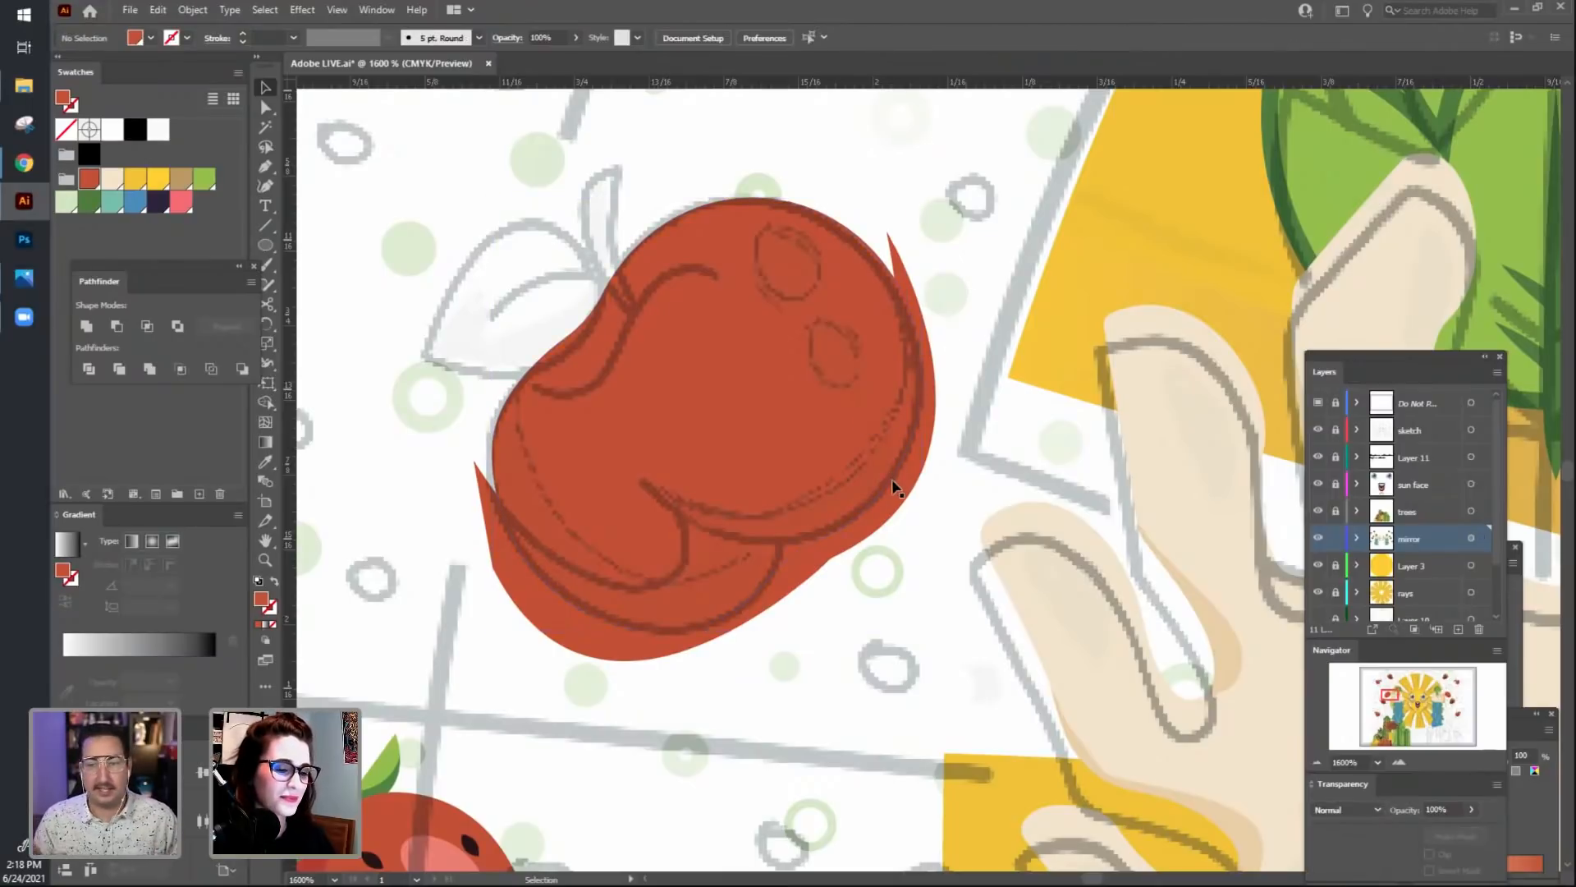
pyautogui.click(535, 578)
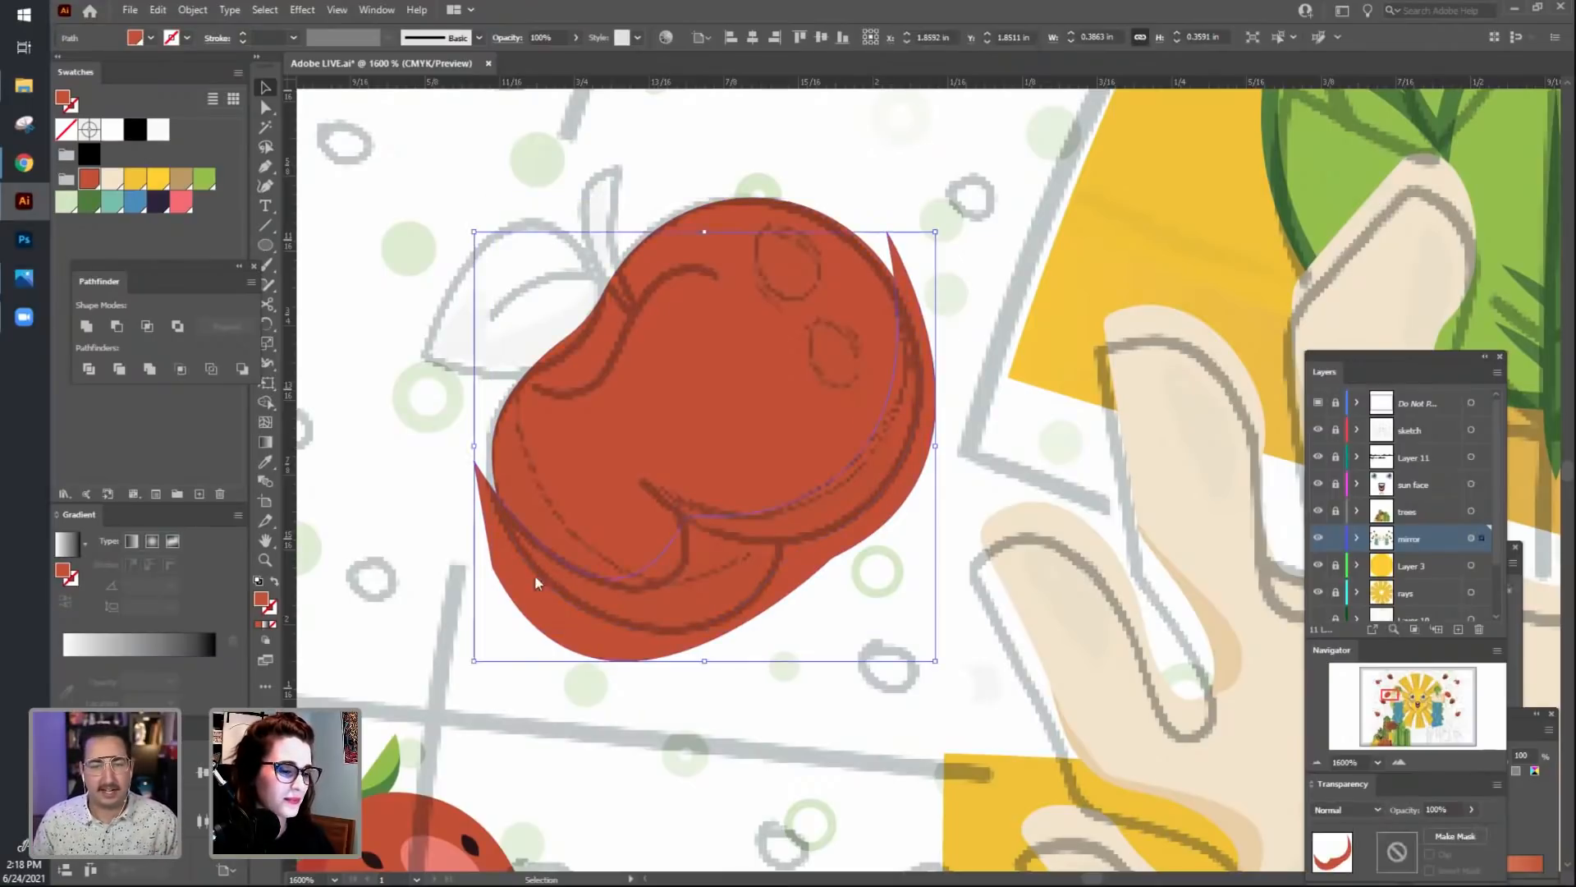
pyautogui.click(180, 179)
pyautogui.click(653, 727)
pyautogui.moveTo(977, 735); pyautogui.dragTo(758, 667)
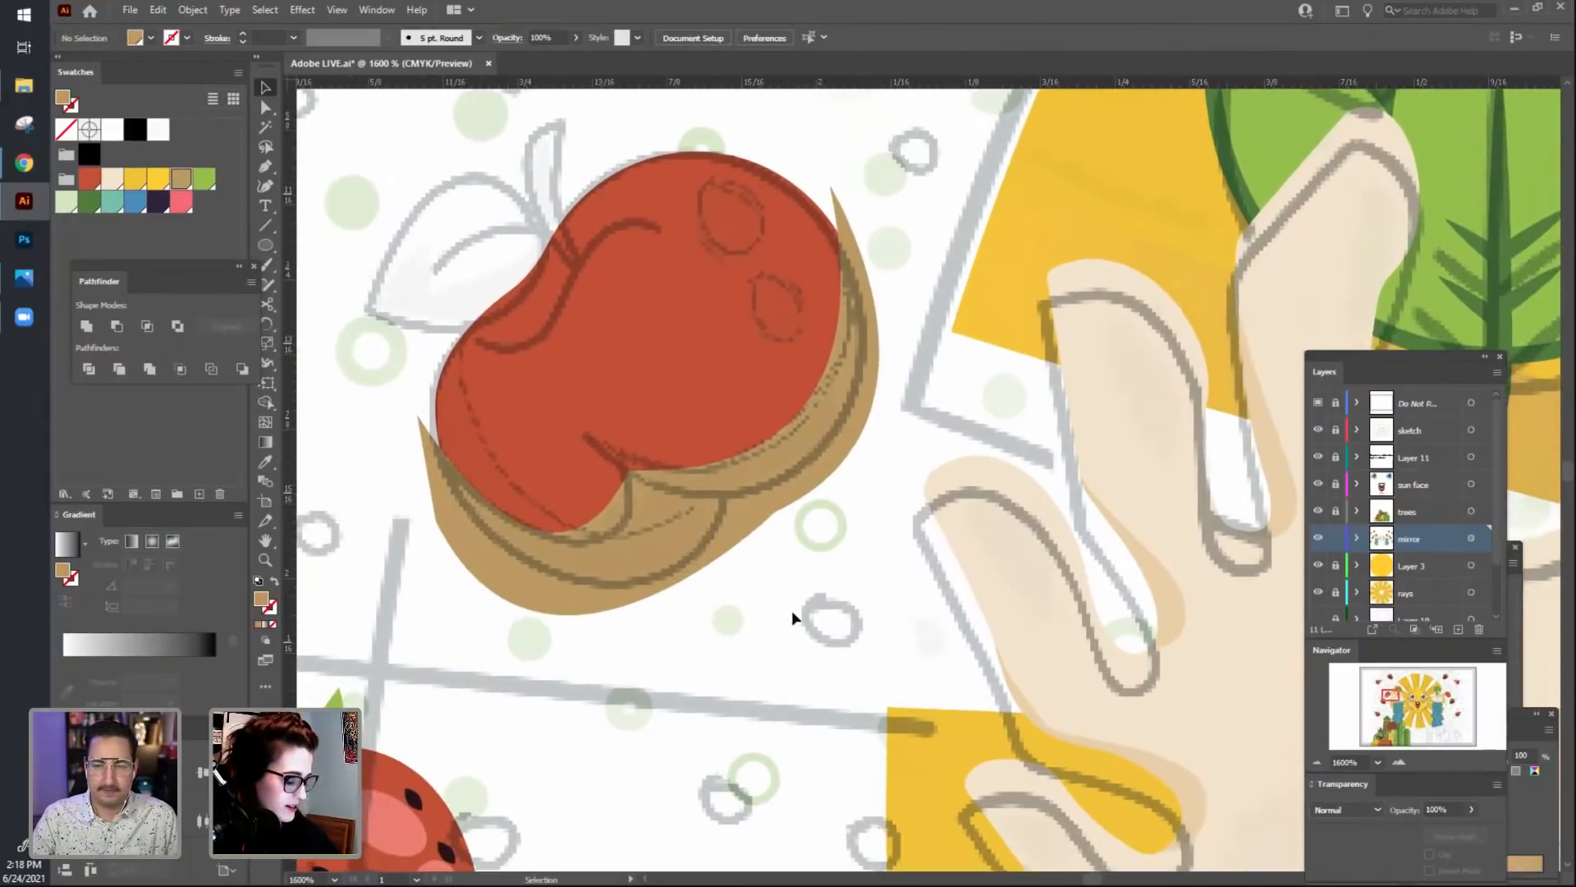
# Copy the red apple body and paste the duplicate in place in front of the tan shading path.
pyautogui.click(682, 258)
pyautogui.hotkey('ctrl', 'c')
pyautogui.hotkey('ctrl', 'v')
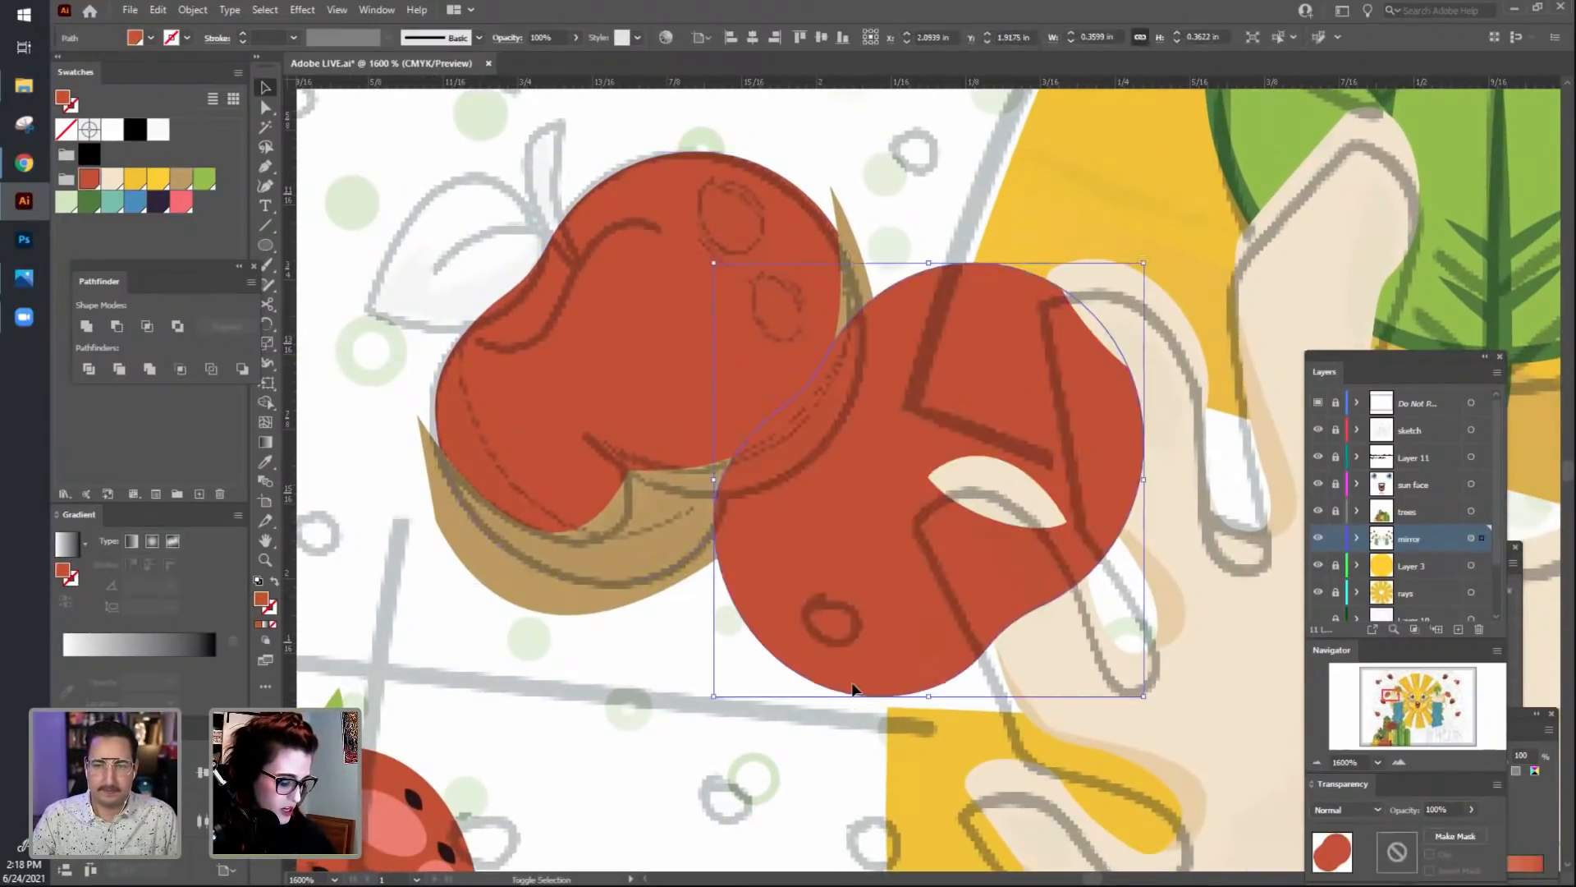
pyautogui.press('Delete')
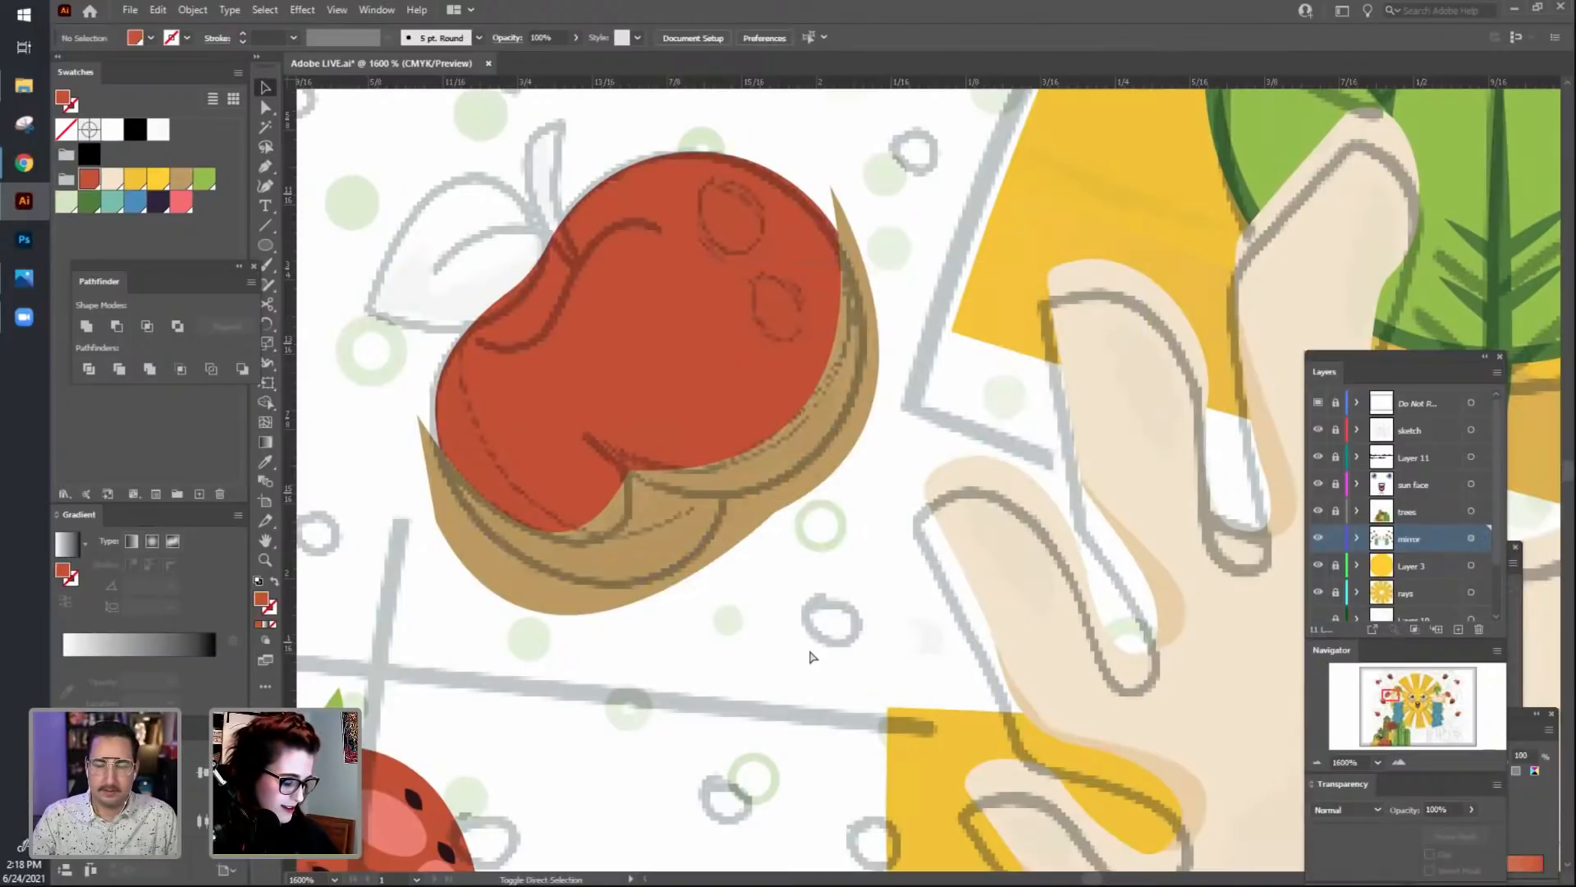
pyautogui.hotkey('ctrl', 'f')
pyautogui.click(591, 717)
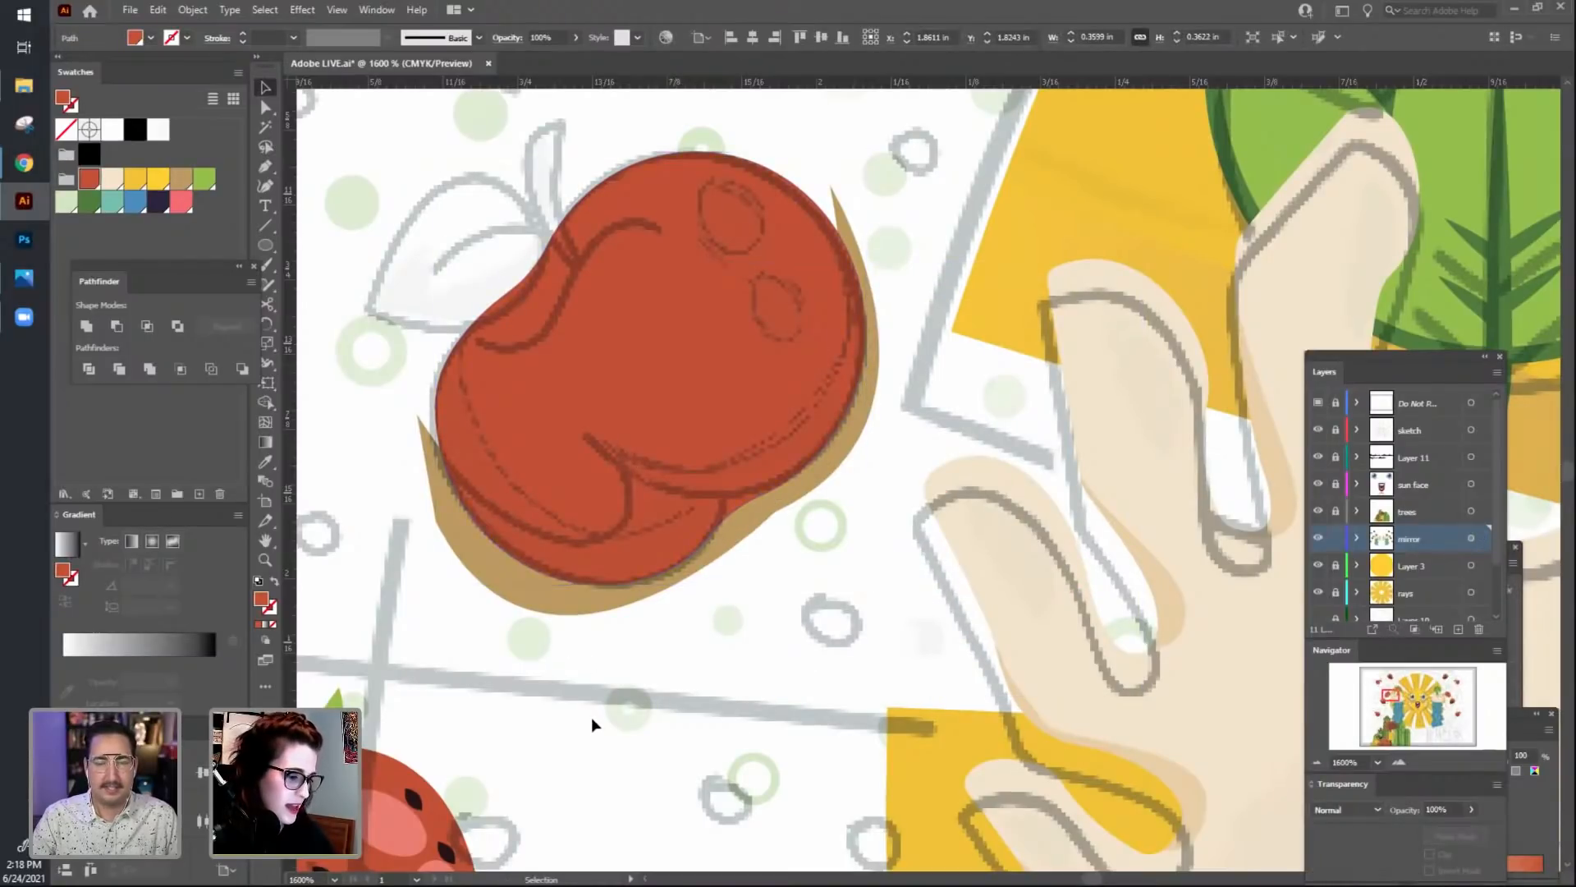
# Divide the duplicate apple body together with the tan shading path and ungroup the resulting pieces.
pyautogui.click(574, 429)
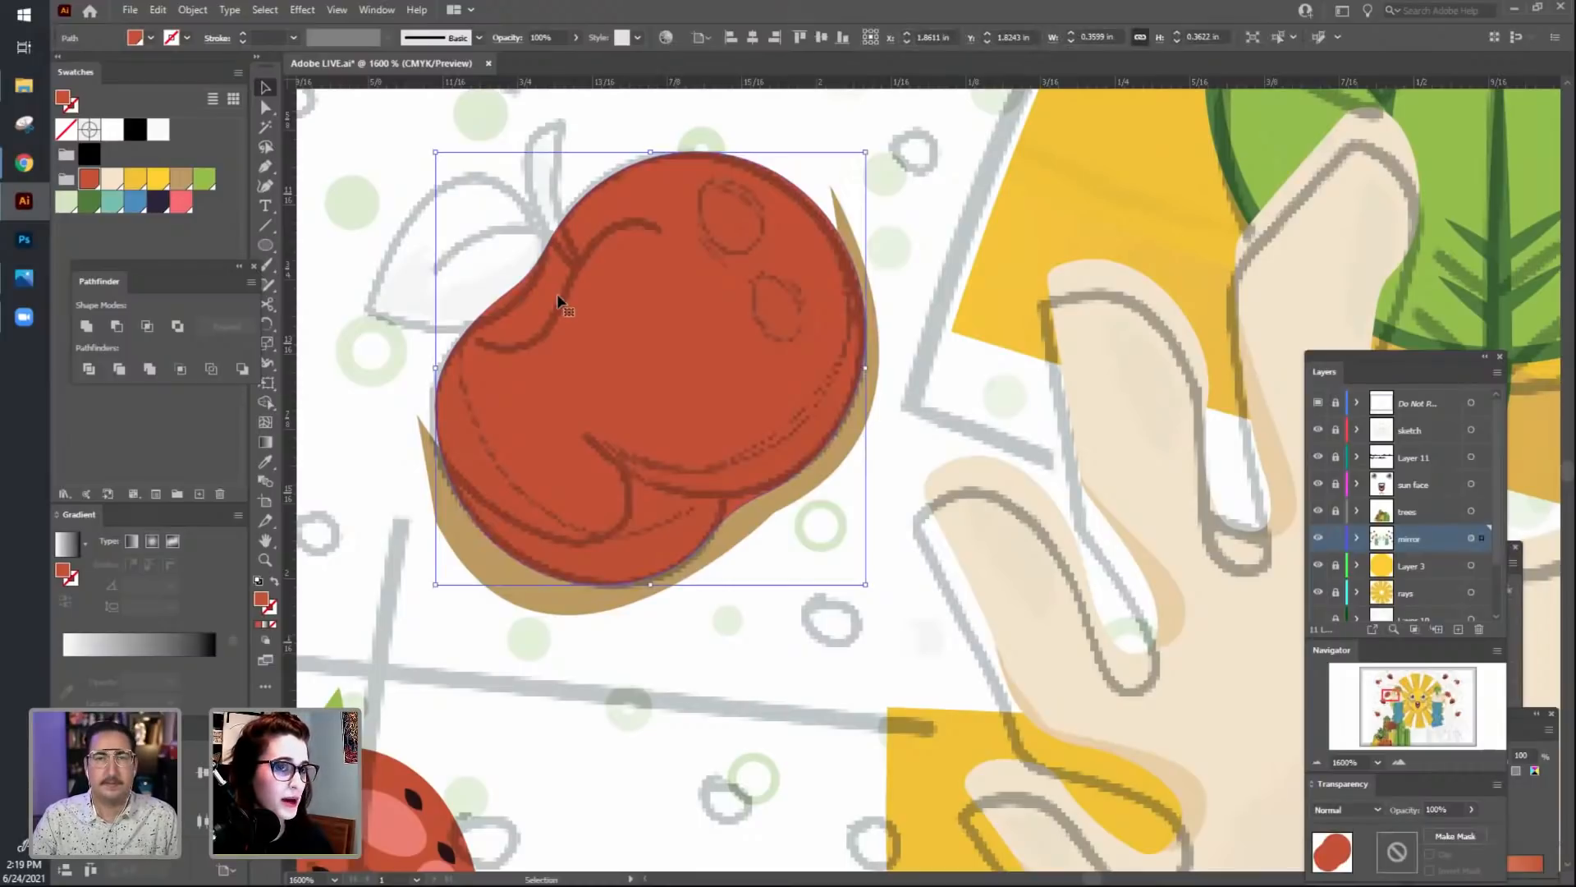
pyautogui.keyDown('shift'); pyautogui.click(565, 609); pyautogui.keyUp('shift')
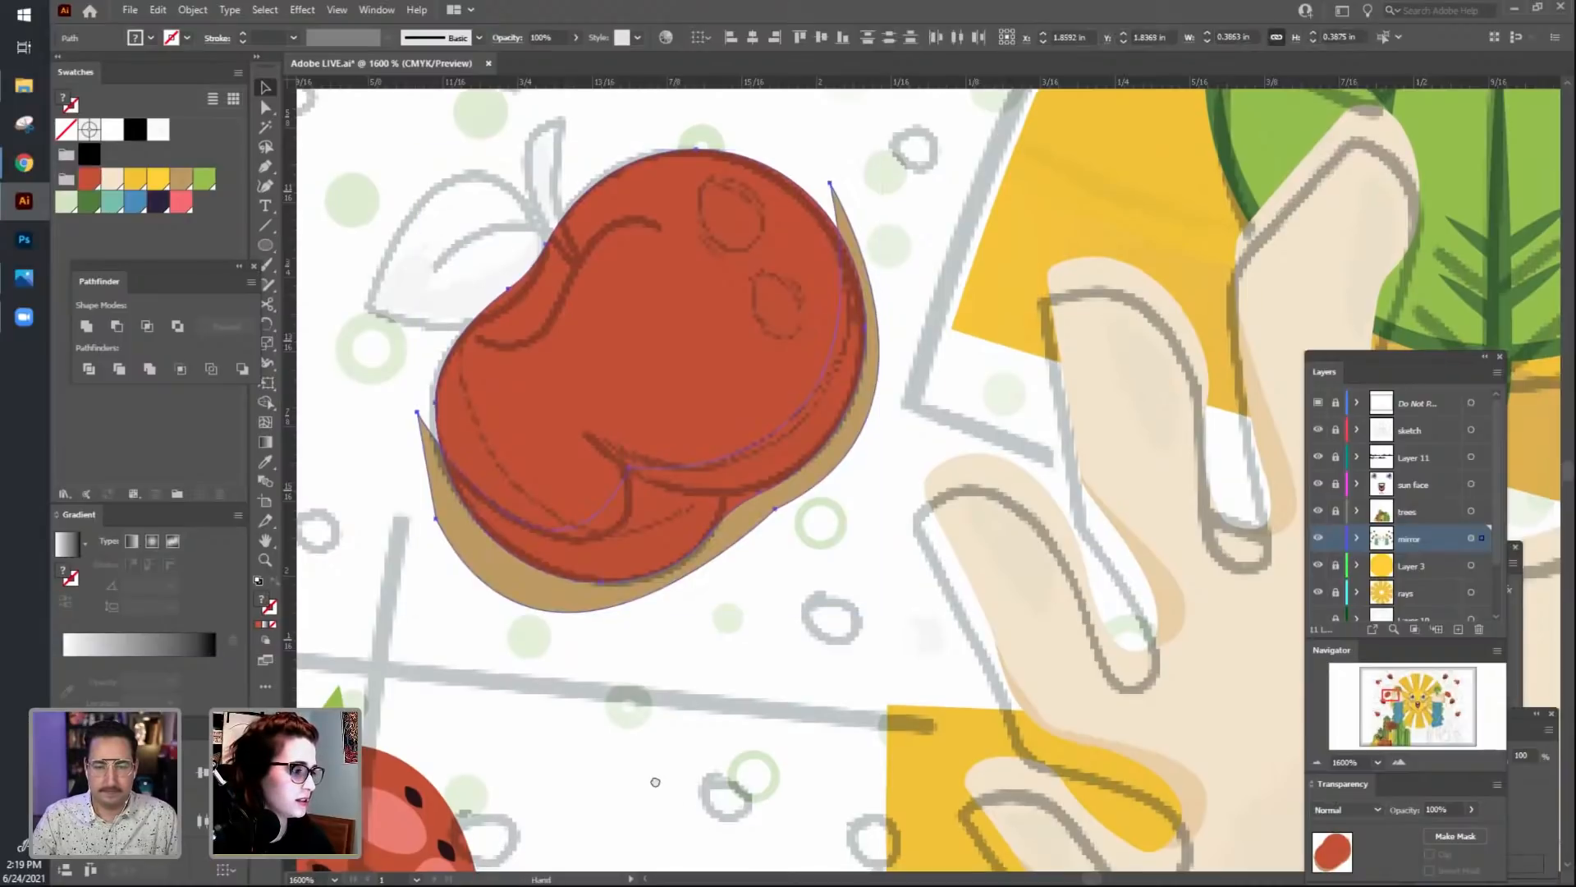
pyautogui.scroll(-1, 640, 739)
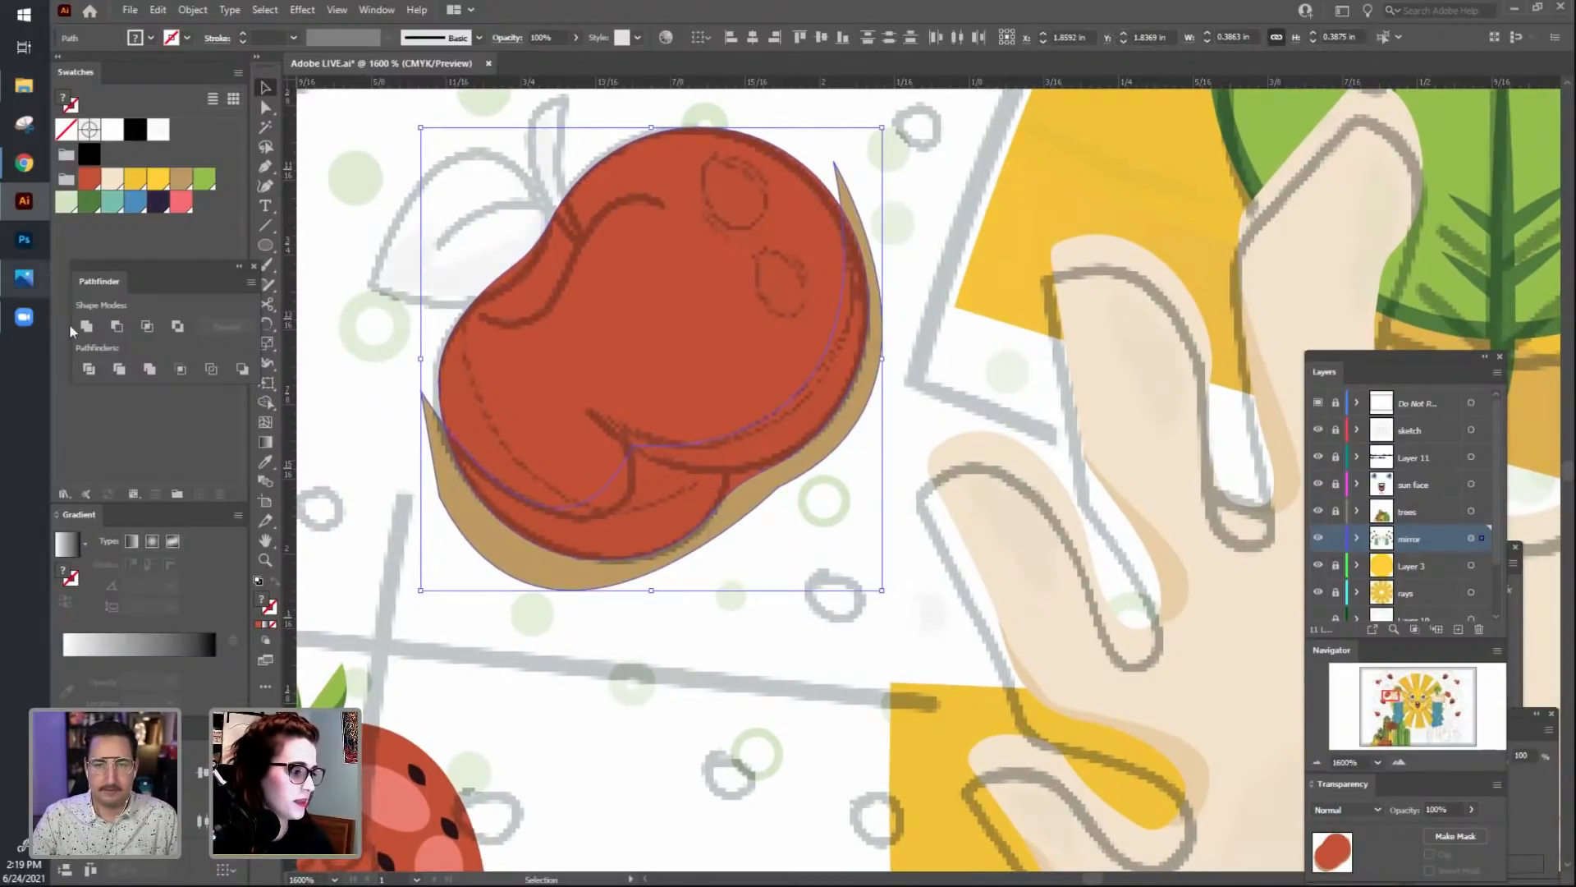
pyautogui.click(89, 369)
pyautogui.click(747, 768)
pyautogui.rightClick(607, 373)
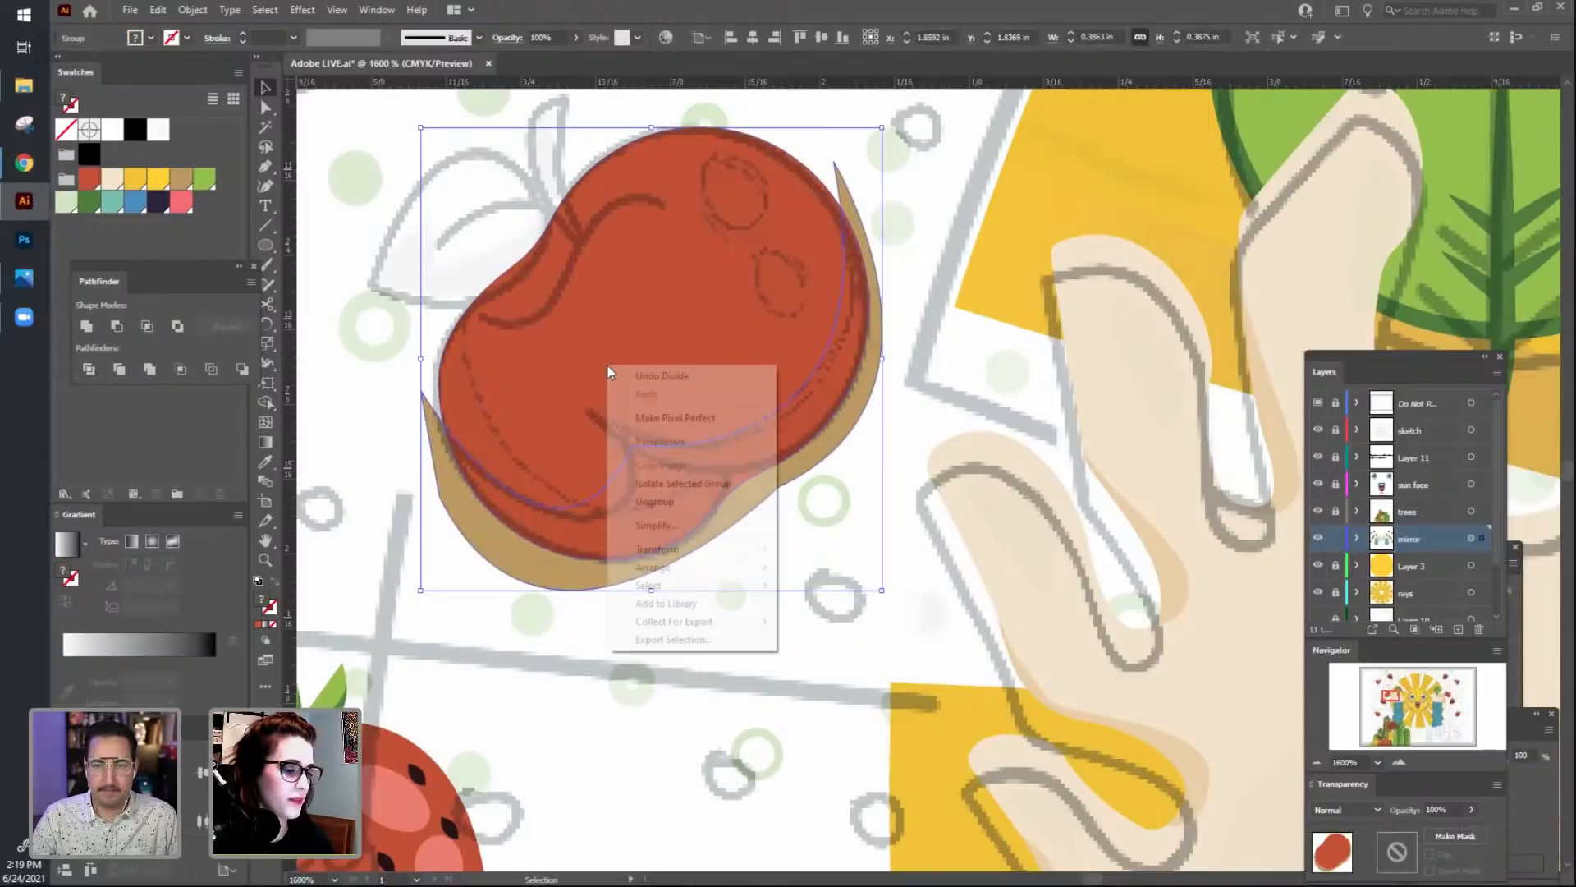
pyautogui.click(689, 502)
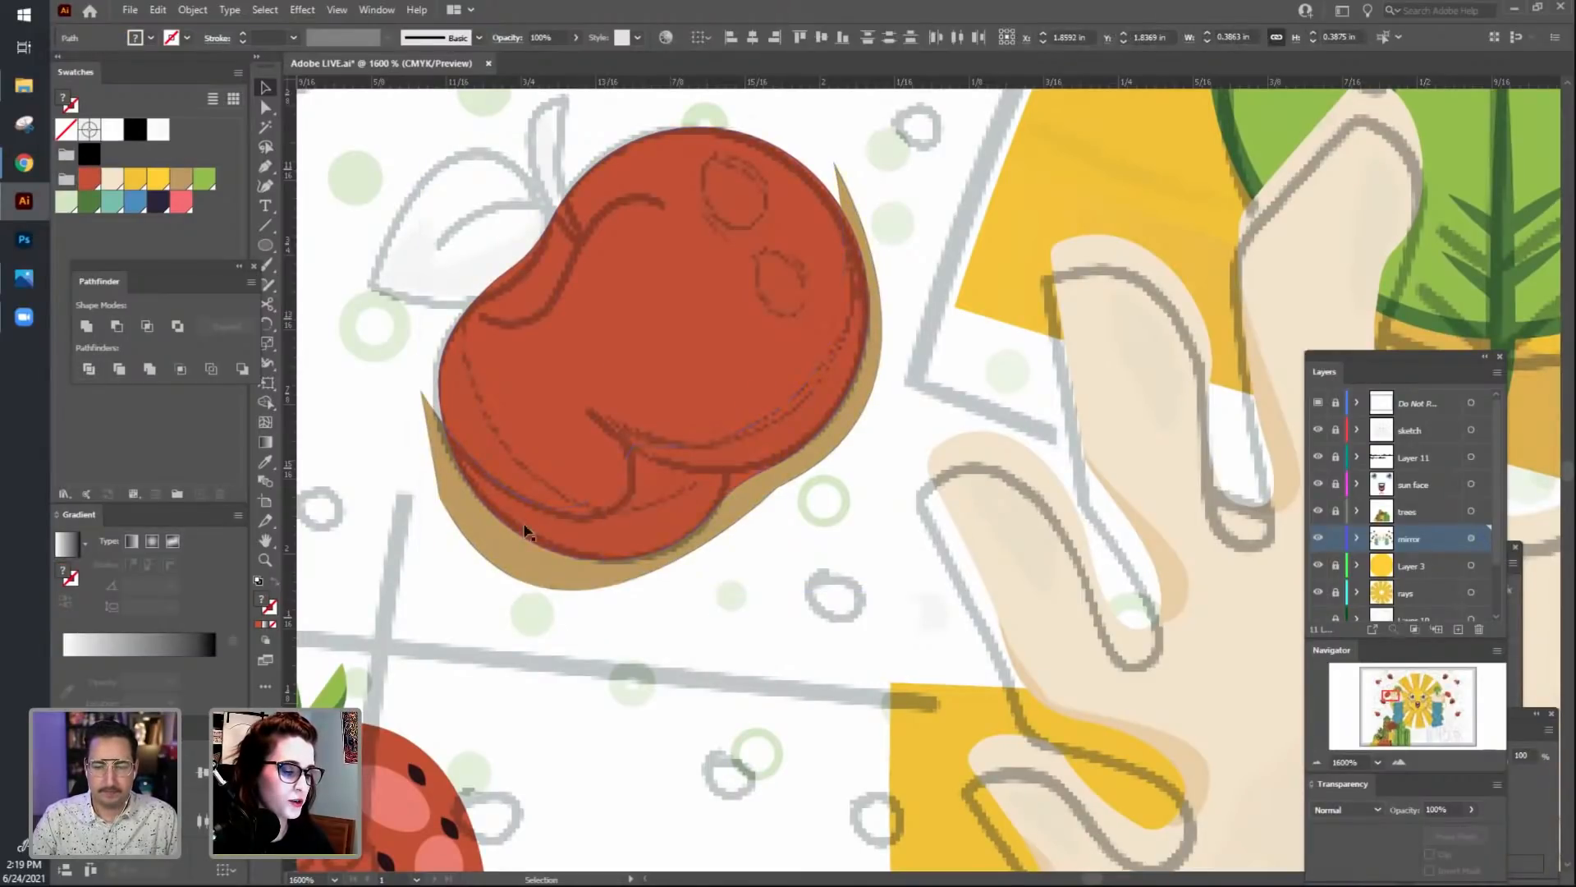
# Delete the leftover tan piece outside the apple's lower and right edges.
pyautogui.click(530, 569)
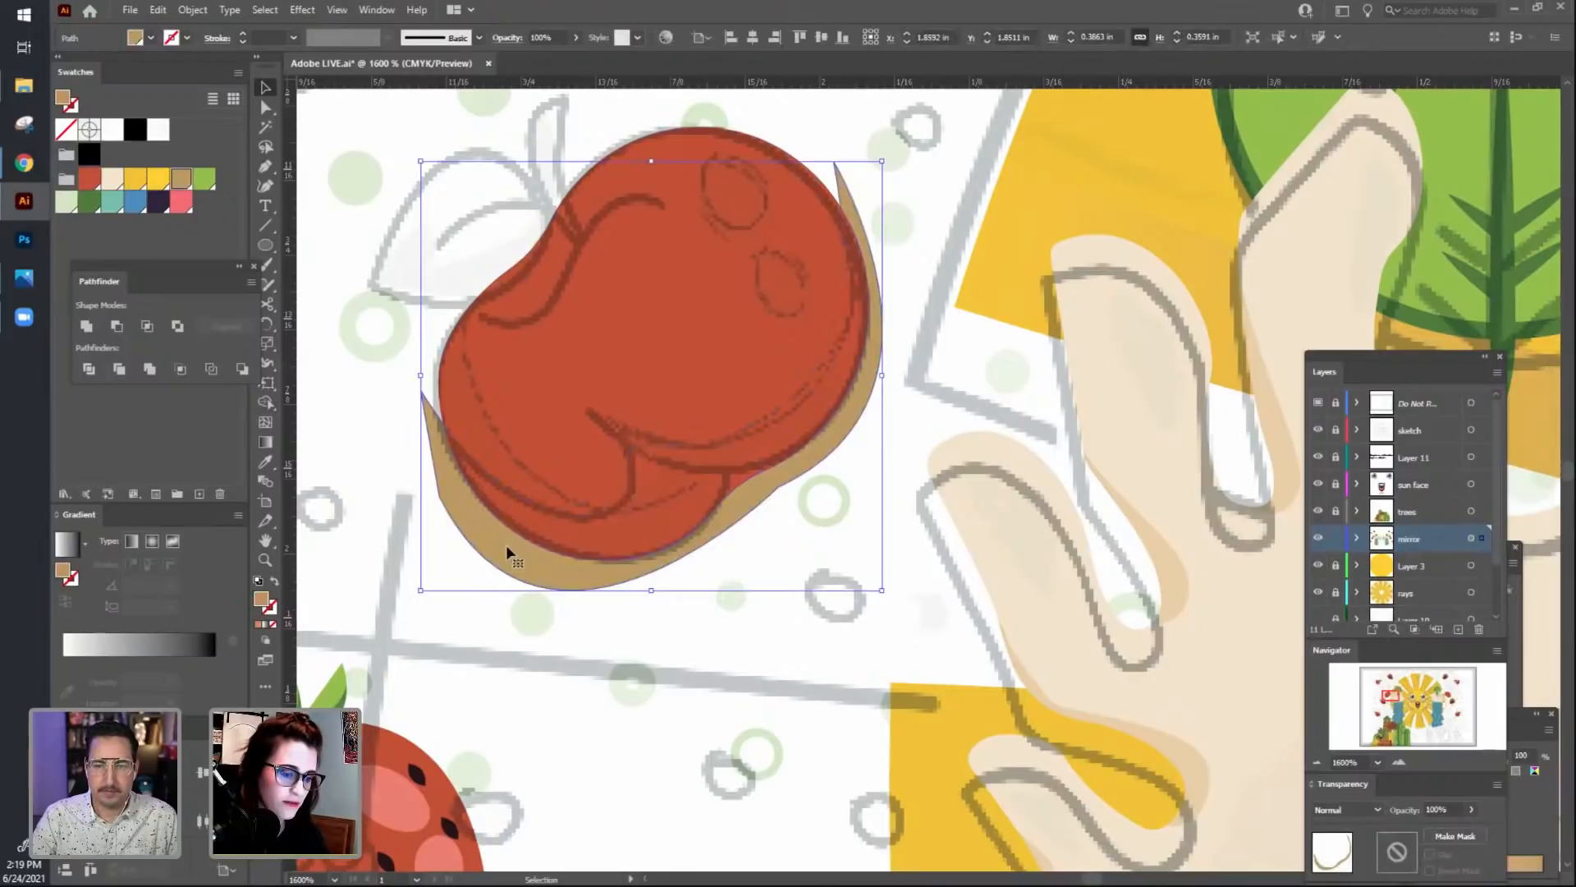
pyautogui.press('Delete')
pyautogui.click(657, 246)
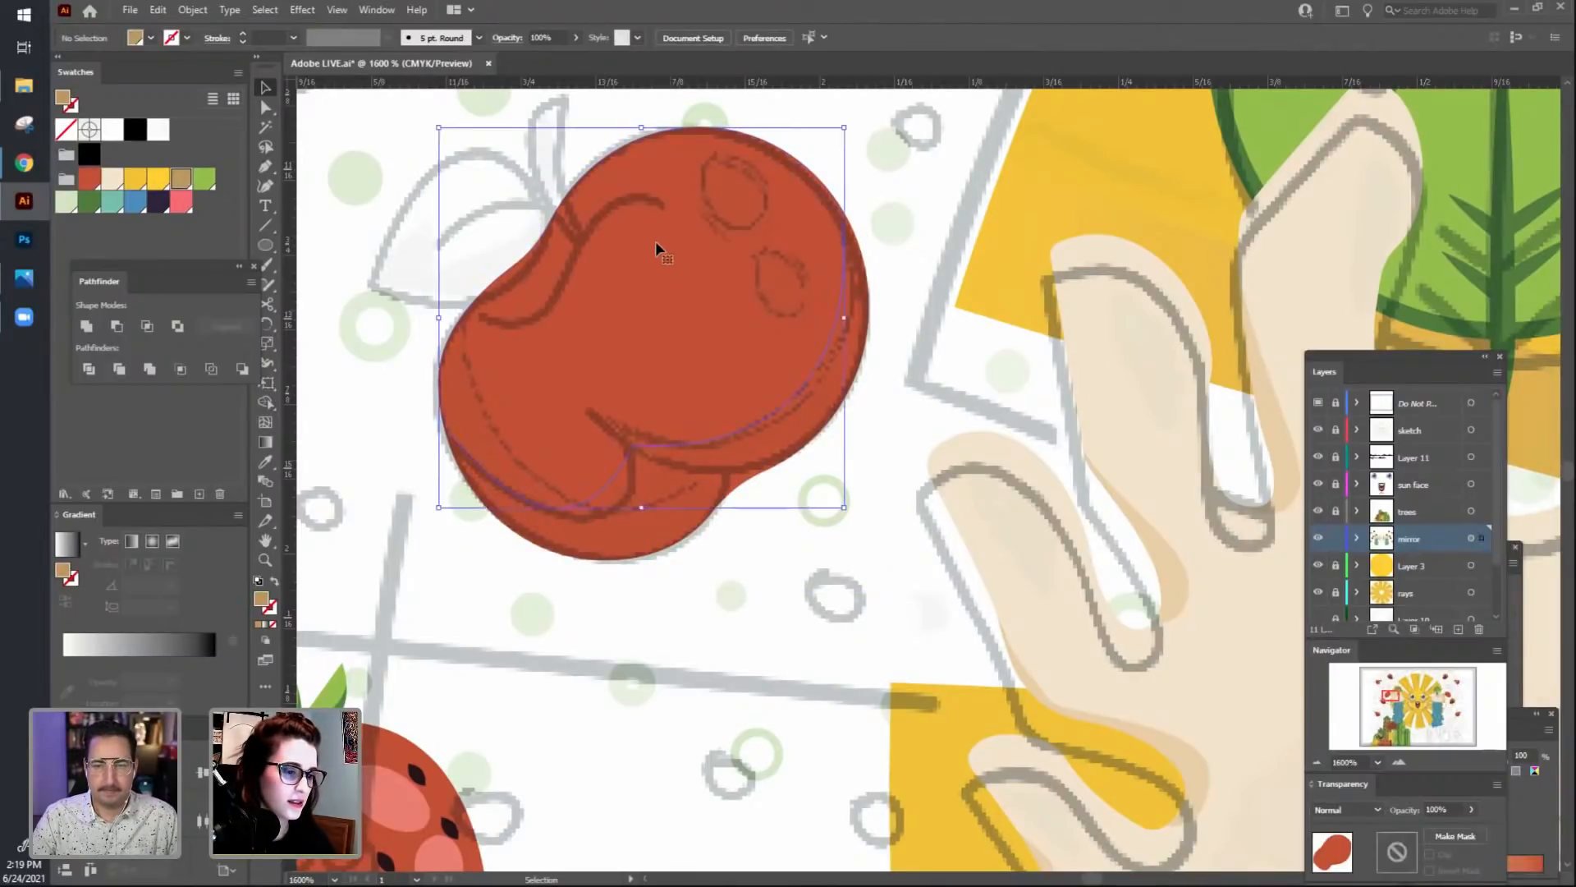
pyautogui.hotkey('ctrl', 'shift', 'a')
# Set the blending mode of the shading piece along the apple's lower edge to Multiply.
pyautogui.click(656, 490)
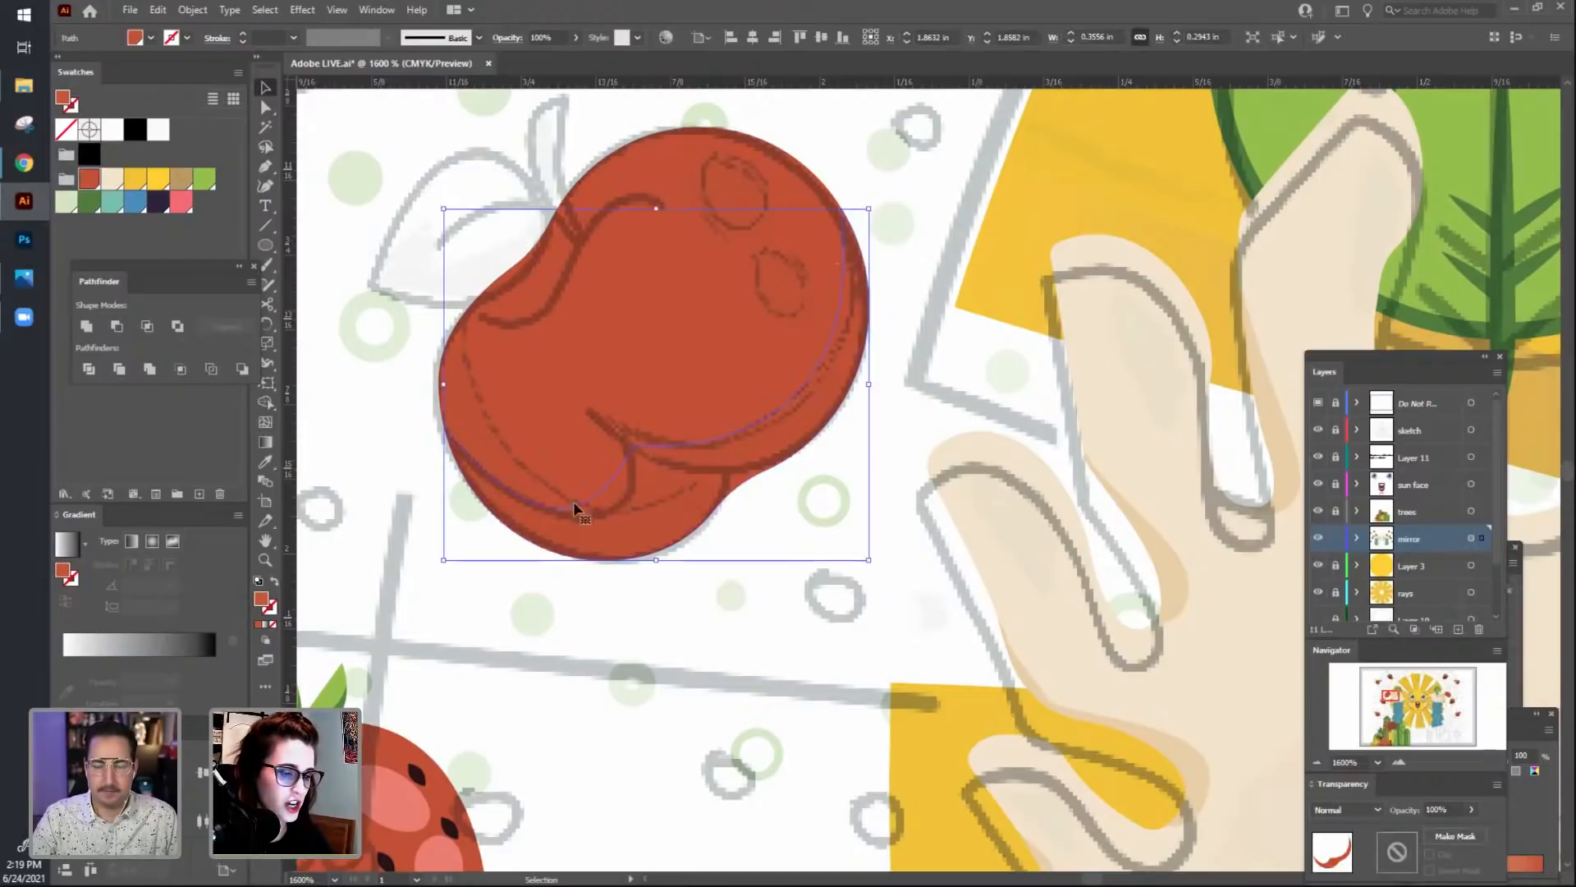
pyautogui.click(508, 39)
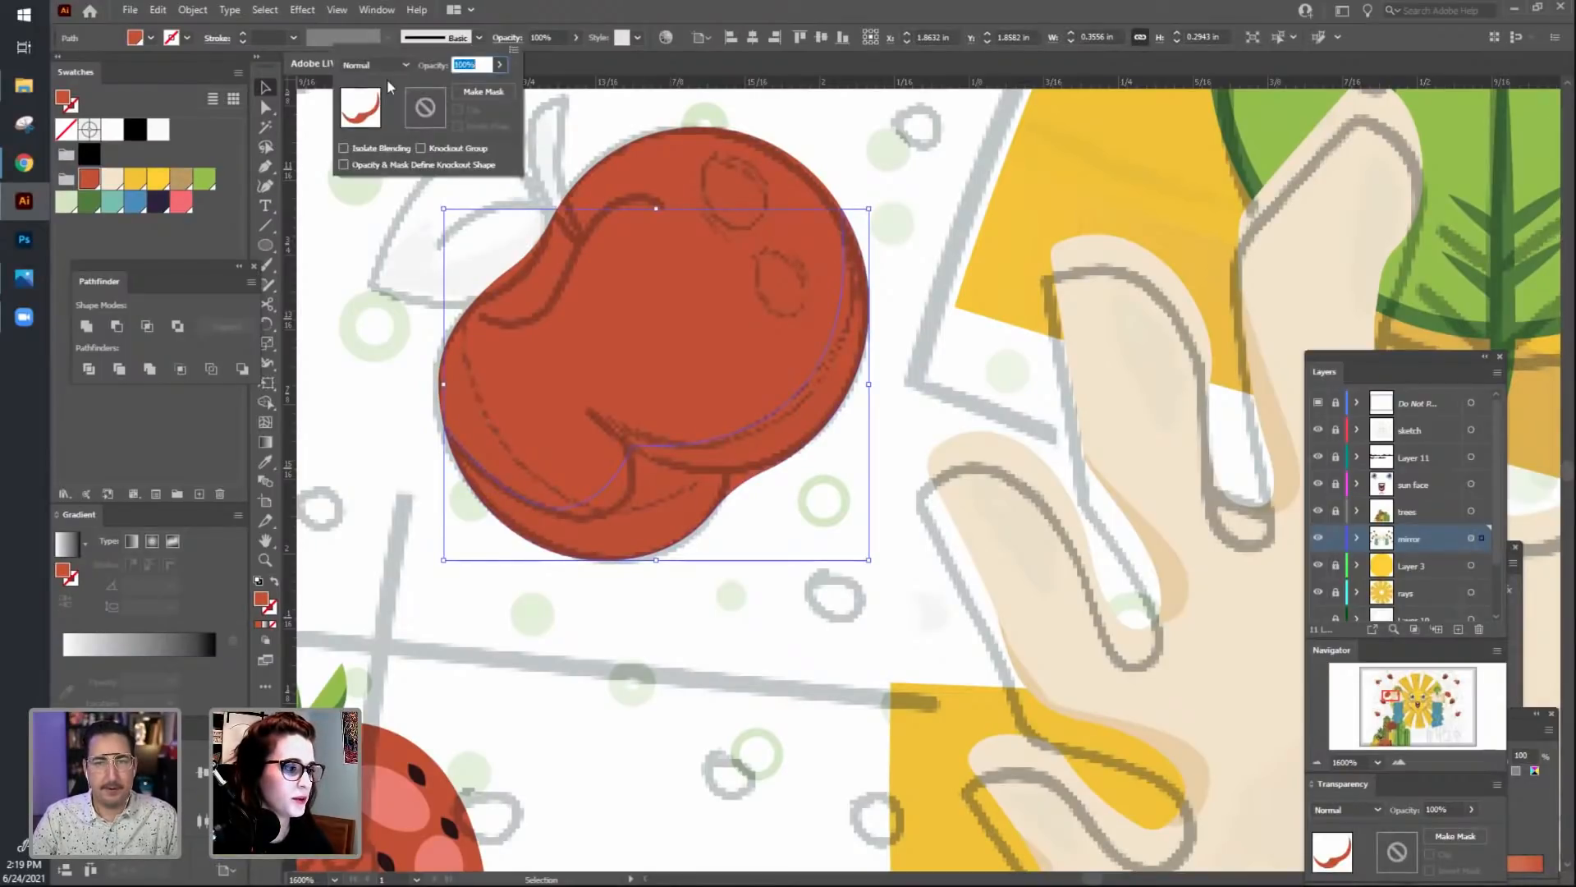
pyautogui.click(386, 79)
pyautogui.click(402, 124)
pyautogui.click(680, 743)
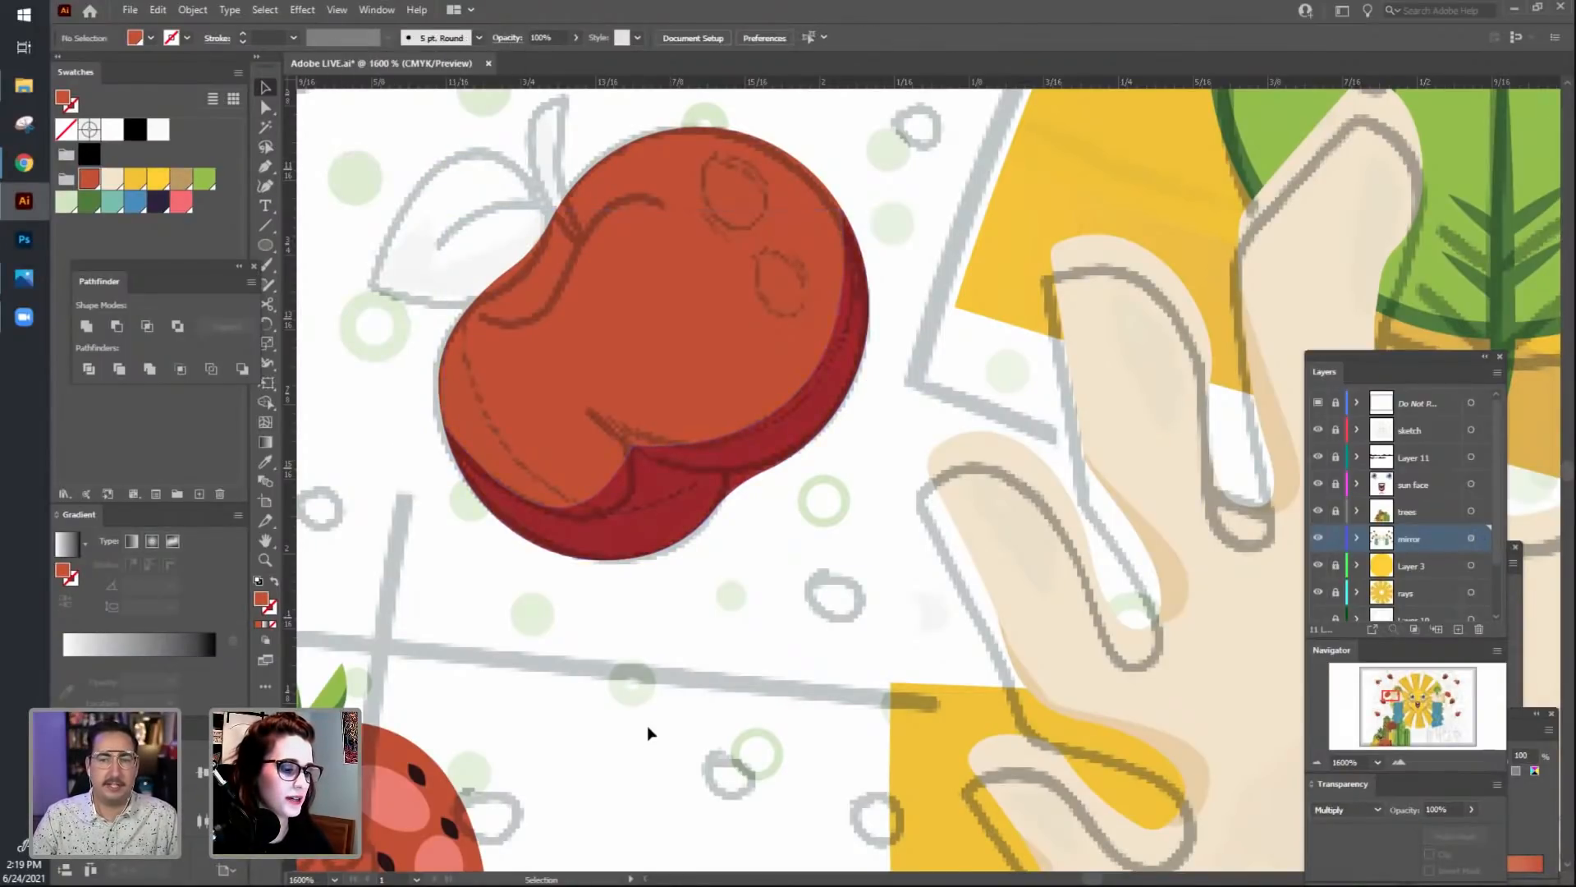
pyautogui.moveTo(647, 726); pyautogui.dragTo(712, 732)
pyautogui.rightClick(722, 734)
pyautogui.click(644, 726)
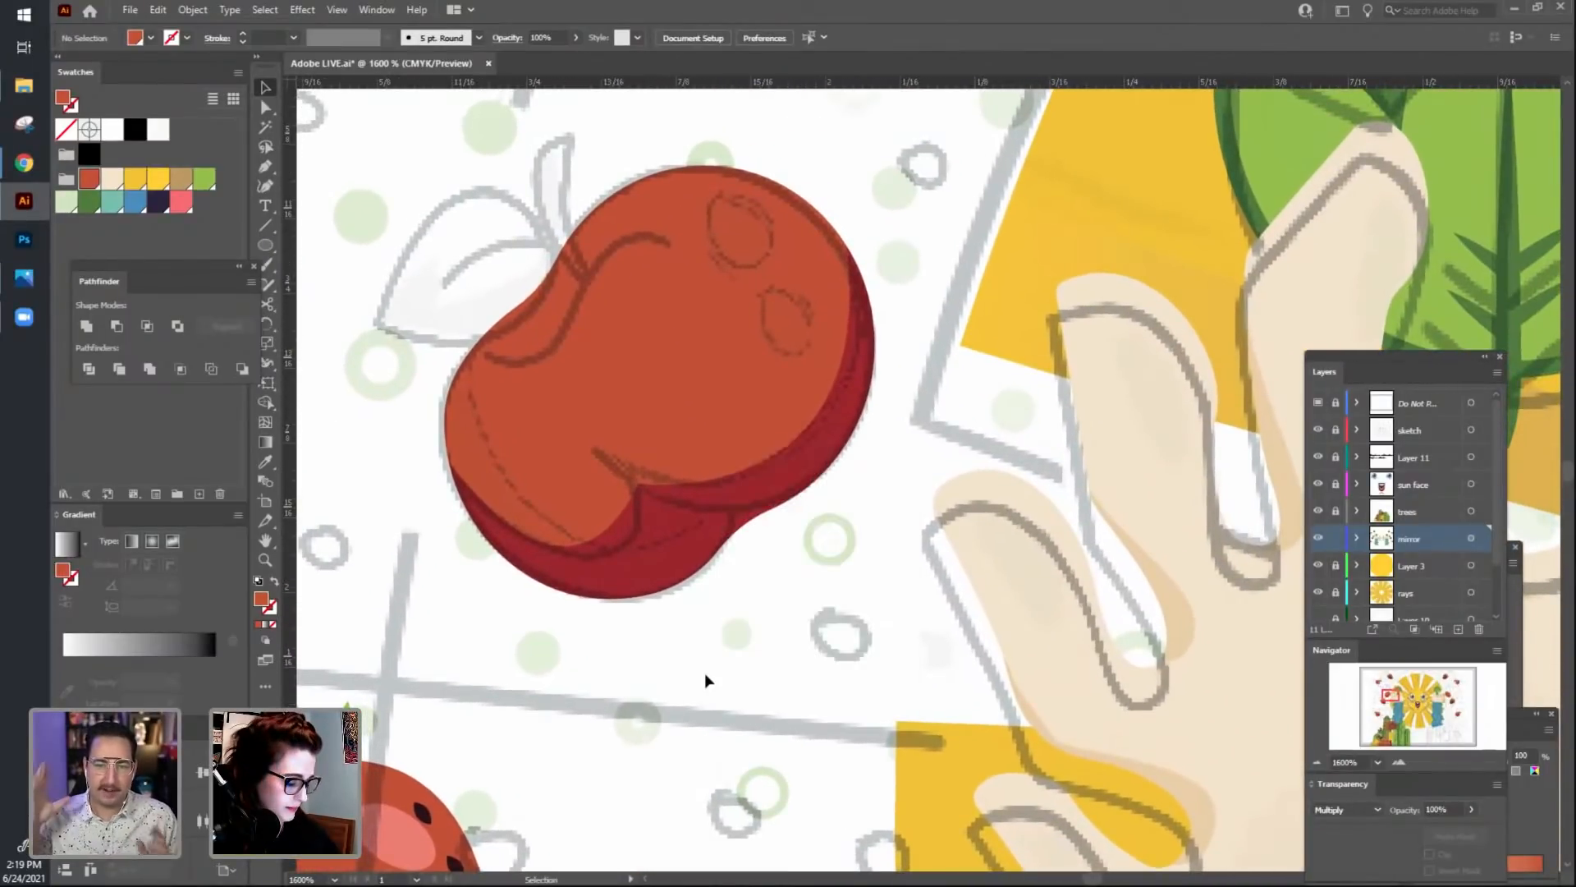
# Try covering the apple with a duplicate body filled tan and set to Multiply, and undo it.
pyautogui.hotkey('ctrl', 'z')
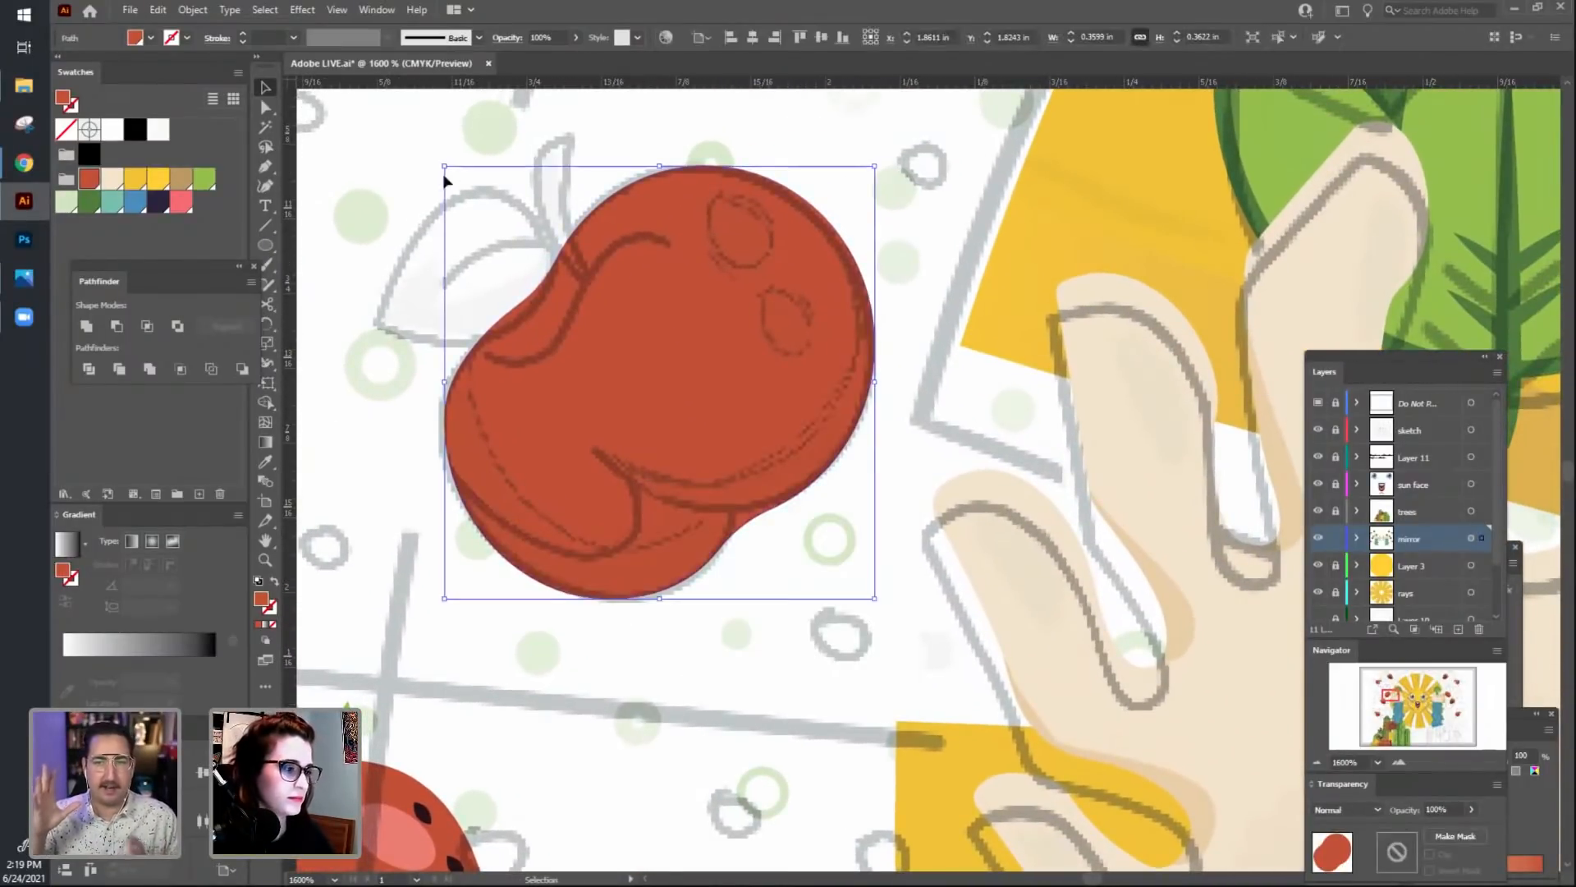
pyautogui.click(182, 179)
pyautogui.click(506, 42)
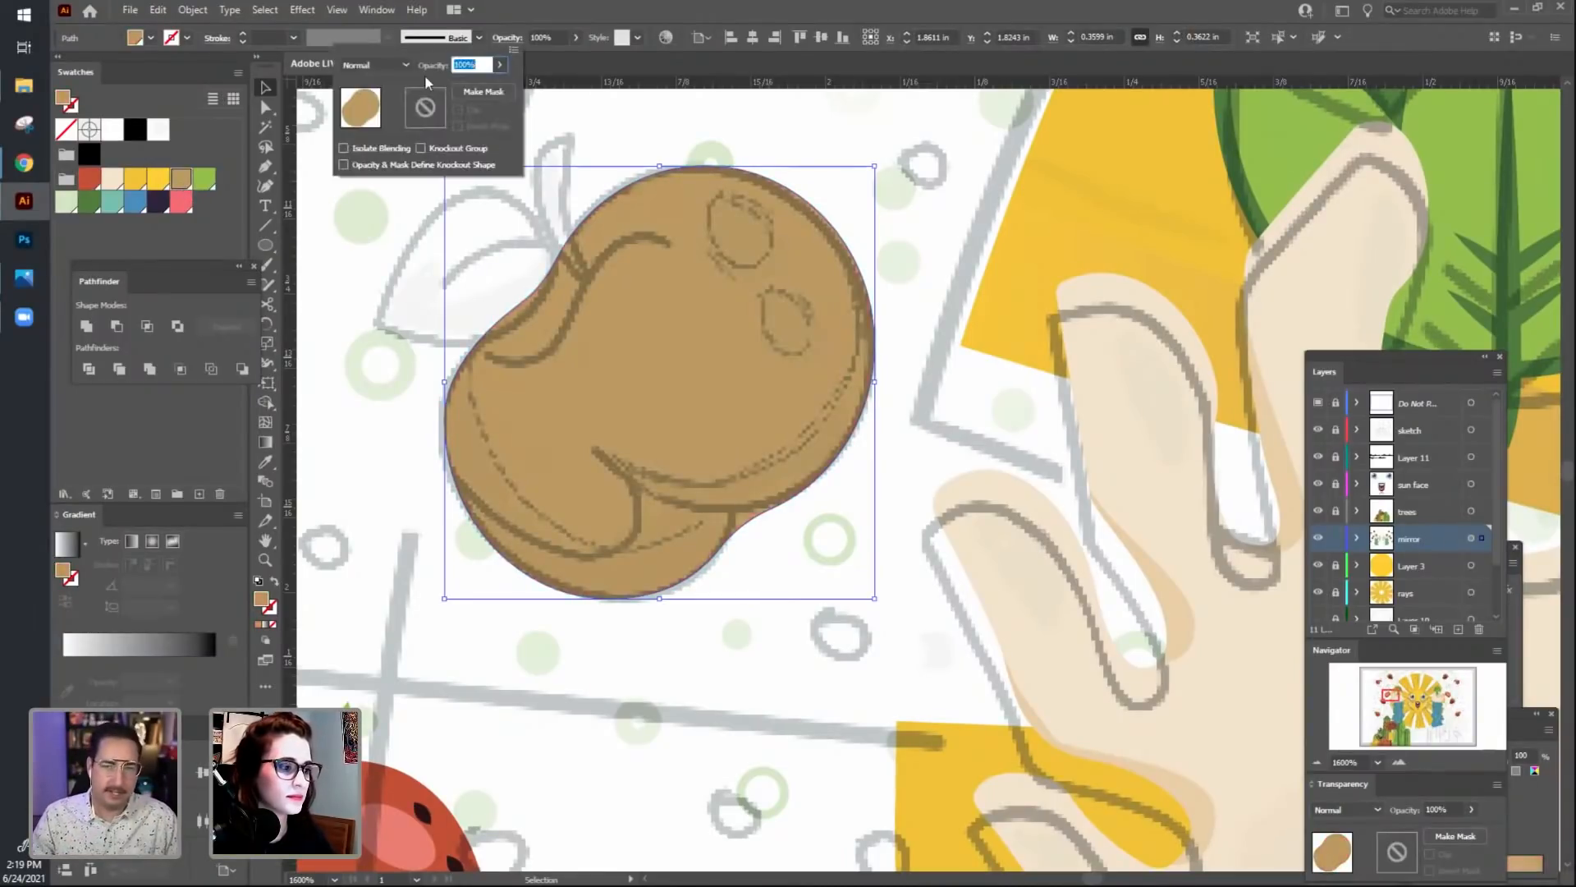
pyautogui.click(376, 65)
pyautogui.click(379, 125)
pyautogui.click(378, 320)
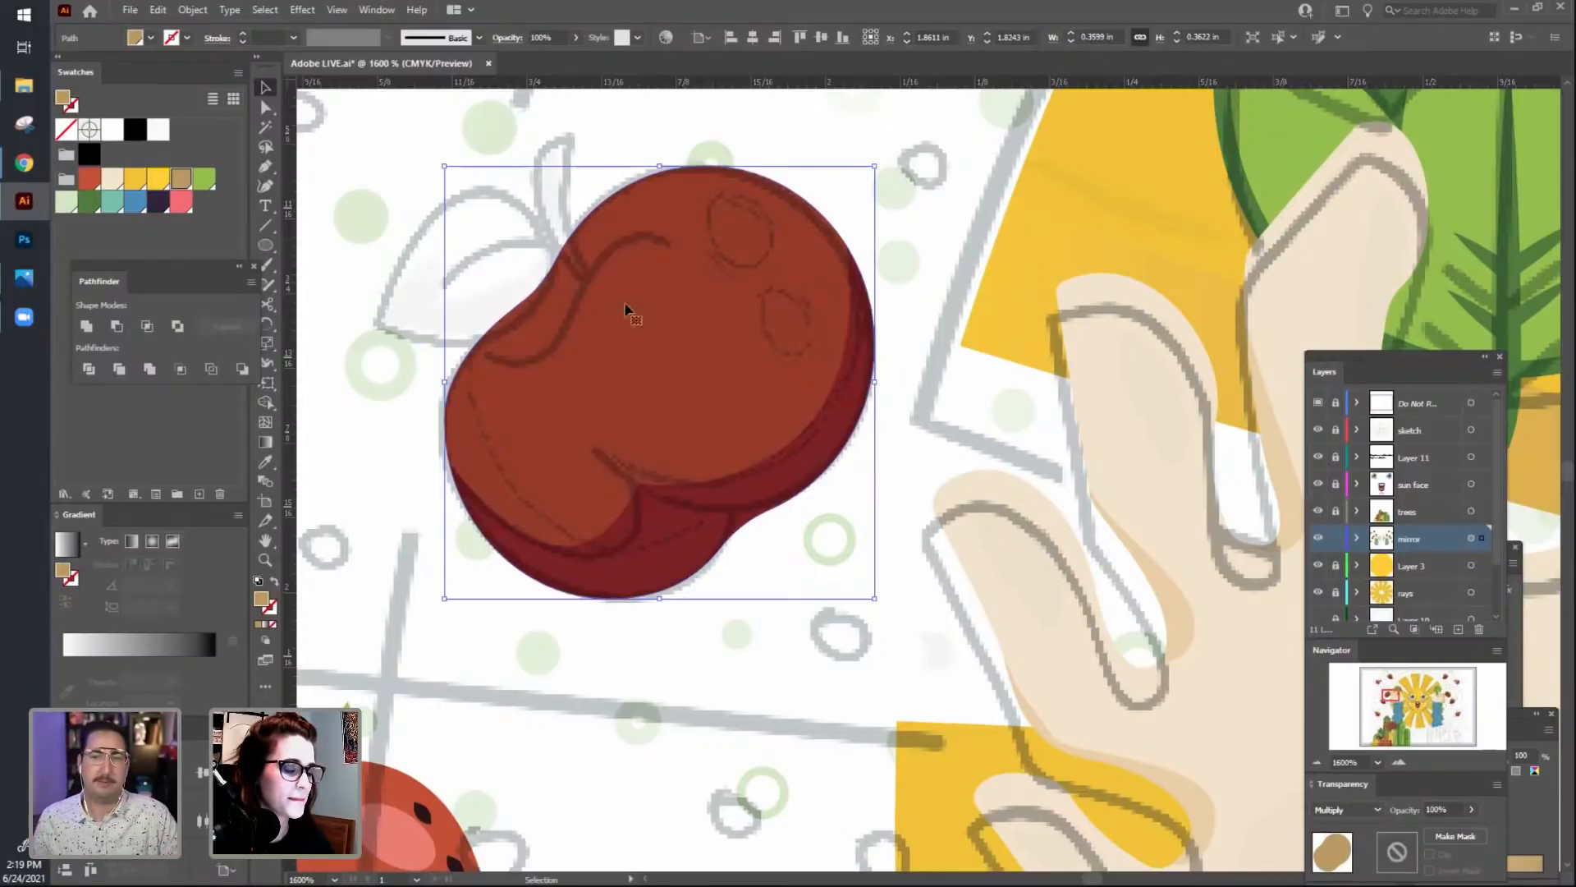
pyautogui.hotkey('ctrl', 'z')
pyautogui.hotkey('ctrl', 'z')
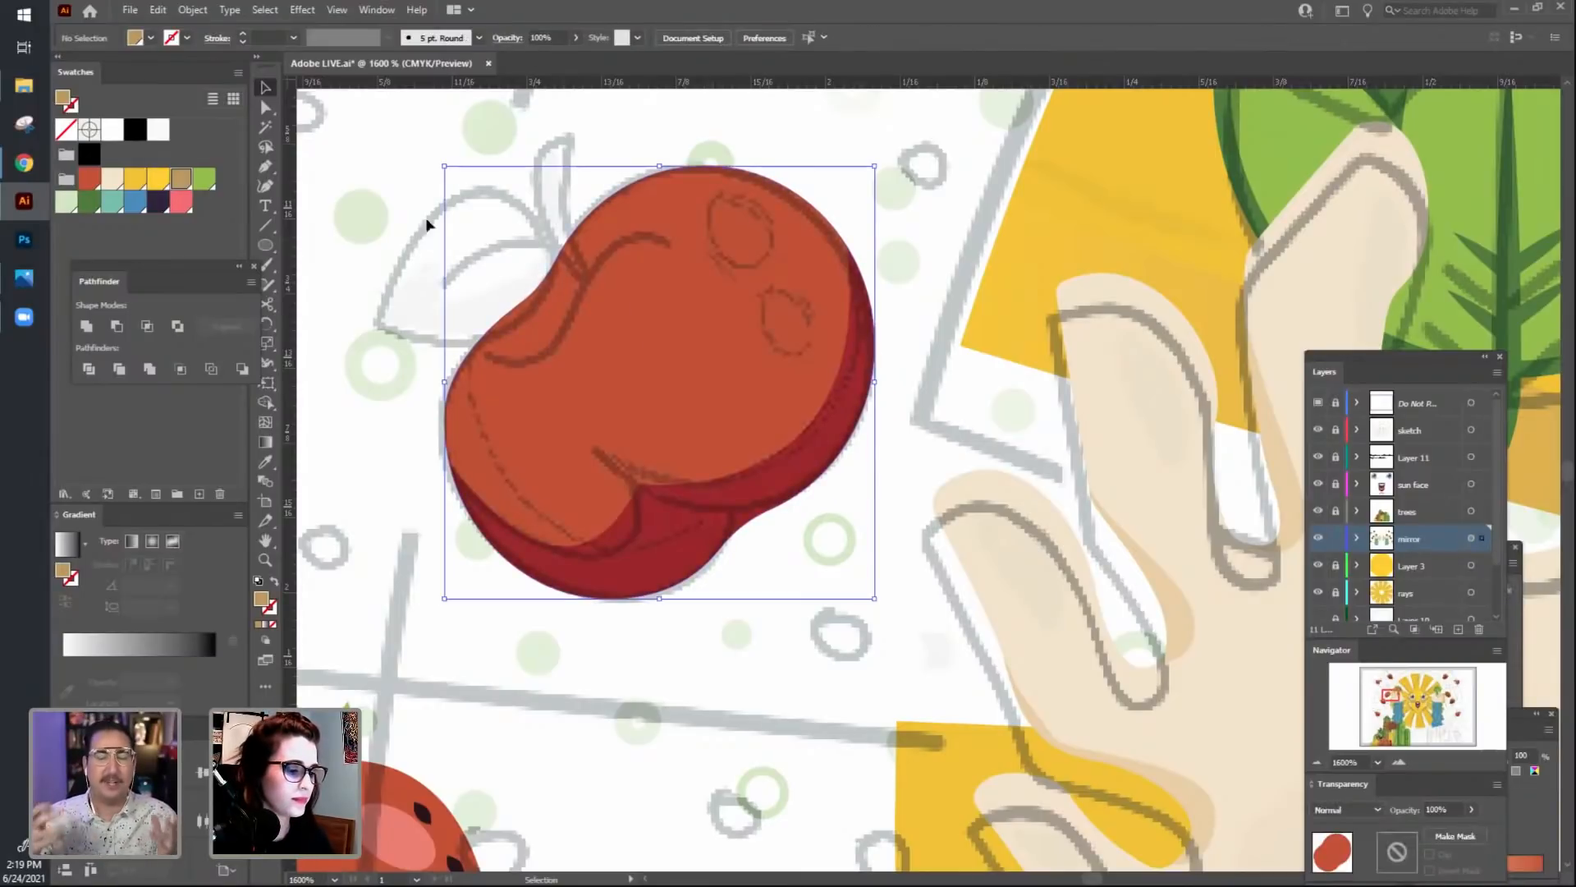
# Fill the apple body beneath the shading with the tan swatch.
pyautogui.click(185, 176)
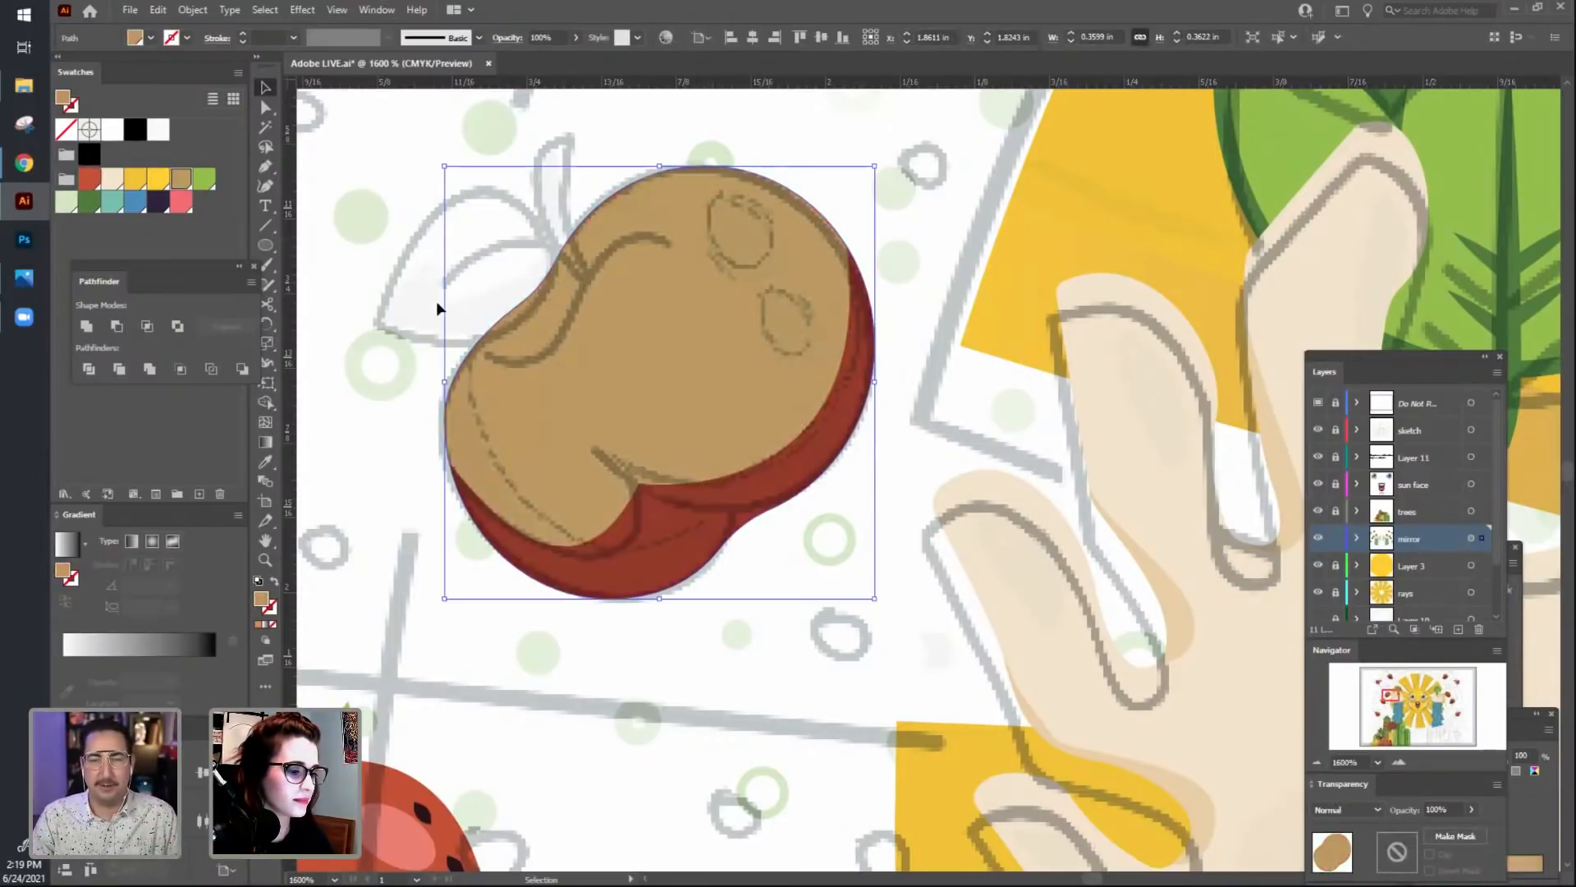
pyautogui.click(376, 258)
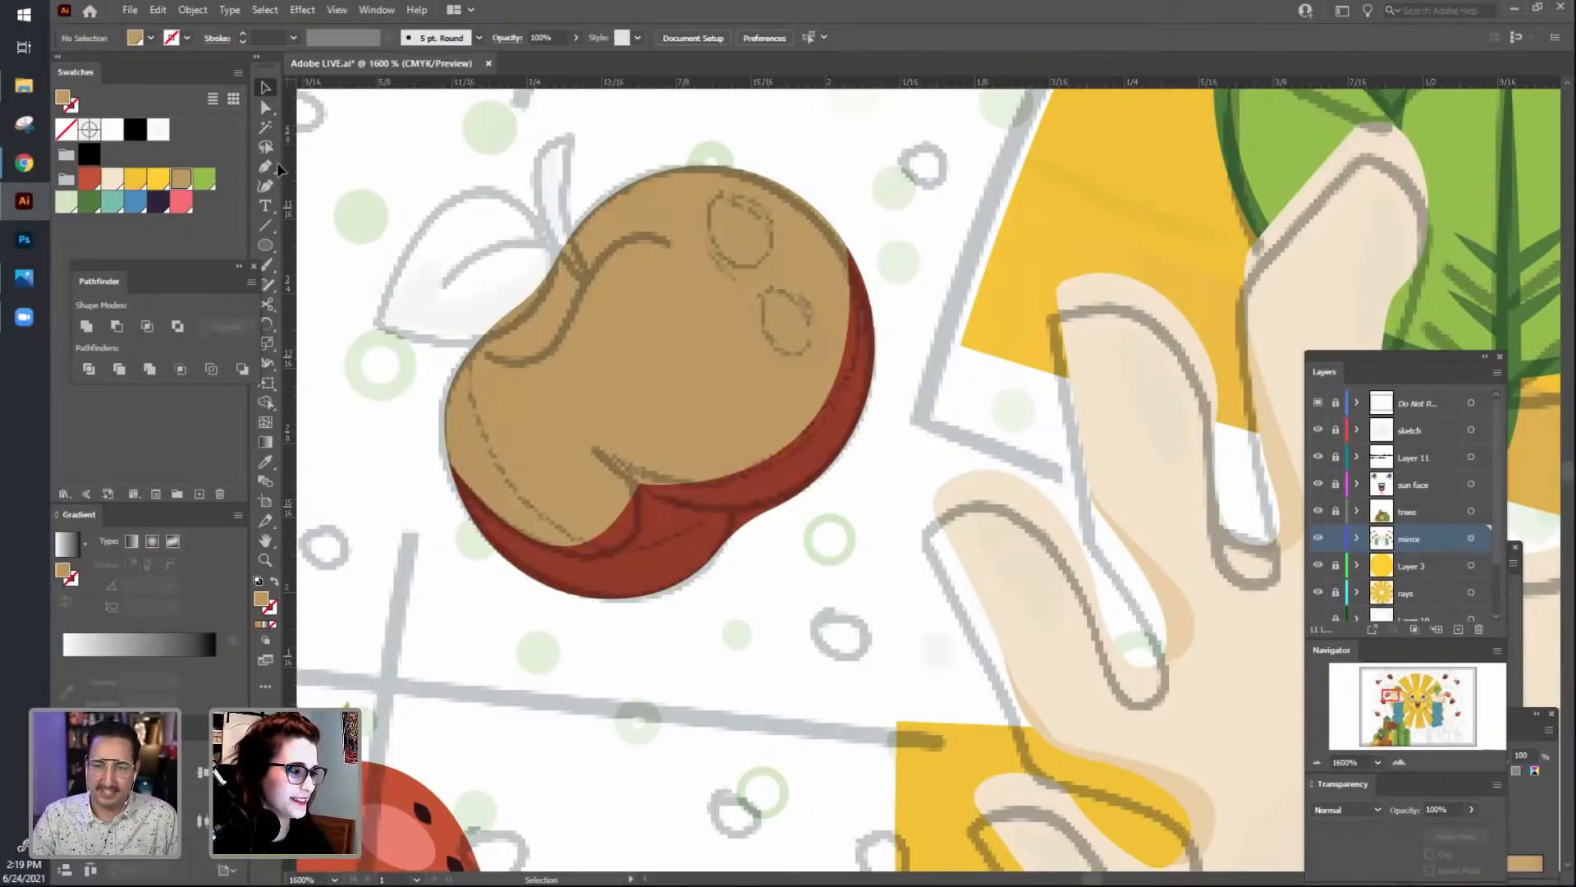
pyautogui.click(538, 335)
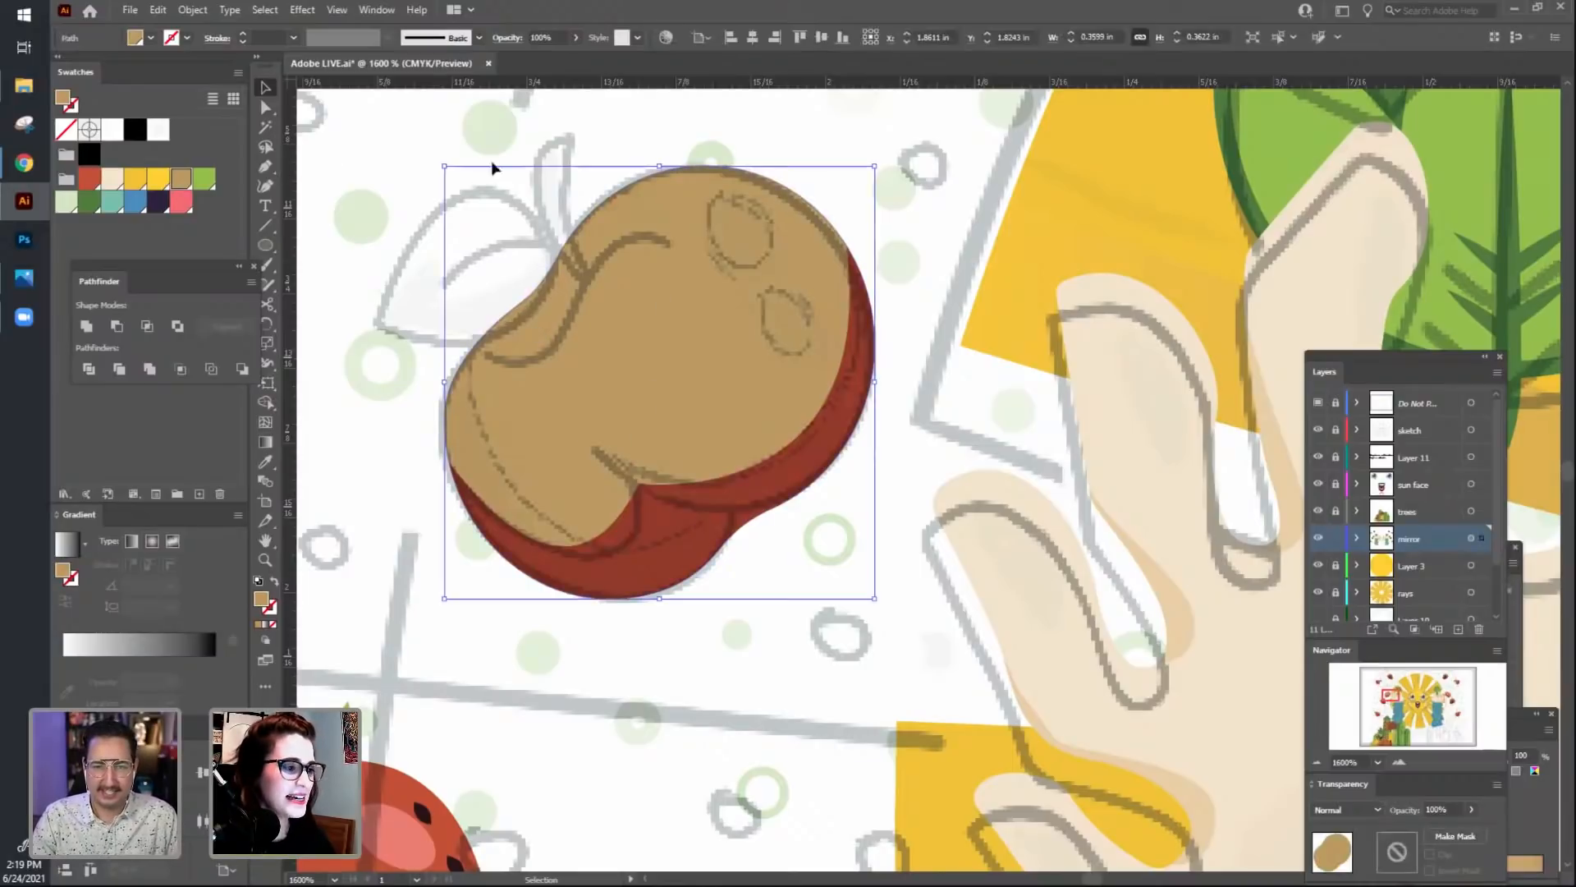
pyautogui.click(379, 245)
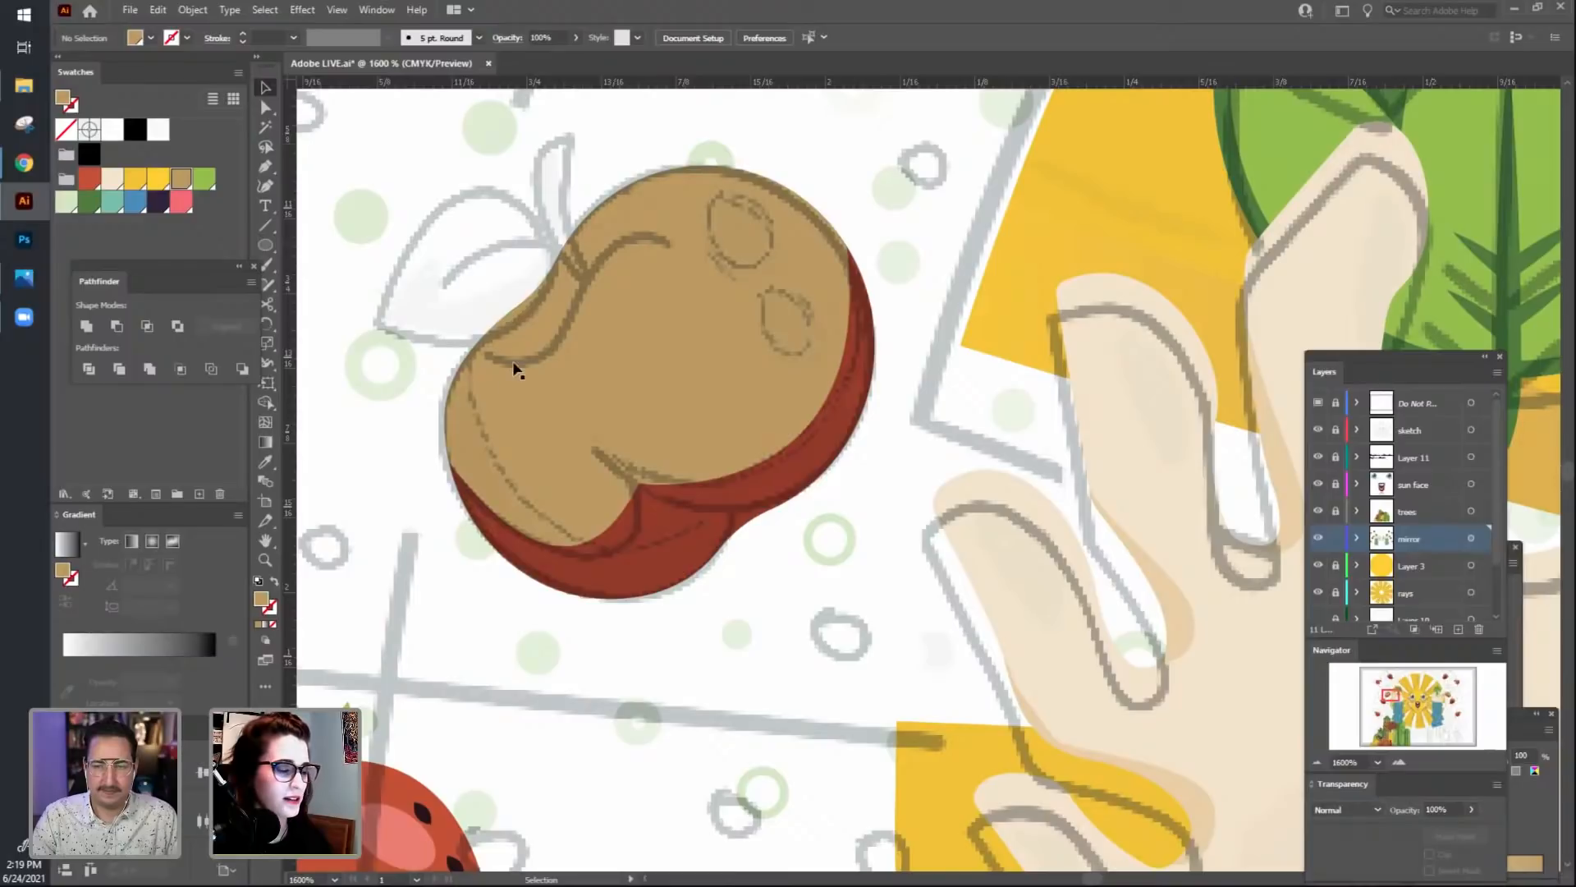
pyautogui.click(608, 391)
pyautogui.click(403, 176)
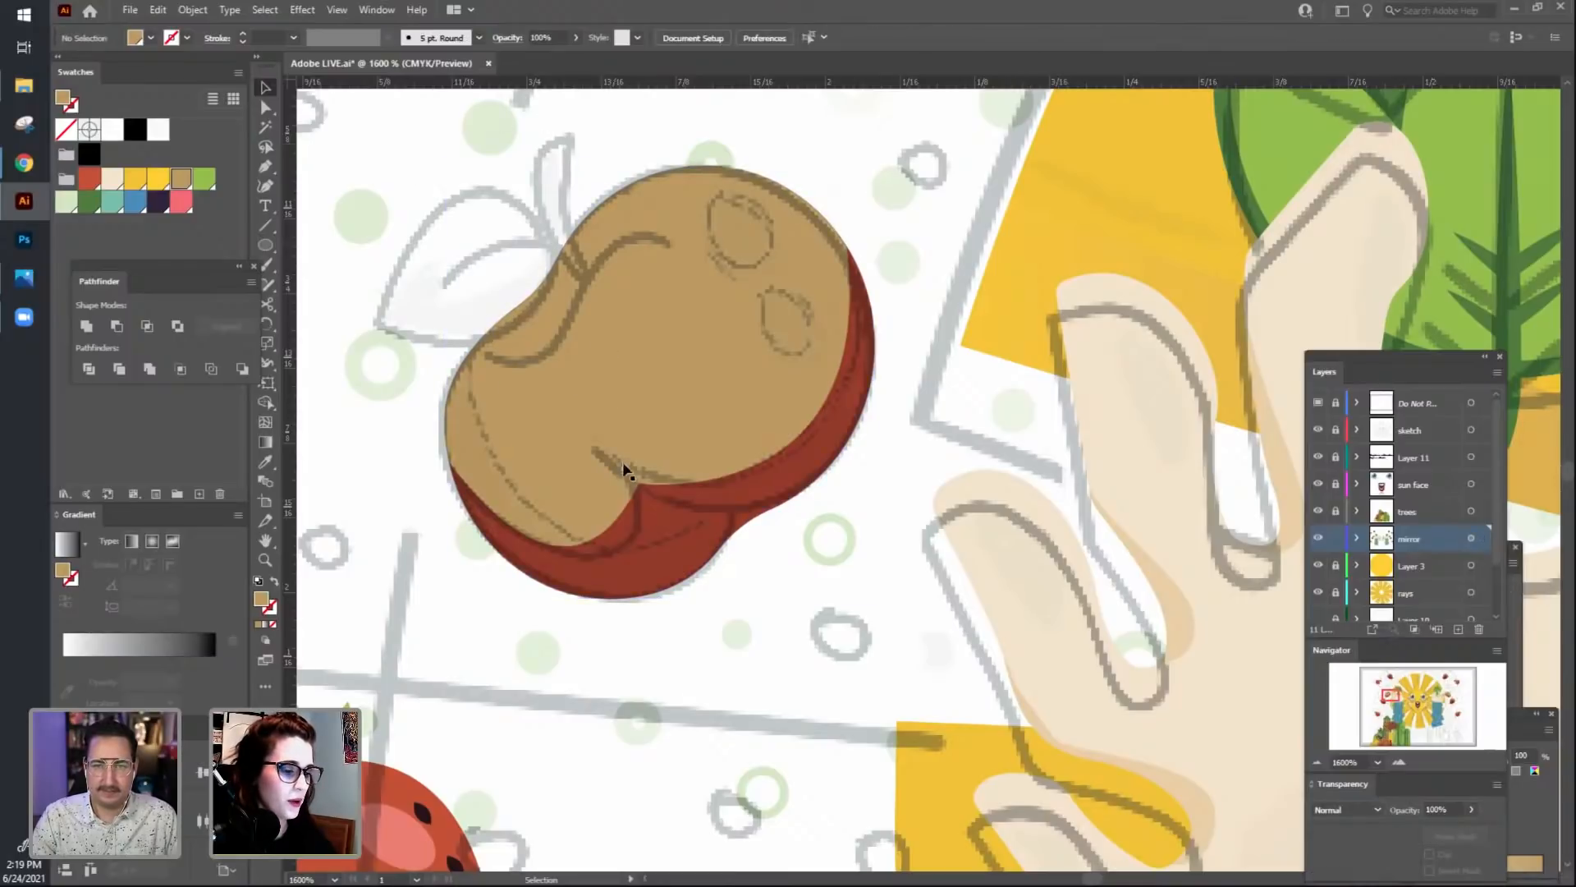
# Fill the apple's Multiply shading piece with the yellow swatch next to the tan one.
pyautogui.click(711, 542)
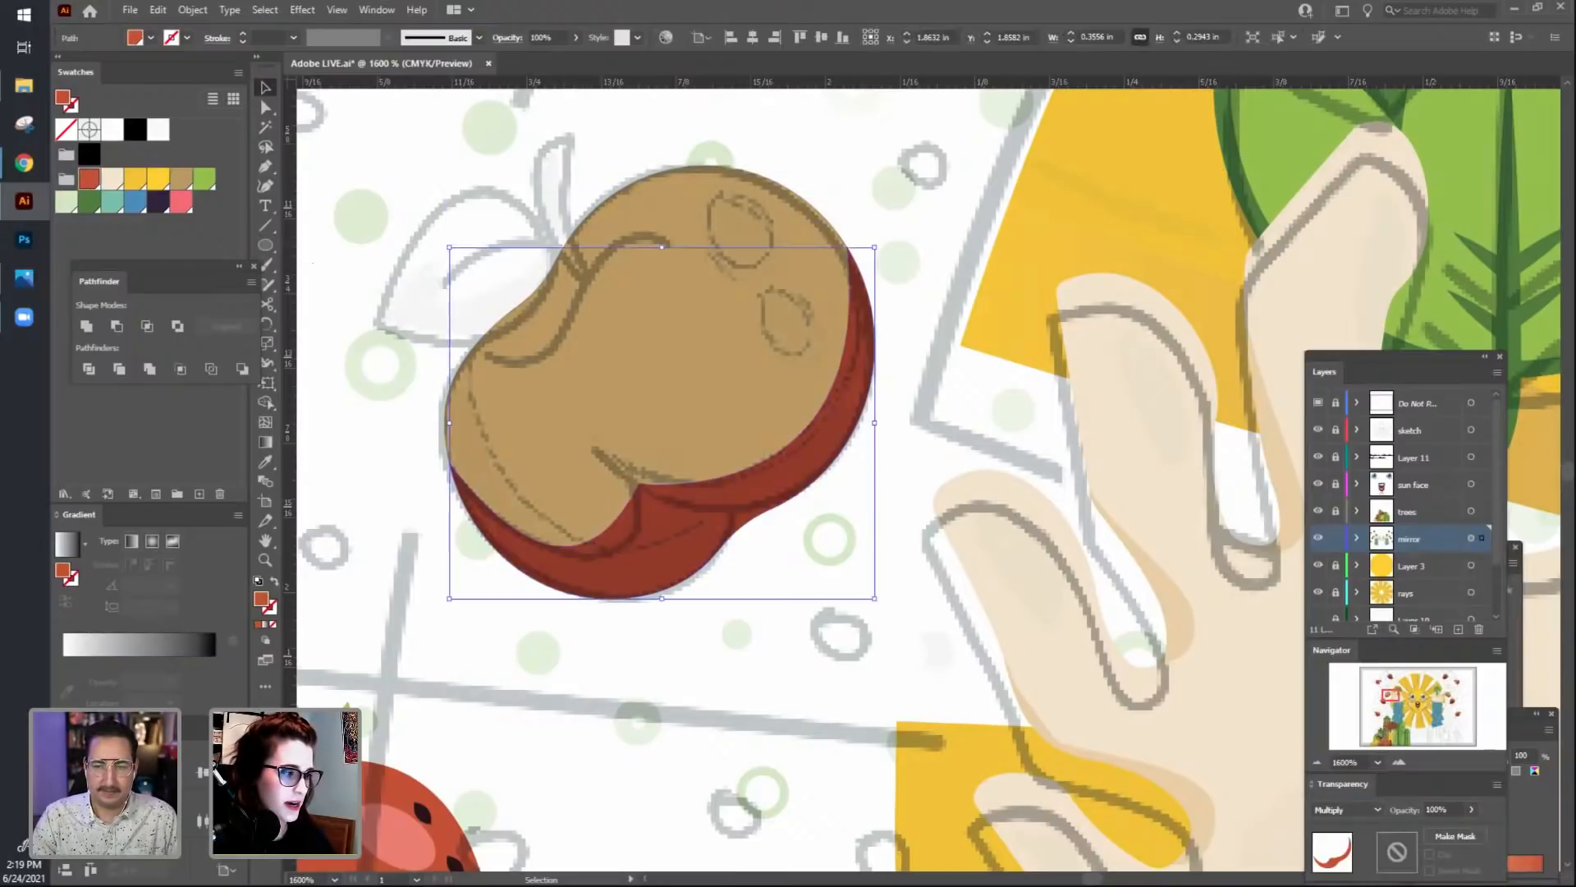
pyautogui.click(113, 178)
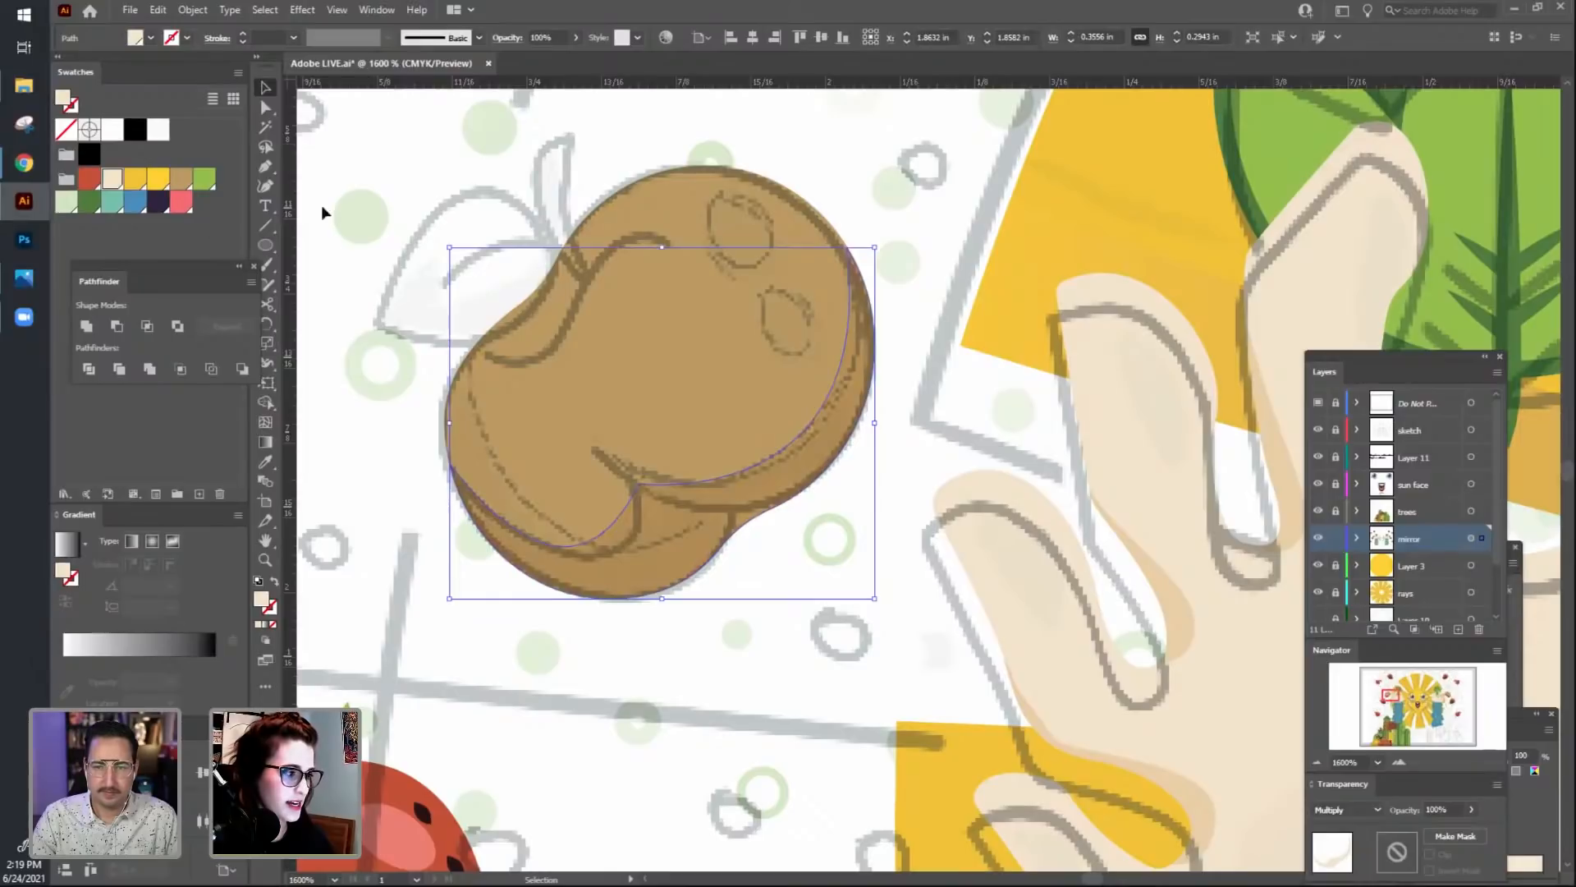
pyautogui.click(164, 184)
pyautogui.click(434, 218)
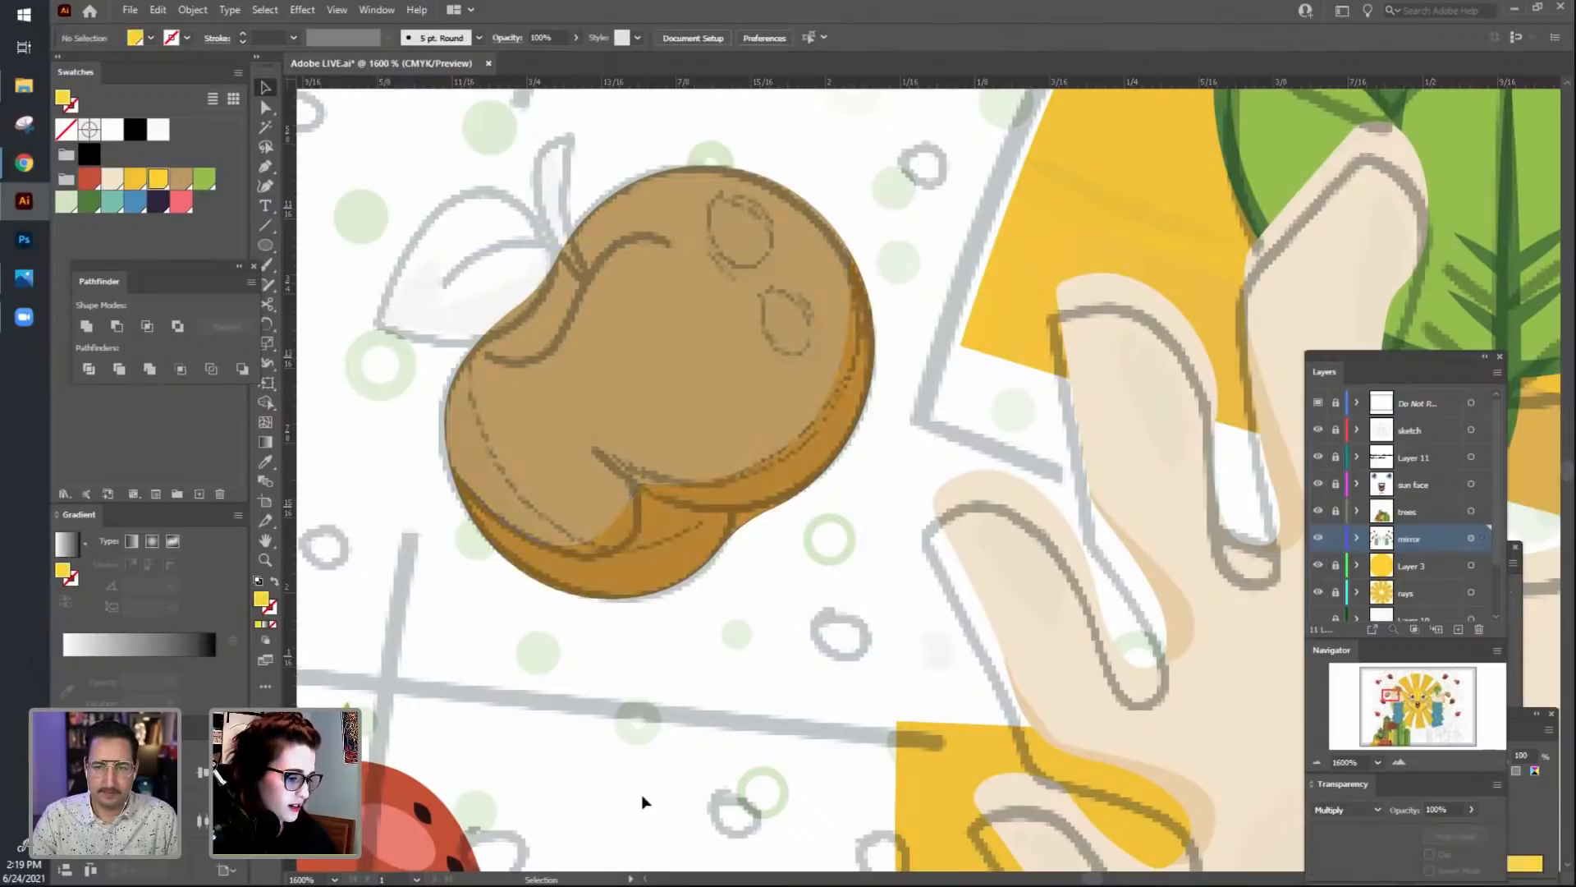
# Paste the copied red apple body in front, try Multiply on it, and set its blending mode to Lighten.
pyautogui.hotkey('ctrl', 'f')
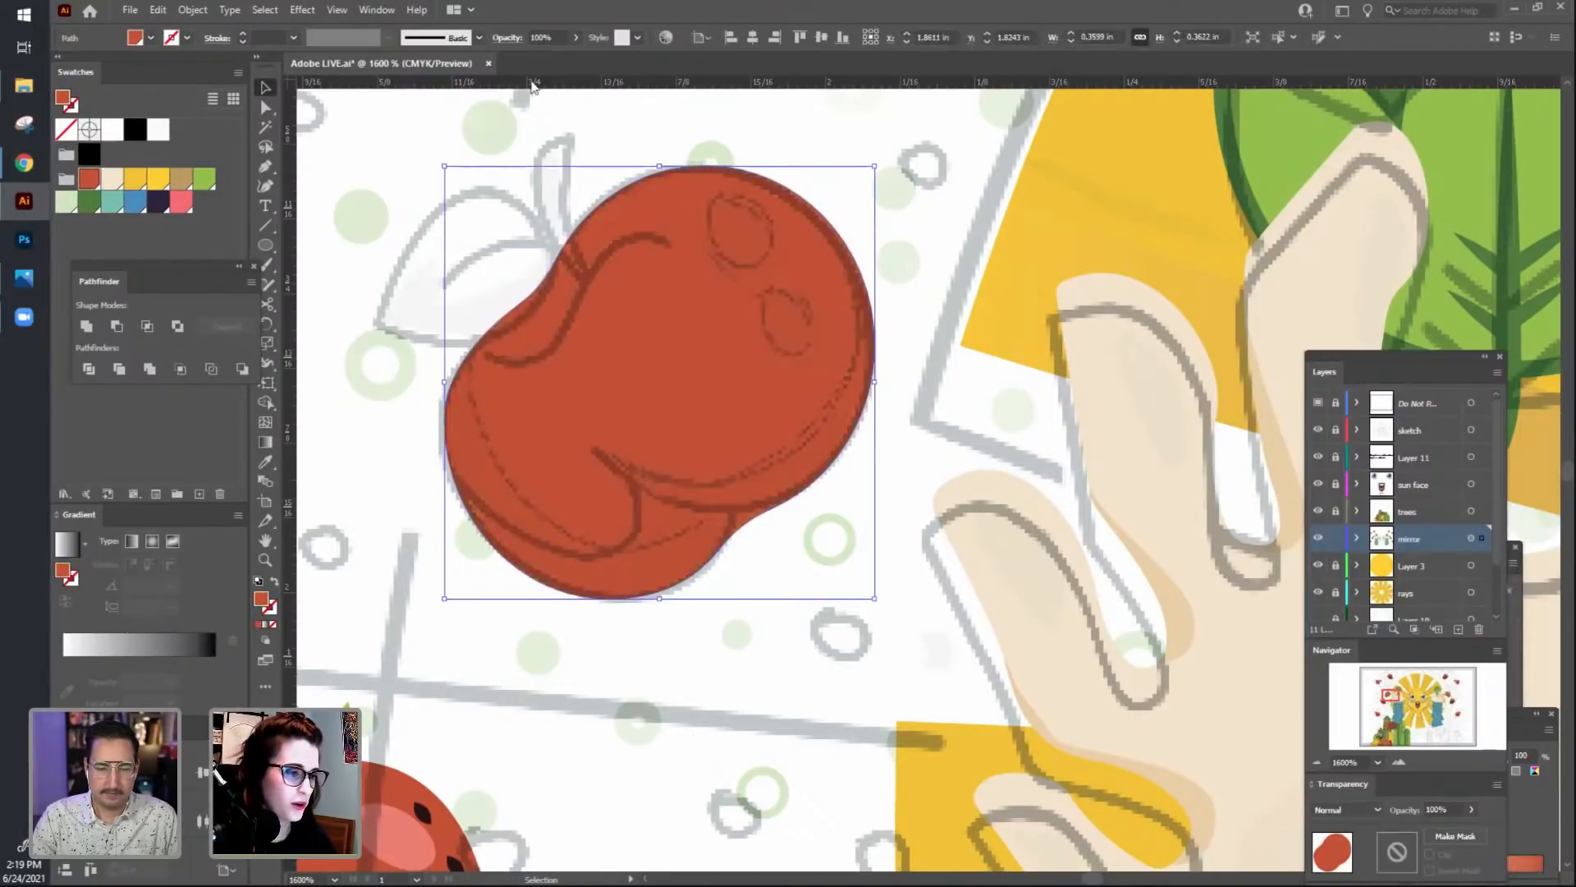
pyautogui.click(508, 38)
pyautogui.click(397, 66)
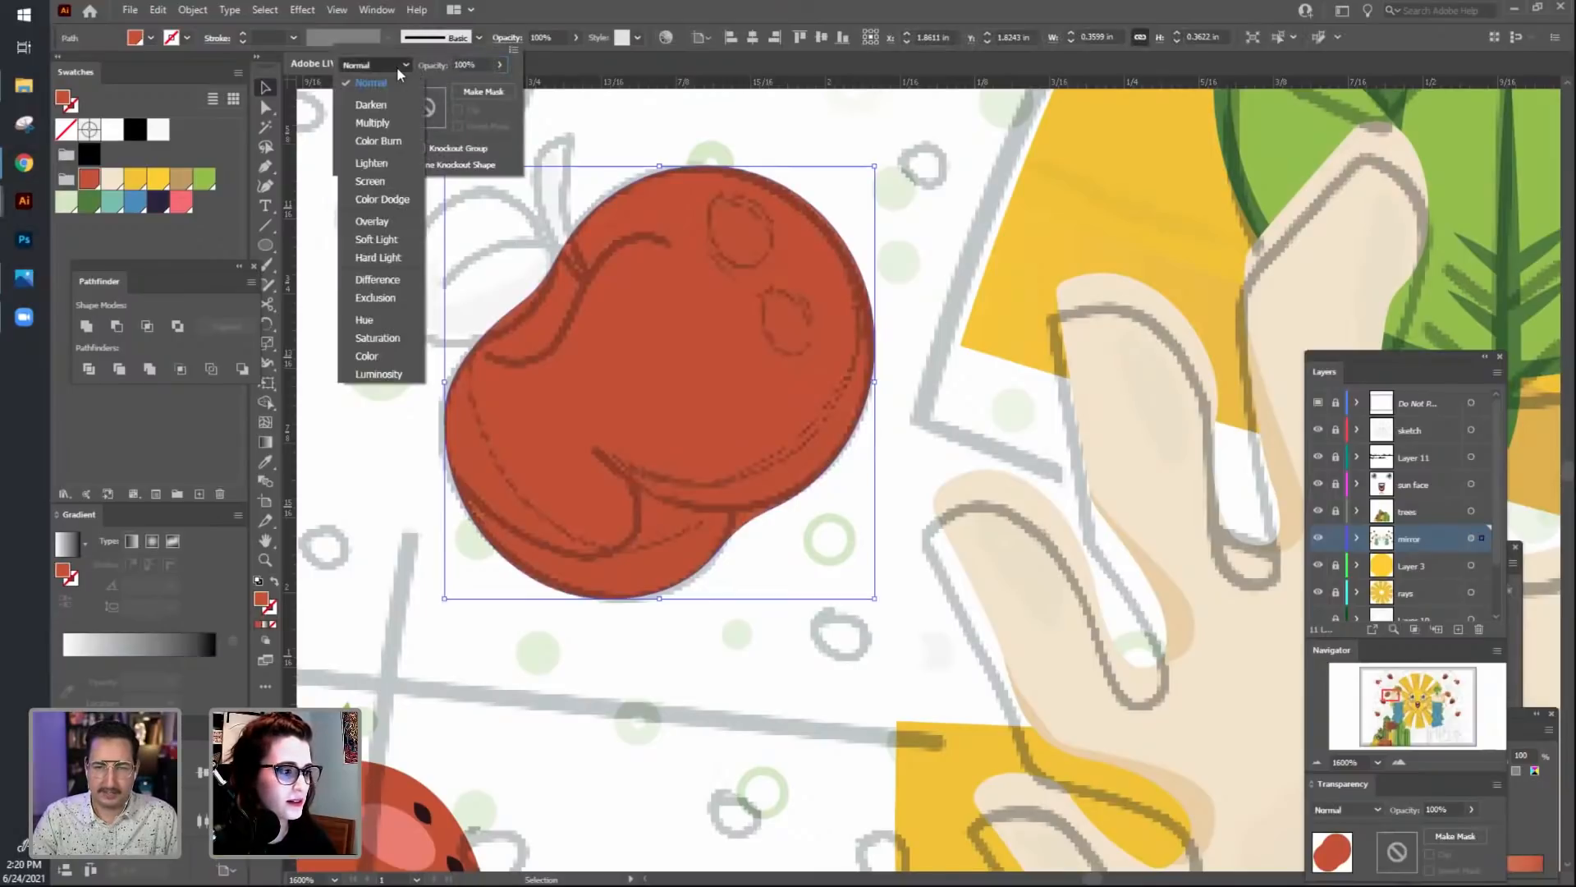
pyautogui.click(397, 123)
pyautogui.click(399, 67)
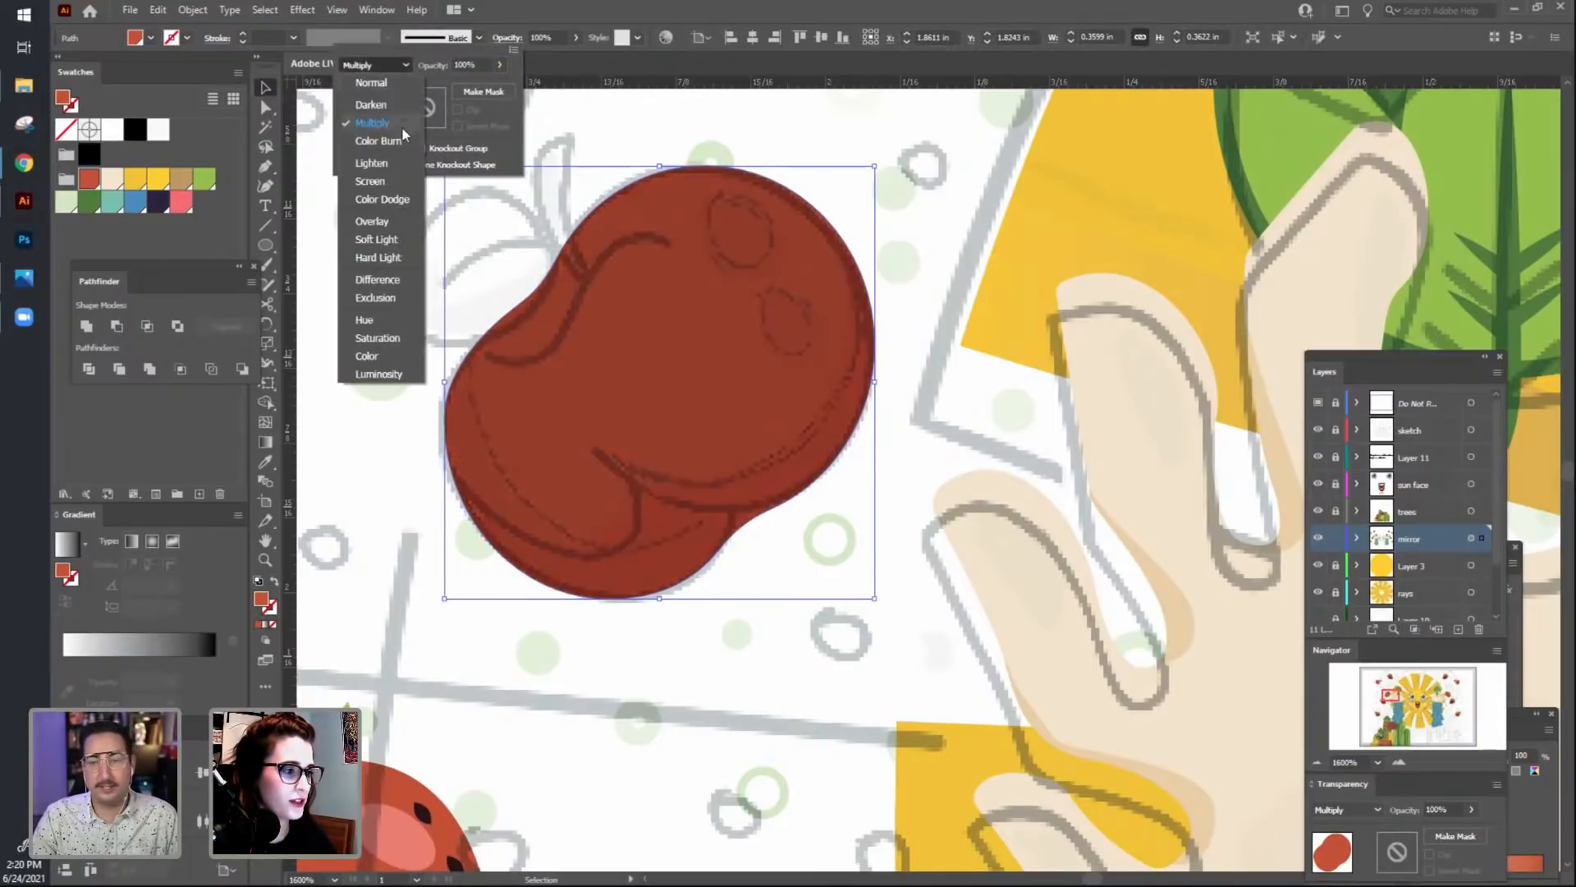
pyautogui.click(402, 169)
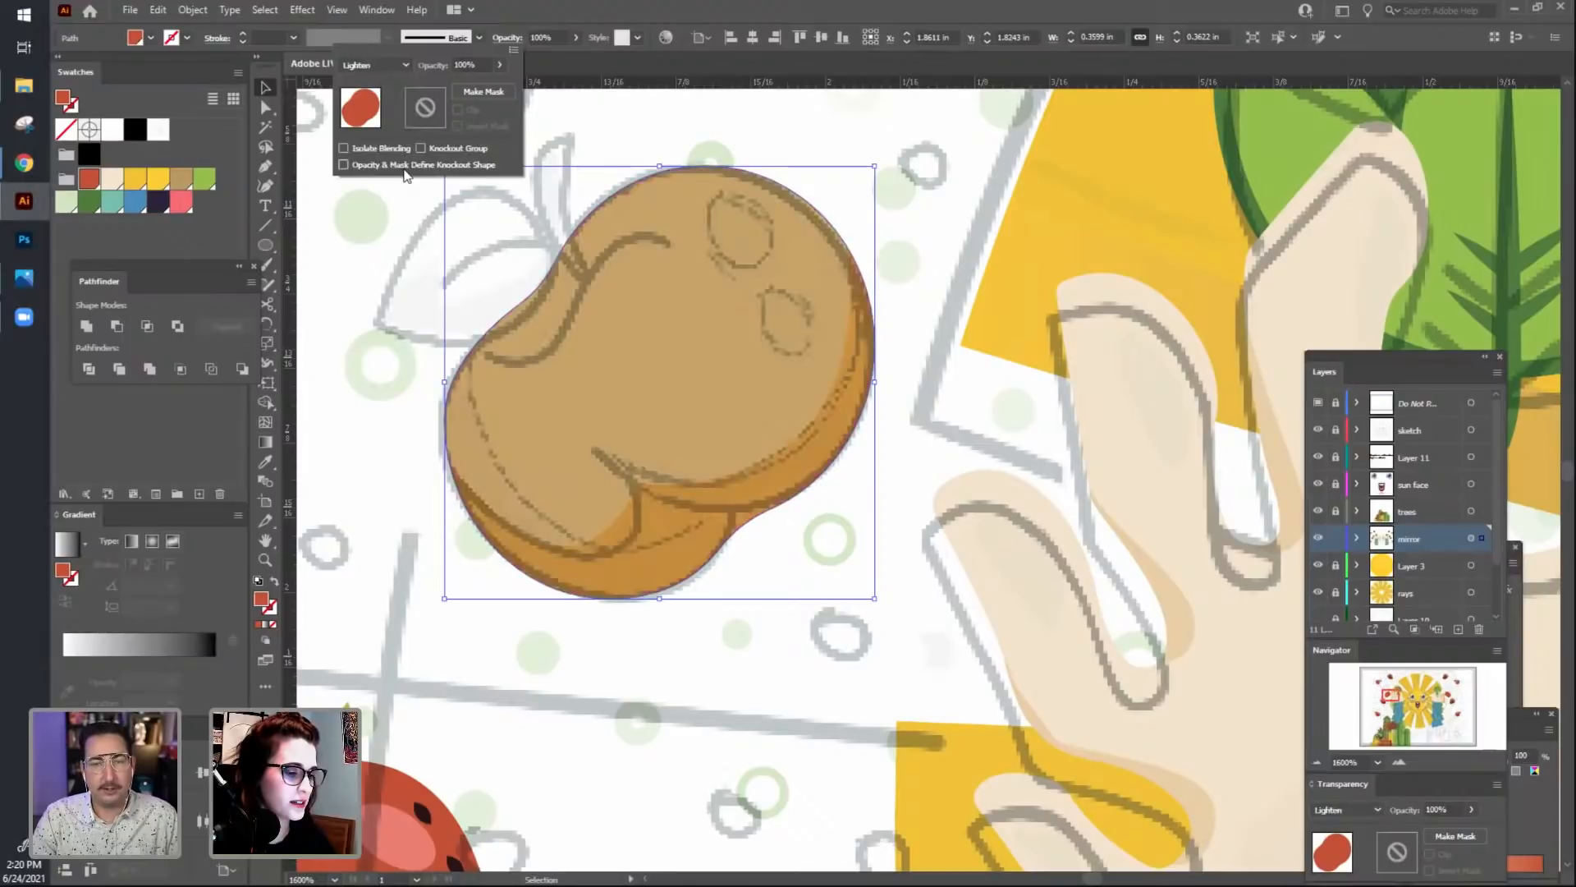
pyautogui.click(376, 236)
# Change the blending mode of the red overlay on the tan apple to Multiply.
pyautogui.moveTo(837, 655); pyautogui.dragTo(798, 649)
pyautogui.hotkey('ctrl', '-')
pyautogui.scroll(-2, 754, 649)
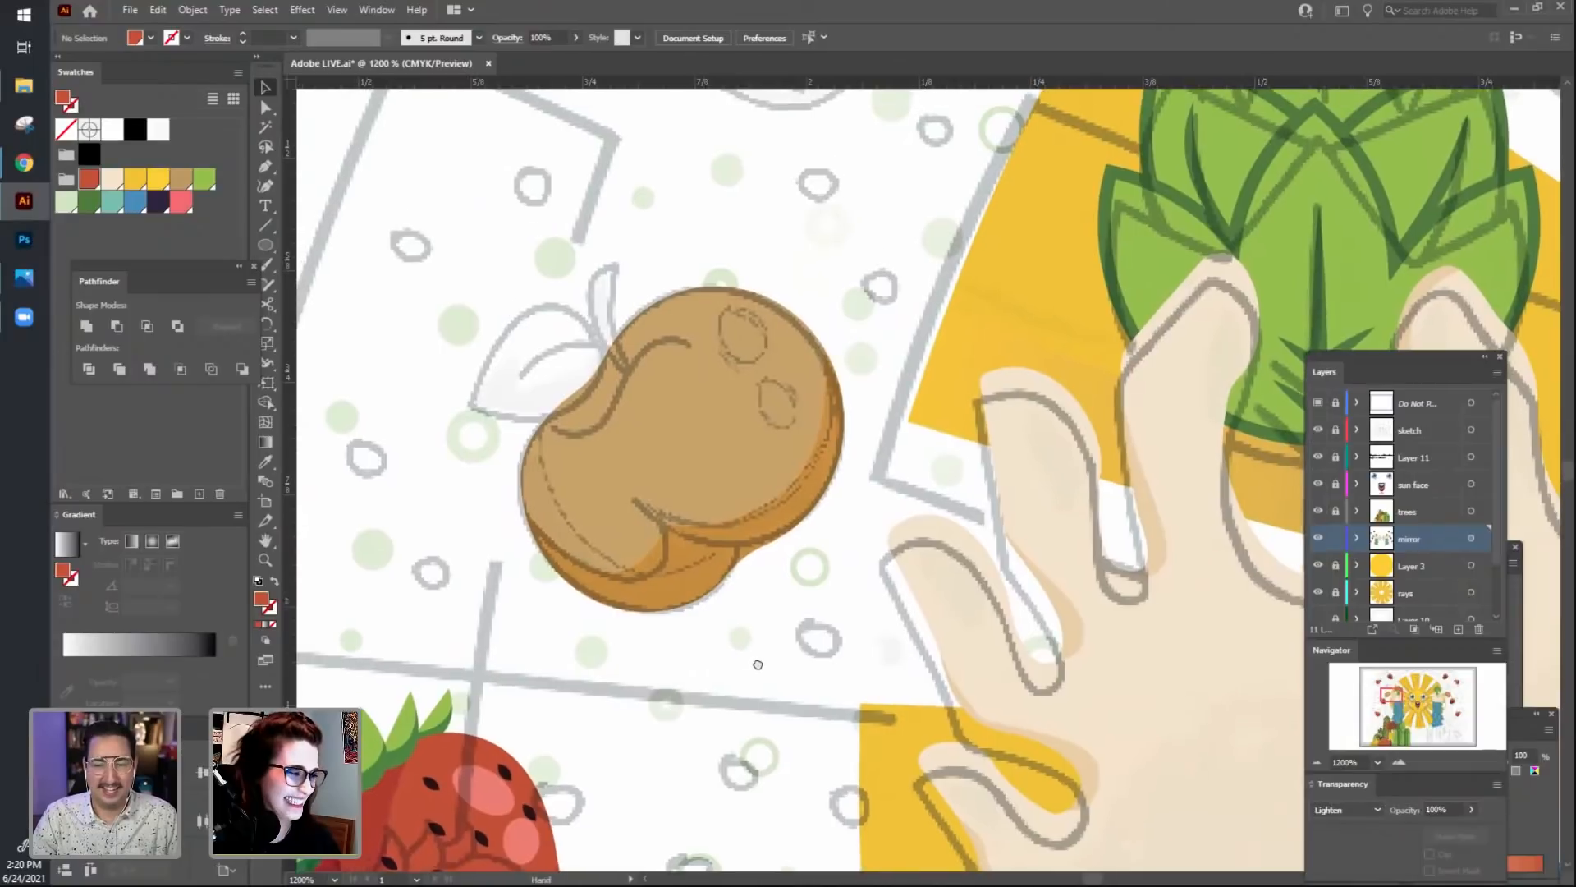
pyautogui.click(743, 333)
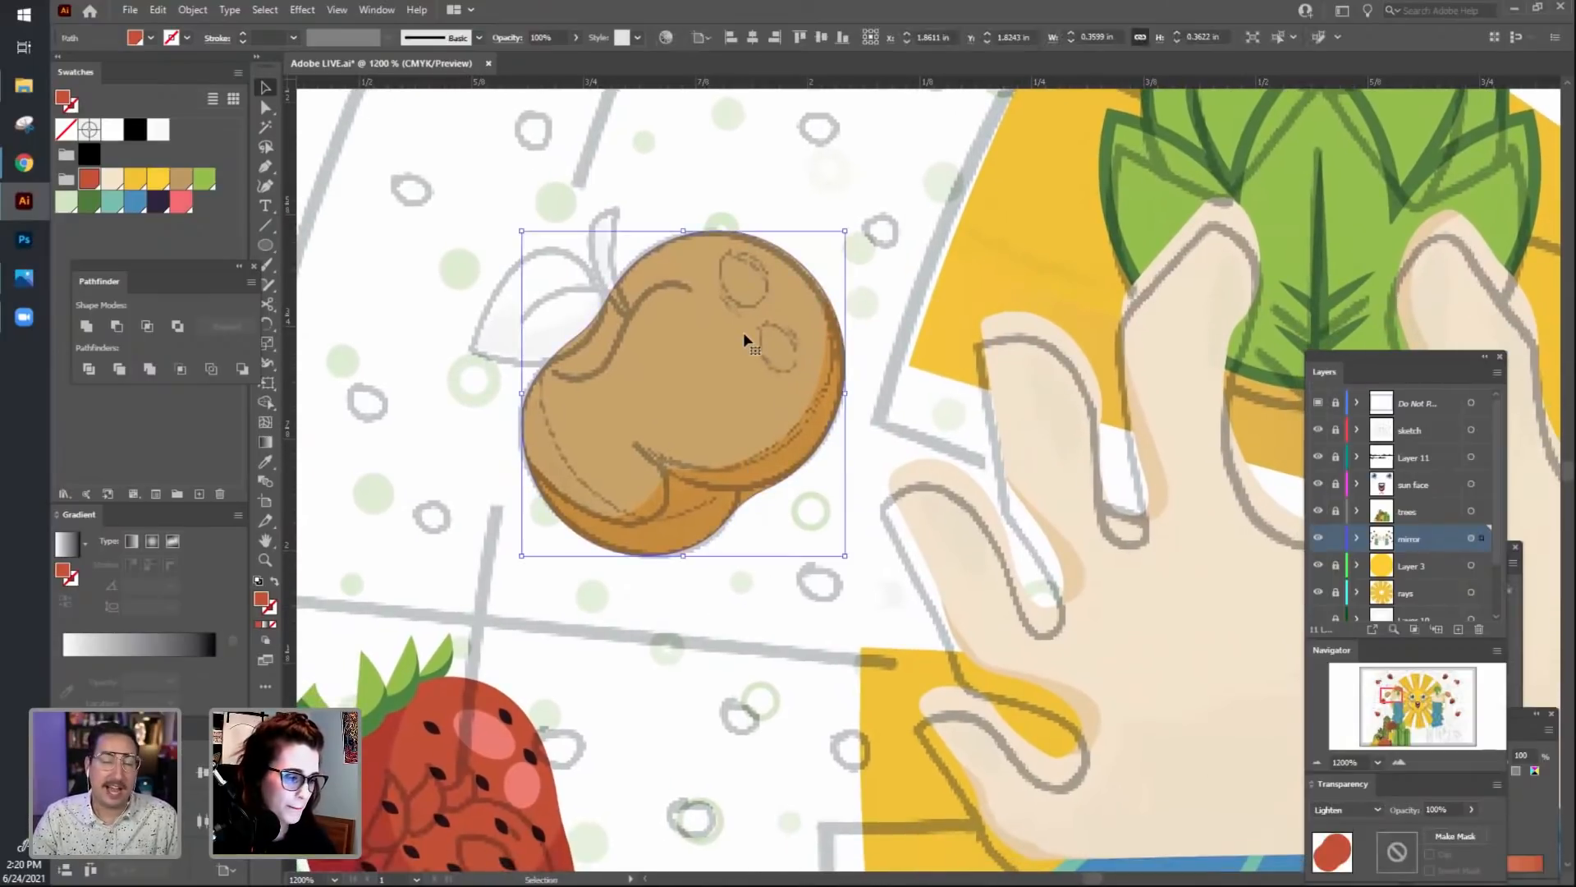
pyautogui.scroll(-1, 440, 386)
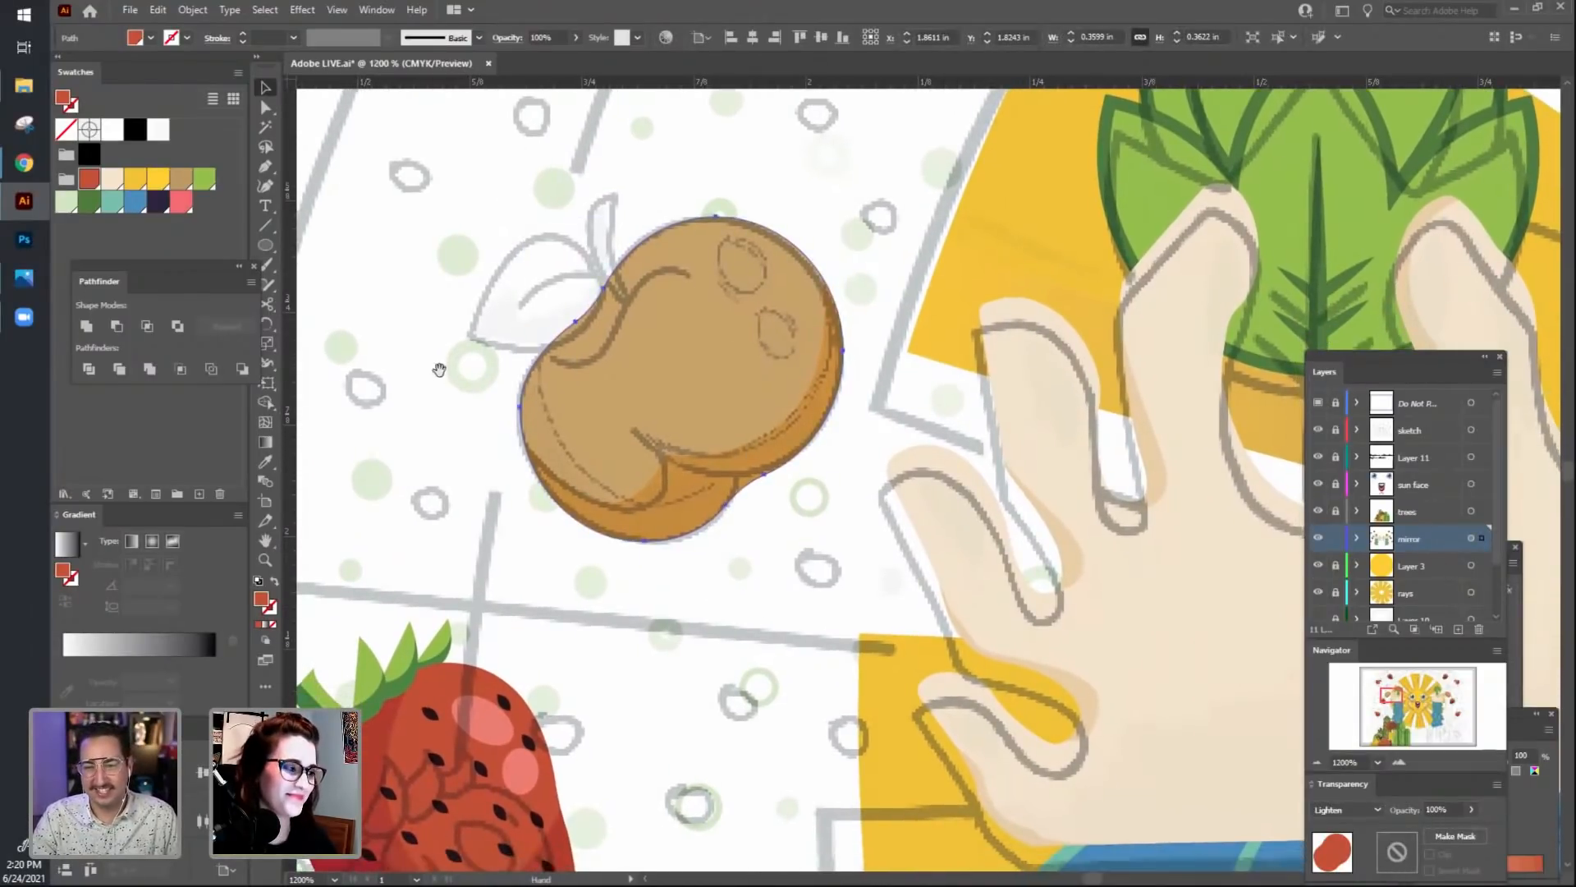
pyautogui.click(509, 38)
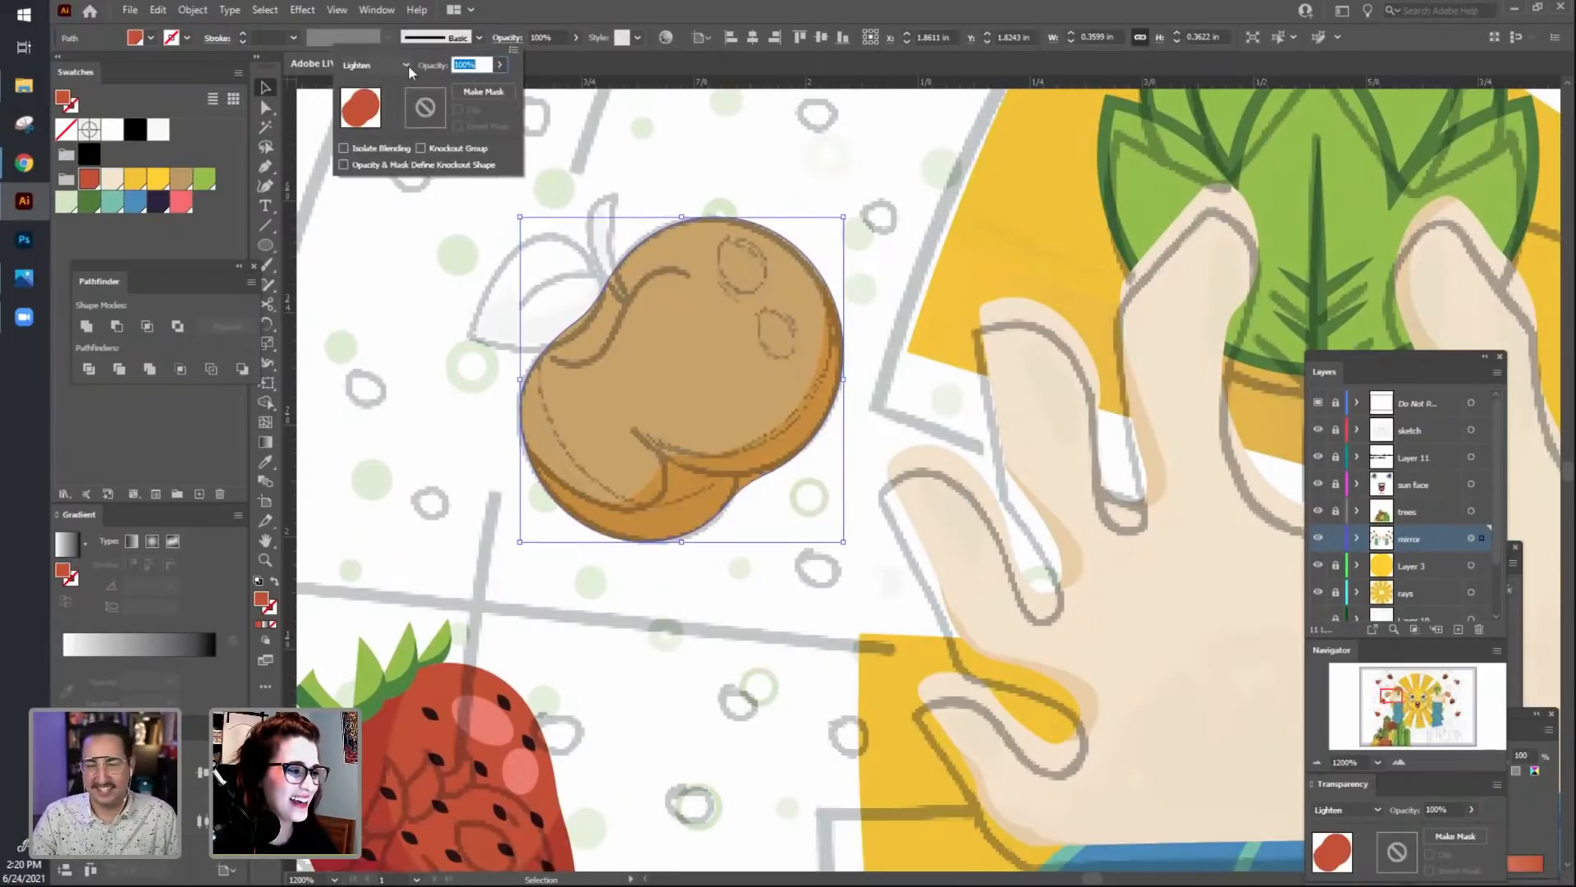
pyautogui.click(406, 65)
pyautogui.click(404, 120)
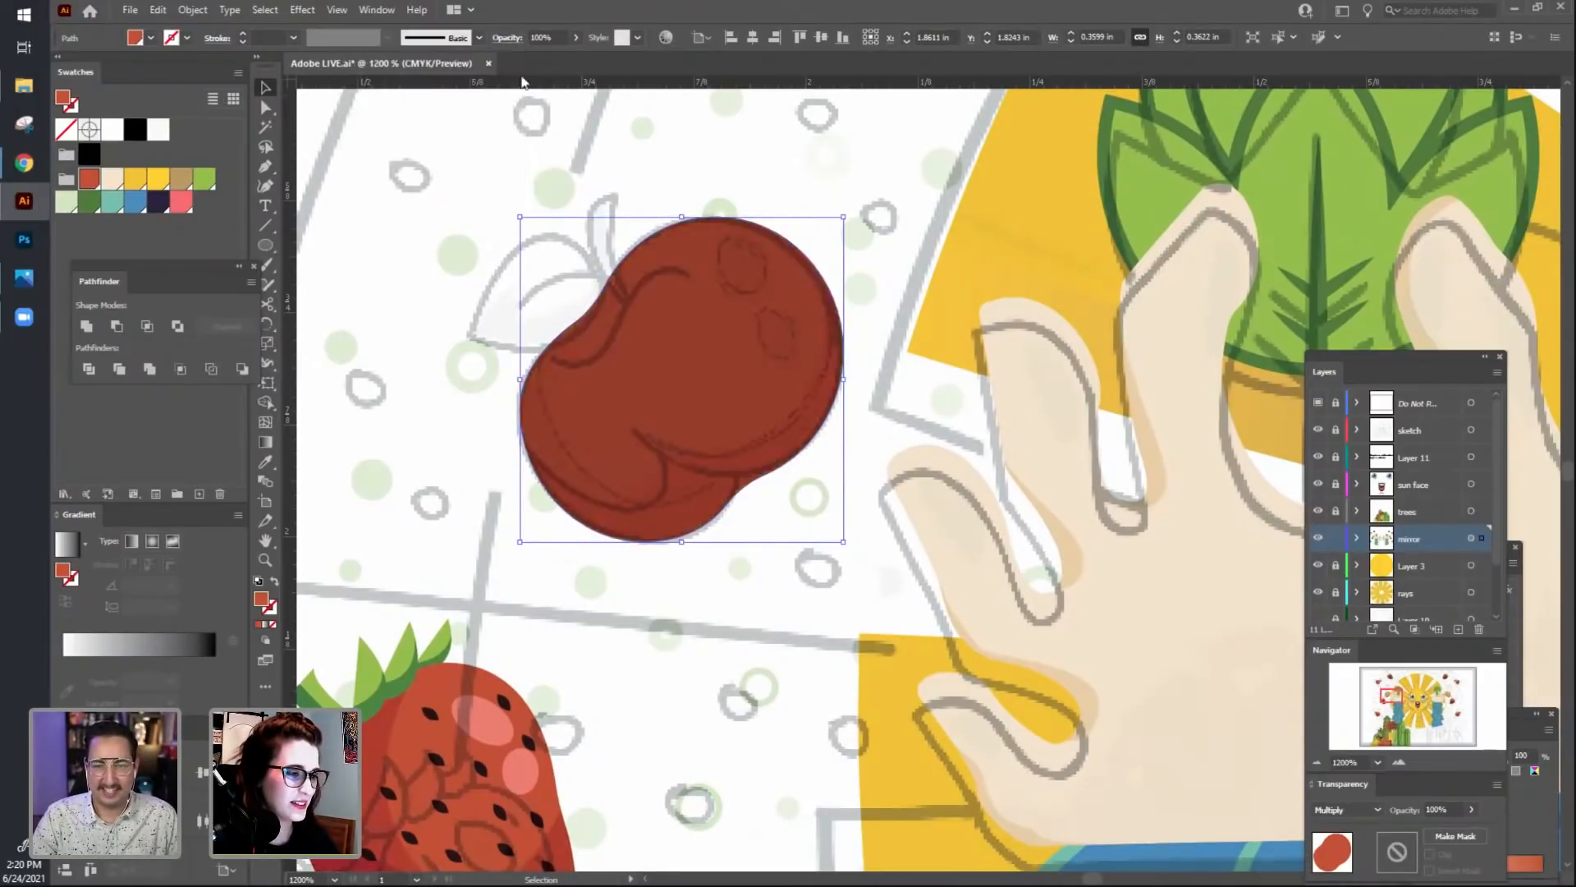
# Reduce the red Multiply overlay's opacity to 39%, trying 81% and 60% first.
pyautogui.click(514, 38)
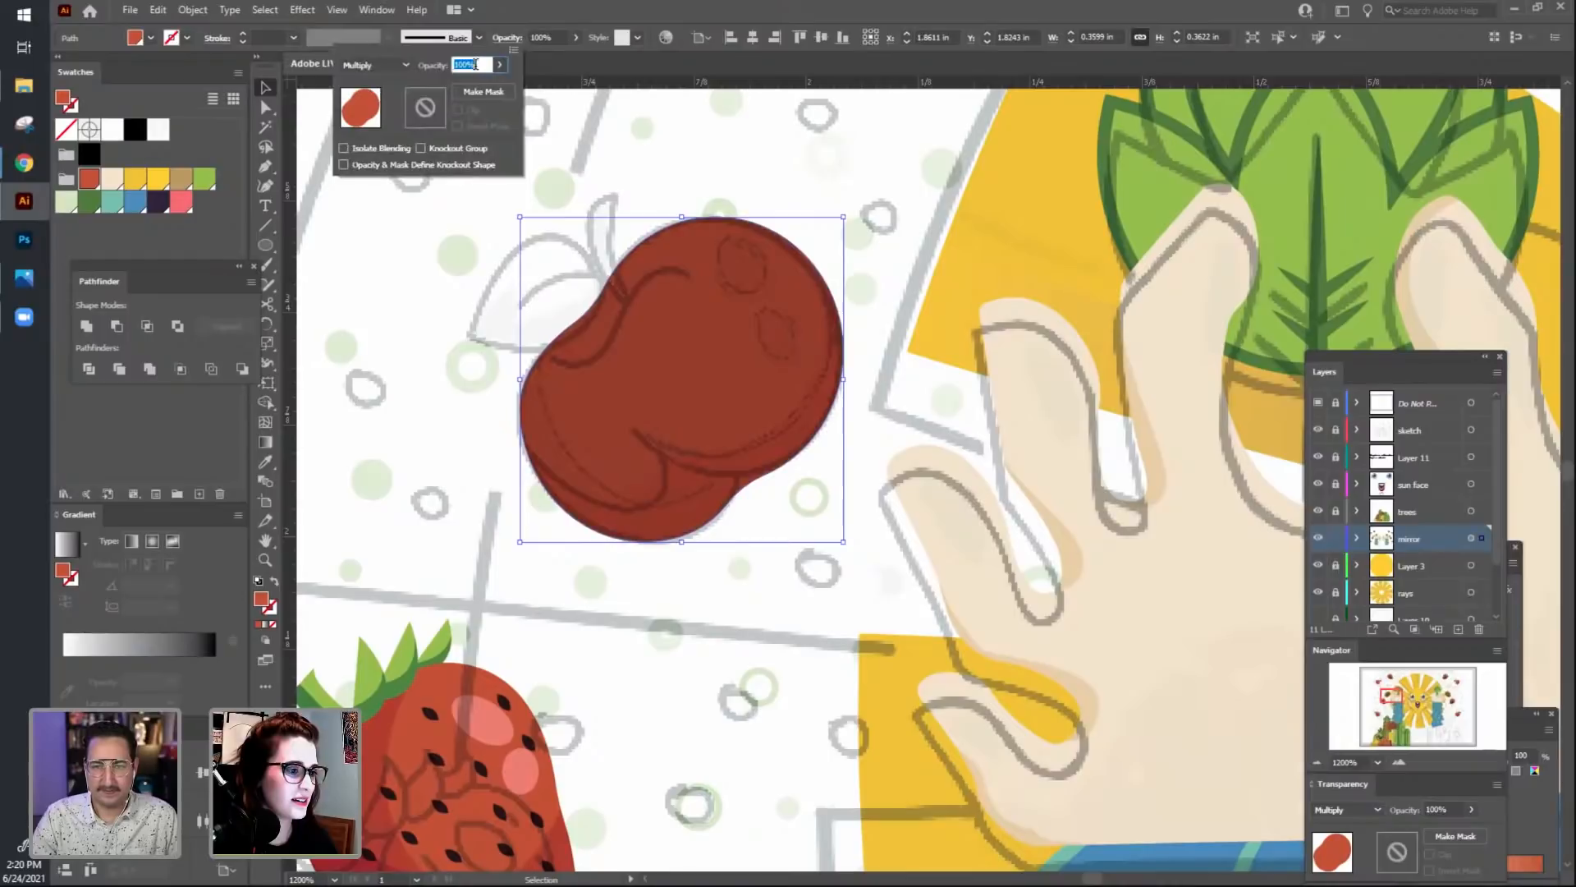
pyautogui.write('81')
pyautogui.press('Return')
pyautogui.write('60')
pyautogui.press('Return')
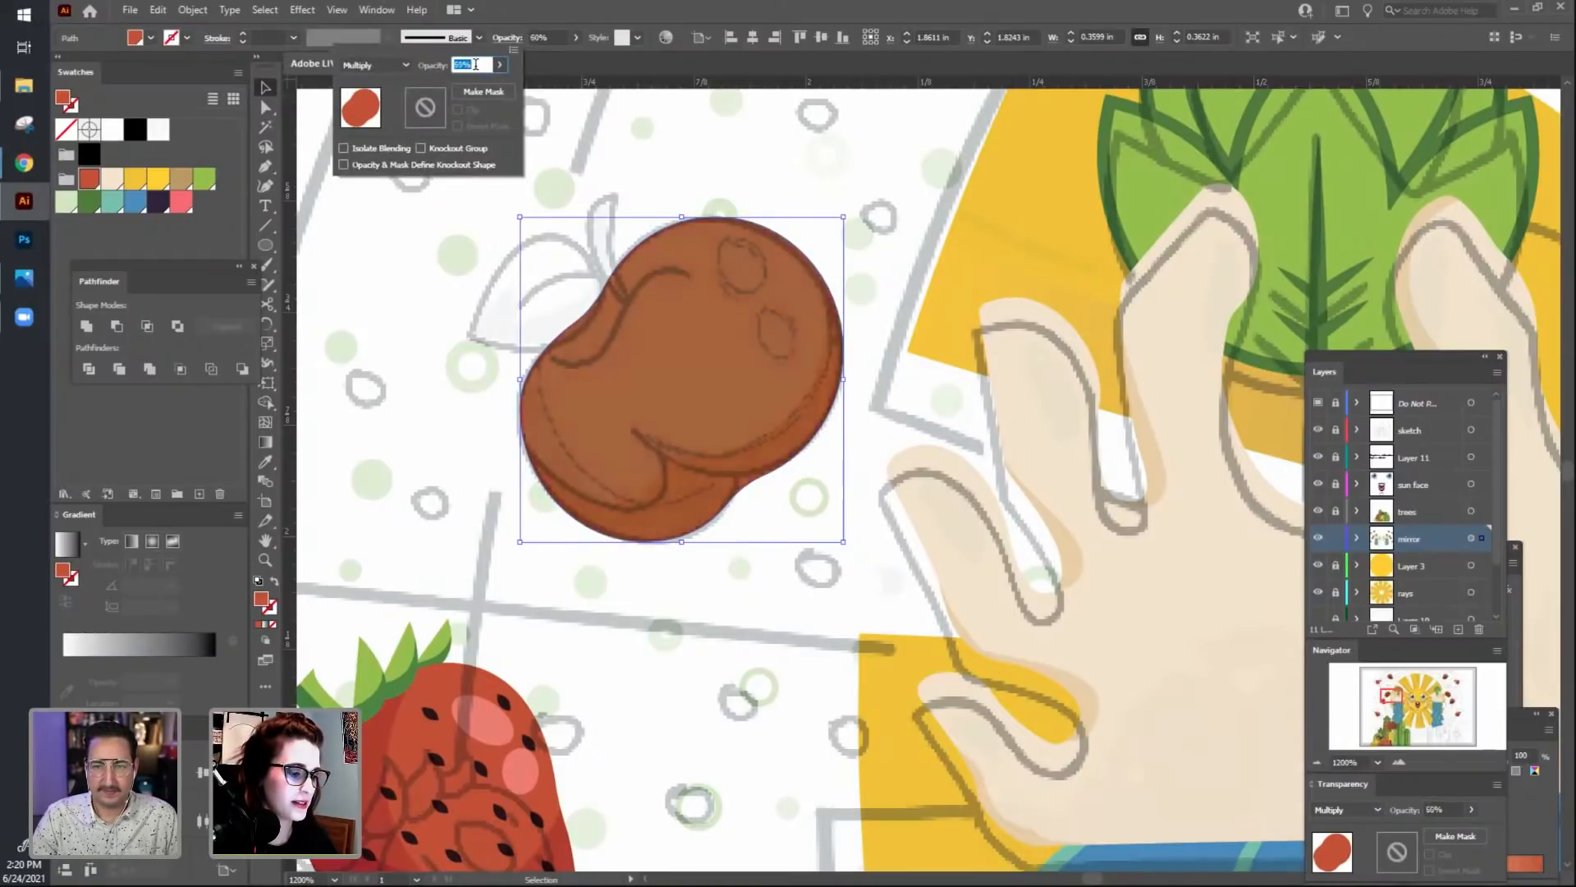
pyautogui.write('39')
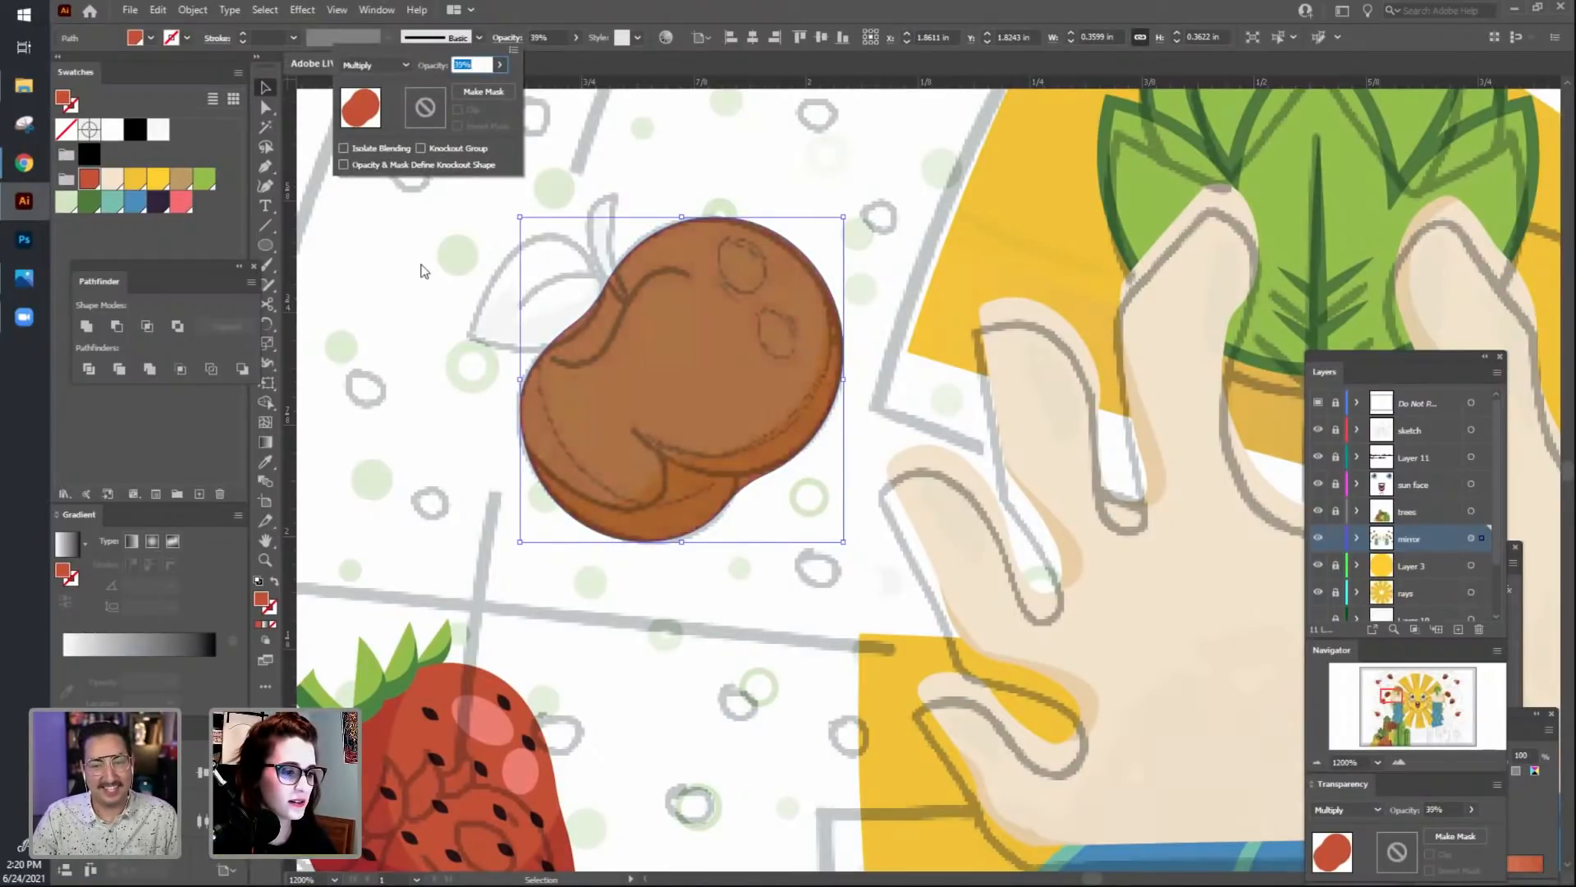
pyautogui.press('Return')
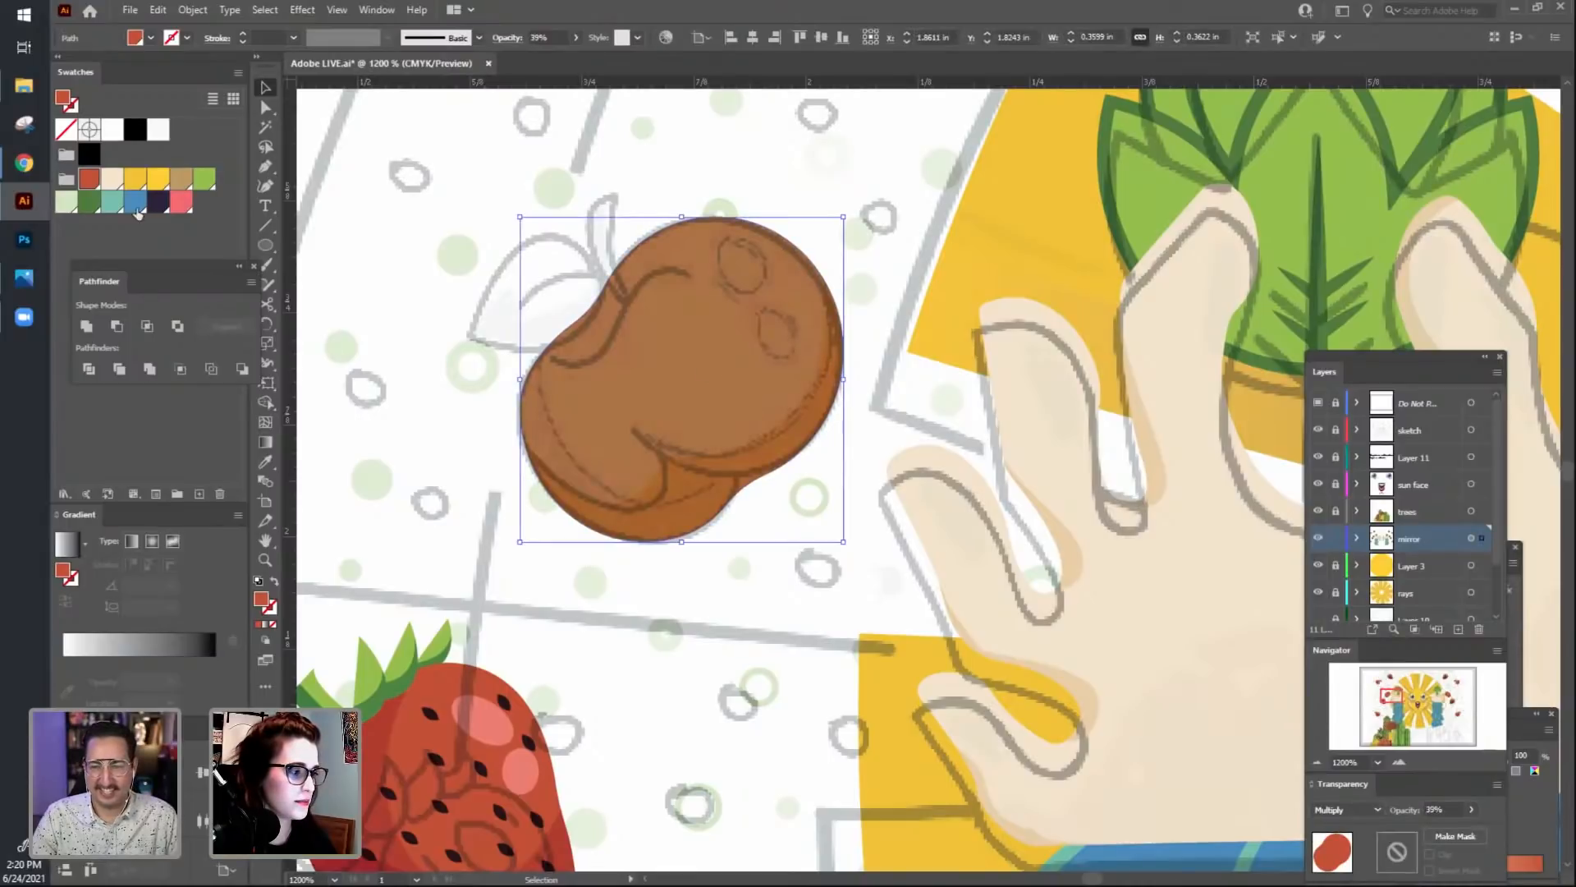
# Fill the semi-transparent apple overlay with the coral pink swatch.
pyautogui.click(181, 202)
pyautogui.click(443, 351)
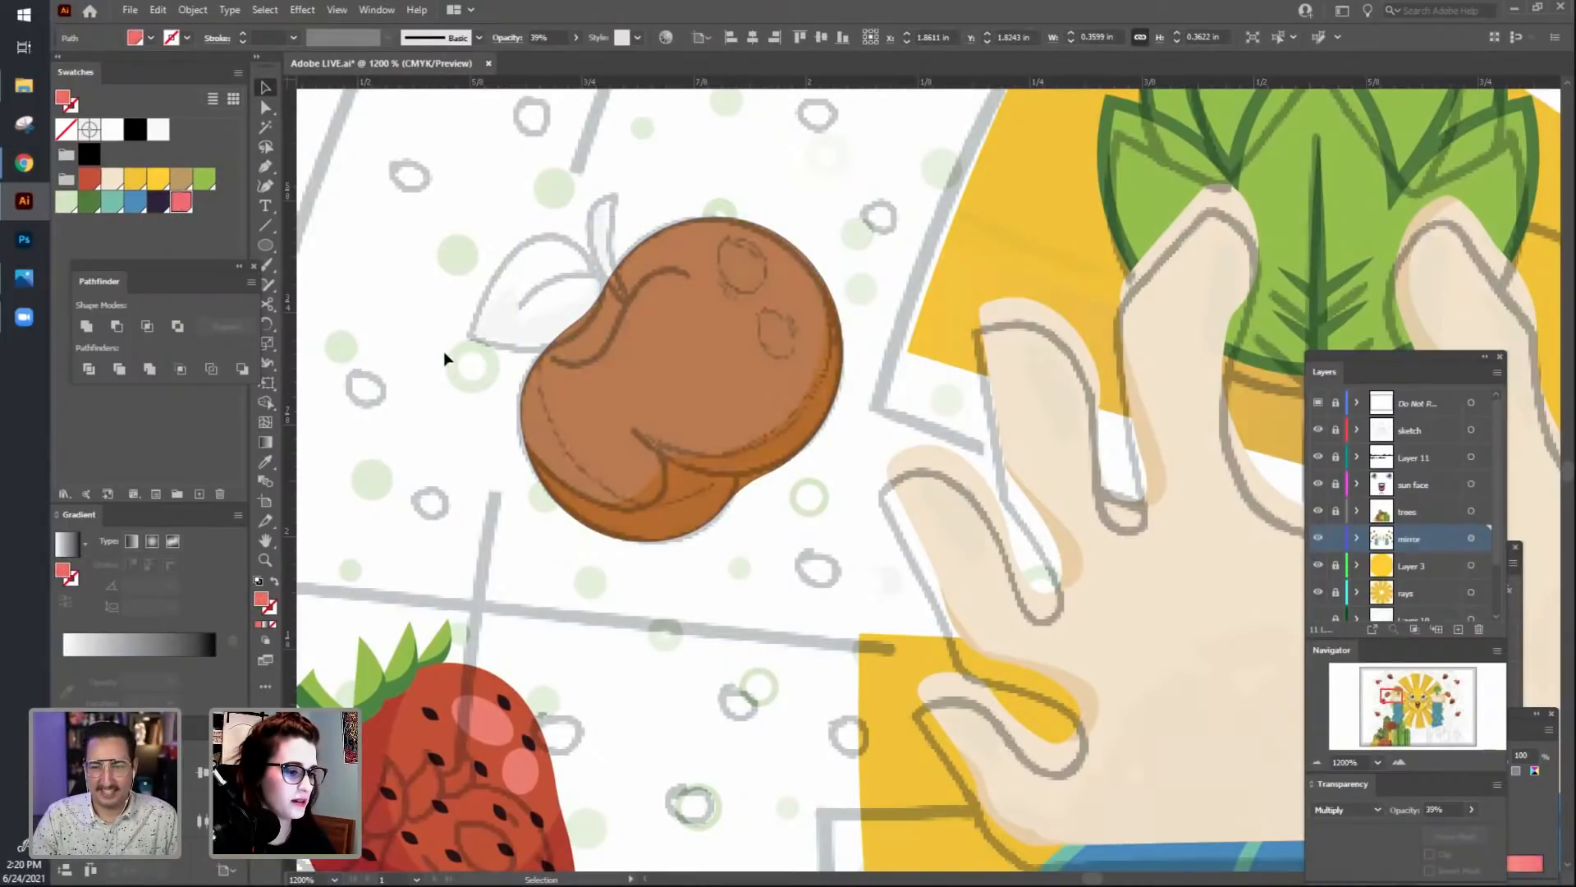
pyautogui.moveTo(440, 363); pyautogui.dragTo(435, 400)
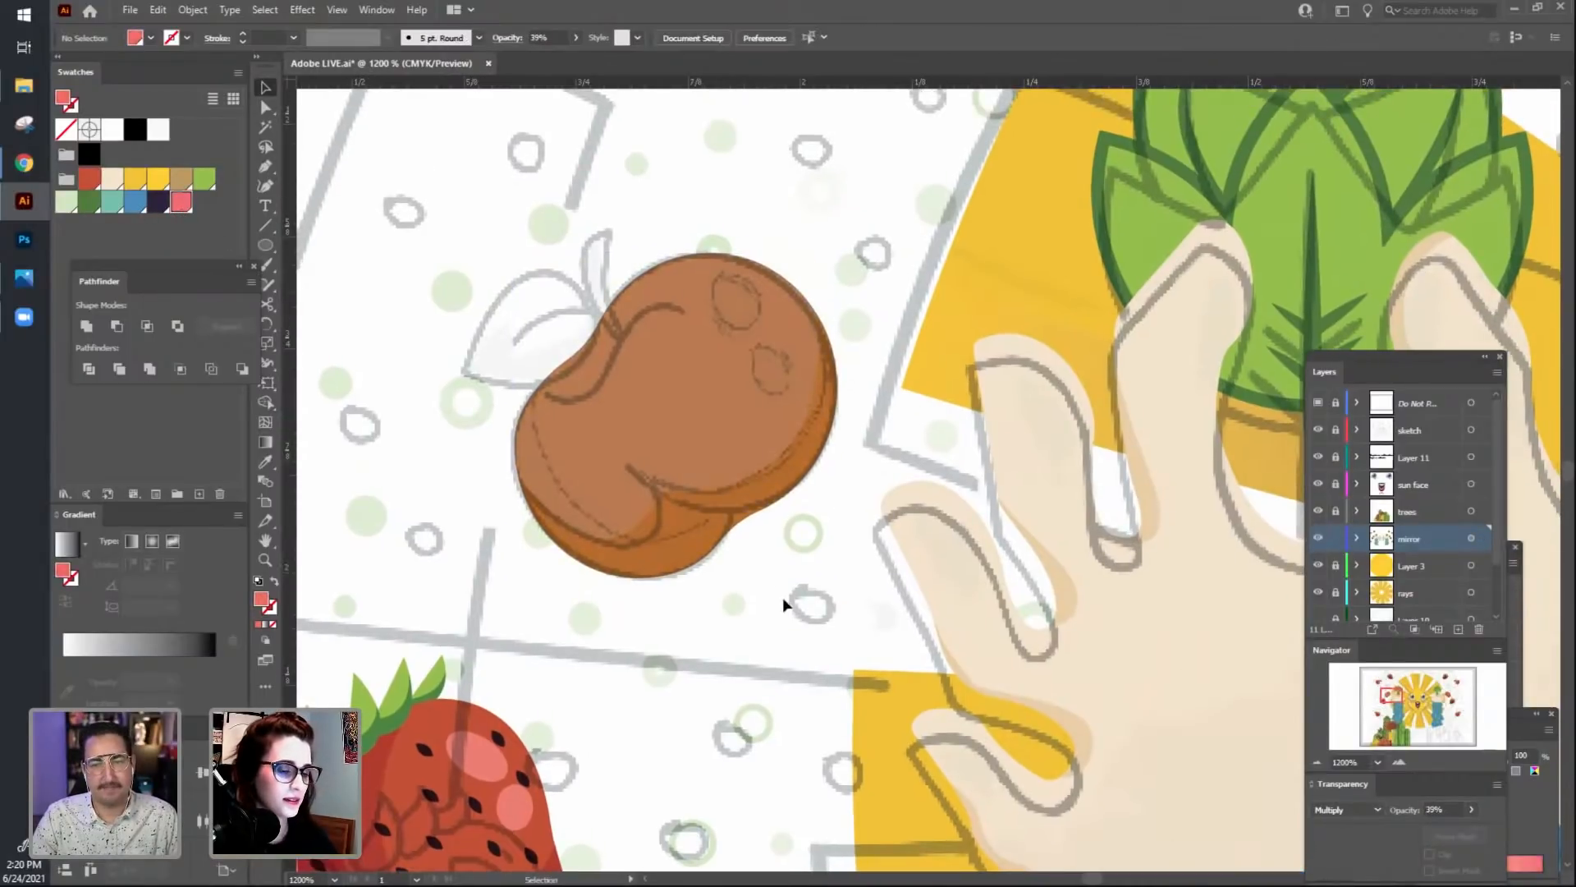
# Hide the sketch layer to check the recoloured fruit against the rest of the illustration.
pyautogui.hotkey('ctrl', '-')
pyautogui.hotkey('ctrl', '-')
pyautogui.hotkey('ctrl', '-')
pyautogui.hotkey('ctrl', '-')
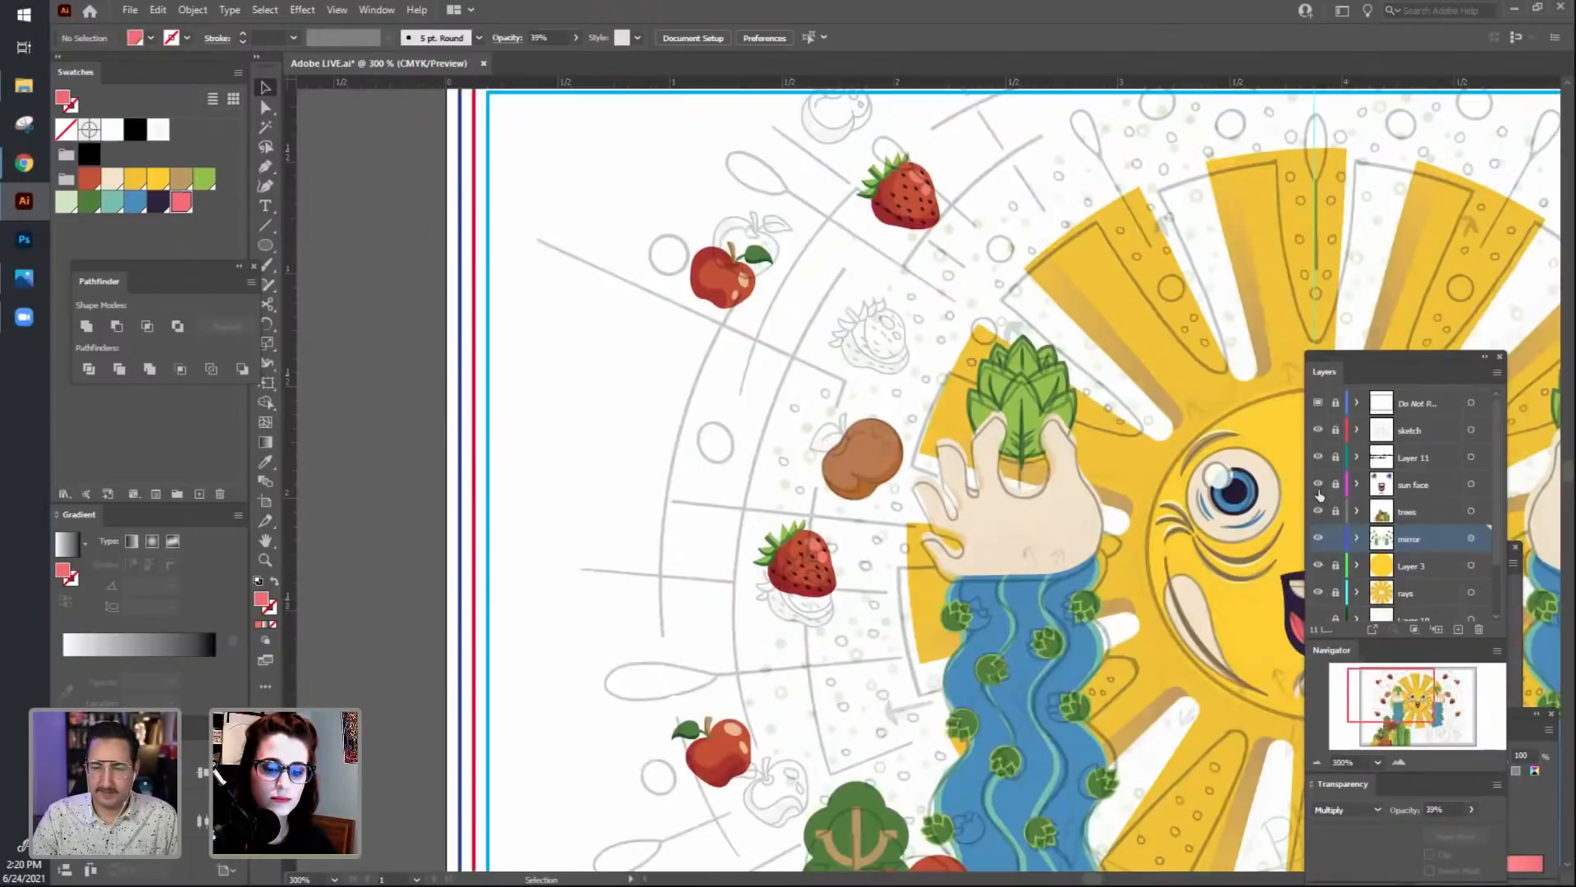
pyautogui.click(1318, 429)
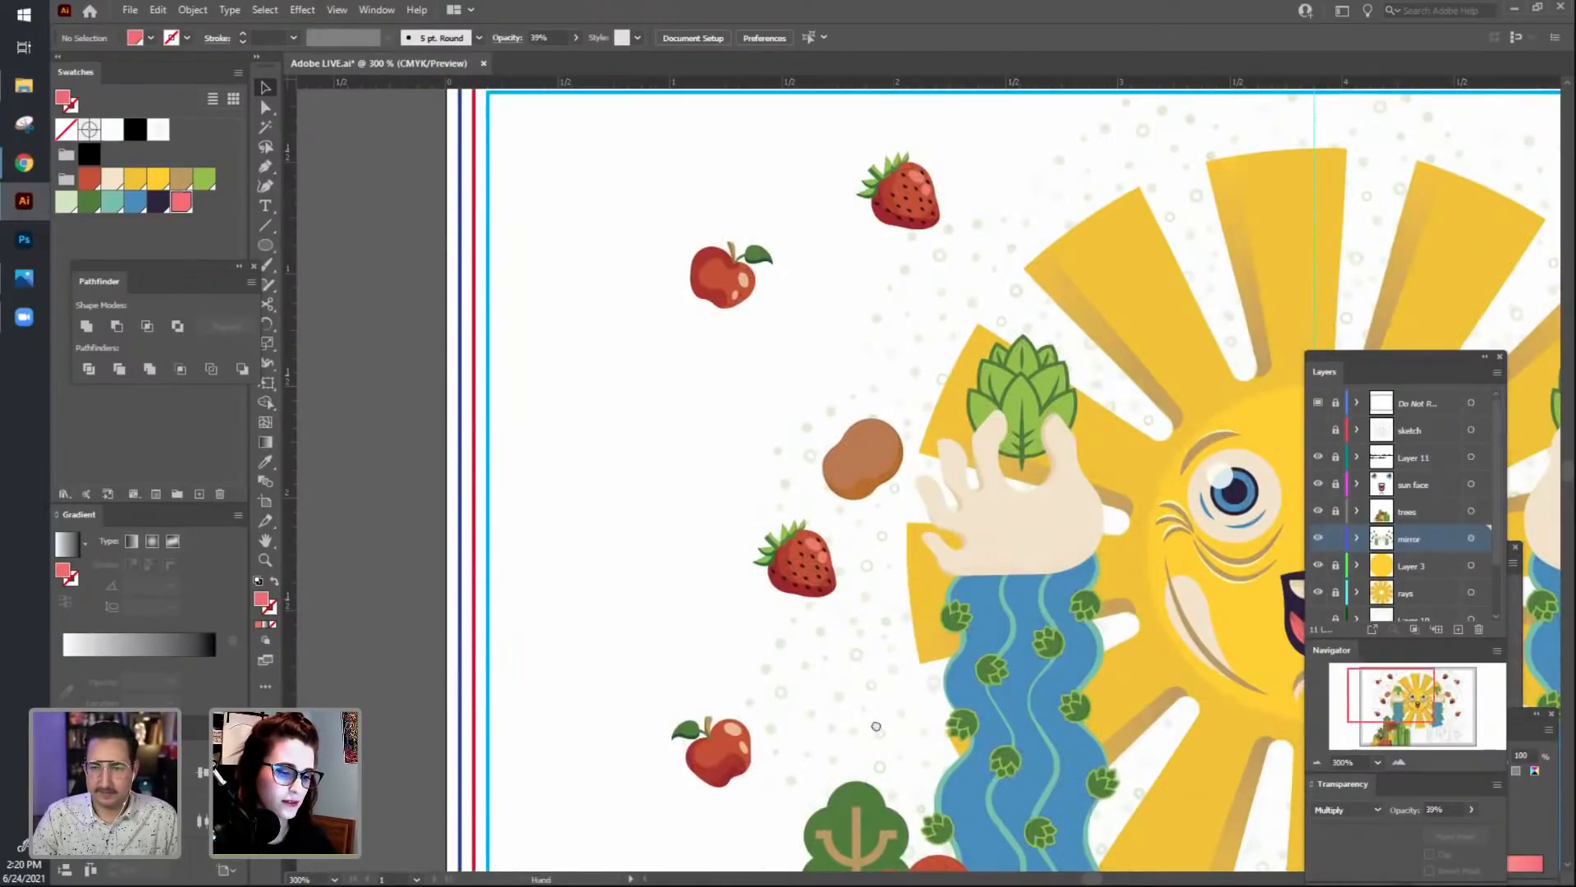
# Recolour the tan fruit body golden yellow, cutting its coral pink overlay first and pasting it back in front.
pyautogui.moveTo(875, 725)
pyautogui.mouseDown()
pyautogui.moveTo(752, 643)
pyautogui.moveTo(670, 541)
pyautogui.moveTo(701, 632)
pyautogui.moveTo(704, 570)
pyautogui.moveTo(708, 639)
pyautogui.mouseUp()
pyautogui.click(687, 420)
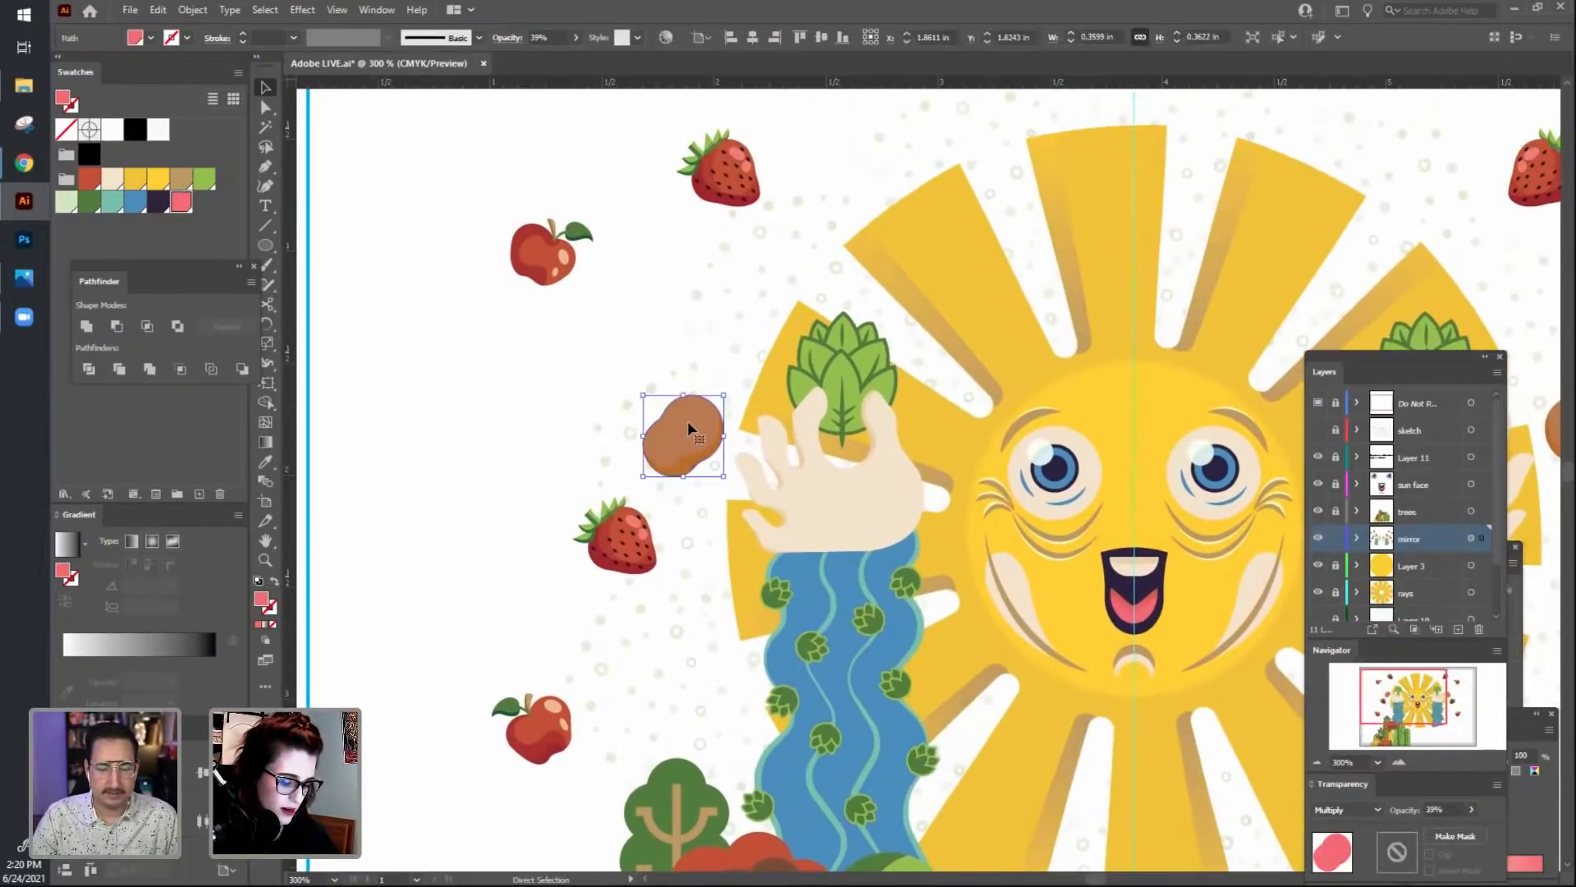
pyautogui.hotkey('ctrl', 'x')
pyautogui.click(686, 421)
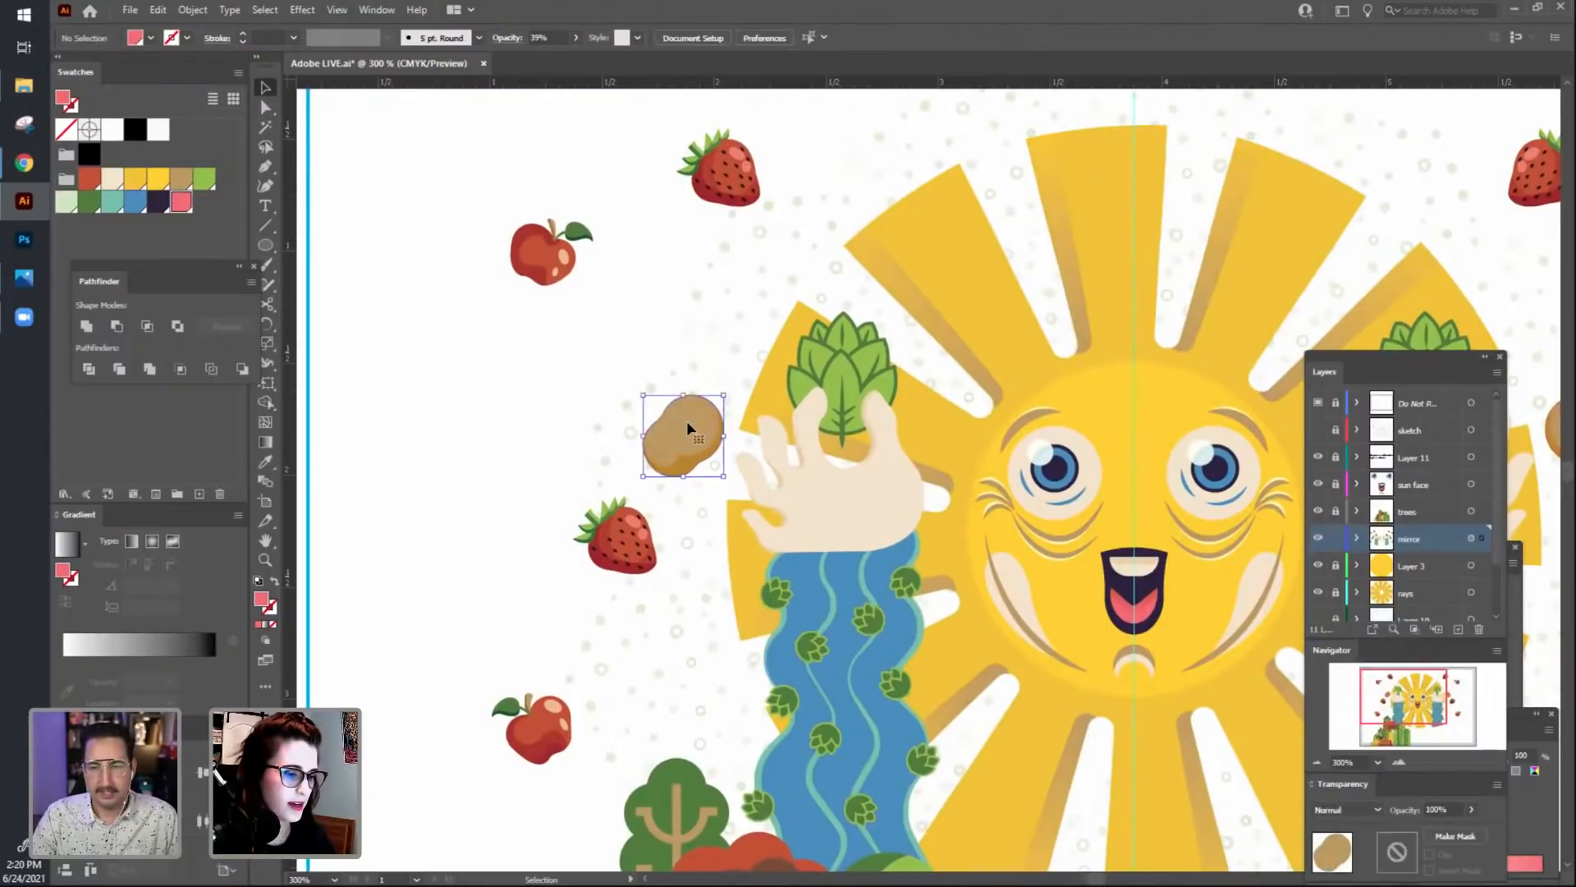
pyautogui.click(135, 178)
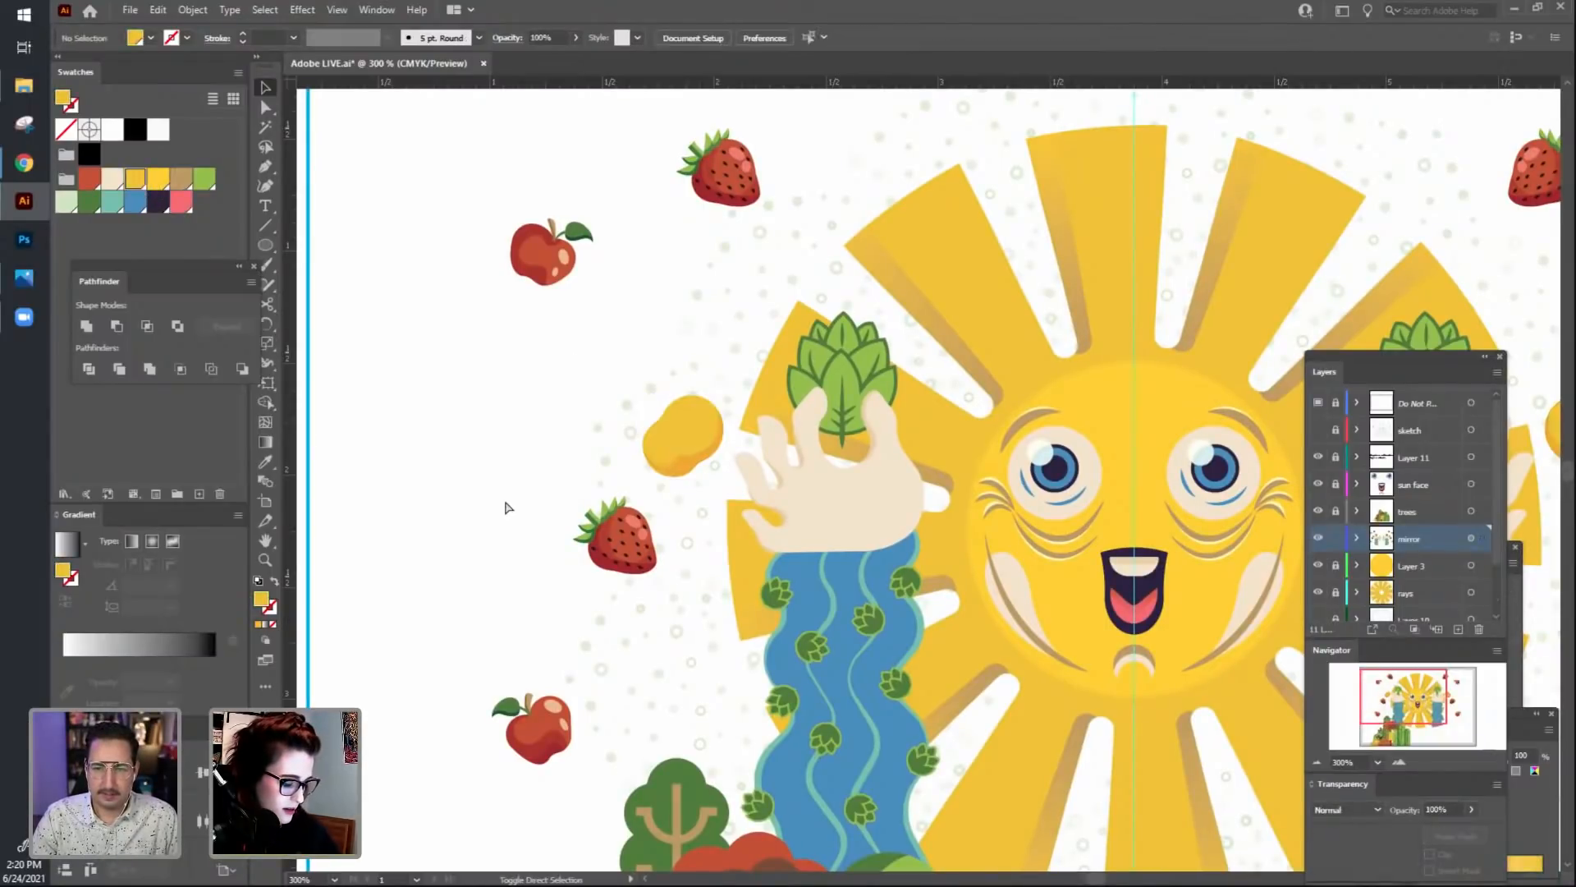
pyautogui.hotkey('ctrl', 'f')
pyautogui.click(495, 474)
# Raise the opacity of the coral pink overlay on the yellow fruit to 59%.
pyautogui.moveTo(651, 641); pyautogui.dragTo(649, 667)
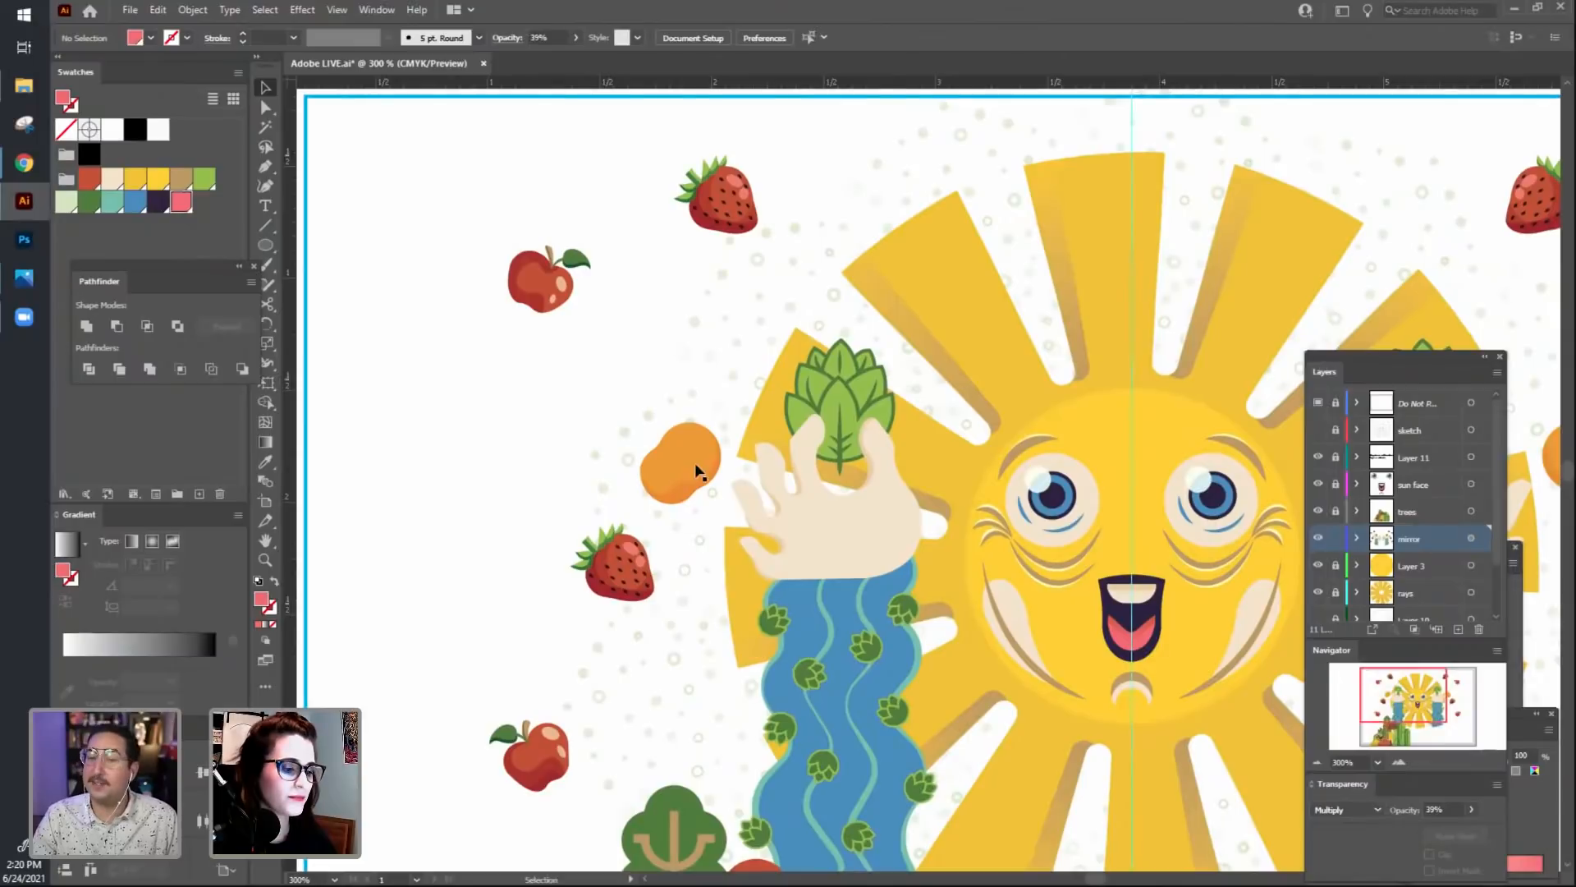
pyautogui.click(691, 455)
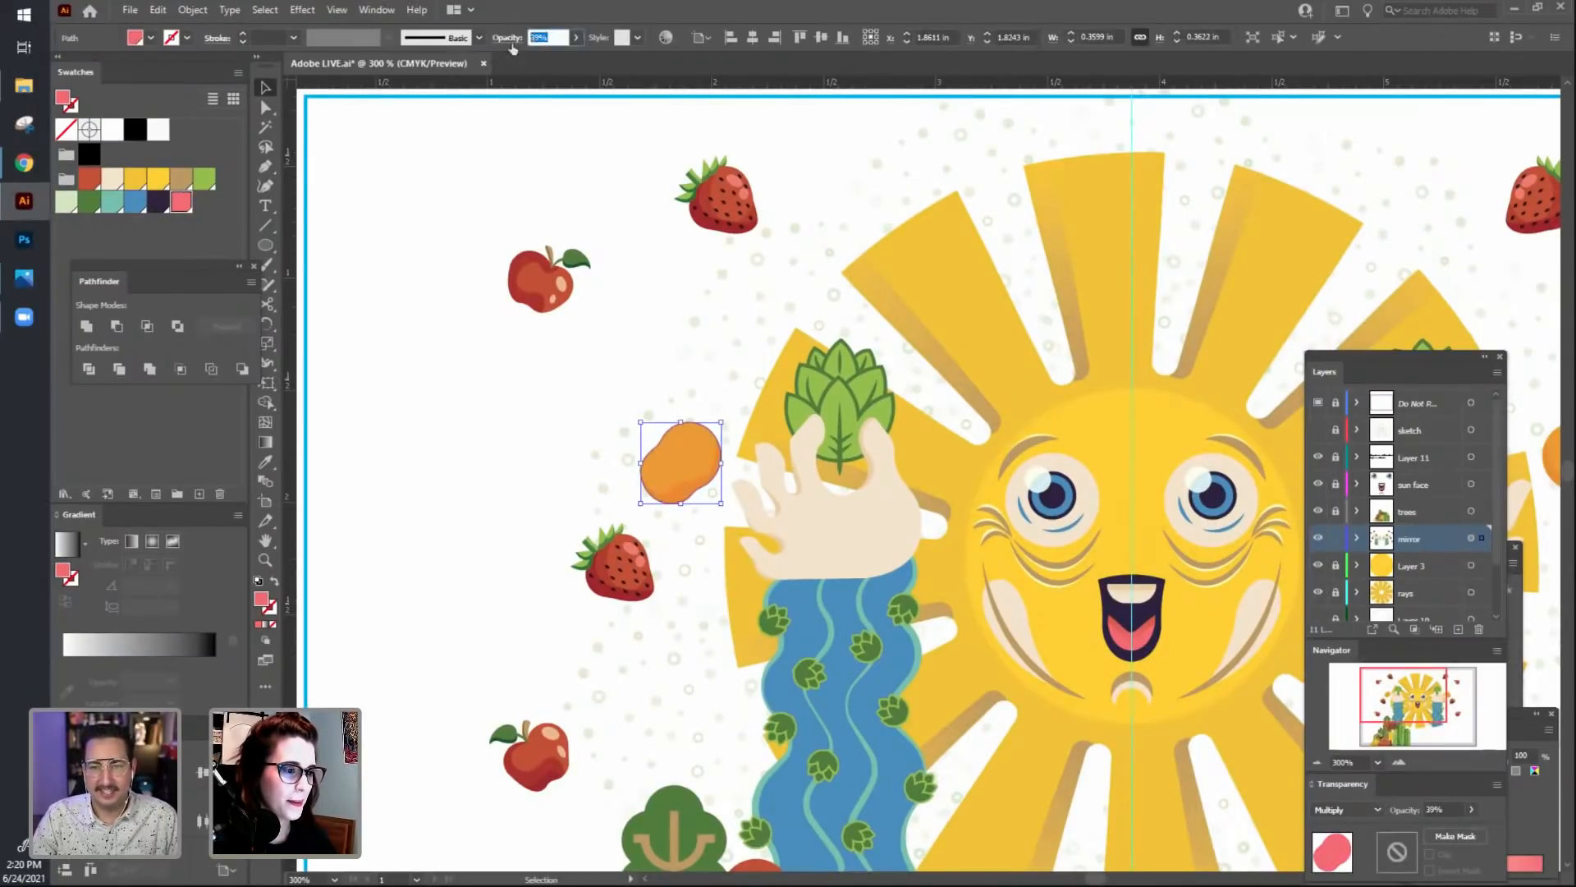
pyautogui.scroll(11, 531, 38)
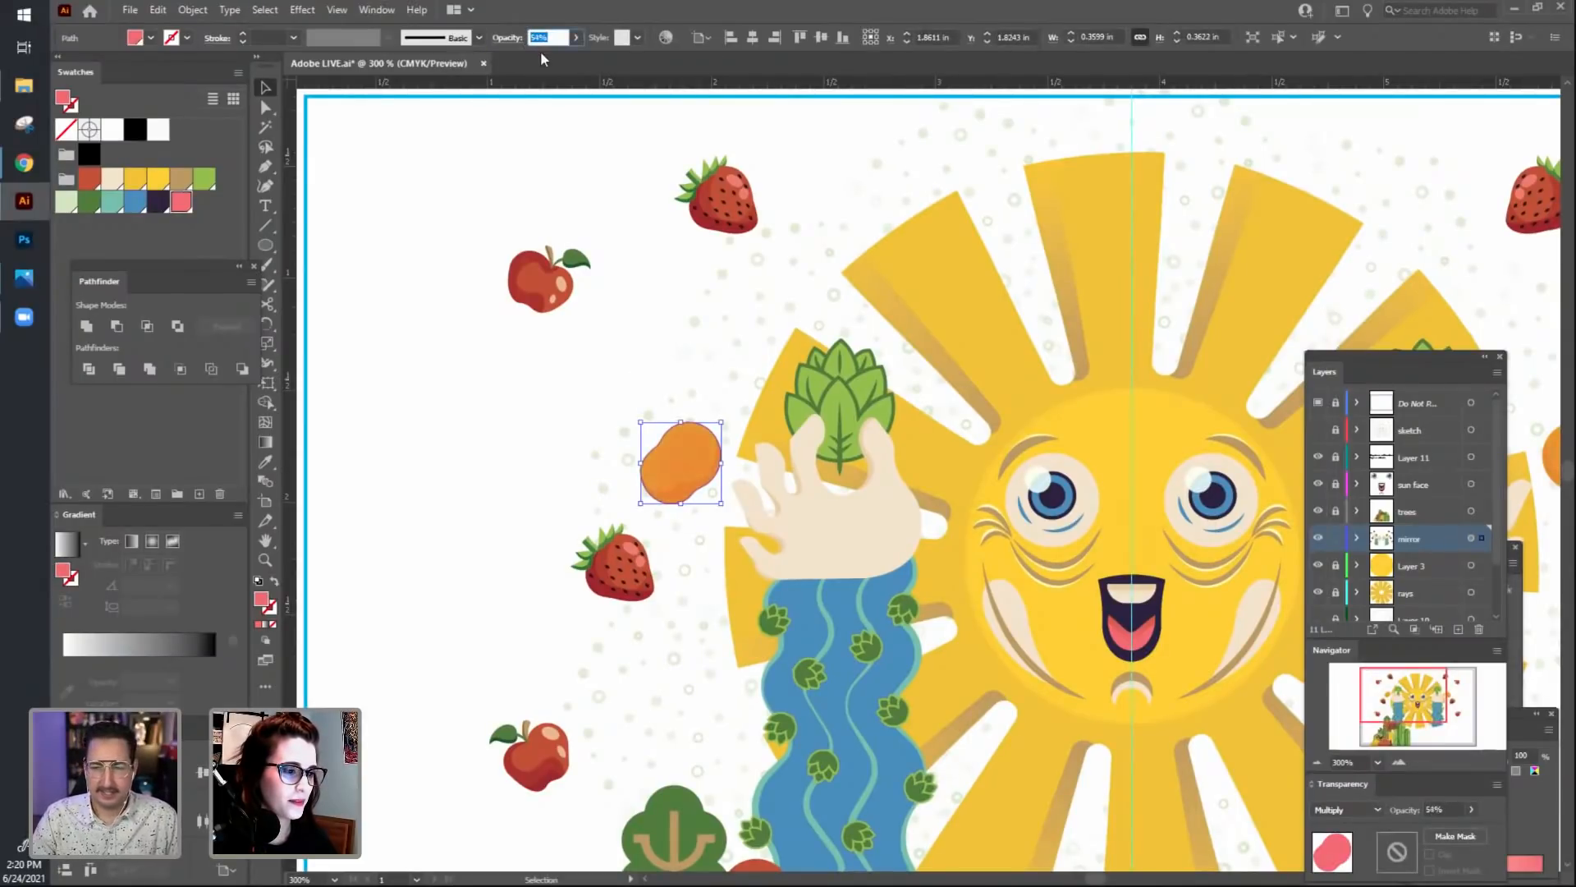
pyautogui.click(563, 406)
pyautogui.moveTo(642, 691); pyautogui.dragTo(613, 669)
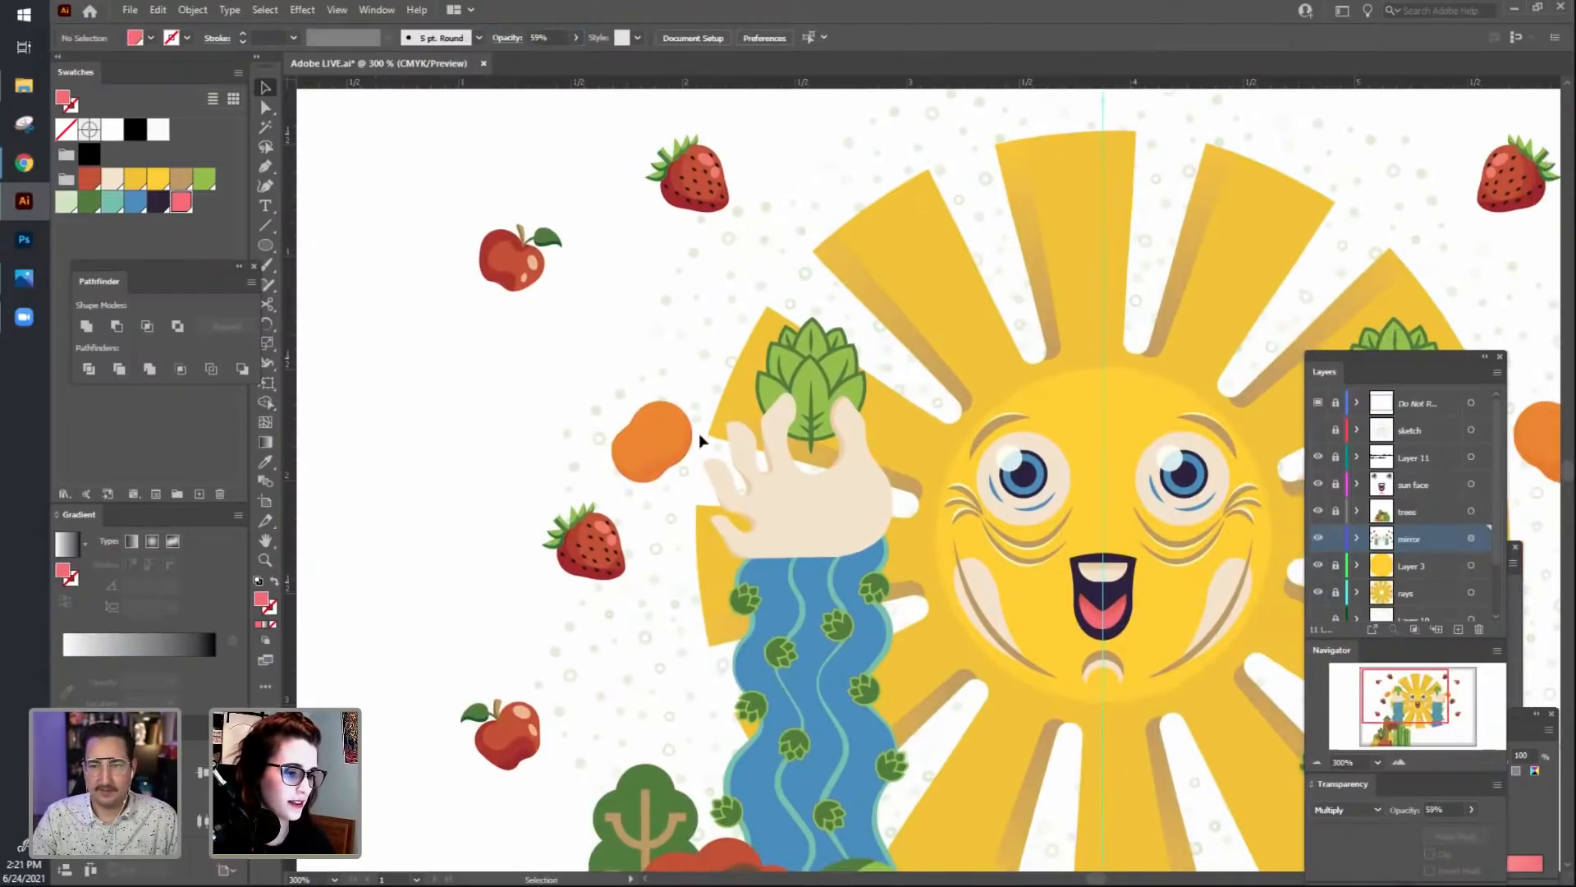
# Try the red swatch as the fruit overlay's fill and reduce its opacity to 48%.
pyautogui.click(674, 417)
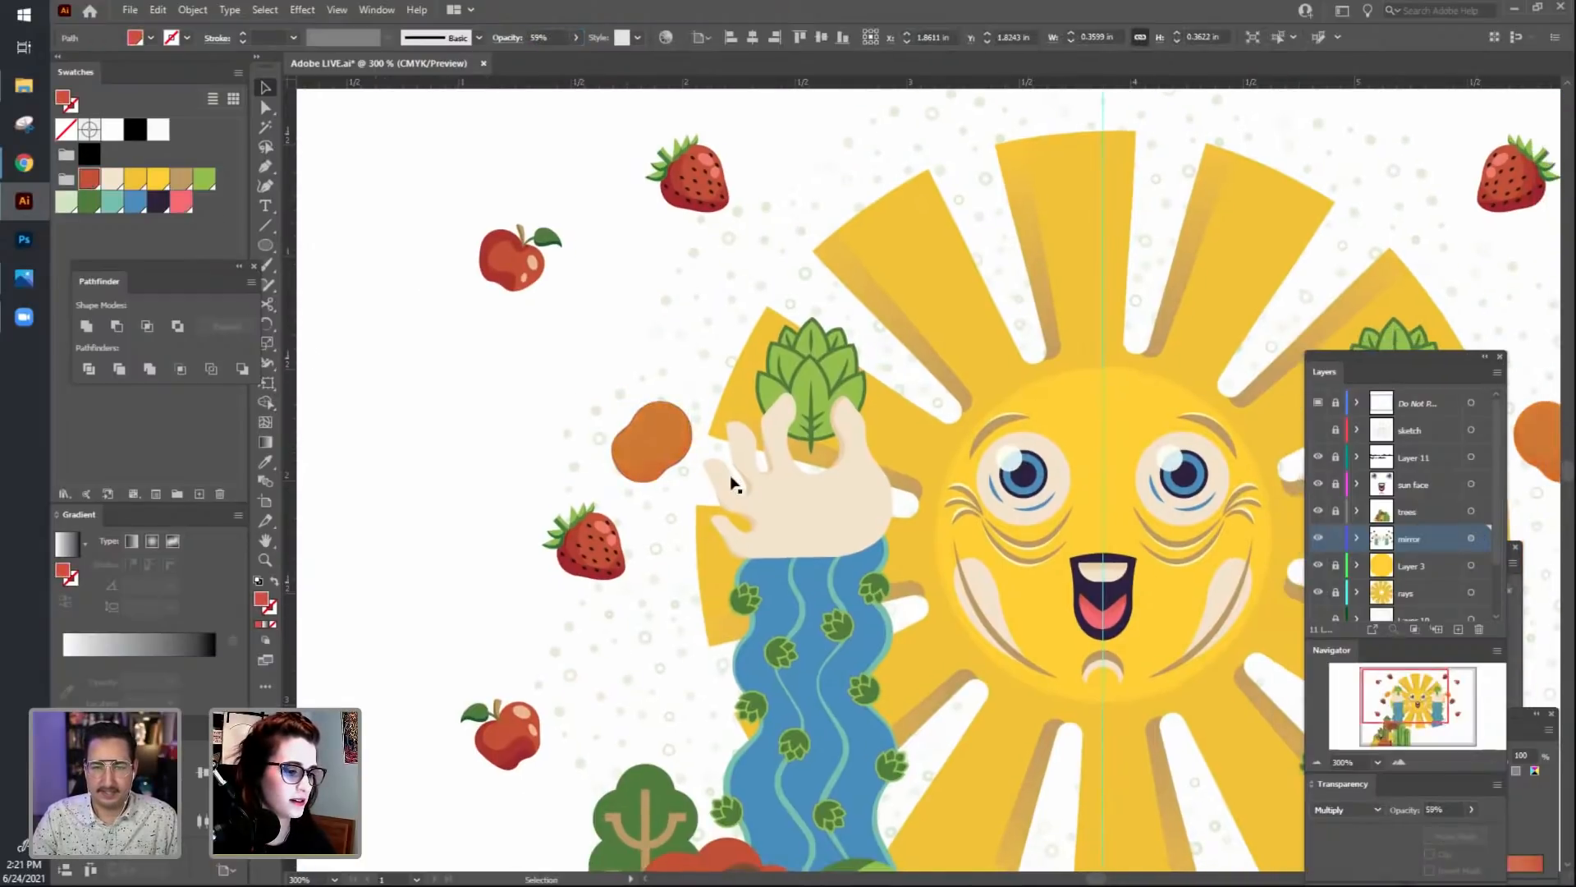
pyautogui.click(653, 446)
pyautogui.click(534, 38)
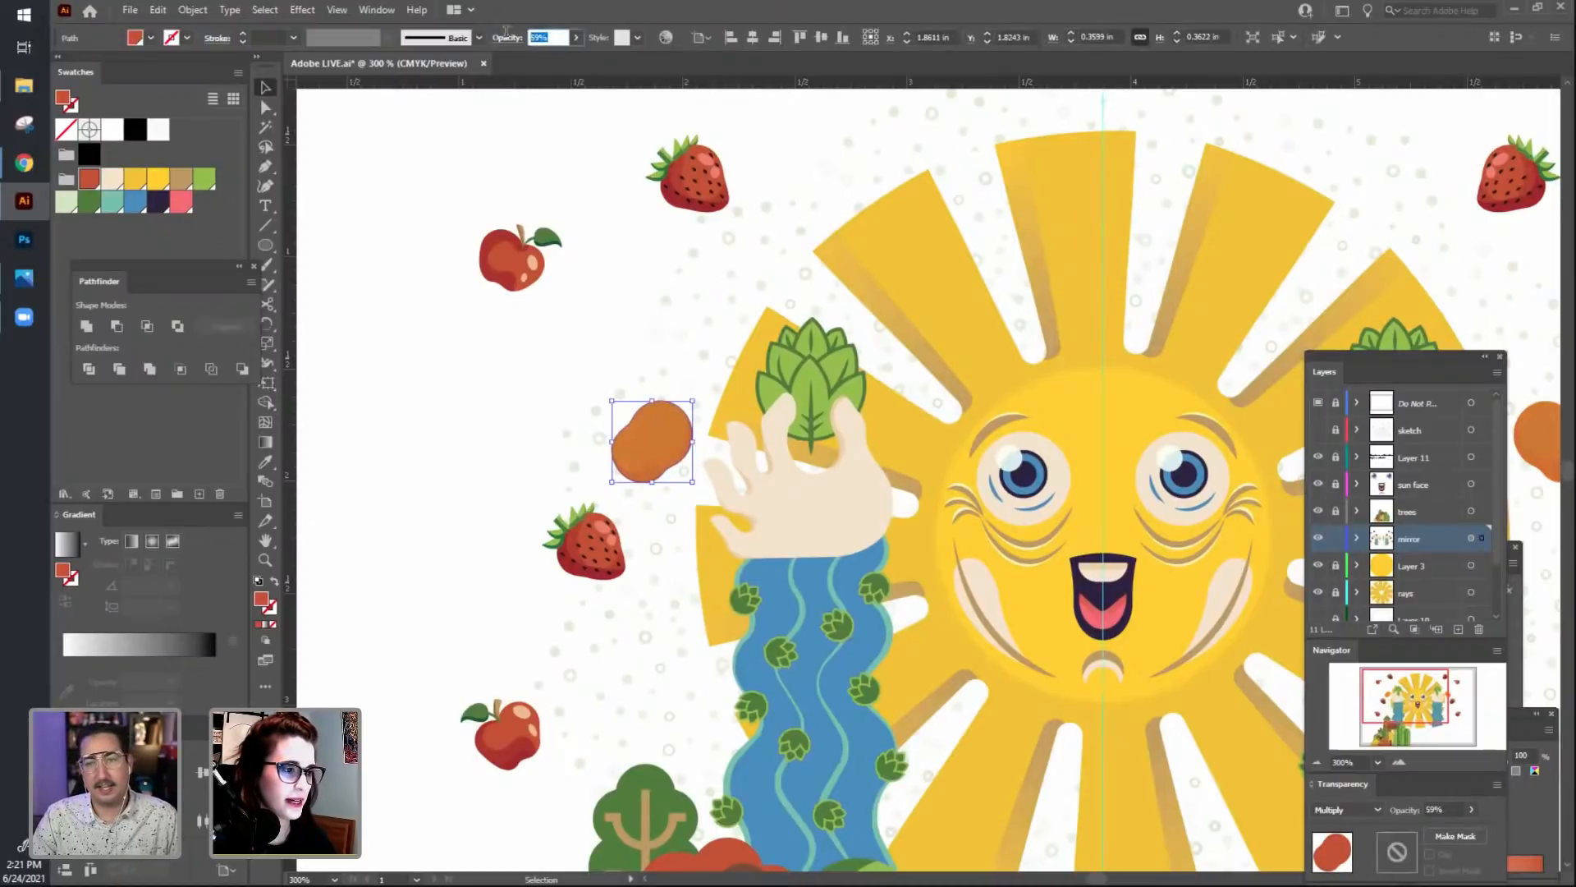
pyautogui.hotkey('shift', 'Down')
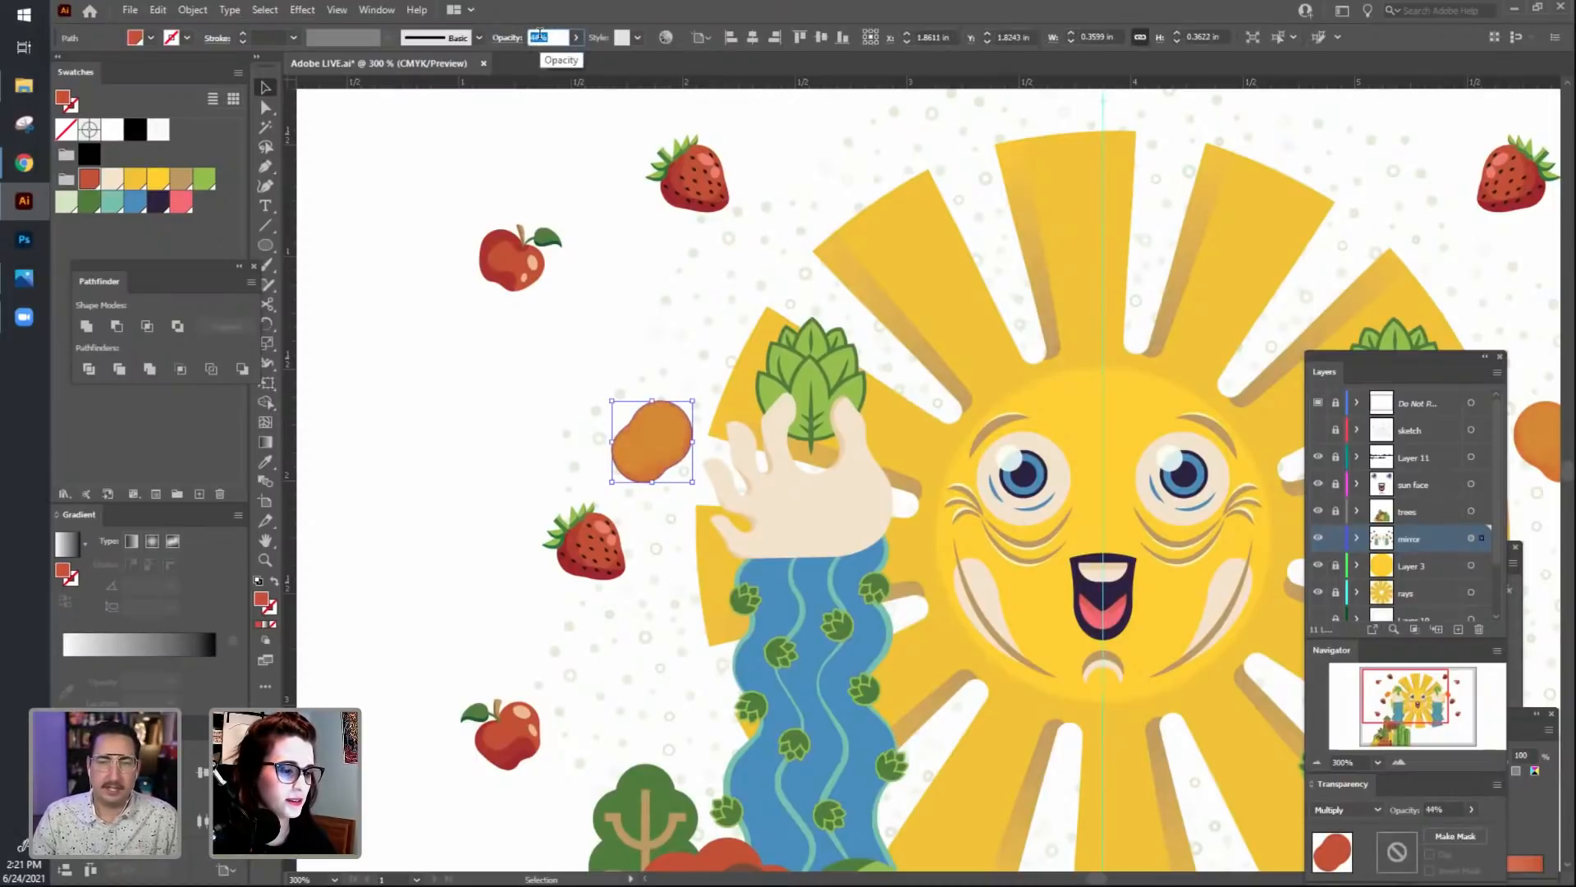
pyautogui.press('Up')
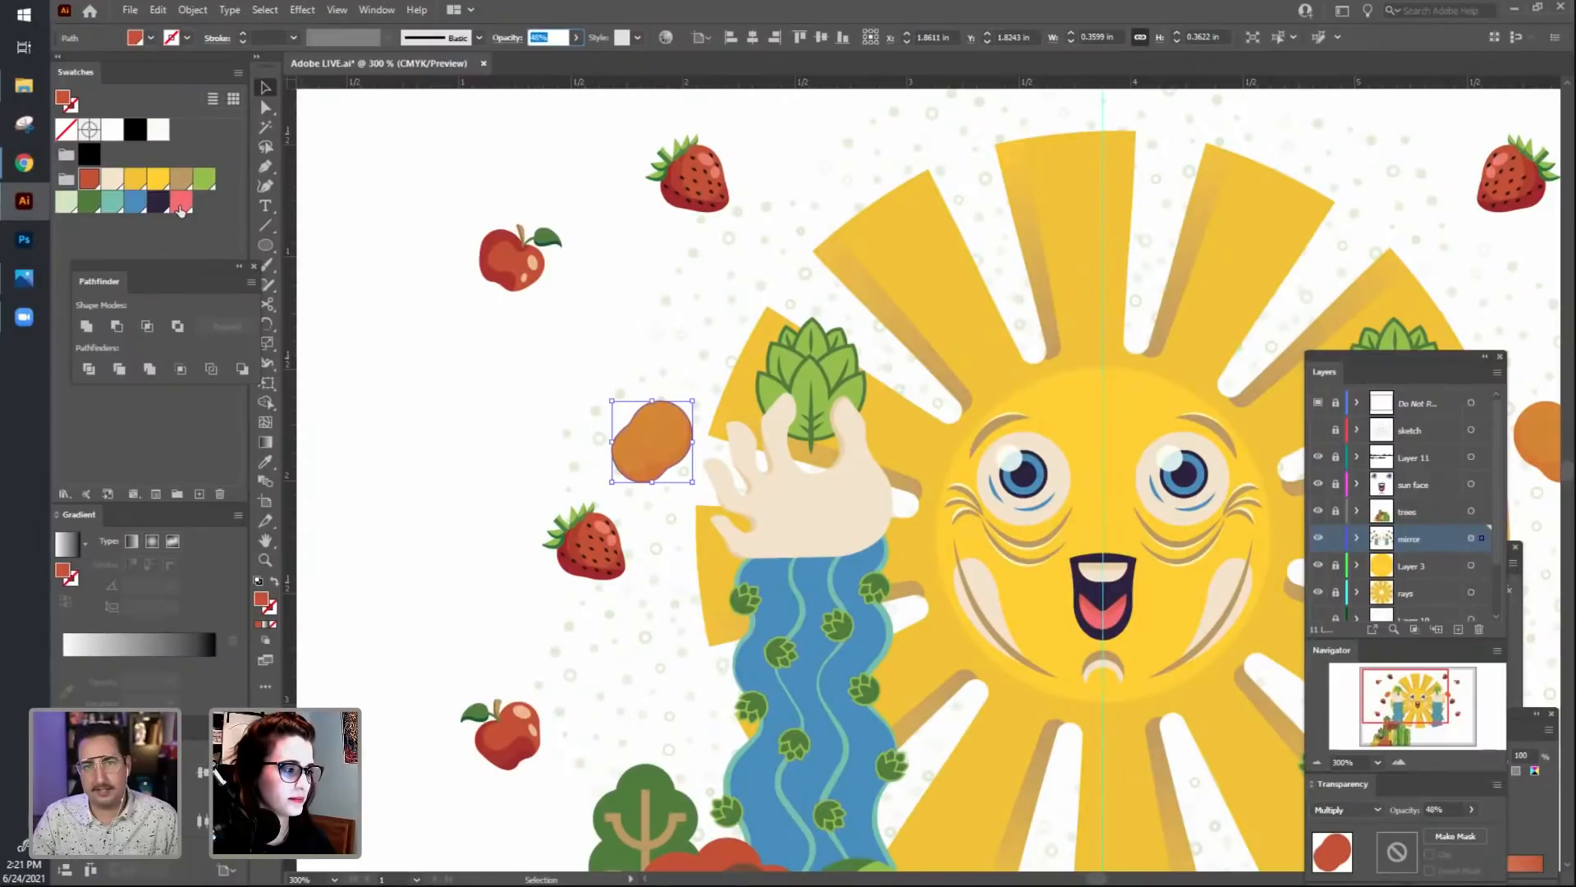
# Try the blue swatch on the fruit overlay, and fill it with the coral pink swatch instead.
pyautogui.click(134, 205)
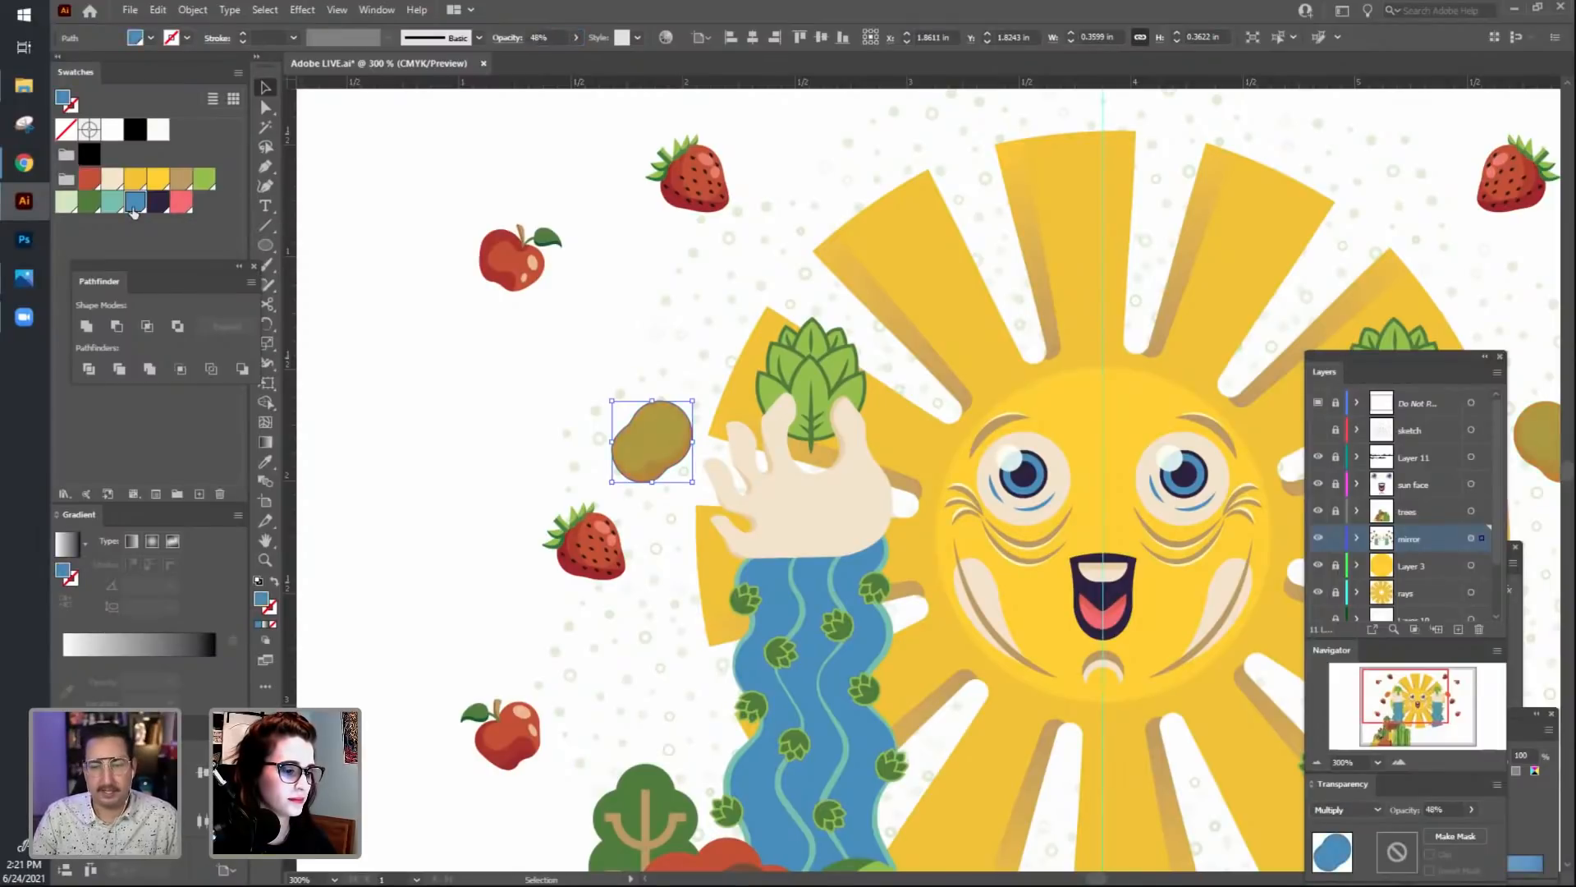
pyautogui.click(182, 202)
pyautogui.click(491, 476)
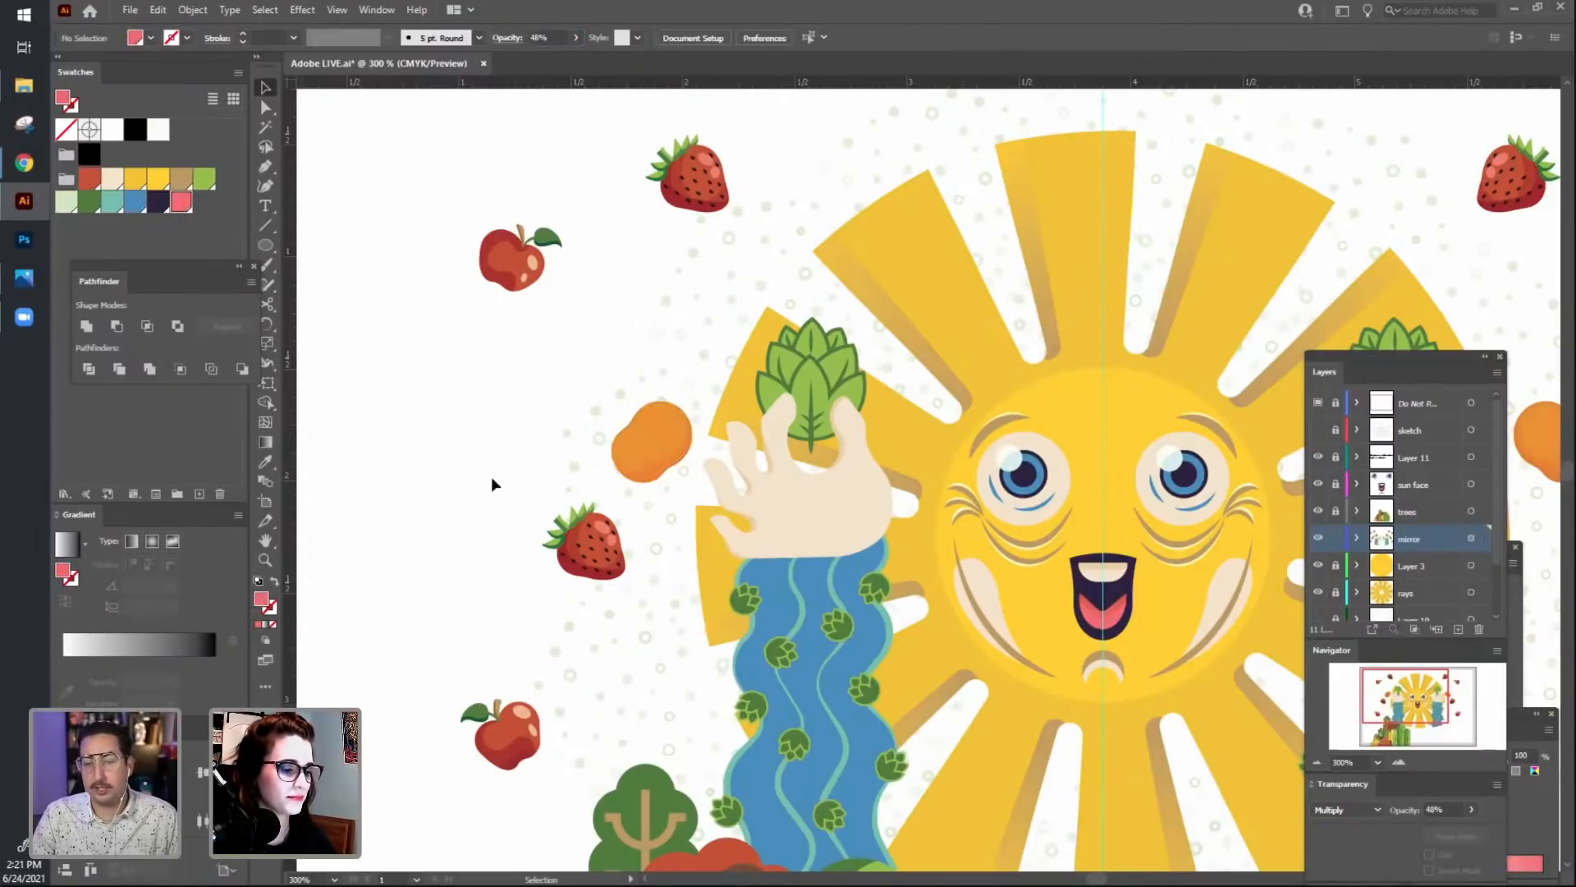
# Set the opacity of the coral pink fruit overlay to 64%.
pyautogui.moveTo(666, 692); pyautogui.dragTo(620, 564)
pyautogui.click(614, 293)
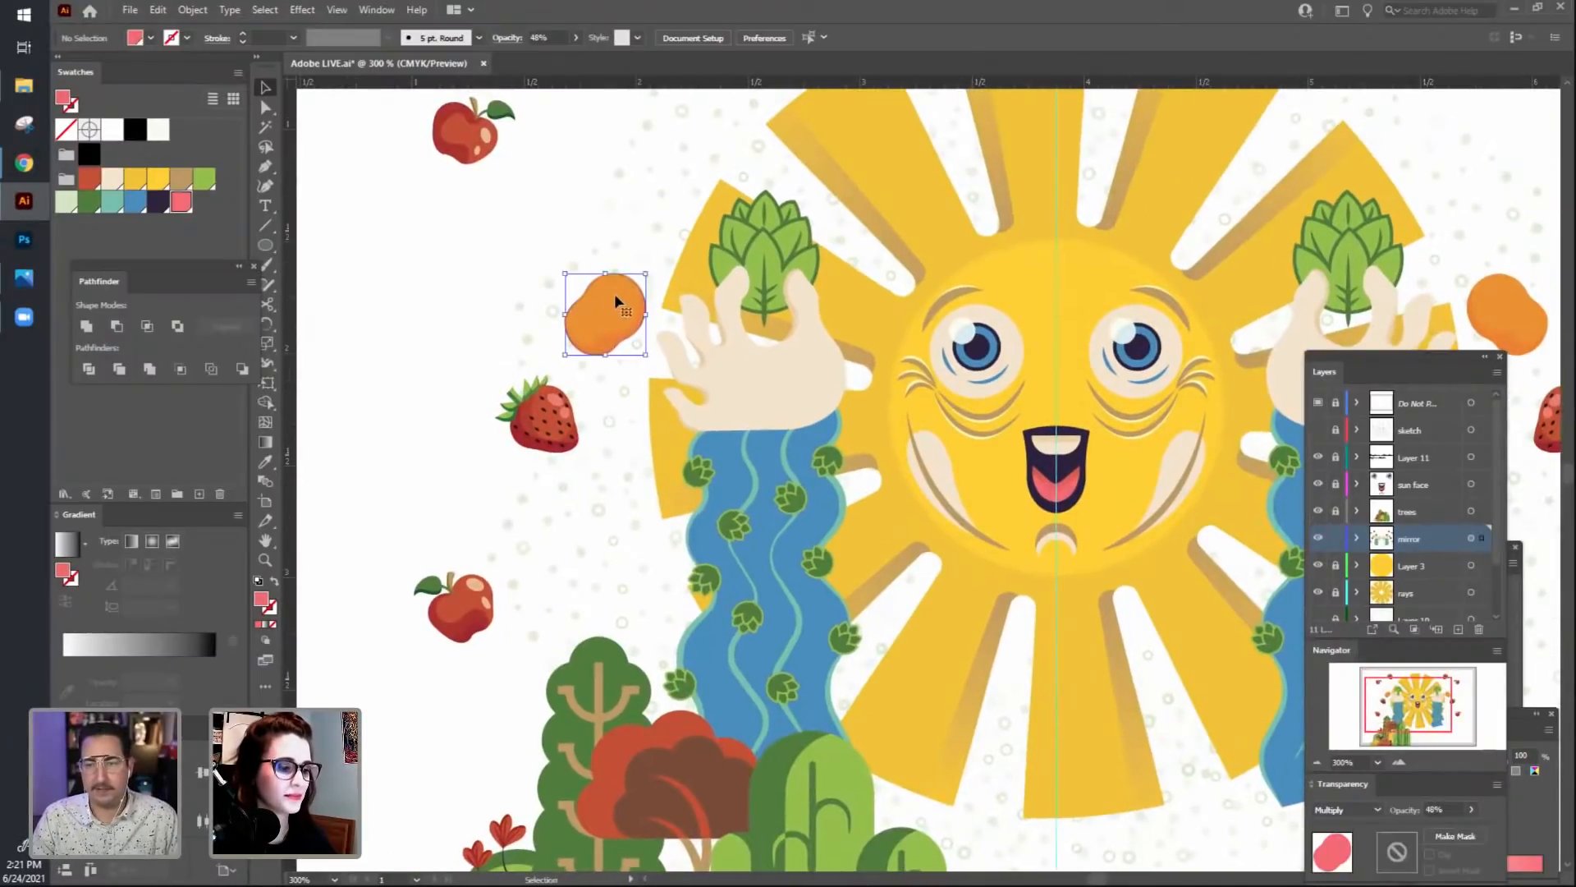
pyautogui.click(544, 36)
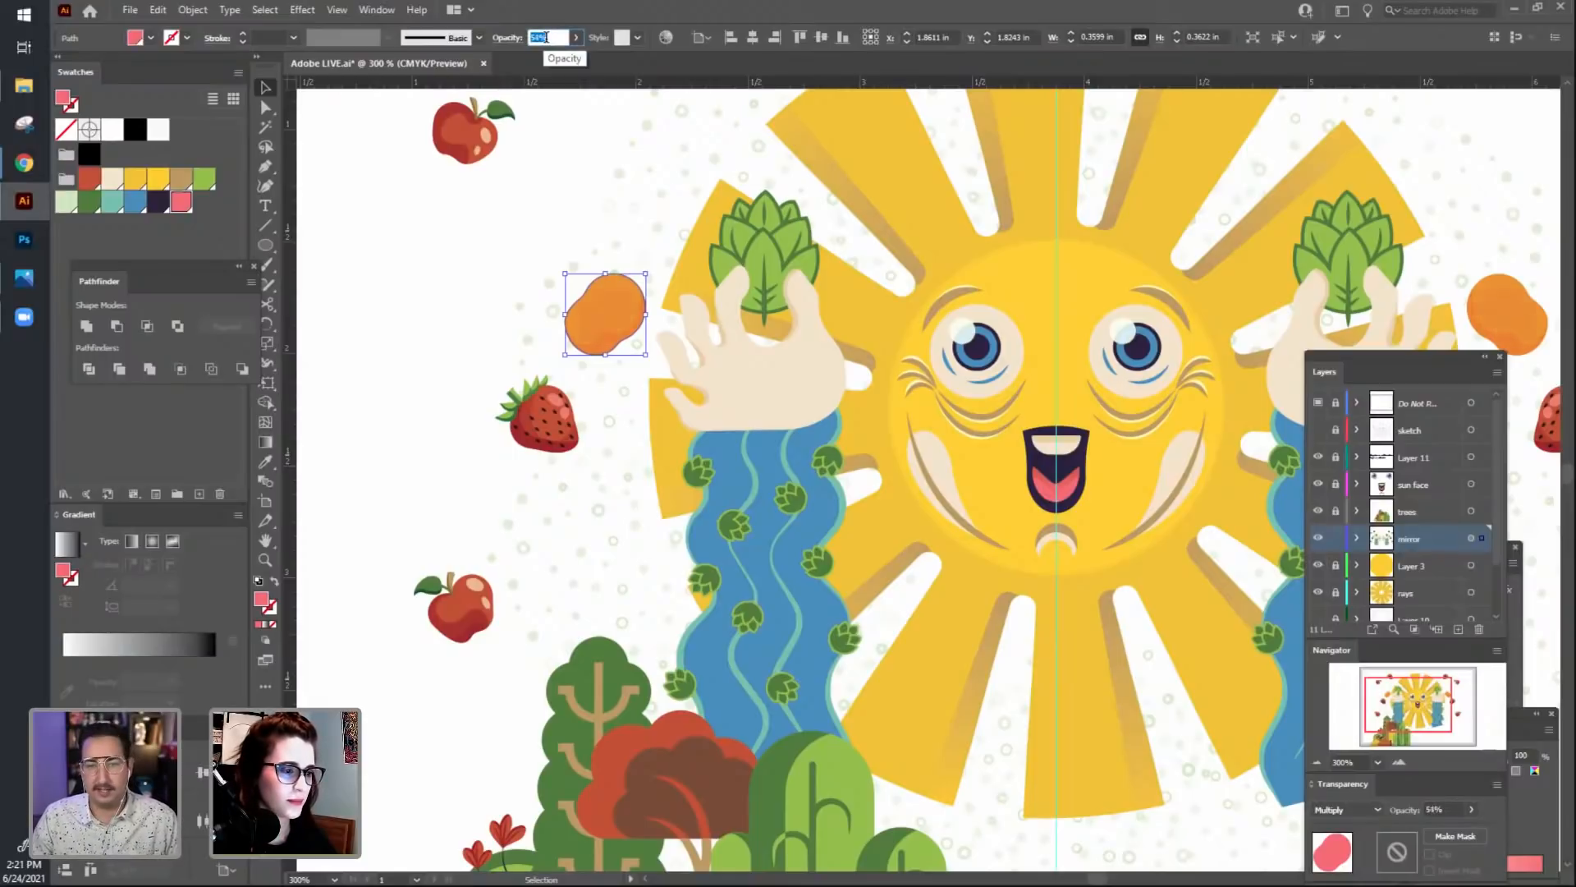
pyautogui.press('Return')
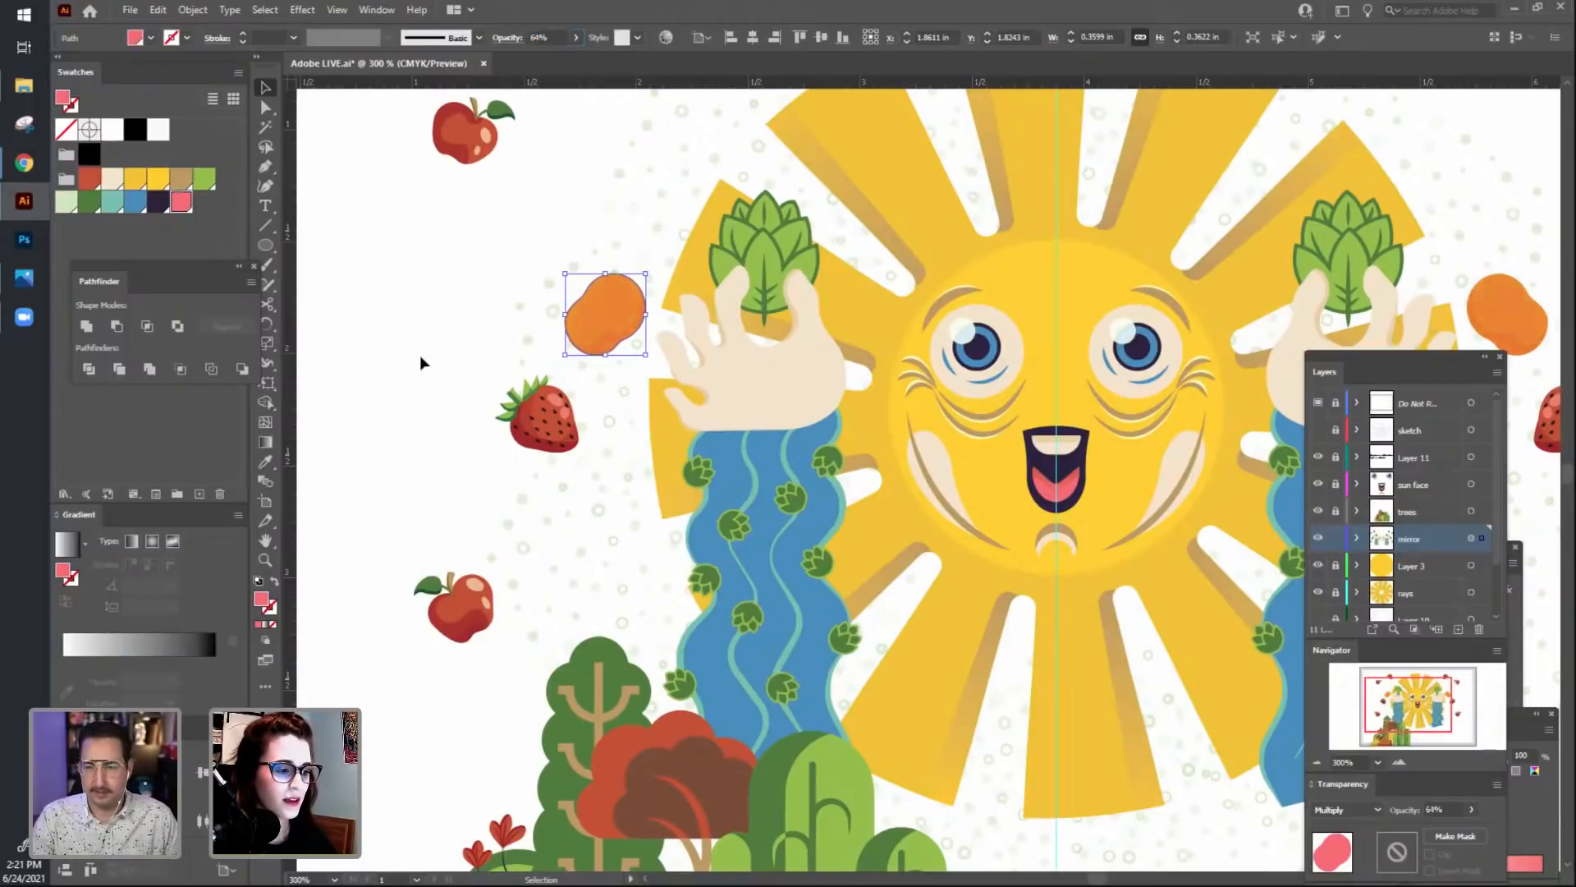
pyautogui.click(420, 355)
# Send the selected orange fruit shapes beside the sun's hand to the back of their layer.
pyautogui.moveTo(411, 377); pyautogui.dragTo(431, 395)
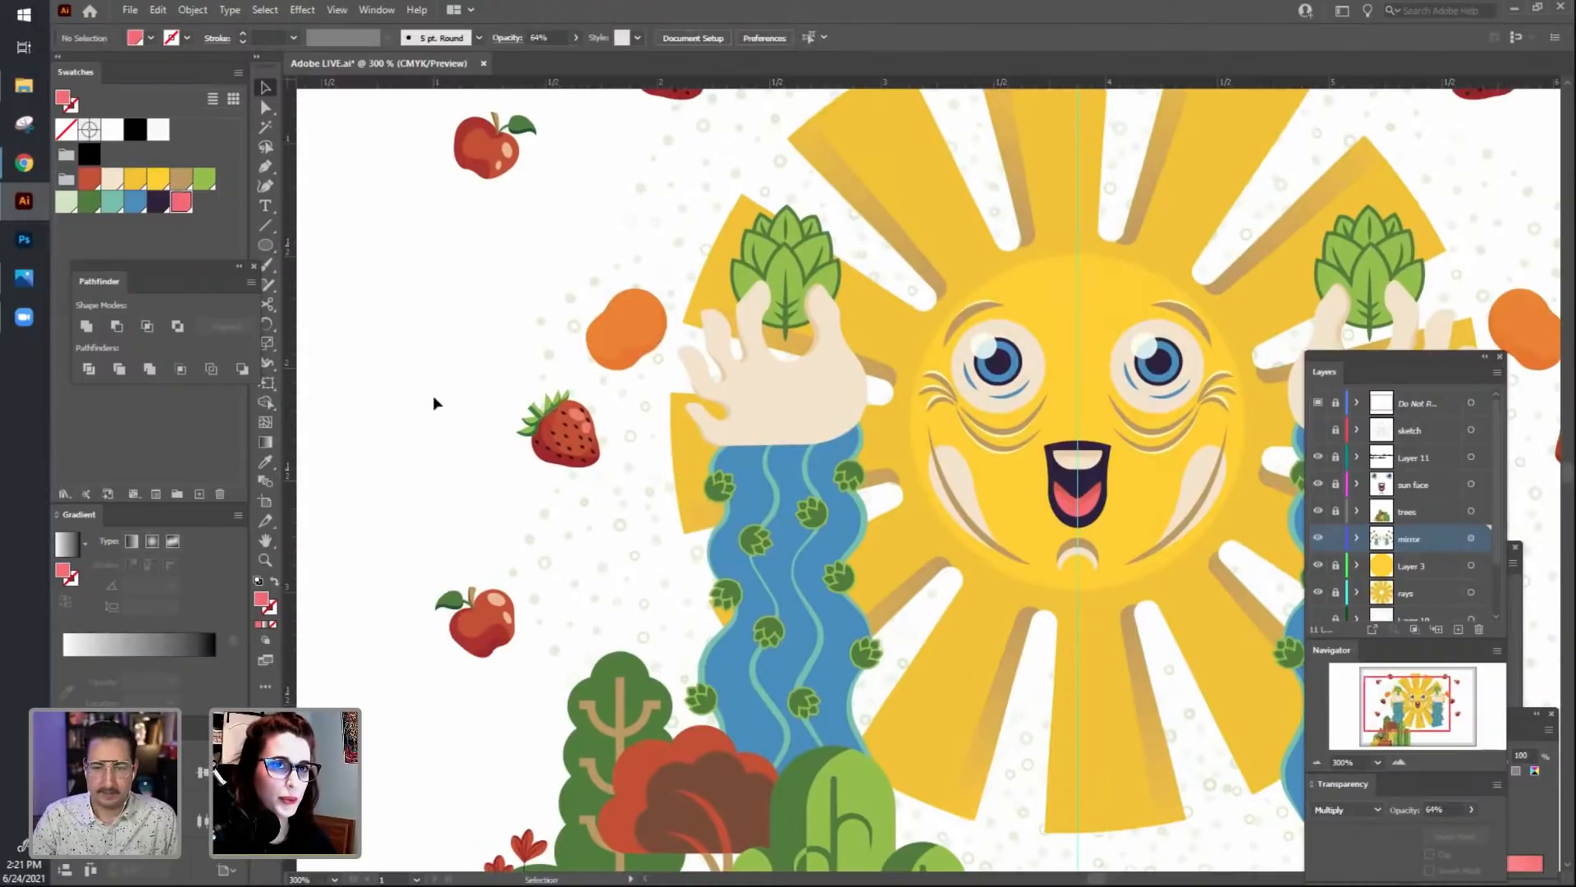
pyautogui.hotkey('ctrl', '-')
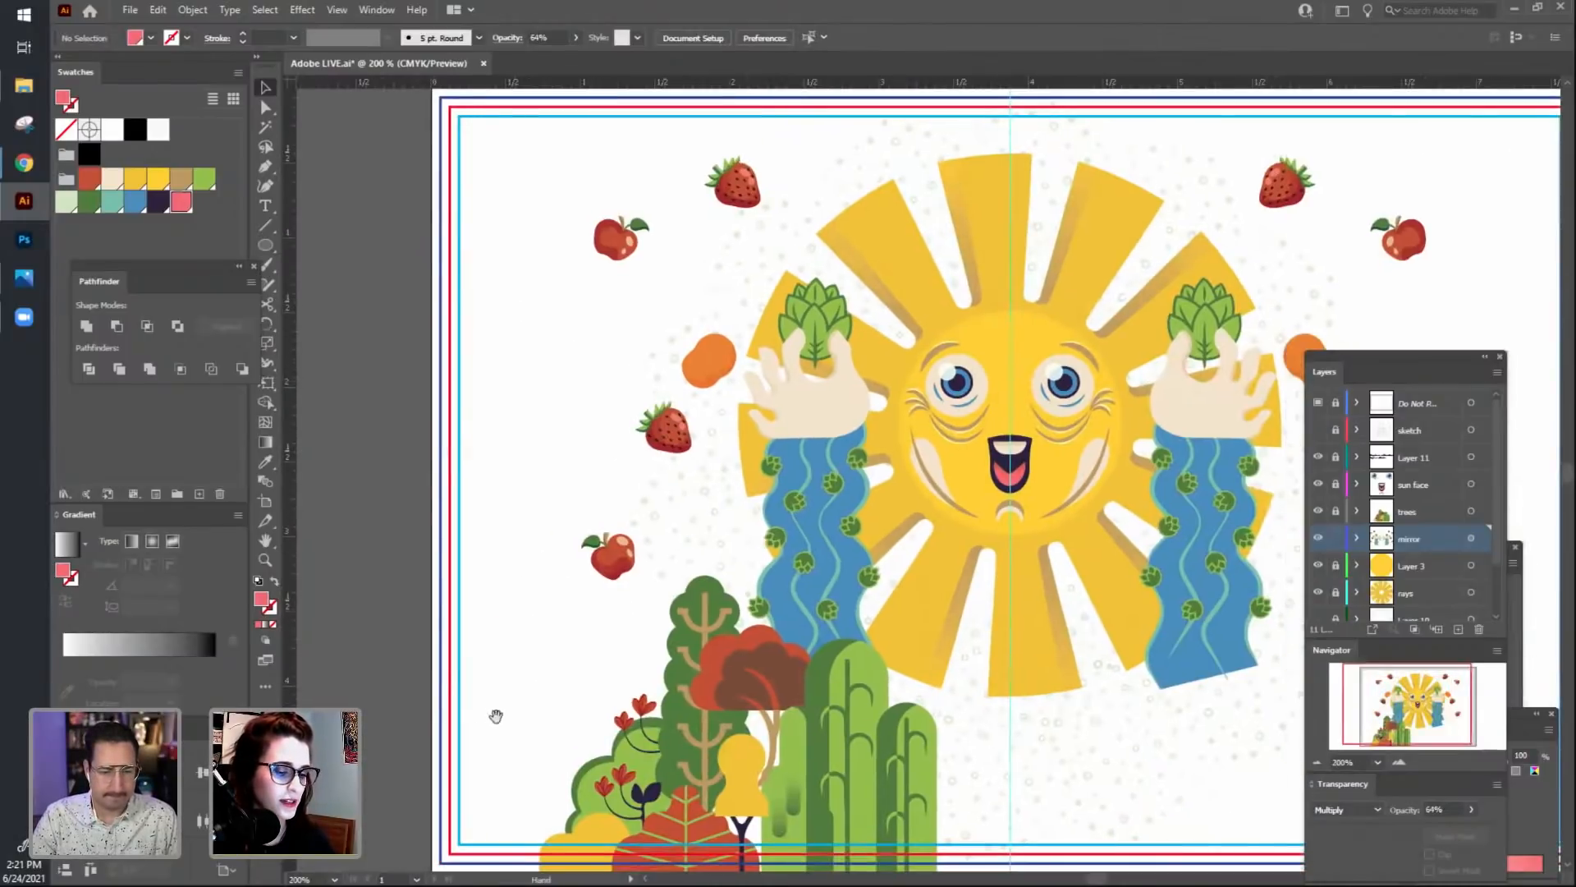
pyautogui.hotkey('ctrl', '-')
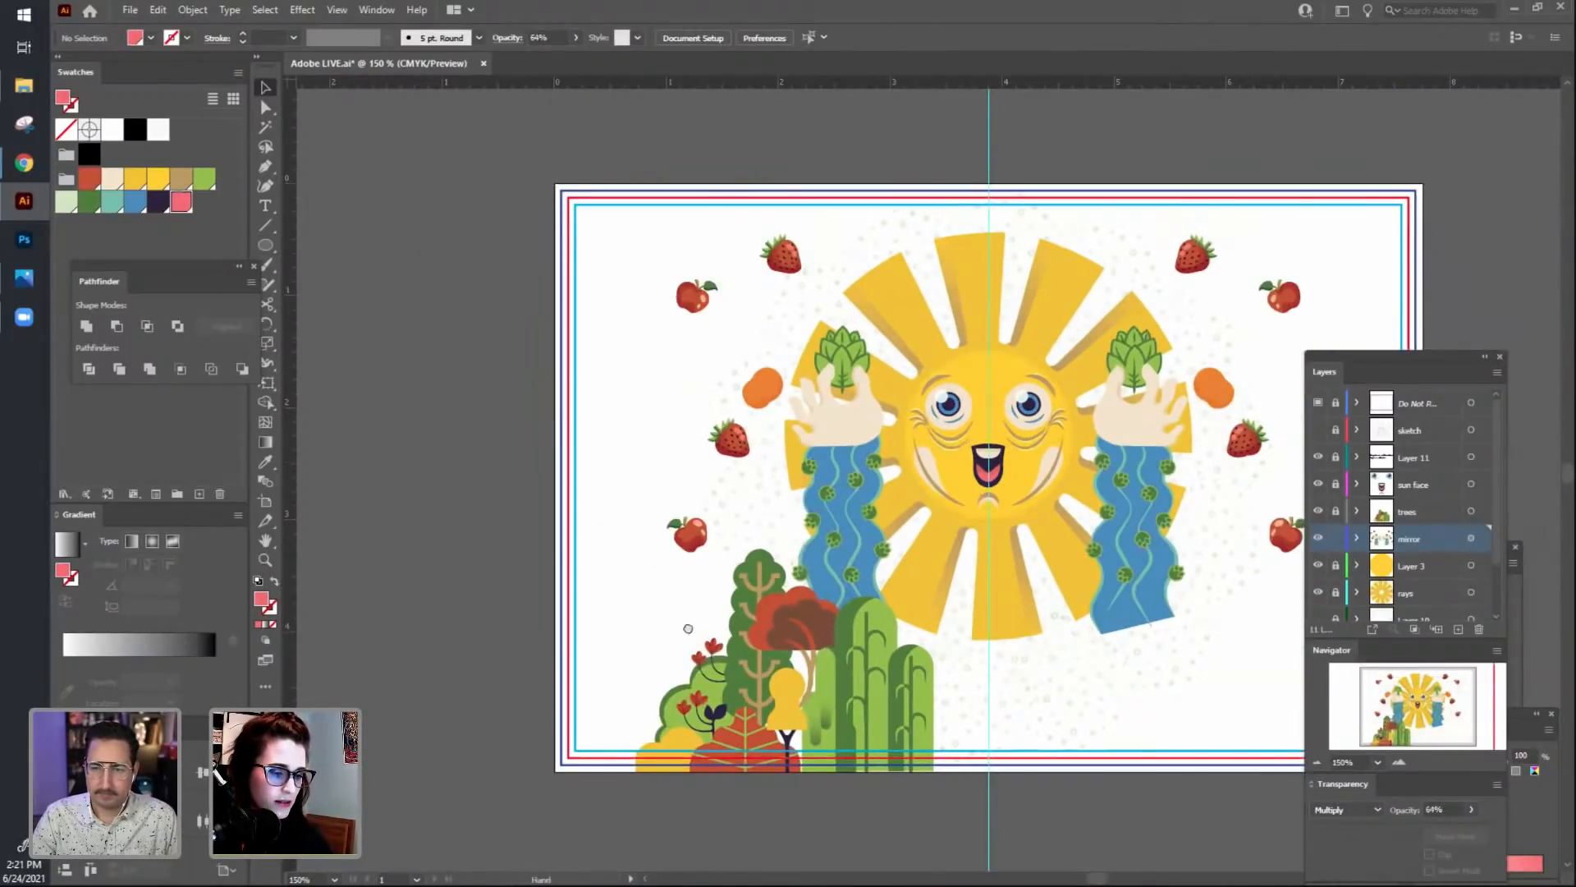
pyautogui.moveTo(688, 630); pyautogui.dragTo(596, 665)
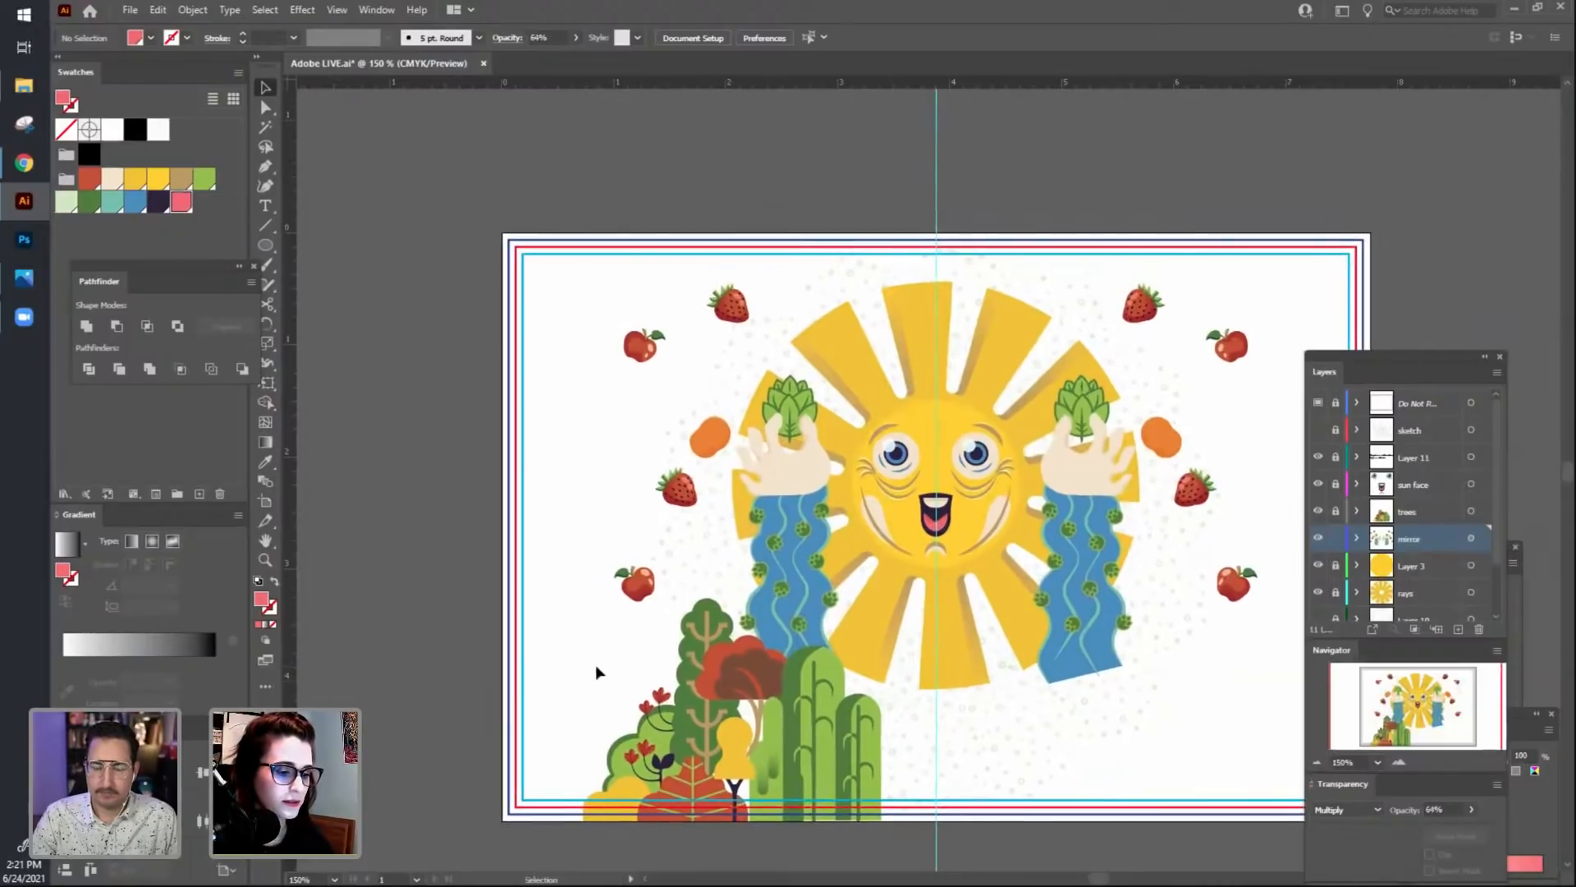
pyautogui.click(722, 432)
pyautogui.rightClick(720, 432)
pyautogui.moveTo(812, 683)
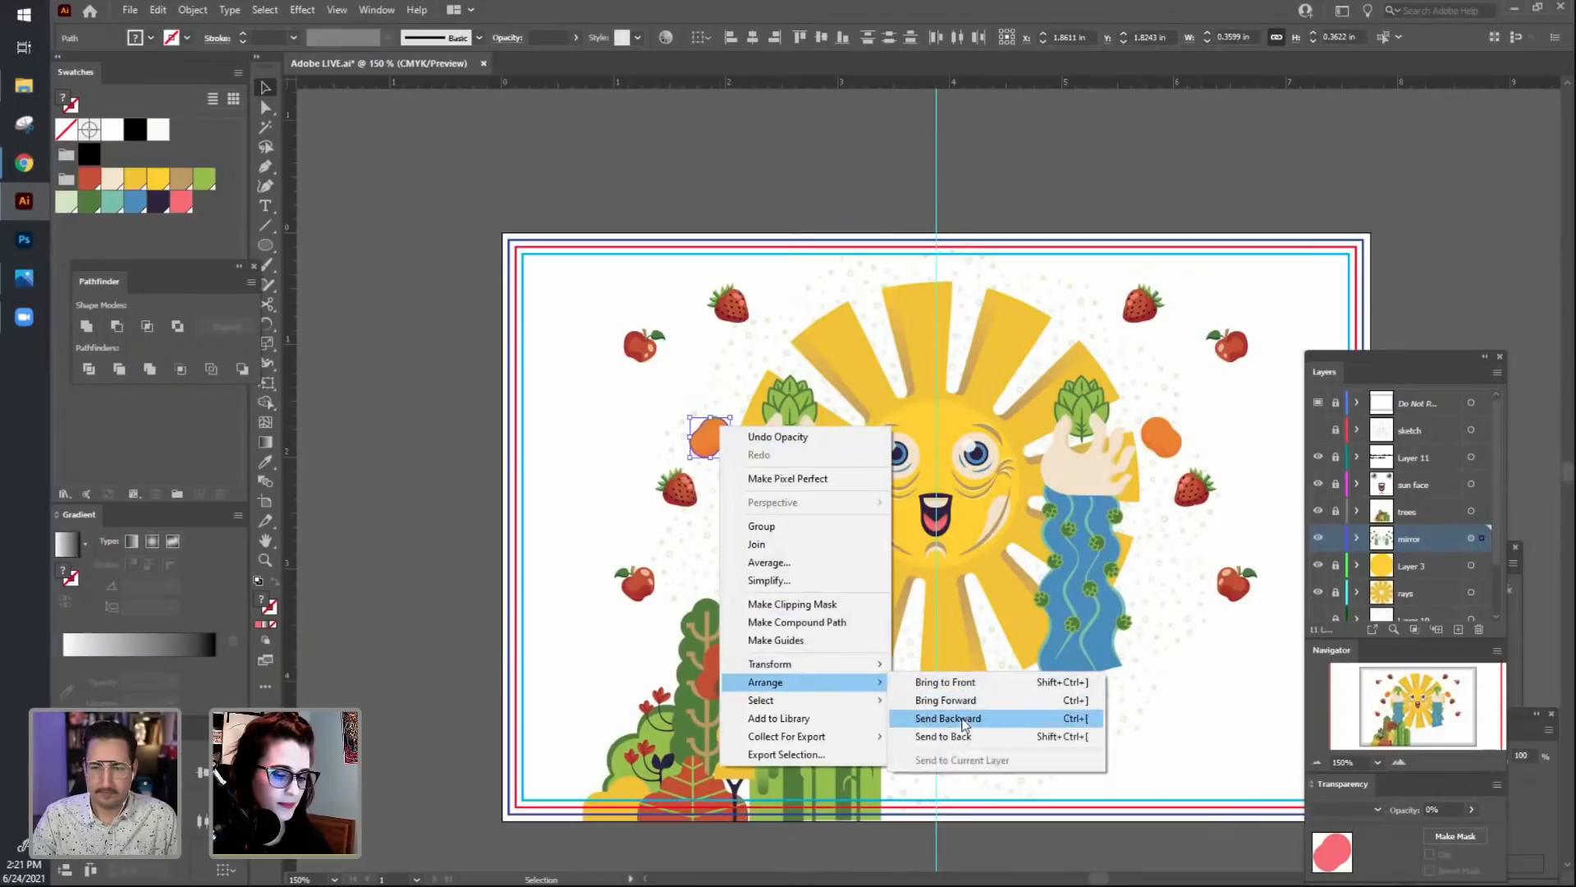
pyautogui.click(961, 734)
pyautogui.click(580, 623)
pyautogui.moveTo(576, 626); pyautogui.dragTo(570, 639)
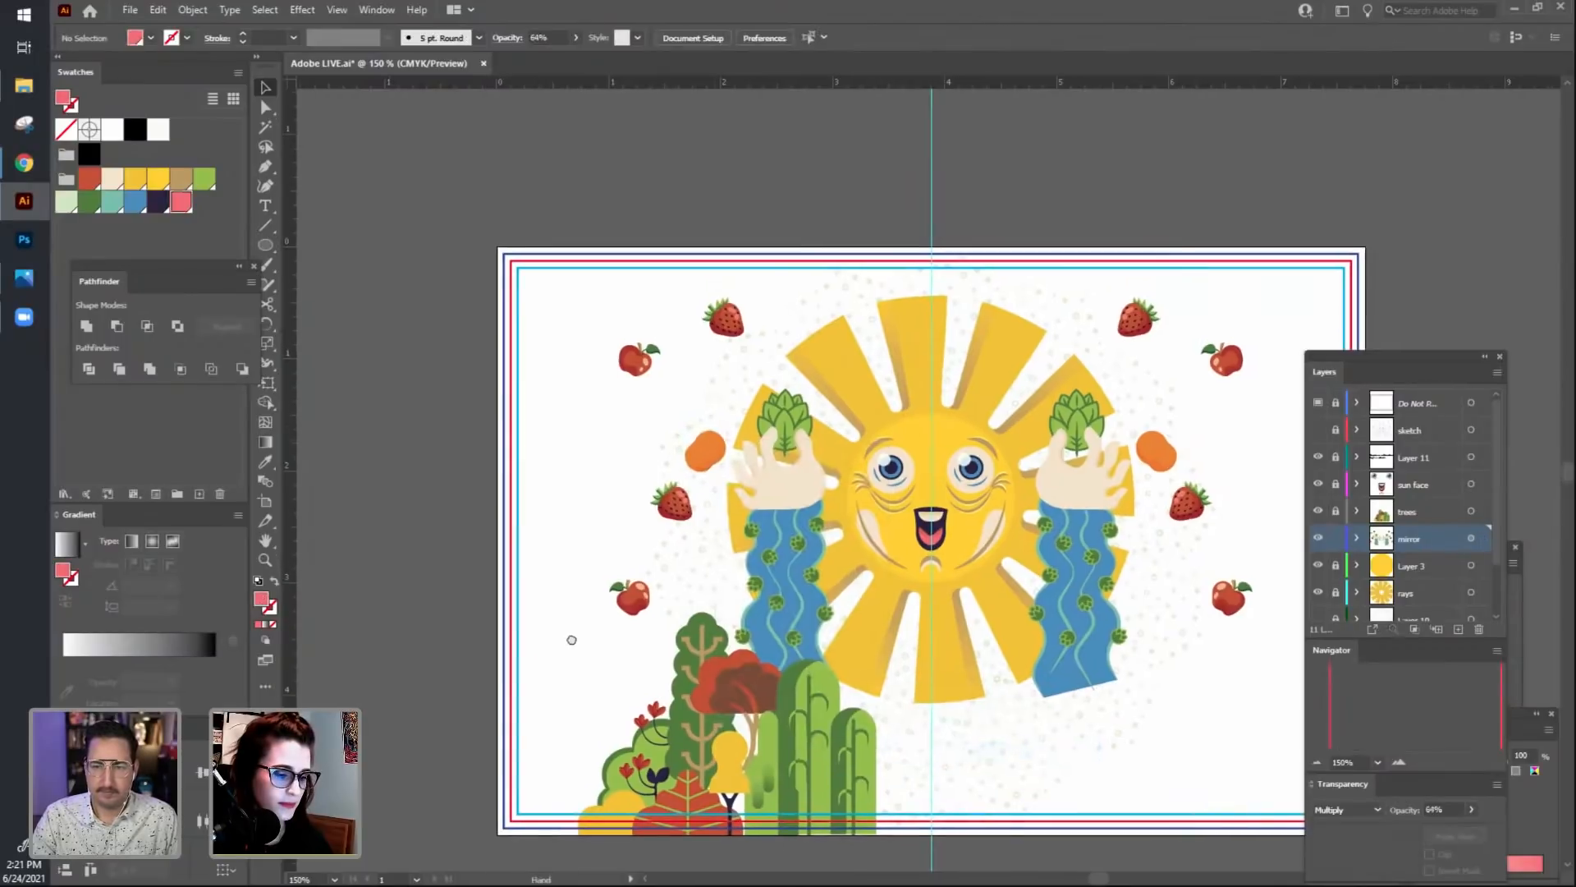
# Fill the yellow crescent shadow along the orange fruit's lower edge with the red swatch.
pyautogui.click(711, 470)
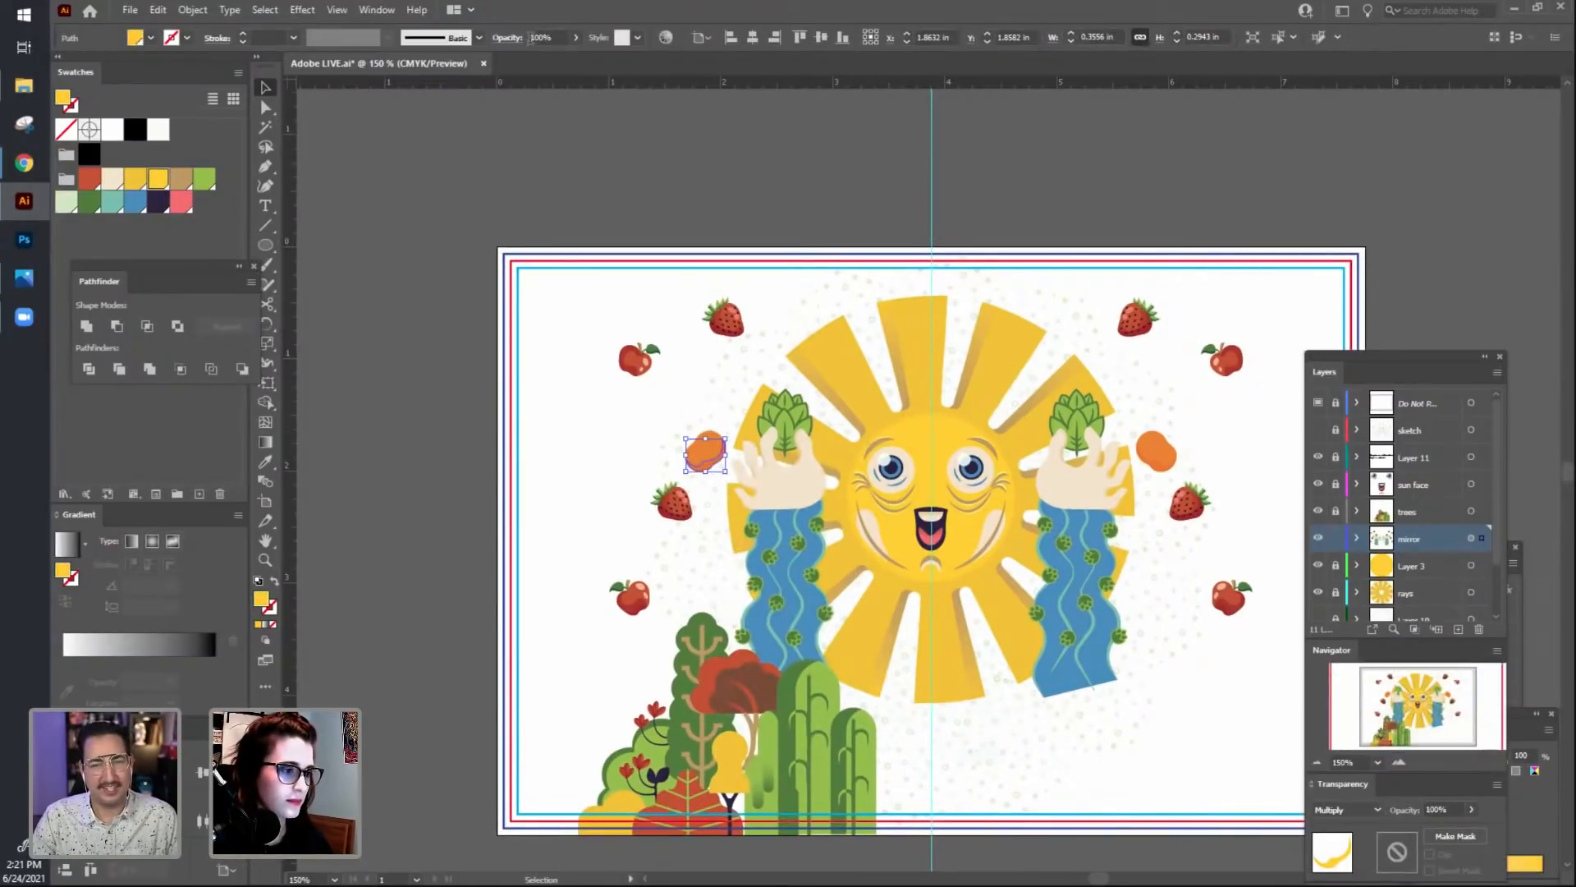
pyautogui.click(89, 178)
pyautogui.click(422, 465)
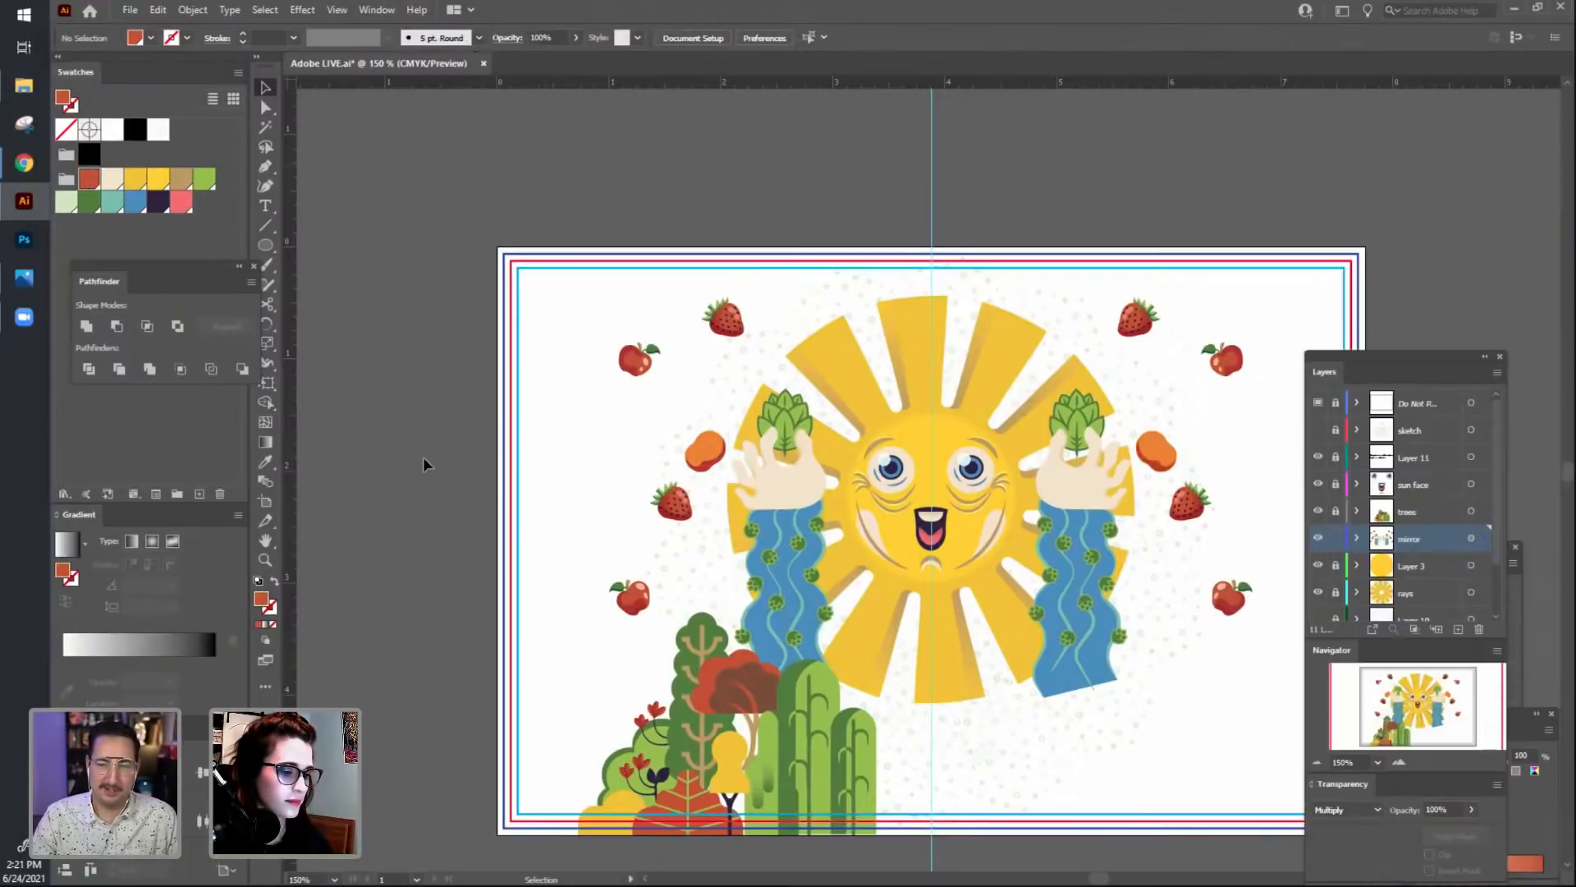
# Reduce the opacity of the orange fruit's red crescent shadow to 73%, trying 91% and 82% first.
pyautogui.hotkey('ctrl', '+')
pyautogui.hotkey('ctrl', '+')
pyautogui.hotkey('ctrl', '+')
pyautogui.moveTo(435, 476); pyautogui.dragTo(836, 532)
pyautogui.click(802, 451)
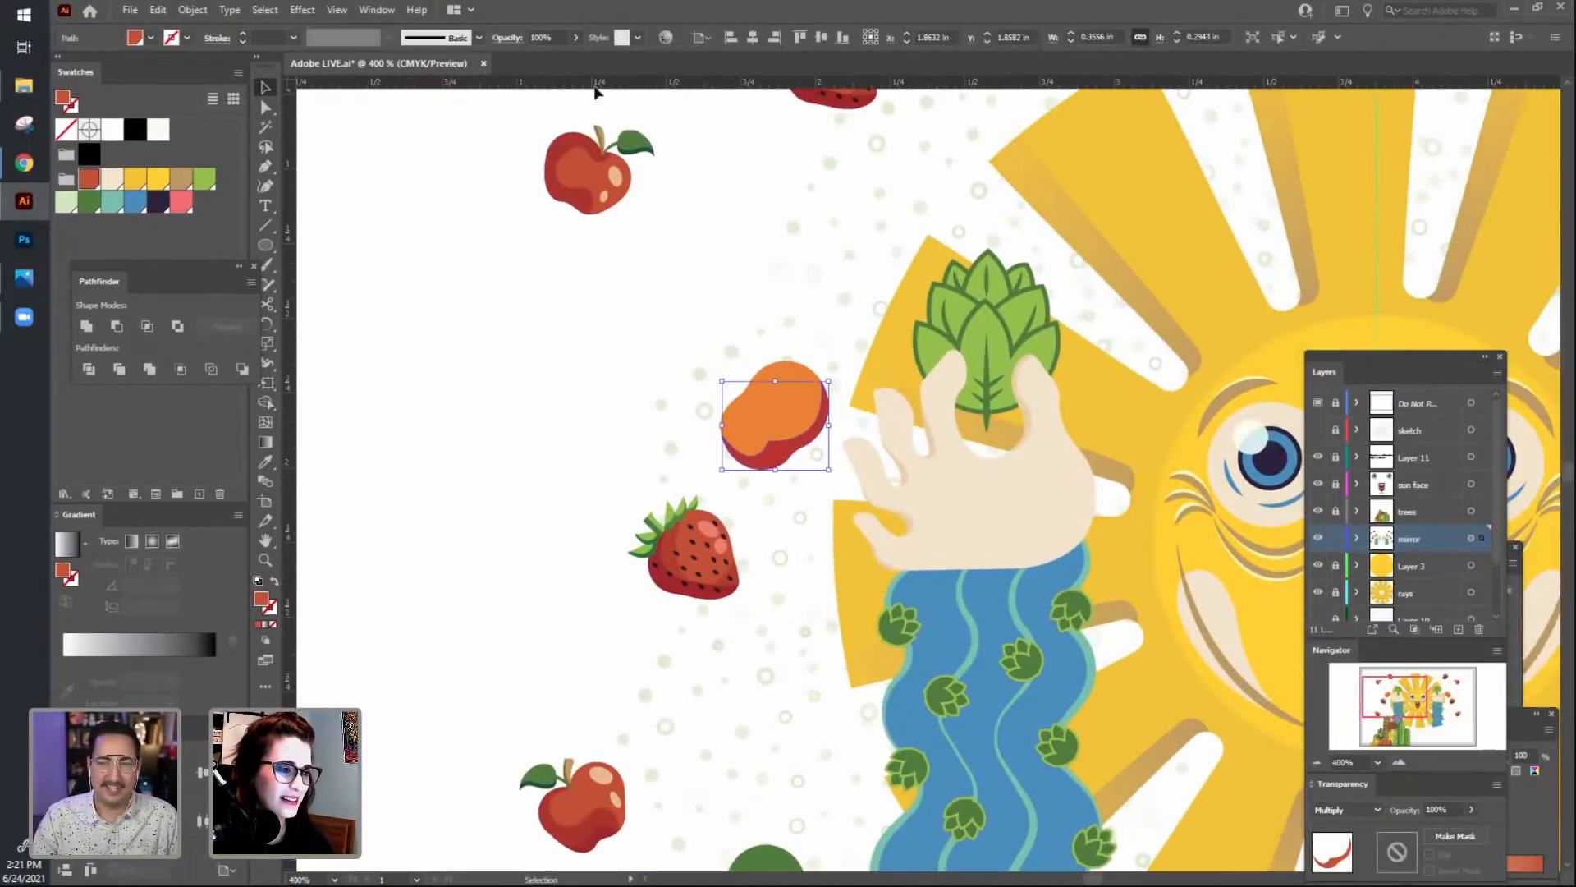
pyautogui.click(543, 37)
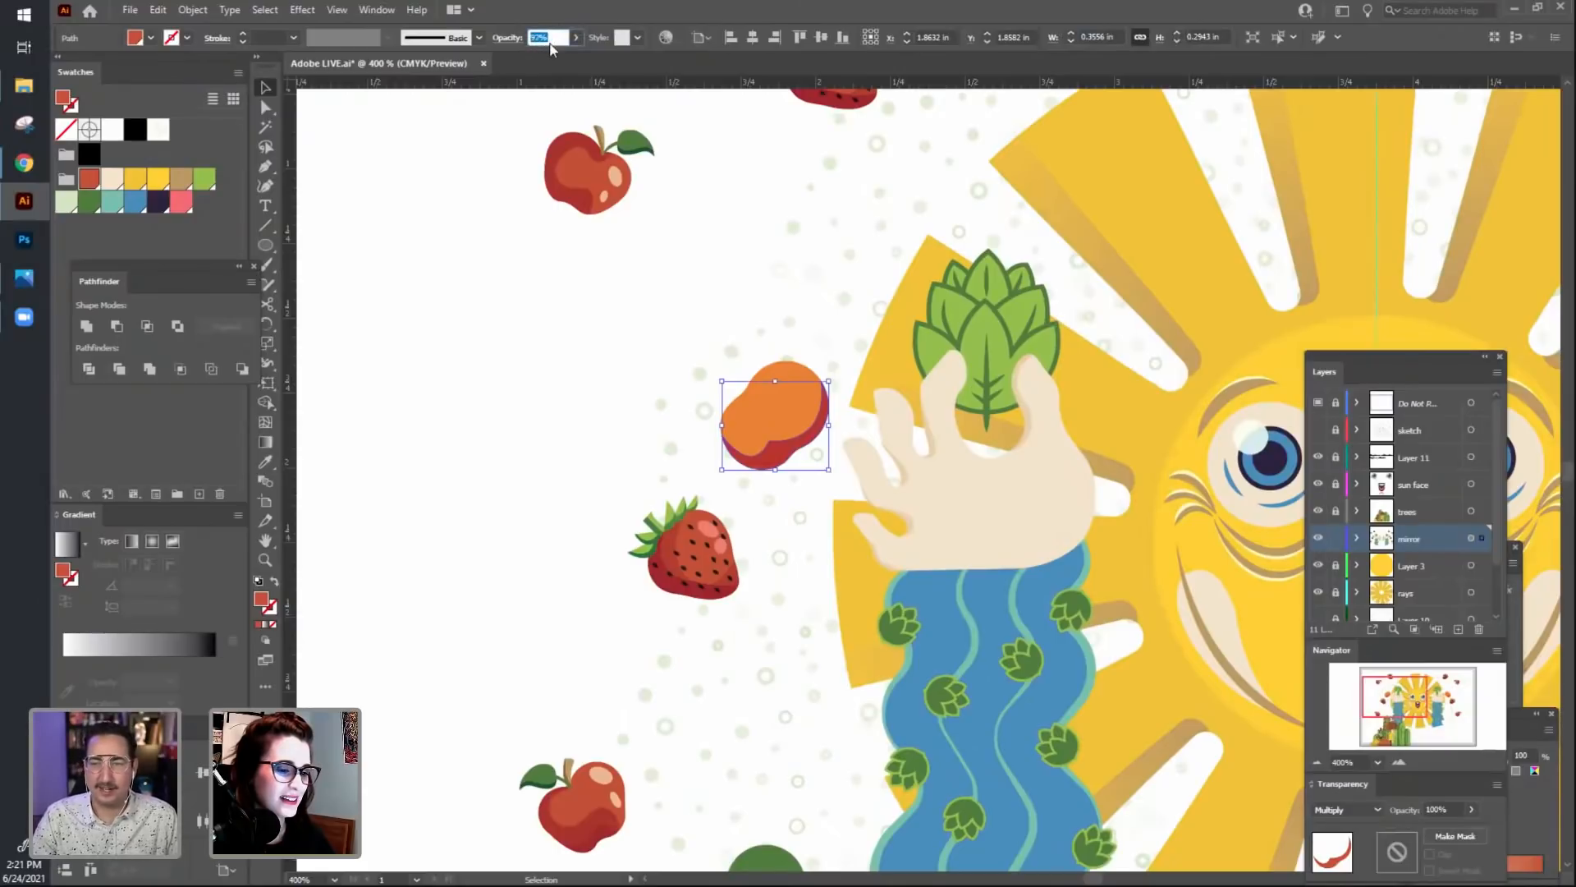
pyautogui.write('91')
pyautogui.press('Return')
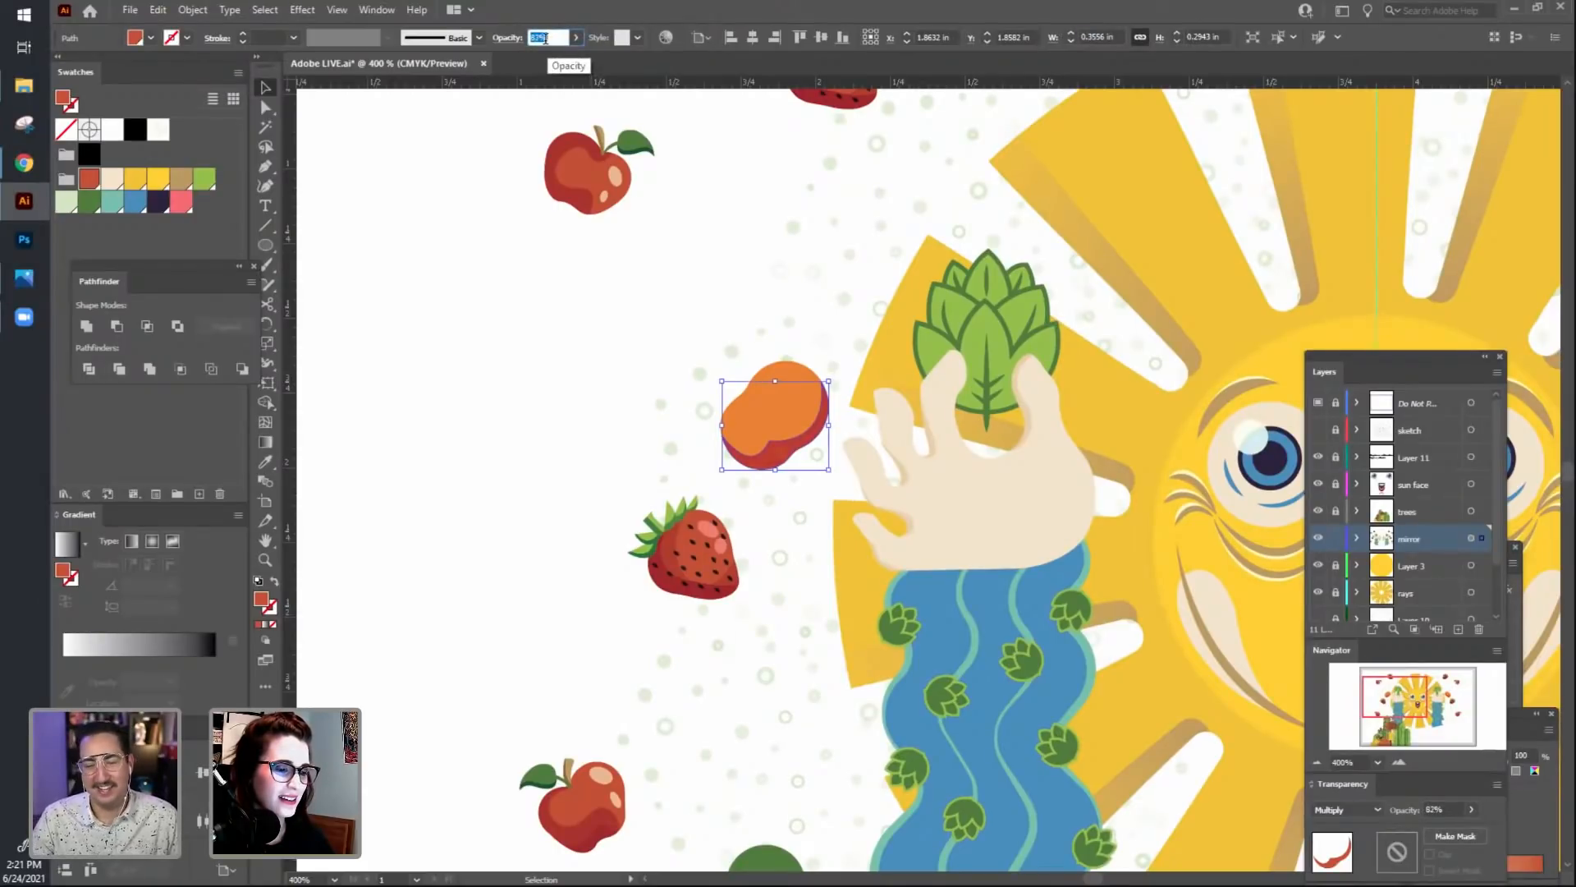
pyautogui.scroll(-4, 546, 38)
pyautogui.click(519, 400)
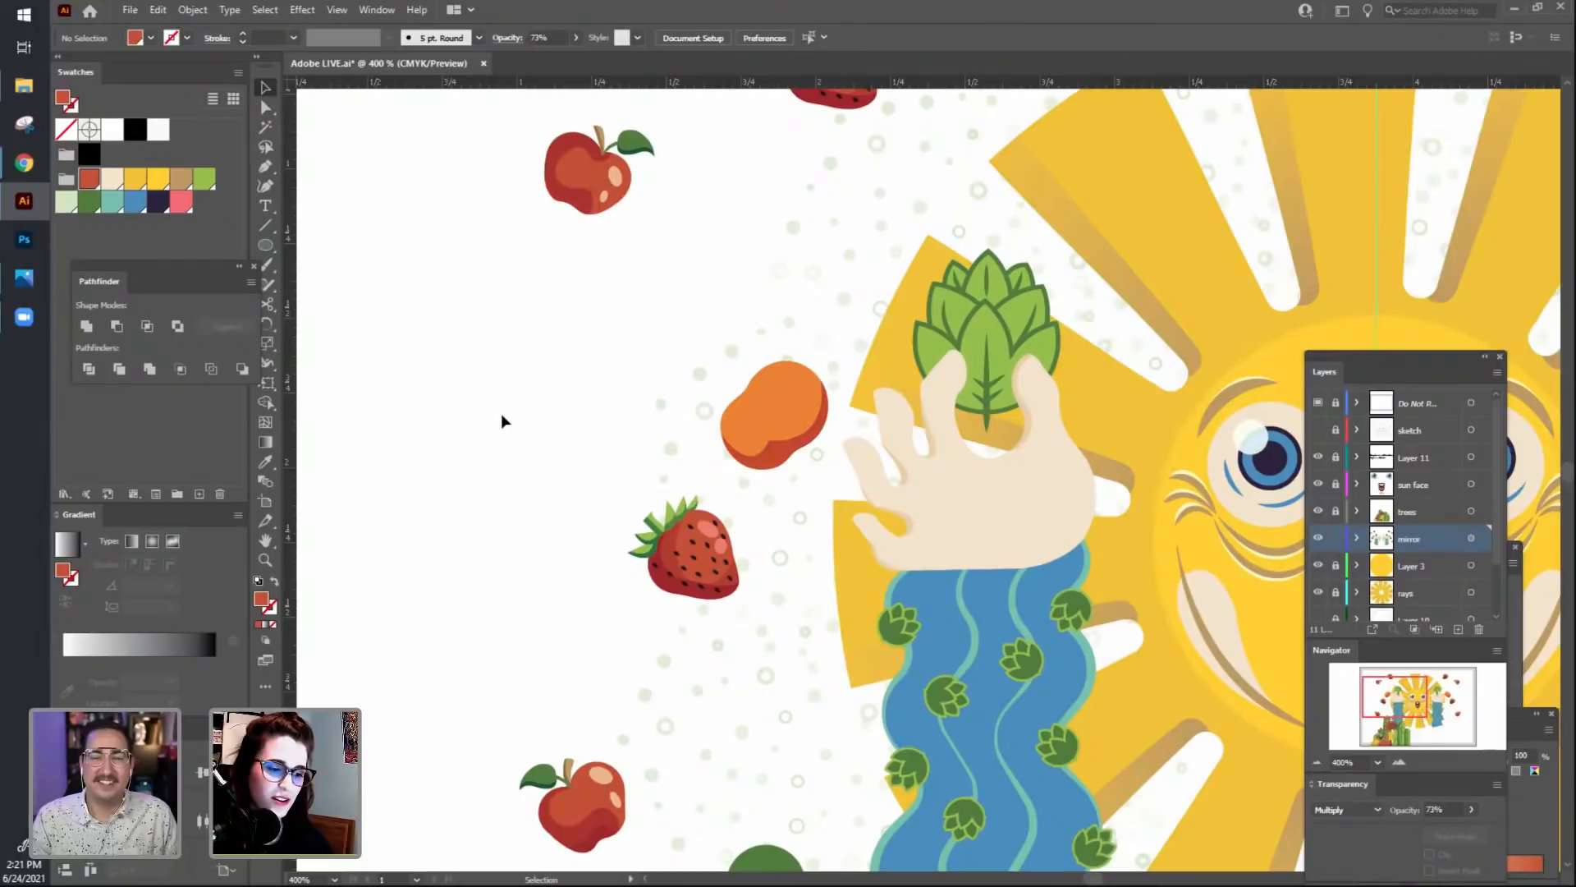
# Examine the shaded orange fruit against the whole illustration and up close beside the apple and strawberry.
pyautogui.hotkey('ctrl', '-')
pyautogui.hotkey('ctrl', '-')
pyautogui.moveTo(706, 761); pyautogui.dragTo(475, 682)
pyautogui.scroll(1, 468, 443)
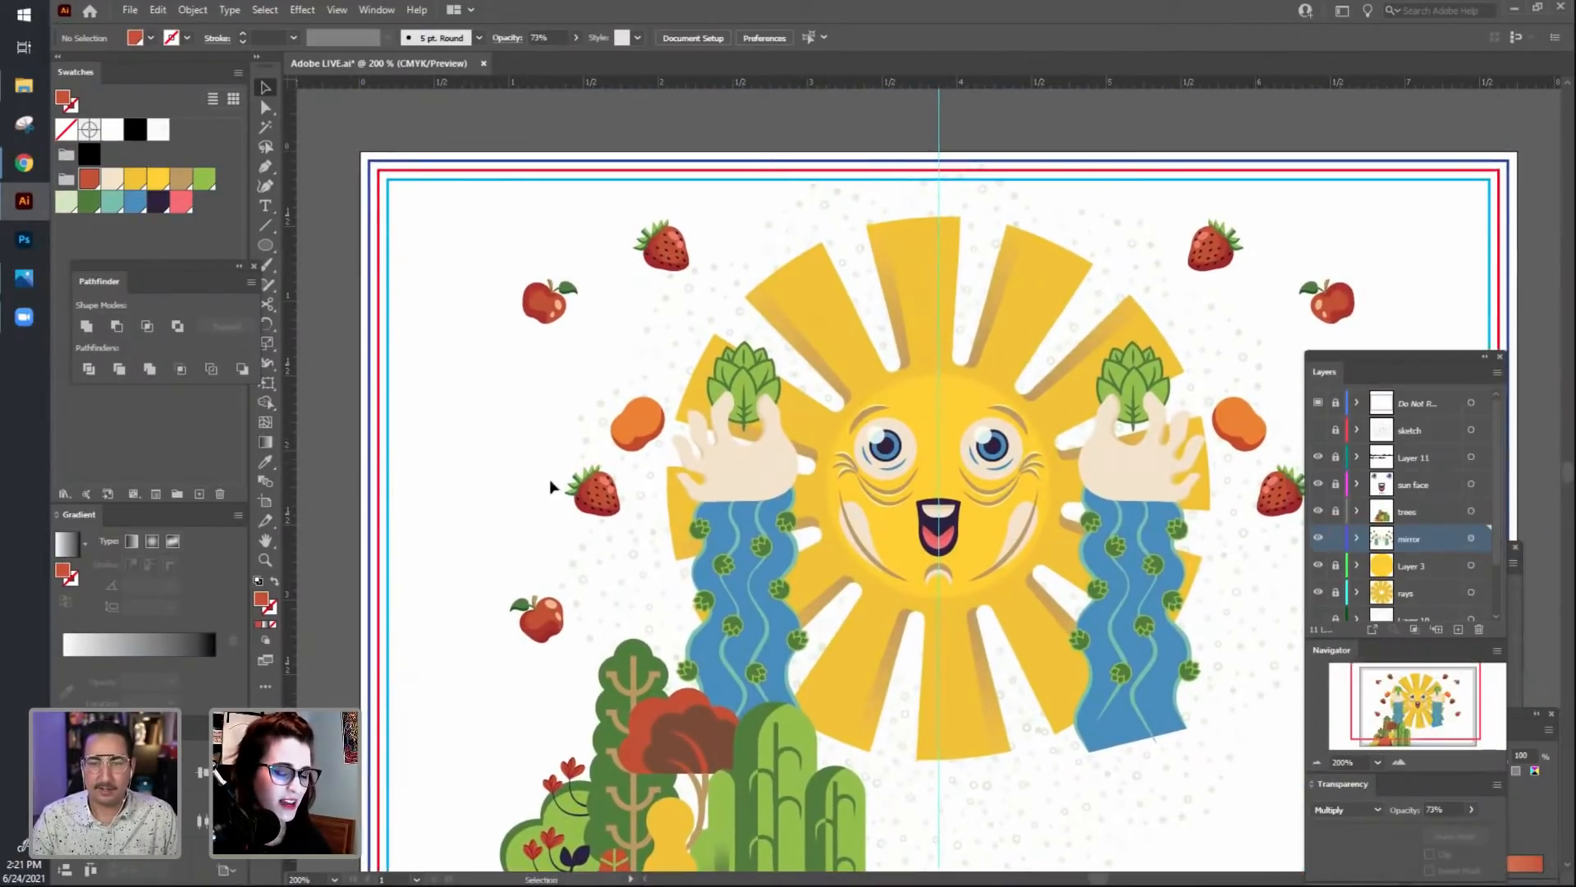
pyautogui.hotkey('ctrl', '=')
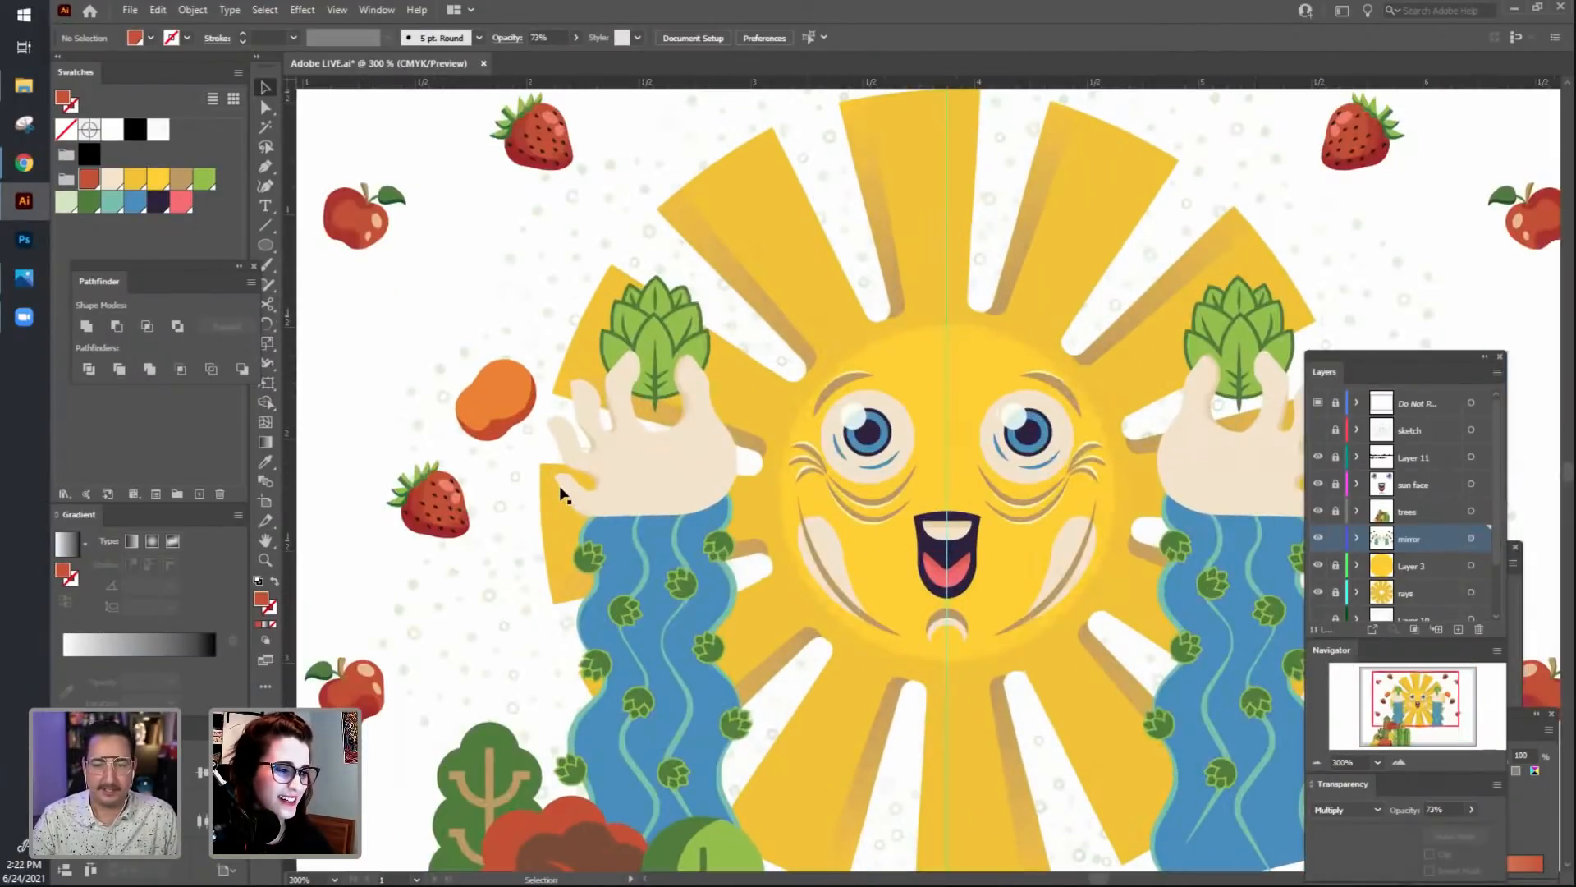
pyautogui.hotkey('ctrl', '=')
pyautogui.moveTo(538, 491); pyautogui.dragTo(848, 711)
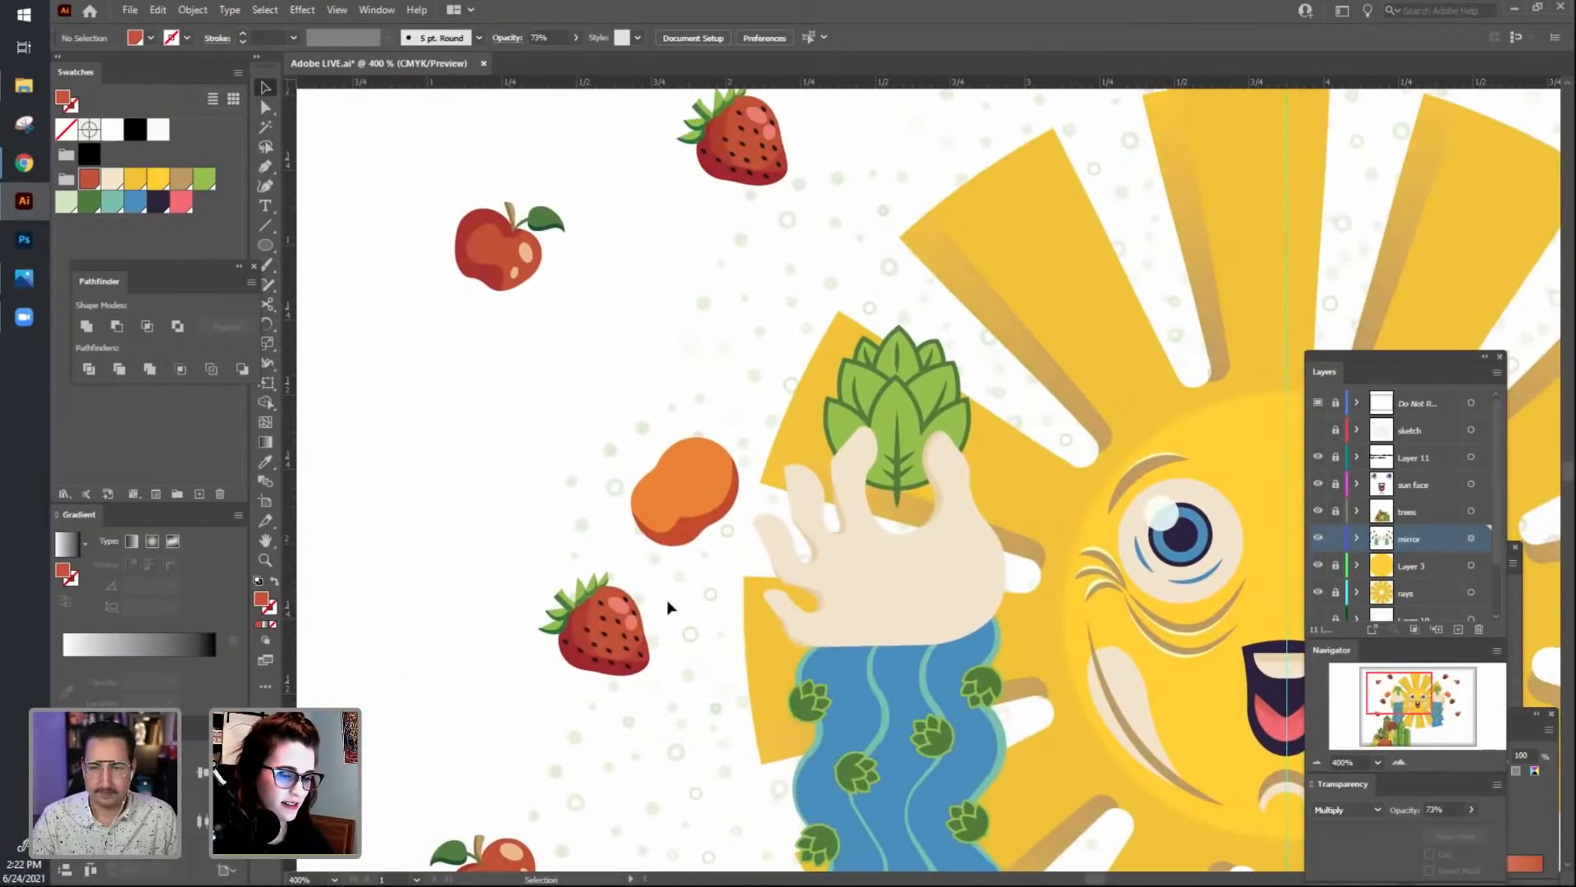
pyautogui.moveTo(674, 643); pyautogui.dragTo(668, 652)
pyautogui.hotkey('ctrl', '=')
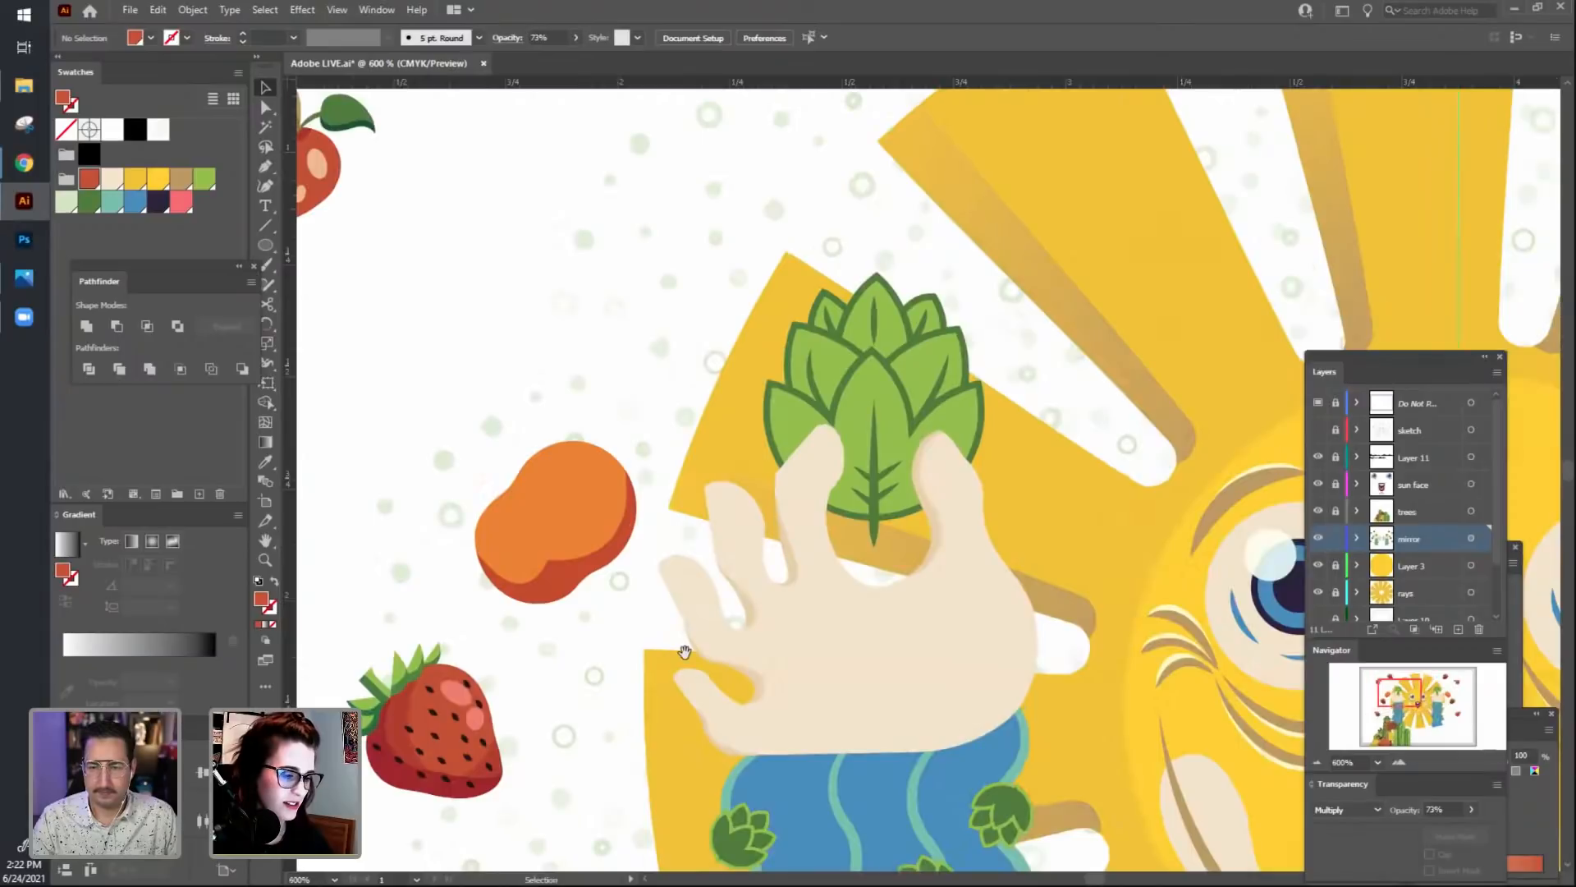
pyautogui.hscroll(-3, 720, 653)
pyautogui.scroll(1, 721, 672)
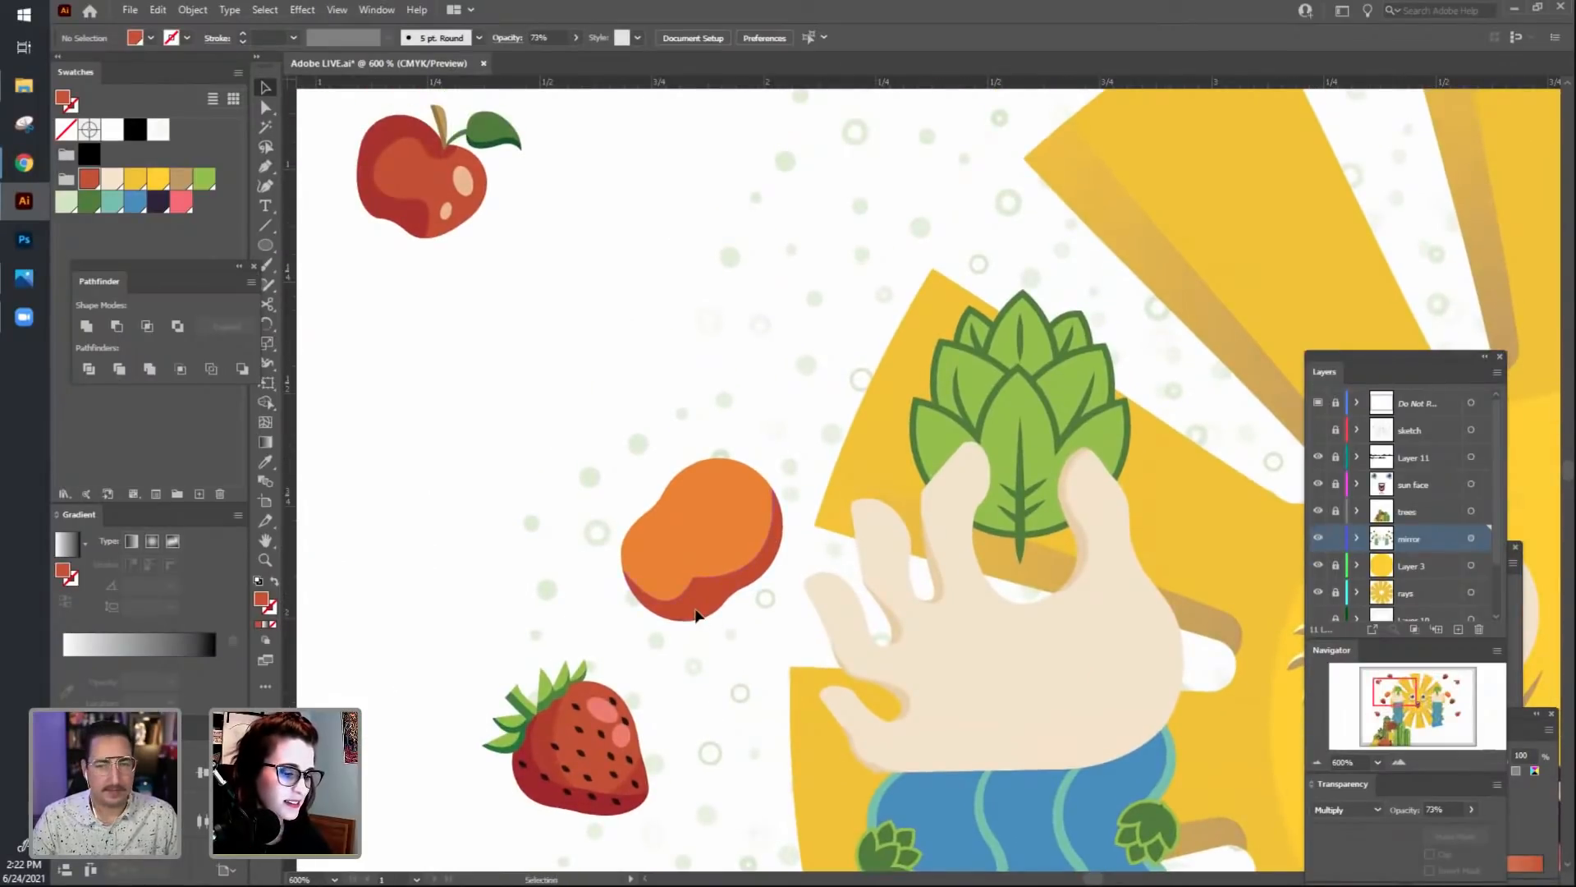
# Show the sketch layer over the orange fruit and the surrounding artwork.
pyautogui.click(714, 587)
pyautogui.click(514, 535)
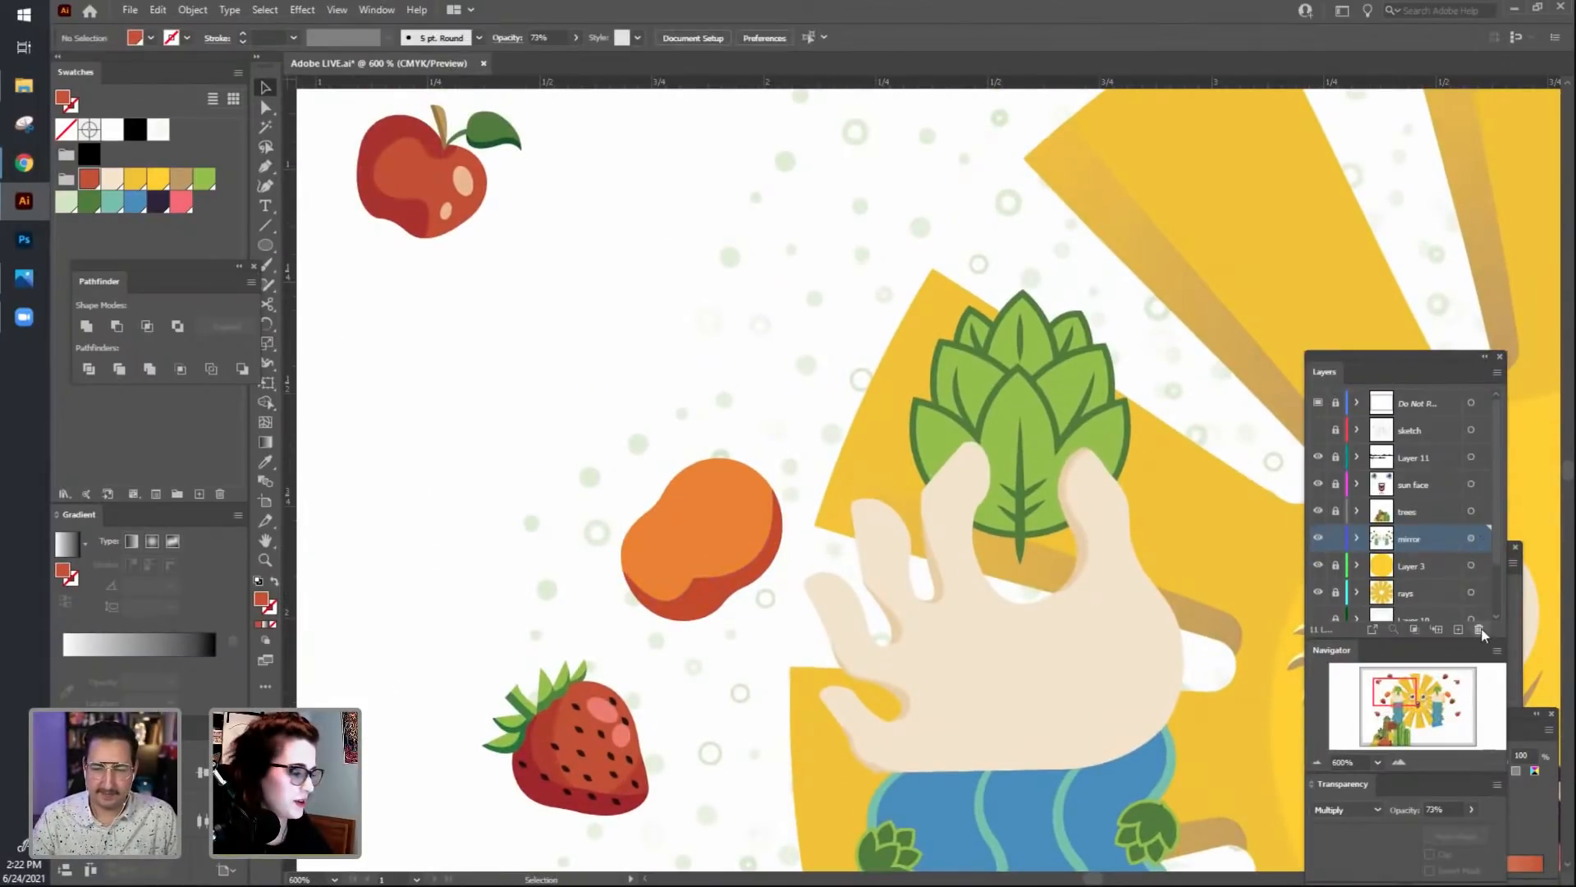
pyautogui.click(1318, 432)
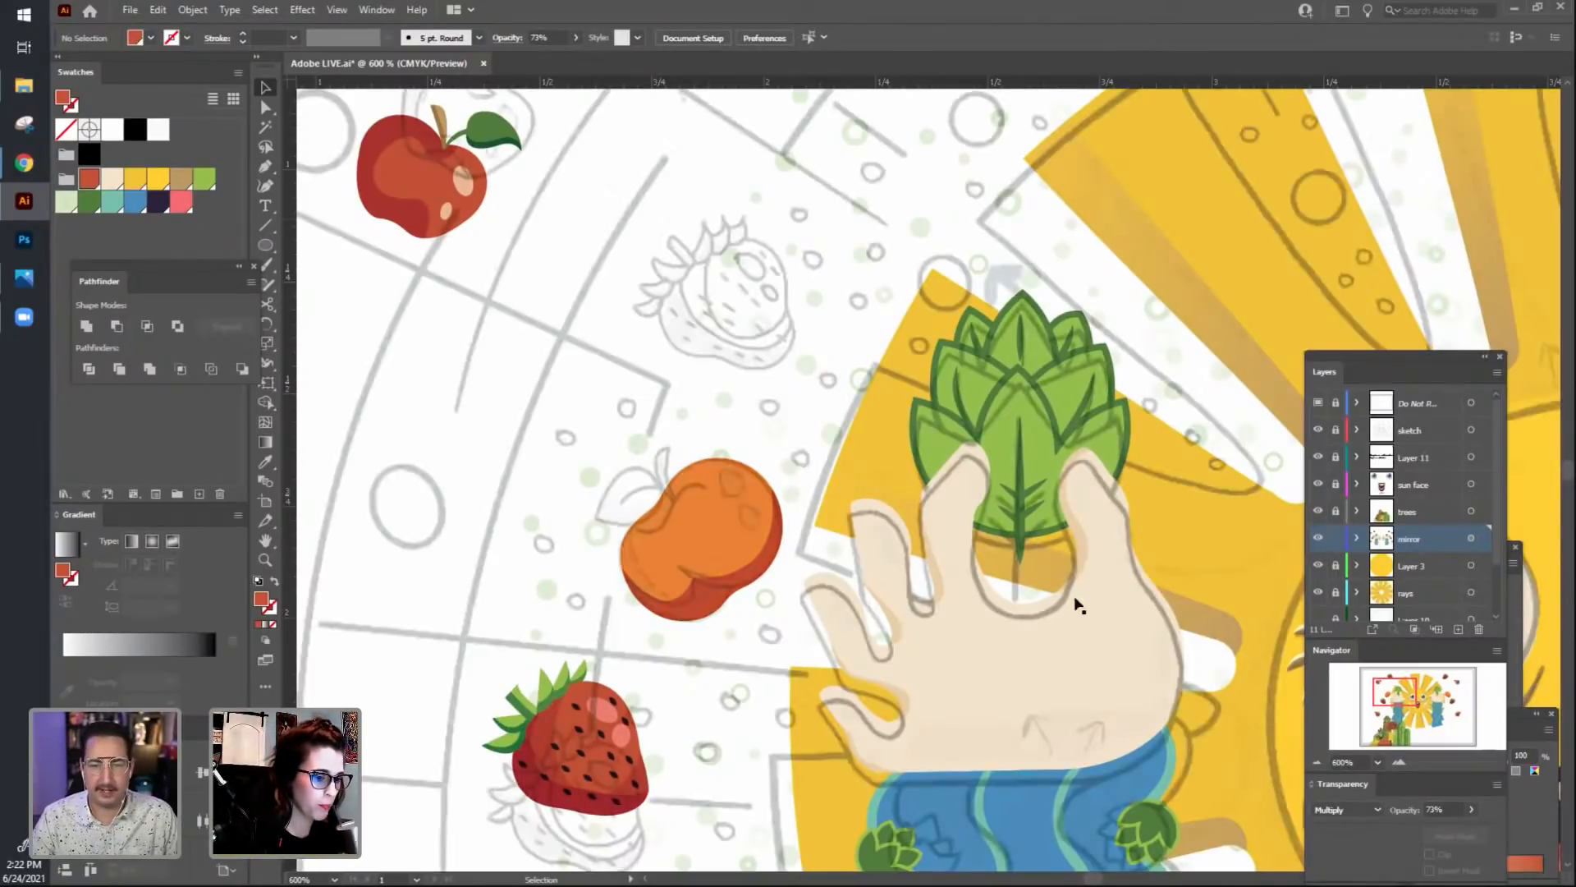
pyautogui.hotkey('ctrl', '=')
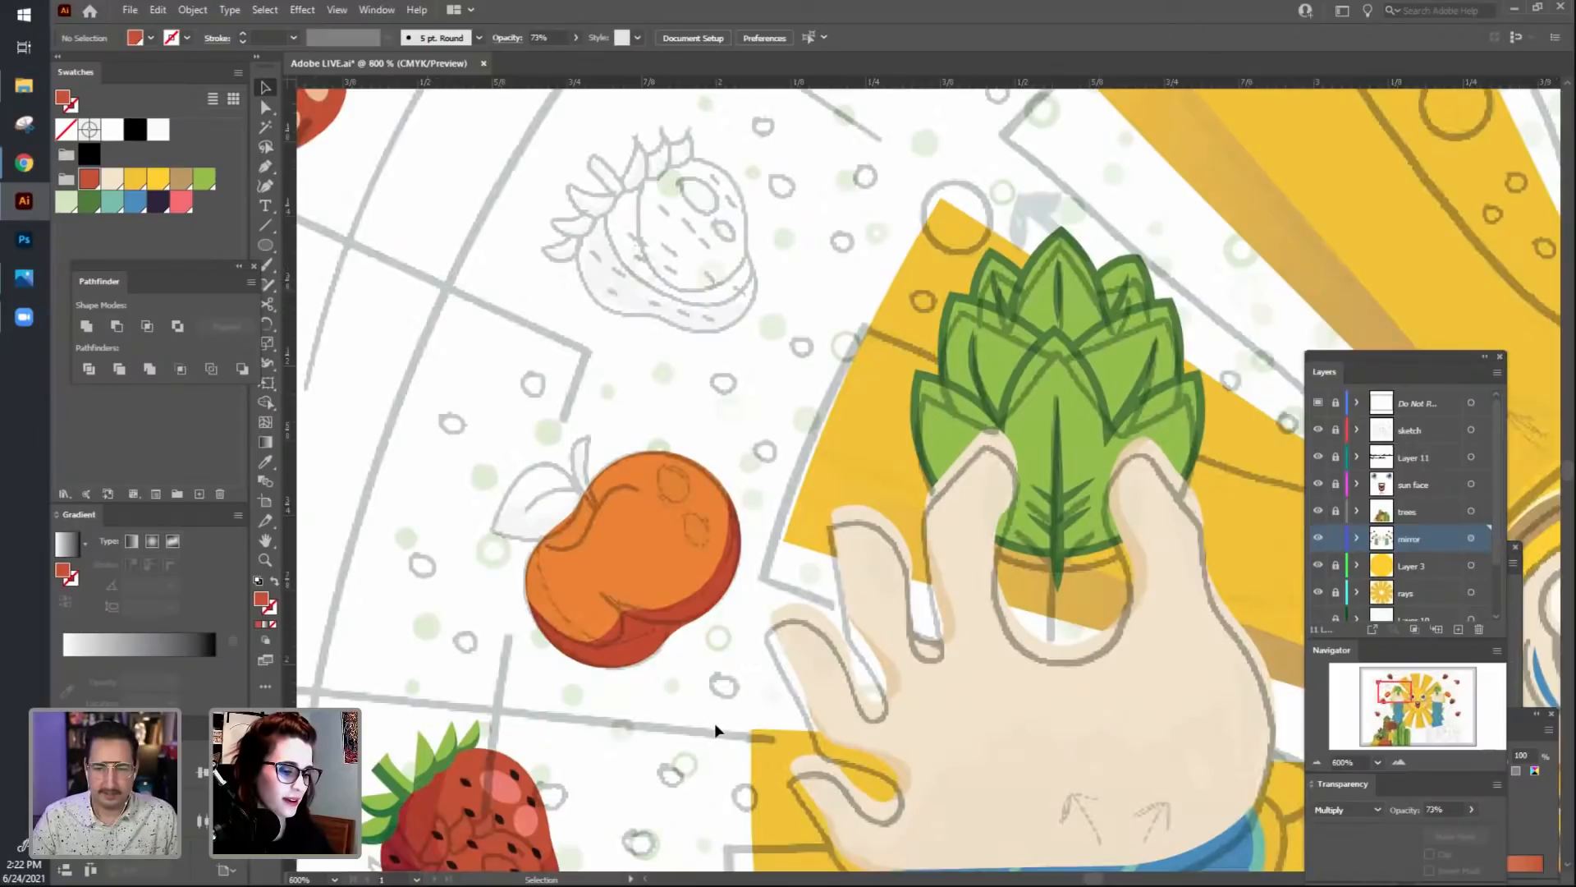
pyautogui.moveTo(714, 723); pyautogui.dragTo(729, 673)
pyautogui.press('p')
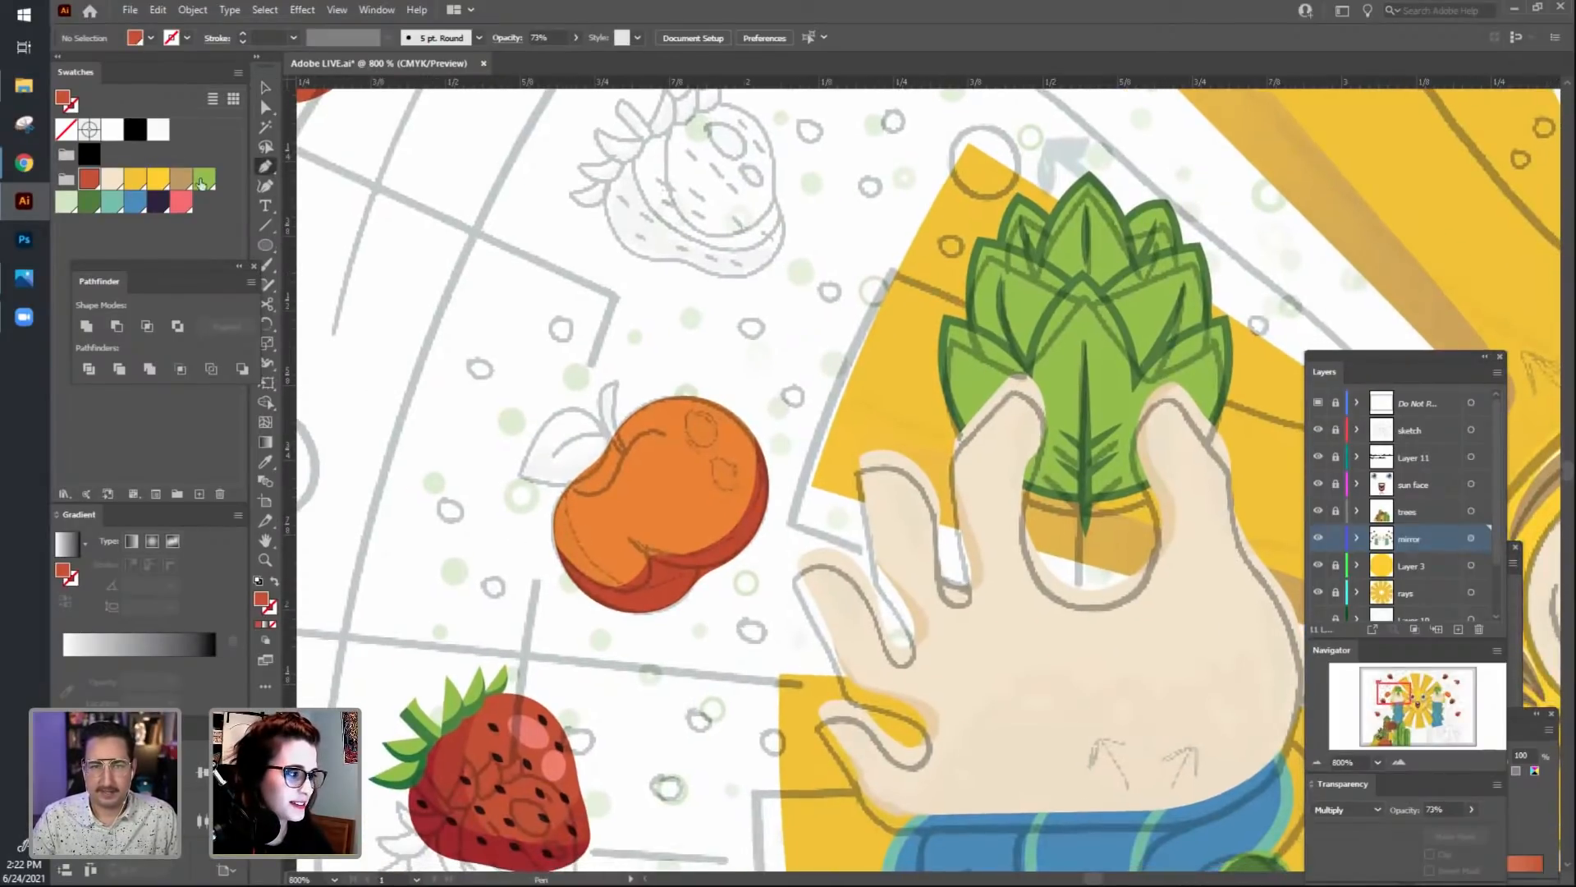
pyautogui.click(570, 462)
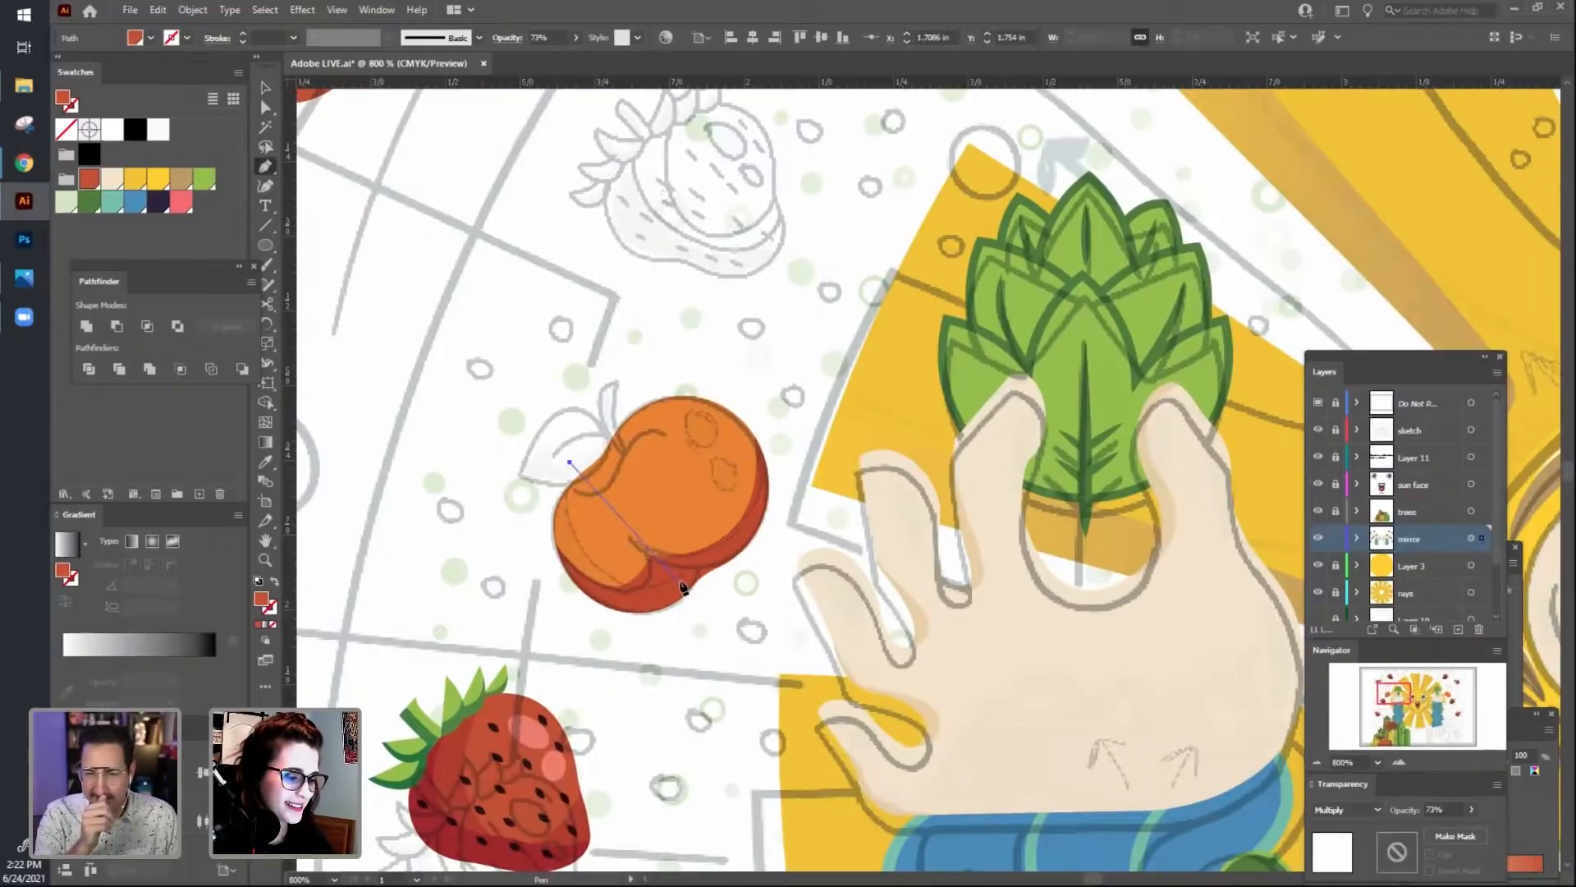
pyautogui.moveTo(689, 568); pyautogui.dragTo(828, 498)
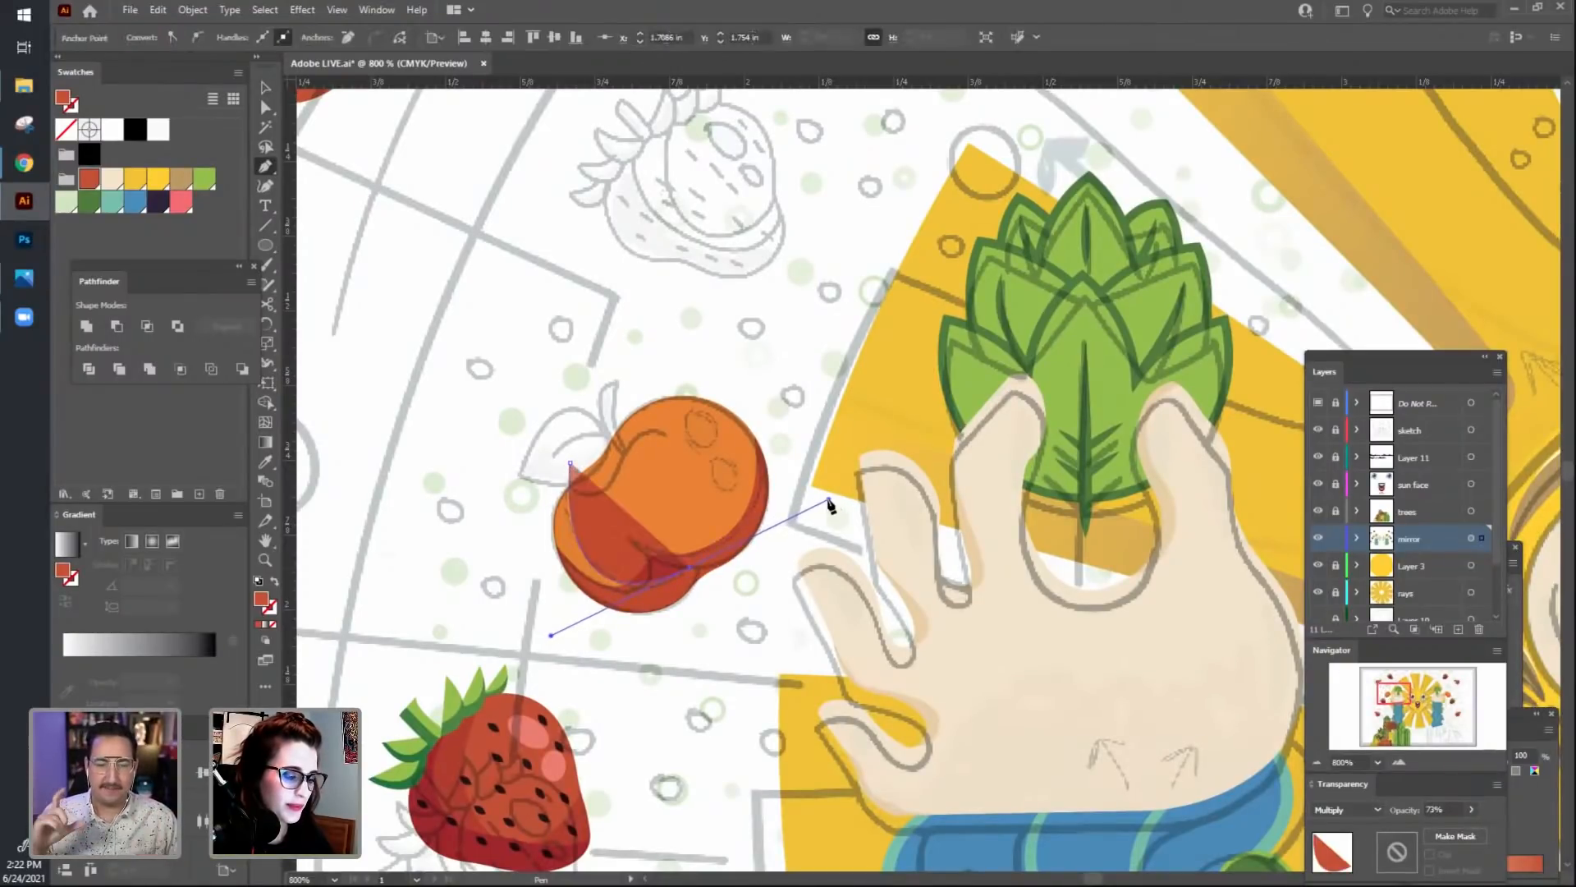
pyautogui.moveTo(692, 570); pyautogui.dragTo(731, 567)
pyautogui.moveTo(624, 630); pyautogui.dragTo(633, 651)
pyautogui.click(633, 651)
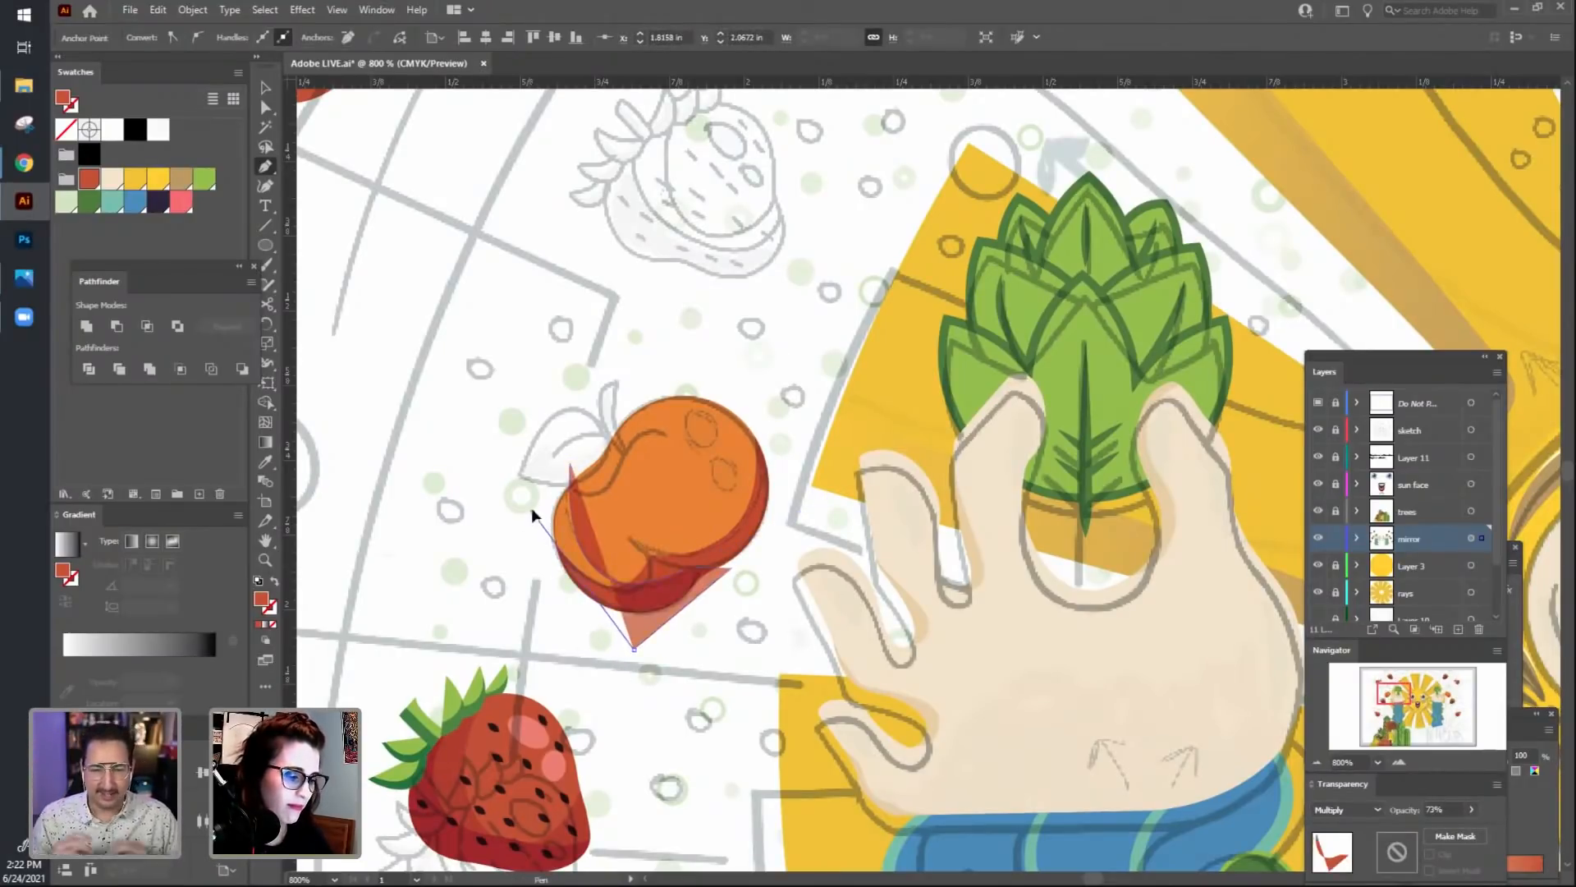
pyautogui.moveTo(531, 510); pyautogui.dragTo(550, 475)
pyautogui.click(569, 464)
pyautogui.click(570, 465)
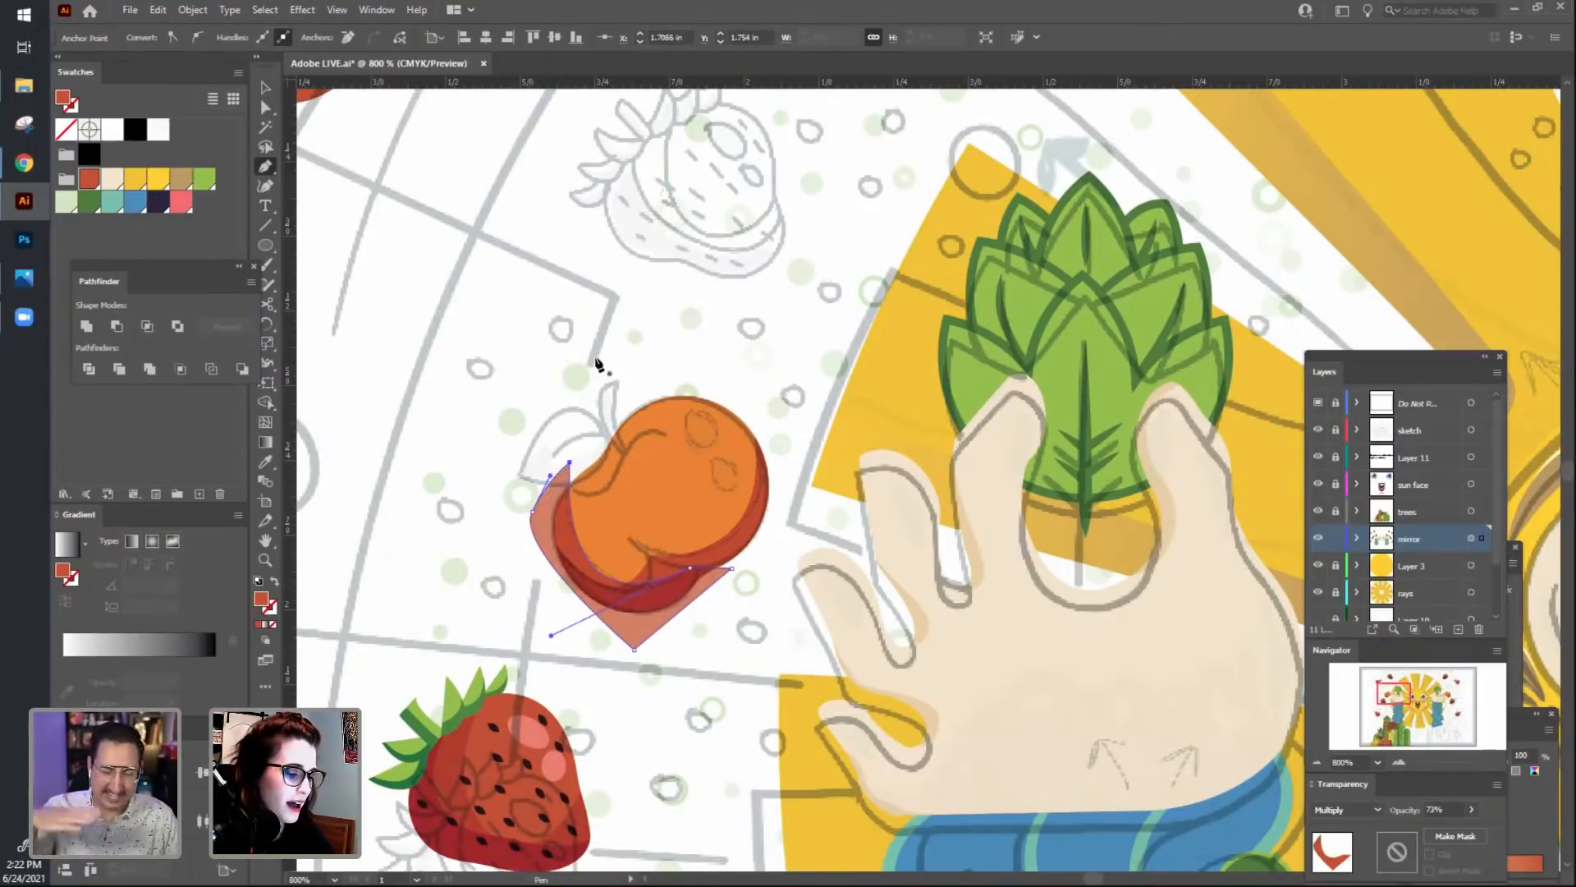
pyautogui.press('Delete')
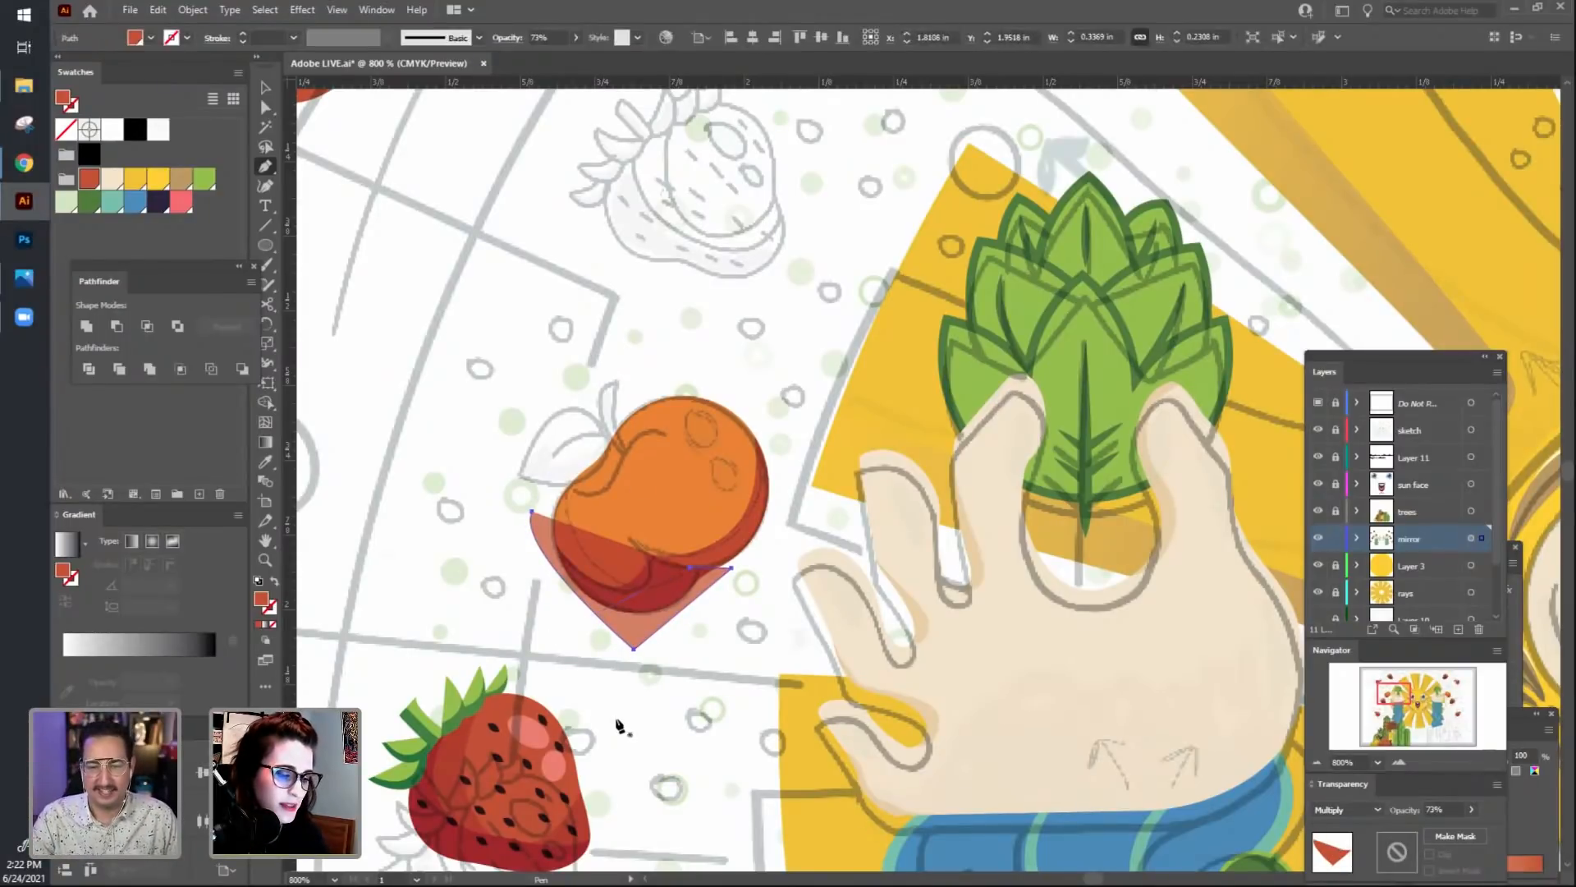
pyautogui.press('Delete')
# Draw a closed red shadow shape with the Pen tool along the orange fruit's lower edge, following the sketched cleft and overlapping the outline.
pyautogui.click(743, 554)
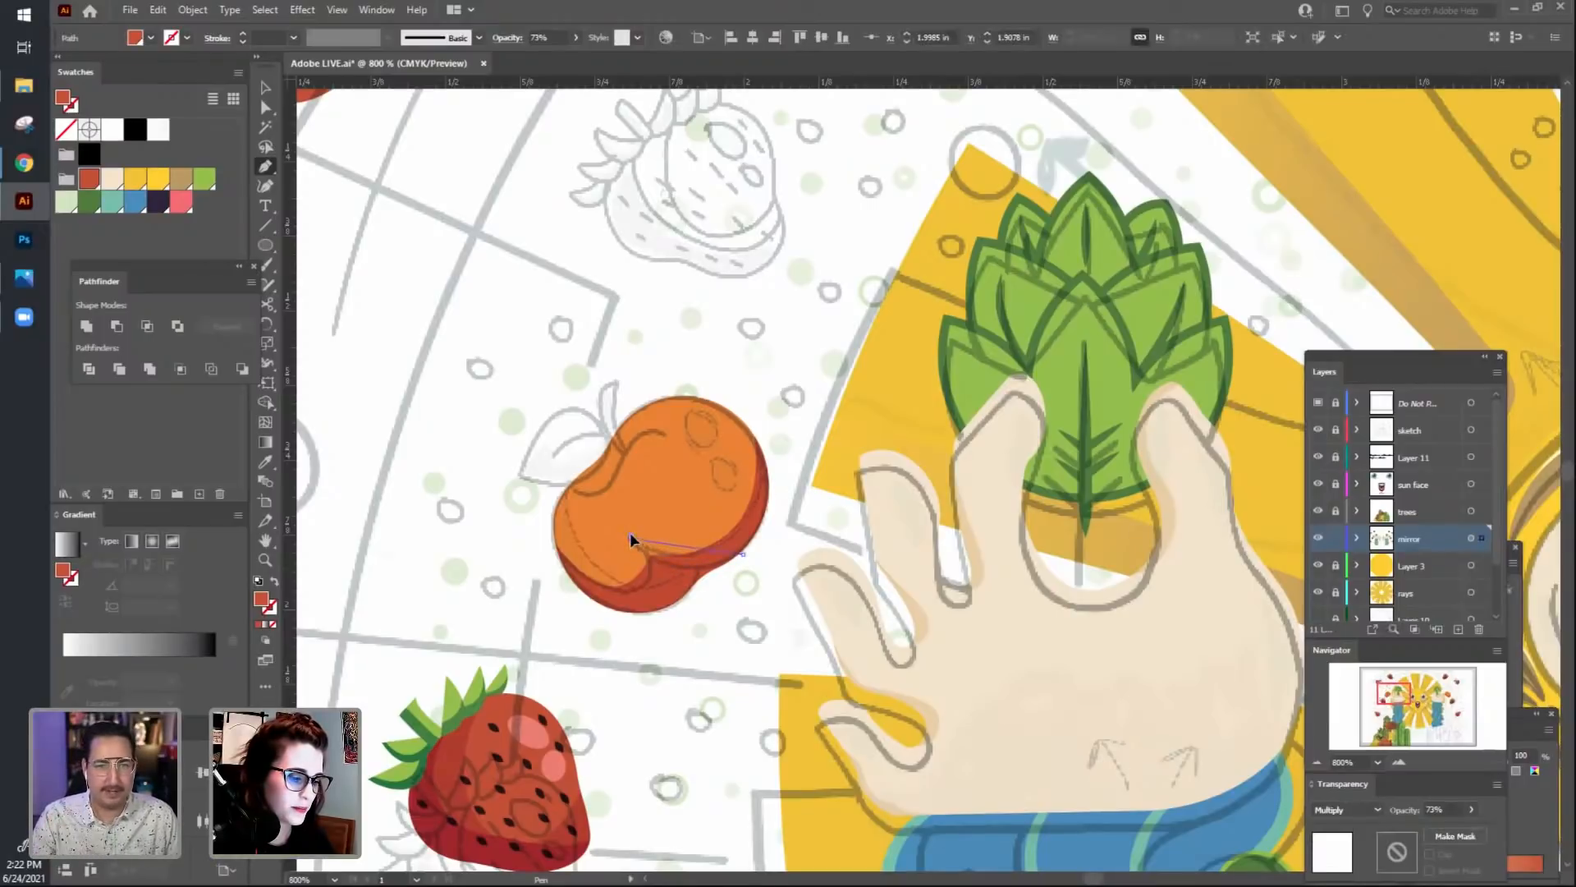
pyautogui.moveTo(584, 476); pyautogui.dragTo(583, 475)
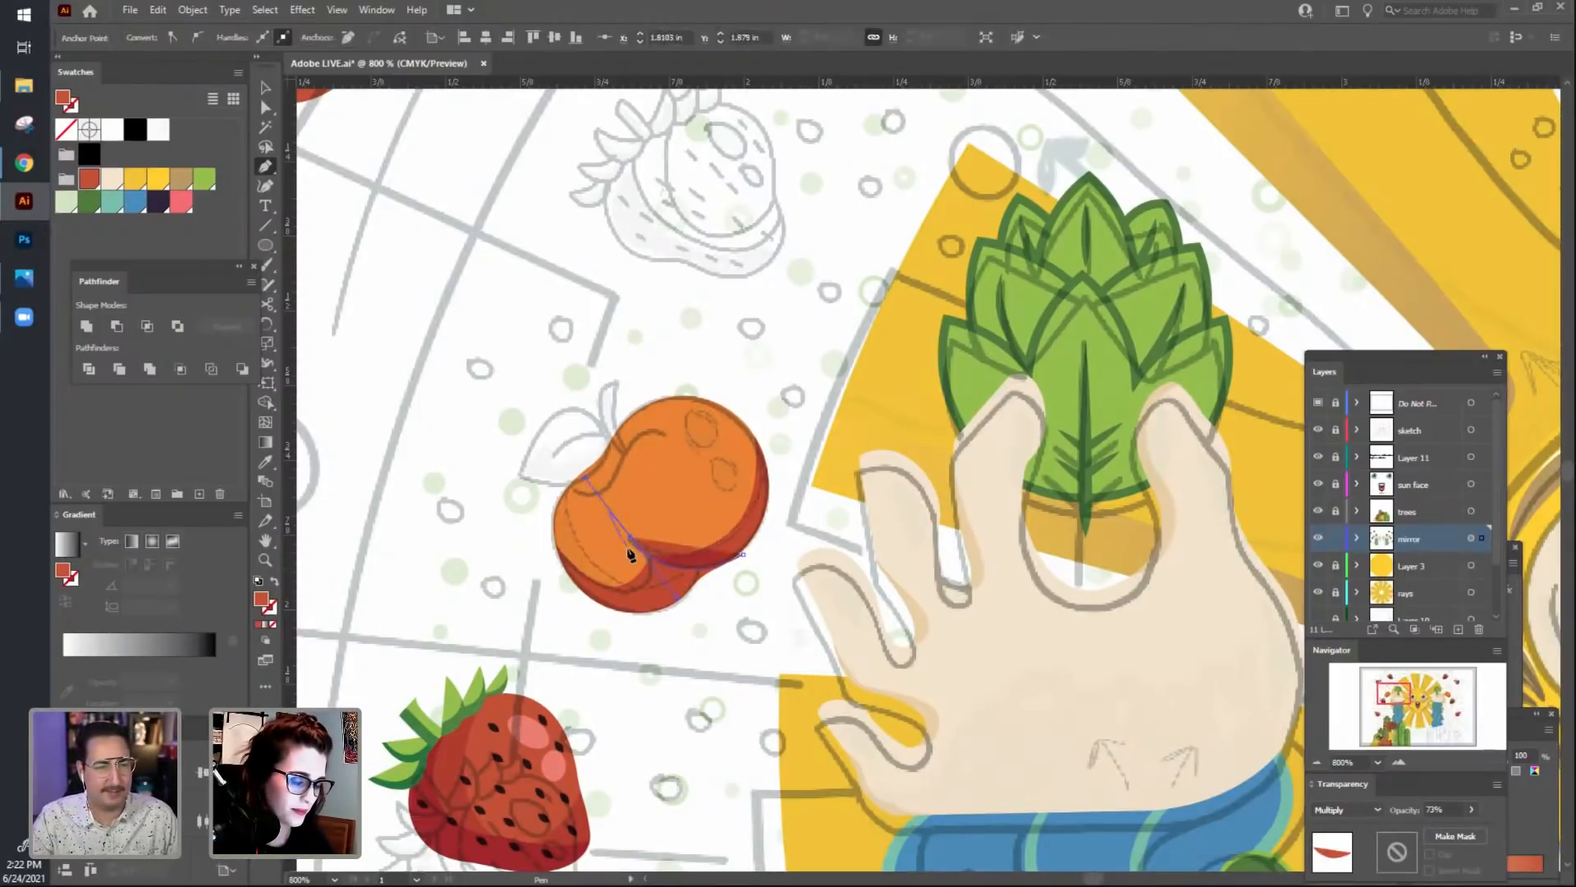
pyautogui.moveTo(632, 543); pyautogui.dragTo(545, 559)
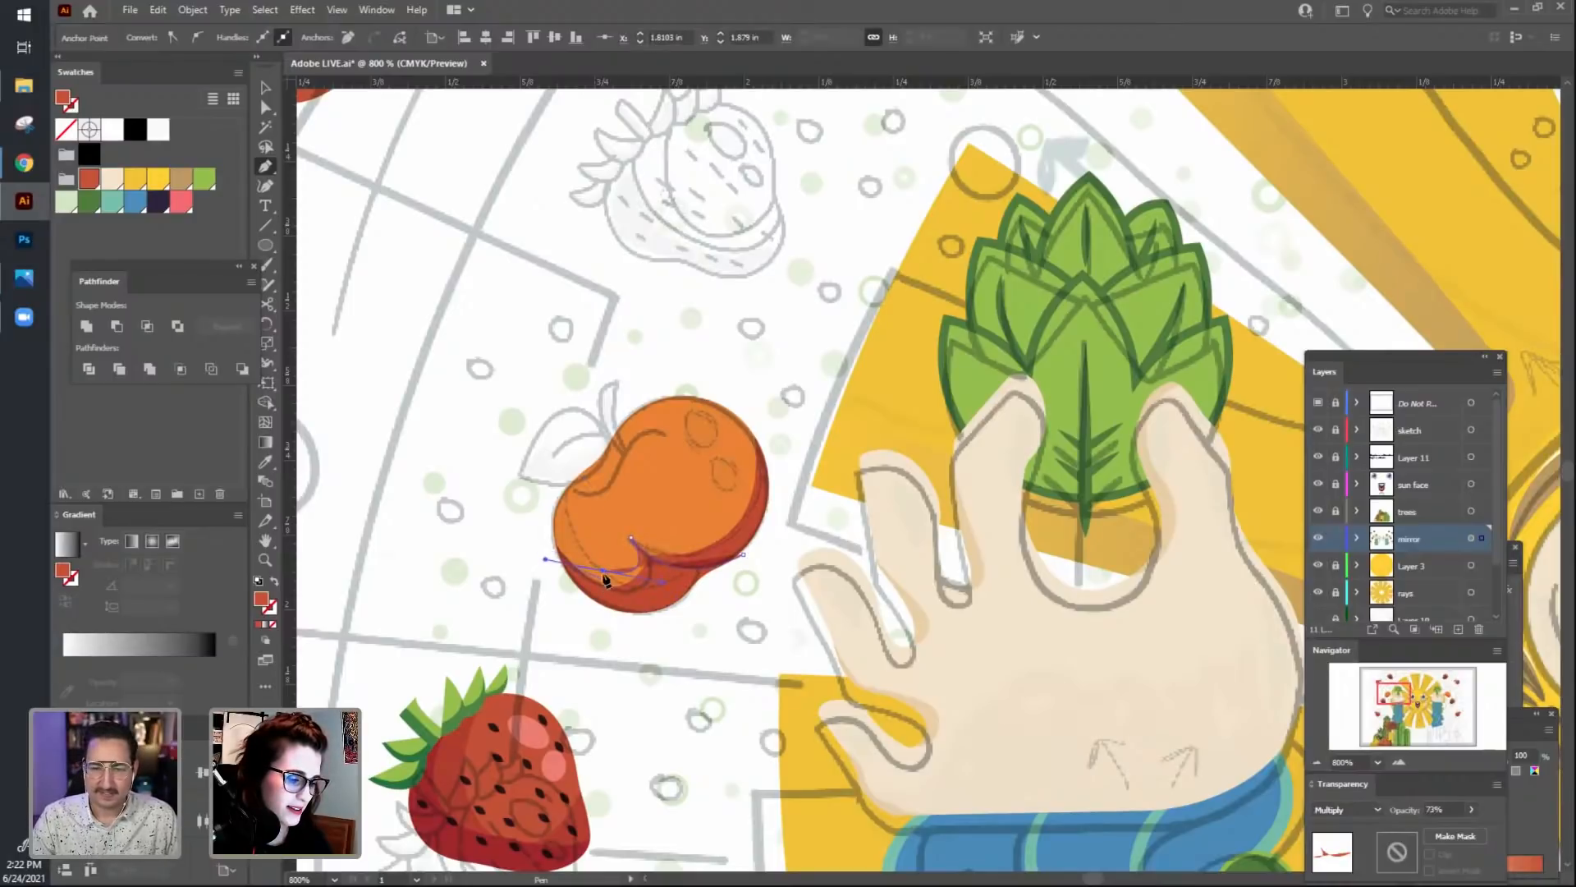
pyautogui.click(606, 573)
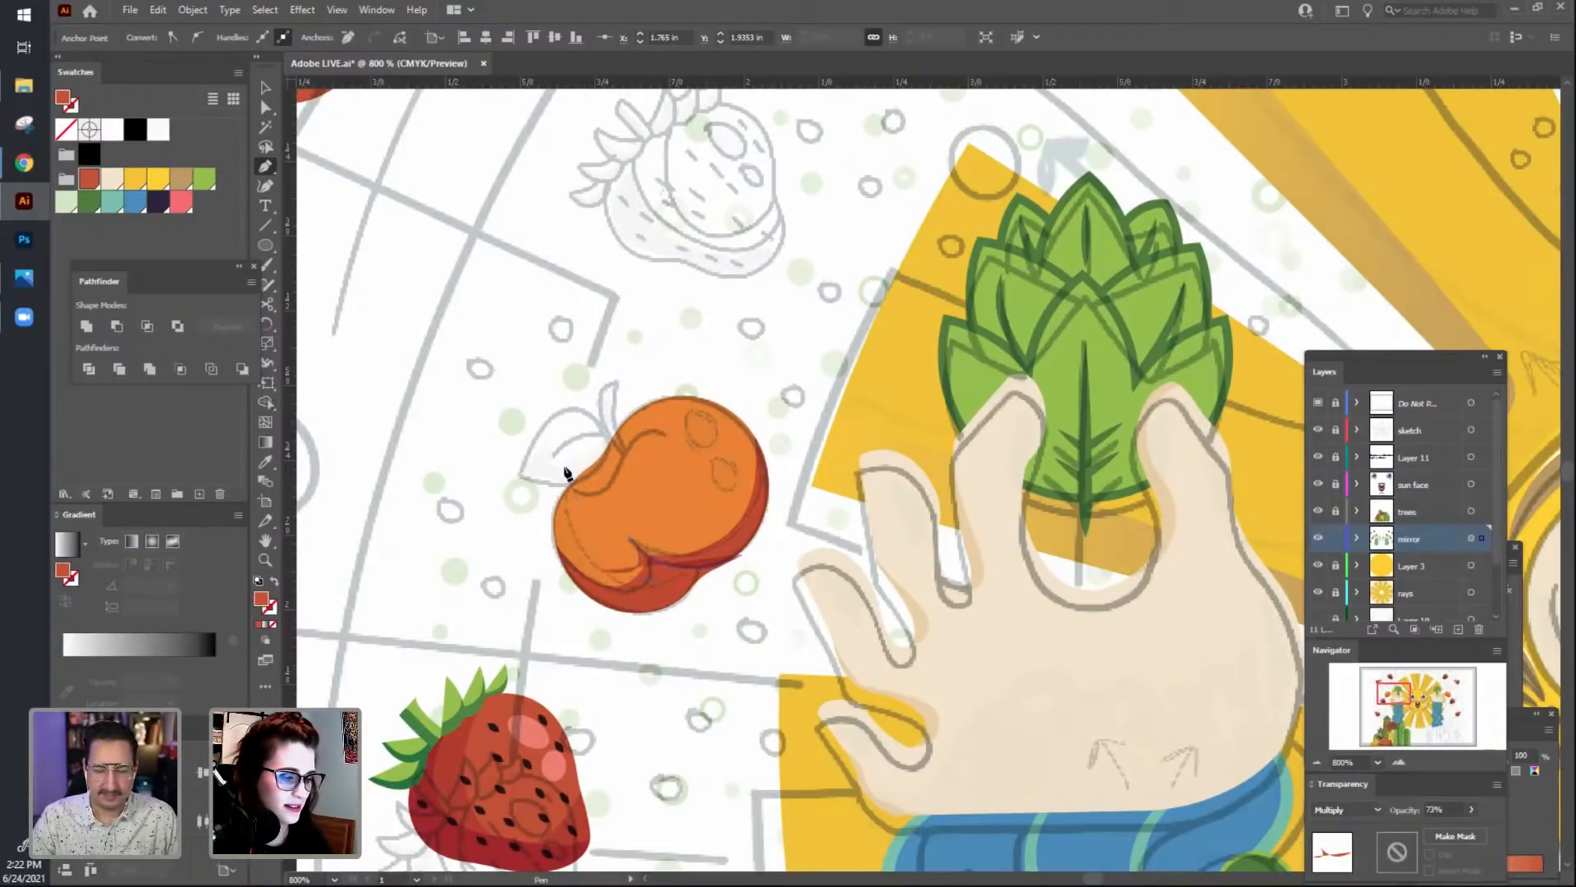
pyautogui.moveTo(564, 468); pyautogui.dragTo(647, 656)
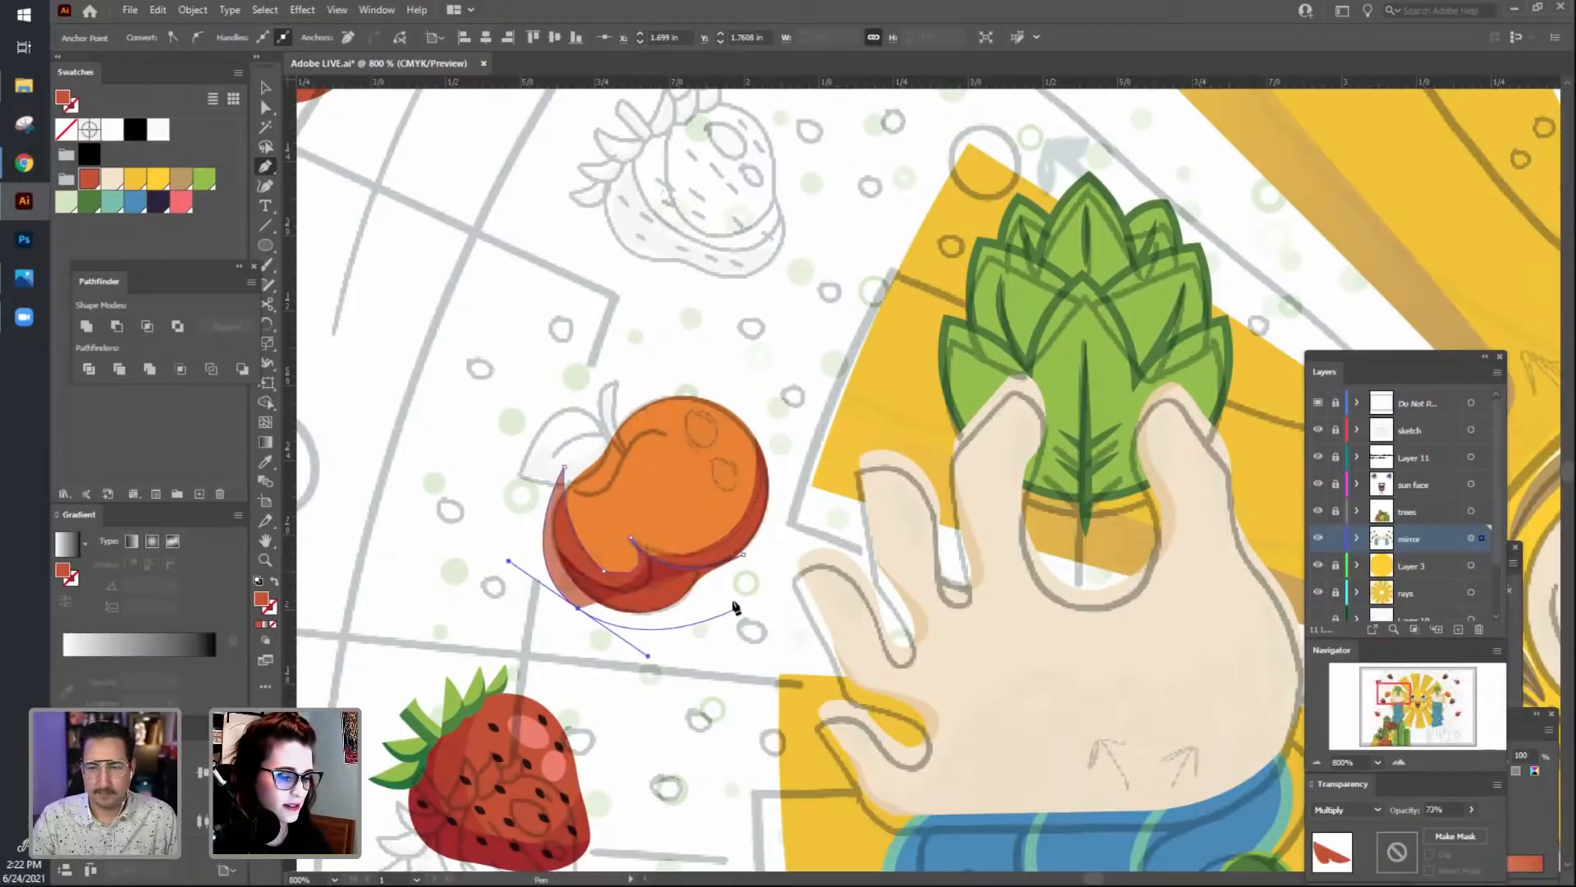
pyautogui.moveTo(744, 554); pyautogui.dragTo(747, 527)
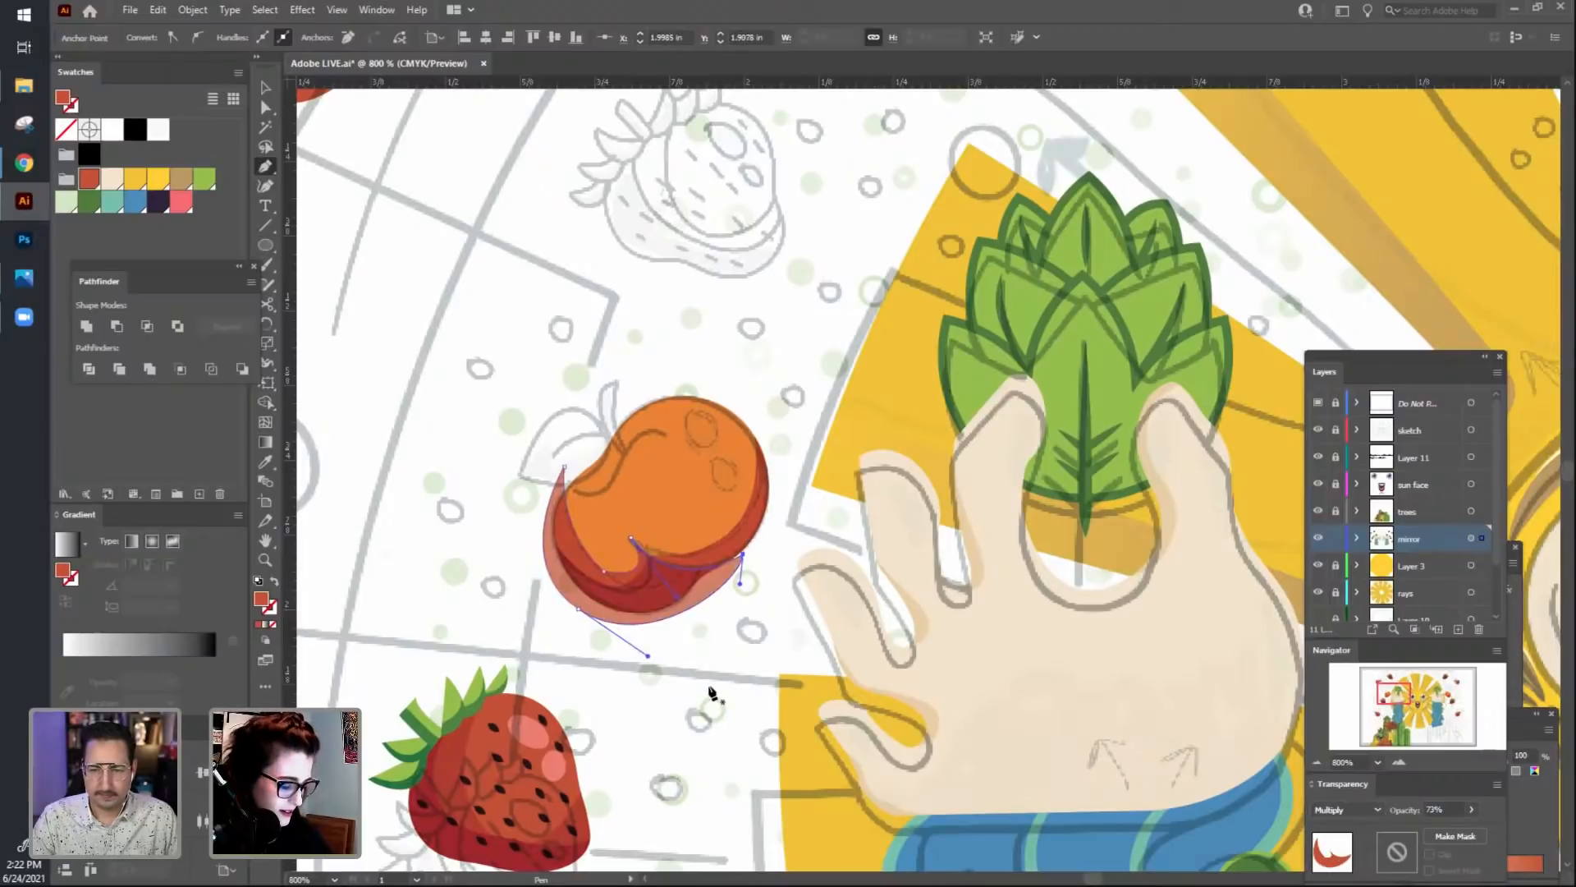
# Recolor the new shadow shape along the orange fruit's lower edge with the coral pink swatch.
pyautogui.press('a')
pyautogui.click(702, 706)
pyautogui.click(616, 564)
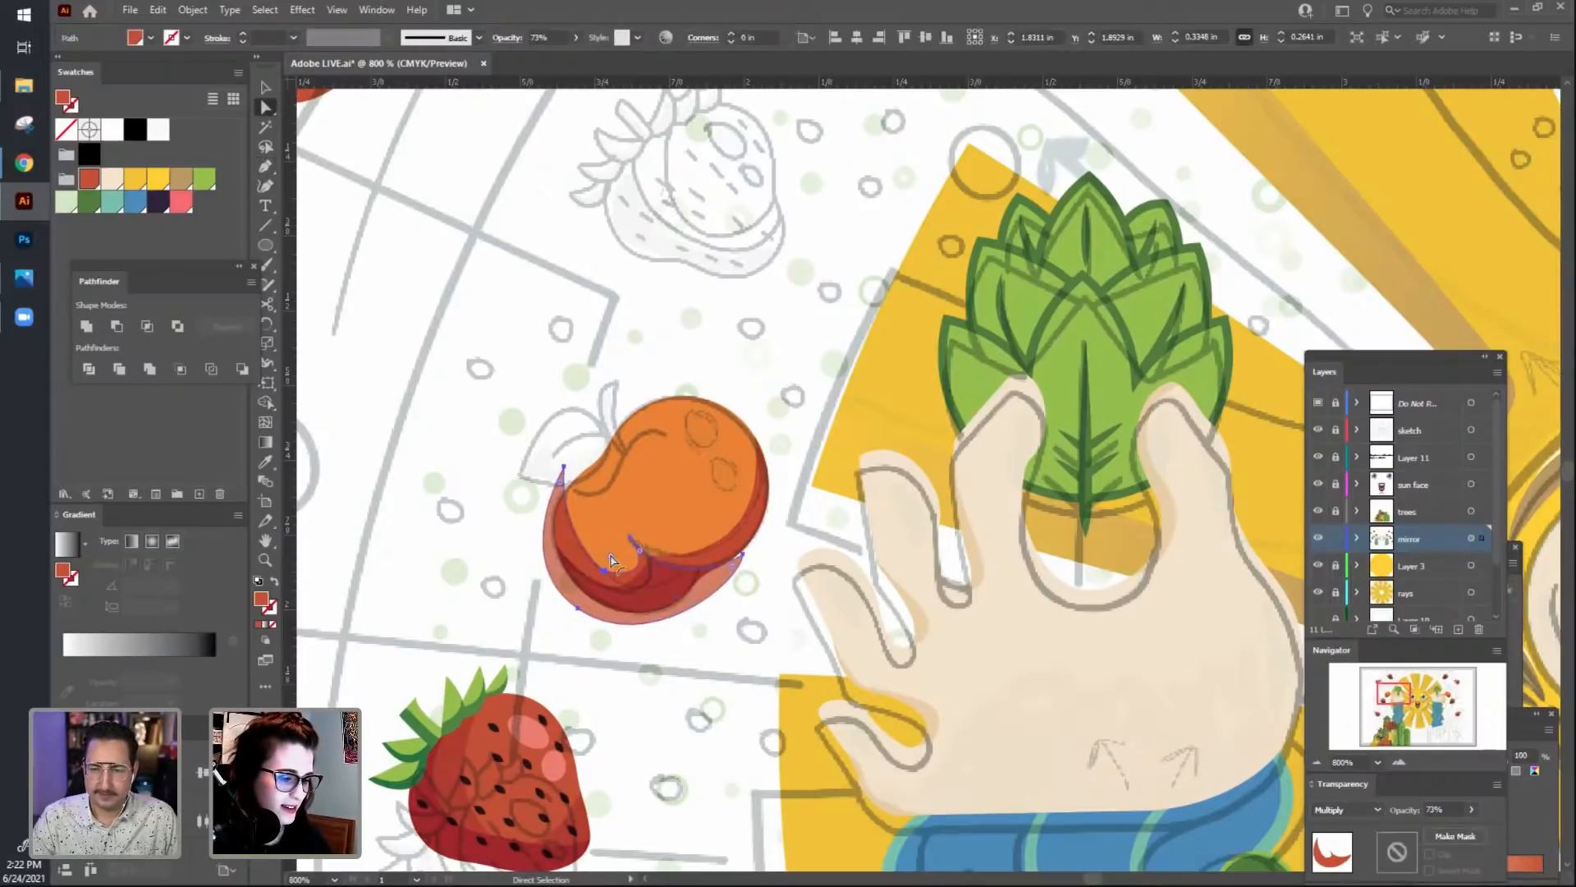
pyautogui.click(702, 710)
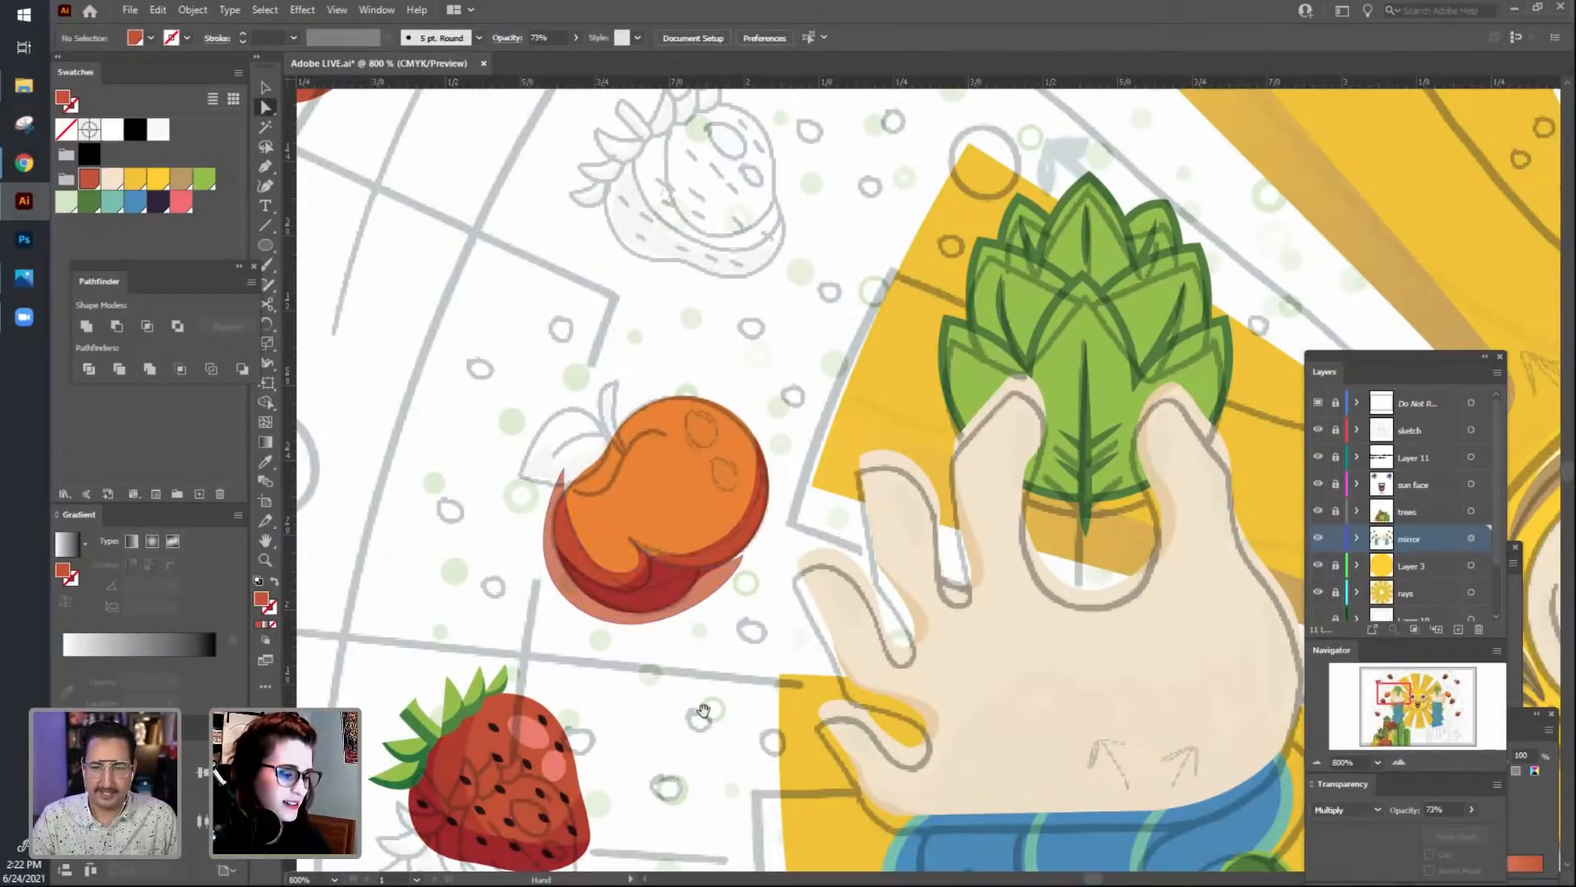
pyautogui.moveTo(702, 712); pyautogui.dragTo(678, 752)
pyautogui.press('v')
pyautogui.click(702, 614)
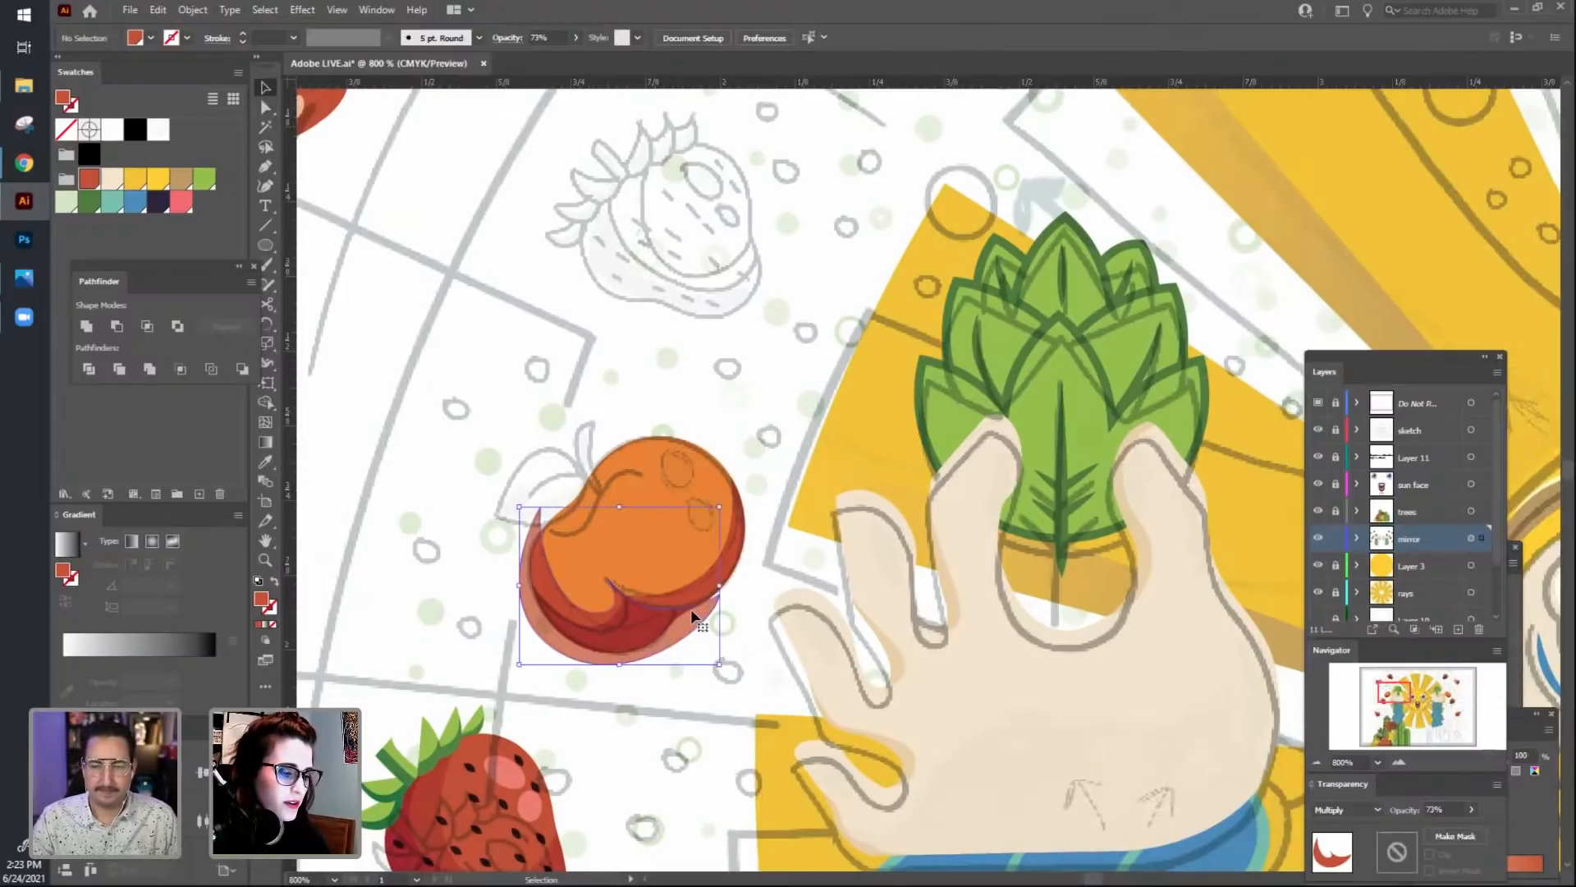
pyautogui.click(184, 208)
pyautogui.click(342, 378)
pyautogui.moveTo(662, 782)
pyautogui.mouseDown()
pyautogui.moveTo(648, 817)
pyautogui.moveTo(653, 770)
pyautogui.mouseUp()
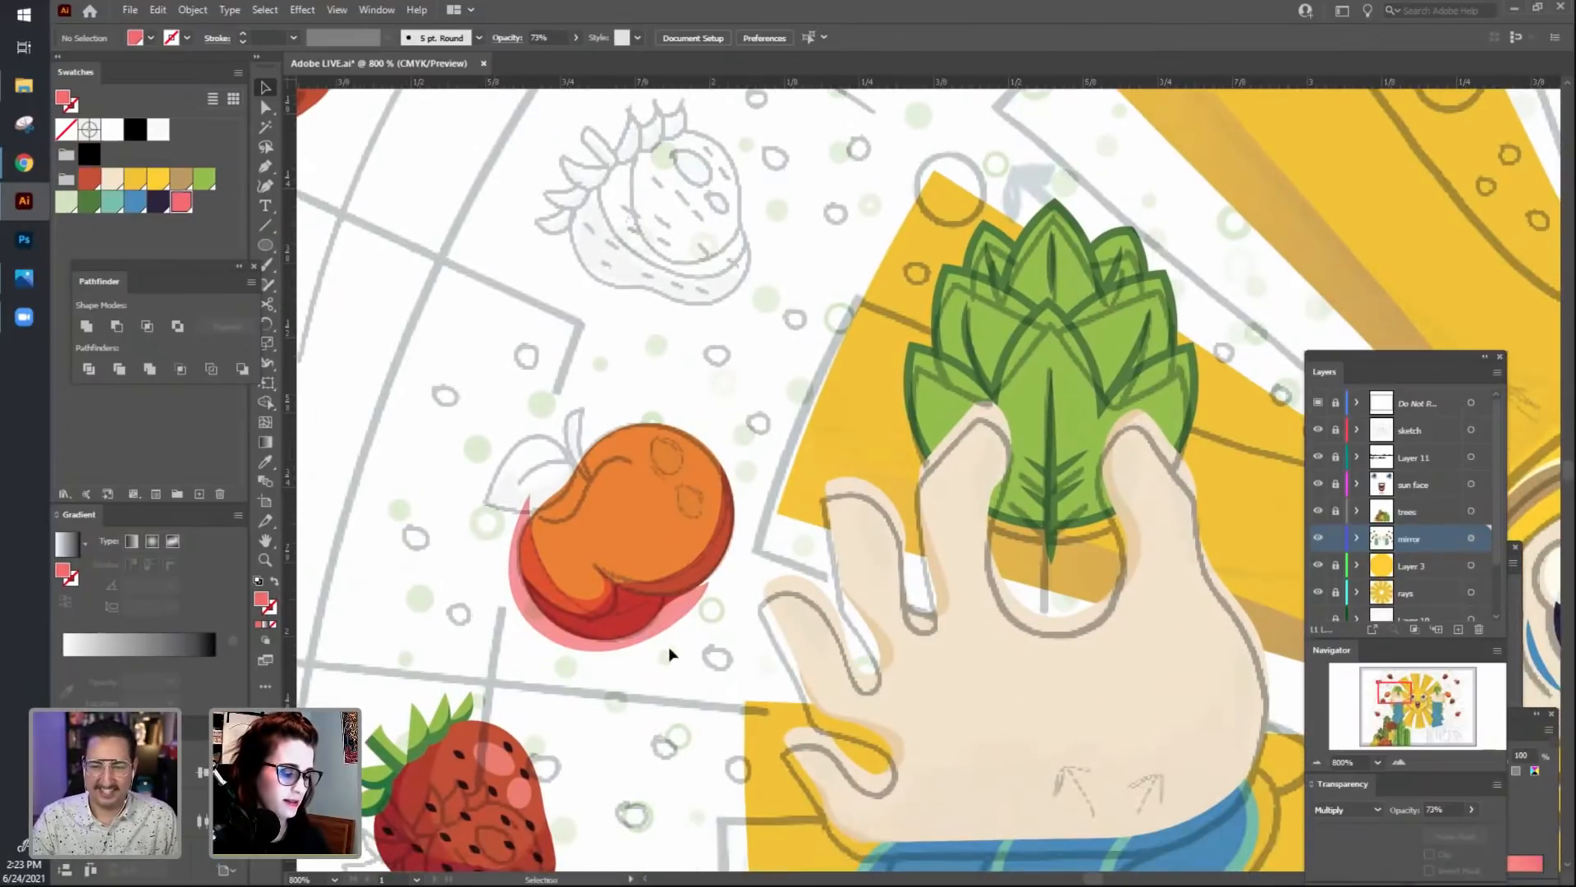
# Paste a copy of the fruit's body shape in place and divide it together with the overhanging pink shadow shape.
pyautogui.click(688, 564)
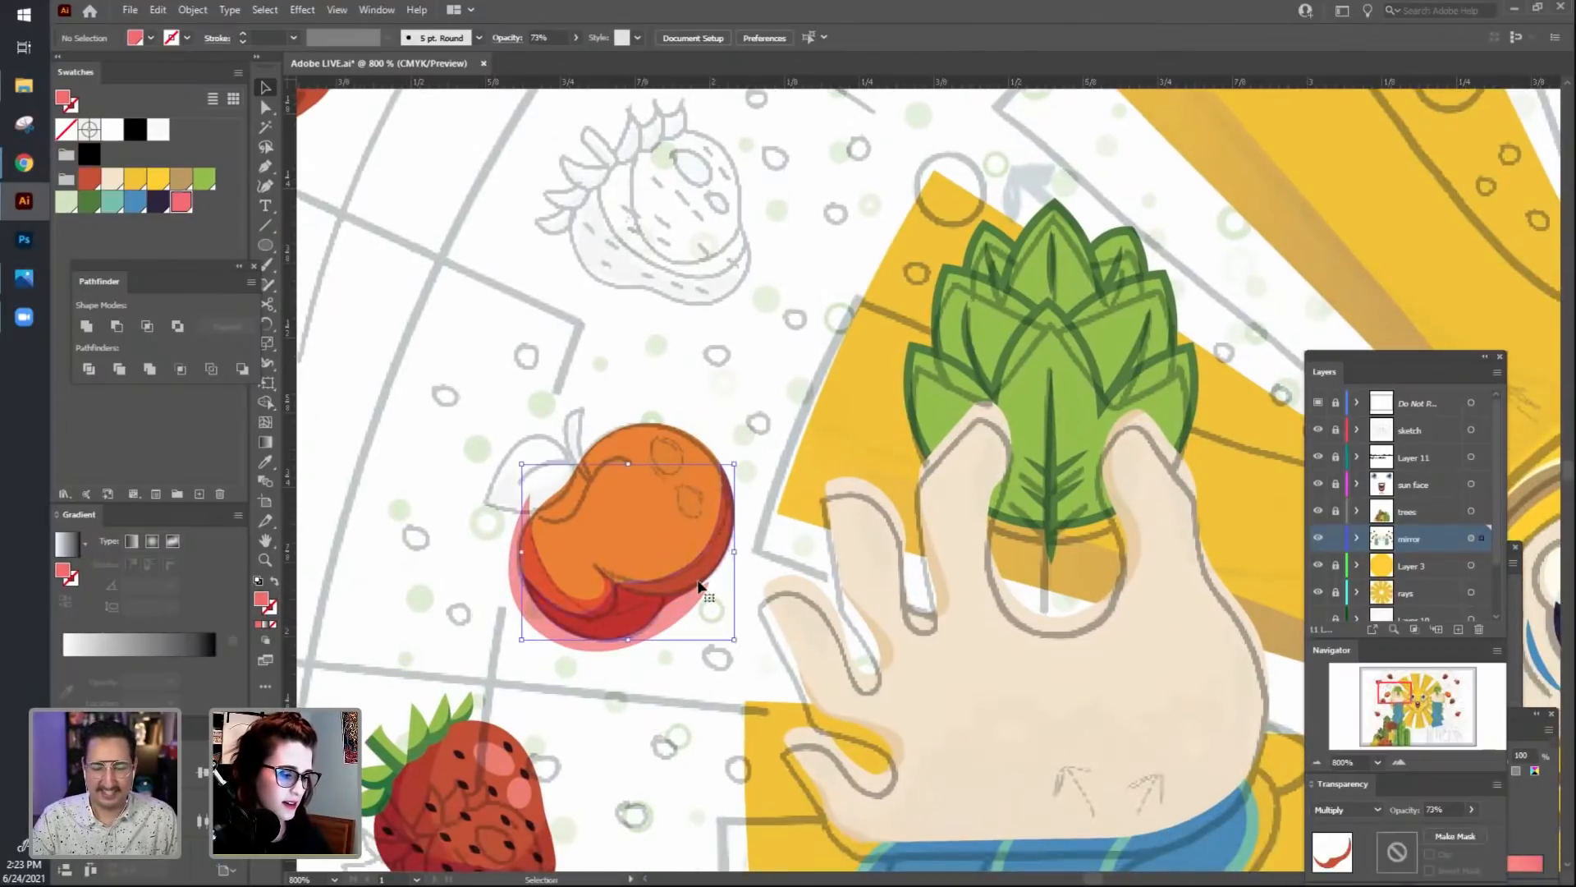
pyautogui.click(649, 502)
pyautogui.hotkey('ctrl', 'x')
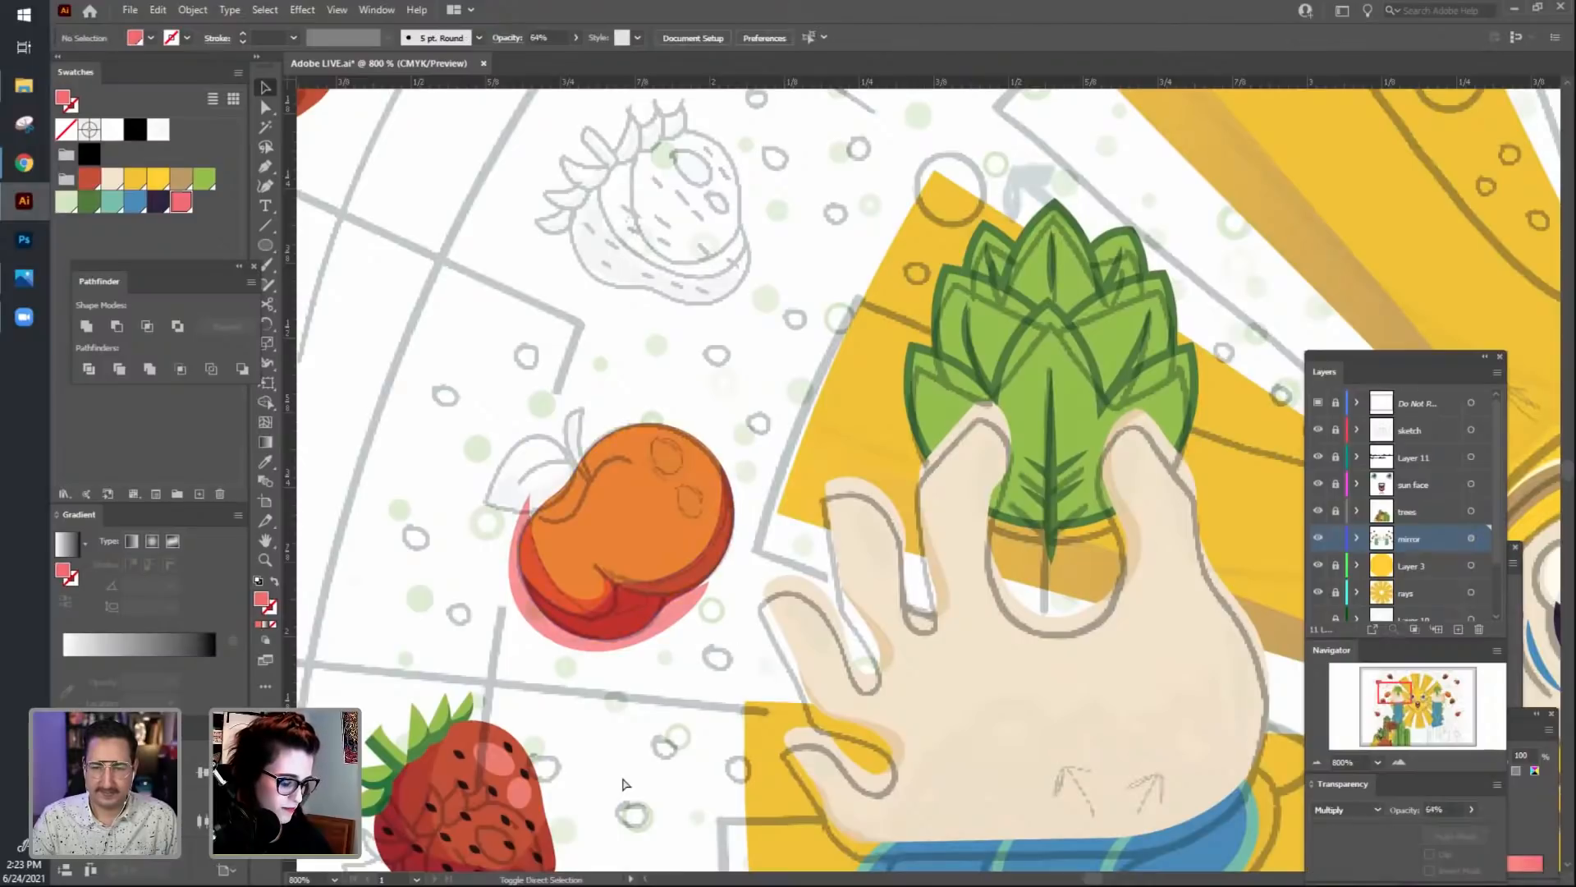
pyautogui.hotkey('ctrl', 'shift', 'v')
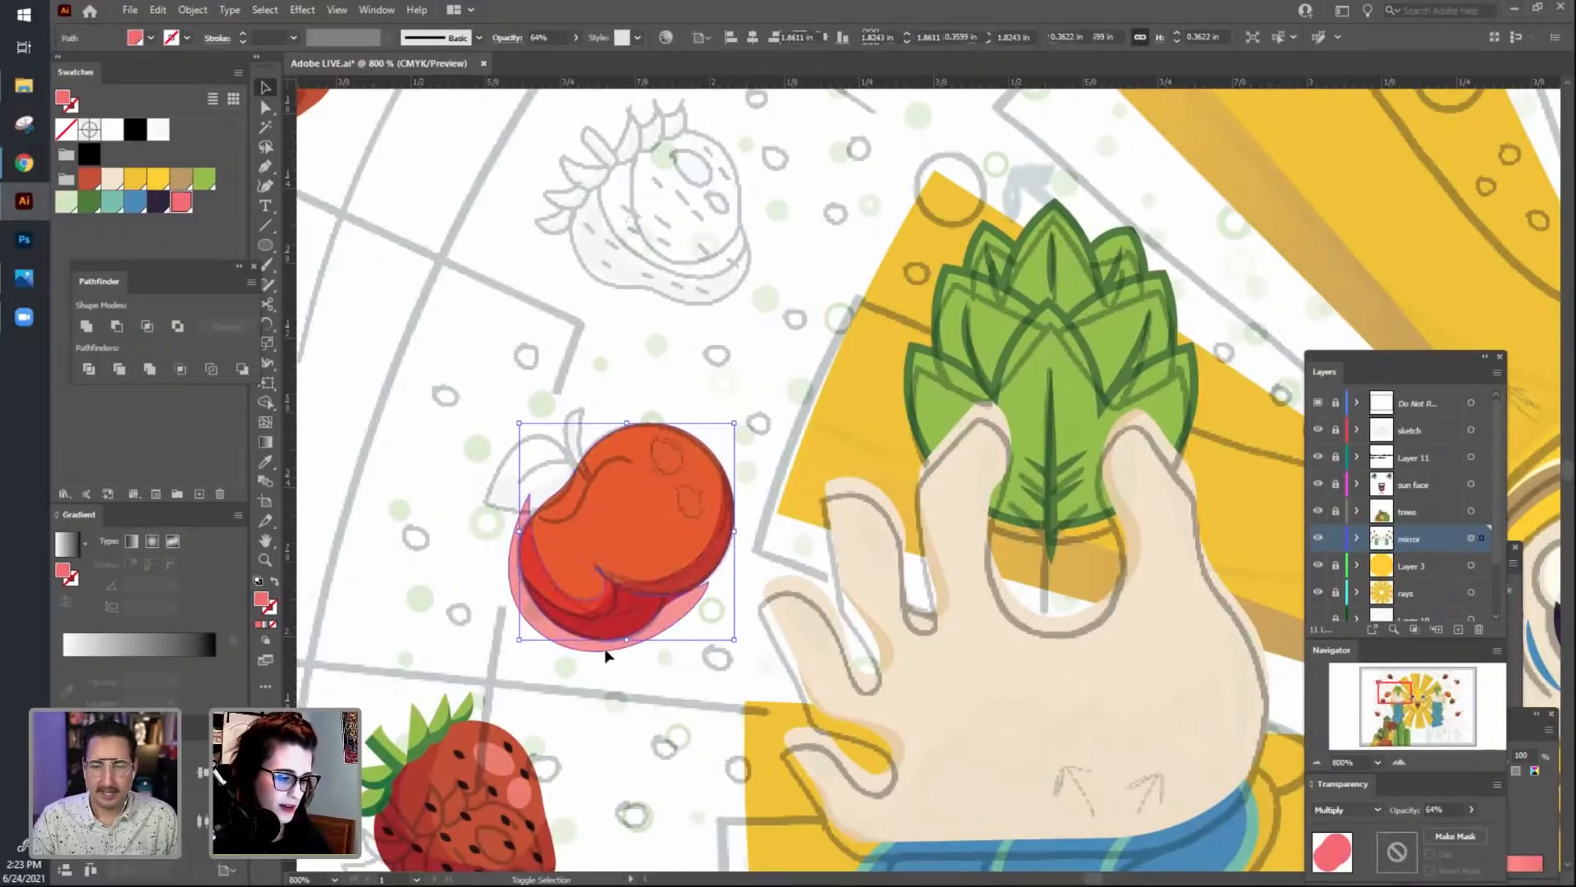
pyautogui.keyDown('shift'); pyautogui.click(607, 645); pyautogui.keyUp('shift')
pyautogui.click(88, 369)
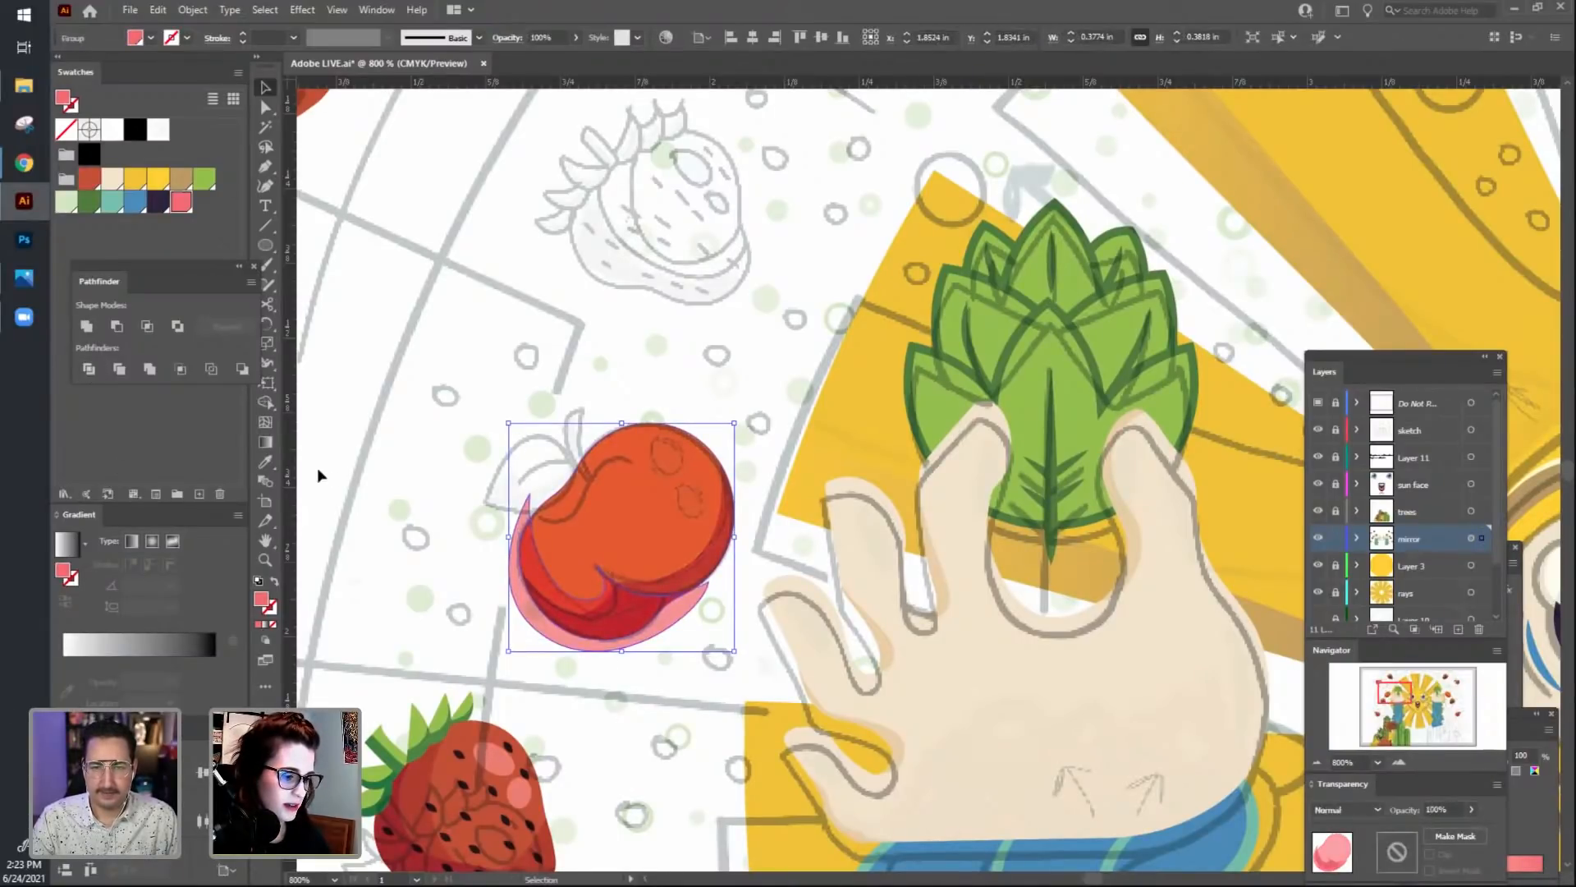
# Isolate the divided group and delete the pieces outside the fruit and over its main body, leaving only the lower shadow.
pyautogui.click(621, 711)
pyautogui.doubleClick(589, 652)
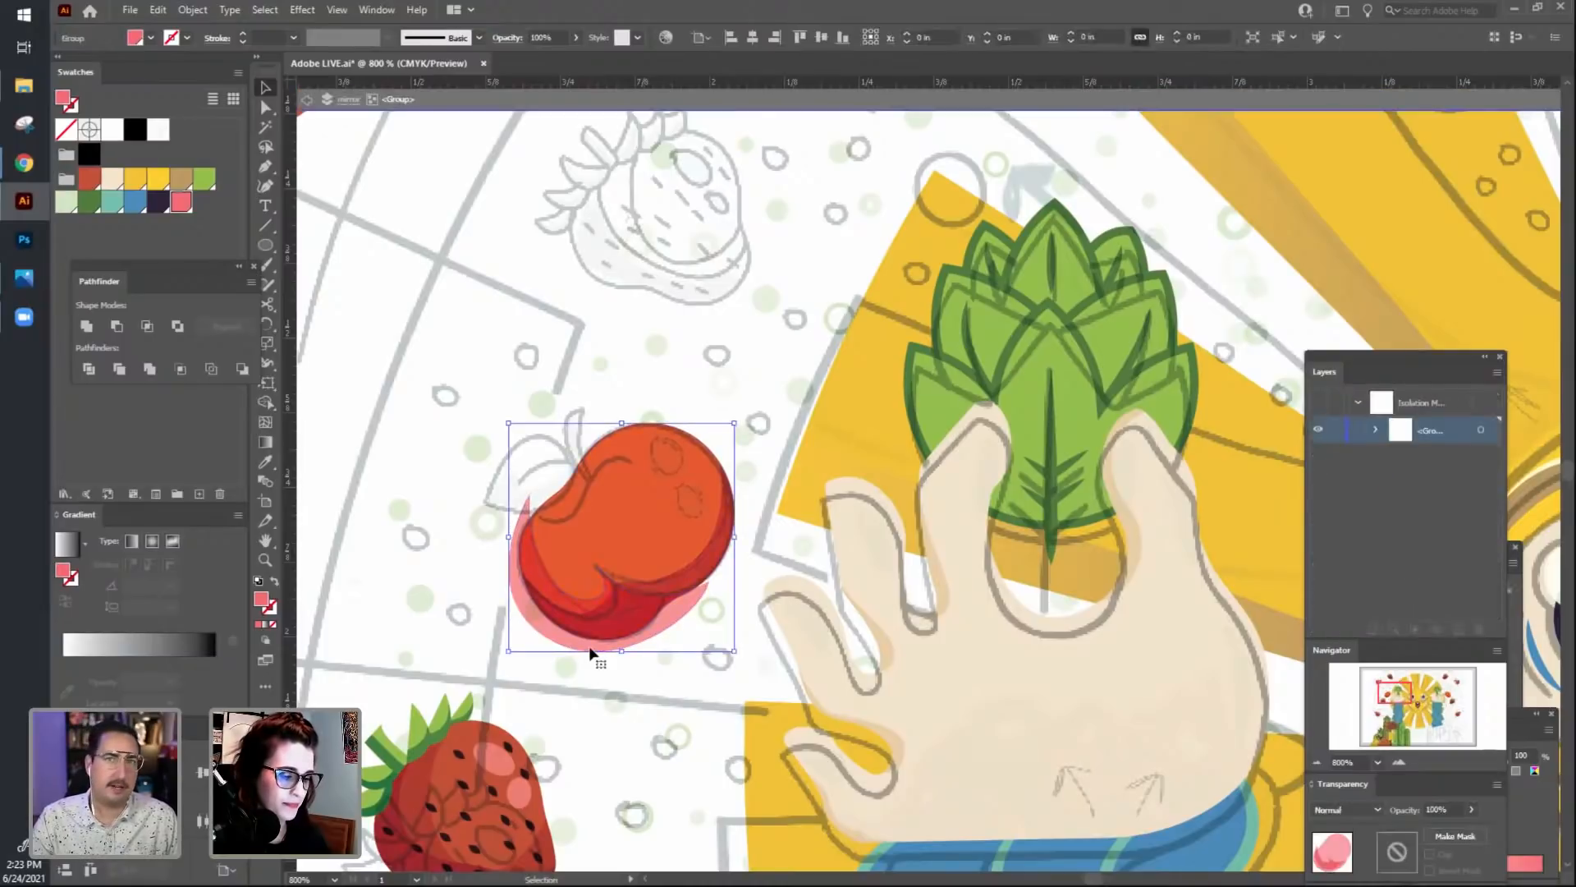
pyautogui.click(633, 501)
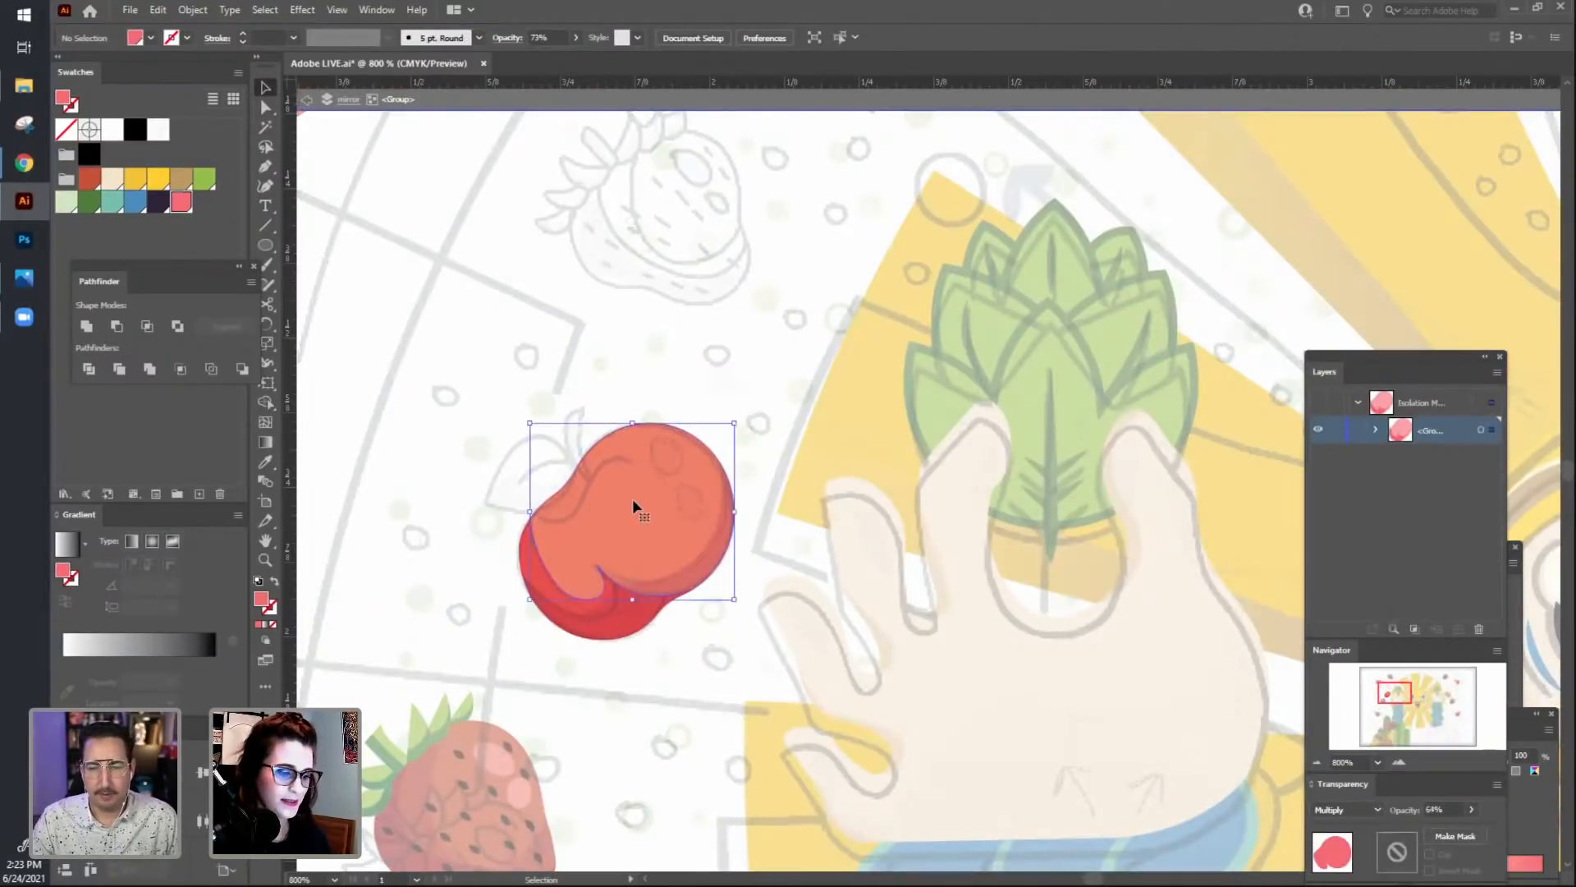
pyautogui.press('Delete')
pyautogui.doubleClick(661, 698)
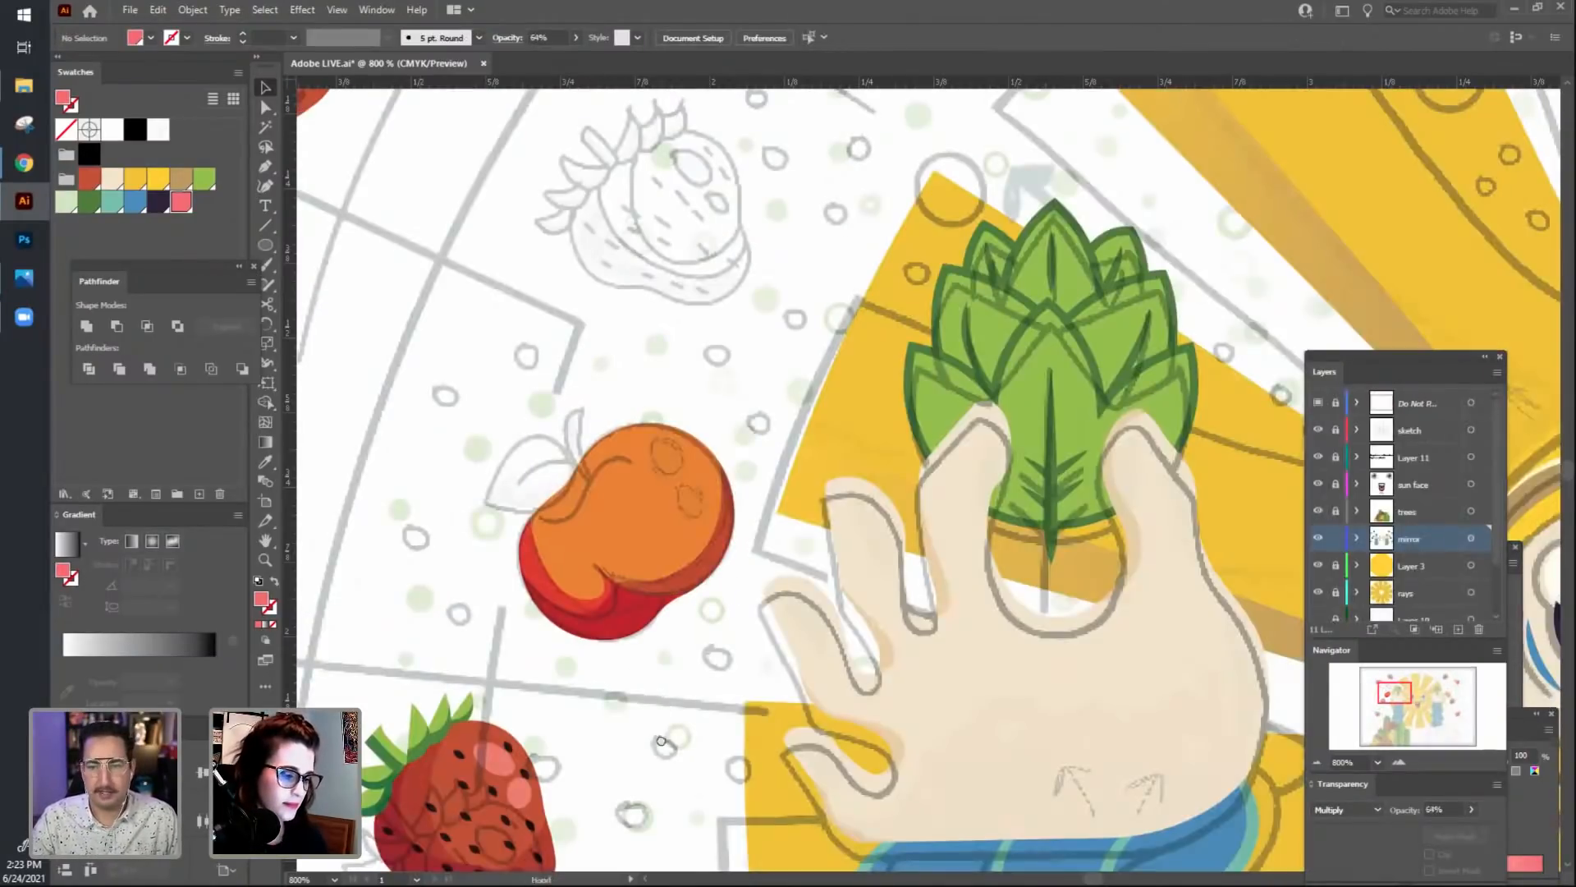
# Set the opacity of the fruit's trimmed lower shadow to 71%.
pyautogui.click(544, 605)
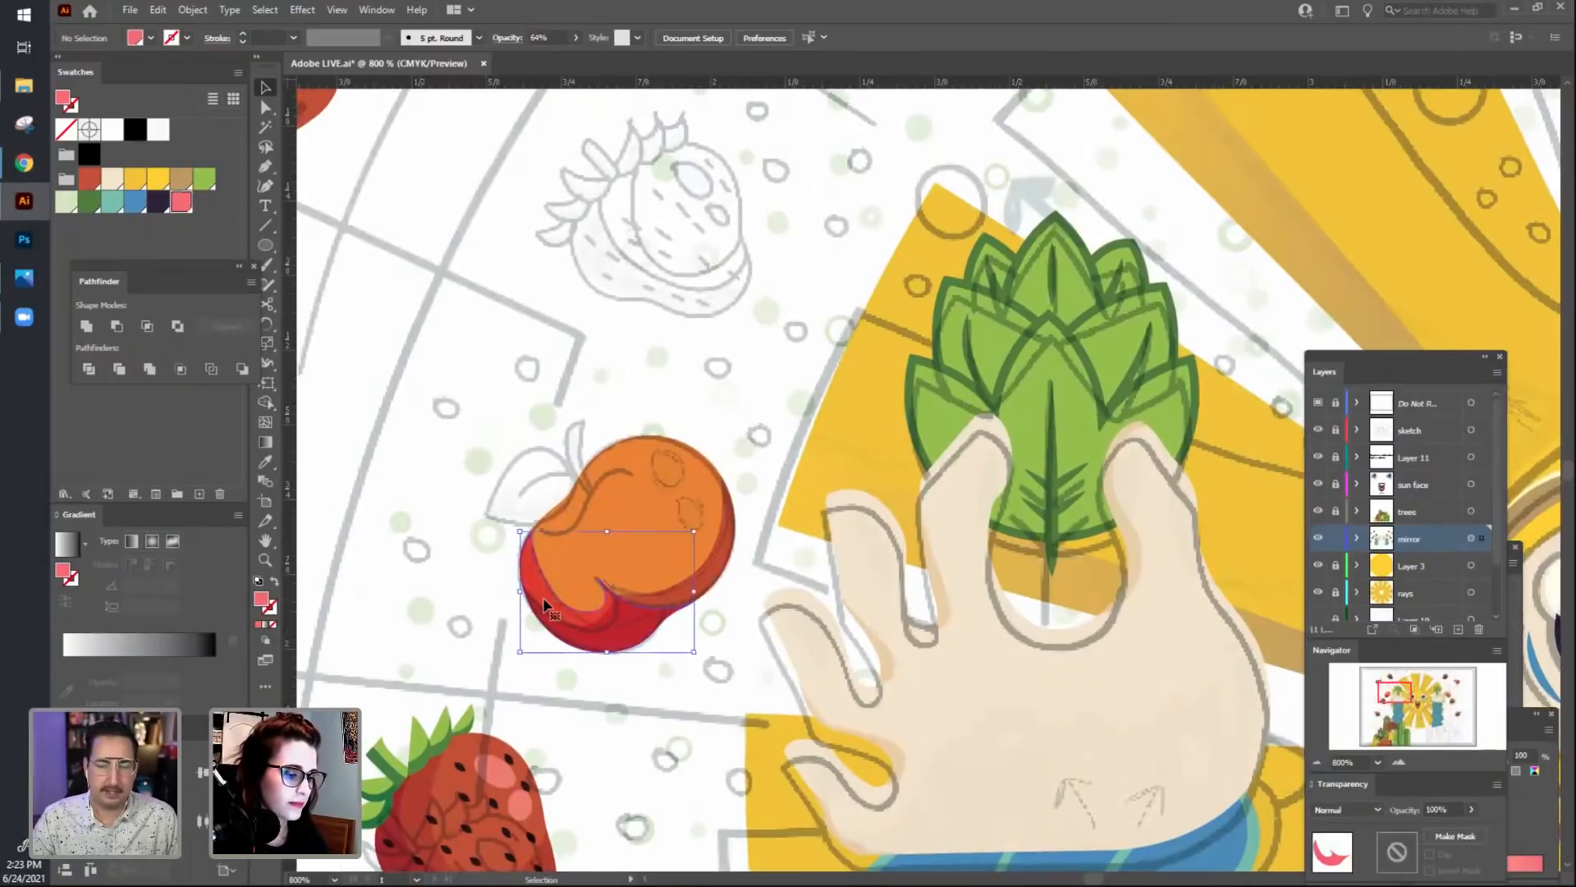
pyautogui.click(554, 38)
pyautogui.write('95')
pyautogui.press('Return')
pyautogui.write('82')
pyautogui.press('Return')
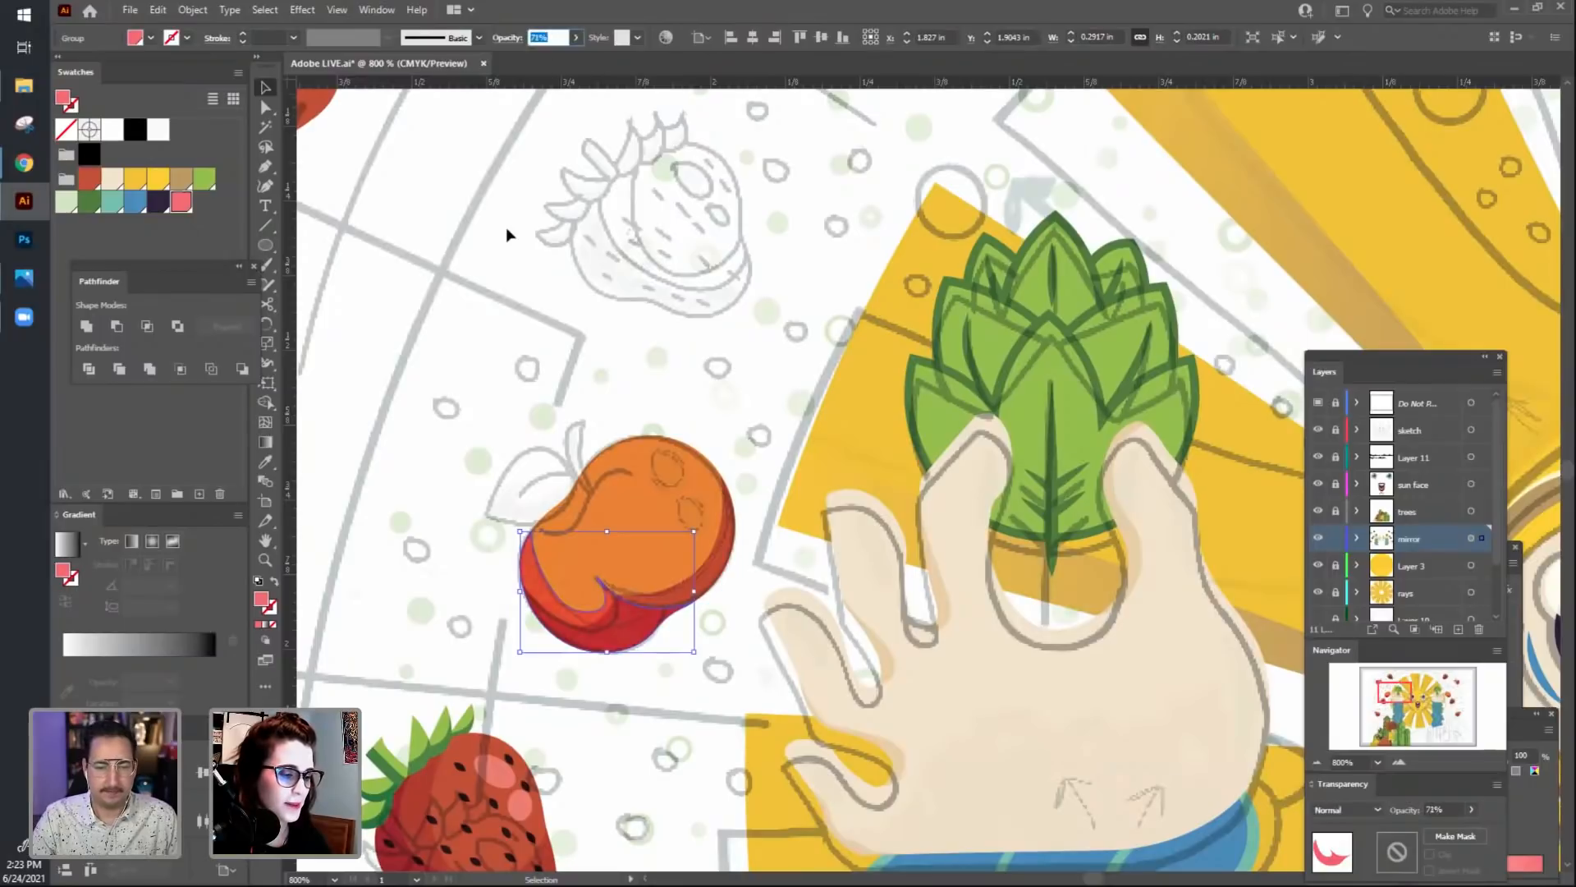
pyautogui.click(461, 391)
pyautogui.scroll(-2, 433, 340)
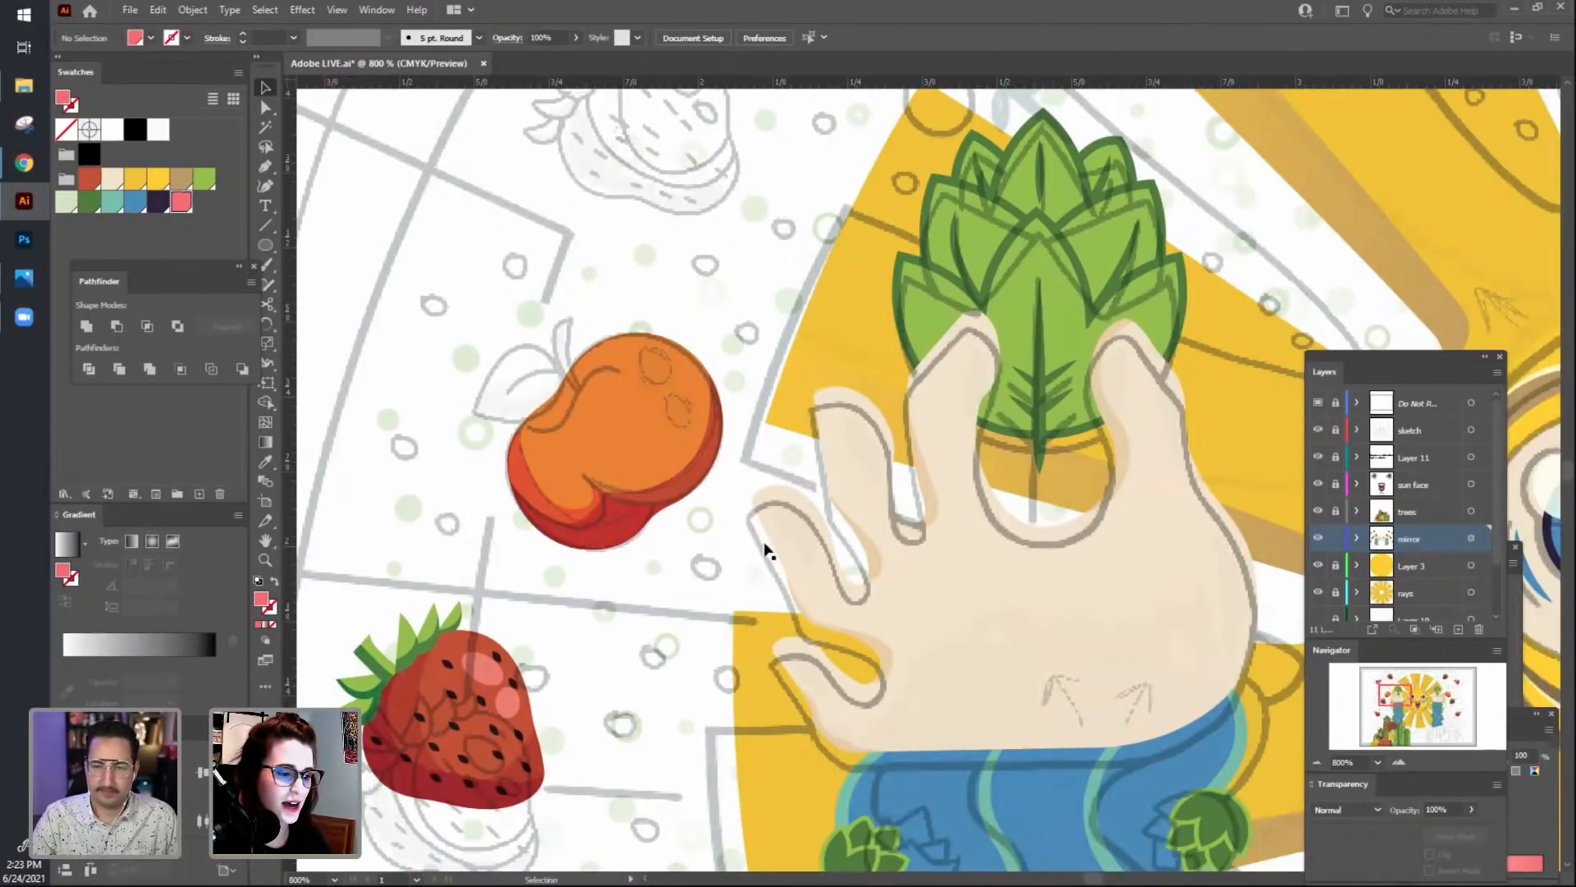
# Draw a cream ellipse about 0.05 by 0.06 in over the fruit's upper sketched highlight and rotate it to match the outline.
pyautogui.moveTo(681, 613); pyautogui.dragTo(654, 602)
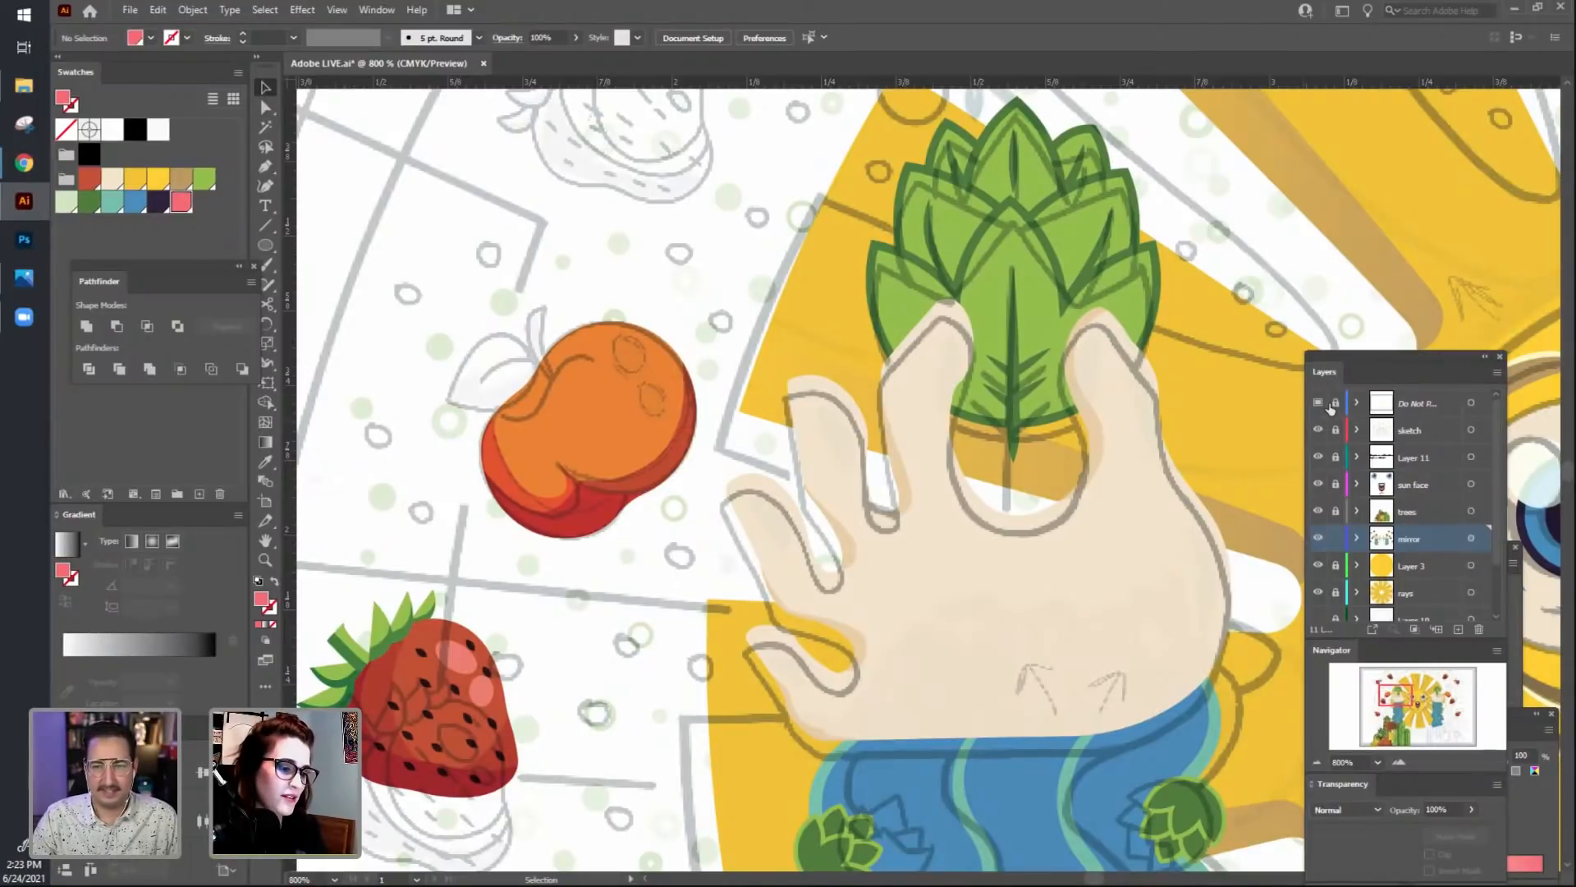
pyautogui.moveTo(591, 663); pyautogui.dragTo(637, 723)
pyautogui.hotkey('ctrl', '+')
pyautogui.hotkey('ctrl', '+')
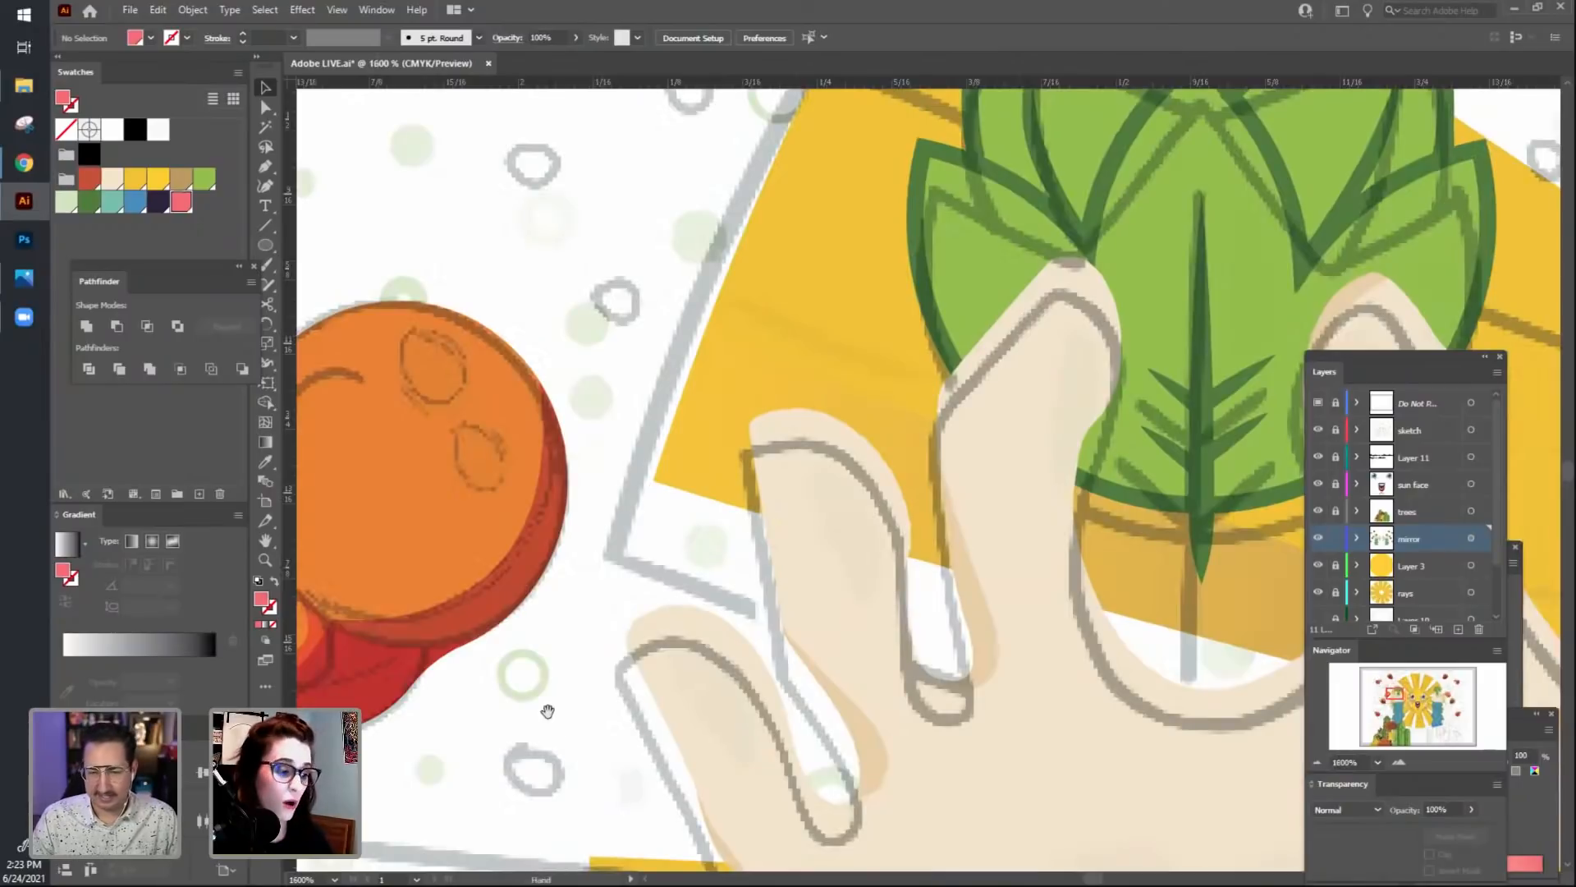
pyautogui.moveTo(545, 711); pyautogui.dragTo(789, 720)
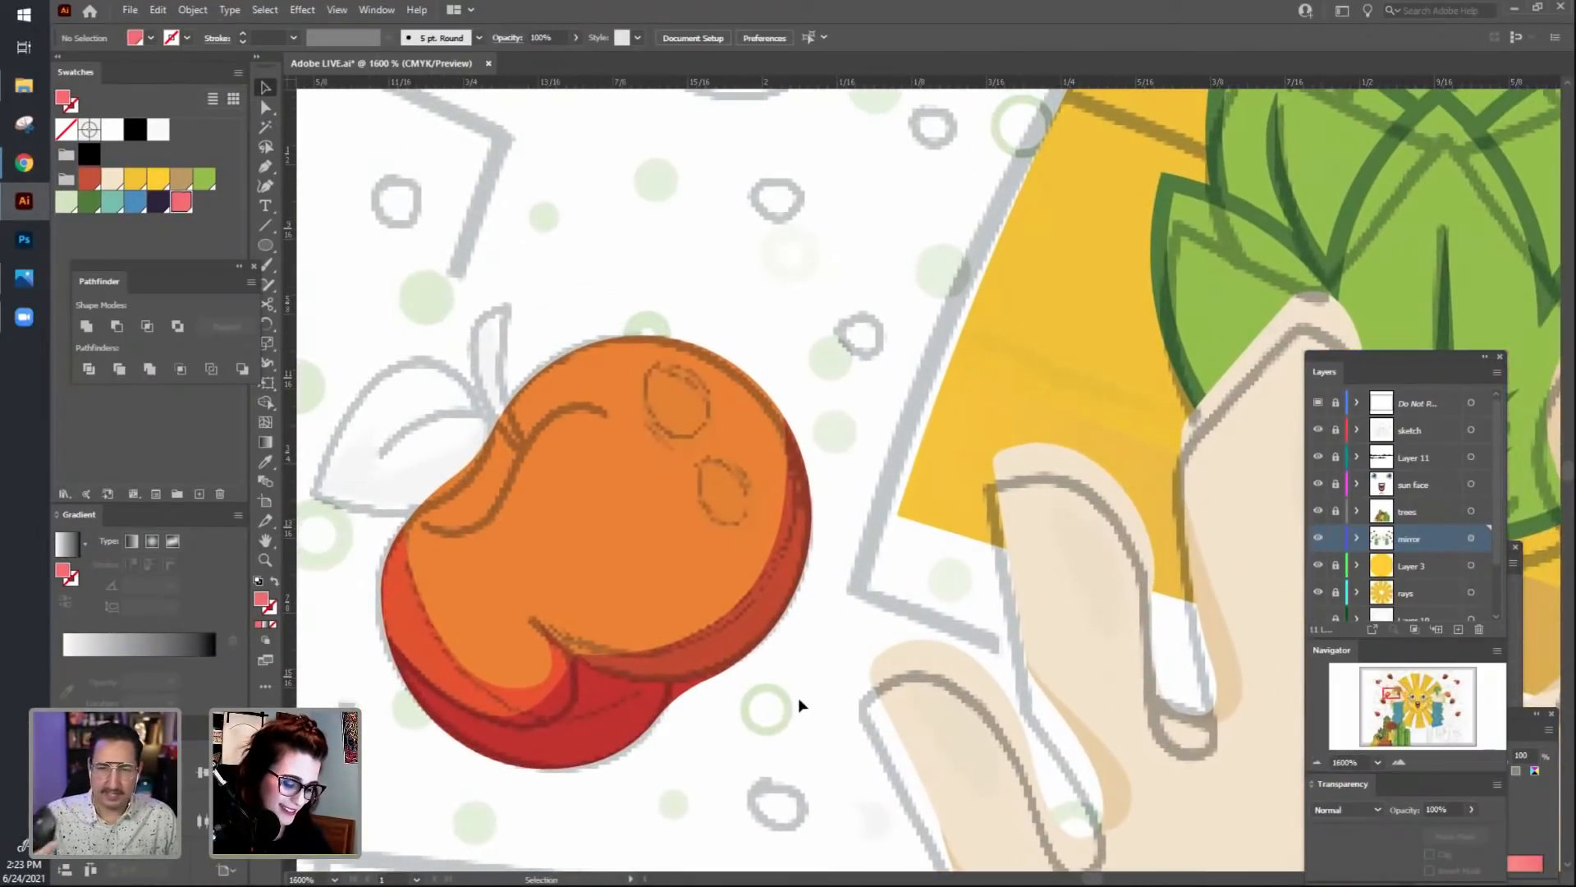
pyautogui.press('p')
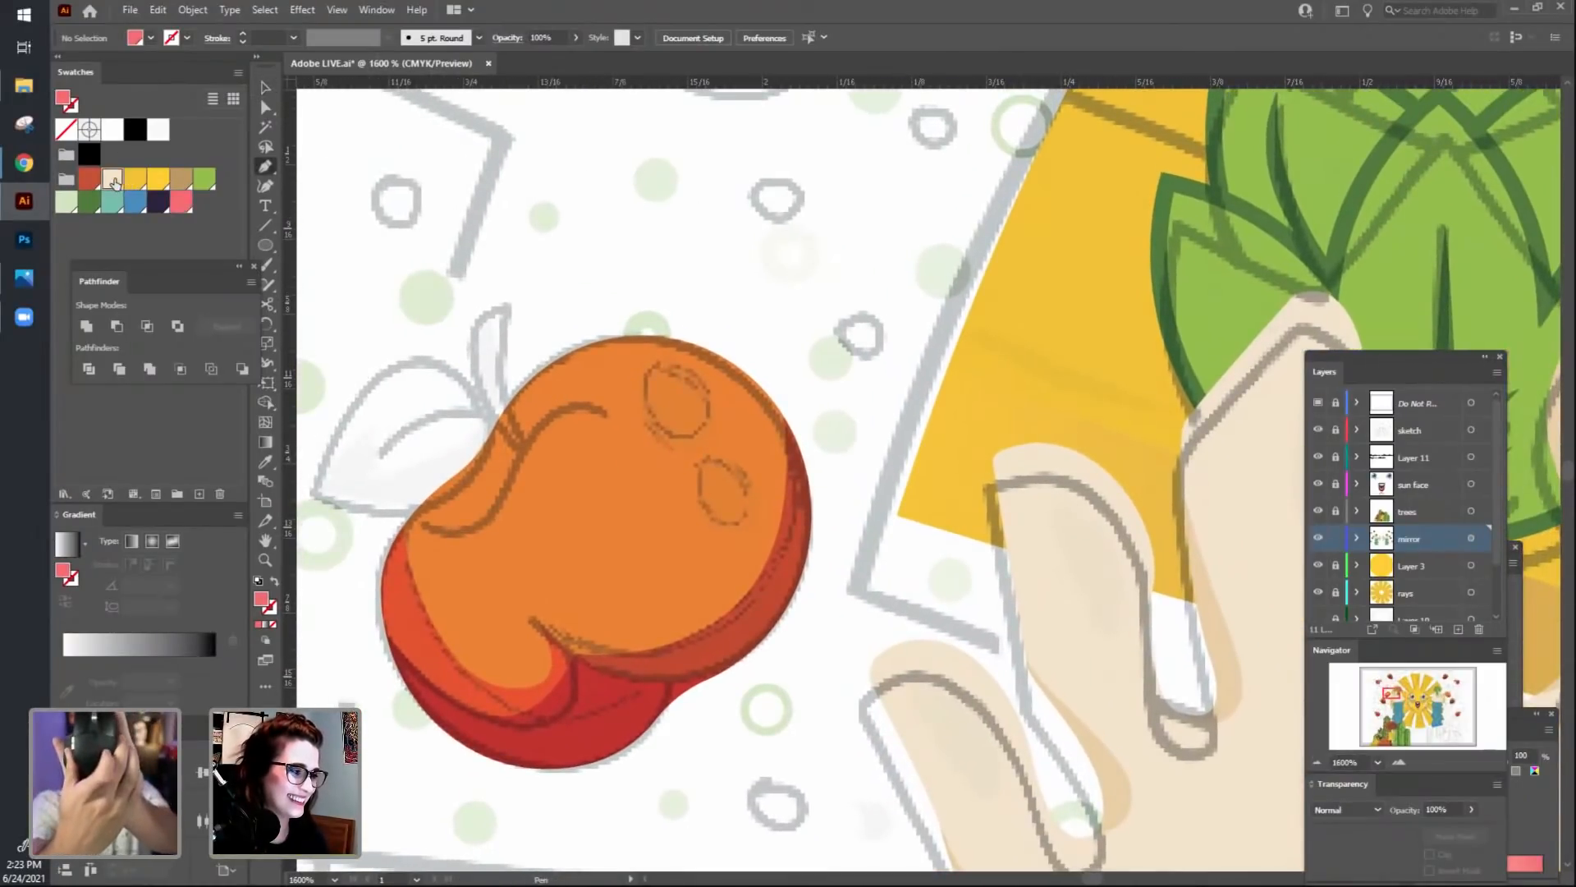
pyautogui.click(113, 179)
pyautogui.moveTo(752, 314); pyautogui.dragTo(771, 323)
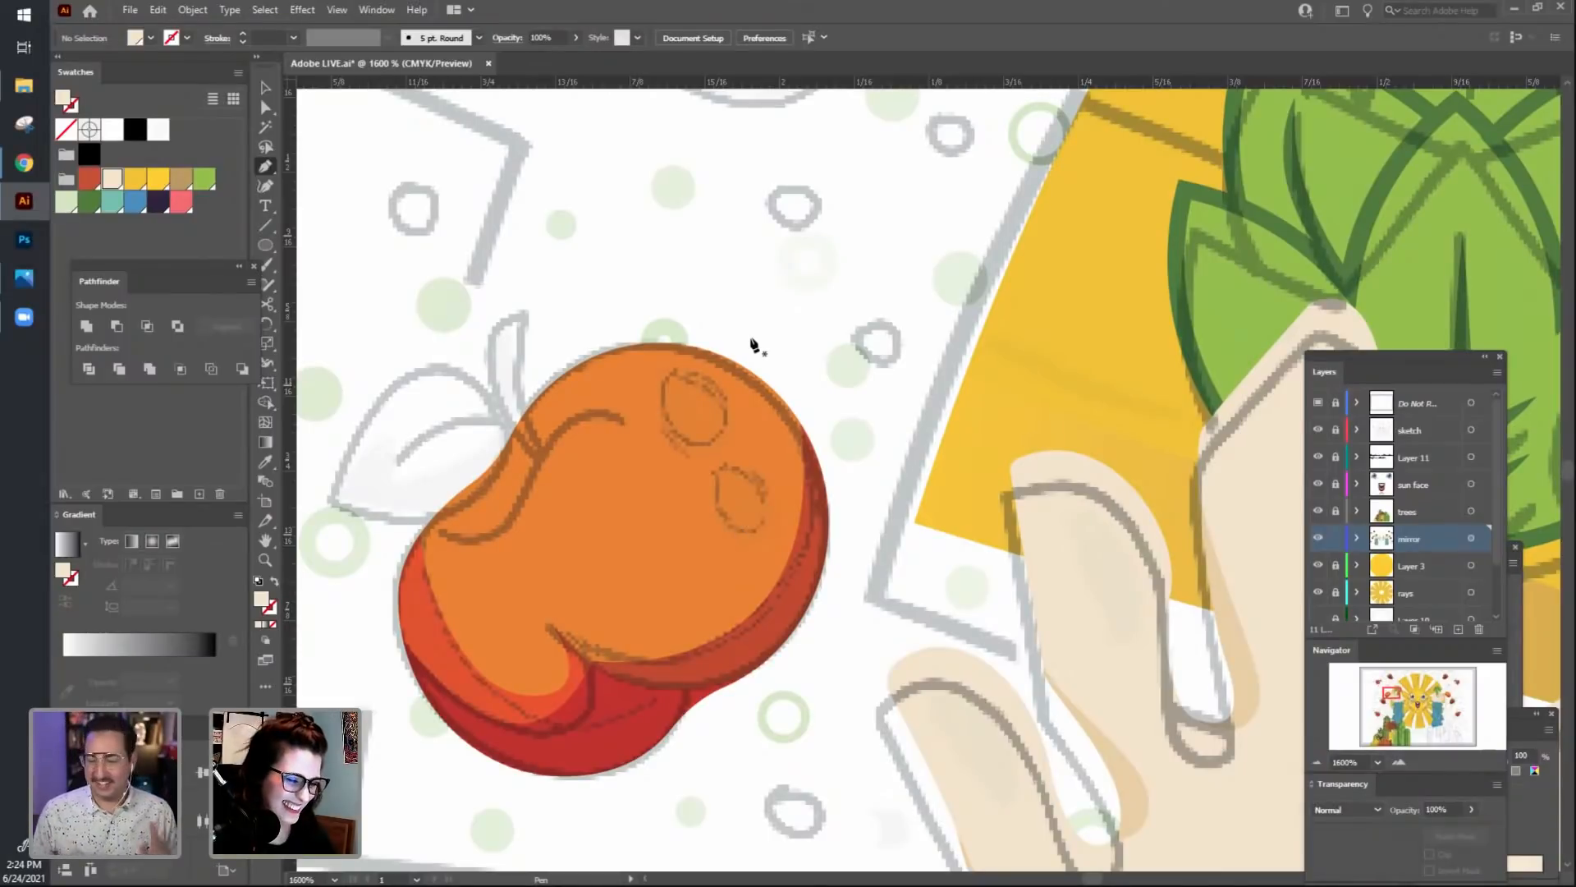
pyautogui.press('l')
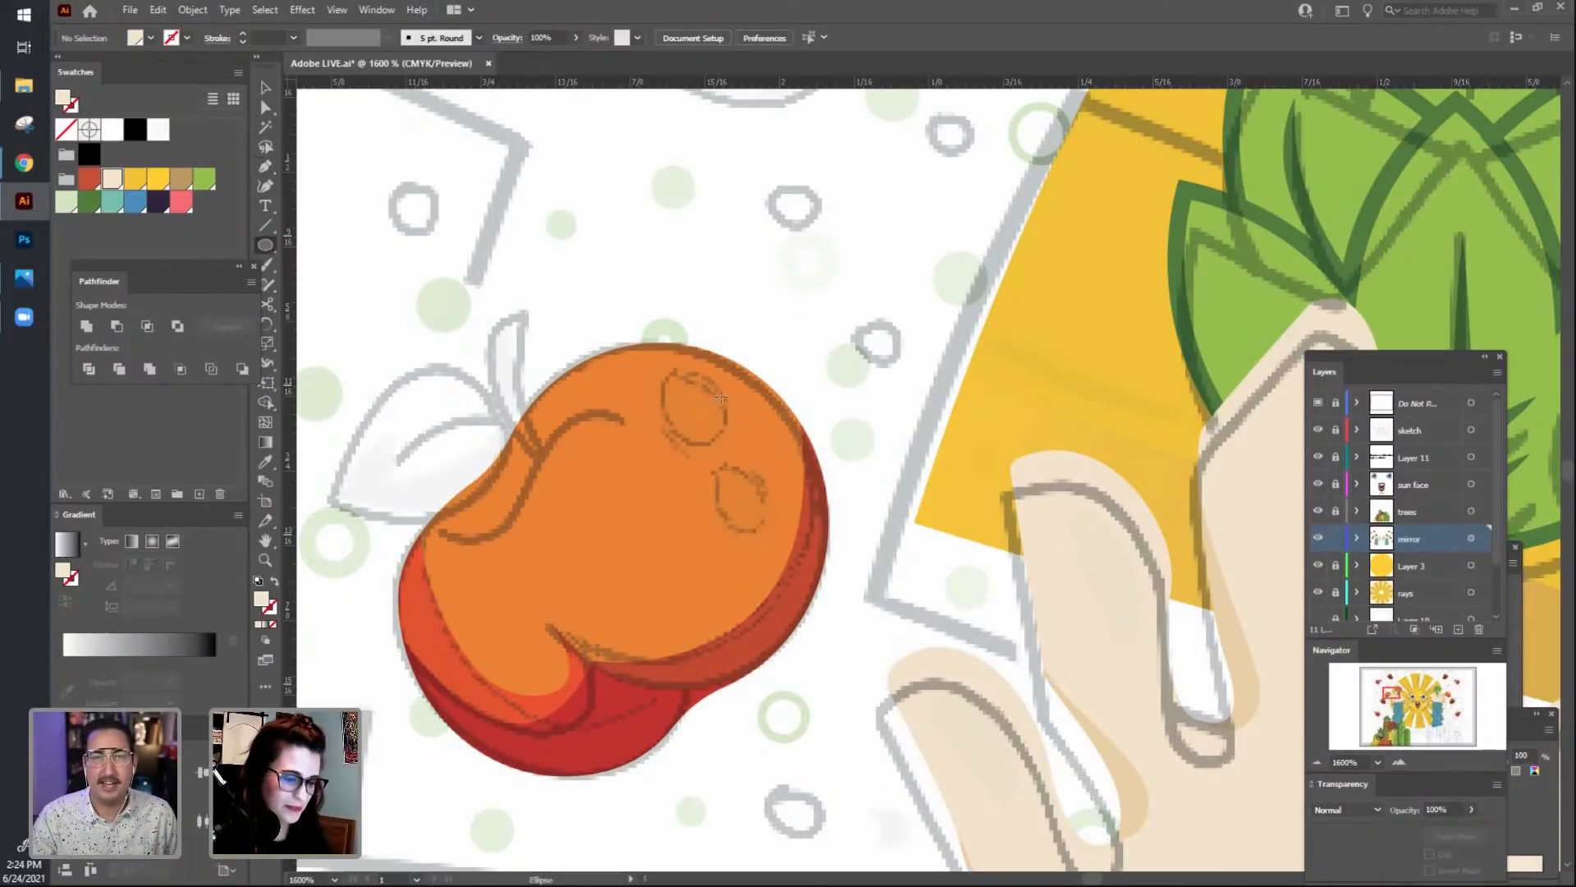
pyautogui.moveTo(663, 369); pyautogui.dragTo(724, 441)
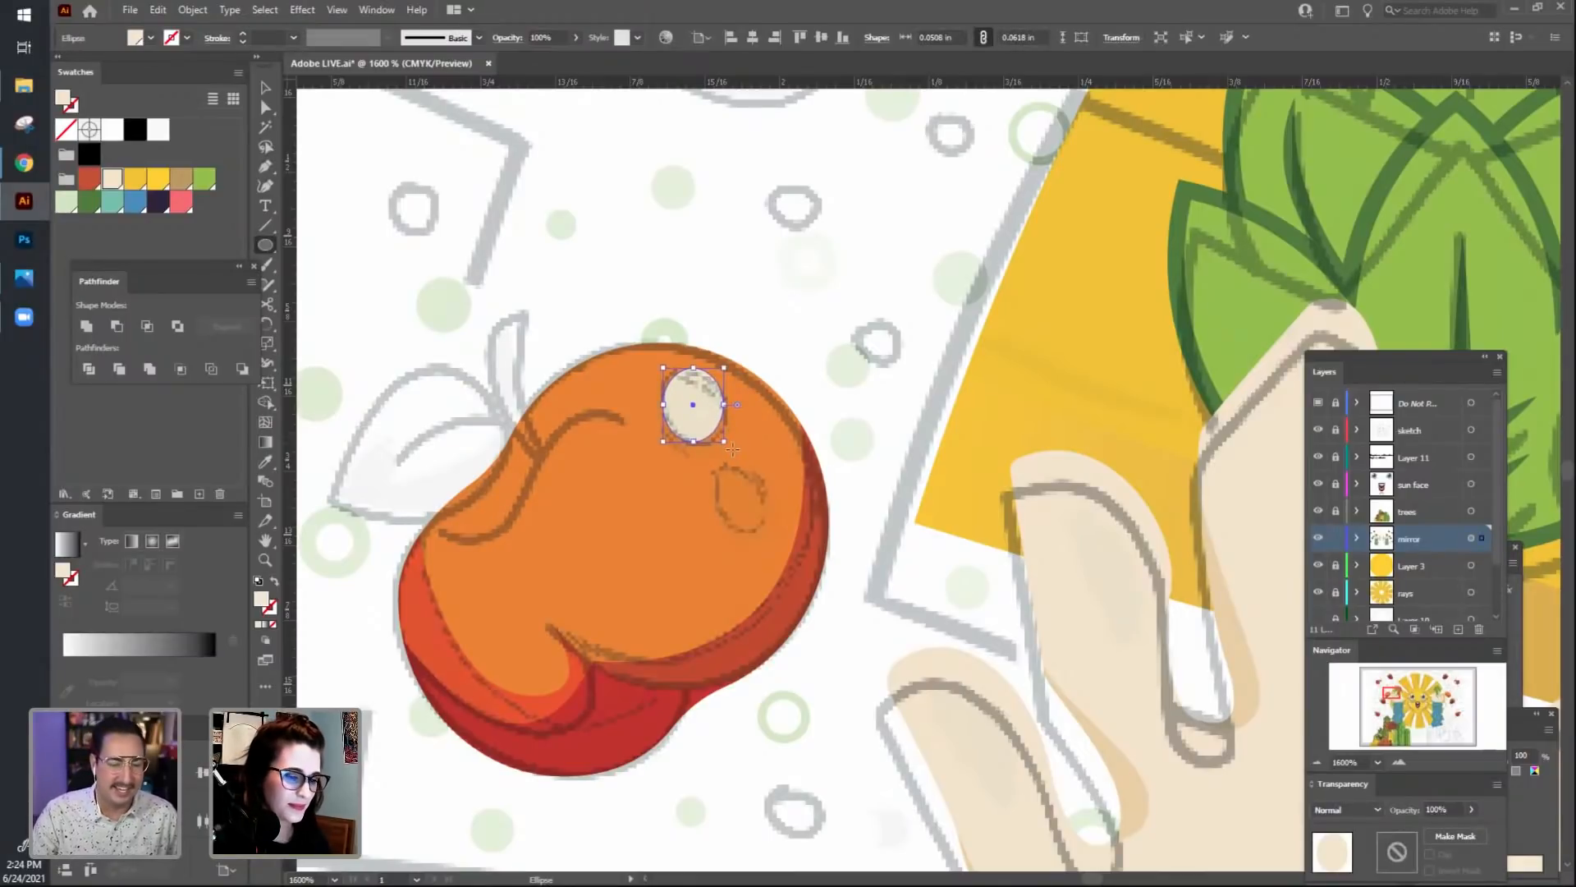
pyautogui.moveTo(729, 449); pyautogui.dragTo(768, 419)
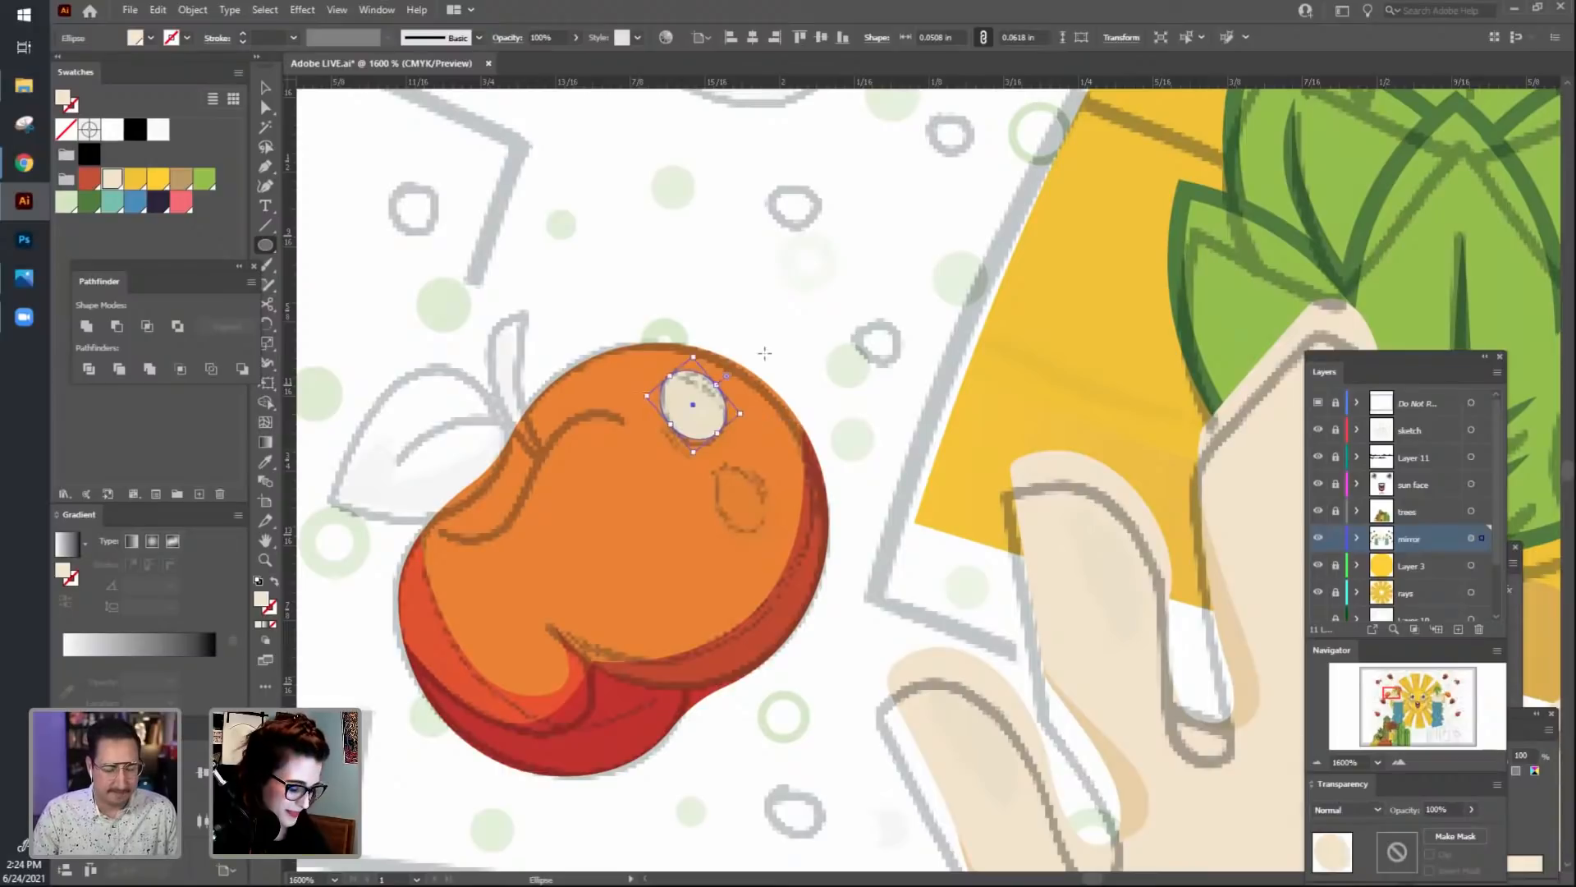
# Narrow the upper highlight ellipse to about 0.048 in wide so it fits the sketch.
pyautogui.press('v')
pyautogui.click(836, 175)
pyautogui.moveTo(643, 489); pyautogui.dragTo(672, 534)
pyautogui.moveTo(720, 445)
pyautogui.mouseDown()
pyautogui.moveTo(721, 458)
pyautogui.moveTo(743, 437)
pyautogui.mouseUp()
pyautogui.click(762, 417)
pyautogui.click(743, 458)
pyautogui.press('a')
pyautogui.click(940, 289)
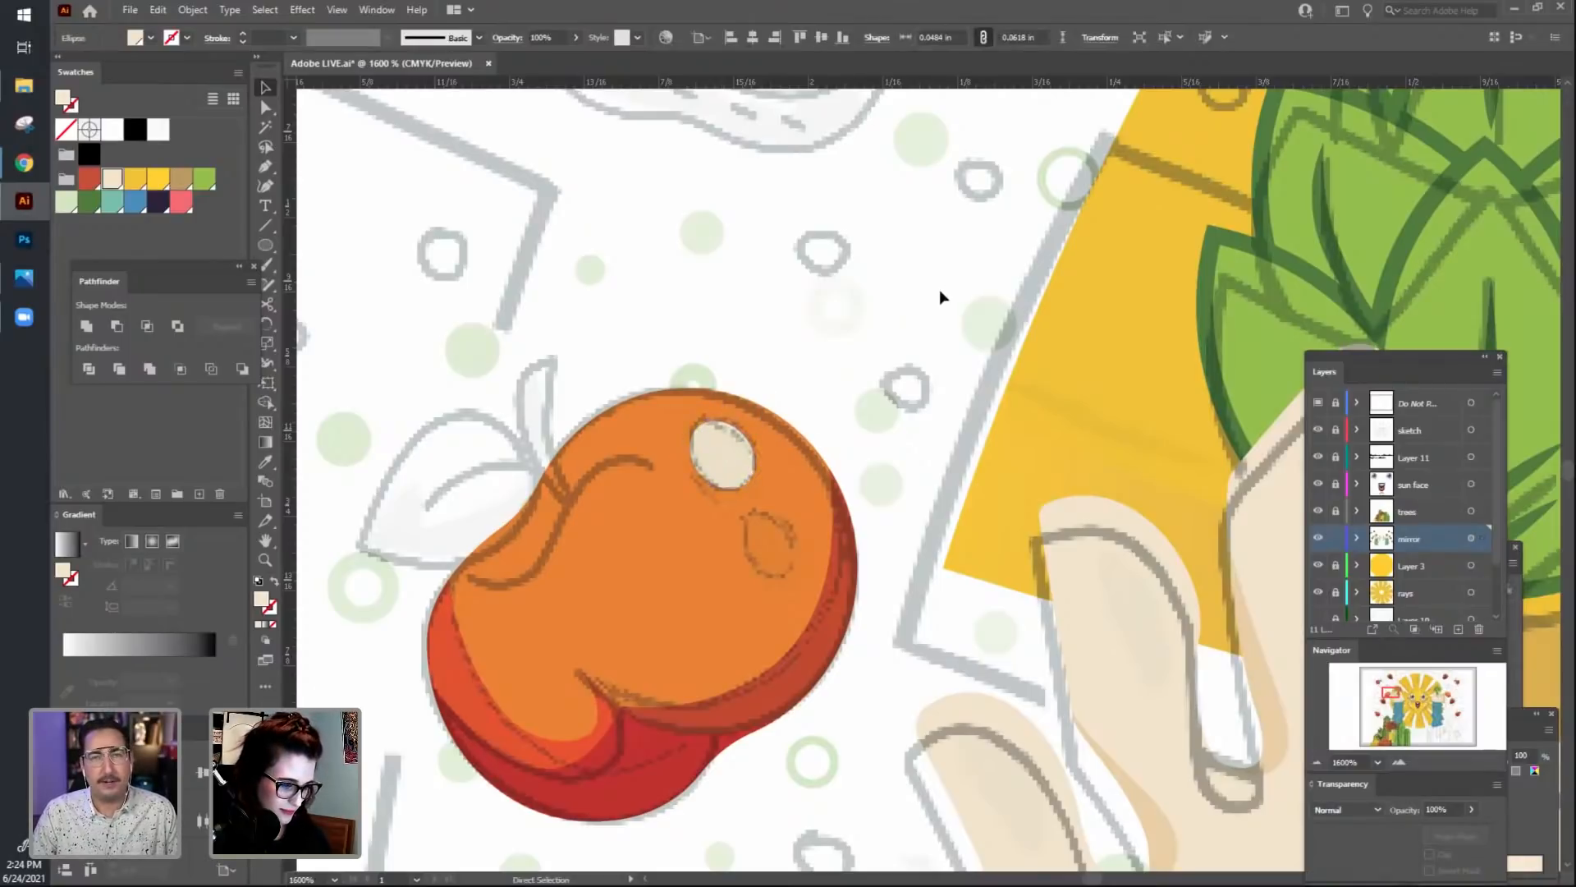
# Duplicate the cream ellipse onto the fruit's lower sketched highlight and shrink the copy to fit the outline.
pyautogui.press('v')
pyautogui.click(725, 452)
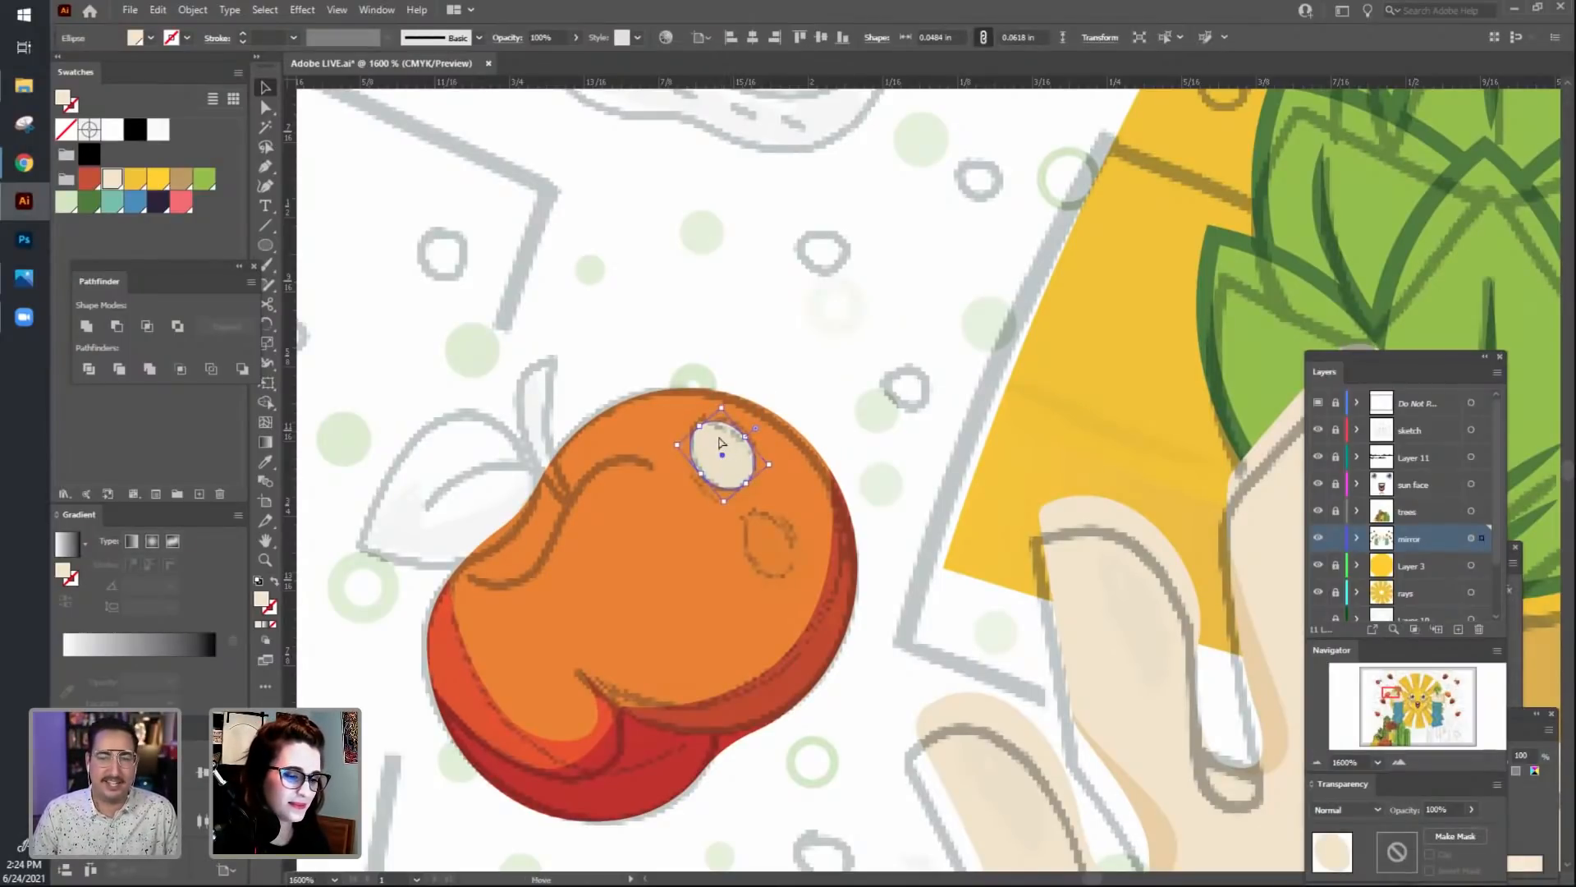
pyautogui.moveTo(719, 444); pyautogui.dragTo(749, 556)
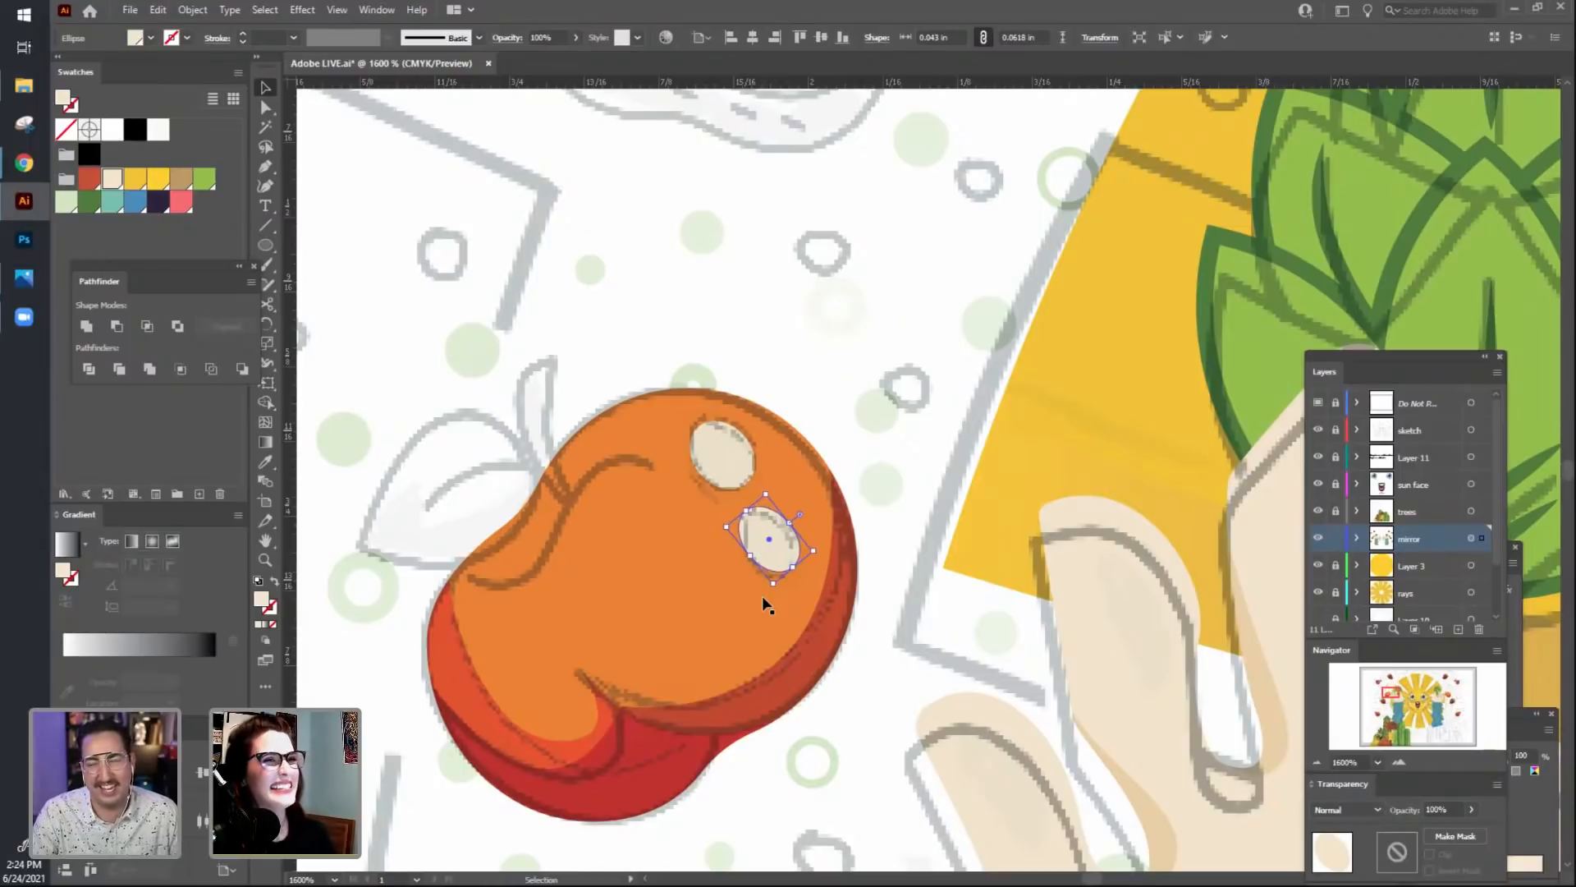
pyautogui.moveTo(779, 590); pyautogui.dragTo(788, 601)
pyautogui.click(839, 308)
pyautogui.moveTo(841, 342); pyautogui.dragTo(850, 343)
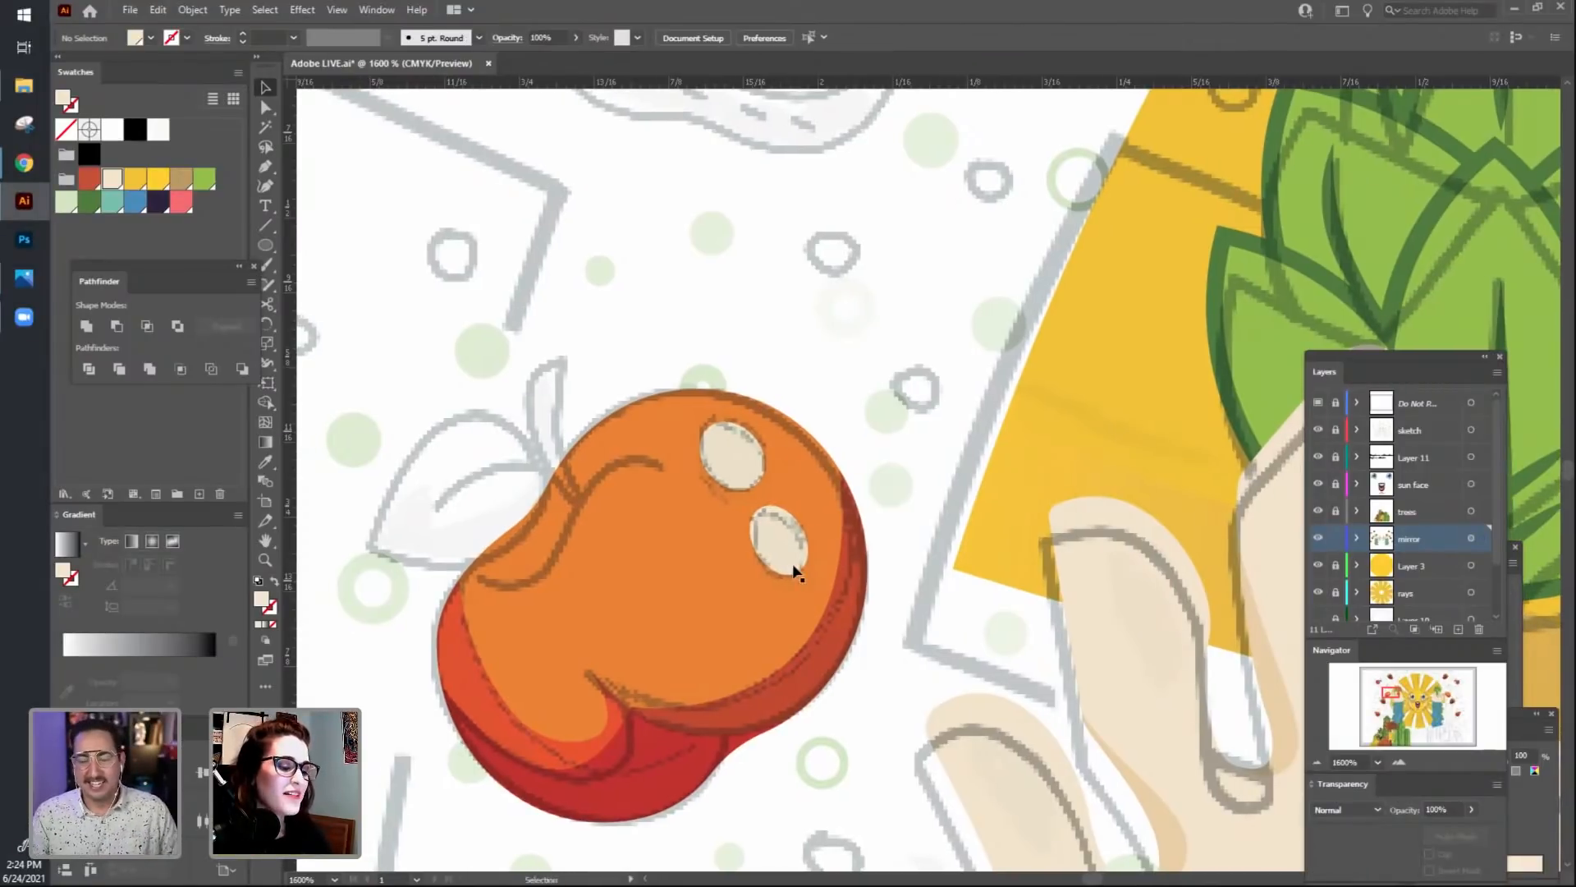
pyautogui.click(785, 527)
pyautogui.moveTo(783, 499); pyautogui.dragTo(778, 508)
pyautogui.click(880, 330)
pyautogui.moveTo(880, 330); pyautogui.dragTo(840, 318)
# Set the blending mode of both cream highlight ellipses to Screen.
pyautogui.click(736, 539)
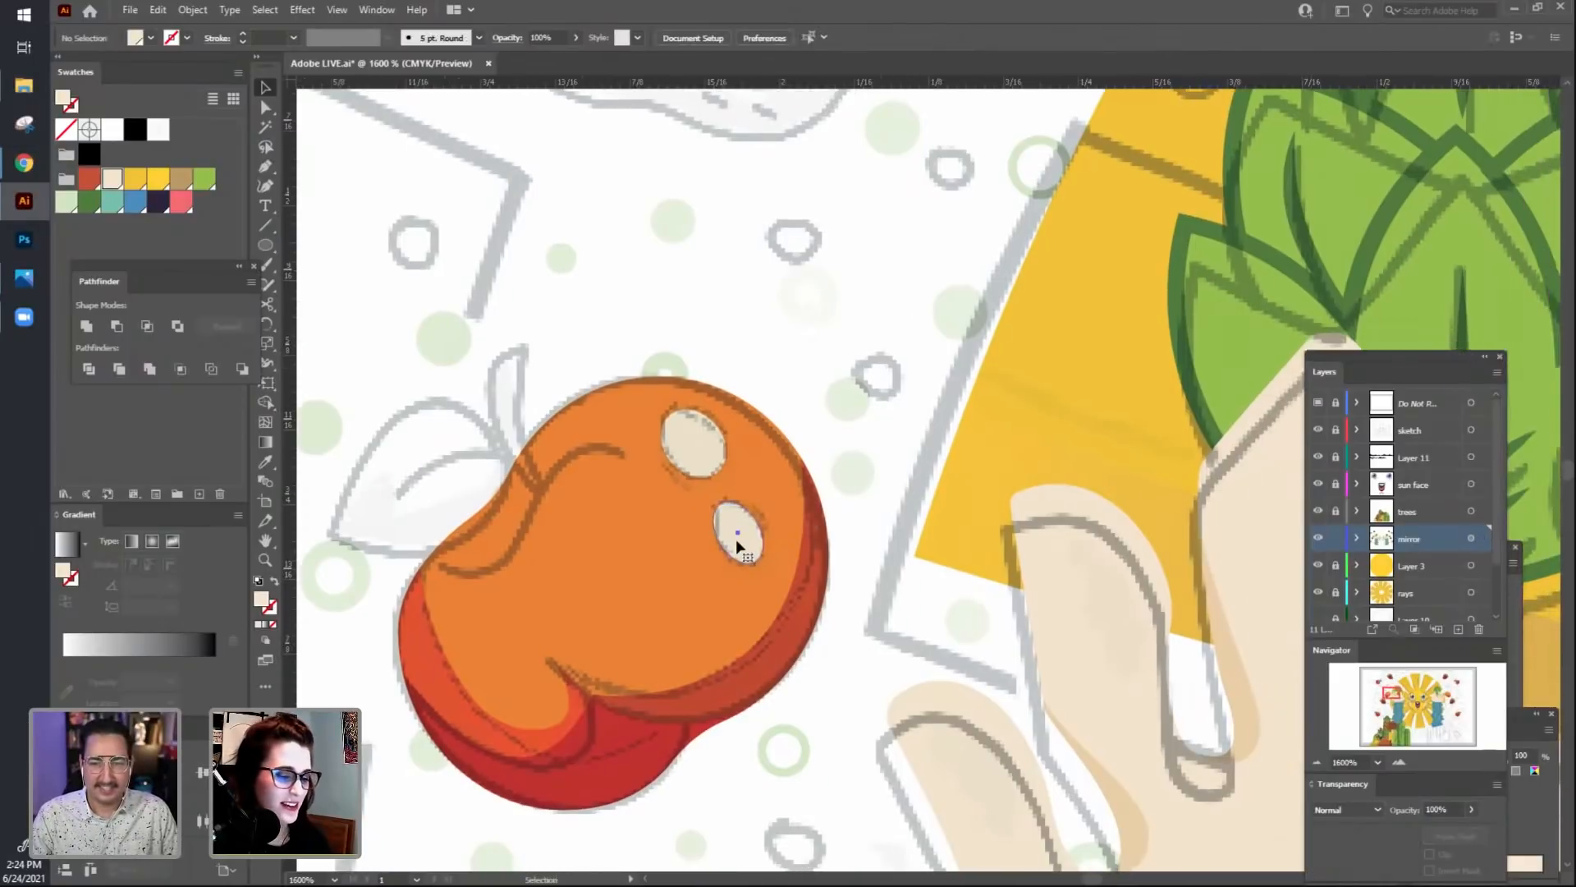
pyautogui.keyDown('shift'); pyautogui.click(688, 435); pyautogui.keyUp('shift')
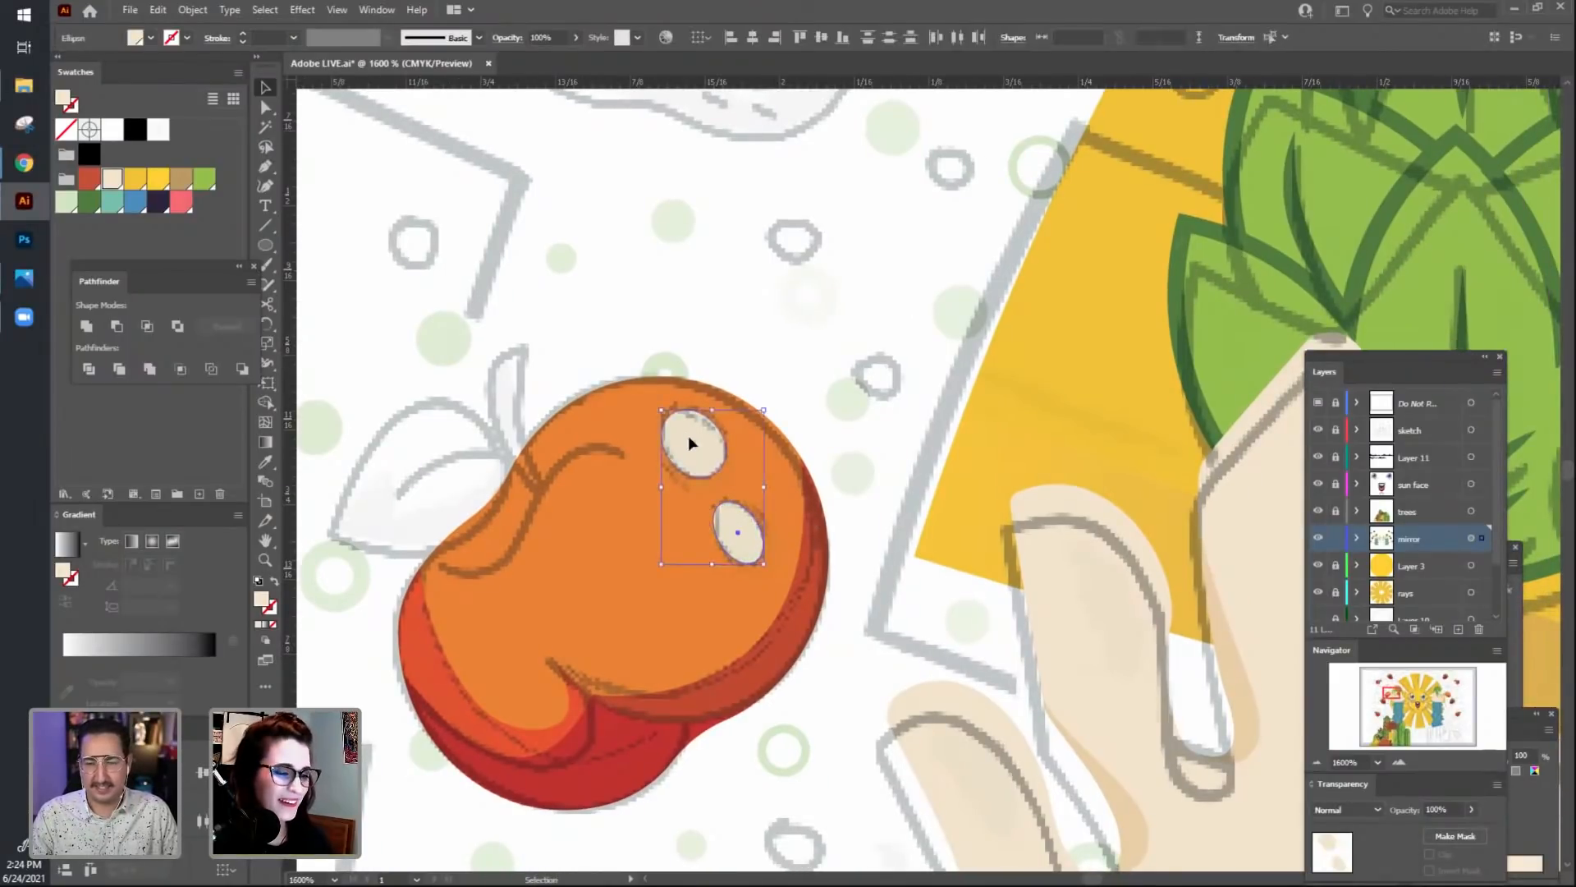
pyautogui.click(507, 37)
pyautogui.click(374, 65)
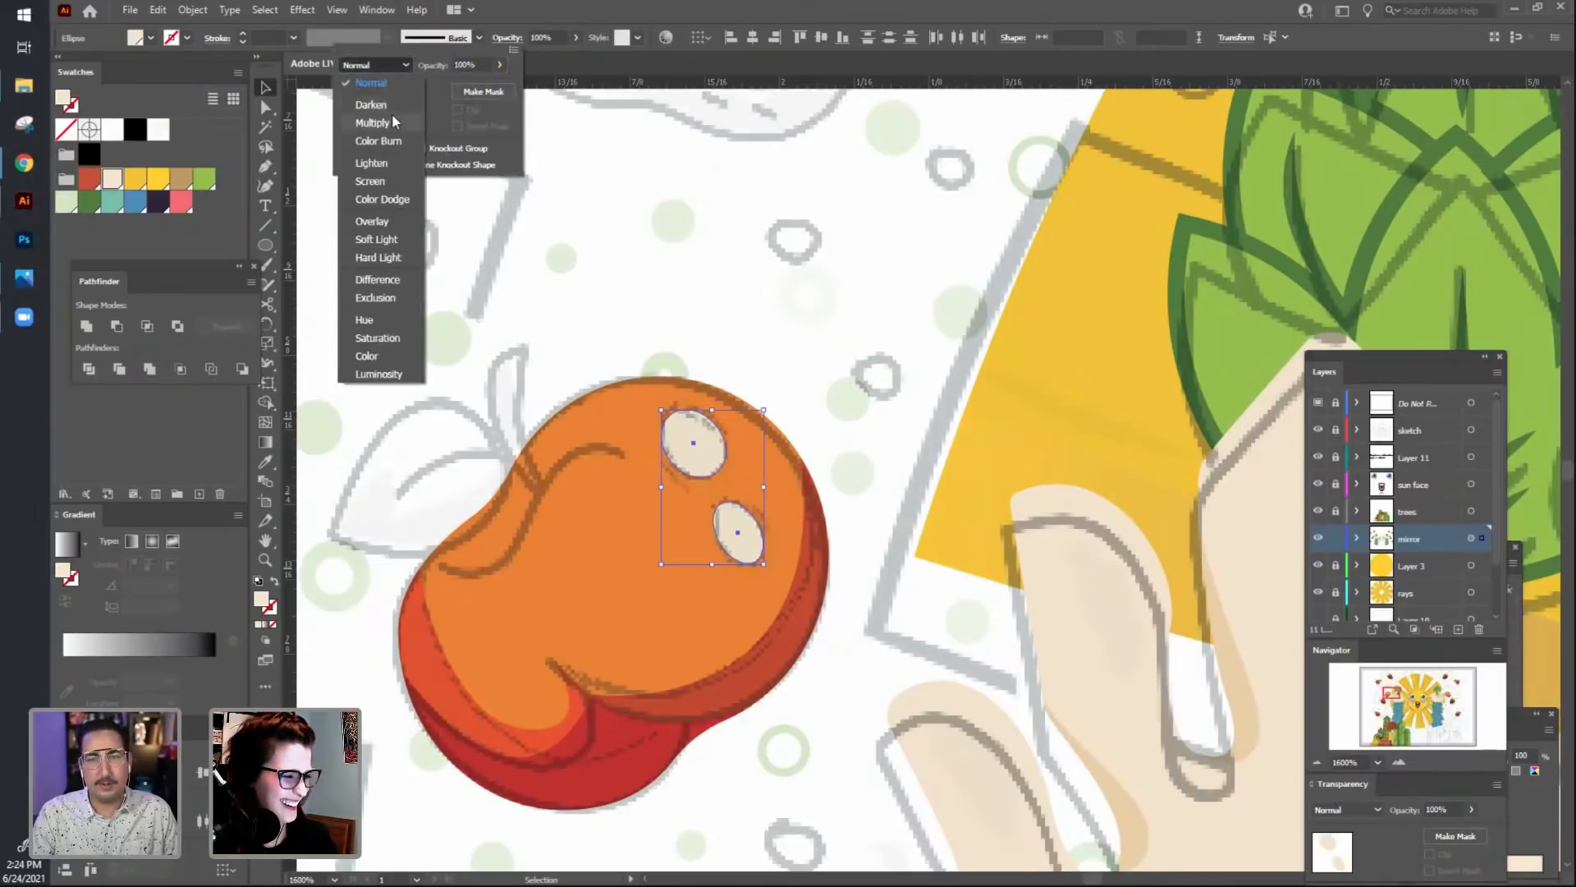
pyautogui.click(399, 162)
pyautogui.click(386, 66)
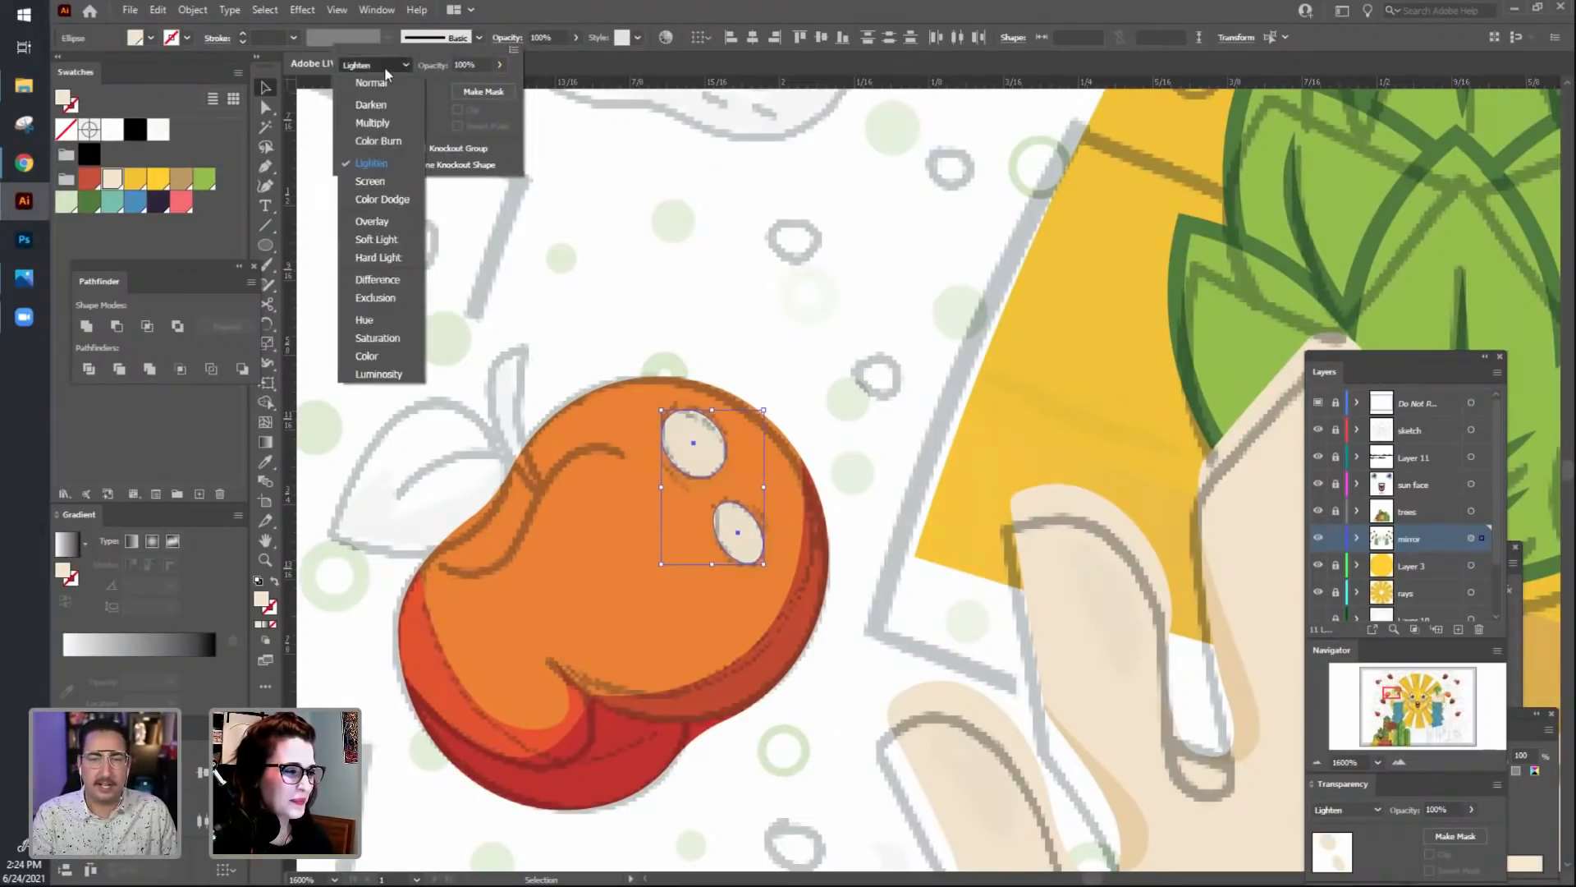
pyautogui.click(402, 183)
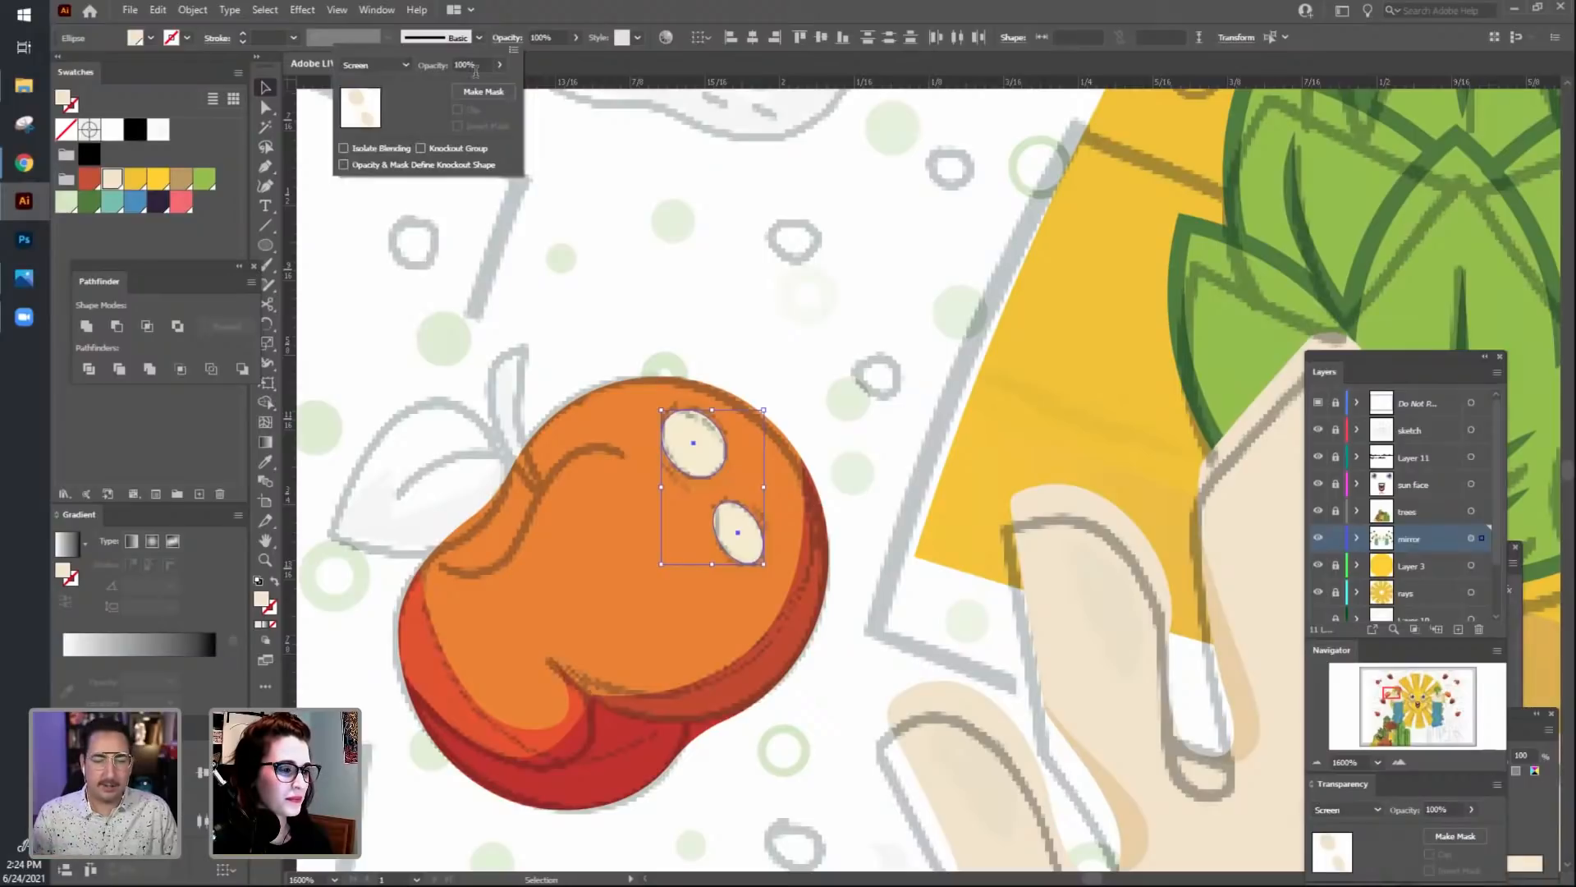
# Lower the opacity of both highlight ellipses to 80% and deselect them.
pyautogui.click(444, 64)
pyautogui.write('10')
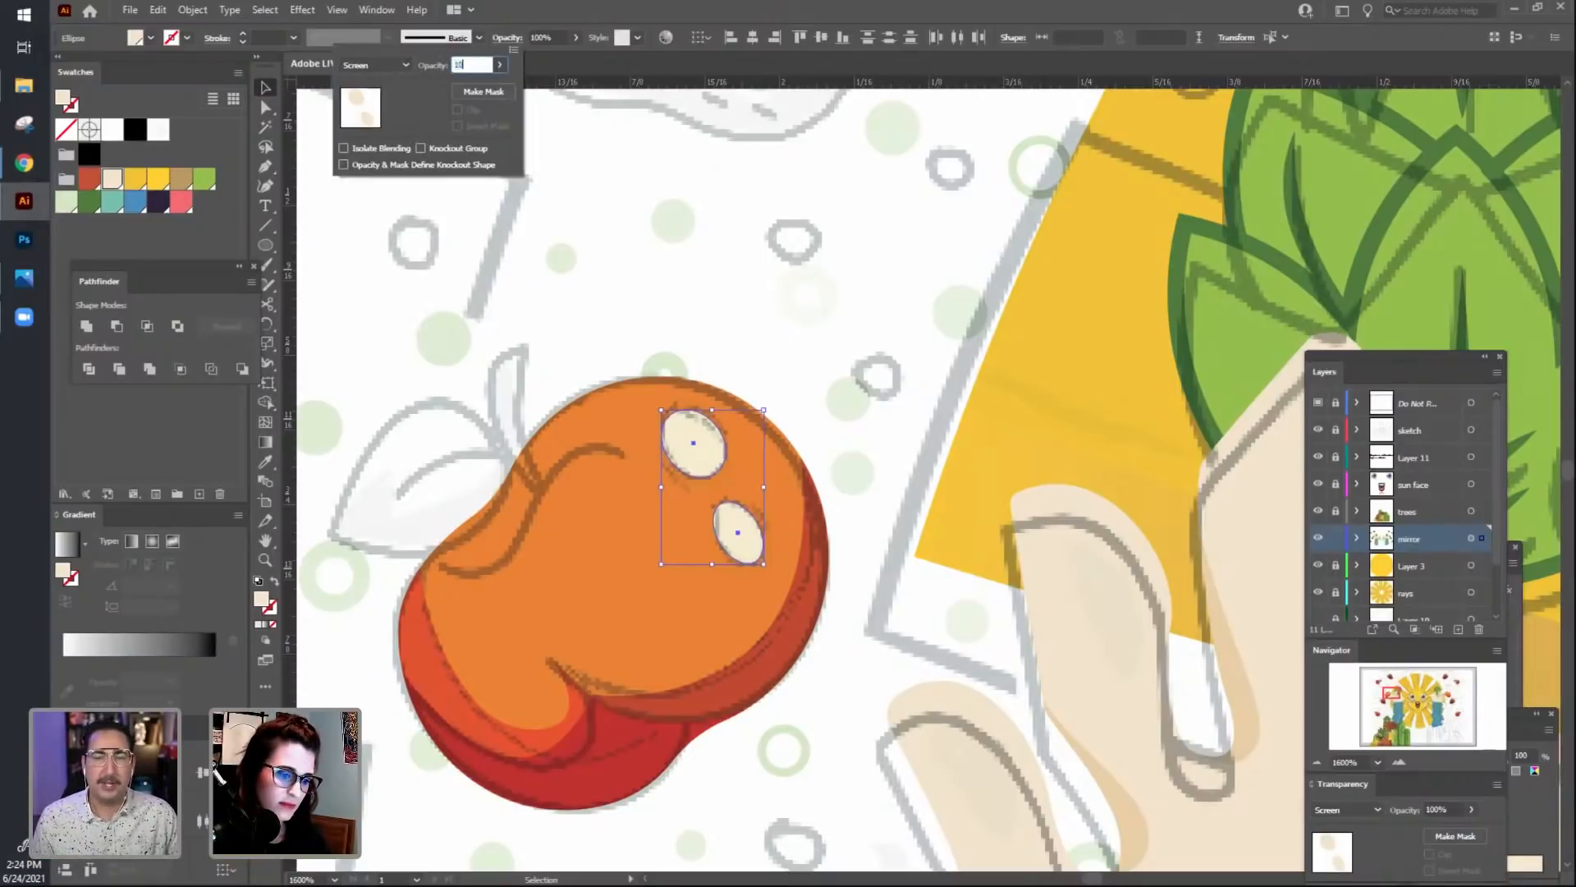
pyautogui.press('Return')
pyautogui.click(557, 38)
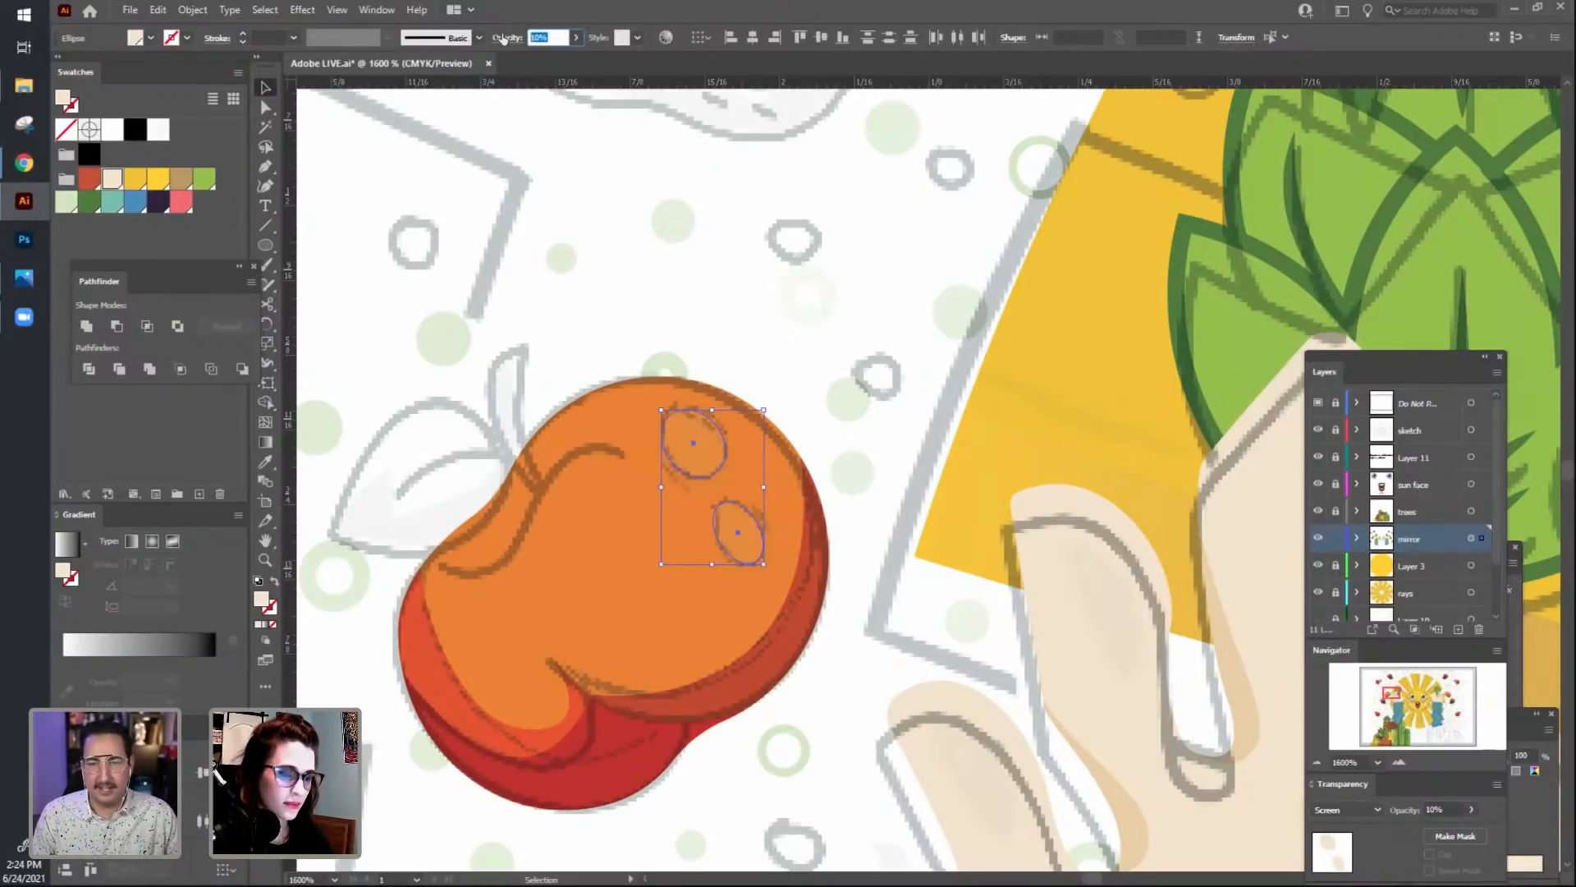
pyautogui.write('80')
pyautogui.press('Return')
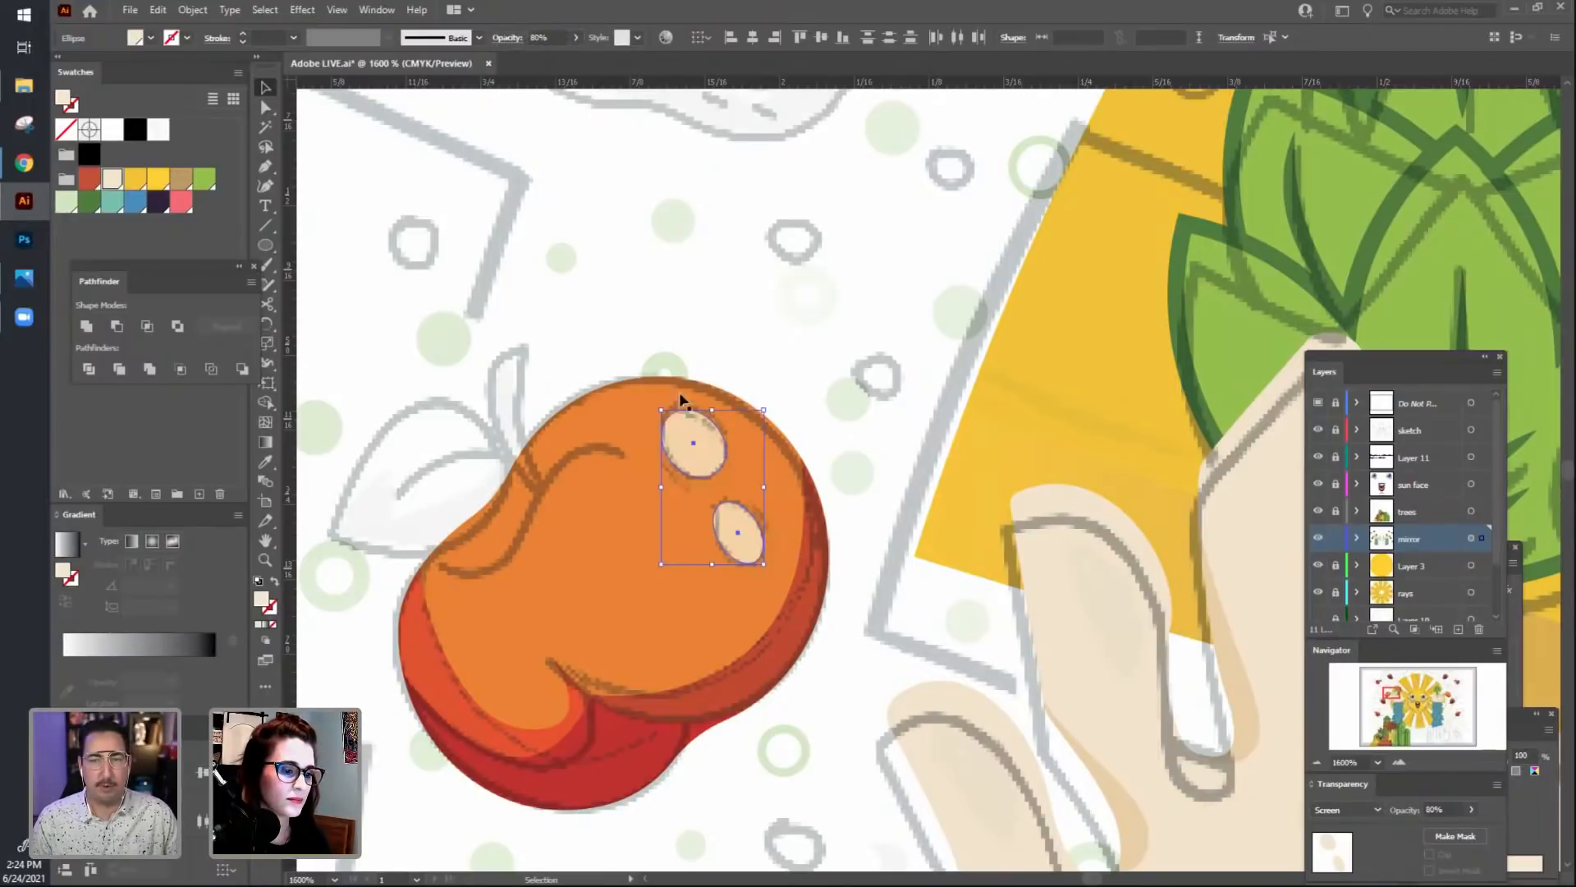
pyautogui.click(667, 287)
pyautogui.scroll(-2, 517, 296)
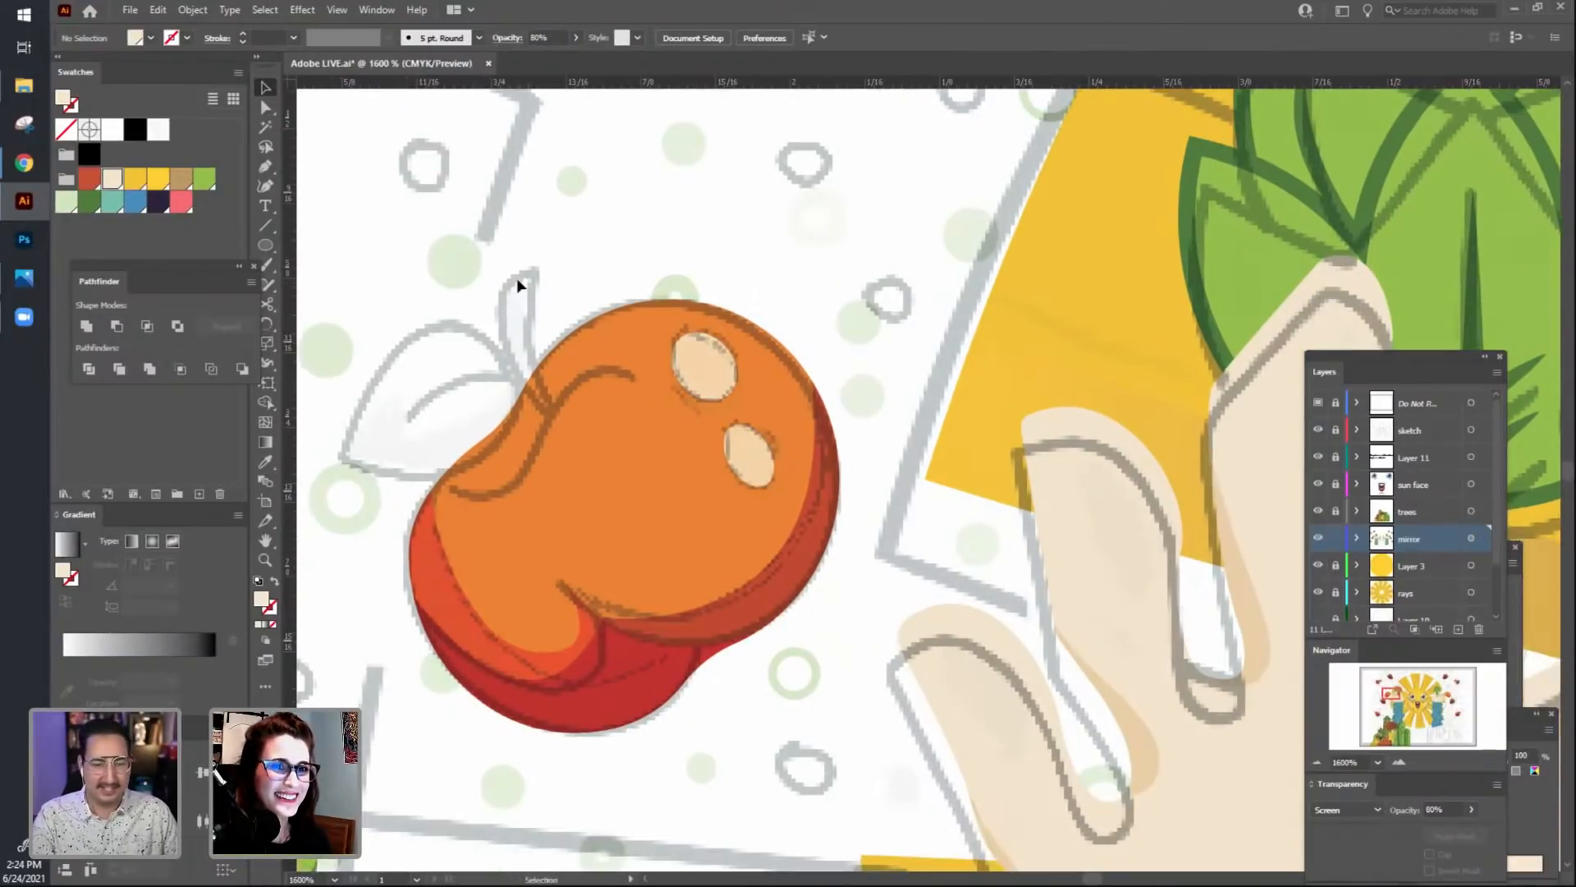
pyautogui.hotkey('ctrl', '-')
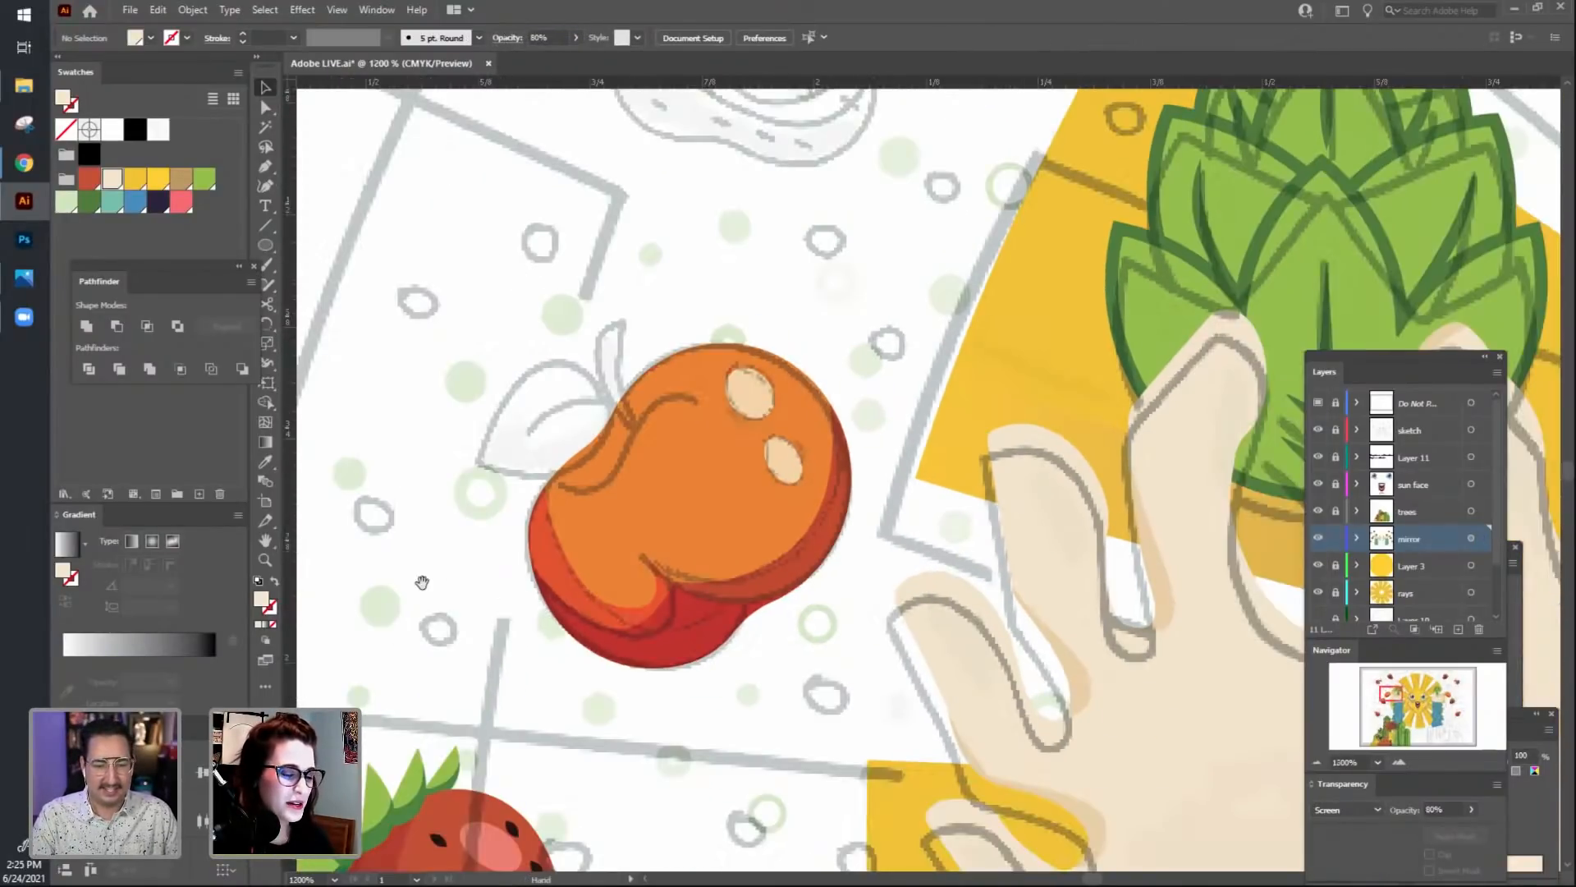
pyautogui.hscroll(-1, 475, 607)
pyautogui.hotkey('ctrl', '+')
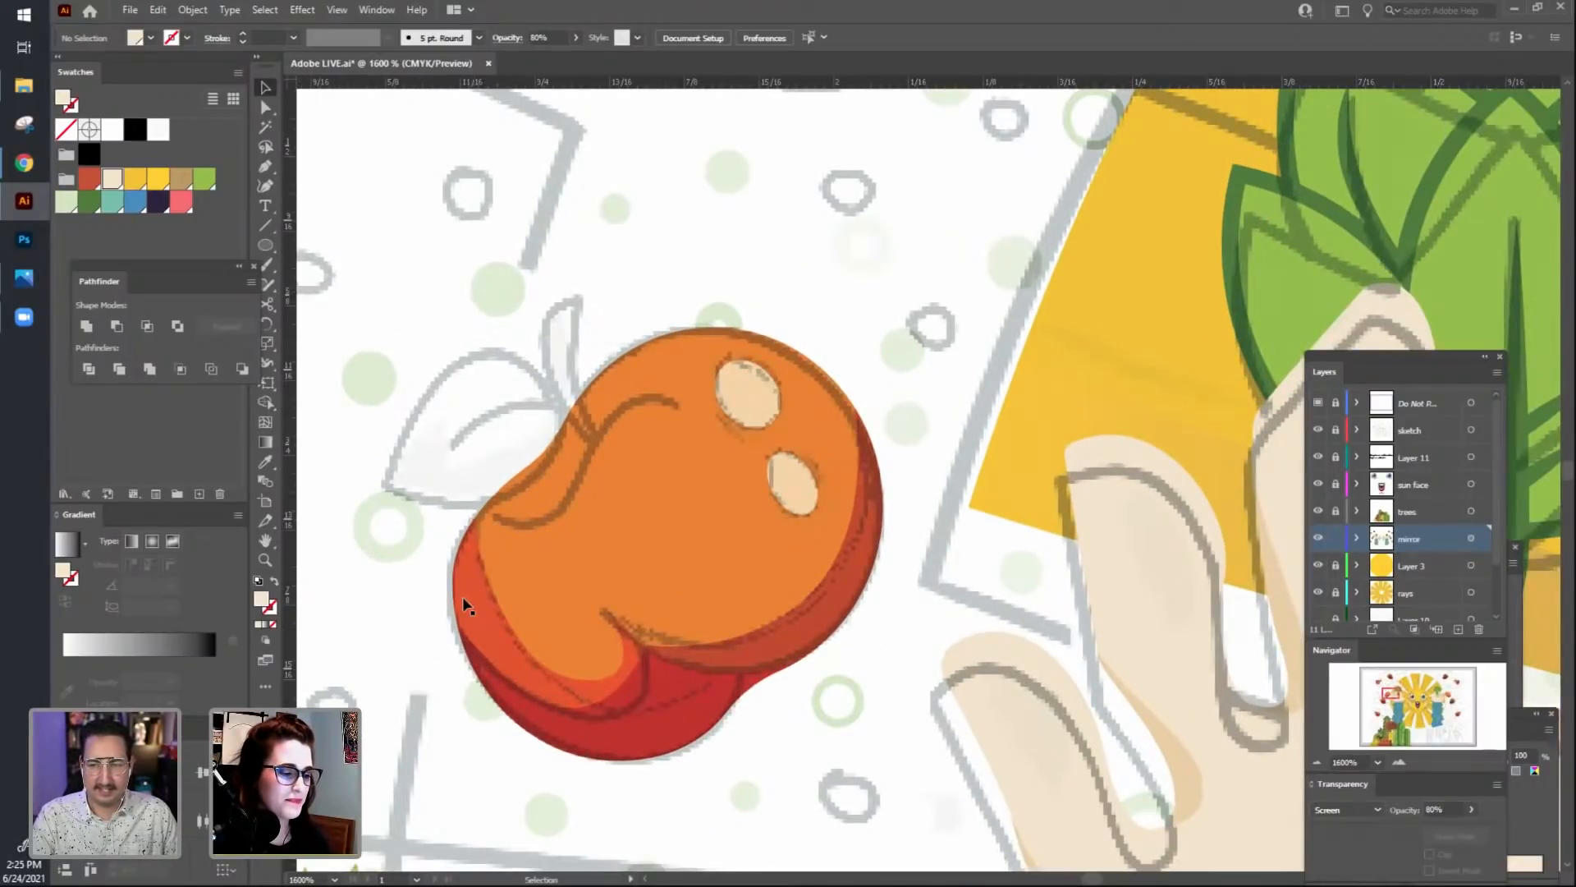
pyautogui.hscroll(-2, 463, 616)
pyautogui.hscroll(-1, 475, 644)
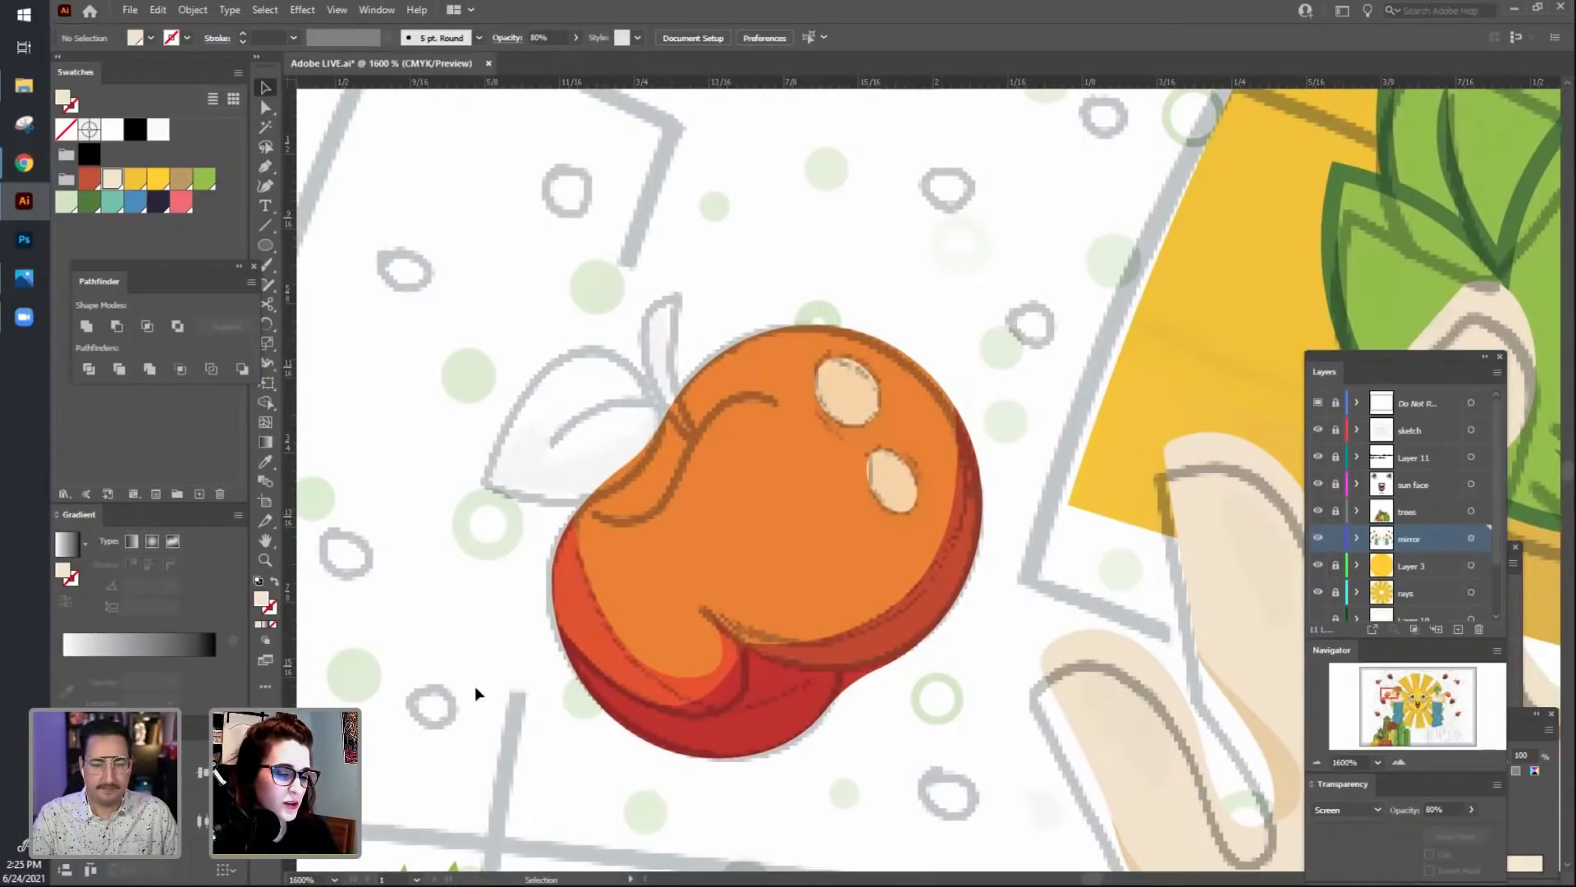
pyautogui.hscroll(-1, 474, 686)
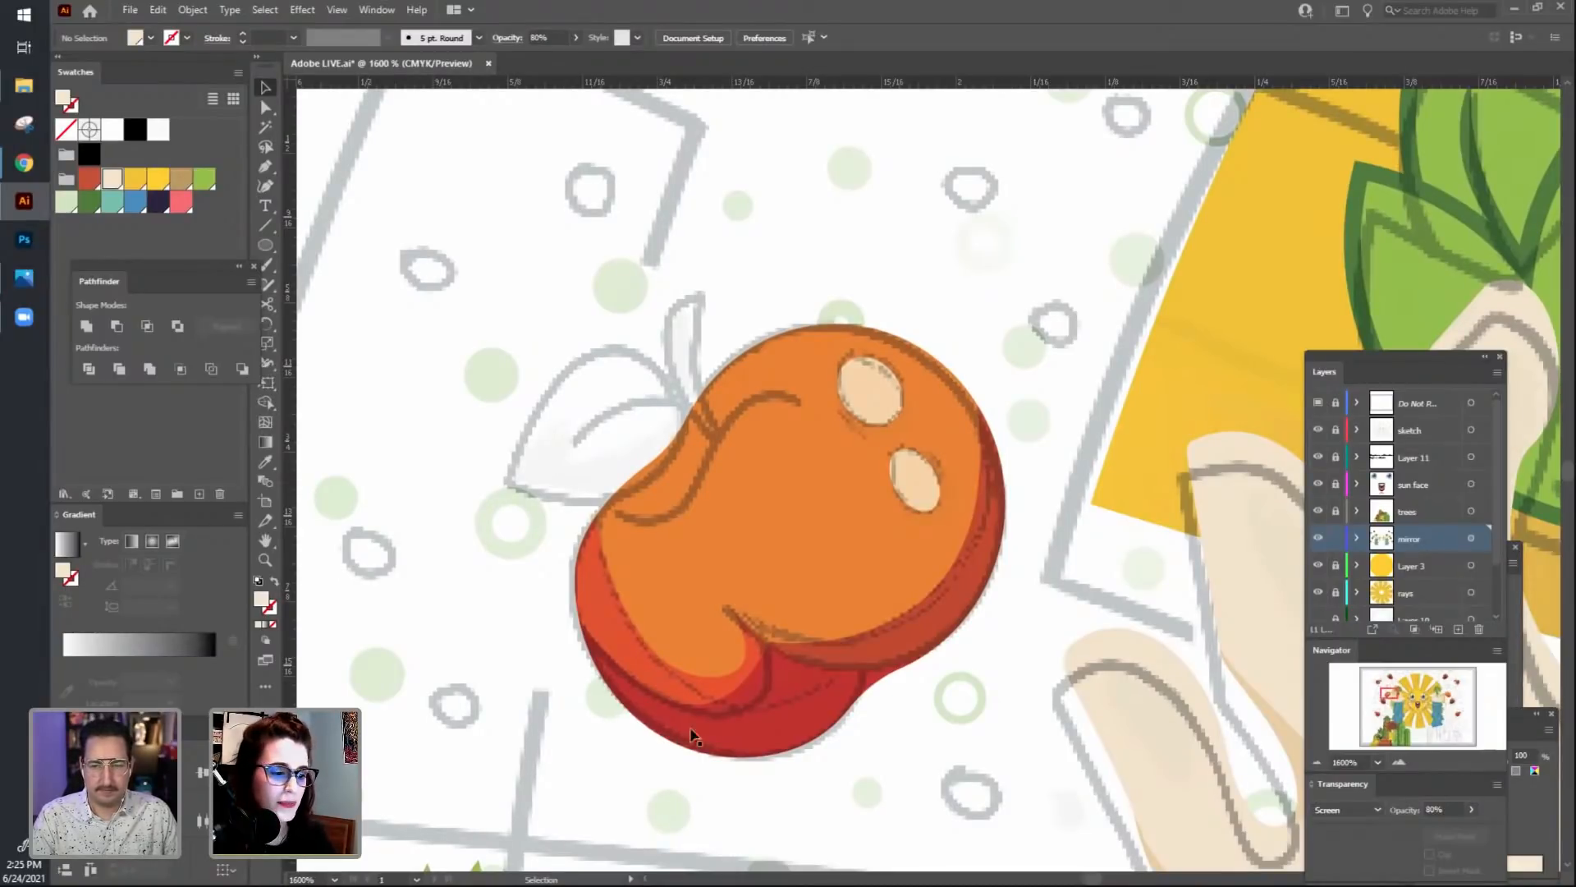
pyautogui.hscroll(-1, 521, 641)
# Adjust the anchor point of the fruit's pink shading shape on the curved edge beside the sketched leaf, then deselect it.
pyautogui.click(757, 529)
pyautogui.press('a')
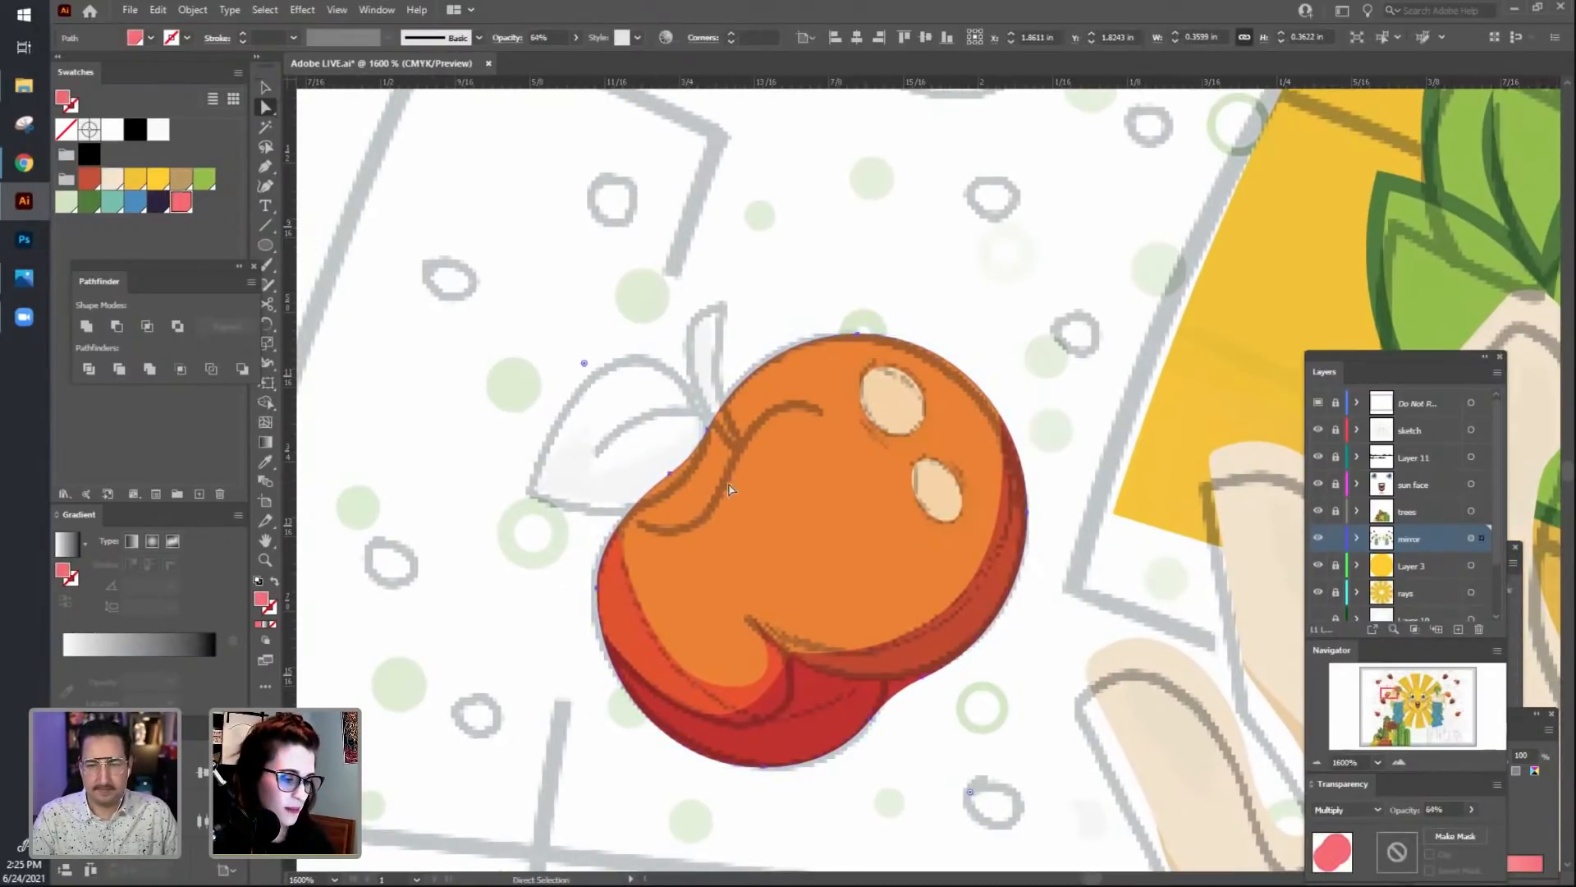
pyautogui.click(670, 477)
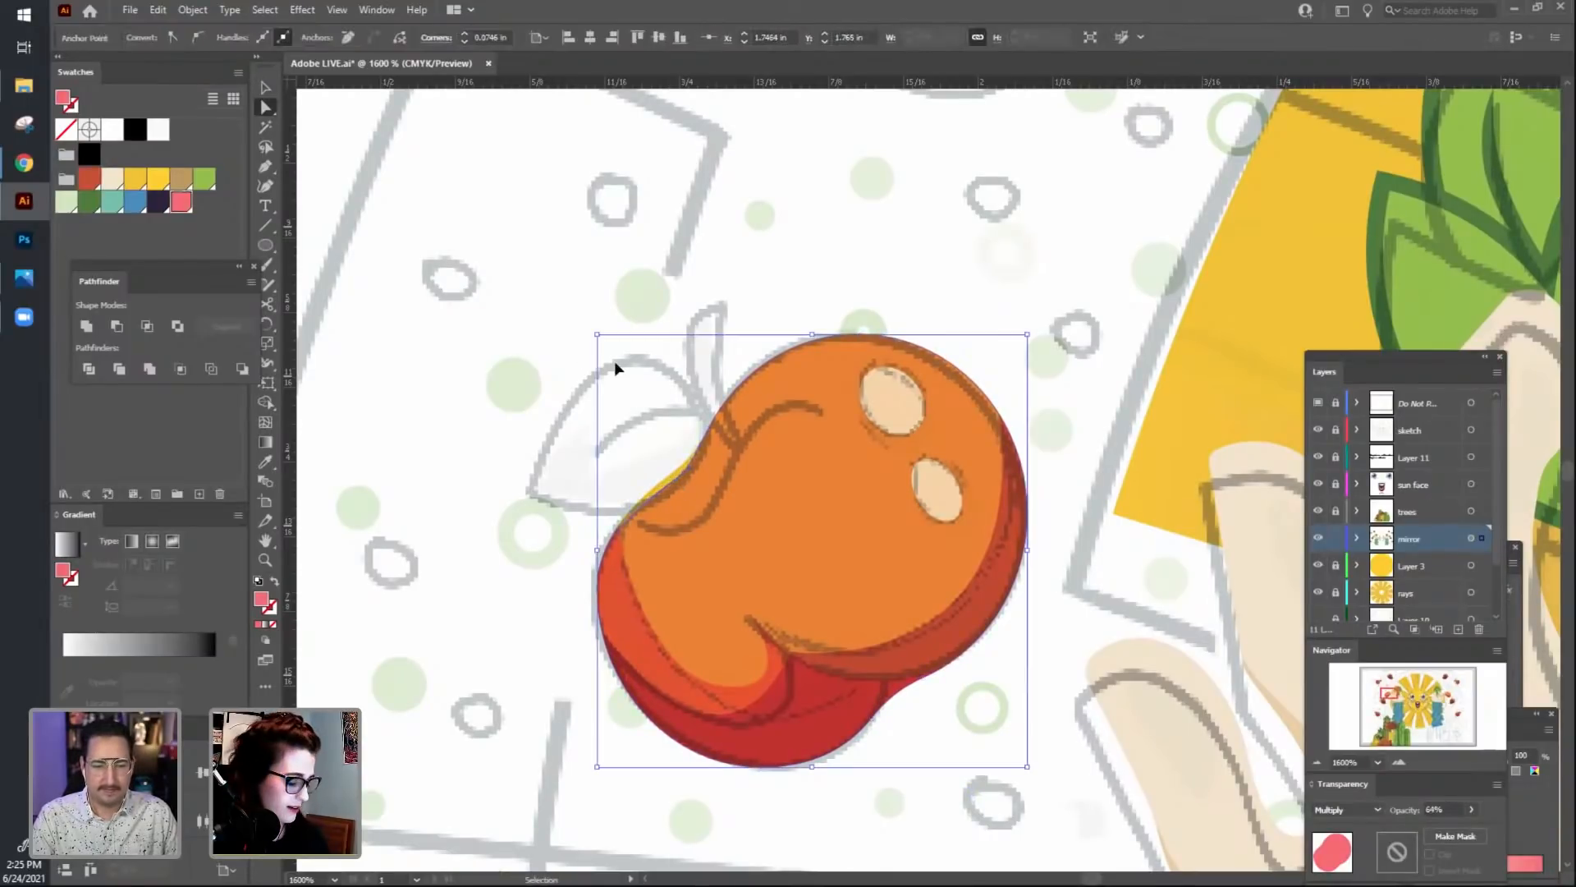
pyautogui.click(525, 363)
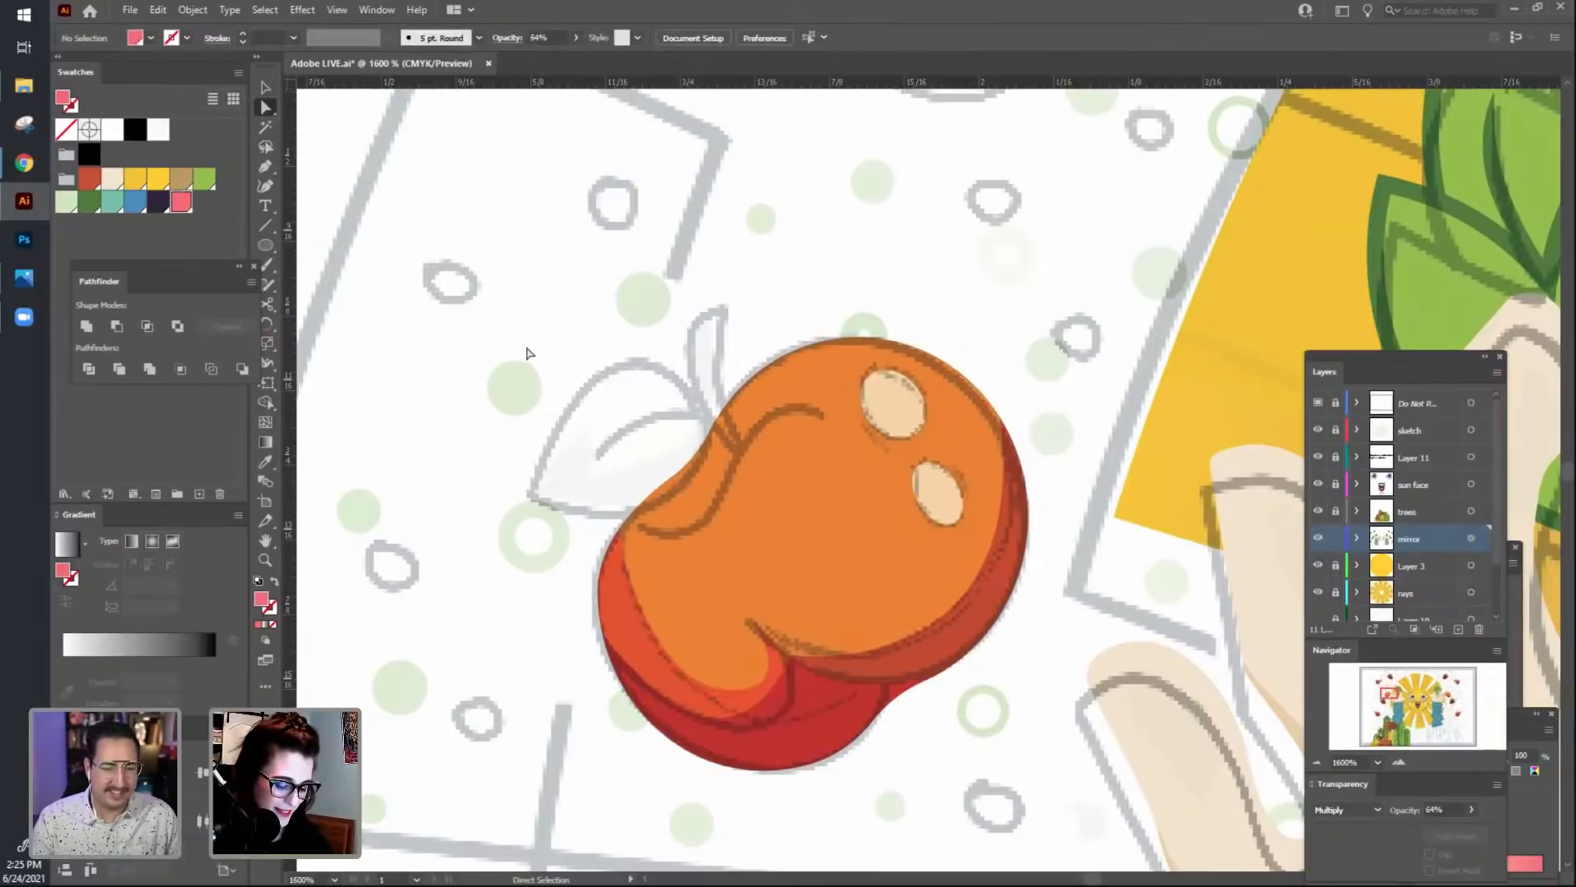
# Draw the fruit's curved stem over the sketch as a closed Pen tool shape, about 0.05 in wide and 0.12 in tall.
pyautogui.press('p')
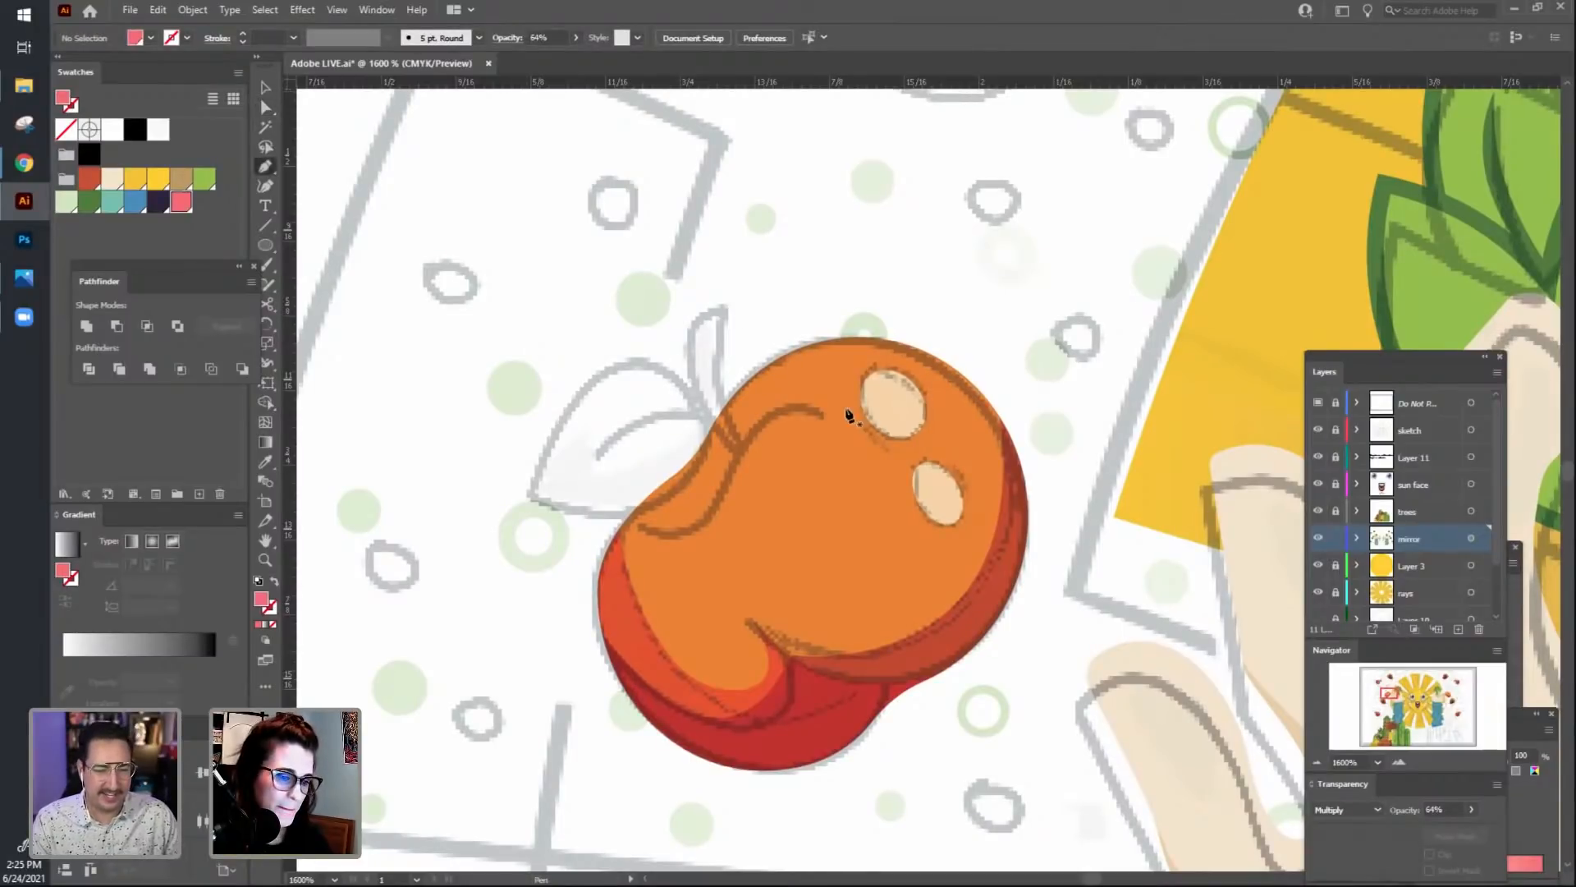
pyautogui.click(745, 443)
pyautogui.moveTo(723, 304); pyautogui.dragTo(743, 235)
pyautogui.click(724, 304)
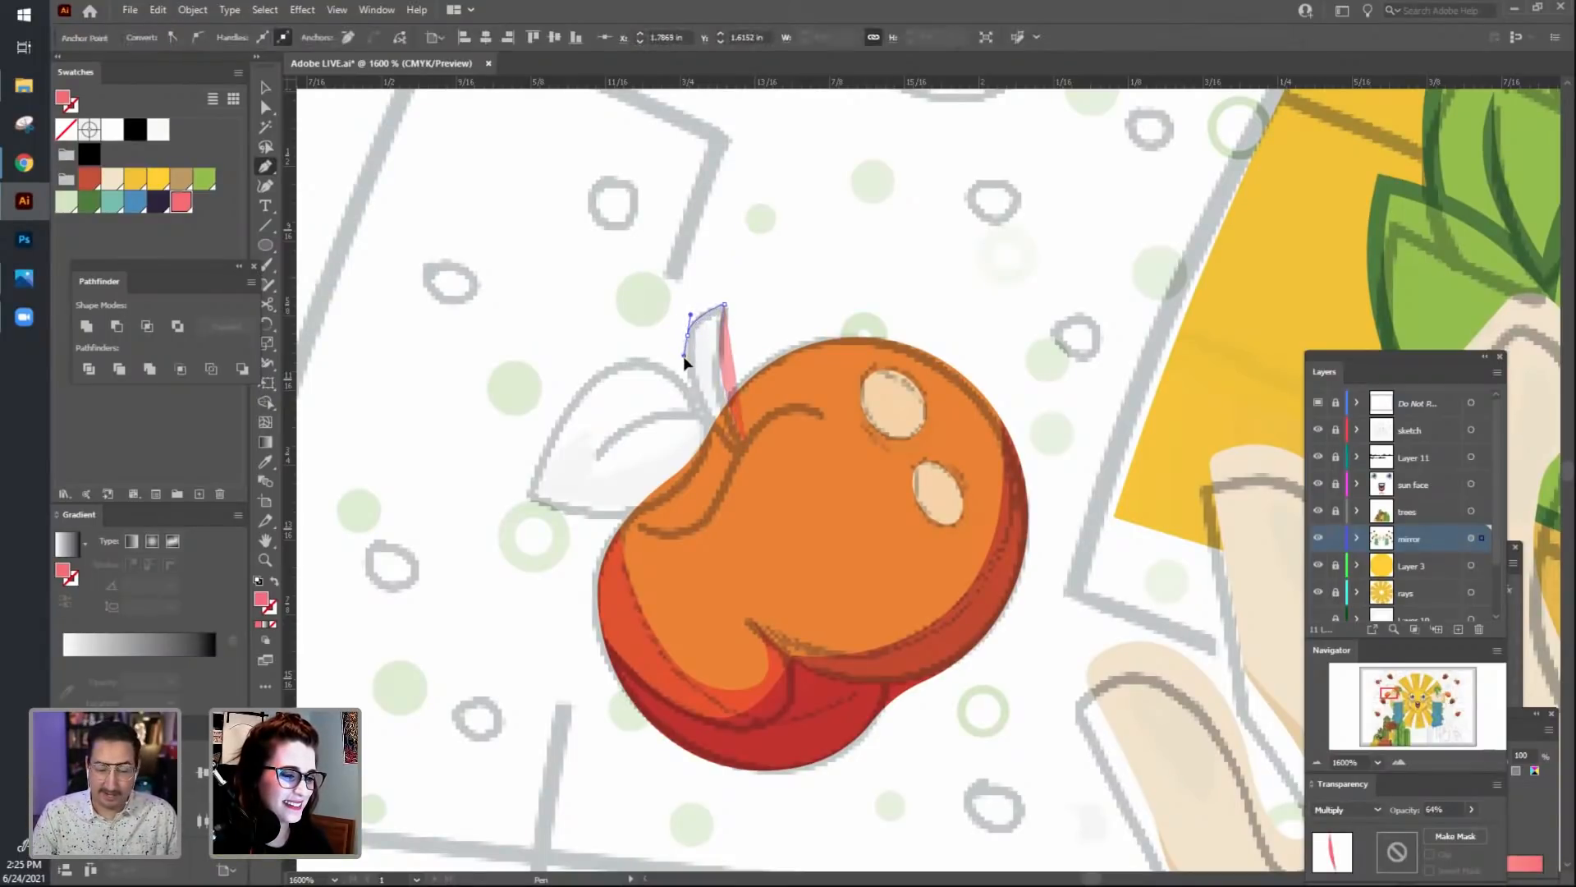
pyautogui.click(683, 356)
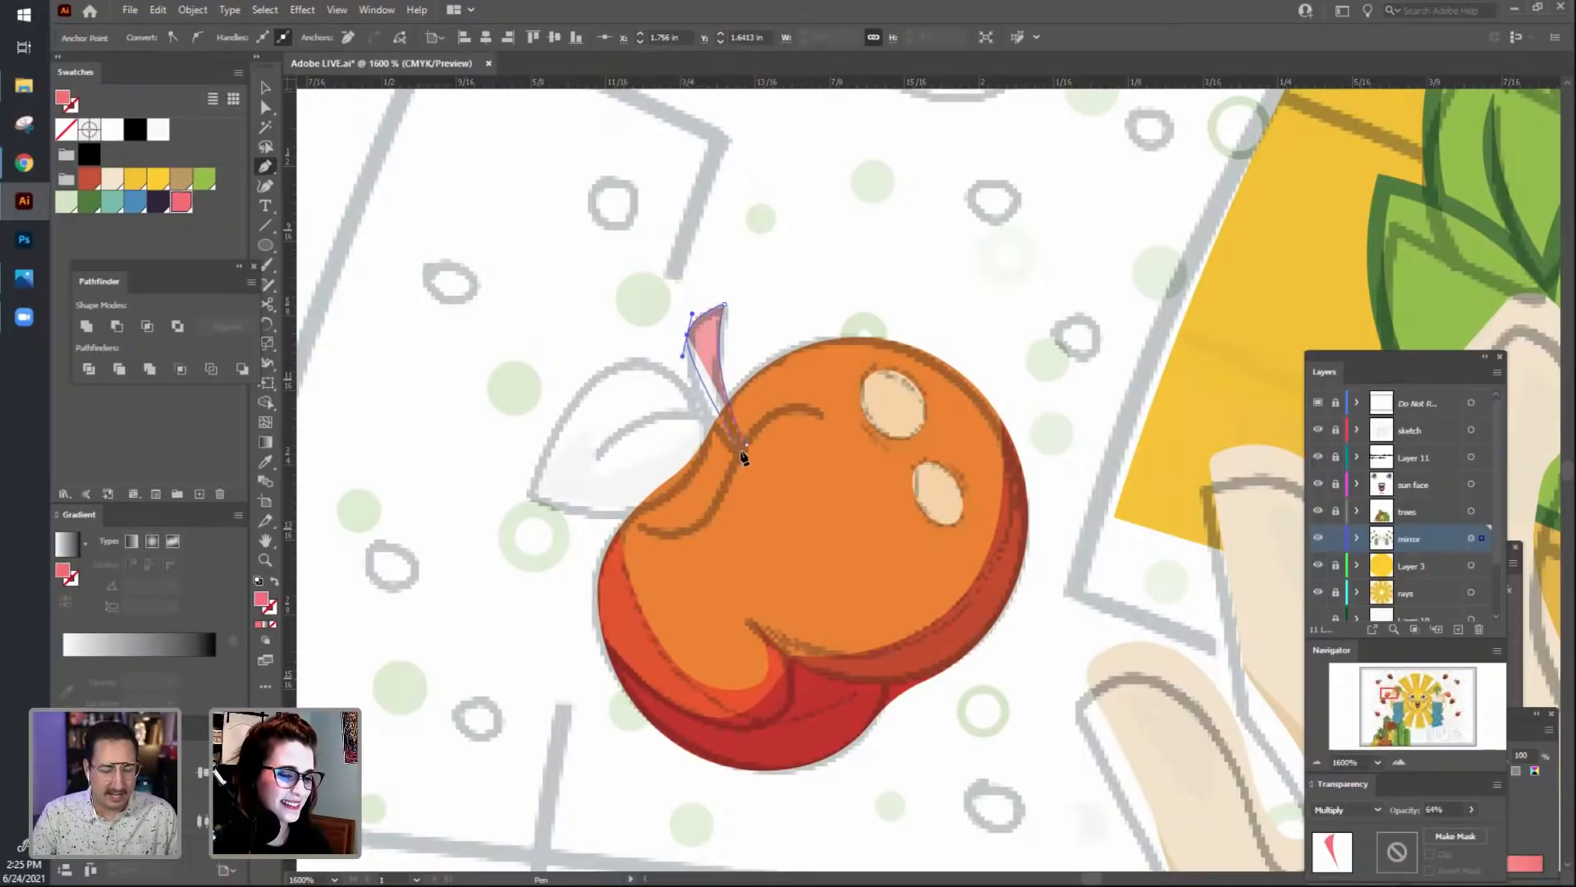
pyautogui.moveTo(743, 456); pyautogui.dragTo(776, 470)
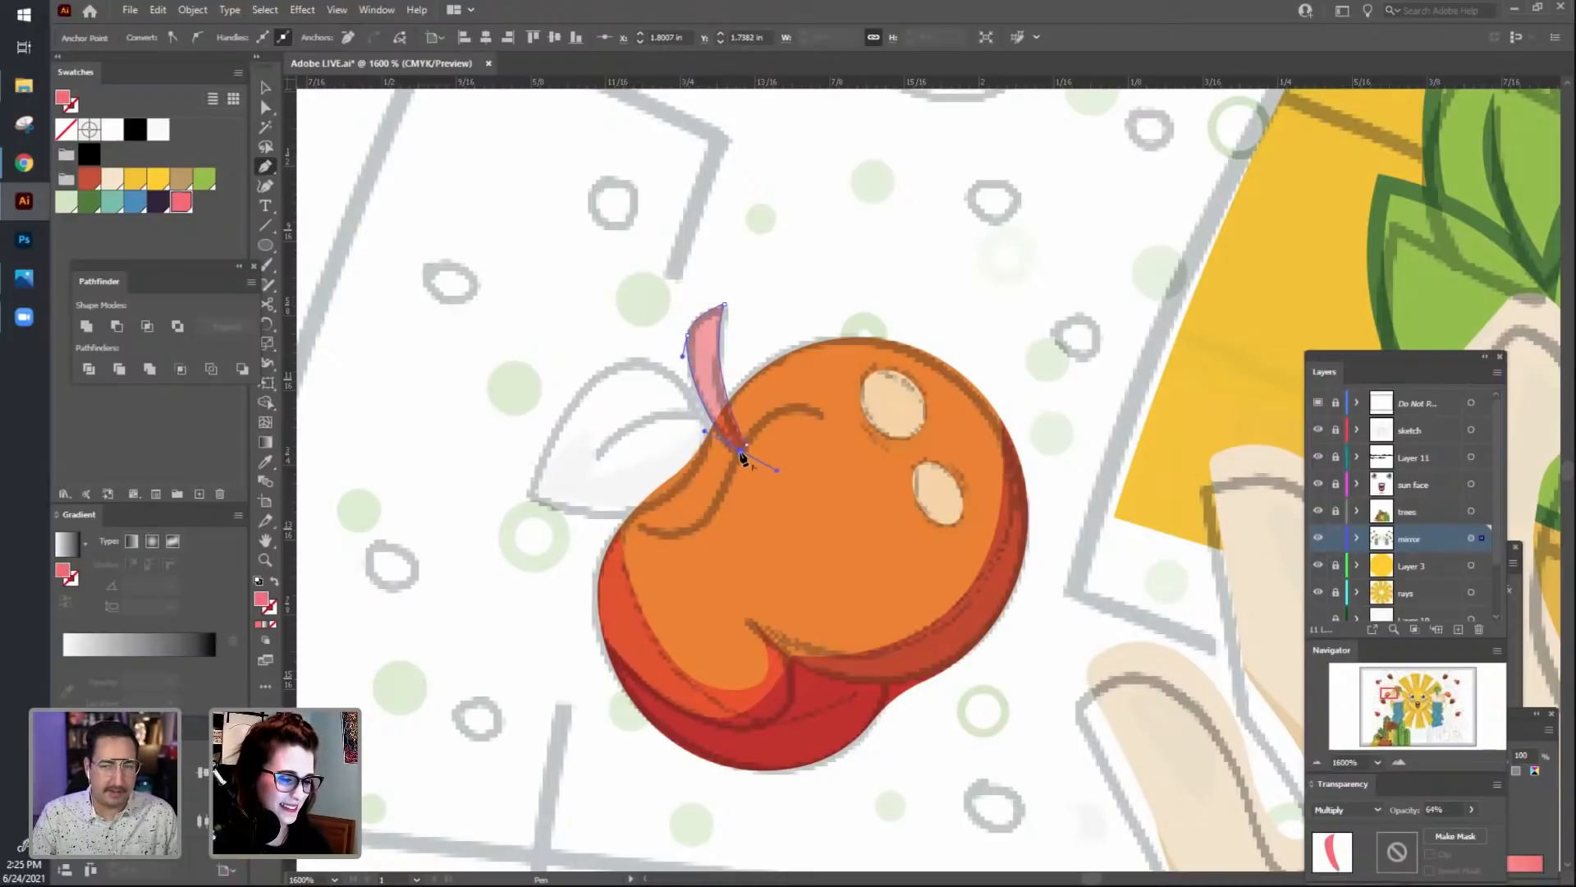
pyautogui.click(742, 452)
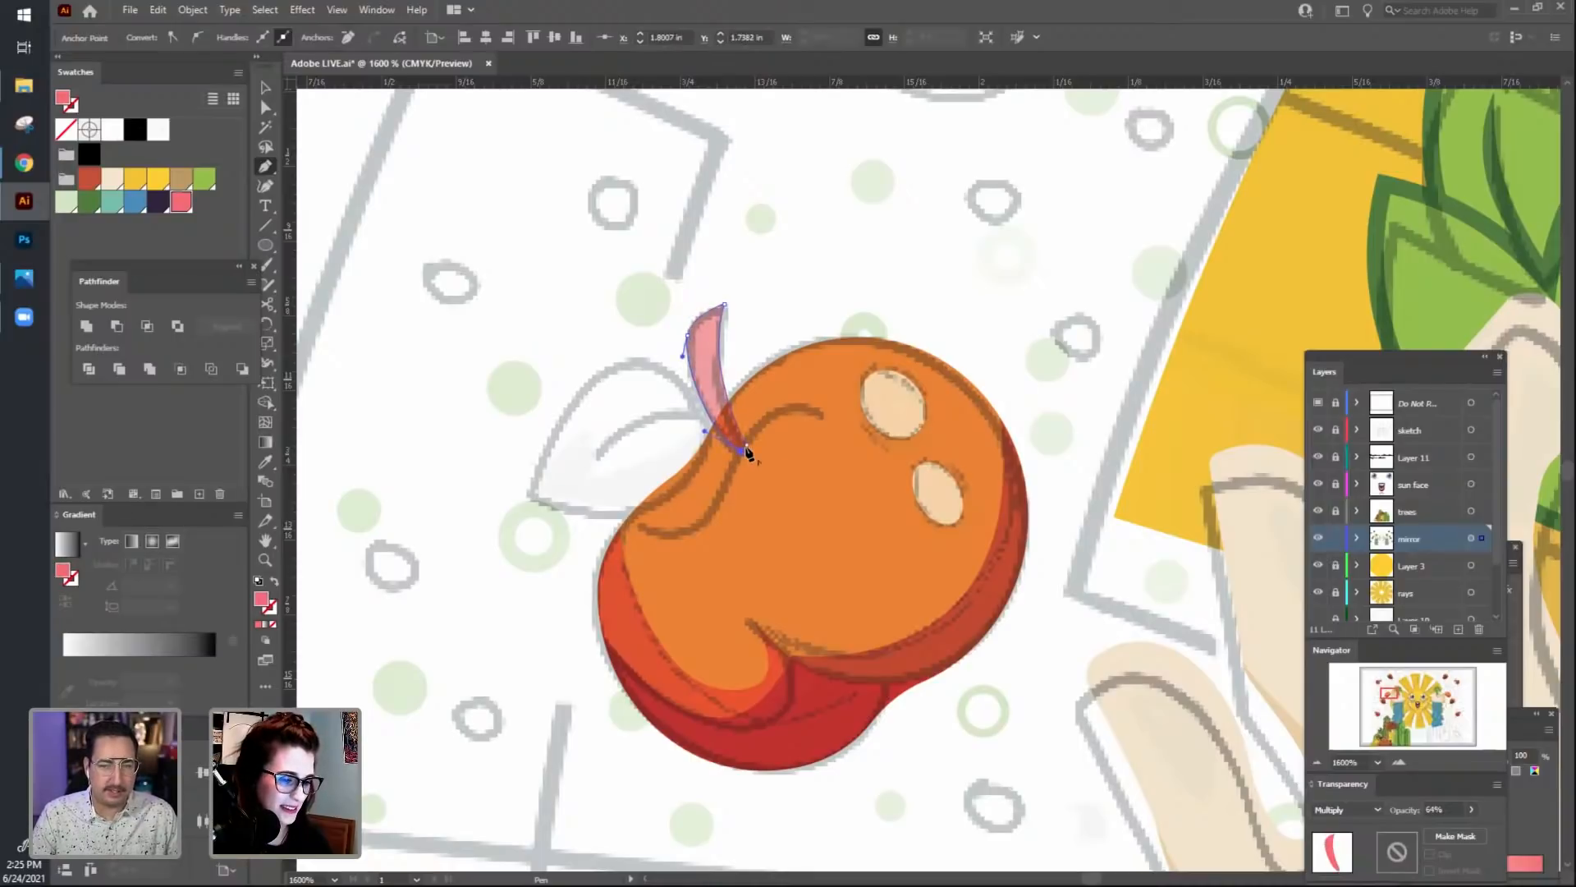
pyautogui.keyDown('ctrl'); pyautogui.click(537, 336); pyautogui.keyUp('ctrl')
pyautogui.moveTo(537, 336); pyautogui.dragTo(548, 358)
pyautogui.keyDown('ctrl'); pyautogui.click(688, 383); pyautogui.keyUp('ctrl')
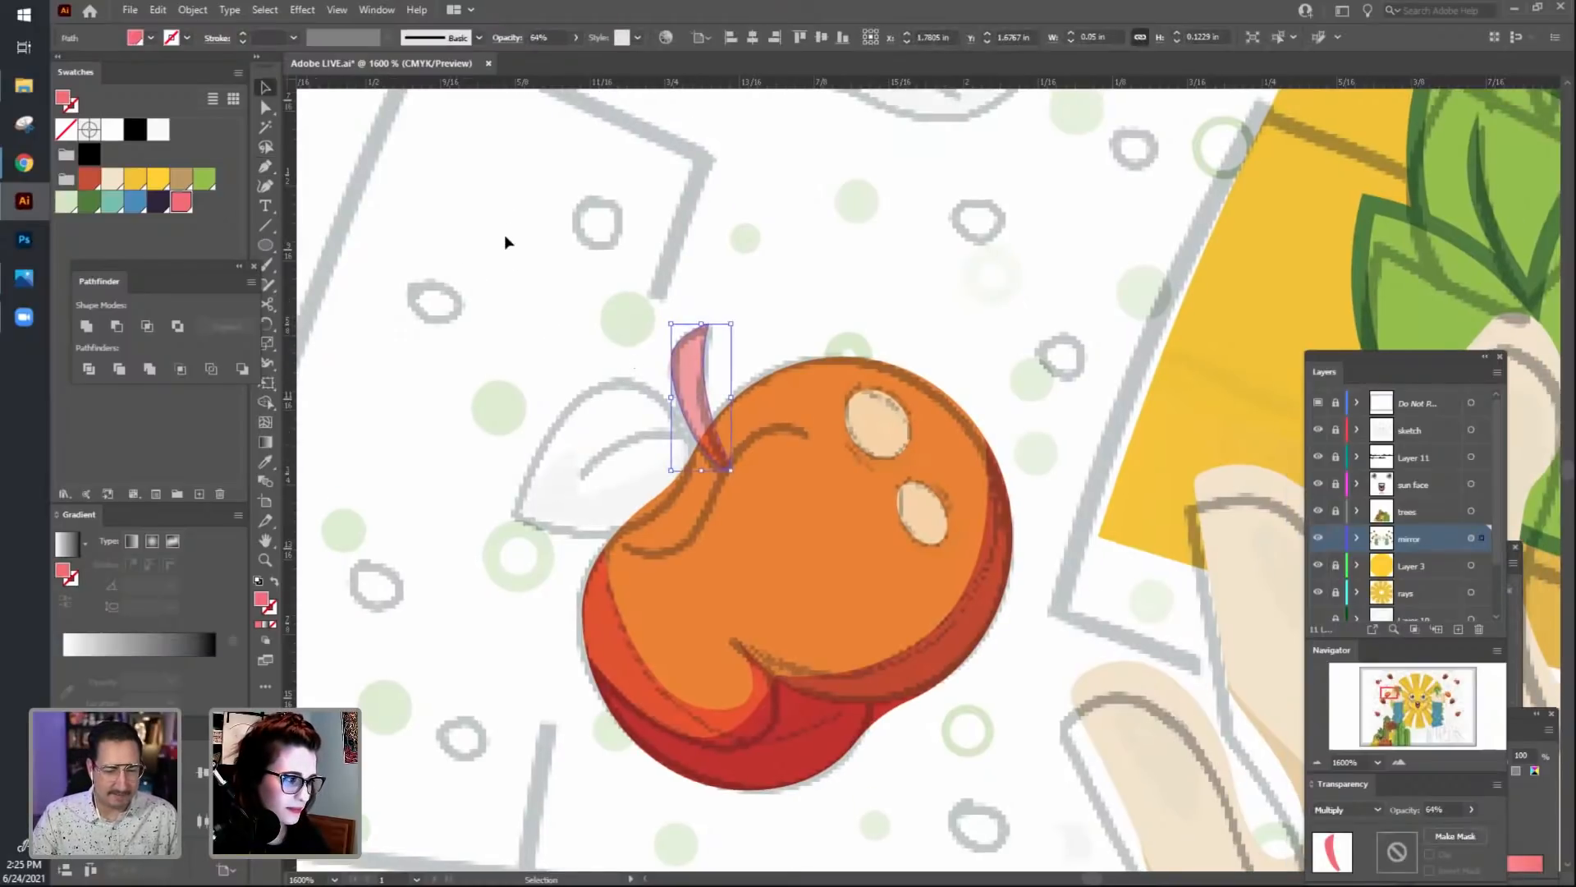
pyautogui.moveTo(472, 282); pyautogui.dragTo(423, 271)
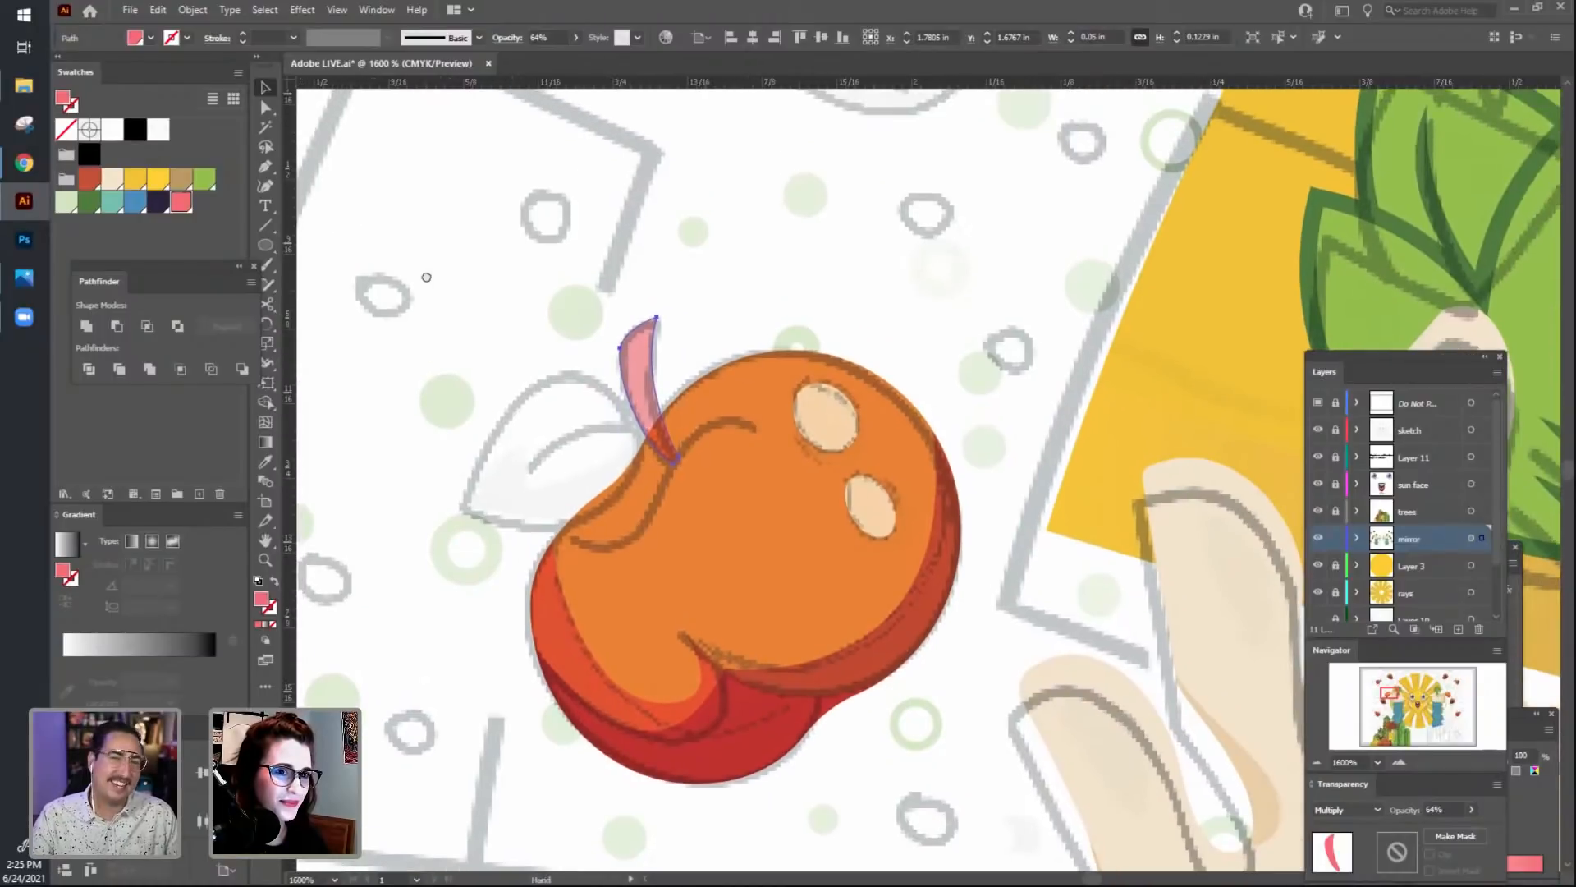
pyautogui.press('space')
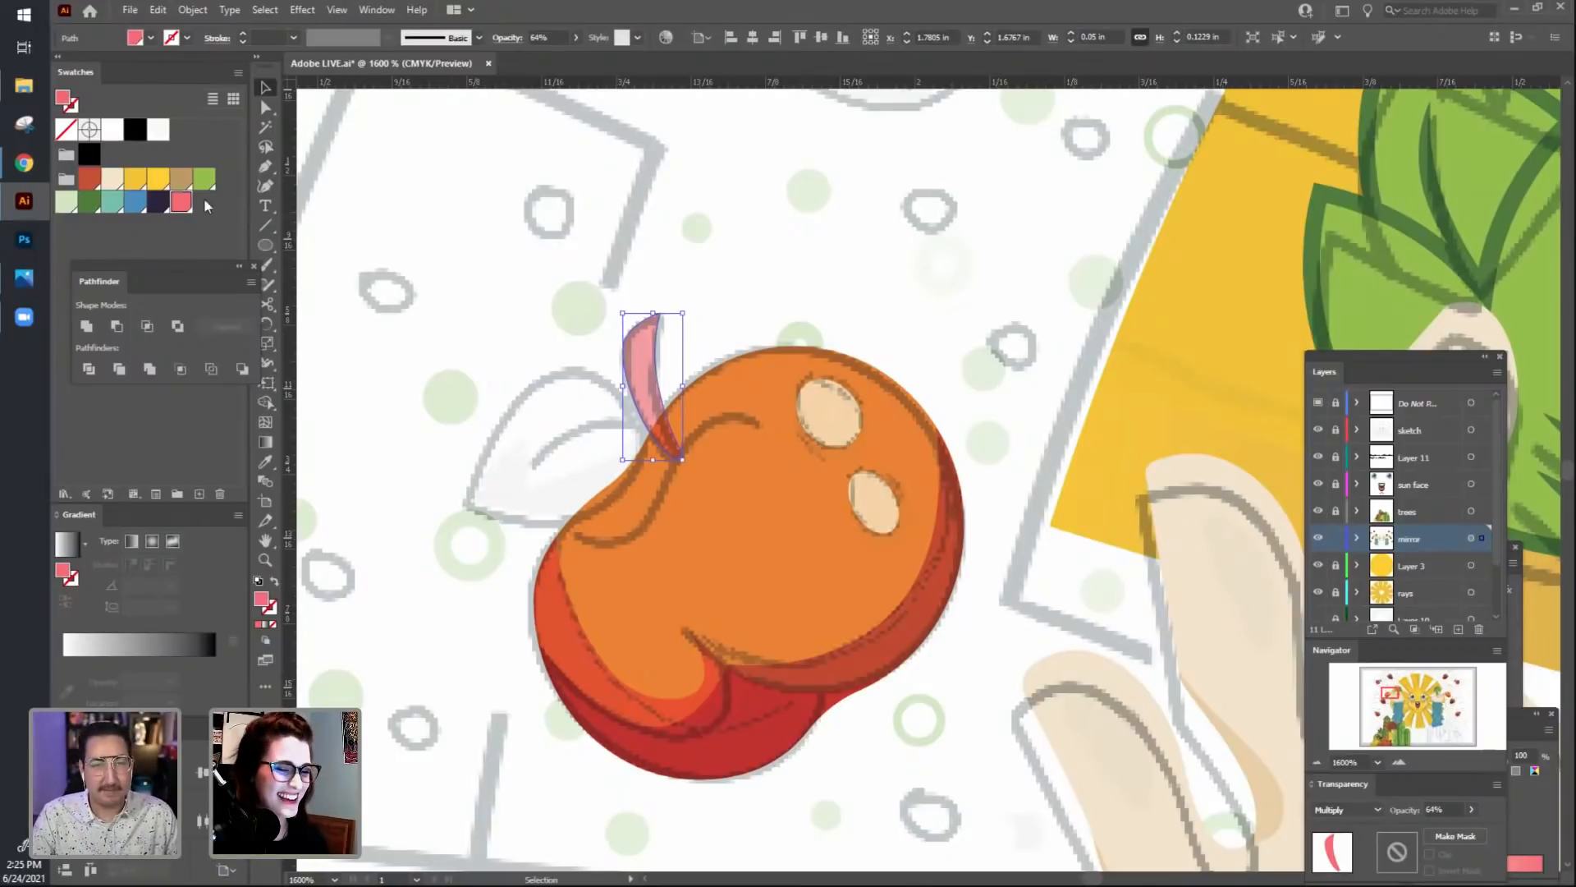
pyautogui.click(461, 320)
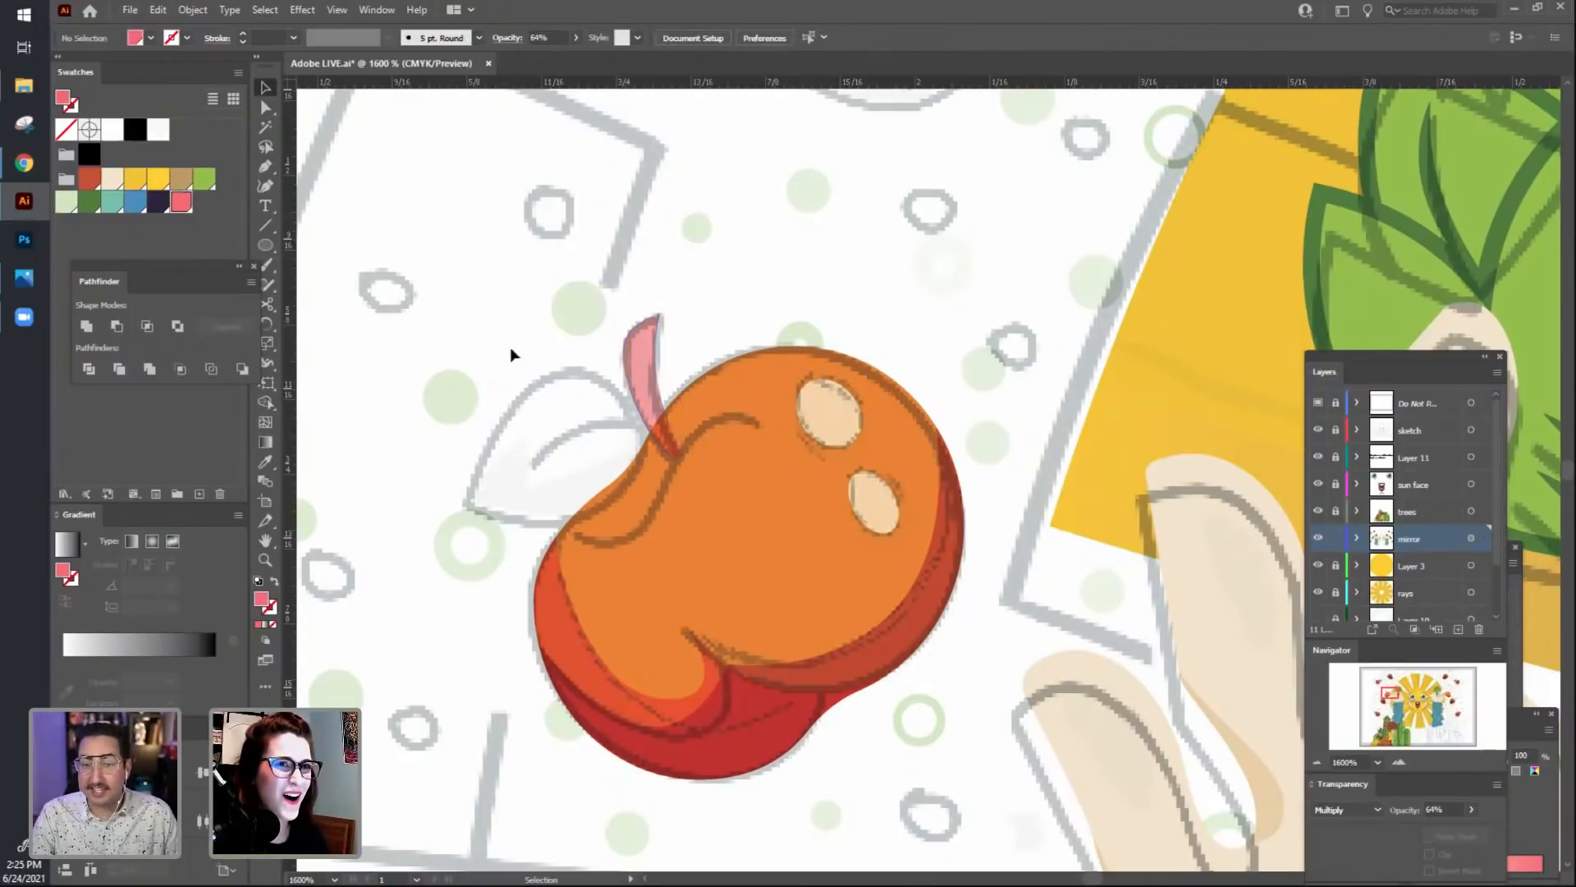
# Set the stem's opacity to 100% and its blending mode to Normal.
pyautogui.click(637, 384)
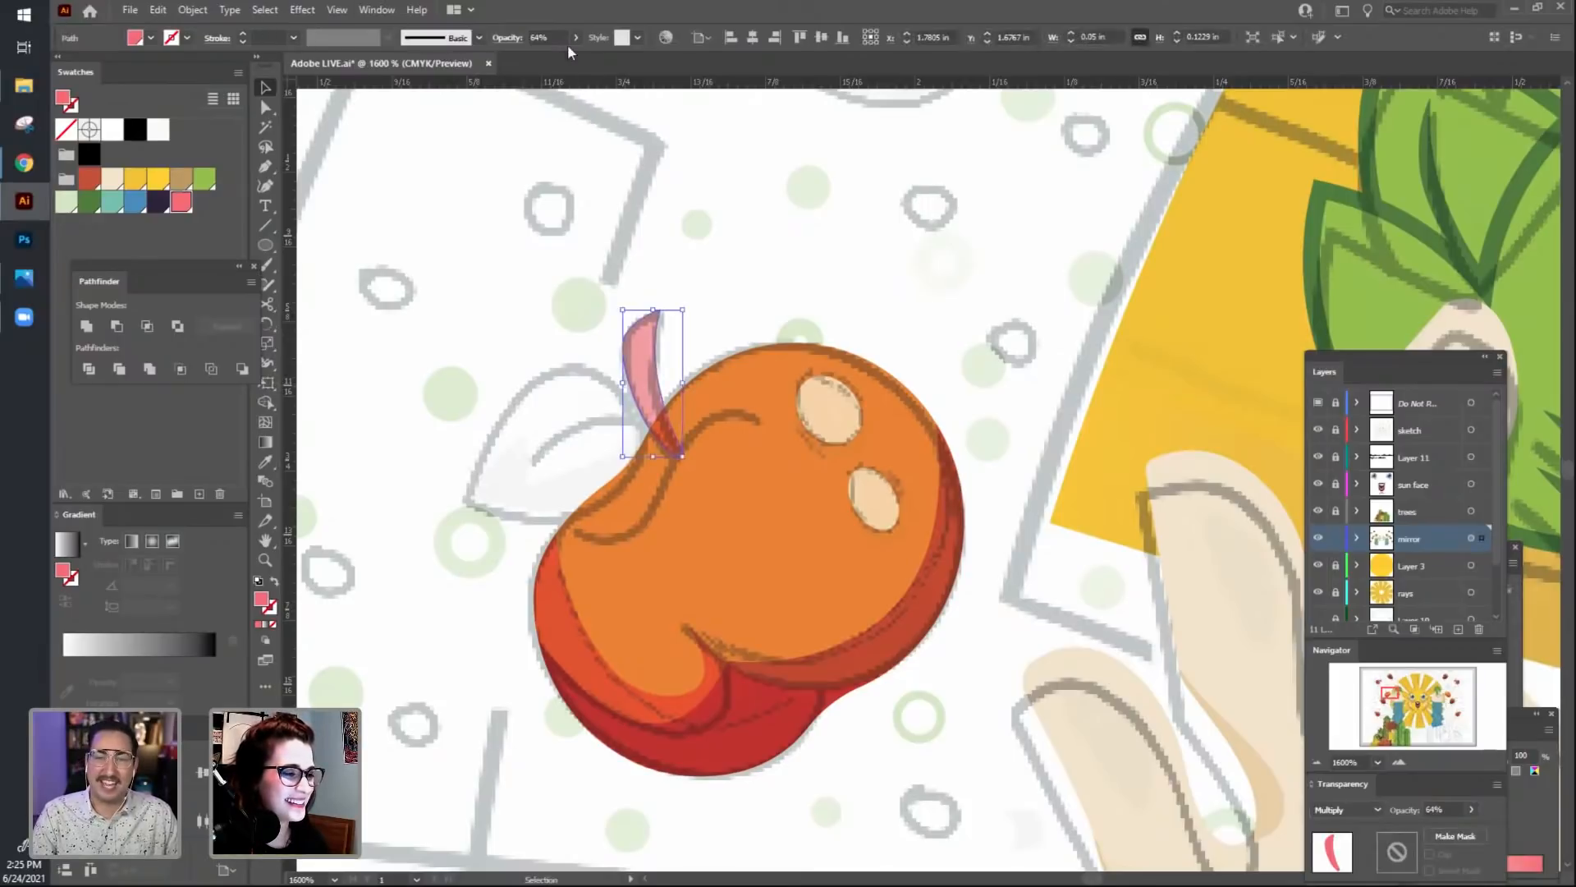
pyautogui.click(529, 37)
pyautogui.write('100')
pyautogui.press('Return')
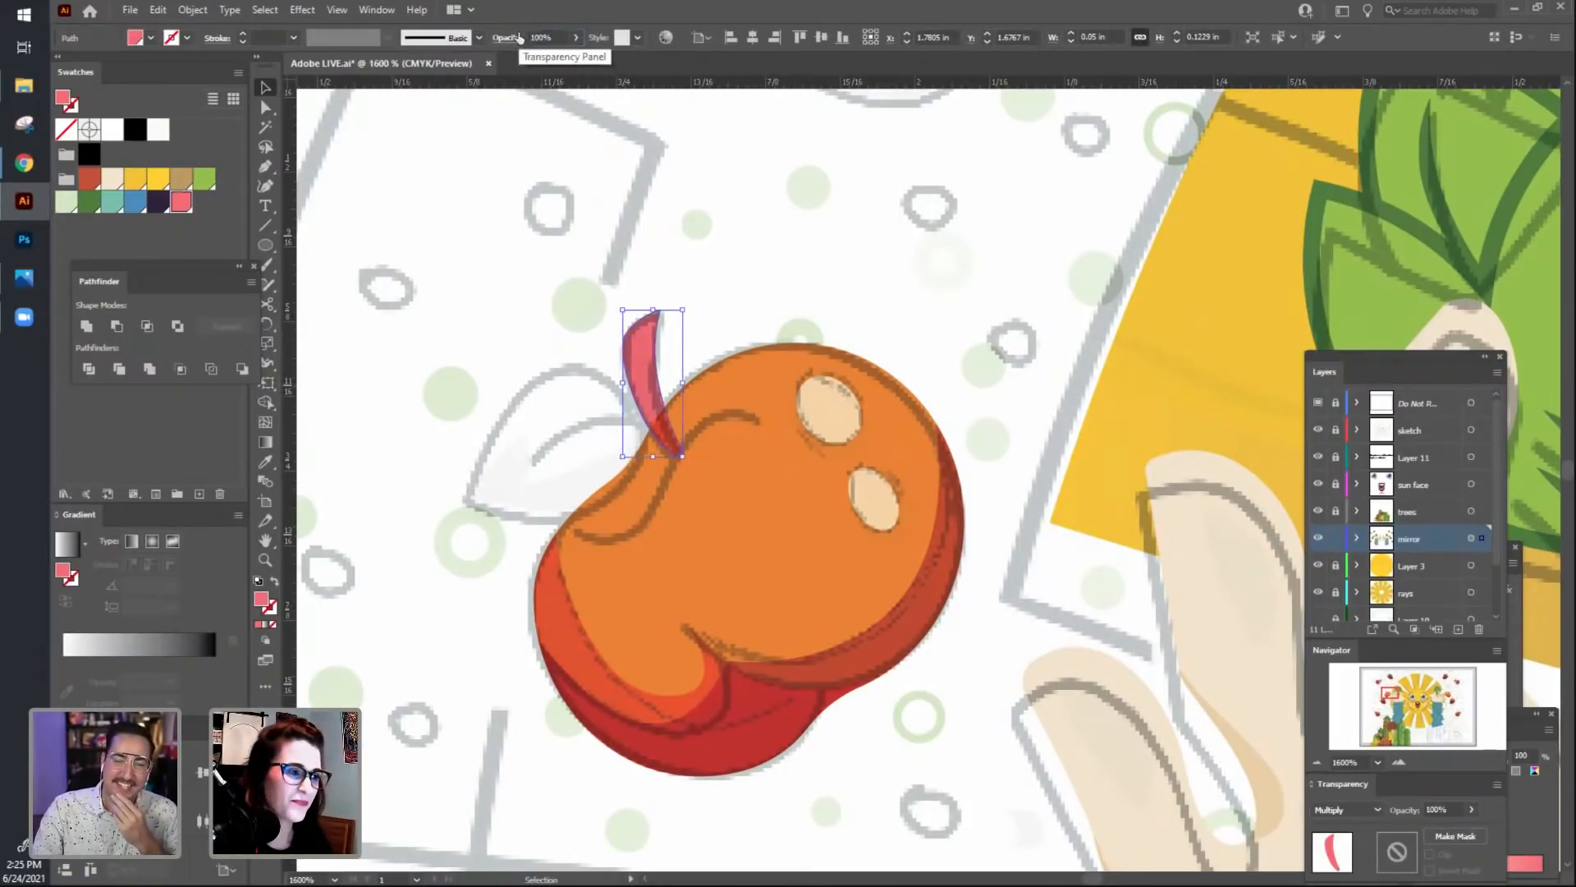
pyautogui.click(509, 40)
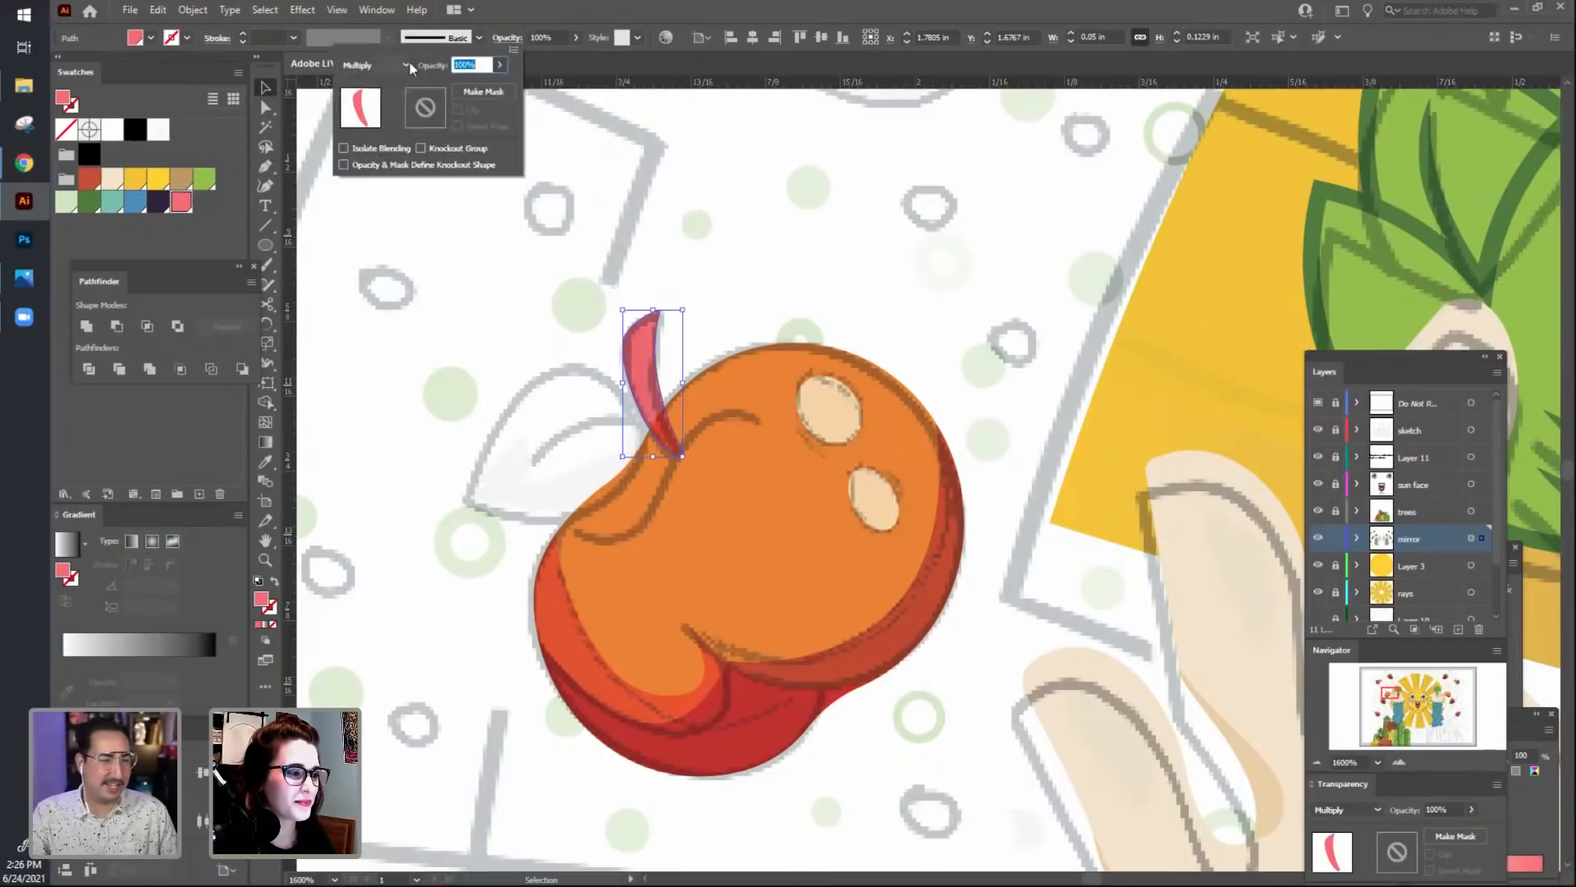
pyautogui.click(361, 65)
pyautogui.click(391, 83)
pyautogui.click(510, 412)
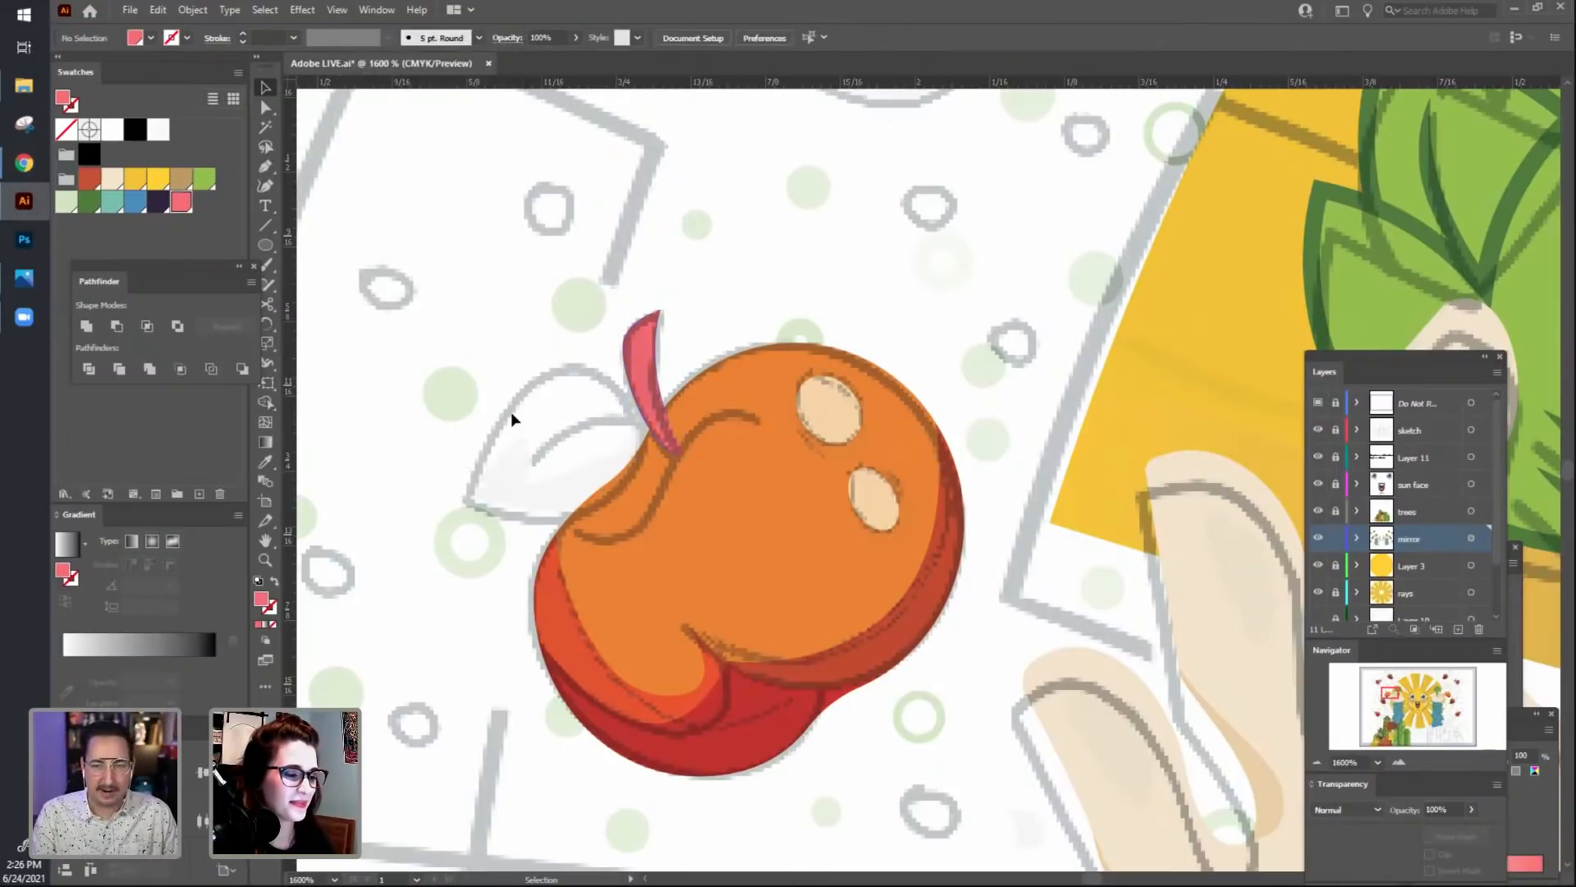
pyautogui.scroll(1, 711, 433)
pyautogui.click(629, 383)
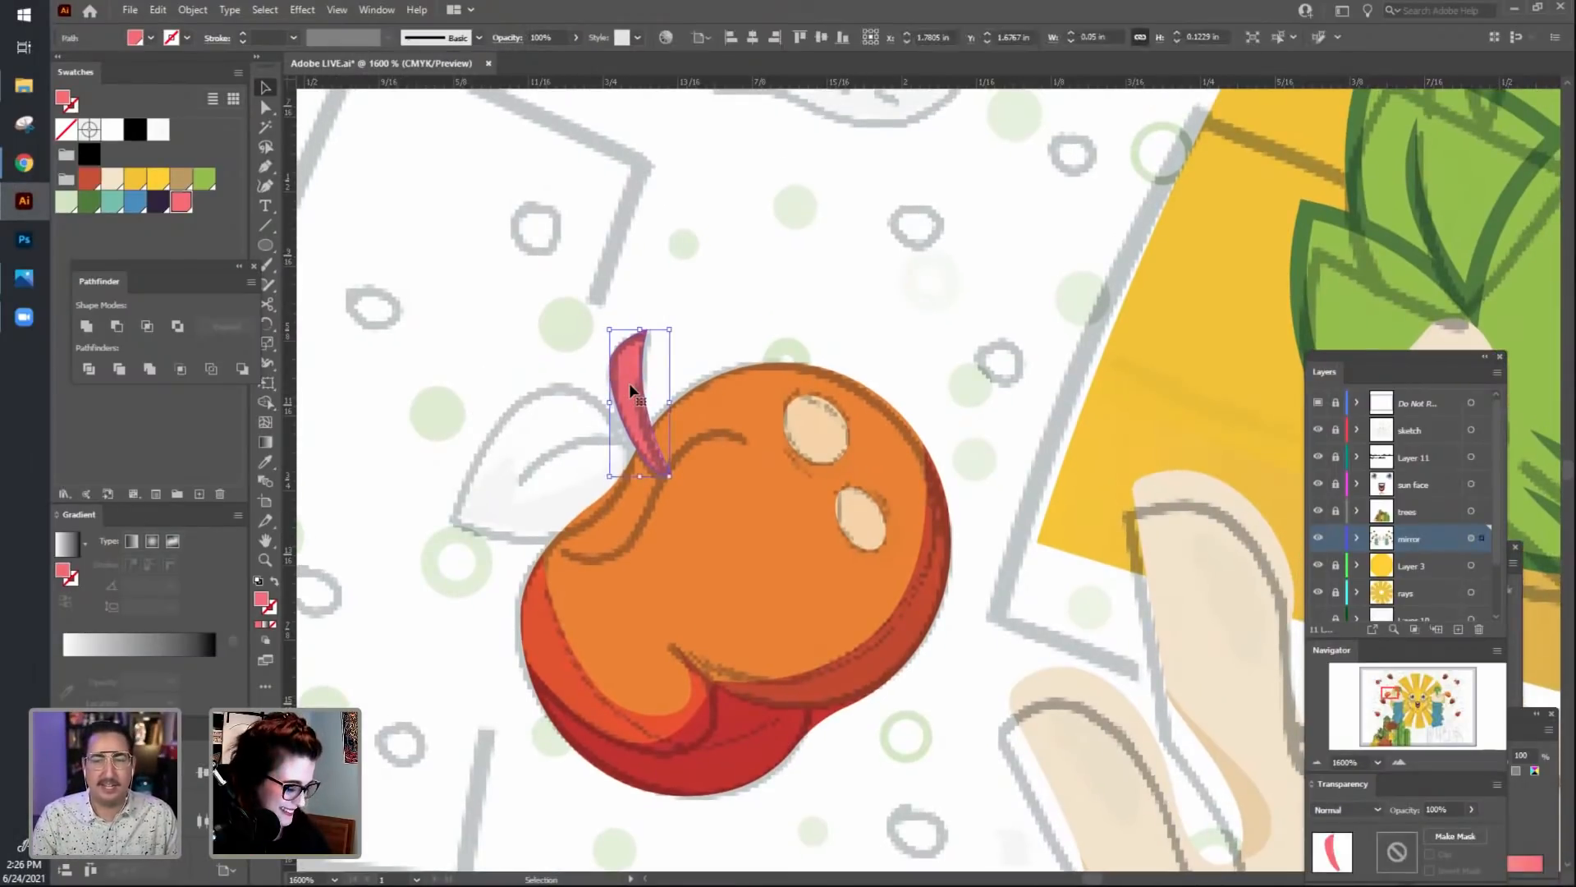
pyautogui.press('a')
pyautogui.click(647, 330)
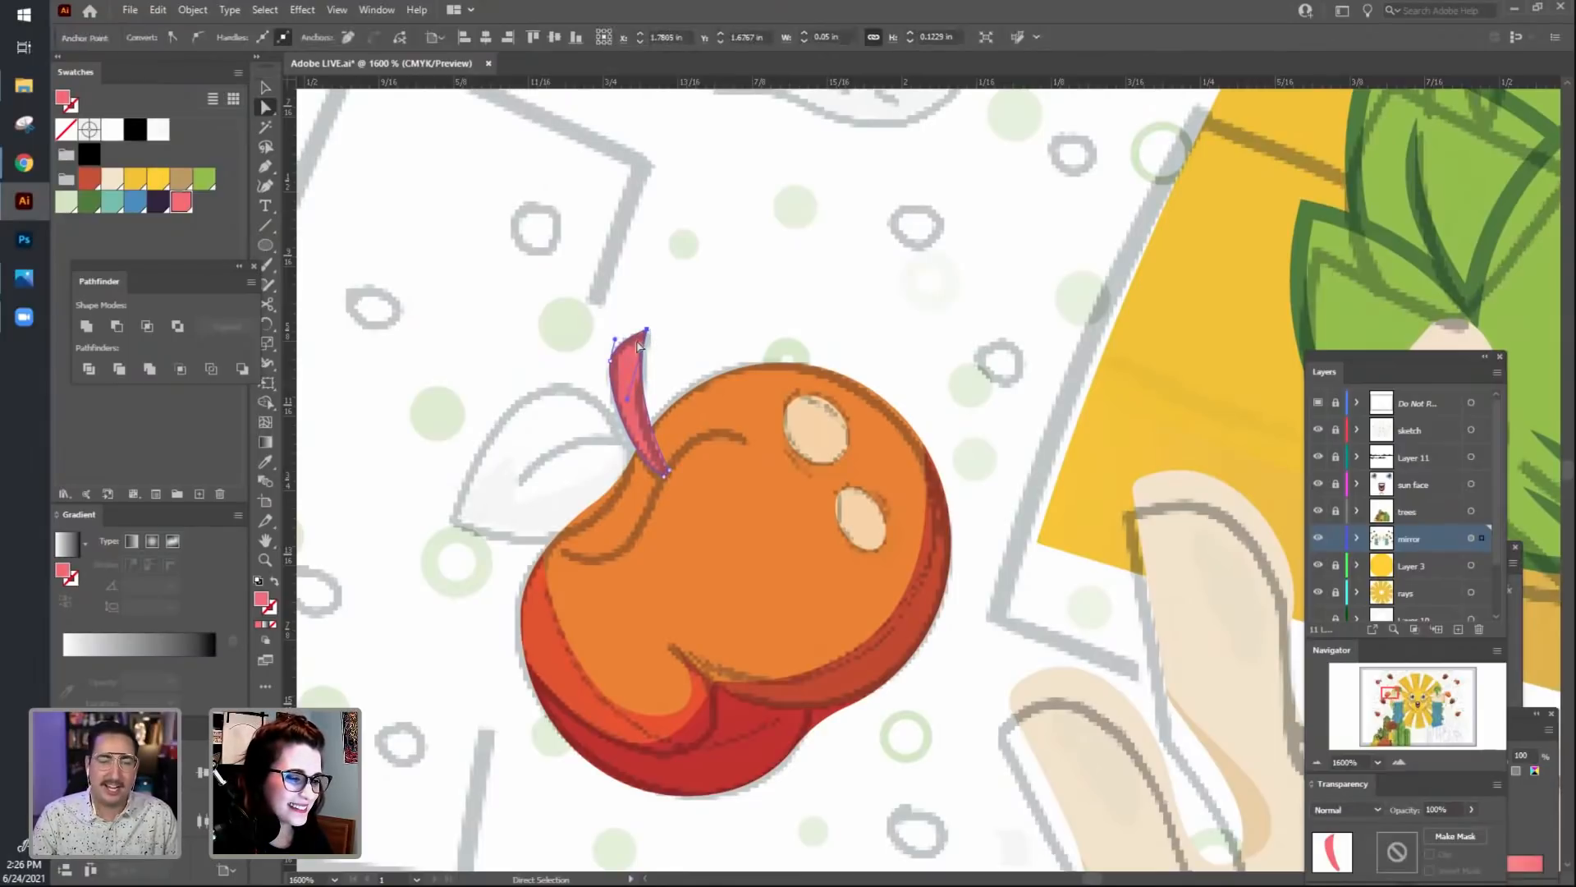
pyautogui.click(700, 325)
pyautogui.press('space')
pyautogui.moveTo(689, 326); pyautogui.dragTo(698, 318)
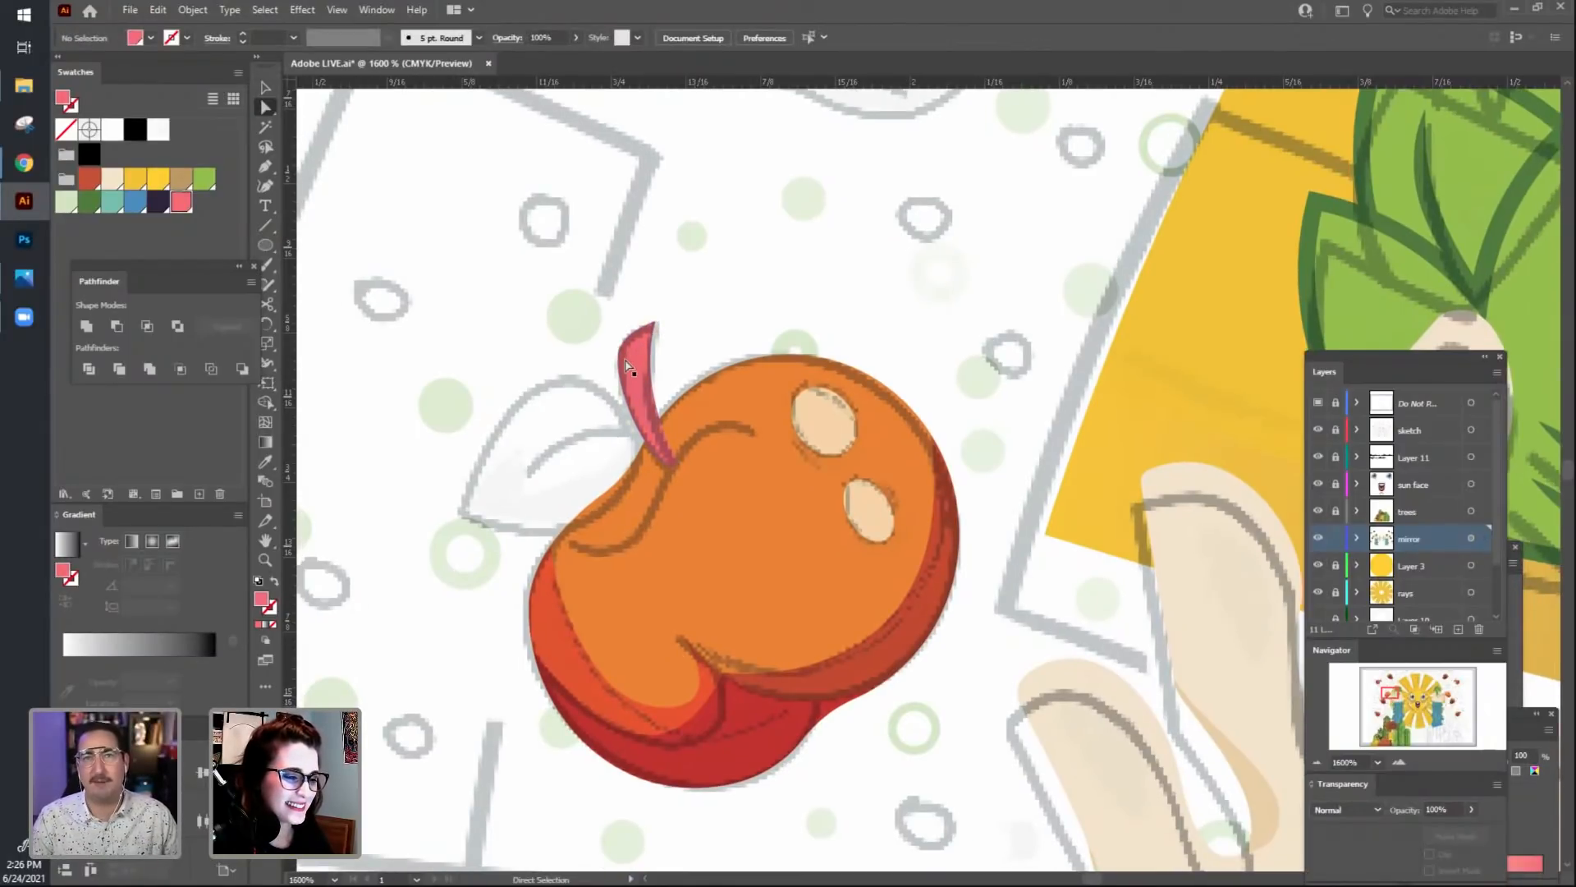
pyautogui.click(648, 330)
pyautogui.click(707, 317)
pyautogui.scroll(-1, 711, 315)
pyautogui.press('v')
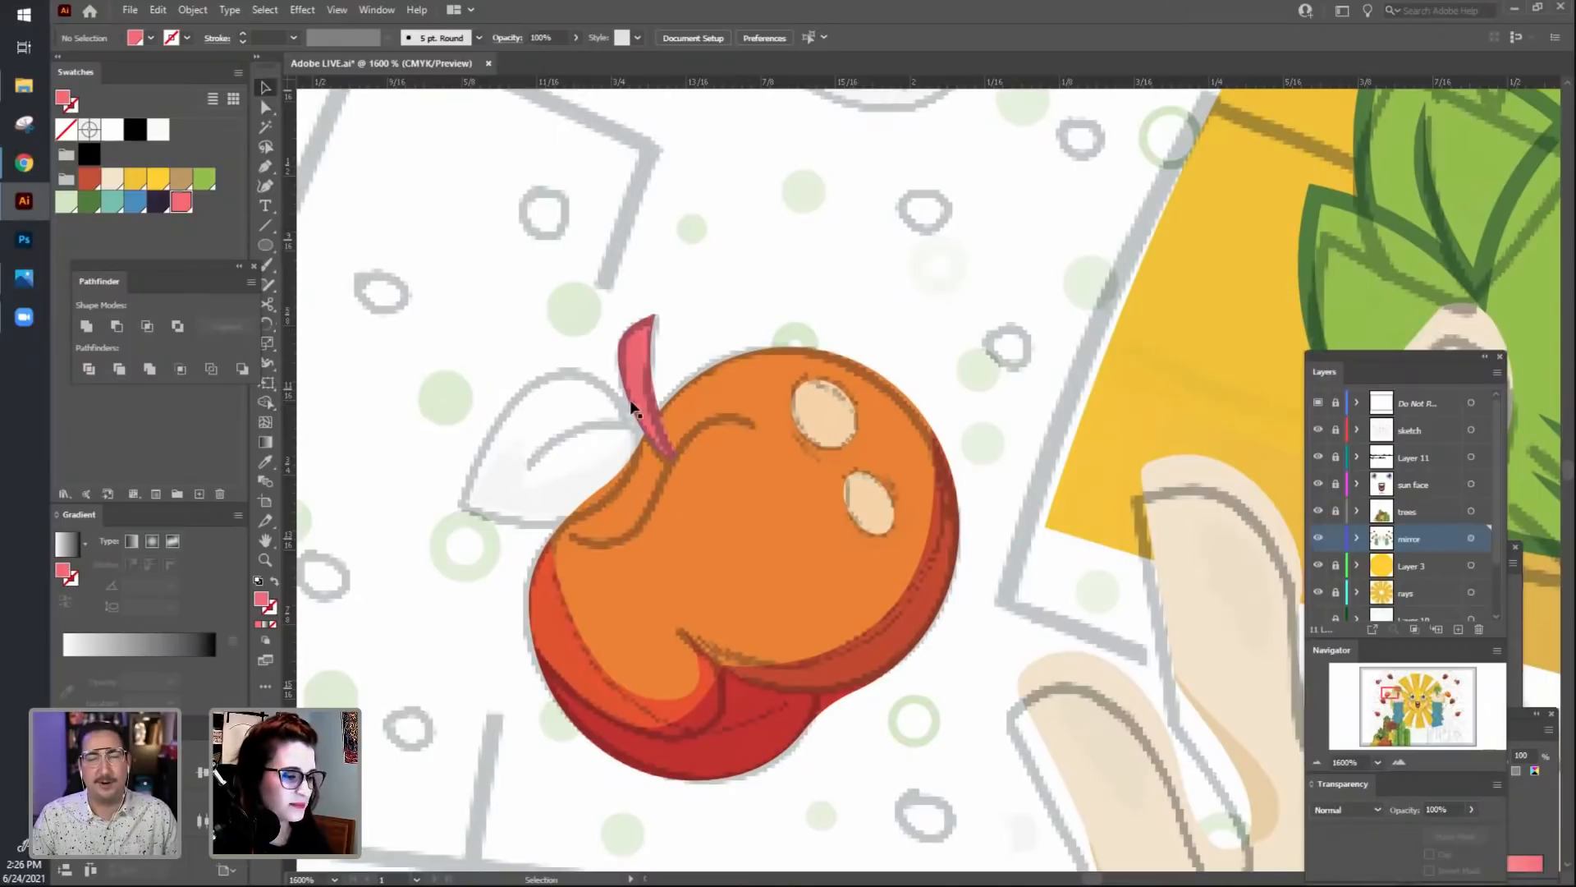
# Fill the pink stem with the tan swatch and deselect it.
pyautogui.click(632, 387)
pyautogui.click(181, 180)
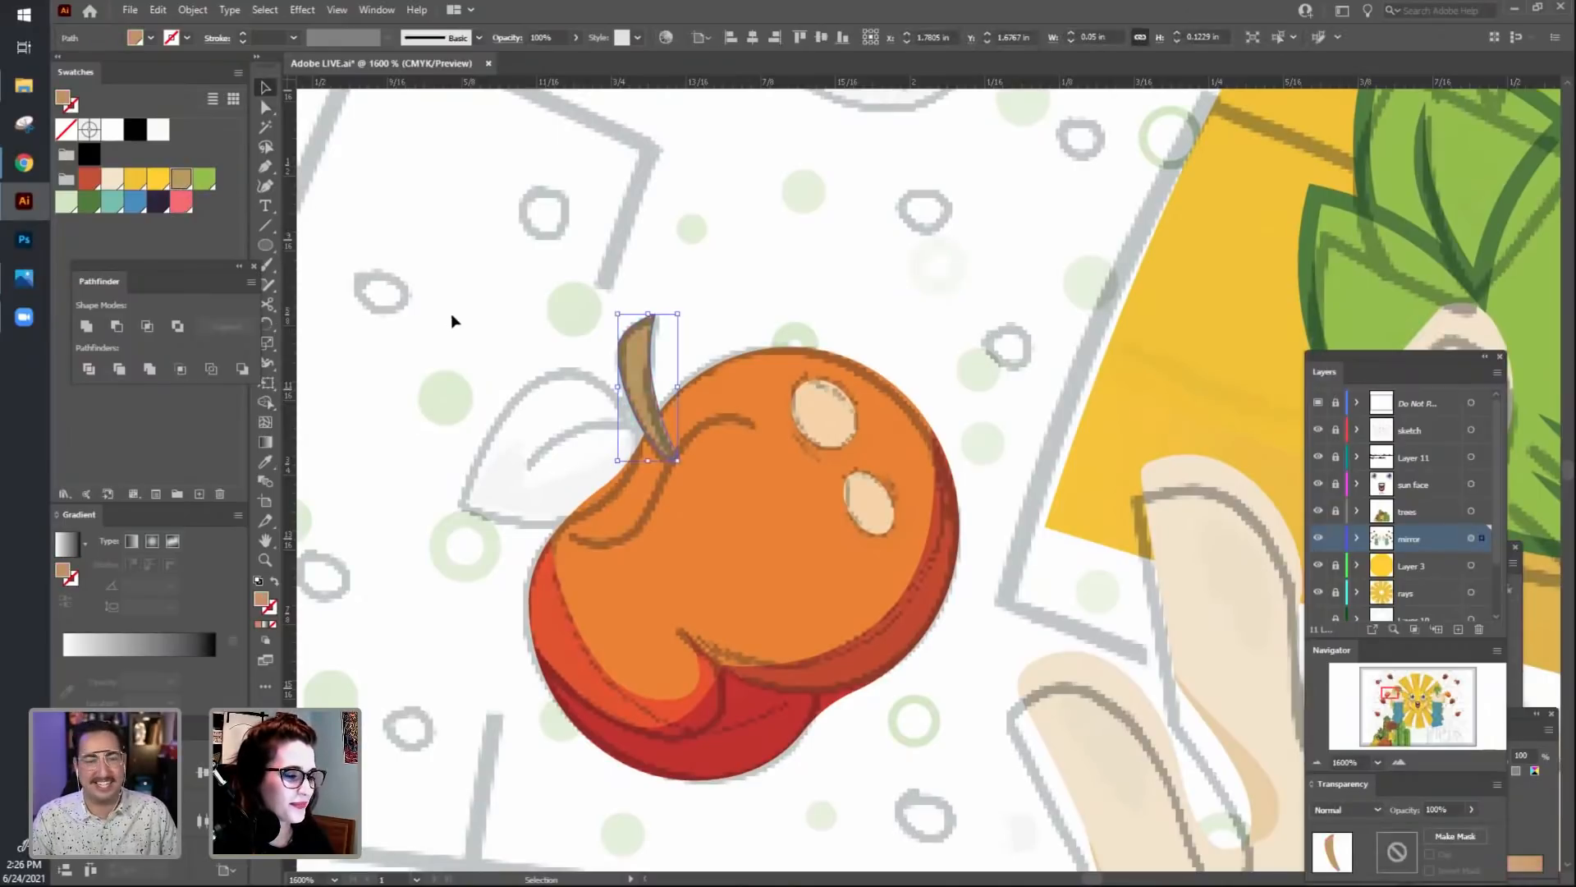
pyautogui.click(451, 313)
# Duplicate the tan stem in place and shift the copy about 0.009 in to the right of the original.
pyautogui.scroll(-2, 485, 400)
pyautogui.click(634, 325)
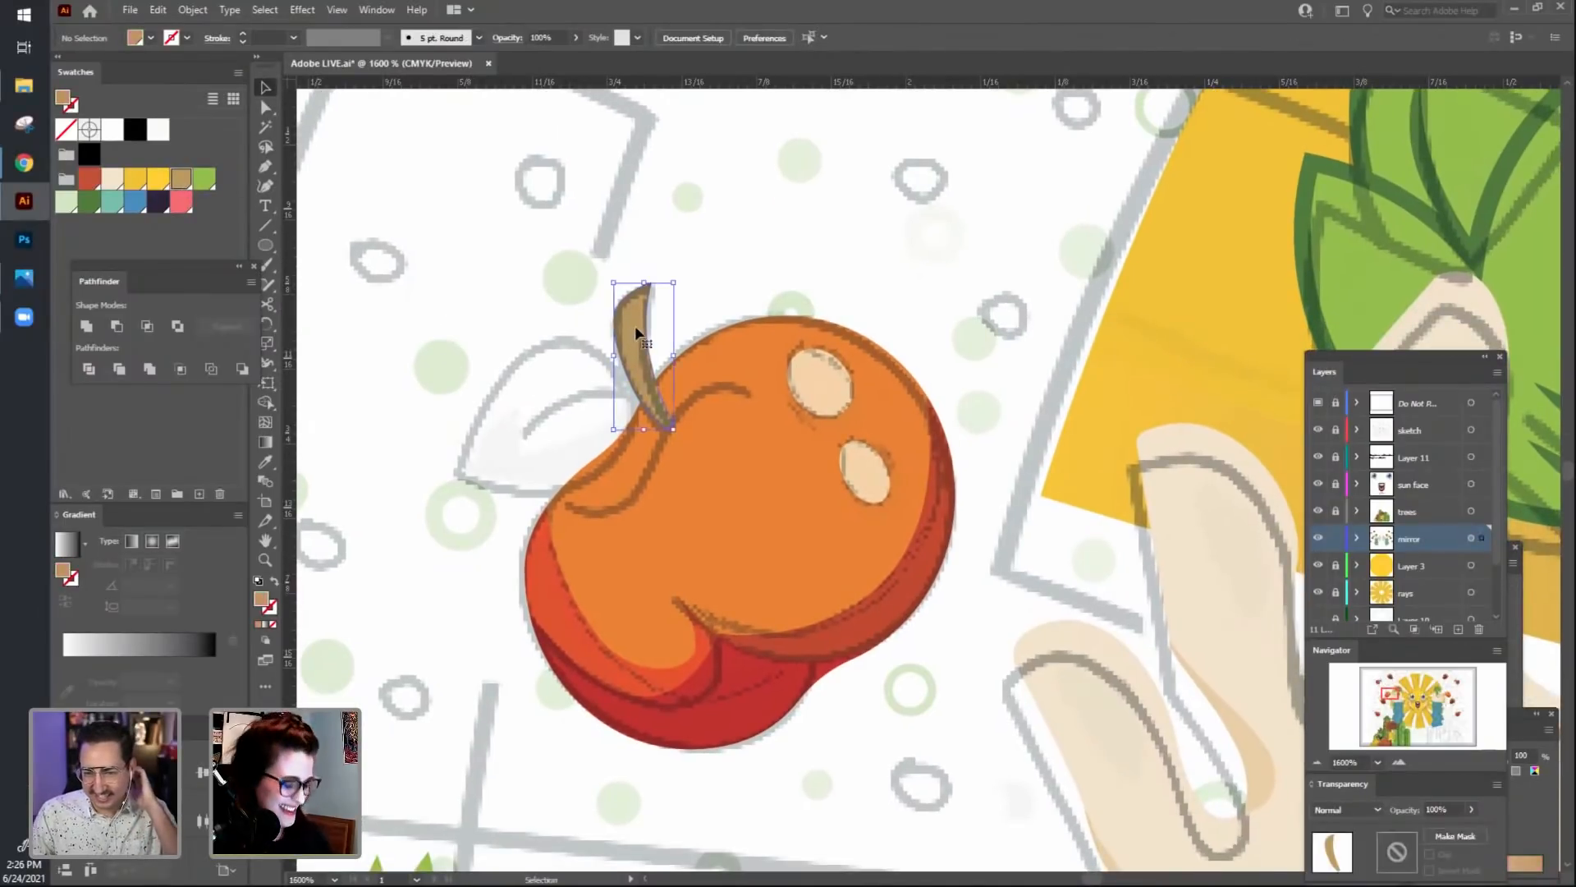
pyautogui.click(714, 274)
pyautogui.hotkey('ctrl', 'f')
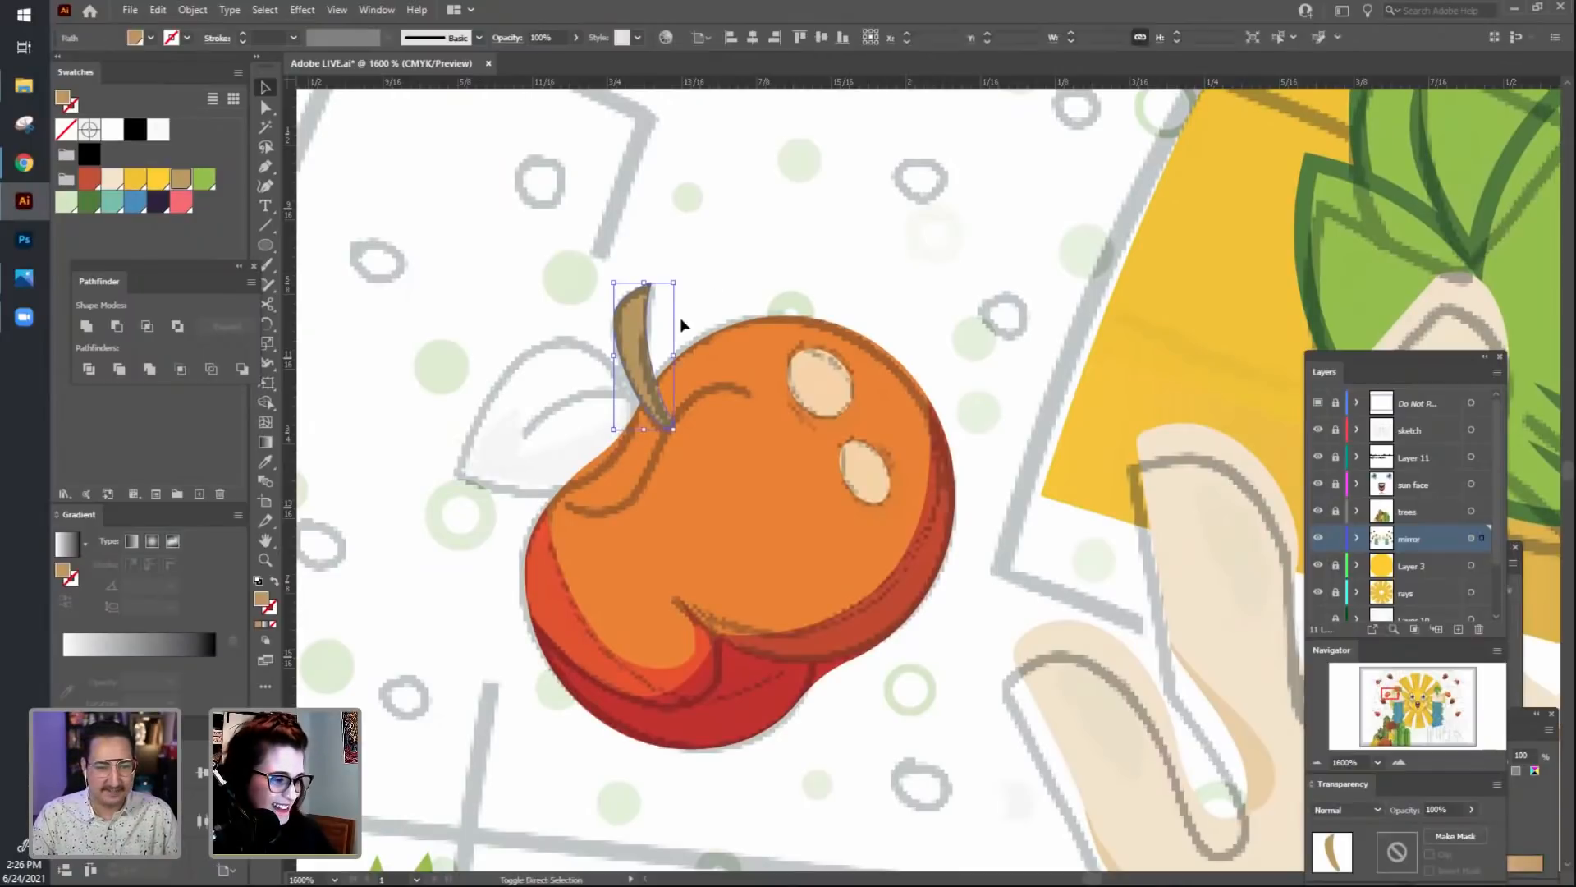
pyautogui.click(770, 251)
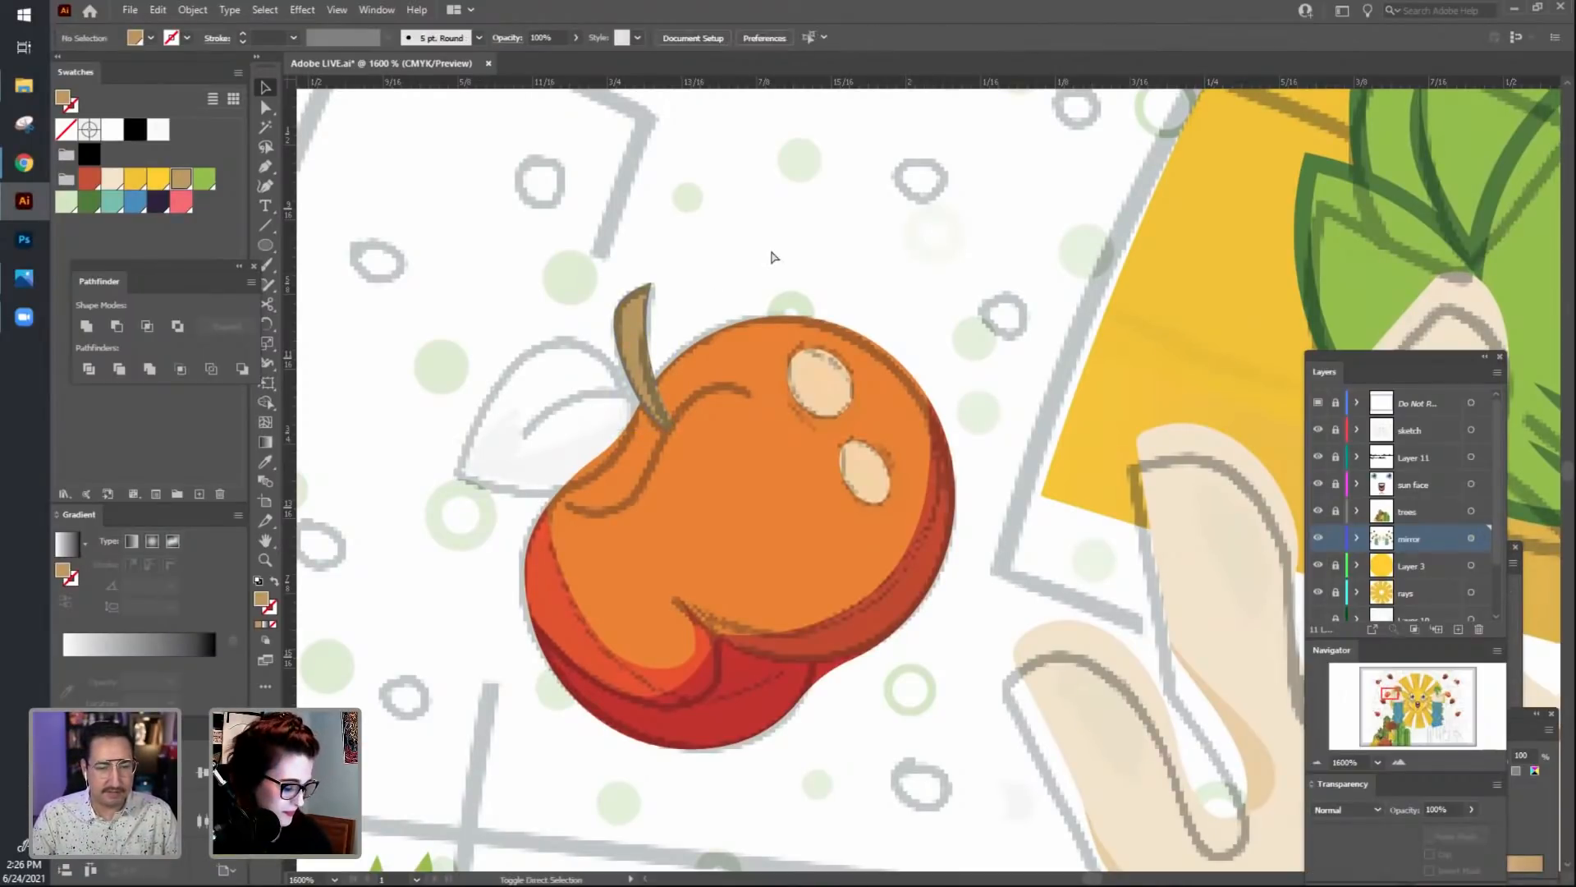
pyautogui.click(628, 349)
pyautogui.moveTo(629, 349); pyautogui.dragTo(639, 346)
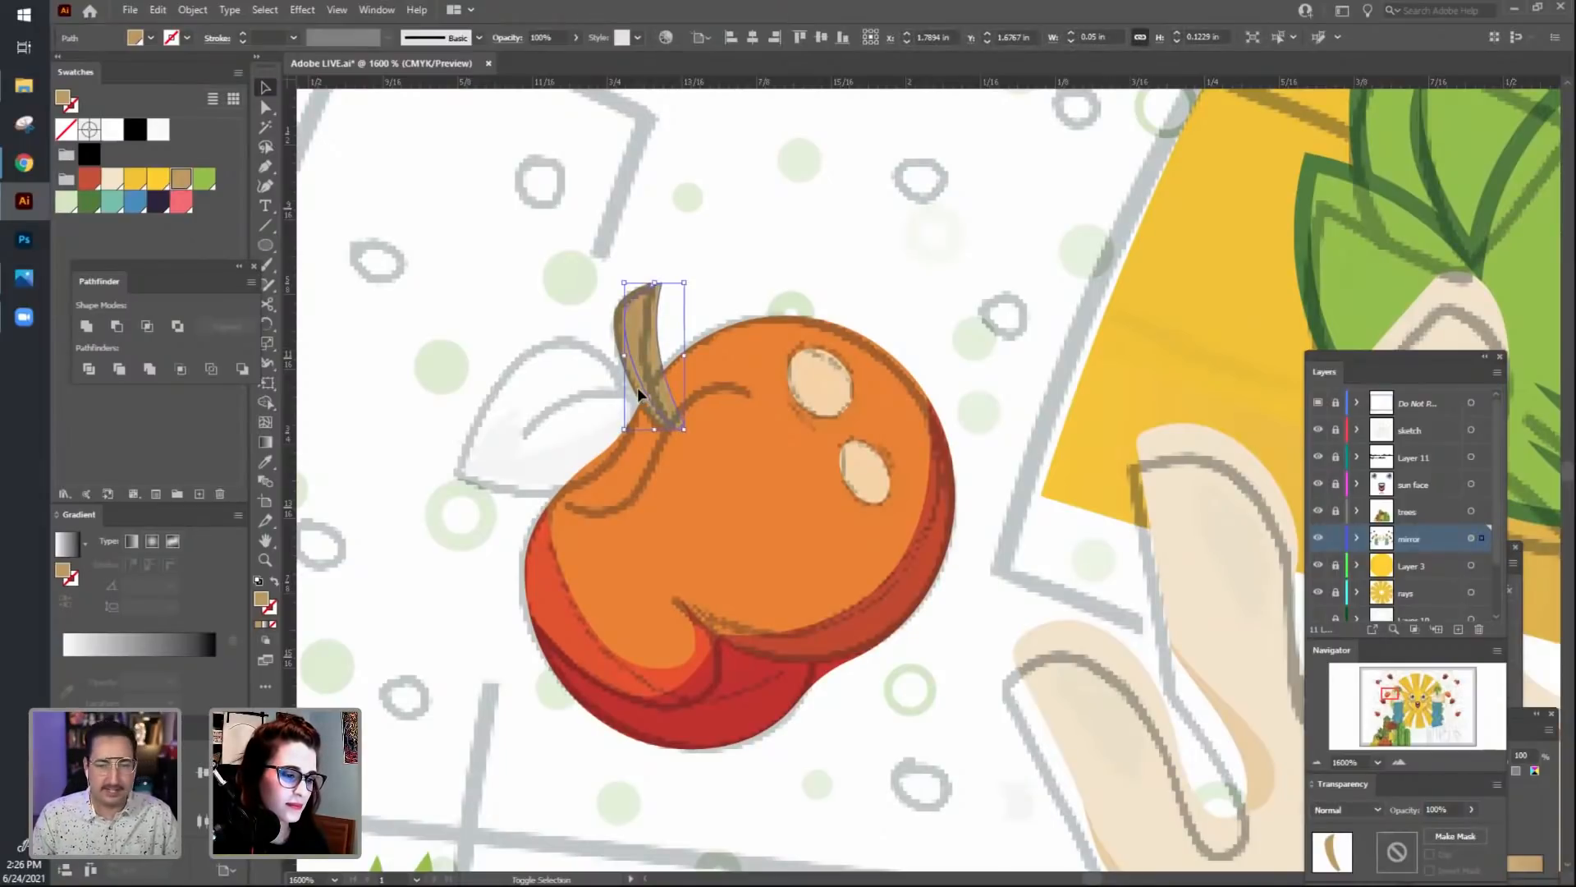
# Nudge the stem's copy slightly upward from the original and keep only the copy selected.
pyautogui.keyDown('shift'); pyautogui.click(637, 386); pyautogui.keyUp('shift')
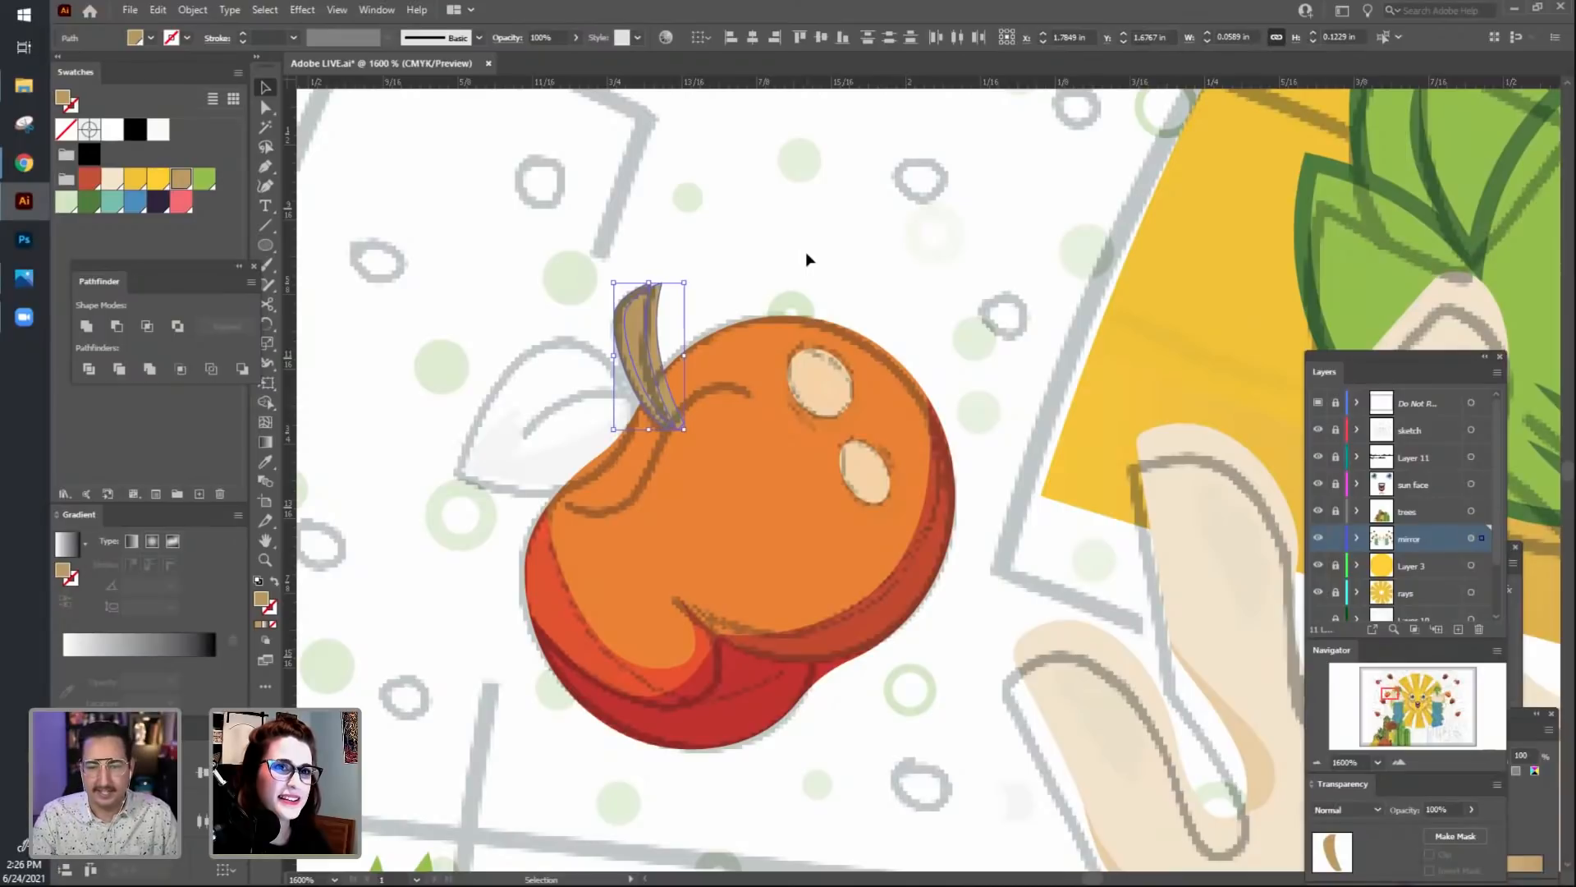
pyautogui.moveTo(807, 260); pyautogui.dragTo(832, 266)
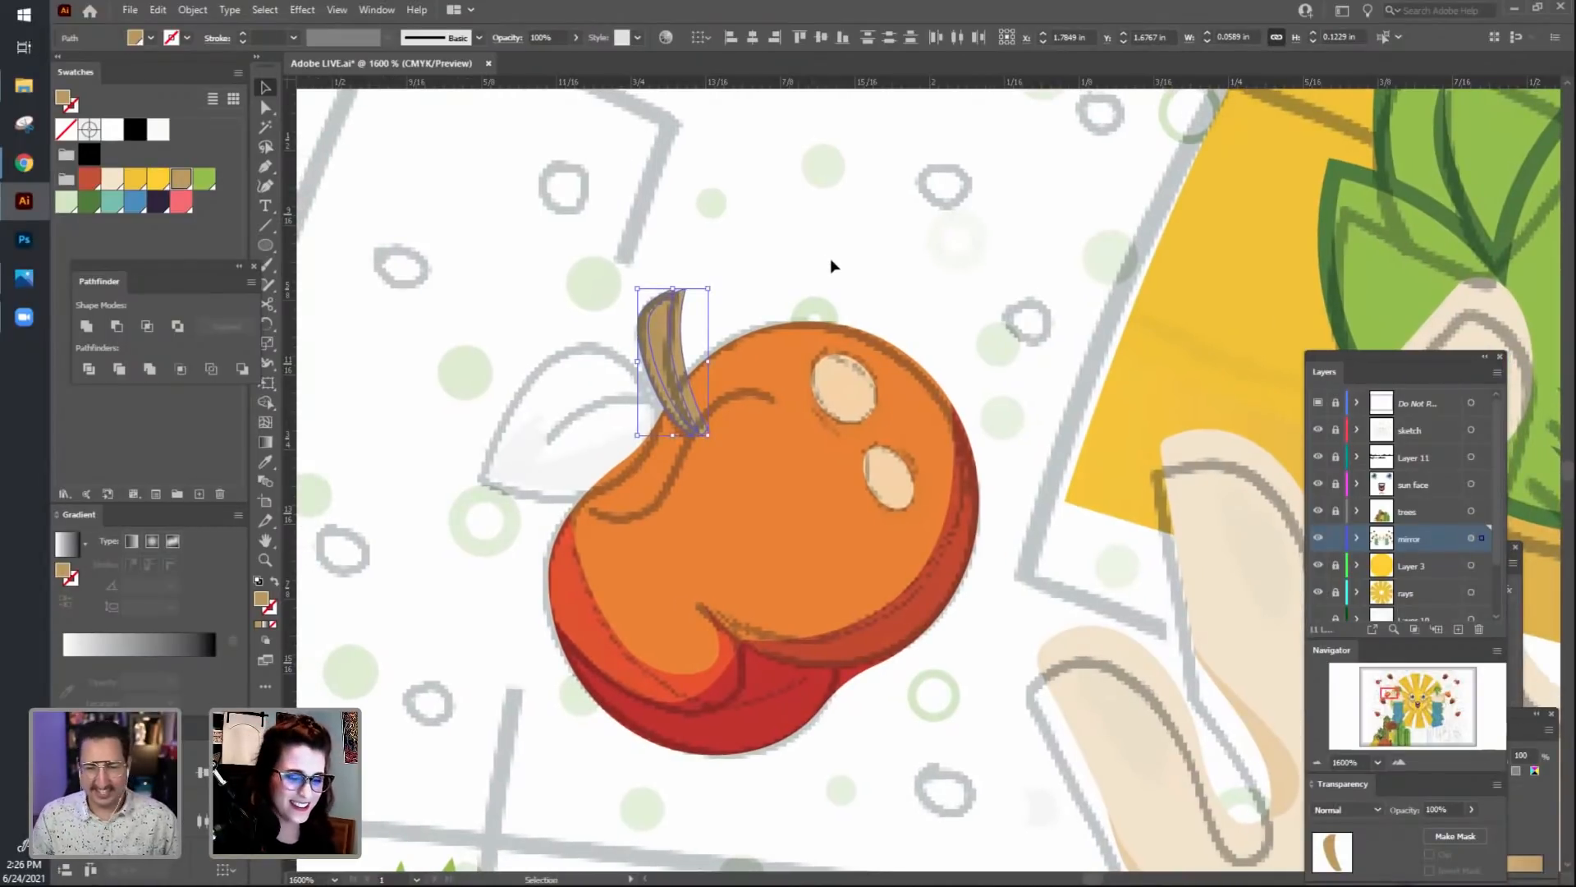
pyautogui.moveTo(830, 266); pyautogui.dragTo(838, 281)
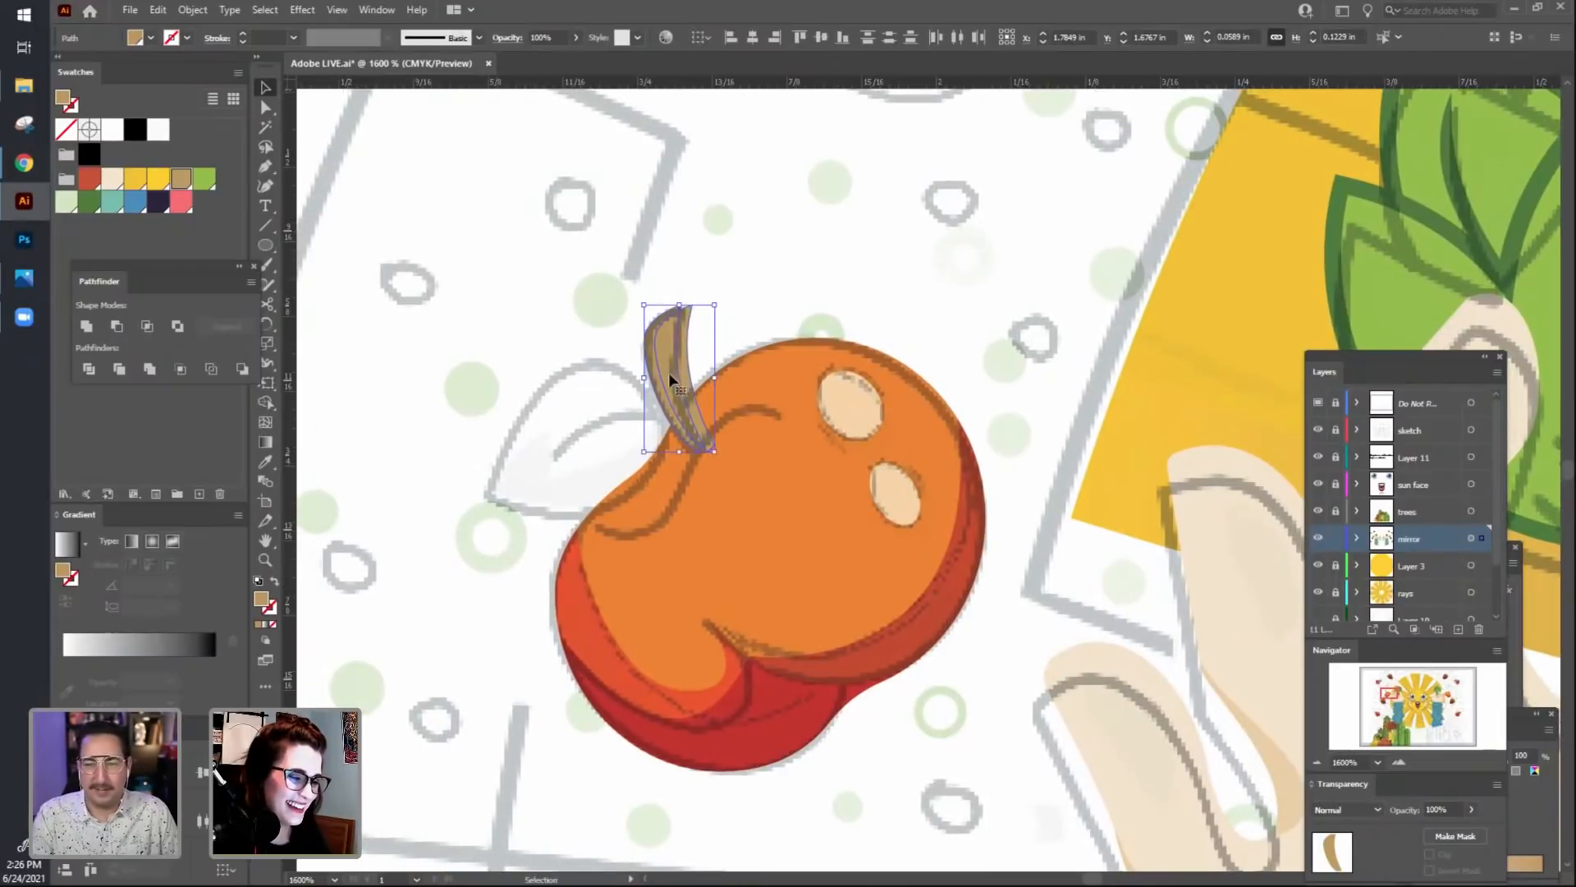
pyautogui.click(792, 282)
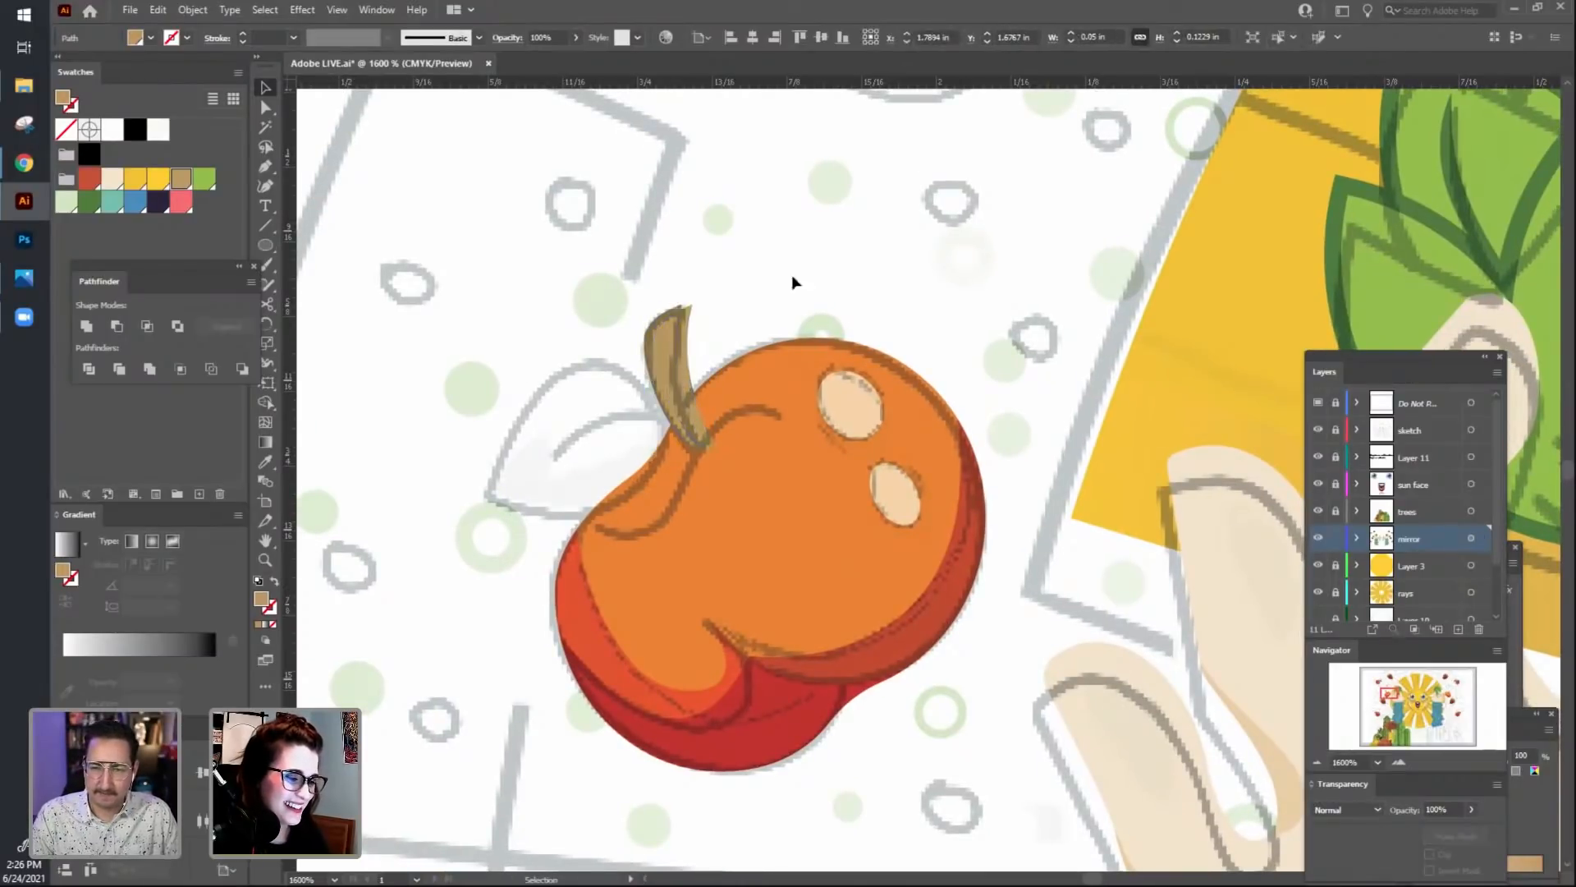
pyautogui.click(673, 342)
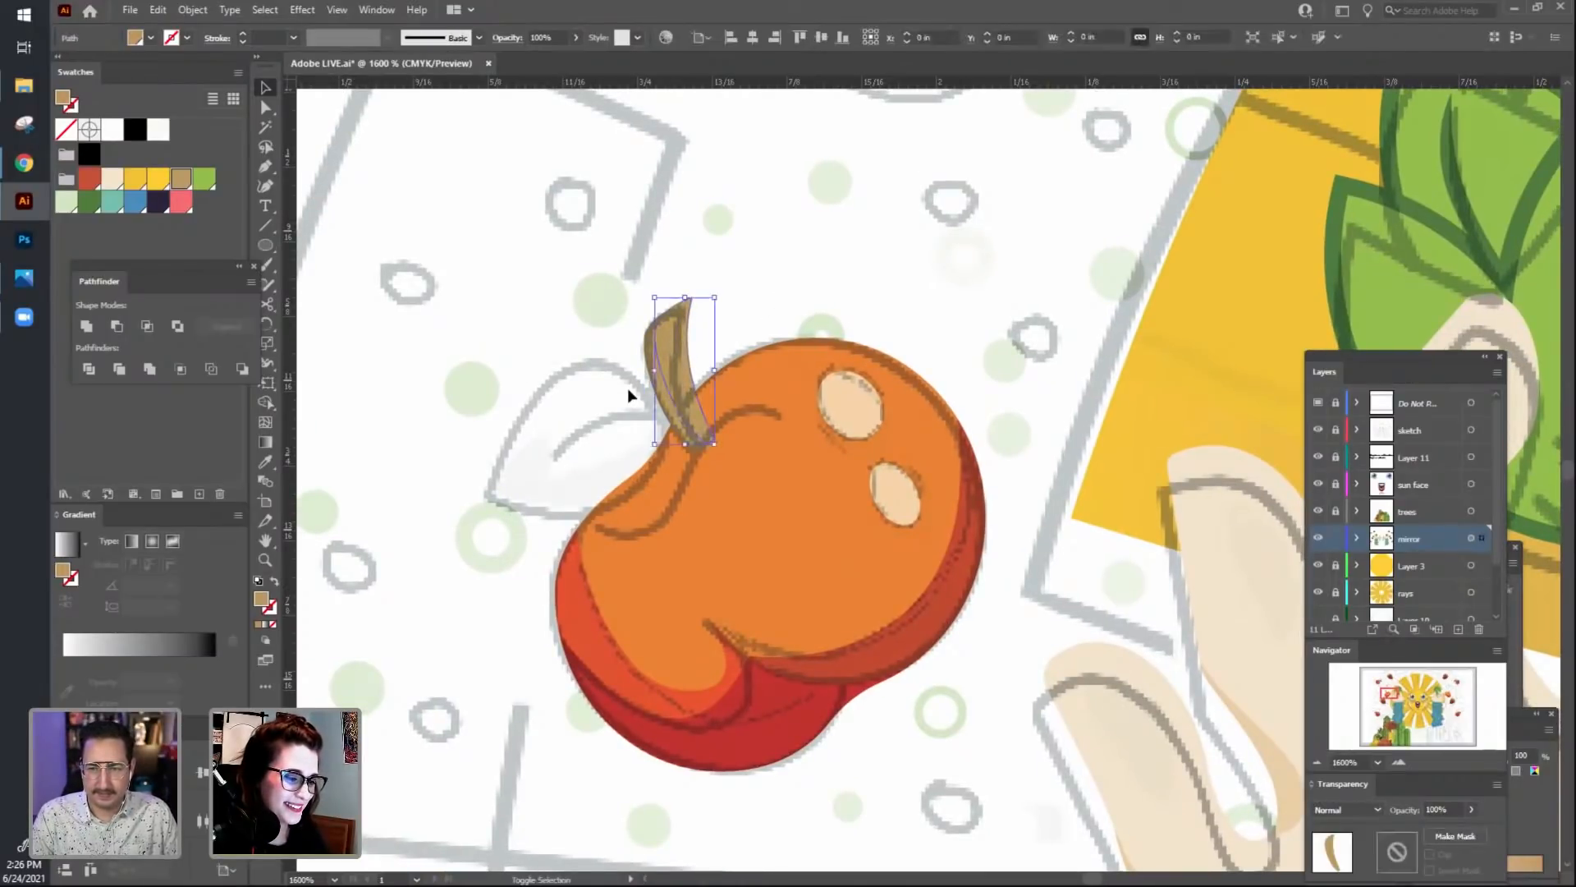
pyautogui.click(733, 343)
pyautogui.click(672, 362)
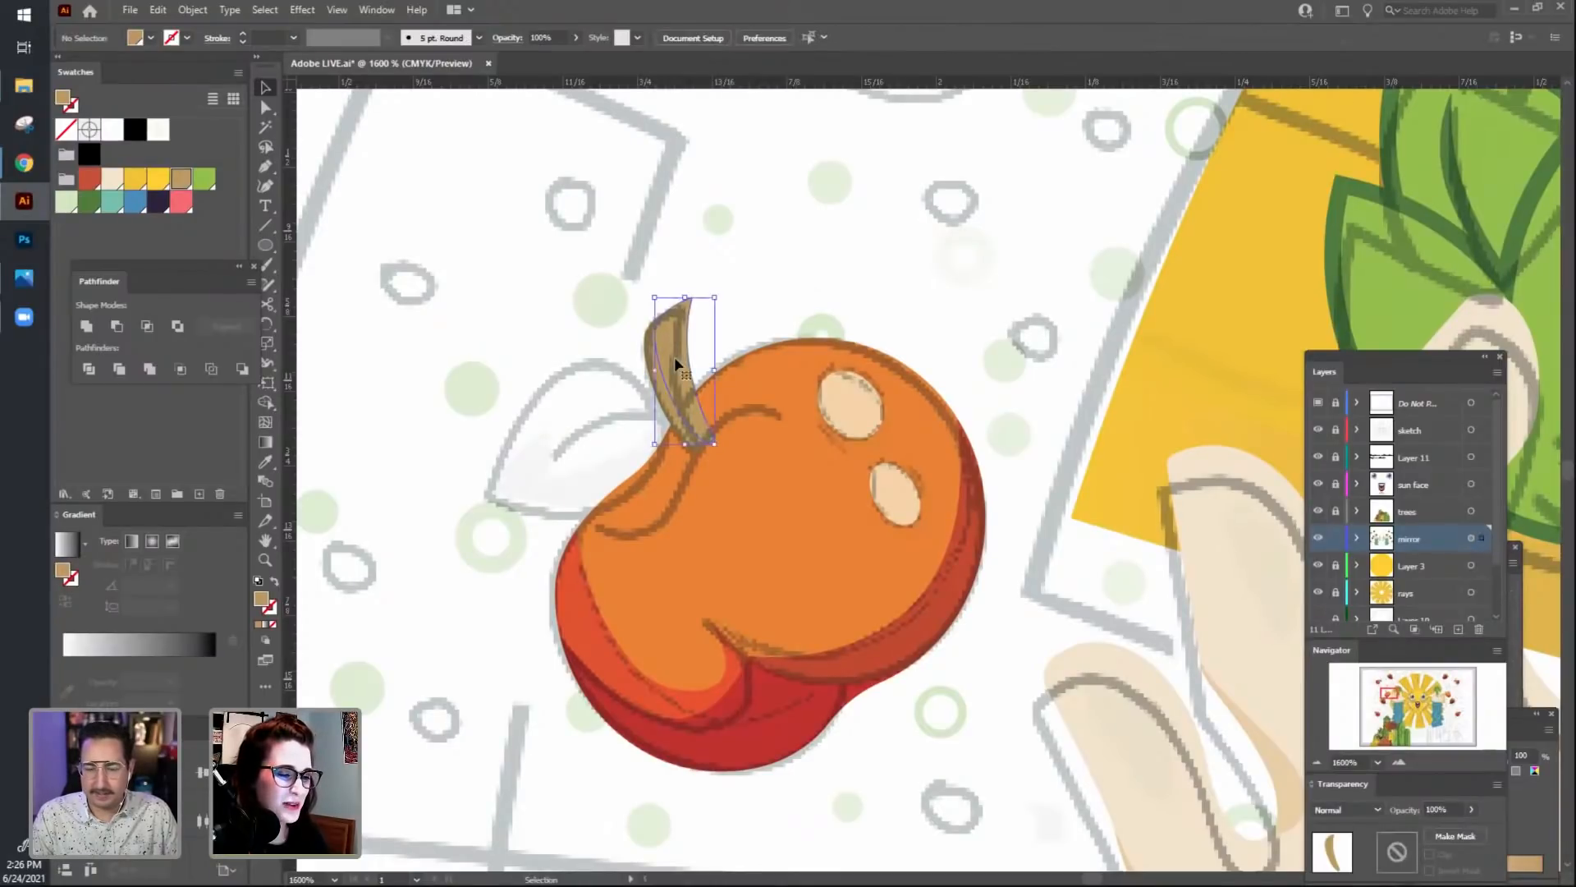
# Subtract the offset copy from the tan stem with Minus Front to form a shading sliver along the stem's edge.
pyautogui.keyDown('shift'); pyautogui.click(645, 343); pyautogui.keyUp('shift')
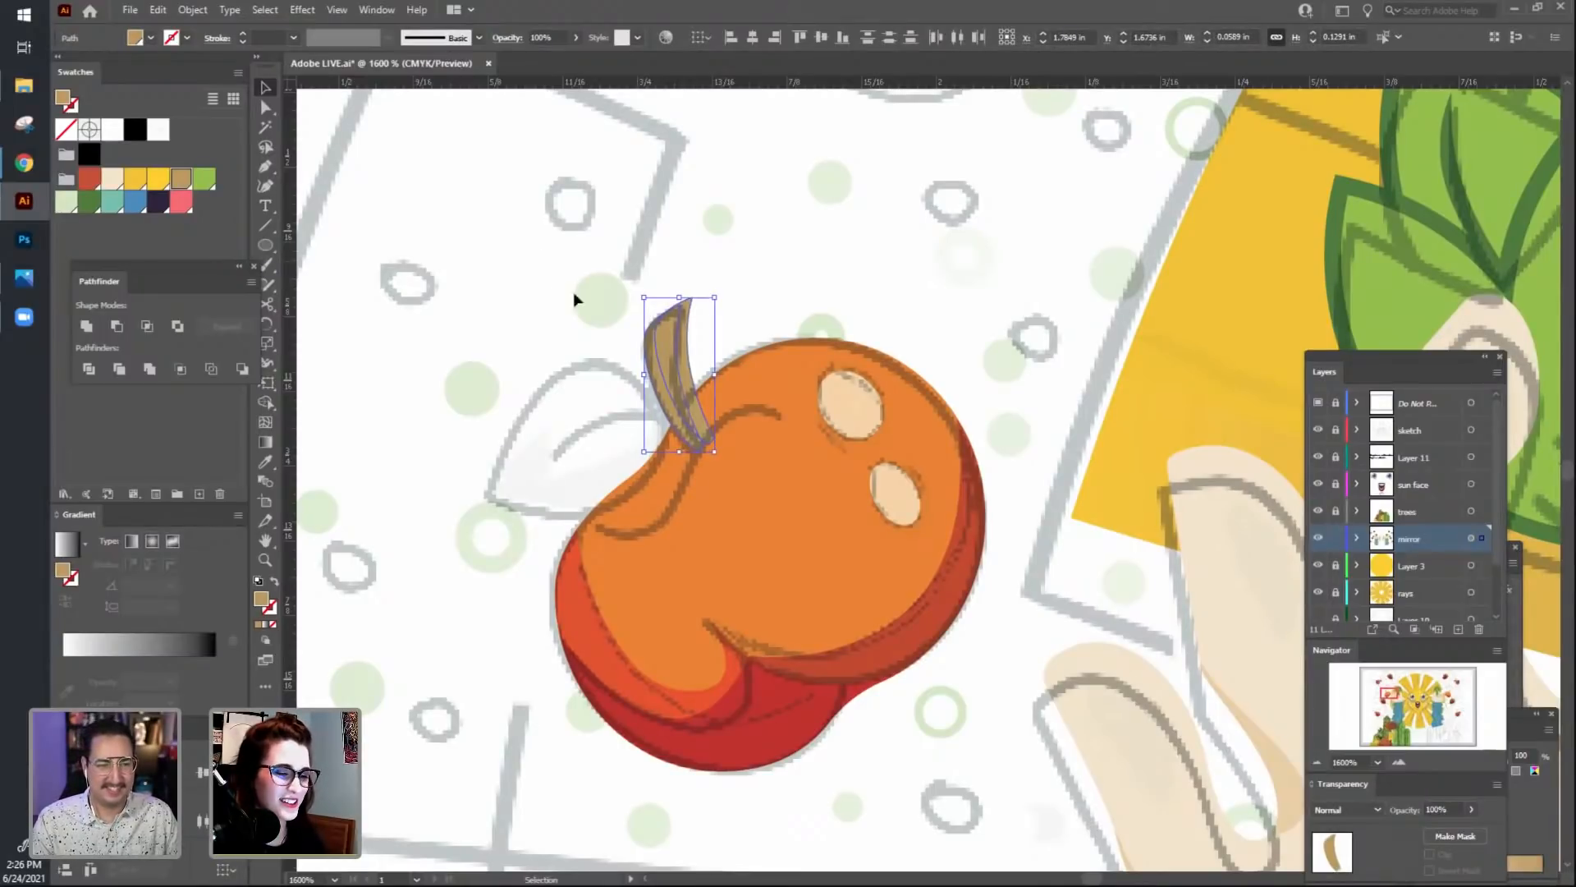
pyautogui.moveTo(476, 465); pyautogui.dragTo(467, 479)
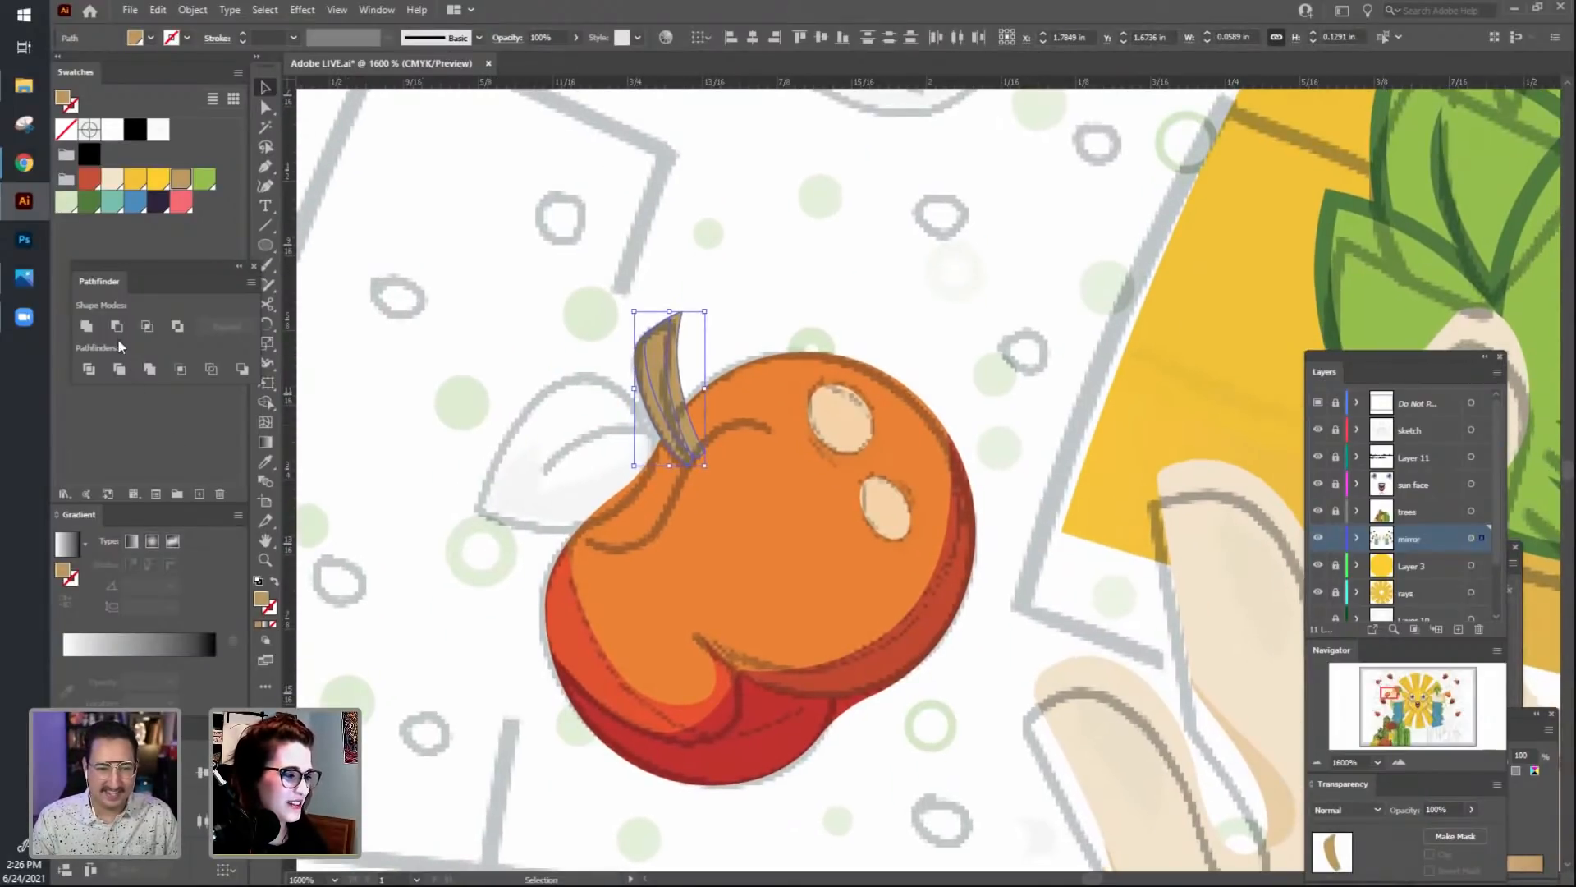
pyautogui.click(491, 422)
pyautogui.moveTo(624, 401); pyautogui.dragTo(648, 425)
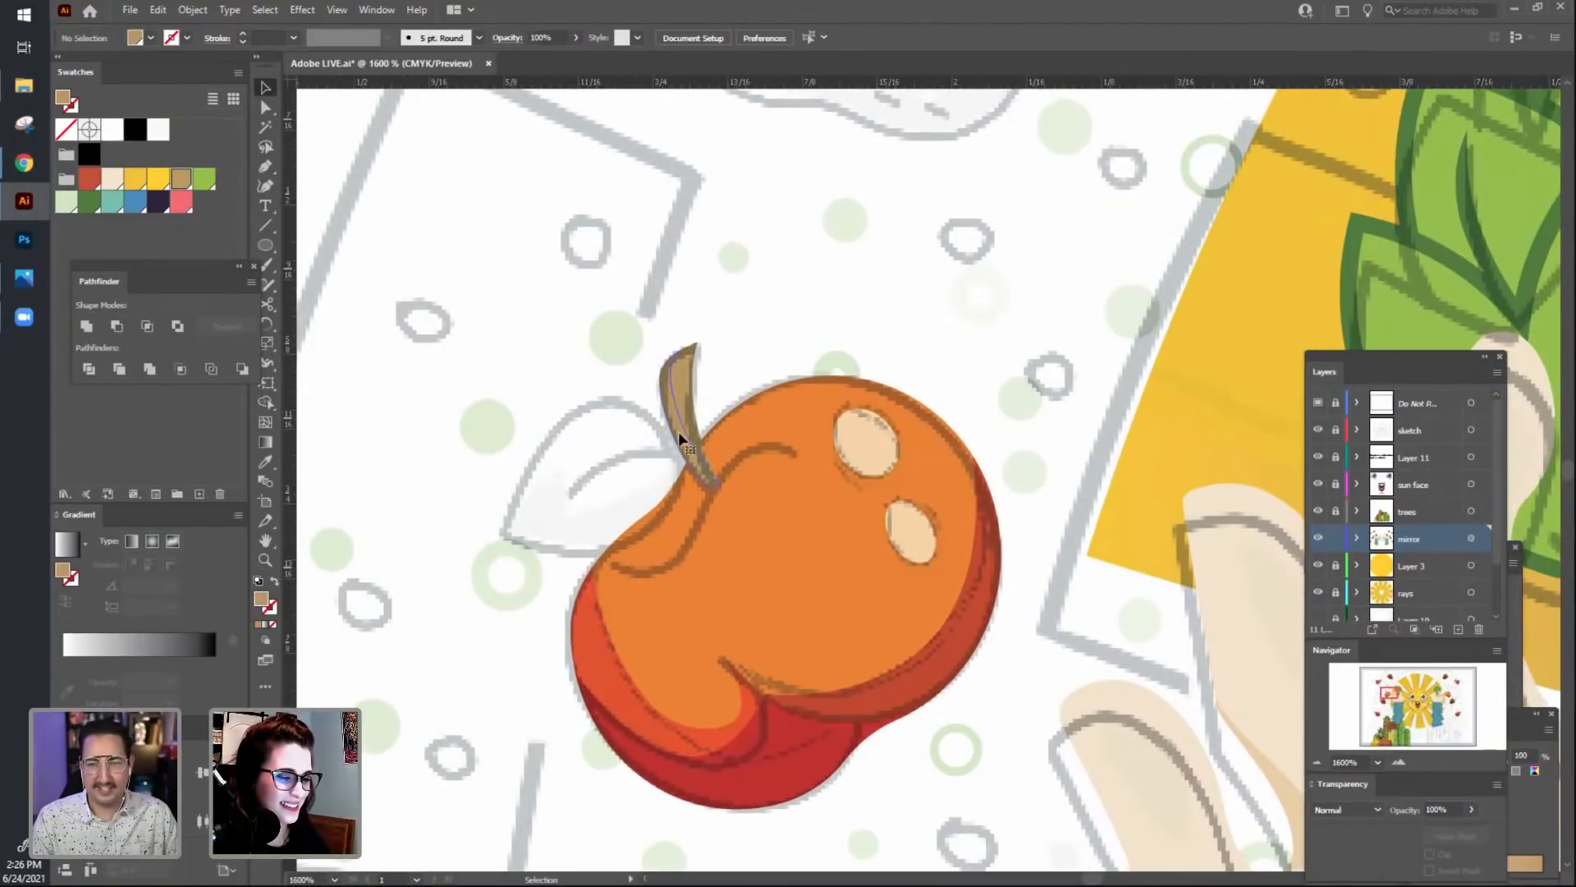
# Set the tan stem's shading sliver to the Multiply blending mode and deselect it.
pyautogui.click(678, 431)
pyautogui.scroll(-1, 531, 99)
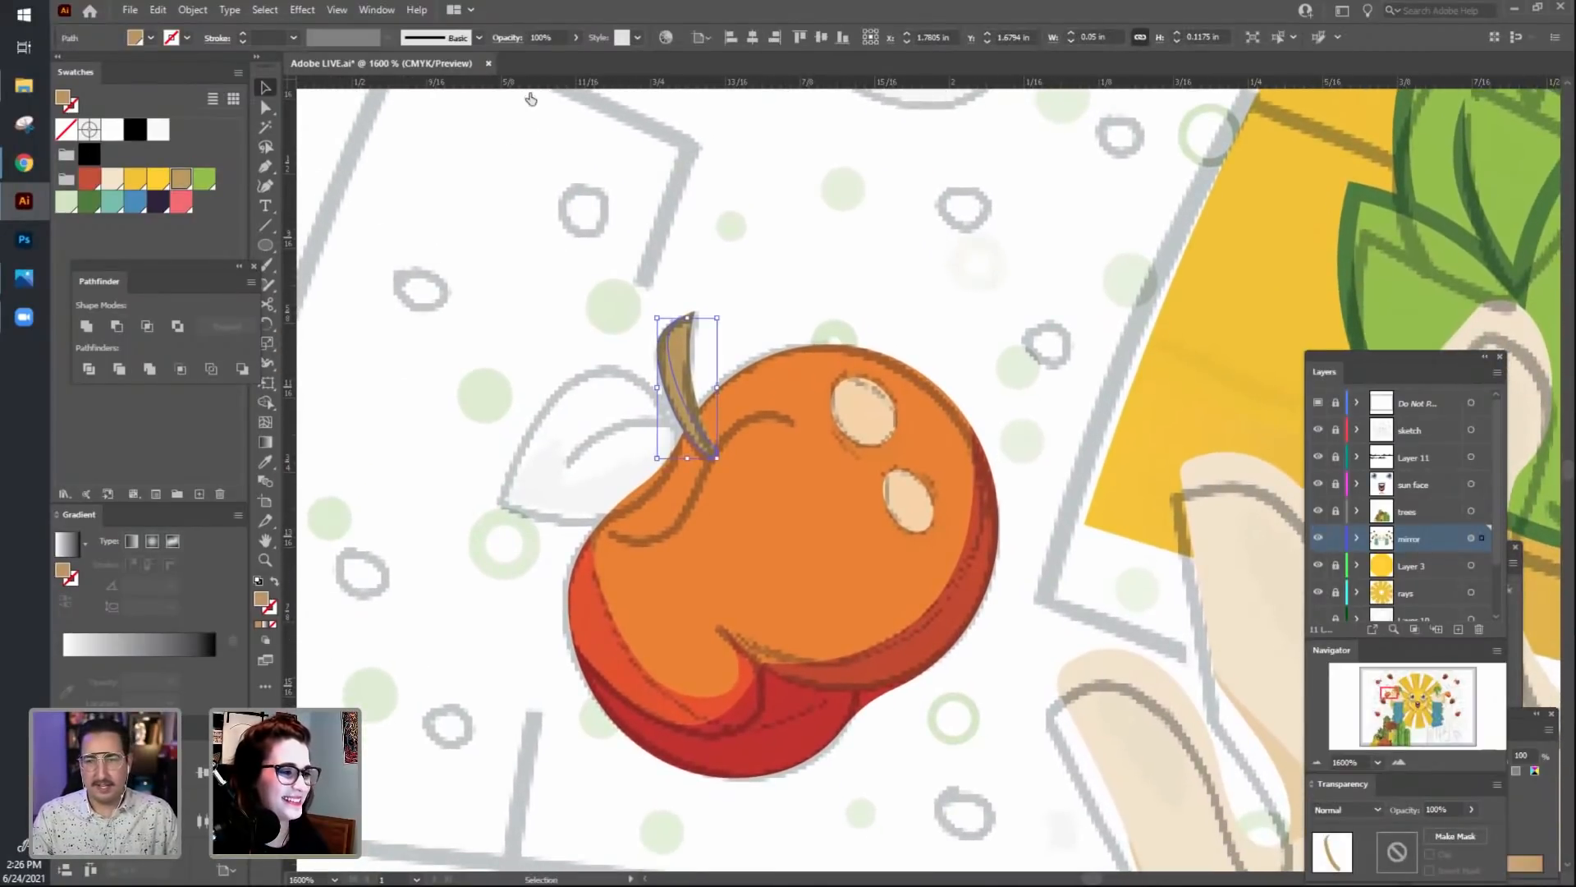
pyautogui.click(506, 38)
pyautogui.click(394, 65)
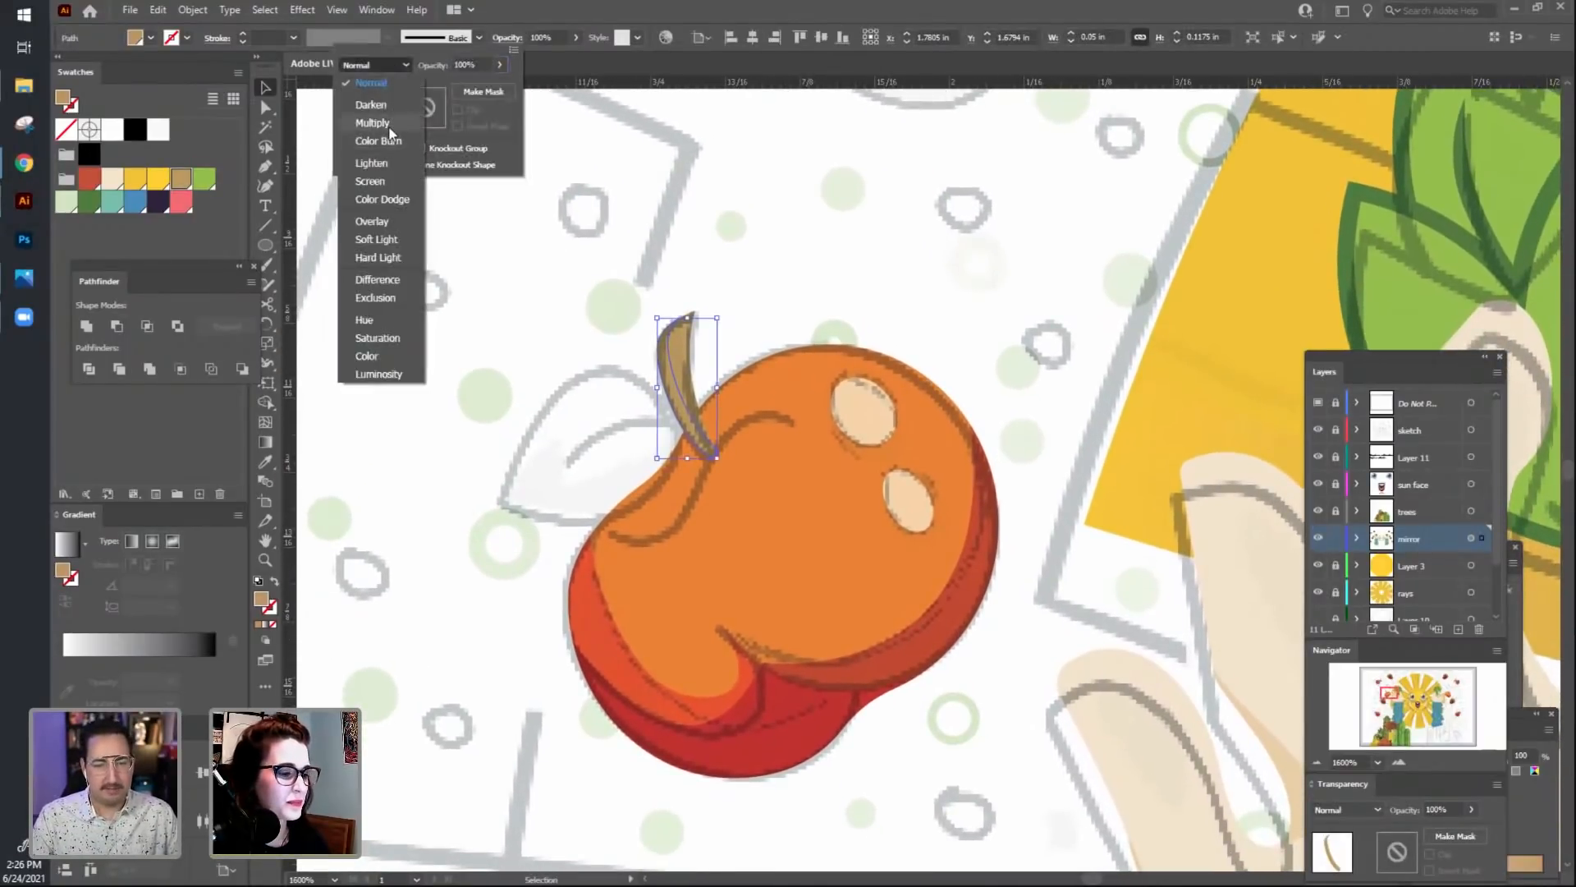
pyautogui.click(374, 123)
pyautogui.click(457, 321)
pyautogui.click(457, 319)
pyautogui.moveTo(439, 335); pyautogui.dragTo(452, 305)
pyautogui.click(686, 375)
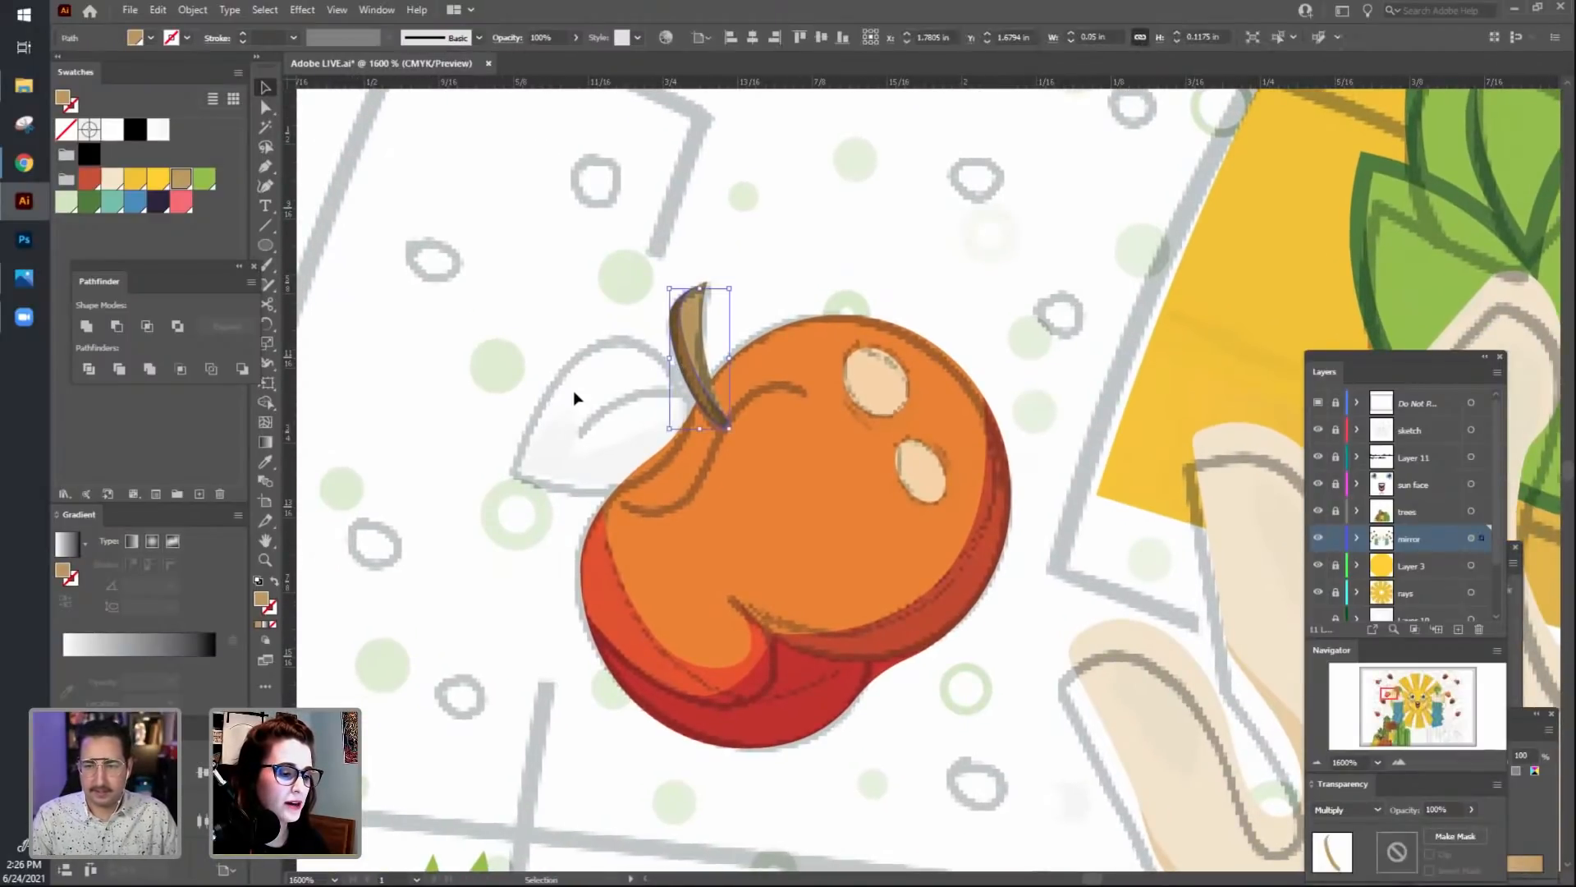
pyautogui.click(573, 391)
# Draw a closed, curved leaf shape with the Pen tool, filled with the dark green swatch and reaching from the stem's base over the sketched leaf.
pyautogui.press('space')
pyautogui.moveTo(549, 433)
pyautogui.mouseDown()
pyautogui.moveTo(523, 396)
pyautogui.moveTo(538, 387)
pyautogui.moveTo(513, 327)
pyautogui.mouseUp()
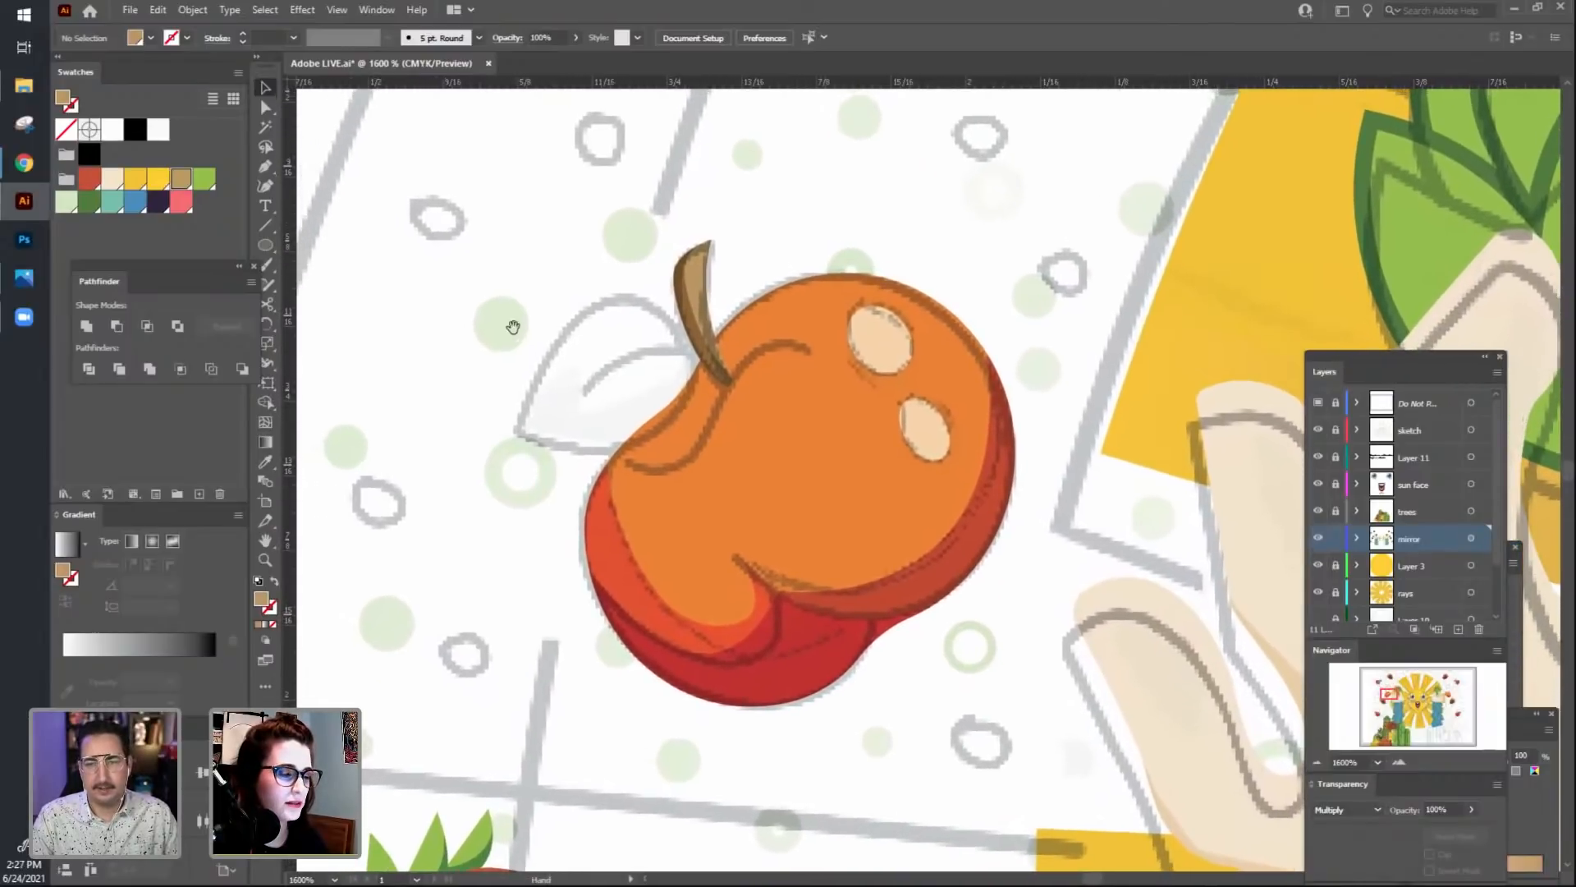
pyautogui.click(89, 200)
pyautogui.press('p')
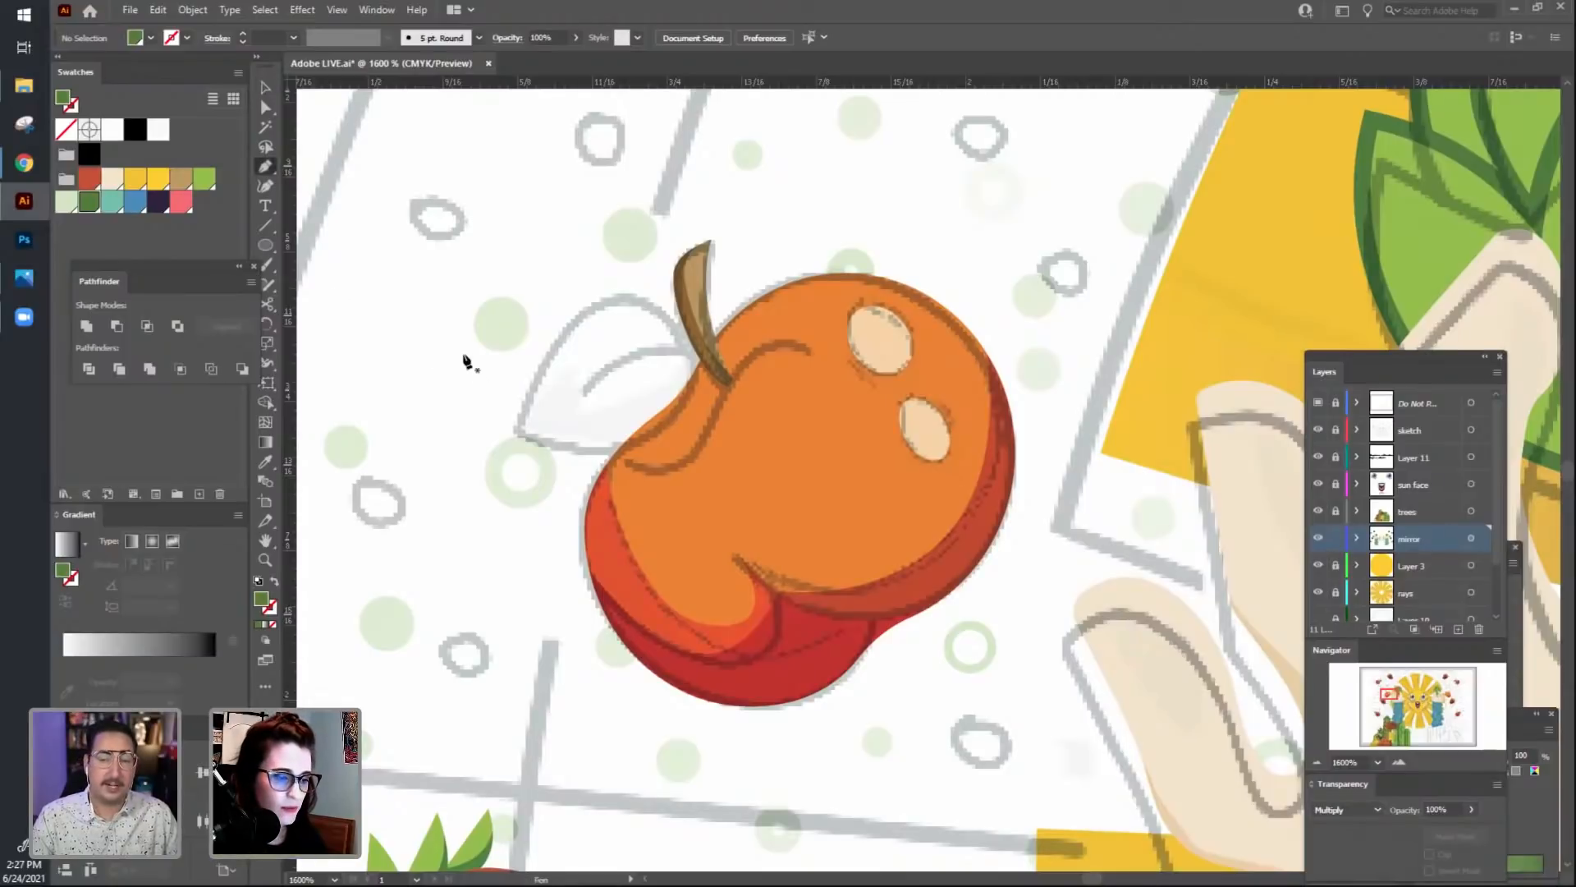
pyautogui.moveTo(701, 355); pyautogui.dragTo(742, 384)
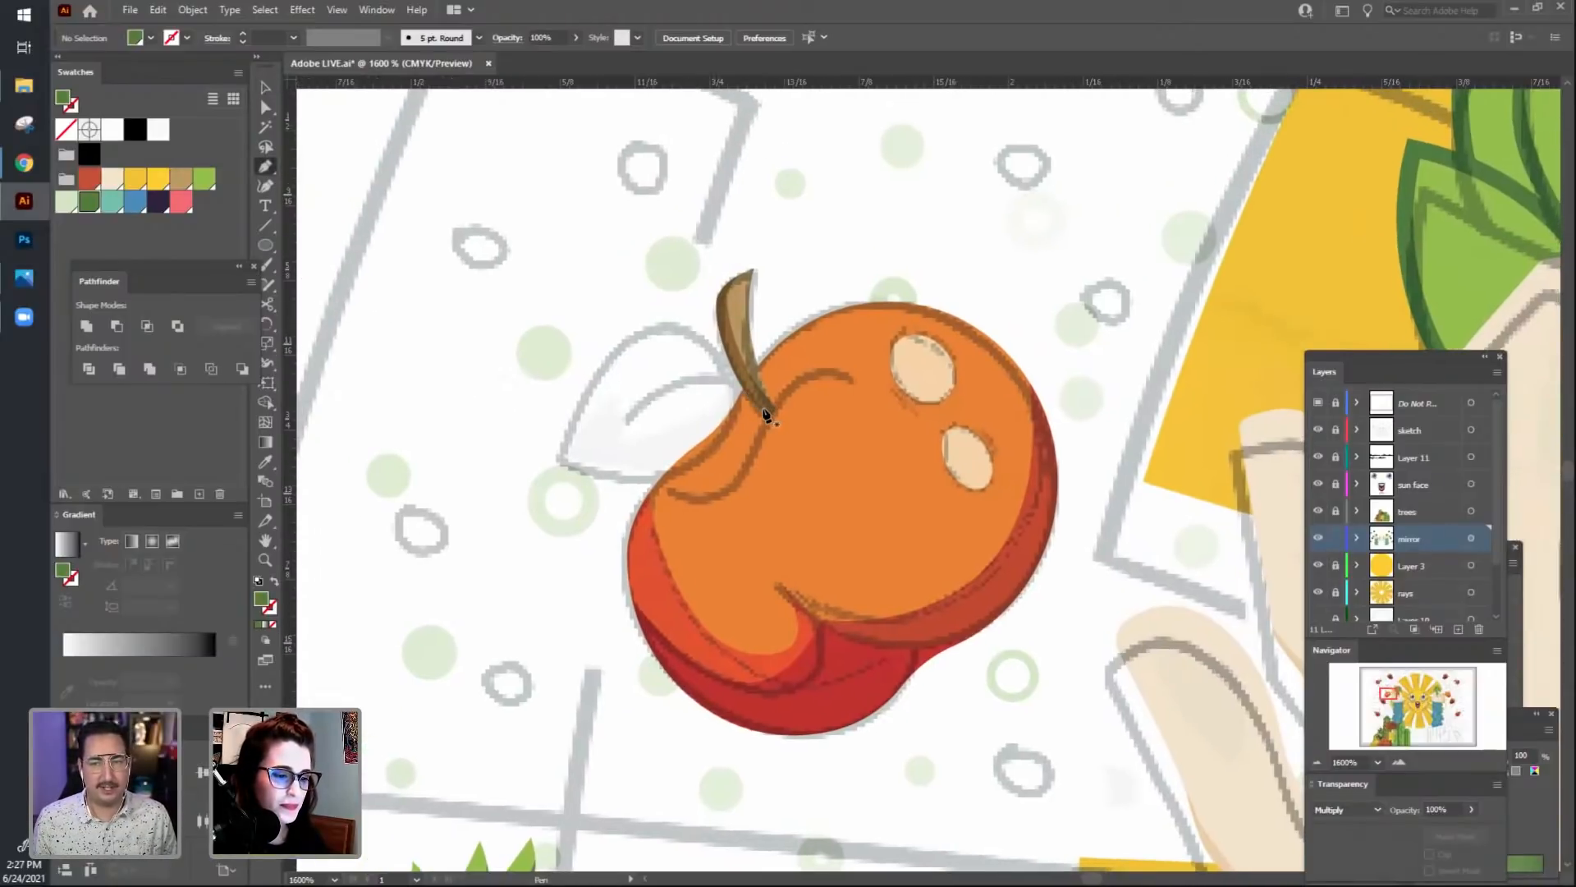
pyautogui.click(744, 381)
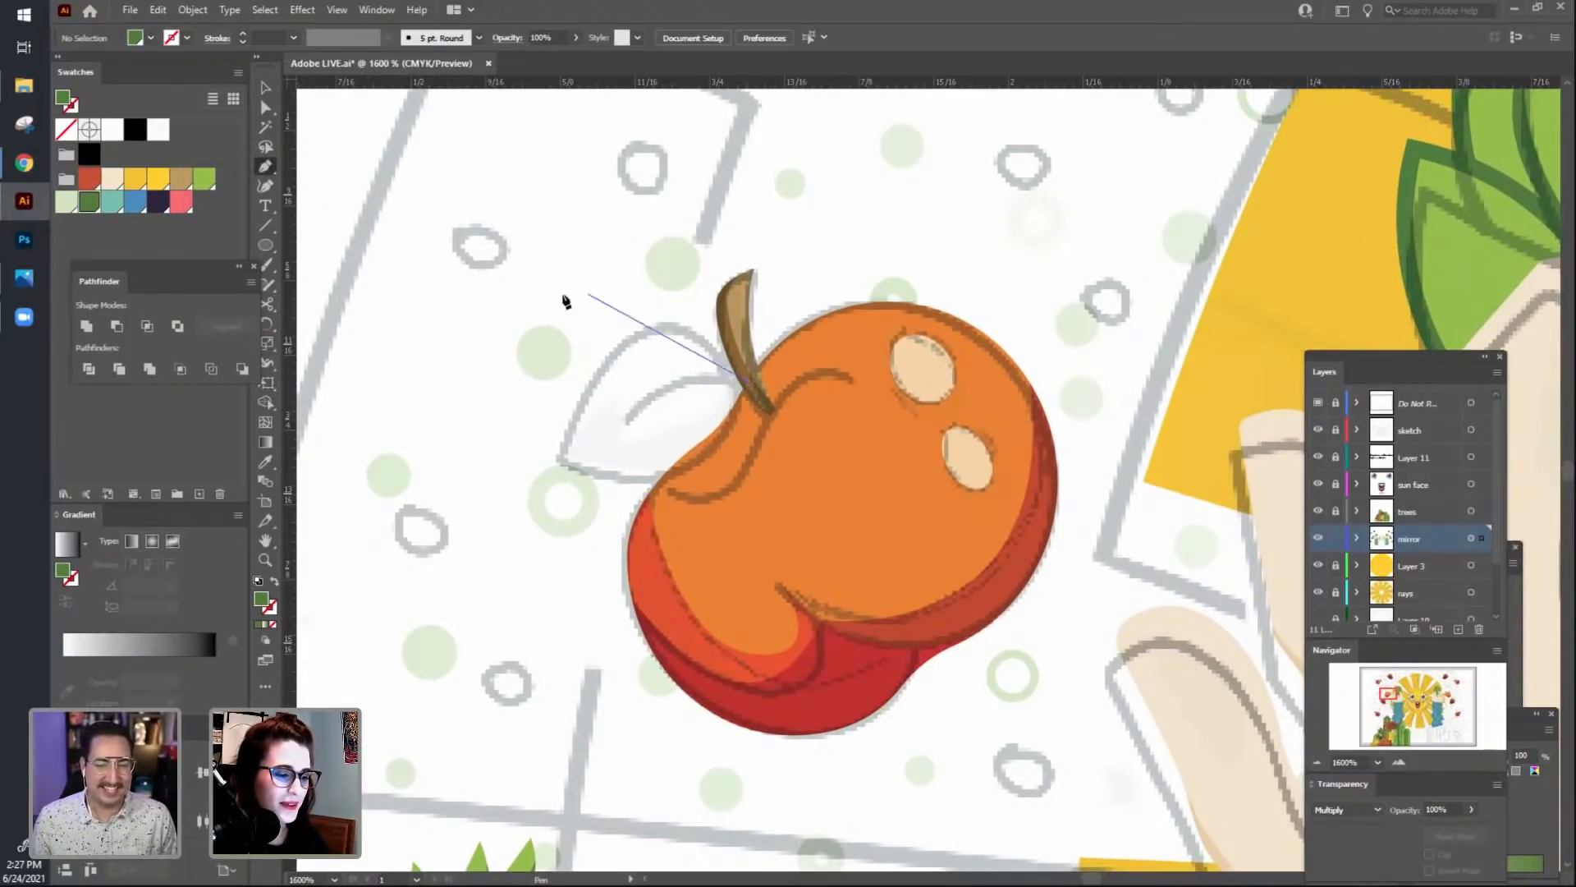
pyautogui.moveTo(522, 440); pyautogui.dragTo(426, 632)
pyautogui.click(523, 440)
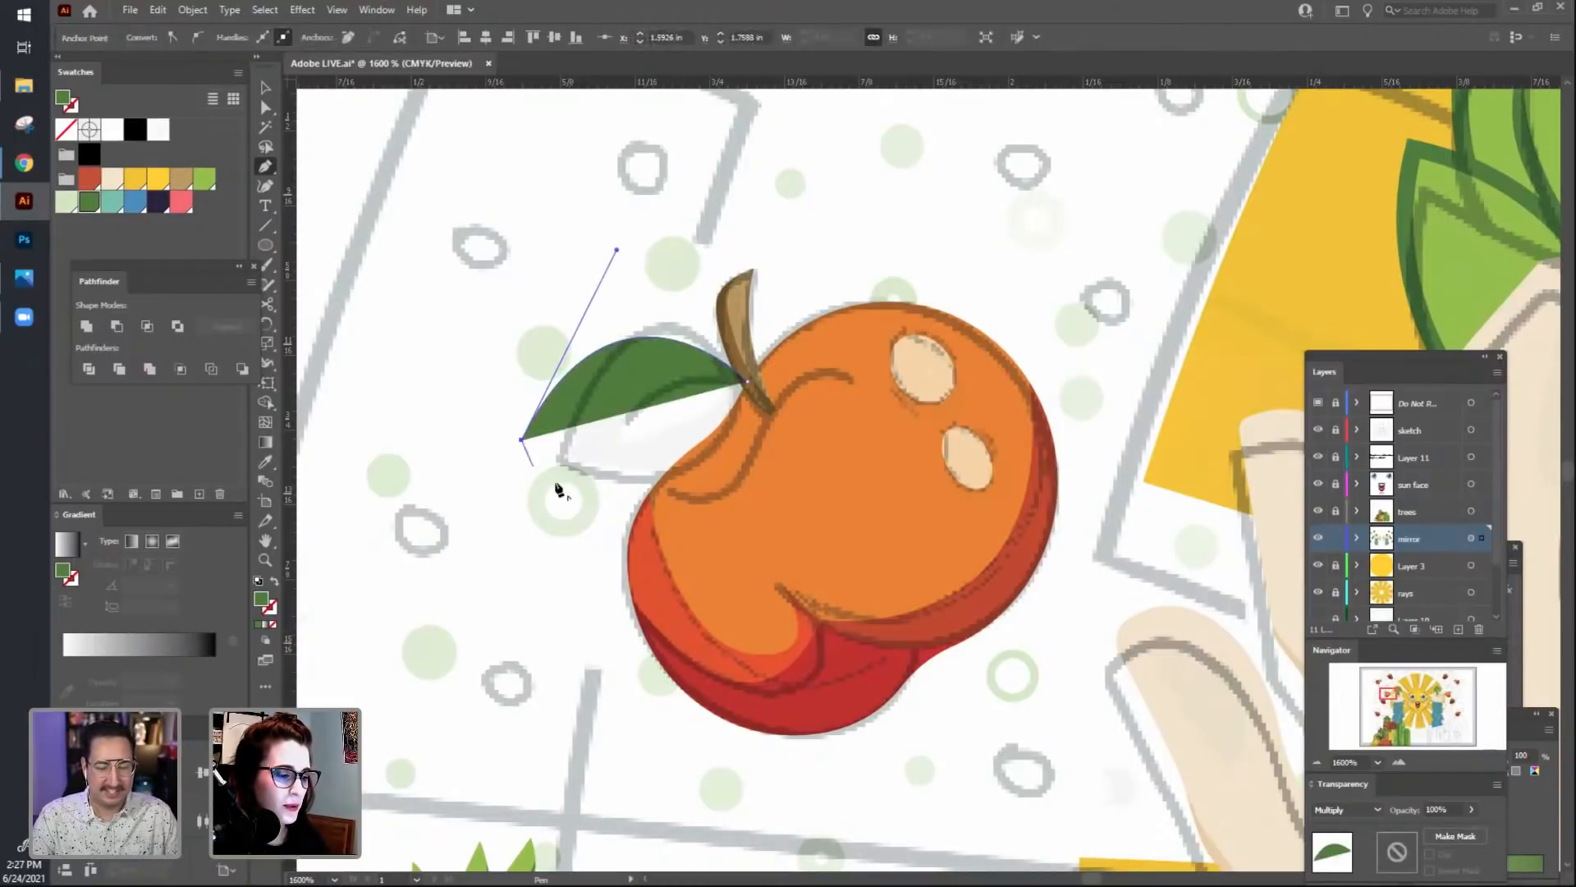
pyautogui.moveTo(745, 381); pyautogui.dragTo(816, 194)
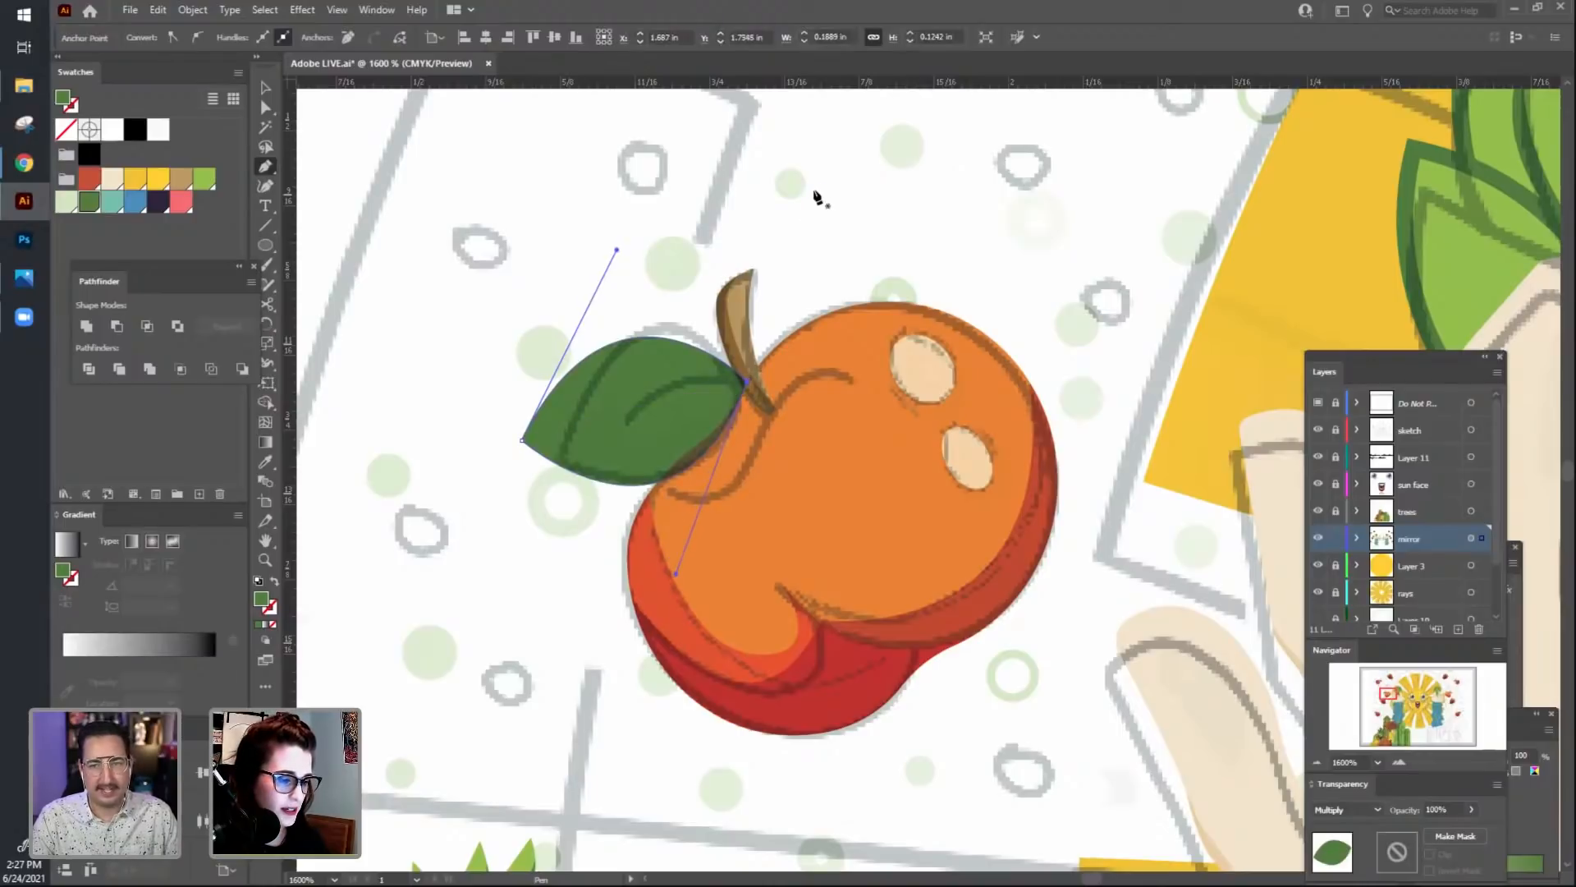
pyautogui.press('v')
pyautogui.click(510, 243)
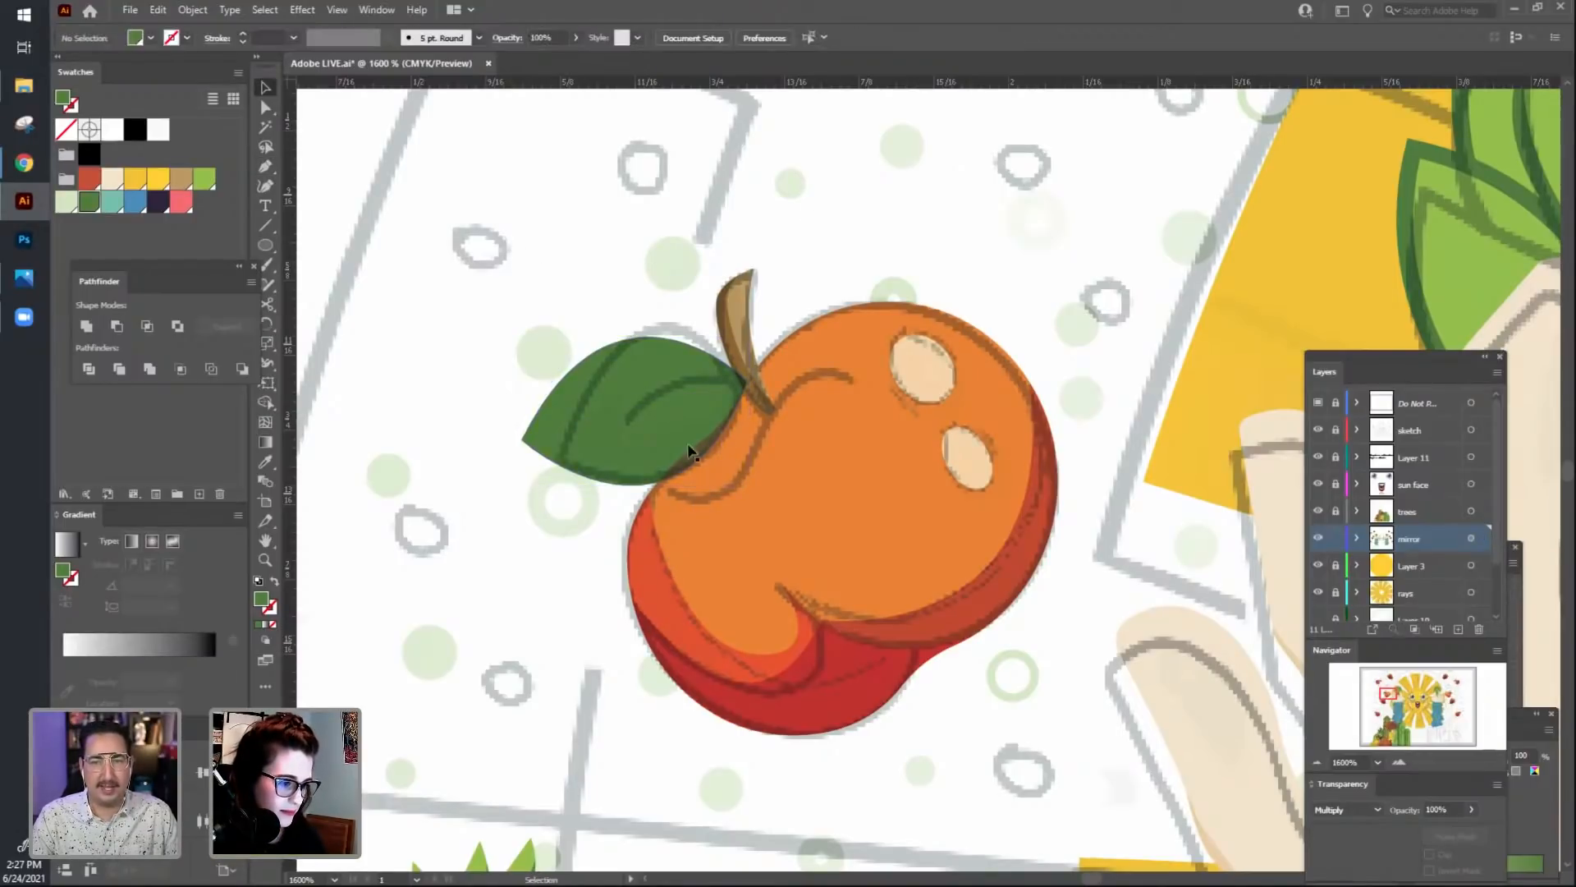
# Duplicate the green leaf, rotate the copy slightly clockwise and place it just above the original, meeting at the stem.
pyautogui.click(637, 426)
pyautogui.click(524, 200)
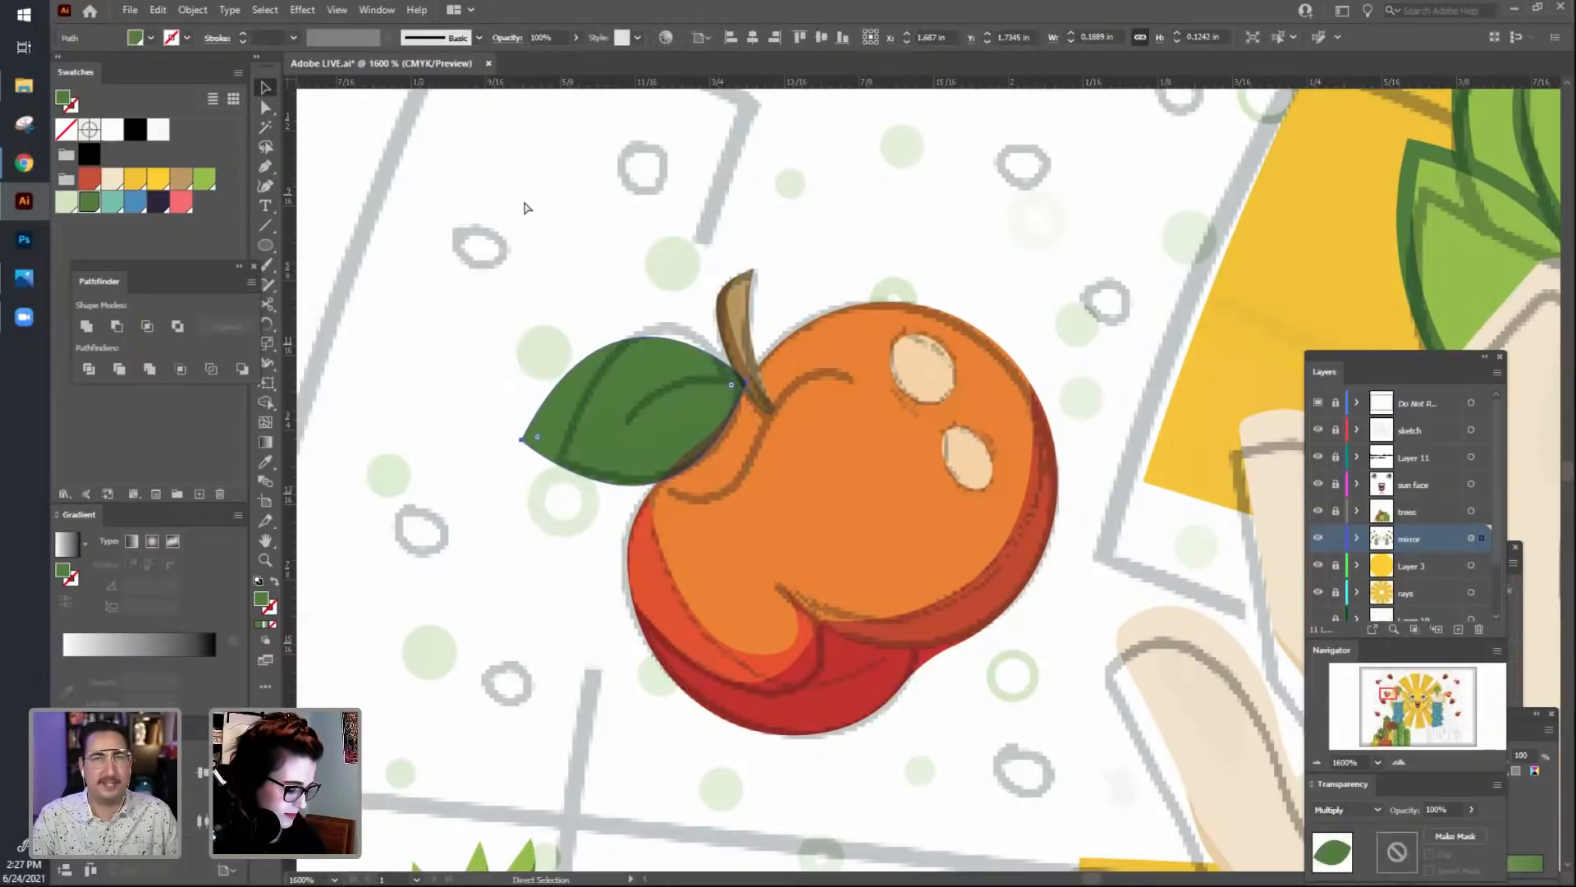
pyautogui.click(642, 434)
pyautogui.moveTo(642, 434); pyautogui.dragTo(642, 390)
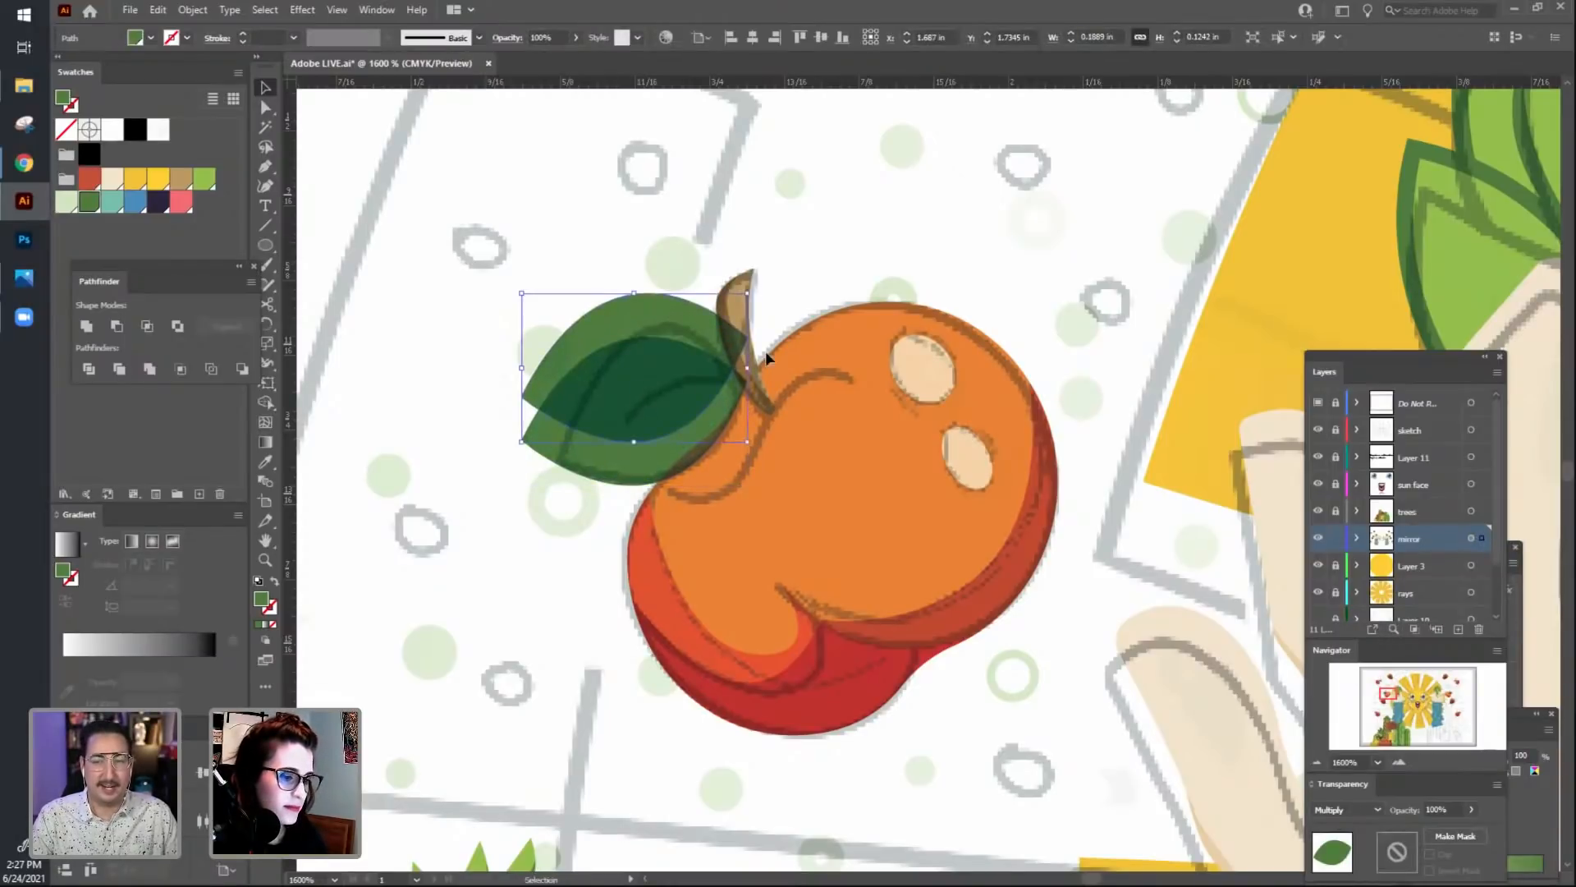
pyautogui.moveTo(759, 398); pyautogui.dragTo(769, 328)
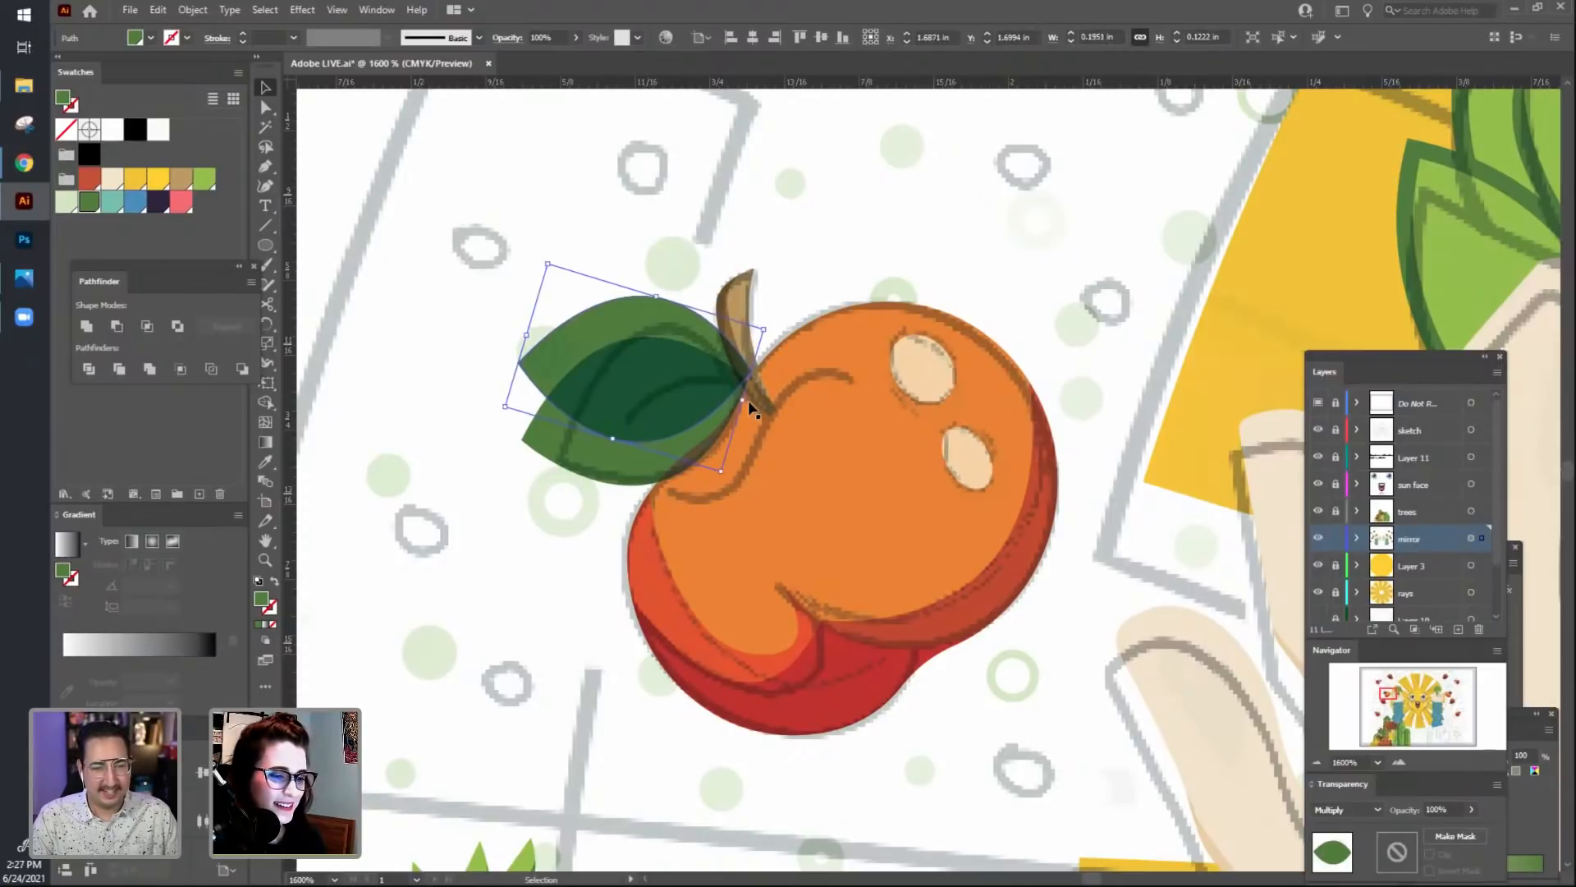
pyautogui.moveTo(750, 384); pyautogui.dragTo(654, 402)
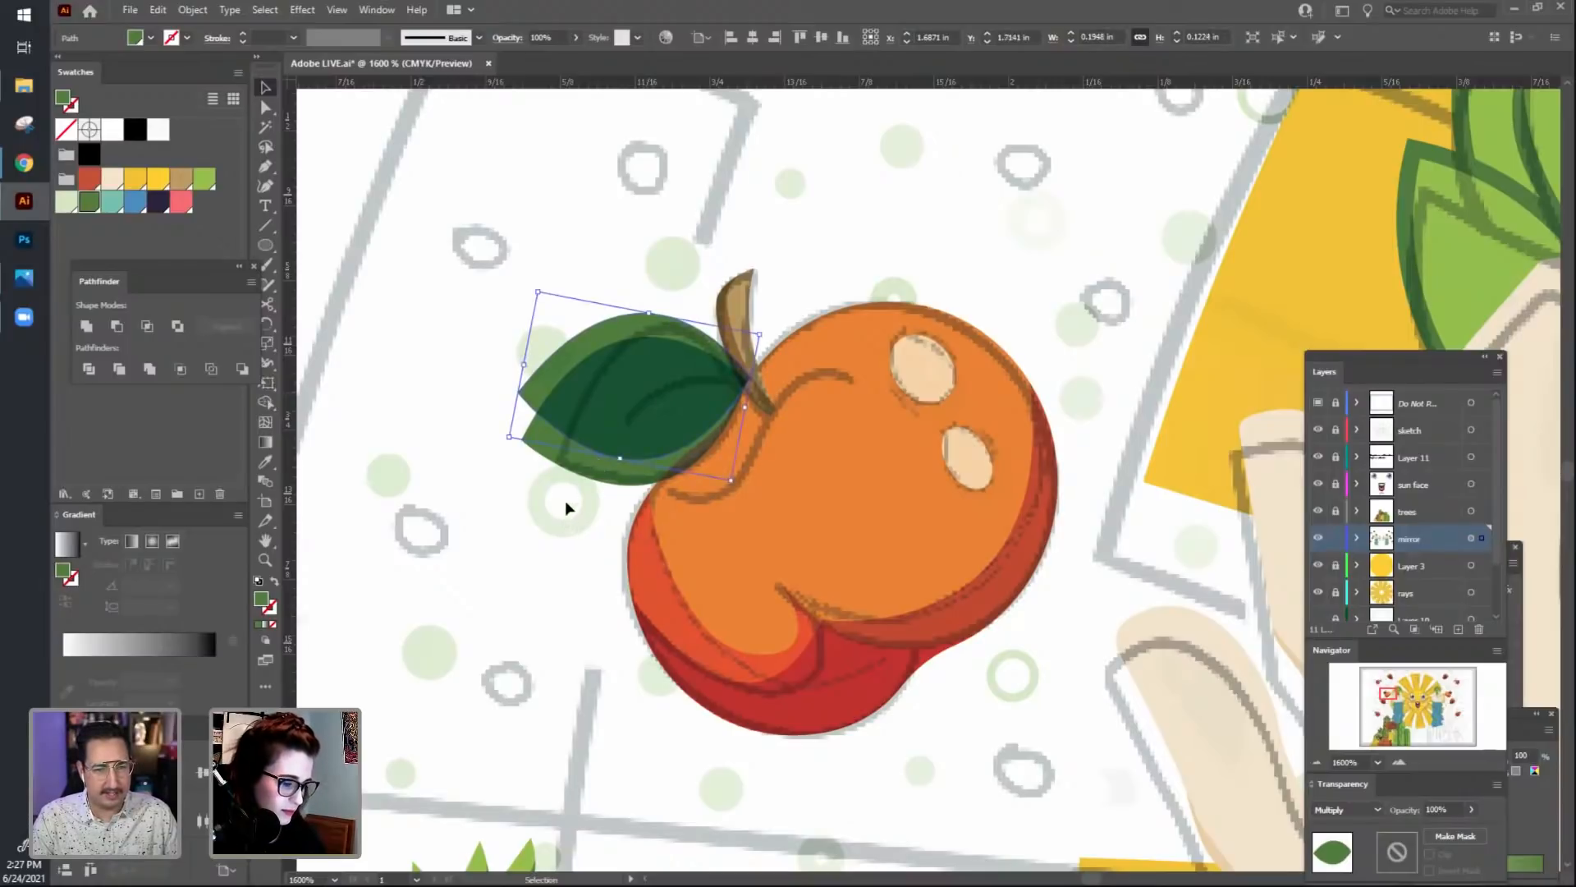
# Subtract the rotated leaf copy from the original leaf with Minus Front to form a shading crescent along the lower edge.
pyautogui.keyDown('shift'); pyautogui.click(580, 463); pyautogui.keyUp('shift')
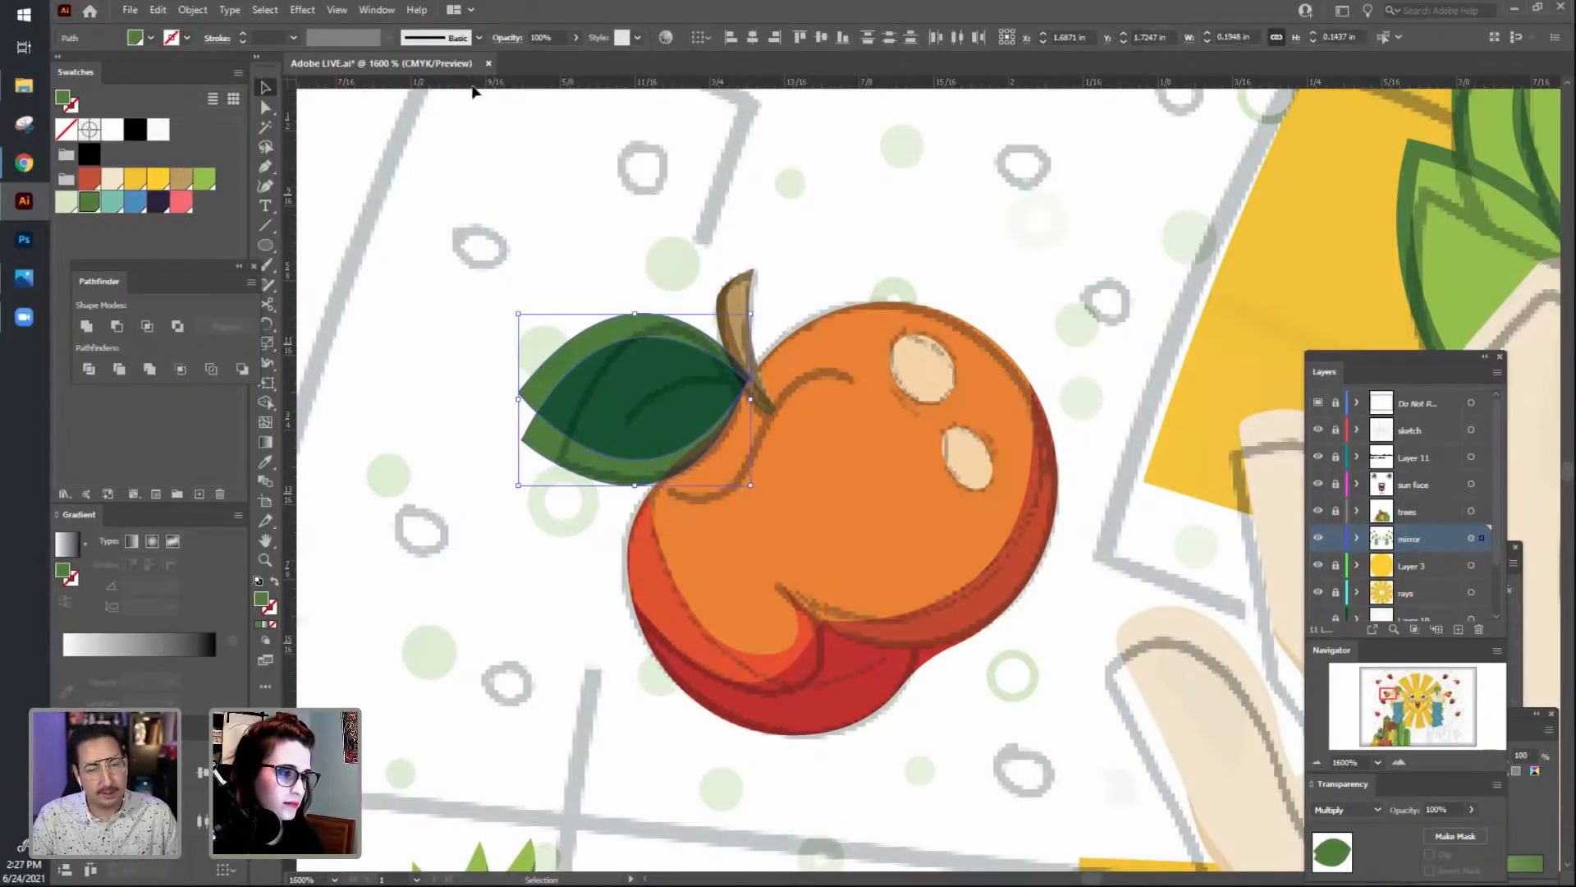
pyautogui.click(507, 38)
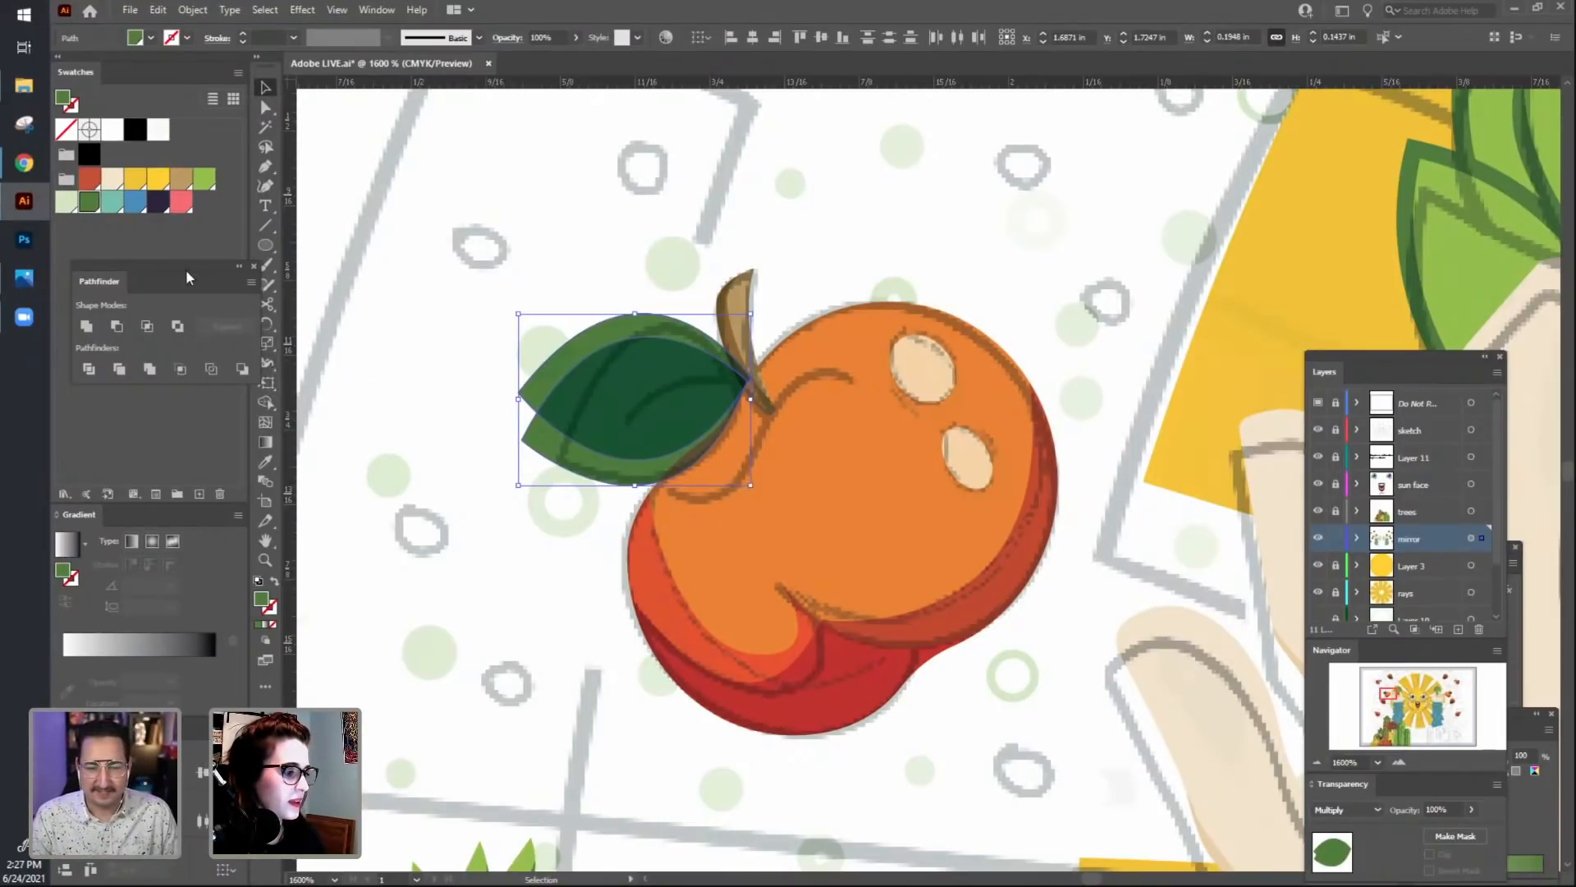
pyautogui.moveTo(186, 270); pyautogui.dragTo(154, 246)
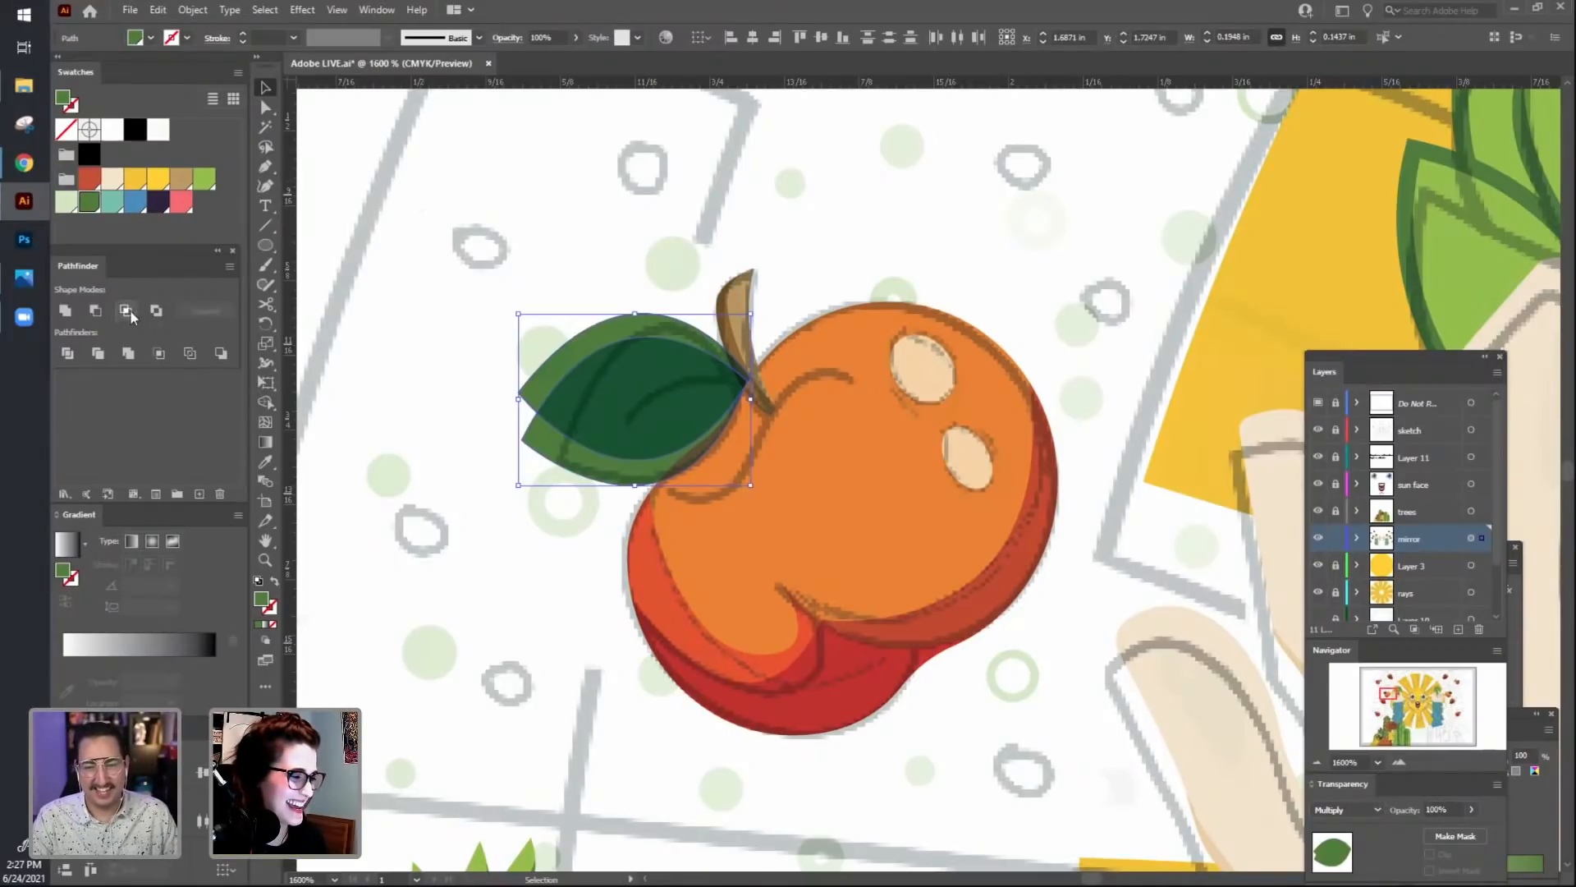
pyautogui.click(97, 312)
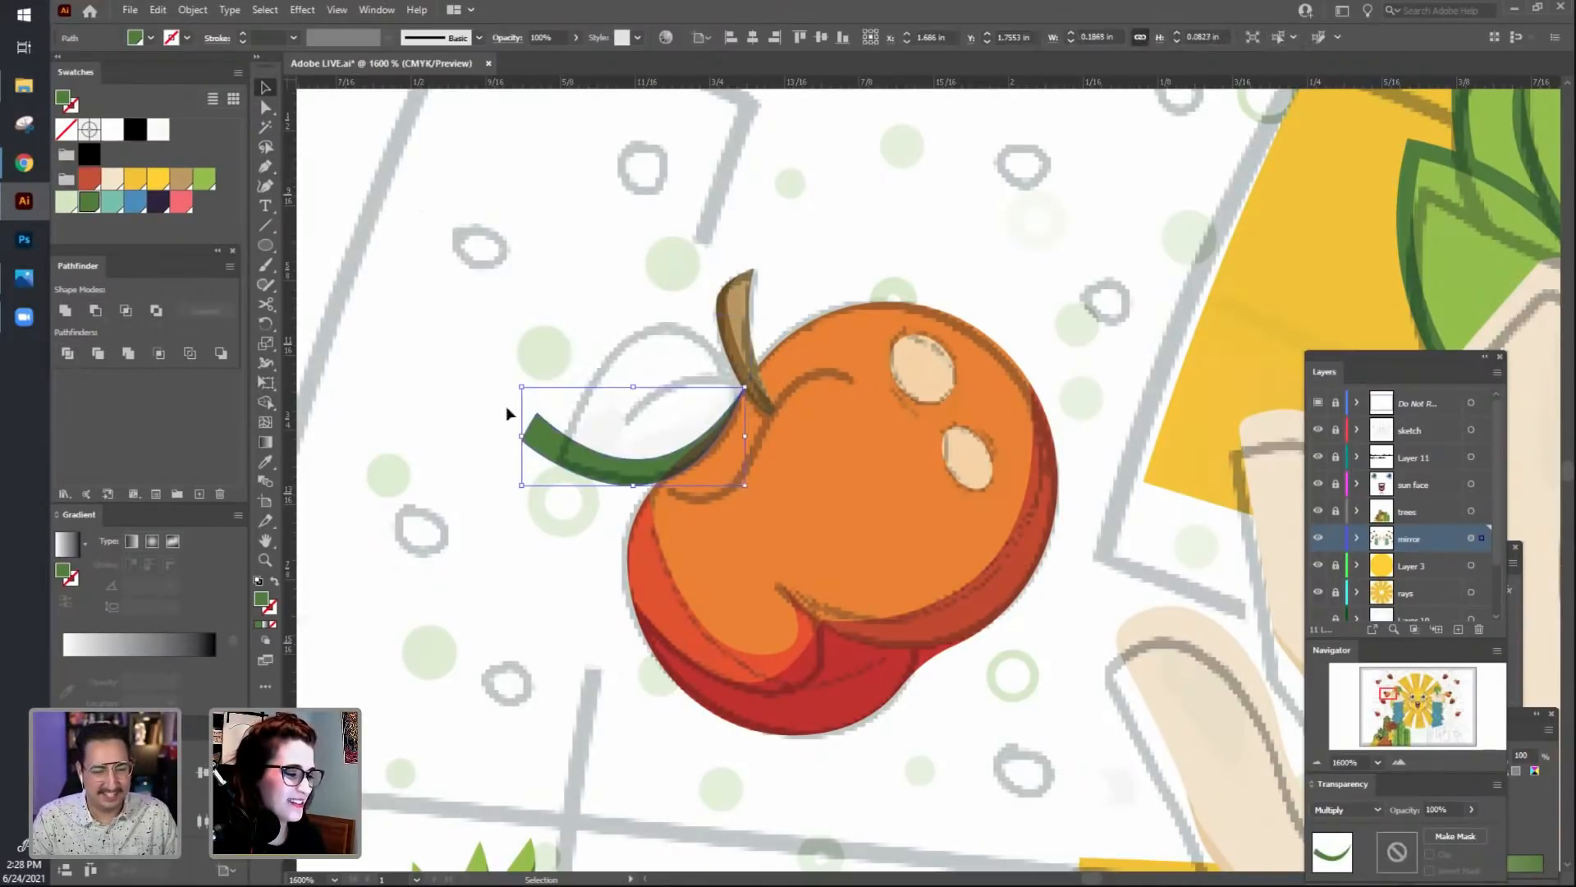
# Paste the full green leaf in place and send it to the back, behind the shading crescent.
pyautogui.click(436, 381)
pyautogui.hotkey('ctrl', 'shift', 'v')
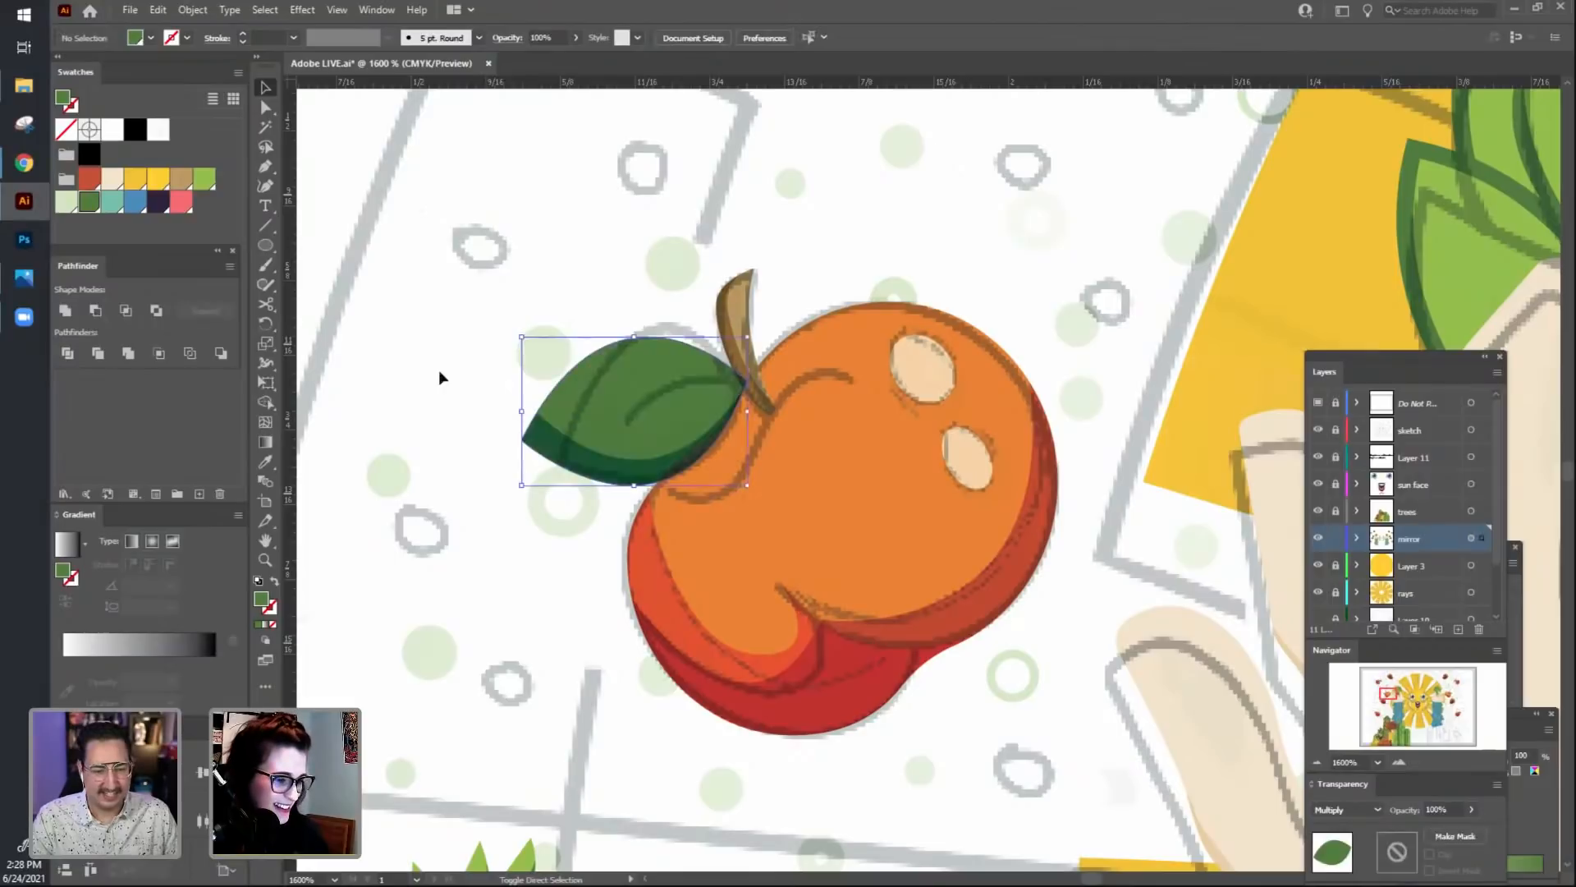
pyautogui.rightClick(641, 398)
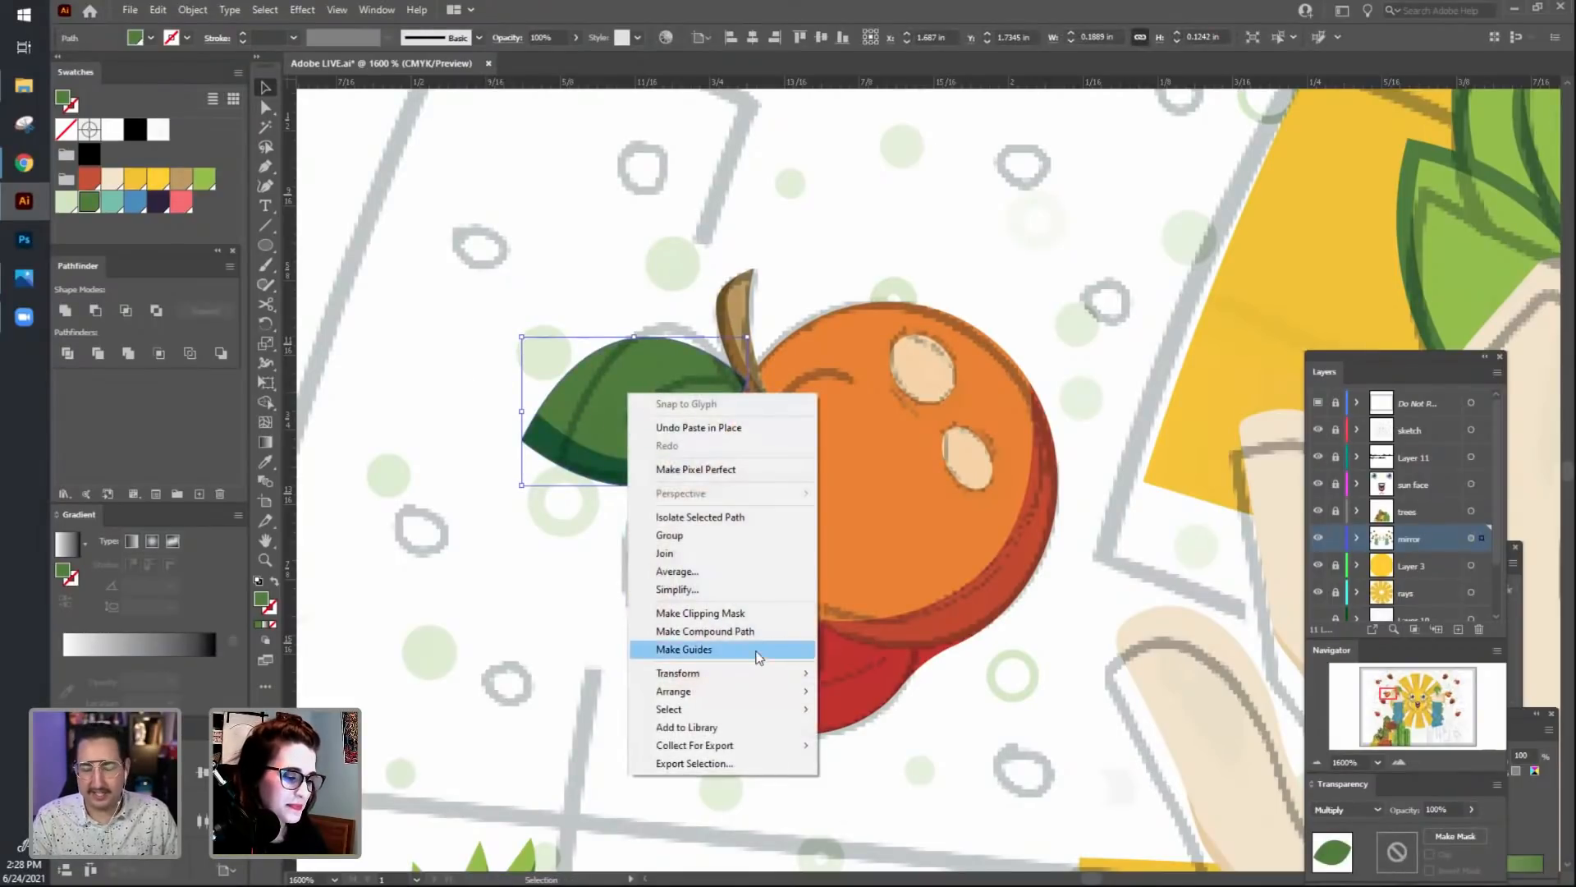
pyautogui.moveTo(768, 694)
pyautogui.click(906, 745)
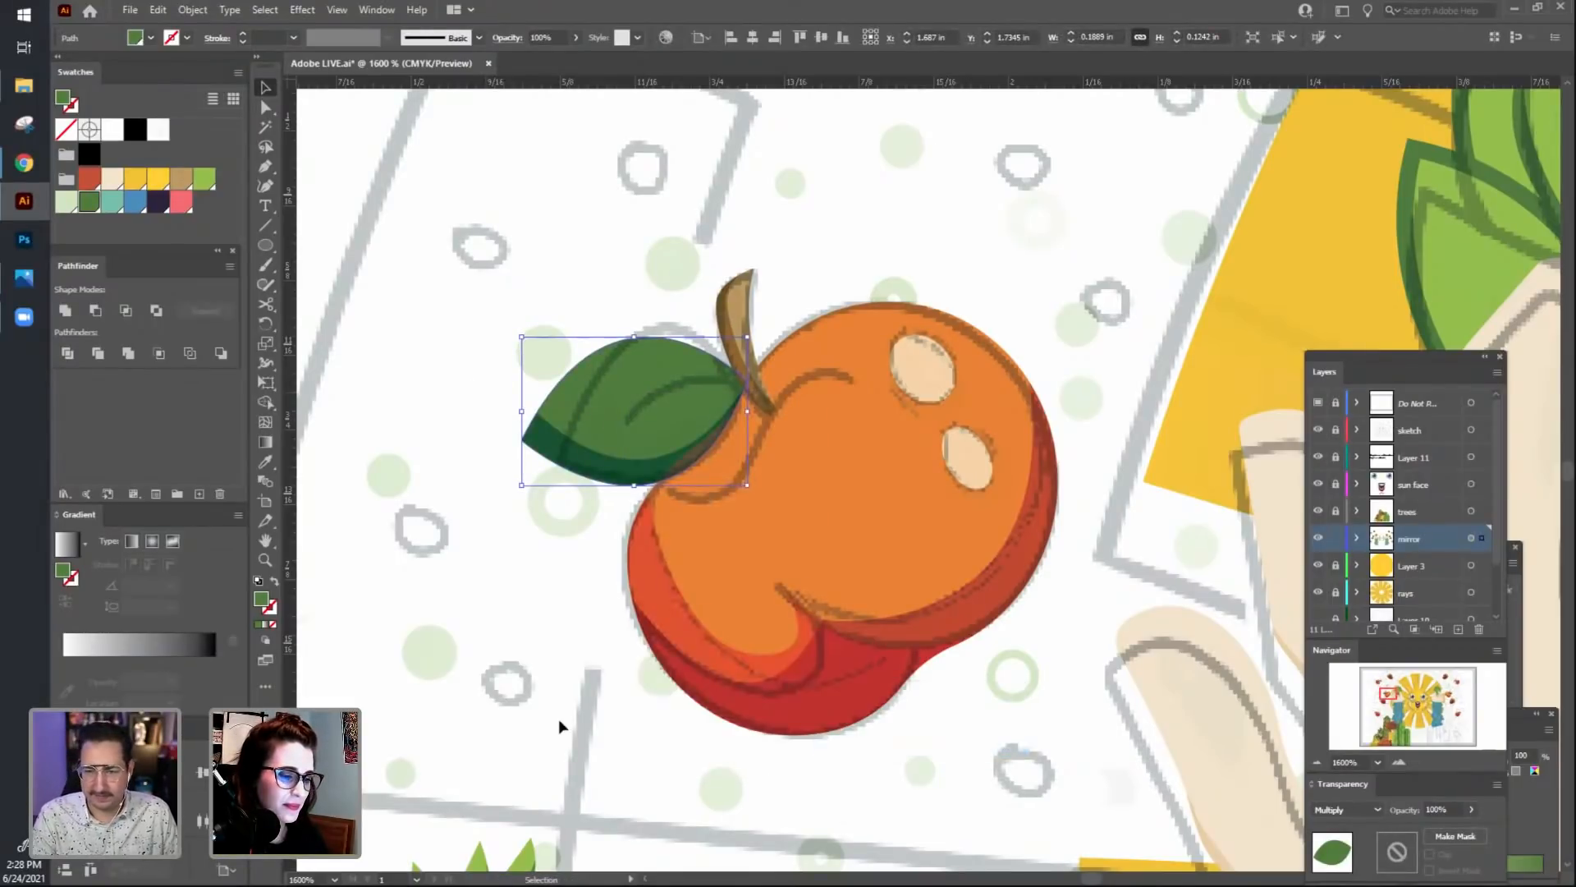
pyautogui.keyDown('shift'); pyautogui.click(597, 468); pyautogui.keyUp('shift')
pyautogui.keyDown('shift'); pyautogui.click(577, 472); pyautogui.keyUp('shift')
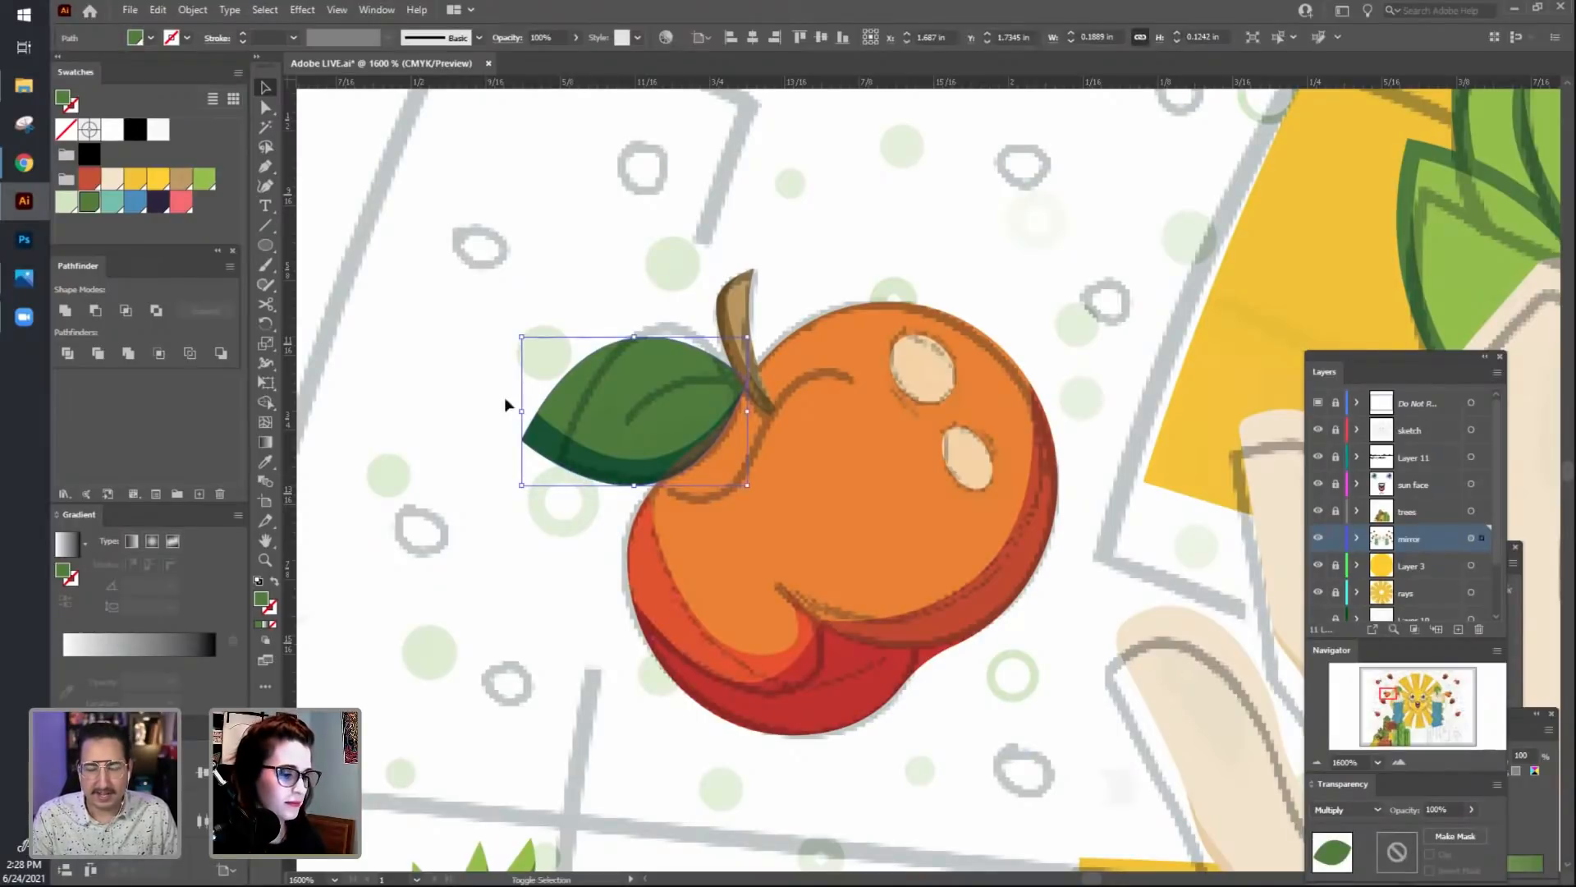
# Set the full leaf's blending mode to Normal and deselect it.
pyautogui.click(456, 419)
pyautogui.click(651, 366)
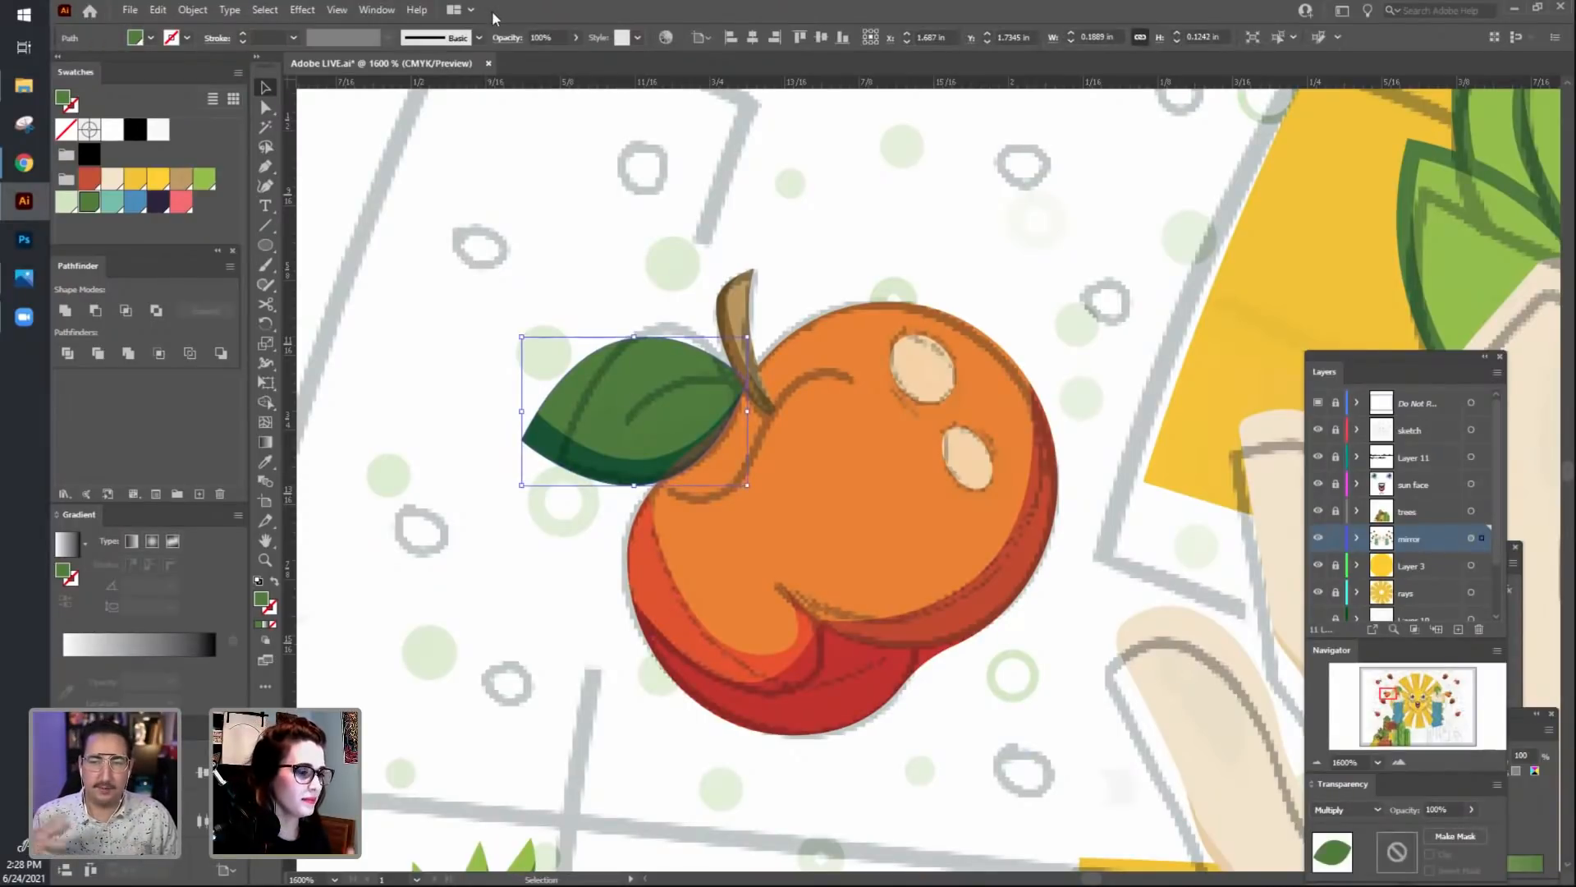
pyautogui.click(497, 36)
pyautogui.click(399, 66)
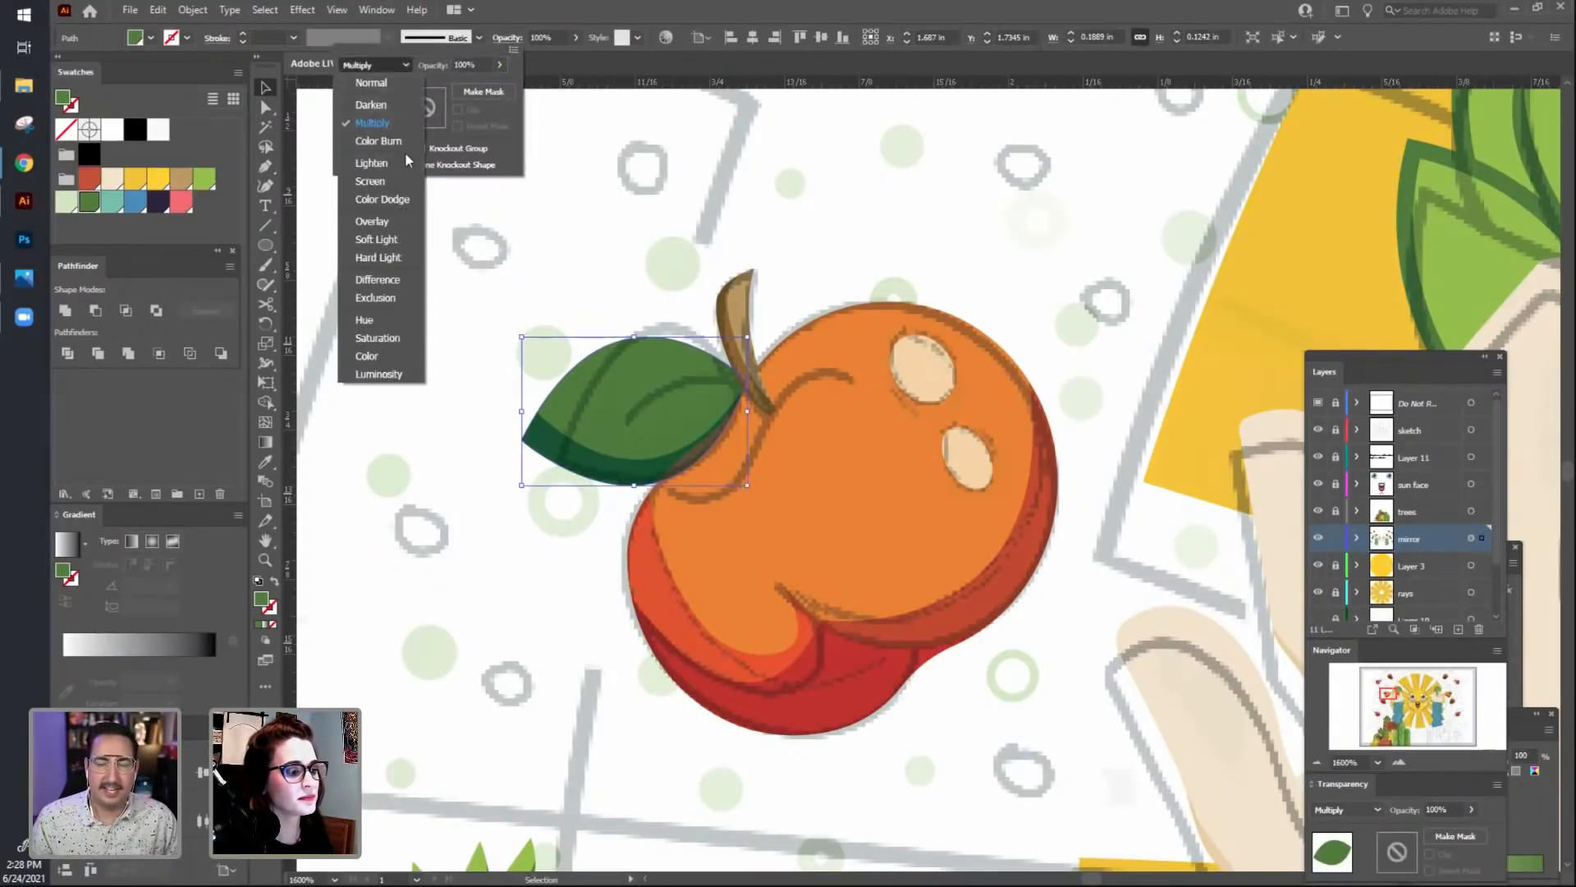
pyautogui.click(402, 80)
pyautogui.click(449, 256)
pyautogui.click(451, 252)
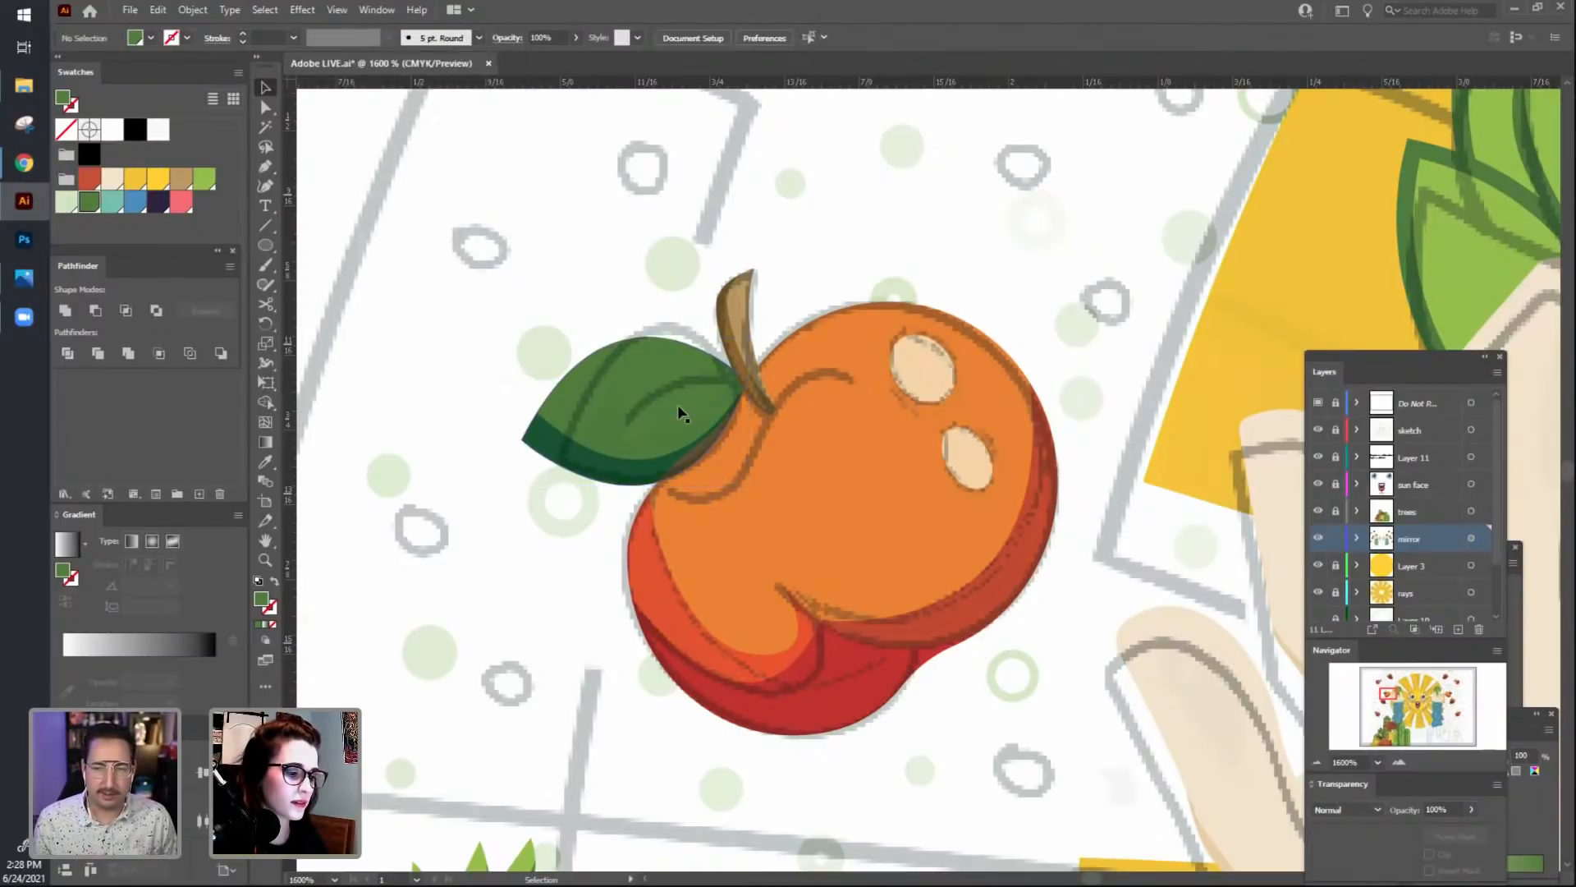
# Move the full leaf away from its crescent onto the artichoke, and undo the move.
pyautogui.click(633, 379)
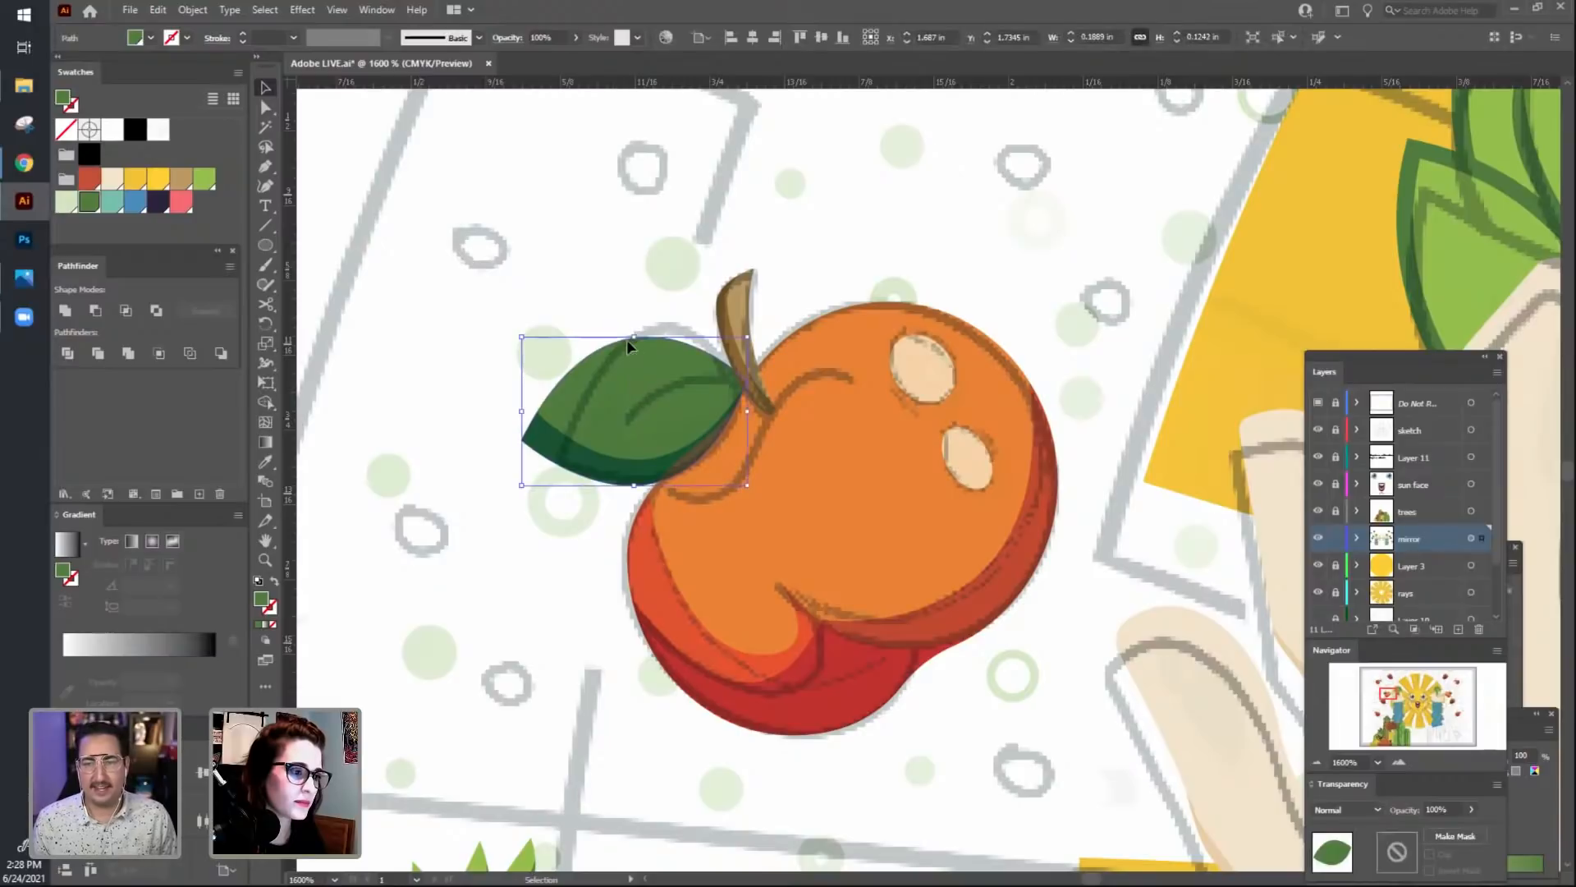
pyautogui.moveTo(628, 383)
pyautogui.mouseDown()
pyautogui.moveTo(702, 467)
pyautogui.moveTo(636, 399)
pyautogui.moveTo(625, 361)
pyautogui.moveTo(747, 243)
pyautogui.moveTo(1395, 262)
pyautogui.mouseUp()
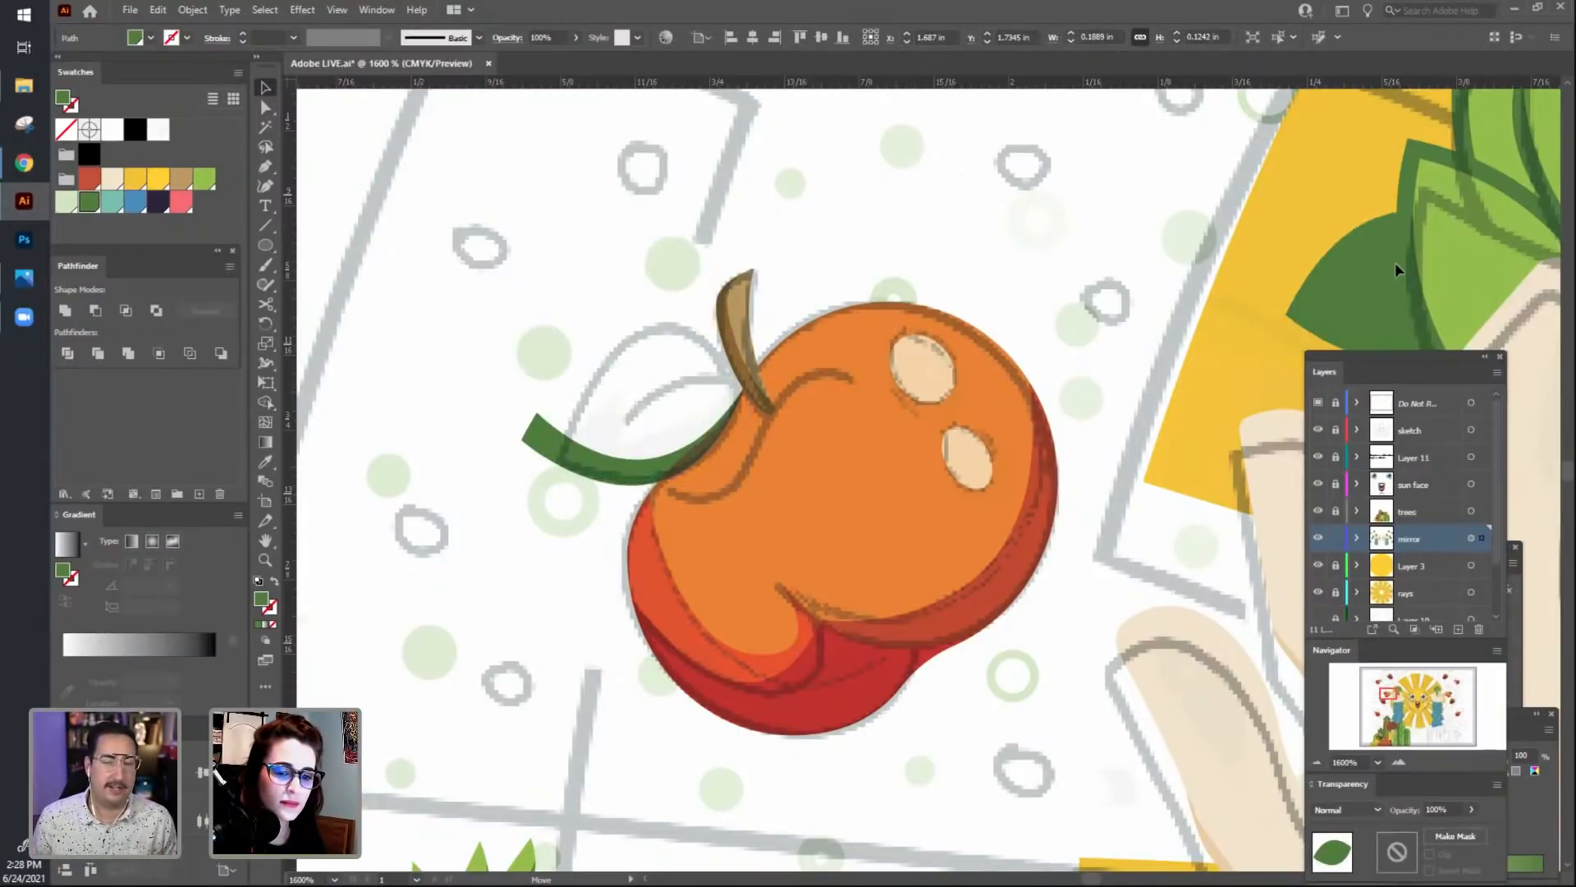
pyautogui.moveTo(868, 239); pyautogui.dragTo(707, 232)
pyautogui.hotkey('ctrl', 'z')
pyautogui.click(608, 239)
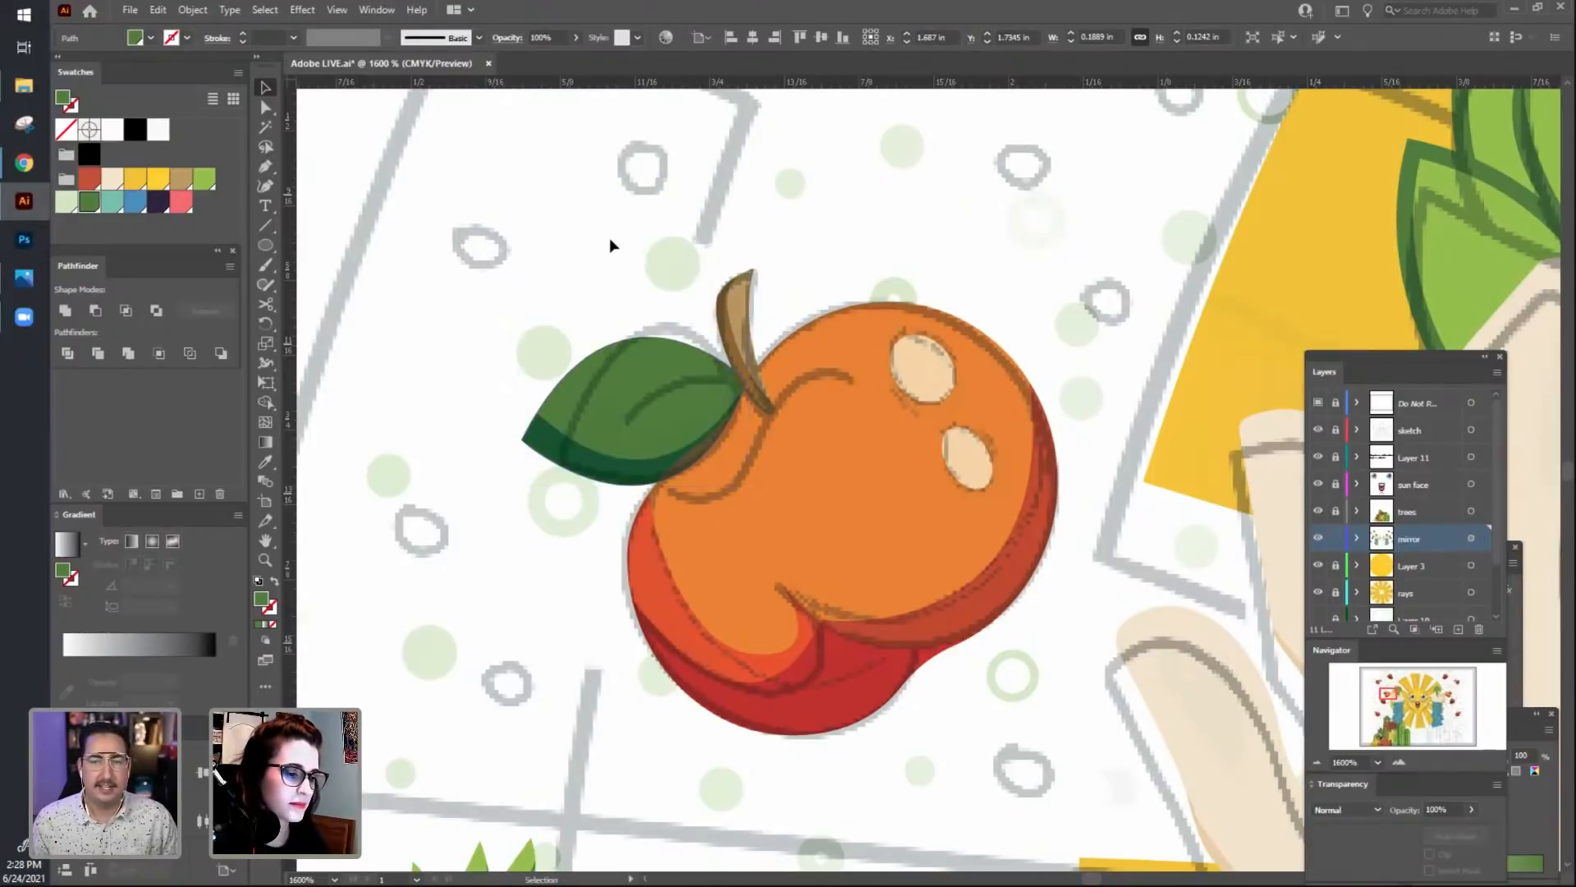
# Bring the full leaf and its shading crescent to the front of the artwork and deselect them.
pyautogui.click(563, 467)
pyautogui.rightClick(583, 421)
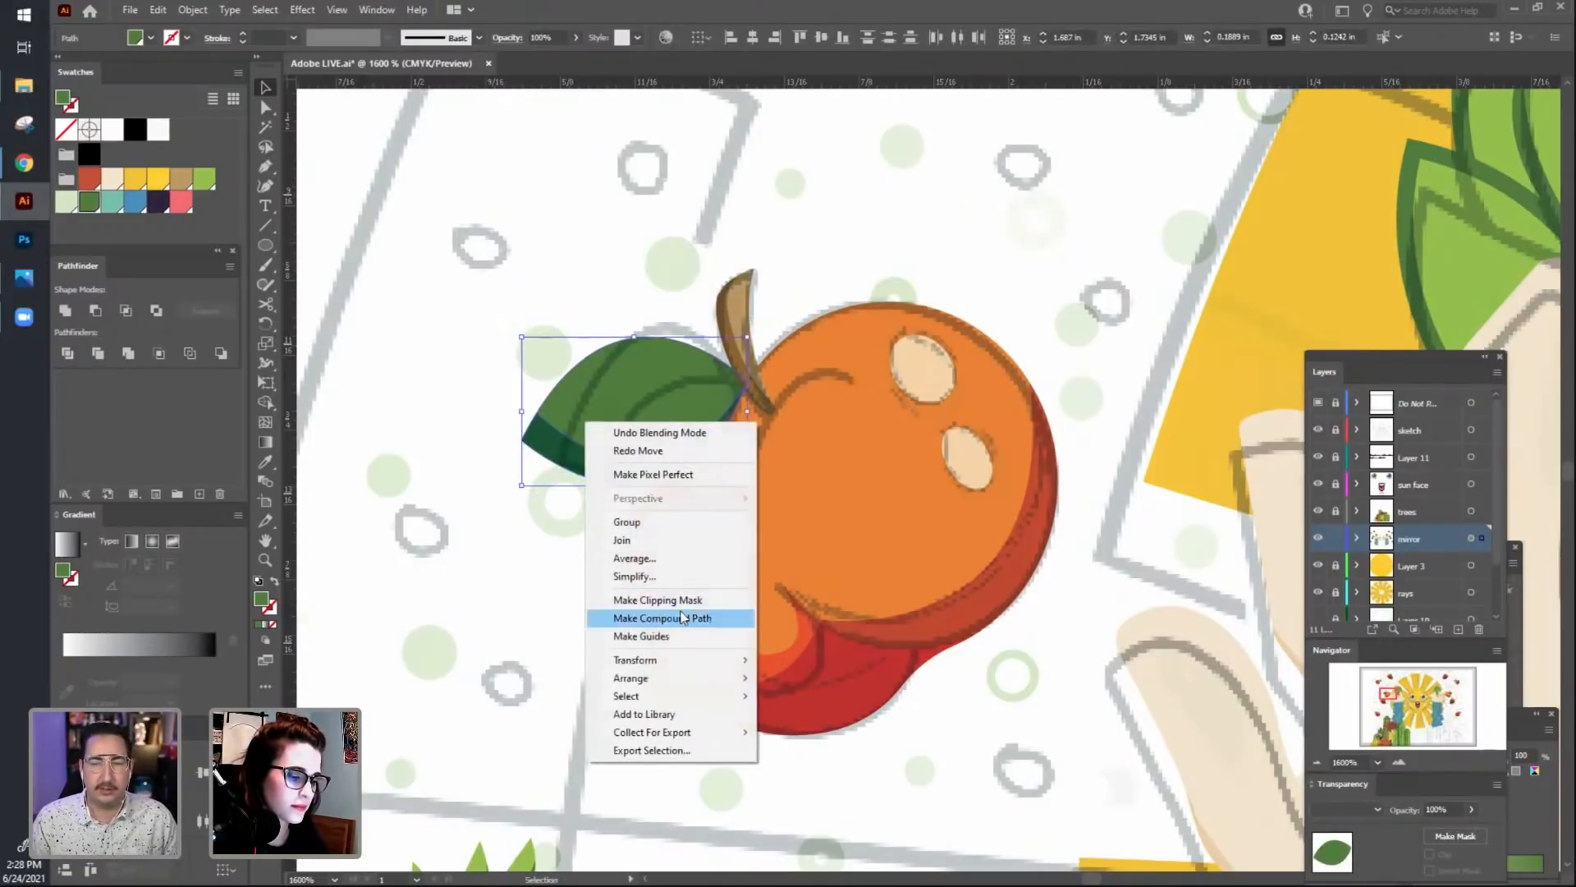
pyautogui.moveTo(704, 678)
pyautogui.click(796, 677)
pyautogui.click(501, 648)
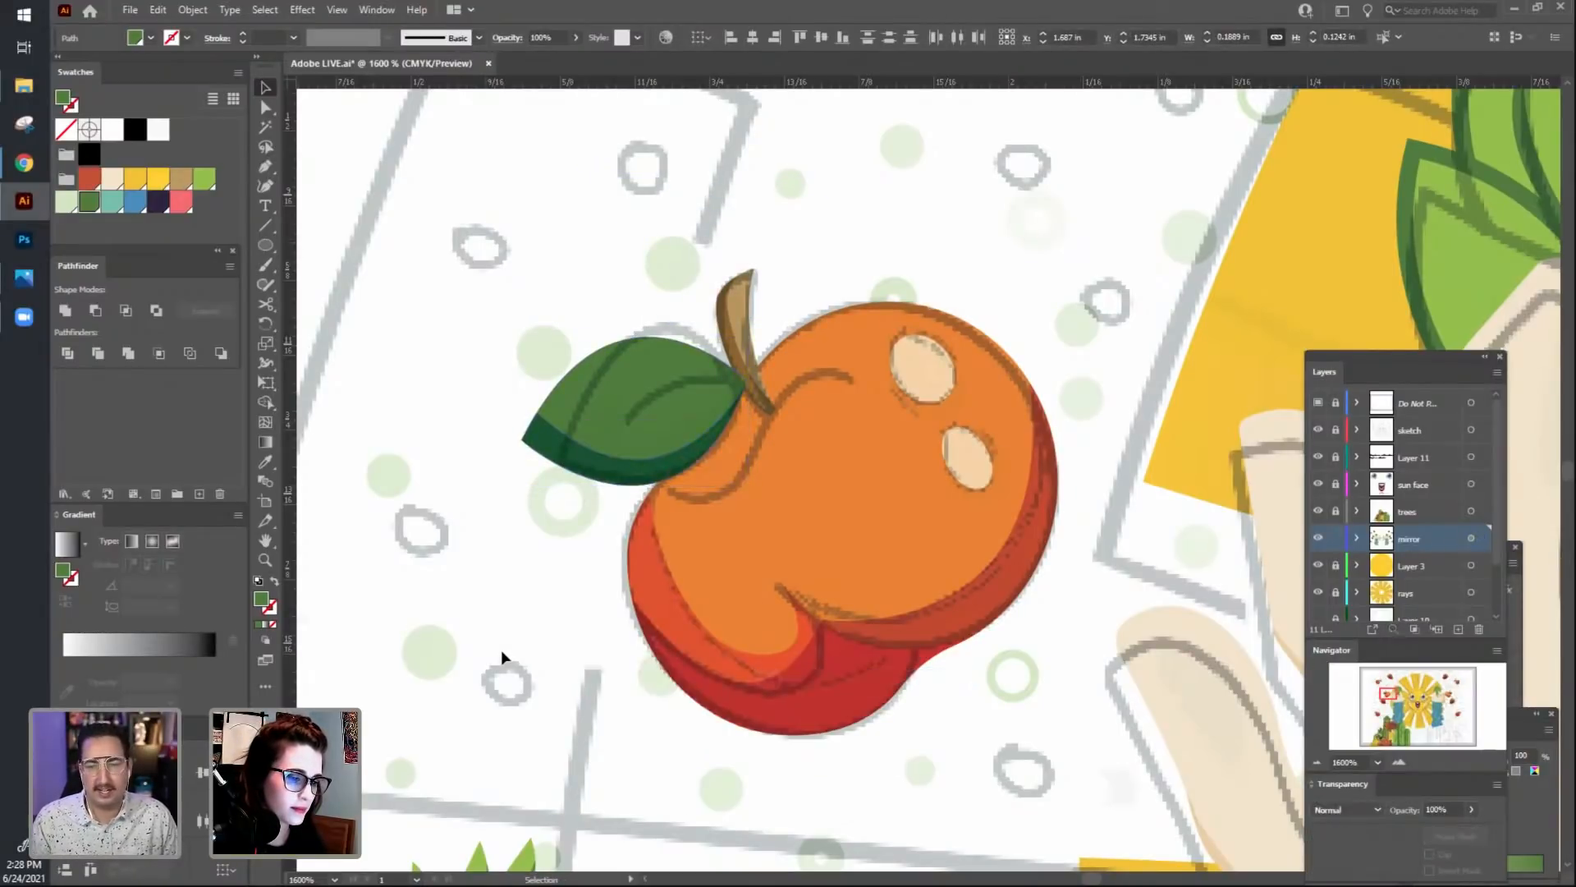
pyautogui.moveTo(501, 648); pyautogui.dragTo(497, 634)
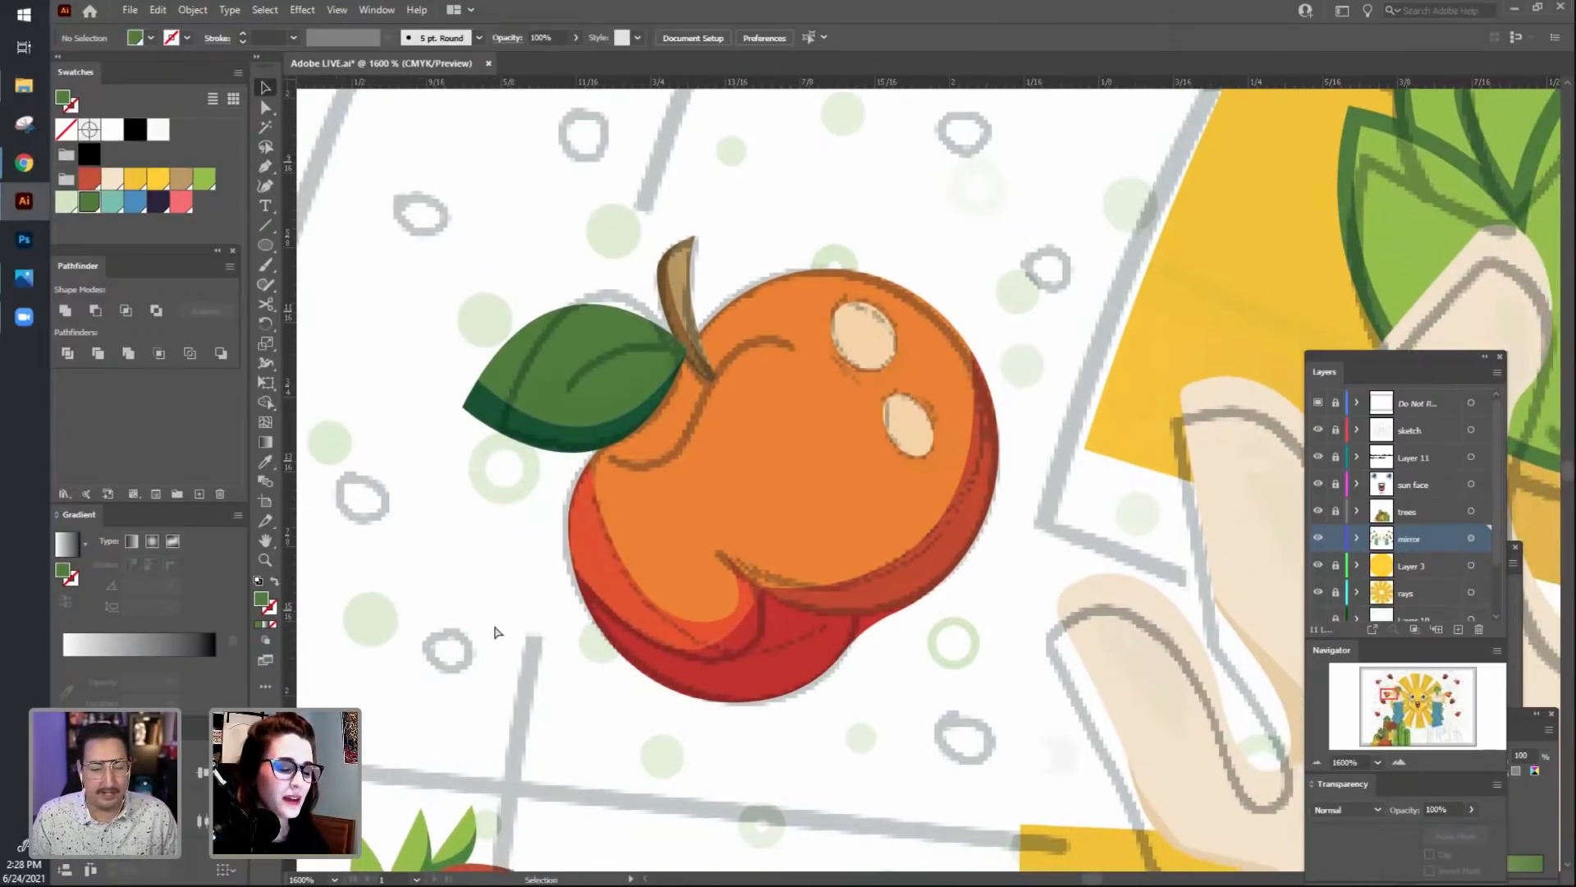
pyautogui.hotkey('ctrl', '-')
pyautogui.hotkey('ctrl', '-')
pyautogui.hotkey('ctrl', '-')
pyautogui.hotkey('ctrl', '-')
pyautogui.hotkey('ctrl', '-')
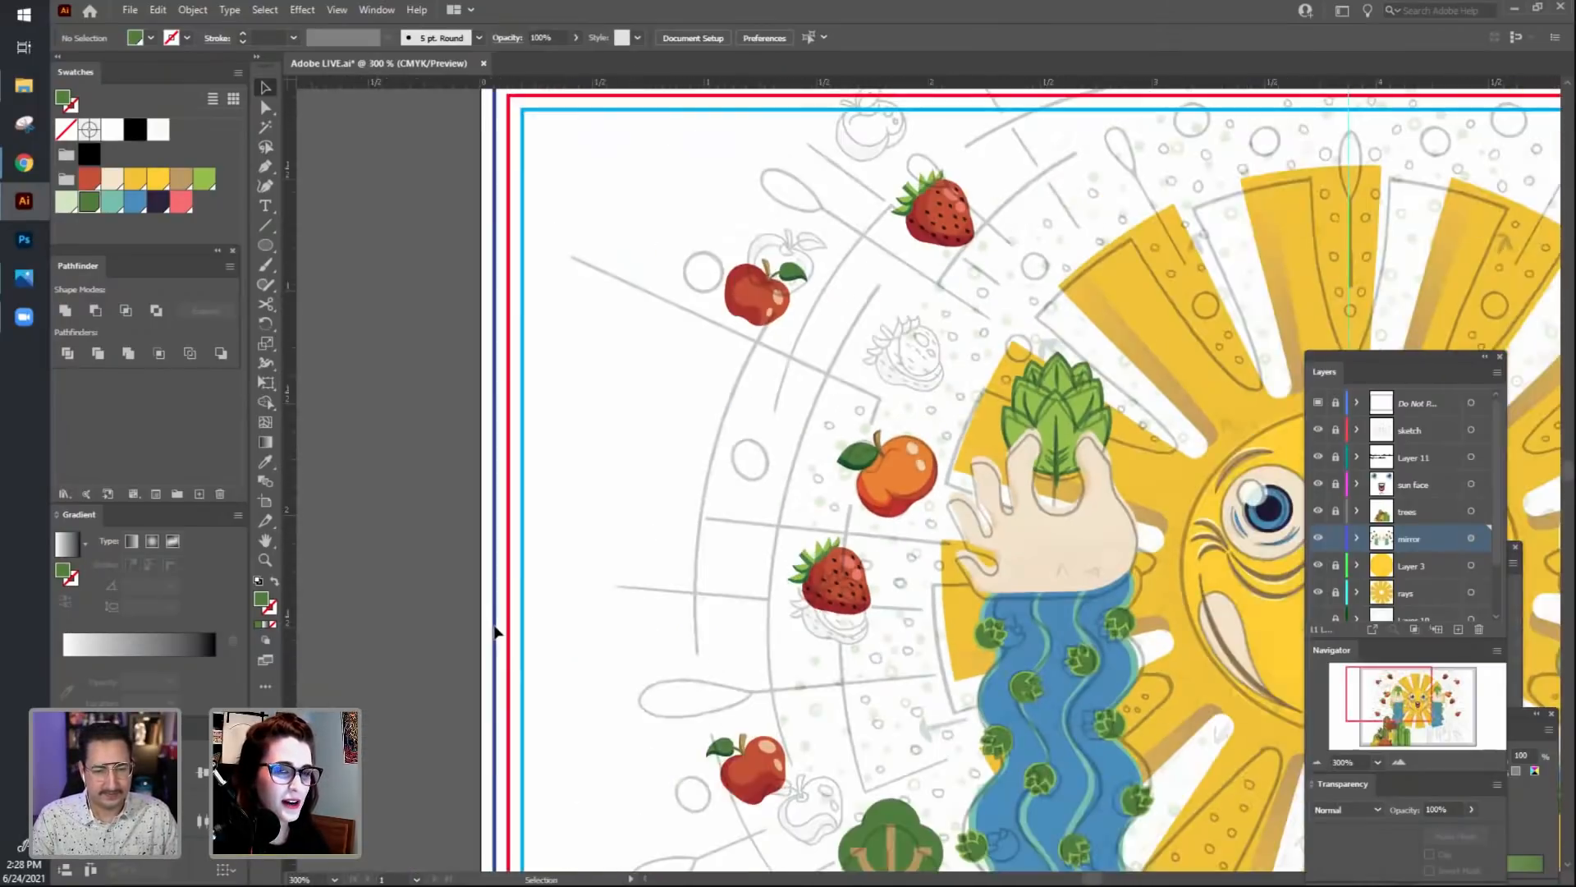
# Make the hidden Layer 10 with the teal dashed arcs visible.
pyautogui.press('space')
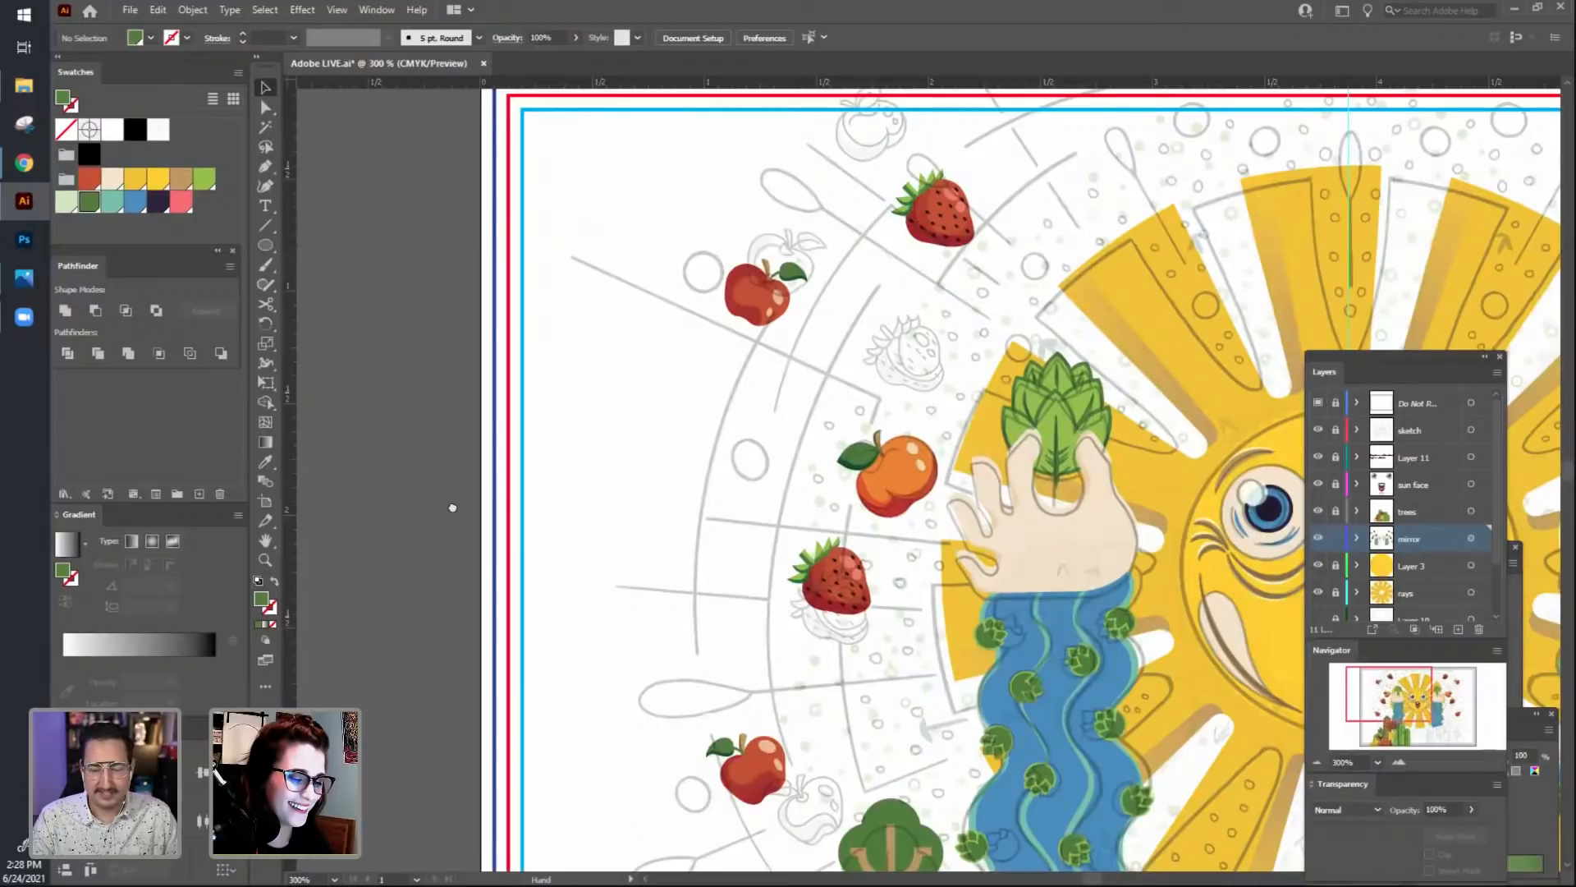
pyautogui.moveTo(452, 508); pyautogui.dragTo(443, 500)
pyautogui.moveTo(774, 584); pyautogui.dragTo(633, 480)
pyautogui.moveTo(687, 574); pyautogui.dragTo(580, 545)
pyautogui.hotkey('ctrl', '-')
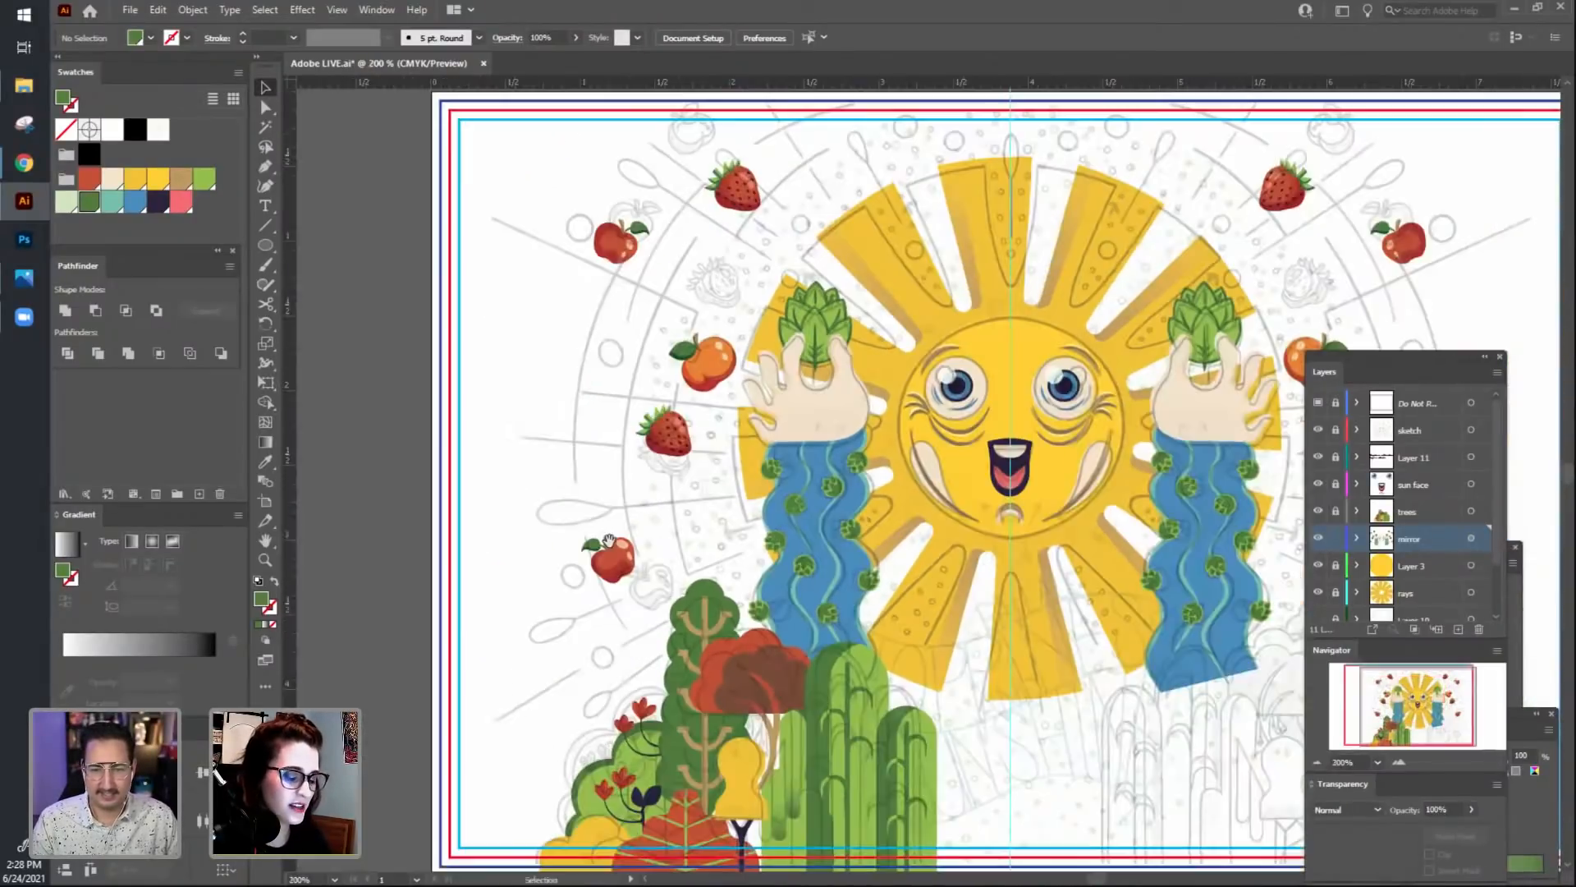
pyautogui.hscroll(-5, 970, 844)
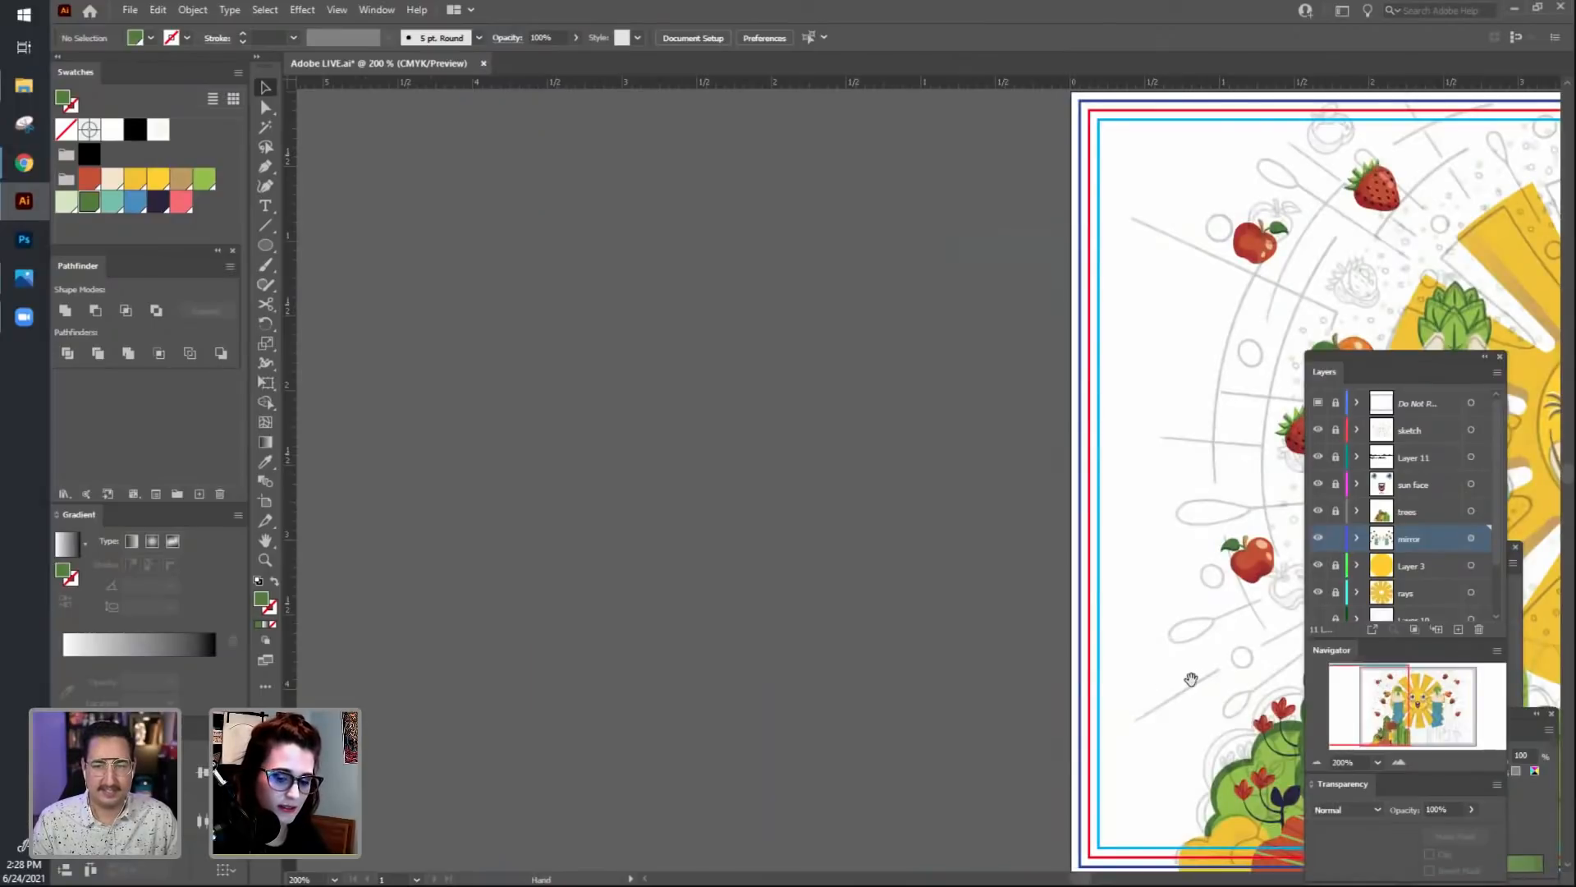
pyautogui.moveTo(1191, 672); pyautogui.dragTo(554, 685)
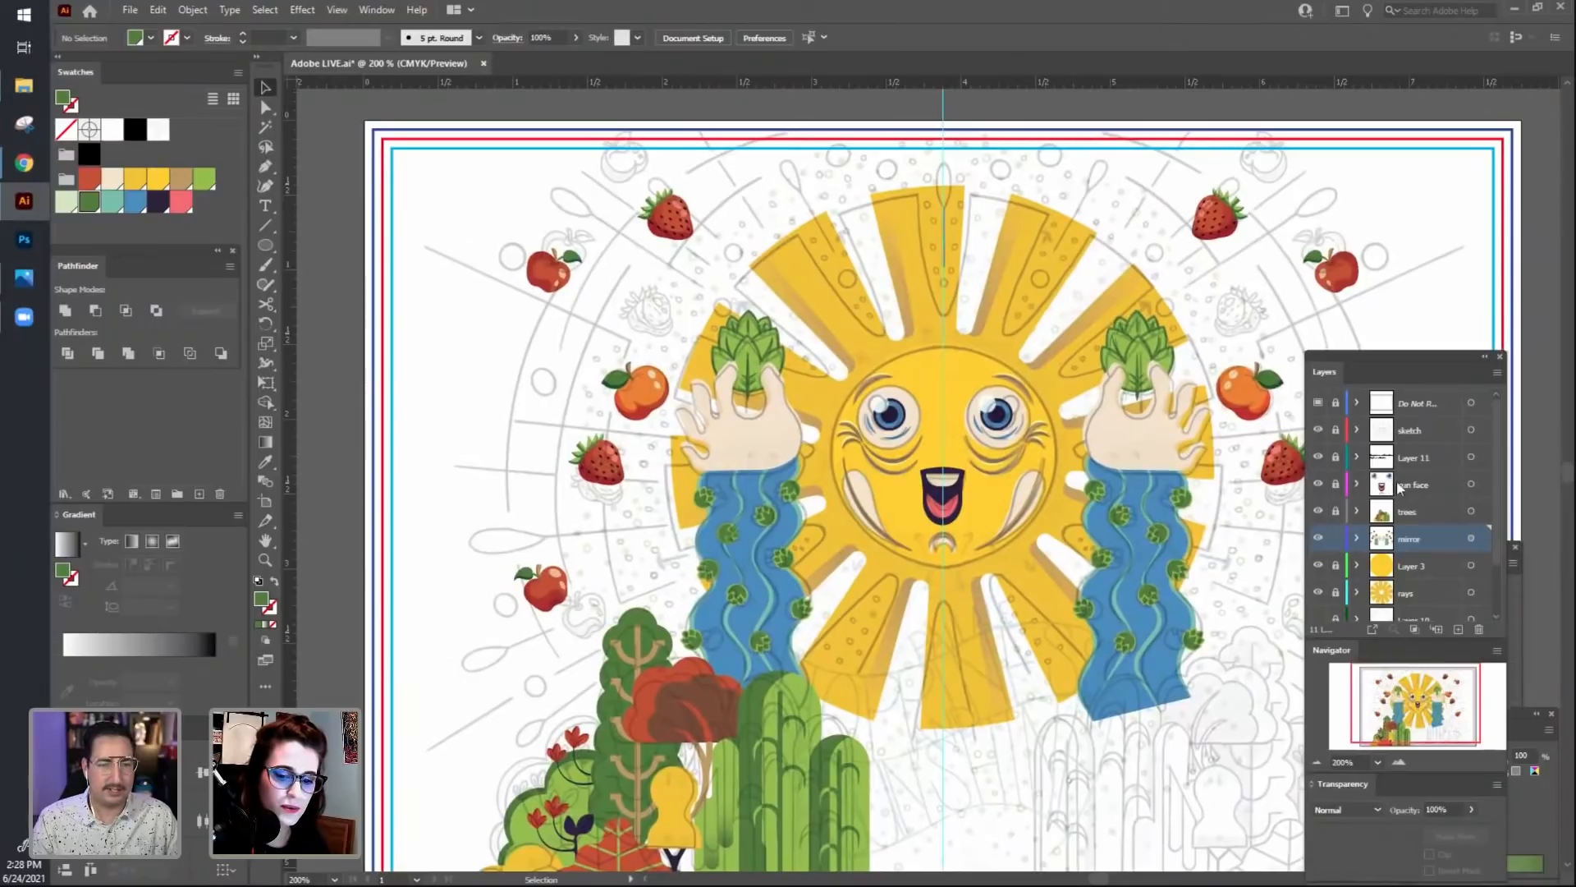
pyautogui.scroll(-2, 1339, 542)
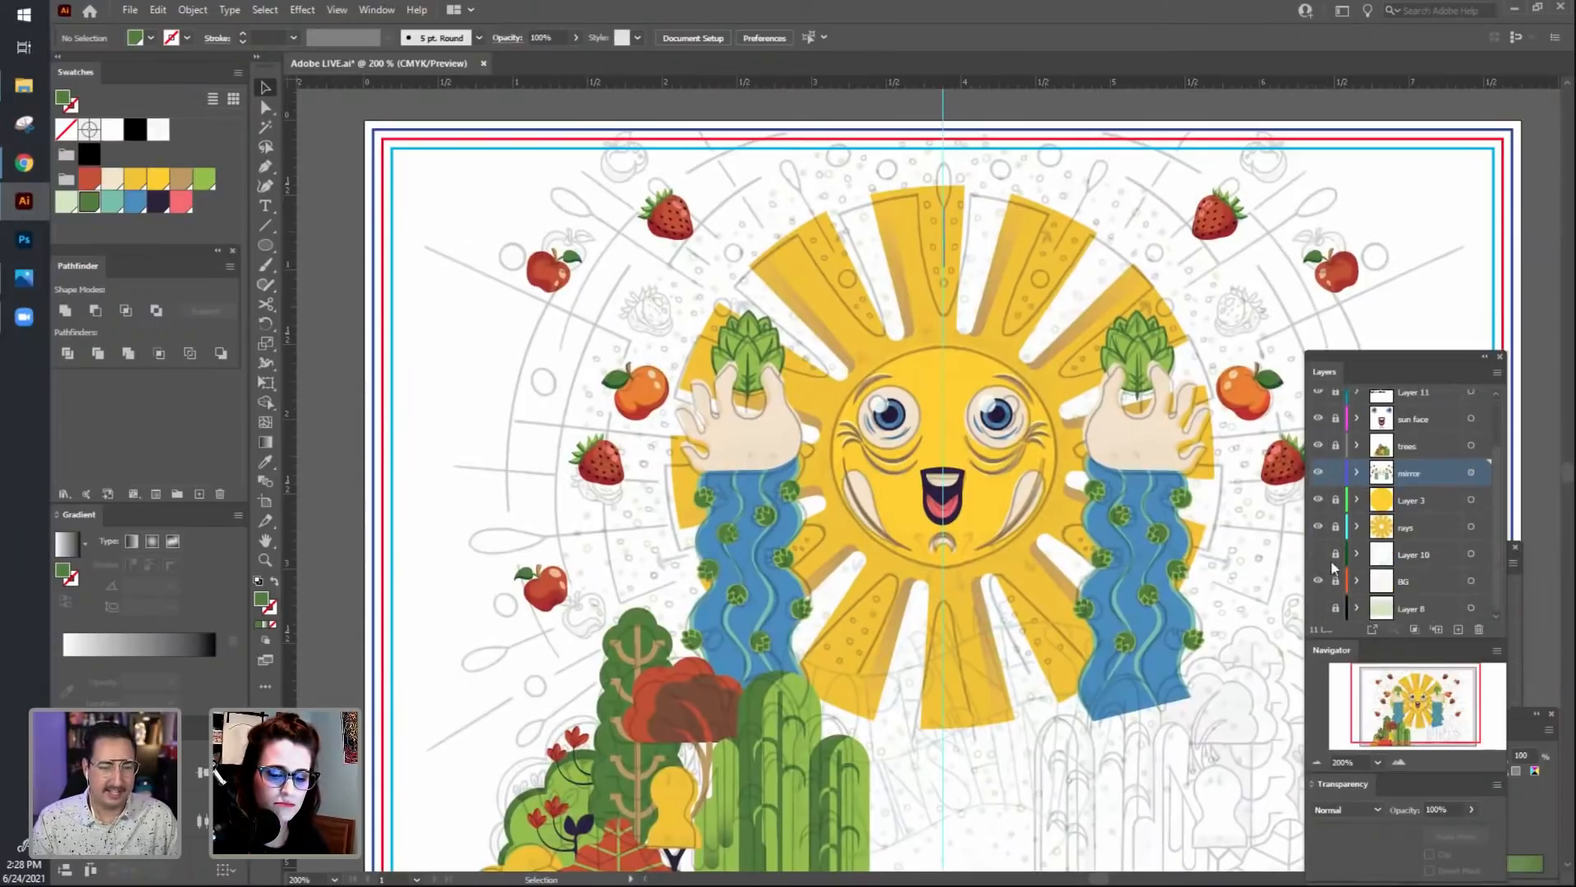
pyautogui.click(1319, 555)
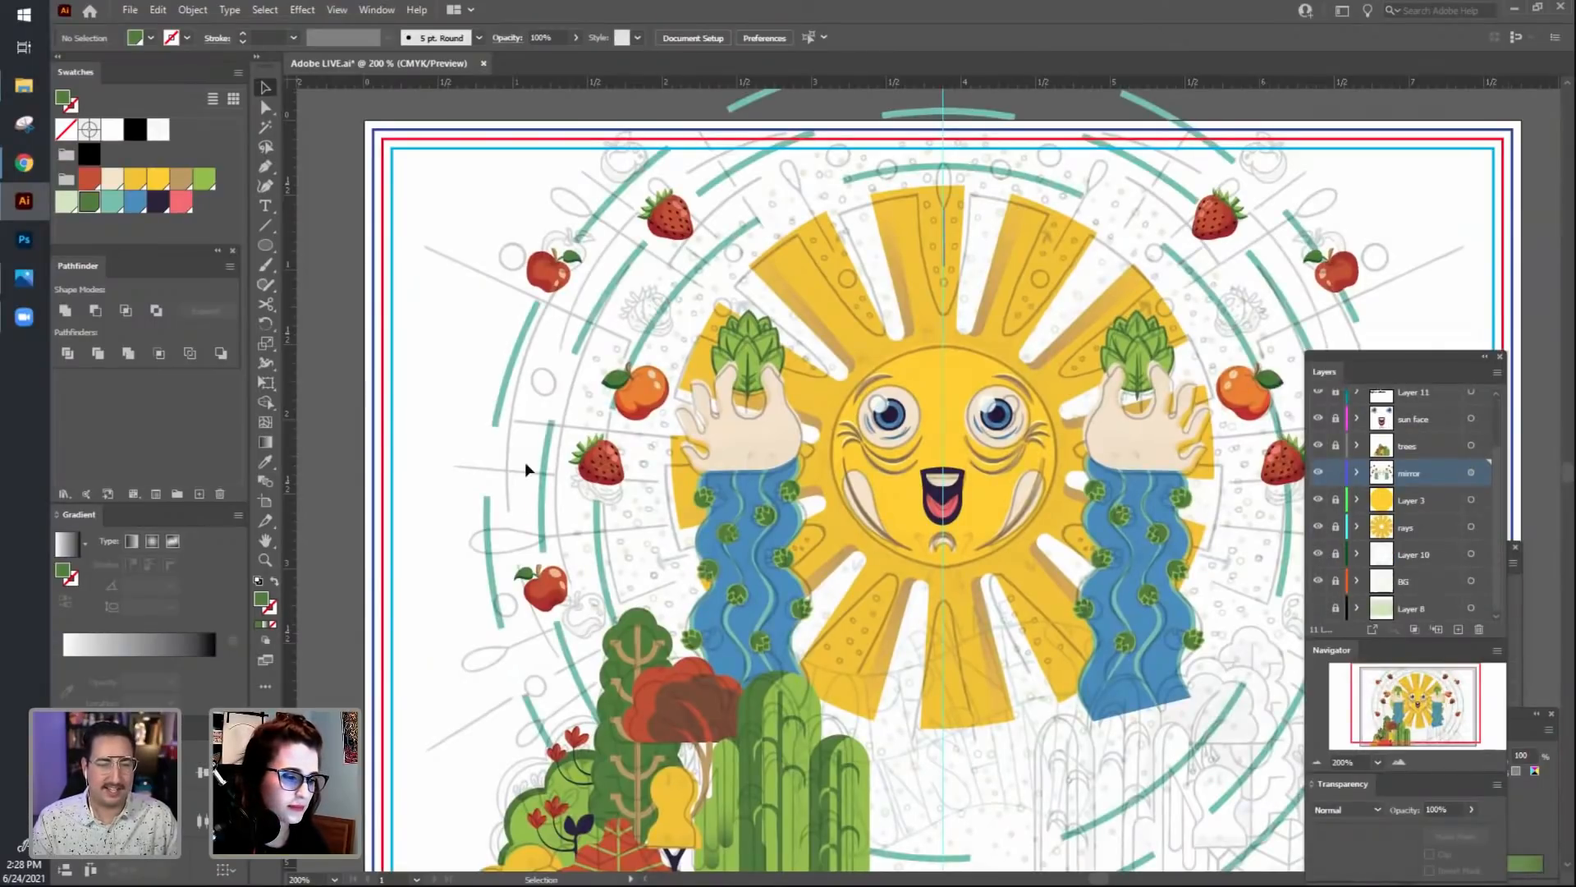
# Examine how the teal arcs line up with the fruit and sketch lines around the sun.
pyautogui.moveTo(525, 463); pyautogui.dragTo(538, 465)
pyautogui.moveTo(726, 467); pyautogui.dragTo(624, 445)
pyautogui.click(475, 502)
pyautogui.moveTo(475, 502); pyautogui.dragTo(625, 539)
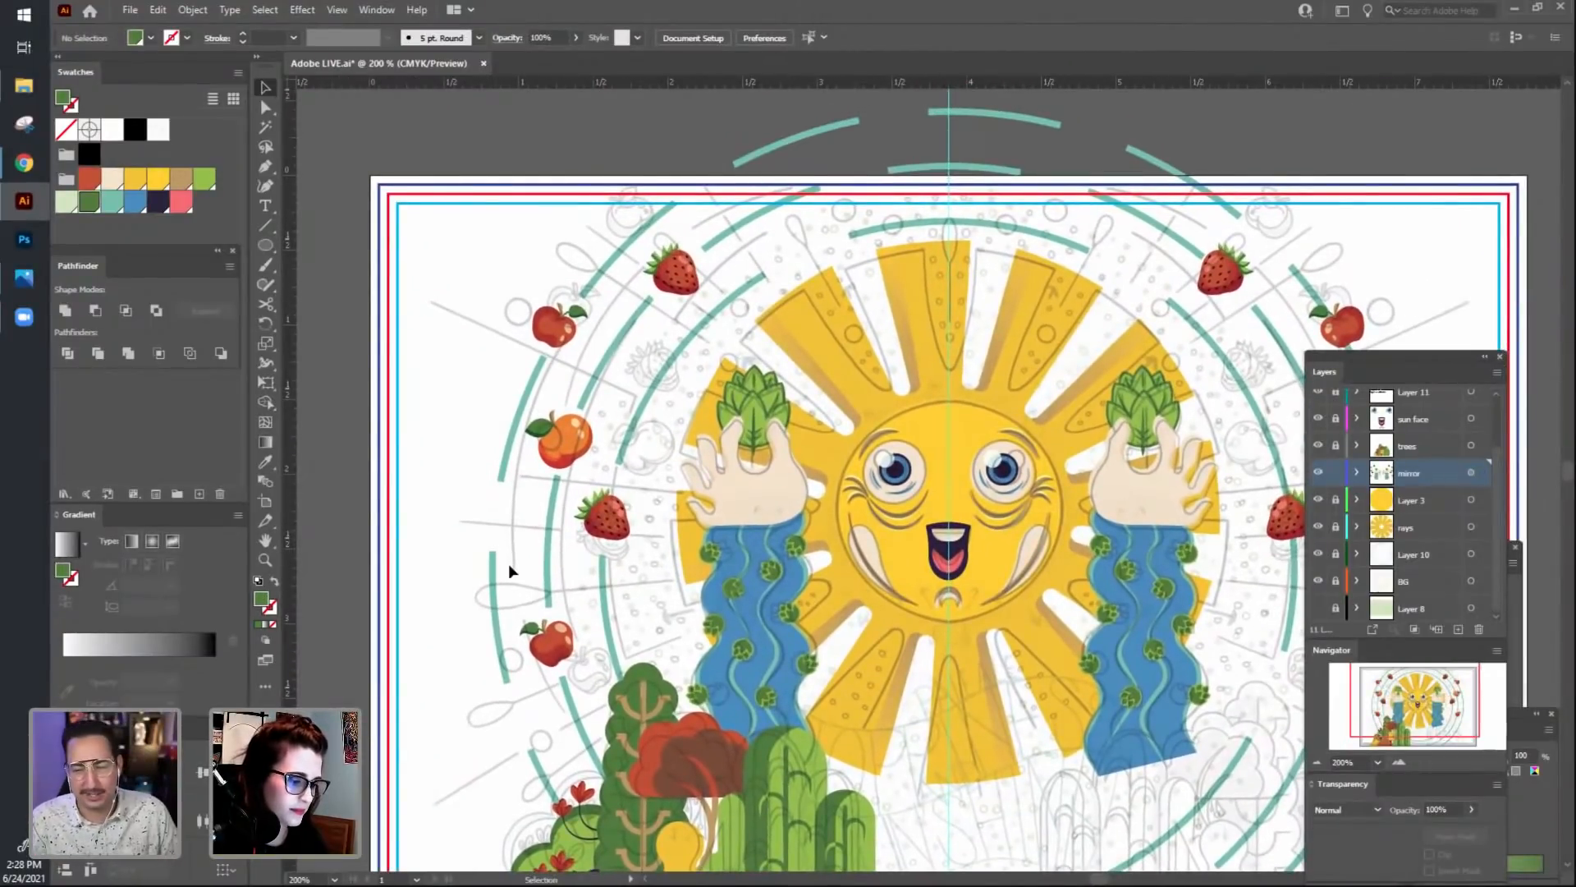
pyautogui.moveTo(509, 563); pyautogui.dragTo(517, 562)
pyautogui.moveTo(519, 477); pyautogui.dragTo(517, 454)
pyautogui.hotkey('ctrl', '=')
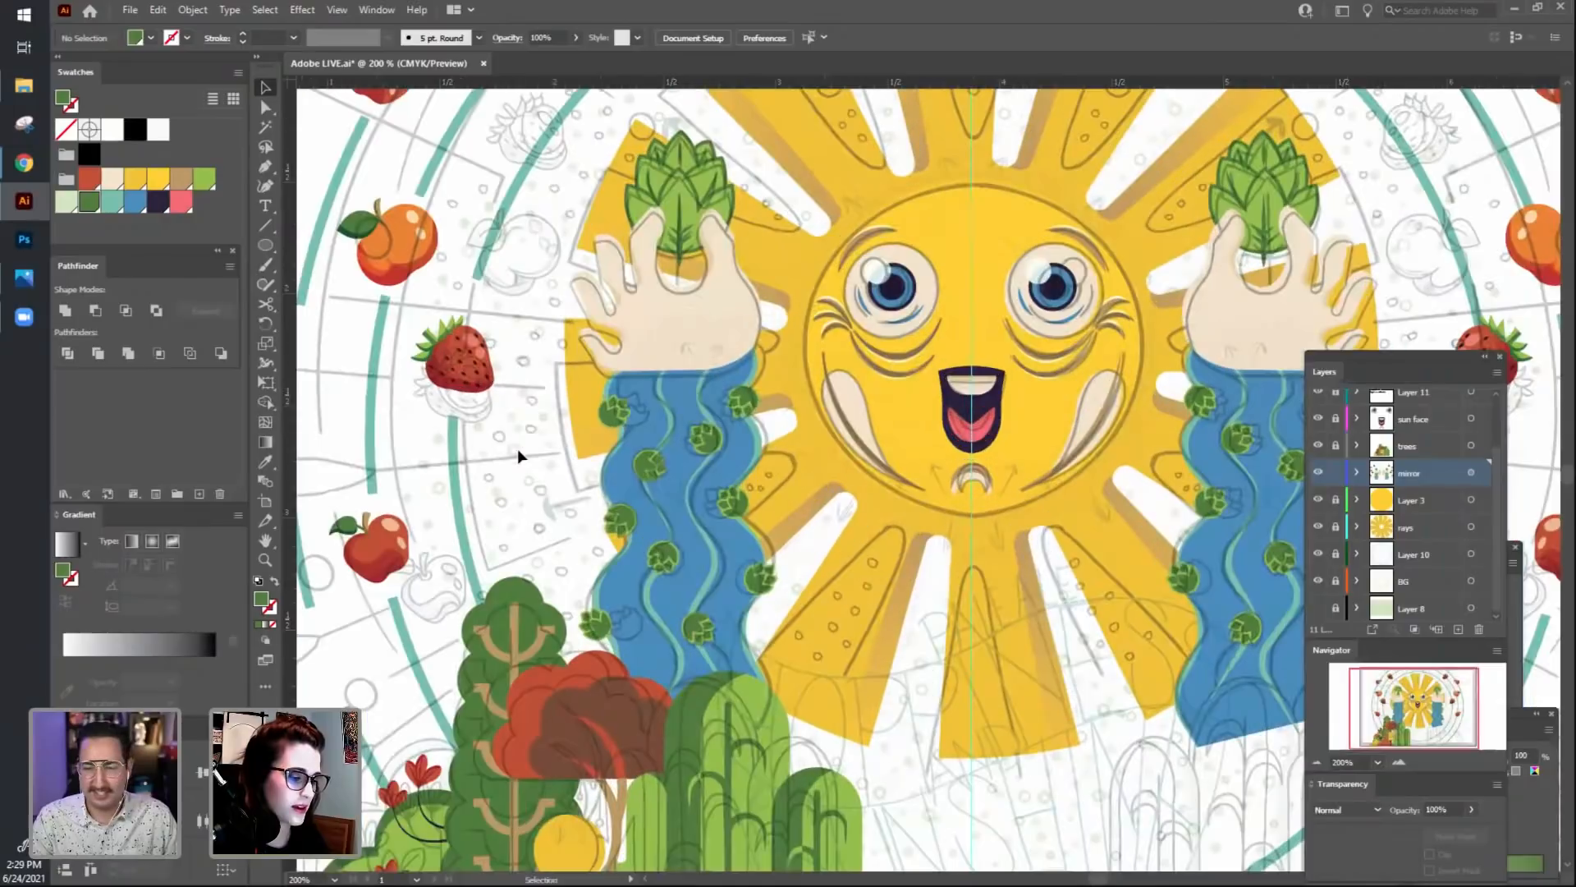
pyautogui.moveTo(485, 517); pyautogui.dragTo(731, 475)
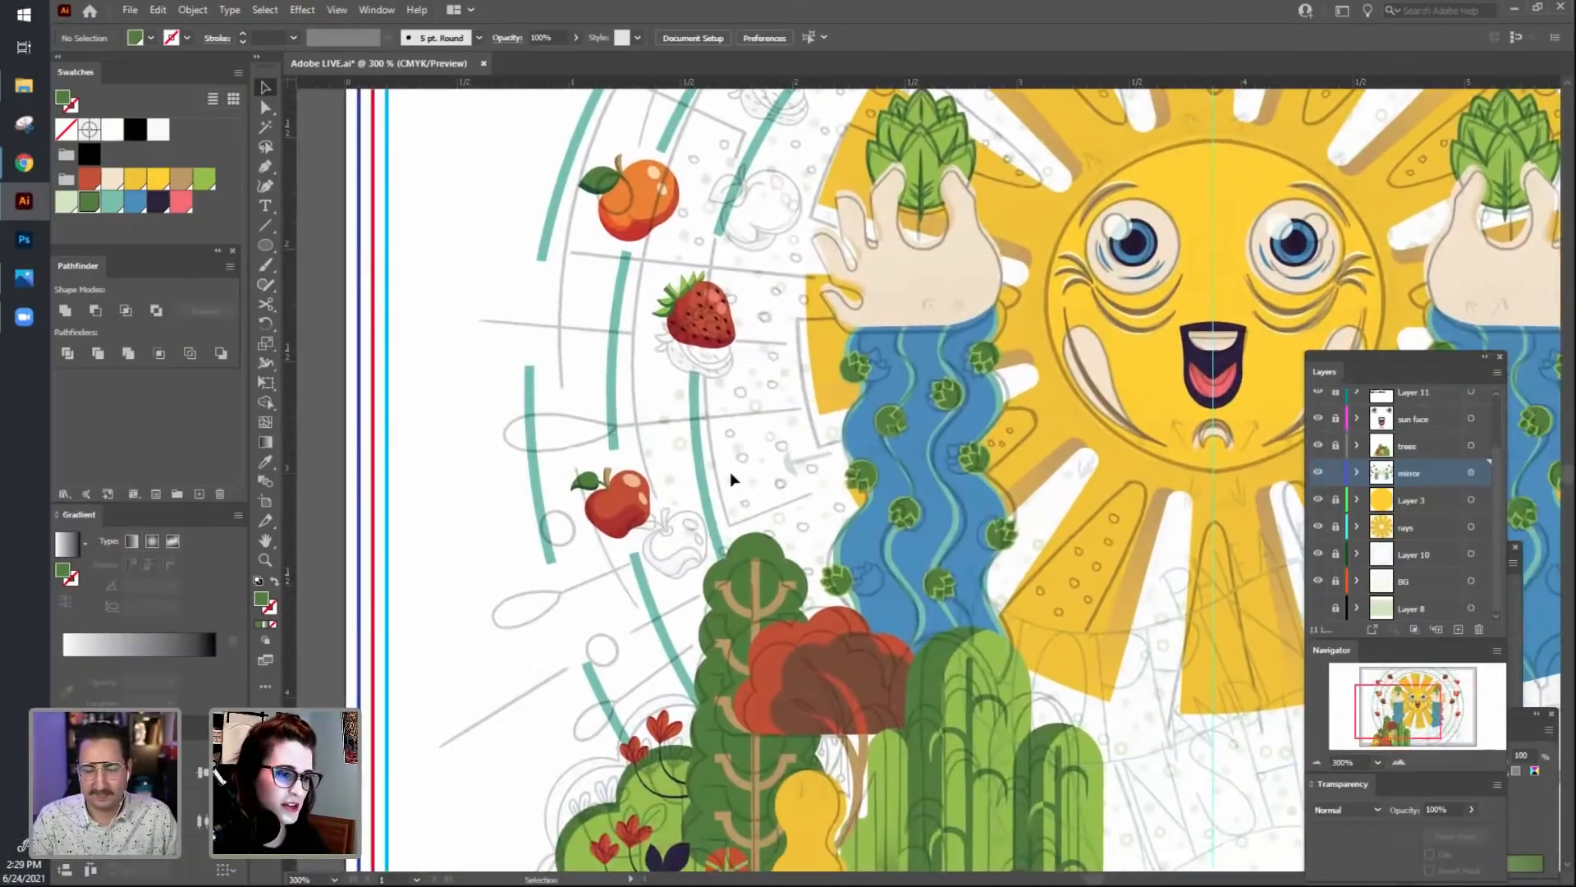
pyautogui.hotkey('ctrl', '=')
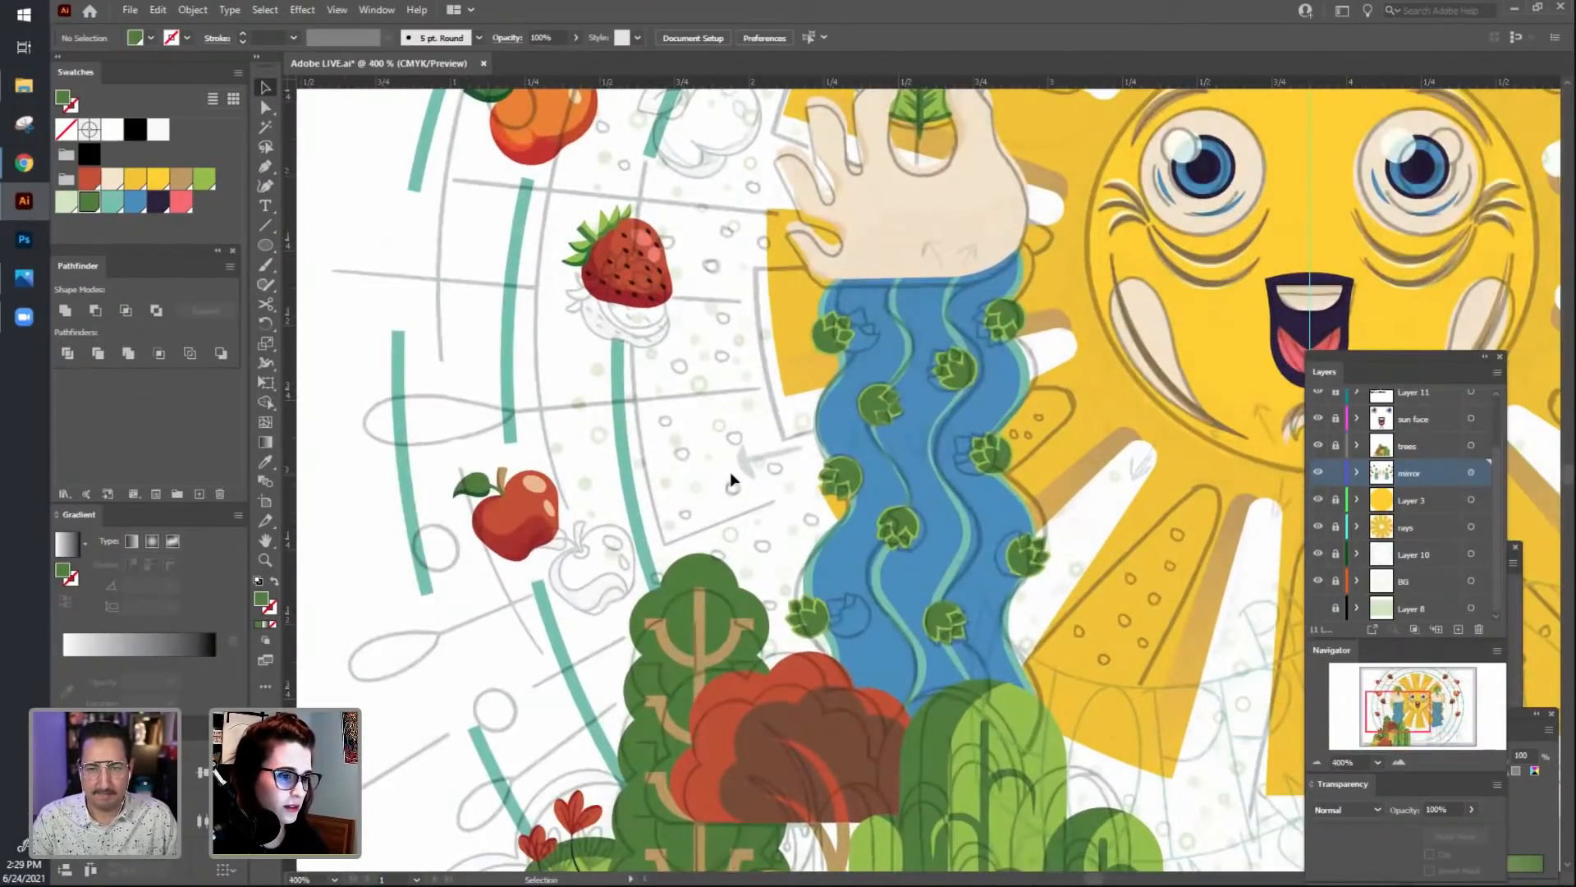
pyautogui.hotkey('ctrl', '-')
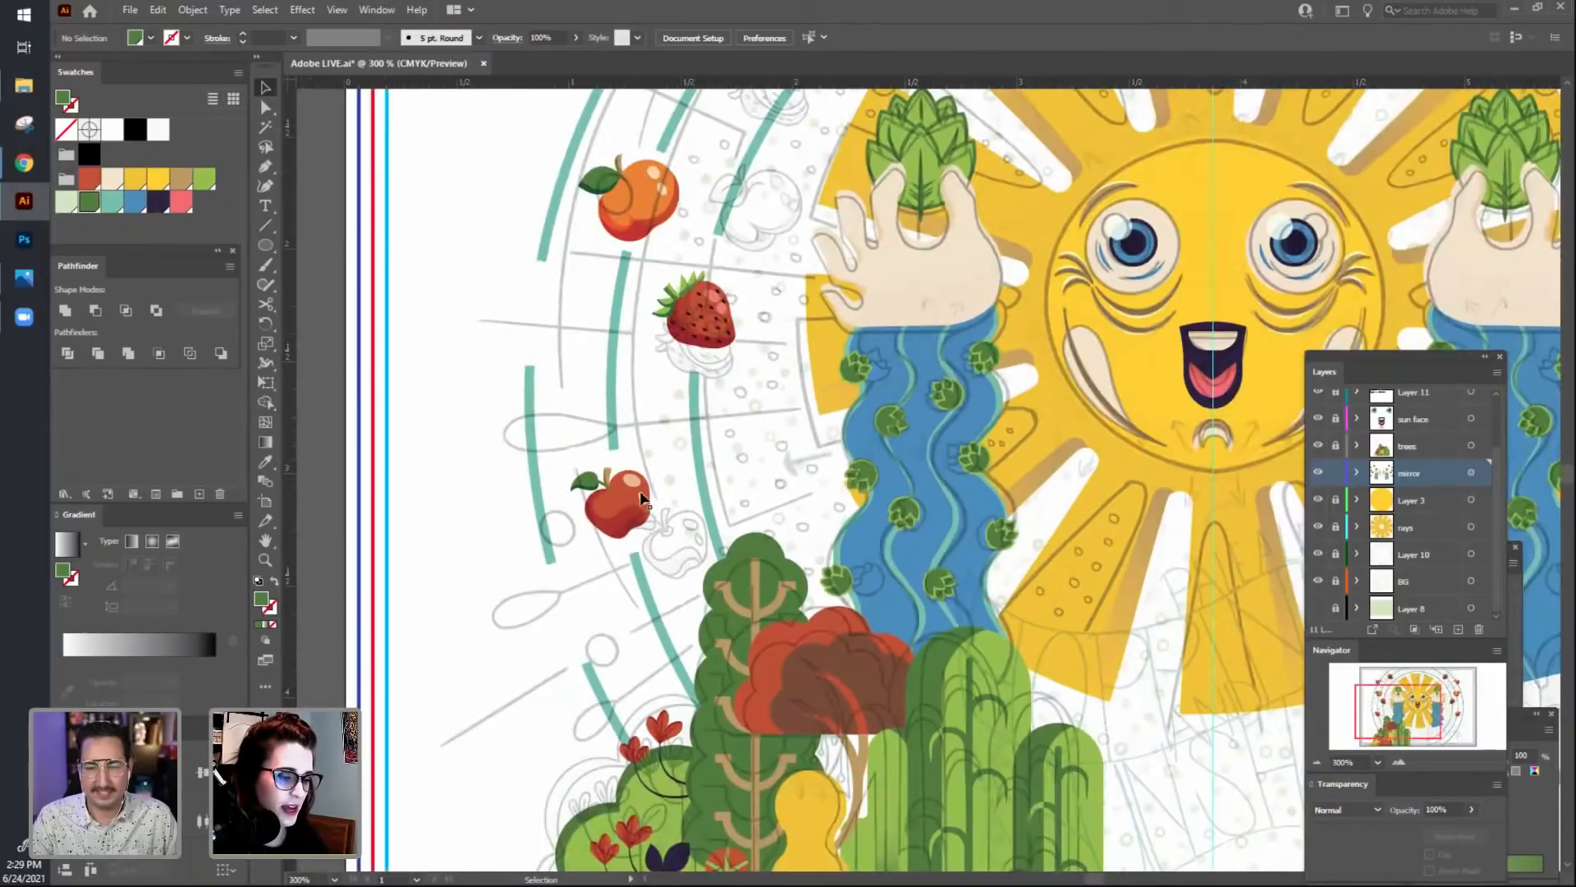
pyautogui.moveTo(782, 390); pyautogui.dragTo(780, 636)
pyautogui.moveTo(766, 533)
pyautogui.mouseDown()
pyautogui.moveTo(748, 396)
pyautogui.moveTo(748, 515)
pyautogui.mouseUp()
pyautogui.moveTo(746, 425)
pyautogui.mouseDown()
pyautogui.moveTo(728, 487)
pyautogui.moveTo(752, 437)
pyautogui.mouseUp()
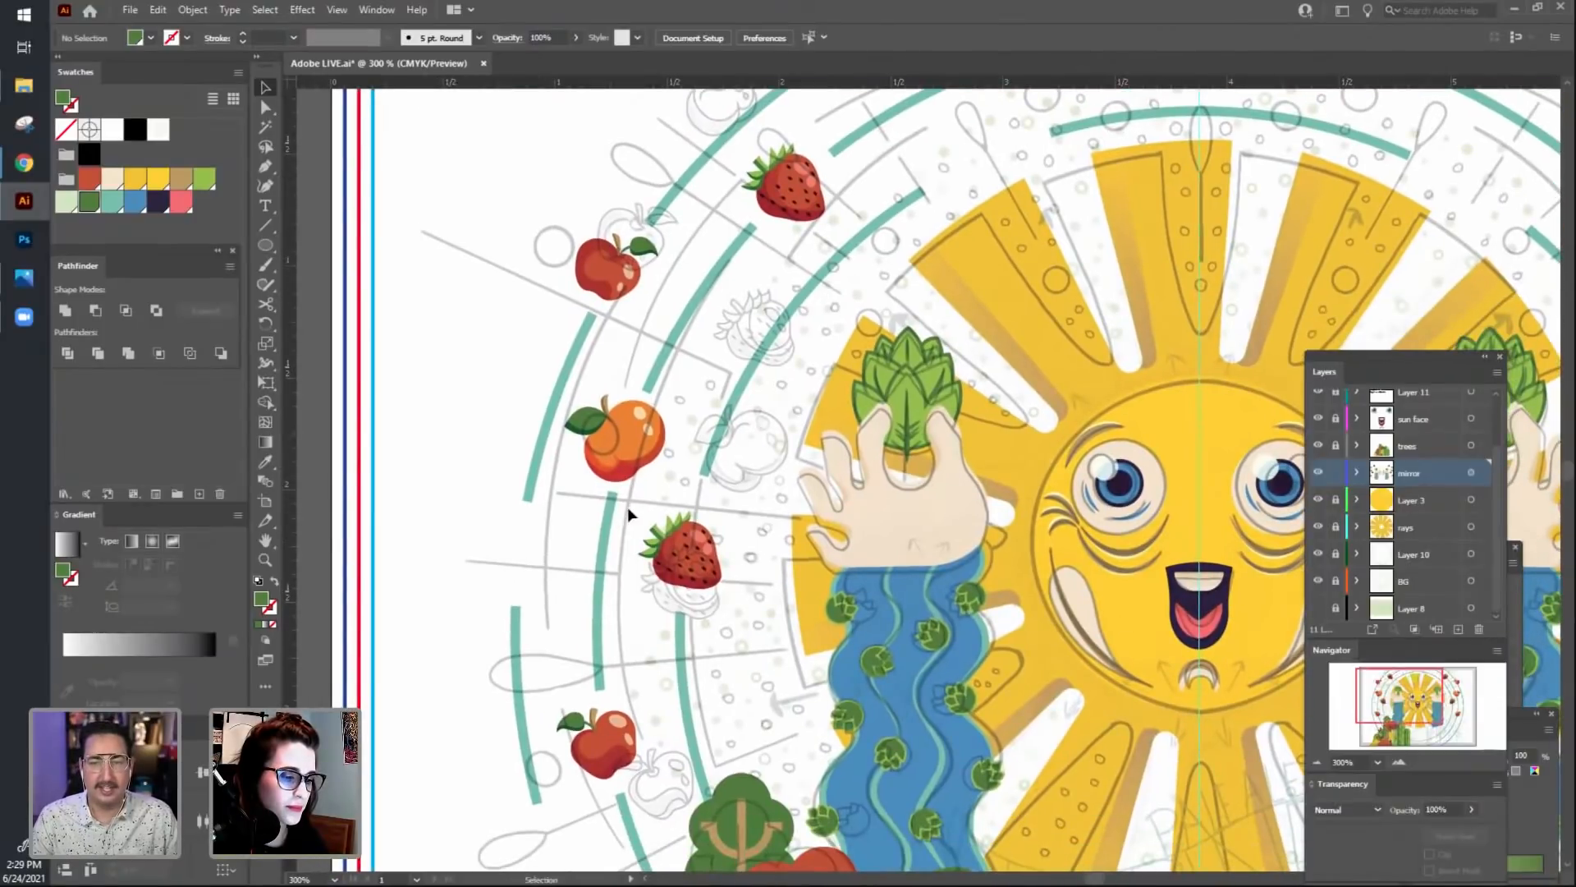
# Swap the positions of the orange and the strawberry below it on the left half of the ring.
pyautogui.moveTo(765, 622); pyautogui.dragTo(762, 620)
pyautogui.scroll(2, 772, 631)
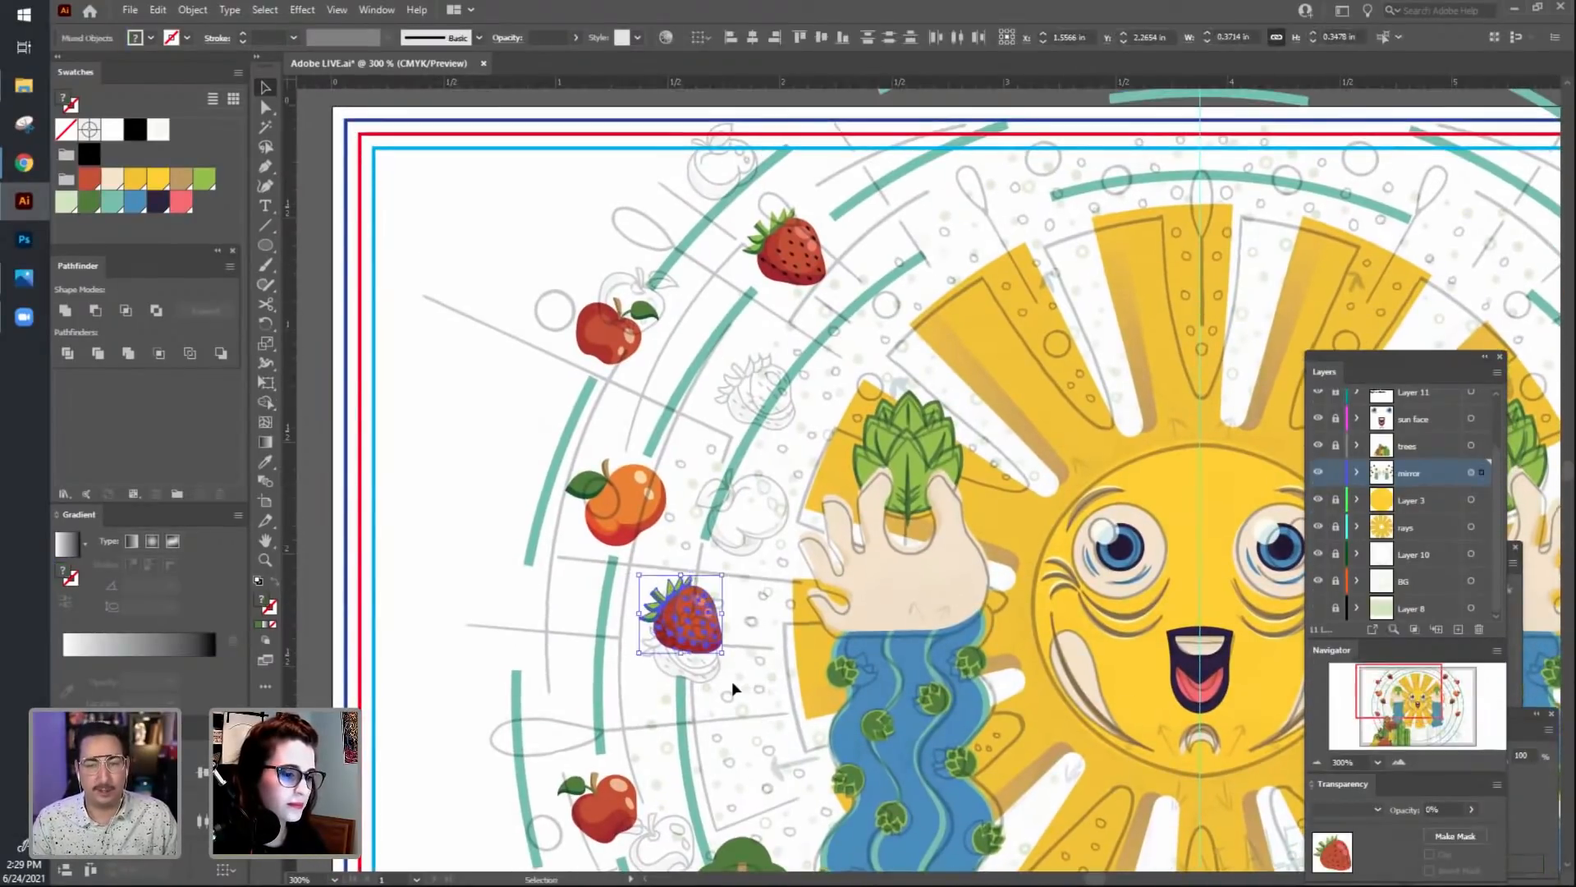
pyautogui.moveTo(703, 630); pyautogui.dragTo(485, 447)
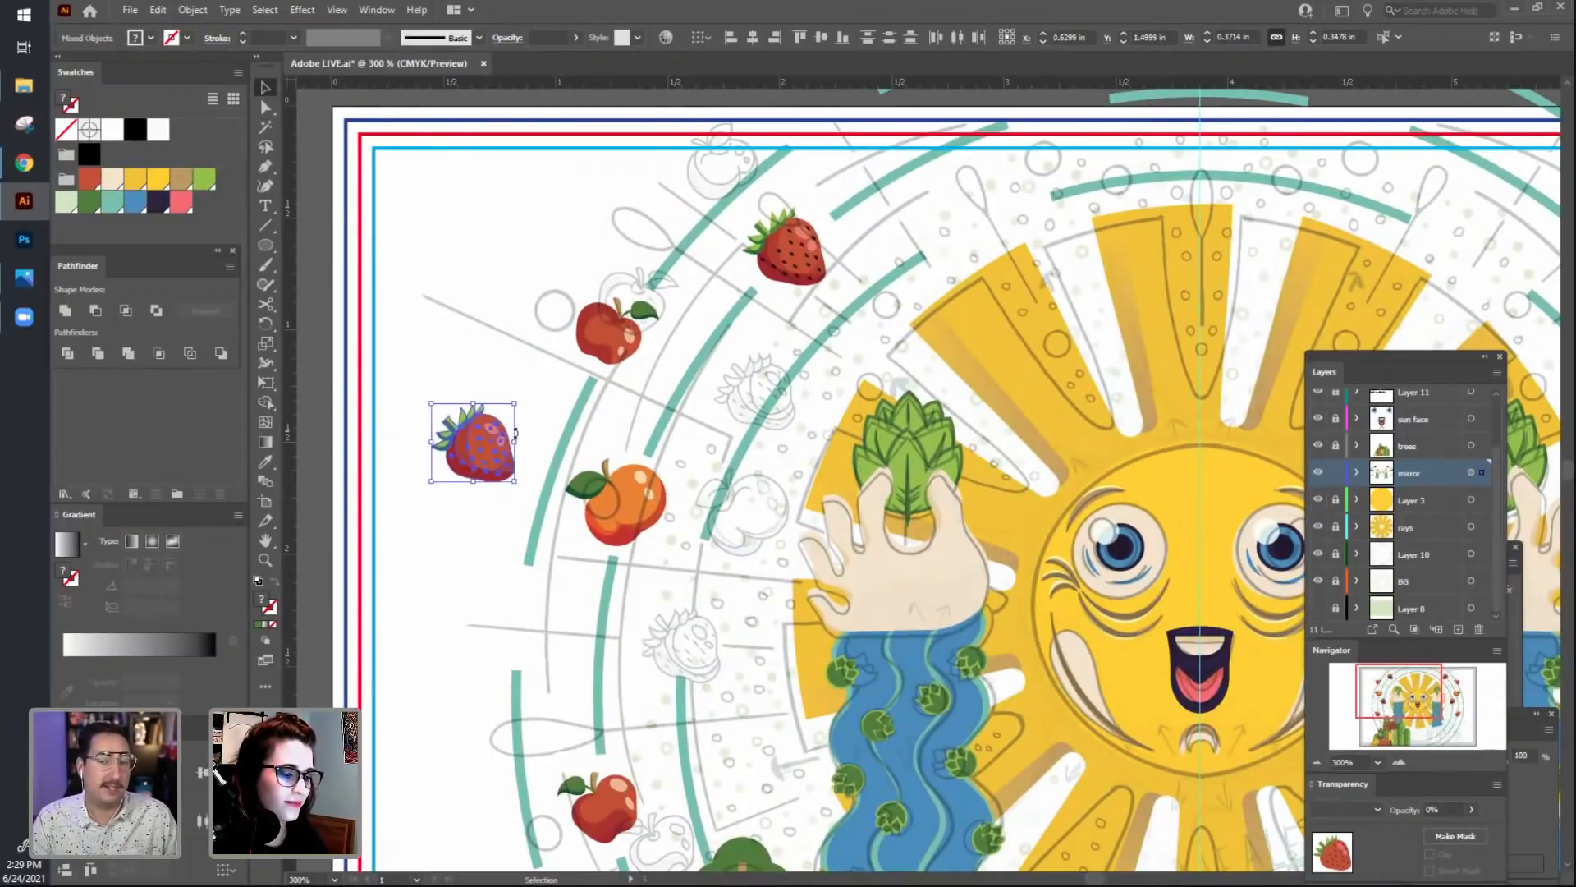
pyautogui.click(566, 448)
pyautogui.moveTo(678, 539); pyautogui.dragTo(676, 614)
pyautogui.click(741, 694)
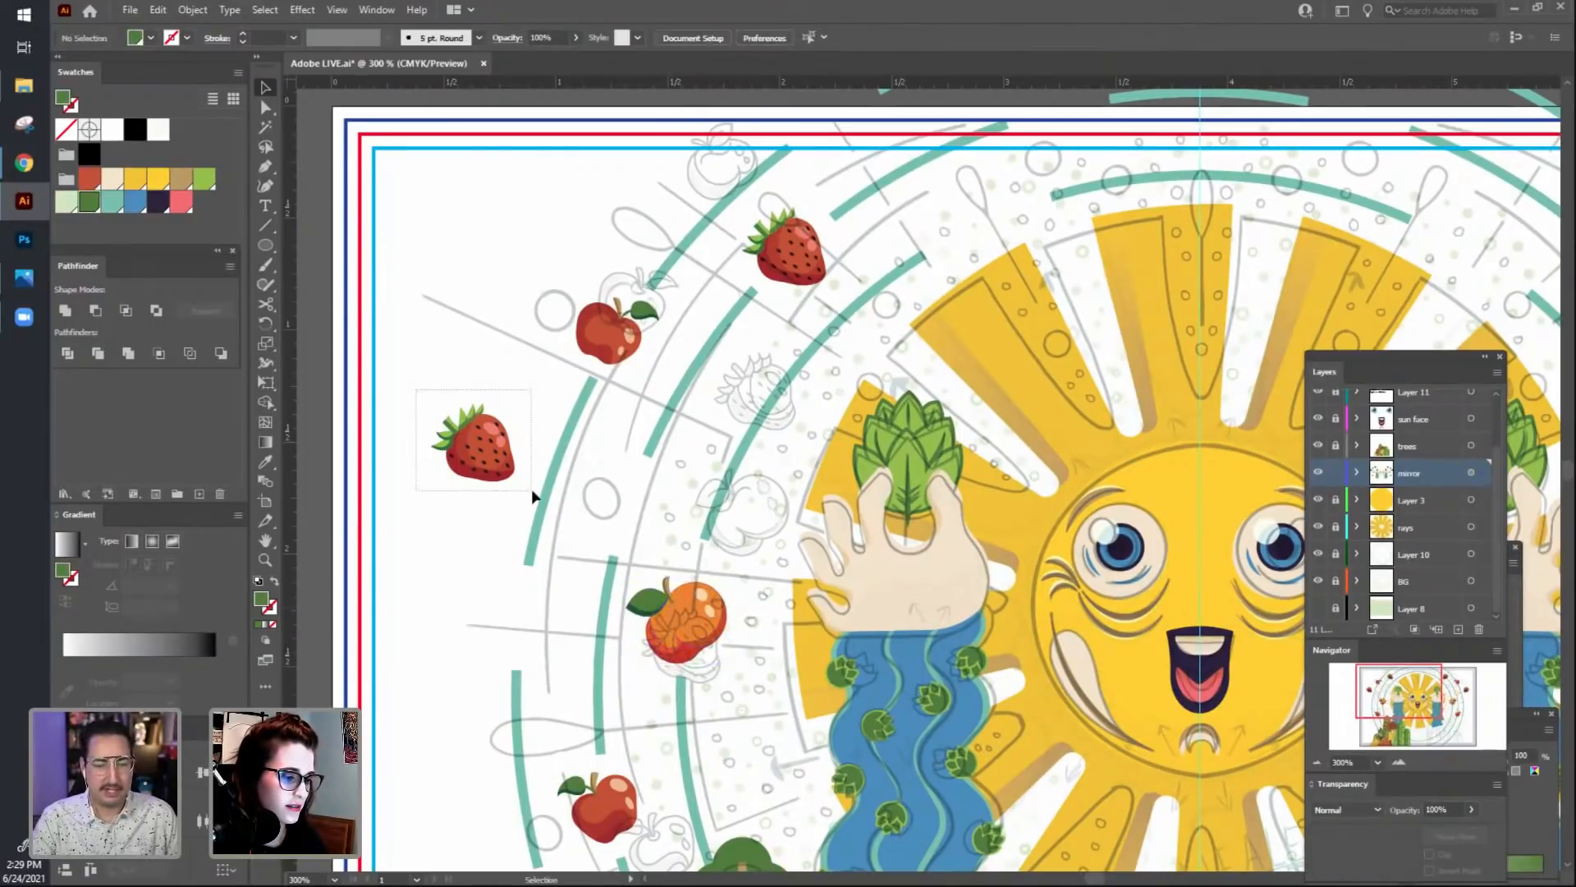
pyautogui.moveTo(493, 447); pyautogui.dragTo(631, 502)
pyautogui.click(498, 578)
# Check the spacing of the rearranged fruit along the arcs on both sides of the sun.
pyautogui.press('space')
pyautogui.moveTo(481, 374); pyautogui.dragTo(397, 148)
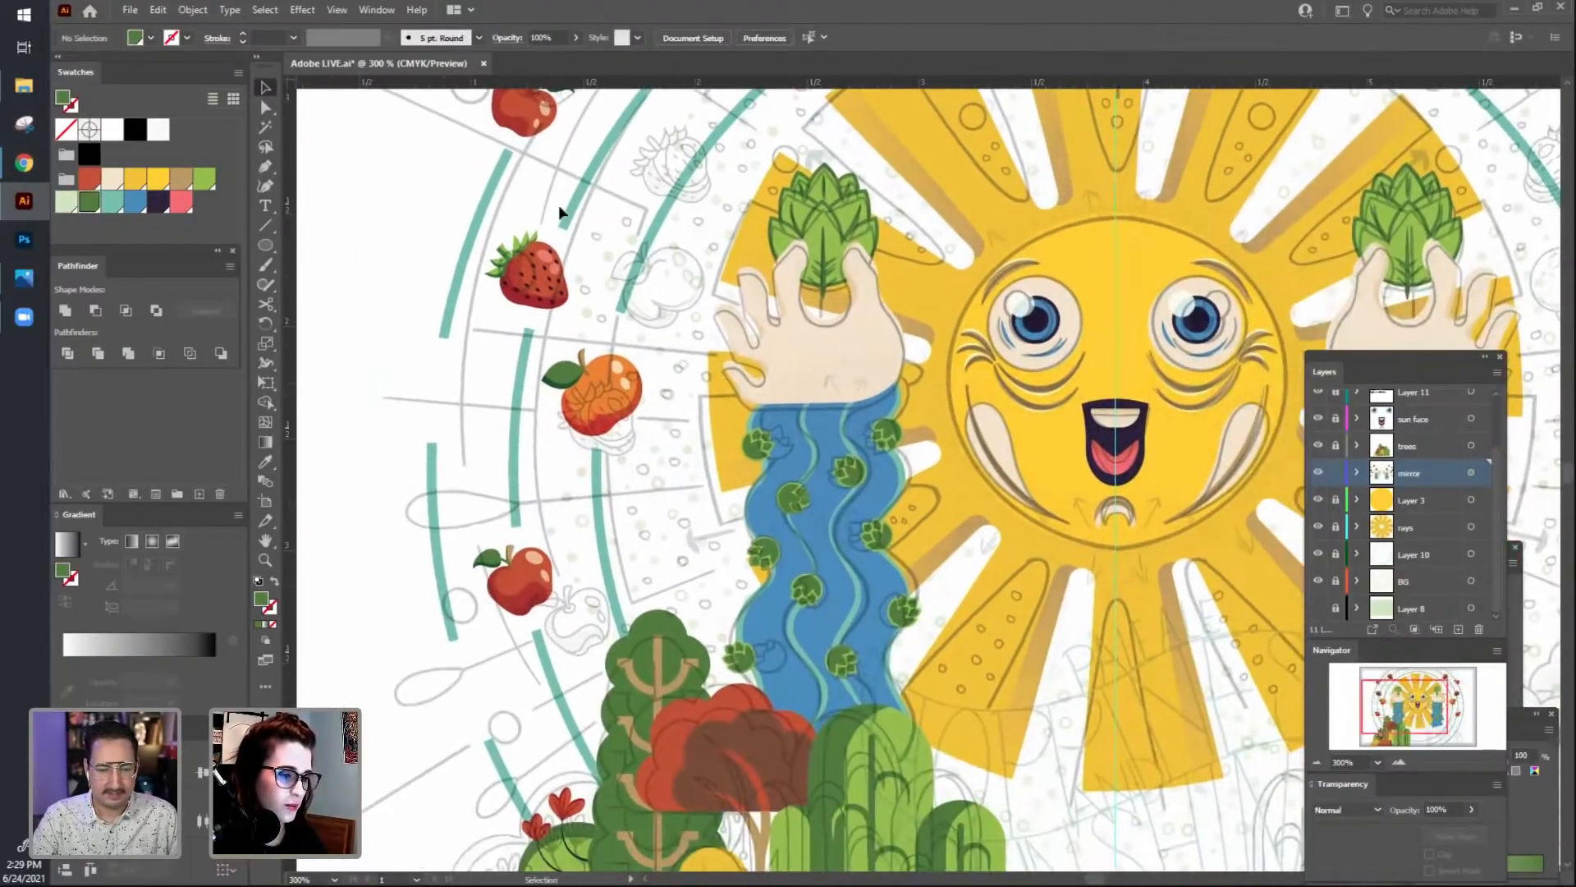
pyautogui.press('space')
pyautogui.moveTo(702, 298); pyautogui.dragTo(657, 431)
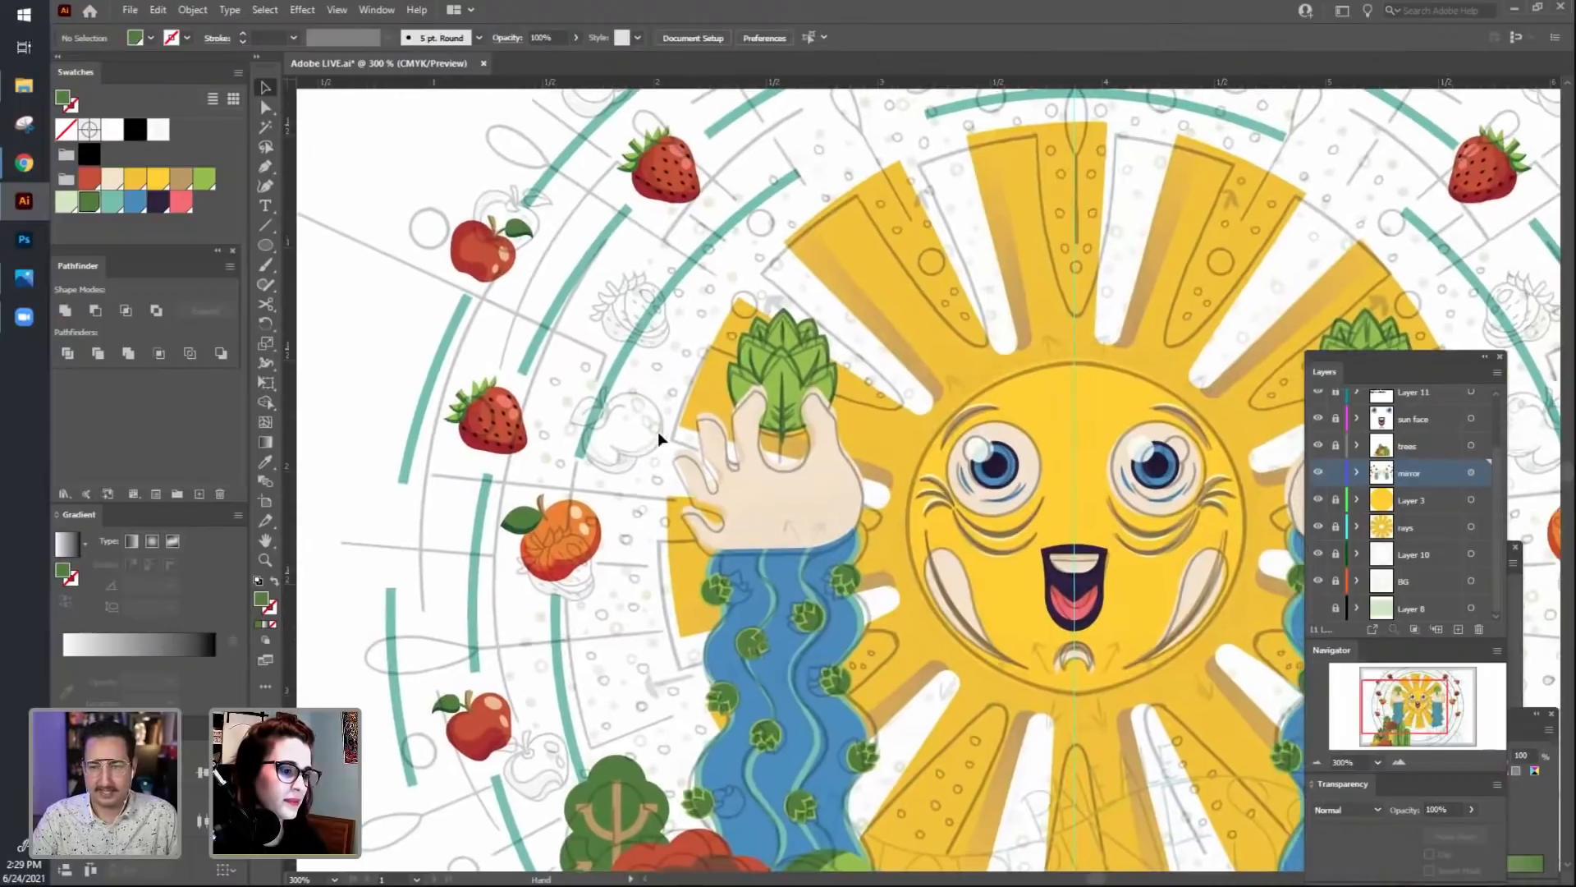
pyautogui.hotkey('ctrl', '-')
pyautogui.press('space')
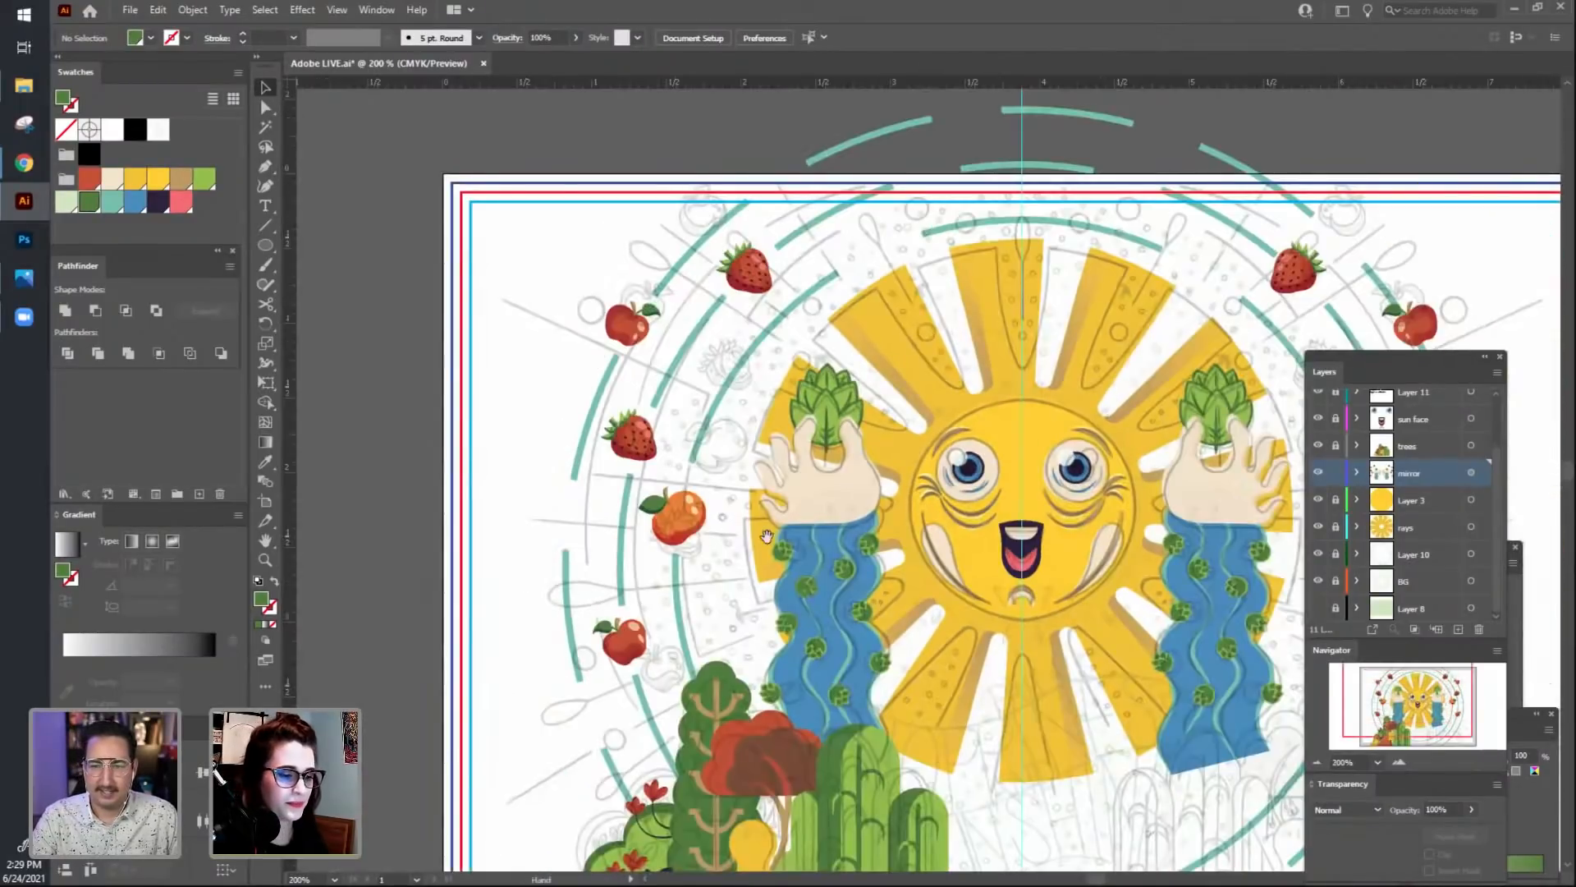
pyautogui.moveTo(1008, 733); pyautogui.dragTo(806, 661)
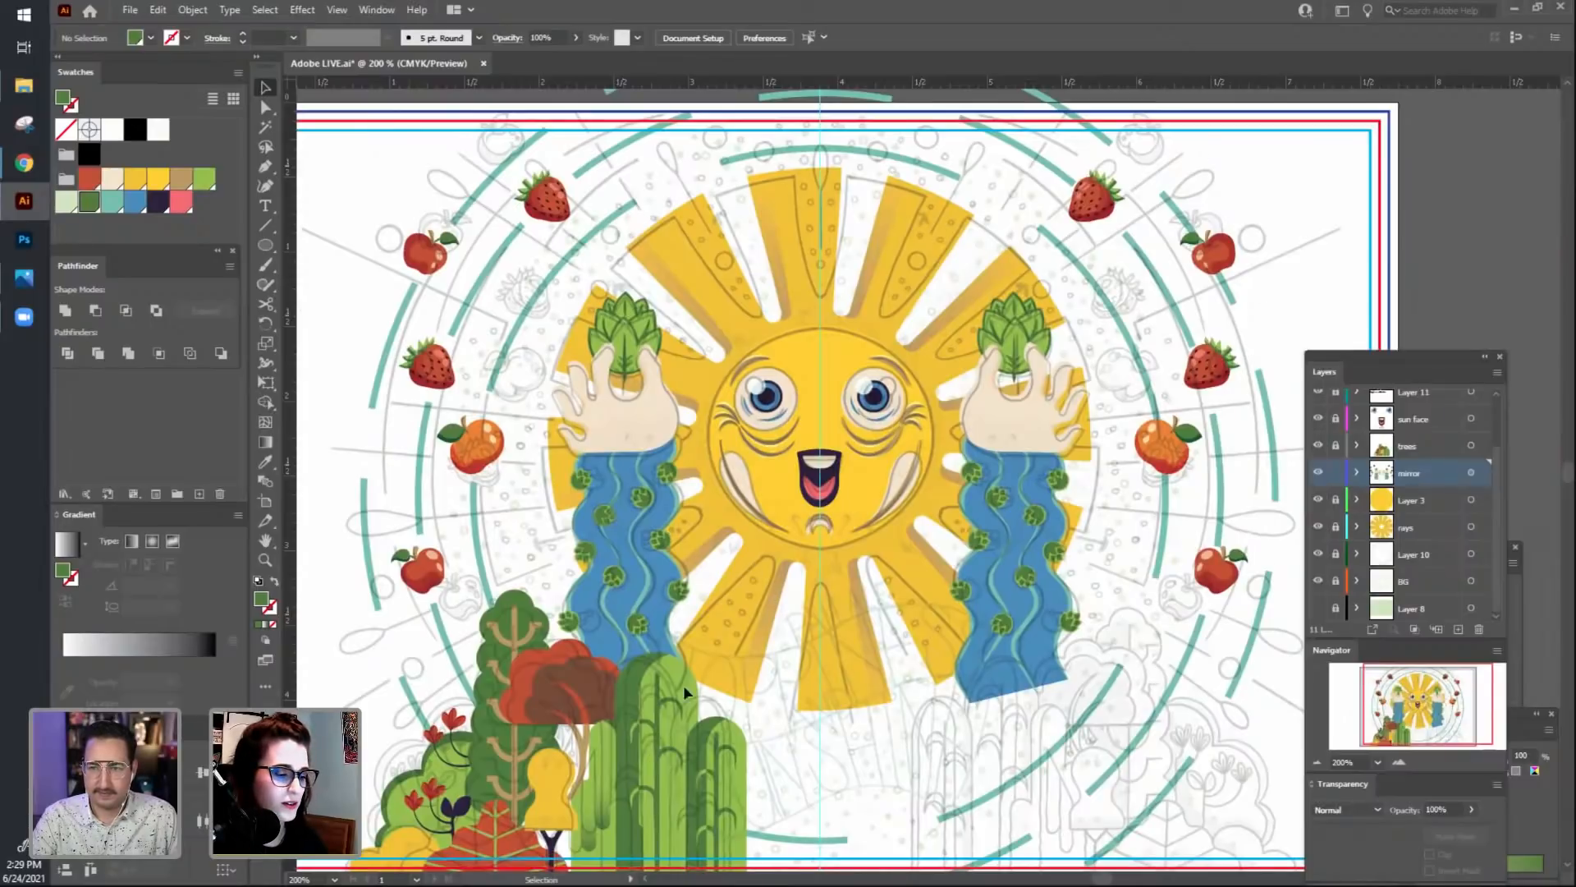
pyautogui.press('space')
pyautogui.moveTo(553, 624); pyautogui.dragTo(699, 631)
pyautogui.press('space')
pyautogui.moveTo(684, 557); pyautogui.dragTo(700, 588)
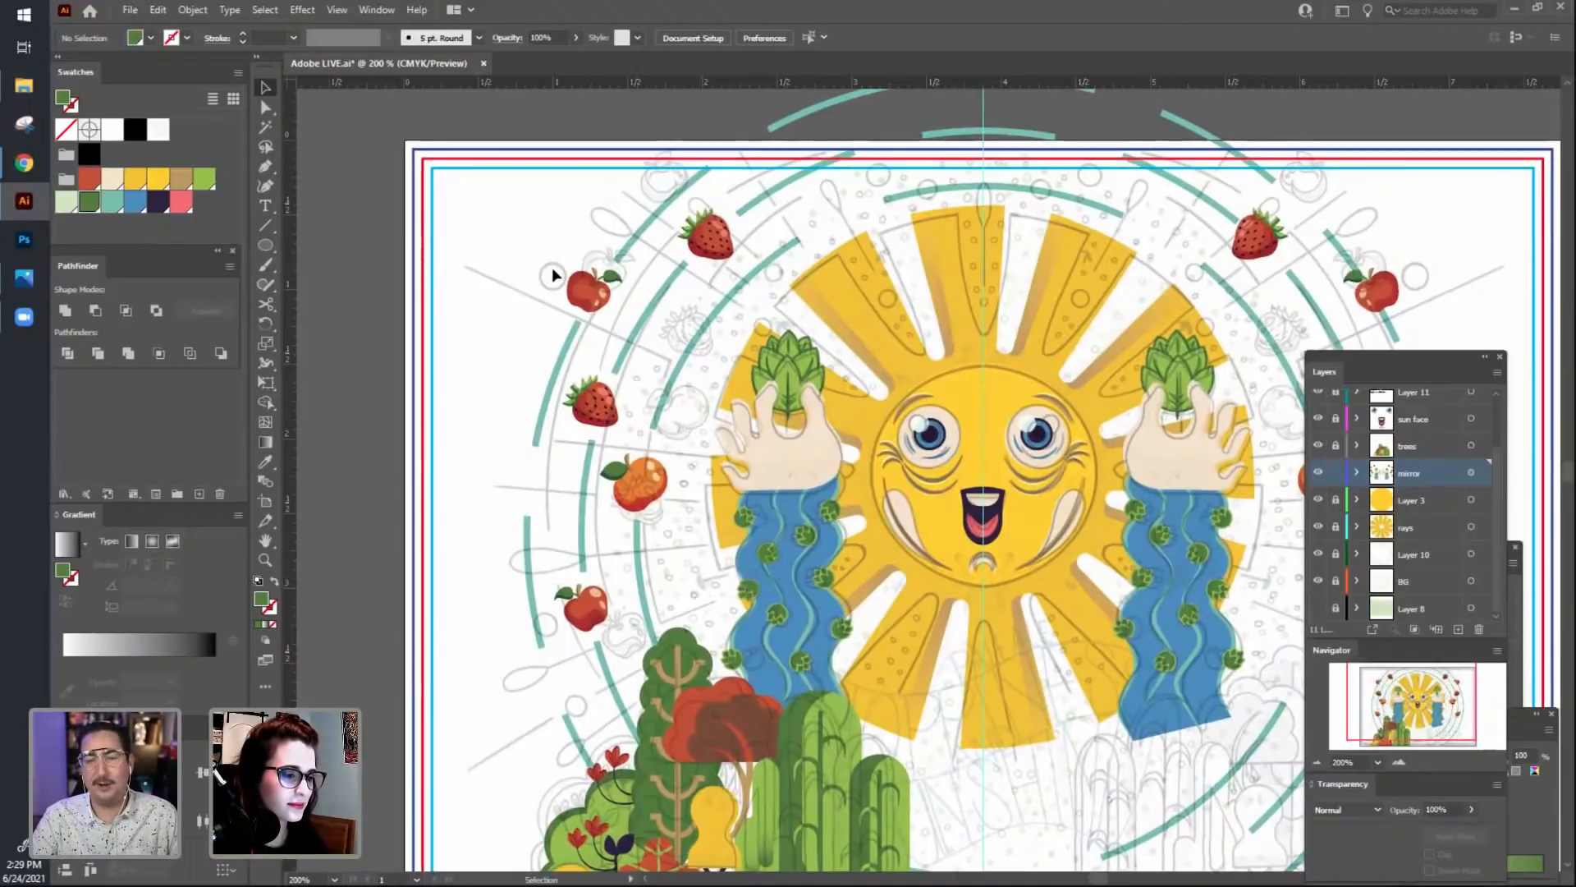
# Nudge the upper apple on the left half slightly along the ring and deselect it.
pyautogui.click(612, 312)
pyautogui.moveTo(592, 307); pyautogui.dragTo(594, 300)
pyautogui.click(499, 384)
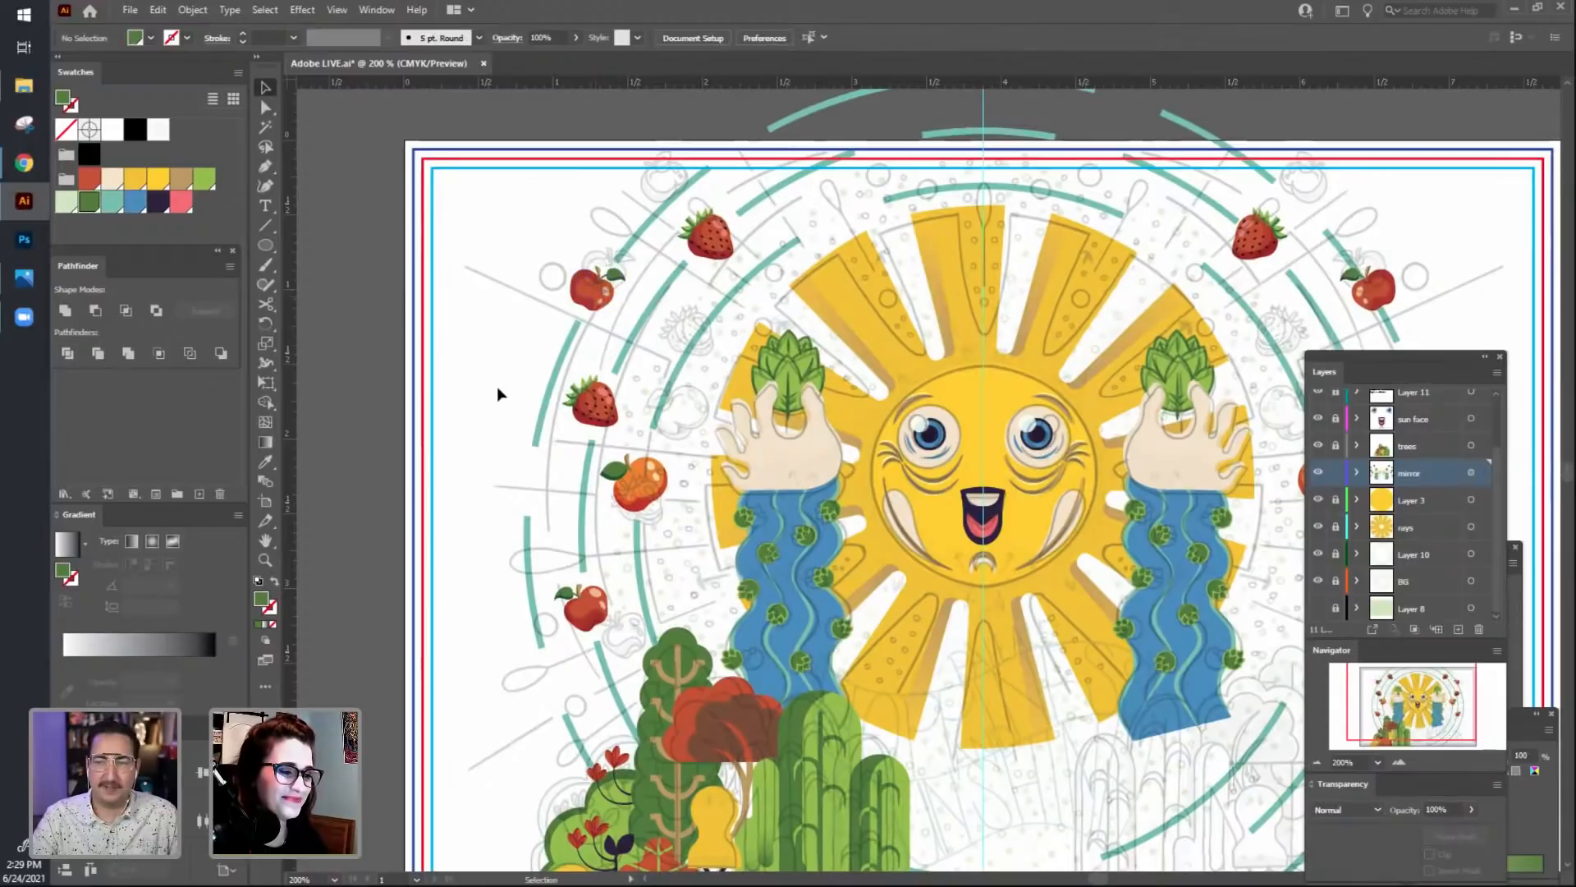
# Duplicate the orange into the blank area outside the ring, beside the upper apple and strawberry.
pyautogui.scroll(-2, 483, 456)
pyautogui.hscroll(2, 483, 456)
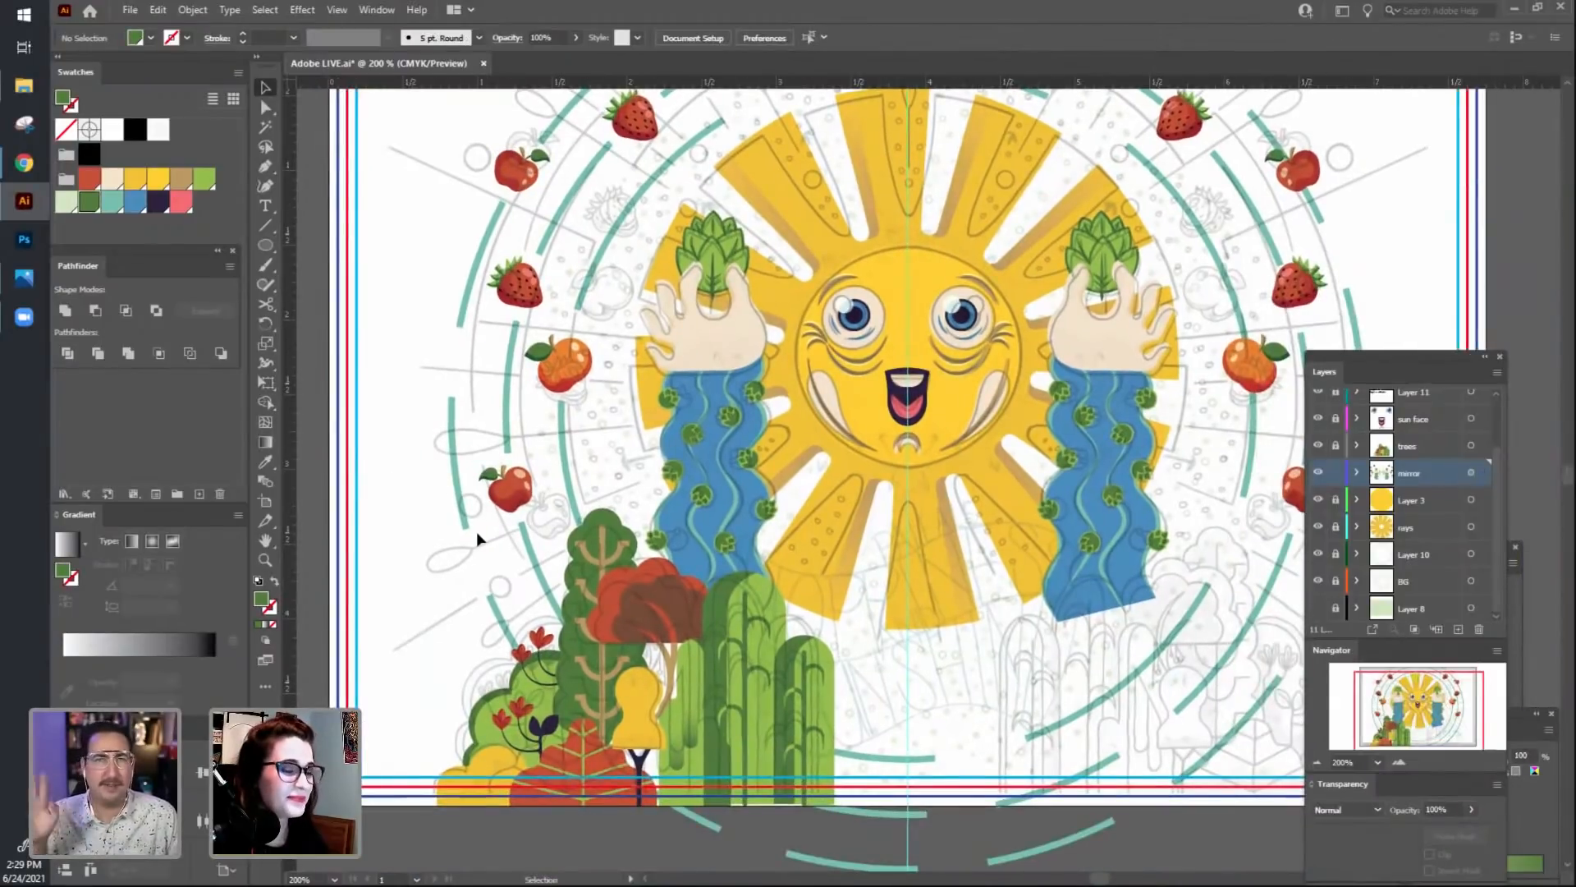
pyautogui.hotkey('ctrl', '-')
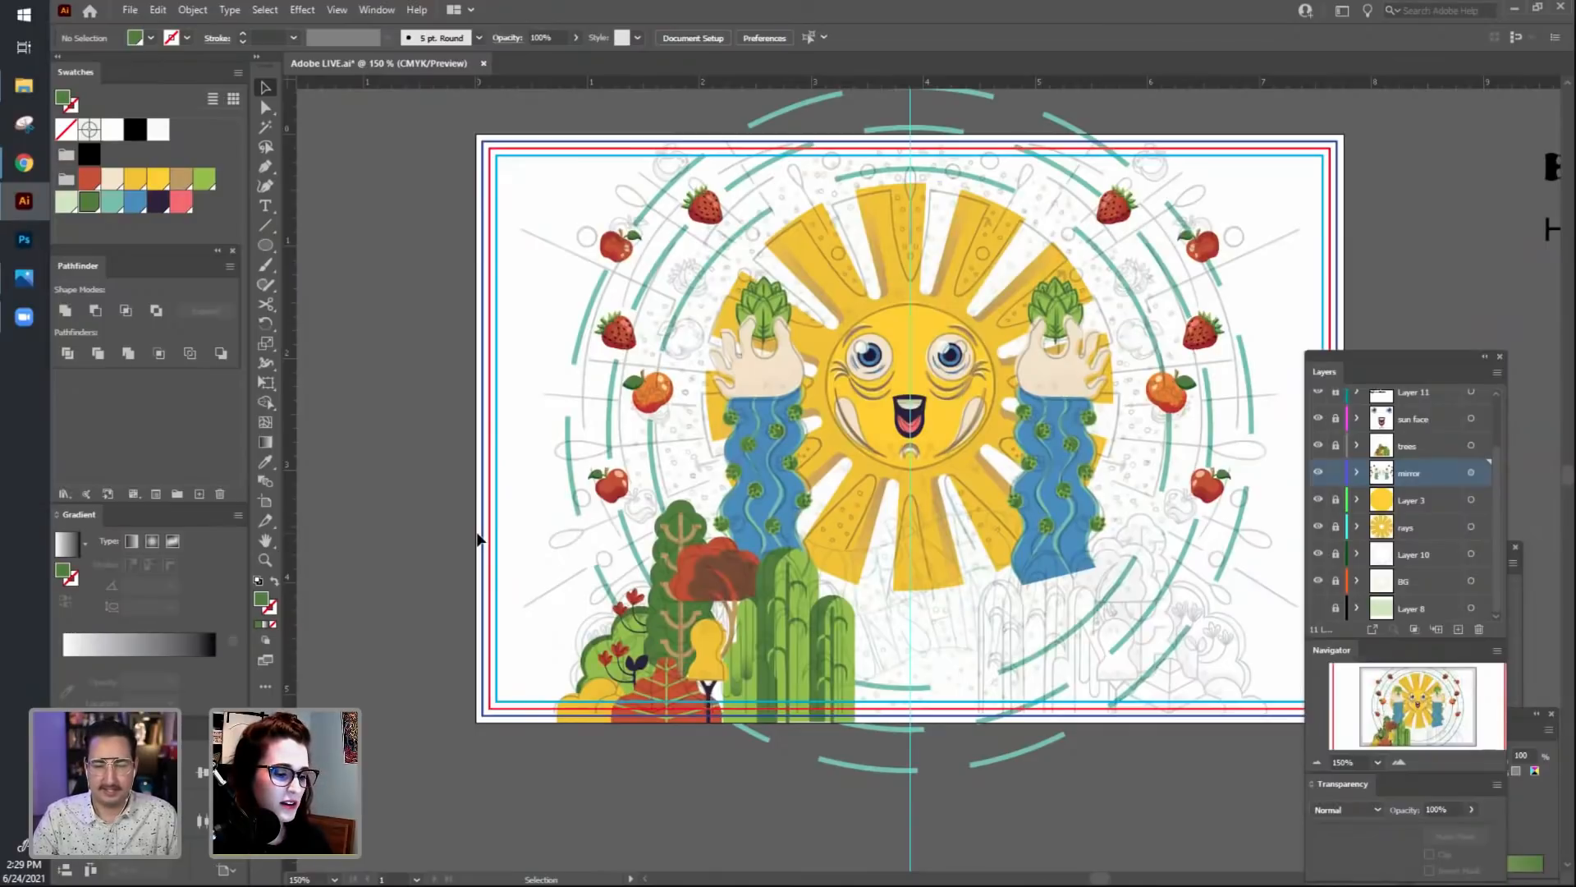
pyautogui.hotkey('ctrl', '+')
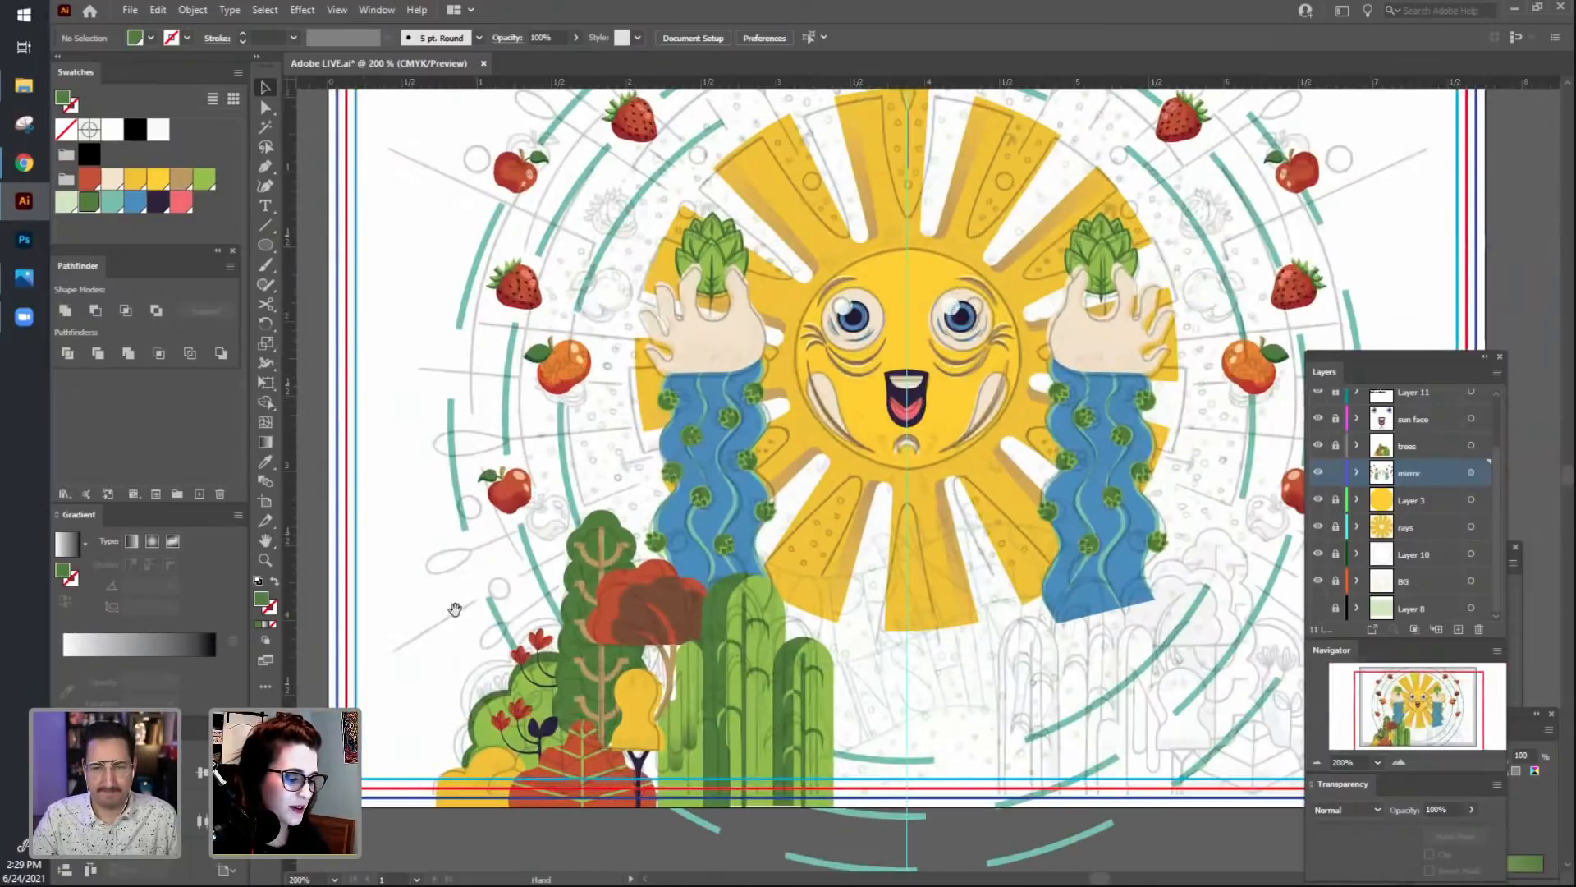
pyautogui.moveTo(452, 589); pyautogui.dragTo(443, 622)
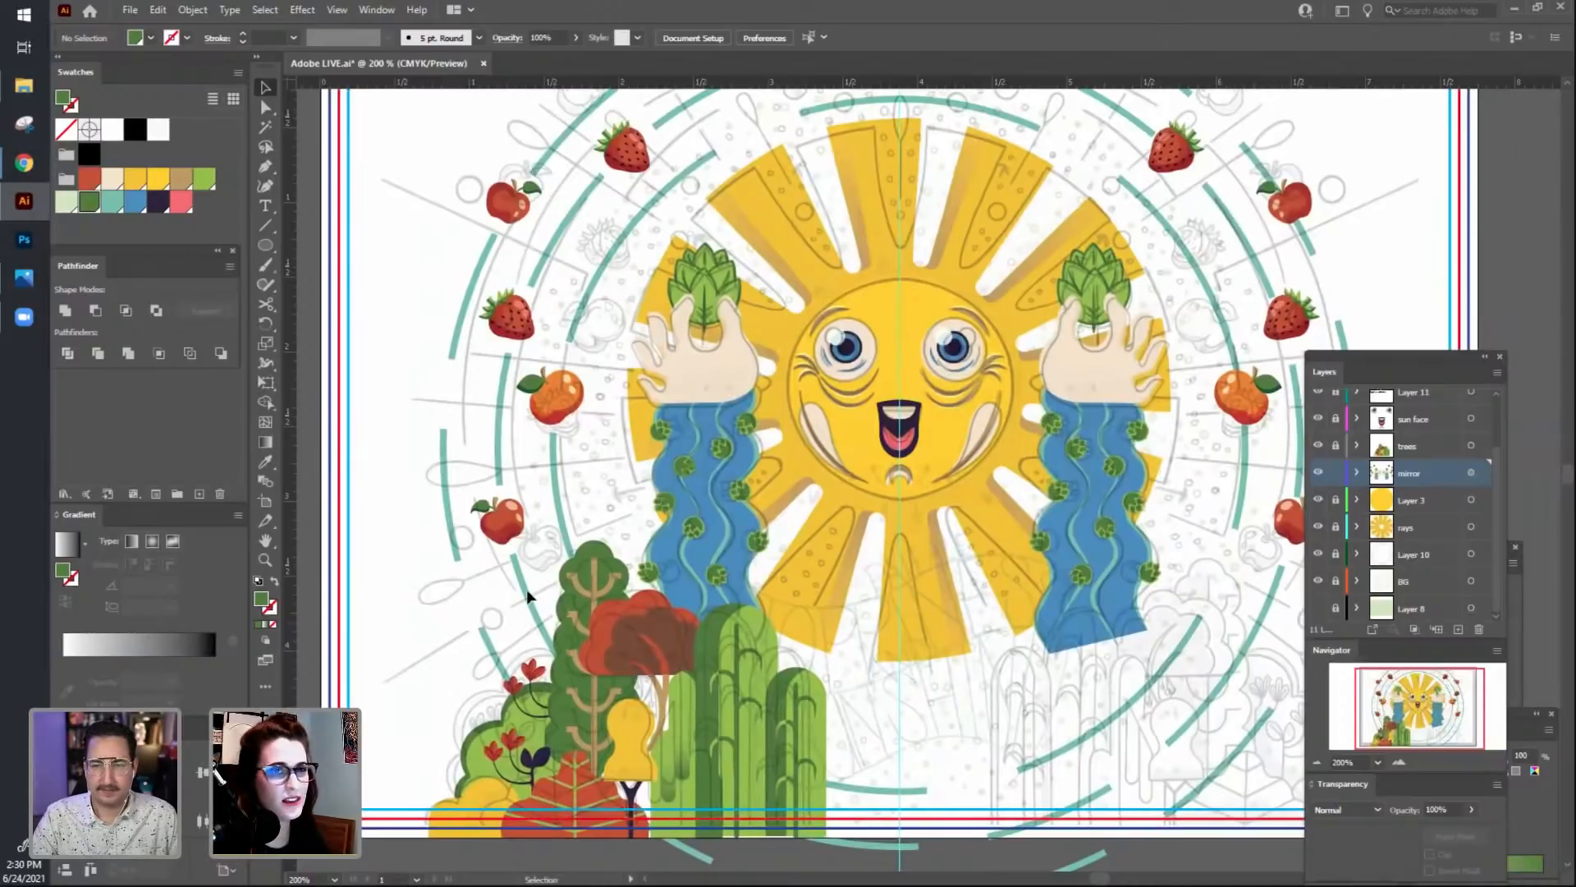
pyautogui.moveTo(574, 333)
pyautogui.mouseDown()
pyautogui.moveTo(570, 398)
pyautogui.moveTo(559, 360)
pyautogui.mouseUp()
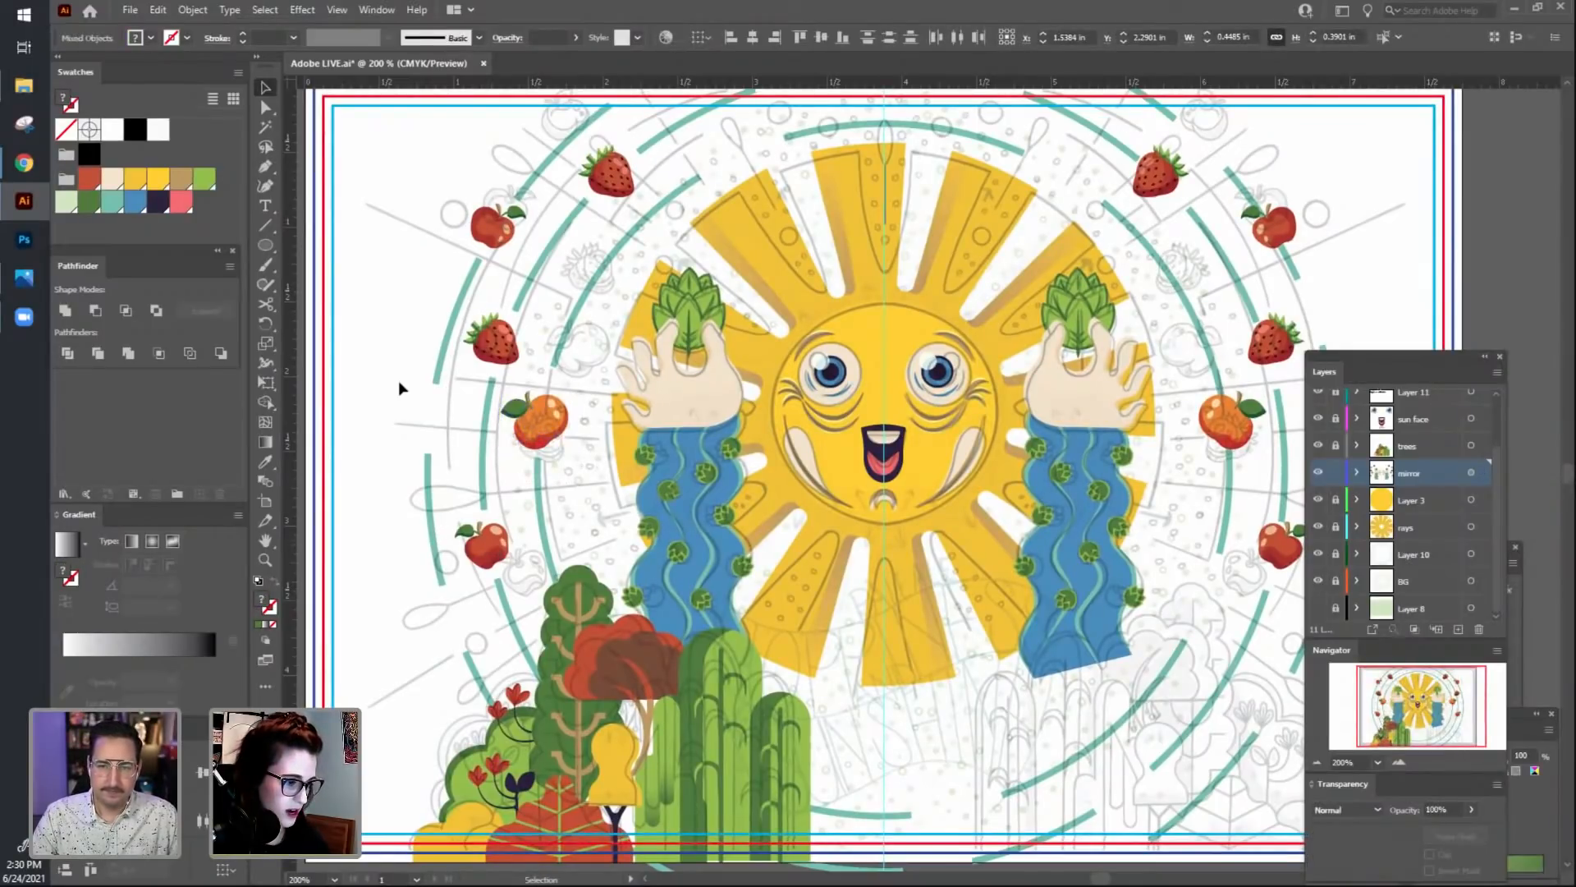
pyautogui.moveTo(400, 384); pyautogui.dragTo(415, 289)
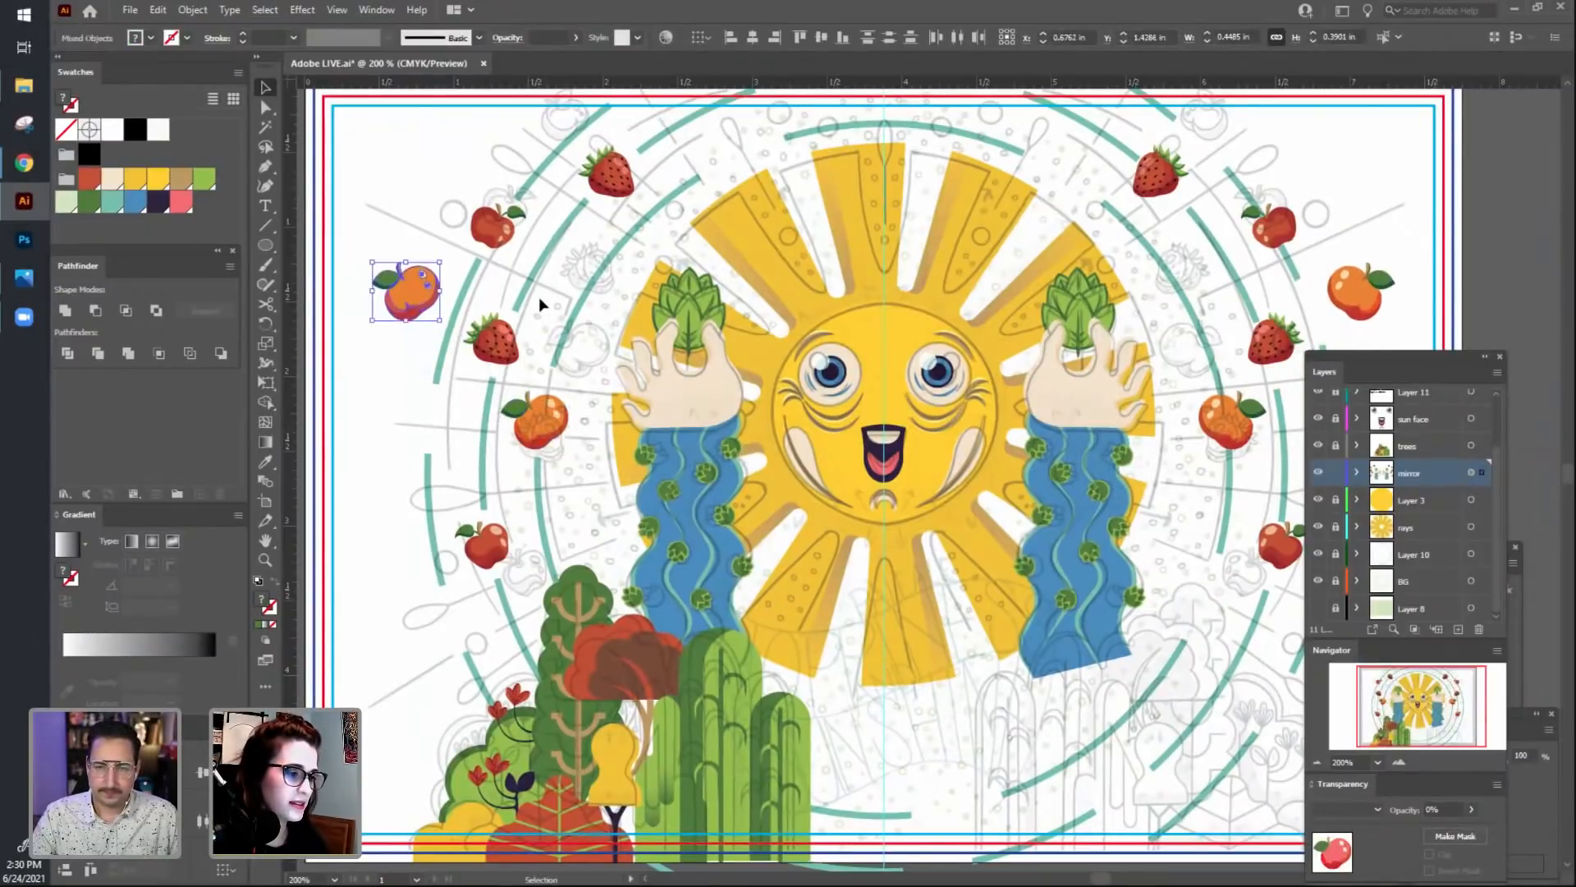
pyautogui.click(585, 298)
# Move the upper apple on the left half to a spot near the tops of the sun's rays.
pyautogui.moveTo(586, 298); pyautogui.dragTo(610, 440)
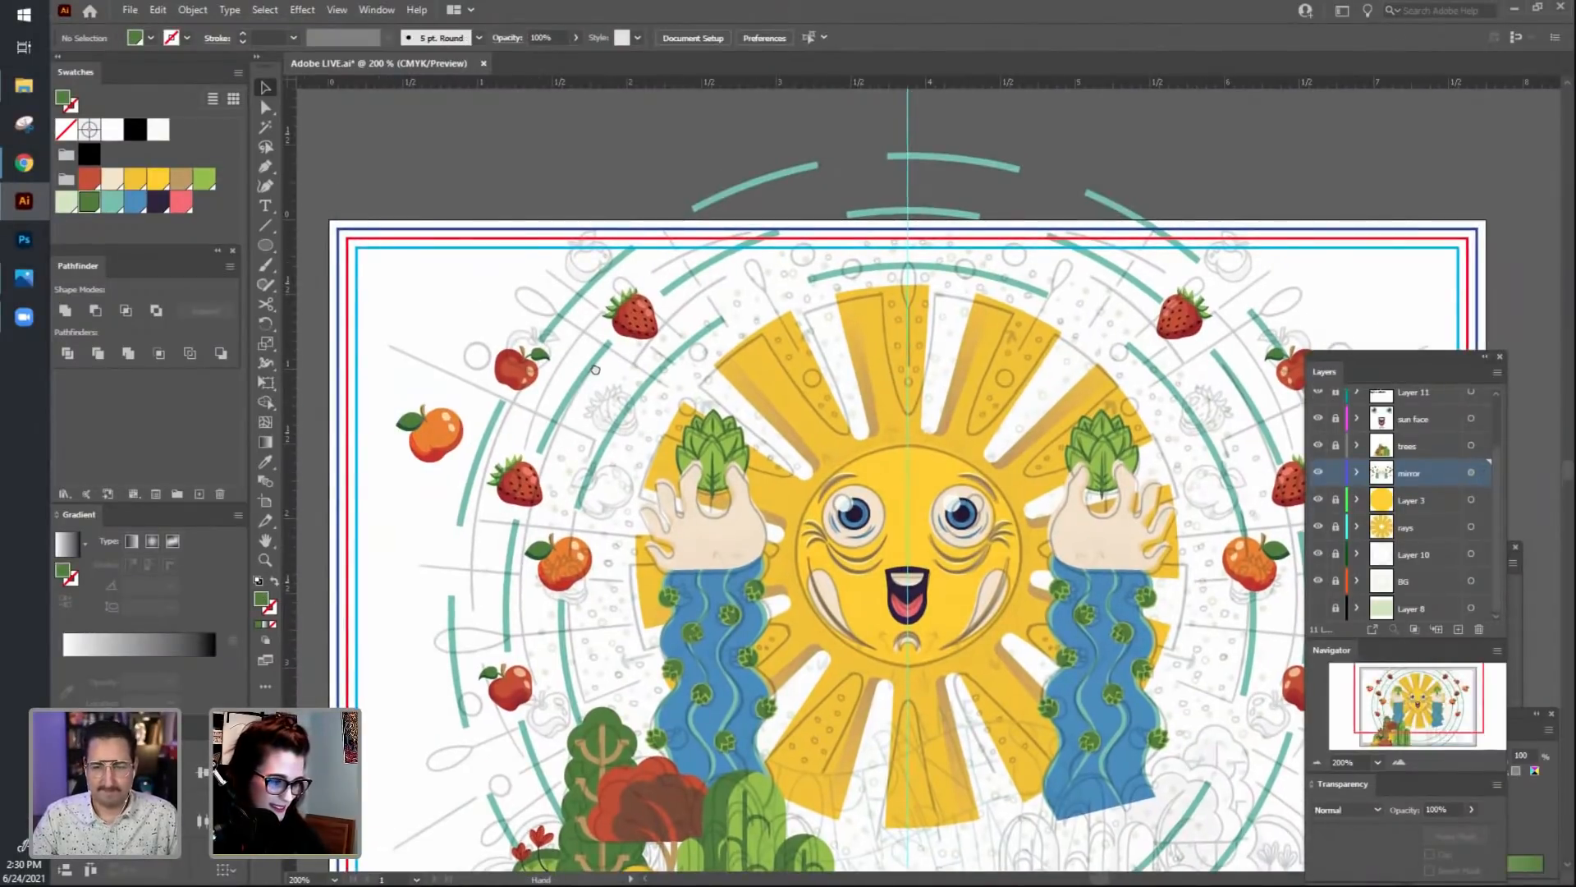
pyautogui.moveTo(595, 370); pyautogui.dragTo(786, 268)
pyautogui.click(535, 398)
# Scale the duplicate orange down to about 0.35 by 0.30 in and place it in the apple's vacated spot.
pyautogui.click(523, 483)
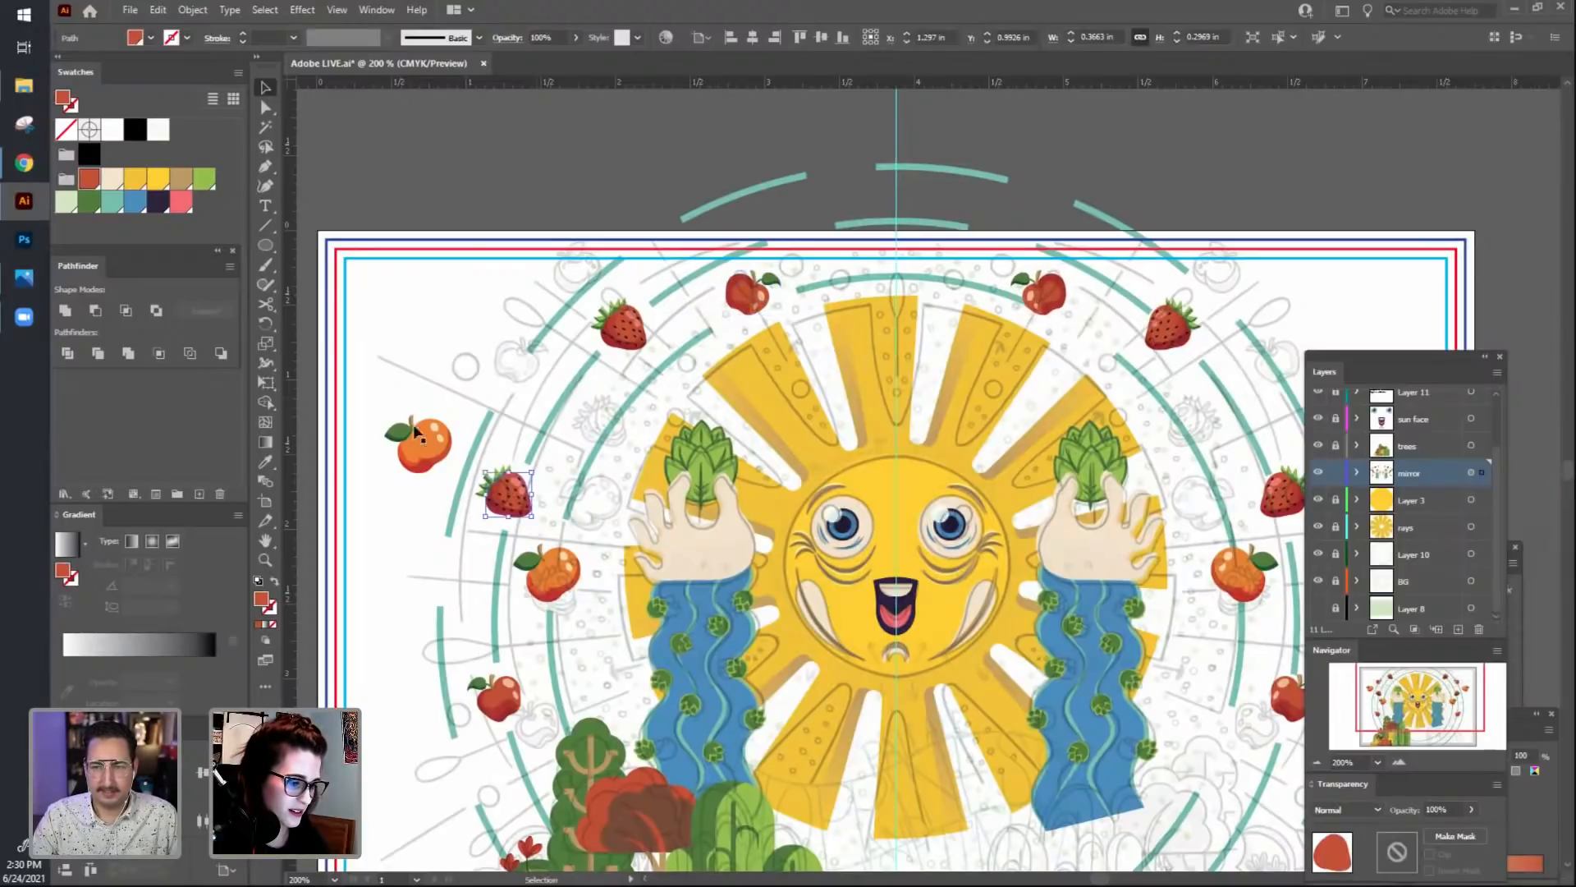
pyautogui.click(456, 464)
pyautogui.moveTo(455, 419); pyautogui.dragTo(507, 372)
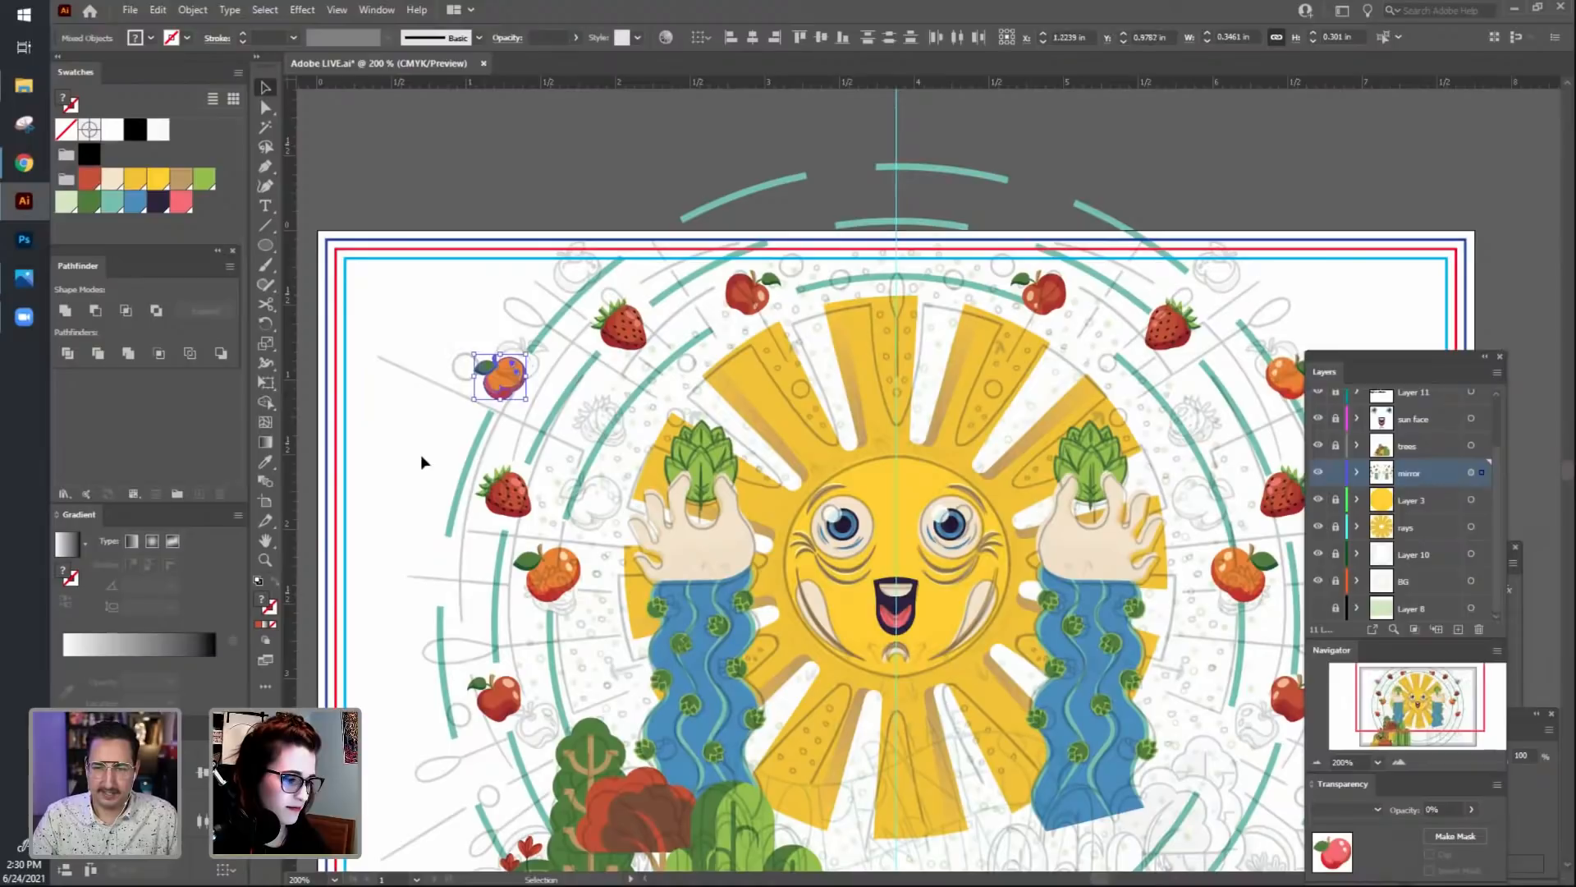
pyautogui.click(419, 456)
# Scale the apple above the sun's rays down to about 0.29 by 0.24 in and deselect it.
pyautogui.moveTo(623, 476); pyautogui.dragTo(569, 577)
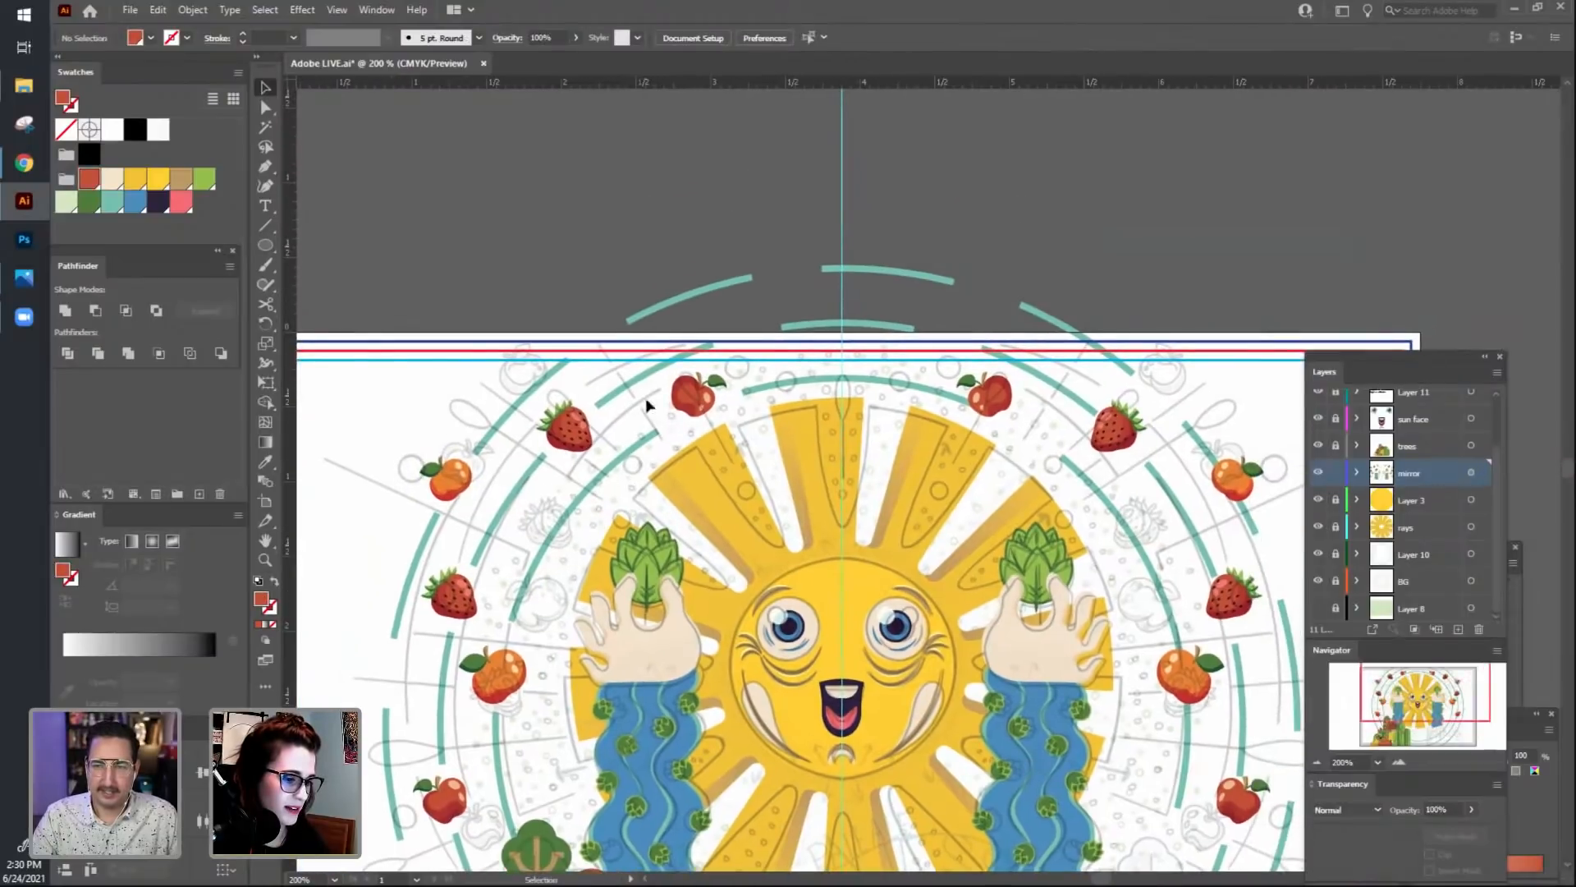
pyautogui.click(716, 393)
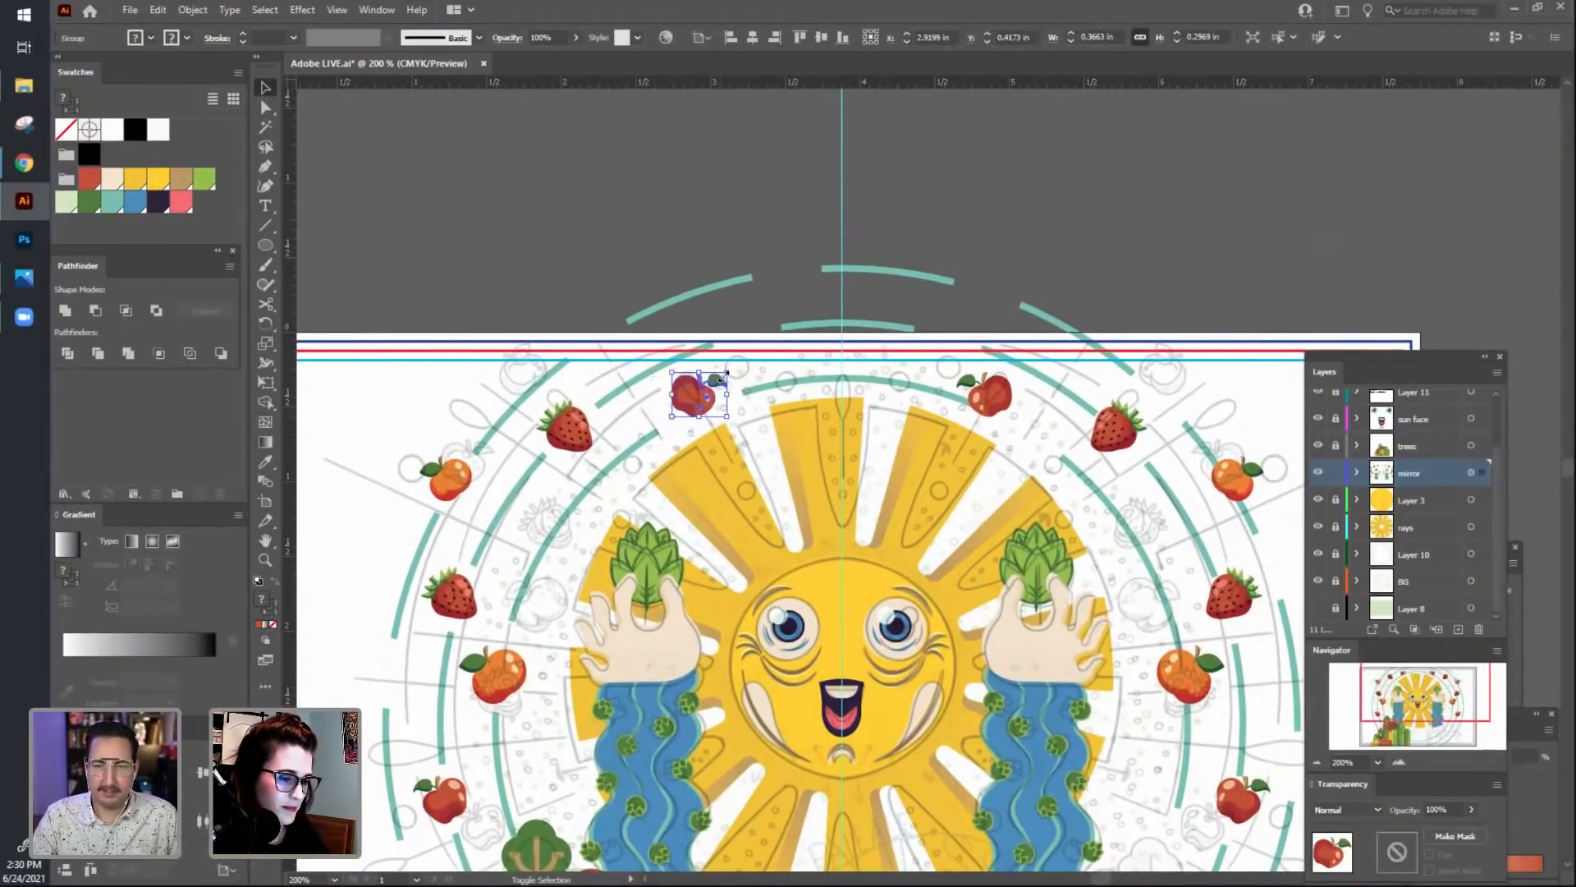
pyautogui.moveTo(729, 371); pyautogui.dragTo(717, 382)
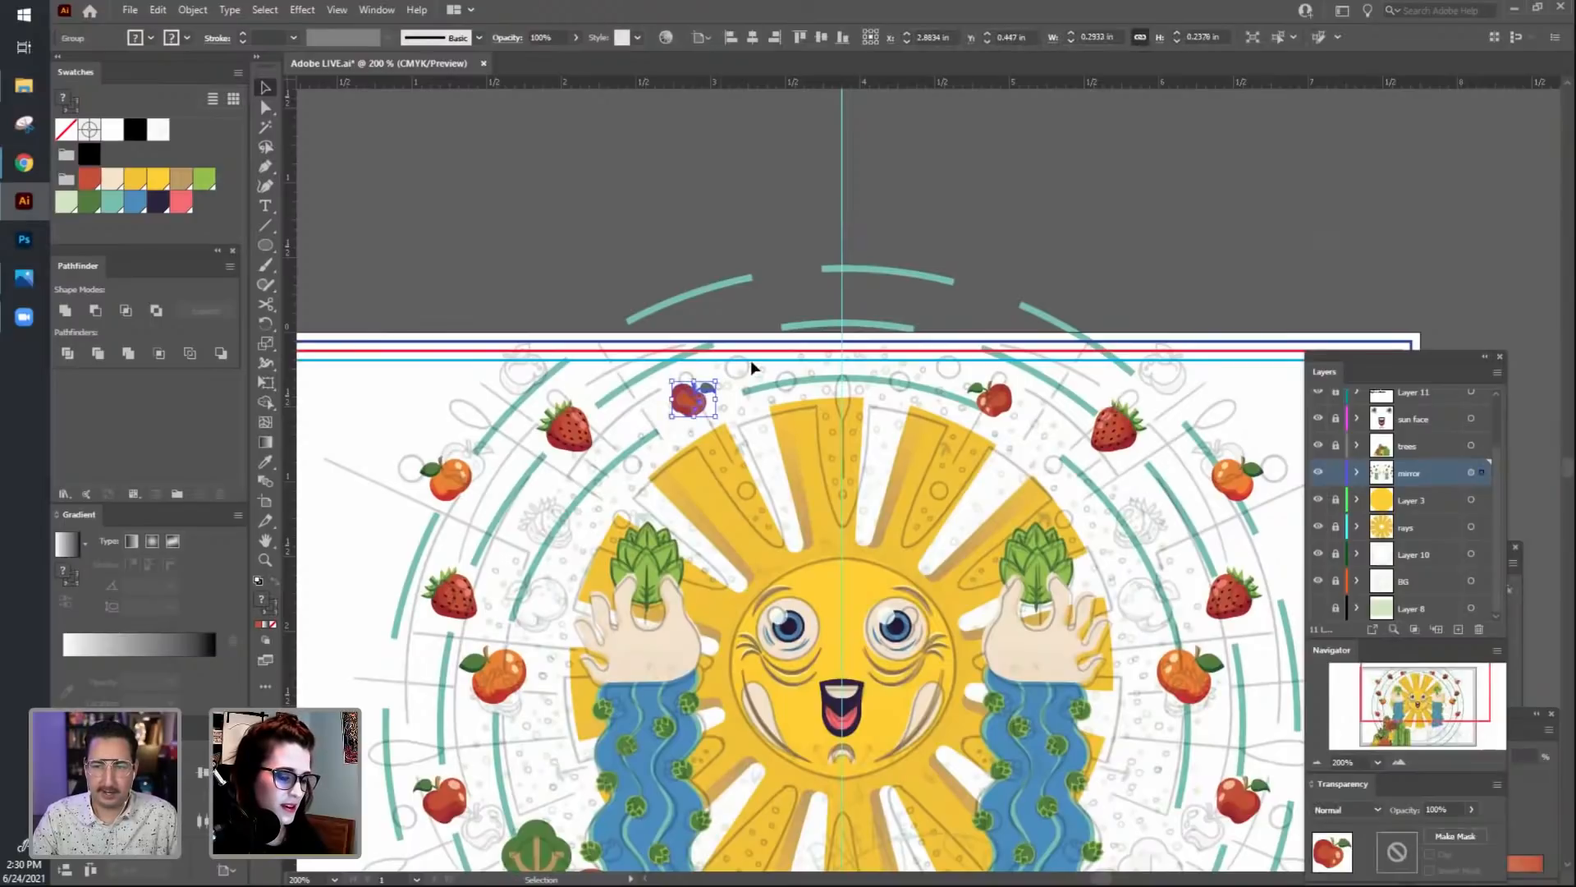
pyautogui.click(749, 366)
# Rotate the upper strawberry on the left half so that it stands more upright on the arc, and deselect it.
pyautogui.moveTo(555, 514); pyautogui.dragTo(568, 457)
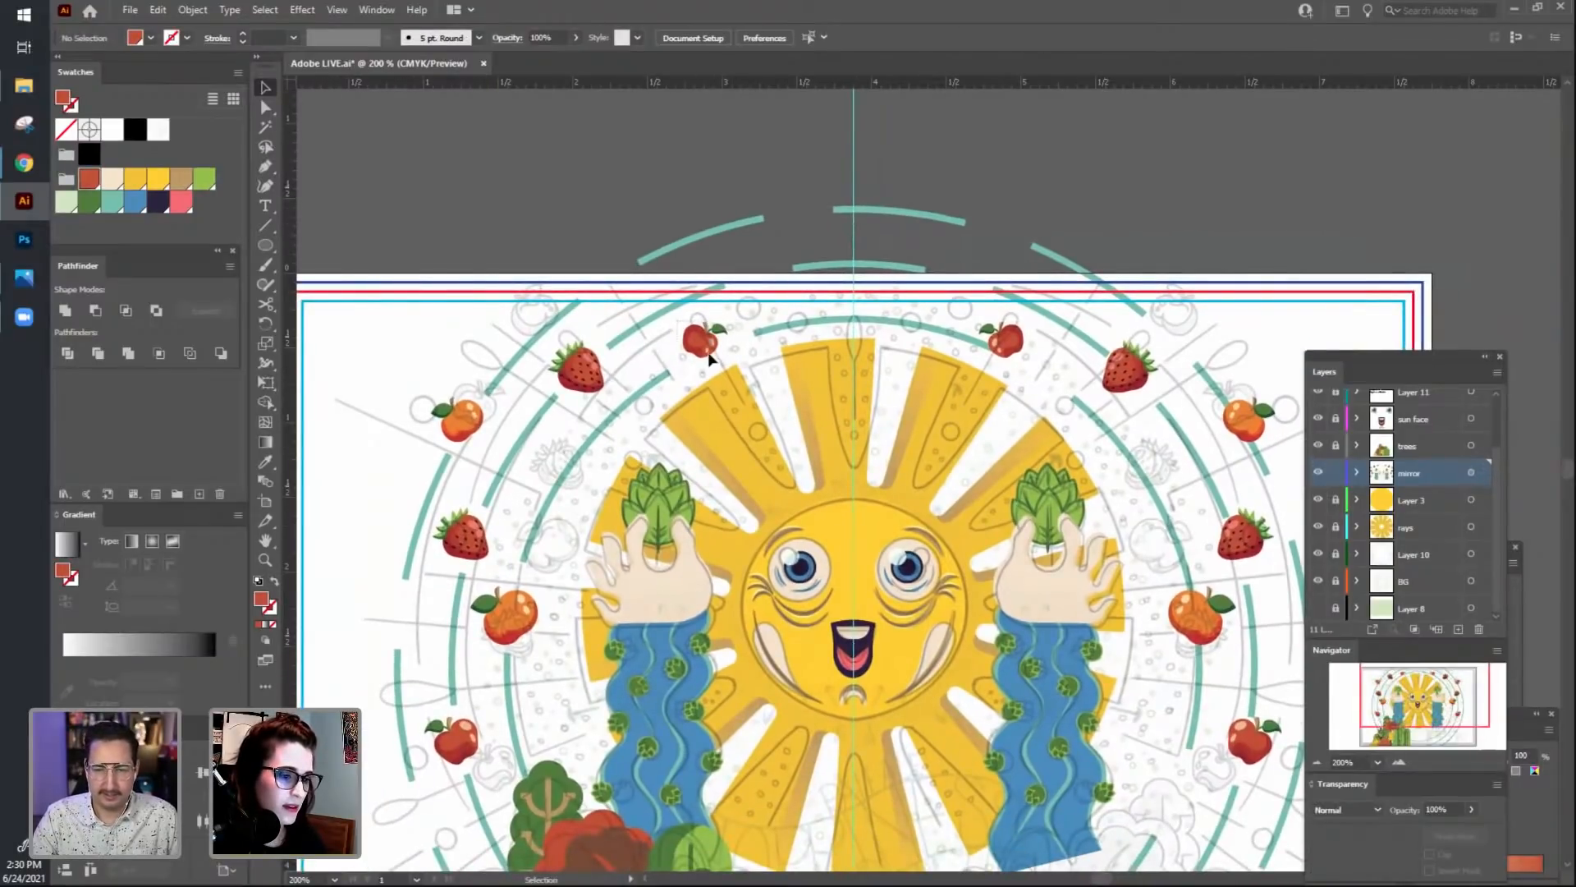
pyautogui.click(716, 351)
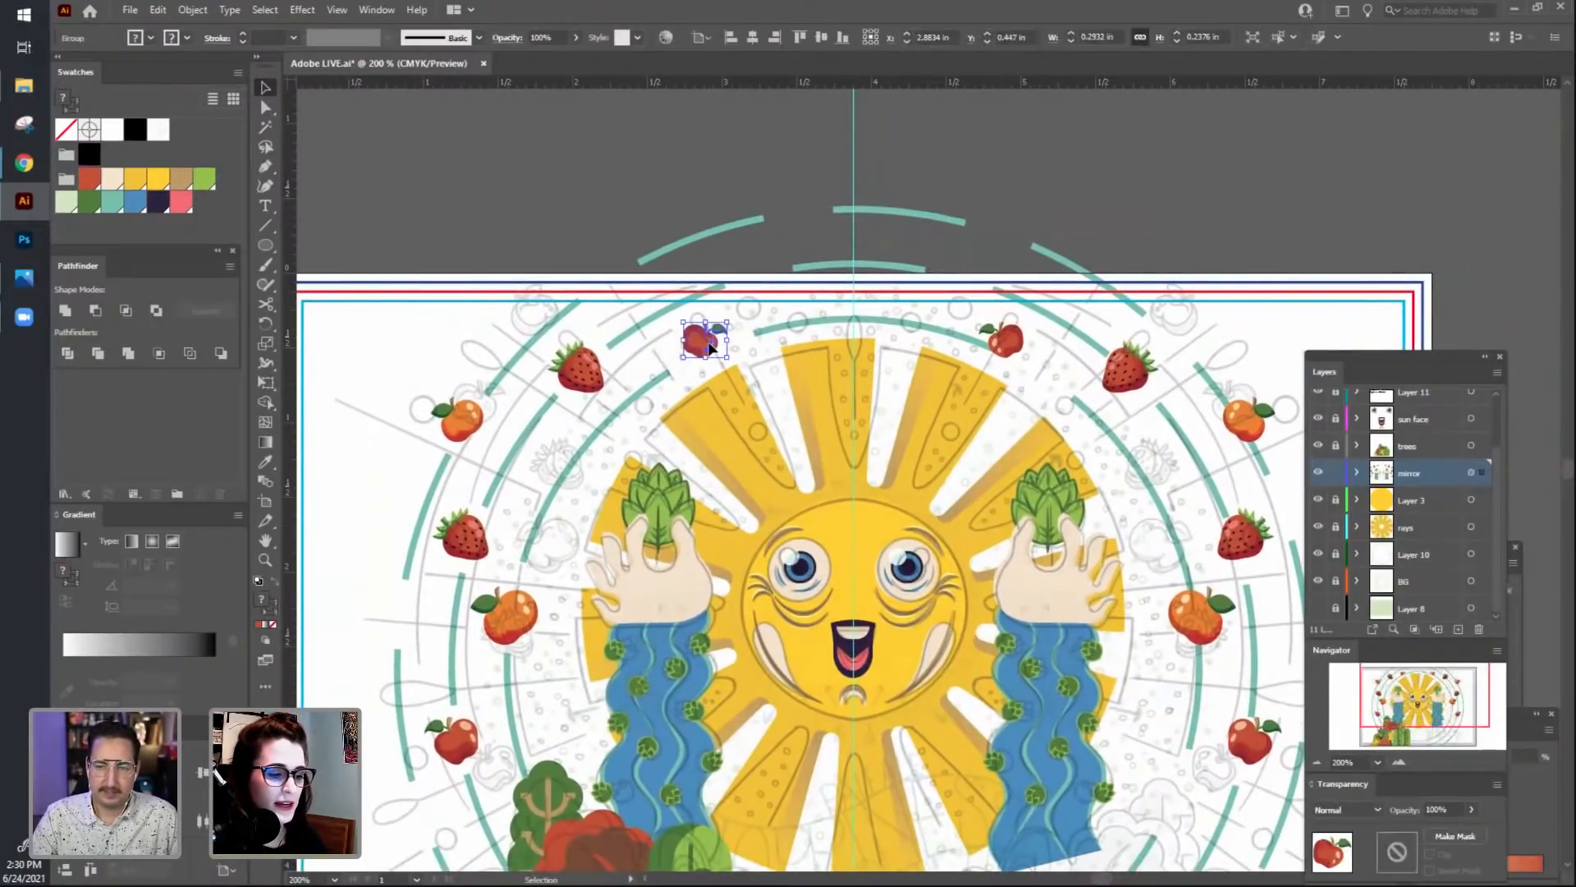
pyautogui.click(548, 461)
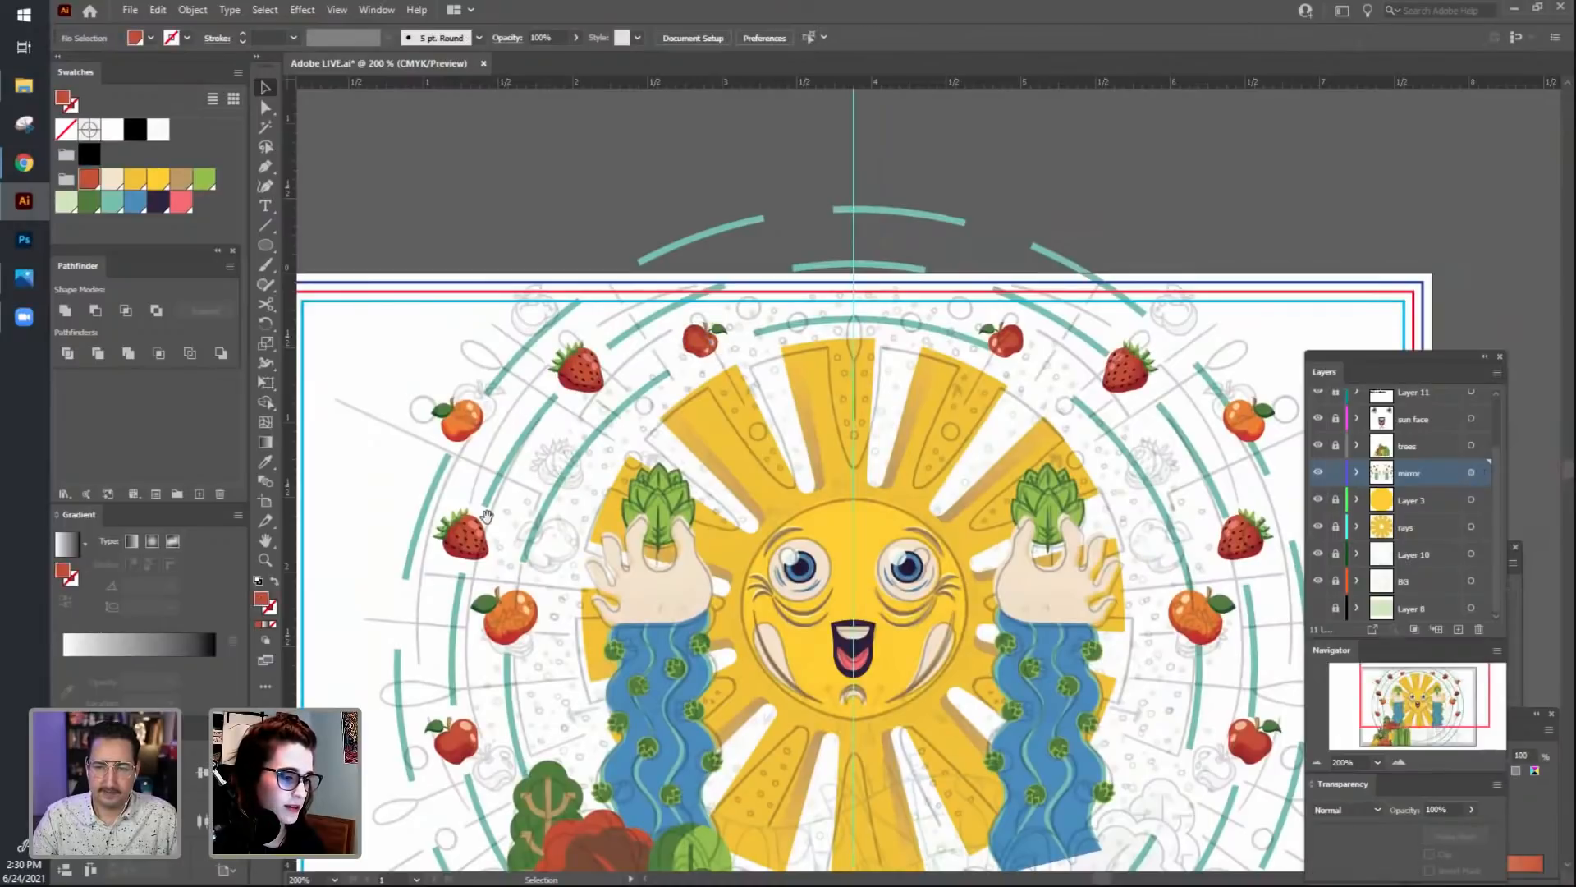
pyautogui.moveTo(489, 518); pyautogui.dragTo(510, 452)
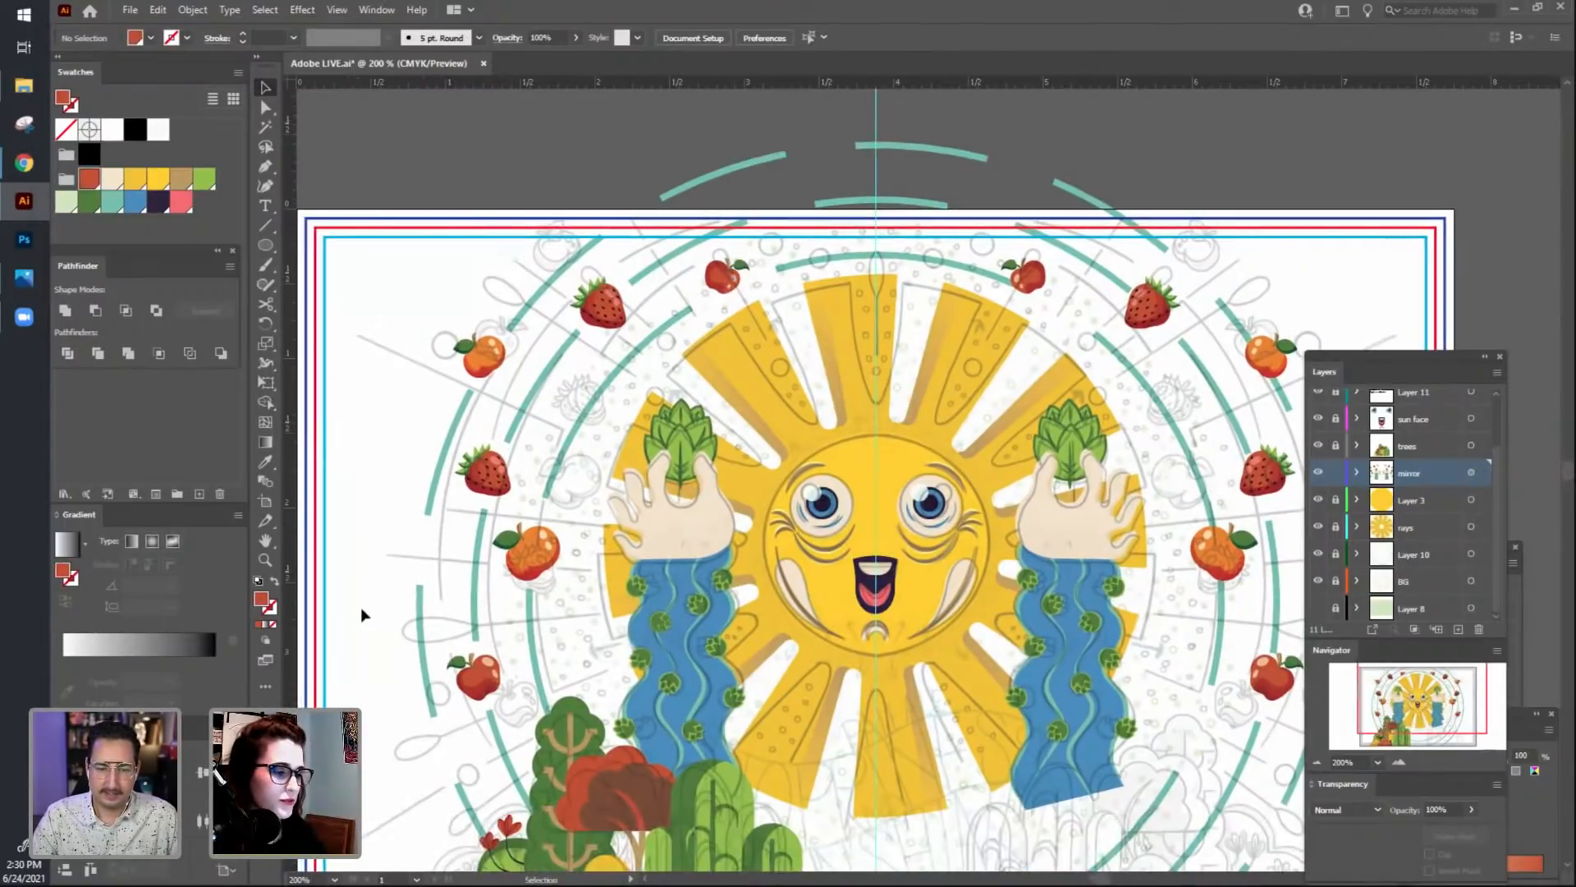
pyautogui.moveTo(386, 706); pyautogui.dragTo(423, 711)
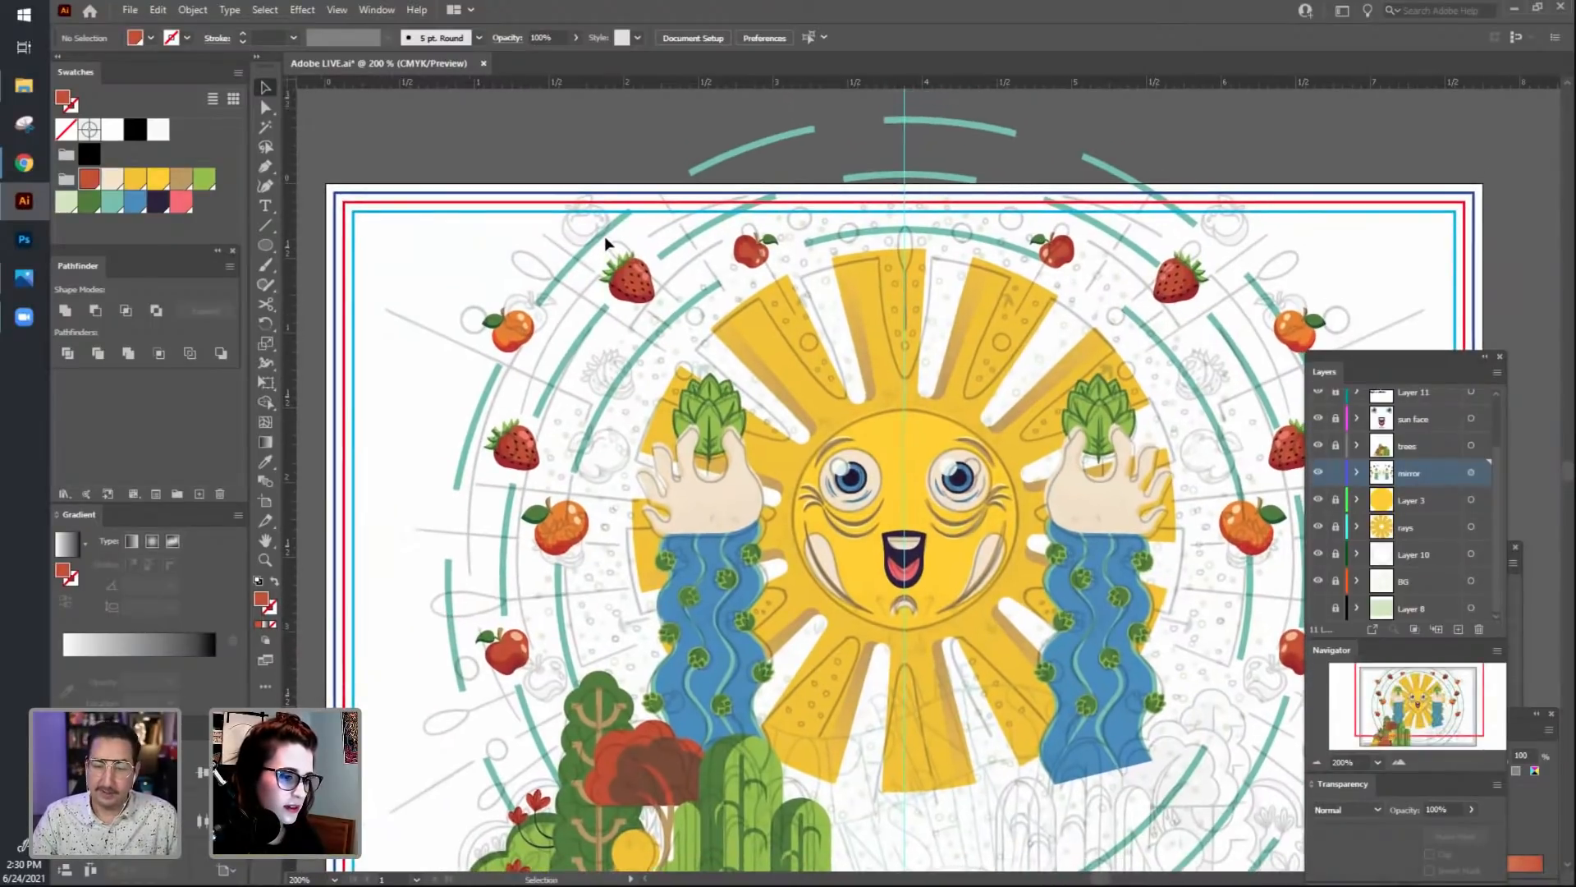
pyautogui.moveTo(671, 310); pyautogui.dragTo(645, 335)
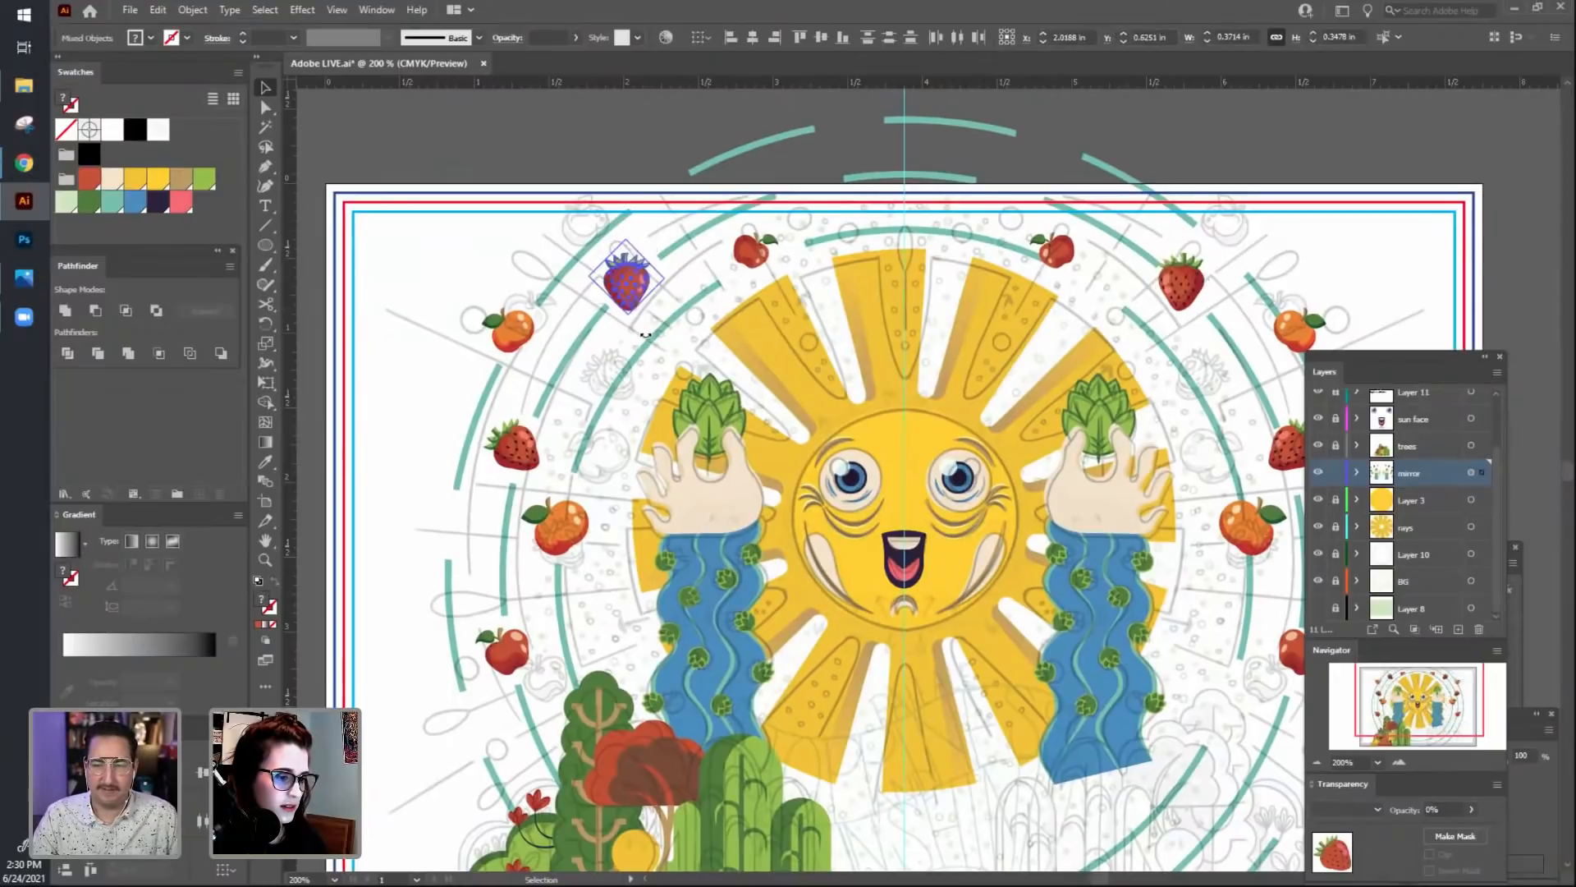
pyautogui.click(611, 367)
# Examine the whole illustration at several zoom levels to judge the fruit spacing around the sun.
pyautogui.moveTo(608, 451); pyautogui.dragTo(603, 420)
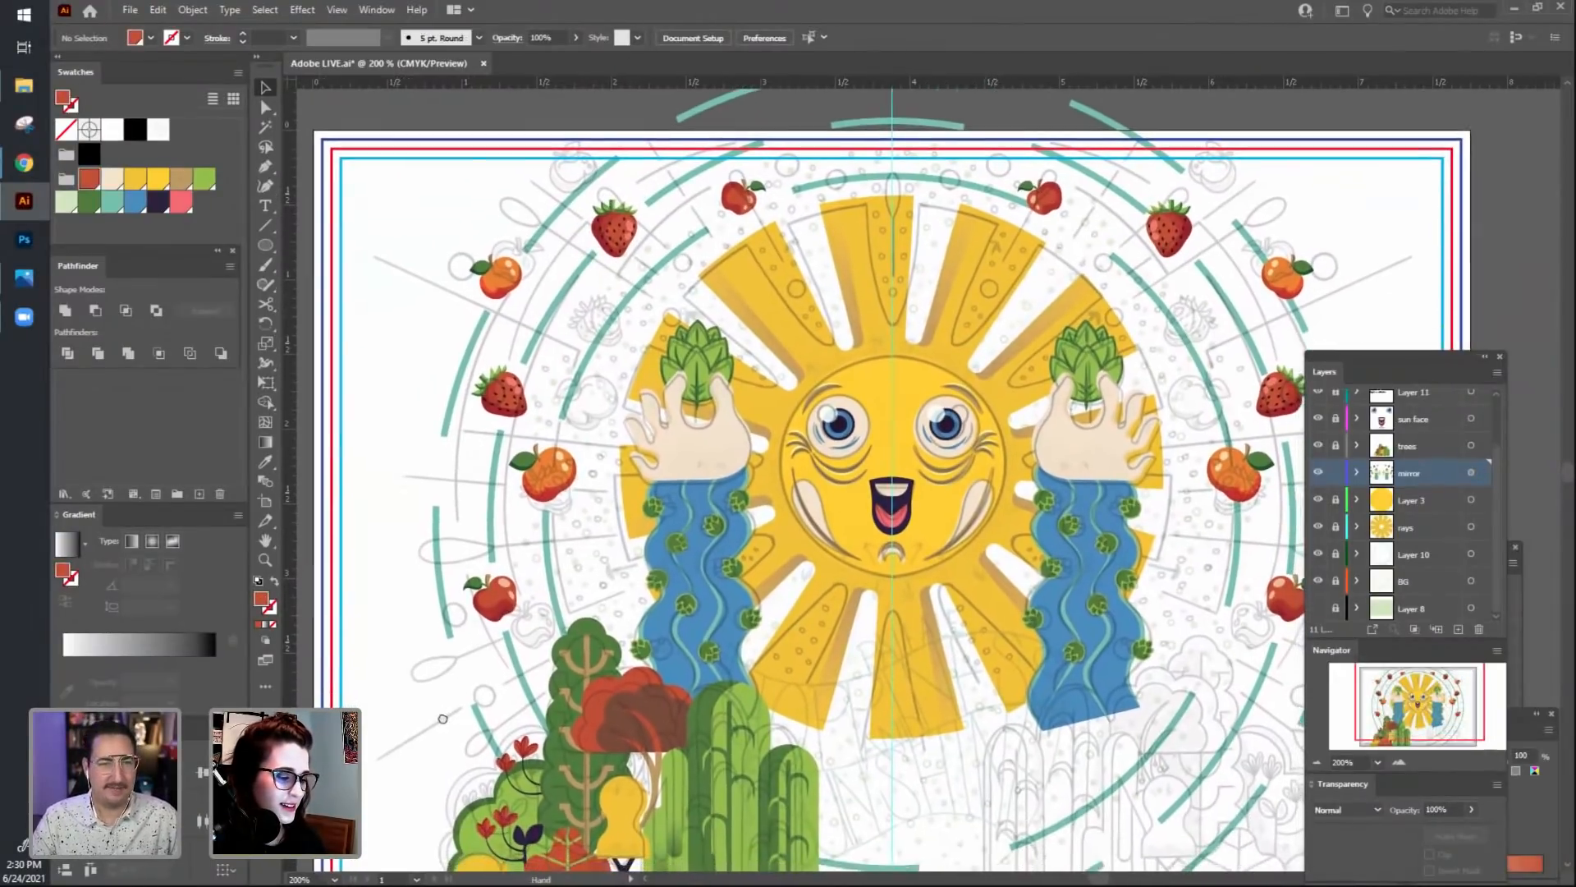
pyautogui.moveTo(482, 688); pyautogui.dragTo(430, 631)
pyautogui.hotkey('ctrl', '-')
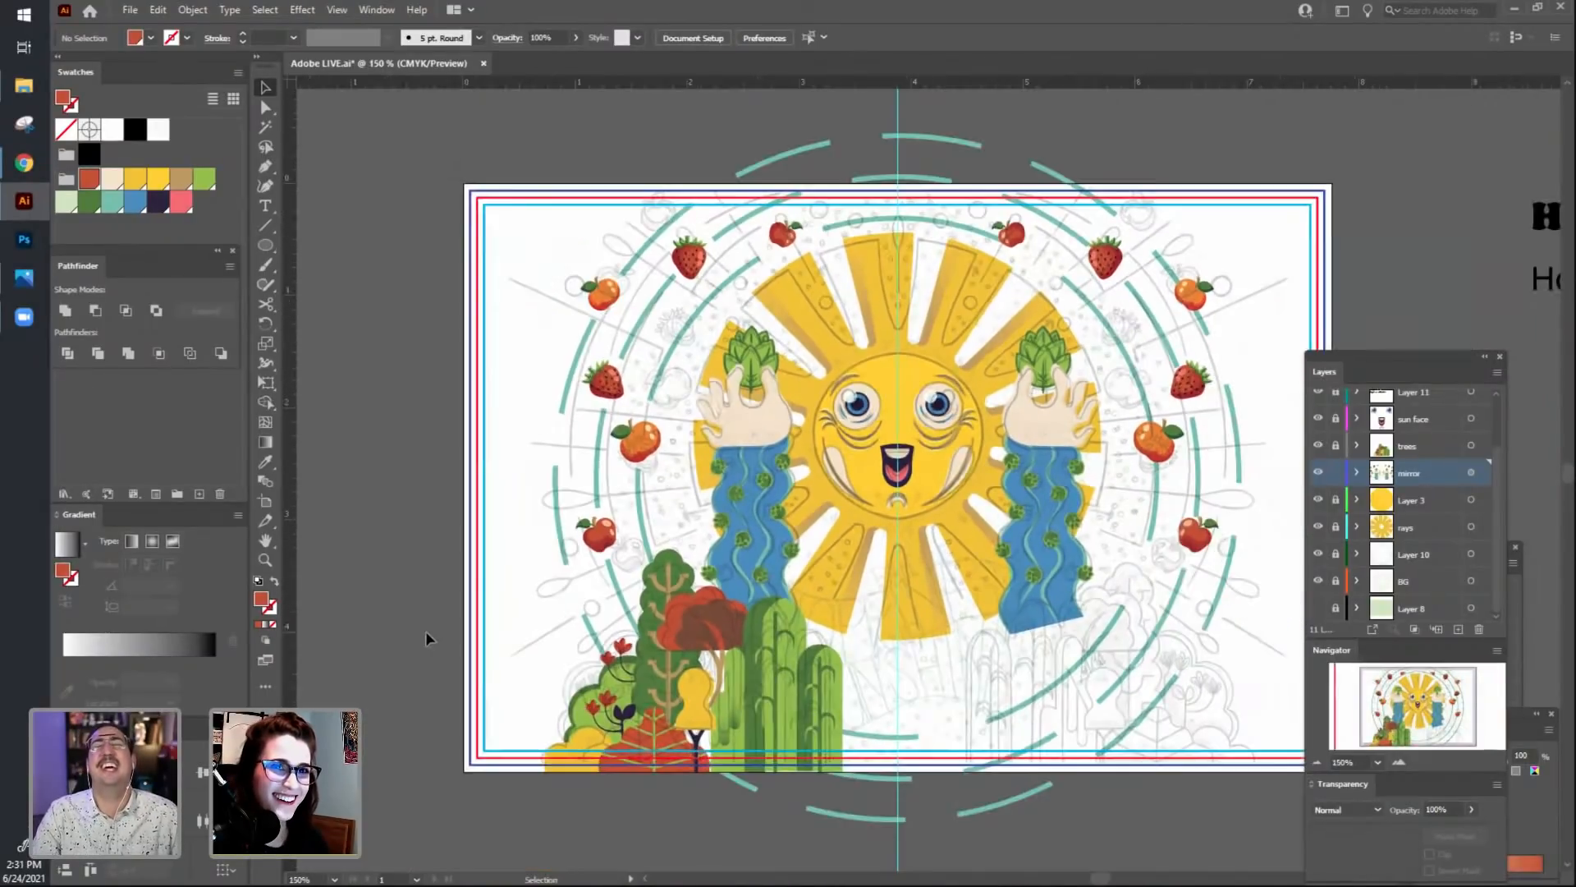
pyautogui.moveTo(601, 654); pyautogui.dragTo(531, 641)
pyautogui.moveTo(884, 698); pyautogui.dragTo(847, 696)
pyautogui.moveTo(1172, 823); pyautogui.dragTo(1149, 803)
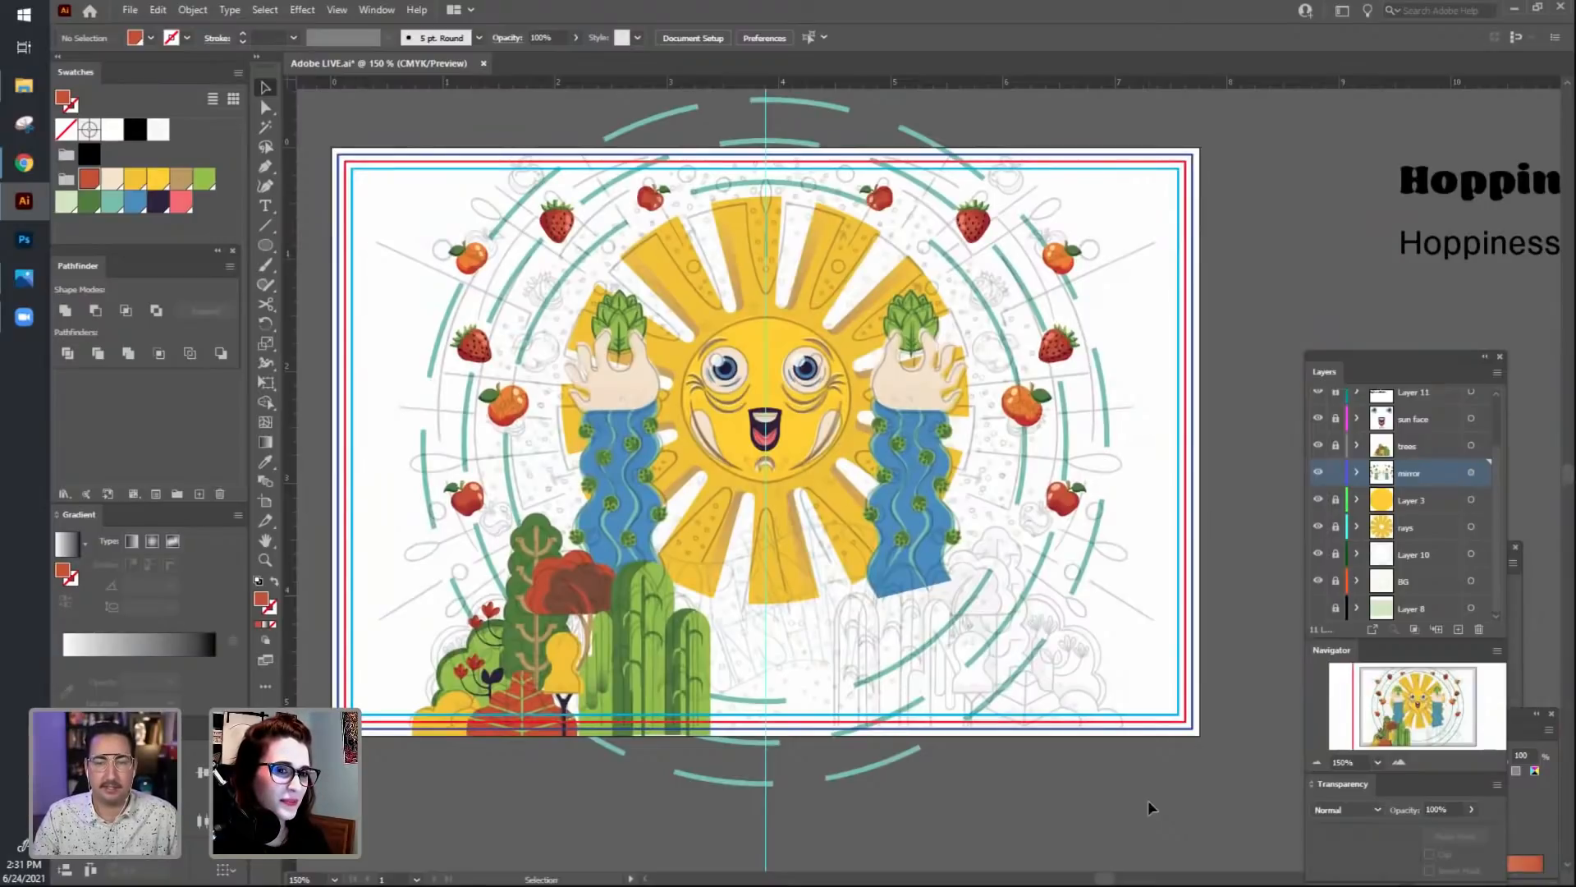
pyautogui.hotkey('ctrl', '-')
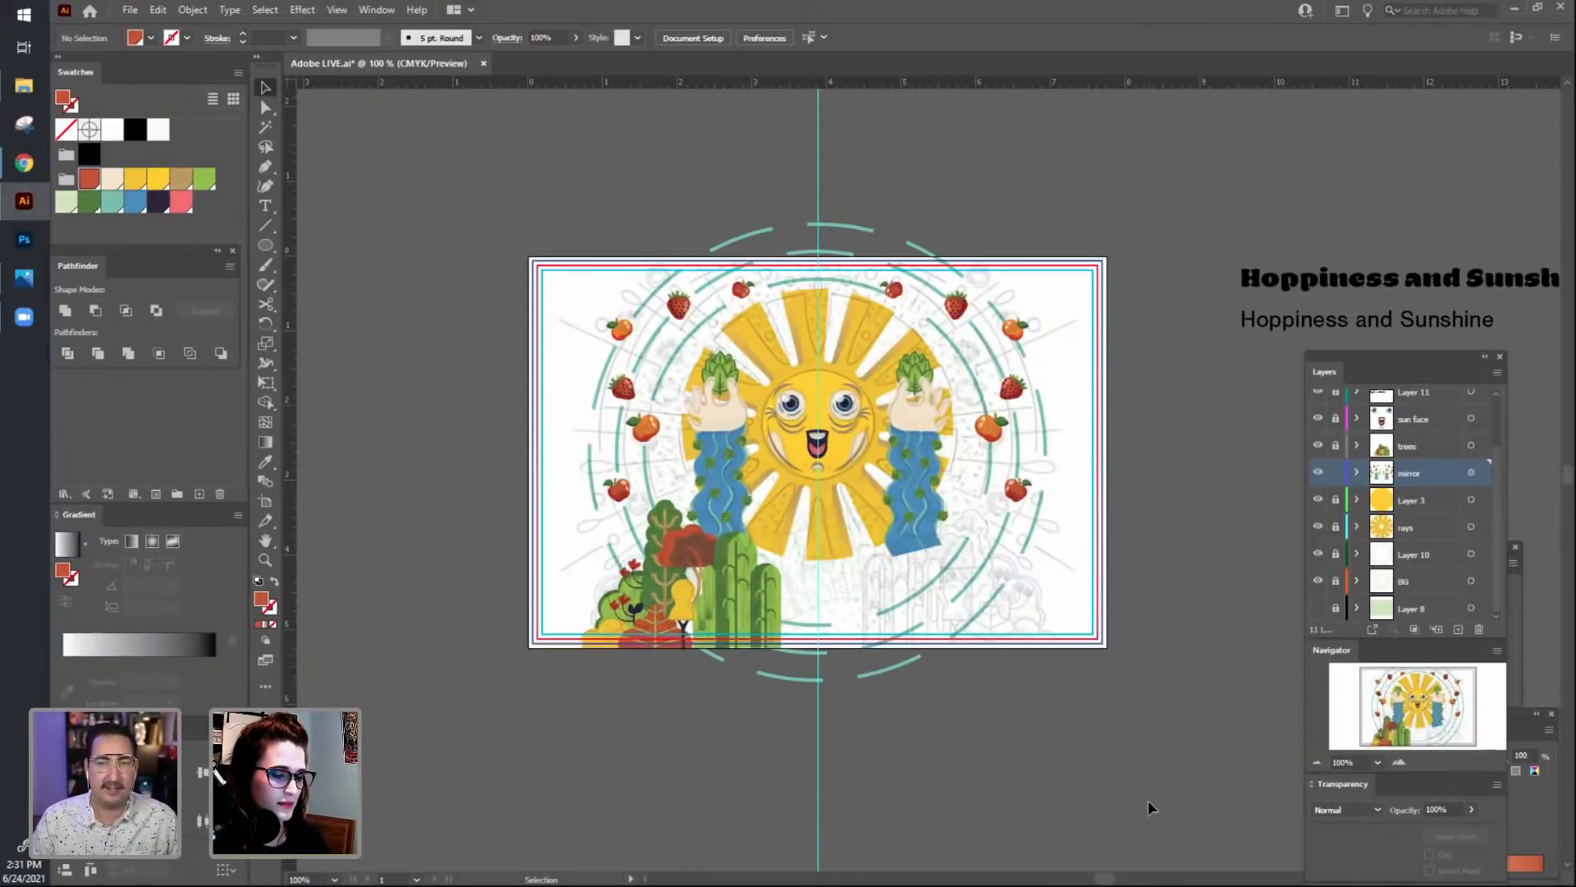
pyautogui.hotkey('ctrl', '+')
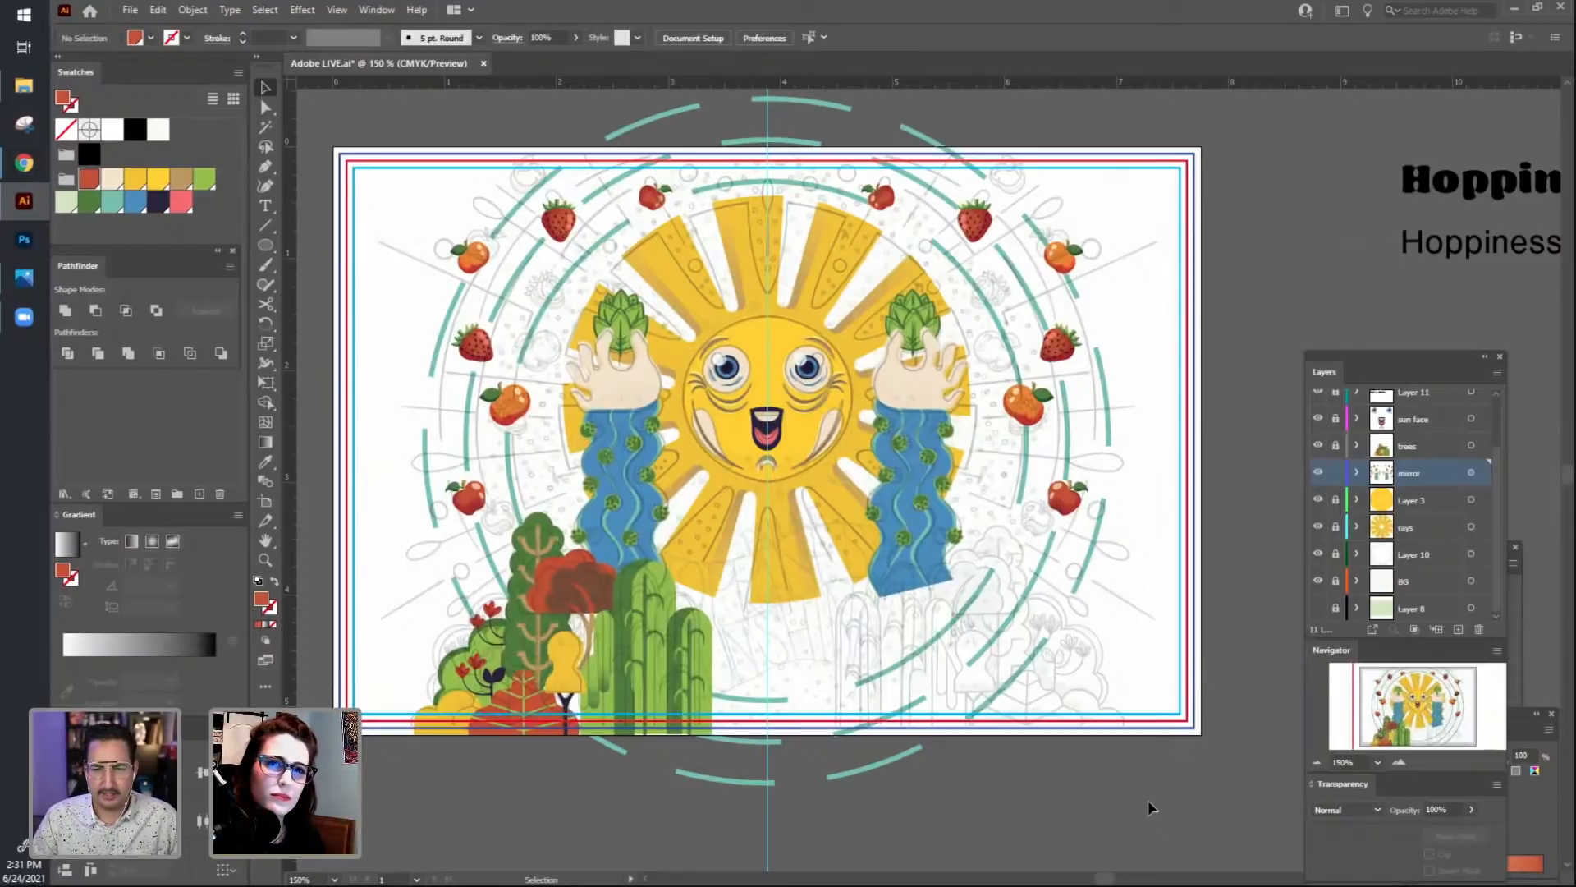
pyautogui.hotkey('ctrl', '+')
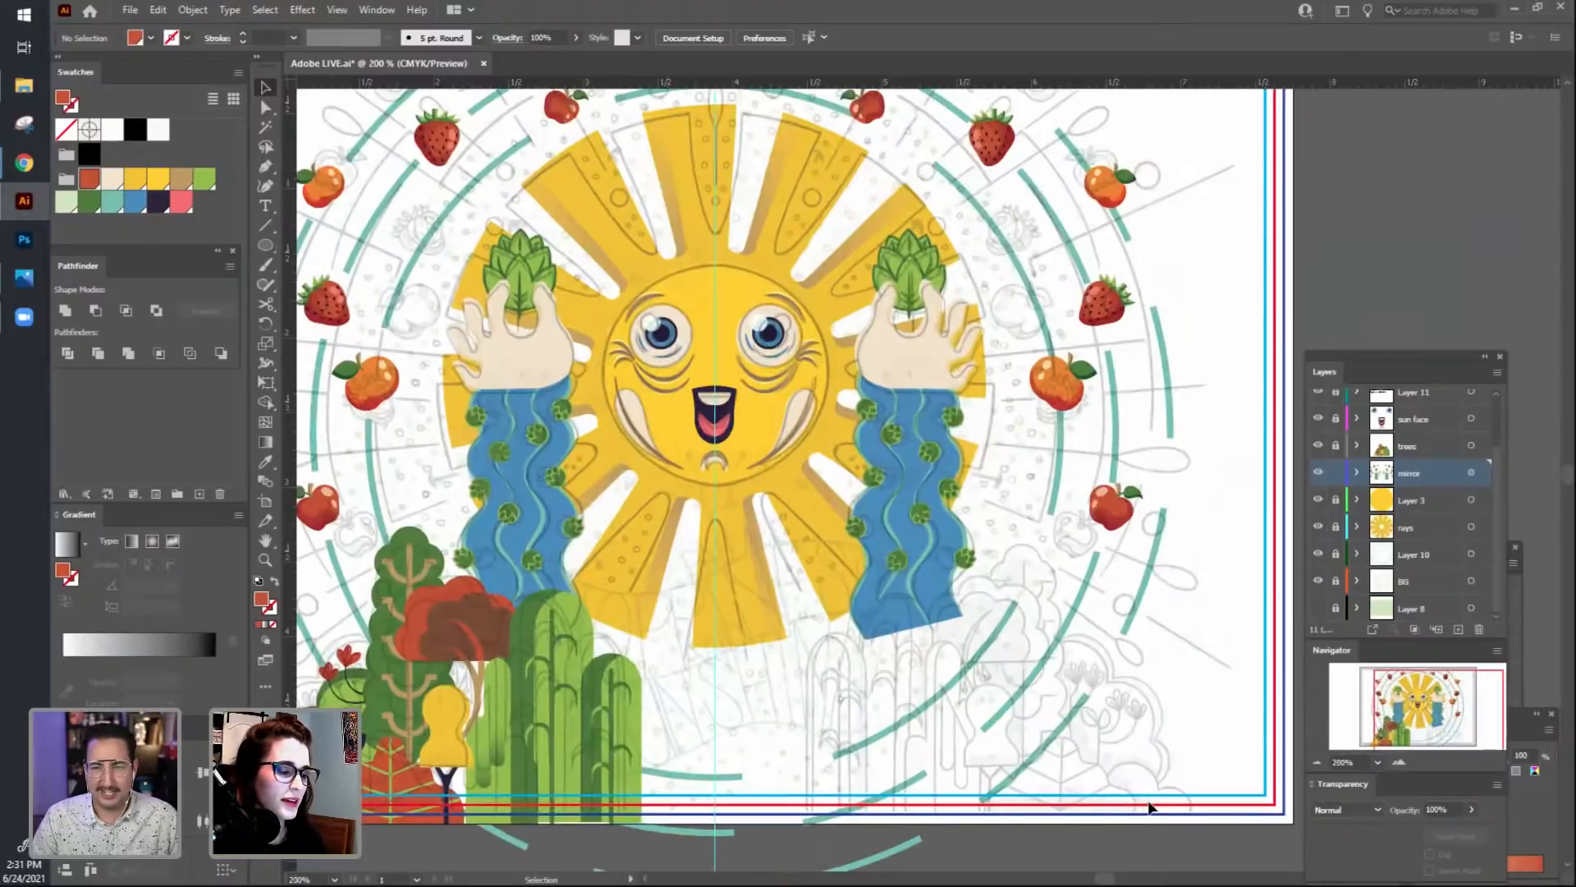
pyautogui.moveTo(764, 764); pyautogui.dragTo(860, 803)
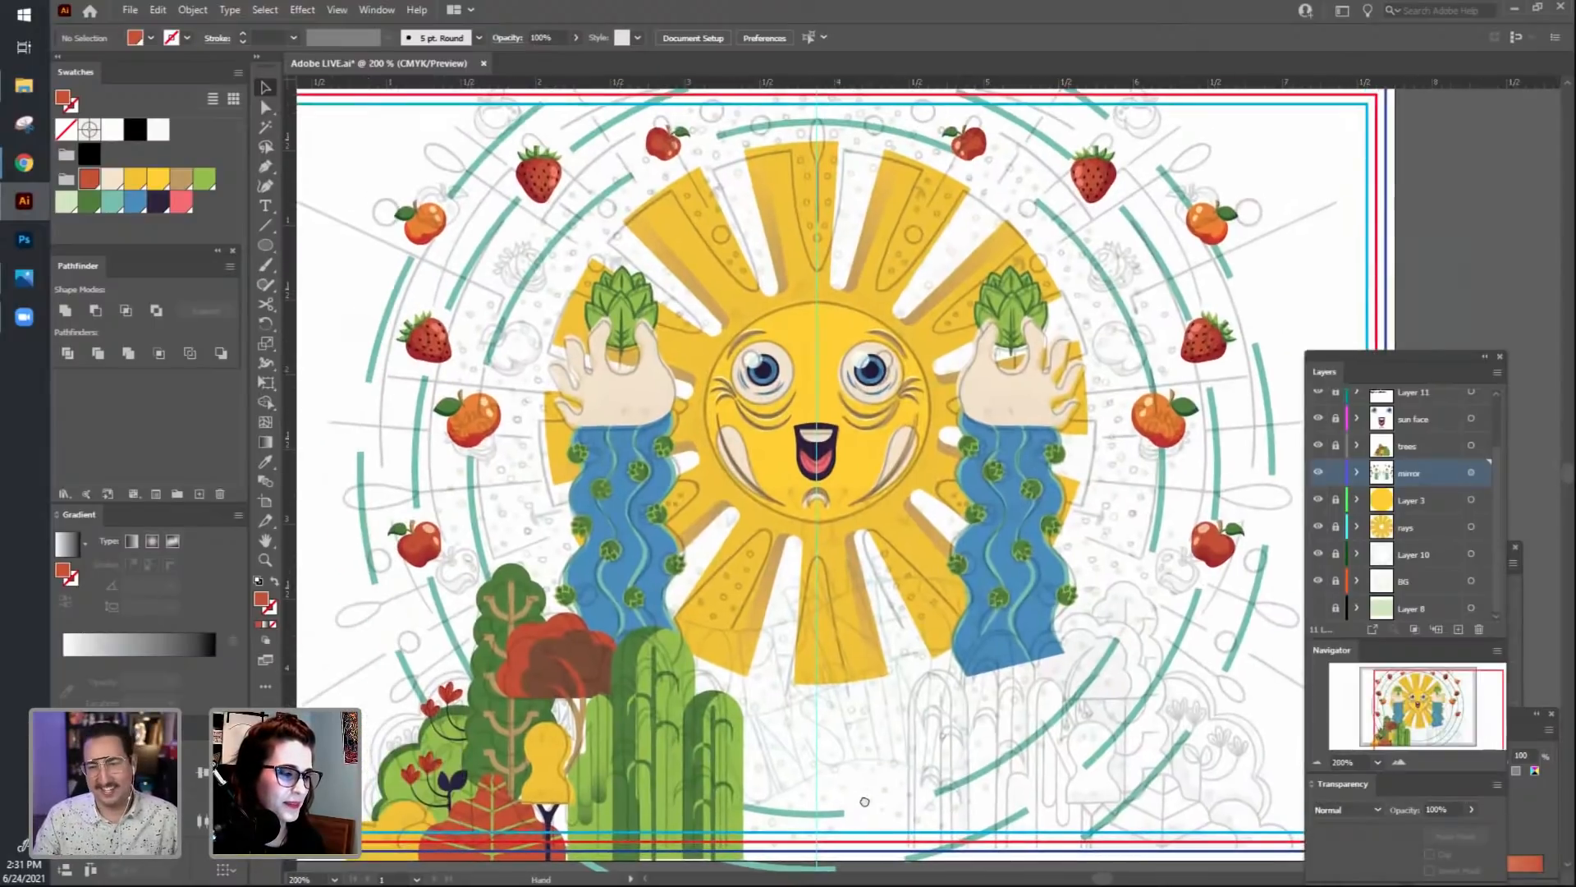
pyautogui.hotkey('ctrl', '-')
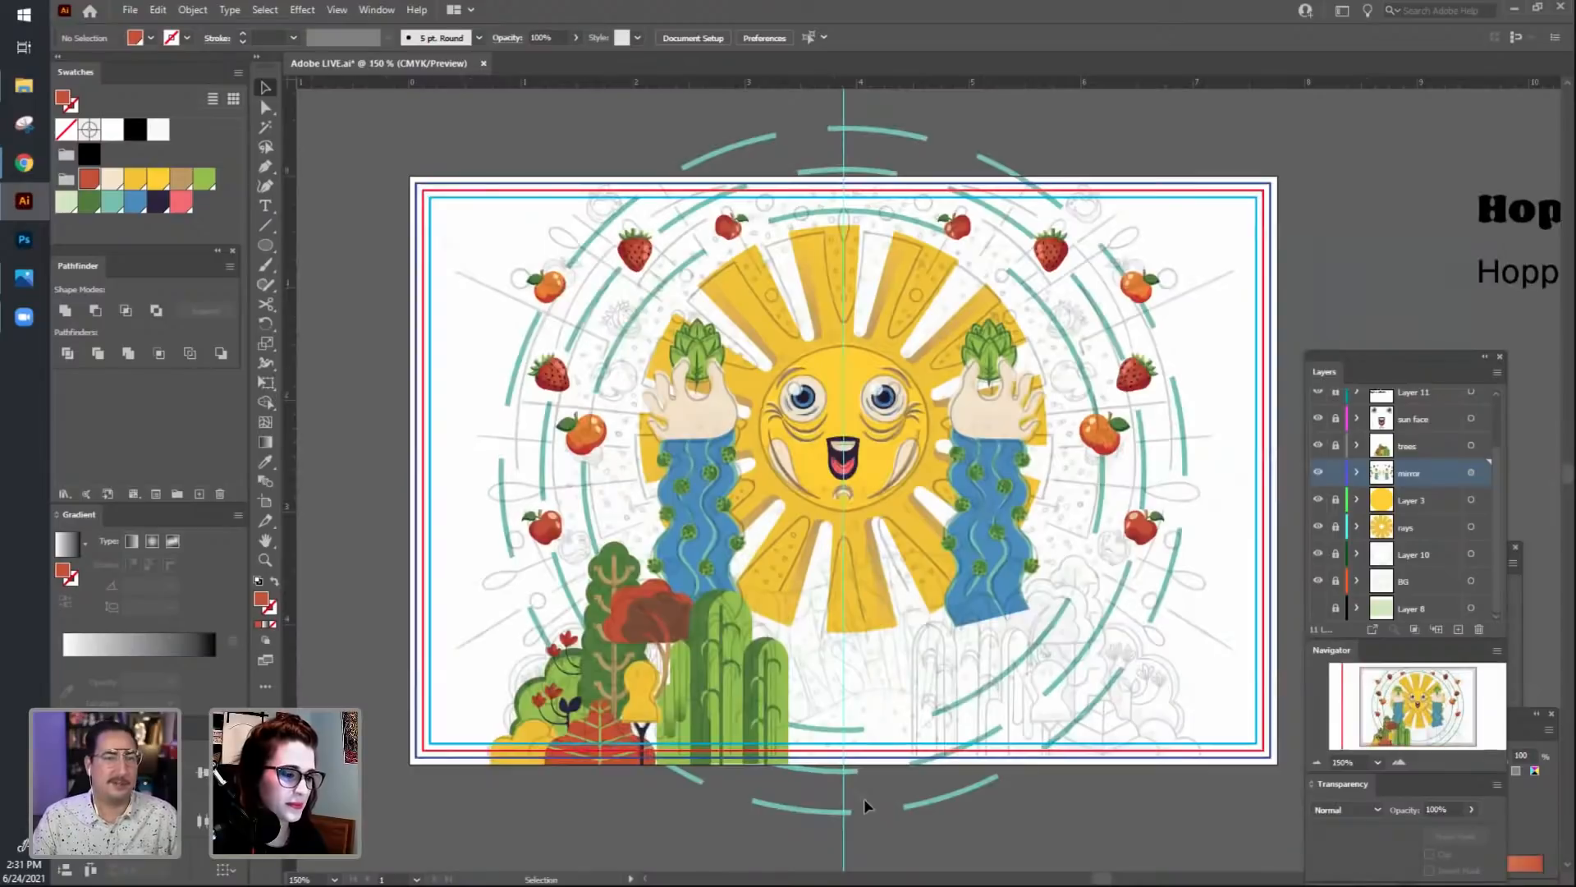
pyautogui.press('space')
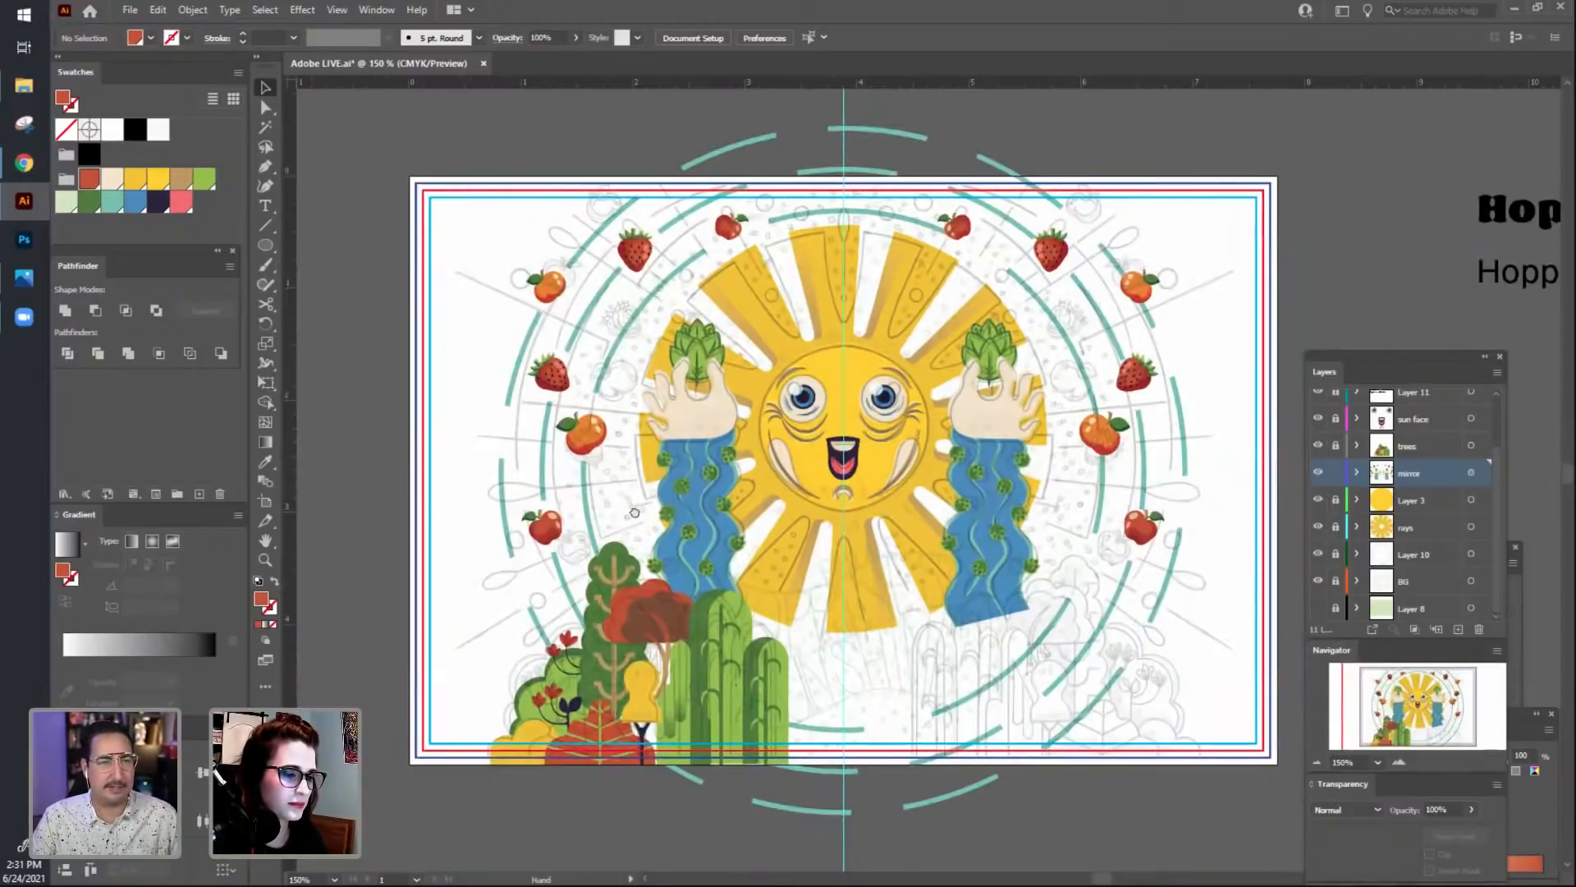
pyautogui.moveTo(635, 512); pyautogui.dragTo(667, 488)
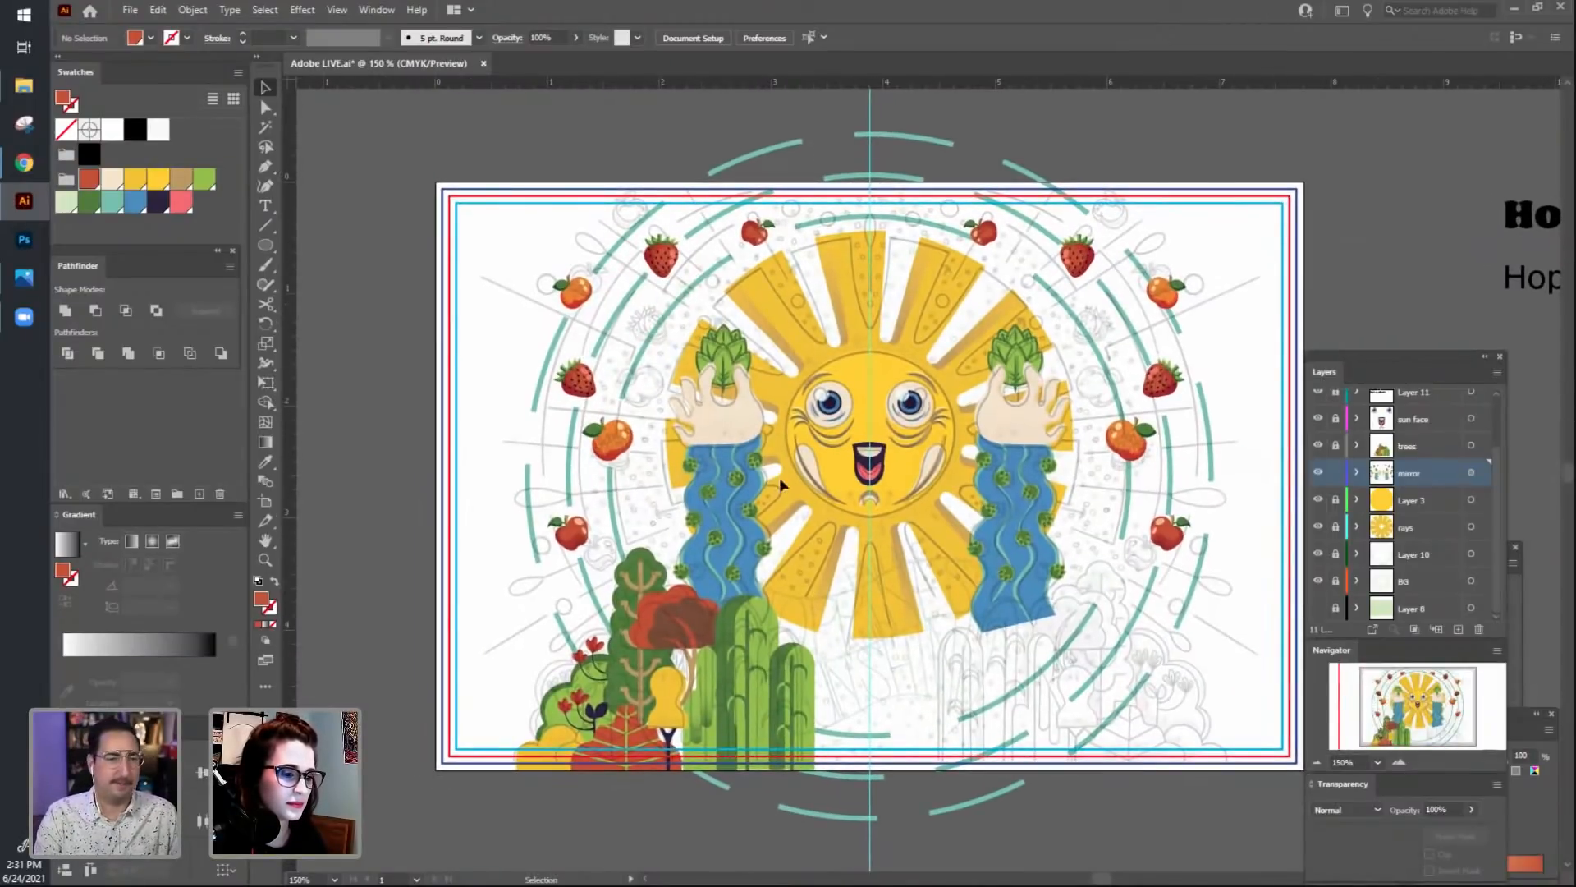
pyautogui.moveTo(798, 509); pyautogui.dragTo(761, 520)
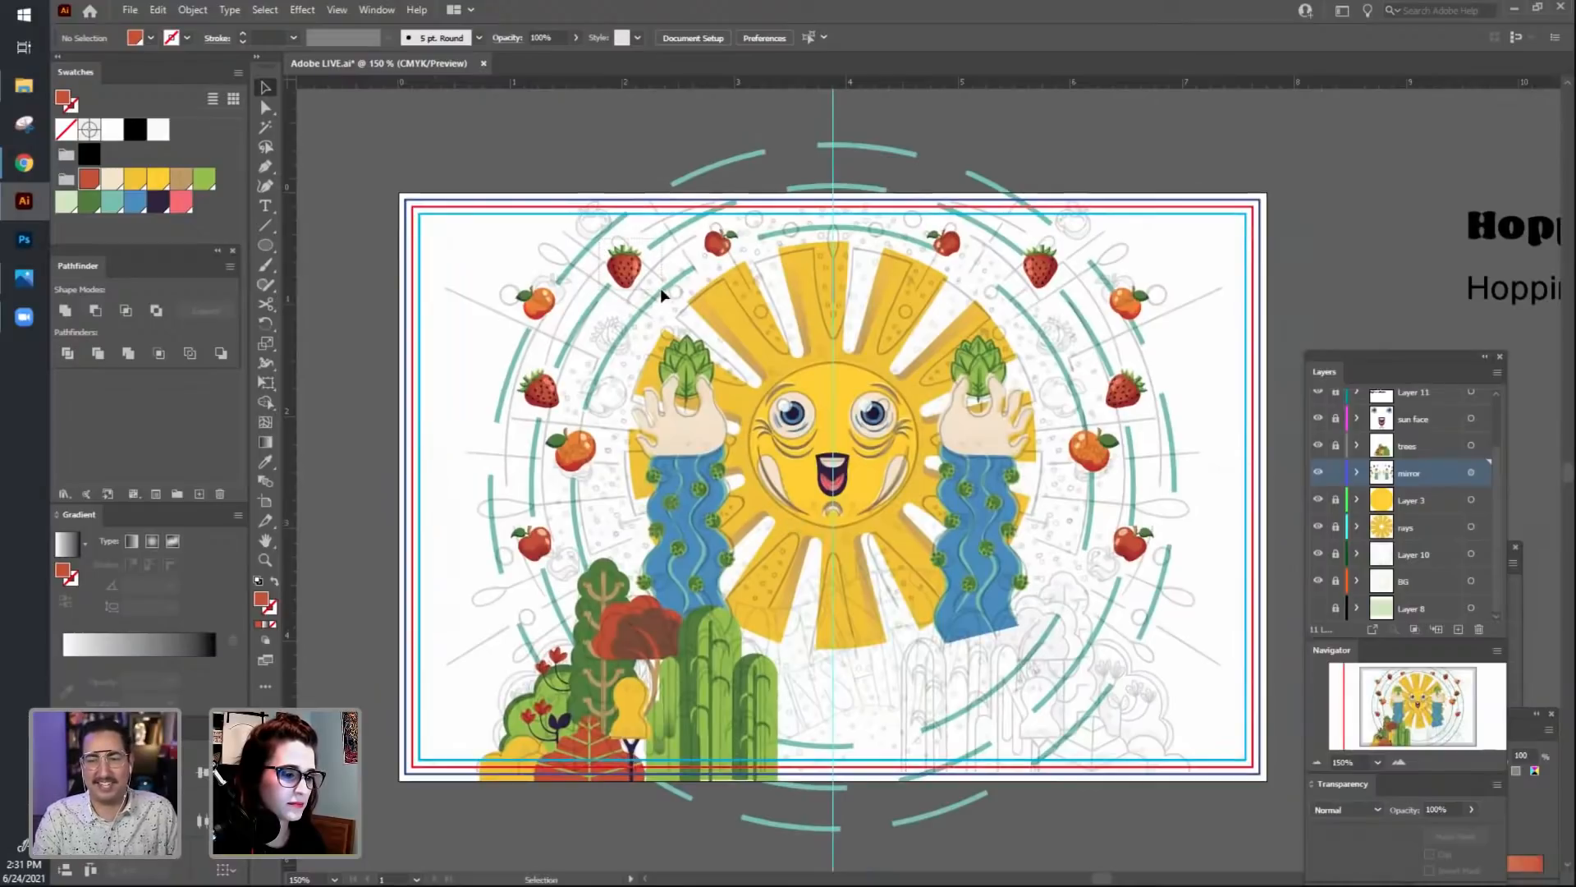
# Move the upper-left strawberry out to the artboard's blank corner and place the apple from above the sun's rays in its spot.
pyautogui.moveTo(632, 272); pyautogui.dragTo(478, 239)
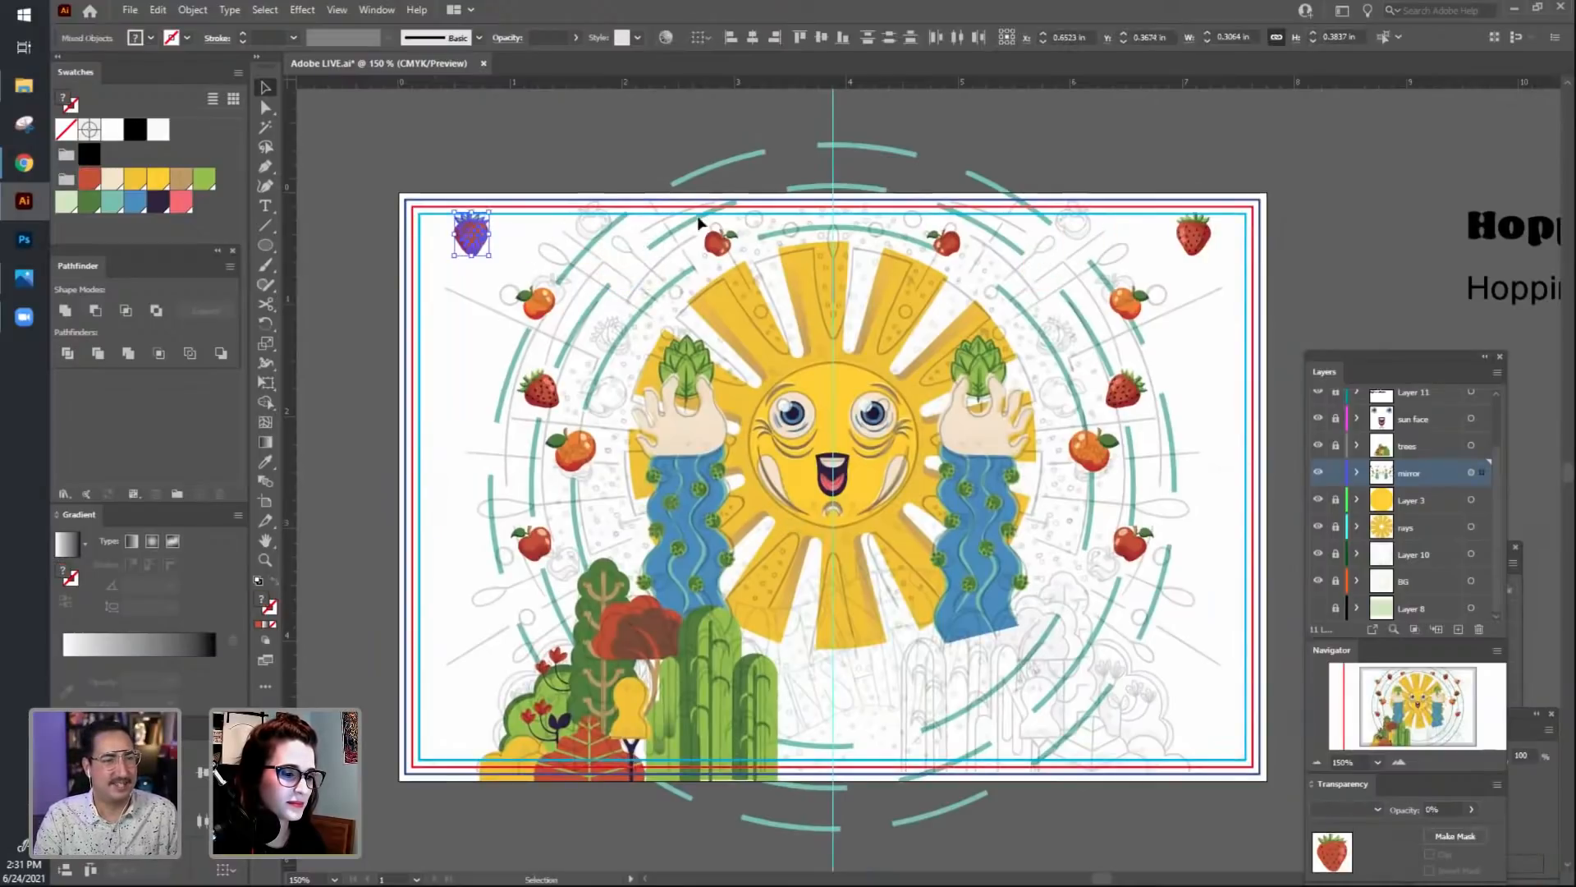
pyautogui.moveTo(717, 242); pyautogui.dragTo(626, 266)
pyautogui.click(457, 220)
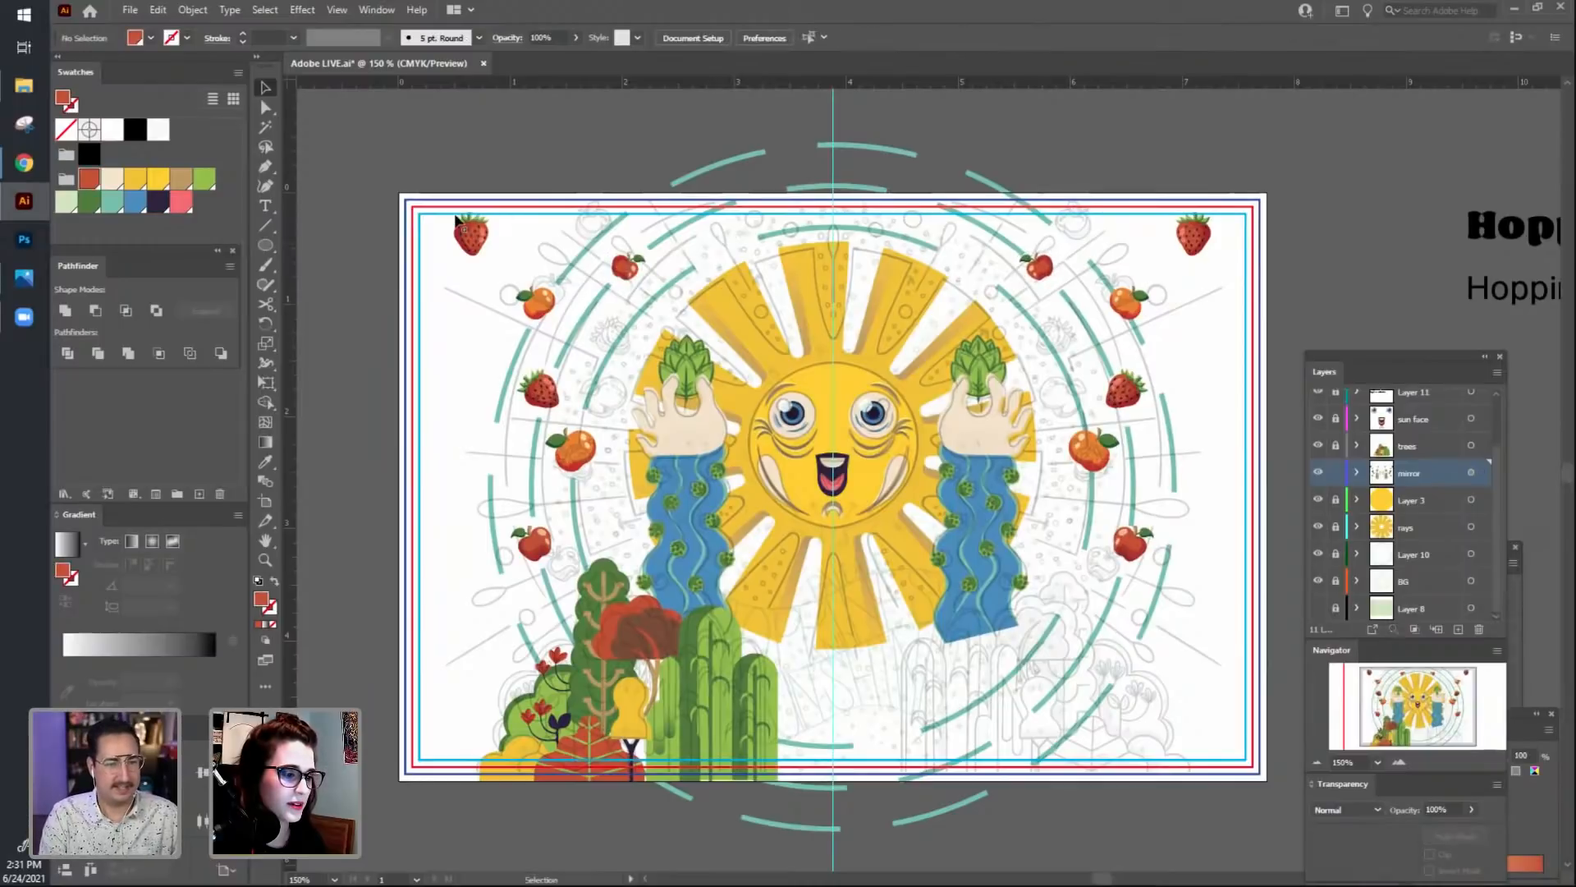
# Scale down the strawberry in the artboard's corner and place it, tilted, in the apple's vacated spot above the sun's rays.
pyautogui.click(473, 235)
pyautogui.click(423, 248)
pyautogui.moveTo(502, 258); pyautogui.dragTo(479, 233)
pyautogui.moveTo(644, 209); pyautogui.dragTo(743, 220)
# Rotate the apple beside that strawberry so its leaf points upward, adjust its position between the arcs and deselect it.
pyautogui.click(639, 272)
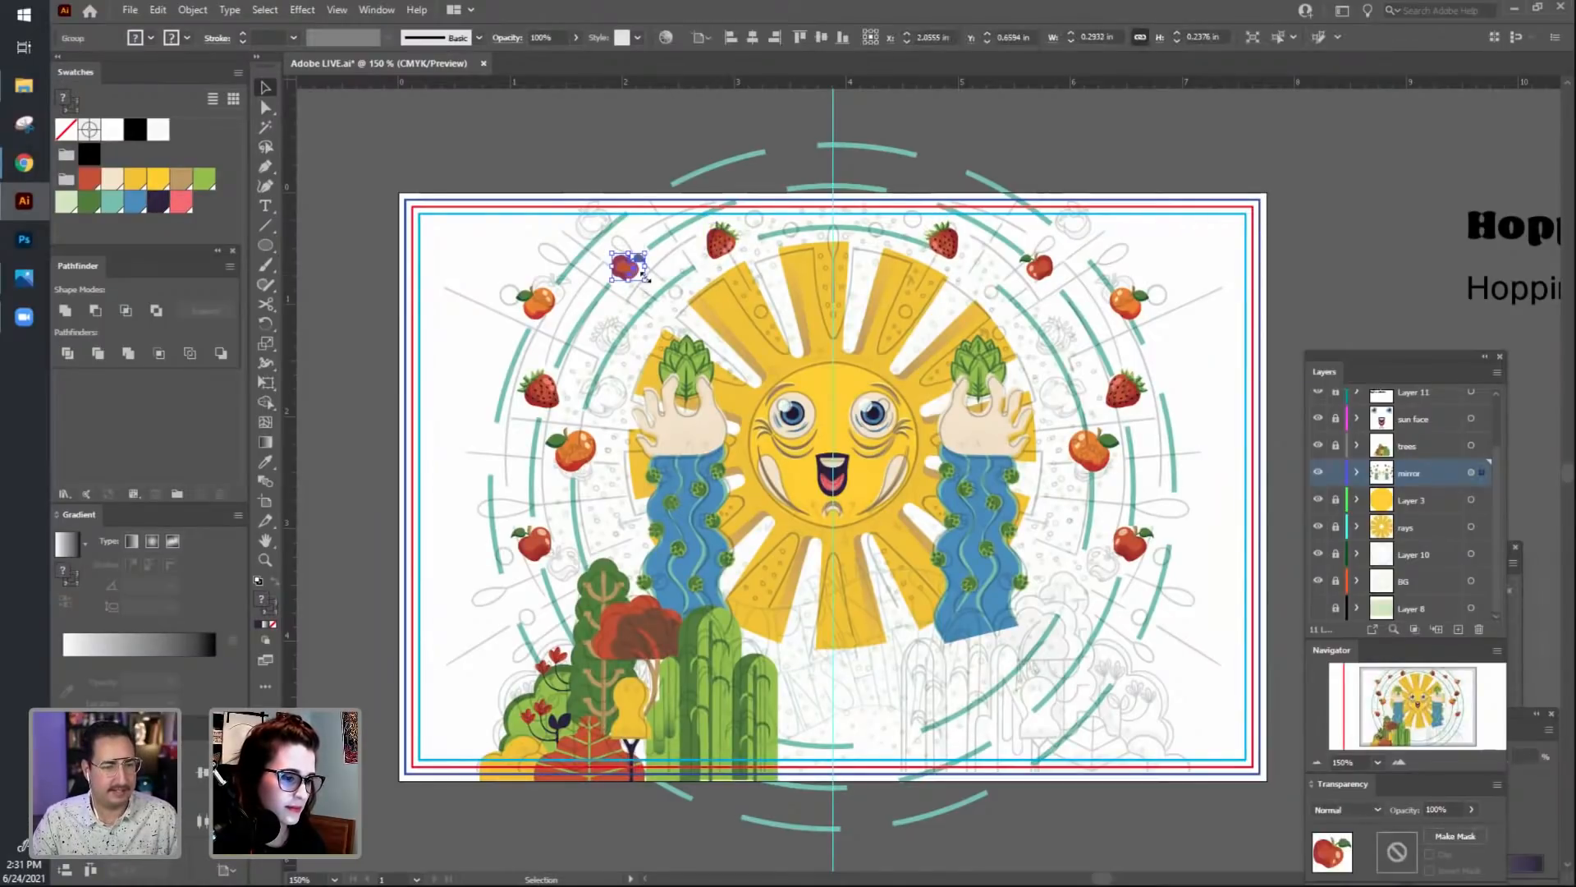
pyautogui.moveTo(646, 280)
pyautogui.mouseDown()
pyautogui.moveTo(659, 293)
pyautogui.moveTo(638, 273)
pyautogui.moveTo(666, 271)
pyautogui.moveTo(673, 238)
pyautogui.moveTo(632, 269)
pyautogui.mouseUp()
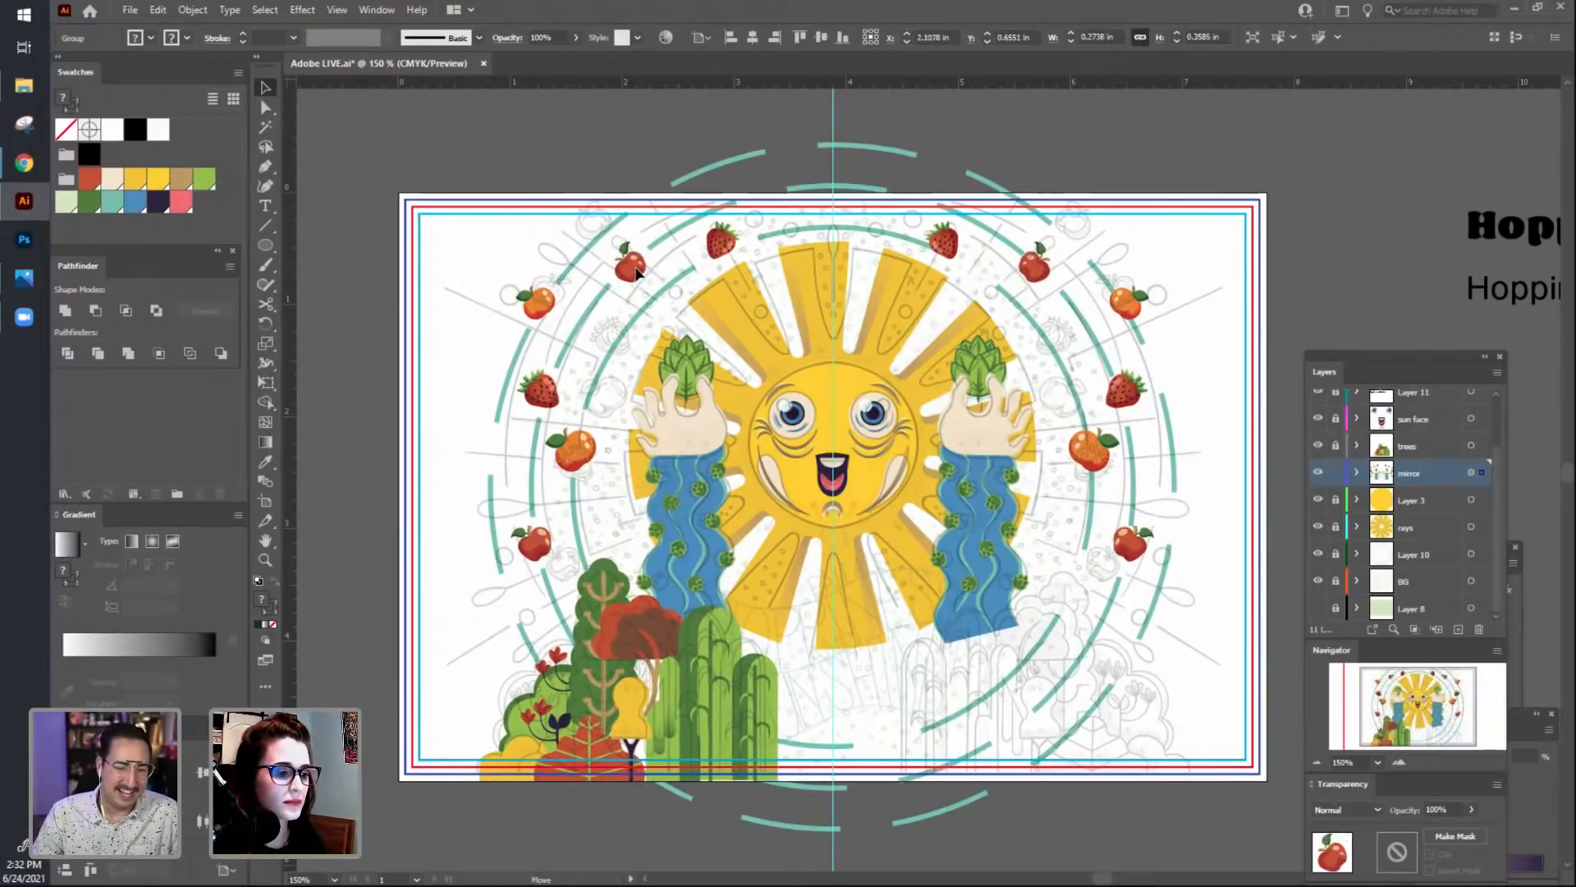
pyautogui.click(476, 307)
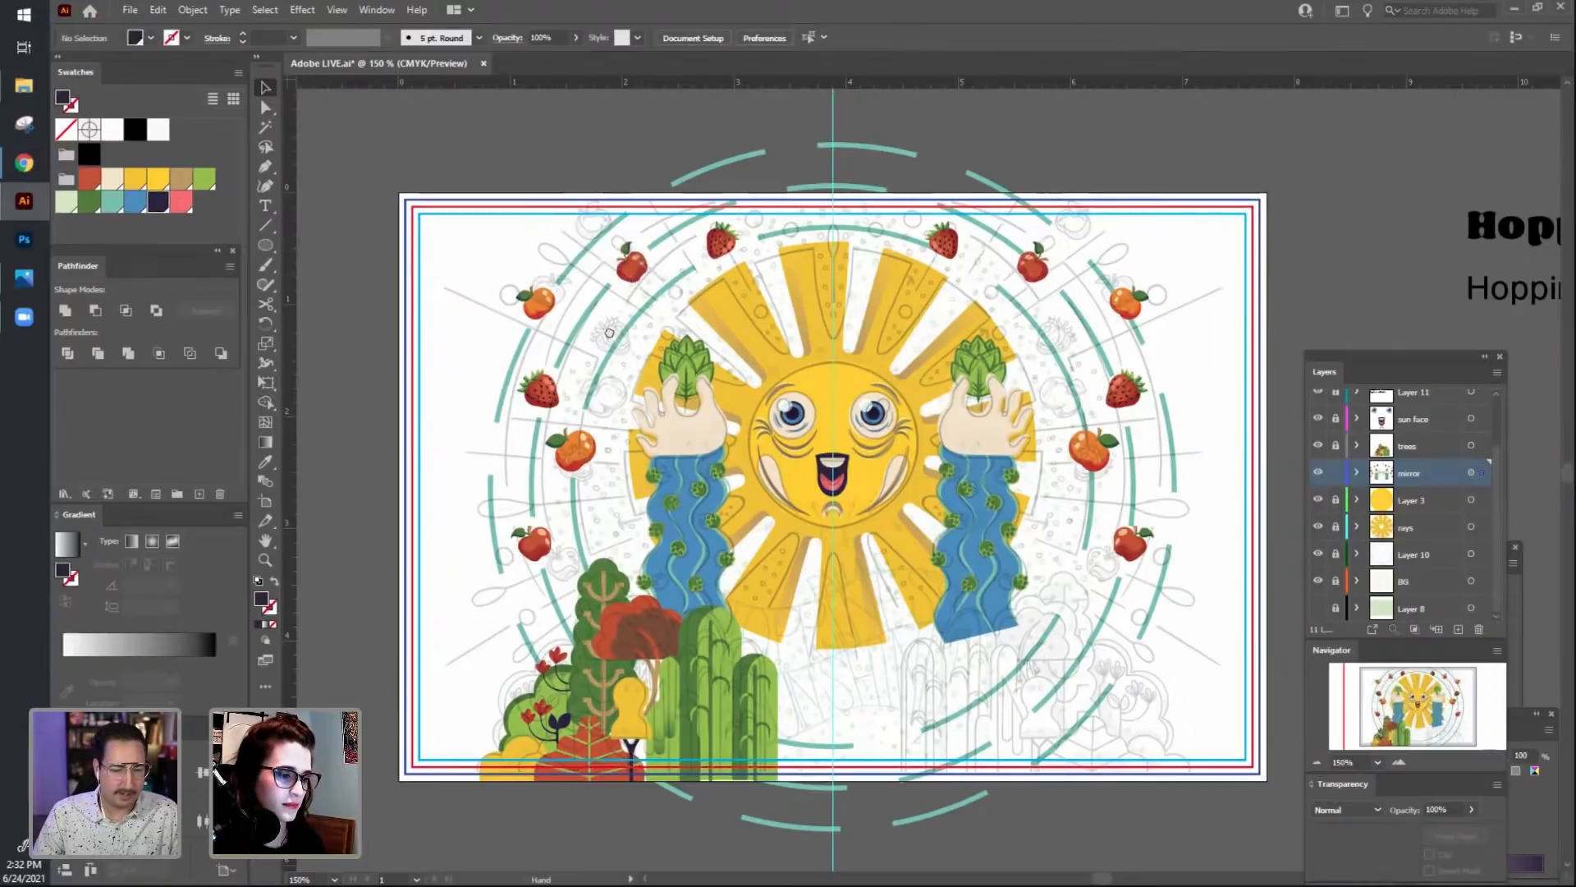
# Review the rearranged ring of fruit and the remaining sketch areas across the artboard.
pyautogui.hscroll(2, 580, 327)
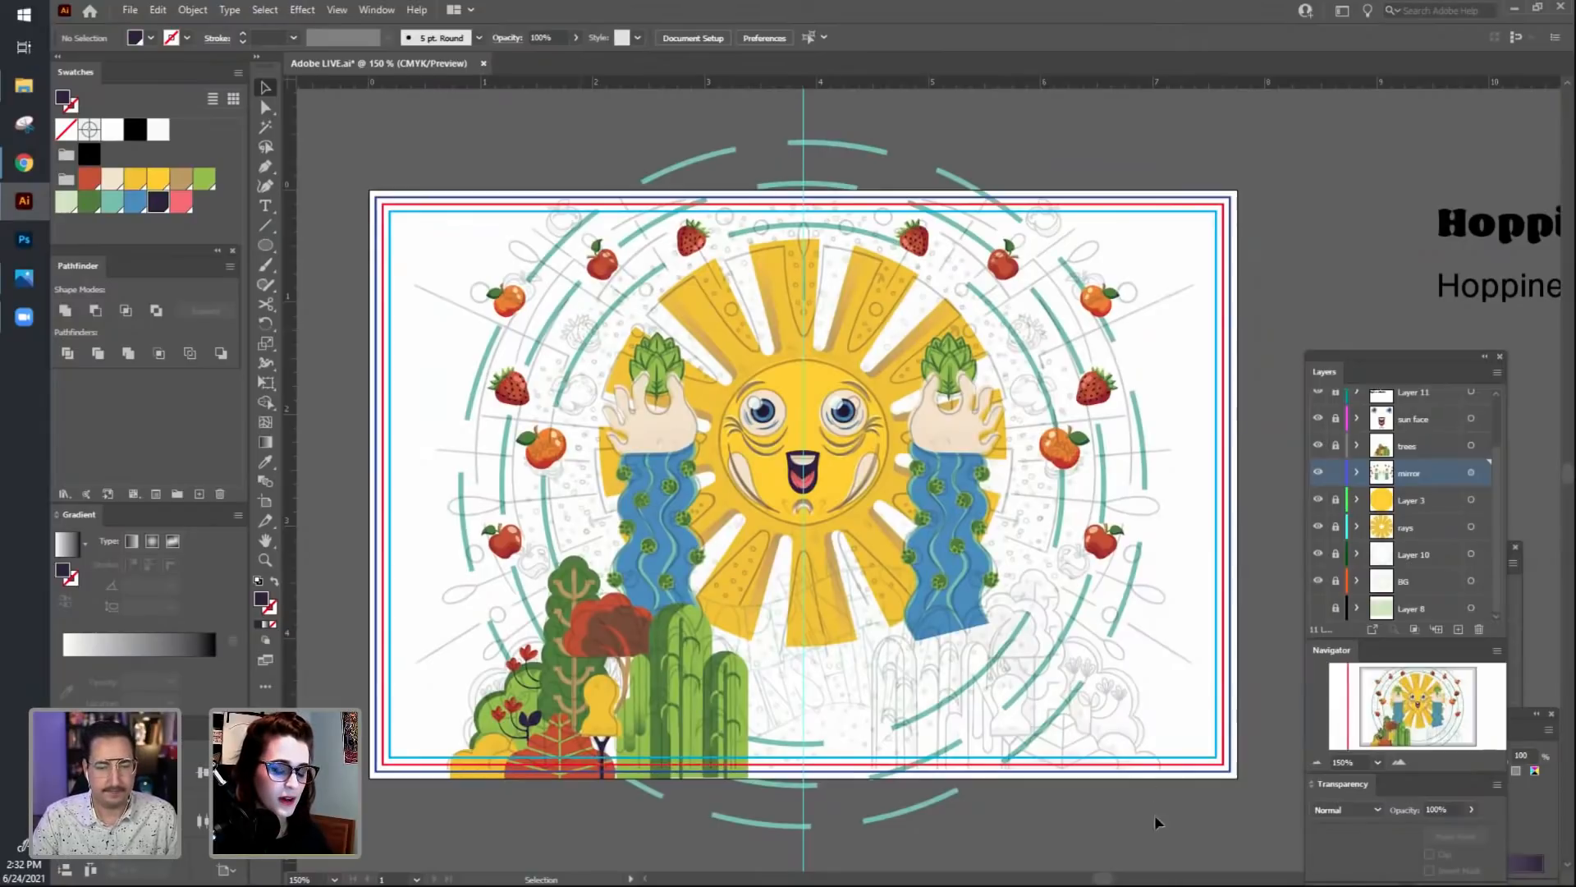
pyautogui.scroll(-2, 1125, 784)
pyautogui.hscroll(1, 1125, 784)
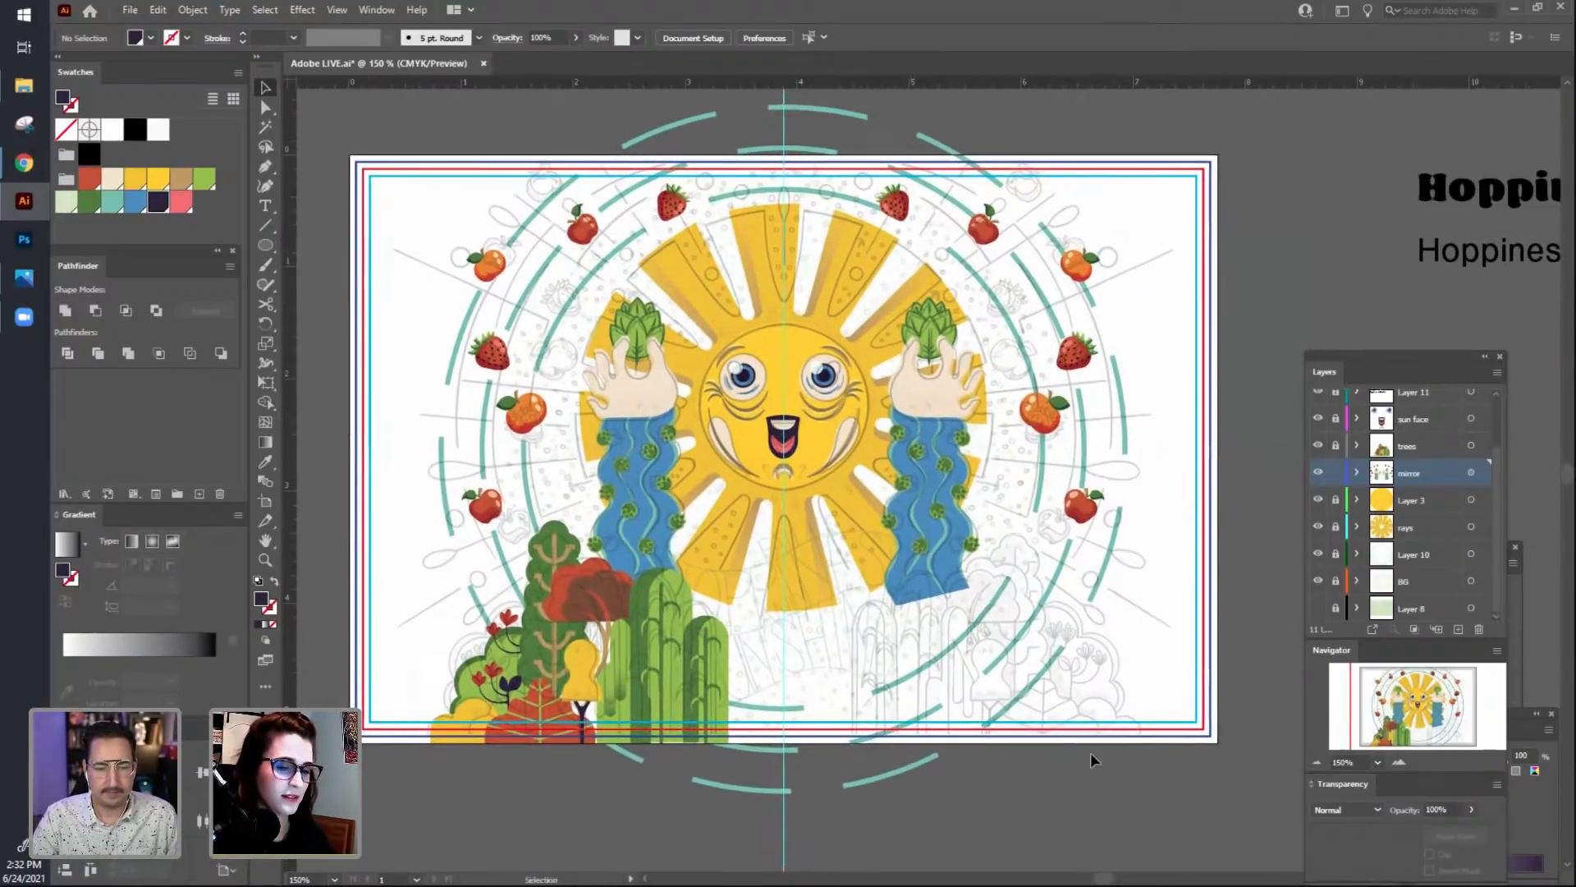
pyautogui.hotkey('ctrl', '+')
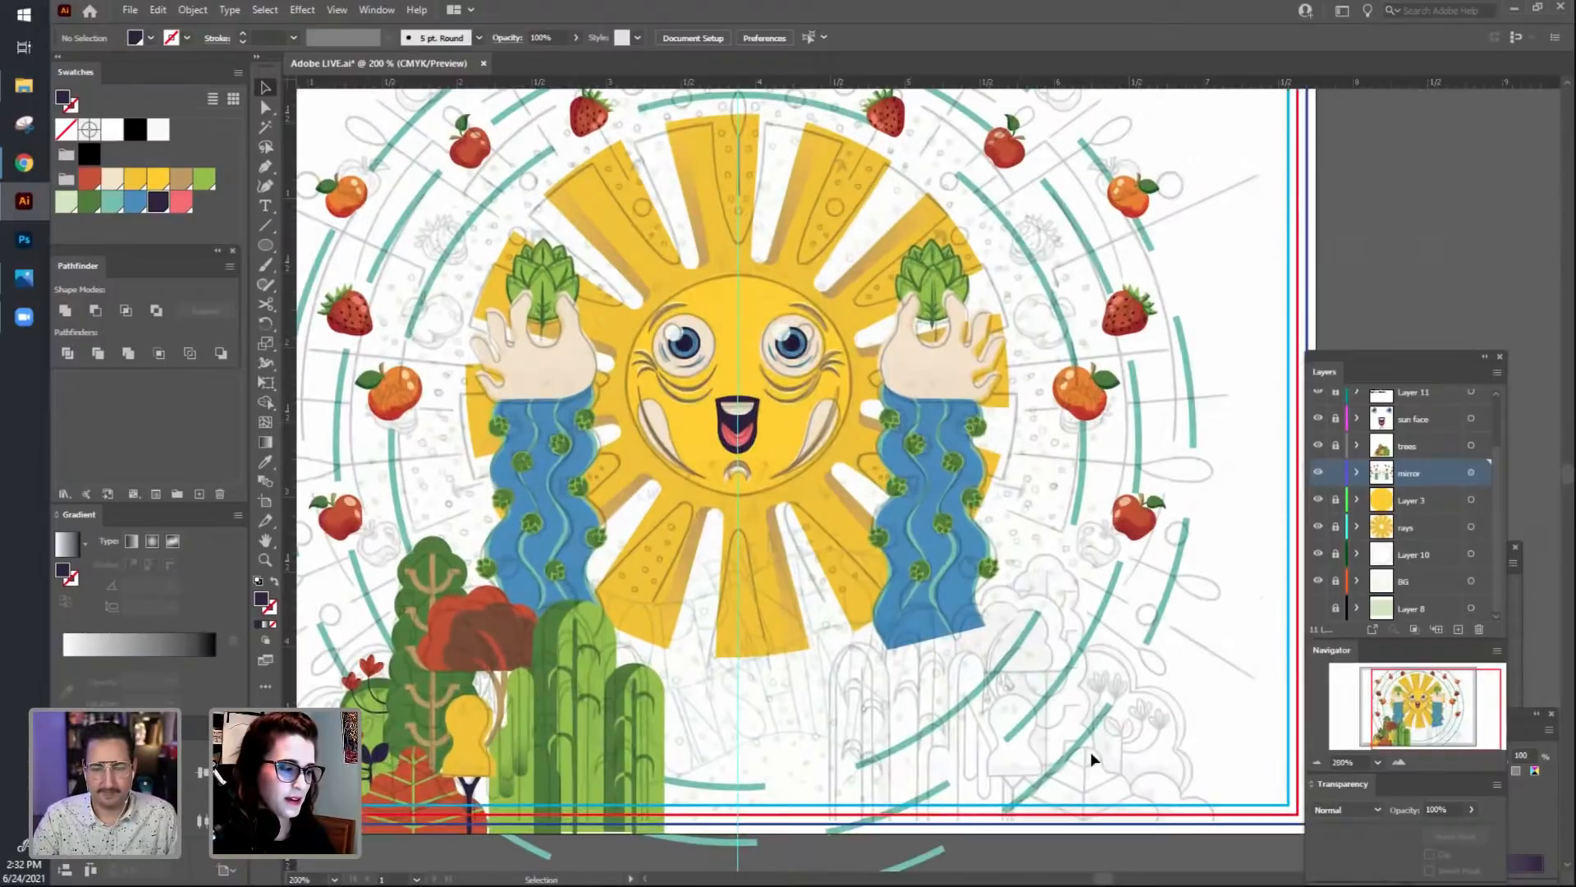
pyautogui.hotkey('ctrl', '-')
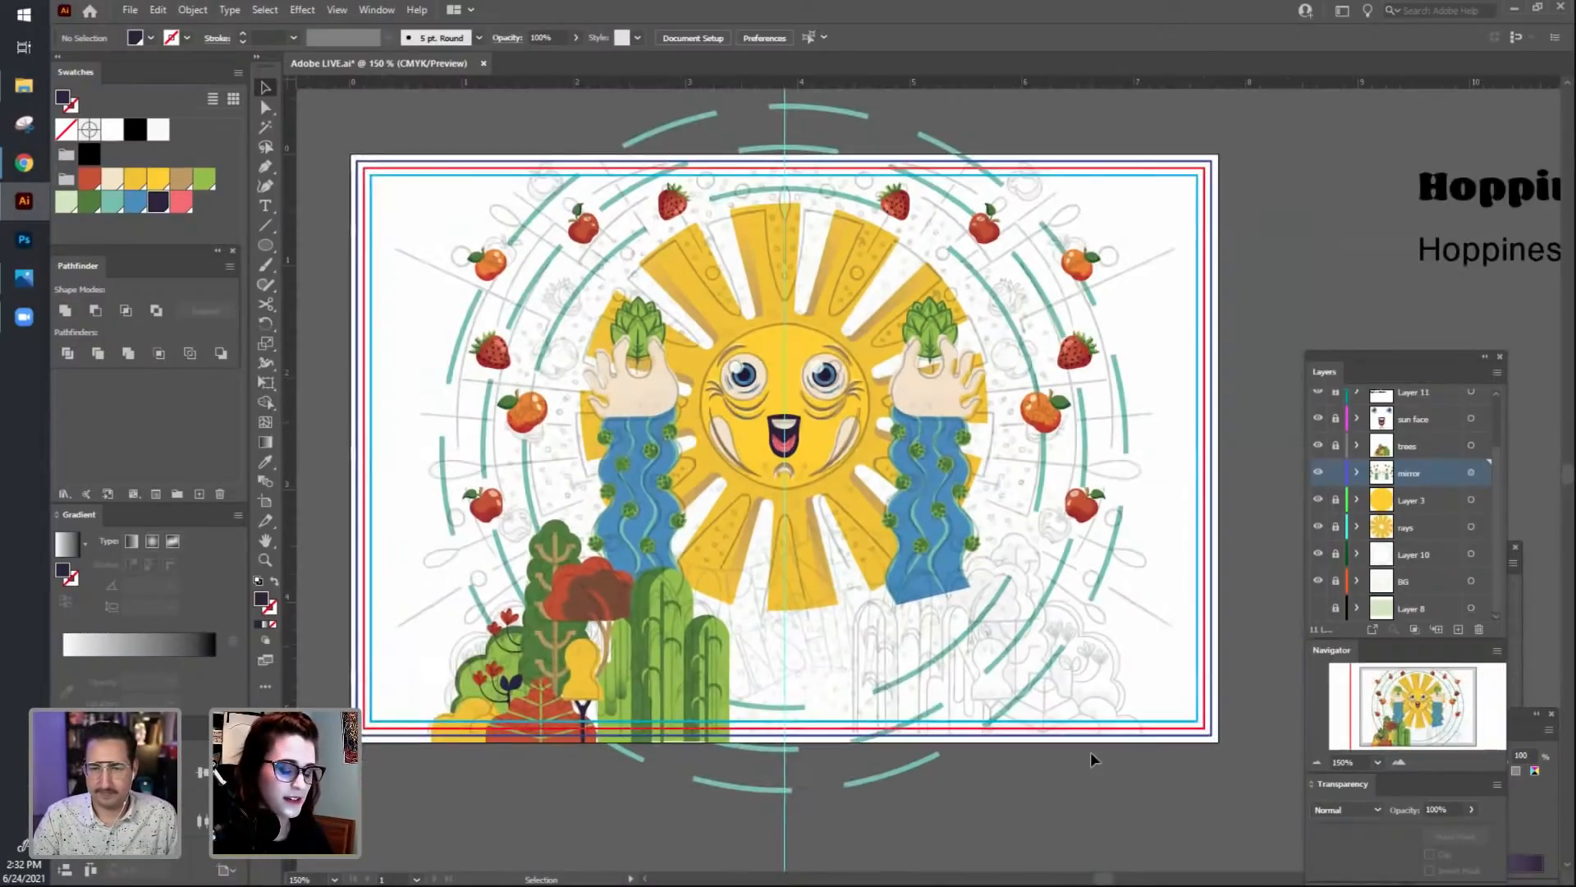
pyautogui.moveTo(1091, 752); pyautogui.dragTo(1110, 703)
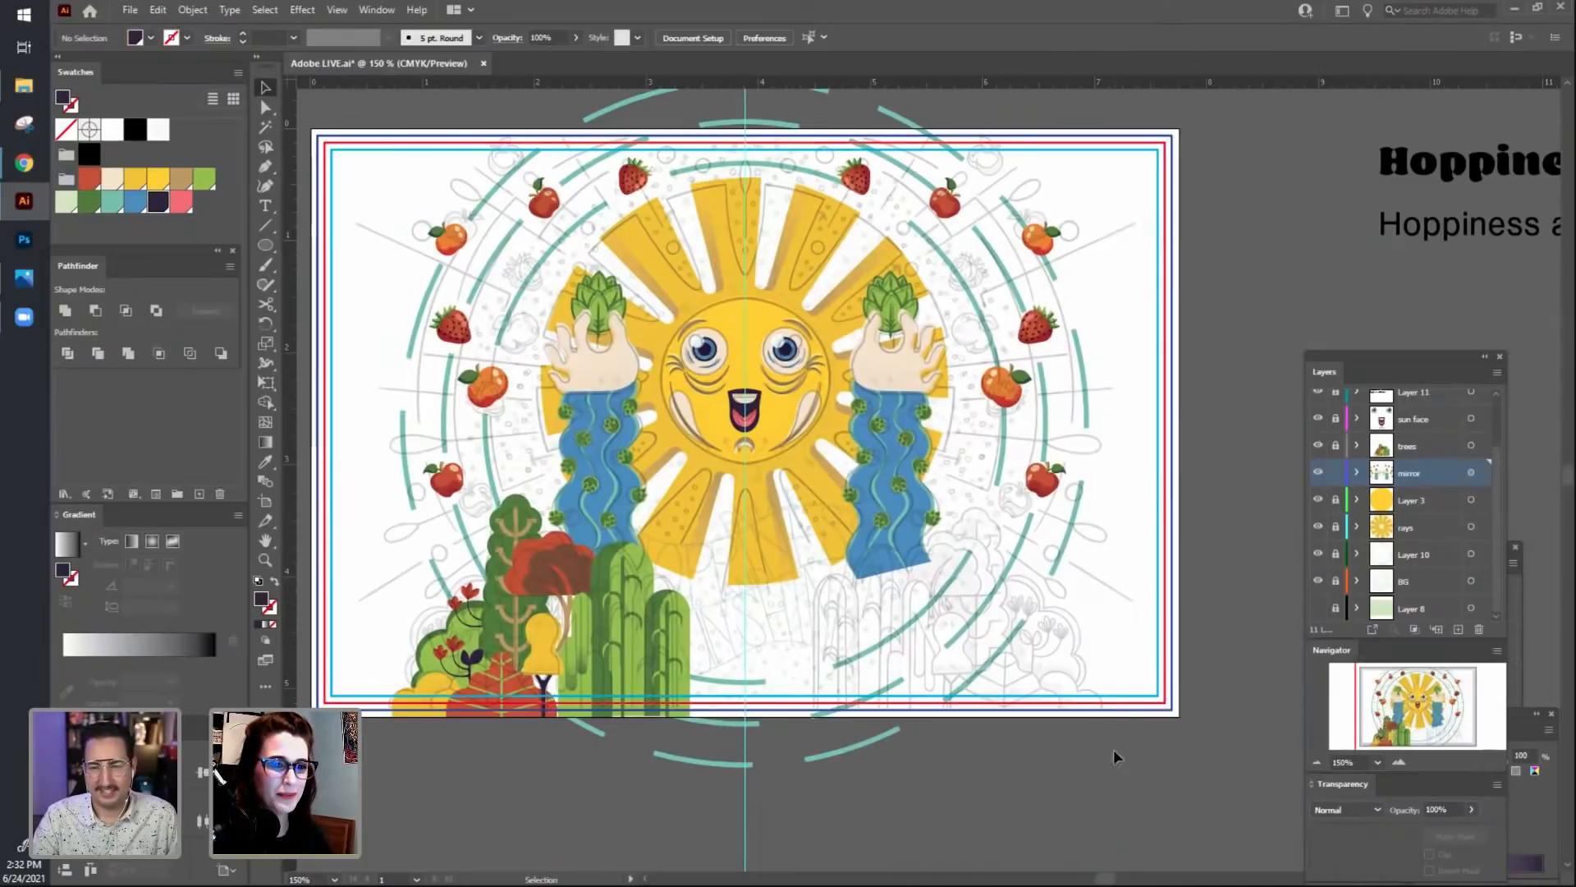
pyautogui.moveTo(1074, 737); pyautogui.dragTo(1076, 726)
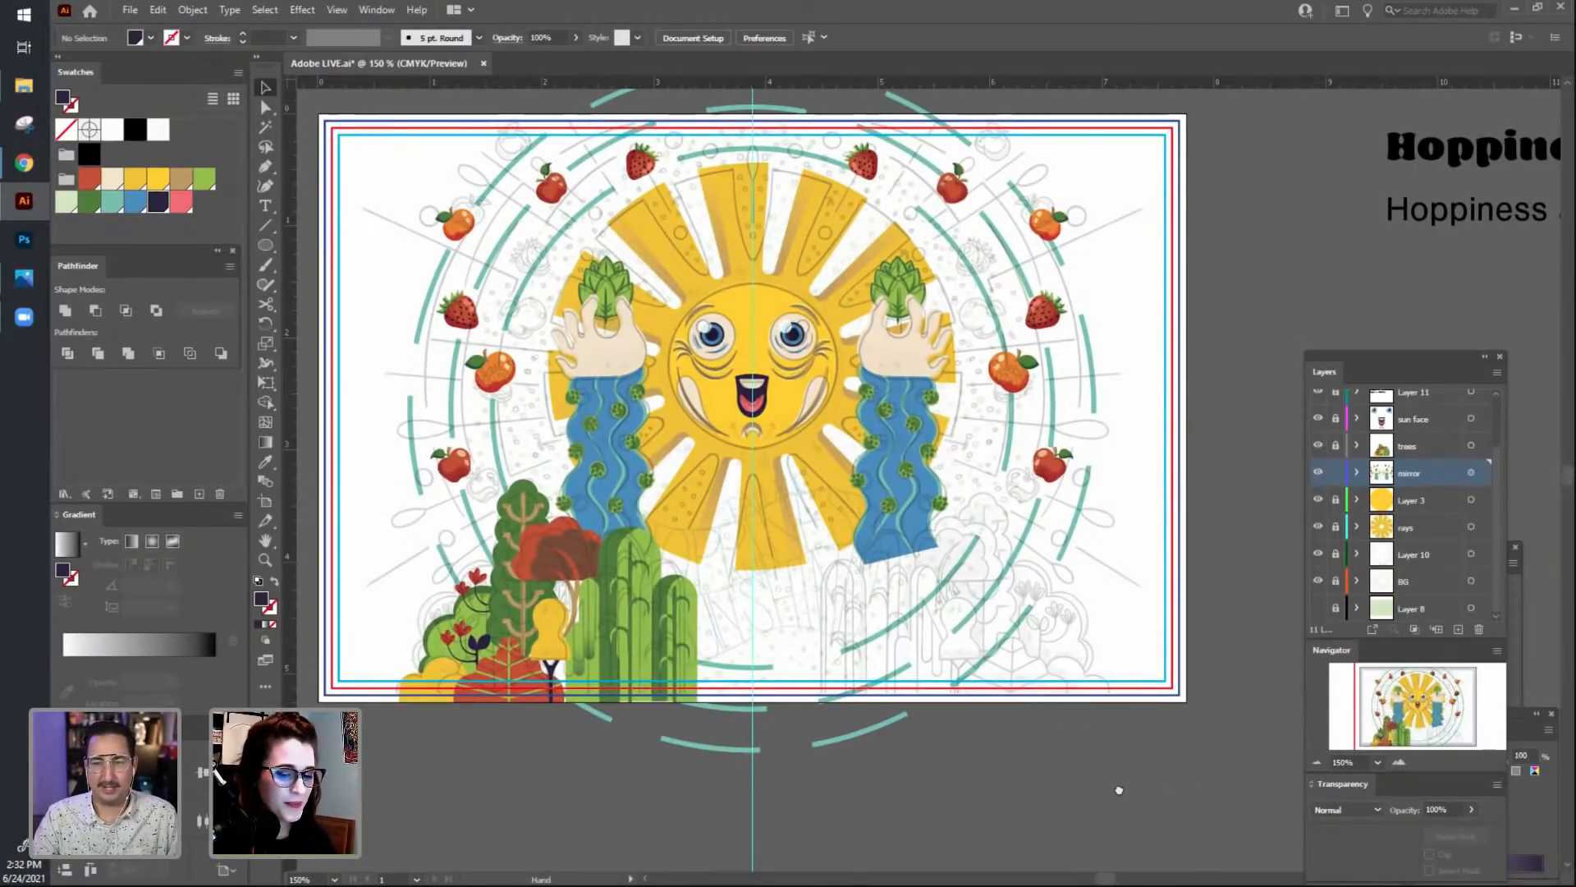
pyautogui.moveTo(1117, 781); pyautogui.dragTo(1125, 773)
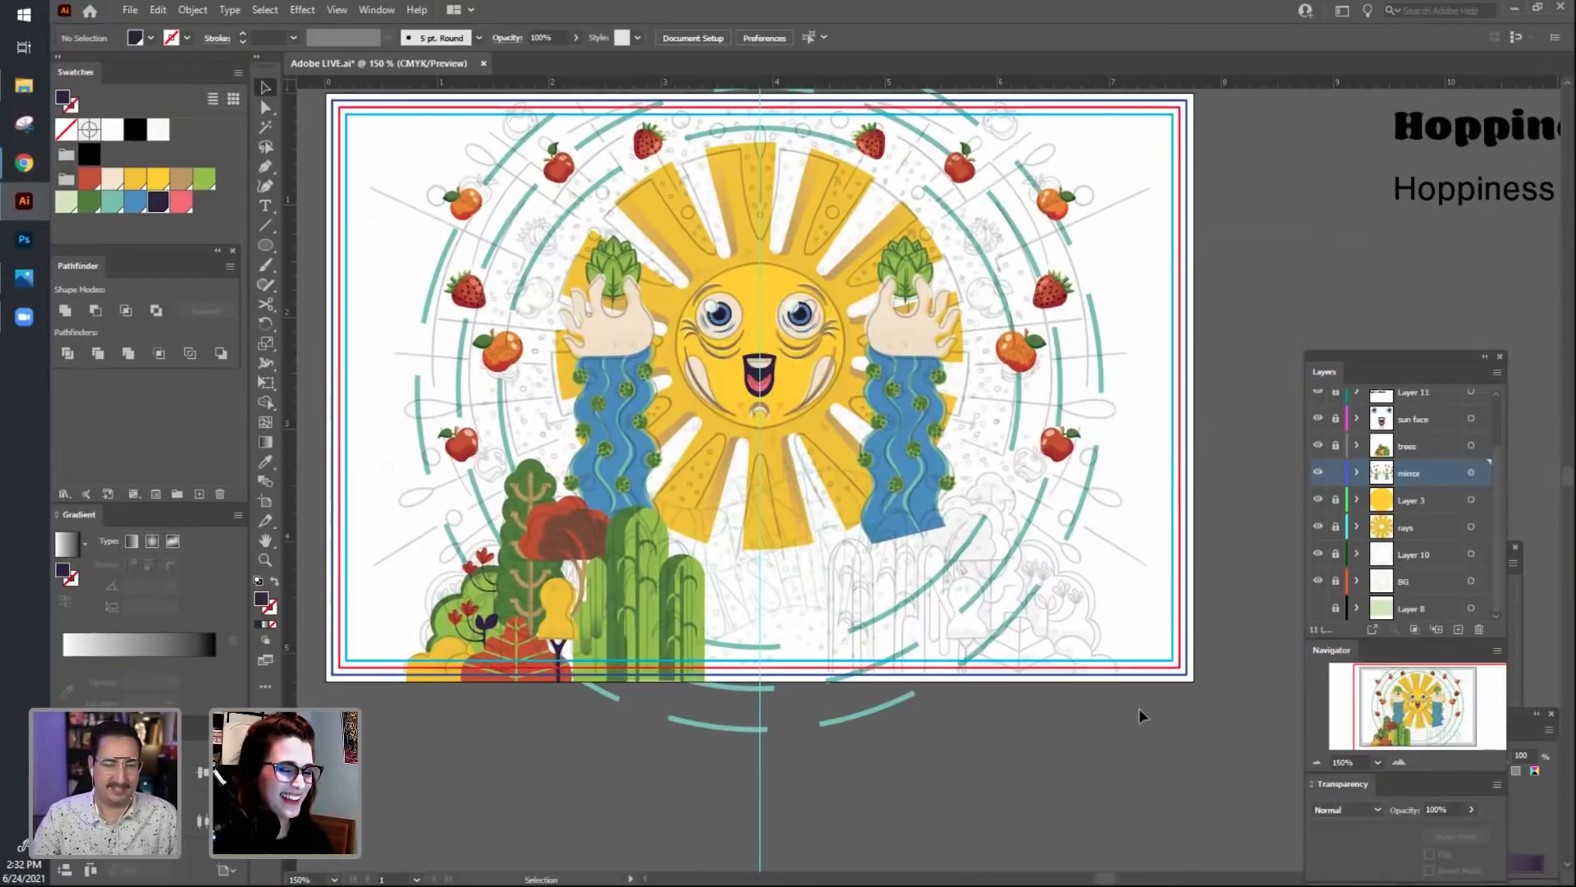
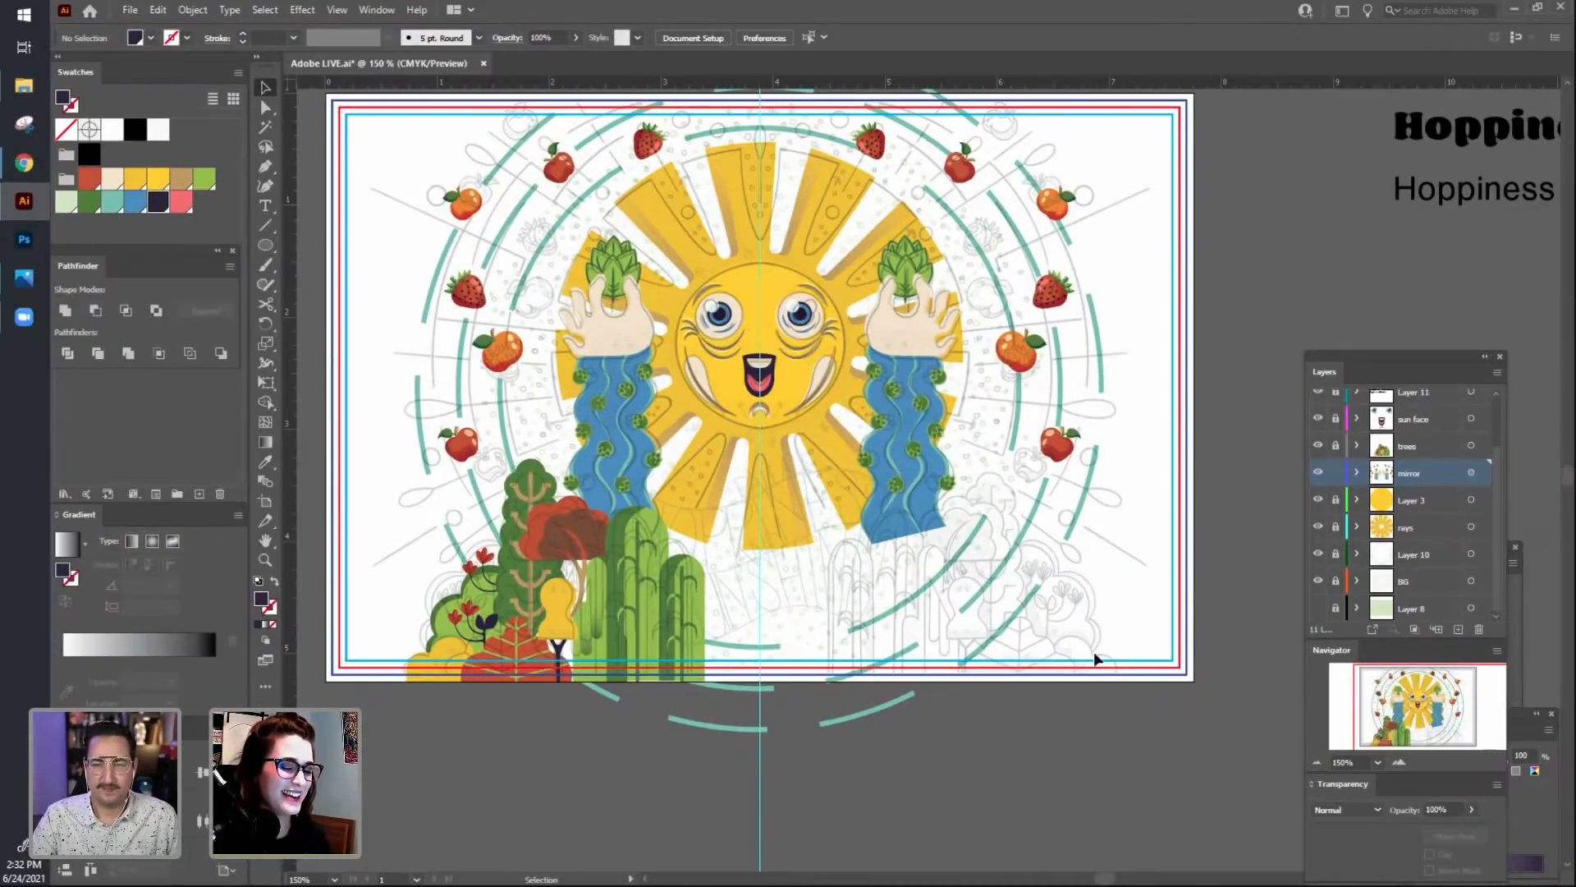
pyautogui.moveTo(1136, 550); pyautogui.dragTo(1153, 594)
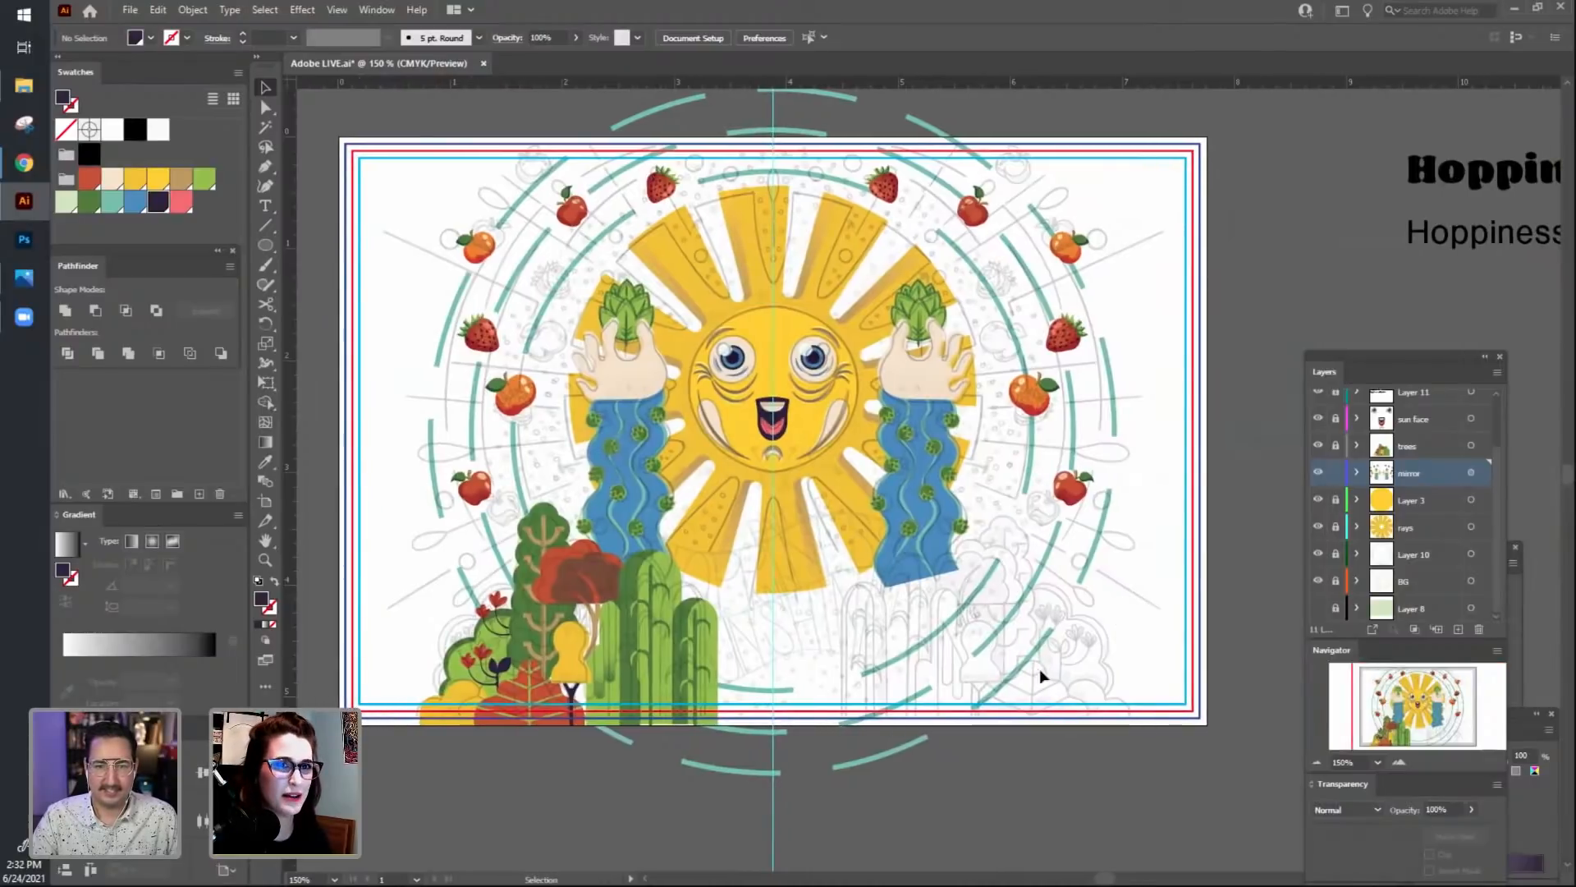
pyautogui.press('space')
pyautogui.moveTo(1038, 797); pyautogui.dragTo(1075, 726)
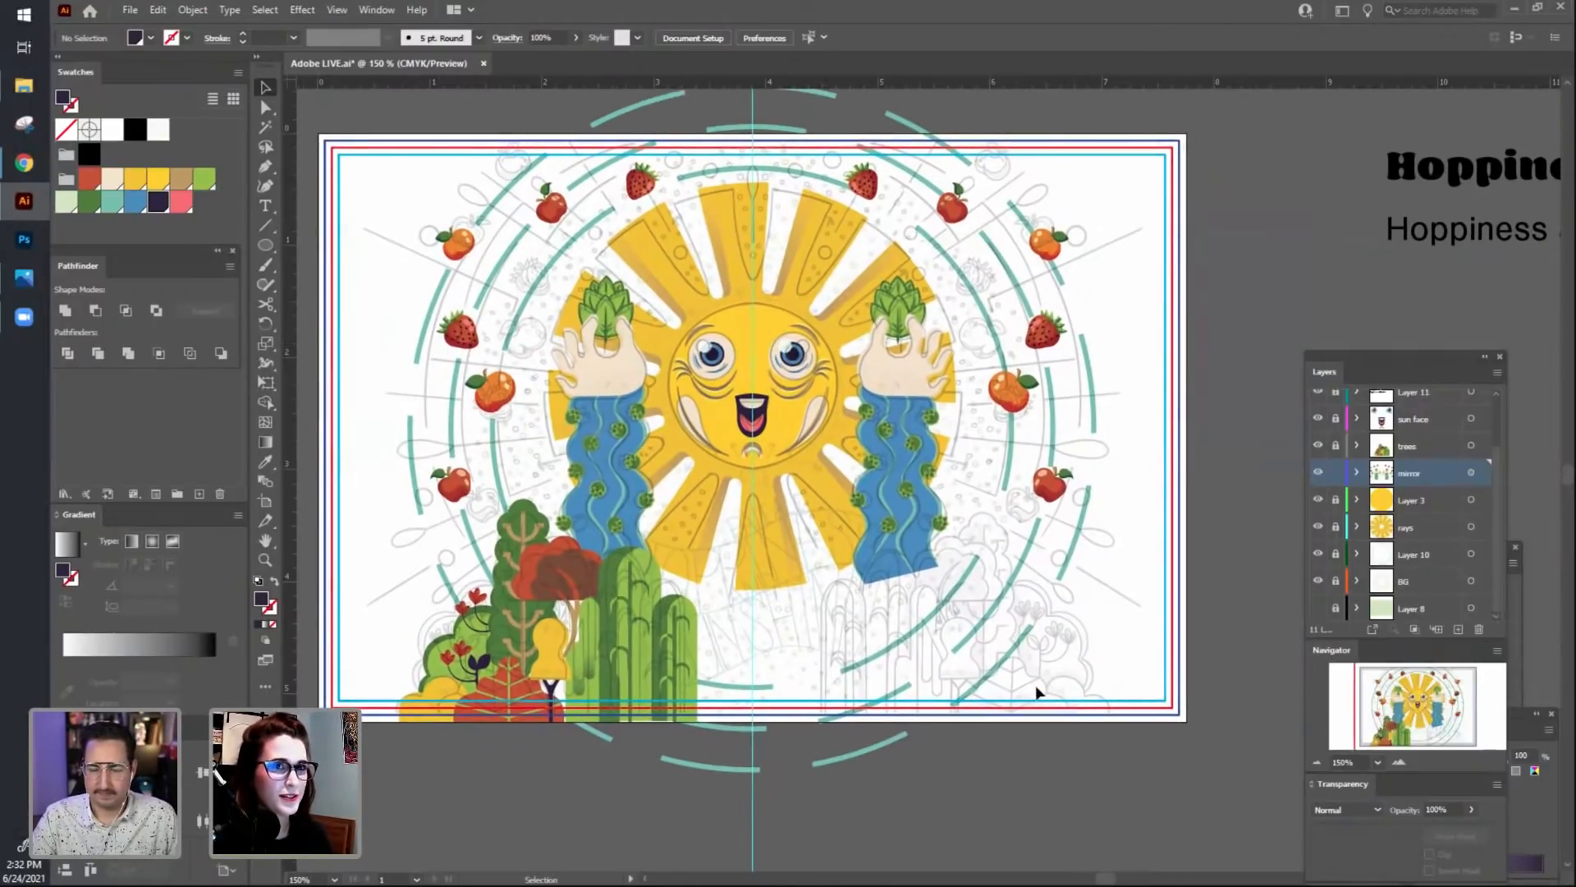
pyautogui.press('space')
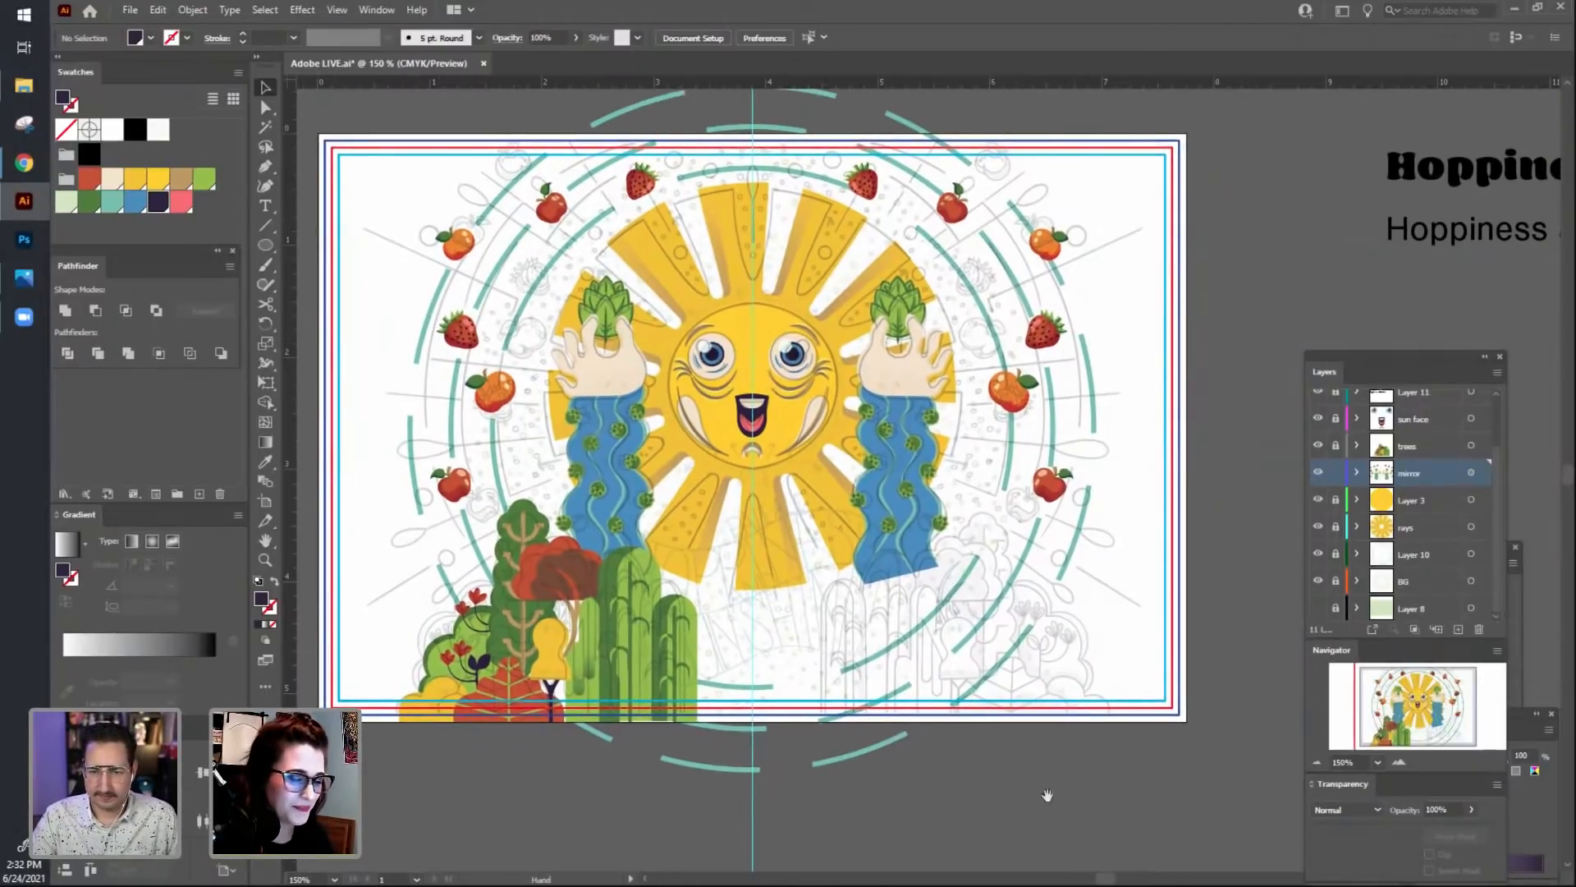
pyautogui.moveTo(1047, 795); pyautogui.dragTo(1109, 773)
pyautogui.press('space')
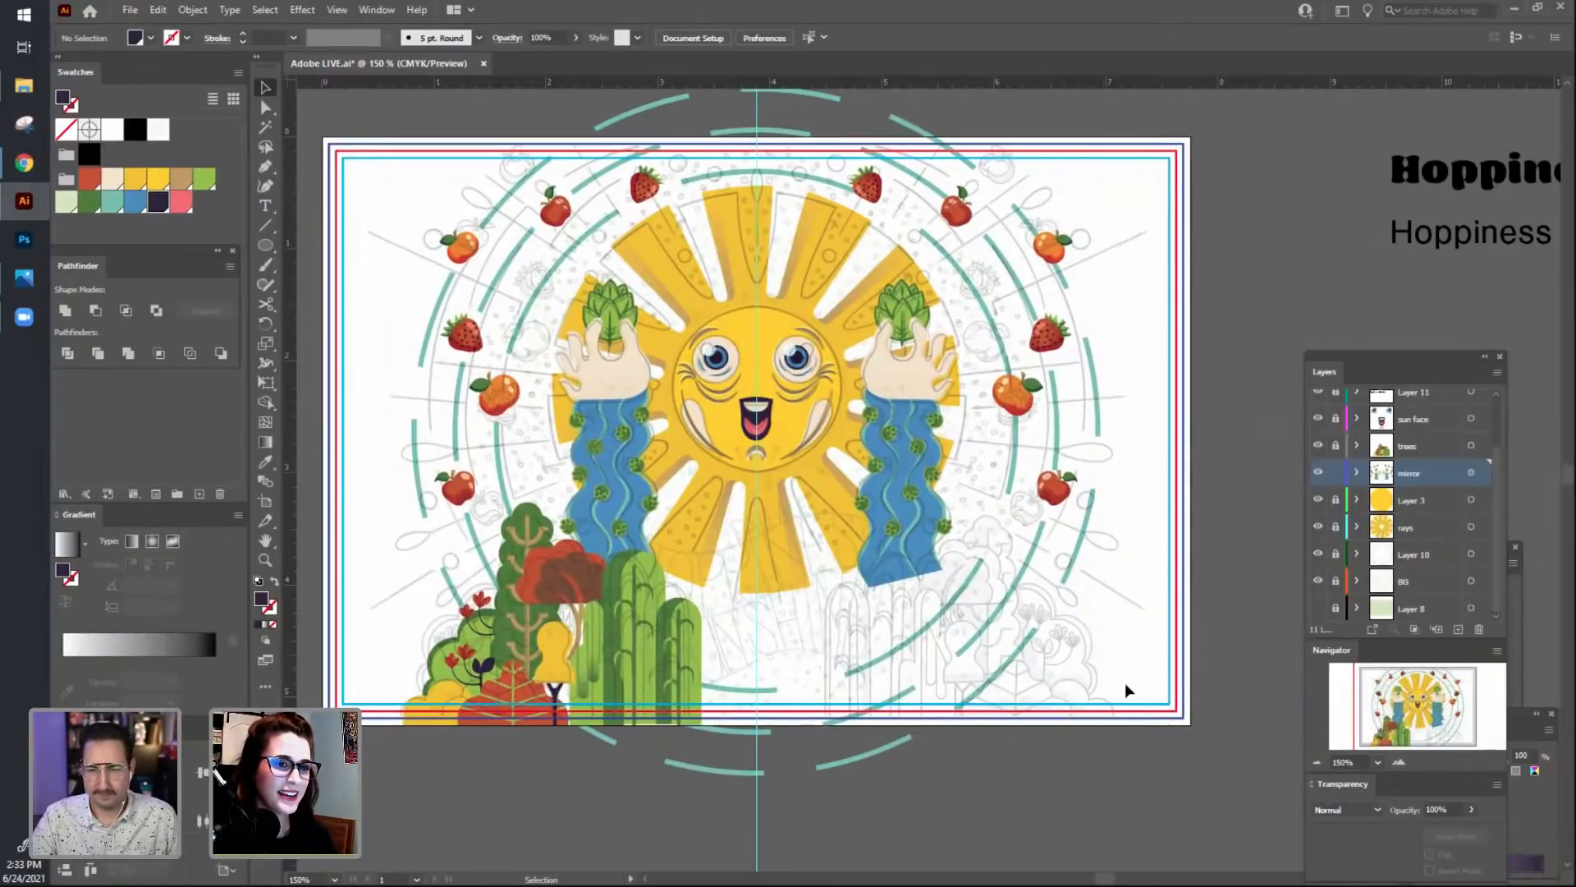
pyautogui.press('space')
pyautogui.moveTo(1119, 727); pyautogui.dragTo(1122, 741)
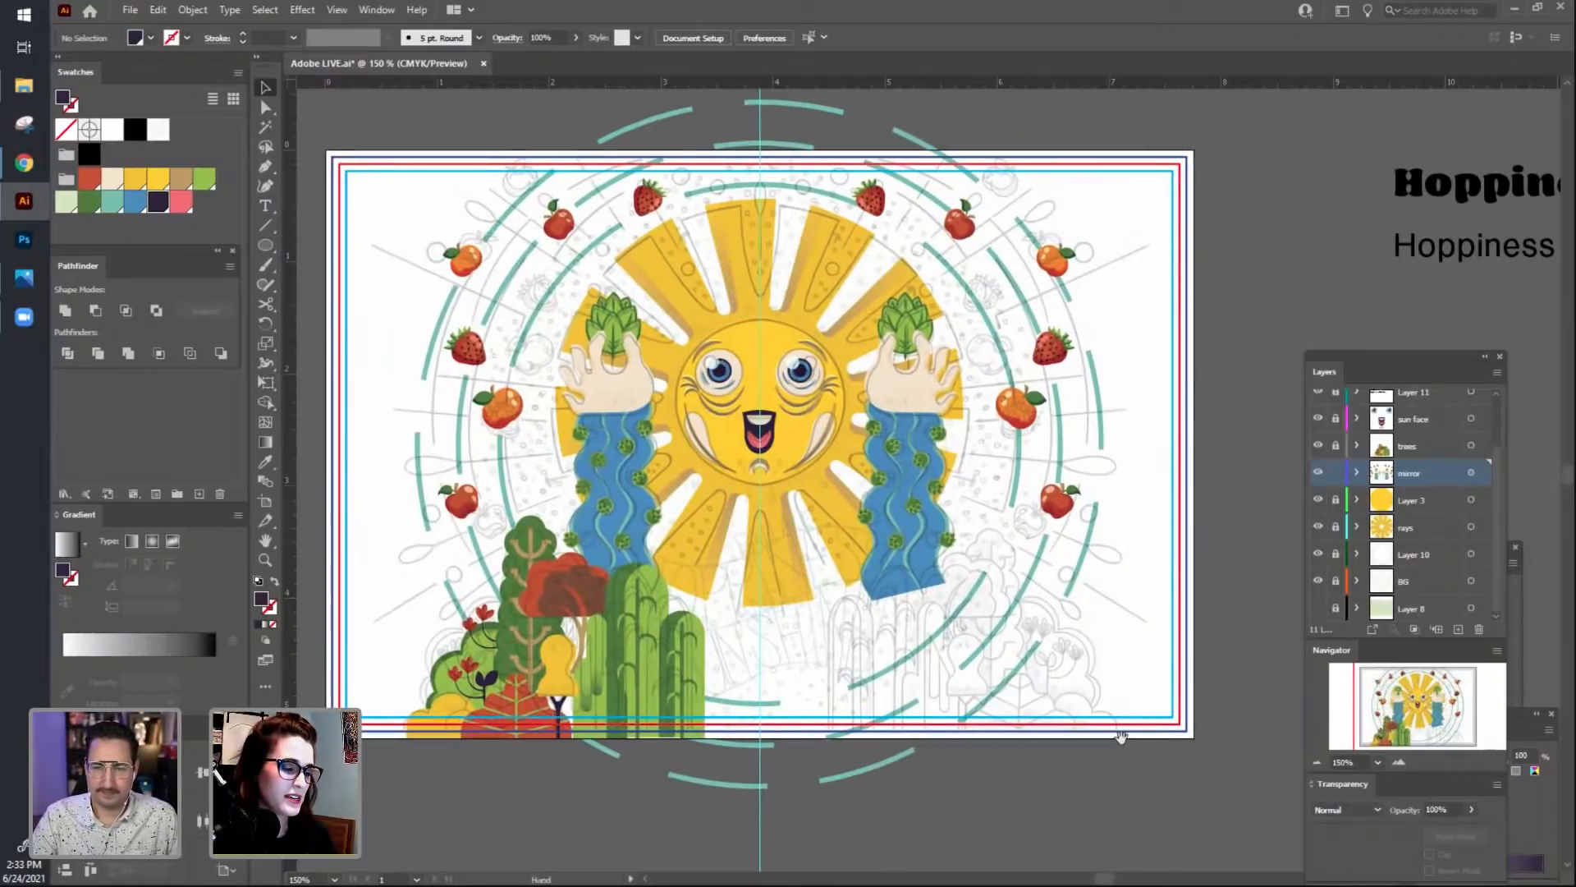
# Create a new layer directly above the trees layer.
pyautogui.press('space')
pyautogui.moveTo(1017, 583); pyautogui.dragTo(1076, 615)
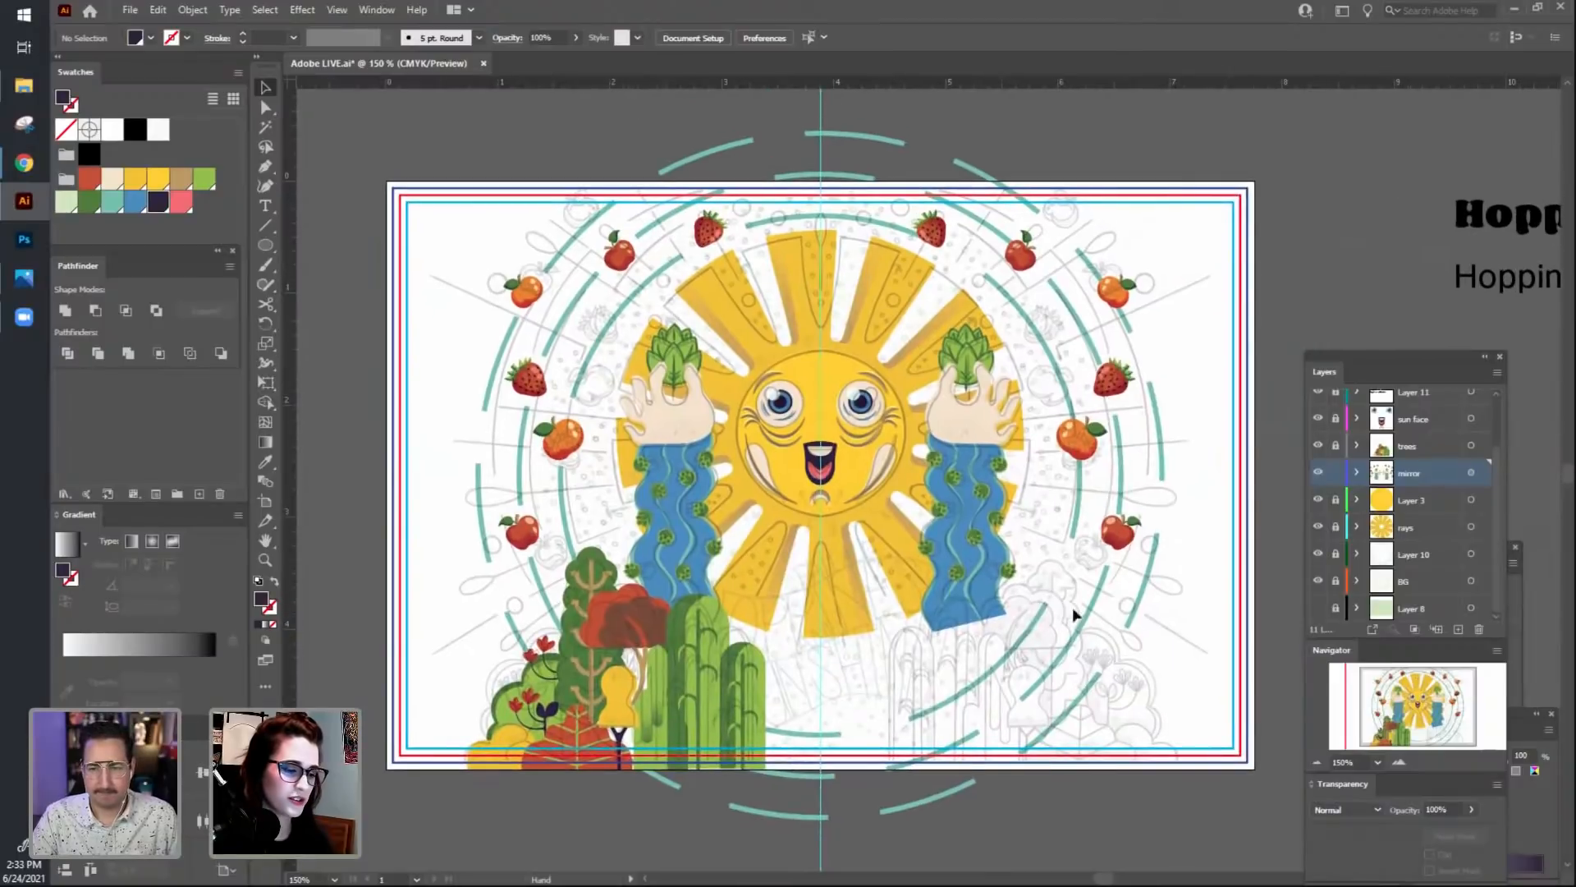
pyautogui.press('space')
pyautogui.moveTo(1196, 809); pyautogui.dragTo(1130, 773)
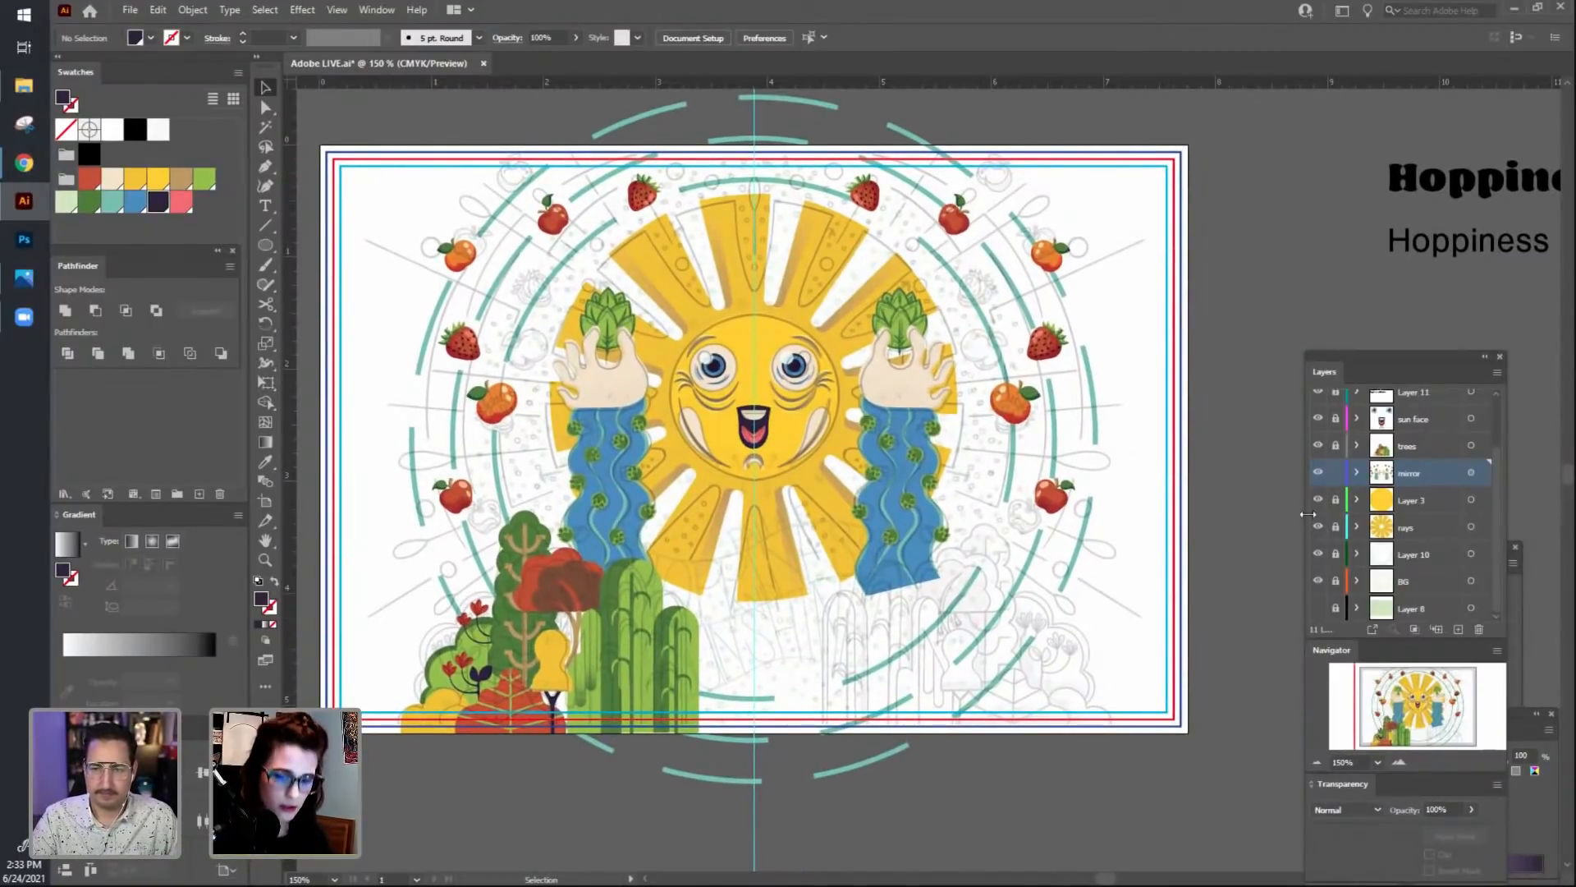
pyautogui.click(1411, 448)
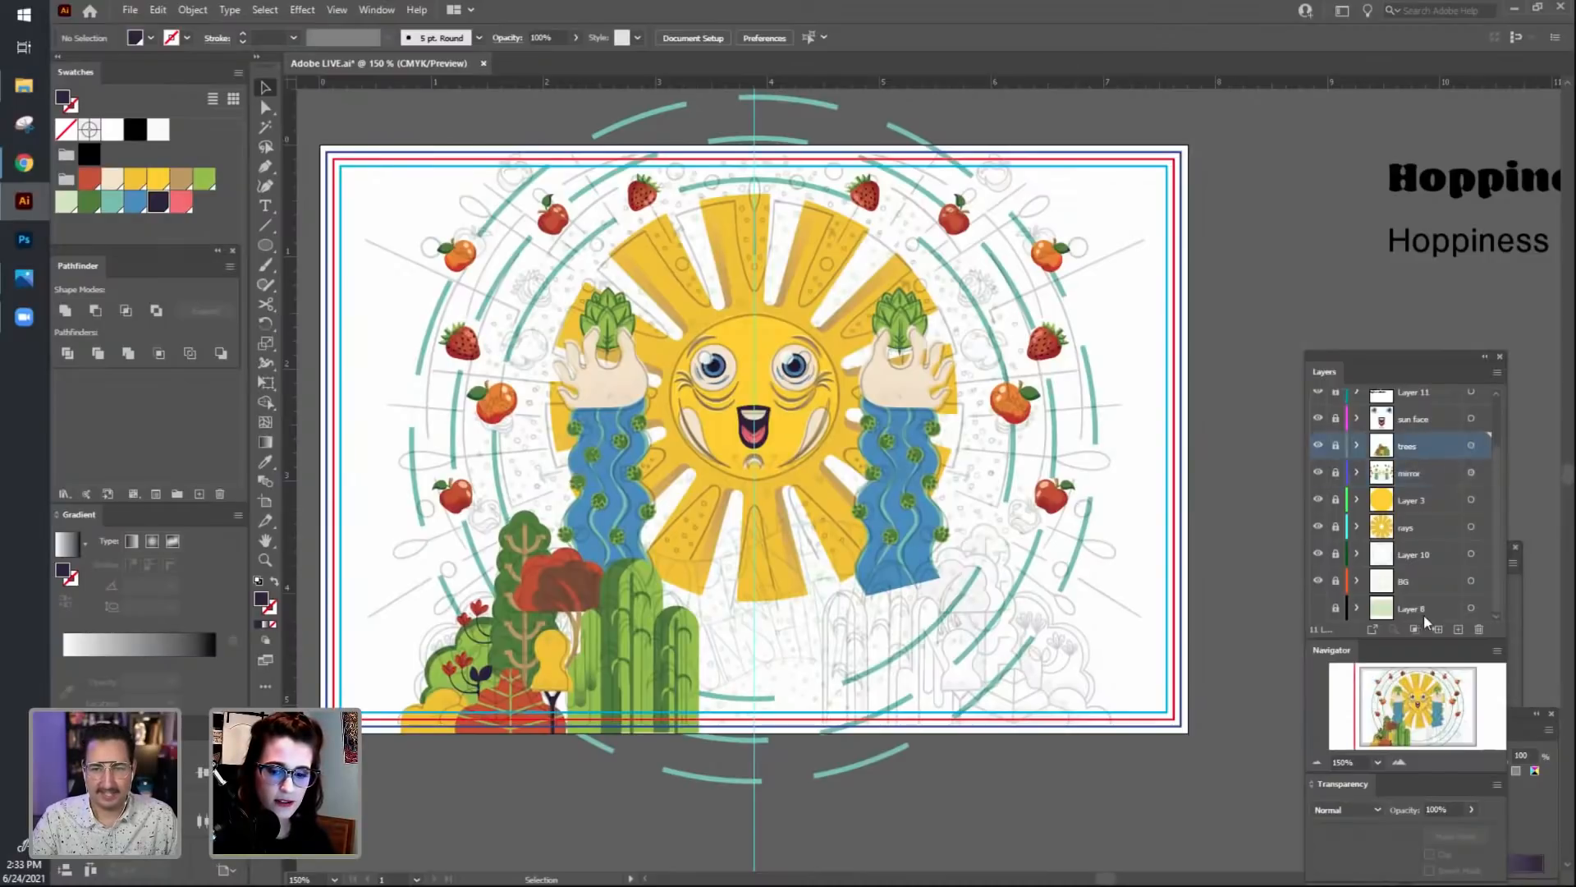
pyautogui.click(1458, 629)
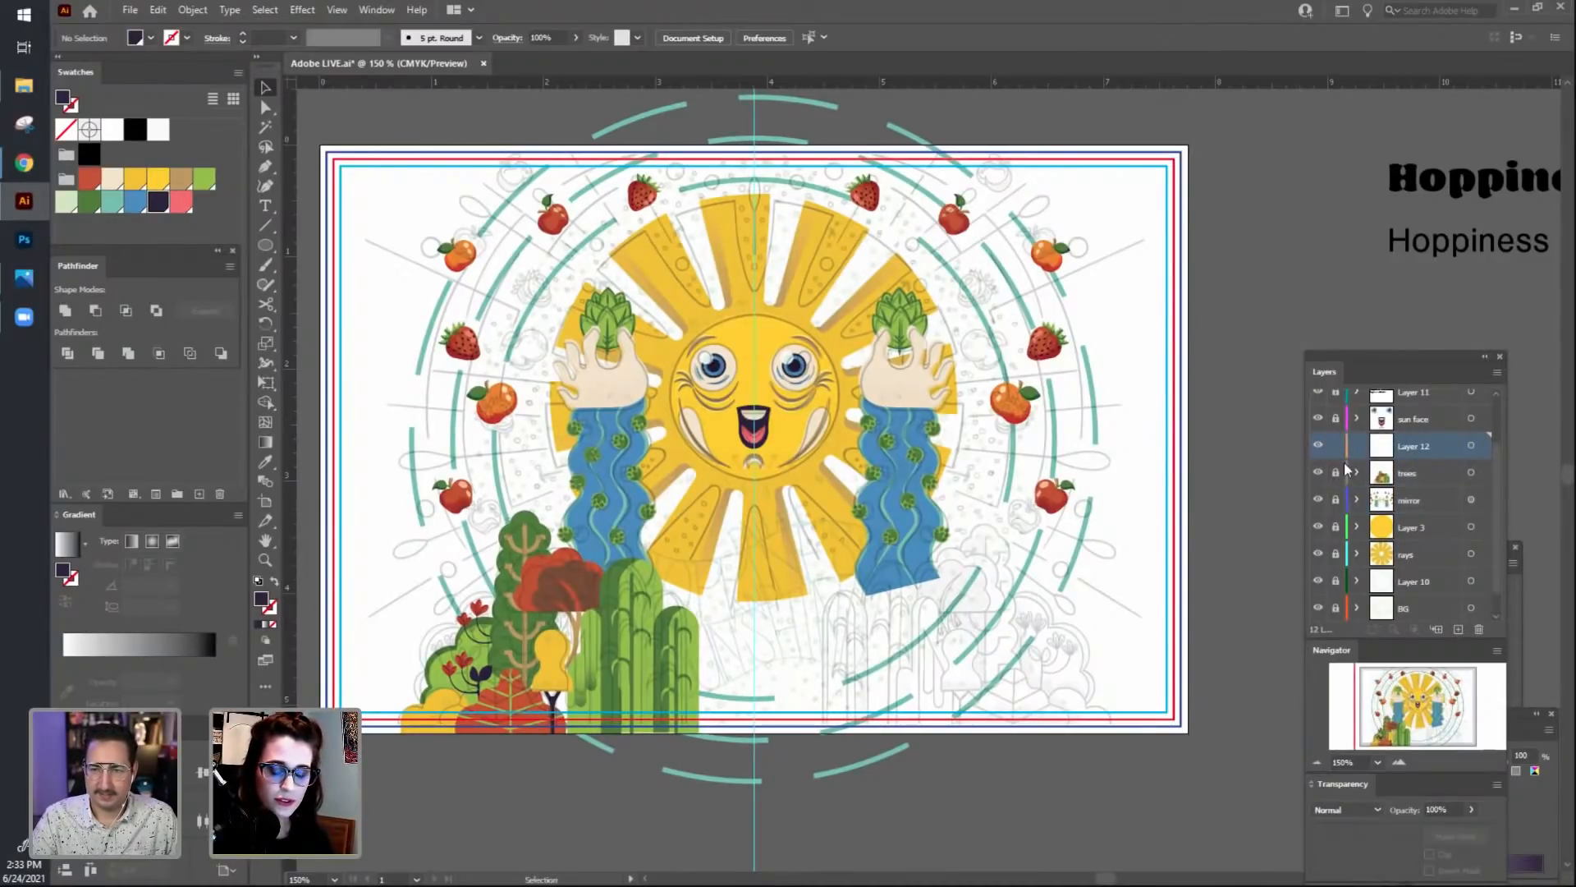
# Hide the sketch layer so only the coloured artwork shows on the artboard.
pyautogui.scroll(2, 1344, 441)
pyautogui.click(1317, 430)
pyautogui.moveTo(1151, 662); pyautogui.dragTo(1165, 602)
pyautogui.scroll(-3, 1370, 538)
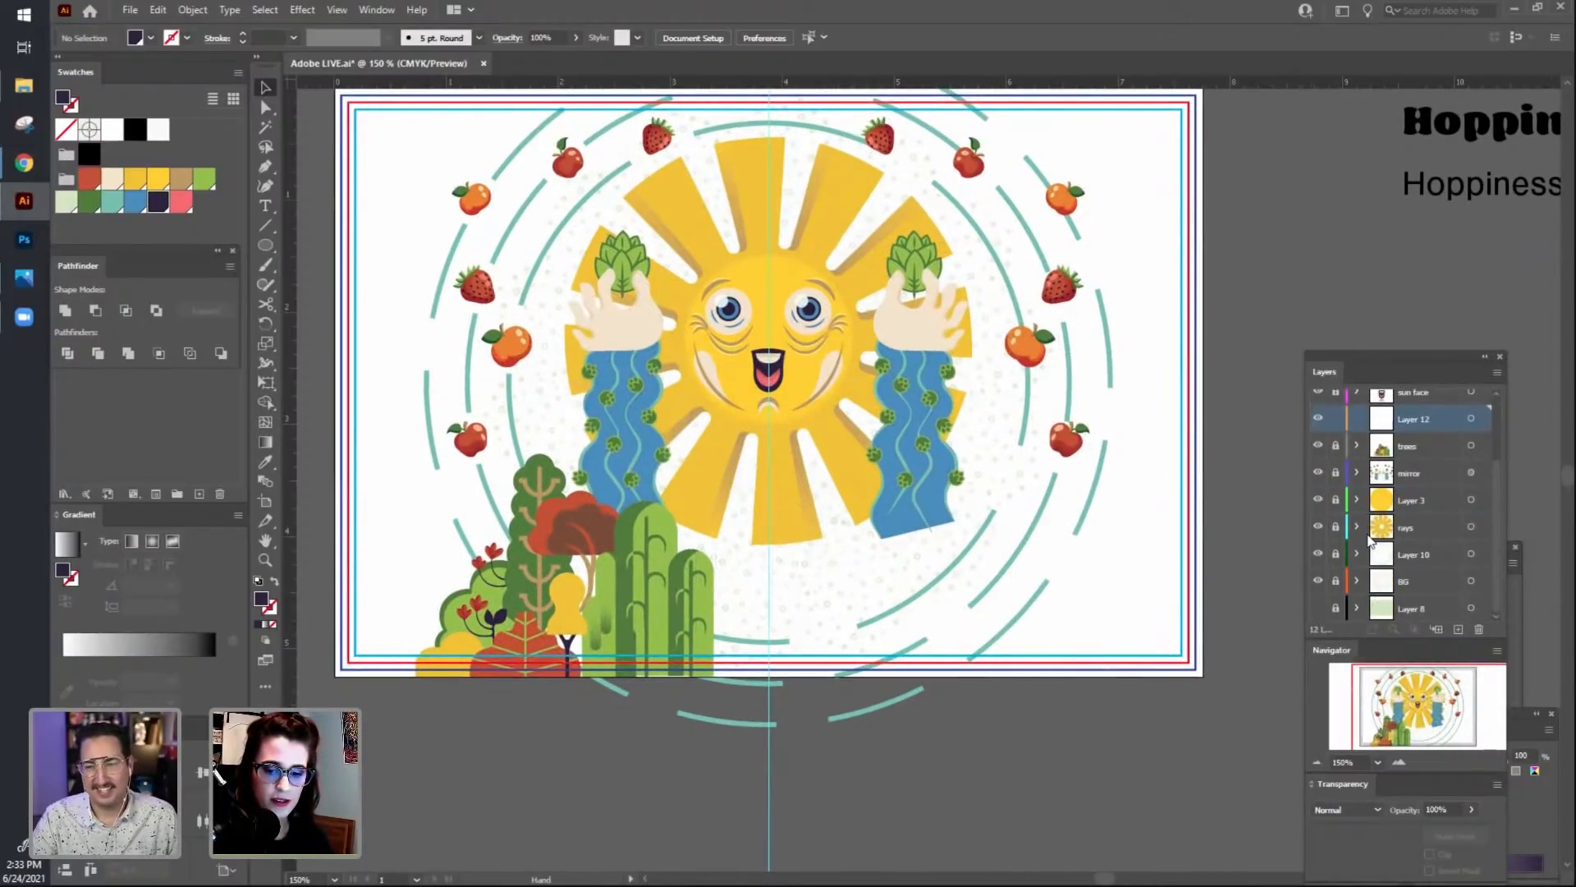
pyautogui.scroll(3, 1369, 538)
pyautogui.moveTo(1080, 693); pyautogui.dragTo(1067, 711)
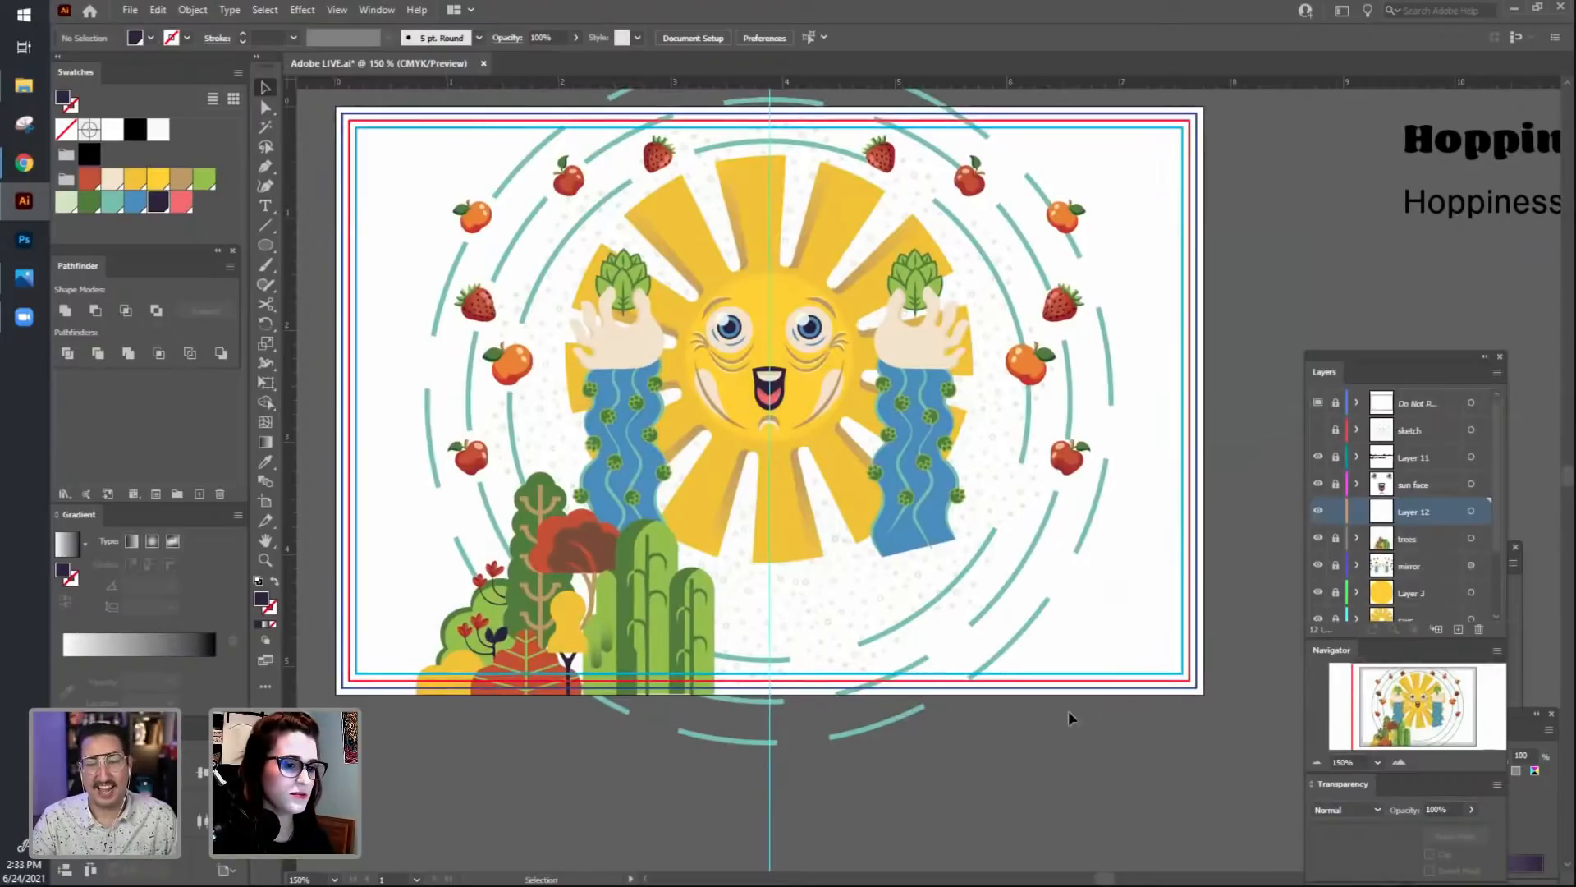
# Create a rectangle 7.75 in wide and 5.25 in high on the new layer with the Rectangle tool.
pyautogui.hotkey('ctrl', '-')
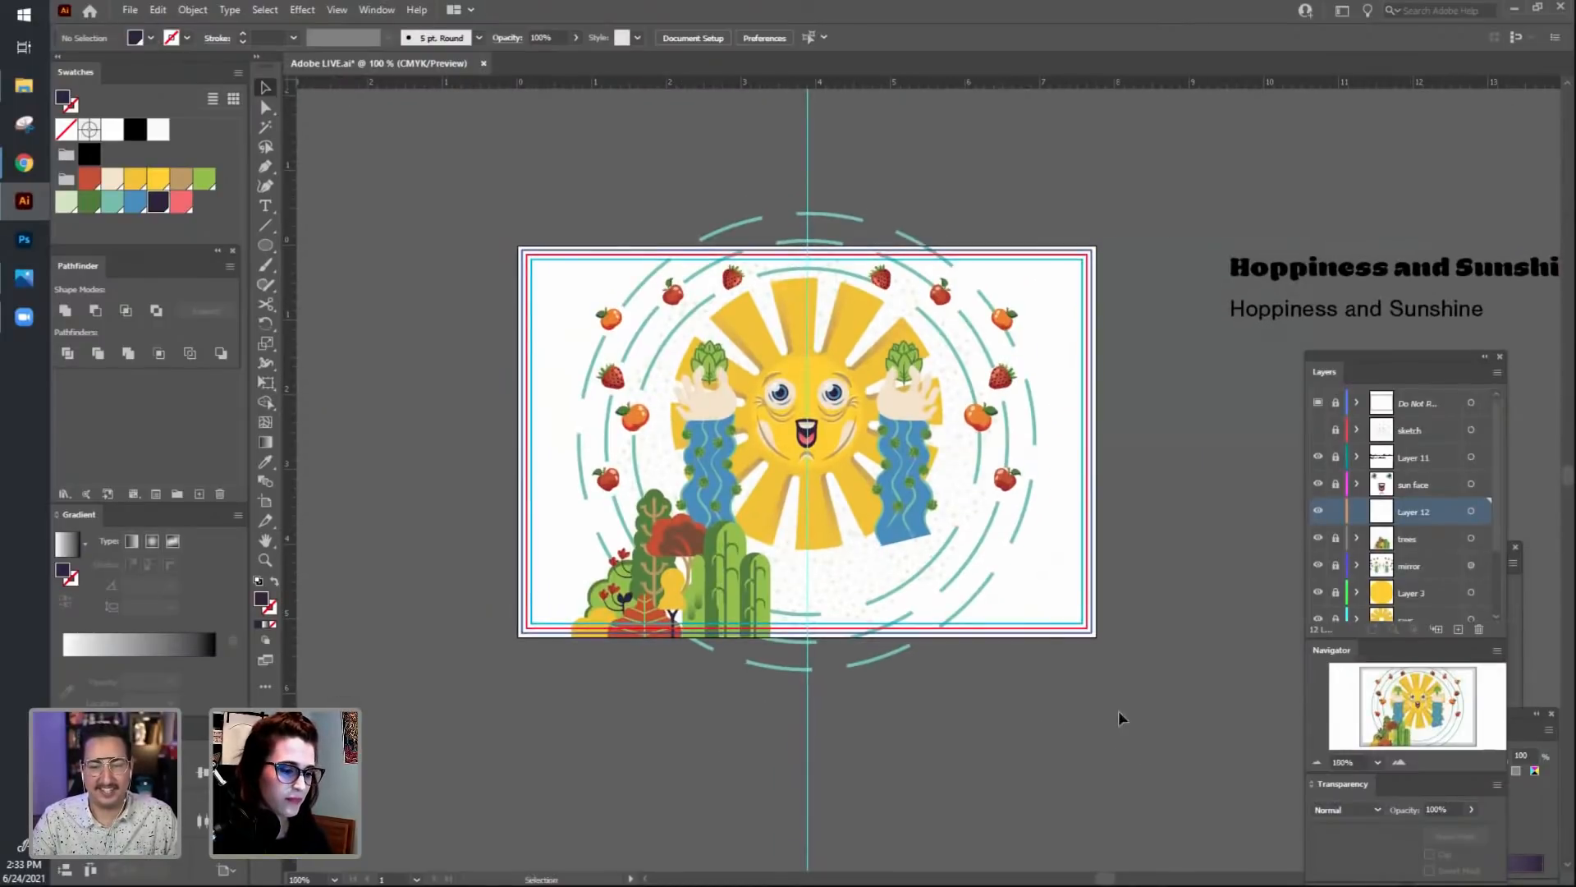
pyautogui.click(270, 244)
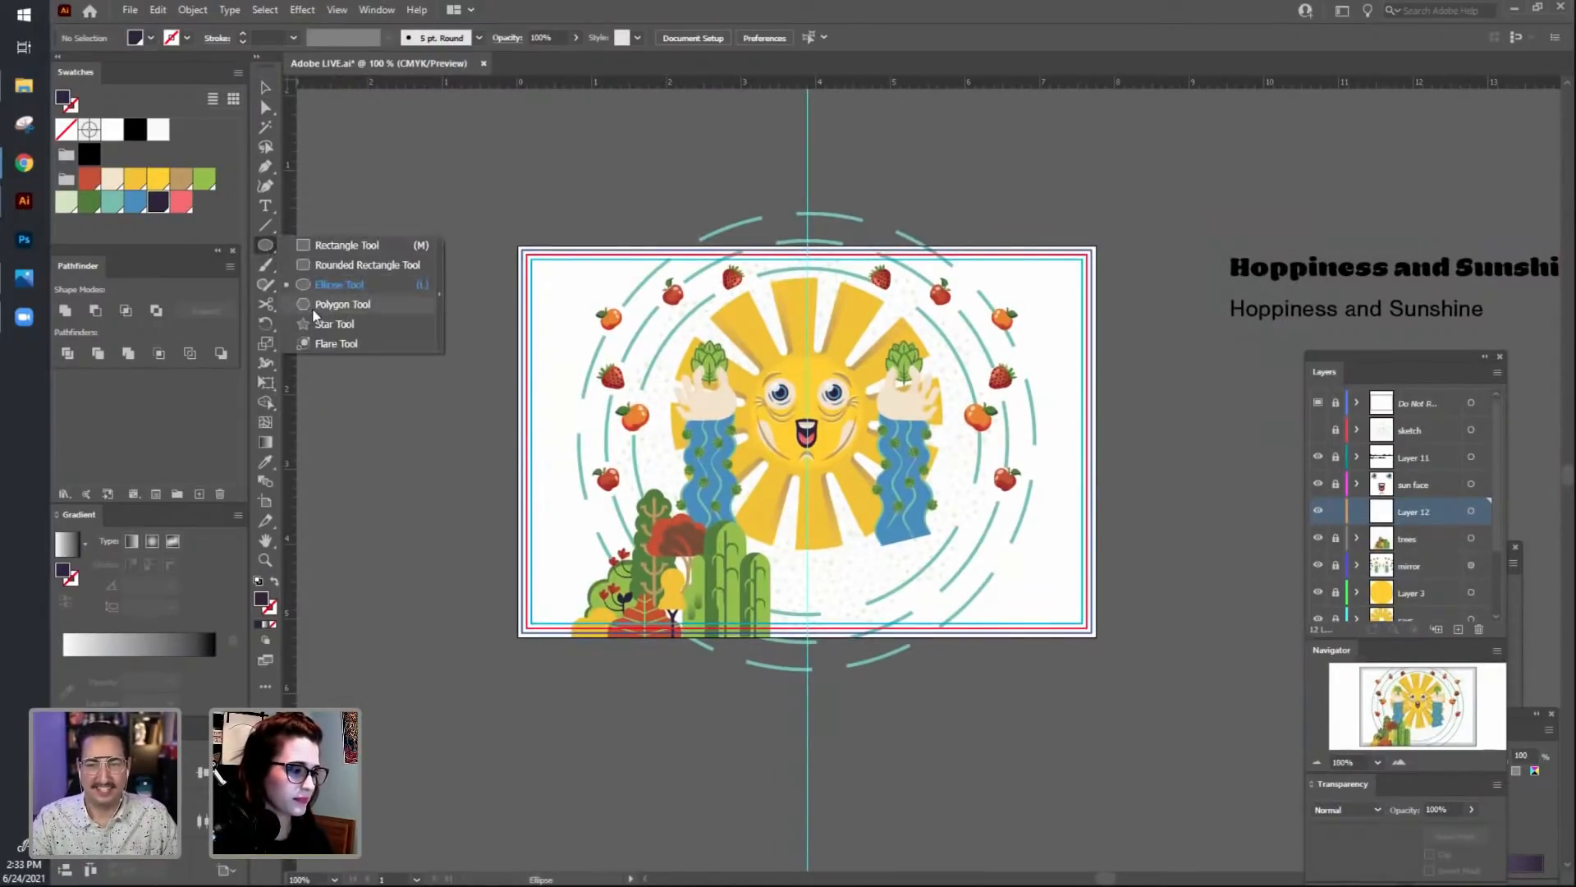
pyautogui.click(325, 249)
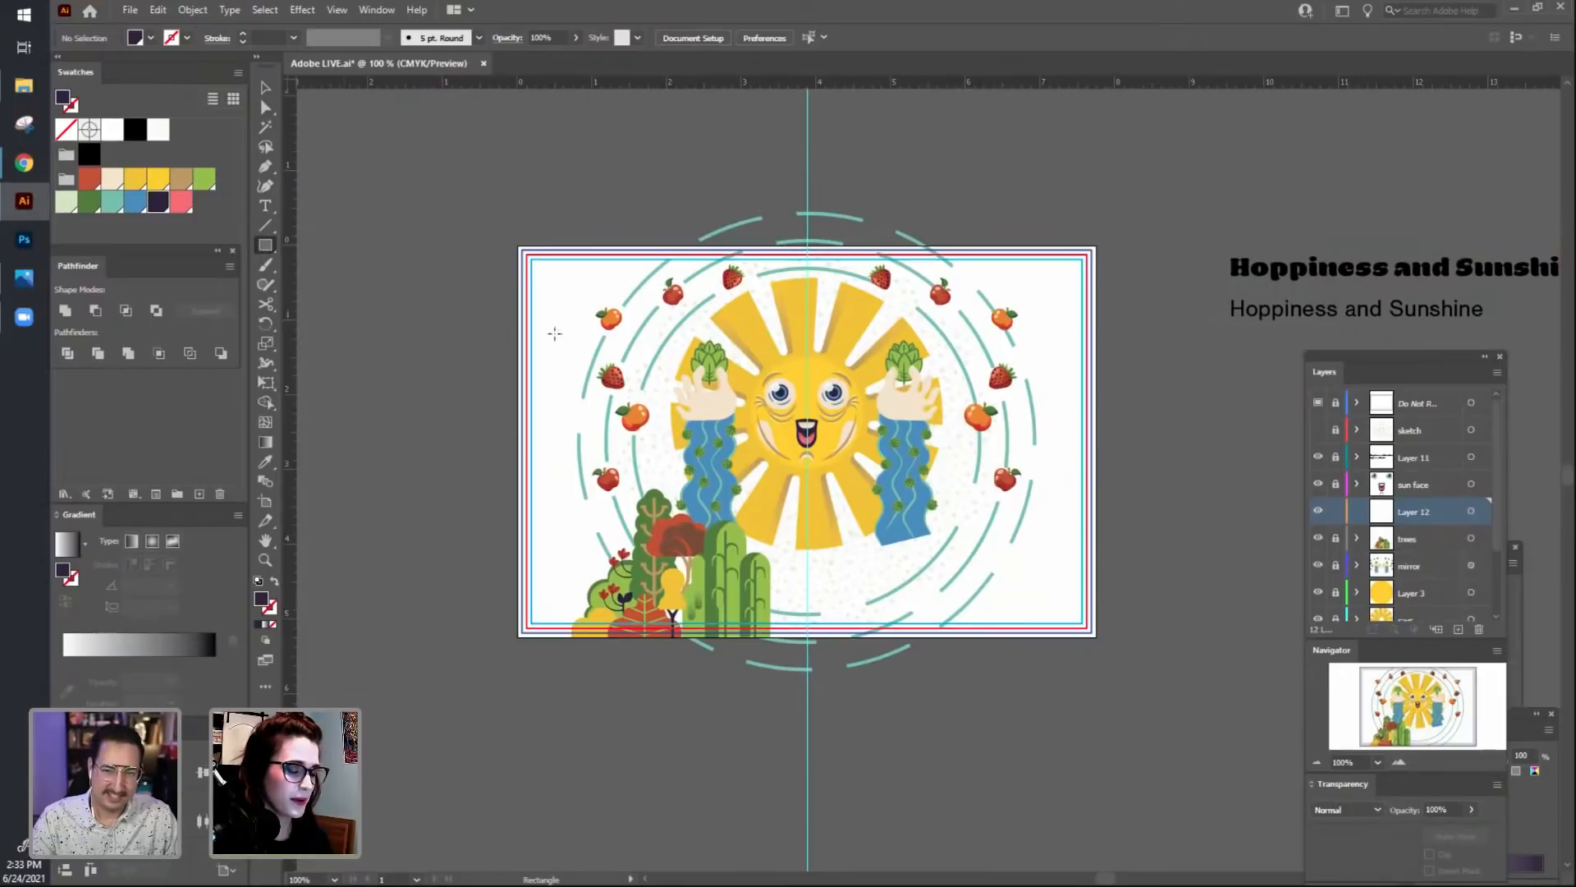
pyautogui.click(524, 302)
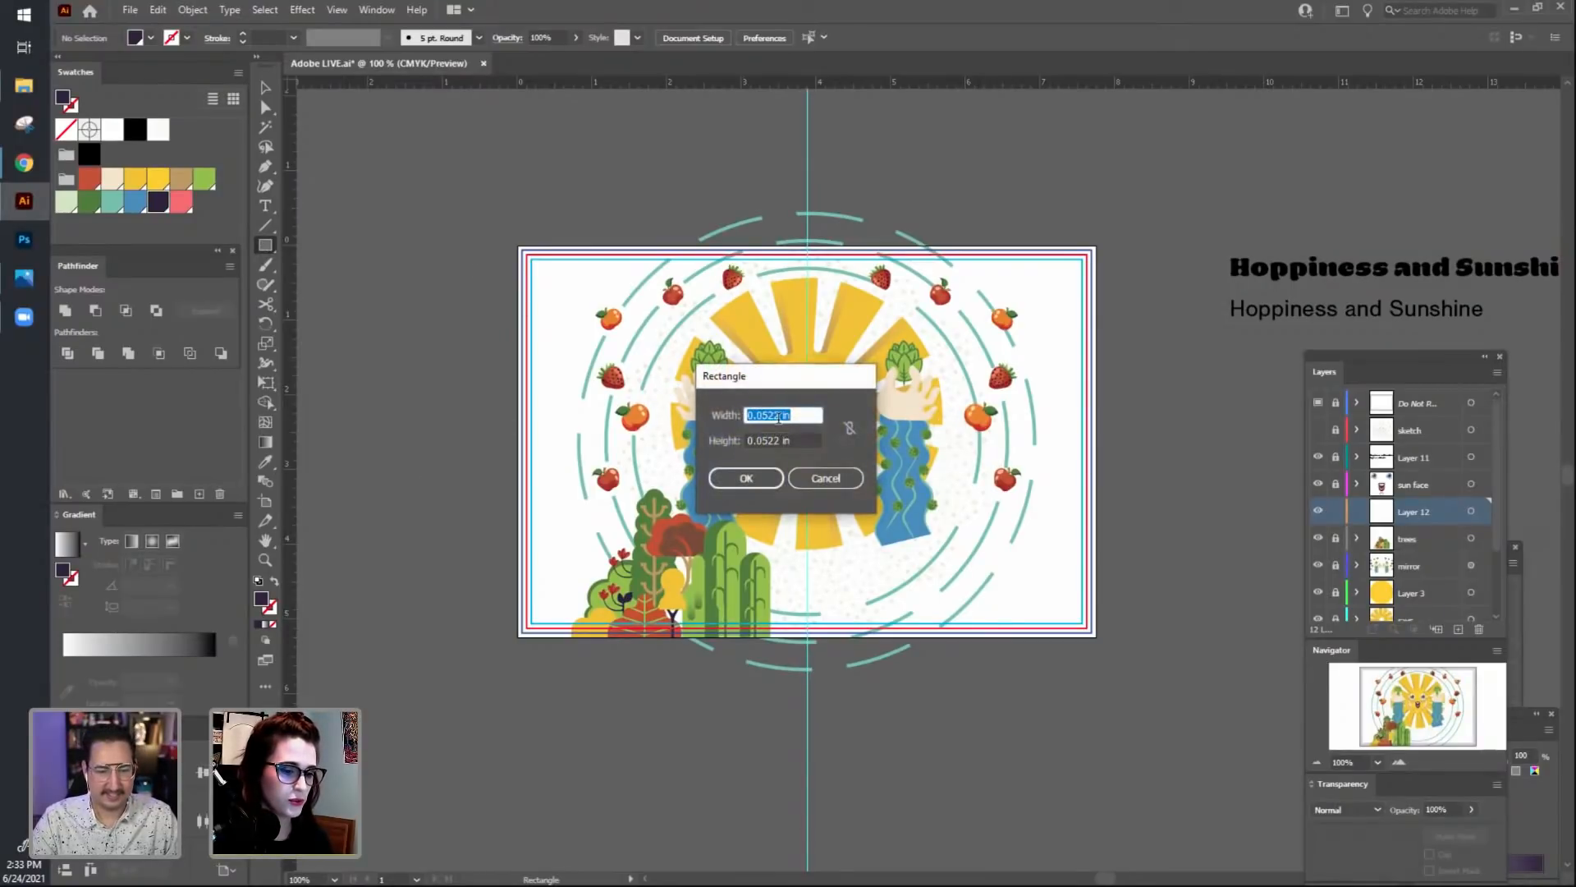
pyautogui.moveTo(781, 415); pyautogui.dragTo(747, 415)
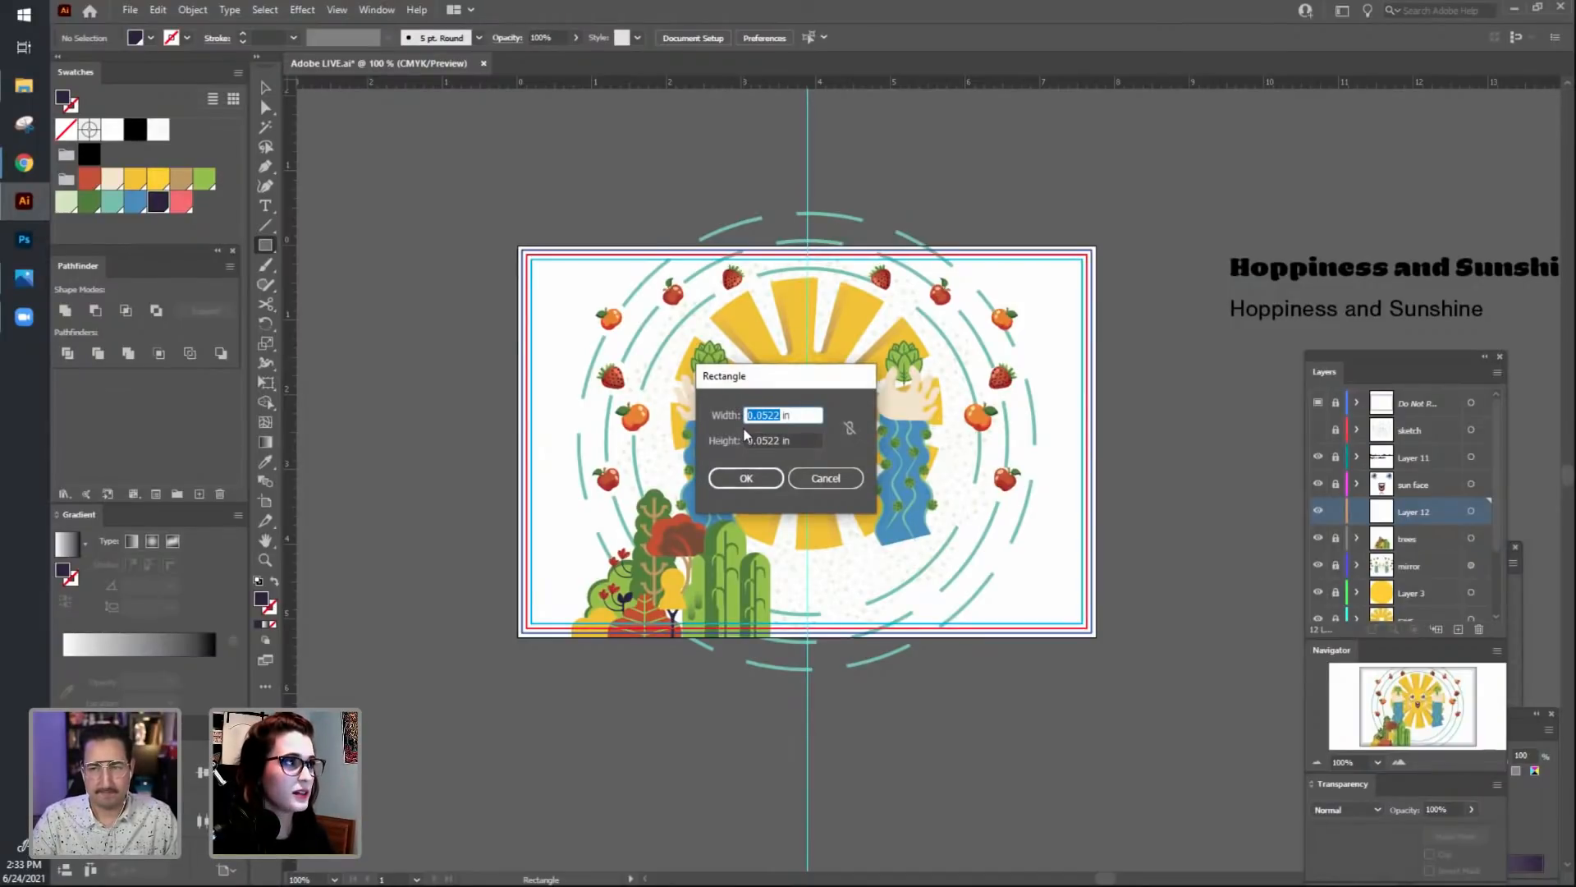
pyautogui.press('BackSpace')
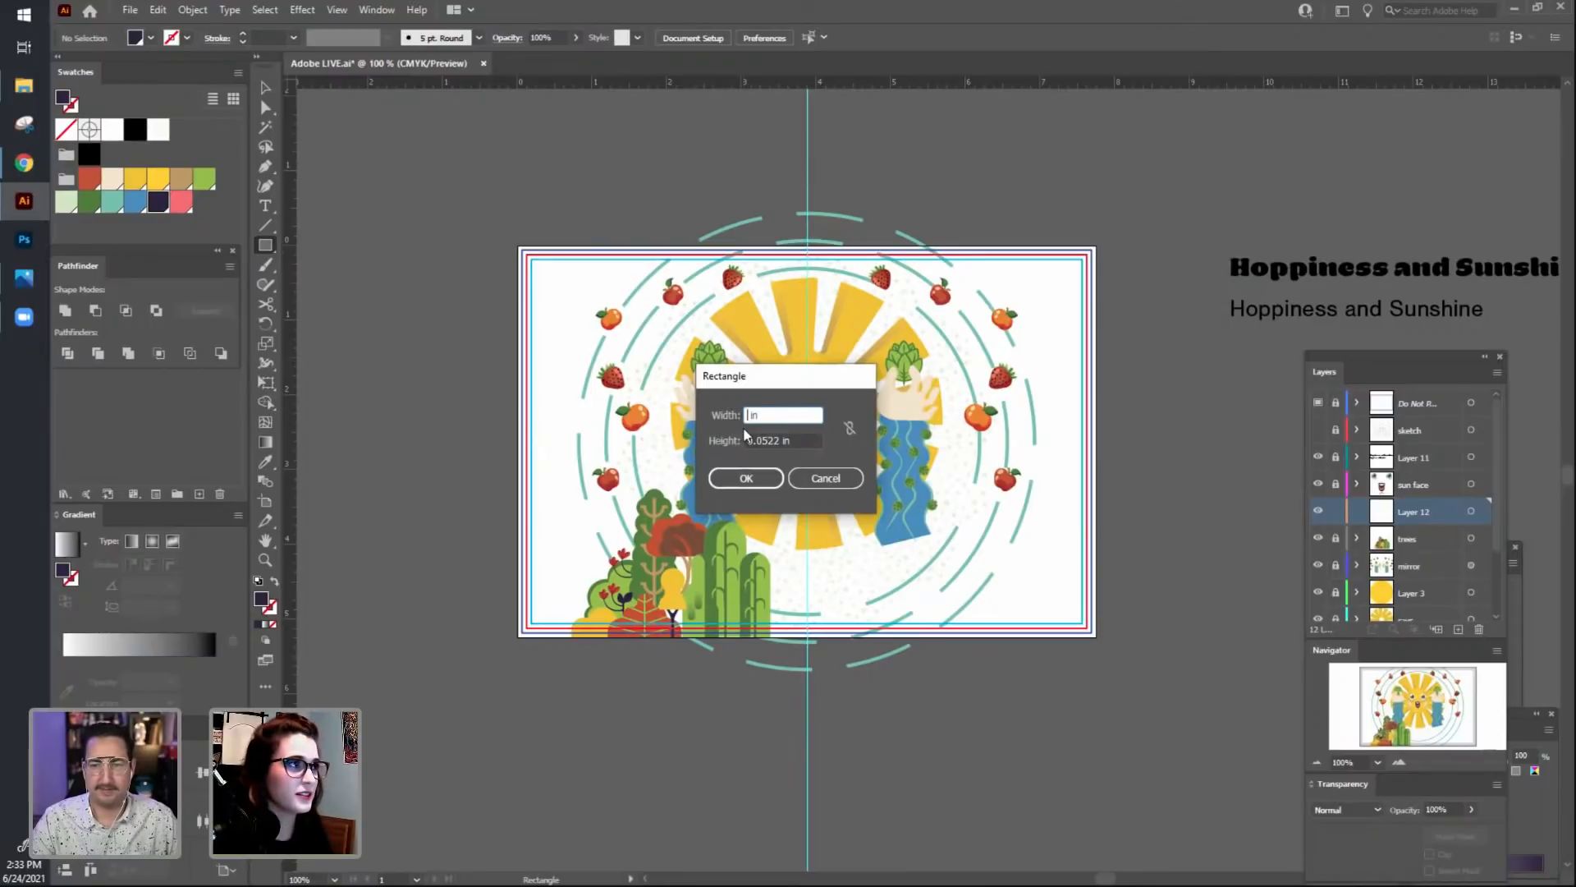
pyautogui.write('7.75')
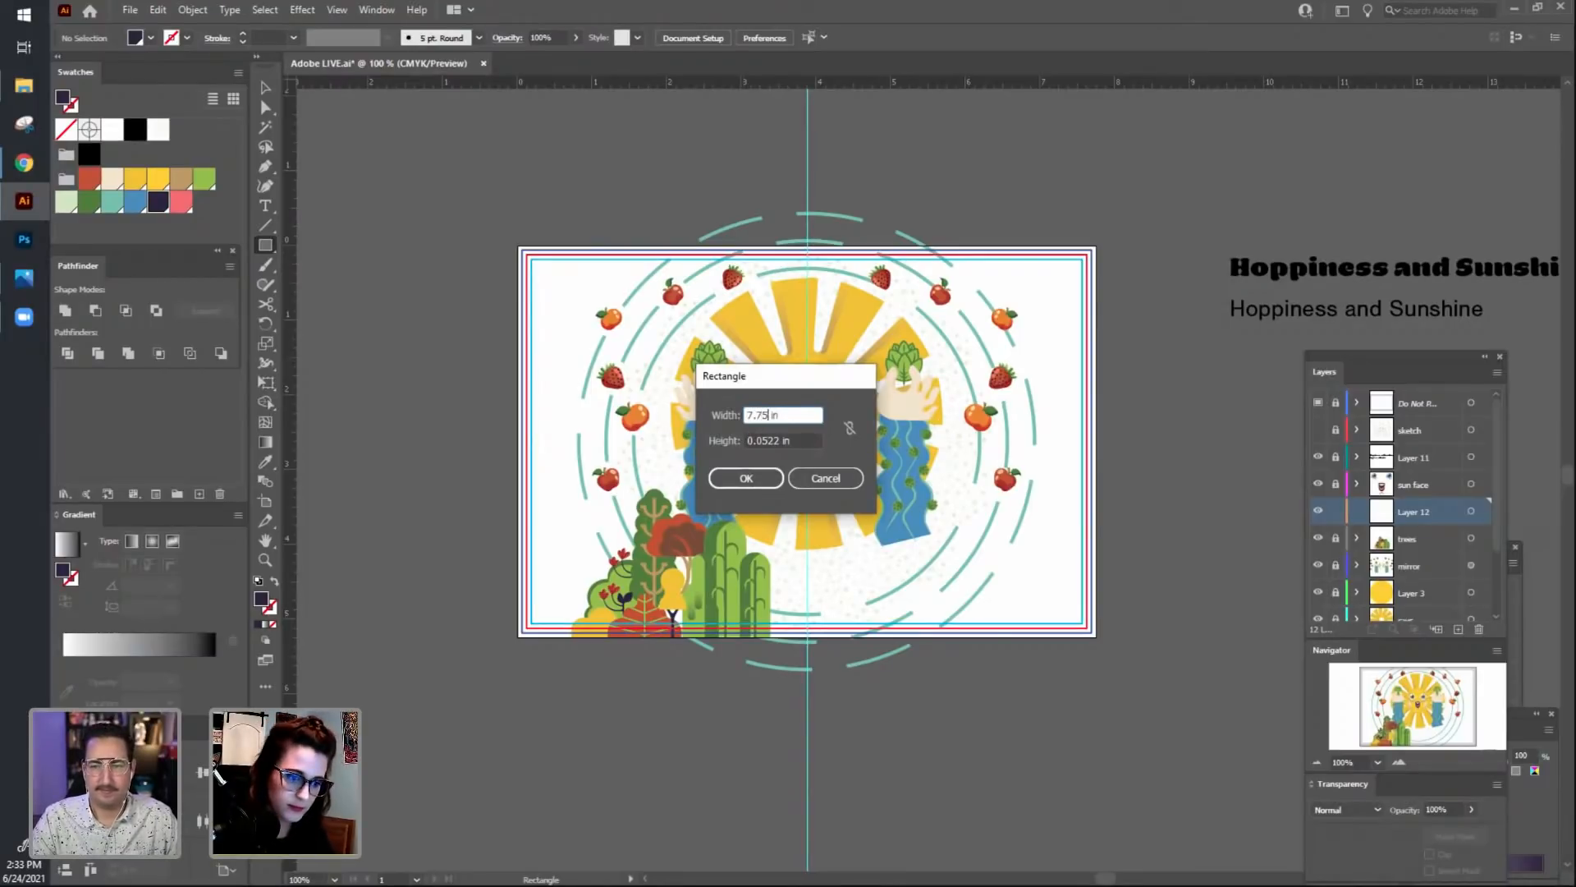
pyautogui.press('Tab')
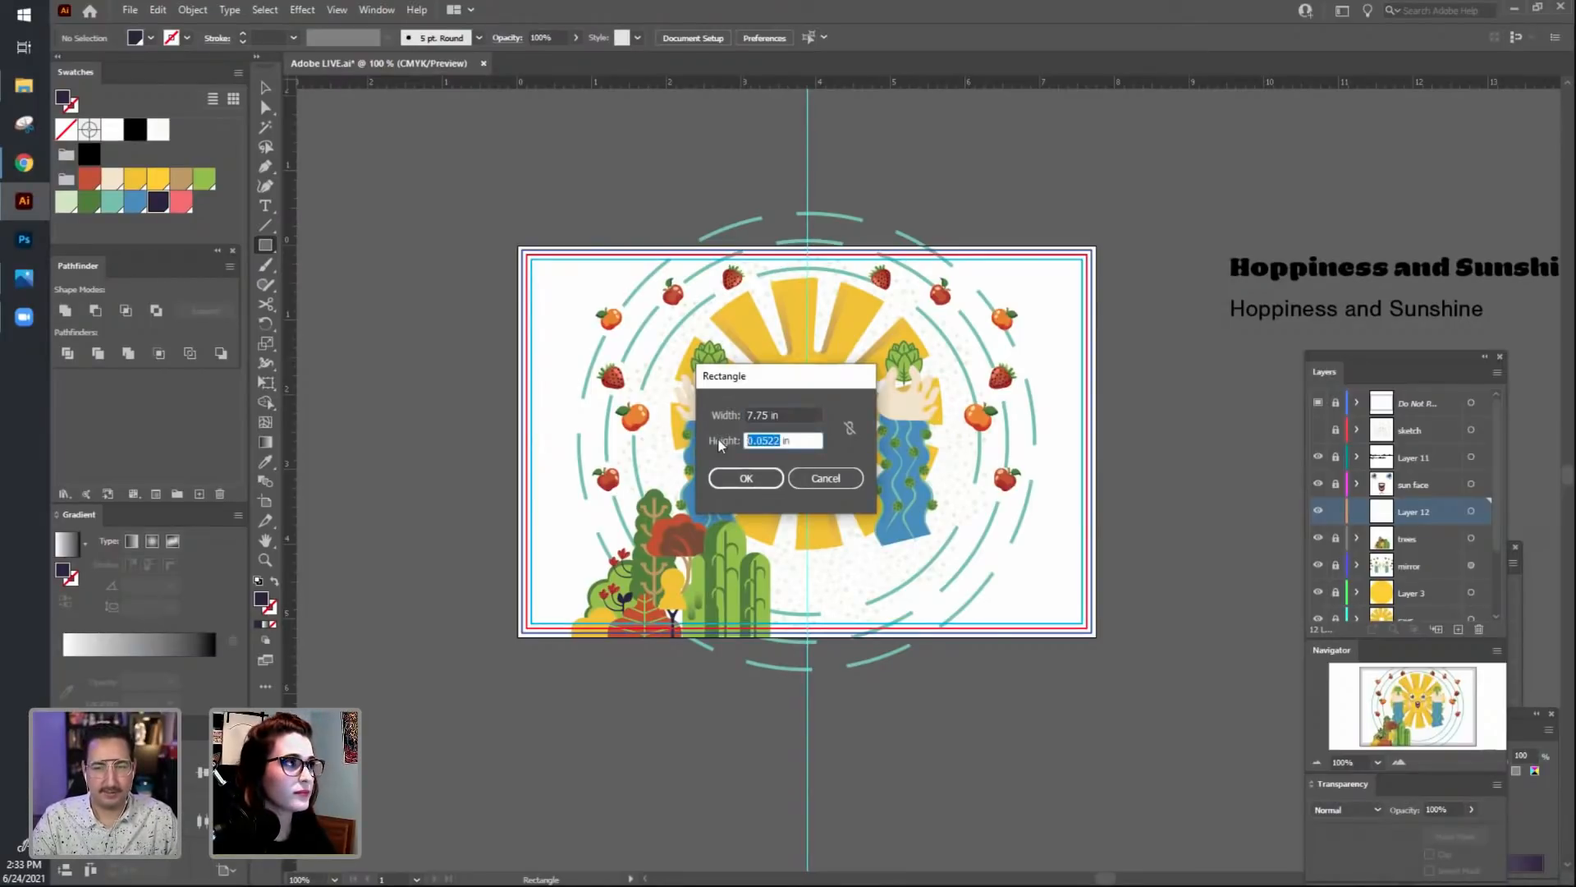
pyautogui.write('5')
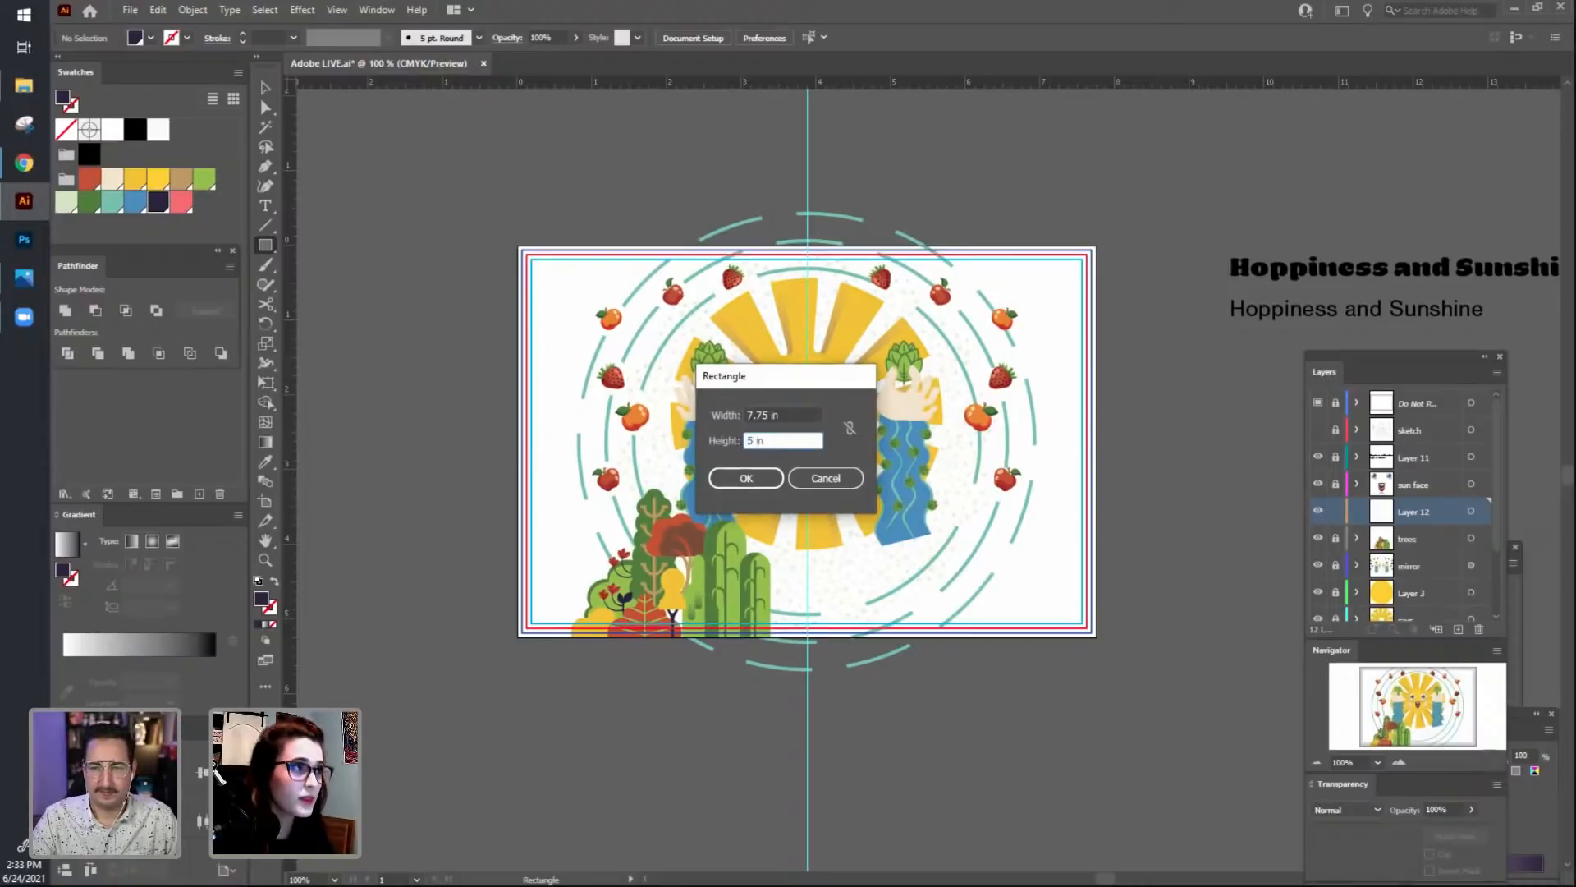
pyautogui.write('.25')
pyautogui.press('Return')
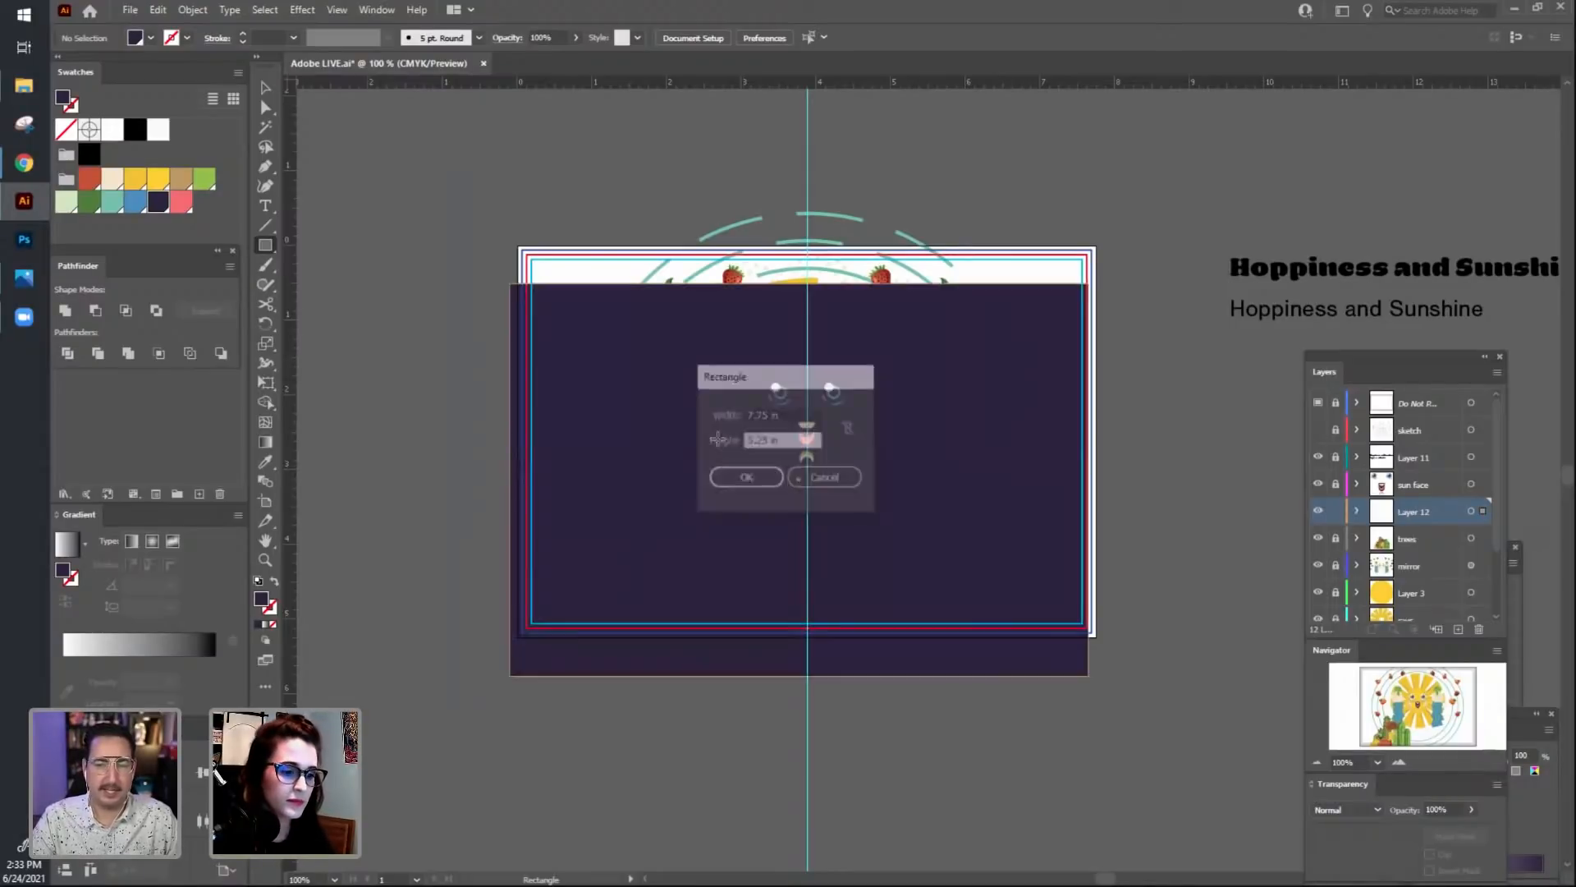
# Centre the dark rectangle horizontally and vertically on the artboard.
pyautogui.click(764, 39)
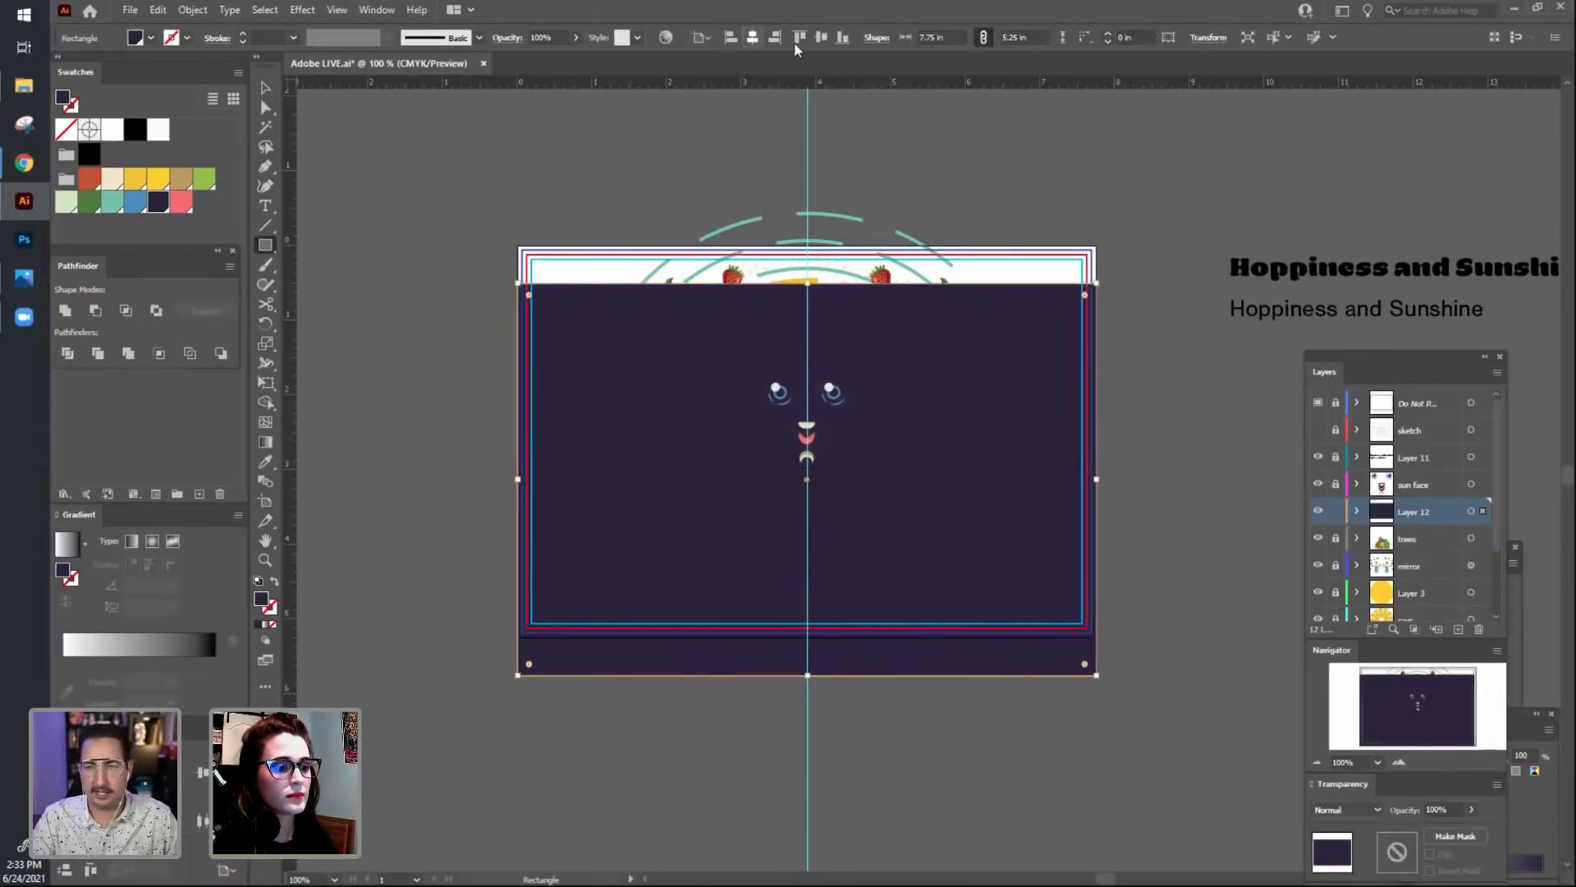
pyautogui.click(821, 37)
pyautogui.click(274, 93)
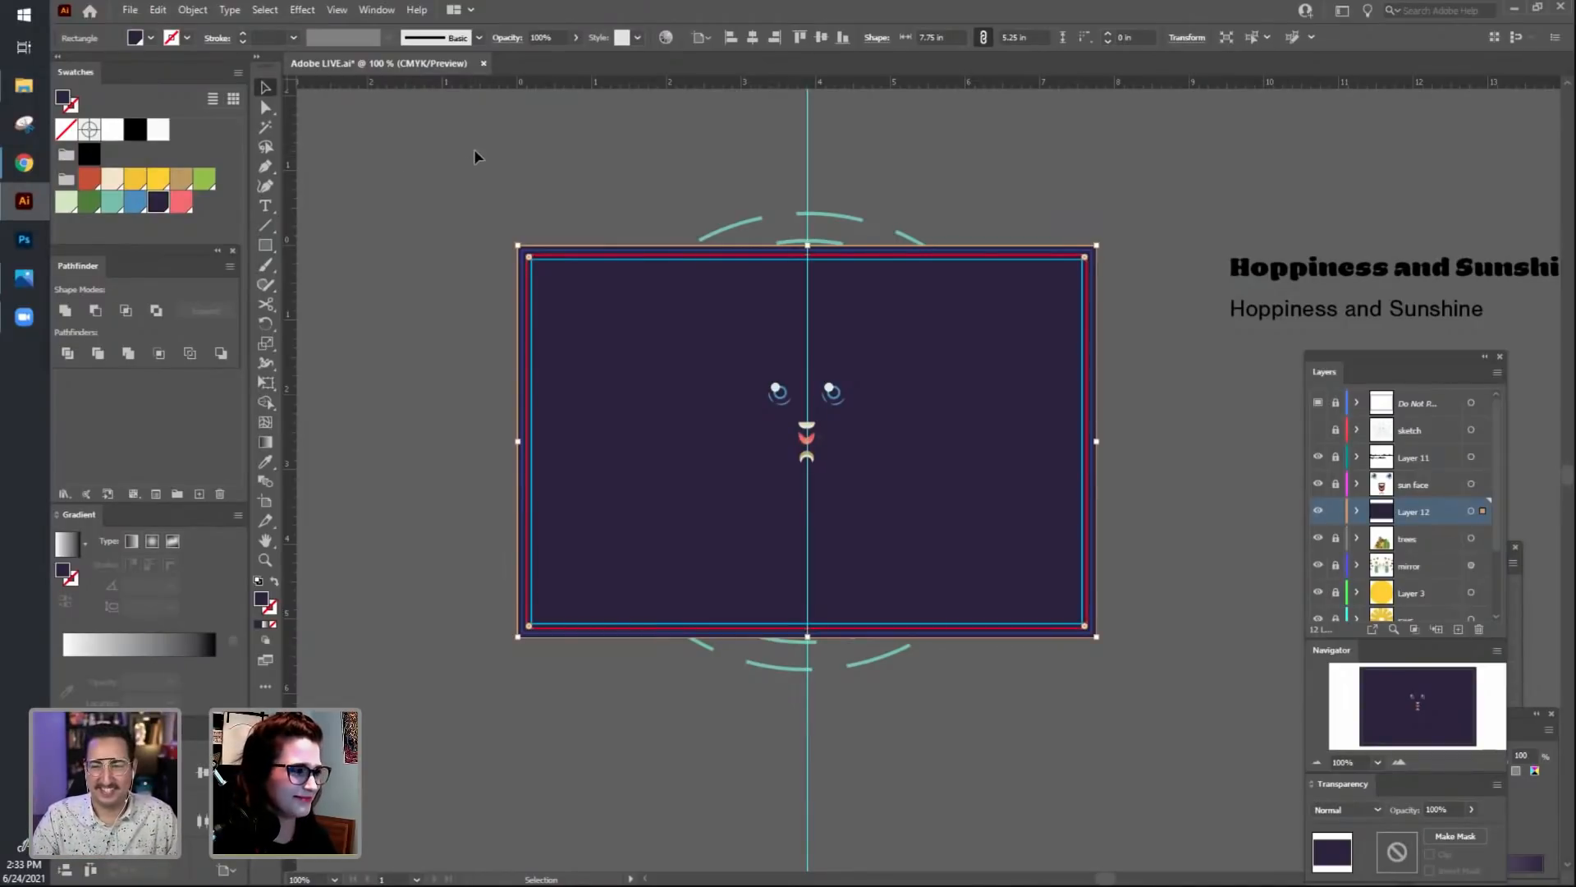
# Set the artboard-sized rectangle to no fill, leaving it with neither fill nor stroke.
pyautogui.click(578, 161)
pyautogui.click(609, 336)
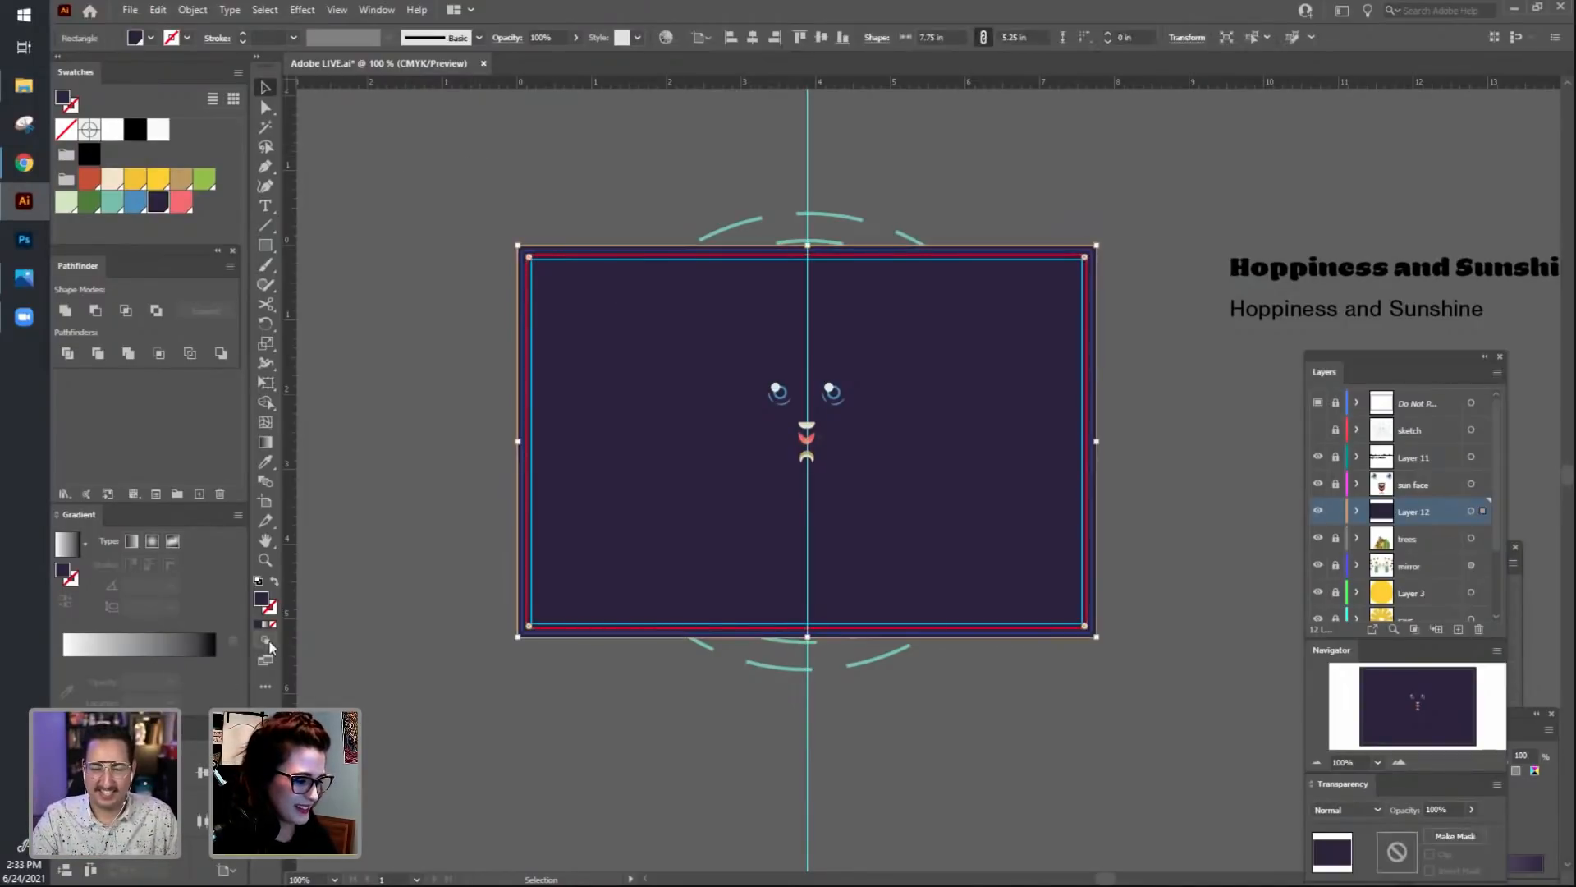
pyautogui.press('Delete')
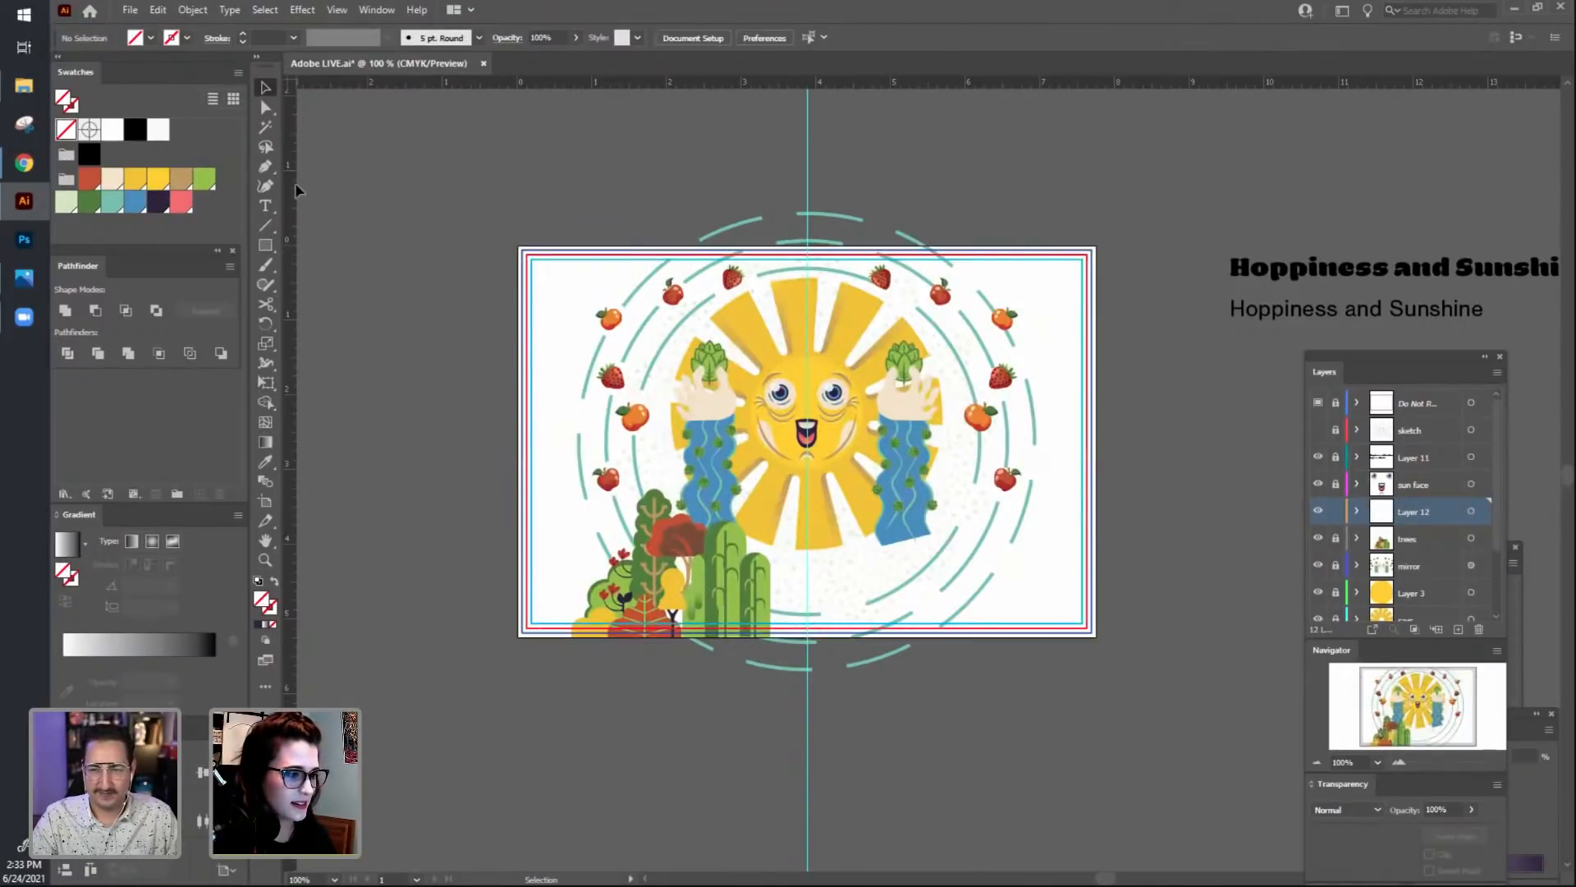
pyautogui.click(586, 323)
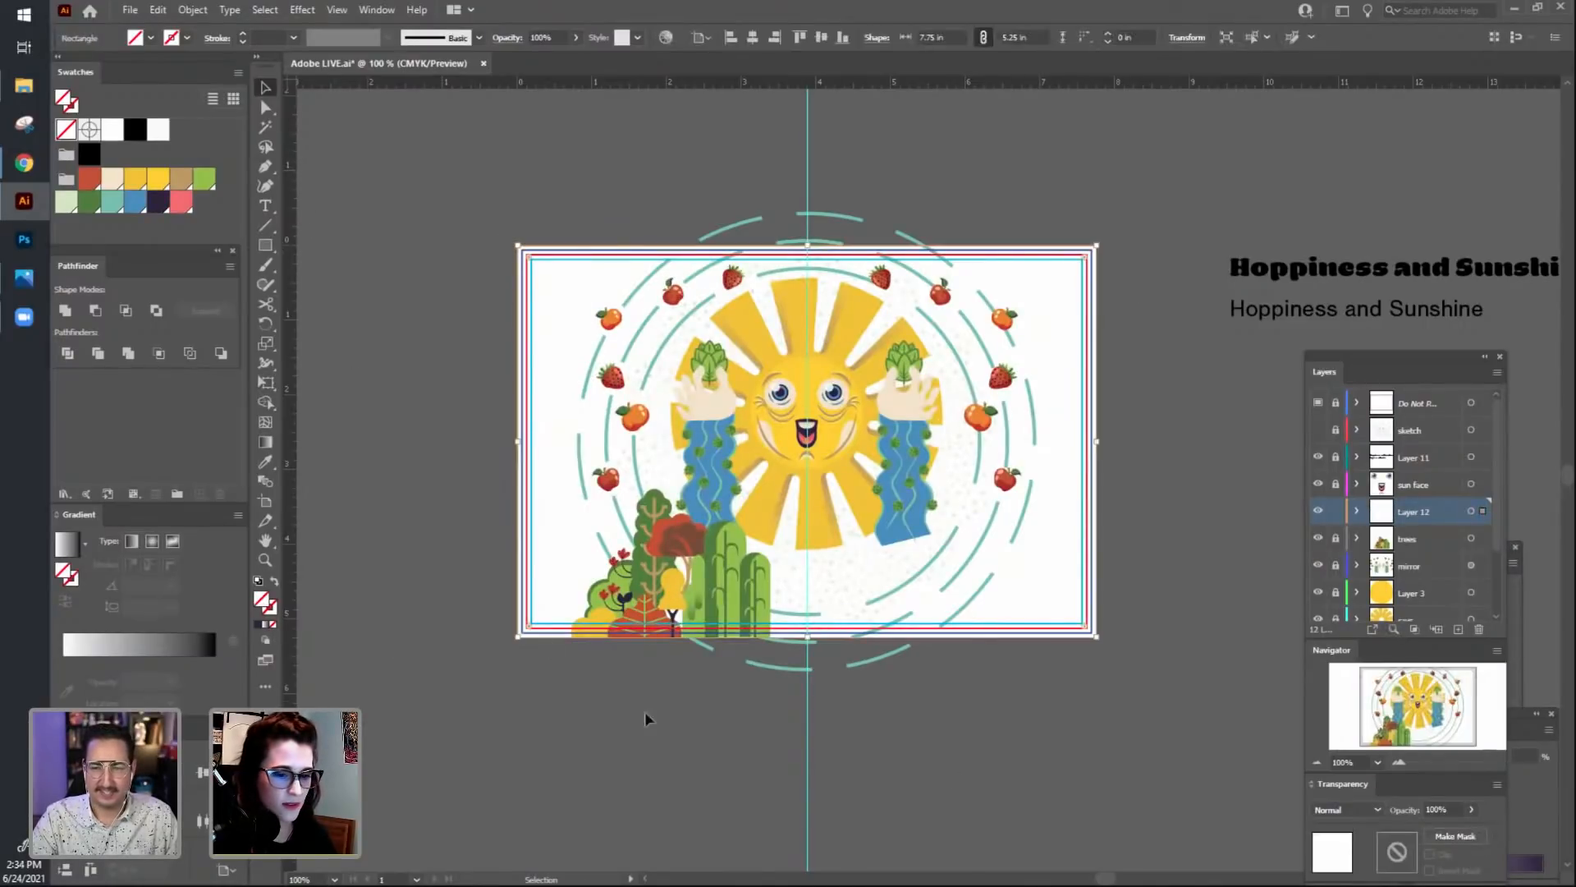
pyautogui.click(456, 191)
pyautogui.moveTo(292, 220); pyautogui.dragTo(630, 197)
pyautogui.press('Delete')
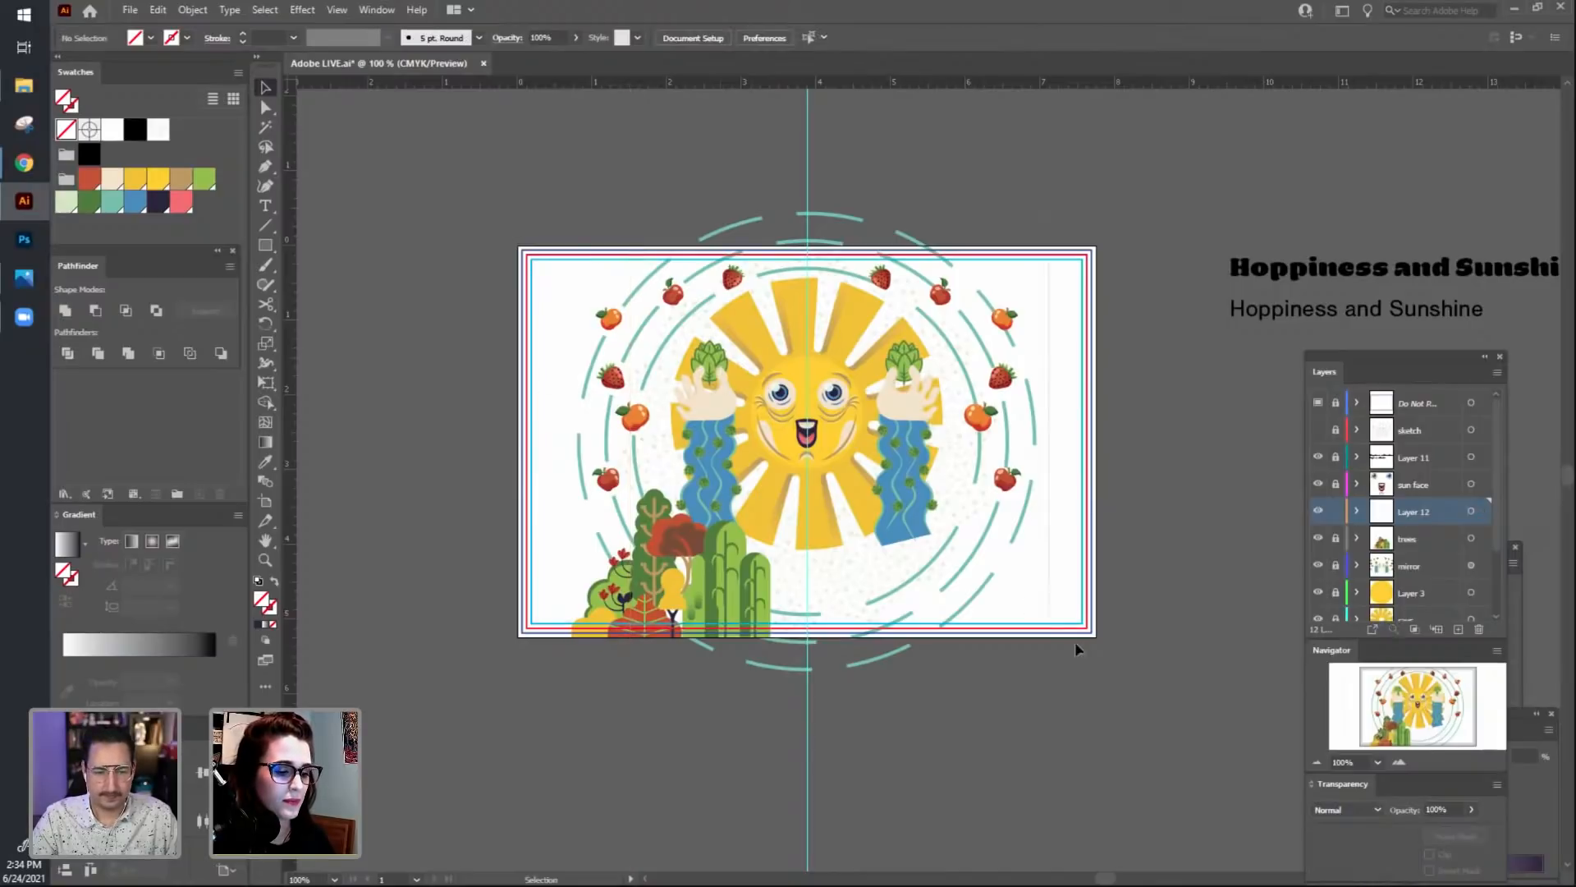
# Move the Layers panel group closer to the artwork, target the whole of Layer 12 and accept the layer display options unchanged.
pyautogui.click(1471, 510)
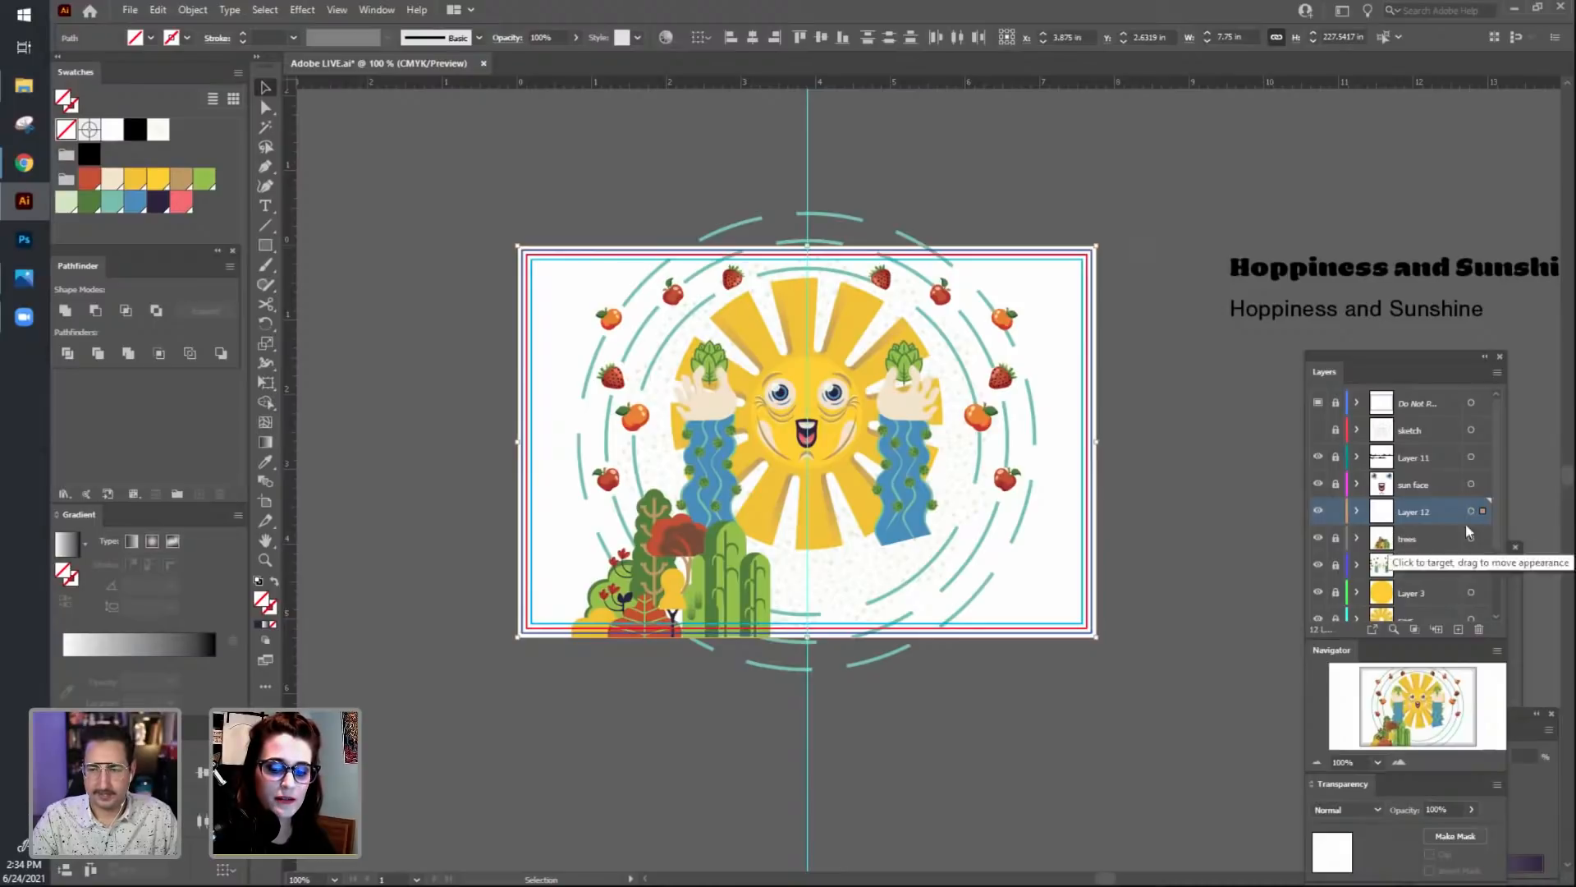
pyautogui.moveTo(1430, 354); pyautogui.dragTo(1175, 152)
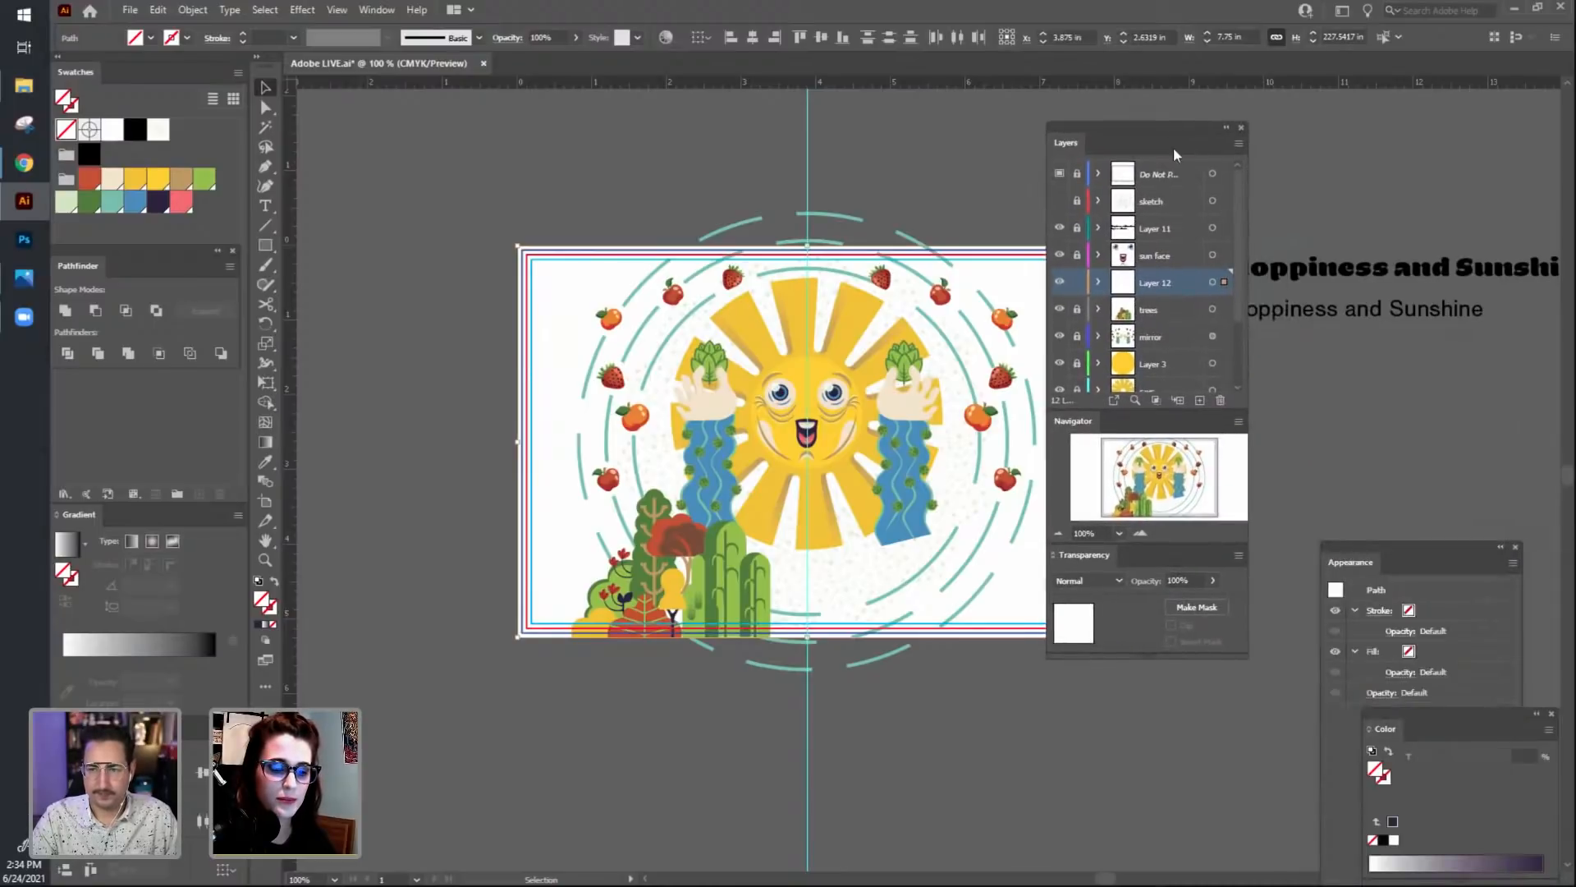
pyautogui.click(1213, 281)
pyautogui.click(1238, 143)
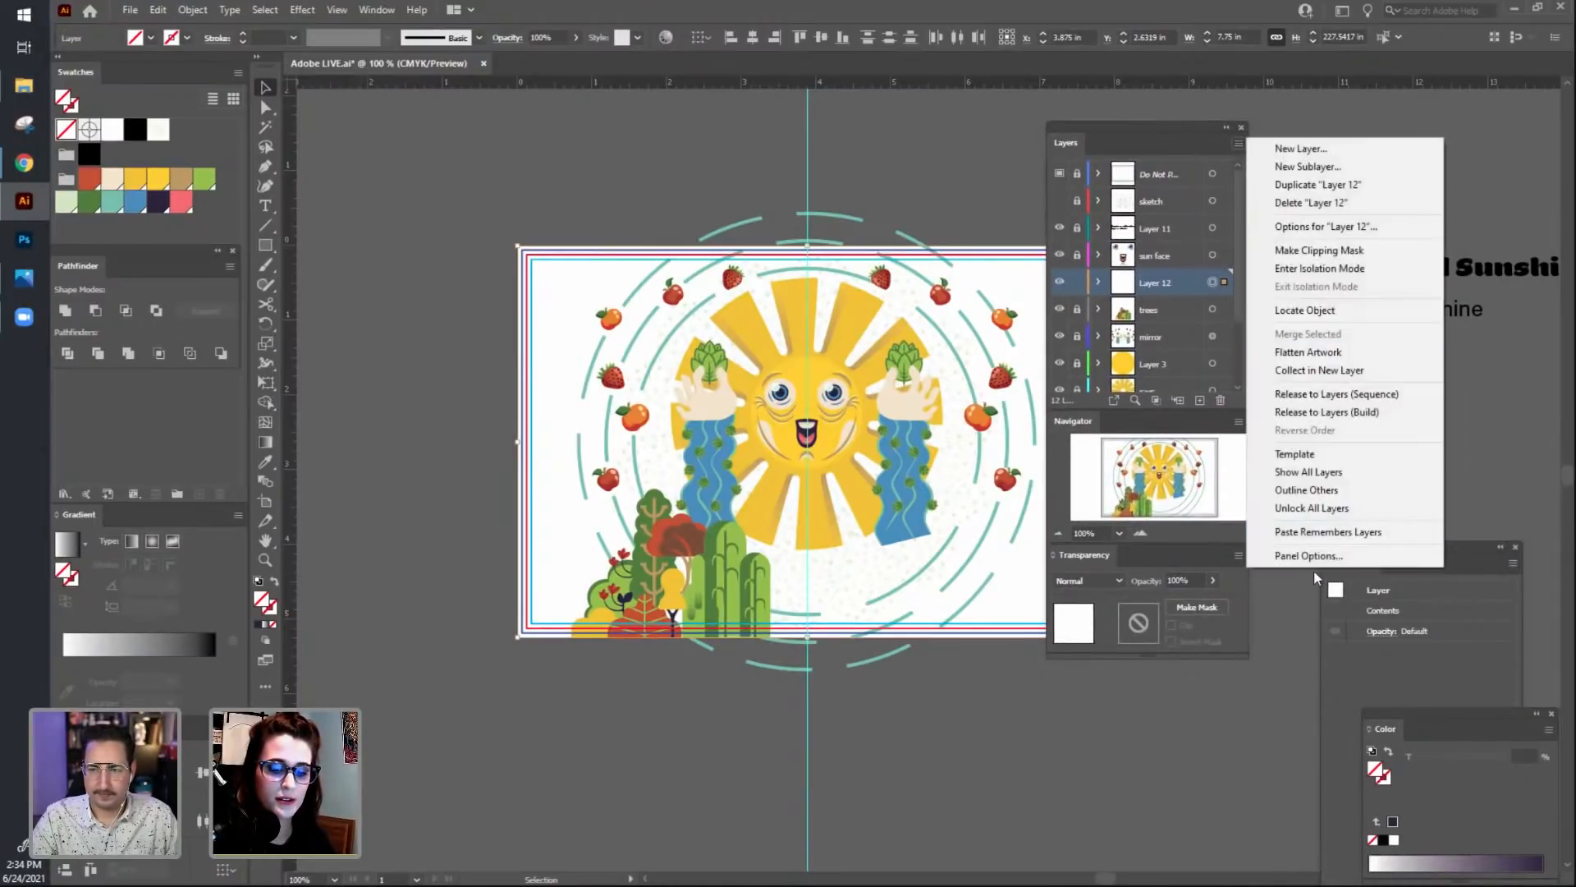
pyautogui.click(1309, 556)
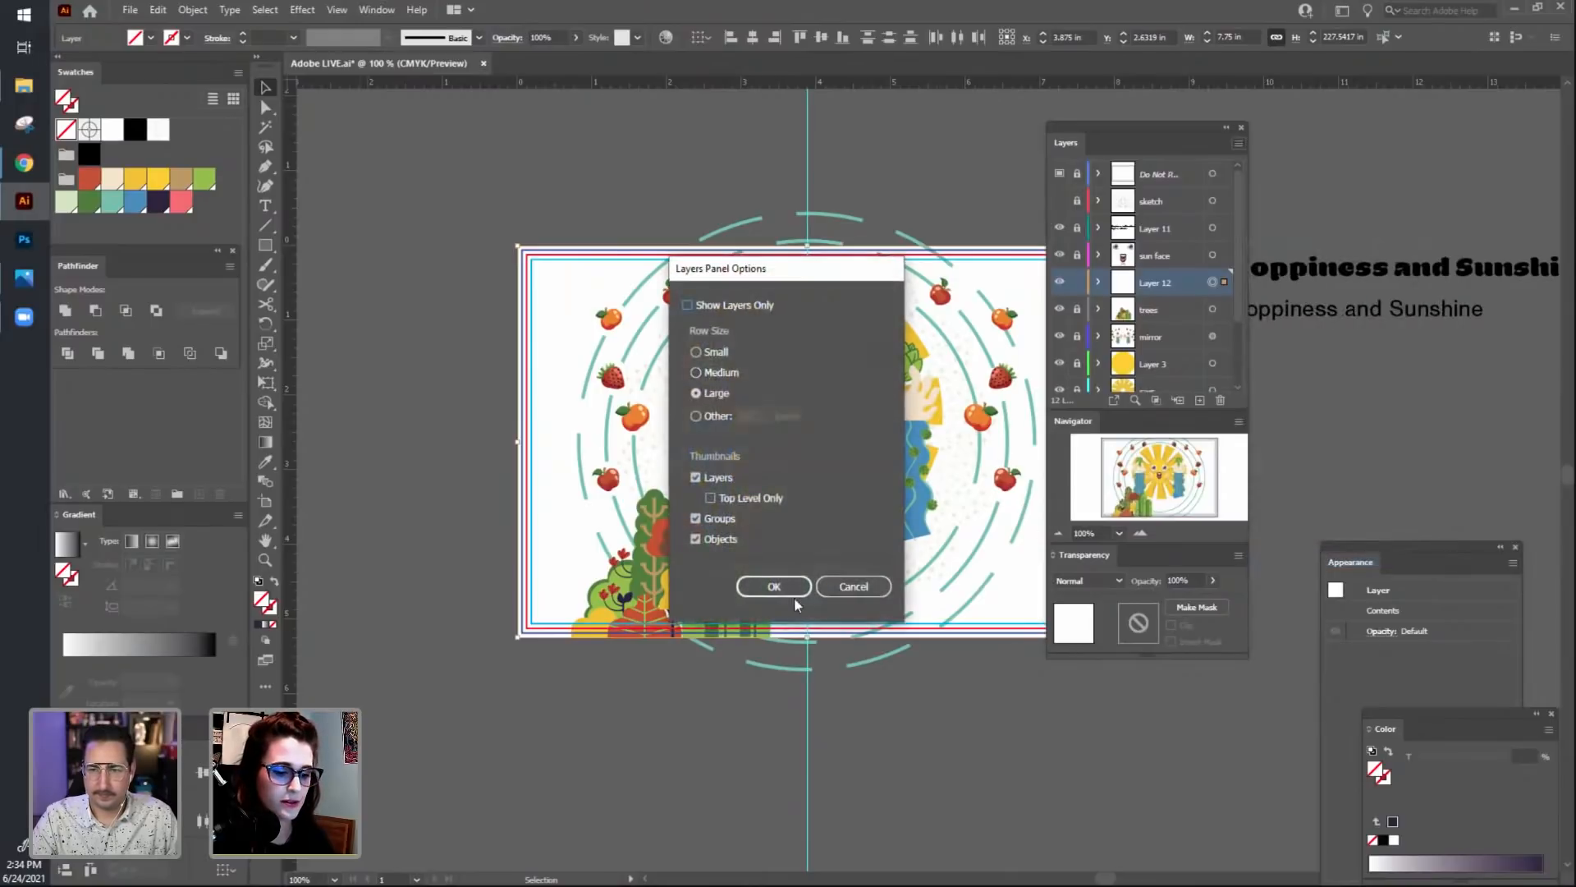
pyautogui.click(793, 591)
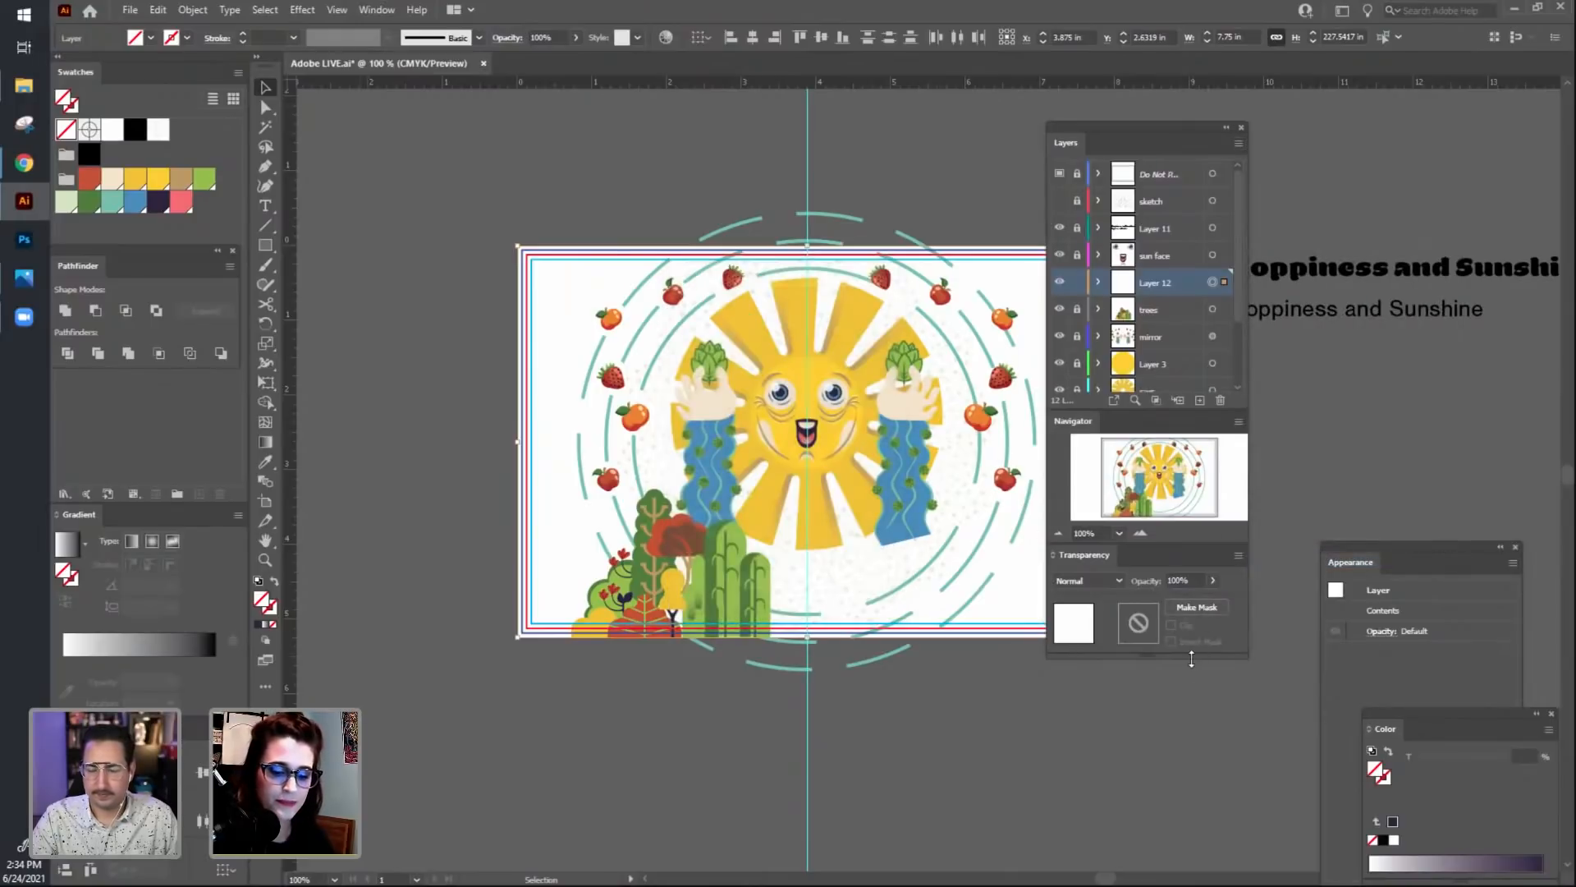
# Bring the Appearance panel beside the artwork and add a Transform effect with Reflect X to Layer 12.
pyautogui.moveTo(1463, 550); pyautogui.dragTo(535, 105)
pyautogui.click(451, 446)
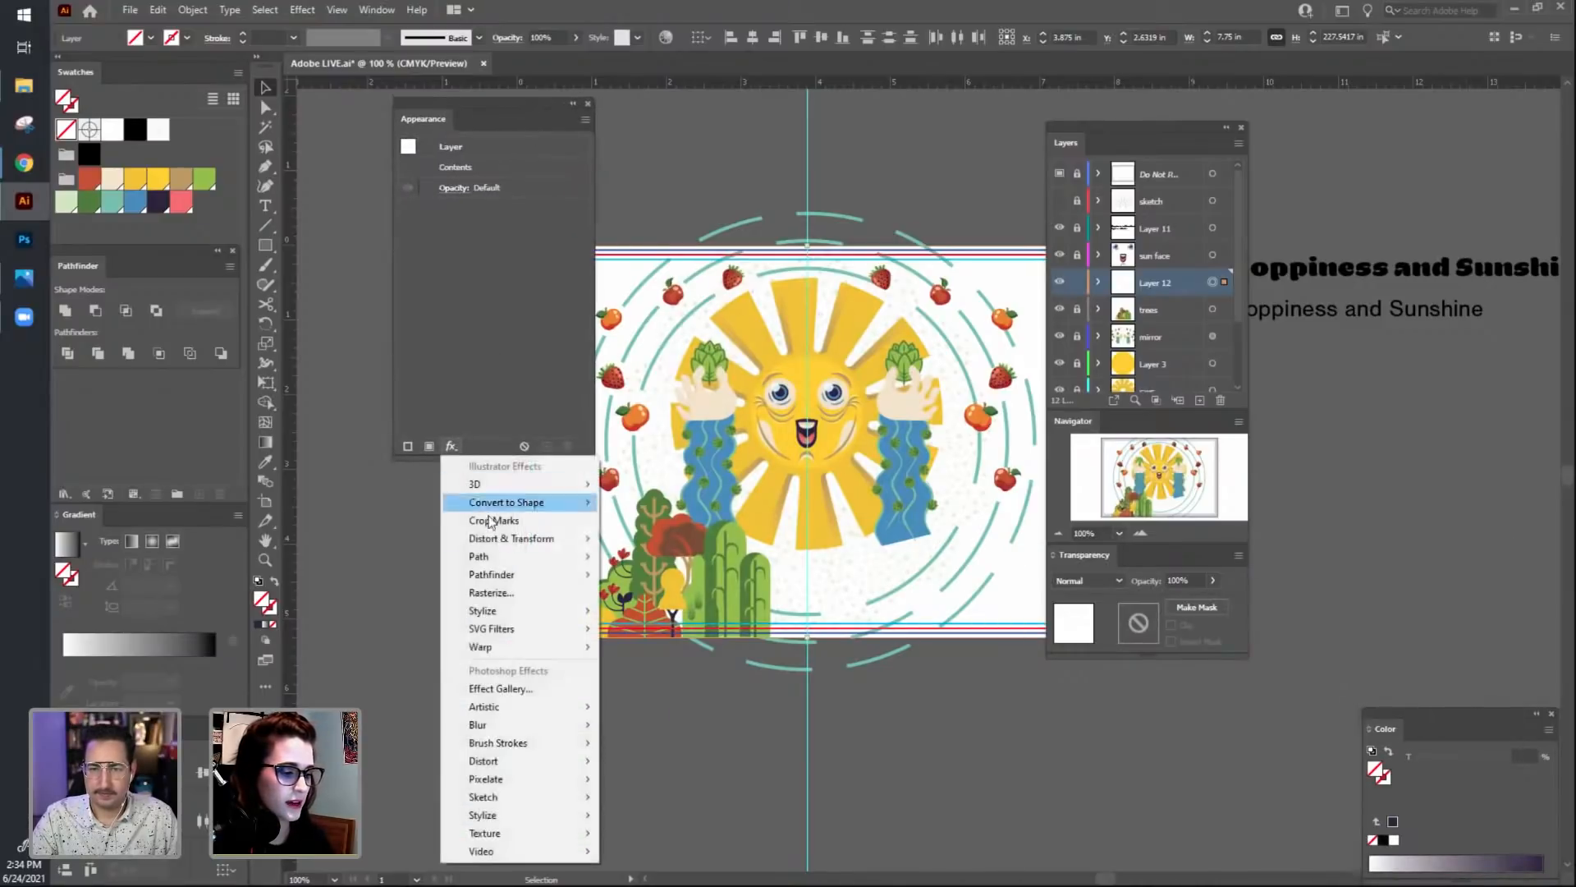
pyautogui.moveTo(521, 539)
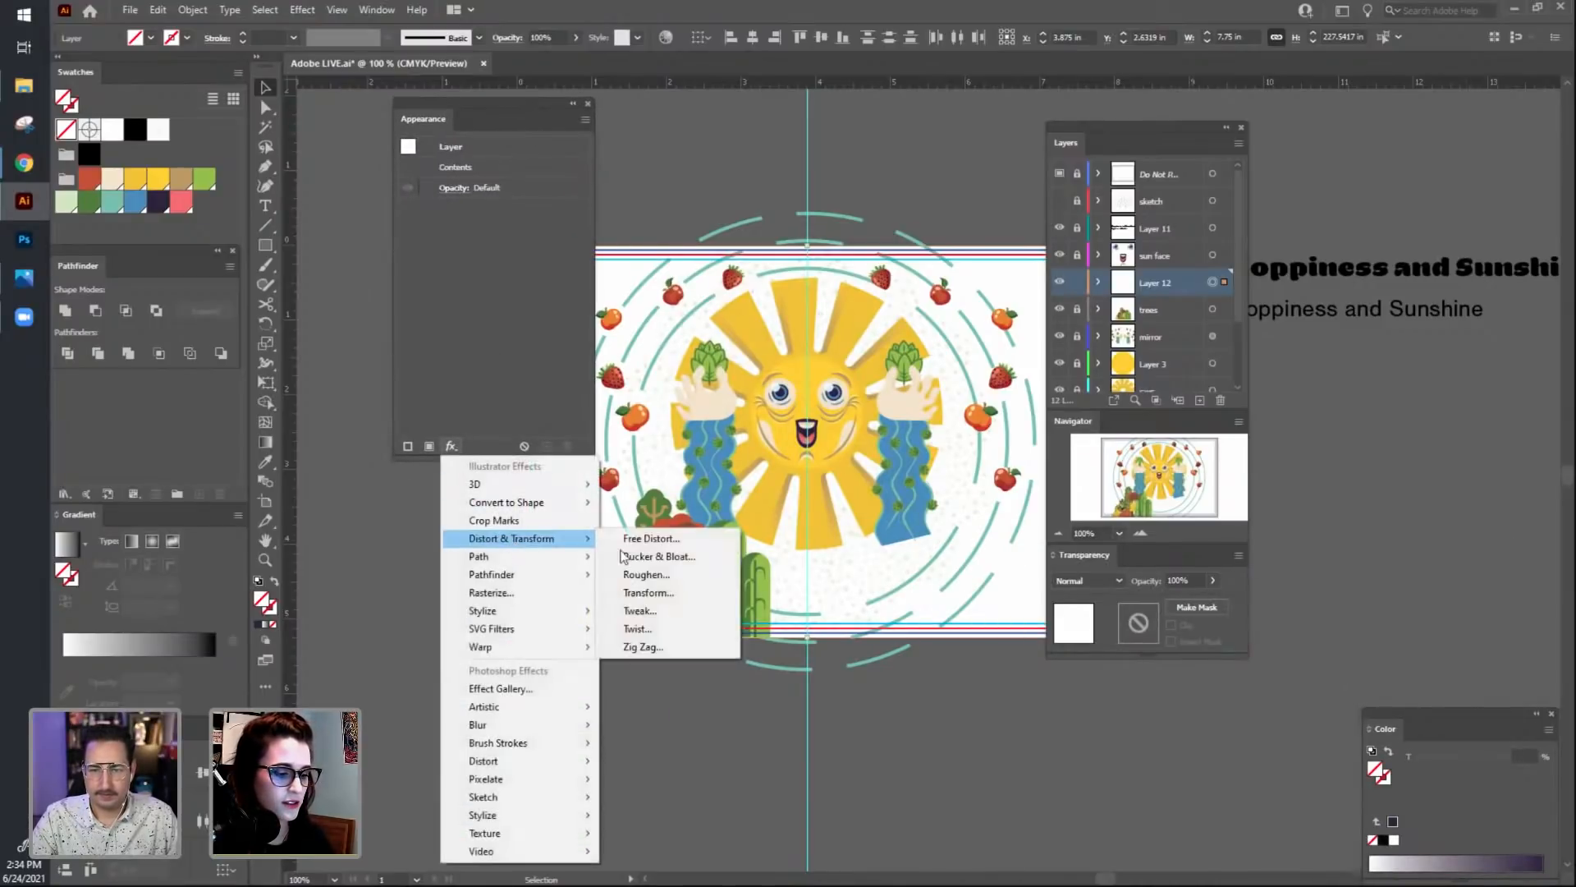
pyautogui.click(706, 593)
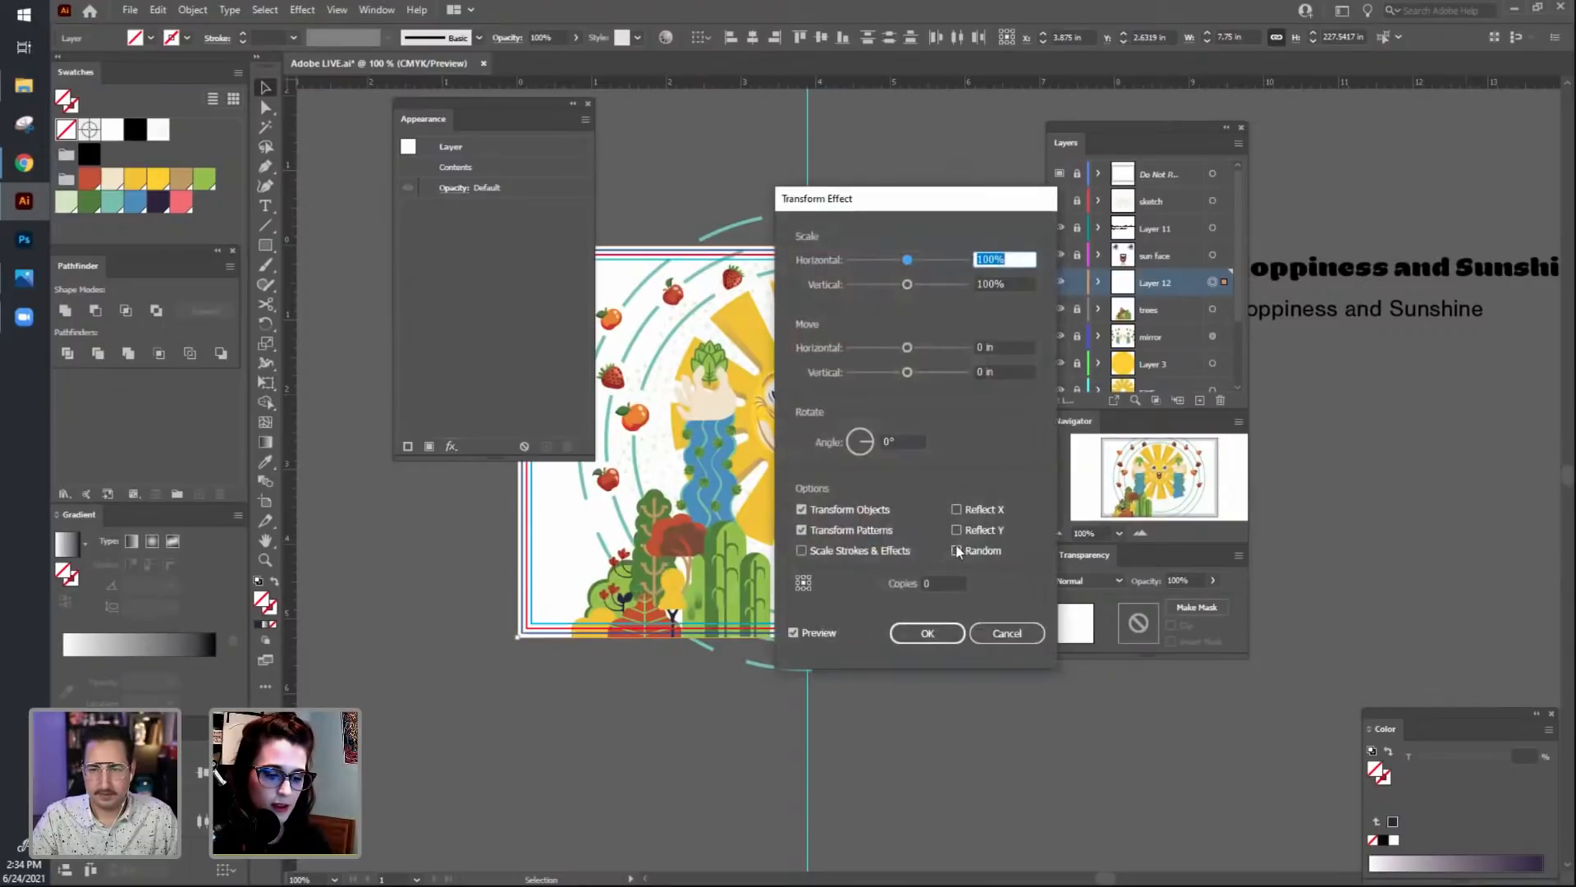
pyautogui.click(957, 509)
pyautogui.click(919, 584)
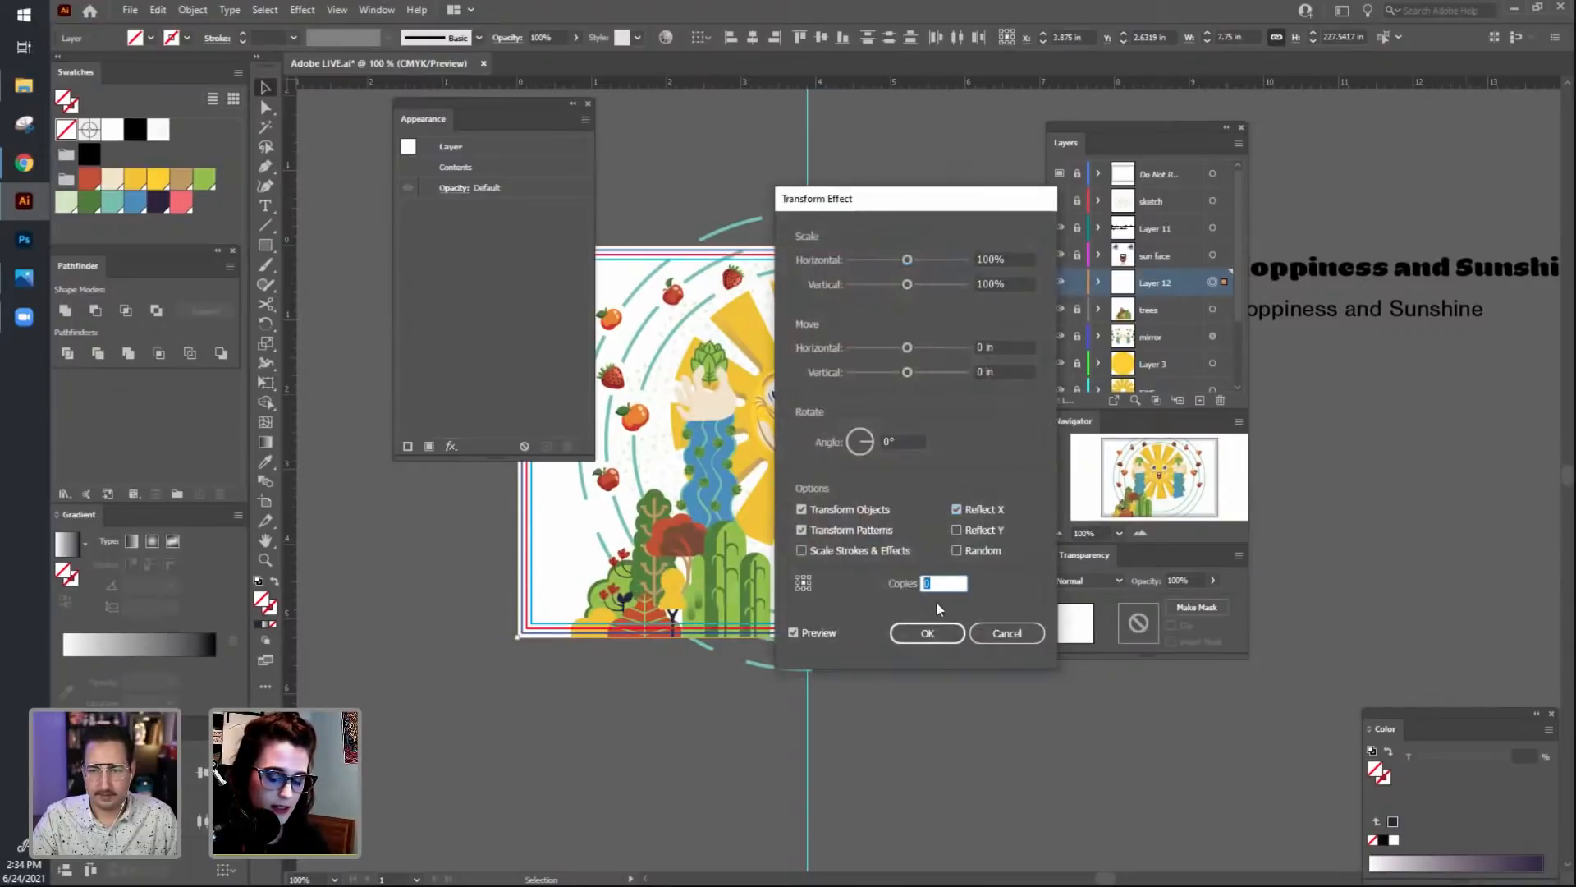
pyautogui.click(928, 633)
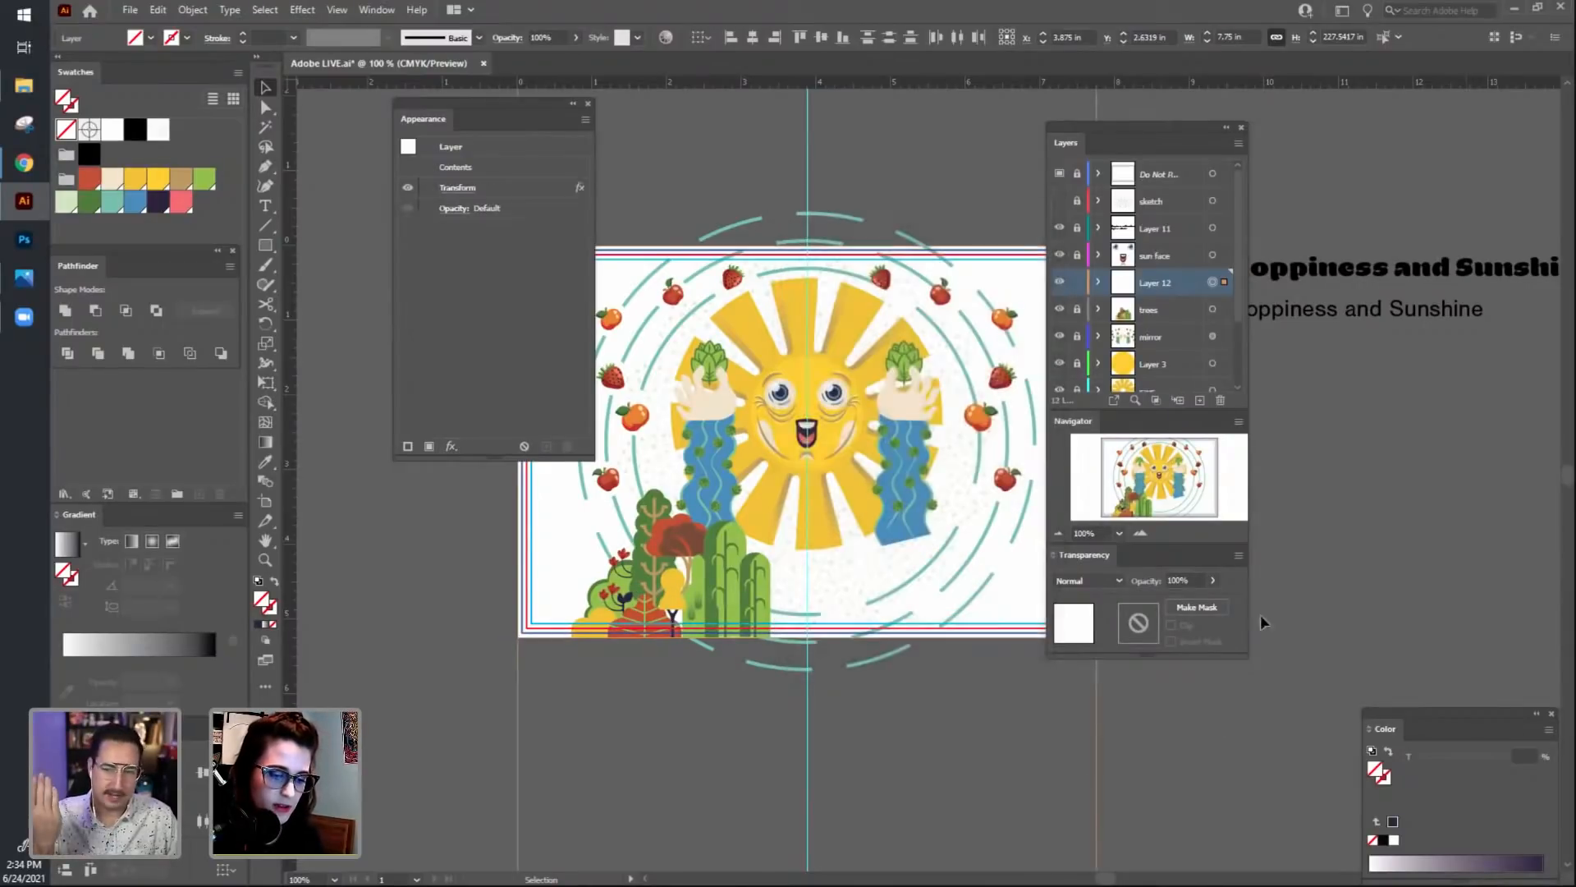
# Attach the Appearance panel below Transparency, move the combined panel group off the artwork and deselect everything.
pyautogui.moveTo(1181, 125); pyautogui.dragTo(1373, 143)
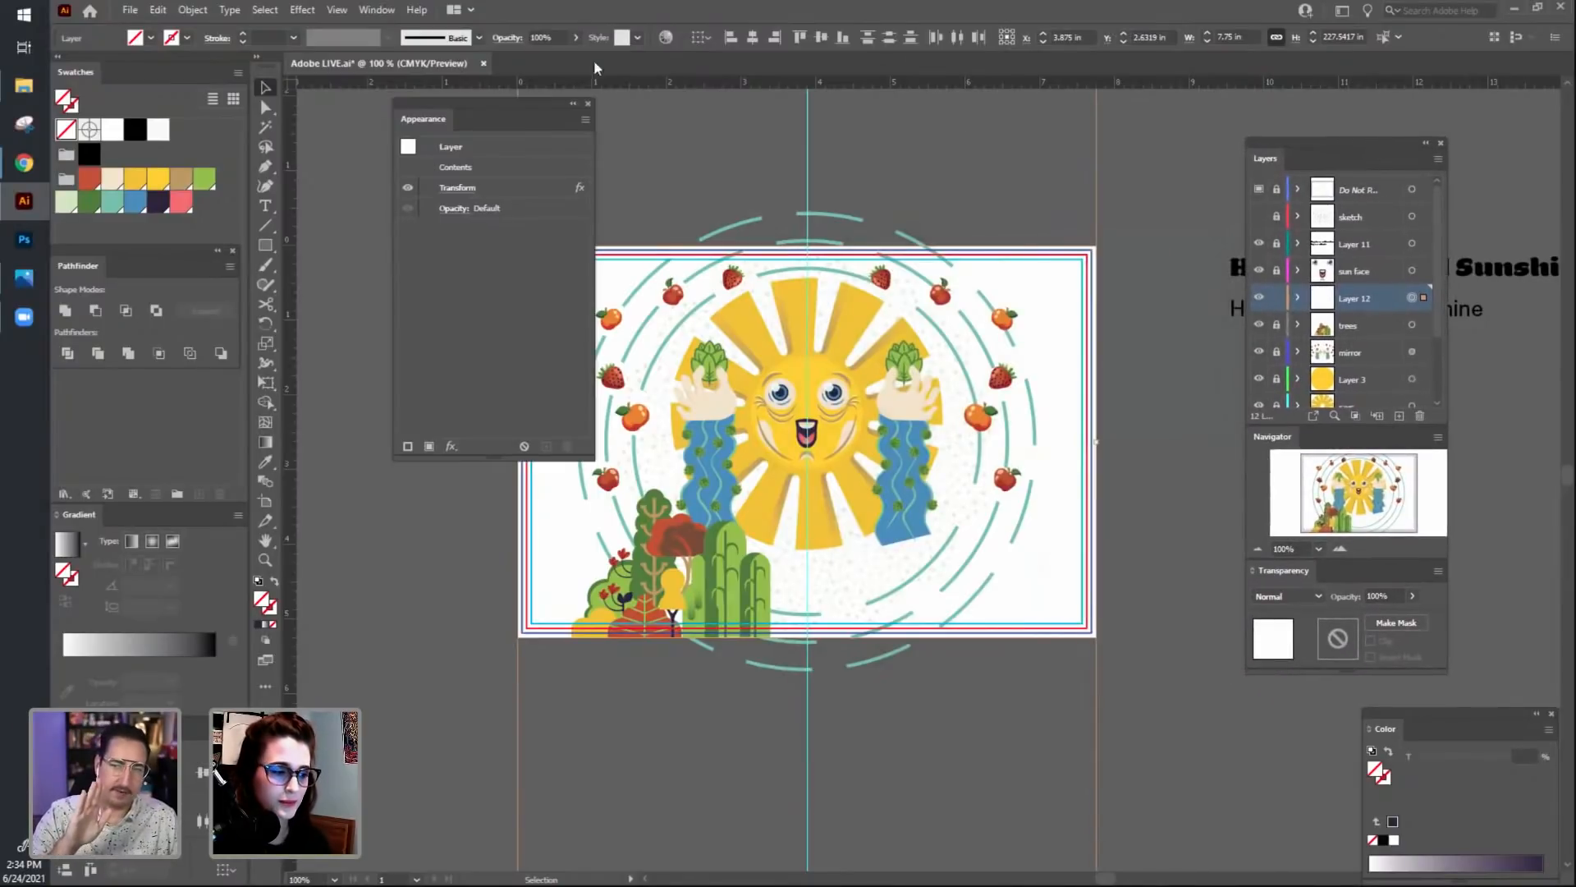
pyautogui.moveTo(526, 108); pyautogui.dragTo(1381, 640)
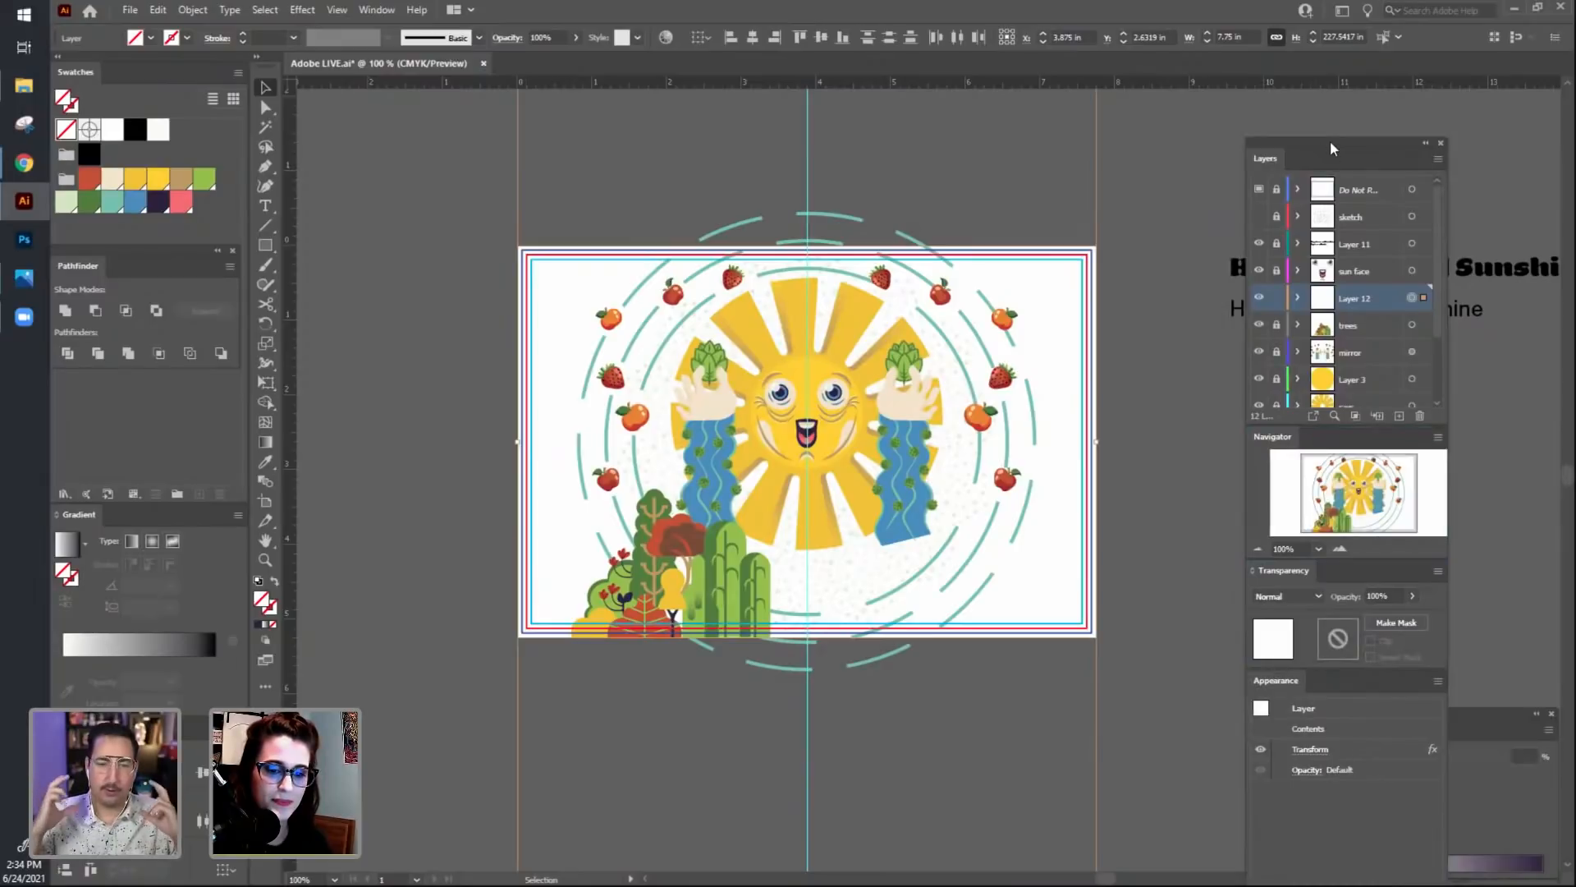
pyautogui.moveTo(1330, 141); pyautogui.dragTo(1388, 52)
pyautogui.click(1166, 361)
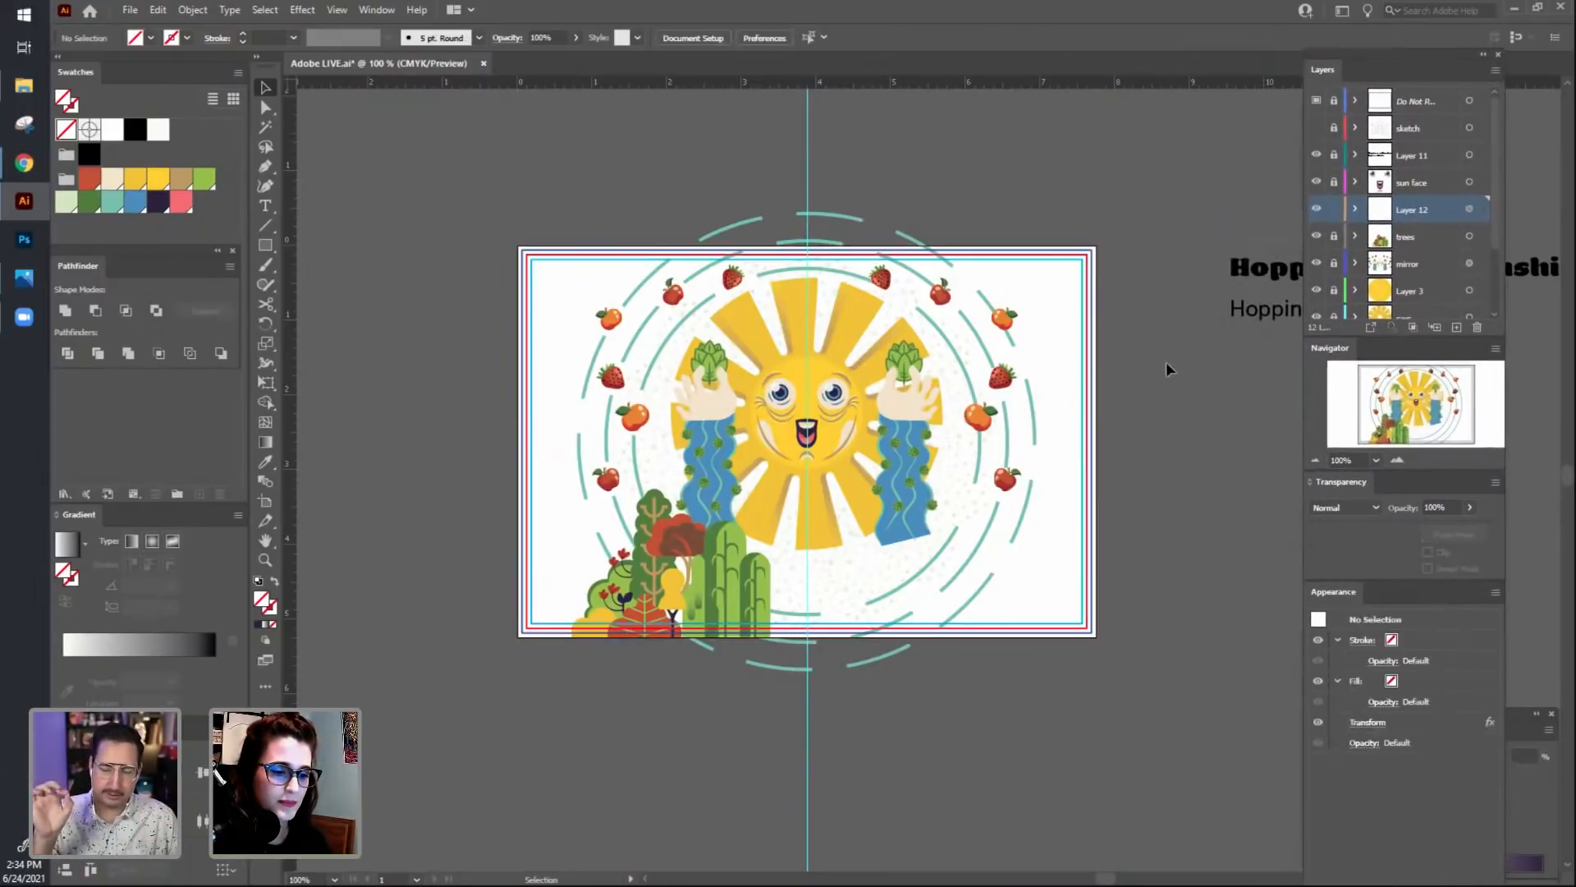
# Test the mirrored Layer 12 with several light green brush strokes around the plants and the sun, undoing each stroke.
pyautogui.press('b')
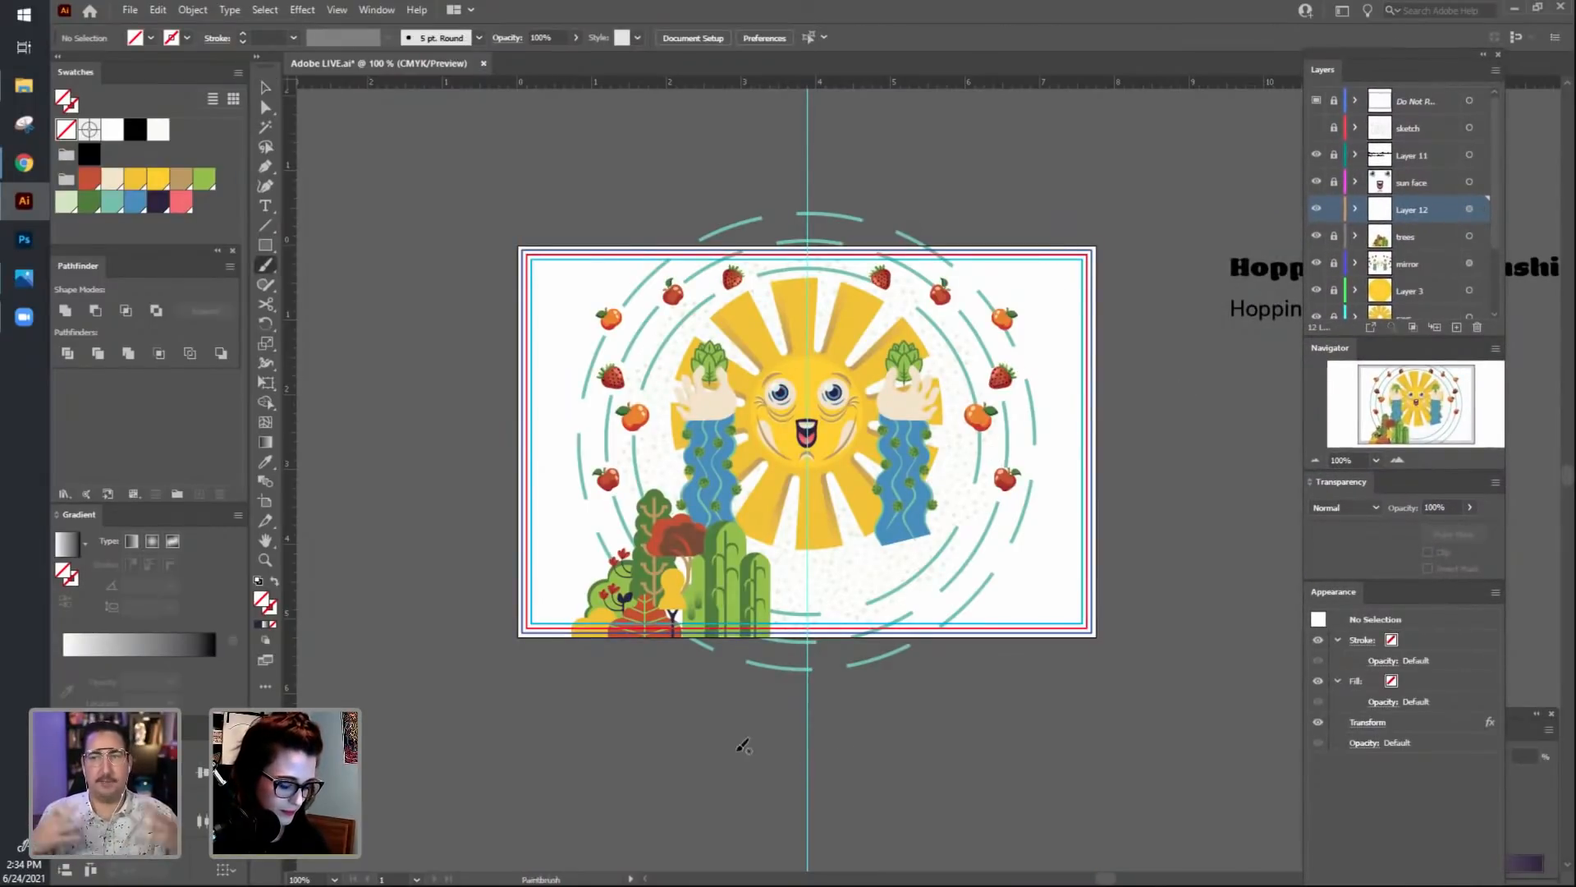
pyautogui.click(202, 182)
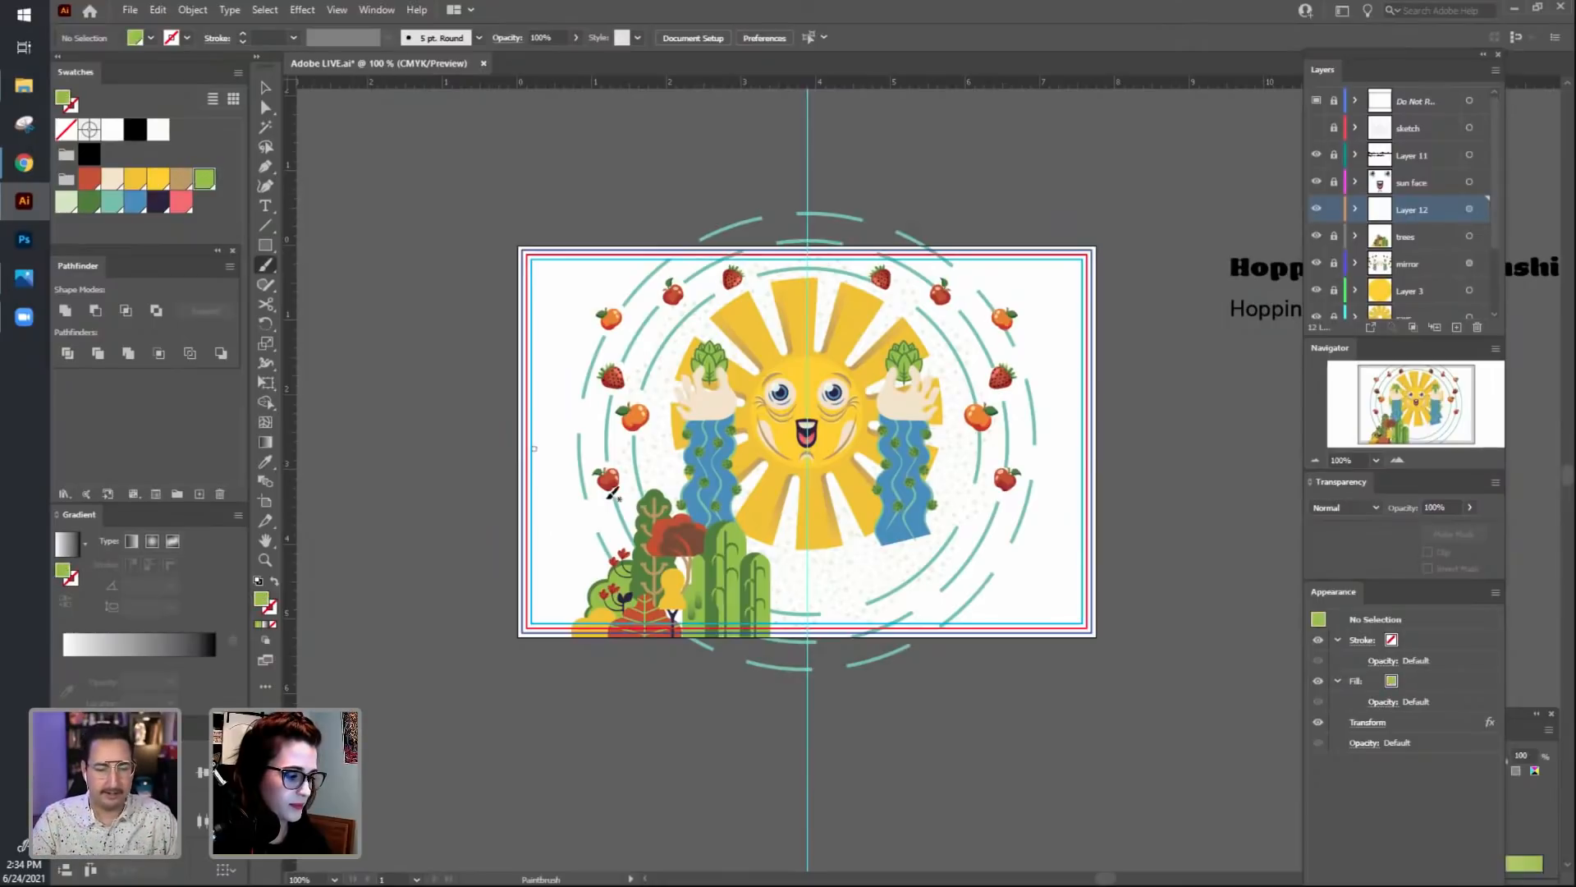
pyautogui.moveTo(560, 535)
pyautogui.mouseDown()
pyautogui.moveTo(654, 433)
pyautogui.moveTo(793, 474)
pyautogui.mouseUp()
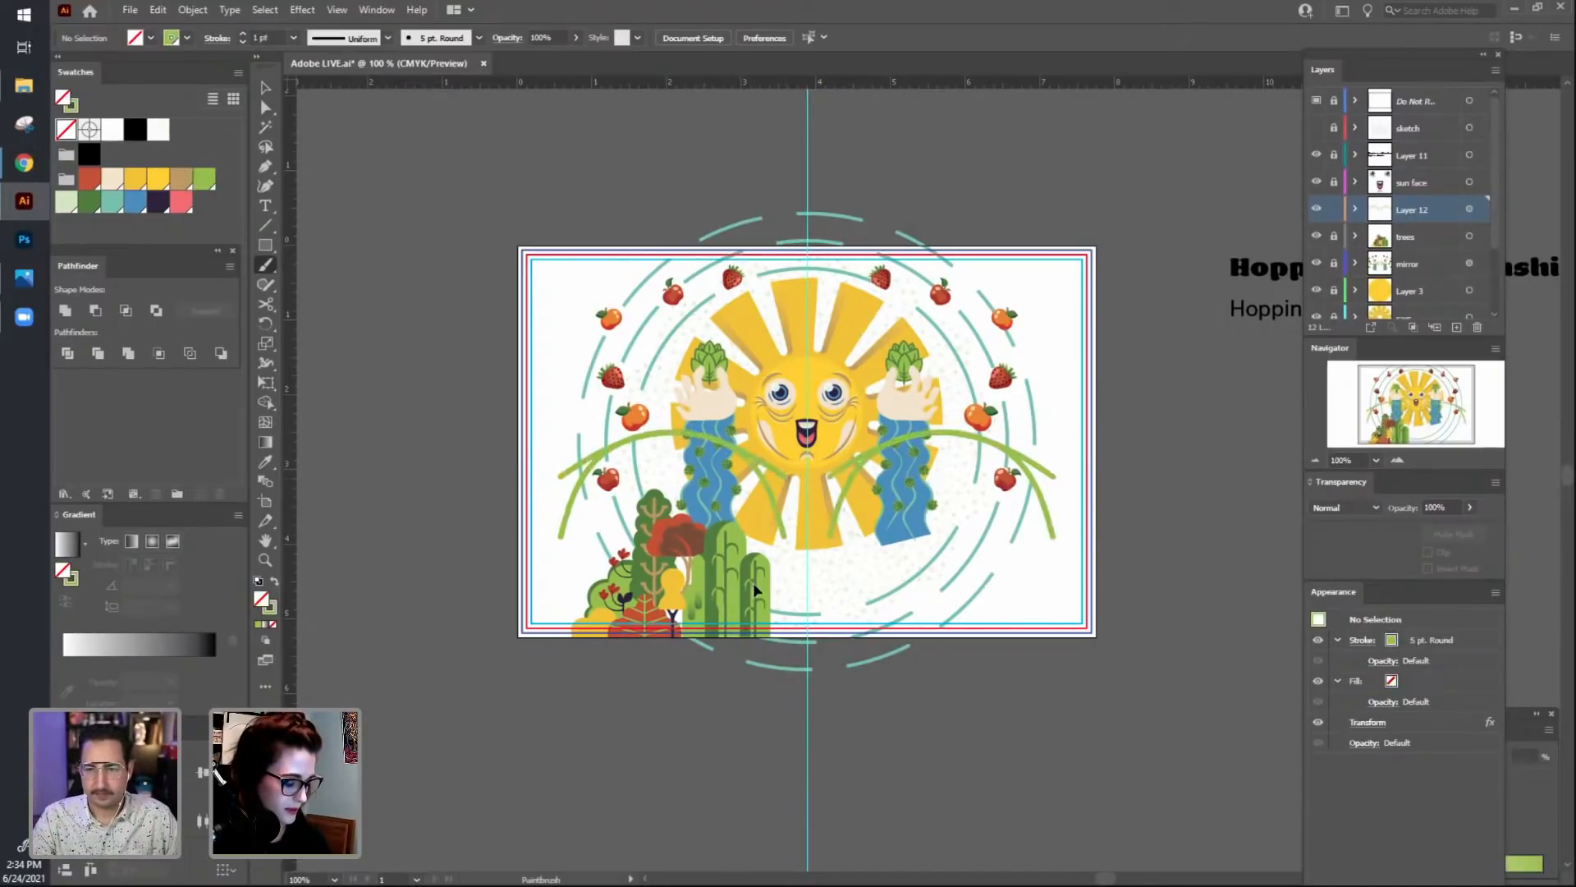
pyautogui.hotkey('ctrl', 'z')
pyautogui.moveTo(578, 513)
pyautogui.mouseDown()
pyautogui.moveTo(708, 439)
pyautogui.moveTo(752, 476)
pyautogui.mouseUp()
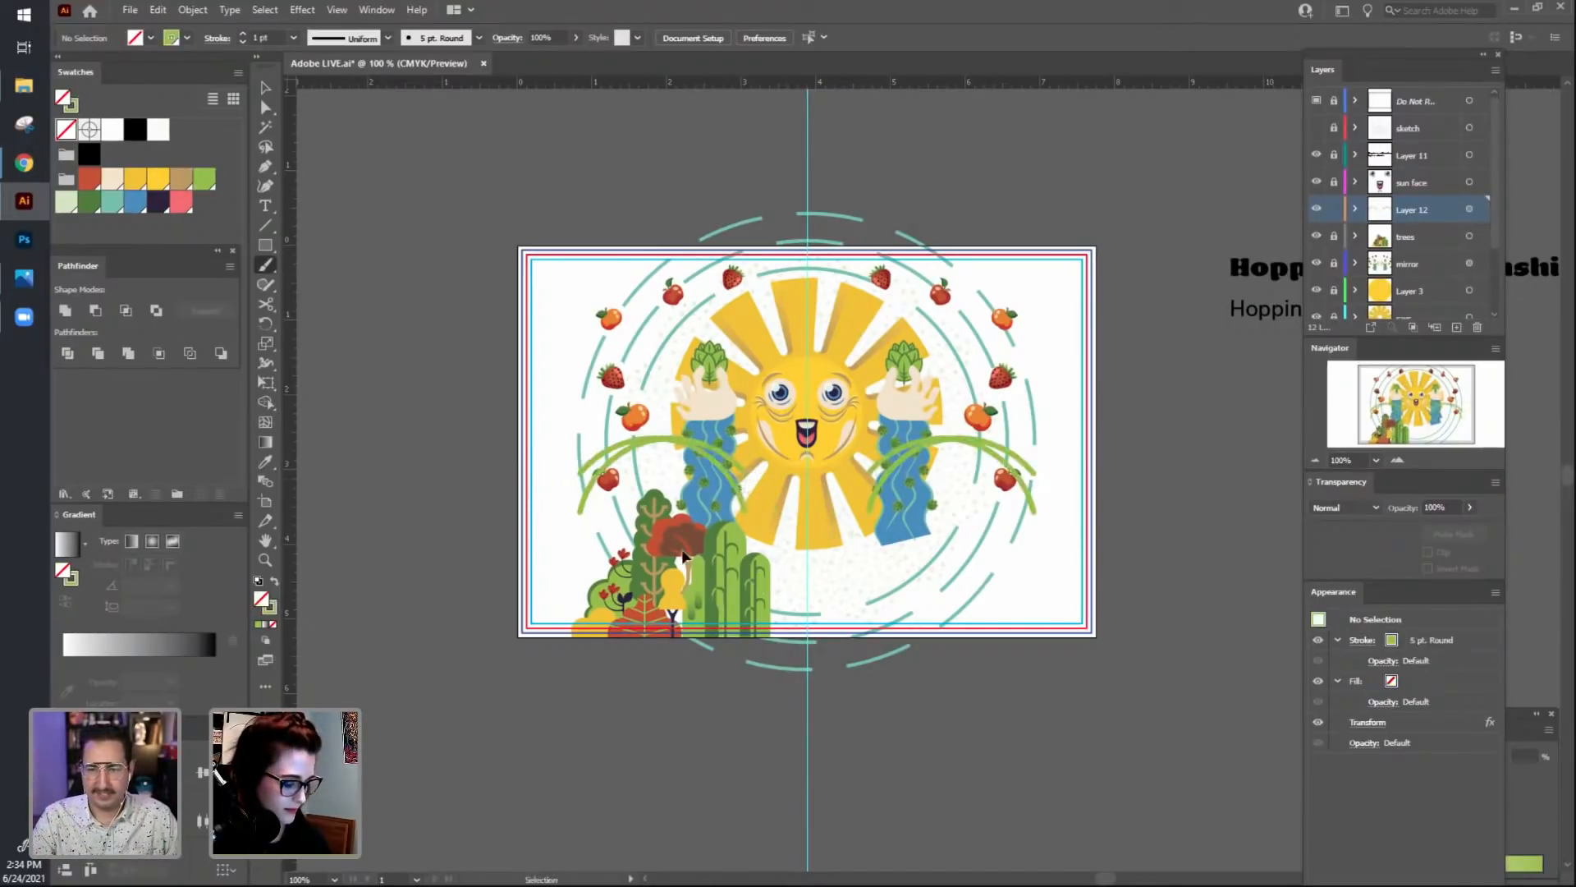
pyautogui.hotkey('ctrl', 'z')
pyautogui.moveTo(557, 502)
pyautogui.mouseDown()
pyautogui.moveTo(657, 386)
pyautogui.moveTo(726, 509)
pyautogui.mouseUp()
pyautogui.hotkey('ctrl', 'z')
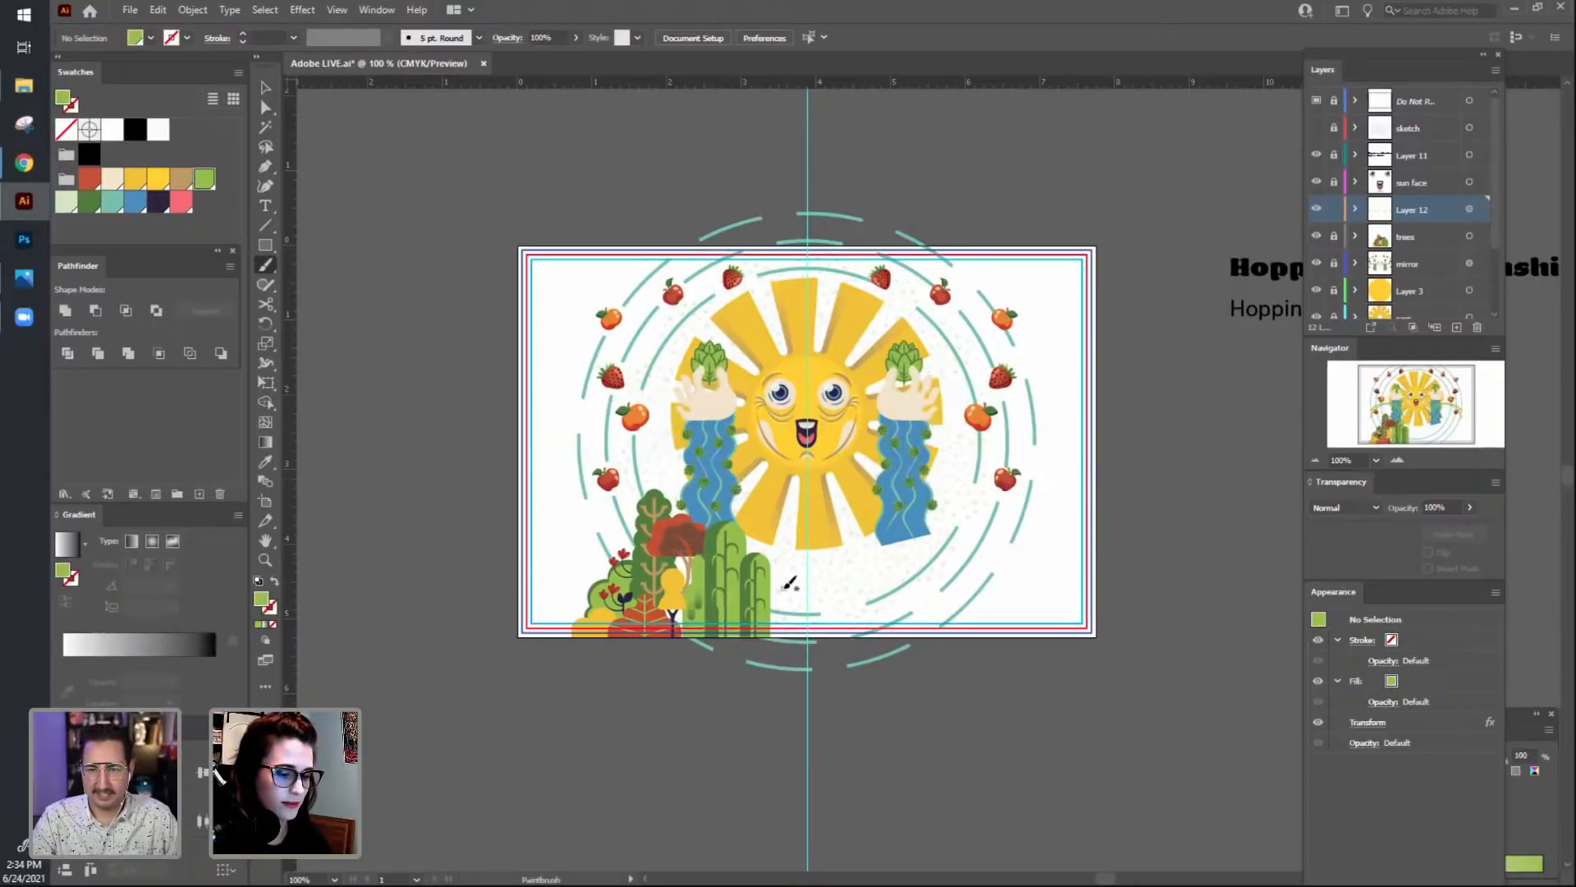
pyautogui.moveTo(785, 588); pyautogui.dragTo(653, 500)
pyautogui.hotkey('ctrl', 'z')
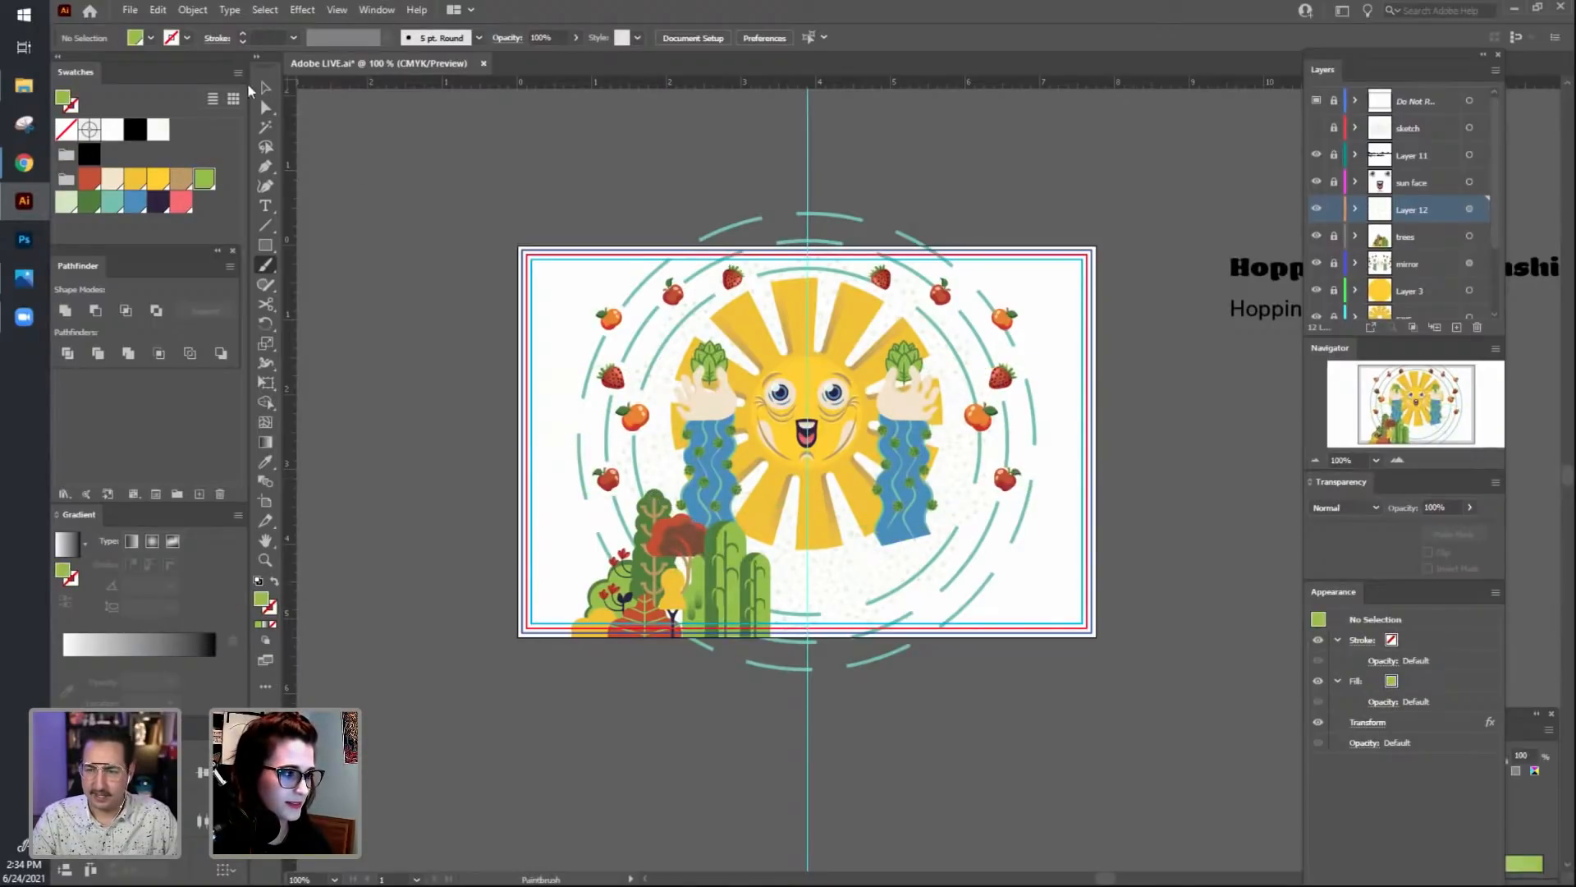
# Paint a light green test stroke near the artboard's left edge to check the reflection, and undo it.
pyautogui.click(265, 88)
pyautogui.moveTo(661, 548)
pyautogui.mouseDown()
pyautogui.moveTo(649, 543)
pyautogui.moveTo(962, 495)
pyautogui.mouseUp()
pyautogui.hotkey('ctrl', '+')
pyautogui.hotkey('ctrl', '+')
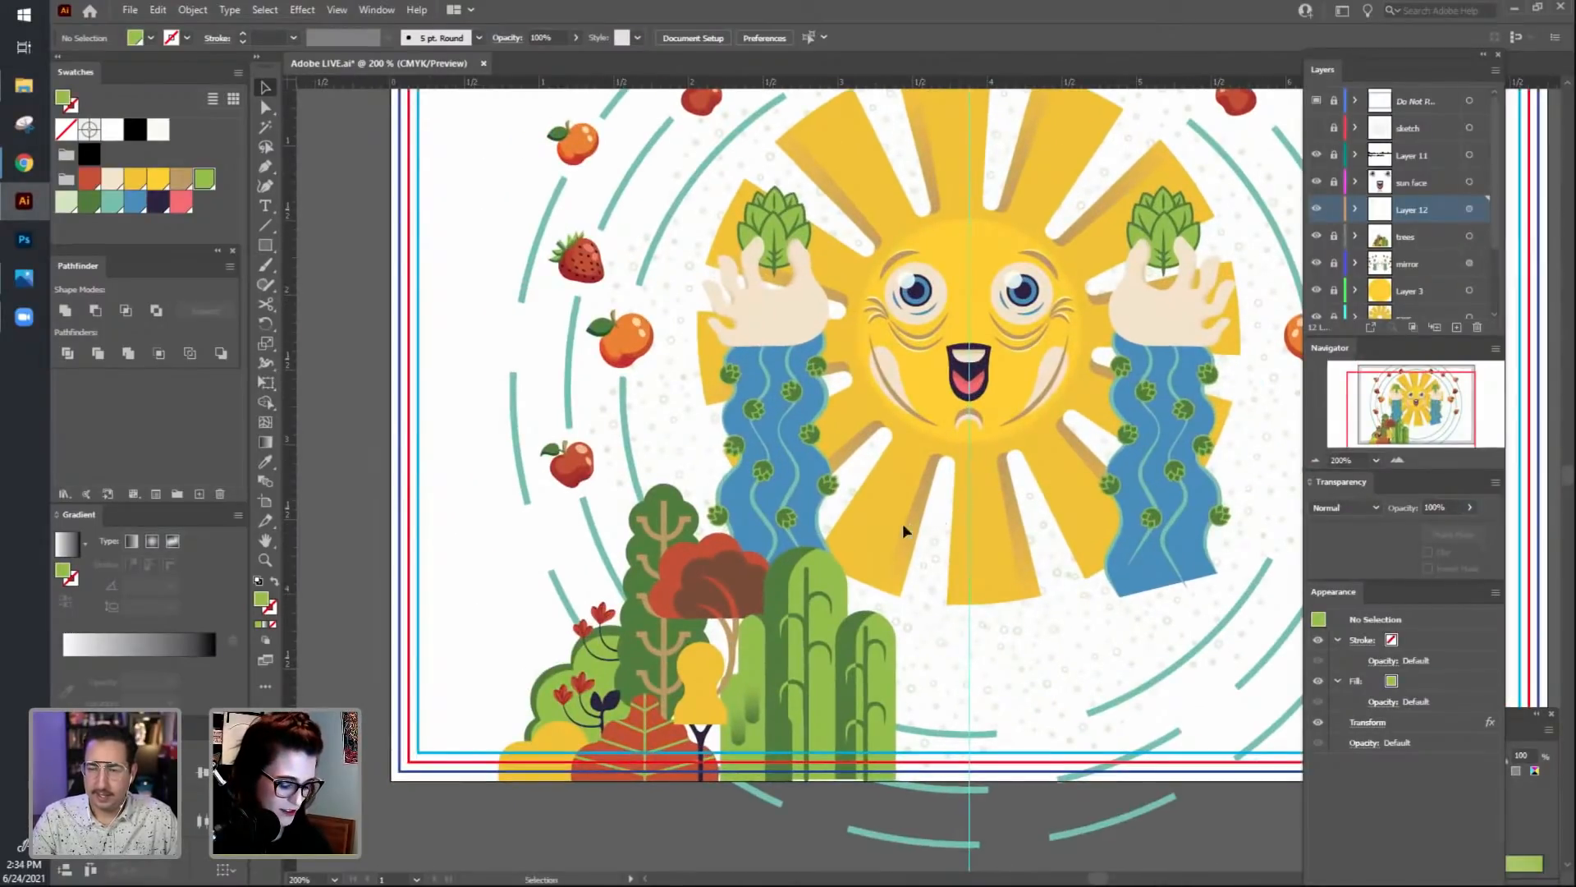
pyautogui.press('b')
pyautogui.moveTo(409, 485); pyautogui.dragTo(522, 415)
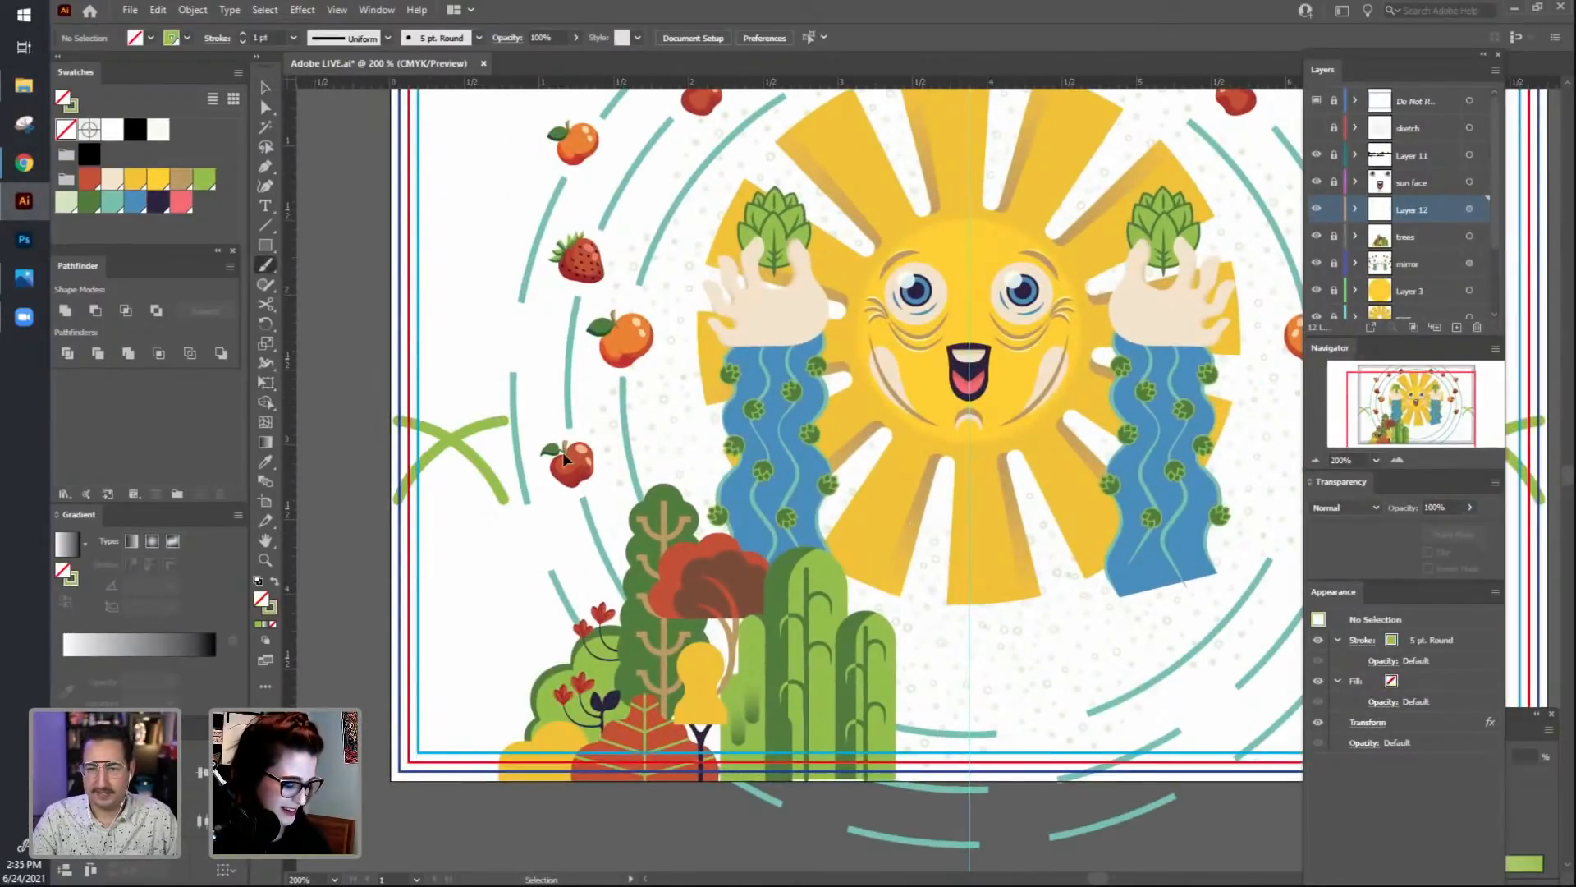
pyautogui.hotkey('ctrl', 'z')
pyautogui.hotkey('shift', 'x')
pyautogui.hotkey('ctrl', '-')
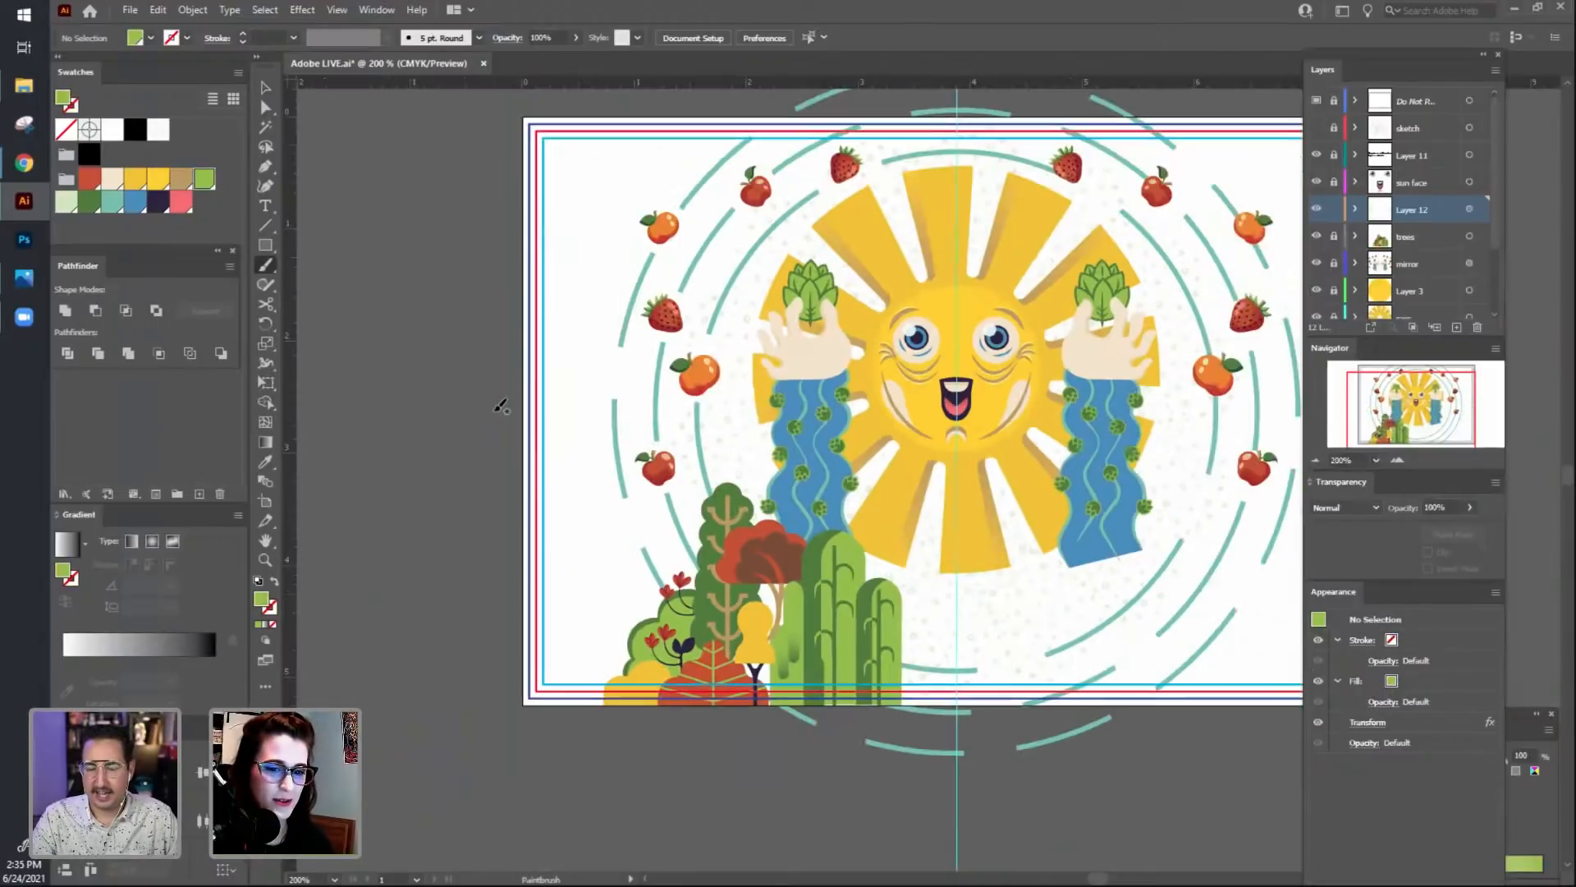
pyautogui.hotkey('ctrl', '-')
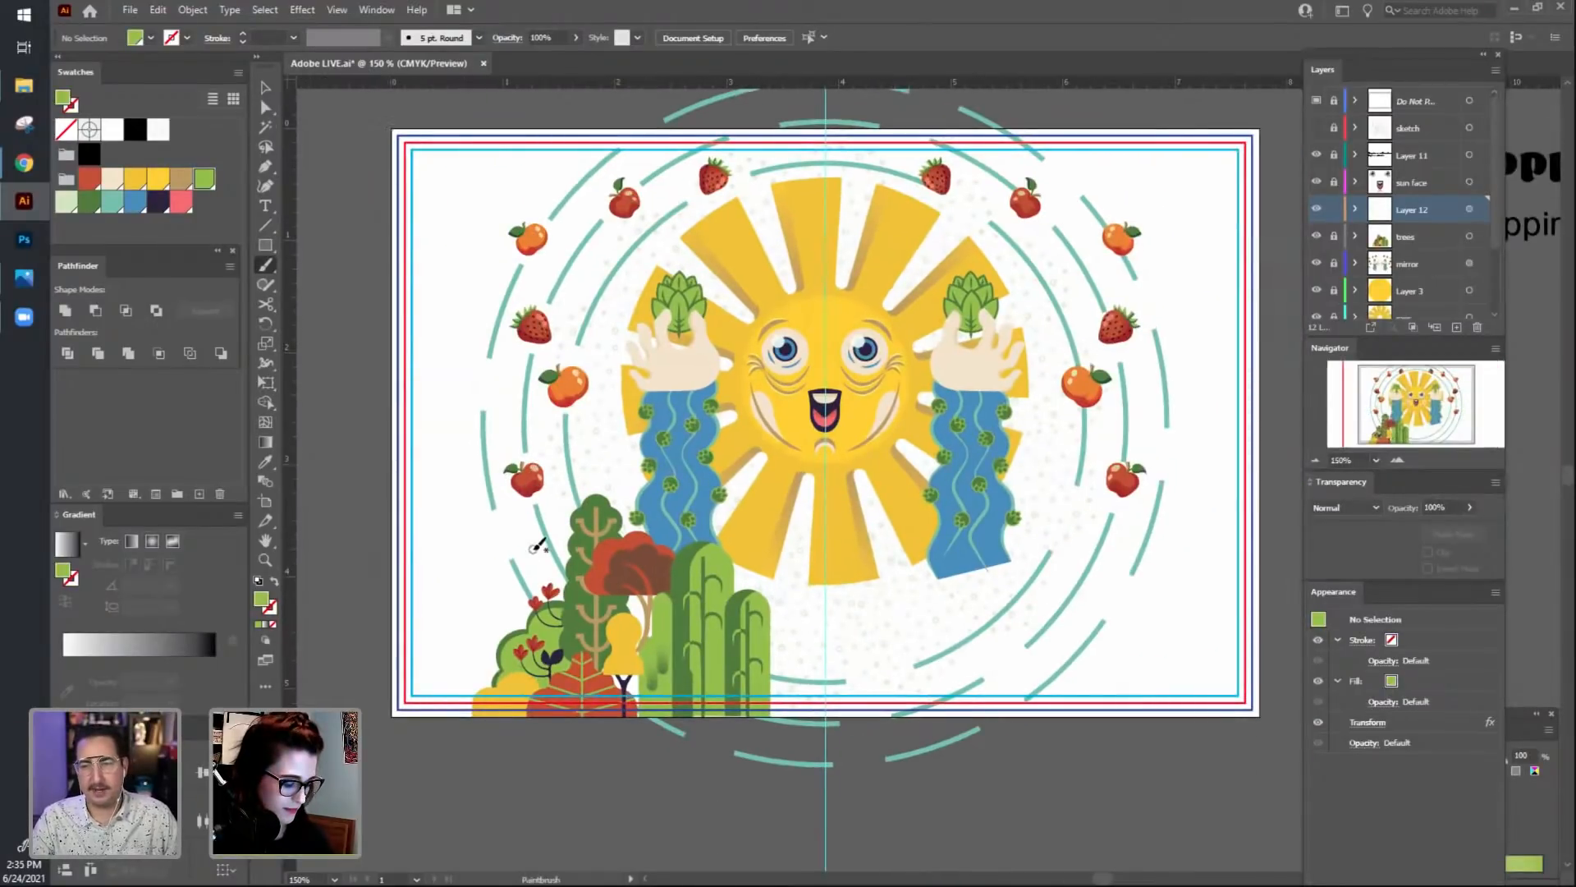
# Draw a light green test rectangle about 0.33 by 0.29 in near the artboard's upper-left corner and deselect it.
pyautogui.press('m')
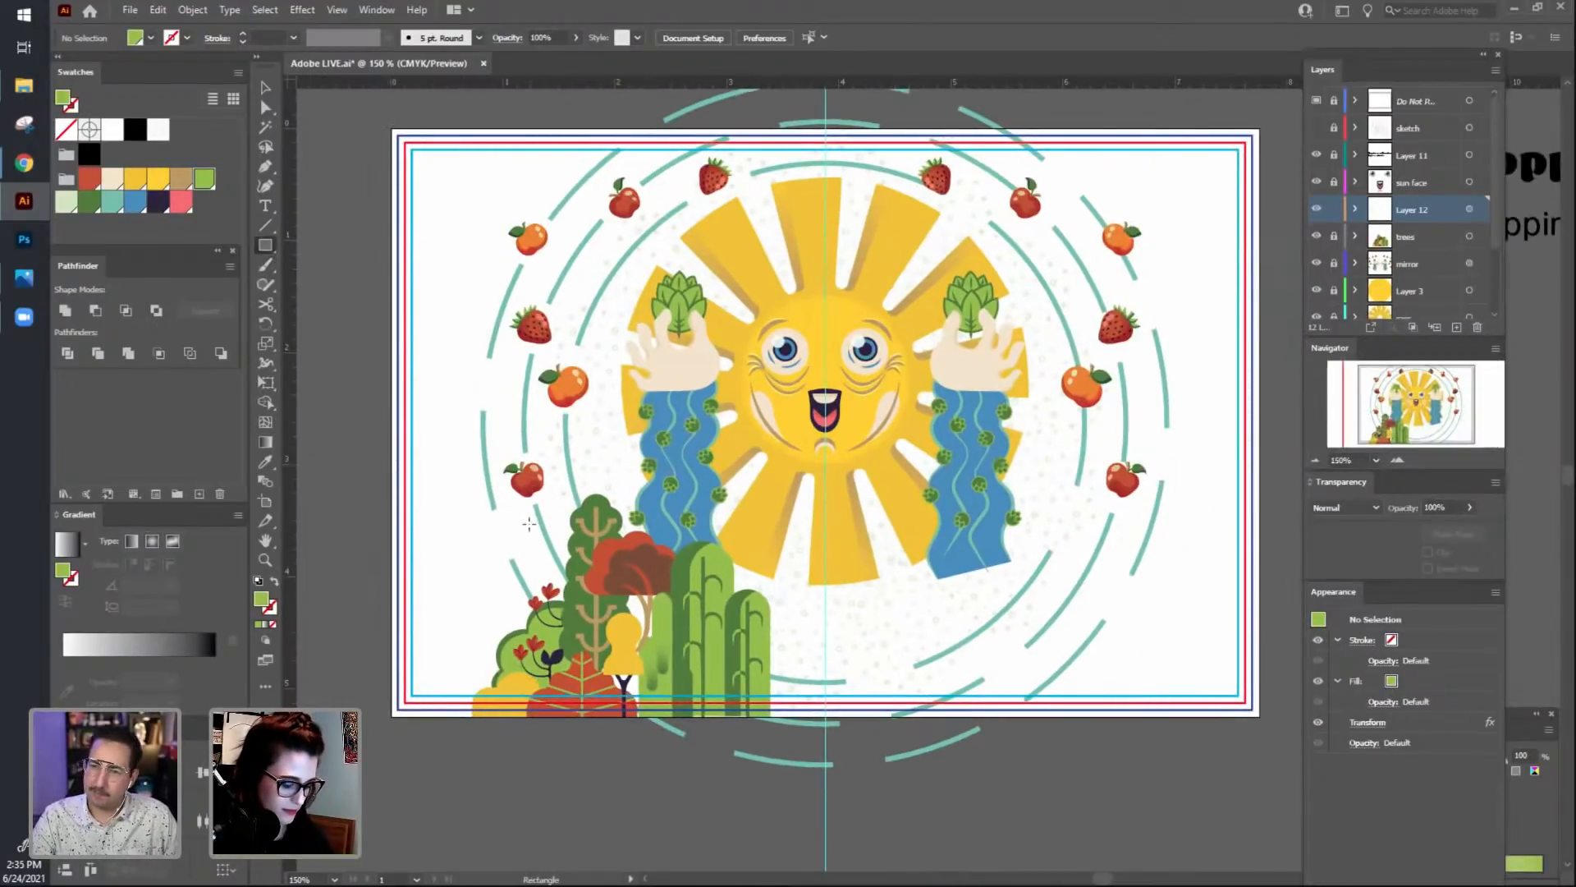
pyautogui.click(266, 87)
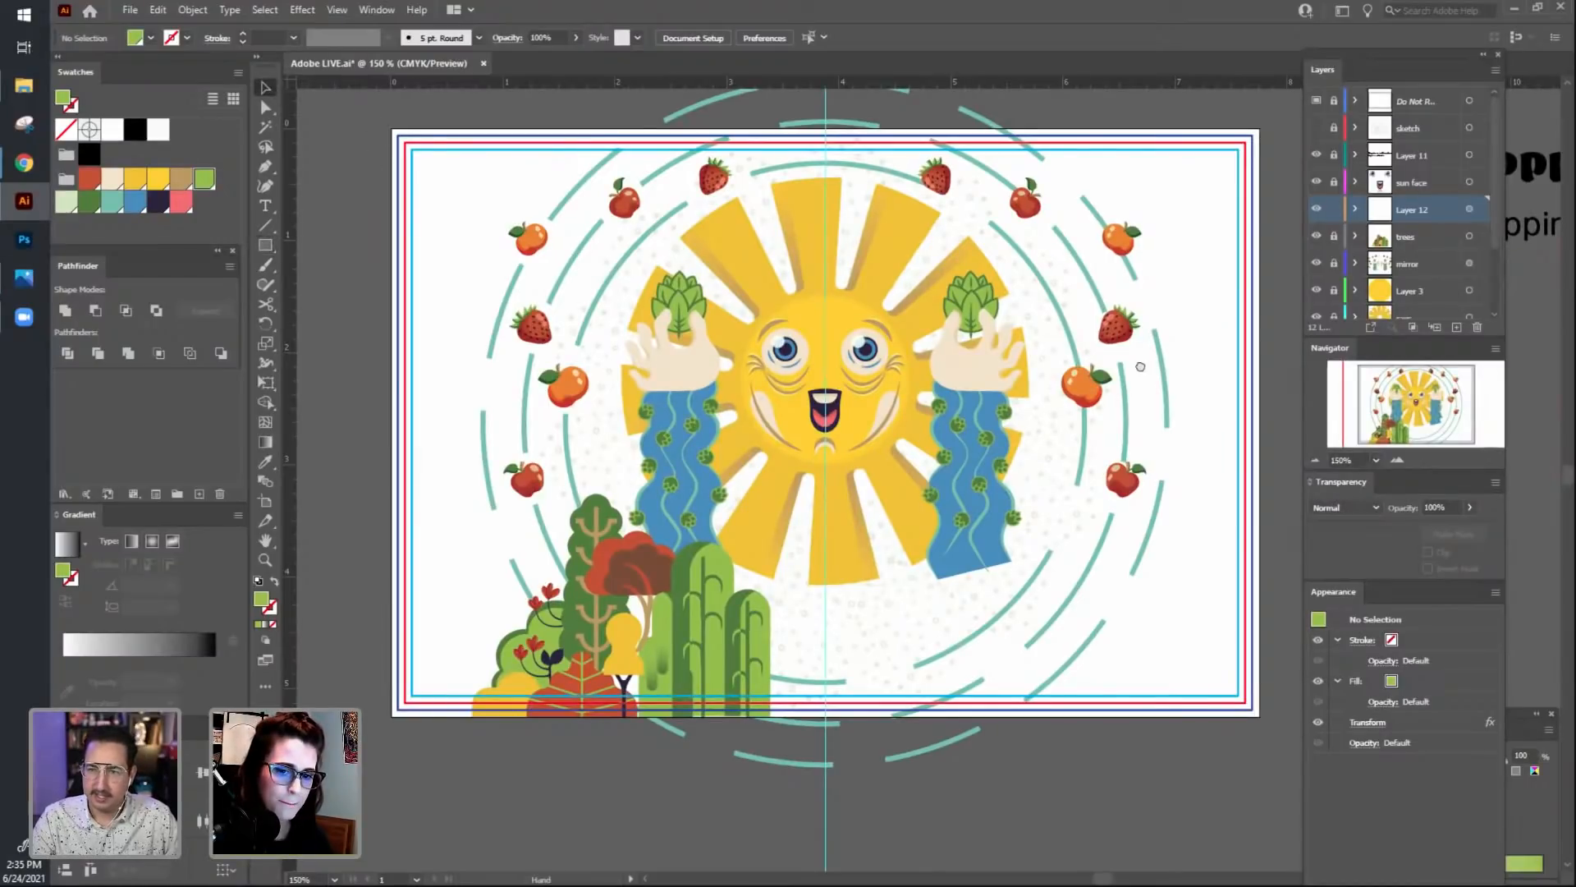
pyautogui.moveTo(1140, 367)
pyautogui.mouseDown()
pyautogui.moveTo(1194, 417)
pyautogui.moveTo(1221, 409)
pyautogui.moveTo(1108, 376)
pyautogui.moveTo(1143, 376)
pyautogui.mouseUp()
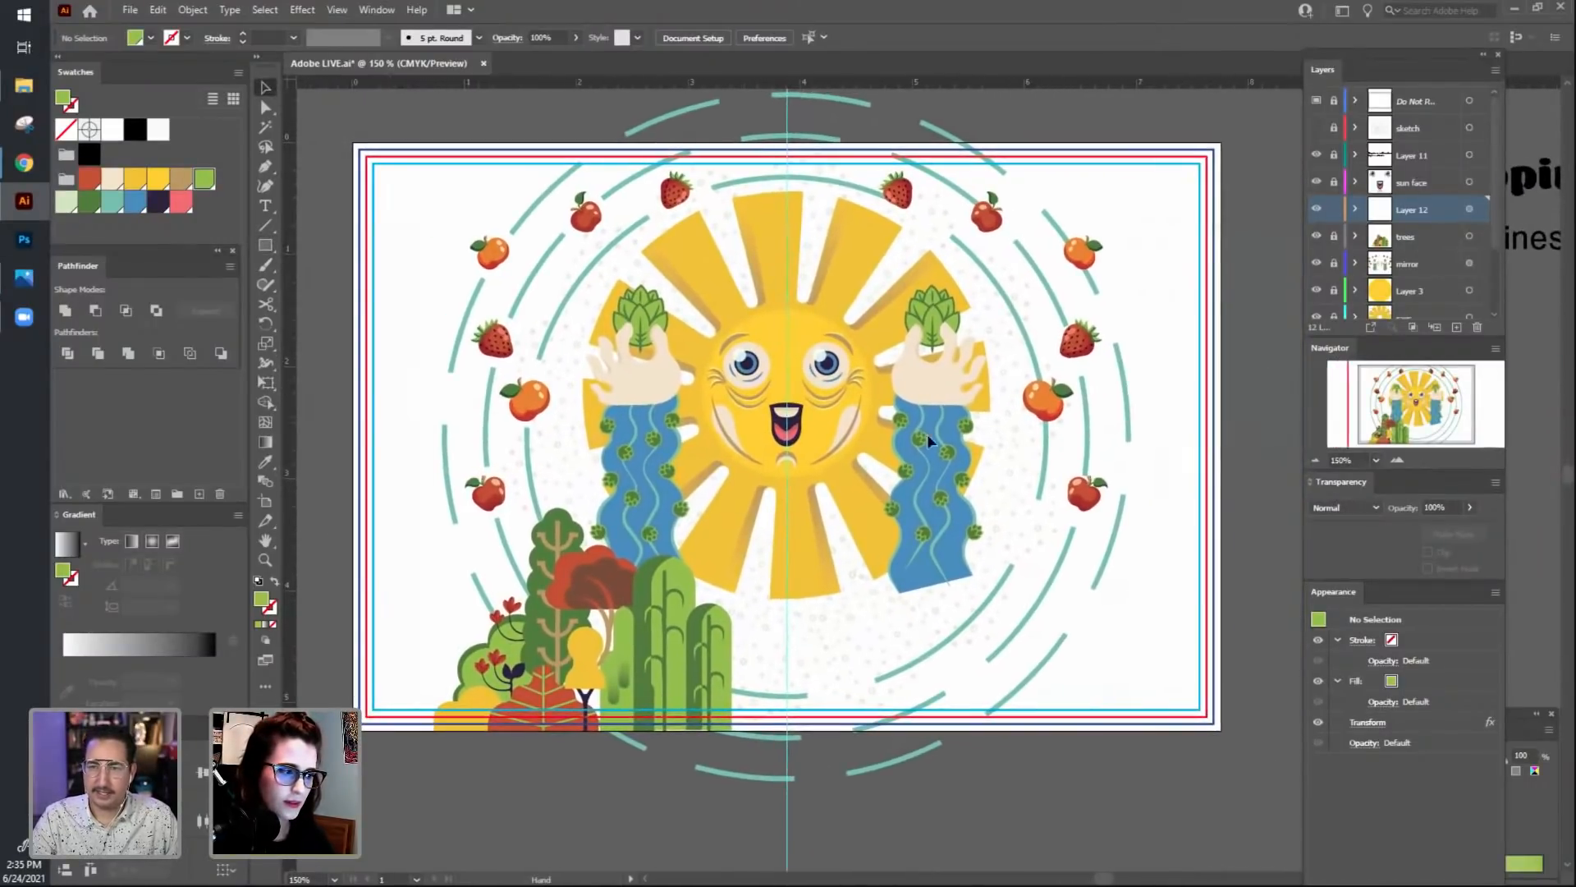
pyautogui.press('m')
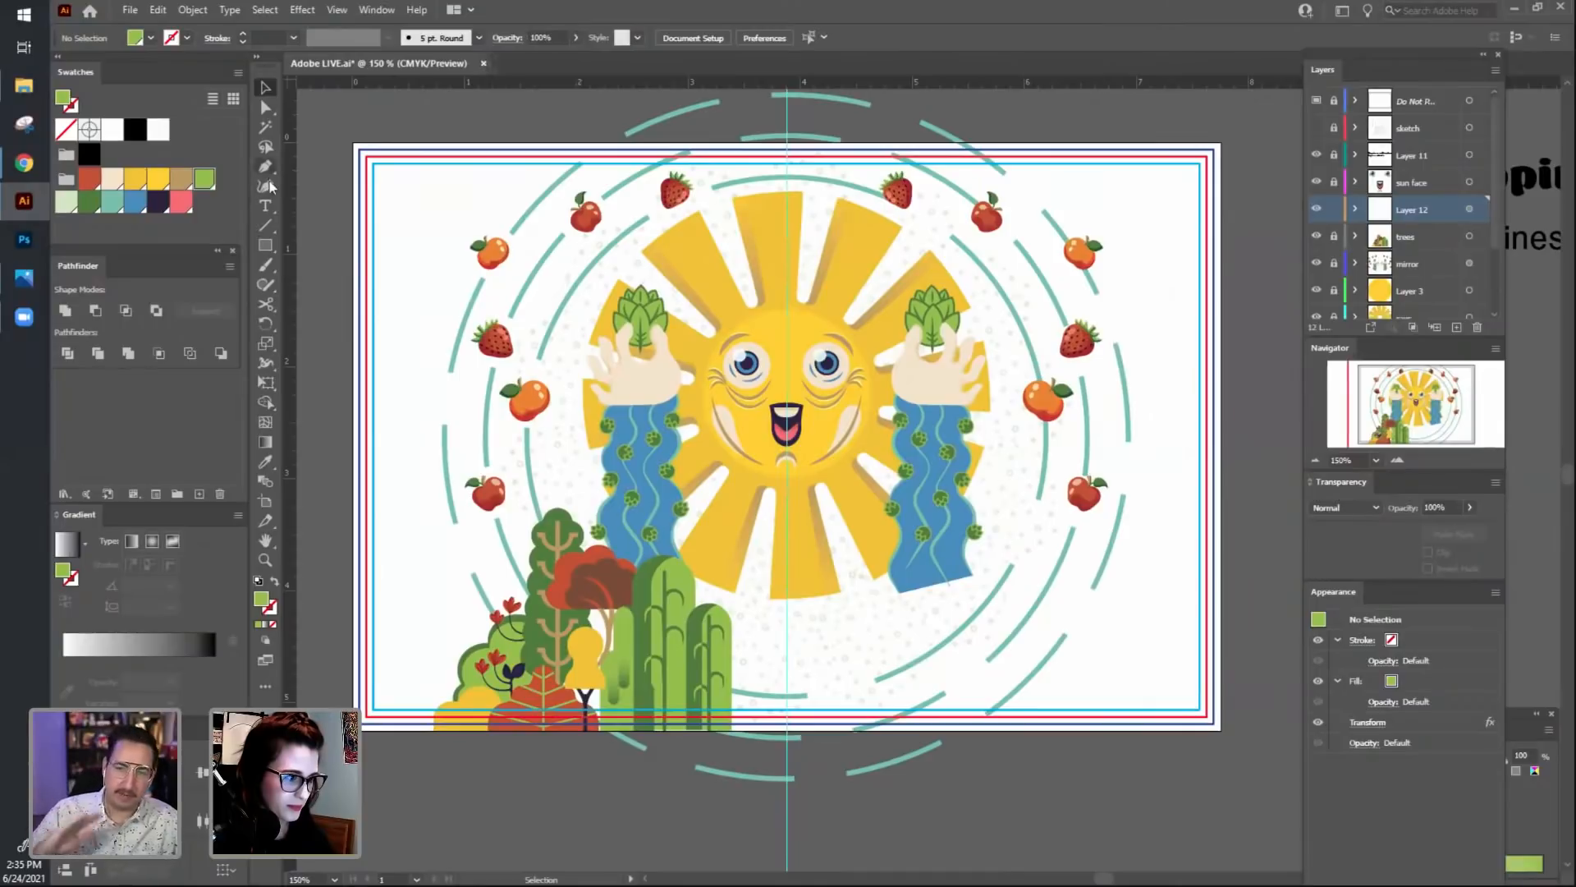
pyautogui.moveTo(412, 186); pyautogui.dragTo(449, 219)
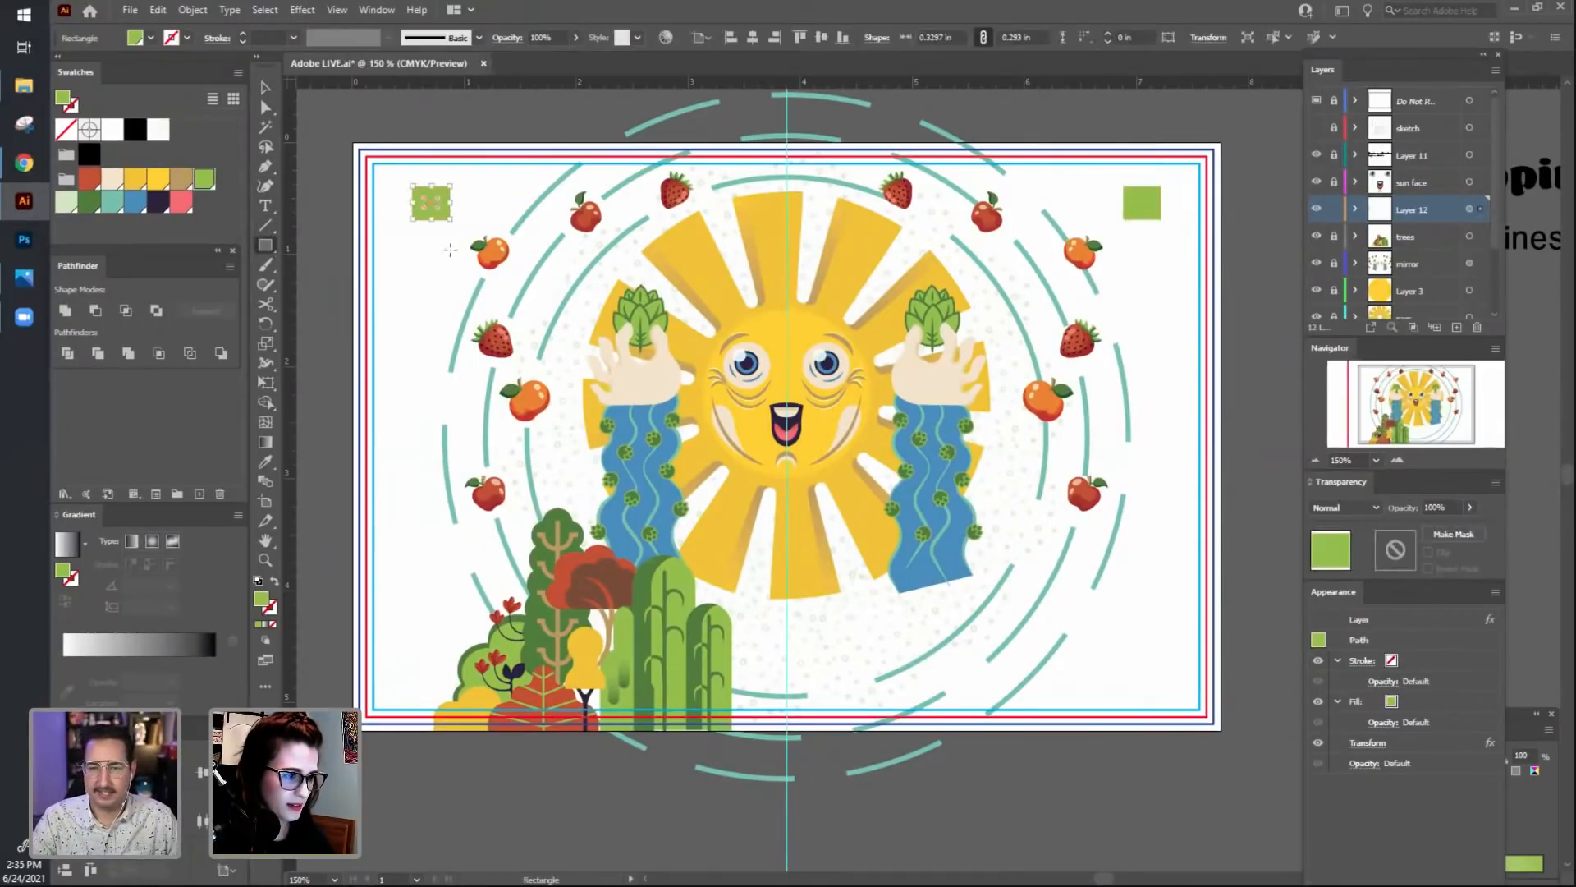
pyautogui.press('v')
pyautogui.click(486, 122)
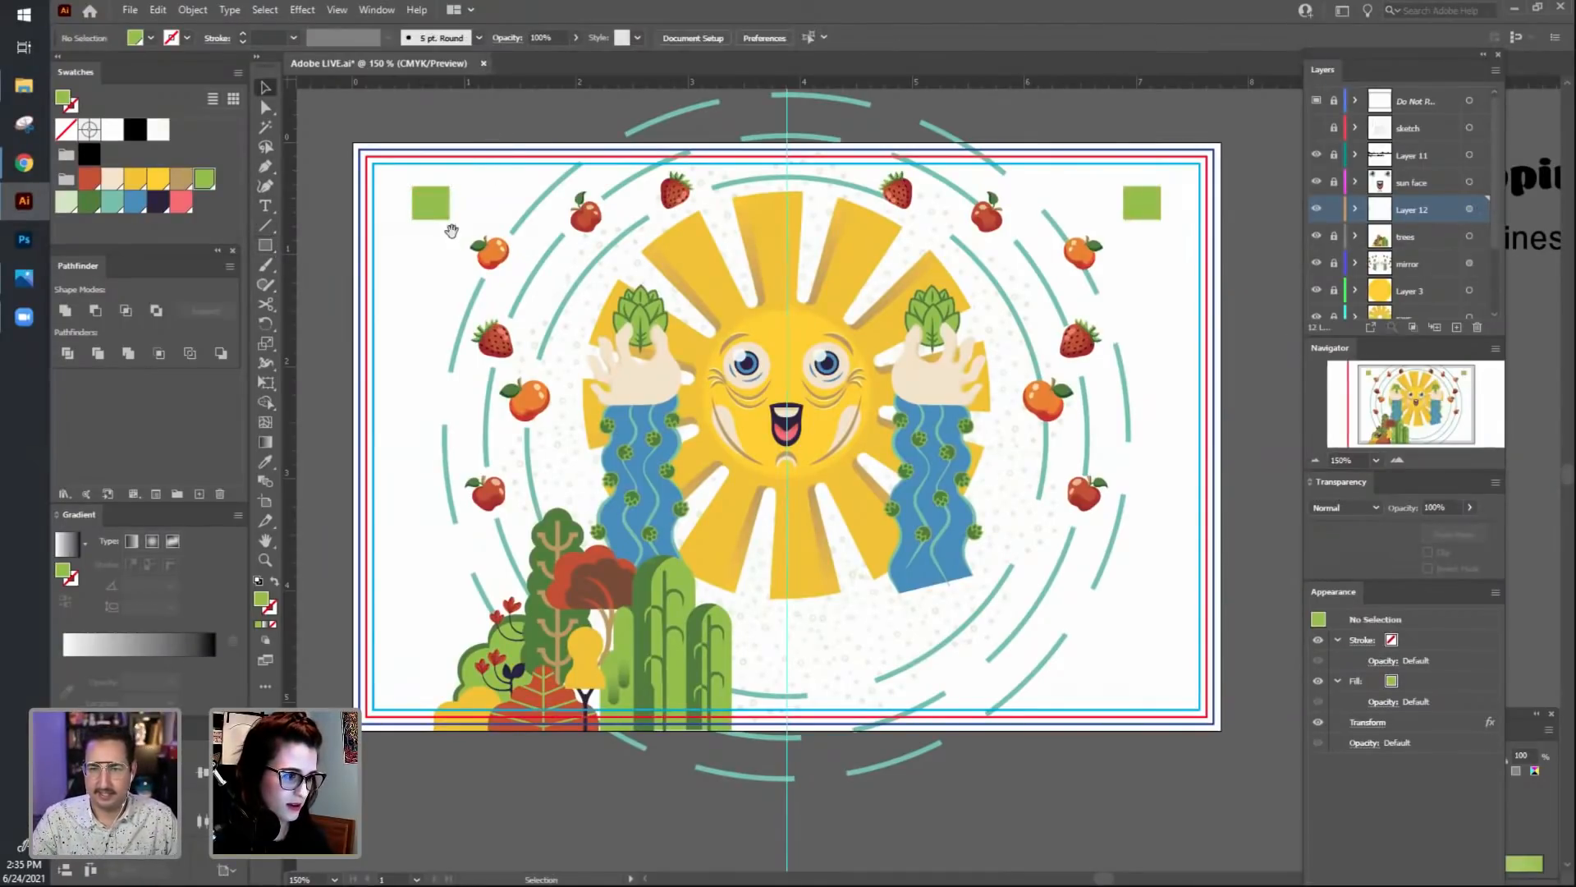
# Move the green test rectangle down with its corners rounded to about 0.15 in, and delete it.
pyautogui.moveTo(446, 213); pyautogui.dragTo(444, 286)
pyautogui.click(441, 288)
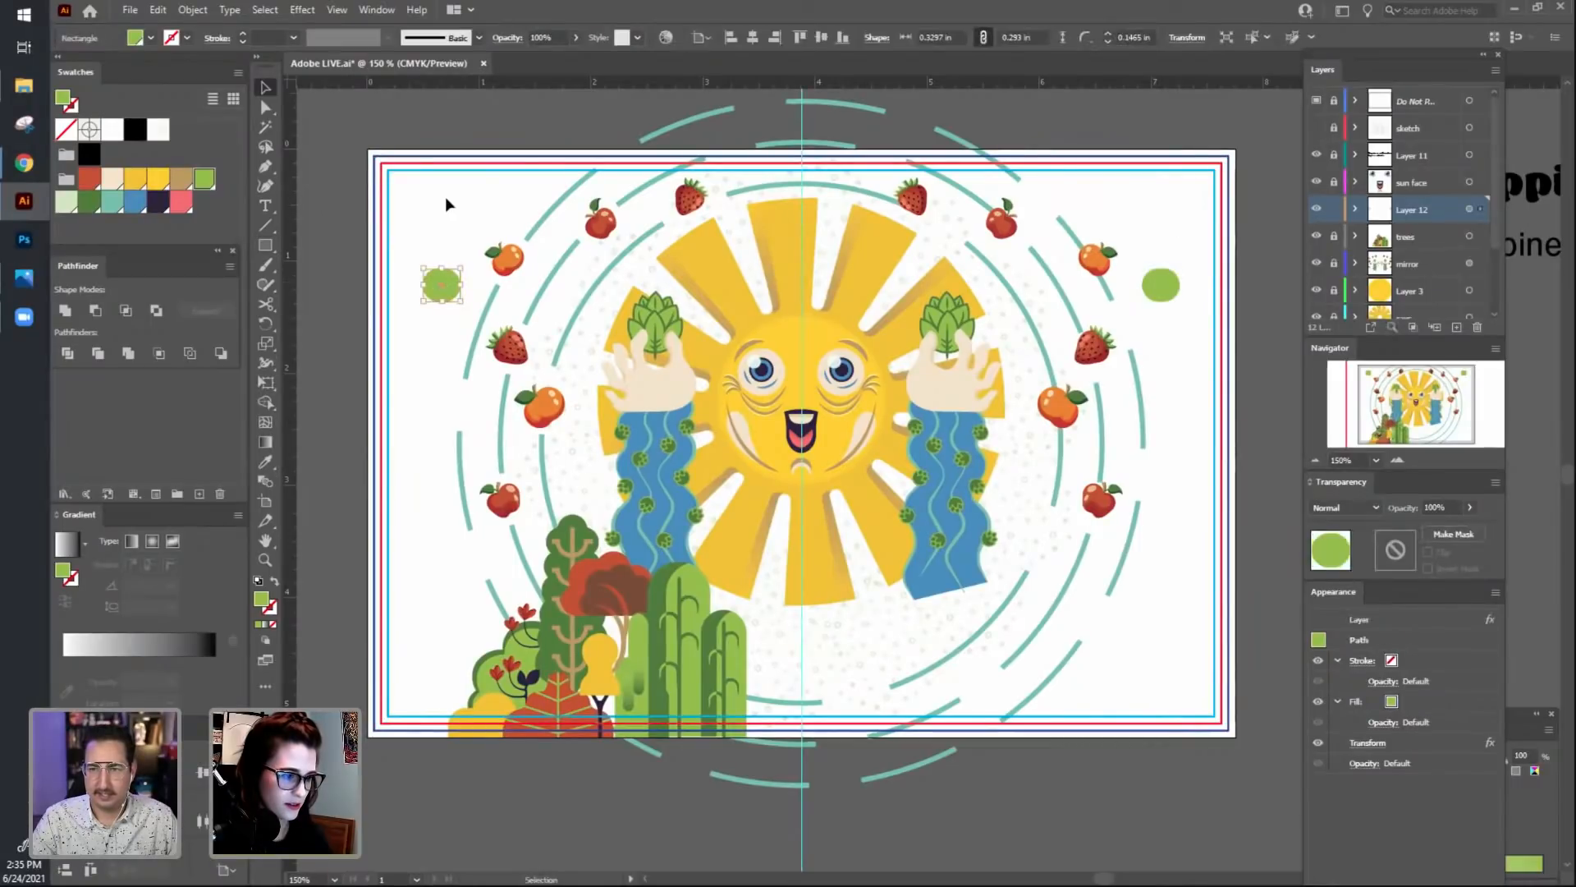
pyautogui.press('Delete')
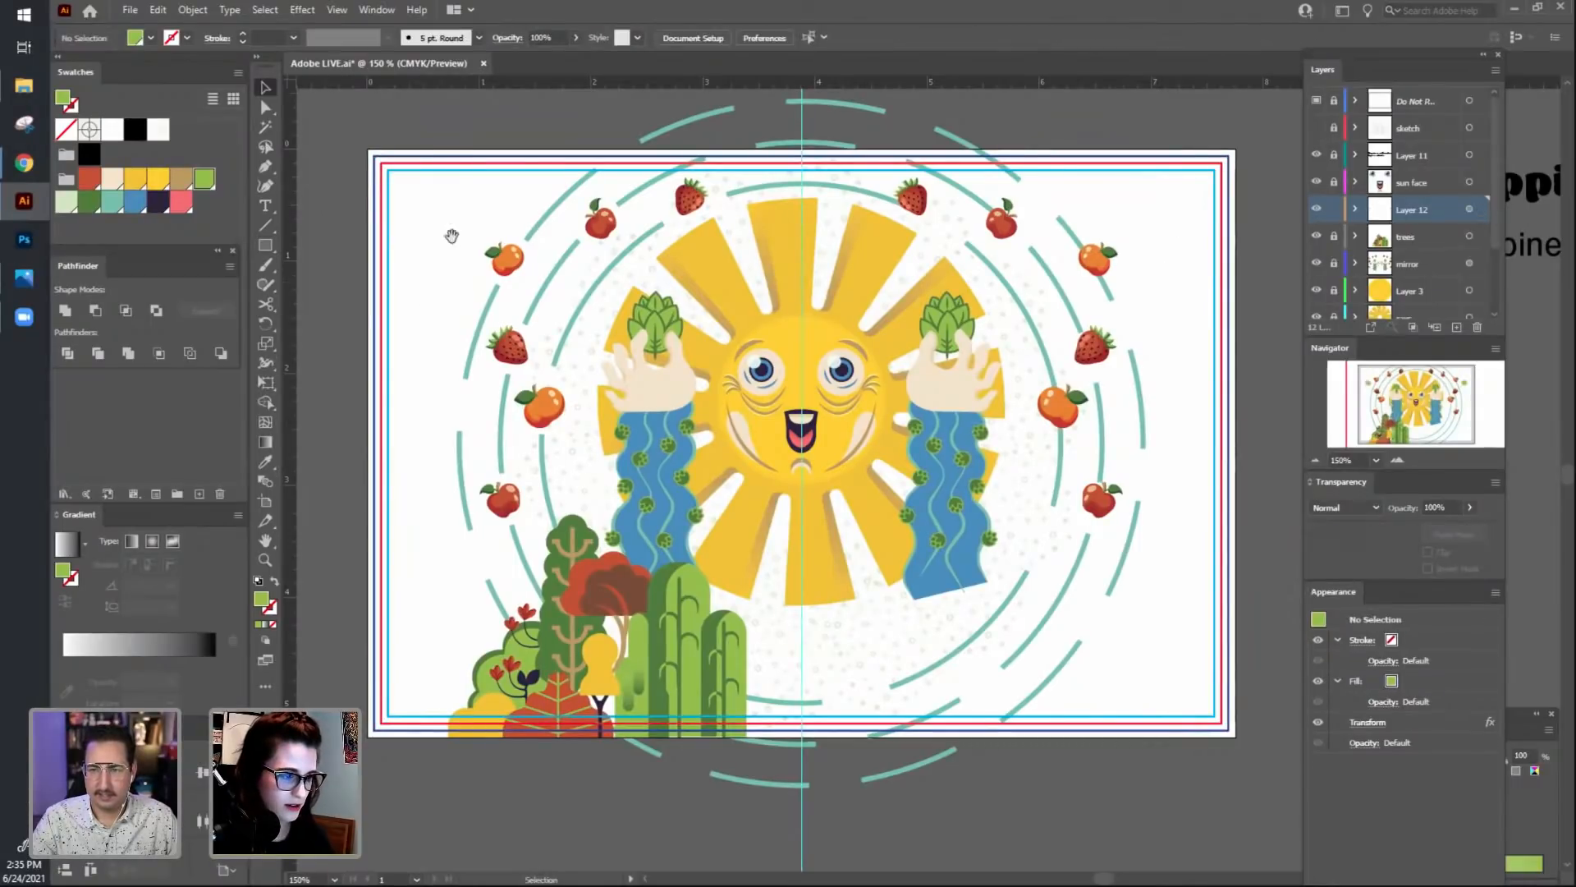
# Paint two light green test brush strokes in the artboard's upper-left area to show the mirroring, and undo both.
pyautogui.press('m')
pyautogui.press('b')
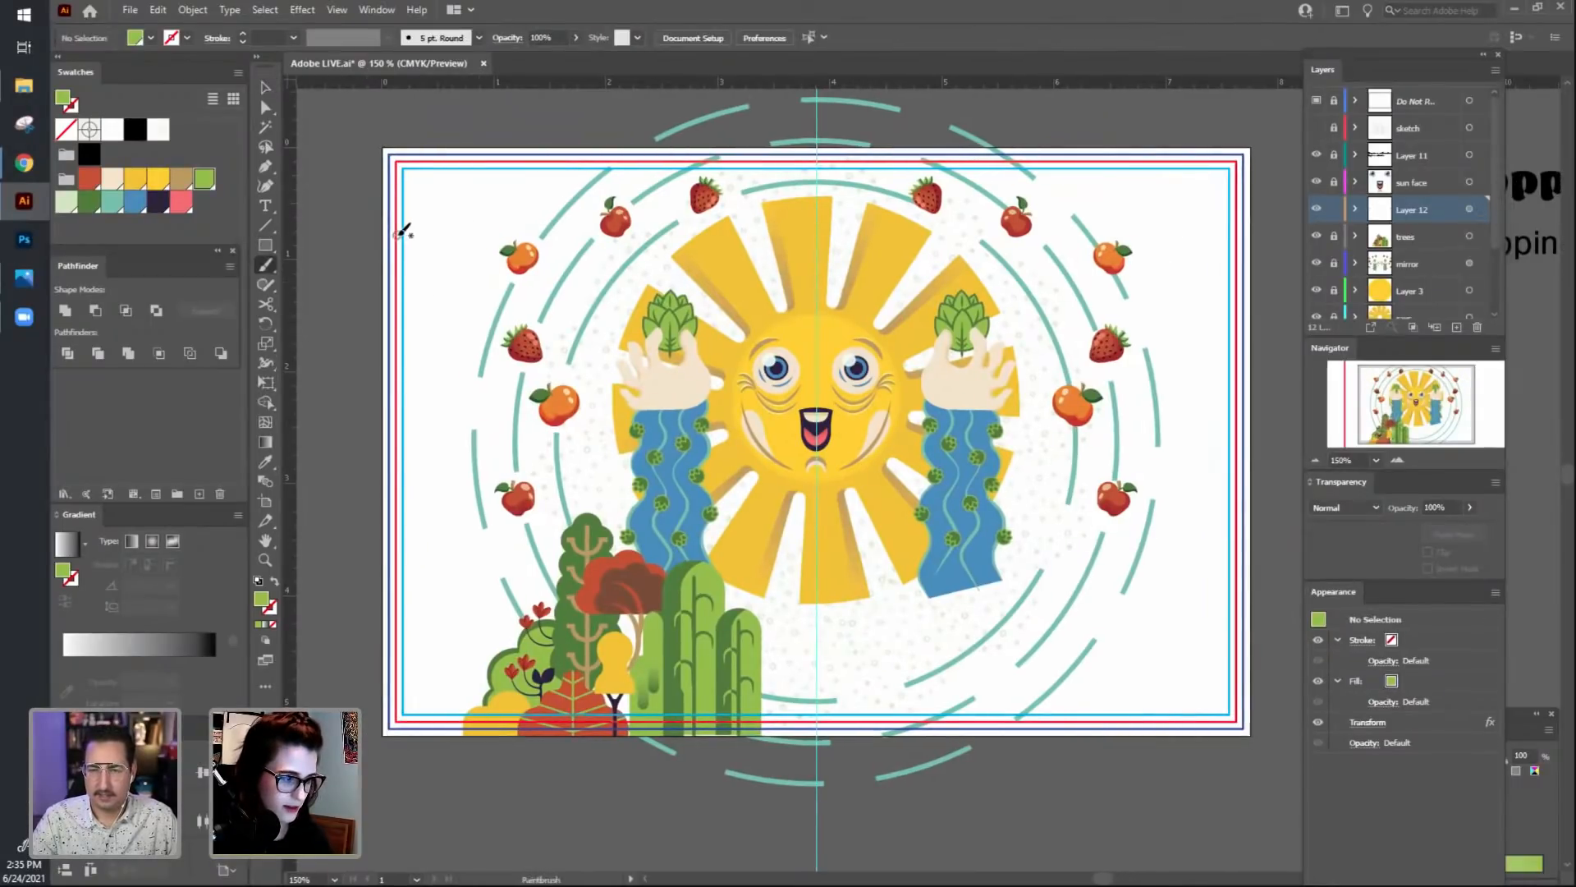
pyautogui.moveTo(409, 302)
pyautogui.mouseDown()
pyautogui.moveTo(463, 216)
pyautogui.moveTo(552, 288)
pyautogui.moveTo(439, 410)
pyautogui.mouseUp()
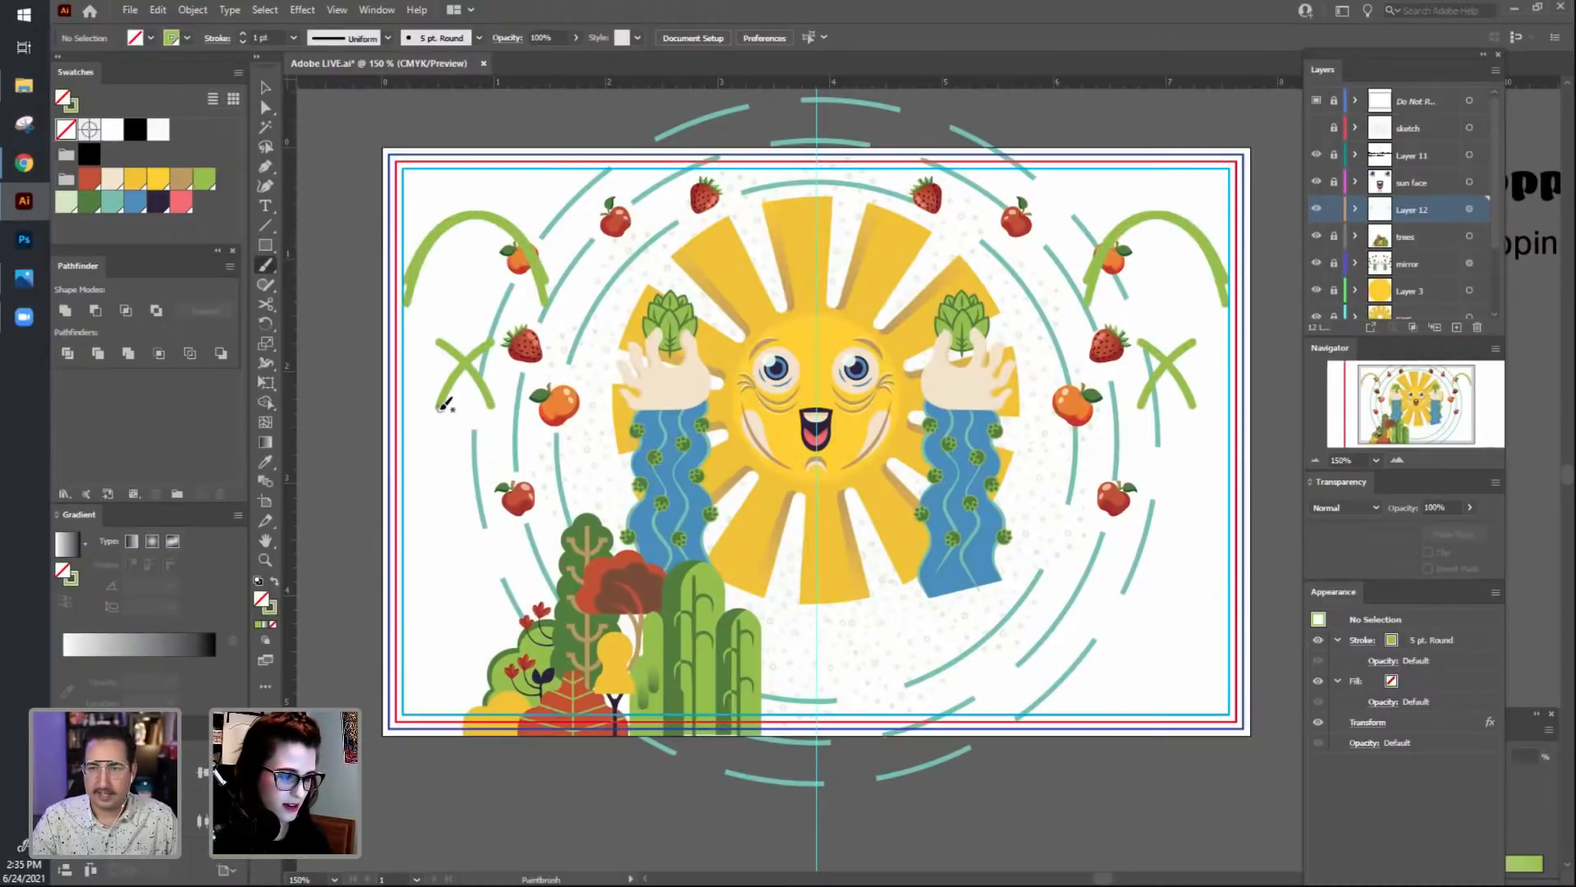
pyautogui.hotkey('ctrl', 'z')
pyautogui.hotkey('ctrl', 'z')
pyautogui.click(264, 85)
pyautogui.click(265, 87)
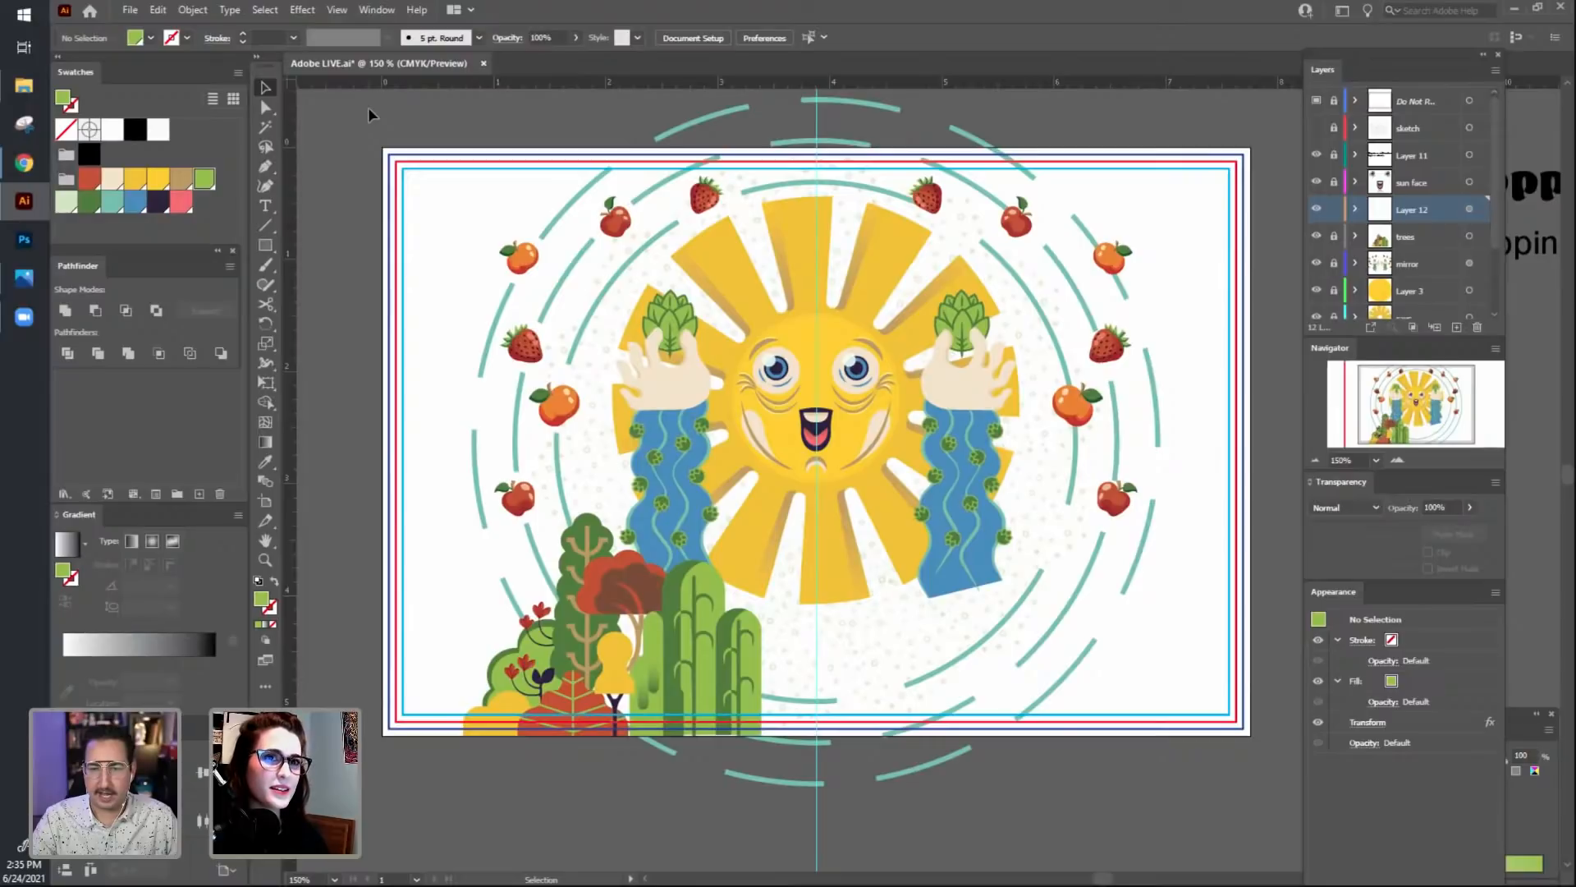
pyautogui.scroll(-1, 377, 345)
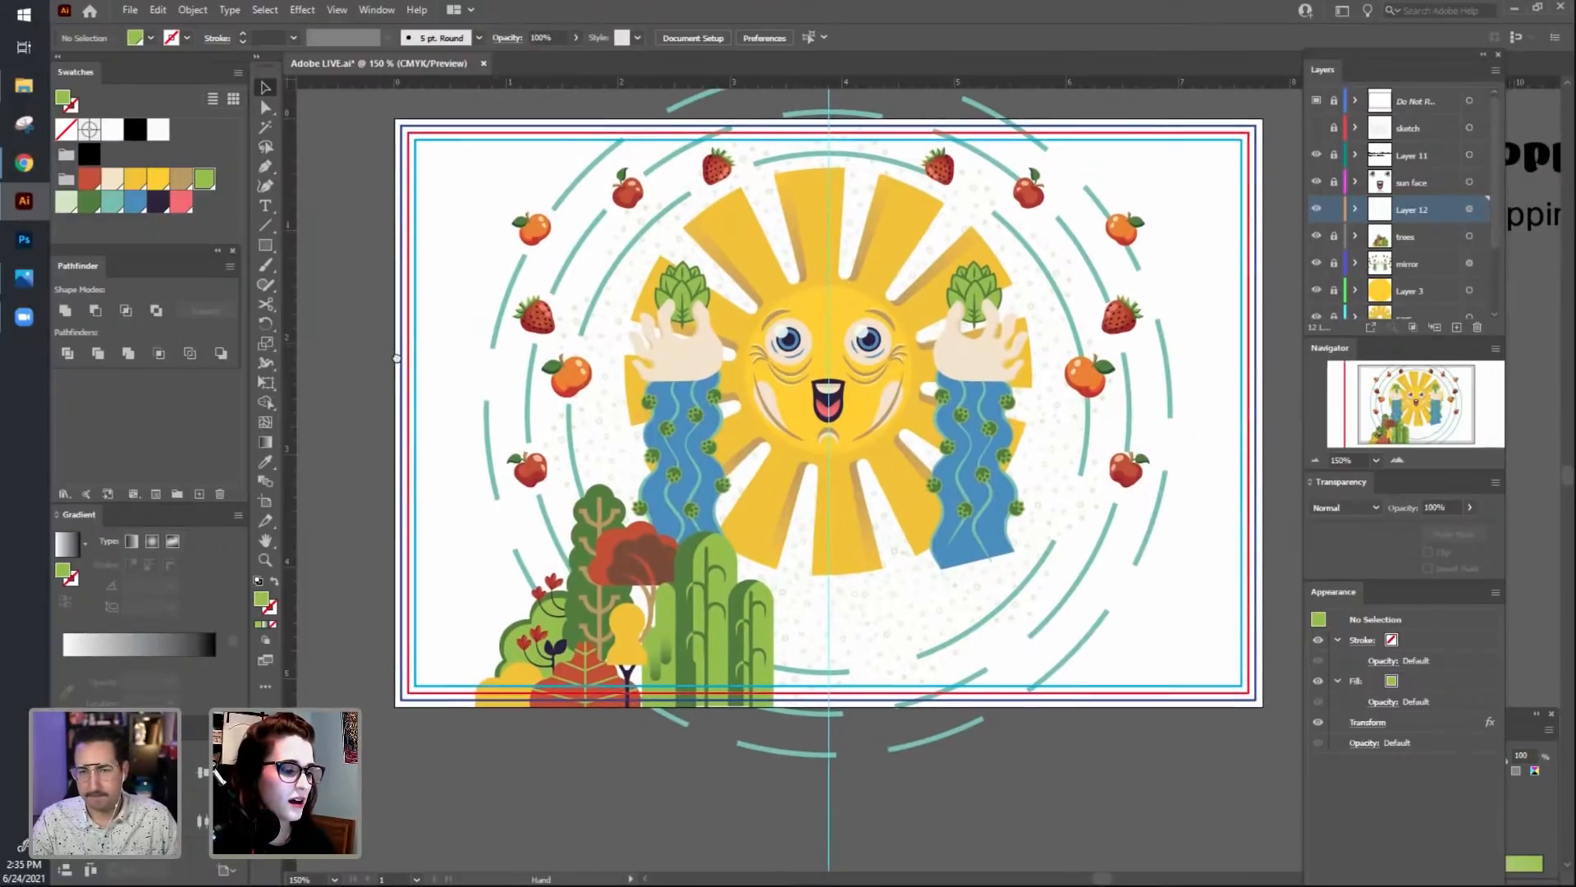
pyautogui.scroll(2, 394, 378)
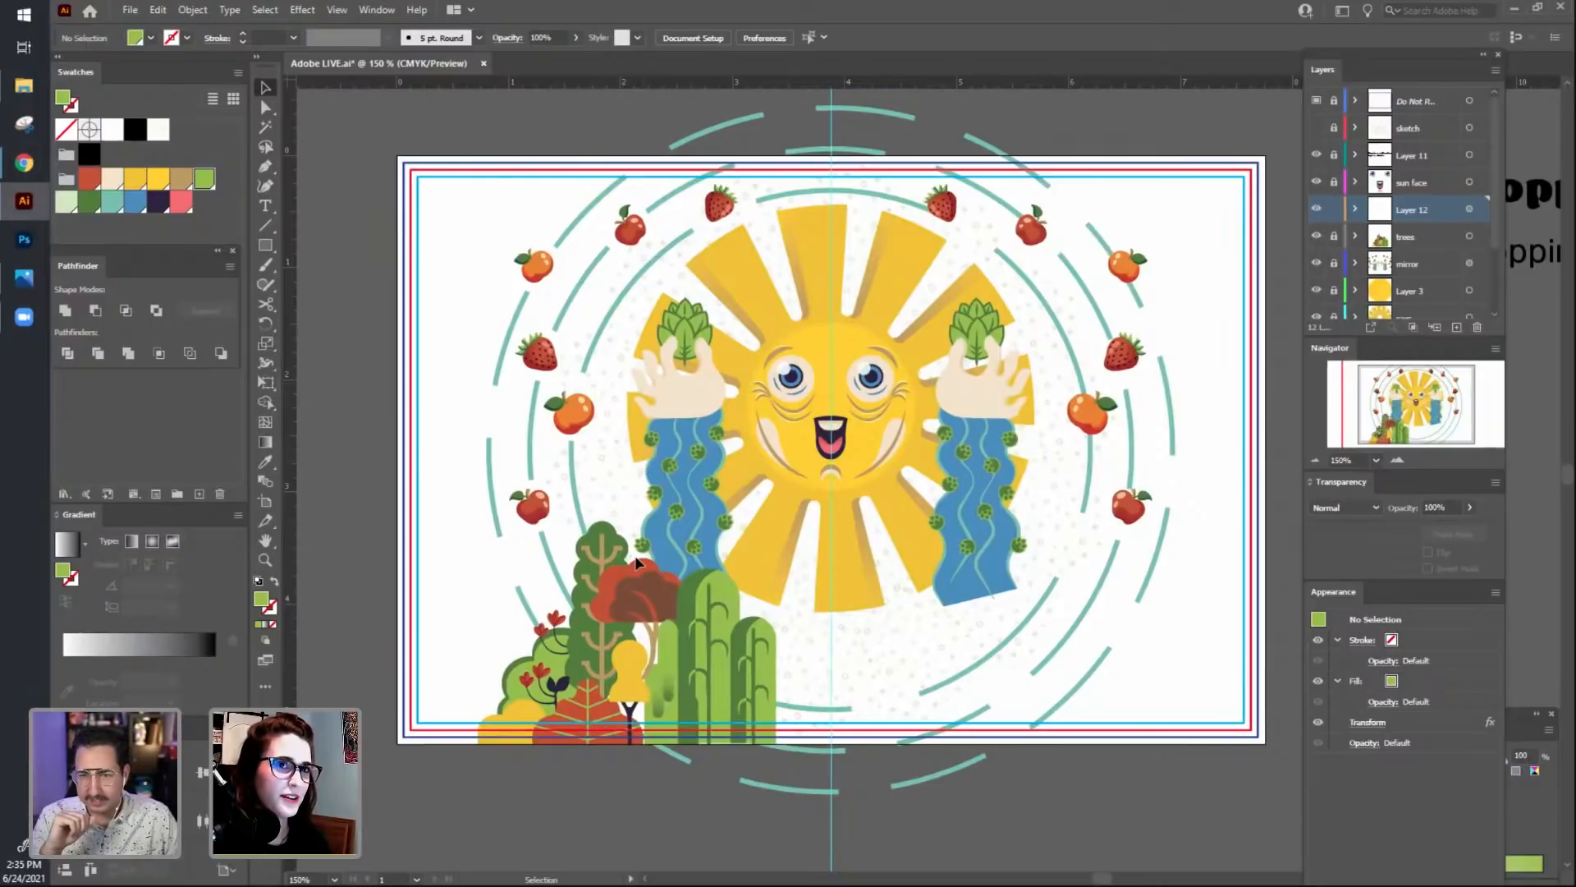
pyautogui.scroll(-1, 648, 583)
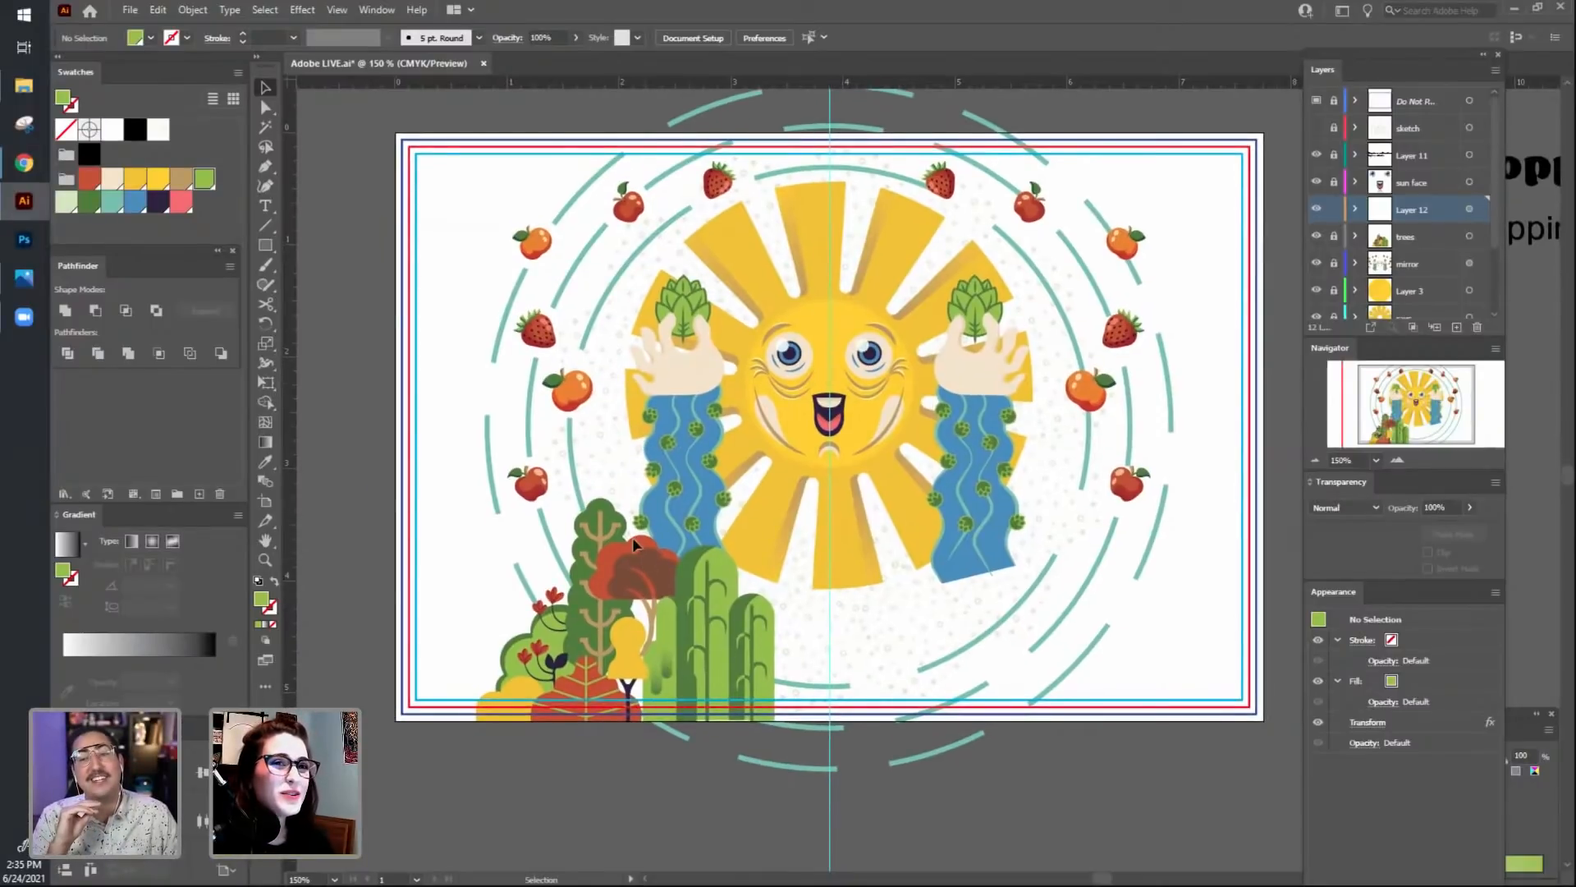
pyautogui.hscroll(-1, 624, 739)
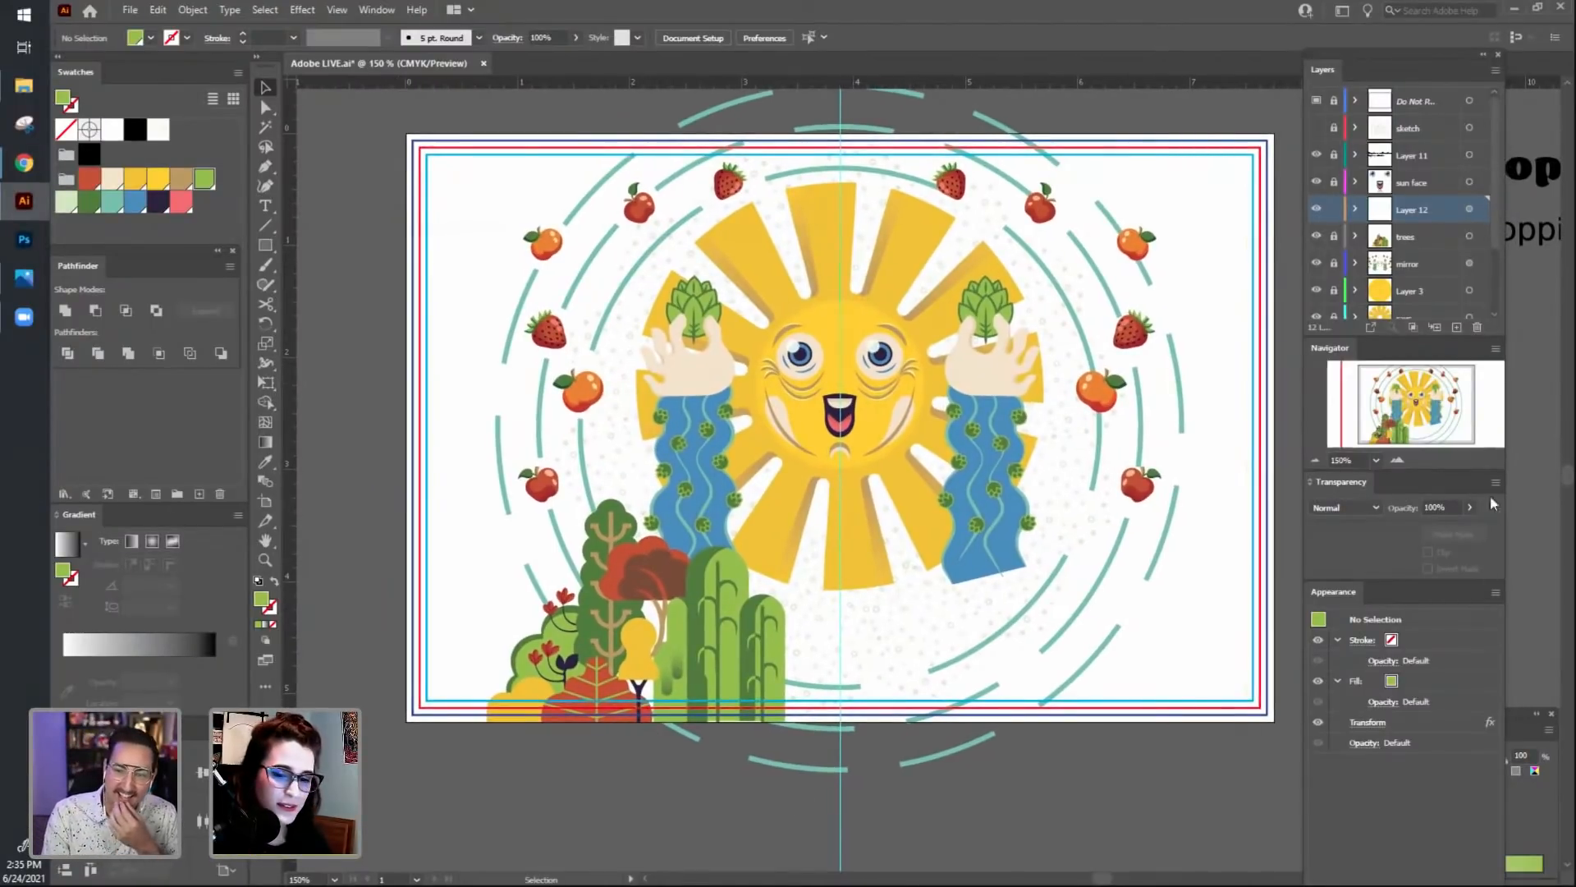
# Delete Layer 12 with its artwork and add a new layer directly above Layer 11.
pyautogui.click(1478, 328)
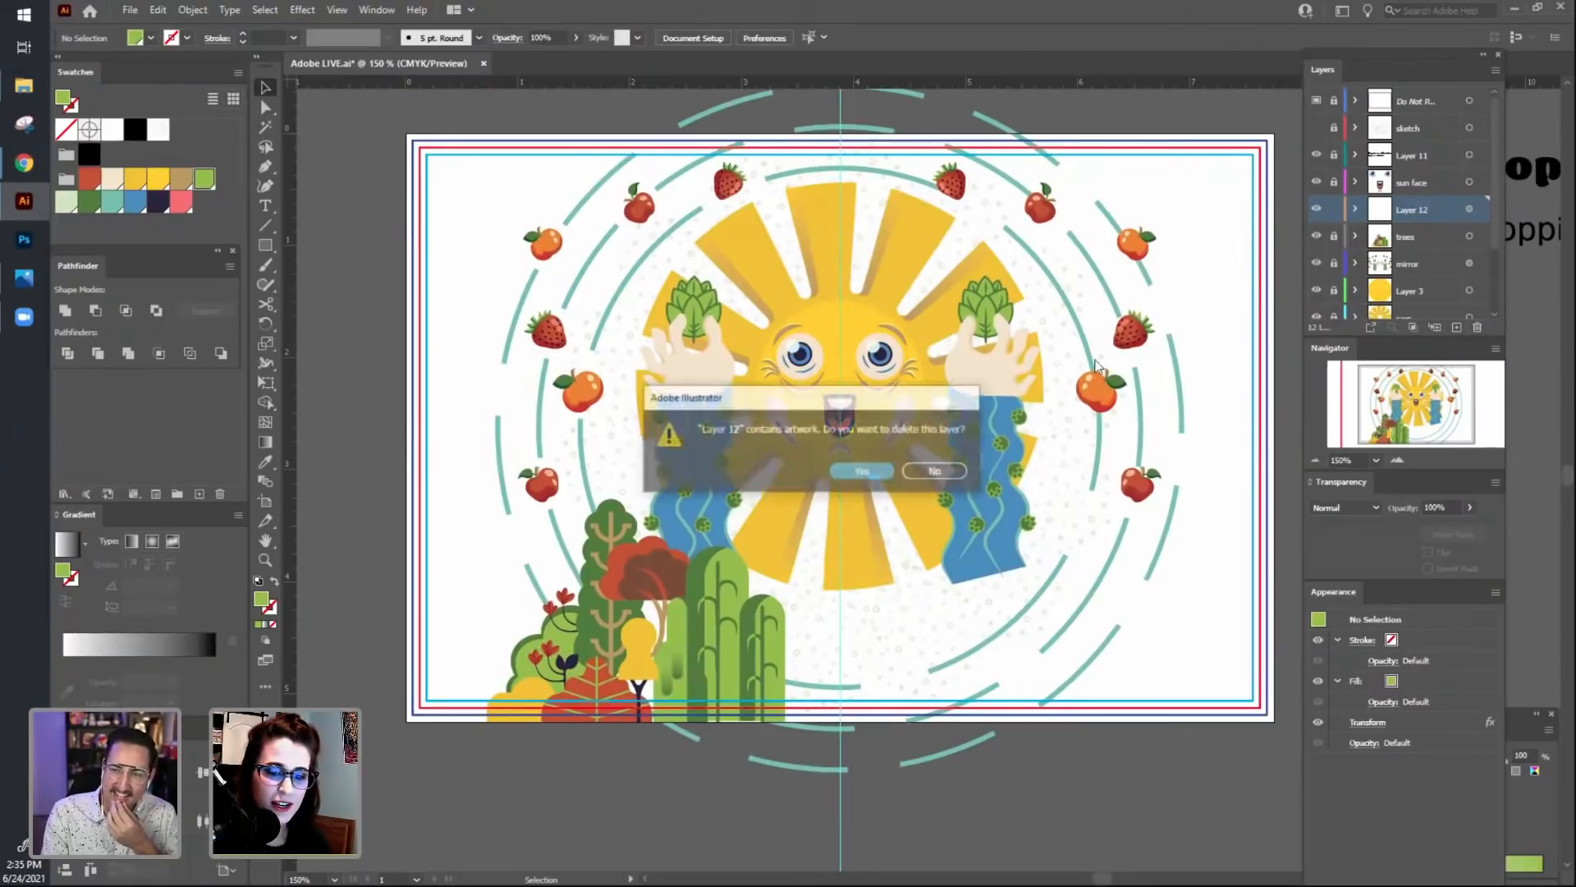
pyautogui.click(862, 472)
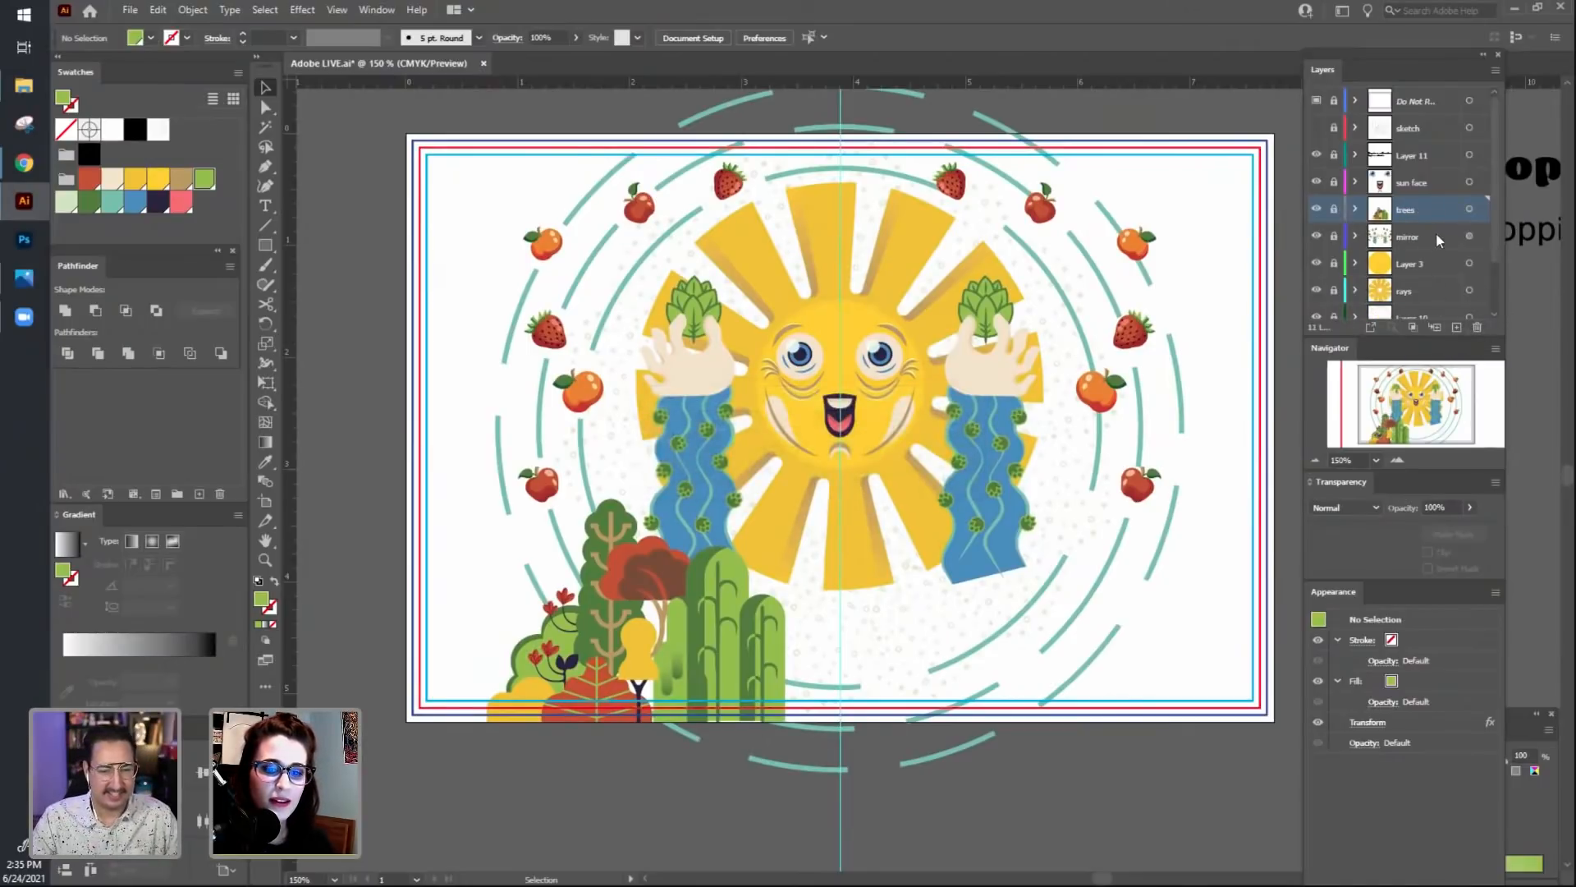
pyautogui.click(1411, 157)
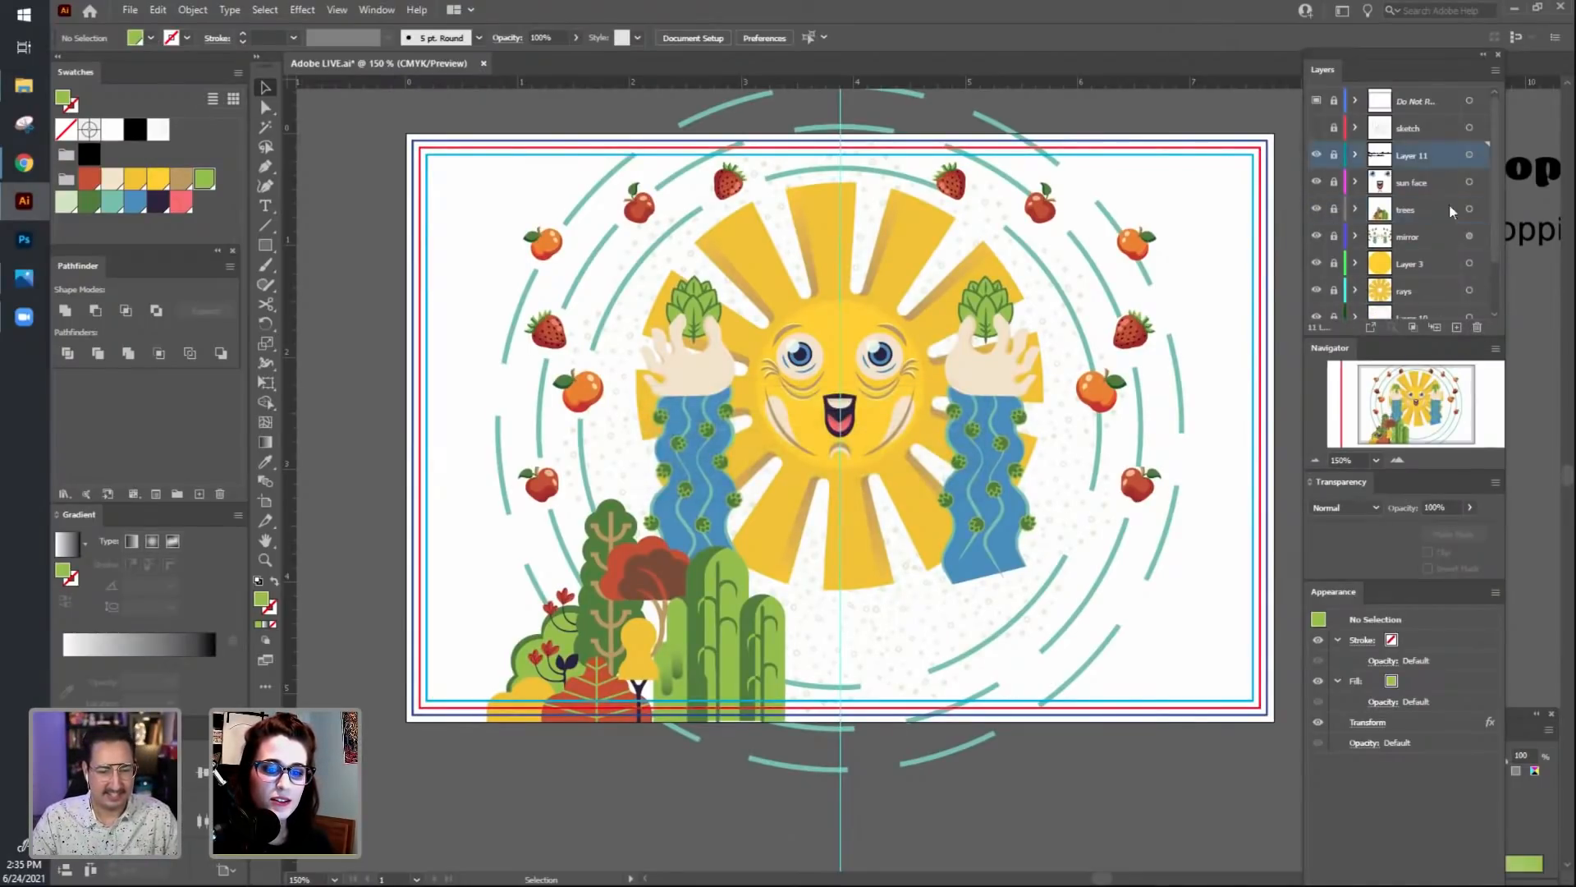
pyautogui.click(1459, 328)
# Draw a 7.75 by 5.25 in rectangle with no fill and no stroke on Layer 12.
pyautogui.hscroll(2, 1101, 806)
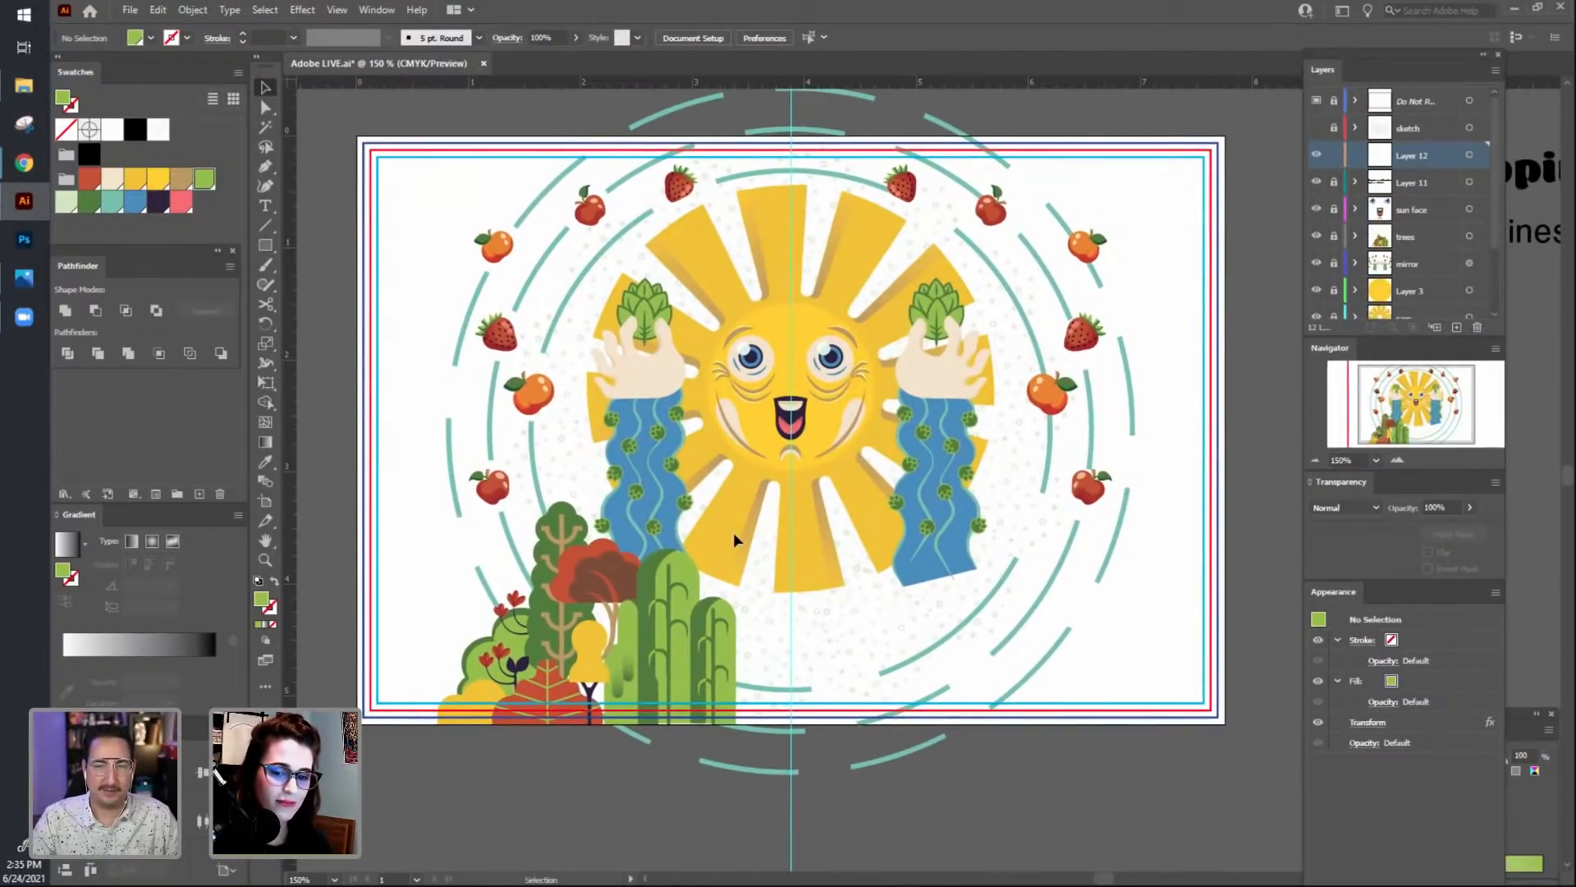
pyautogui.hotkey('ctrl', '-')
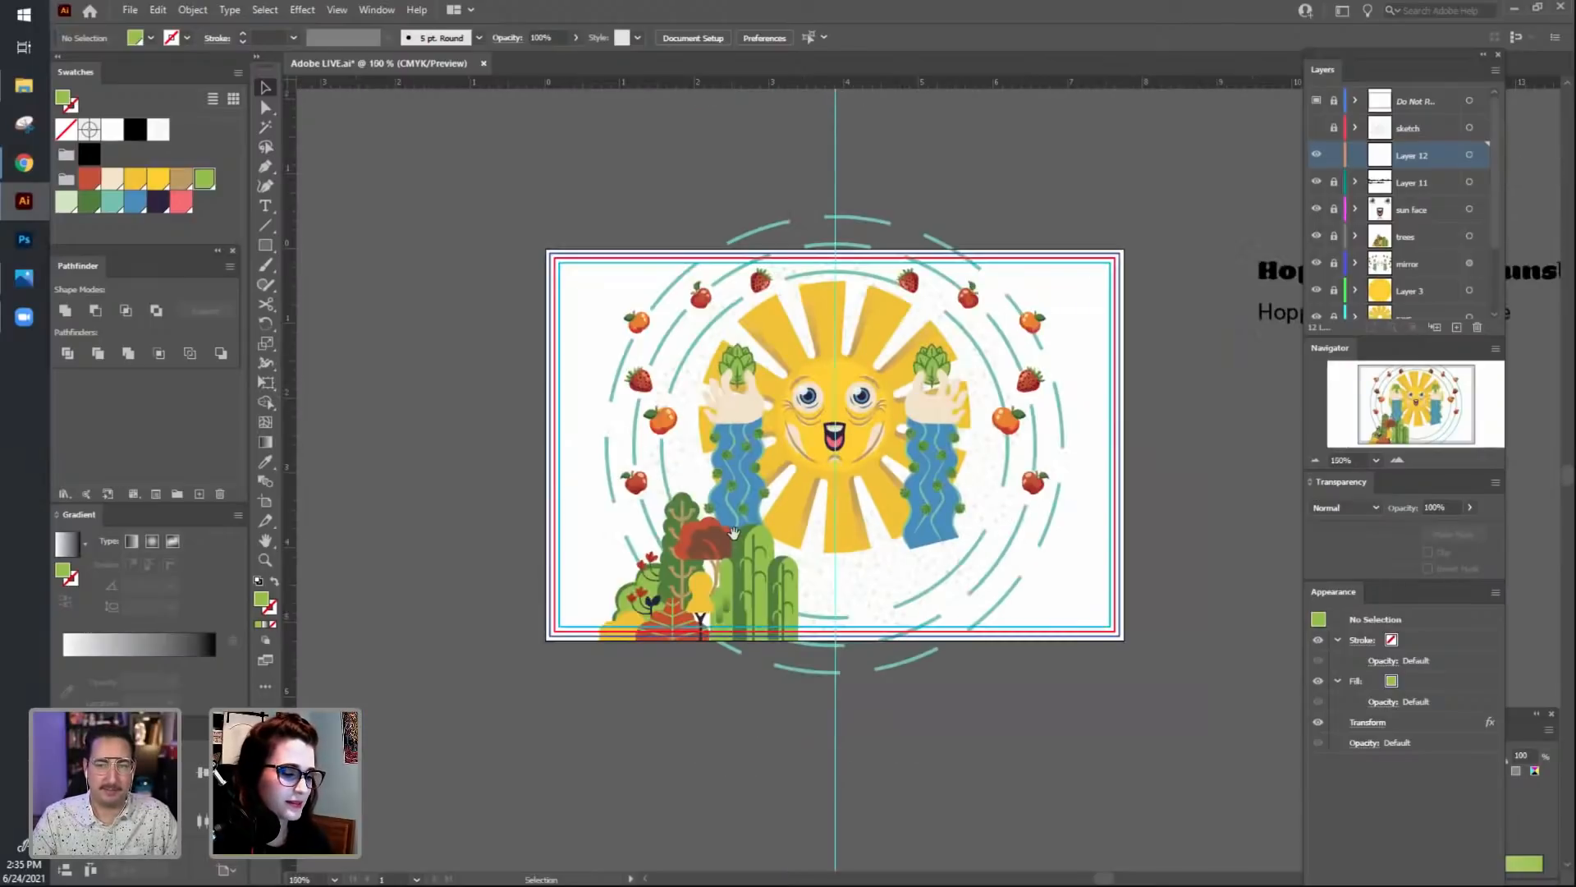
pyautogui.moveTo(661, 706); pyautogui.dragTo(647, 696)
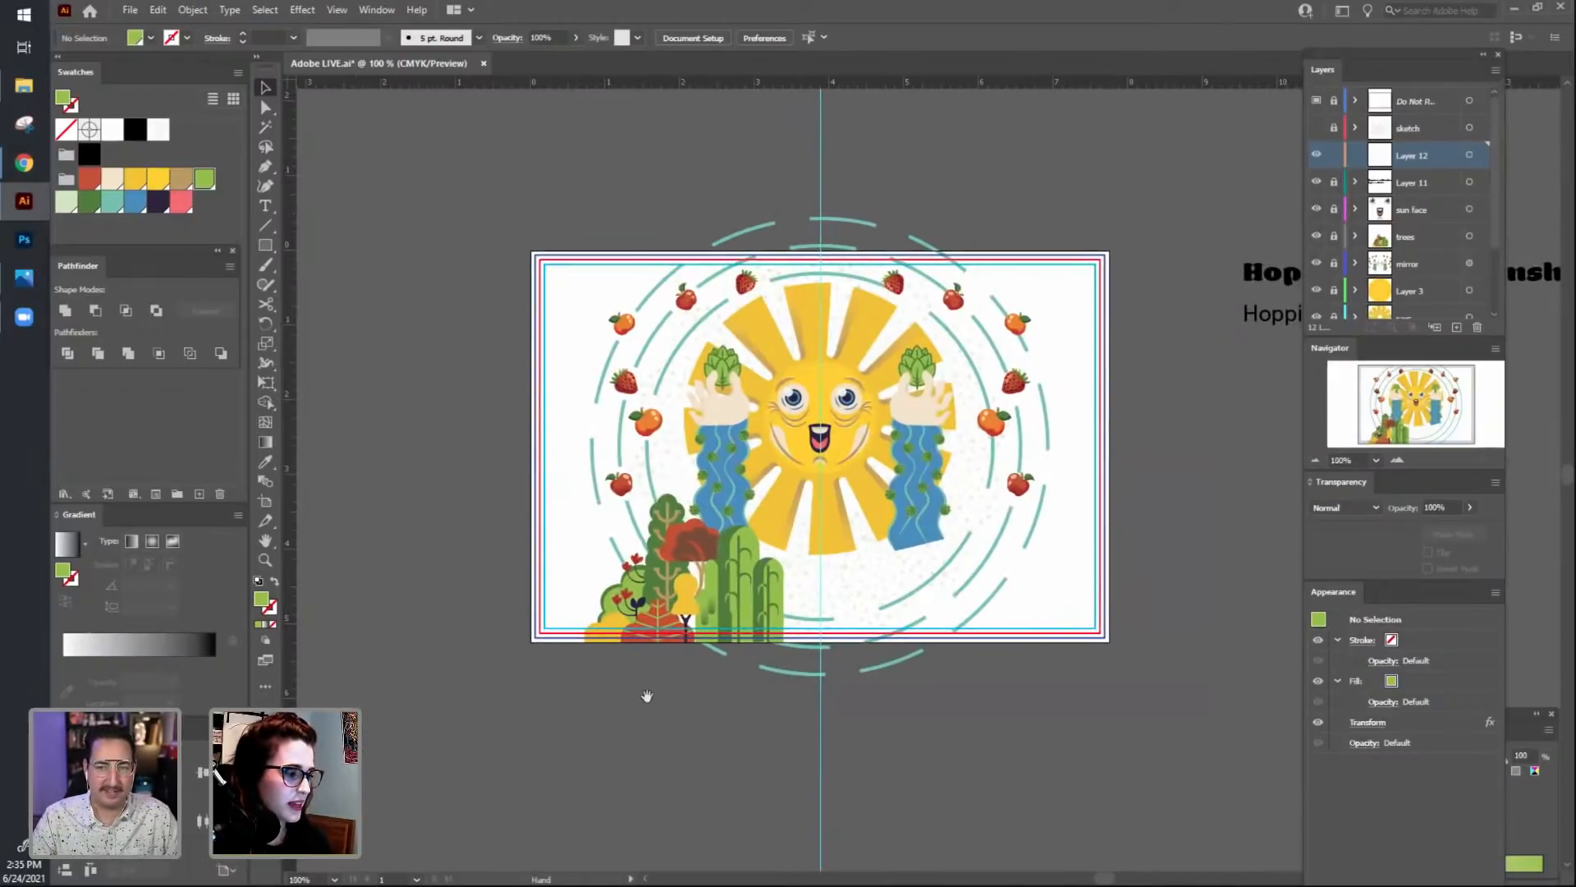
pyautogui.click(274, 625)
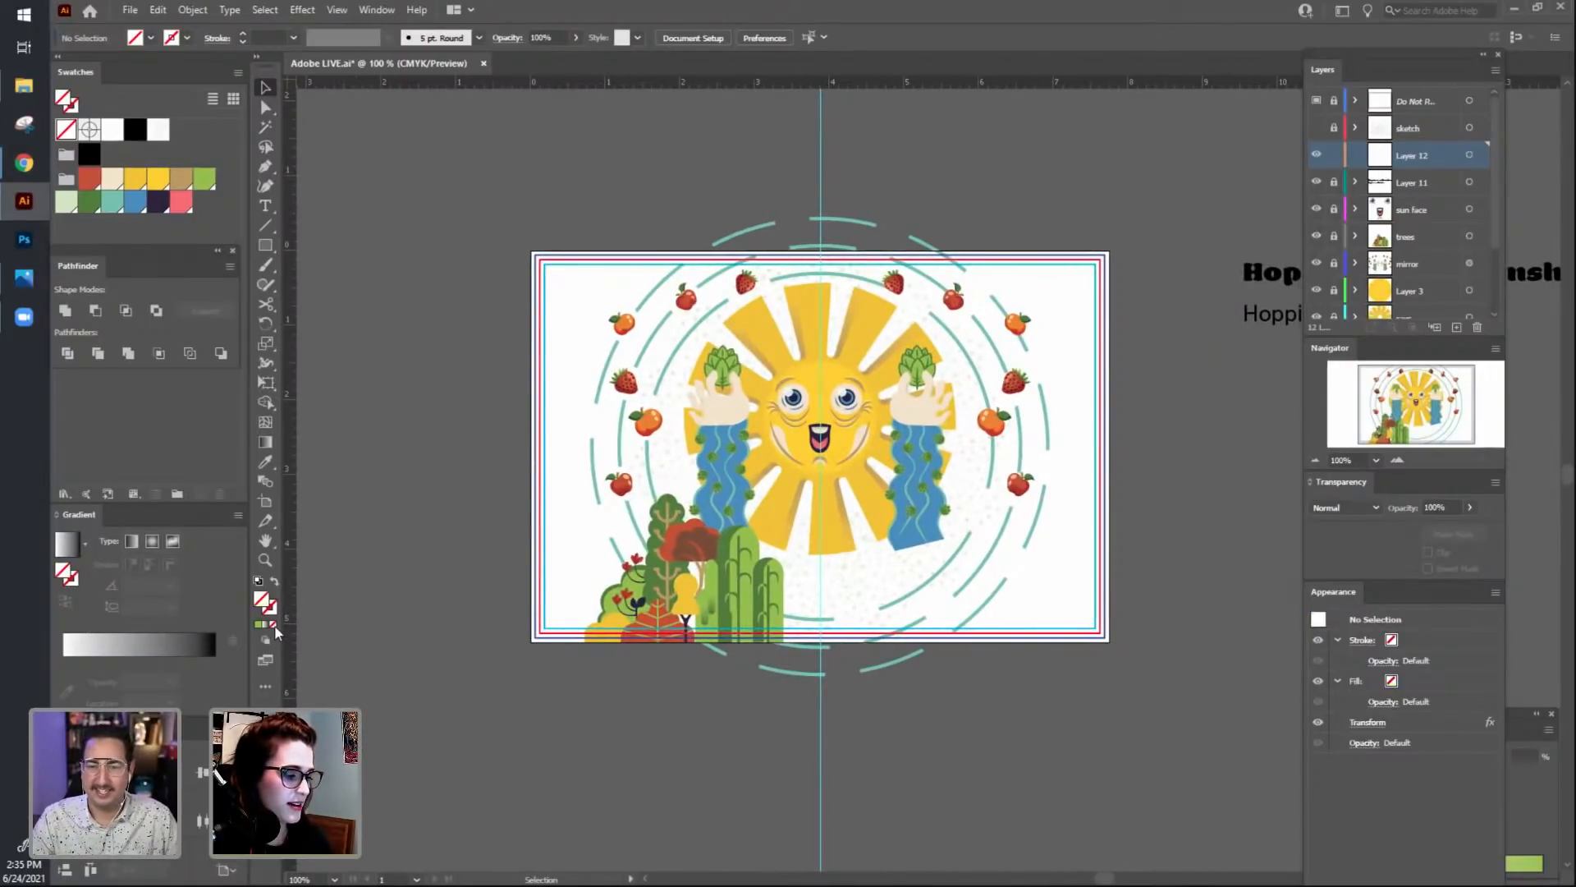
pyautogui.click(265, 244)
pyautogui.click(570, 365)
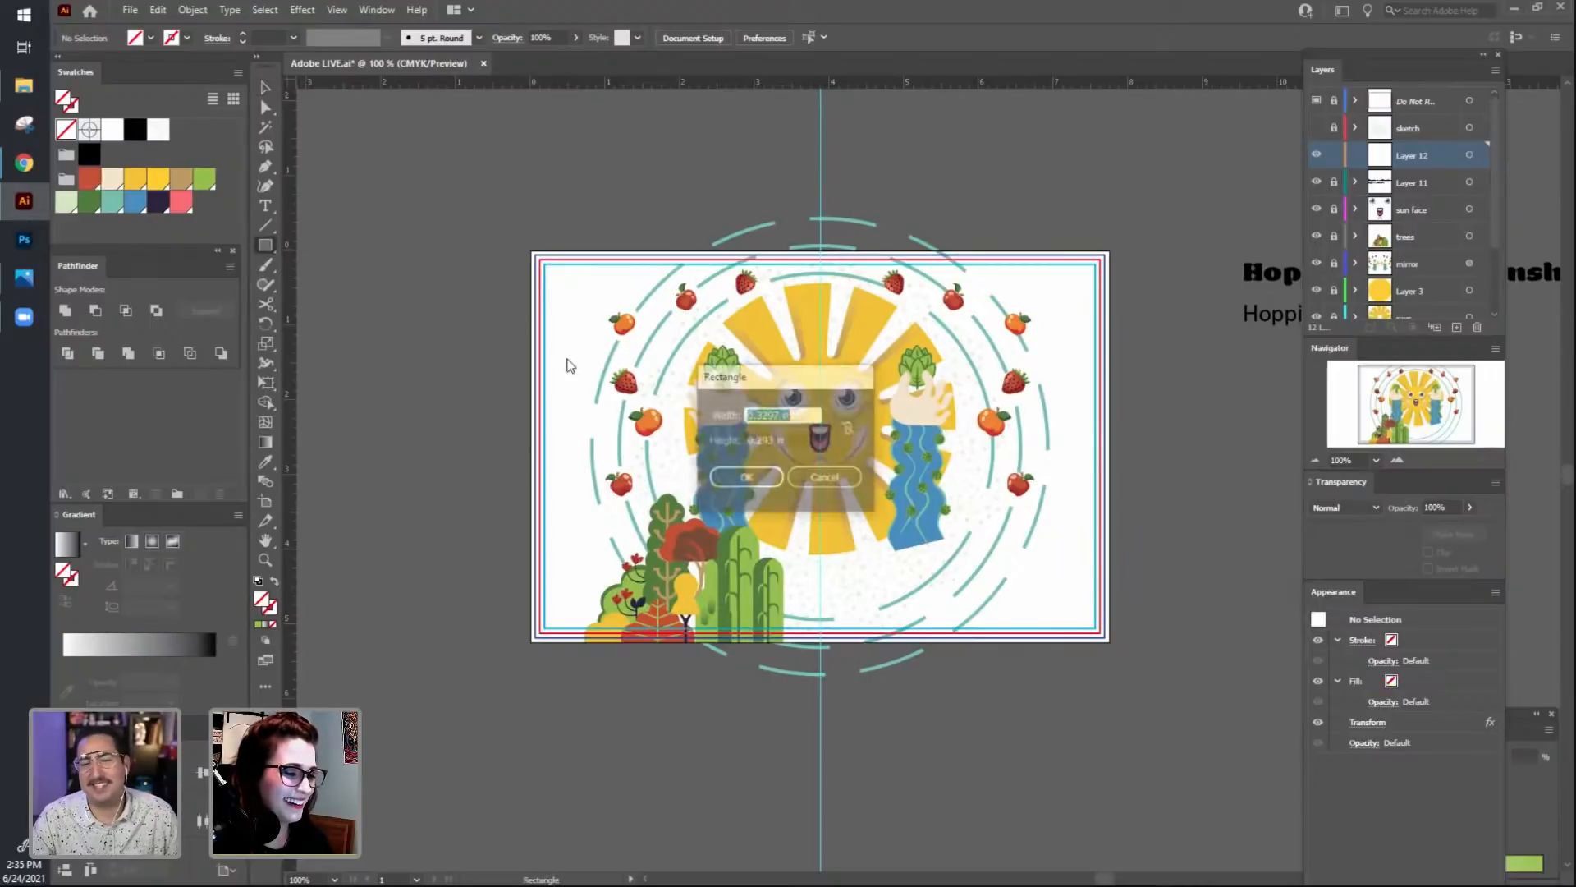
pyautogui.click(781, 415)
pyautogui.moveTo(780, 414); pyautogui.dragTo(745, 415)
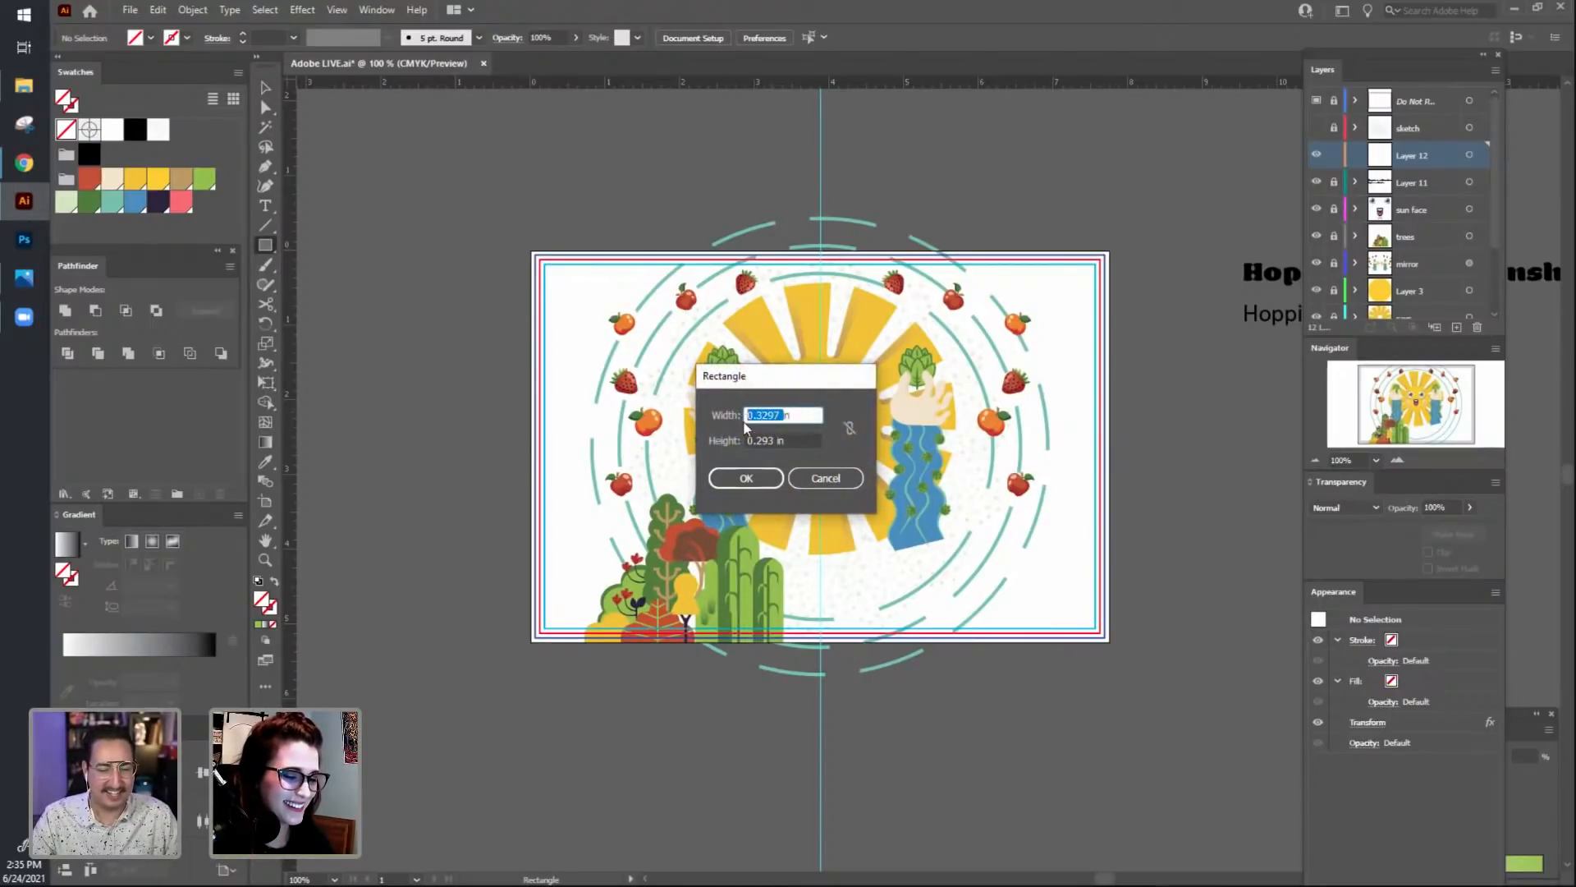
pyautogui.write('7.75')
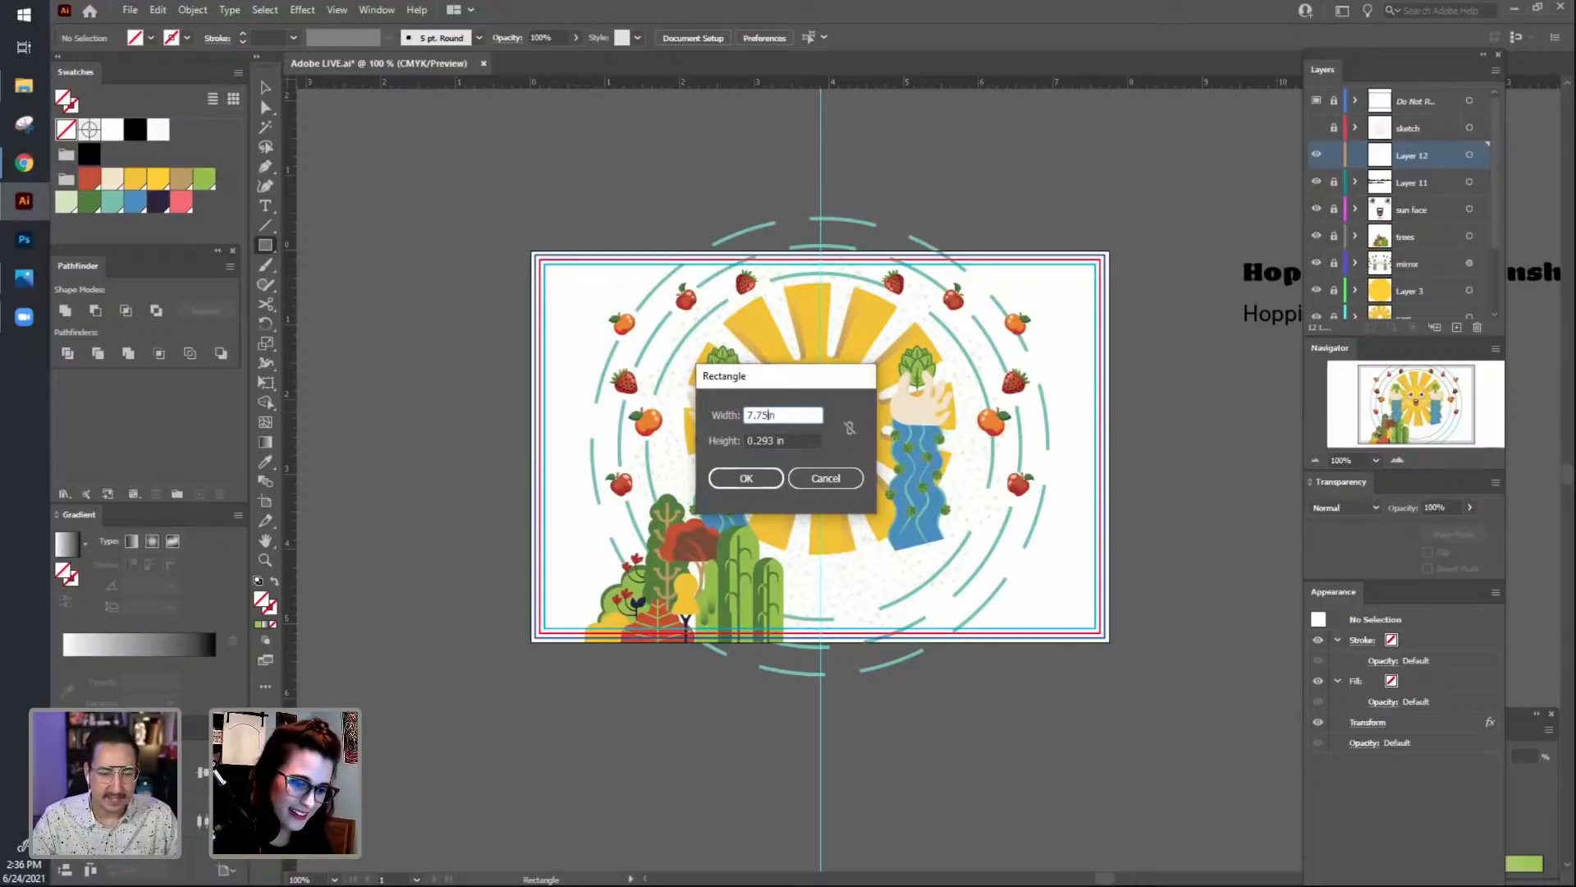
pyautogui.moveTo(775, 440); pyautogui.dragTo(706, 444)
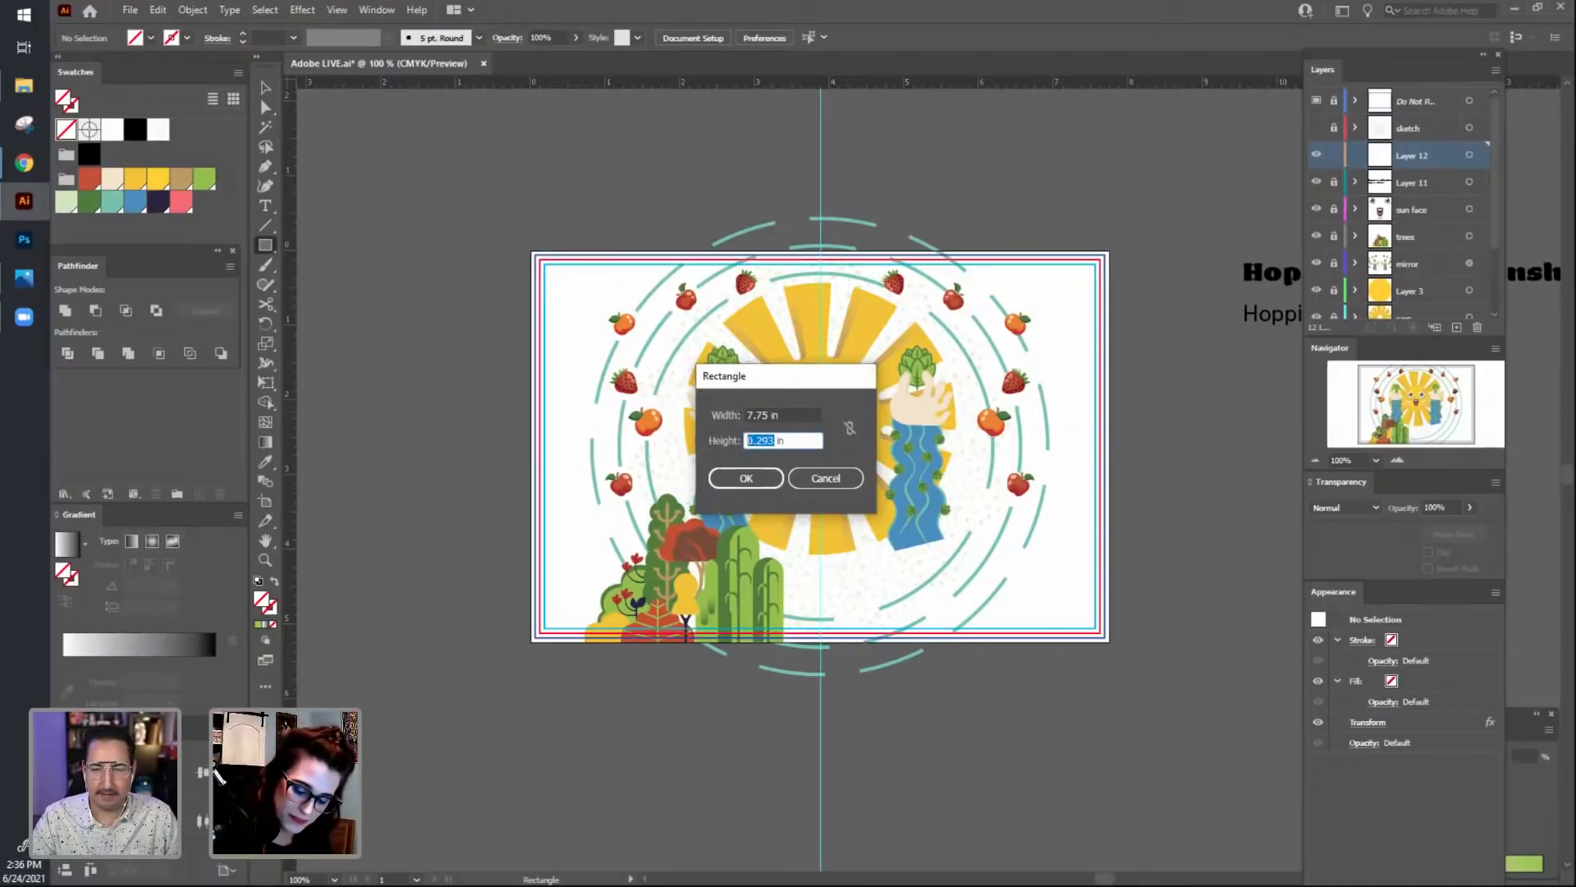
pyautogui.write('5.')
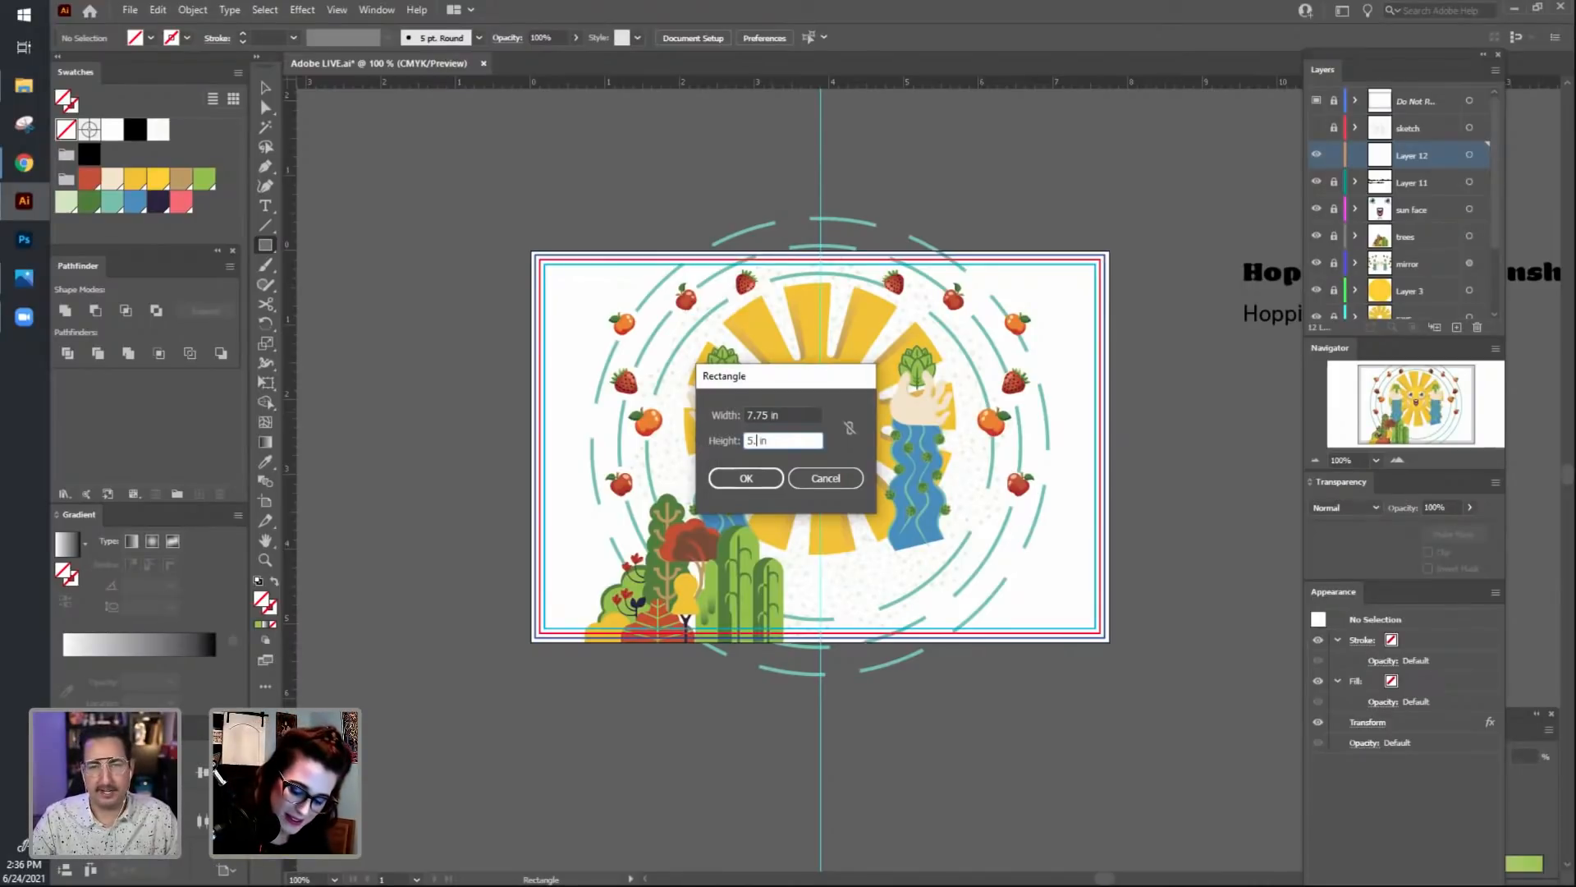
pyautogui.write('5.25')
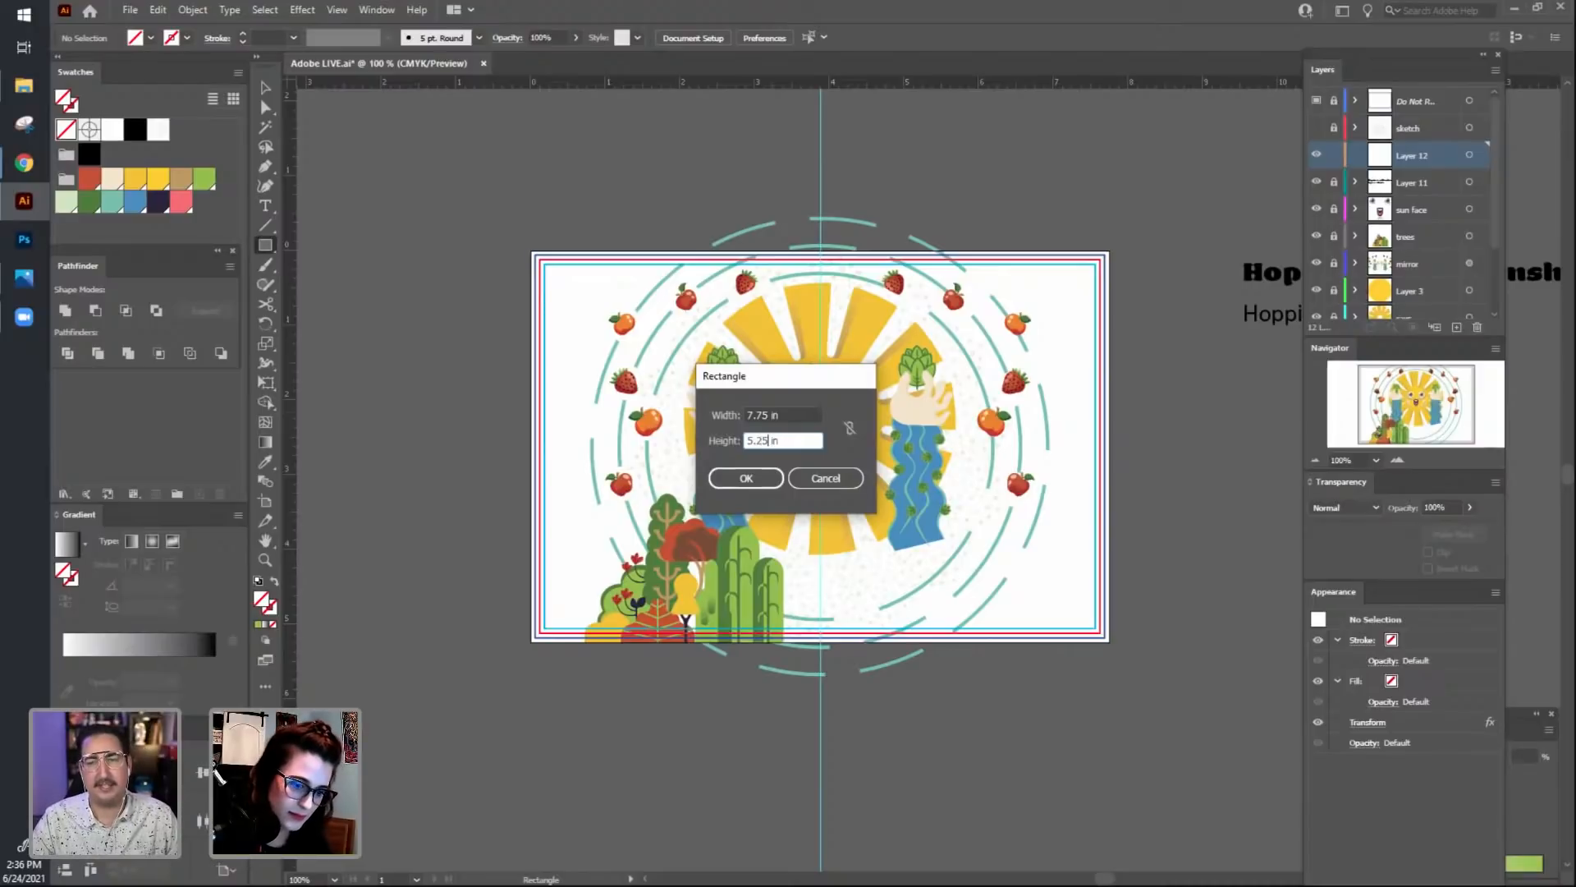
pyautogui.press('Return')
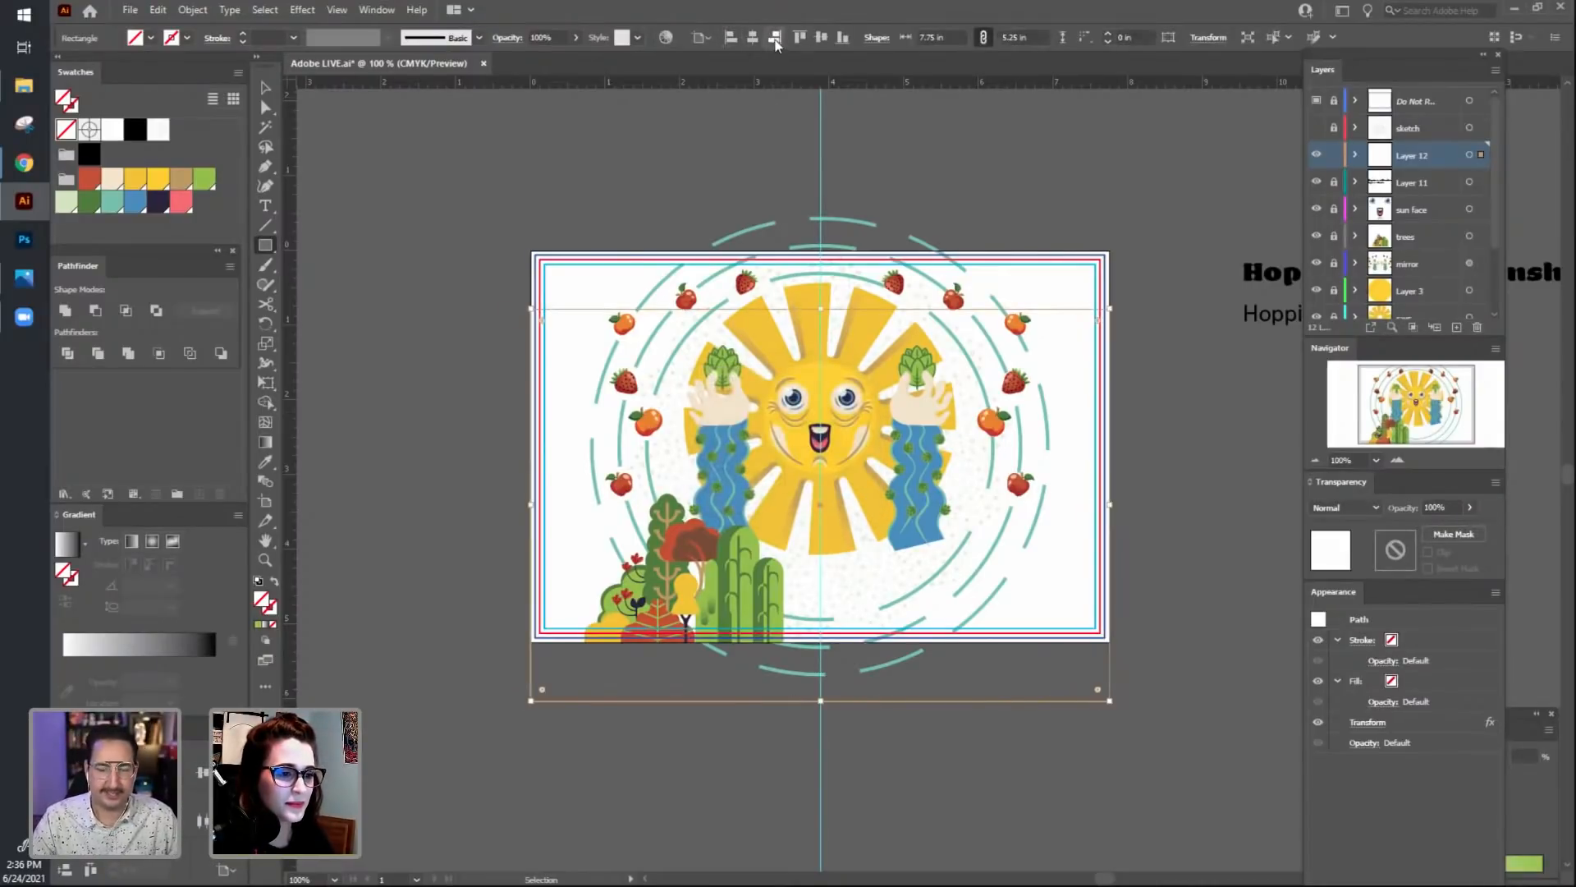
# Center the invisible rectangle vertically on the artboard, then add a vertical guide and center it horizontally on the artboard.
pyautogui.click(821, 37)
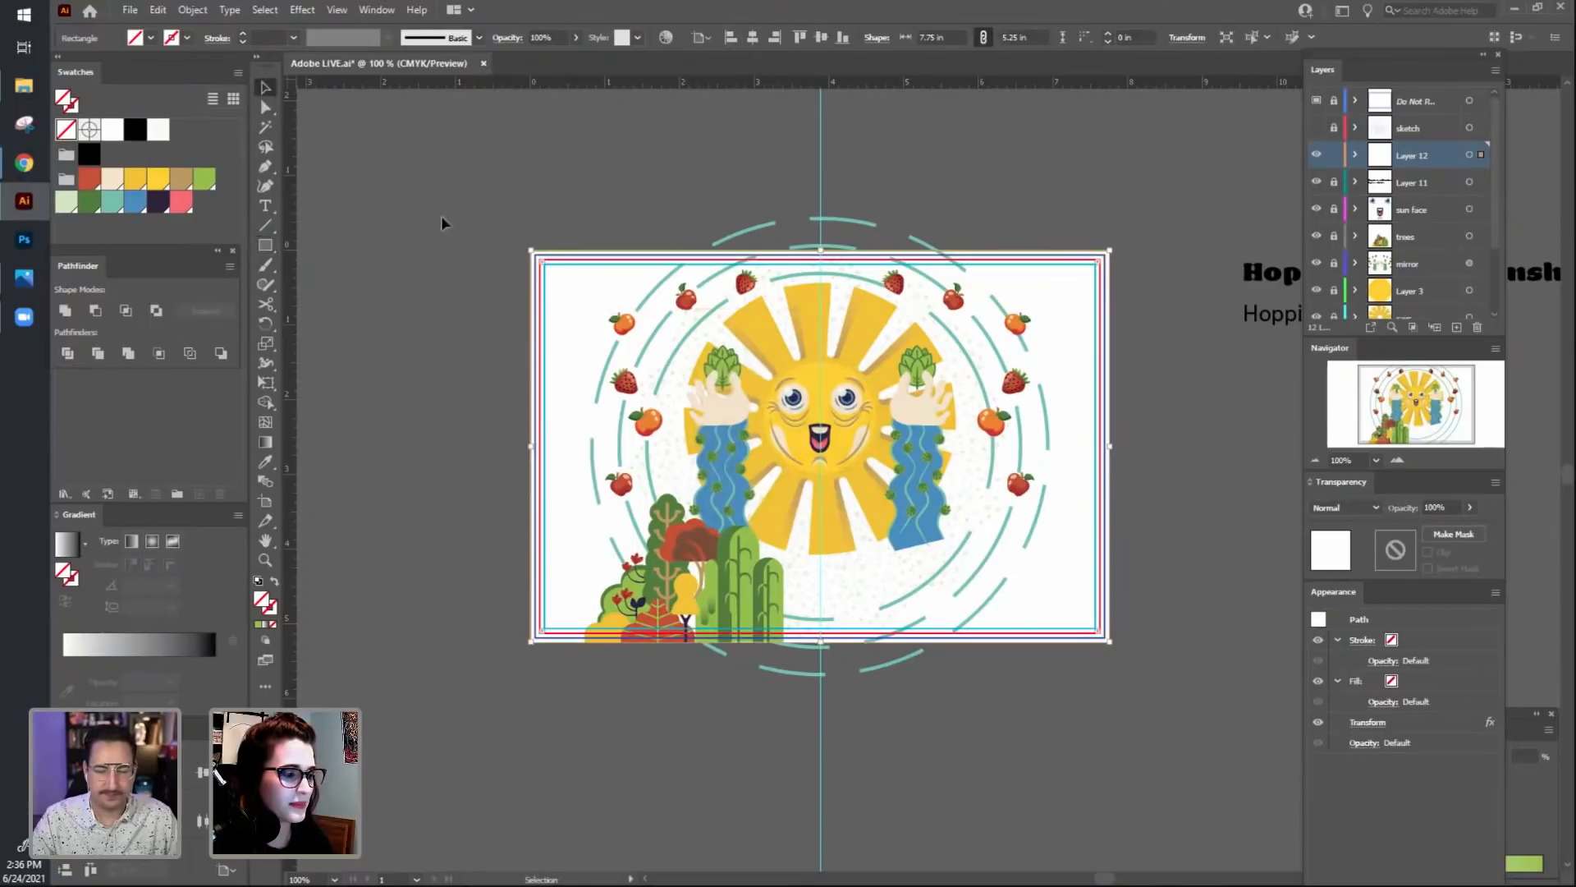
pyautogui.click(439, 247)
pyautogui.click(394, 194)
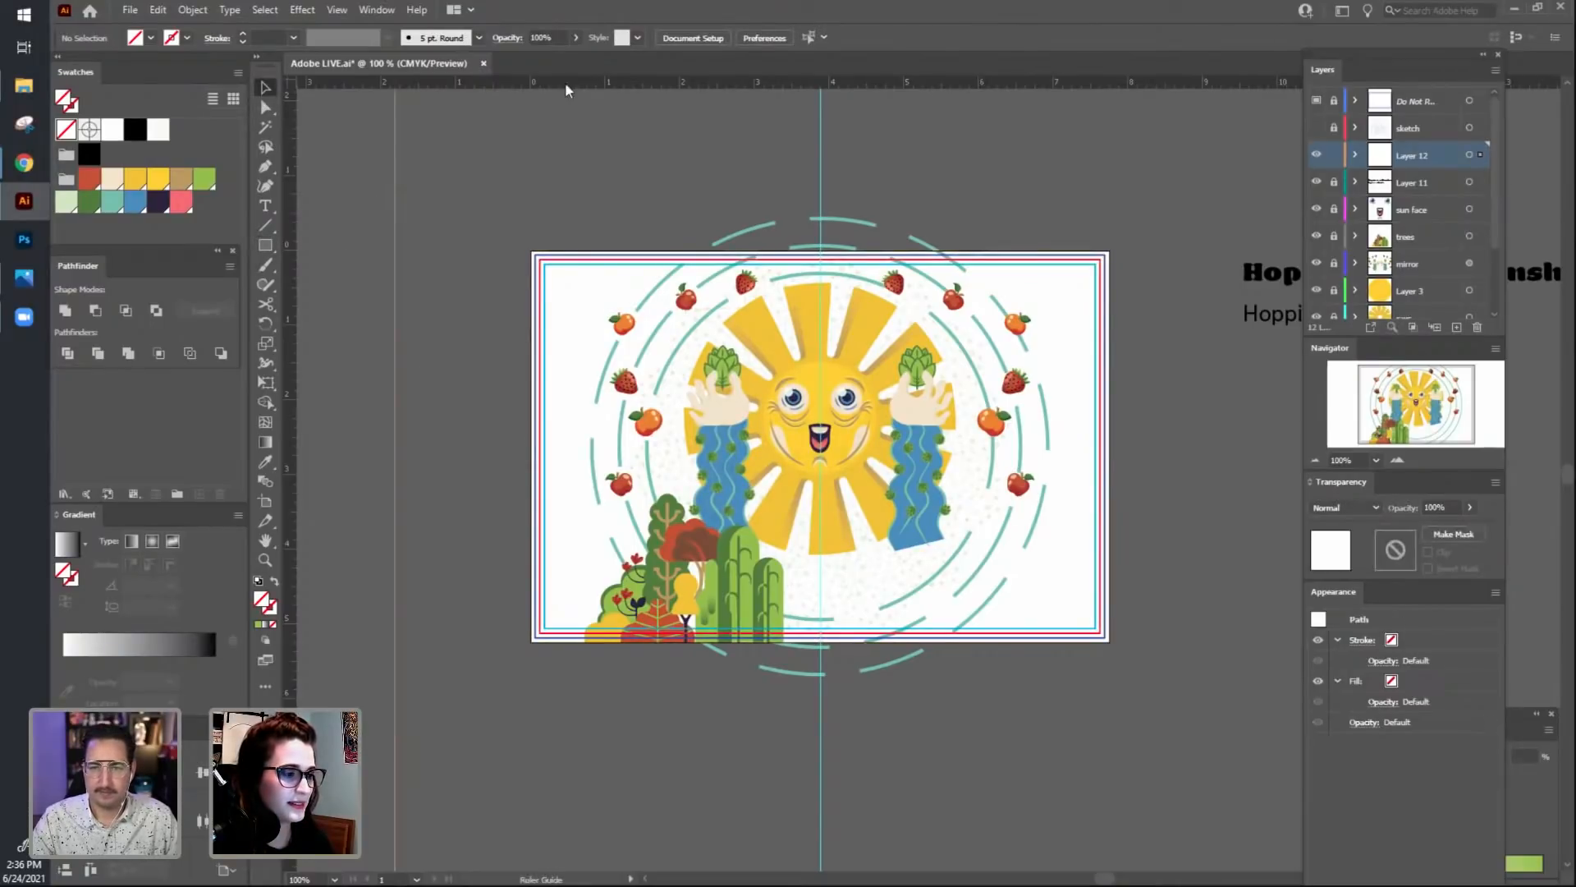
pyautogui.click(752, 37)
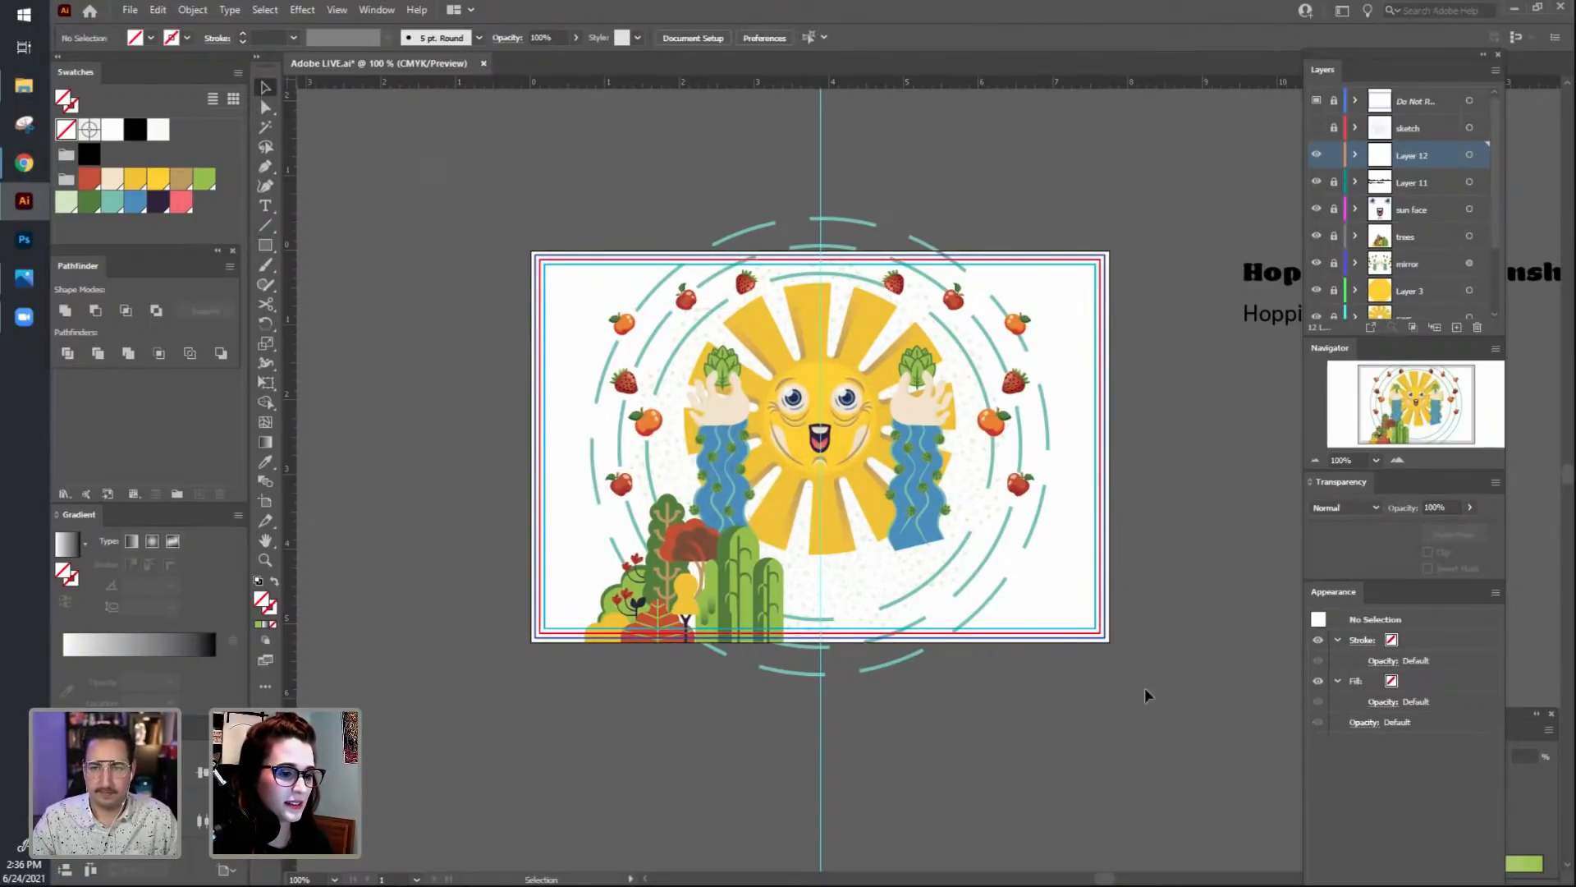
# Apply a Transform effect to the whole of Layer 12 with Reflect X and one copy, and deselect.
pyautogui.hotkey('ctrl', 'a')
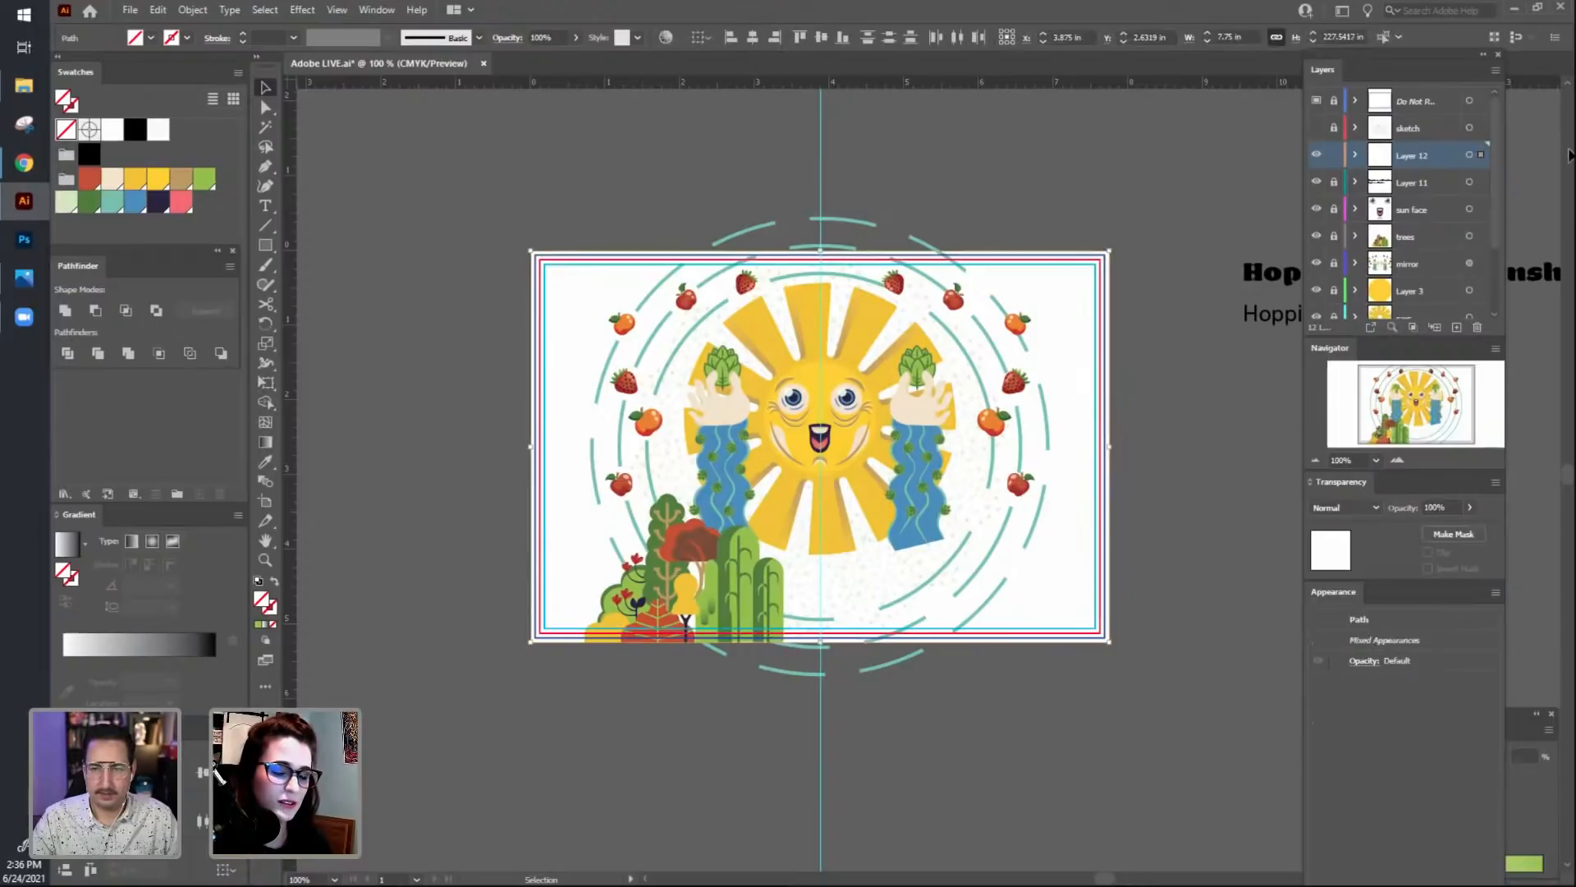
pyautogui.click(1470, 156)
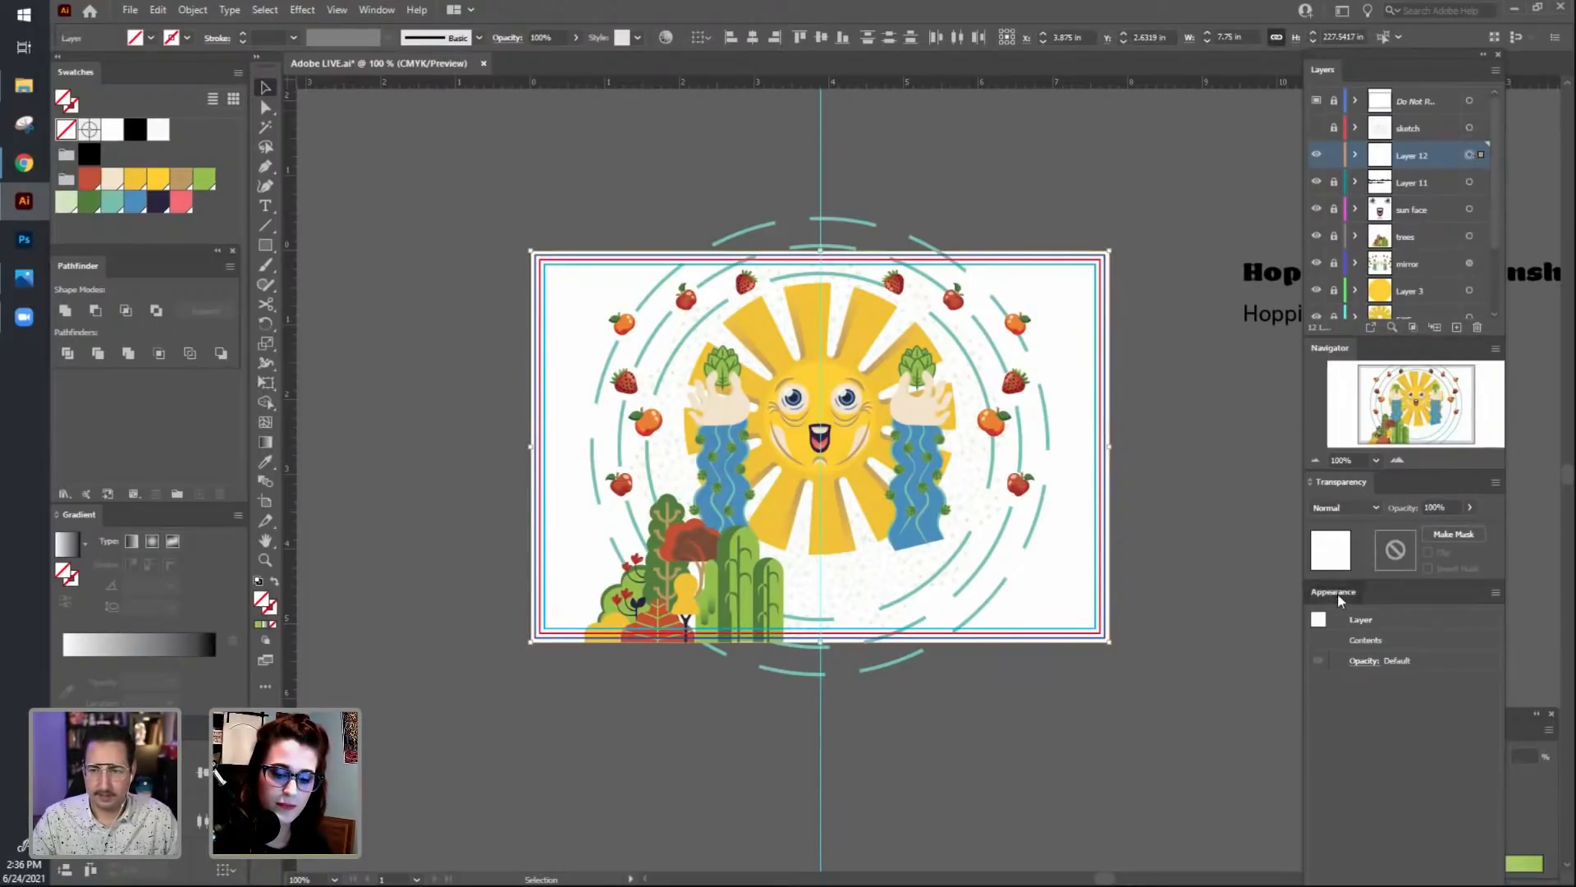
pyautogui.moveTo(1333, 591); pyautogui.dragTo(1348, 351)
pyautogui.click(1376, 678)
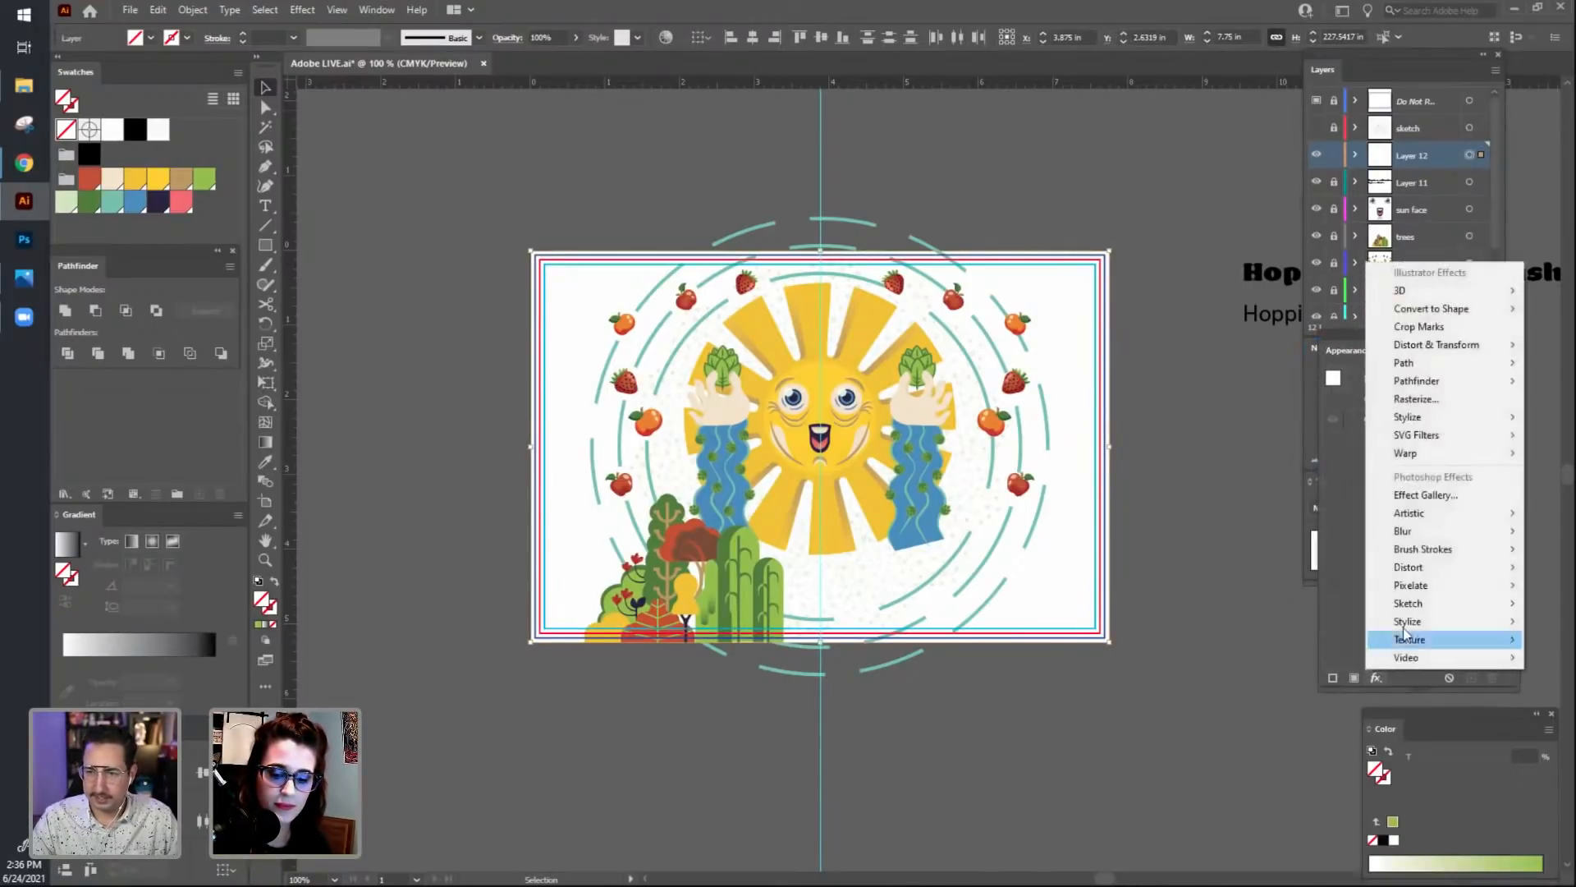
pyautogui.moveTo(1495, 351)
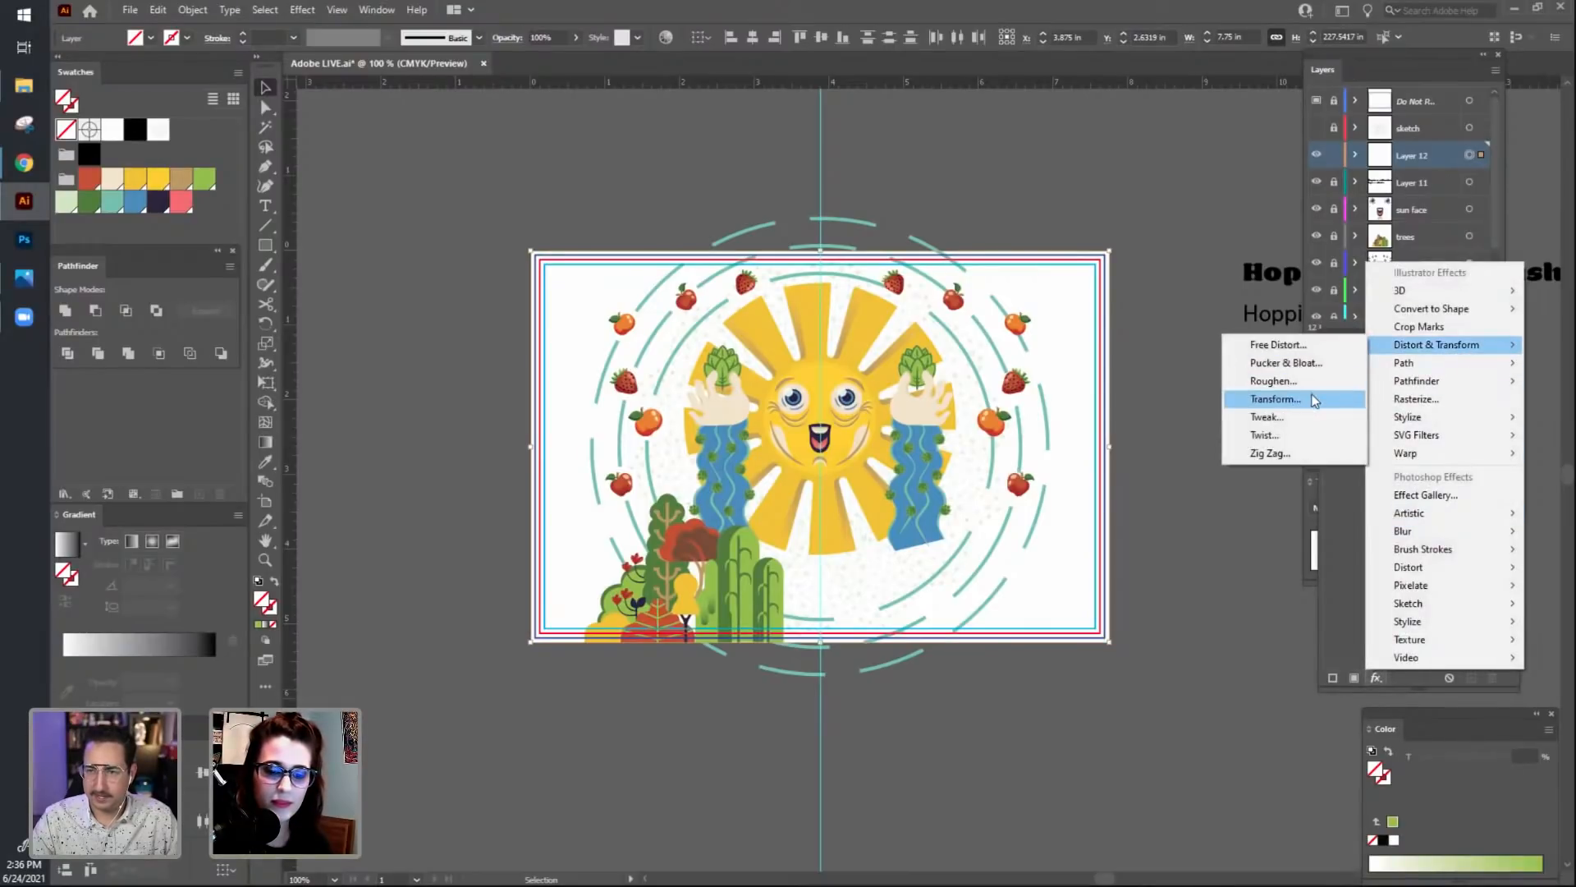
pyautogui.click(1275, 399)
pyautogui.click(956, 509)
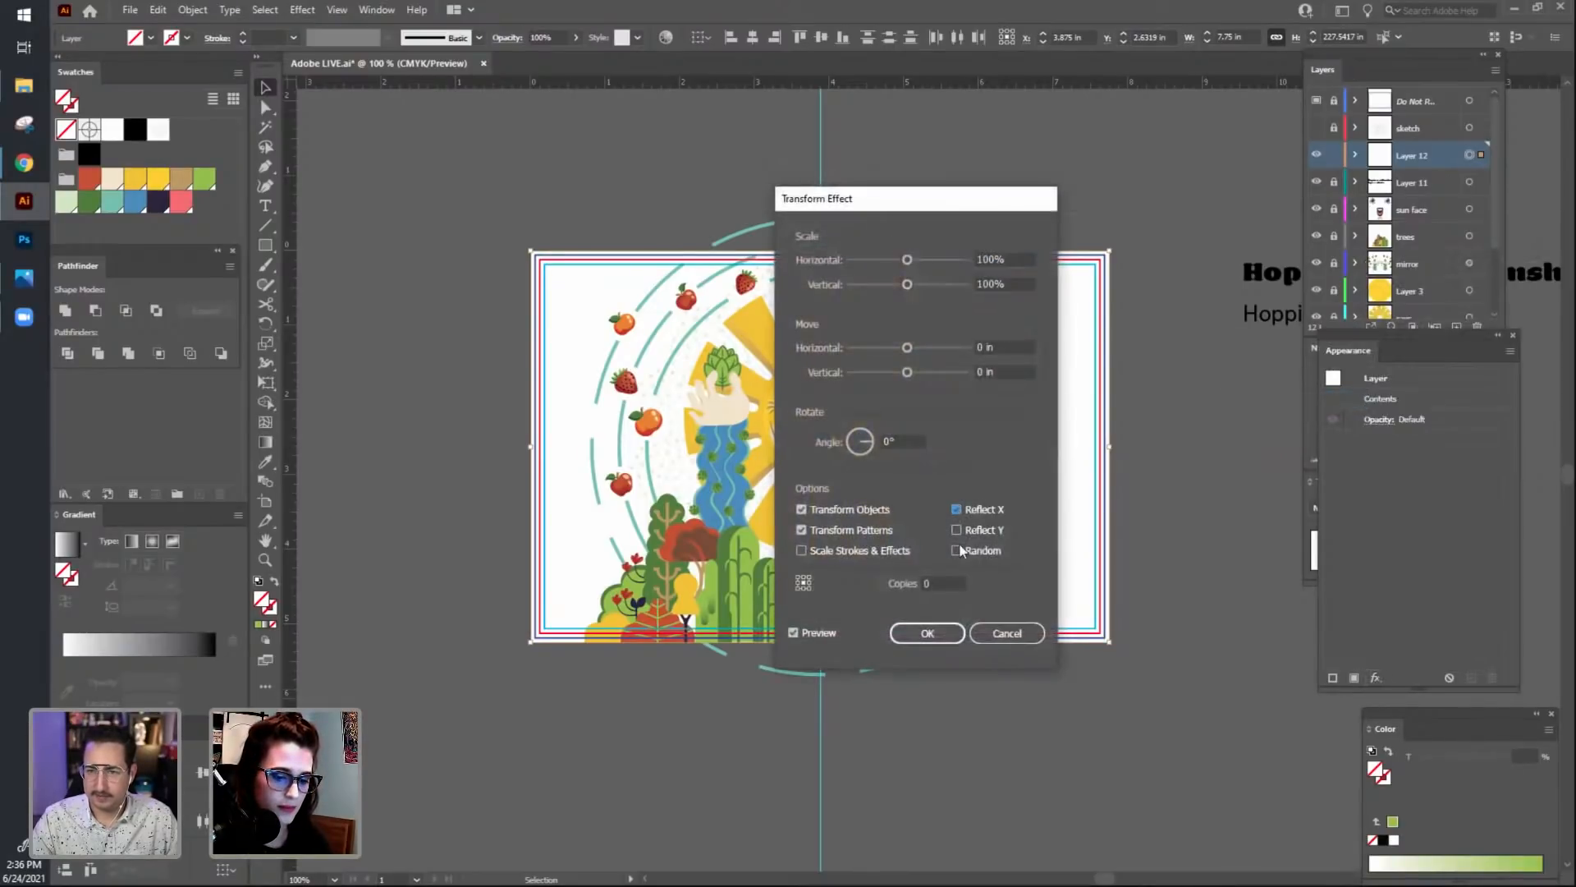
pyautogui.doubleClick(923, 581)
pyautogui.write('1')
pyautogui.click(927, 633)
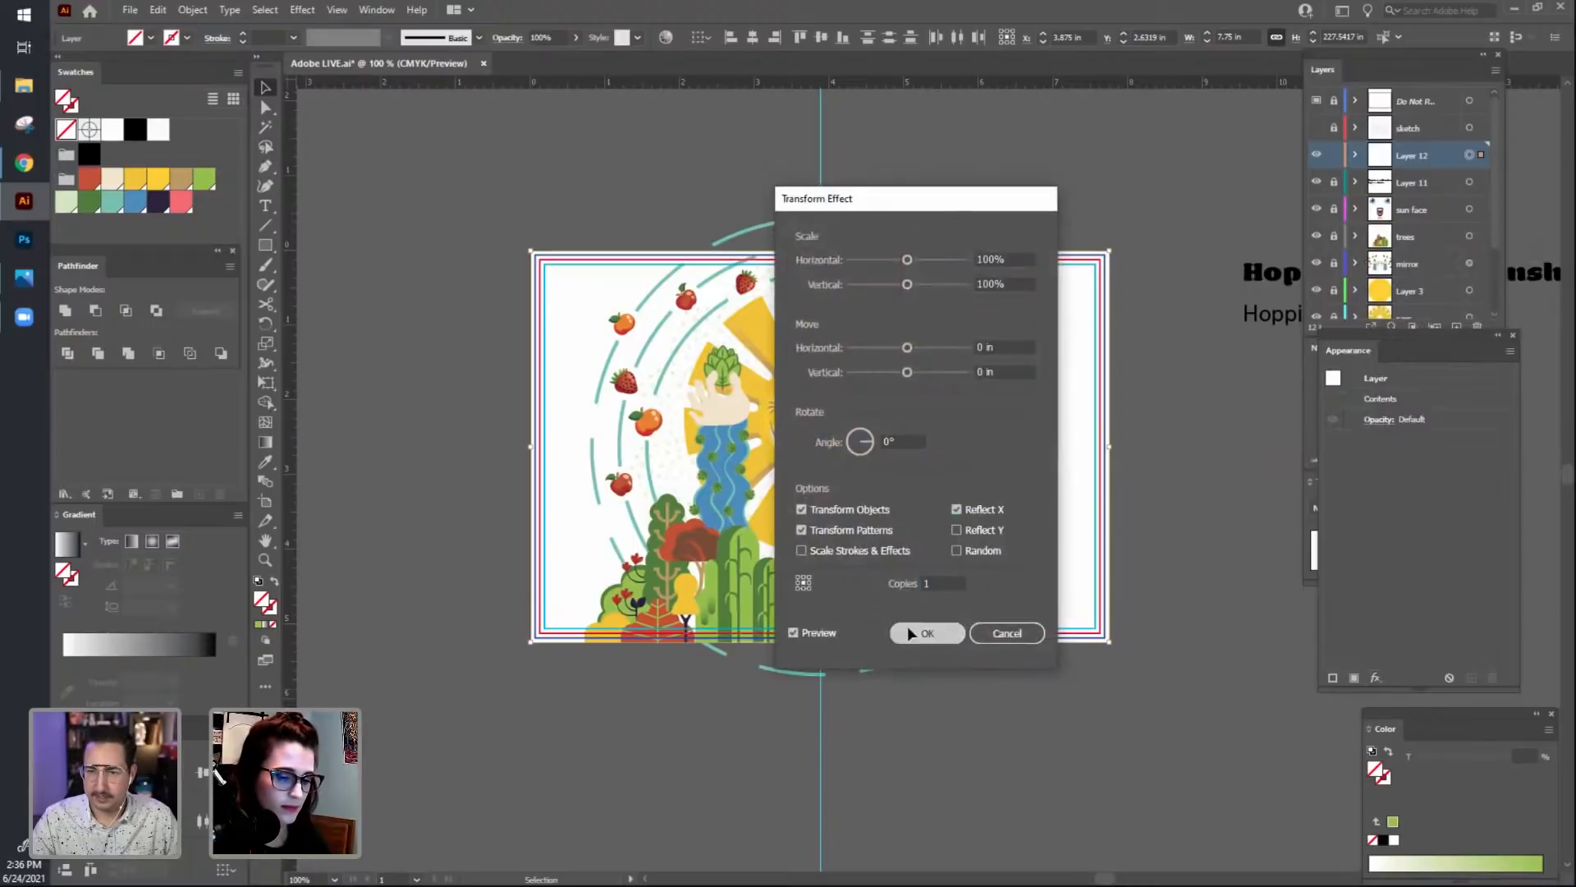
pyautogui.click(682, 724)
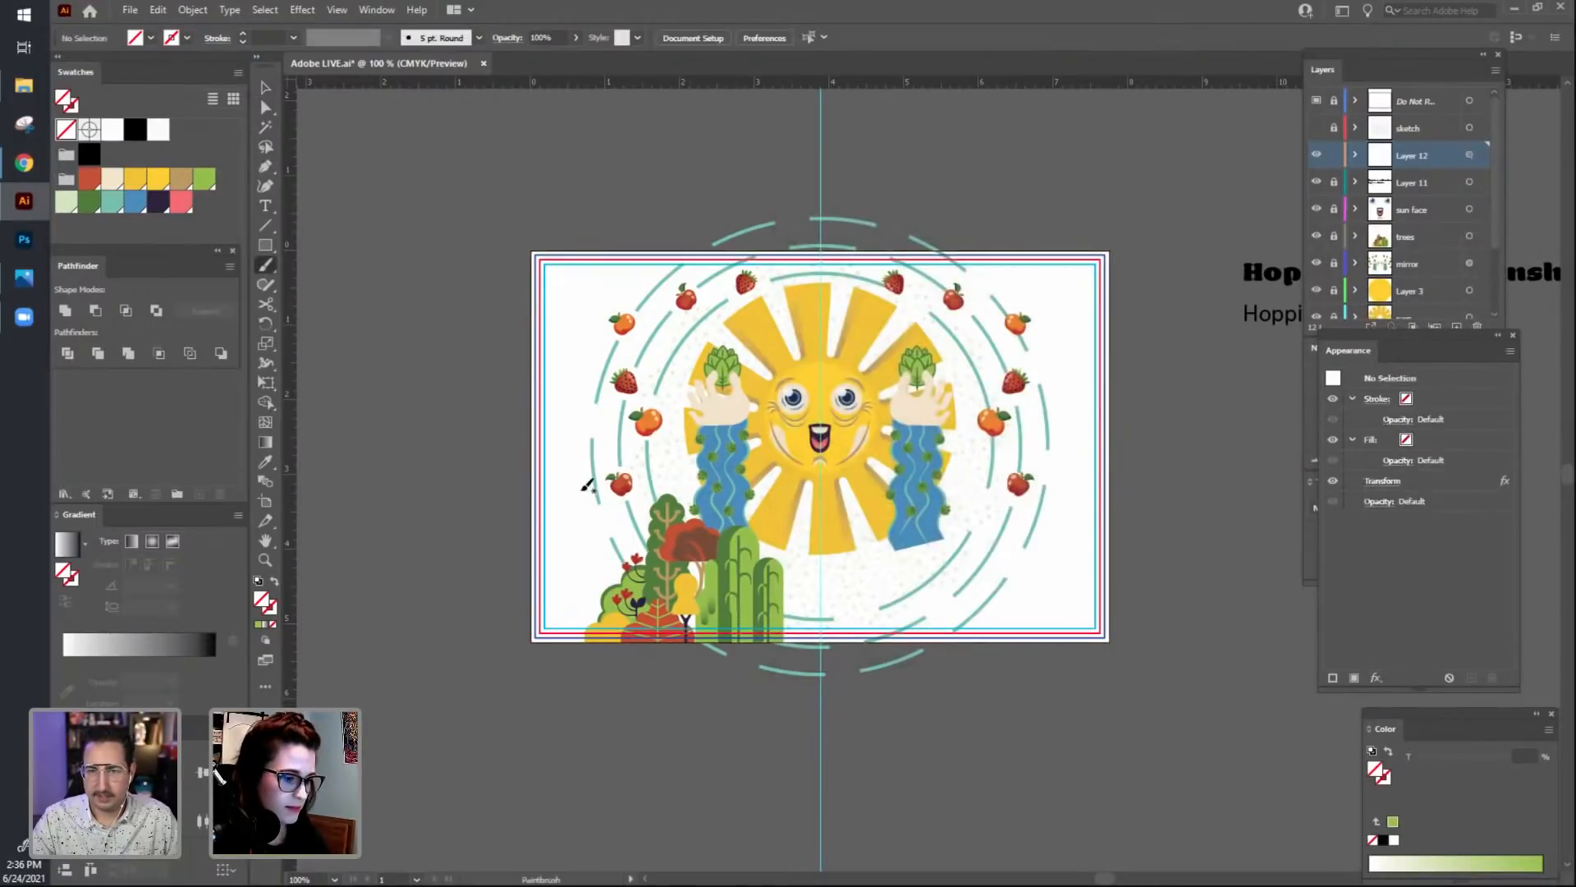
# Paint yellow test brush strokes across the artboard's left half to check the mirroring, and undo them.
pyautogui.click(265, 266)
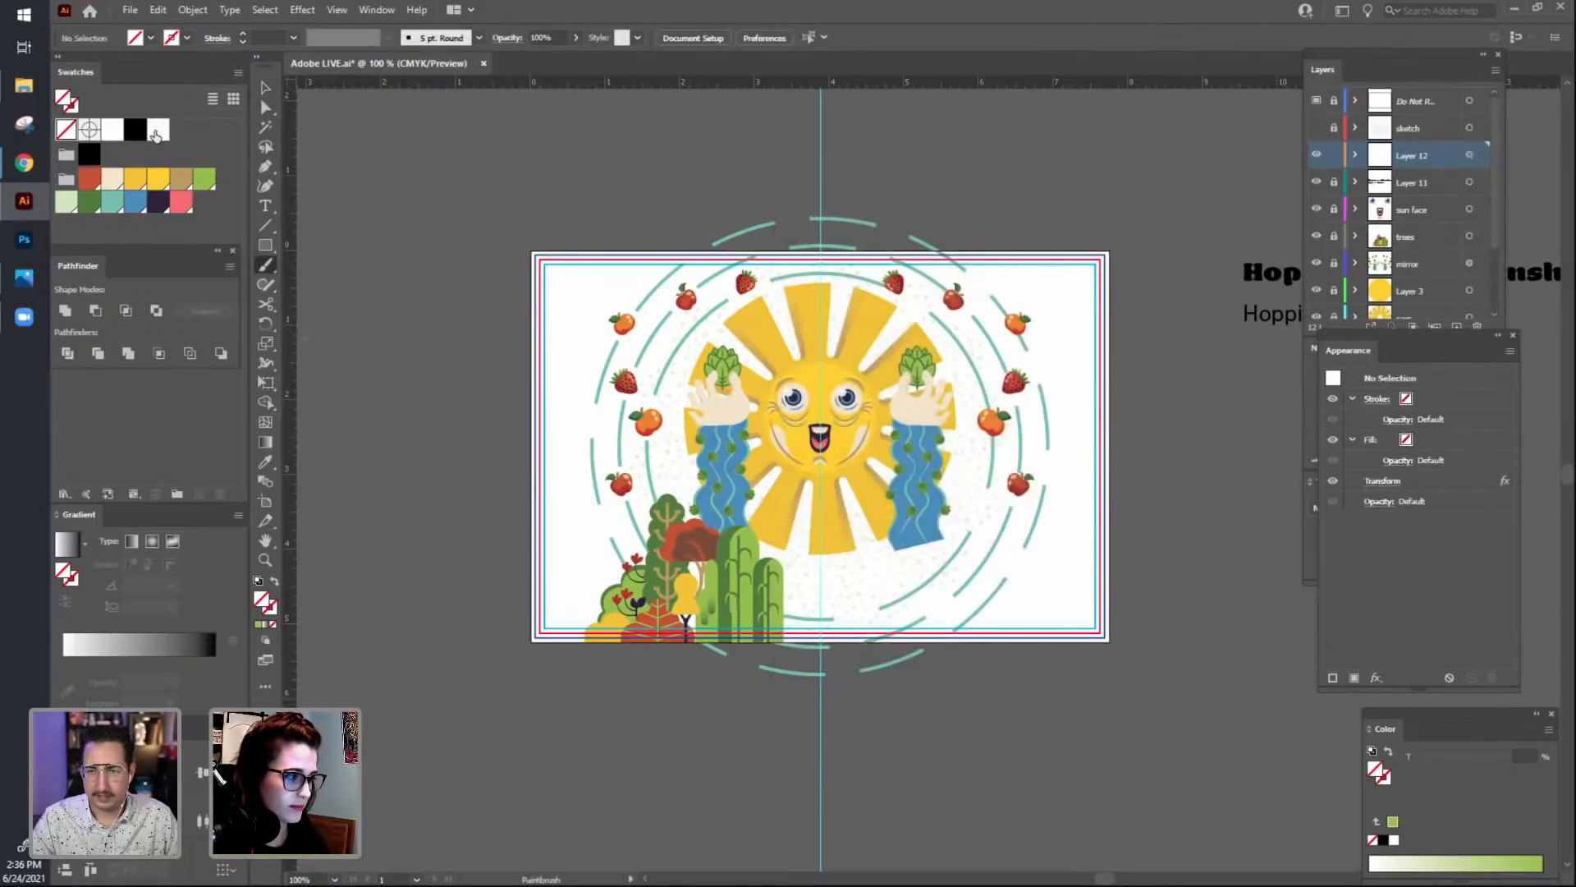
pyautogui.click(157, 178)
pyautogui.moveTo(573, 350); pyautogui.dragTo(720, 376)
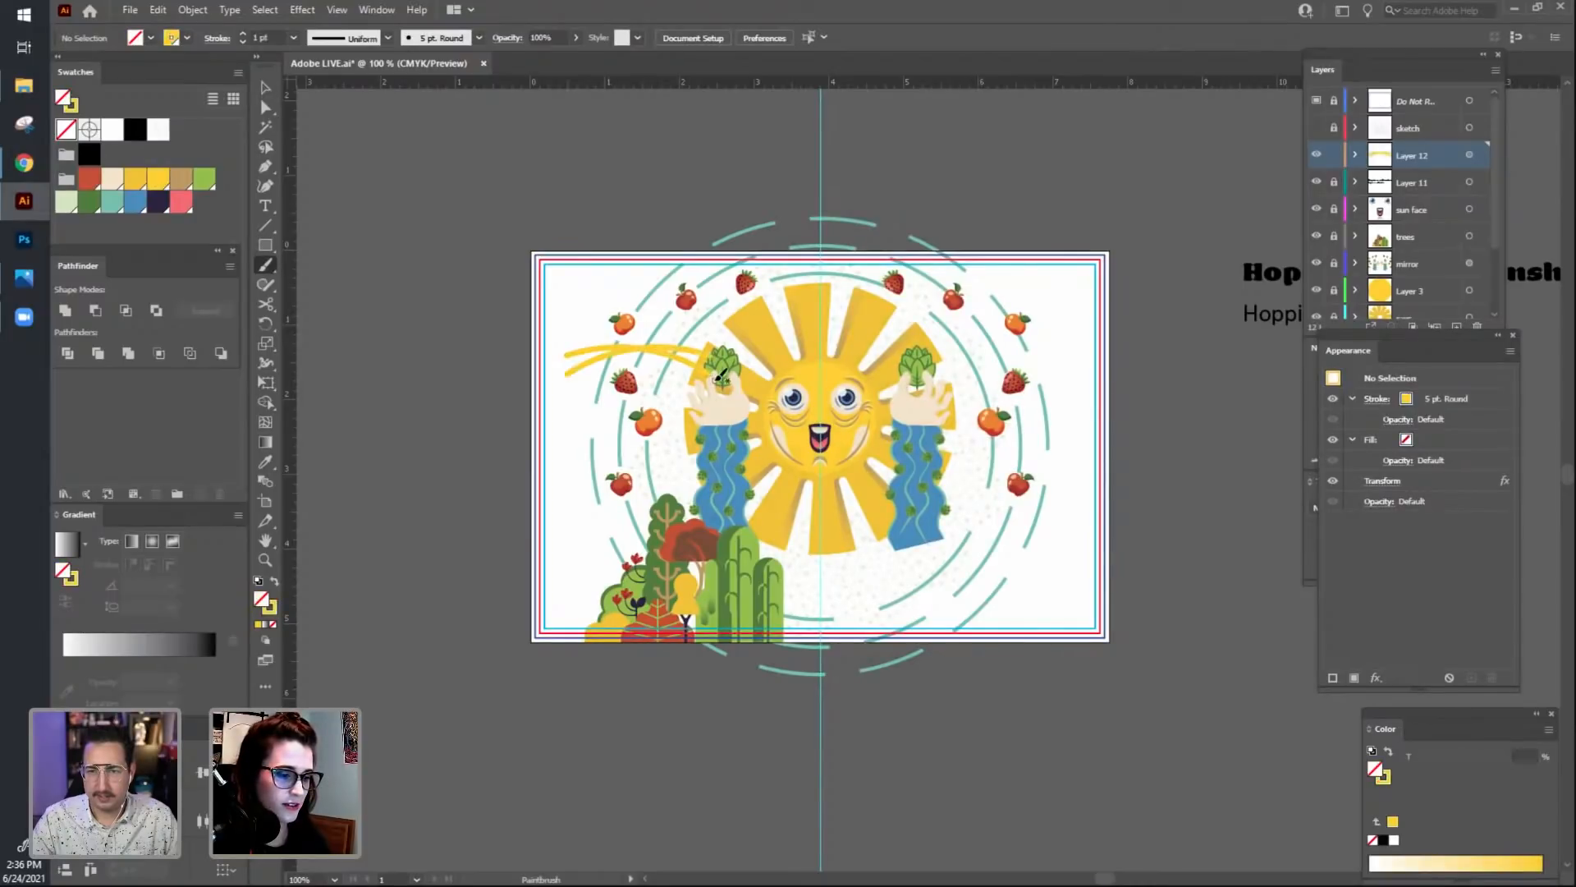
pyautogui.moveTo(575, 449); pyautogui.dragTo(704, 471)
pyautogui.hotkey('ctrl', 'z')
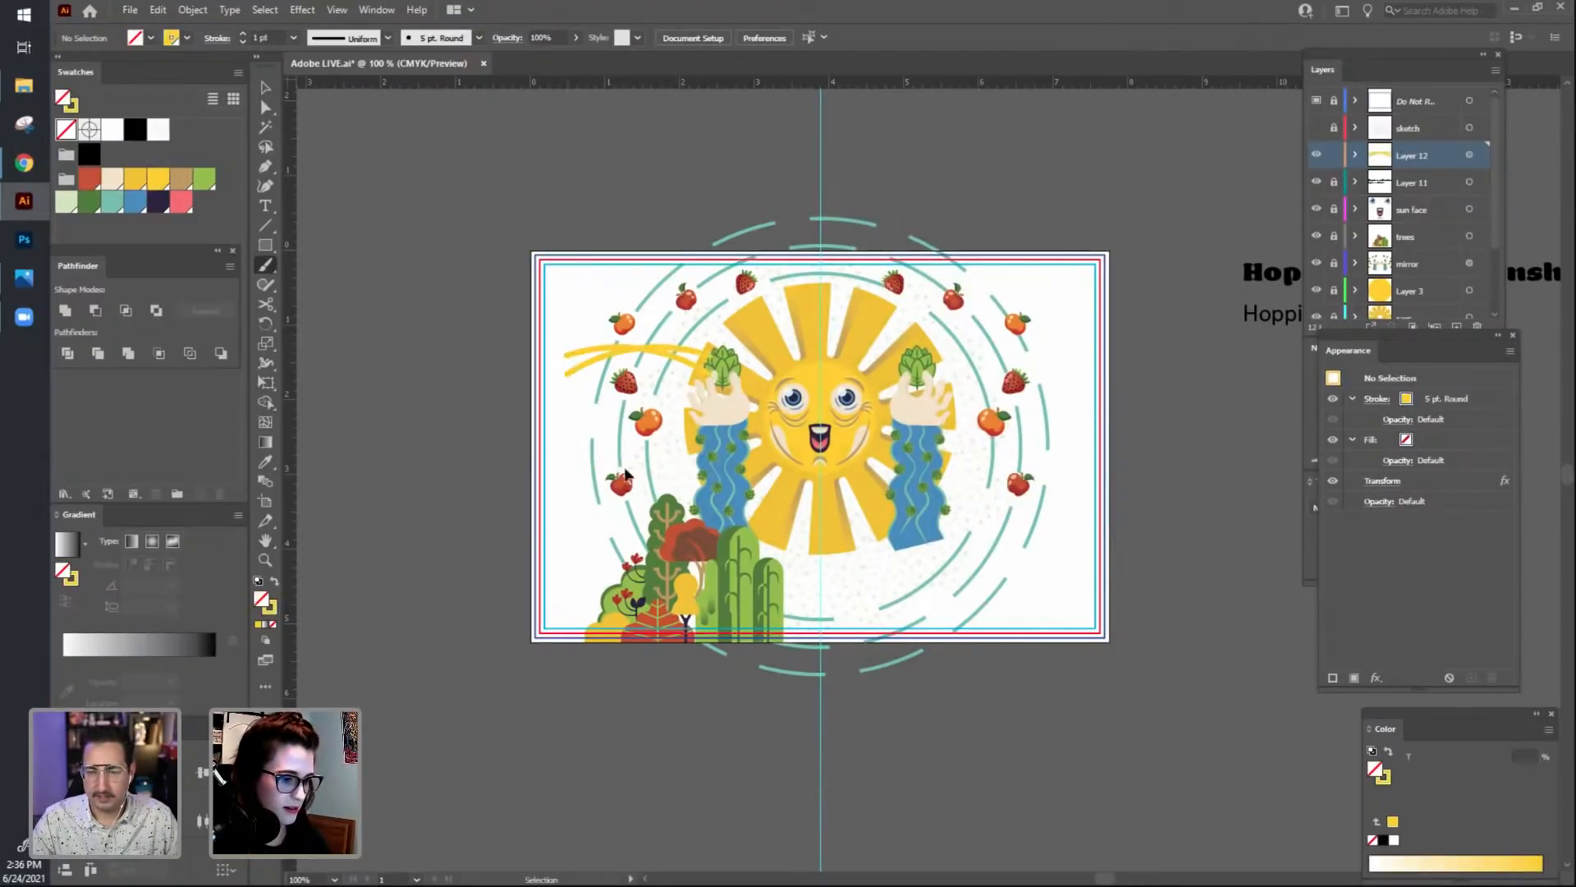
pyautogui.hotkey('ctrl', 'z')
pyautogui.moveTo(575, 428); pyautogui.dragTo(781, 441)
pyautogui.hotkey('ctrl', 'z')
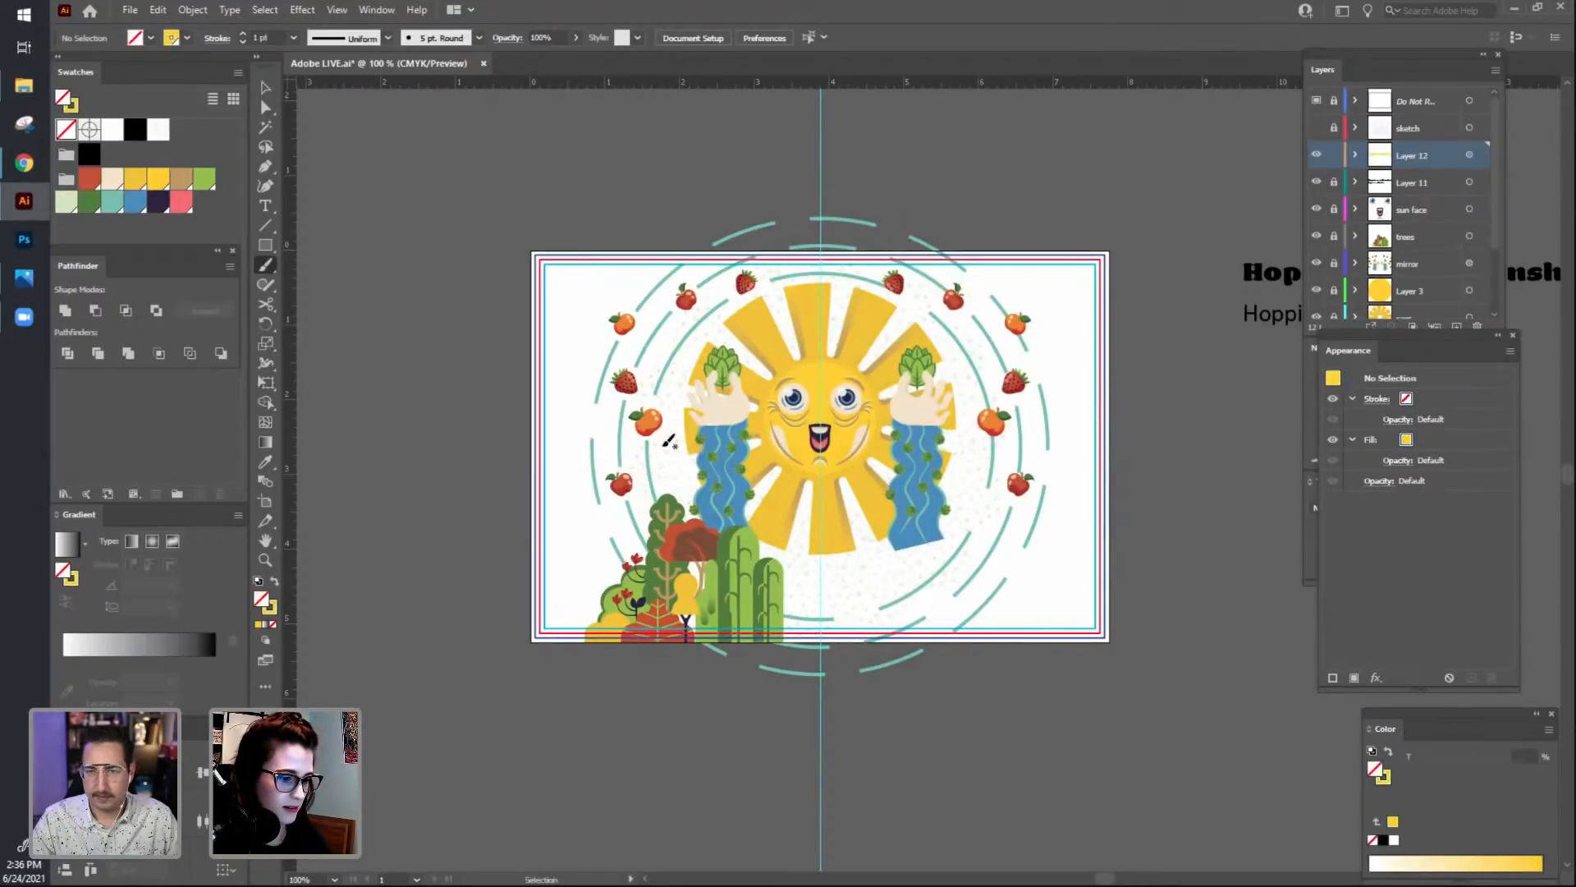
pyautogui.hotkey('shift', 'x')
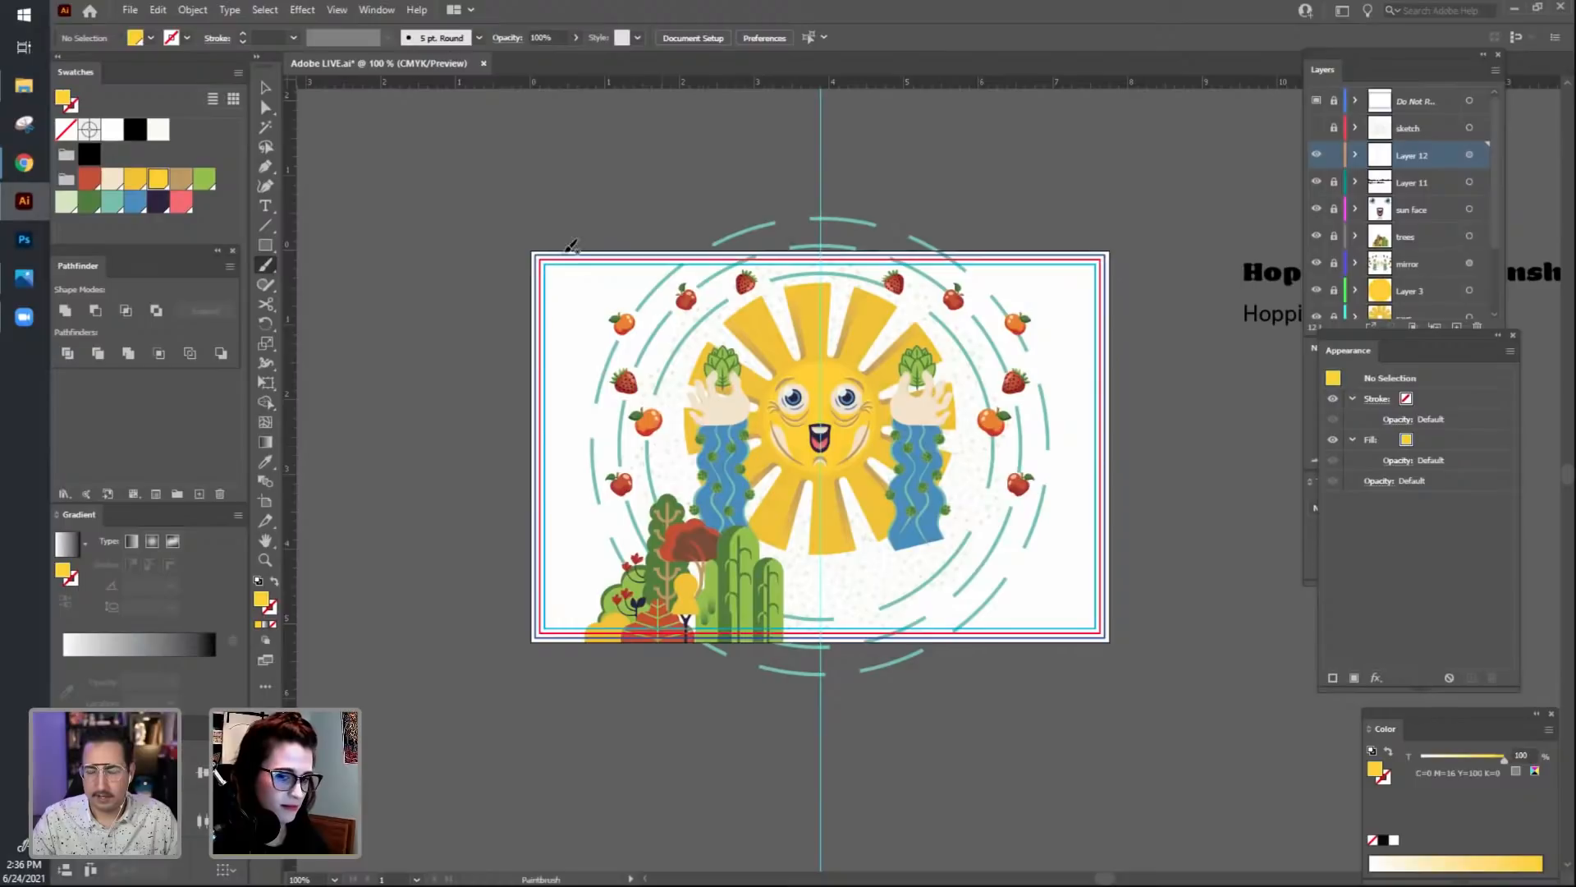
# Target Layer 12, select all of its artwork and place the Appearance panel beside the artboard.
pyautogui.click(1470, 157)
pyautogui.press('v')
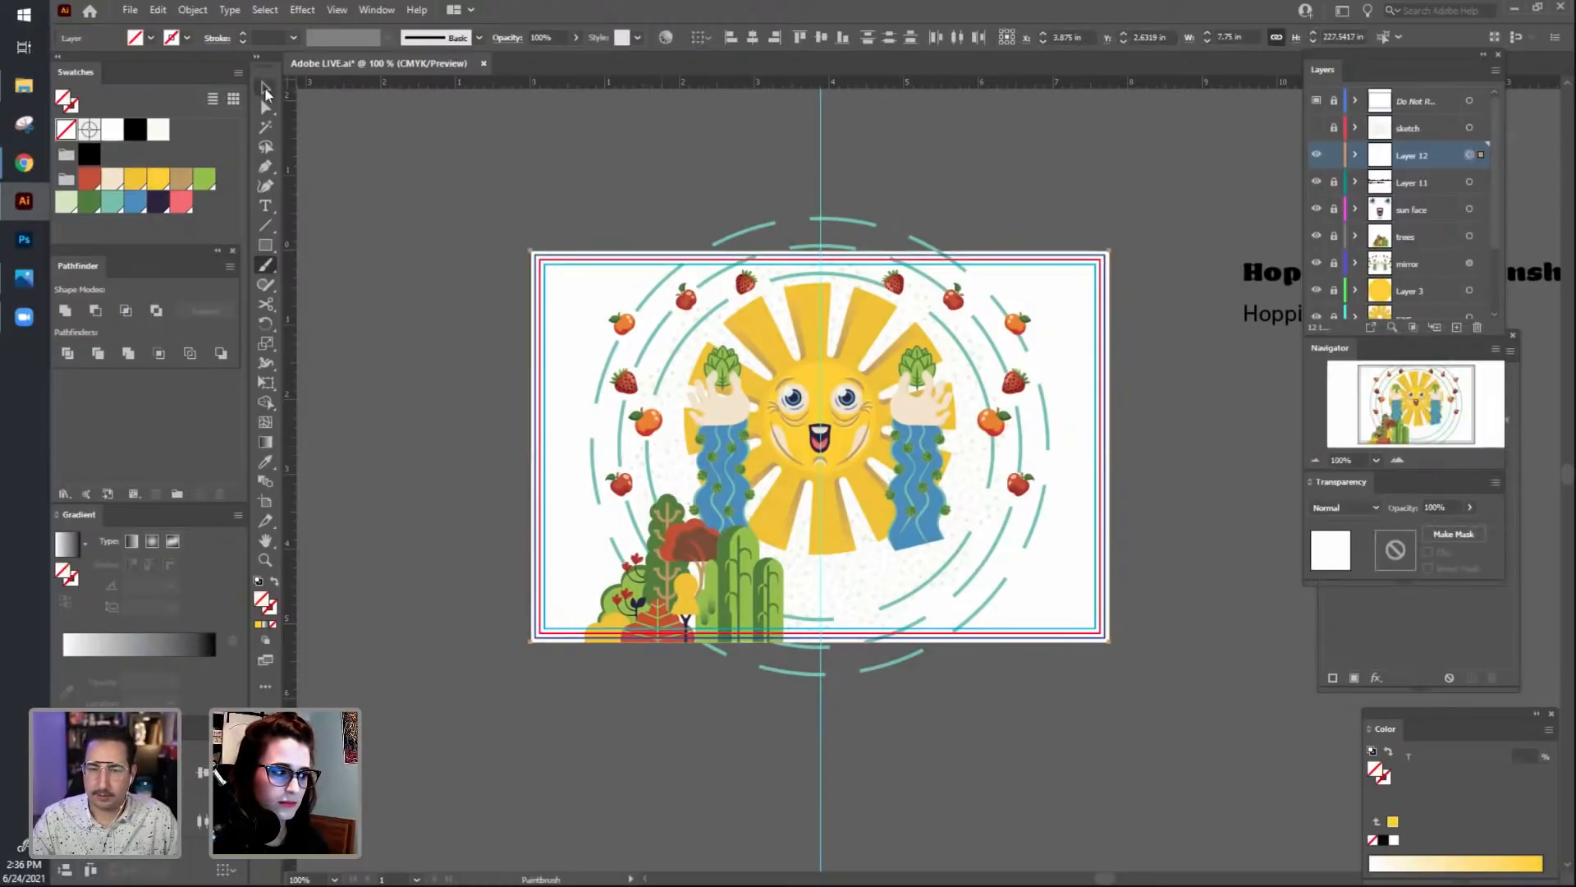
pyautogui.click(391, 172)
pyautogui.hotkey('ctrl', 'a')
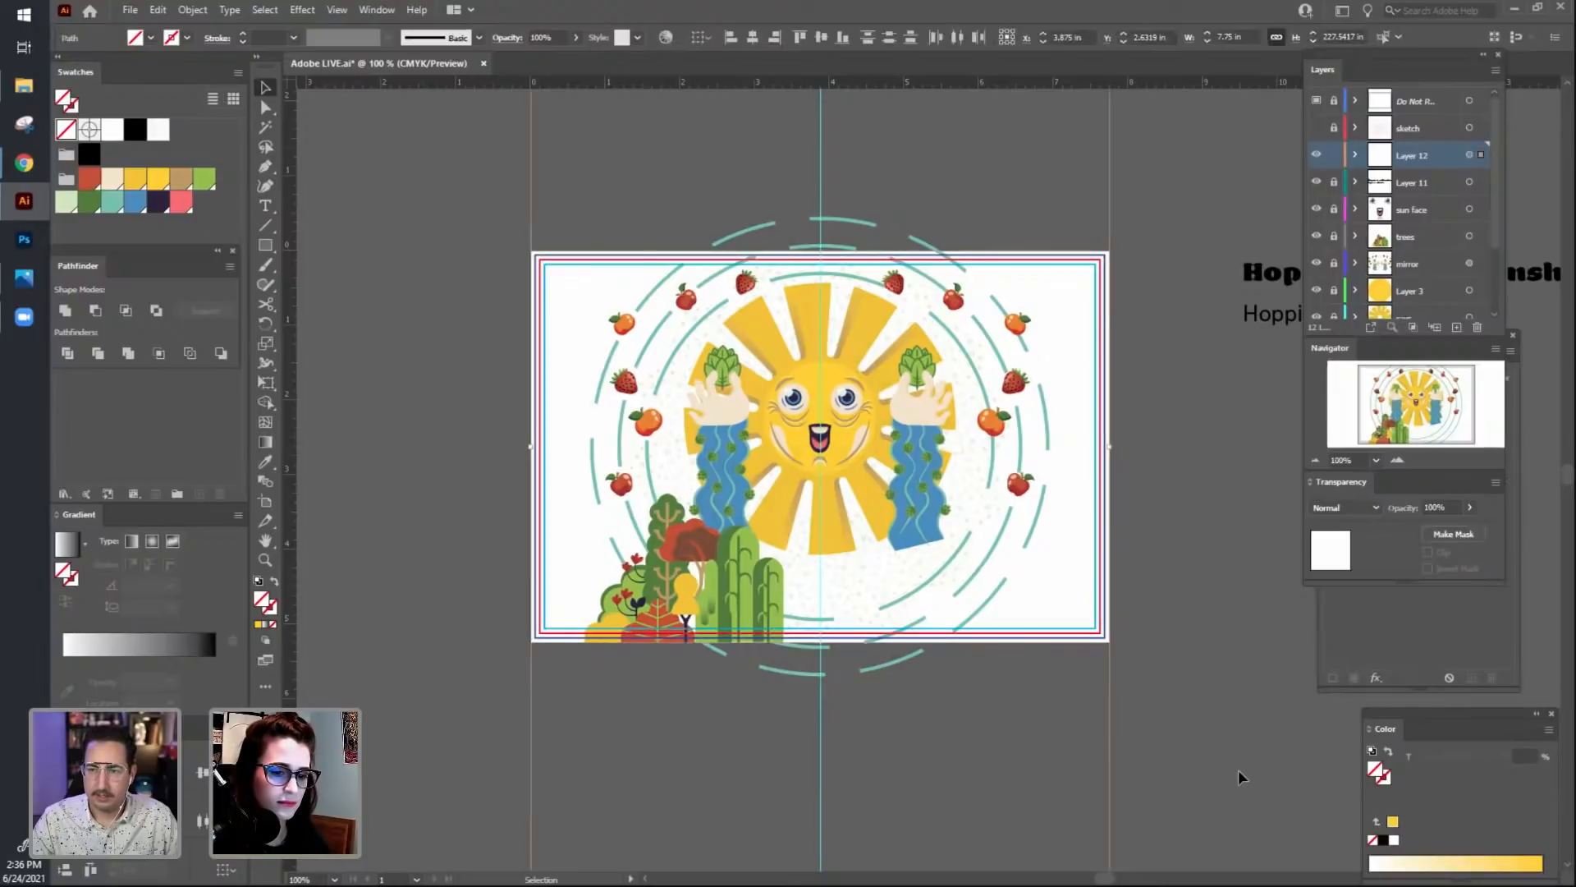
pyautogui.click(1429, 663)
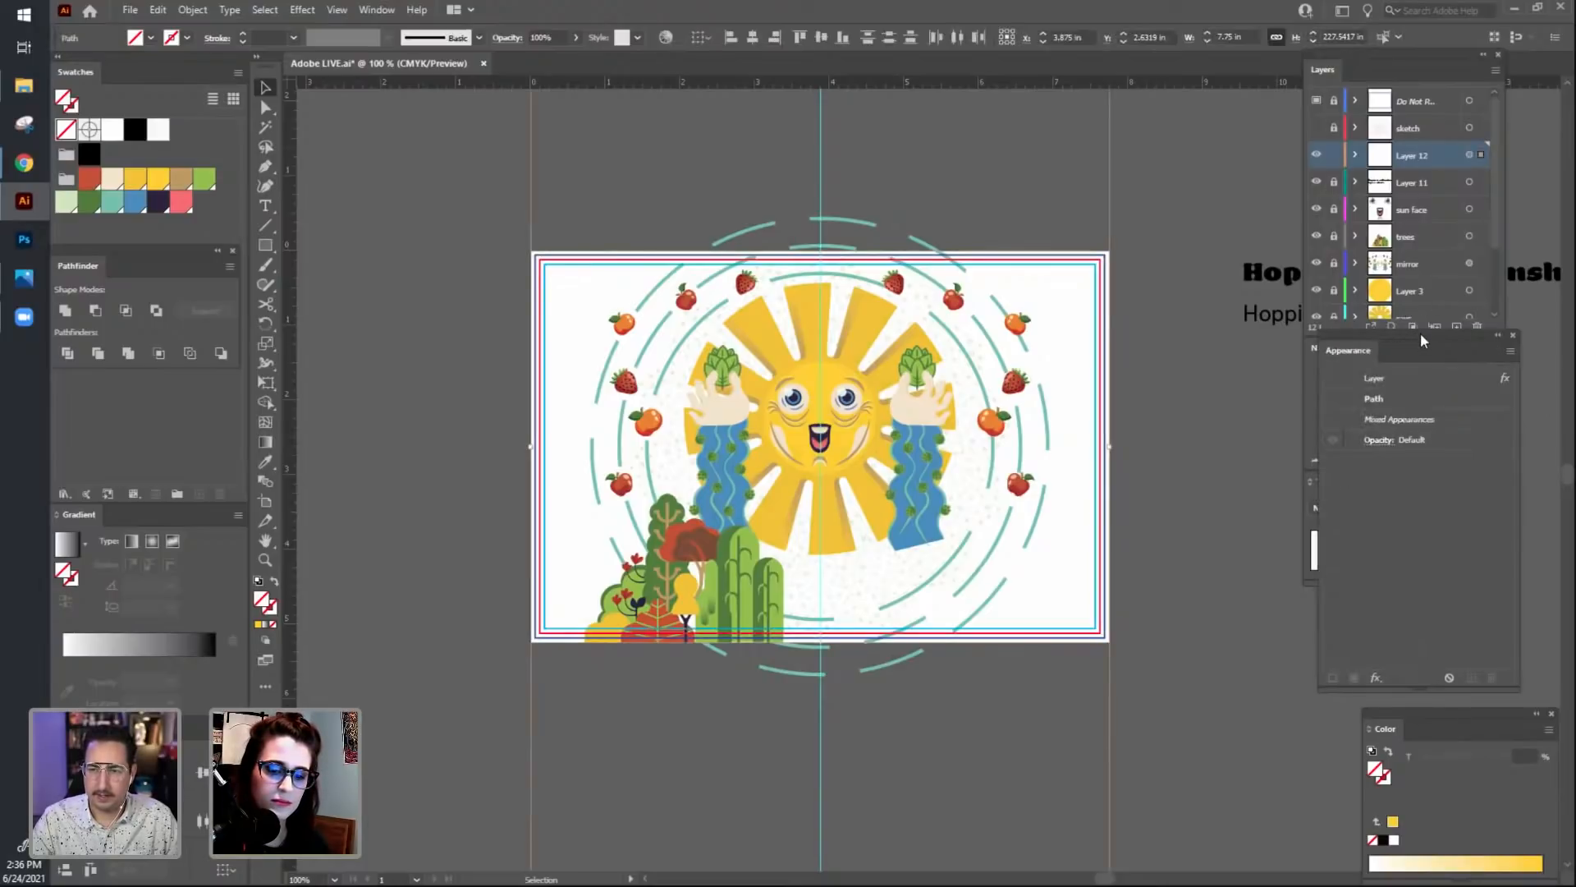
pyautogui.moveTo(1422, 336); pyautogui.dragTo(1245, 207)
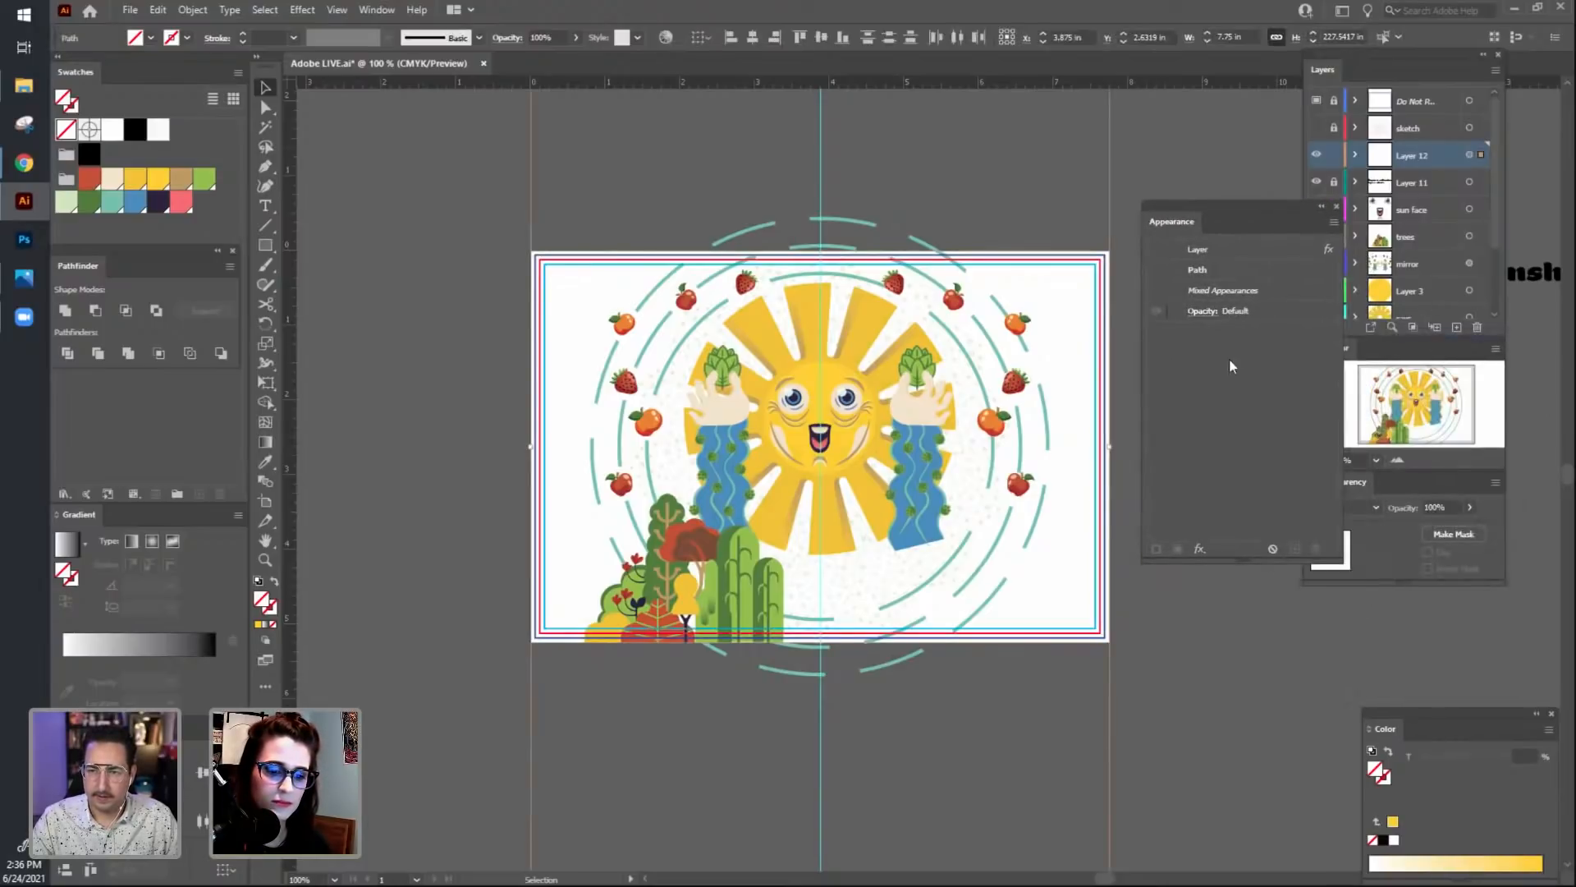
# Recheck Layer 12's Transform effect settings, keep Reflect X with one copy, and deselect.
pyautogui.click(1227, 254)
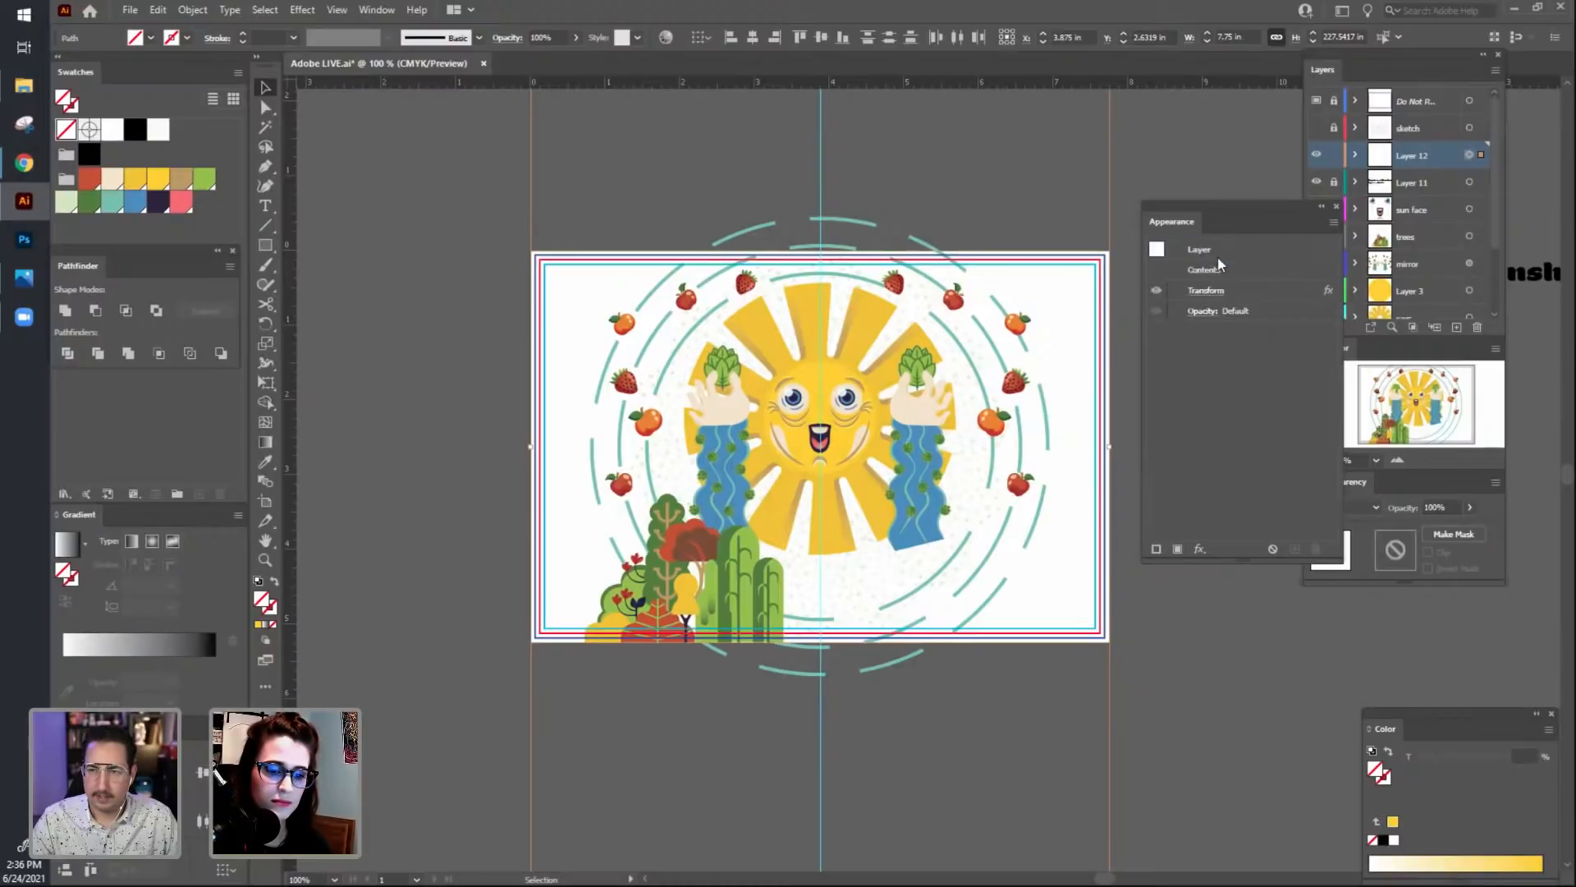
pyautogui.click(1210, 293)
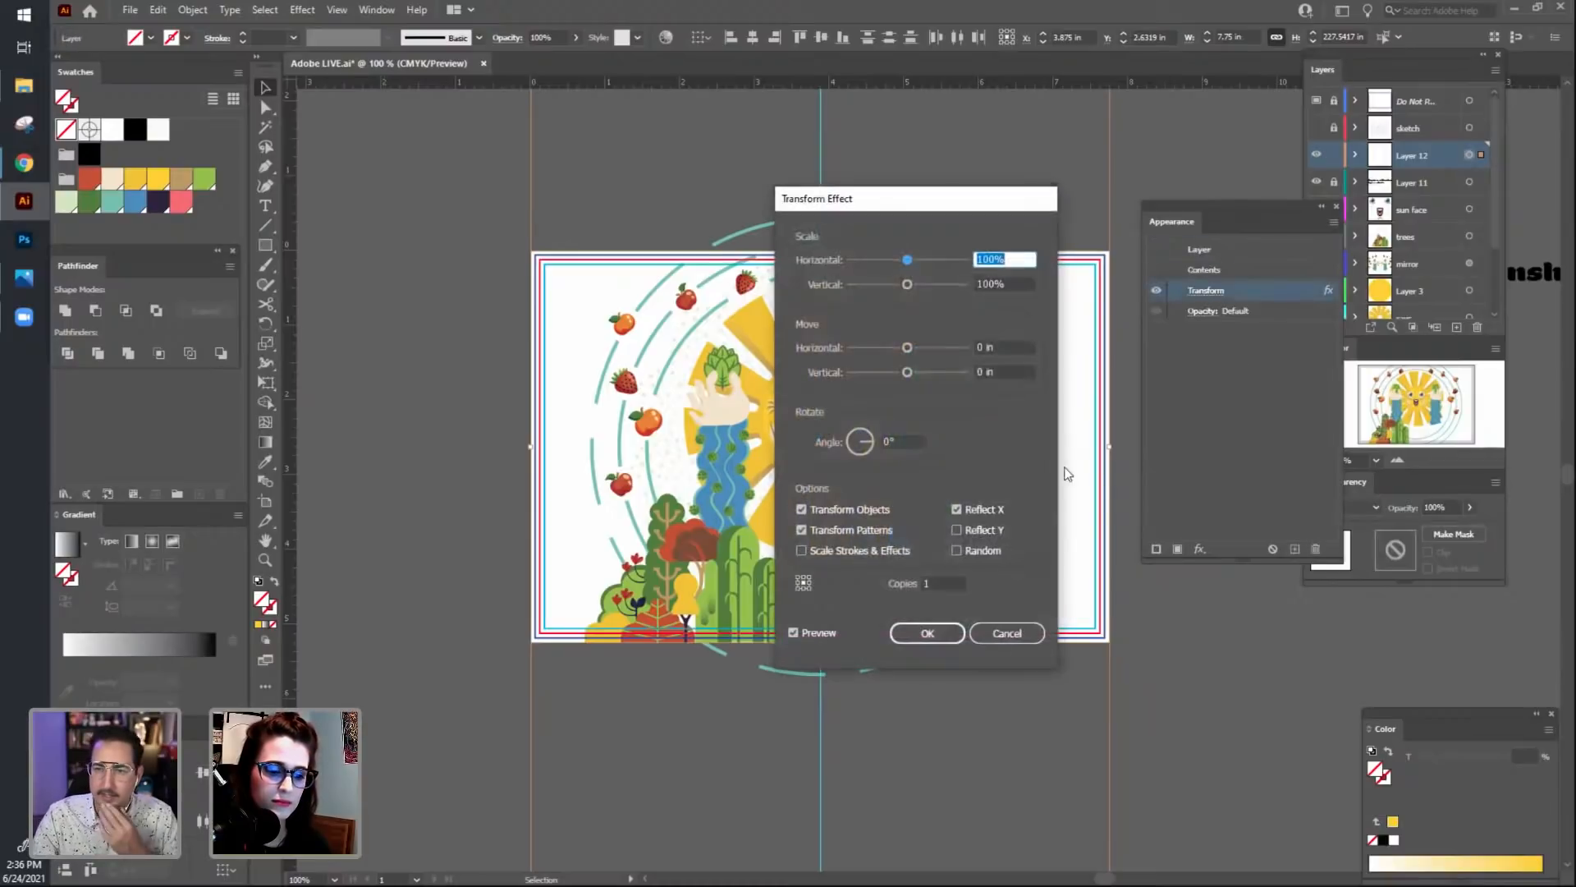
pyautogui.click(958, 511)
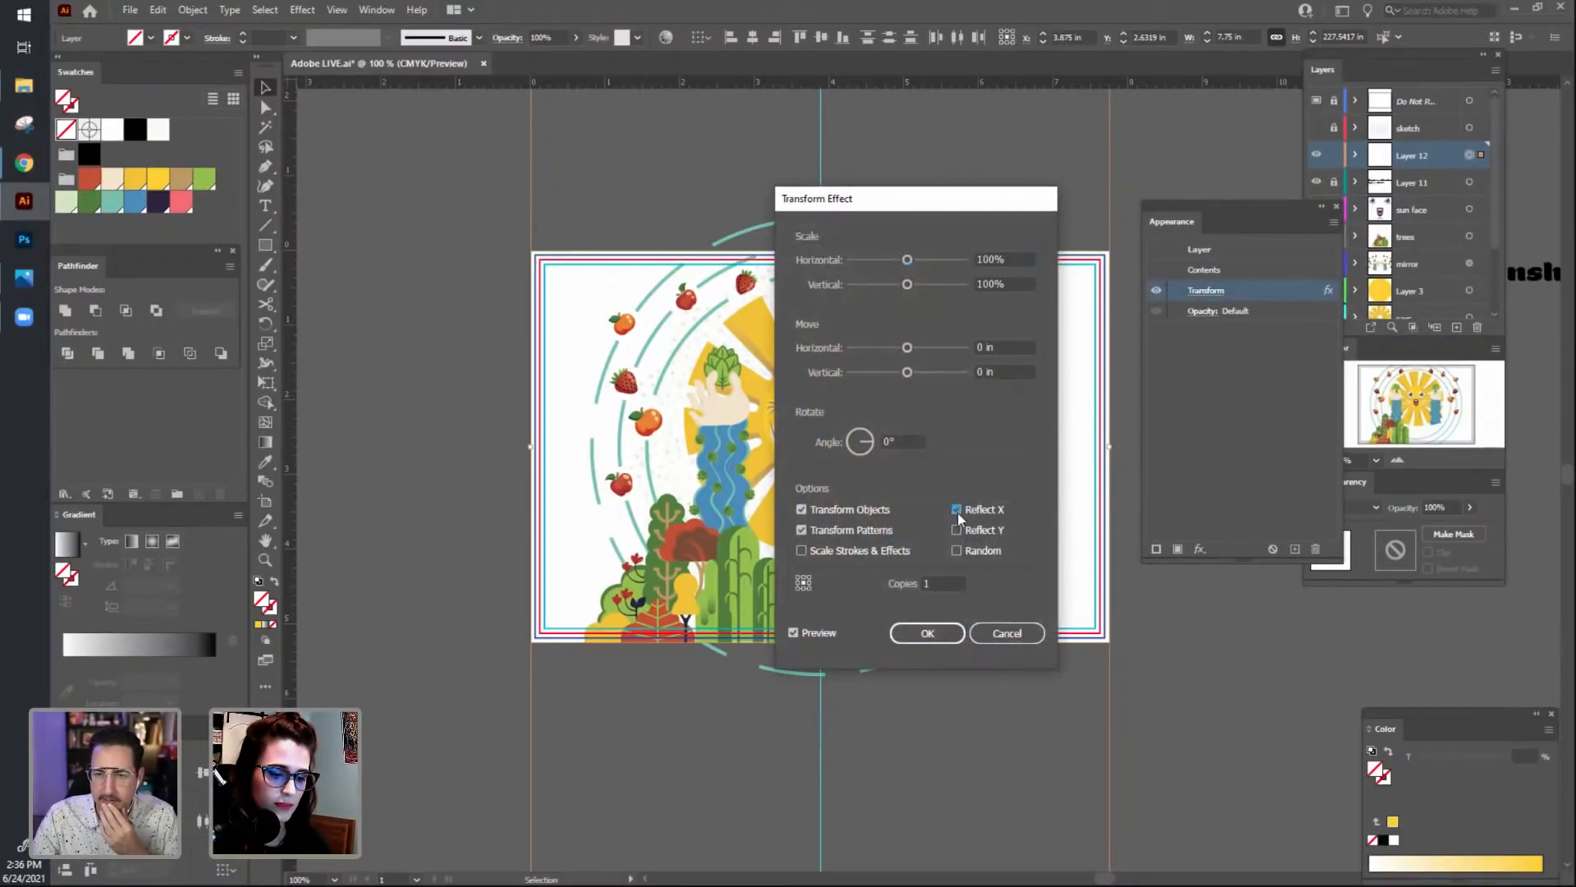
pyautogui.click(913, 642)
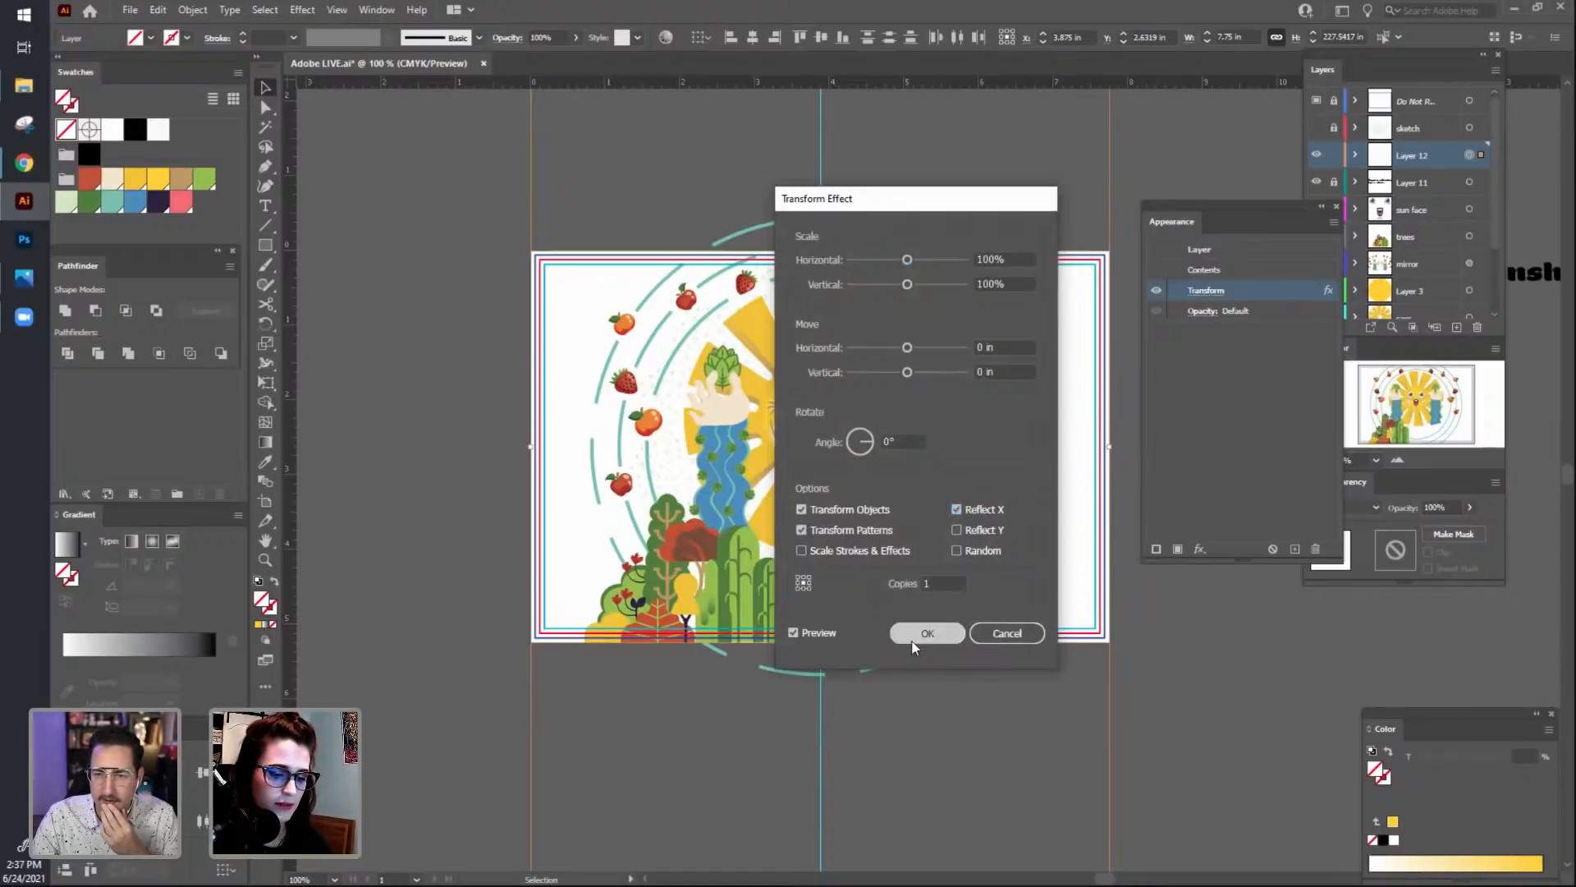
pyautogui.click(932, 706)
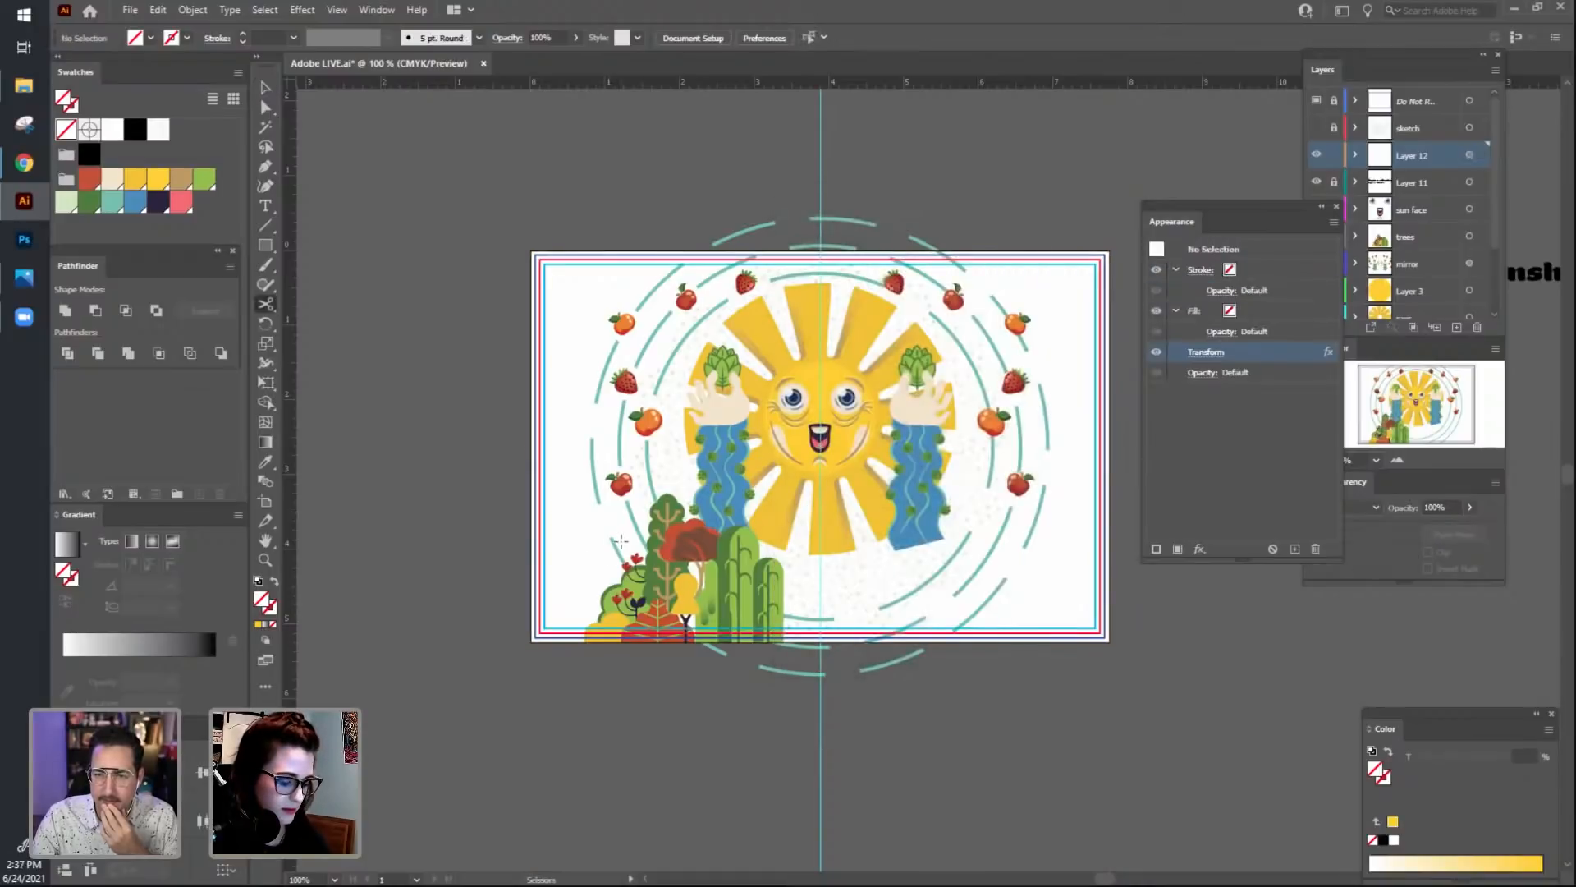
# Retest Layer 12's mirroring with yellow brush strokes over the artboard's left half, and undo them.
pyautogui.press('b')
pyautogui.moveTo(593, 483); pyautogui.dragTo(706, 474)
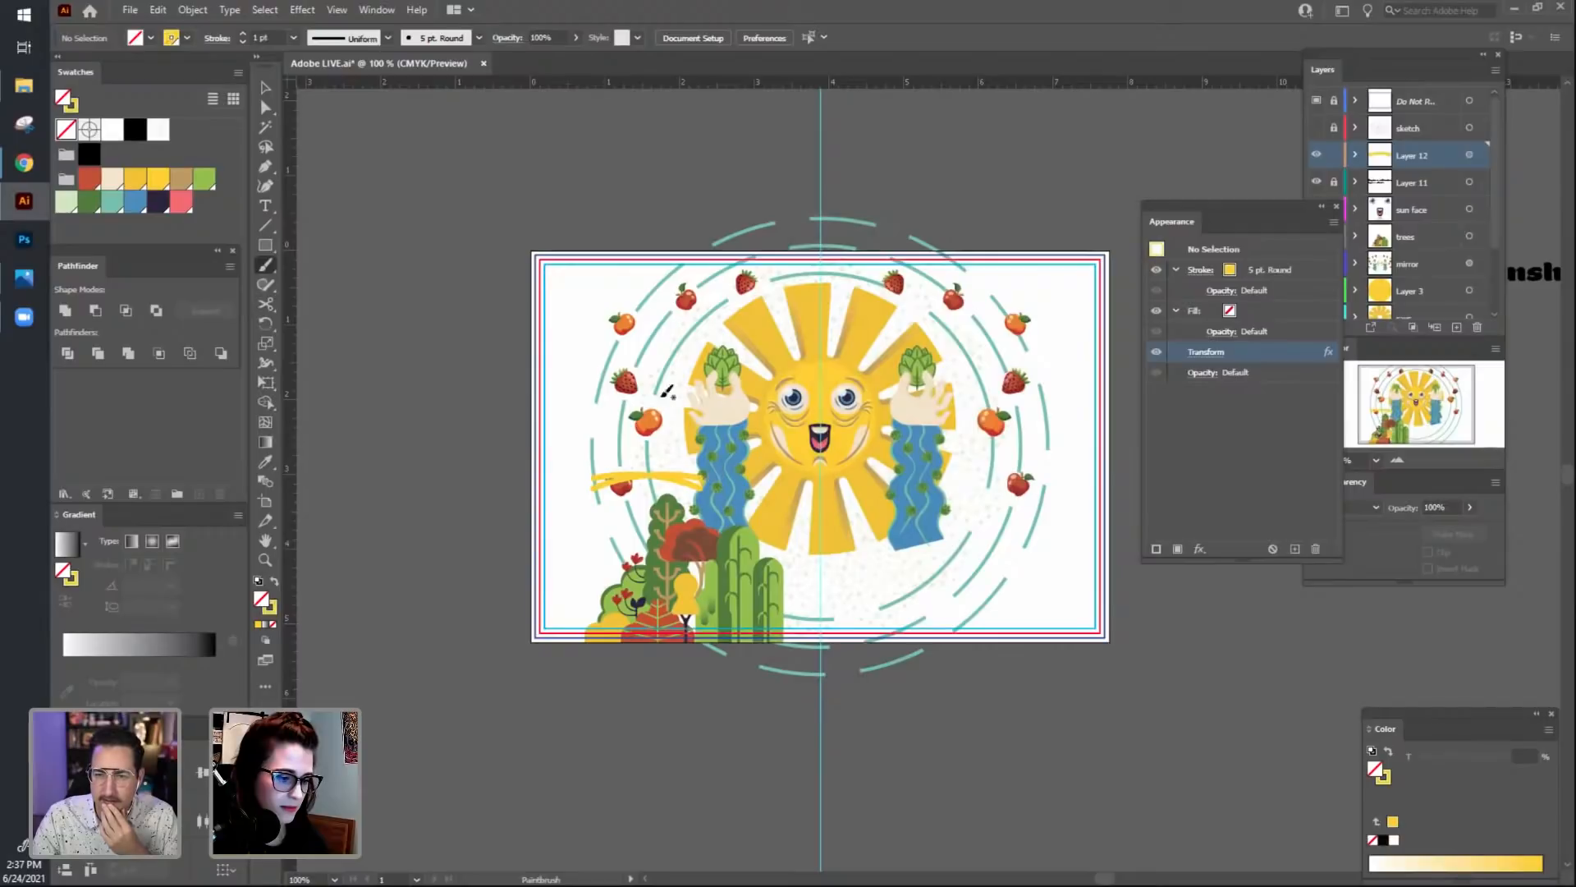
pyautogui.moveTo(596, 299); pyautogui.dragTo(776, 538)
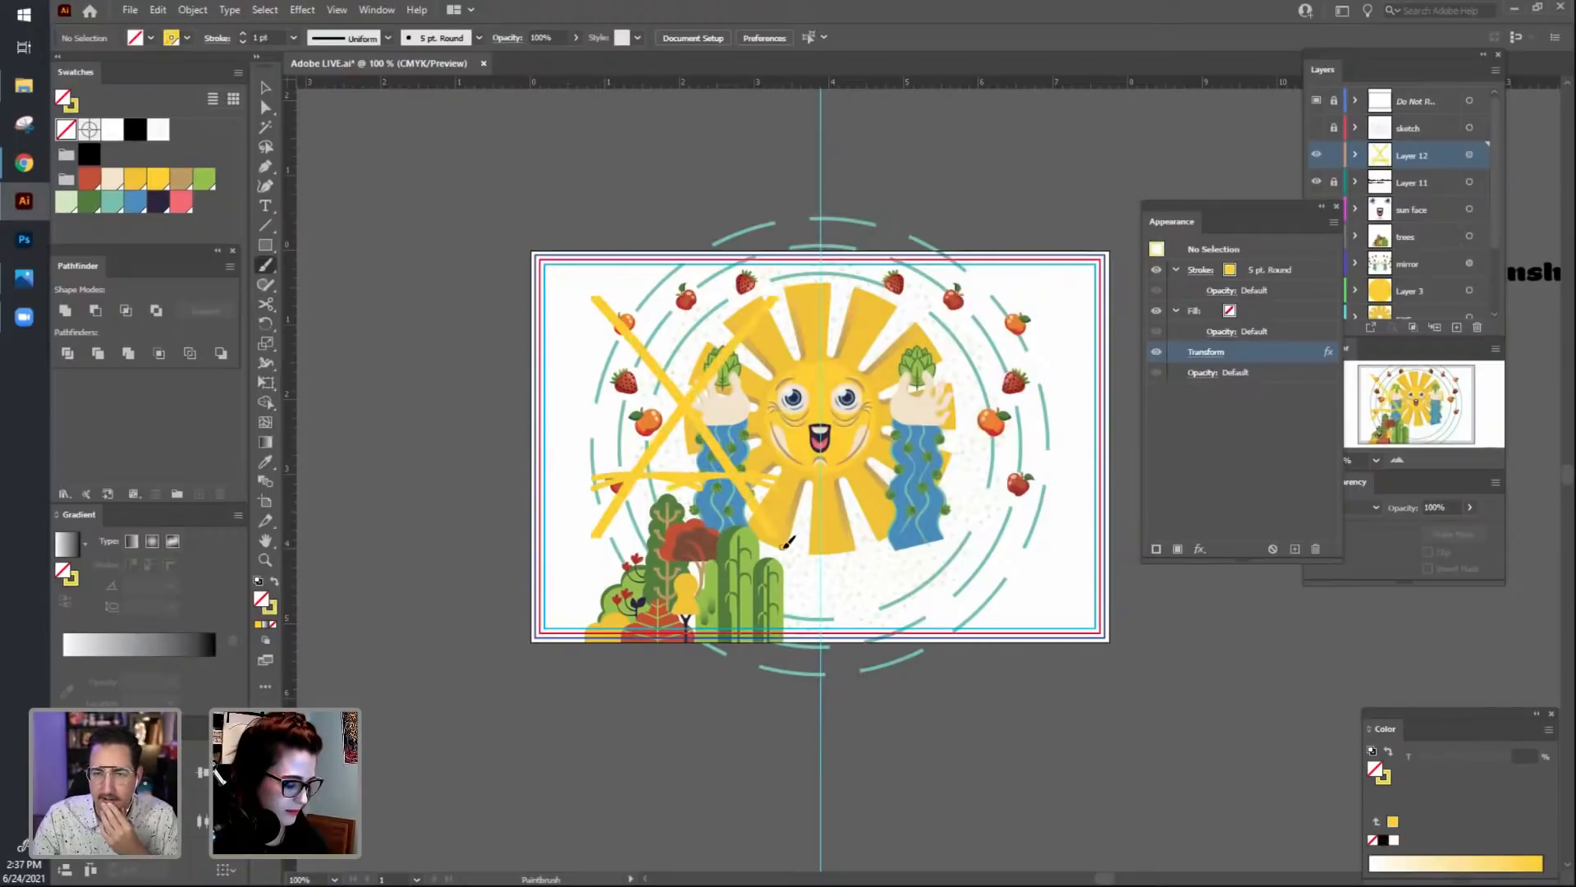
pyautogui.hotkey('ctrl', 'z')
pyautogui.hotkey('ctrl', 'z')
pyautogui.moveTo(569, 539)
pyautogui.mouseDown()
pyautogui.moveTo(617, 435)
pyautogui.moveTo(728, 548)
pyautogui.moveTo(770, 481)
pyautogui.mouseUp()
pyautogui.hotkey('ctrl', 'z')
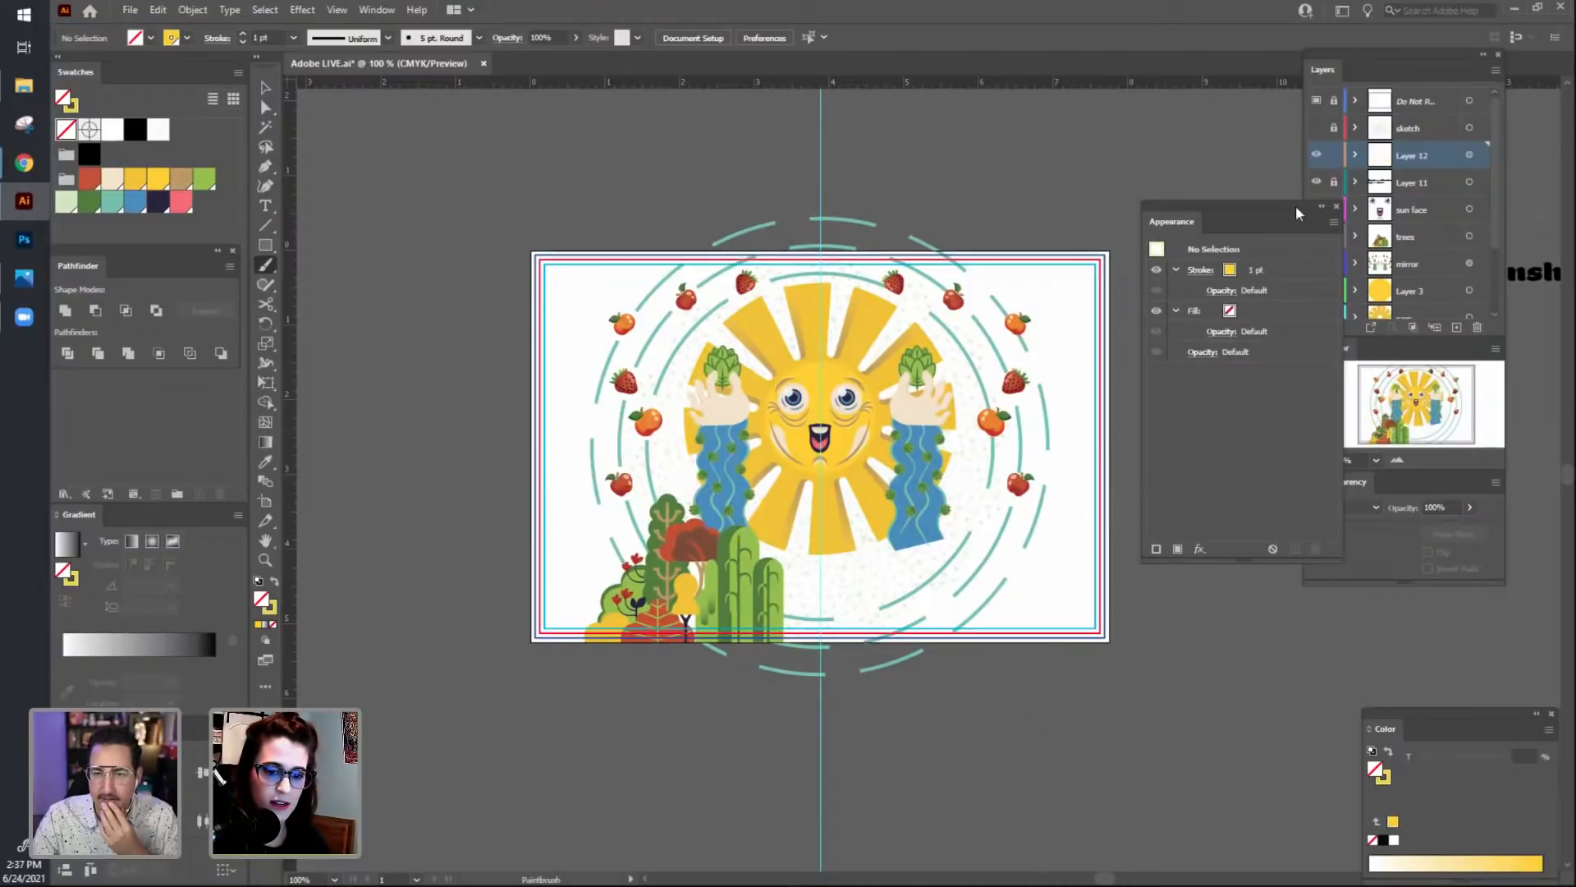
# Move the Appearance panel lower beside the artboard and delete Layer 12.
pyautogui.moveTo(1297, 213); pyautogui.dragTo(1280, 444)
pyautogui.press('v')
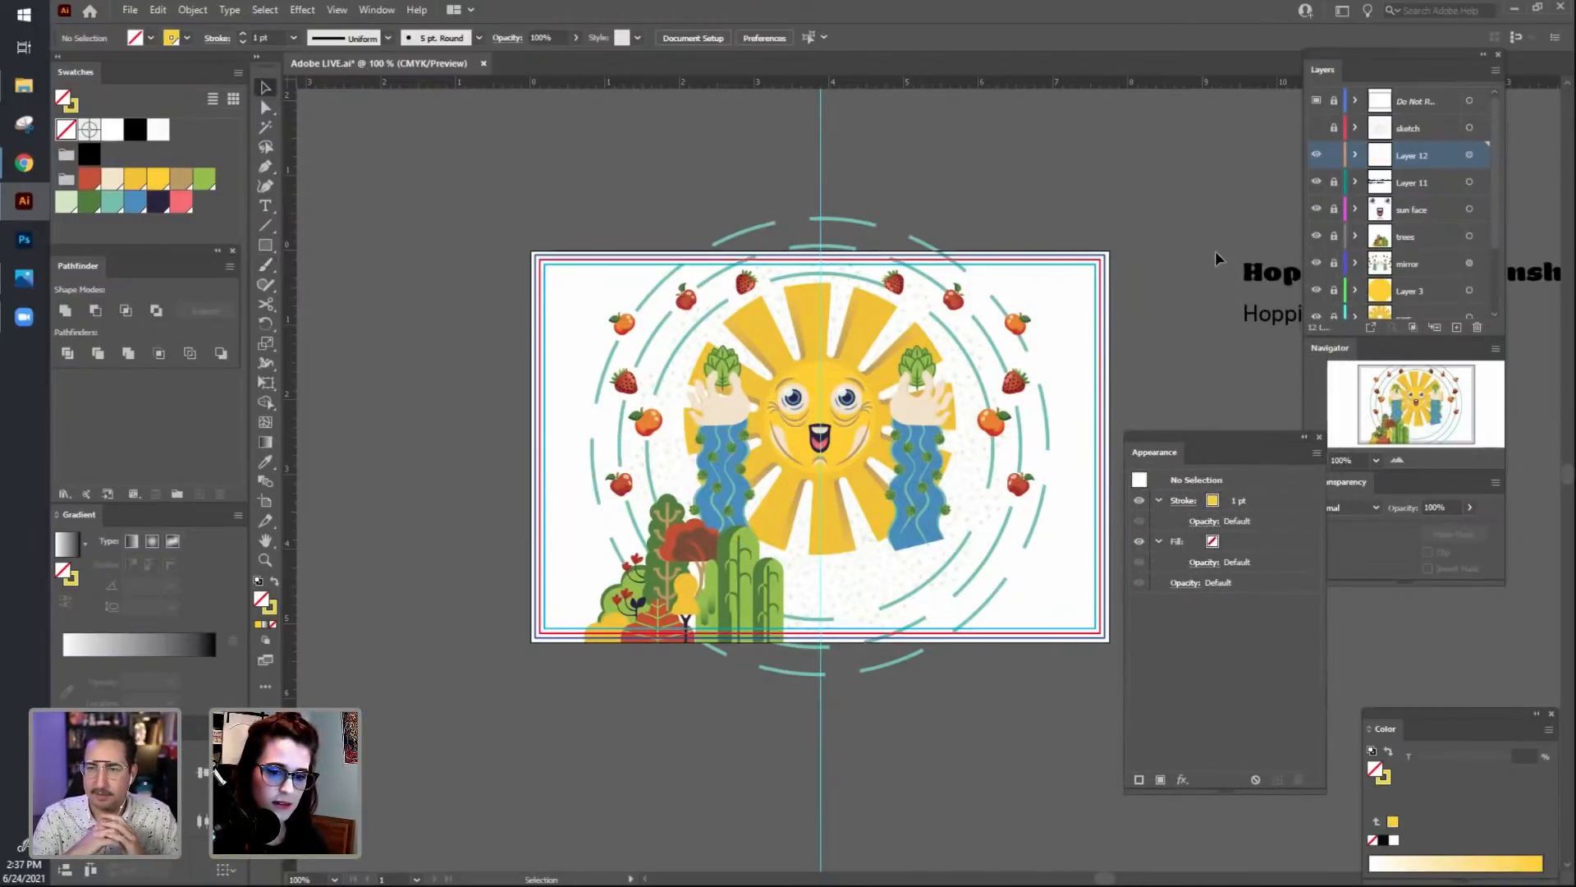
pyautogui.click(1478, 326)
pyautogui.click(848, 468)
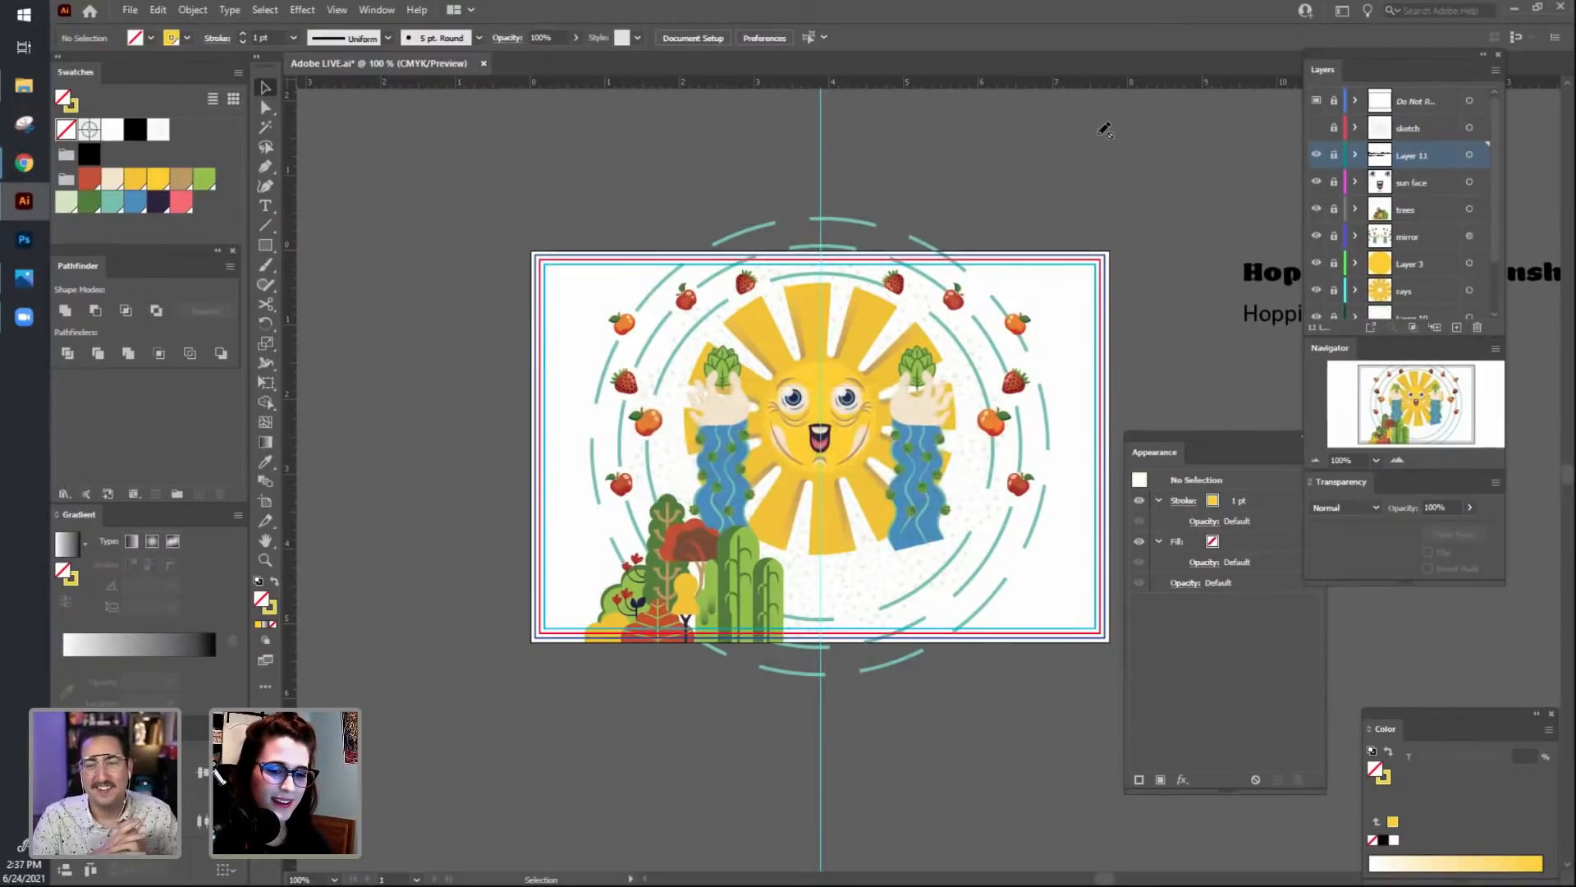
# Test the mirror layer's reflection with a curved yellow brush stroke beside the left arm, and undo the stroke.
pyautogui.click(1453, 215)
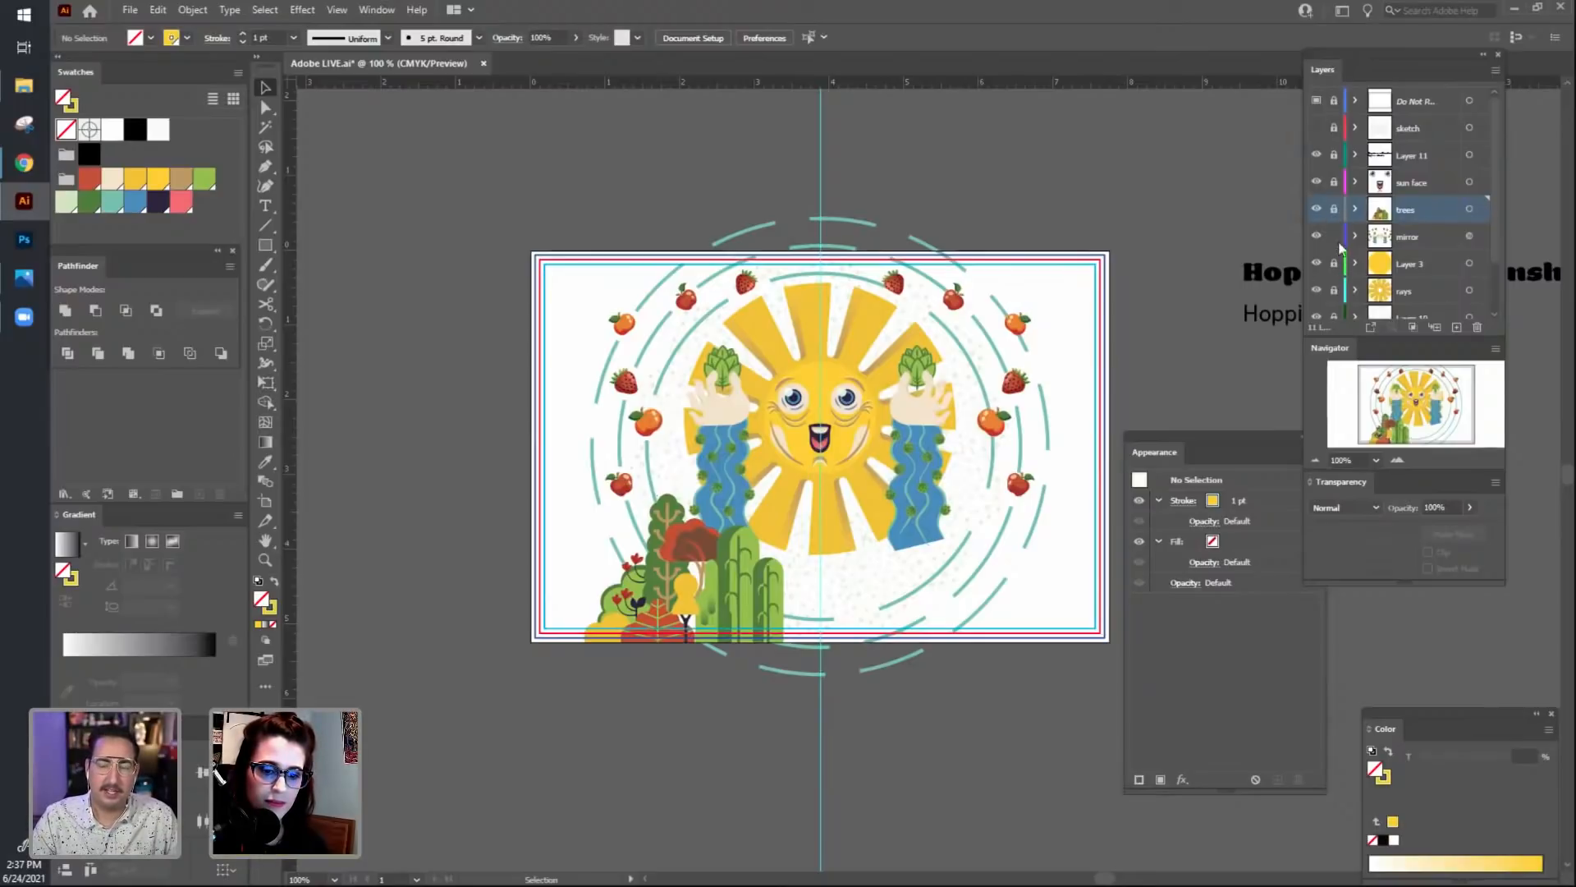
pyautogui.click(1430, 240)
pyautogui.press('b')
pyautogui.moveTo(563, 478); pyautogui.dragTo(700, 446)
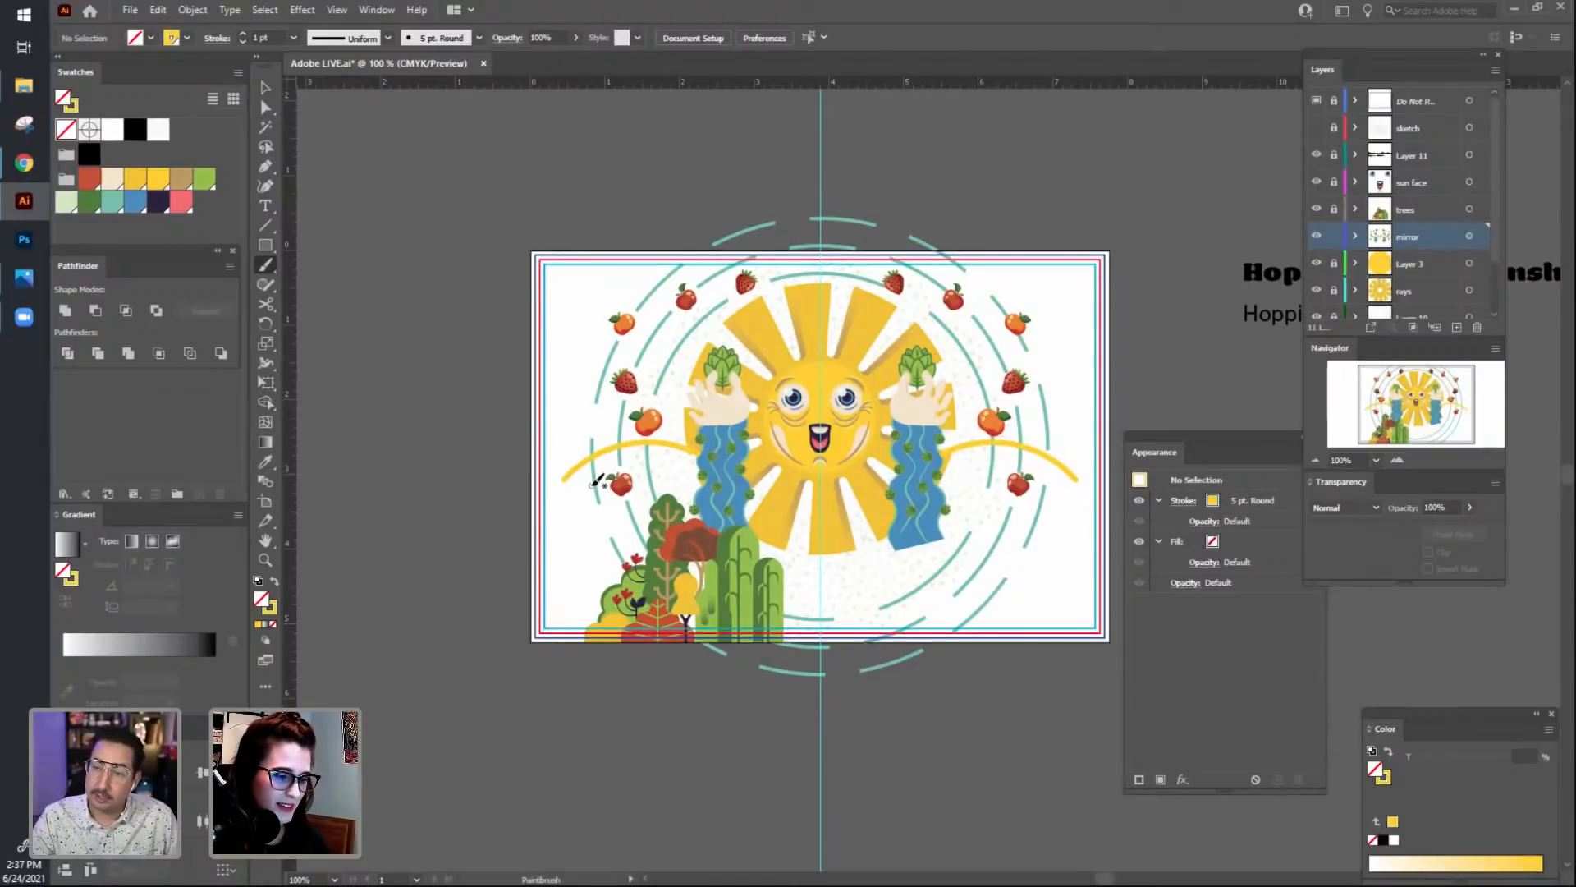
pyautogui.click(266, 88)
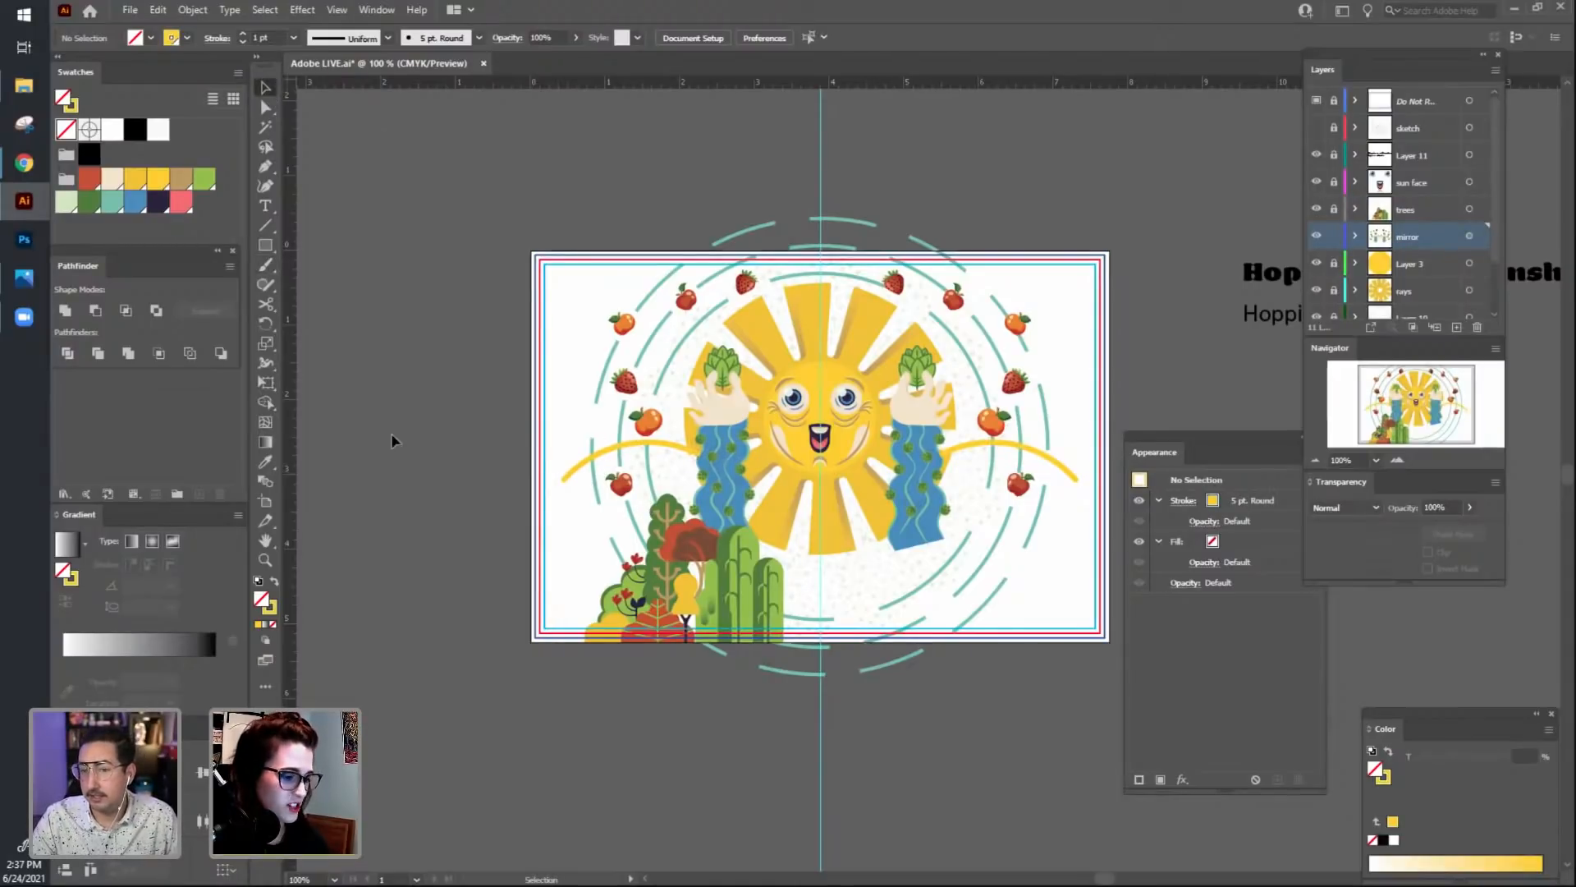
pyautogui.hotkey('ctrl', 'z')
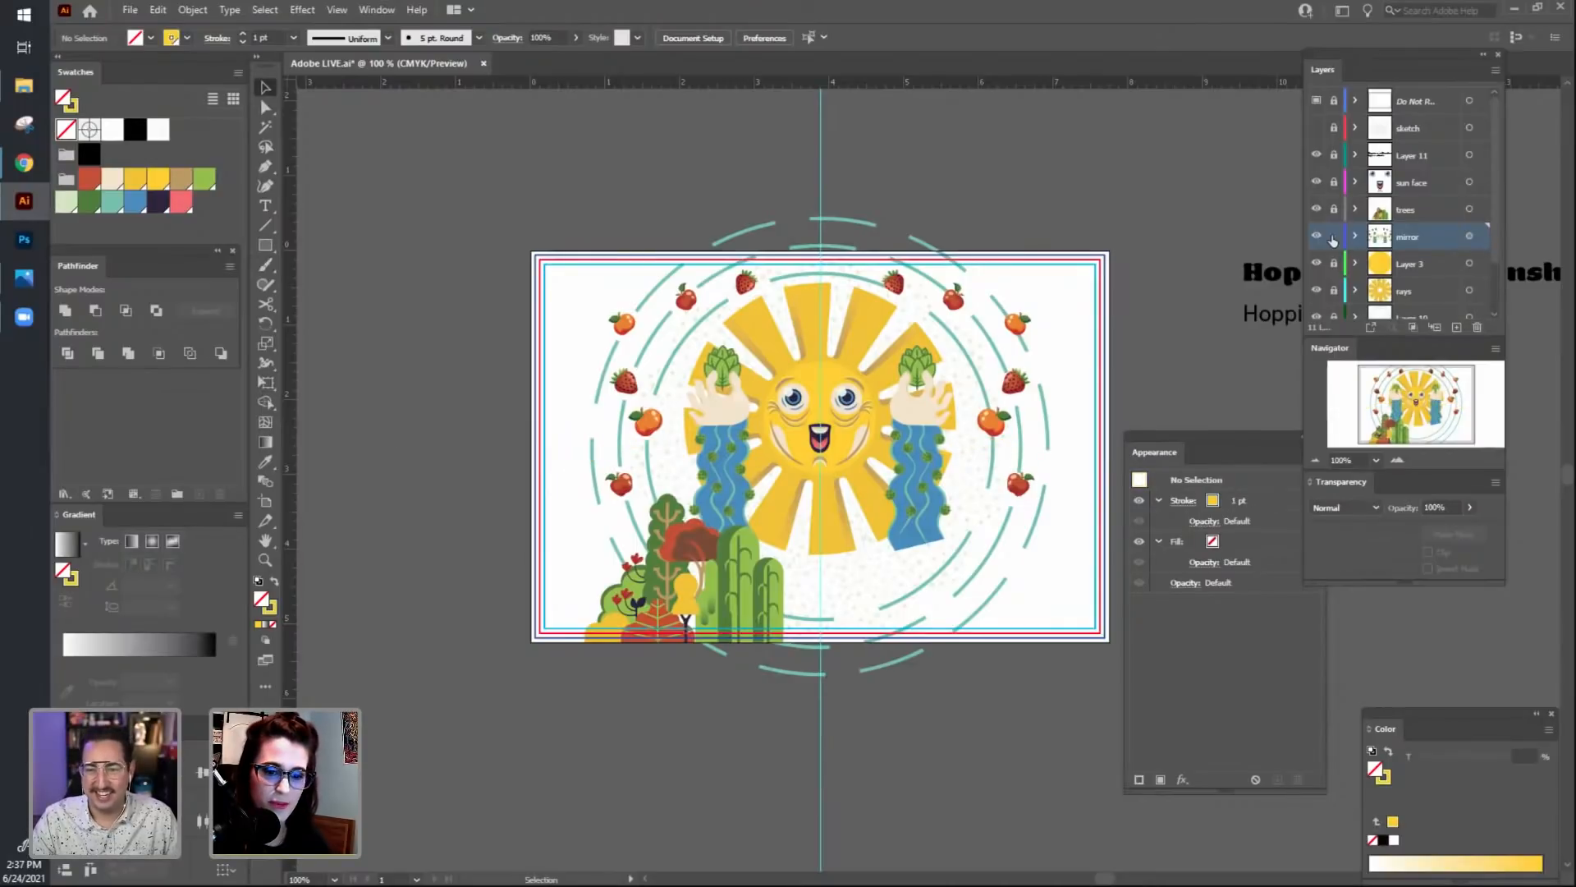
# Duplicate the mirror layer and delete the arm and fruit artwork from the copy.
pyautogui.click(1496, 69)
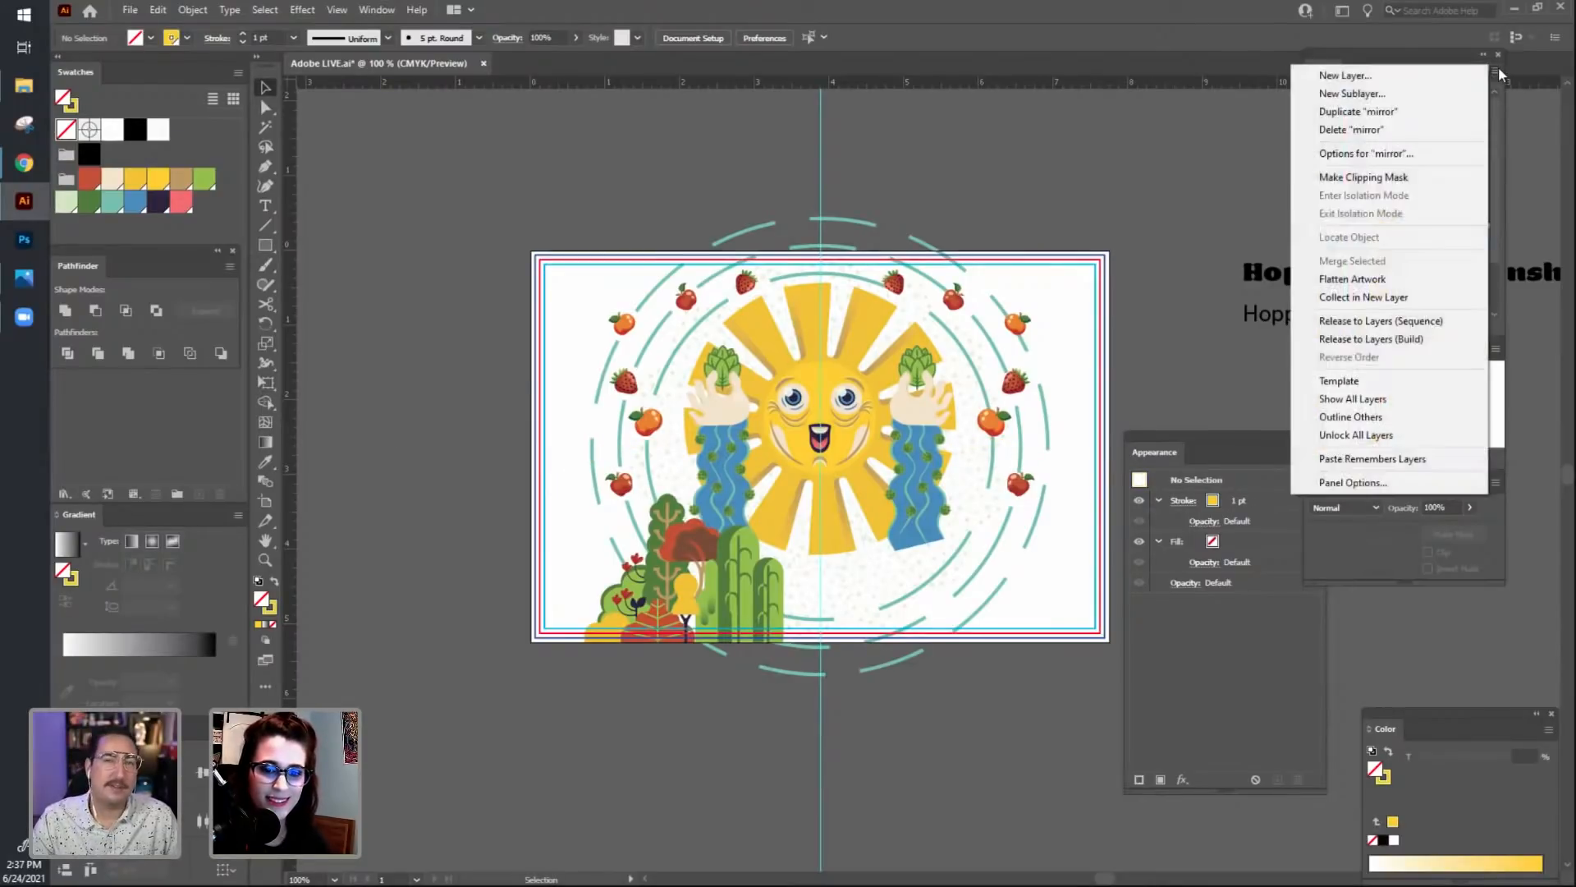
pyautogui.click(1427, 109)
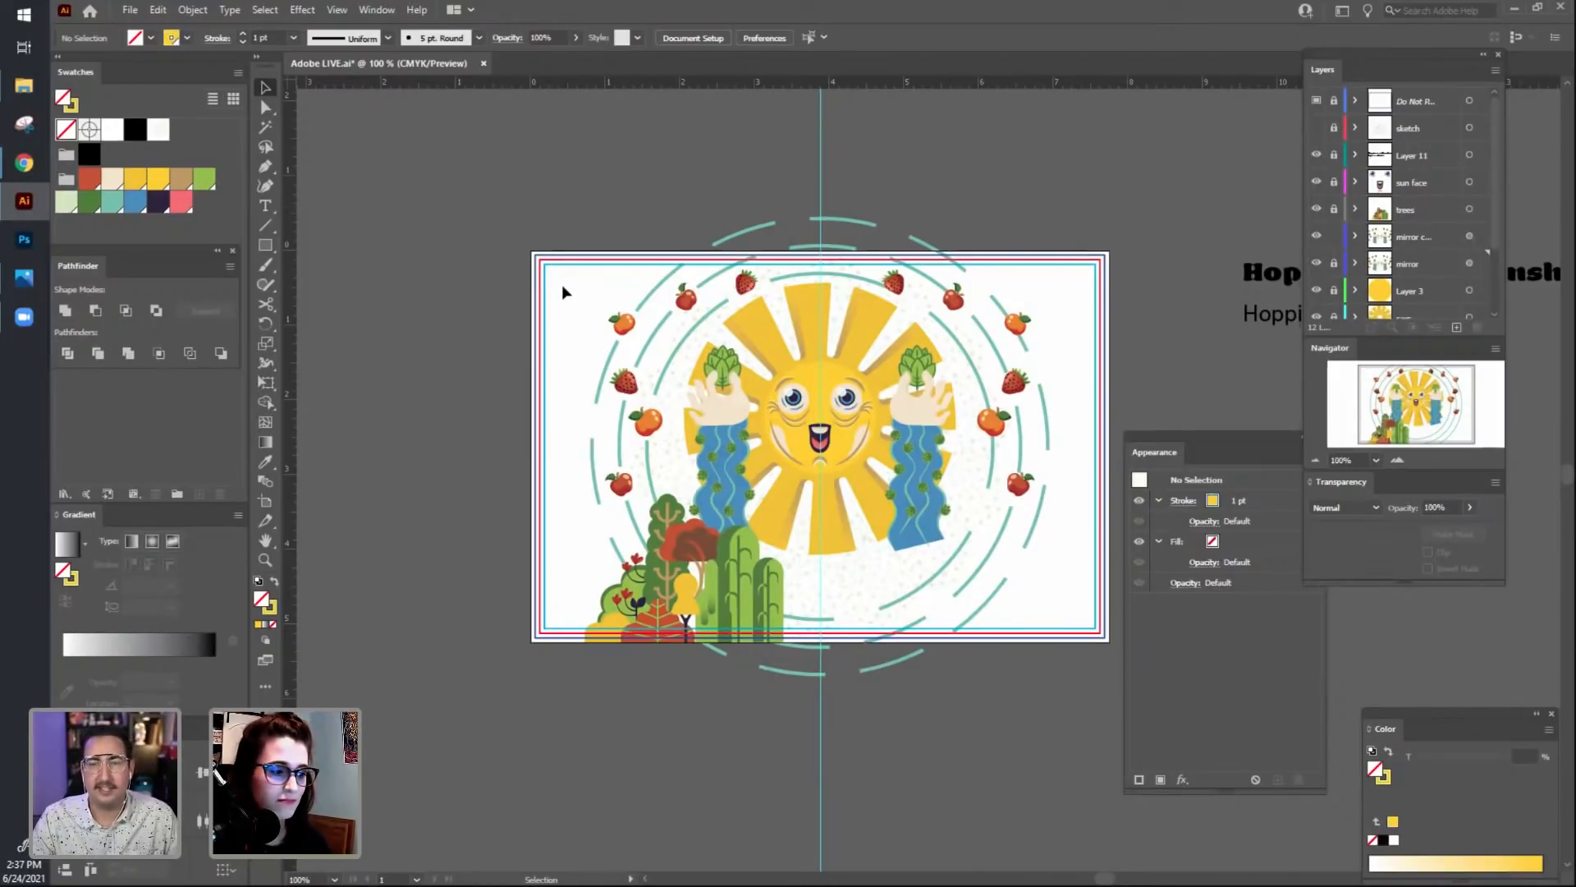
pyautogui.moveTo(561, 285); pyautogui.dragTo(790, 595)
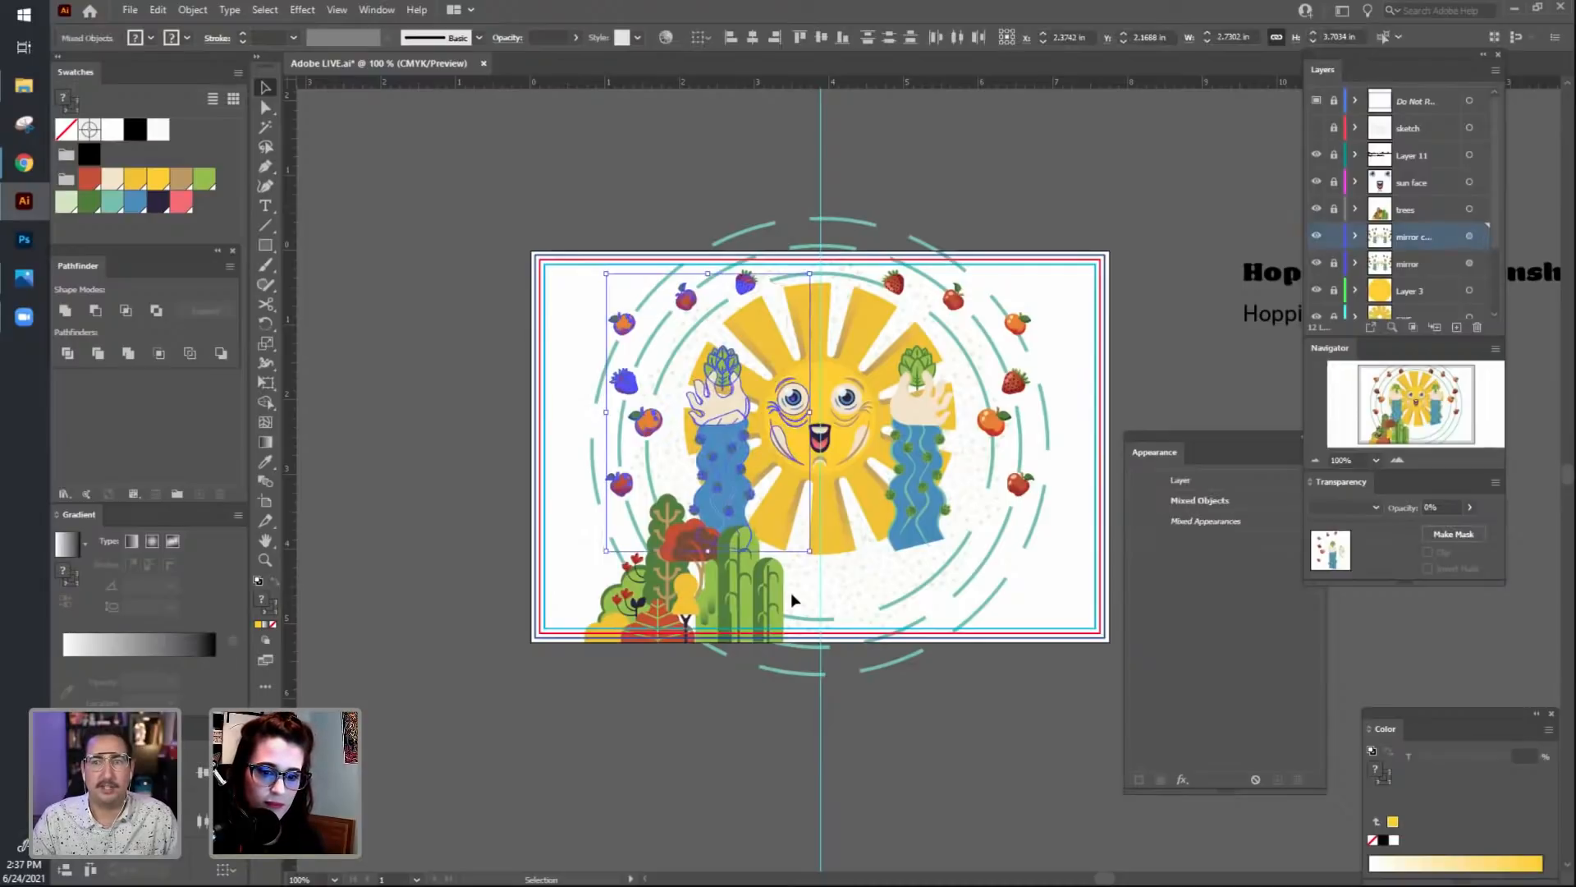
pyautogui.press('Delete')
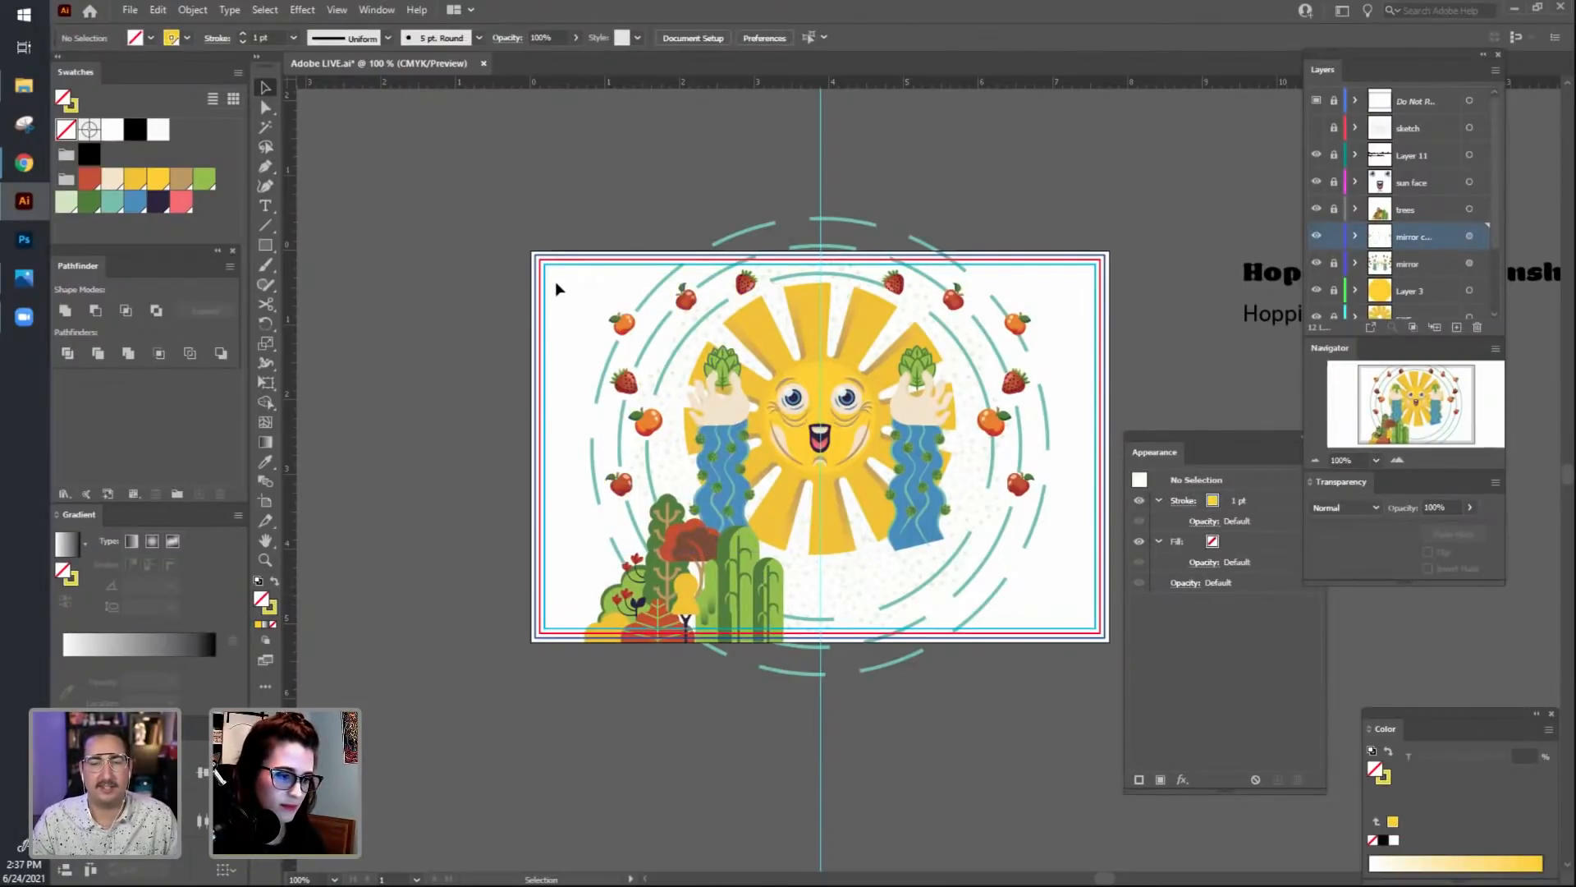
# Delete the remaining stray paths, such as the strawberry leaves, from the mirror copy layer.
pyautogui.moveTo(770, 595); pyautogui.dragTo(809, 626)
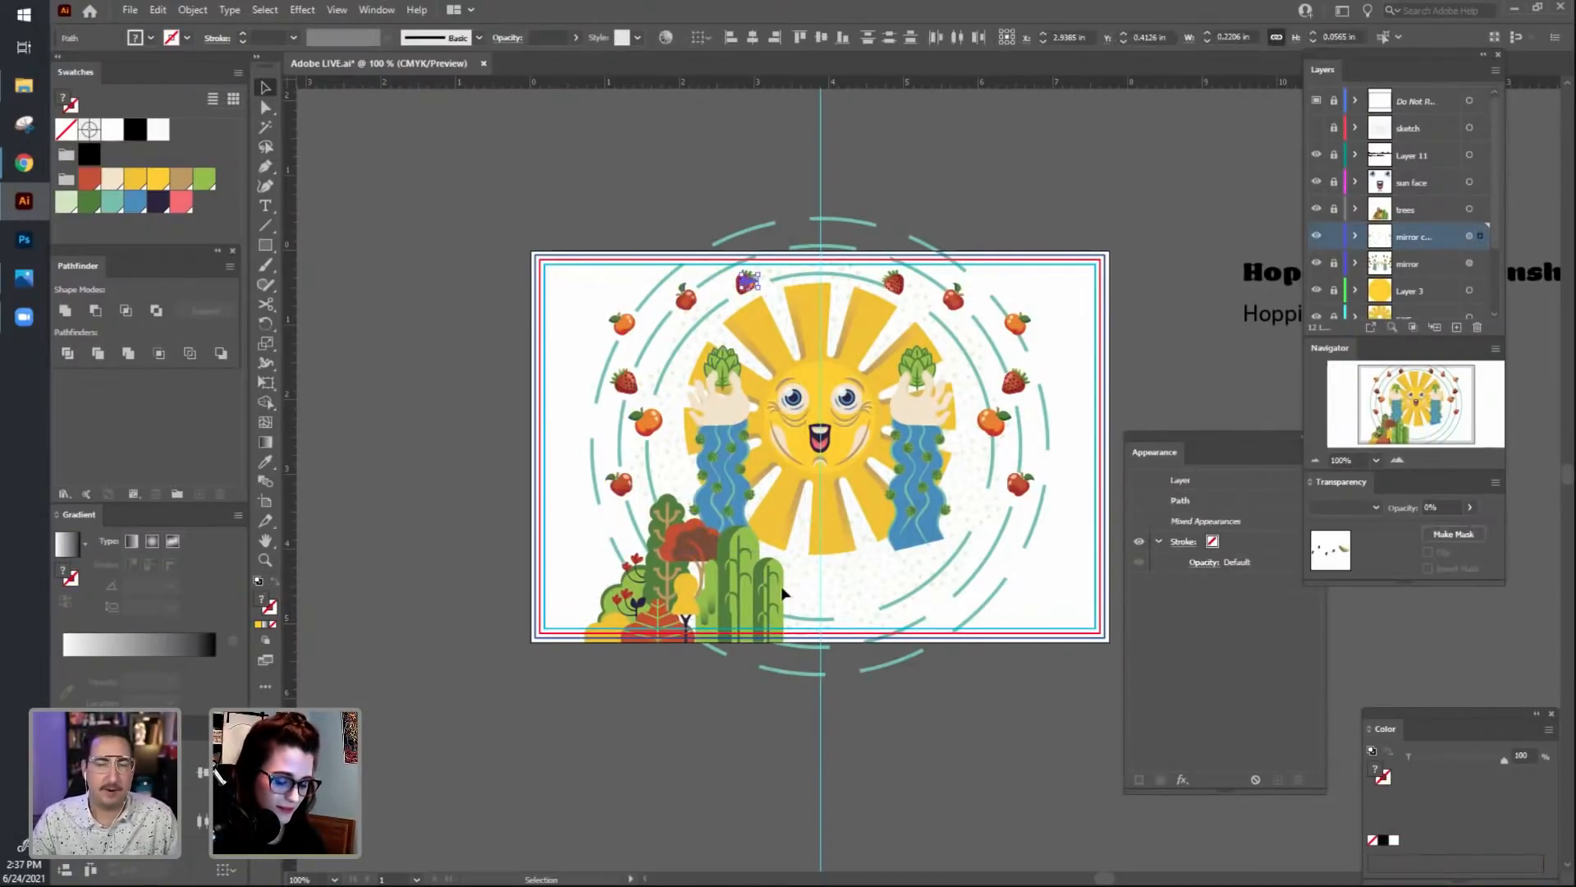
pyautogui.press('Delete')
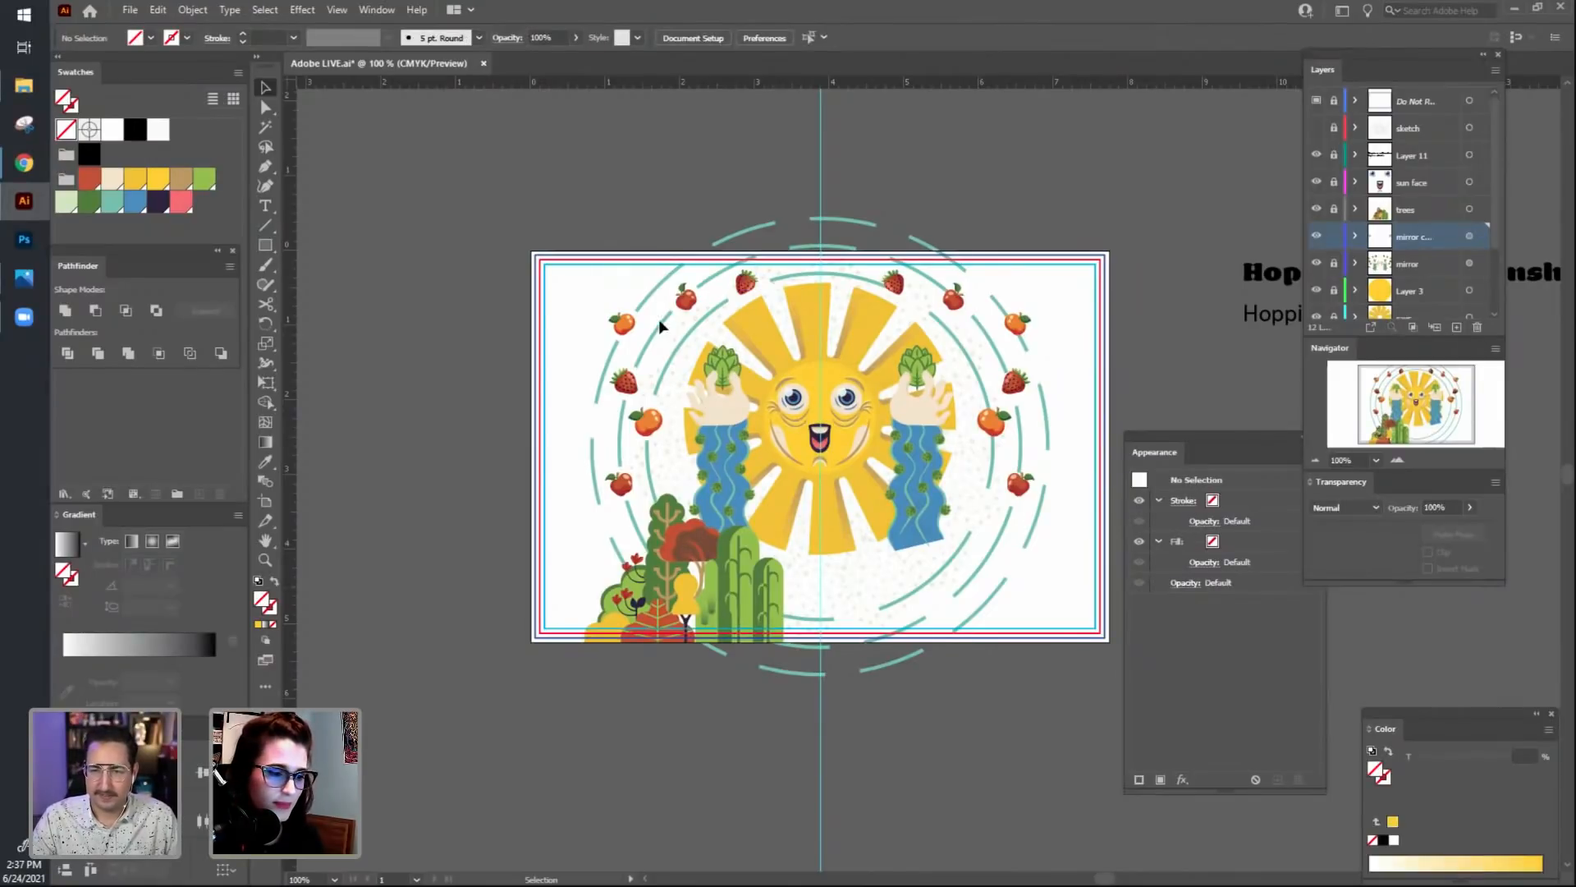
pyautogui.moveTo(666, 498); pyautogui.dragTo(780, 632)
pyautogui.press('Delete')
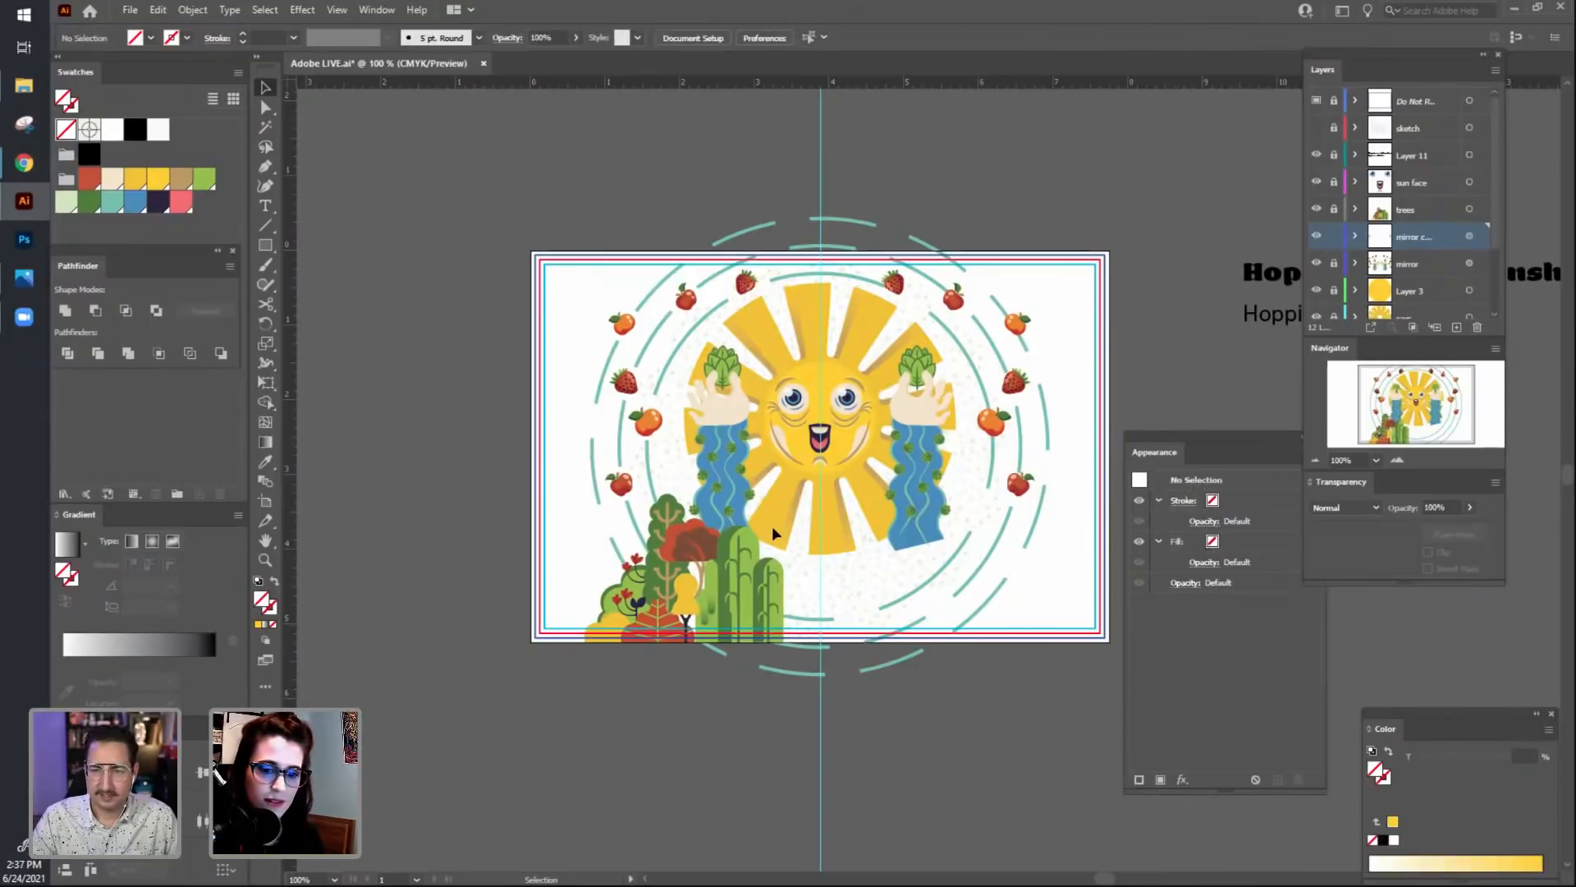
pyautogui.click(972, 494)
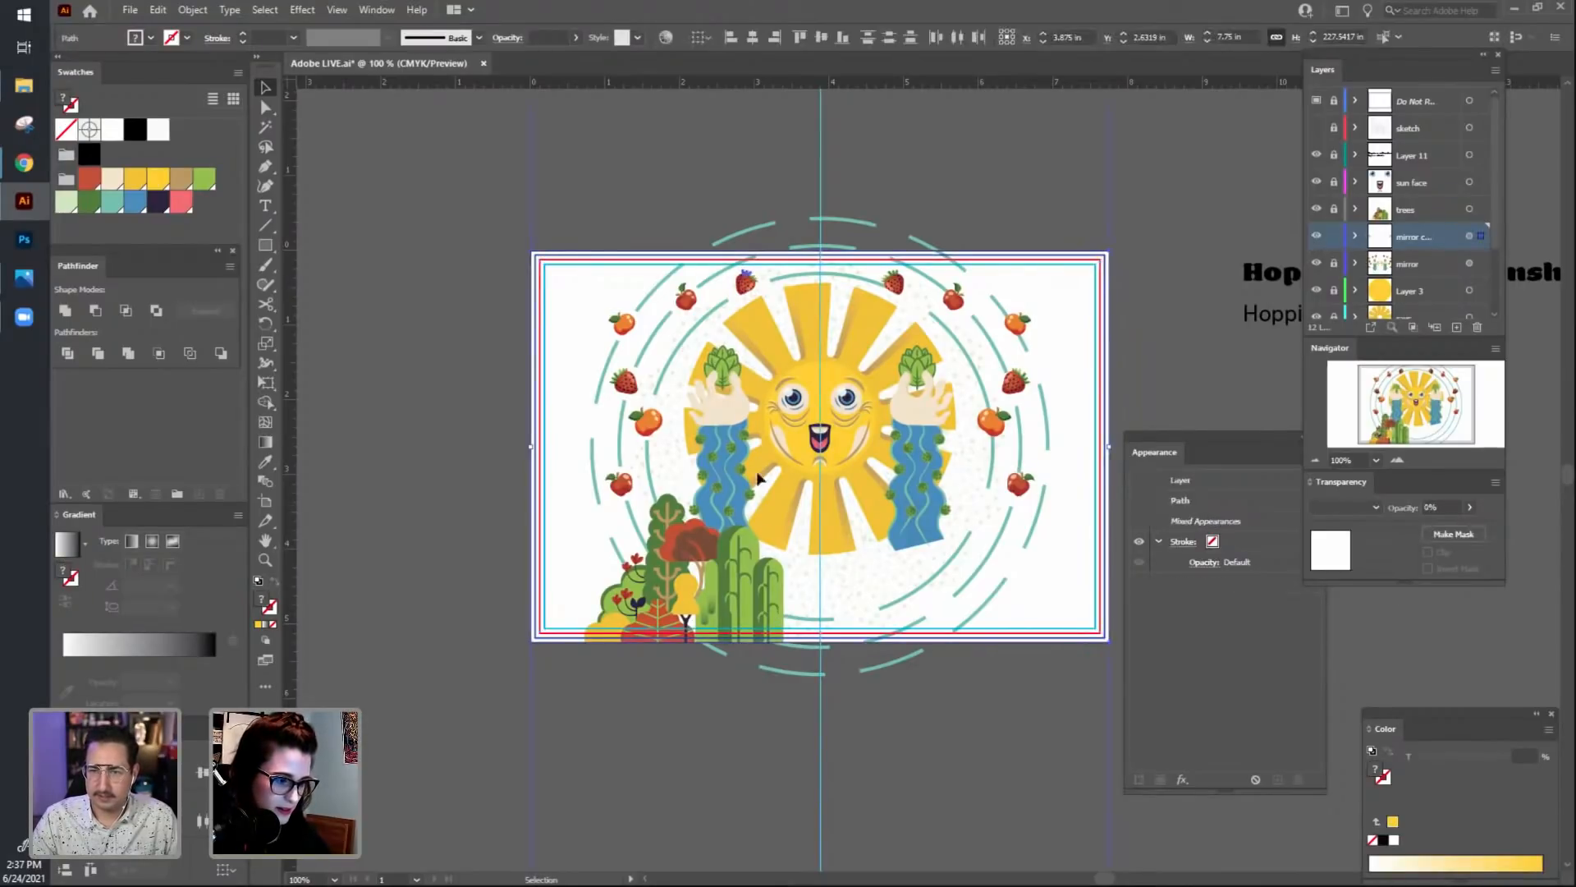
pyautogui.press('Delete')
pyautogui.click(707, 264)
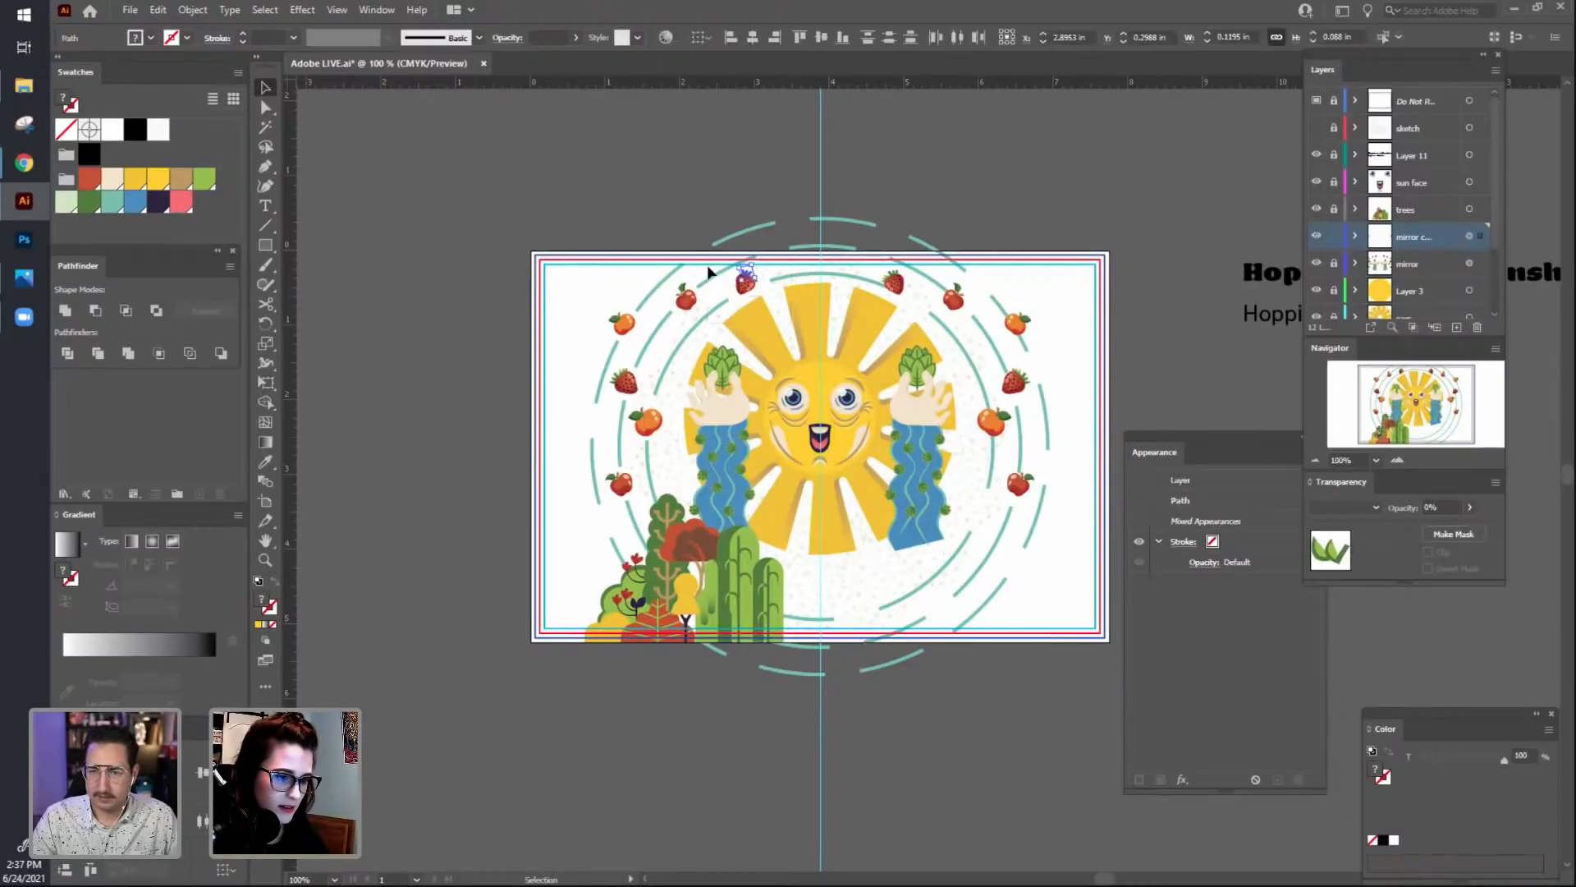
pyautogui.press('Delete')
# Test the mirror copy layer with a yellow brush stroke on the artboard's left half, and undo it.
pyautogui.press('b')
pyautogui.moveTo(565, 477)
pyautogui.mouseDown()
pyautogui.moveTo(578, 444)
pyautogui.moveTo(706, 393)
pyautogui.mouseUp()
pyautogui.hotkey('ctrl', 'z')
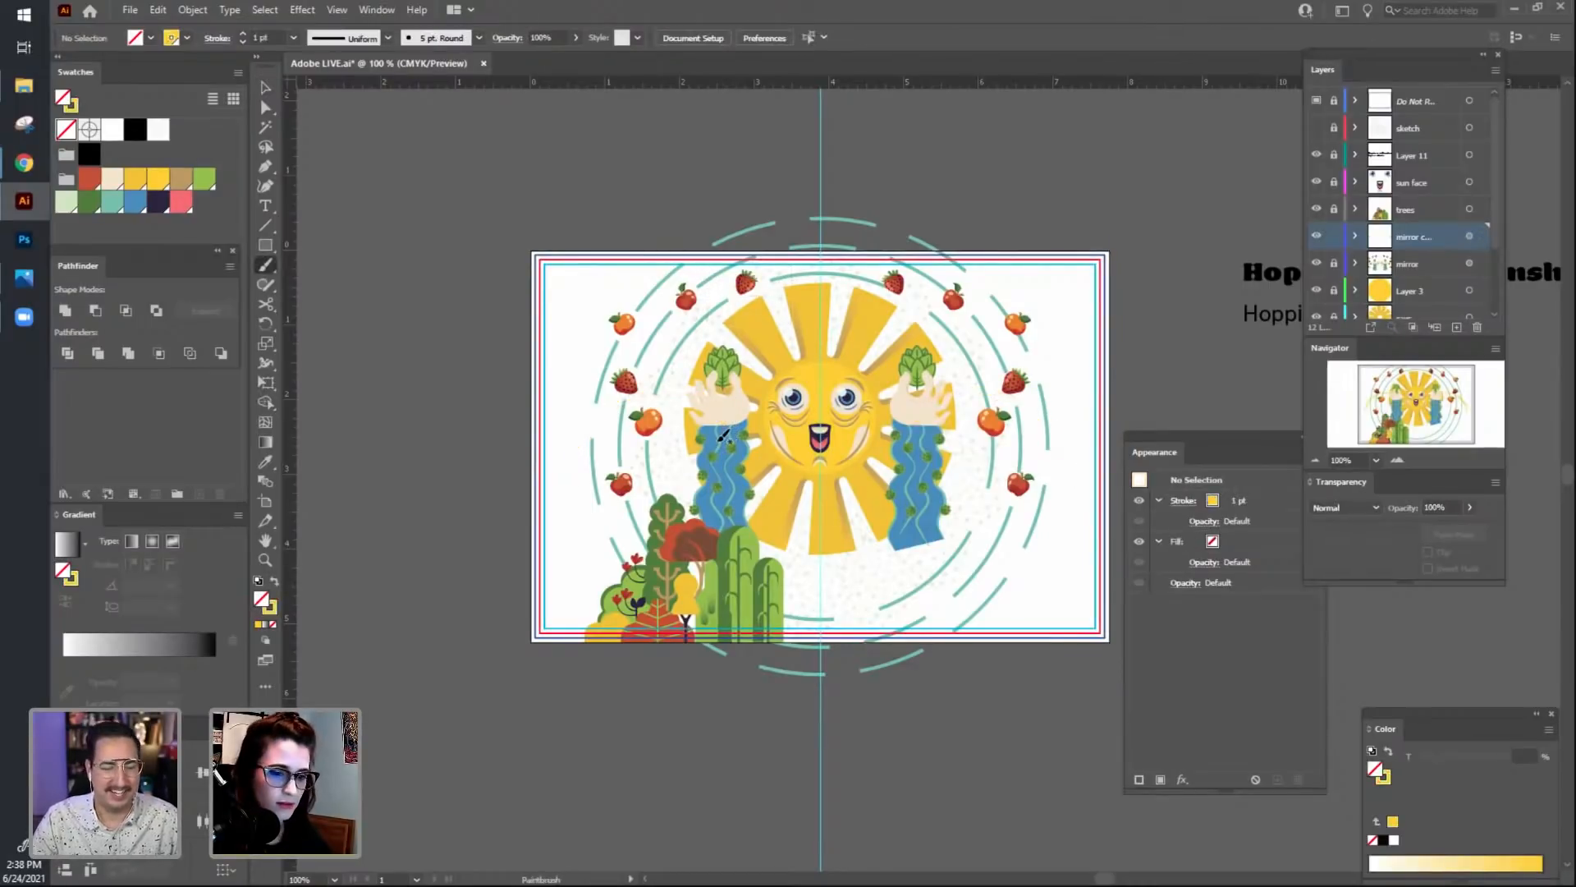
pyautogui.moveTo(948, 595)
pyautogui.mouseDown()
pyautogui.moveTo(849, 599)
pyautogui.moveTo(1033, 526)
pyautogui.mouseUp()
# Lock the mirror copy layer, unlock the trees layer, and select all of its artwork before deselecting it.
pyautogui.hotkey('ctrl', '=')
pyautogui.scroll(-3, 1392, 229)
pyautogui.scroll(3, 1394, 232)
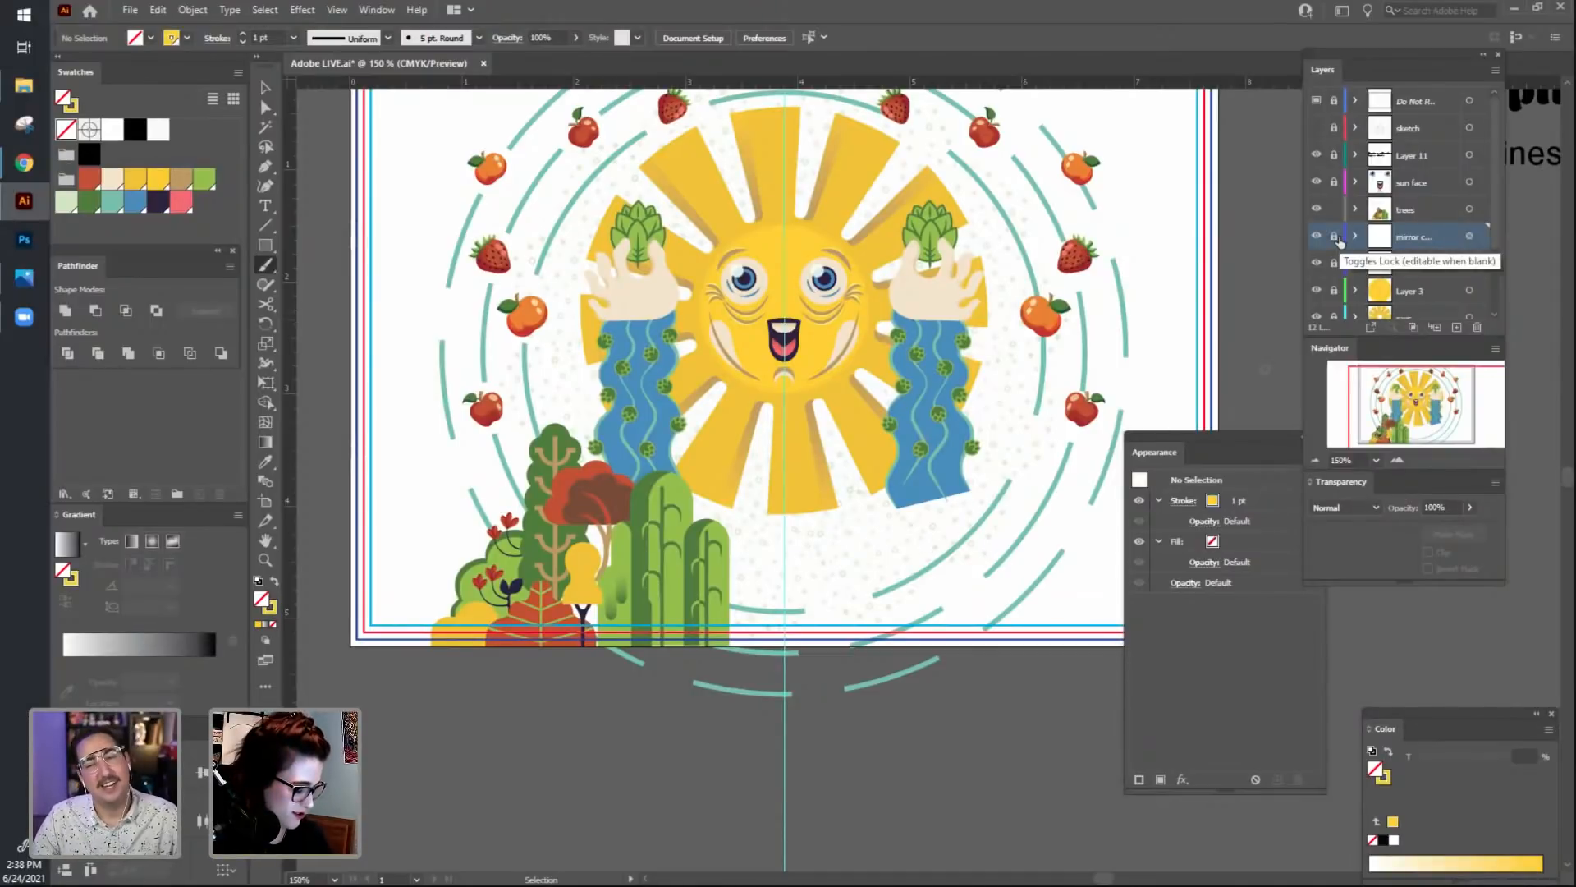
pyautogui.hotkey('ctrl', 'a')
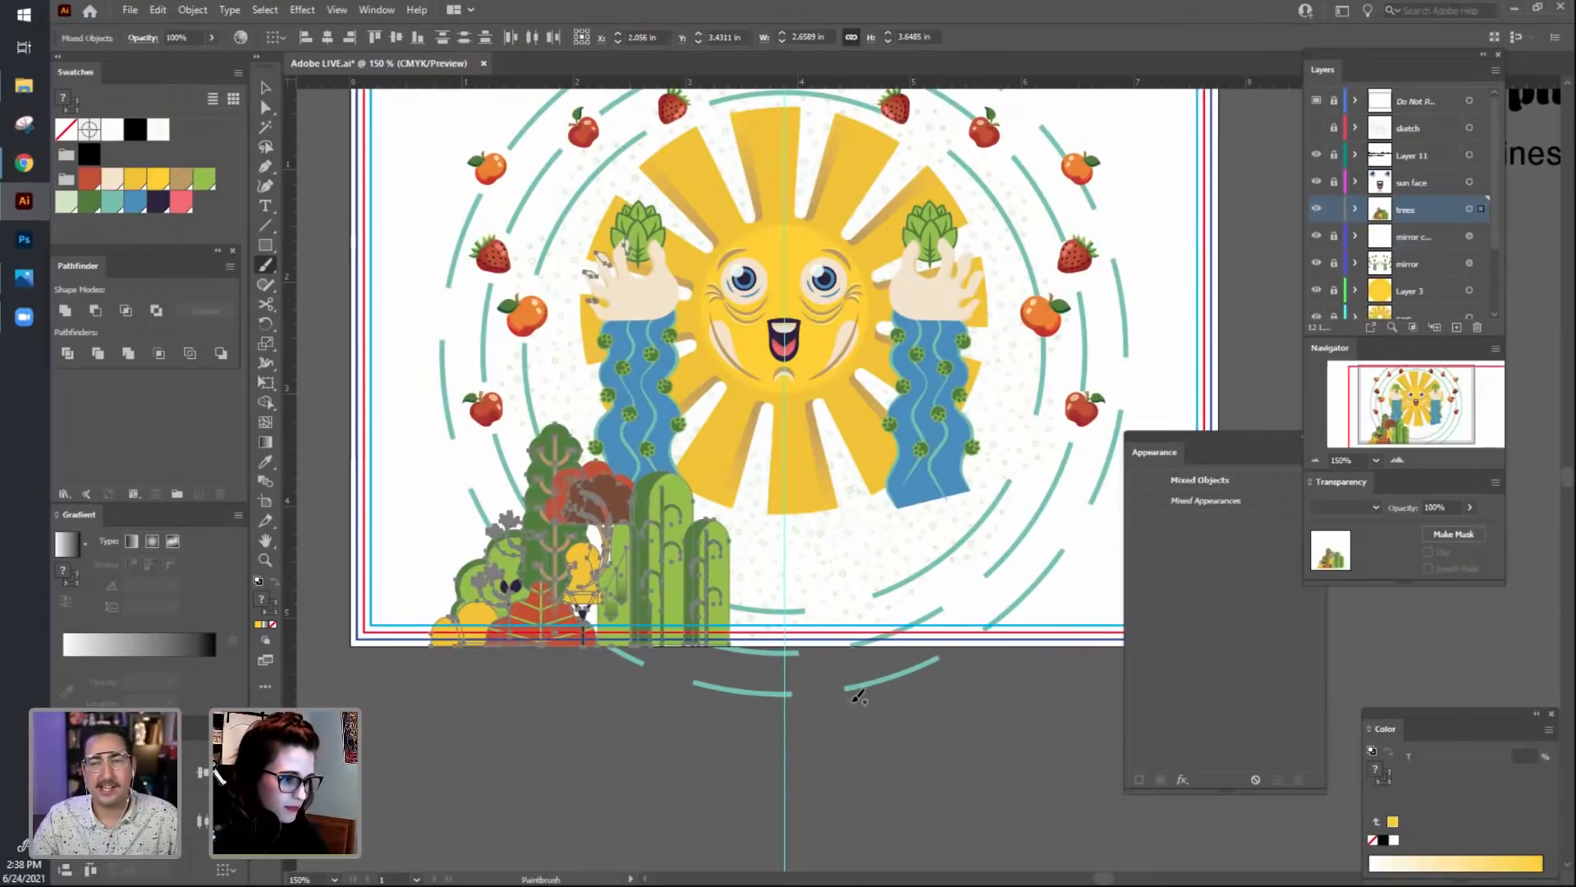
pyautogui.press('v')
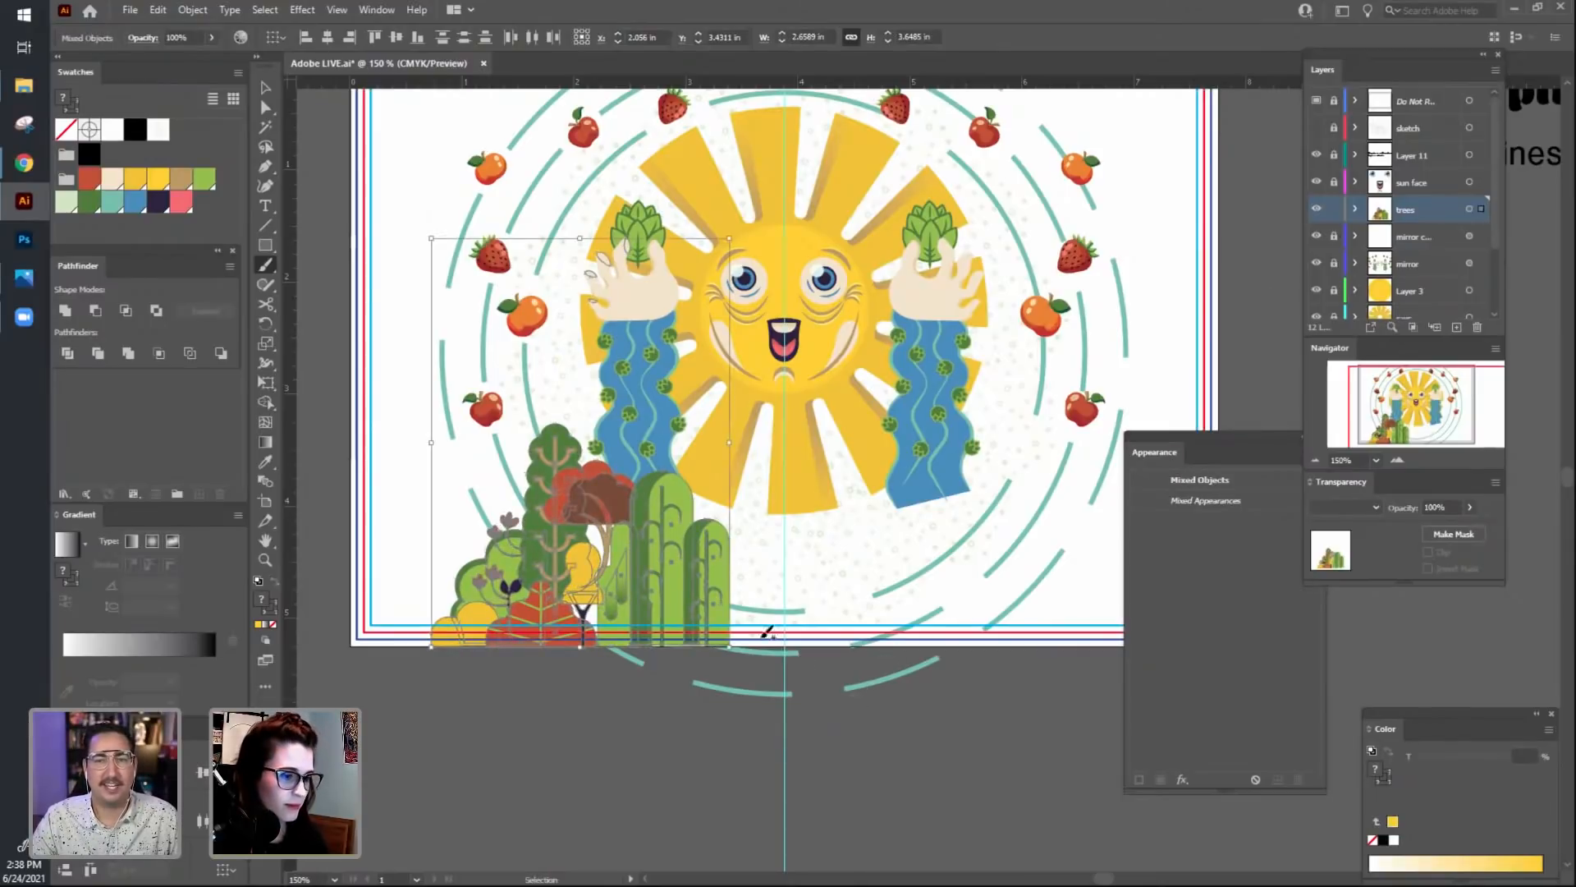
pyautogui.click(267, 88)
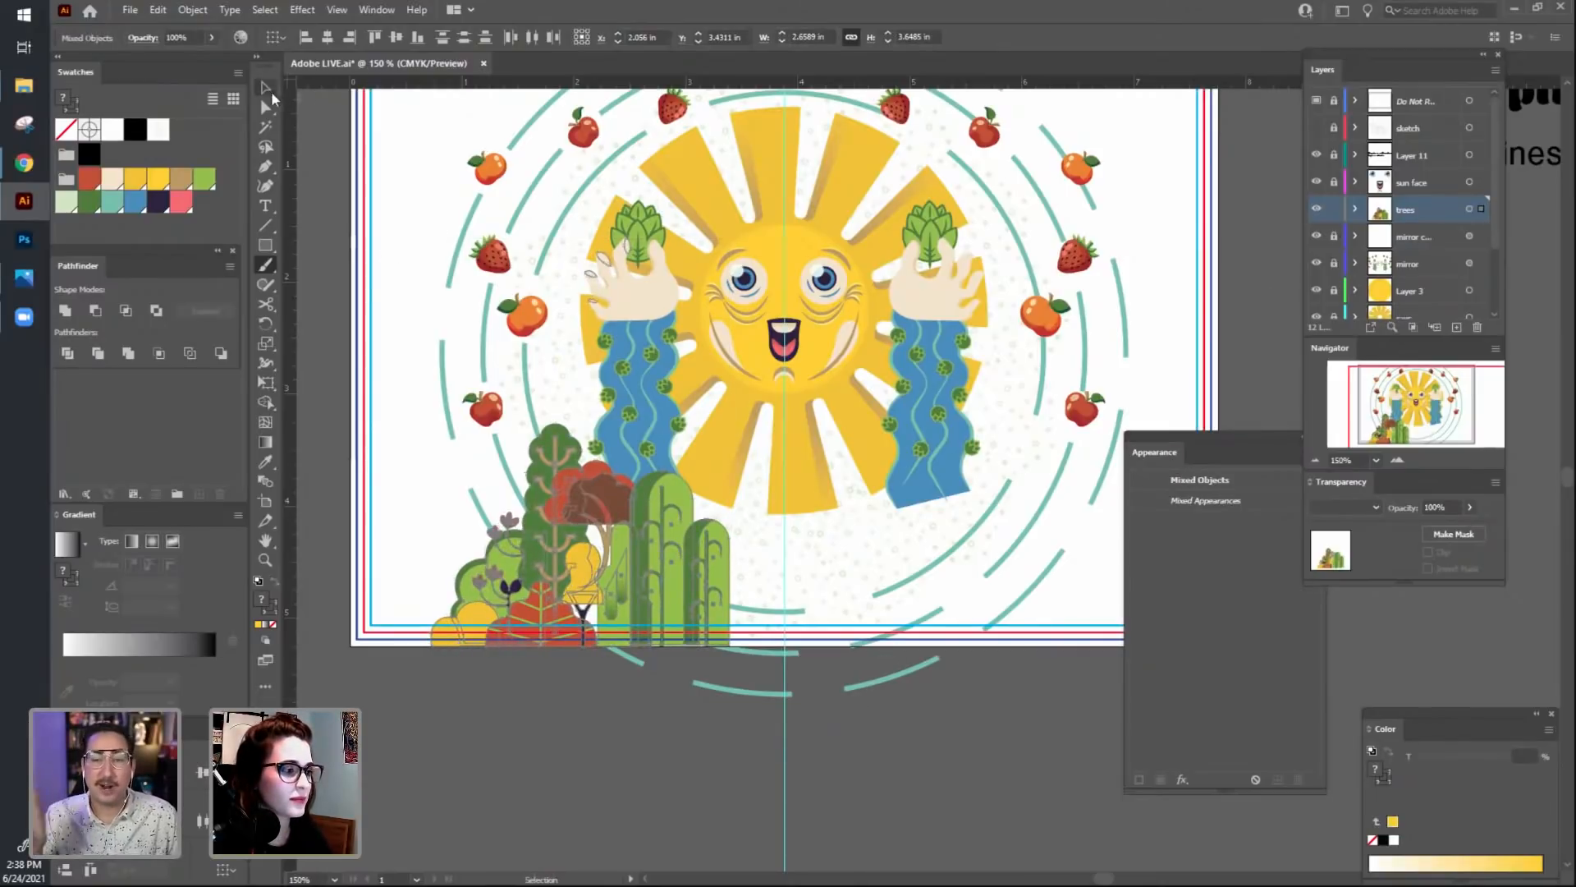
pyautogui.click(1022, 752)
pyautogui.hotkey('ctrl', '-')
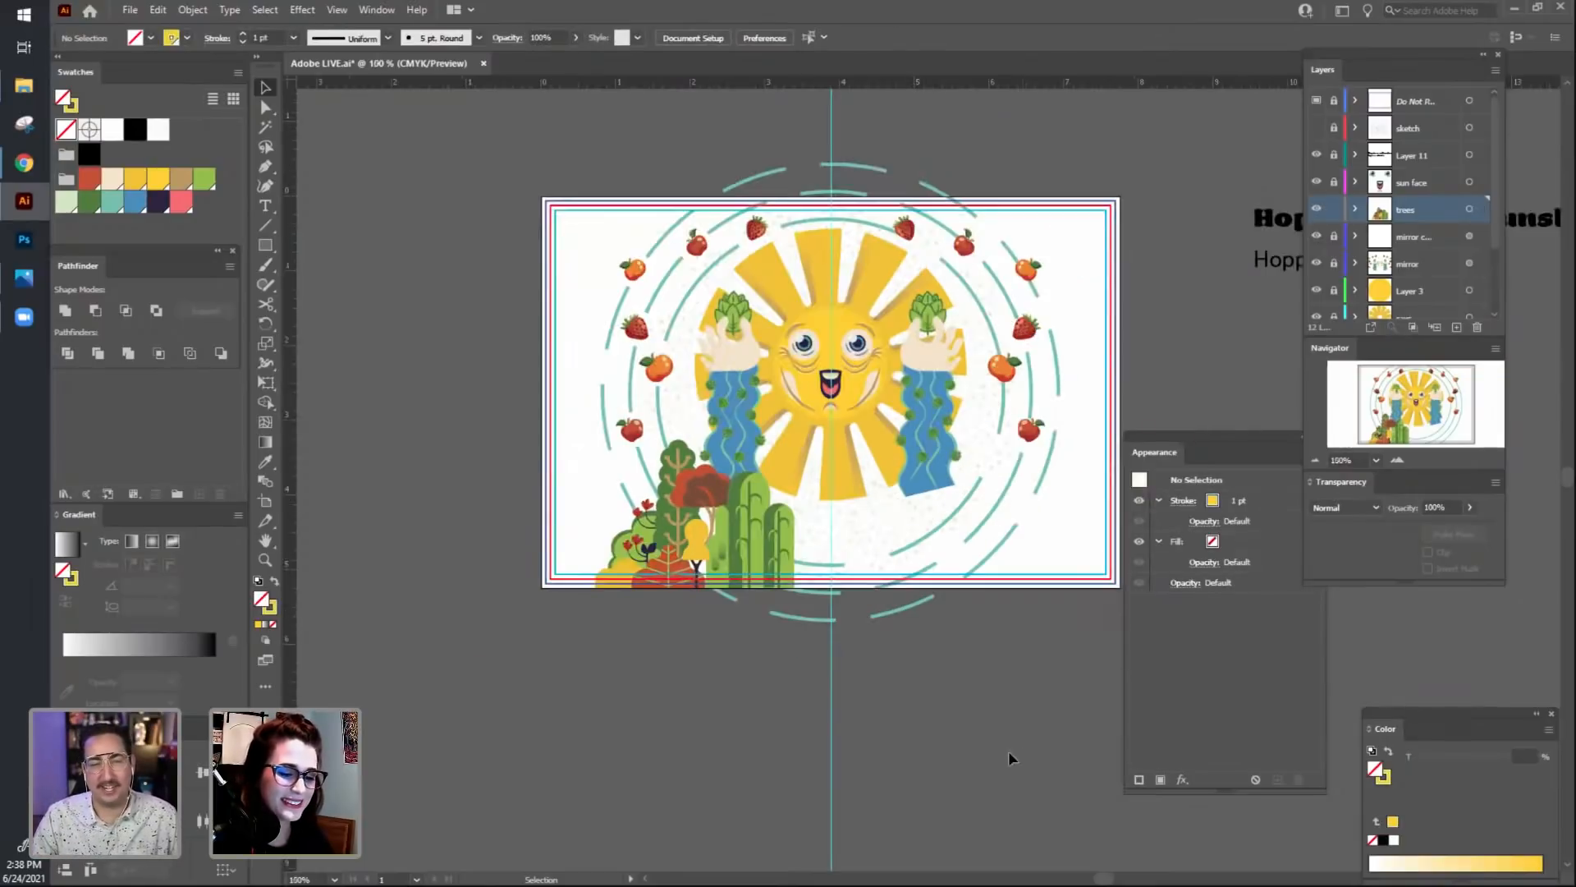
# Reposition the Appearance panel clear of the artboard.
pyautogui.moveTo(1009, 752); pyautogui.dragTo(834, 740)
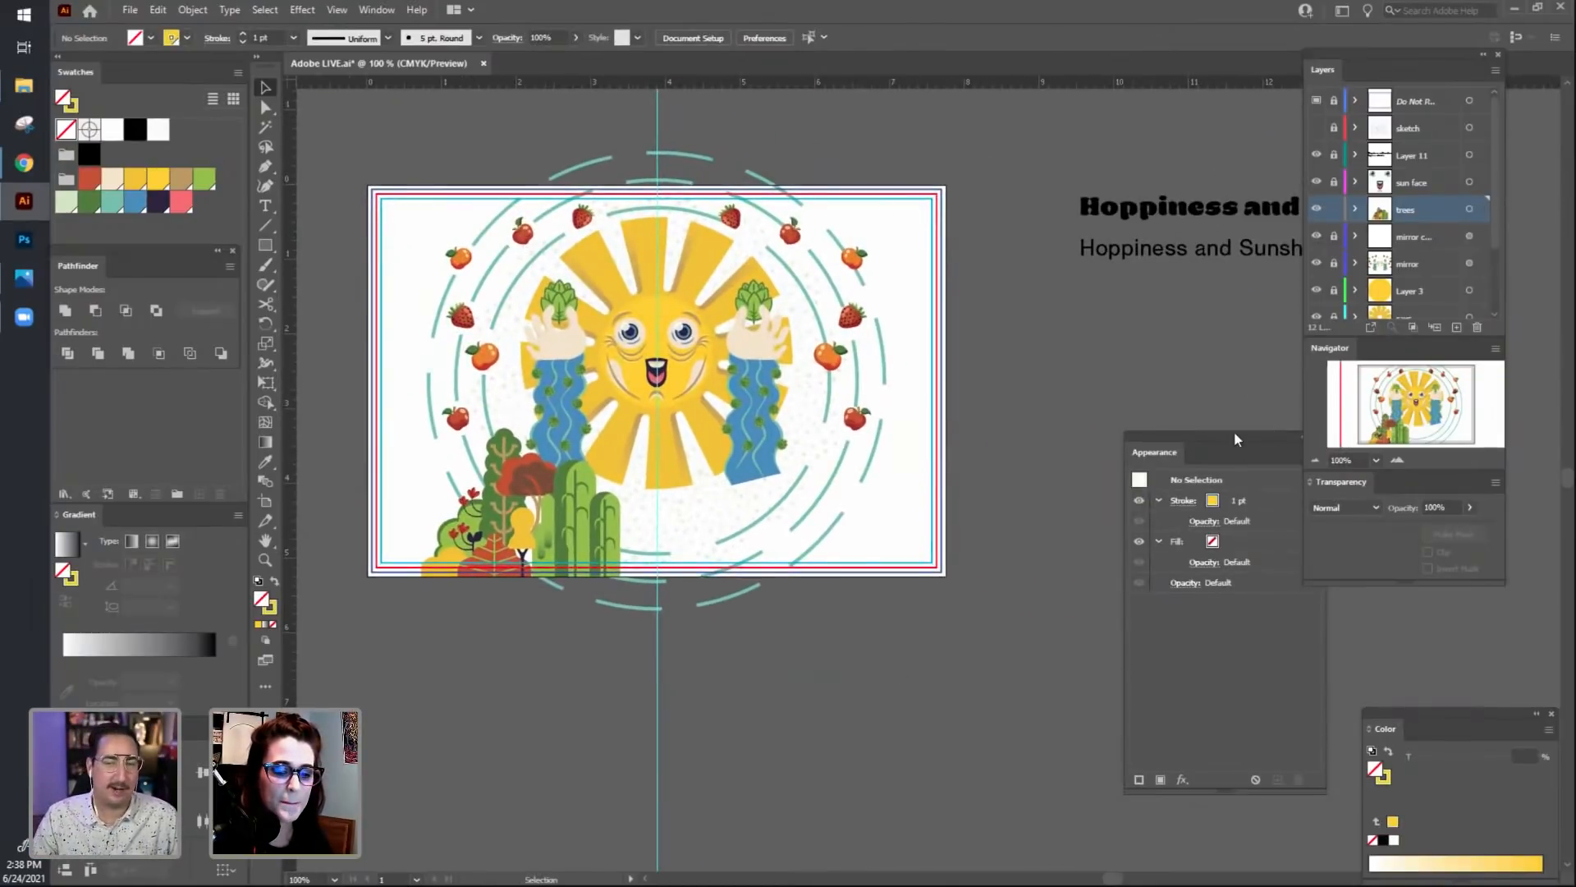
pyautogui.moveTo(1234, 431); pyautogui.dragTo(1312, 420)
pyautogui.moveTo(862, 693); pyautogui.dragTo(955, 685)
pyautogui.moveTo(1141, 432); pyautogui.dragTo(1137, 412)
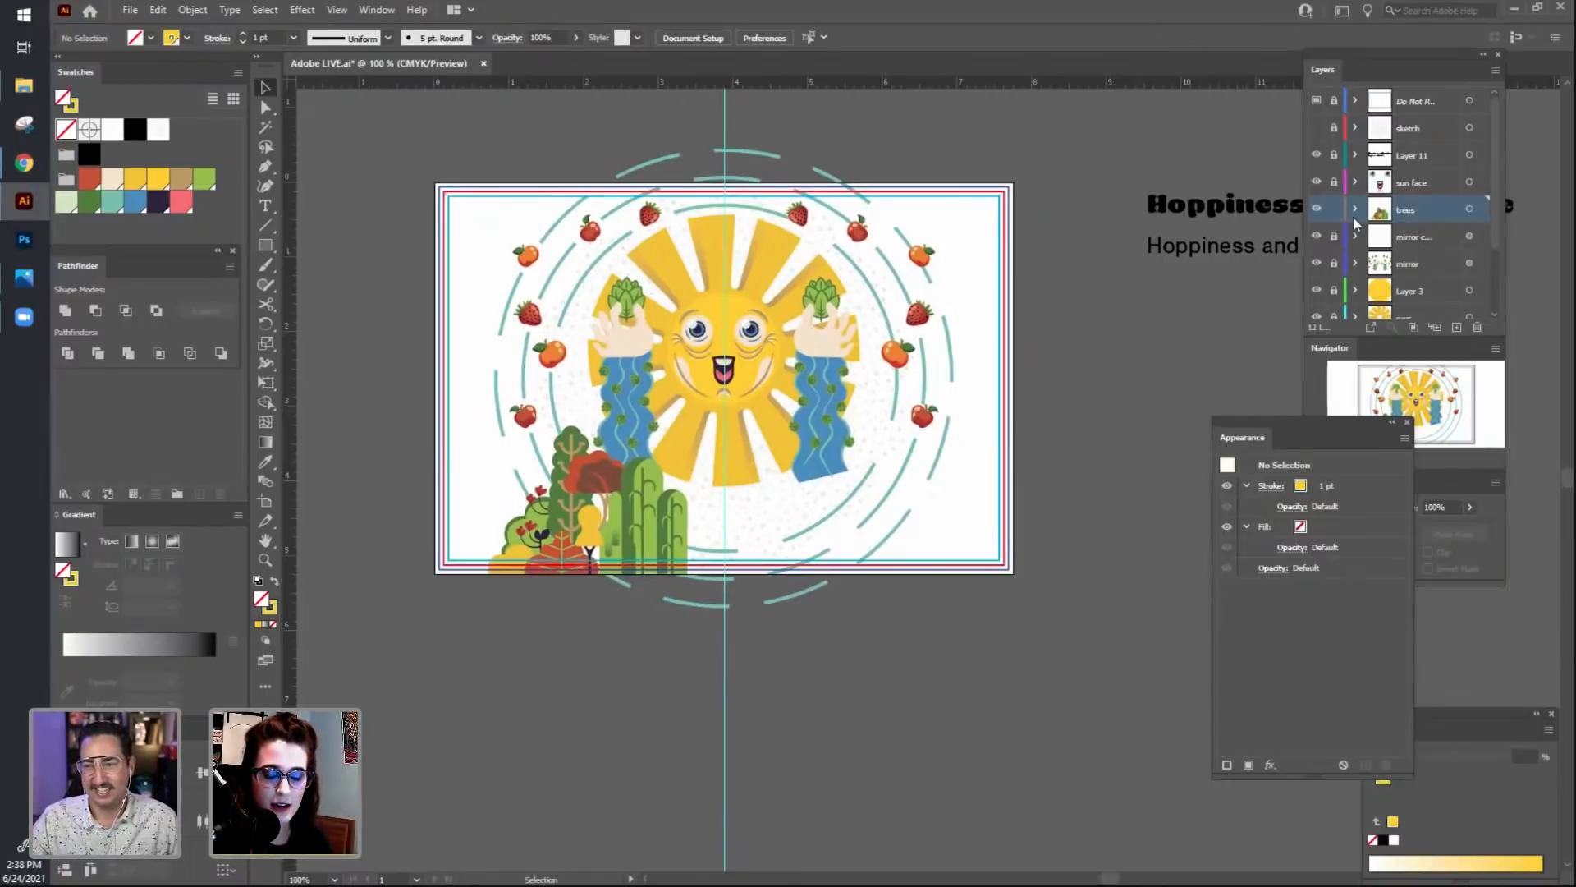
# Target the trees layer, copy all of its artwork, and hide the layer.
pyautogui.click(1334, 238)
pyautogui.click(1428, 248)
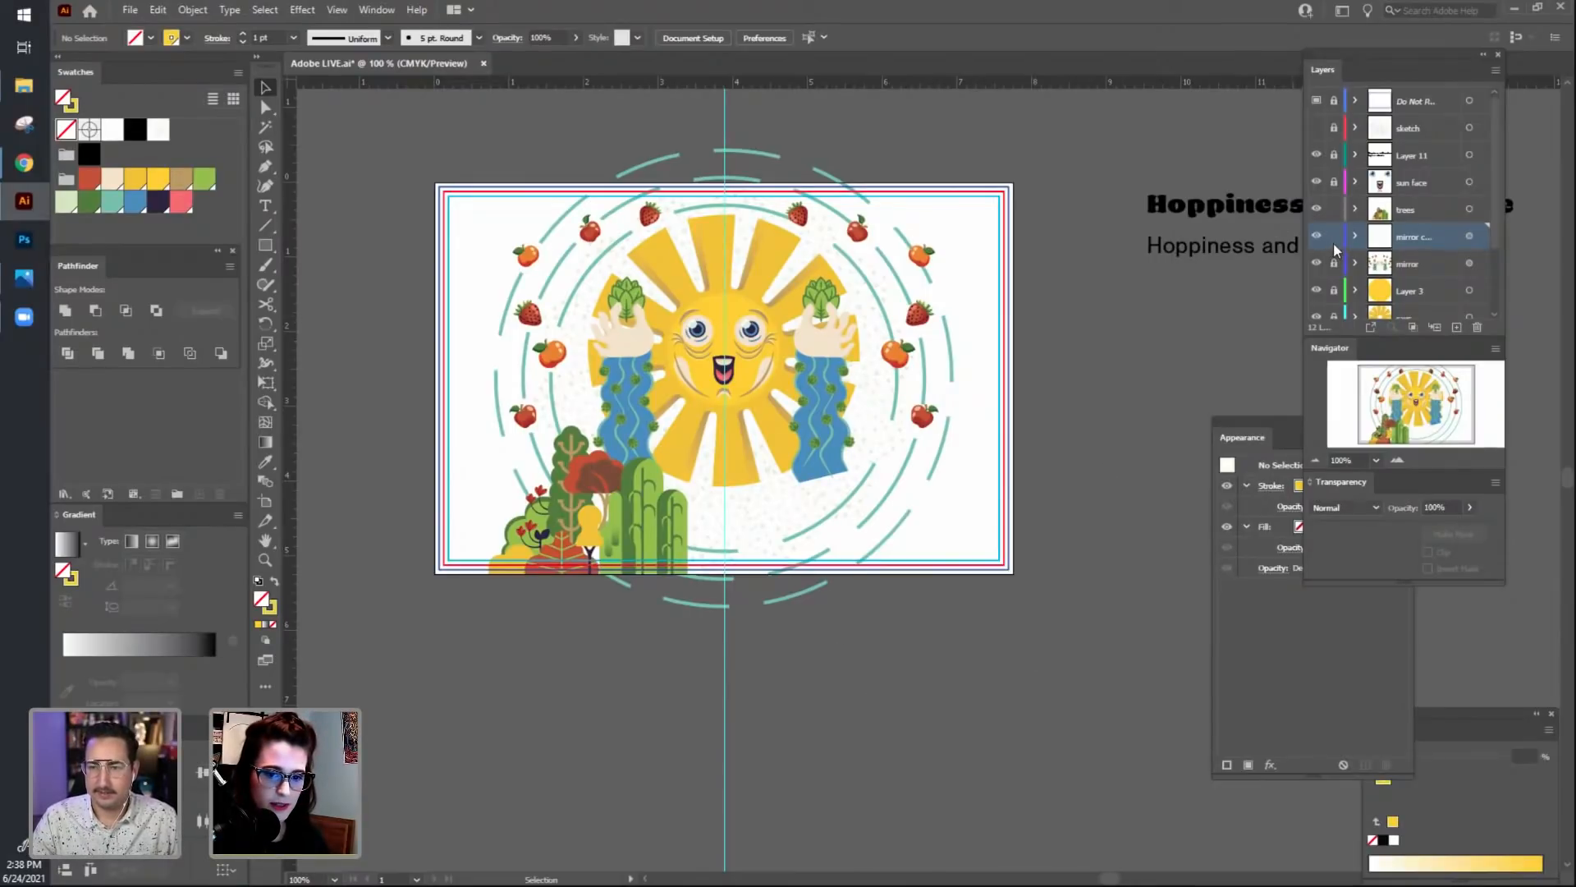
pyautogui.click(1469, 209)
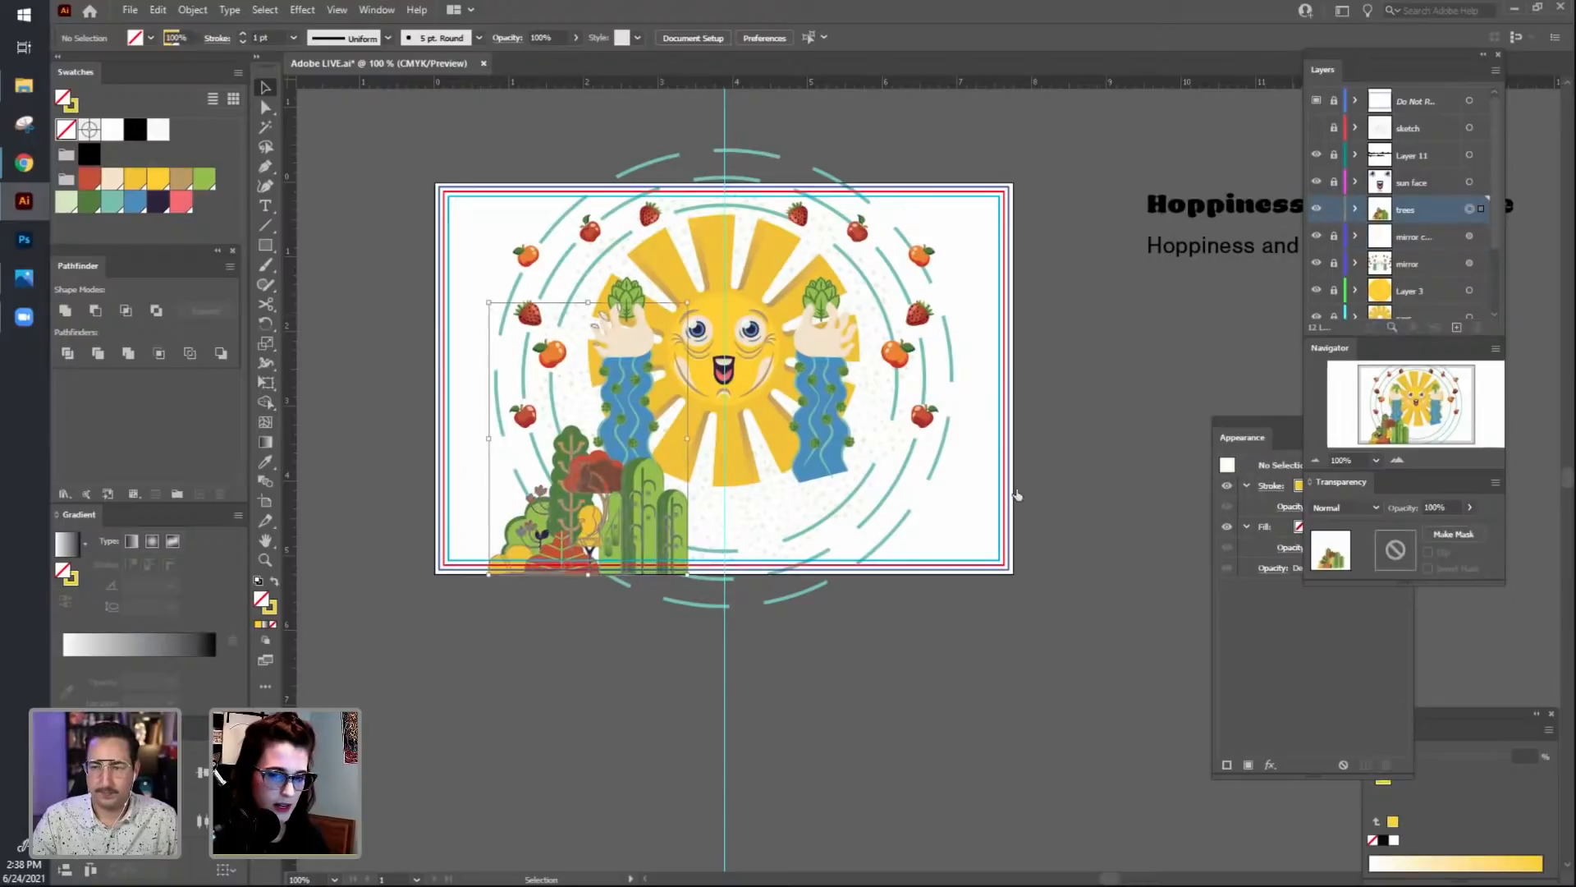
pyautogui.press('v')
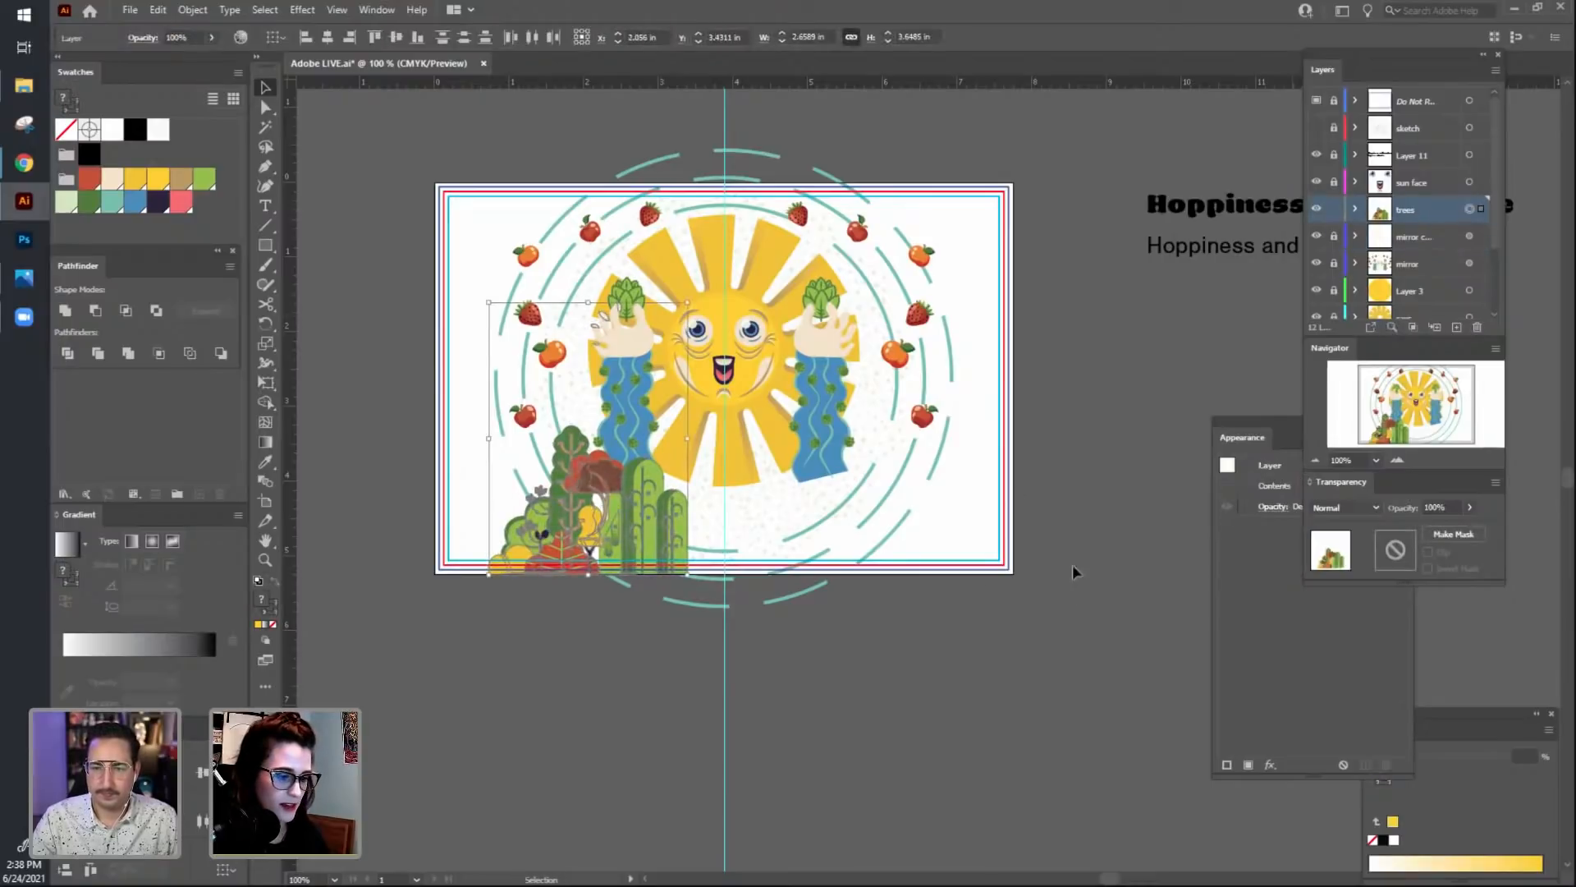
pyautogui.click(1316, 209)
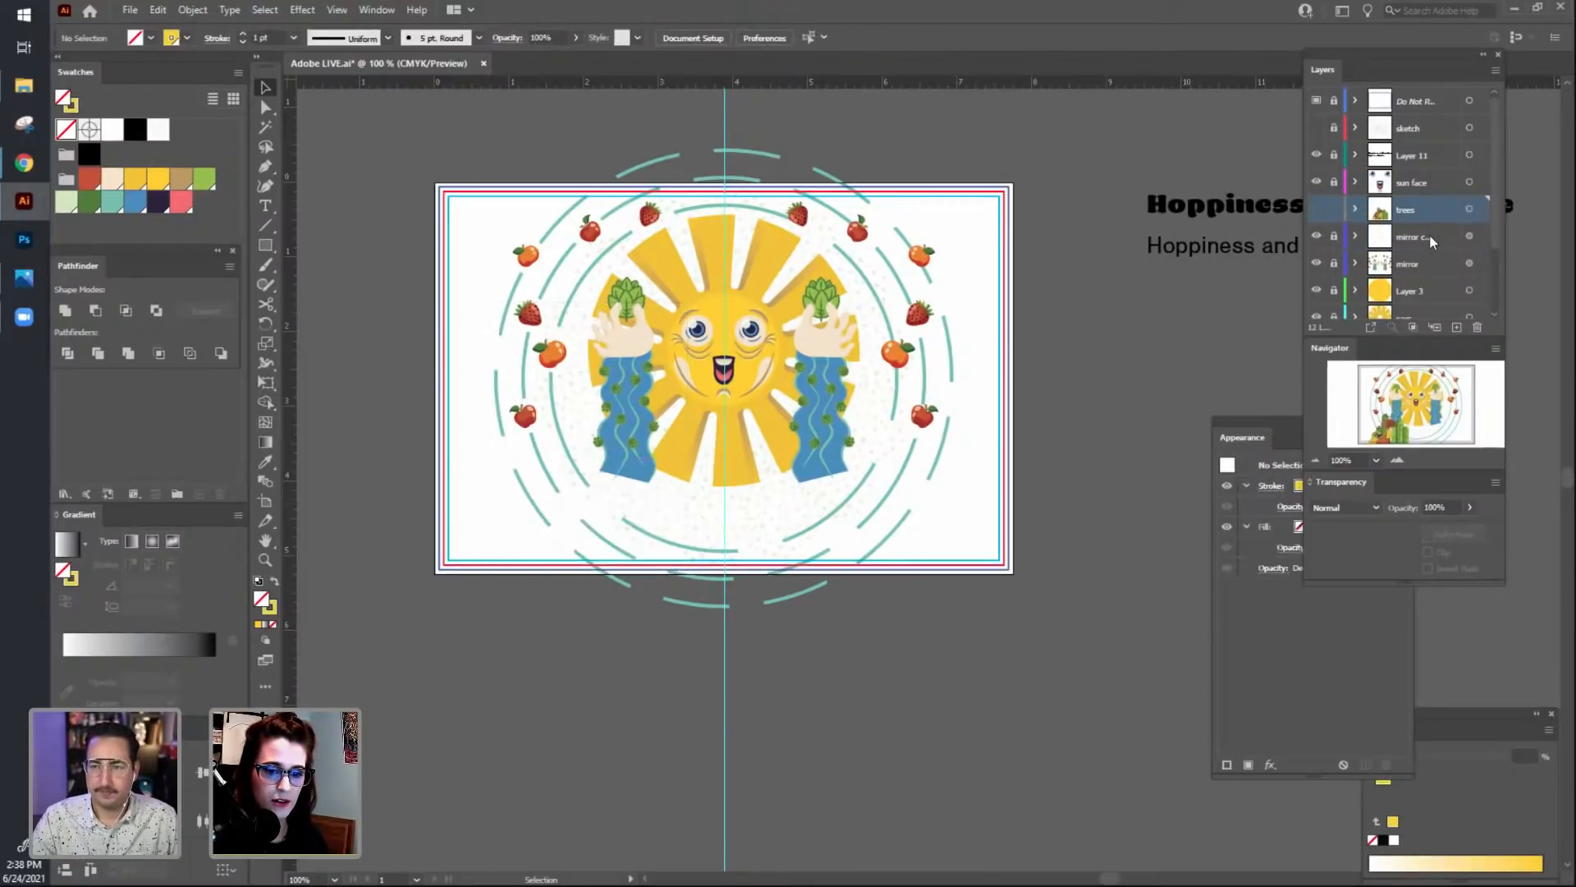
# Unlock the mirror copy layer, paste the trees artwork in front at its original position, and deselect.
pyautogui.click(1345, 238)
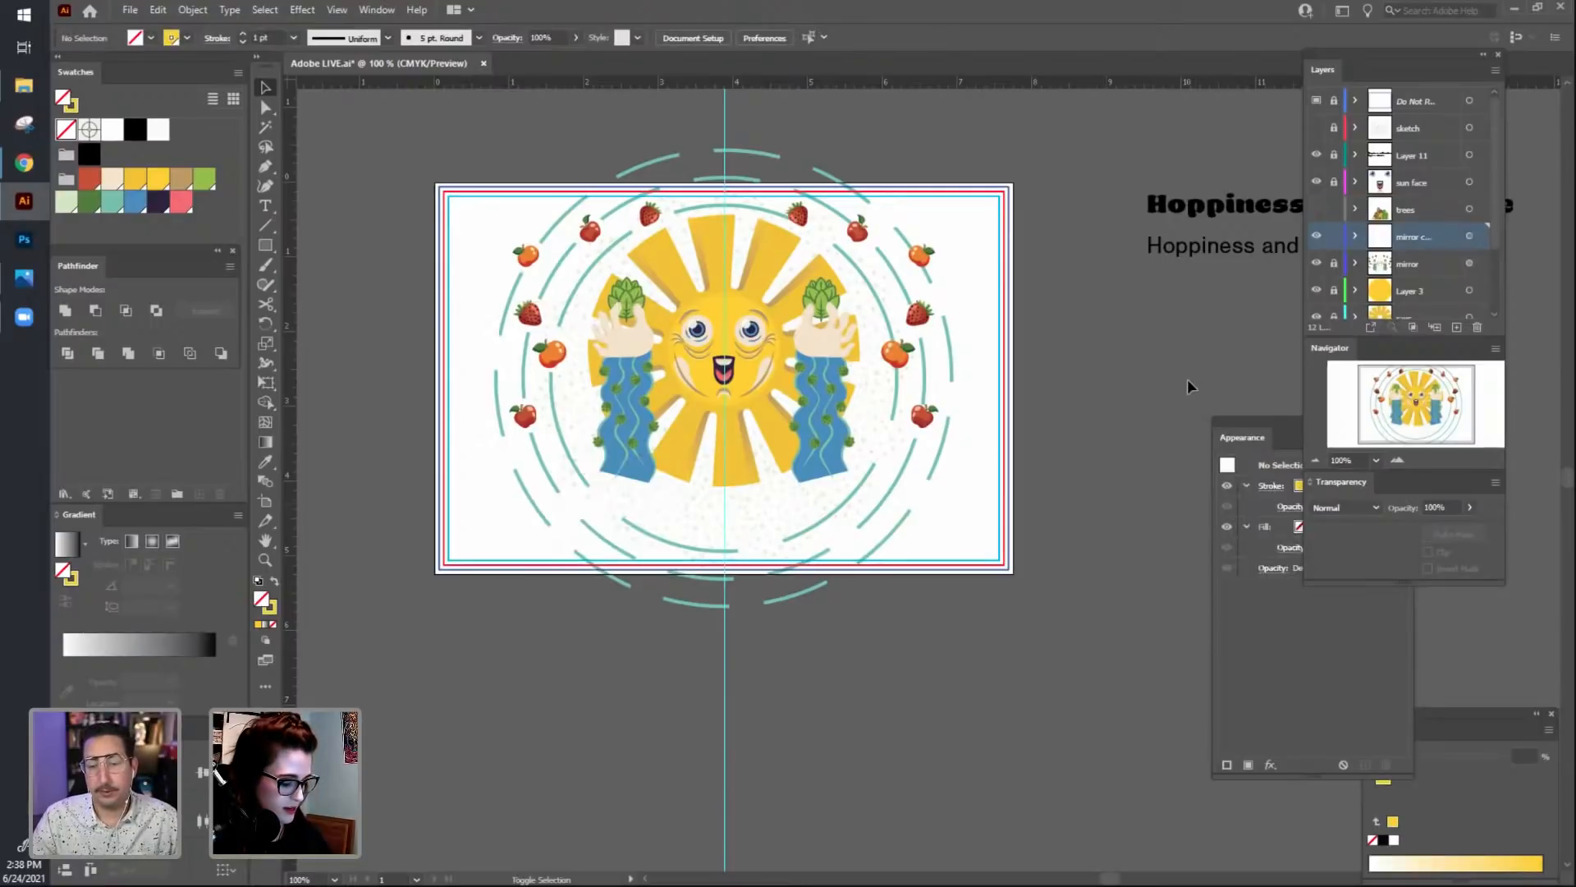
pyautogui.hotkey('ctrl', 'f')
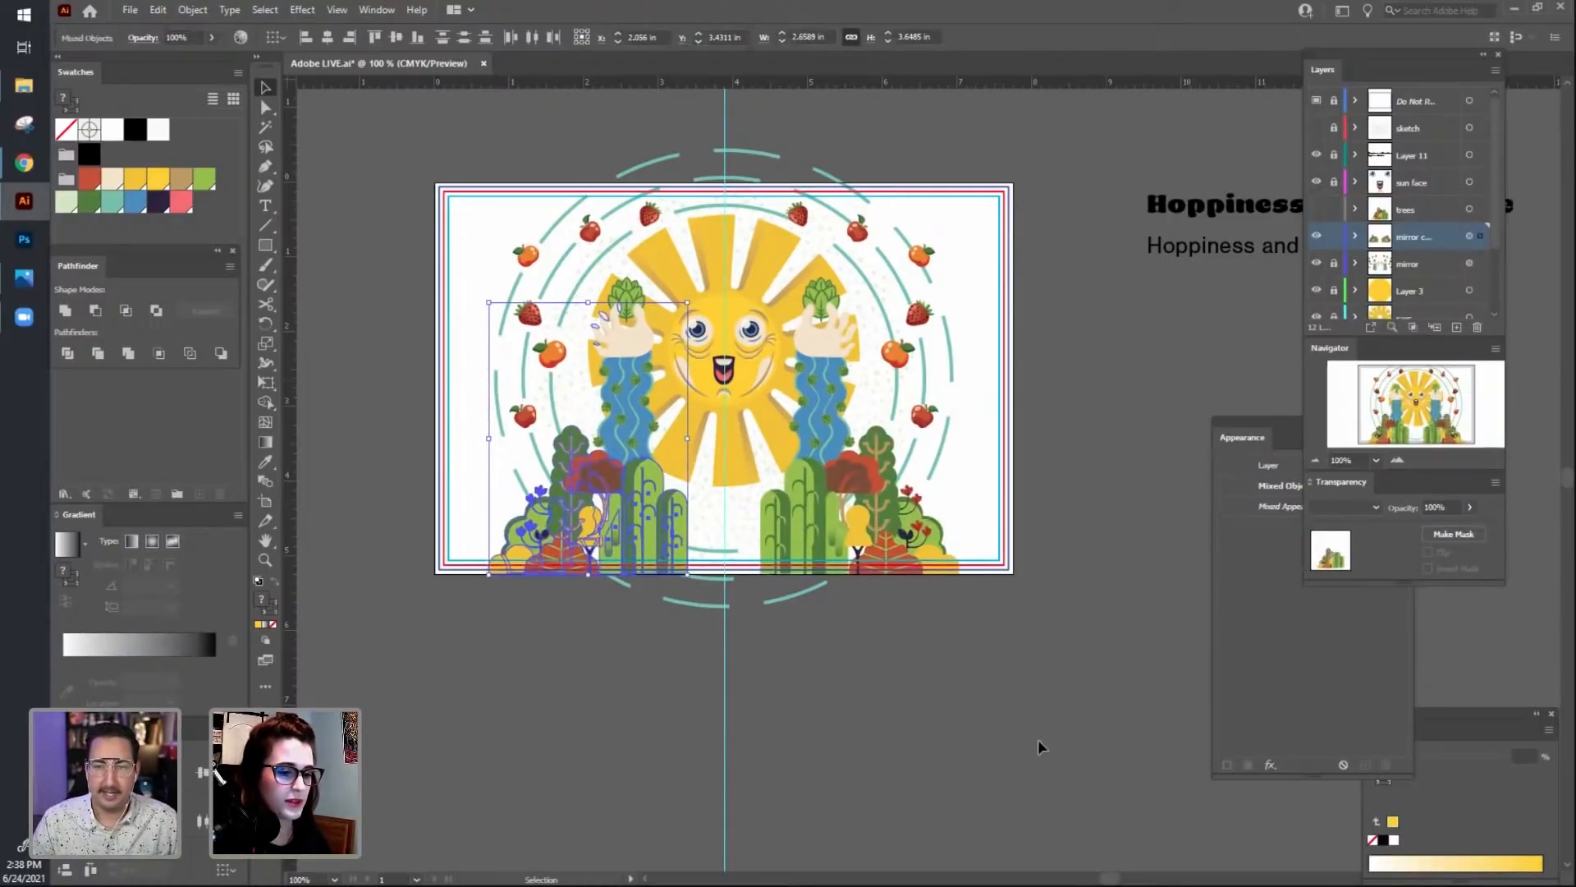
pyautogui.click(1038, 738)
pyautogui.moveTo(997, 760)
pyautogui.mouseDown()
pyautogui.moveTo(1013, 742)
pyautogui.moveTo(1017, 762)
pyautogui.mouseUp()
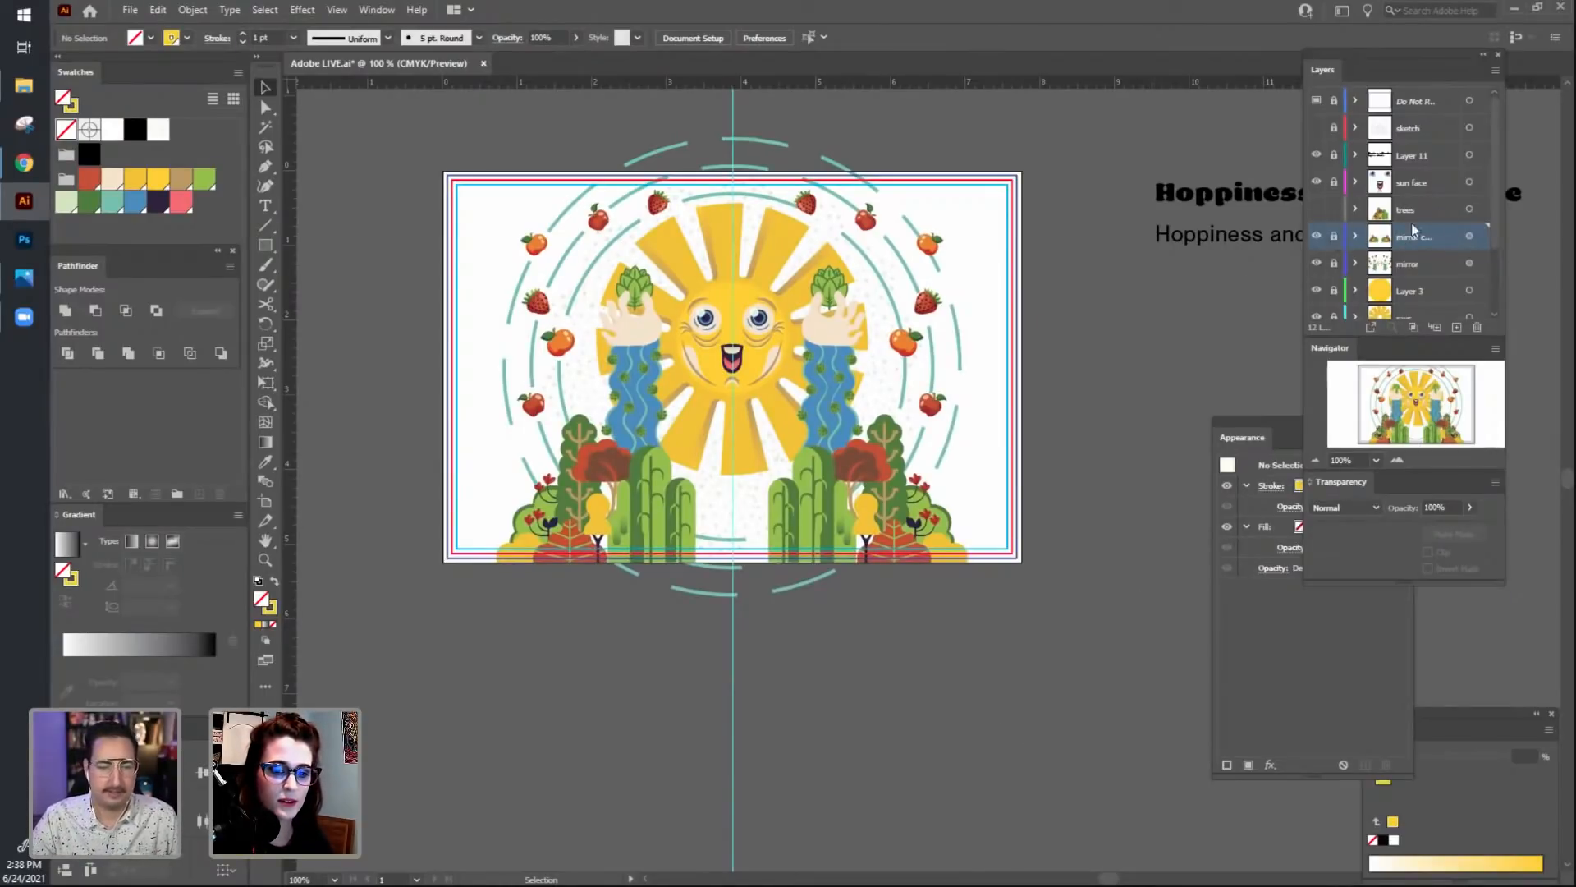
# Move the hidden trees layer below the other artwork layers and make the mirror copy layer active.
pyautogui.moveTo(1432, 210); pyautogui.dragTo(1430, 313)
pyautogui.scroll(3, 1353, 271)
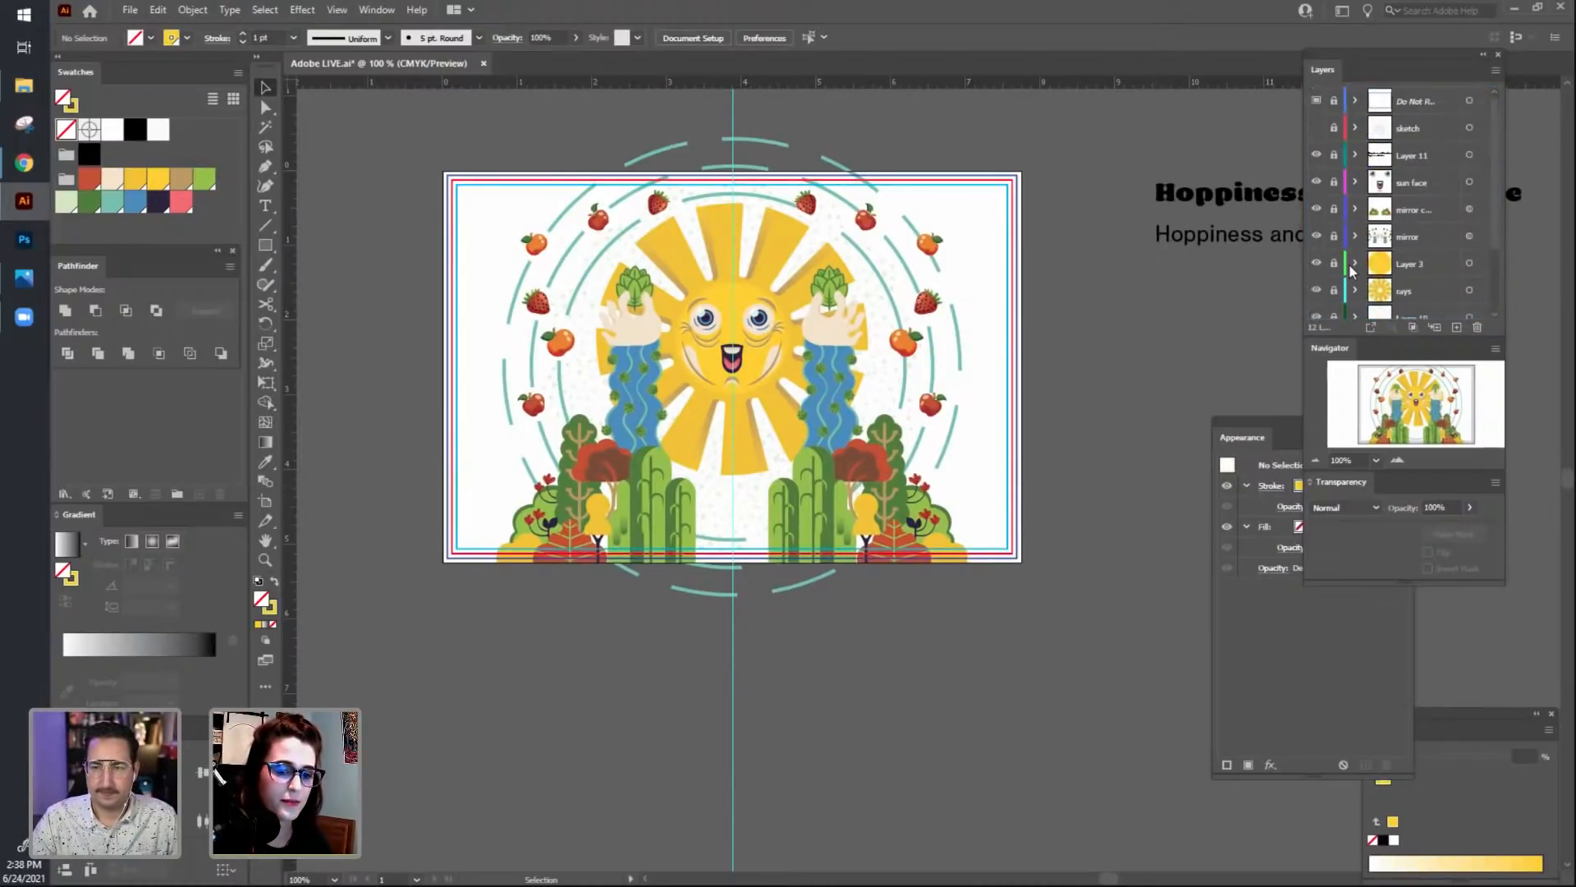
pyautogui.click(1416, 210)
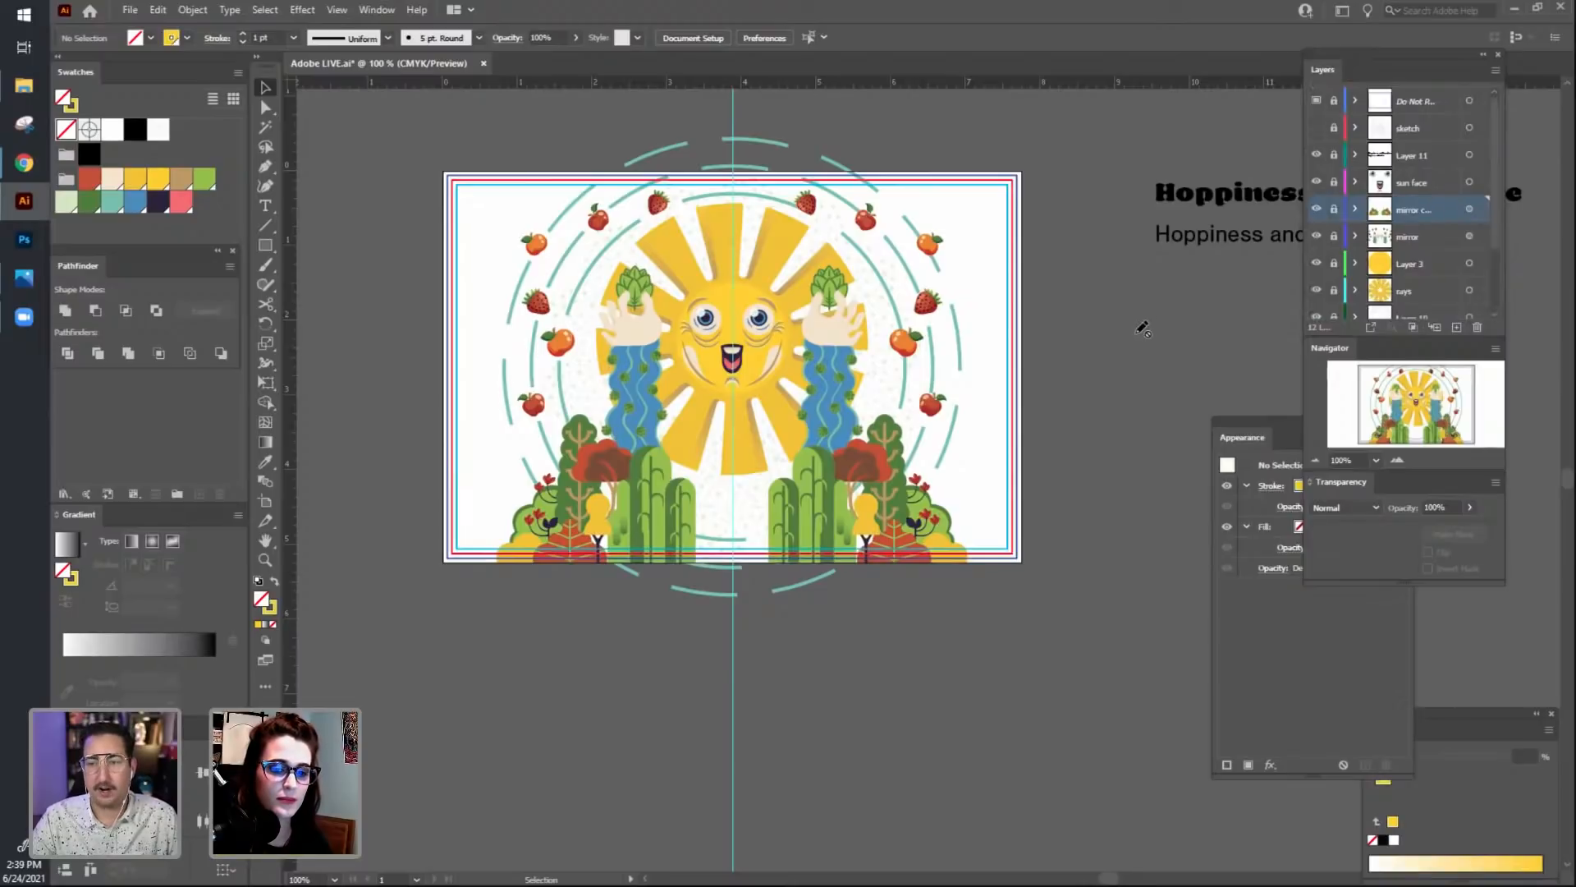
# Lock the mirror copy layer and show the hidden light green background, Layer 8.
pyautogui.click(1336, 211)
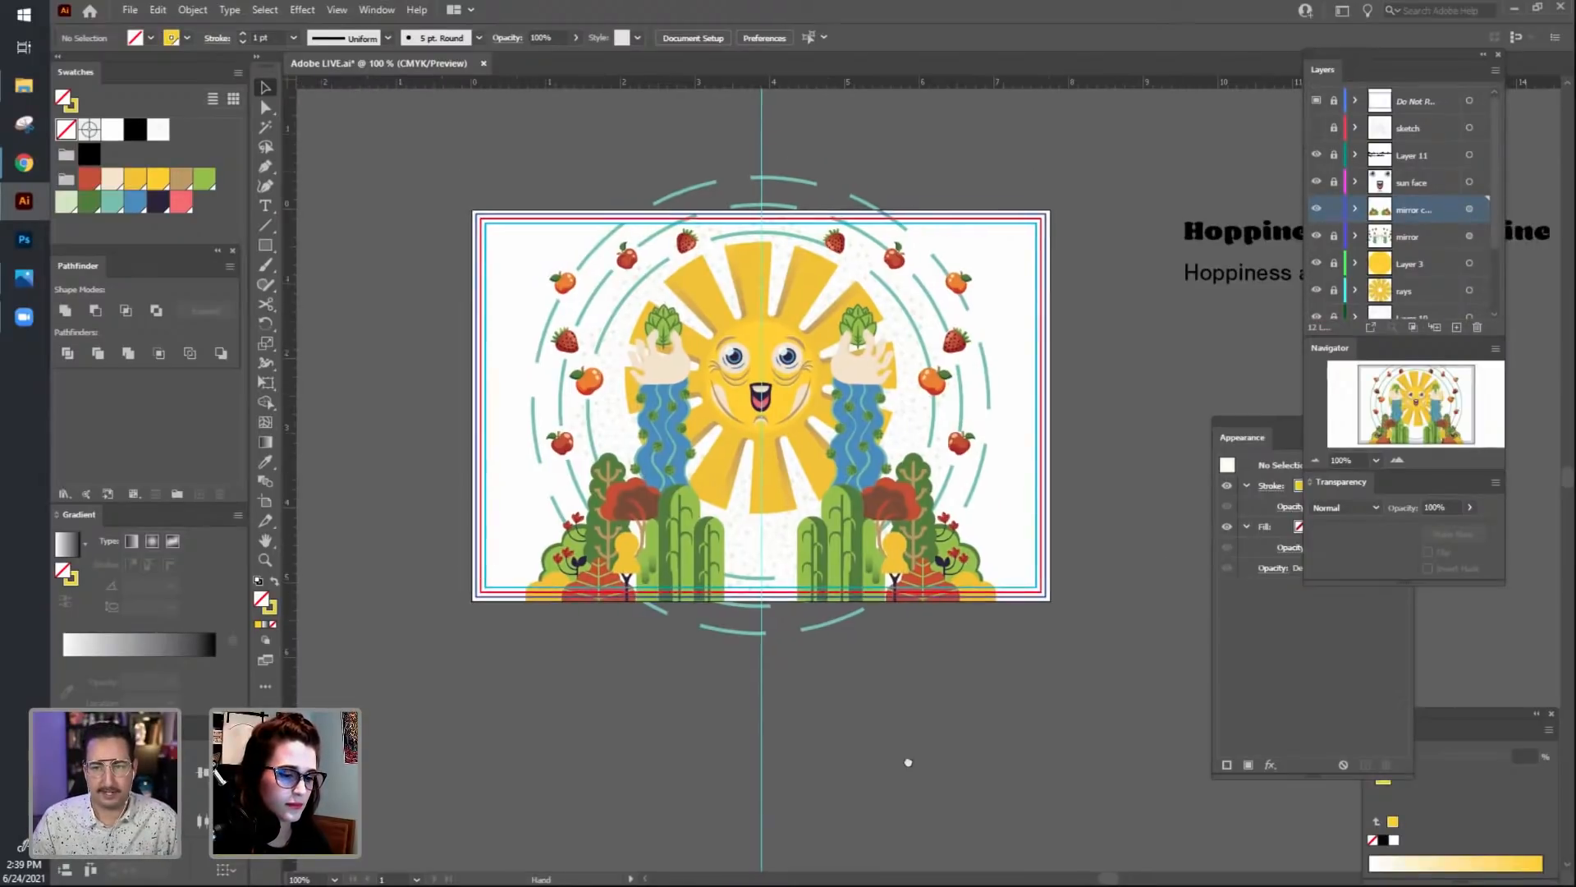
pyautogui.hotkey('ctrl', '=')
pyautogui.hotkey('ctrl', '-')
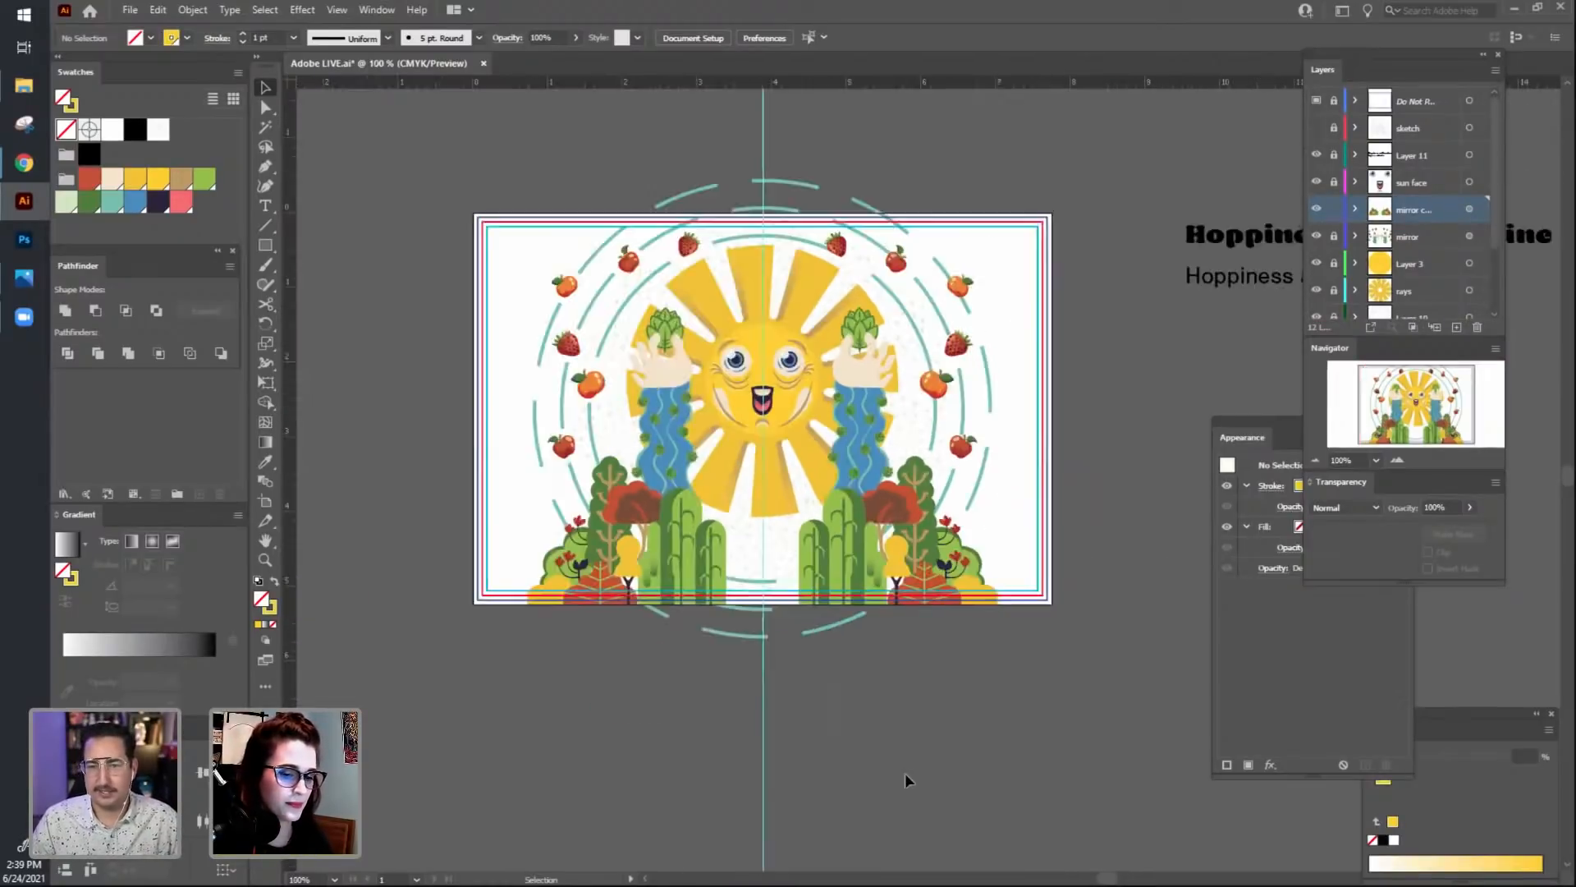
pyautogui.moveTo(918, 739); pyautogui.dragTo(919, 752)
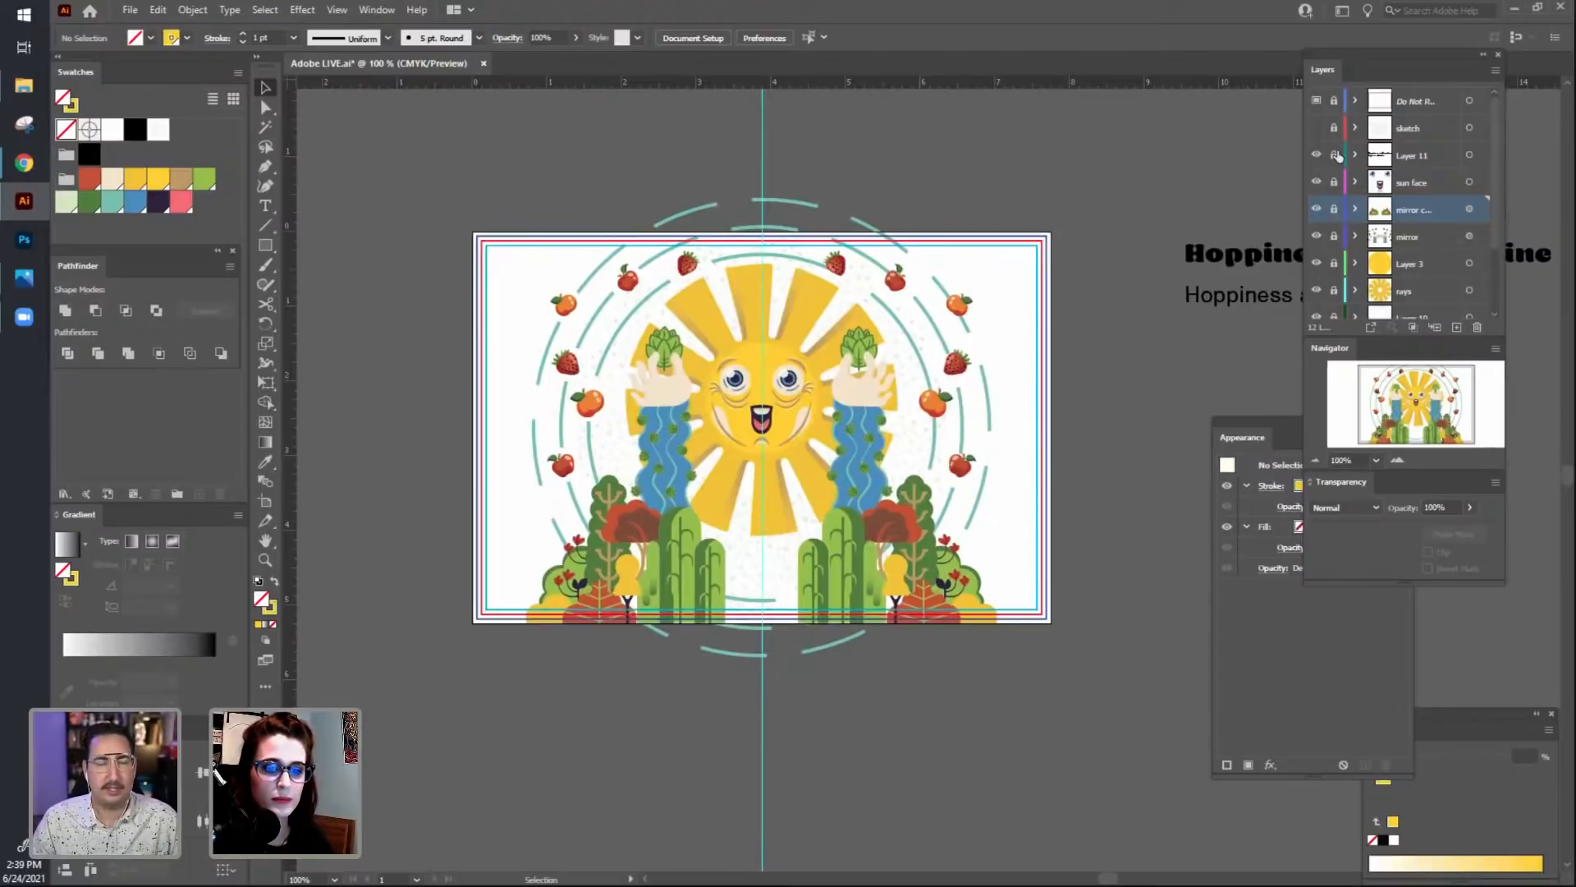
pyautogui.hscroll(2, 1105, 640)
pyautogui.scroll(-1, 1105, 641)
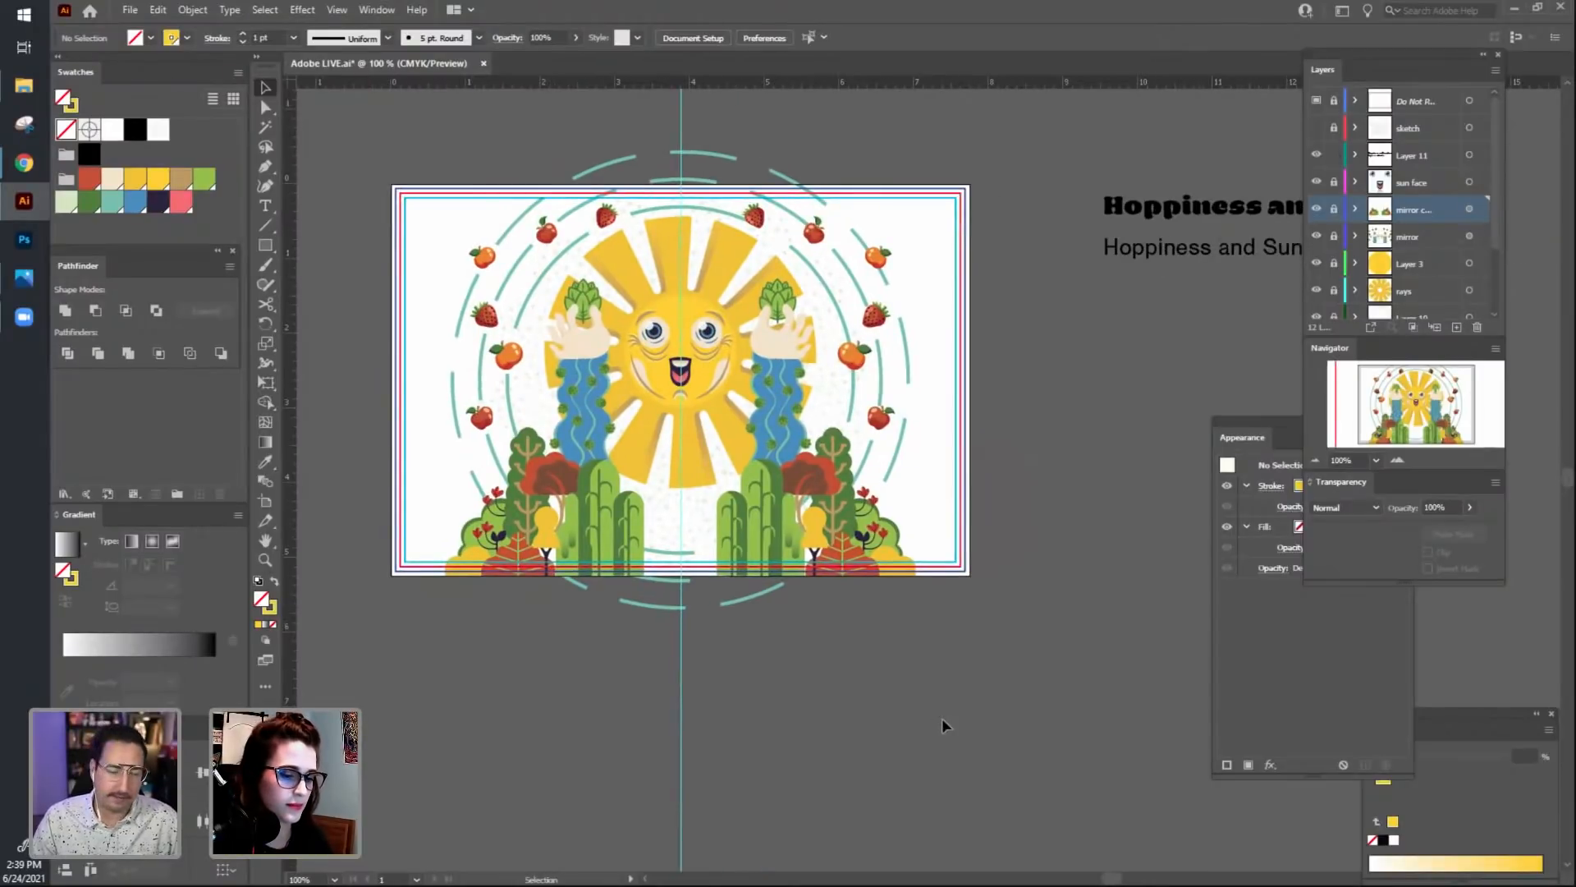
pyautogui.hotkey('ctrl', '-')
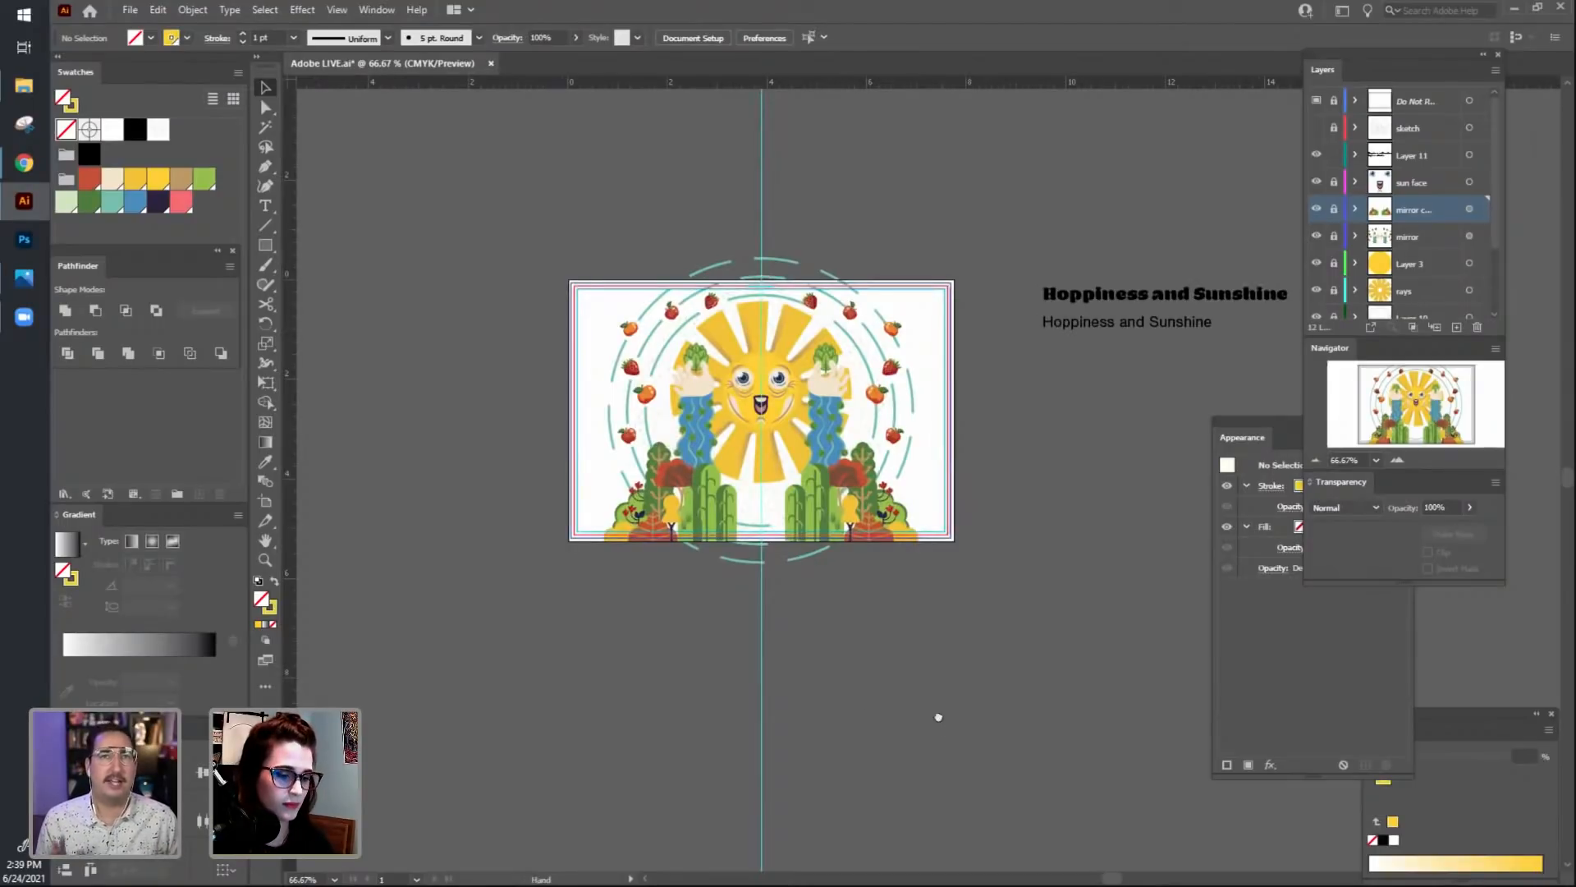
pyautogui.moveTo(937, 721); pyautogui.dragTo(834, 665)
pyautogui.scroll(-2, 1392, 243)
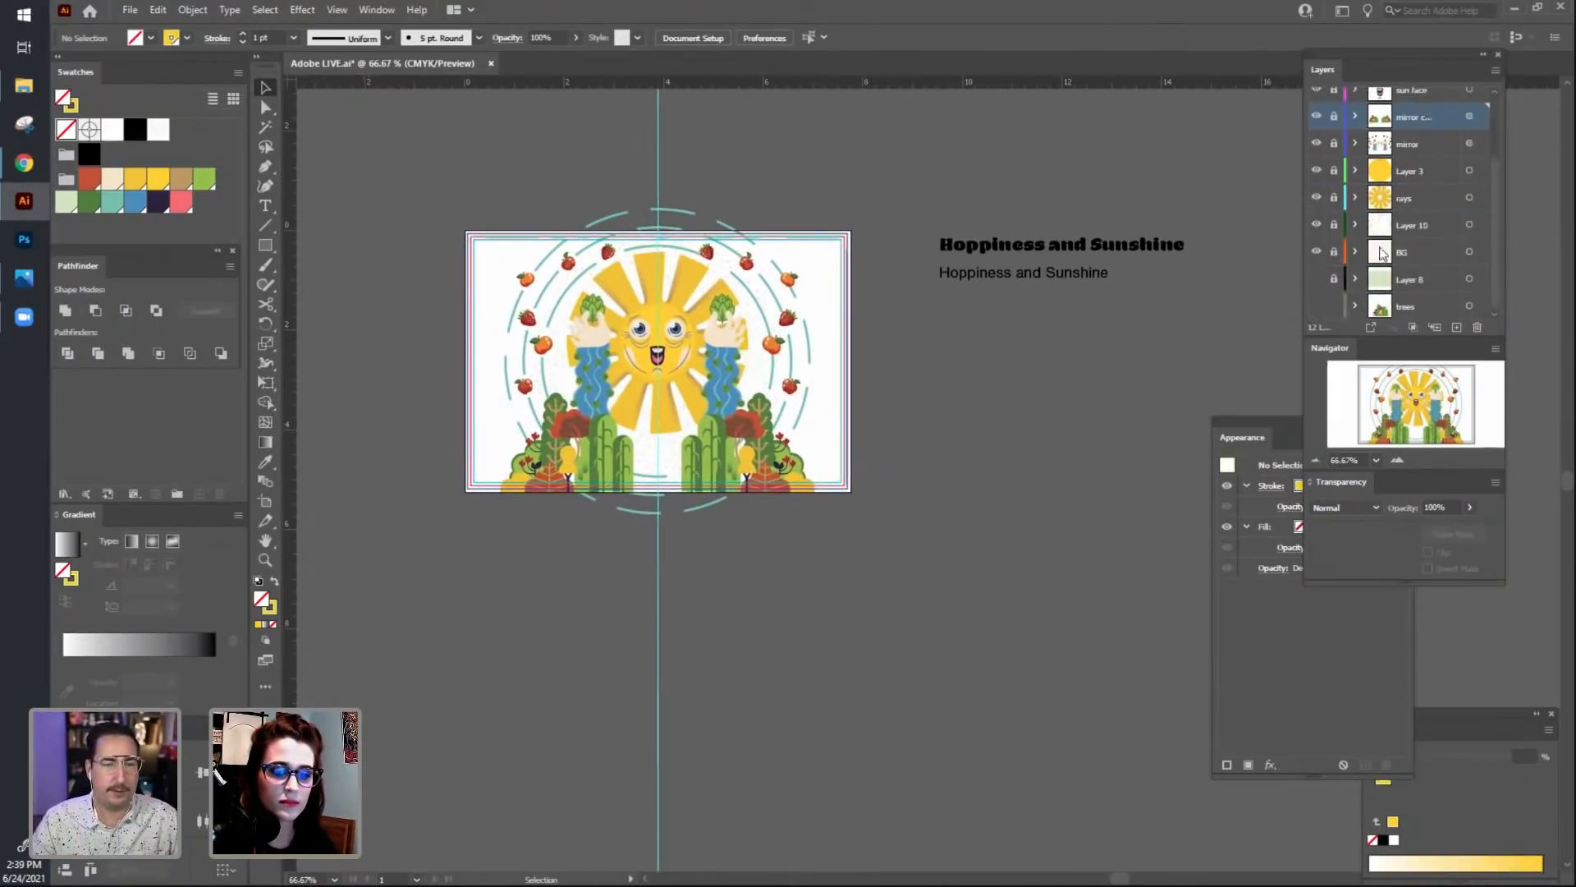
pyautogui.click(1317, 279)
pyautogui.hotkey('ctrl', '+')
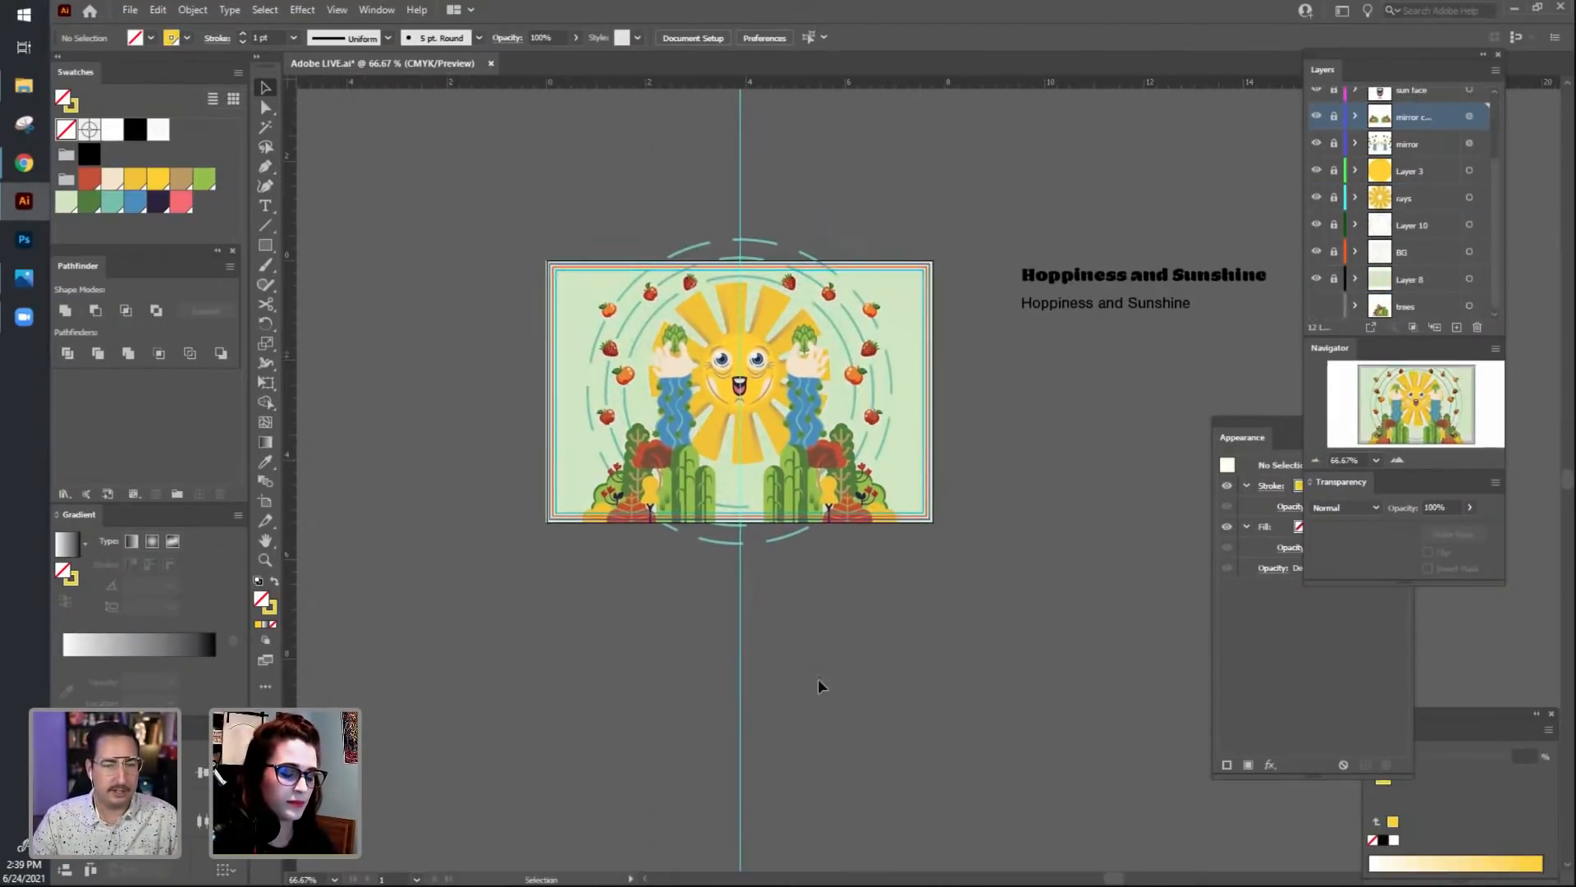
pyautogui.moveTo(815, 642); pyautogui.dragTo(845, 659)
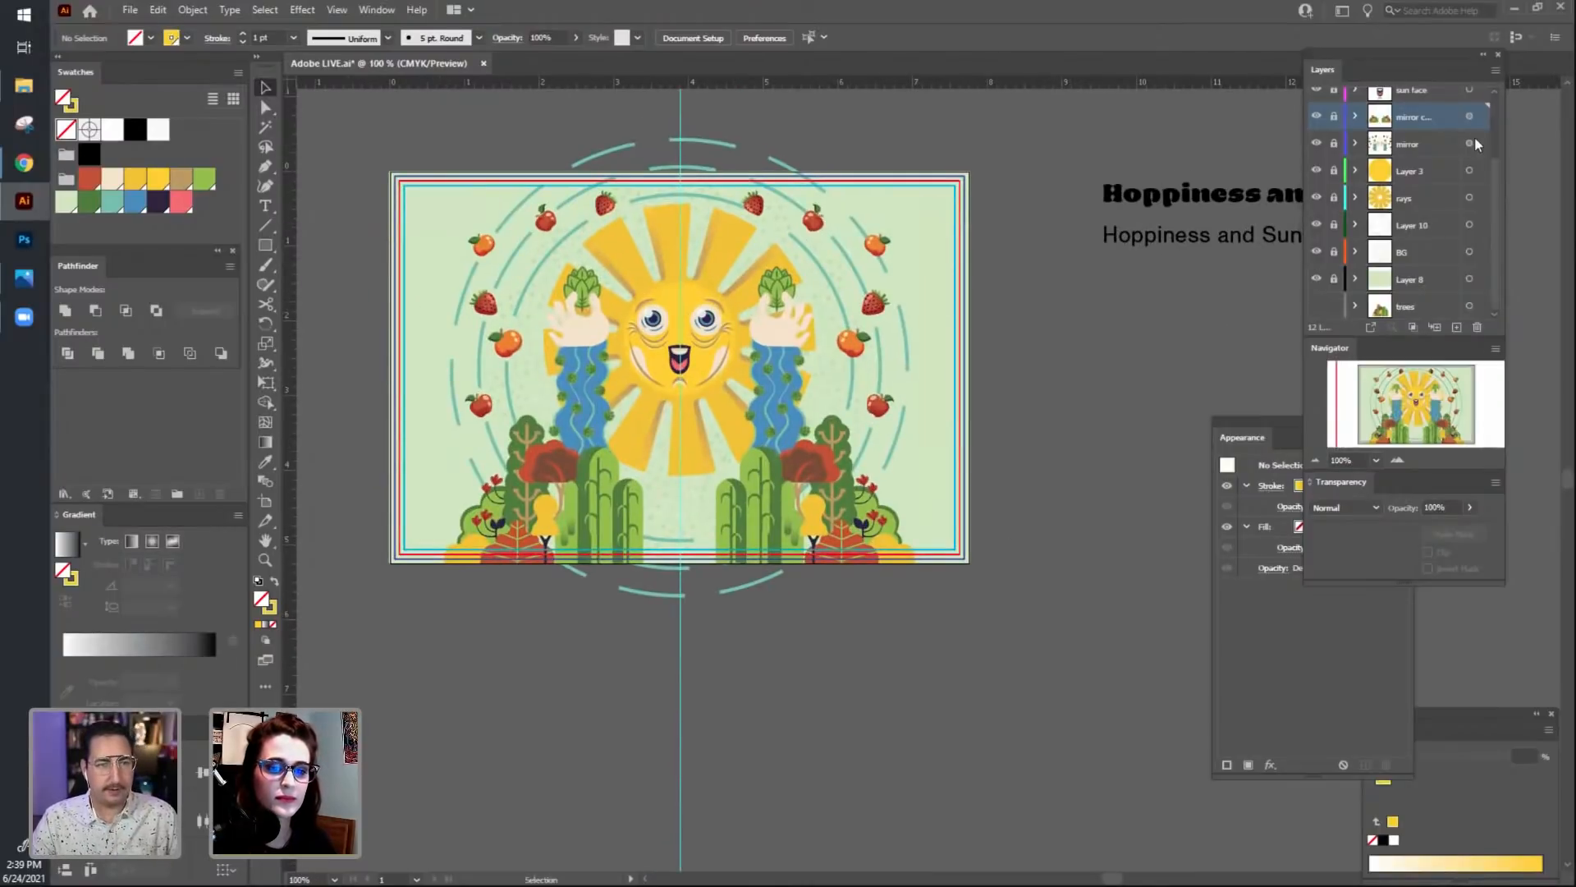
pyautogui.click(1393, 147)
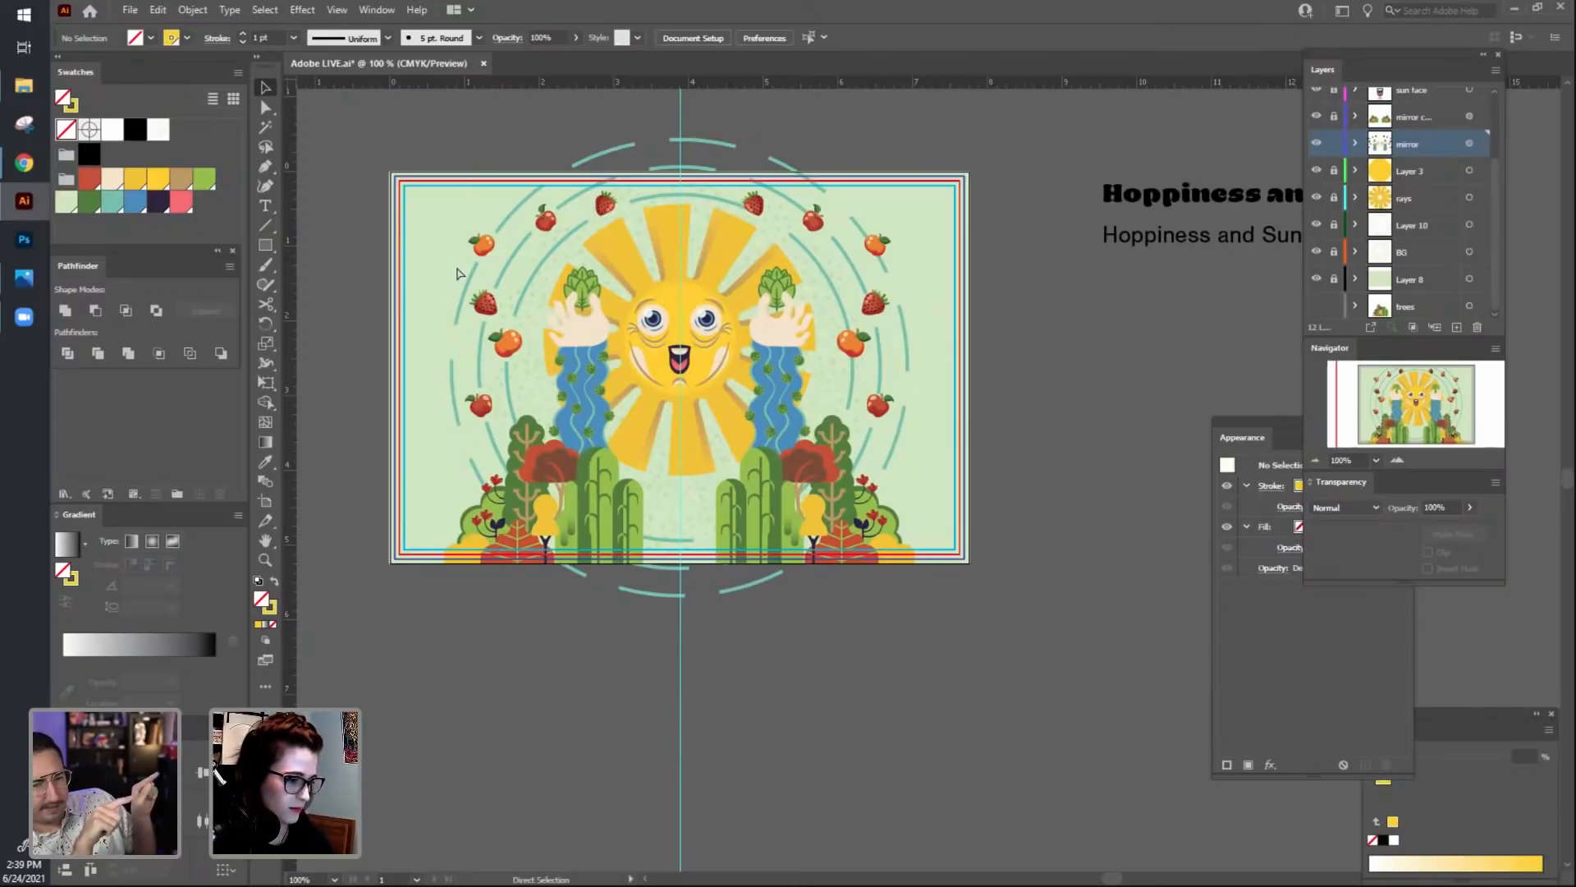
pyautogui.hotkey('ctrl', 'a')
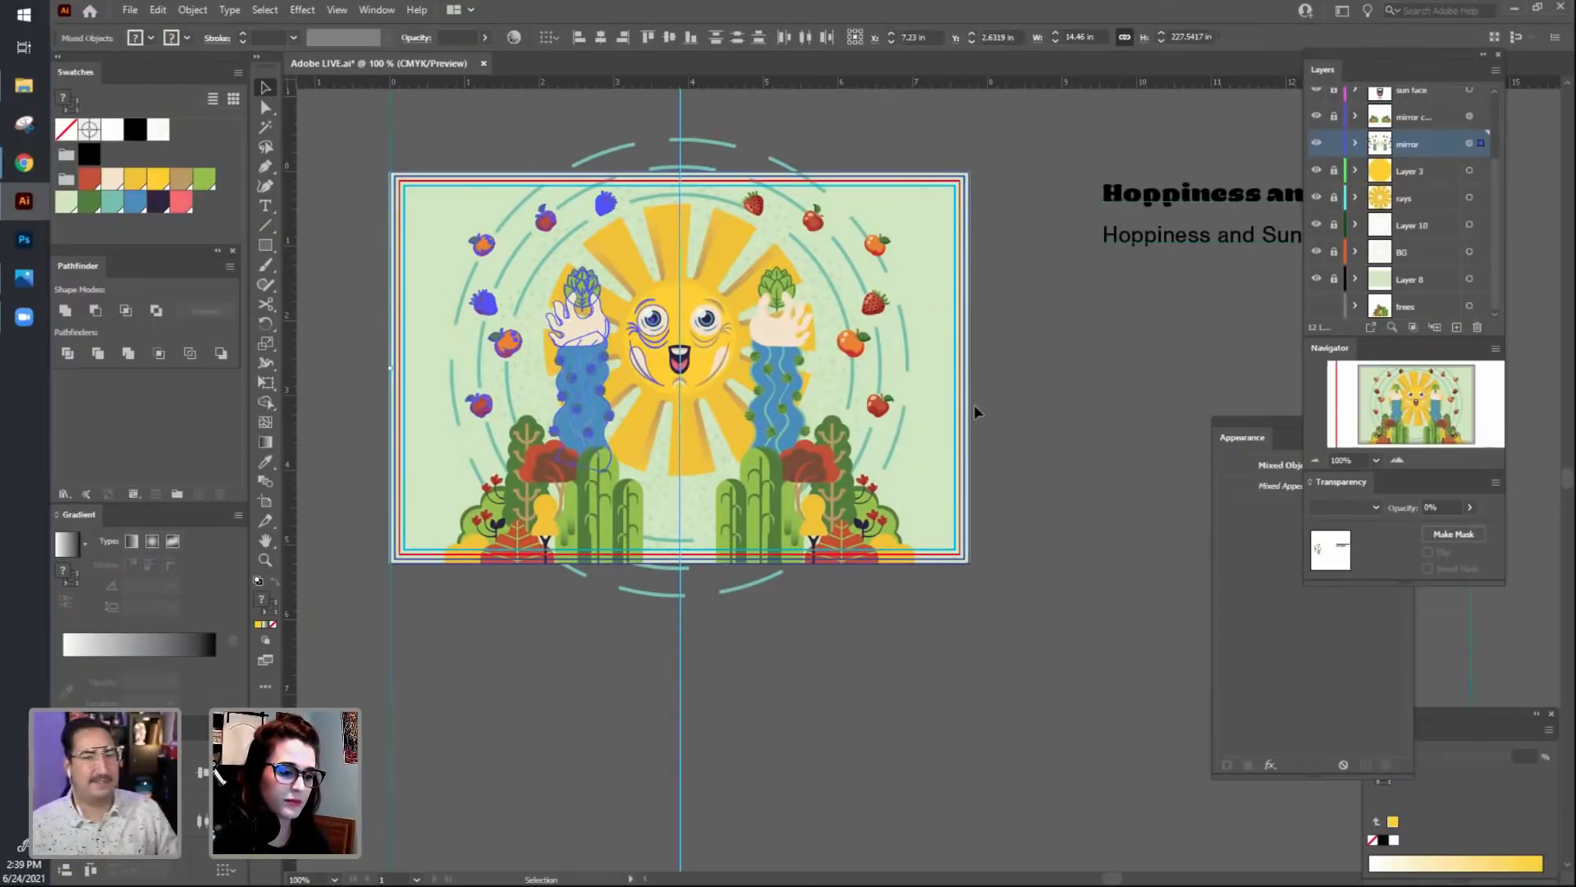
pyautogui.click(193, 10)
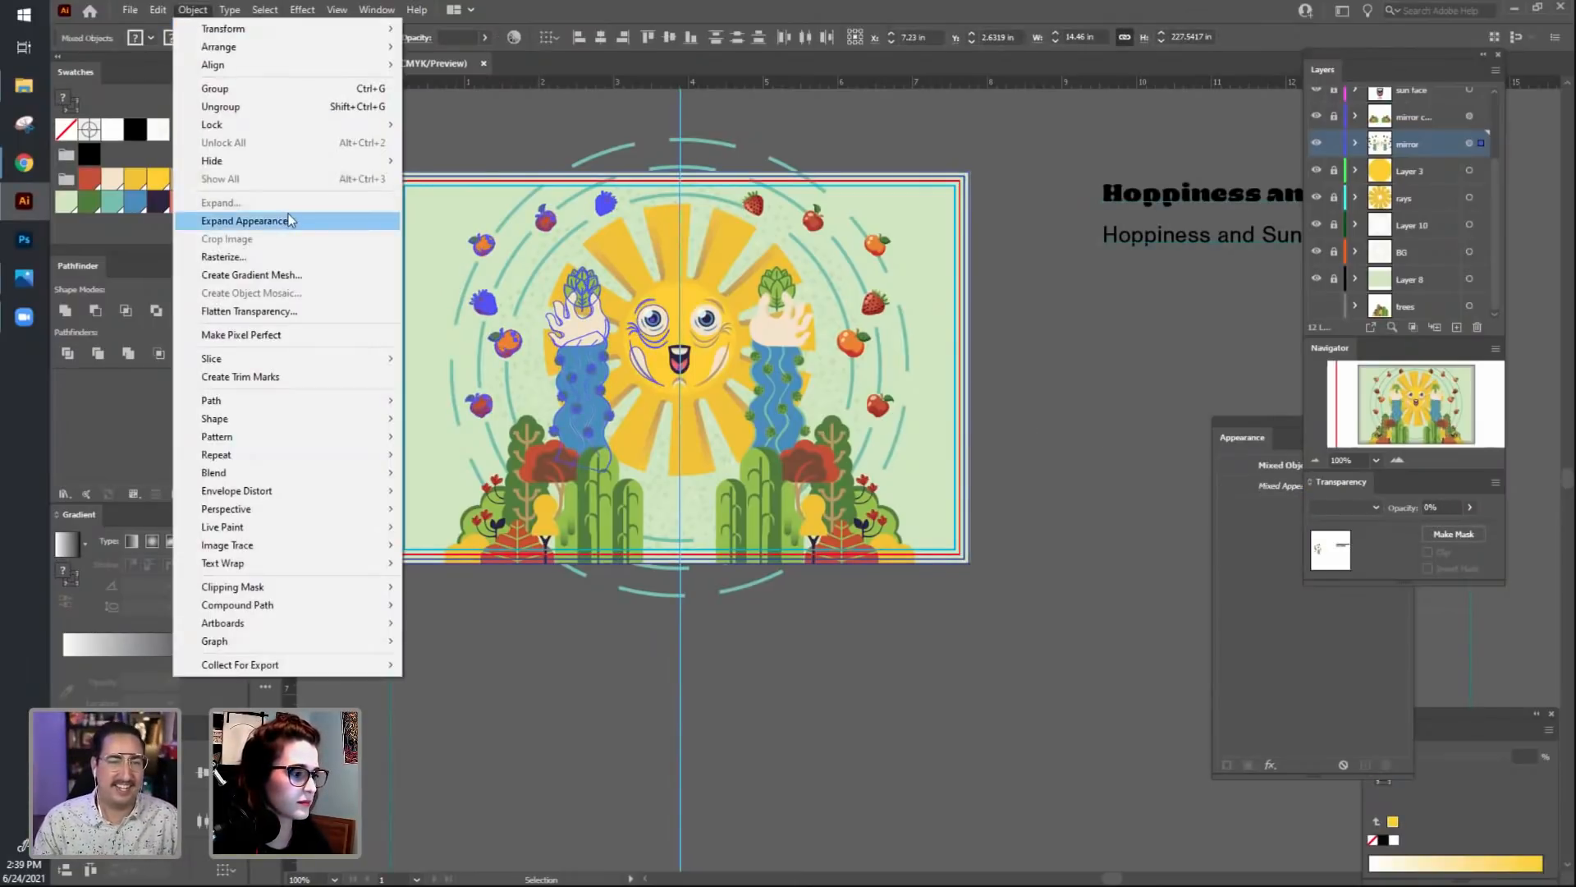
pyautogui.click(1069, 533)
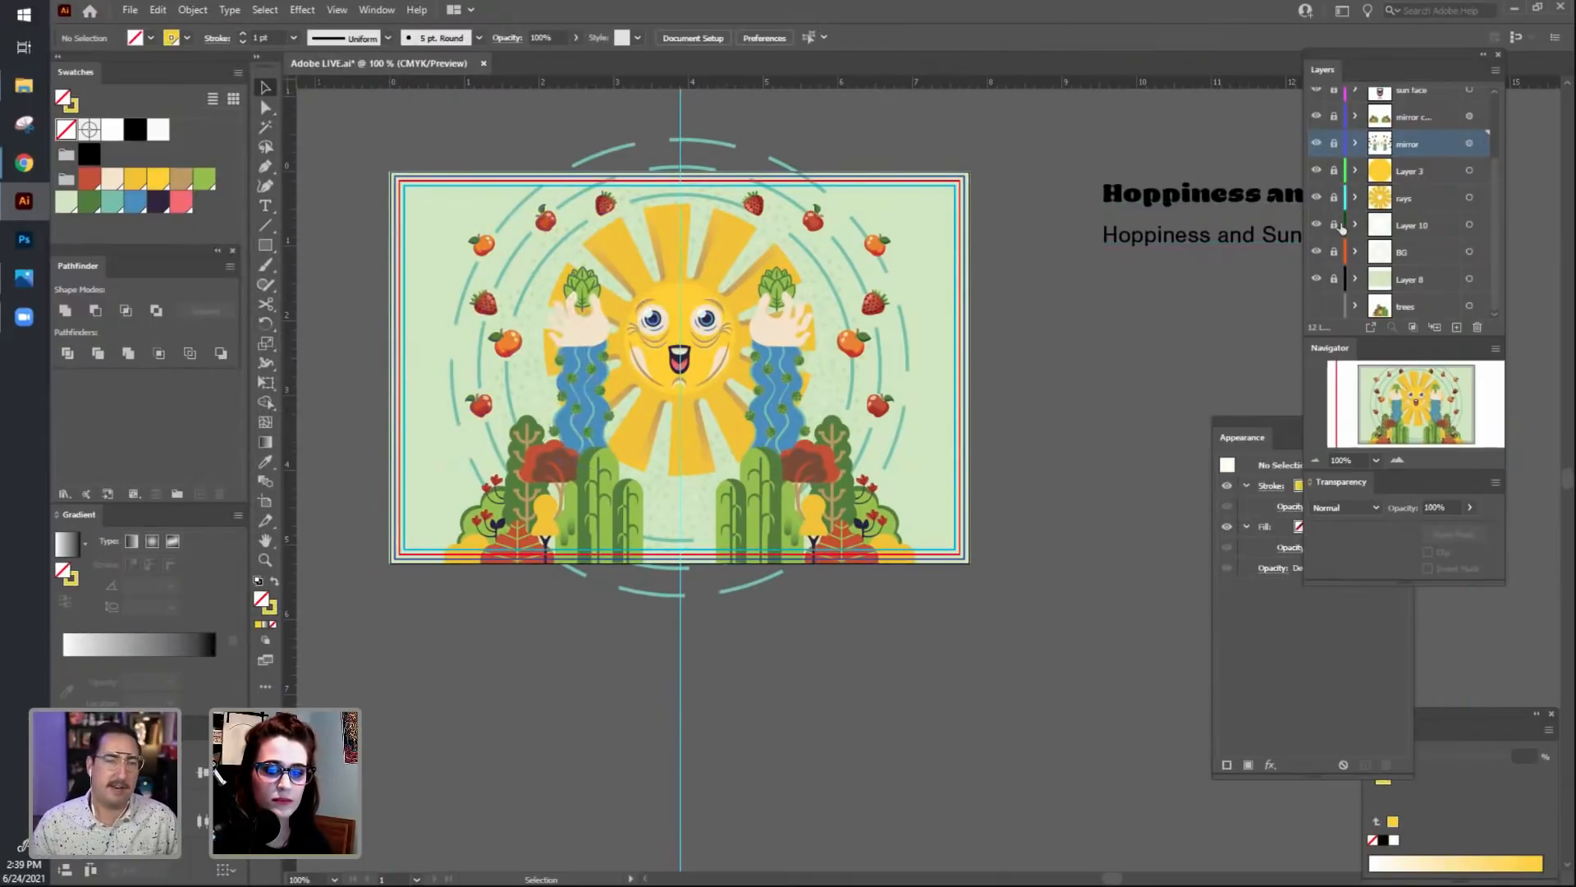
# Unlock Layer 10, select its dashed circles around the sun, expand their fill and stroke, and deselect them.
pyautogui.press('a')
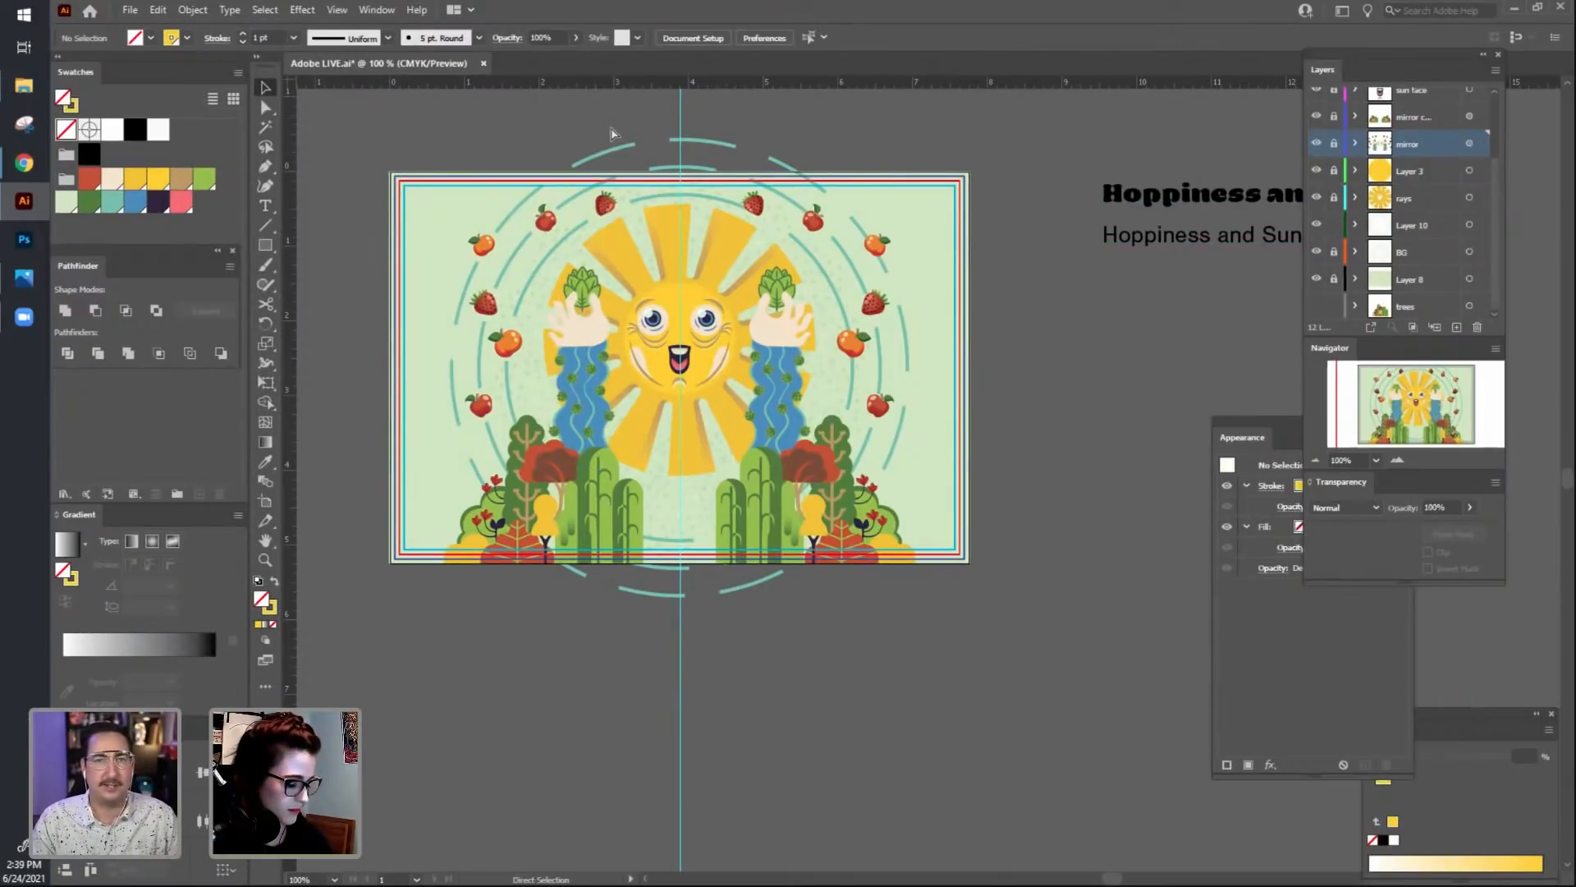
pyautogui.hotkey('ctrl', 'a')
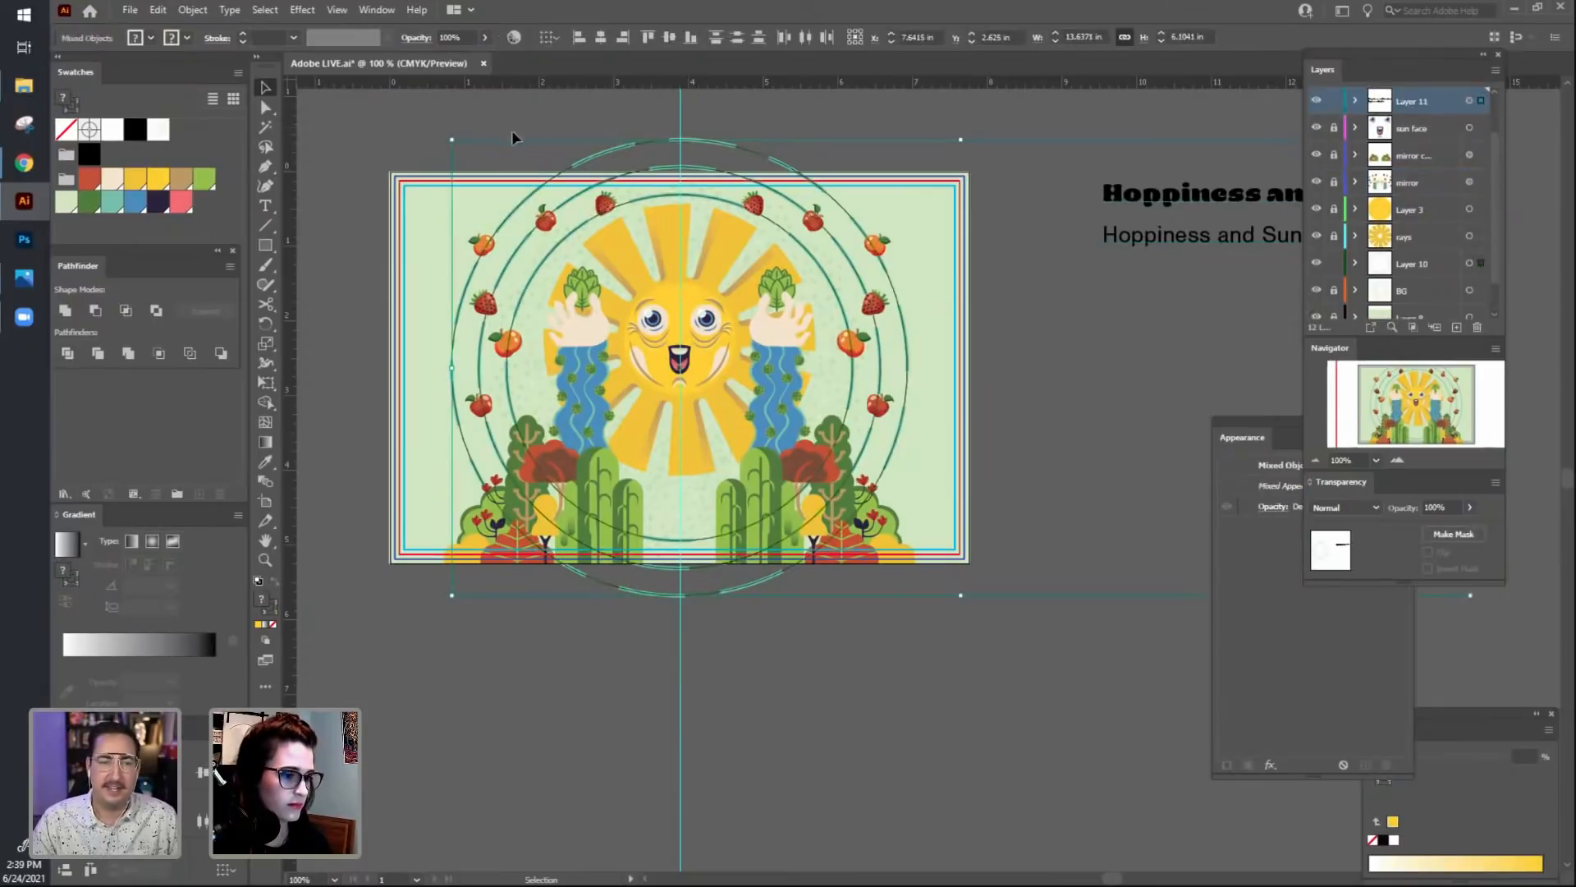
pyautogui.click(1129, 353)
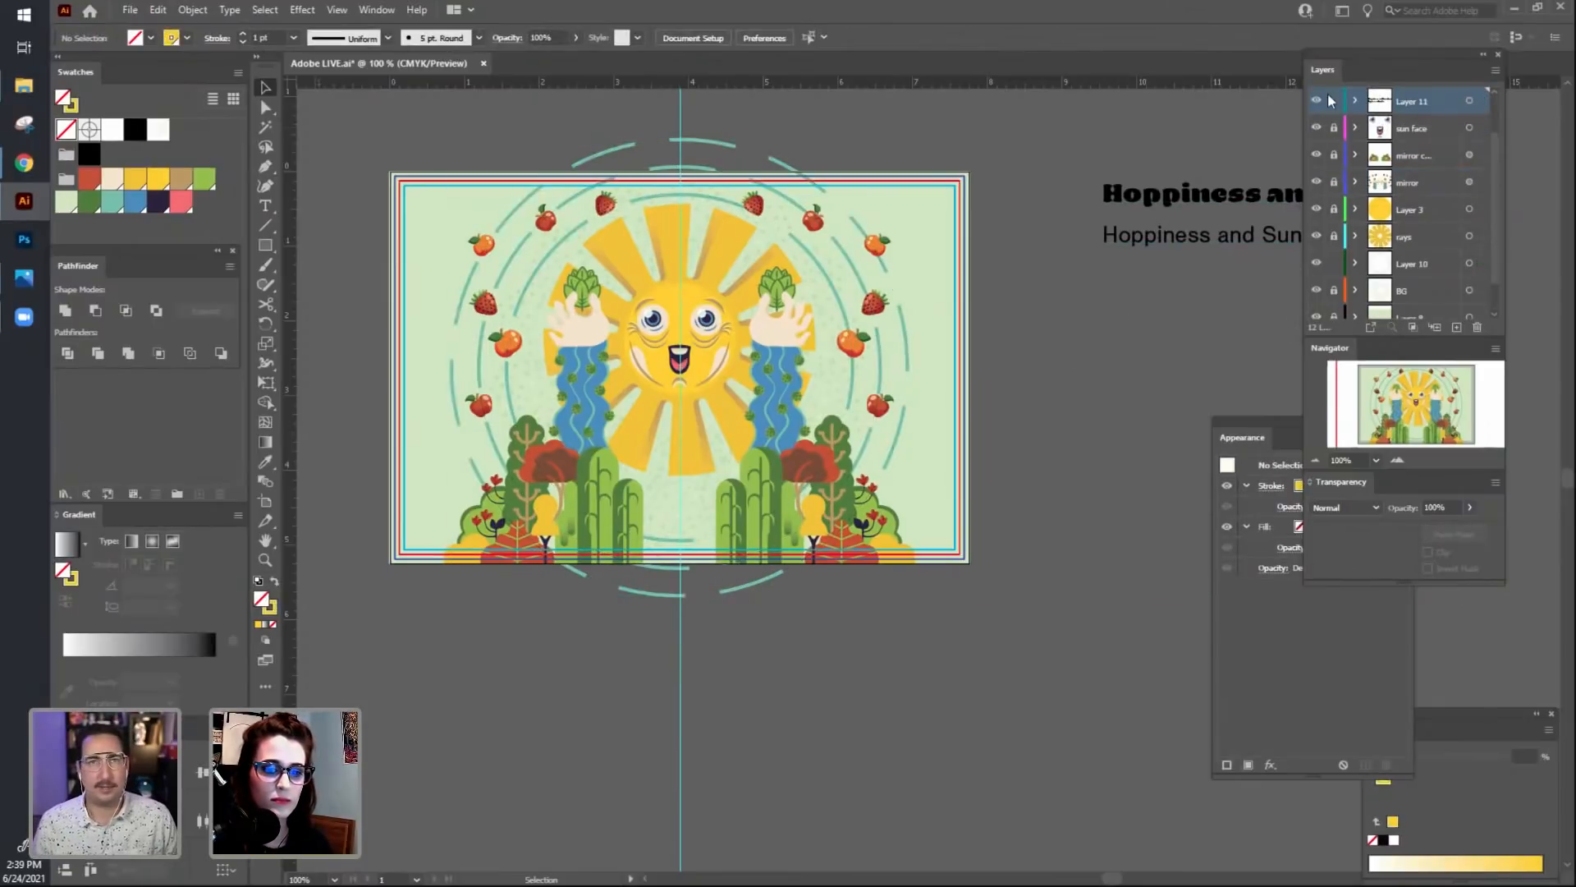
pyautogui.click(536, 542)
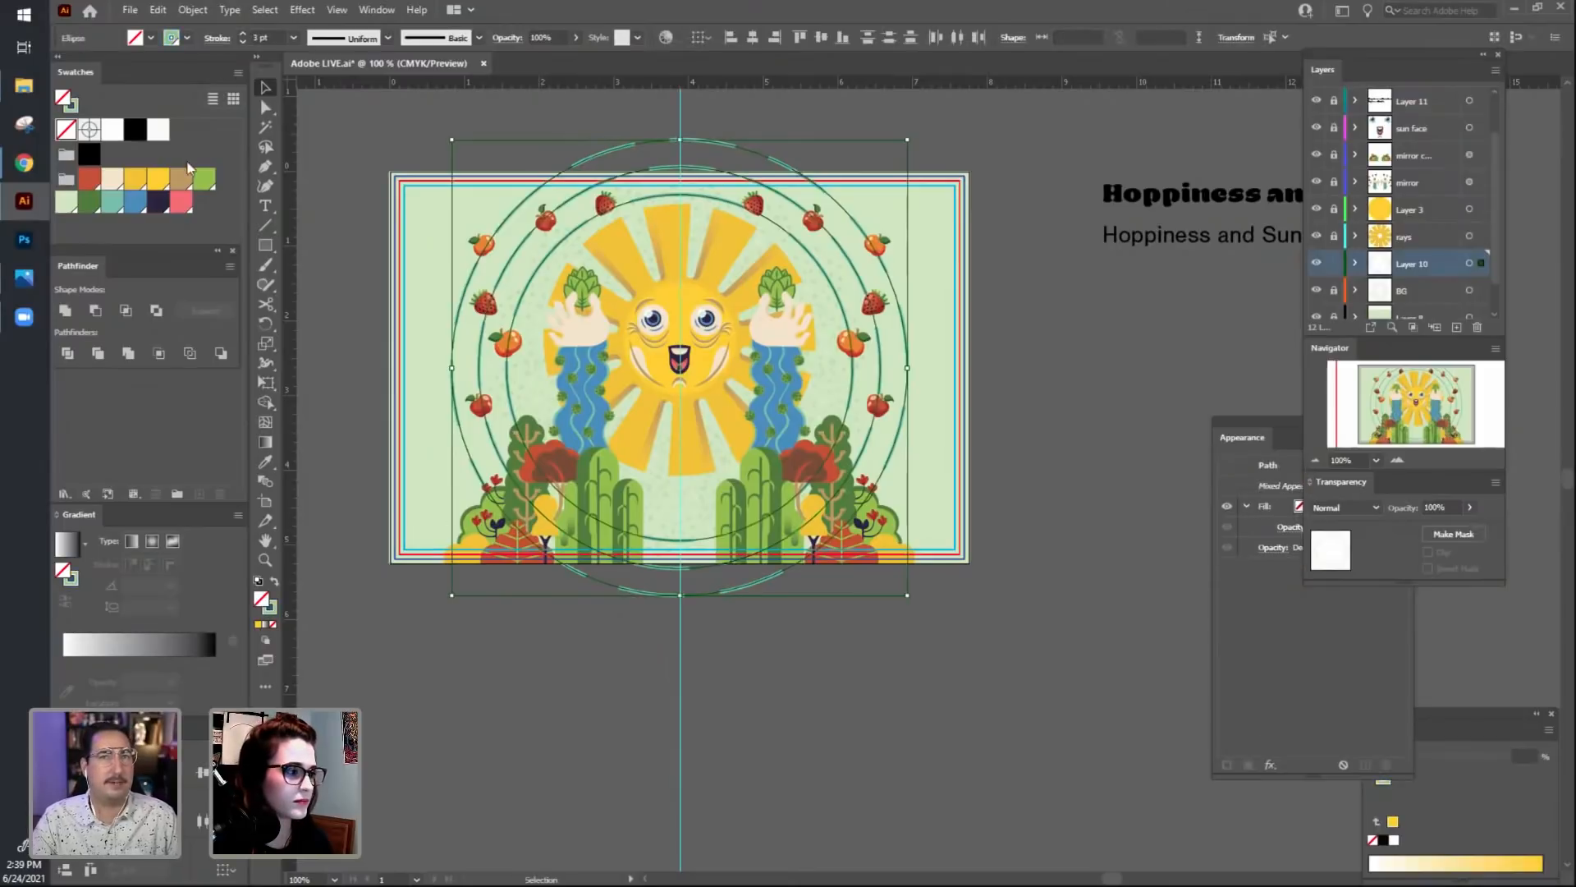
pyautogui.click(193, 10)
pyautogui.click(255, 203)
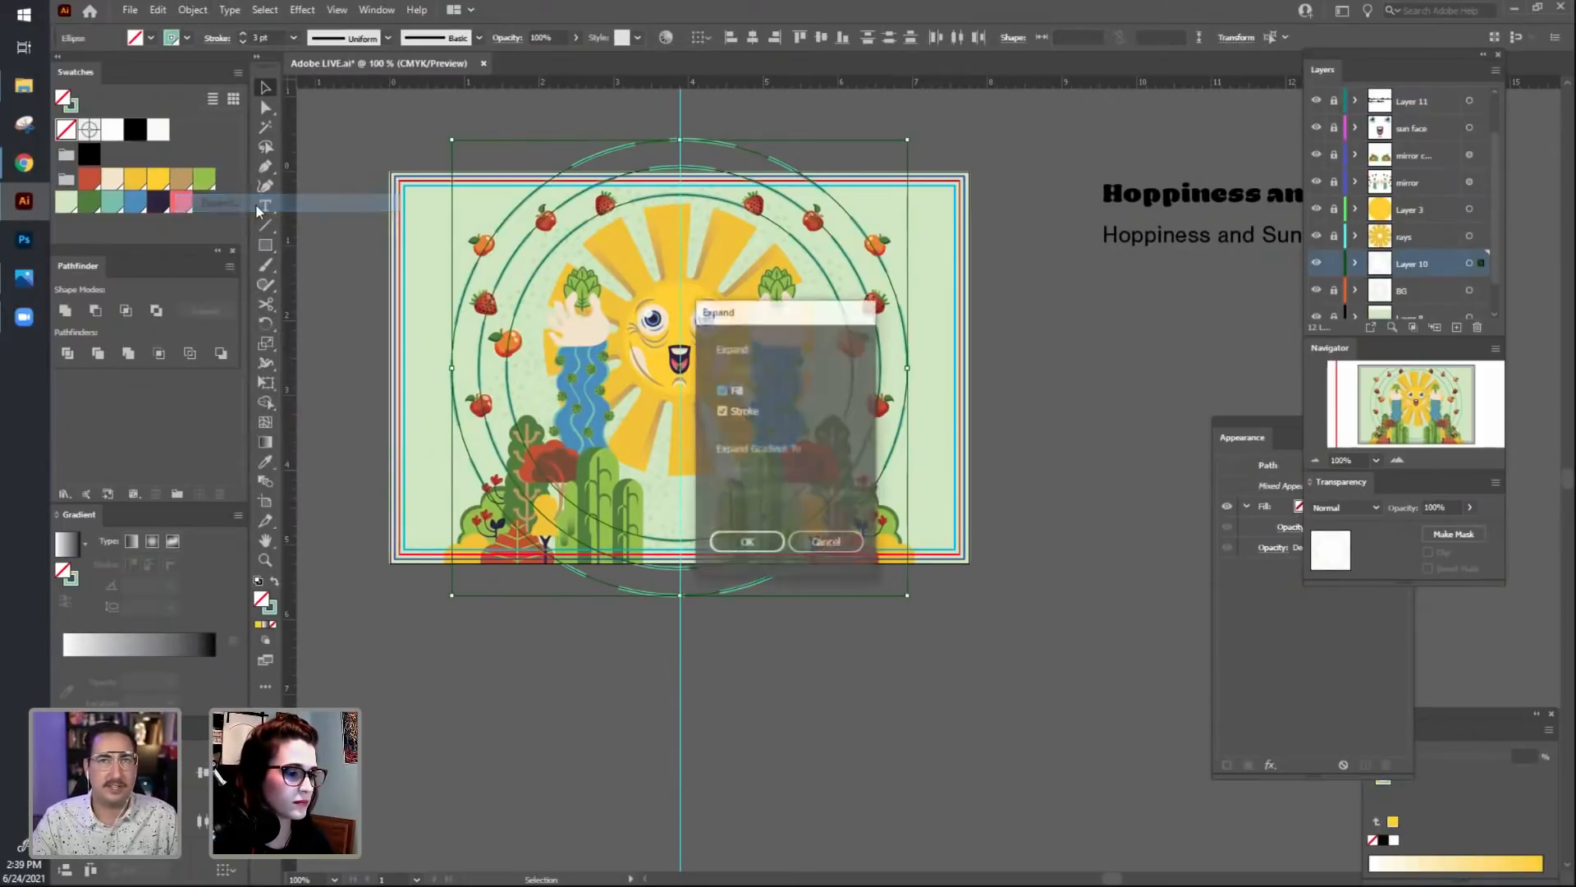
pyautogui.click(746, 543)
pyautogui.click(672, 605)
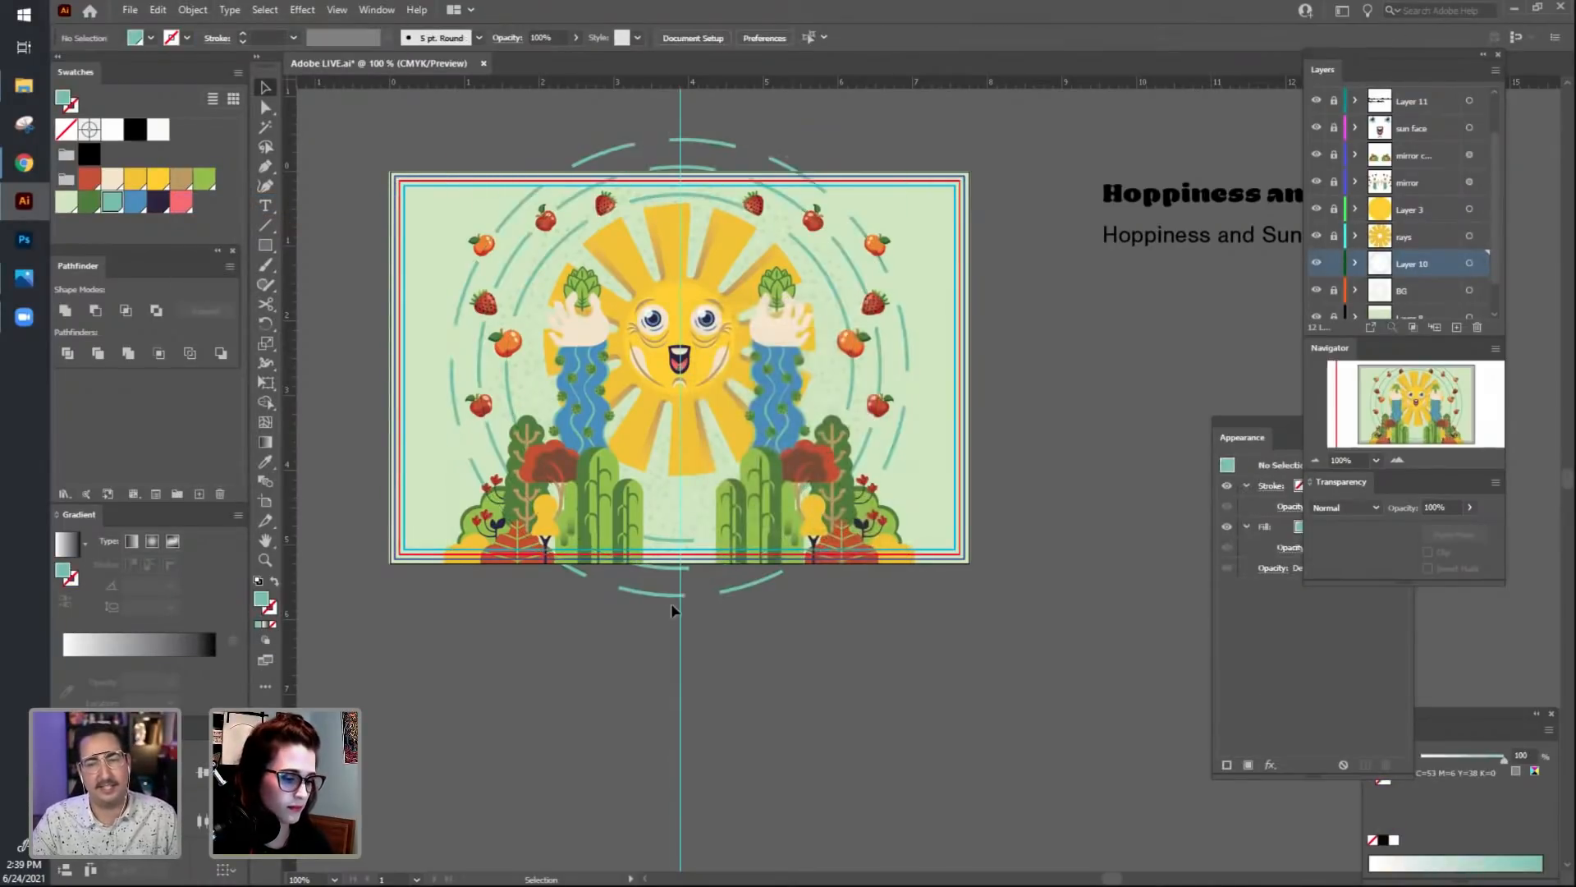
# Ungroup the expanded outer dashed ring and deselect it.
pyautogui.click(668, 594)
pyautogui.rightClick(668, 594)
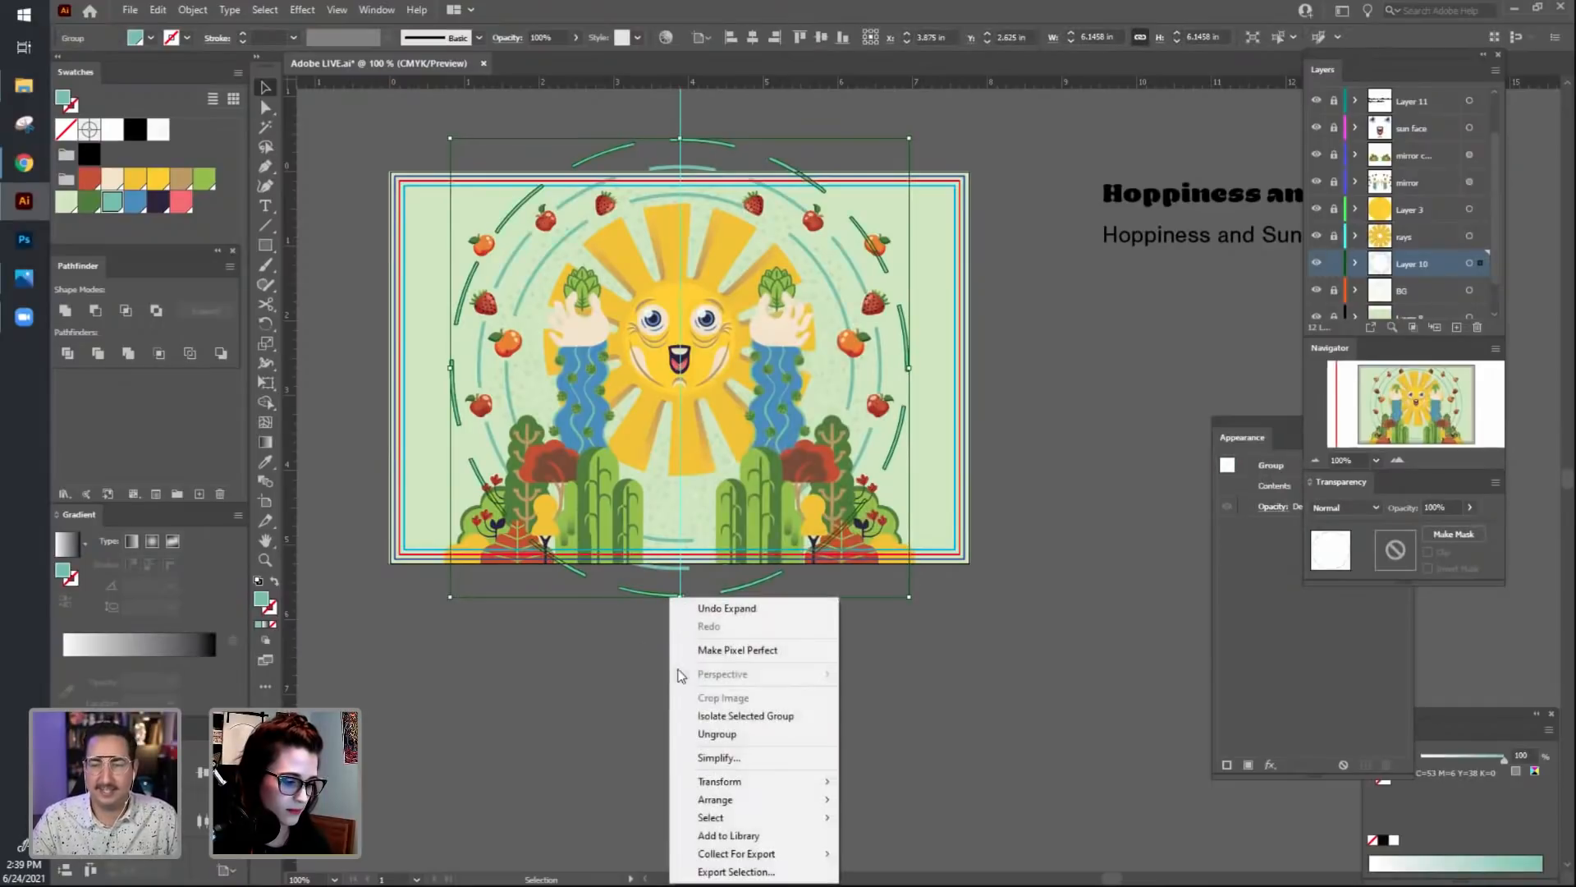
pyautogui.click(712, 736)
pyautogui.click(633, 711)
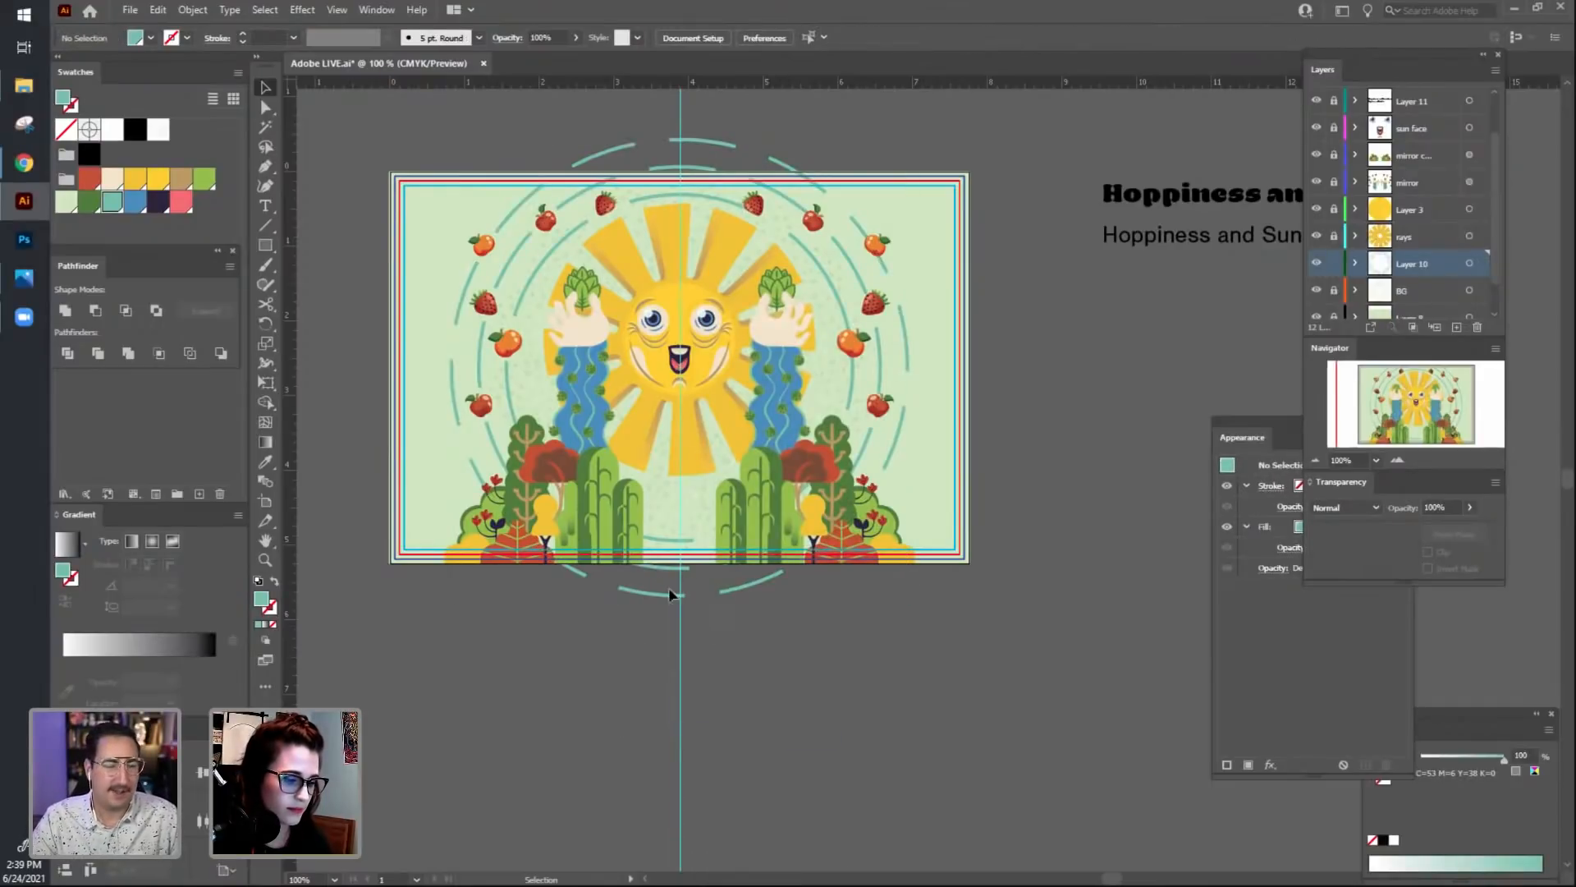
# Isolate the outer ring's compound path, delete its three dashes hanging below the artboard, and leave isolation.
pyautogui.click(634, 589)
pyautogui.doubleClick(634, 591)
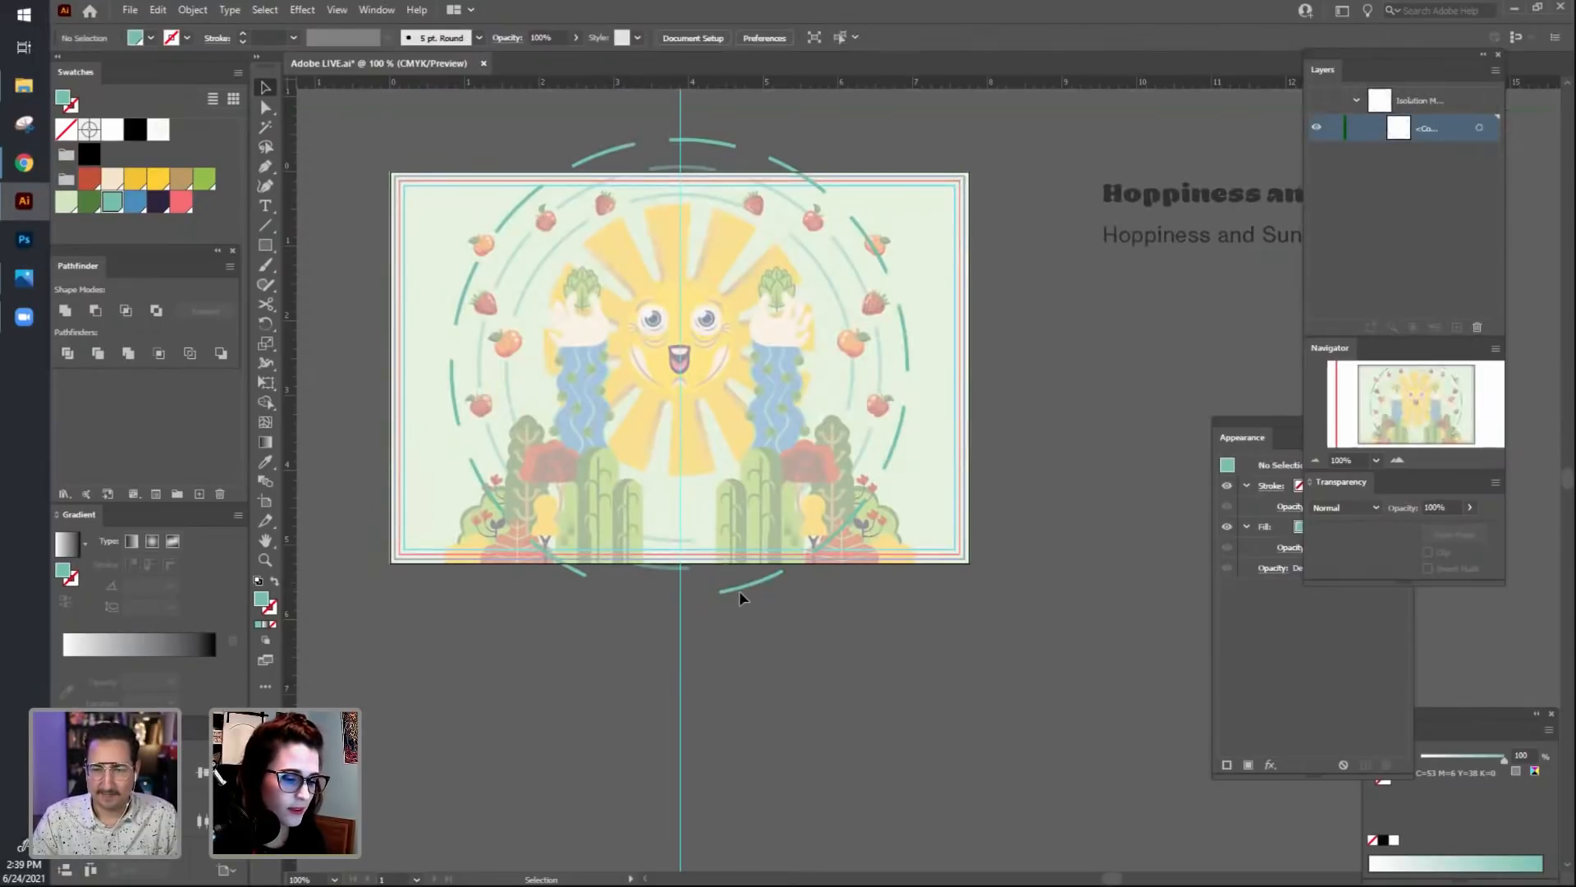
pyautogui.doubleClick(739, 589)
pyautogui.doubleClick(736, 588)
pyautogui.click(569, 574)
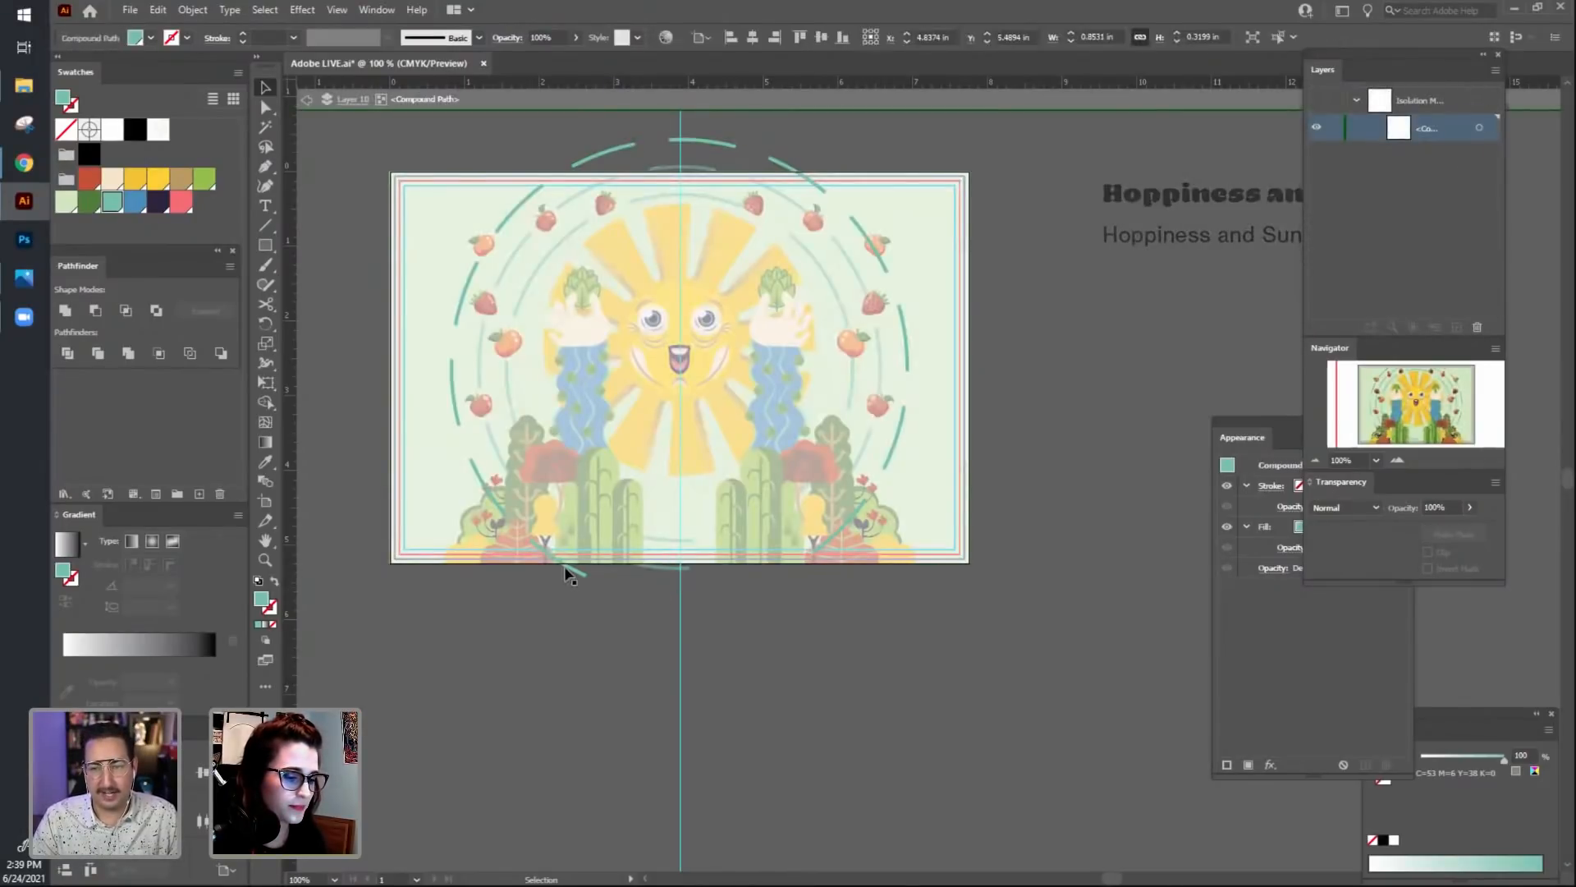
pyautogui.click(576, 571)
pyautogui.press('Delete')
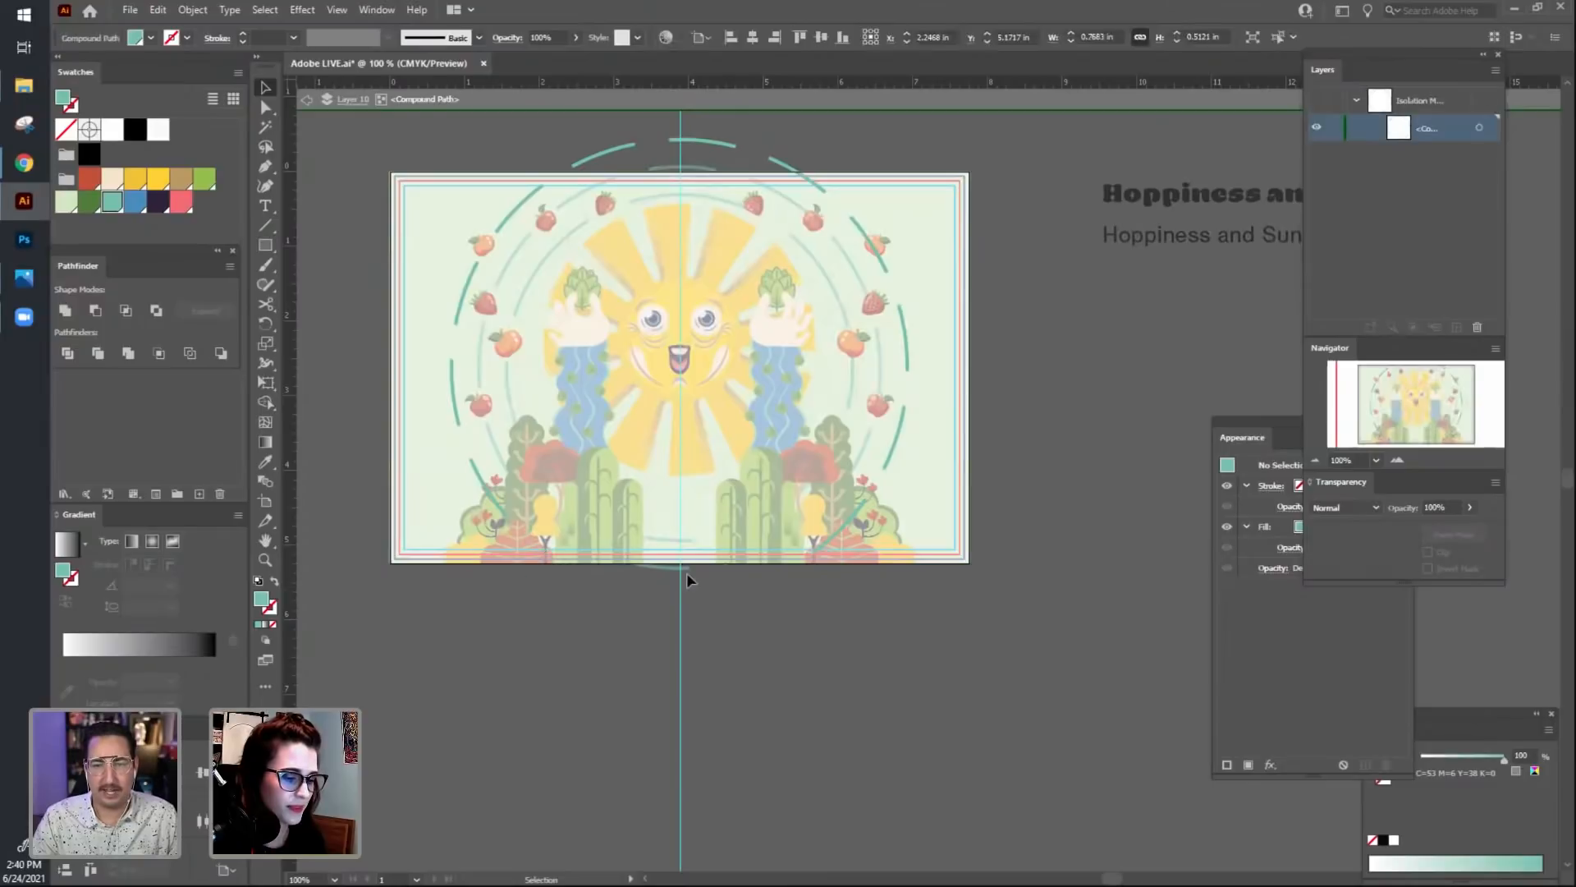
pyautogui.doubleClick(744, 607)
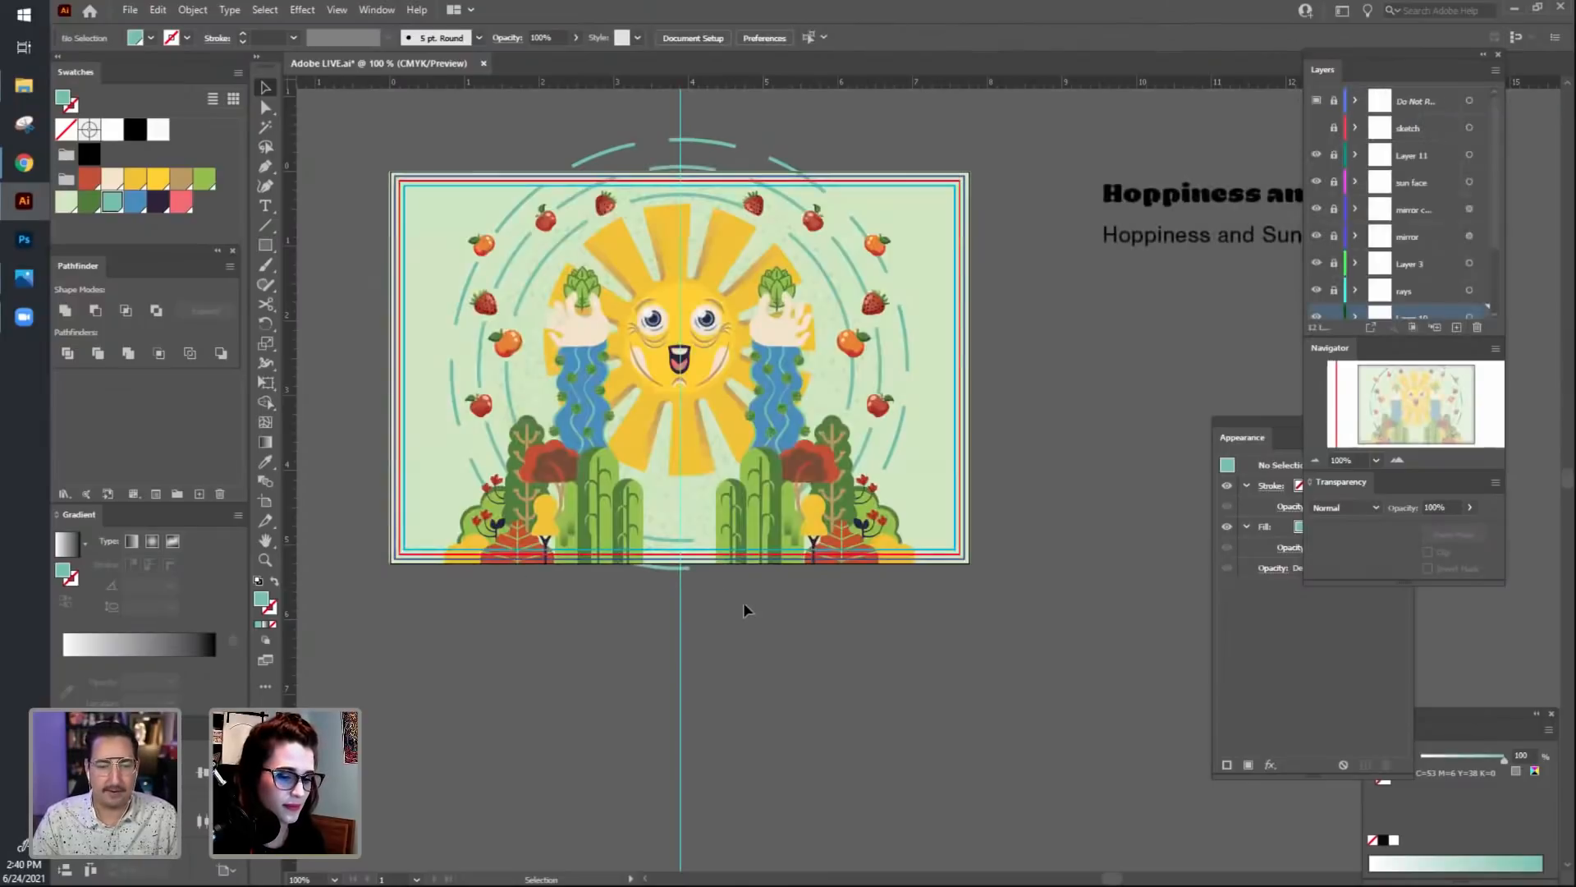
# Isolate the outer ring again, delete its two uppermost dashes above the artboard's top edge, and leave isolation.
pyautogui.scroll(3, 599, 193)
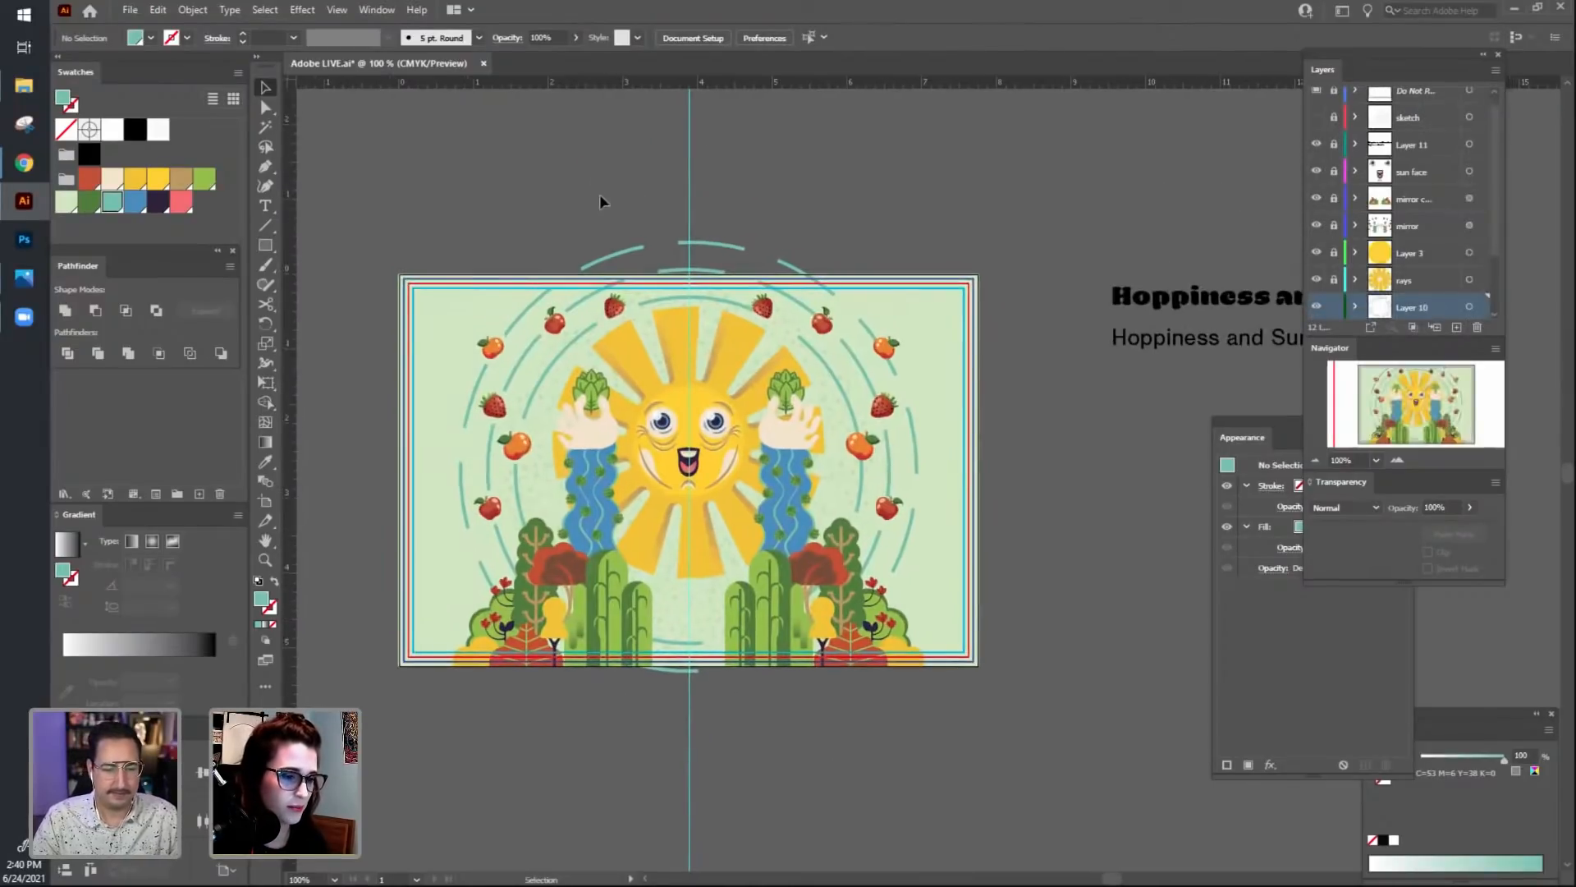
pyautogui.doubleClick(623, 251)
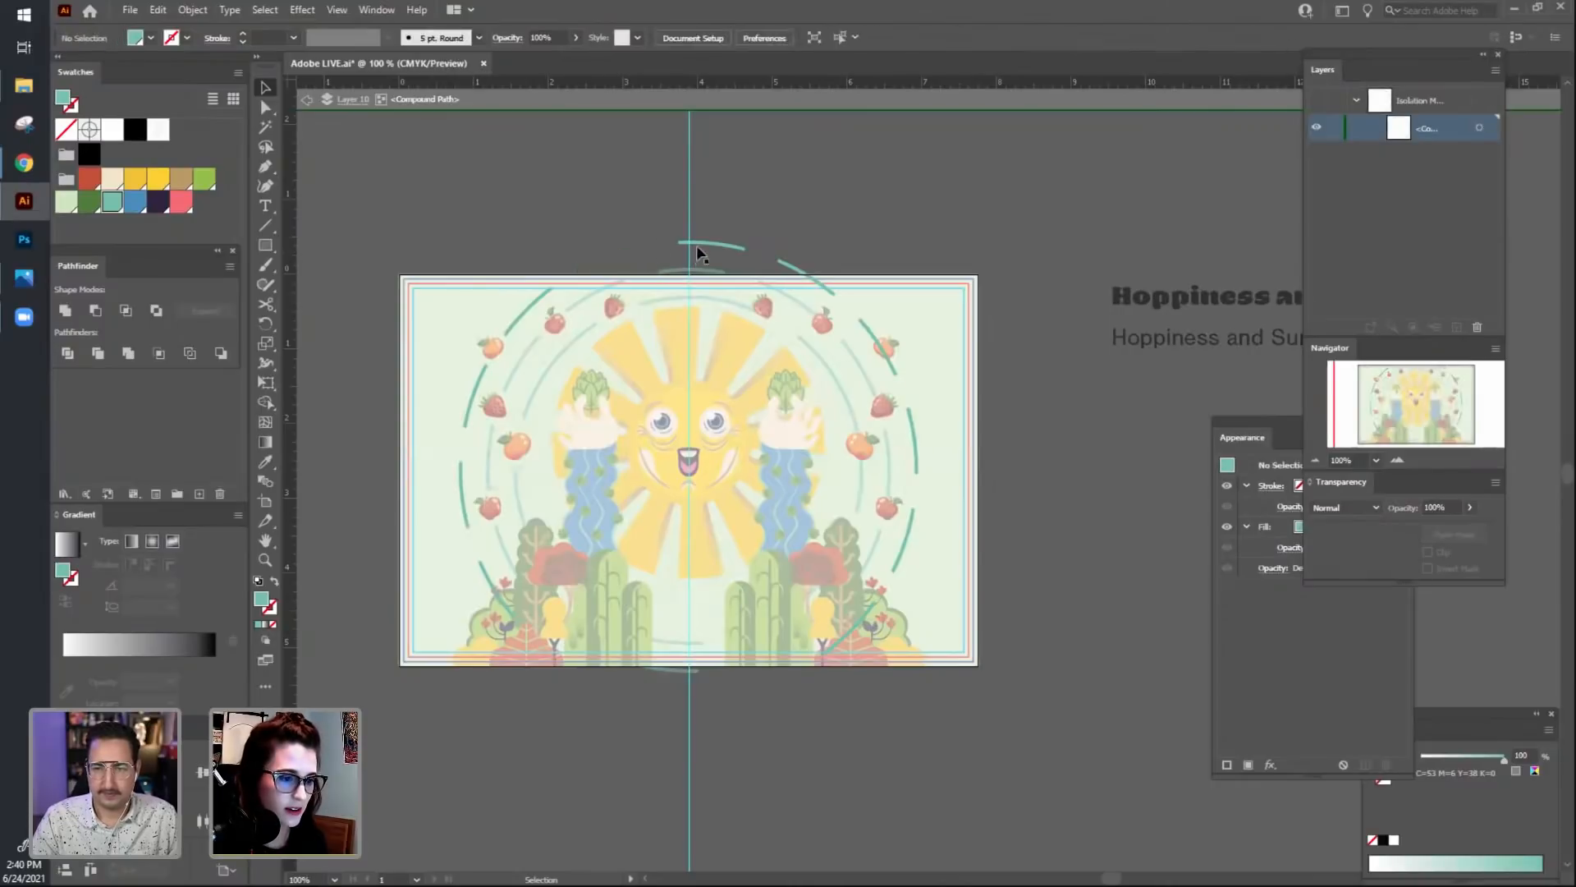
pyautogui.click(696, 245)
pyautogui.press('Delete')
pyautogui.doubleClick(757, 238)
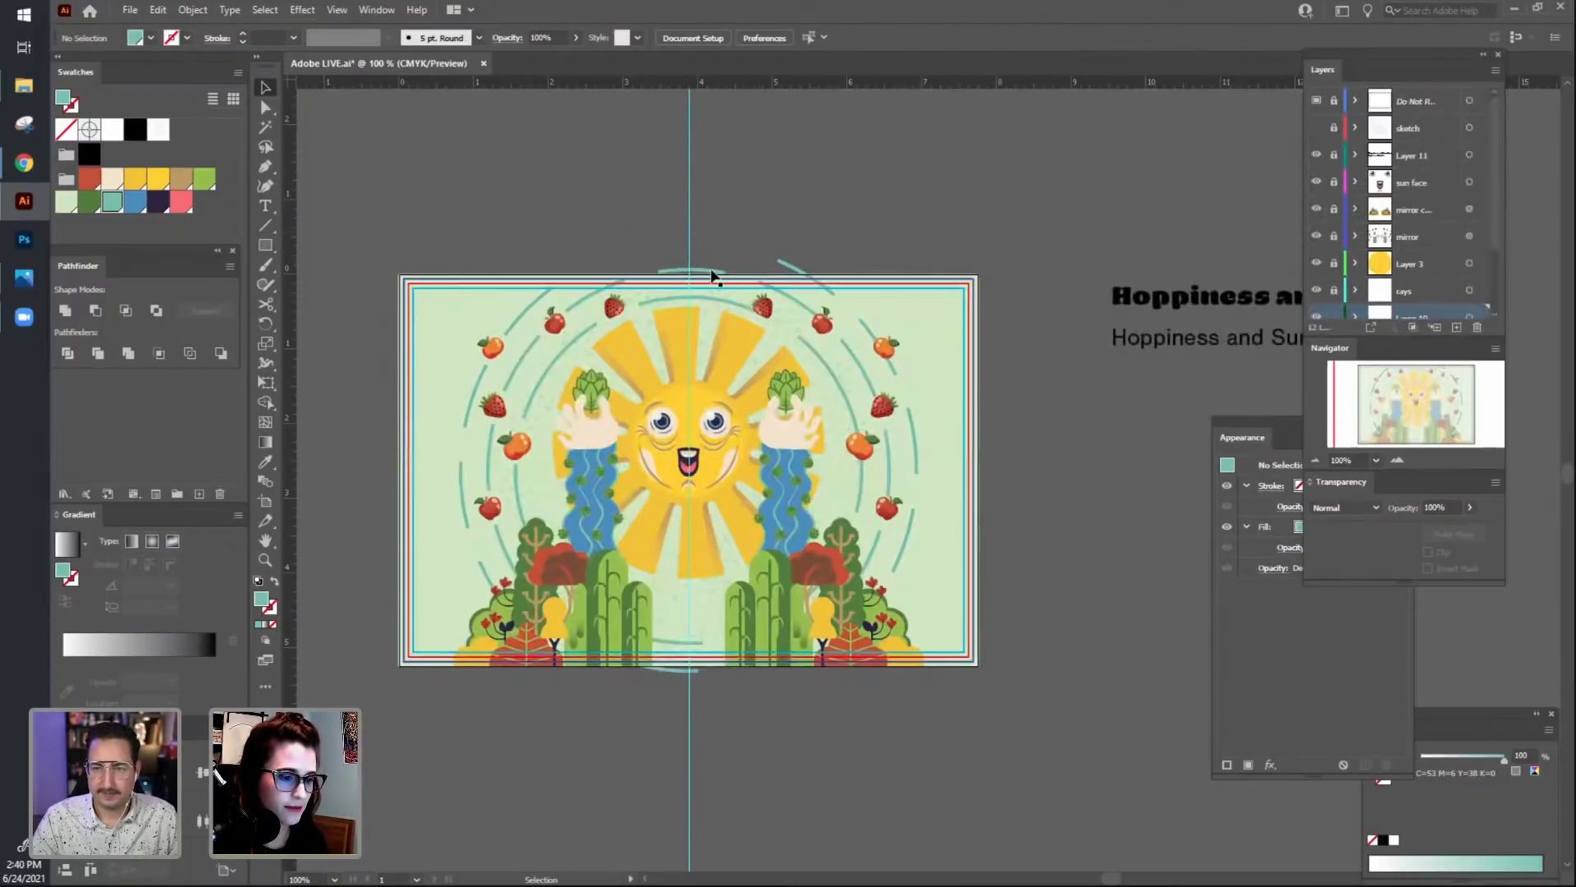
# Ungroup the middle dashed ring and delete its top dash overlapping the artboard's upper edge in isolation.
pyautogui.click(713, 270)
pyautogui.rightClick(712, 270)
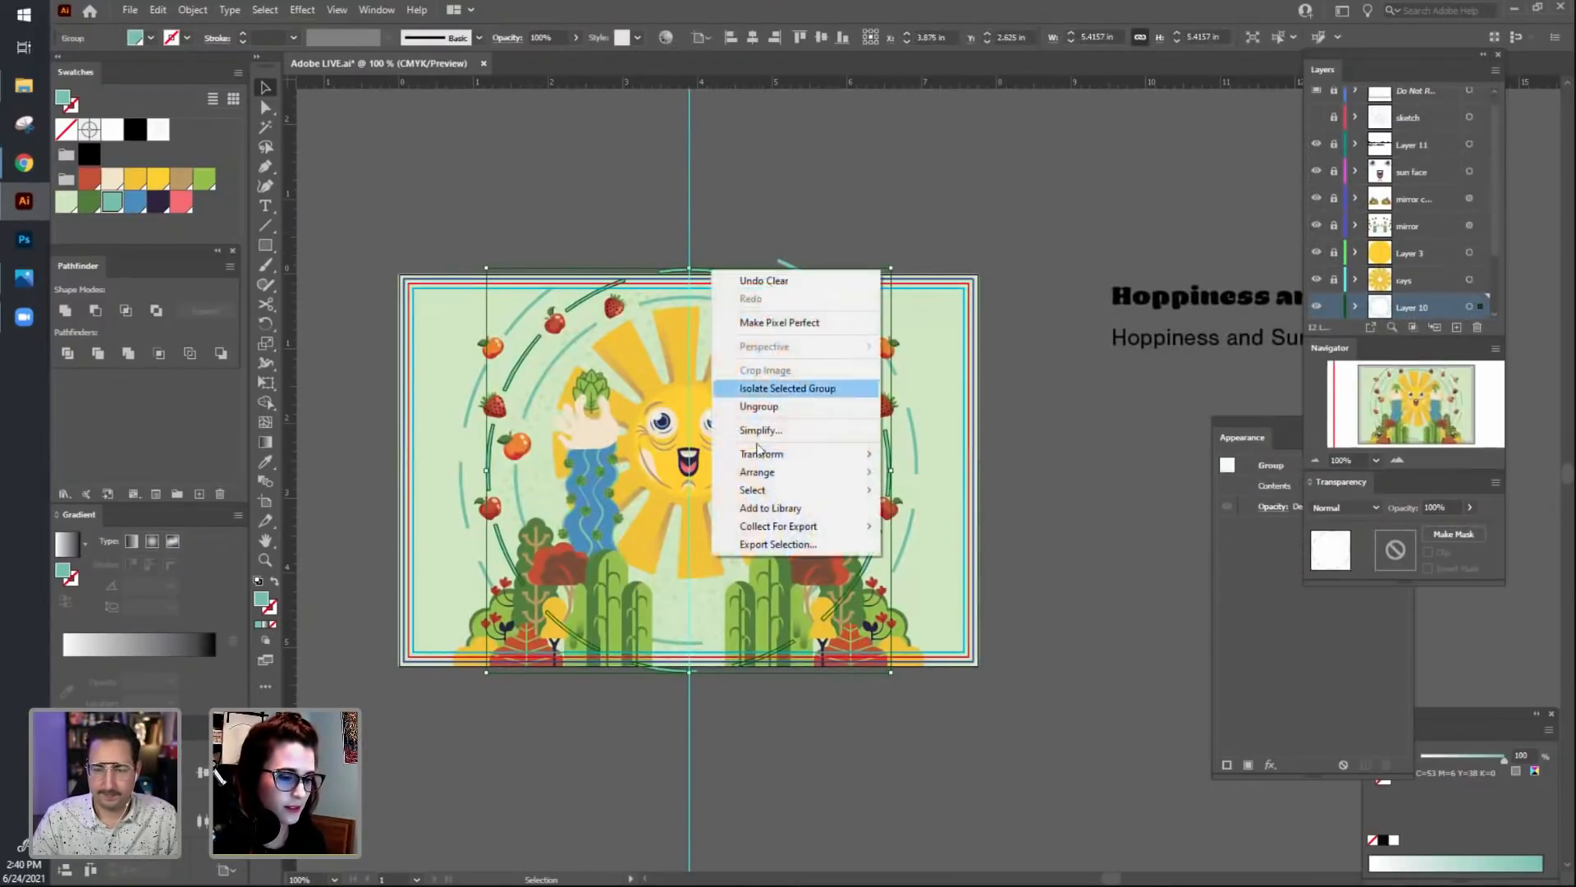
pyautogui.click(784, 408)
pyautogui.rightClick(711, 273)
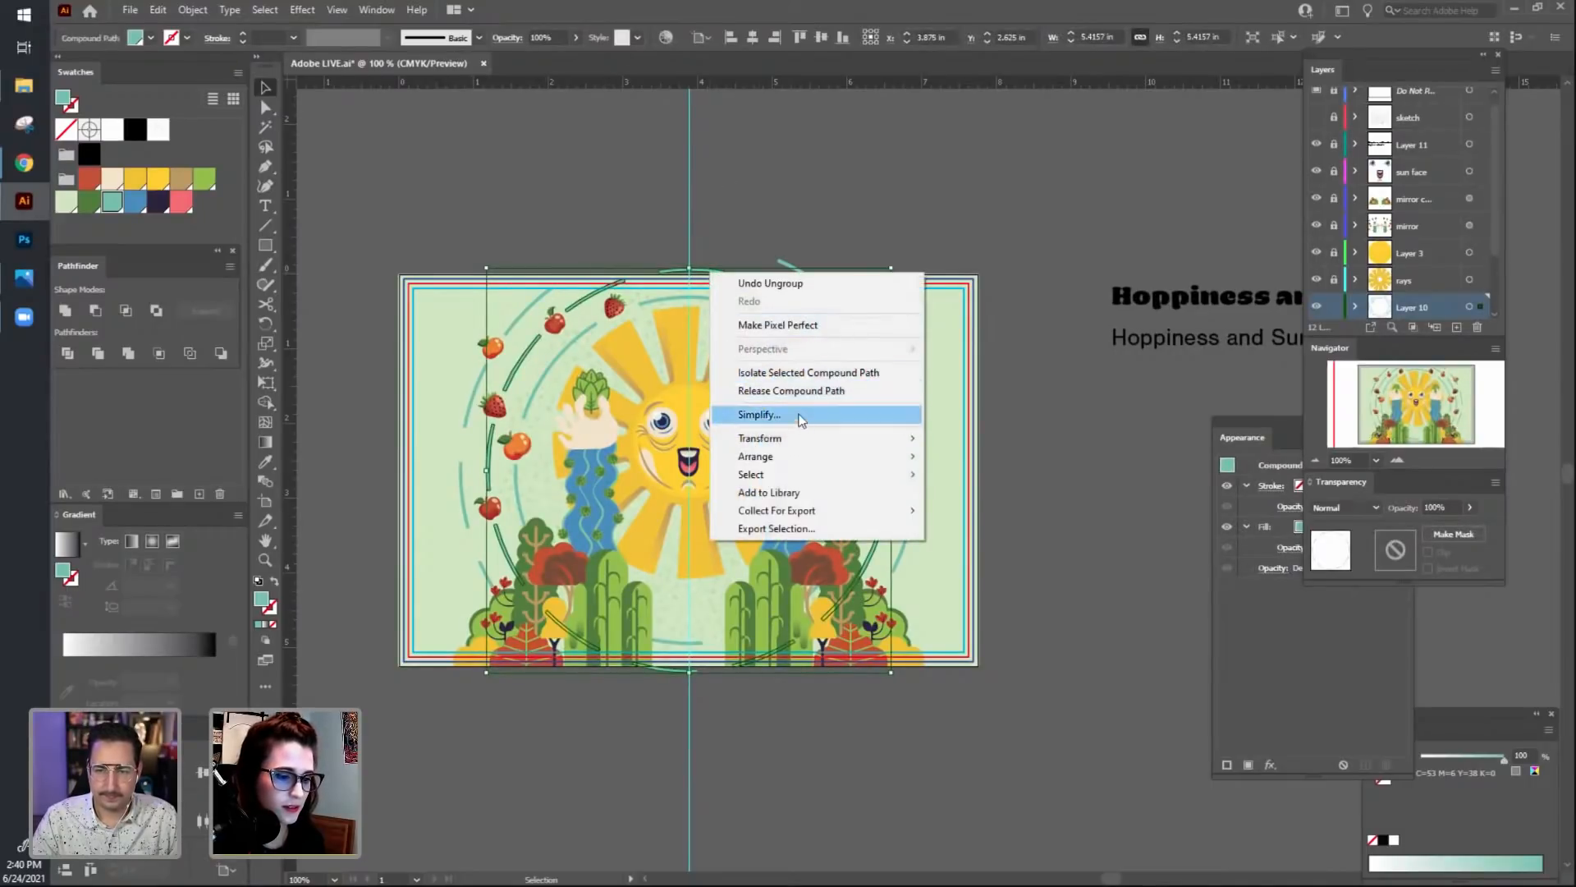
pyautogui.click(757, 233)
pyautogui.doubleClick(724, 271)
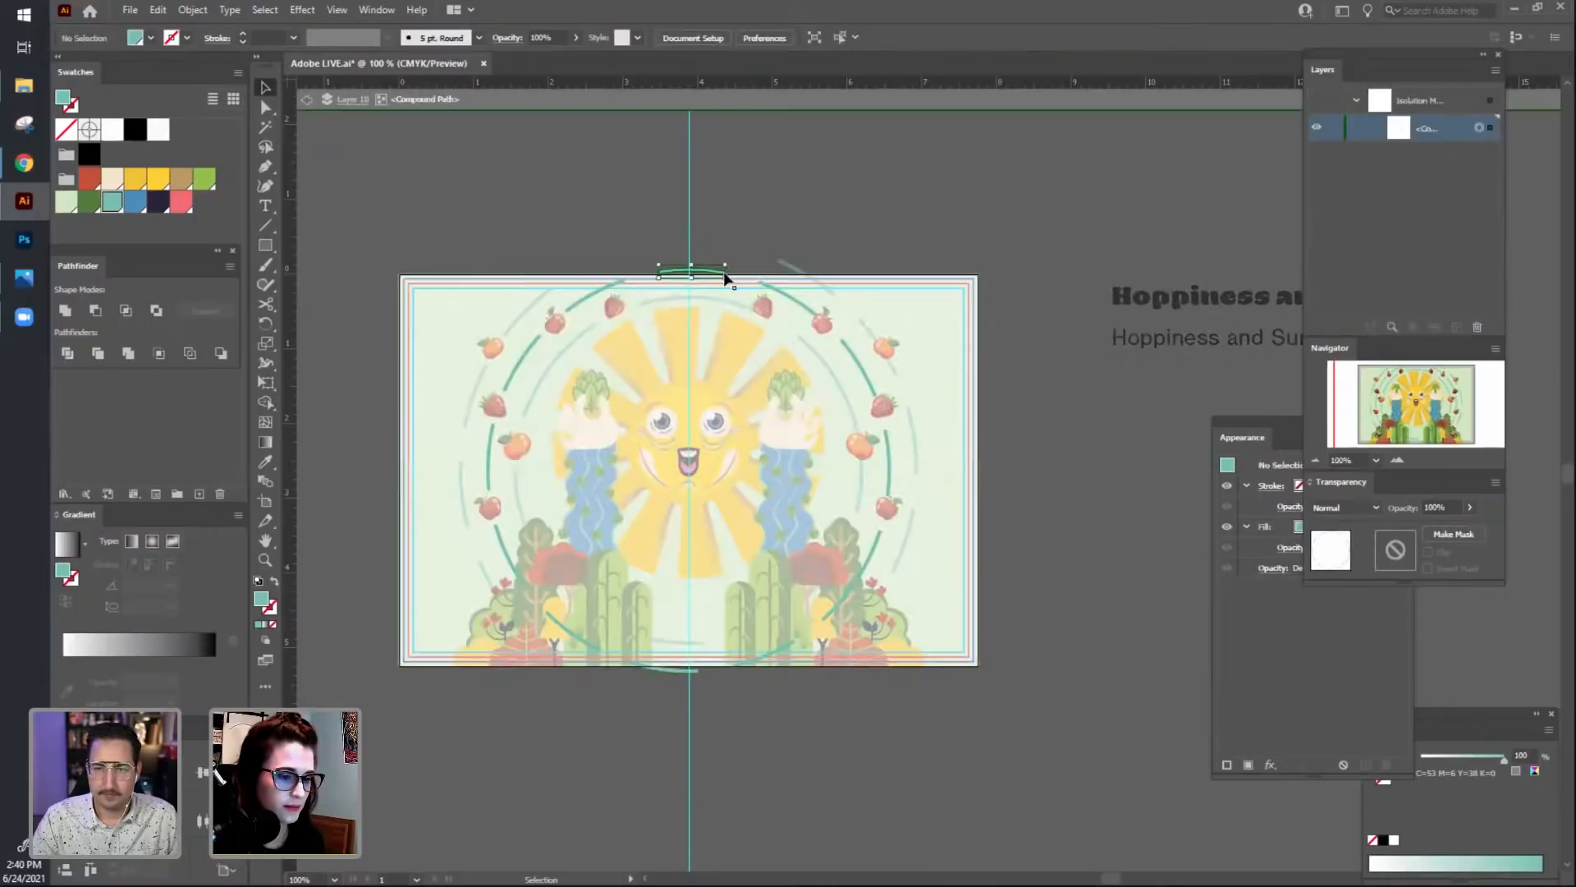
pyautogui.press('Delete')
pyautogui.doubleClick(723, 202)
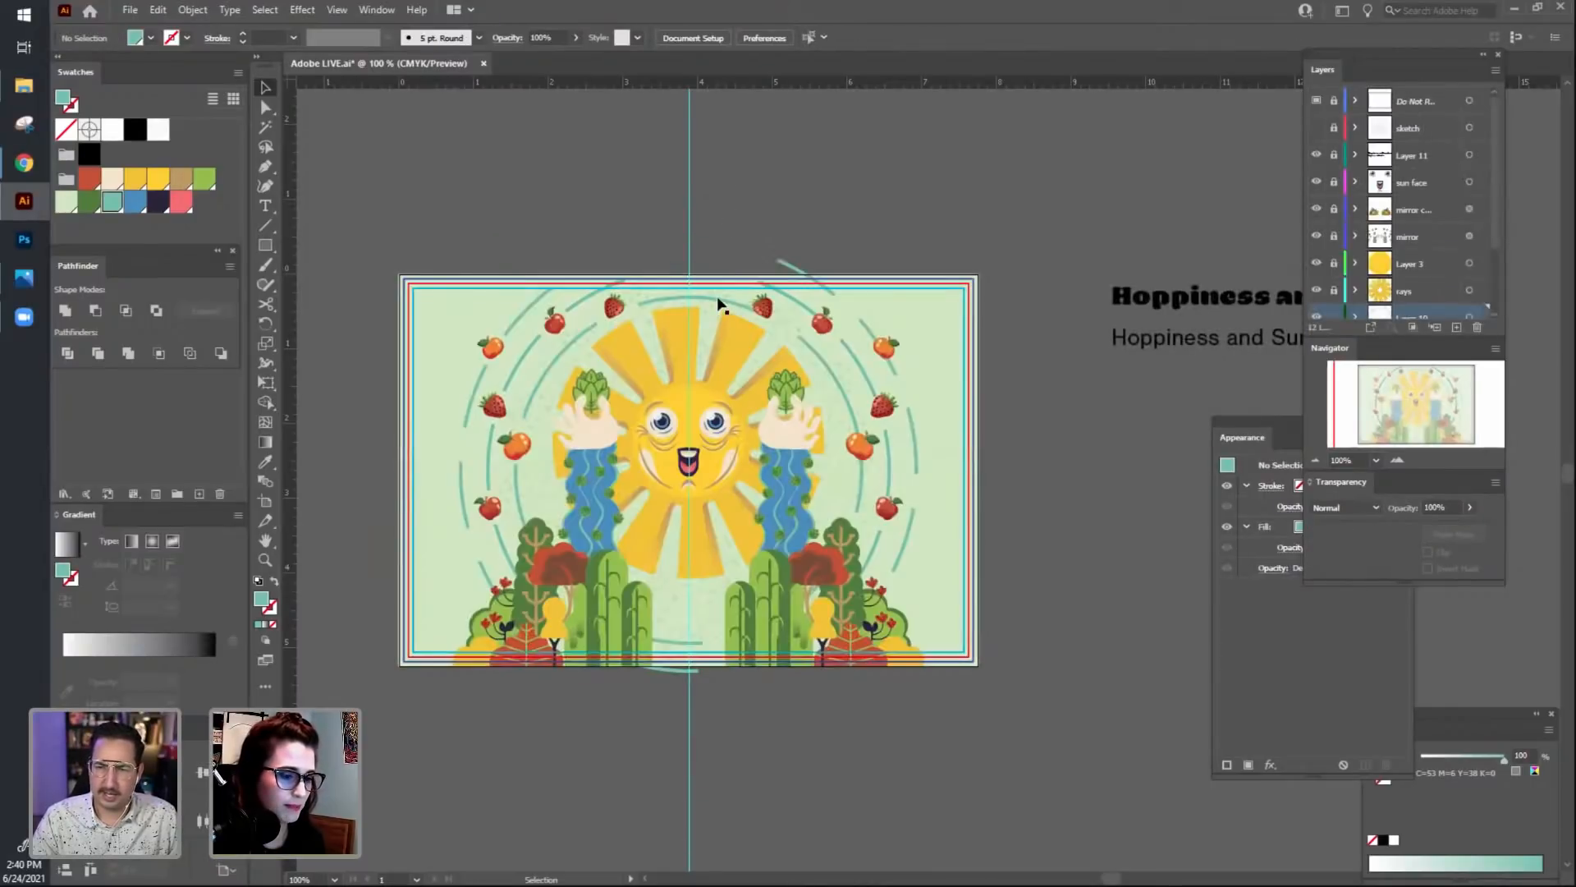
# Ungroup the inner dashed ring, delete its top dash above the sun in isolation, and leave isolation.
pyautogui.click(719, 304)
pyautogui.rightClick(718, 303)
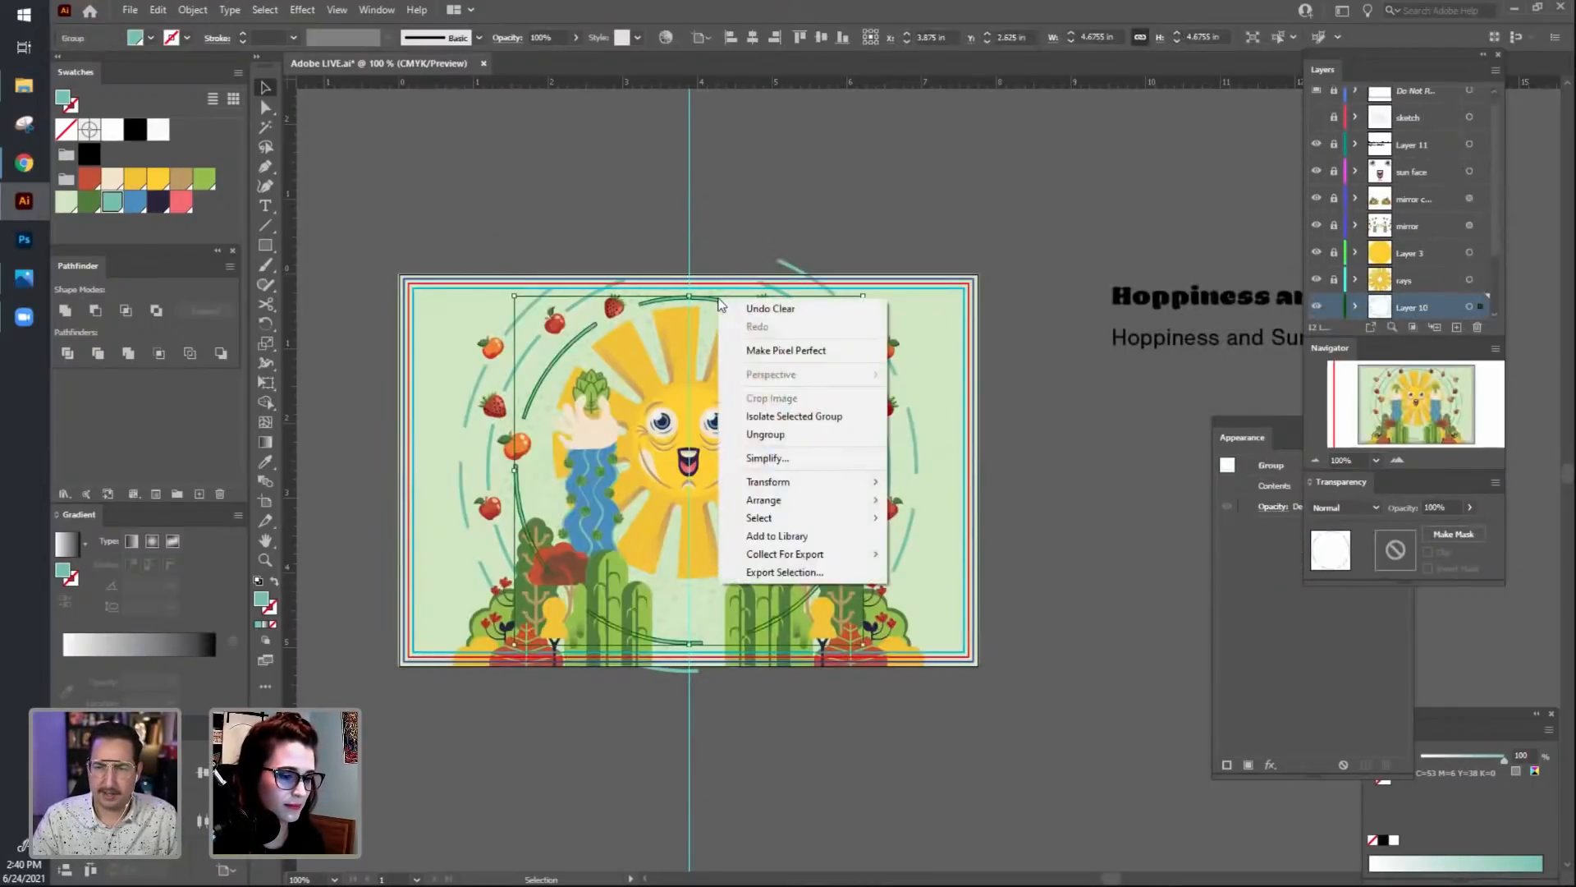
pyautogui.click(765, 434)
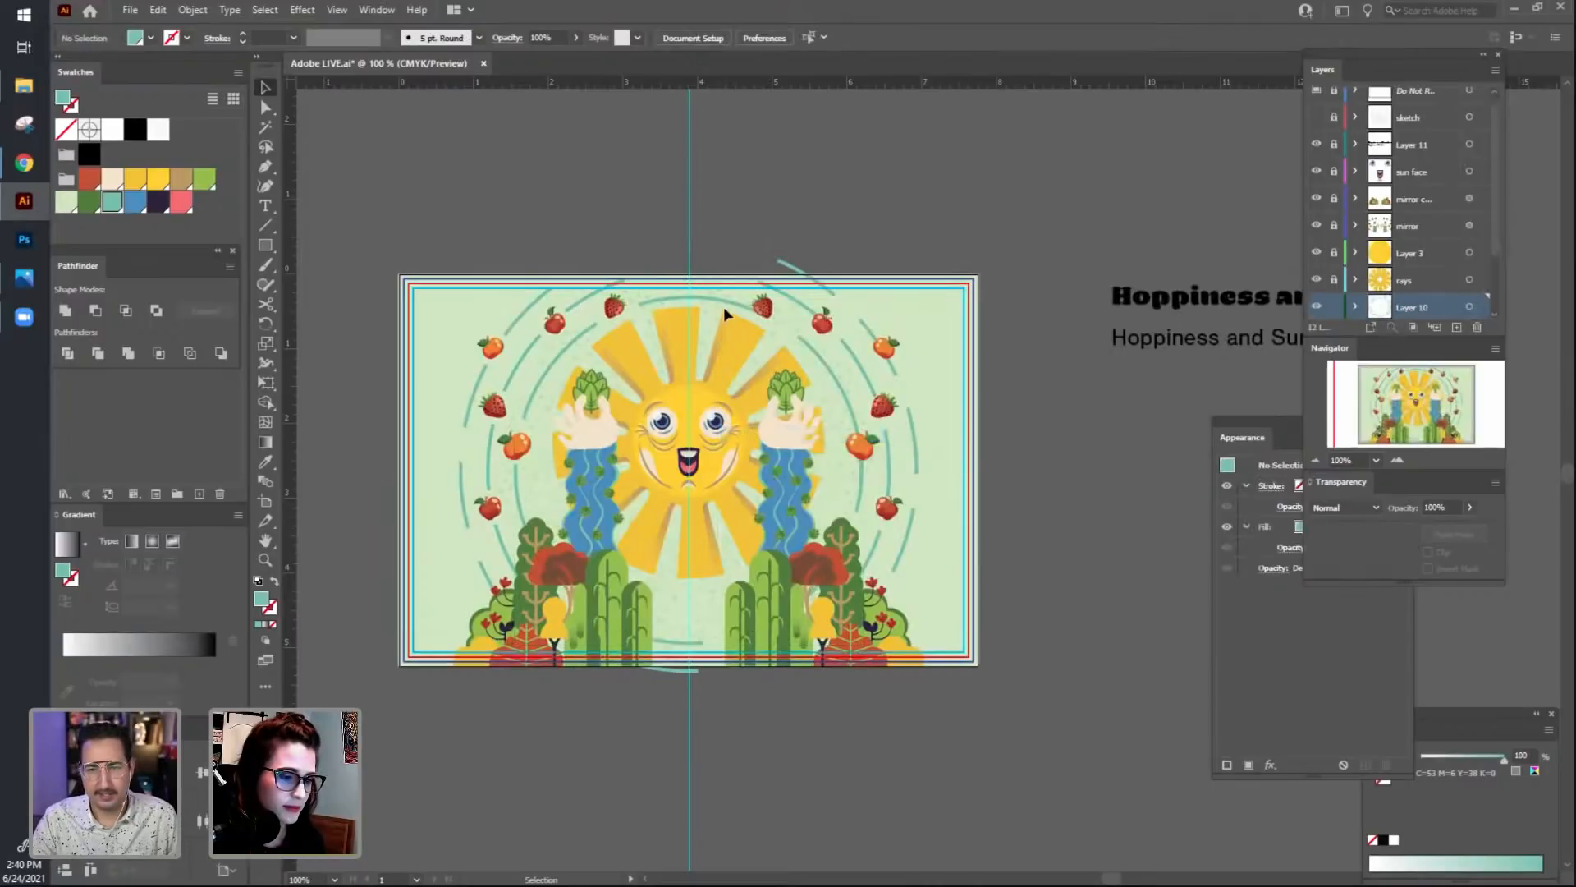
pyautogui.doubleClick(722, 307)
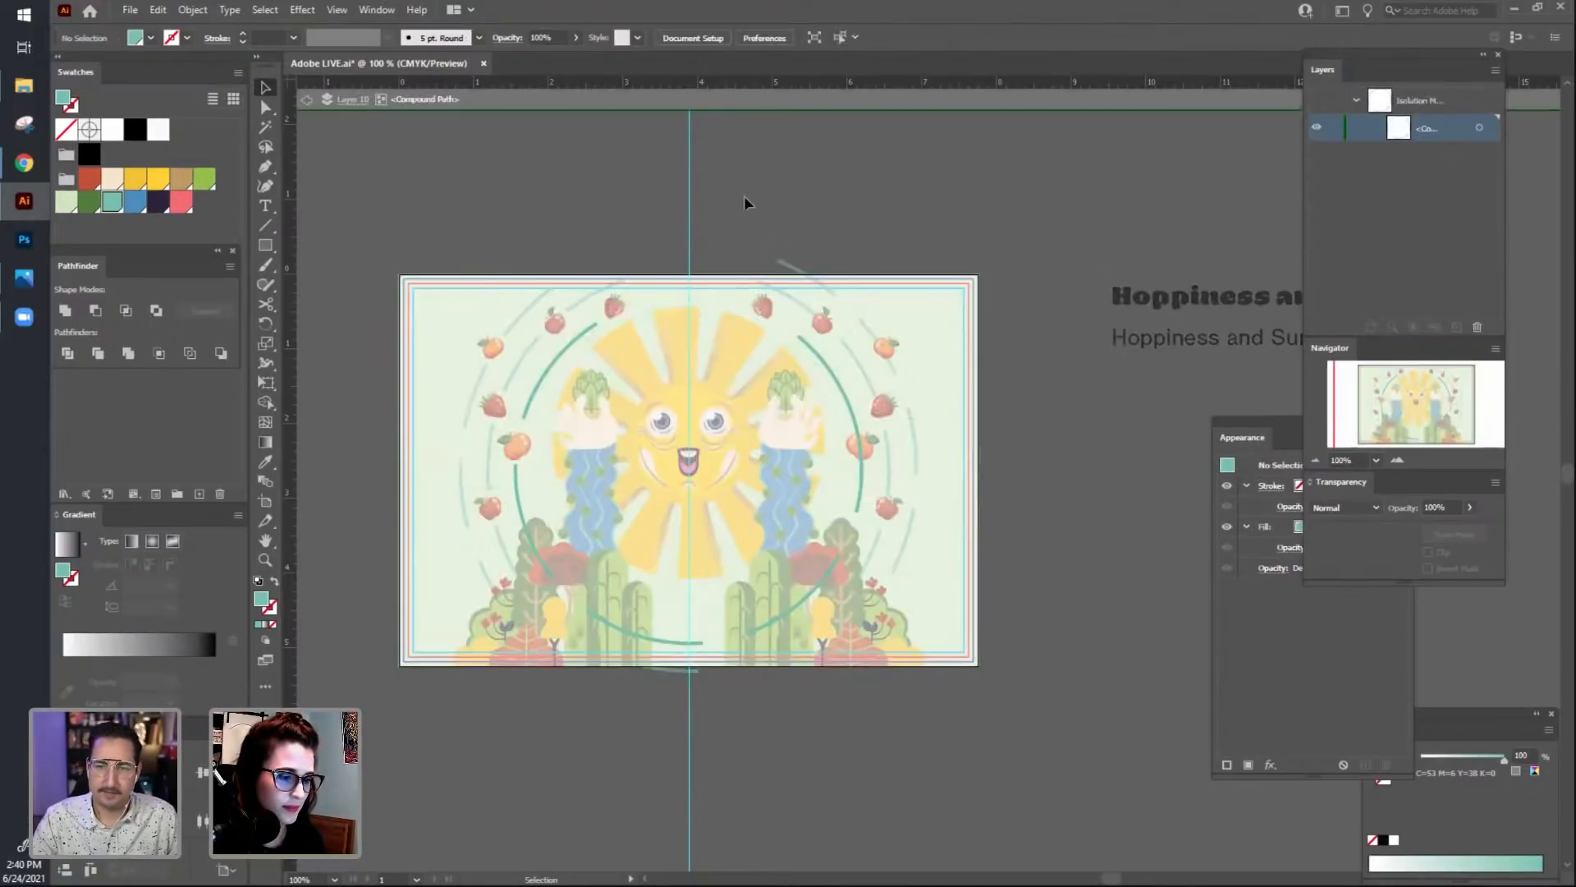
pyautogui.doubleClick(744, 196)
# Delete the bottom dashes of the inner and middle rings near the artboard's lower edge in isolation, and leave isolation.
pyautogui.click(671, 646)
pyautogui.doubleClick(671, 645)
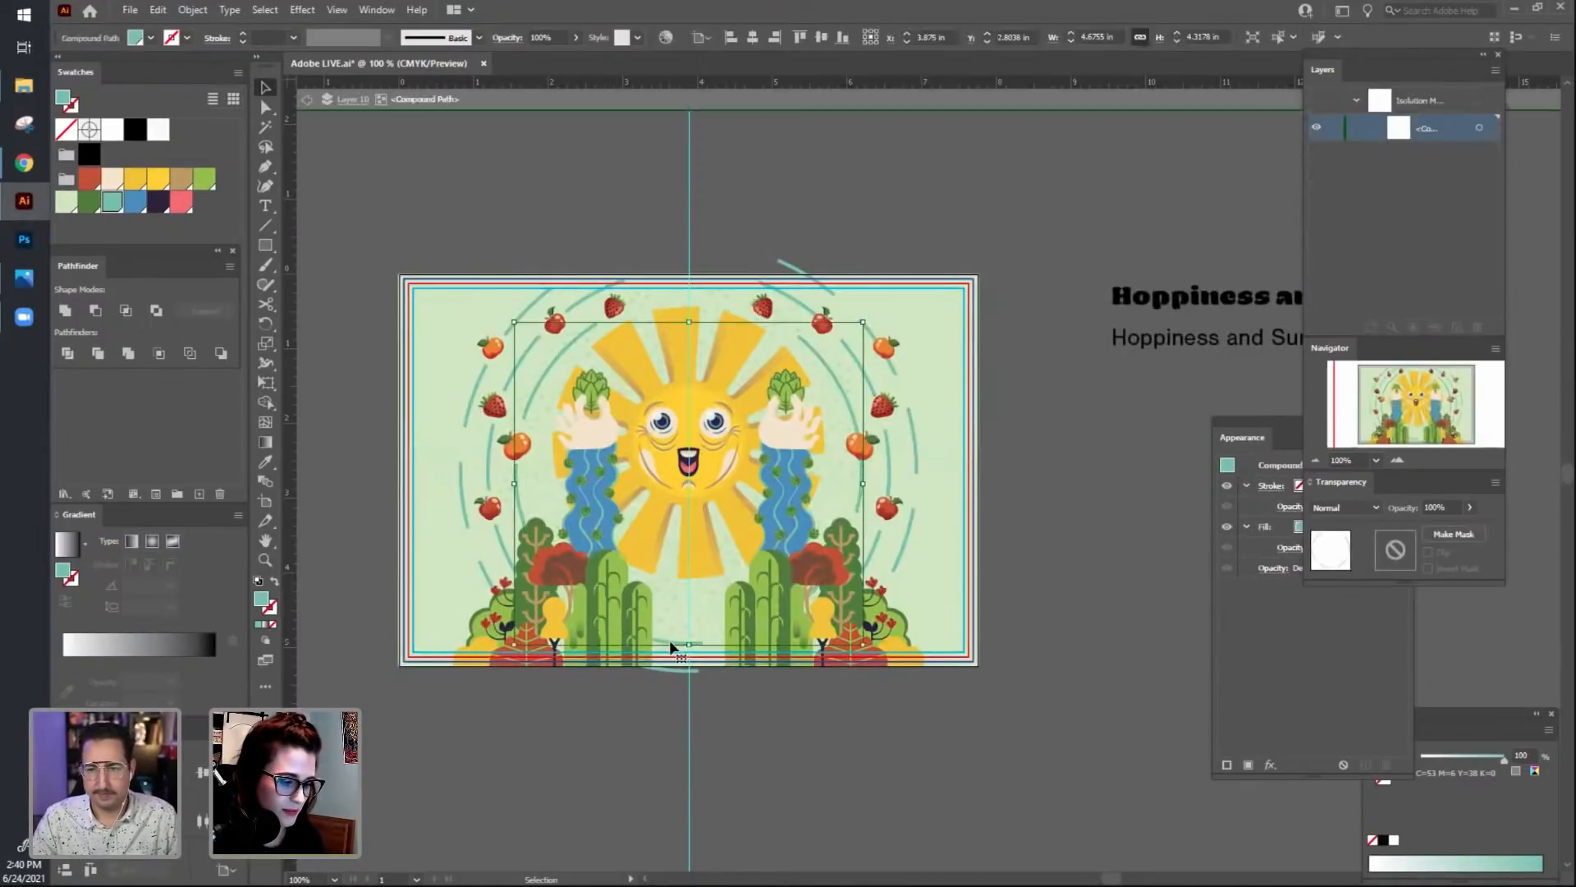
pyautogui.doubleClick(662, 702)
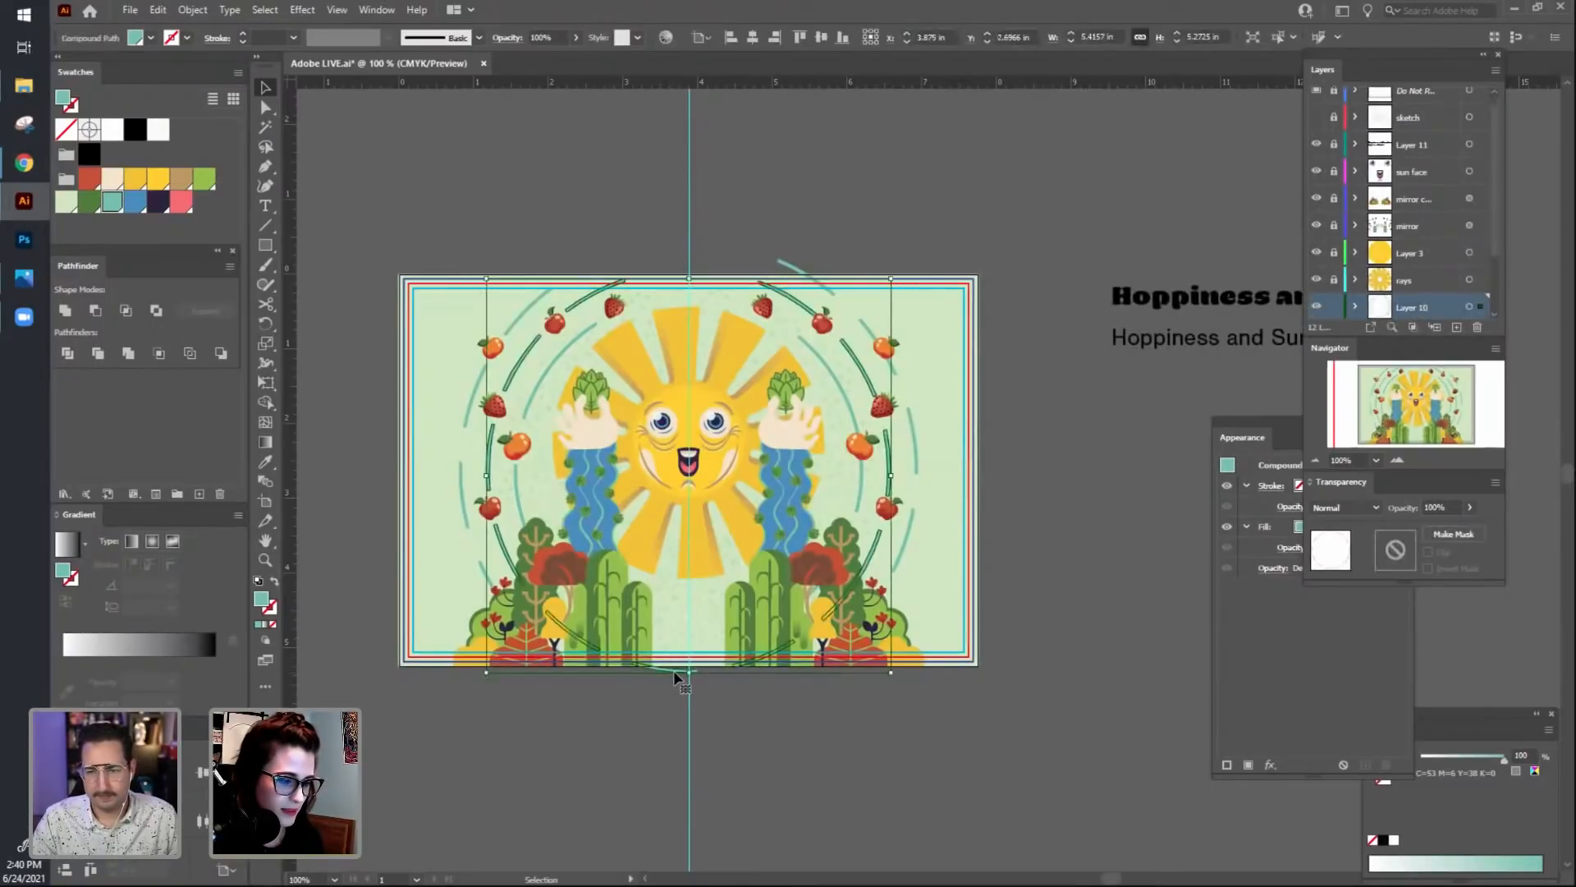
pyautogui.doubleClick(673, 670)
pyautogui.doubleClick(574, 737)
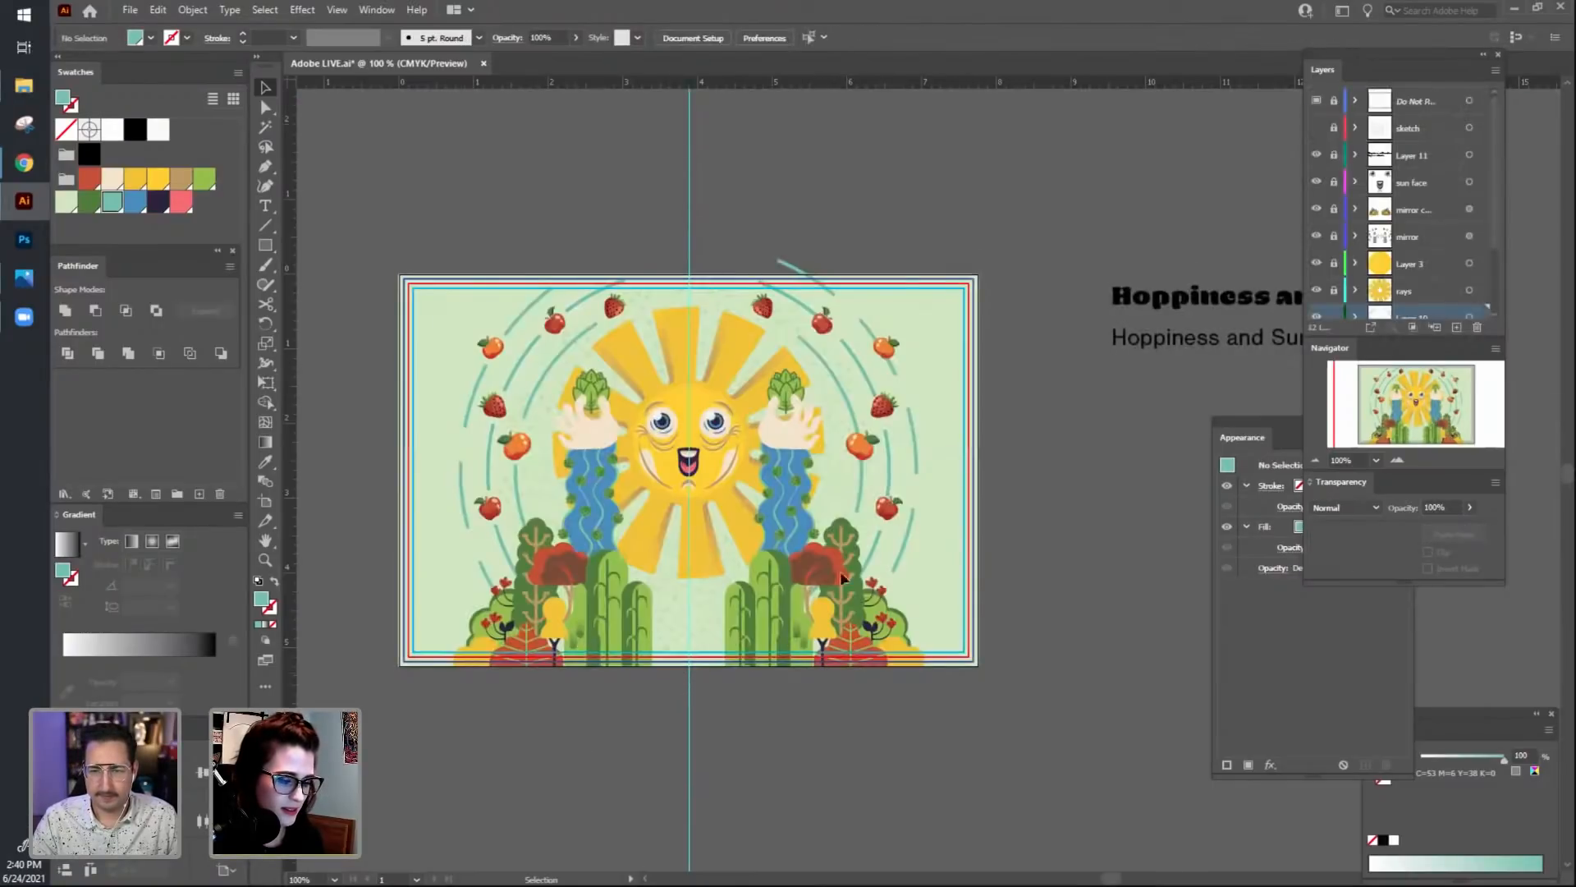
# Release the compound paths of the middle, outer and inner dashed rings.
pyautogui.click(875, 553)
pyautogui.rightClick(875, 553)
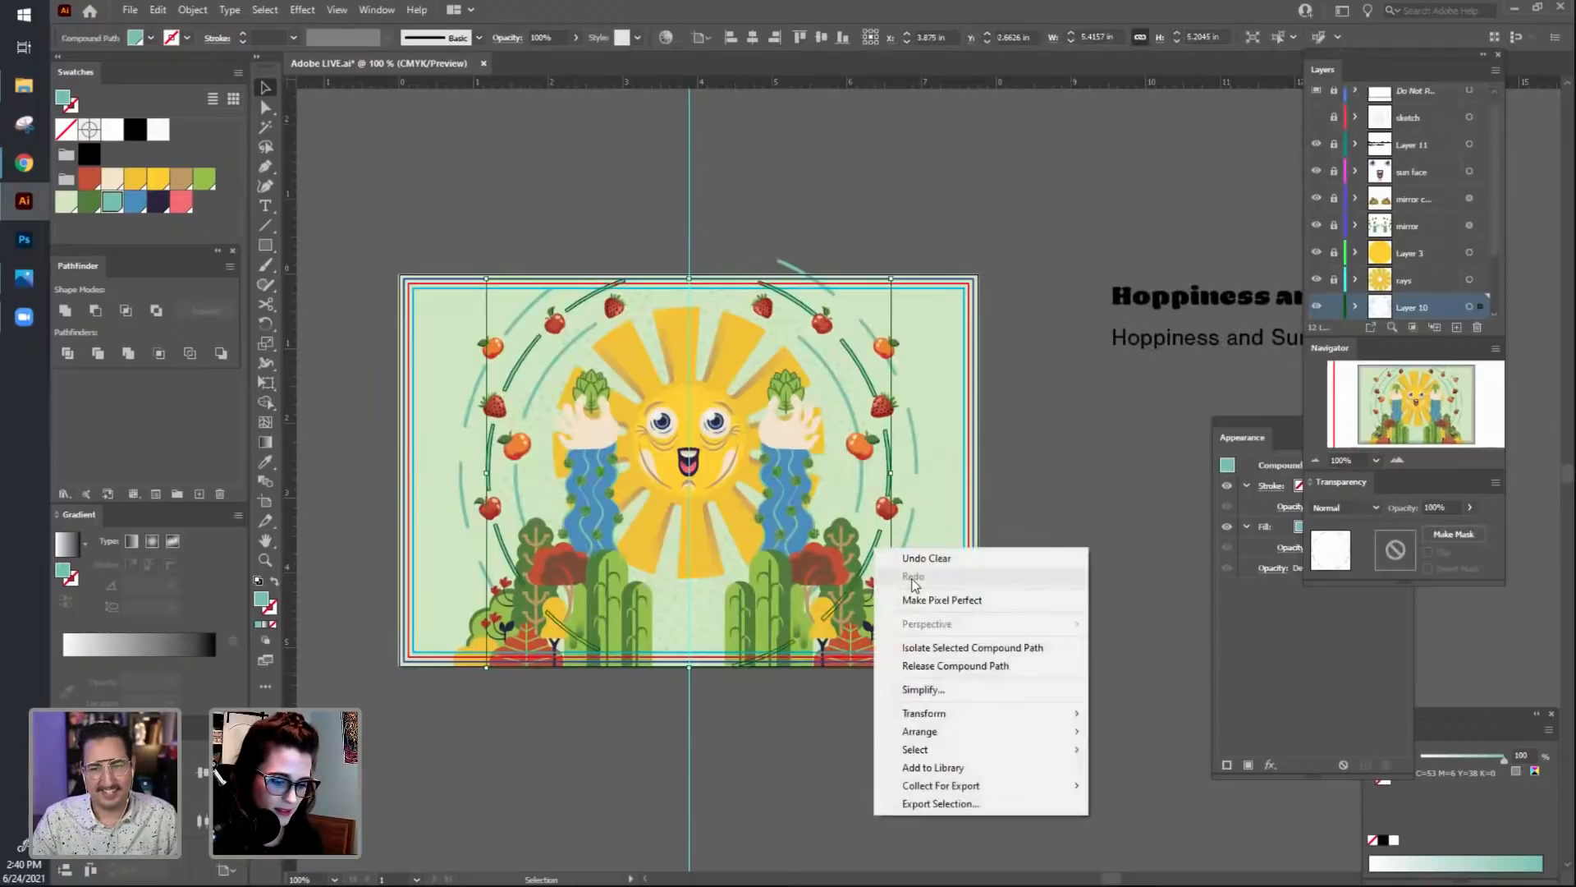
pyautogui.click(955, 665)
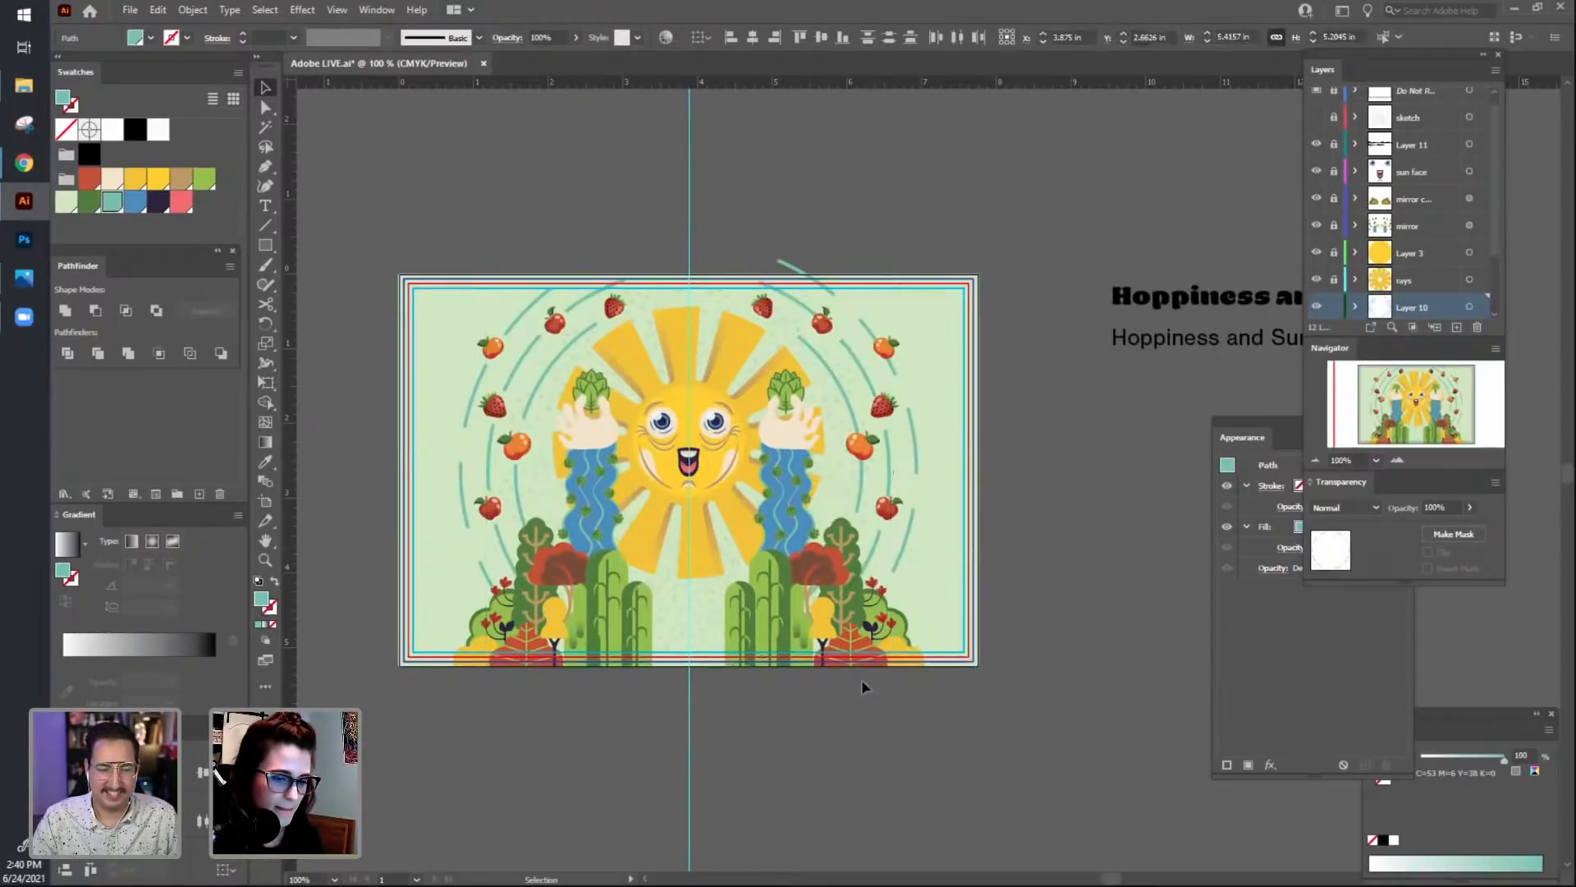
pyautogui.rightClick(917, 452)
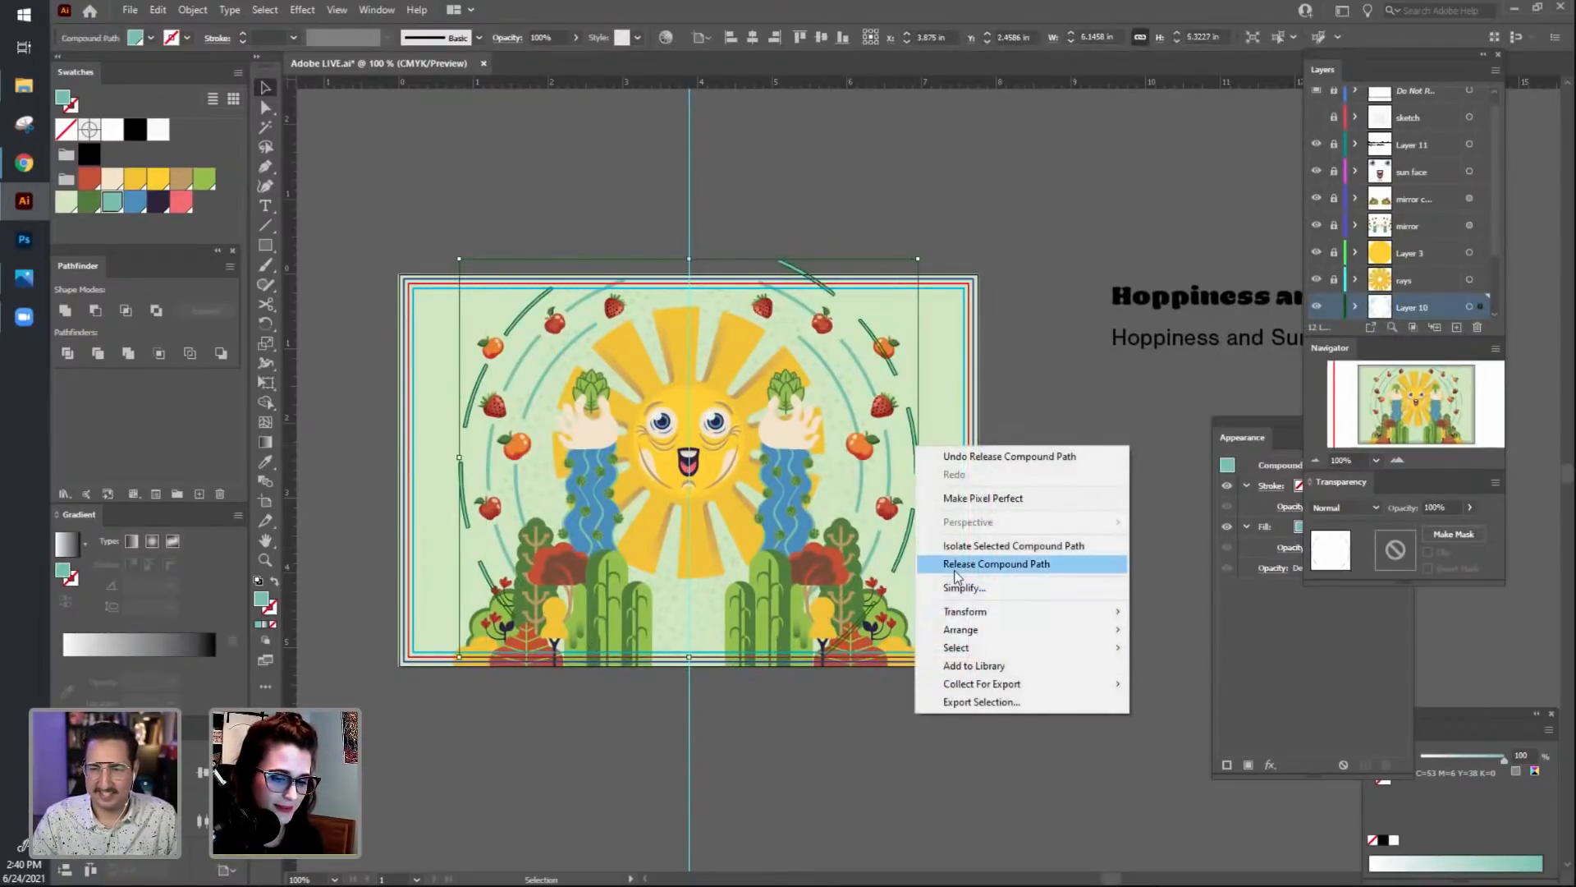
pyautogui.click(952, 563)
pyautogui.click(788, 415)
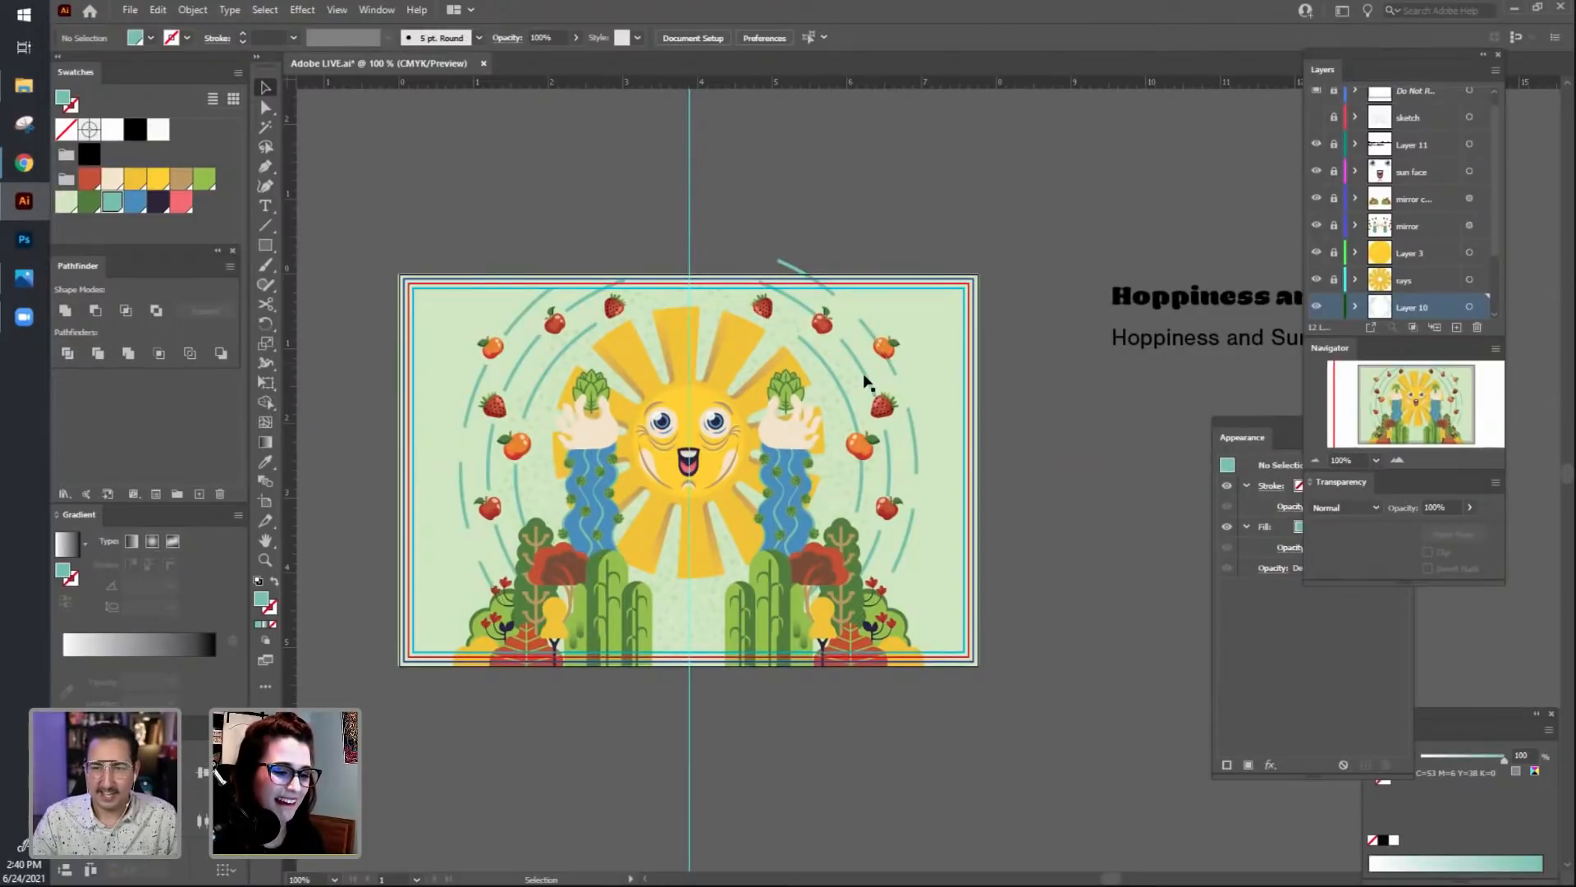
pyautogui.click(864, 380)
pyautogui.click(824, 366)
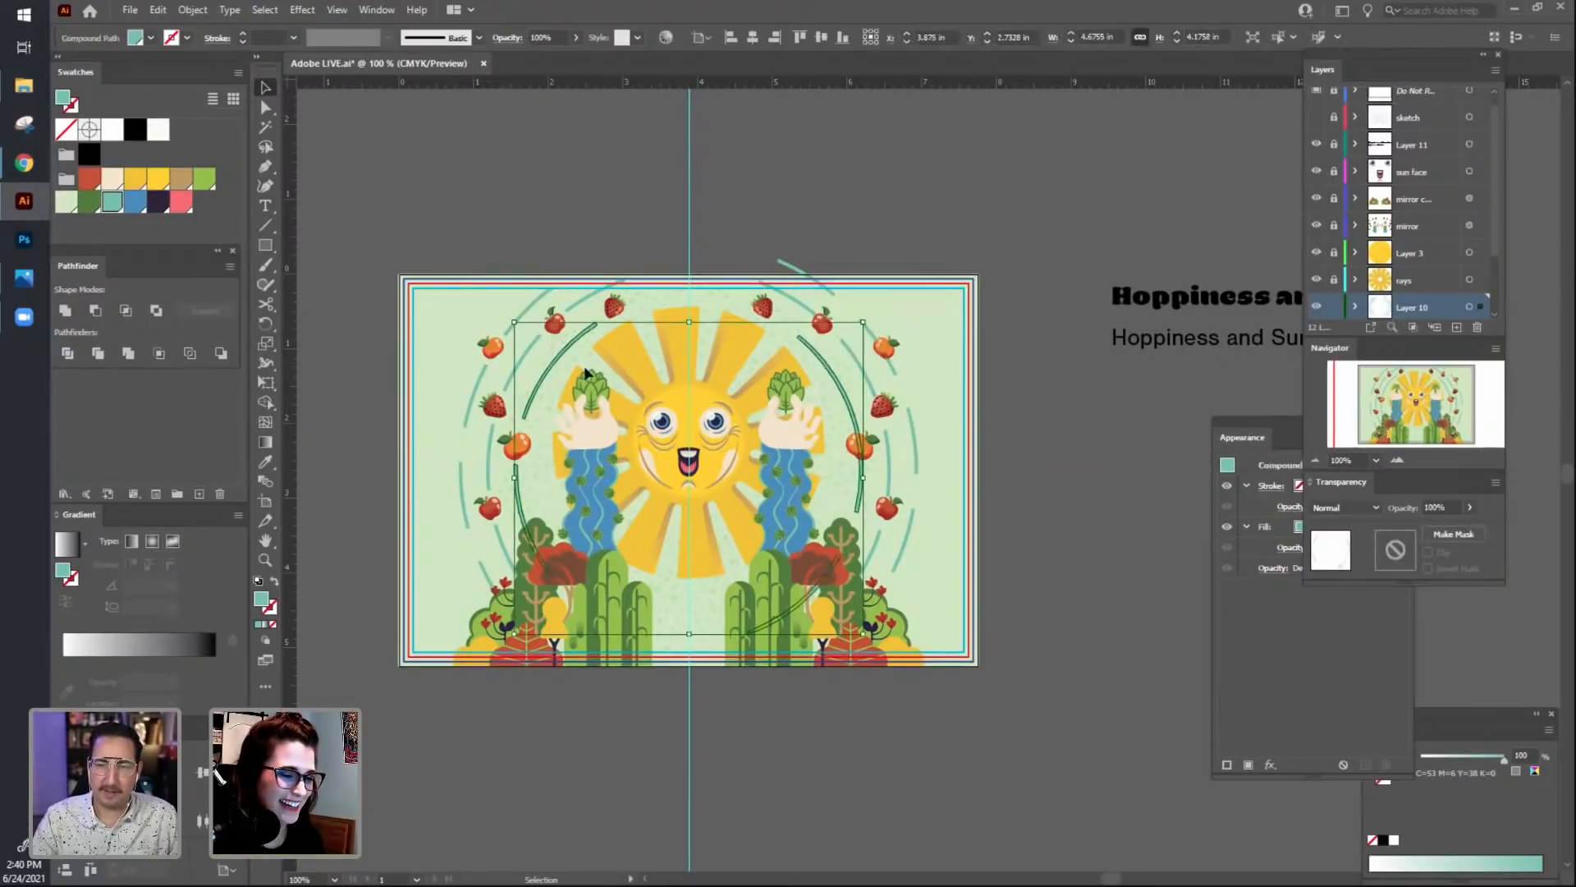
pyautogui.rightClick(552, 356)
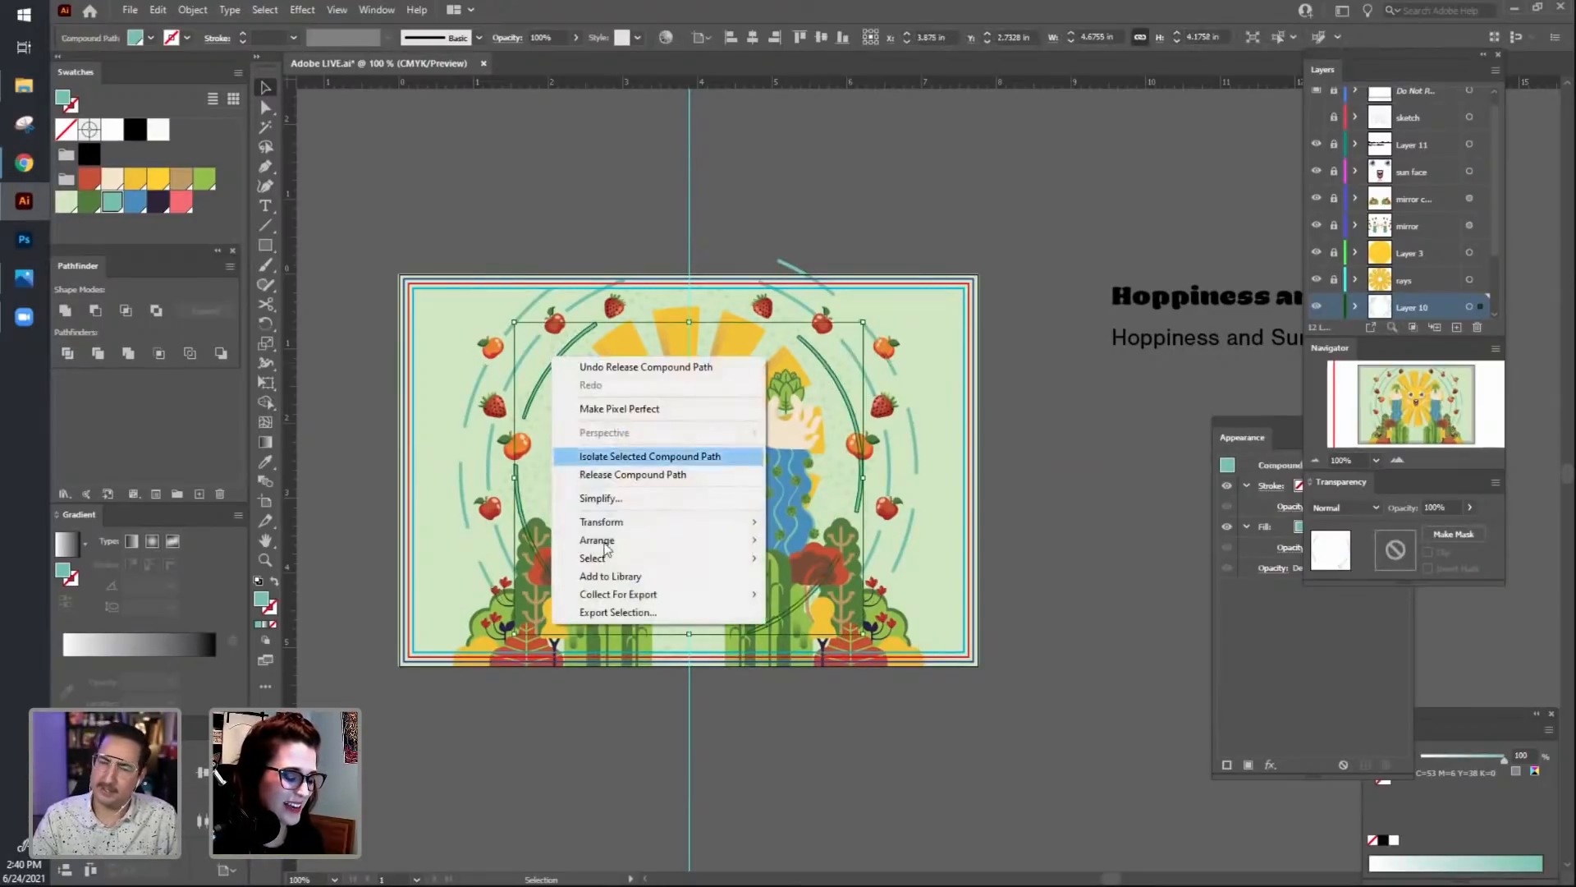
pyautogui.click(655, 478)
pyautogui.click(626, 810)
# Delete the outer-ring dash crossing the artboard's top edge right of the centre guide, and lock Layer 10.
pyautogui.click(522, 316)
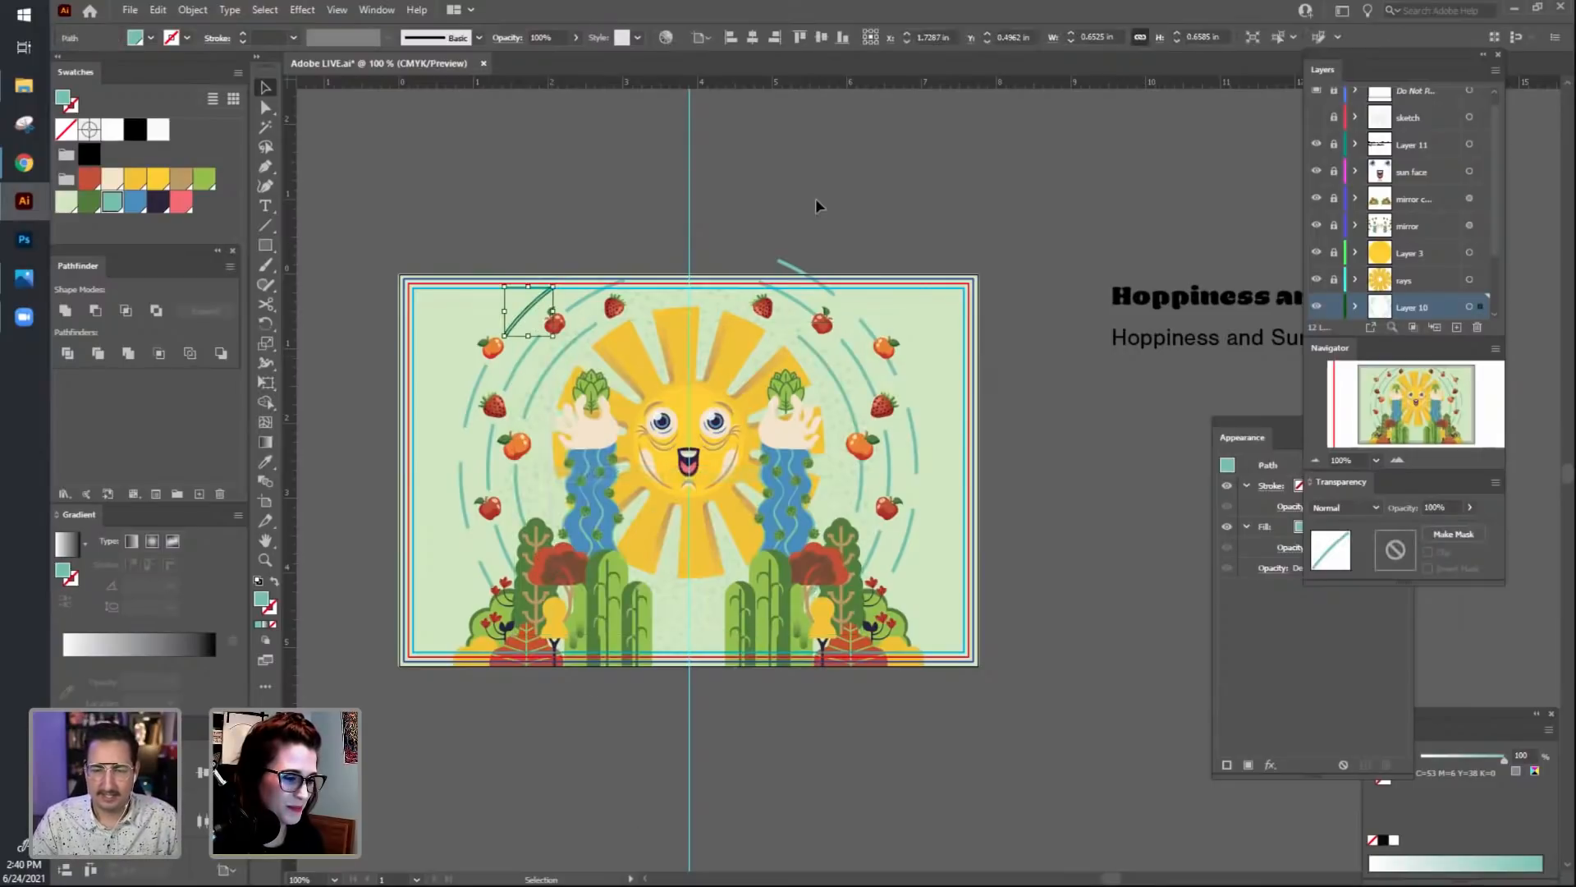
pyautogui.press('Delete')
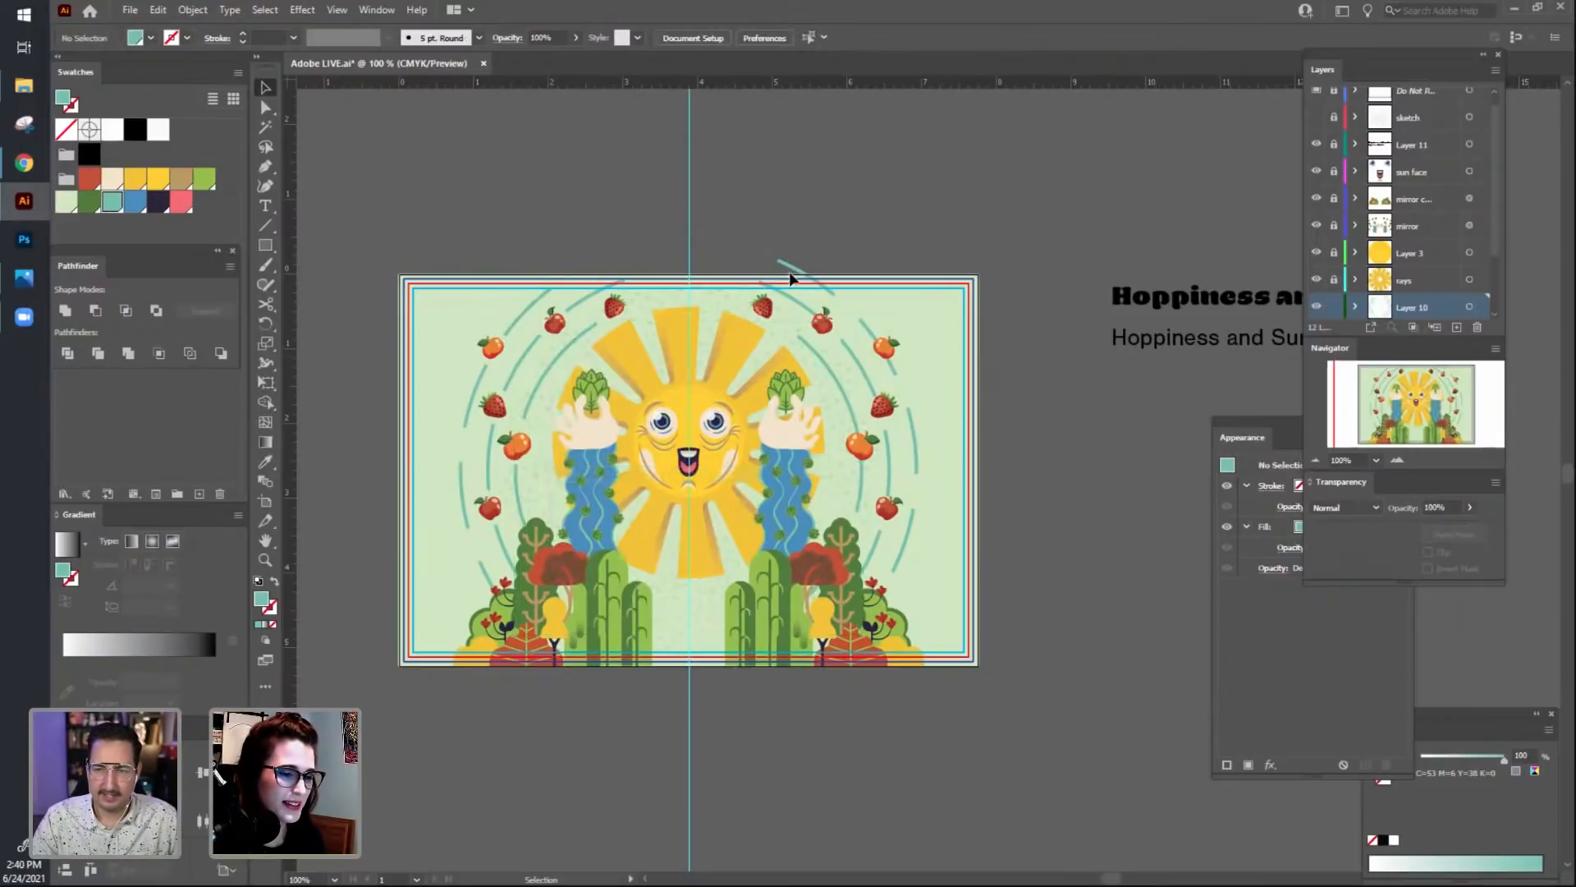
pyautogui.click(793, 270)
pyautogui.press('Delete')
pyautogui.press('space')
pyautogui.moveTo(1122, 753); pyautogui.dragTo(1123, 695)
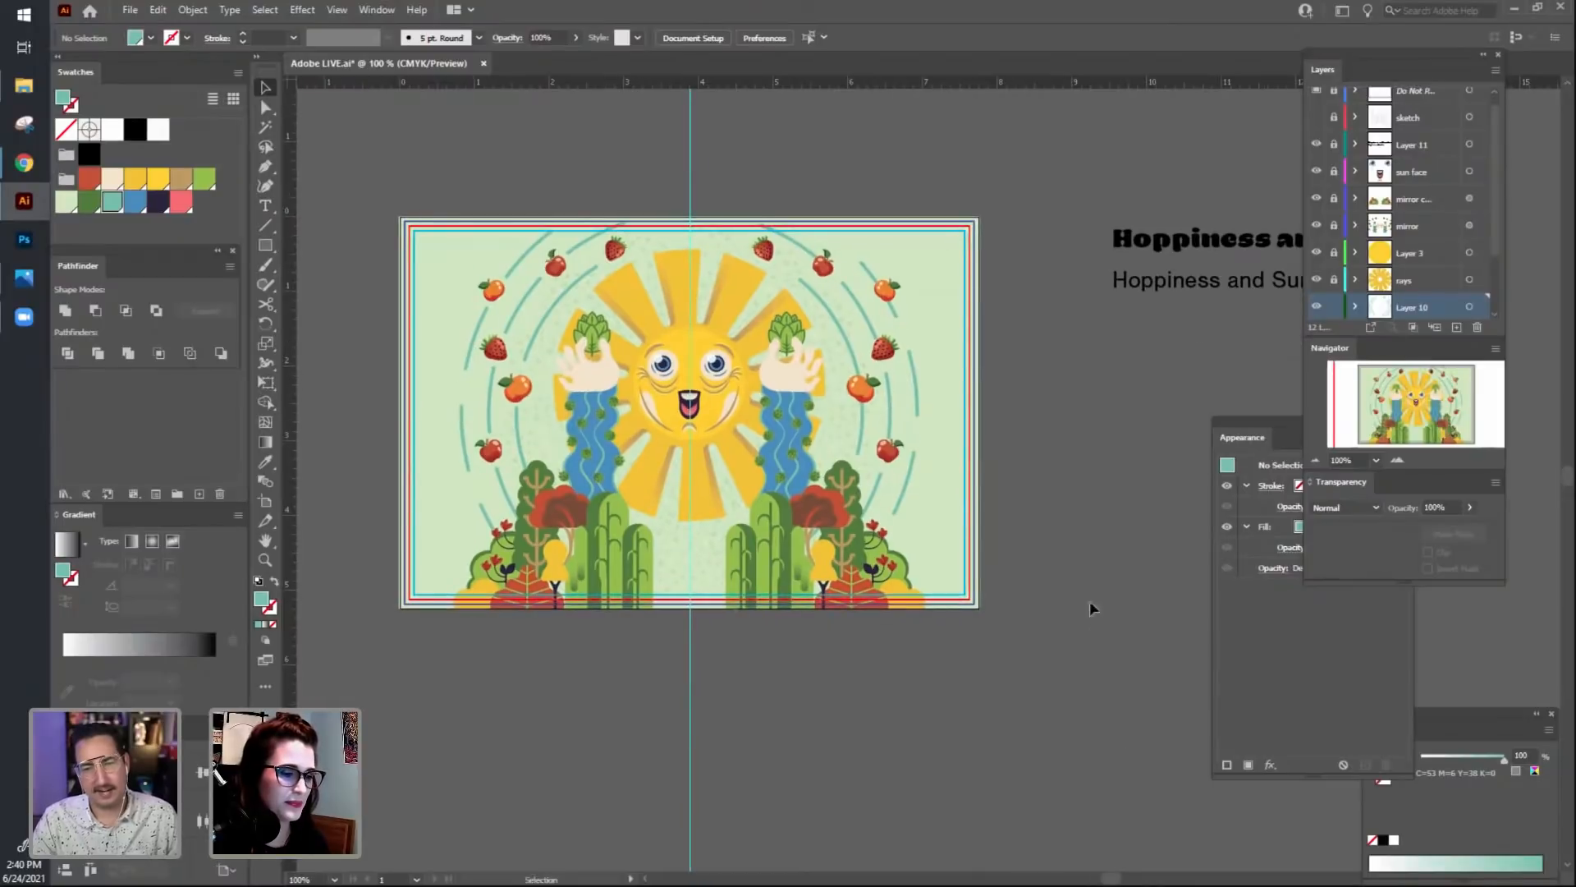
pyautogui.click(1333, 309)
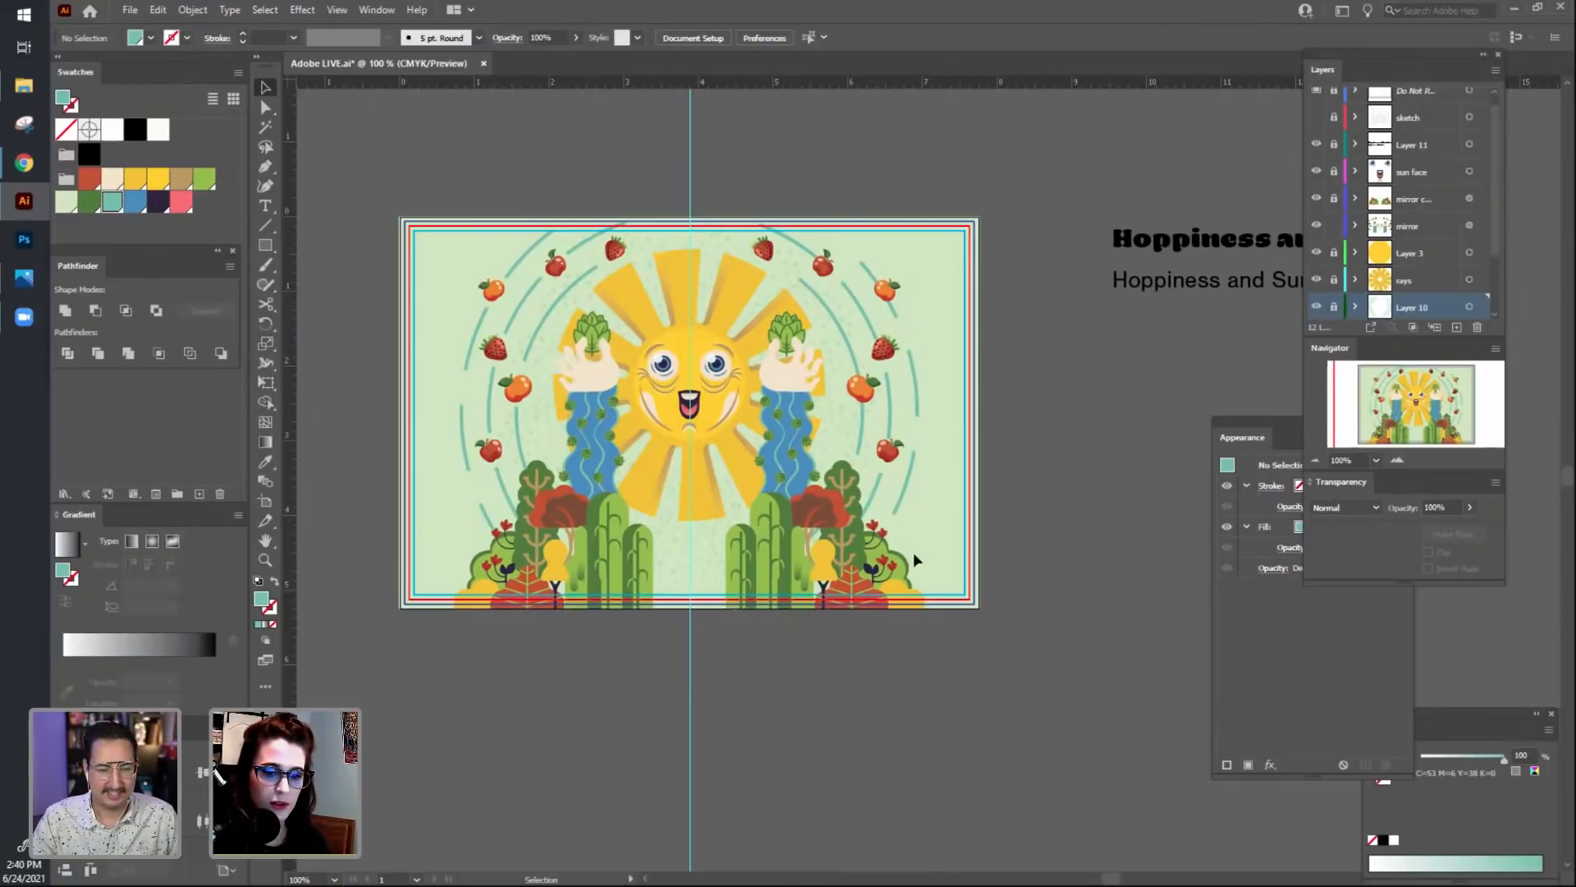
# Select all unlocked artwork on the mirror layer and expand its appearance.
pyautogui.hotkey('ctrl', 'a')
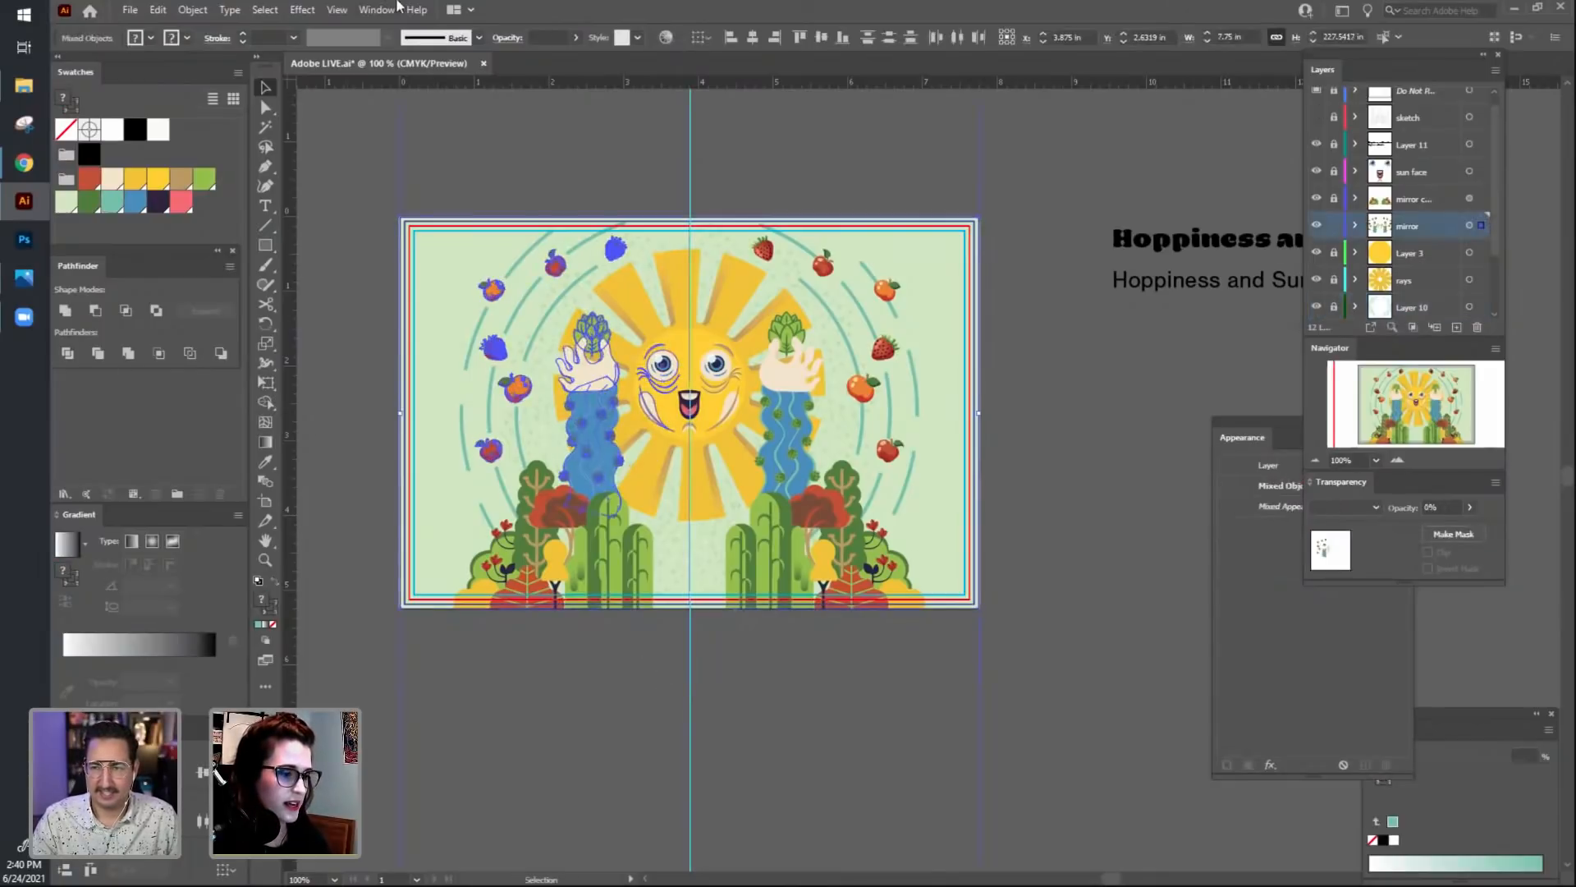
pyautogui.click(192, 9)
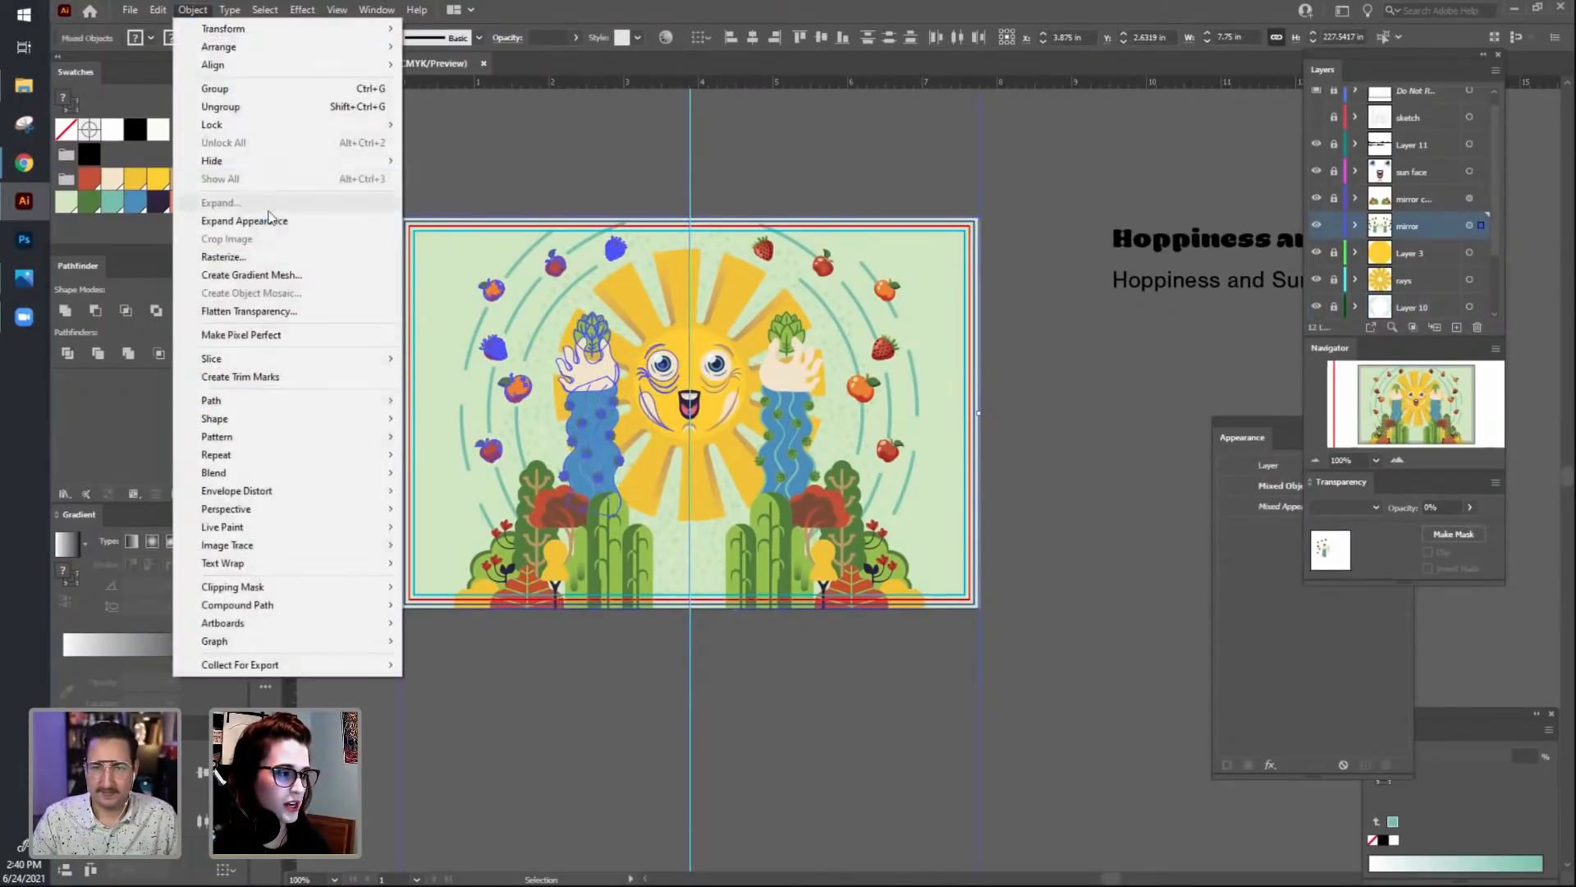
pyautogui.click(234, 212)
pyautogui.click(599, 106)
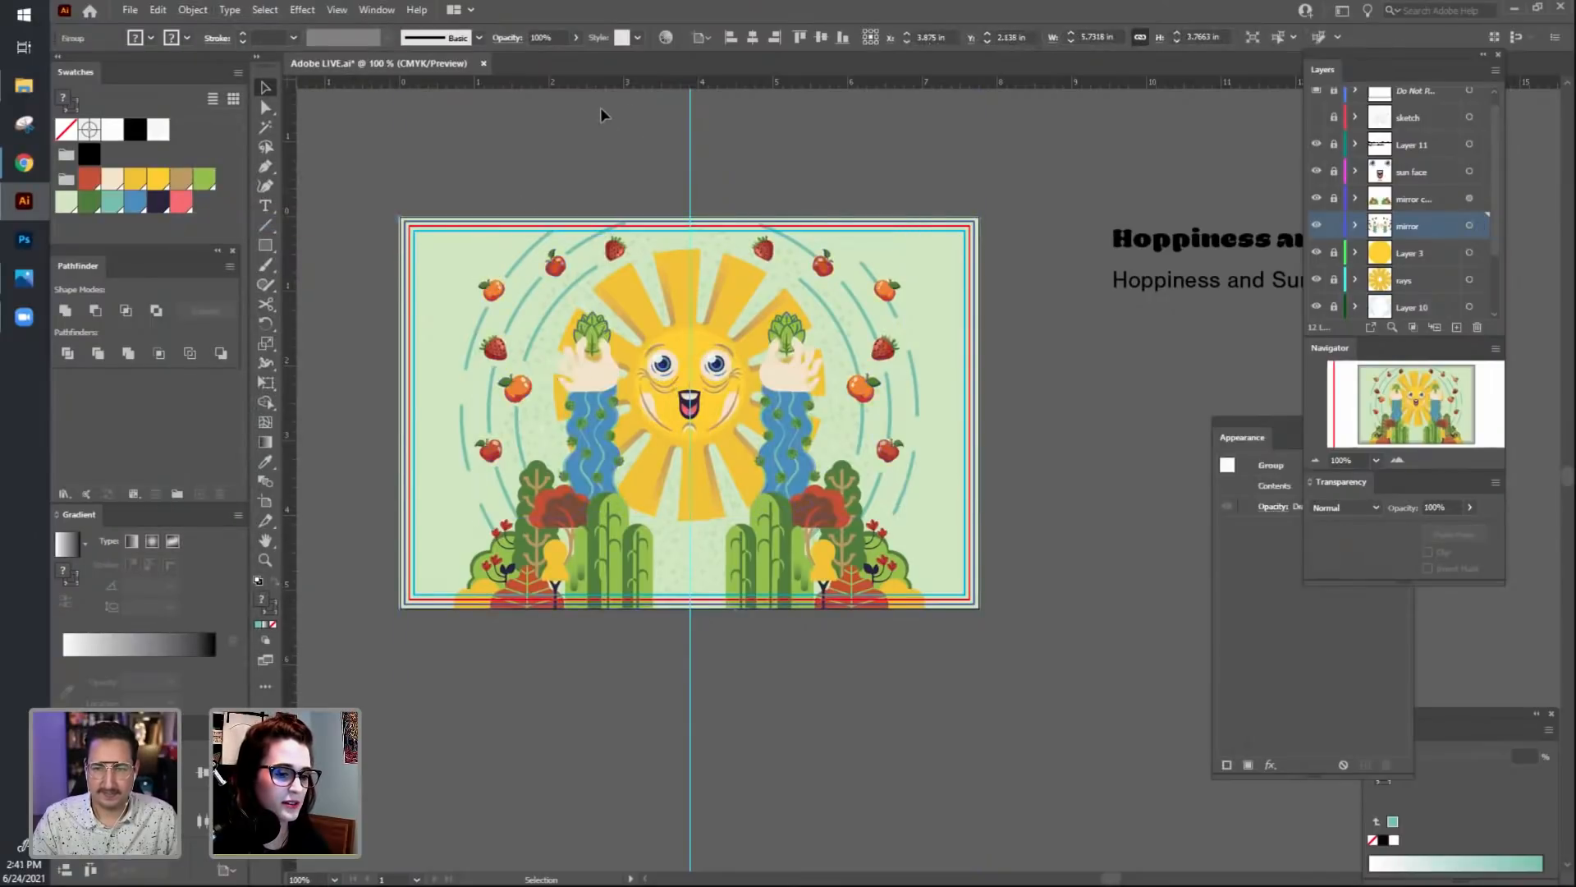
# Ungroup the expanded mirror artwork, and ungroup its right half again to free the individual fruits and arm.
pyautogui.click(897, 458)
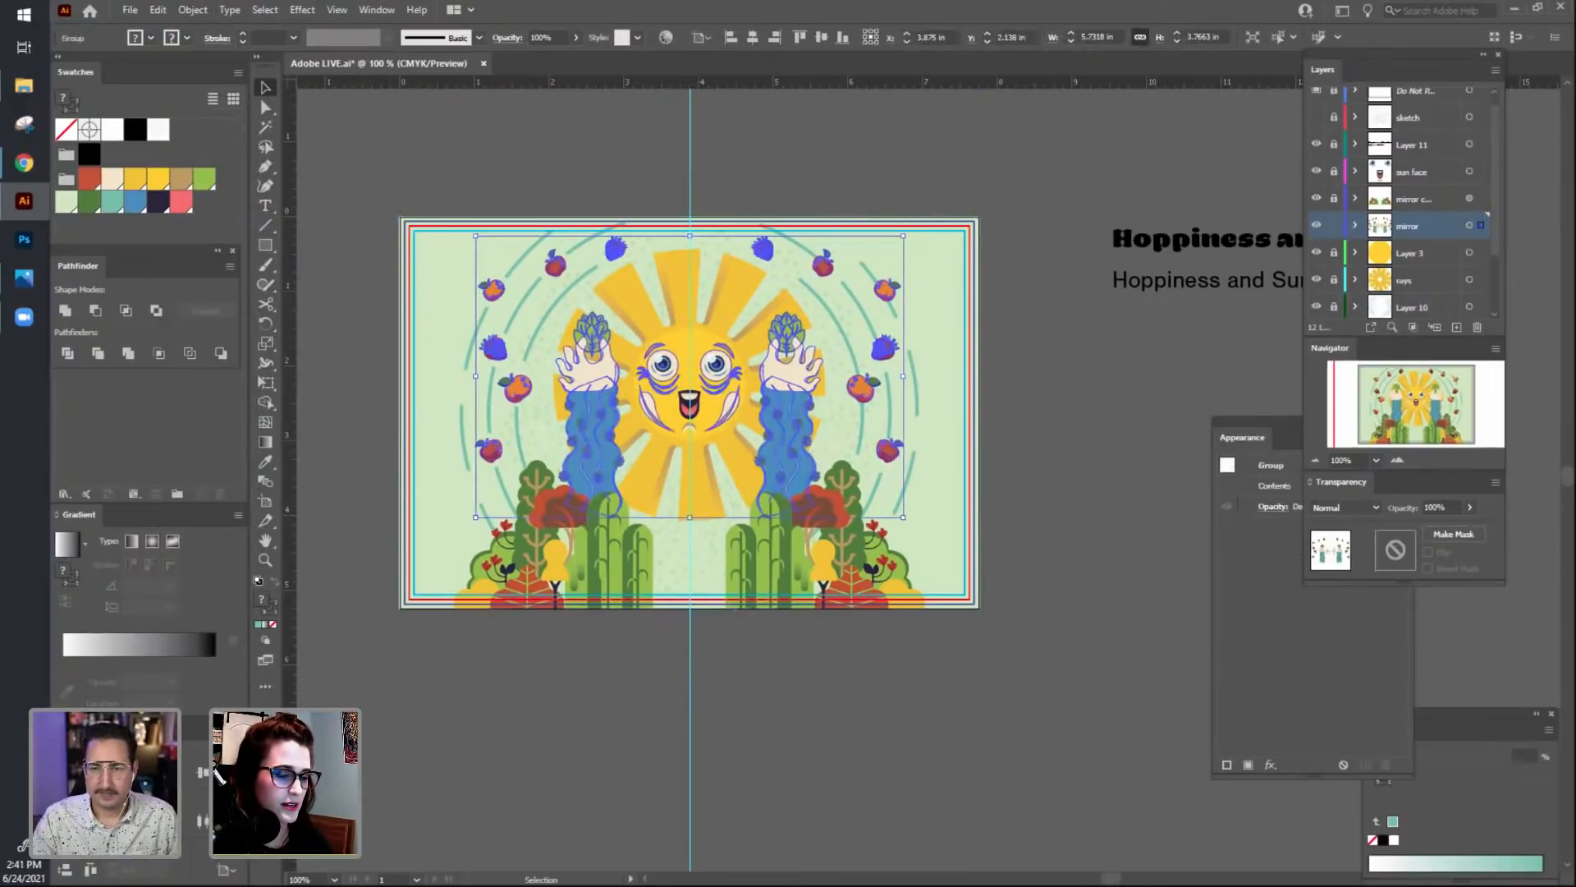
pyautogui.click(192, 10)
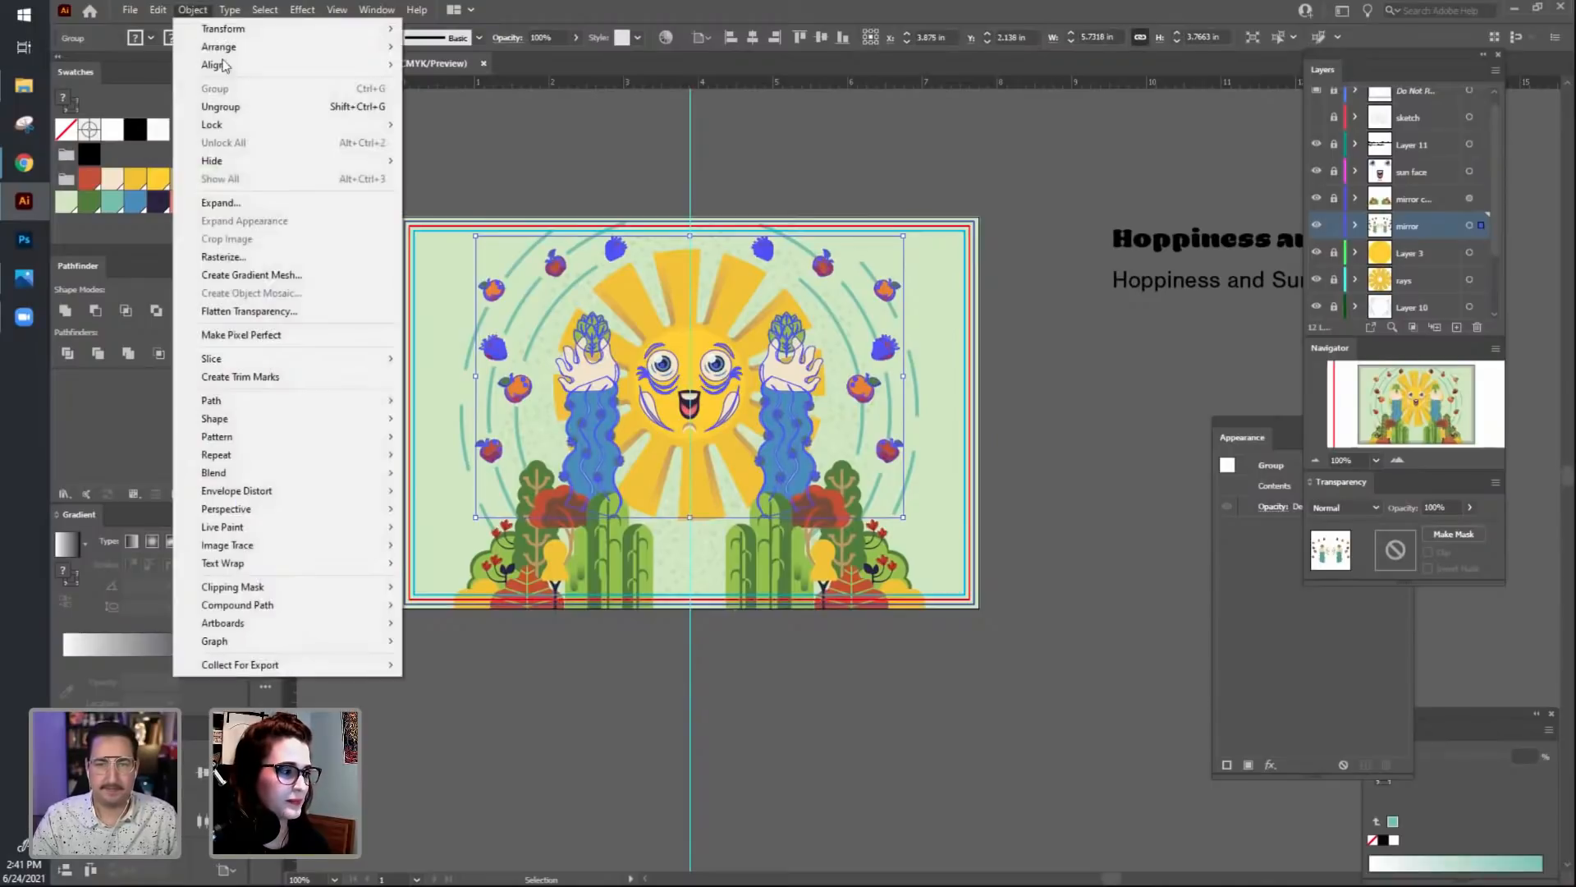
pyautogui.click(256, 106)
pyautogui.click(527, 153)
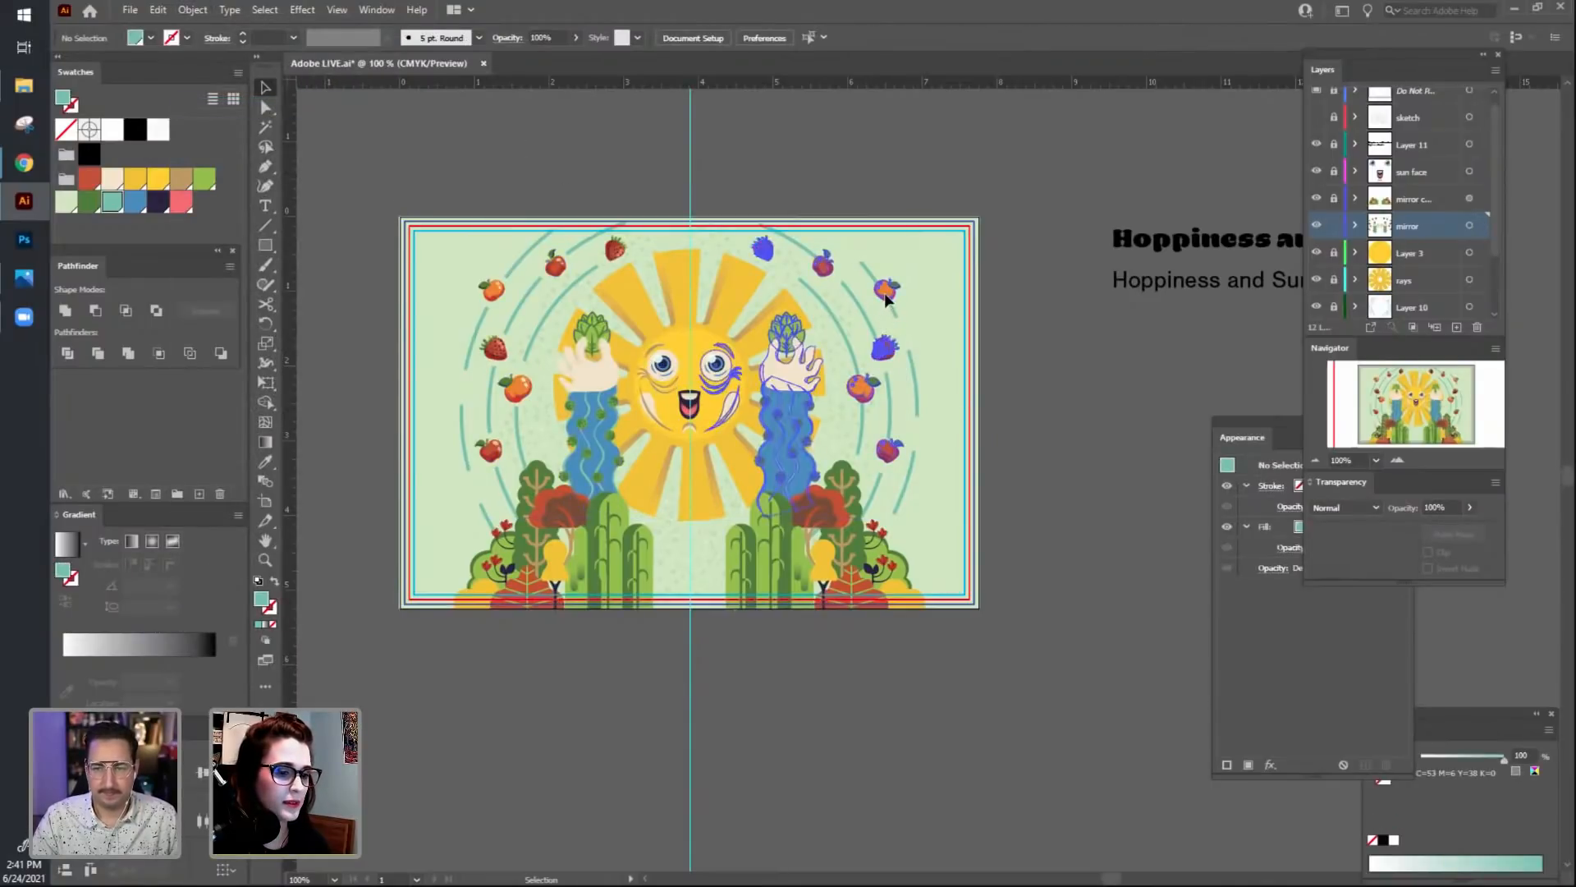
pyautogui.click(756, 316)
pyautogui.rightClick(795, 395)
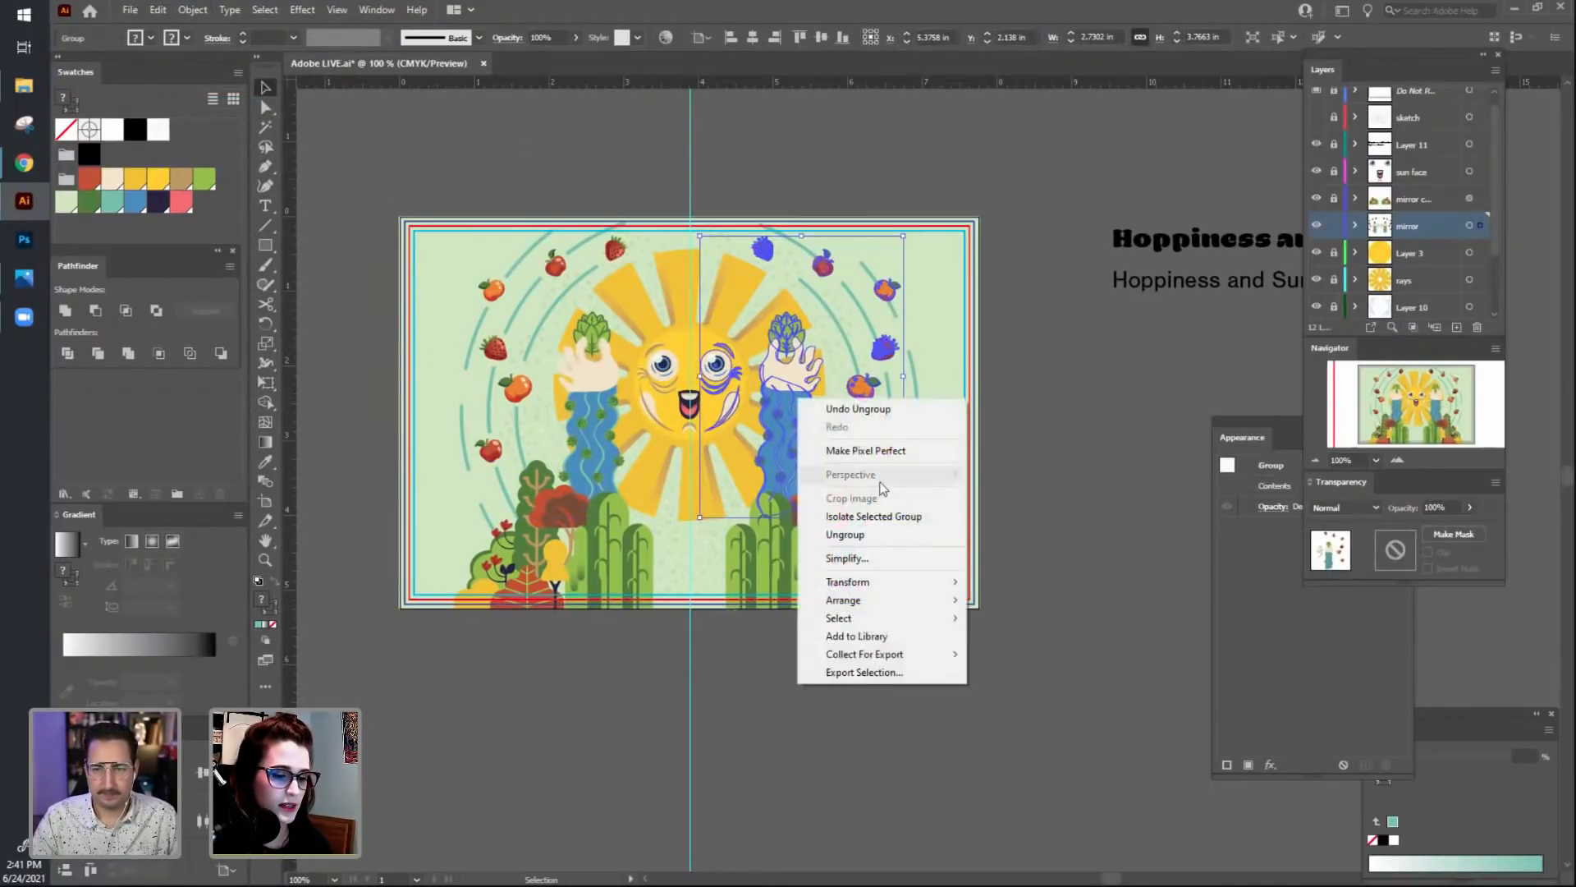
pyautogui.click(871, 534)
pyautogui.click(1042, 621)
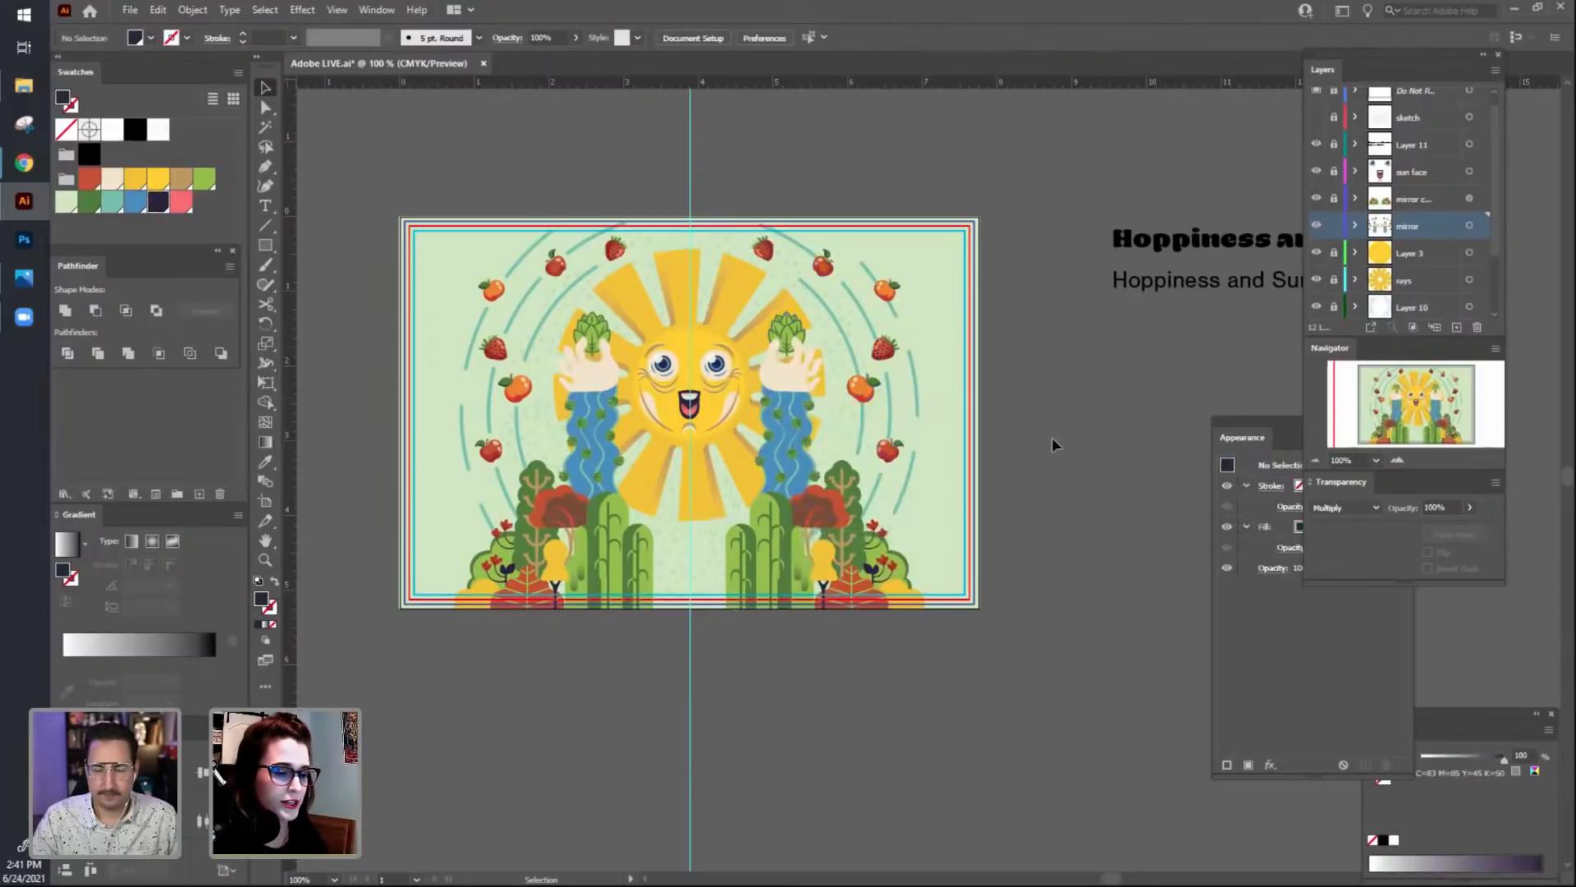
# Move the upper orange on the sun's right side up beside the nearby apple, and nudge that apple slightly down.
pyautogui.scroll(2, 1052, 437)
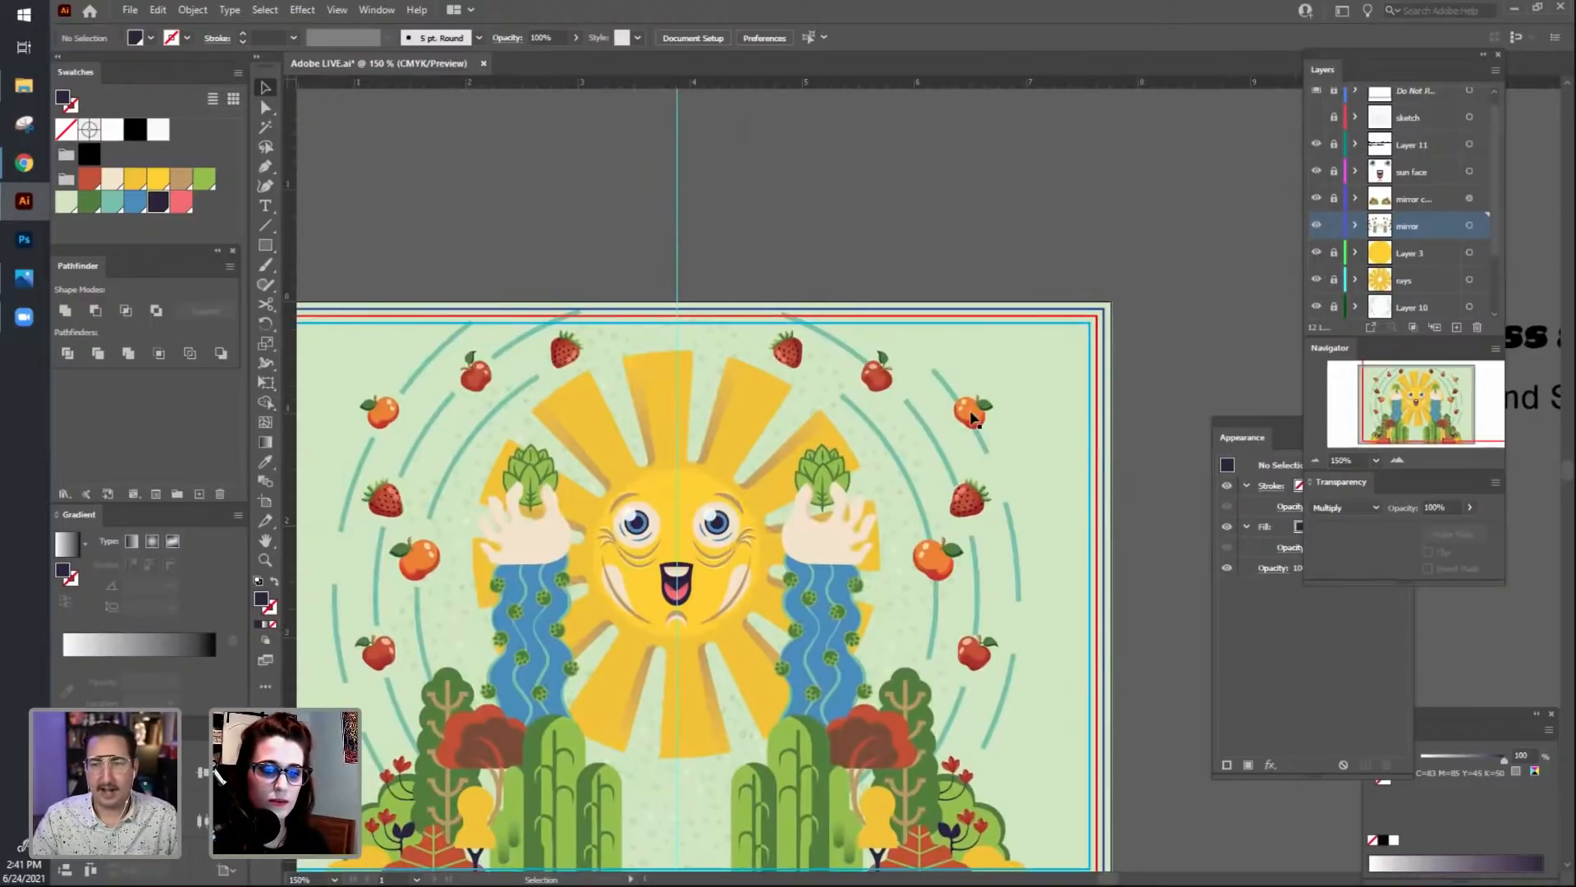
pyautogui.moveTo(972, 420); pyautogui.dragTo(918, 359)
pyautogui.click(1029, 454)
pyautogui.moveTo(1071, 562); pyautogui.dragTo(960, 530)
pyautogui.hotkey('ctrl', '=')
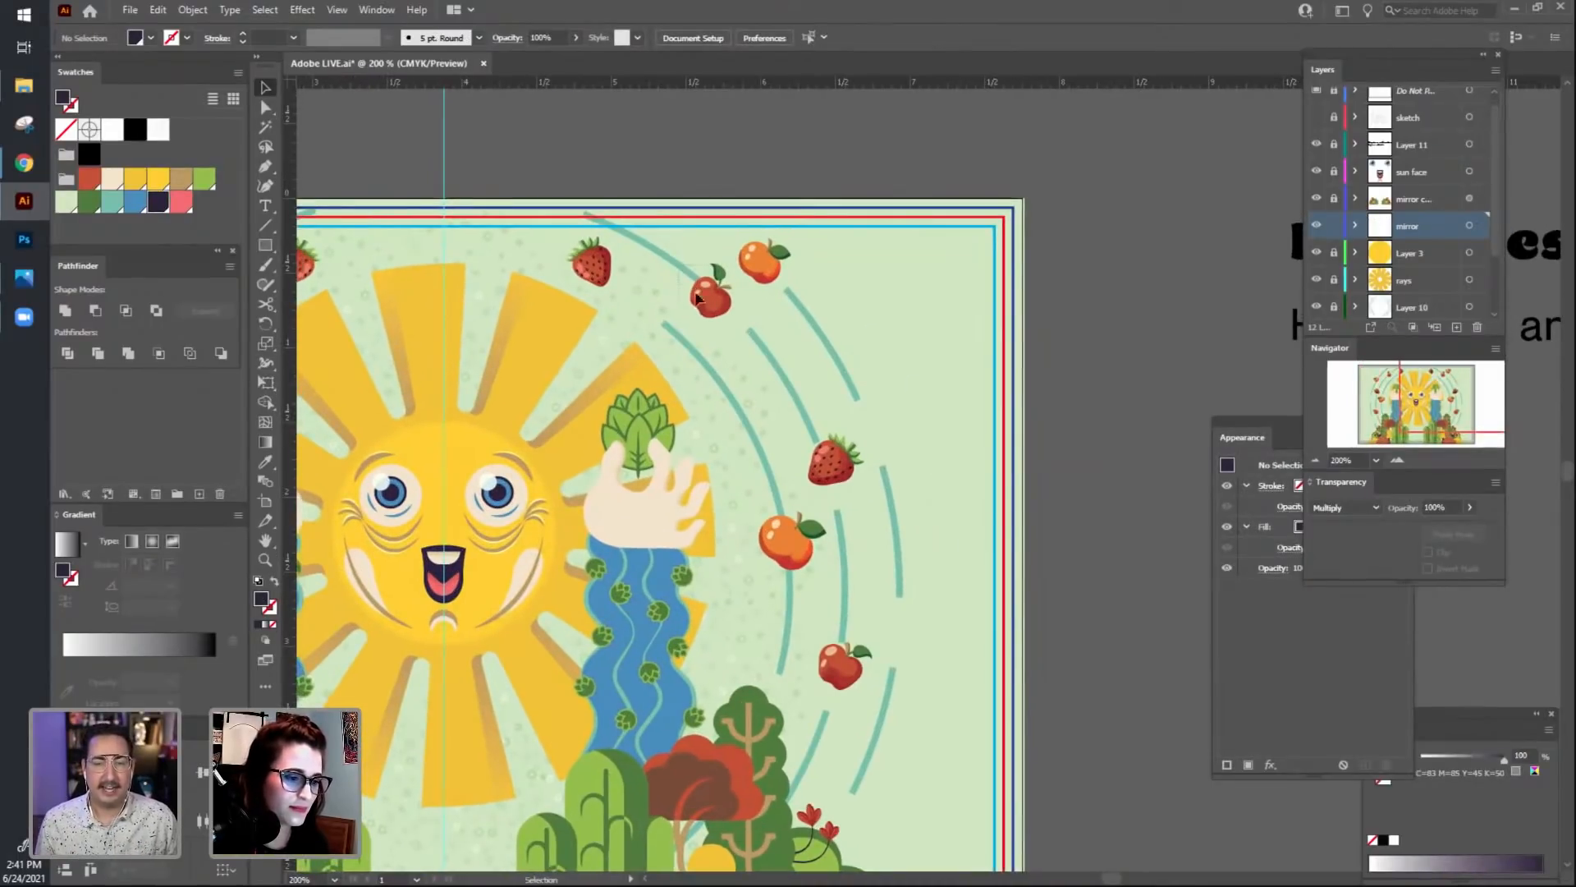
pyautogui.moveTo(712, 299); pyautogui.dragTo(724, 311)
pyautogui.keyDown('shift'); pyautogui.click(766, 263); pyautogui.keyUp('shift')
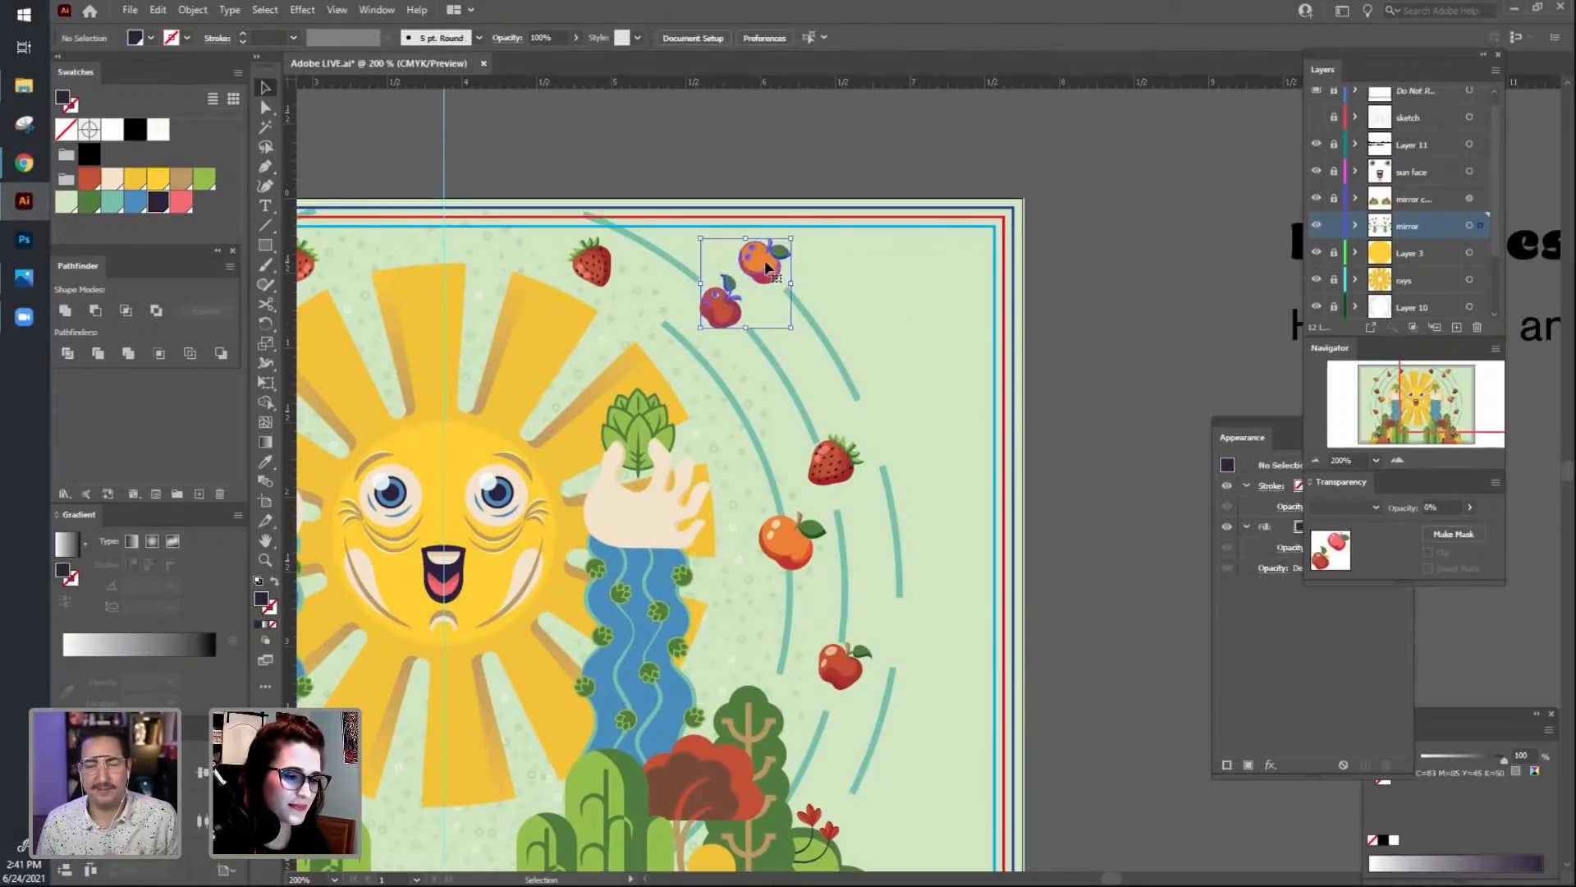
pyautogui.click(847, 293)
# Group the pieces of the upper right orange and move it outside the rings toward the artboard's upper-right corner.
pyautogui.moveTo(765, 269); pyautogui.dragTo(895, 279)
pyautogui.hotkey('ctrl', 'z')
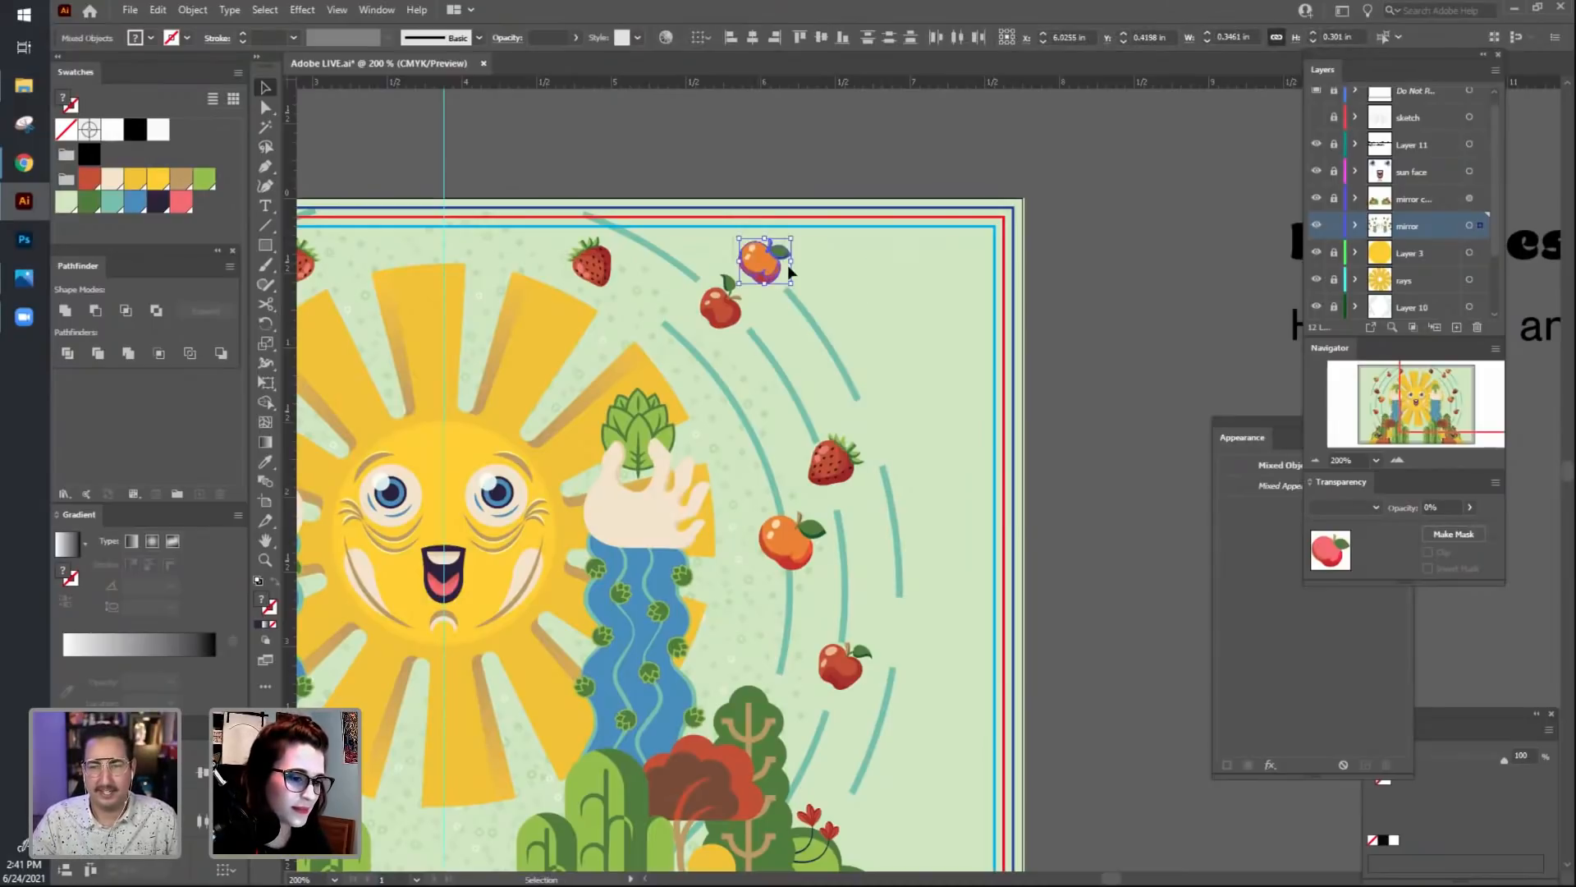
pyautogui.press('a')
pyautogui.hotkey('ctrl', 'g')
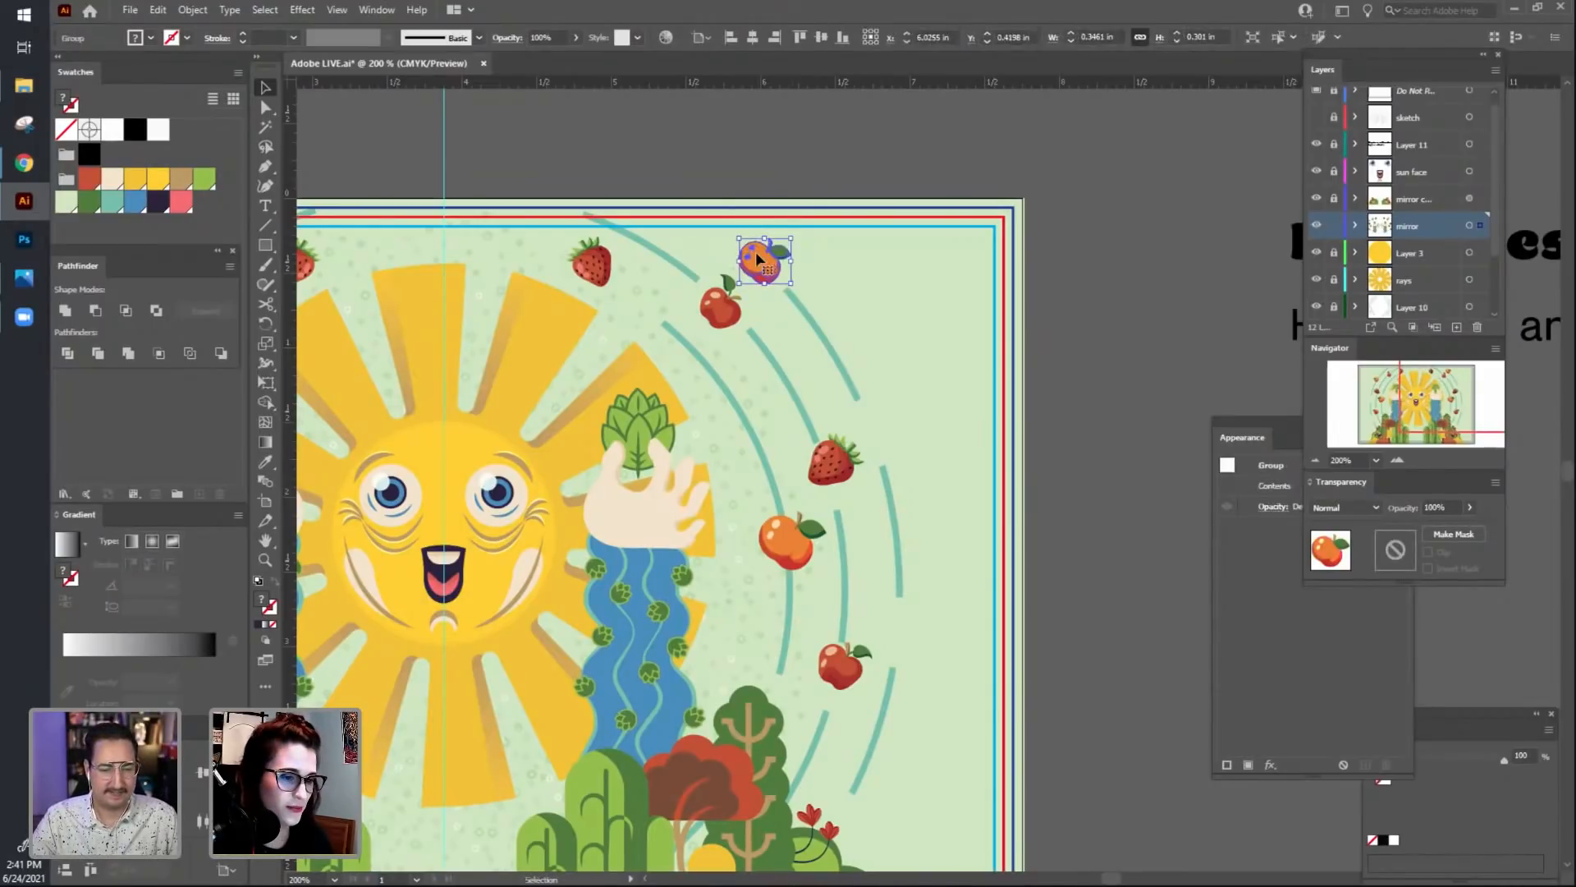
pyautogui.moveTo(766, 262); pyautogui.dragTo(878, 256)
pyautogui.click(678, 238)
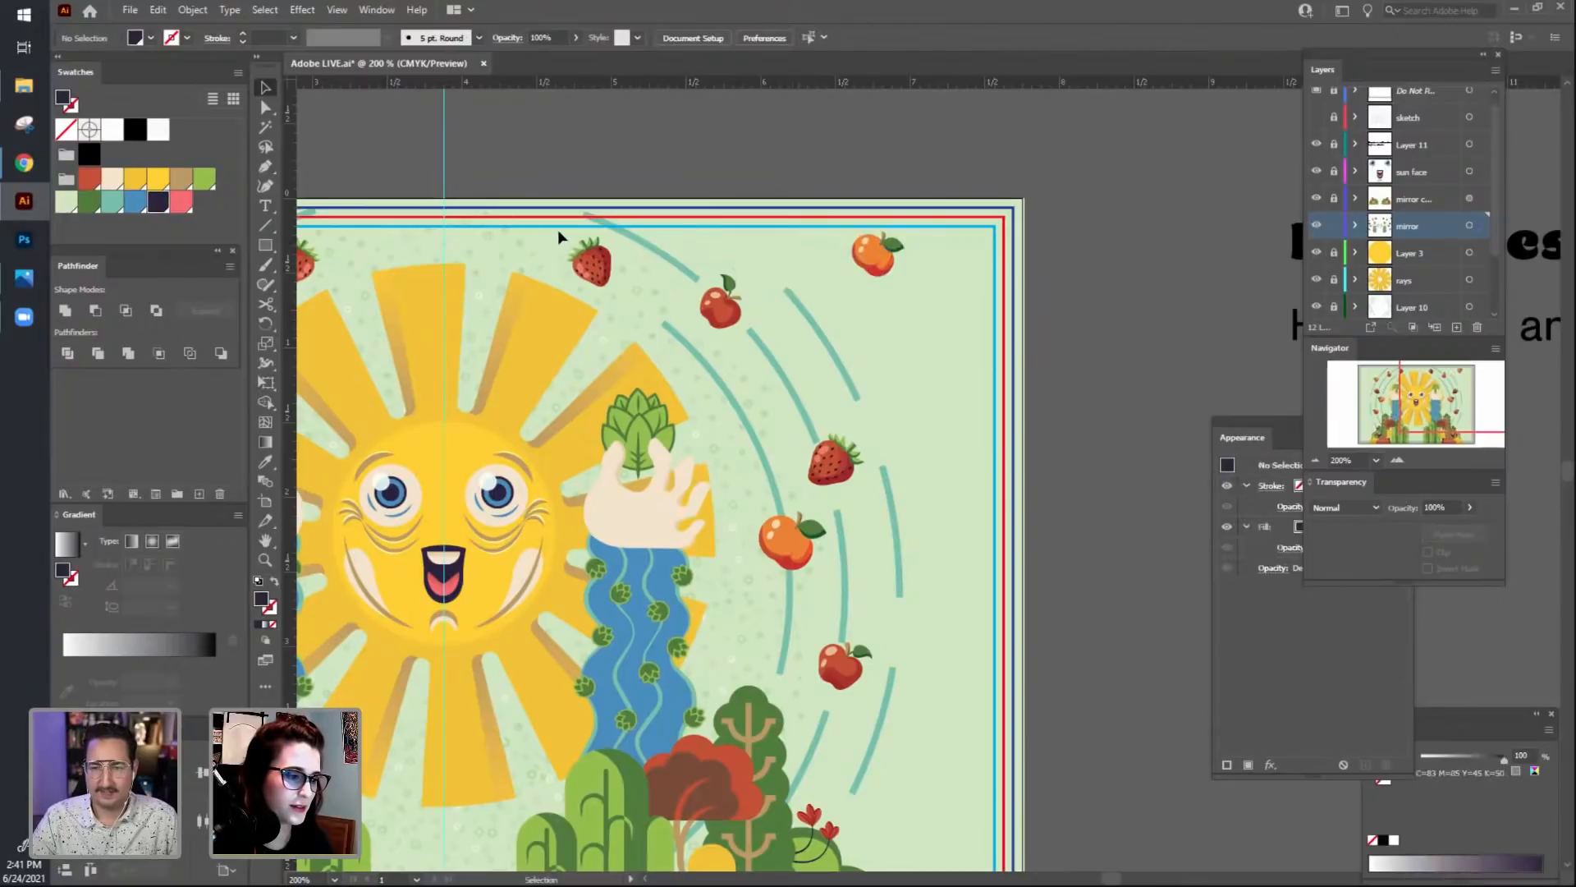
# Move the upper right apple outside the outer ring and place the top strawberry in the middle ring's upper gap.
pyautogui.moveTo(591, 263); pyautogui.dragTo(765, 252)
pyautogui.click(781, 329)
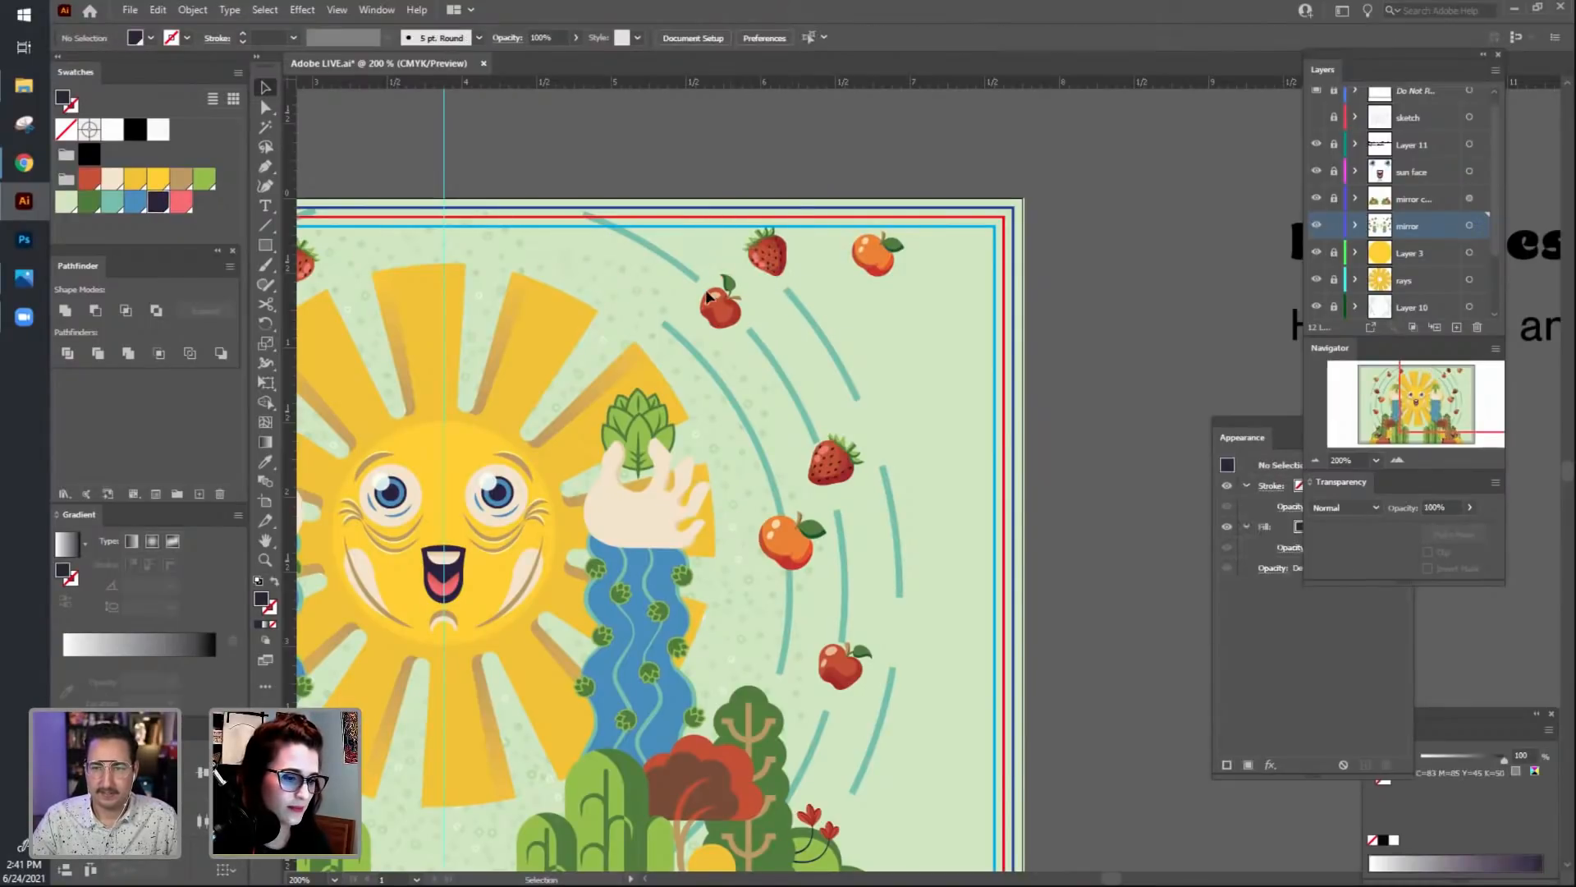
pyautogui.moveTo(728, 320); pyautogui.dragTo(915, 346)
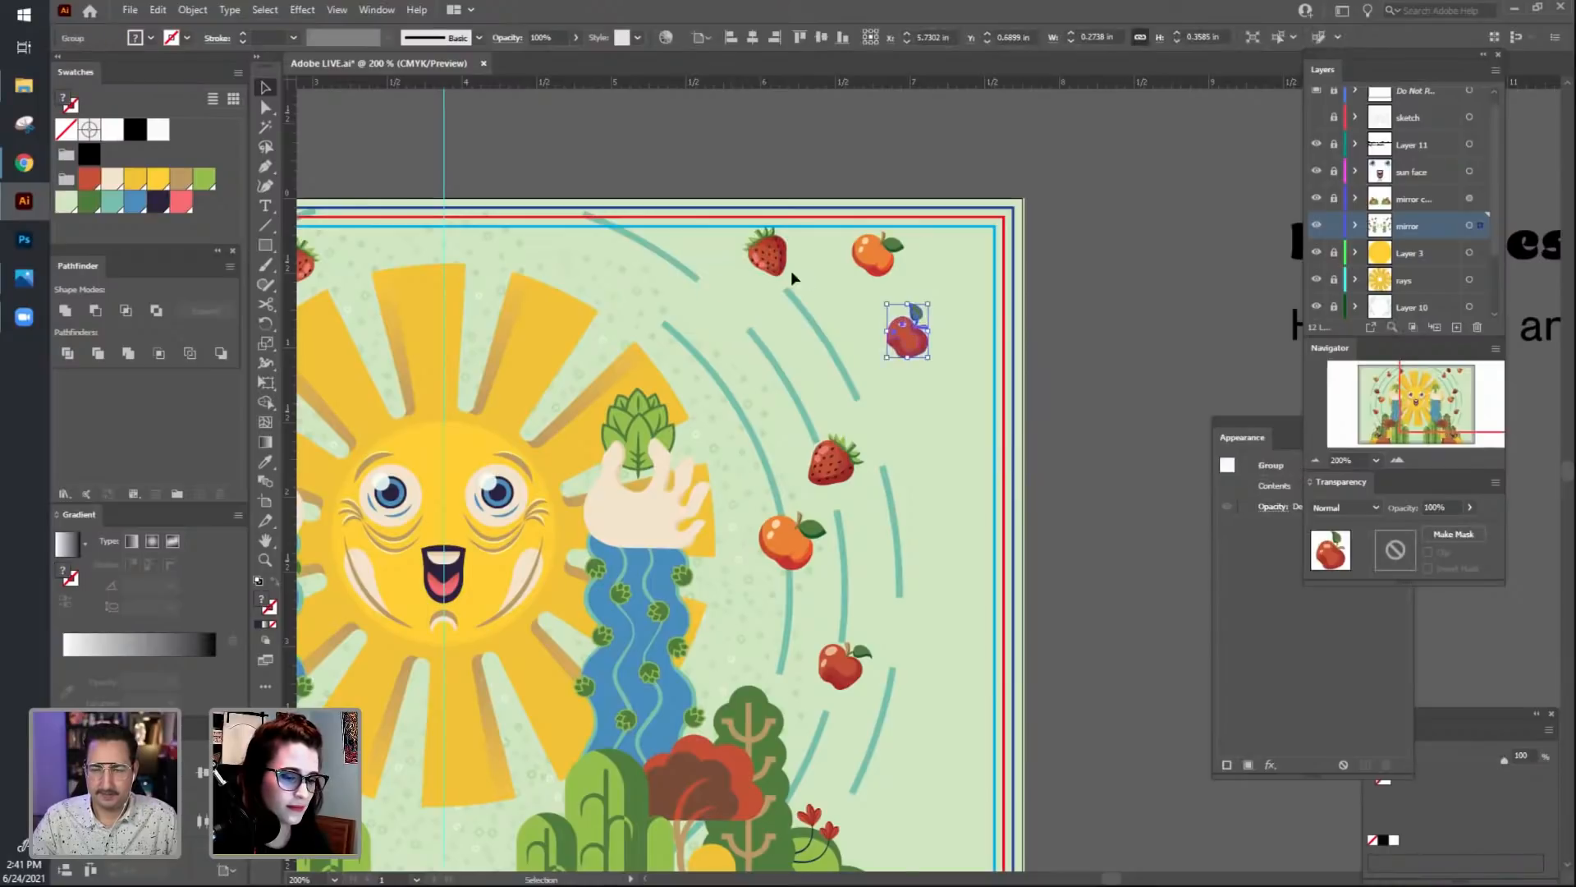
pyautogui.click(766, 252)
pyautogui.moveTo(766, 252); pyautogui.dragTo(735, 344)
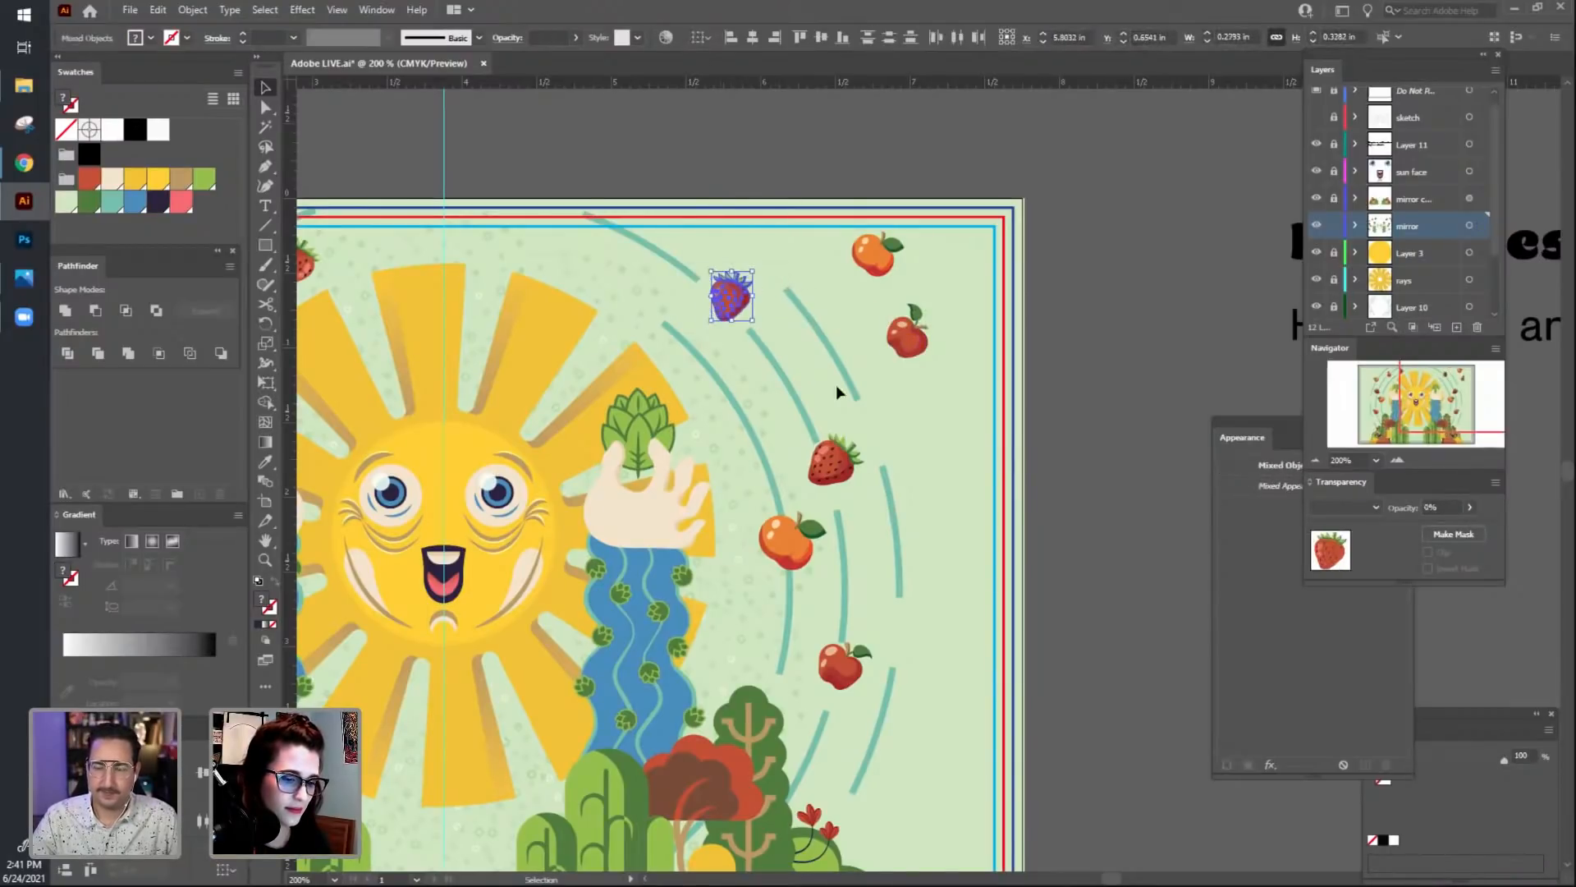
# Nudge the lower strawberry within the middle ring's gap and place the upper apple in the outer ring's gap above it.
pyautogui.click(807, 451)
pyautogui.moveTo(835, 461); pyautogui.dragTo(839, 469)
pyautogui.click(918, 463)
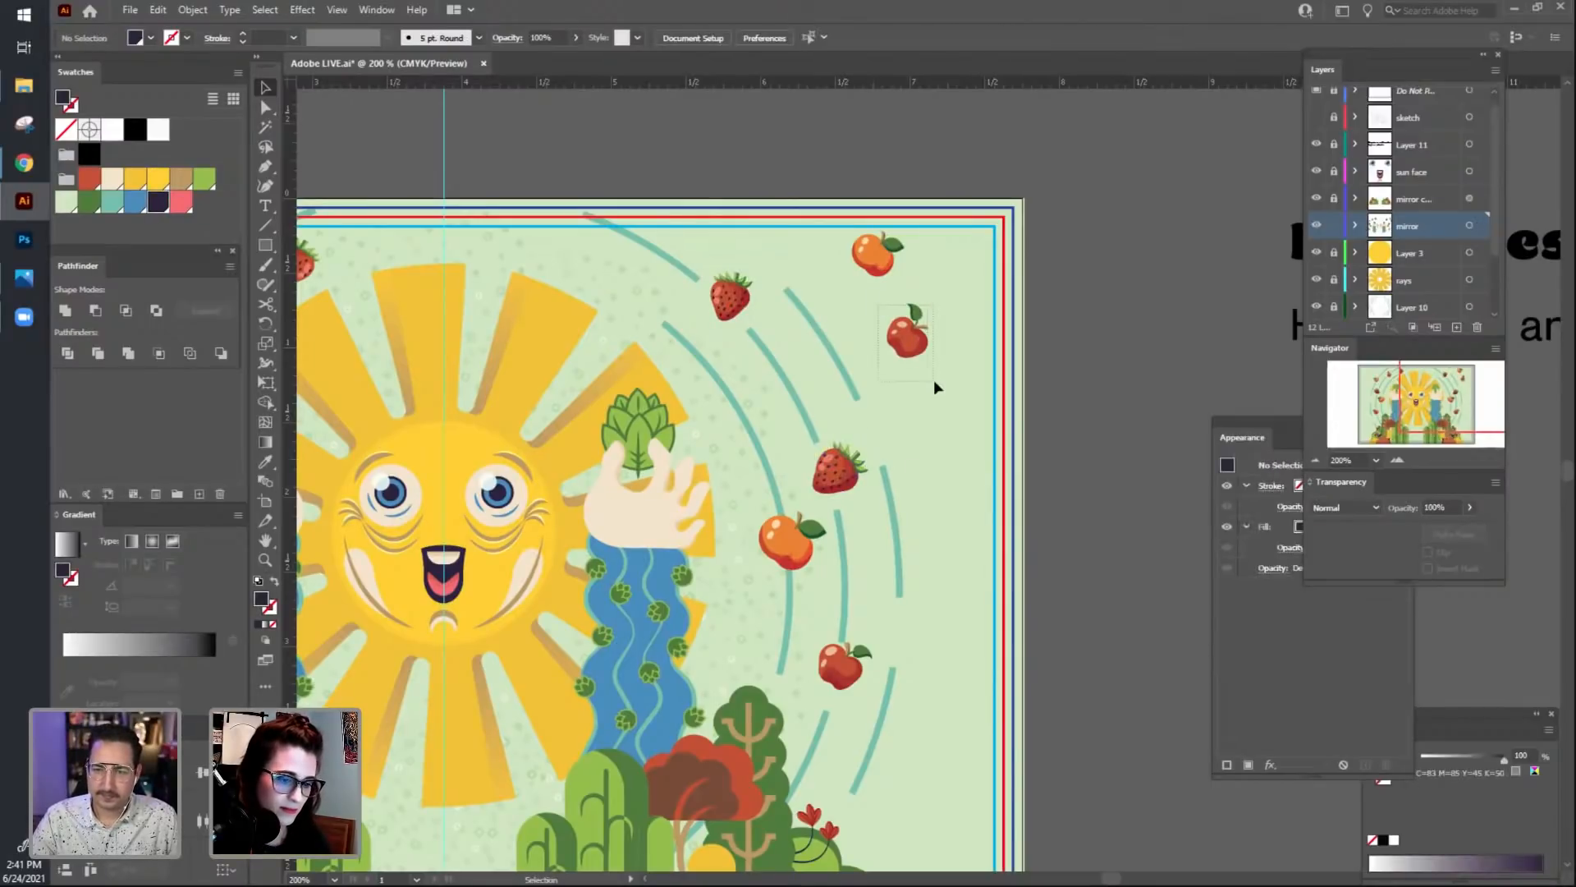
pyautogui.moveTo(917, 351); pyautogui.dragTo(889, 431)
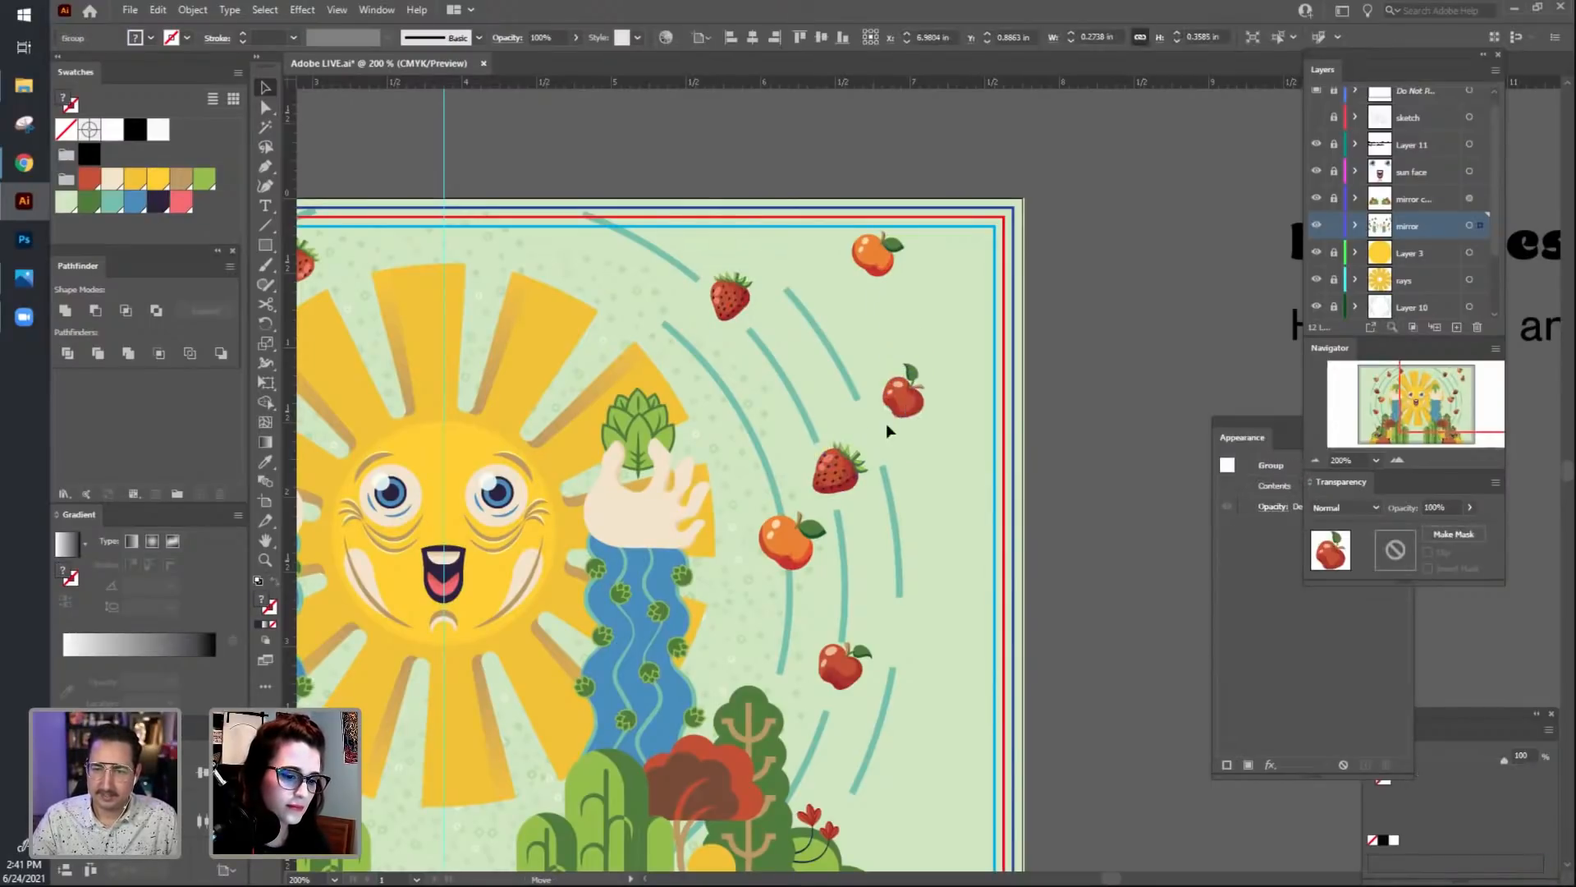
pyautogui.click(1027, 554)
# Move the lower right orange into the outer ring's lower gap and nudge the lower apple down in the middle ring's gap.
pyautogui.moveTo(774, 506); pyautogui.dragTo(1005, 576)
pyautogui.click(1056, 707)
pyautogui.moveTo(958, 689); pyautogui.dragTo(978, 632)
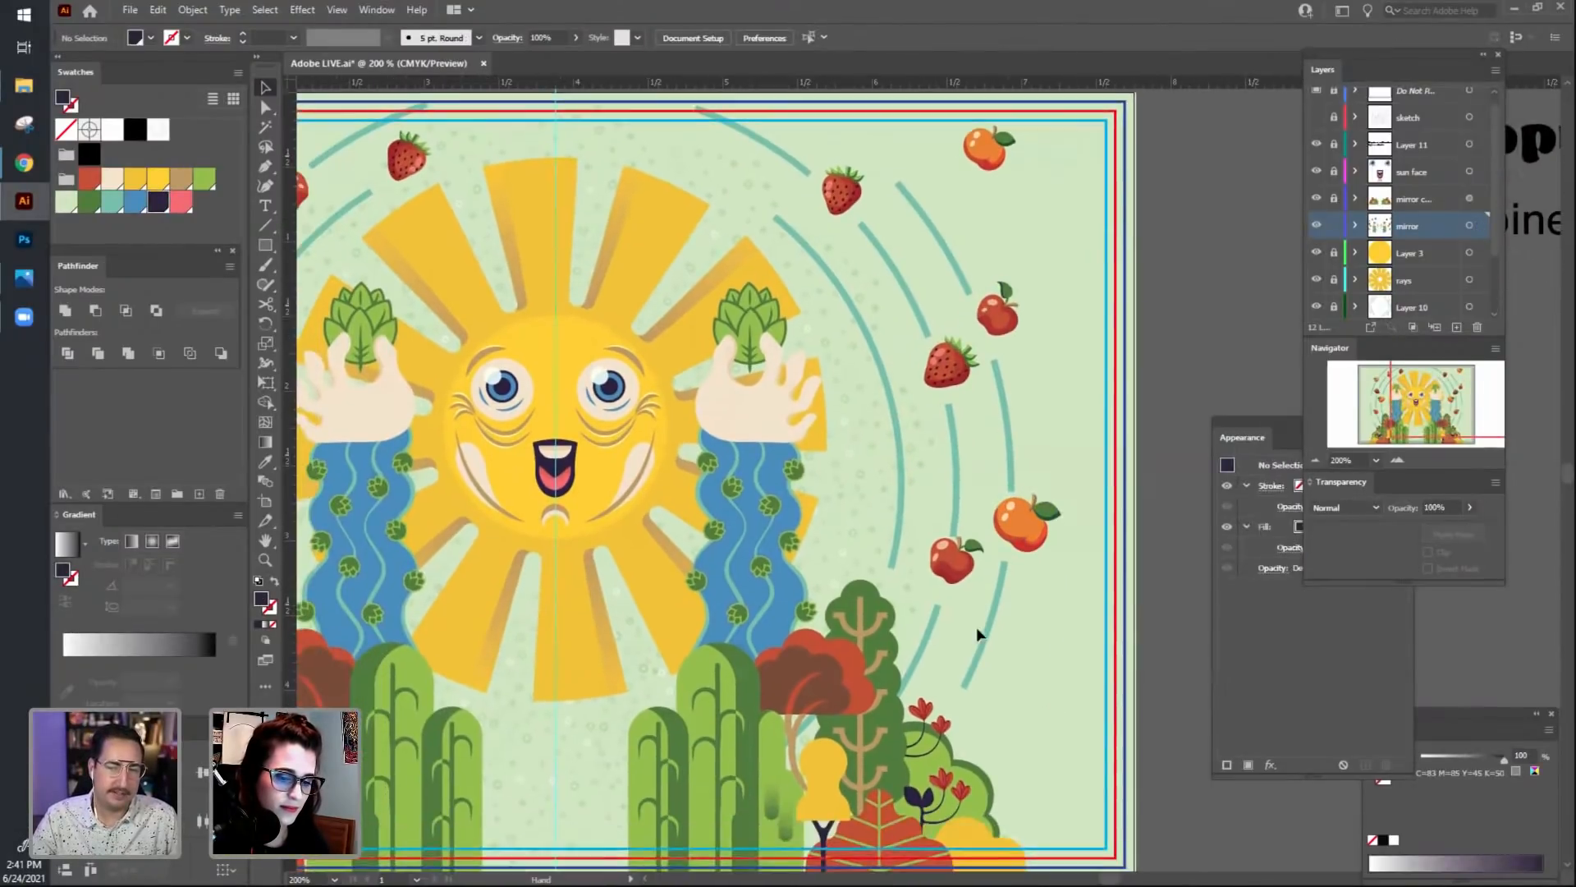
pyautogui.moveTo(956, 570); pyautogui.dragTo(953, 581)
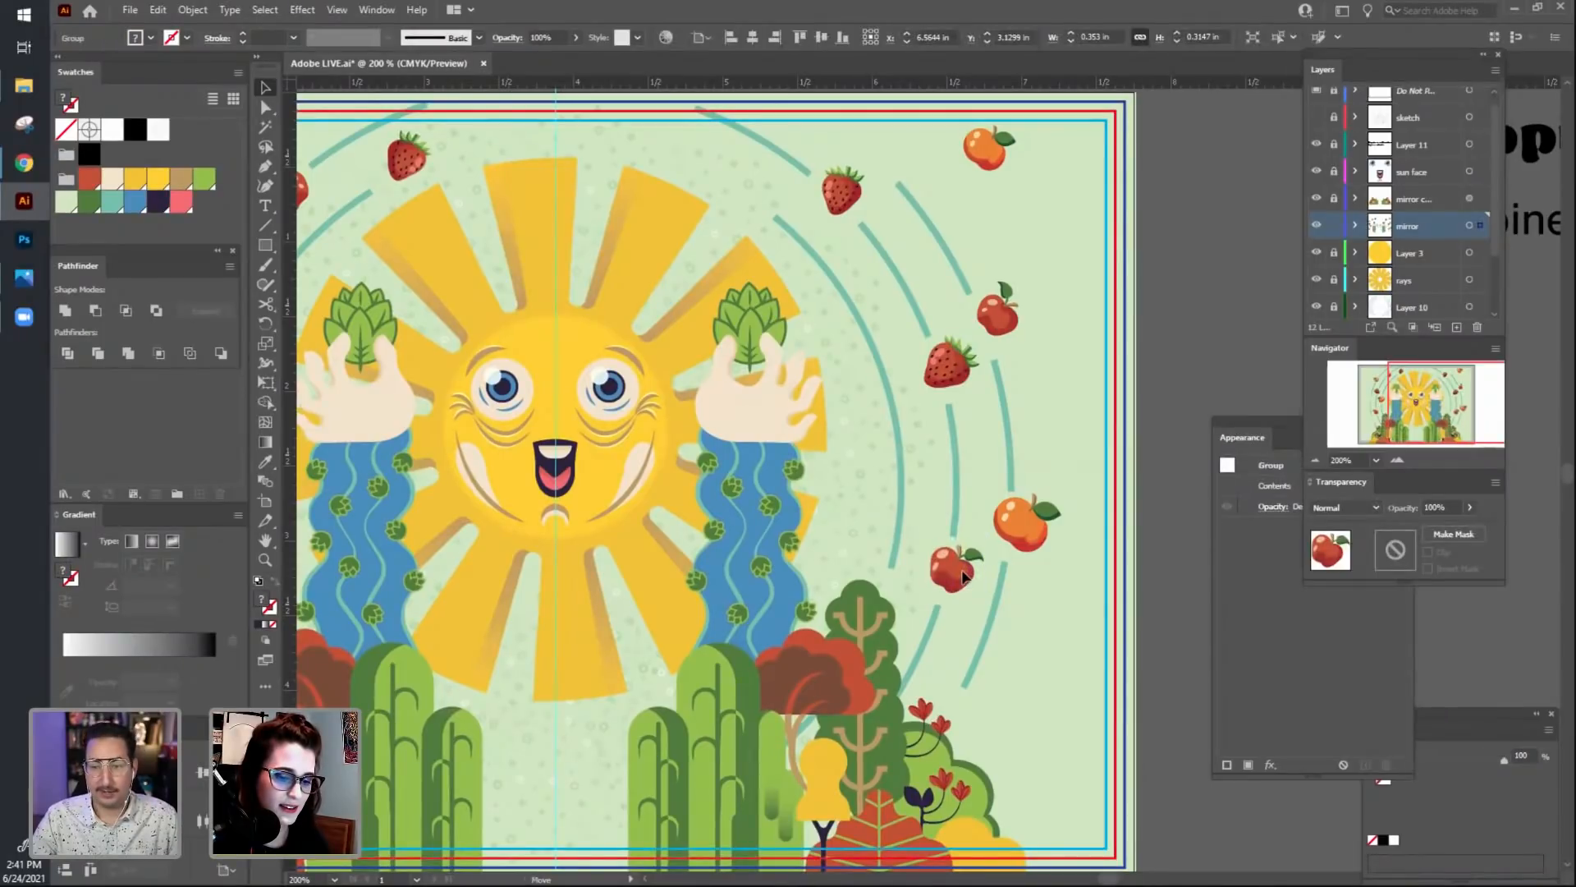
pyautogui.click(1098, 654)
pyautogui.moveTo(1097, 654); pyautogui.dragTo(1102, 664)
pyautogui.moveTo(1055, 169); pyautogui.dragTo(1125, 254)
pyautogui.hotkey('ctrl', '-')
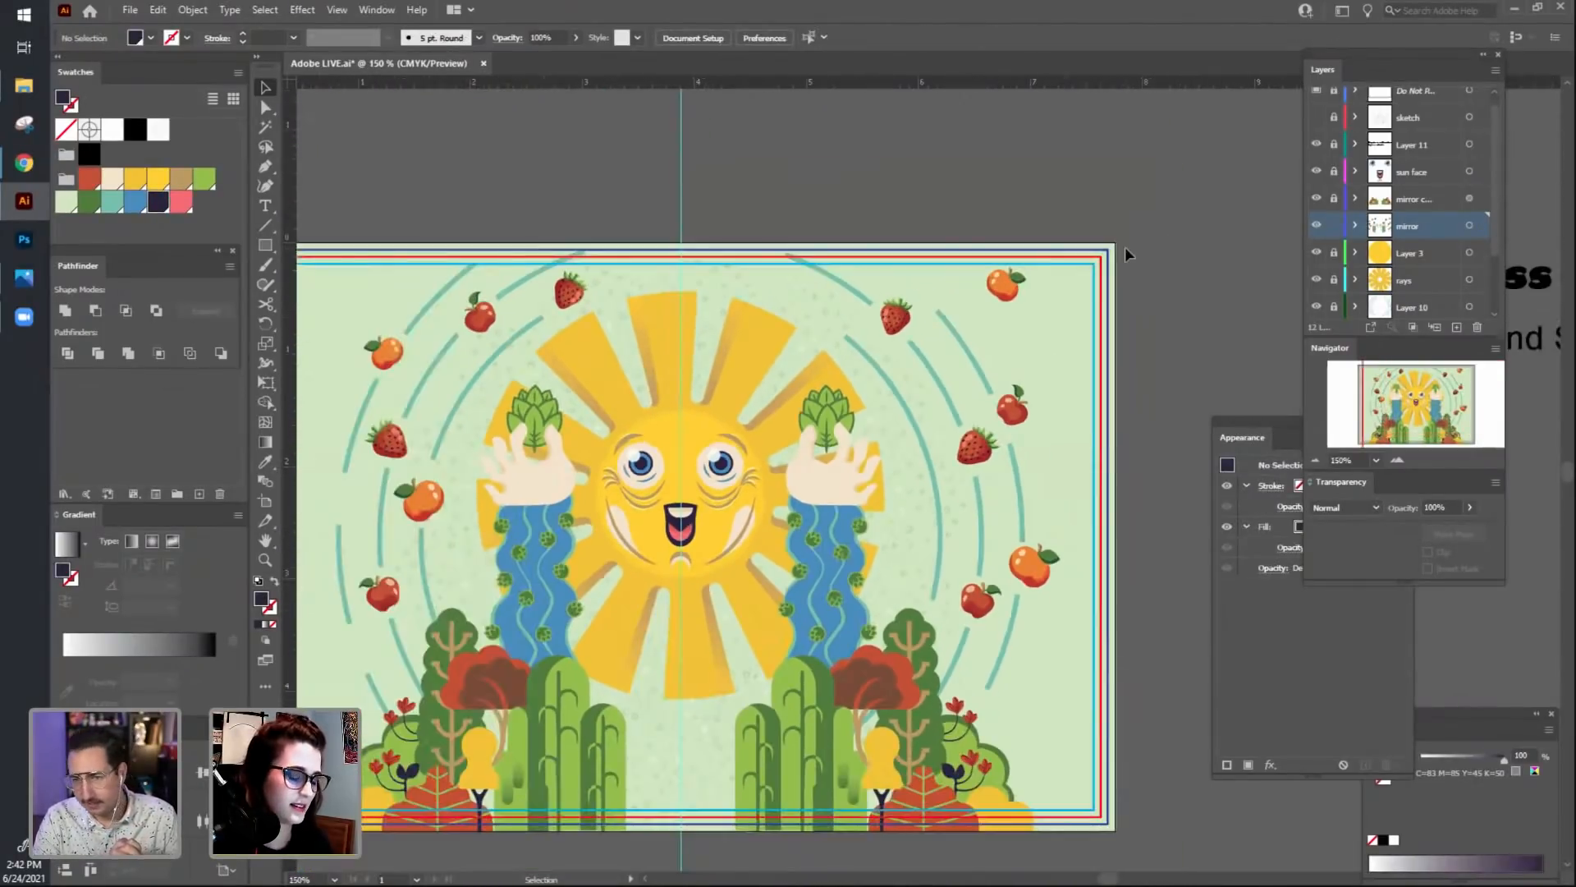
# Examine the whole mirrored sun illustration at 100% zoom, checking the balance of the fruits around the dashed rings.
pyautogui.moveTo(841, 543); pyautogui.dragTo(893, 530)
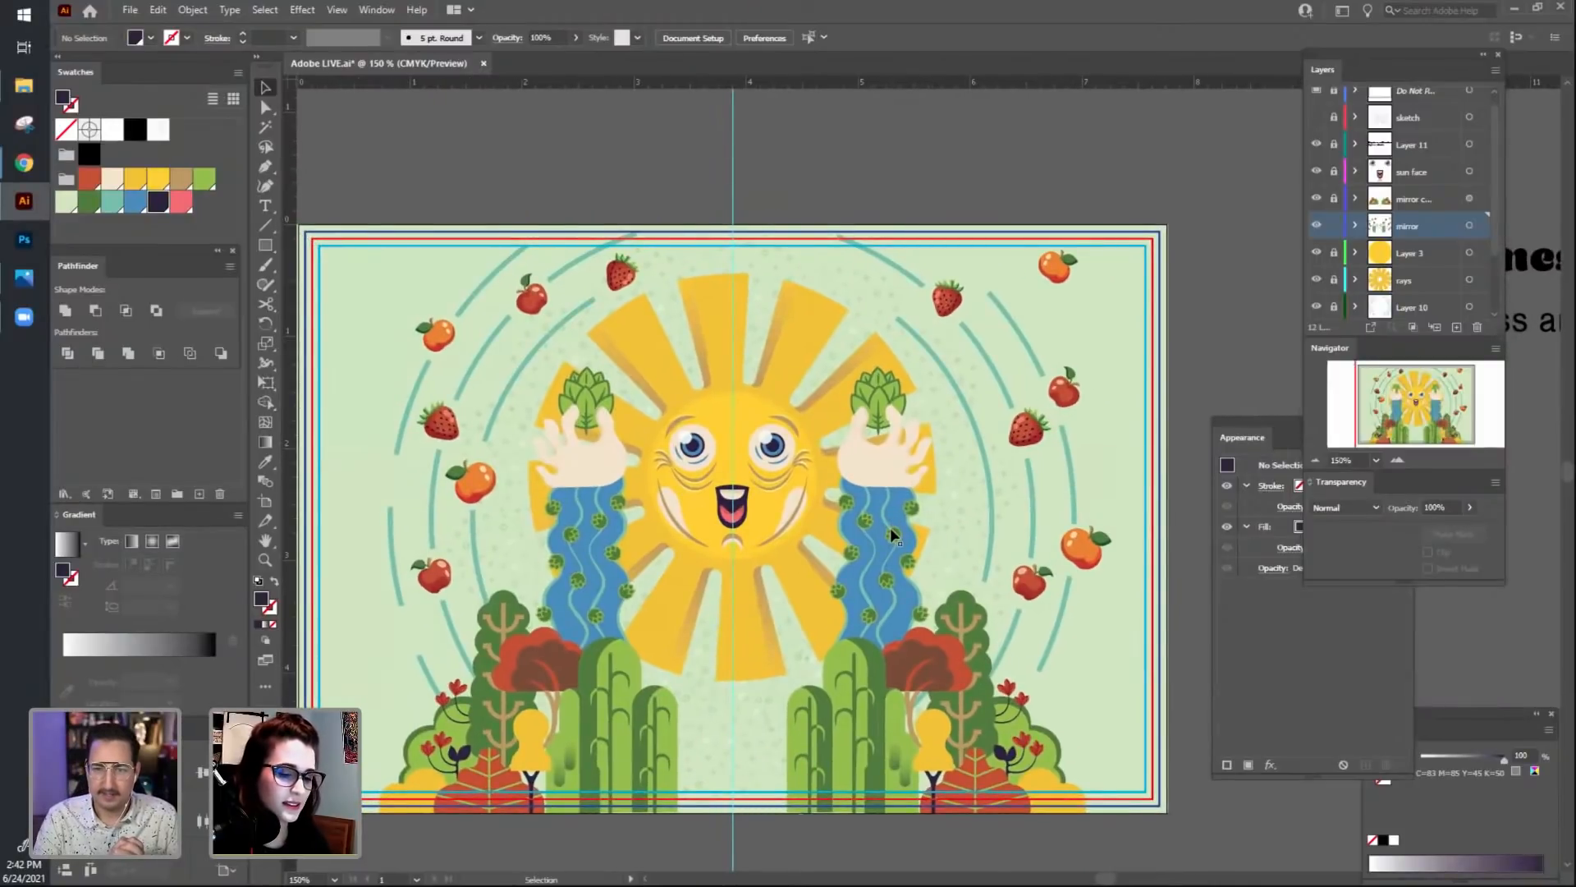
pyautogui.hotkey('ctrl', '-')
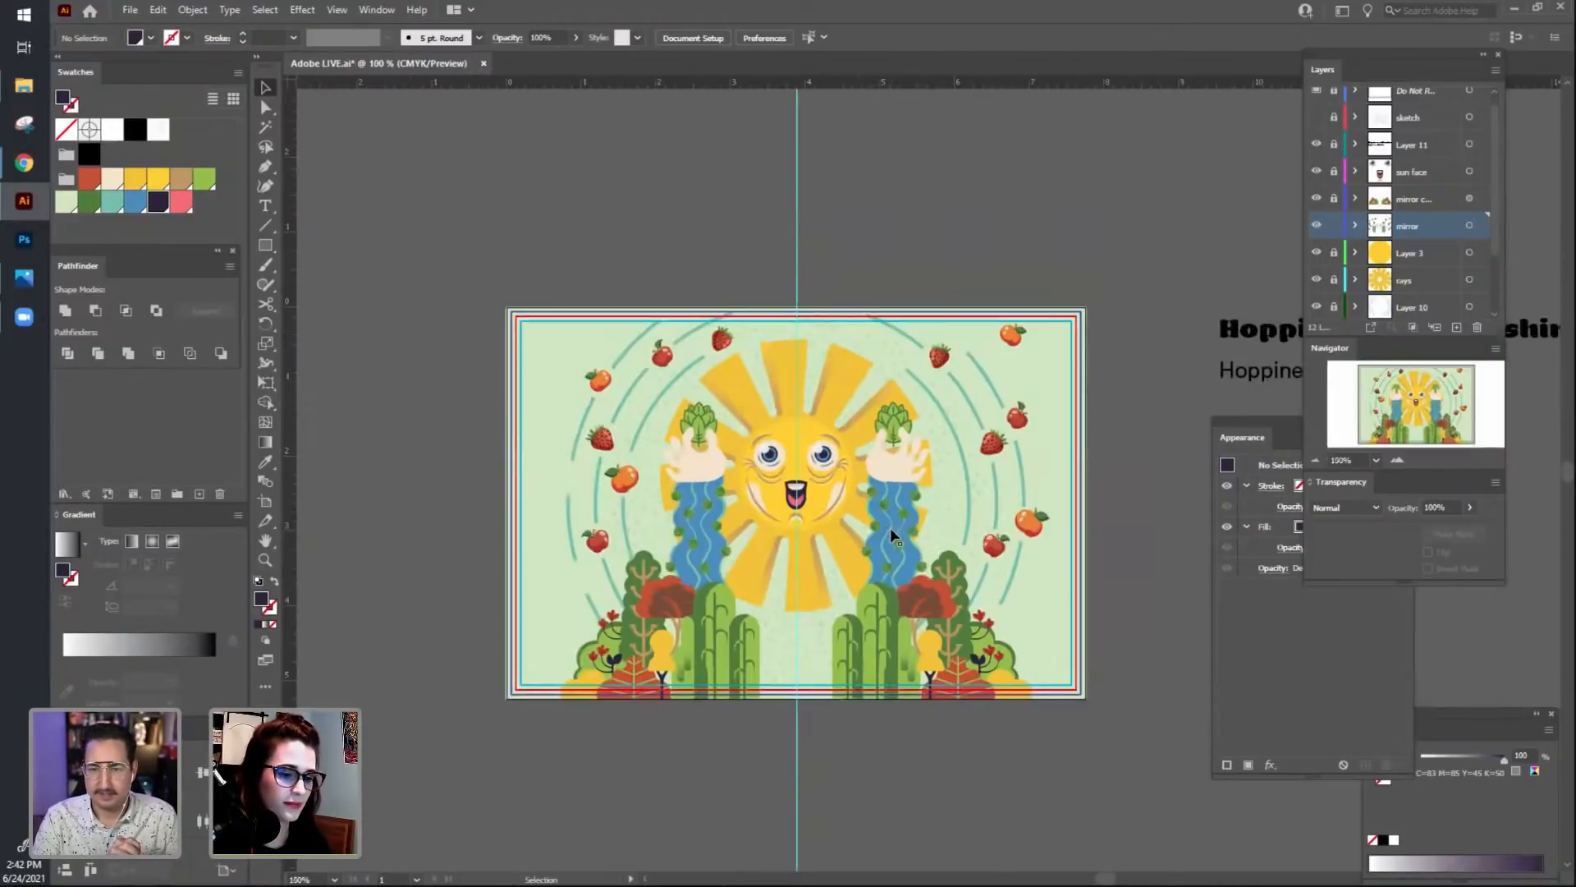
pyautogui.moveTo(868, 537); pyautogui.dragTo(863, 566)
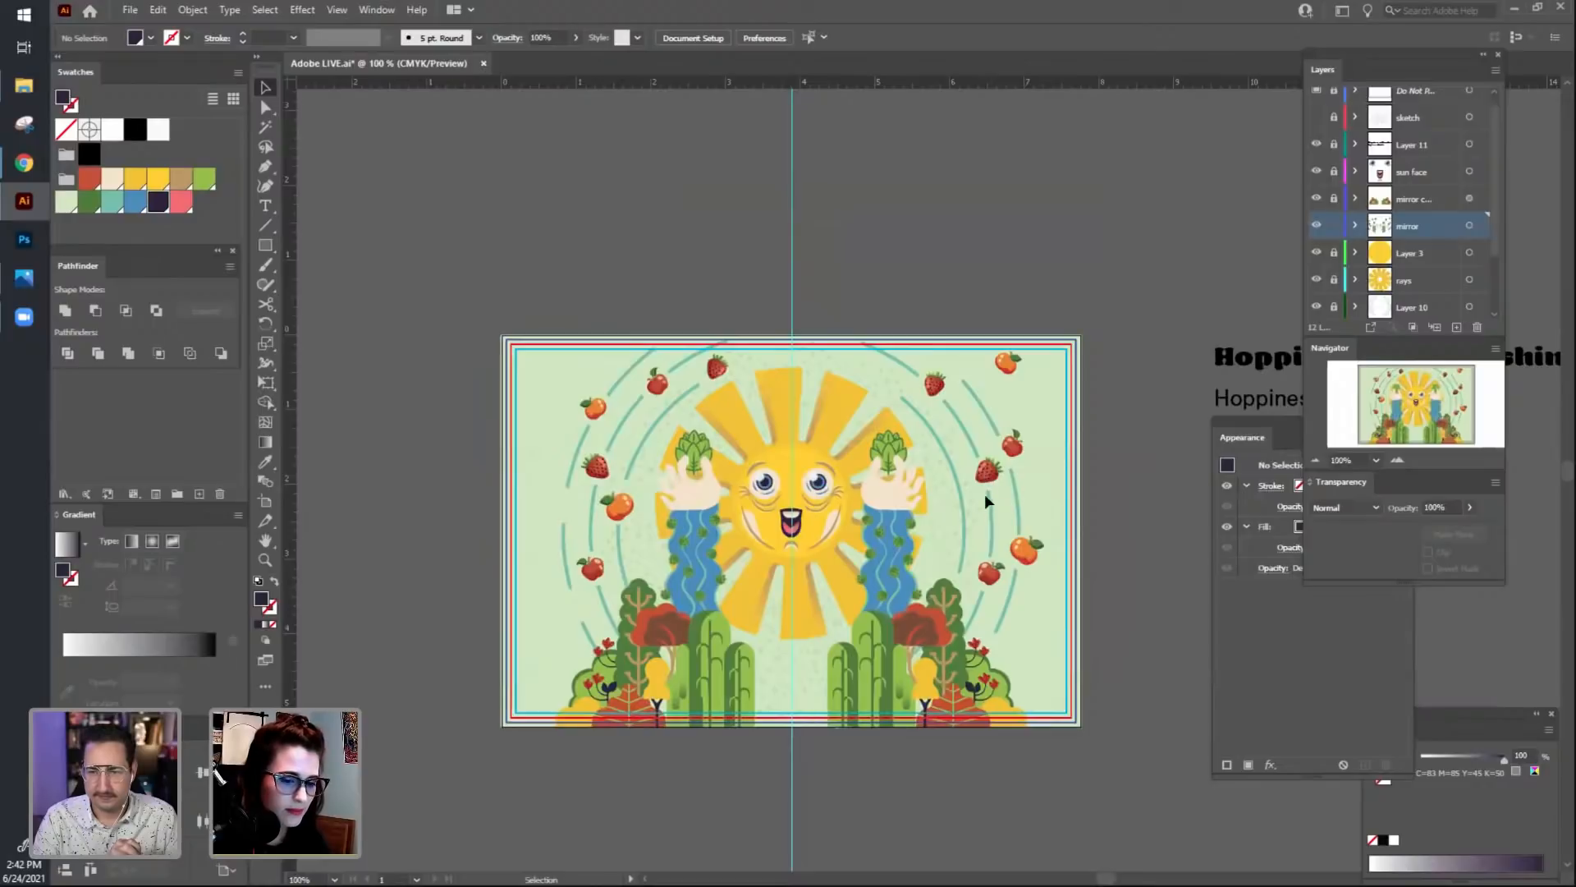
pyautogui.moveTo(1097, 501); pyautogui.dragTo(1083, 486)
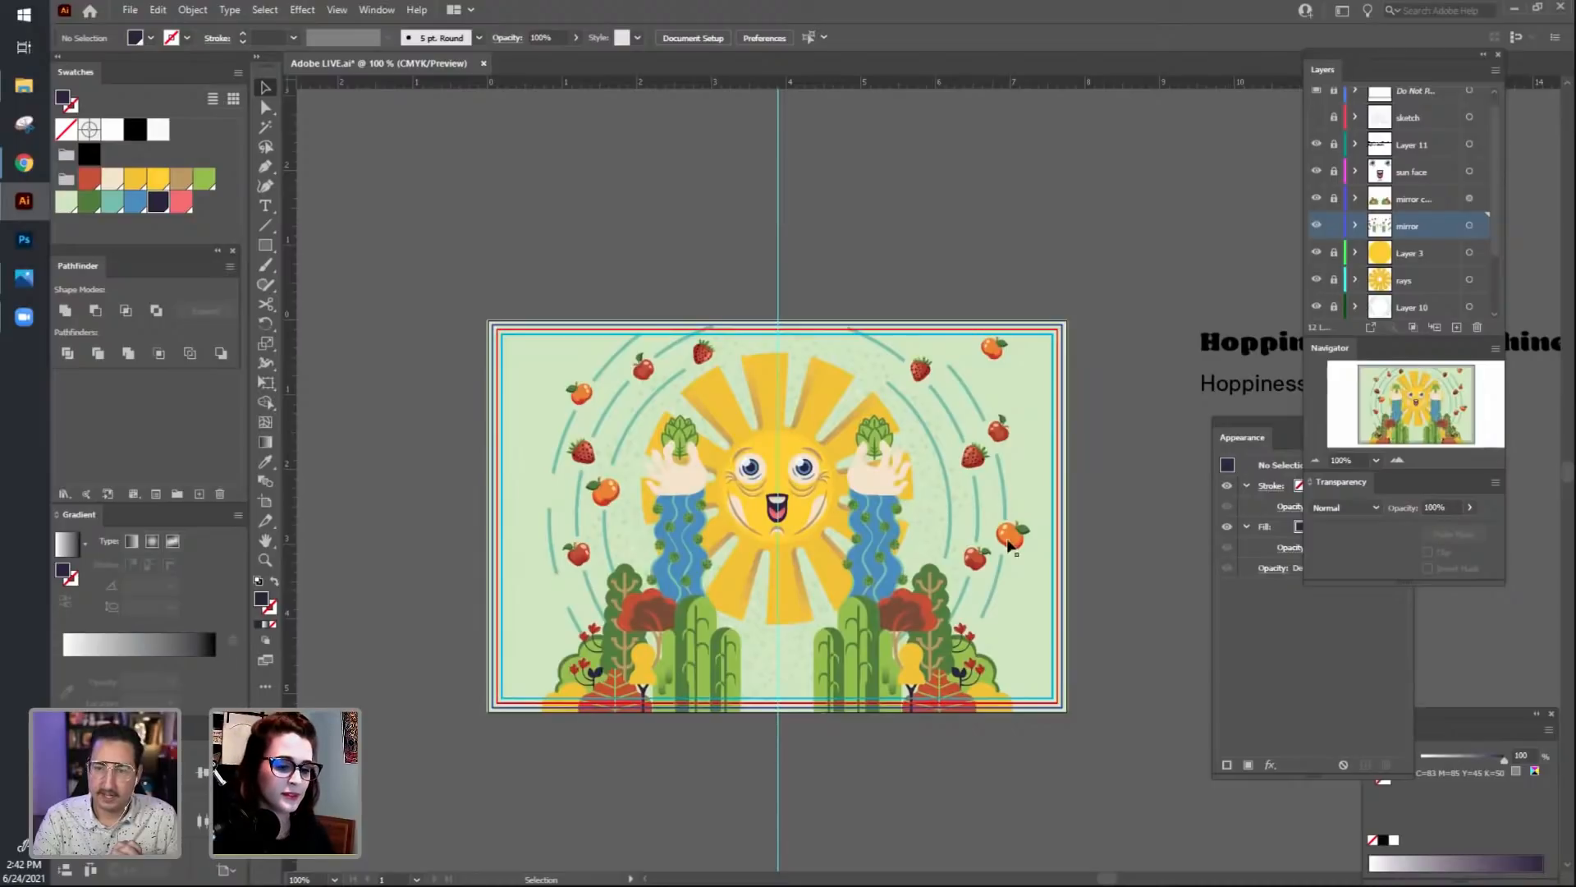
pyautogui.moveTo(1141, 785); pyautogui.dragTo(1078, 649)
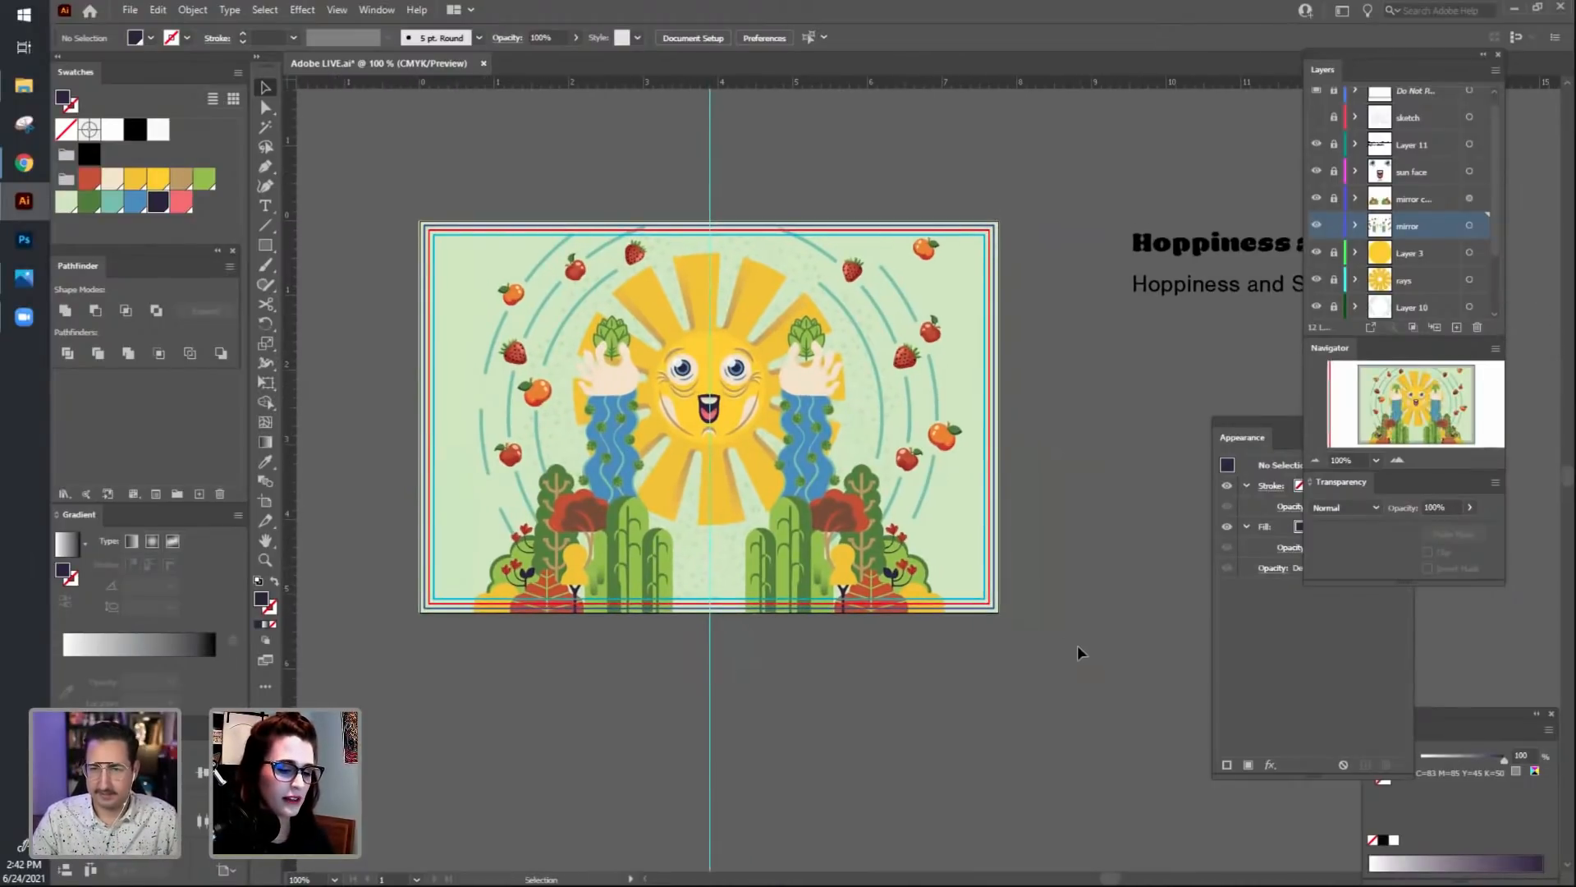
pyautogui.hscroll(-1, 1084, 669)
pyautogui.scroll(-1, 1051, 706)
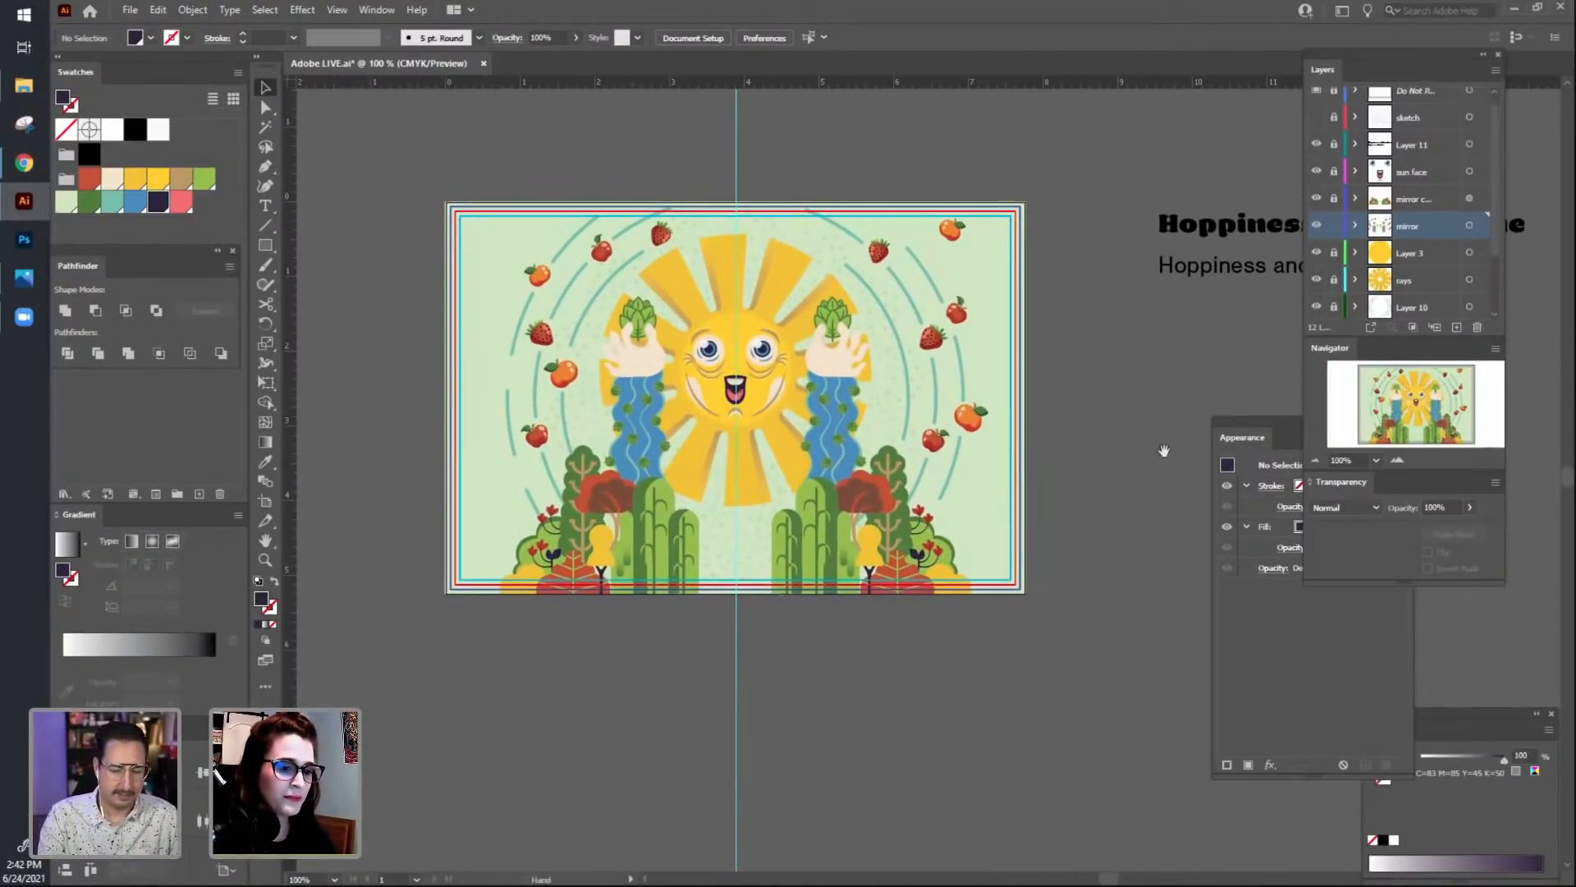
pyautogui.scroll(-1, 1214, 384)
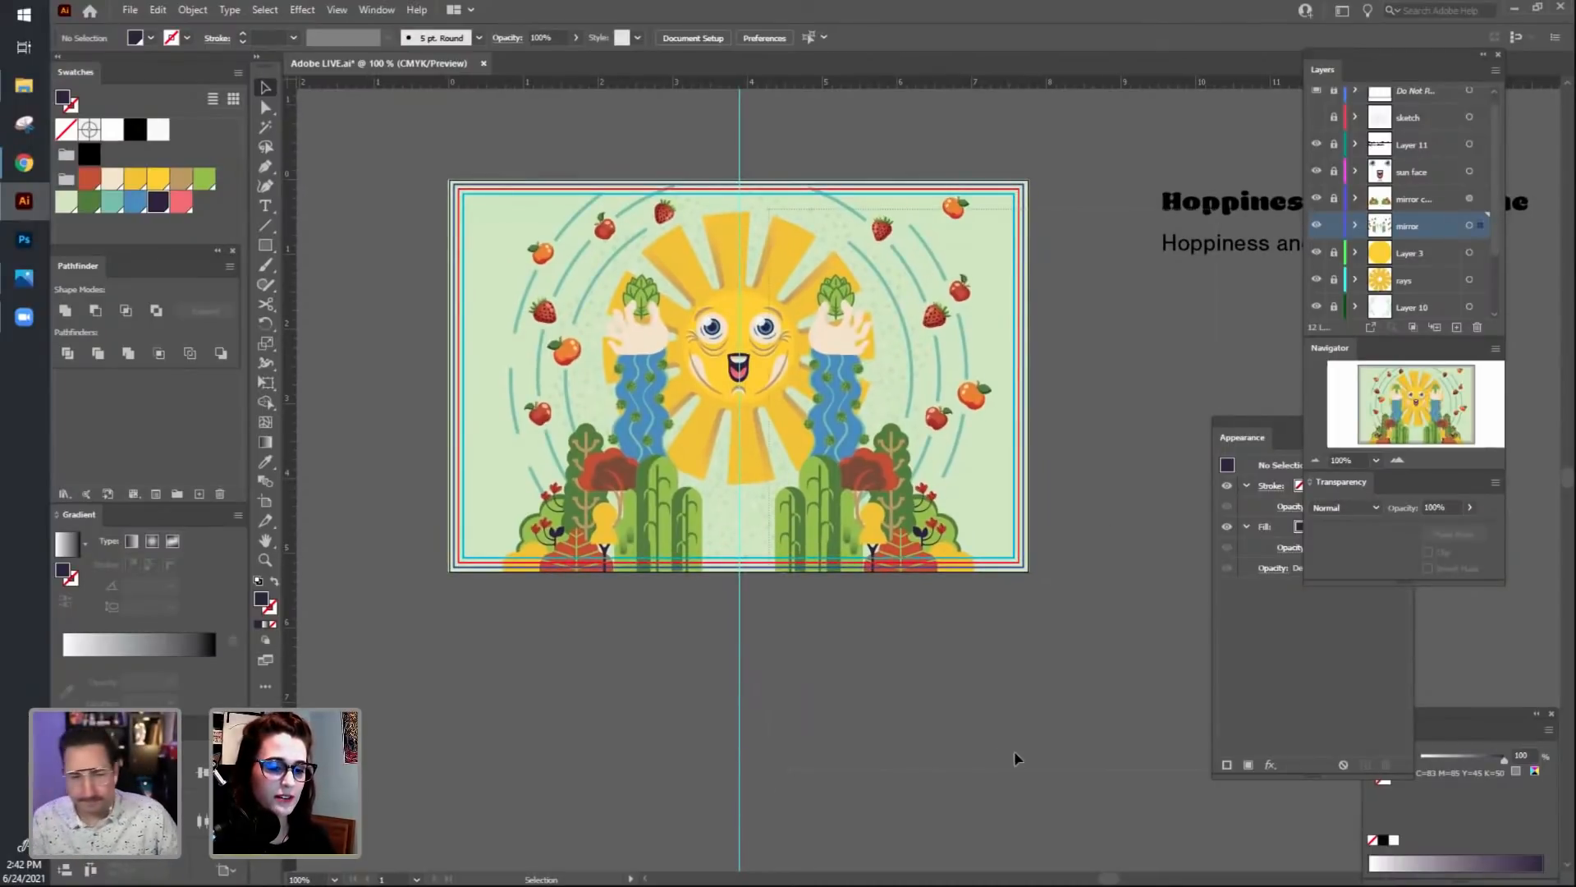
pyautogui.scroll(-1, 1149, 329)
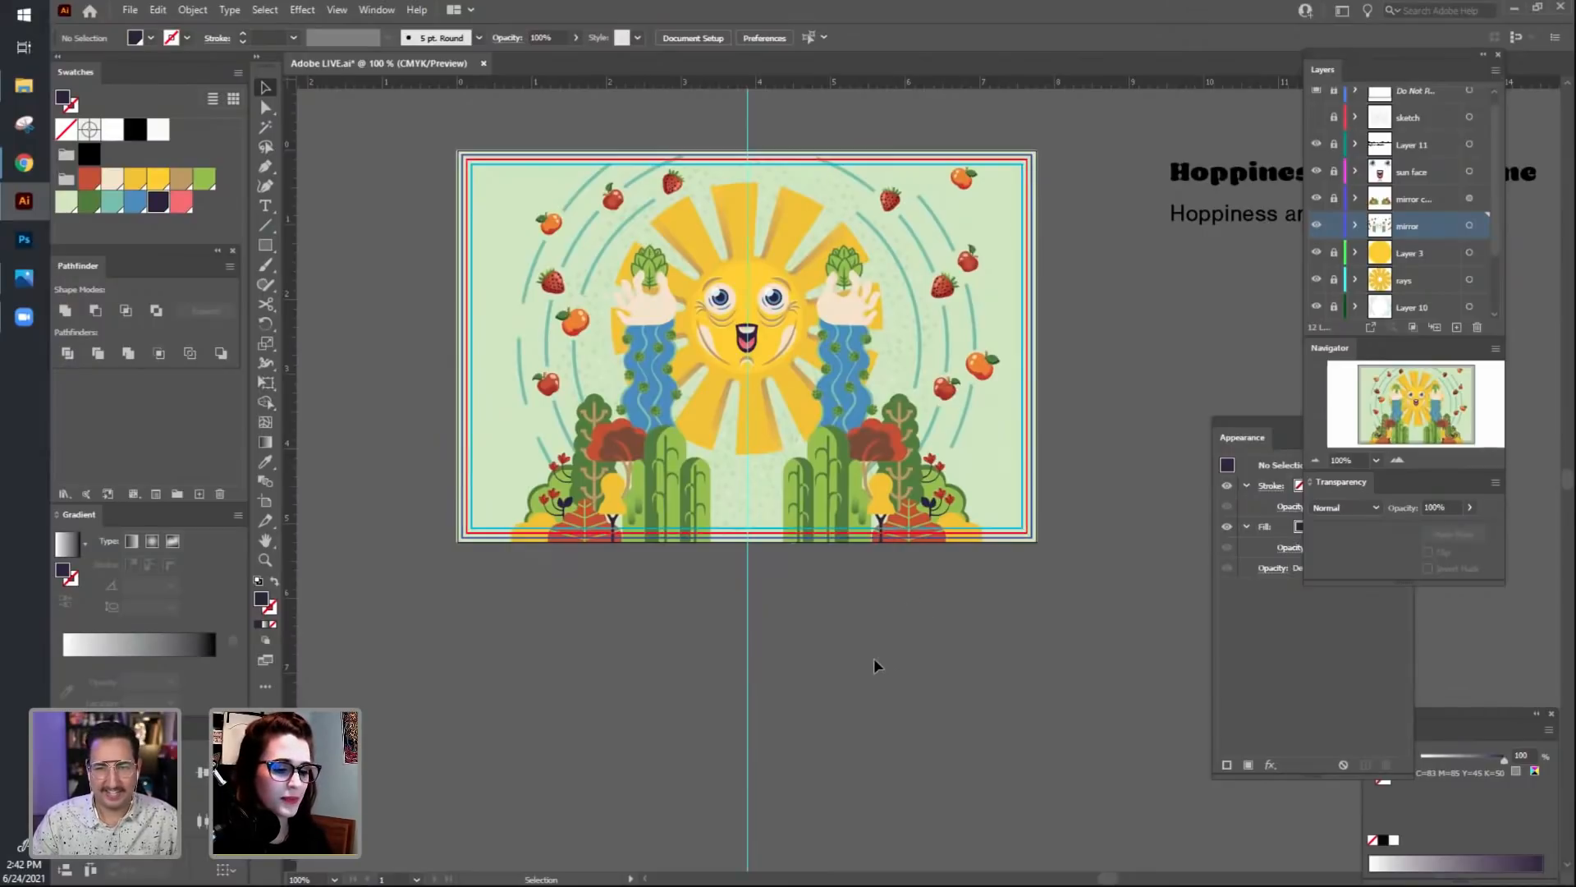
pyautogui.press('space')
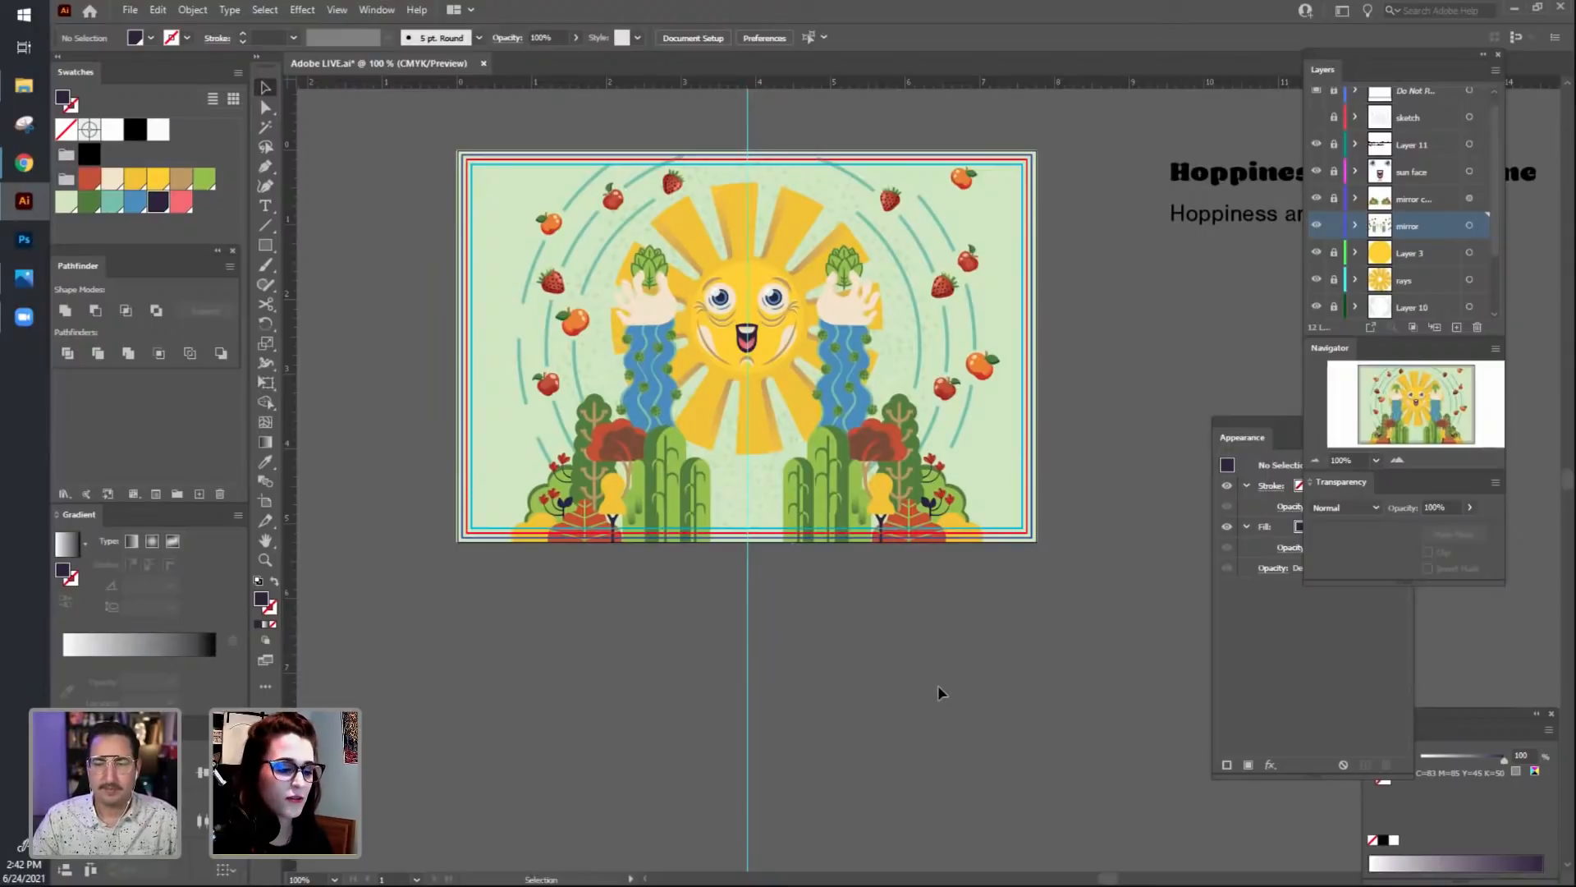
pyautogui.scroll(-1, 937, 685)
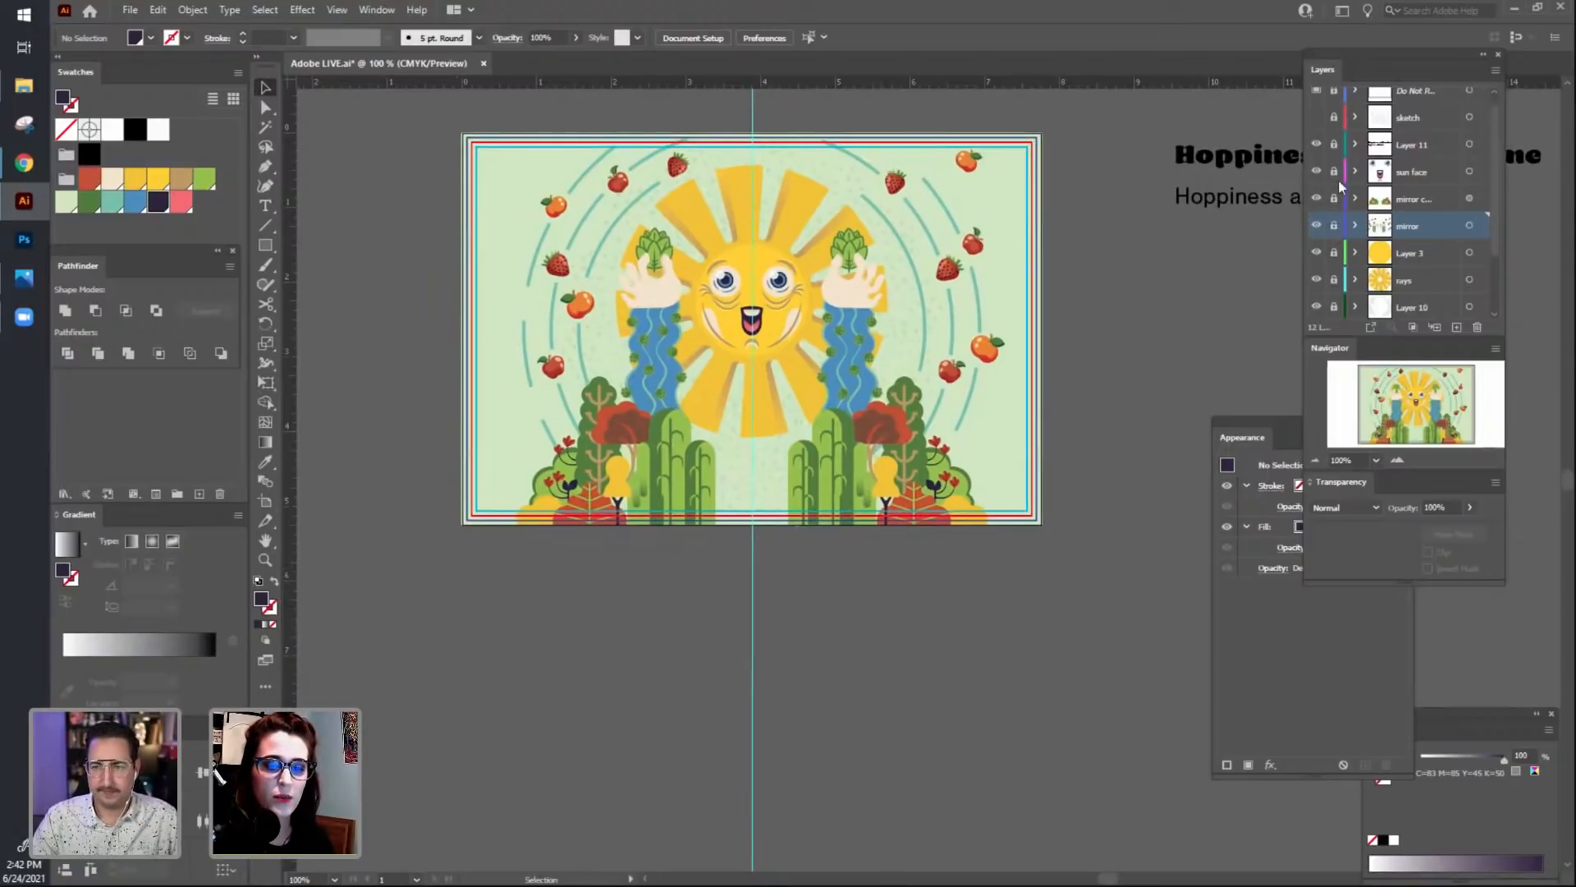
# Unlock Layer 11 and move the bold "Hoppiness and Sunshine" title below the artboard, roughly centered on the vertical guide.
pyautogui.click(1335, 146)
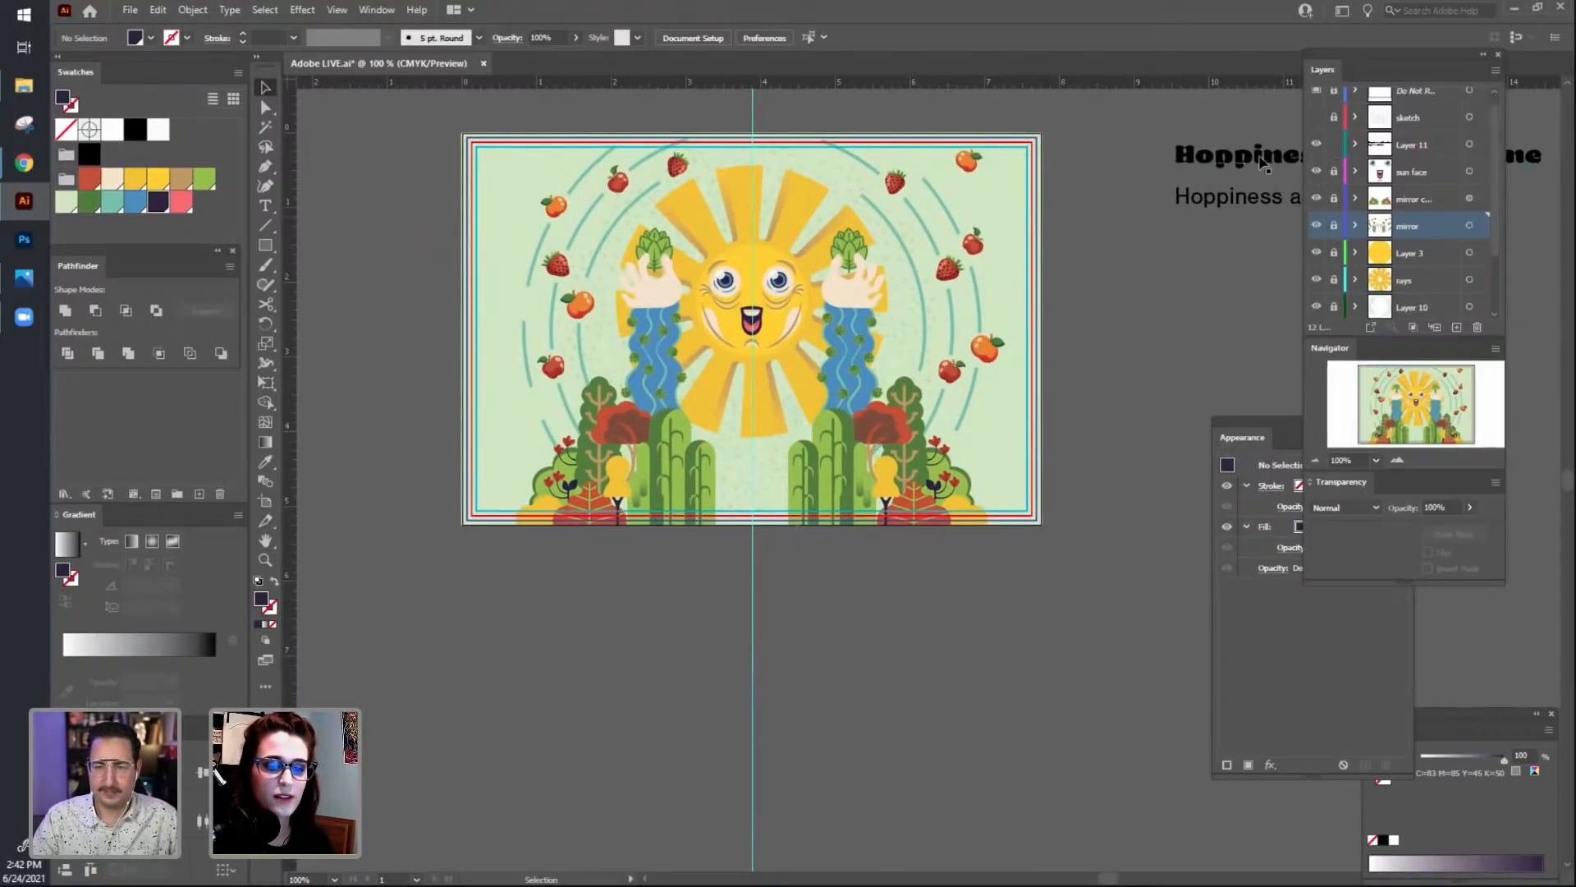
pyautogui.moveTo(1239, 155); pyautogui.dragTo(683, 583)
pyautogui.moveTo(826, 702); pyautogui.dragTo(857, 678)
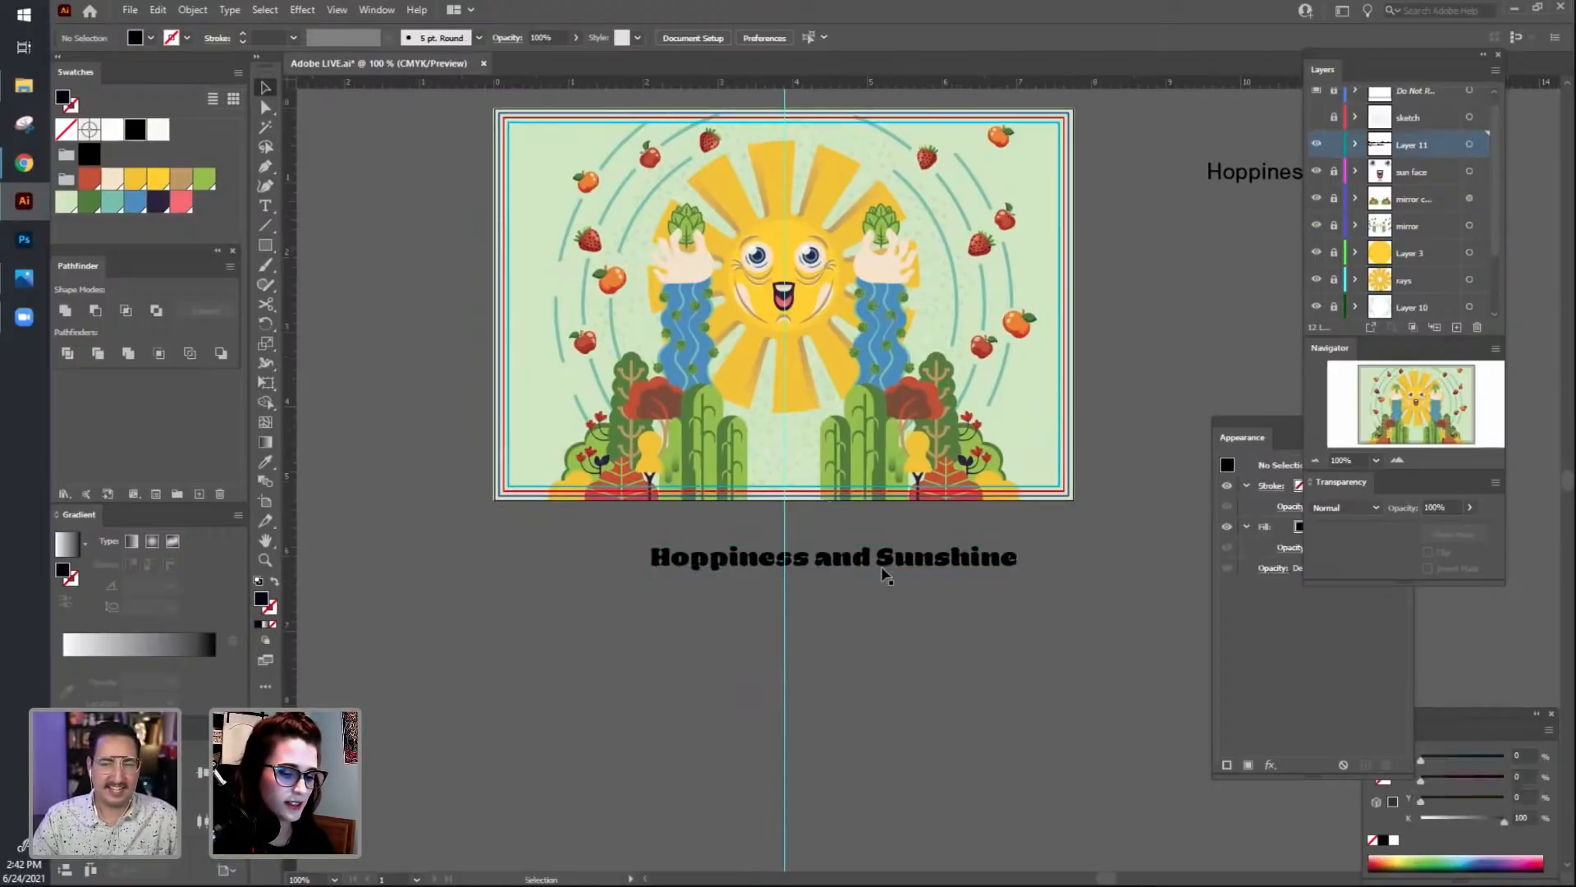
pyautogui.moveTo(887, 575); pyautogui.dragTo(869, 577)
pyautogui.click(875, 630)
pyautogui.scroll(-1, 901, 658)
pyautogui.scroll(-2, 902, 658)
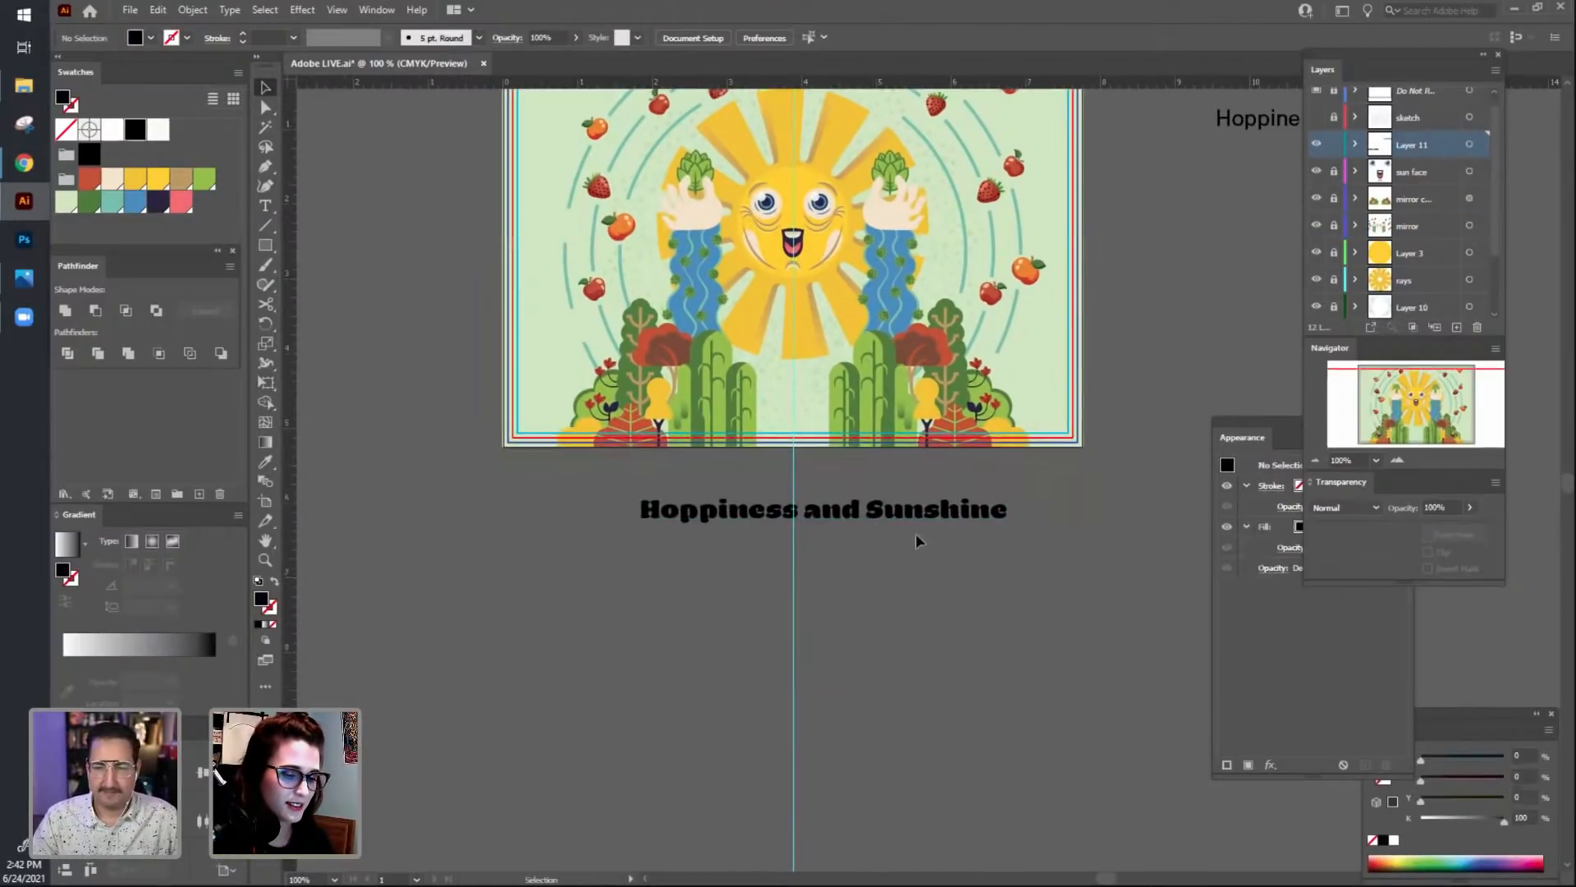
# Move the plain "Hoppiness and Sunshine" text beneath the bold title, leaving a wide gap between the two lines.
pyautogui.click(909, 526)
pyautogui.moveTo(1273, 126); pyautogui.dragTo(746, 605)
pyautogui.click(900, 755)
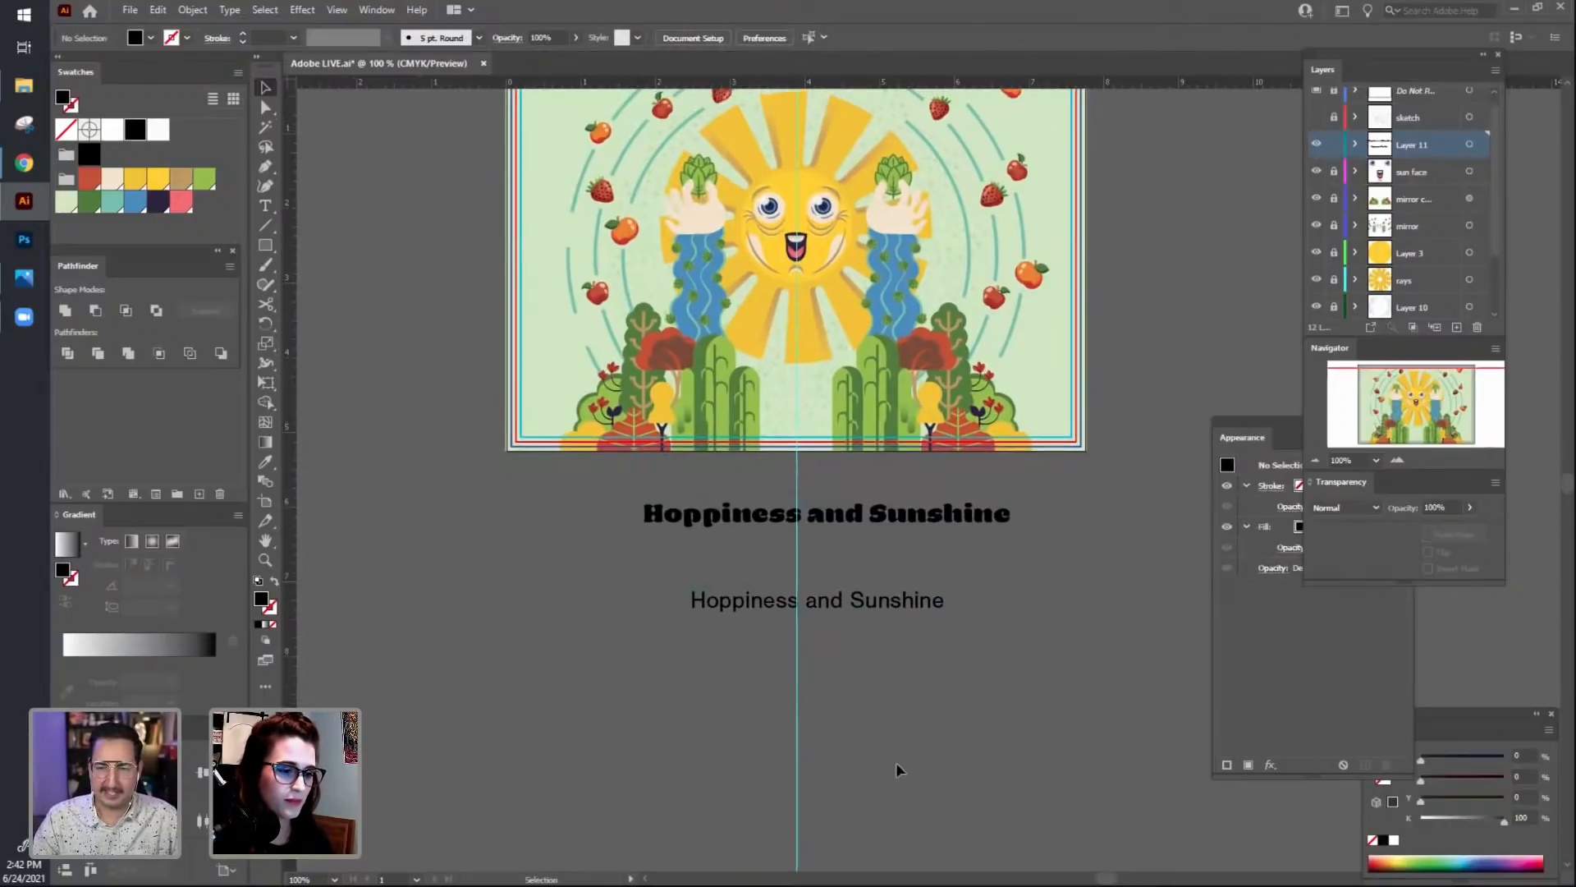
pyautogui.hotkey('ctrl', '+')
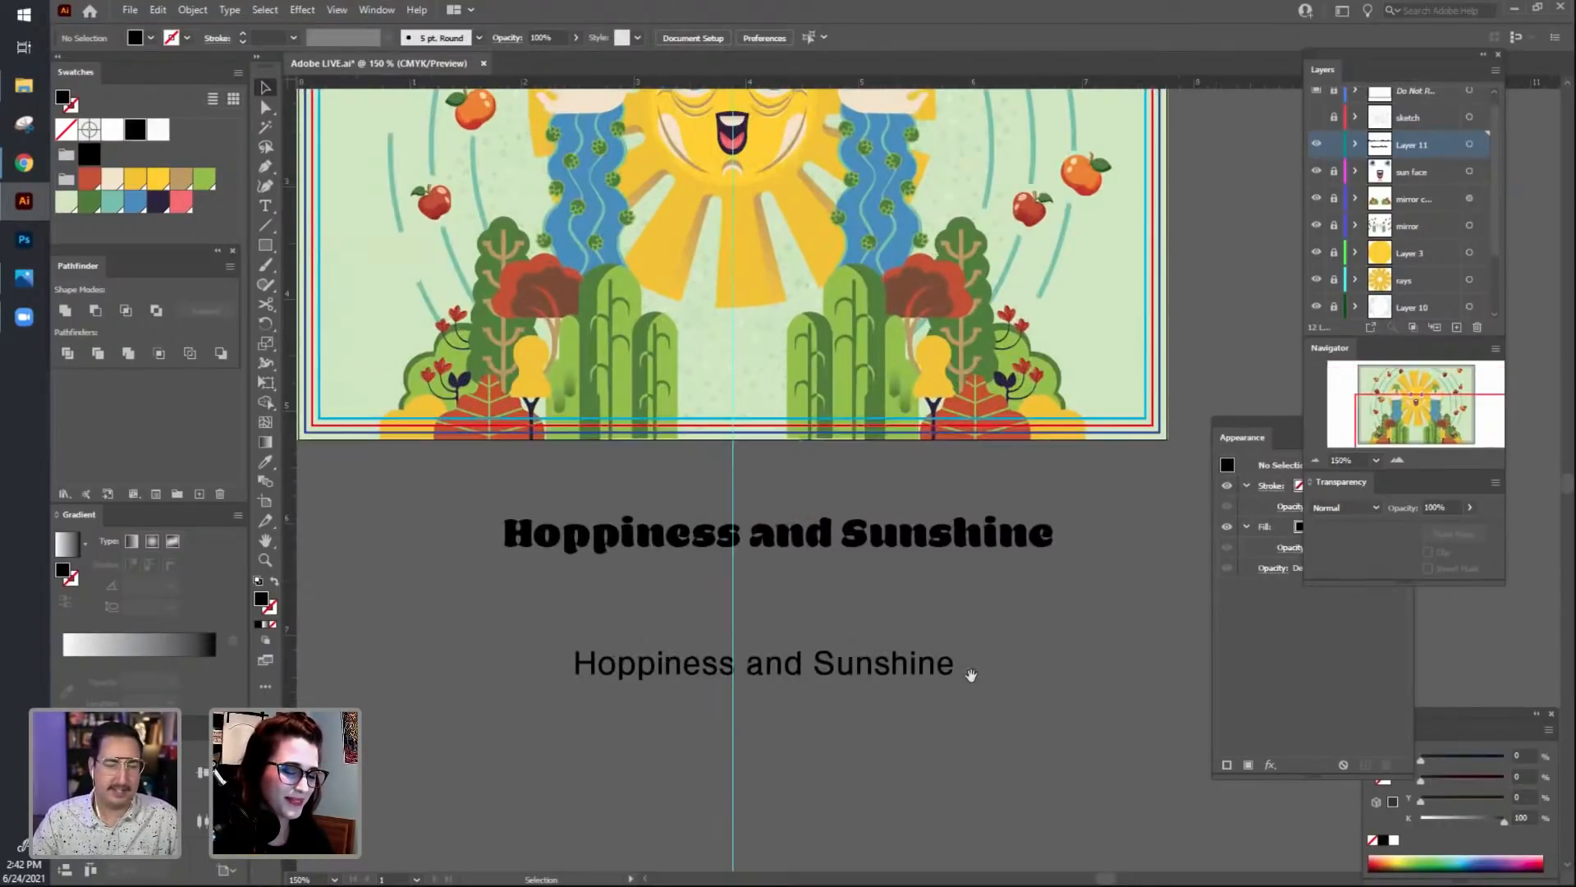
pyautogui.scroll(-3, 912, 714)
pyautogui.hscroll(-1, 911, 714)
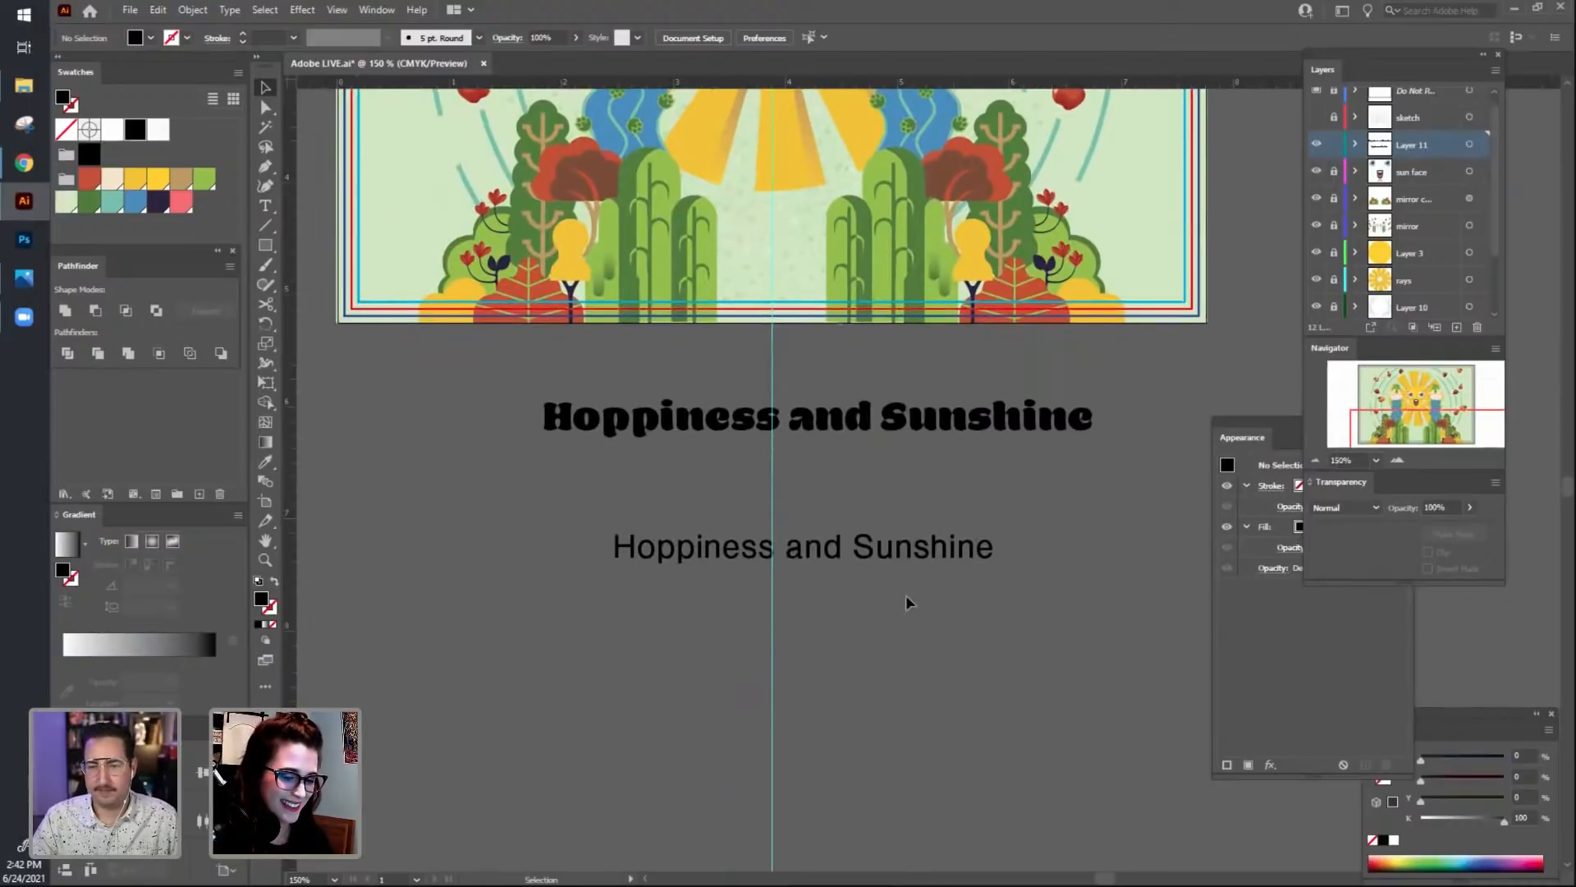
pyautogui.moveTo(906, 565); pyautogui.dragTo(896, 716)
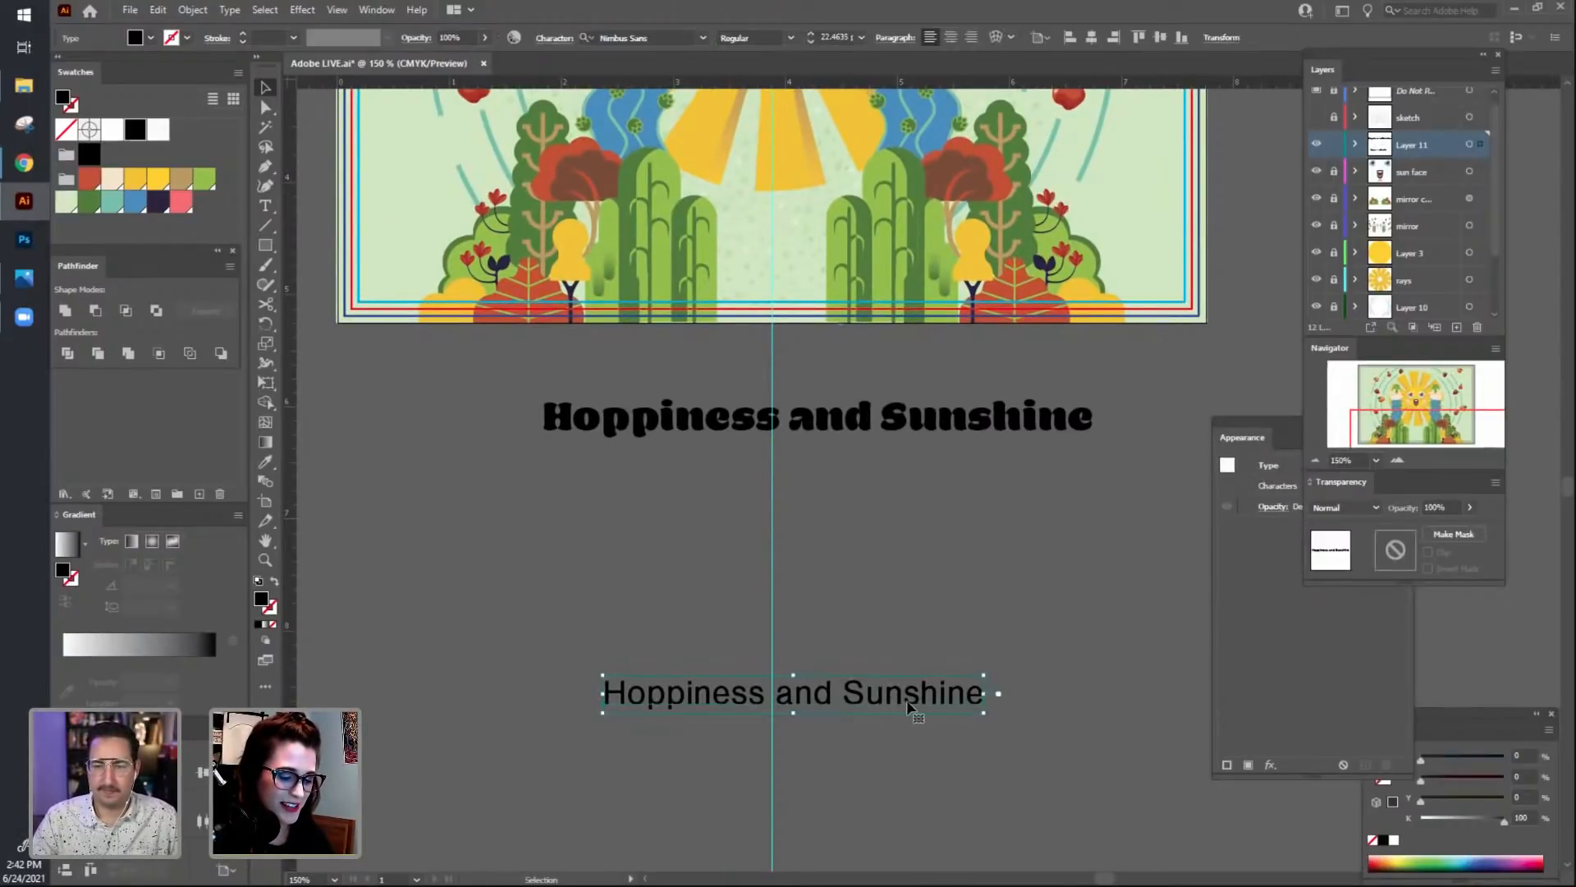
pyautogui.click(925, 720)
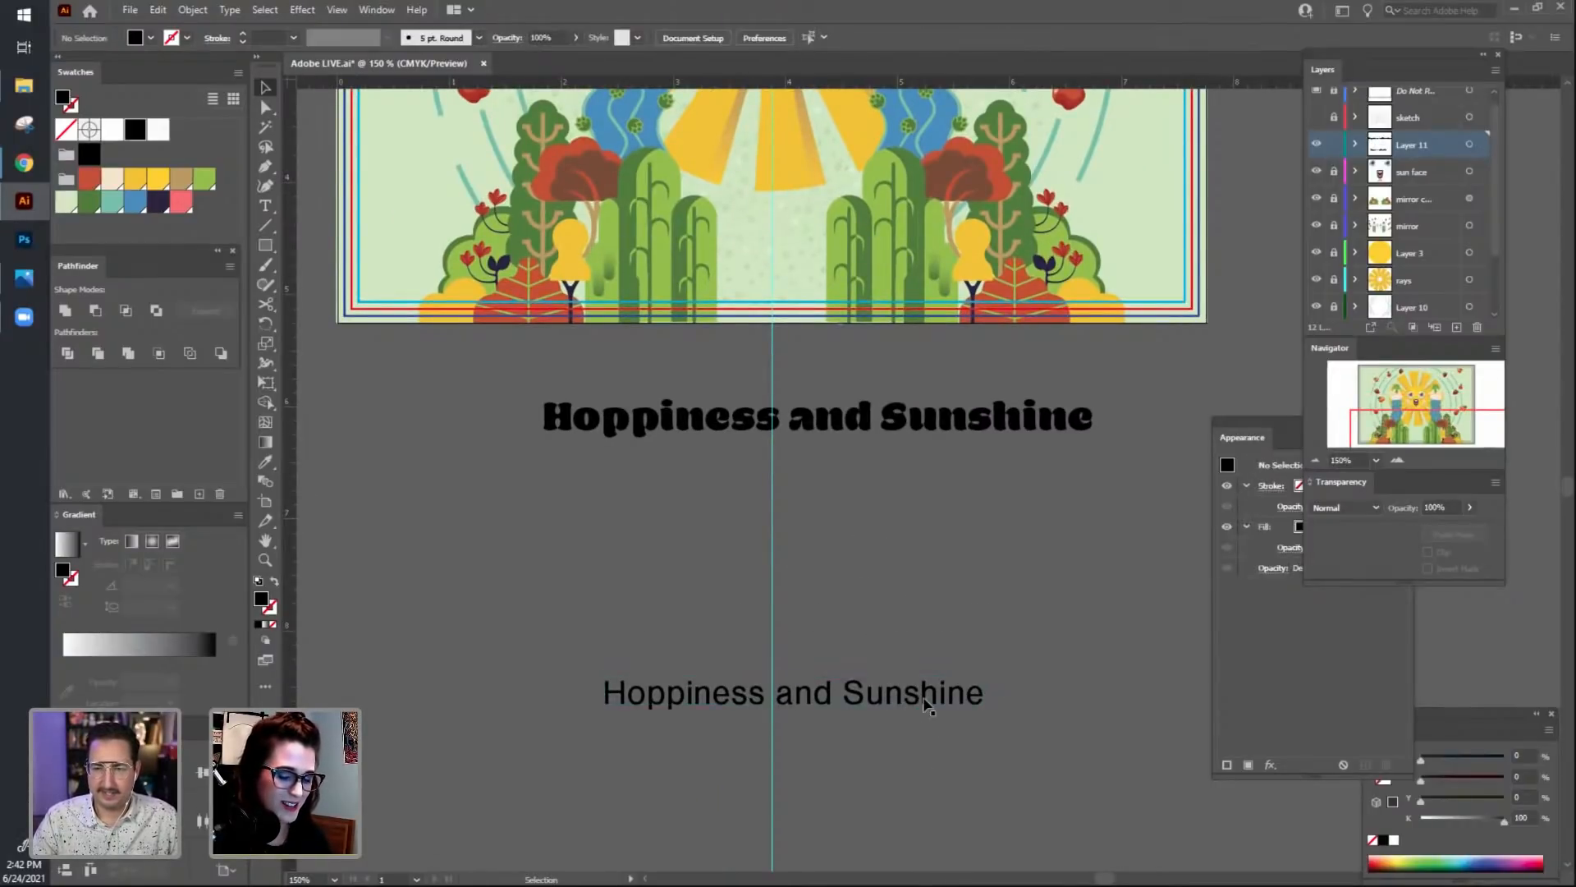
# Move the plain sans-serif copy of "Hoppiness and Sunshine" slightly farther down below the artboard.
pyautogui.moveTo(923, 704); pyautogui.dragTo(928, 749)
pyautogui.click(886, 591)
pyautogui.scroll(2, 896, 595)
pyautogui.hscroll(-1, 897, 594)
pyautogui.scroll(1, 896, 594)
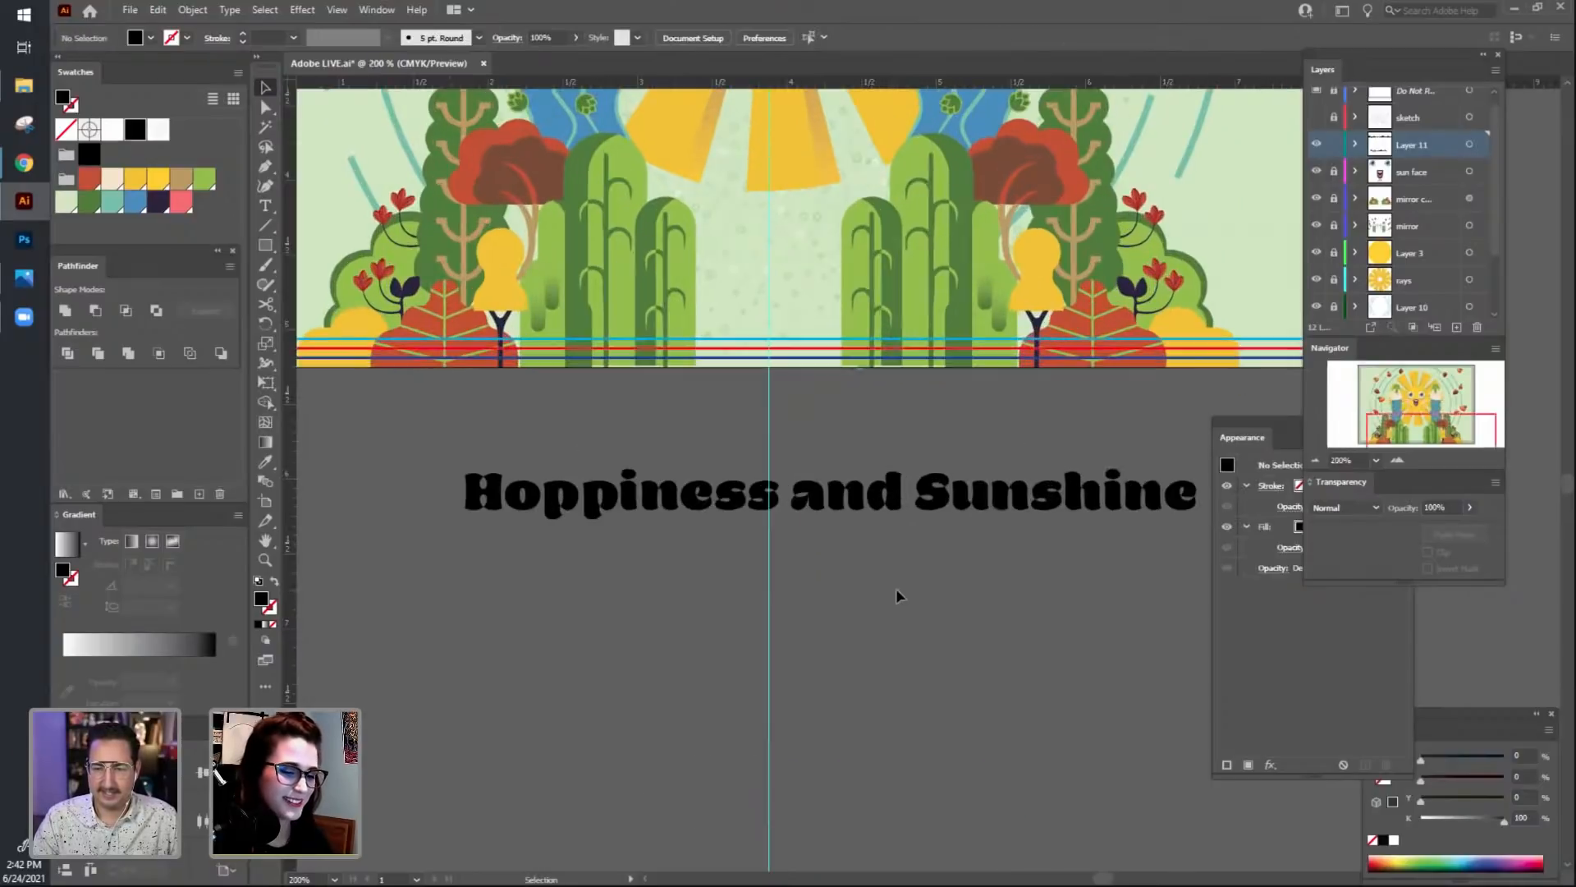
pyautogui.moveTo(897, 595); pyautogui.dragTo(924, 500)
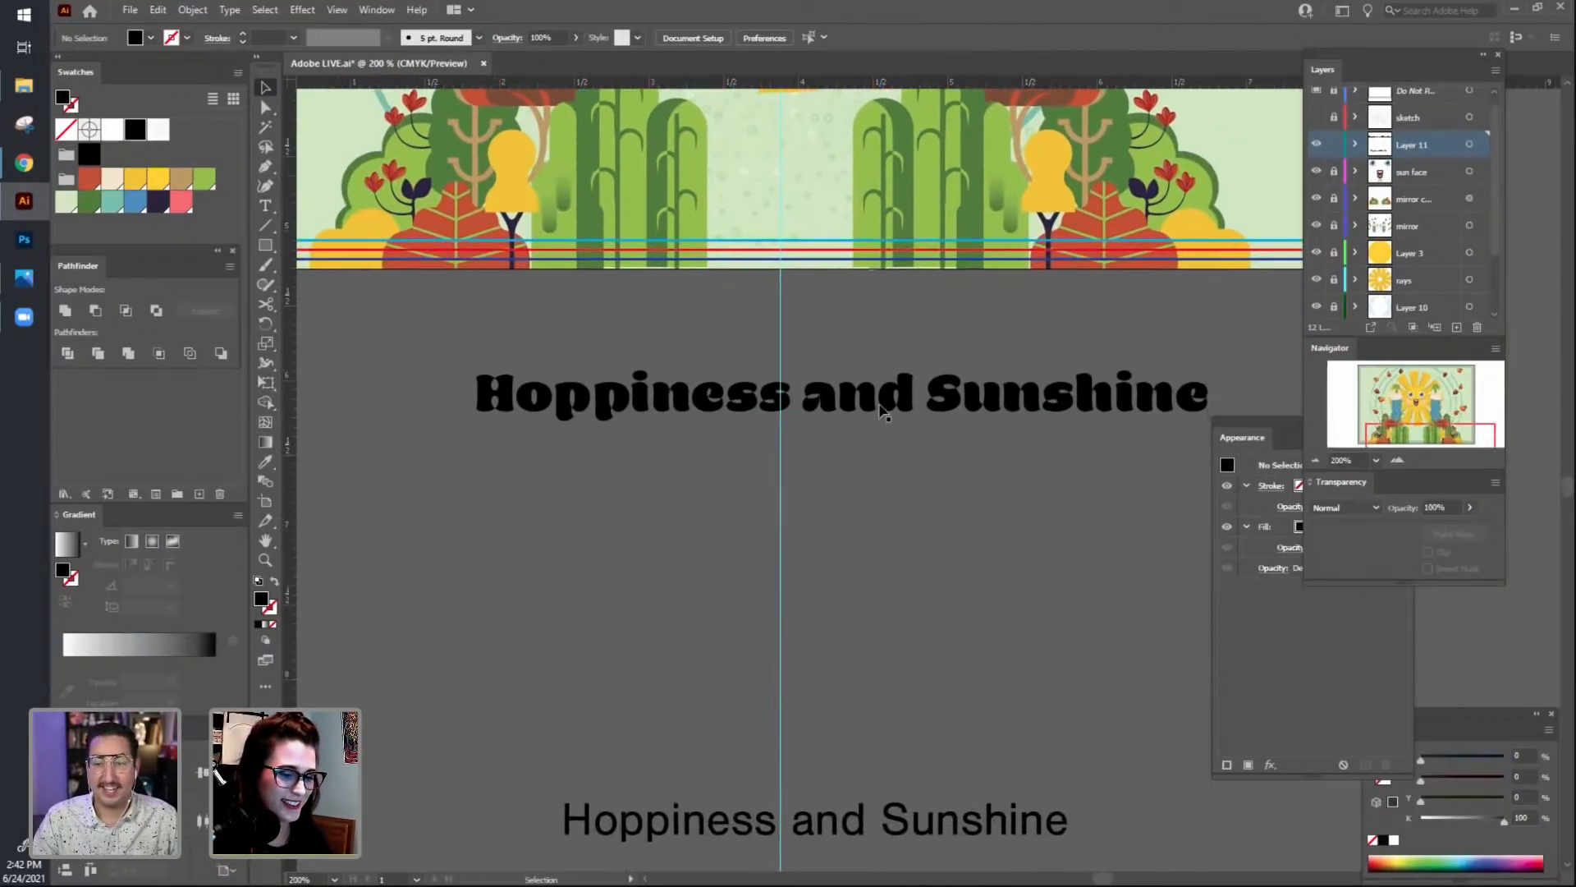
# Remove the word "and" from the heavy display title and break it into two lines, "Hoppiness" above "Sunshine".
pyautogui.click(883, 412)
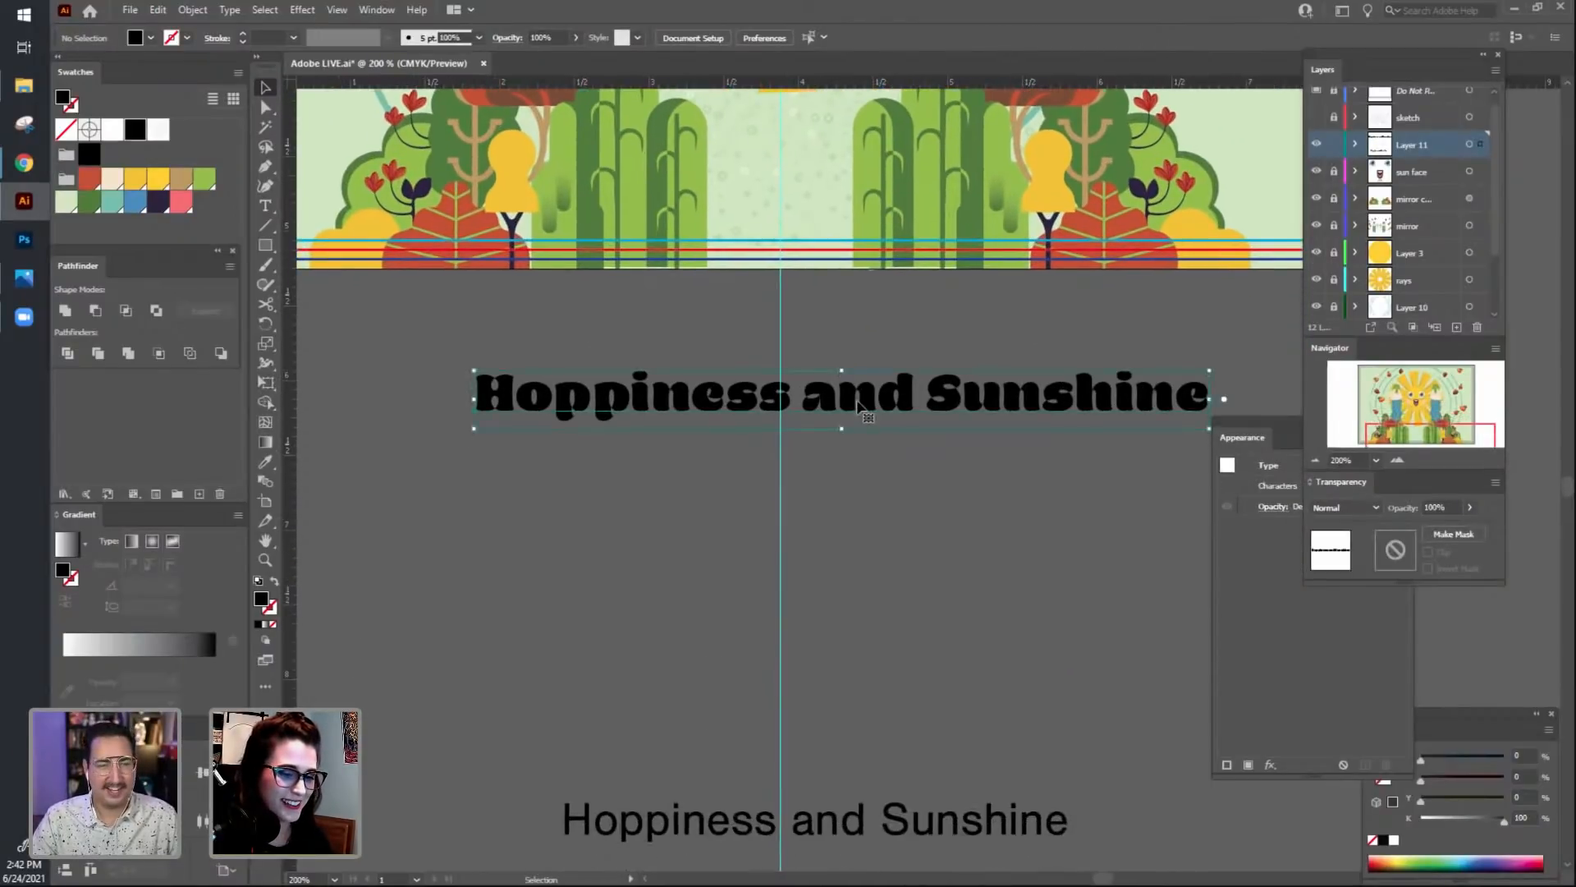
pyautogui.click(862, 545)
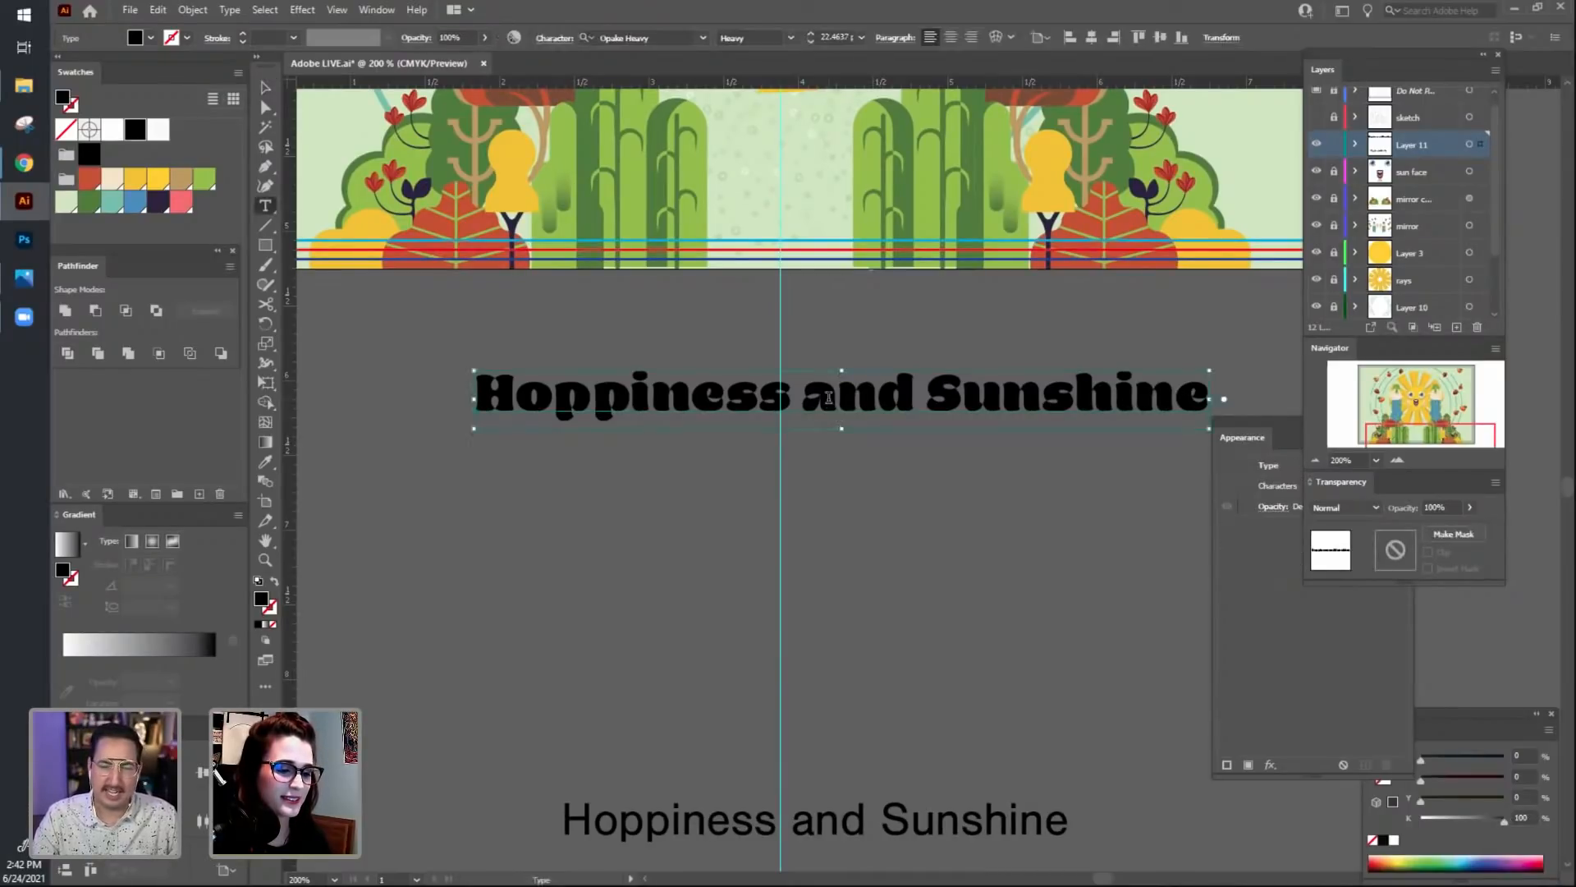
pyautogui.doubleClick(829, 405)
pyautogui.moveTo(928, 407); pyautogui.dragTo(818, 403)
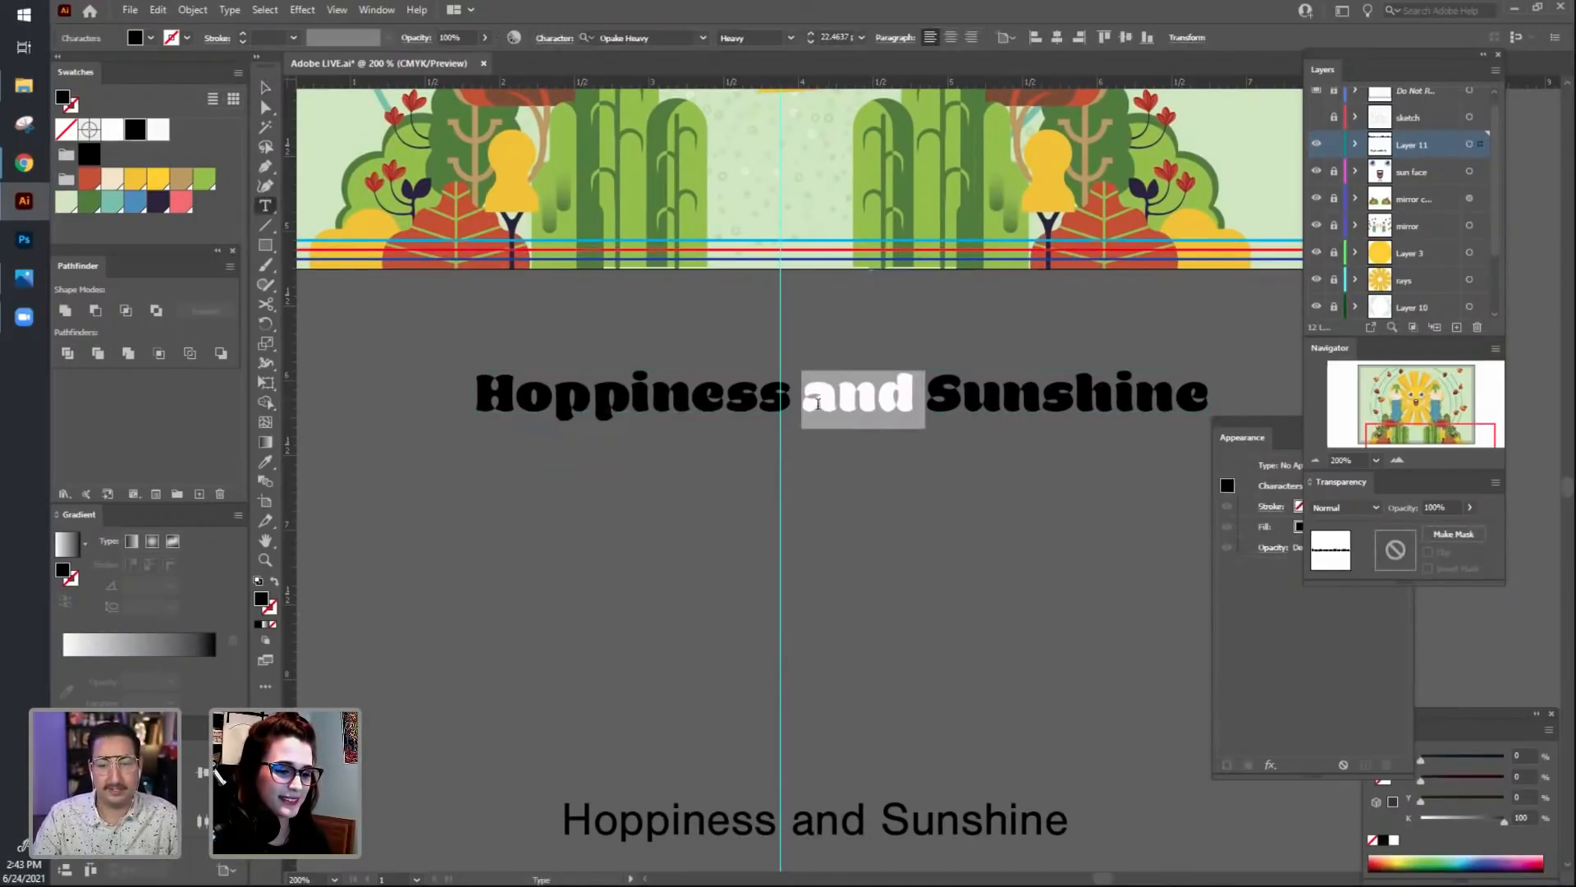
pyautogui.press('BackSpace')
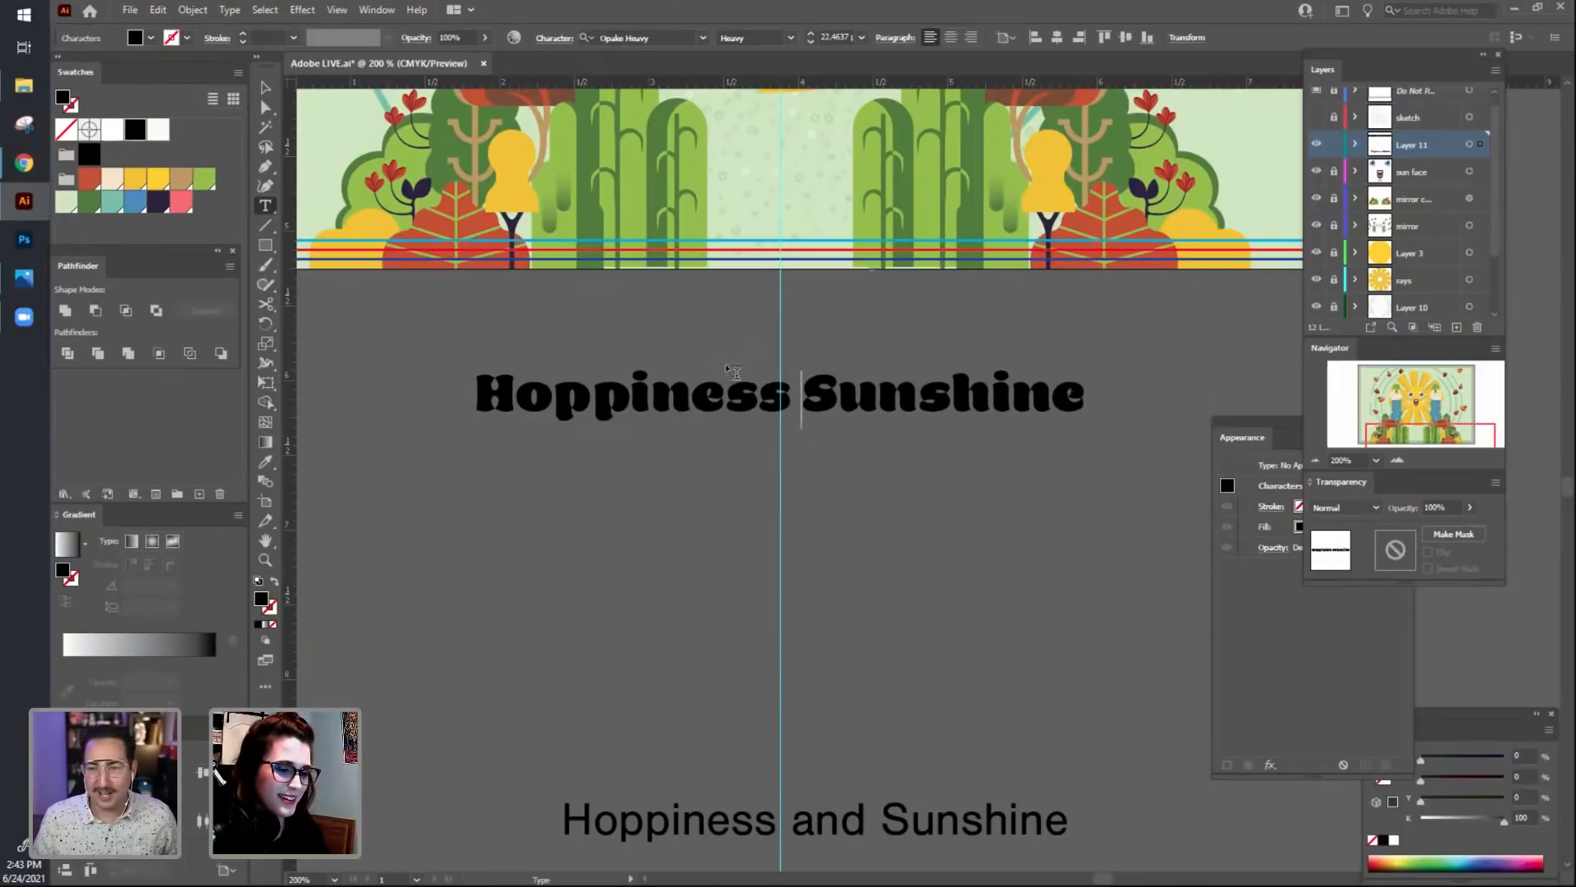
pyautogui.press('BackSpace')
pyautogui.press('Return')
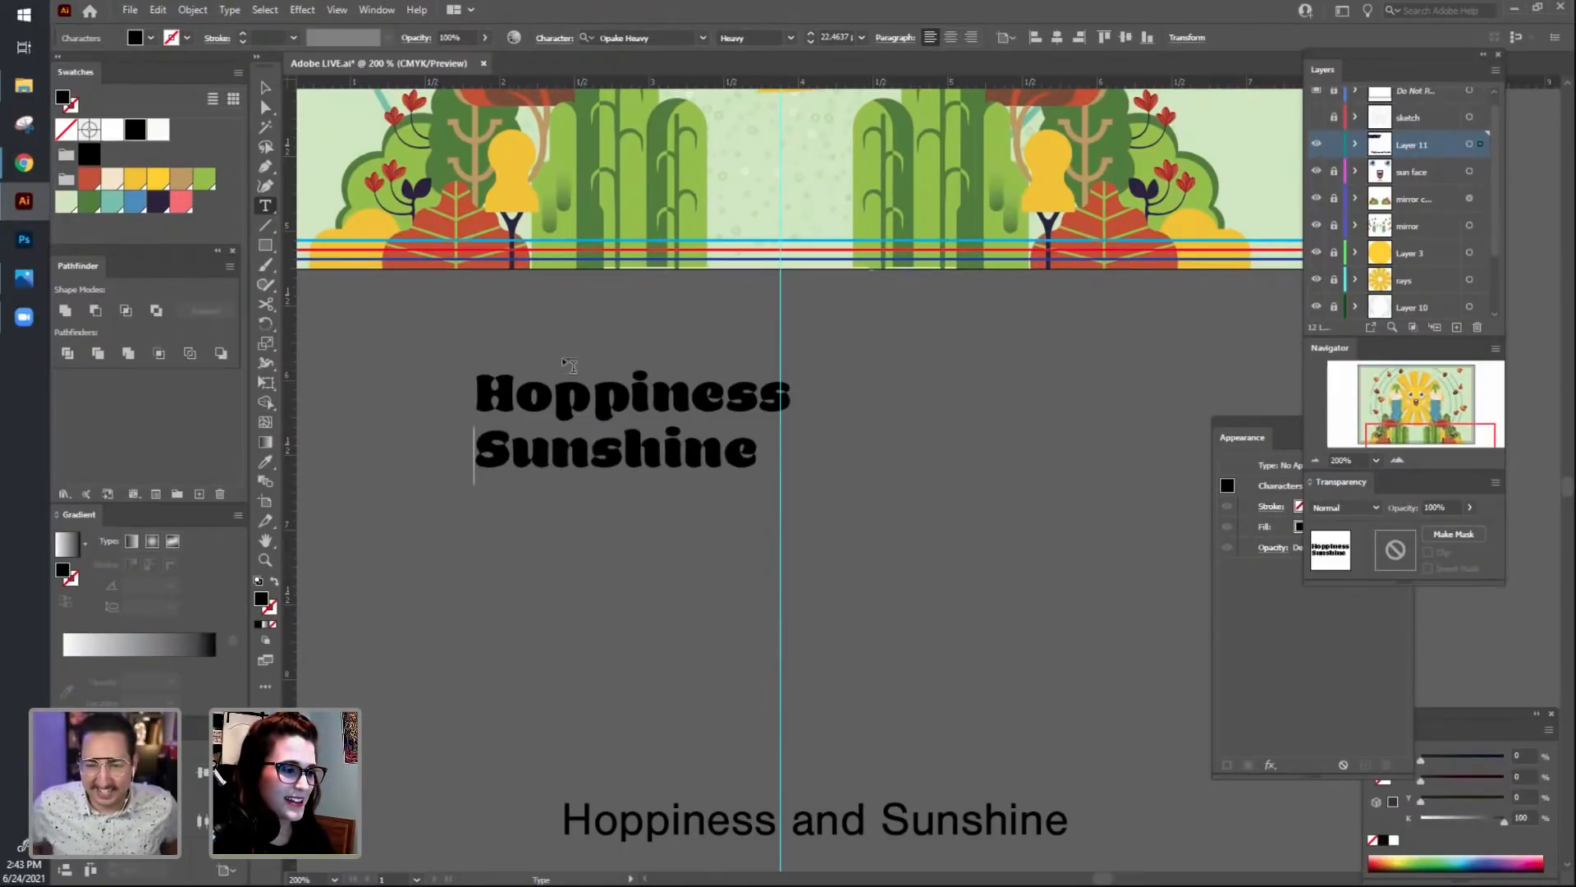
# Center-align the two-line title's text and move it onto the vertical center guide below the artboard.
pyautogui.click(265, 87)
pyautogui.click(619, 640)
pyautogui.click(650, 475)
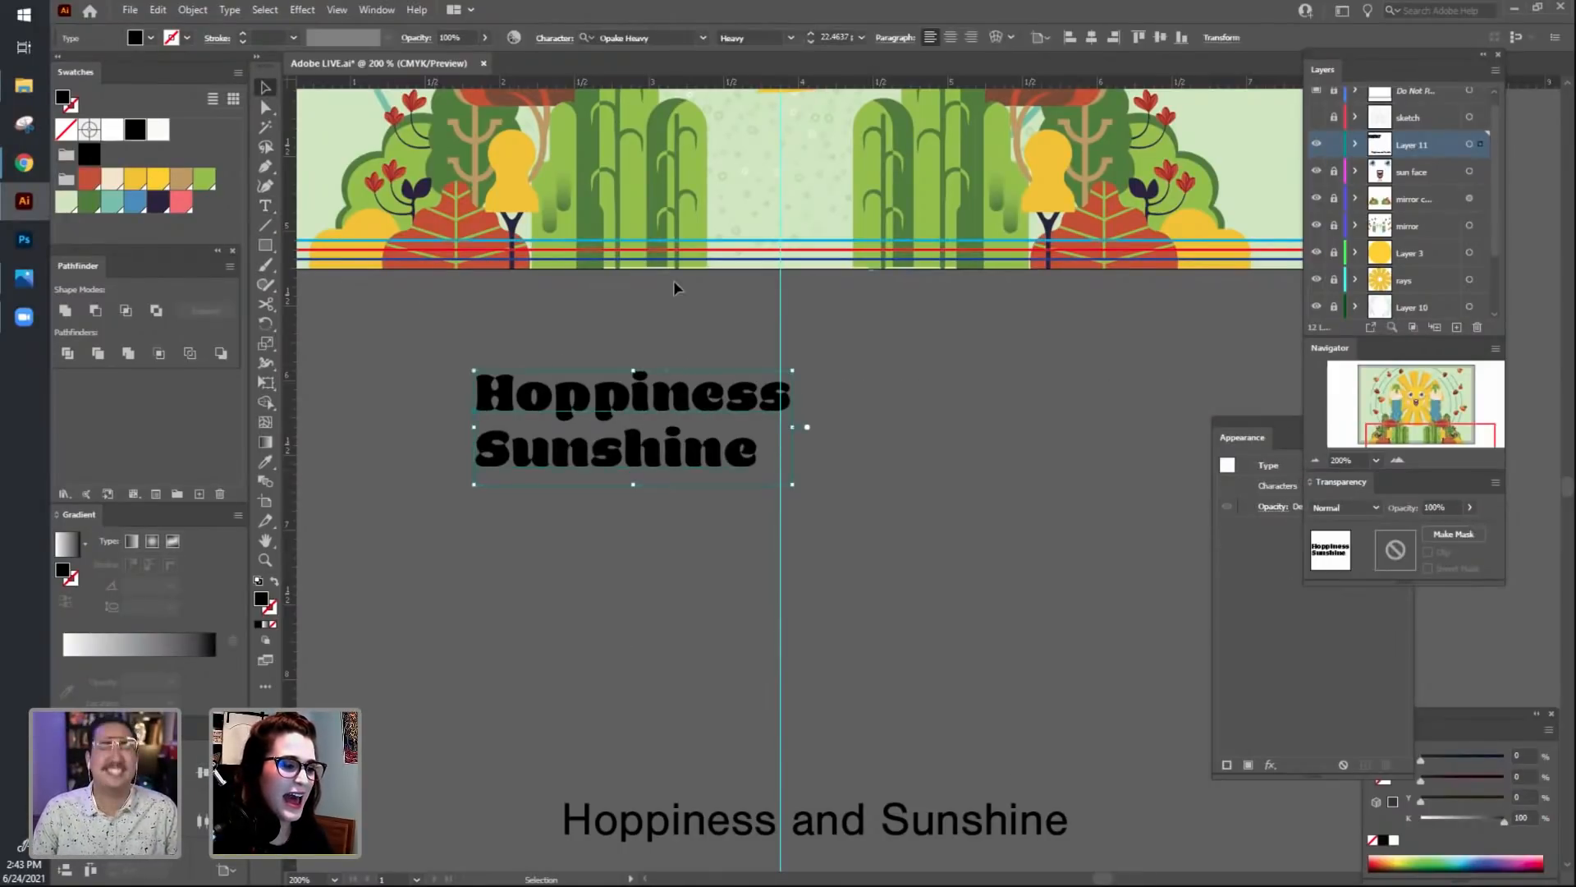
pyautogui.click(949, 37)
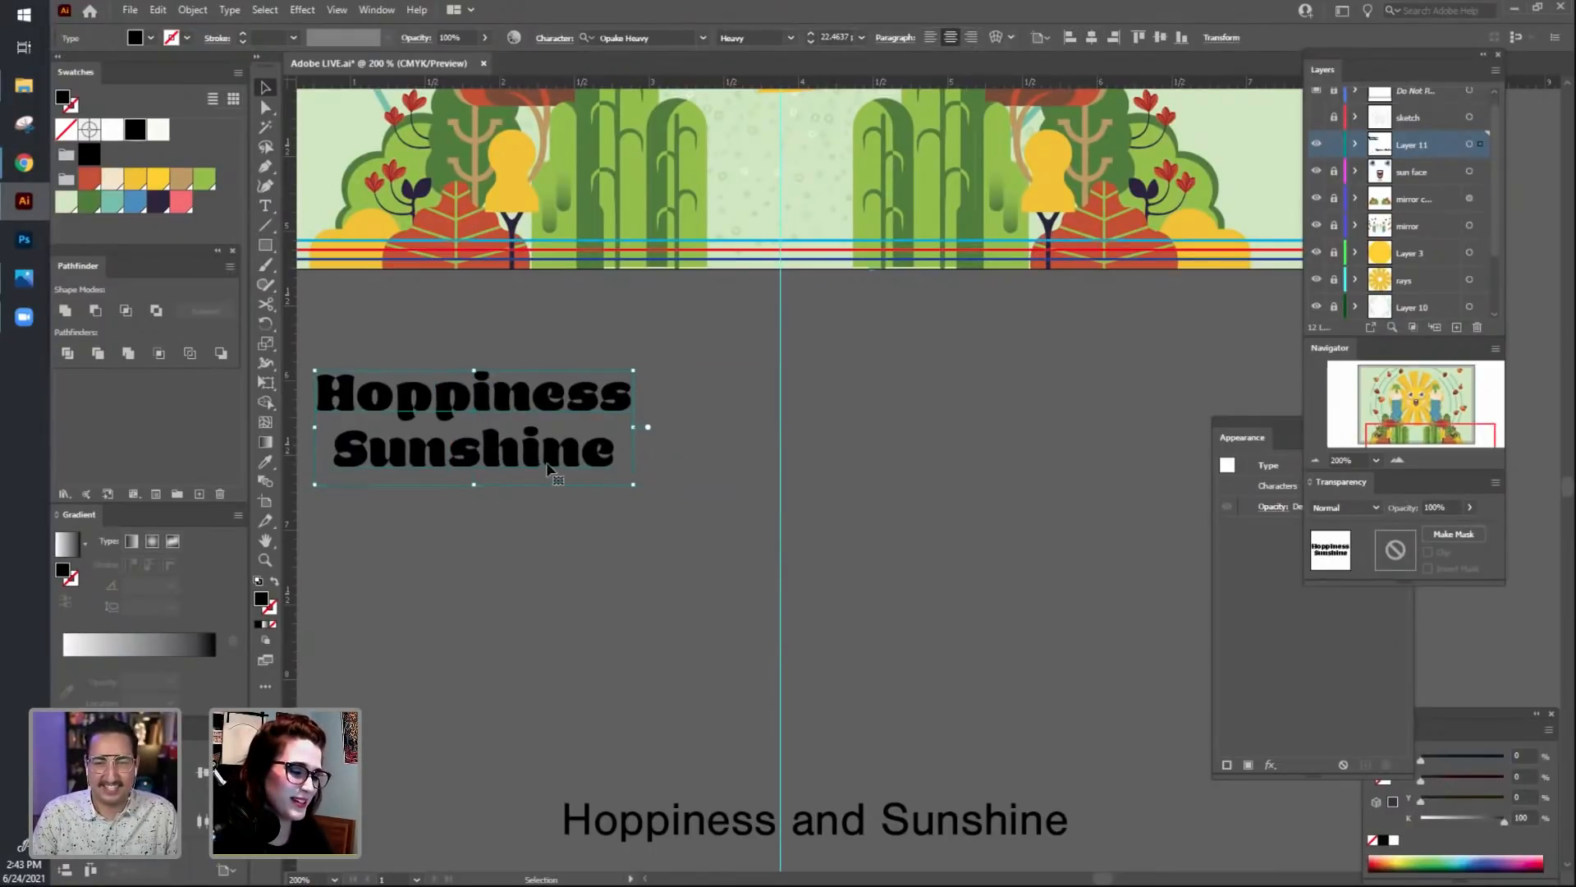
pyautogui.moveTo(555, 464); pyautogui.dragTo(868, 478)
pyautogui.click(1008, 702)
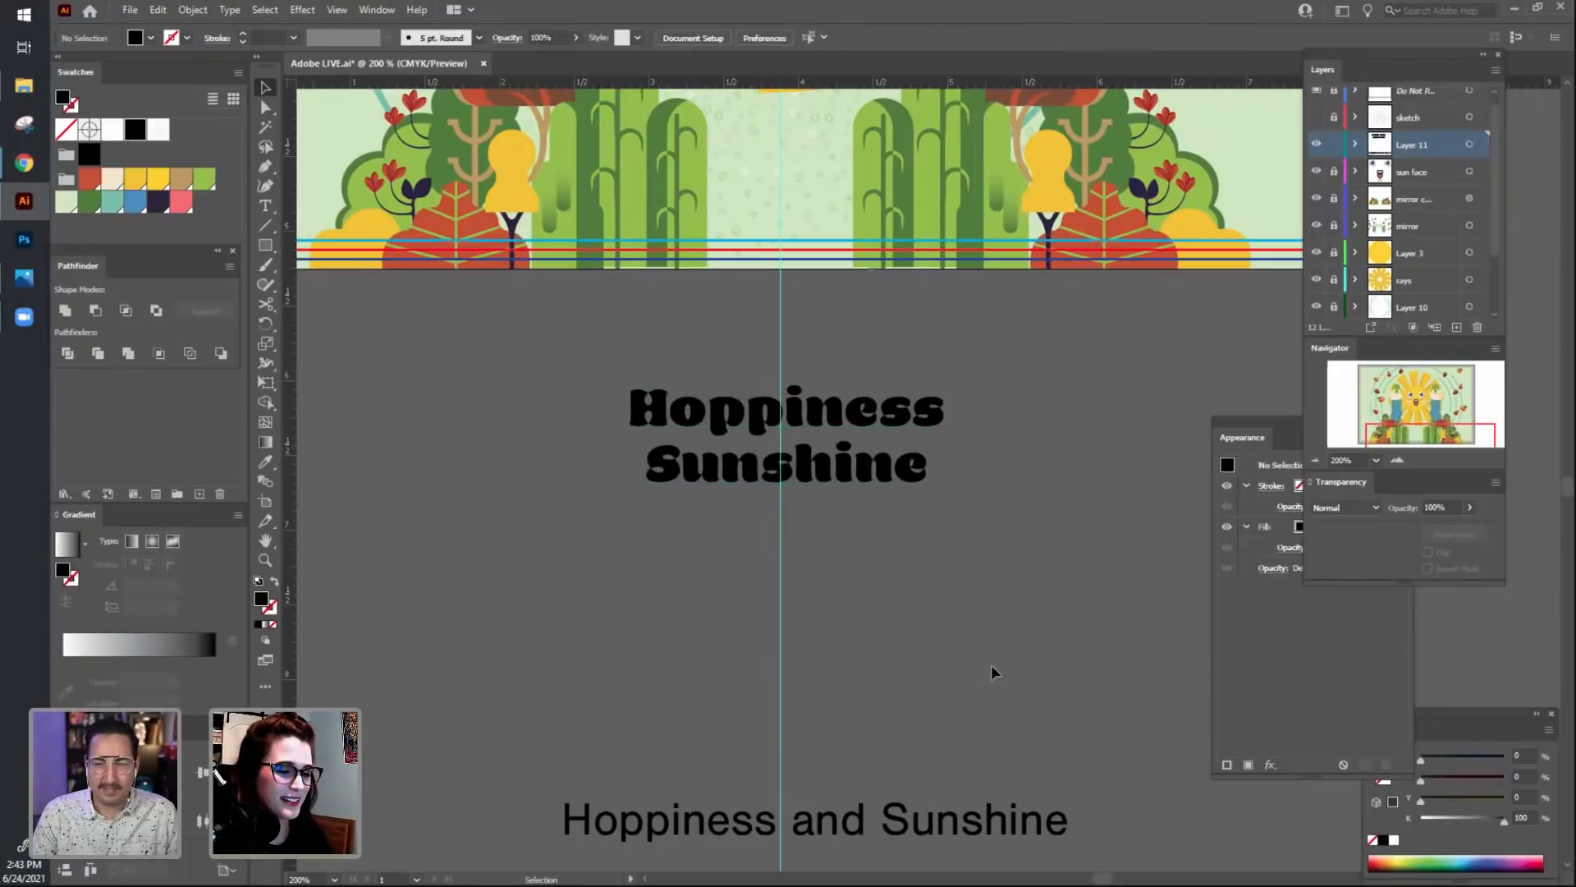
# Increase the two-line title's font size to 29 pt.
pyautogui.scroll(-1, 965, 653)
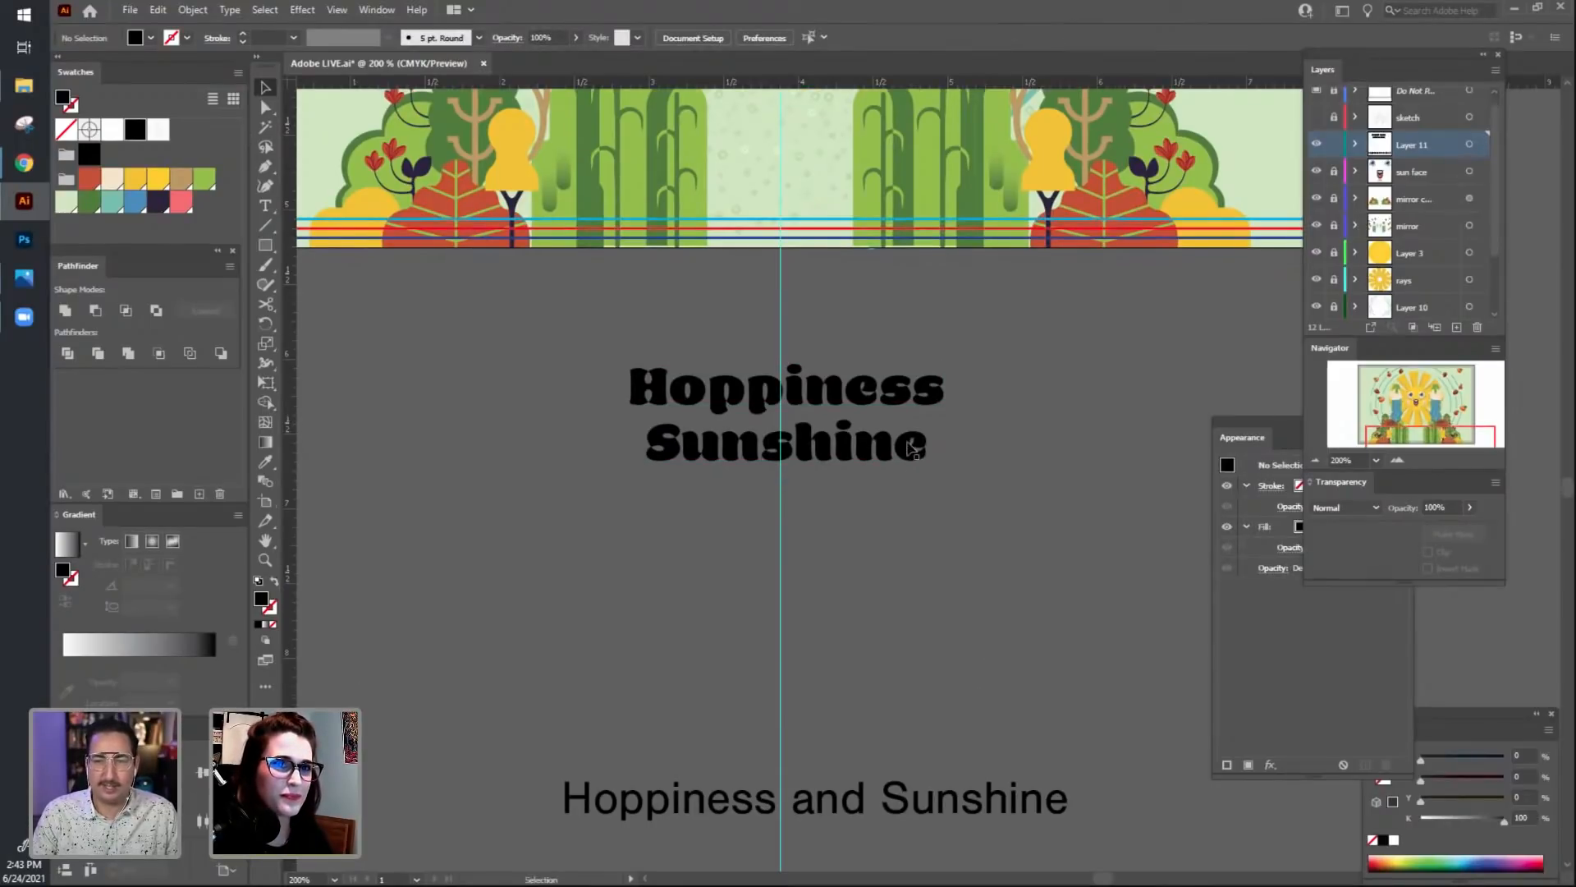
pyautogui.scroll(-1, 910, 447)
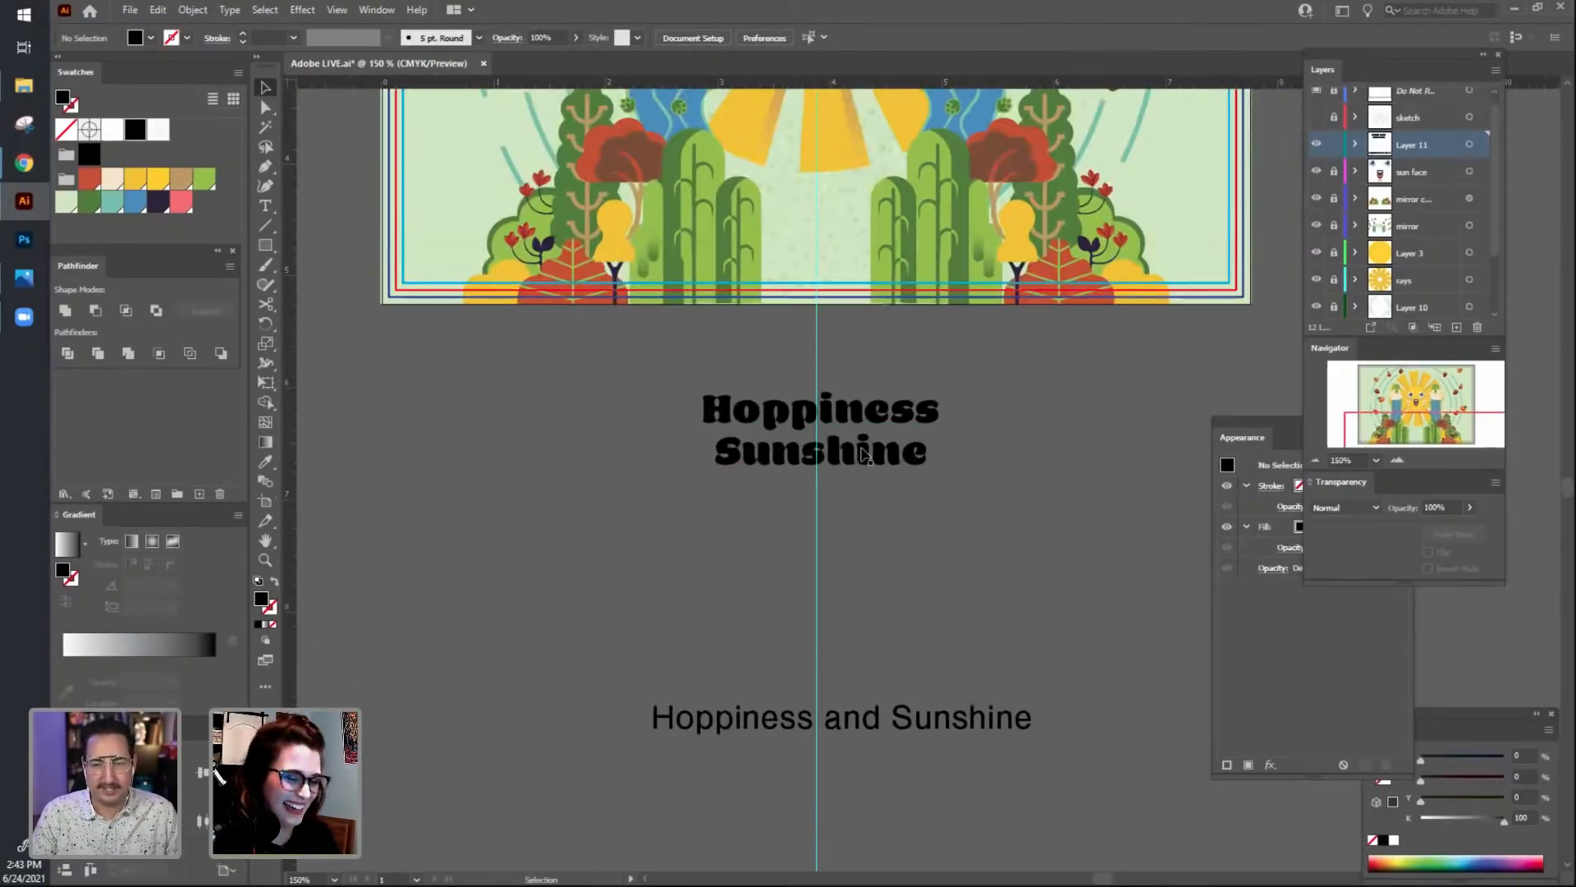
pyautogui.scroll(2, 862, 476)
pyautogui.click(866, 505)
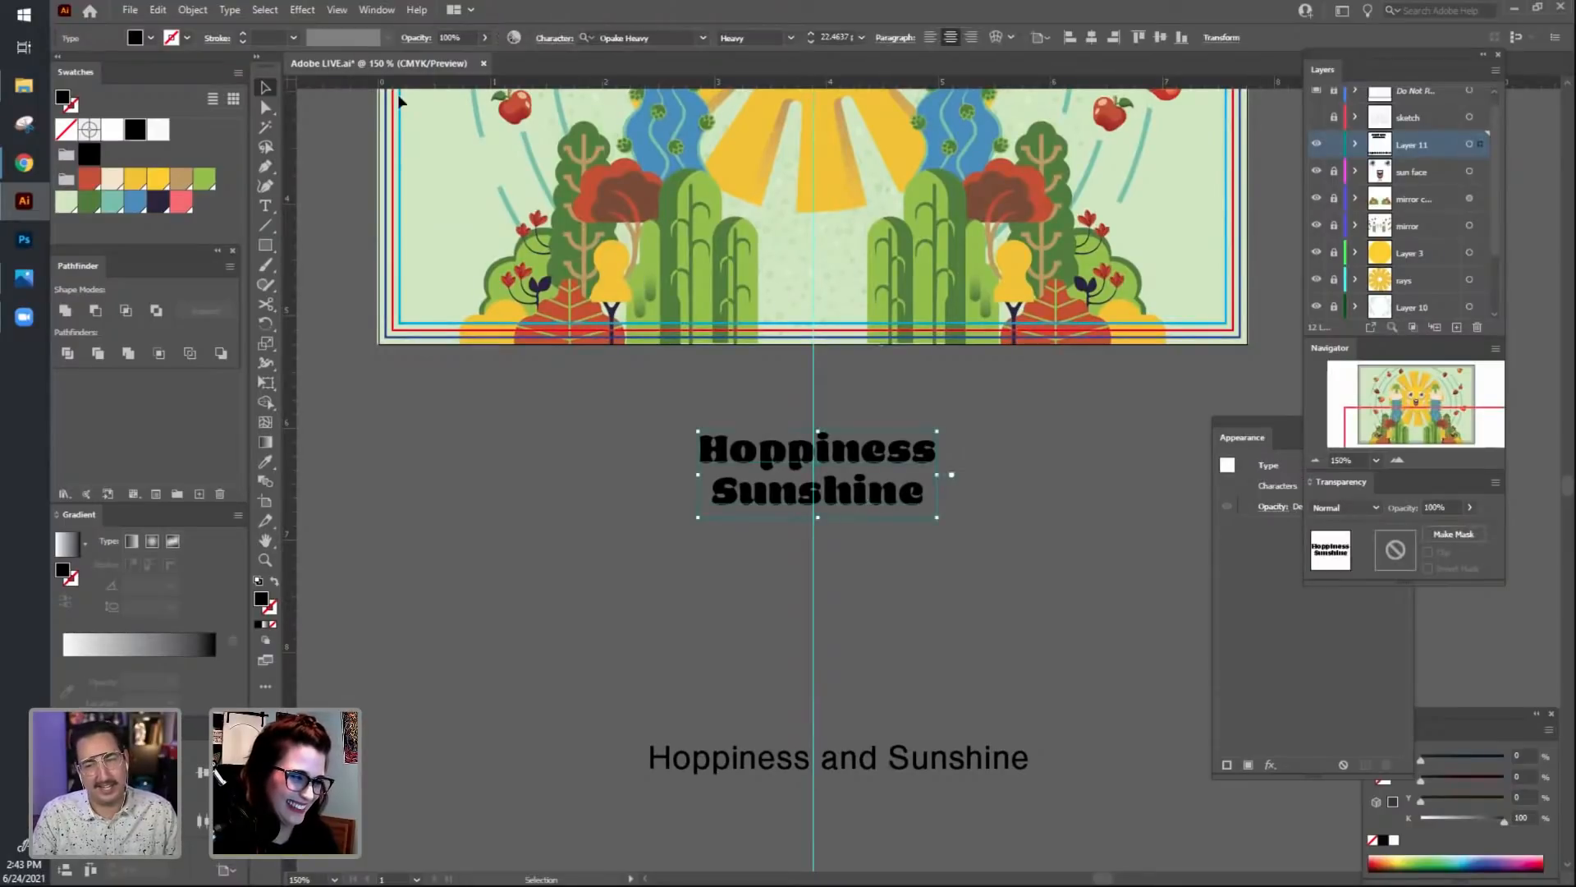
pyautogui.click(812, 34)
pyautogui.click(812, 34)
pyautogui.click(812, 34)
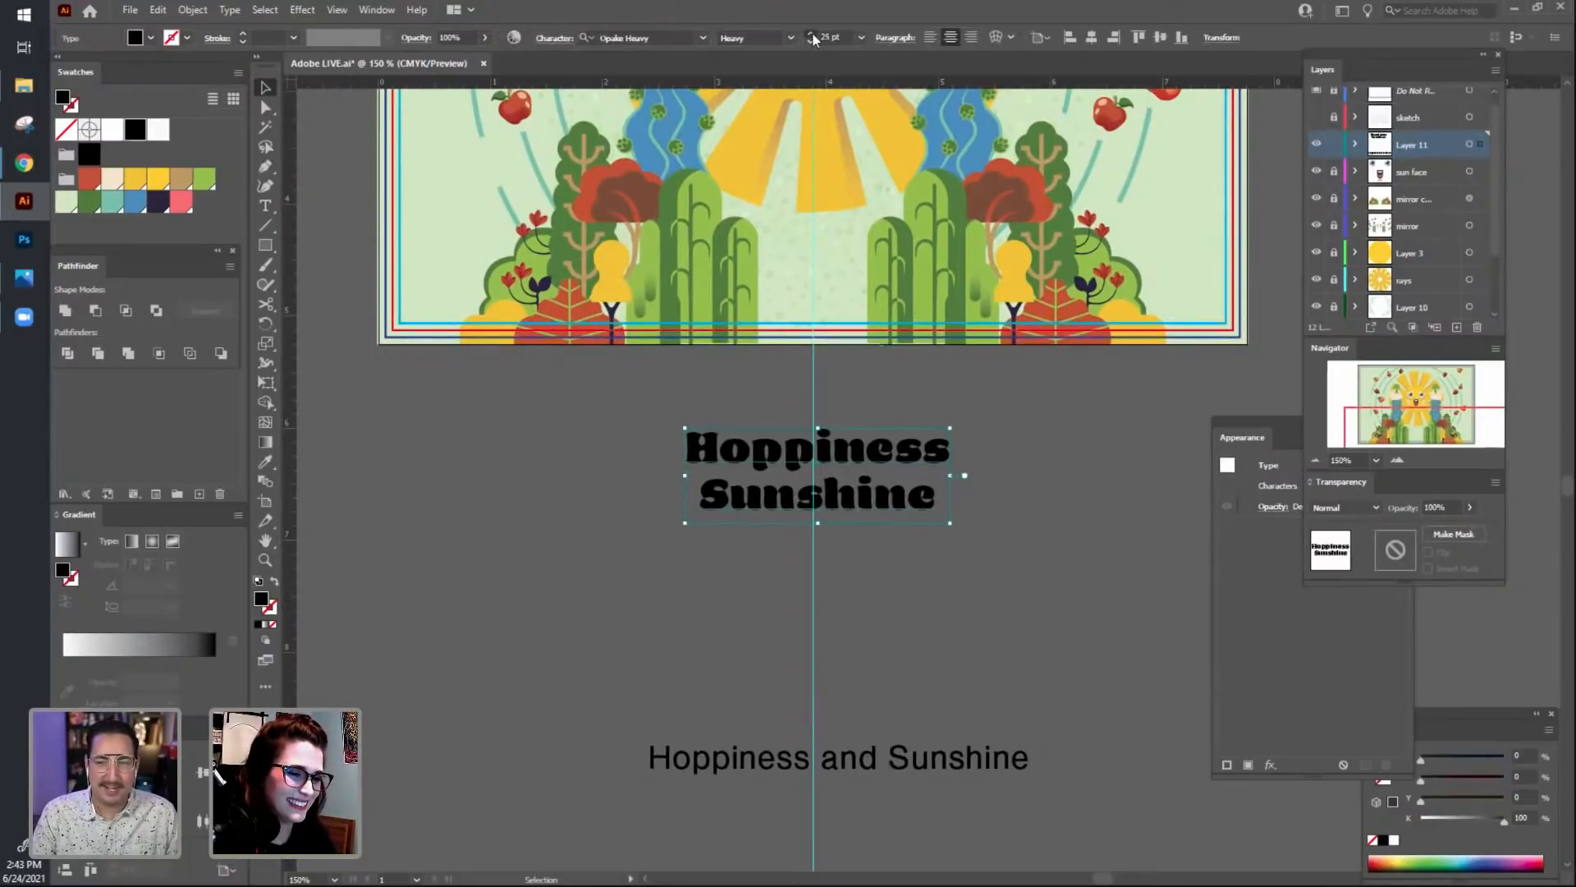
pyautogui.click(812, 34)
pyautogui.click(812, 34)
pyautogui.click(812, 35)
pyautogui.click(812, 35)
pyautogui.click(1003, 548)
# Move the two-line title up onto the artwork, between the cacti below the sun.
pyautogui.scroll(5, 1063, 535)
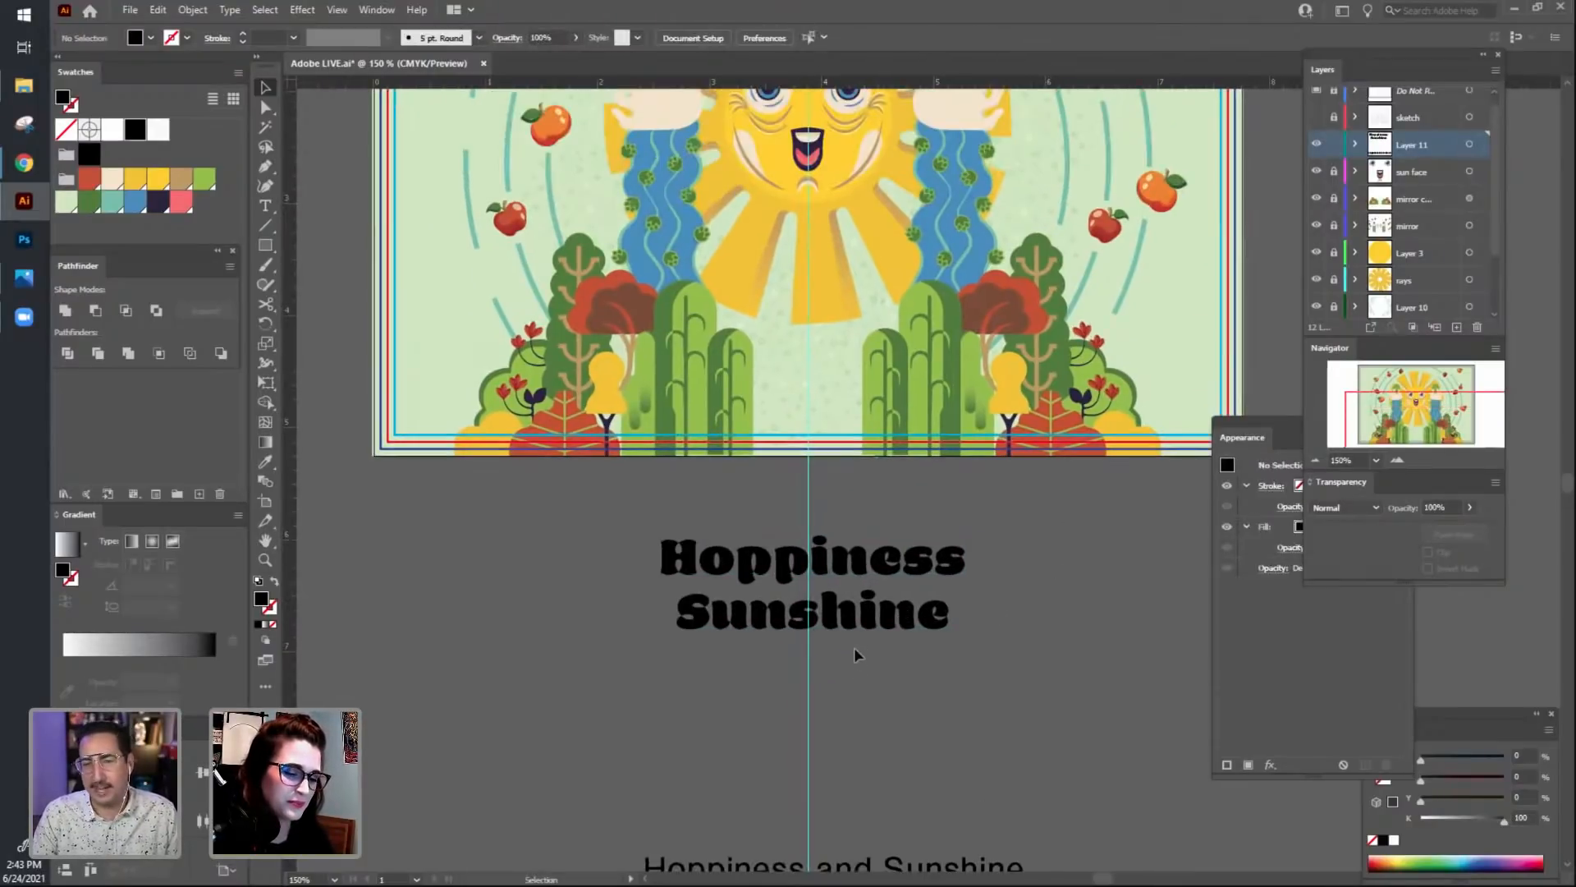
pyautogui.moveTo(855, 649); pyautogui.dragTo(850, 431)
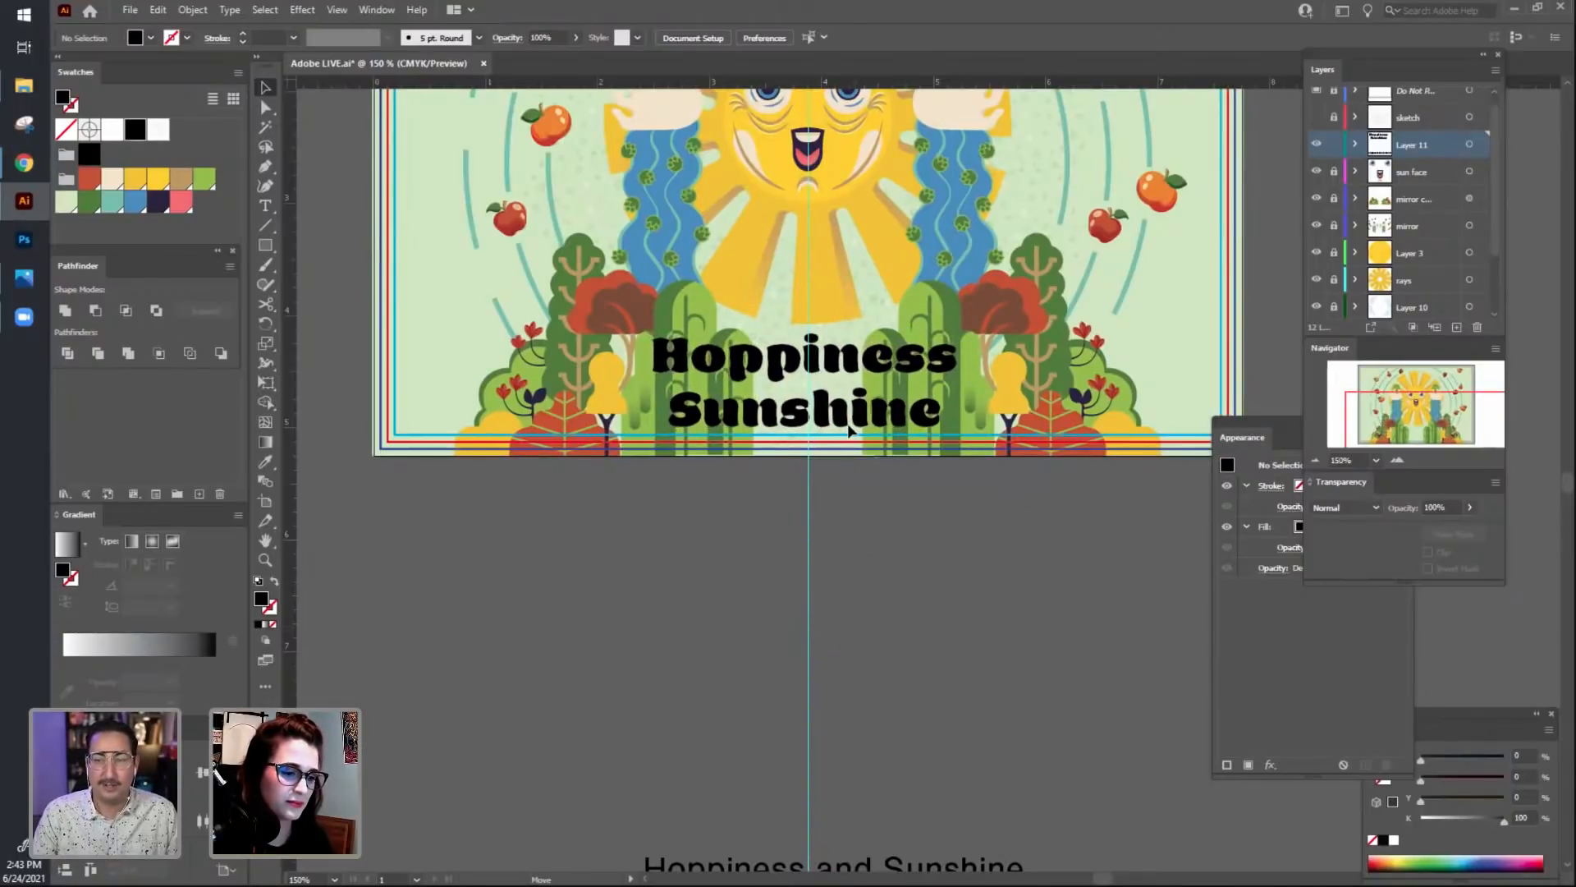
pyautogui.scroll(3, 879, 647)
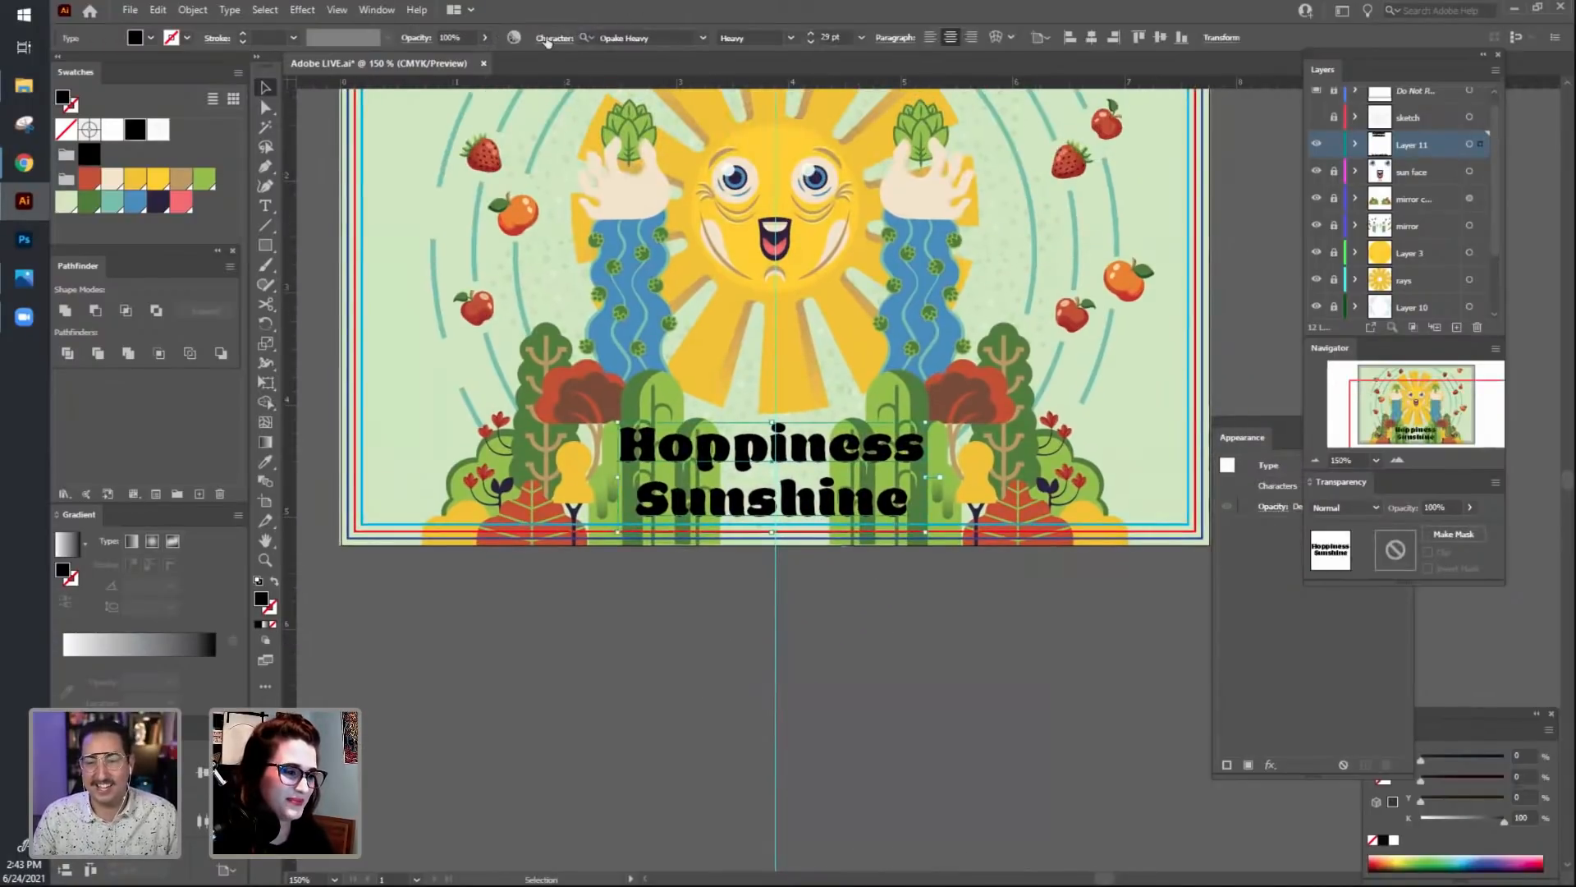
# Reduce the font size of the title on the artwork to 23 pt.
pyautogui.click(547, 39)
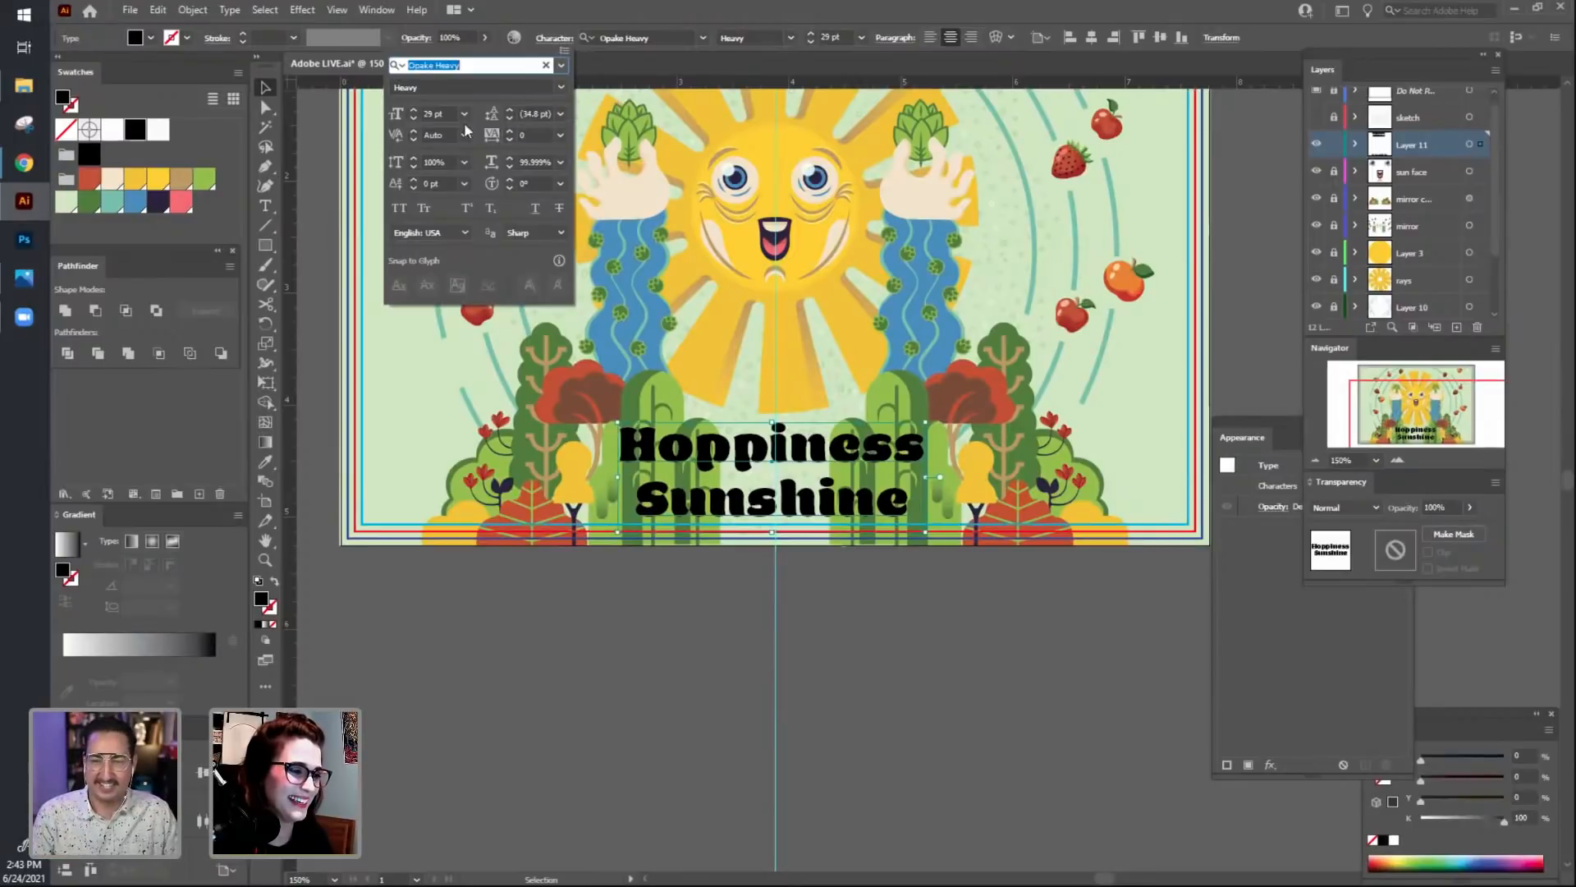
pyautogui.click(416, 120)
pyautogui.click(415, 120)
pyautogui.click(415, 120)
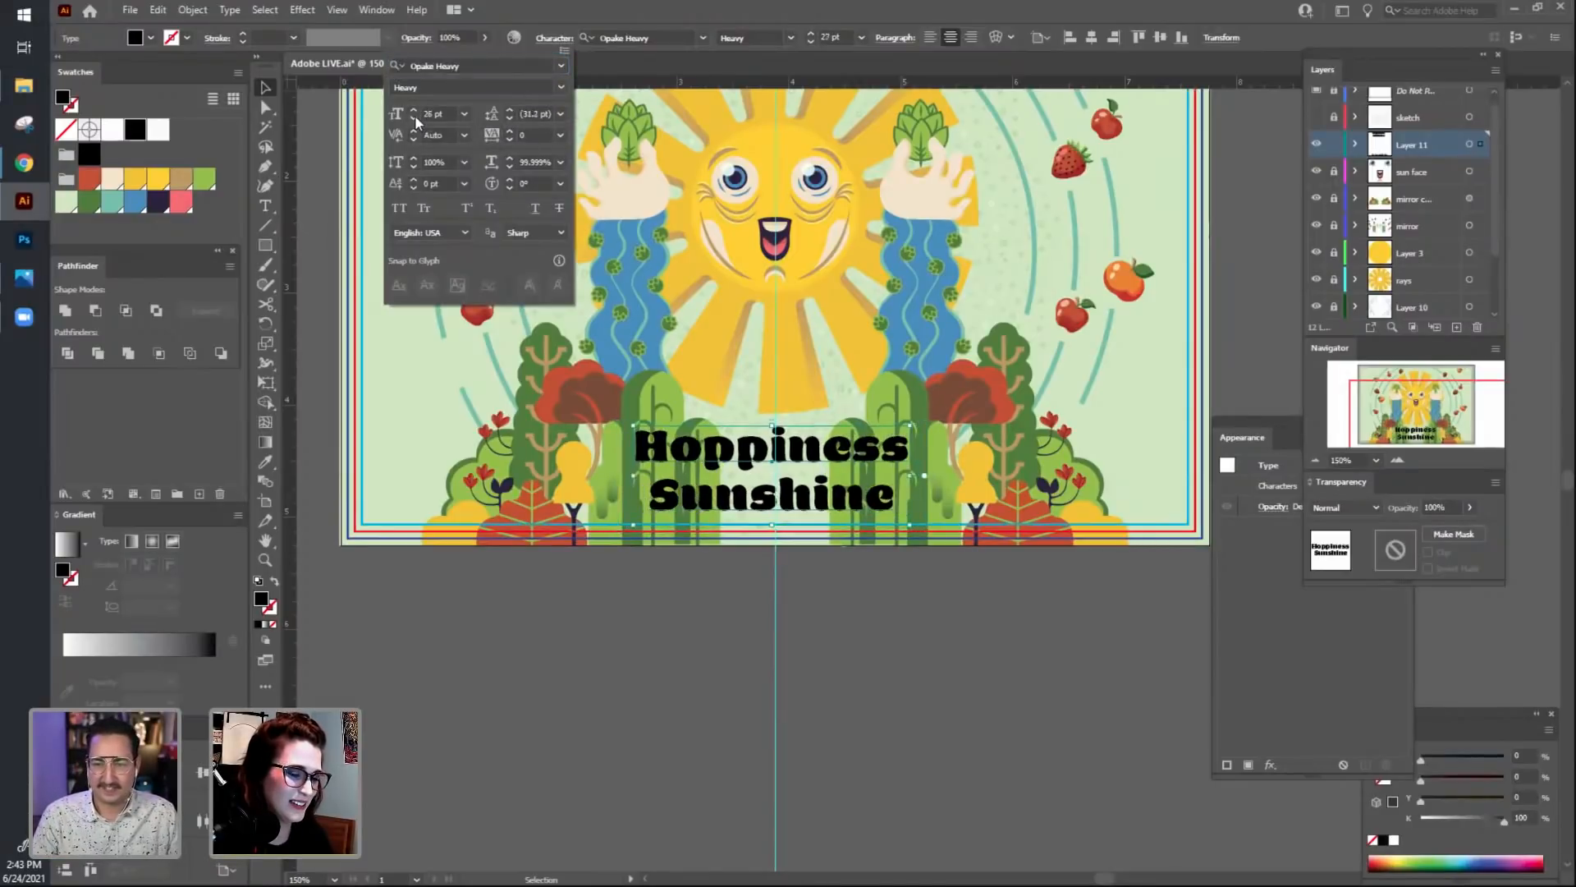
pyautogui.click(415, 120)
pyautogui.click(416, 120)
pyautogui.click(415, 120)
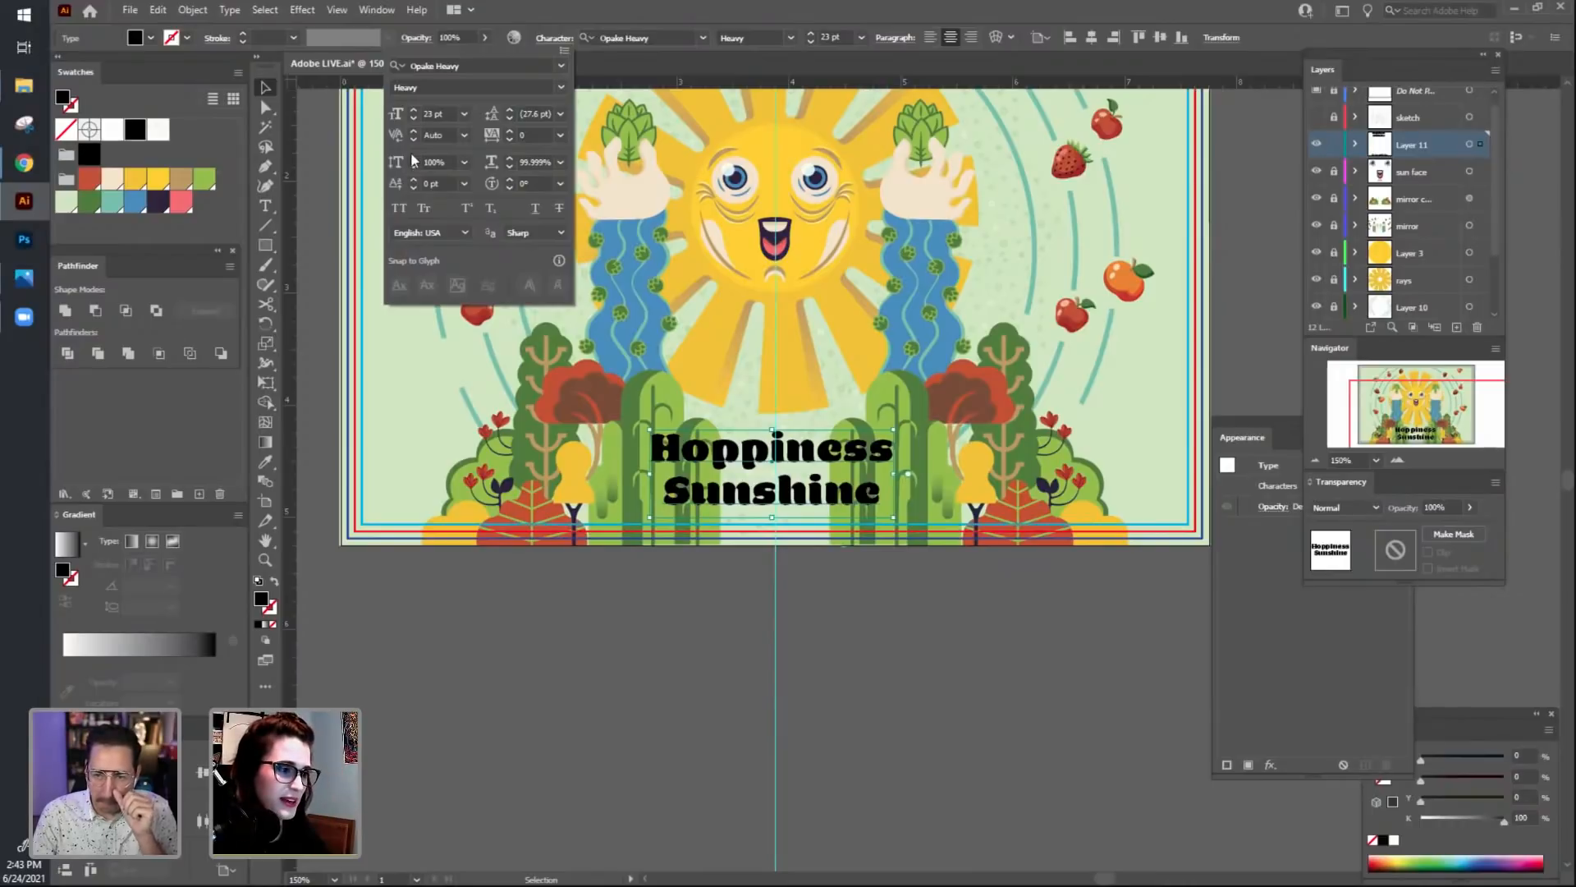
# Tighten the leading between the title's two lines to less than 26 pt.
pyautogui.click(510, 118)
pyautogui.click(510, 118)
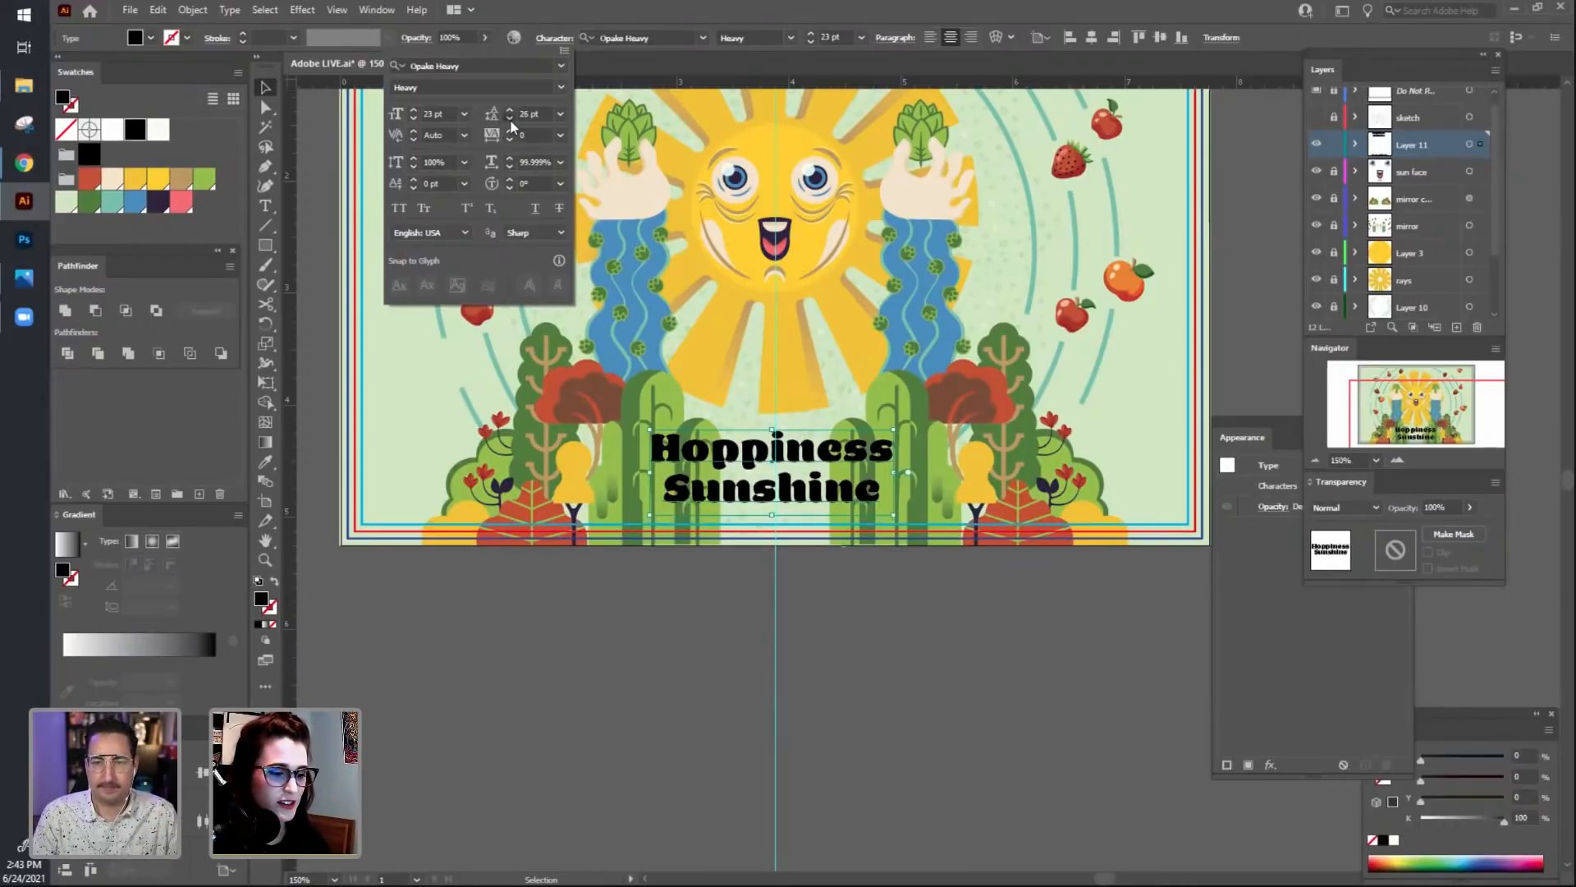
pyautogui.click(509, 118)
pyautogui.moveTo(1058, 687); pyautogui.dragTo(887, 710)
pyautogui.click(1084, 764)
# Select the title, reposition the Appearance panel beside the sun artwork and make it taller.
pyautogui.moveTo(734, 668); pyautogui.dragTo(769, 678)
pyautogui.click(722, 495)
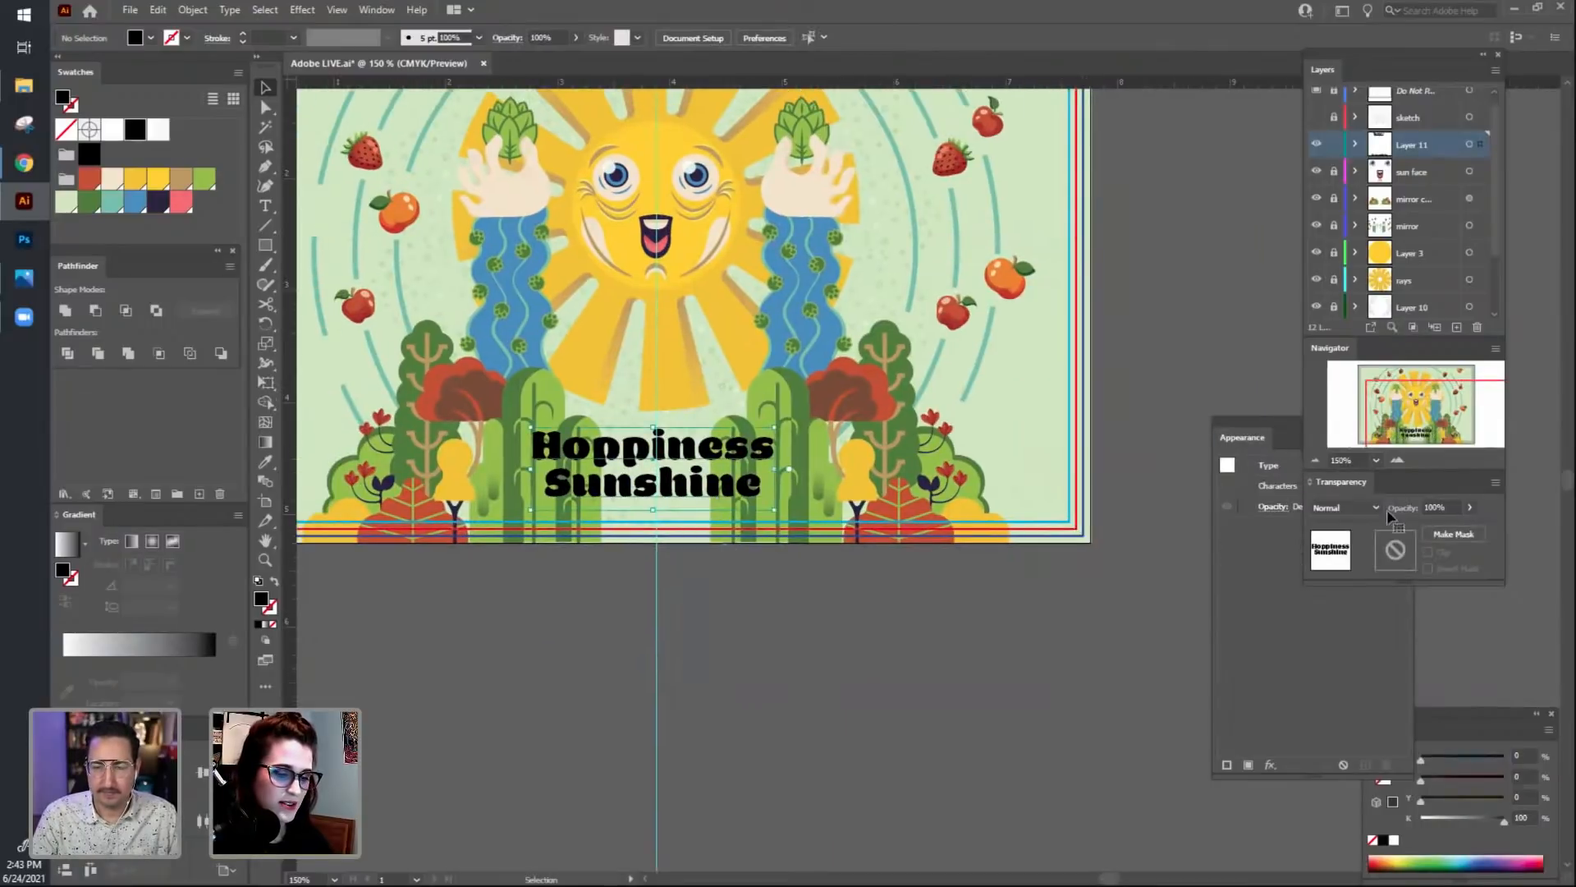
pyautogui.moveTo(1289, 423); pyautogui.dragTo(968, 205)
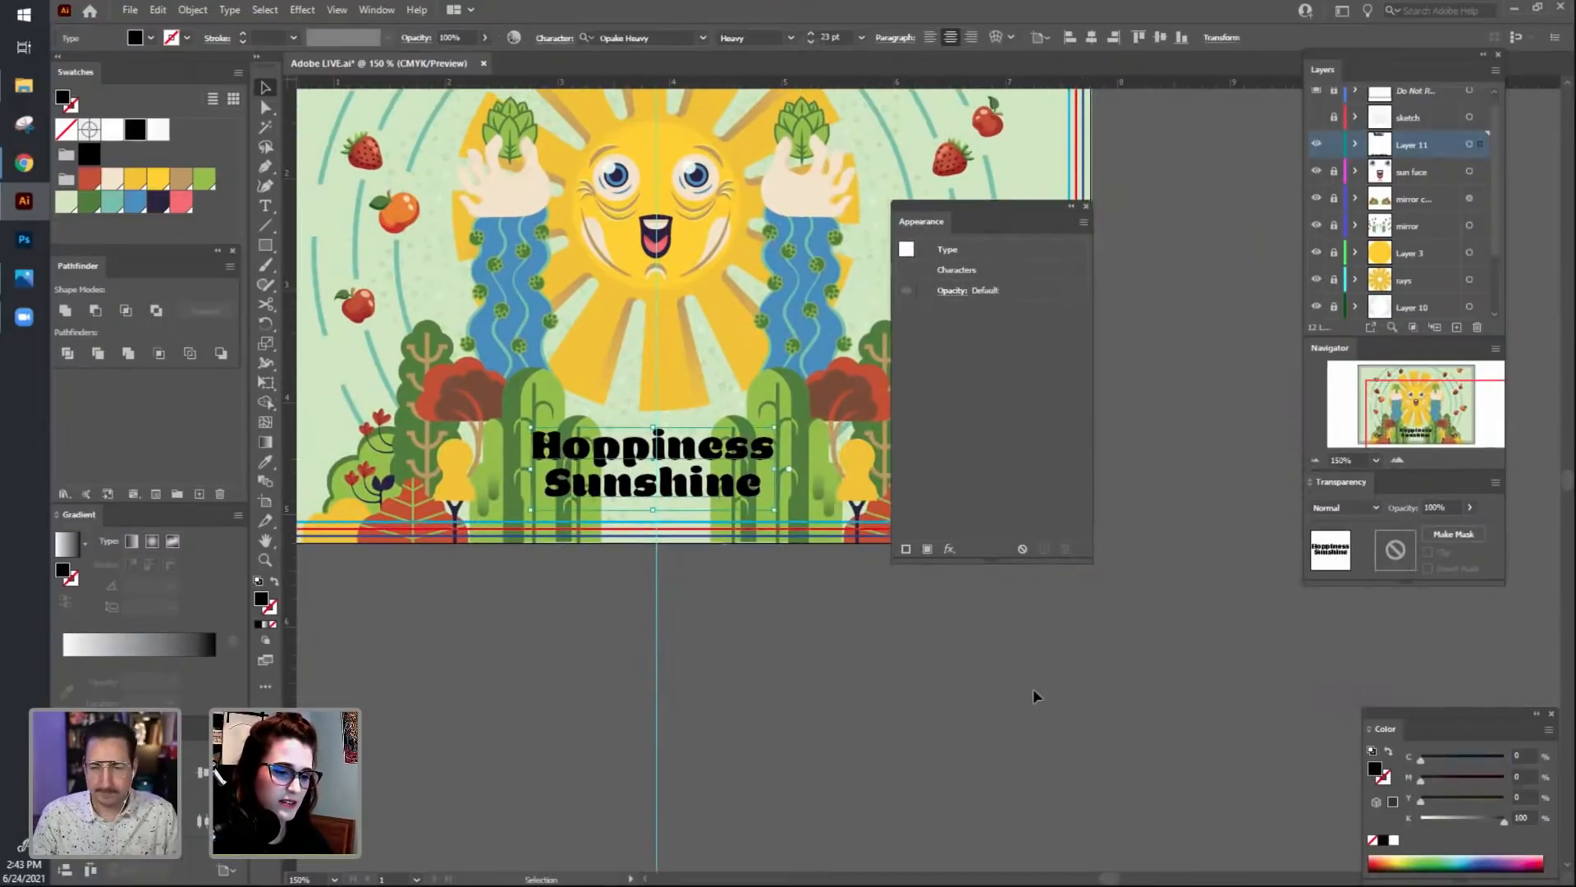
pyautogui.moveTo(996, 561); pyautogui.dragTo(999, 711)
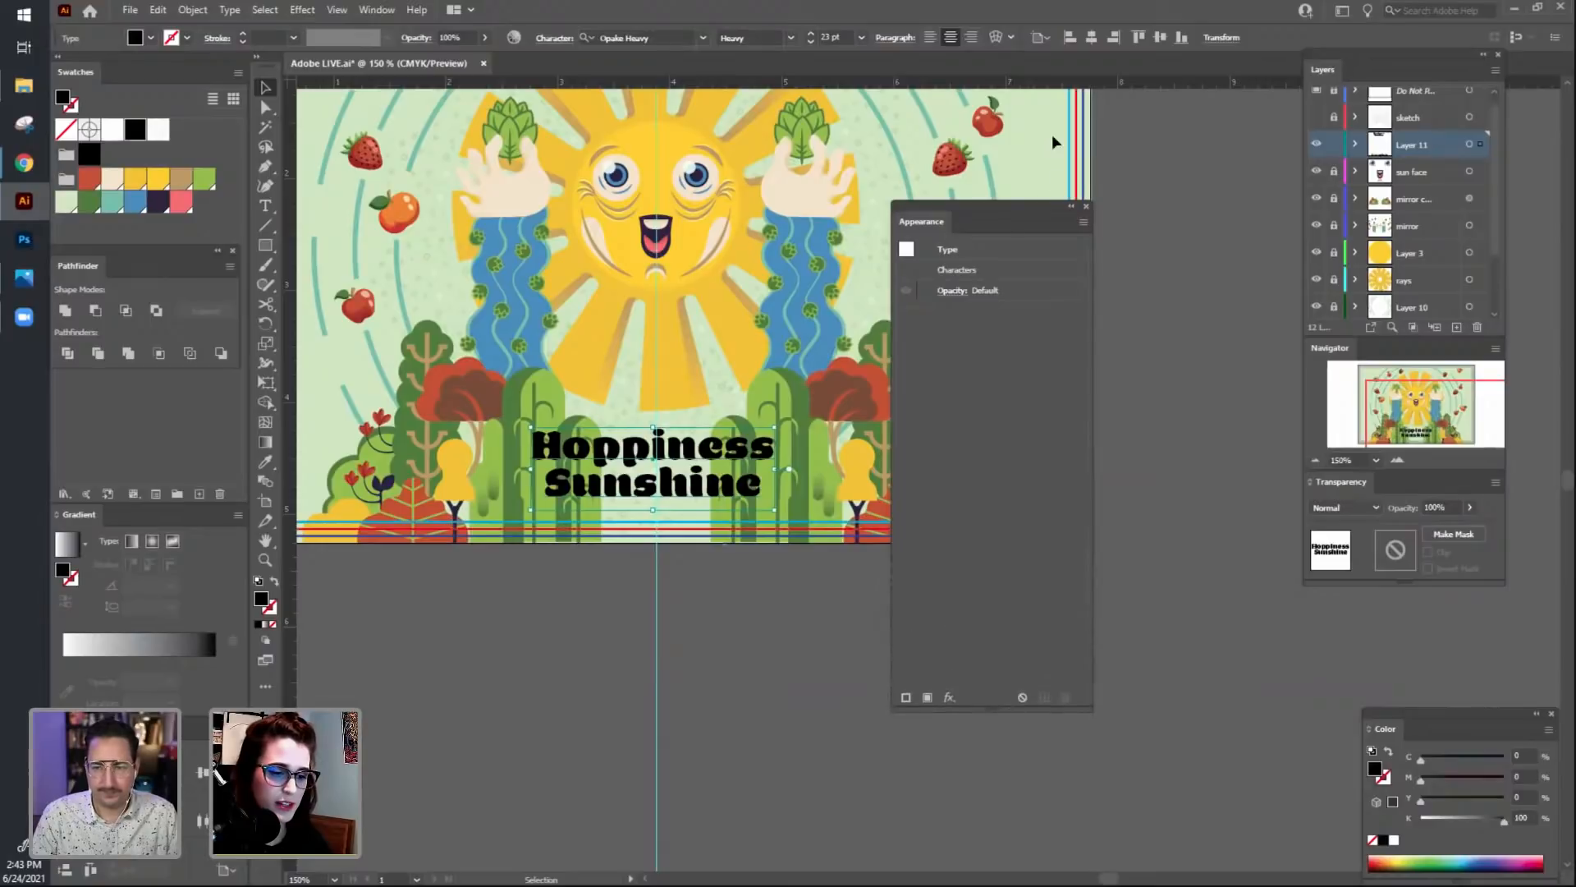
pyautogui.moveTo(1005, 203); pyautogui.dragTo(1059, 140)
pyautogui.click(795, 652)
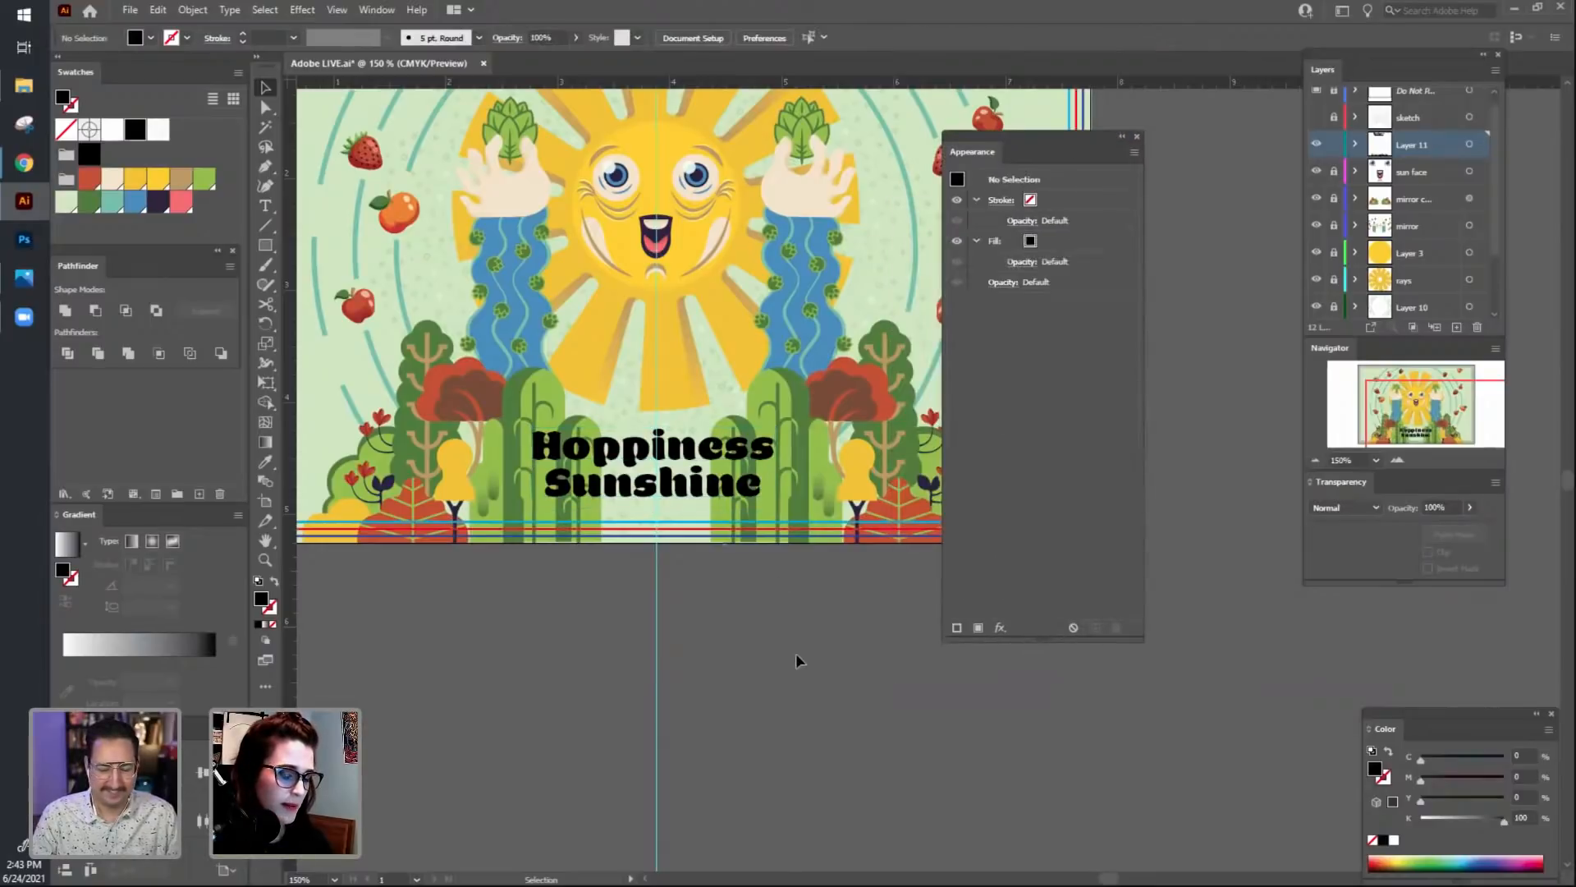
pyautogui.doubleClick(772, 493)
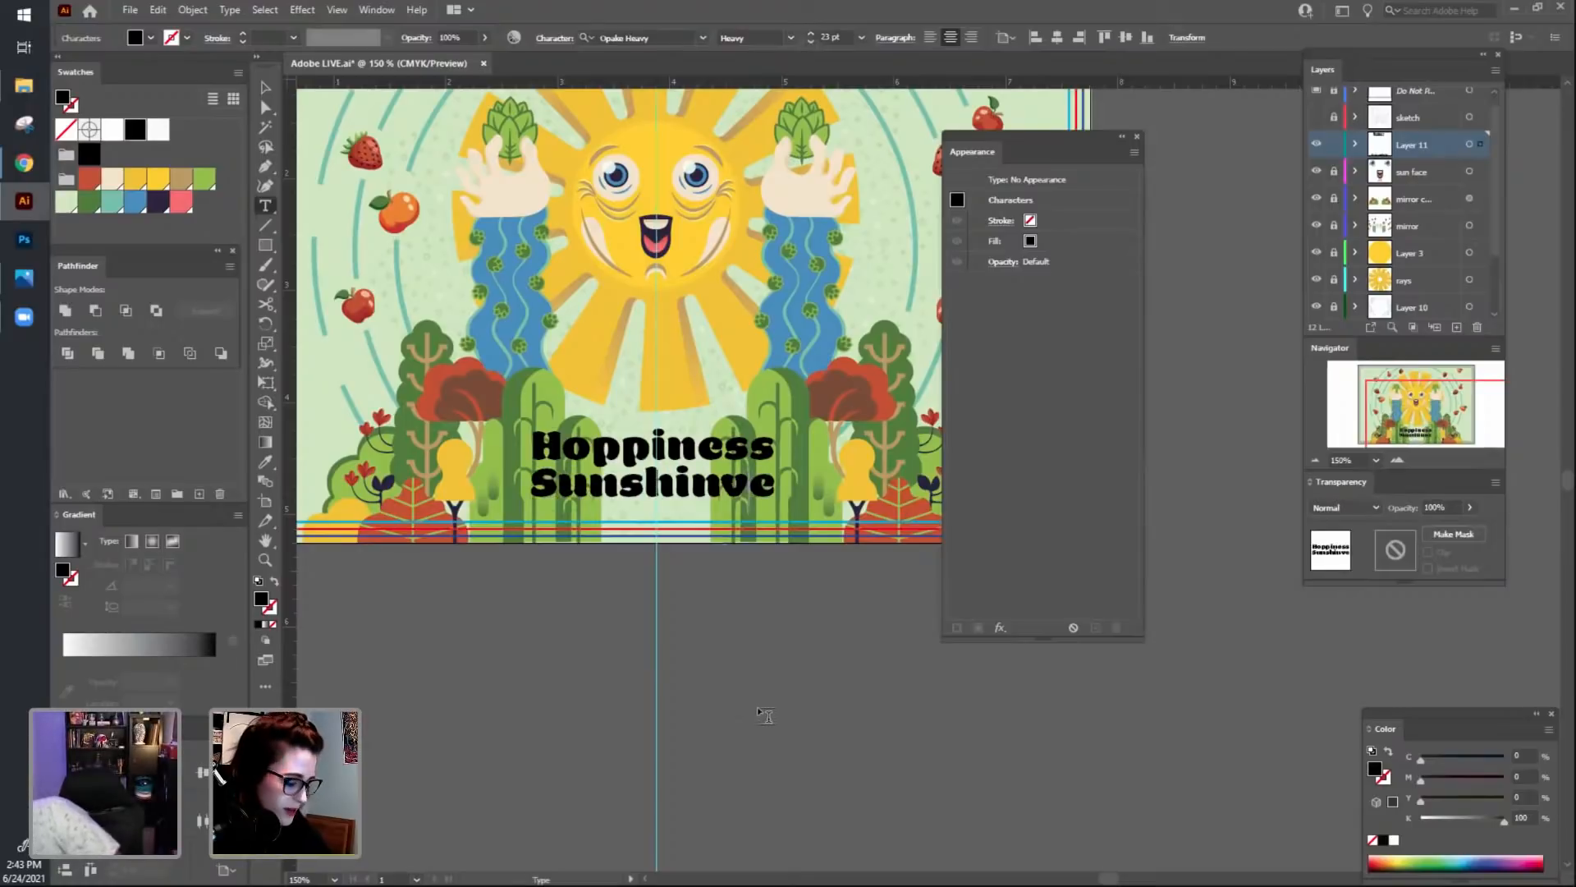
pyautogui.press('Escape')
pyautogui.click(265, 89)
pyautogui.click(531, 744)
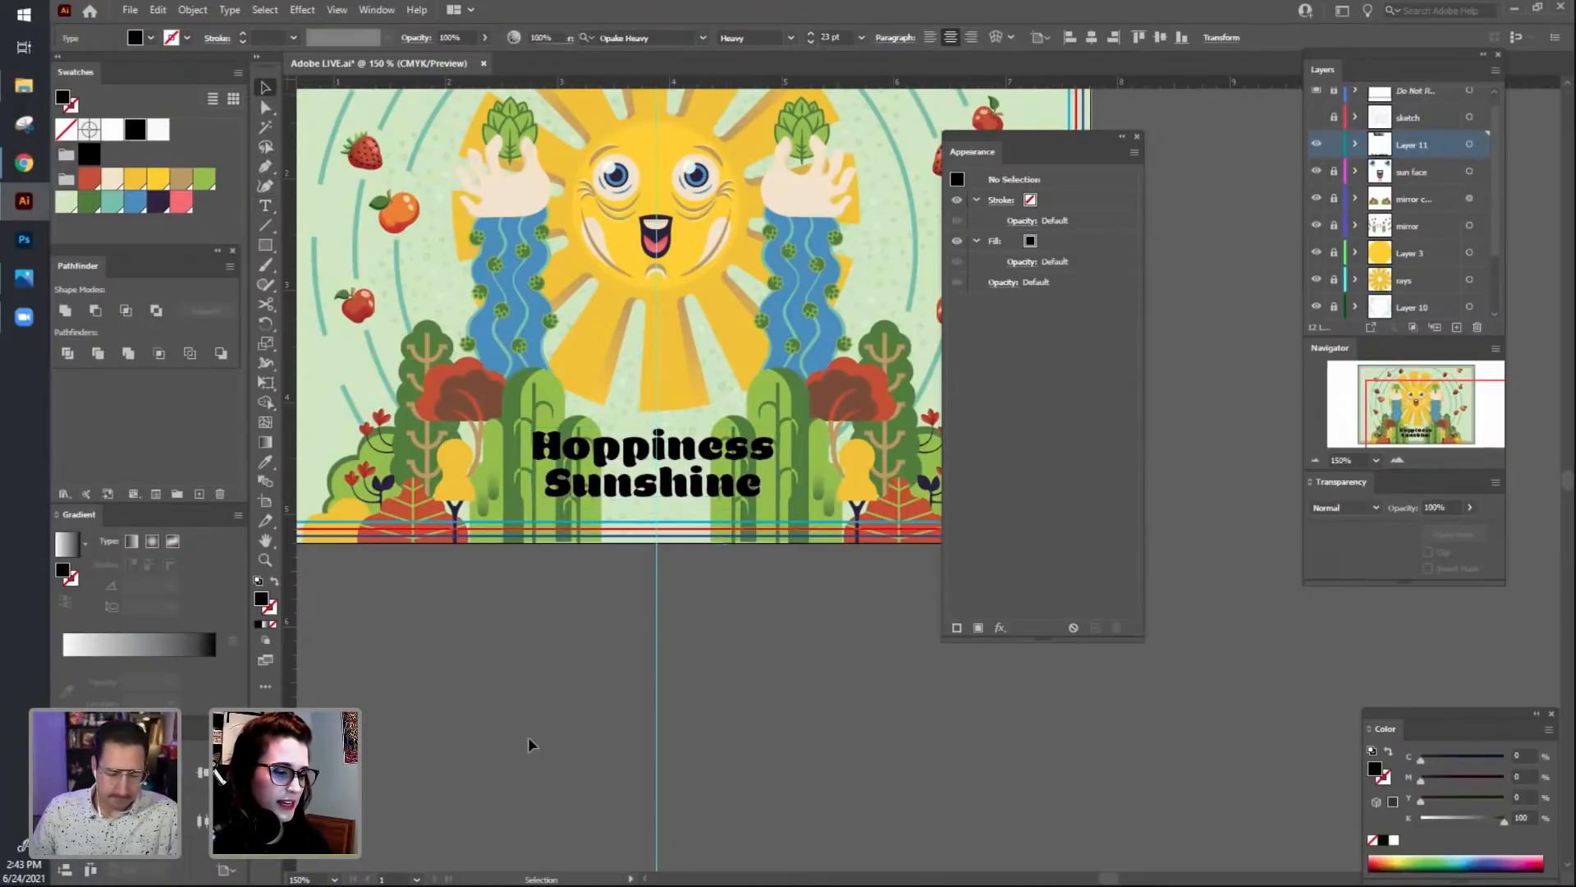
# Fill the "Hoppiness Sunshine" title with the cream swatch.
pyautogui.moveTo(753, 539); pyautogui.dragTo(715, 472)
pyautogui.click(815, 653)
pyautogui.moveTo(816, 654); pyautogui.dragTo(795, 664)
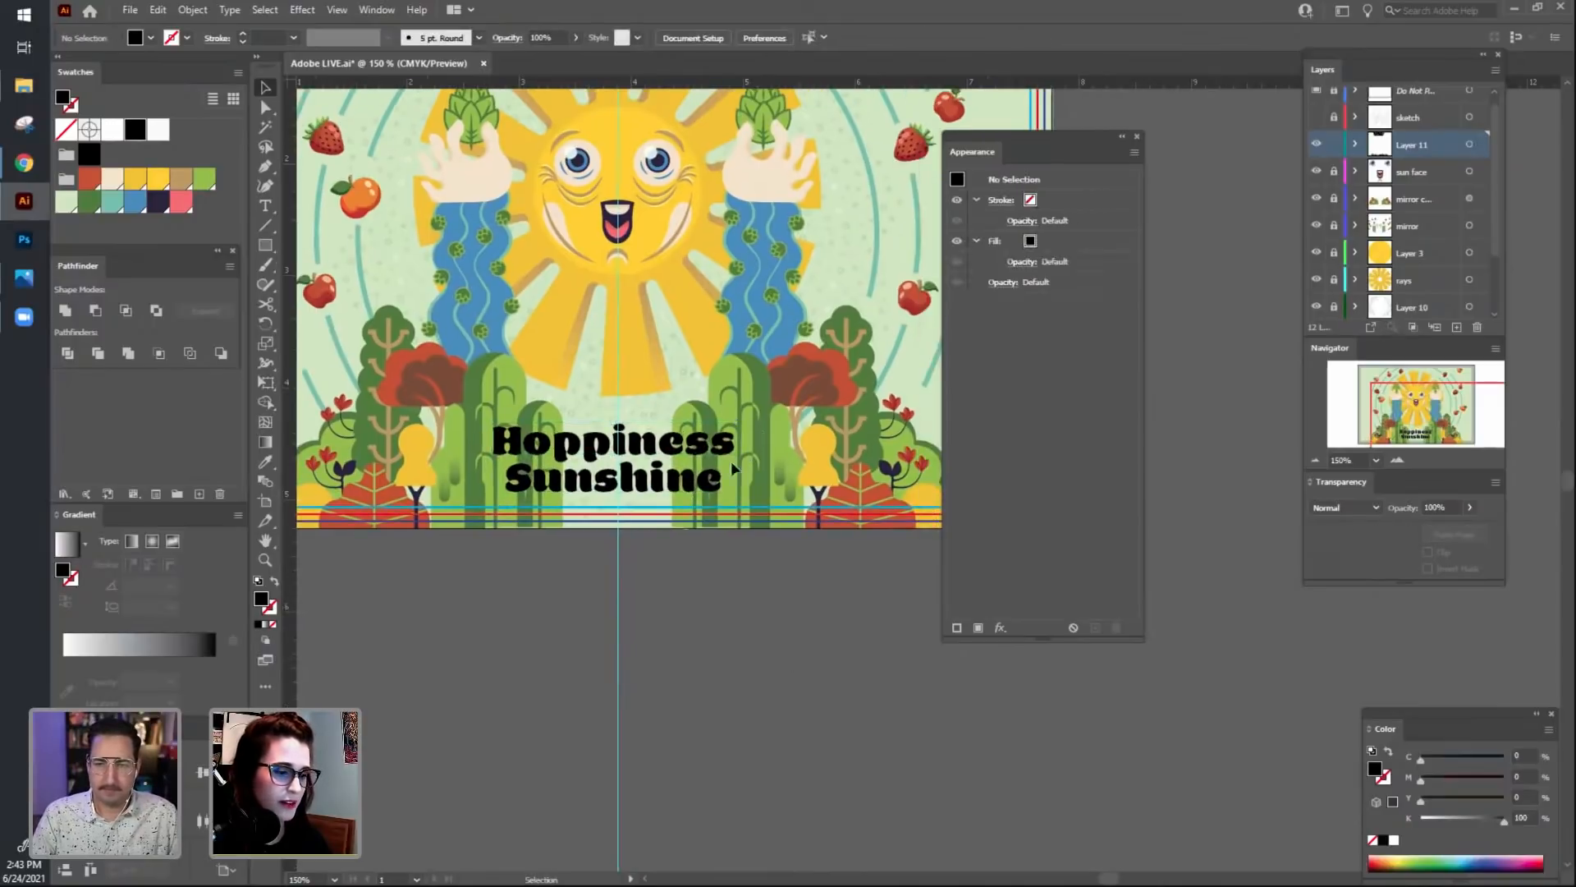
pyautogui.click(675, 480)
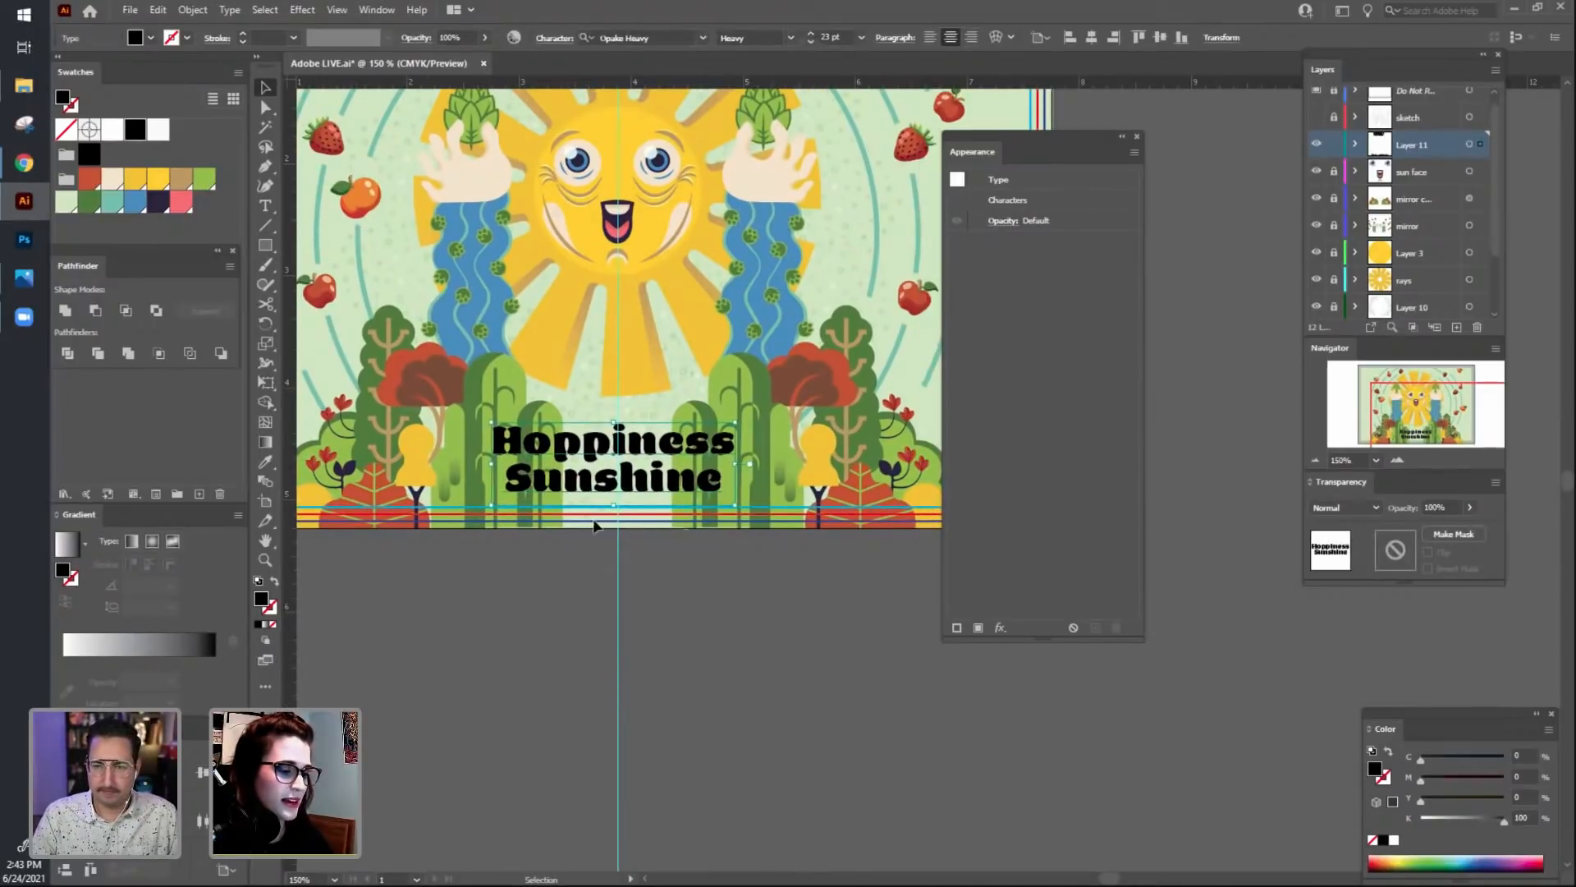
pyautogui.click(762, 674)
pyautogui.click(675, 486)
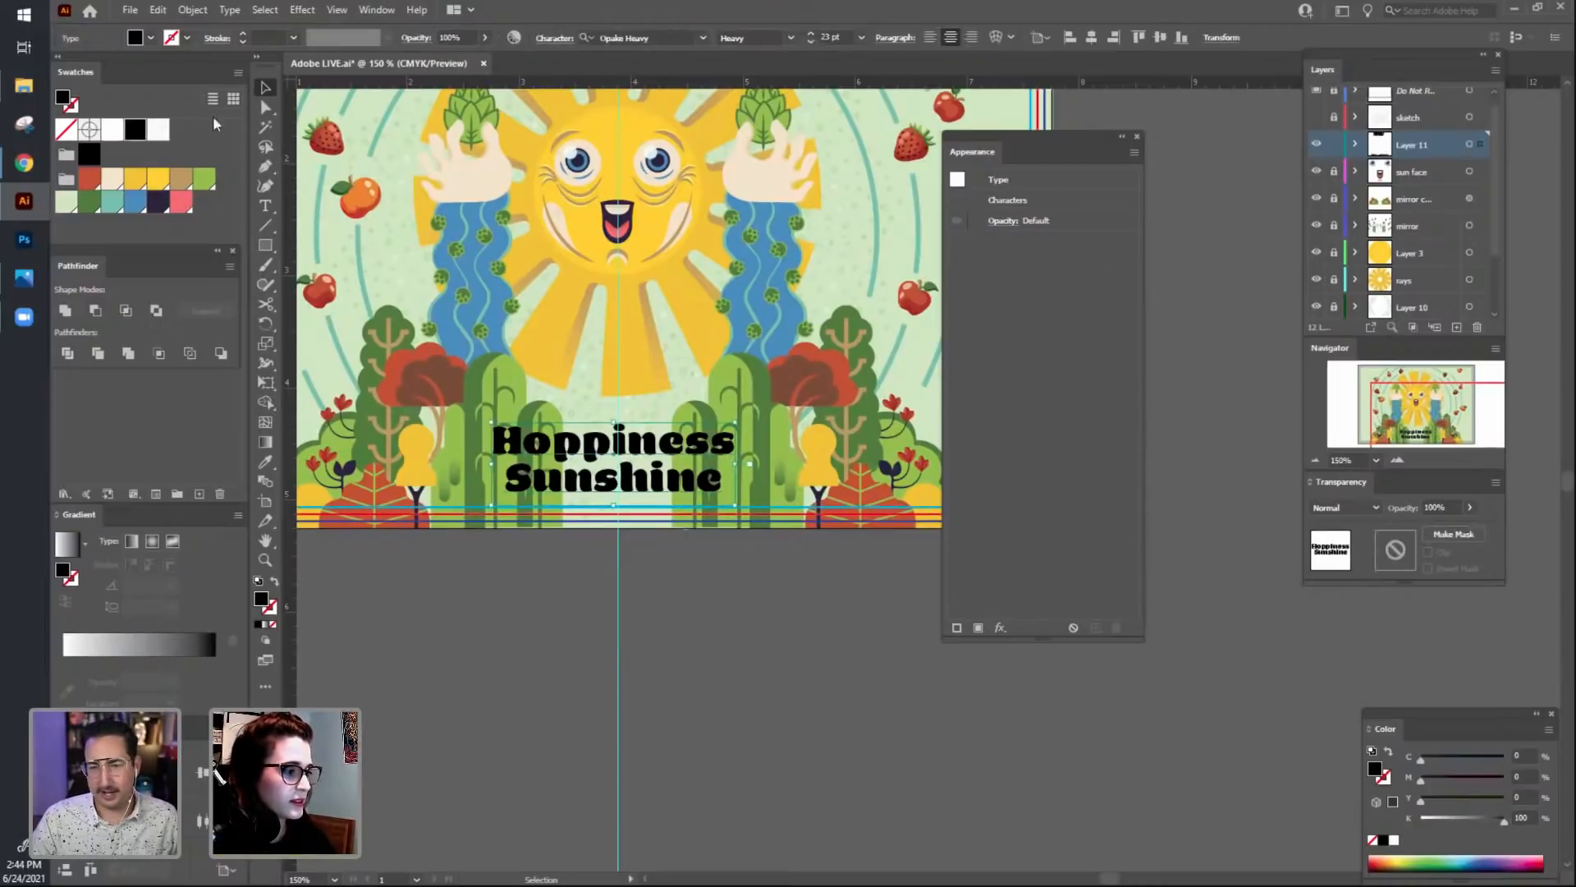
pyautogui.click(109, 181)
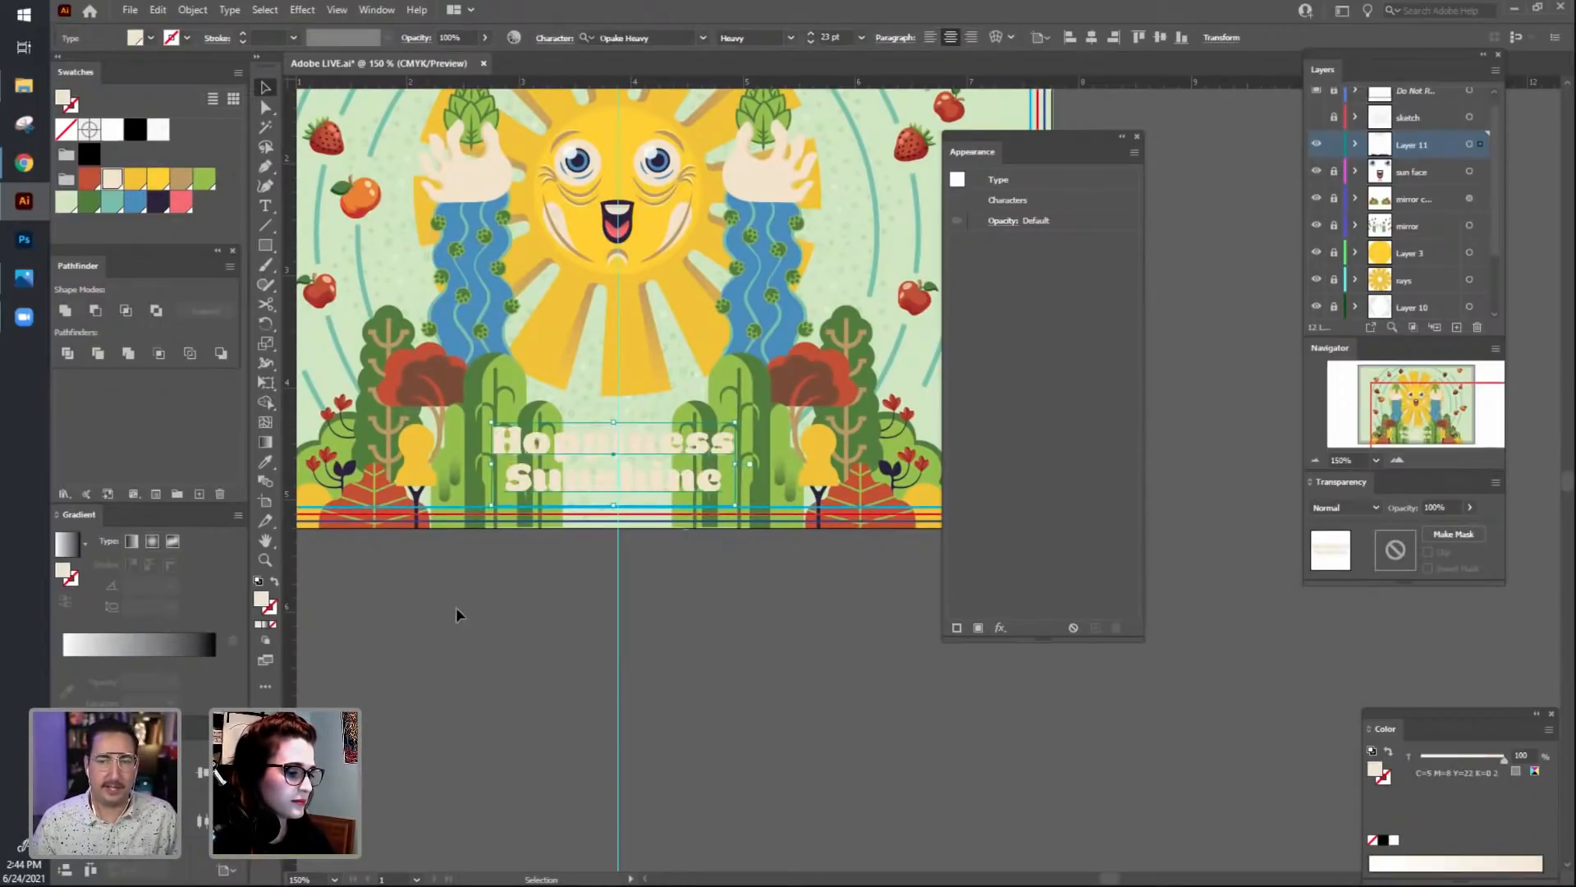
pyautogui.click(427, 611)
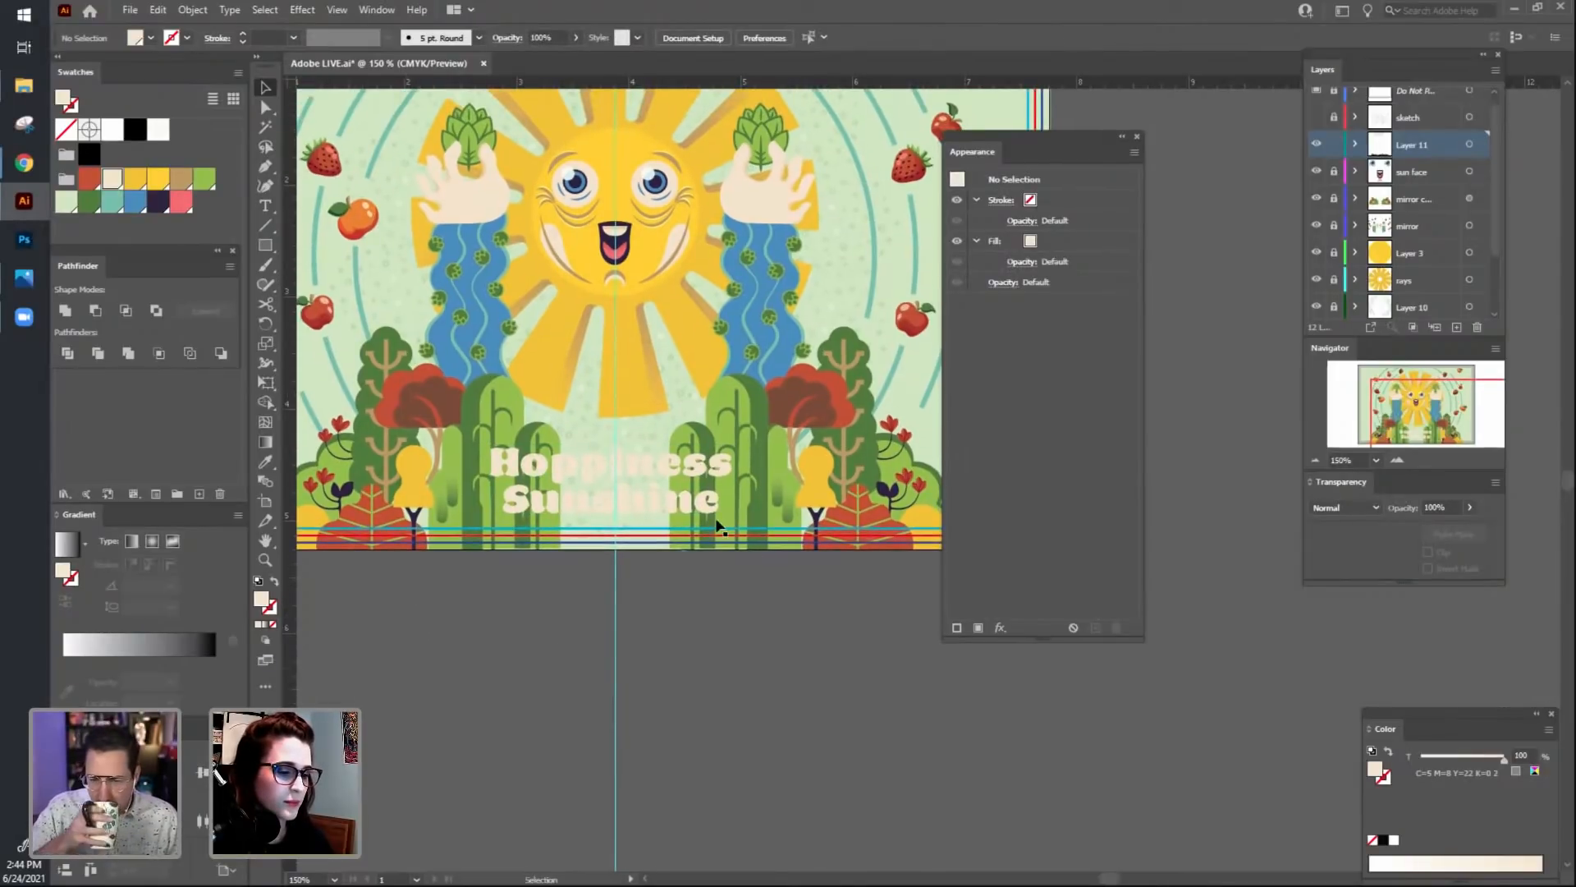
pyautogui.click(713, 514)
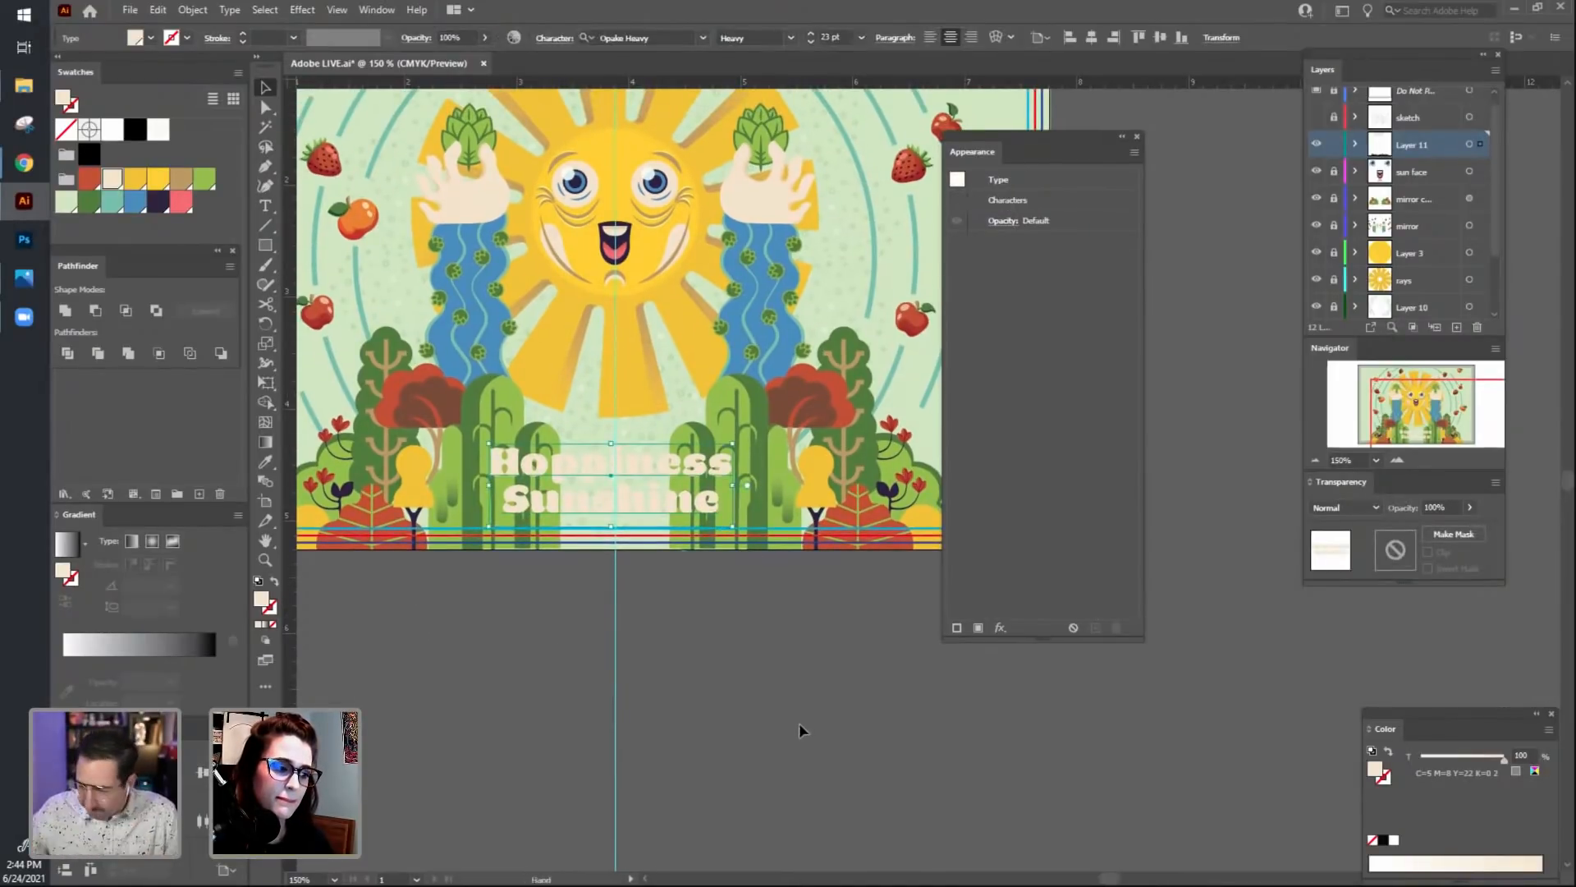
pyautogui.moveTo(800, 726); pyautogui.dragTo(802, 715)
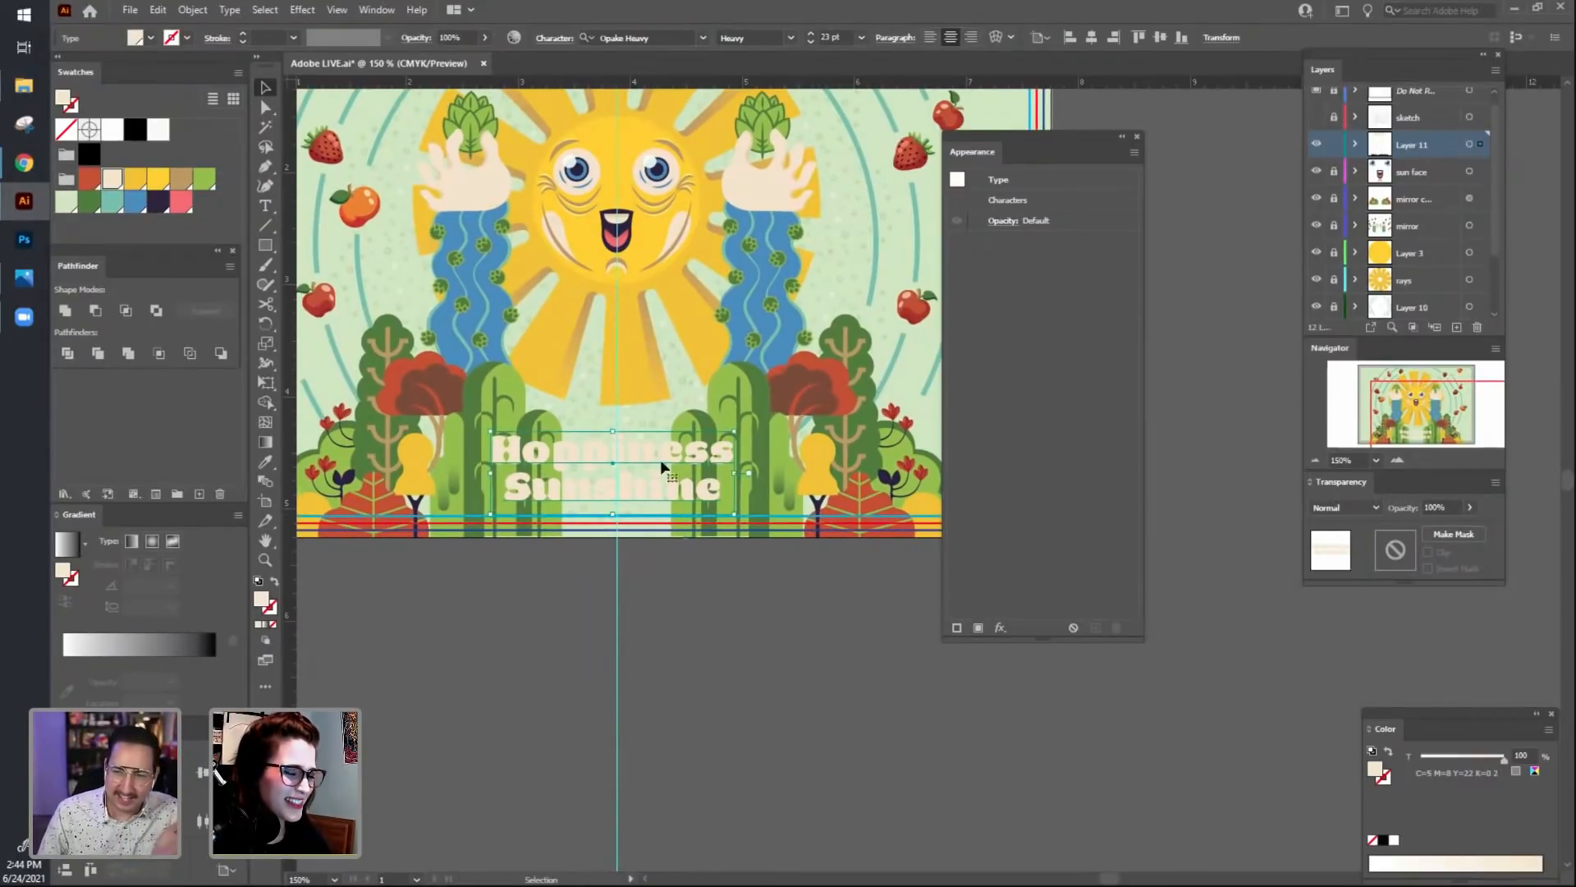
pyautogui.moveTo(719, 666); pyautogui.dragTo(722, 637)
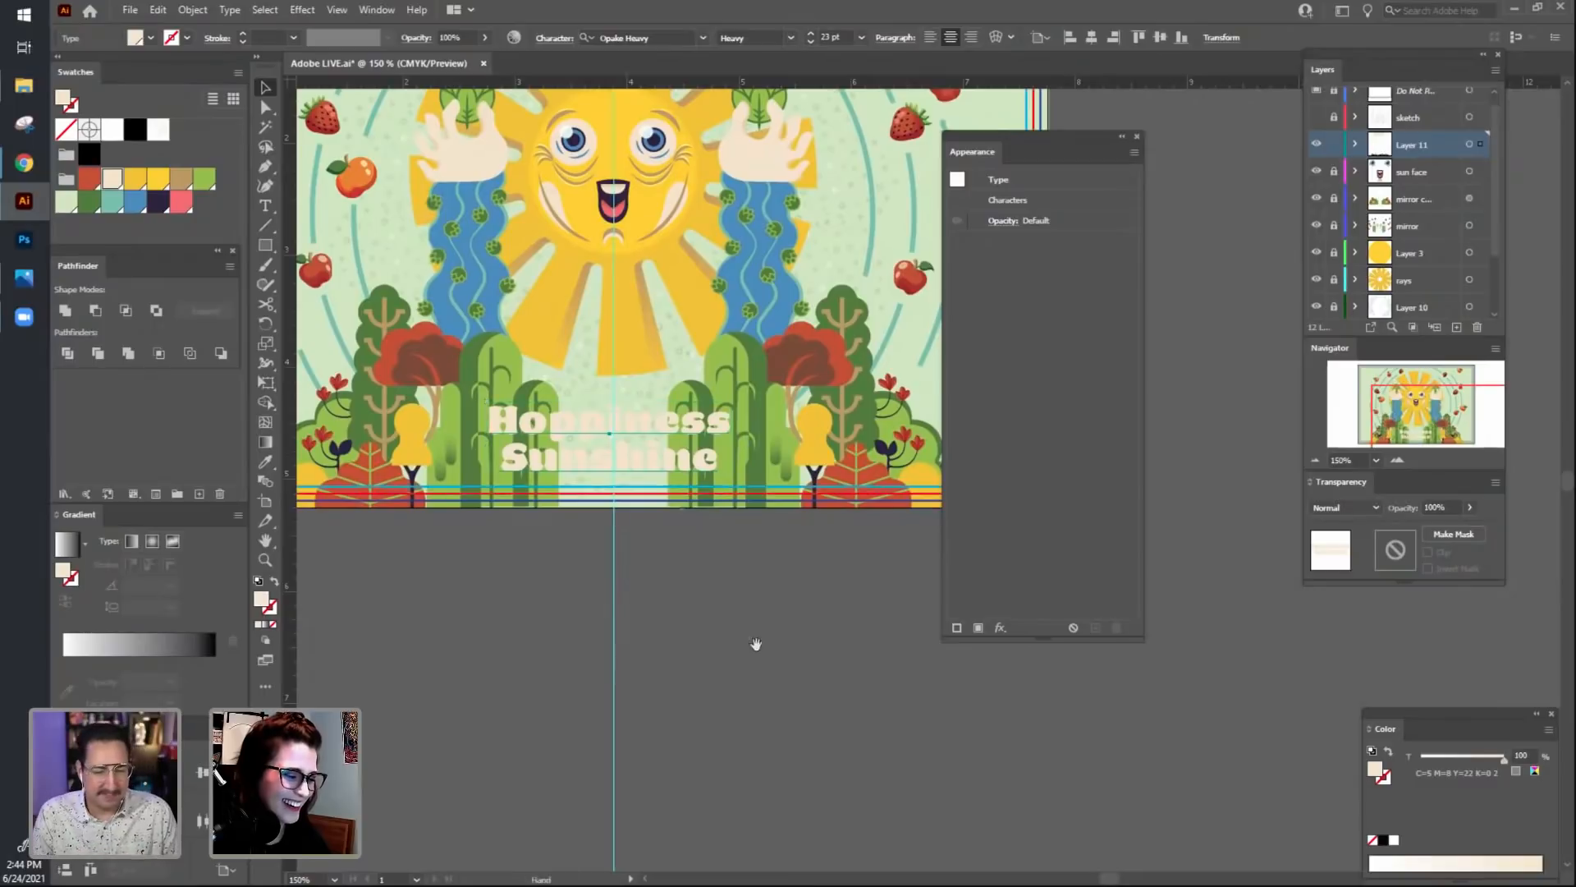
# Move the "Hoppiness Sunshine" title slightly higher between the trees at the bottom of the artwork.
pyautogui.moveTo(648, 445); pyautogui.dragTo(654, 420)
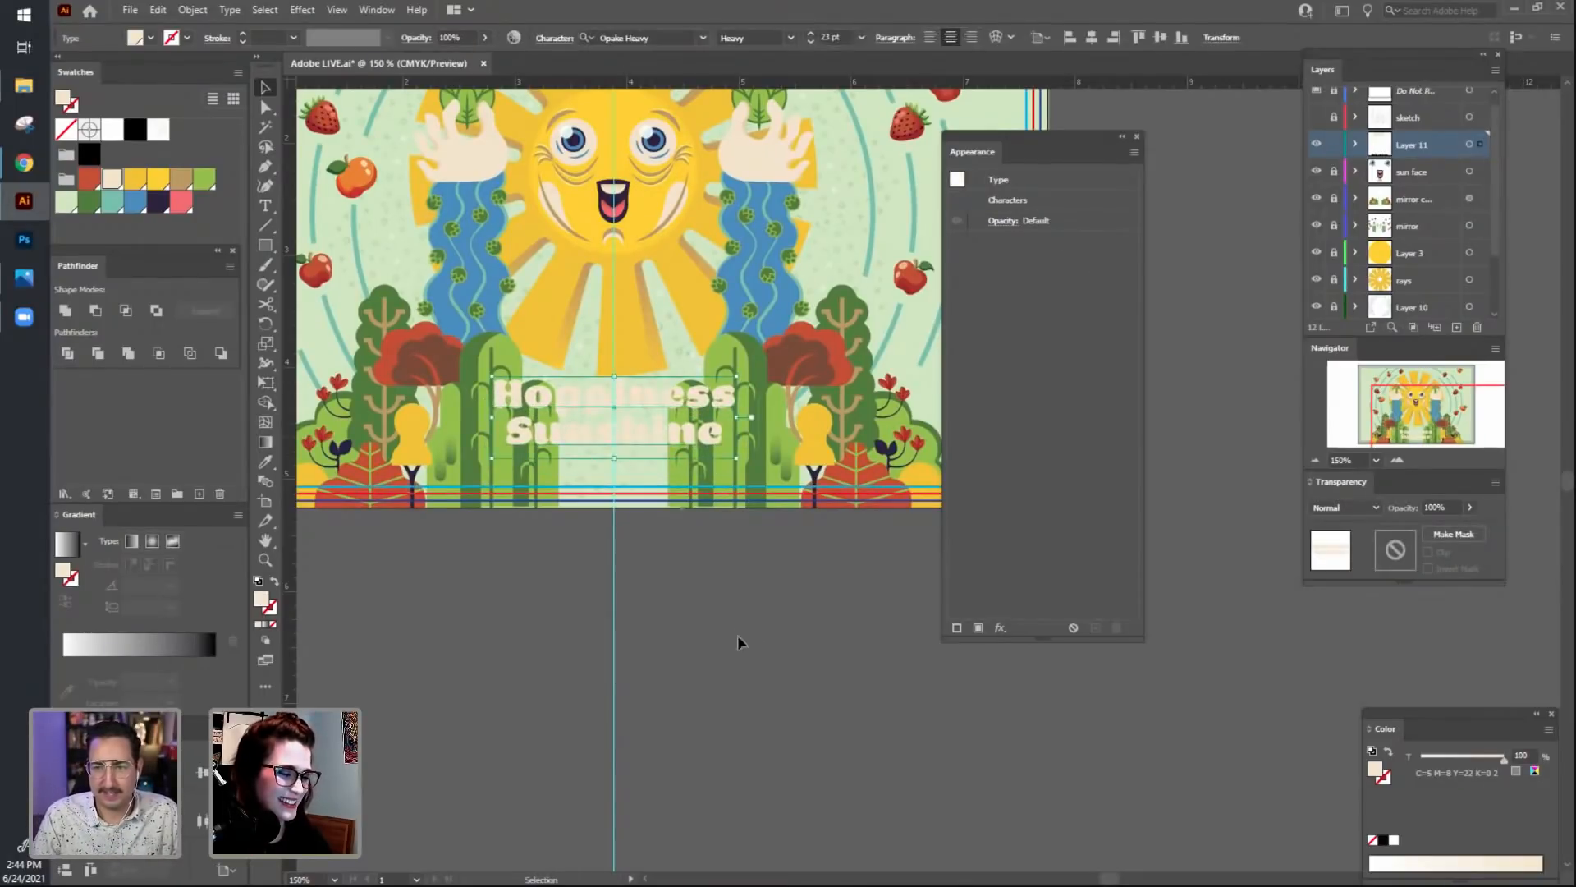
pyautogui.click(737, 636)
pyautogui.moveTo(737, 636); pyautogui.dragTo(716, 655)
pyautogui.click(660, 442)
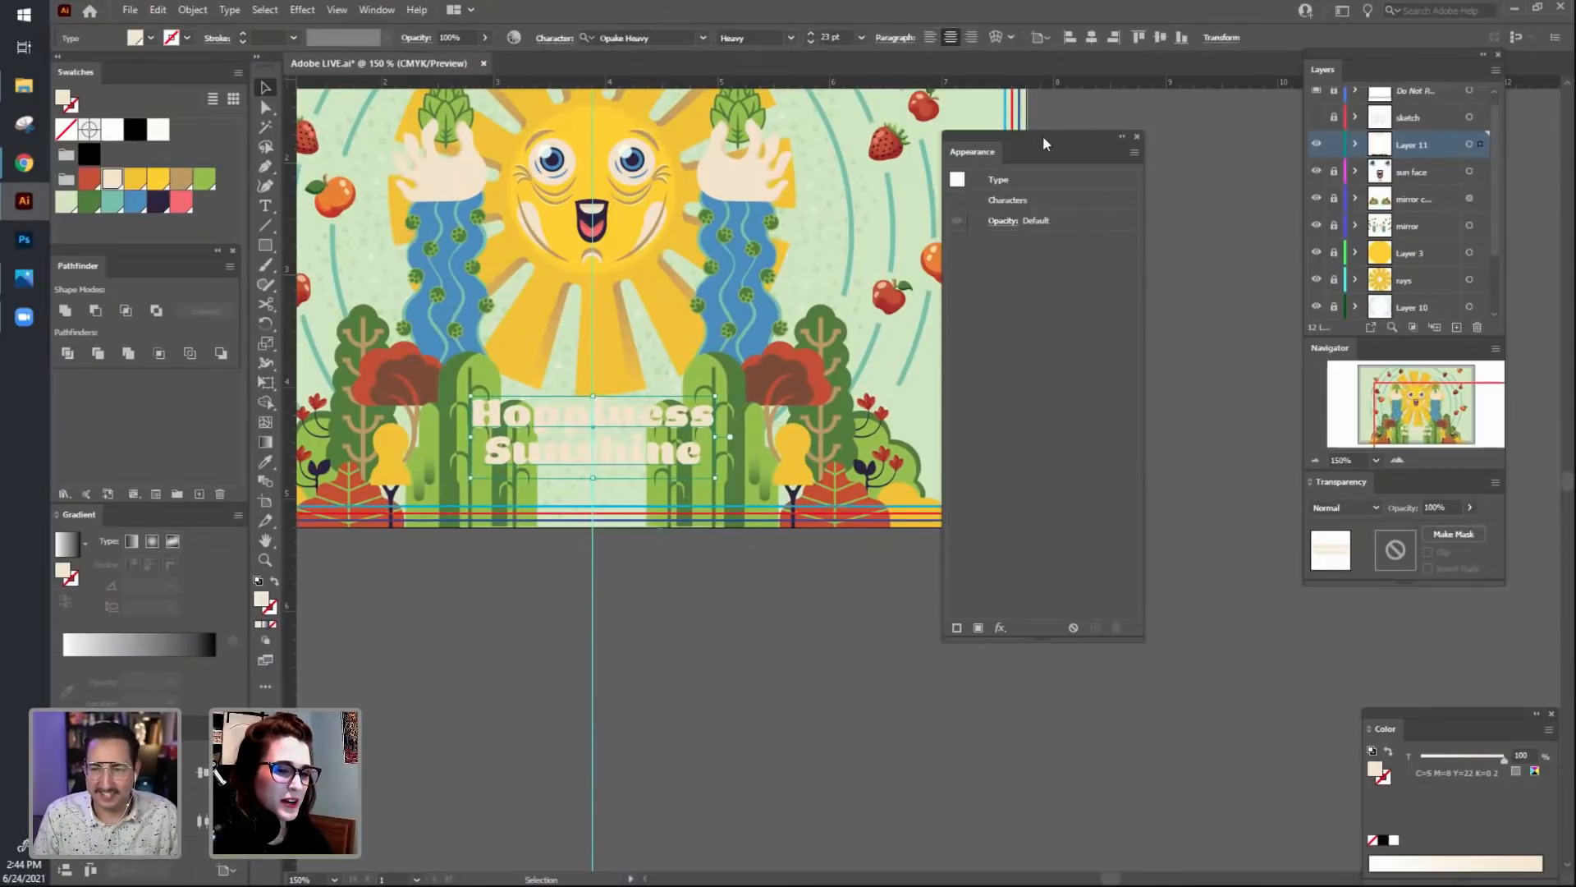
# Add a Warp effect to the title, switching its style from Flag to Wave.
pyautogui.moveTo(1043, 135); pyautogui.dragTo(1022, 111)
pyautogui.click(980, 603)
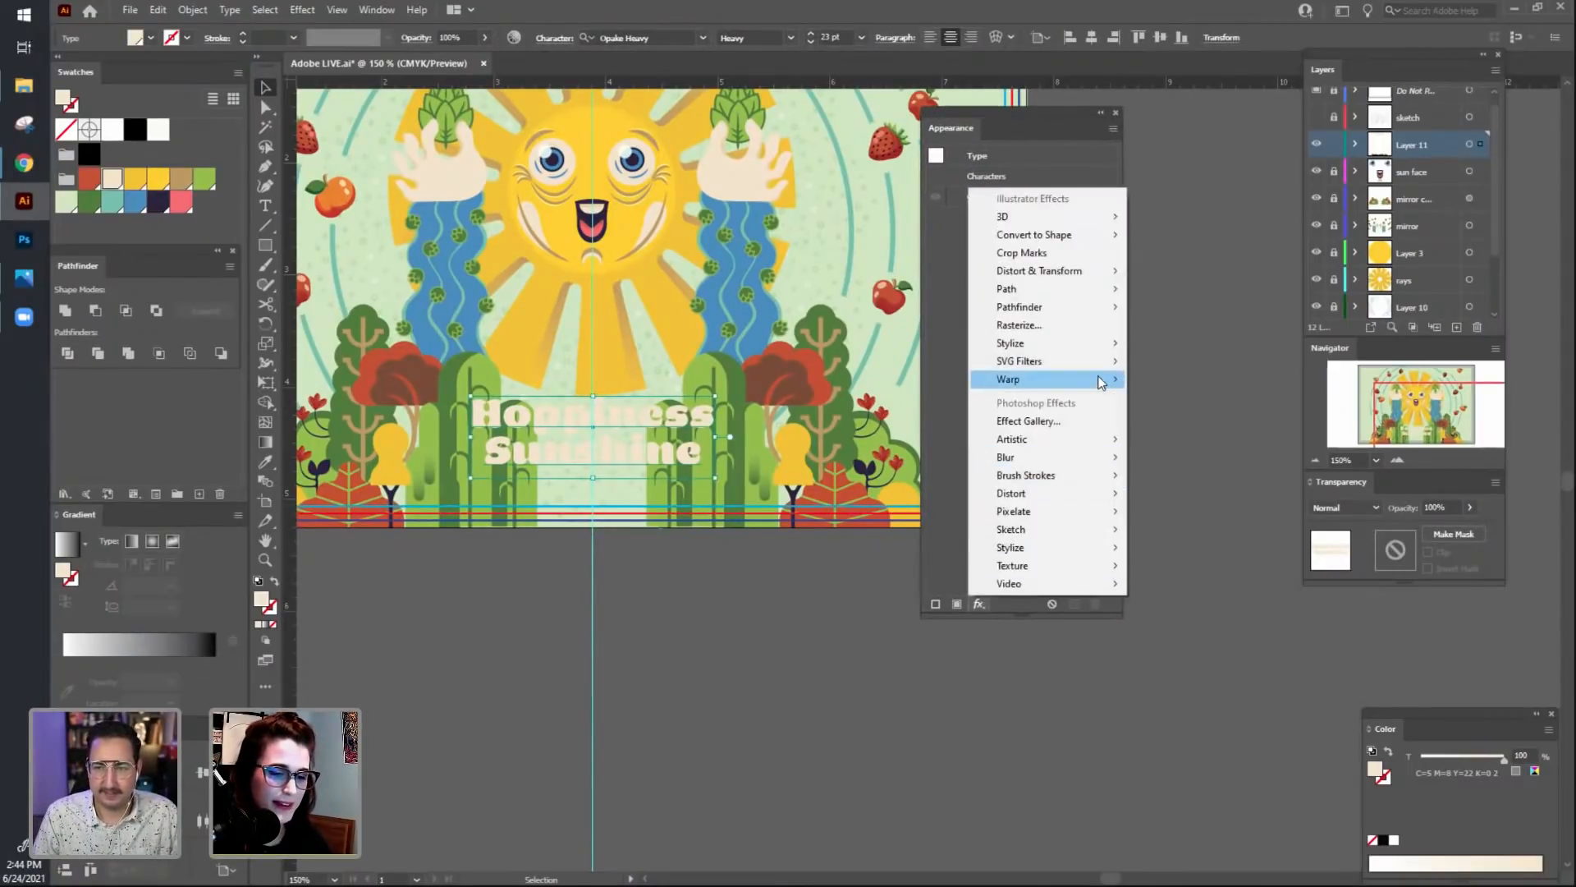
pyautogui.moveTo(1101, 383)
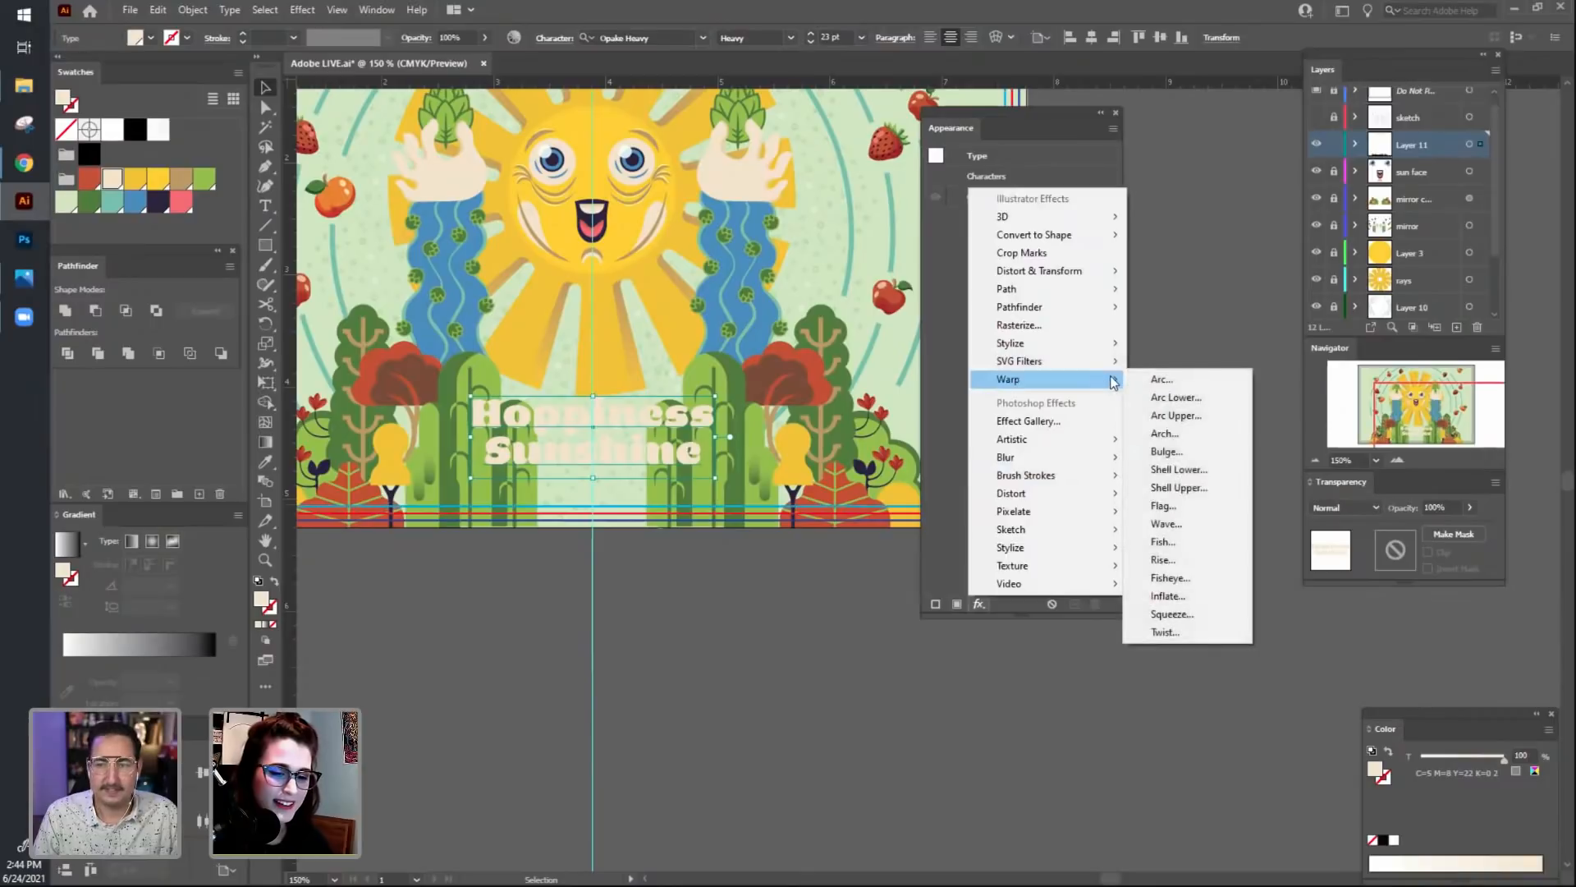
pyautogui.click(1167, 506)
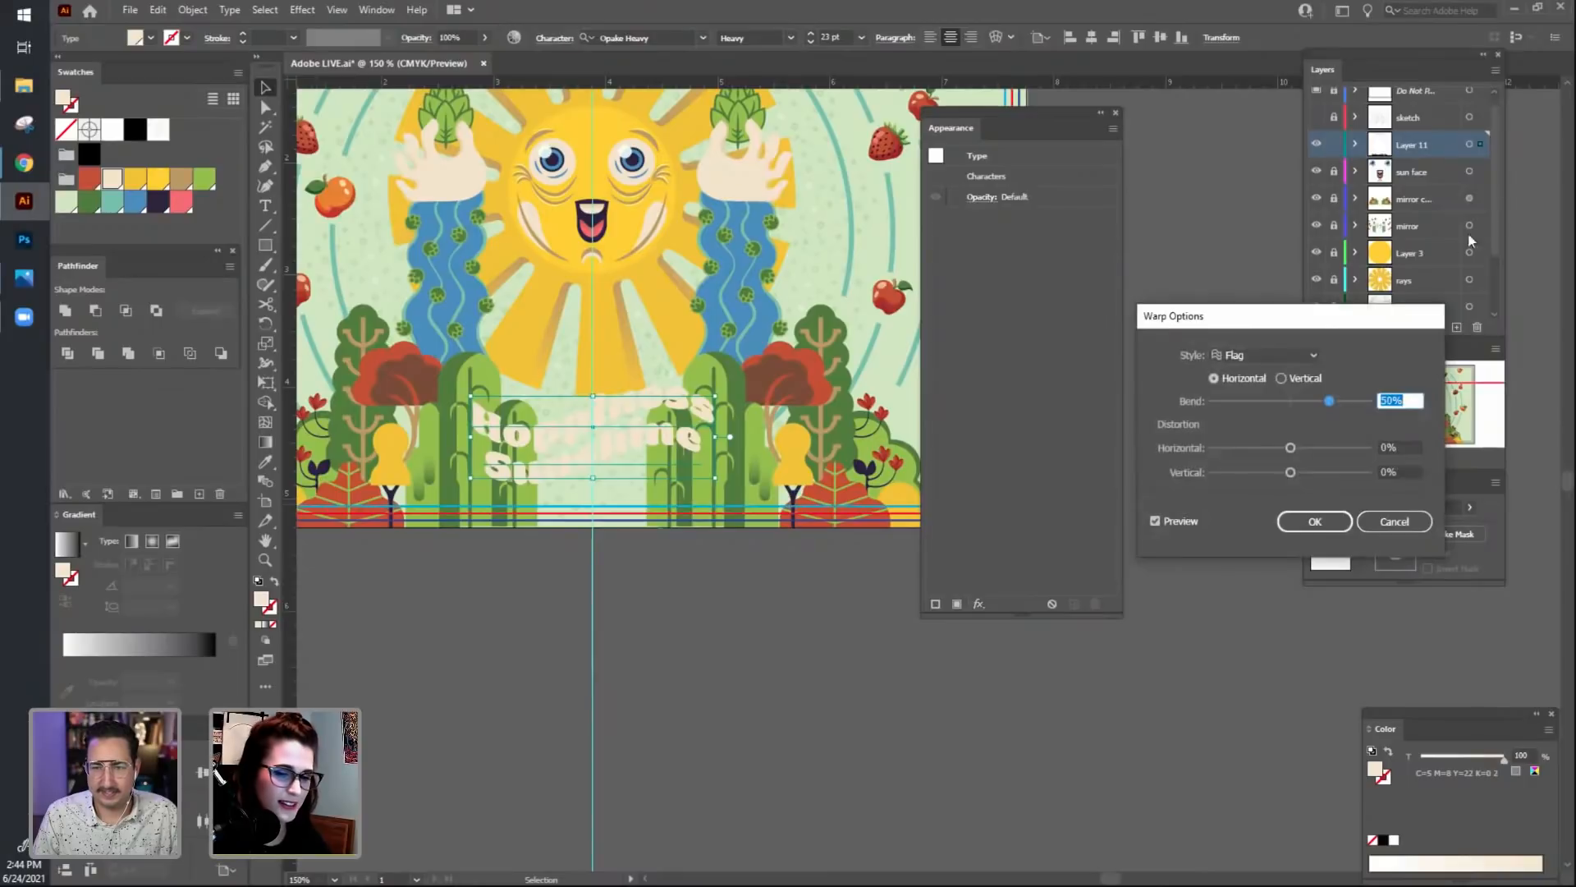
pyautogui.click(1272, 355)
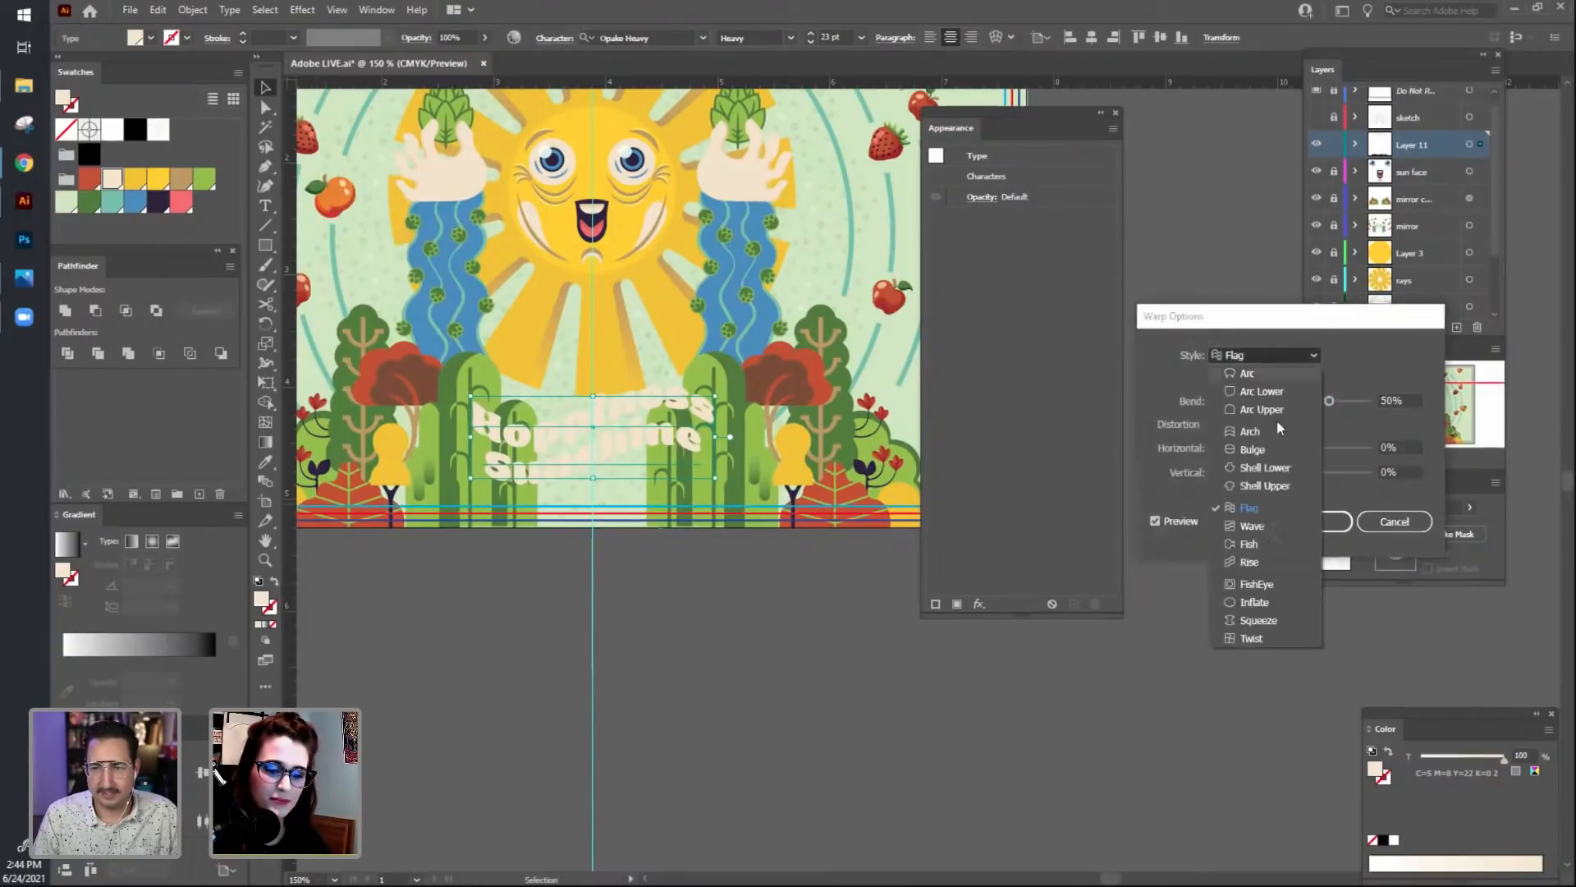
pyautogui.click(1277, 532)
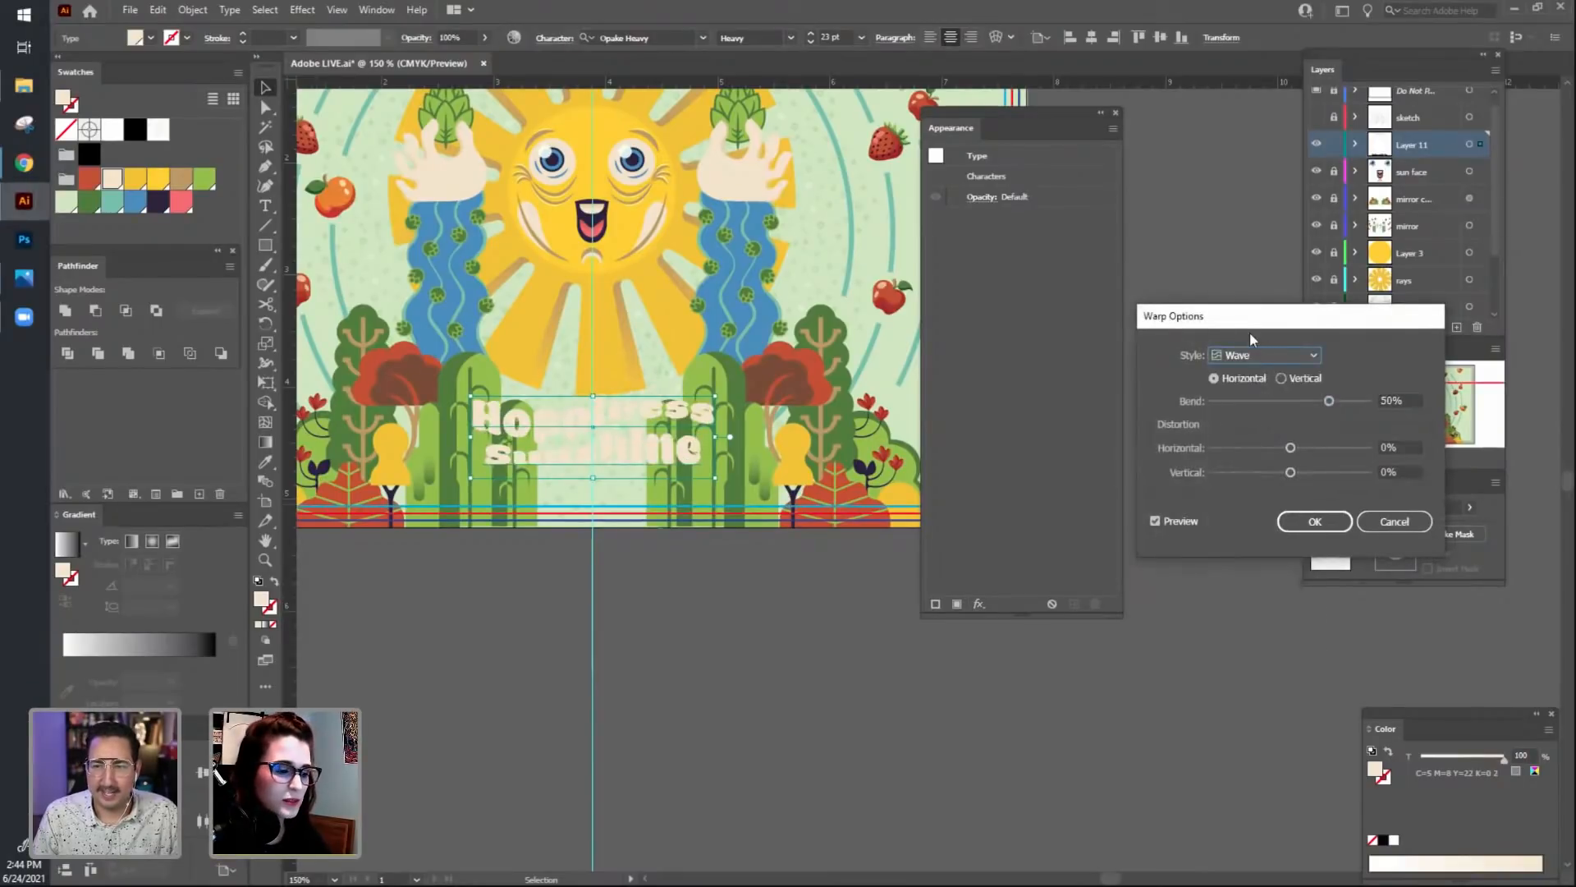
# Set the Wave warp's horizontal bend to 75% and apply the effect to the title.
pyautogui.moveTo(1249, 332); pyautogui.dragTo(757, 546)
pyautogui.moveTo(836, 620); pyautogui.dragTo(855, 620)
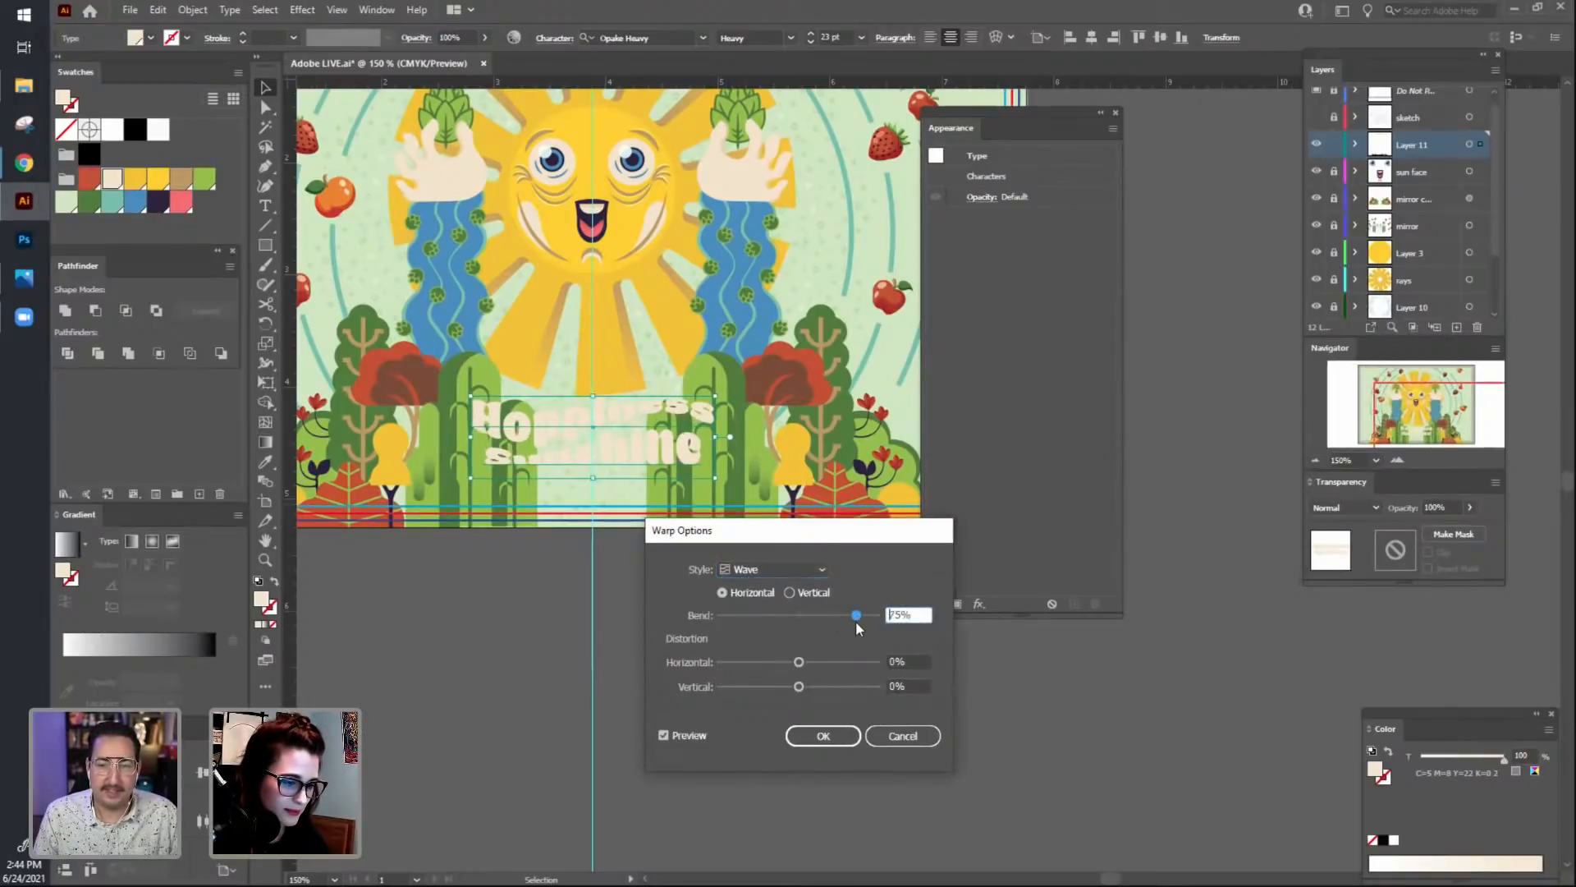
pyautogui.moveTo(834, 546); pyautogui.dragTo(1184, 329)
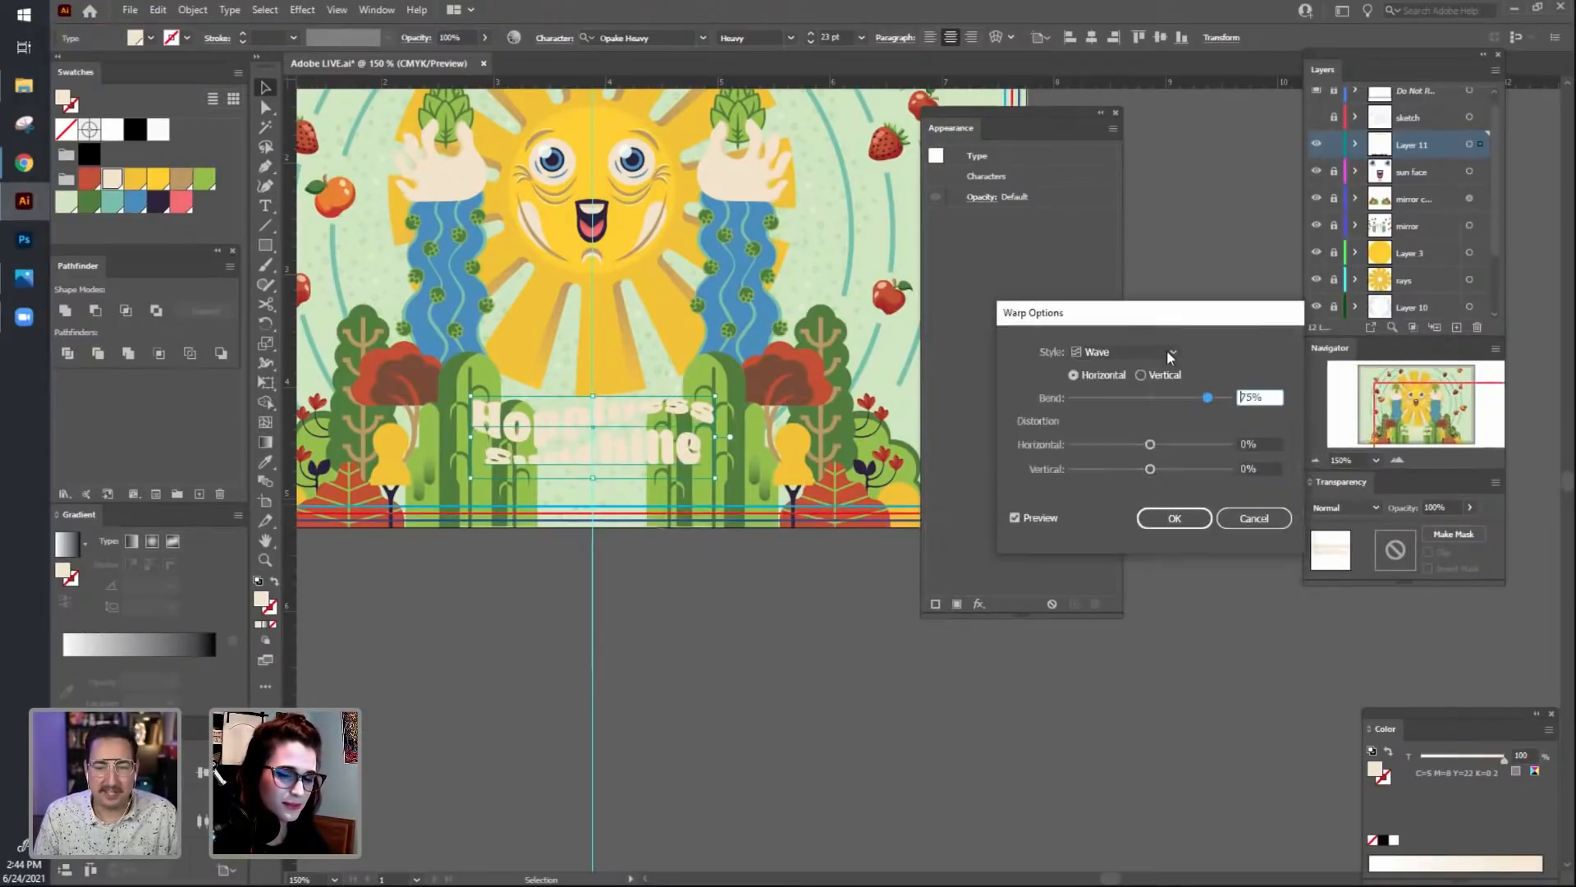
pyautogui.click(1196, 522)
# Move the warped title off the artwork onto the empty canvas just beneath it and deselect it.
pyautogui.click(730, 644)
pyautogui.moveTo(740, 657); pyautogui.dragTo(725, 528)
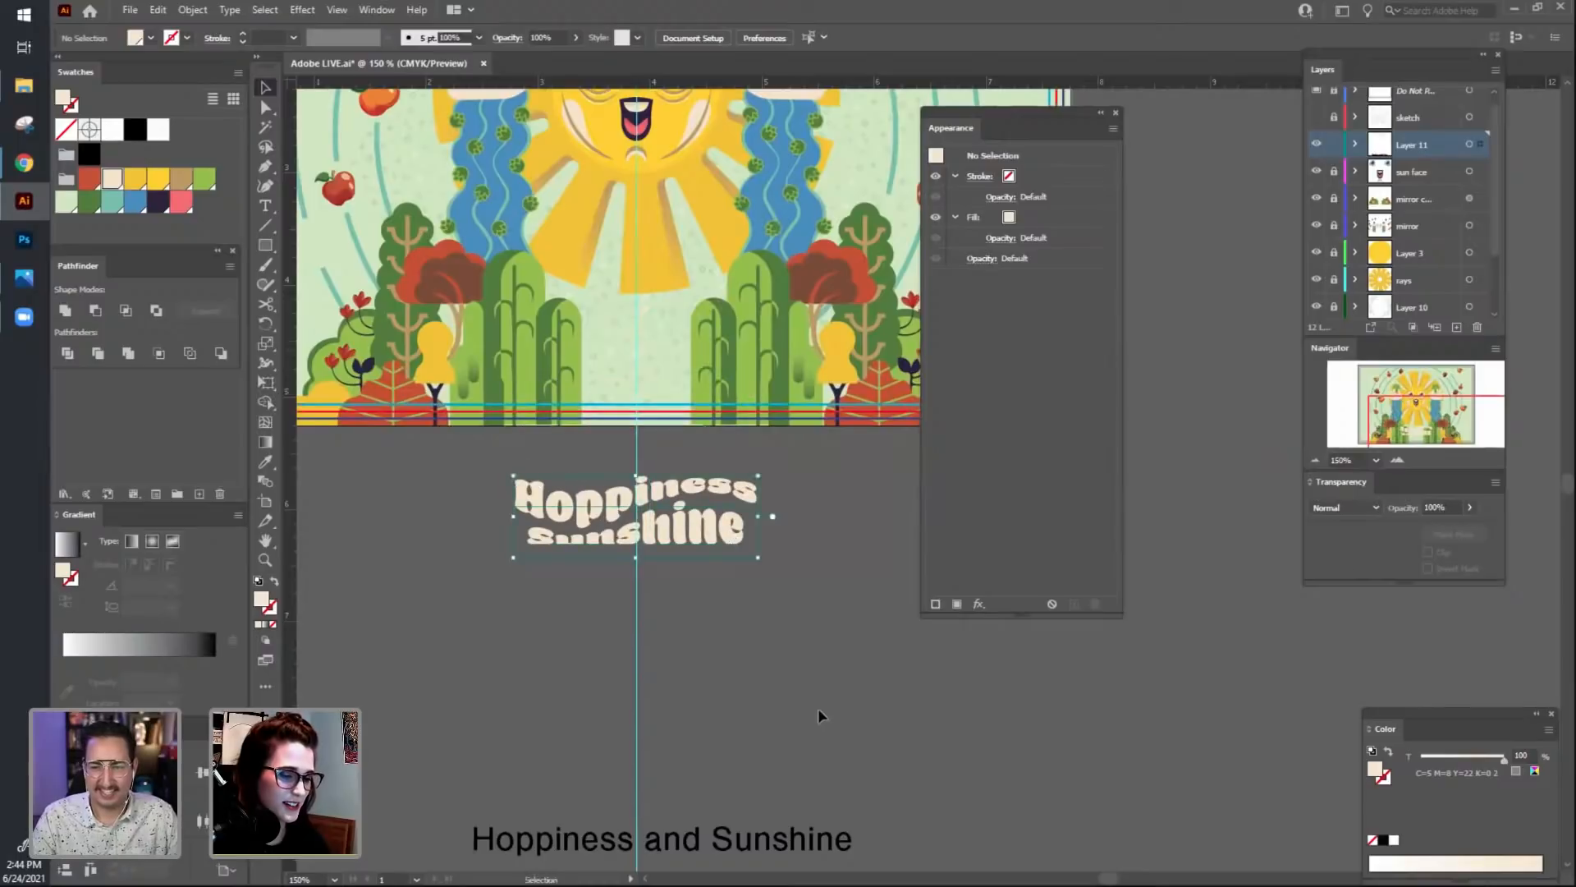
pyautogui.click(829, 716)
pyautogui.moveTo(838, 720); pyautogui.dragTo(834, 696)
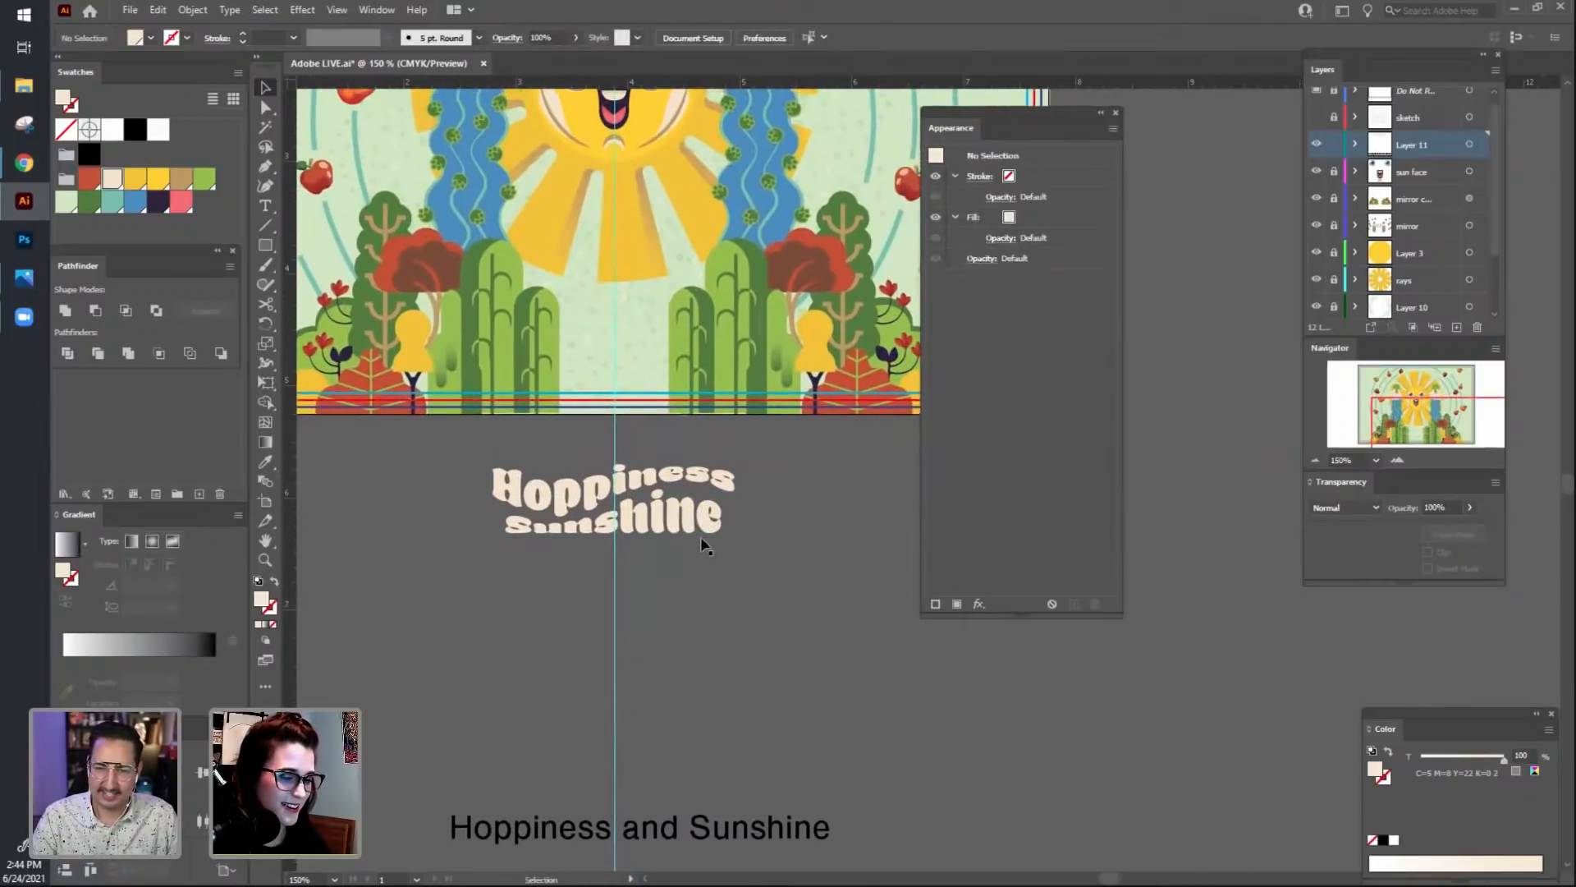
pyautogui.click(707, 539)
pyautogui.click(793, 721)
pyautogui.moveTo(818, 735); pyautogui.dragTo(788, 712)
pyautogui.click(679, 524)
pyautogui.click(816, 528)
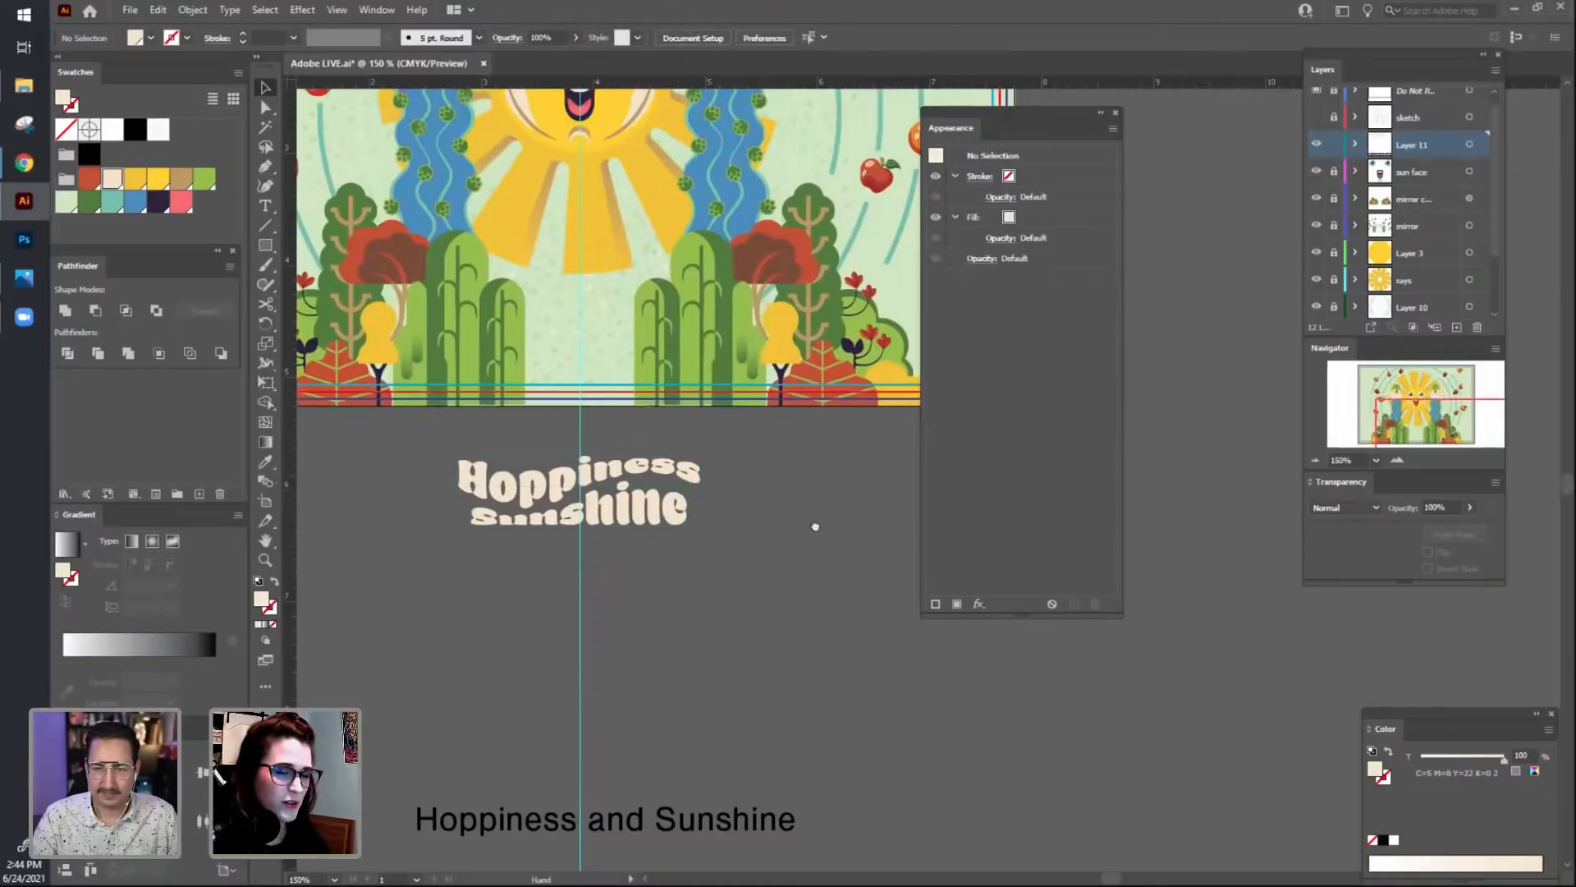
pyautogui.moveTo(815, 521); pyautogui.dragTo(798, 530)
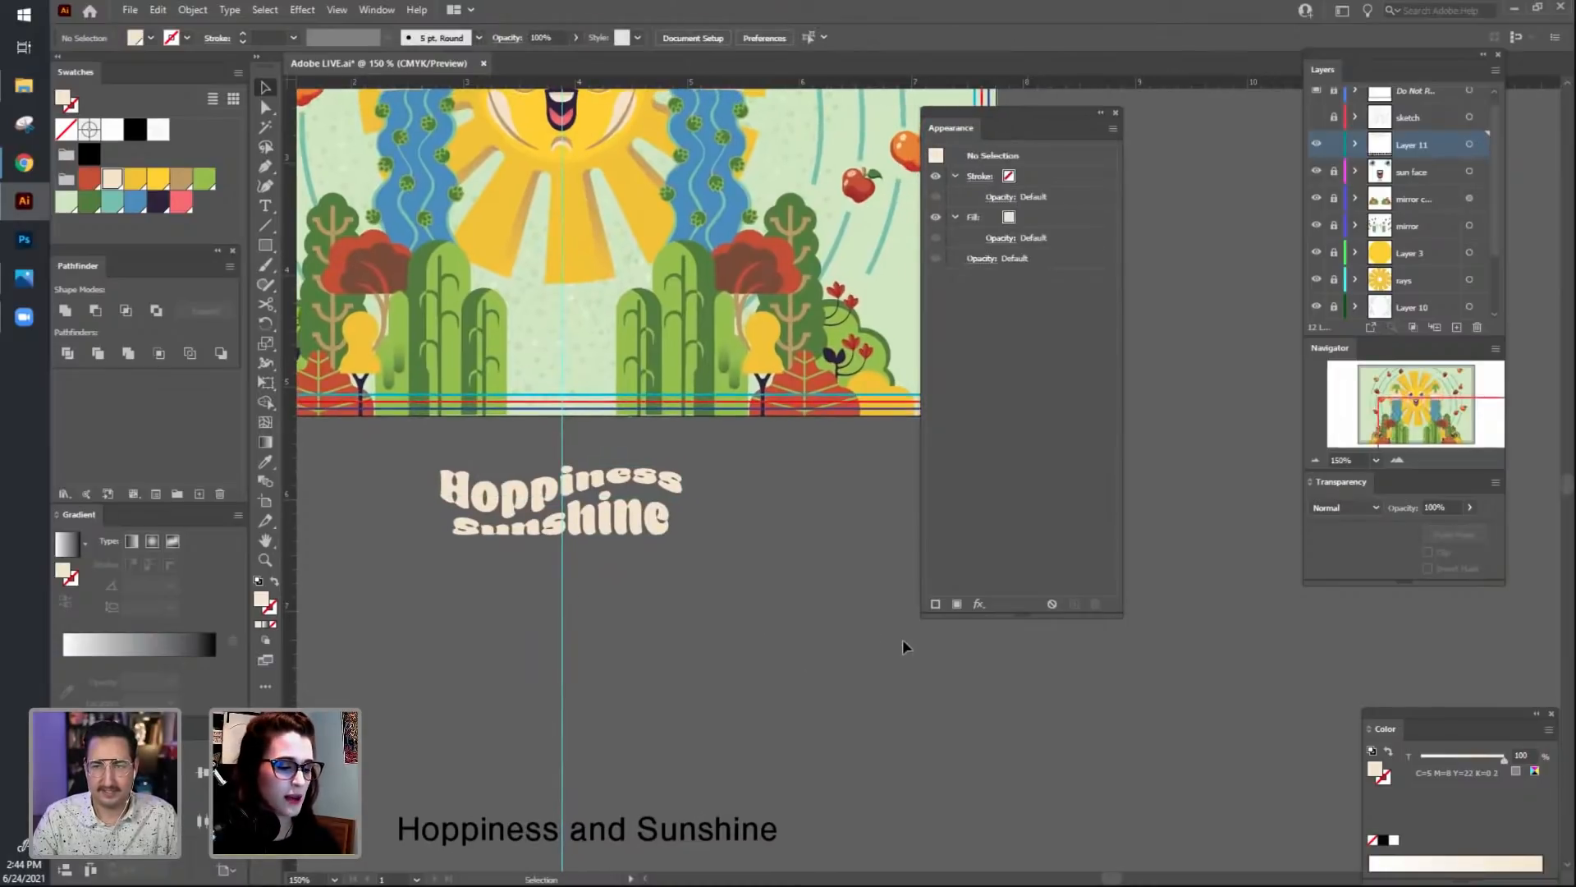
# Compare the title with and without its Wave warp by toggling the effect's visibility off and back on.
pyautogui.click(617, 526)
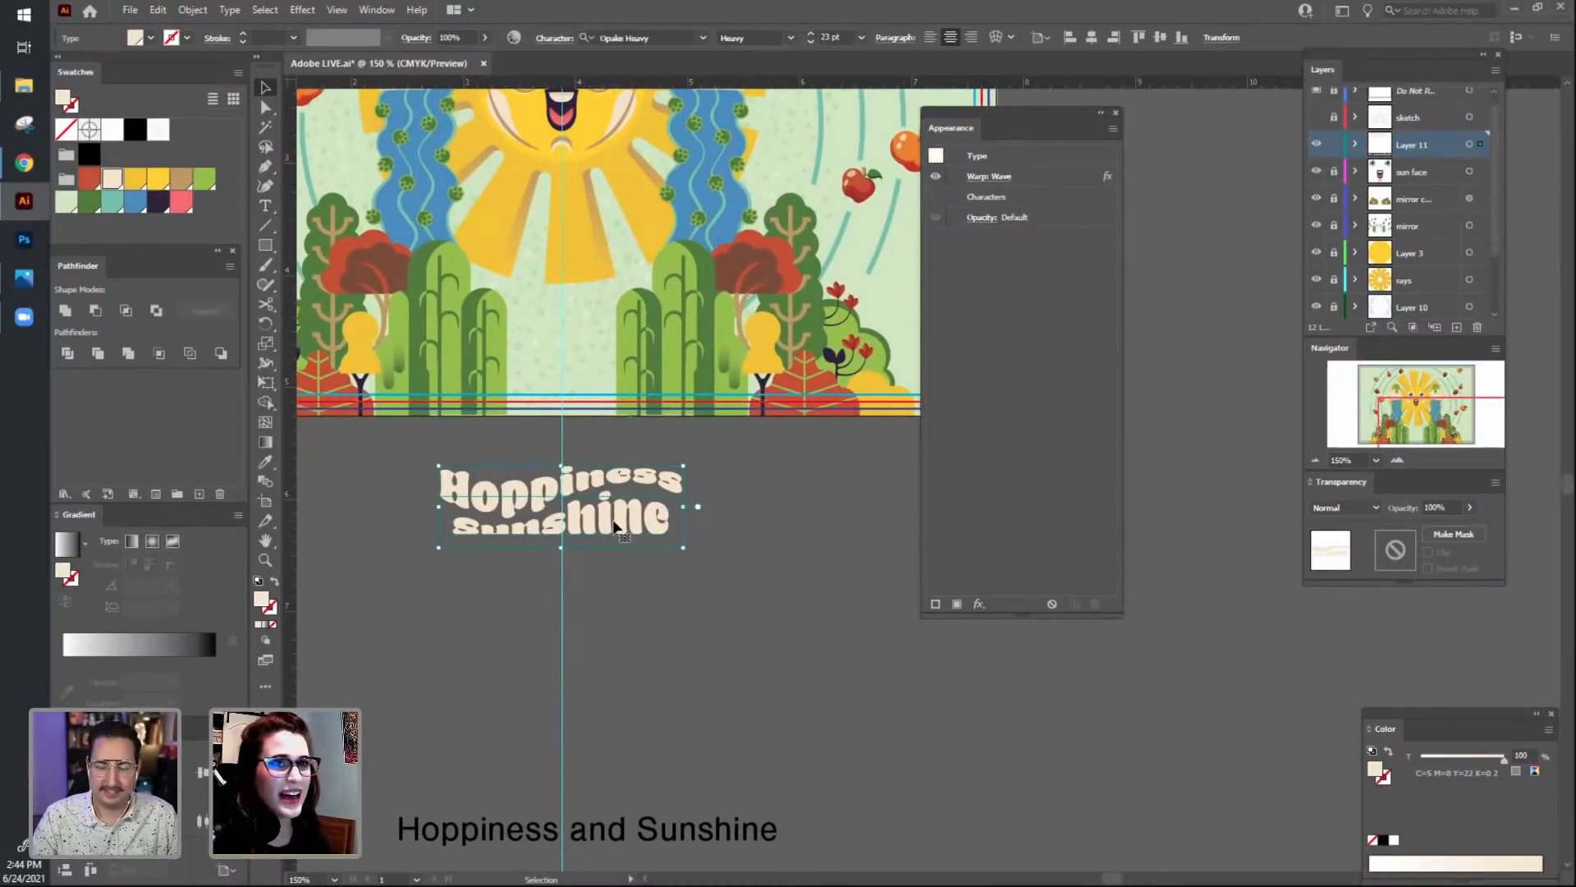
pyautogui.click(936, 175)
pyautogui.click(938, 178)
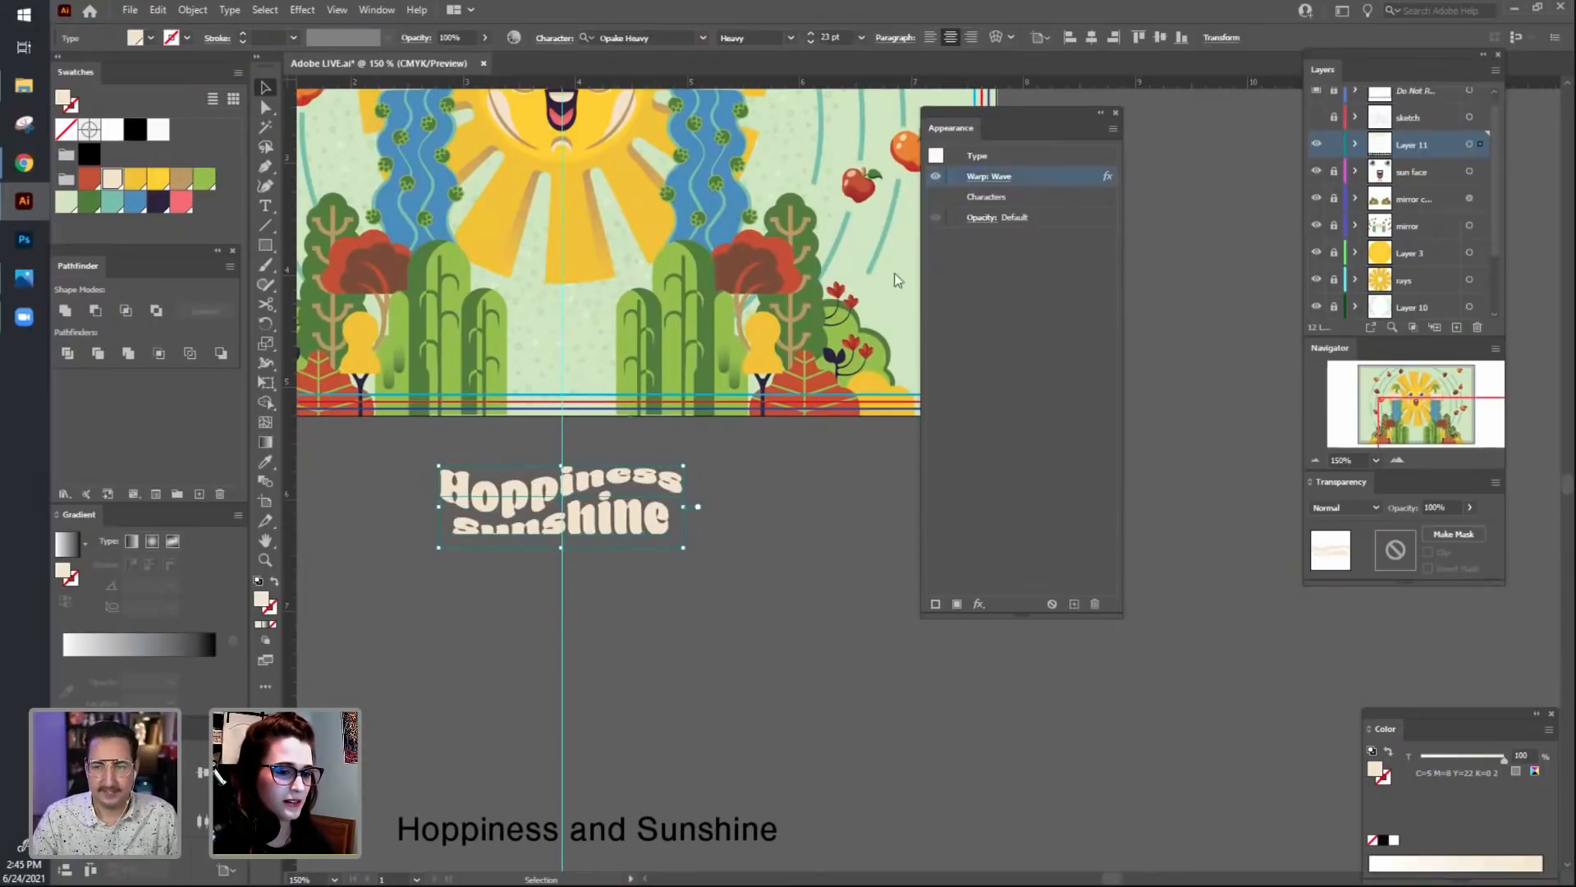
pyautogui.click(642, 550)
pyautogui.click(643, 528)
pyautogui.hotkey('ctrl', 'shift', 'a')
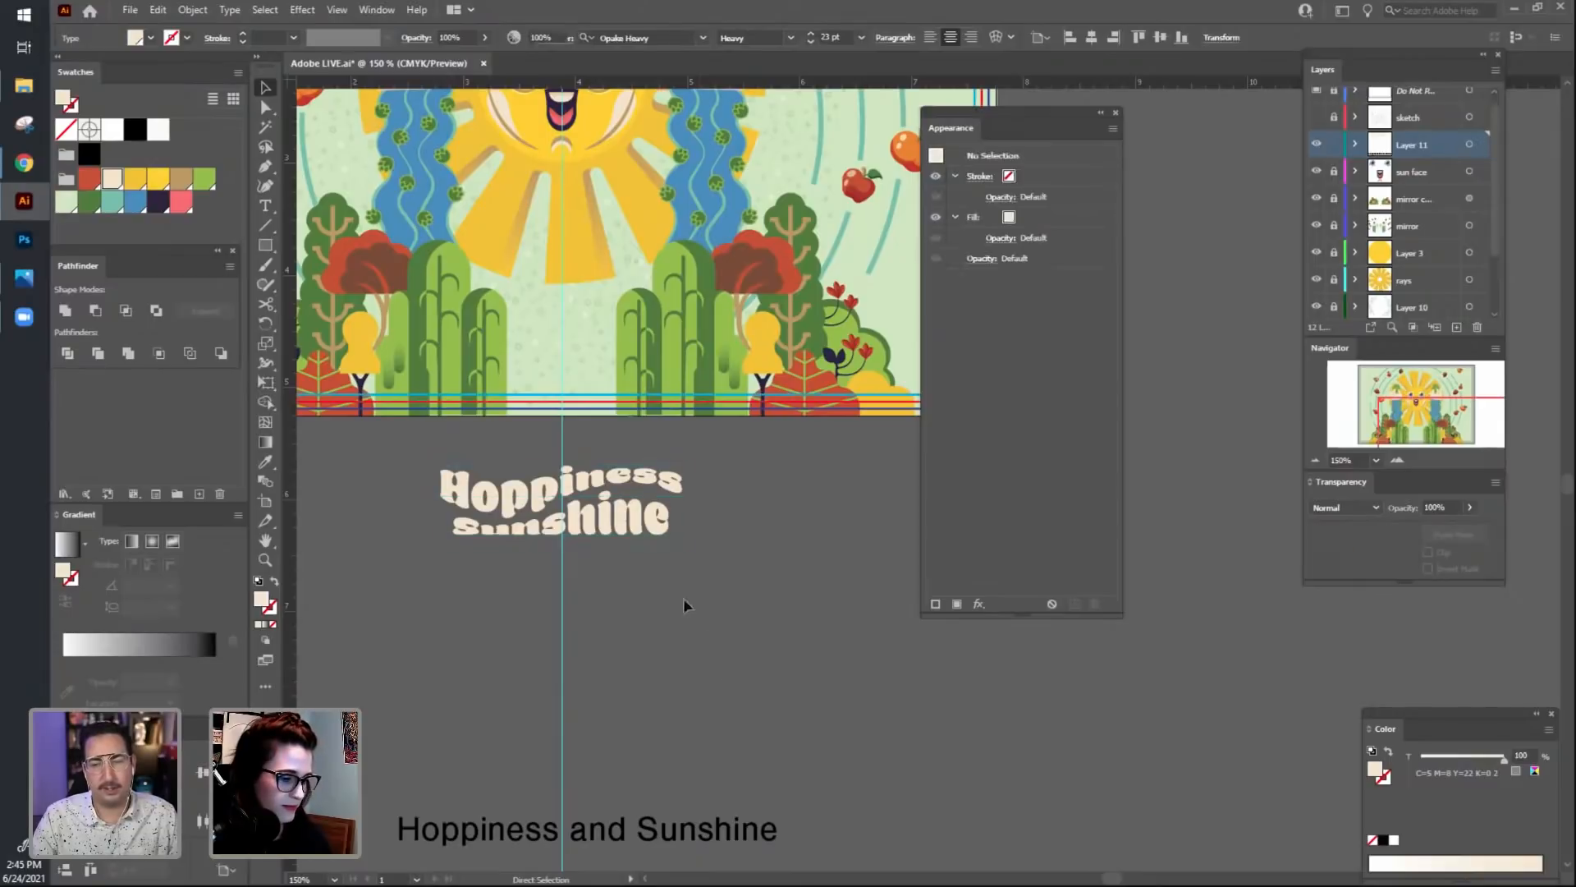
# Duplicate the warped title straight below the original and deselect the copy.
pyautogui.click(667, 529)
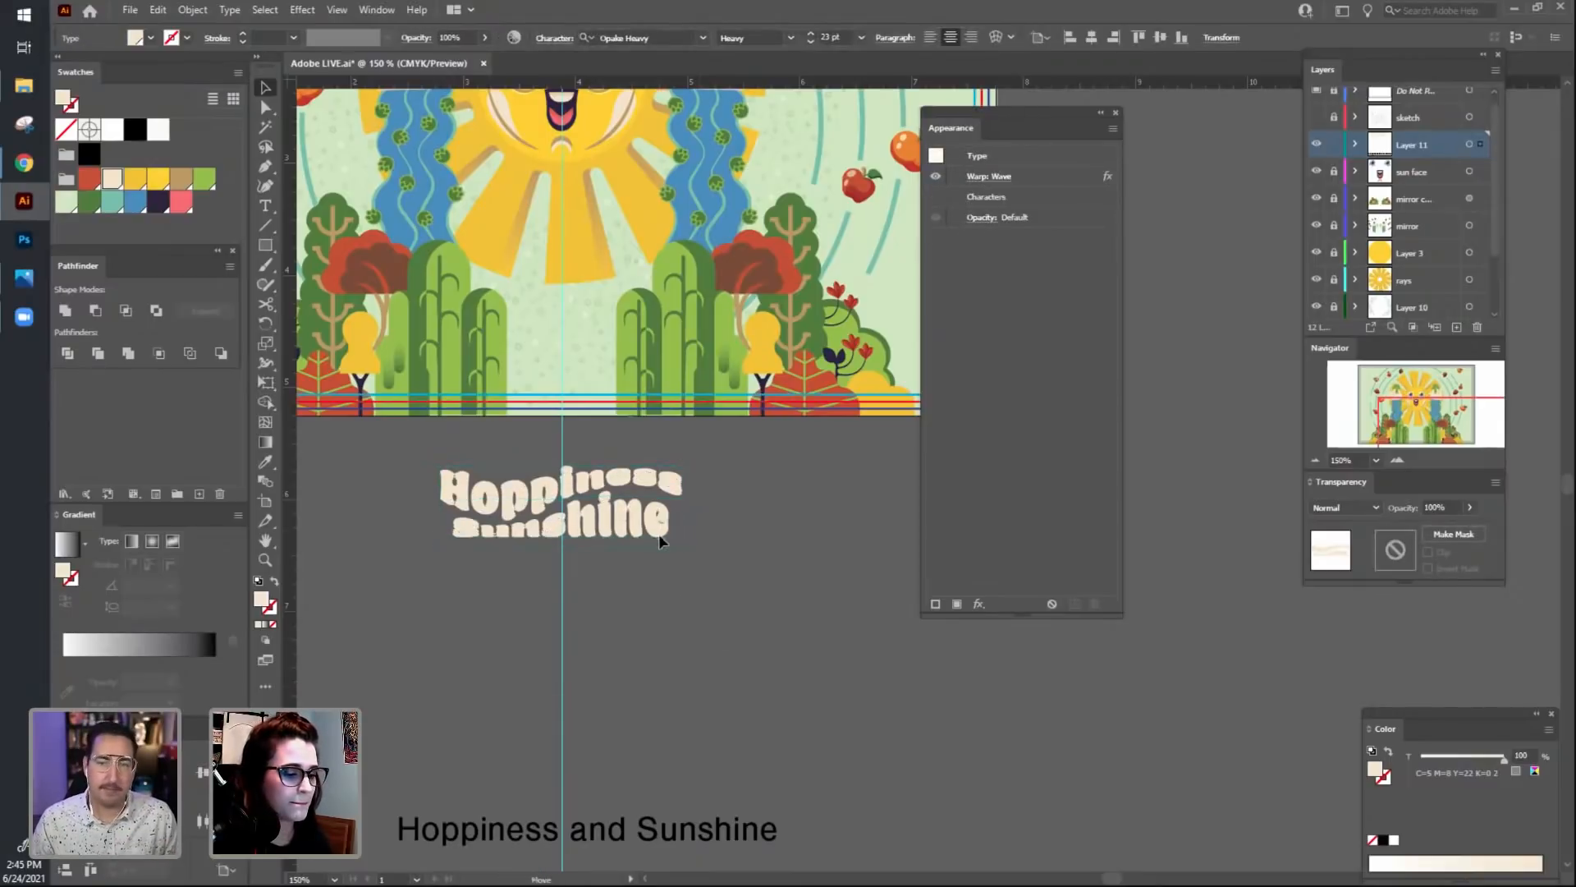
pyautogui.moveTo(662, 542); pyautogui.dragTo(665, 678)
pyautogui.hotkey('ctrl', 'shift', 'a')
# Move the original warped title up against the artwork's lower edge and bring the copy closer beneath it.
pyautogui.moveTo(593, 532); pyautogui.dragTo(593, 489)
pyautogui.moveTo(643, 676); pyautogui.dragTo(646, 631)
pyautogui.scroll(-1, 899, 732)
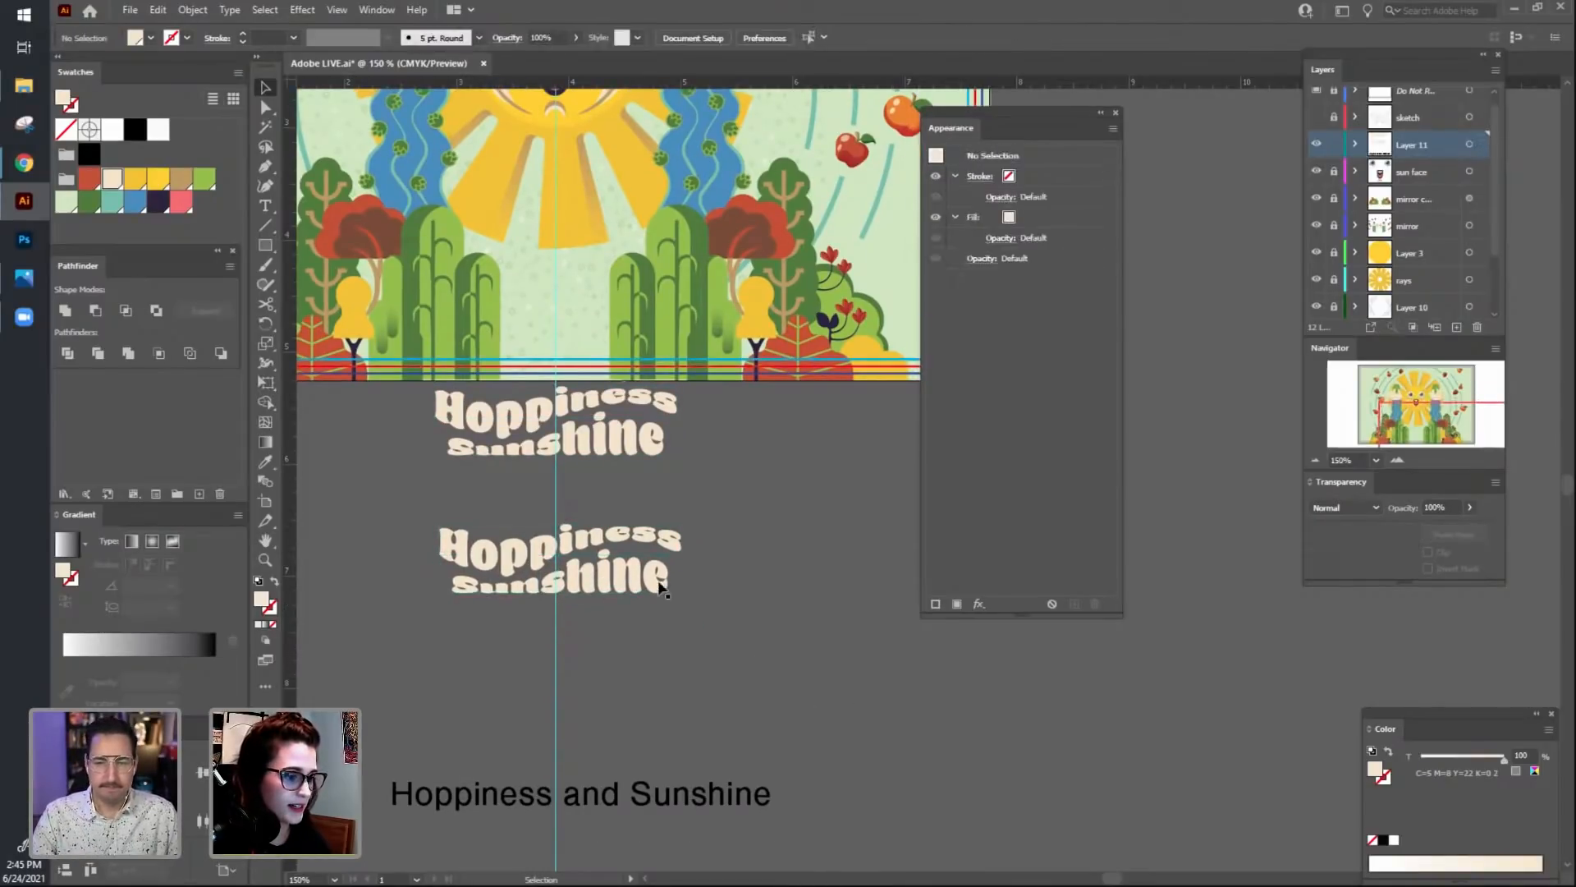
pyautogui.moveTo(652, 587)
pyautogui.mouseDown()
pyautogui.moveTo(624, 312)
pyautogui.moveTo(672, 553)
pyautogui.moveTo(641, 600)
pyautogui.mouseUp()
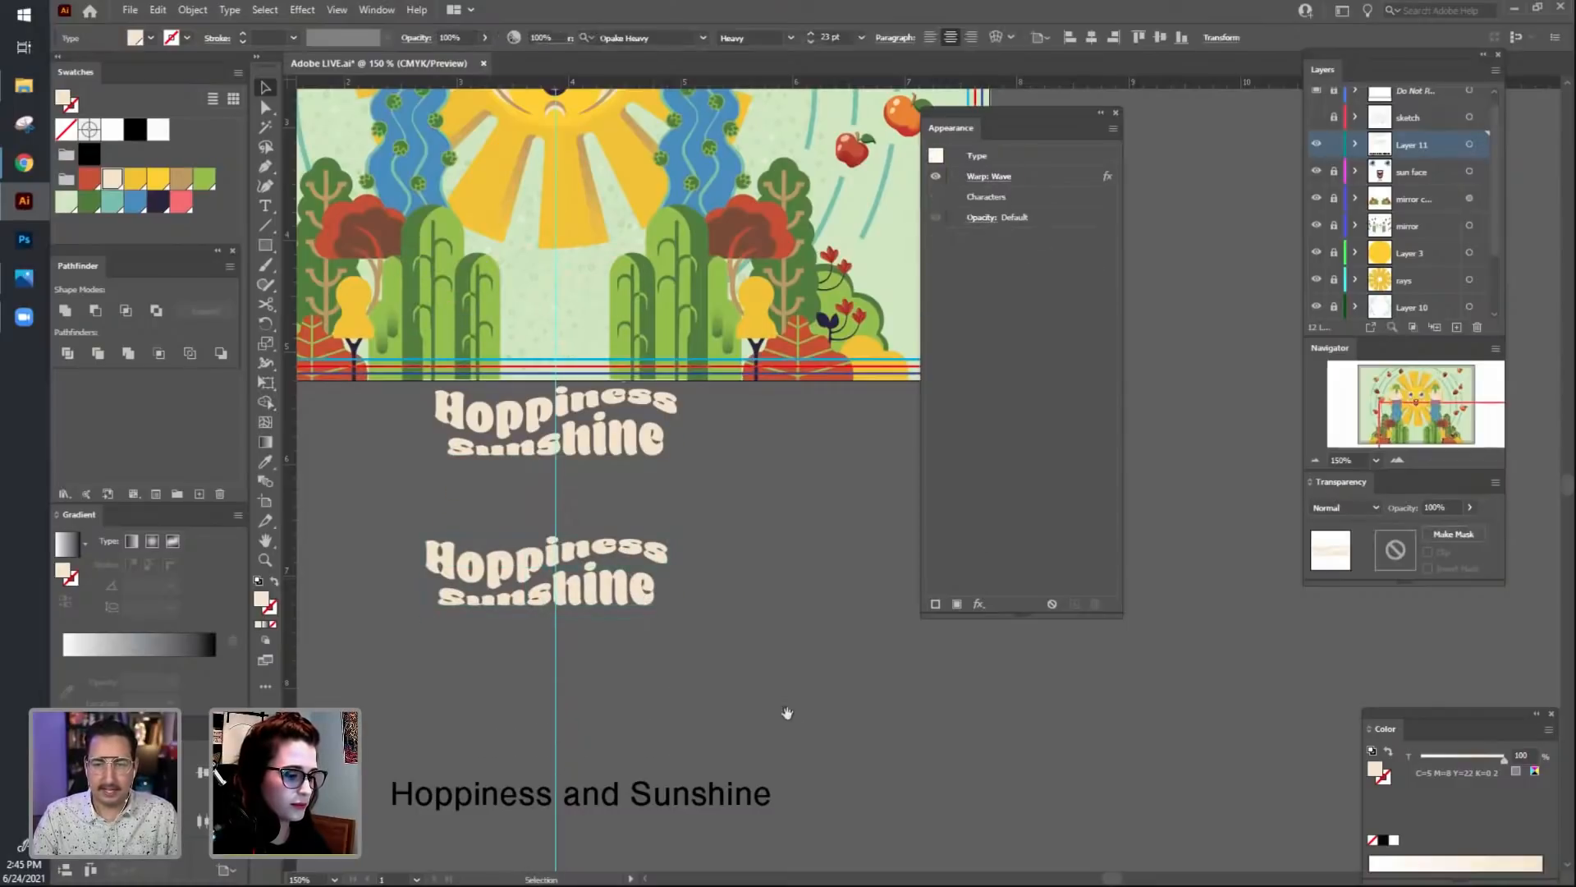
pyautogui.scroll(-2, 698, 640)
pyautogui.click(617, 519)
pyautogui.scroll(1, 706, 578)
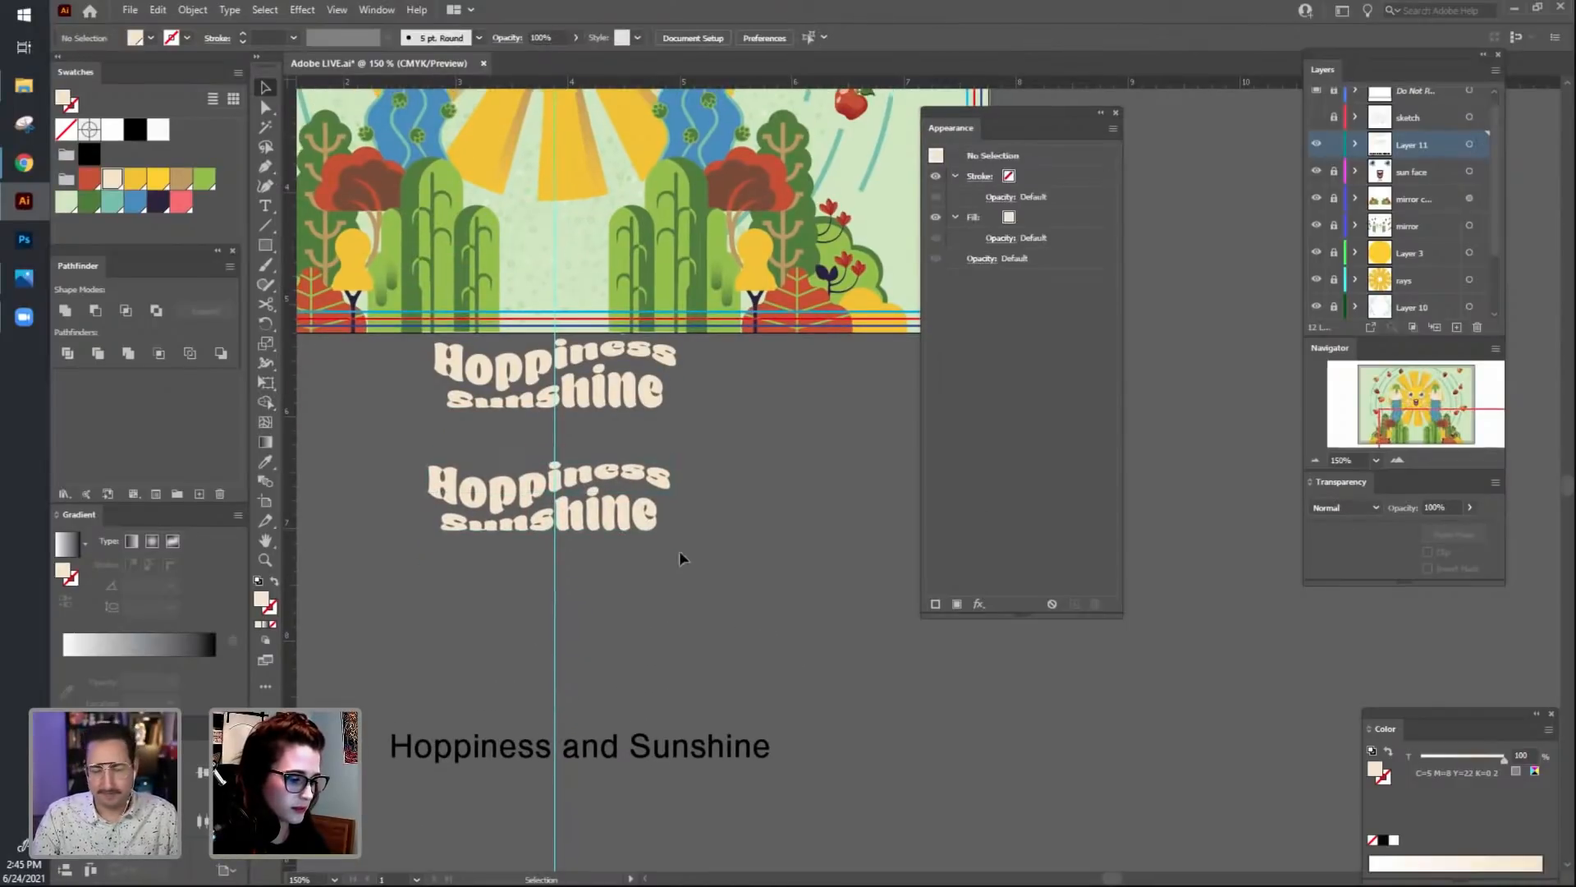
# Expand the appearance of the lower warped title copy into editable outlines.
pyautogui.click(191, 15)
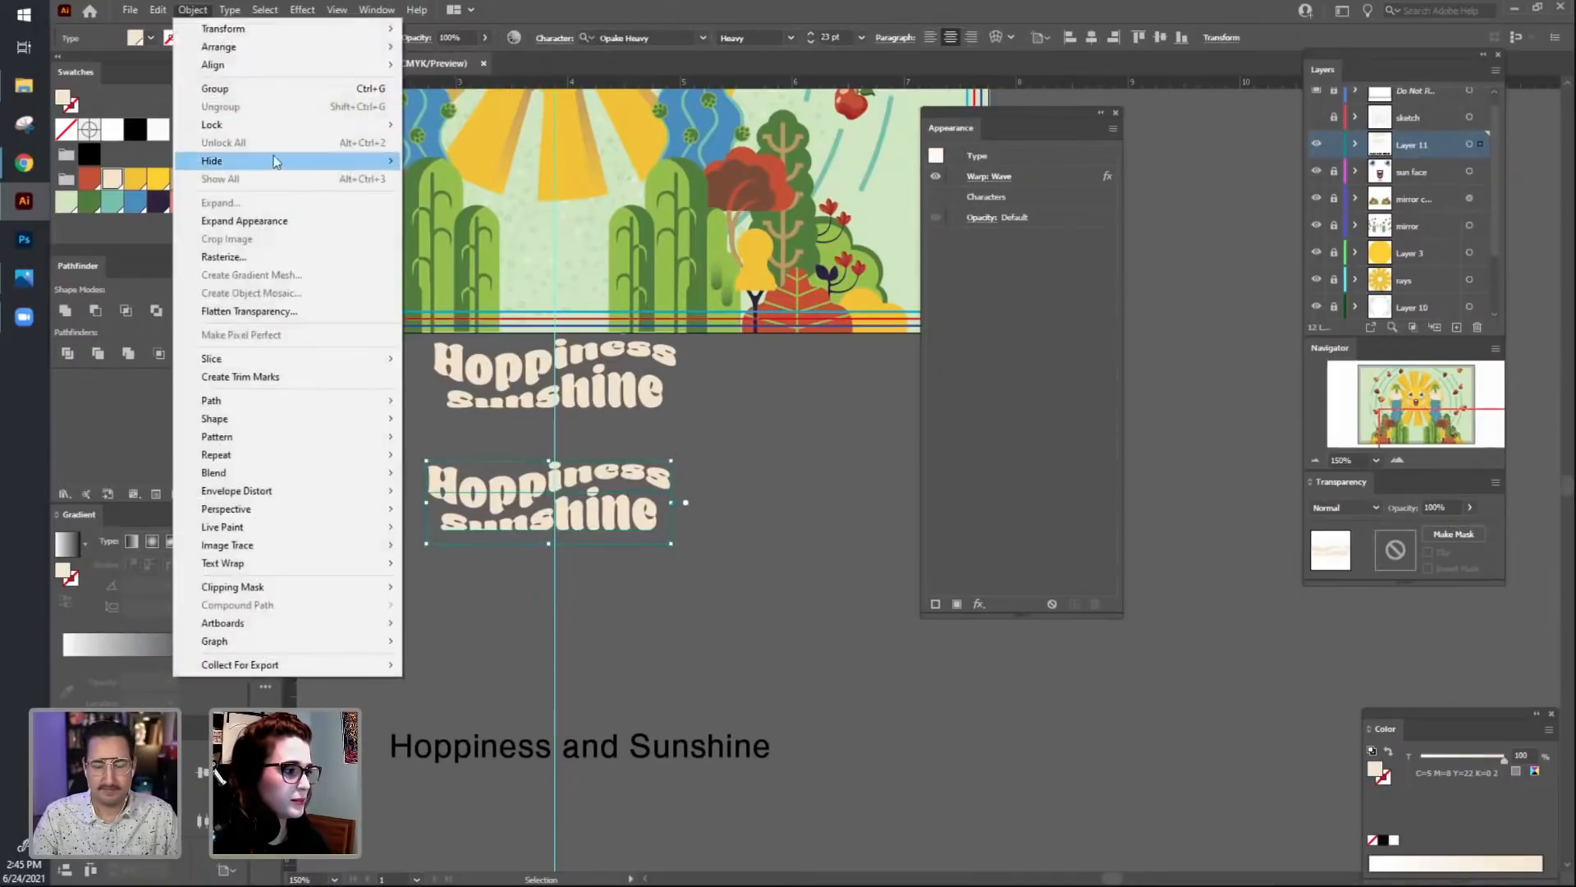
pyautogui.click(295, 219)
pyautogui.click(726, 613)
pyautogui.scroll(1, 746, 641)
# Stretch the expanded title copy taller from its top edge, keeping its width, and deselect it.
pyautogui.click(611, 525)
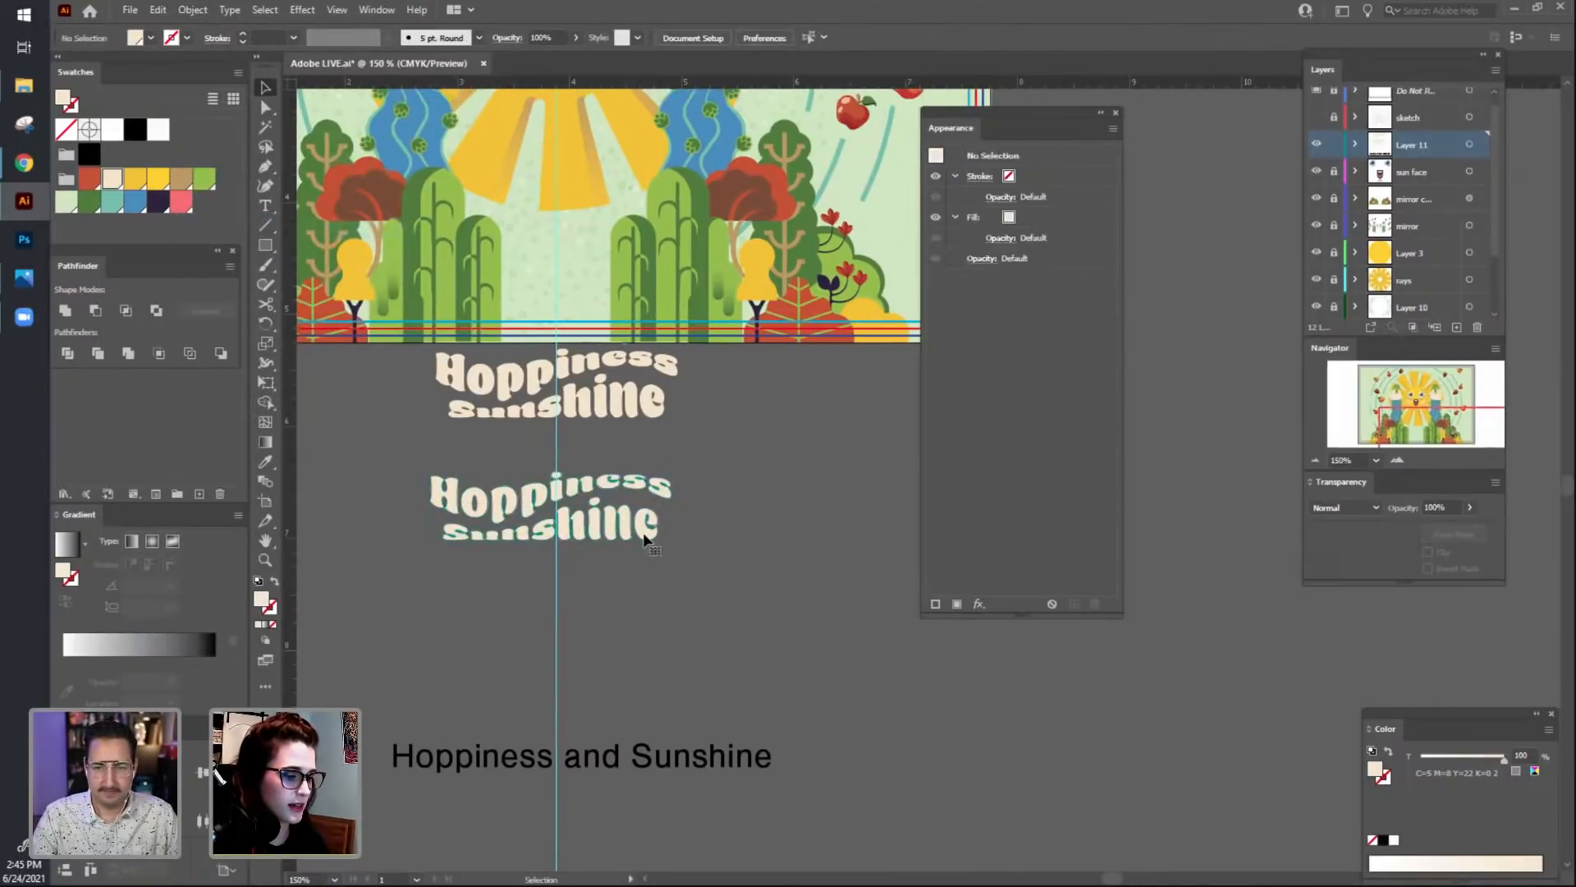
pyautogui.press('e')
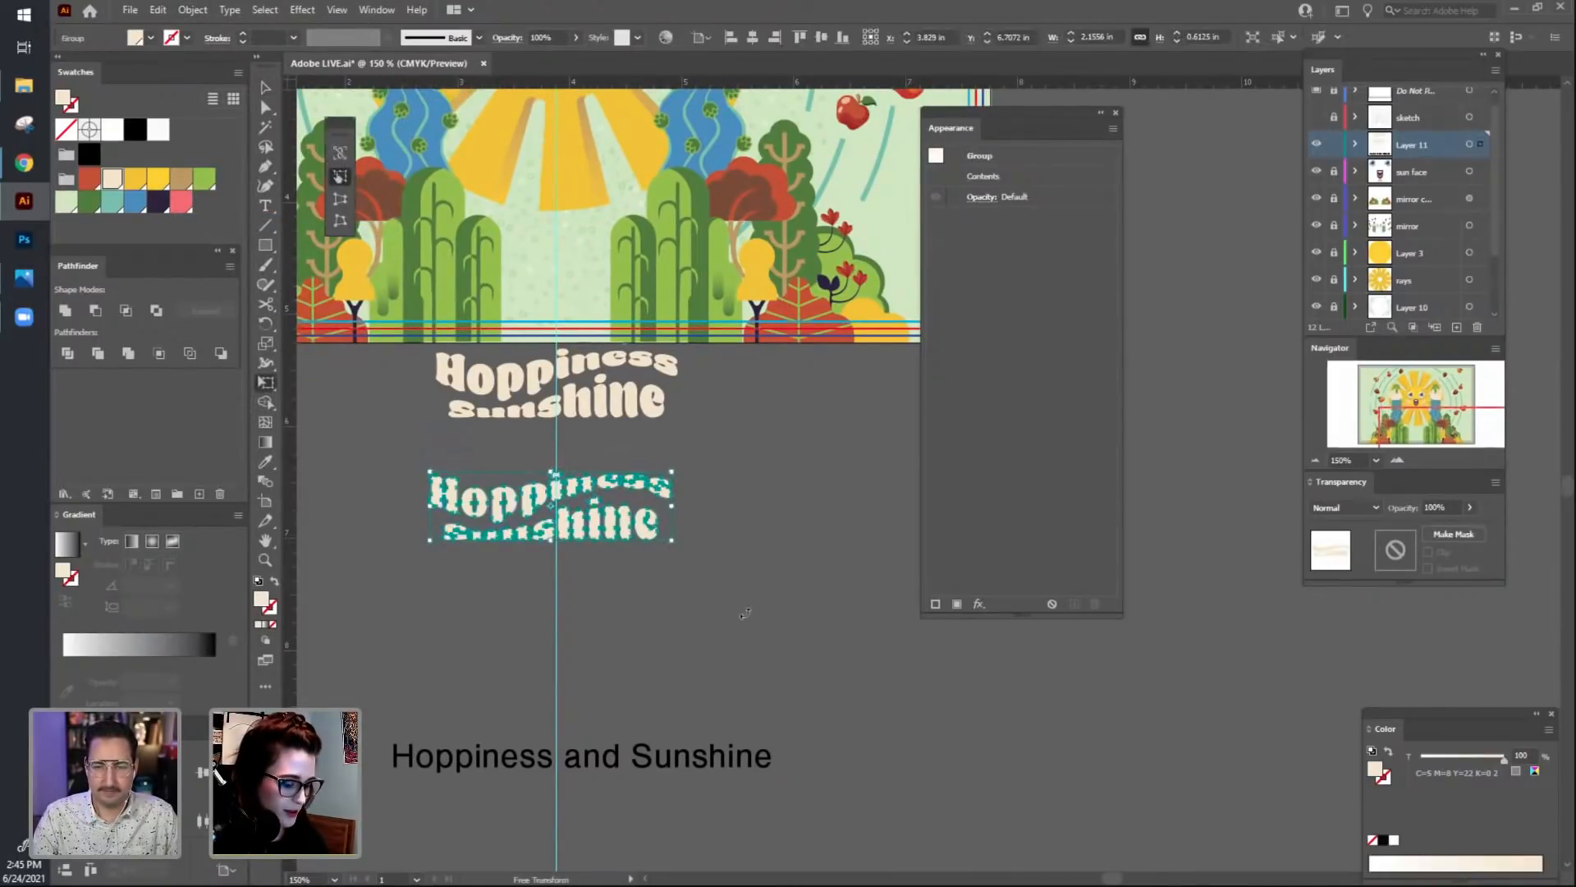
pyautogui.press('v')
pyautogui.scroll(2, 760, 624)
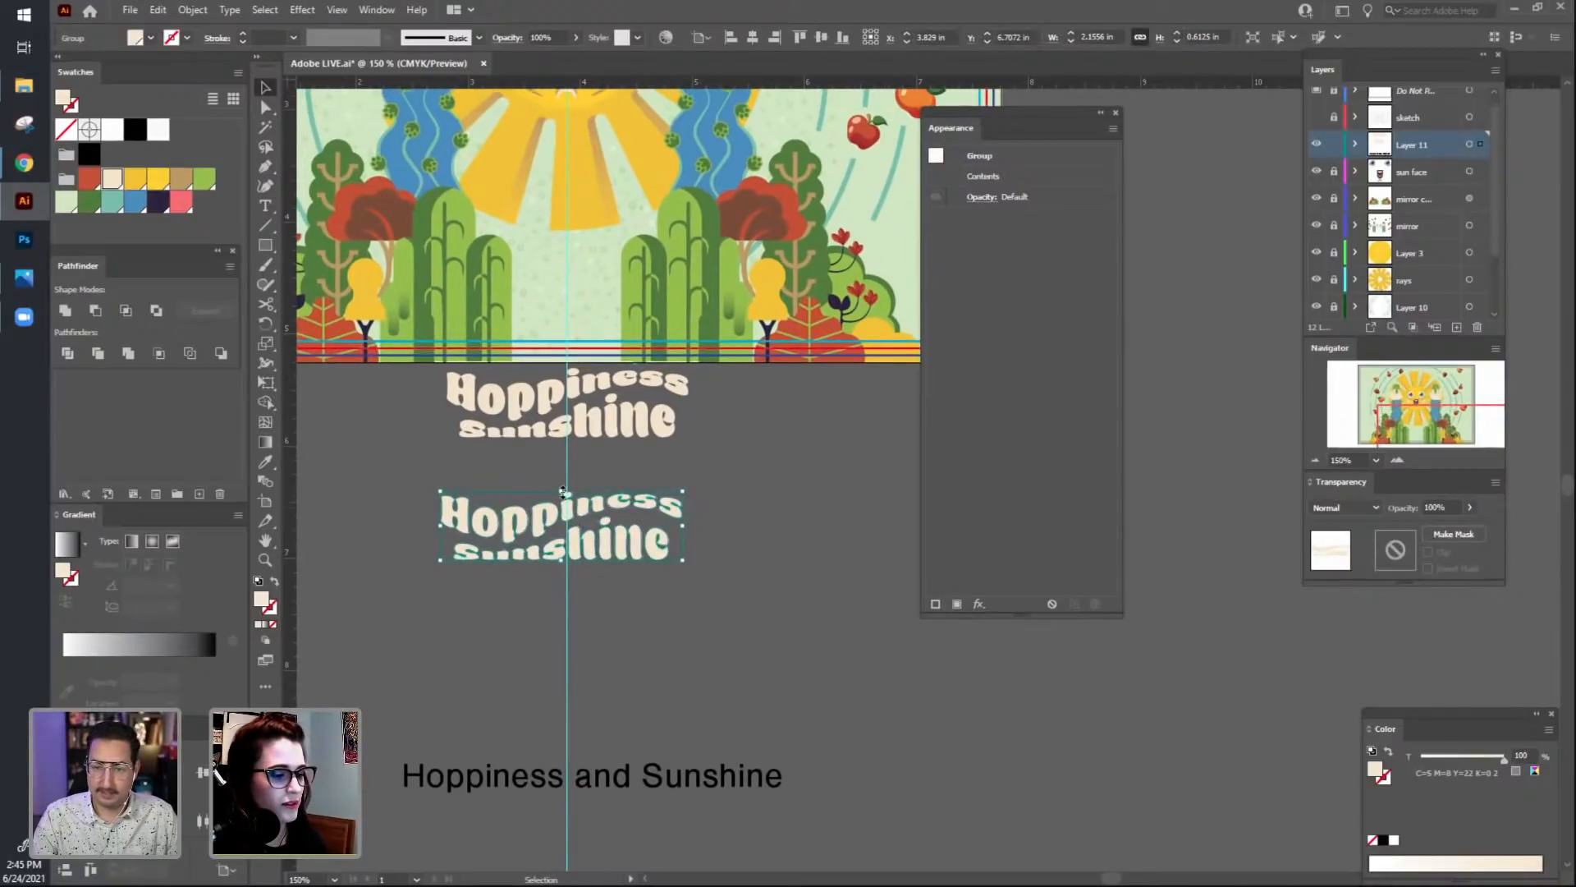
pyautogui.moveTo(563, 491); pyautogui.dragTo(566, 456)
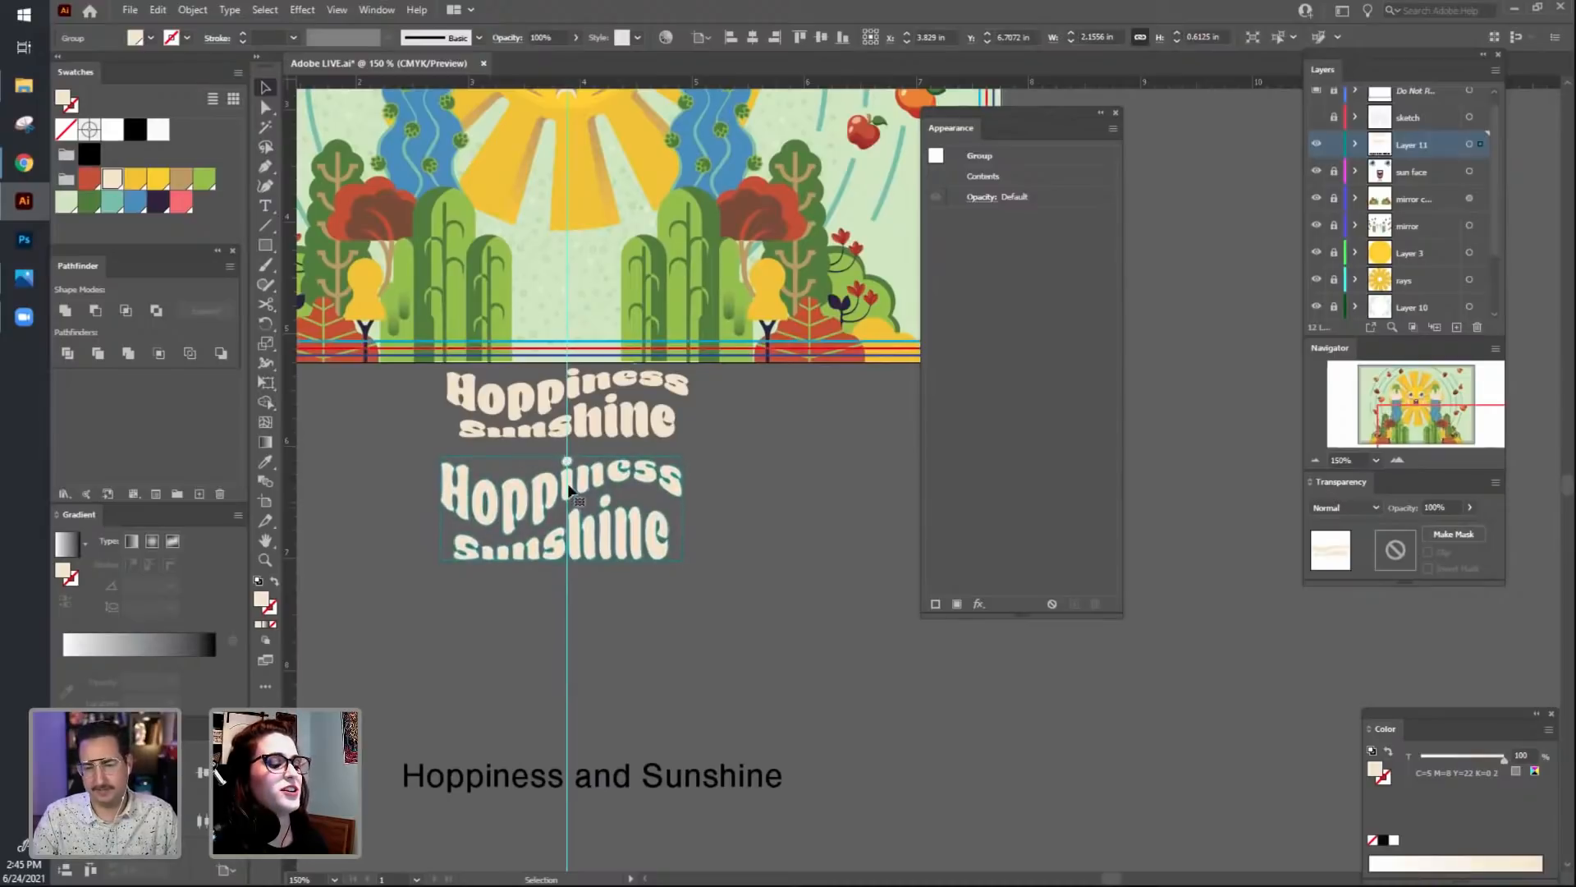
pyautogui.click(665, 671)
pyautogui.scroll(1, 657, 673)
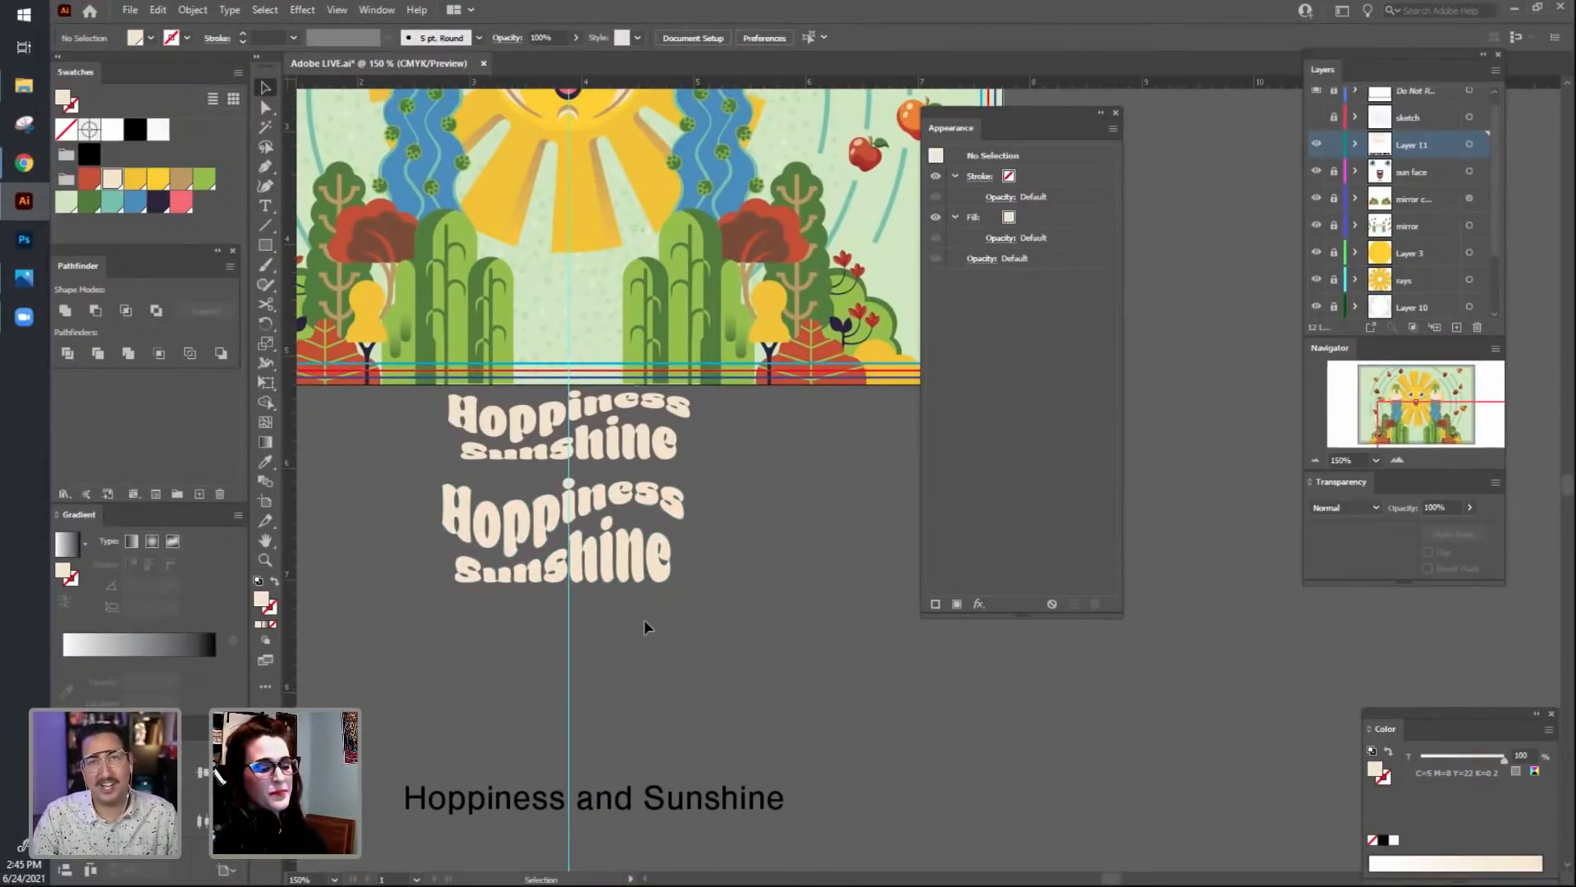
# Isolate the expanded title group, nudge the "Sunshine" line slightly up toward "Hoppiness" and exit isolation.
pyautogui.doubleClick(622, 578)
pyautogui.click(775, 685)
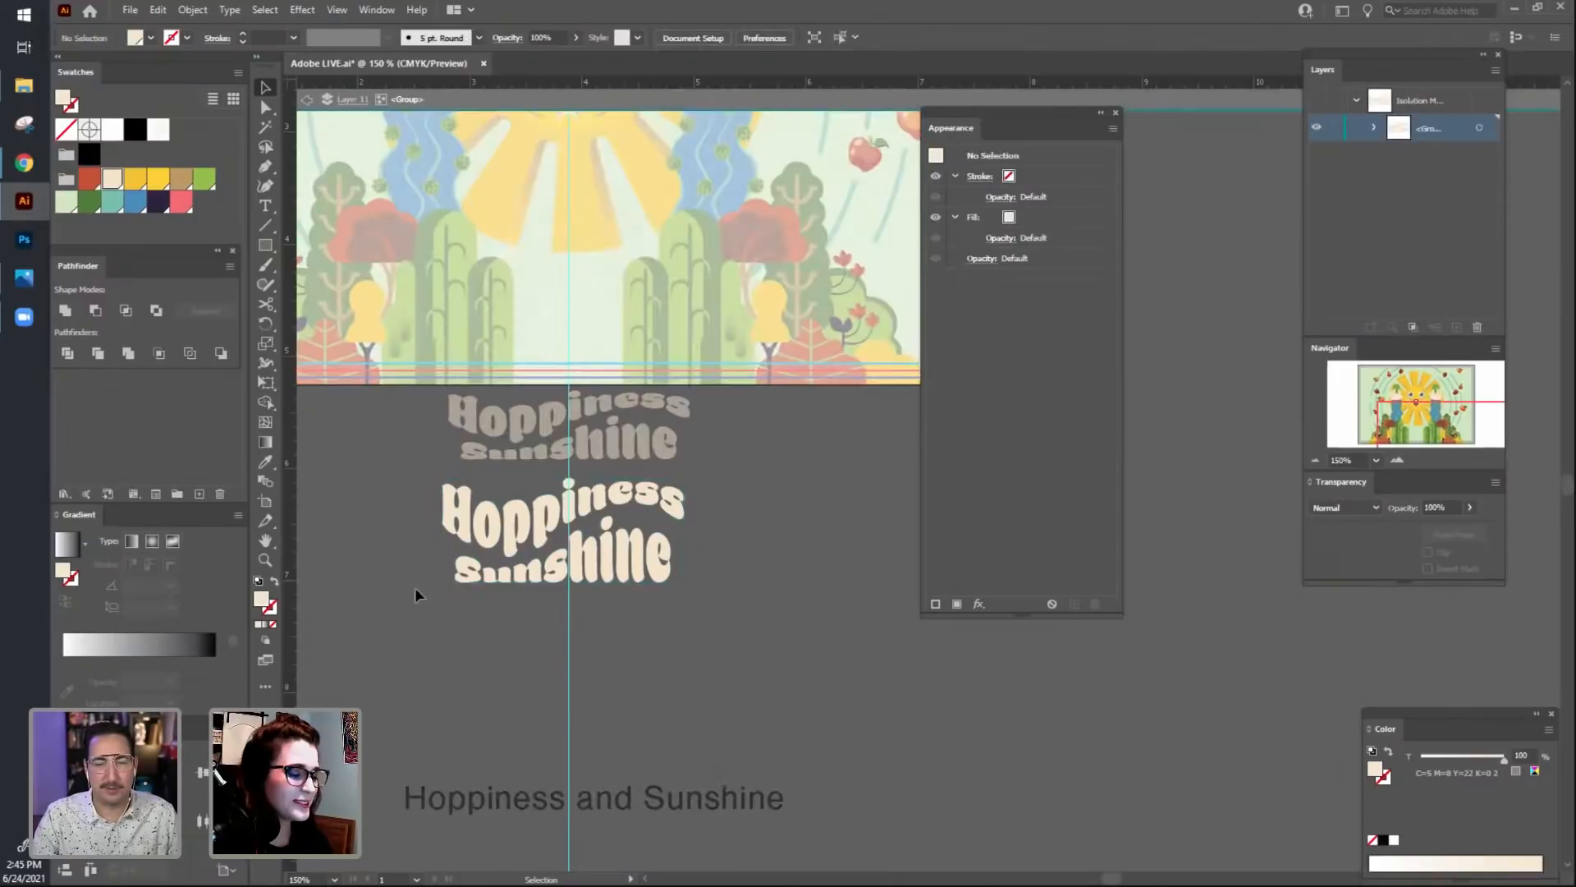
pyautogui.hotkey('ctrl', 'a')
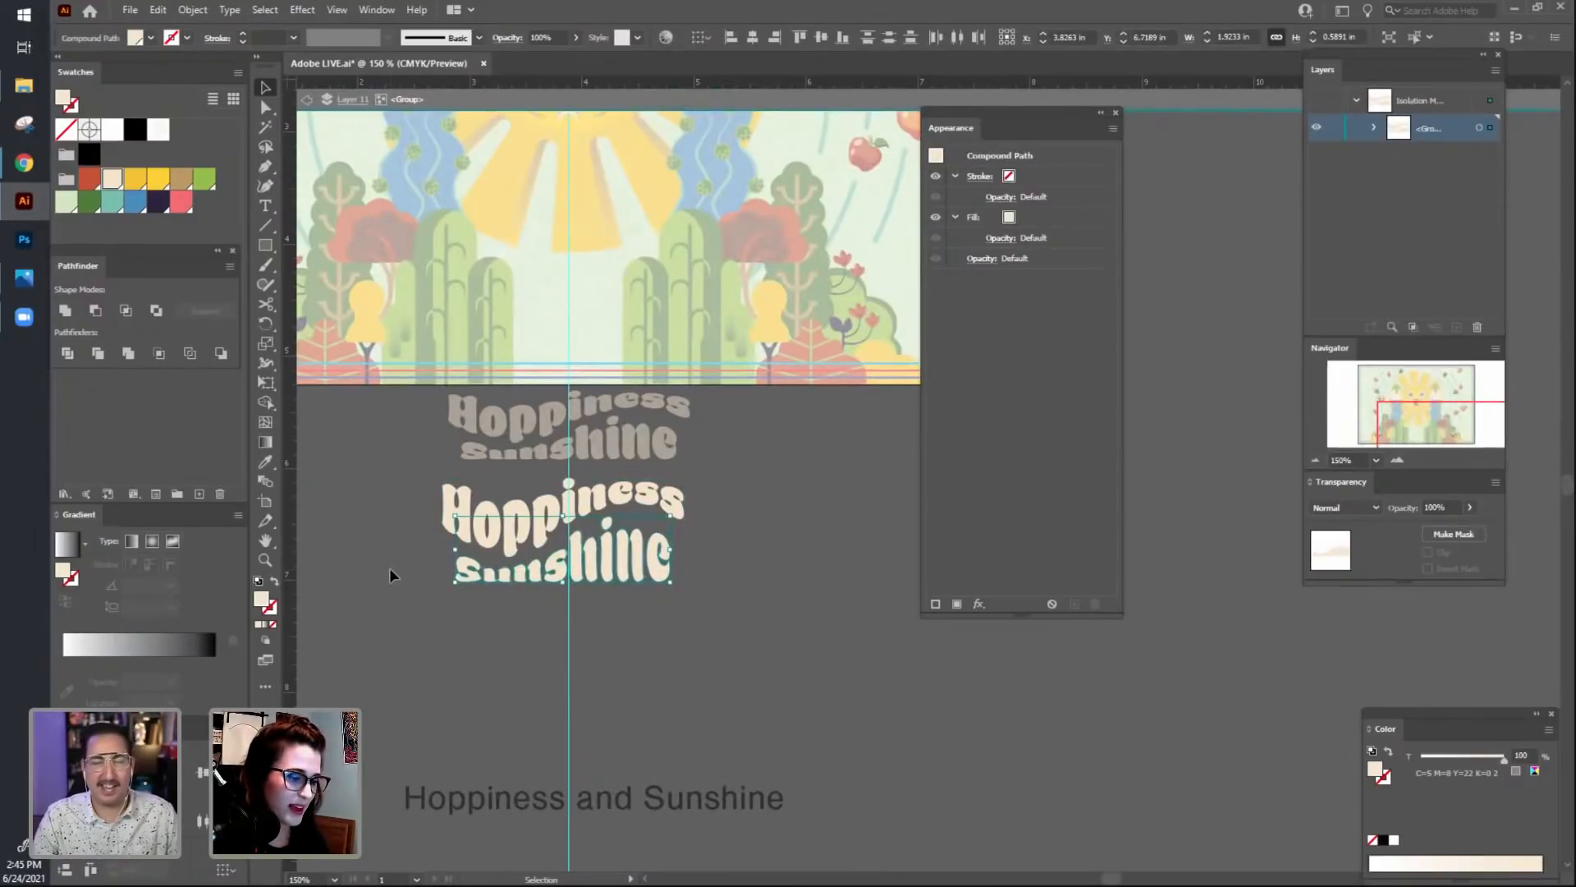
pyautogui.press('Up')
pyautogui.press('Up')
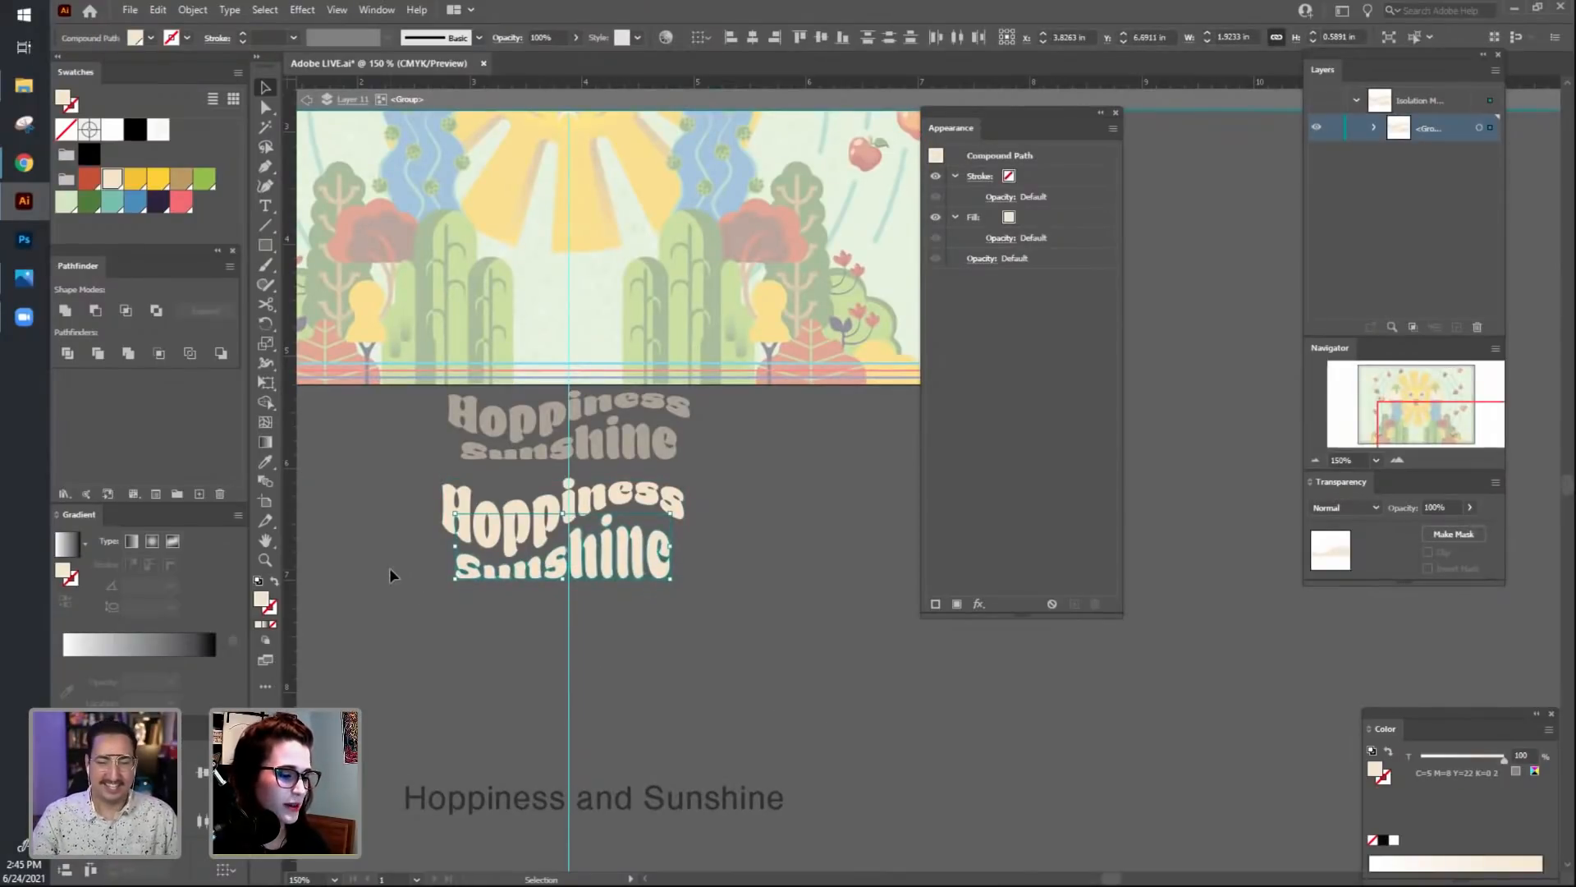
pyautogui.doubleClick(648, 686)
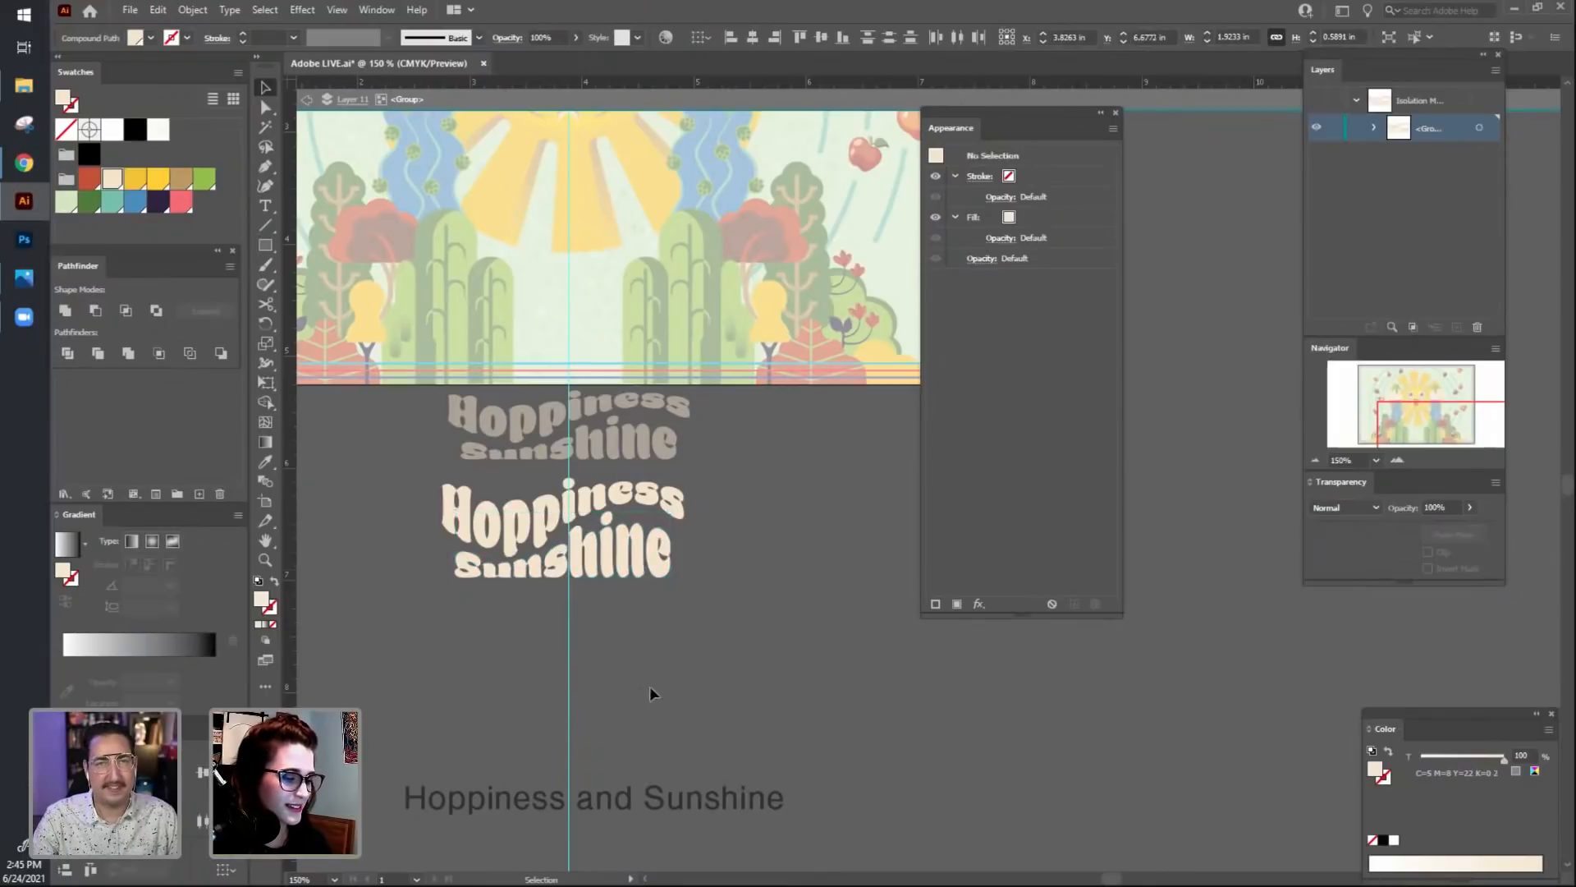
pyautogui.moveTo(650, 688); pyautogui.dragTo(685, 749)
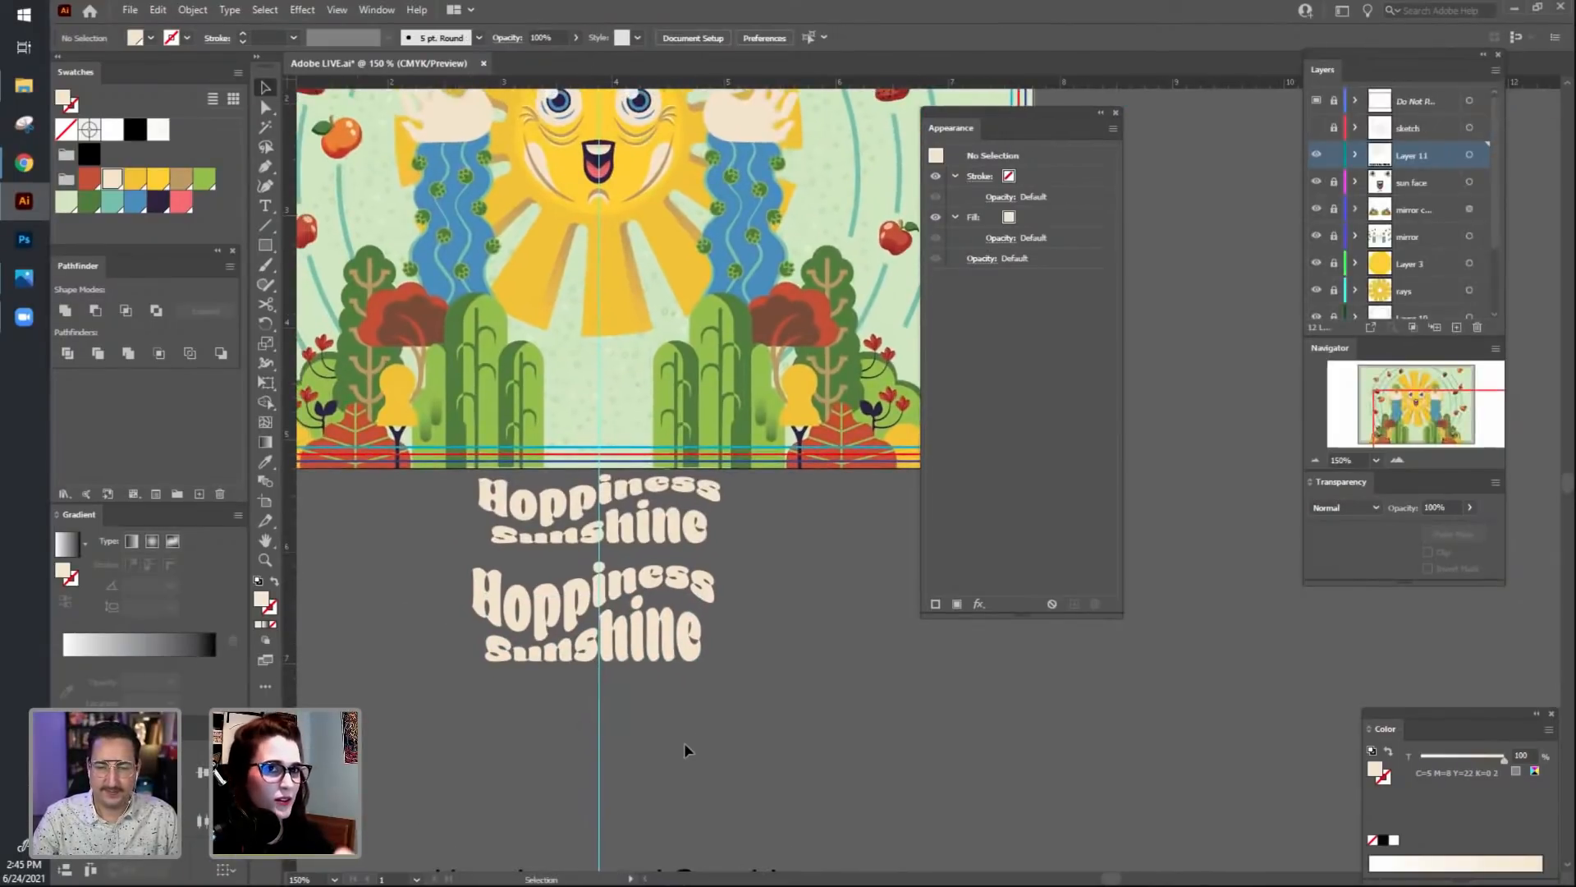
# Copy the live warped title, move both title versions further down the canvas and paste the copy at the original position.
pyautogui.moveTo(788, 770); pyautogui.dragTo(730, 674)
pyautogui.click(712, 667)
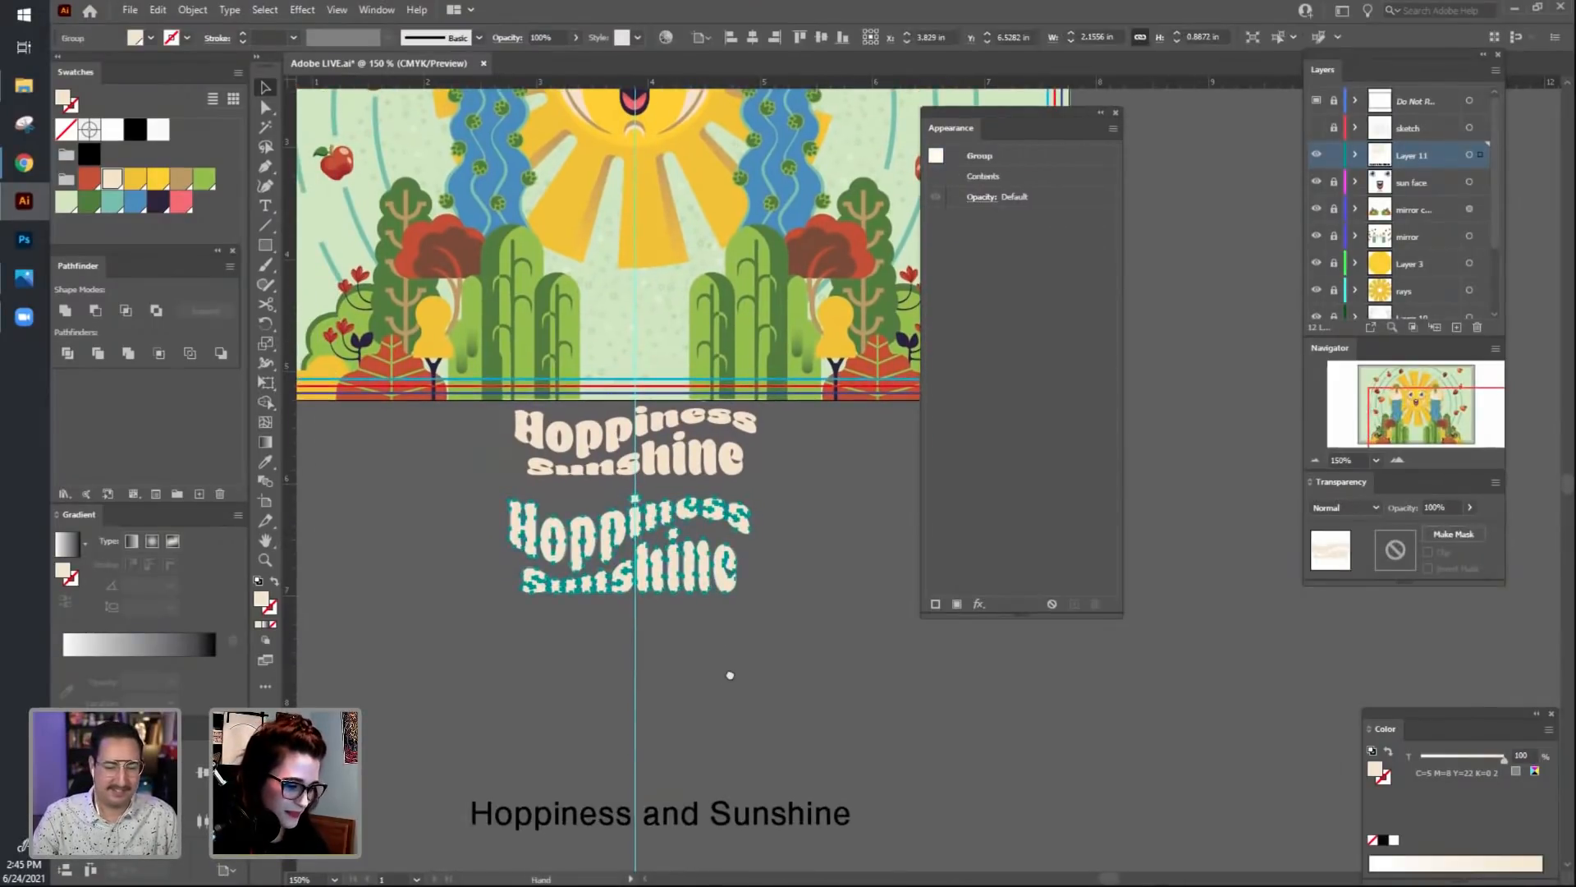
pyautogui.click(786, 678)
pyautogui.scroll(1, 775, 703)
pyautogui.click(582, 490)
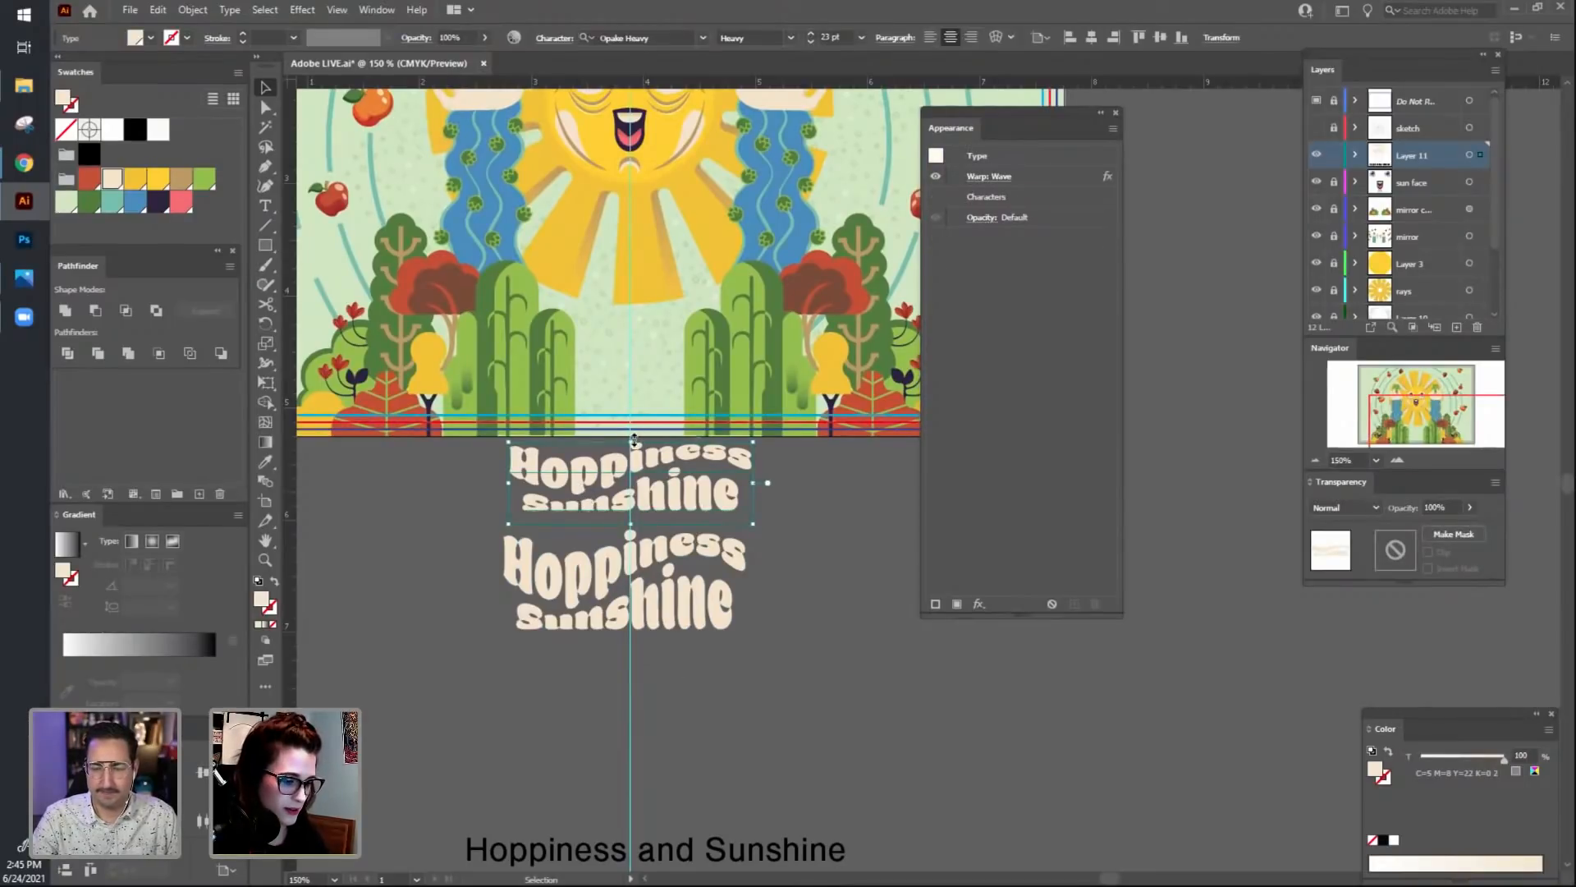
pyautogui.click(751, 717)
pyautogui.moveTo(698, 681); pyautogui.dragTo(566, 594)
pyautogui.click(977, 740)
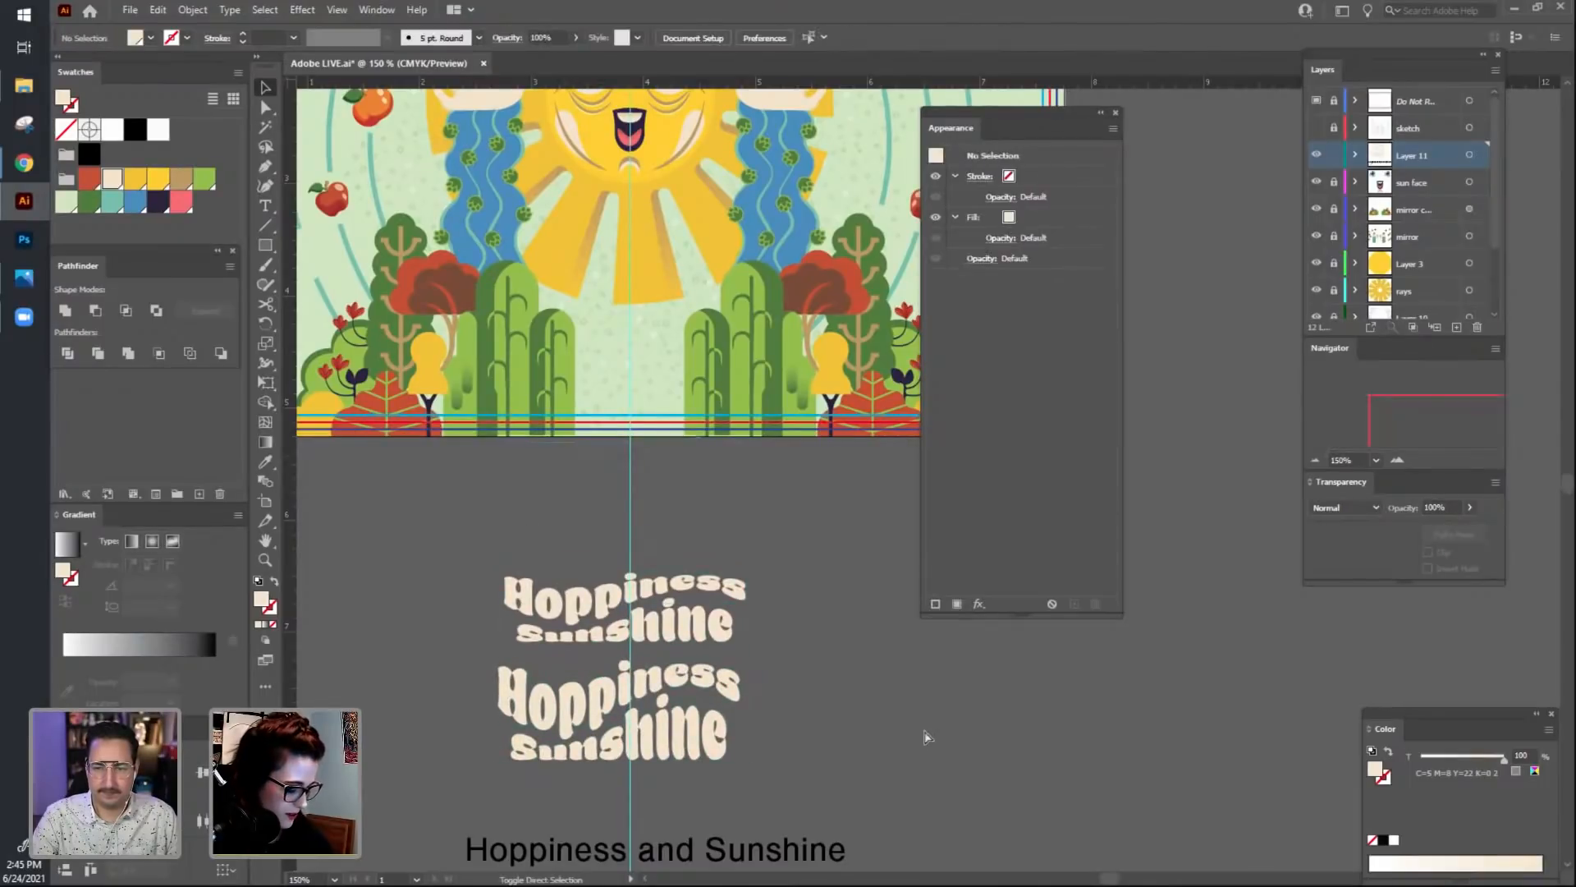
pyautogui.hotkey('ctrl', 'f')
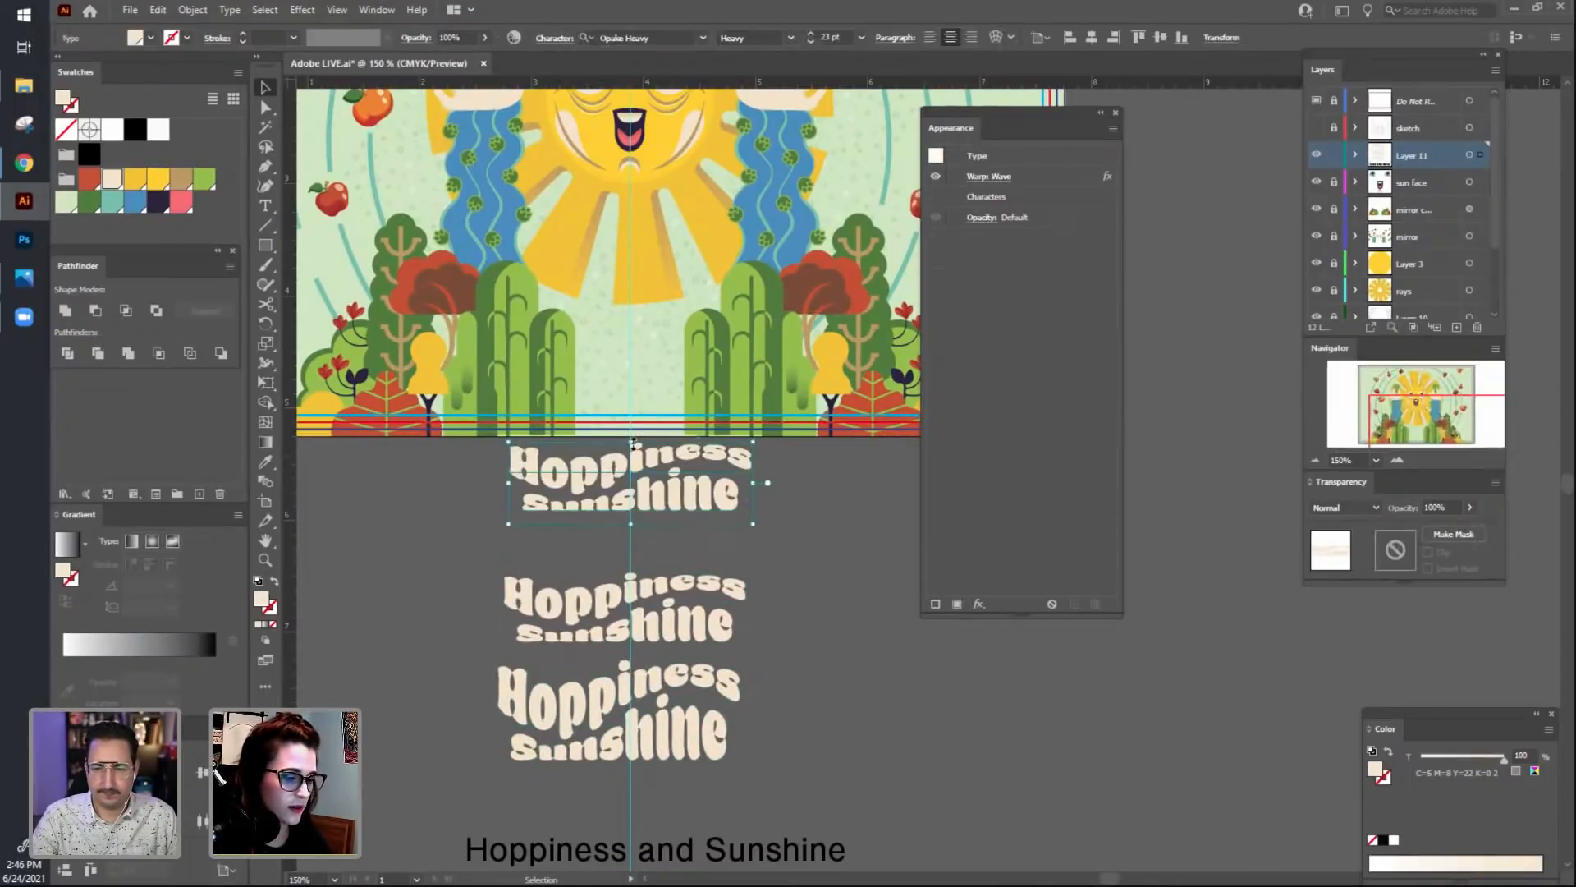
# Stretch the uppermost live warped title taller from its top edge, keeping its width.
pyautogui.moveTo(633, 444); pyautogui.dragTo(631, 405)
pyautogui.click(826, 666)
pyautogui.moveTo(801, 702); pyautogui.dragTo(781, 521)
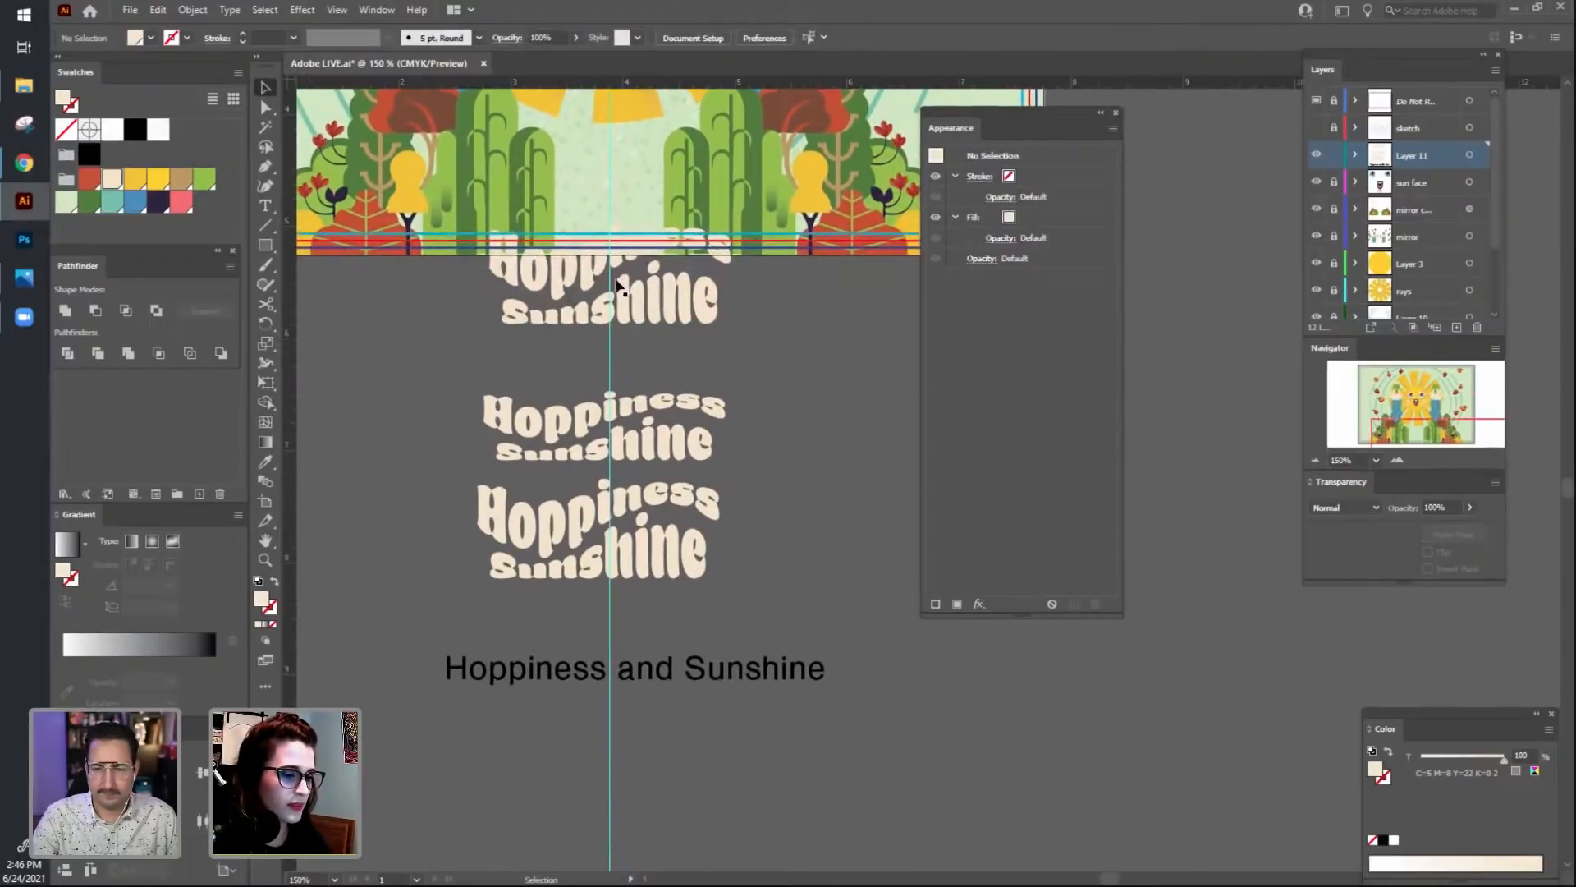
pyautogui.moveTo(621, 304); pyautogui.dragTo(618, 344)
pyautogui.scroll(2, 624, 410)
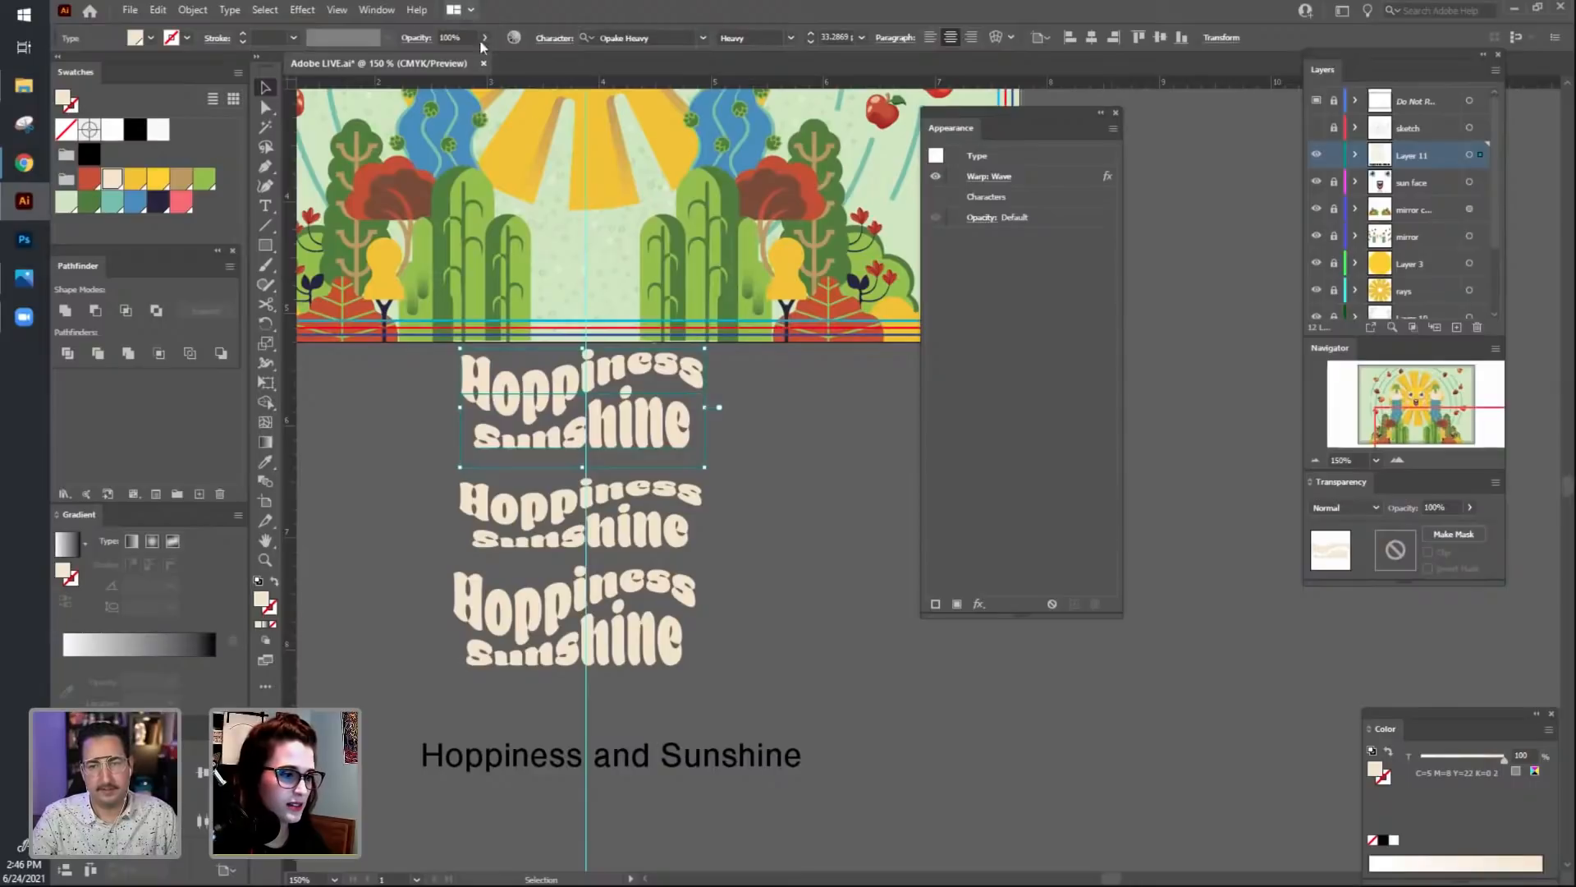
# Slightly reduce the leading between the two lines of the uppermost live title and deselect it.
pyautogui.click(552, 38)
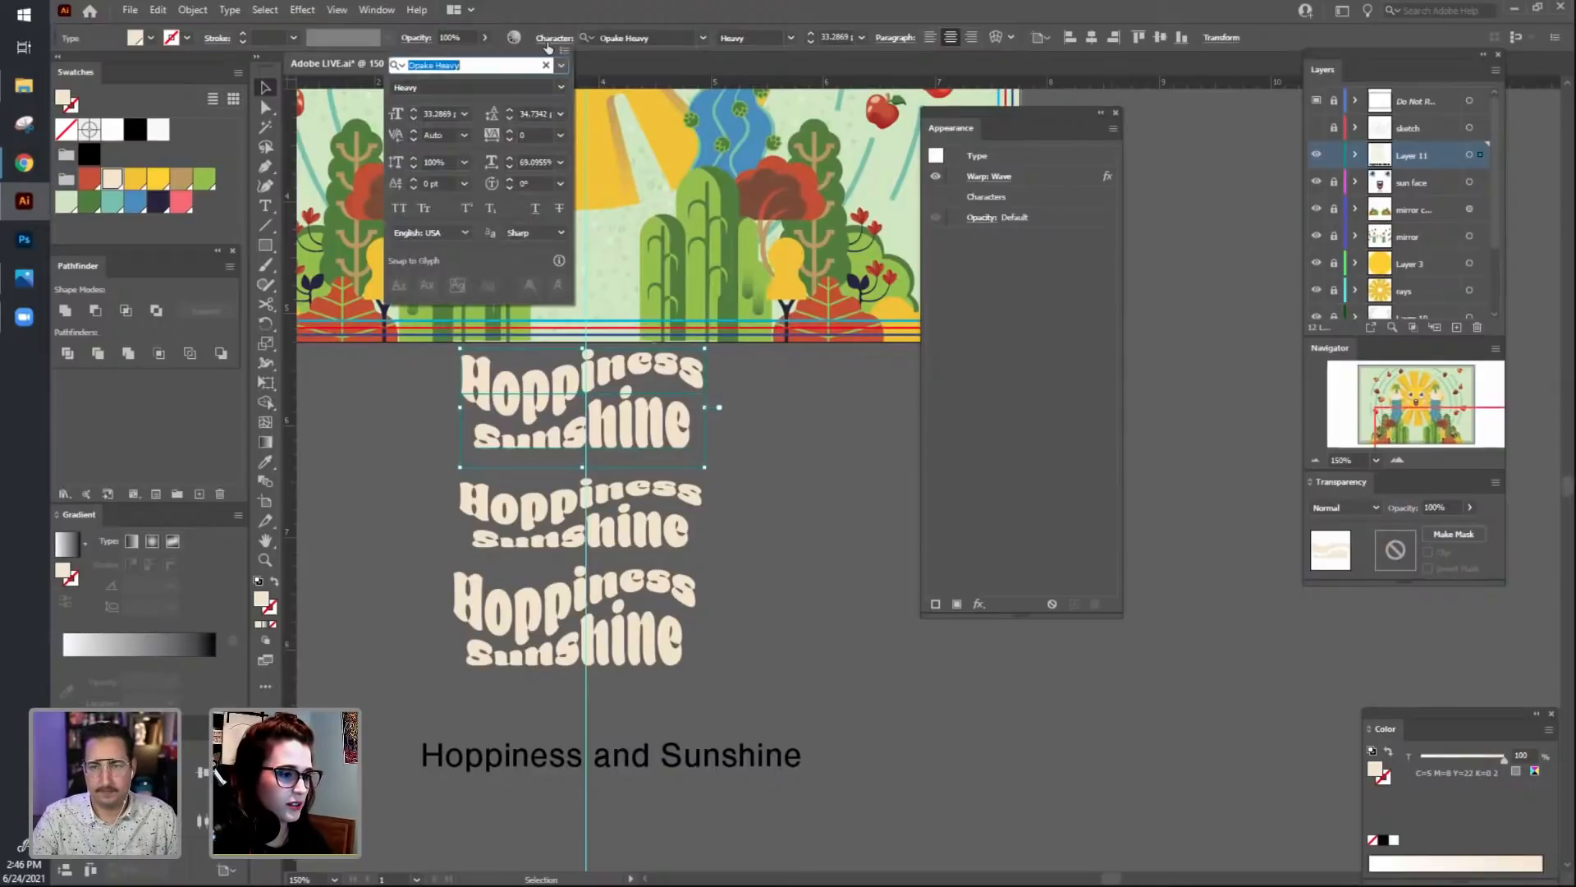
pyautogui.click(510, 109)
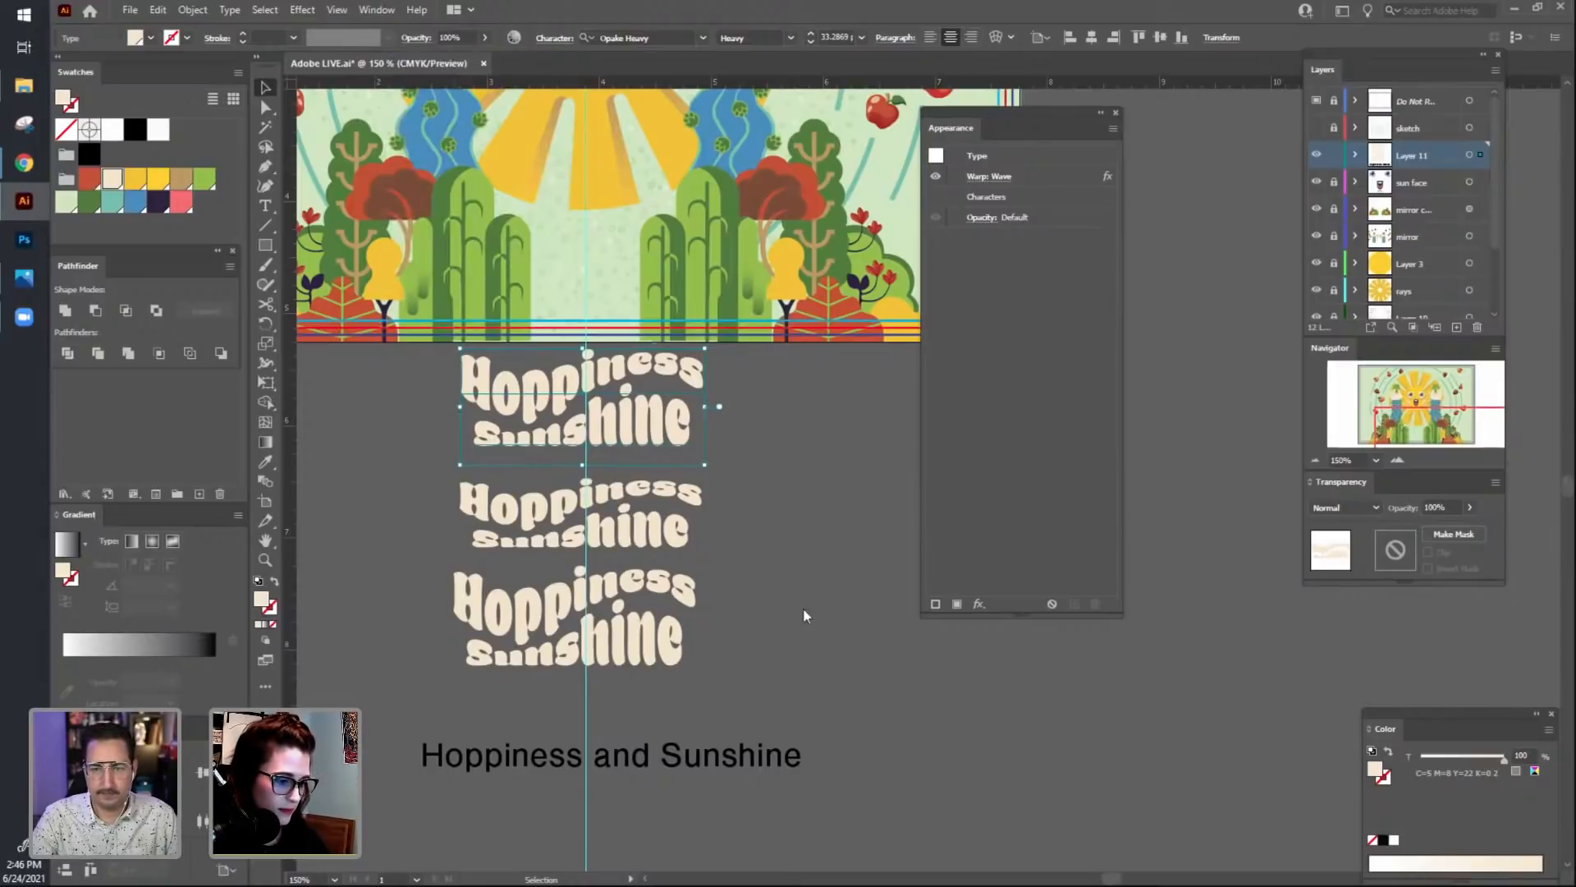
pyautogui.moveTo(803, 607); pyautogui.dragTo(817, 469)
pyautogui.moveTo(812, 557); pyautogui.dragTo(791, 638)
pyautogui.click(765, 531)
pyautogui.moveTo(803, 436); pyautogui.dragTo(809, 499)
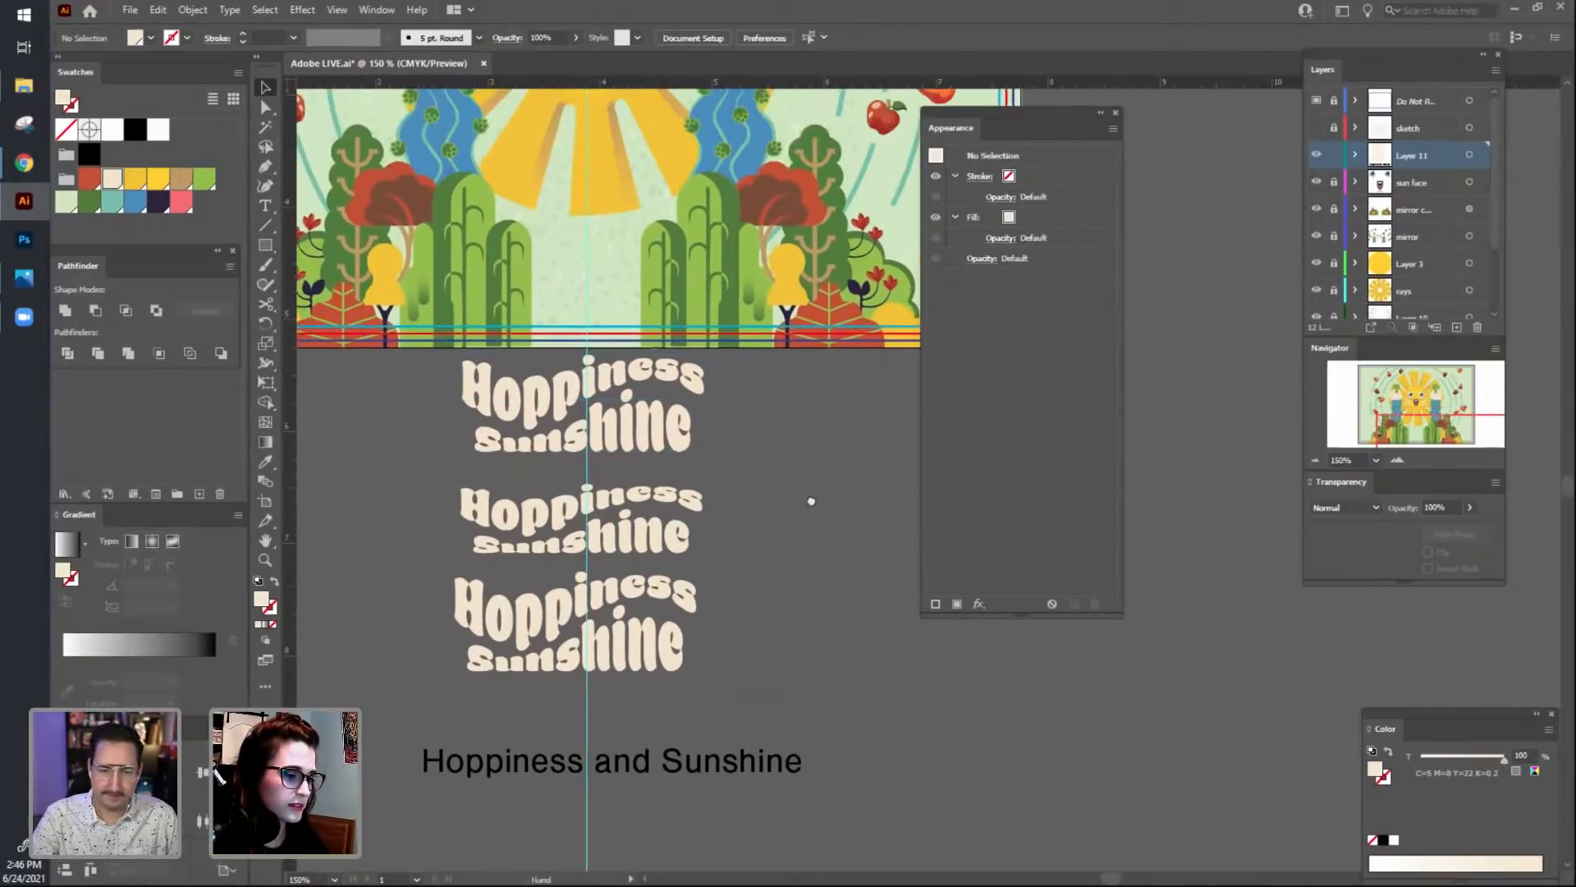
# Add a new fill to the uppermost live title in its appearance and color it with the cream swatch.
pyautogui.click(548, 400)
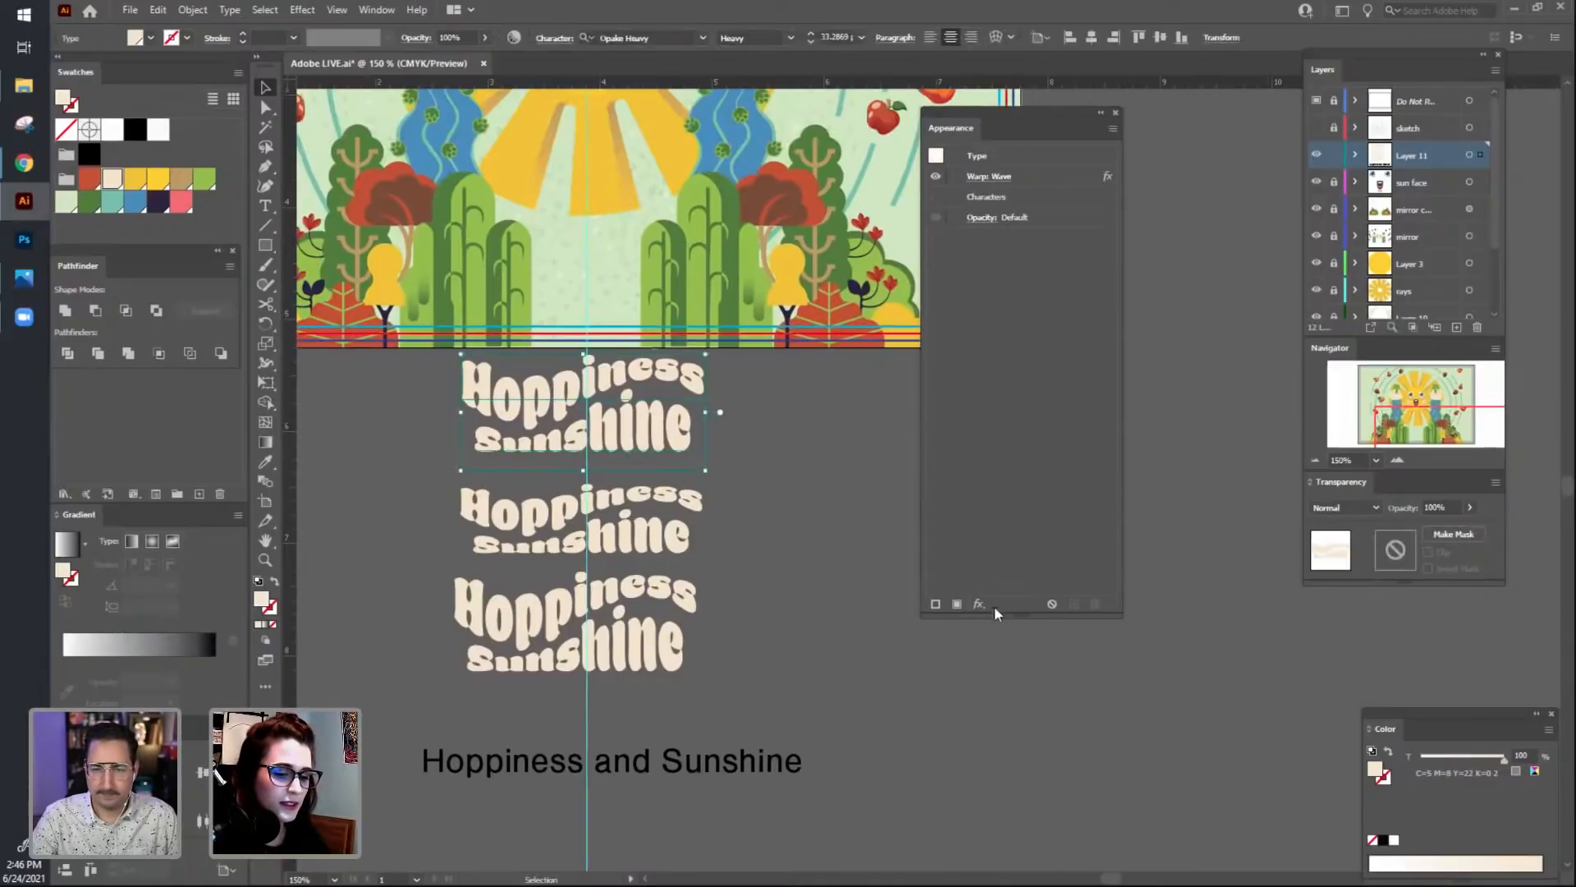
pyautogui.click(954, 608)
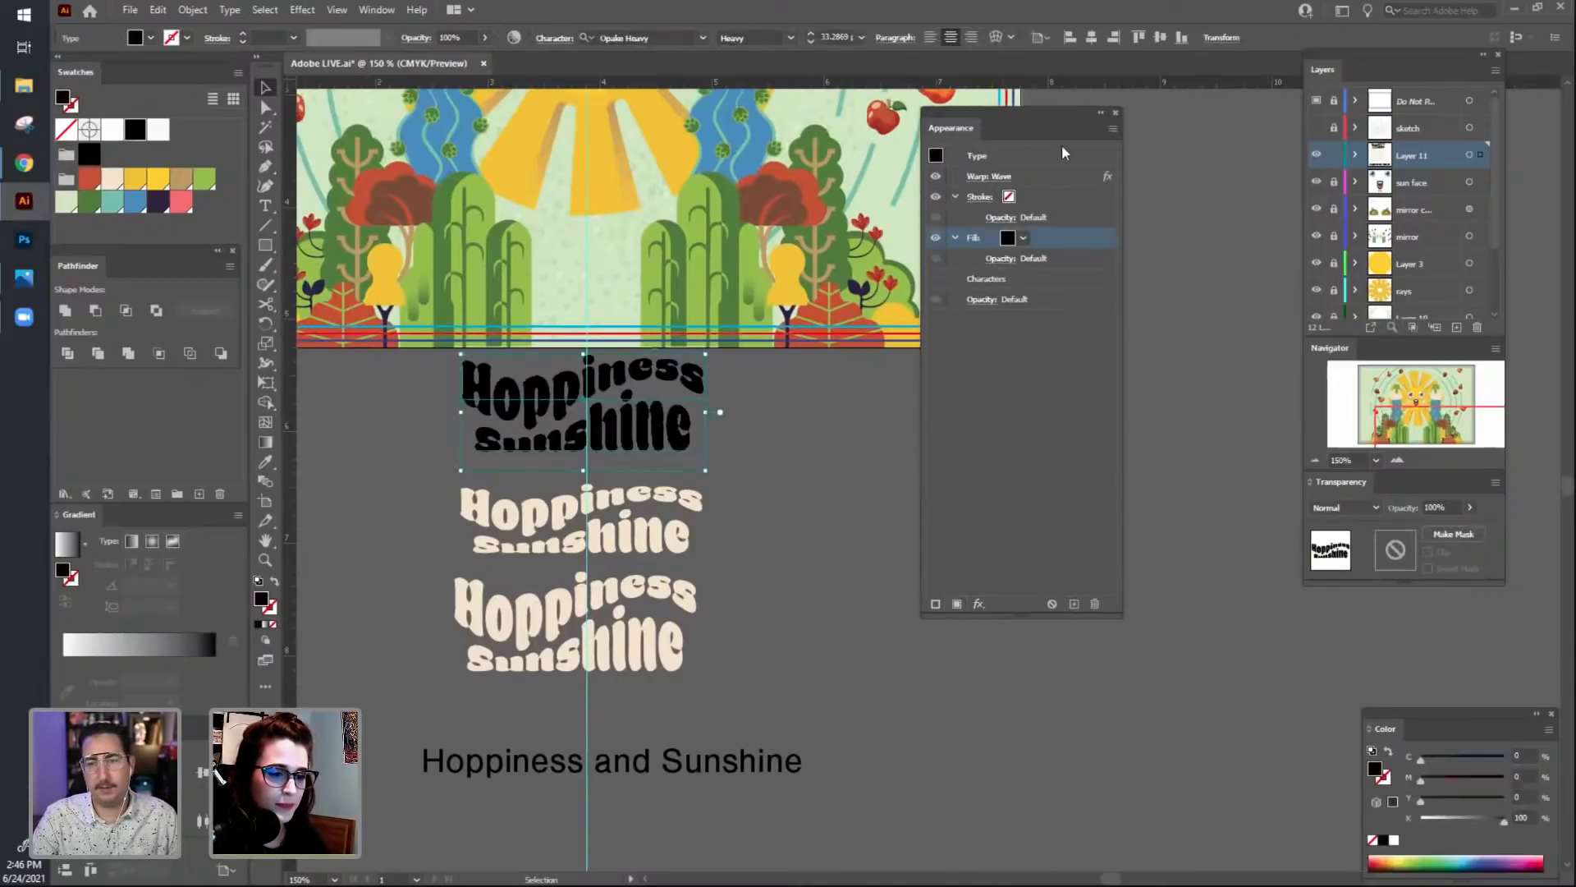
pyautogui.click(1024, 237)
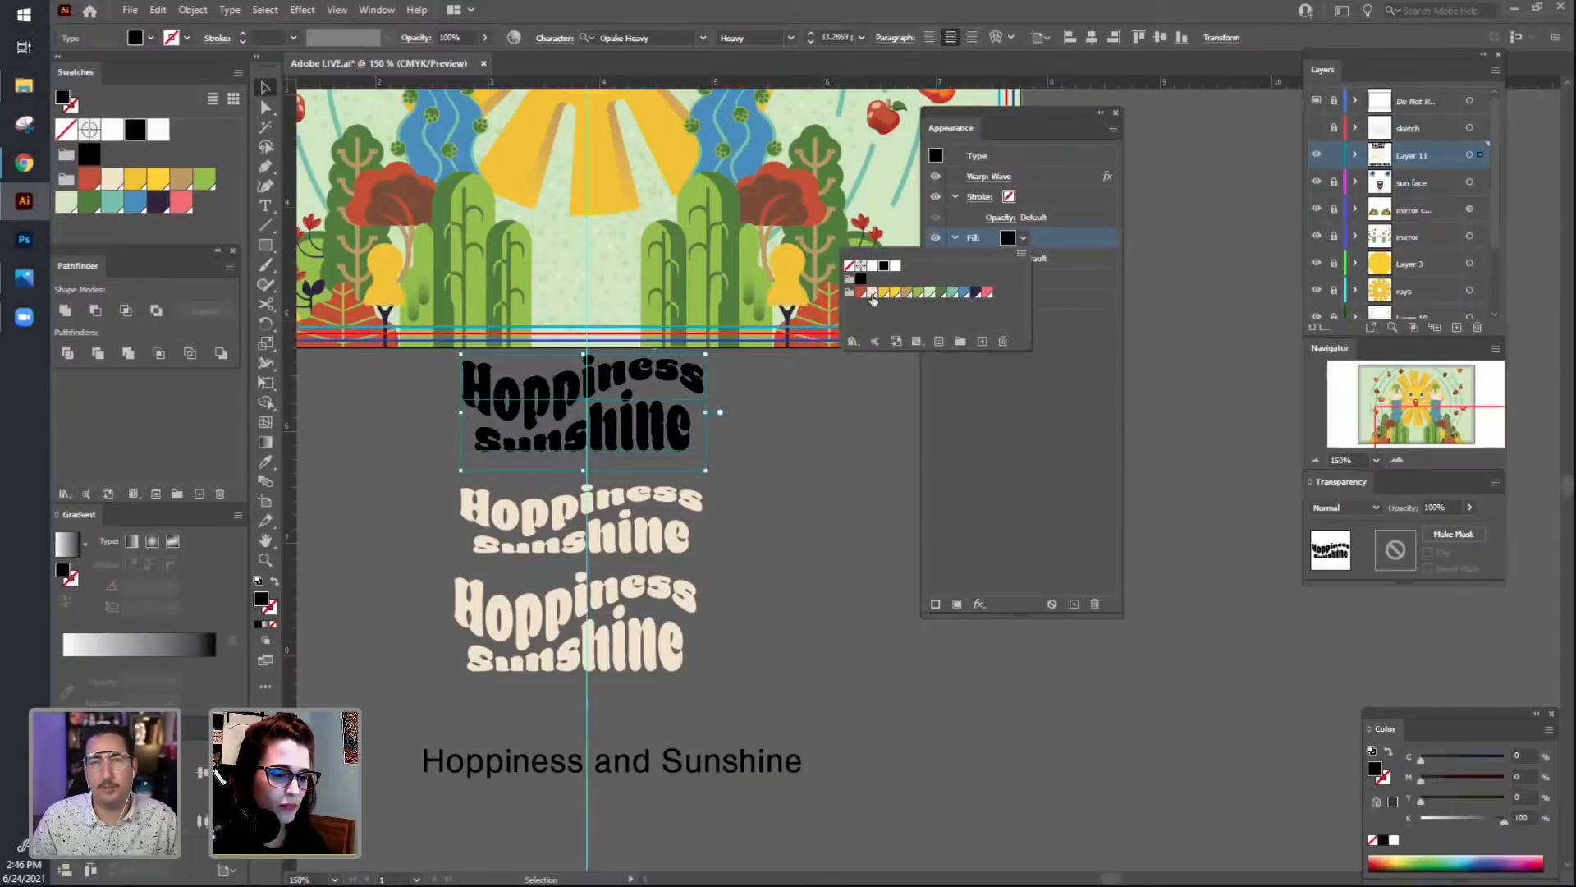
pyautogui.click(872, 293)
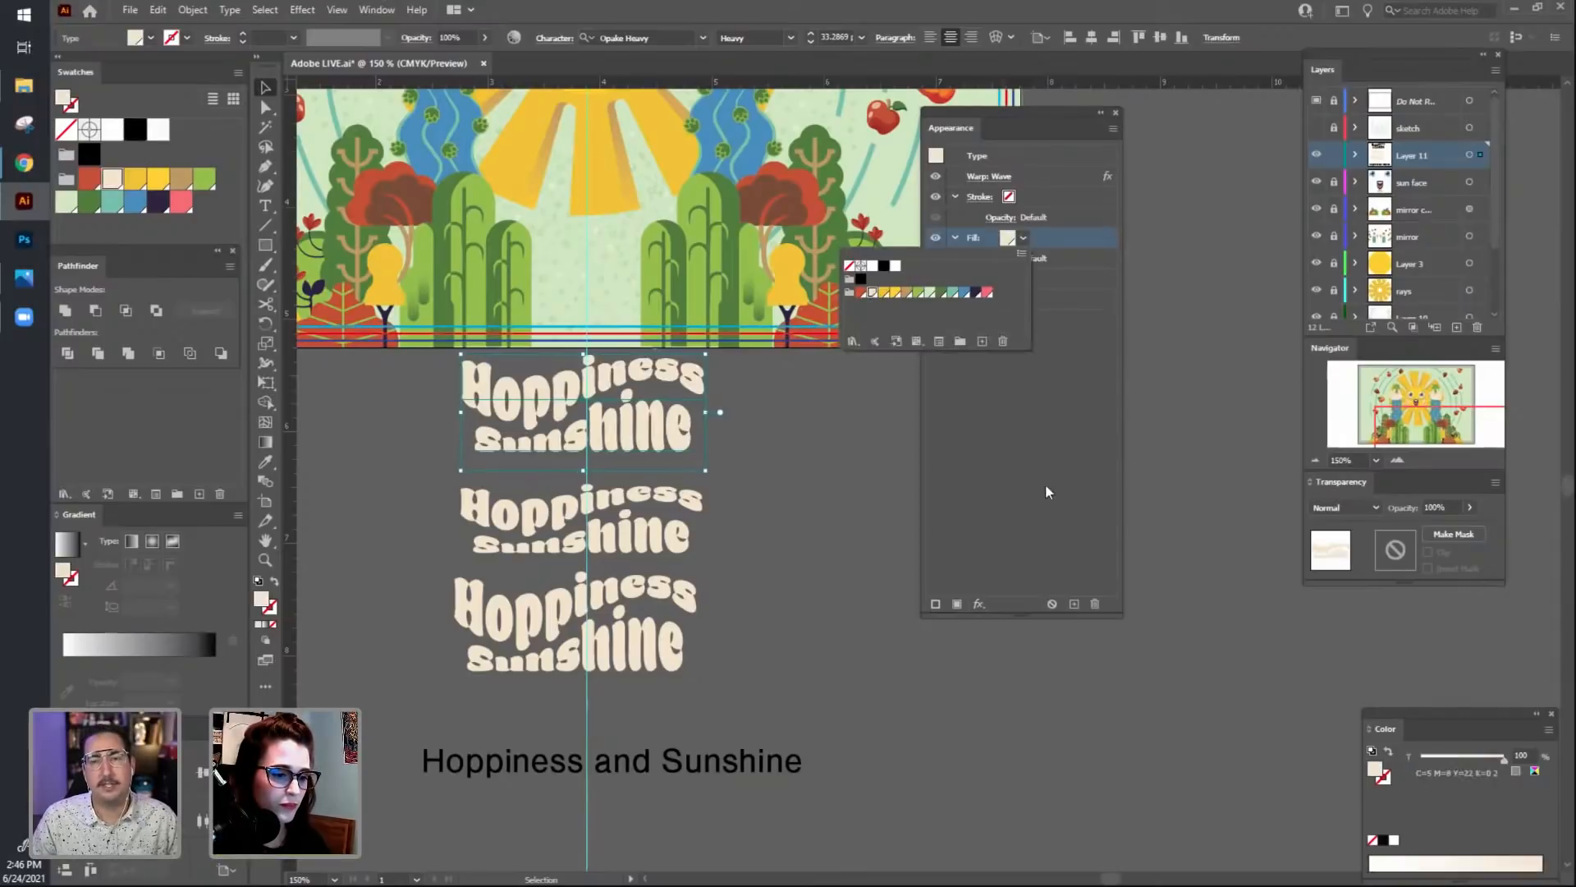
# Try a 1 pt stroke on the uppermost title in pink, blue and teal, and delete the stroke.
pyautogui.click(936, 603)
pyautogui.click(1023, 238)
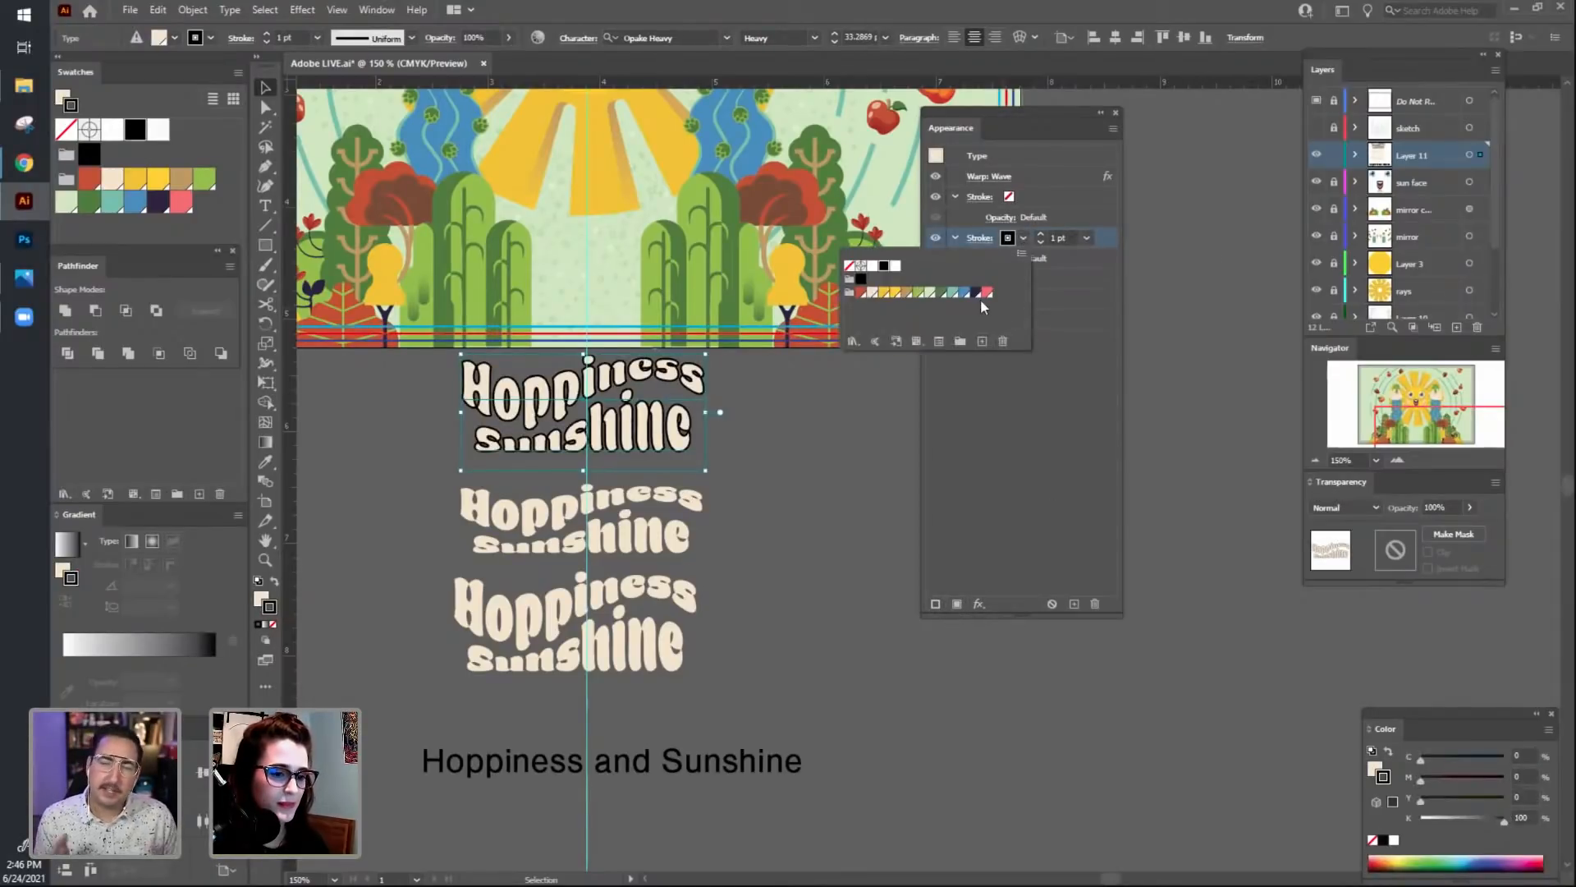
pyautogui.click(988, 293)
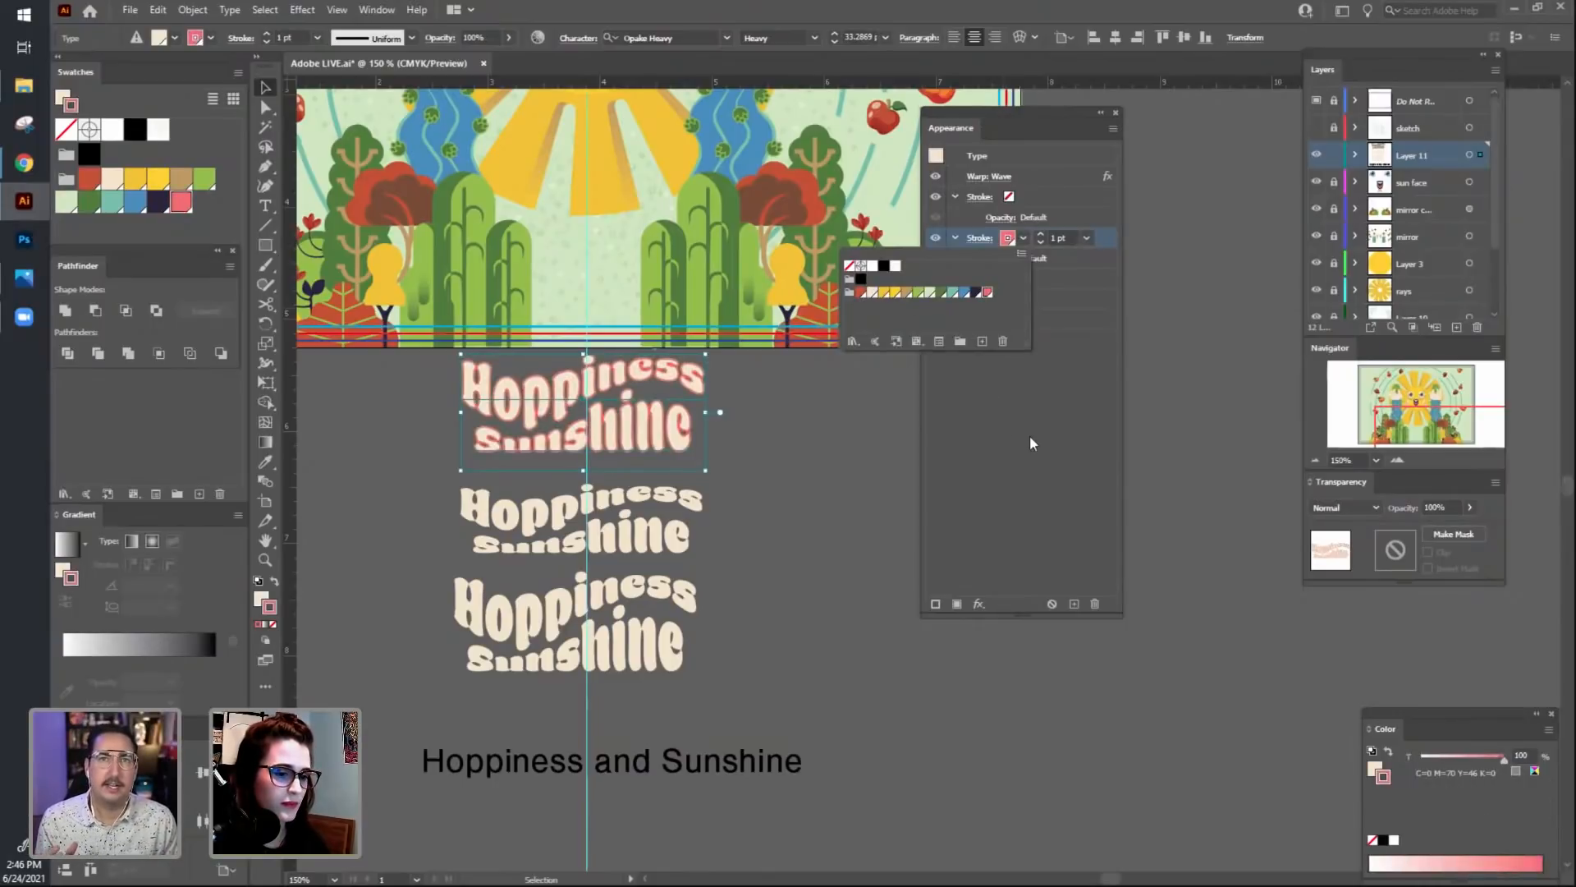
pyautogui.click(965, 293)
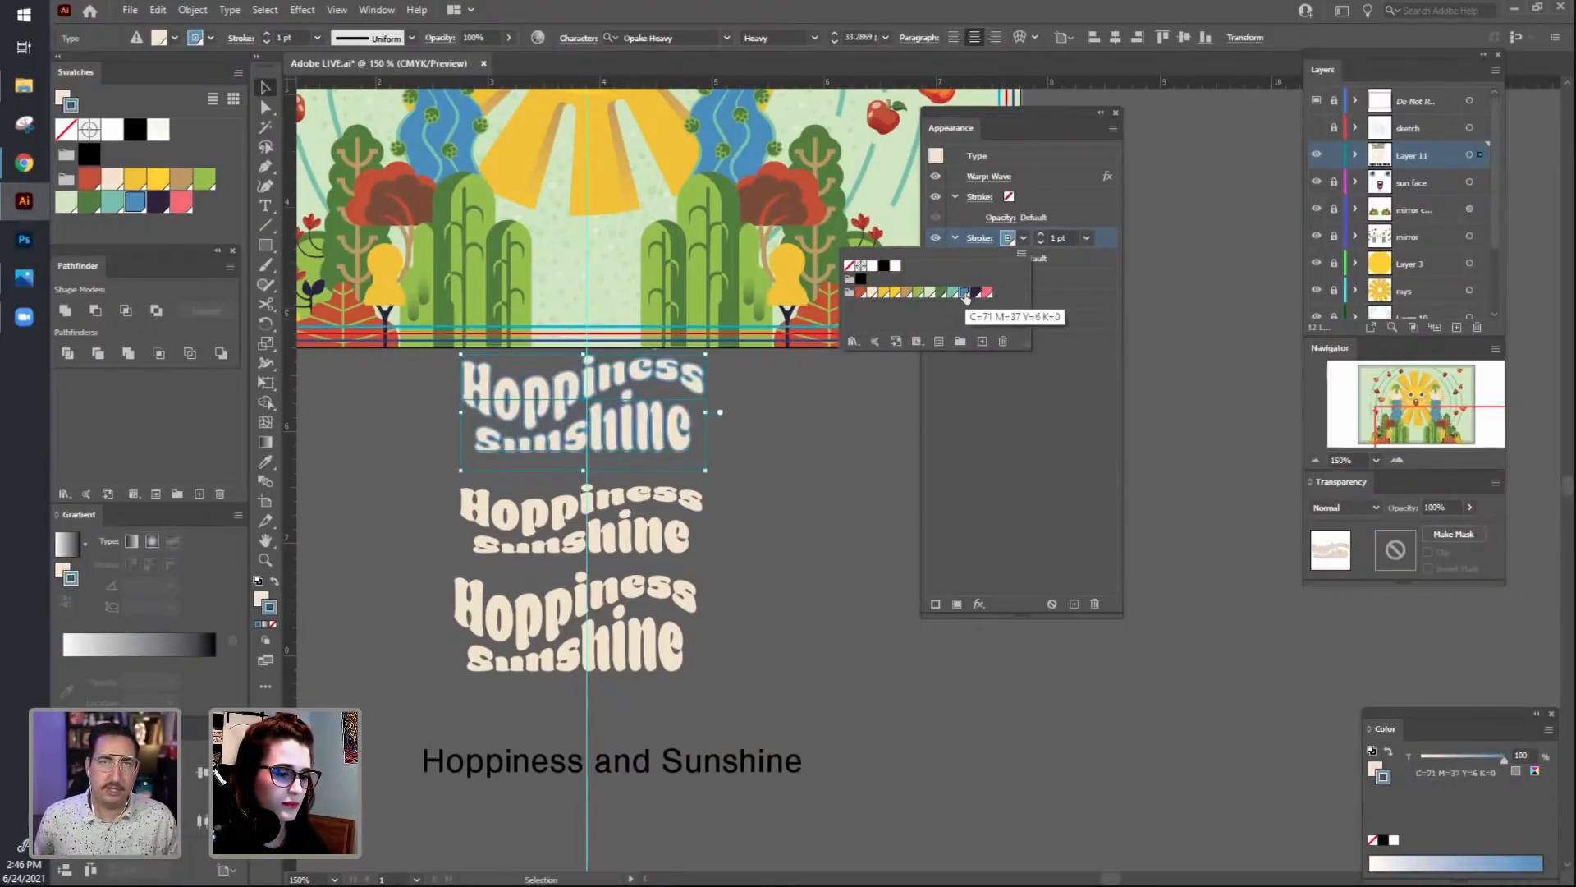
pyautogui.click(954, 293)
pyautogui.click(996, 450)
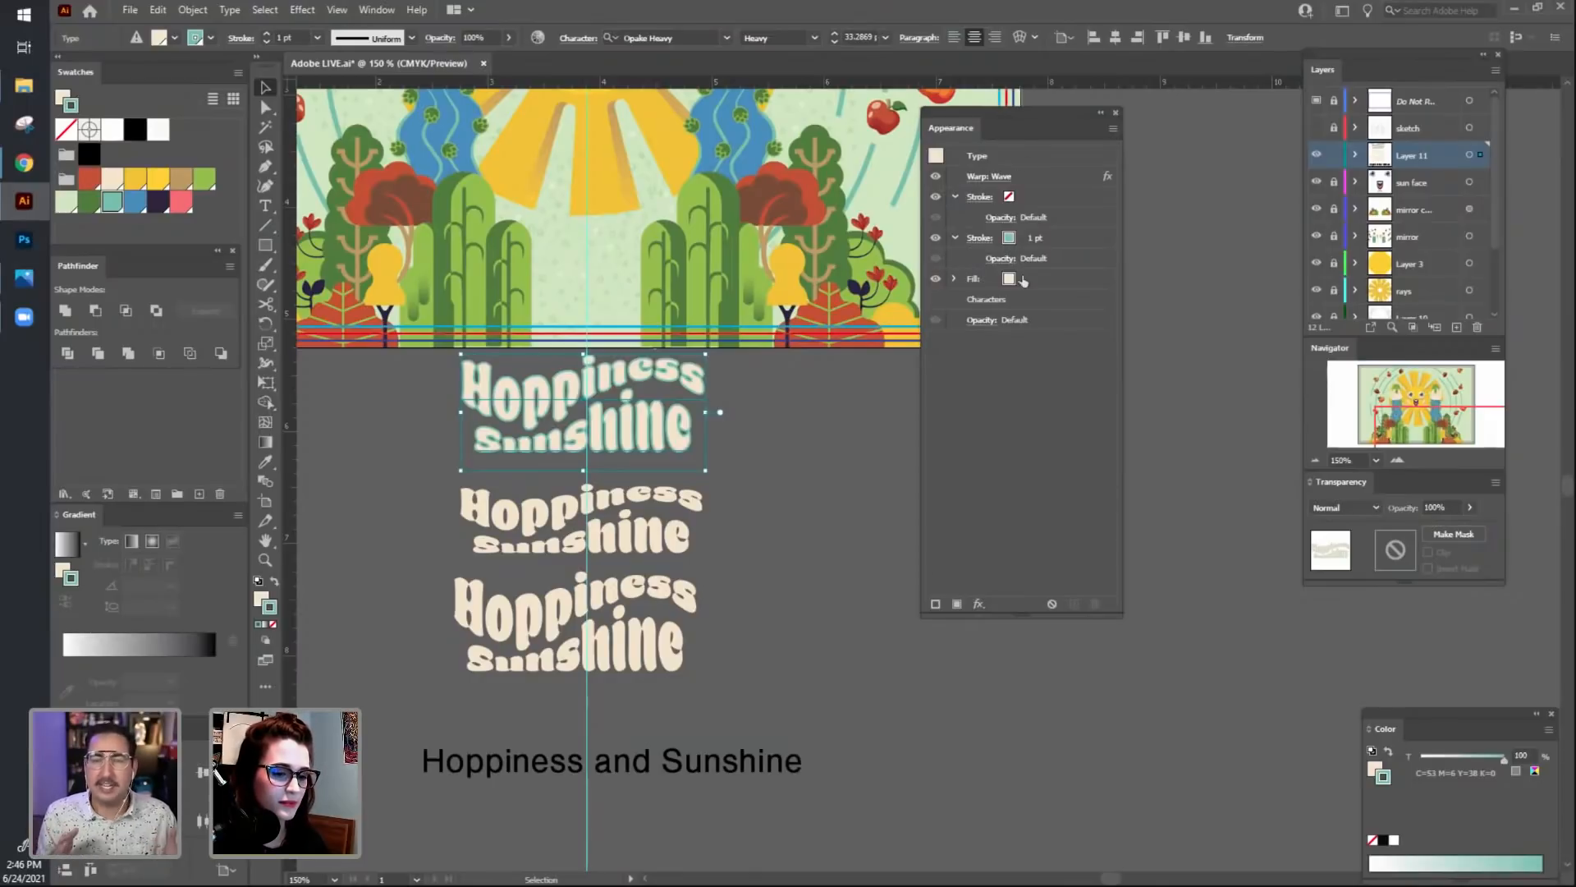
pyautogui.click(982, 240)
pyautogui.click(1095, 603)
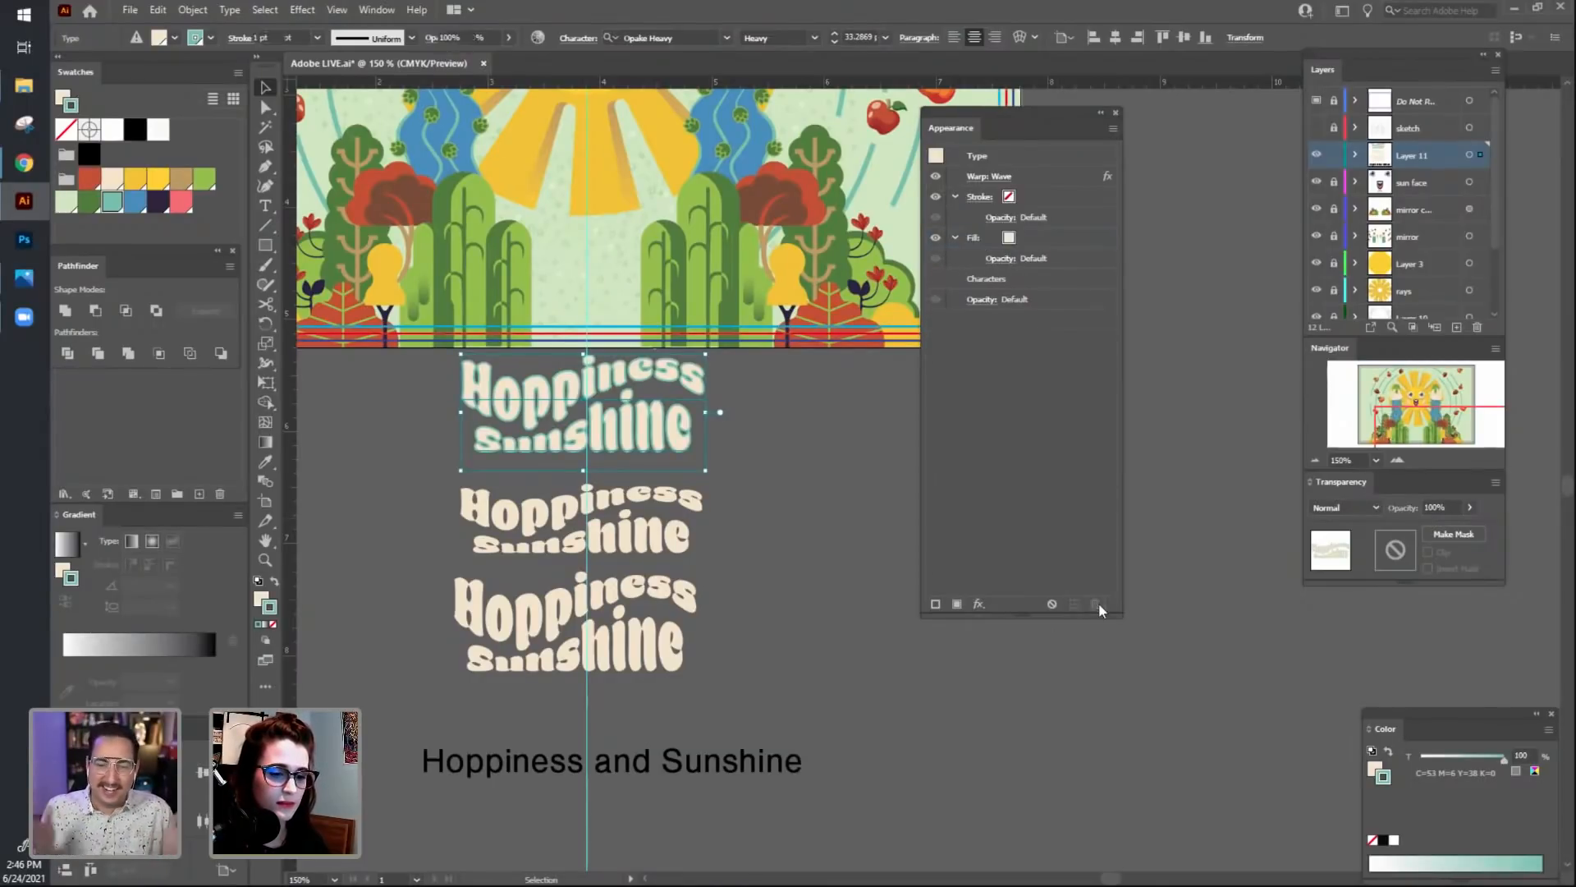
# Add a second fill to the uppermost title and color the lower fill in its appearance with the teal swatch.
pyautogui.click(957, 605)
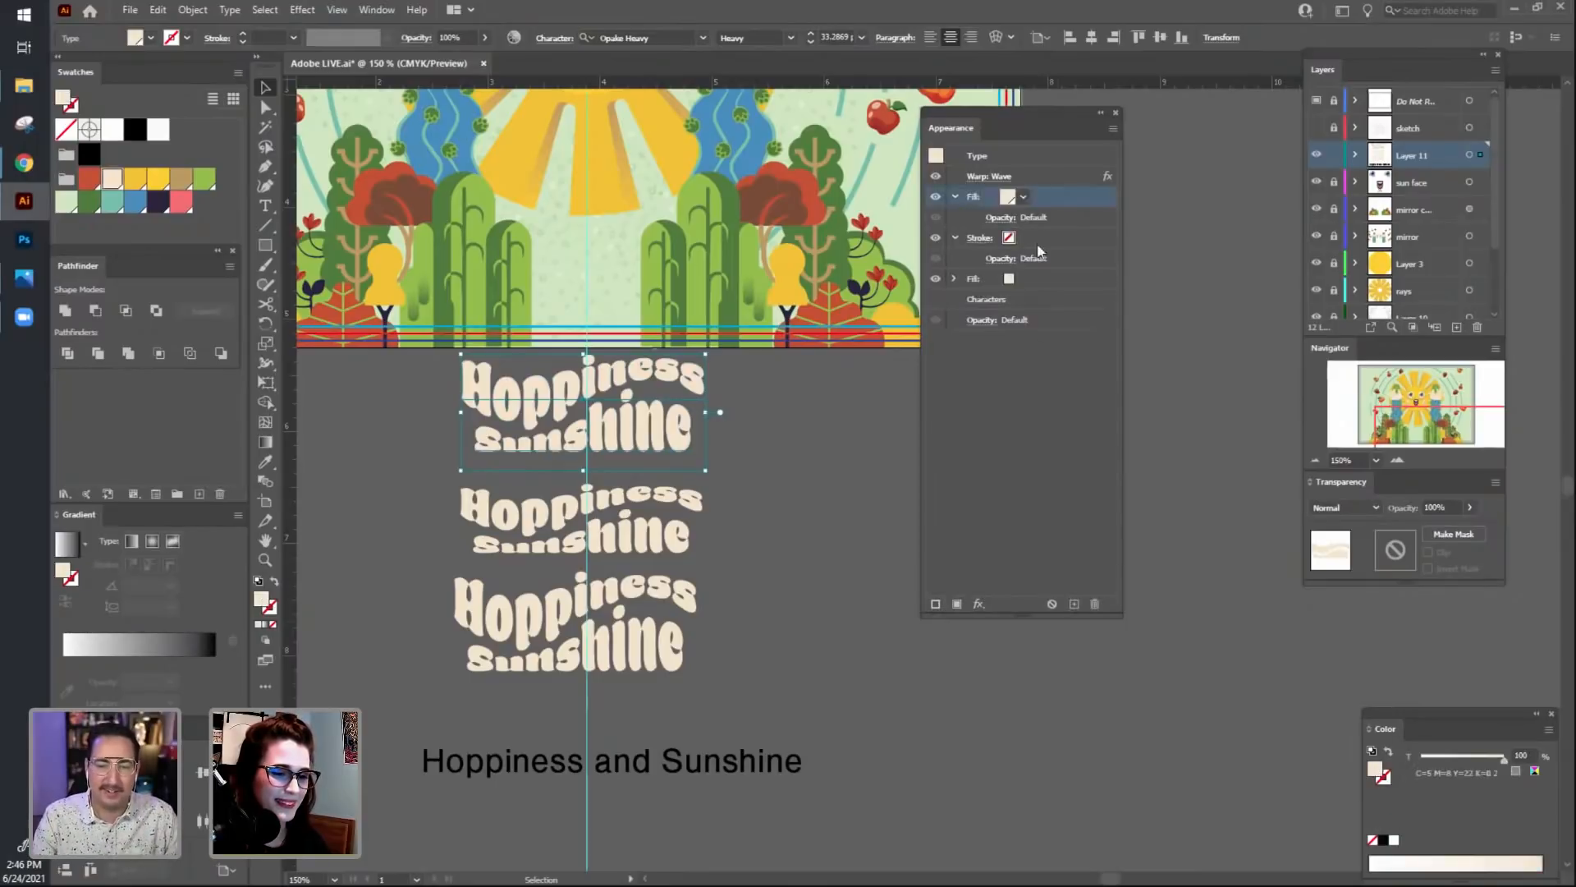
pyautogui.click(1036, 278)
pyautogui.click(1023, 279)
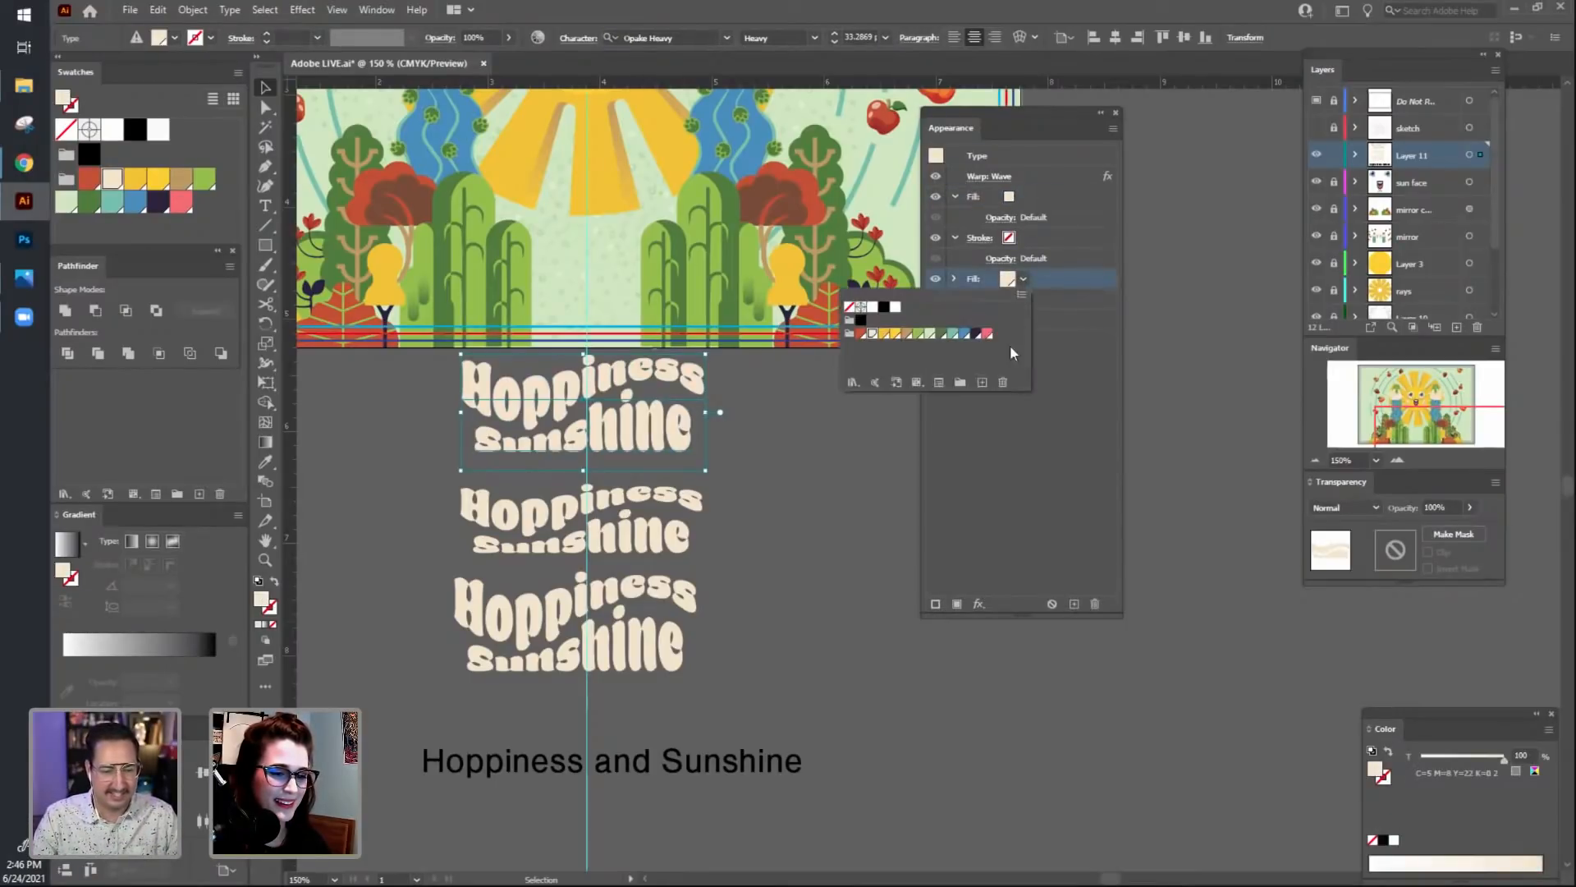
pyautogui.click(953, 333)
pyautogui.click(1006, 521)
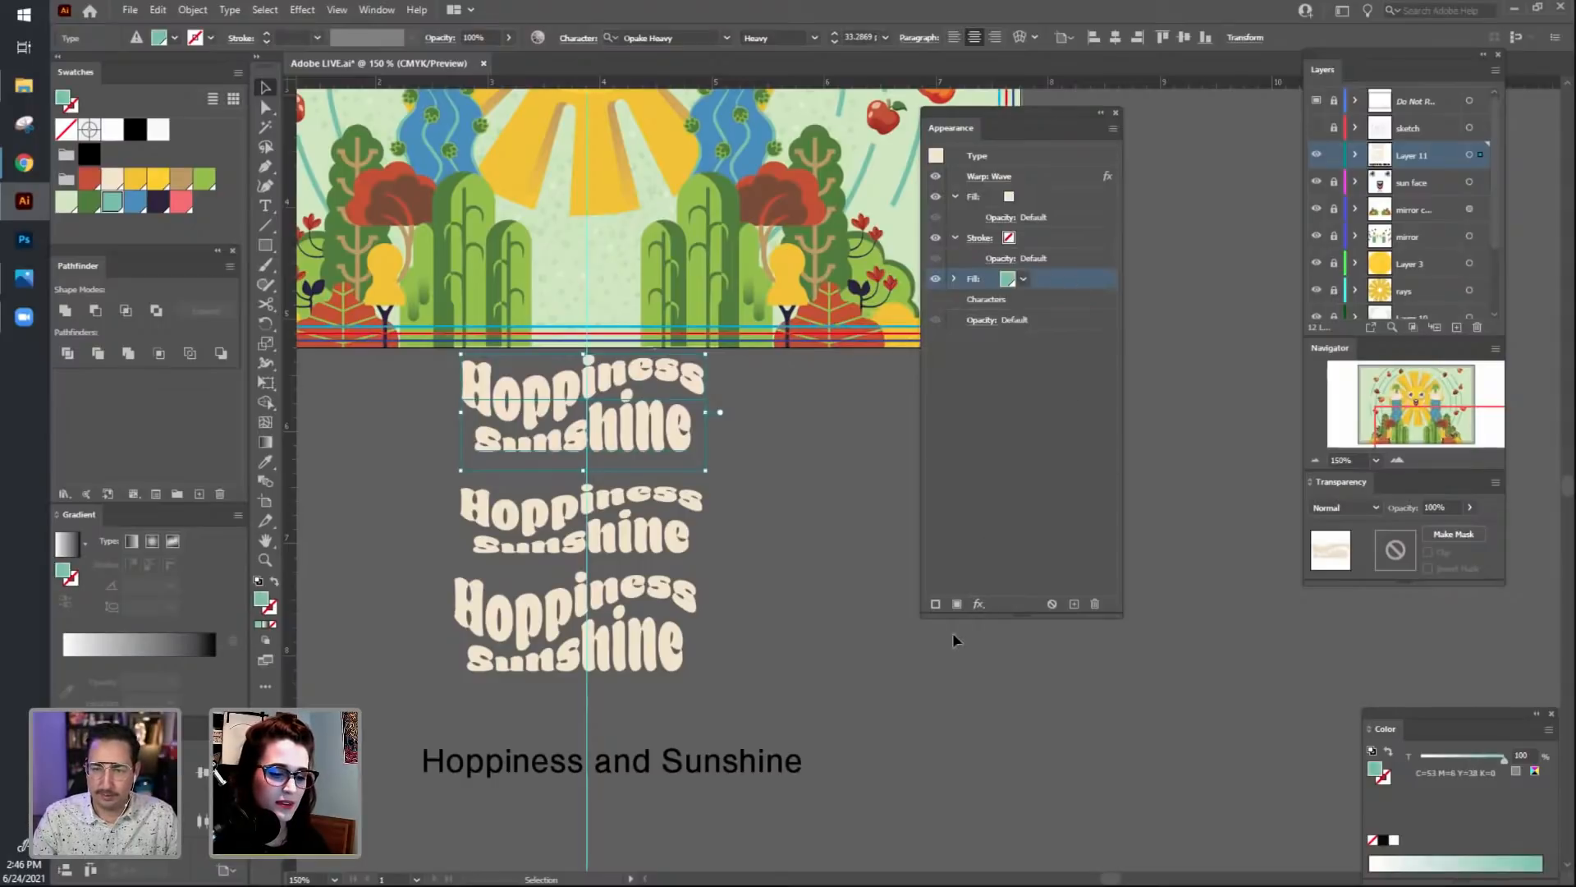
# Add an Offset Path effect to the title's teal fill with an offset of 0.1 in.
pyautogui.click(979, 603)
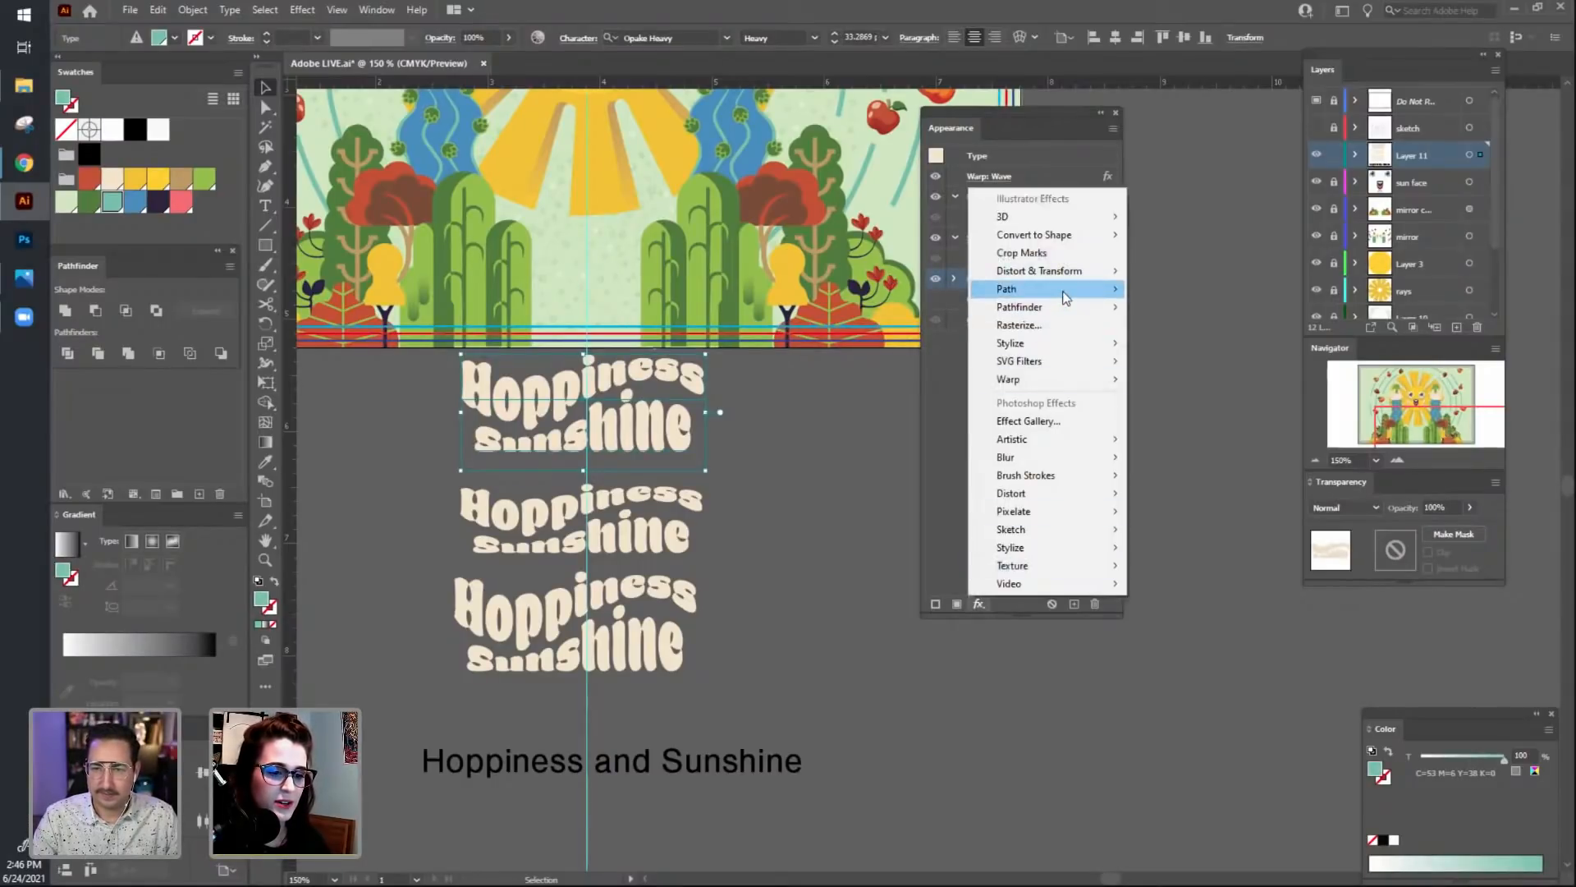
pyautogui.moveTo(1066, 296)
pyautogui.click(1202, 284)
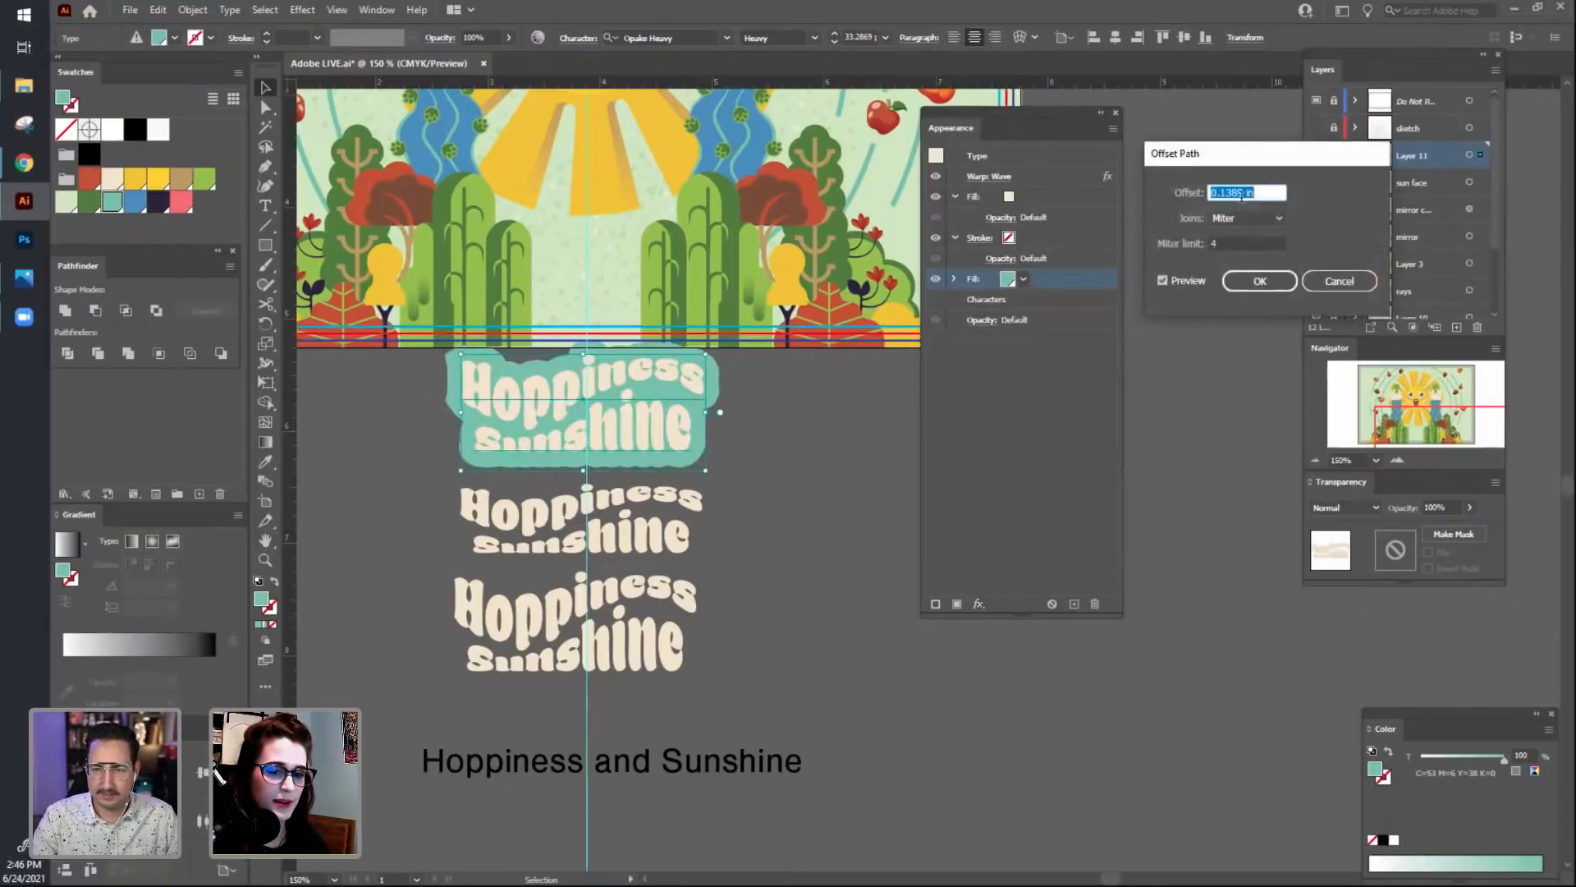
pyautogui.click(1244, 192)
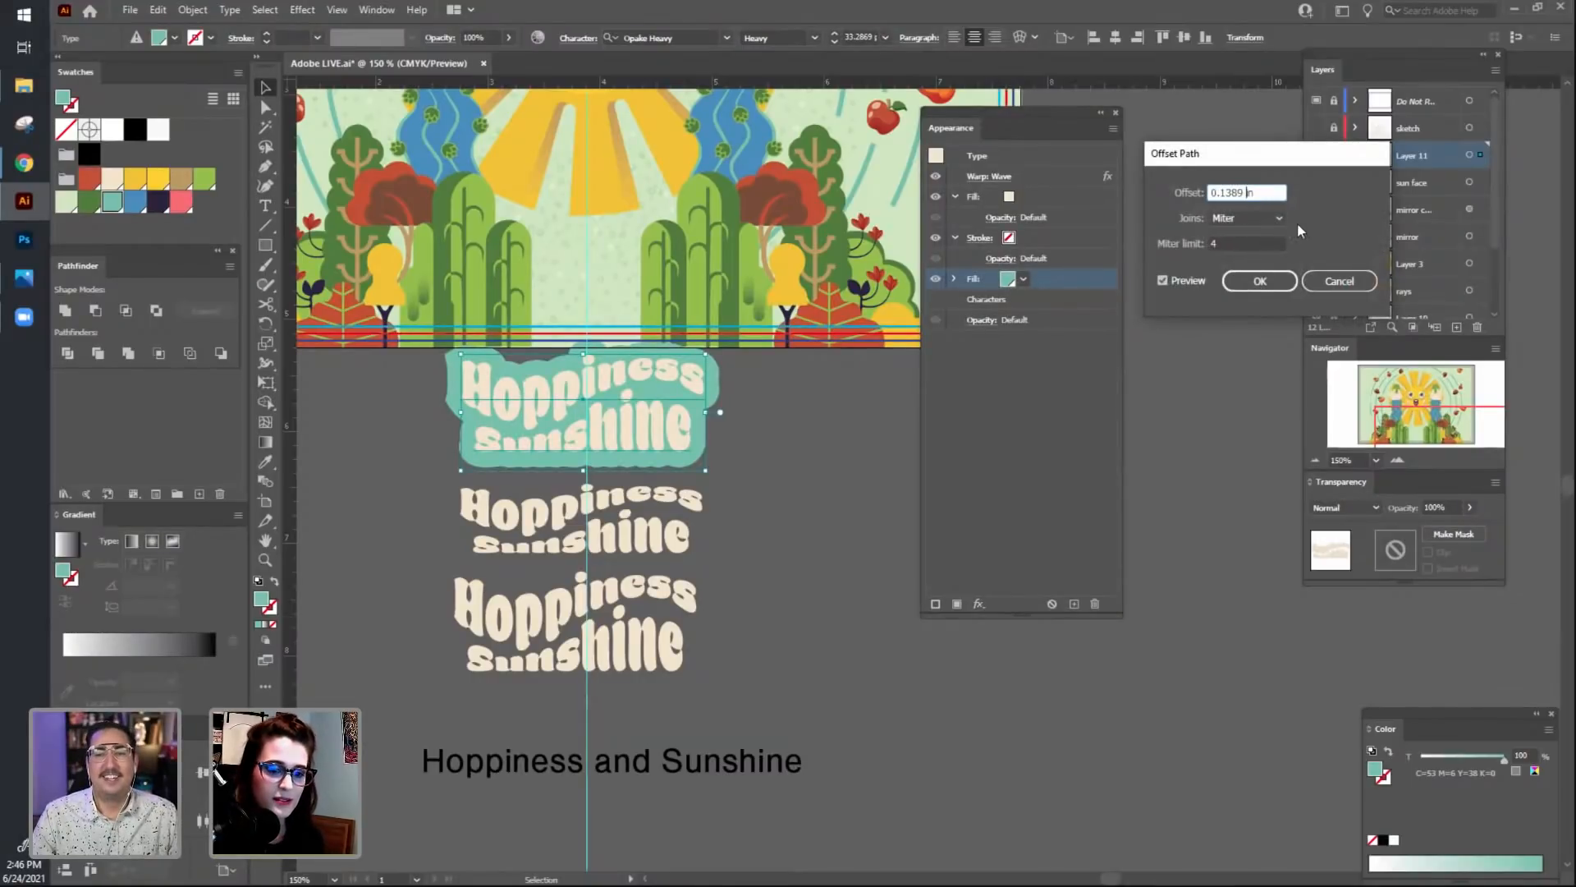
pyautogui.press('BackSpace')
pyautogui.press('BackSpace')
pyautogui.press('BackSpace')
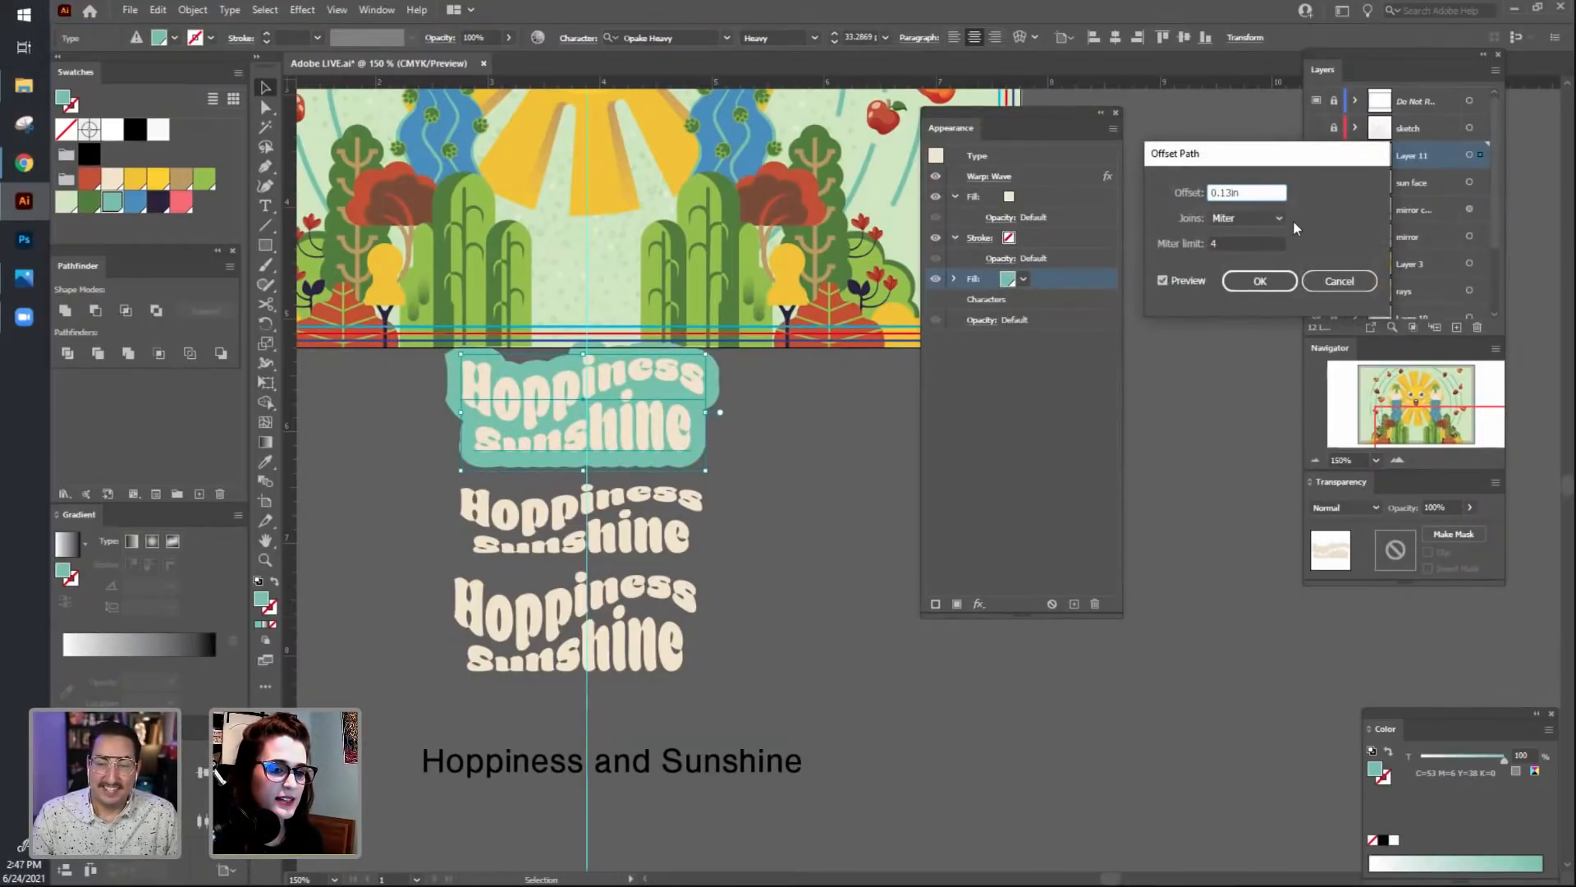
pyautogui.press('BackSpace')
pyautogui.press('BackSpace')
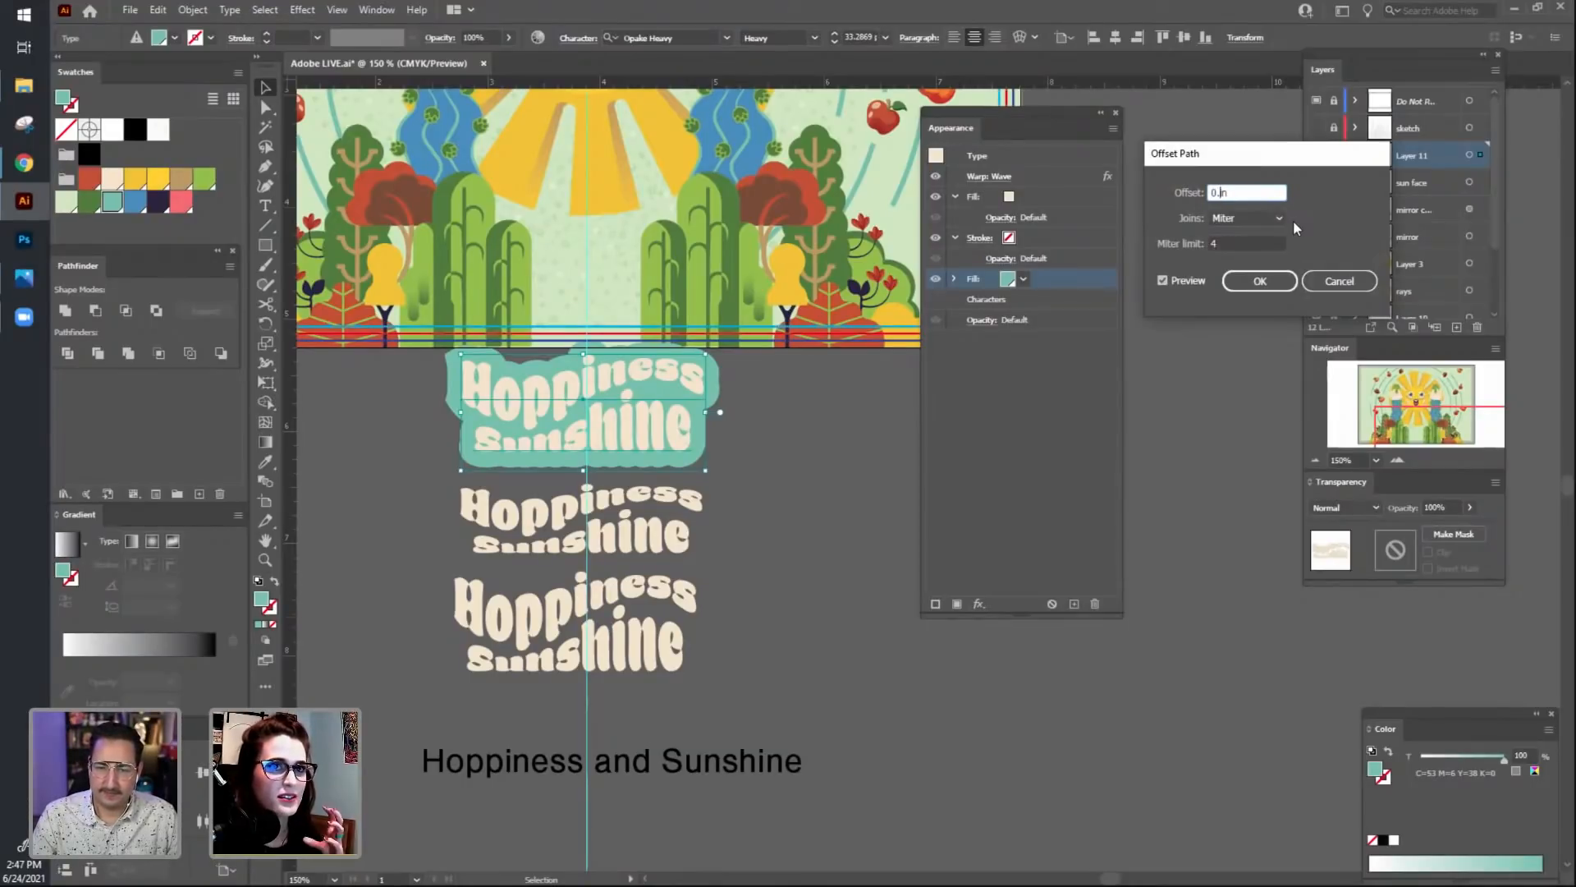
pyautogui.click(1238, 215)
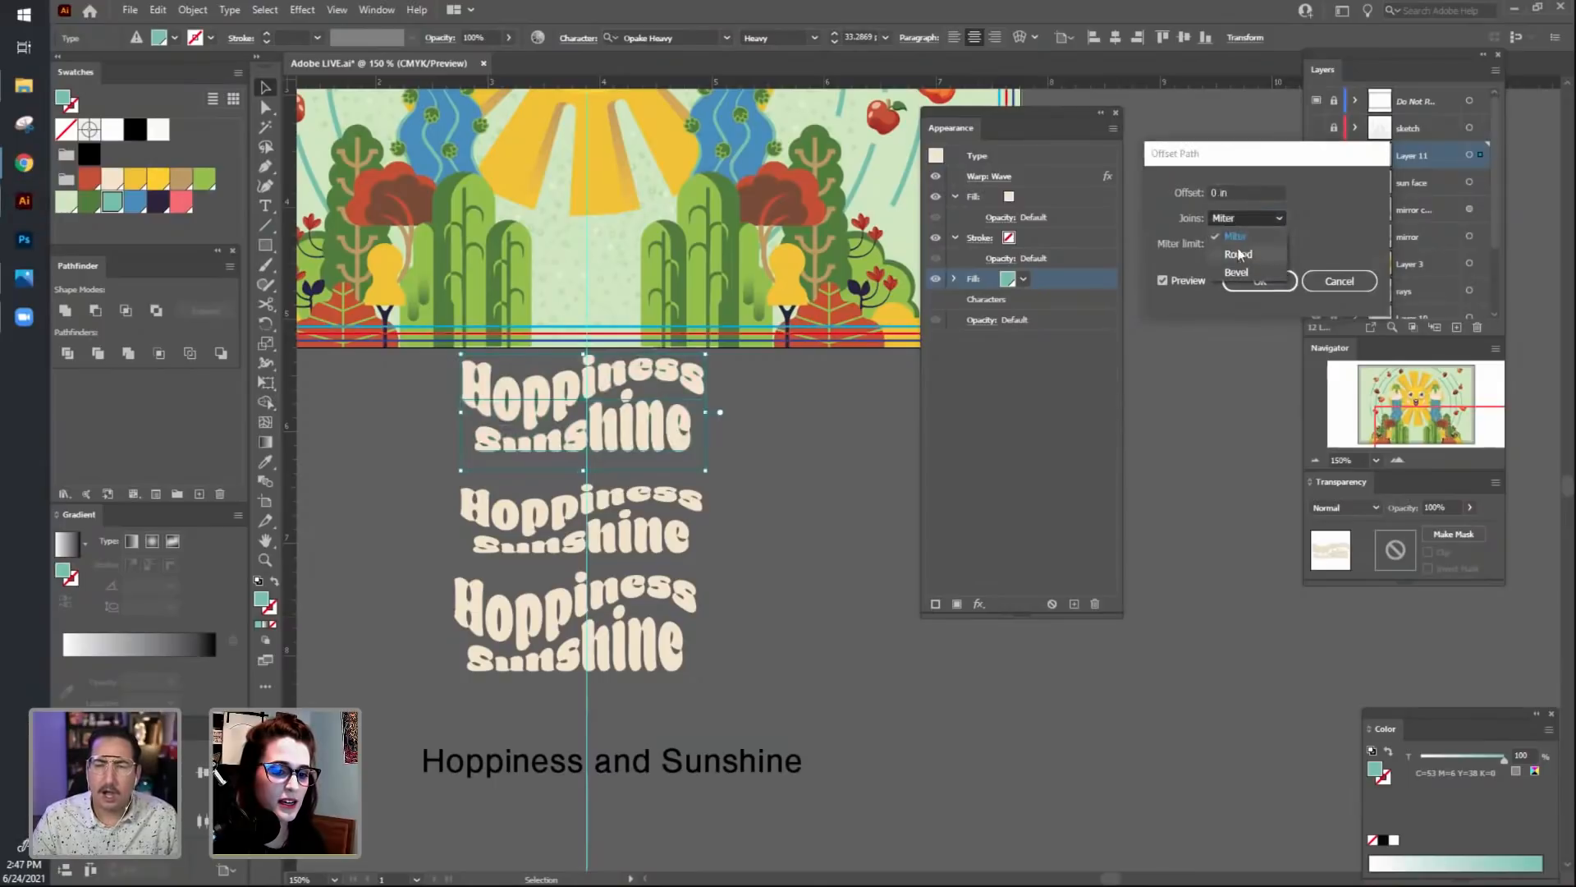
pyautogui.click(1222, 193)
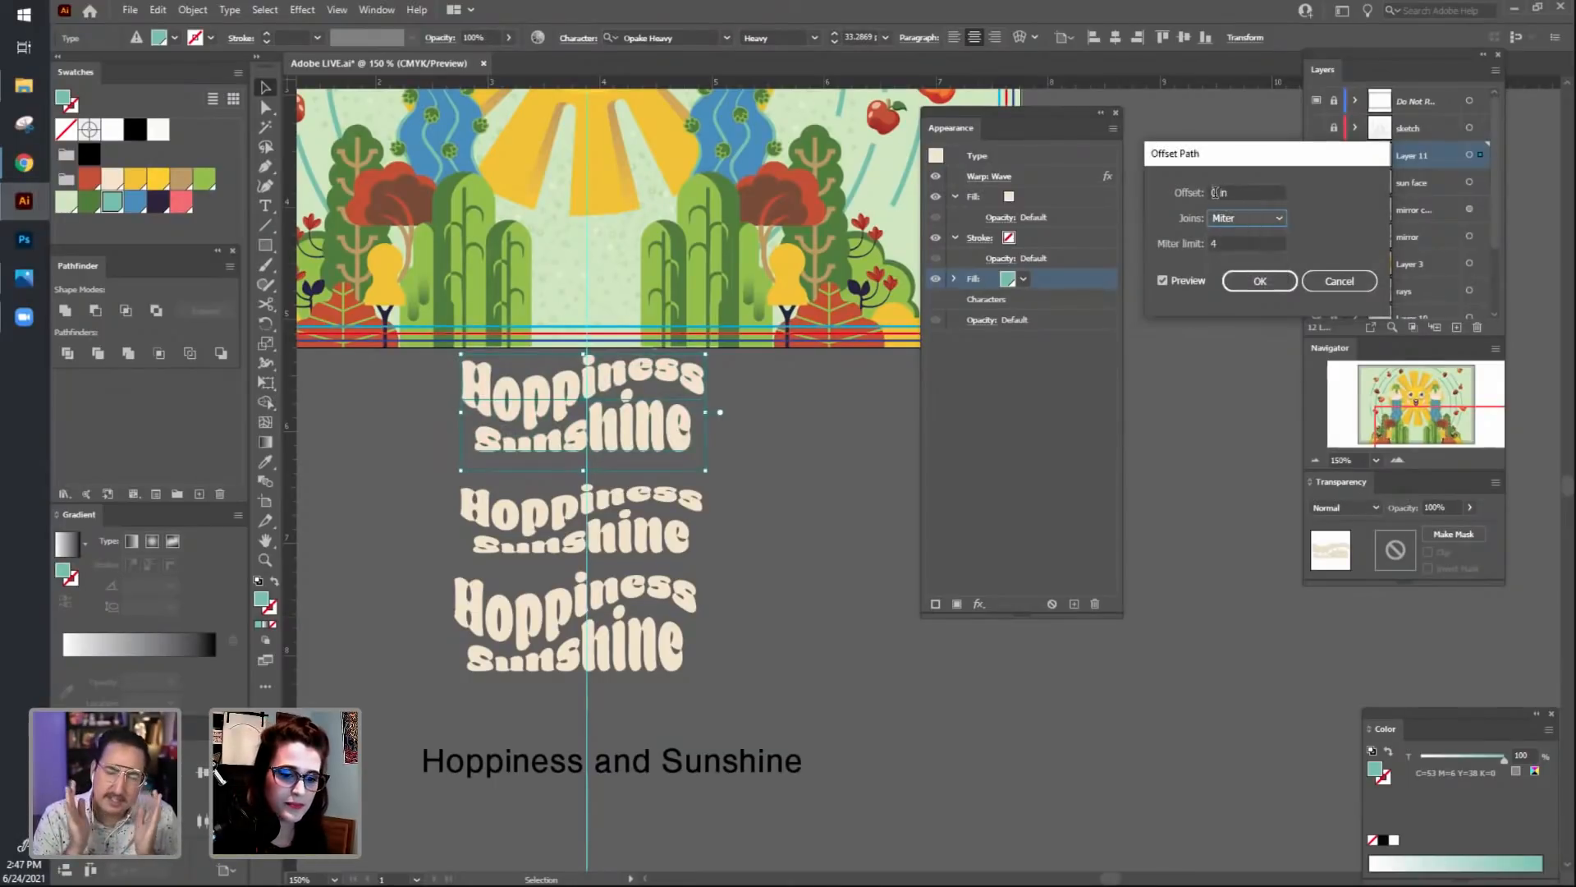
pyautogui.click(1216, 192)
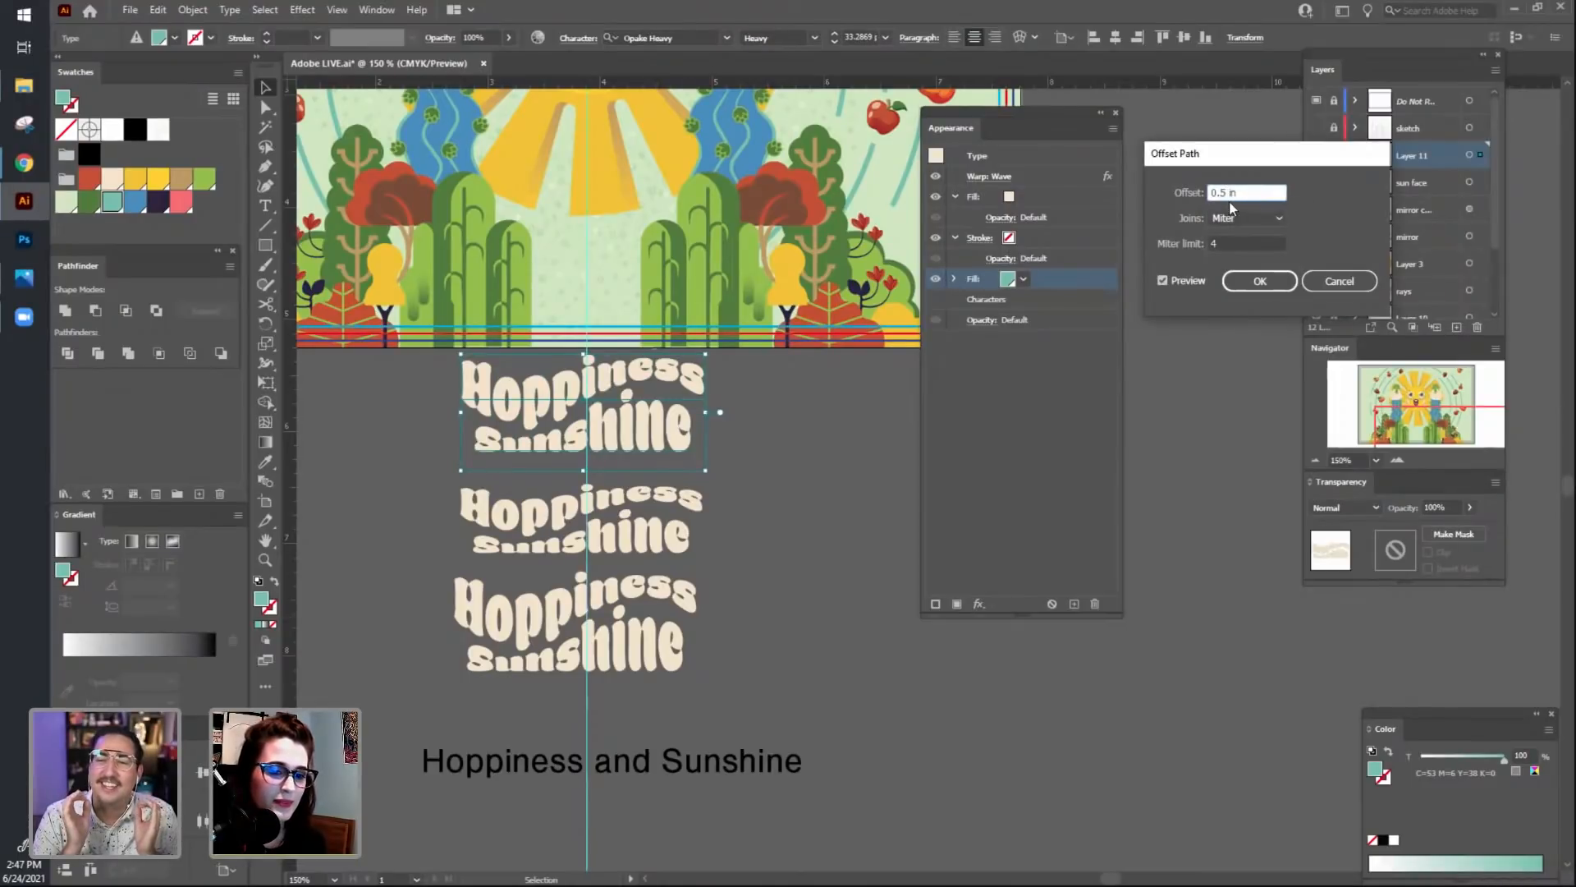
pyautogui.write('1')
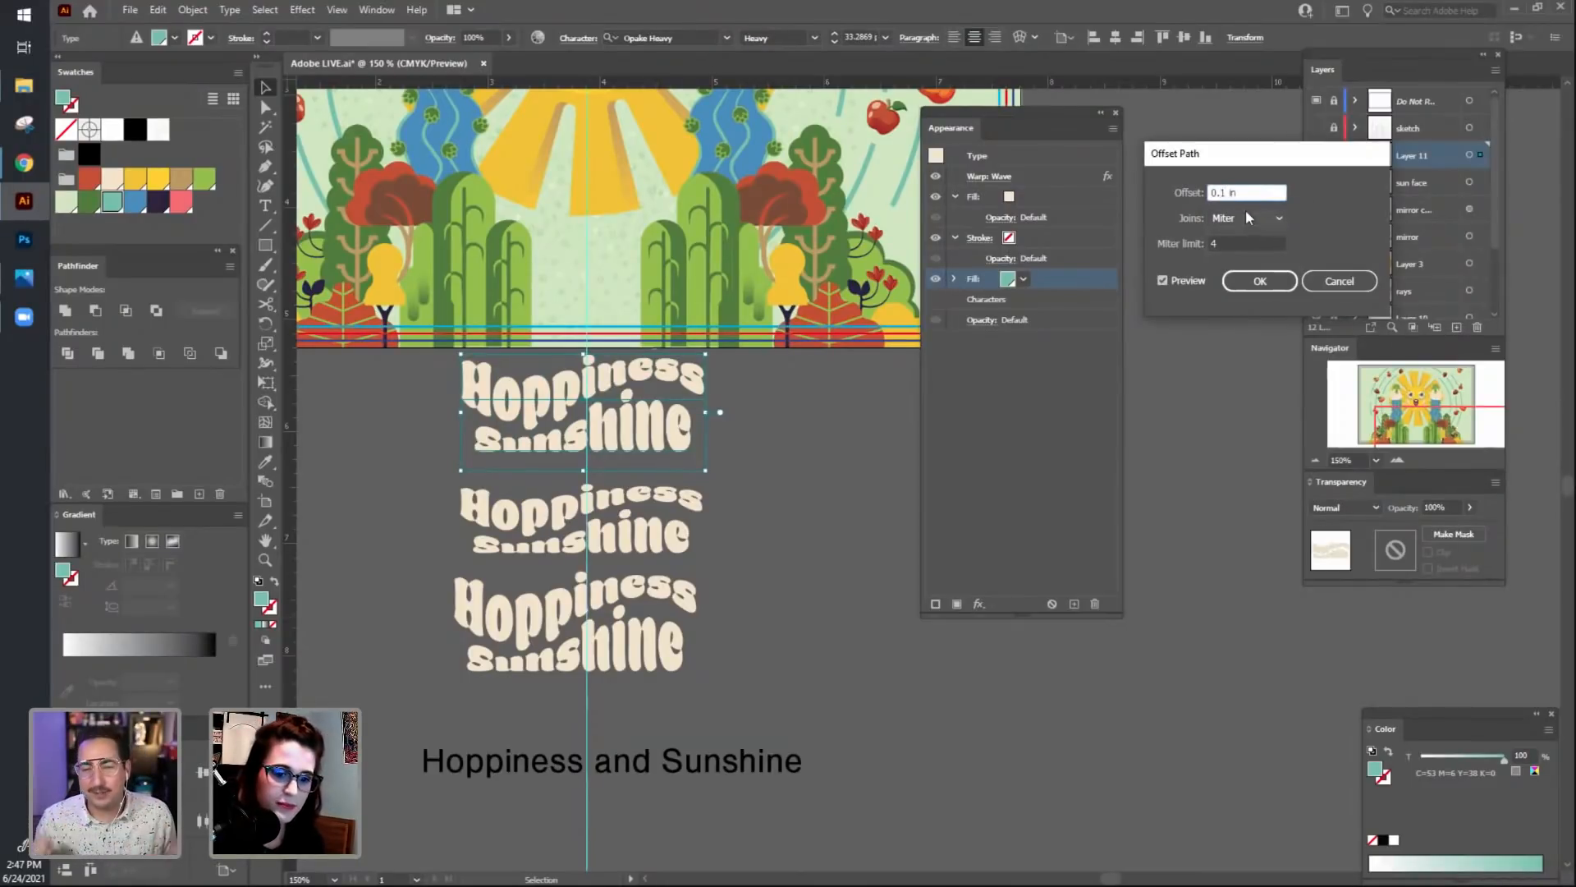
pyautogui.press('Tab')
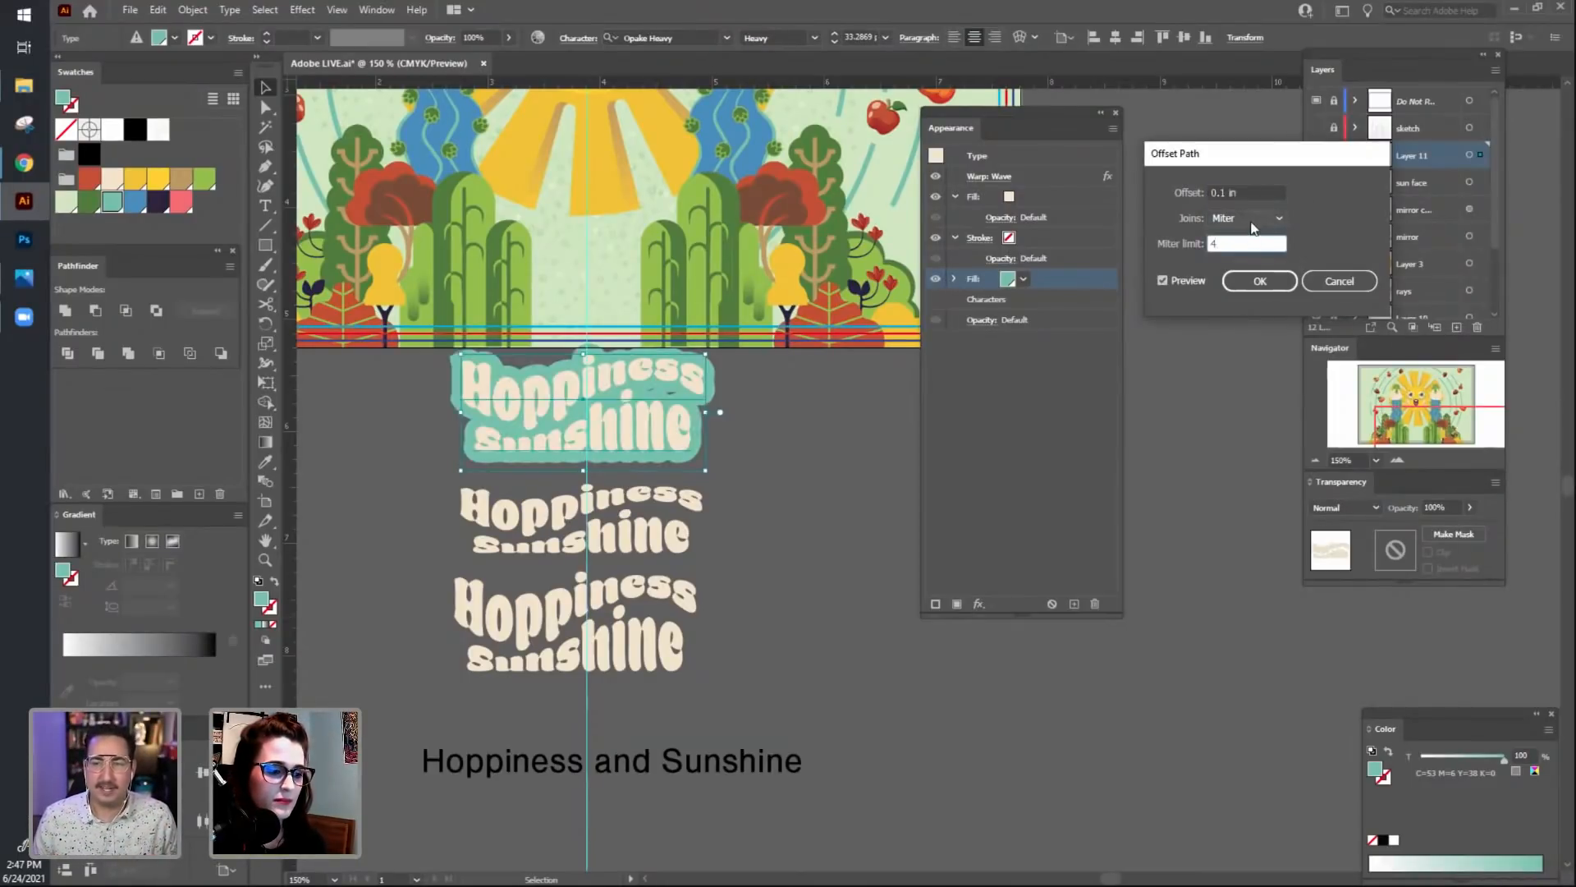
# Set the offset effect's joins to Round, apply the effect and deselect the title.
pyautogui.click(1243, 214)
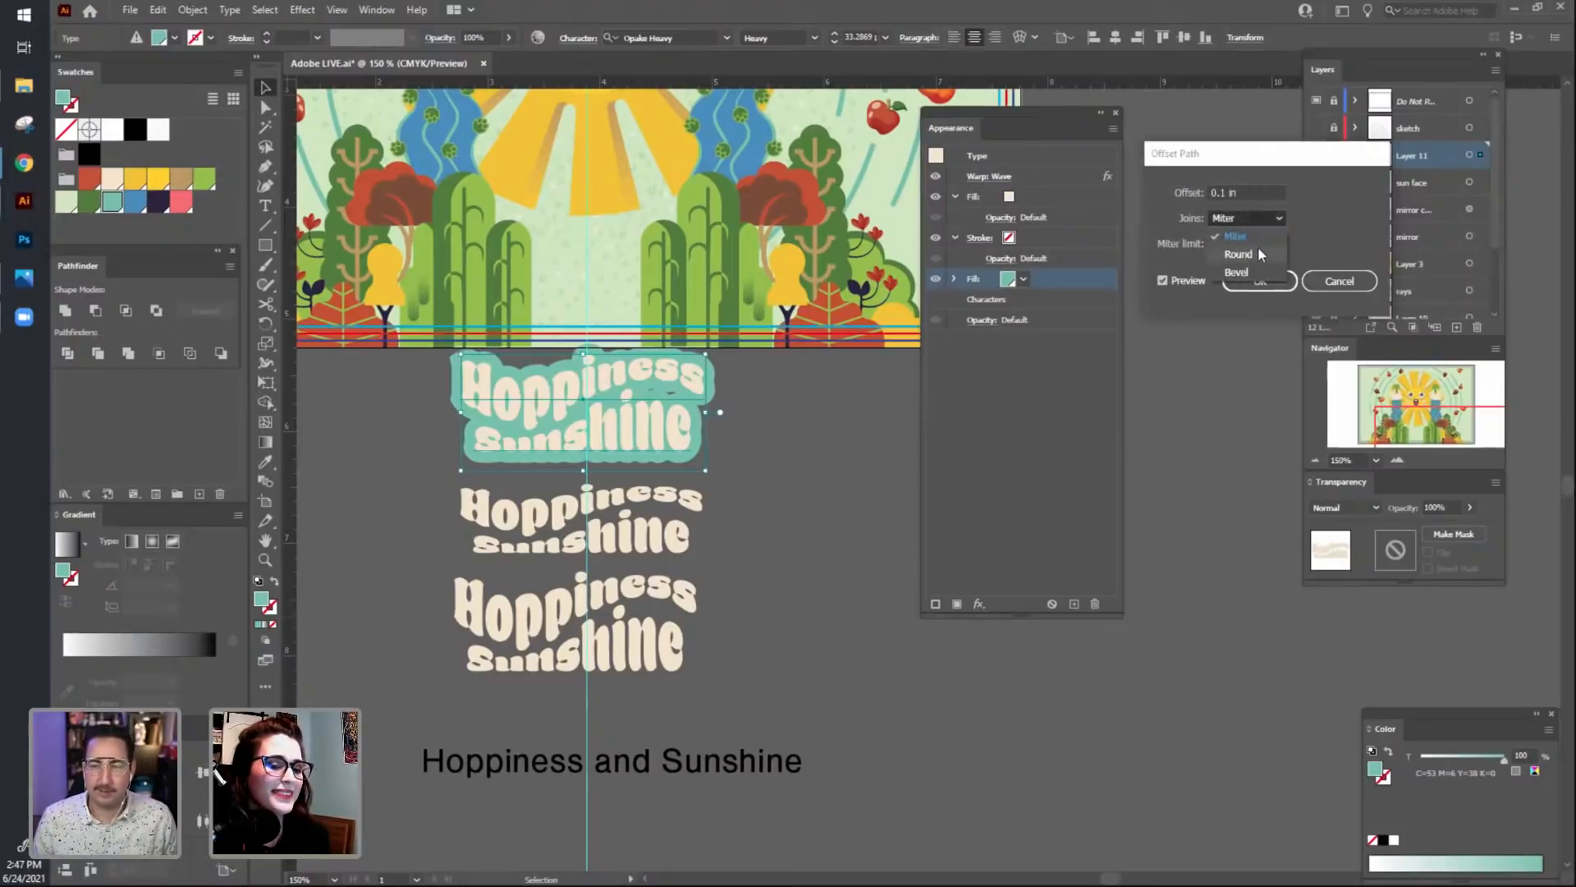
pyautogui.click(1258, 246)
pyautogui.click(1269, 245)
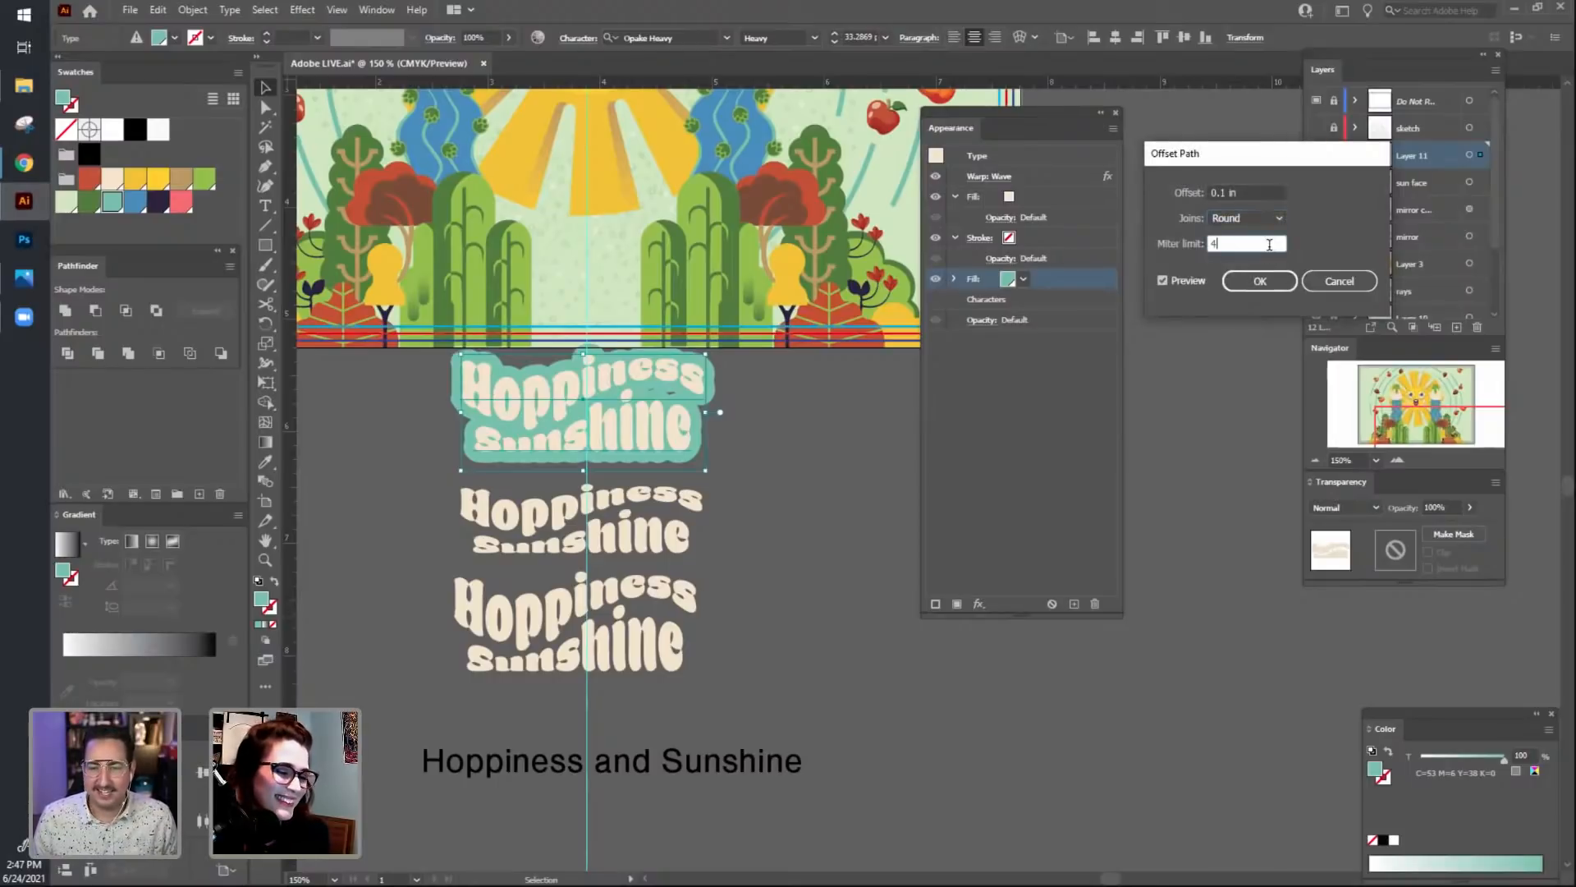
pyautogui.click(1265, 287)
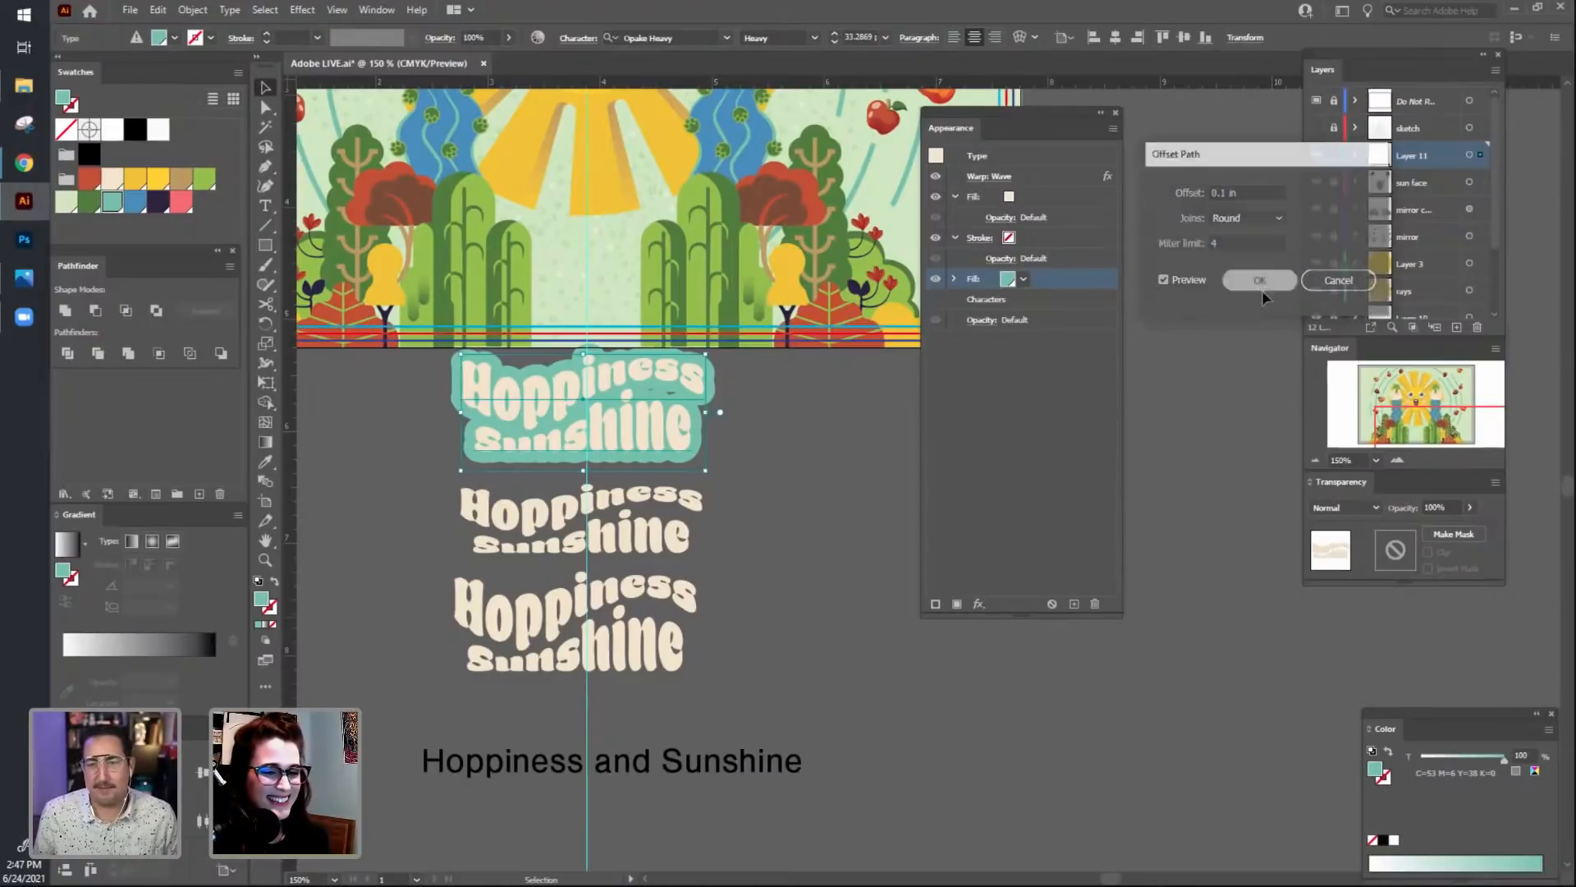
pyautogui.click(859, 512)
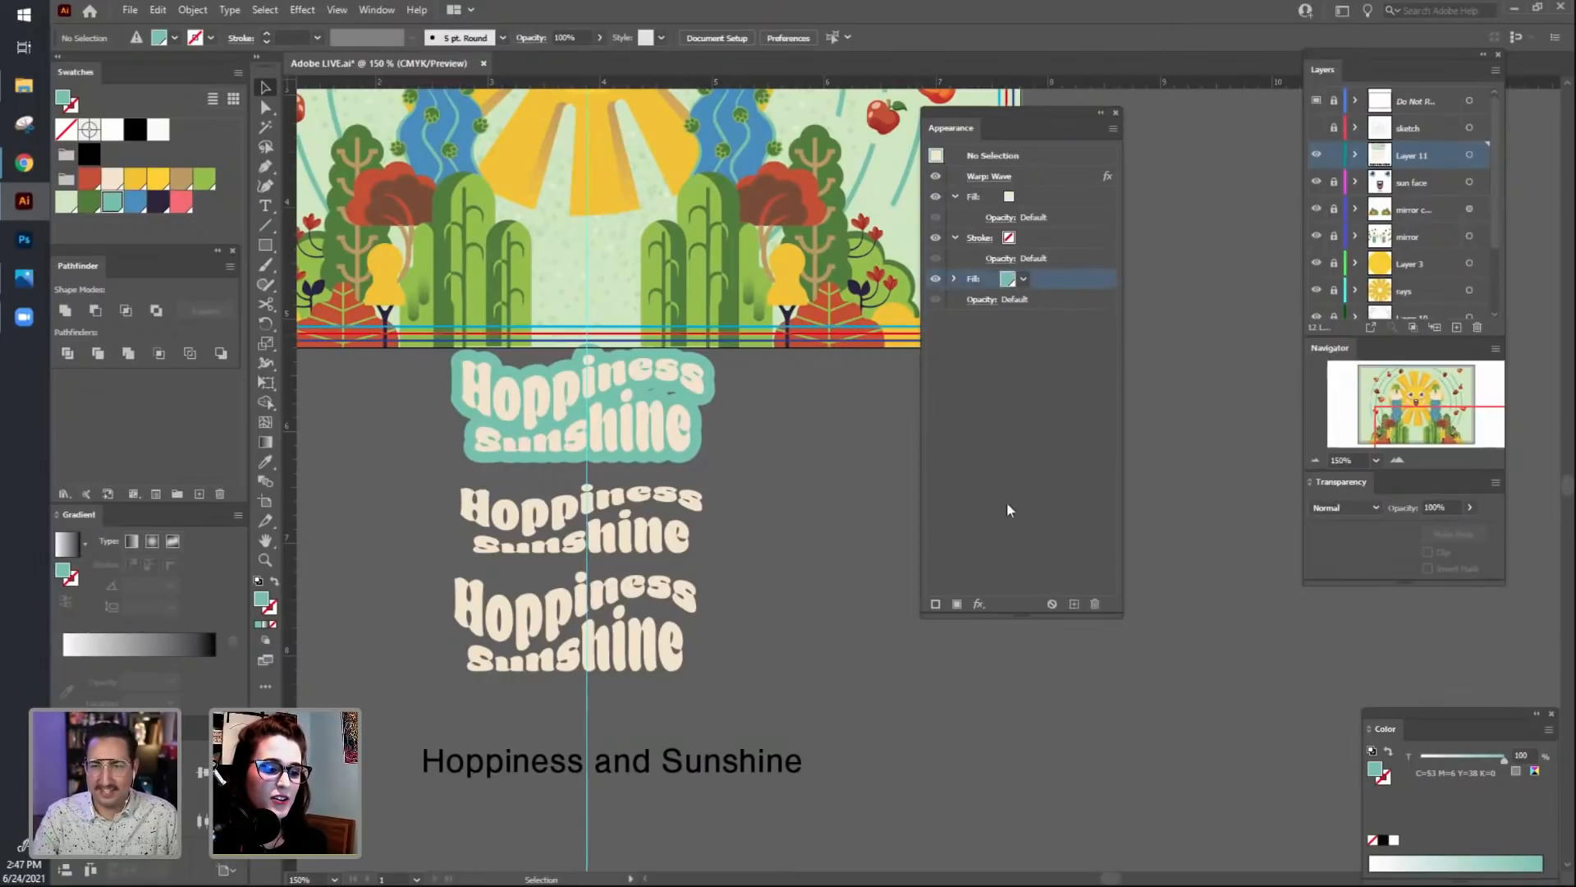
pyautogui.click(696, 426)
pyautogui.click(777, 494)
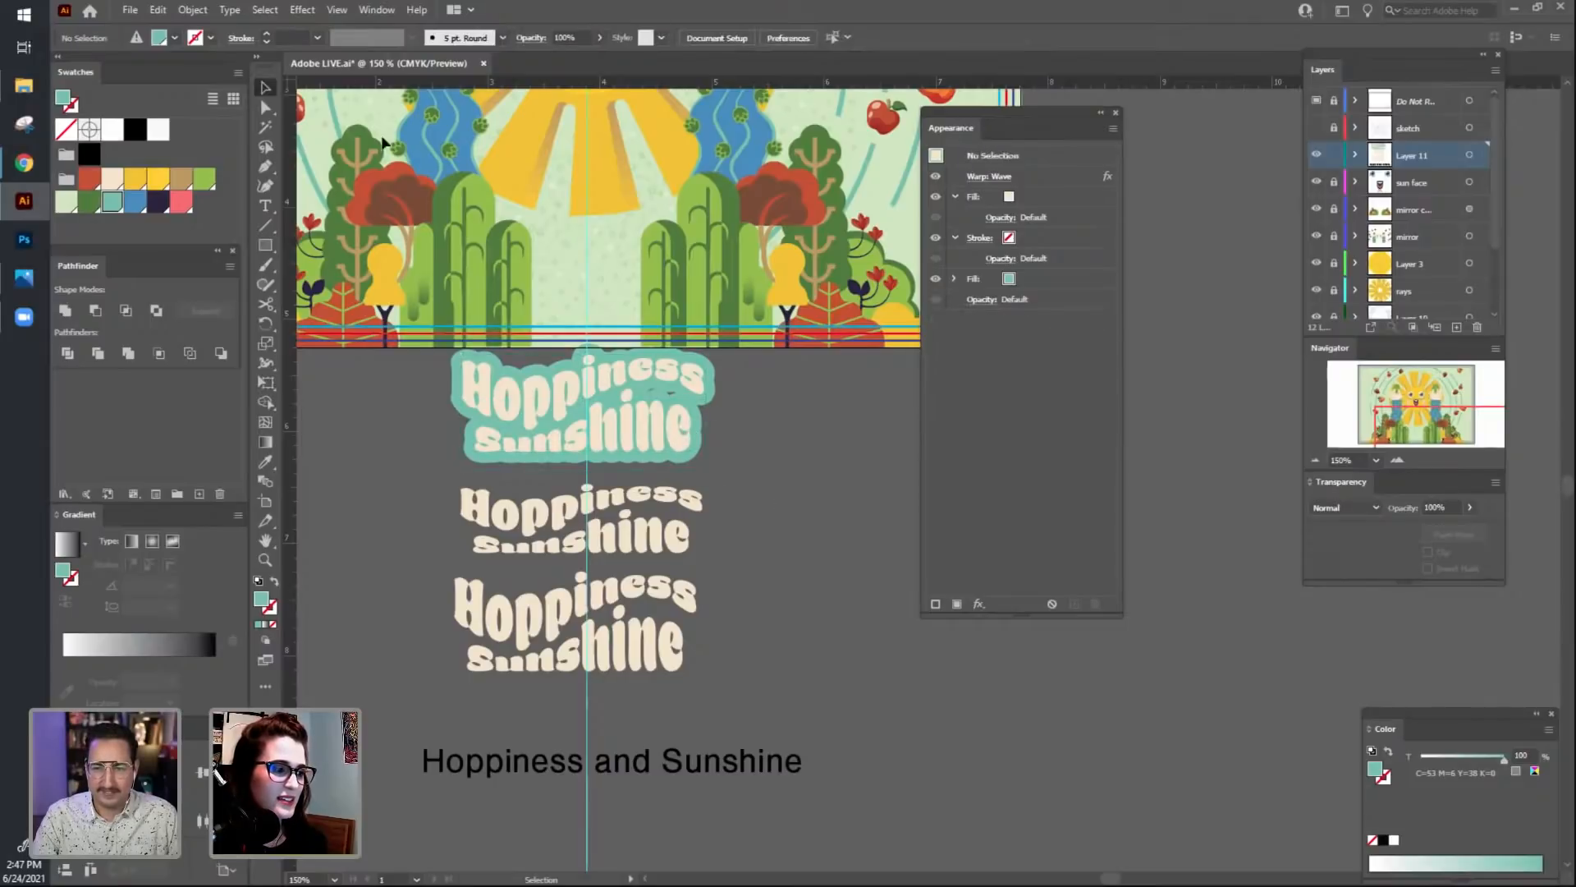
pyautogui.click(376, 9)
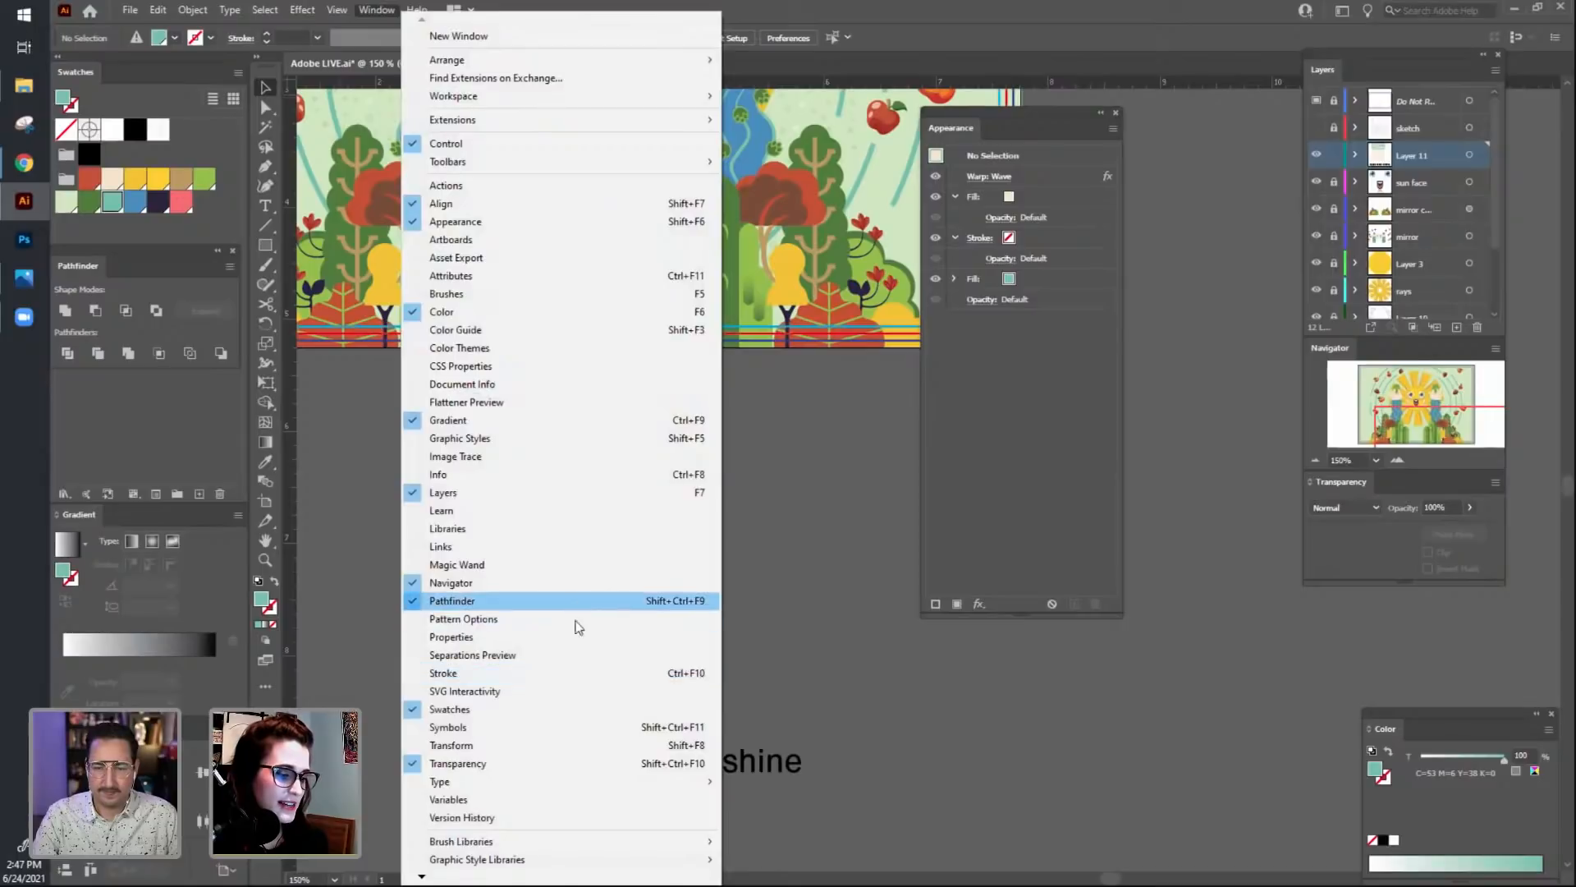
pyautogui.click(596, 728)
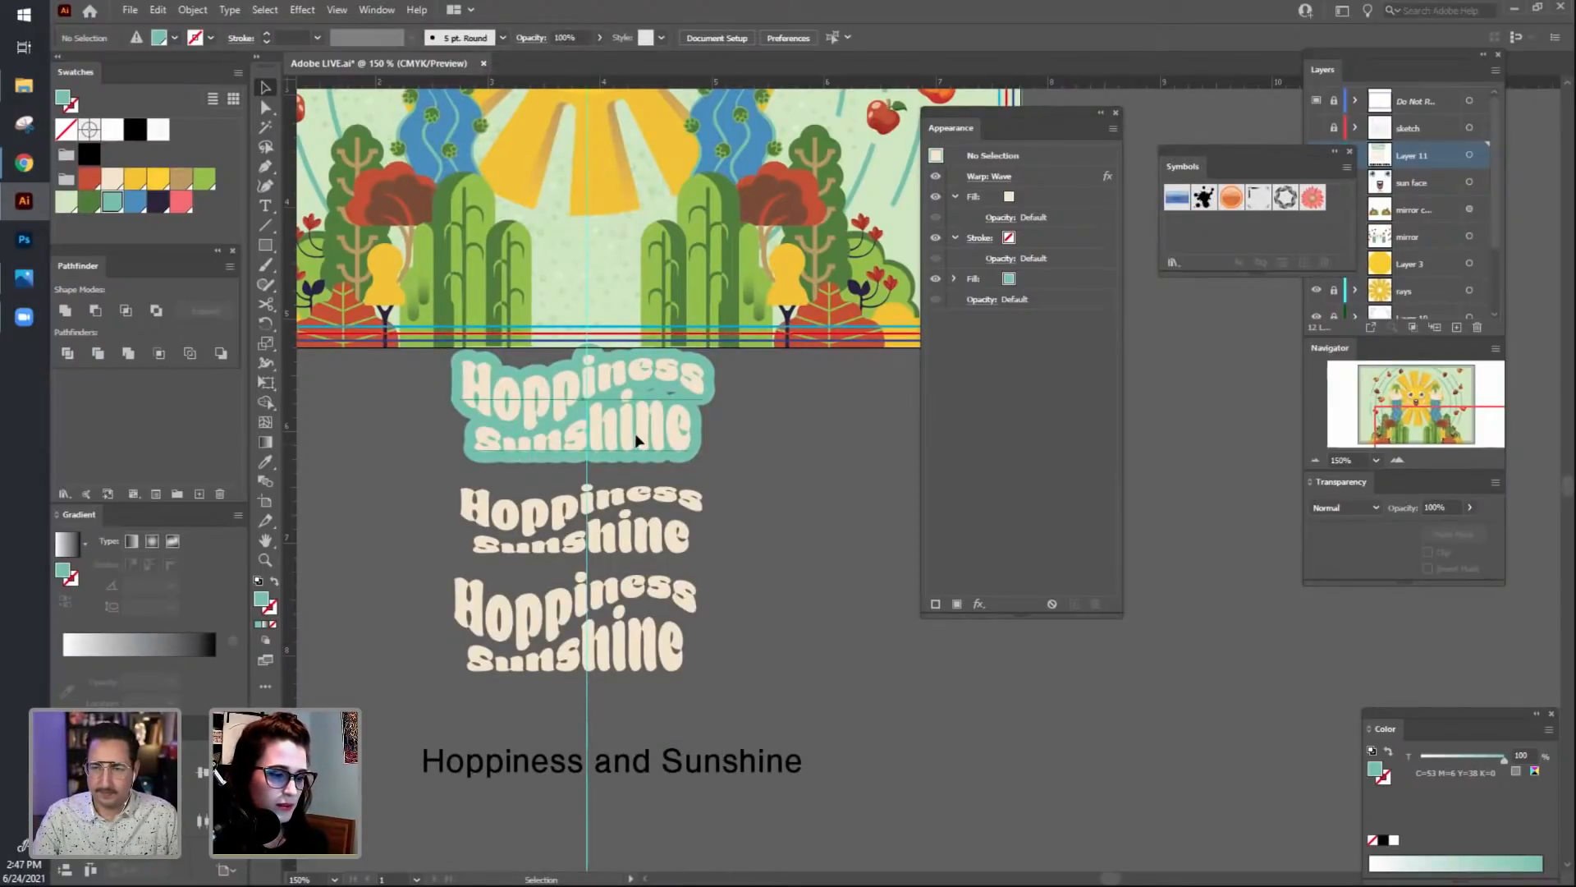
pyautogui.moveTo(636, 435); pyautogui.dragTo(1331, 223)
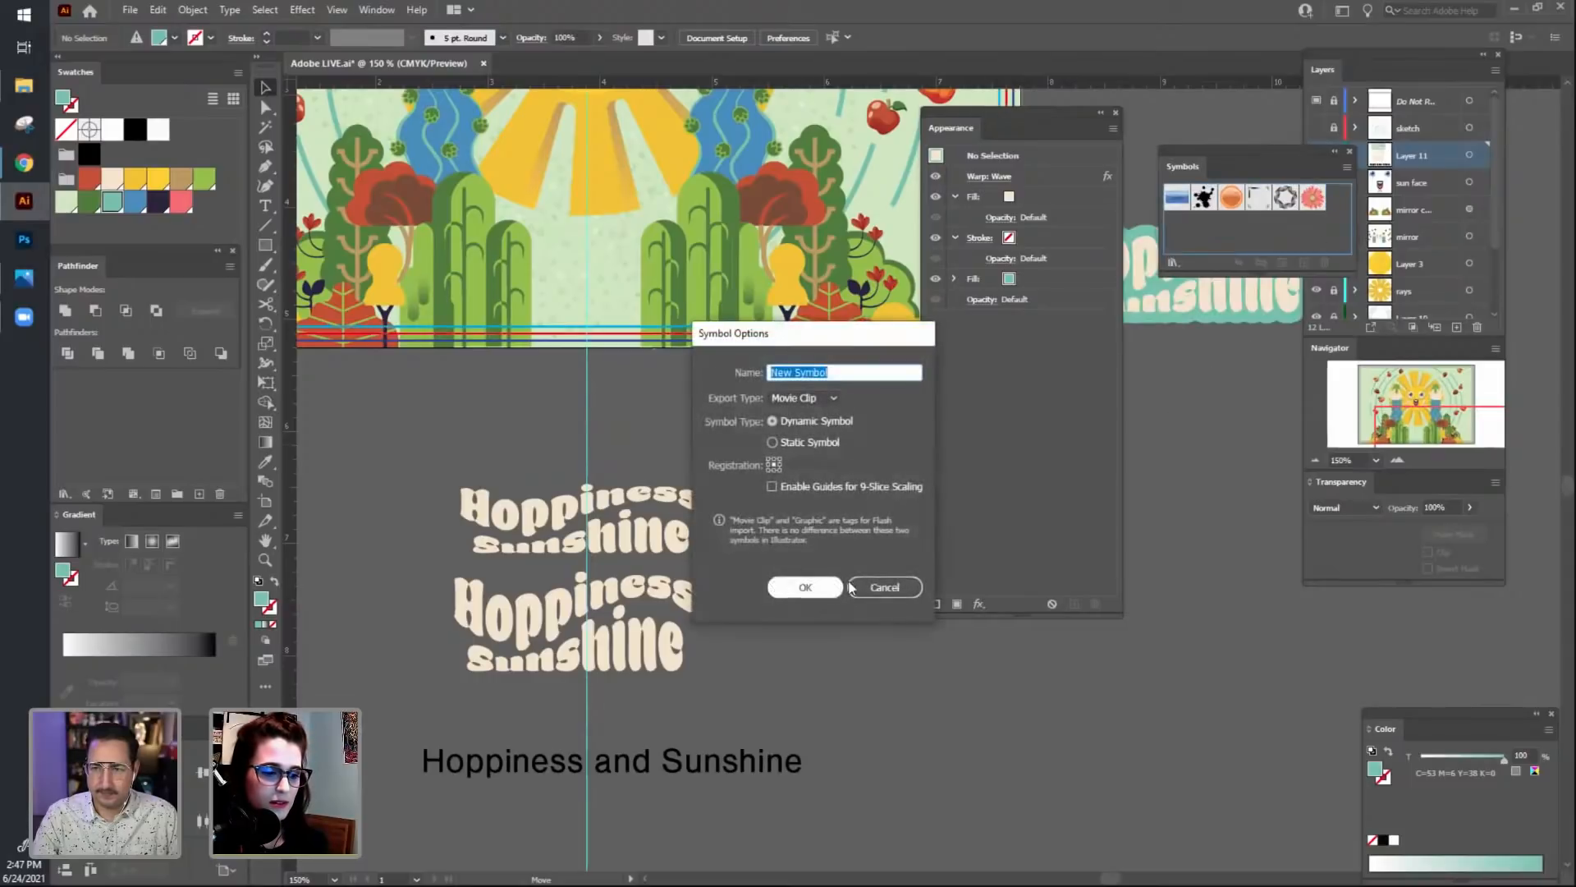
pyautogui.click(883, 584)
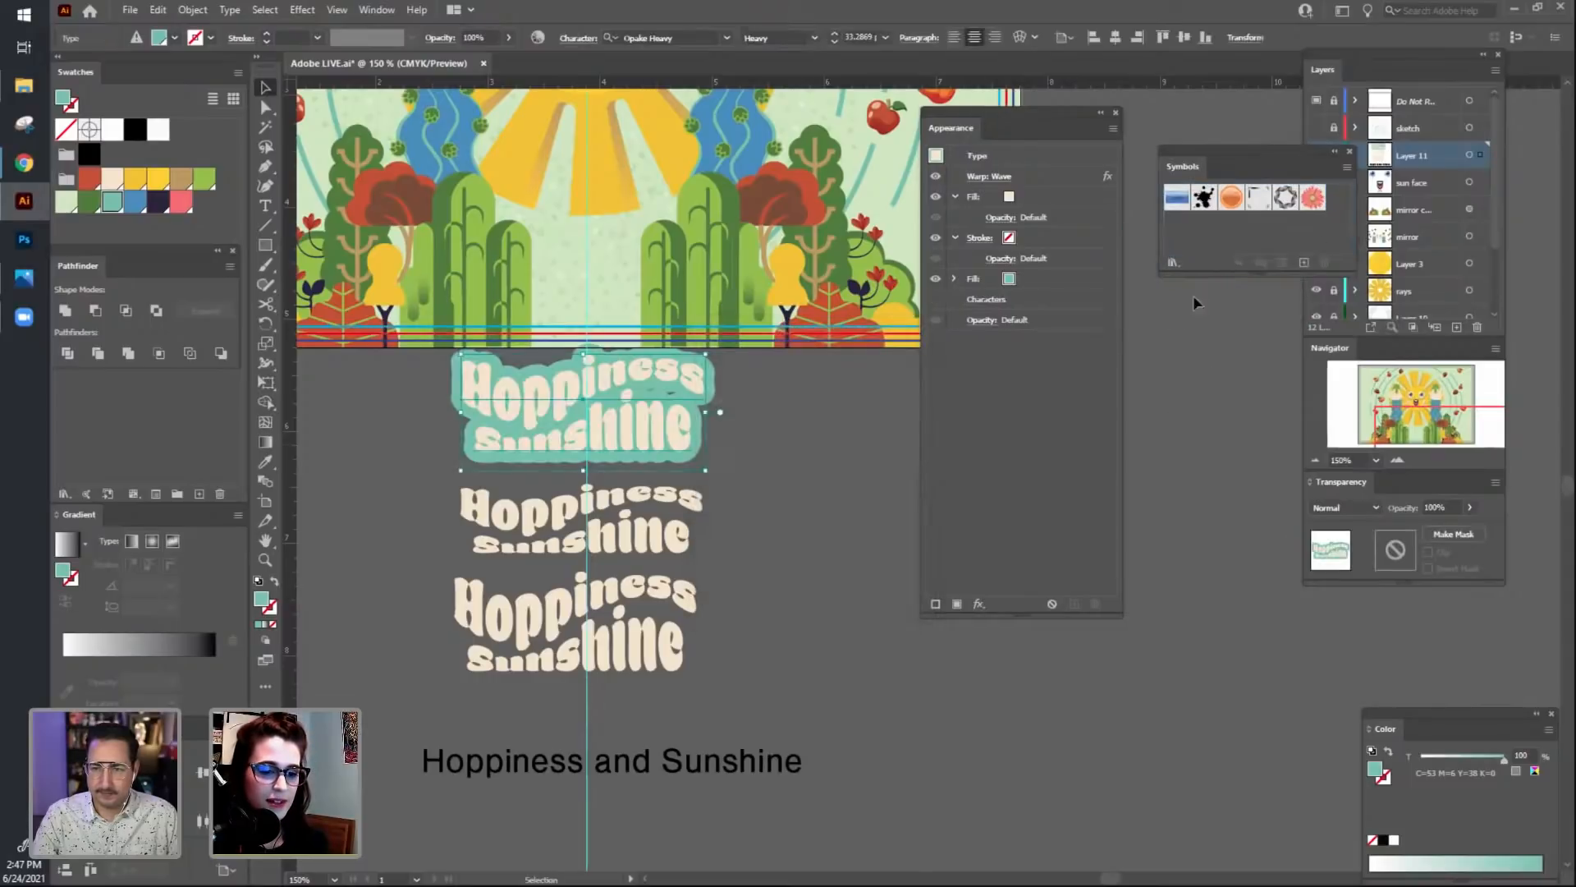
# Save the teal-backed title's appearance as a new graphic style and deselect the title.
pyautogui.click(377, 9)
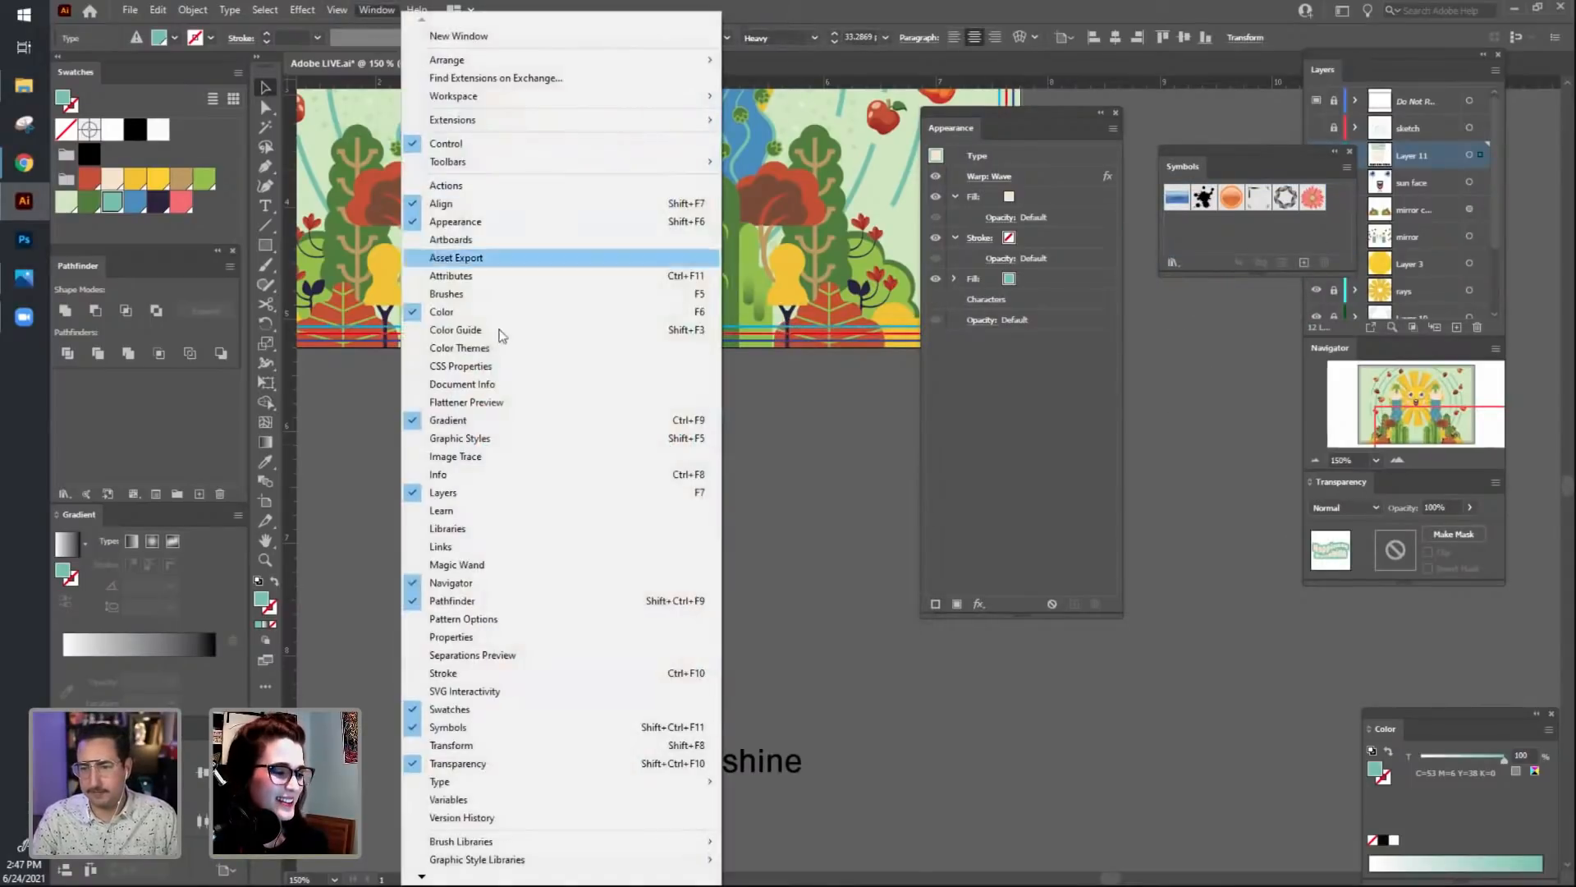
pyautogui.click(595, 438)
pyautogui.moveTo(638, 426); pyautogui.dragTo(1220, 253)
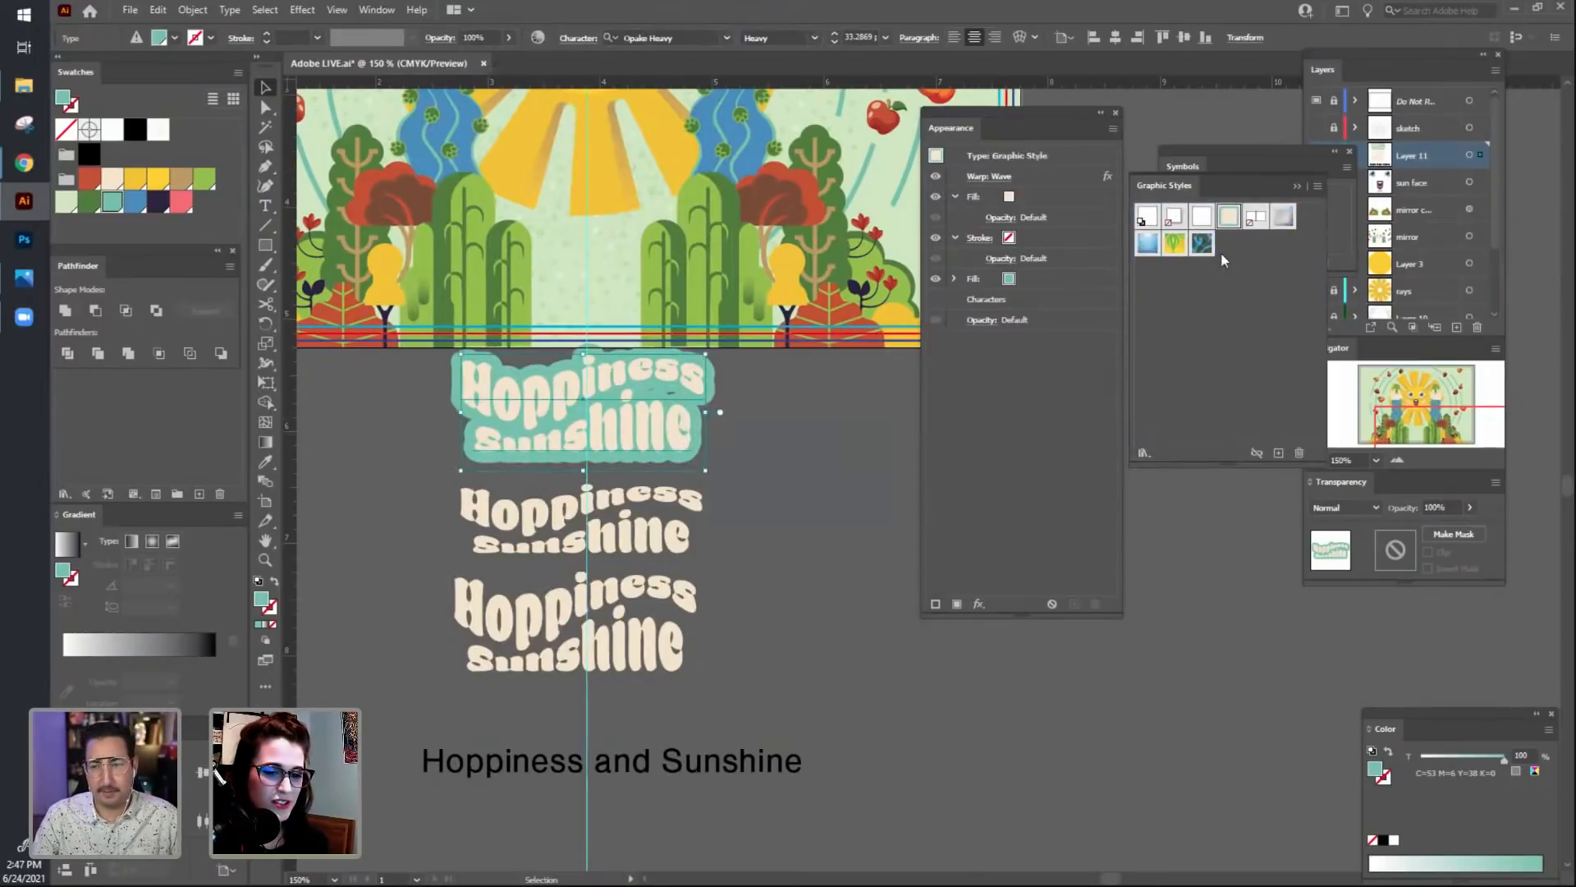
pyautogui.click(803, 558)
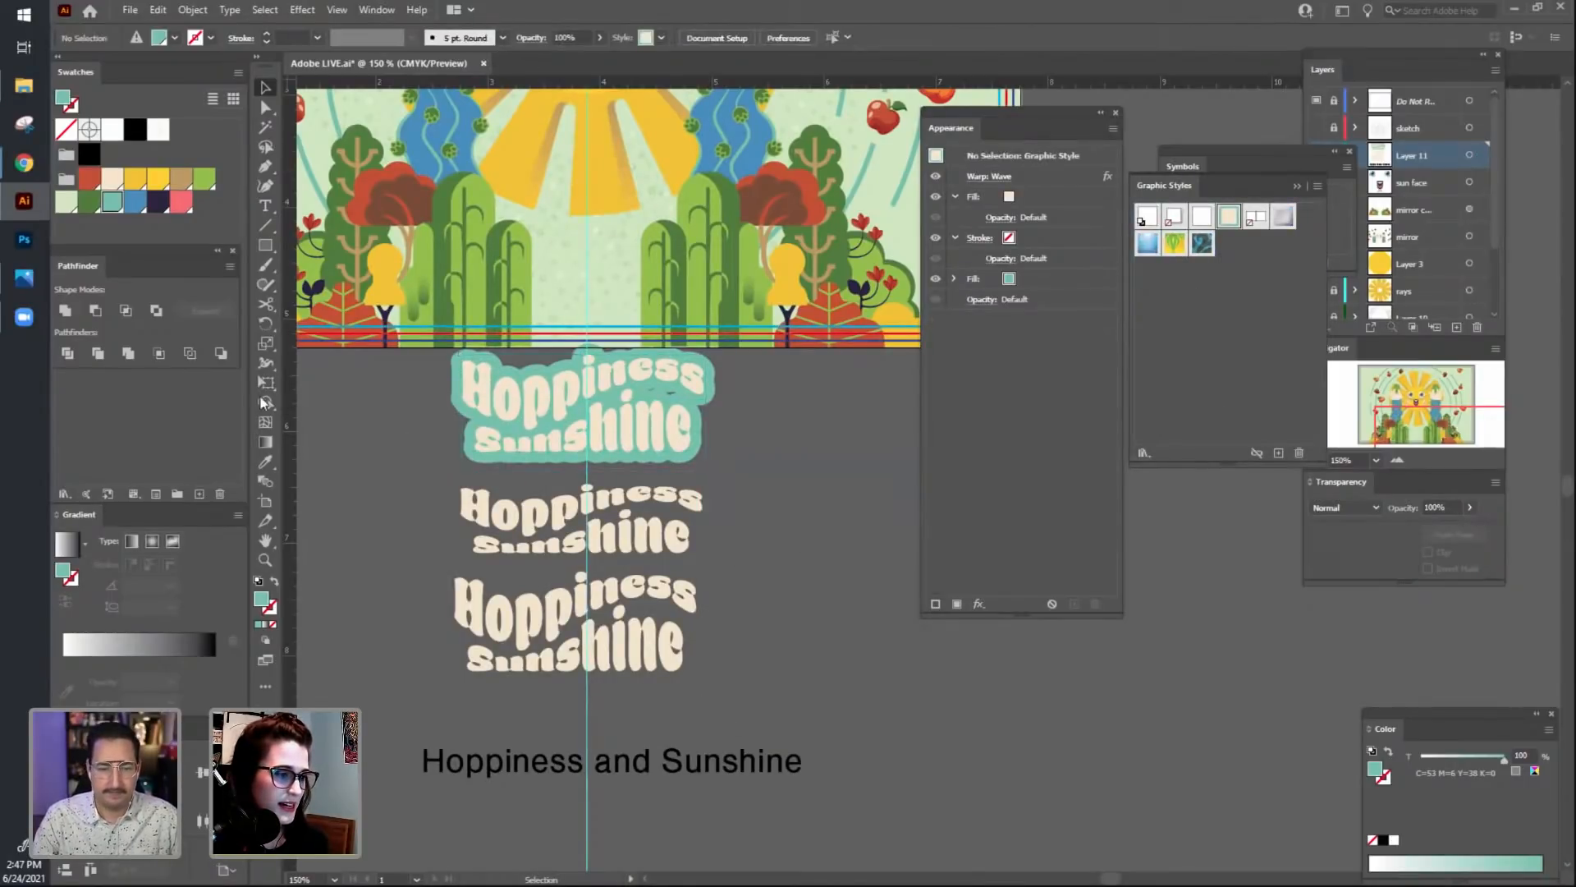
# Copy the word "and" from the plain "Hoppiness and Sunshine" line and move that line aside.
pyautogui.doubleClick(626, 771)
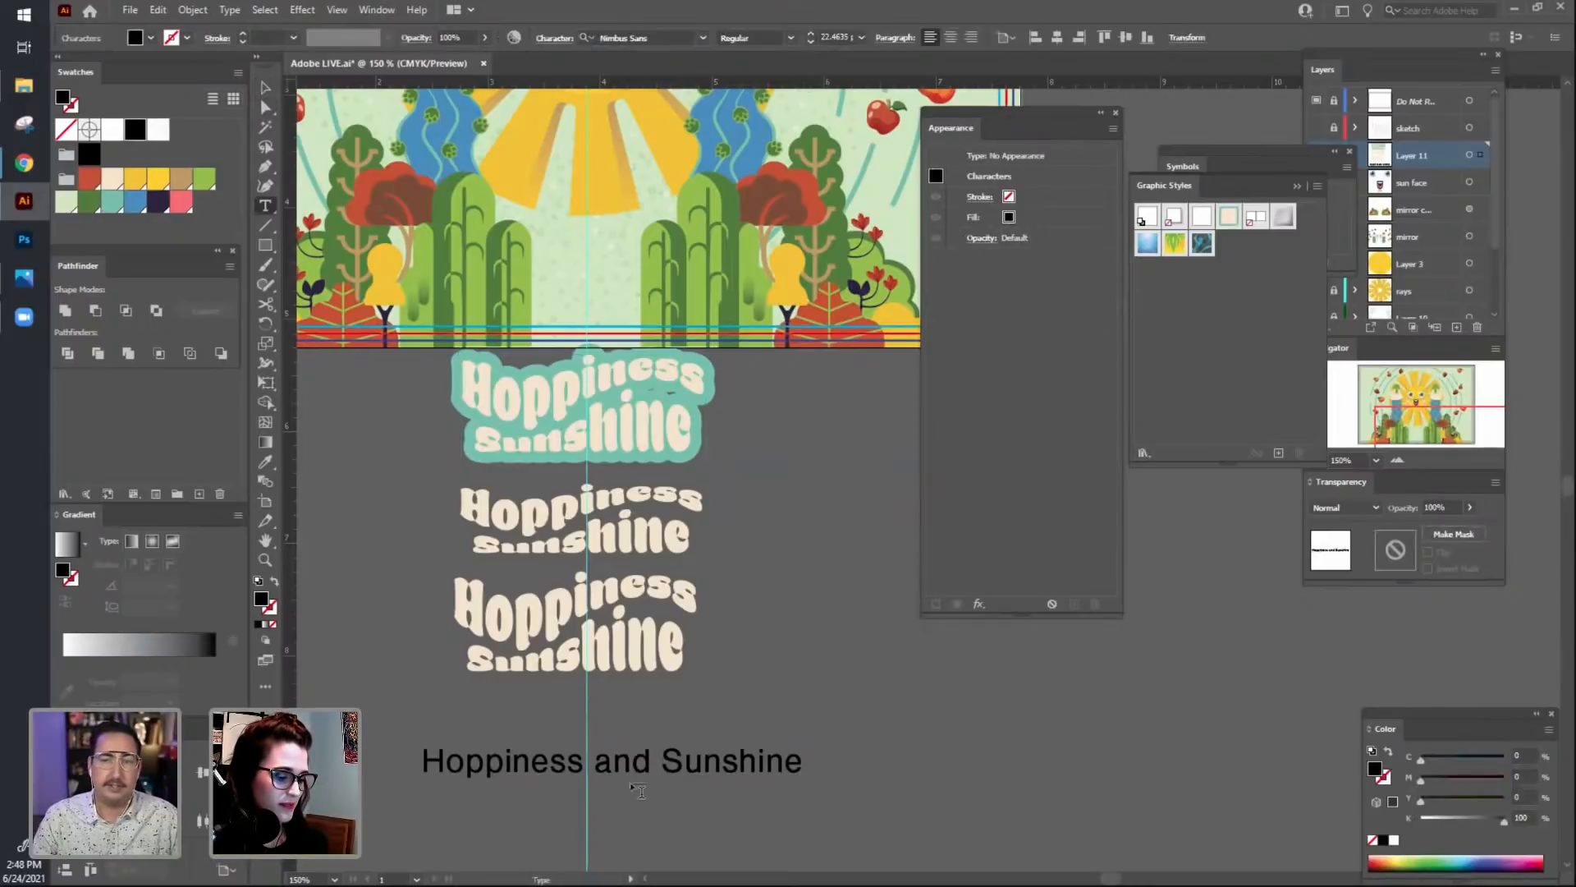
pyautogui.doubleClick(651, 763)
pyautogui.hotkey('ctrl', 'c')
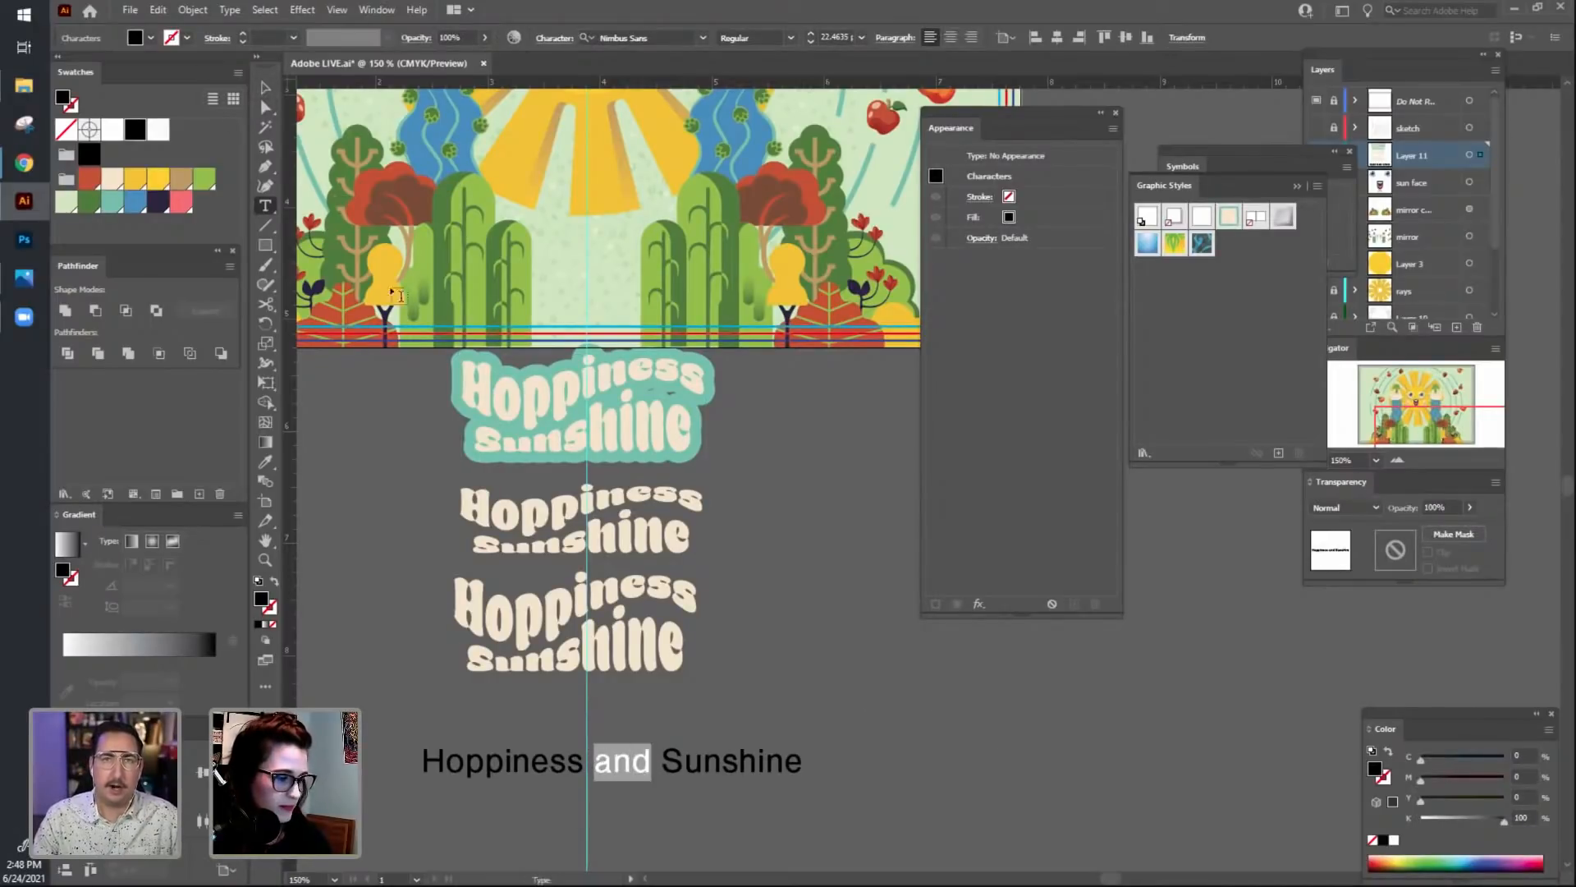
pyautogui.click(266, 87)
pyautogui.click(736, 616)
pyautogui.moveTo(774, 763); pyautogui.dragTo(424, 712)
pyautogui.click(707, 812)
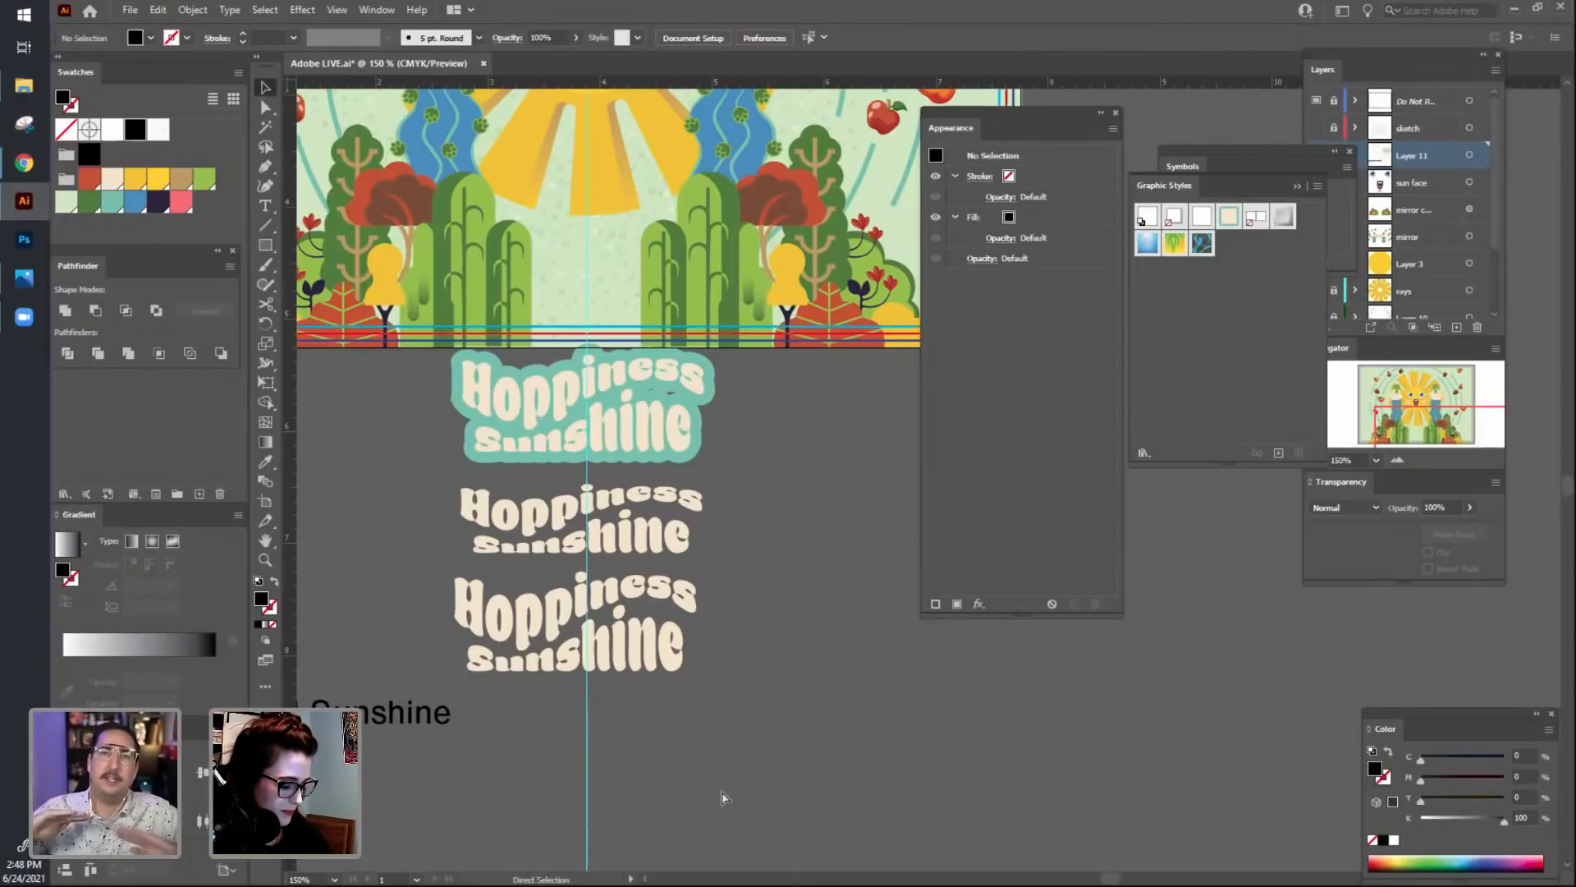
# Paste "and" as separate text below the warped titles and apply the saved graphic style to it.
pyautogui.hotkey('ctrl', 'v')
pyautogui.moveTo(901, 492); pyautogui.dragTo(713, 748)
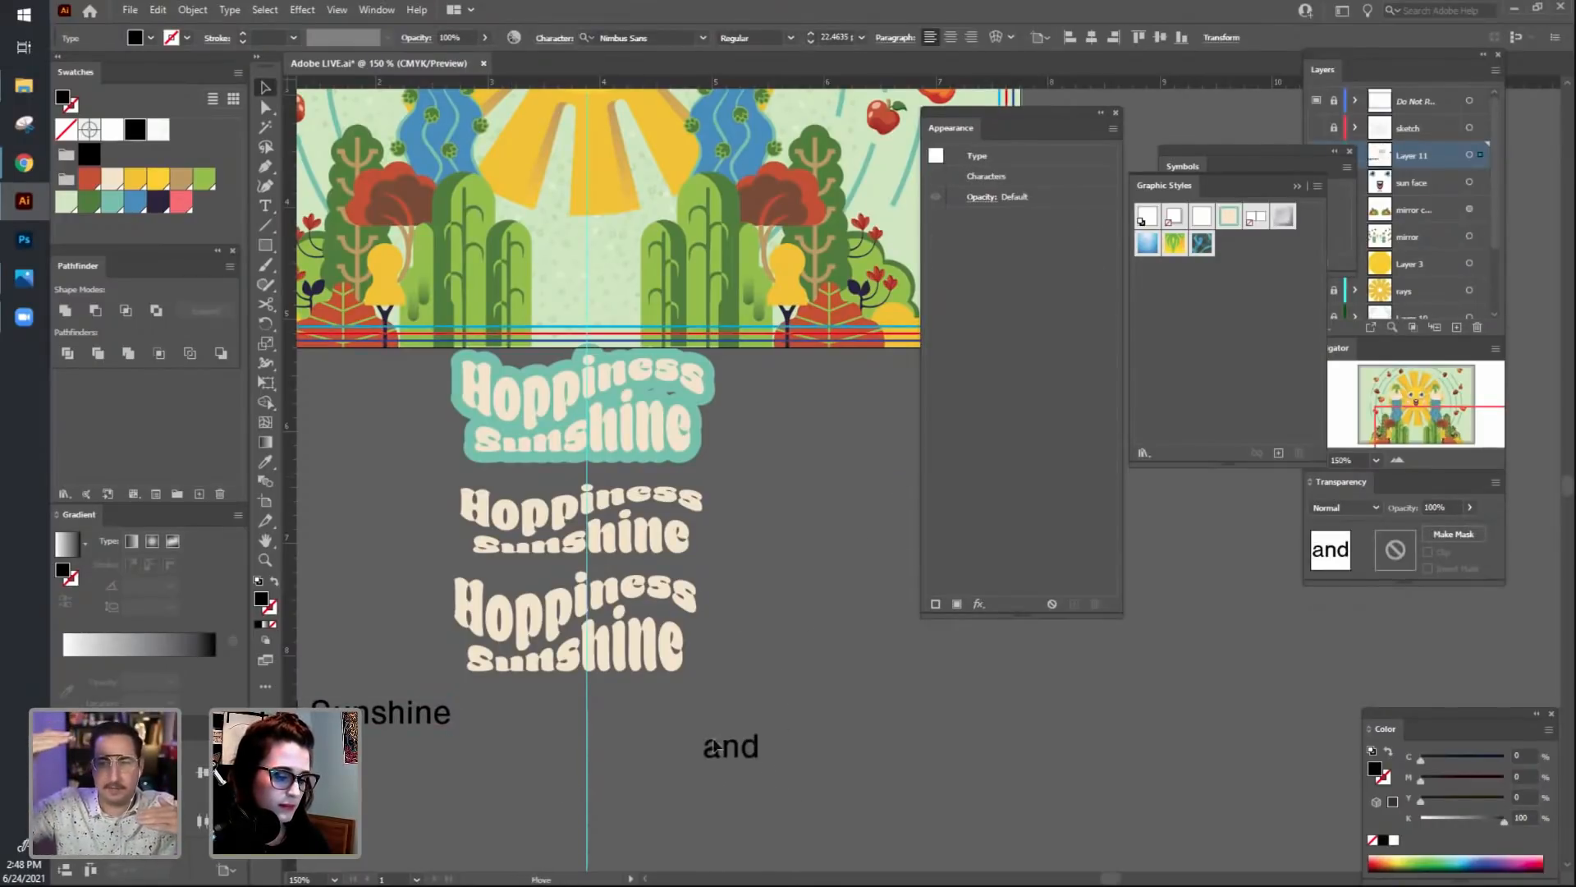
pyautogui.click(756, 765)
pyautogui.click(743, 747)
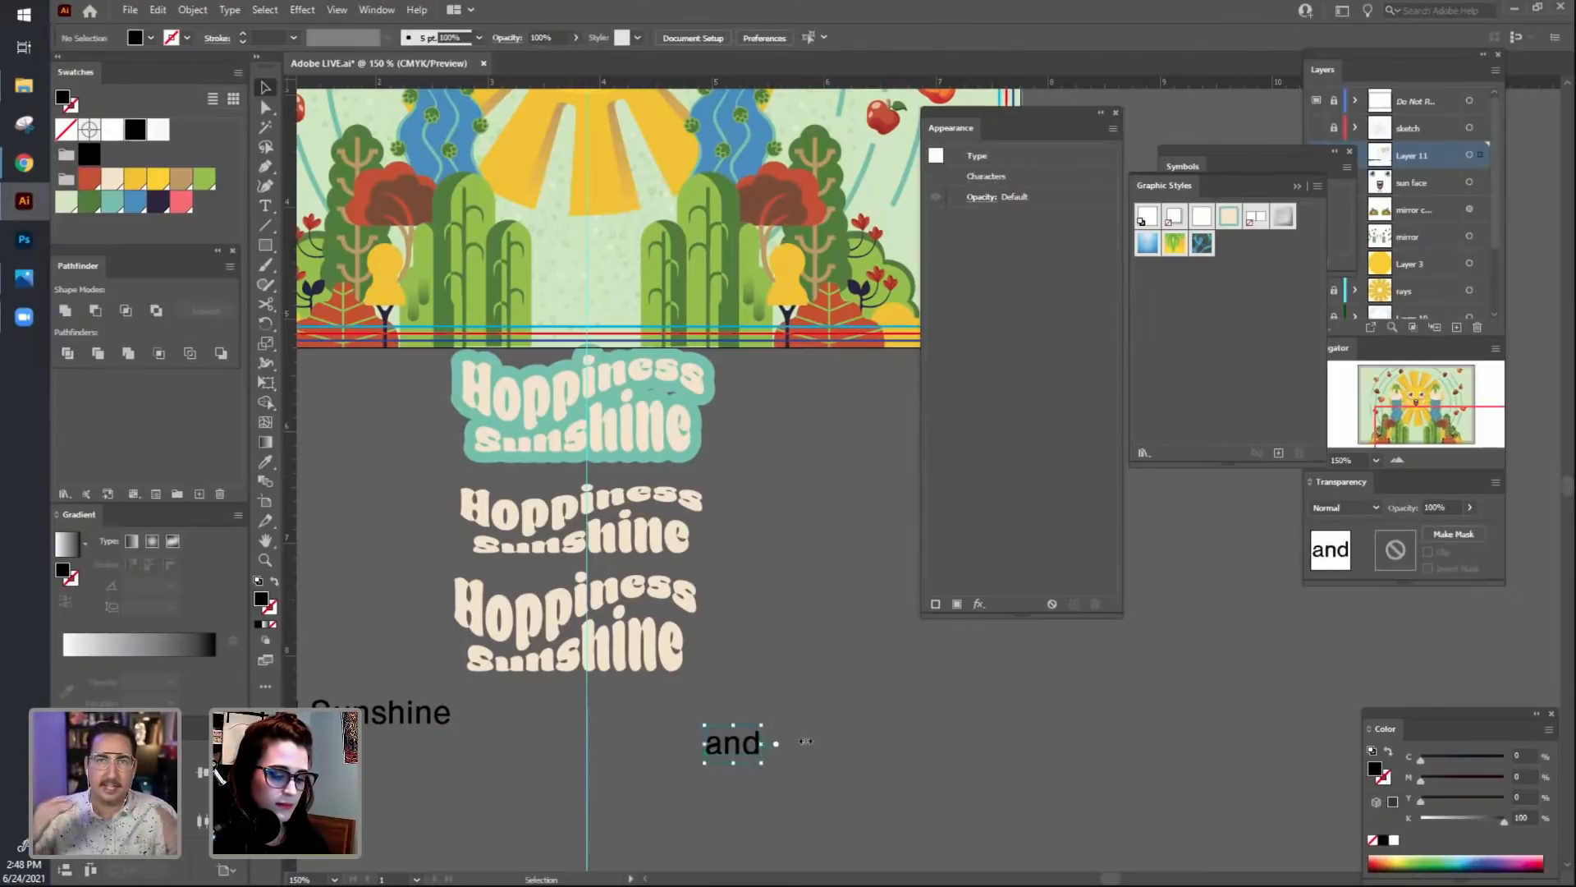
pyautogui.click(1229, 216)
pyautogui.click(953, 782)
# Try placing the styled "and" over the center of the teal-backed title, between its two lines.
pyautogui.moveTo(727, 749); pyautogui.dragTo(579, 407)
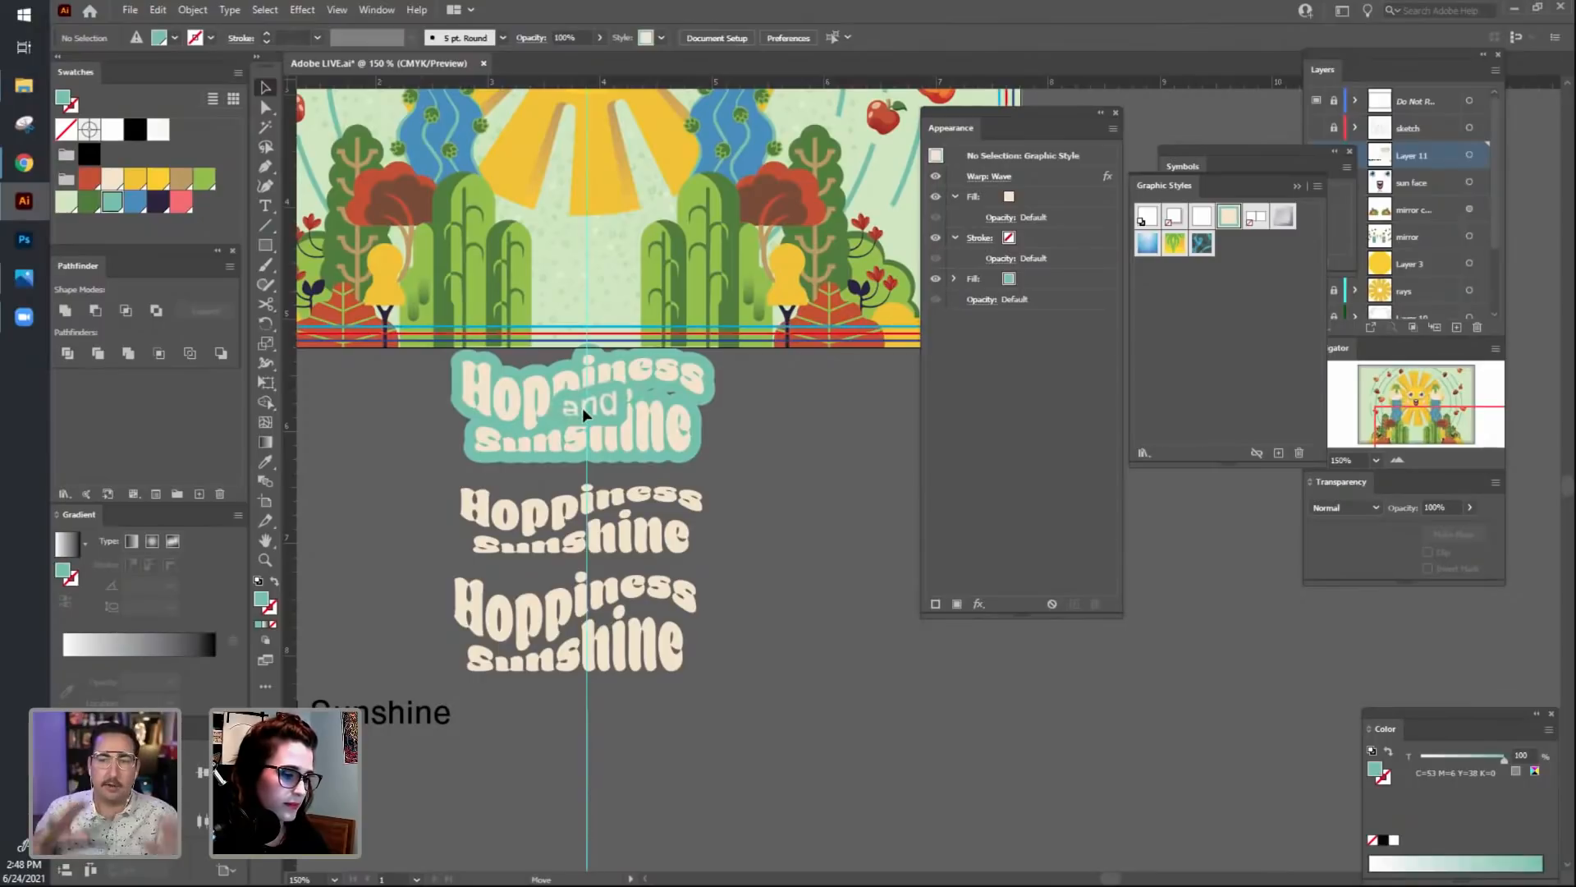
pyautogui.click(780, 587)
pyautogui.moveTo(813, 665); pyautogui.dragTo(847, 674)
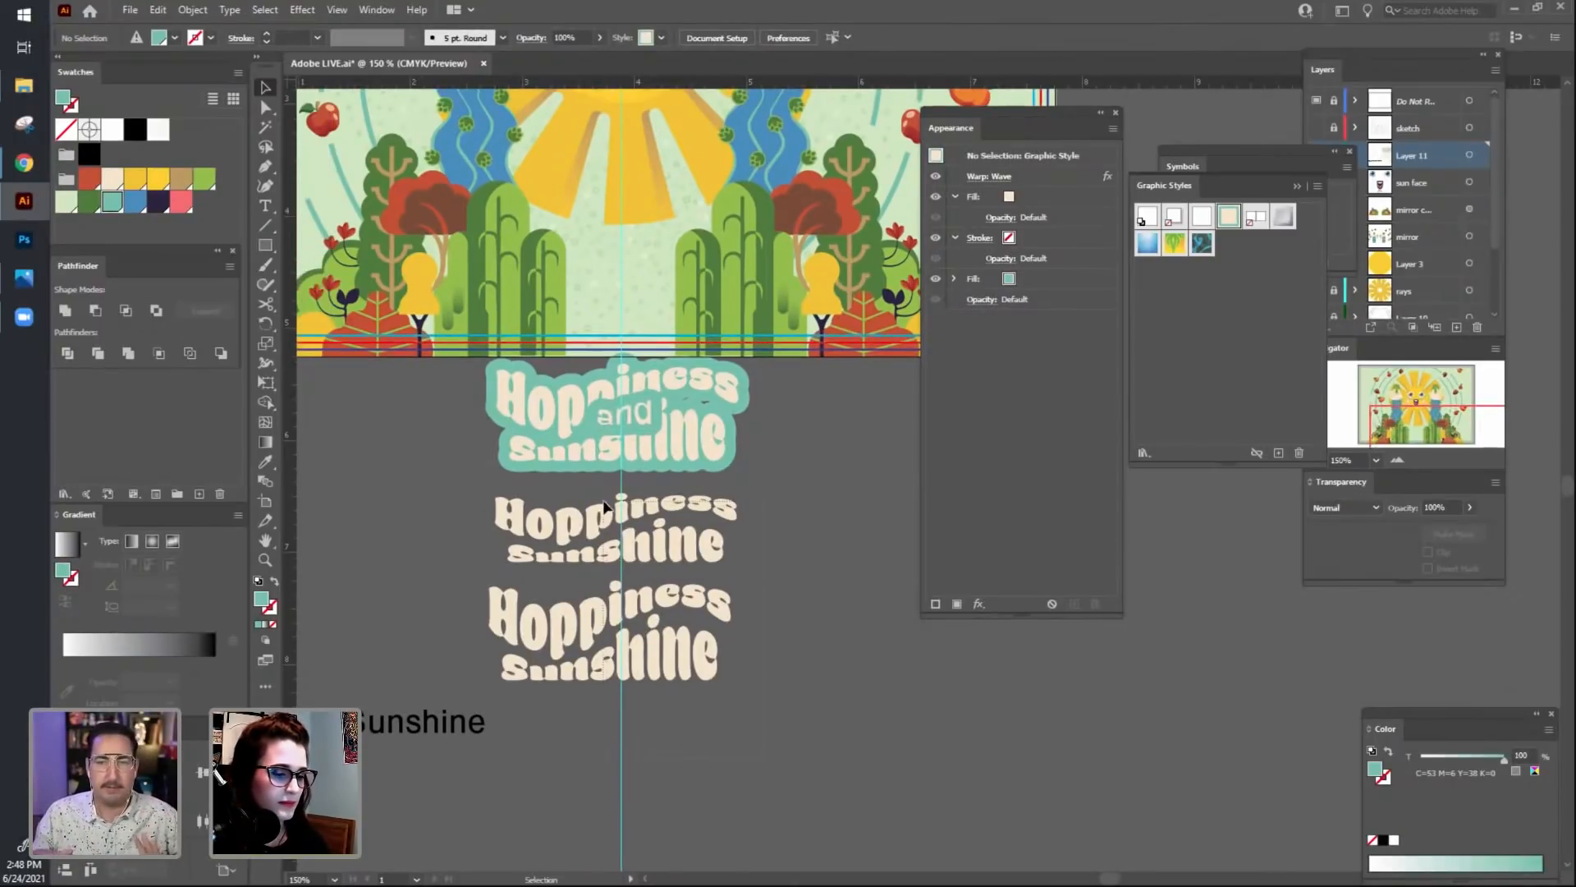
# Move the two plain warped titles farther down, away from the teal-backed title.
pyautogui.moveTo(603, 502); pyautogui.dragTo(697, 602)
pyautogui.click(738, 491)
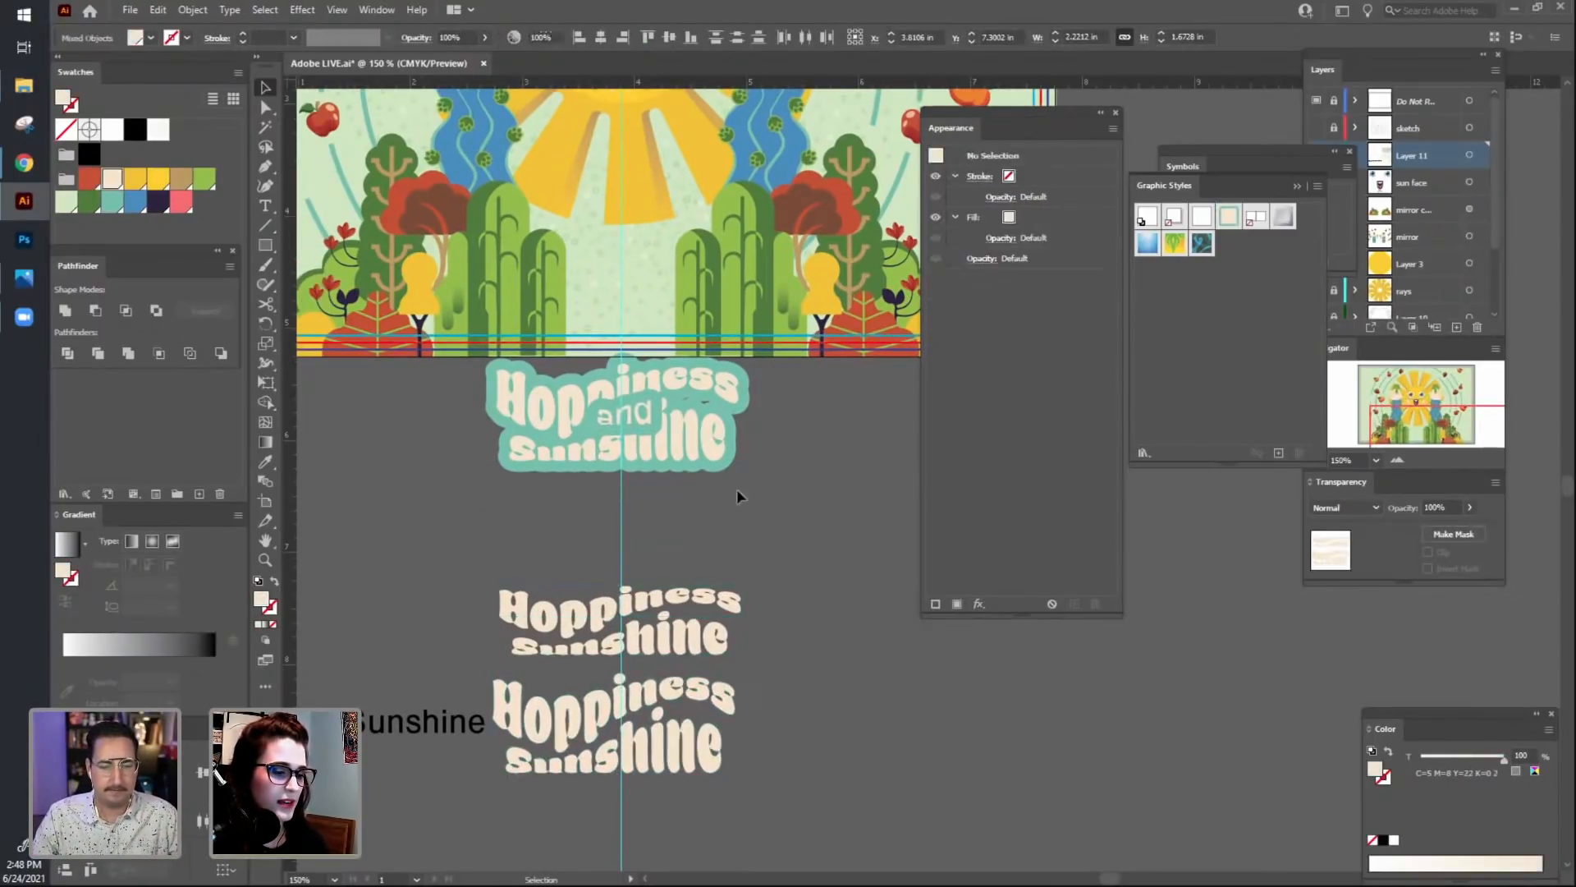
# Take the styled "and" off the teal-backed title and delete it.
pyautogui.moveTo(650, 406); pyautogui.dragTo(745, 536)
pyautogui.click(855, 524)
pyautogui.press('Delete')
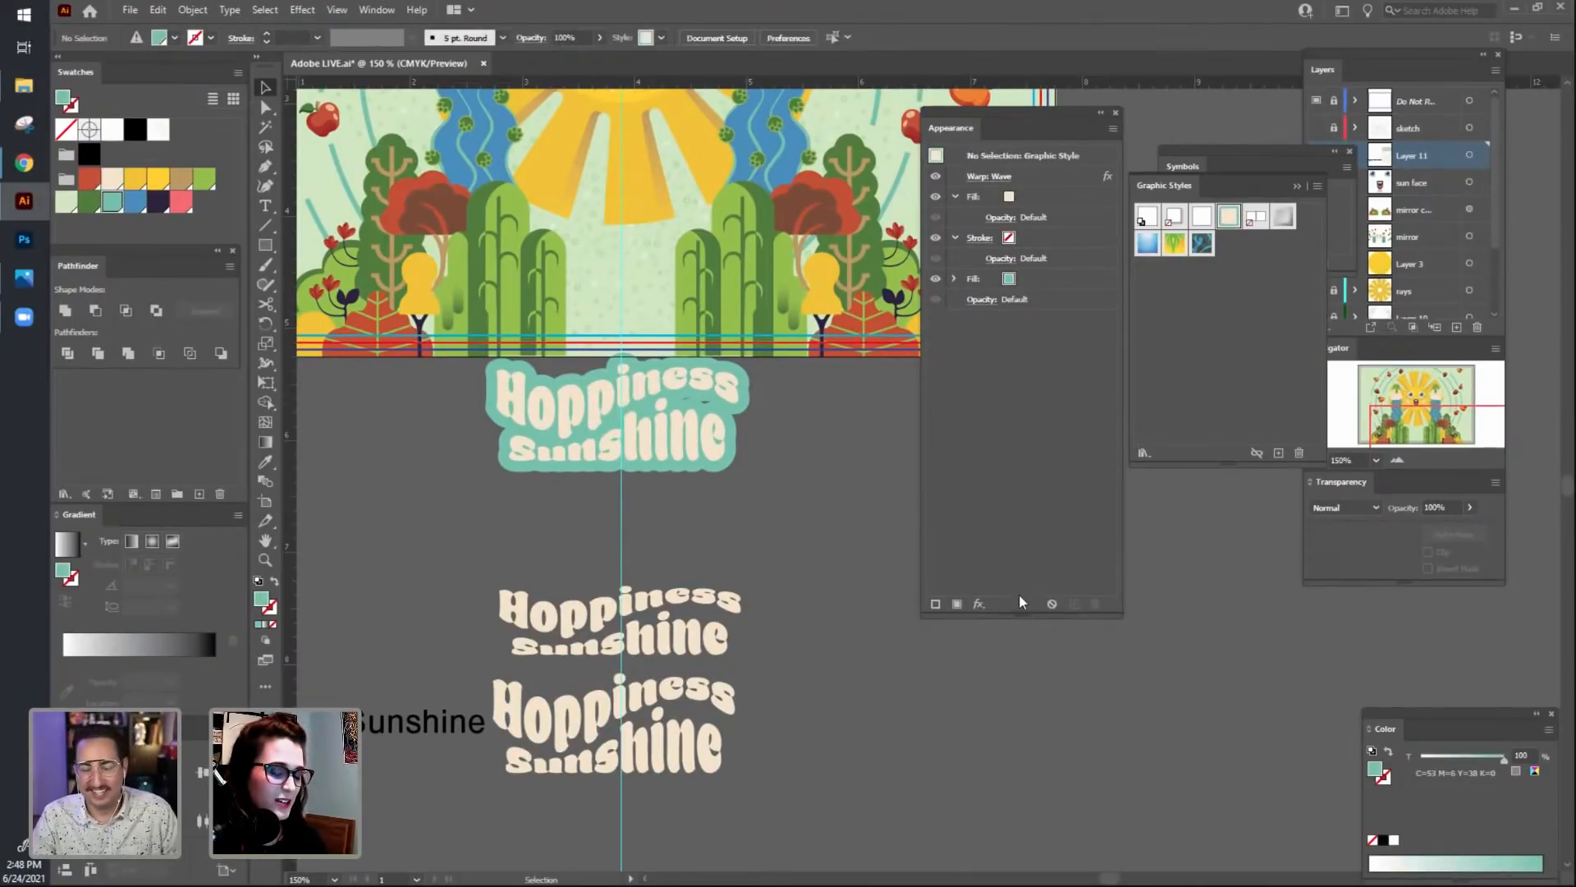
# Shift the upper plain title sideways and place the teal-backed title on the artwork, centered below the sun between the cacti.
pyautogui.moveTo(878, 539); pyautogui.dragTo(842, 588)
pyautogui.moveTo(692, 642); pyautogui.dragTo(757, 642)
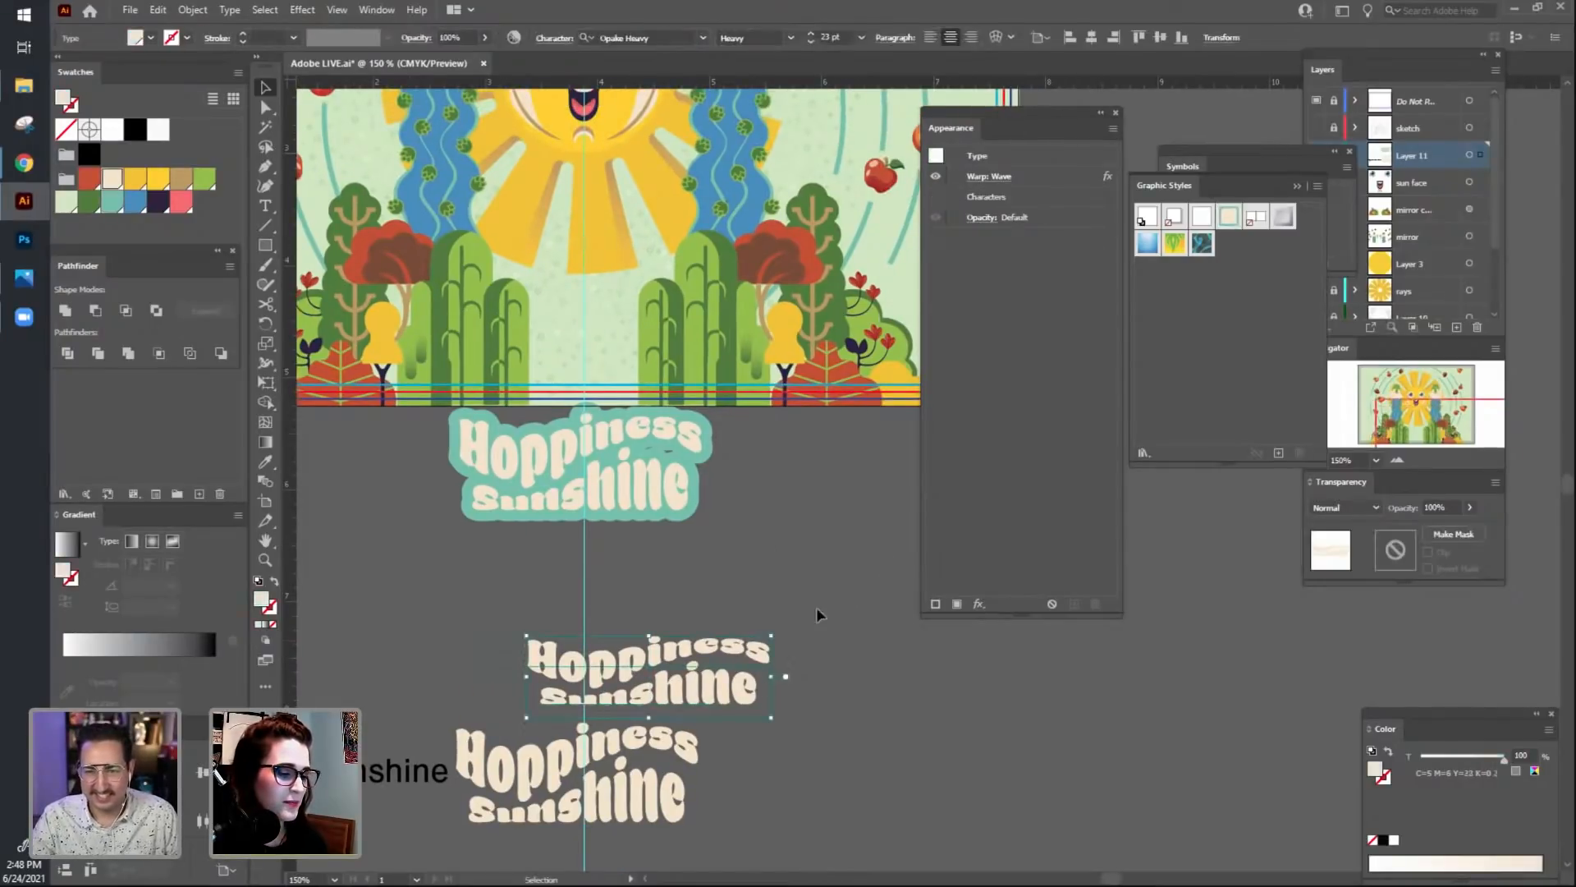
pyautogui.click(816, 608)
pyautogui.moveTo(734, 573); pyautogui.dragTo(824, 631)
pyautogui.moveTo(706, 523); pyautogui.dragTo(707, 376)
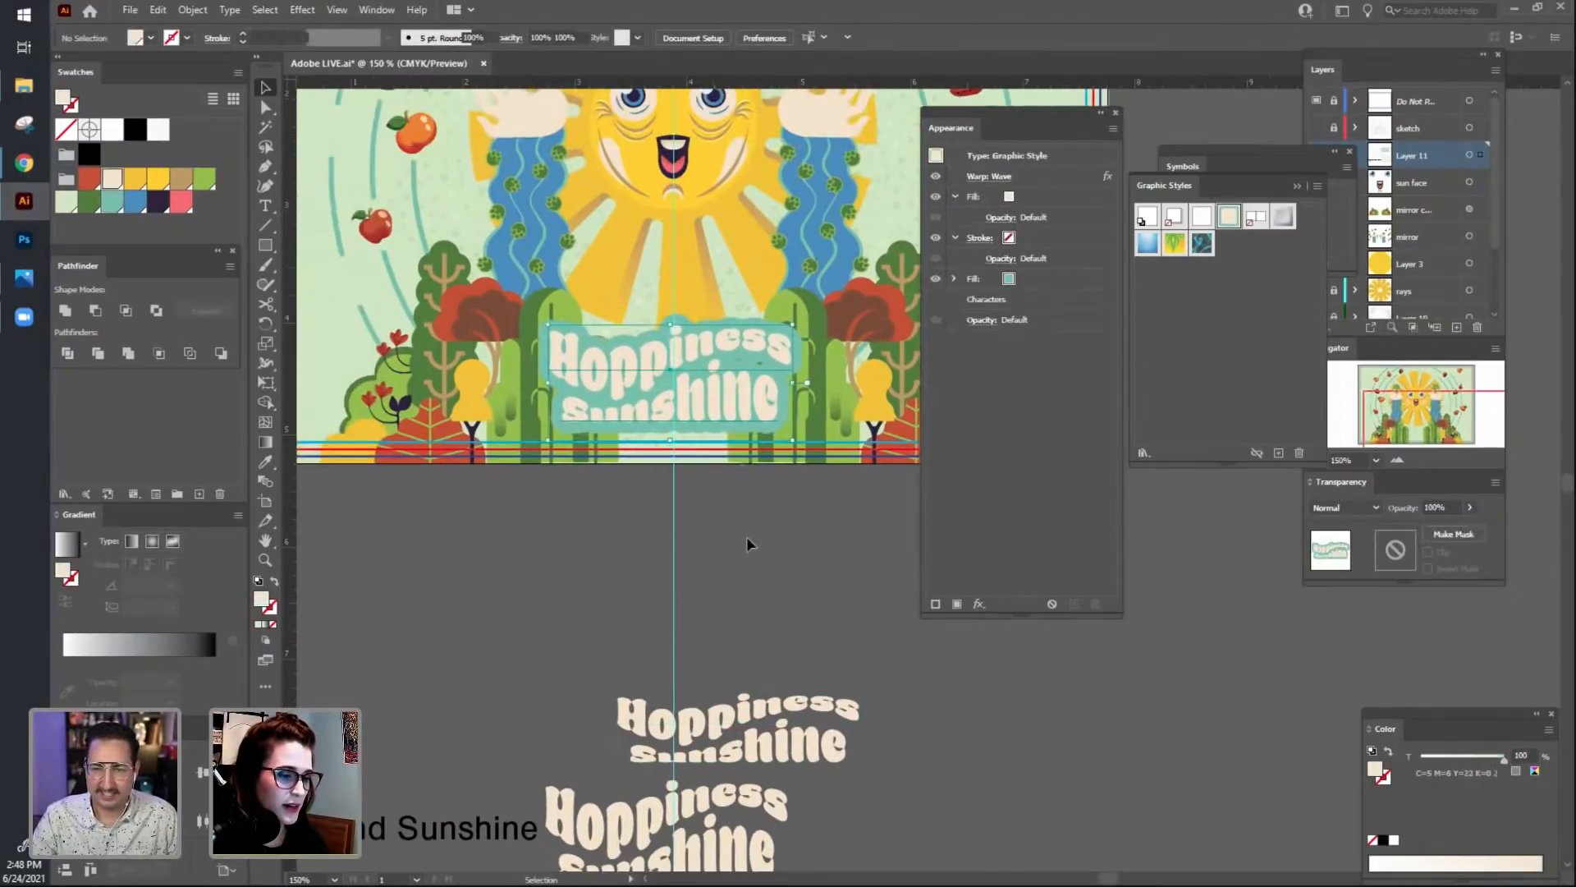
pyautogui.moveTo(746, 544); pyautogui.dragTo(745, 632)
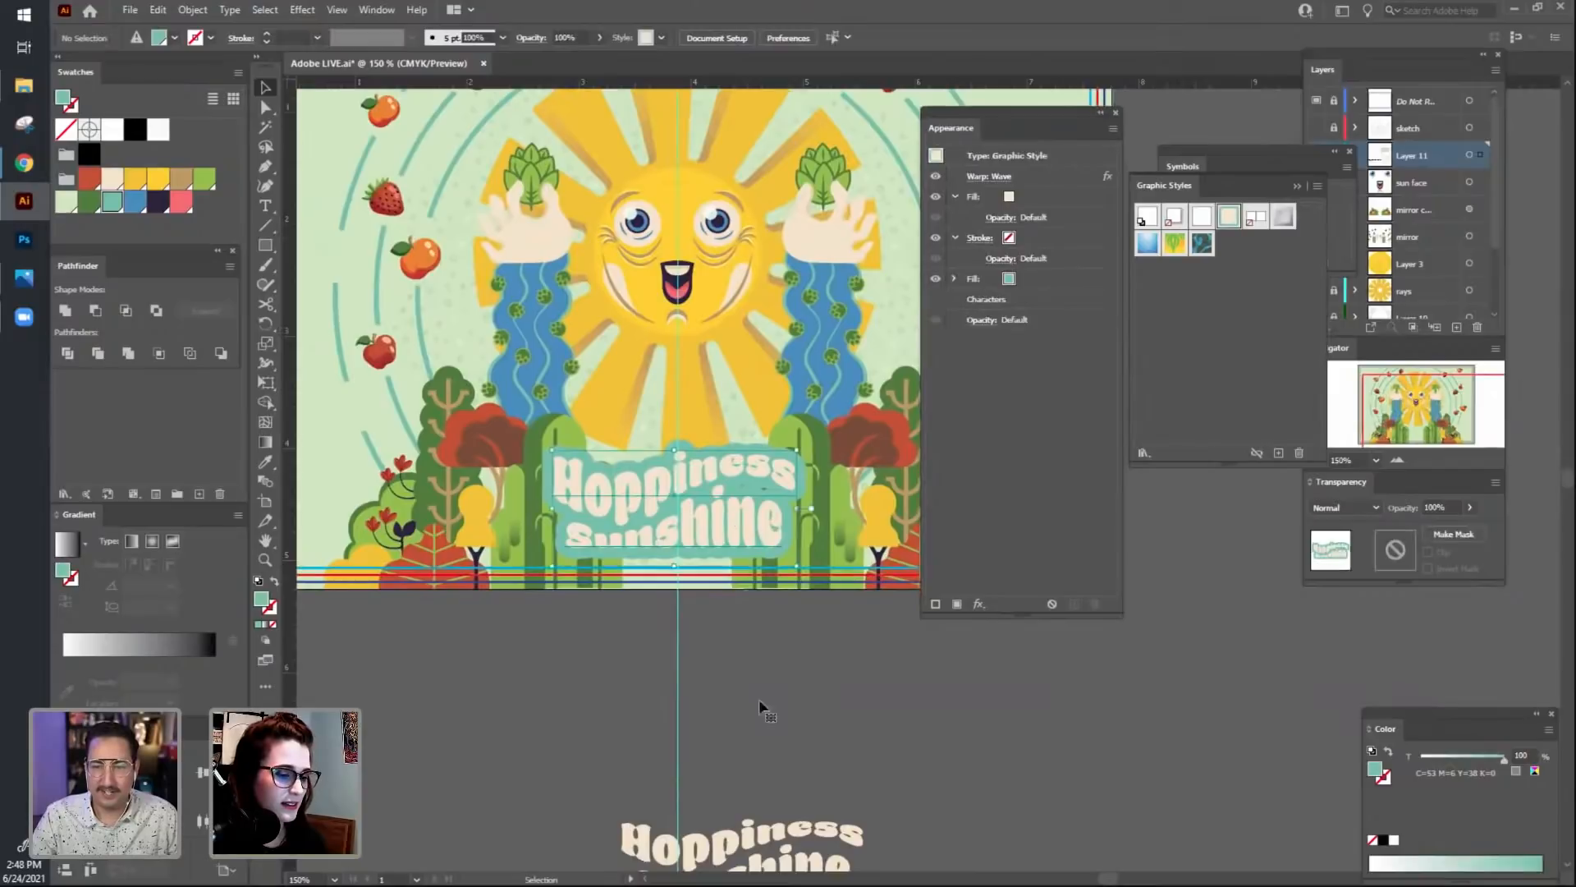
# Recolor the title's lower offset fill with the pink swatch and deselect the title.
pyautogui.click(764, 514)
pyautogui.click(1009, 278)
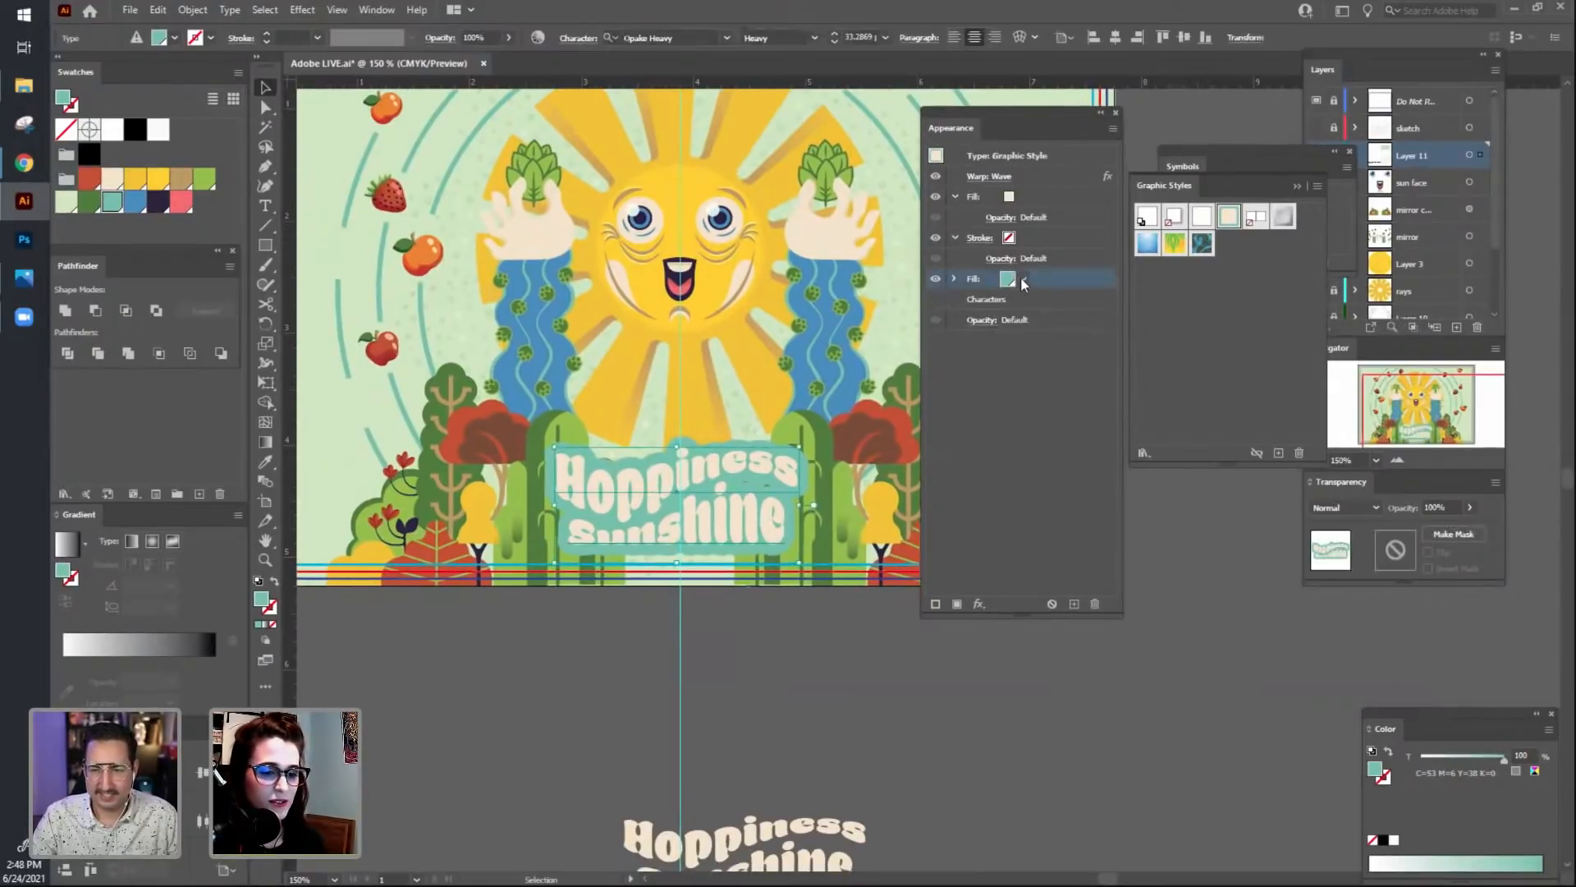
pyautogui.click(1008, 278)
pyautogui.click(986, 334)
pyautogui.click(776, 703)
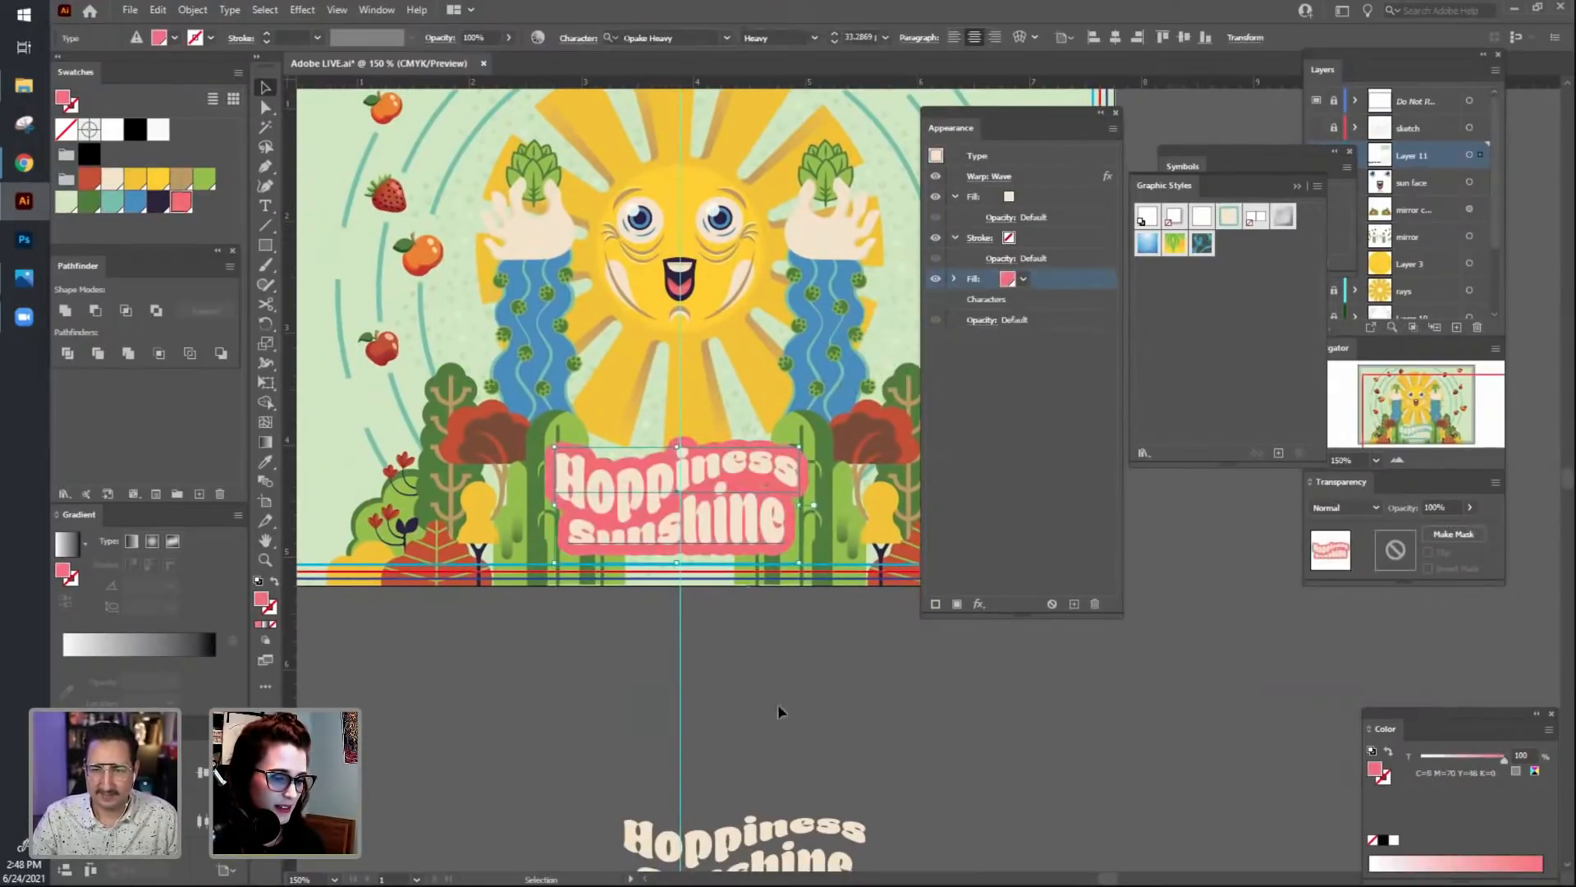
pyautogui.click(756, 694)
pyautogui.moveTo(756, 694); pyautogui.dragTo(790, 711)
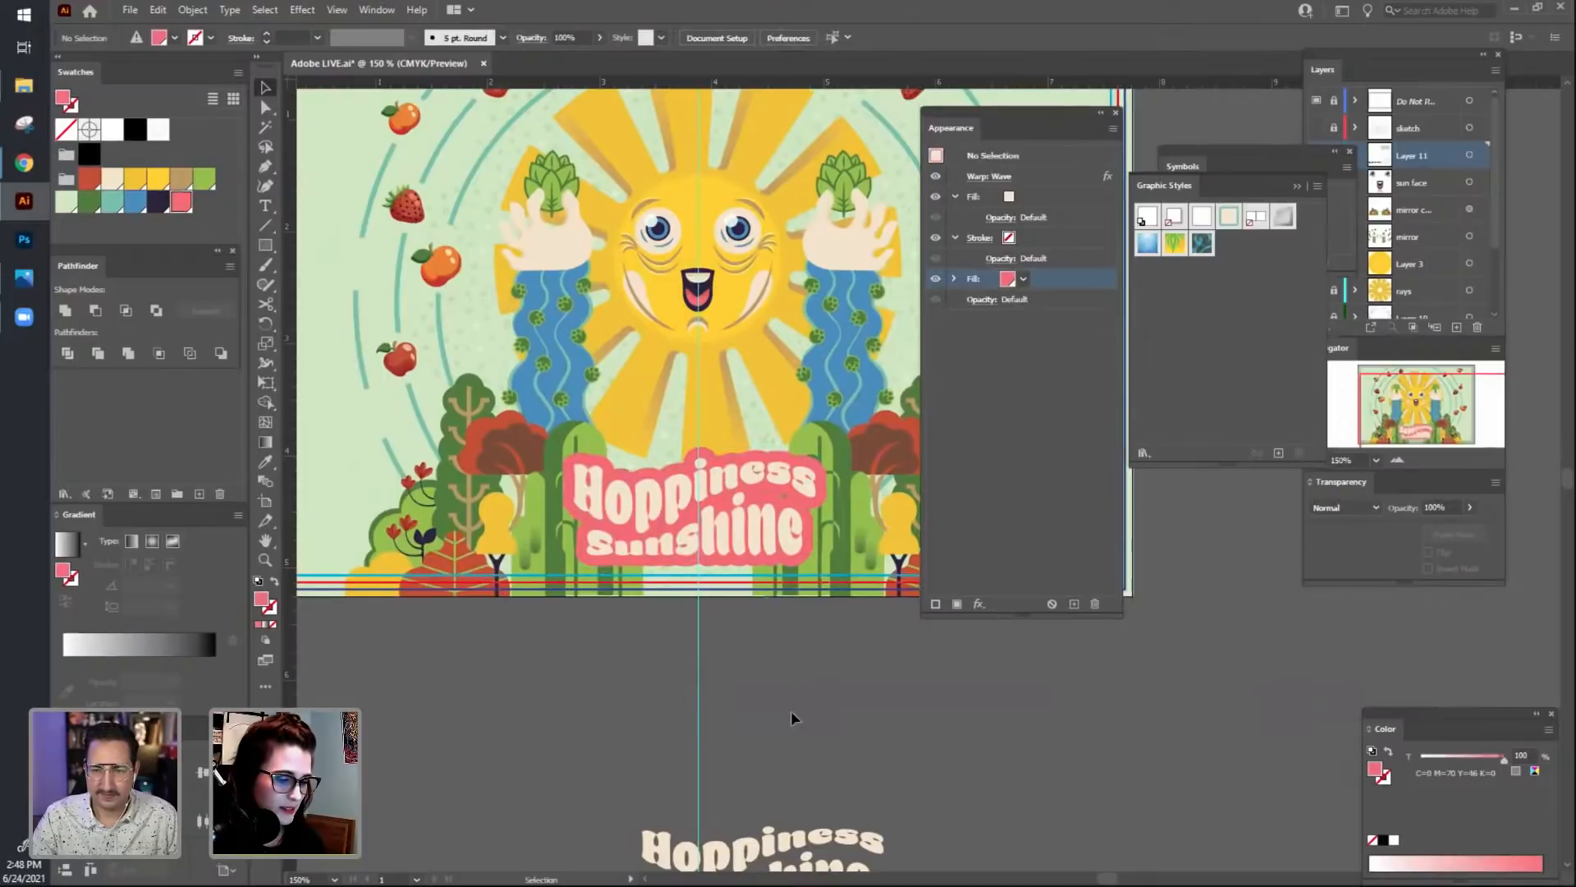
# Try the red swatch on the title's lower offset fill and revert the fill to pink.
pyautogui.click(789, 542)
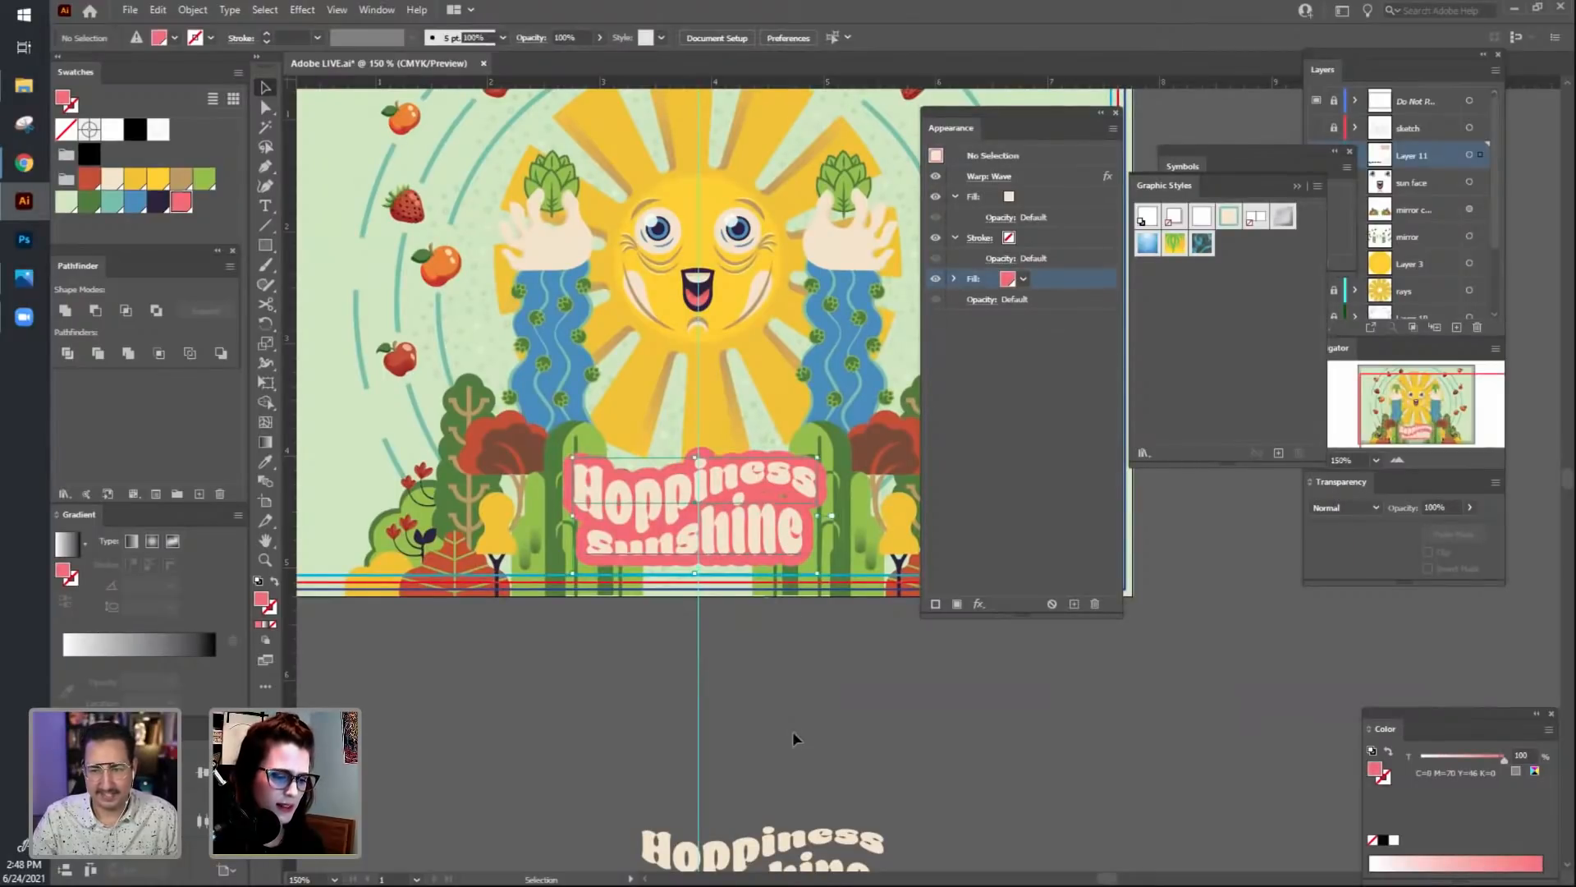
pyautogui.click(1023, 278)
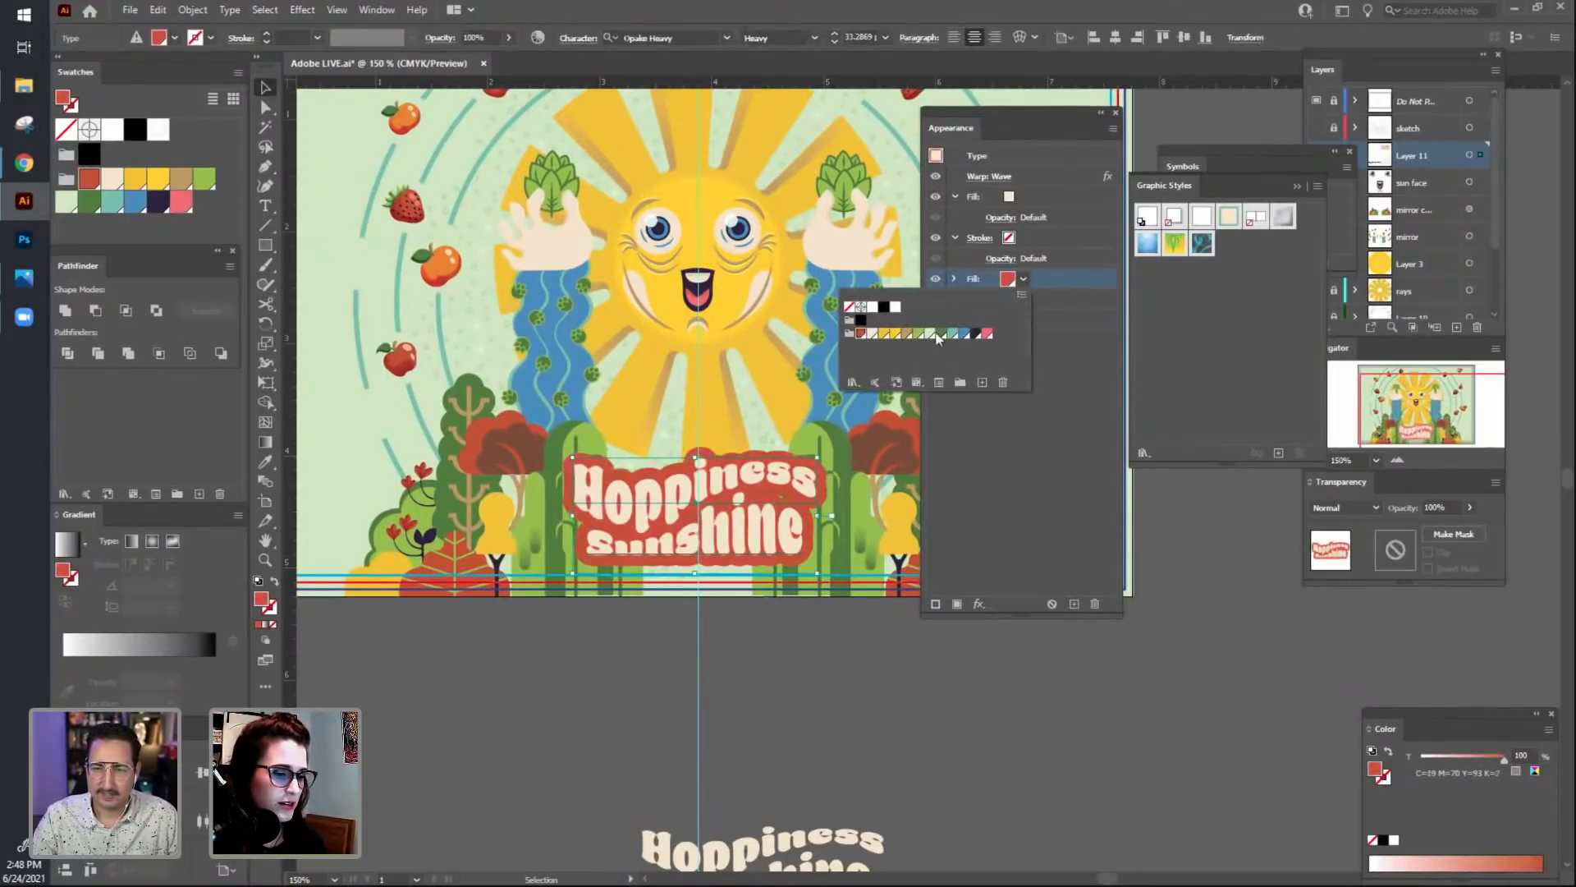
pyautogui.press('Escape')
pyautogui.click(865, 707)
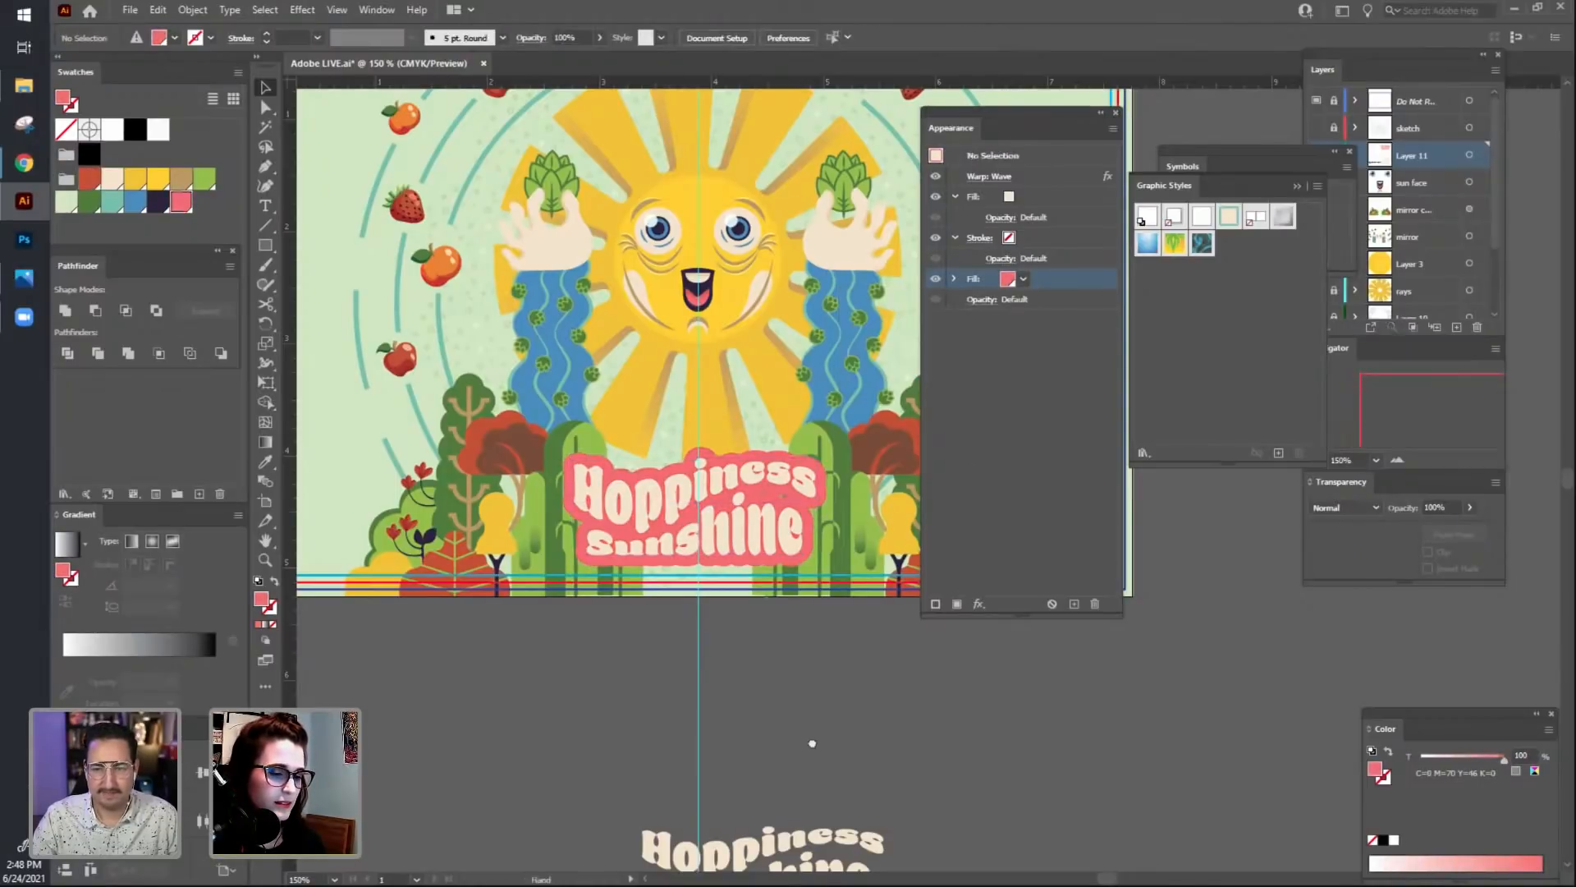
# Move the pink-backed title slightly upward on the artwork, keeping it centered on the vertical guide.
pyautogui.scroll(-2, 780, 575)
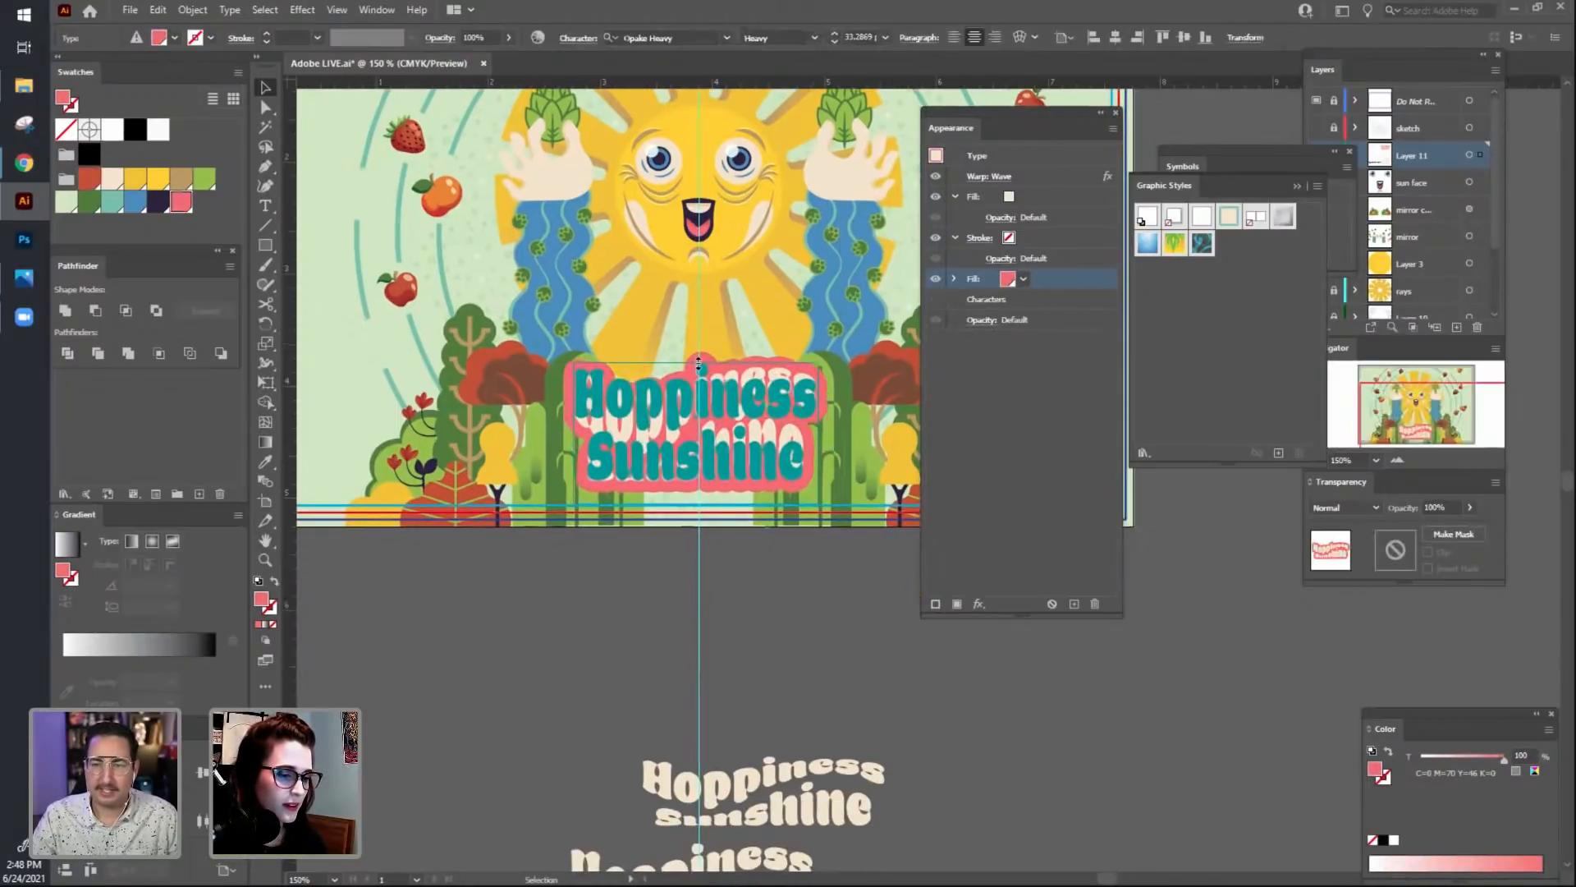
pyautogui.click(791, 653)
pyautogui.click(775, 472)
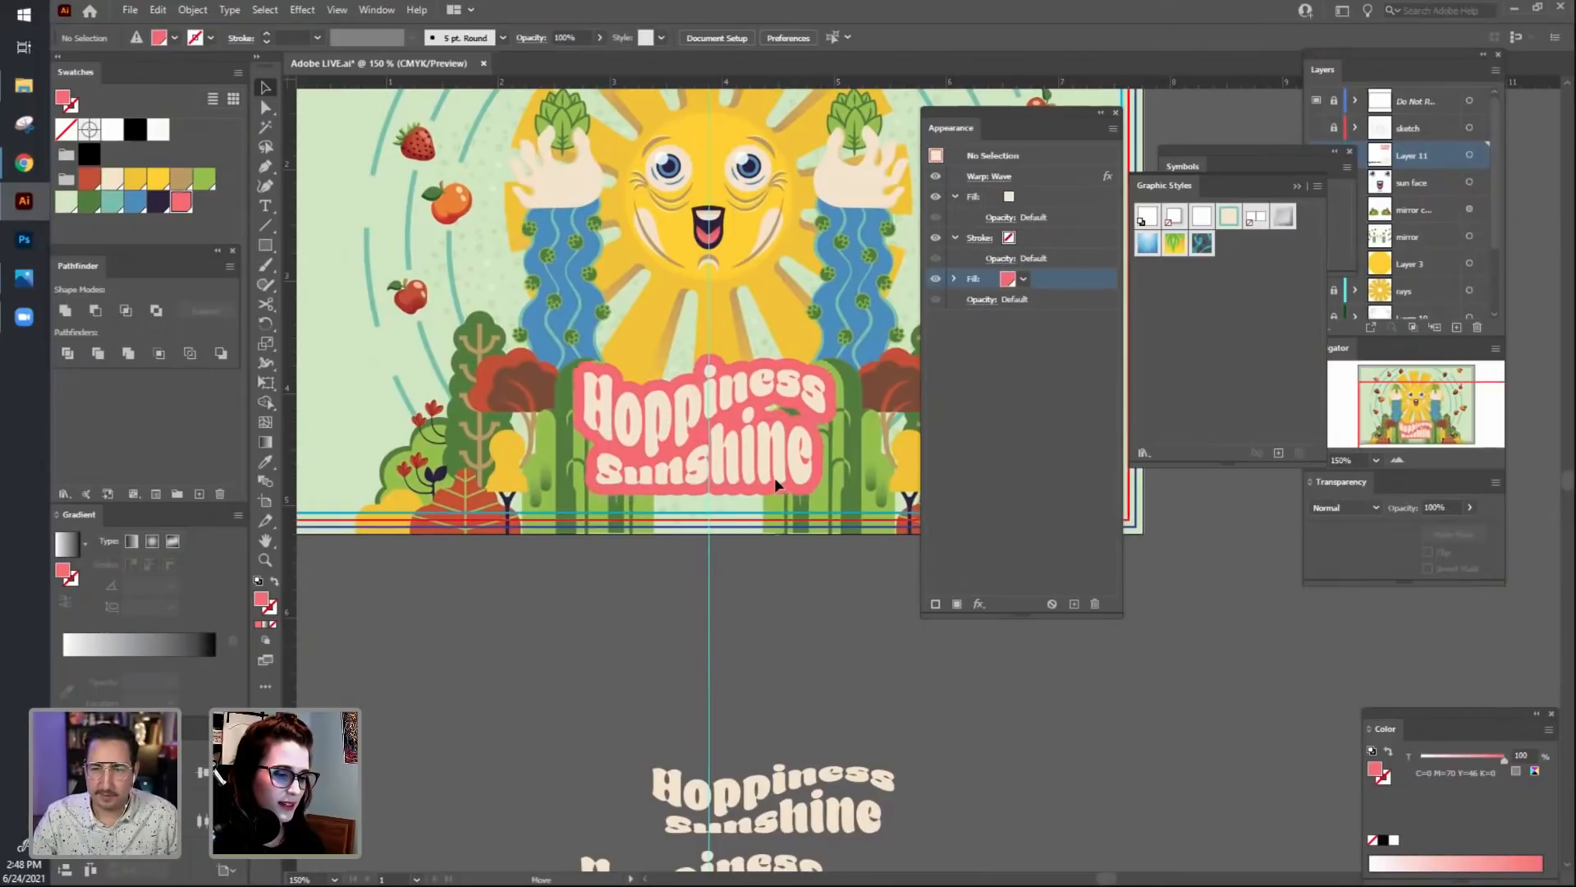
pyautogui.click(826, 634)
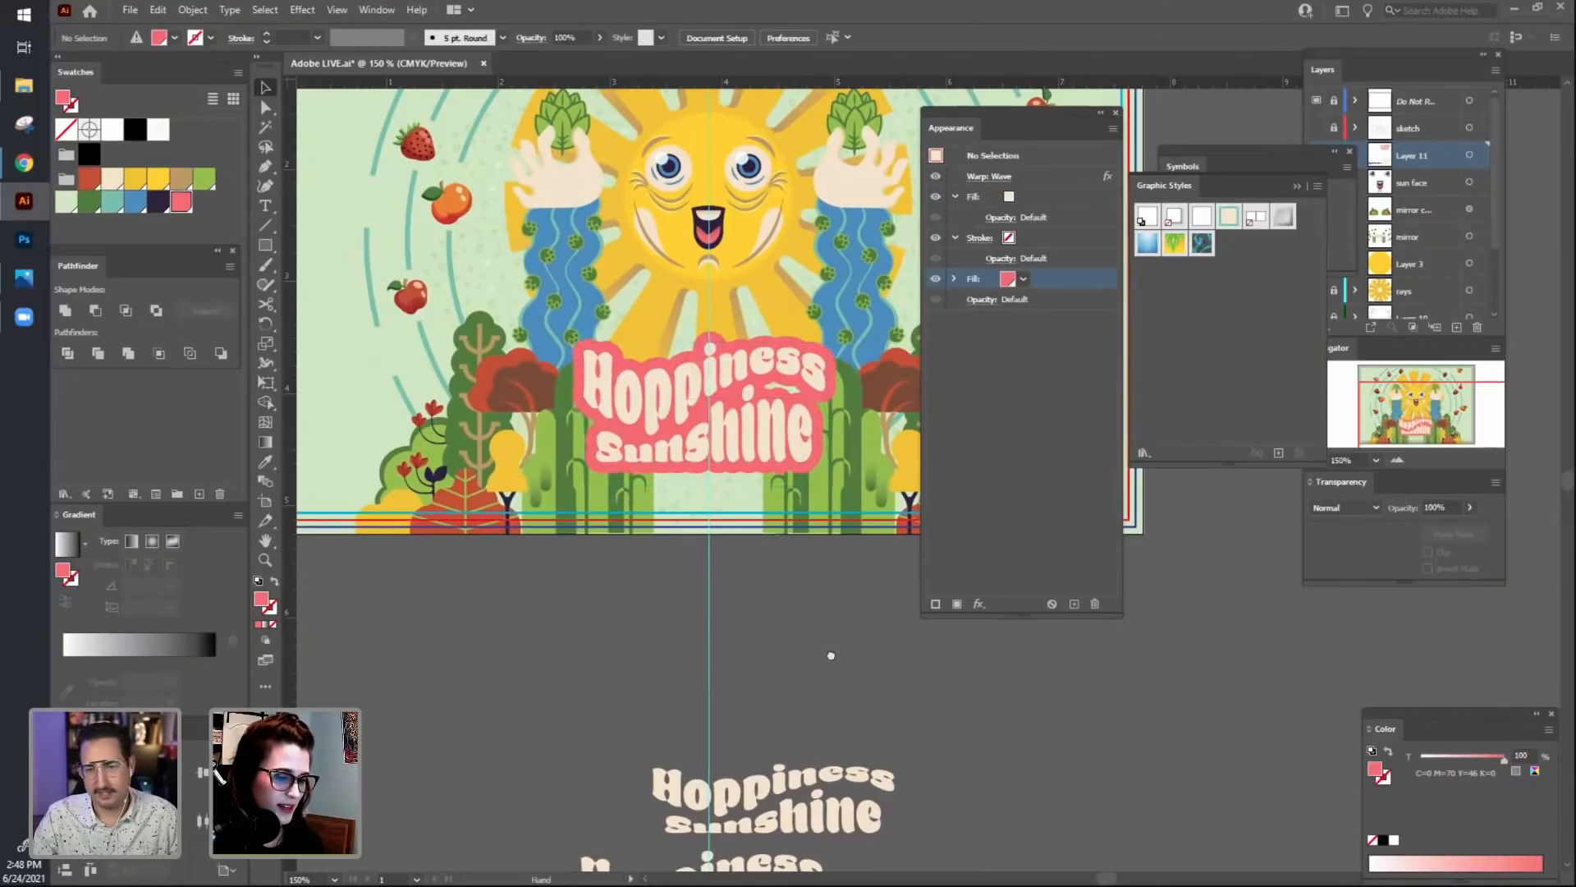
pyautogui.scroll(1, 824, 665)
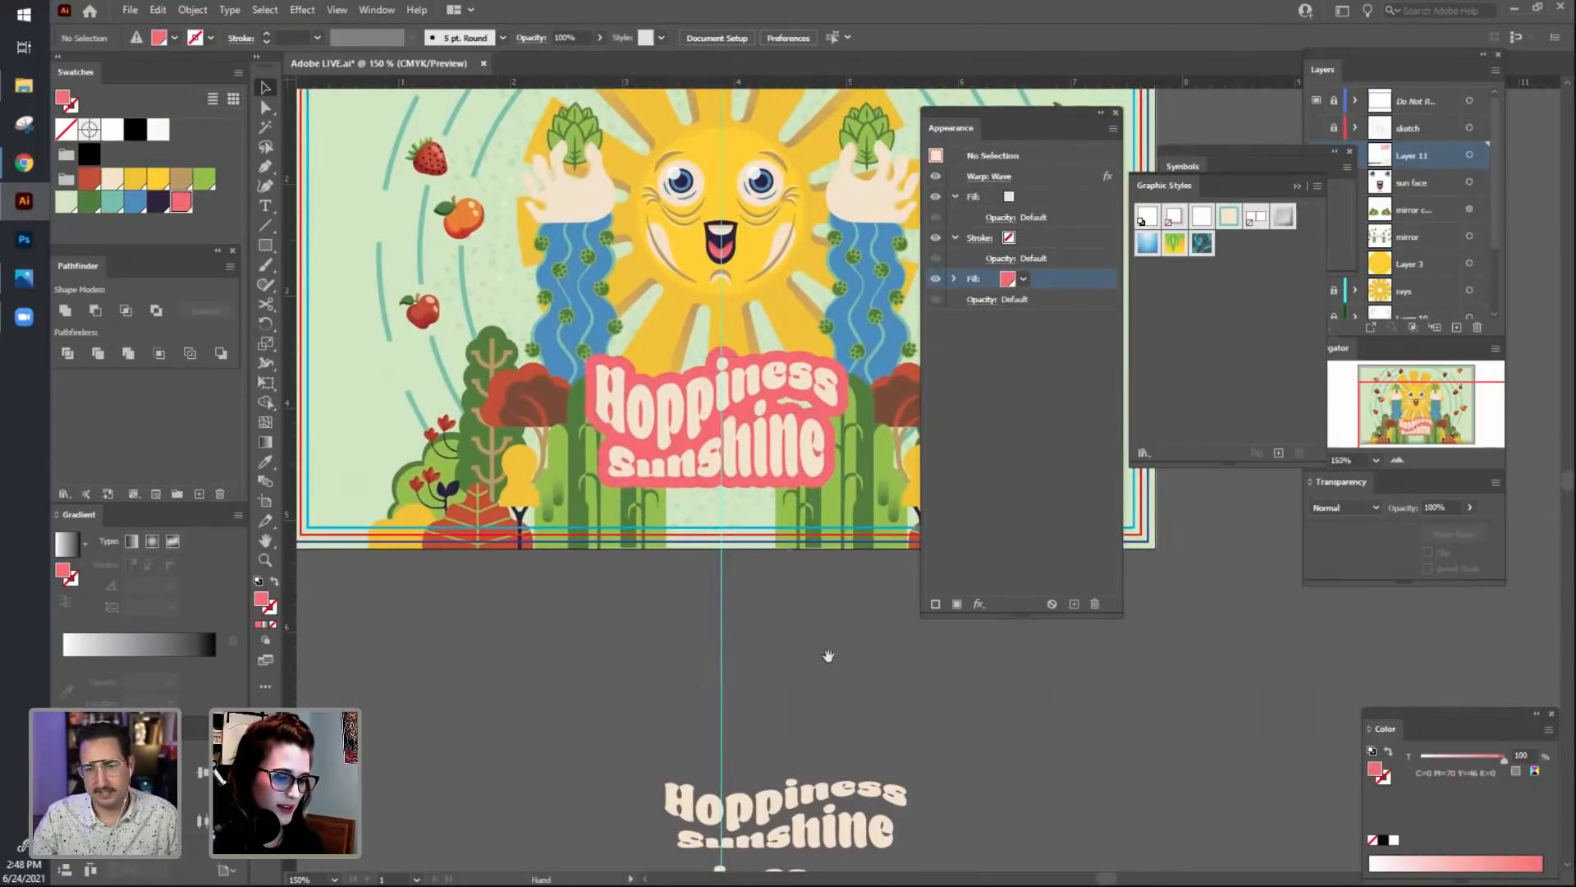
pyautogui.click(795, 451)
pyautogui.moveTo(854, 701); pyautogui.dragTo(794, 593)
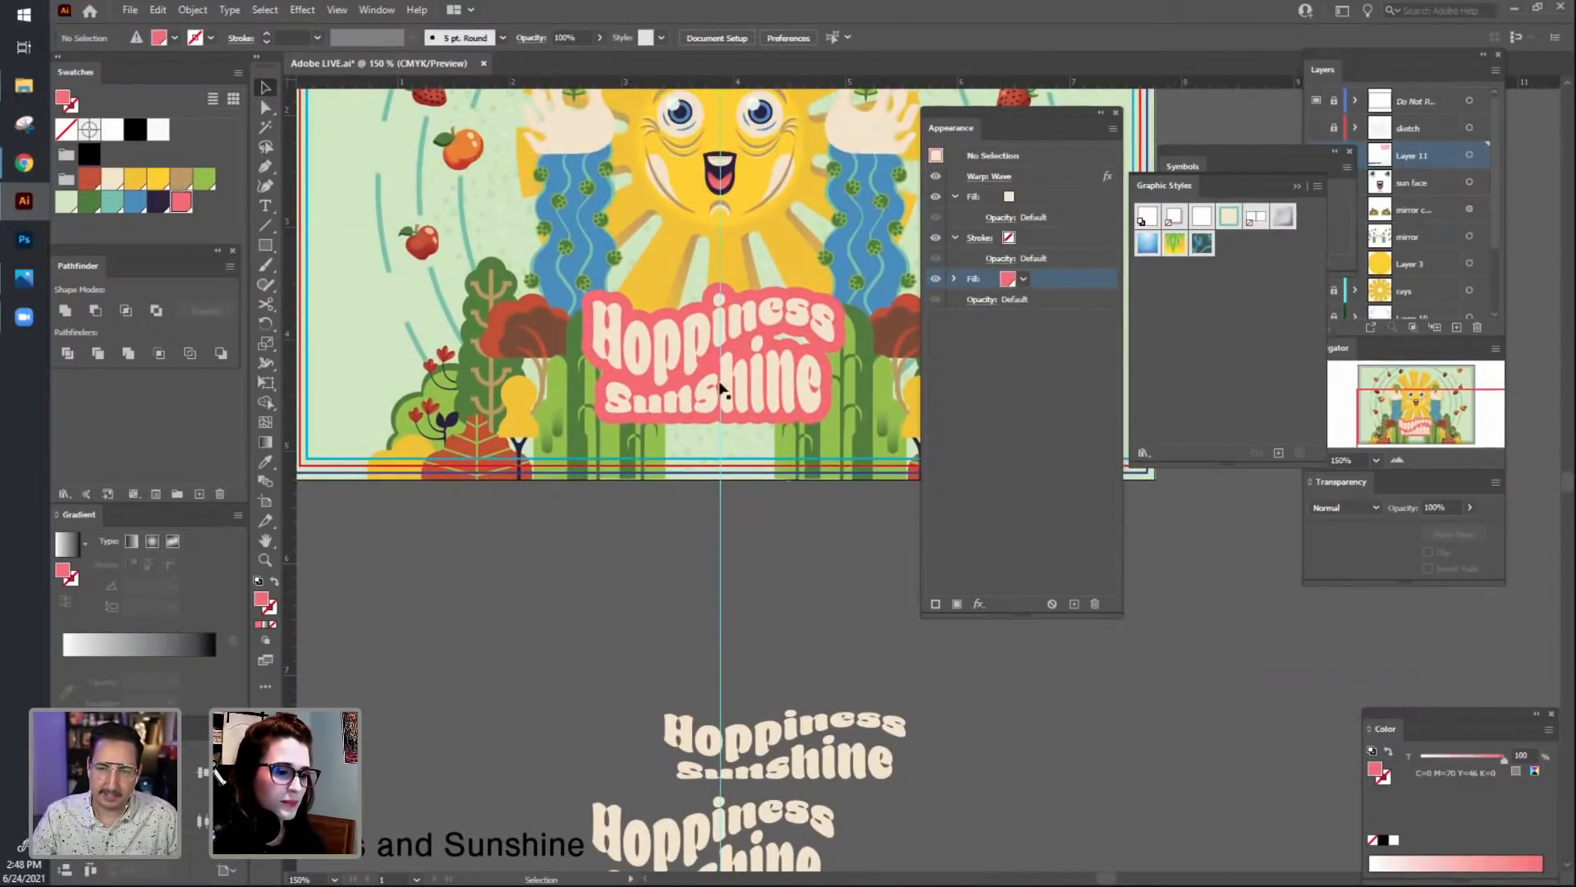
pyautogui.click(803, 345)
pyautogui.click(804, 548)
pyautogui.scroll(2, 813, 575)
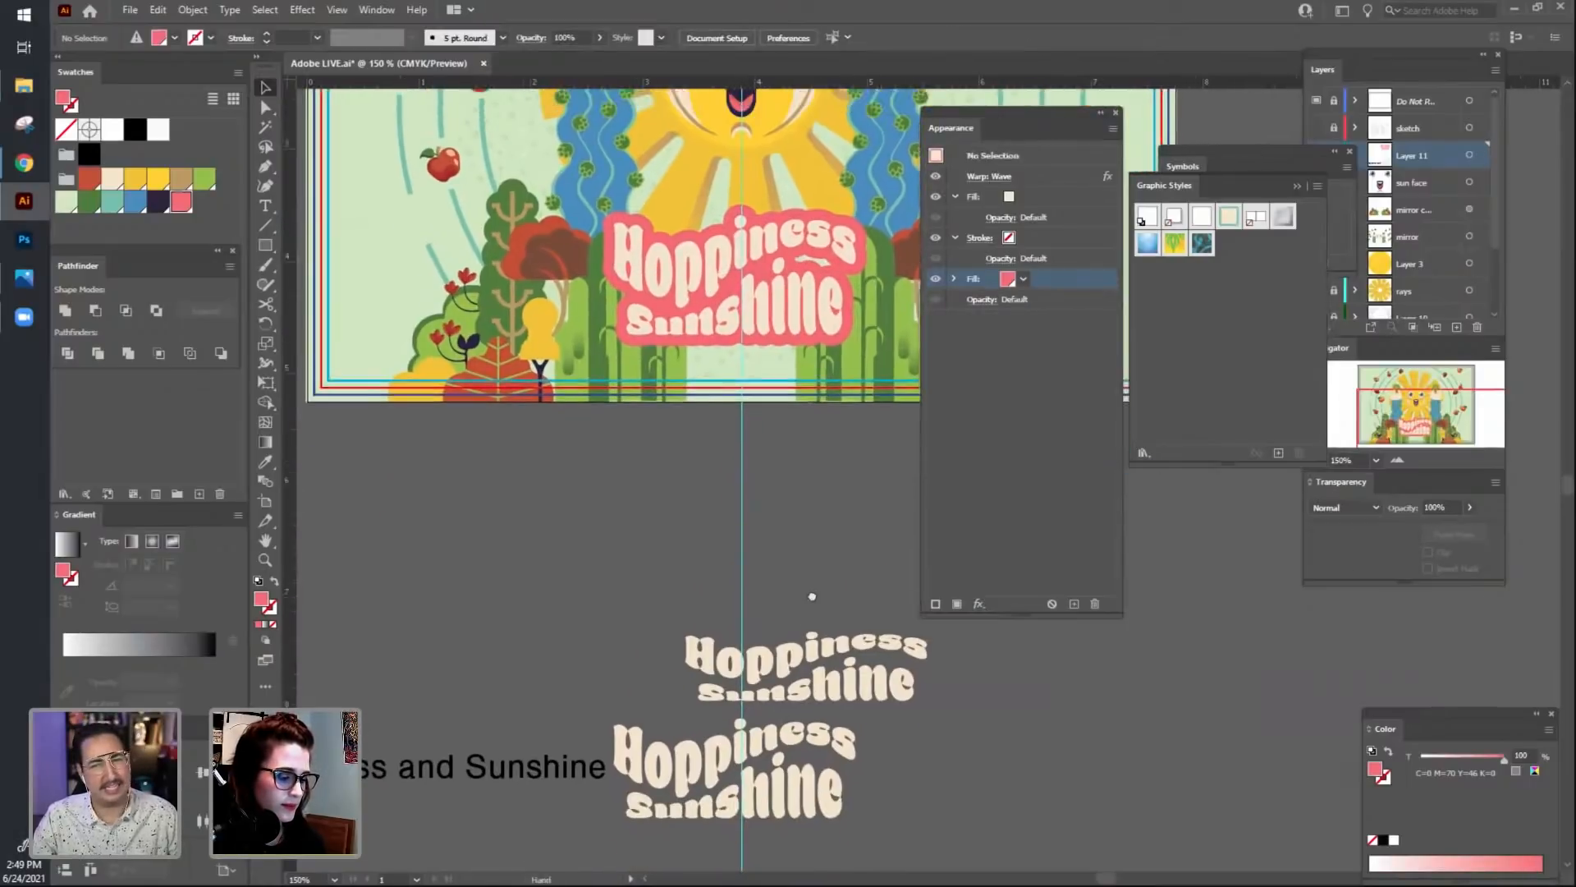
pyautogui.moveTo(824, 616); pyautogui.dragTo(823, 623)
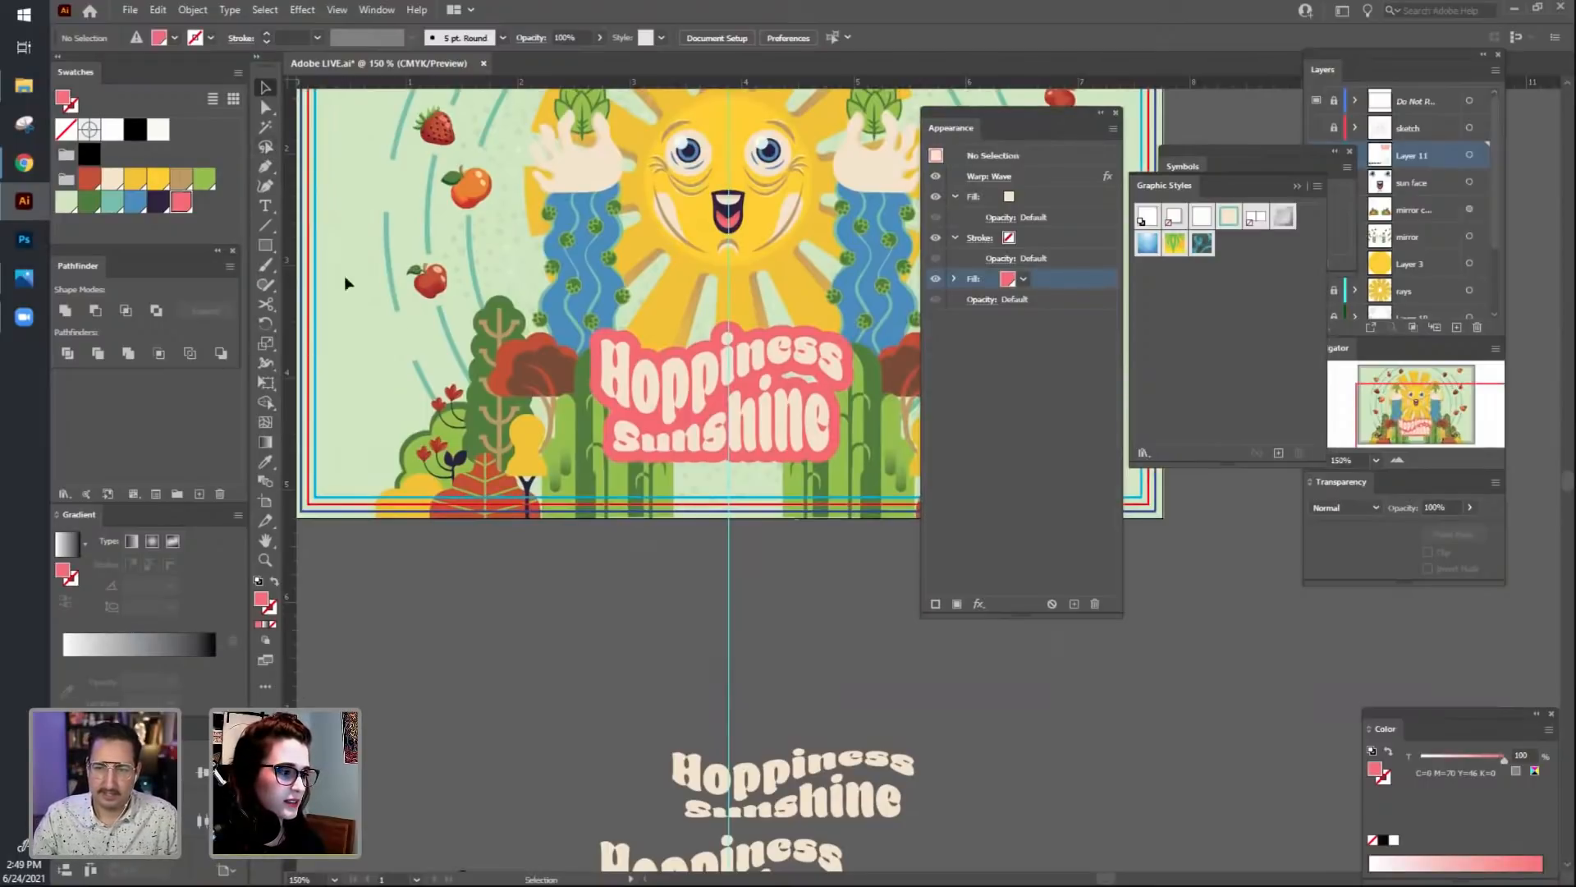
# Move the pink-backed title off the artwork to the area below and outline a patch over its backing gap with the Pen tool.
pyautogui.moveTo(786, 397); pyautogui.dragTo(606, 627)
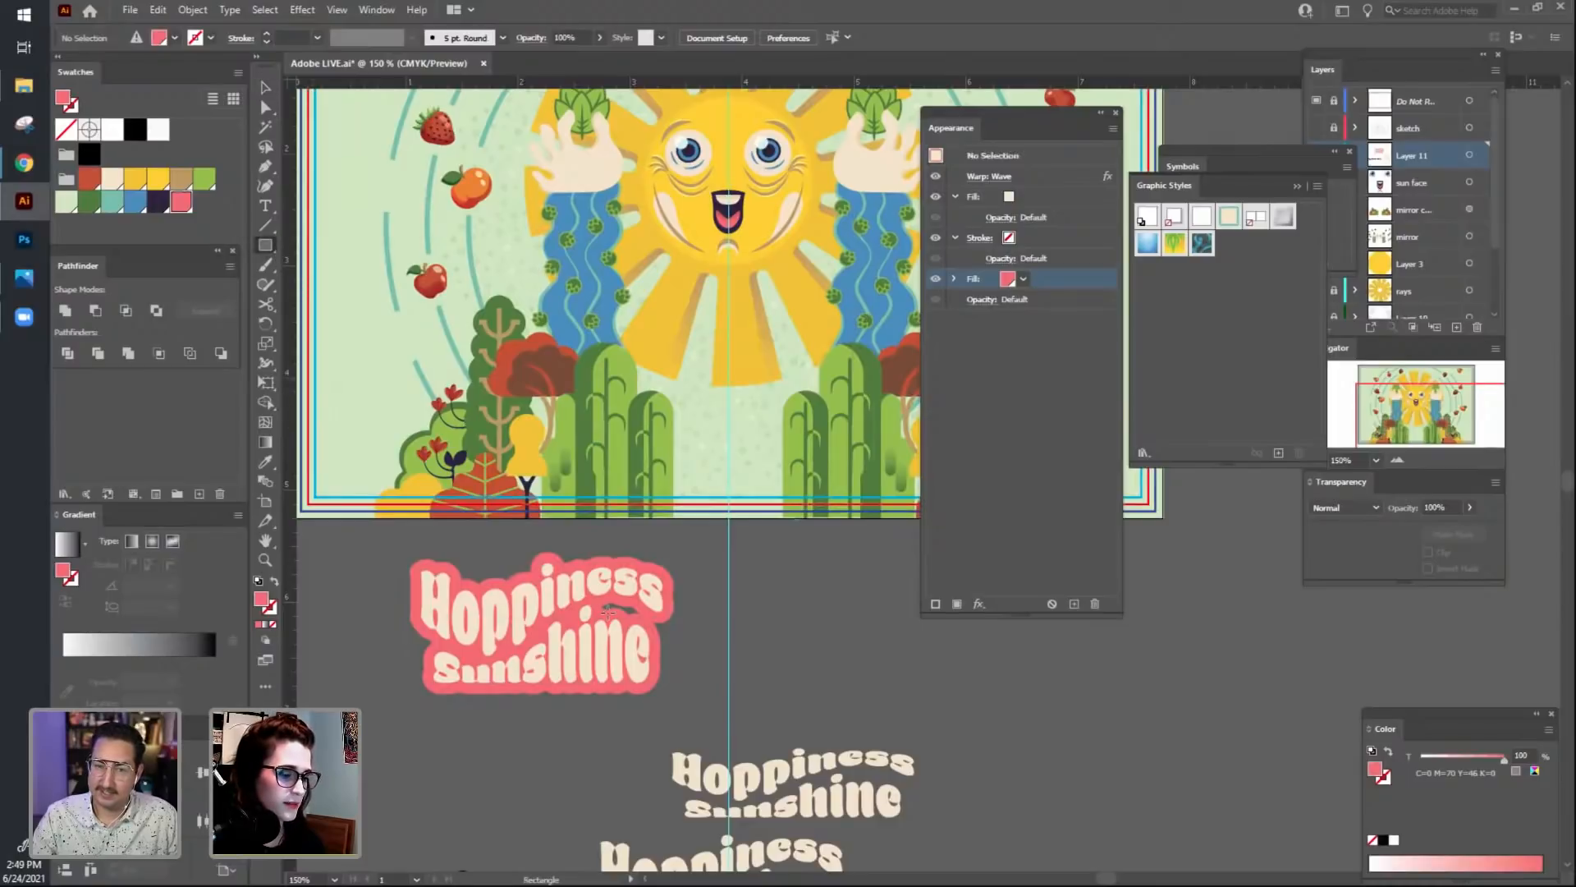
pyautogui.click(265, 166)
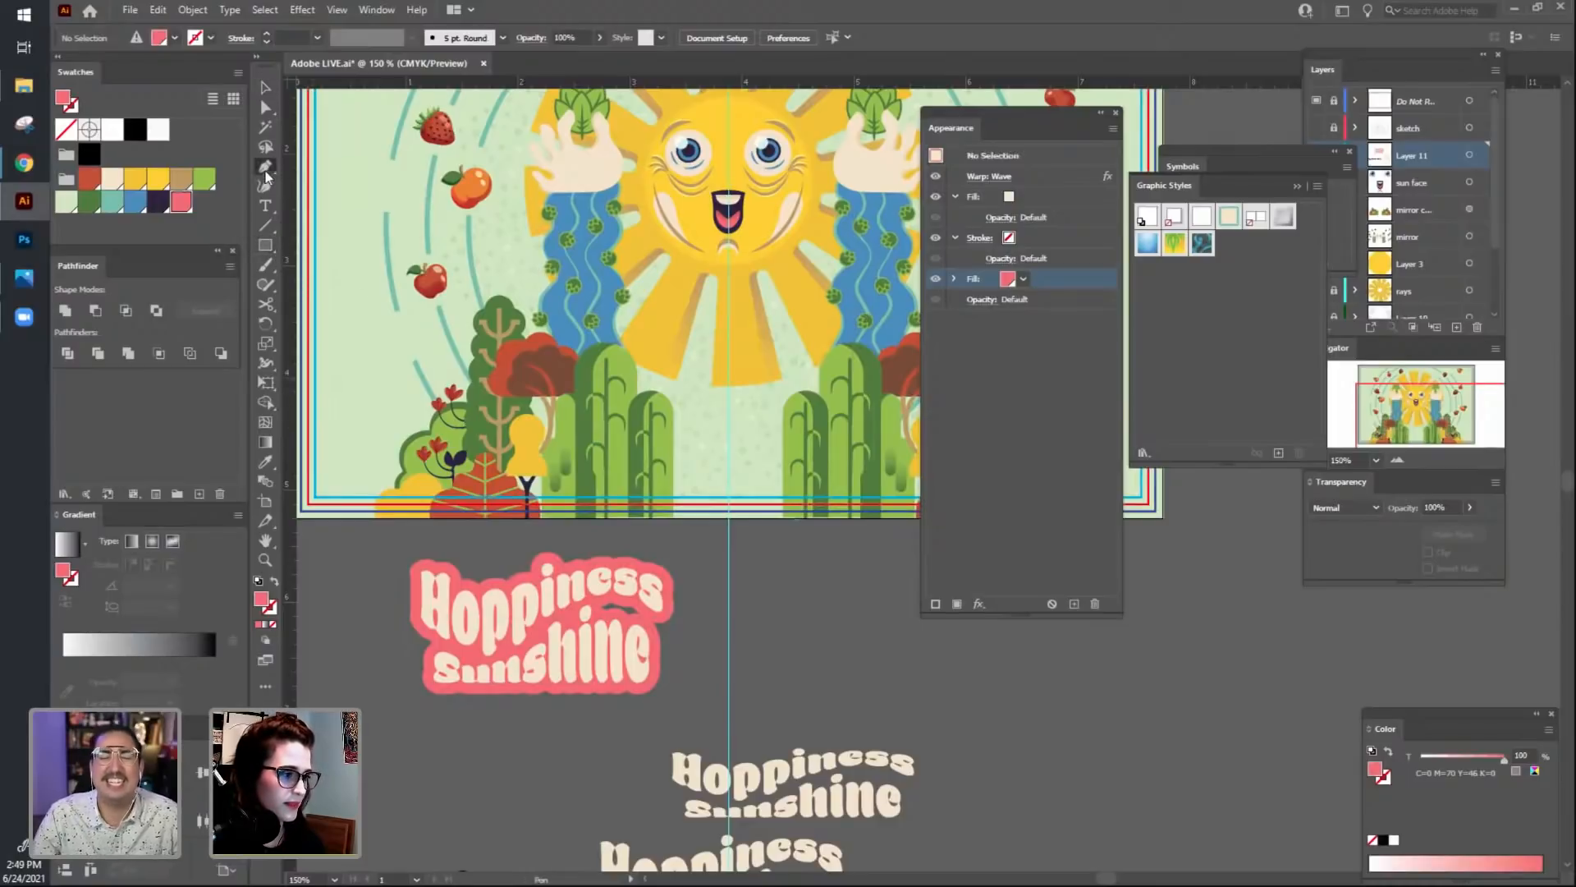
pyautogui.click(605, 613)
pyautogui.click(644, 616)
pyautogui.click(639, 605)
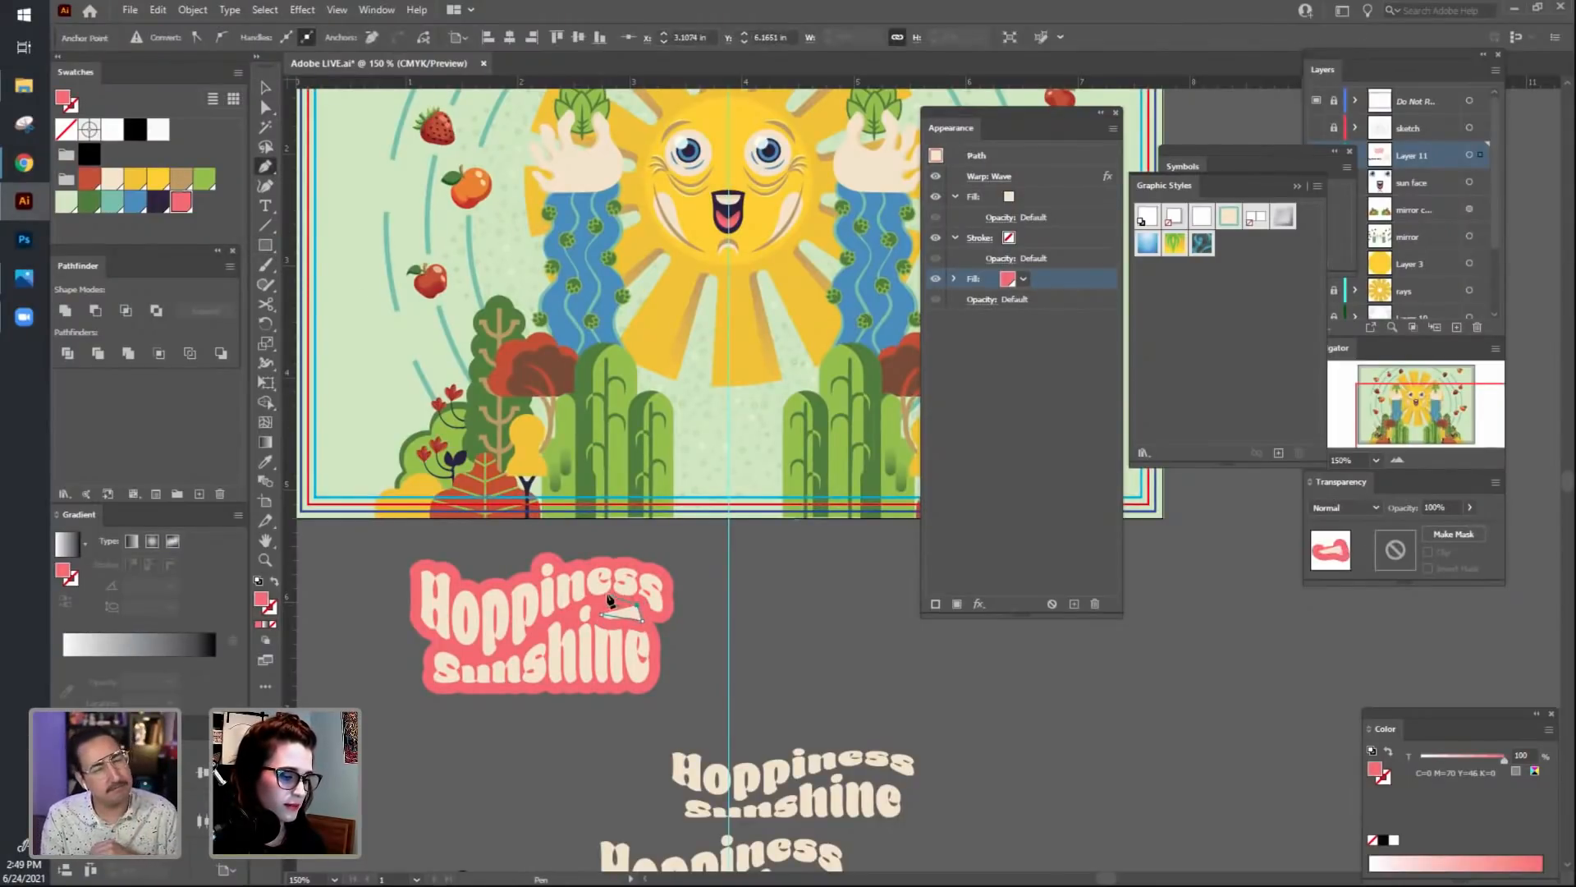
pyautogui.click(605, 593)
pyautogui.click(601, 612)
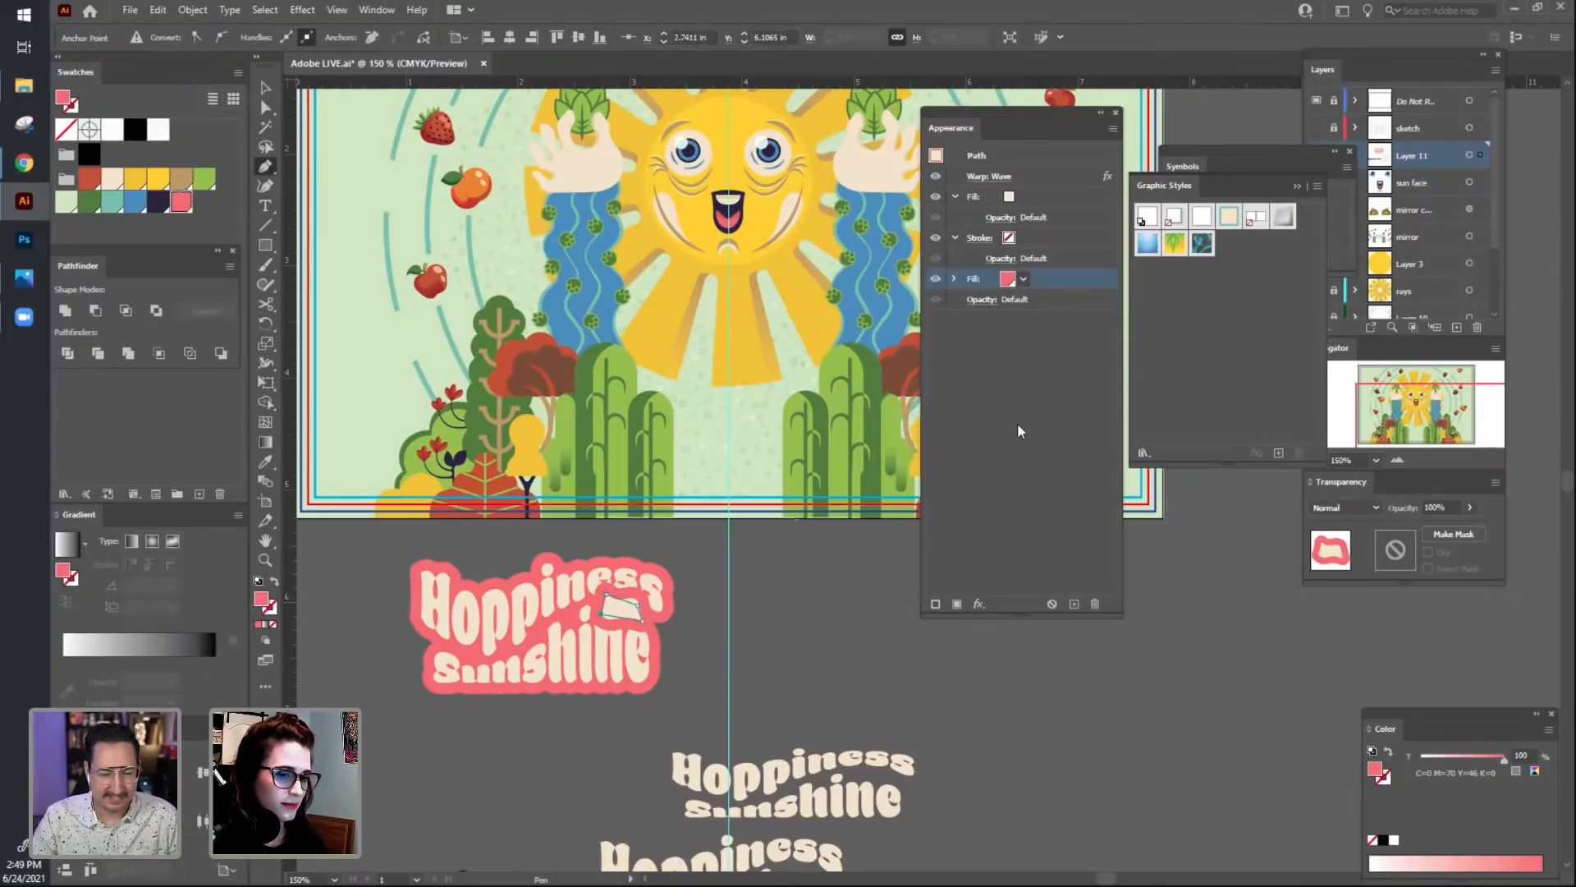
# Hide the patch's pink and cream fills and move the title aside so only the patch is selected.
pyautogui.click(936, 279)
pyautogui.click(936, 196)
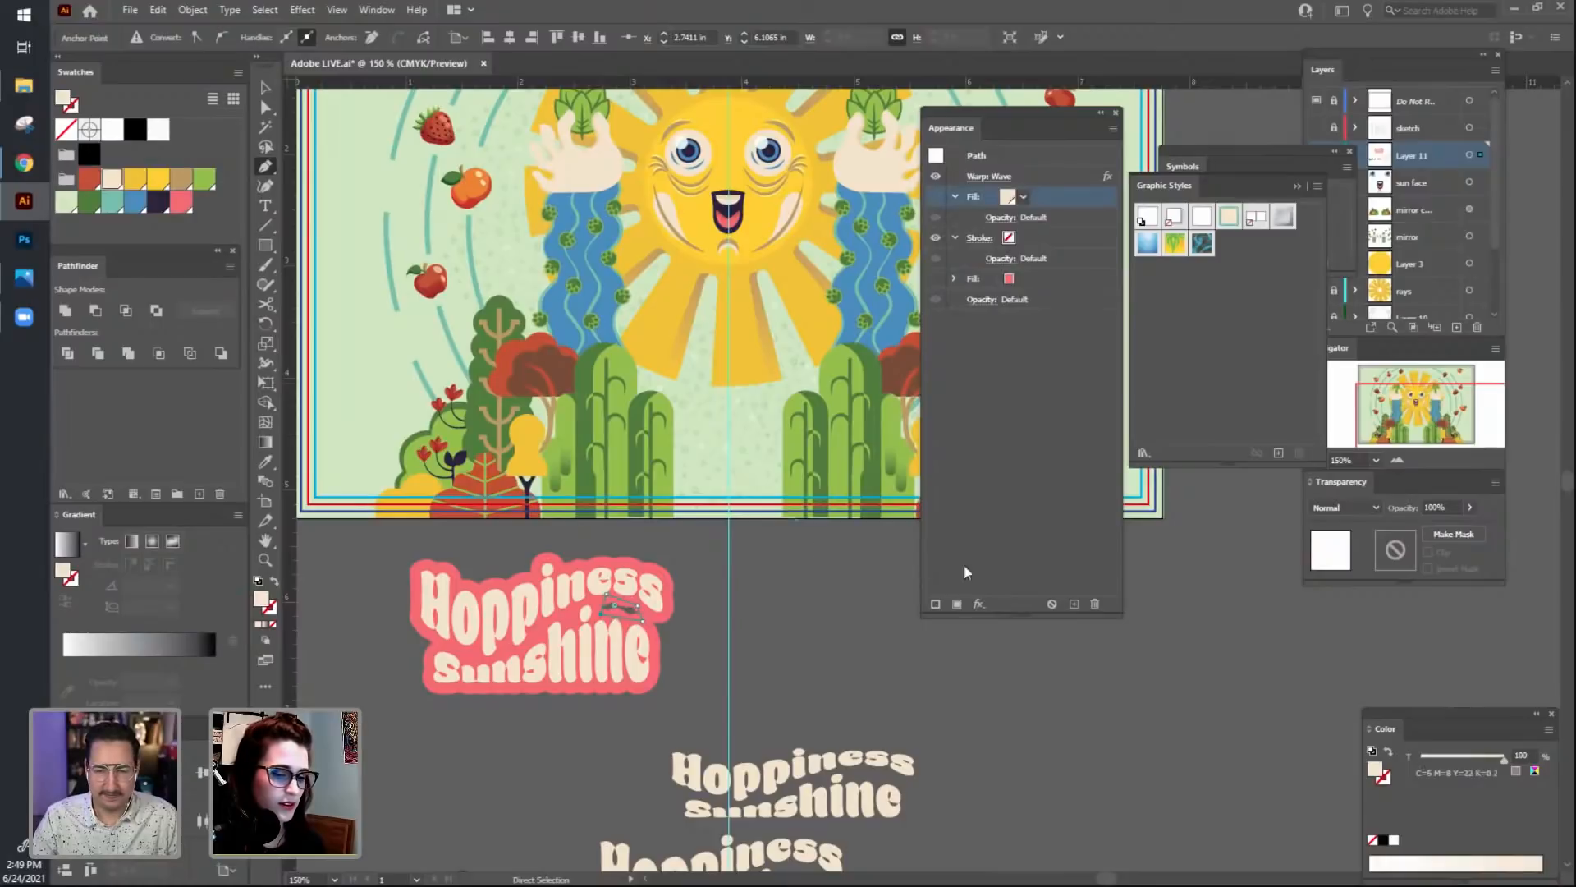
pyautogui.click(267, 88)
pyautogui.click(560, 752)
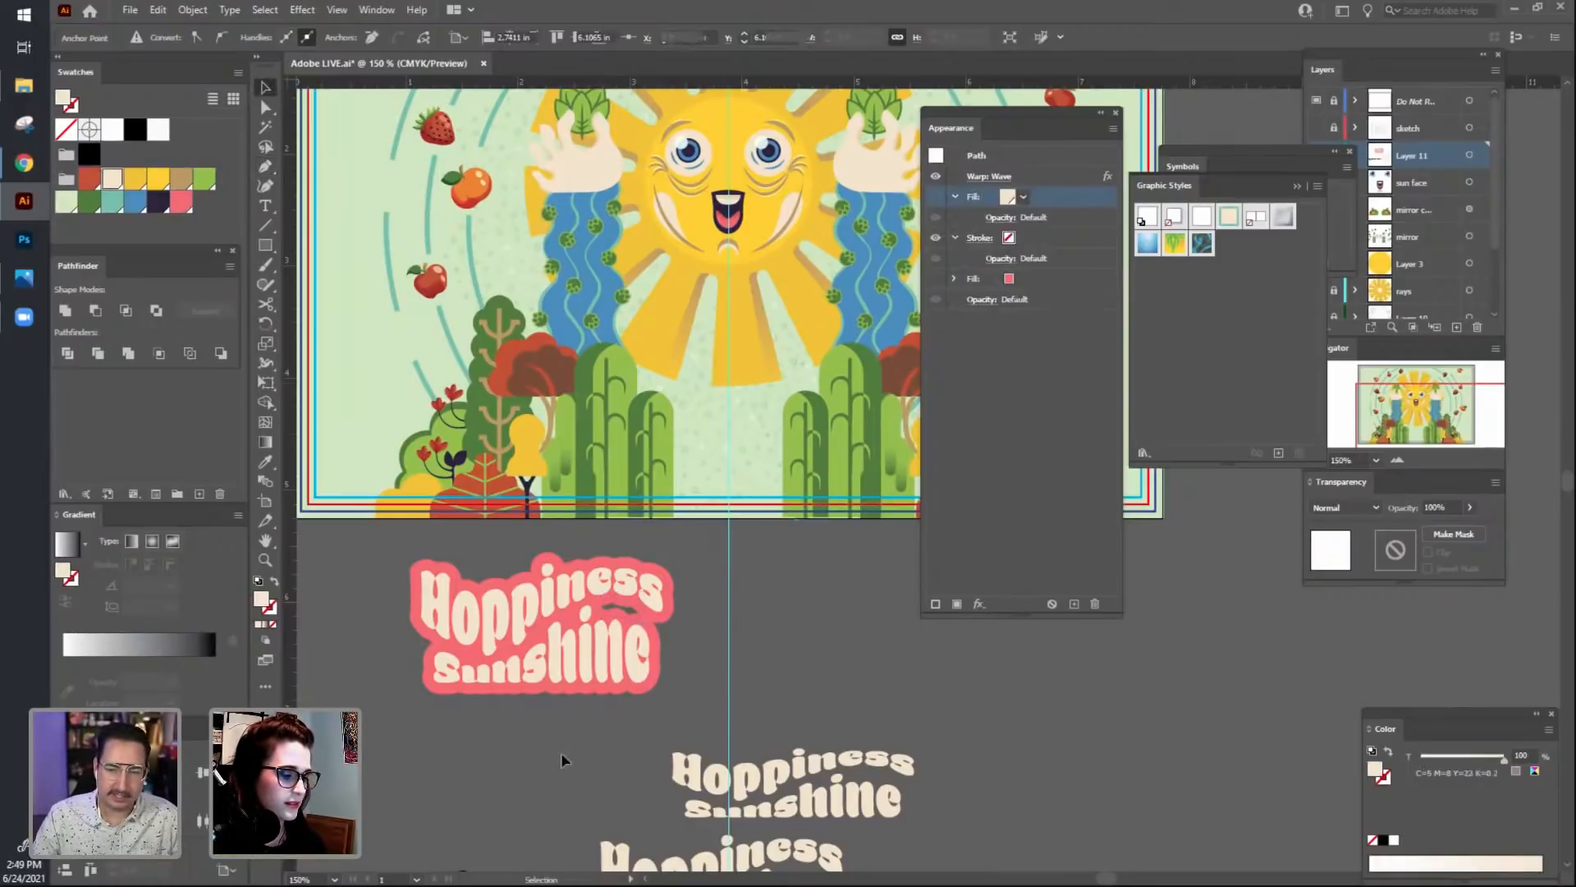
pyautogui.moveTo(644, 654); pyautogui.dragTo(472, 754)
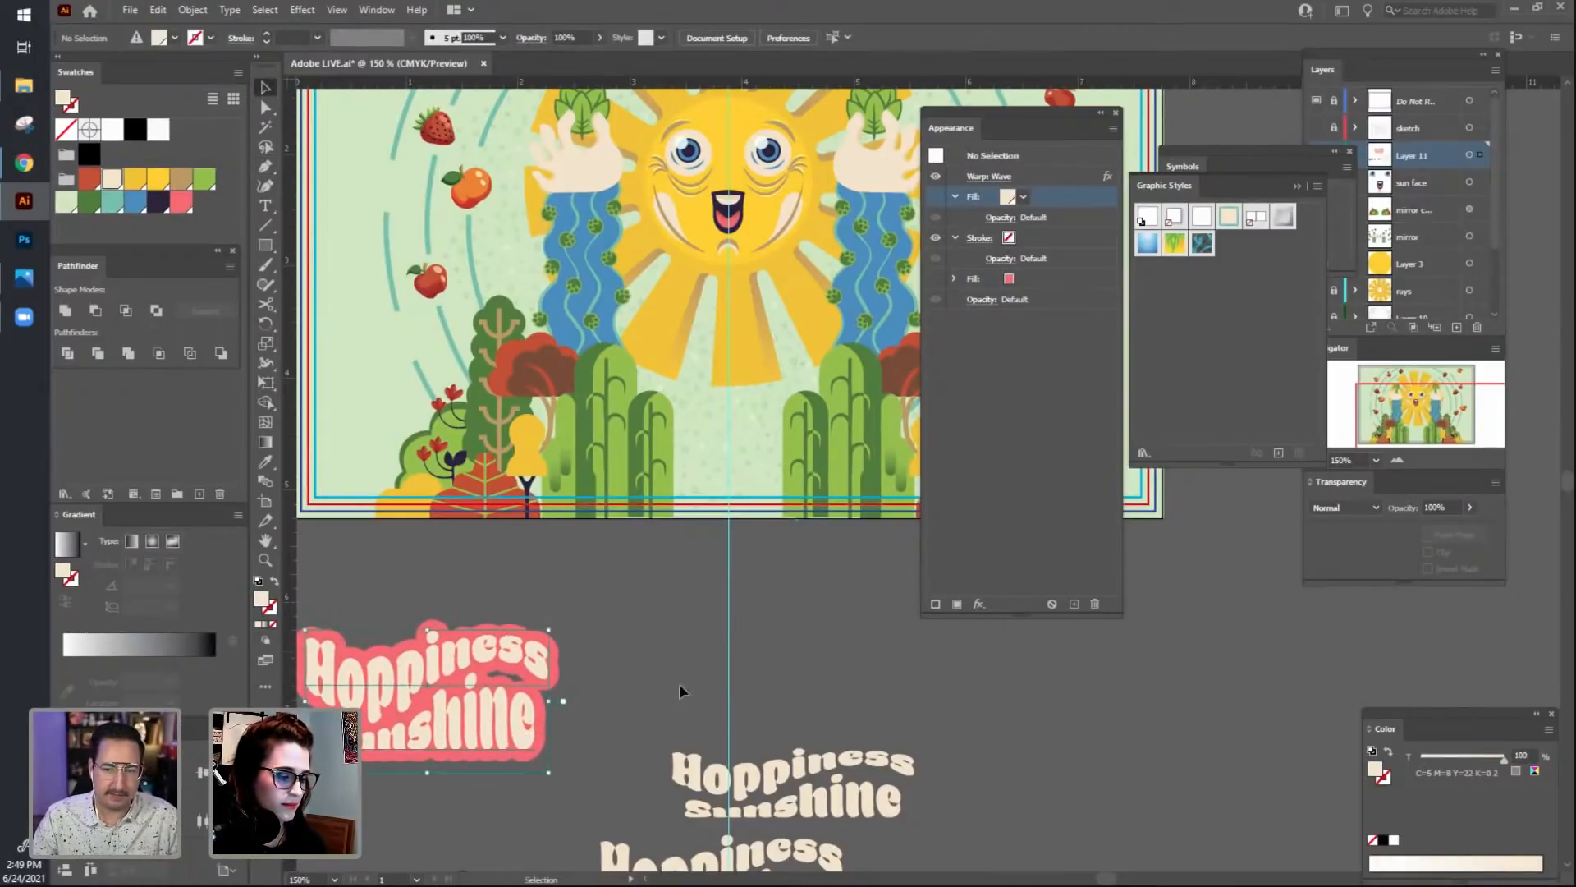
pyautogui.moveTo(678, 683); pyautogui.dragTo(568, 575)
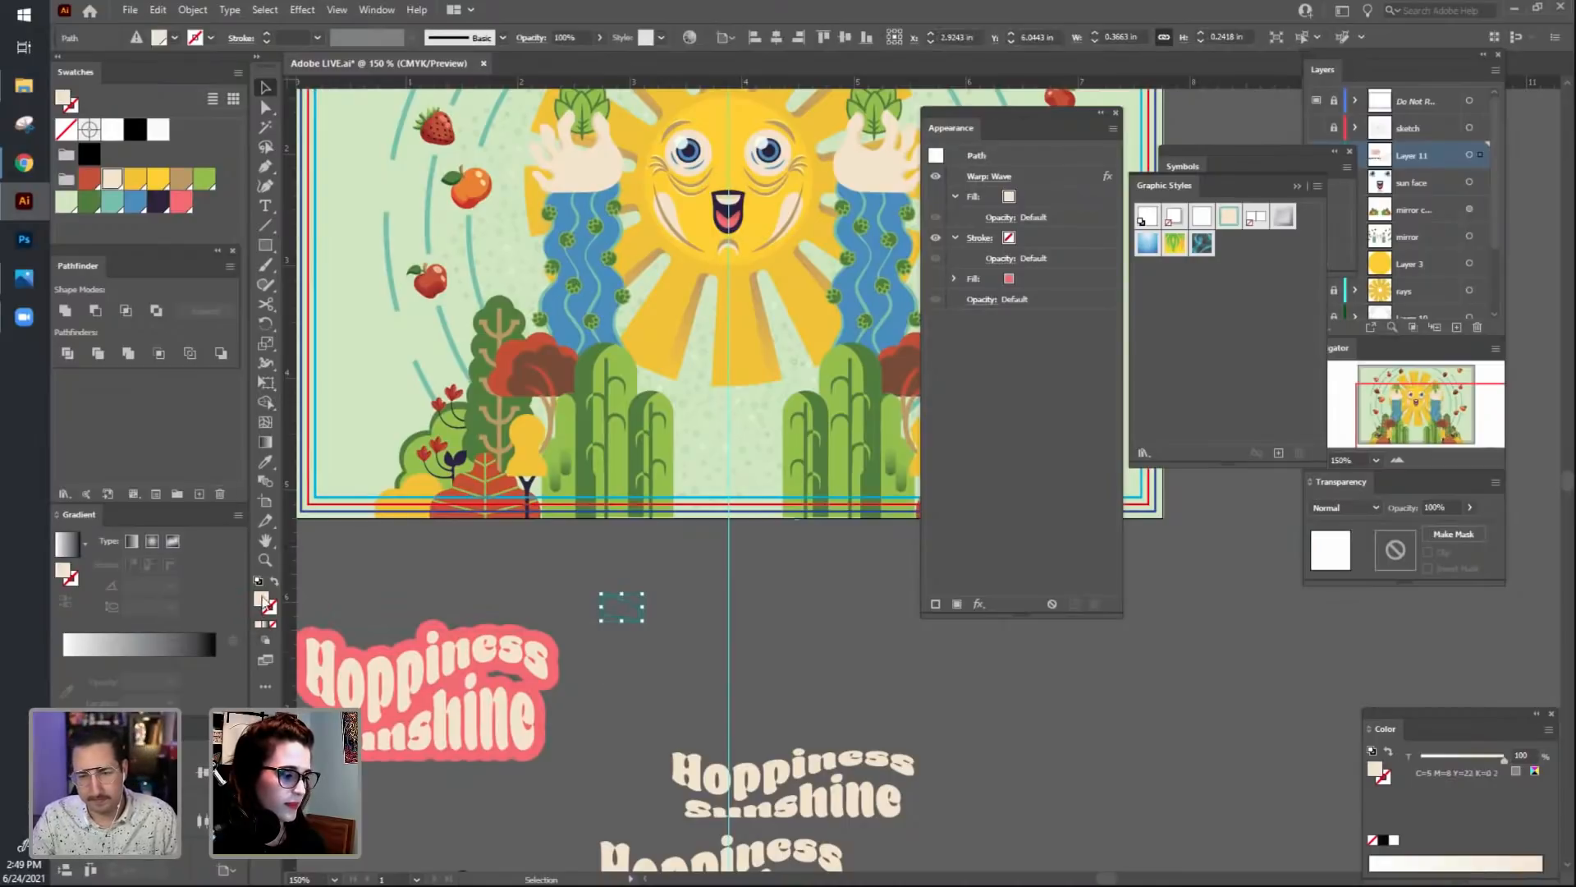
# Try to simplify the patch by deleting its cream and offset fills and applying a plain pink fill.
pyautogui.click(180, 202)
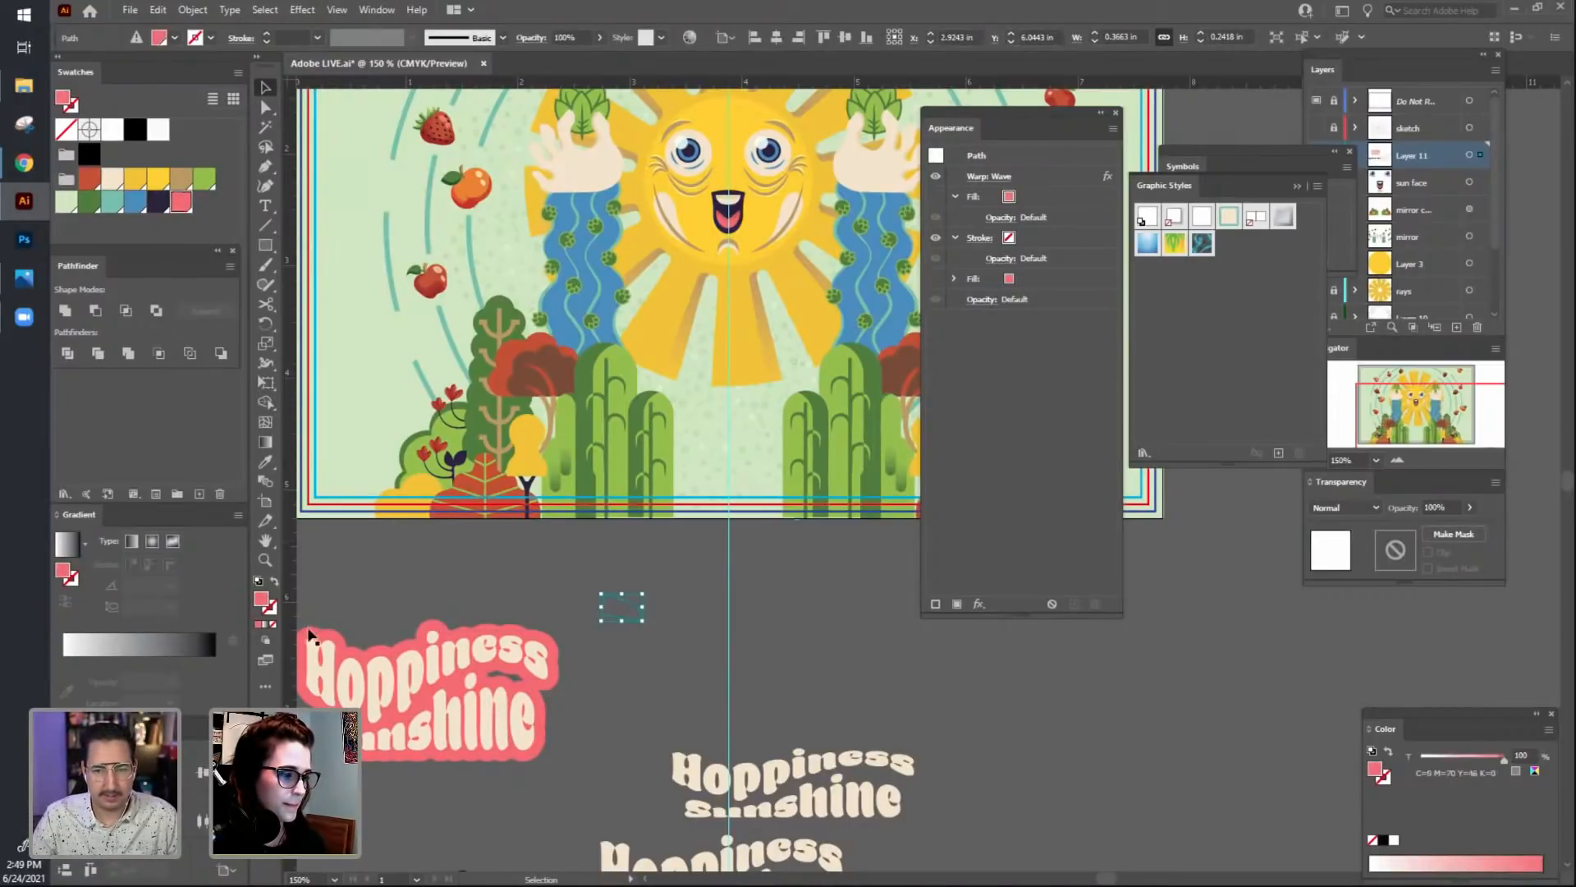
pyautogui.click(1050, 194)
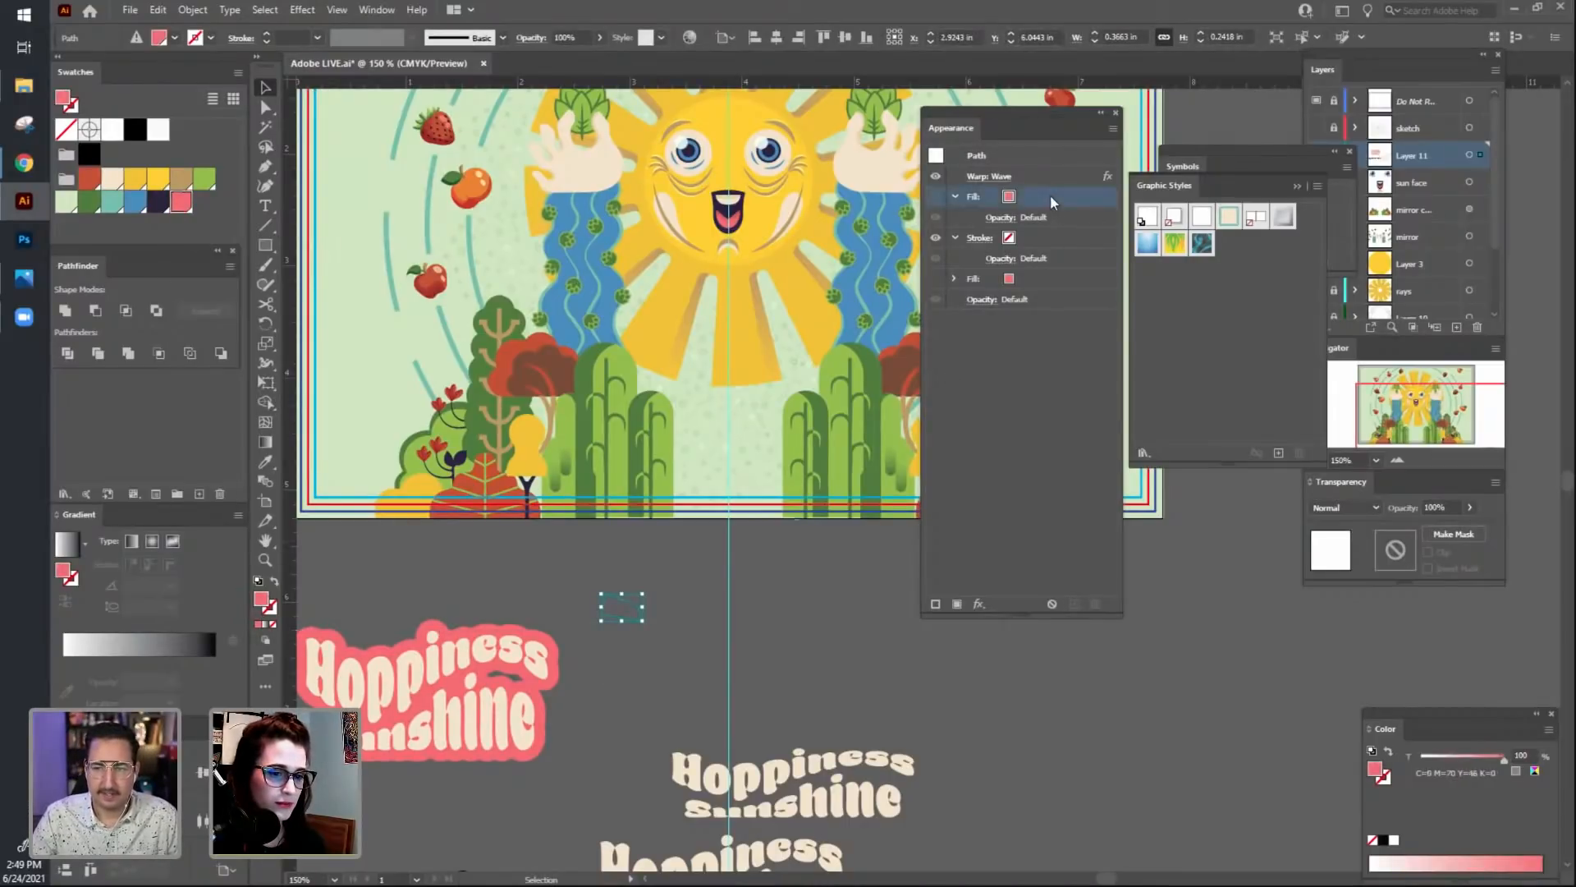
pyautogui.click(1097, 603)
pyautogui.click(1054, 240)
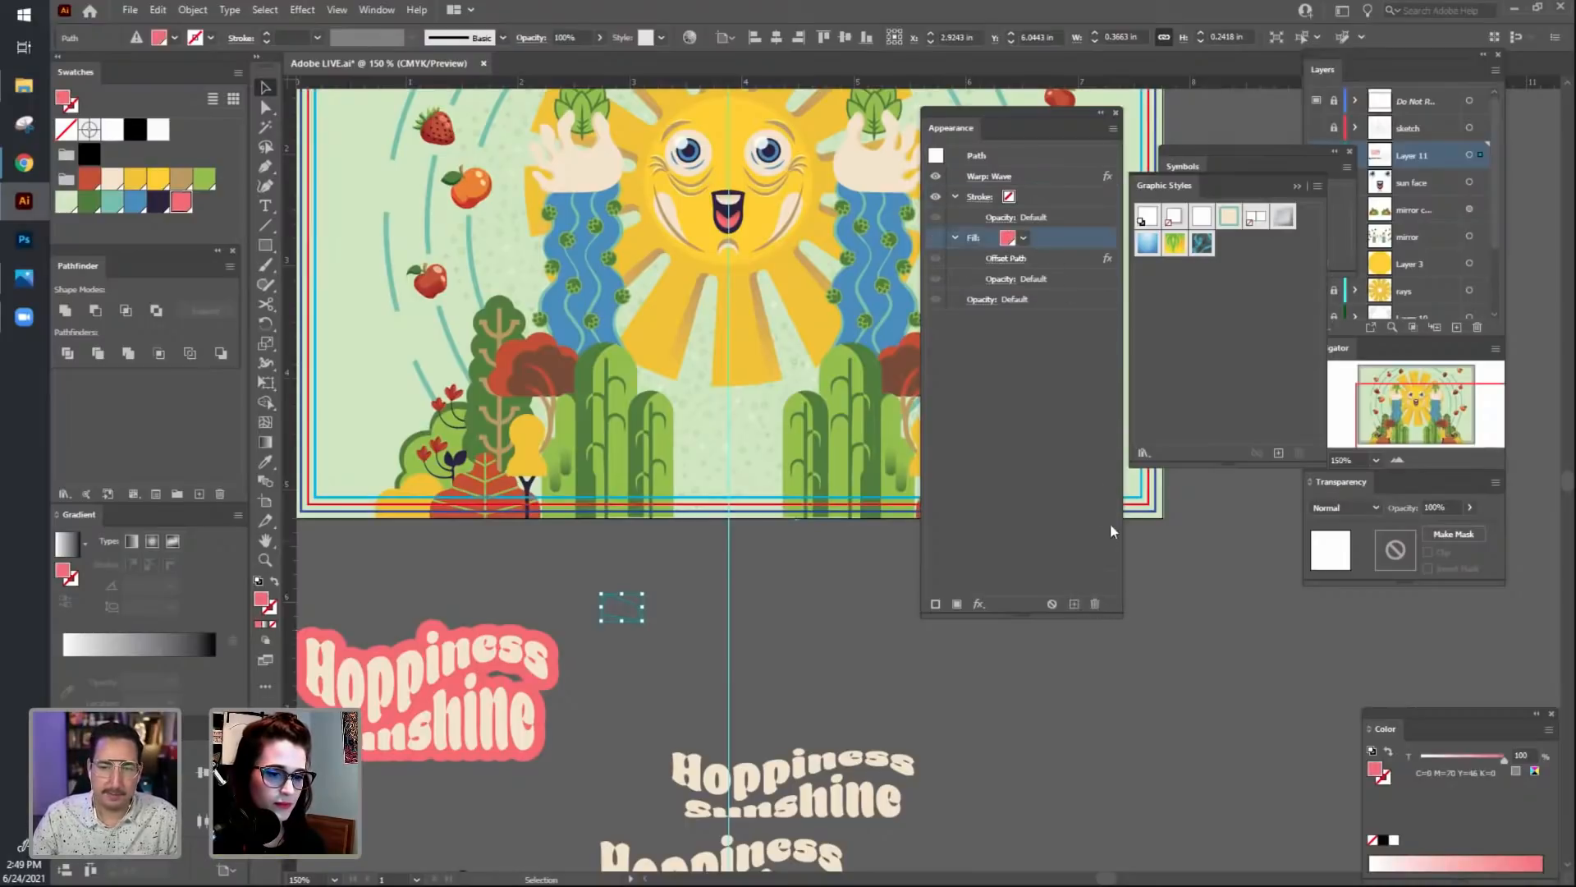
pyautogui.click(1097, 607)
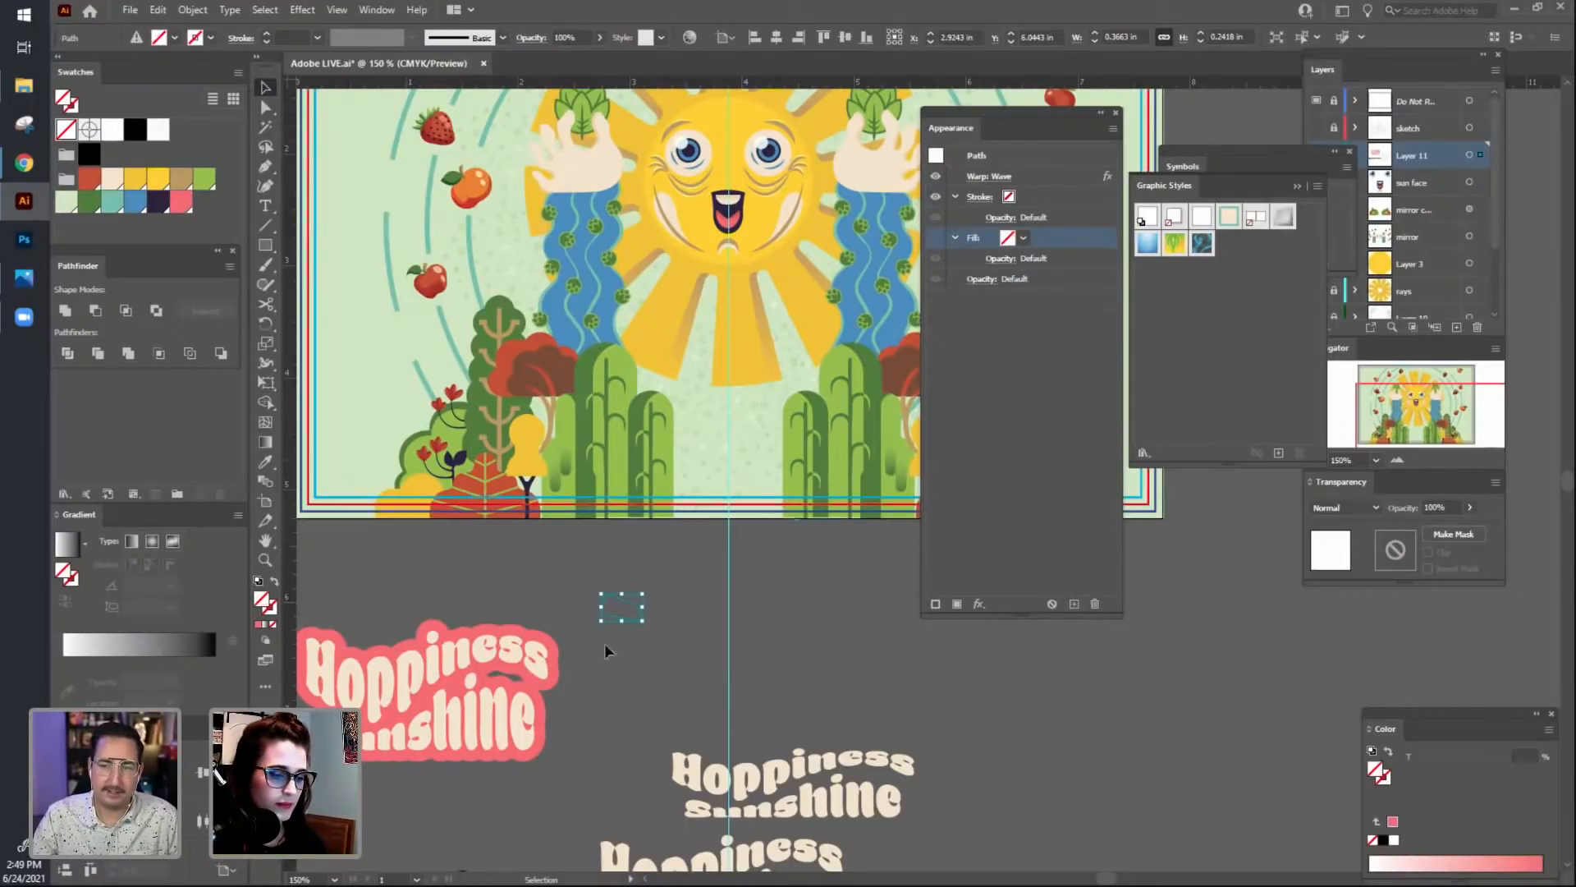
pyautogui.click(181, 201)
# Move the pink-backed title up to just below the artboard and deselect it.
pyautogui.moveTo(561, 746); pyautogui.dragTo(661, 662)
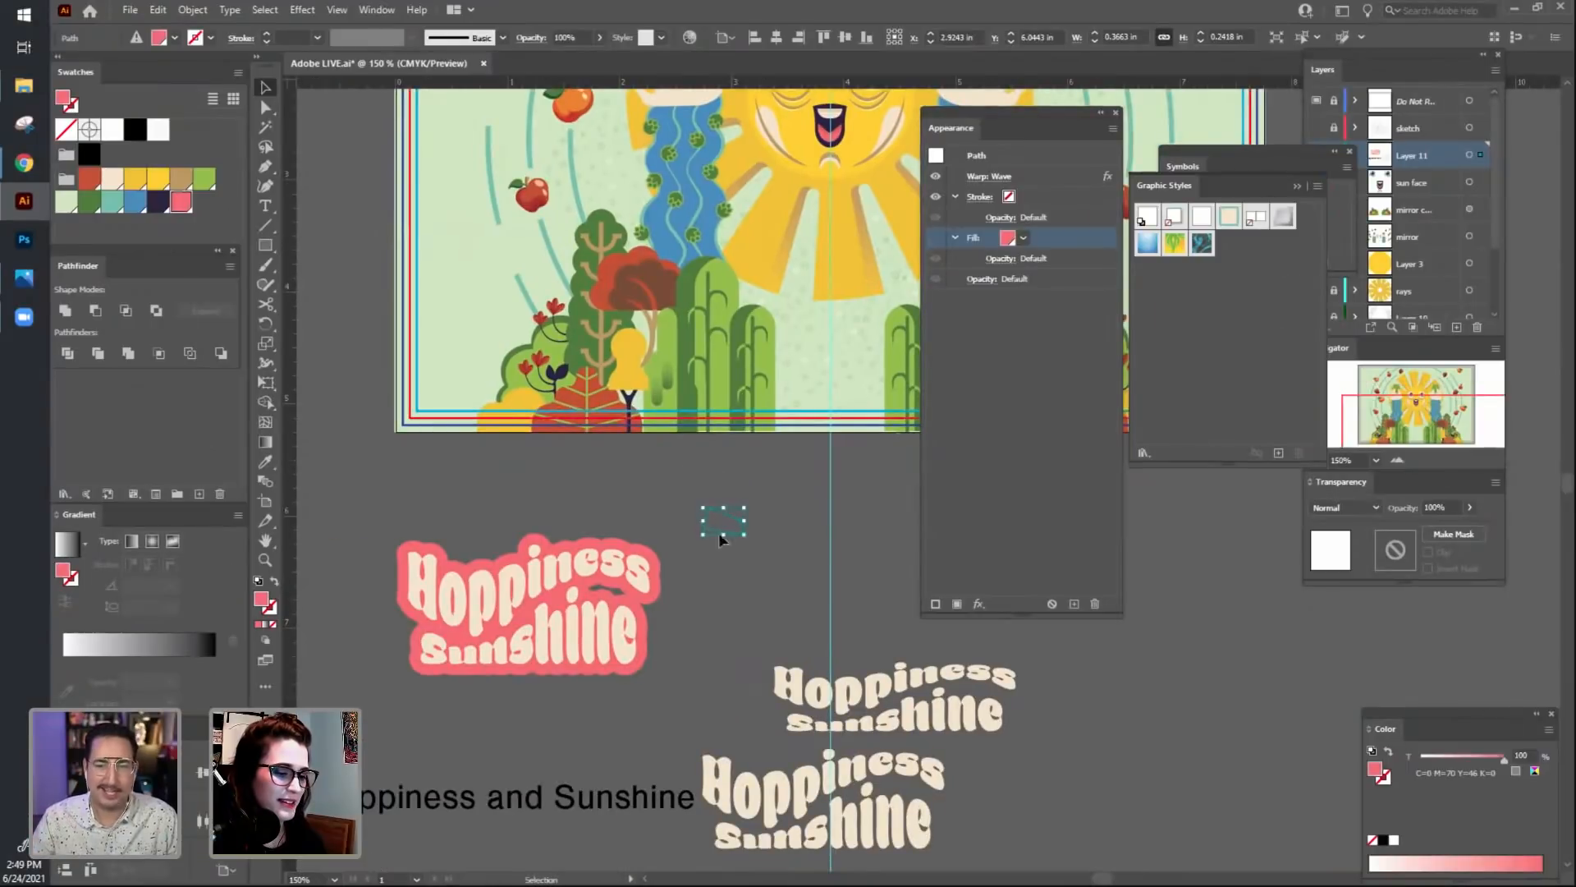
pyautogui.click(684, 471)
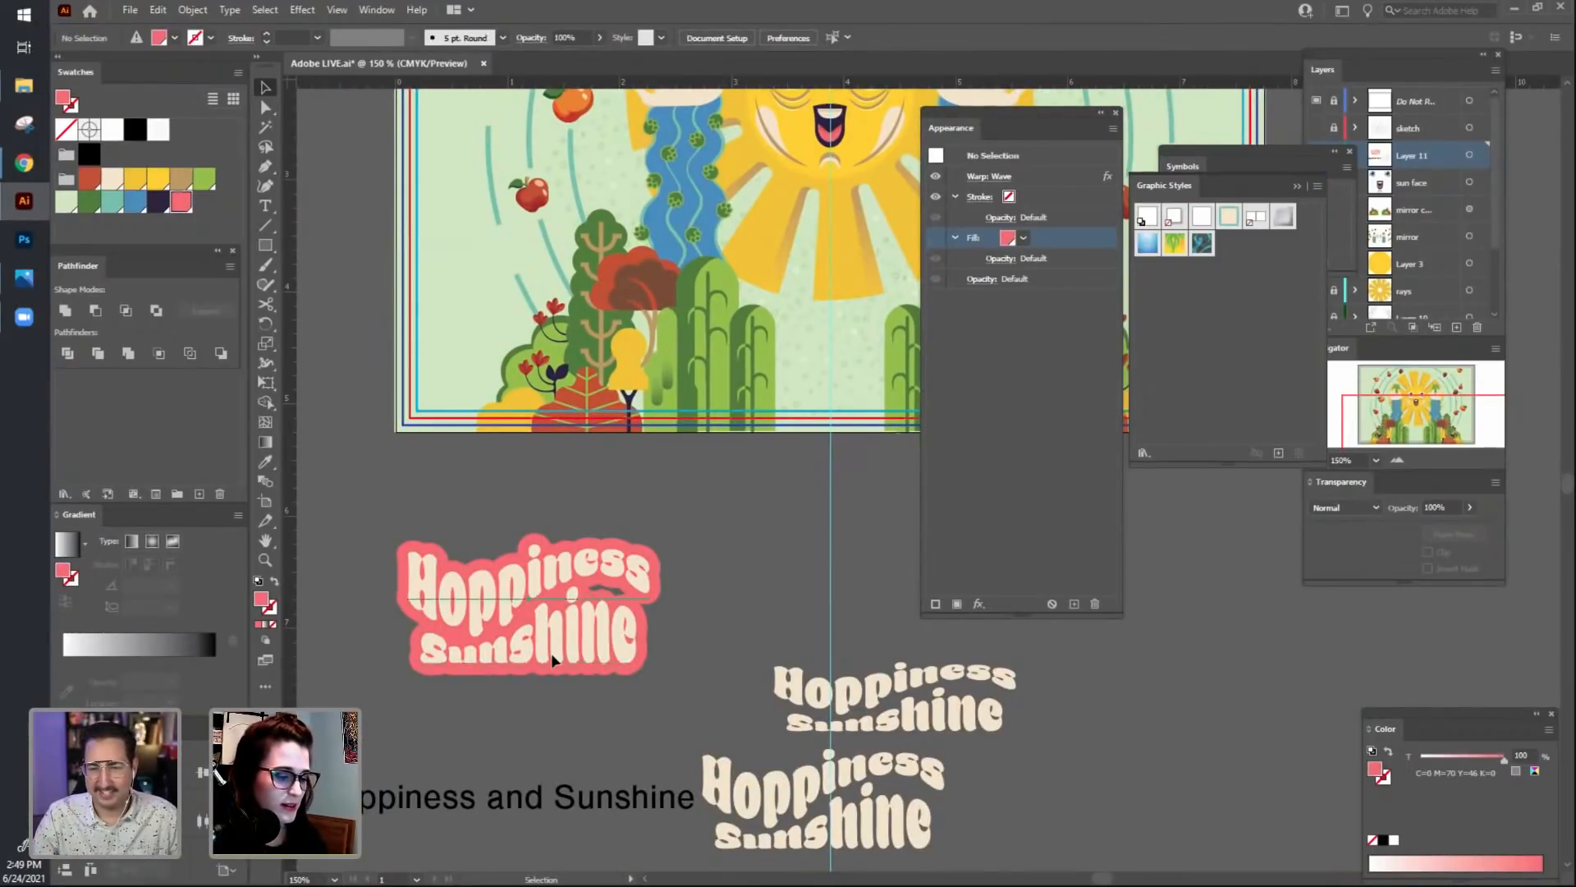
pyautogui.moveTo(555, 669); pyautogui.dragTo(575, 604)
pyautogui.click(594, 614)
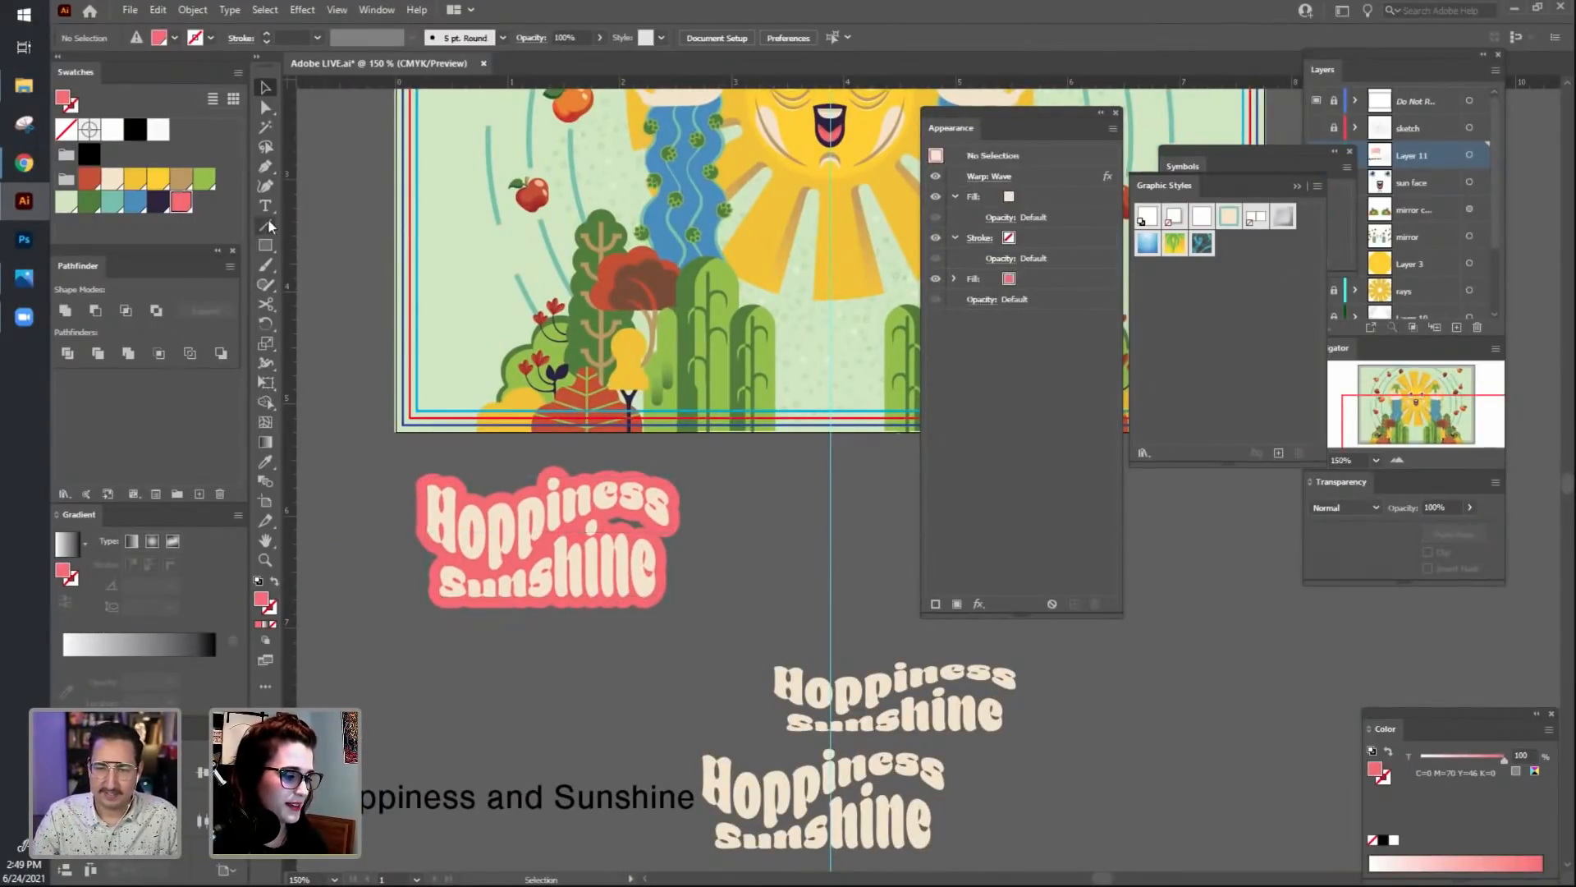
# Undo the stray Pen path and delete the cream fill and pink offset fill from the appearance used for new paths.
pyautogui.click(265, 166)
pyautogui.moveTo(741, 603); pyautogui.dragTo(794, 538)
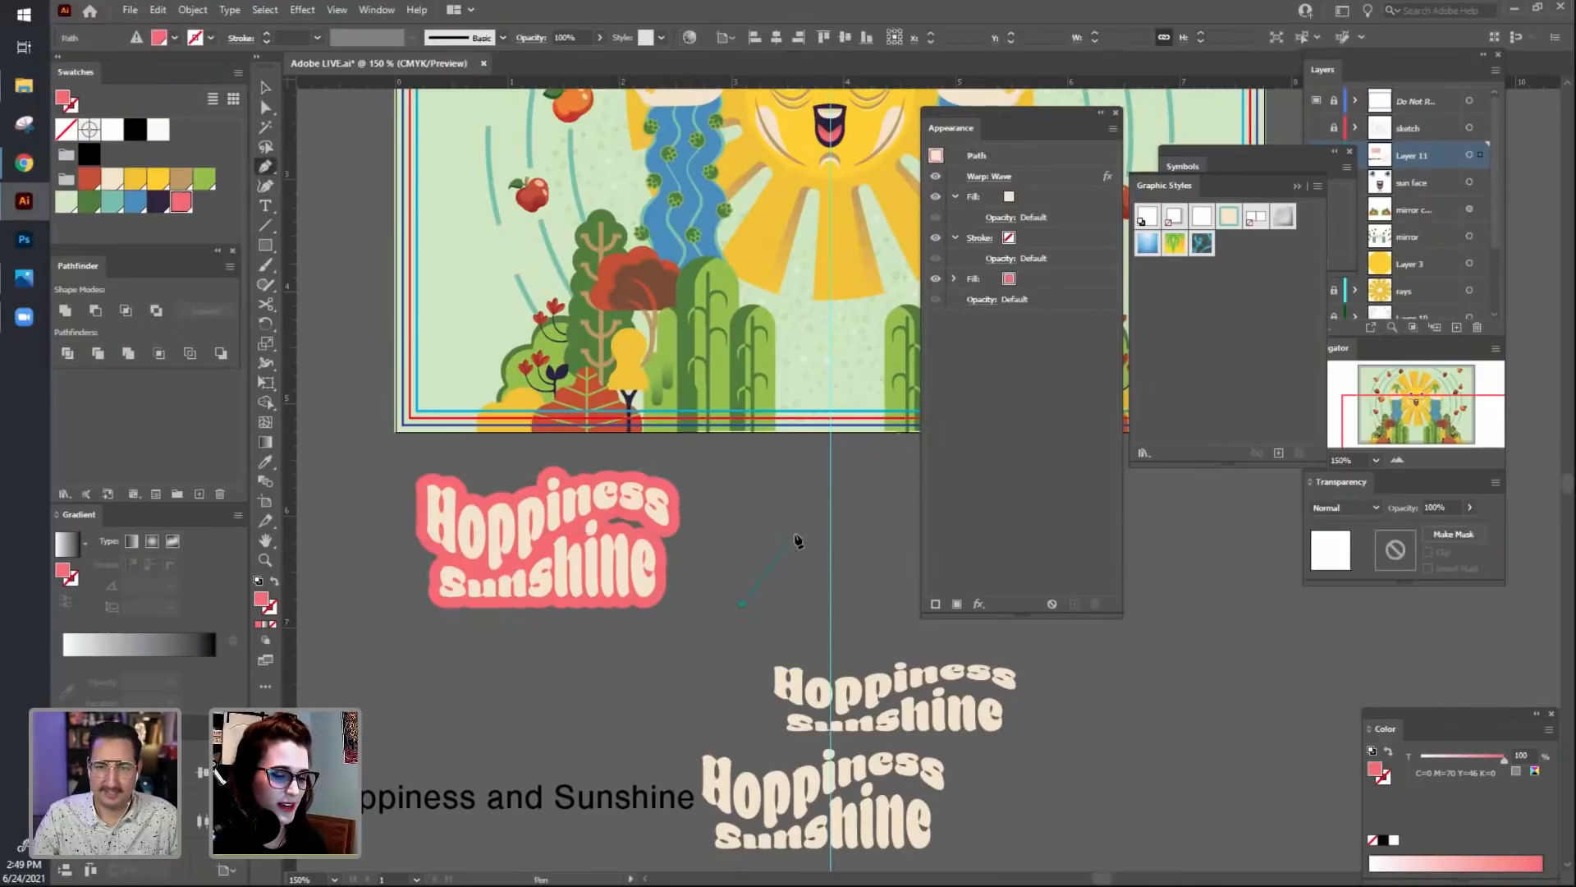
pyautogui.hotkey('ctrl', 'z')
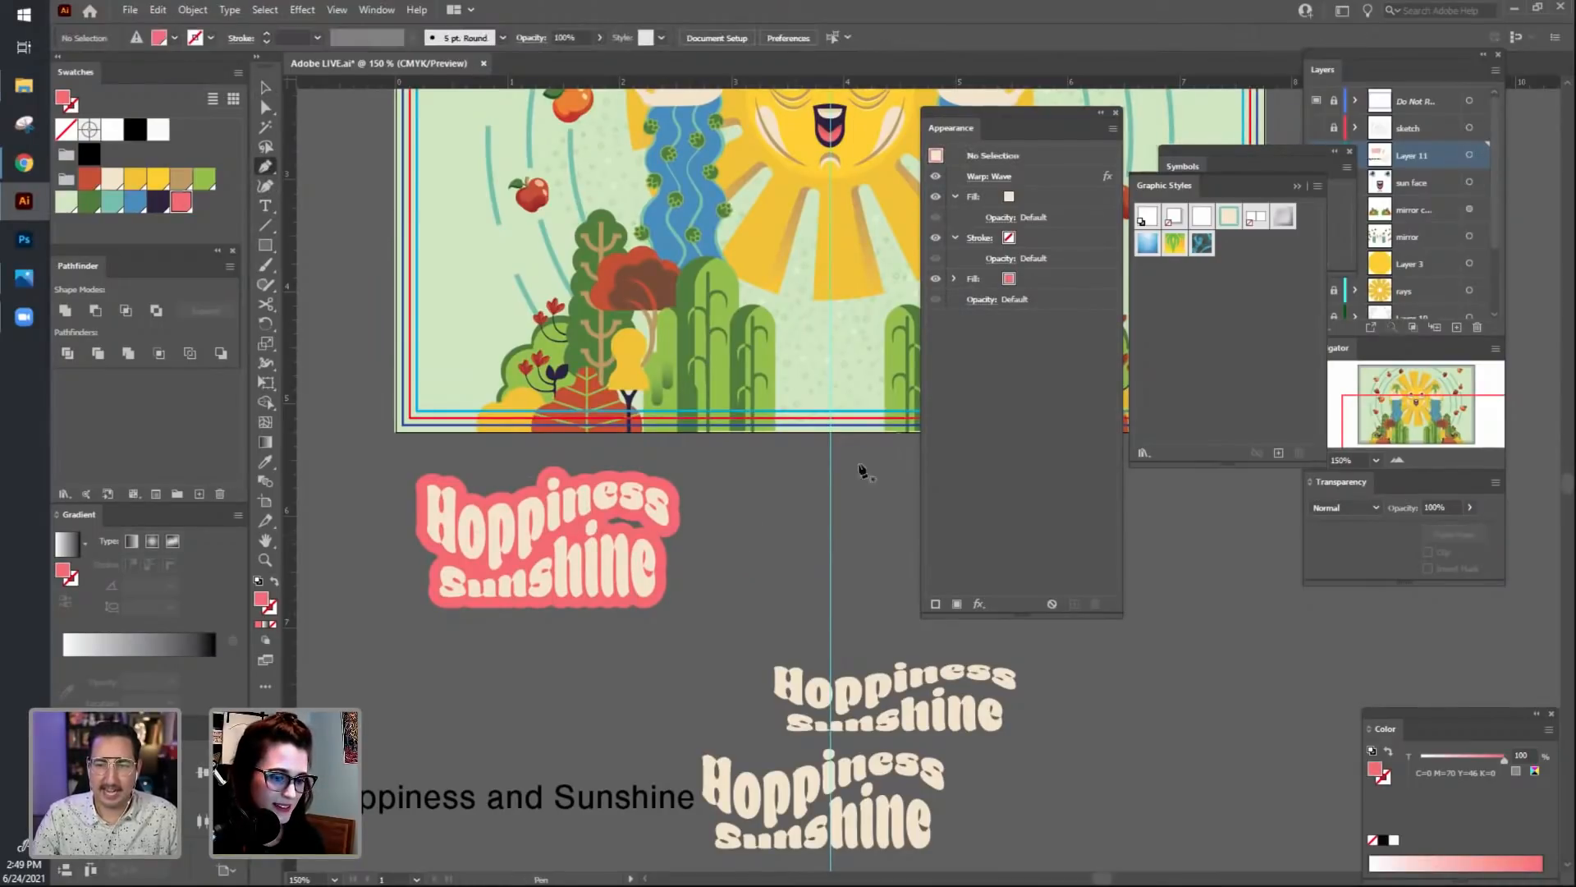
pyautogui.click(1077, 197)
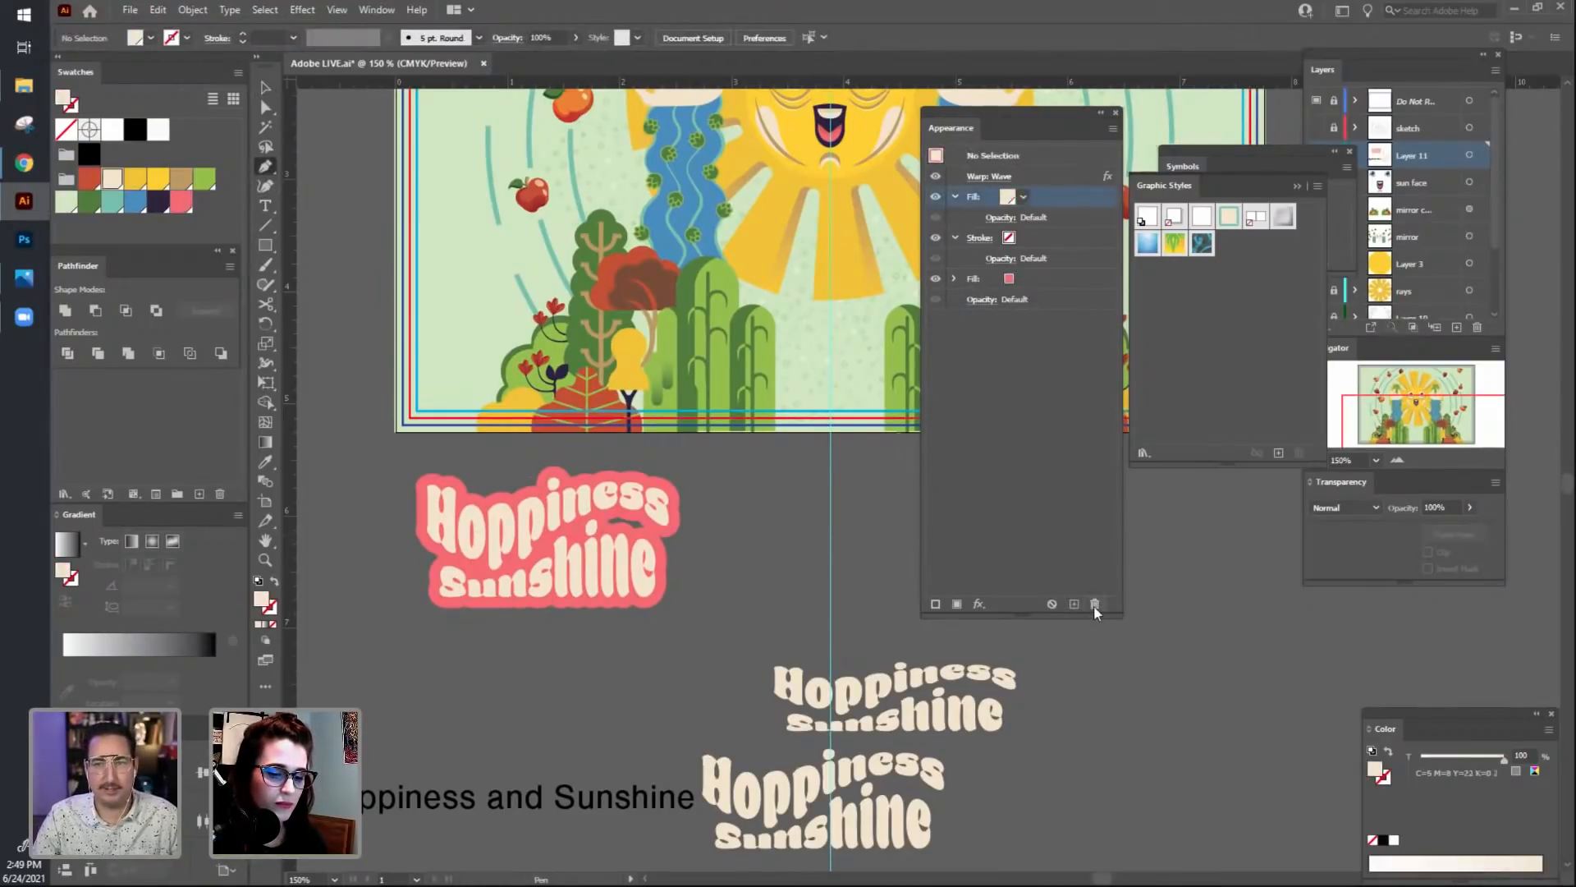
pyautogui.click(1094, 604)
pyautogui.click(1055, 239)
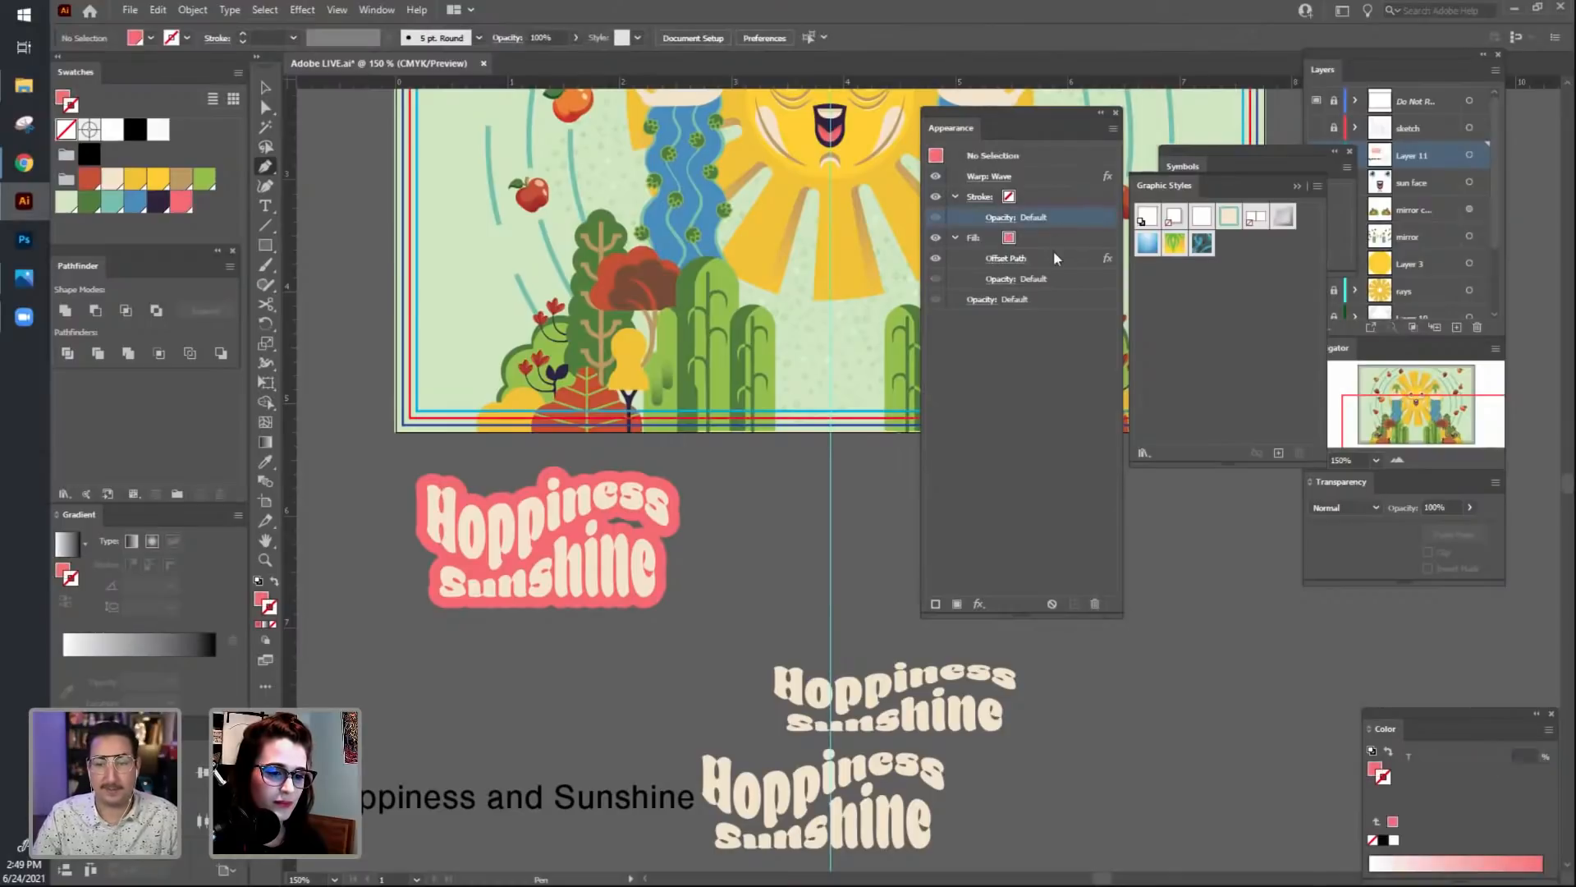
pyautogui.click(1097, 604)
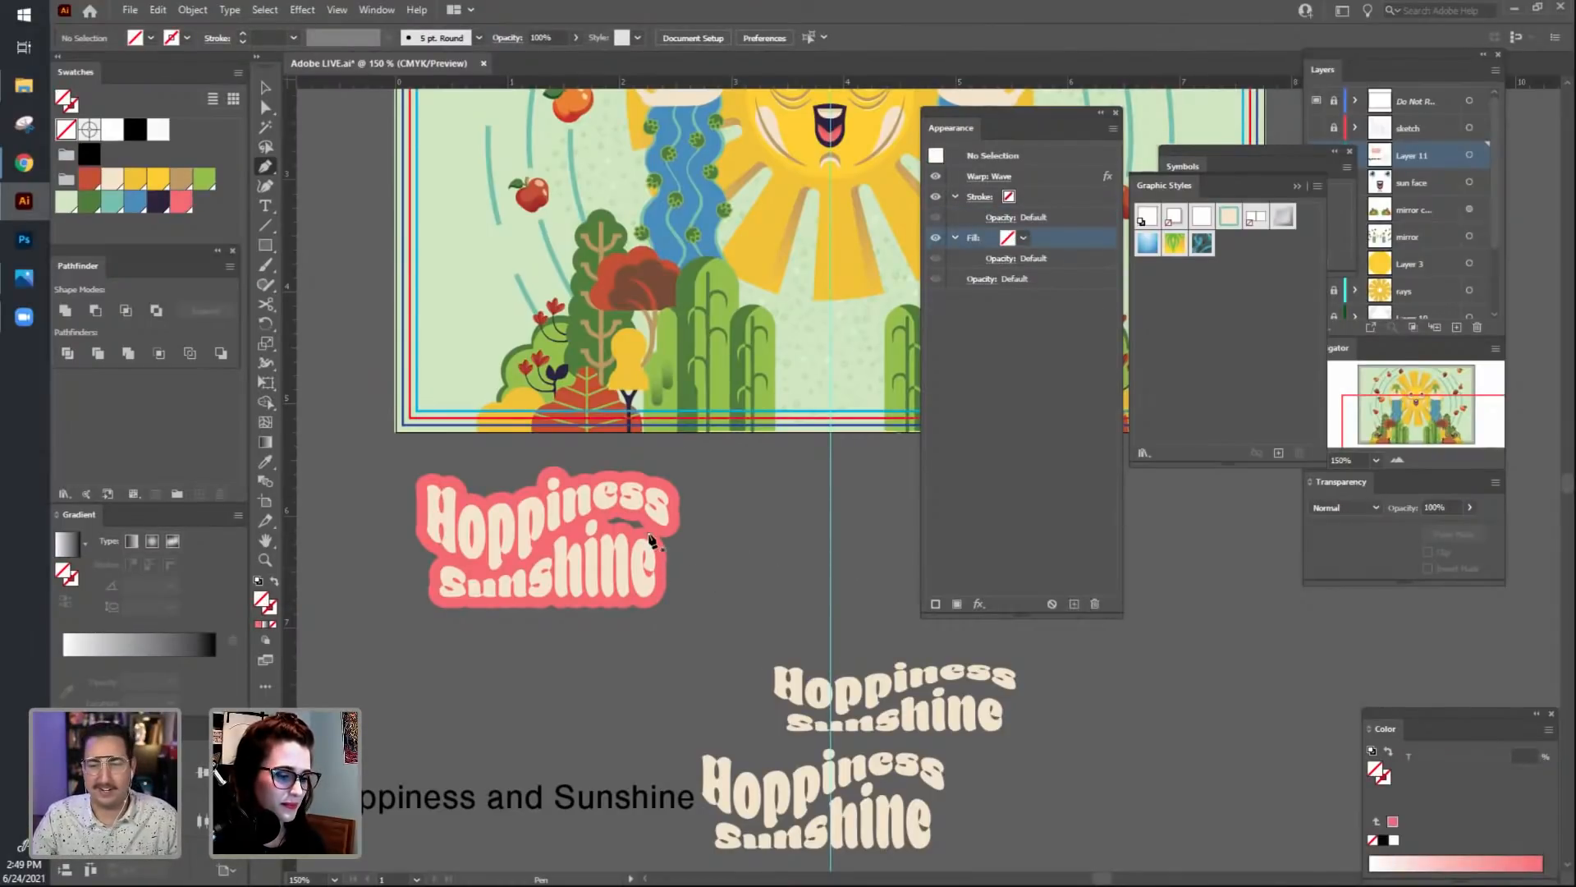
# Draw a closed Pen patch over the backing gap between "Hoppiness" and "Sunshine", fill it with the pink swatch and deselect it.
pyautogui.click(648, 539)
pyautogui.click(600, 537)
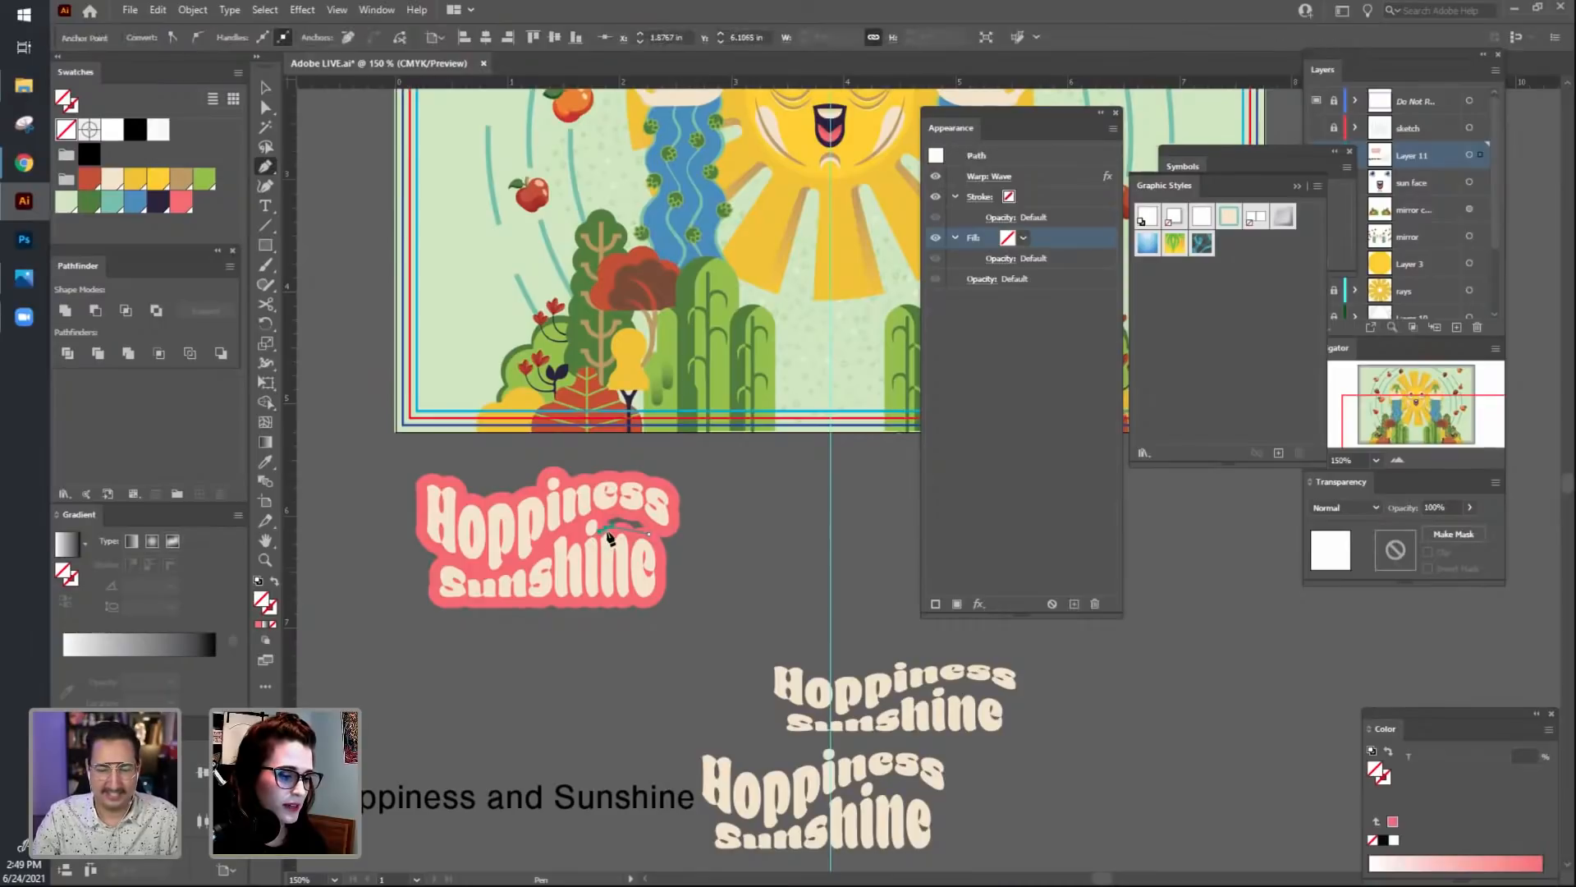
pyautogui.click(600, 514)
pyautogui.click(624, 512)
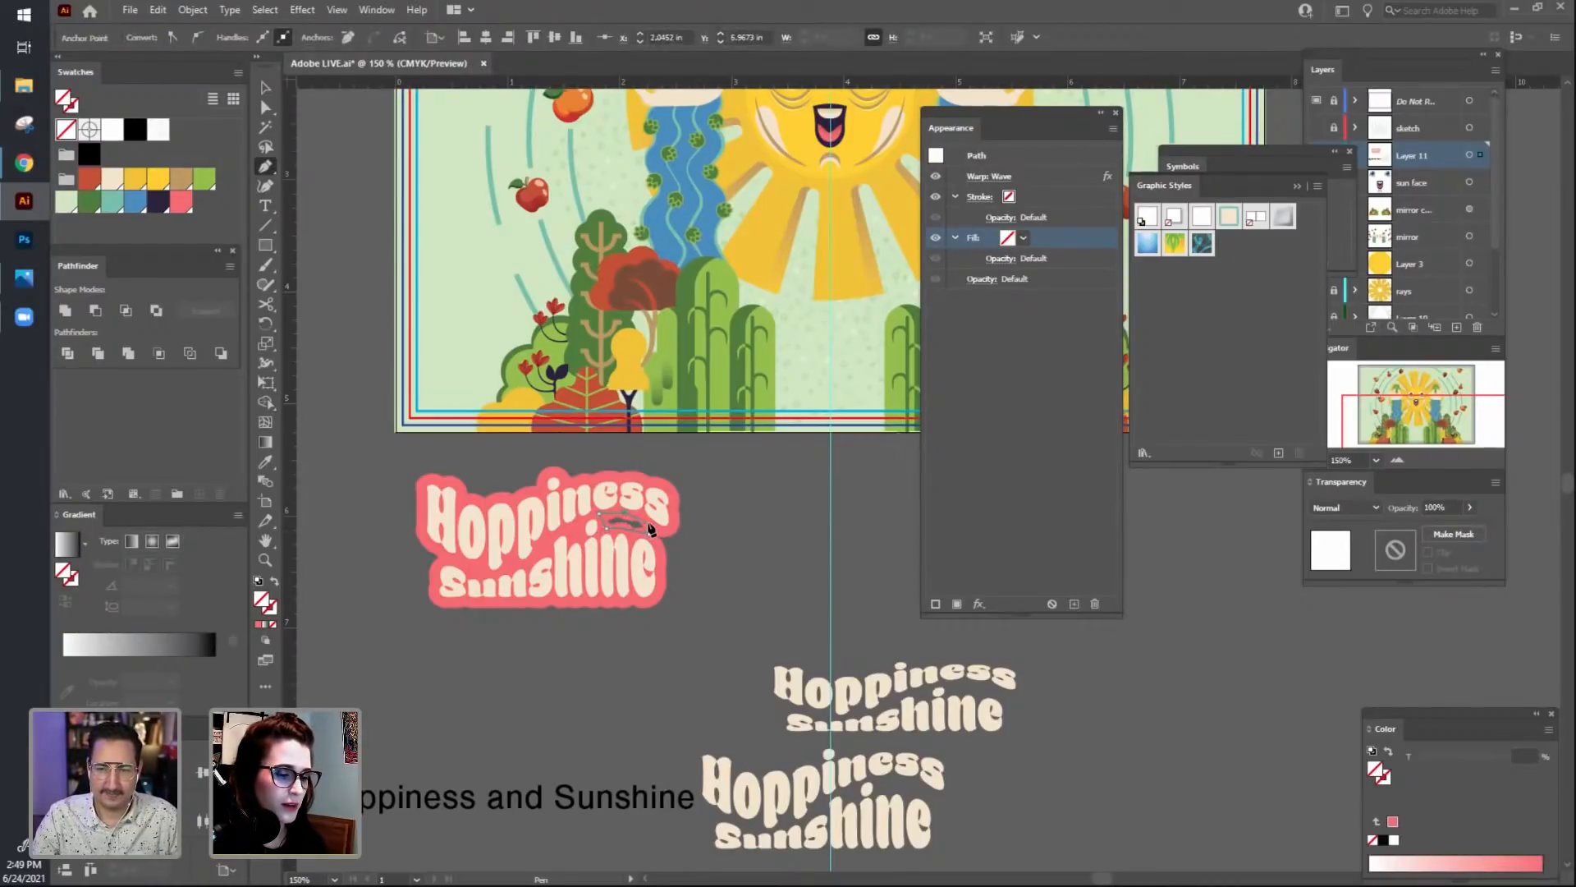
pyautogui.click(650, 539)
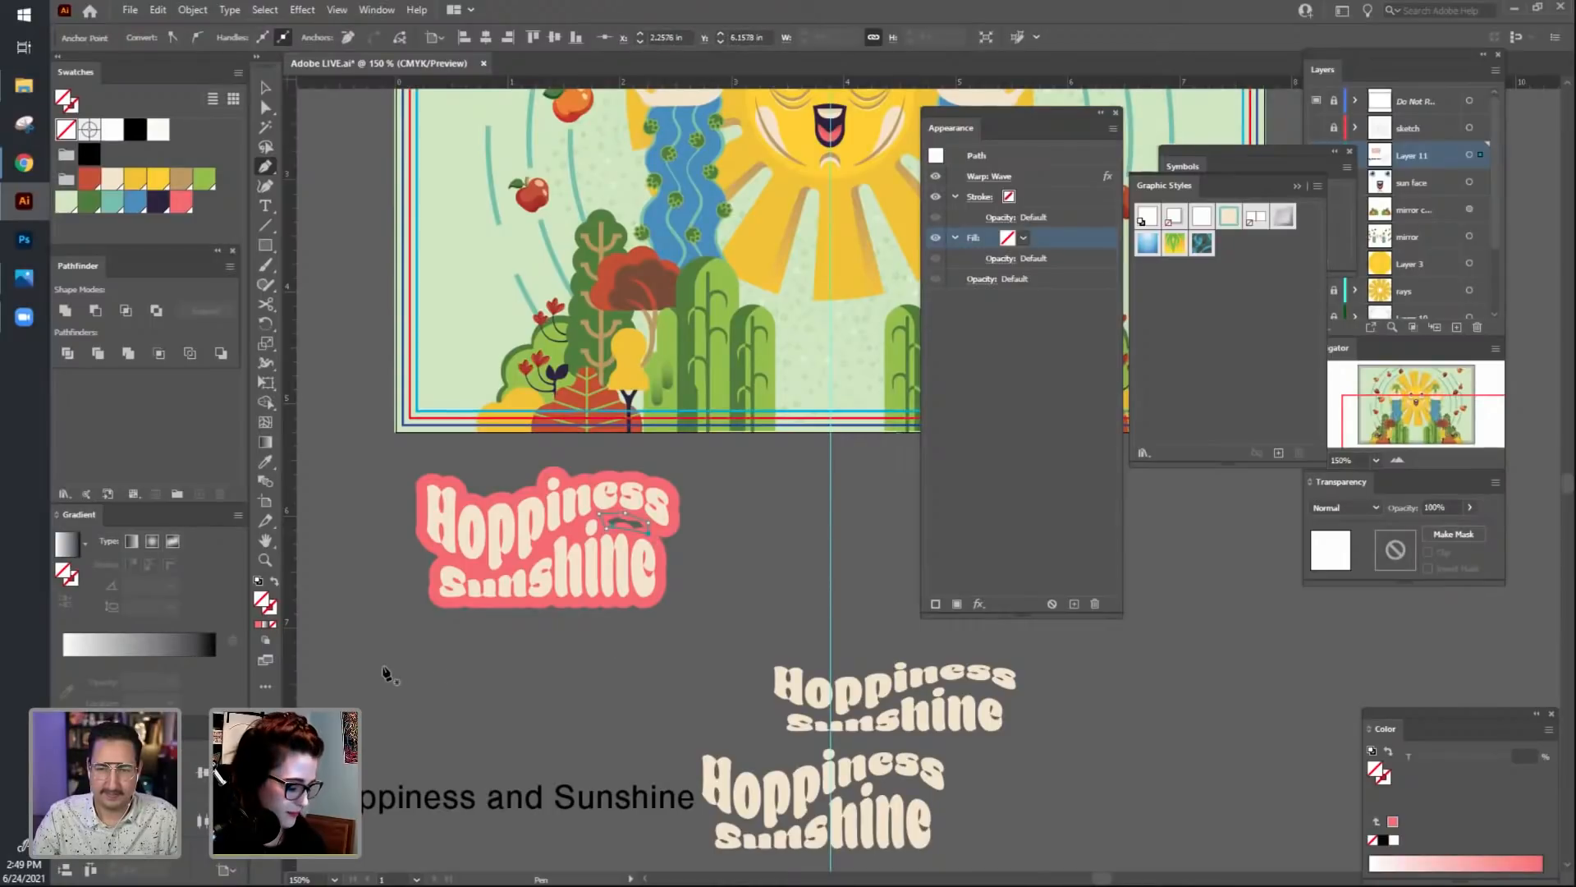
pyautogui.press('v')
pyautogui.click(174, 205)
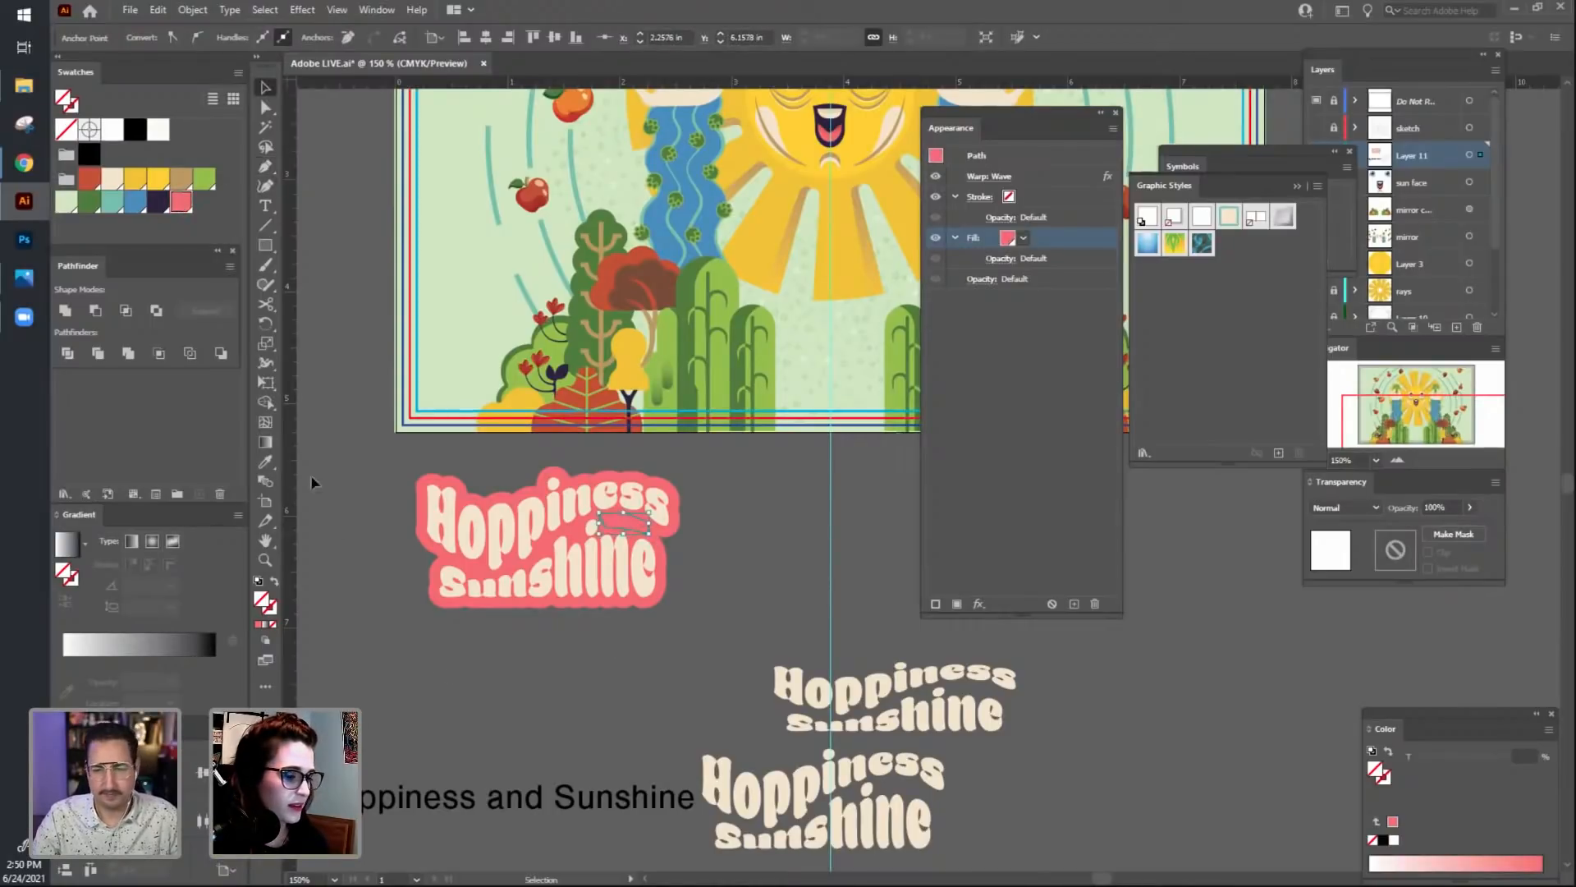
pyautogui.click(424, 675)
# Add a separate text object reading "and" just below the pink-backed title.
pyautogui.moveTo(595, 679); pyautogui.dragTo(610, 734)
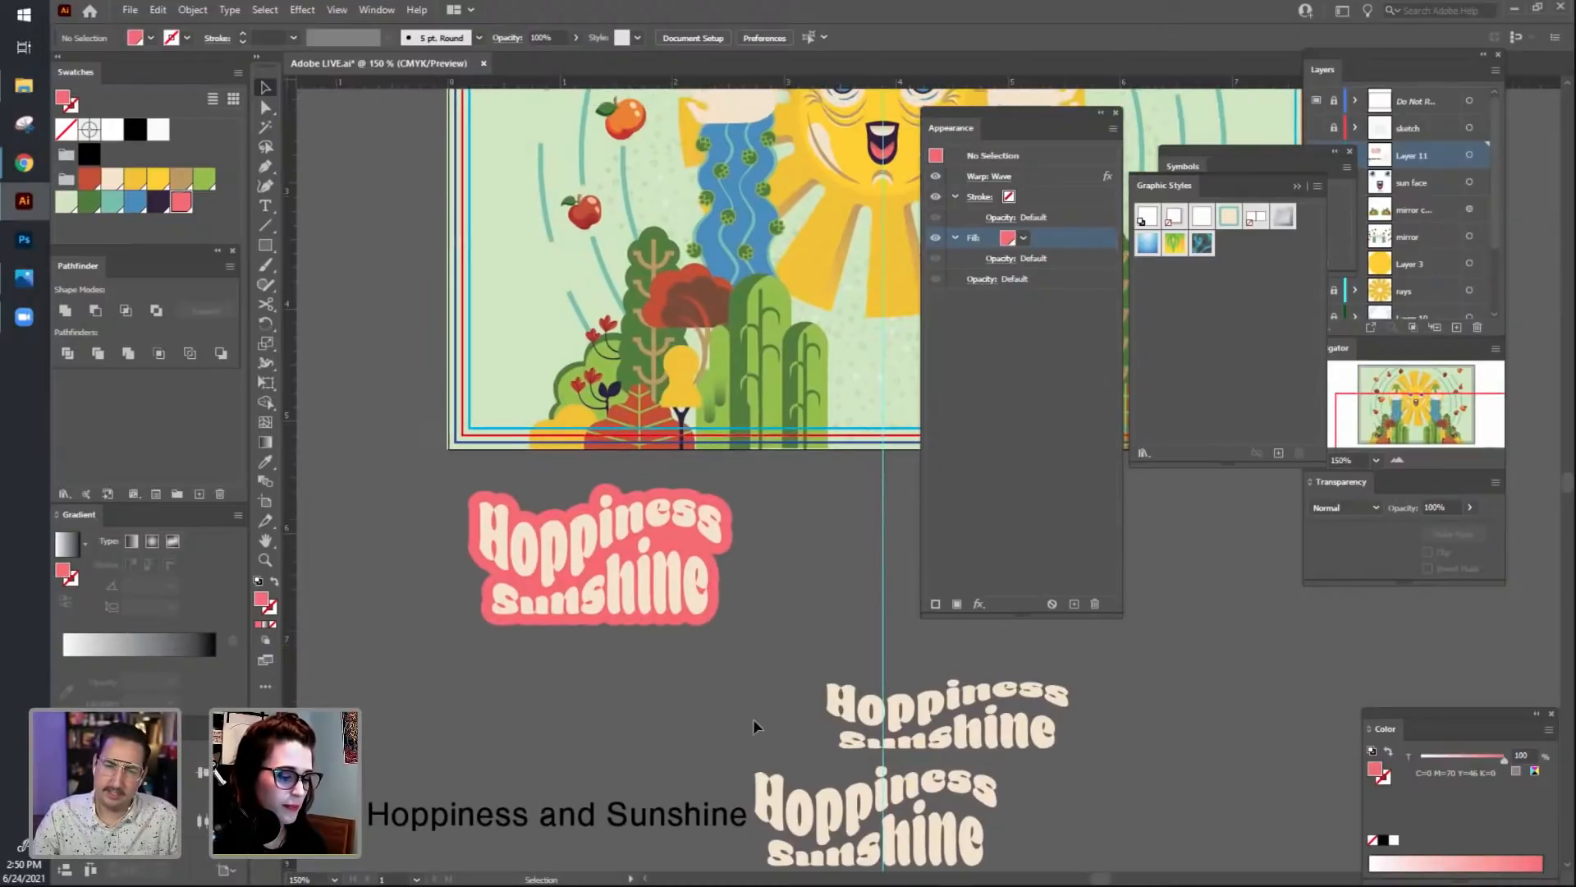
pyautogui.moveTo(752, 718); pyautogui.dragTo(755, 706)
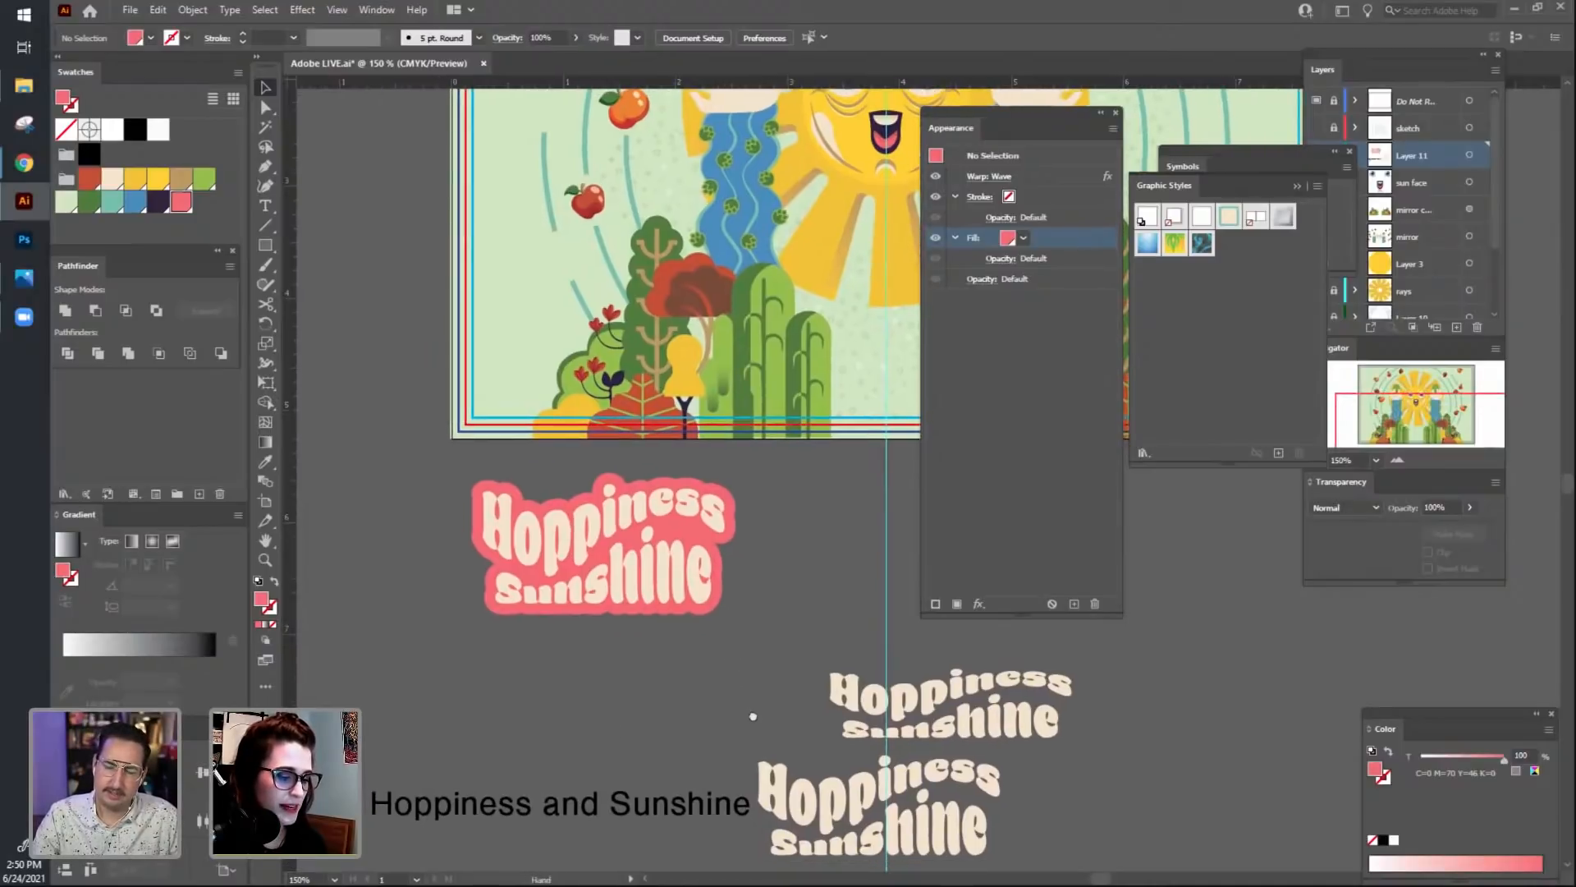
pyautogui.click(264, 206)
pyautogui.click(565, 692)
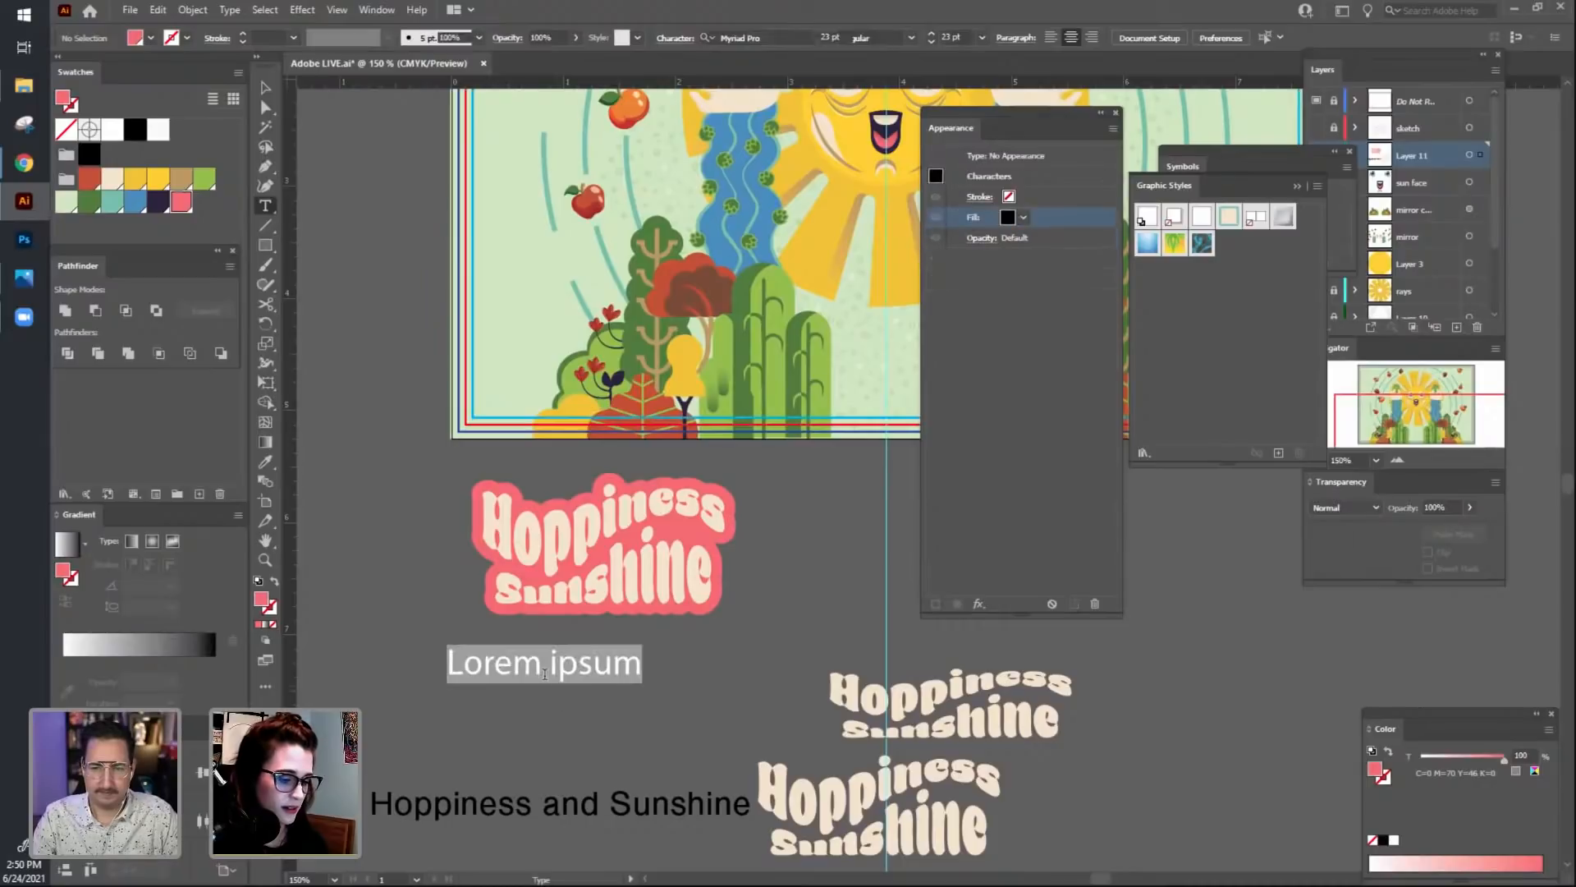
pyautogui.write('and')
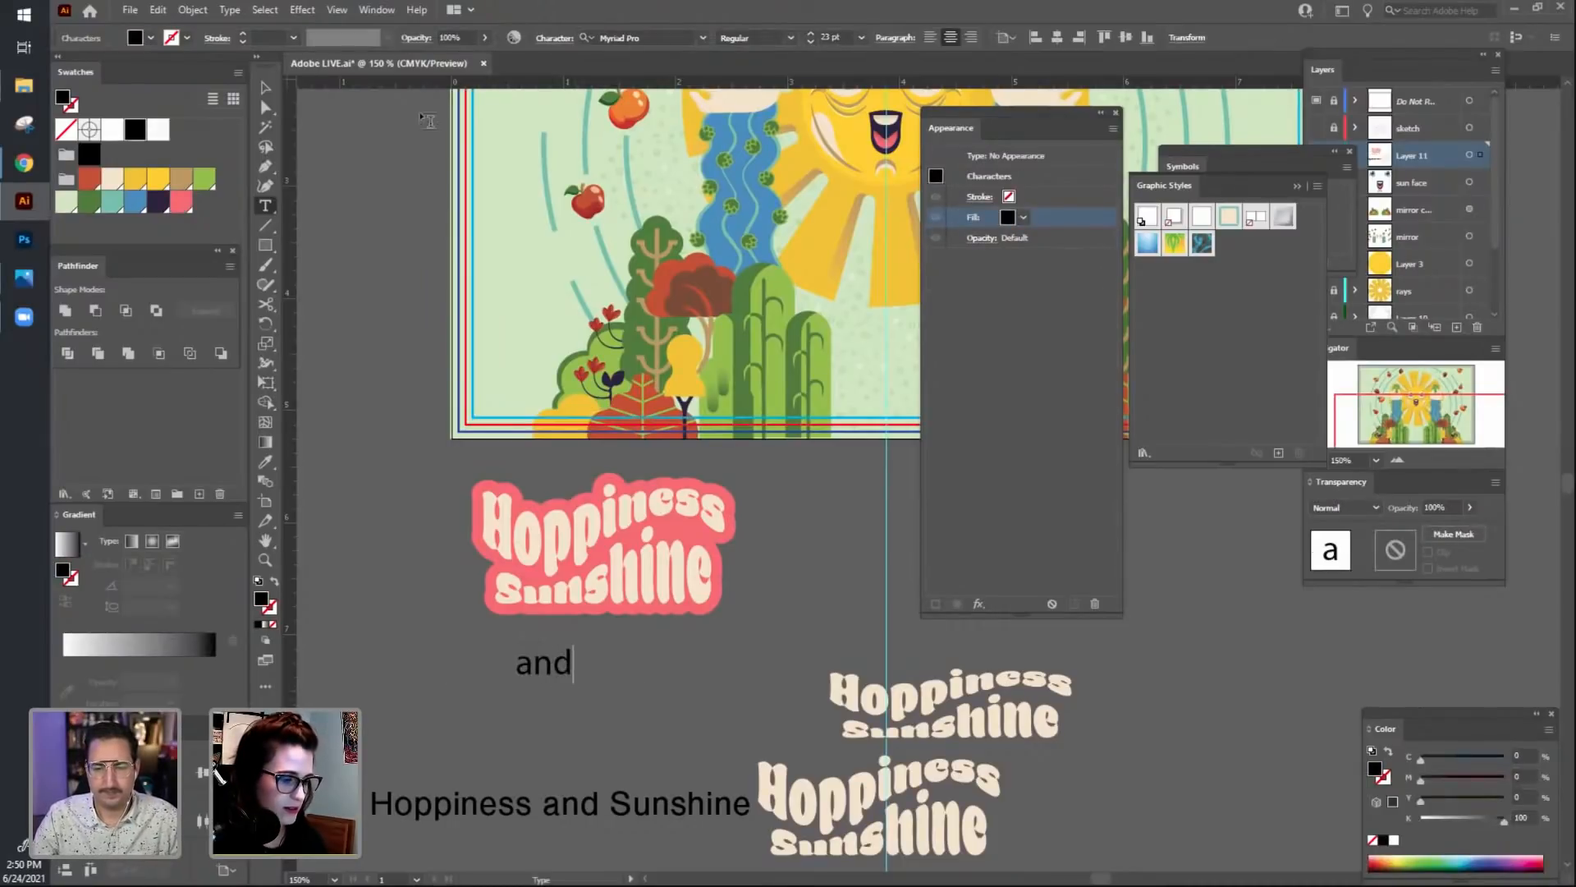
pyautogui.click(265, 88)
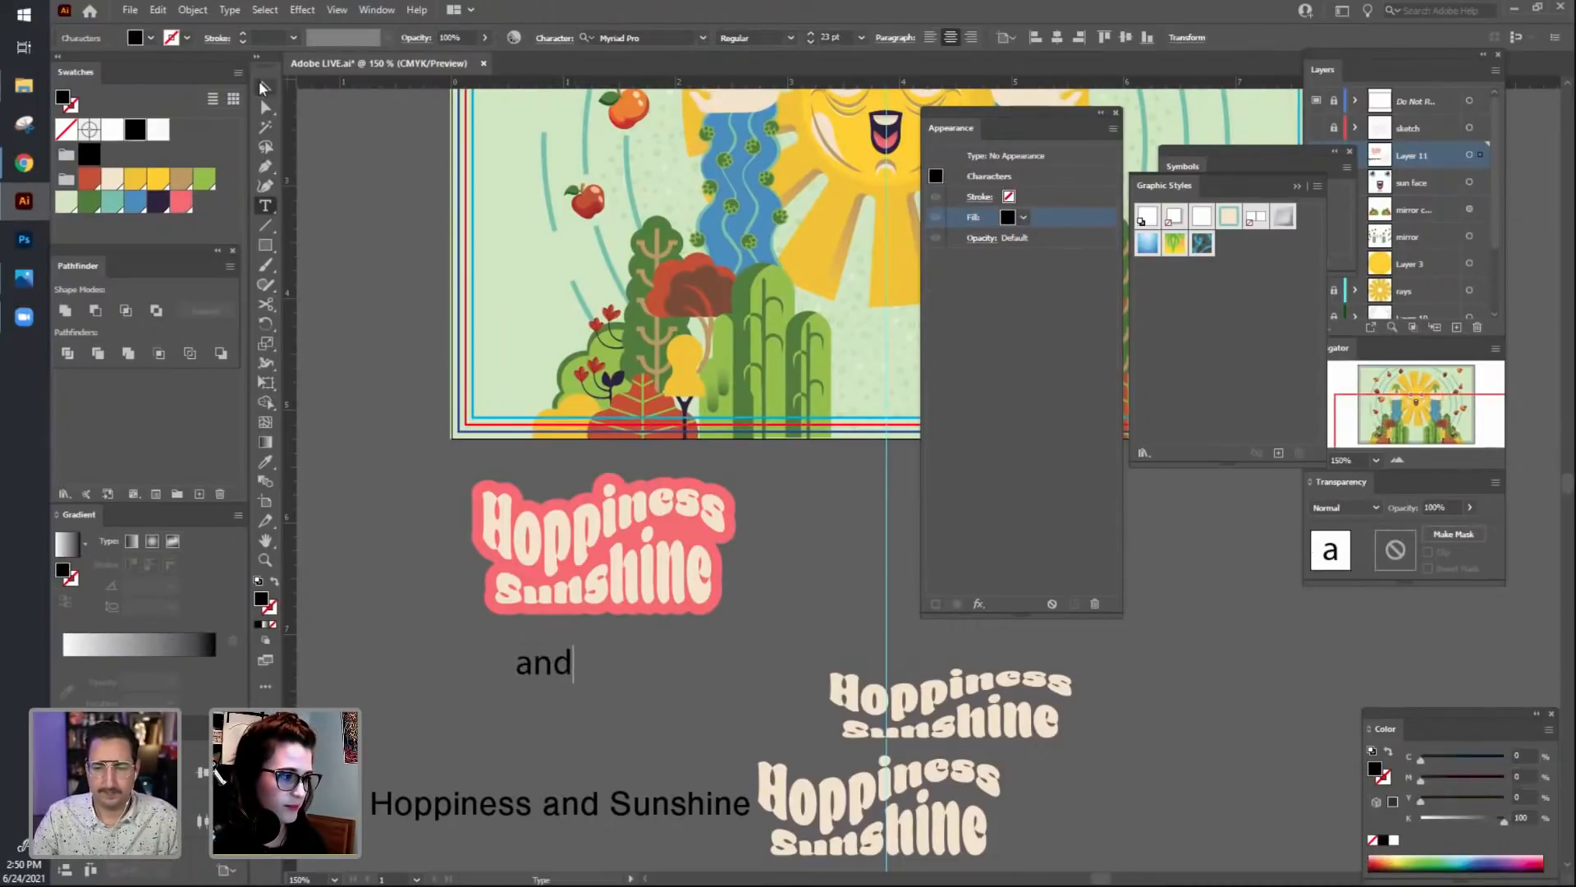
# Set the "and" text in the Sifonn Basic font with Small Caps and deselect it.
pyautogui.click(703, 38)
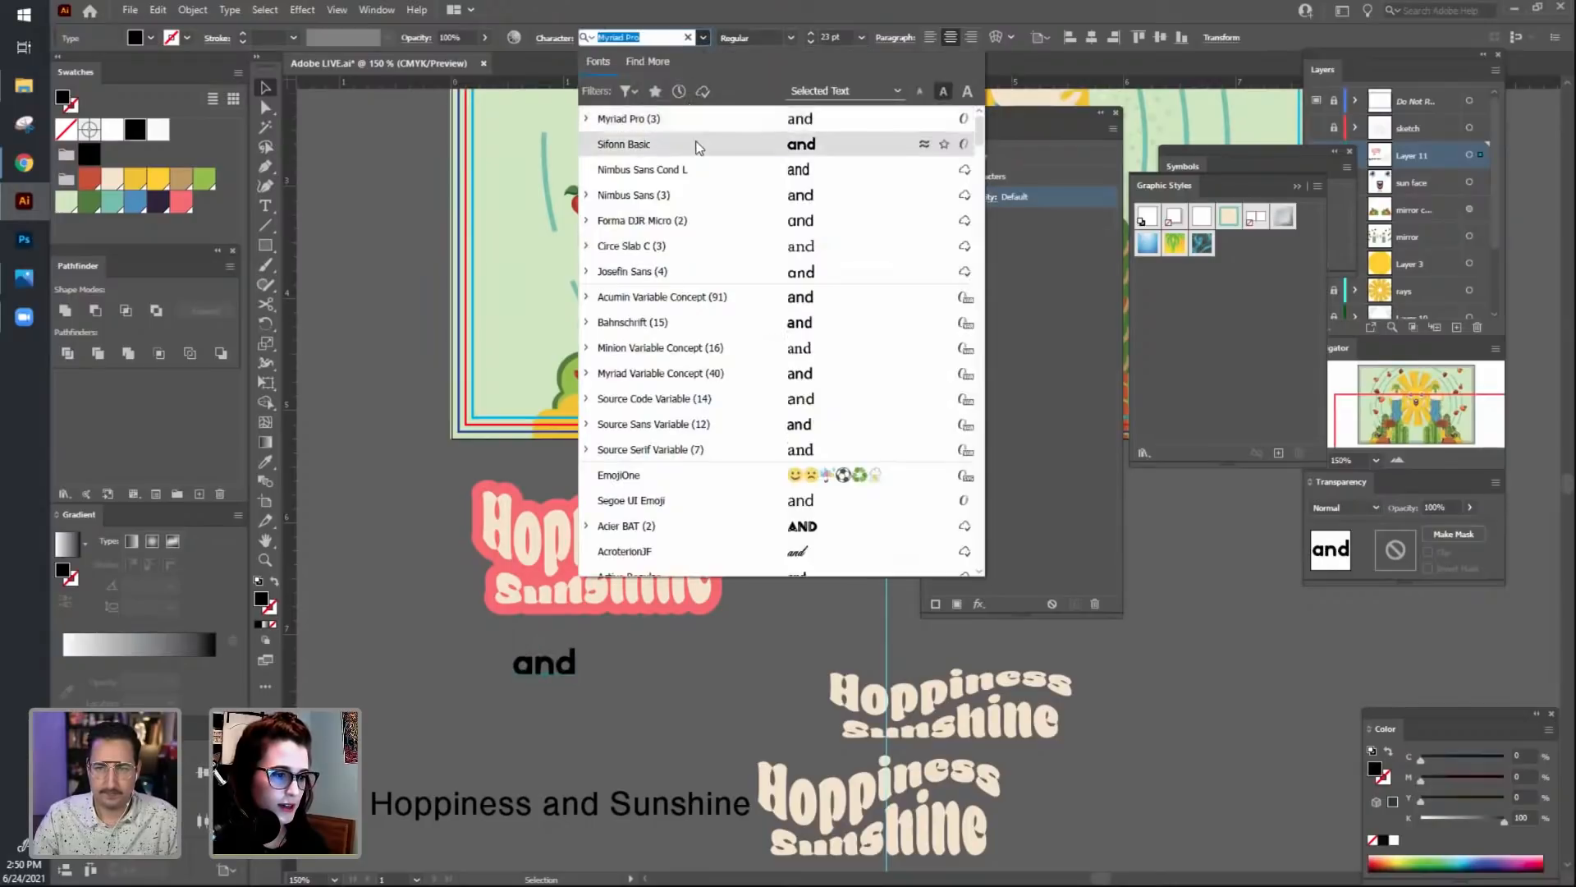
pyautogui.click(696, 146)
pyautogui.click(555, 38)
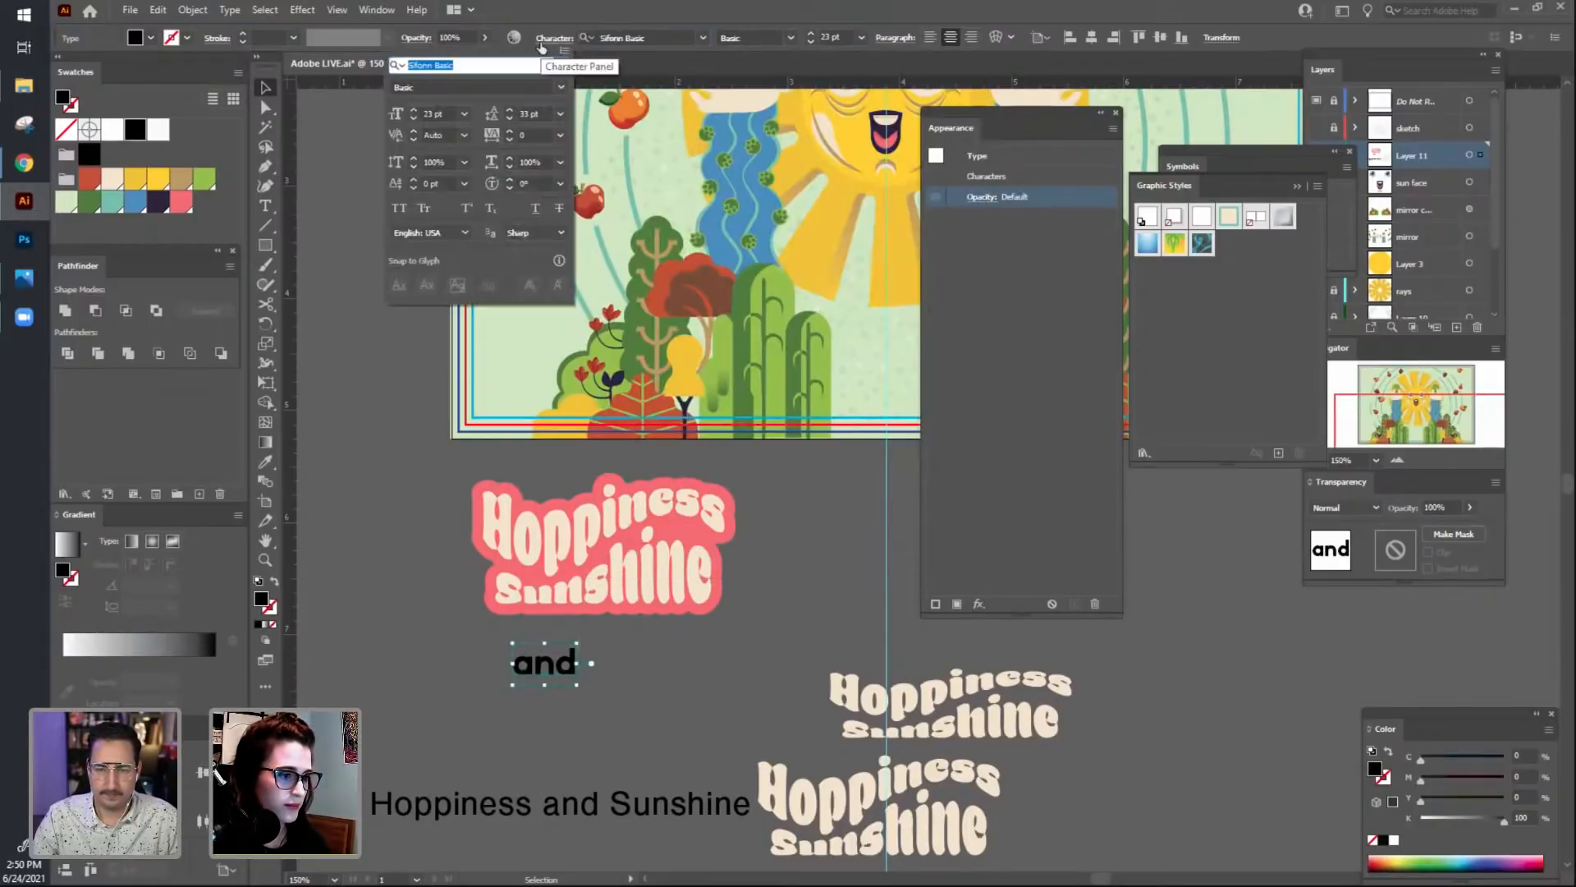
pyautogui.click(424, 208)
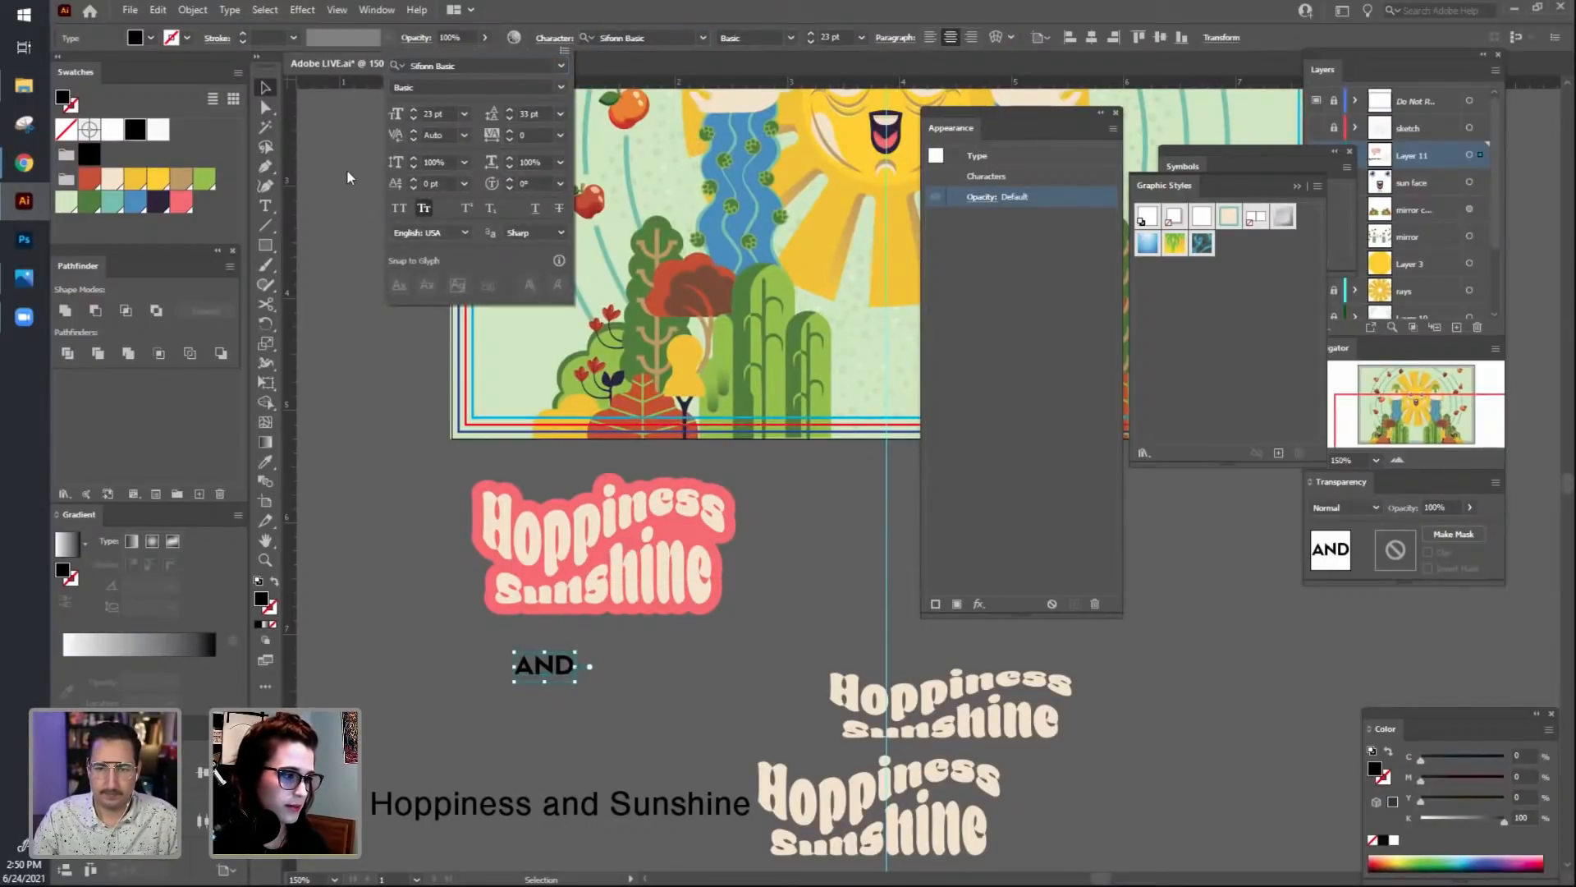
pyautogui.click(413, 478)
pyautogui.click(609, 737)
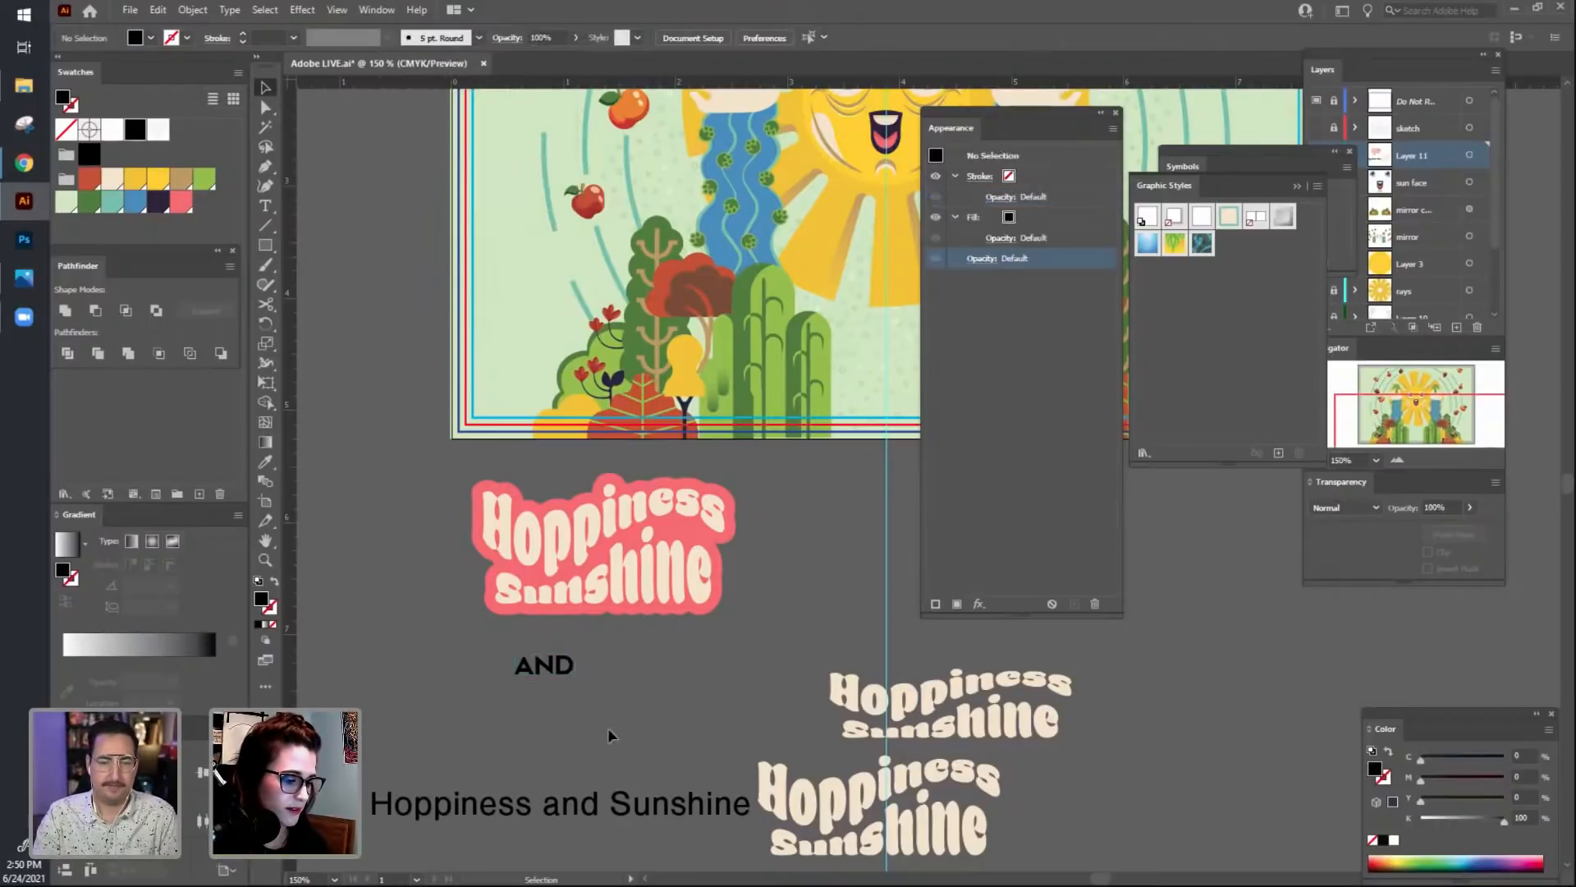
# Try the "AND" text over the title between its two lines and return it below the pink backing.
pyautogui.moveTo(560, 671); pyautogui.dragTo(692, 538)
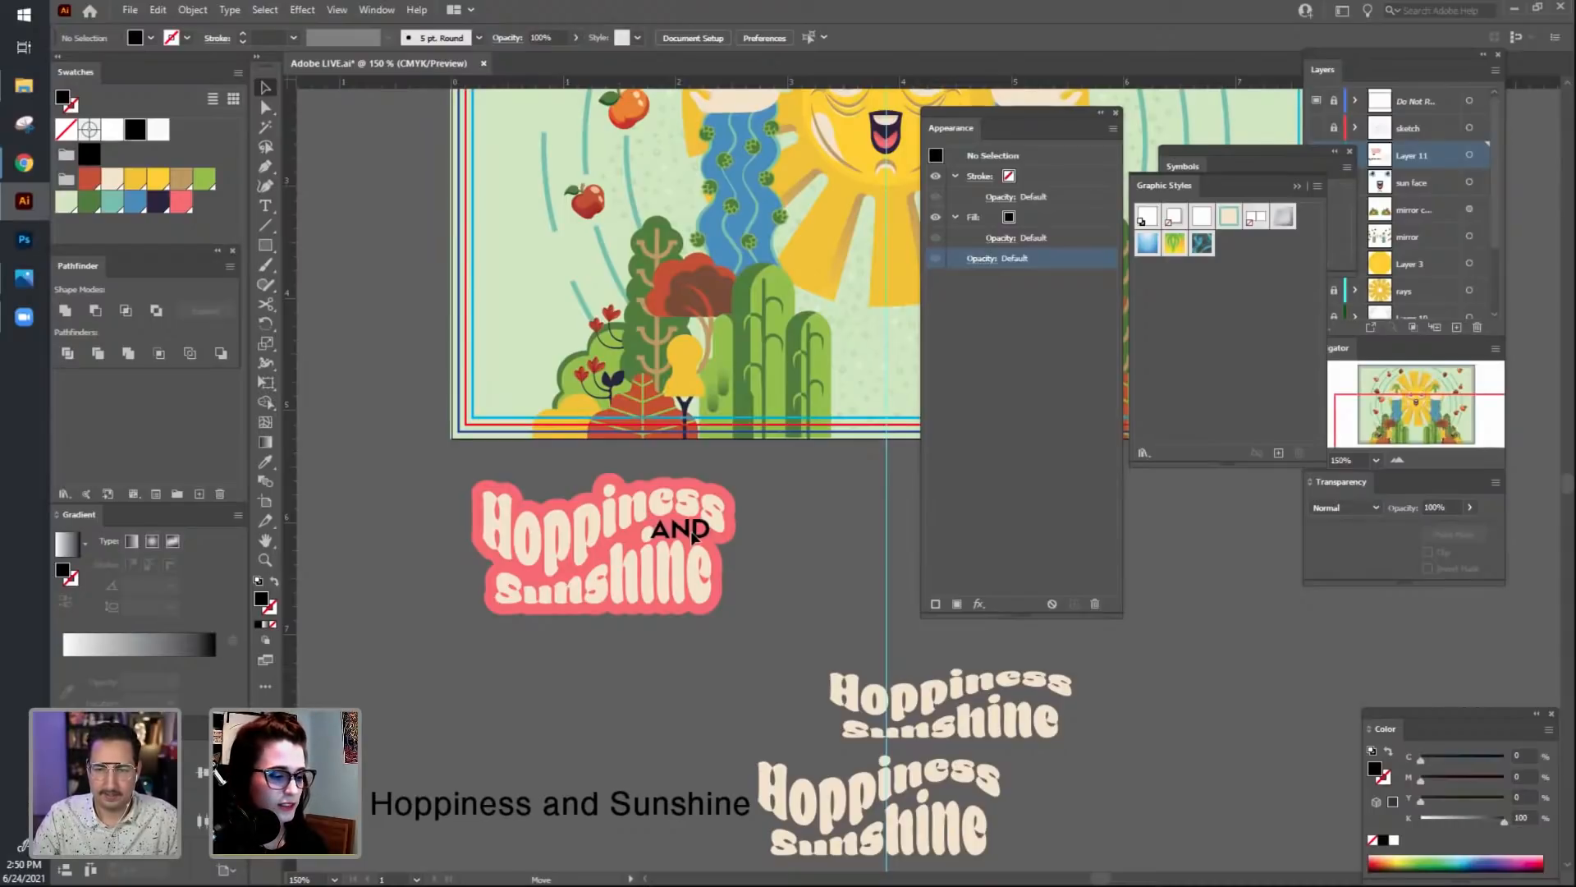
pyautogui.moveTo(694, 543); pyautogui.dragTo(586, 575)
pyautogui.click(608, 698)
pyautogui.moveTo(608, 699); pyautogui.dragTo(701, 701)
pyautogui.moveTo(673, 571); pyautogui.dragTo(663, 668)
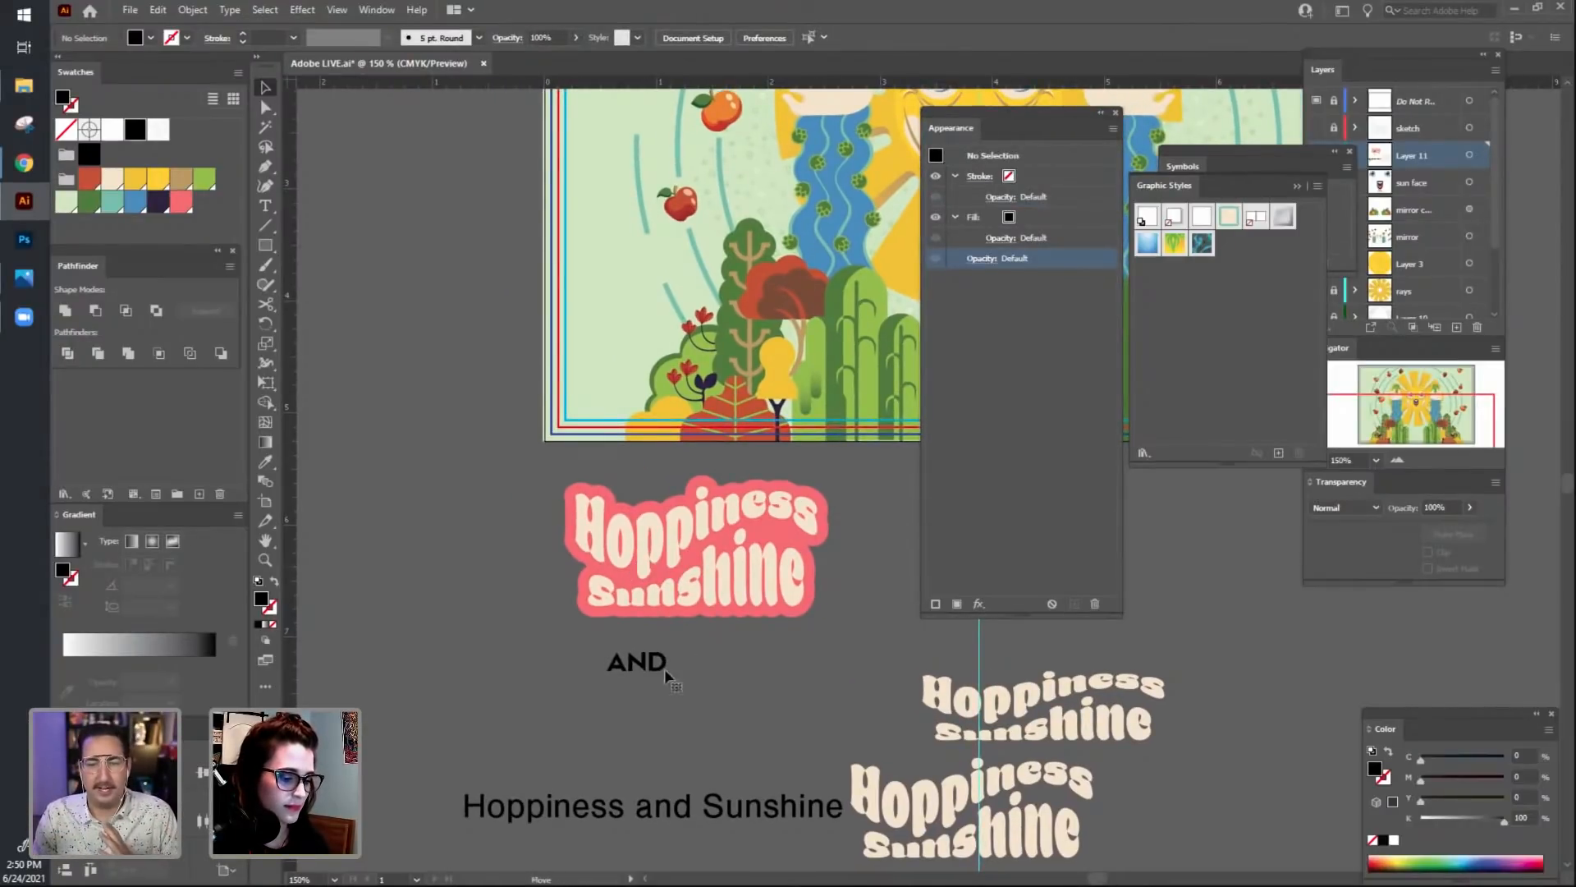
# Try the title's Wave warp with a Bend of -77% and a Horizontal distortion of -15%.
pyautogui.moveTo(816, 688); pyautogui.dragTo(734, 711)
pyautogui.click(718, 625)
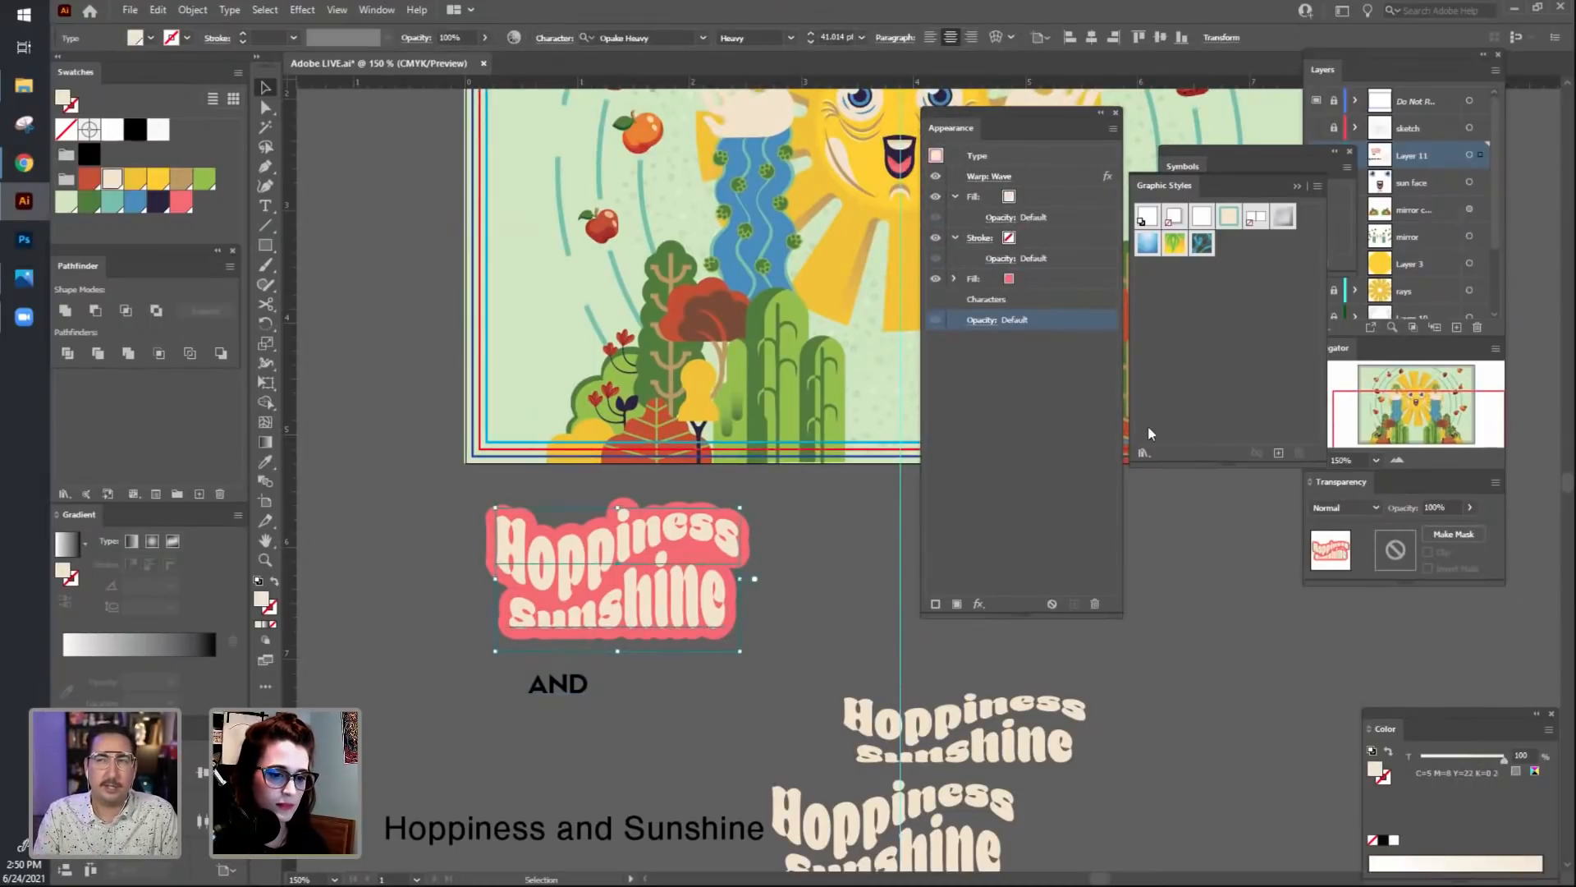
pyautogui.click(997, 176)
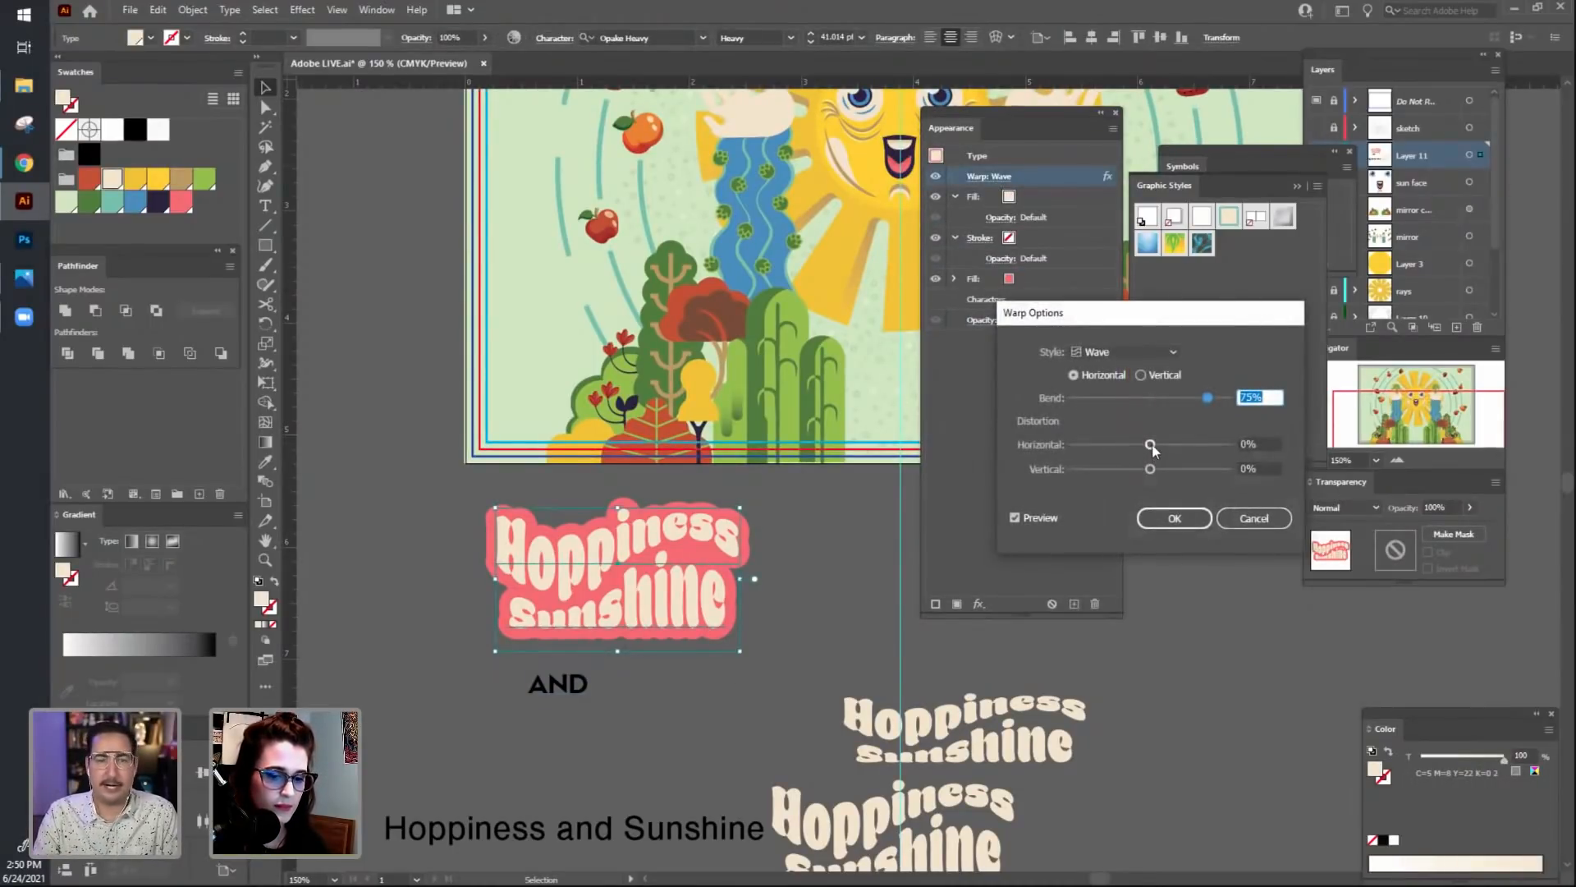
pyautogui.moveTo(1152, 446)
pyautogui.mouseDown()
pyautogui.moveTo(1126, 444)
pyautogui.moveTo(1141, 445)
pyautogui.mouseUp()
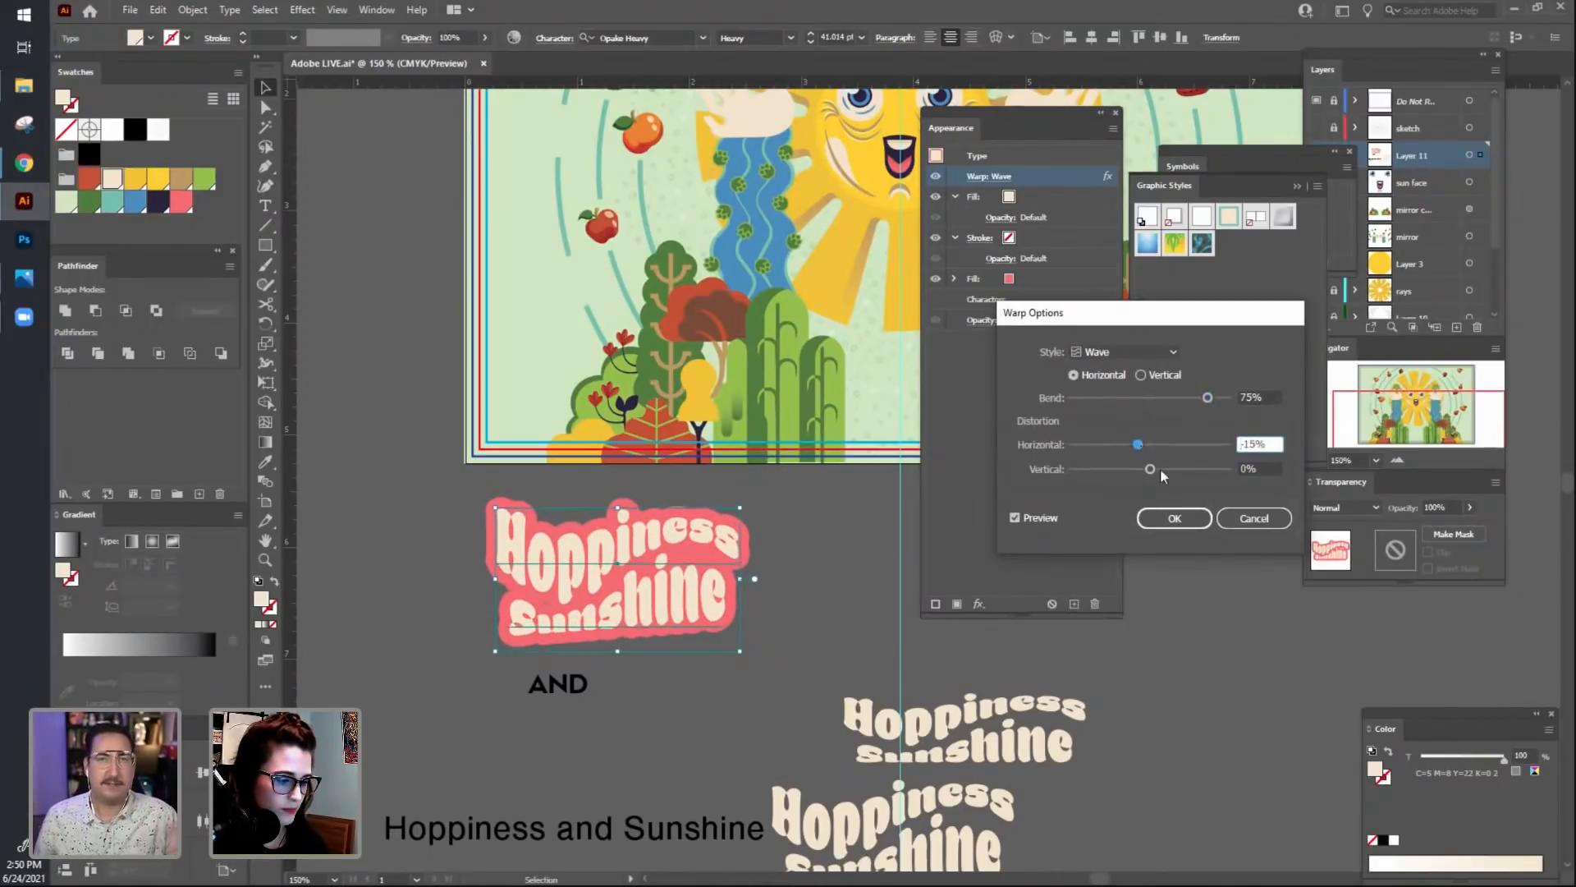
pyautogui.click(1208, 397)
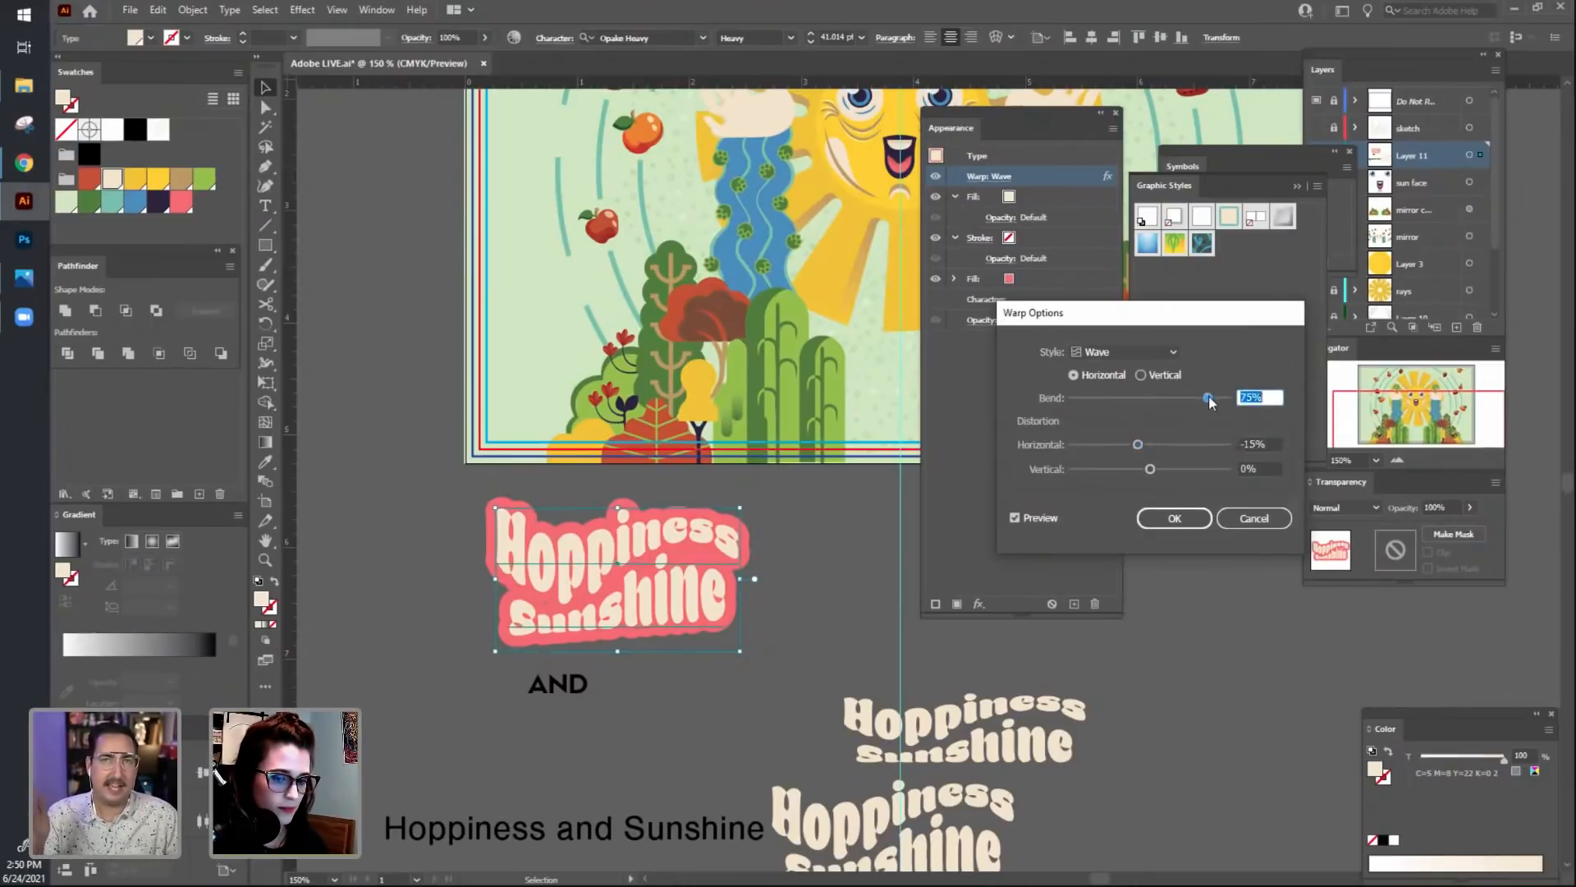
pyautogui.moveTo(1143, 396); pyautogui.dragTo(1095, 402)
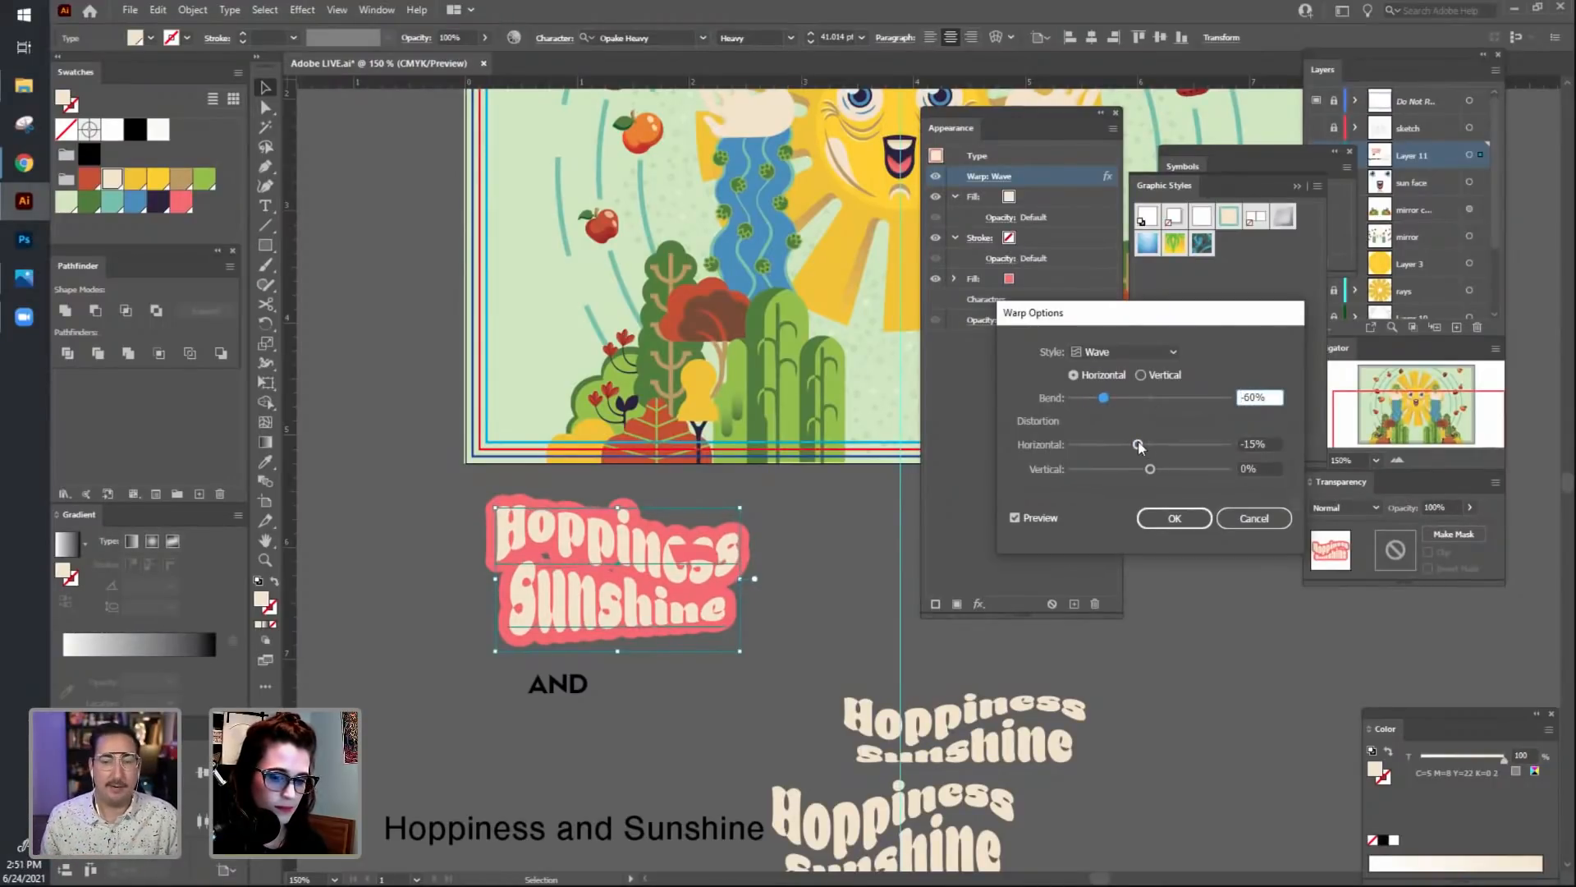
pyautogui.moveTo(1138, 443)
pyautogui.mouseDown()
pyautogui.moveTo(1170, 443)
pyautogui.moveTo(1121, 444)
pyautogui.moveTo(1143, 444)
pyautogui.moveTo(1096, 400)
pyautogui.moveTo(1135, 438)
pyautogui.mouseUp()
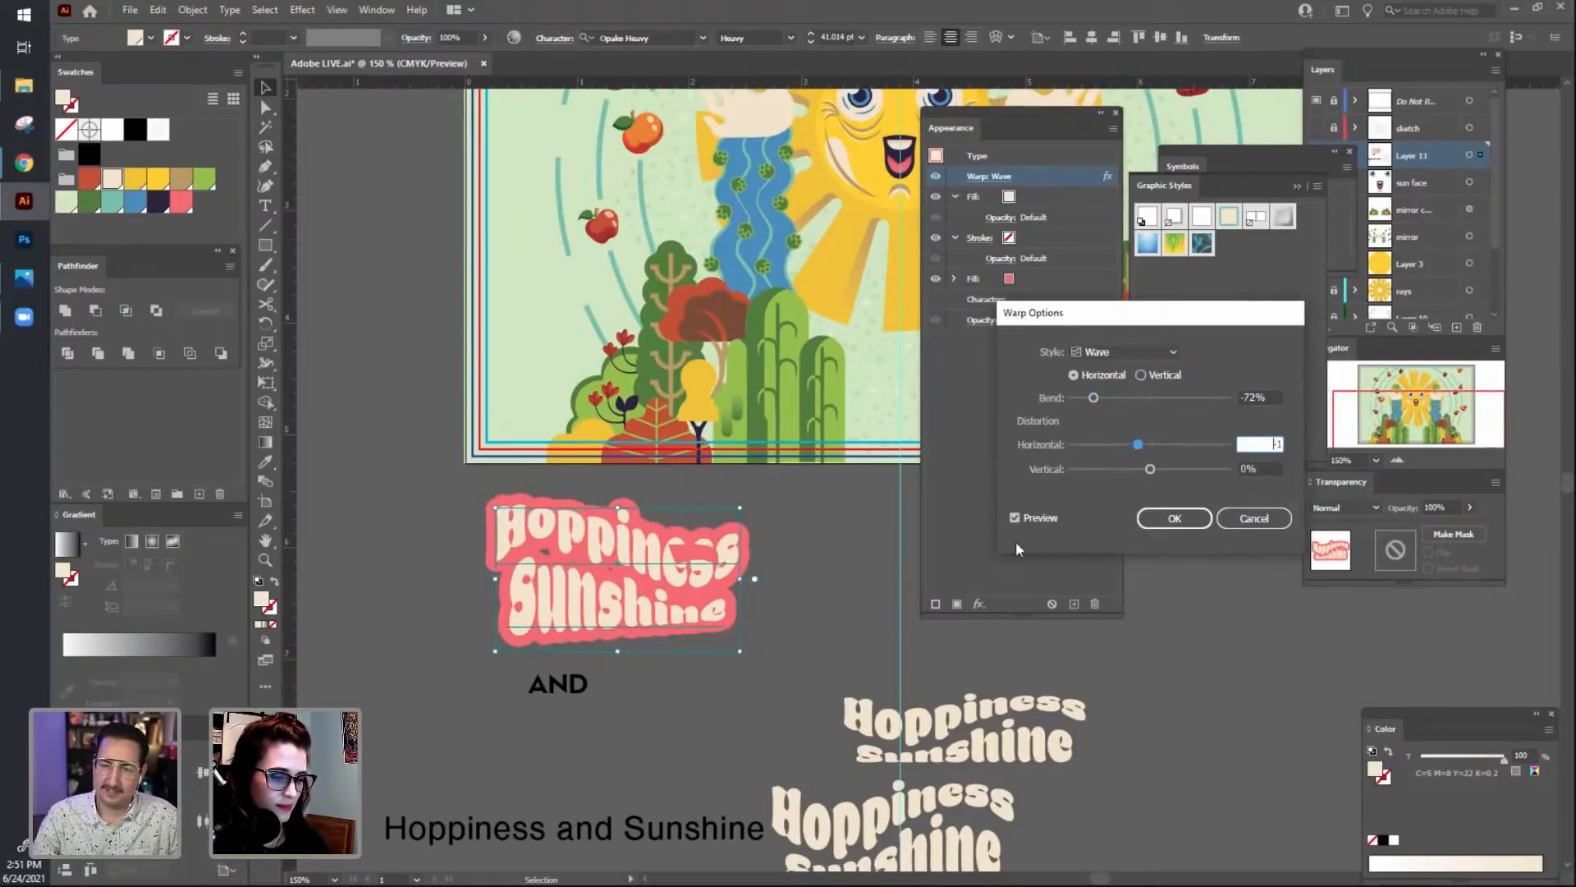
pyautogui.moveTo(1093, 399); pyautogui.dragTo(1090, 401)
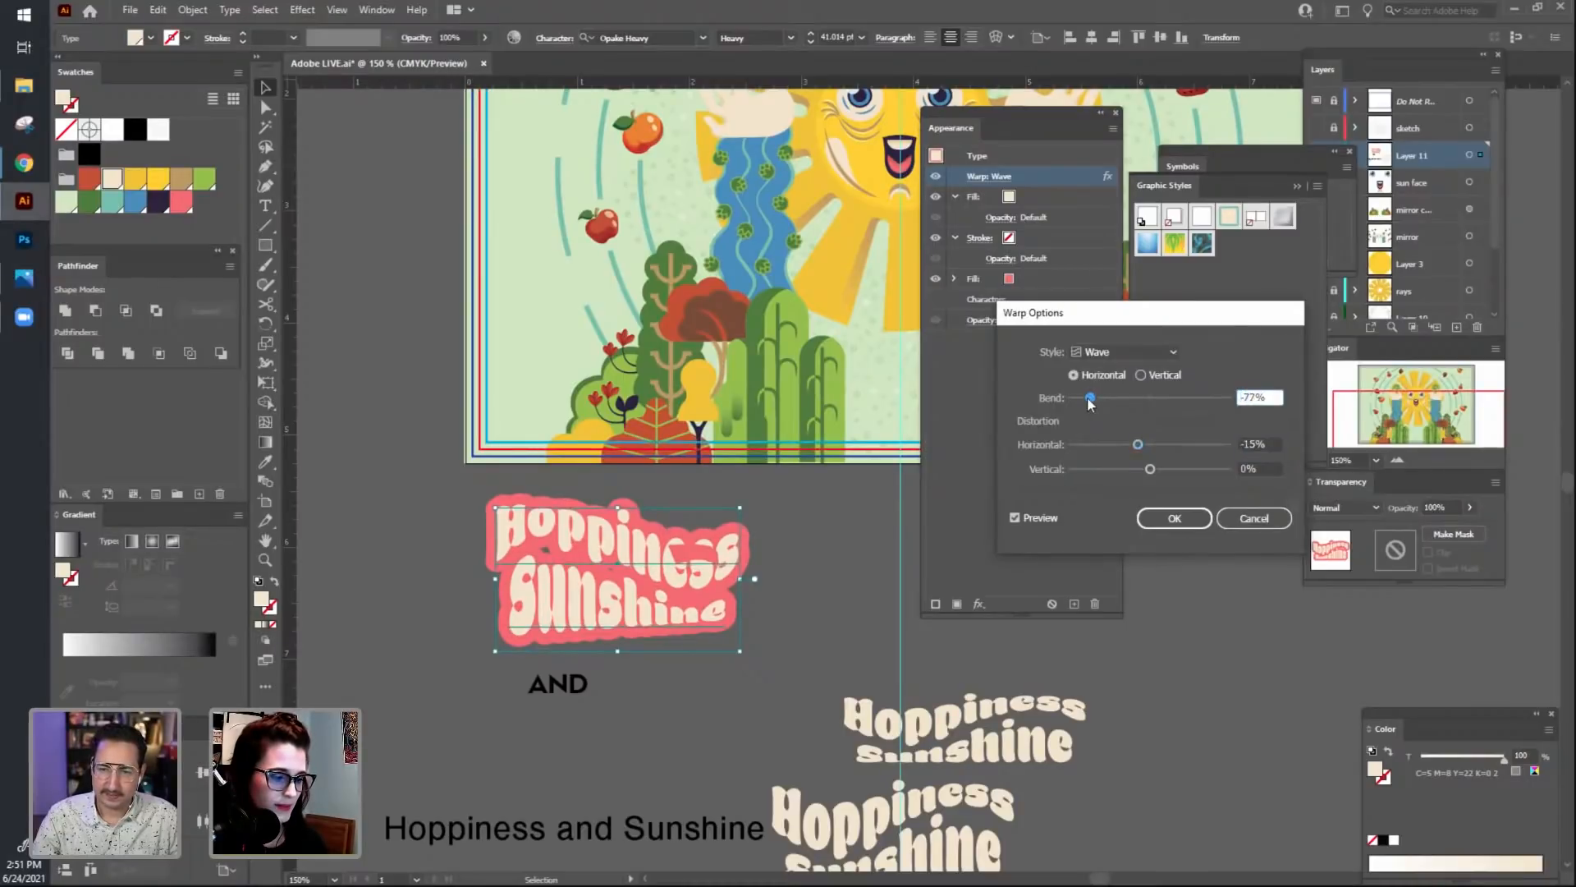
# Try a 21% Vertical distortion and a -30% Horizontal distortion on the title's warp and discard all the warp changes.
pyautogui.moveTo(1149, 473); pyautogui.dragTo(1167, 476)
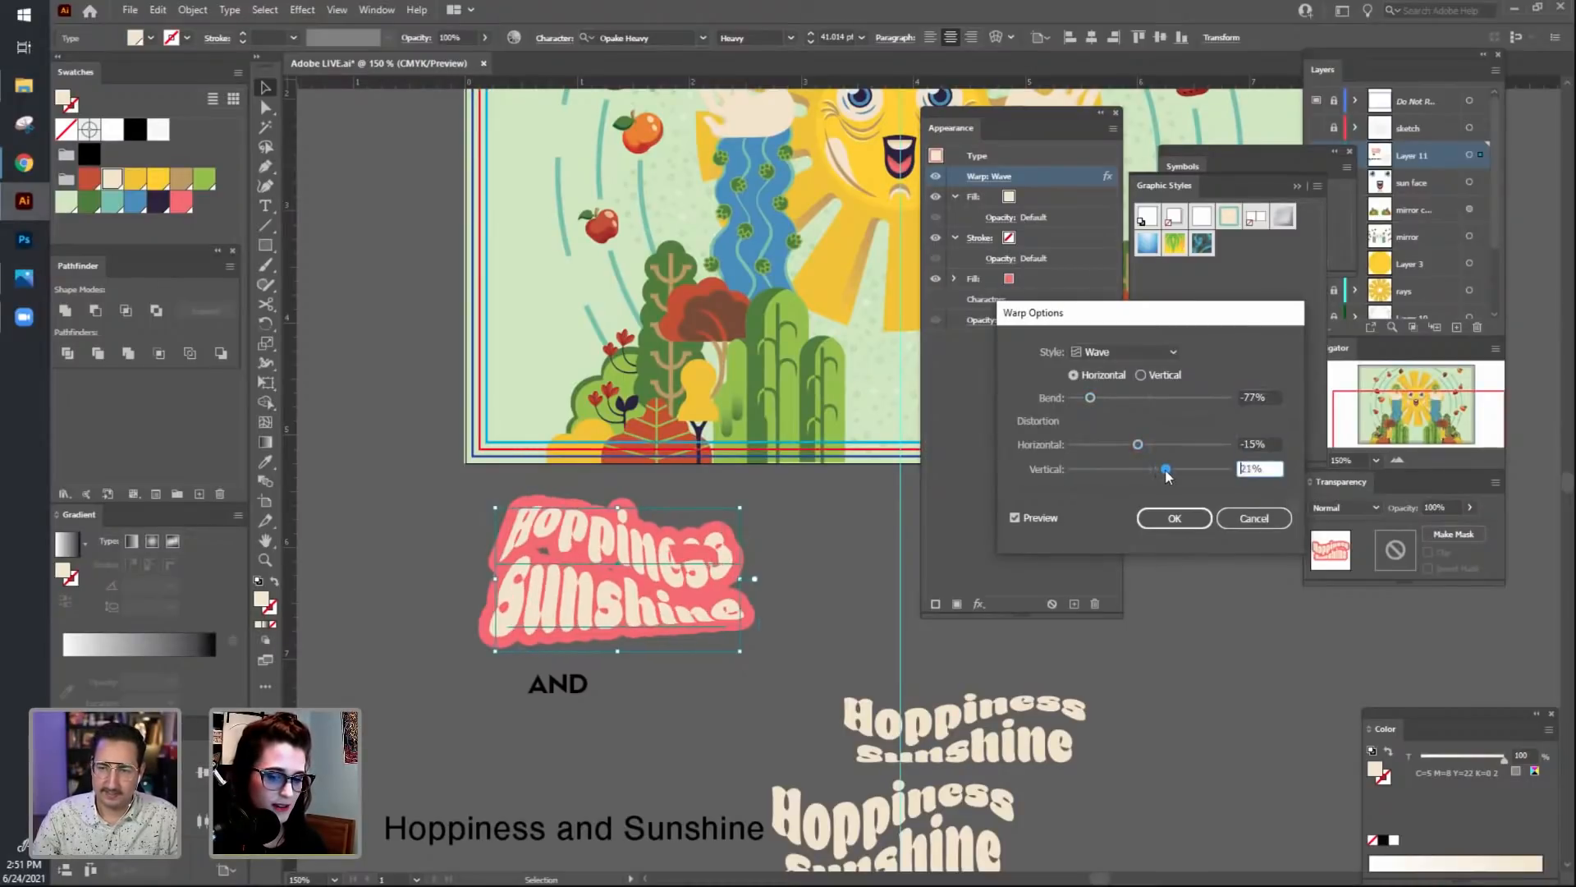
pyautogui.doubleClick(1260, 466)
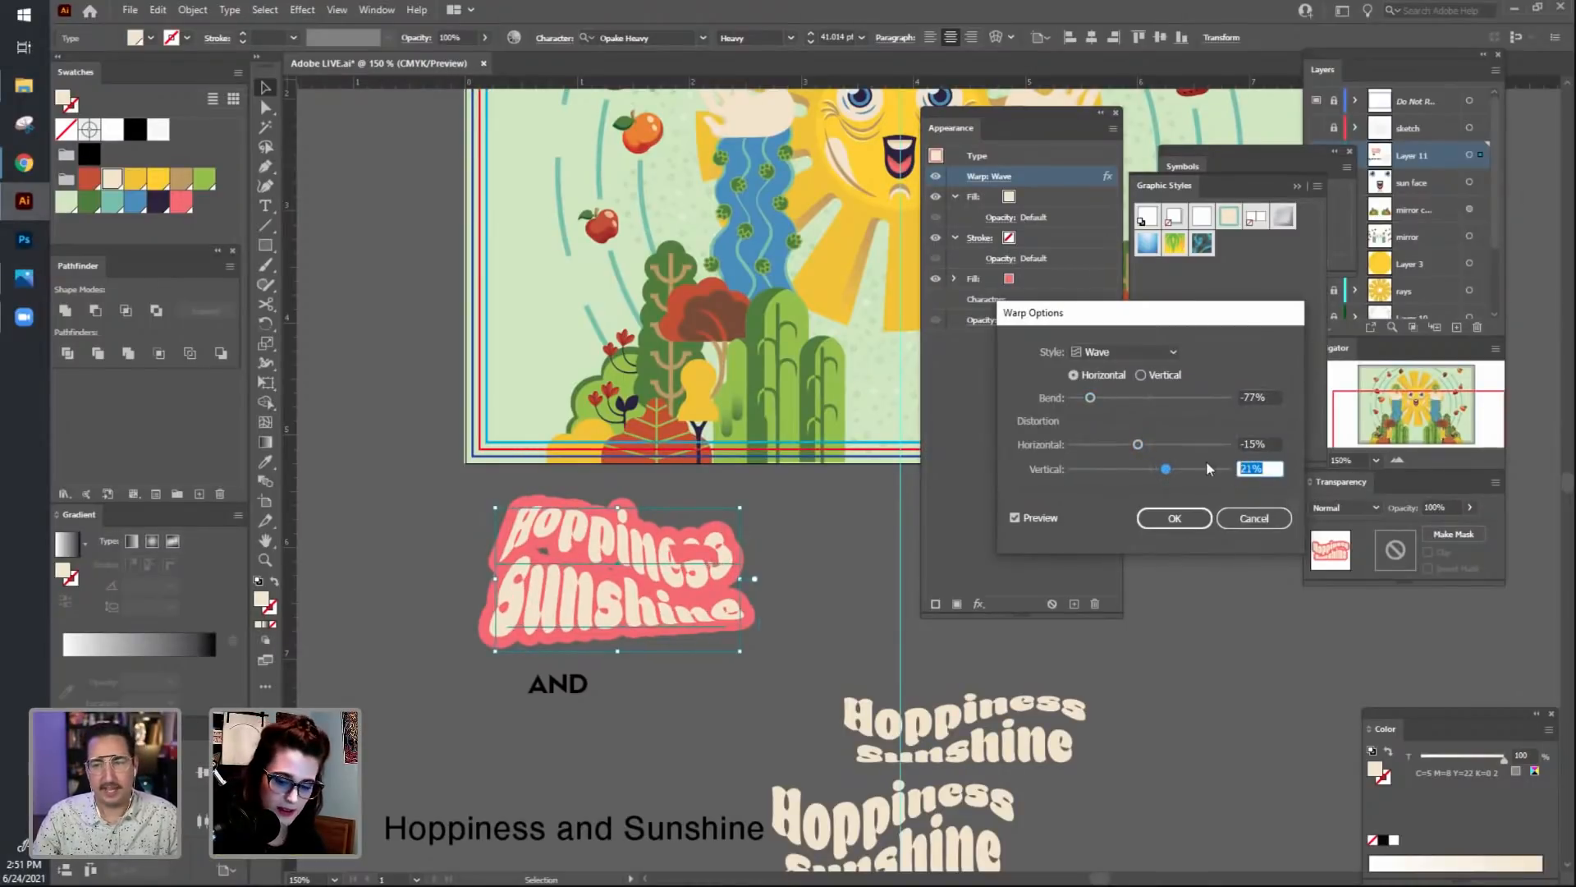
pyautogui.write('0')
pyautogui.click(1131, 443)
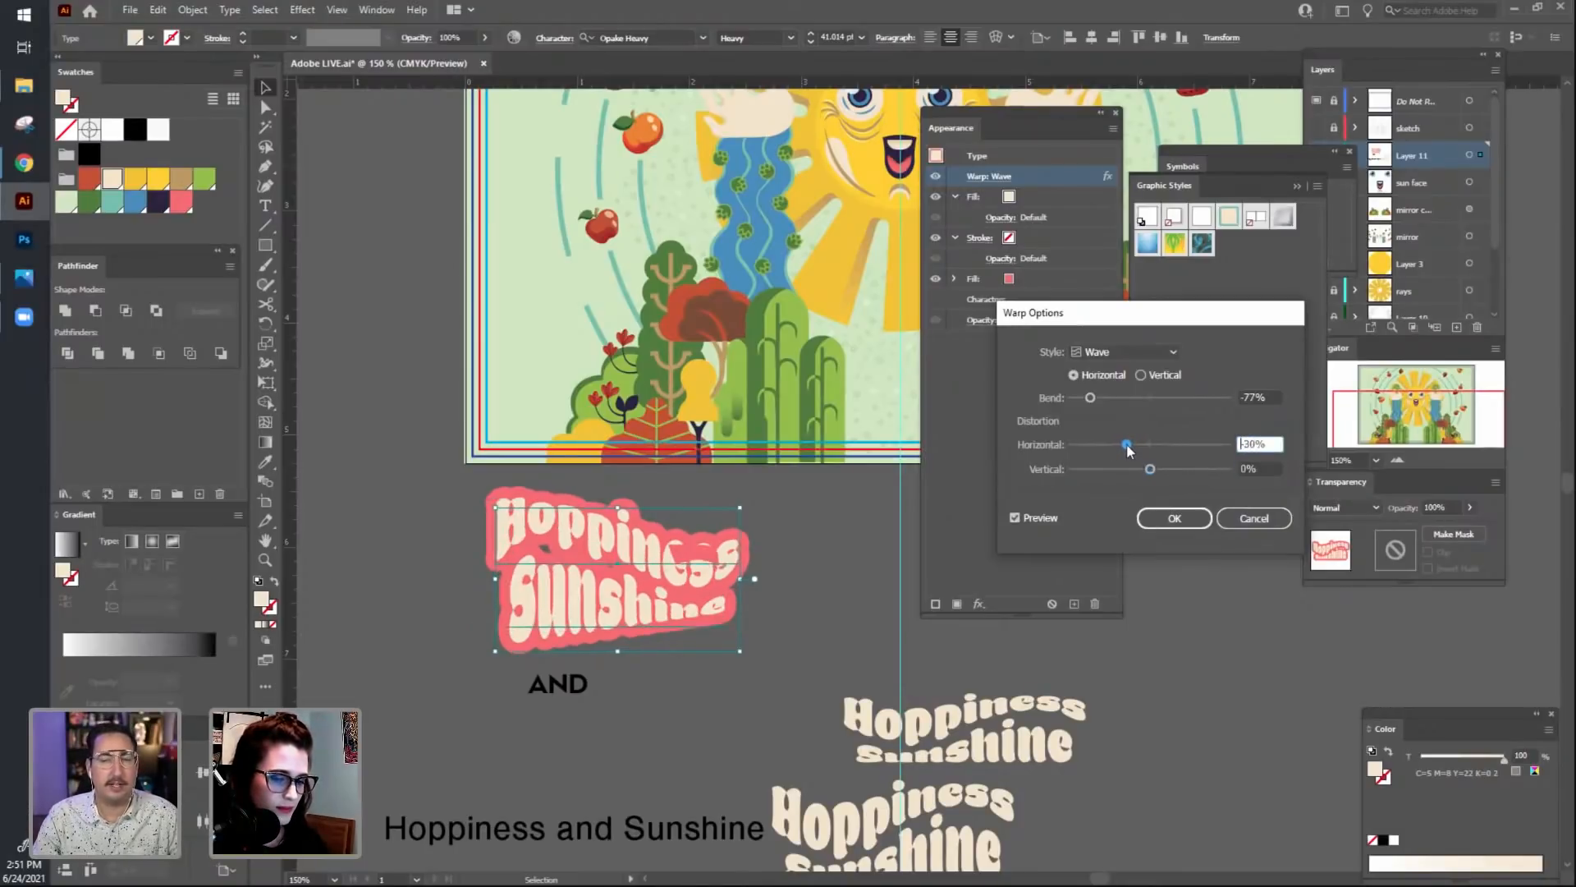
pyautogui.moveTo(1092, 396); pyautogui.dragTo(1118, 396)
pyautogui.click(1265, 520)
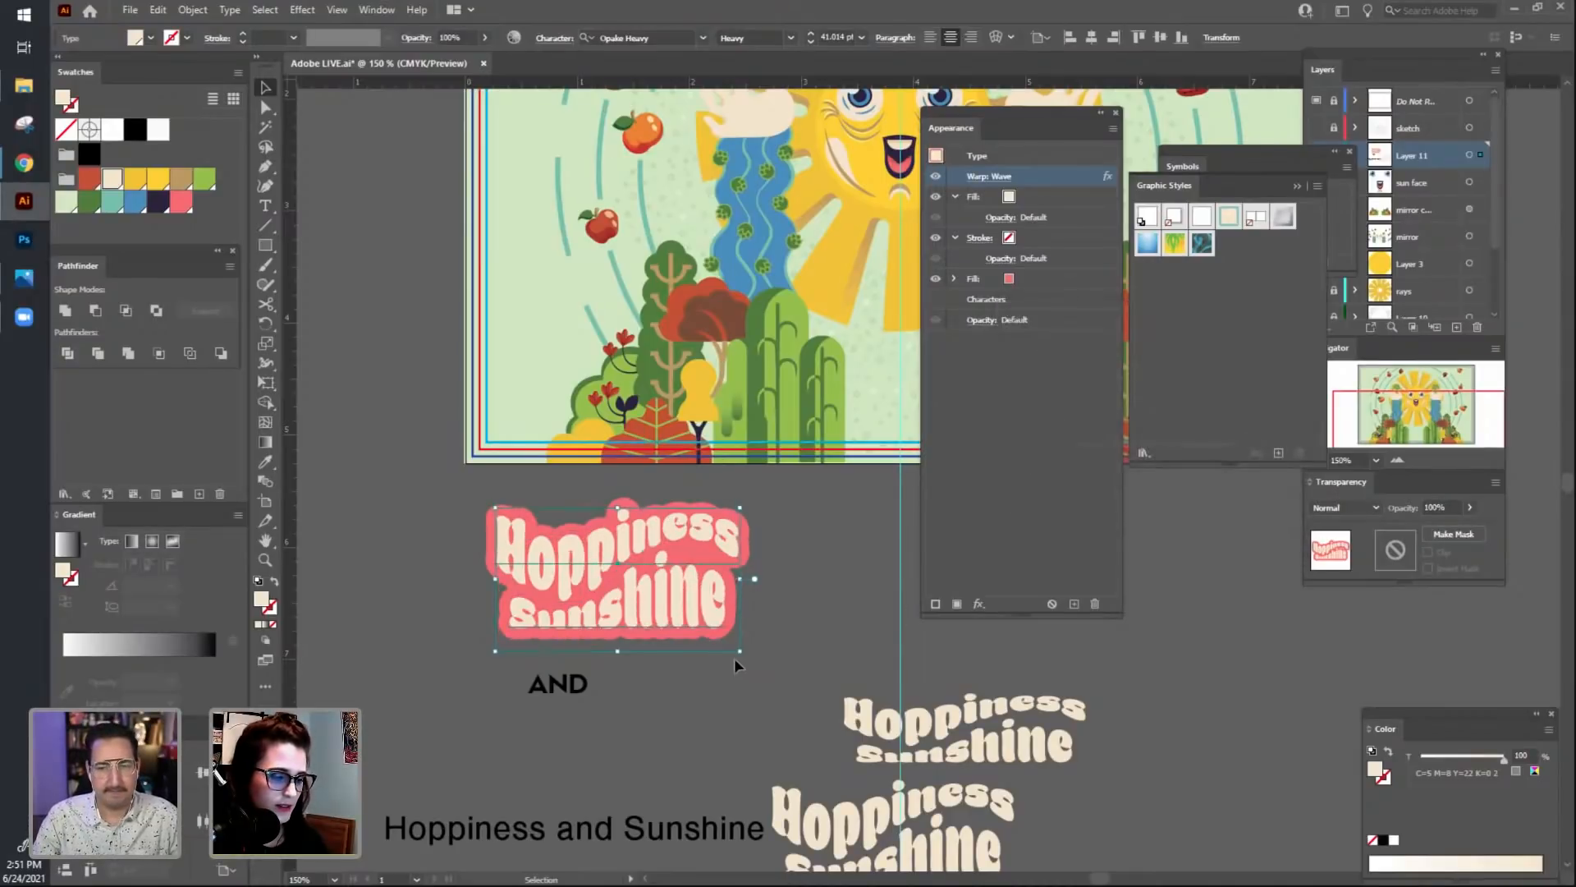
# Reposition the "AND" text just below the pink backing, slightly left of the title's centre, and deselect it.
pyautogui.click(723, 724)
pyautogui.moveTo(696, 720); pyautogui.dragTo(715, 678)
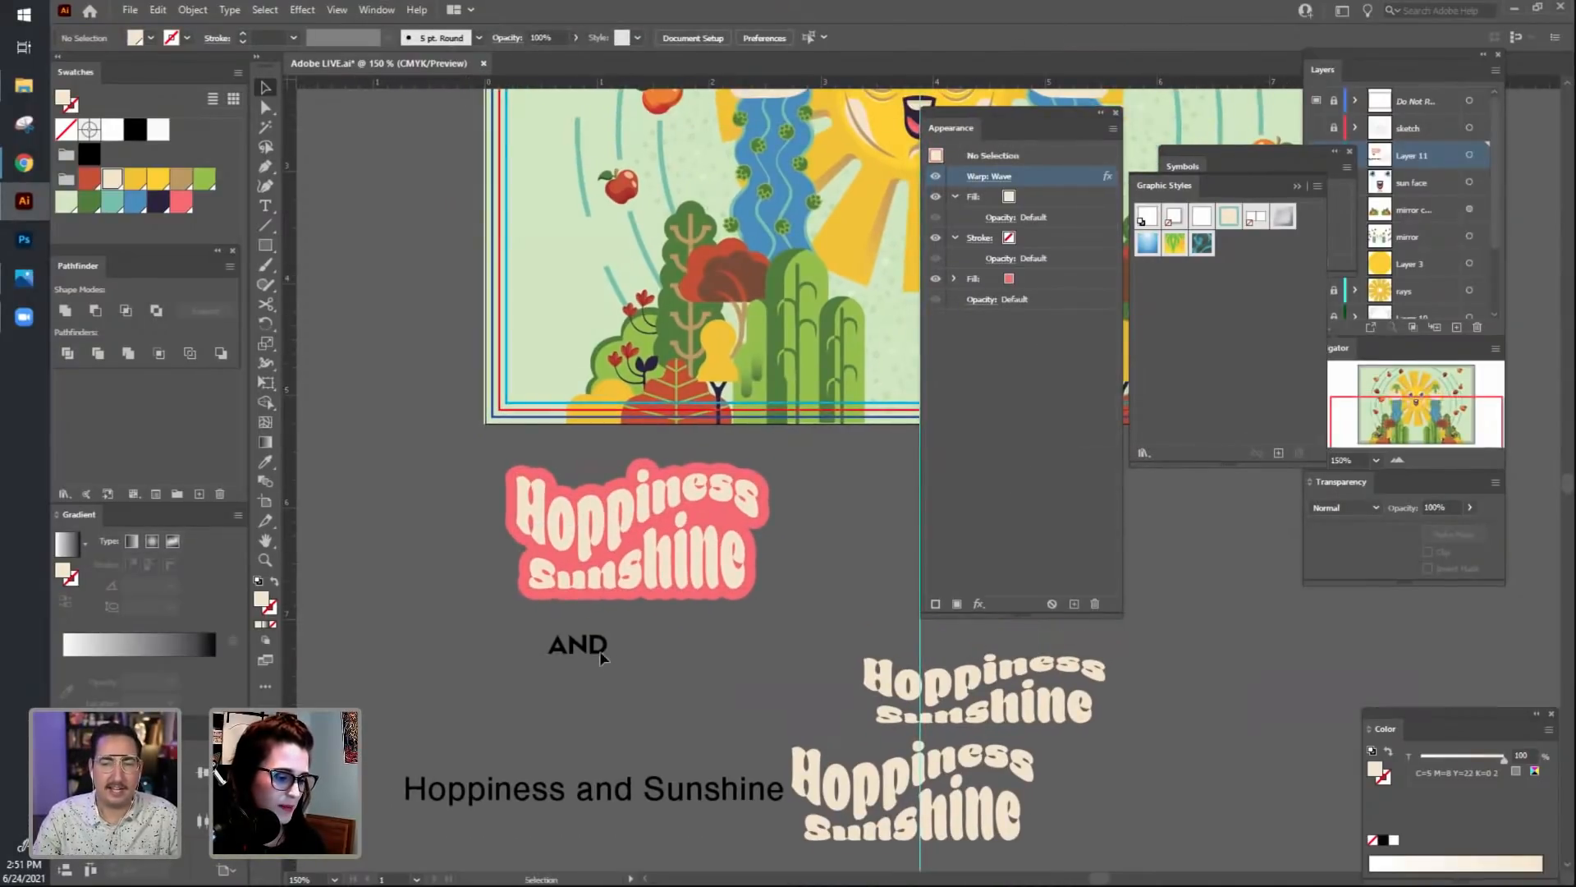
pyautogui.moveTo(603, 656); pyautogui.dragTo(672, 650)
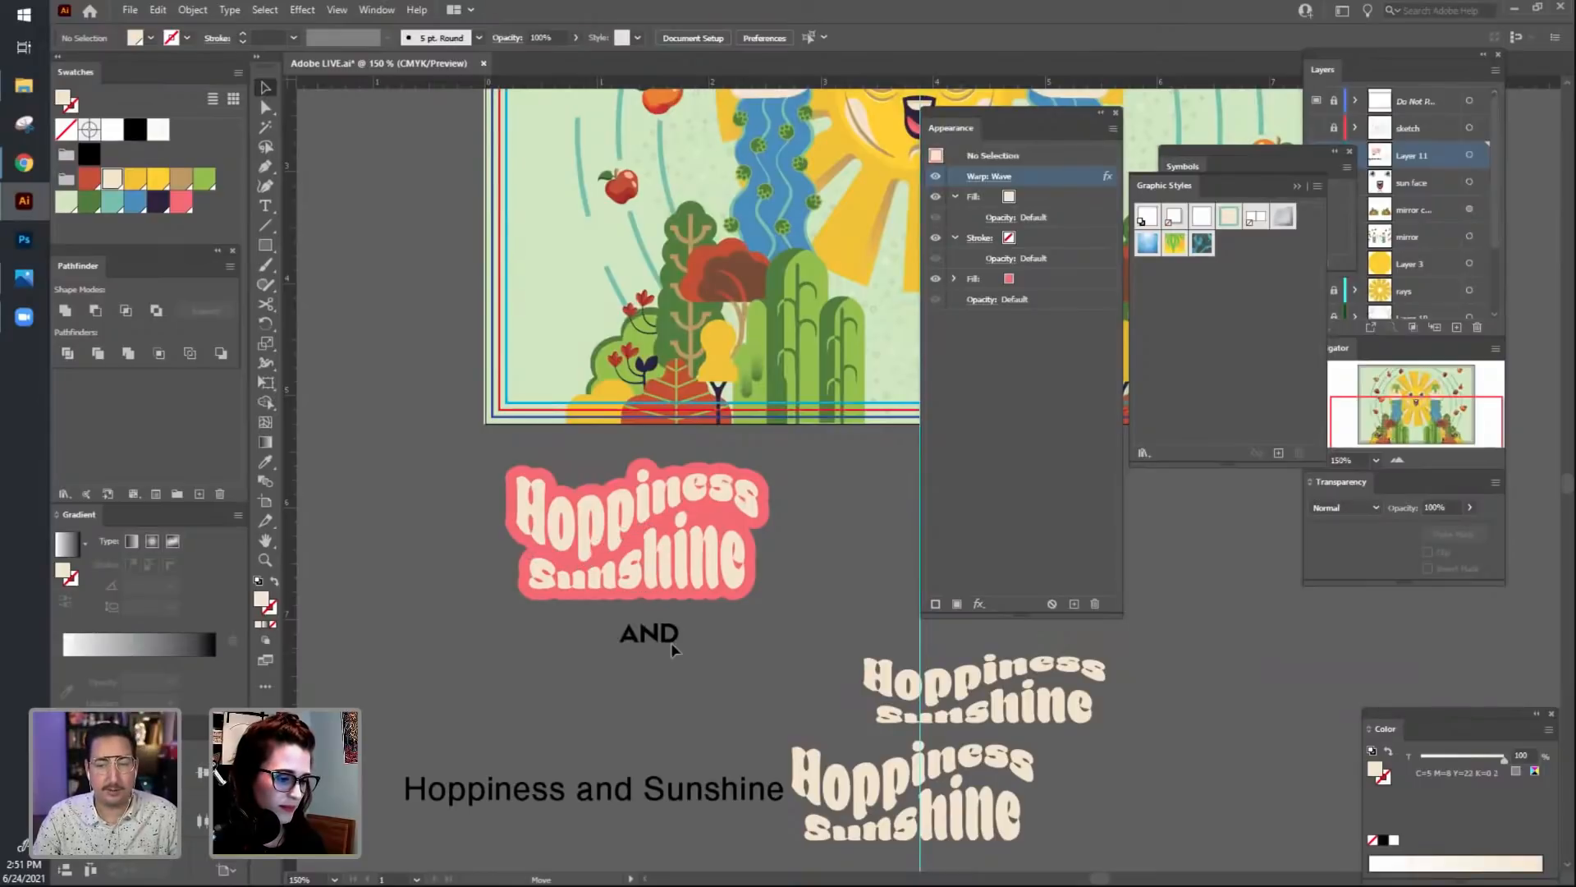
pyautogui.click(802, 654)
pyautogui.moveTo(739, 728); pyautogui.dragTo(649, 692)
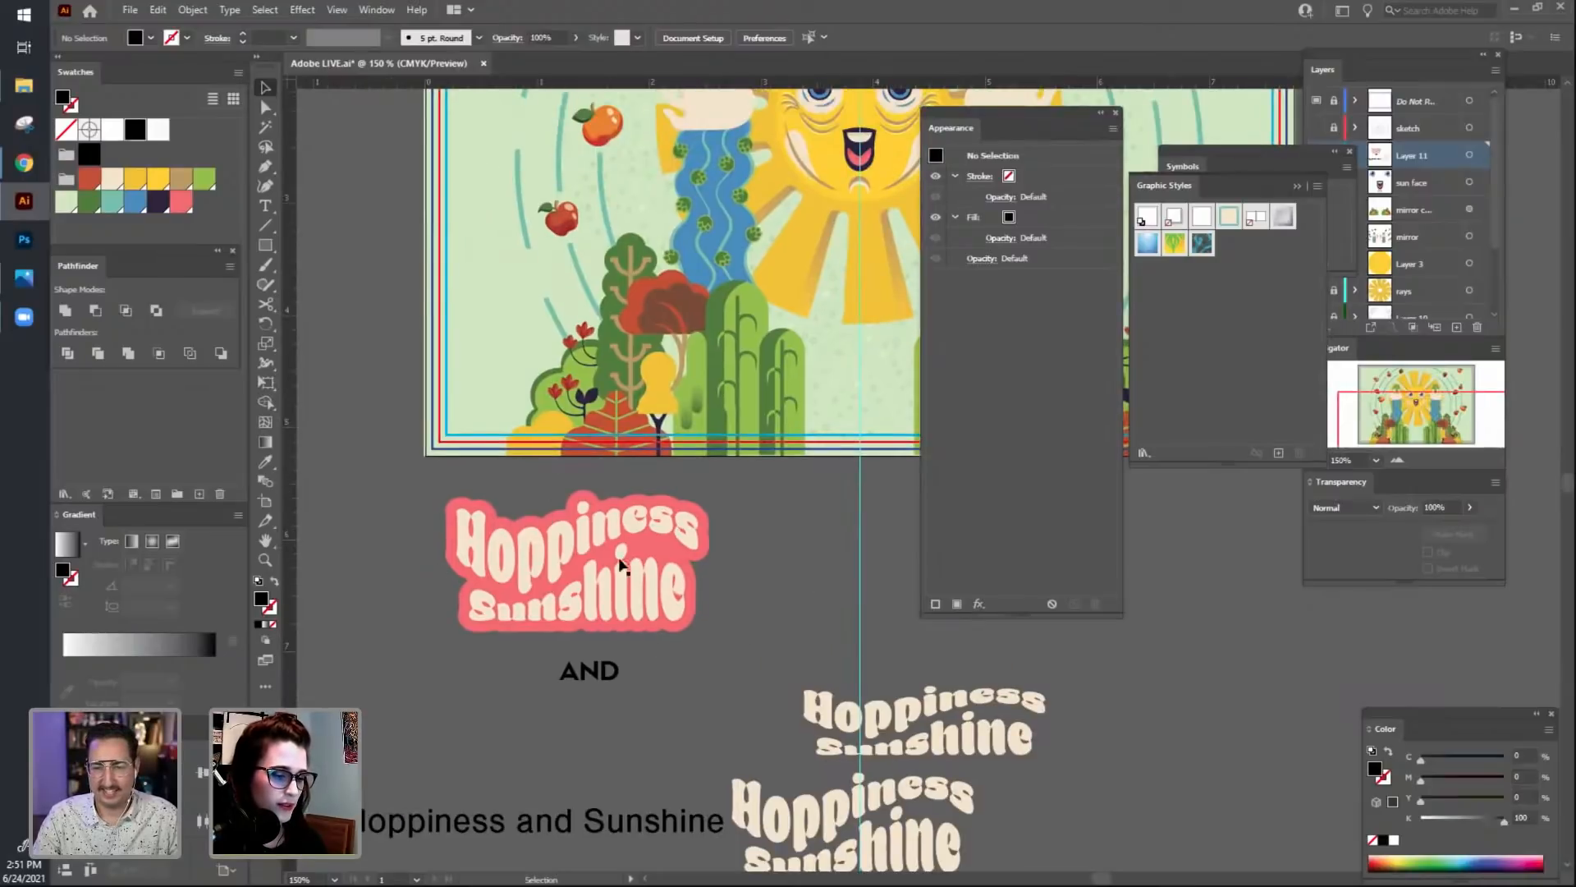
pyautogui.moveTo(612, 675); pyautogui.dragTo(563, 674)
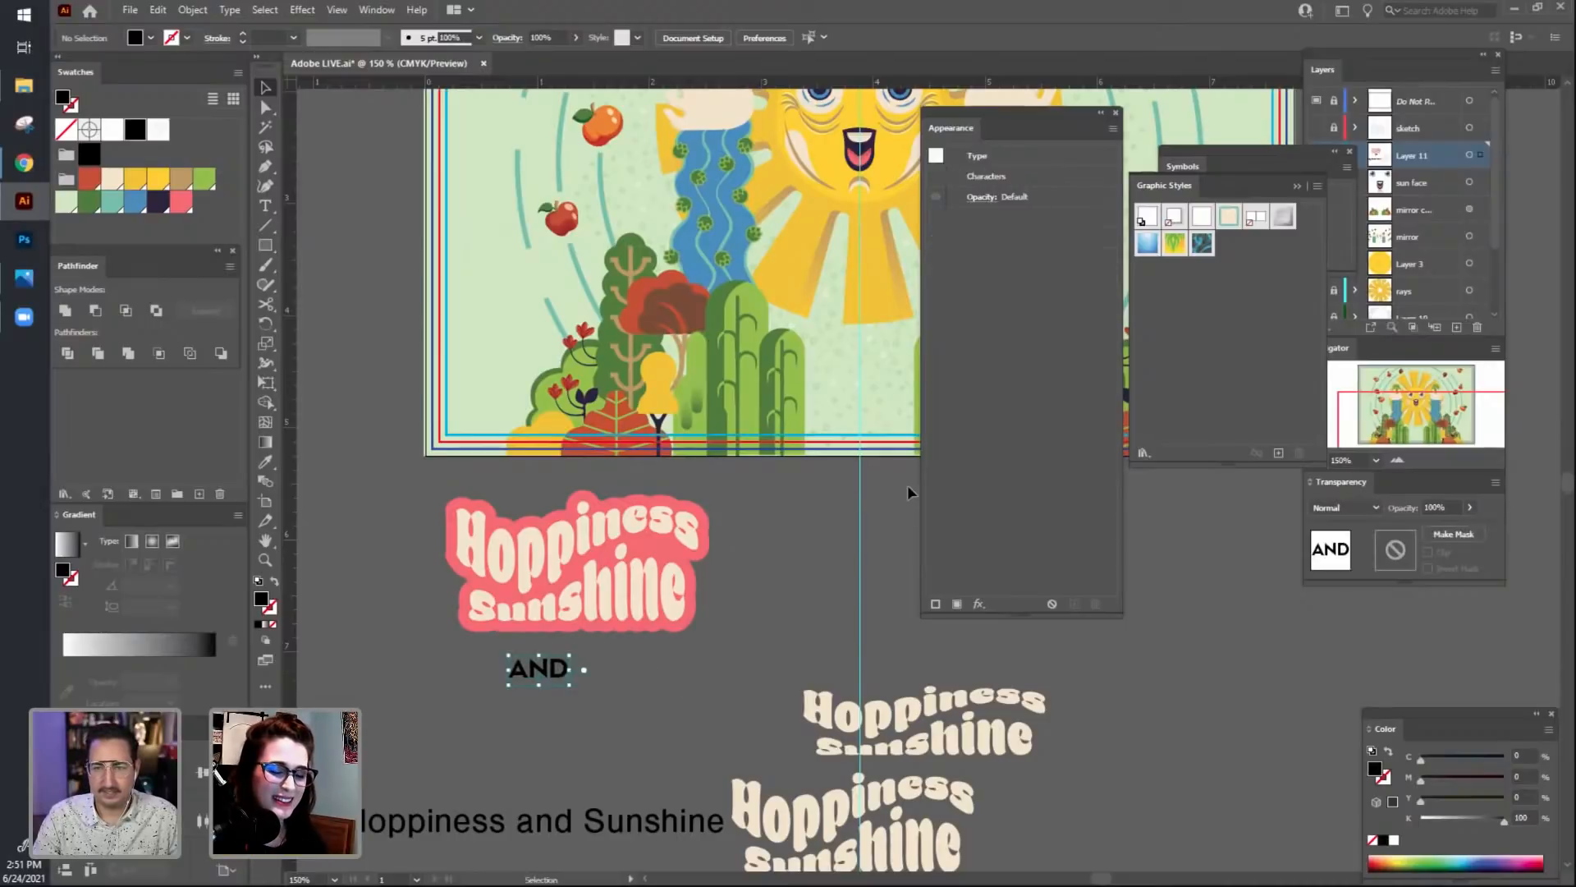
pyautogui.click(600, 721)
# Try a Wave warp on the "AND" text with a 25% Bend and a 1% Horizontal distortion.
pyautogui.click(539, 668)
pyautogui.click(980, 604)
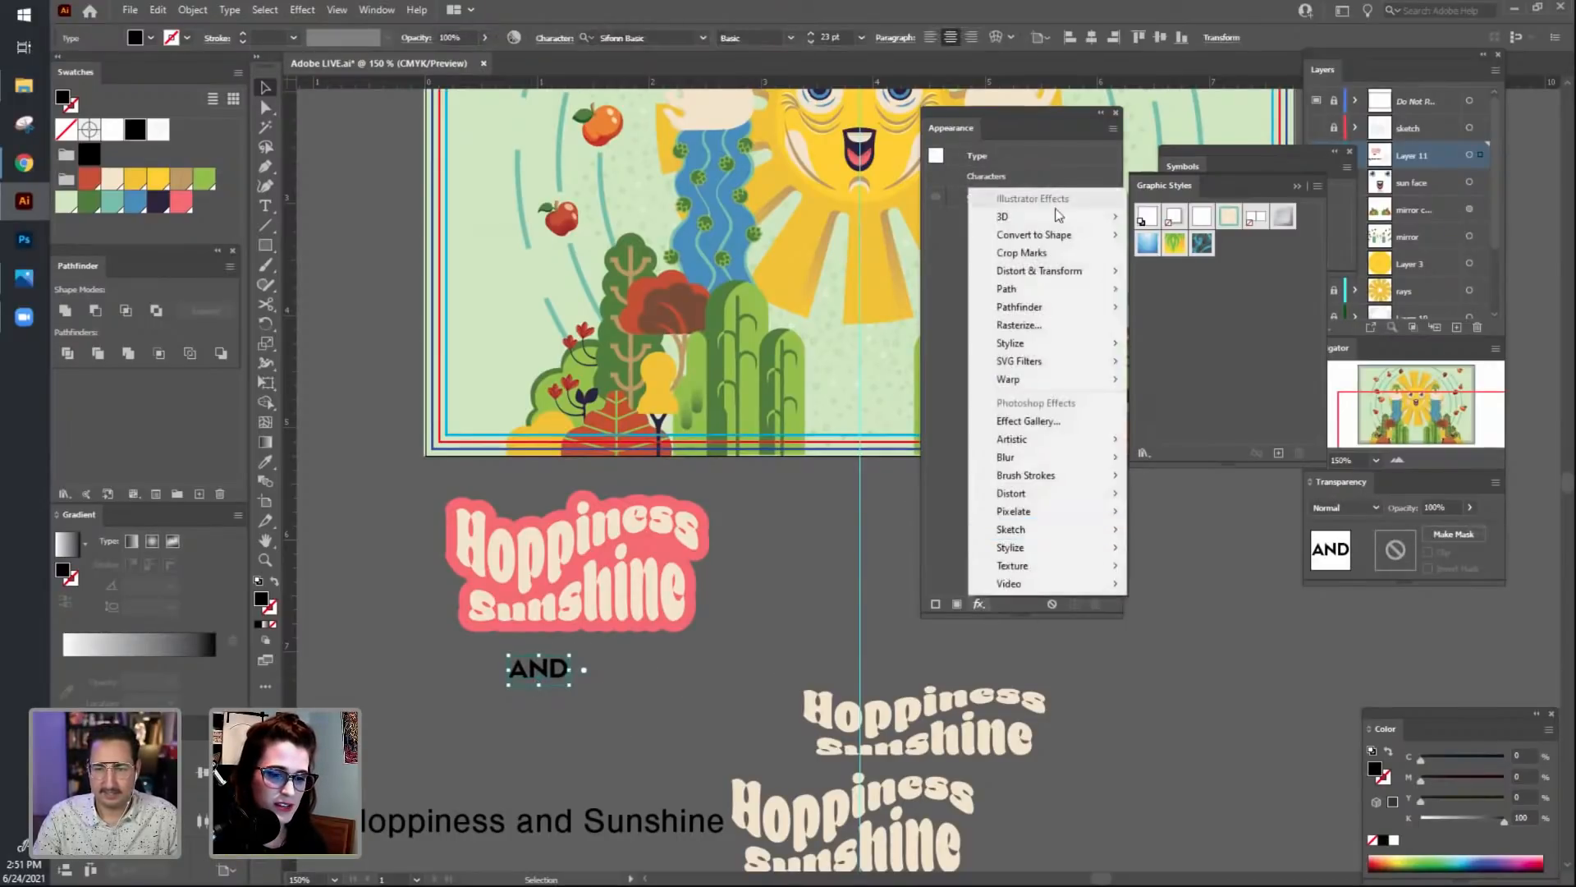
pyautogui.moveTo(1059, 298)
pyautogui.moveTo(1053, 382)
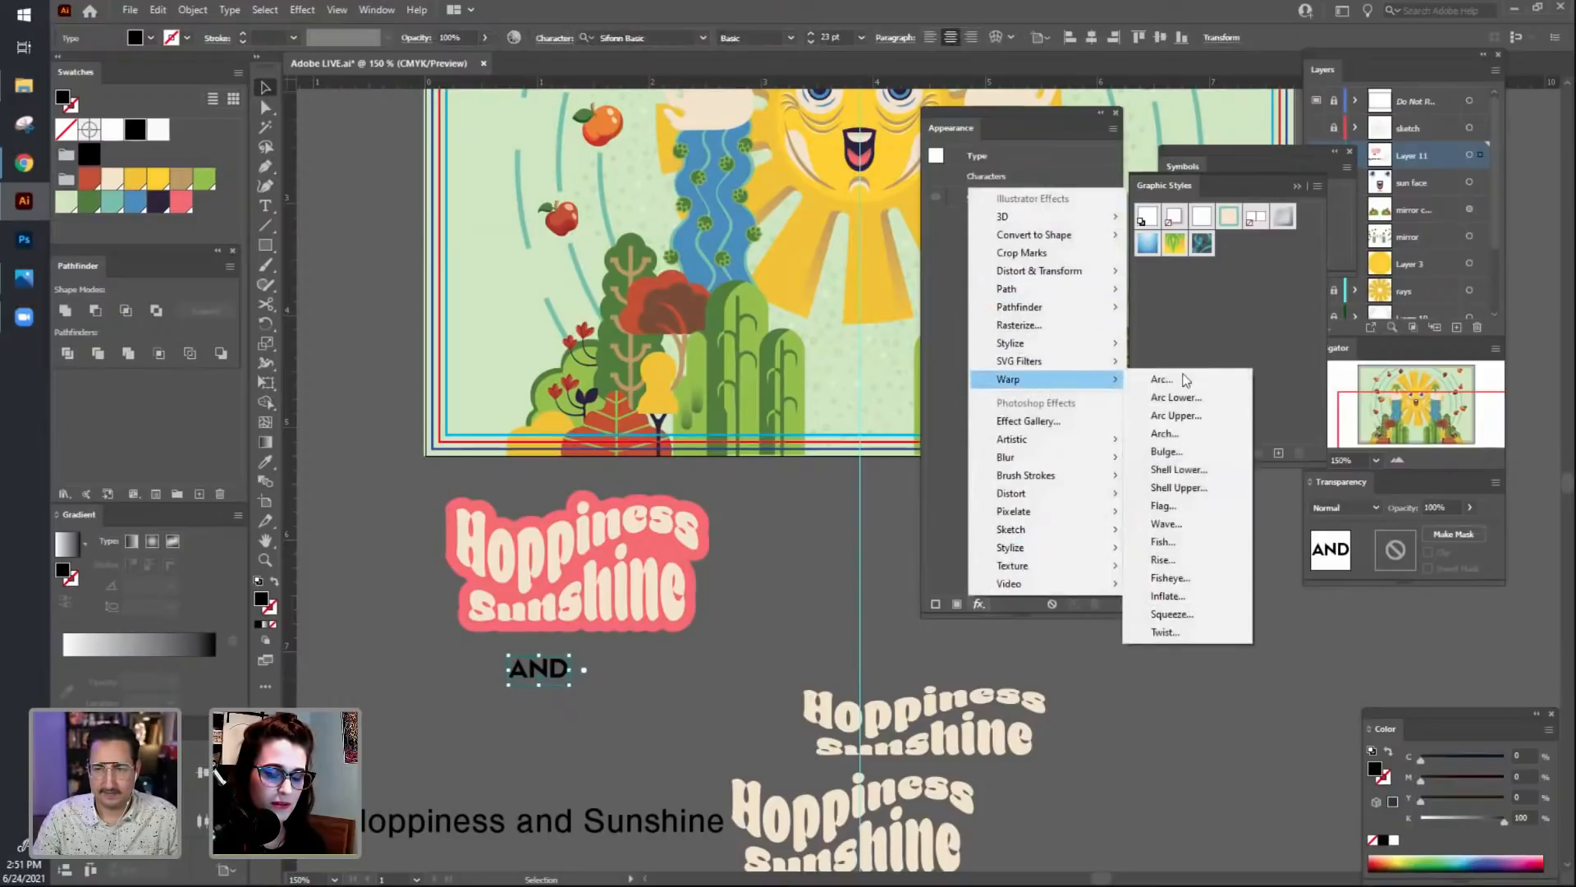
pyautogui.click(1210, 530)
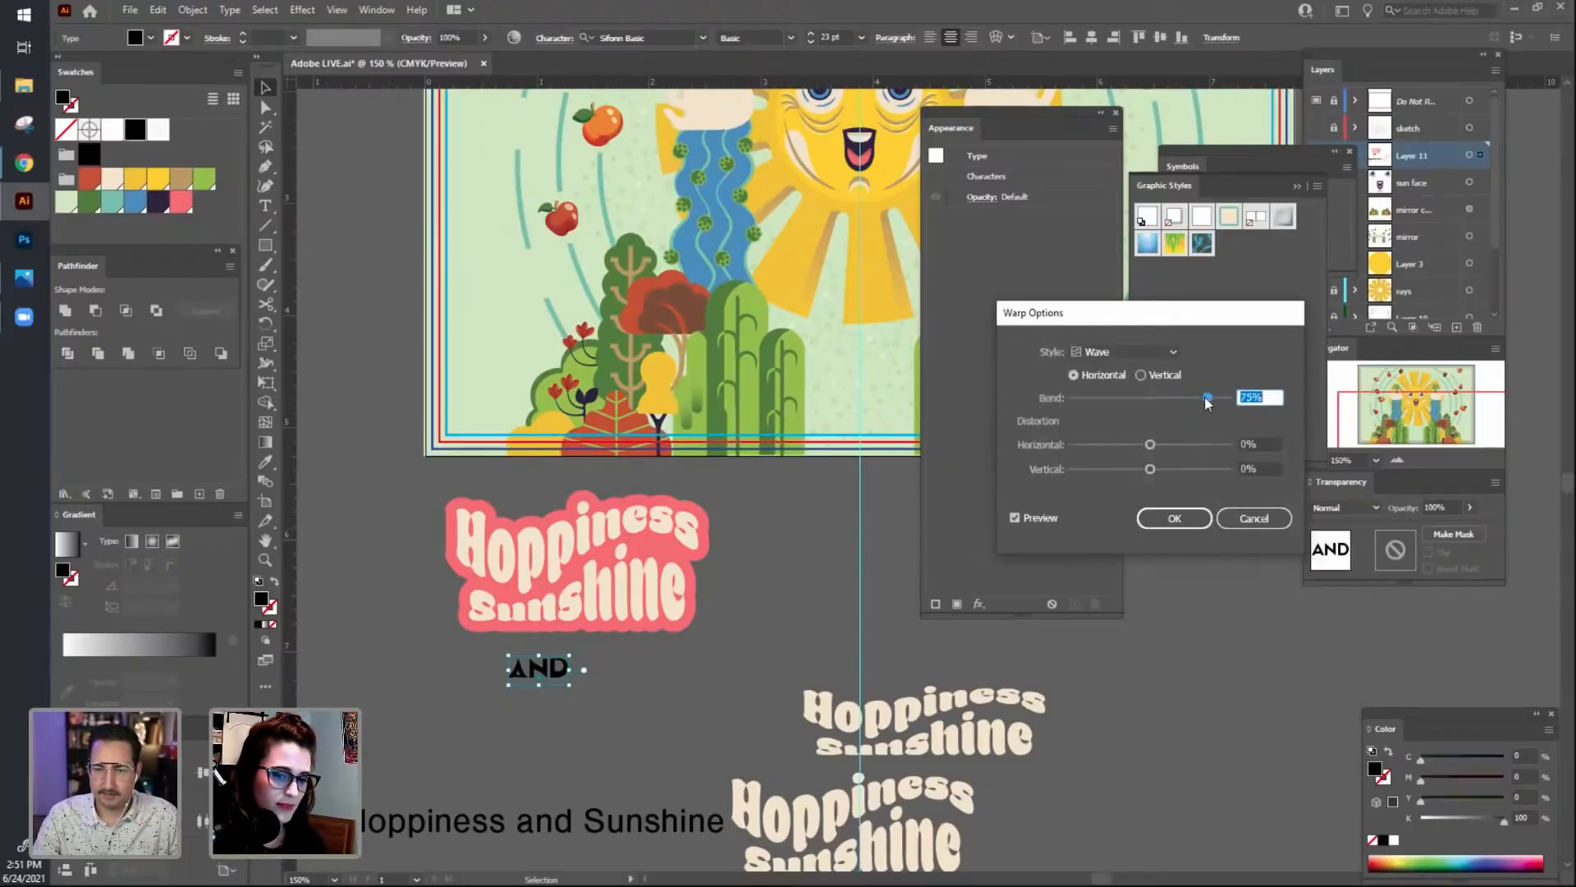
pyautogui.moveTo(1207, 402); pyautogui.dragTo(1152, 448)
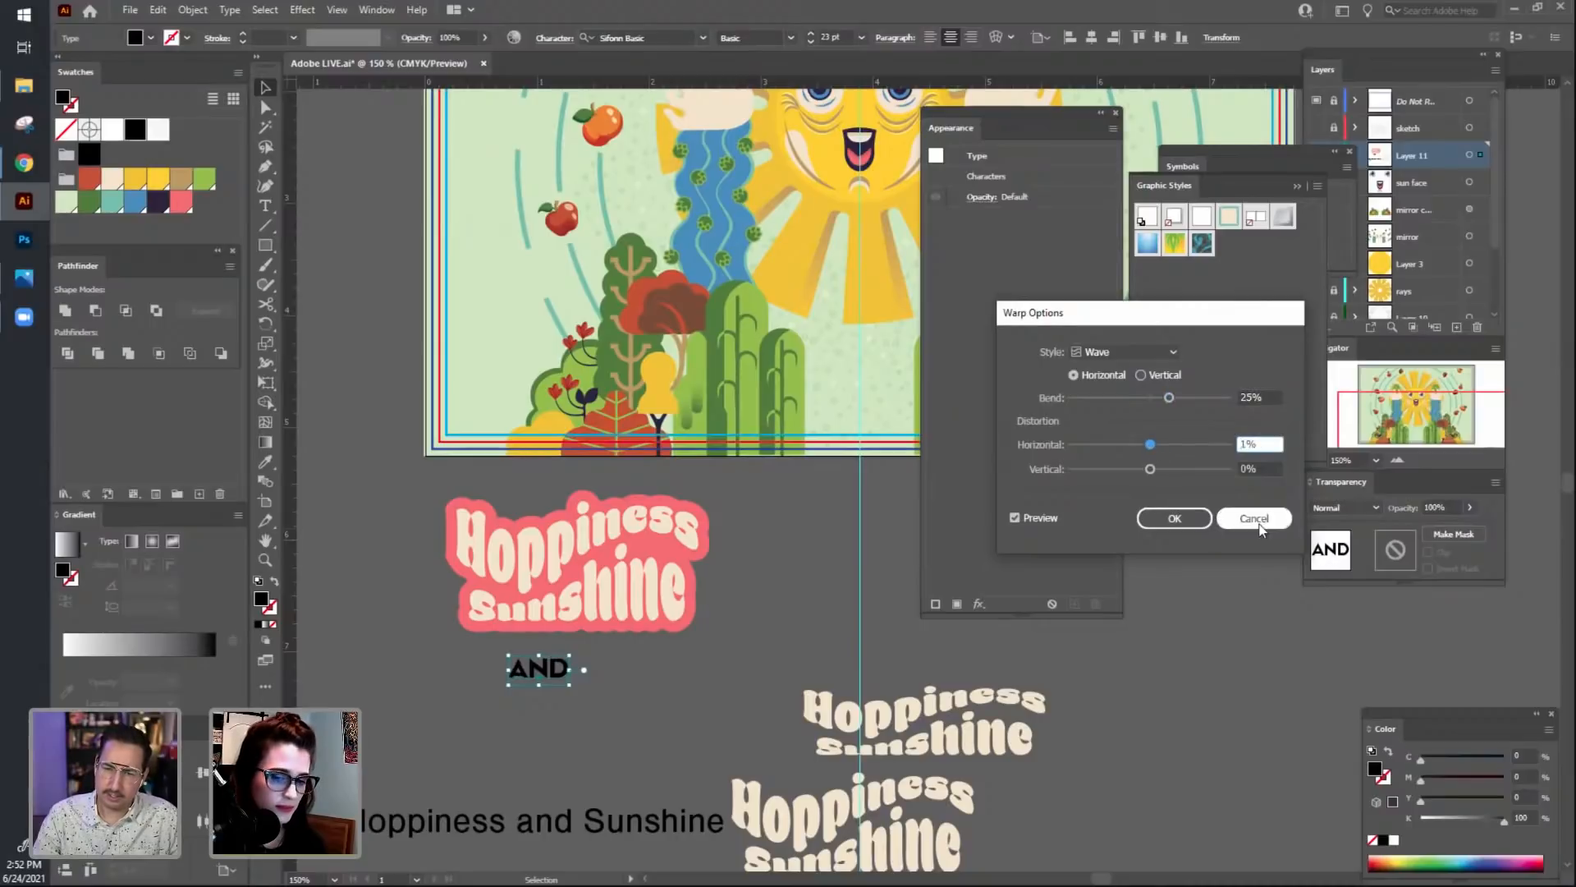
pyautogui.click(1253, 518)
# Enlarge the "AND" text to about 53 pt and try a Wave warp with a 75% Bend on it.
pyautogui.click(797, 666)
pyautogui.click(562, 686)
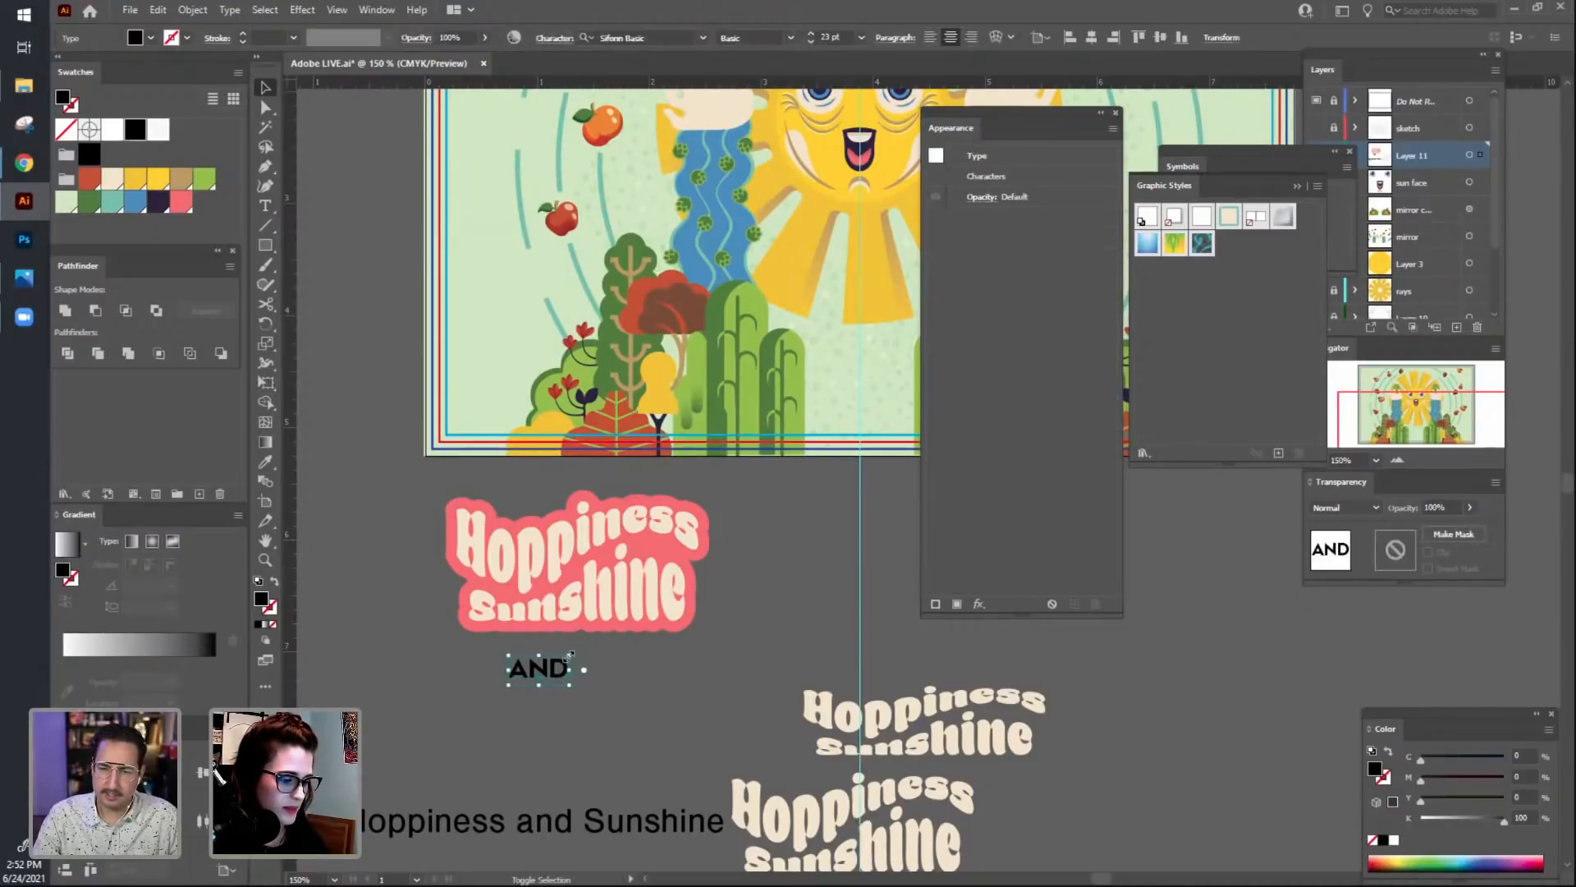
pyautogui.moveTo(569, 683); pyautogui.dragTo(624, 703)
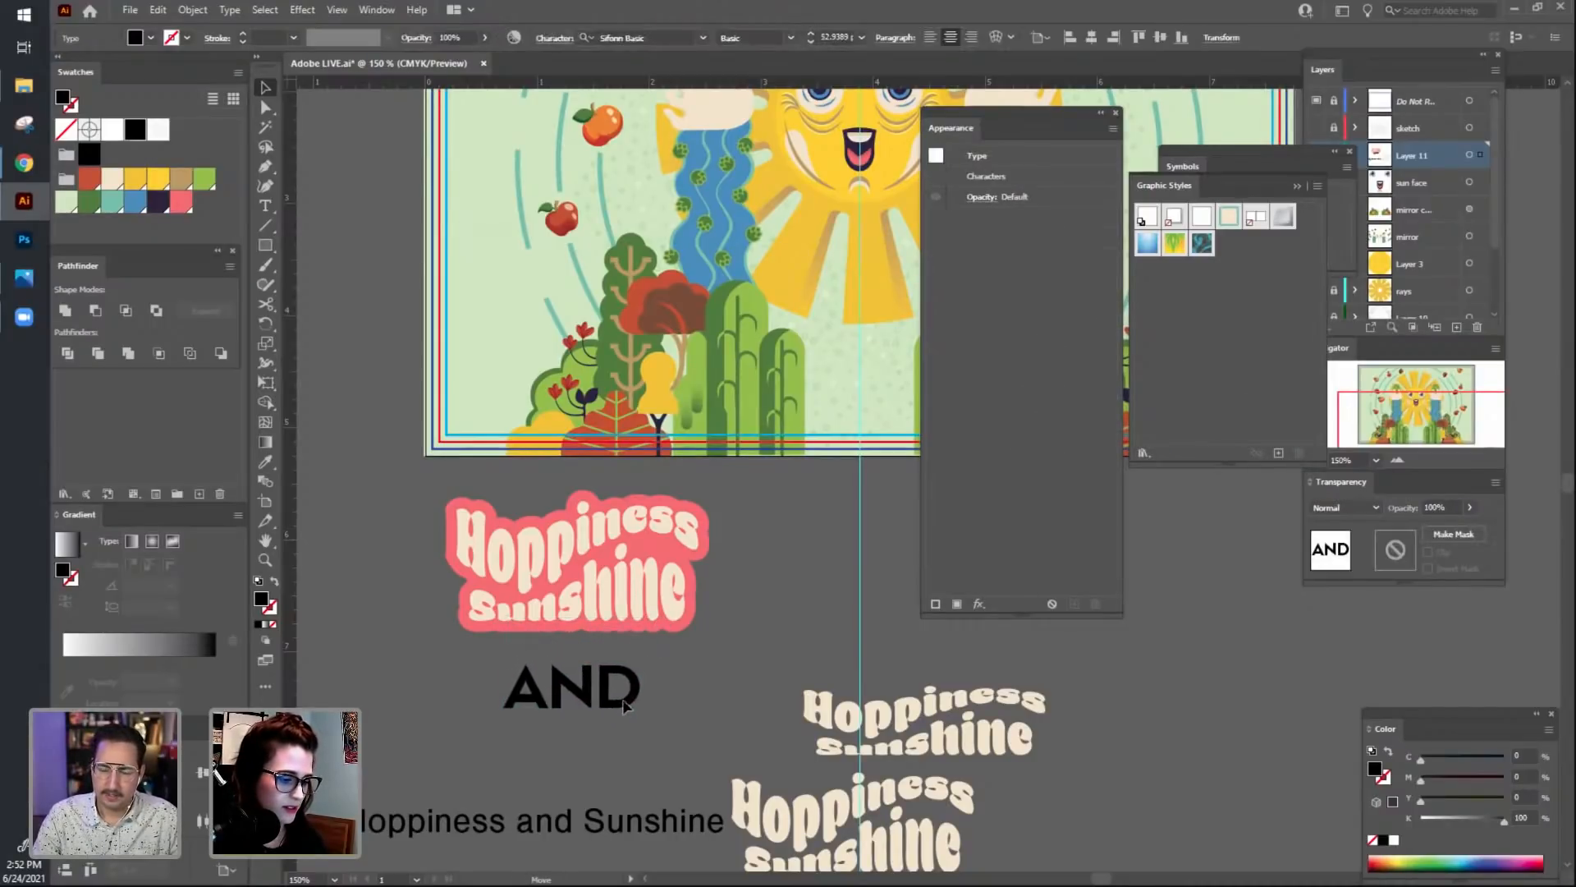
pyautogui.click(977, 605)
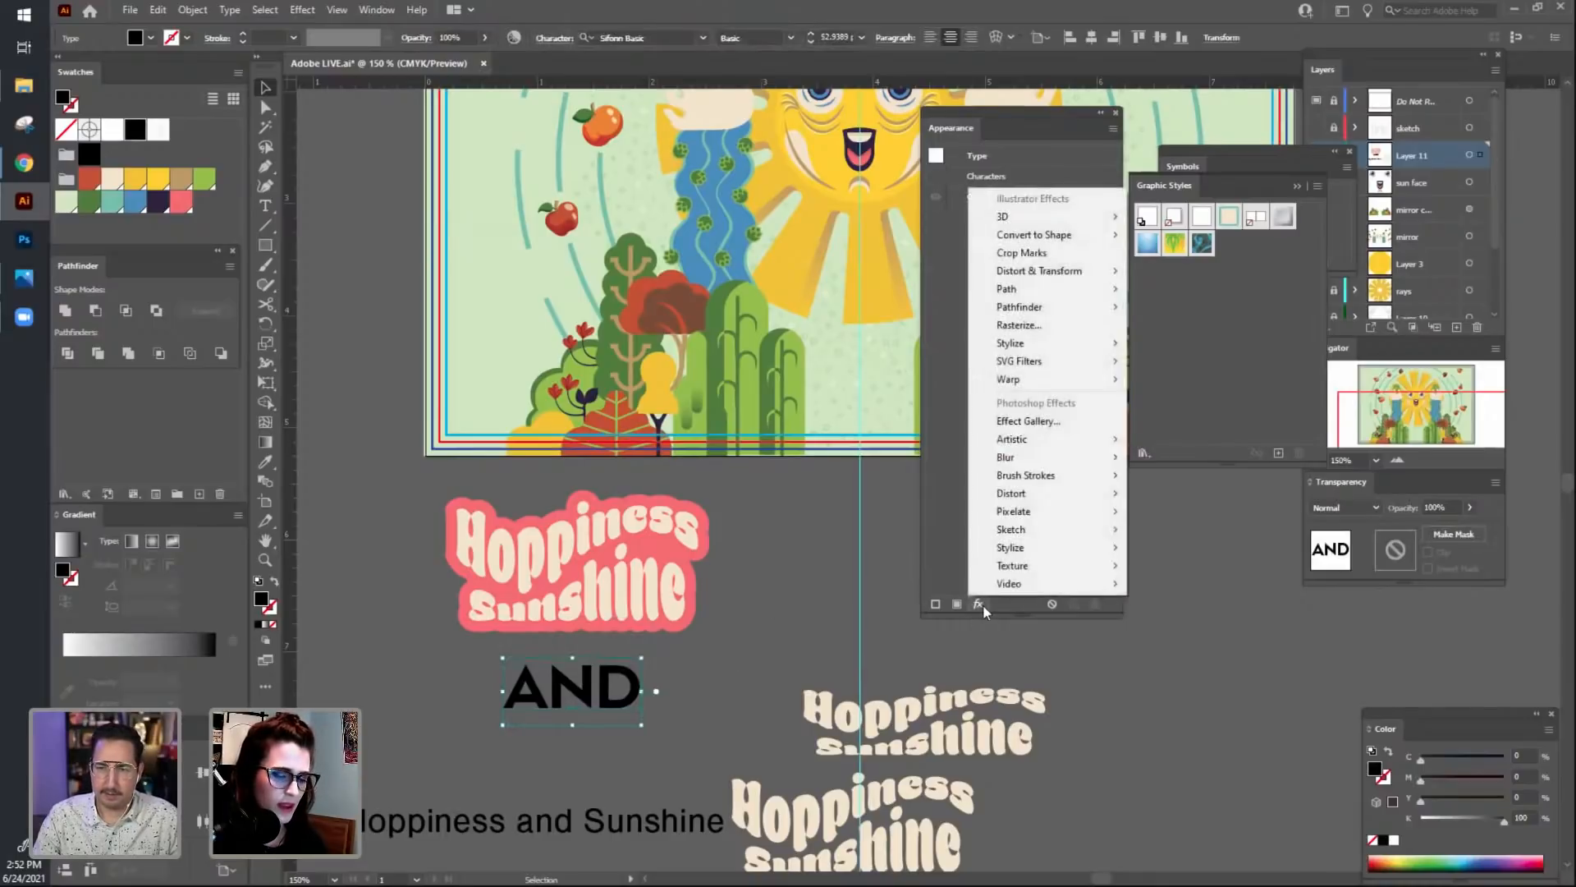
pyautogui.moveTo(1070, 386)
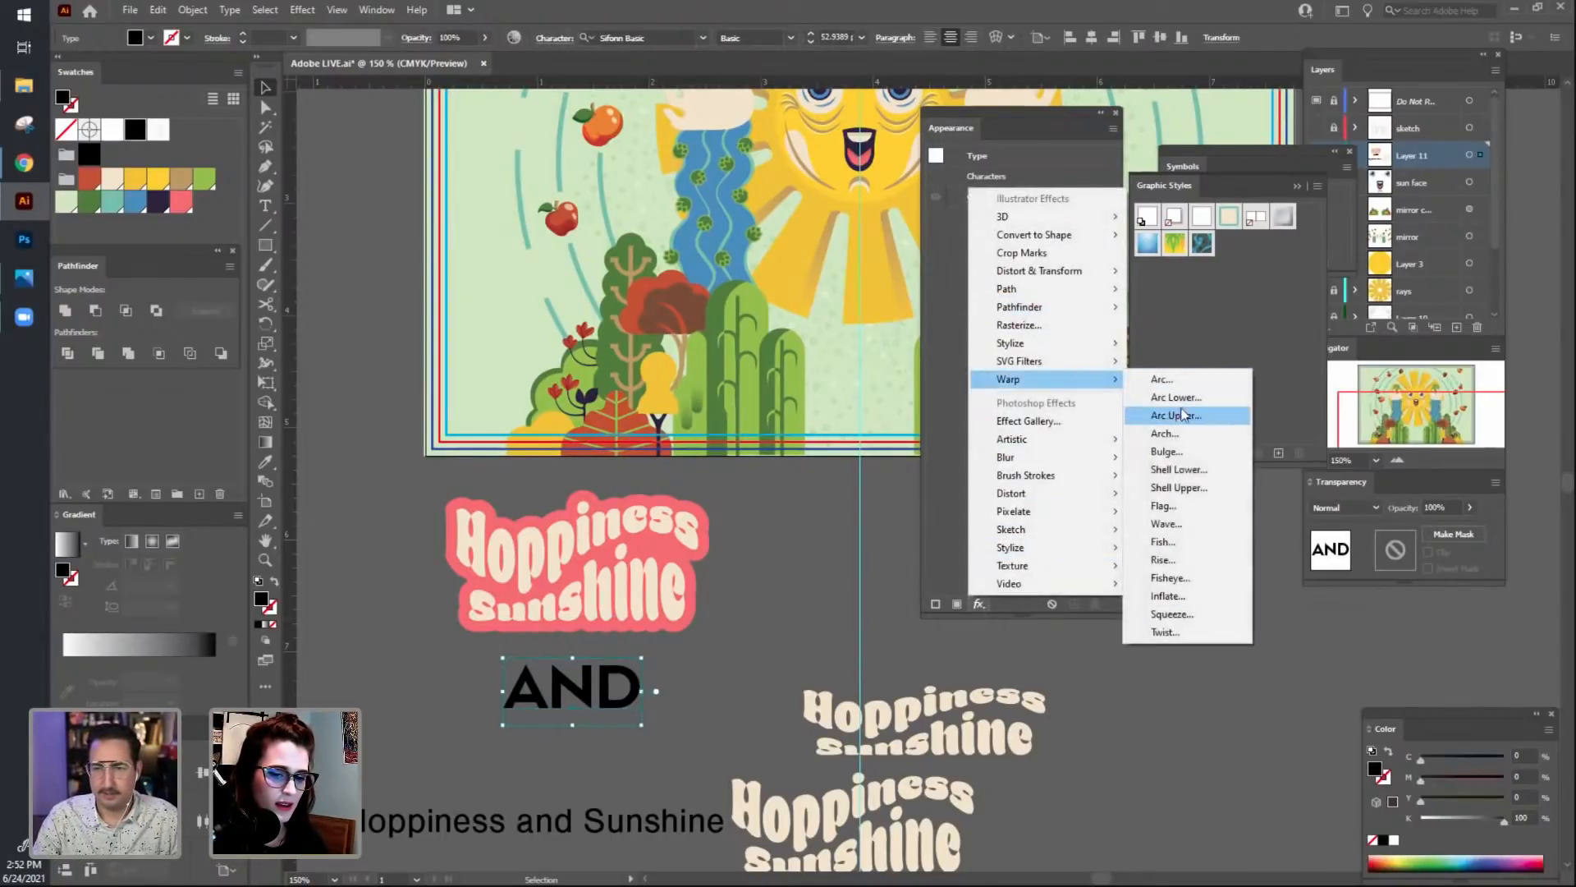
pyautogui.click(1190, 529)
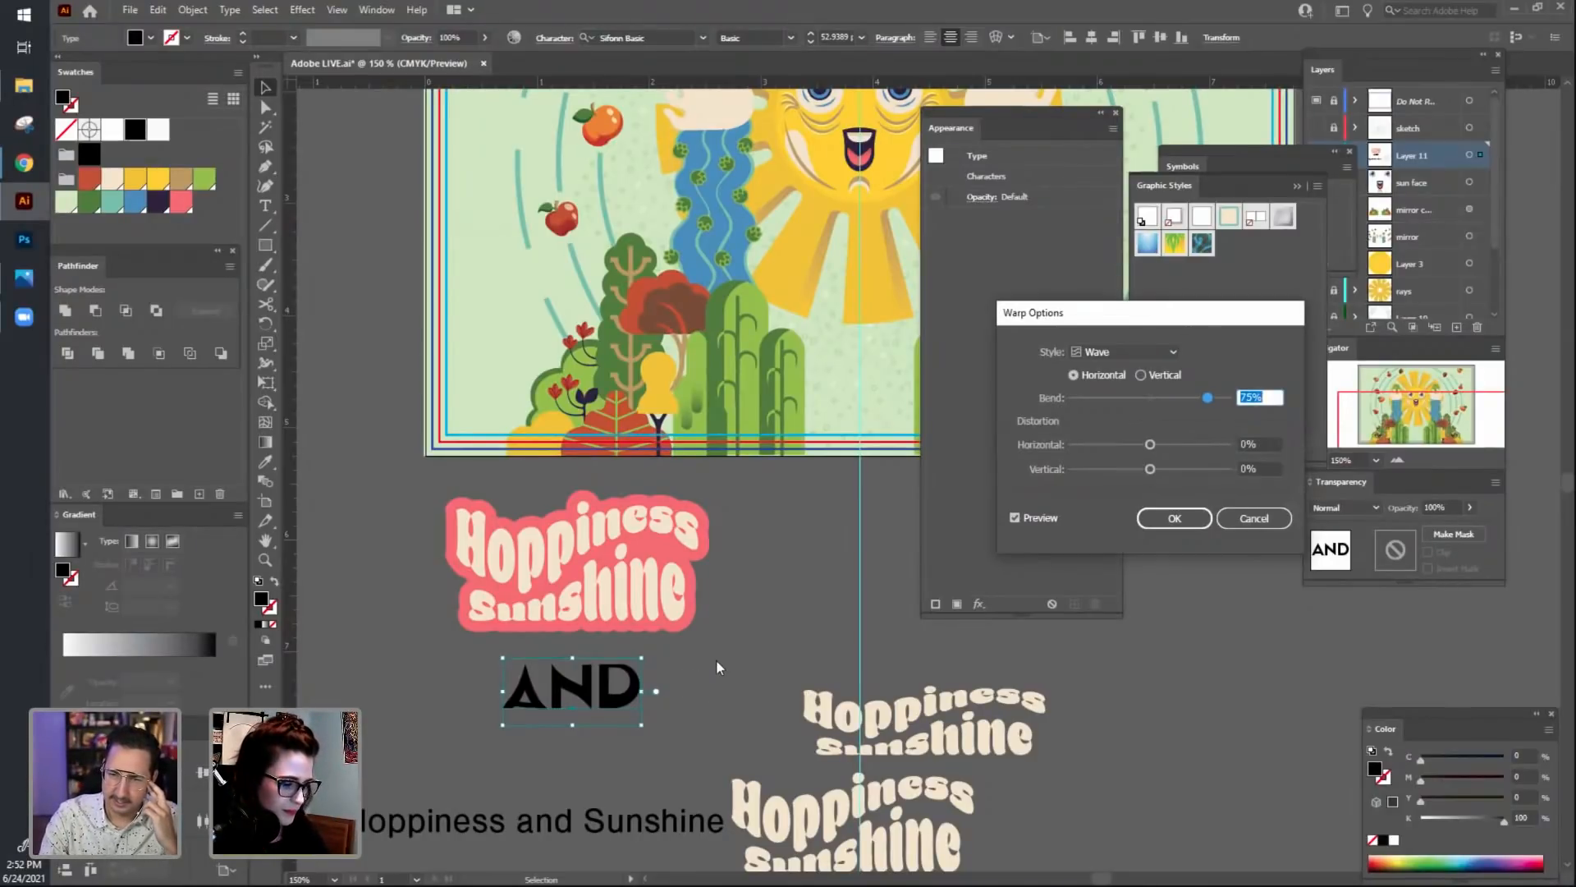
pyautogui.press('Escape')
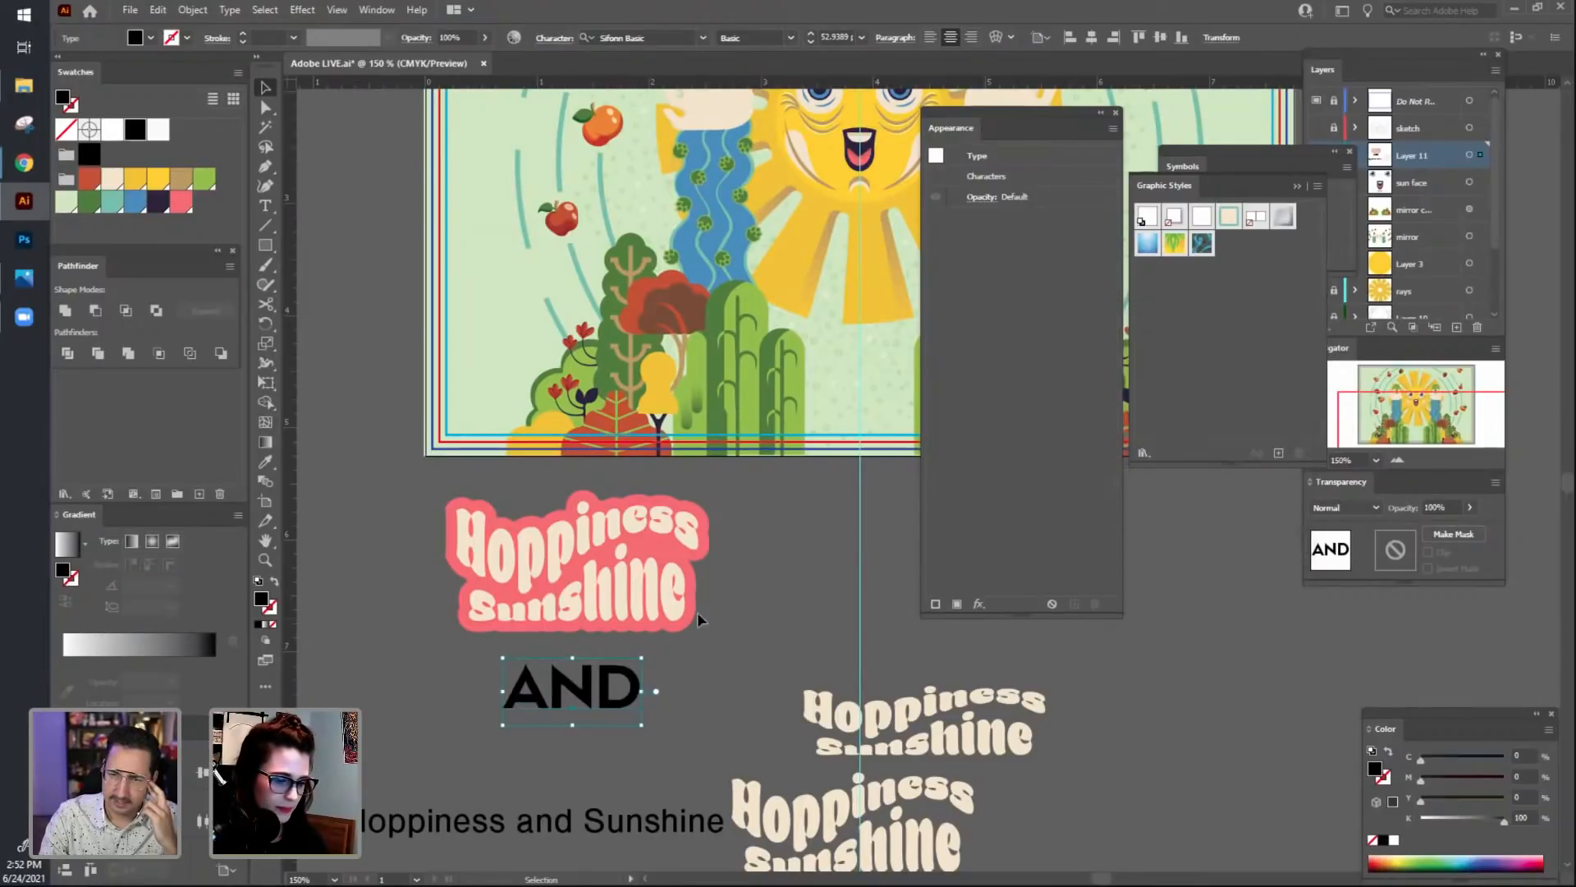
# Expand the enlarged "AND" text into outlined shapes and deselect it.
pyautogui.click(689, 722)
pyautogui.moveTo(661, 739); pyautogui.dragTo(625, 705)
pyautogui.click(618, 695)
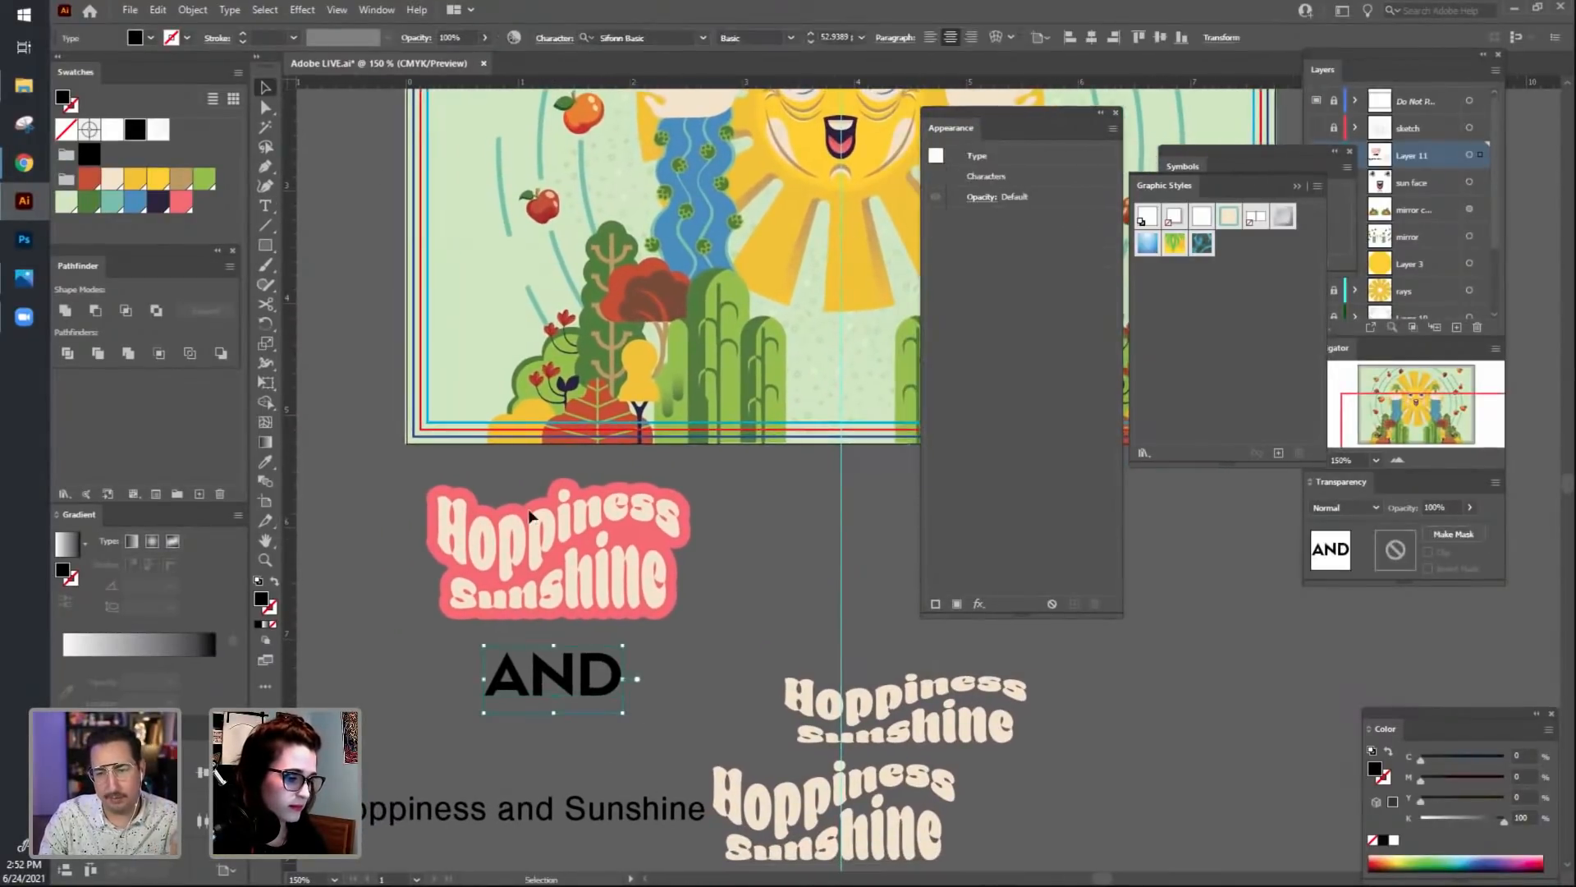
pyautogui.click(205, 11)
pyautogui.click(271, 202)
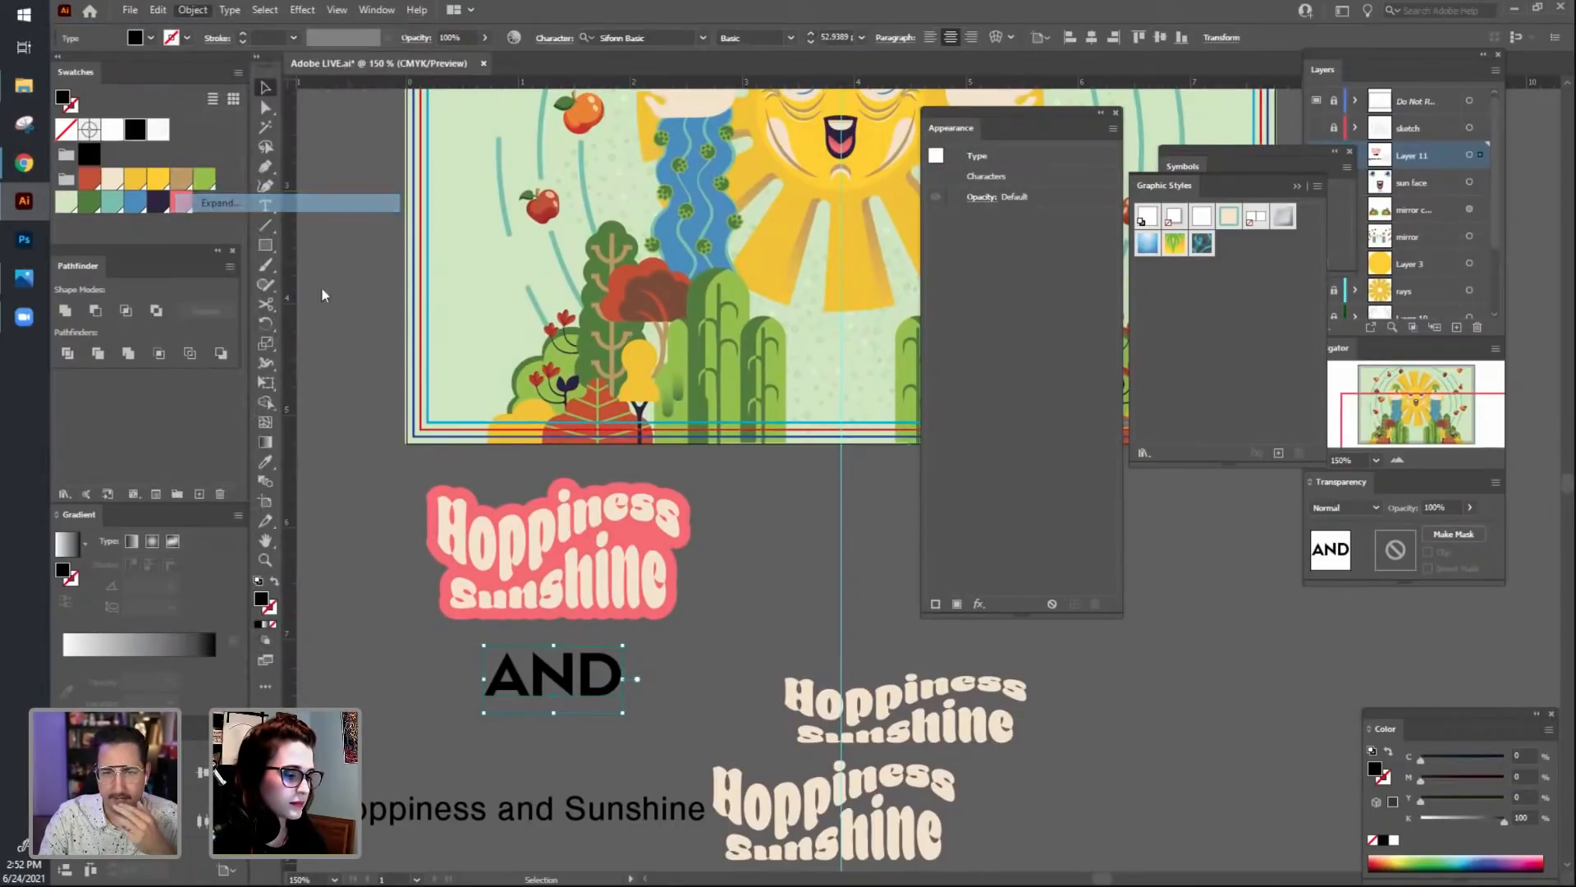
pyautogui.click(747, 542)
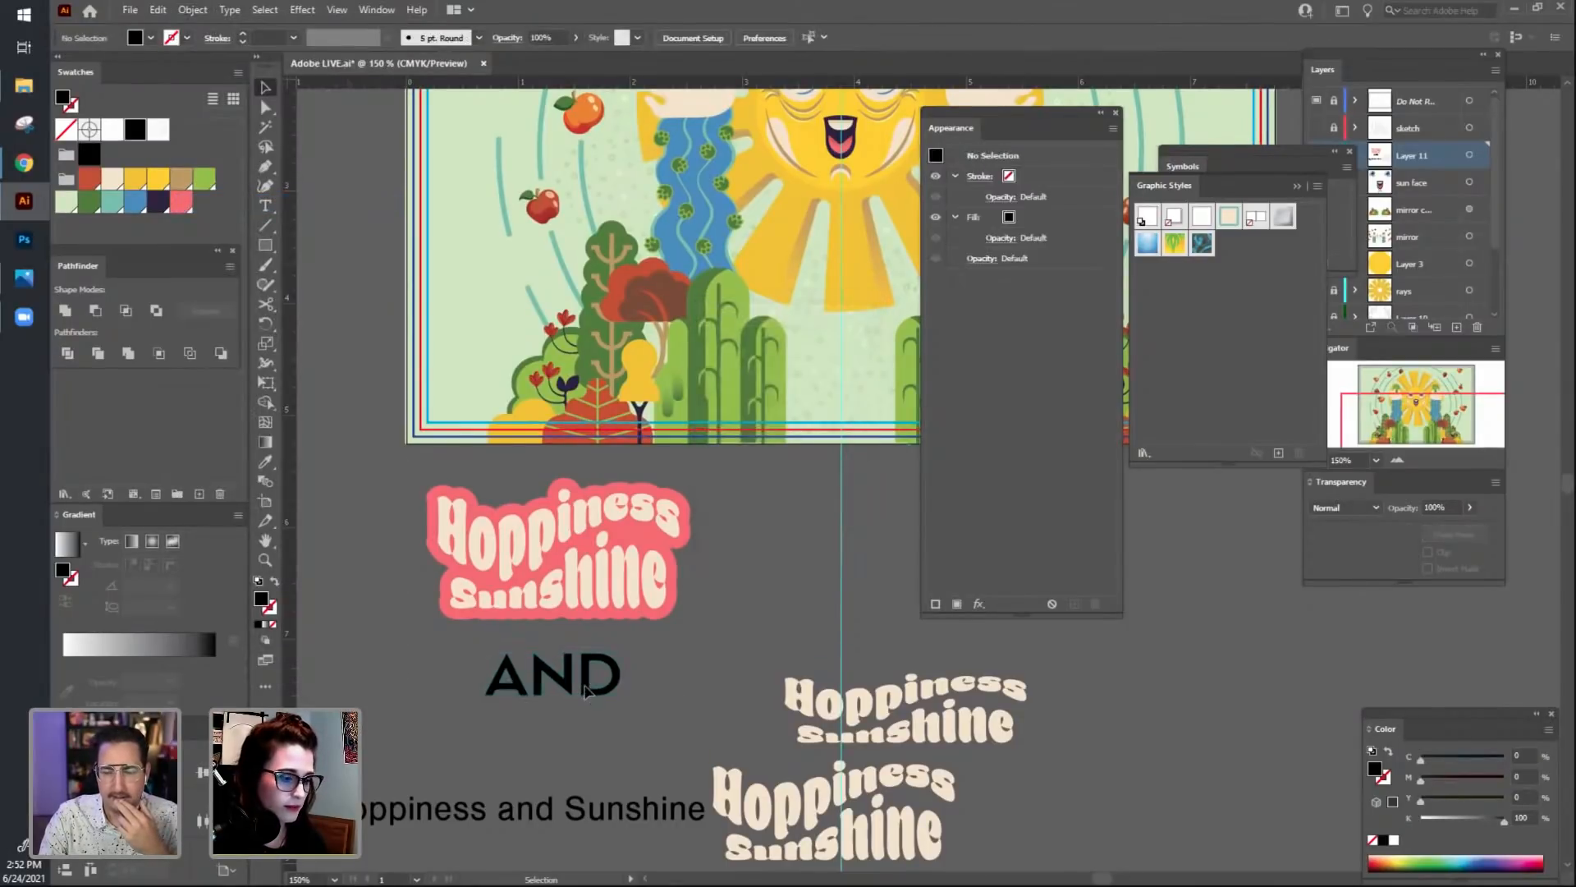
# Try a Wave warp with a 75% Bend on the expanded "AND" group and undo the expansion.
pyautogui.click(979, 603)
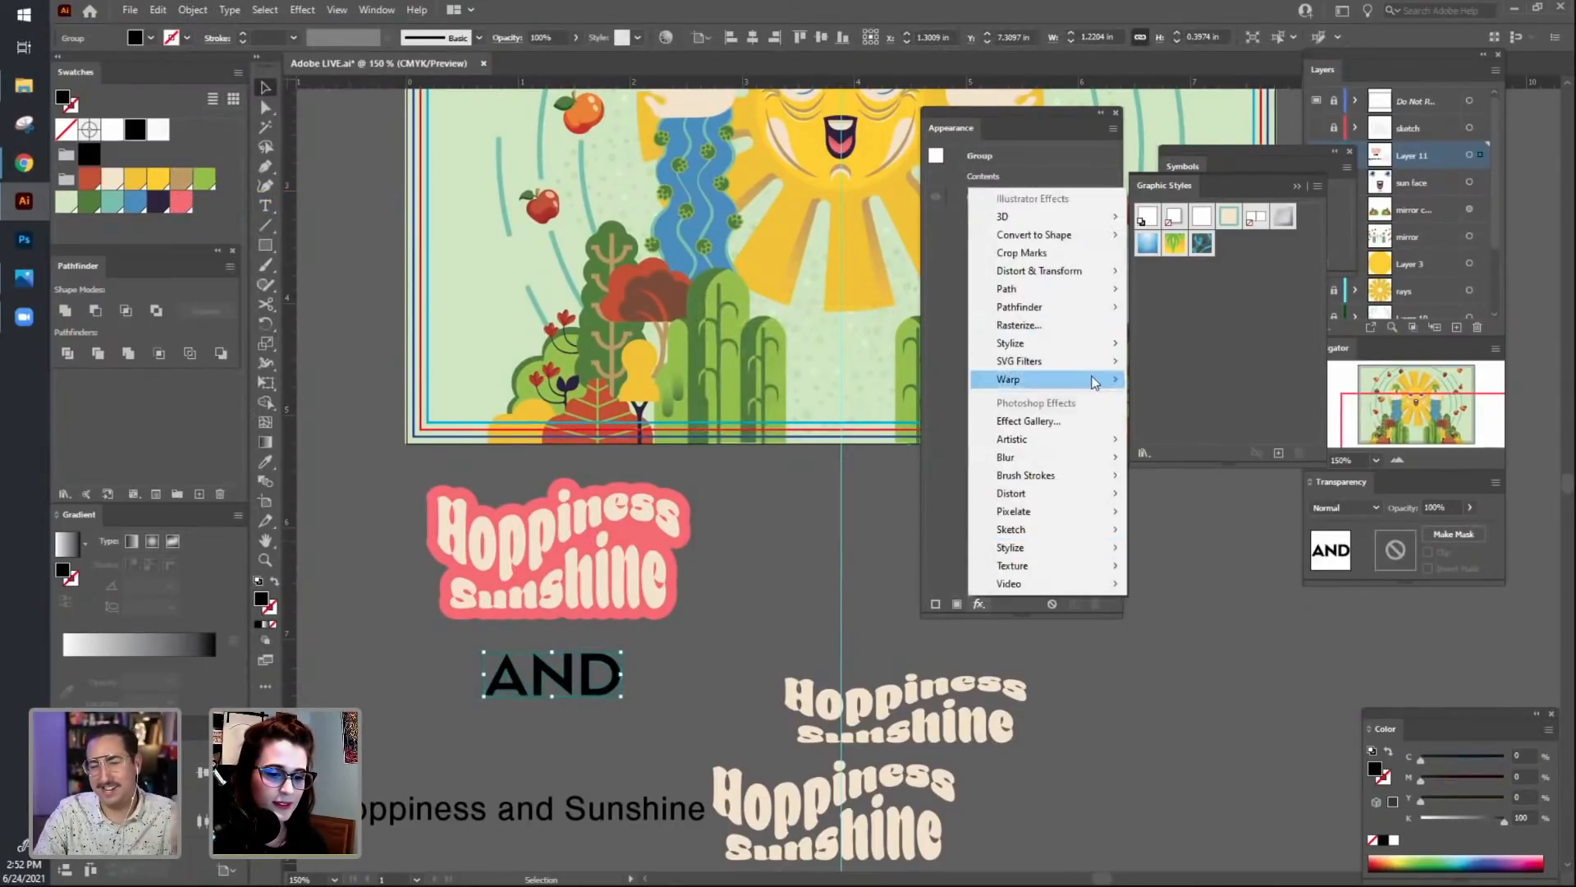
pyautogui.moveTo(1095, 382)
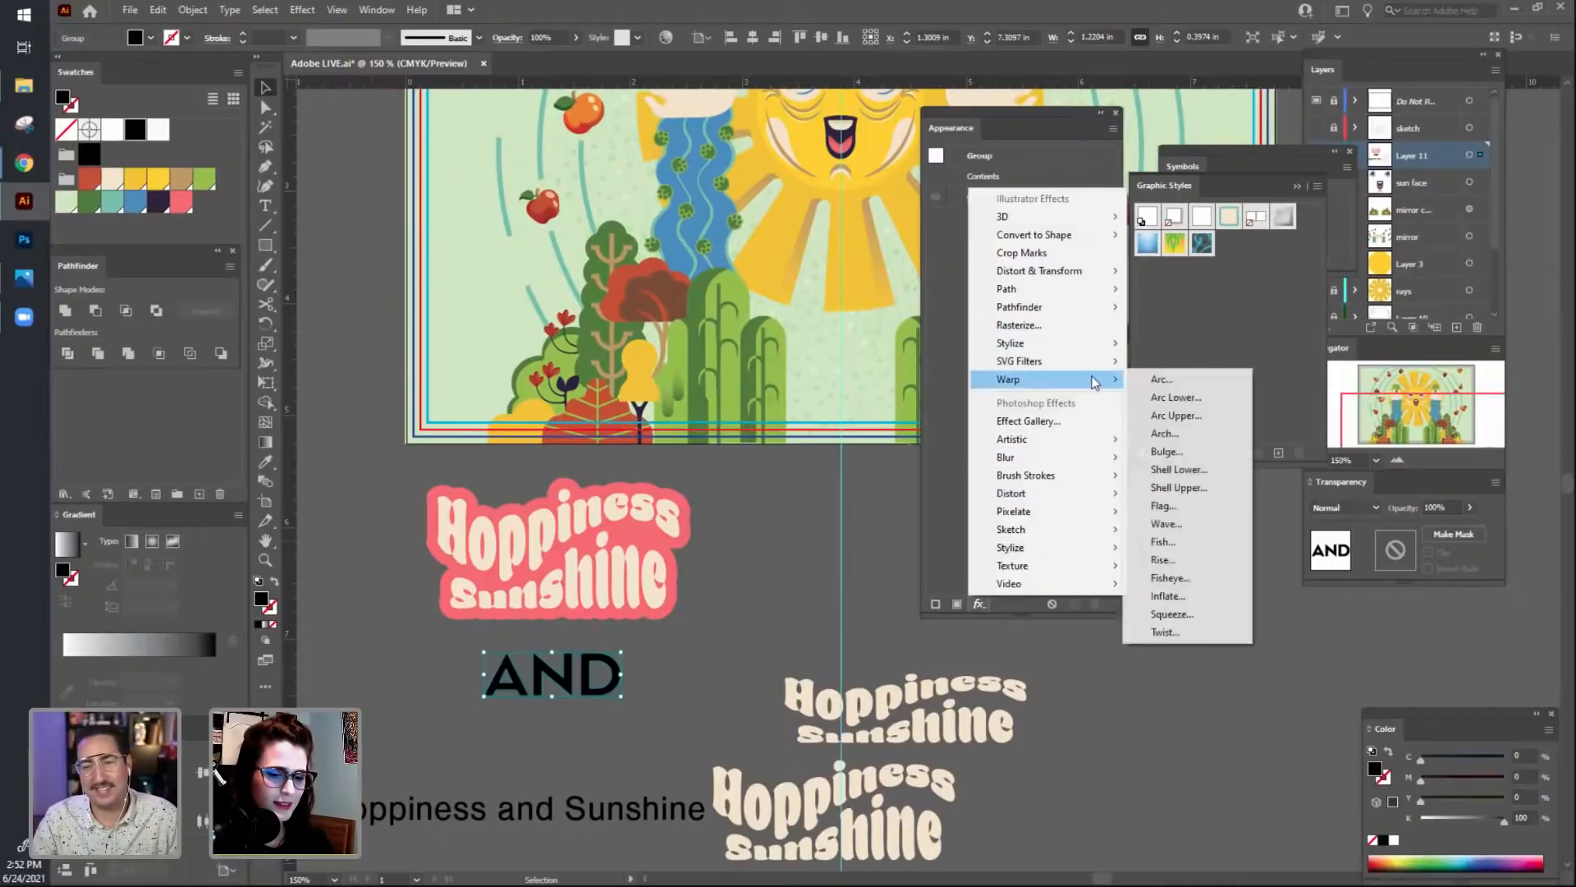
pyautogui.click(1213, 524)
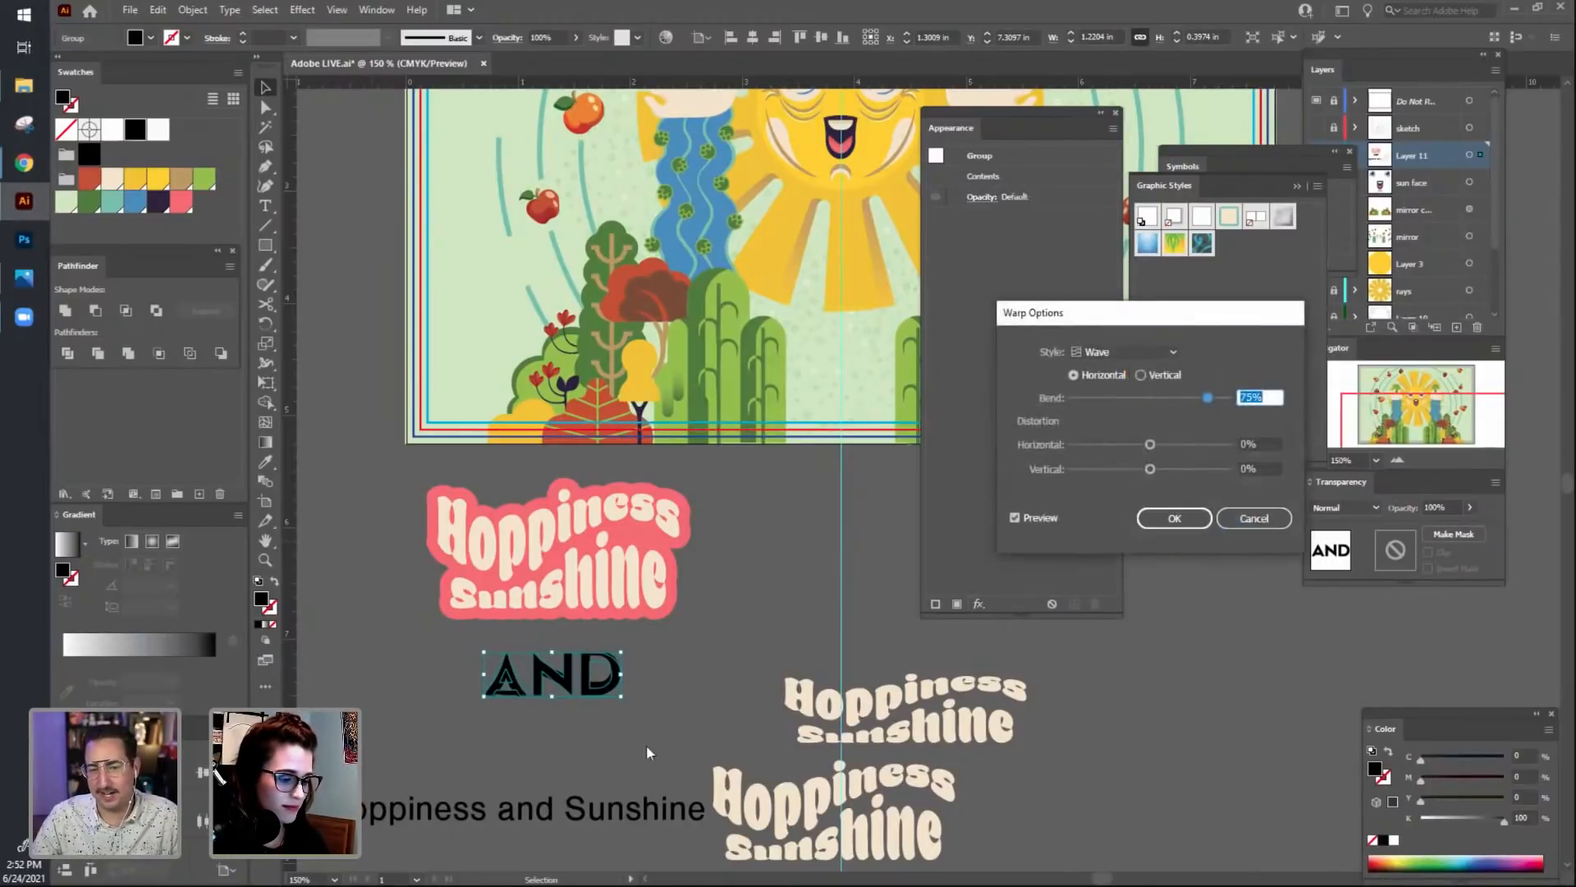
pyautogui.click(1254, 518)
pyautogui.click(737, 648)
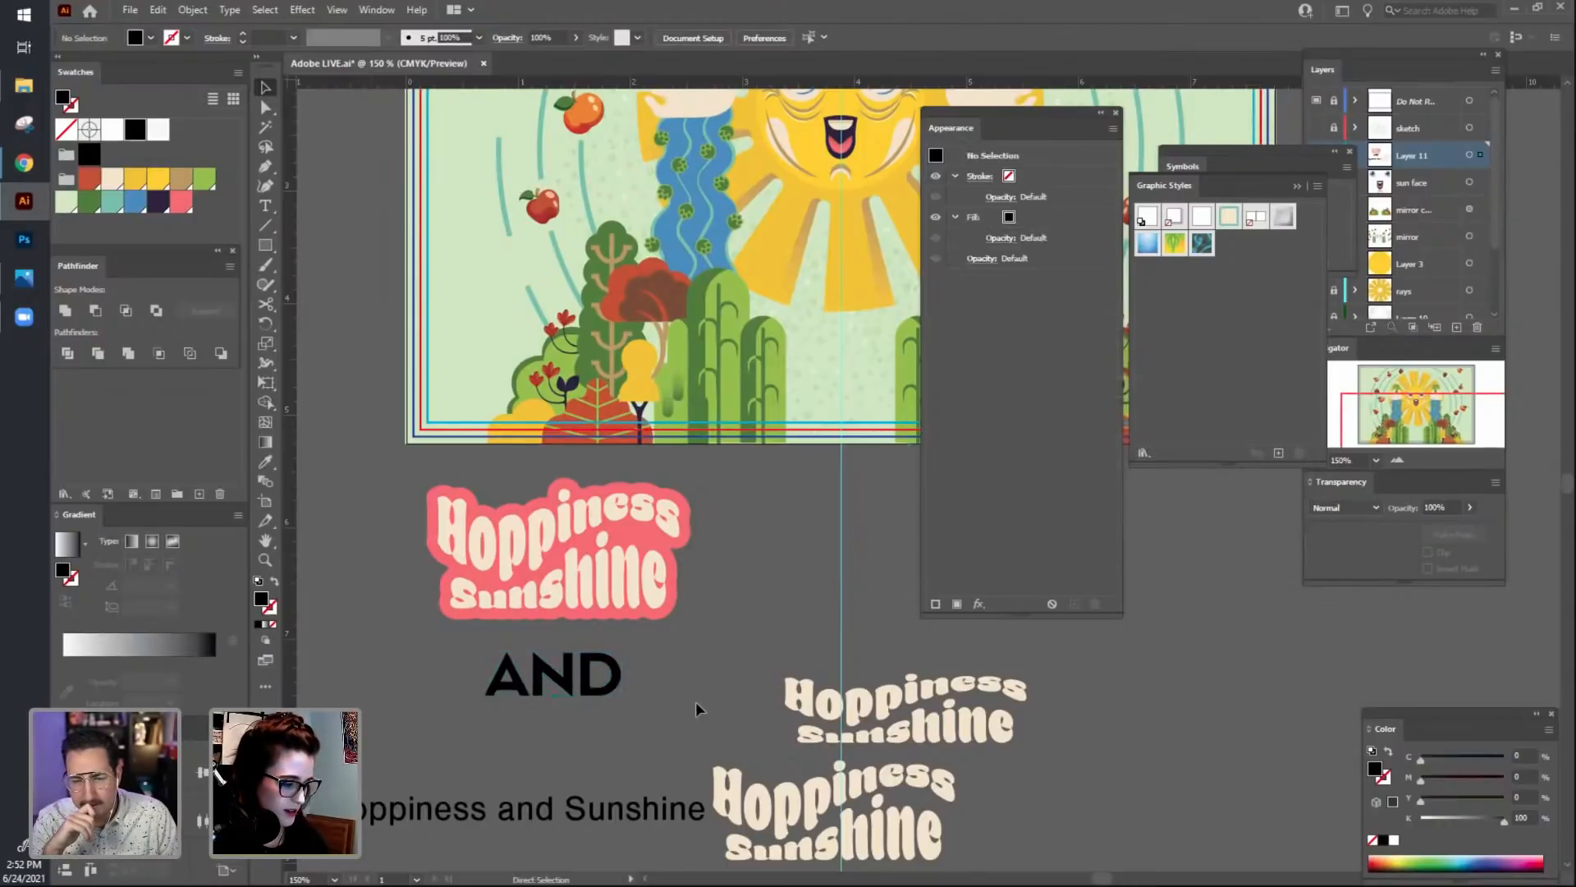
pyautogui.hotkey('ctrl', 'z')
# Scale the "AND" text to about a third of the title's width, centred below the pink backing, and deselect it.
pyautogui.click(657, 711)
pyautogui.moveTo(613, 658); pyautogui.dragTo(653, 703)
pyautogui.moveTo(669, 646); pyautogui.dragTo(620, 665)
pyautogui.click(654, 690)
pyautogui.moveTo(651, 720); pyautogui.dragTo(623, 658)
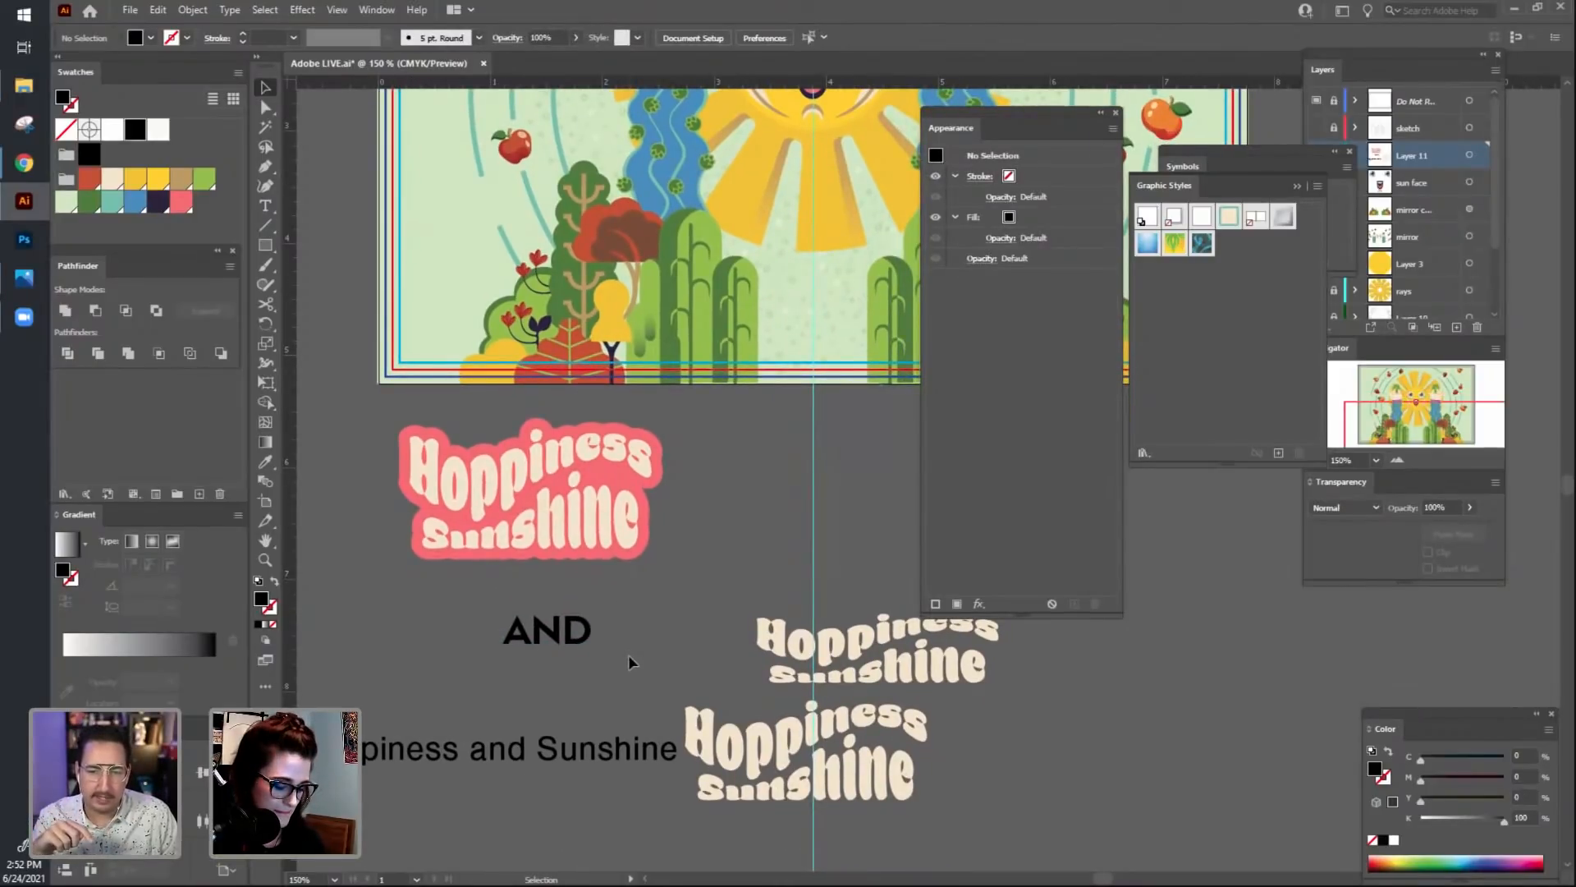
# Try an ellipse over the "AND" text, slightly wider than the word, and undo it.
pyautogui.press('l')
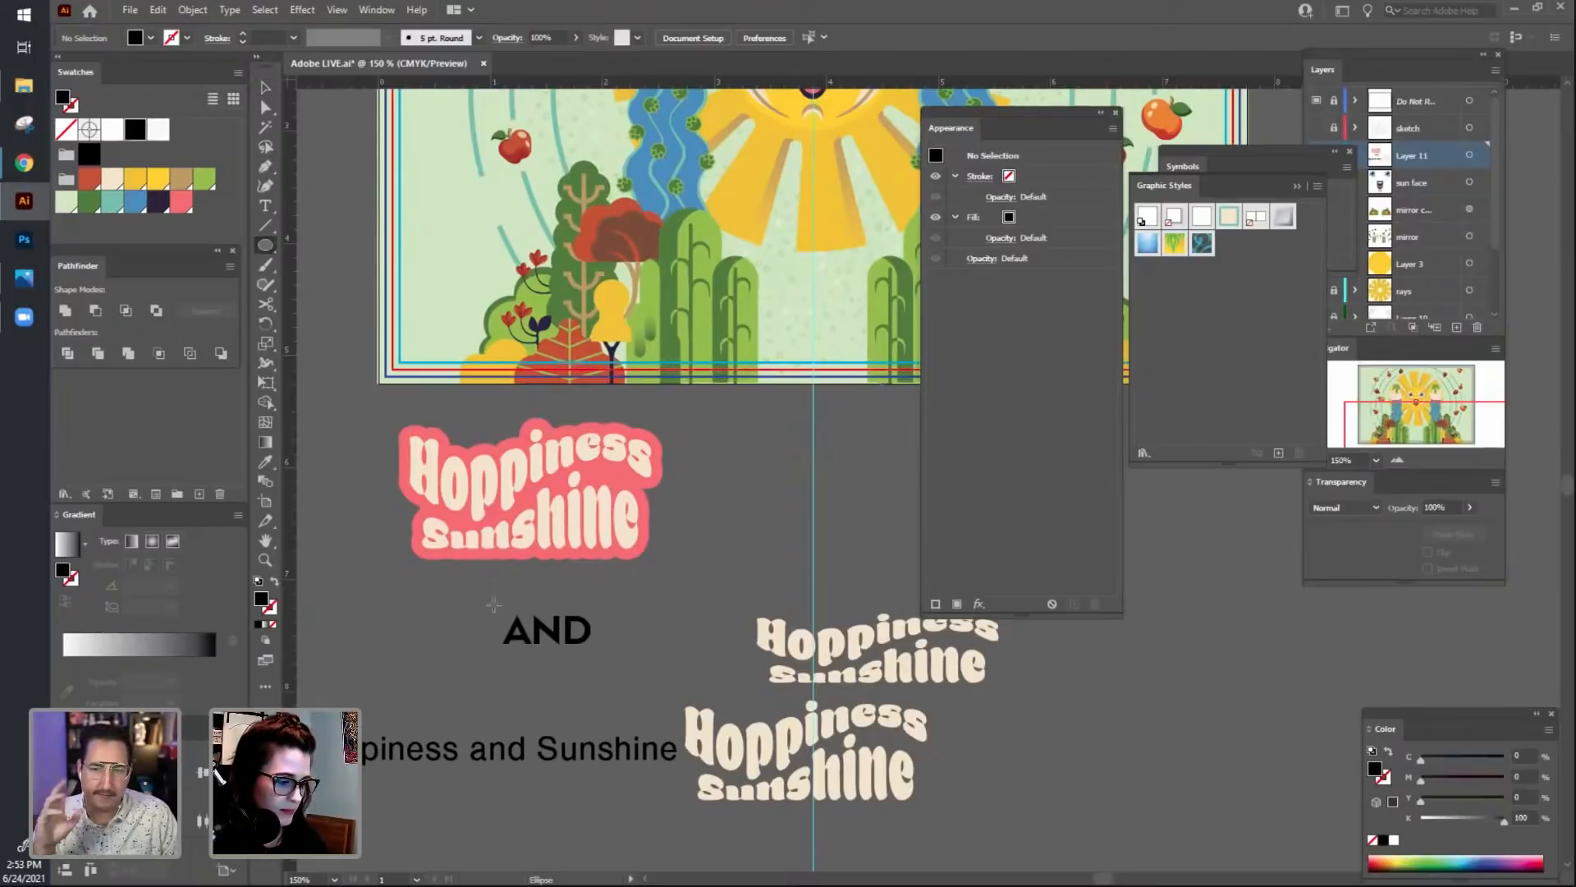
pyautogui.moveTo(493, 605); pyautogui.dragTo(594, 667)
pyautogui.hotkey('ctrl', 'z')
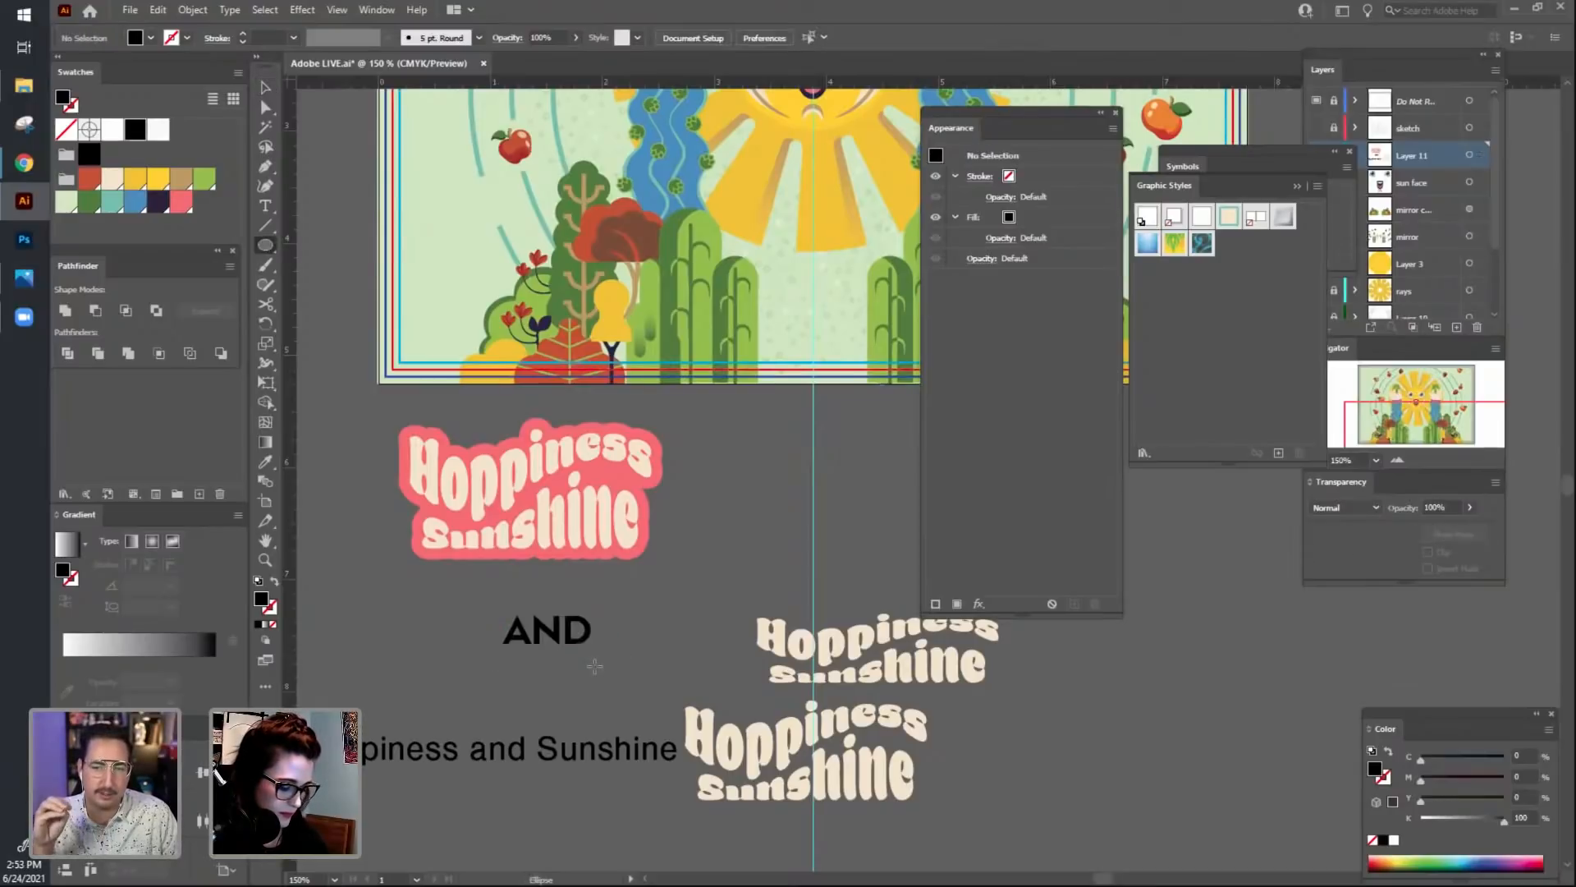
# Draw a rectangle about 0.95 by 0.57 in around the "AND" text and give it no fill and no stroke.
pyautogui.press('m')
pyautogui.moveTo(494, 601); pyautogui.dragTo(601, 665)
pyautogui.click(273, 626)
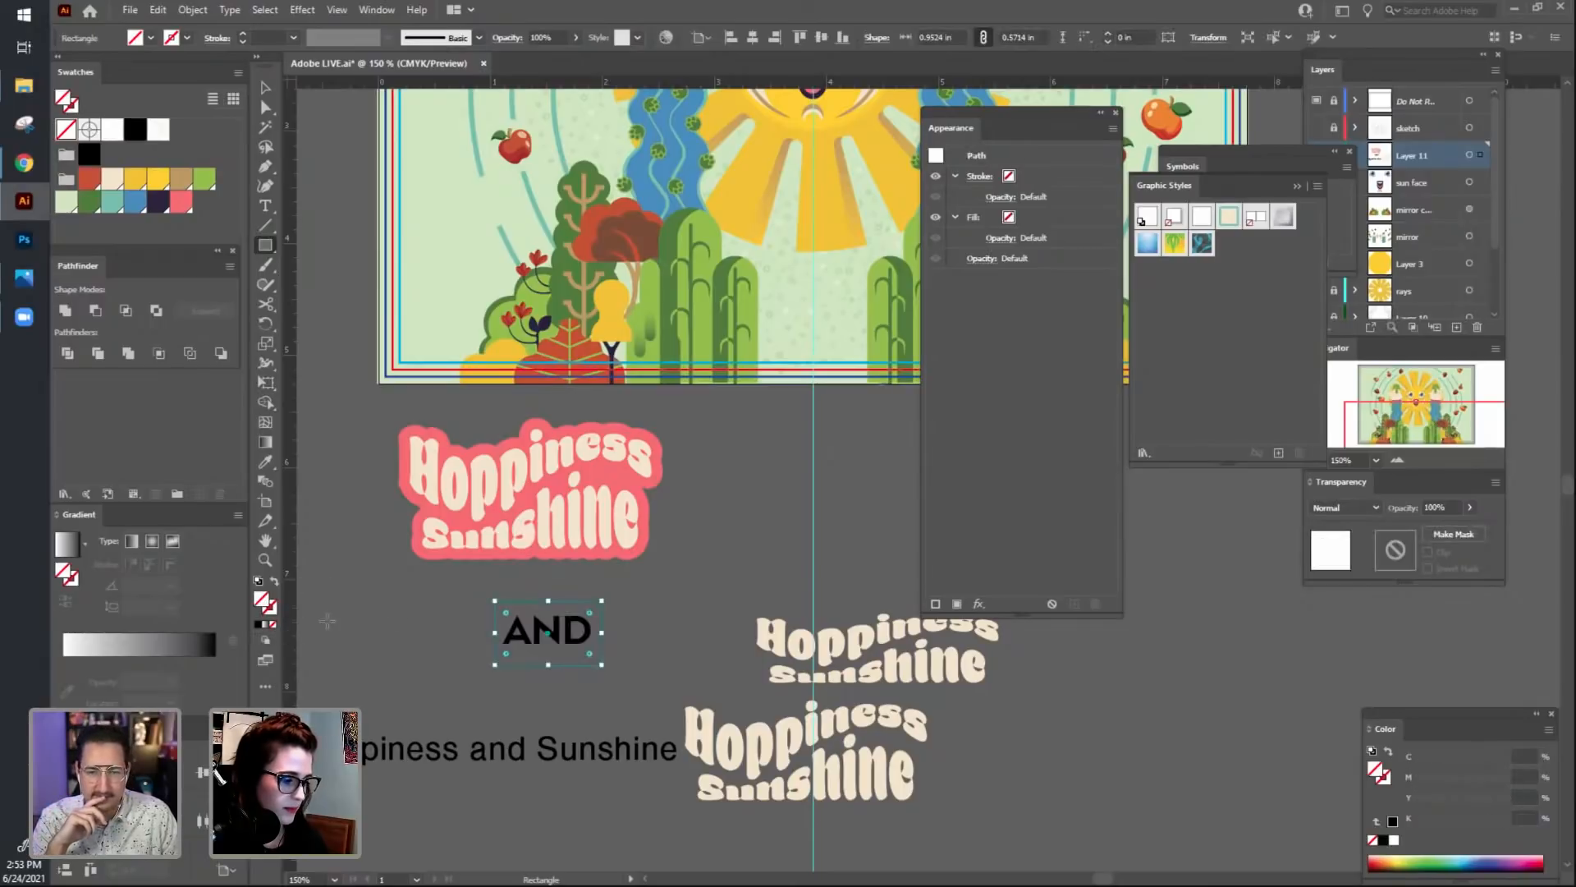
# Centre the "AND" text and the surrounding rectangle on each other horizontally and vertically, and group them.
pyautogui.press('v')
pyautogui.moveTo(449, 600); pyautogui.dragTo(694, 682)
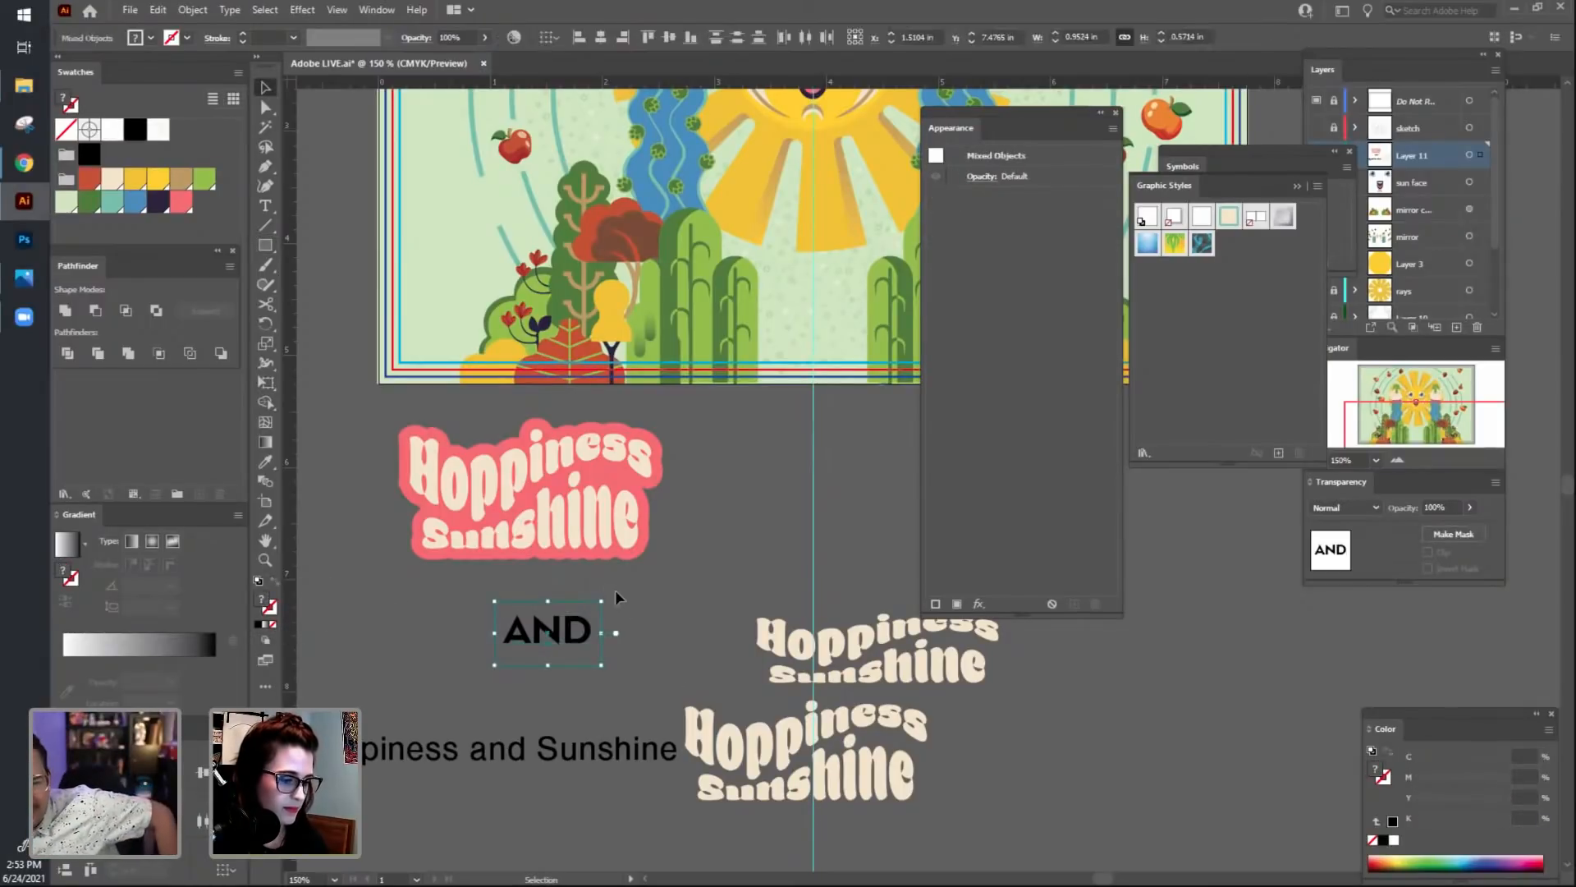
pyautogui.click(600, 37)
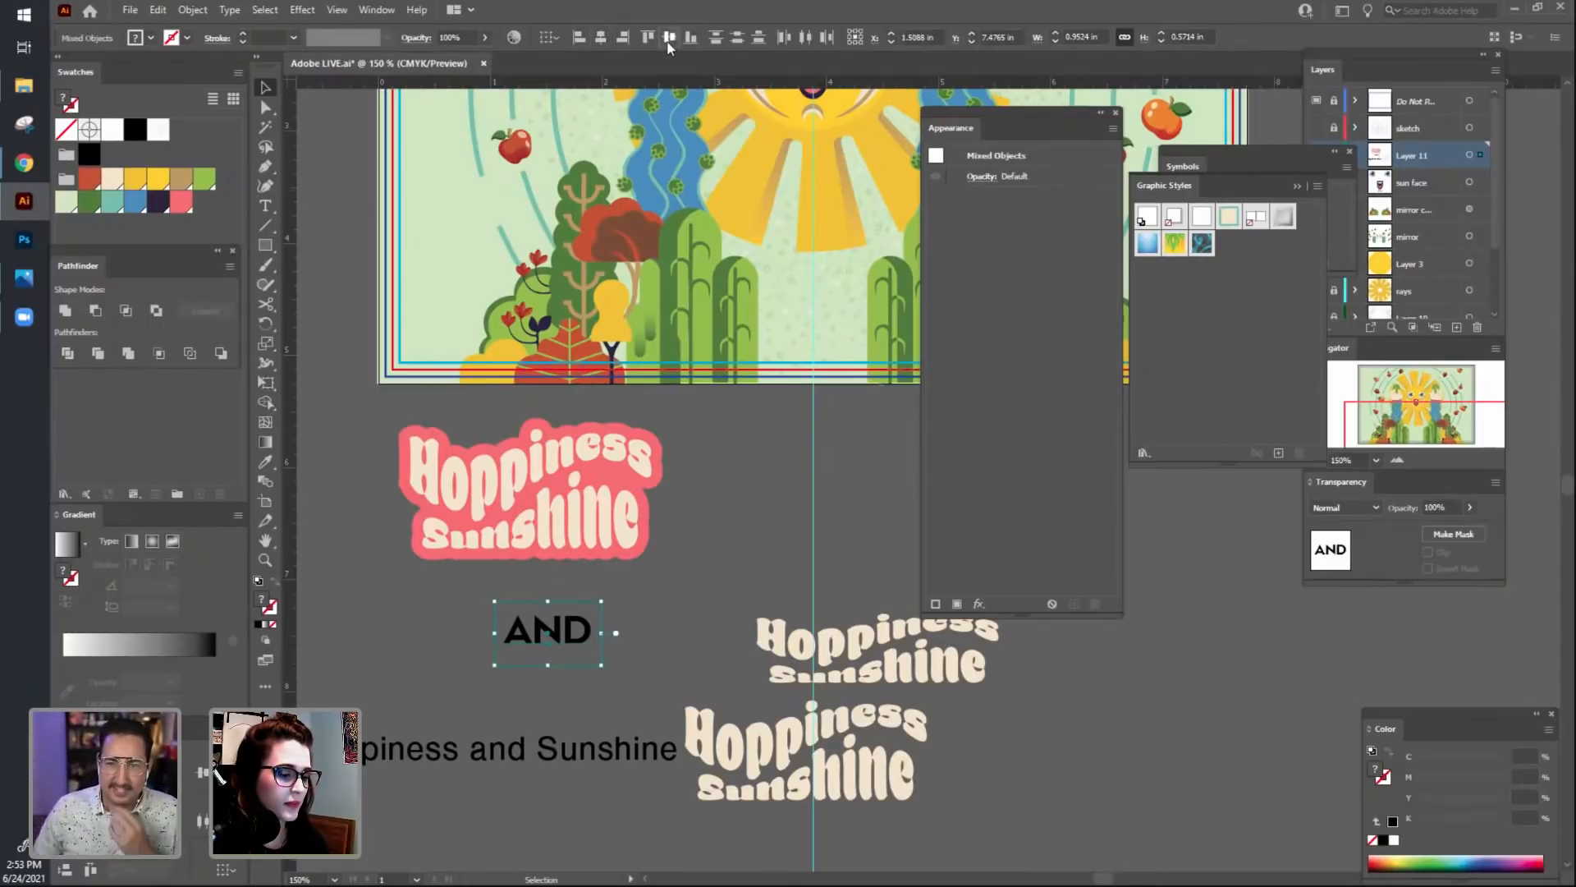
pyautogui.click(979, 605)
pyautogui.click(591, 687)
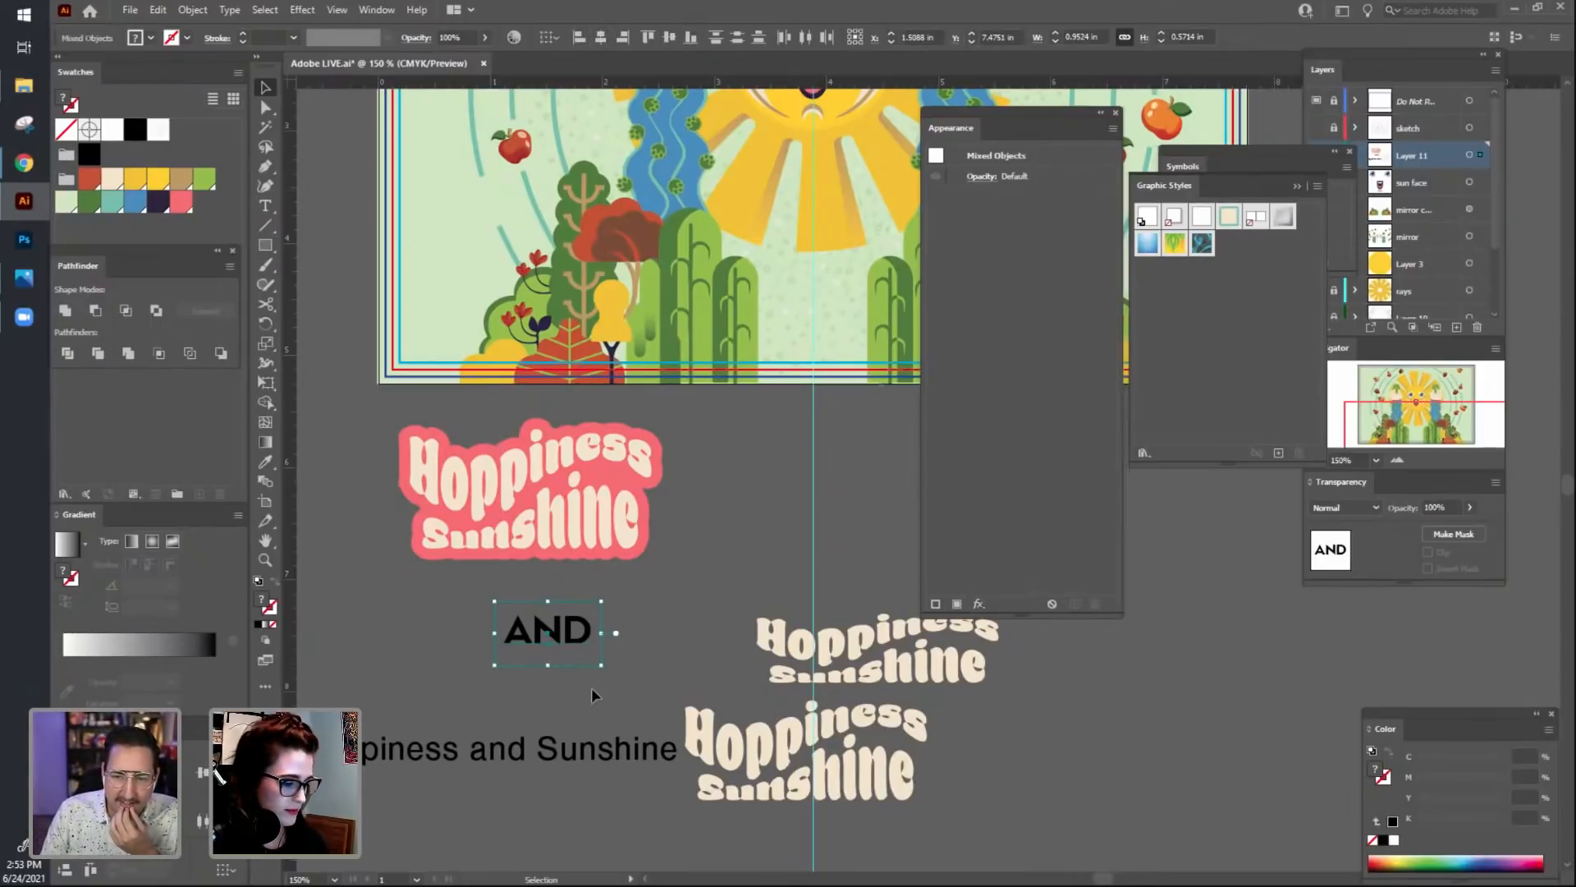
# Apply a horizontal Wave warp with a 42% Bend to the "AND" group and deselect it.
pyautogui.click(526, 631)
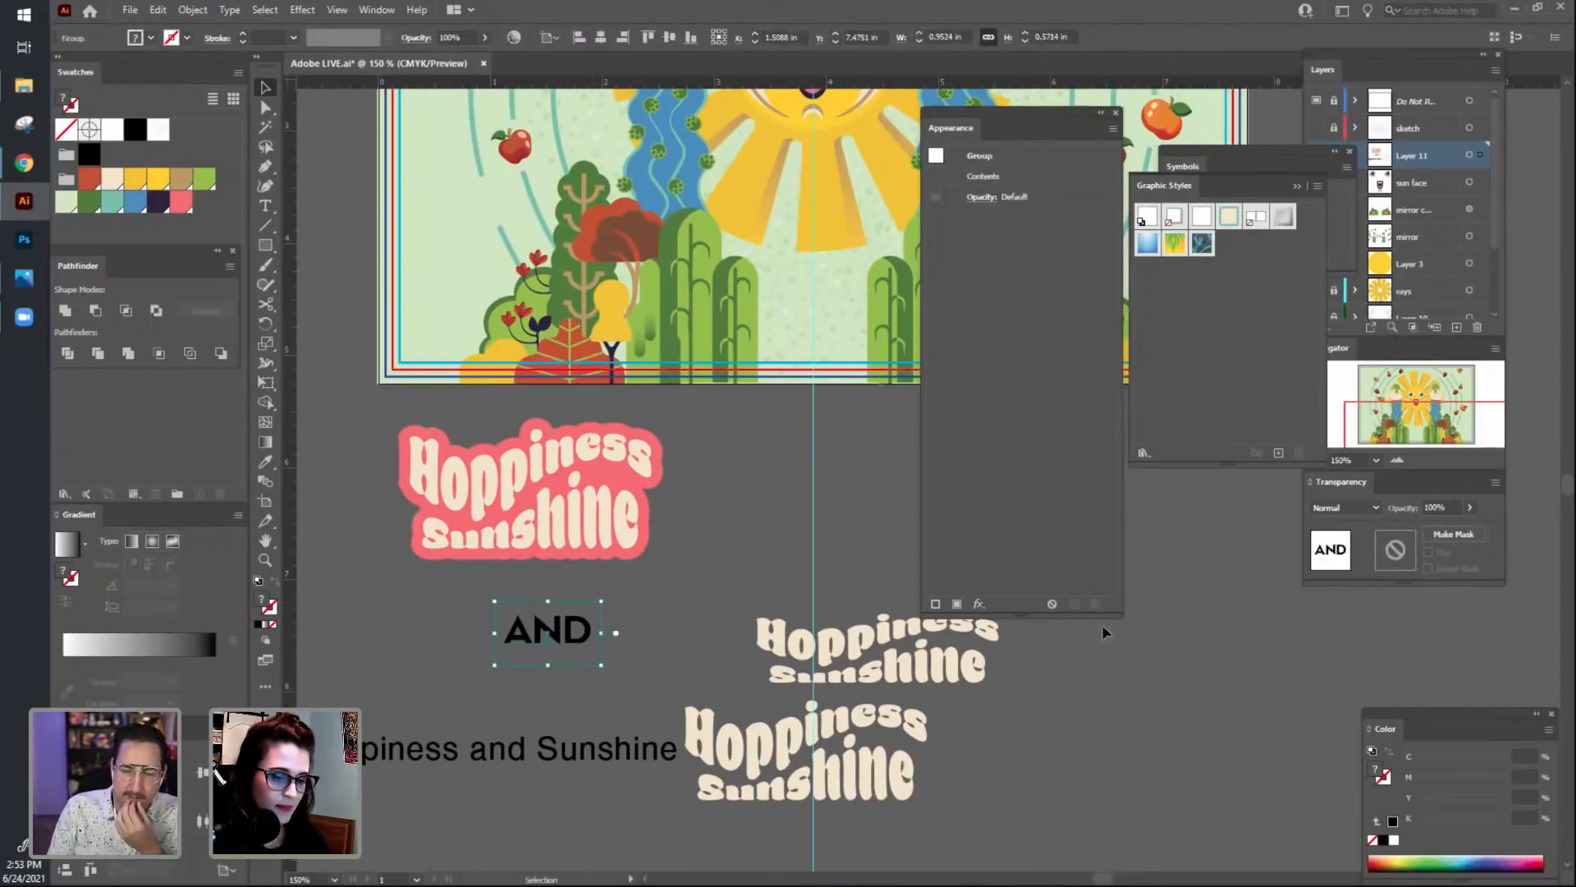
pyautogui.click(986, 604)
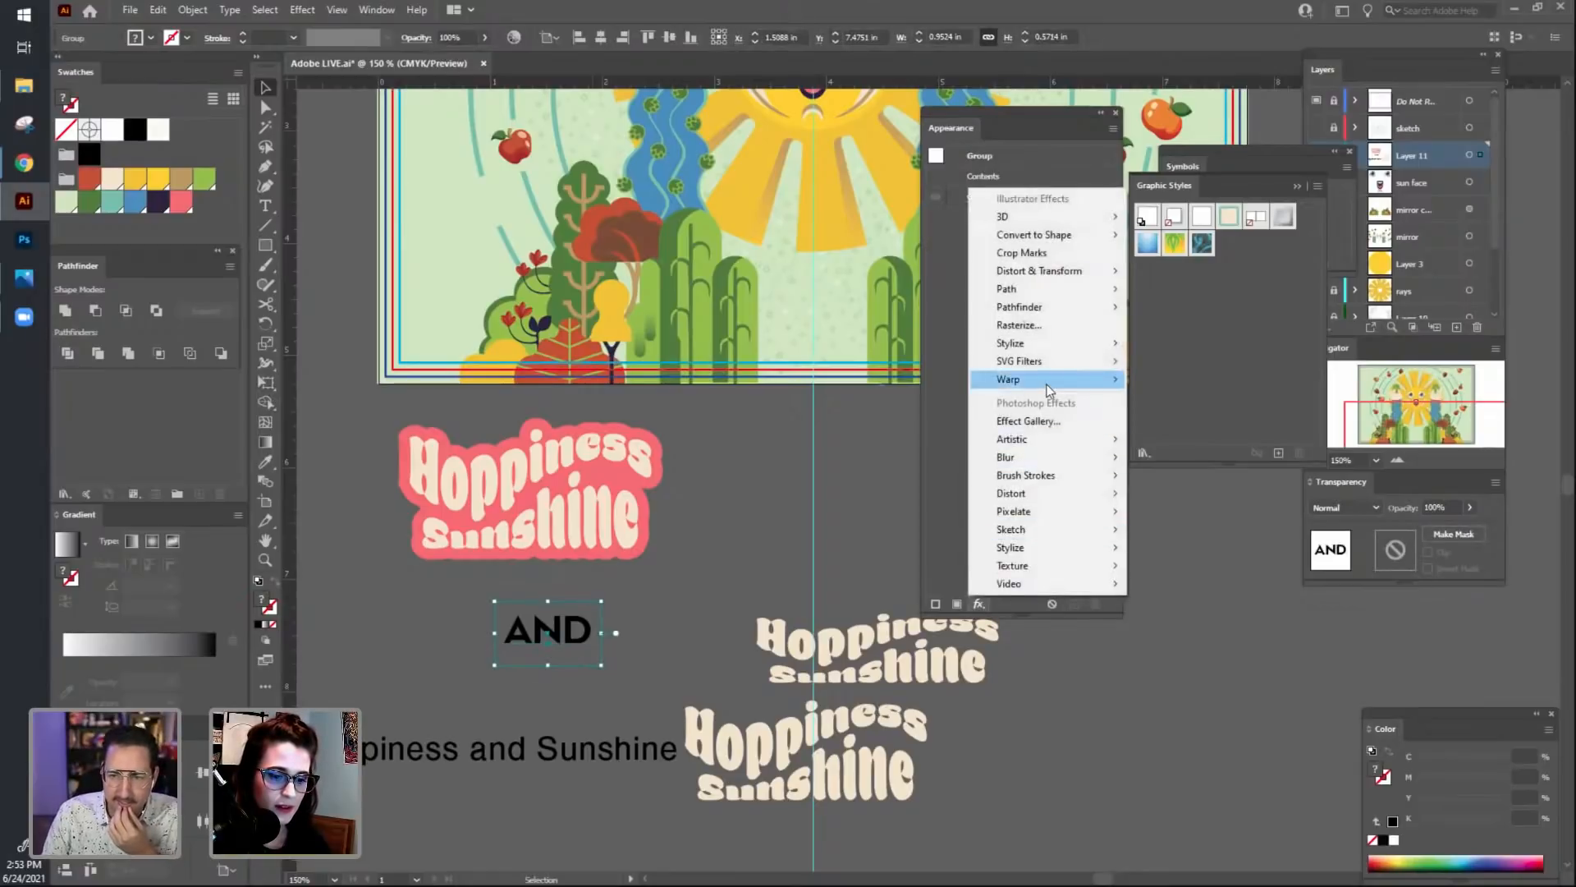
pyautogui.moveTo(1051, 381)
pyautogui.click(1198, 523)
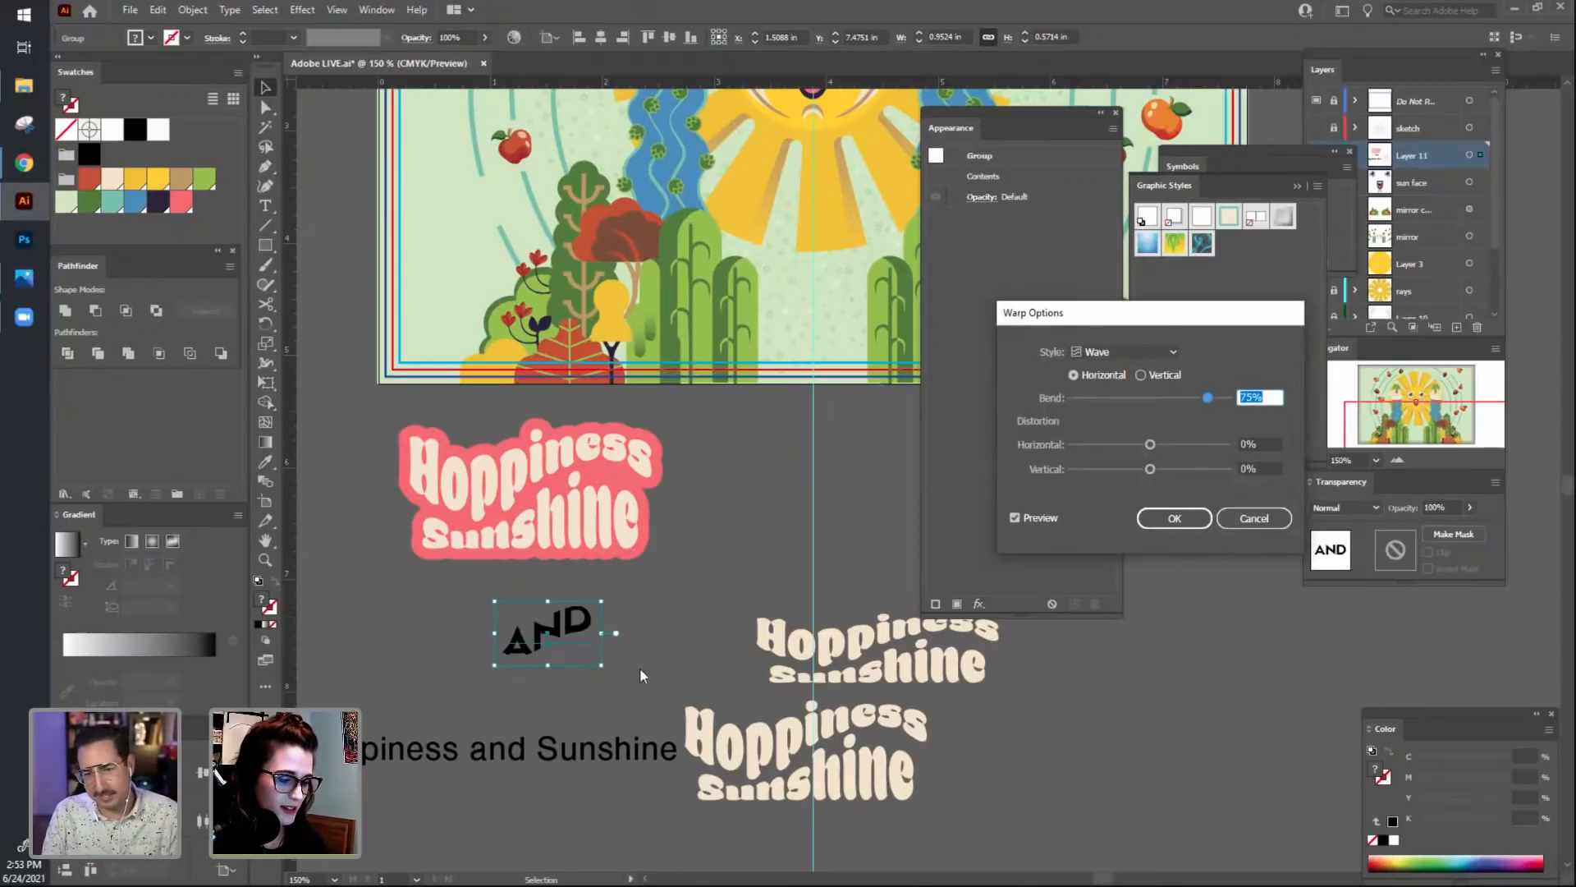
pyautogui.moveTo(1202, 401)
pyautogui.mouseDown()
pyautogui.moveTo(1170, 404)
pyautogui.moveTo(1189, 411)
pyautogui.mouseUp()
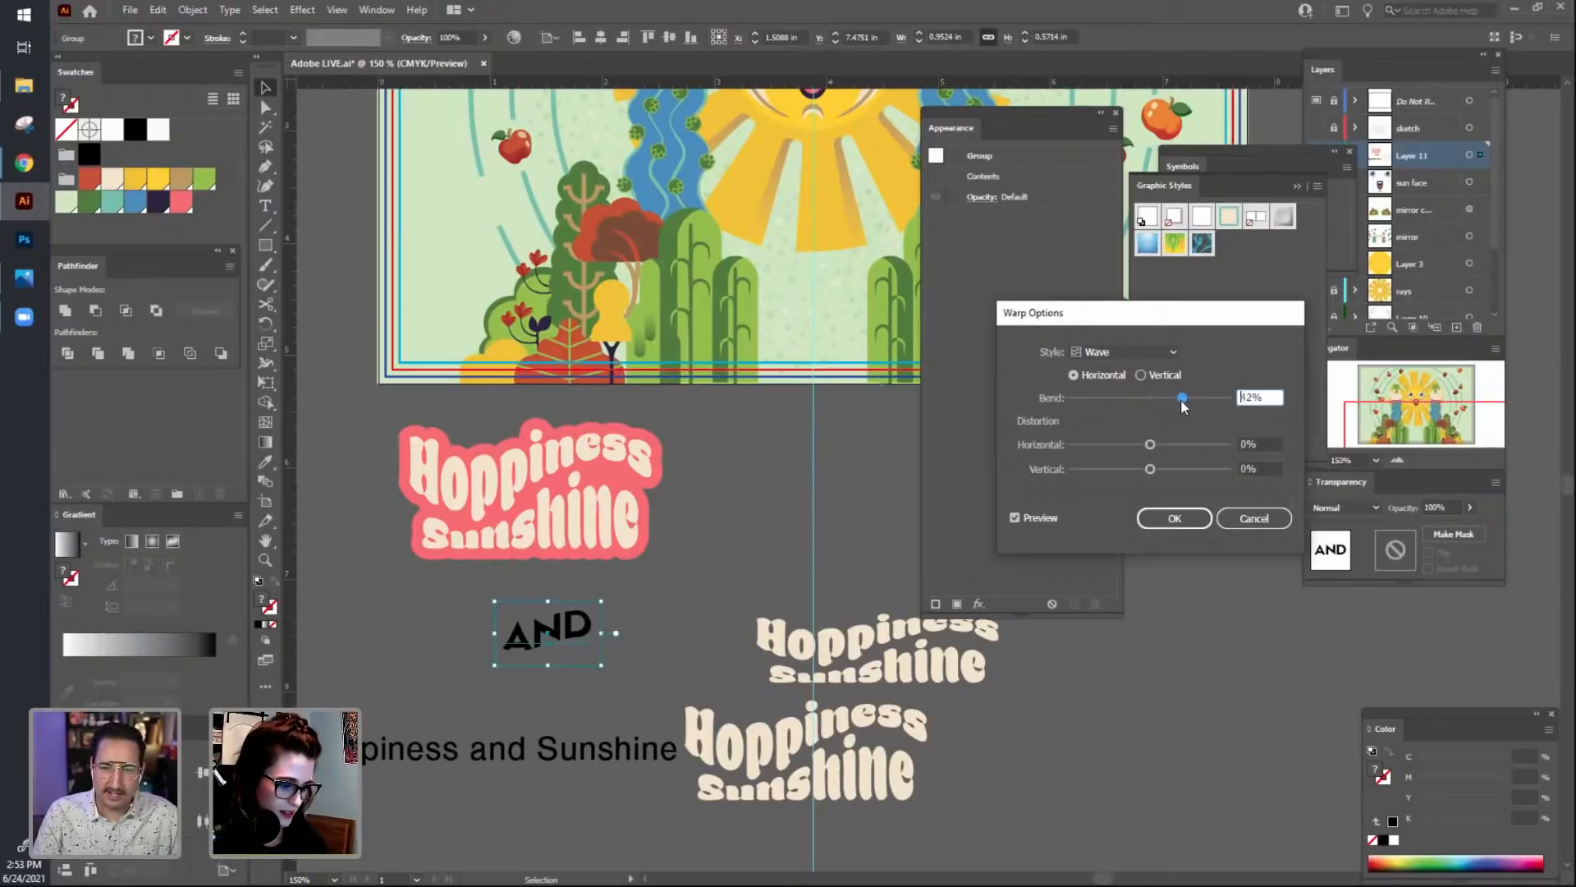
pyautogui.click(1174, 518)
pyautogui.click(617, 702)
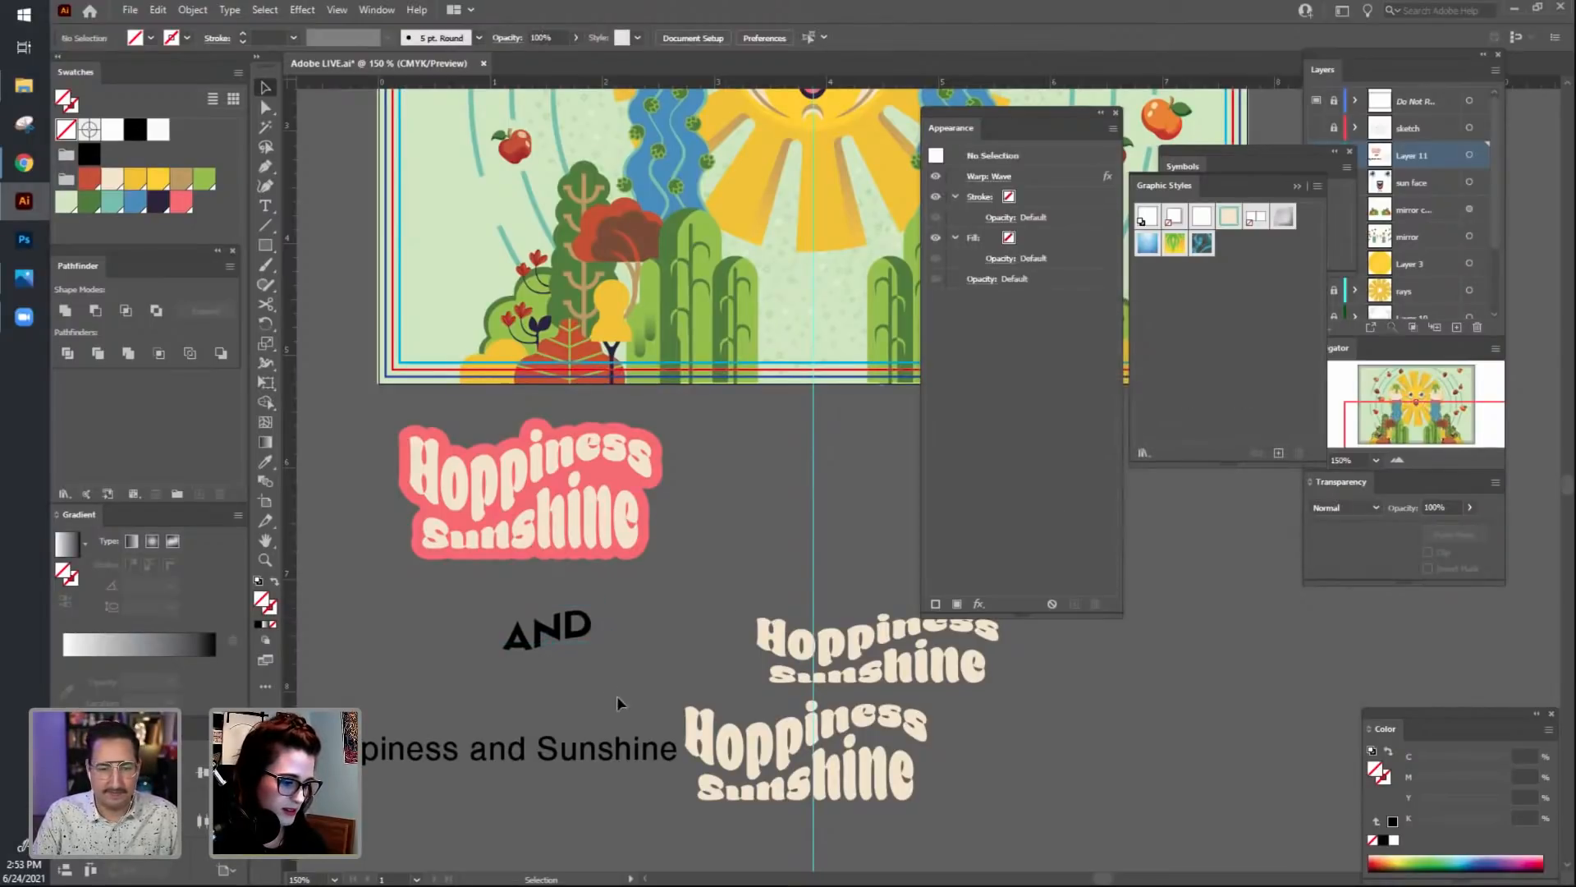
# Scale the warped "AND" group down to about 0.65 in wide, below the pink backing.
pyautogui.click(533, 630)
pyautogui.moveTo(597, 604); pyautogui.dragTo(568, 620)
pyautogui.click(600, 654)
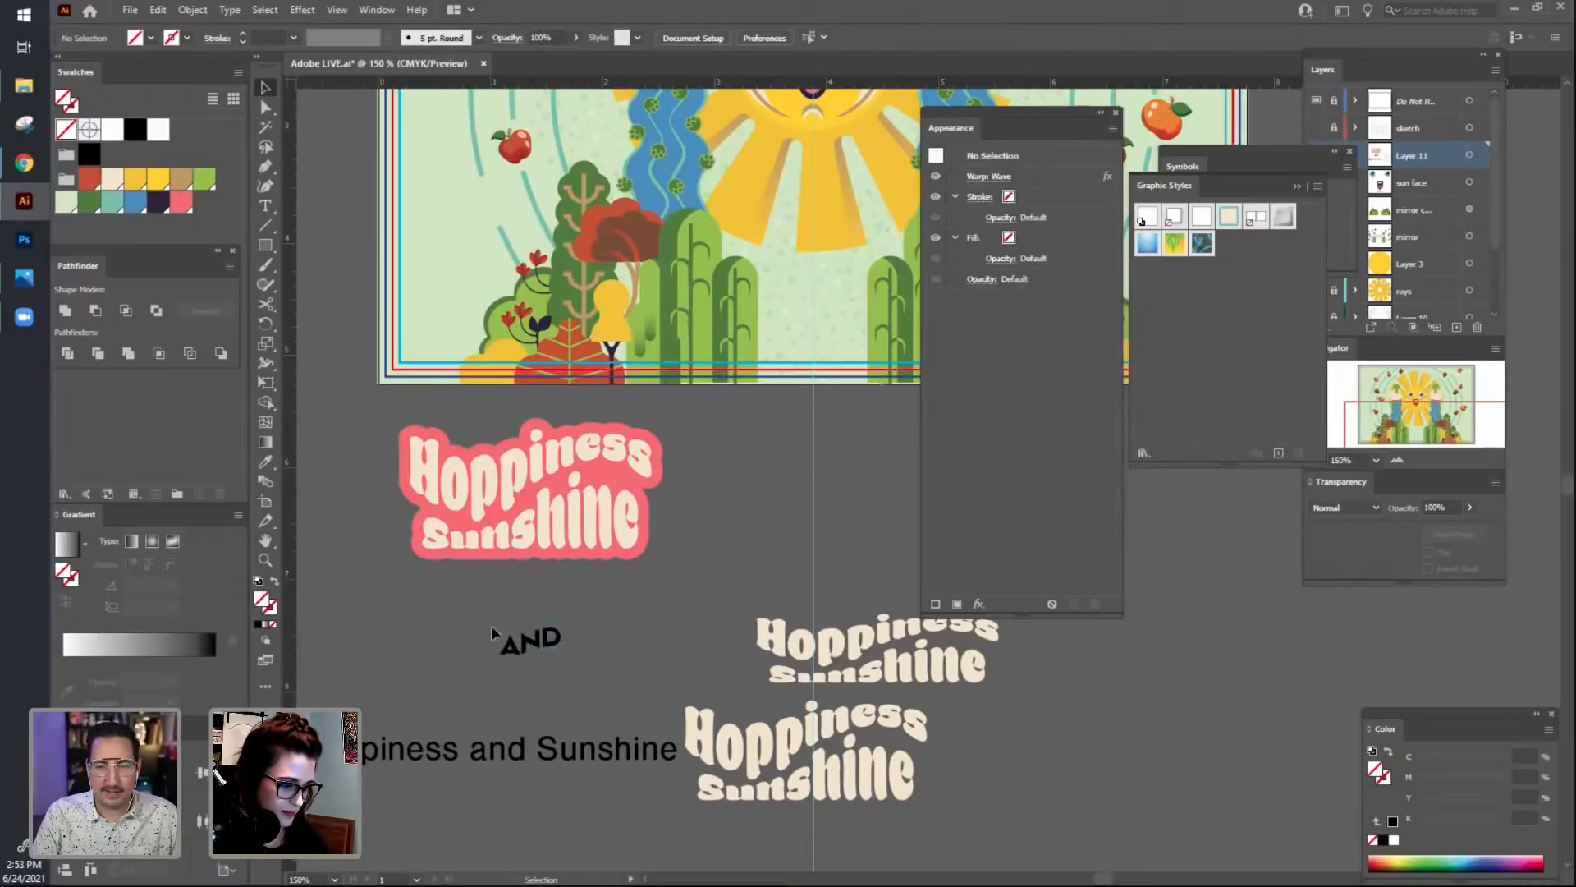
# Try the reduced "AND" over the title, between "Hoppiness" and the first letters of "Sunshine".
pyautogui.click(533, 651)
pyautogui.moveTo(533, 651); pyautogui.dragTo(659, 645)
pyautogui.click(659, 676)
pyautogui.moveTo(564, 590); pyautogui.dragTo(608, 615)
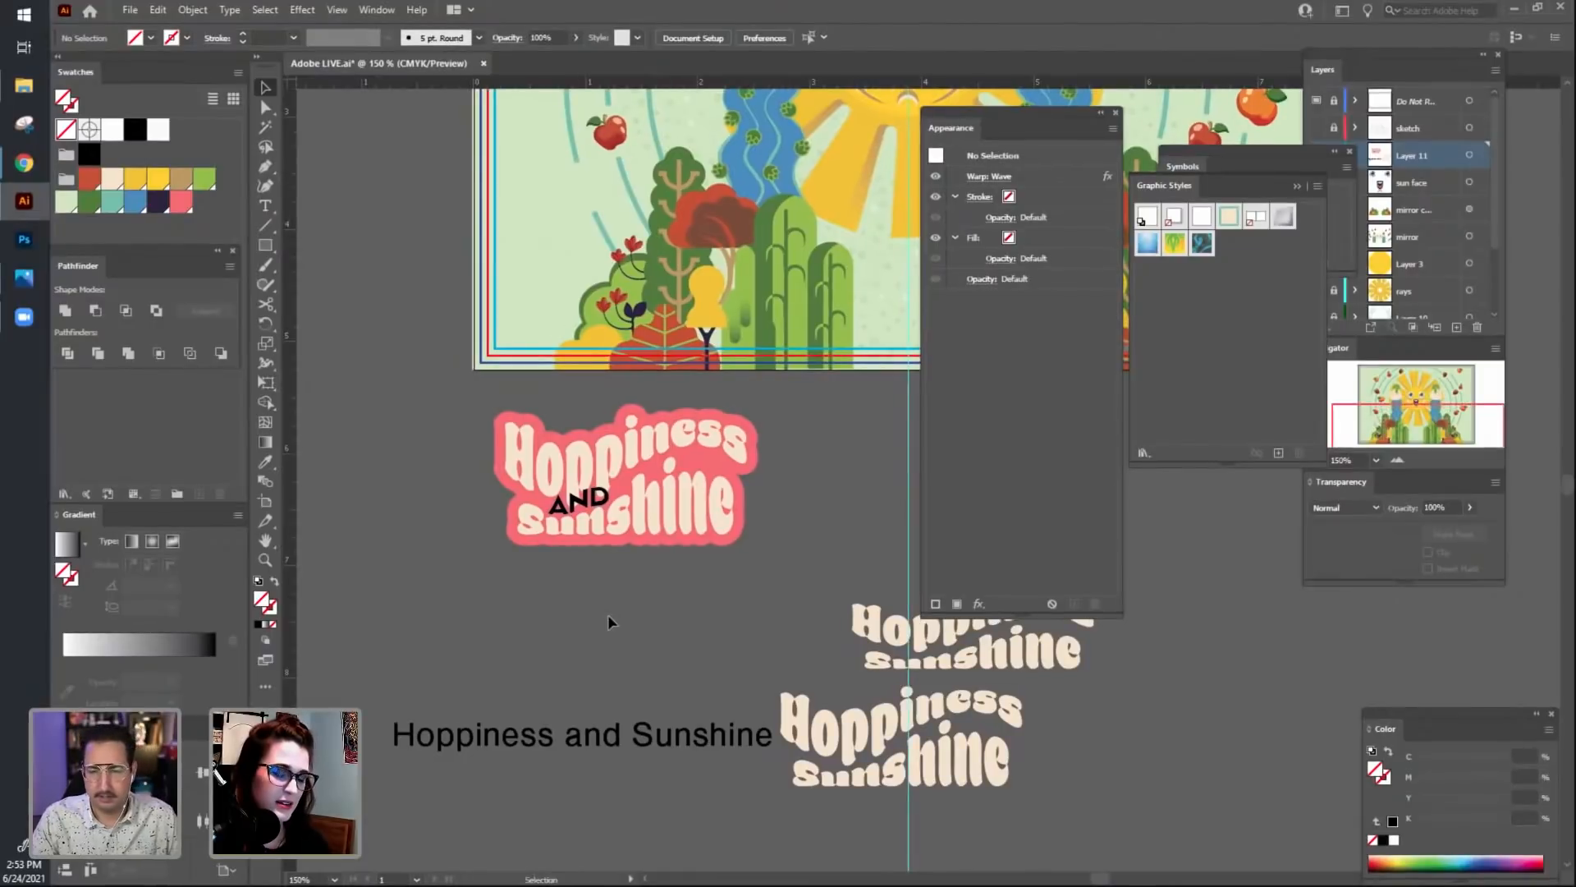
pyautogui.hotkey('ctrl', '+')
pyautogui.moveTo(520, 651); pyautogui.dragTo(625, 681)
pyautogui.click(612, 555)
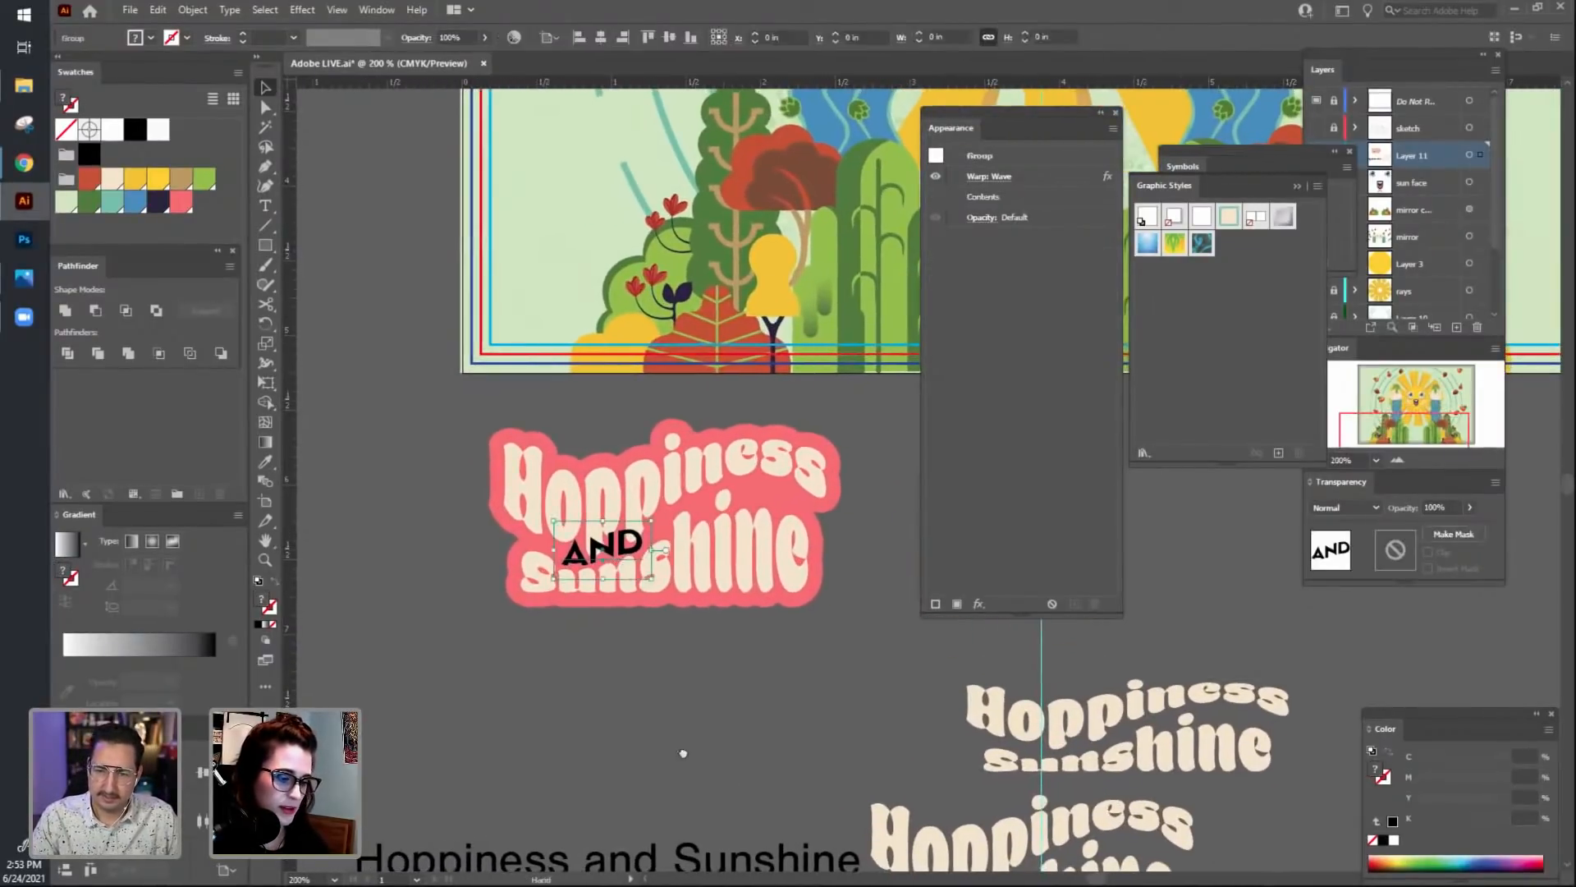
pyautogui.moveTo(682, 749); pyautogui.dragTo(625, 696)
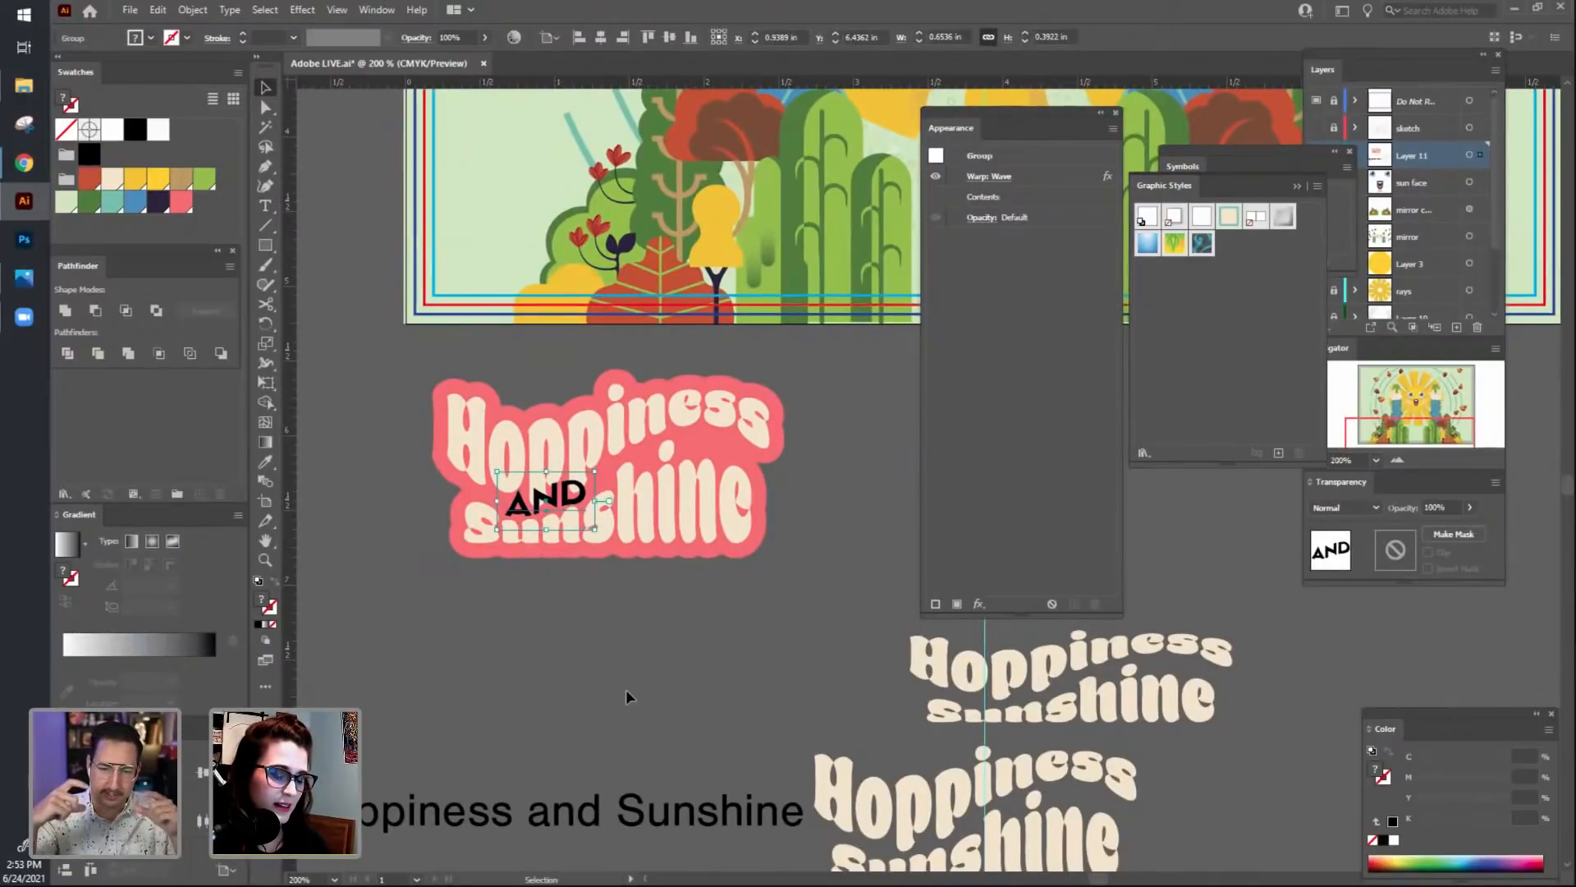
pyautogui.moveTo(577, 564); pyautogui.dragTo(592, 631)
pyautogui.click(632, 728)
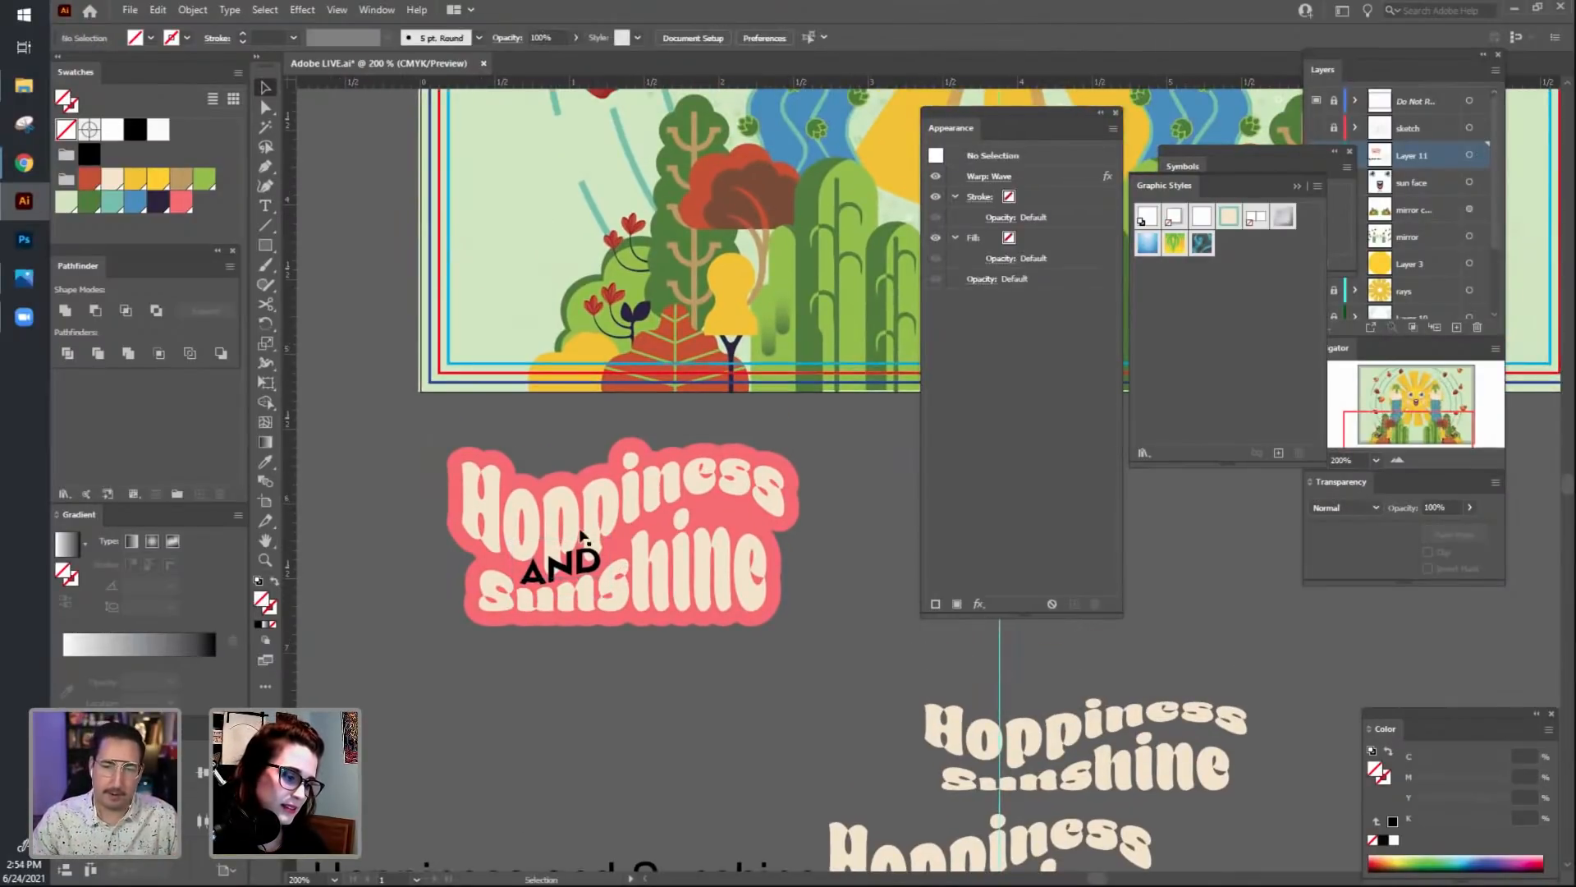
# Move the black "AND" off the title to the empty area below the pink backing and deselect it.
pyautogui.click(587, 565)
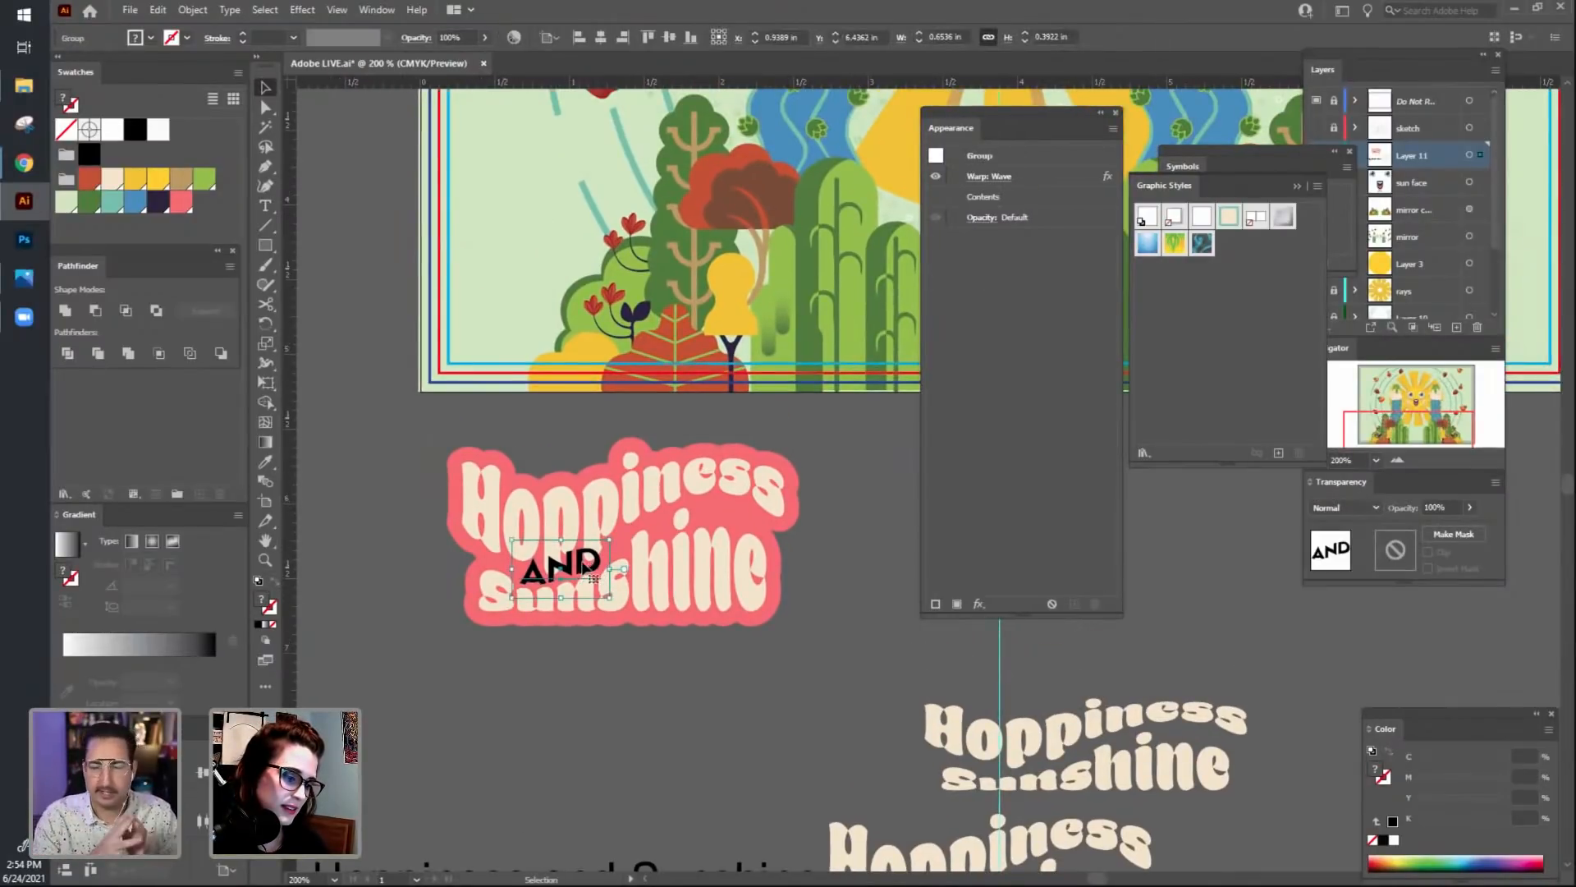
pyautogui.moveTo(581, 609); pyautogui.dragTo(580, 695)
pyautogui.click(696, 778)
pyautogui.moveTo(682, 767); pyautogui.dragTo(671, 709)
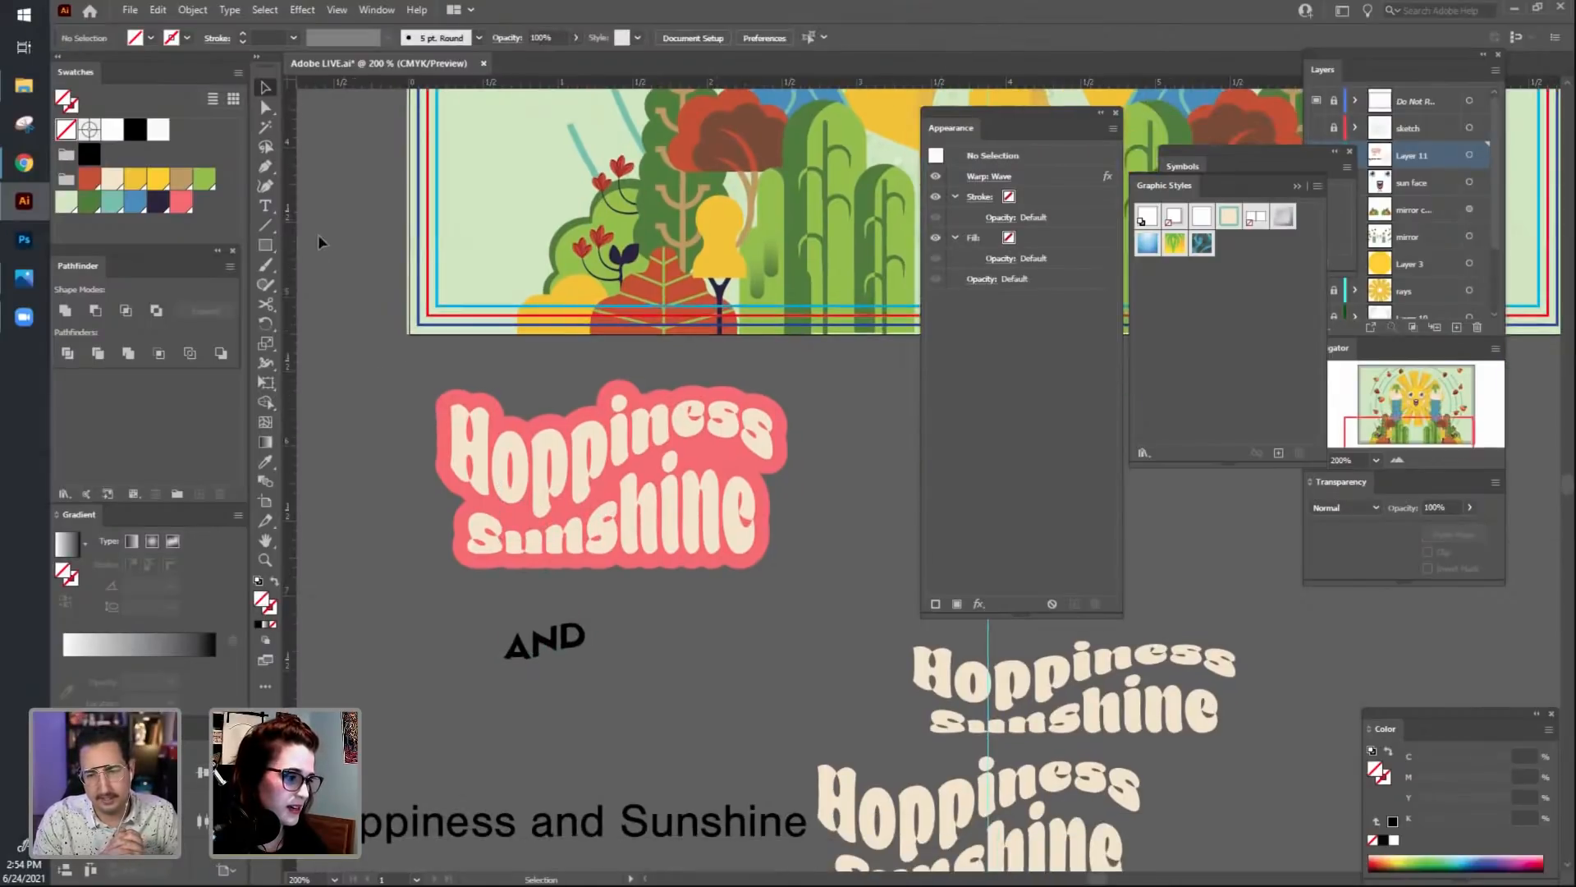
# Draw an ellipse about 0.46 by 0.25 in beside the "AND" and fill it with the title backing's pink.
pyautogui.moveTo(279, 252); pyautogui.dragTo(328, 304)
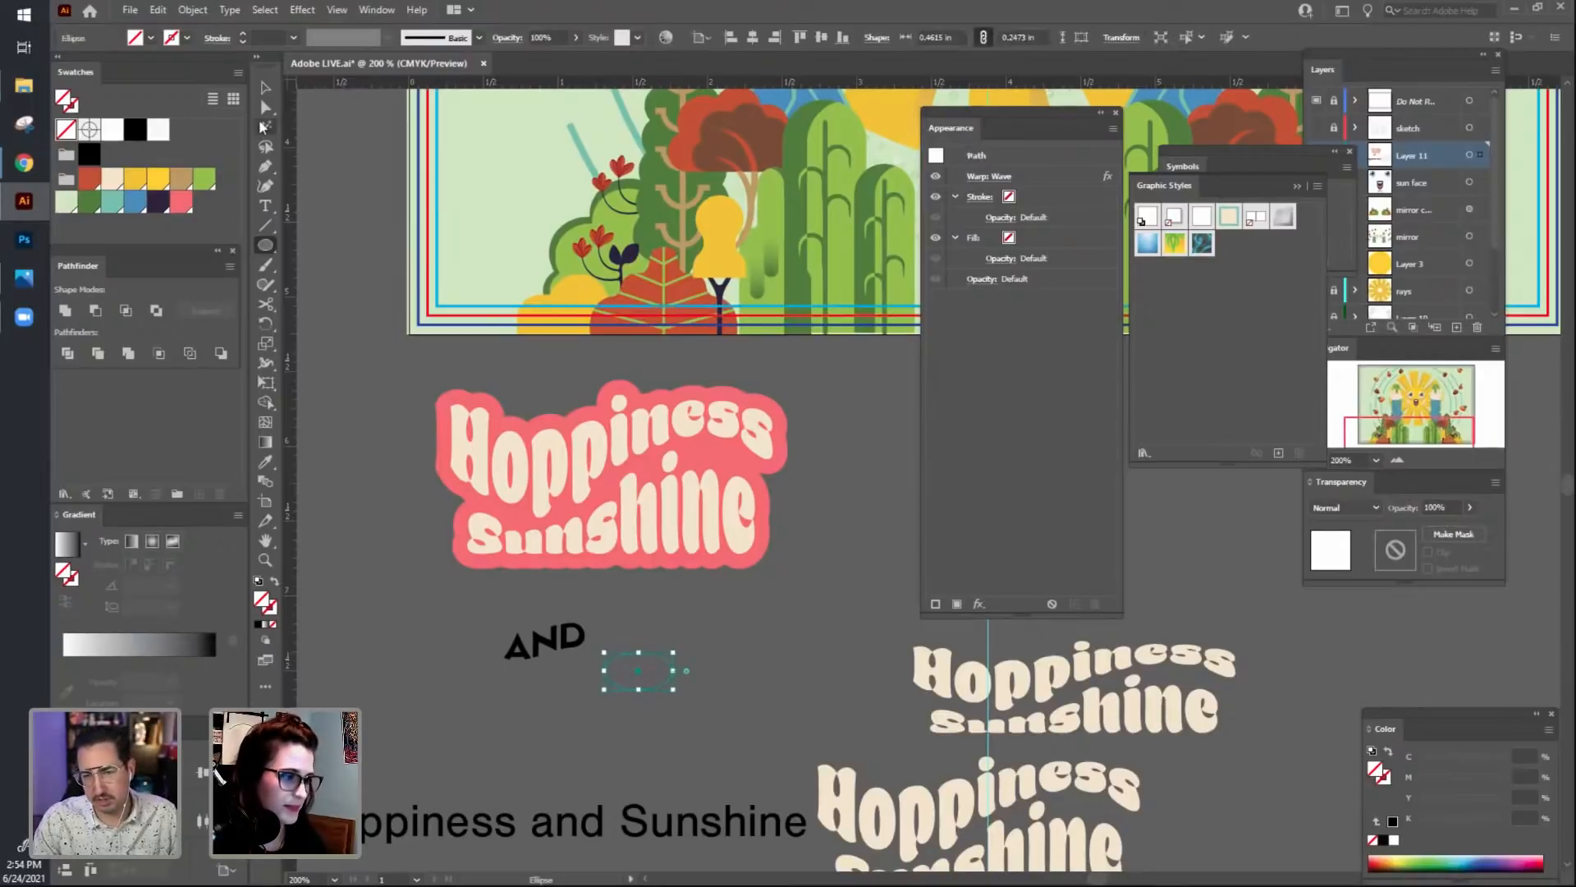
pyautogui.click(265, 89)
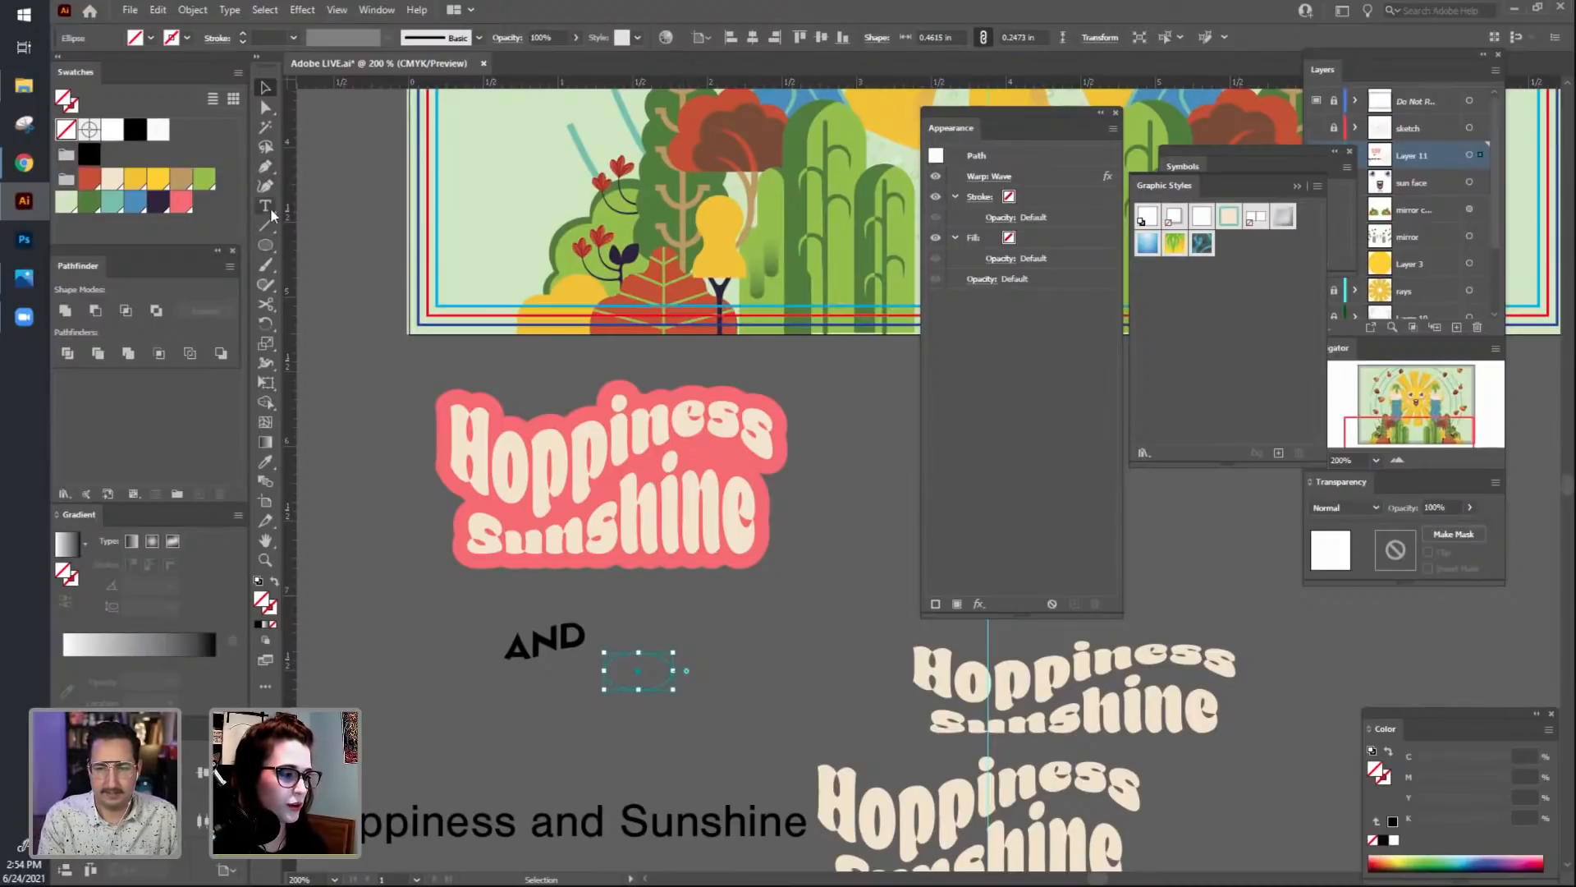
pyautogui.click(112, 179)
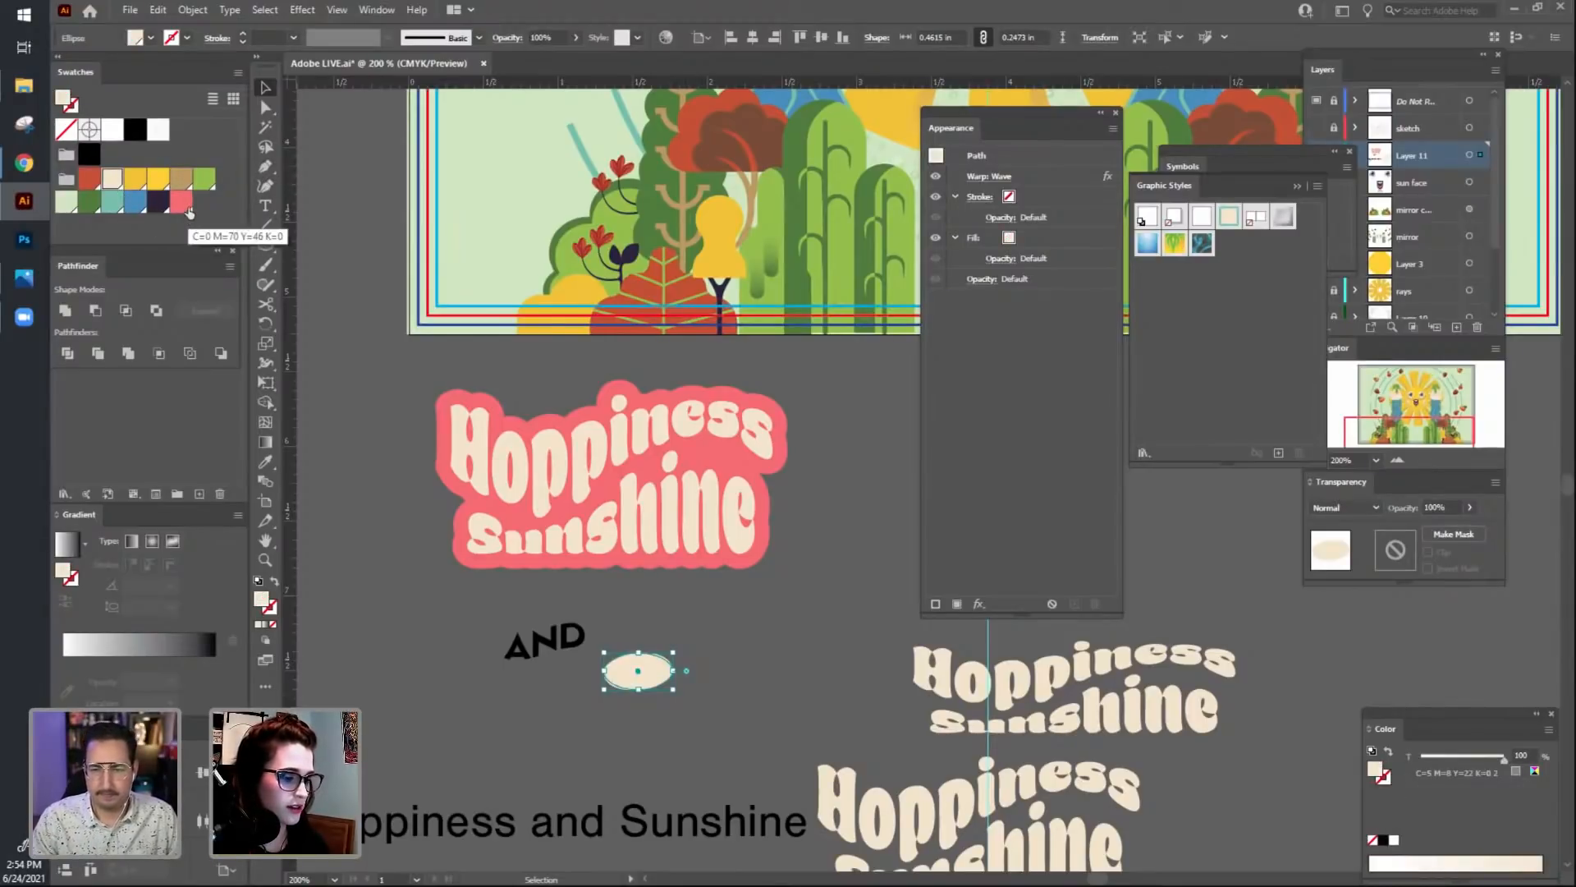
pyautogui.click(182, 202)
pyautogui.click(489, 713)
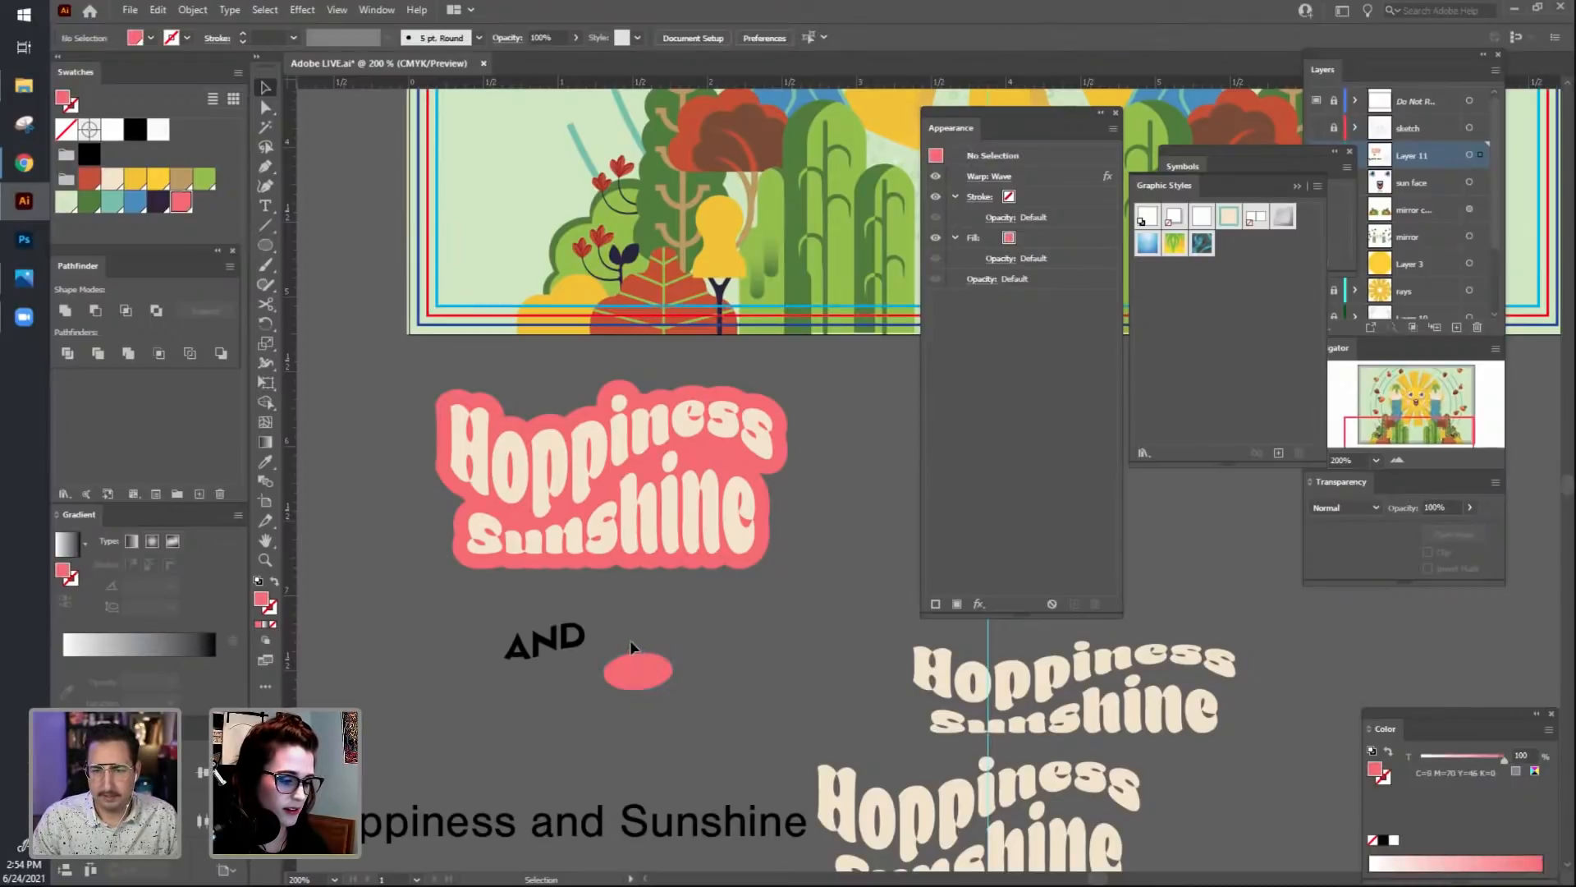
pyautogui.click(638, 667)
pyautogui.click(683, 715)
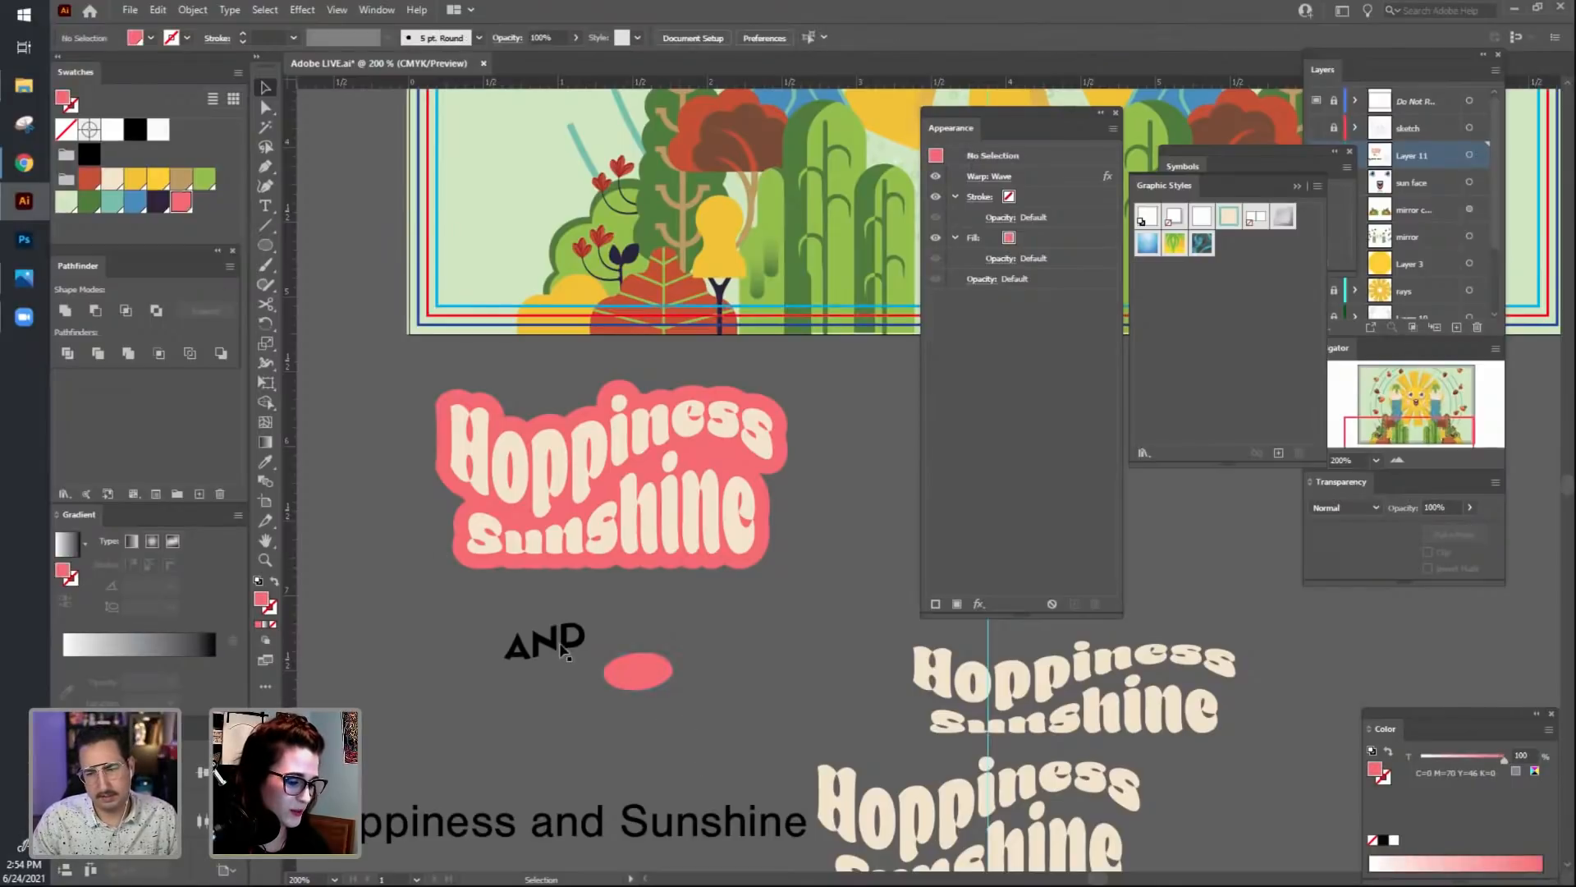
# Move the "AND" onto the pink ellipse and send the ellipse to the back.
pyautogui.moveTo(557, 649); pyautogui.dragTo(653, 677)
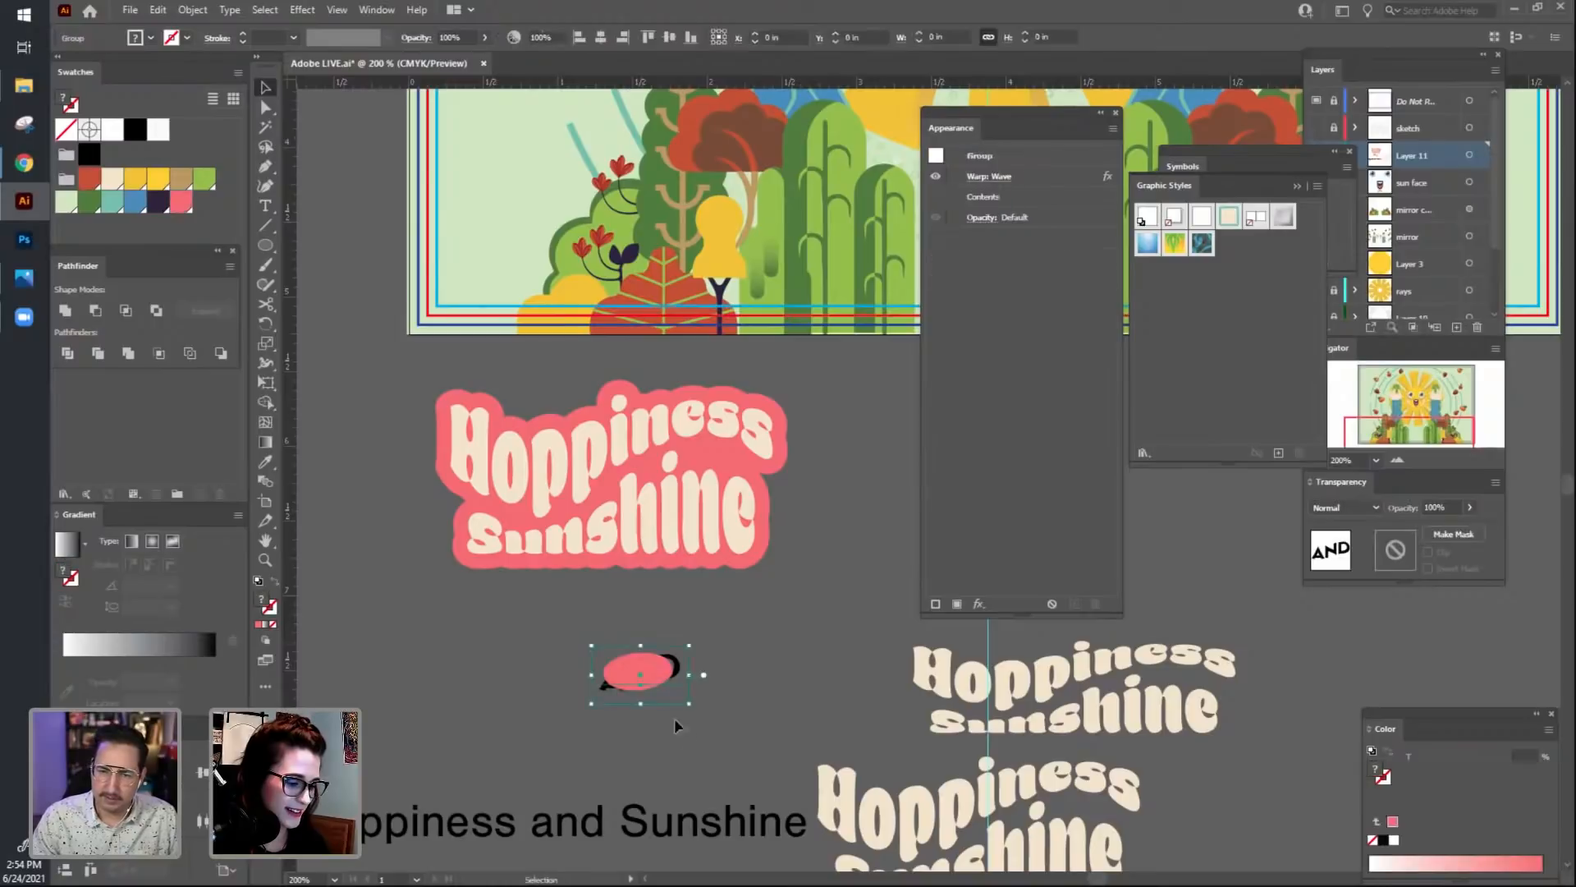
pyautogui.click(673, 718)
pyautogui.click(651, 673)
pyautogui.rightClick(644, 663)
pyautogui.click(721, 724)
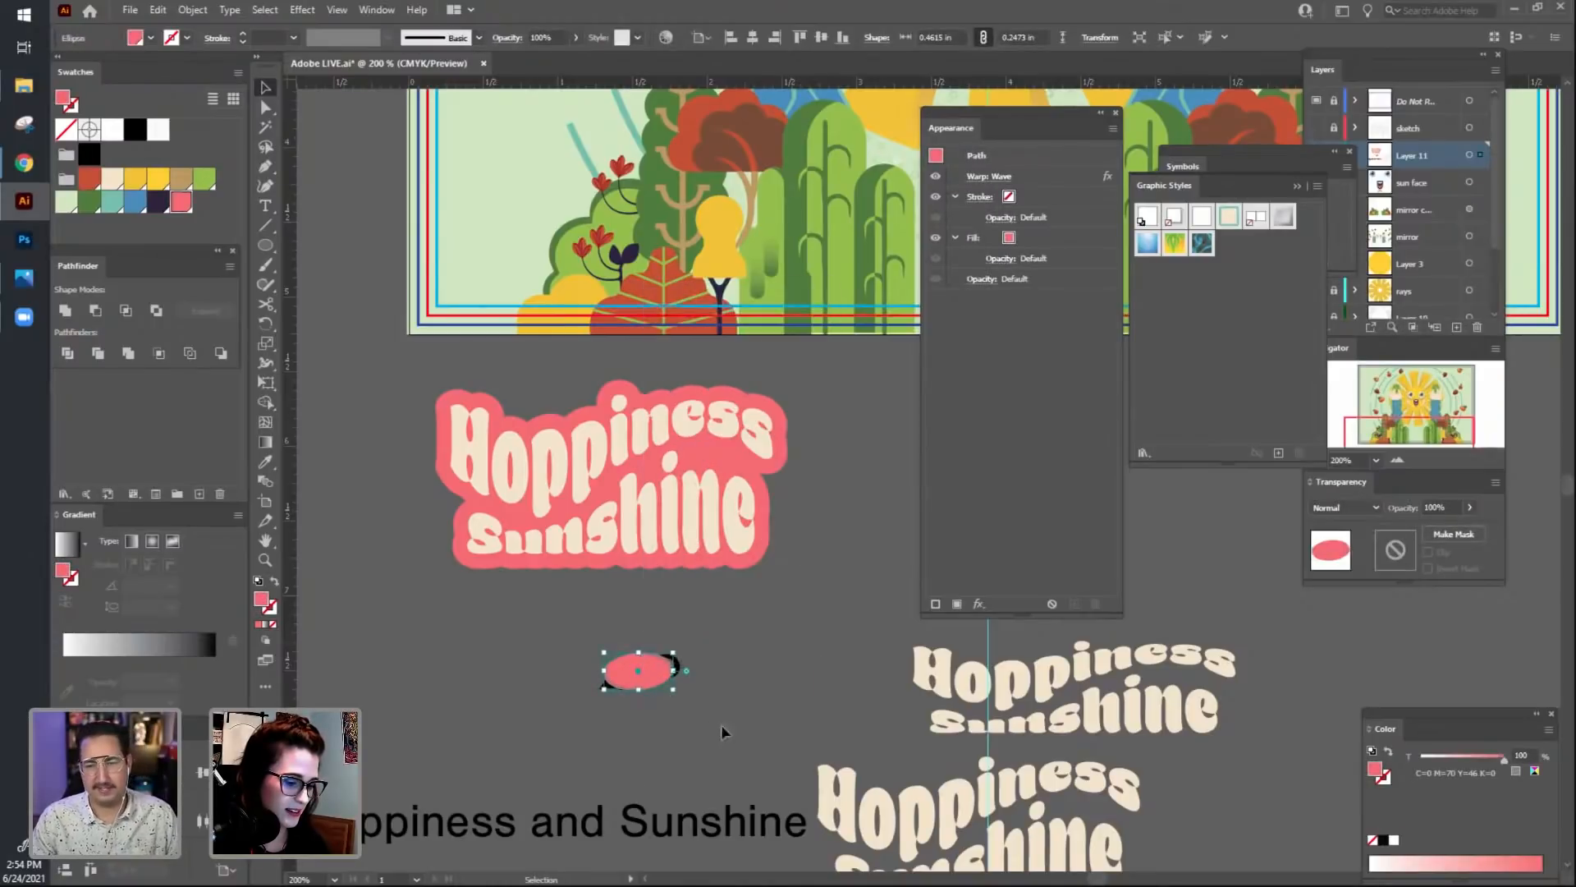
pyautogui.click(648, 673)
pyautogui.rightClick(649, 672)
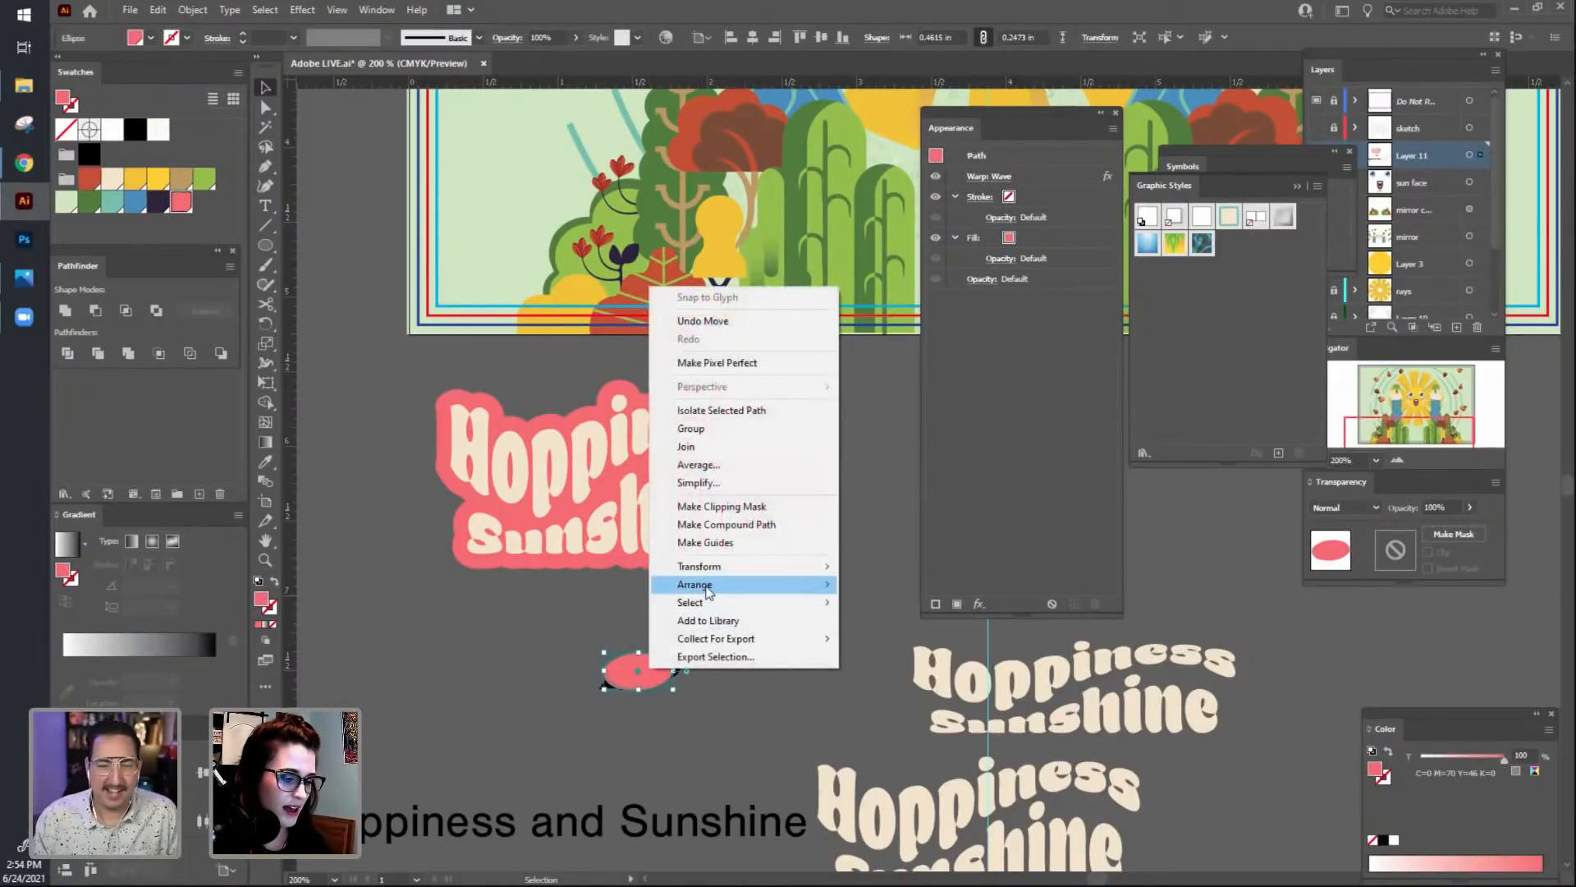
pyautogui.moveTo(739, 584)
pyautogui.click(891, 638)
pyautogui.click(765, 724)
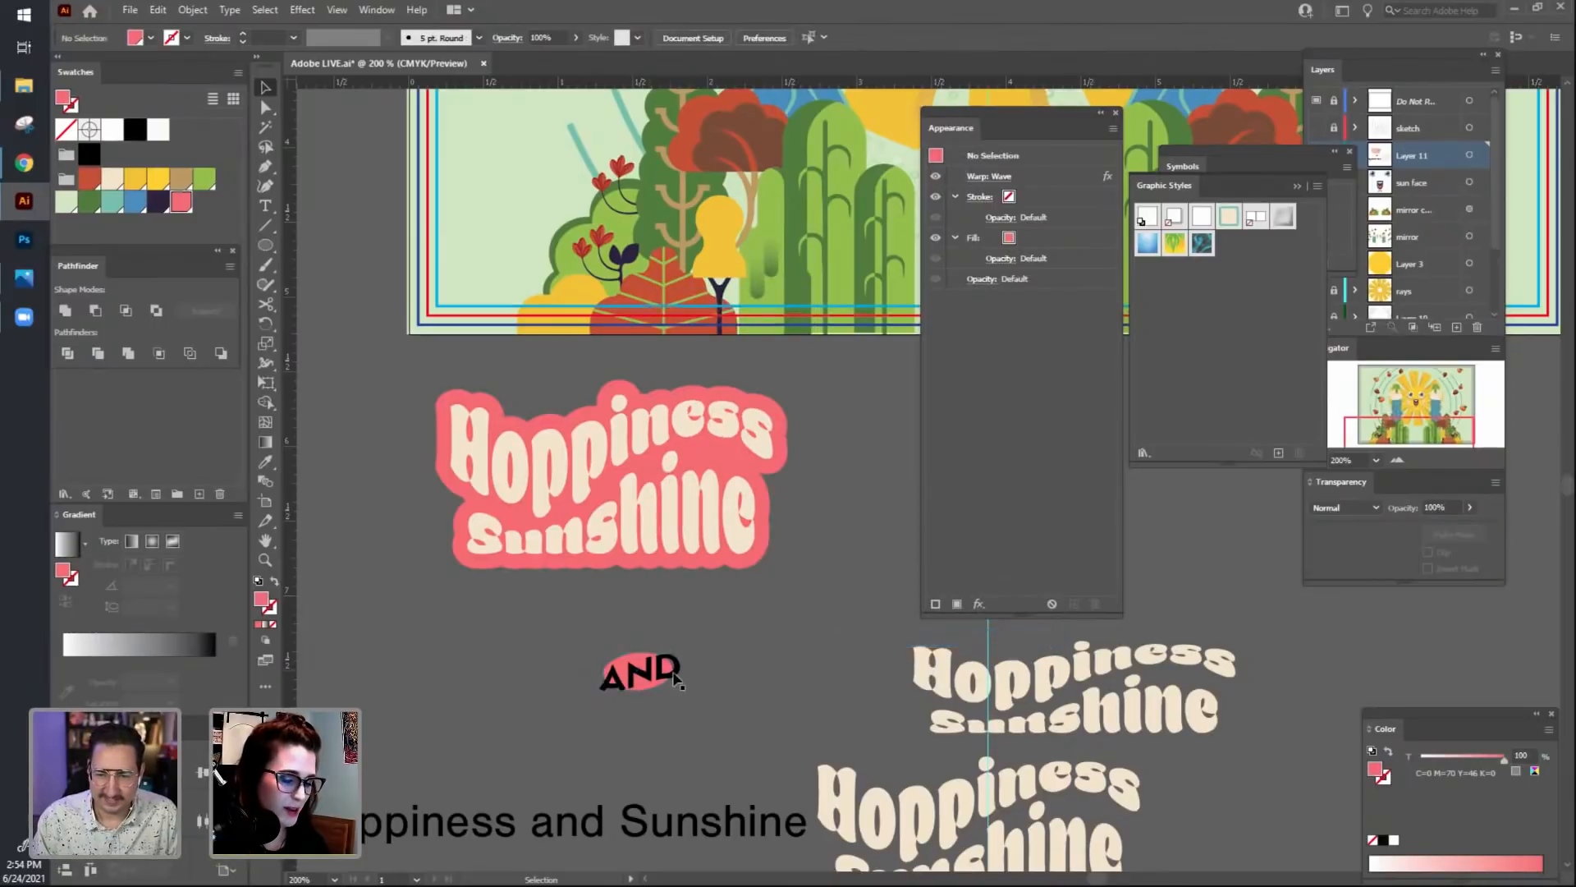
# Recolour the "AND" text inside its group with the title lettering's cream and exit the group.
pyautogui.click(674, 678)
pyautogui.doubleClick(675, 678)
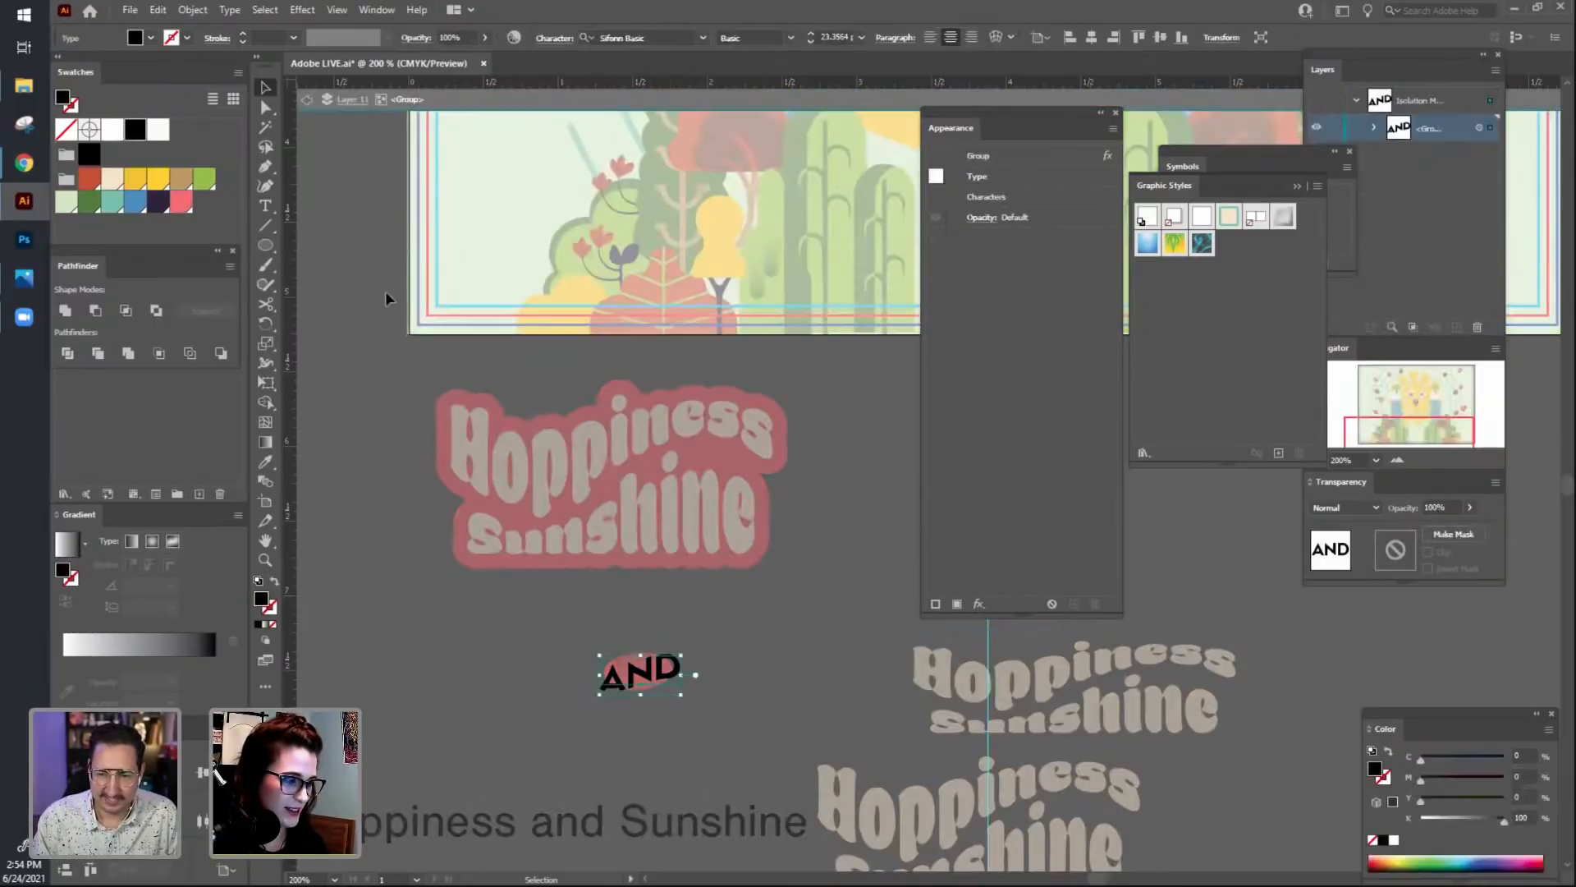
pyautogui.click(115, 180)
pyautogui.doubleClick(499, 721)
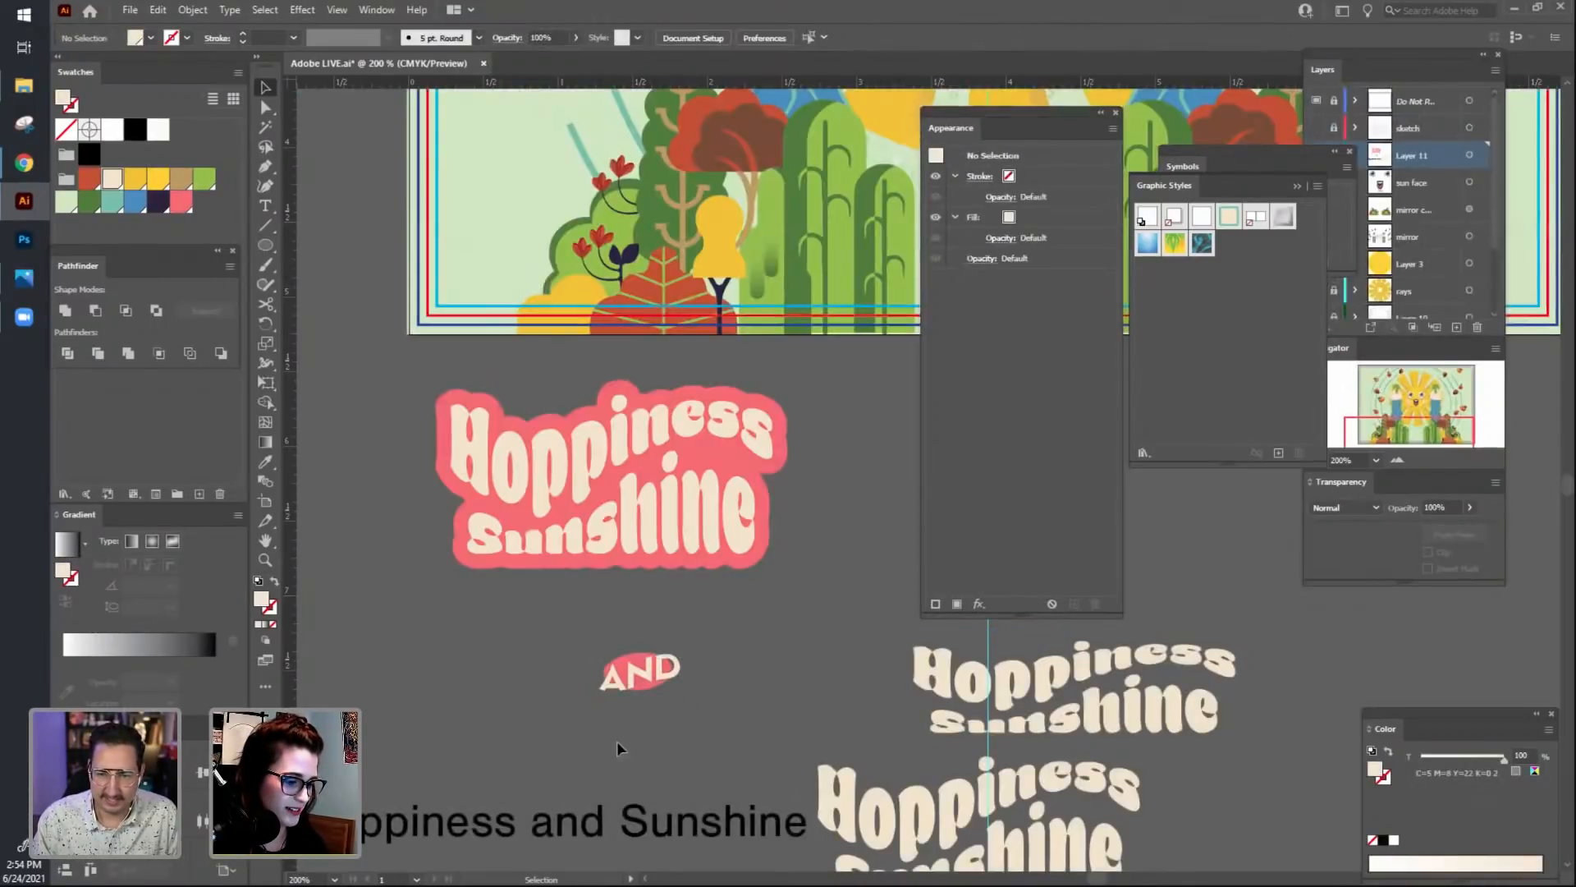
# Group the cream "AND" with its pink ellipse and deselect the group.
pyautogui.moveTo(617, 653); pyautogui.dragTo(665, 692)
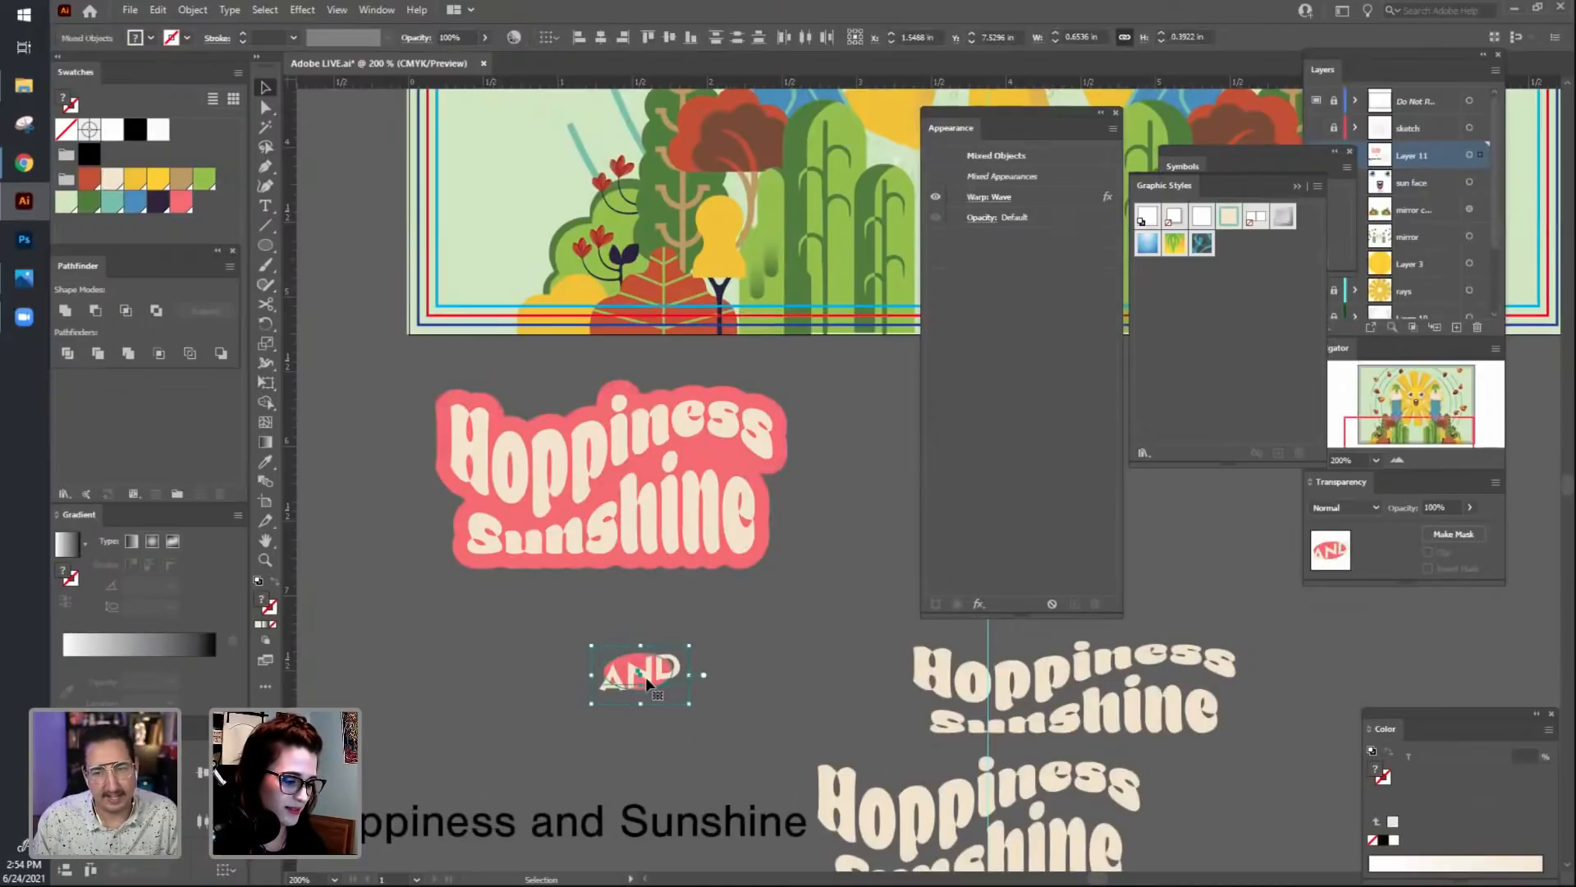
pyautogui.hotkey('ctrl', 'g')
pyautogui.click(736, 770)
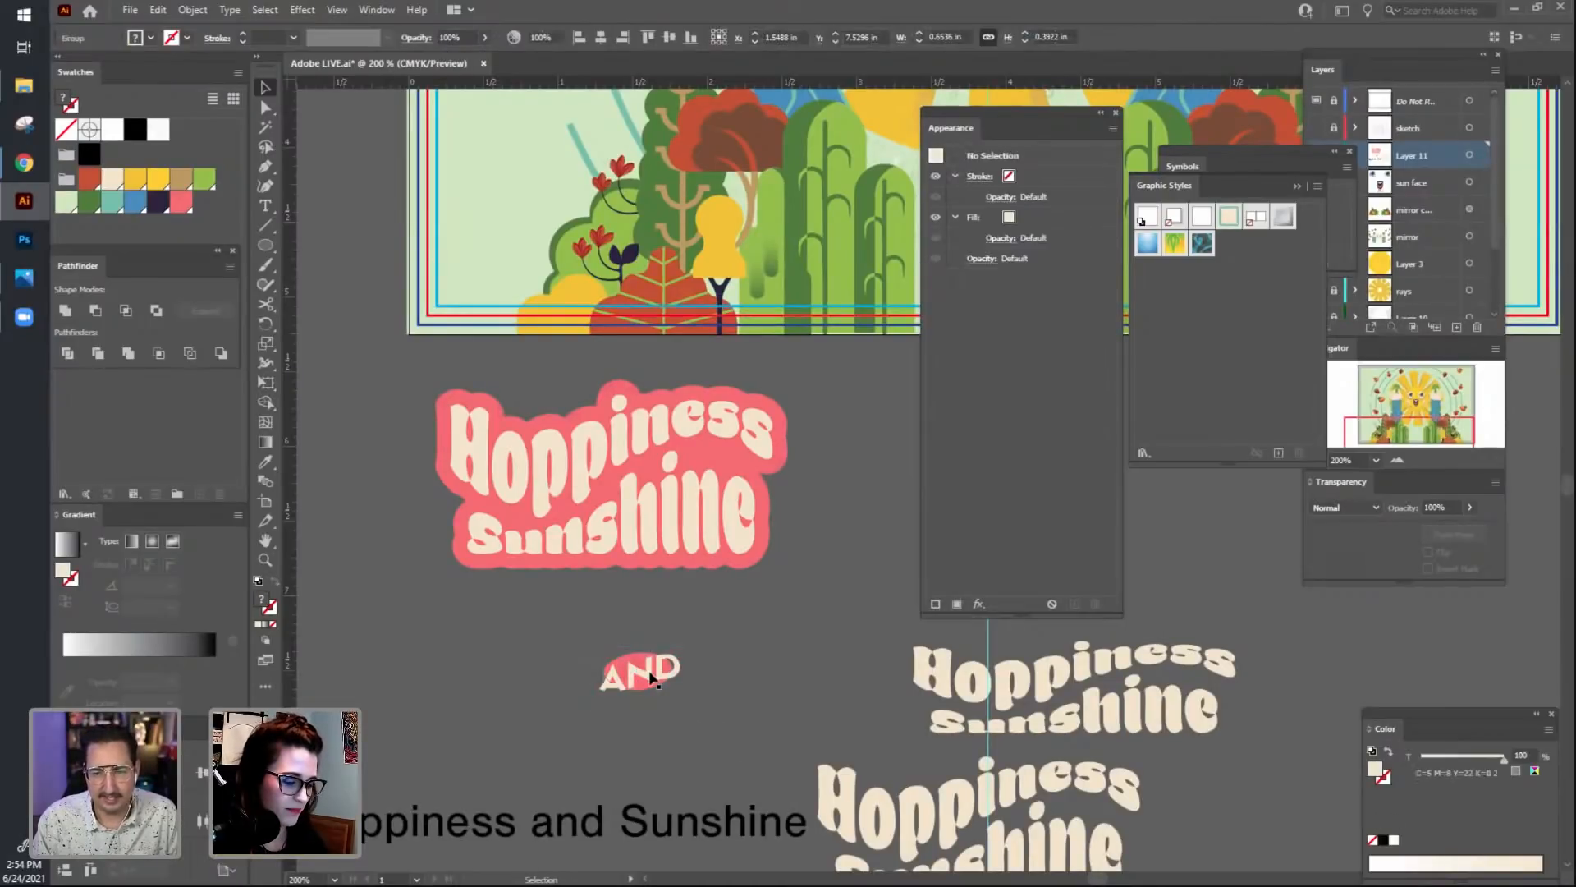
# Place the "AND" group between the two words of the title and scale it to about 0.5 in wide.
pyautogui.click(652, 677)
pyautogui.moveTo(653, 680); pyautogui.dragTo(591, 508)
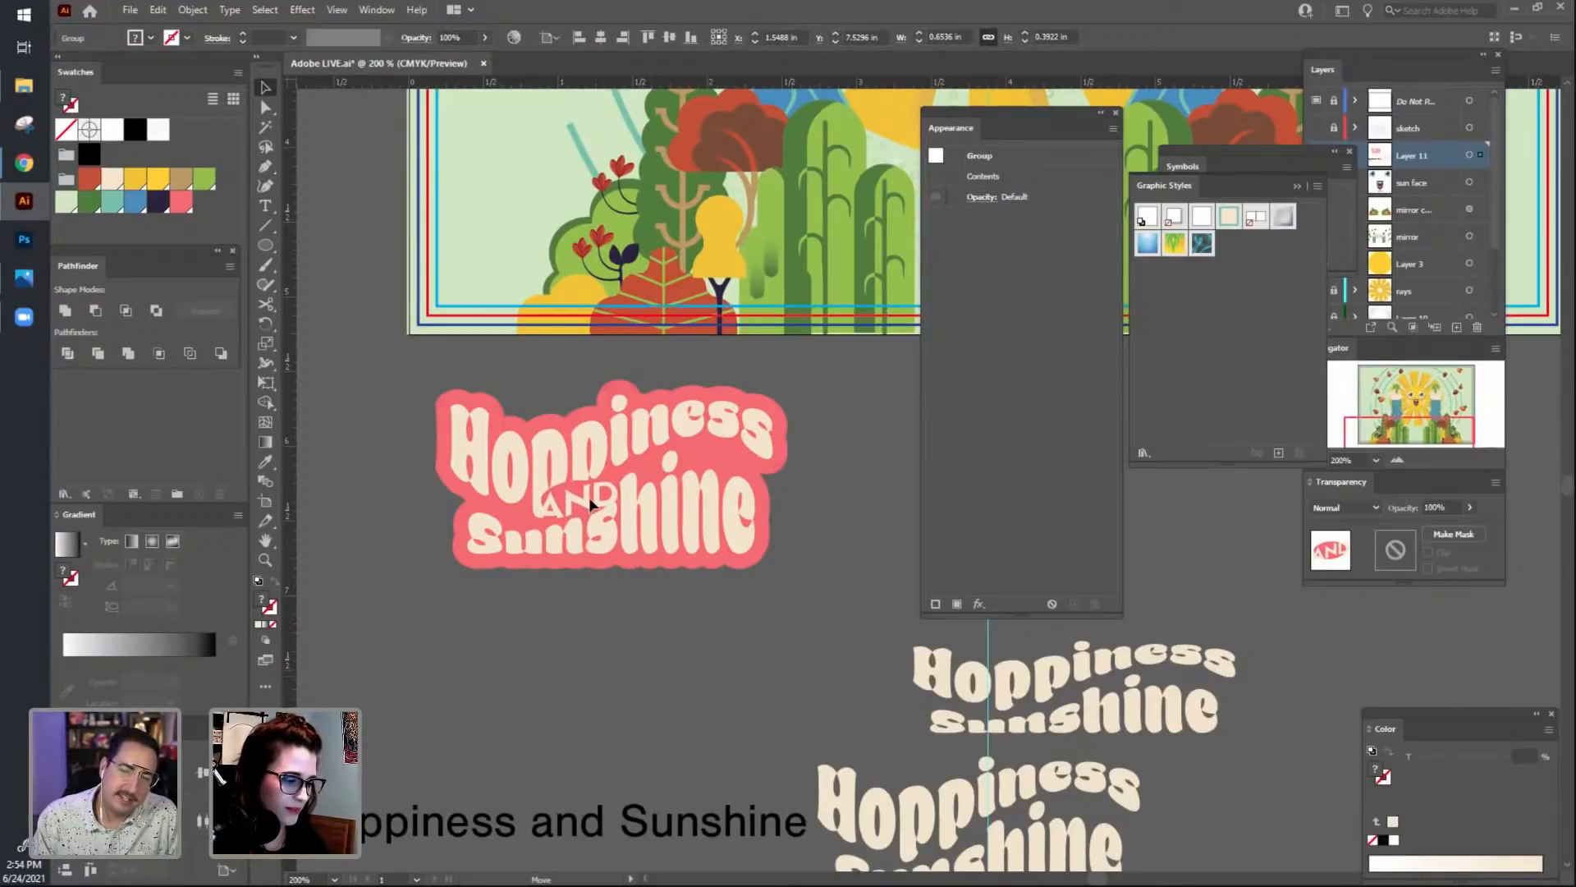
pyautogui.moveTo(595, 486)
pyautogui.mouseDown()
pyautogui.moveTo(599, 503)
pyautogui.moveTo(629, 472)
pyautogui.moveTo(609, 489)
pyautogui.mouseUp()
pyautogui.click(612, 647)
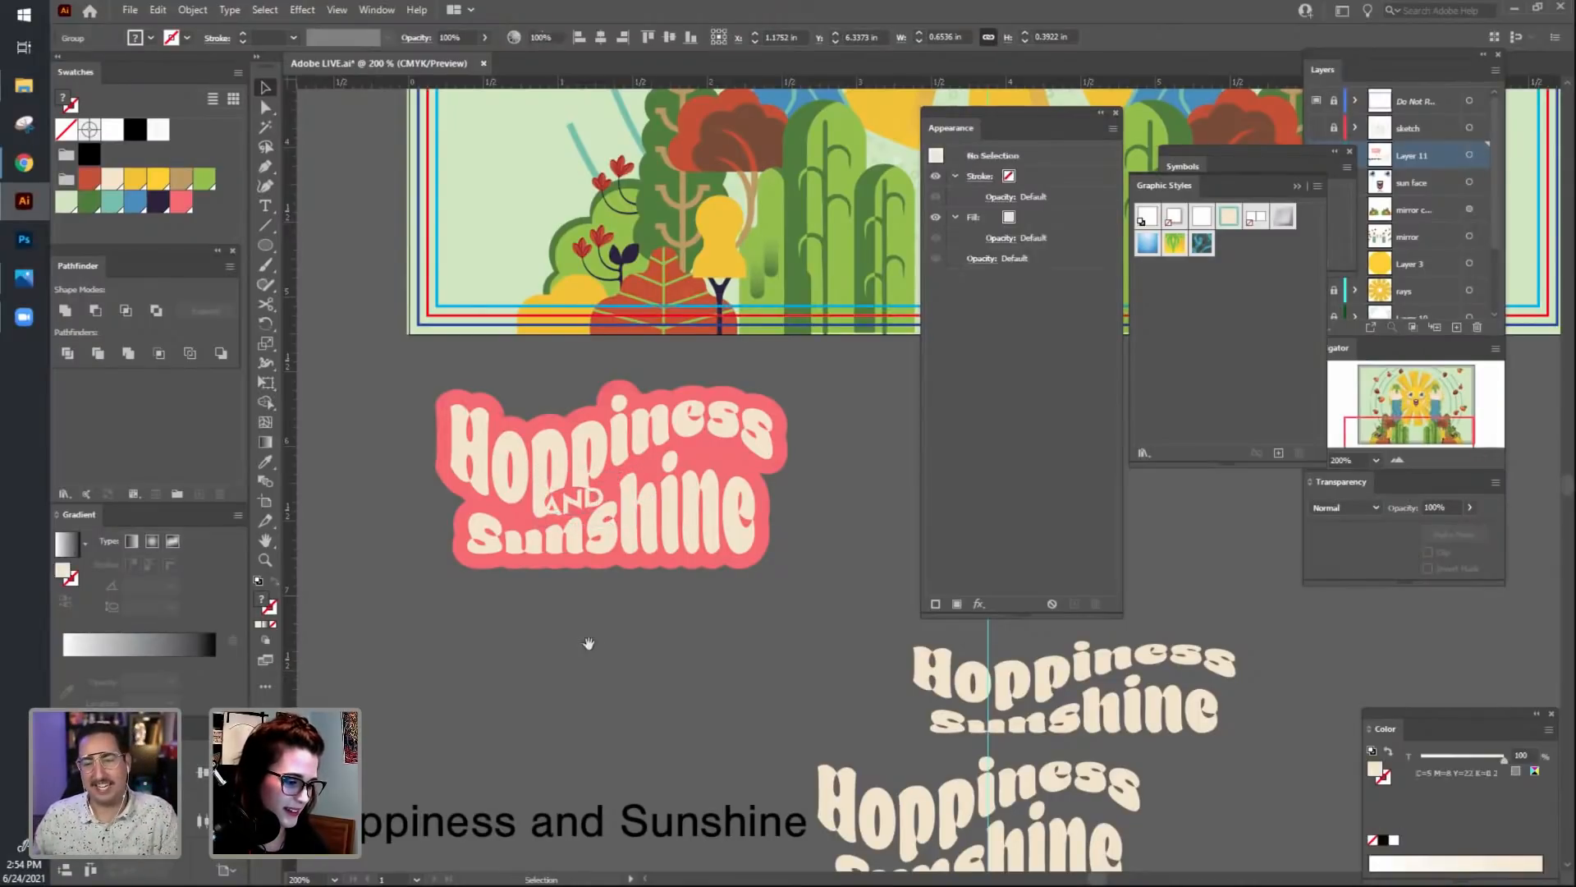
# Nudge the "AND" group slightly to the right within the title and deselect it.
pyautogui.moveTo(588, 644); pyautogui.dragTo(583, 735)
pyautogui.click(575, 592)
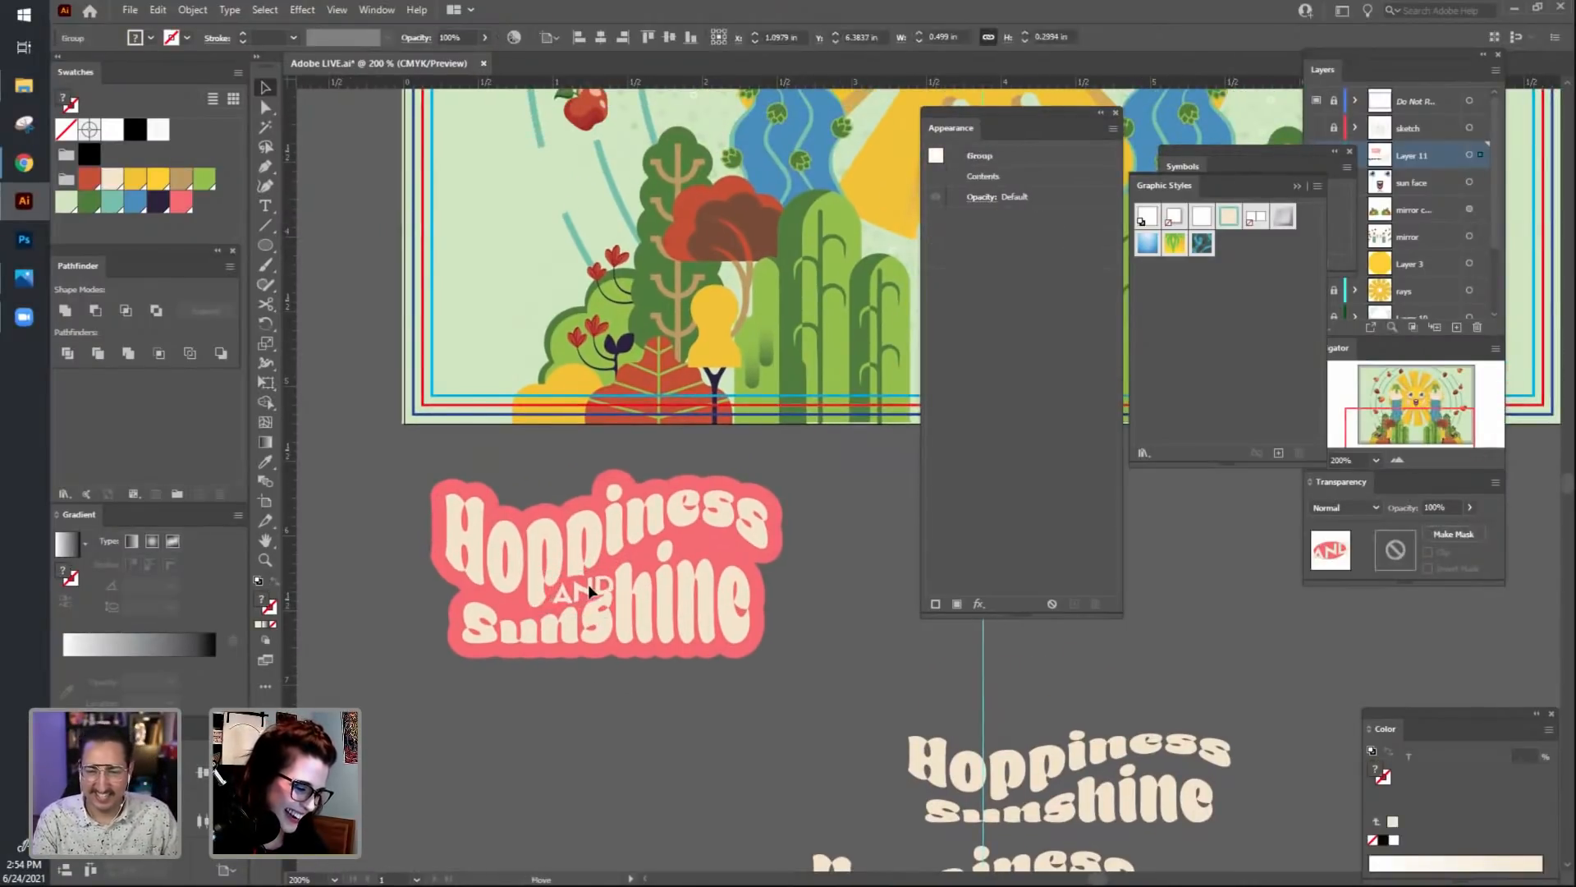
pyautogui.moveTo(592, 587); pyautogui.dragTo(591, 589)
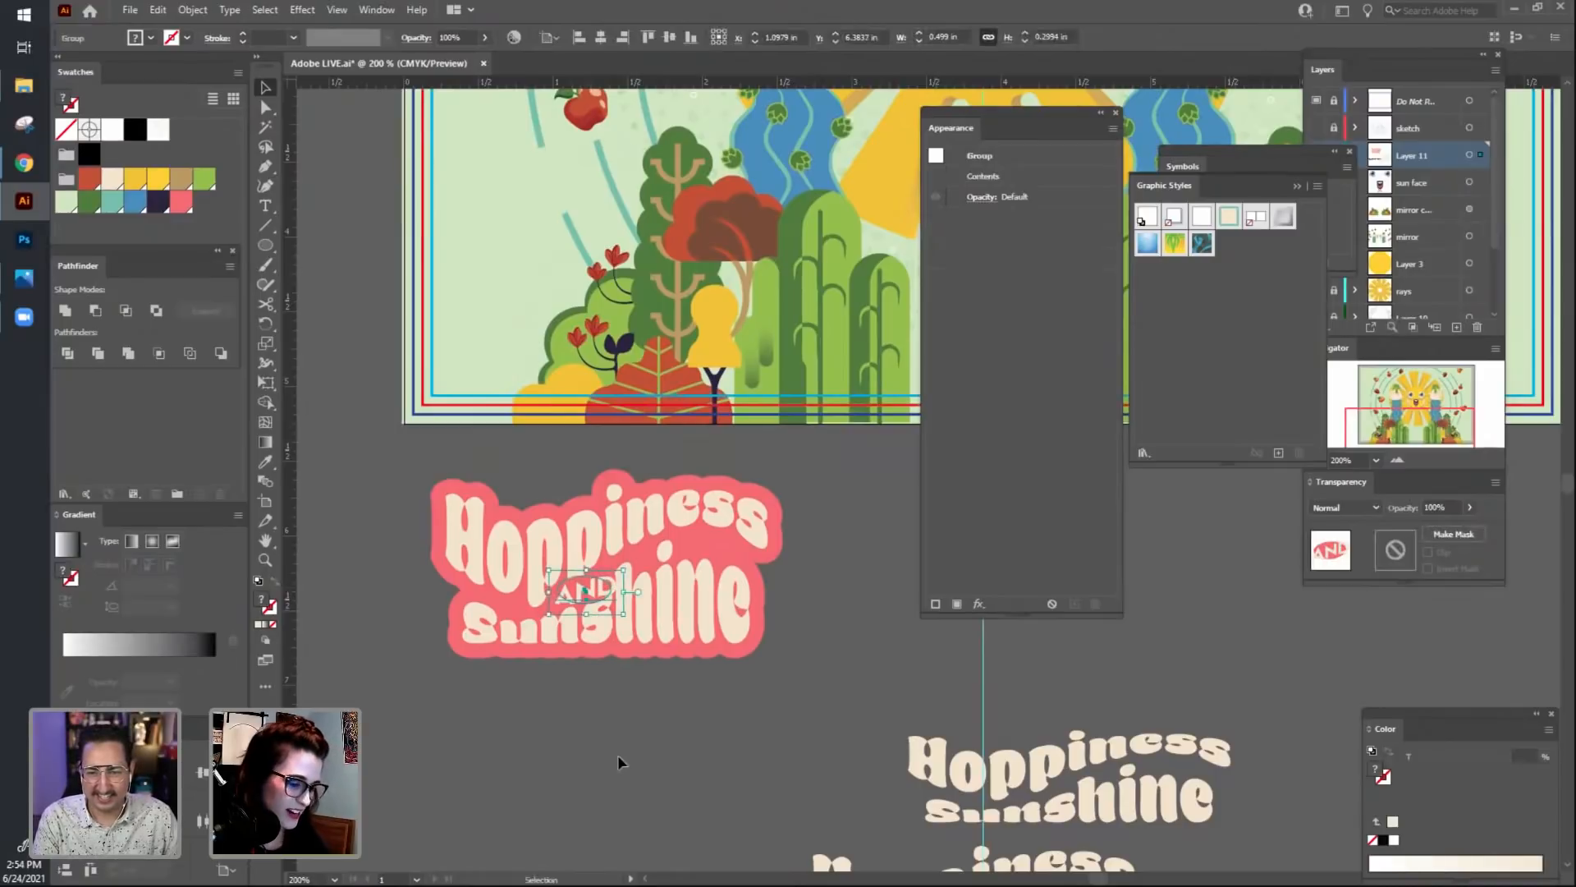
pyautogui.click(619, 759)
# Try the "AND" group near the title's left edge, between "Hoppiness" and the start of "Sunshine", and deselect it.
pyautogui.moveTo(652, 765); pyautogui.dragTo(608, 763)
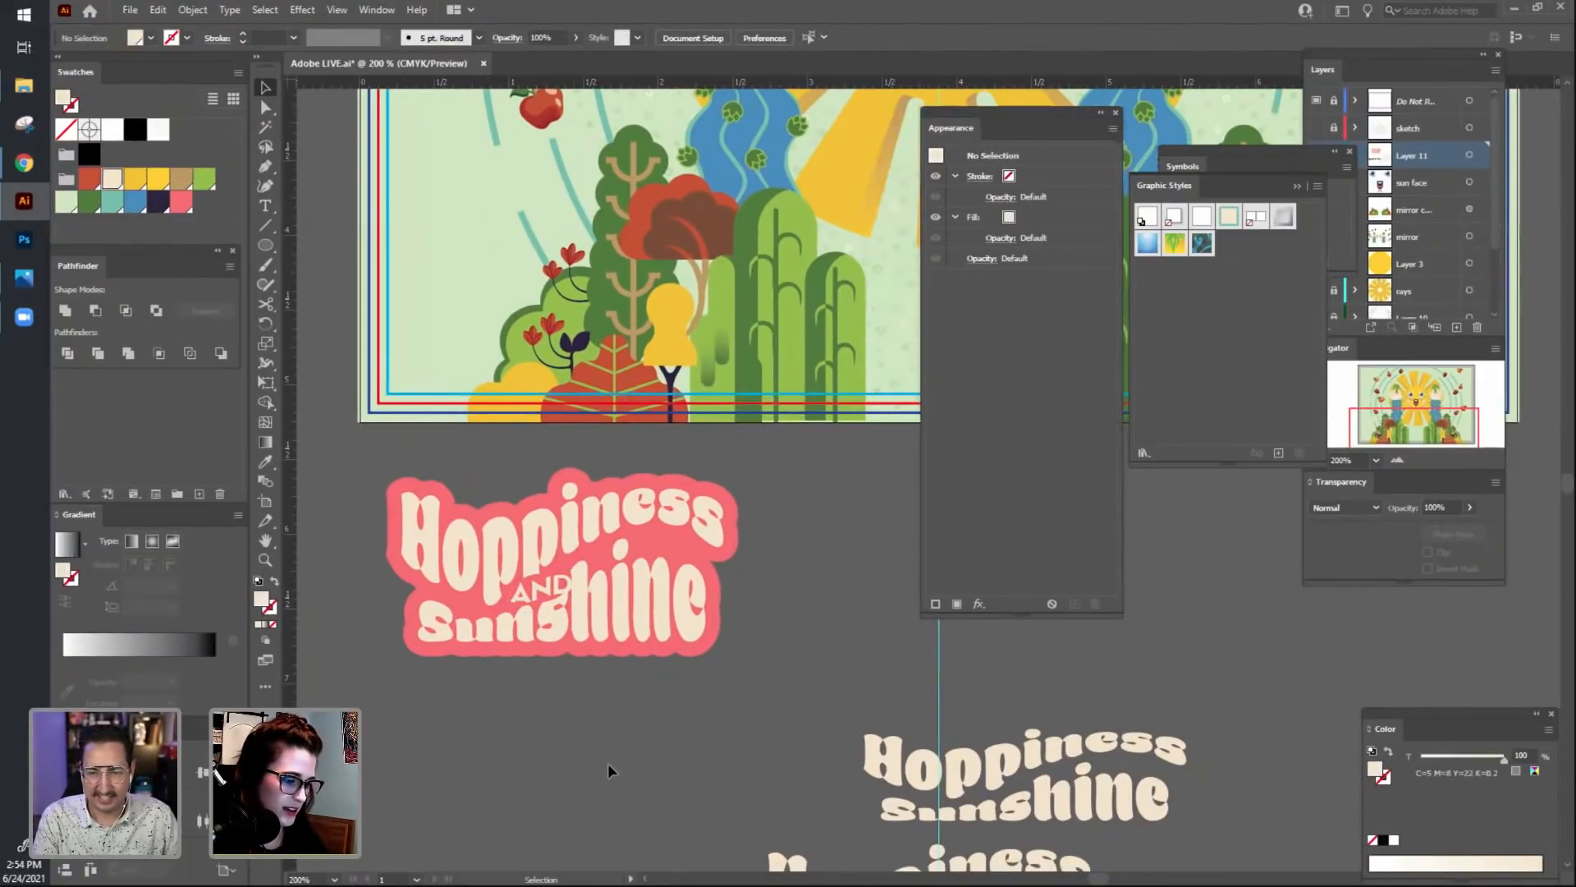
pyautogui.scroll(1, 608, 762)
pyautogui.moveTo(608, 762); pyautogui.dragTo(888, 678)
pyautogui.moveTo(673, 585); pyautogui.dragTo(550, 591)
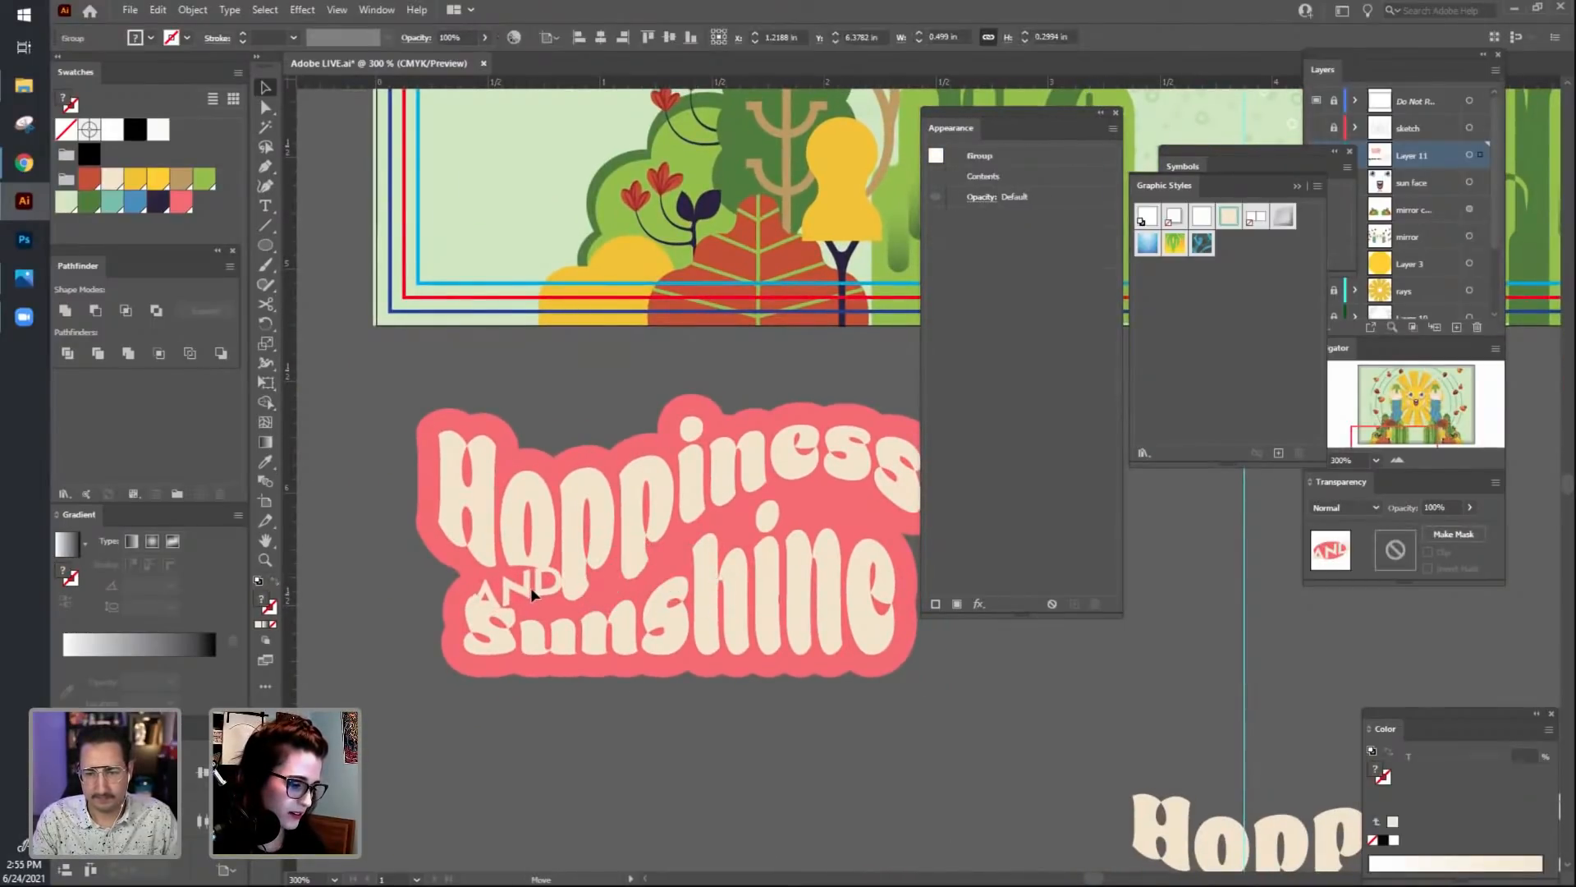
pyautogui.moveTo(583, 682); pyautogui.dragTo(534, 679)
pyautogui.click(527, 757)
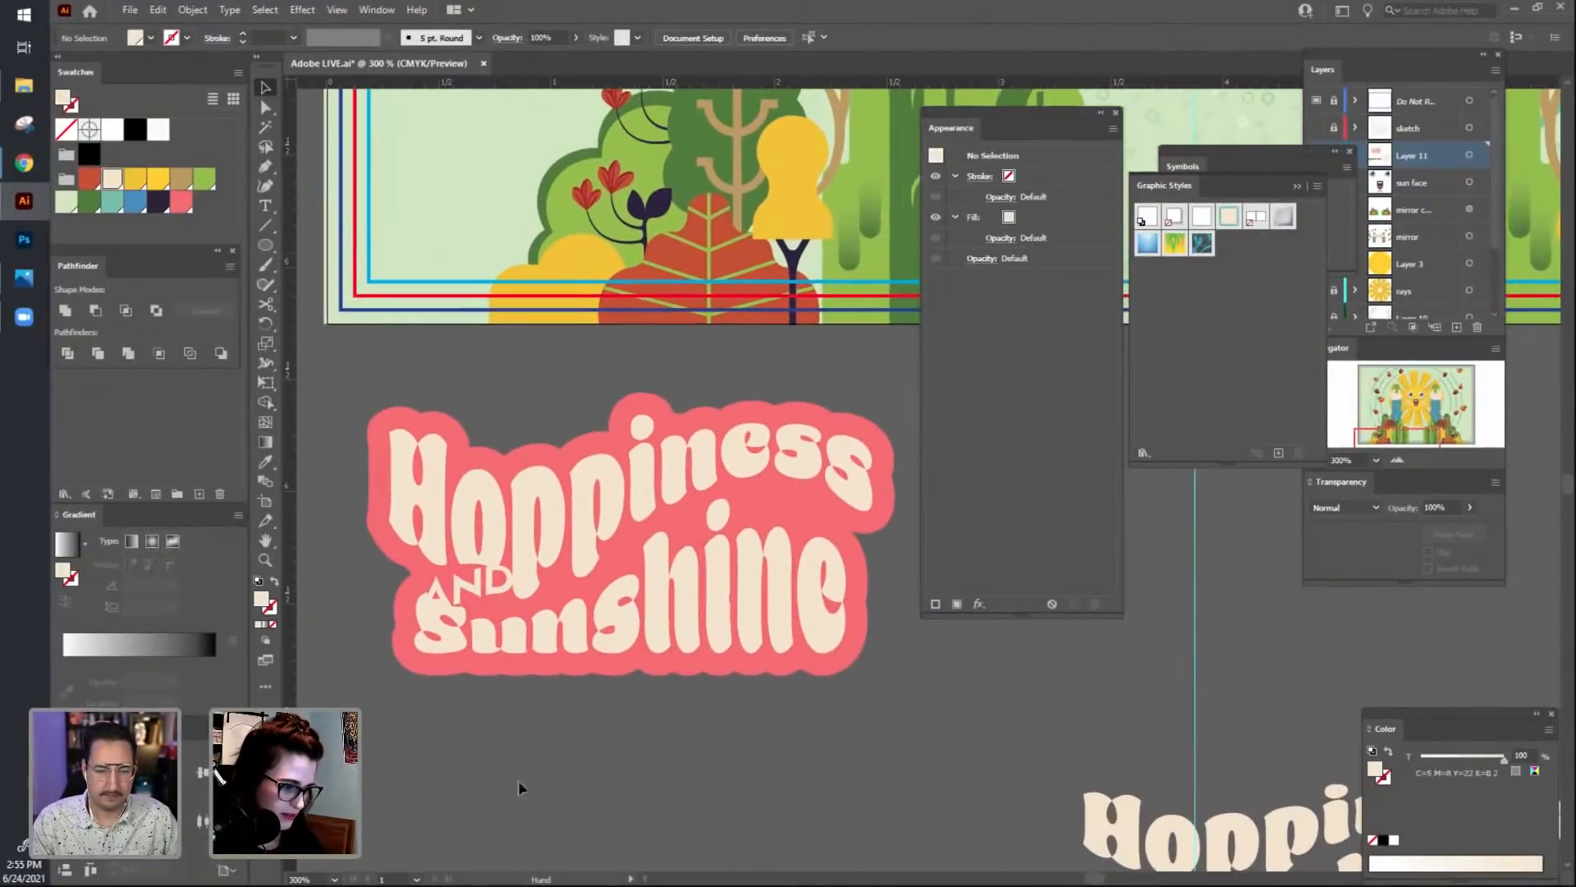
# Move the "AND" group to the title's right side, below the end of "Hoppiness" and above "shine", and deselect it.
pyautogui.moveTo(480, 582); pyautogui.dragTo(790, 498)
pyautogui.click(791, 750)
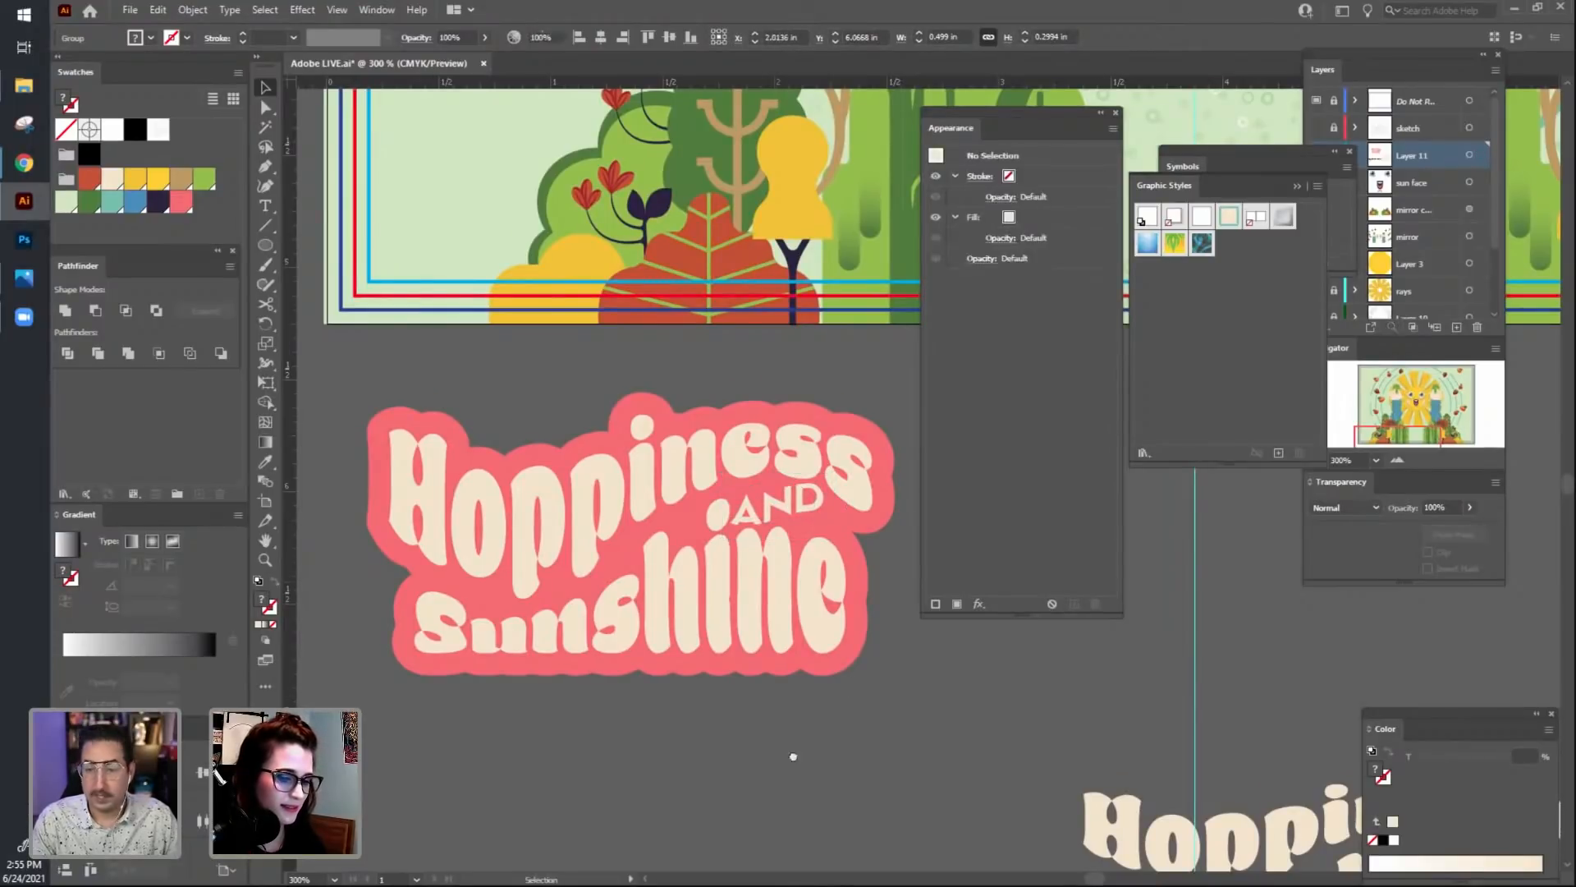
pyautogui.scroll(-1, 826, 671)
pyautogui.hotkey('ctrl', '-')
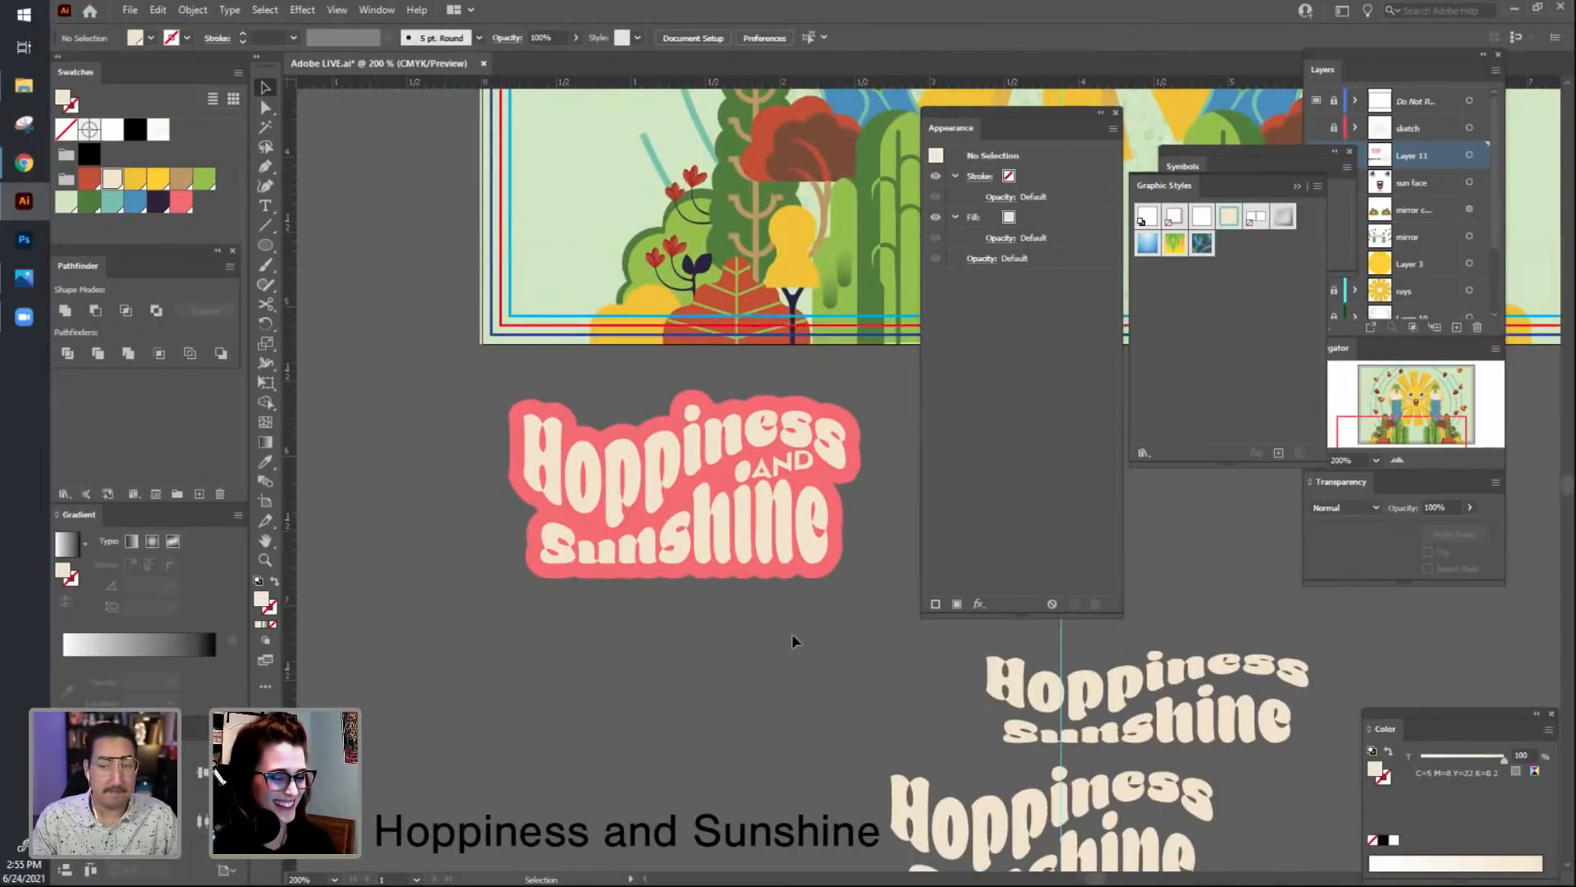
pyautogui.moveTo(832, 722); pyautogui.dragTo(764, 748)
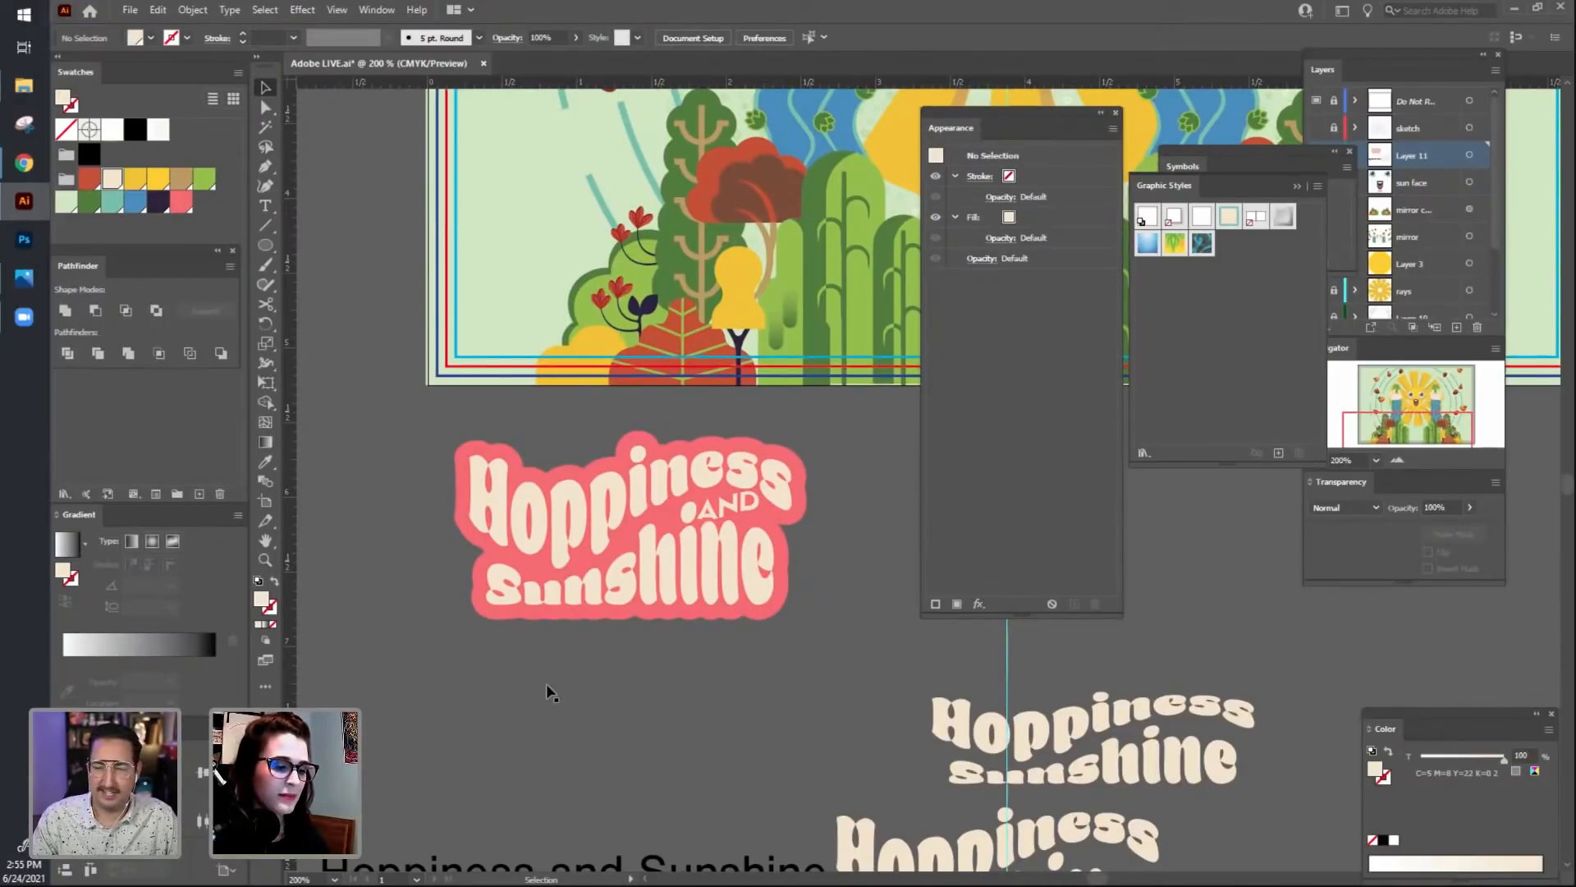
pyautogui.moveTo(728, 742); pyautogui.dragTo(648, 705)
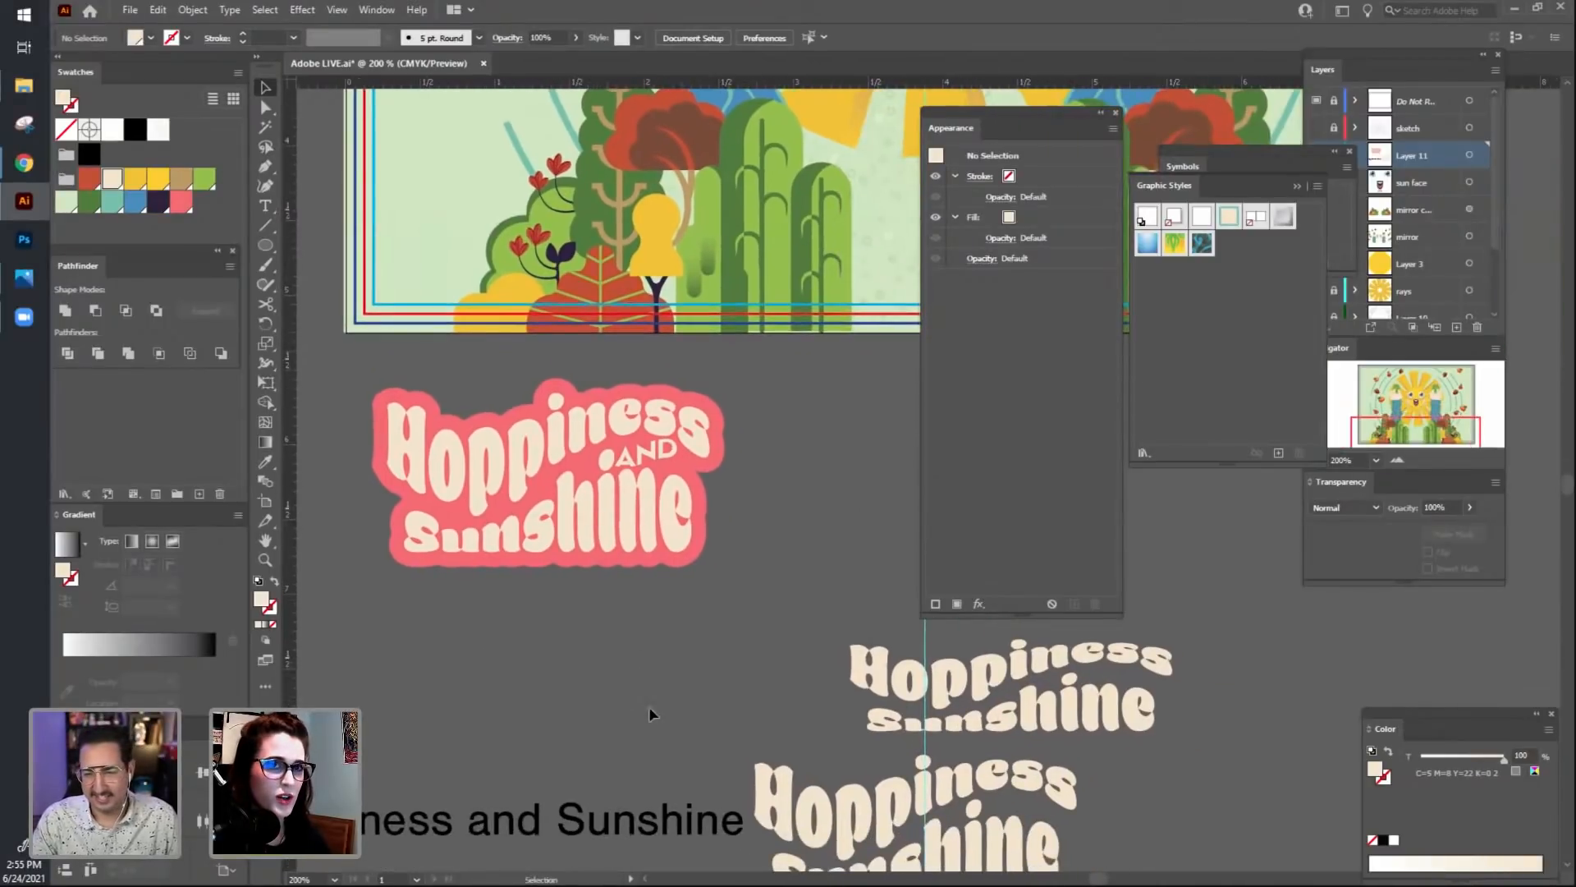
pyautogui.hotkey('ctrl', '-')
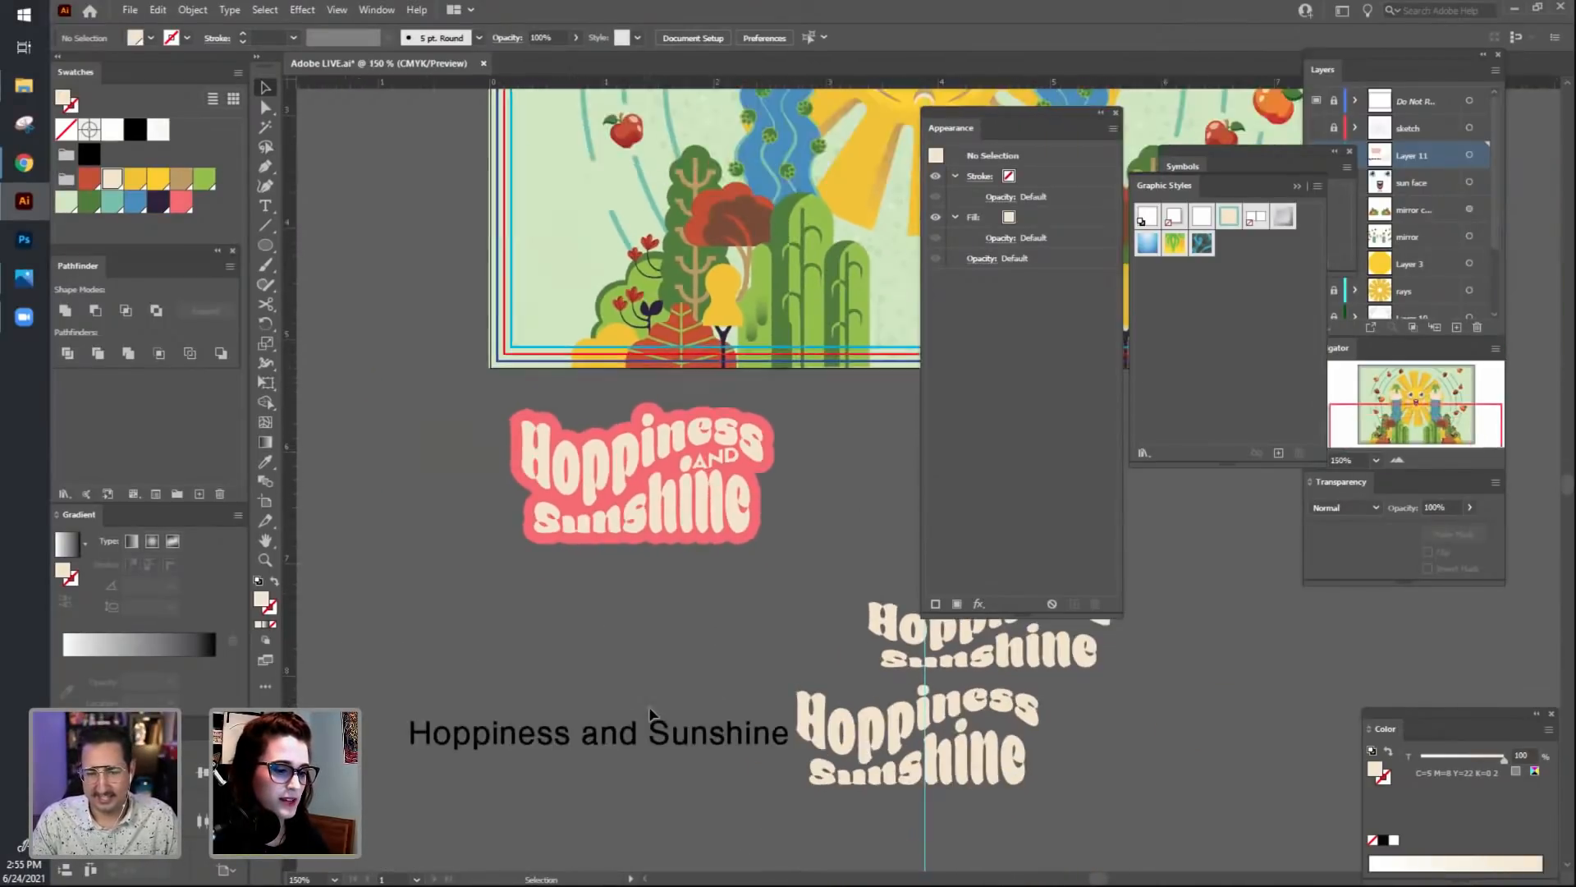
# Move the upper spare copy of the wave-warped "Hoppiness Sunshine" text up beside the pink-backed title.
pyautogui.moveTo(648, 669); pyautogui.dragTo(455, 651)
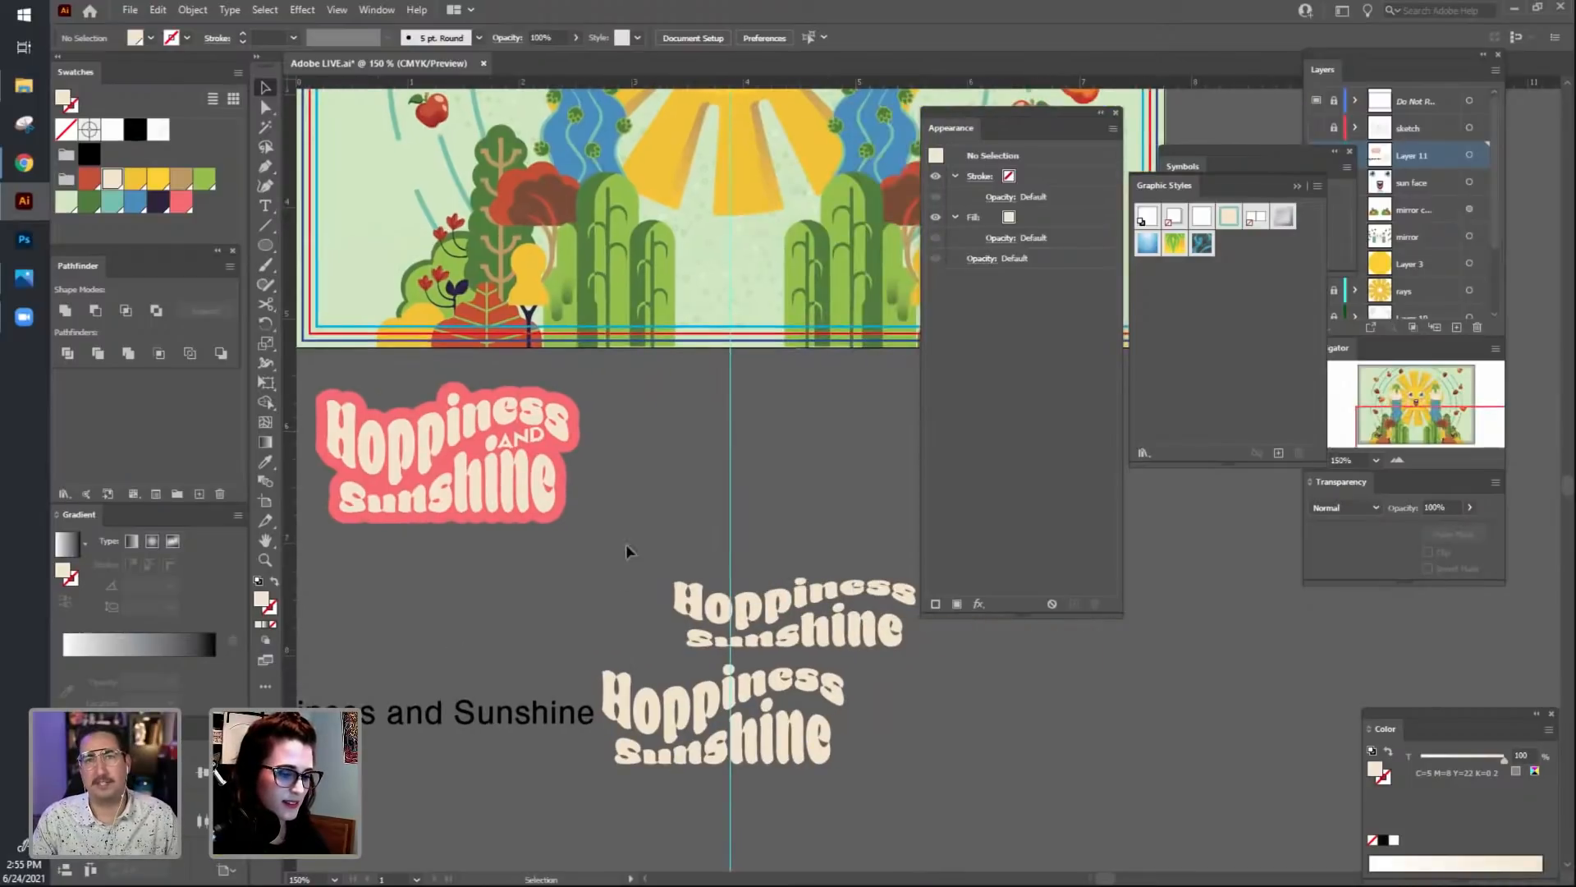
pyautogui.scroll(-5, 625, 544)
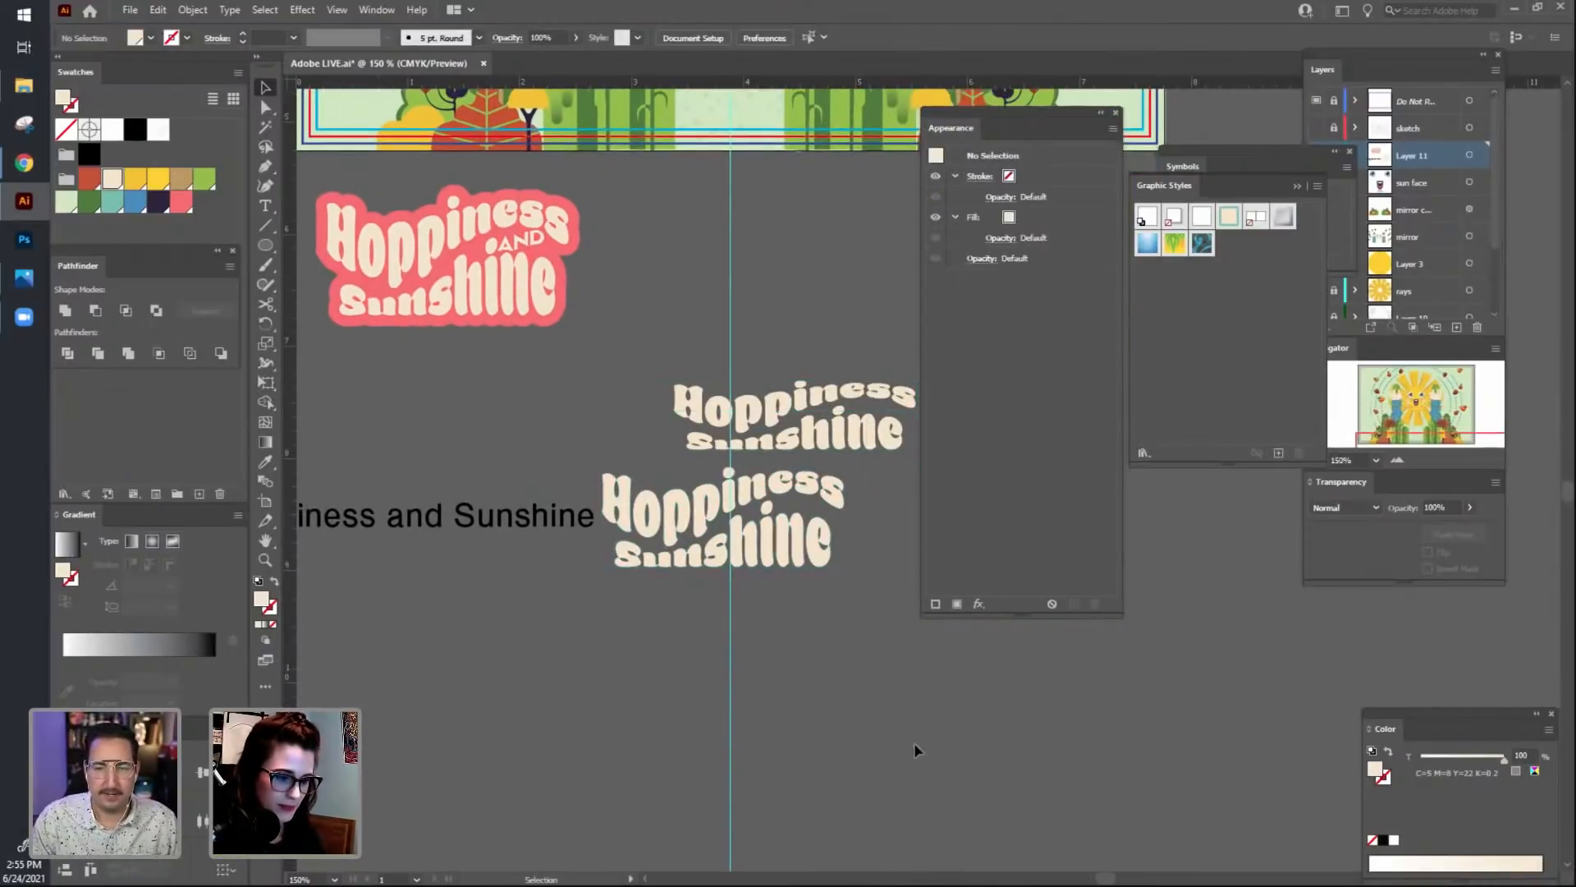
pyautogui.scroll(3, 862, 729)
pyautogui.hscroll(3, 862, 729)
pyautogui.click(759, 568)
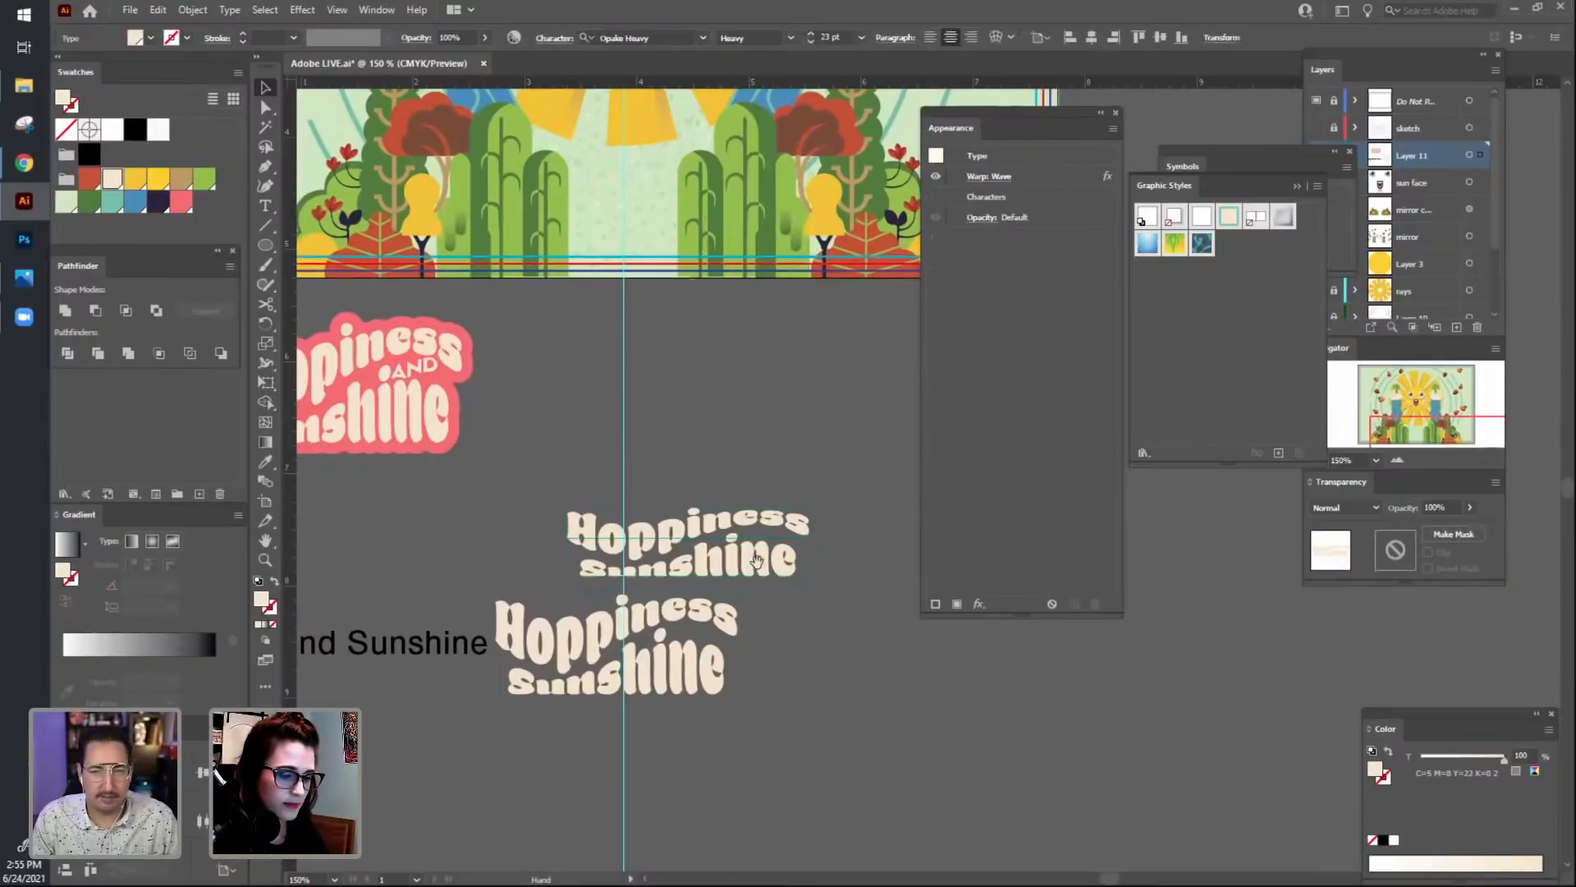
pyautogui.moveTo(757, 562); pyautogui.dragTo(734, 431)
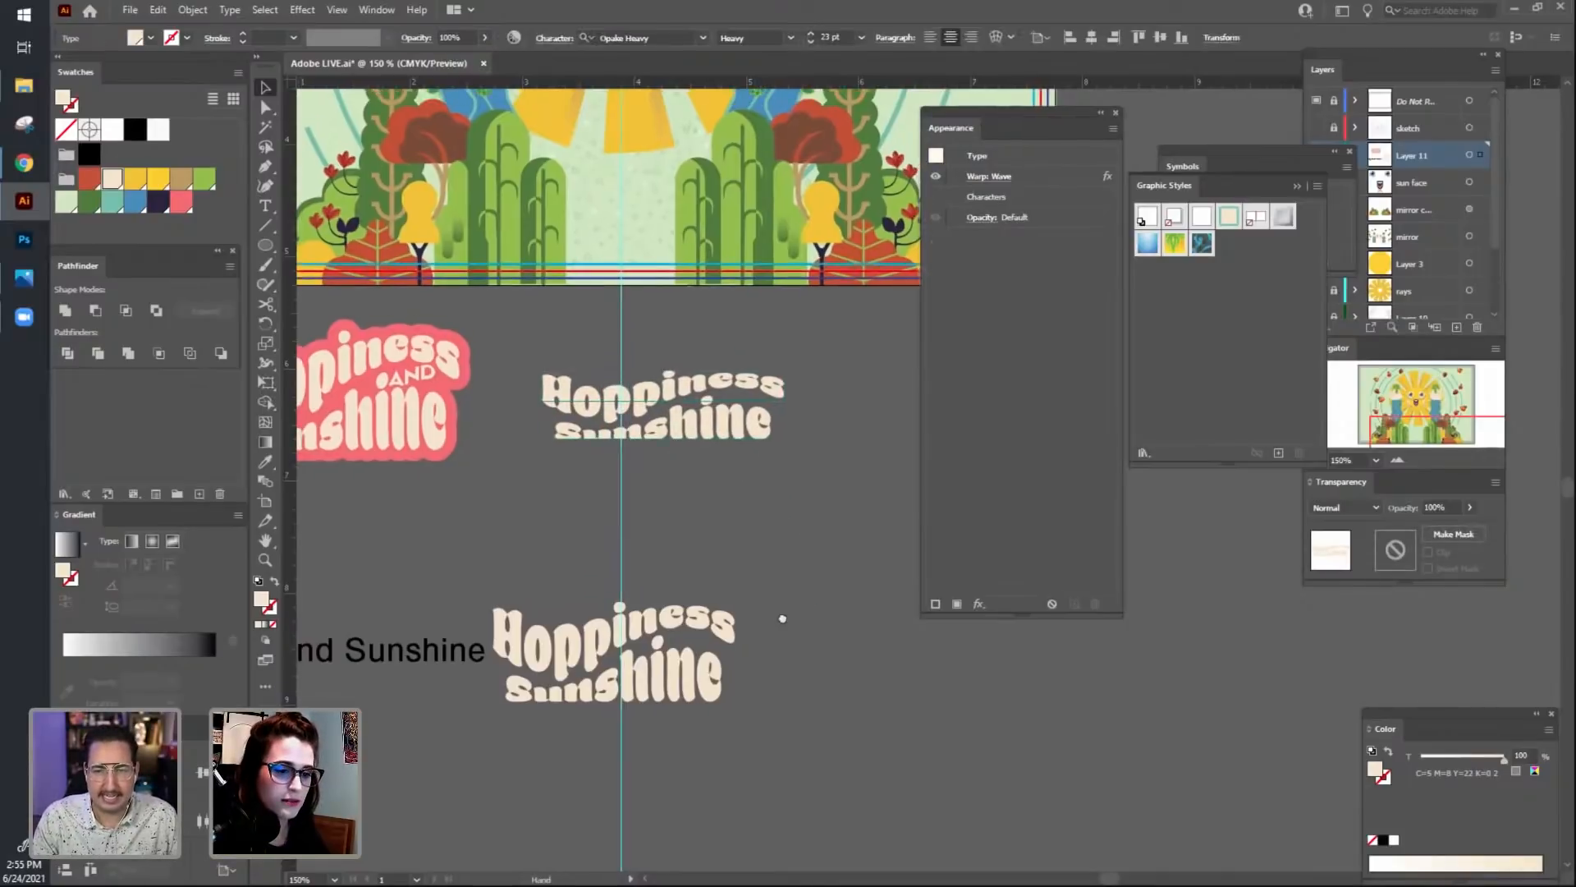
# Hide the Wave warp effect on the moved "Hoppiness Sunshine" text copy and deselect it.
pyautogui.scroll(2, 781, 615)
pyautogui.hscroll(1, 781, 615)
pyautogui.click(935, 175)
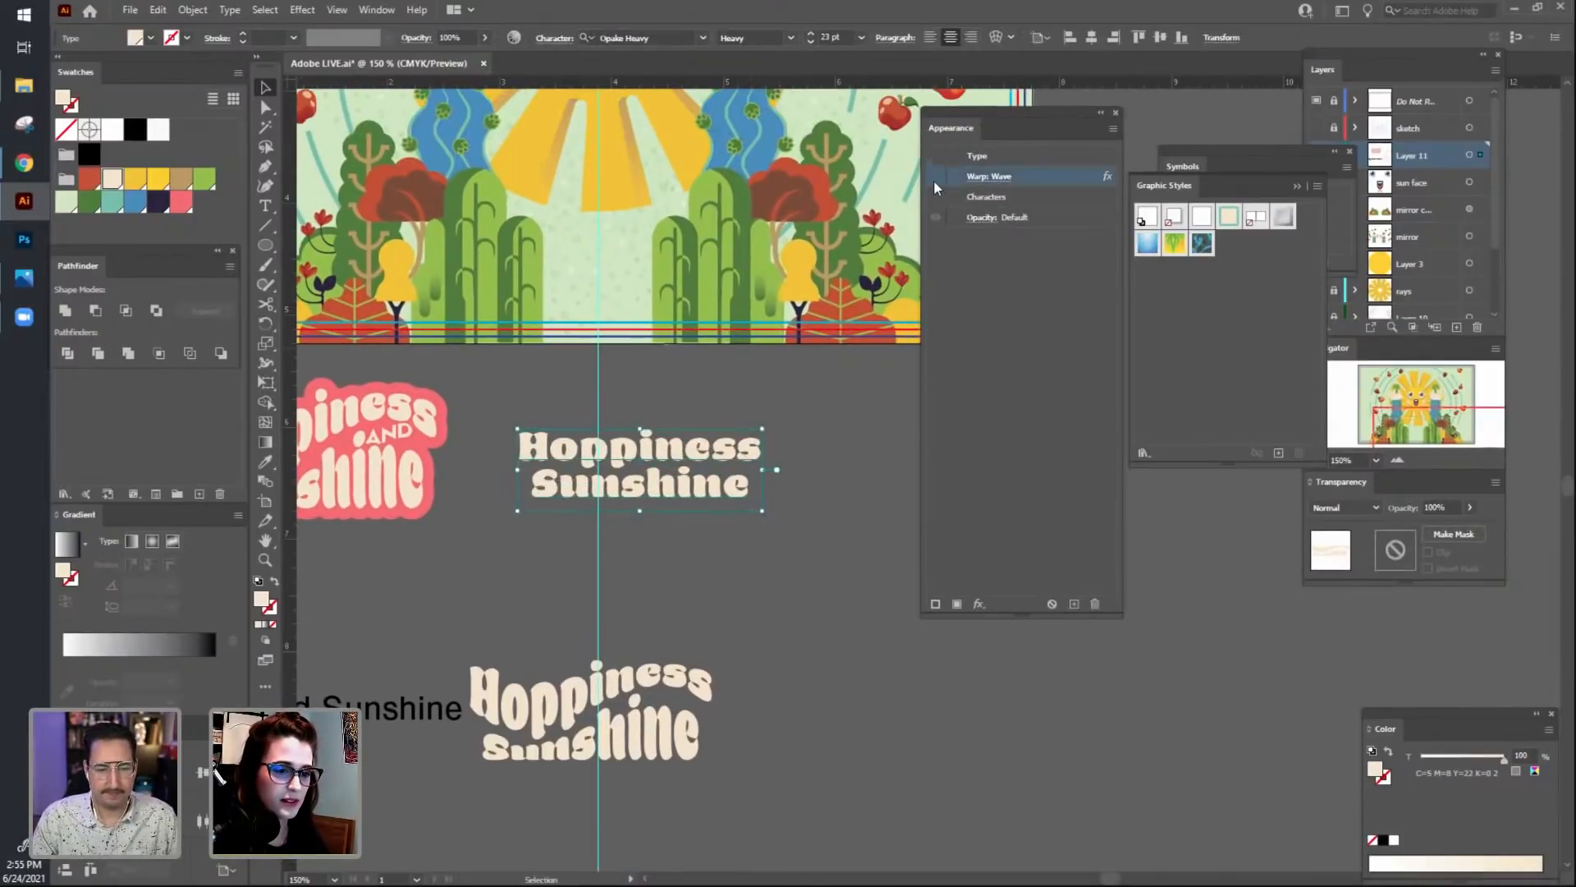
pyautogui.click(835, 518)
# Increase the leading of the unwarped "Hoppiness Sunshine" text to 30 pt to spread its two lines apart.
pyautogui.scroll(1, 728, 654)
pyautogui.hscroll(-1, 729, 655)
pyautogui.click(703, 500)
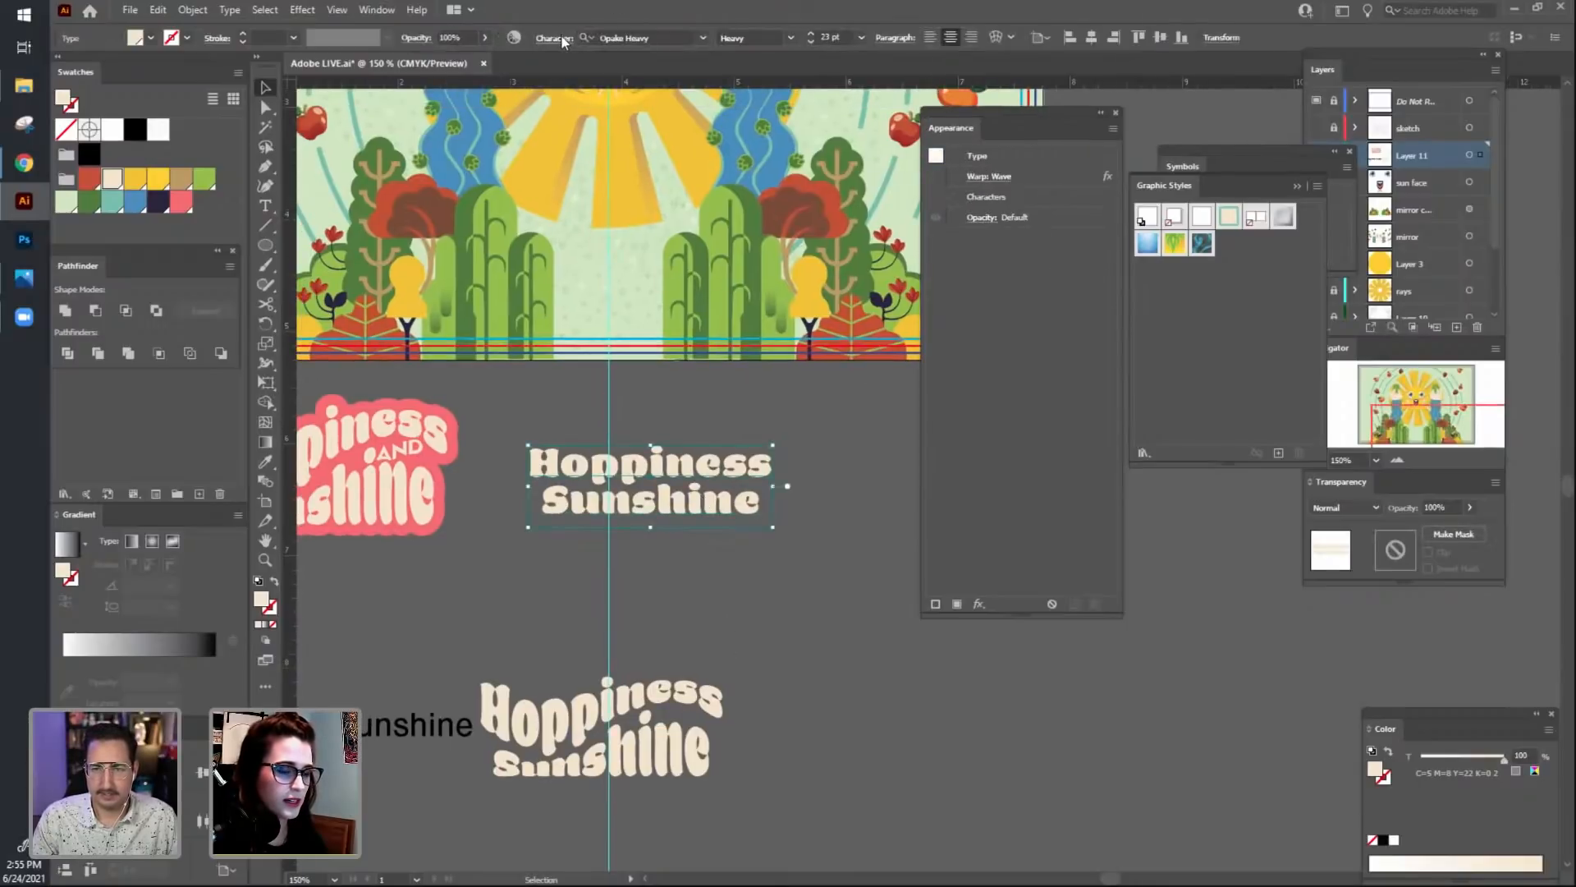
pyautogui.click(555, 38)
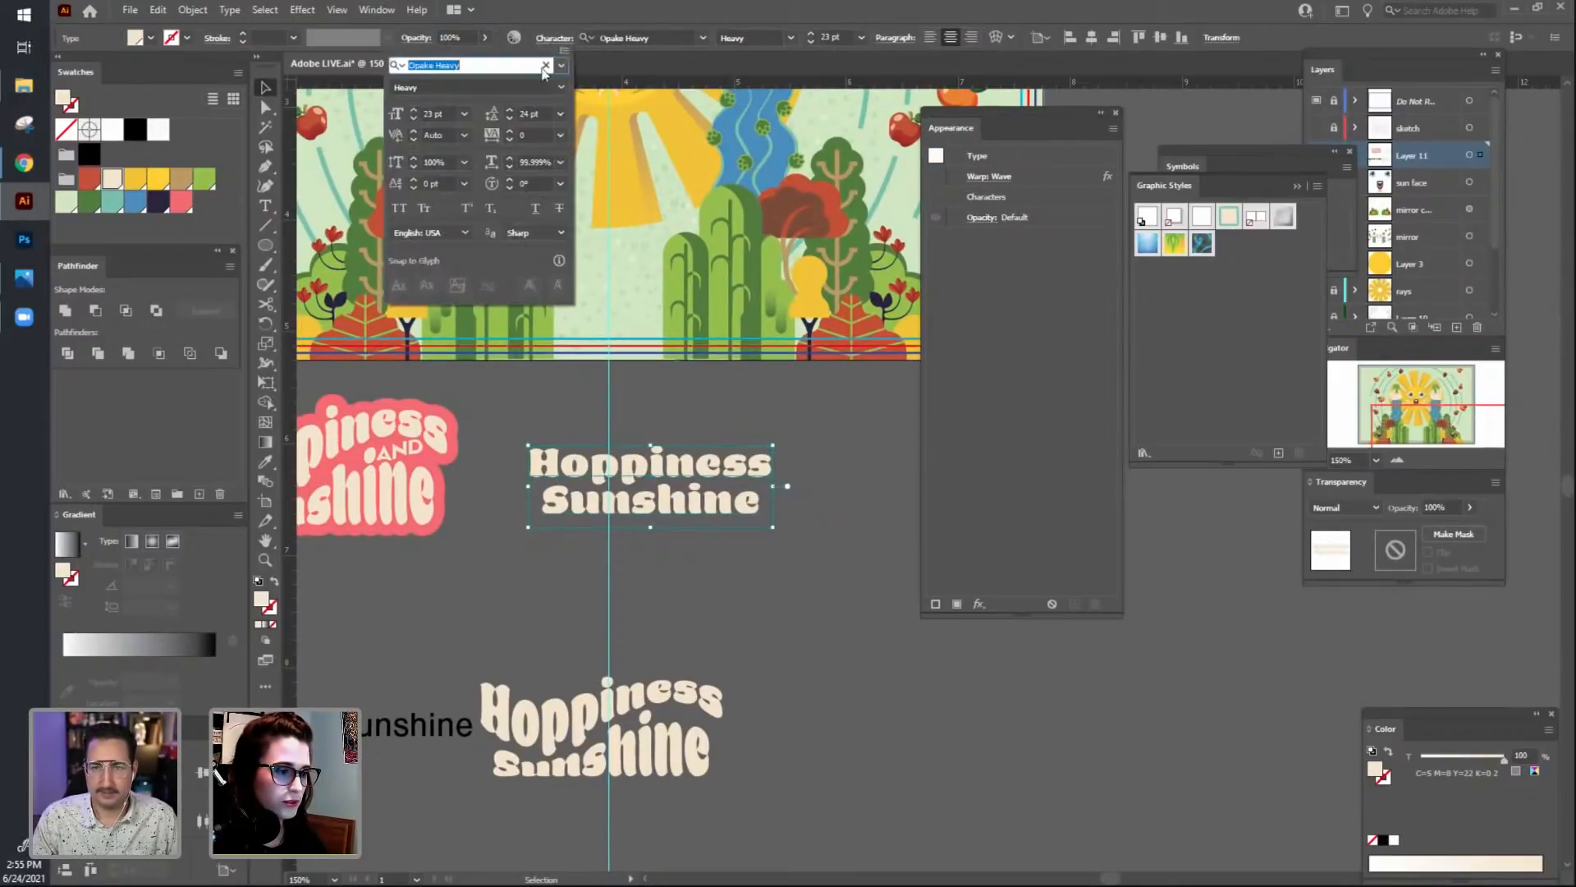
pyautogui.click(509, 119)
pyautogui.click(509, 119)
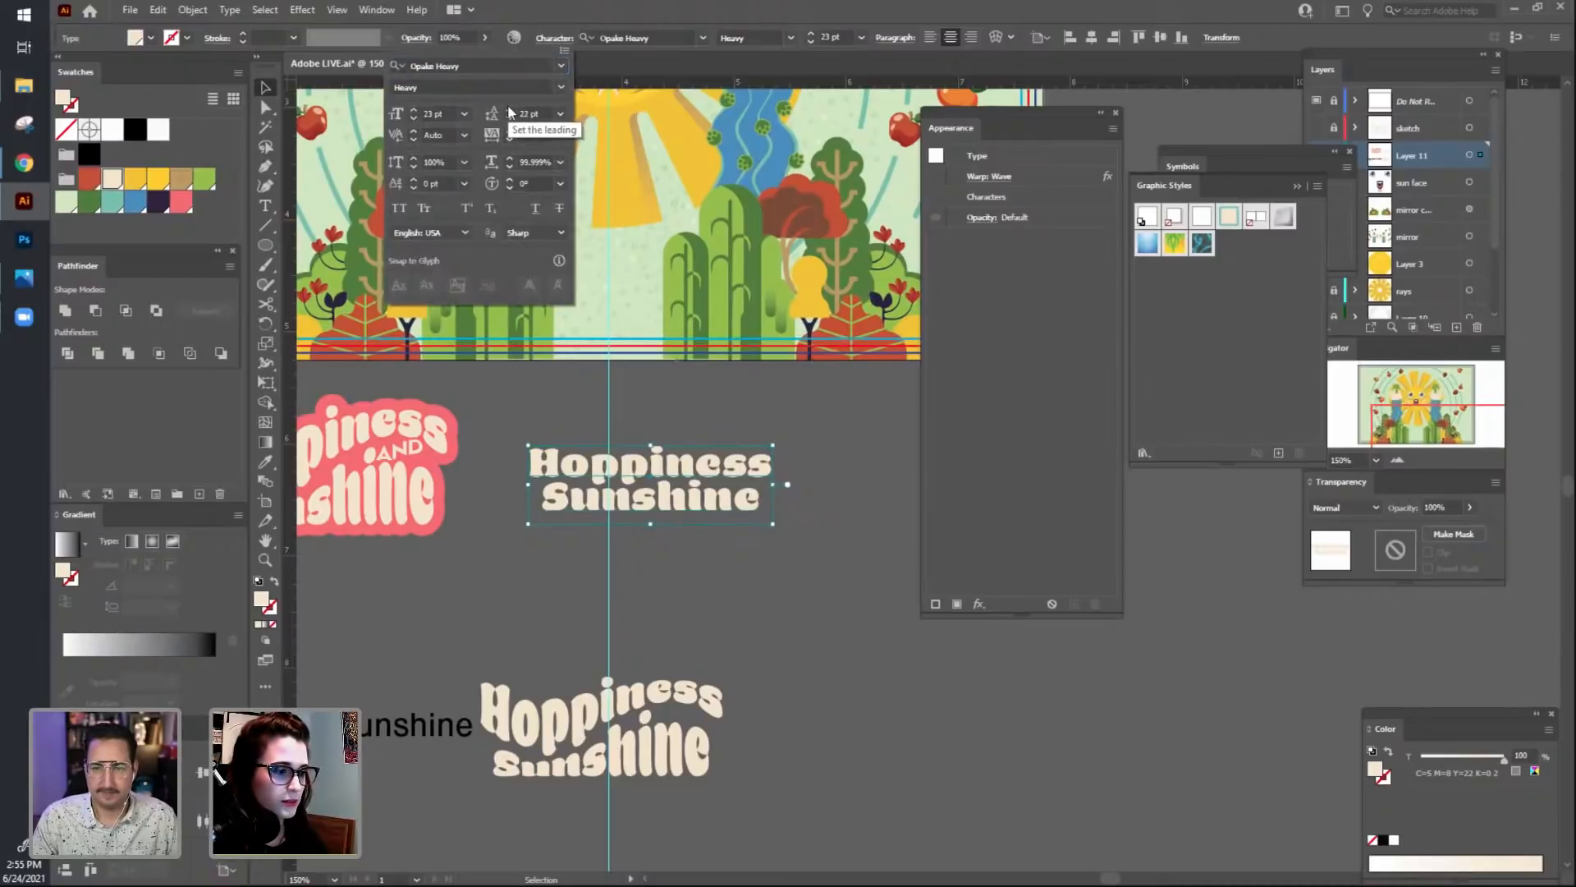
pyautogui.click(509, 108)
pyautogui.click(509, 109)
pyautogui.click(509, 109)
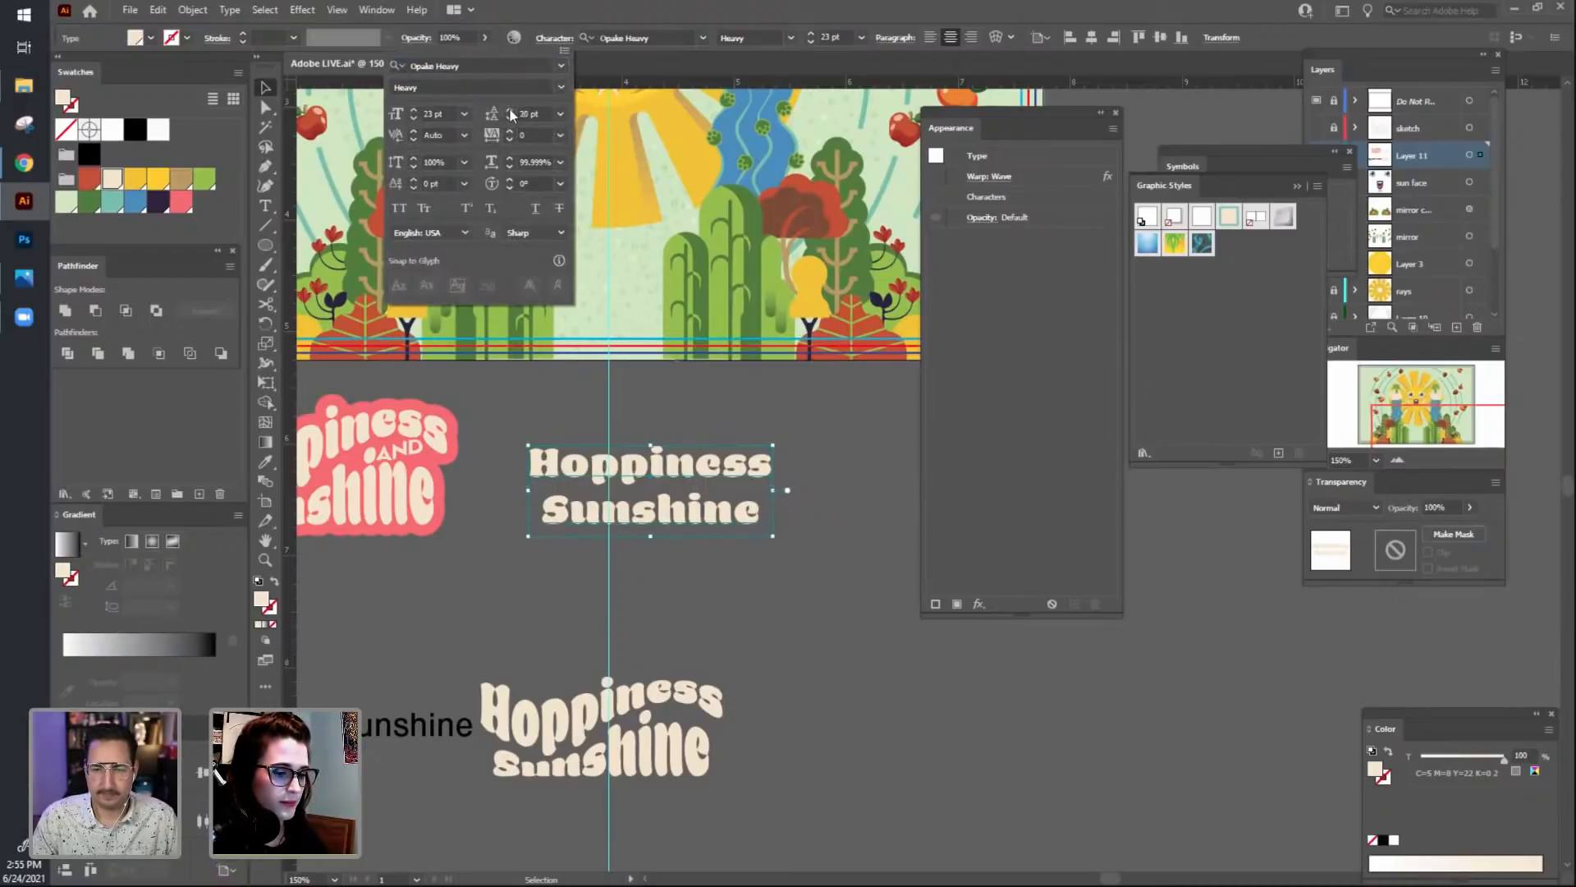
pyautogui.click(800, 496)
pyautogui.click(978, 604)
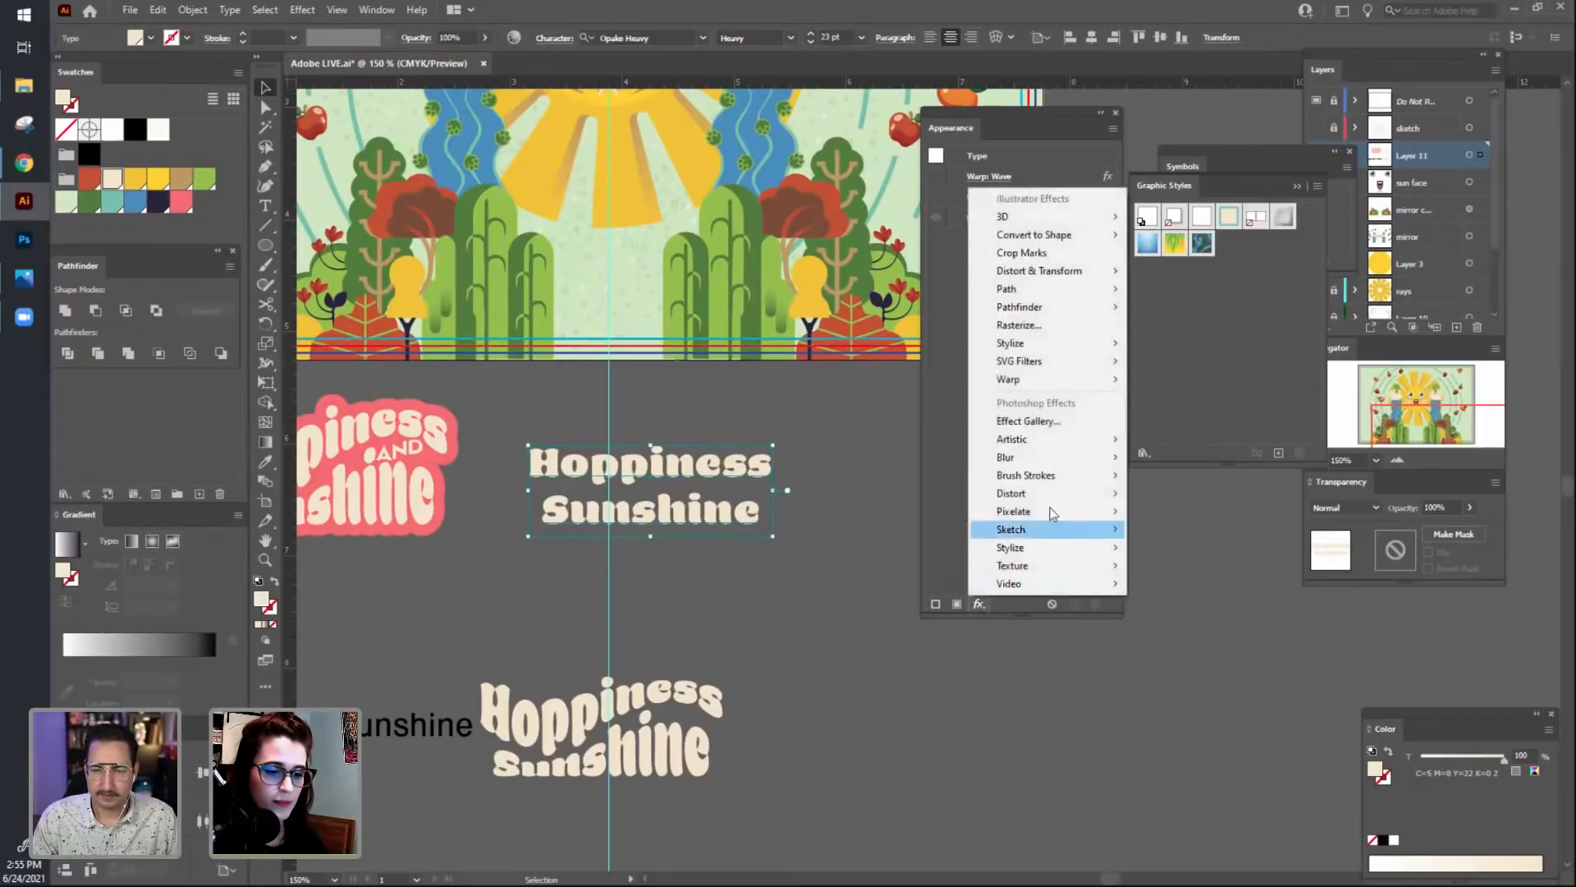
pyautogui.moveTo(1071, 384)
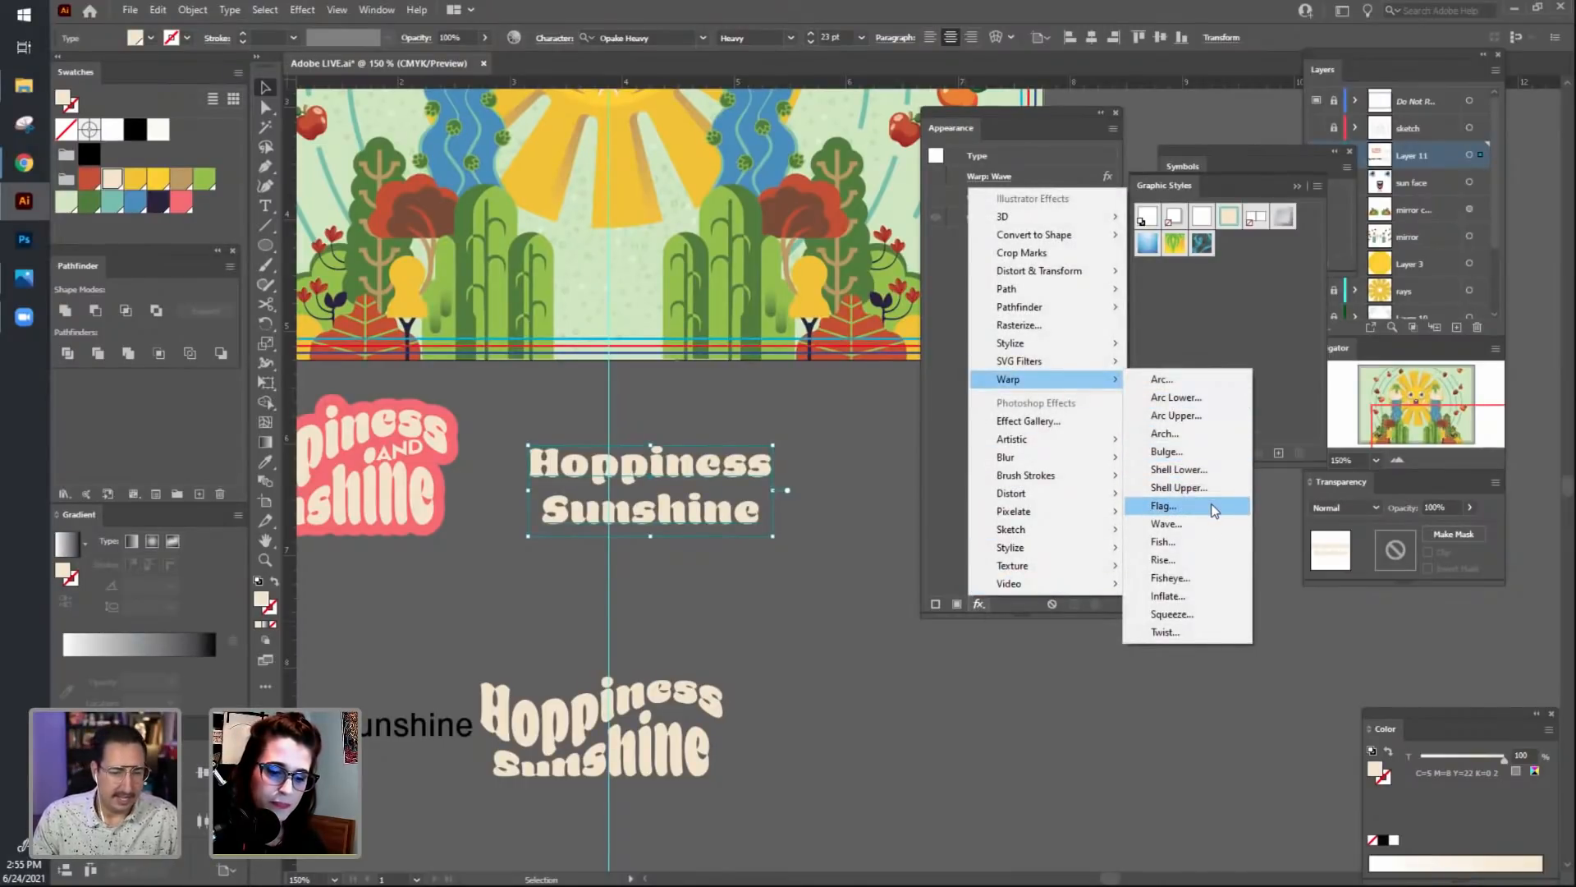
pyautogui.click(1215, 549)
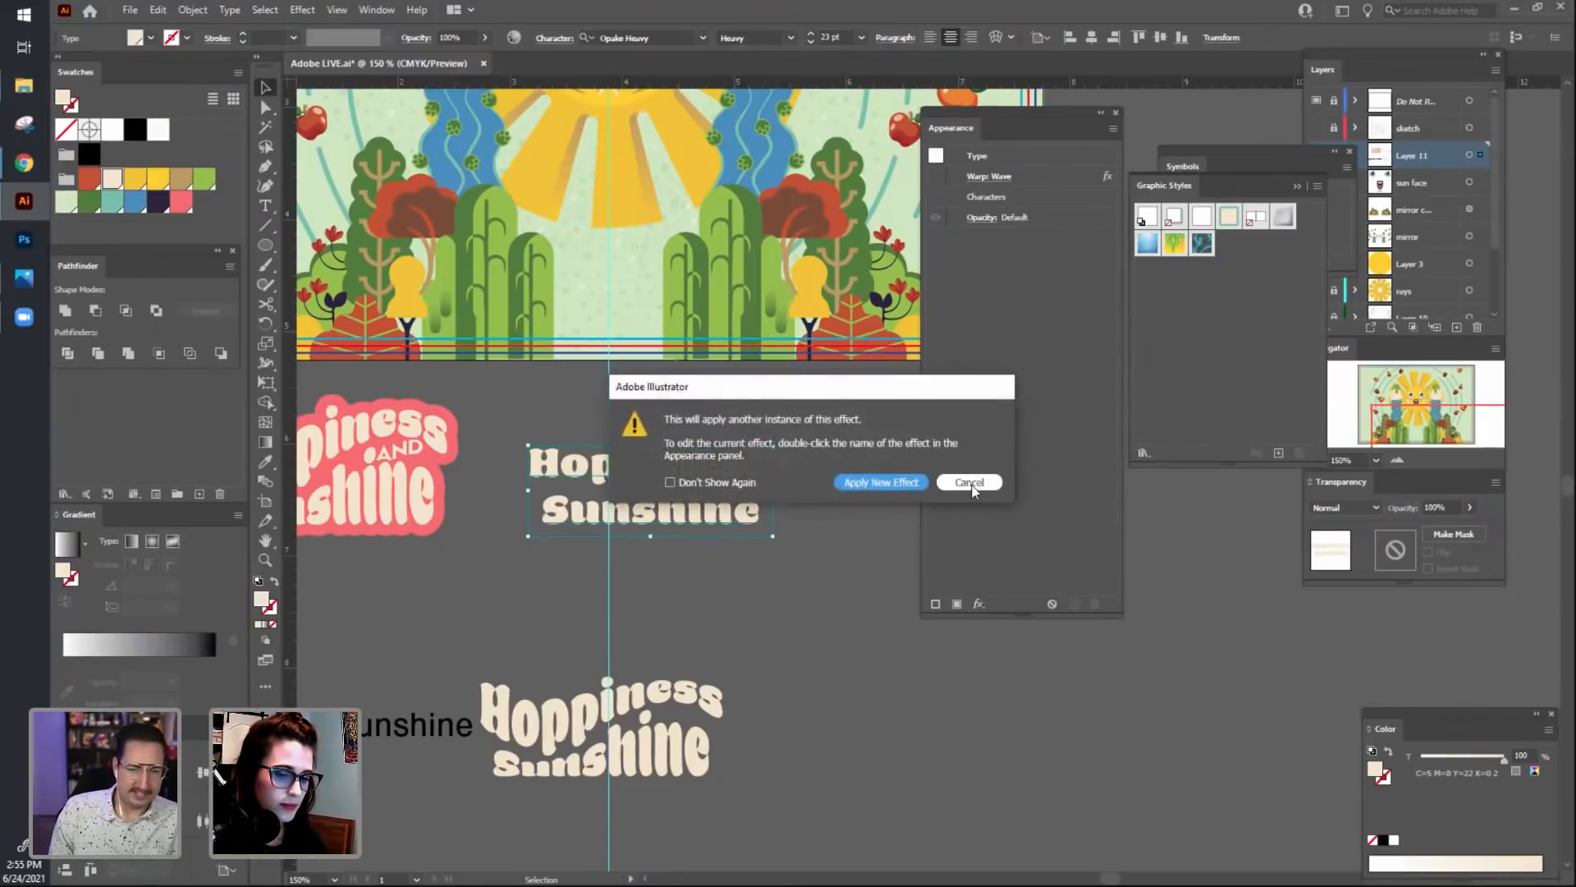
pyautogui.click(969, 483)
# Replace the text copy's hidden Wave warp with a horizontal Squeeze warp at 42% bend and deselect the text.
pyautogui.click(1067, 177)
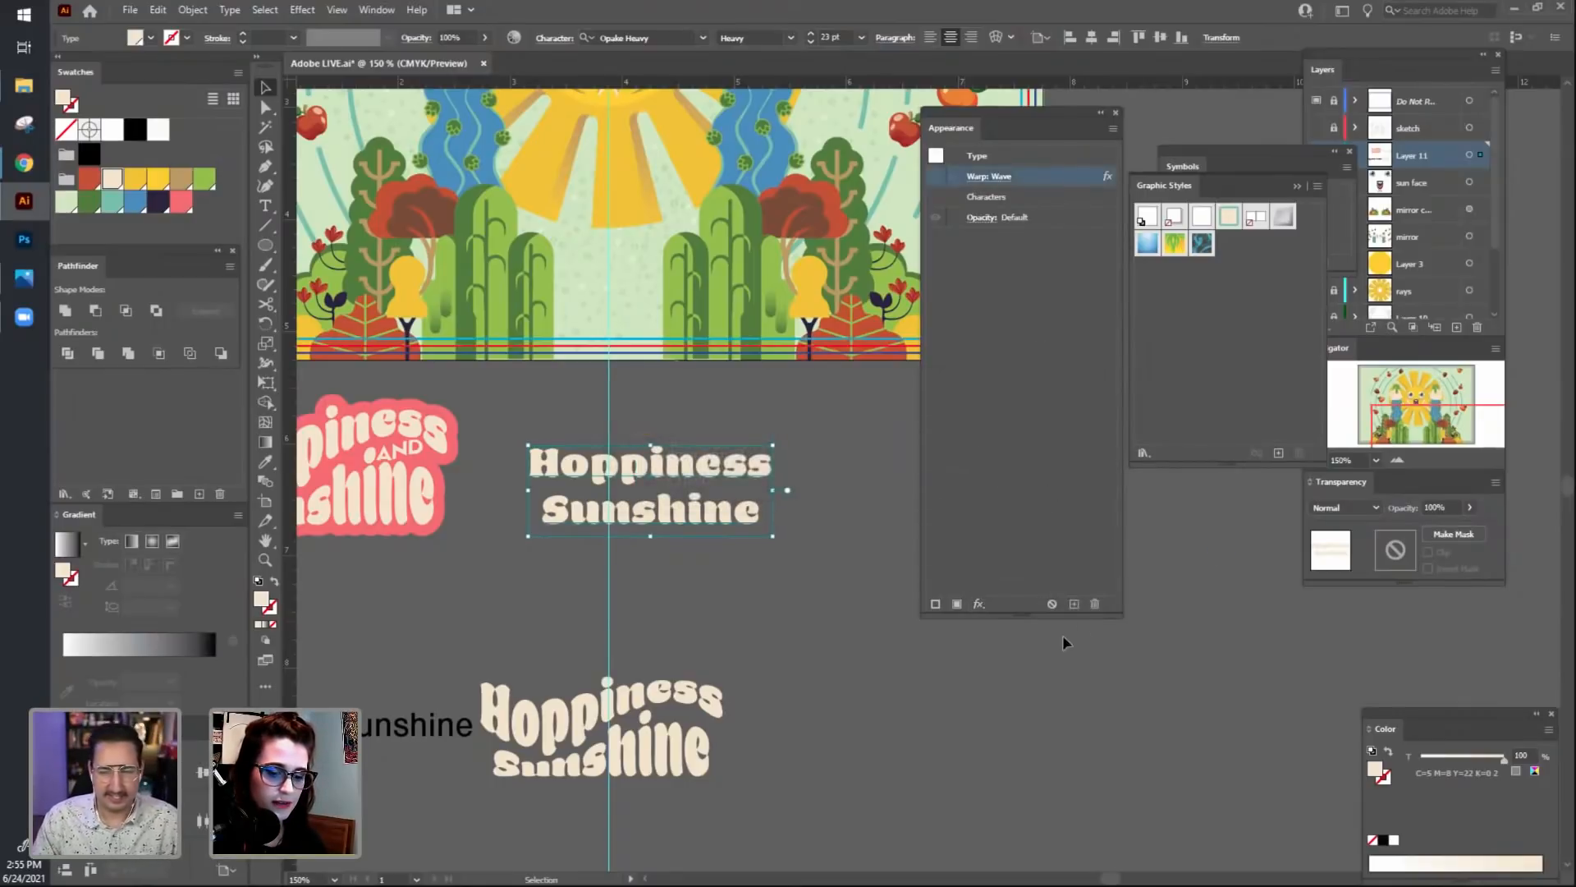
pyautogui.click(1094, 605)
pyautogui.click(979, 605)
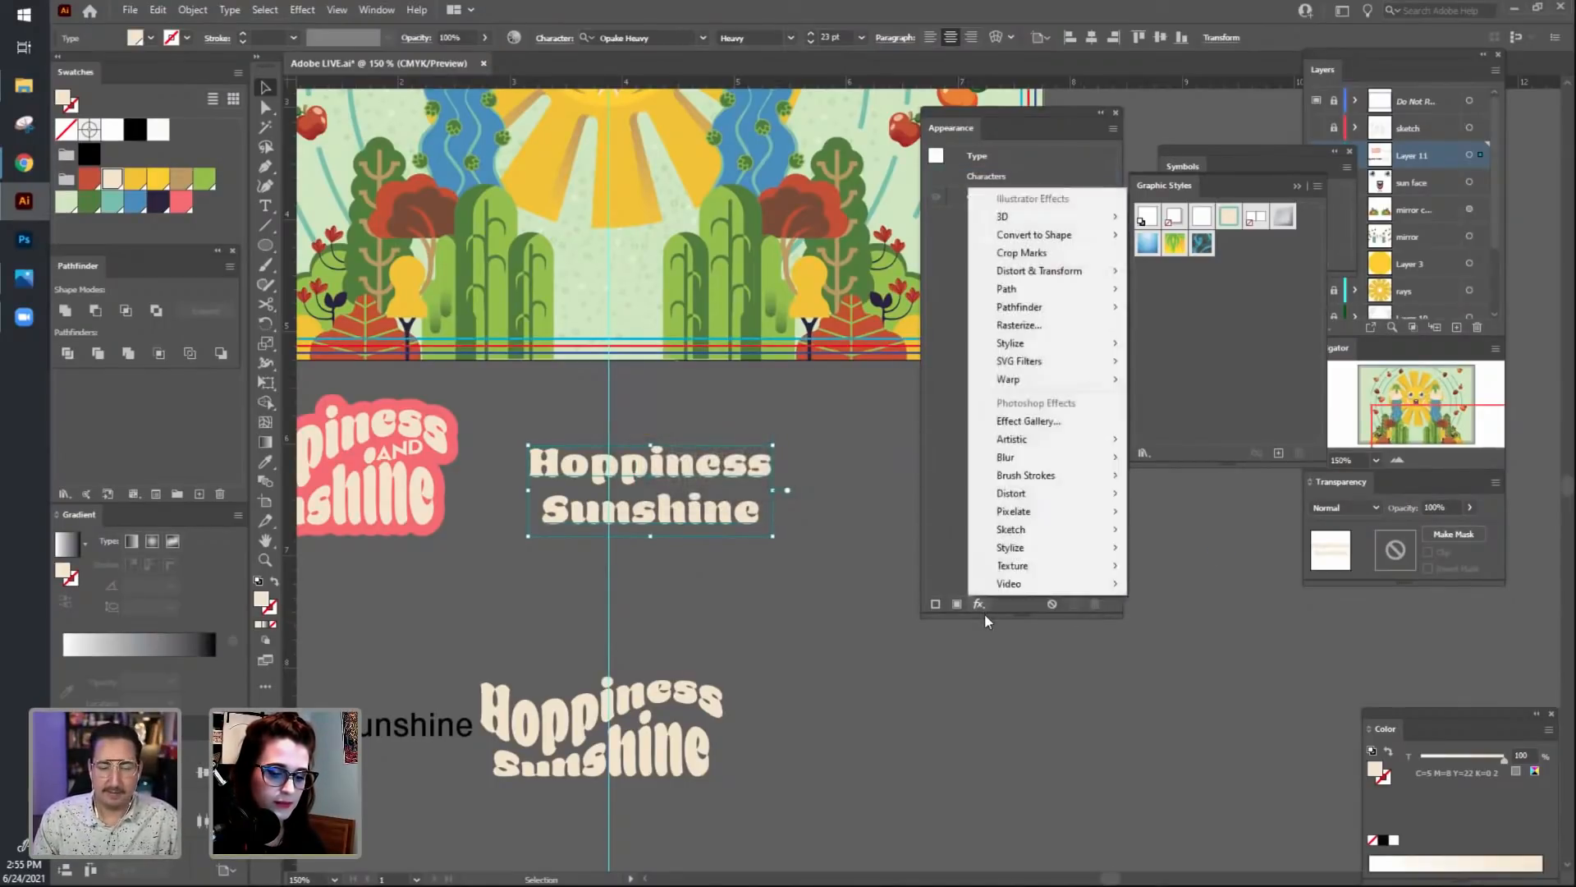
pyautogui.moveTo(1061, 460)
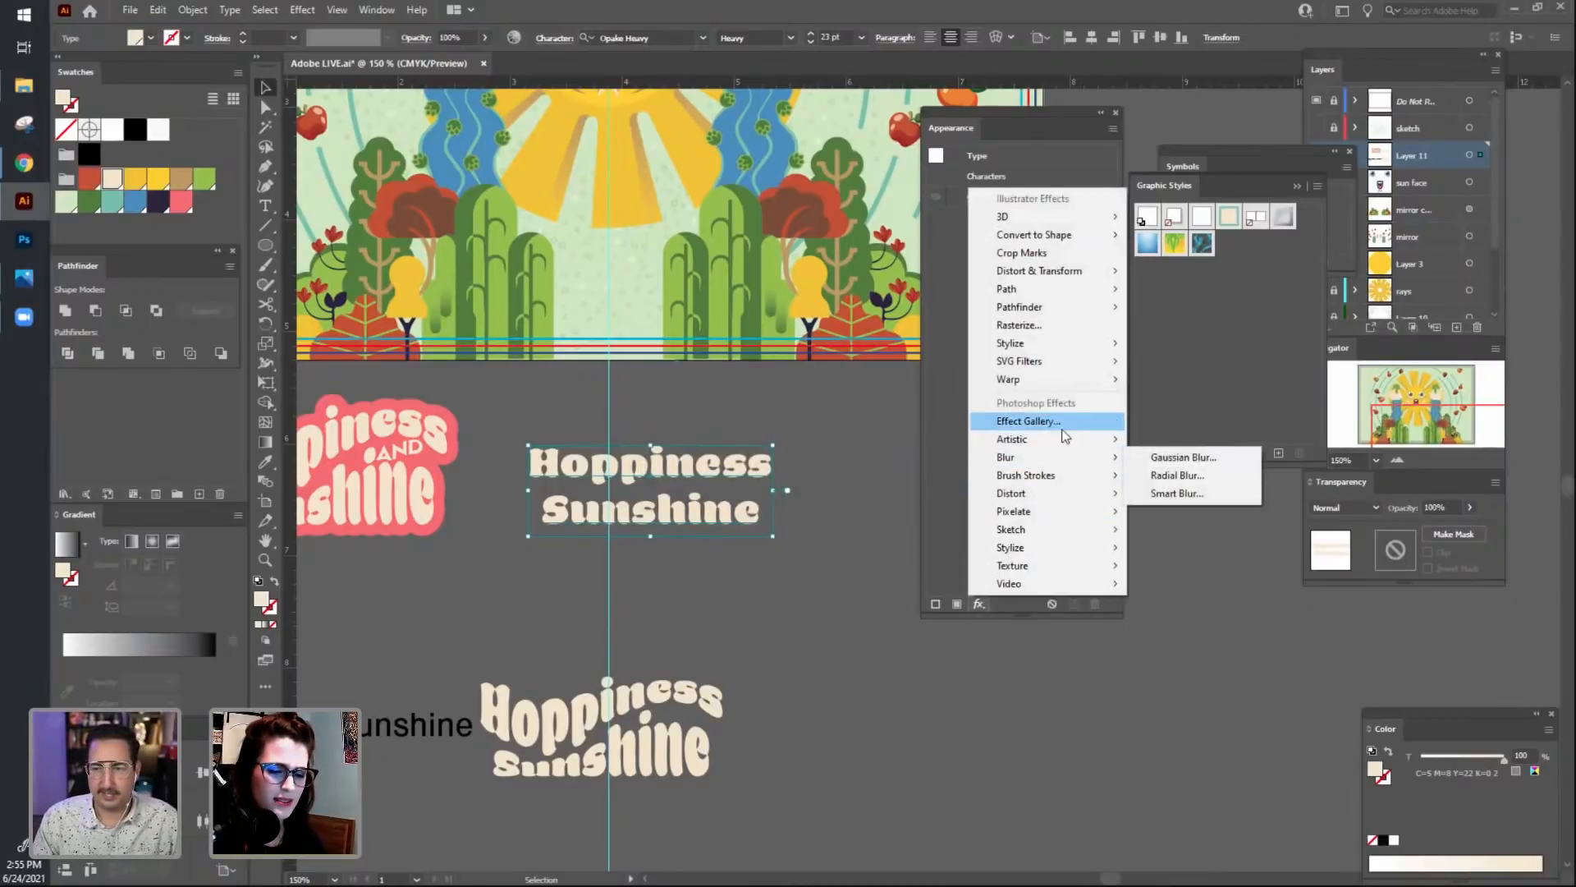
pyautogui.moveTo(1075, 383)
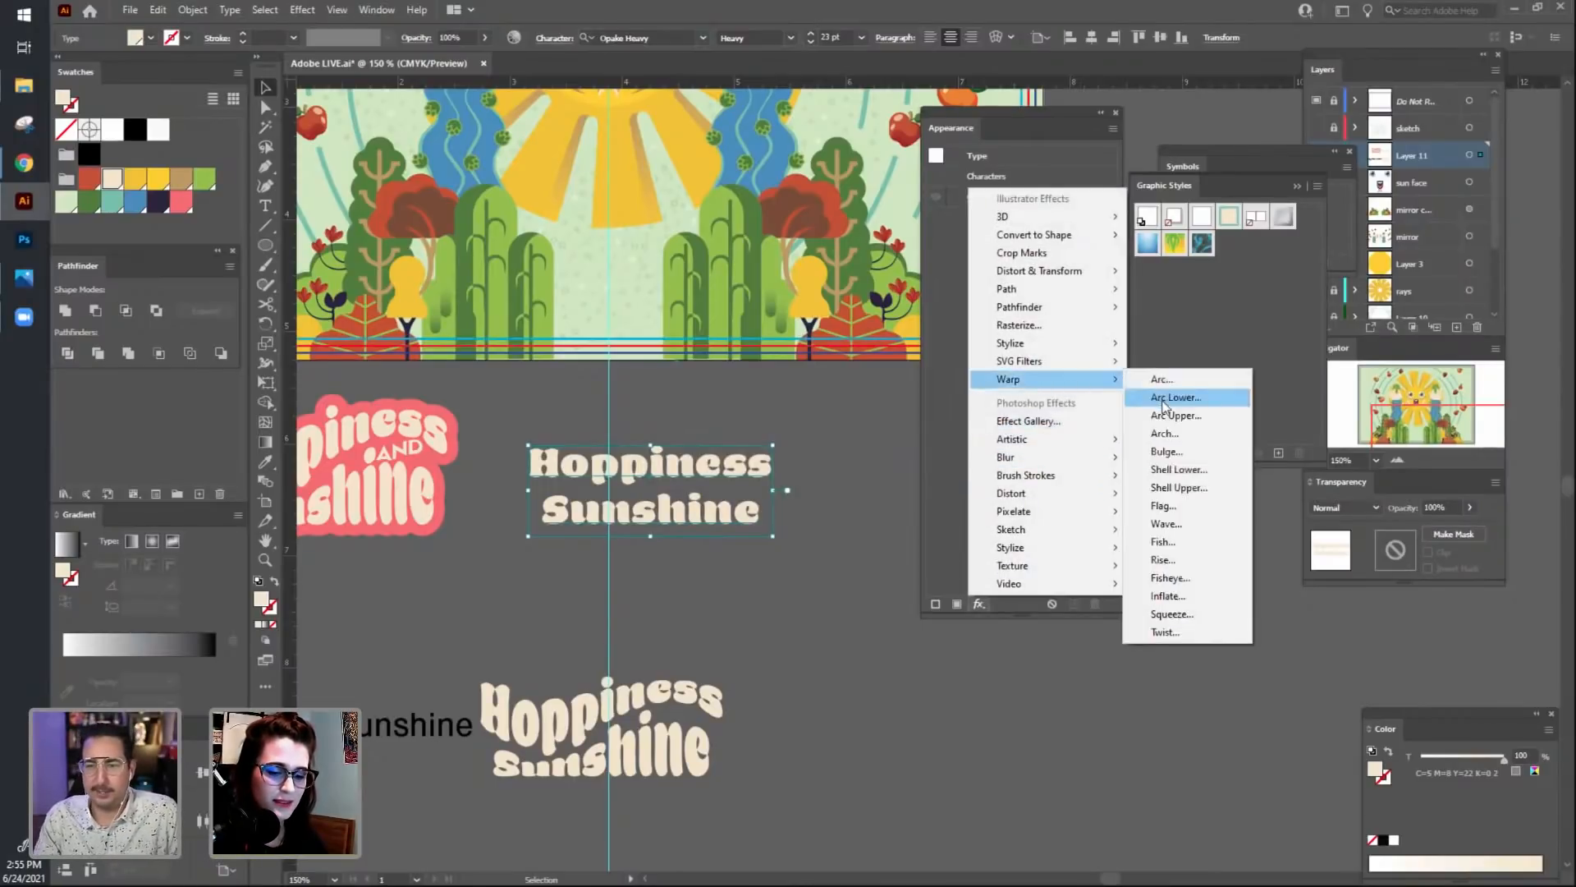
pyautogui.click(1221, 560)
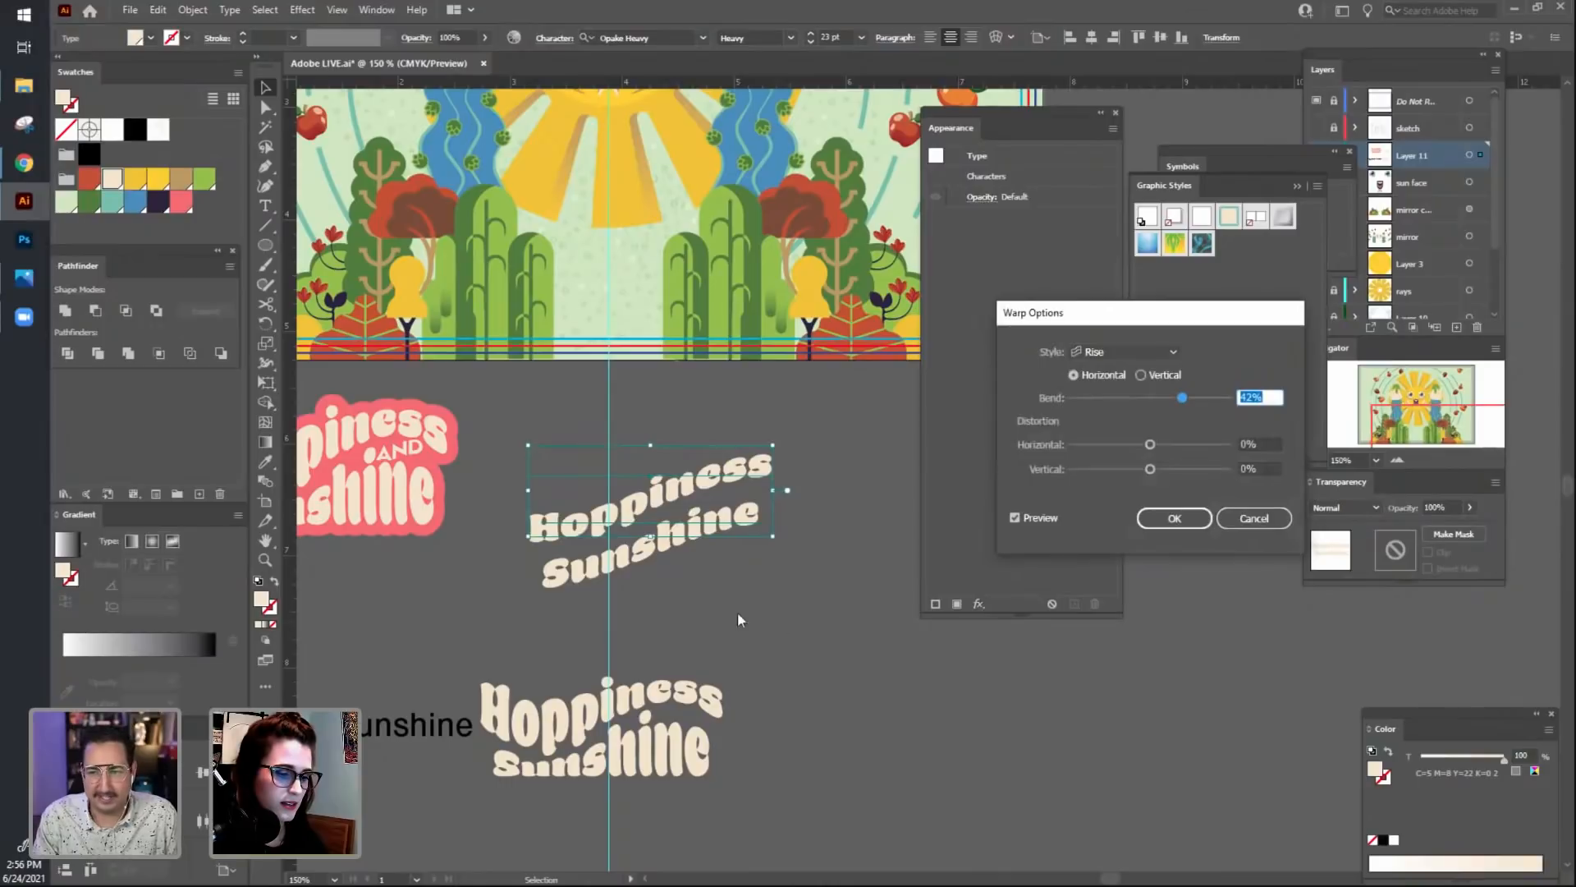
pyautogui.press('BackSpace')
pyautogui.click(1130, 359)
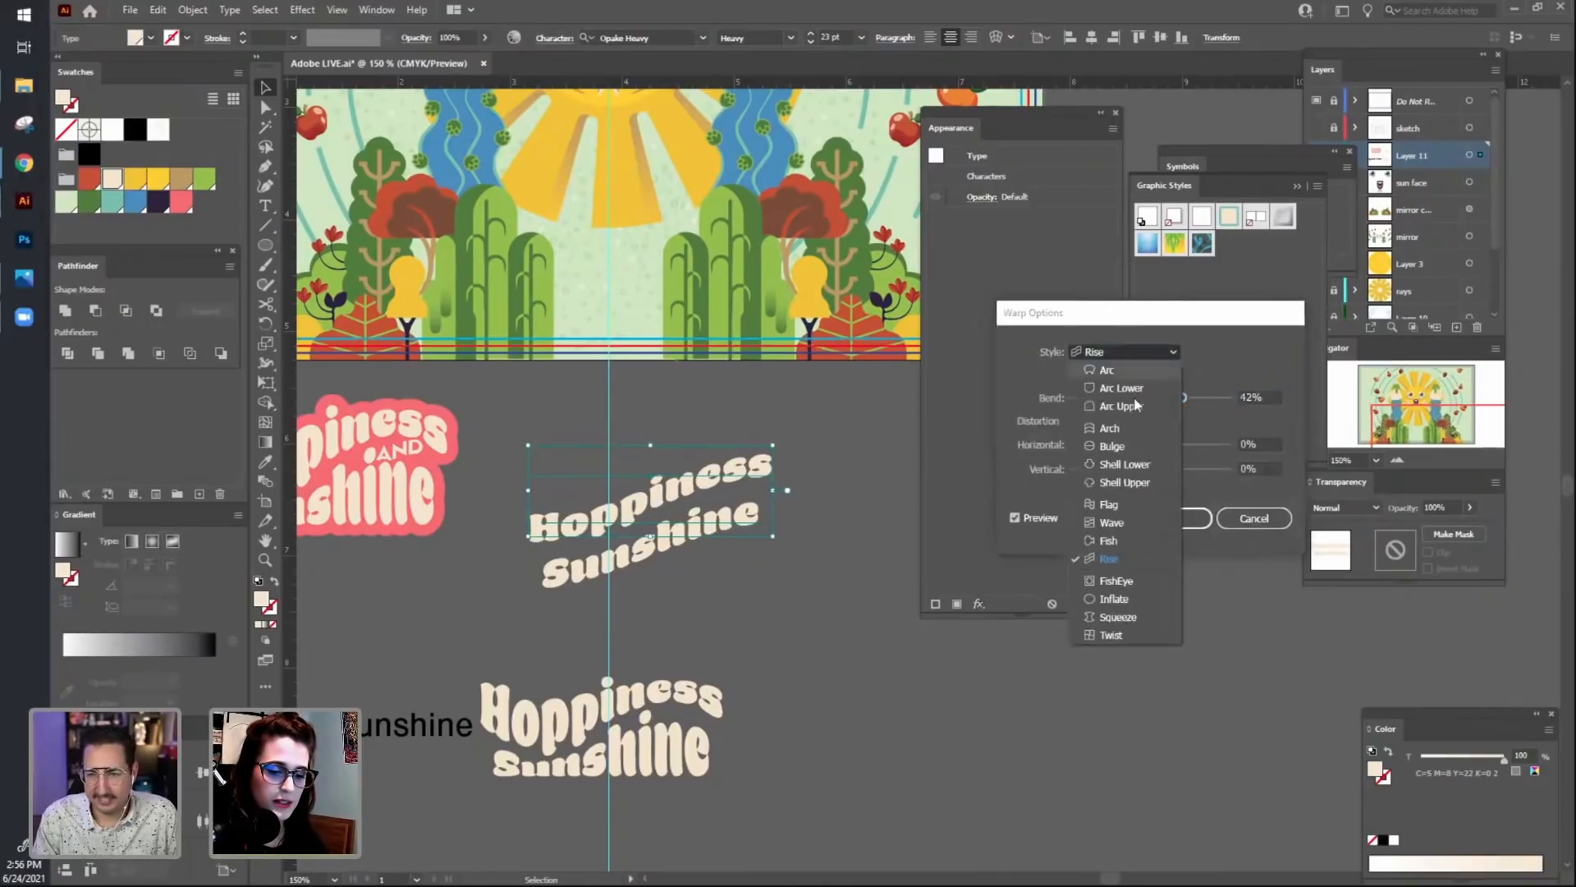
pyautogui.click(1136, 620)
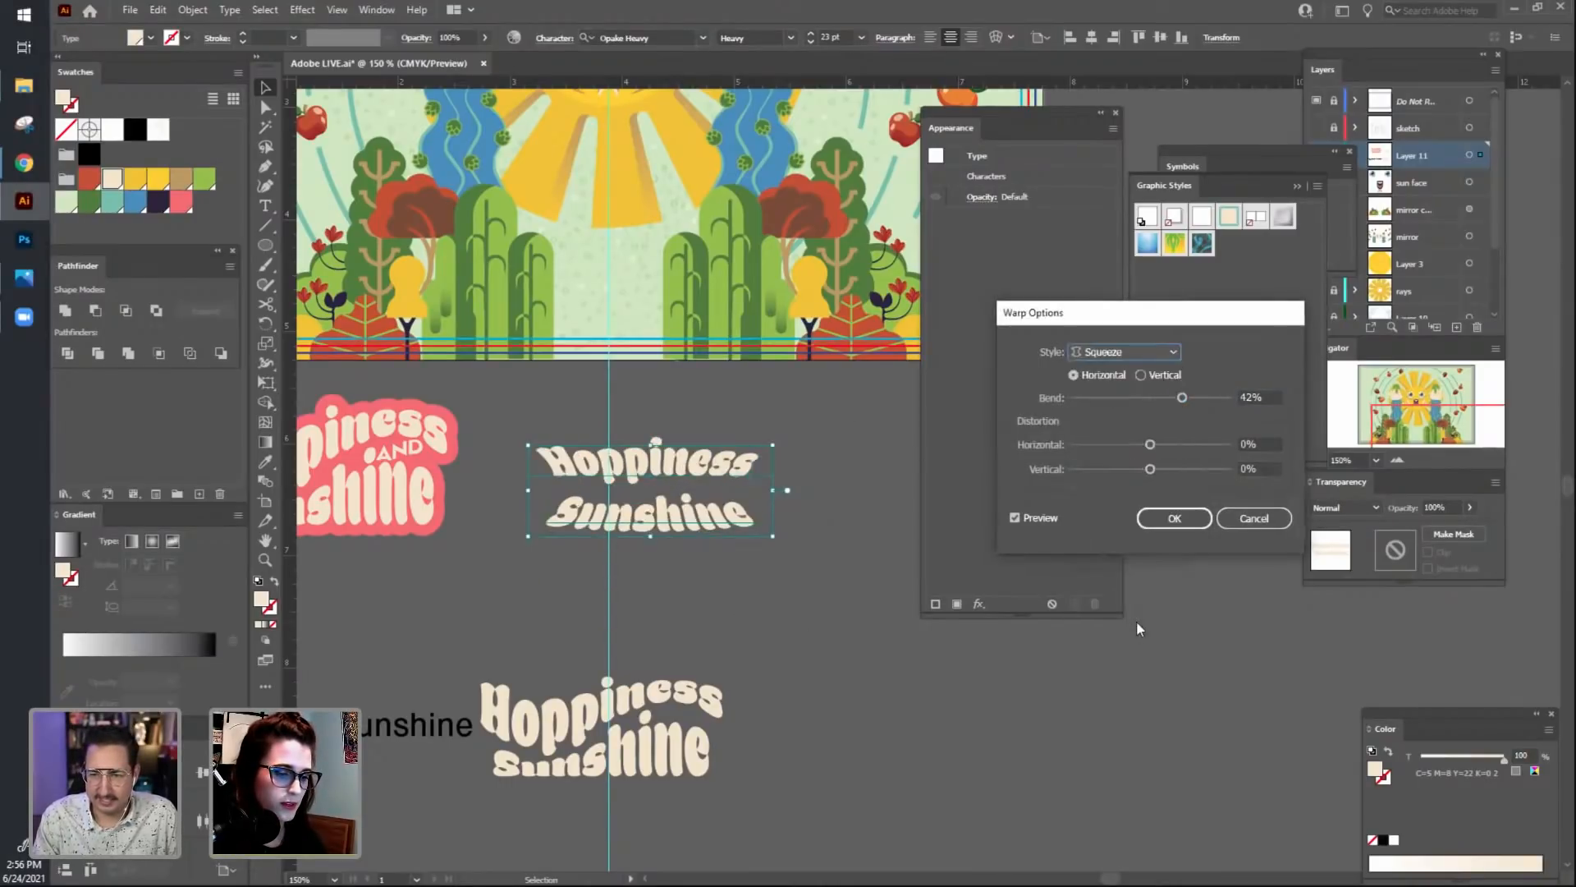
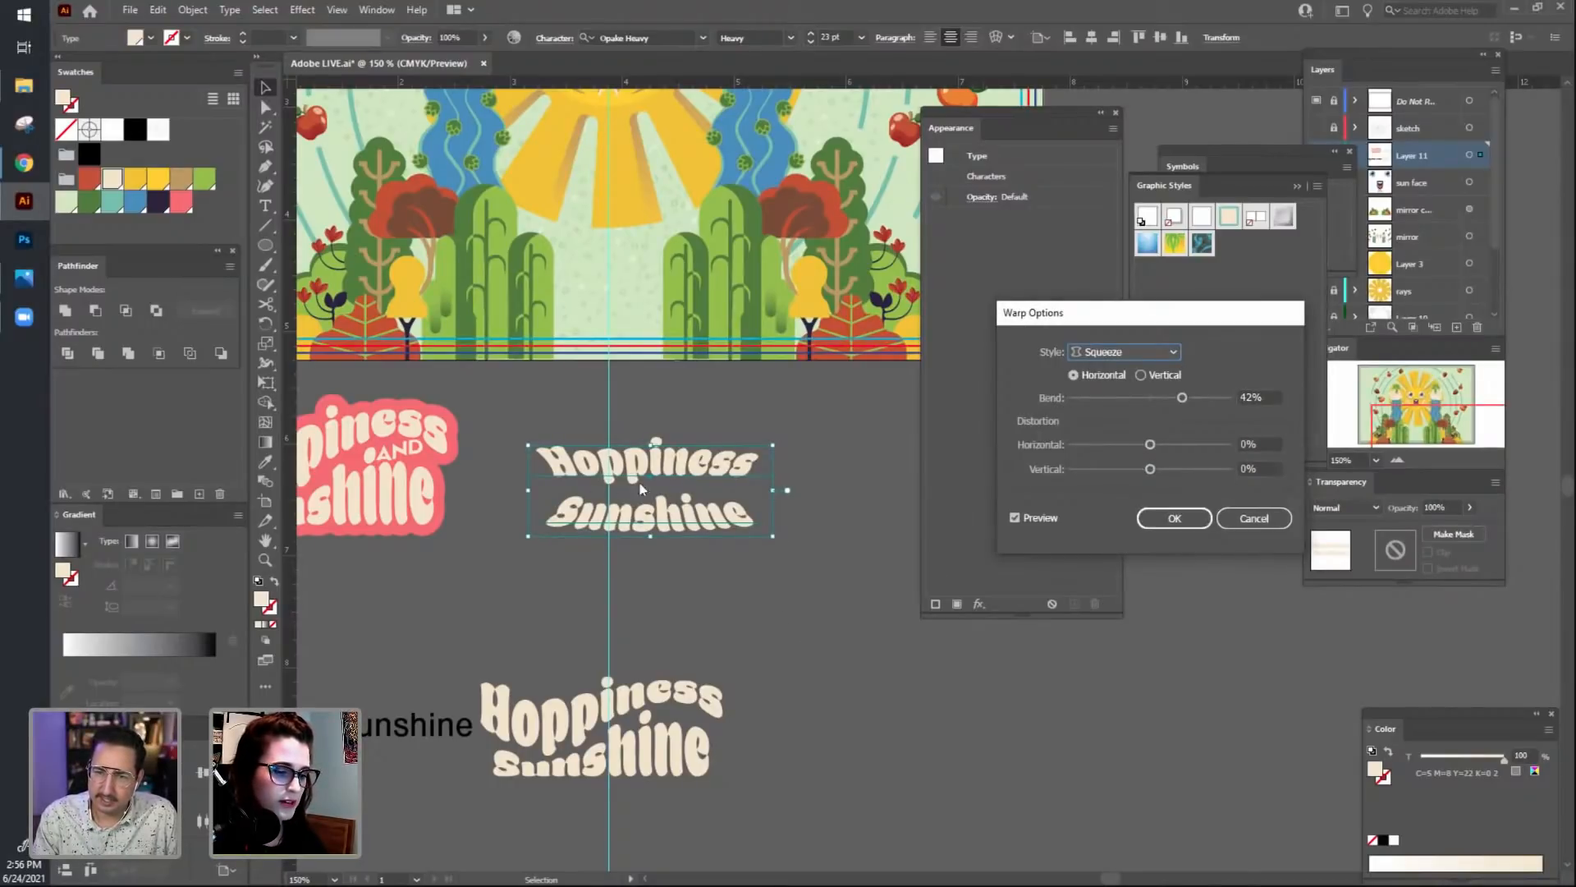
pyautogui.click(1174, 518)
pyautogui.click(777, 618)
# Place the squeeze-warped "Hoppiness Sunshine" text on the artwork between the cacti below the sun and deselect it.
pyautogui.moveTo(726, 595); pyautogui.dragTo(753, 657)
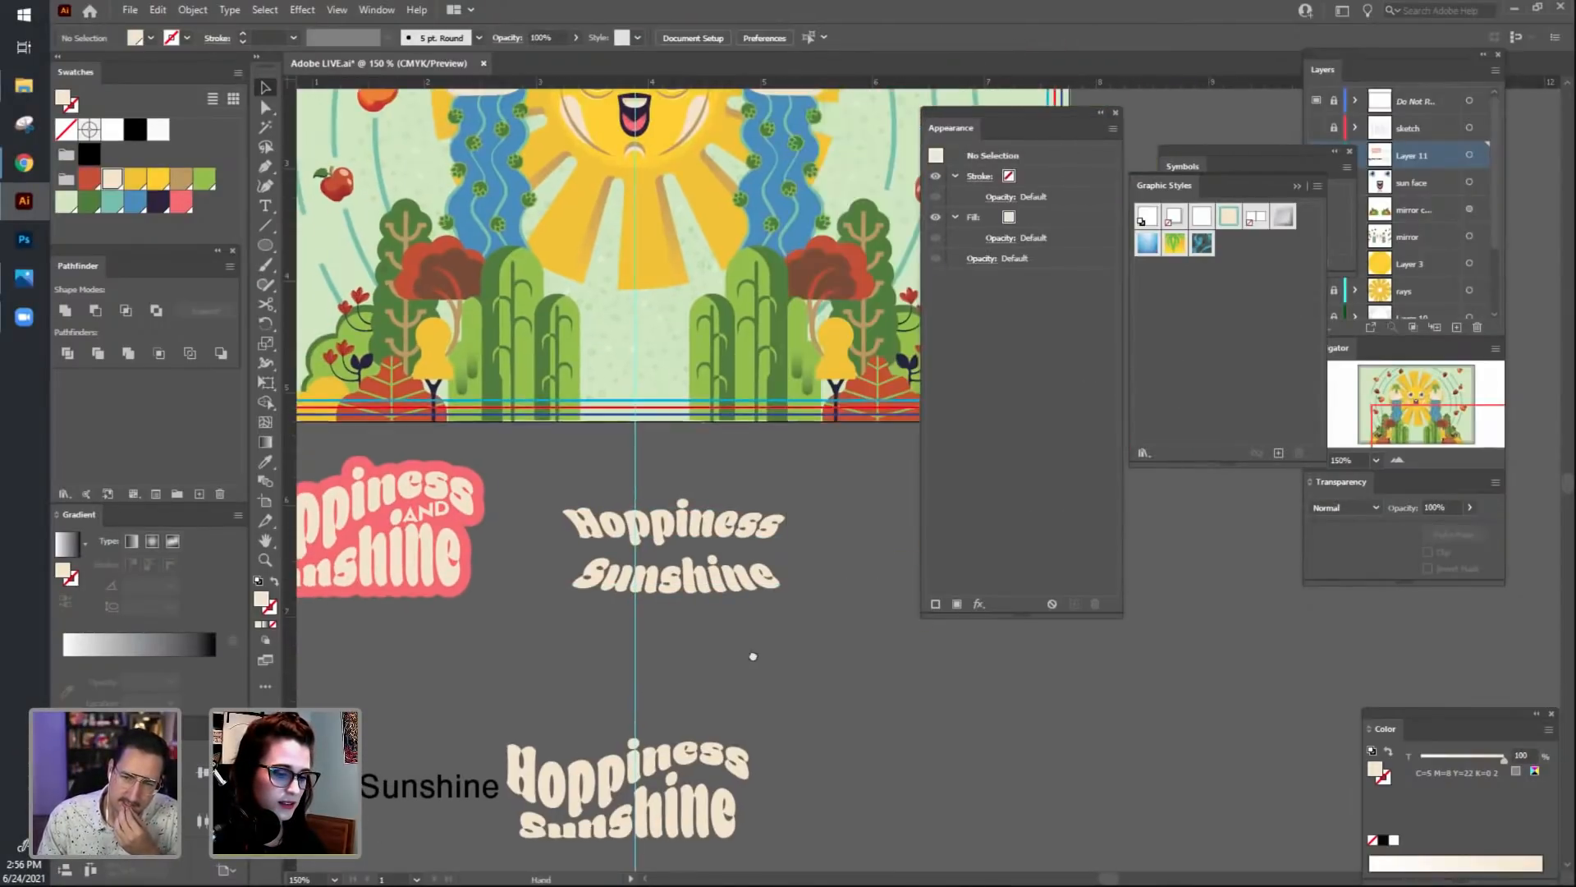
pyautogui.click(733, 583)
pyautogui.moveTo(733, 582); pyautogui.dragTo(688, 381)
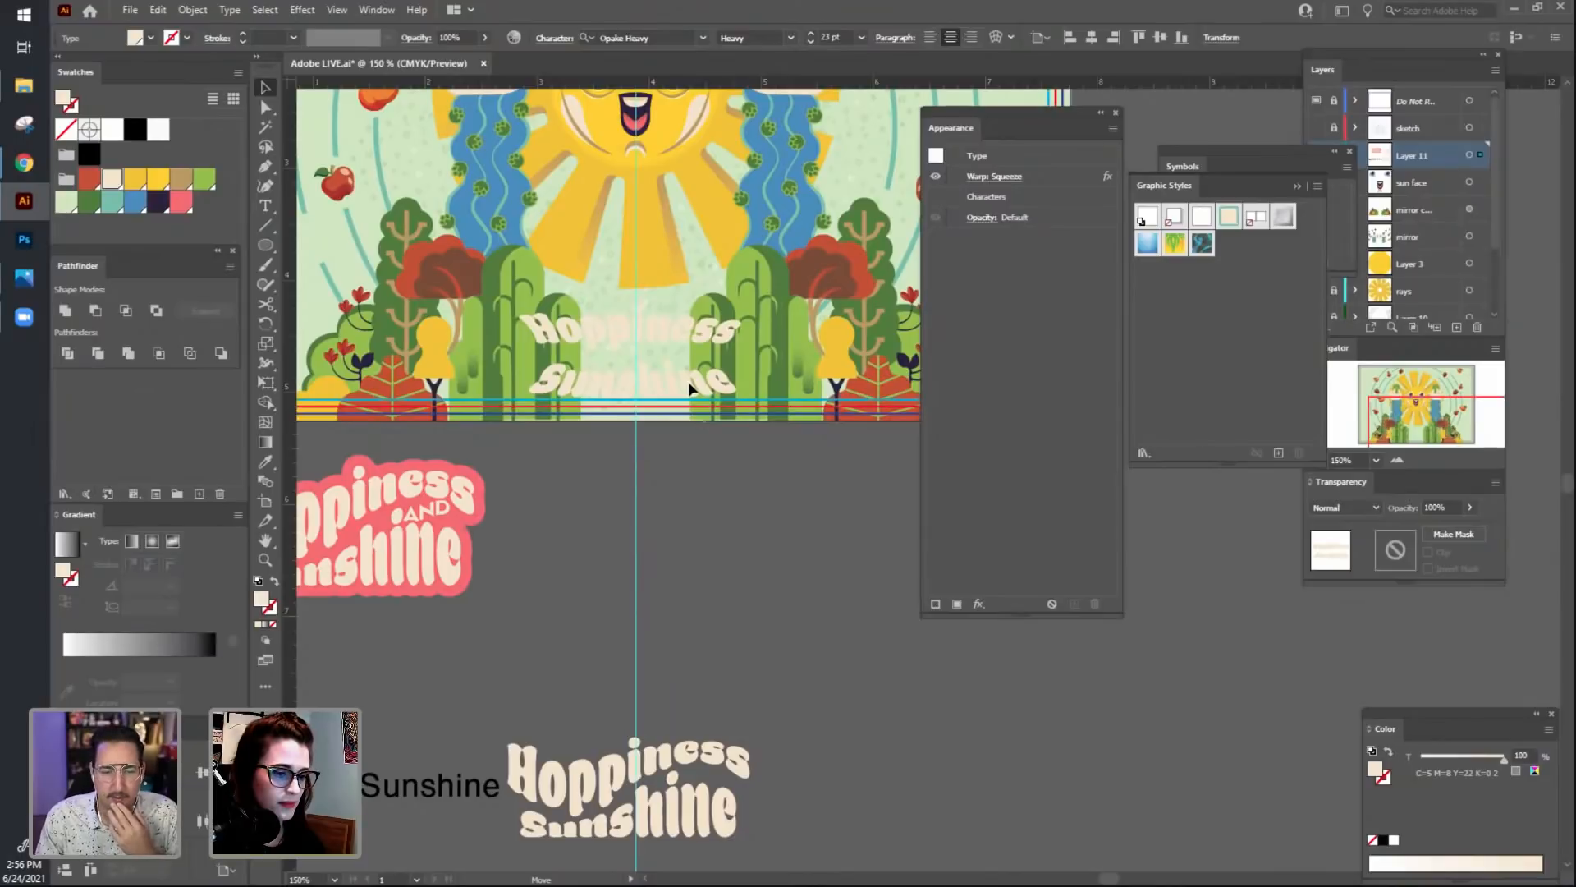
pyautogui.click(784, 540)
# Nudge the squeeze-warped text slightly upward between the cacti and deselect it.
pyautogui.scroll(2, 772, 599)
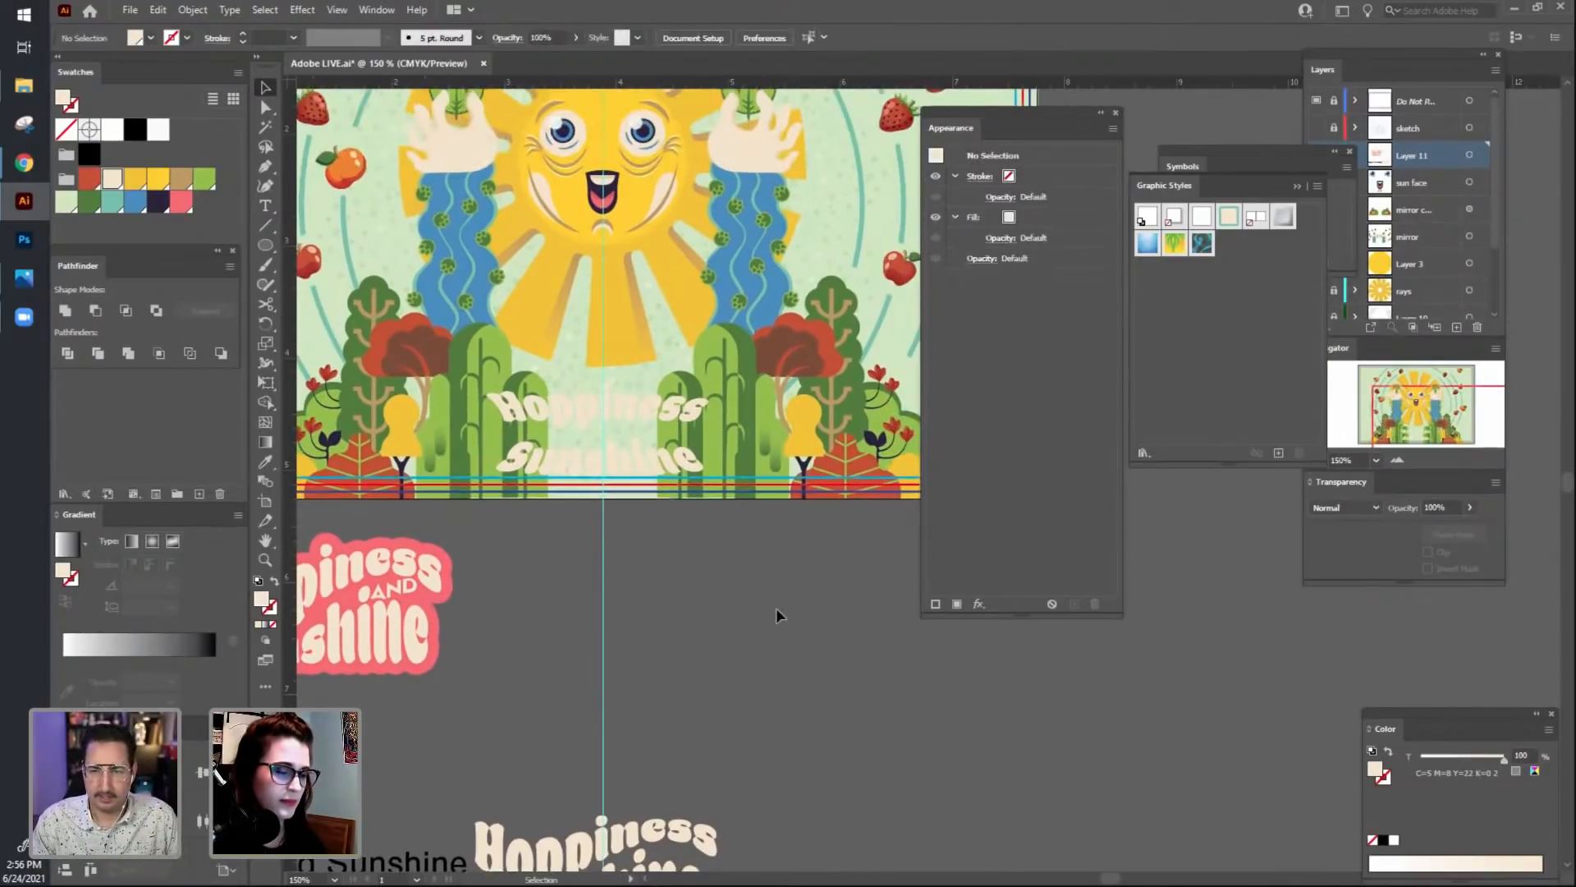
pyautogui.hotkey('ctrl', '-')
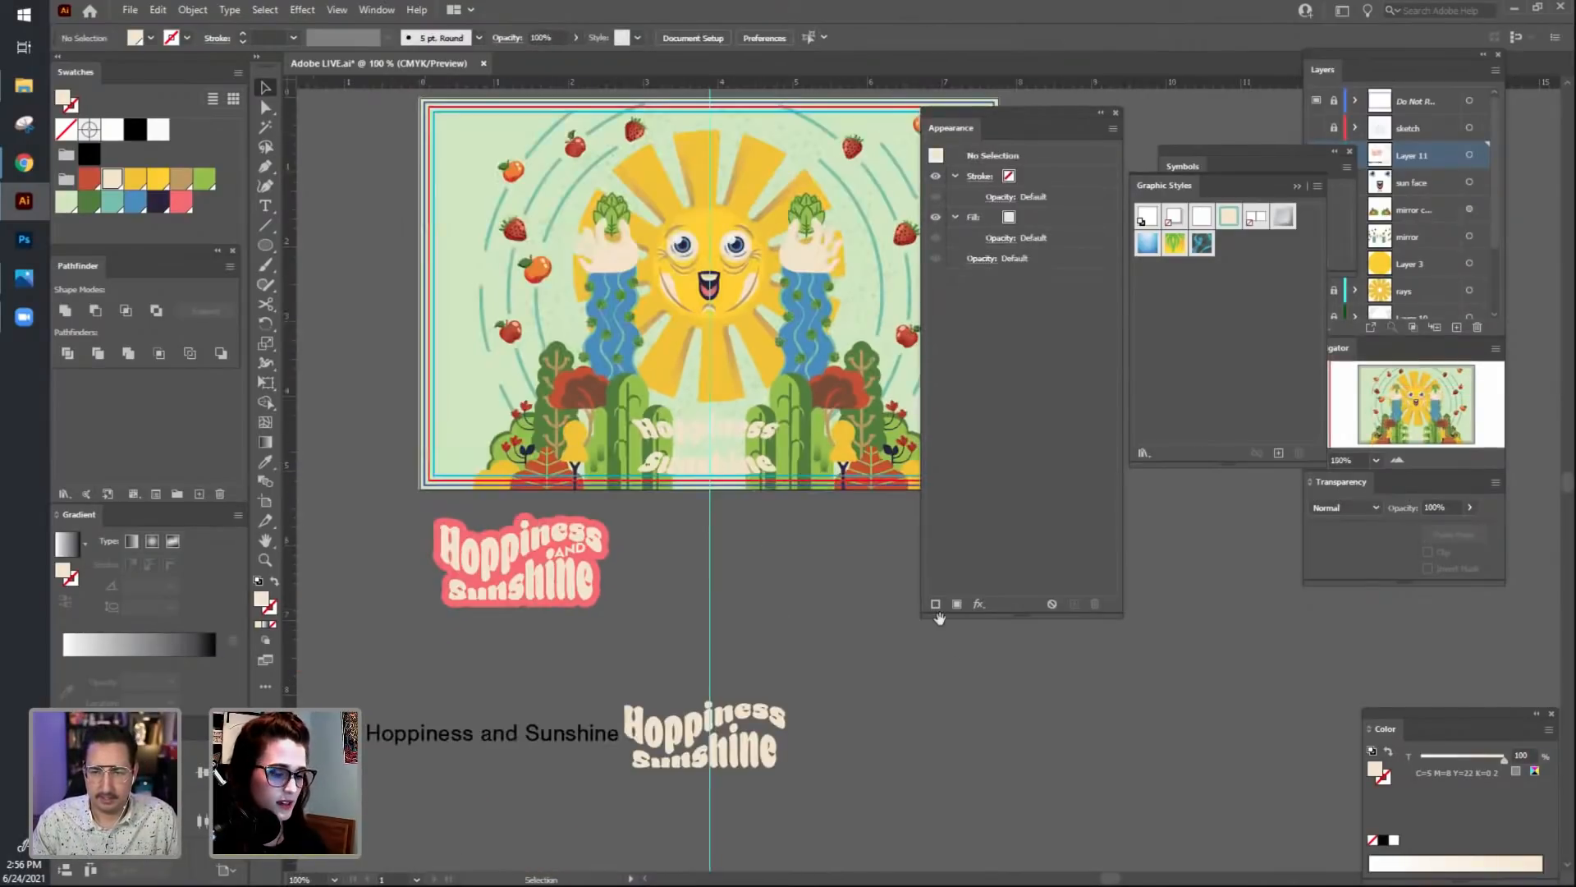
pyautogui.hscroll(3, 775, 607)
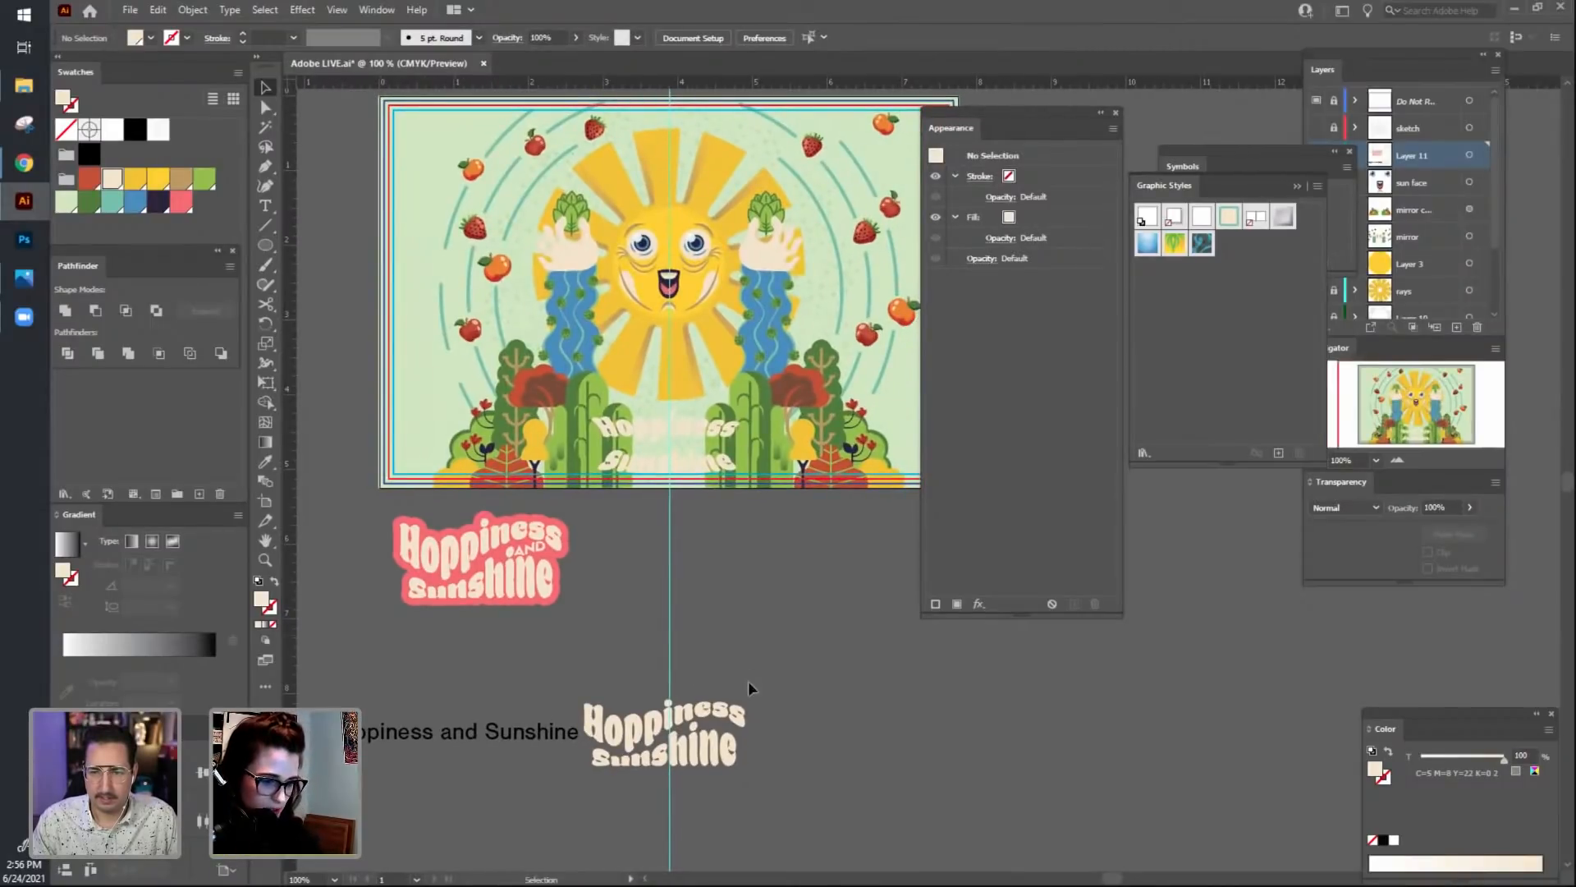
pyautogui.moveTo(722, 484); pyautogui.dragTo(716, 458)
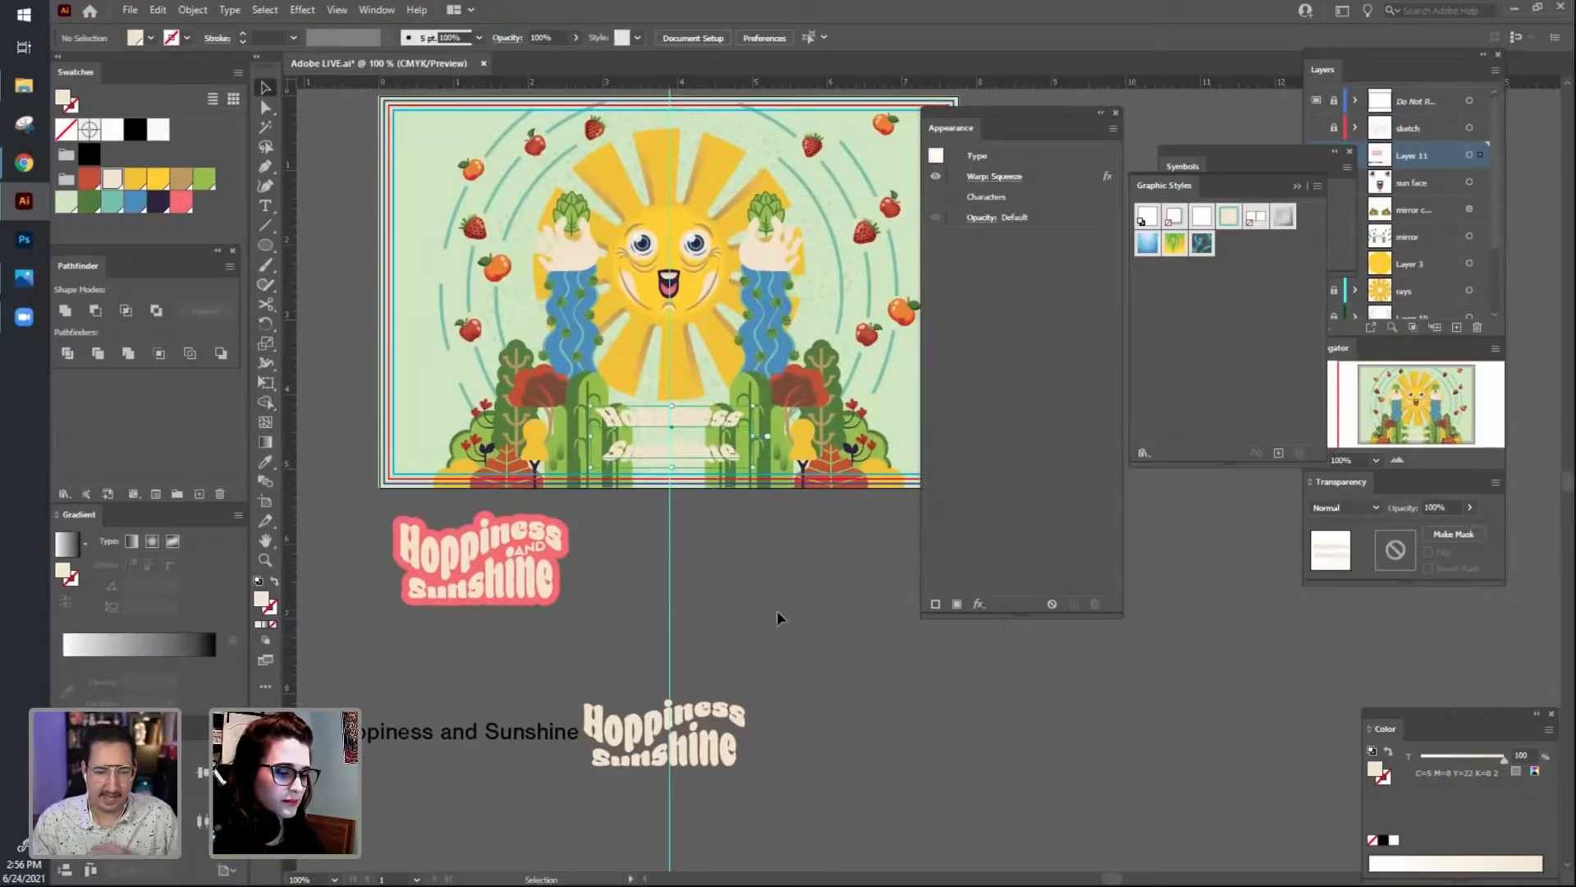
pyautogui.click(777, 609)
pyautogui.moveTo(765, 604); pyautogui.dragTo(730, 575)
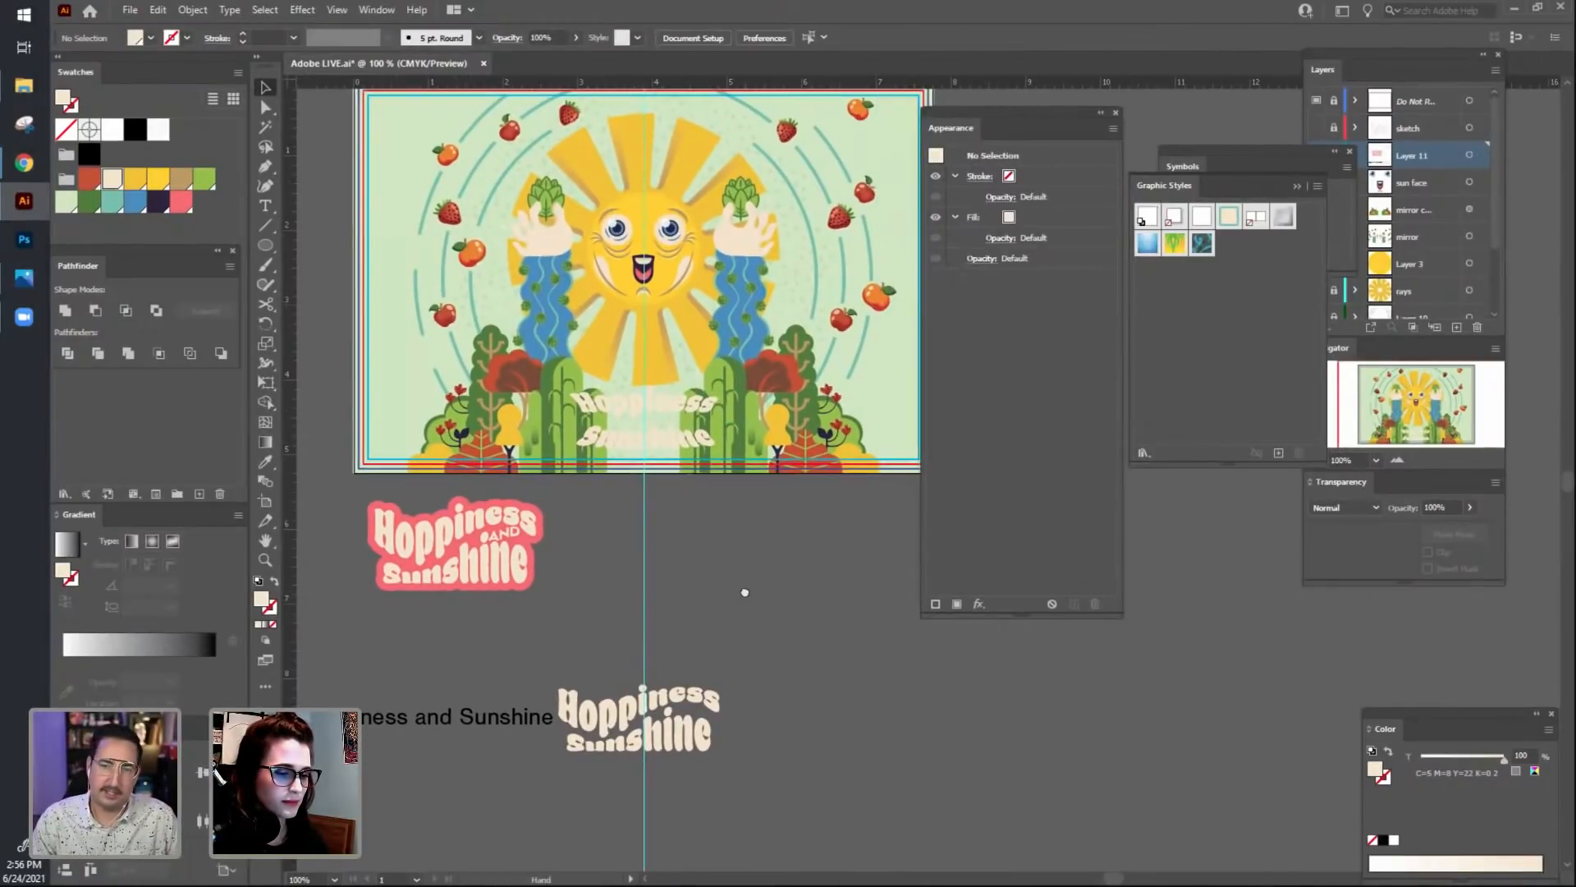
# Move the squeeze-warped "Hoppiness Sunshine" text off the artwork to the empty area below it and deselect it.
pyautogui.moveTo(685, 443); pyautogui.dragTo(768, 617)
pyautogui.click(904, 767)
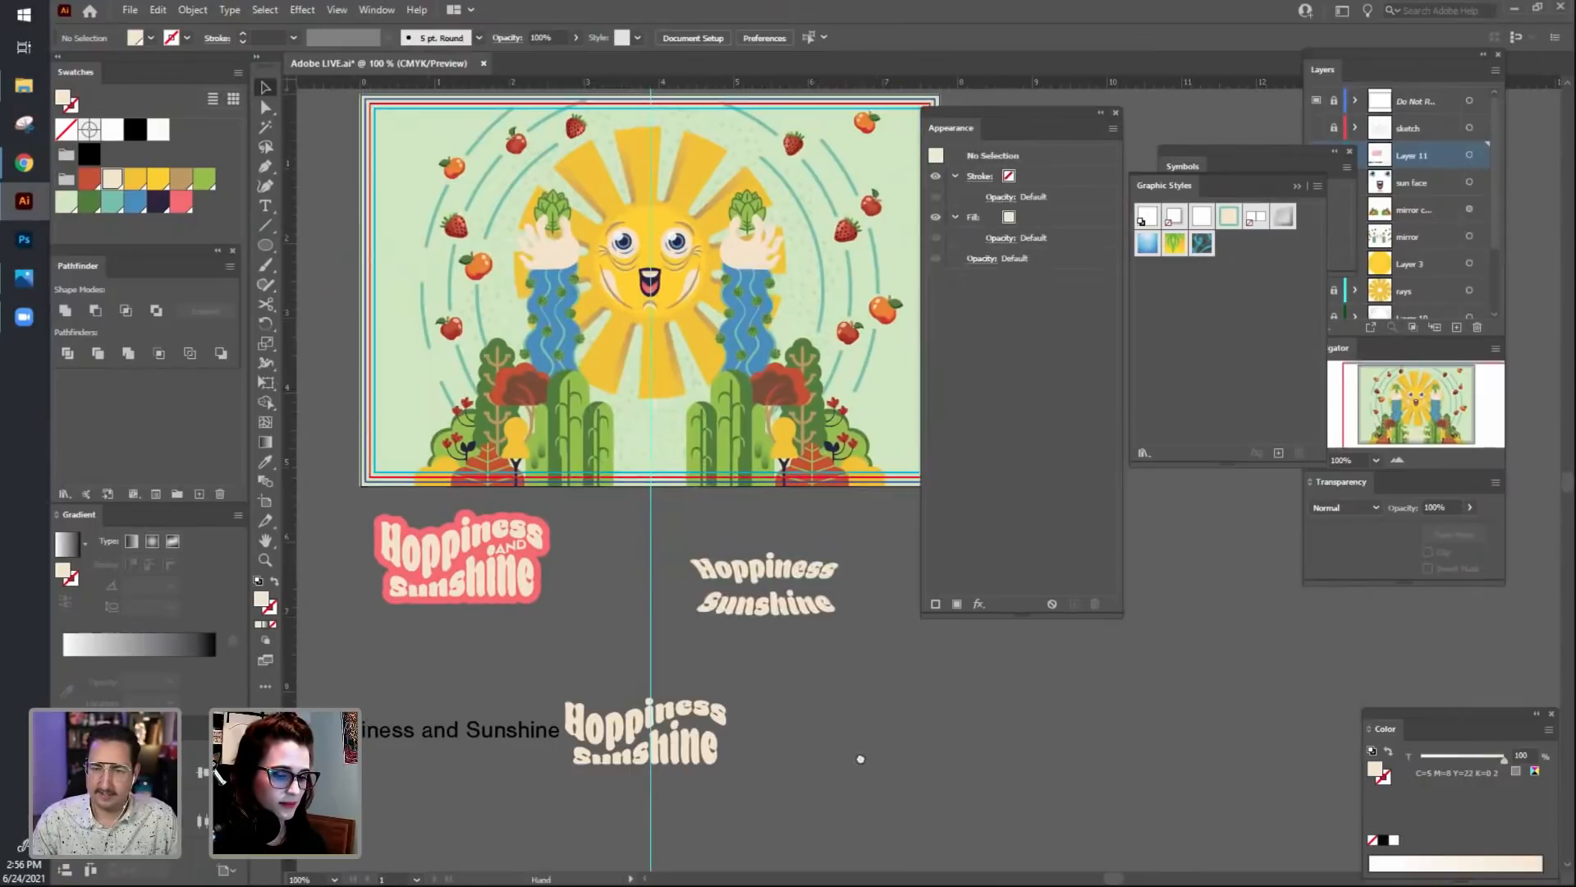
pyautogui.click(768, 618)
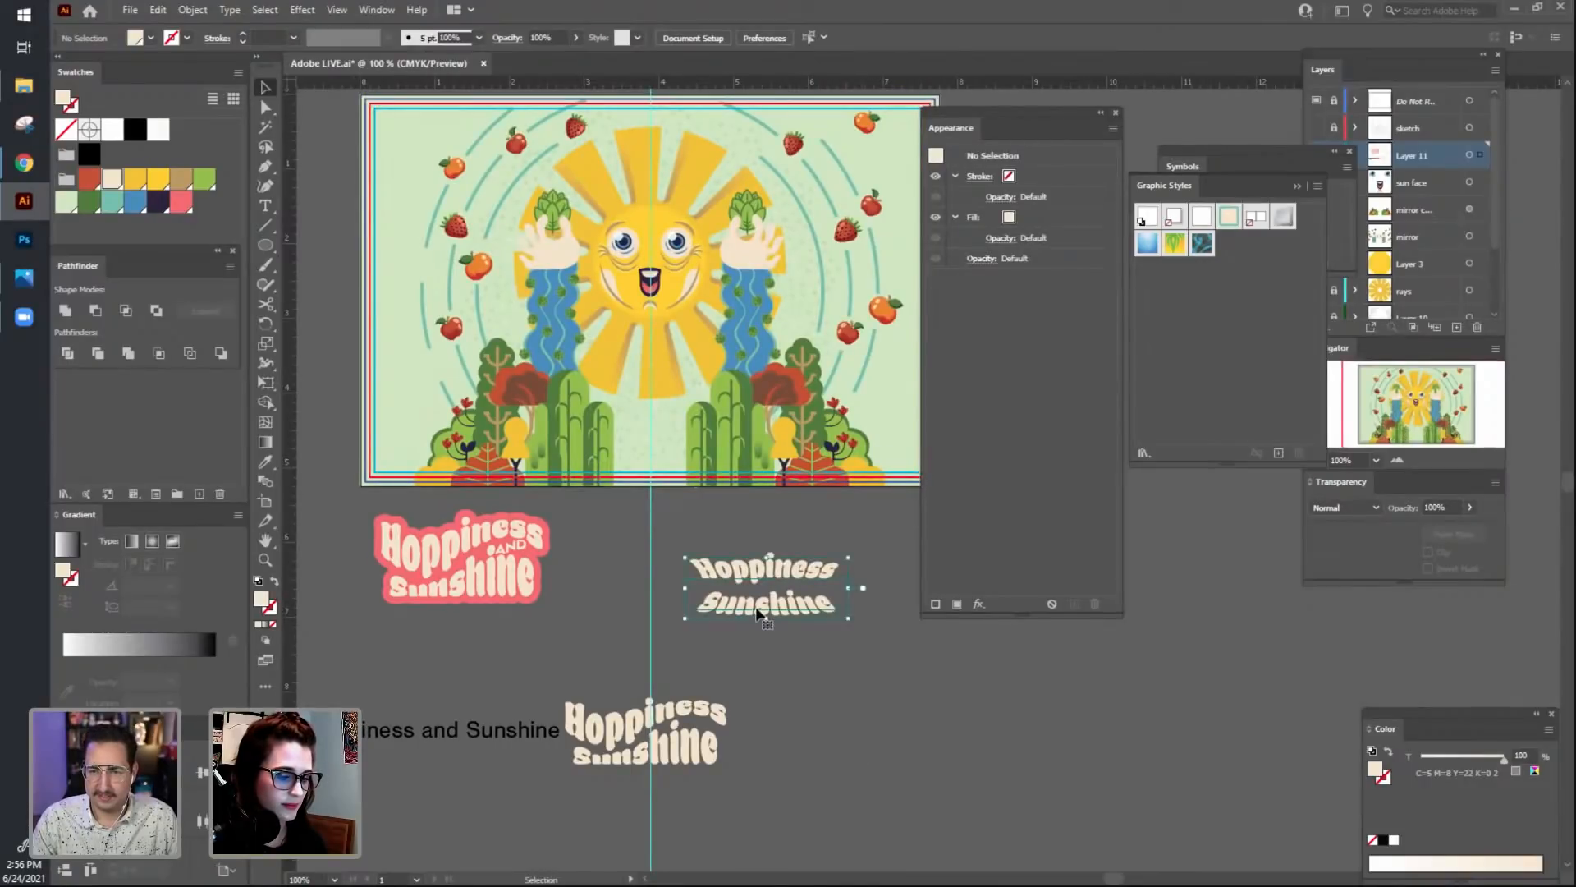
pyautogui.click(1229, 216)
pyautogui.press('a')
pyautogui.hotkey('ctrl', 'z')
pyautogui.click(870, 716)
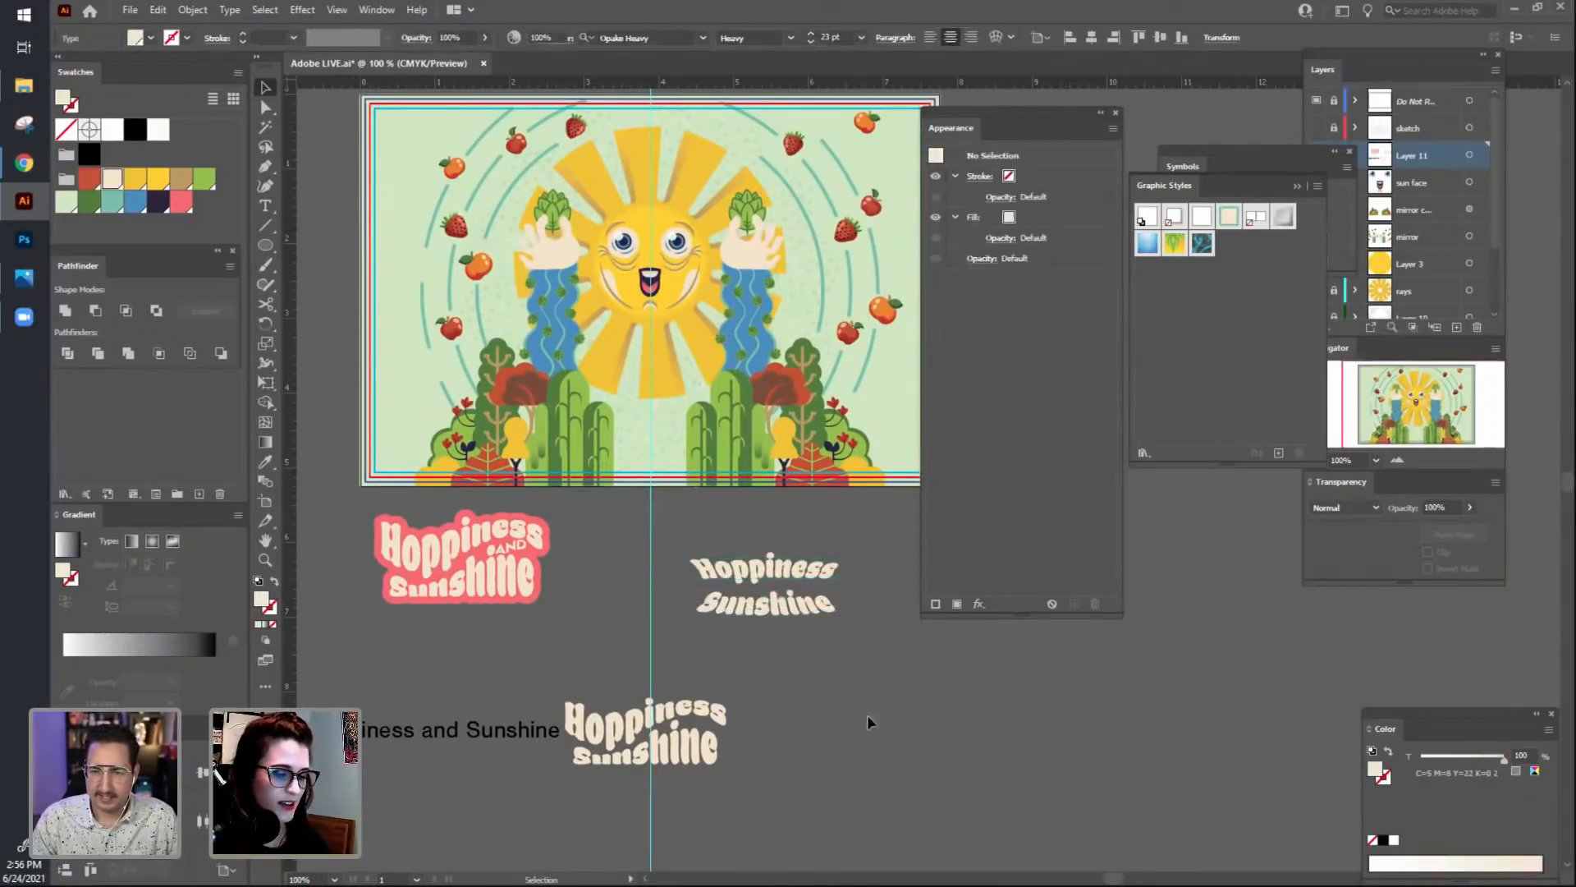
pyautogui.moveTo(841, 717); pyautogui.dragTo(823, 717)
pyautogui.click(759, 610)
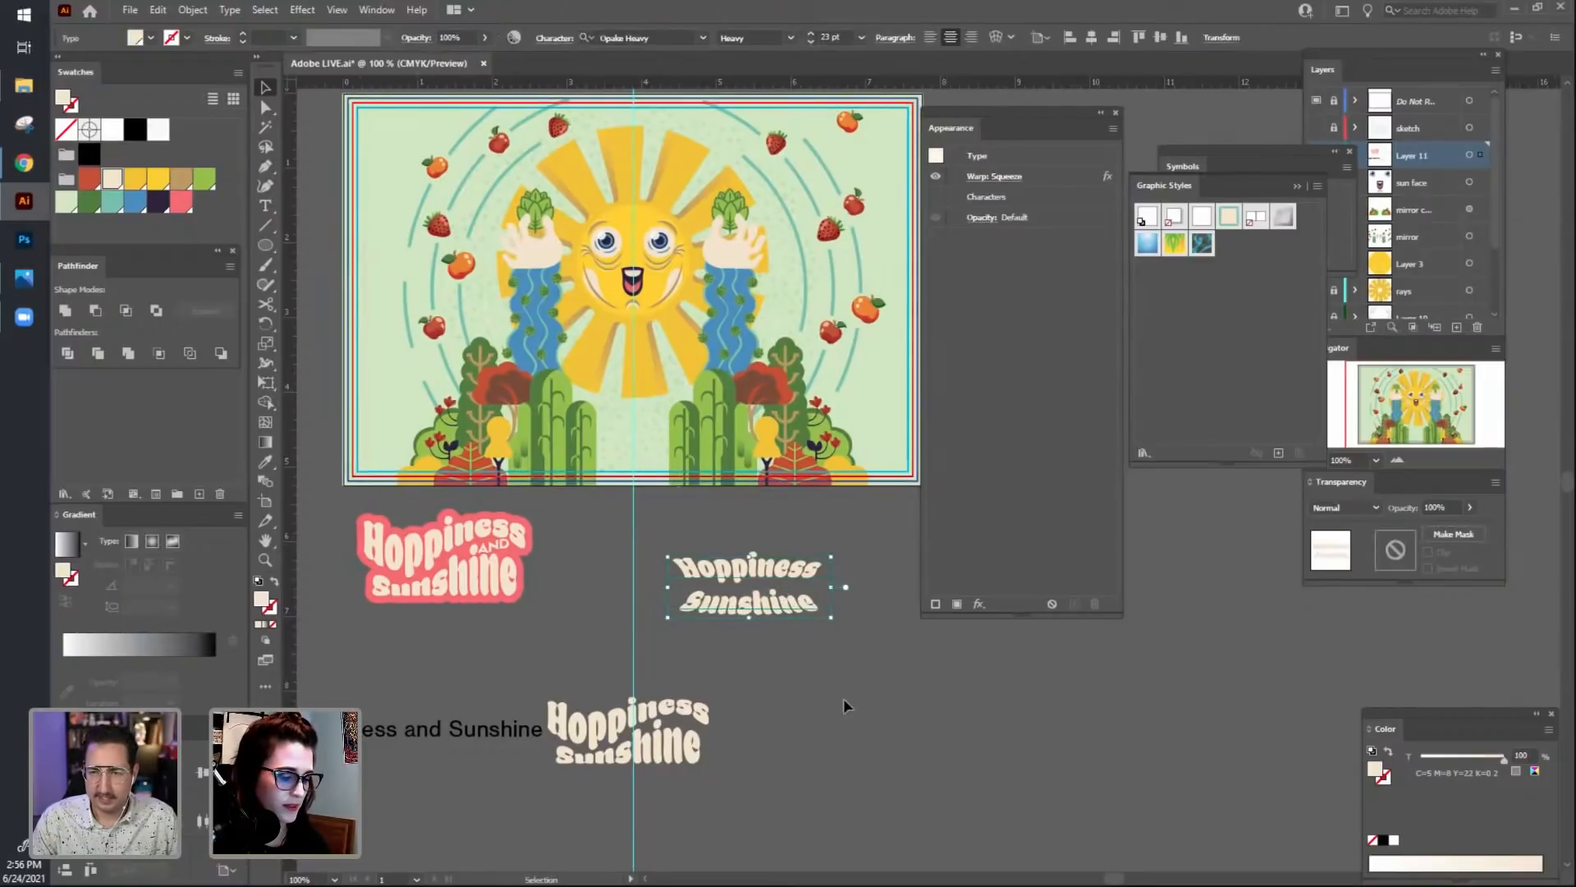
pyautogui.click(866, 693)
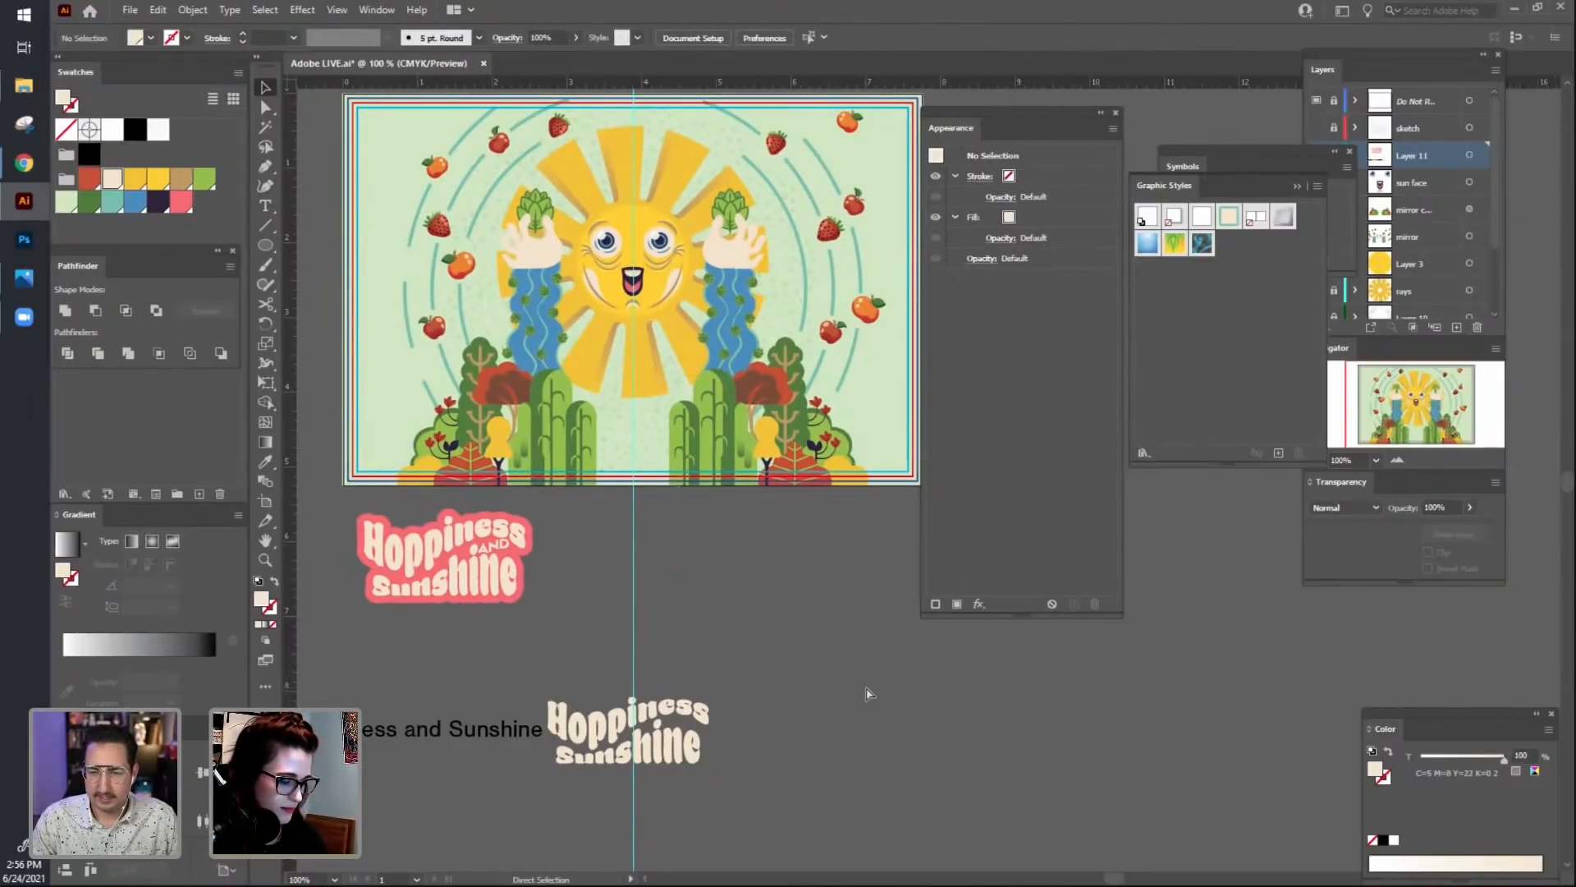
pyautogui.hotkey('ctrl', 'z')
pyautogui.click(866, 686)
# Place a copy of the squeeze-warped text below the pink-backed title and remove the Squeeze warp from the original.
pyautogui.moveTo(792, 611); pyautogui.dragTo(555, 679)
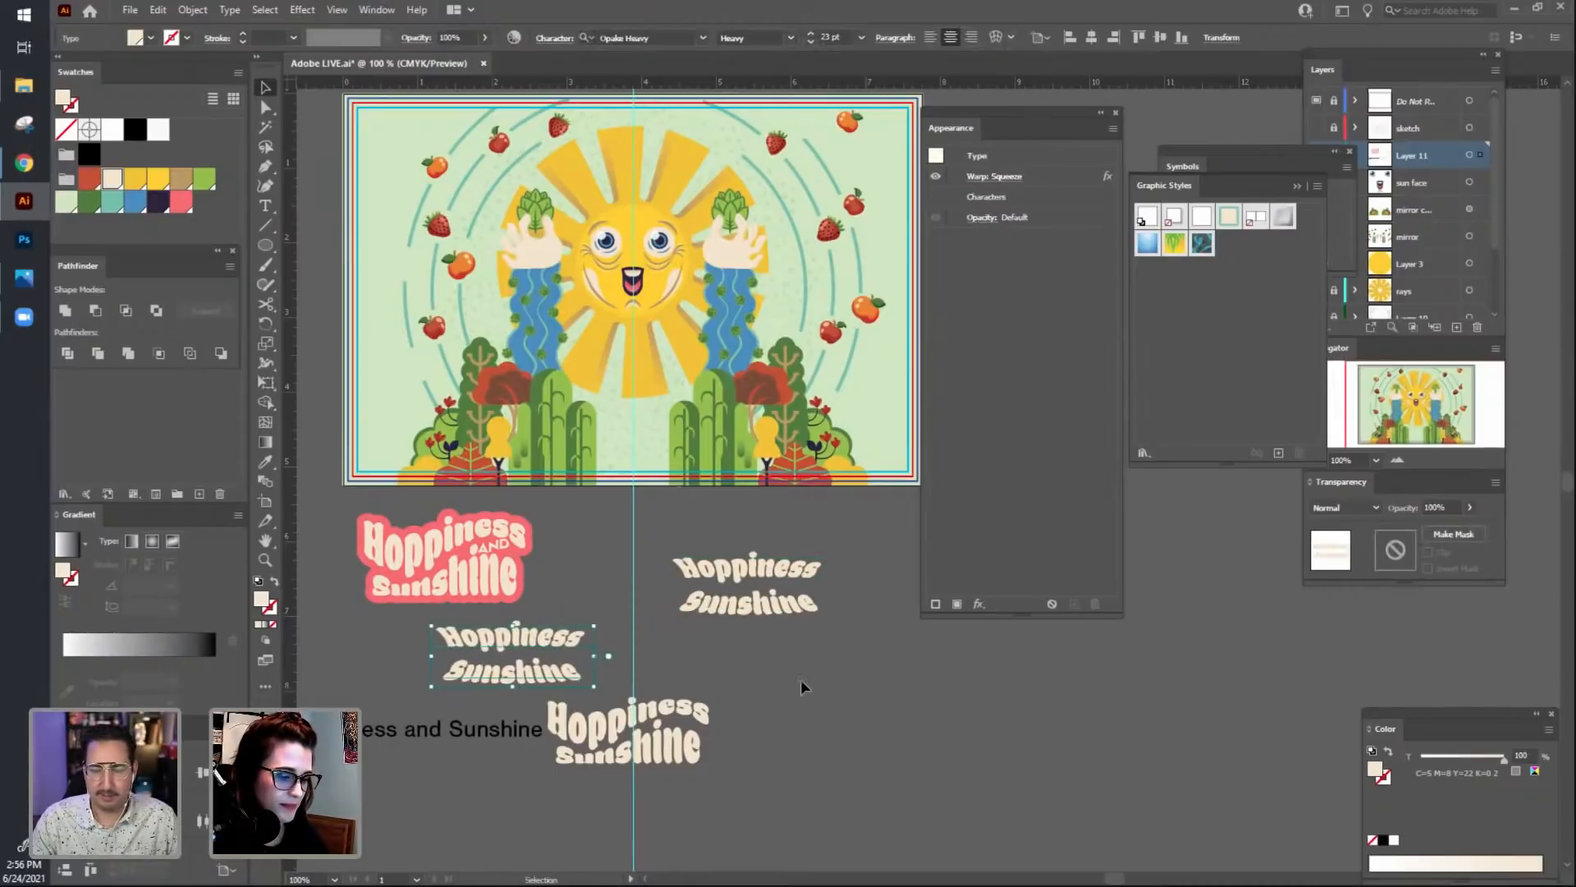
pyautogui.click(801, 678)
pyautogui.click(748, 604)
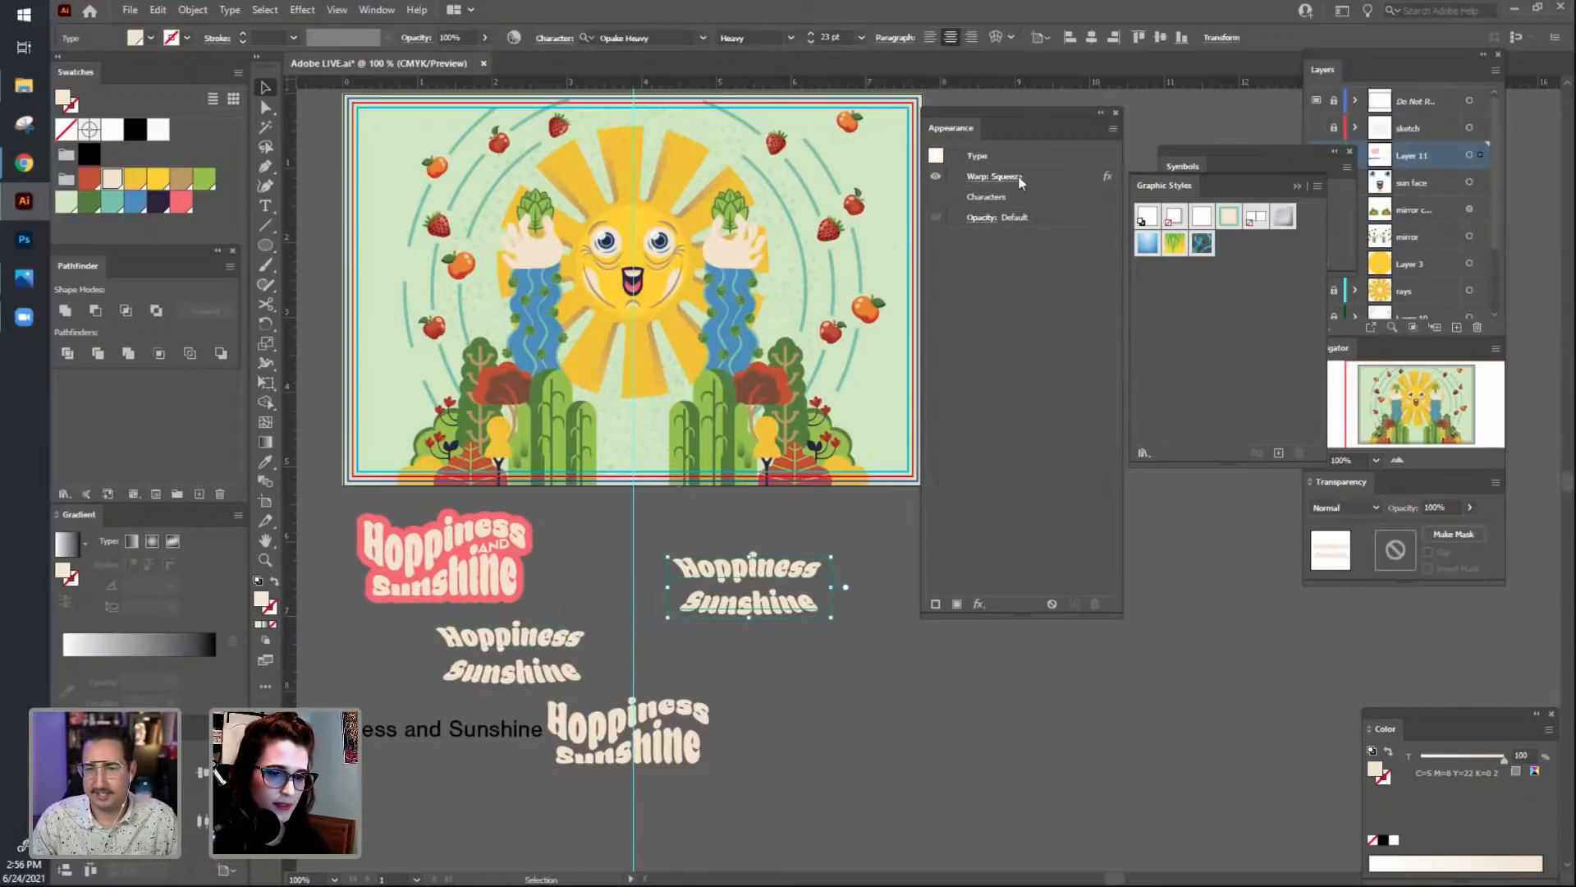
pyautogui.click(1018, 177)
pyautogui.click(1100, 602)
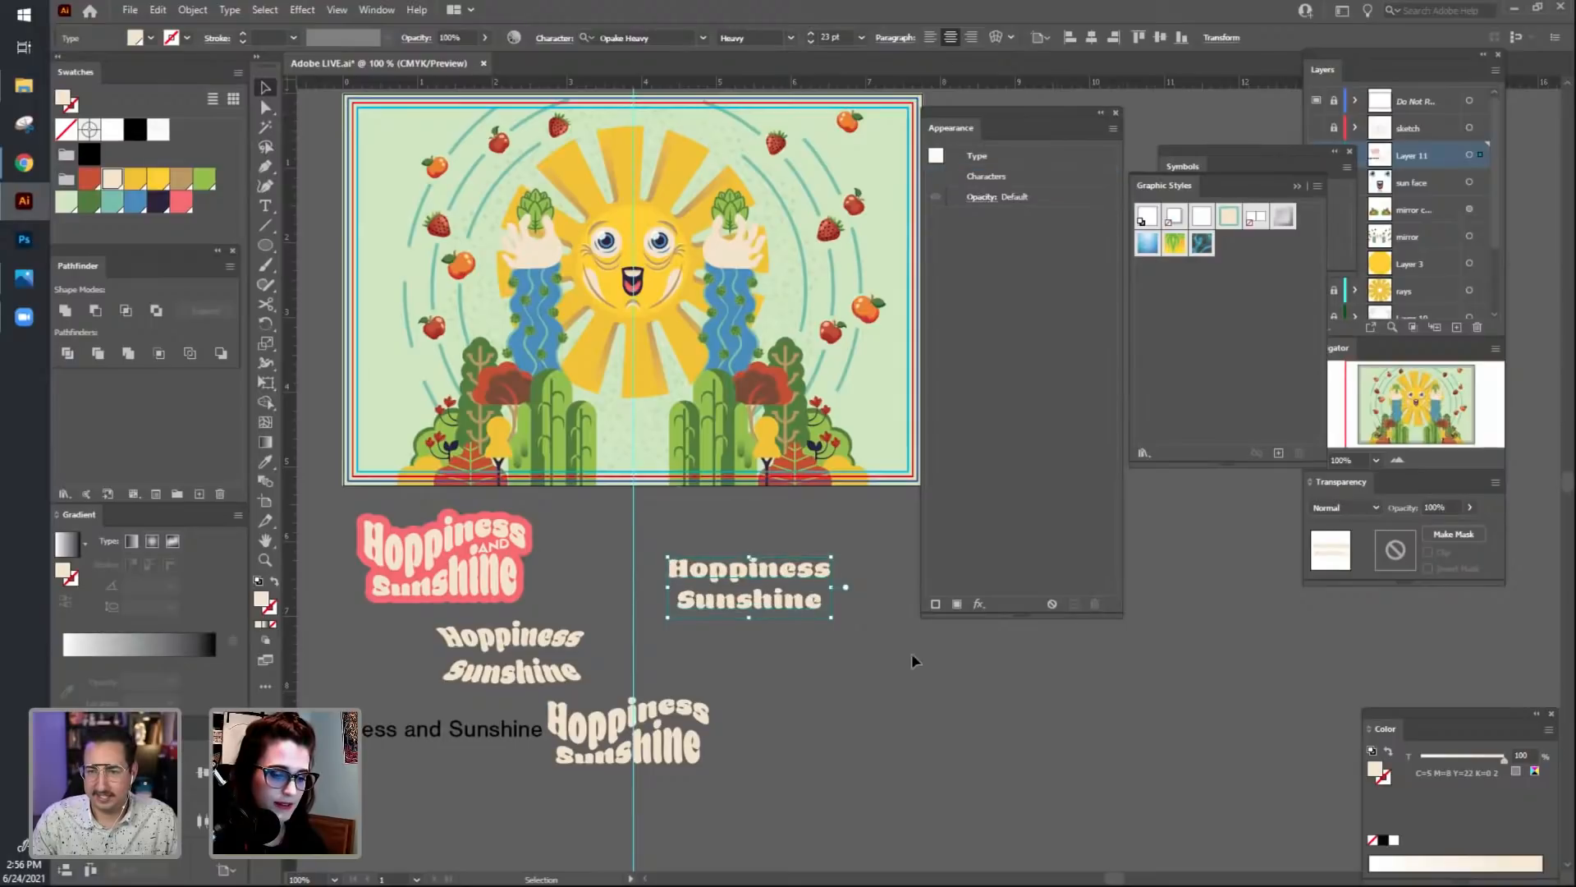
# Add a horizontal Twist warp to the unwarped text, trying a -36% bend and setting its horizontal distortion to 0%.
pyautogui.click(979, 604)
pyautogui.moveTo(1085, 379)
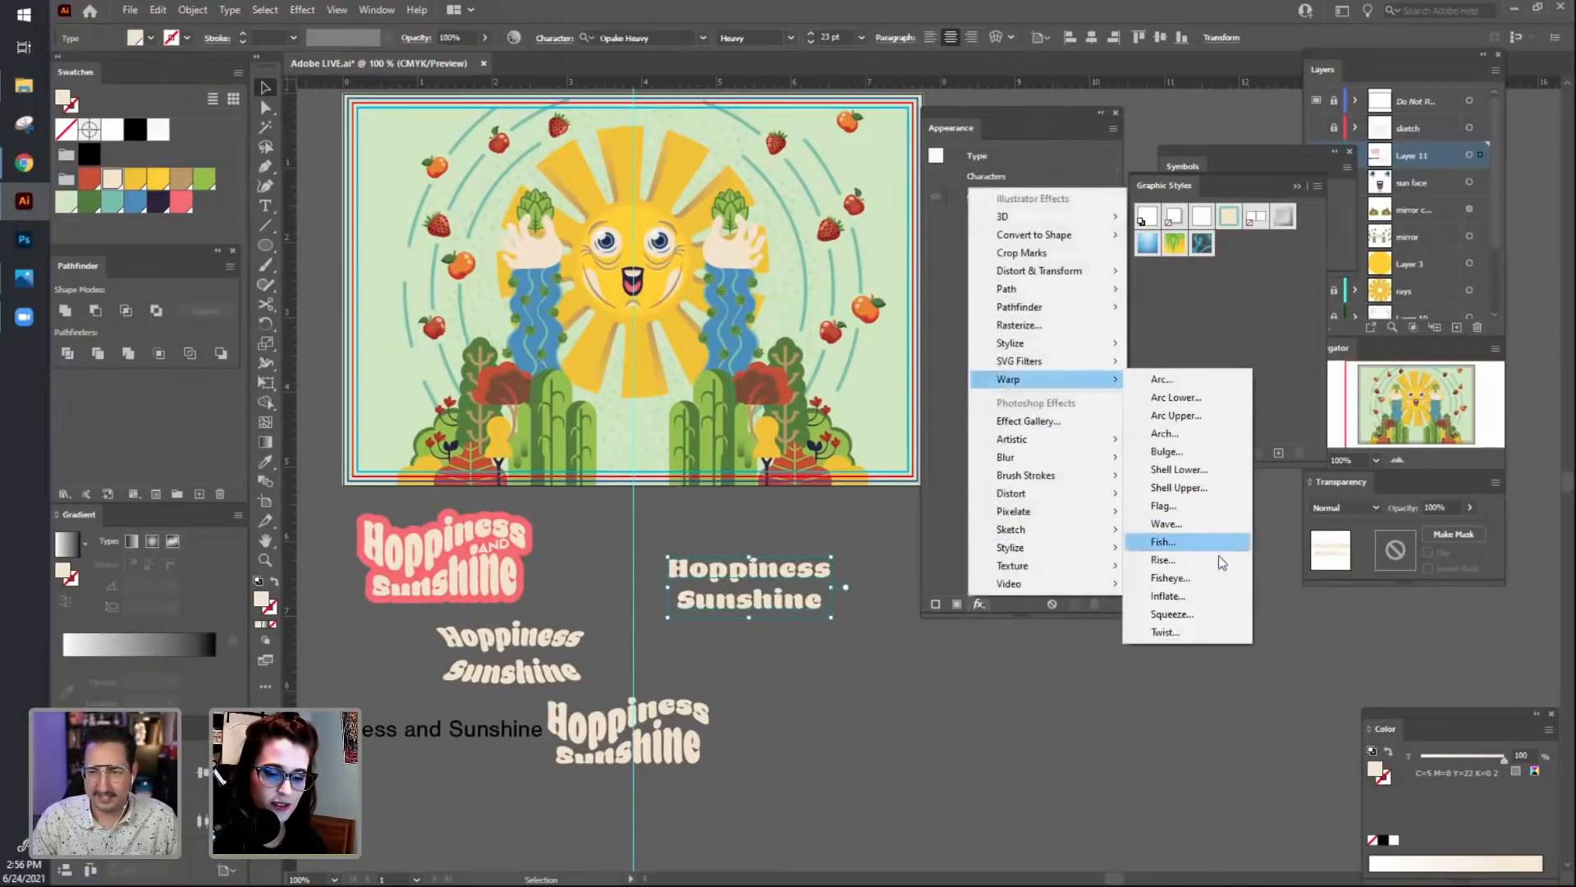
pyautogui.click(1197, 641)
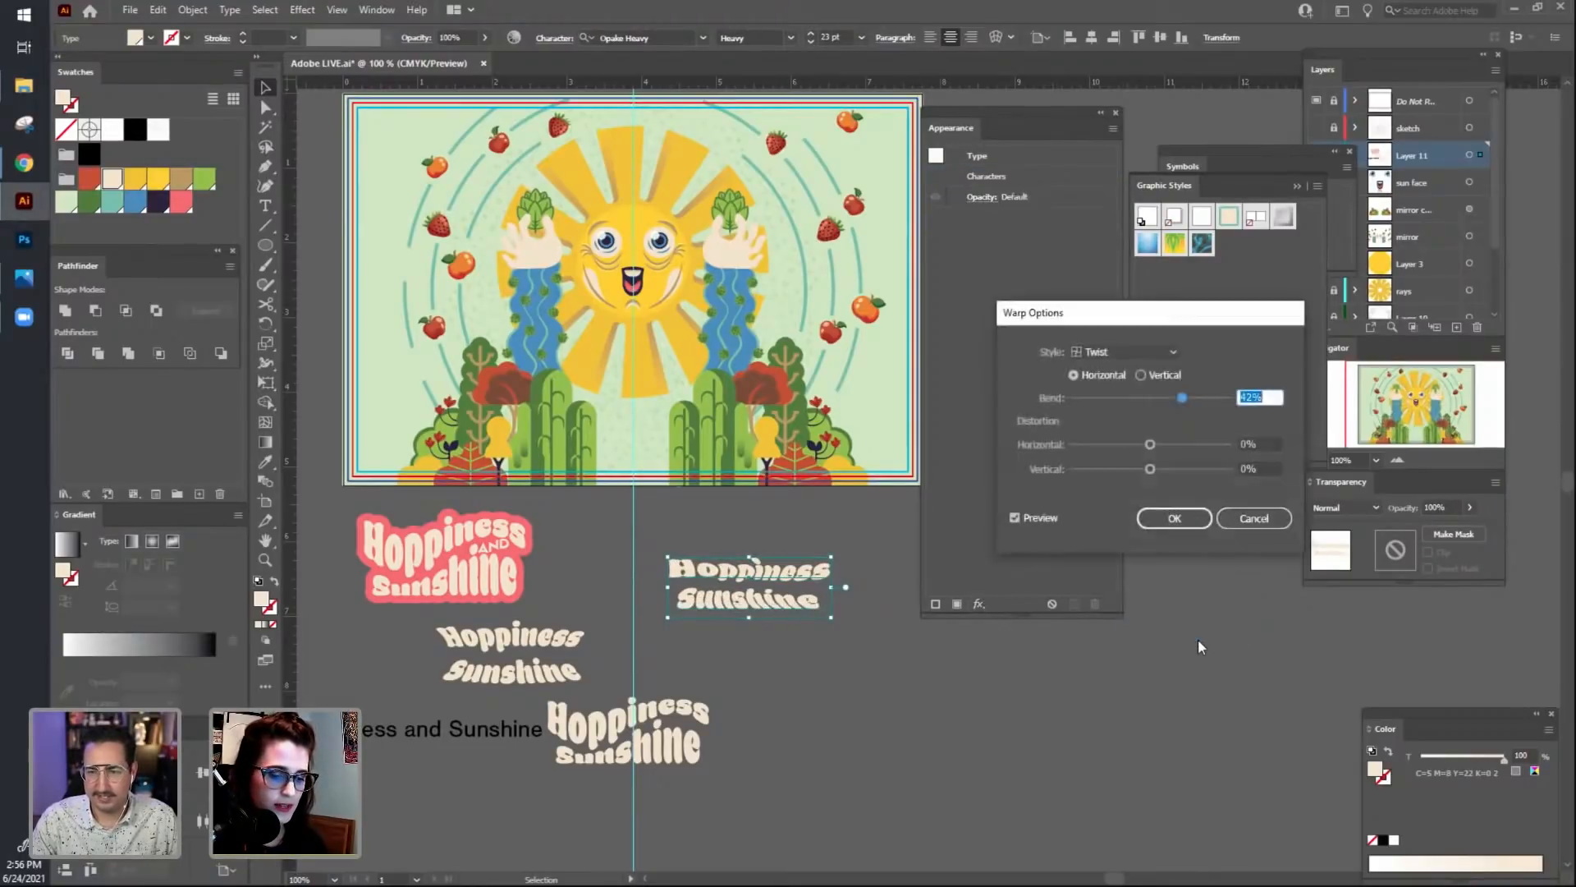
pyautogui.moveTo(1184, 396); pyautogui.dragTo(1218, 461)
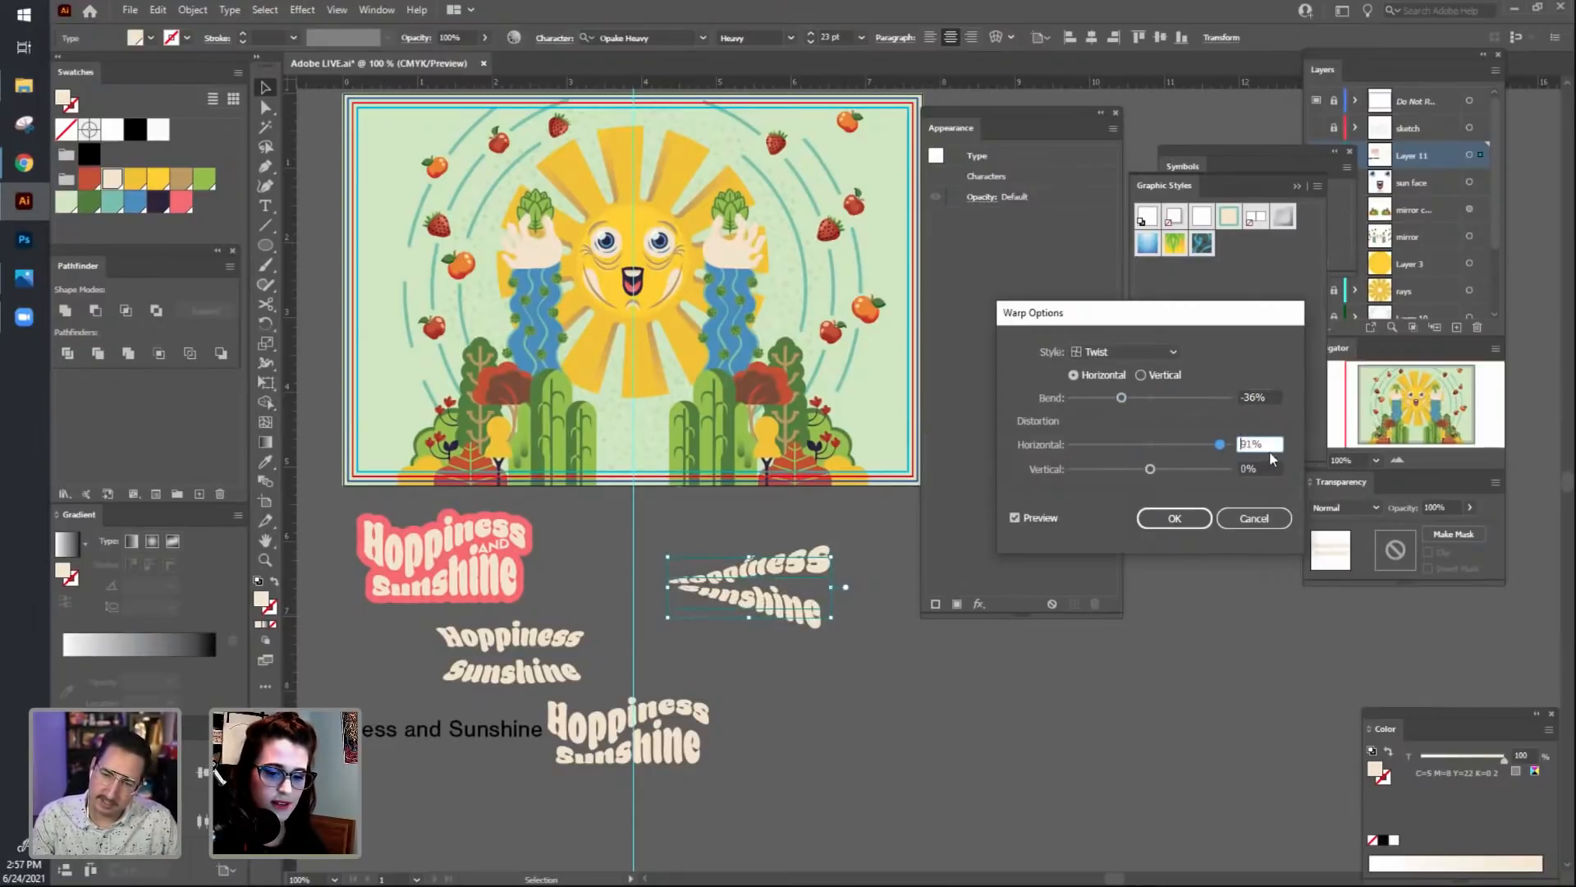
pyautogui.write('0')
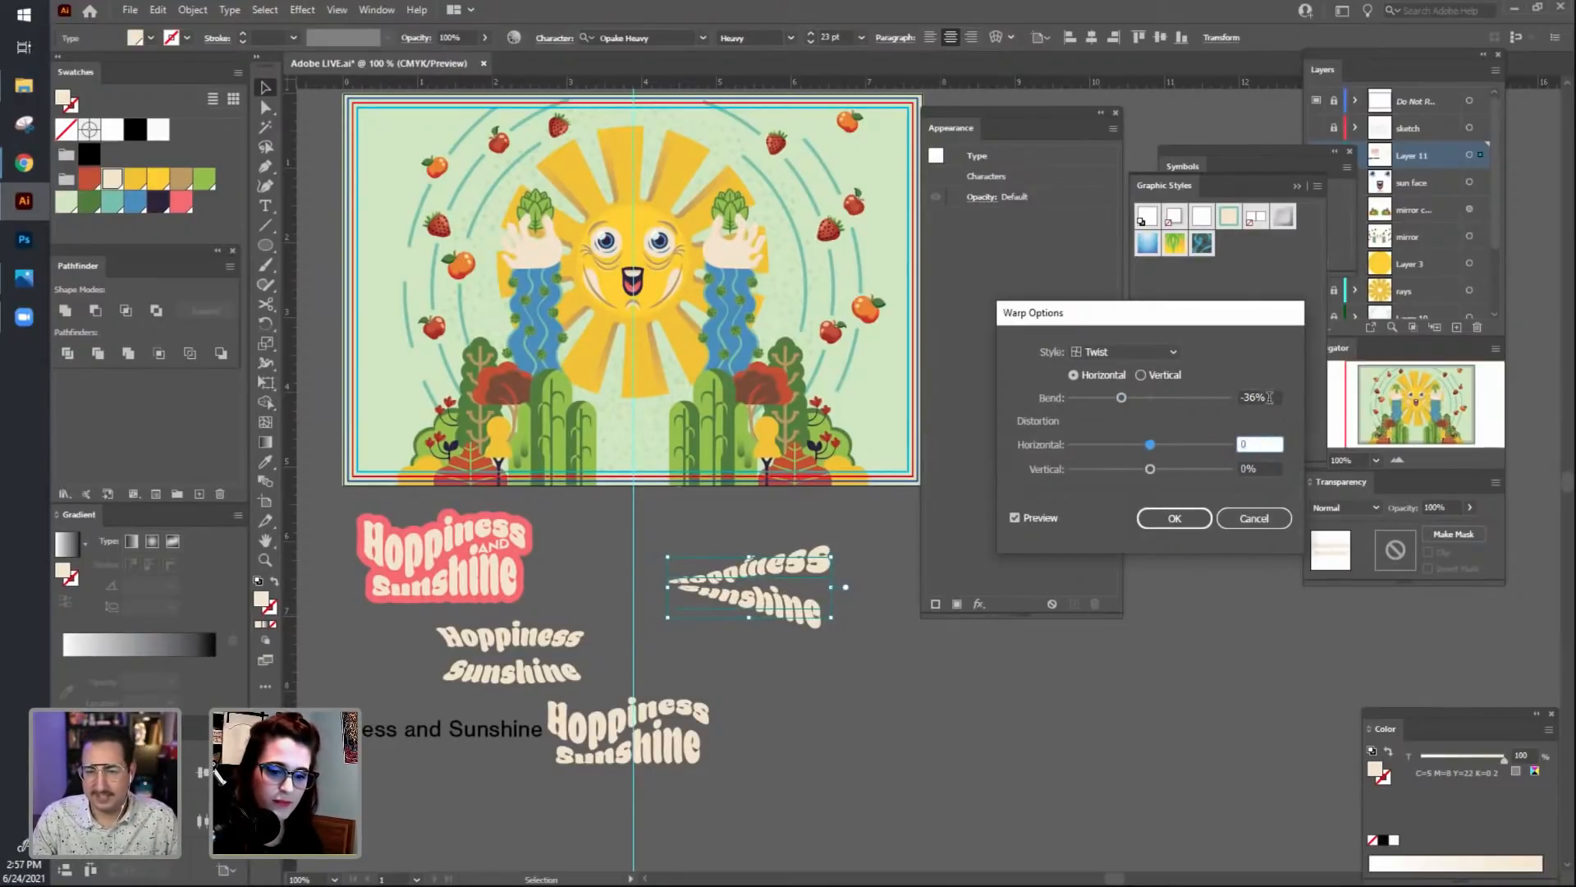
# Try the Shell Upper and Shell Lower warp styles on the text, with a 27% bend for Shell Lower.
pyautogui.click(1166, 351)
pyautogui.click(1169, 488)
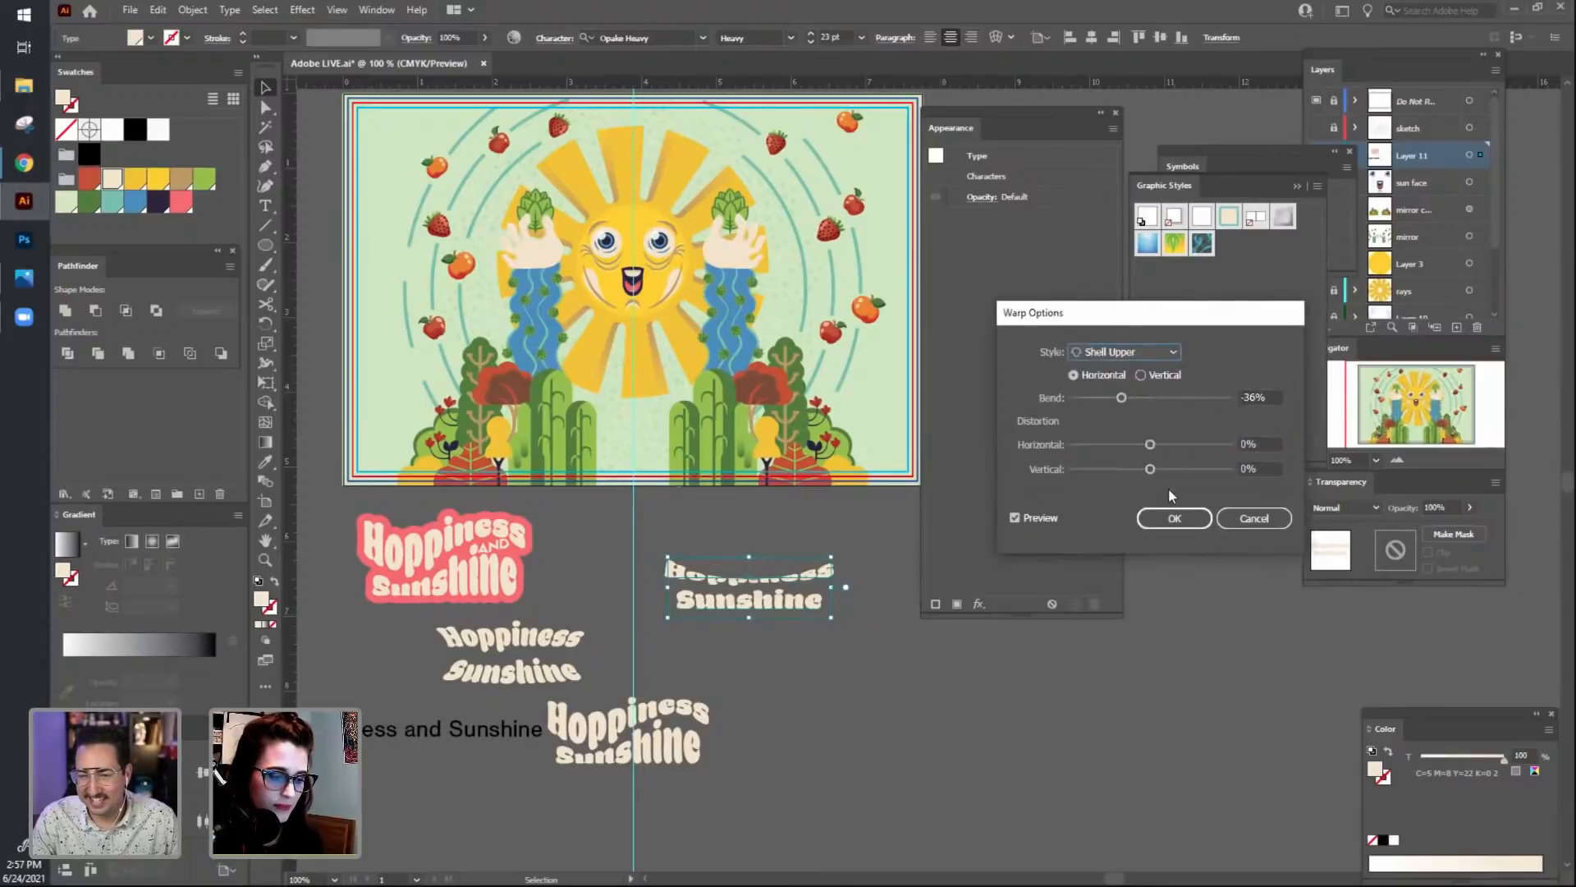
pyautogui.click(1149, 349)
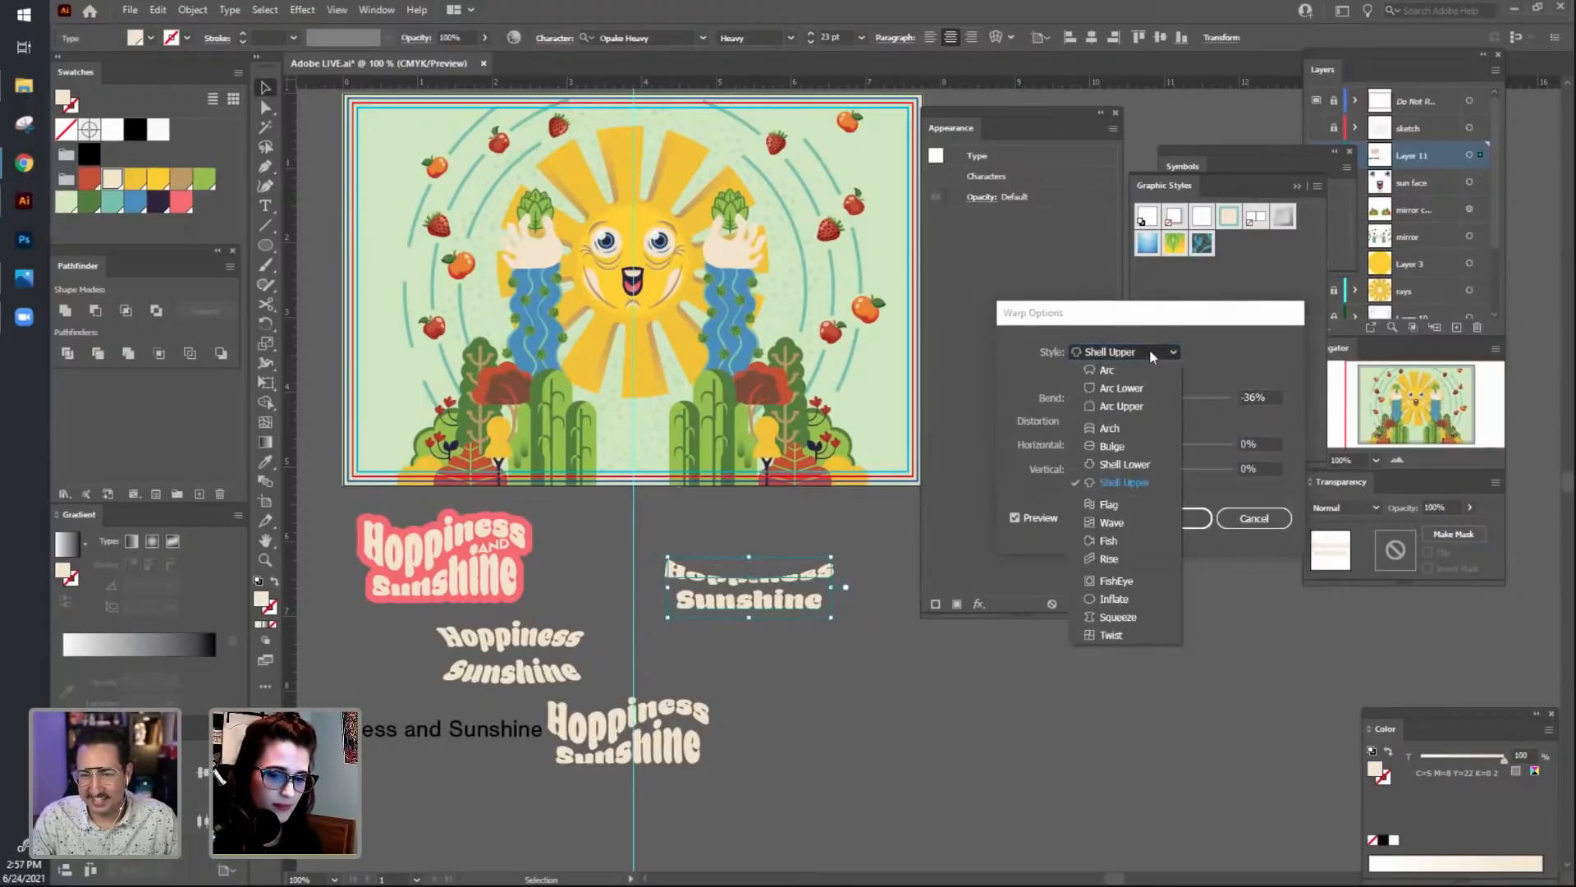
pyautogui.click(1157, 462)
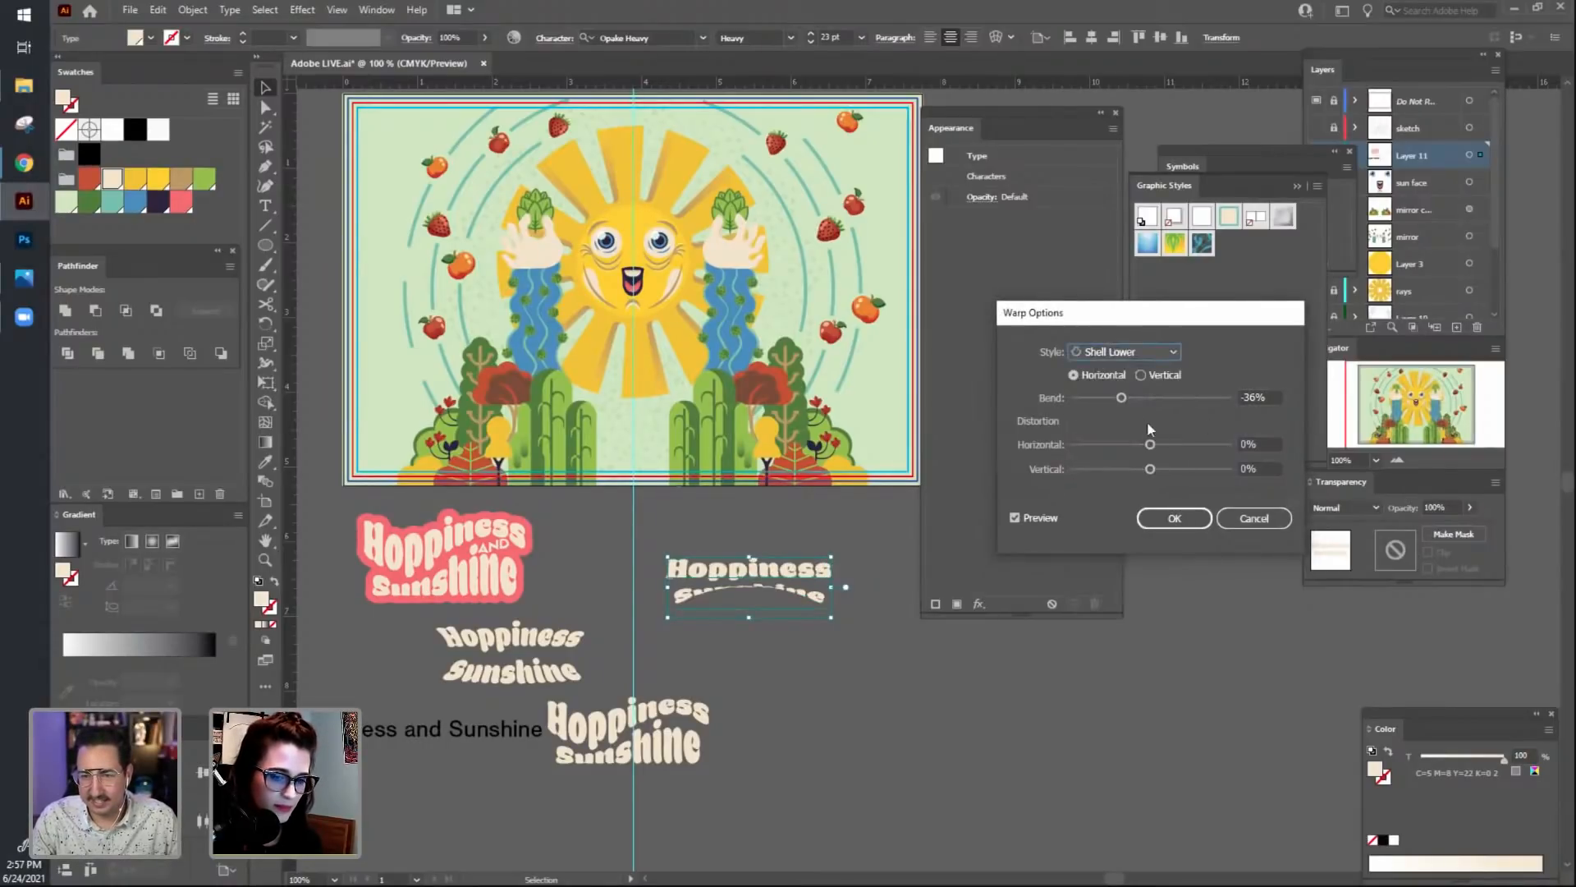
pyautogui.moveTo(1144, 400); pyautogui.dragTo(1171, 397)
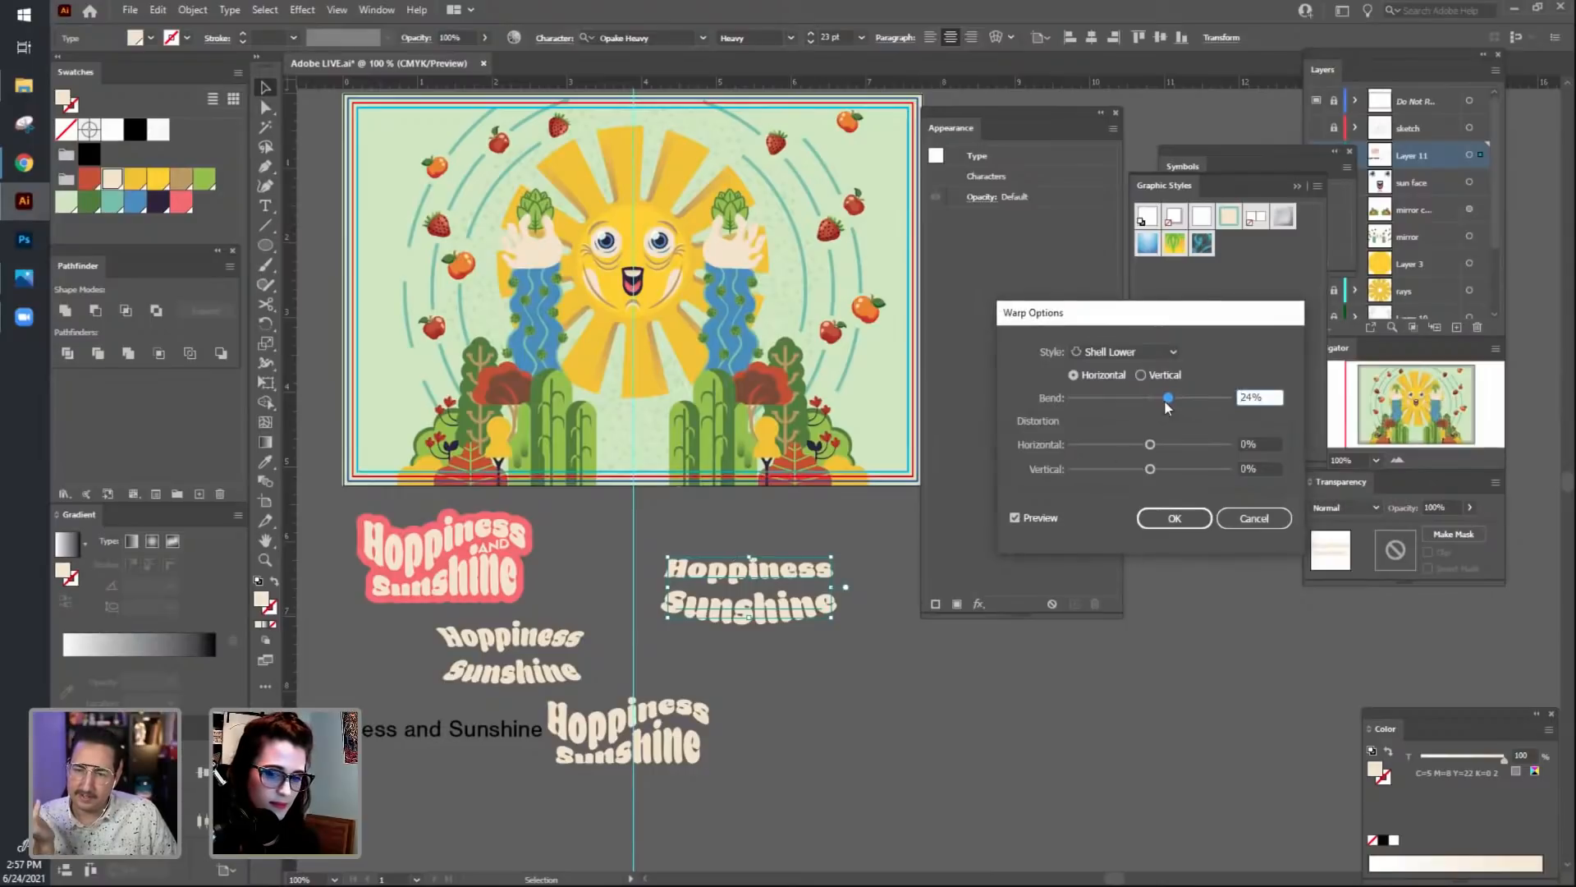
pyautogui.moveTo(1181, 397); pyautogui.dragTo(1174, 400)
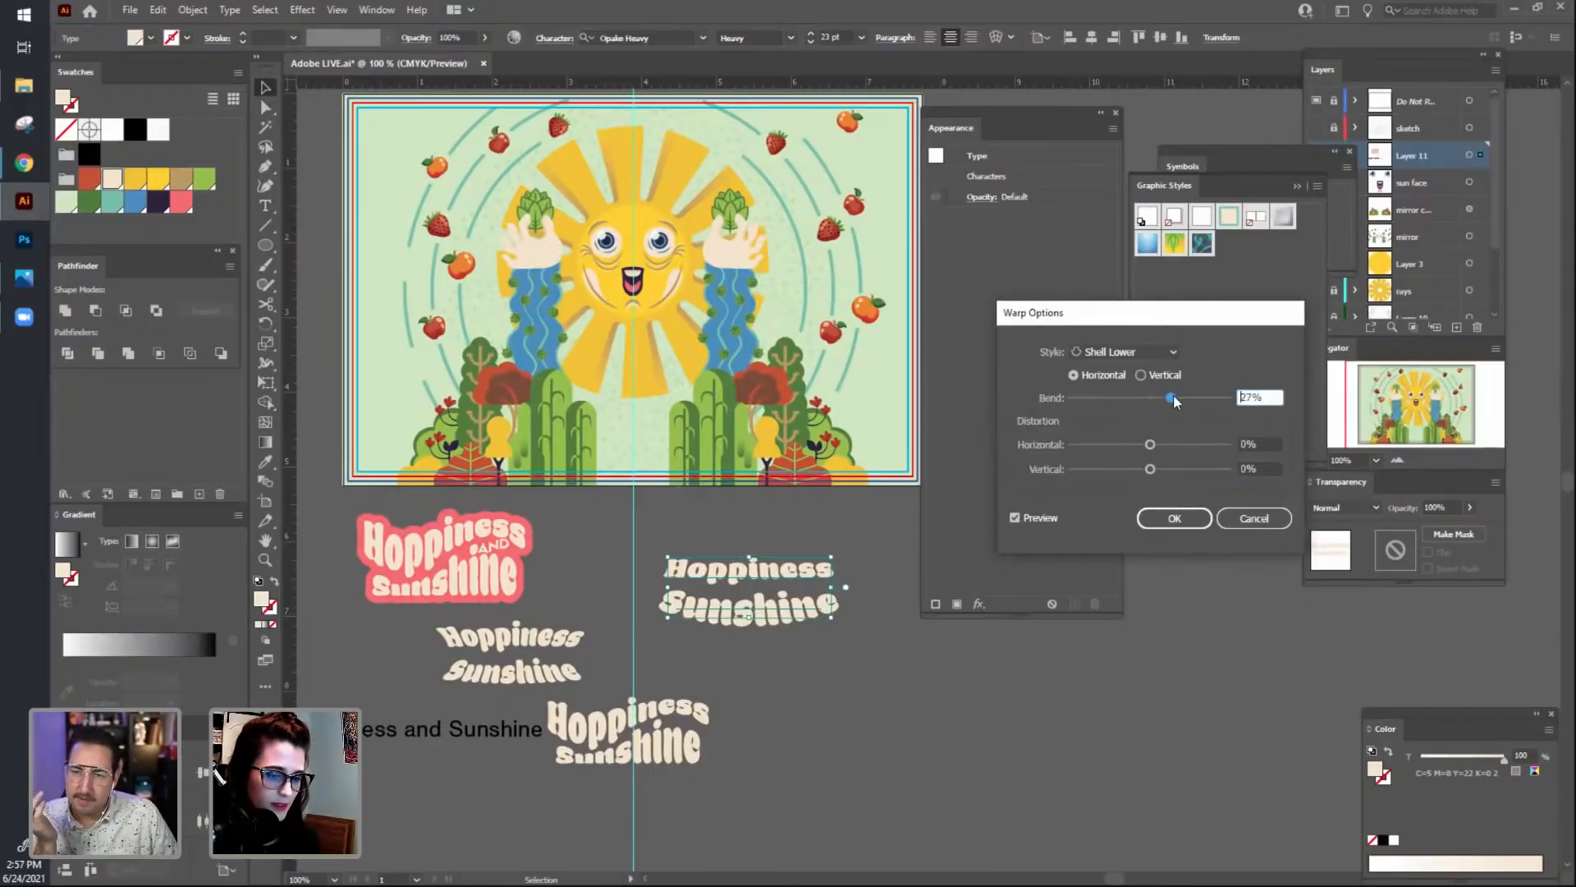
# Apply a horizontal Shell Upper warp with a -15% bend and no distortion to the text, and deselect it.
pyautogui.click(1129, 355)
pyautogui.click(1136, 484)
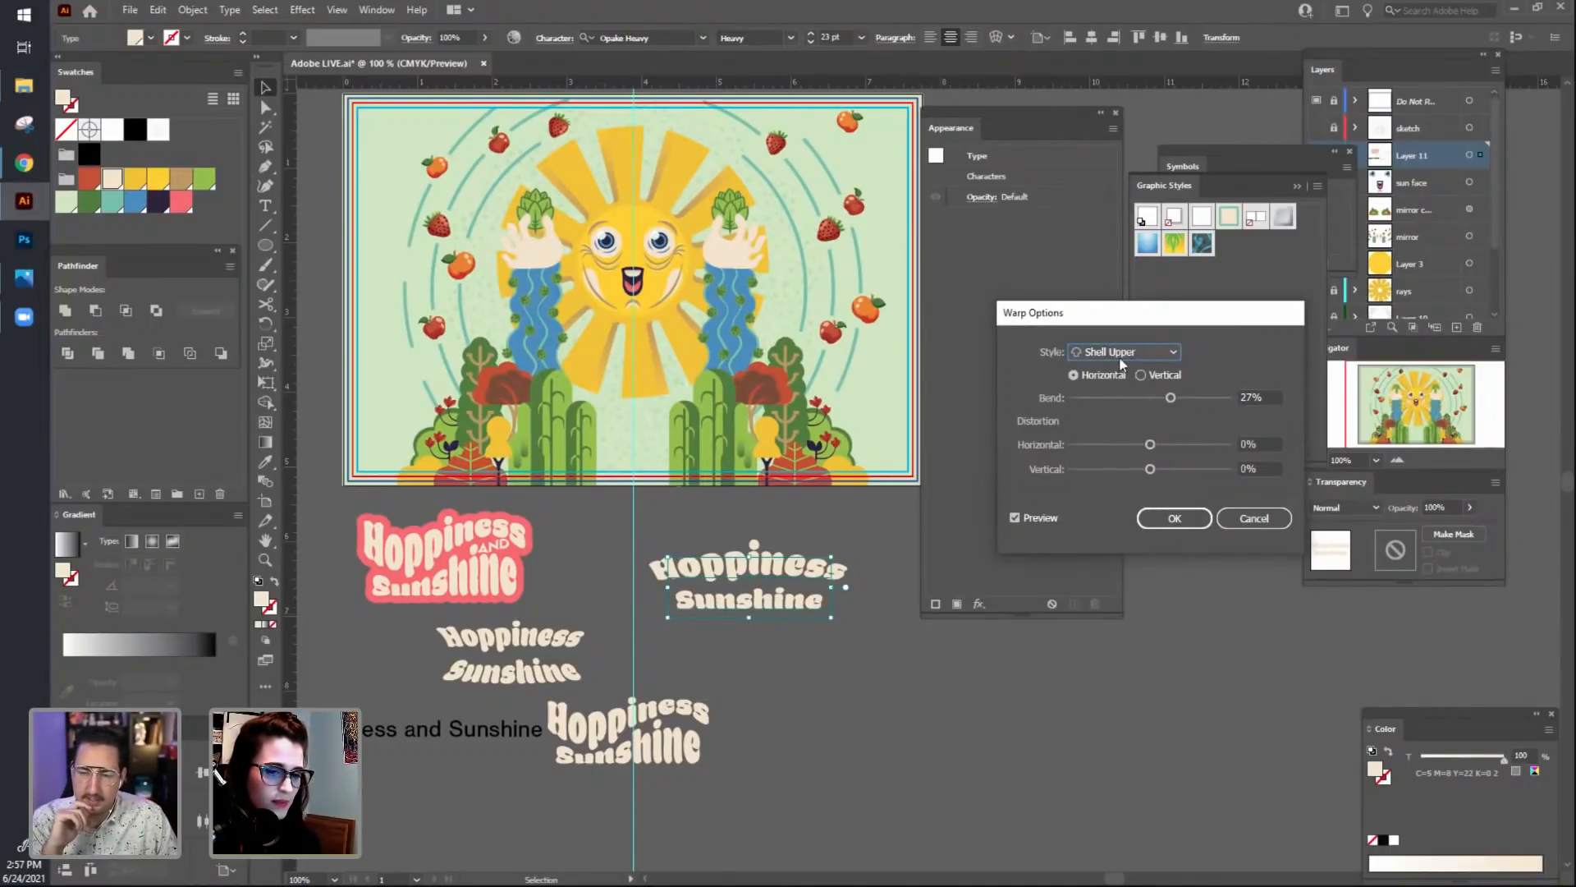
pyautogui.moveTo(1170, 397); pyautogui.dragTo(1157, 445)
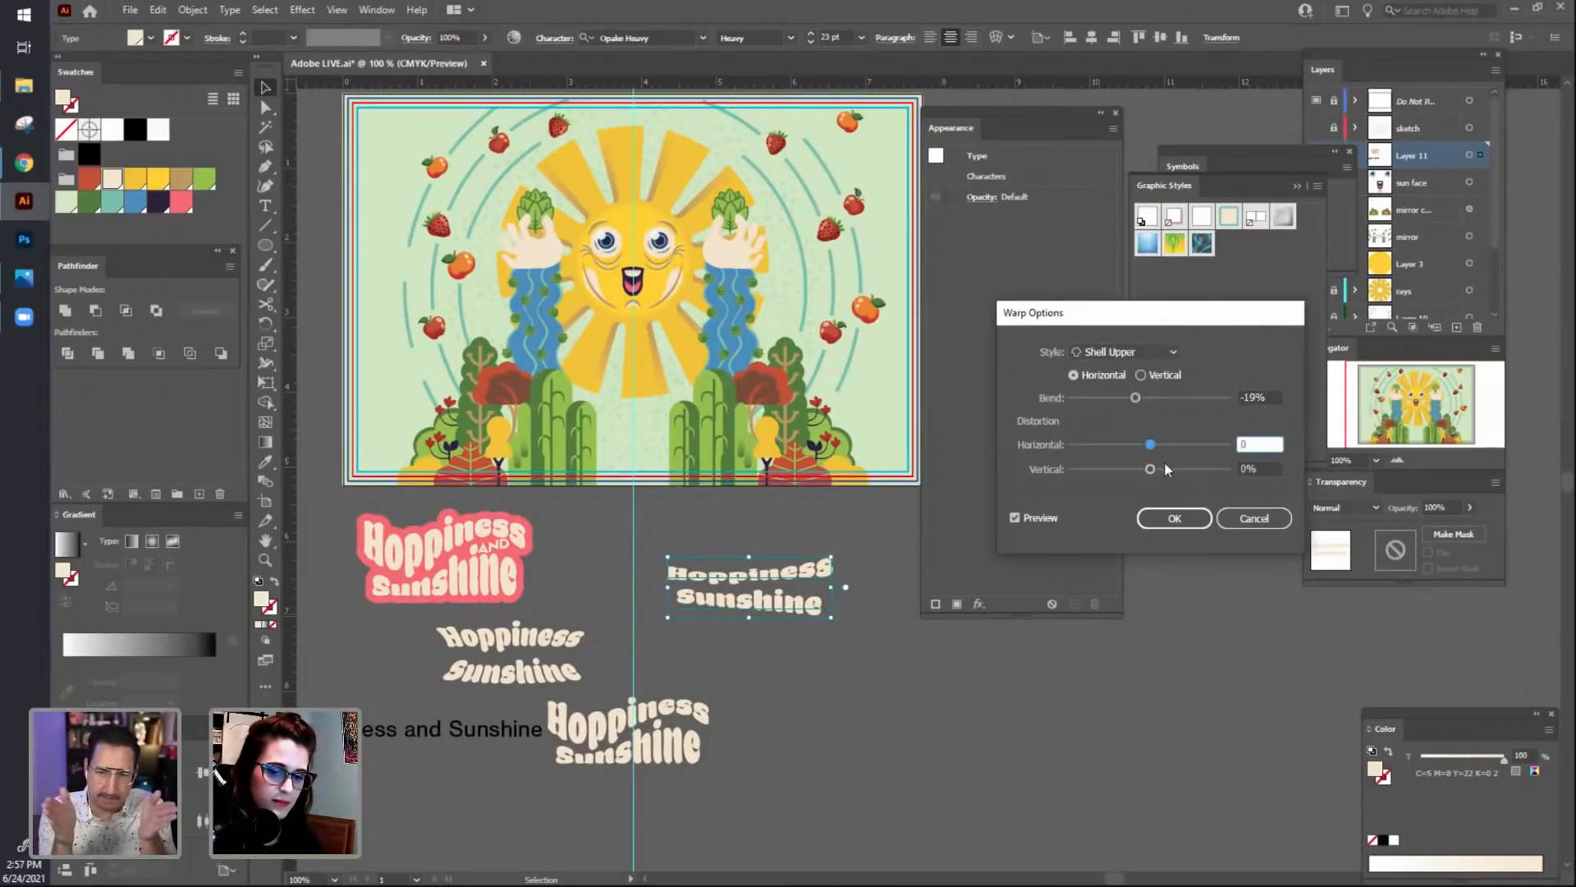
pyautogui.click(1155, 469)
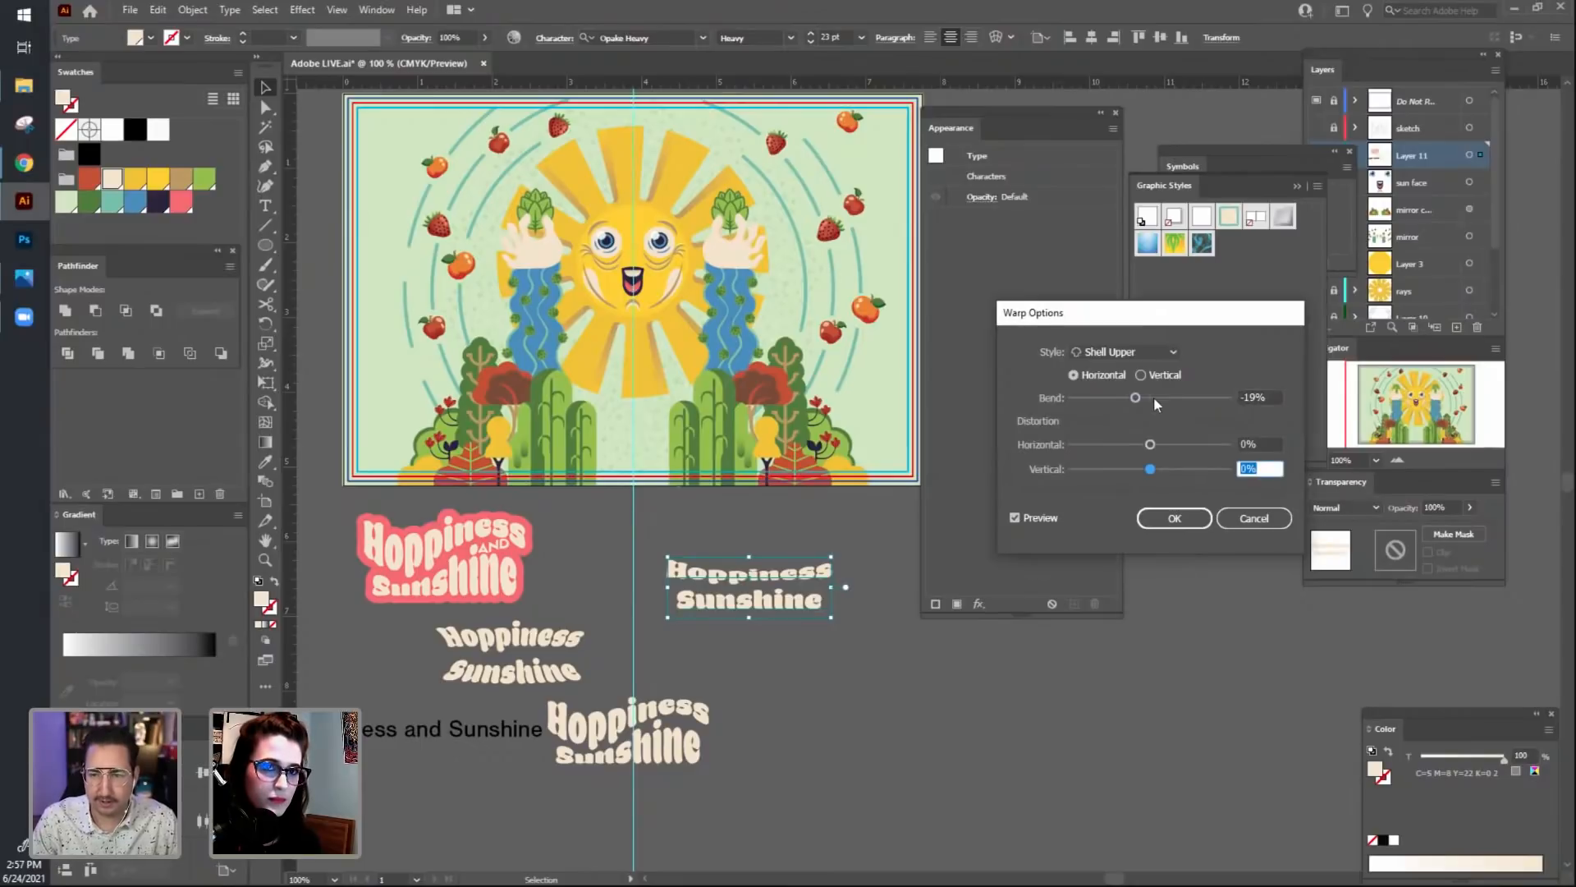
pyautogui.moveTo(1135, 397); pyautogui.dragTo(1138, 398)
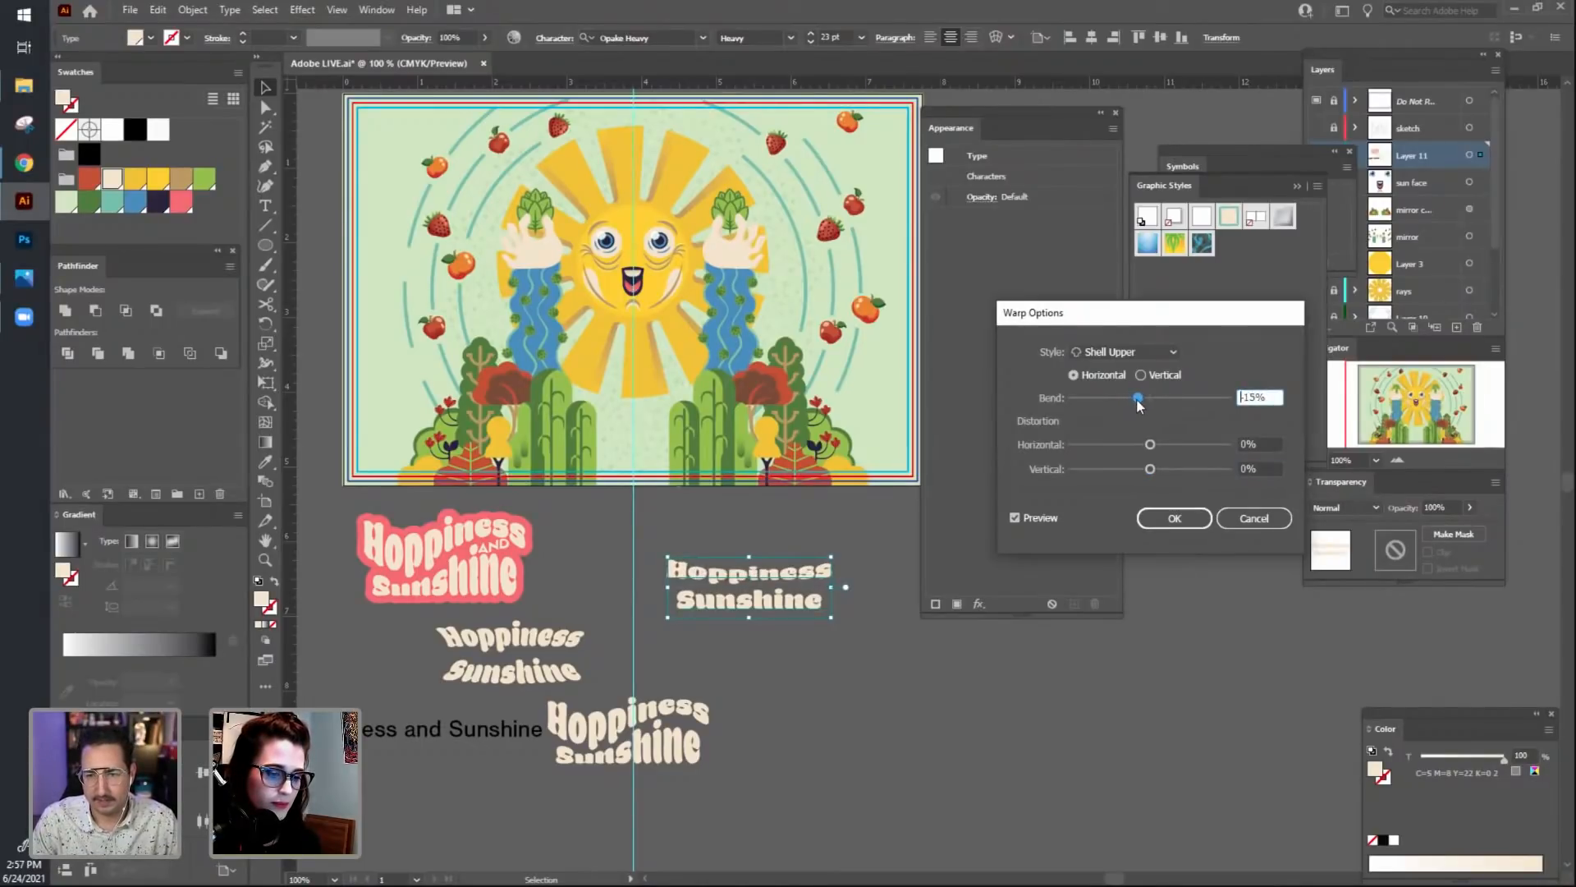
pyautogui.click(1175, 518)
pyautogui.click(714, 736)
# Stretch the shell-warped "Hoppiness Sunshine" text slightly taller and shift it a little down and to the left.
pyautogui.click(763, 612)
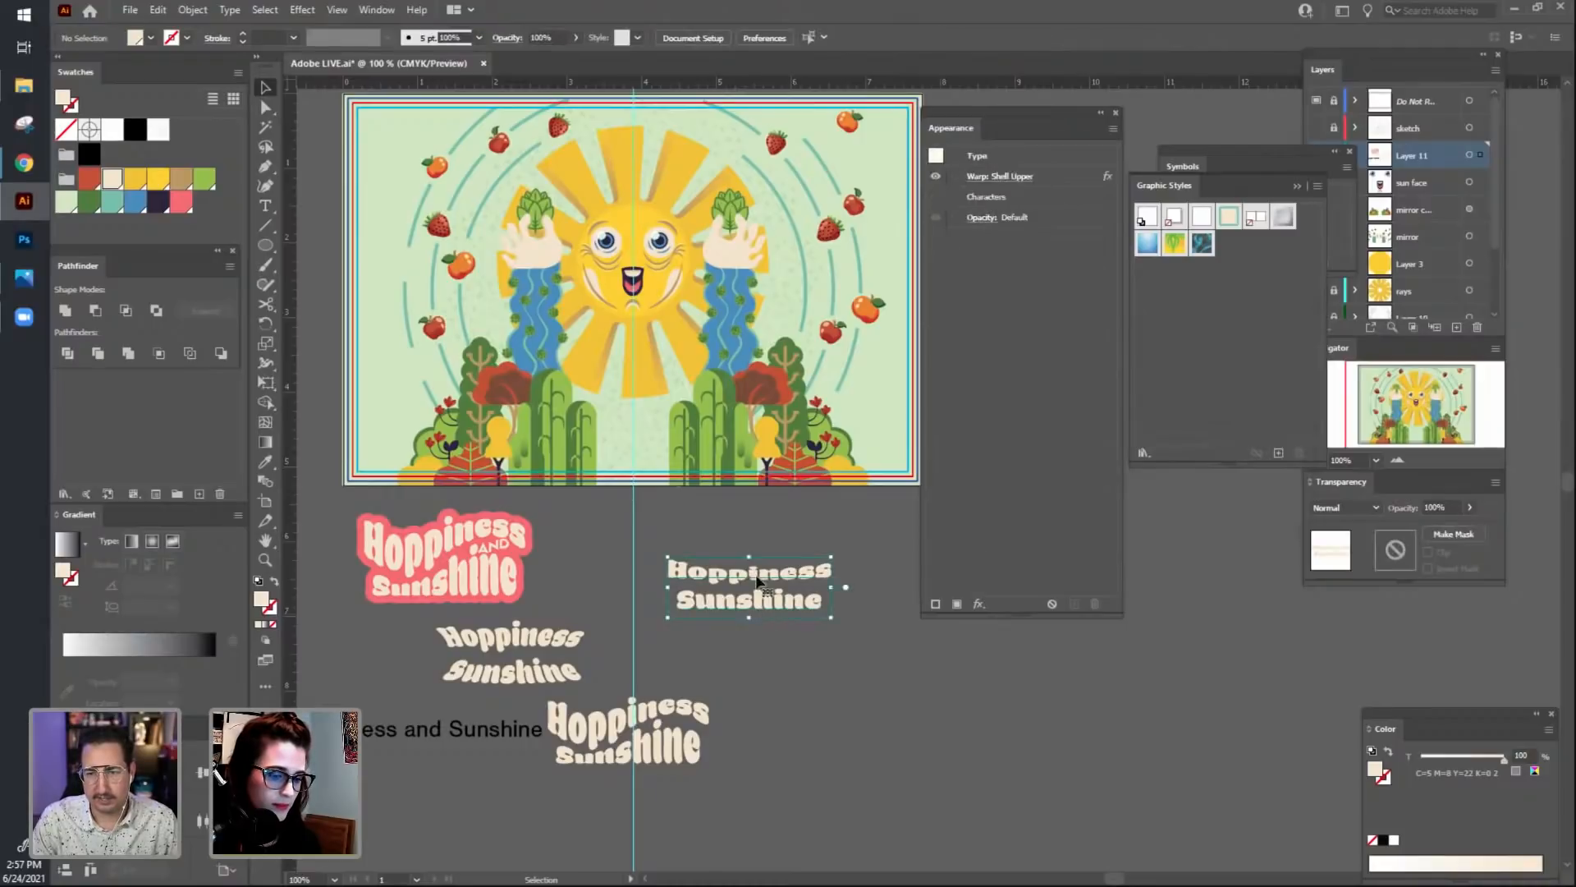
pyautogui.click(754, 526)
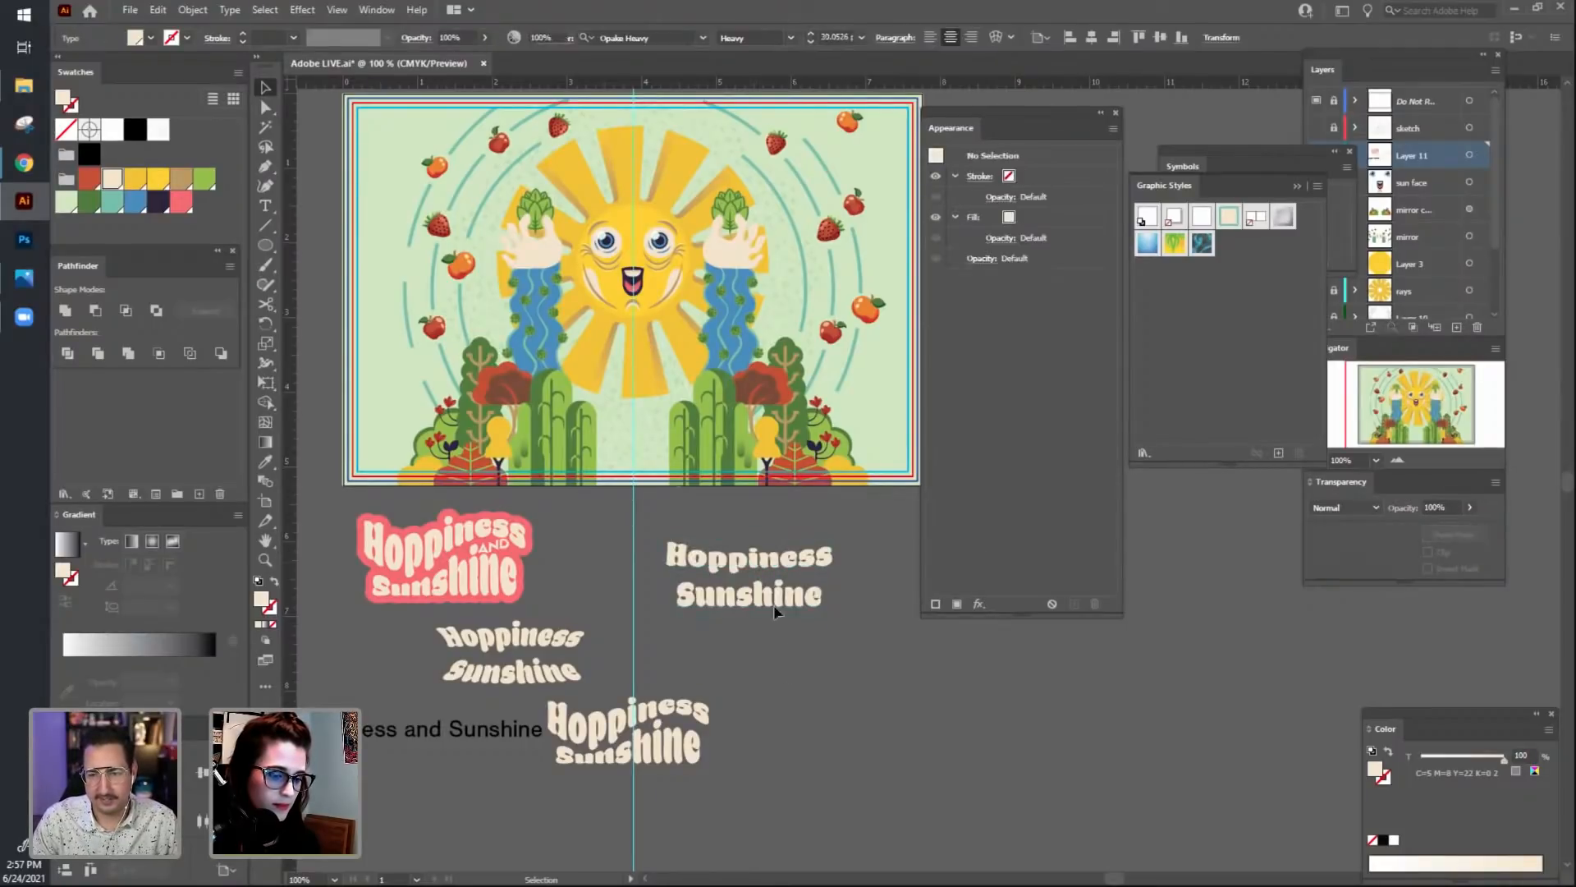
pyautogui.moveTo(772, 603)
pyautogui.mouseDown()
pyautogui.moveTo(656, 452)
pyautogui.moveTo(759, 600)
pyautogui.mouseUp()
pyautogui.click(735, 581)
# Insert a new line reading "and" between "Hoppiness" and "Sunshine" in the shell-warped text.
pyautogui.doubleClick(817, 565)
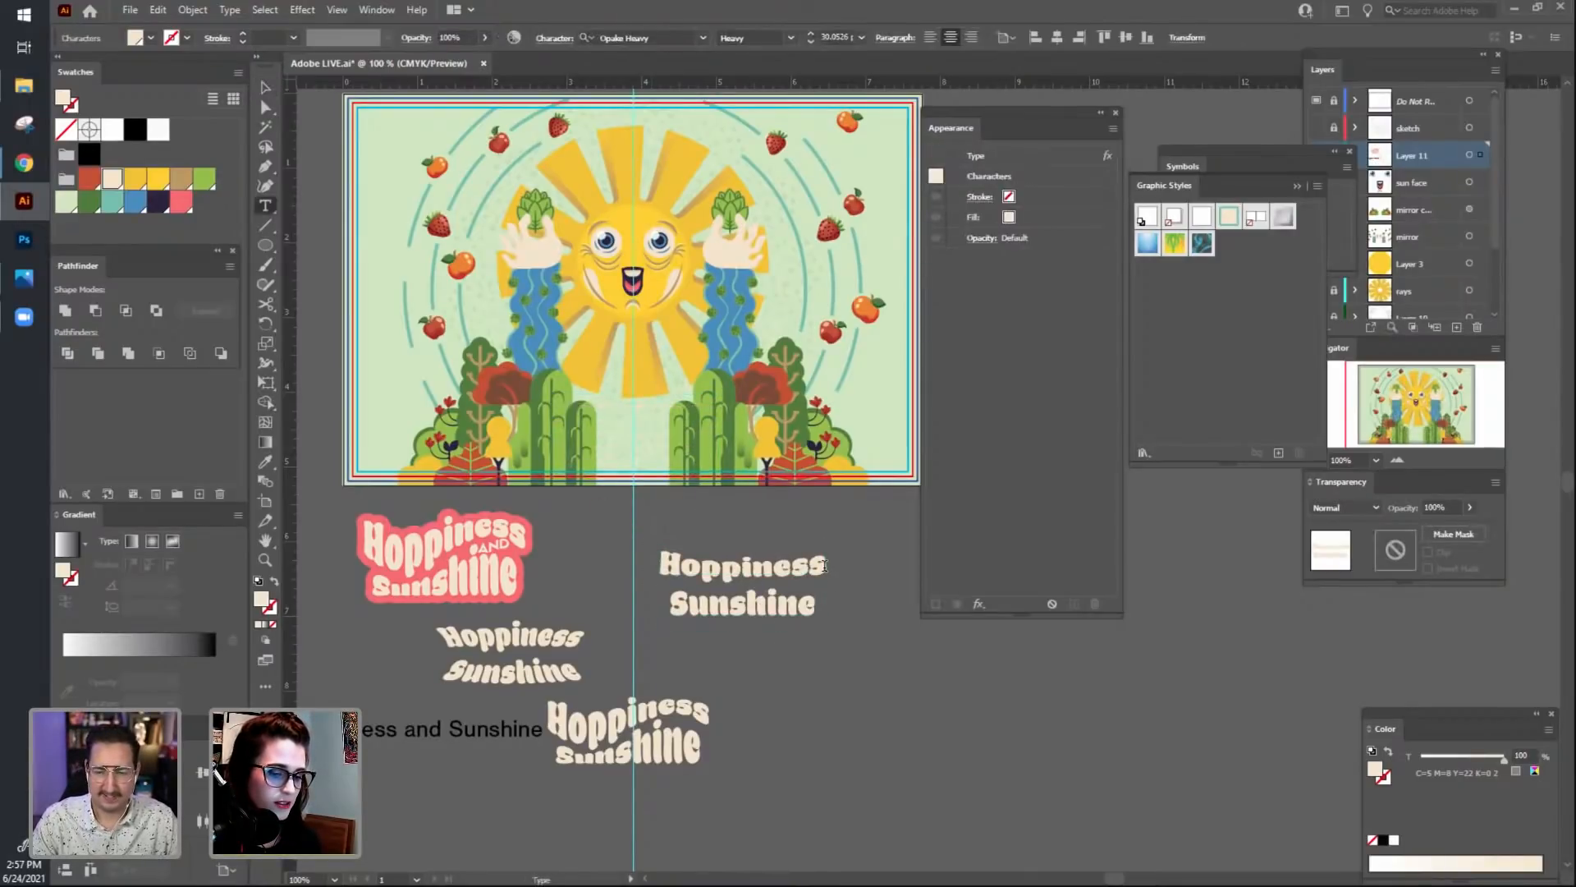
pyautogui.press('Return')
pyautogui.write('and')
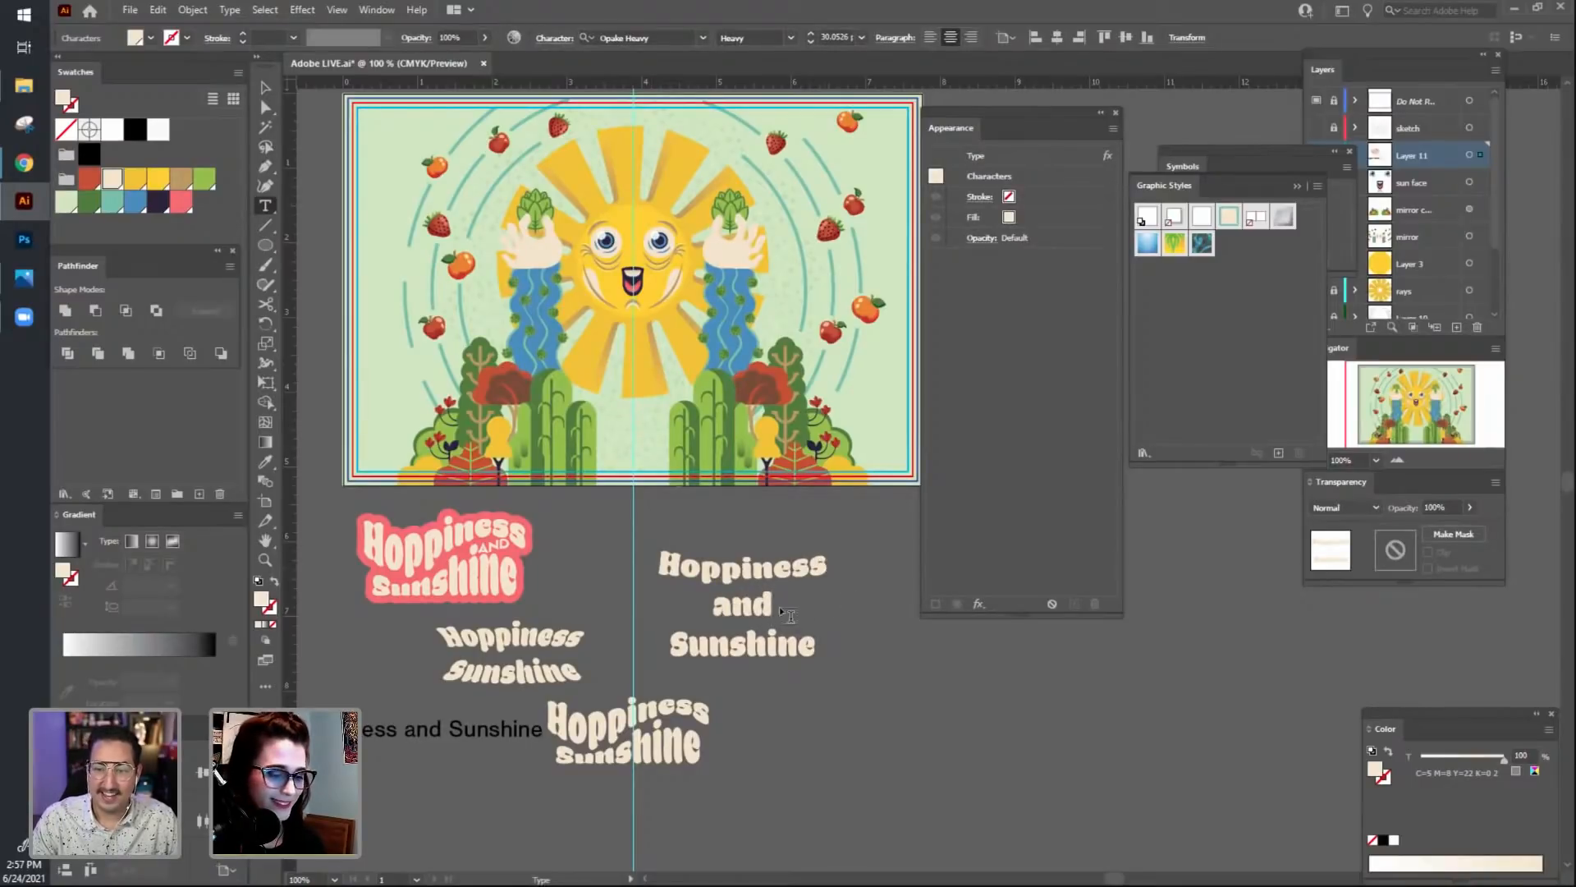
# Set the font of the word "and" in the shell-warped text to Sifonn Basic.
pyautogui.moveTo(769, 604); pyautogui.dragTo(602, 589)
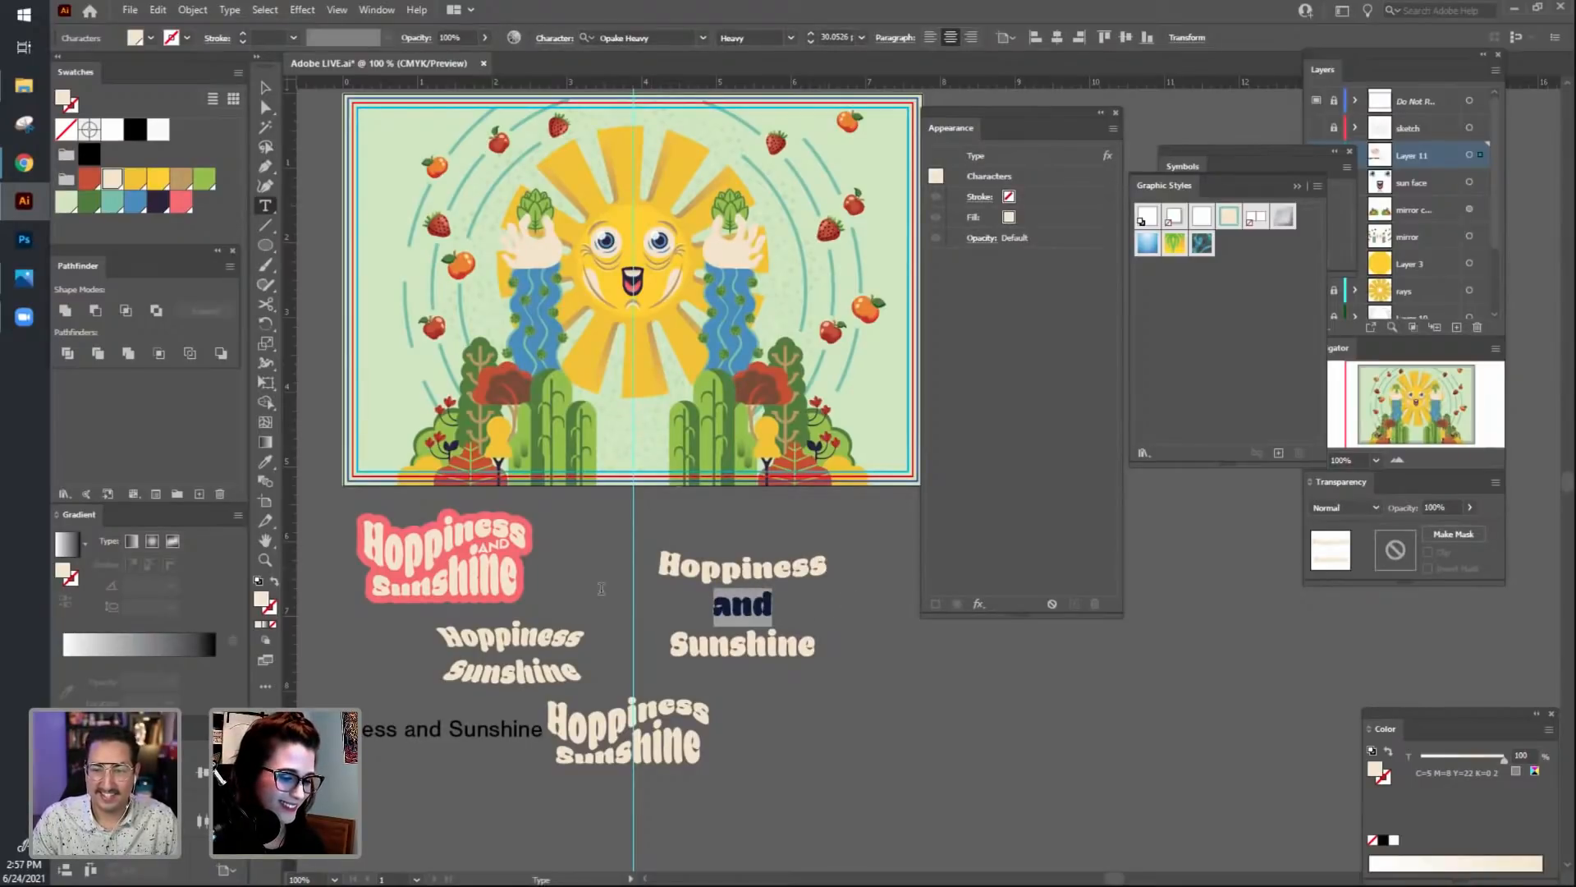
pyautogui.click(702, 38)
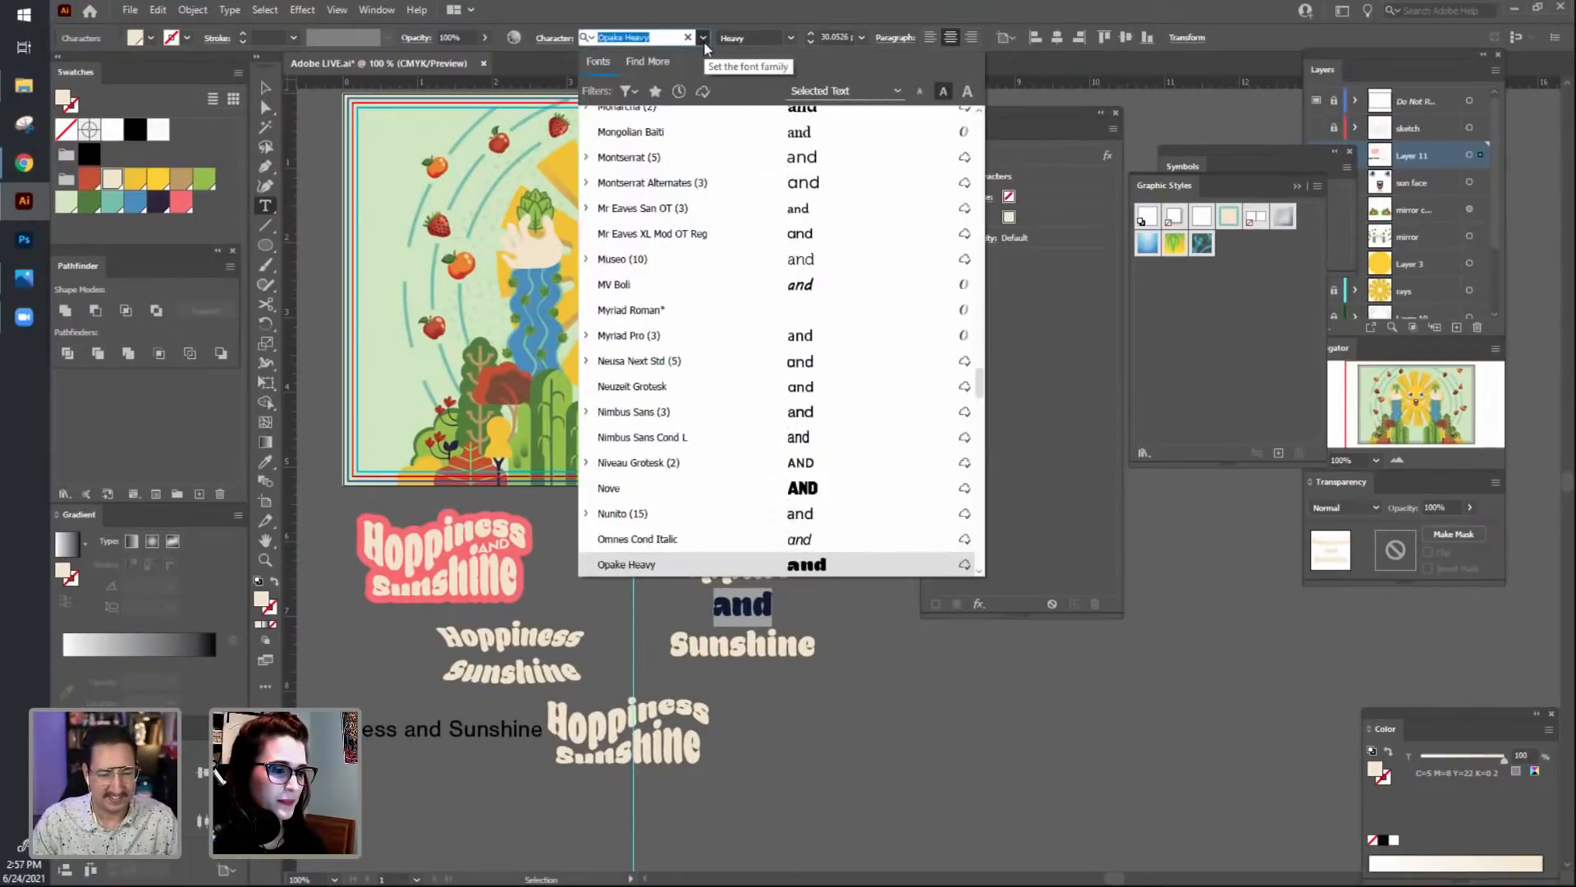
pyautogui.scroll(3, 784, 197)
pyautogui.scroll(4, 785, 202)
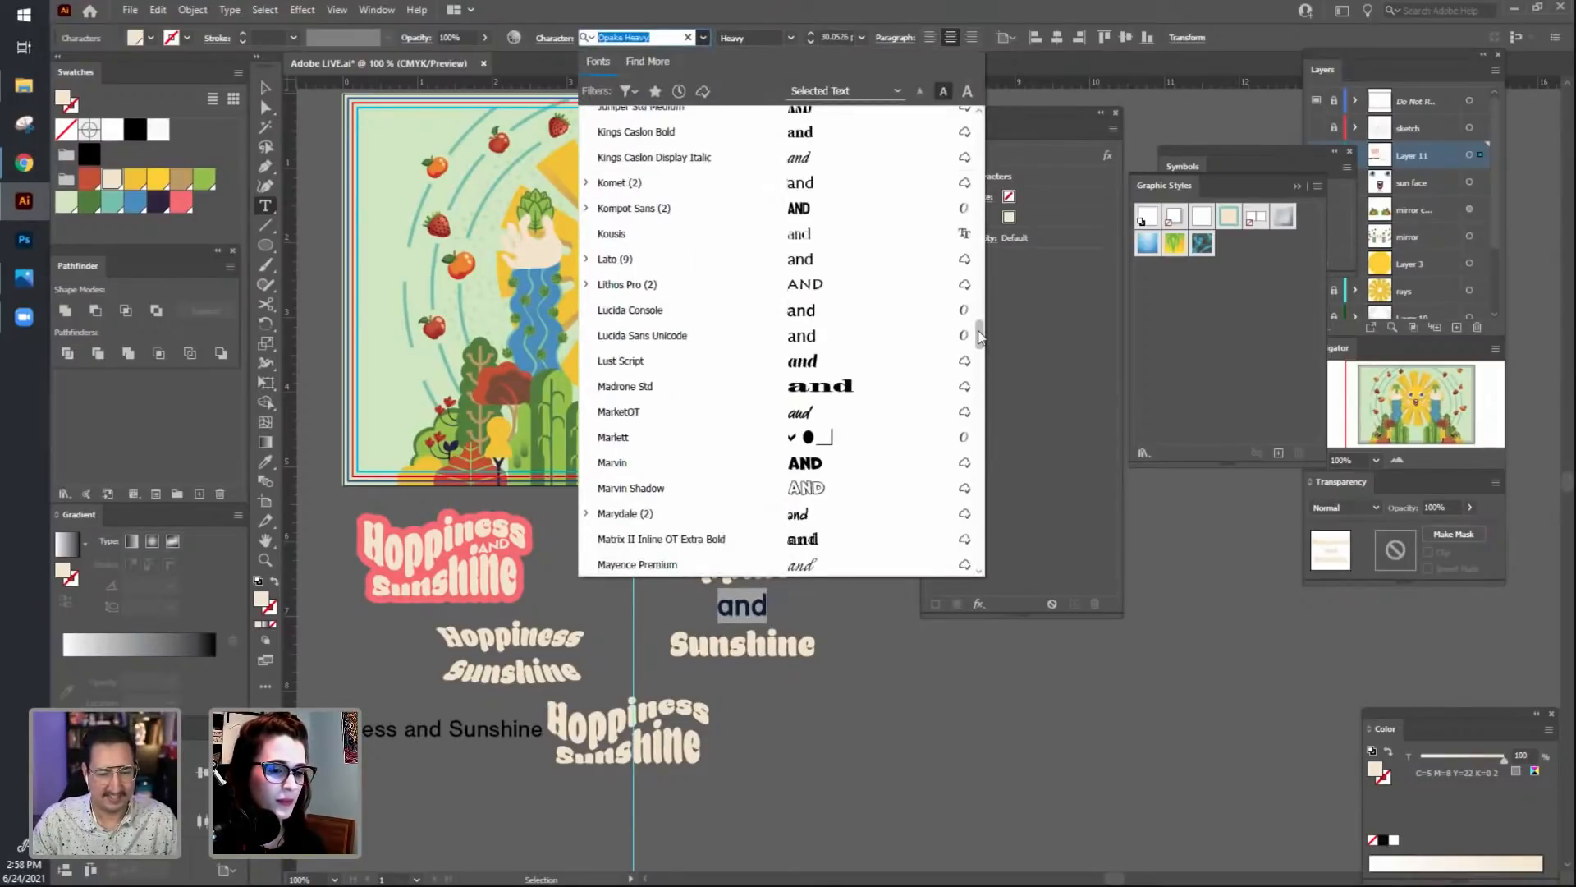
pyautogui.moveTo(979, 332); pyautogui.dragTo(985, 84)
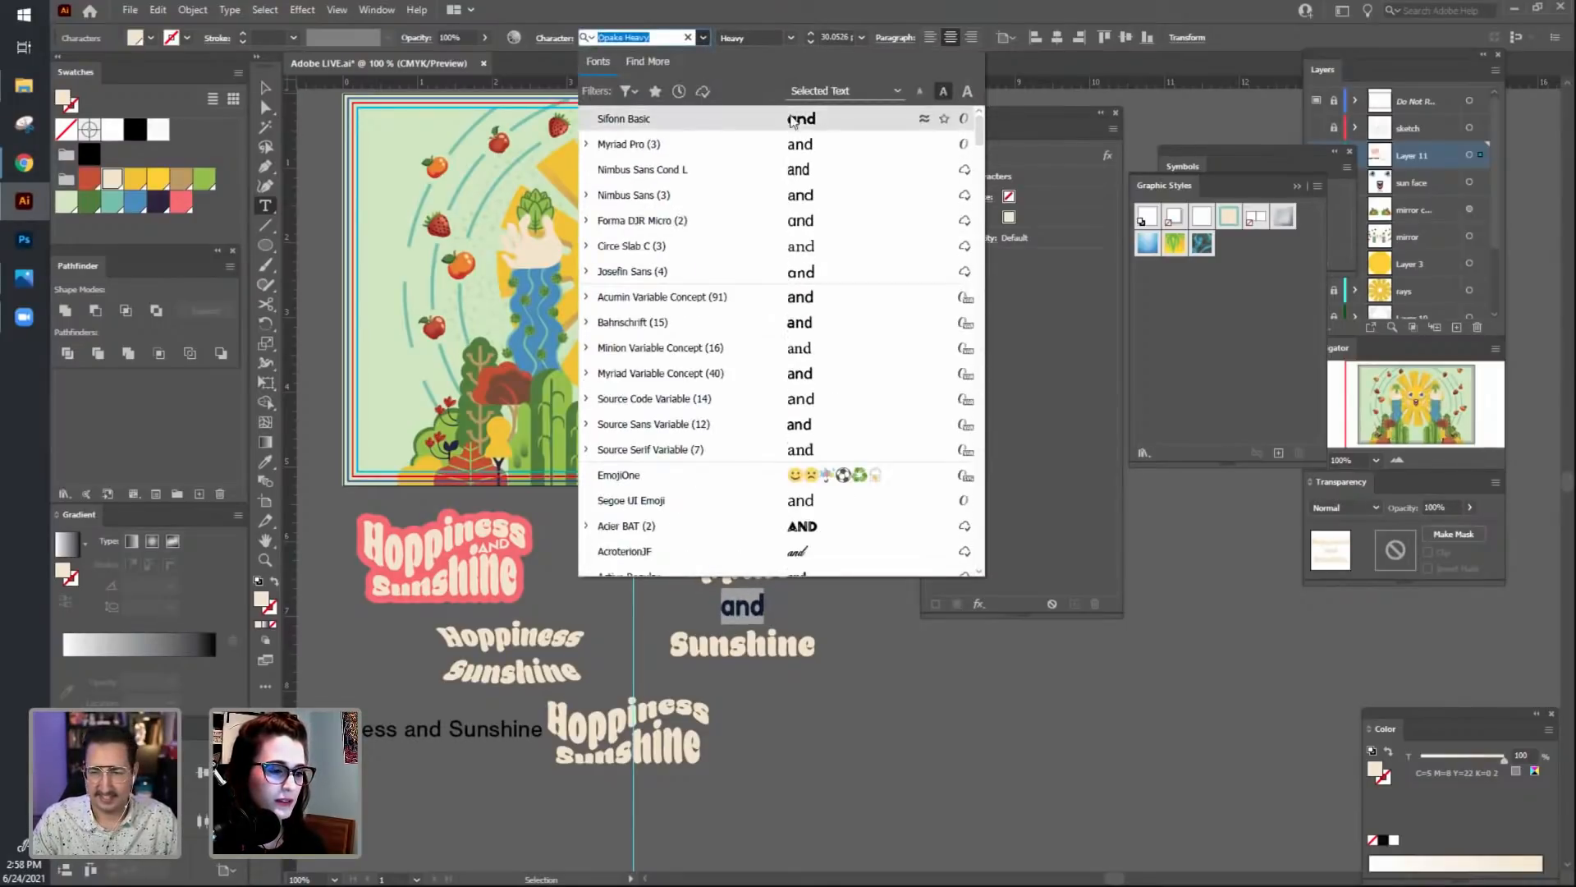
pyautogui.click(649, 118)
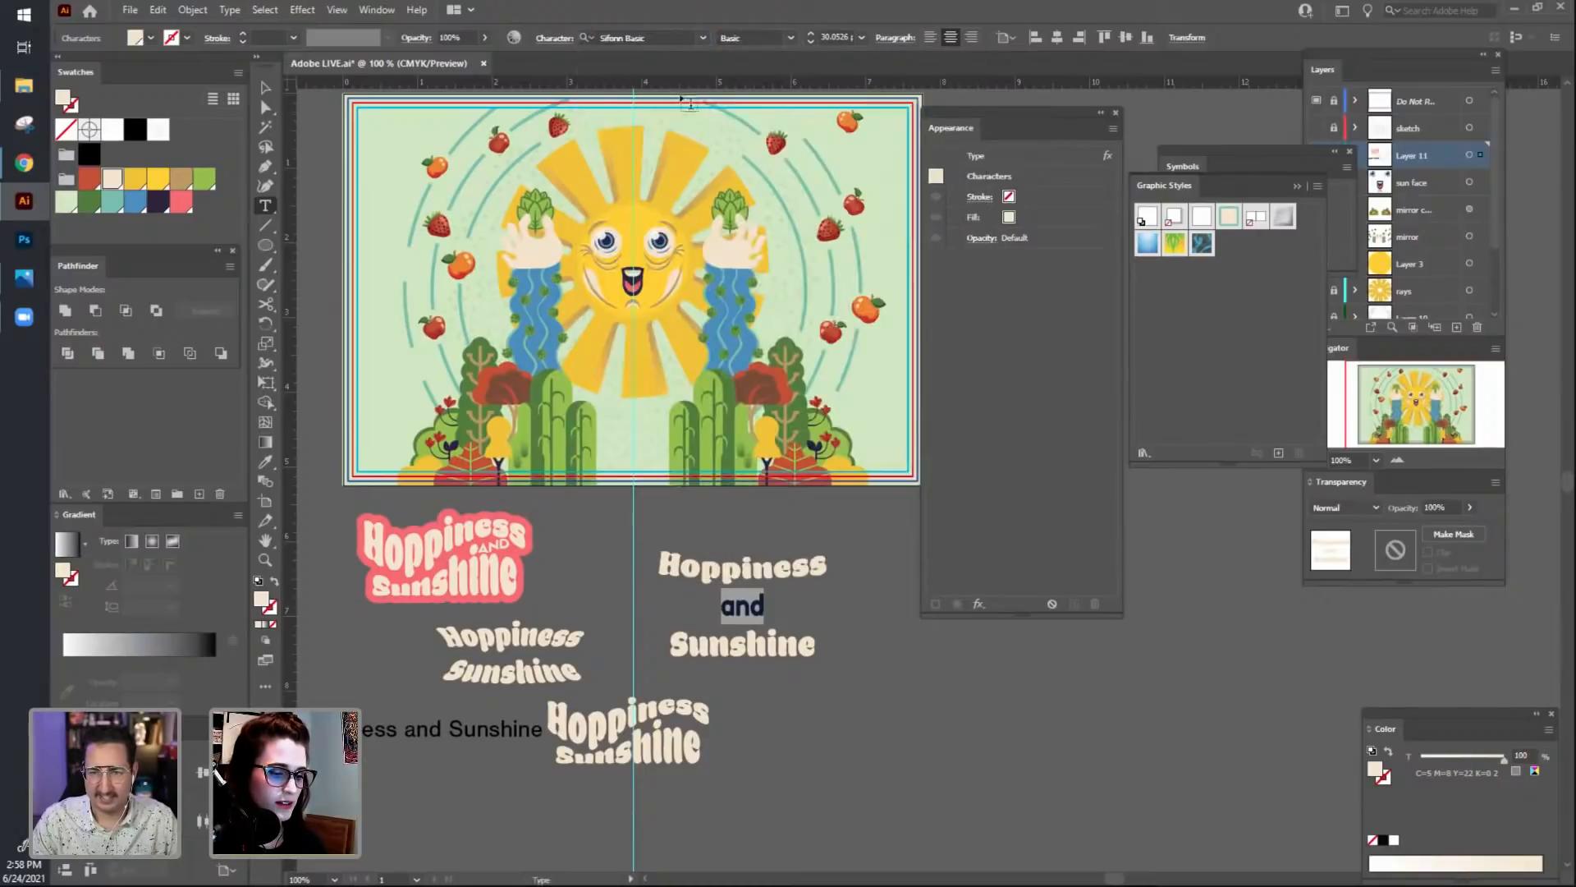
# Format the word "and" in small caps and deselect the text.
pyautogui.click(550, 38)
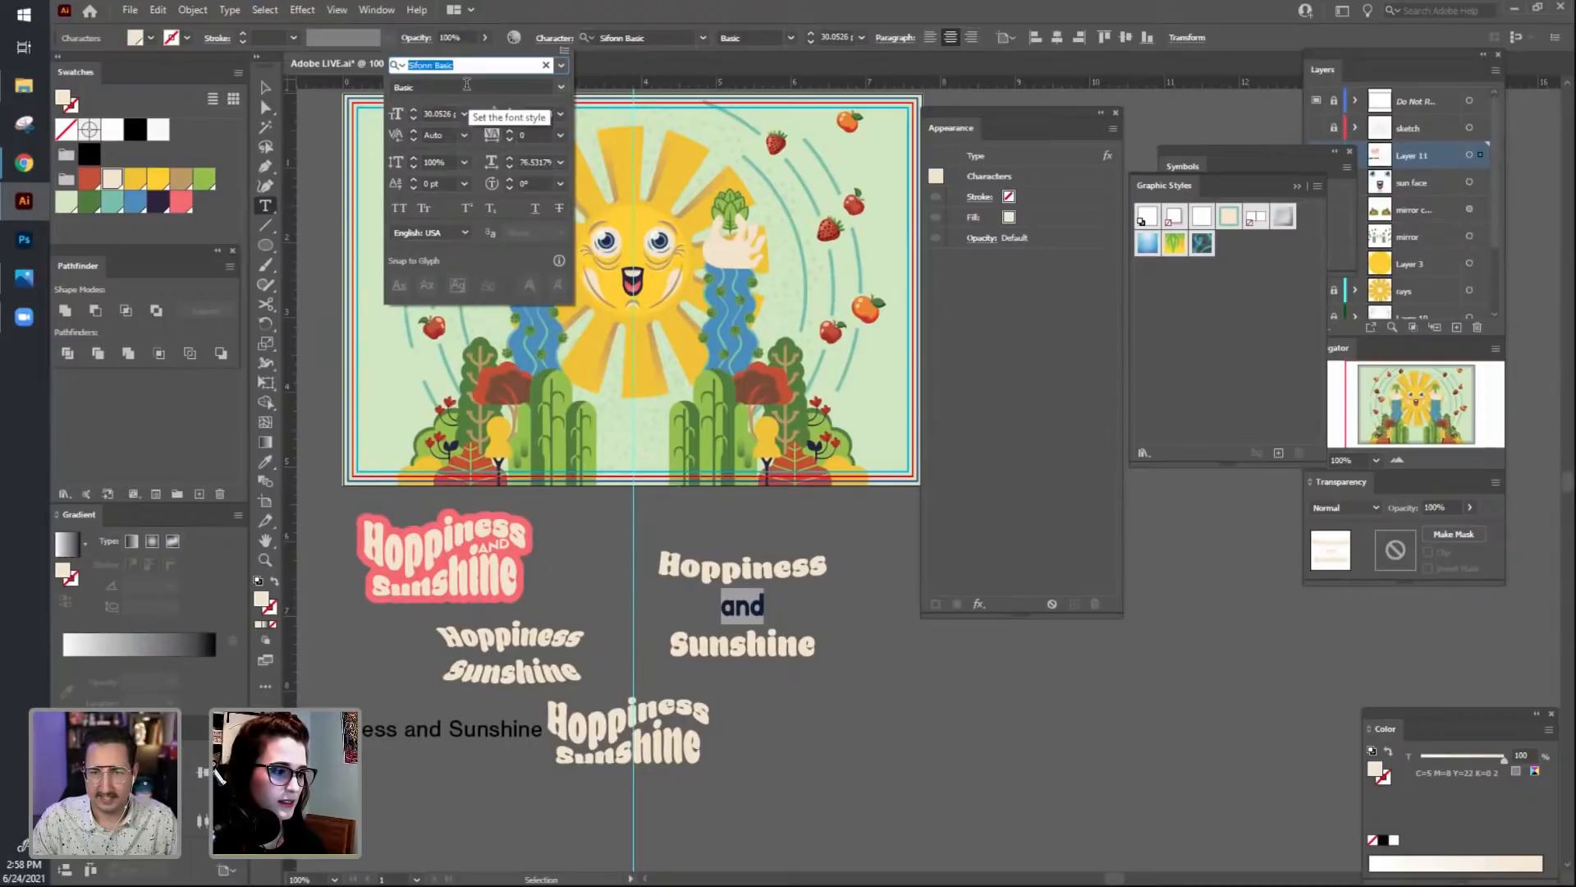
pyautogui.click(425, 207)
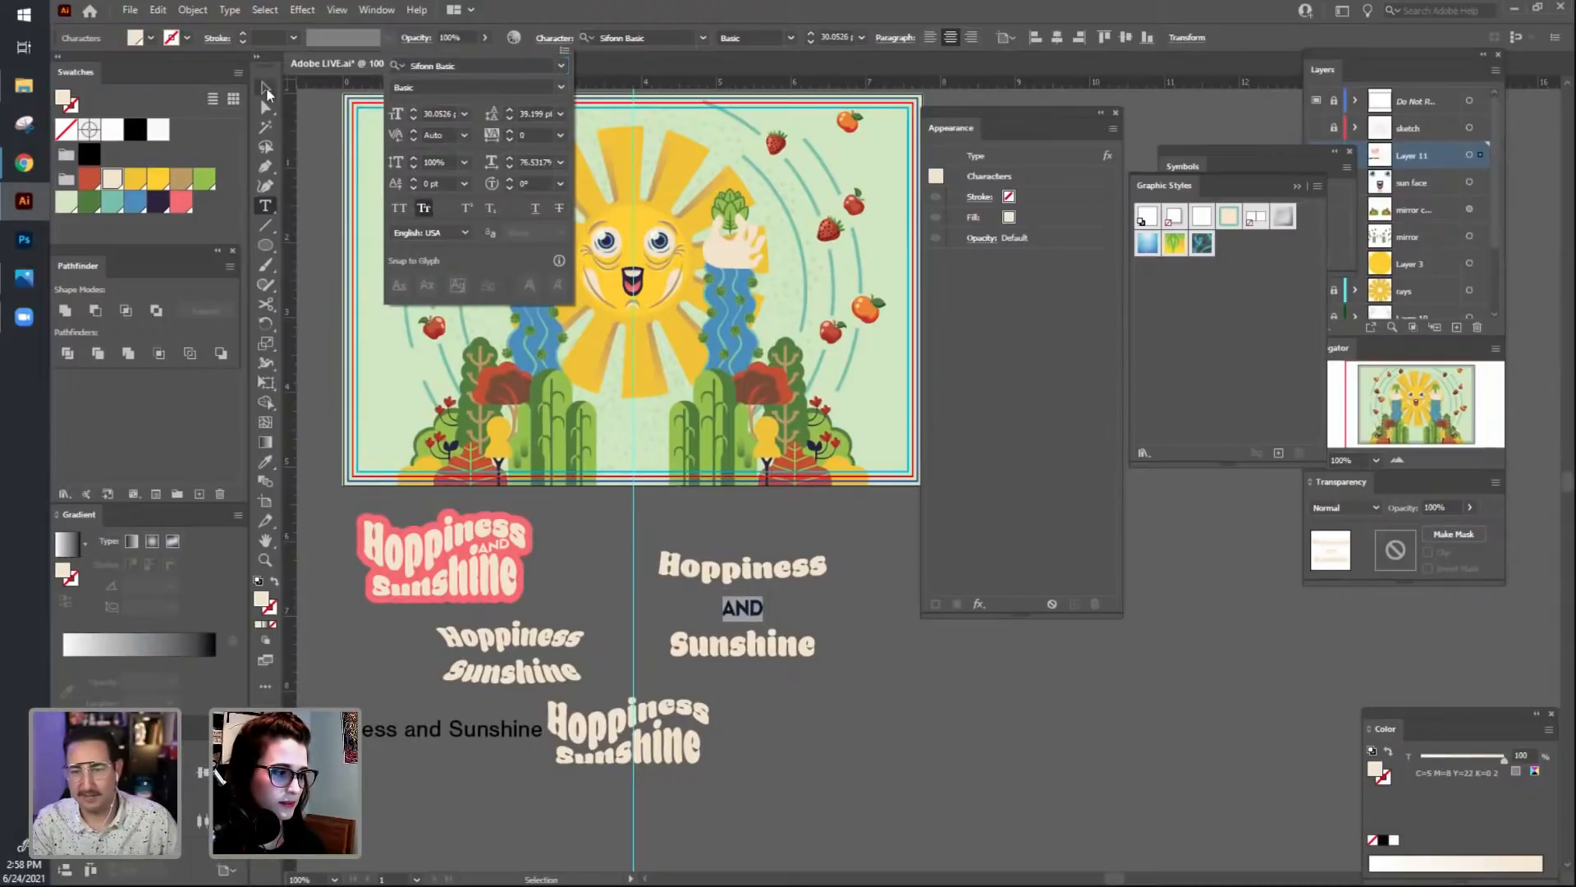
pyautogui.click(908, 703)
pyautogui.keyDown('ctrl'); pyautogui.click(908, 703); pyautogui.keyUp('ctrl')
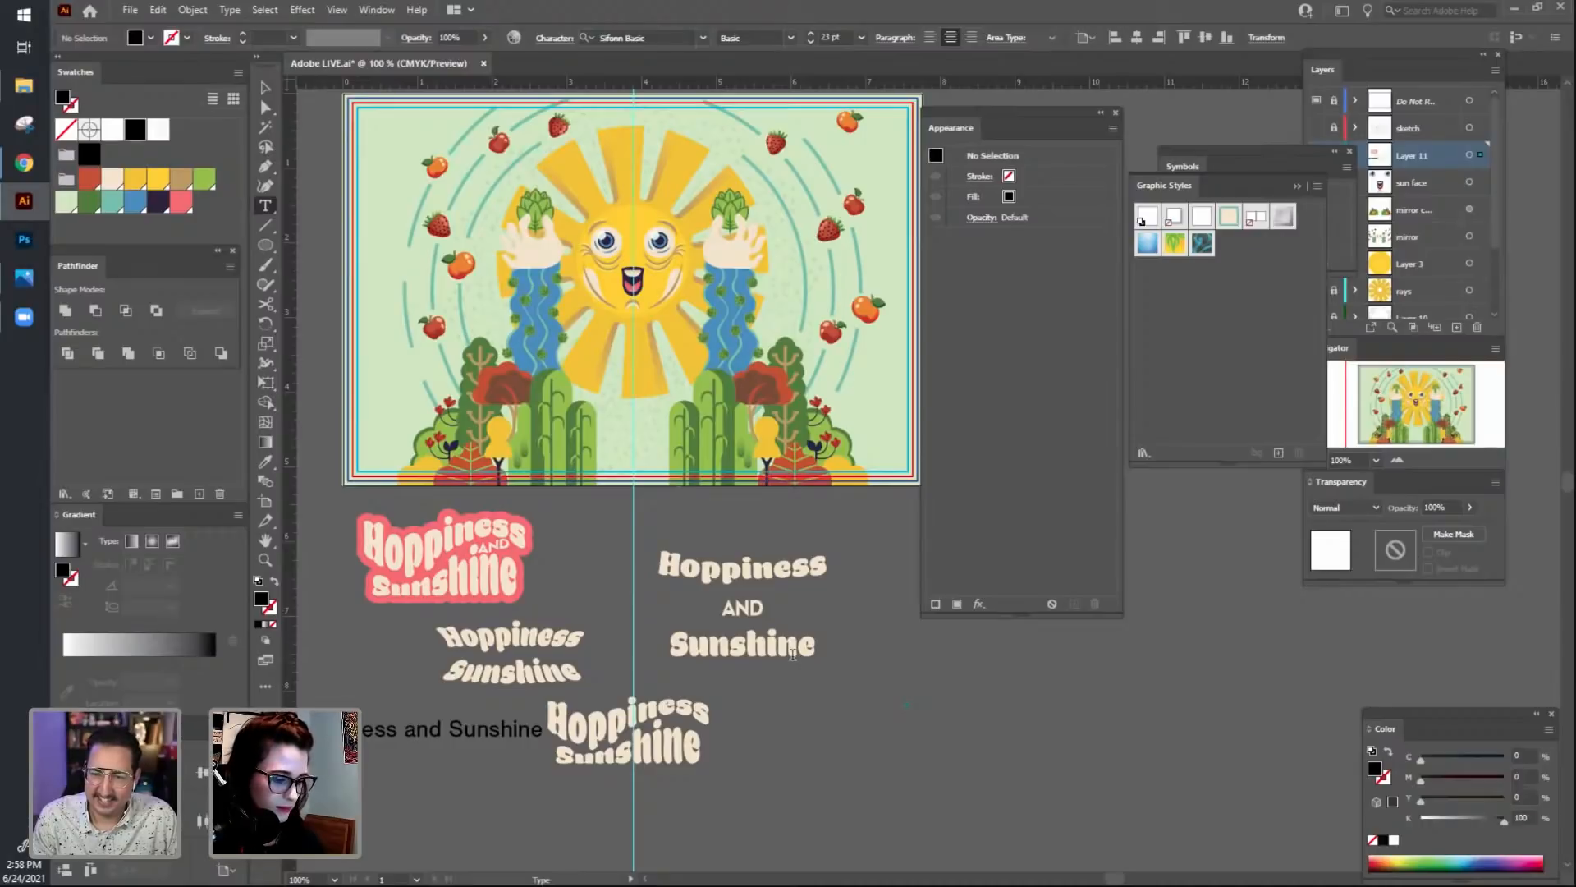
# Set the leading of the three-line "Hoppiness AND Sunshine" text to 30 pt and leave the text deselected.
pyautogui.moveTo(827, 661); pyautogui.dragTo(672, 530)
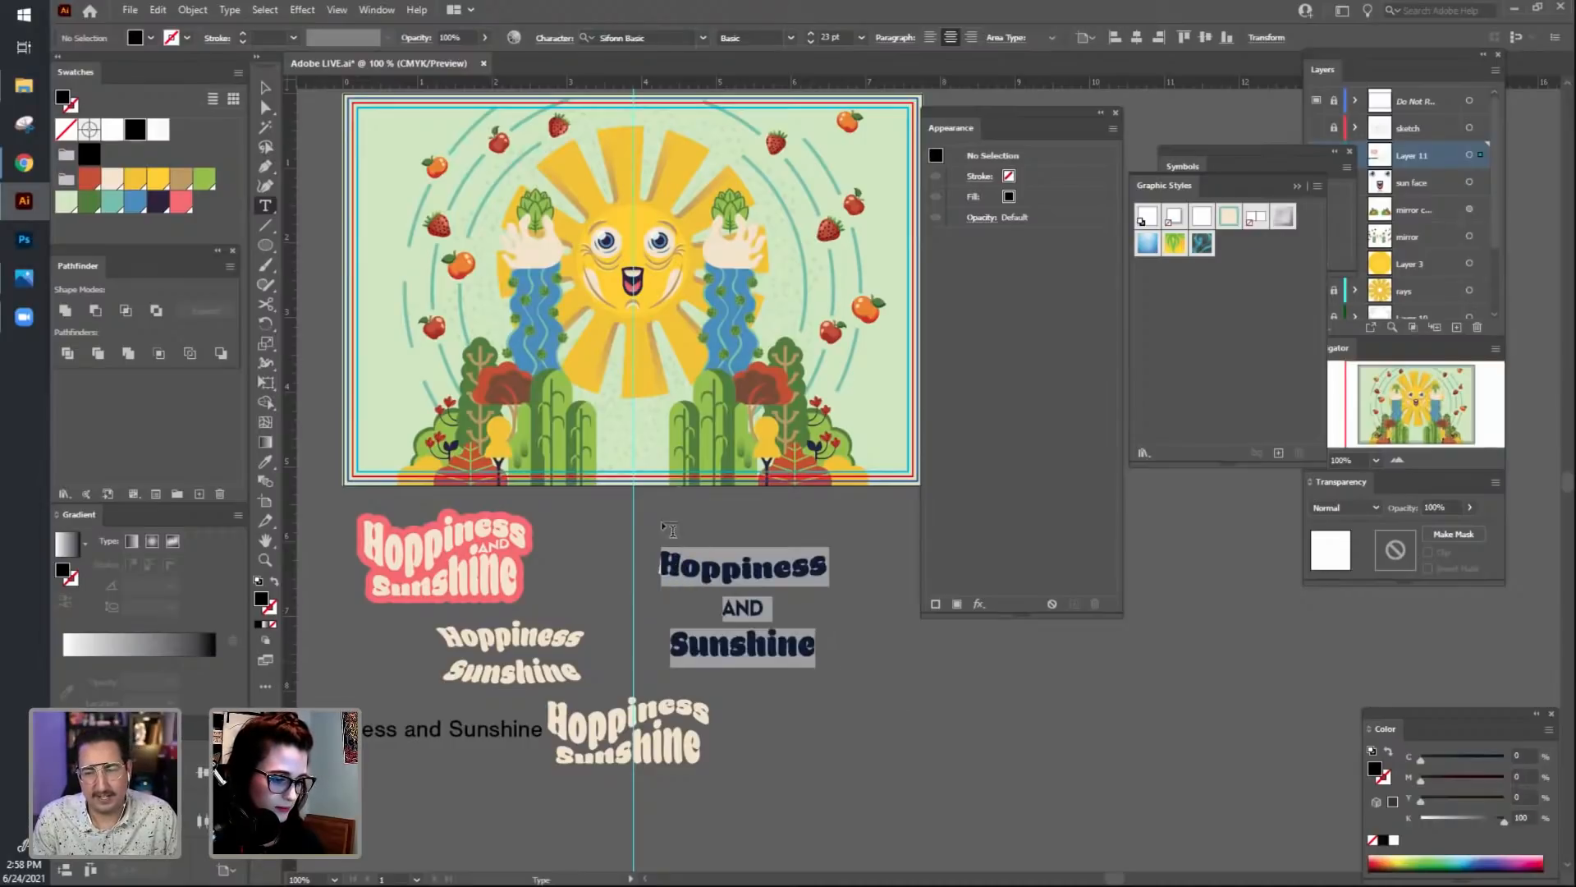
pyautogui.click(550, 40)
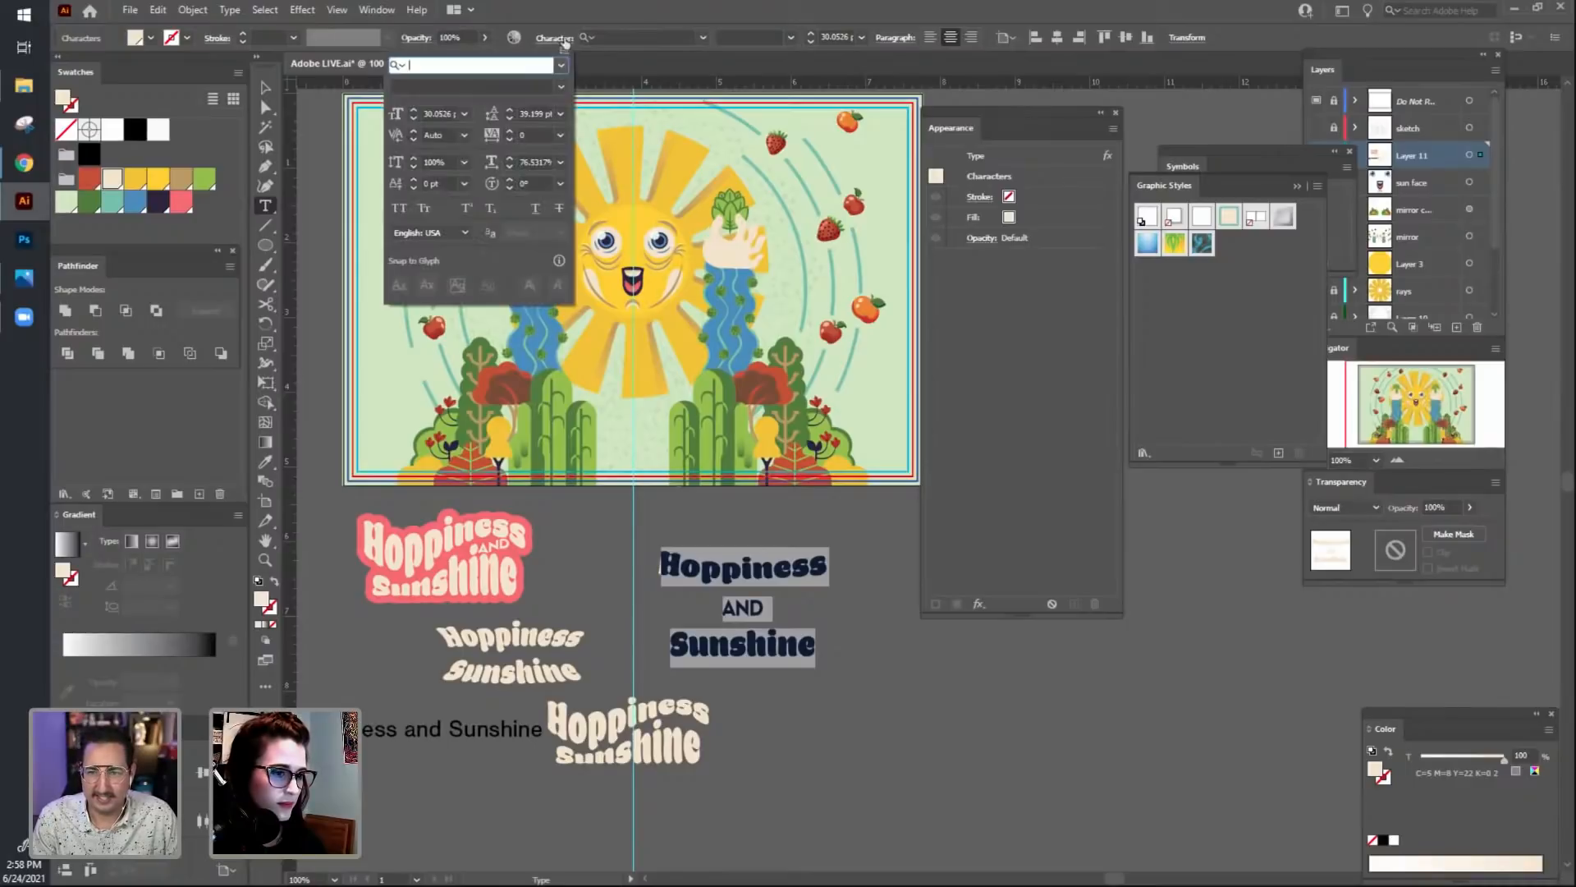
pyautogui.click(508, 118)
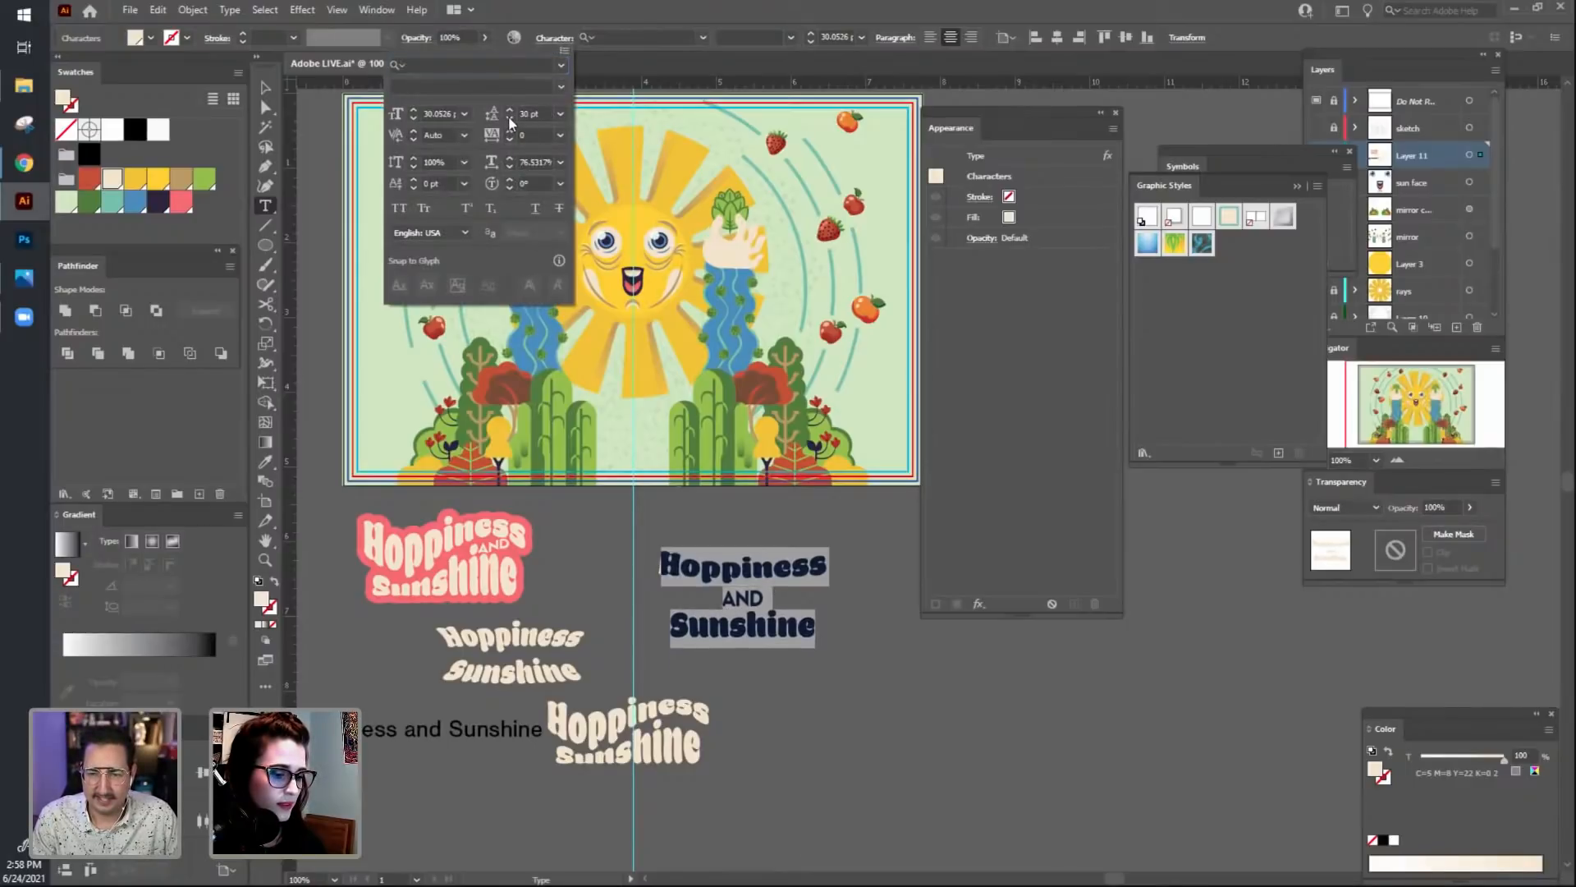
pyautogui.click(780, 606)
pyautogui.click(789, 666)
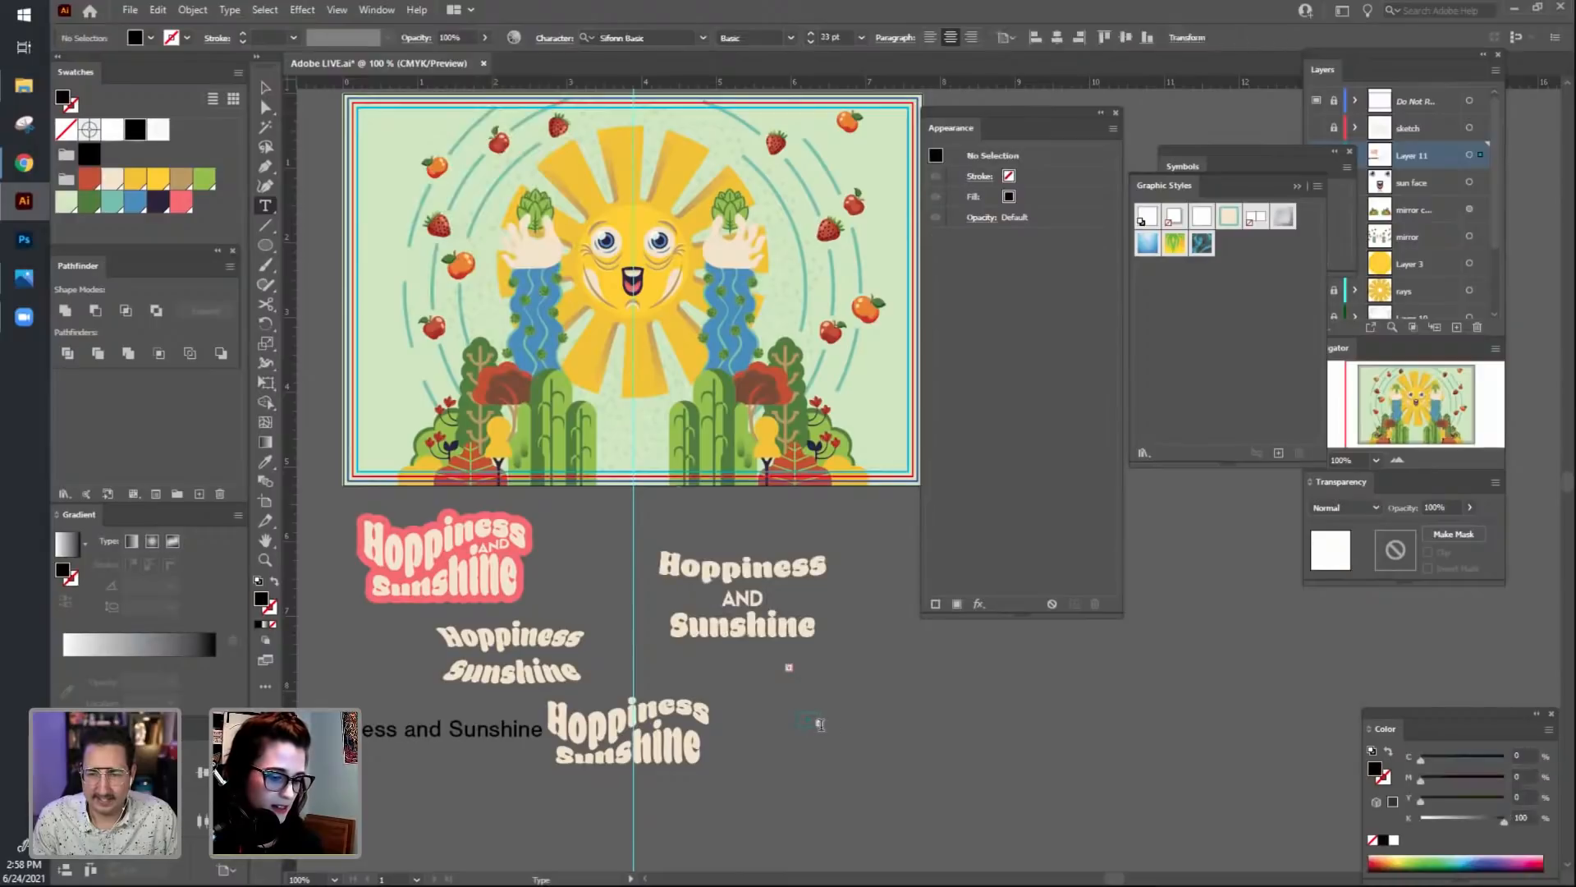
pyautogui.hotkey('ctrl', 'z')
pyautogui.hotkey('ctrl', 'z')
pyautogui.hotkey('ctrl', 'z')
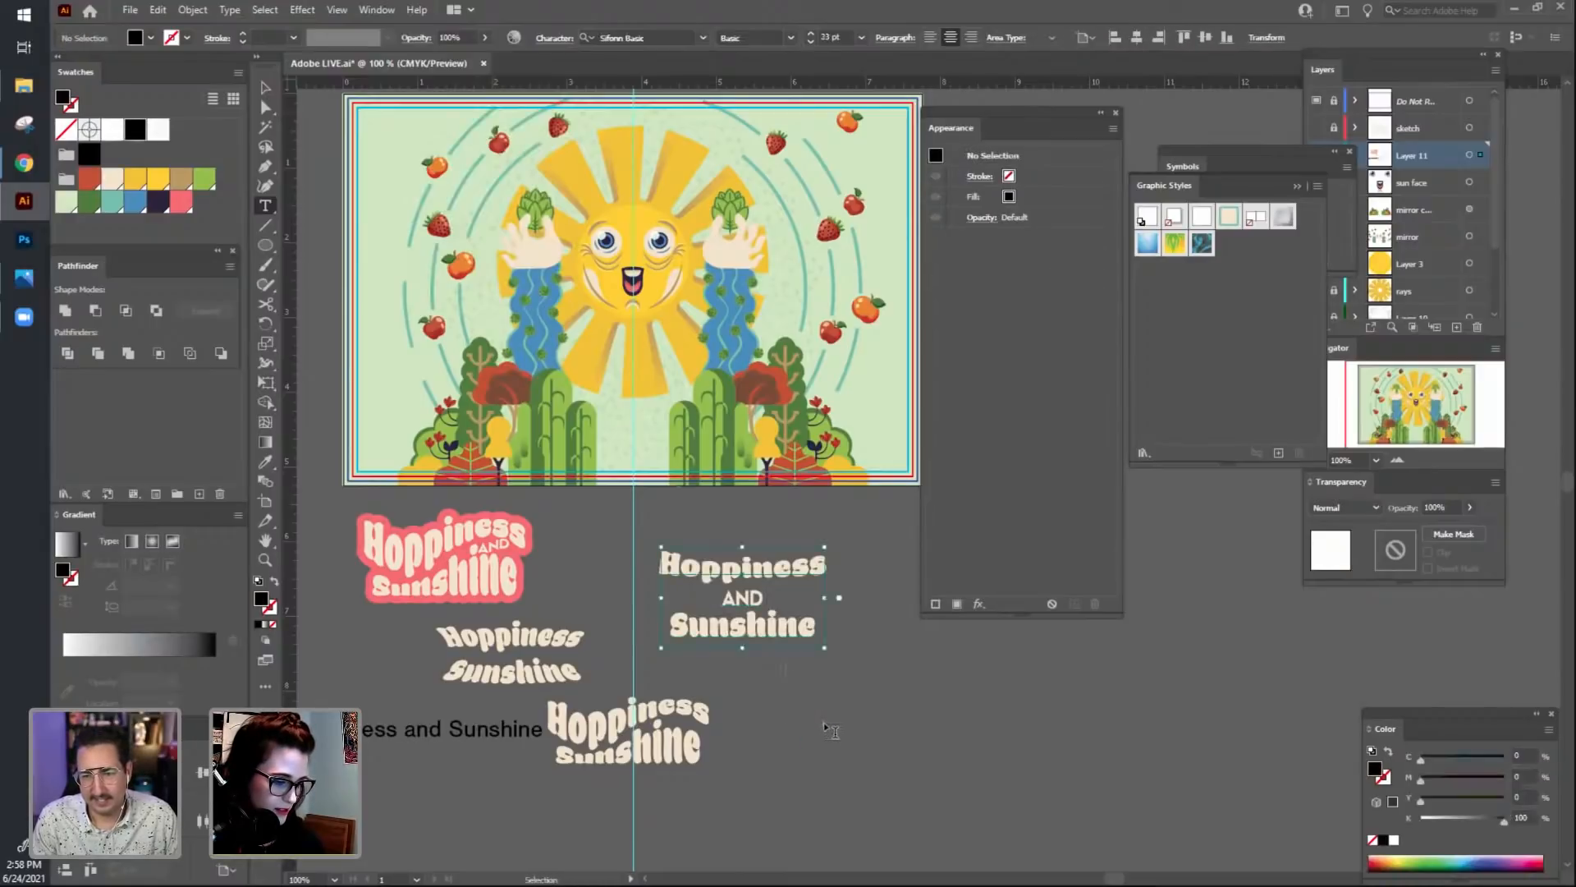
pyautogui.hotkey('ctrl', 'z')
pyautogui.press('v')
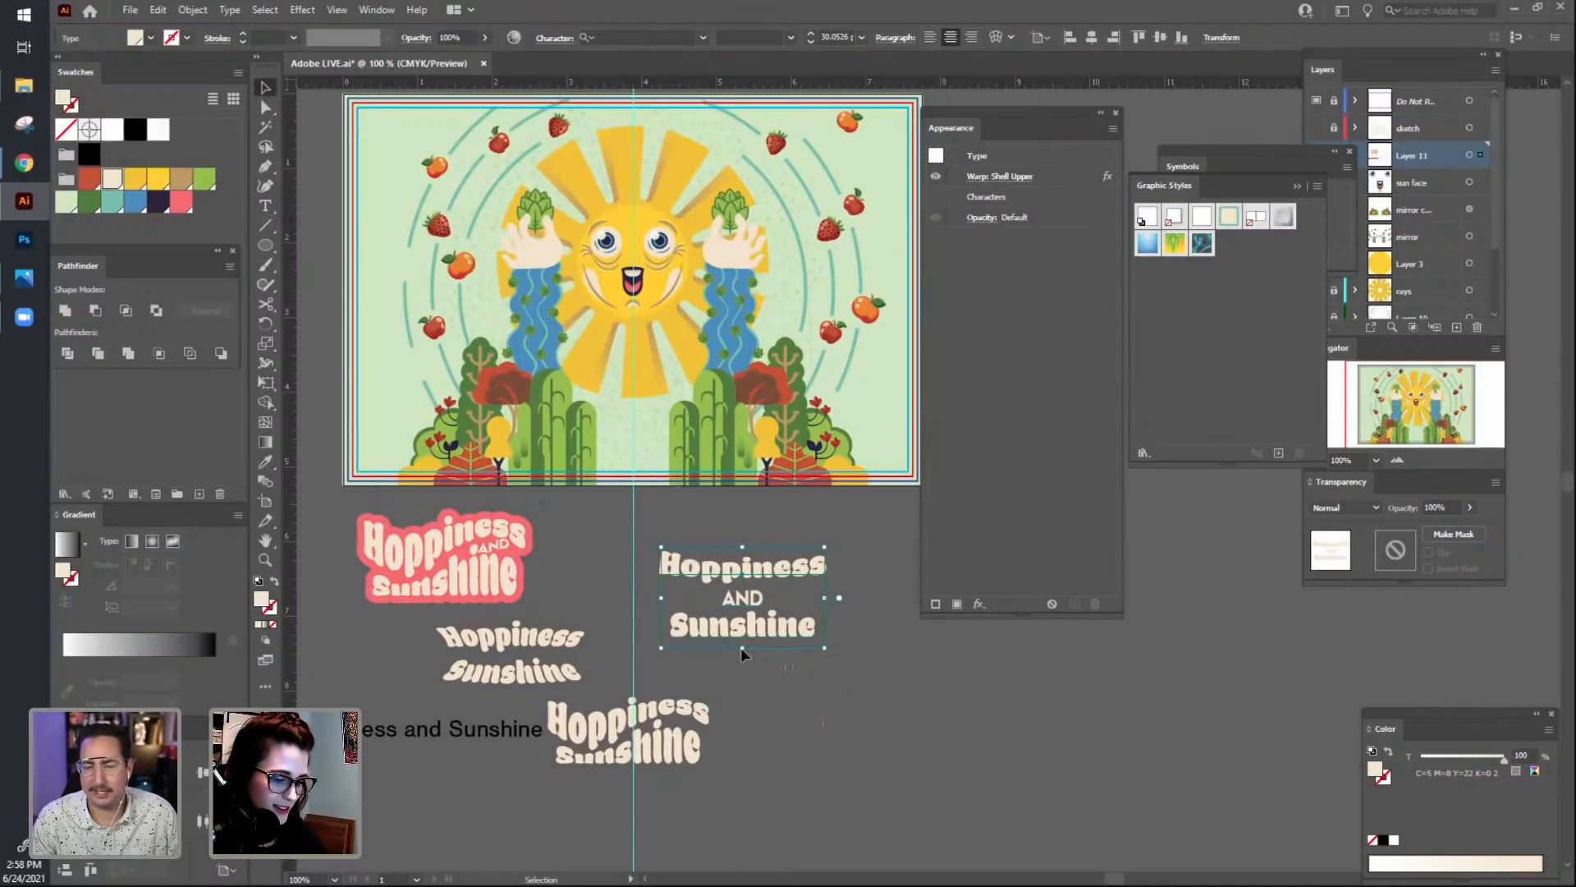
pyautogui.click(763, 665)
pyautogui.moveTo(807, 747); pyautogui.dragTo(872, 760)
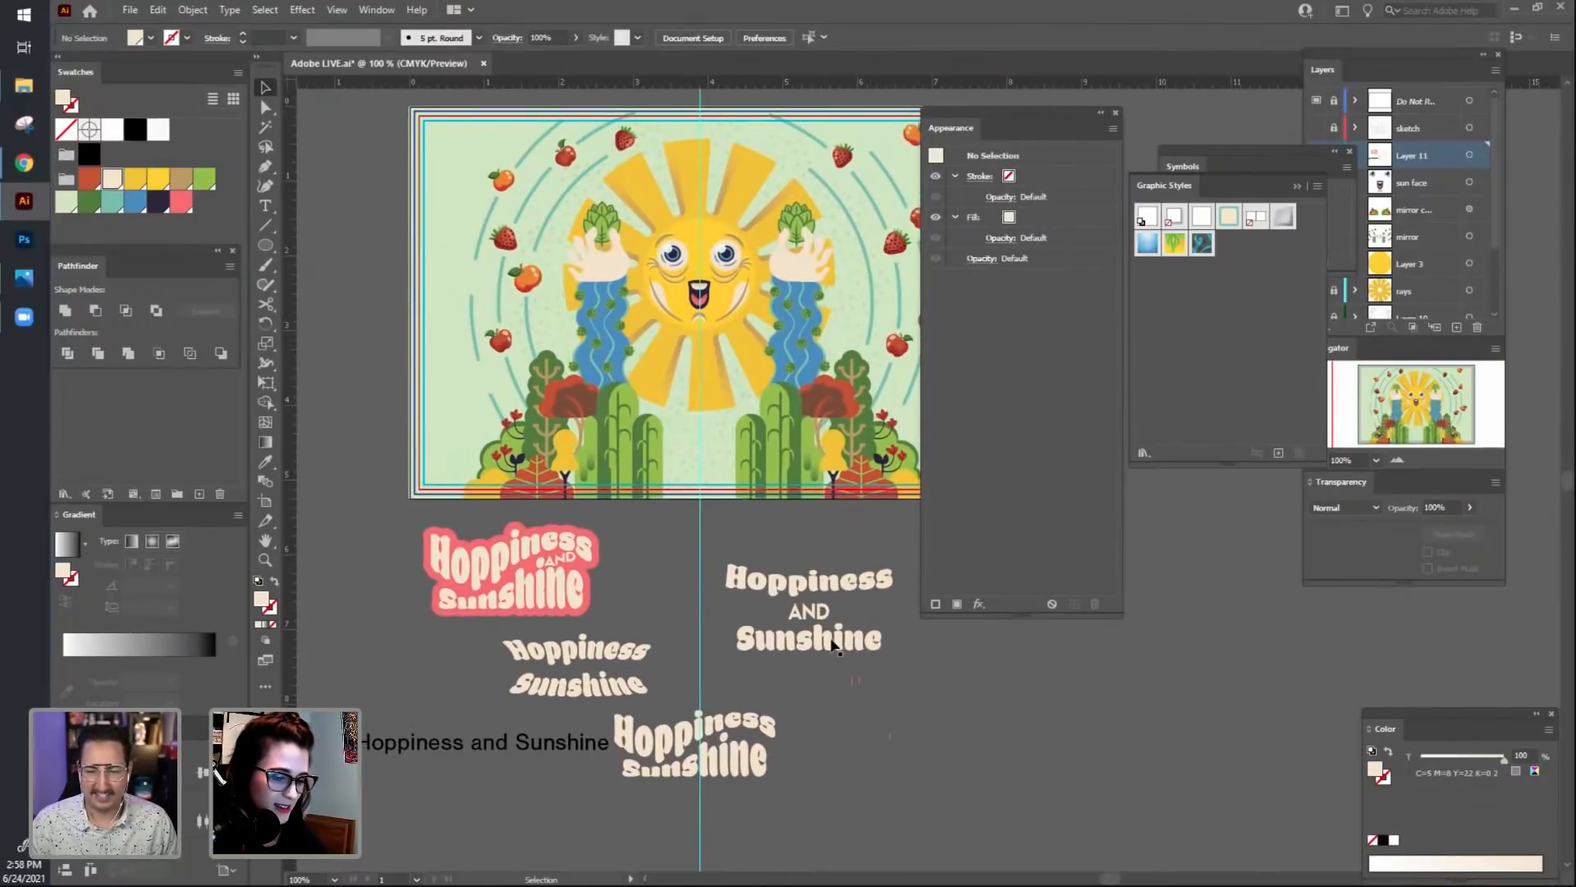
# Shift the three-line "Hoppiness AND Sunshine" text slightly down and to the left.
pyautogui.moveTo(832, 640); pyautogui.dragTo(714, 488)
pyautogui.moveTo(719, 490); pyautogui.dragTo(824, 678)
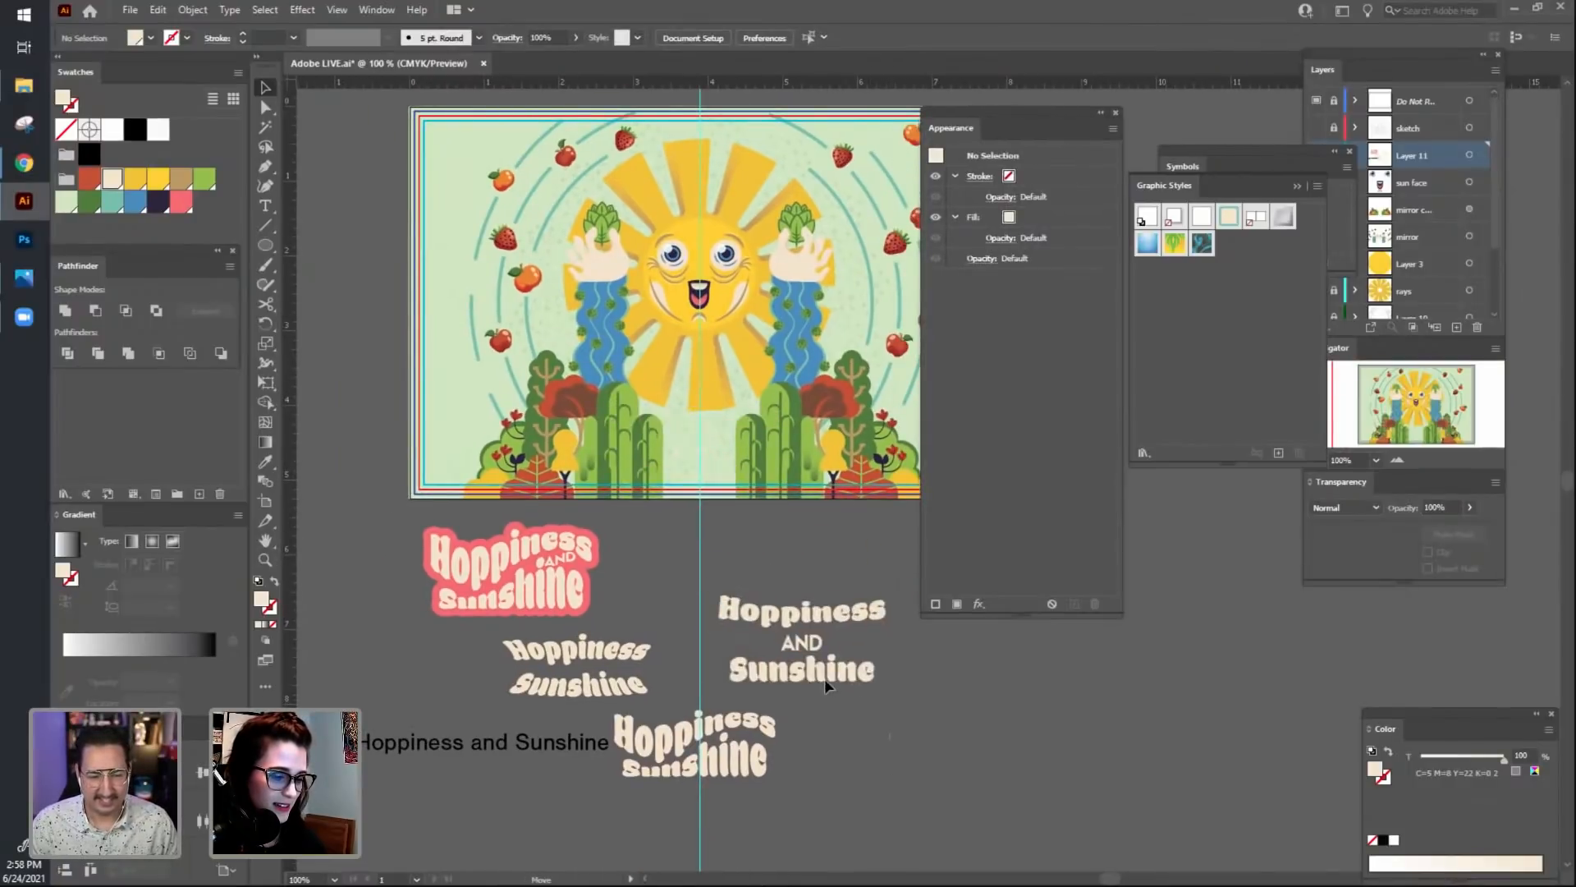
pyautogui.click(862, 795)
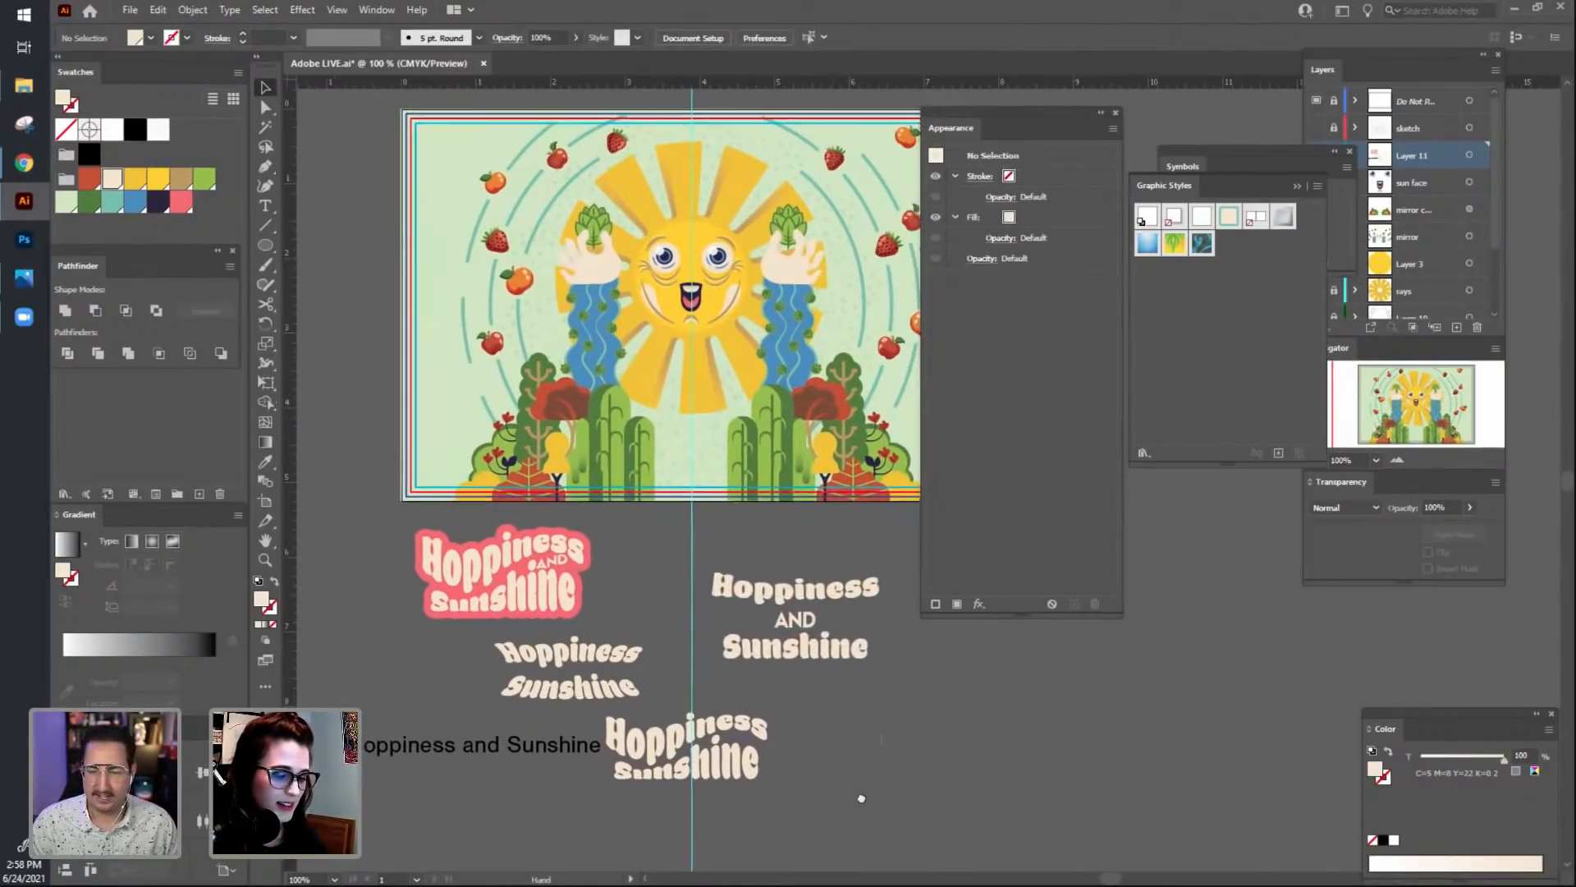
pyautogui.hscroll(1, 897, 802)
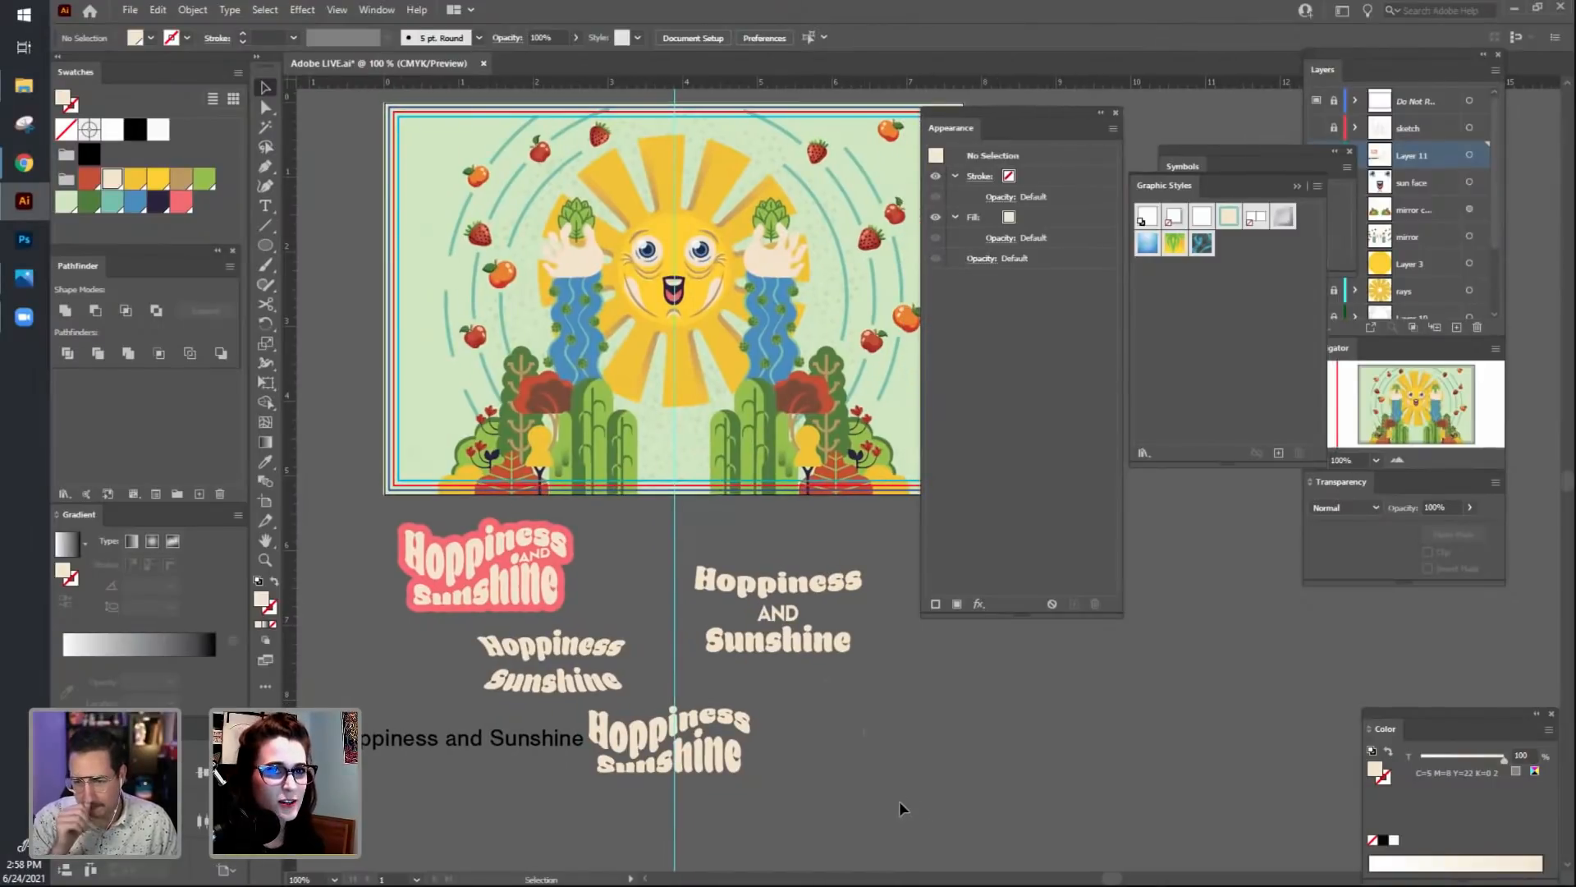
# Duplicate the three-line shell-warped title and place the copy below and to the right of the original.
pyautogui.click(805, 657)
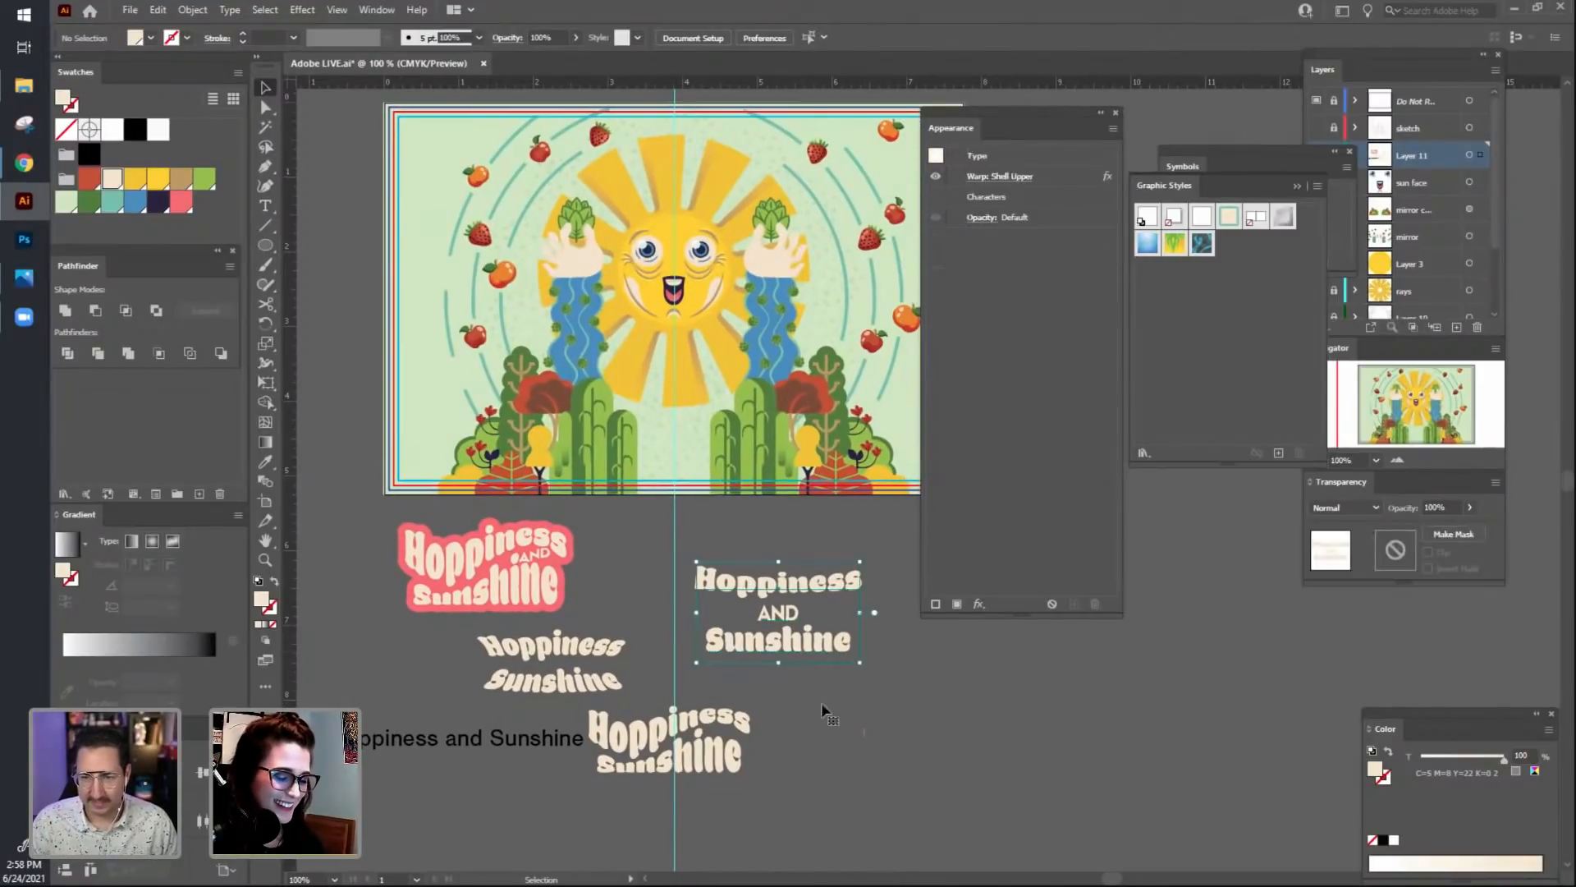
pyautogui.scroll(-2, 813, 753)
pyautogui.hscroll(3, 813, 753)
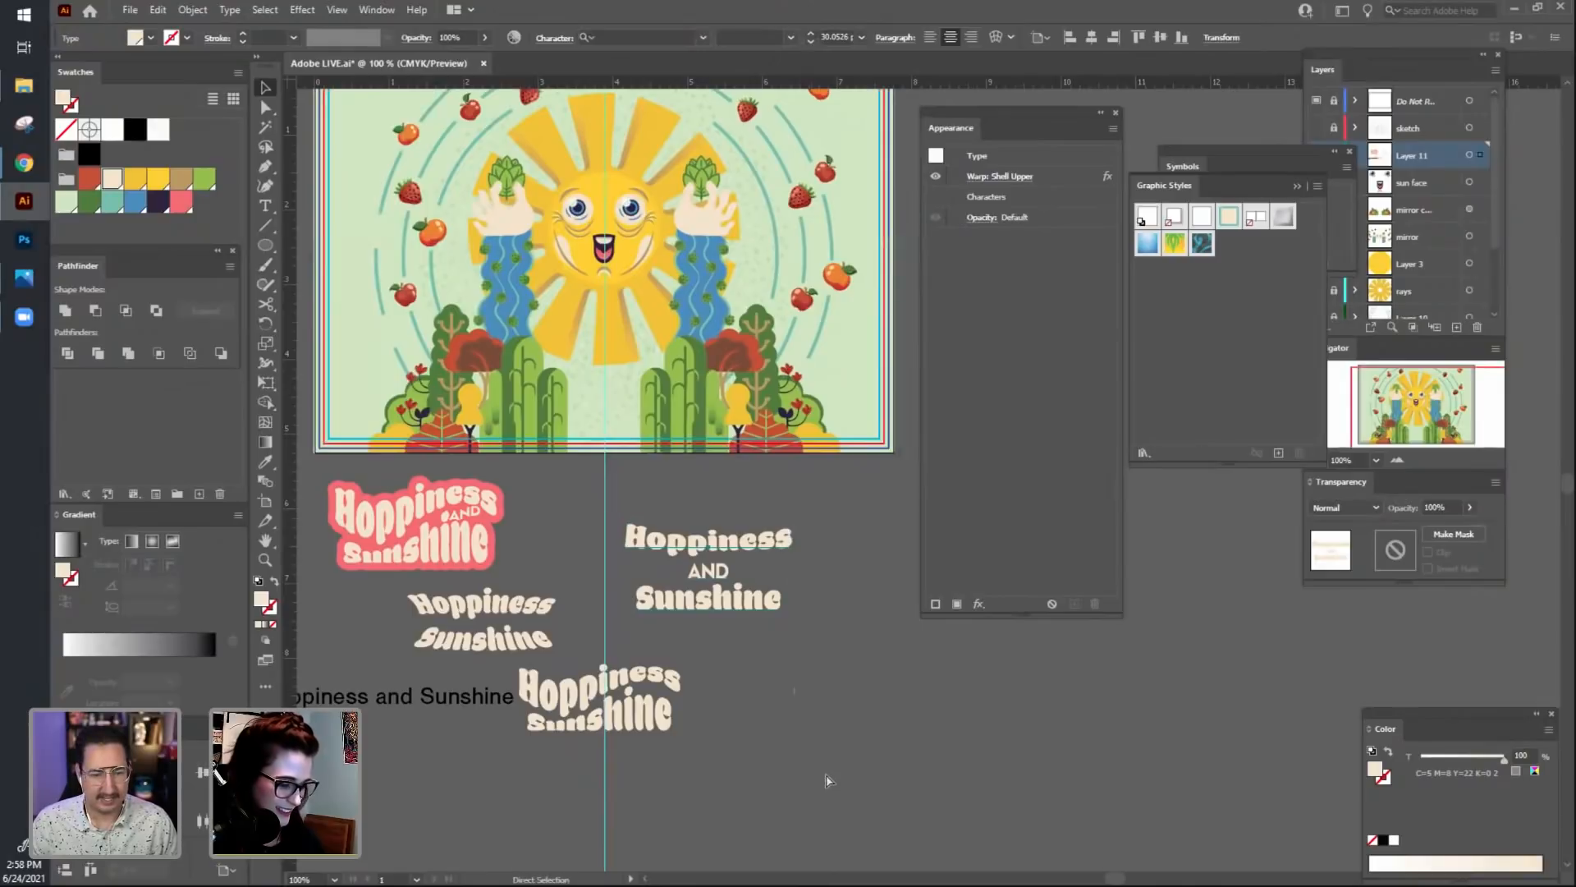
pyautogui.press('v')
pyautogui.scroll(-3, 897, 794)
pyautogui.hscroll(5, 749, 700)
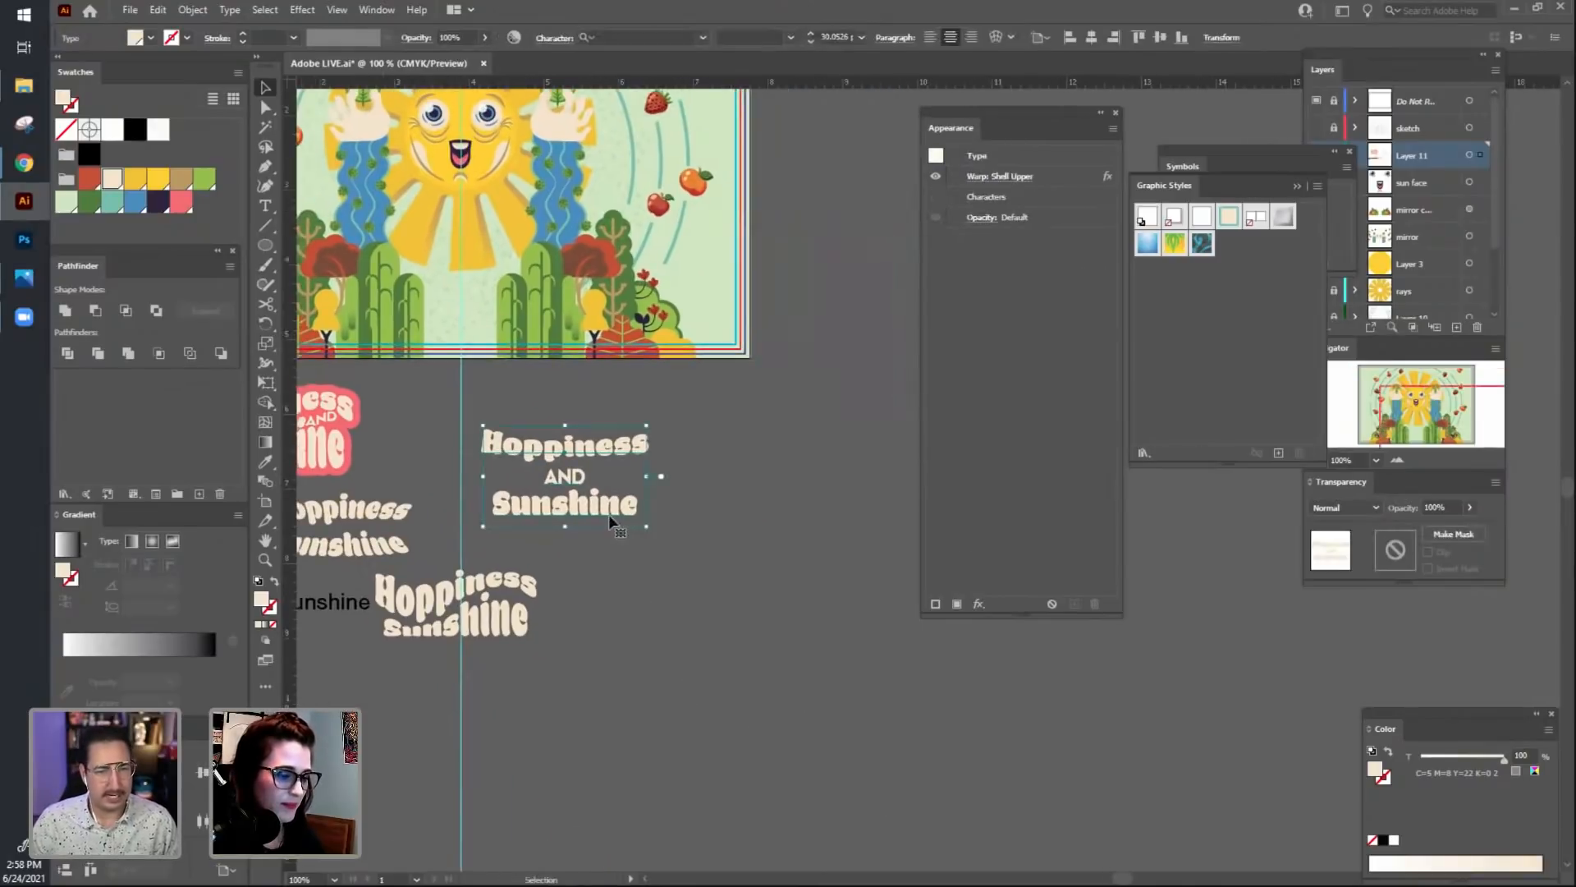
pyautogui.moveTo(610, 519); pyautogui.dragTo(618, 641)
# Delete the "AND" line from the duplicated title so only "Hoppiness" and "Sunshine" remain.
pyautogui.doubleClick(702, 663)
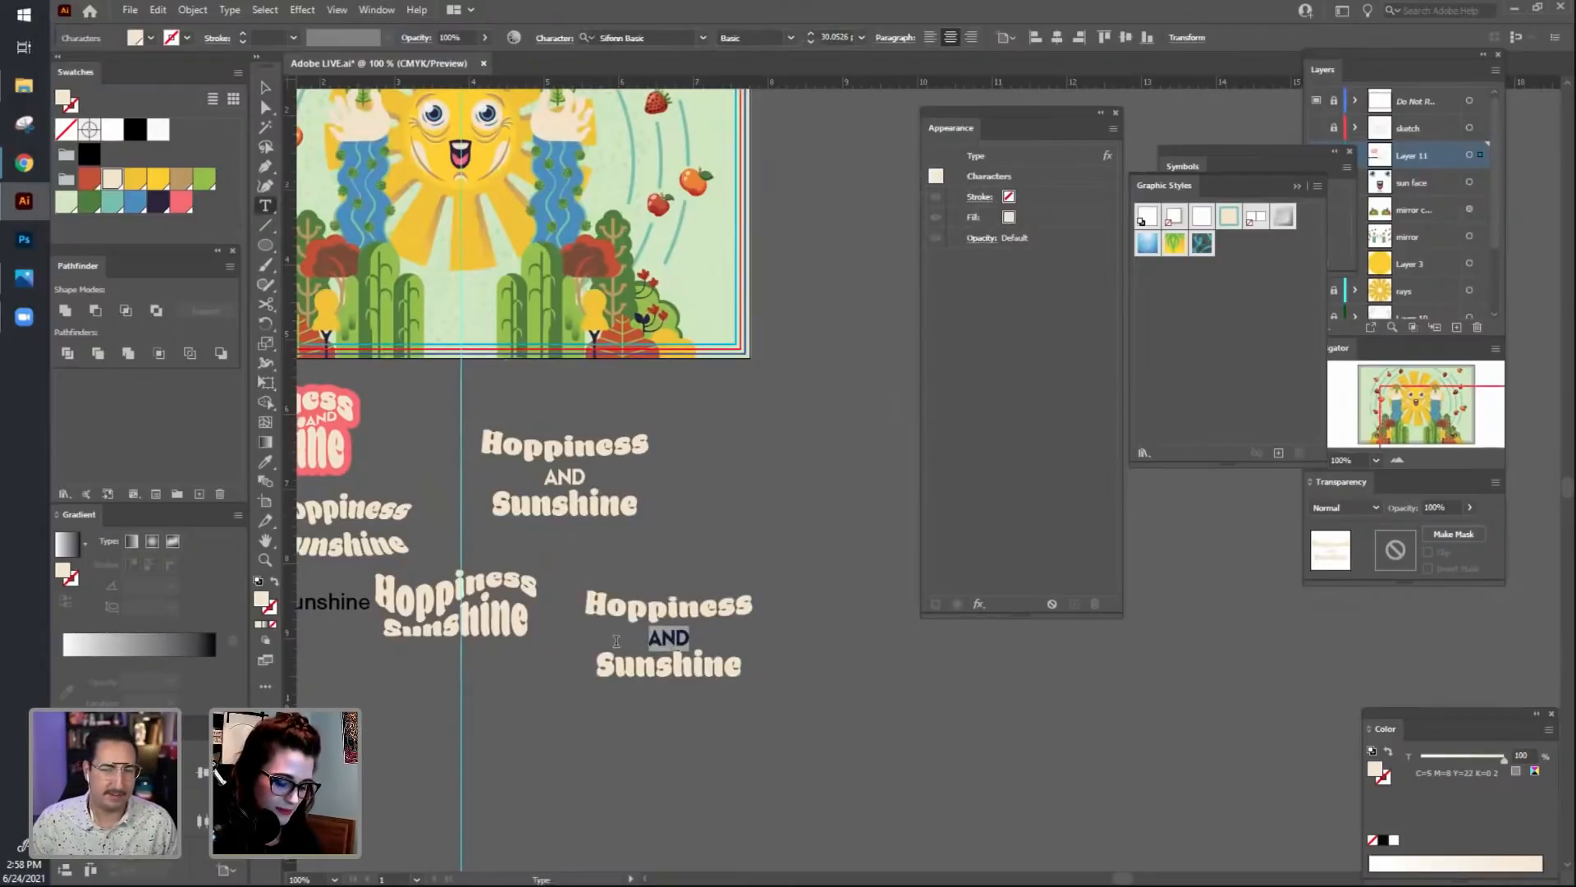
pyautogui.press('BackSpace')
pyautogui.press('BackSpace')
pyautogui.press('Escape')
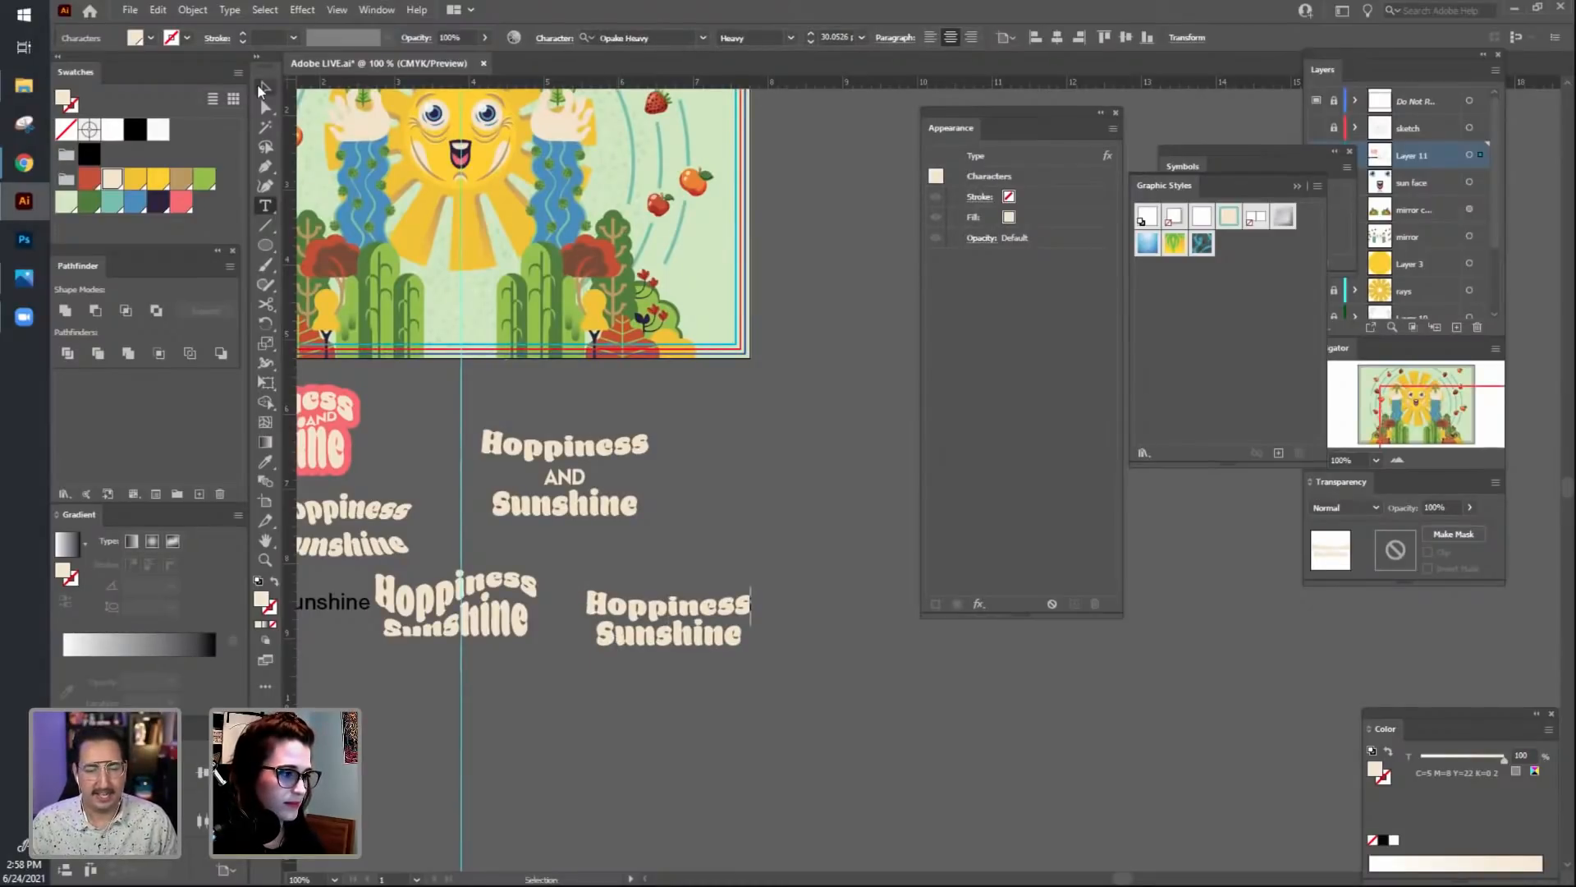
pyautogui.click(718, 757)
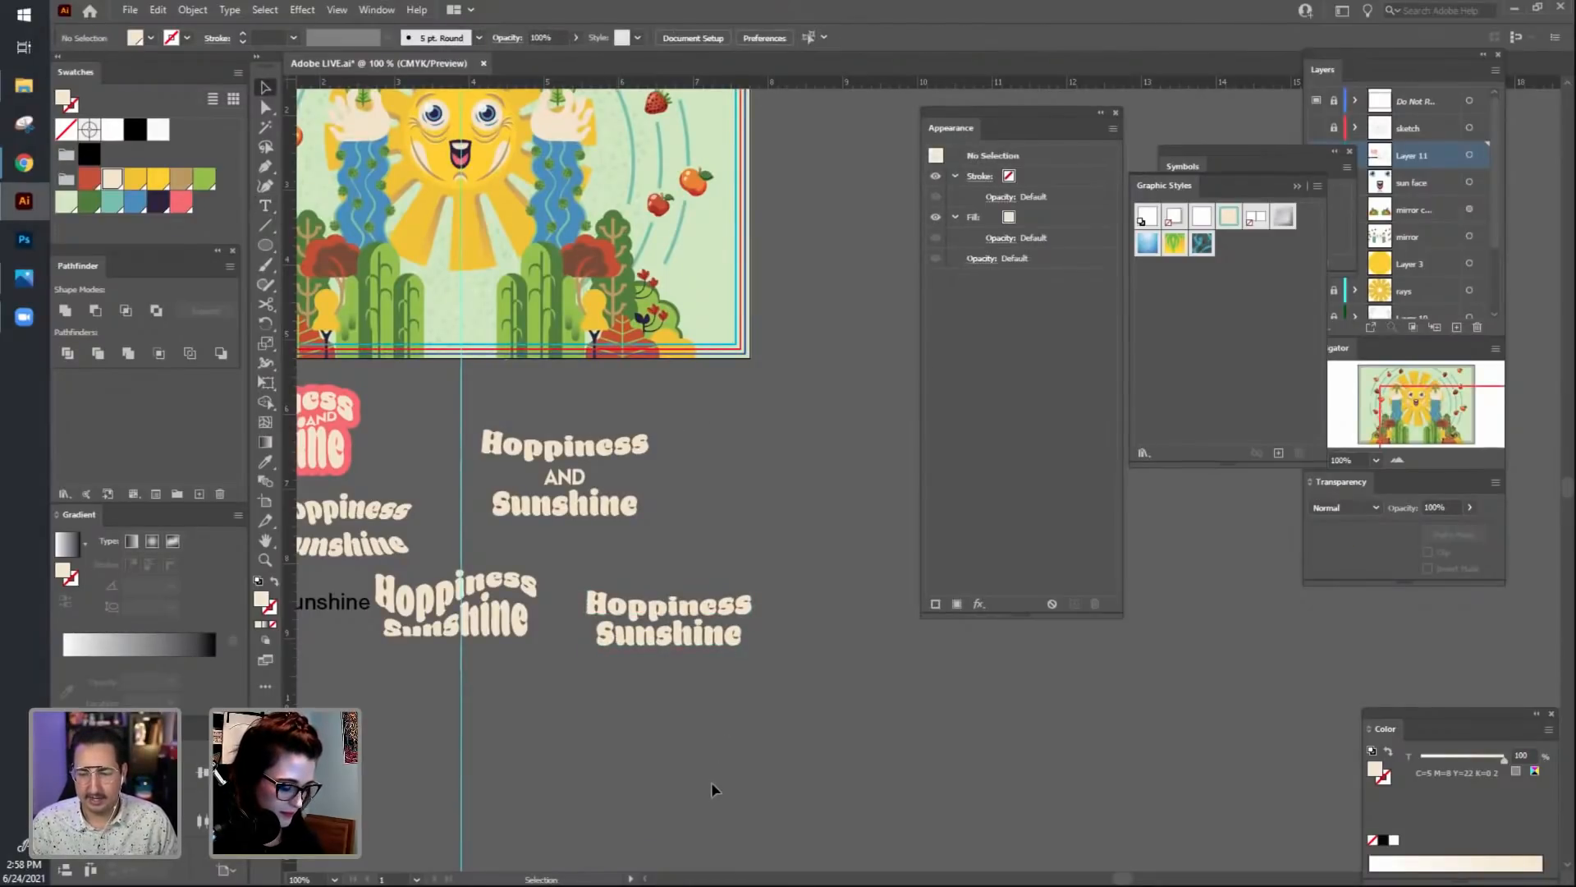
# Create a separate "AND" text object and place it between the two lines of the duplicated title.
pyautogui.press('t')
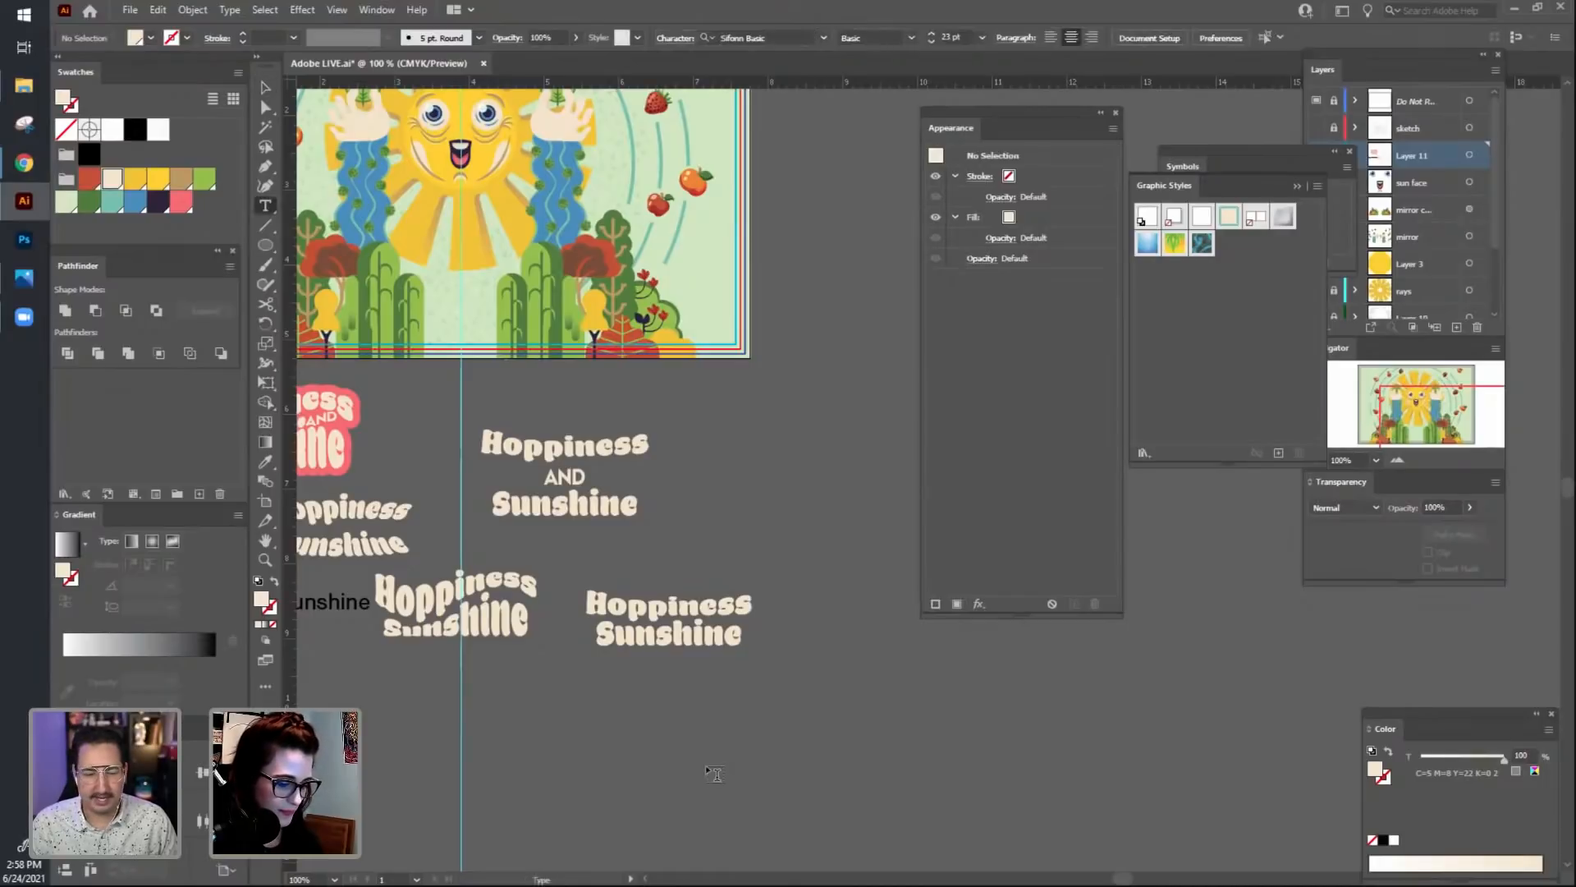
pyautogui.click(706, 763)
pyautogui.press('BackSpace')
pyautogui.write('AND')
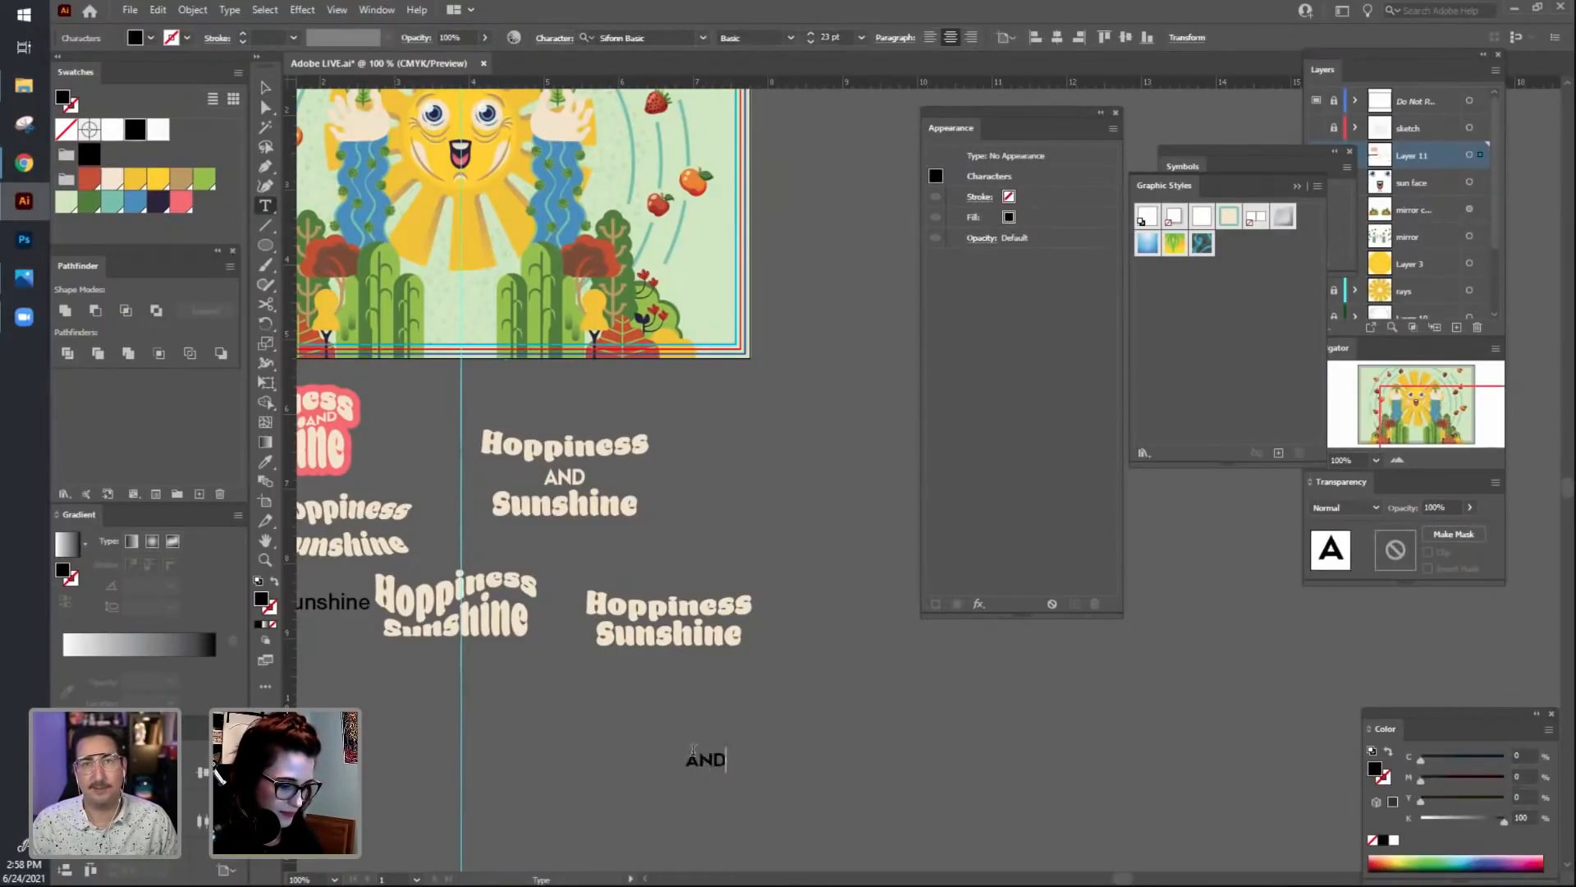
pyautogui.press('Escape')
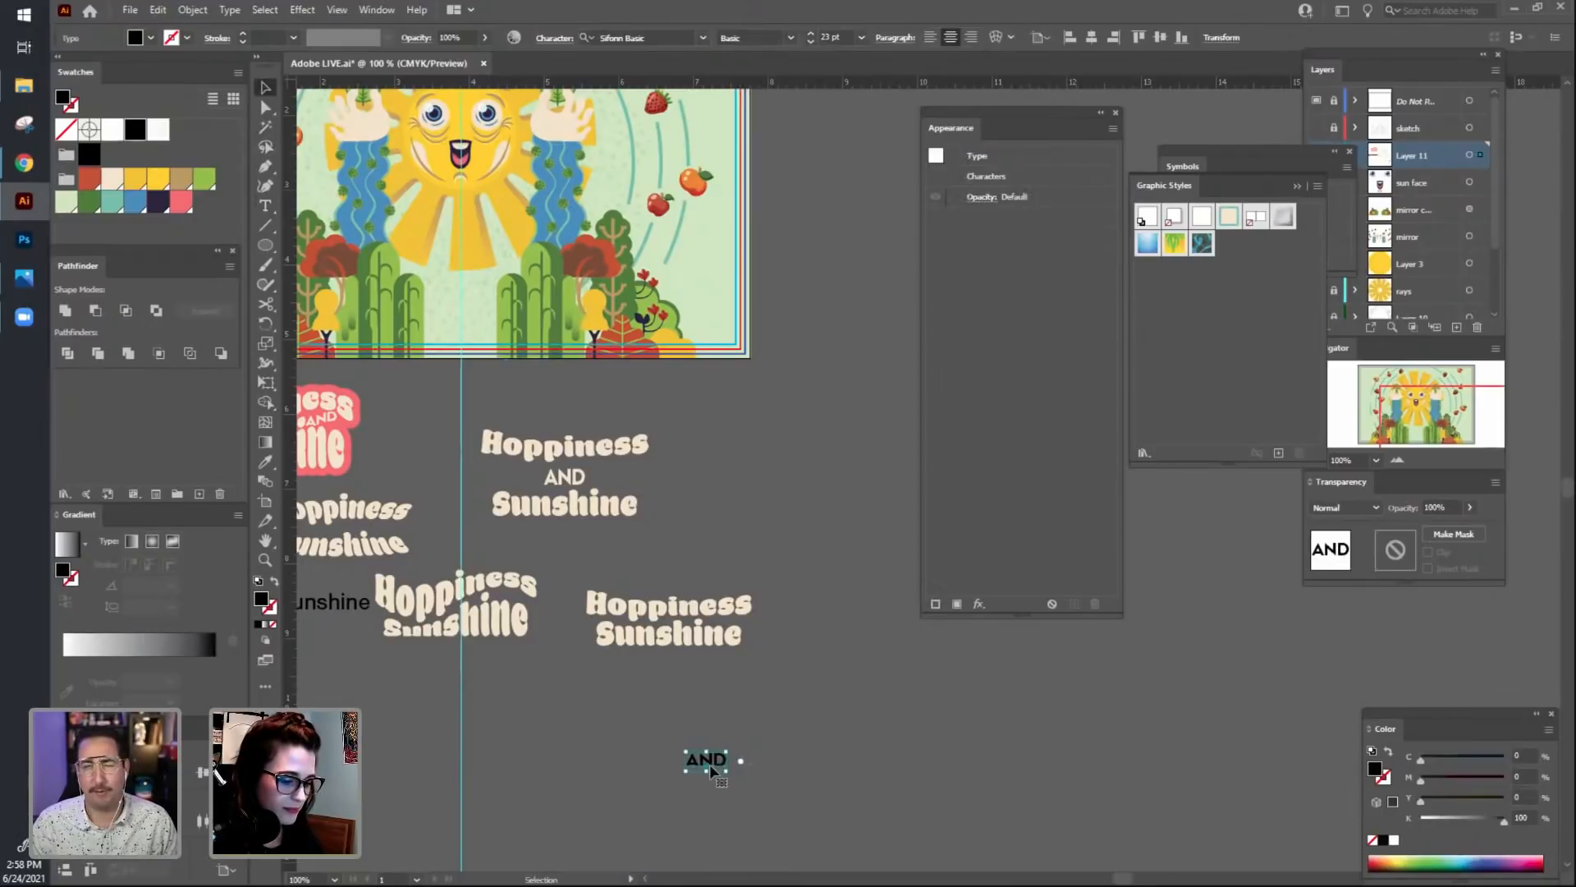
pyautogui.moveTo(716, 762); pyautogui.dragTo(682, 622)
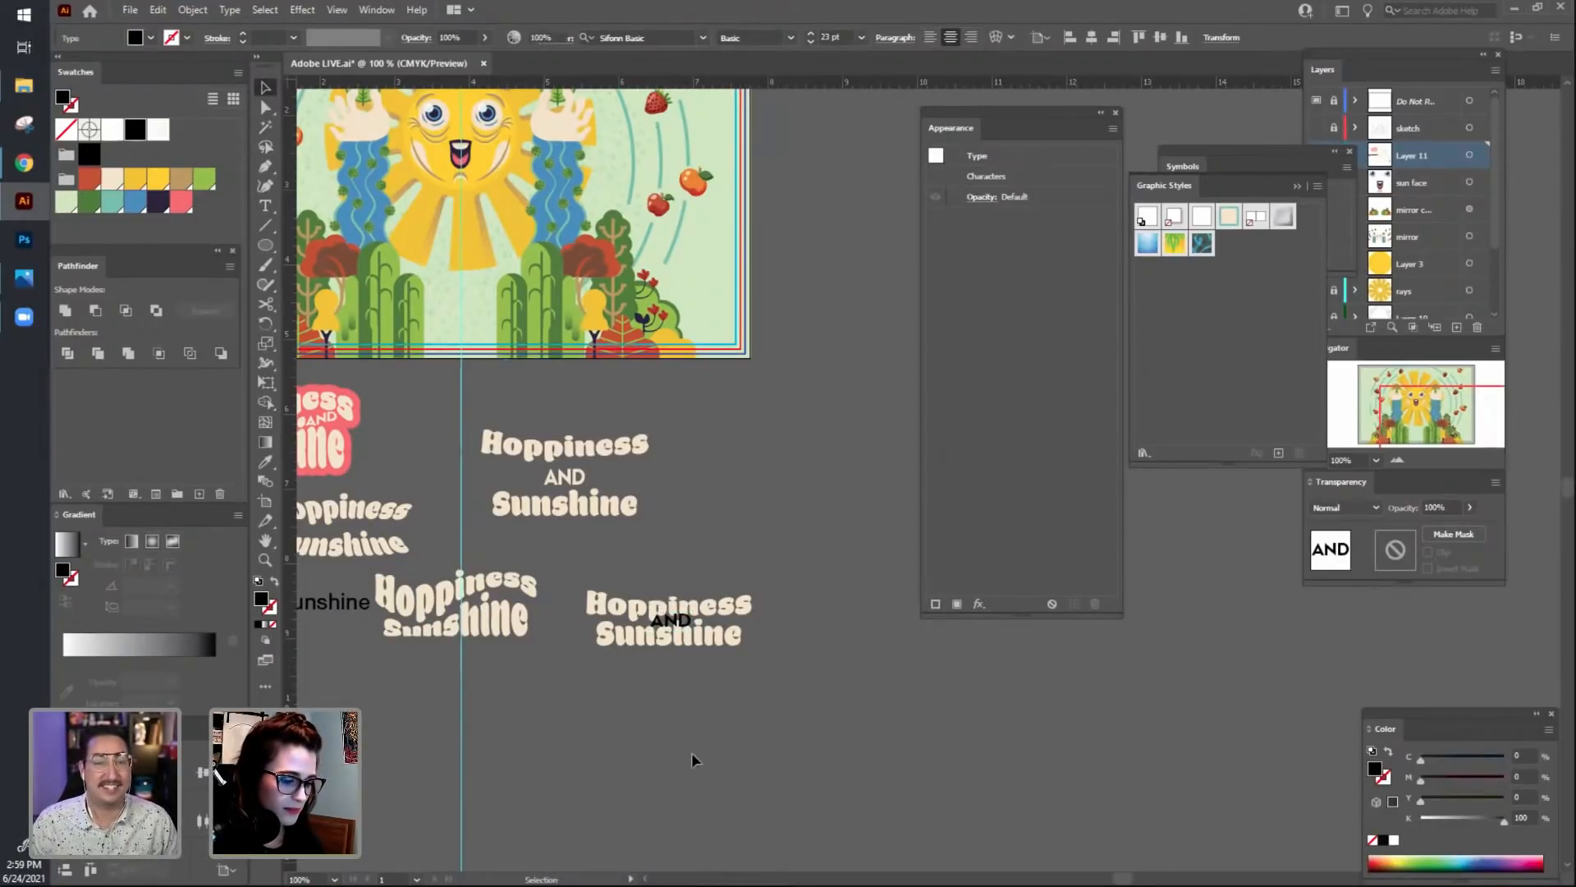
pyautogui.click(692, 752)
# Set the leading of the duplicated "Hoppiness Sunshine" text to 39 pt to make room for "AND".
pyautogui.scroll(3, 698, 731)
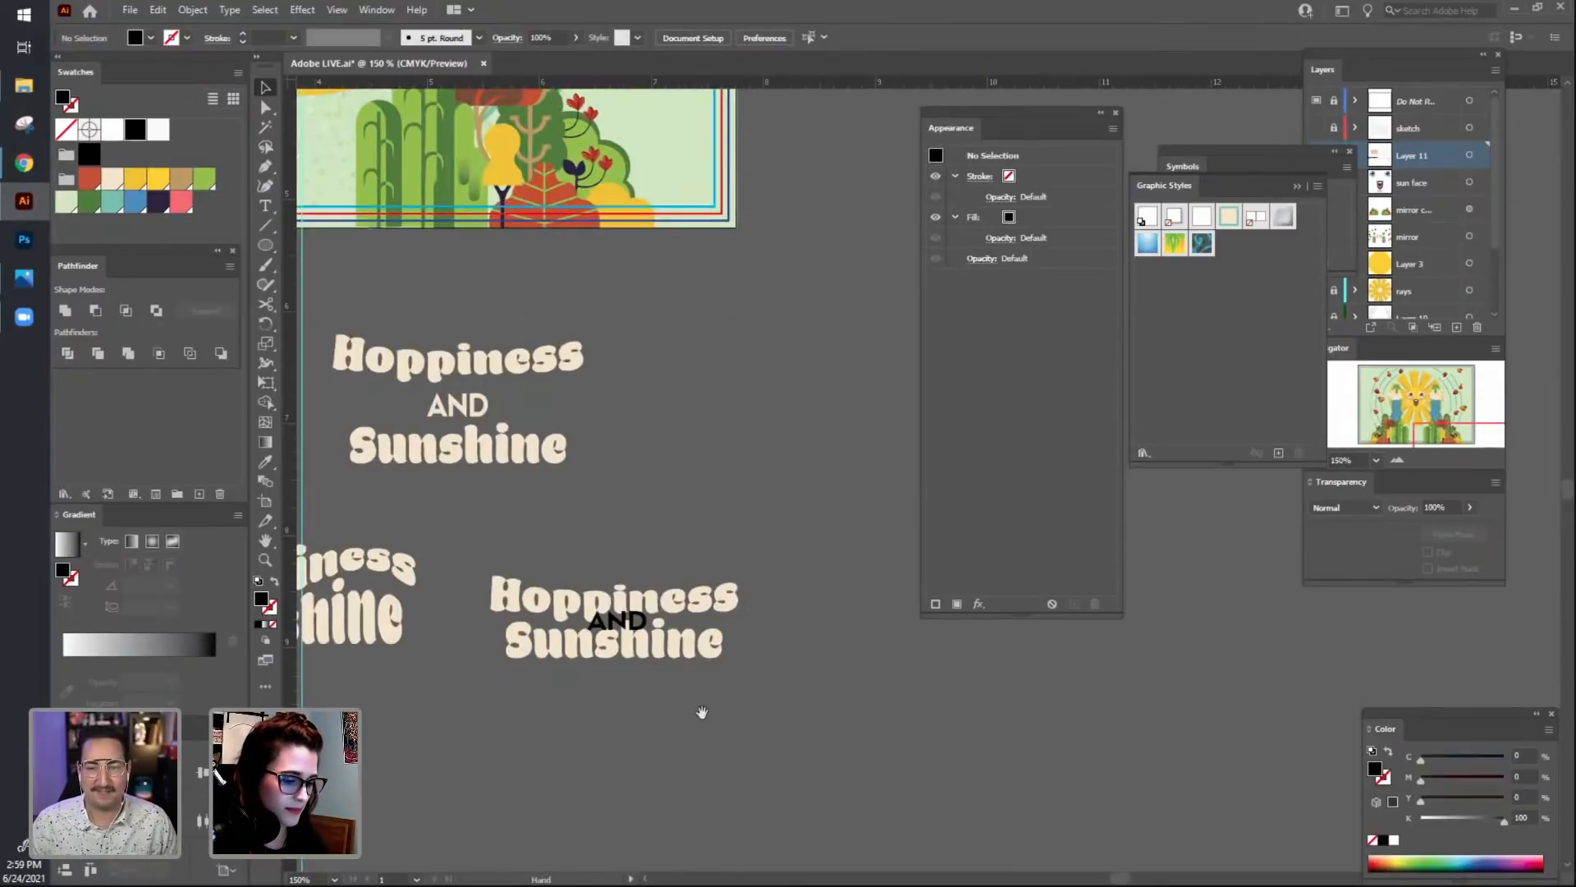
pyautogui.hscroll(-1, 701, 714)
pyautogui.click(693, 645)
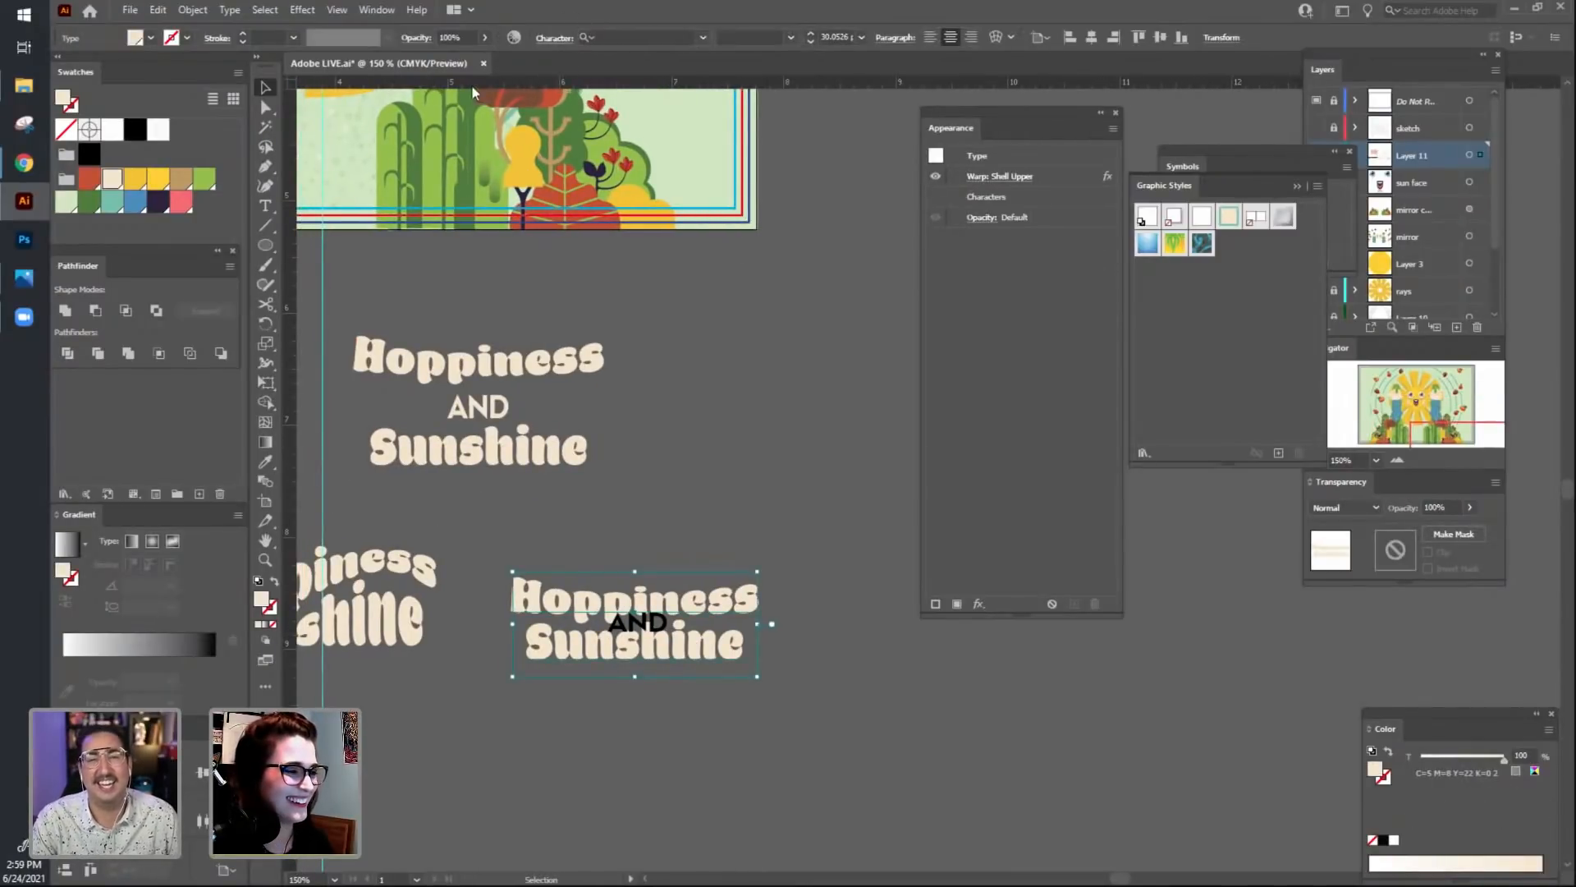
pyautogui.click(554, 37)
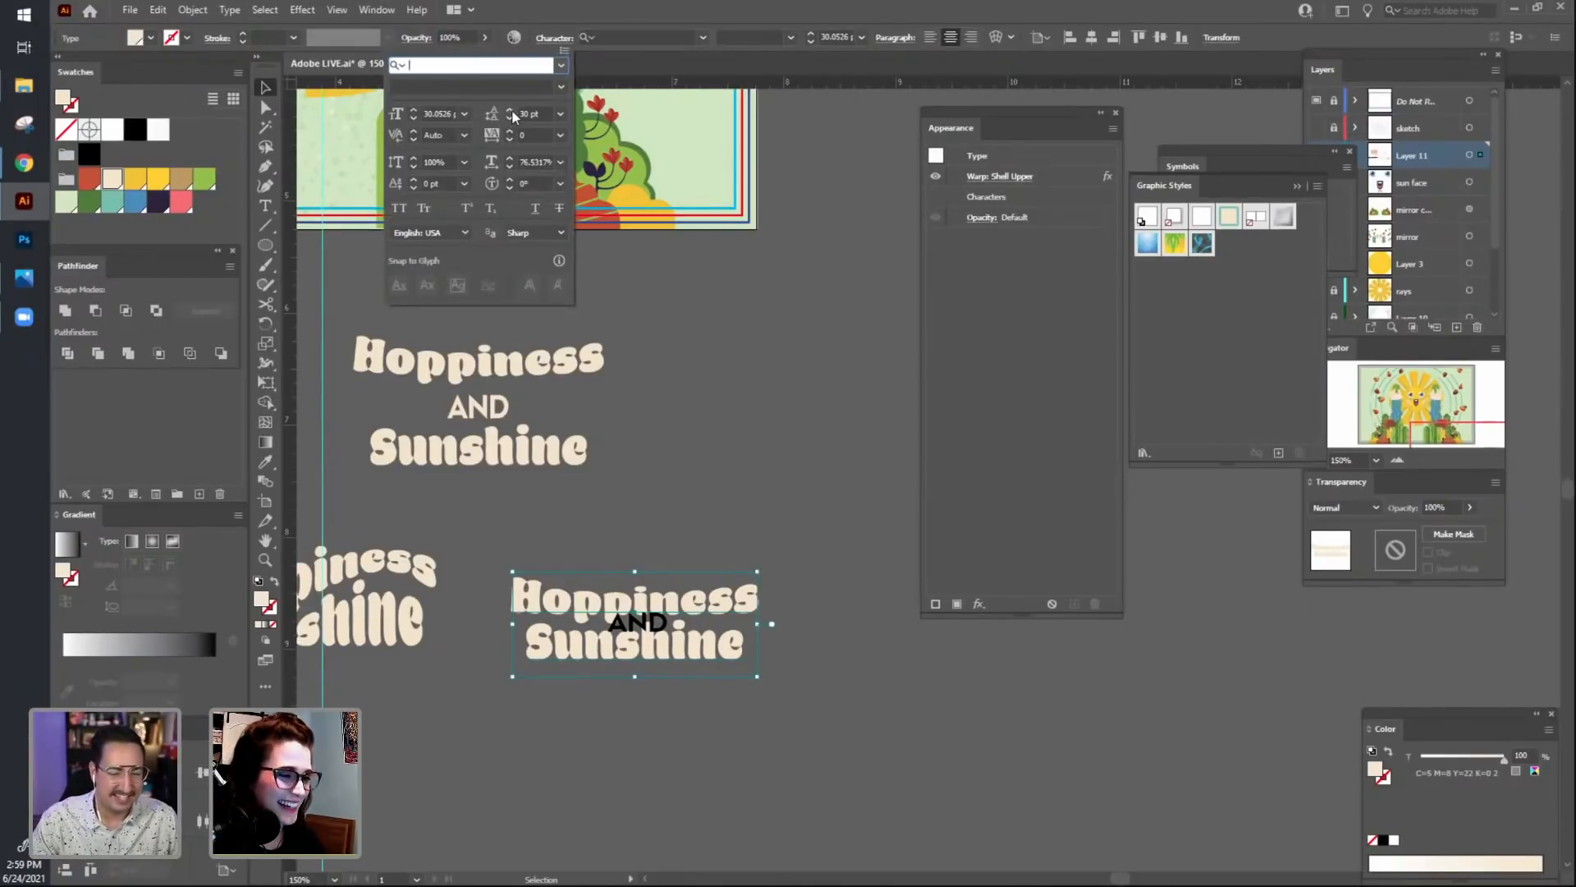
pyautogui.click(511, 110)
pyautogui.click(510, 110)
pyautogui.click(511, 110)
pyautogui.click(511, 110)
pyautogui.click(511, 110)
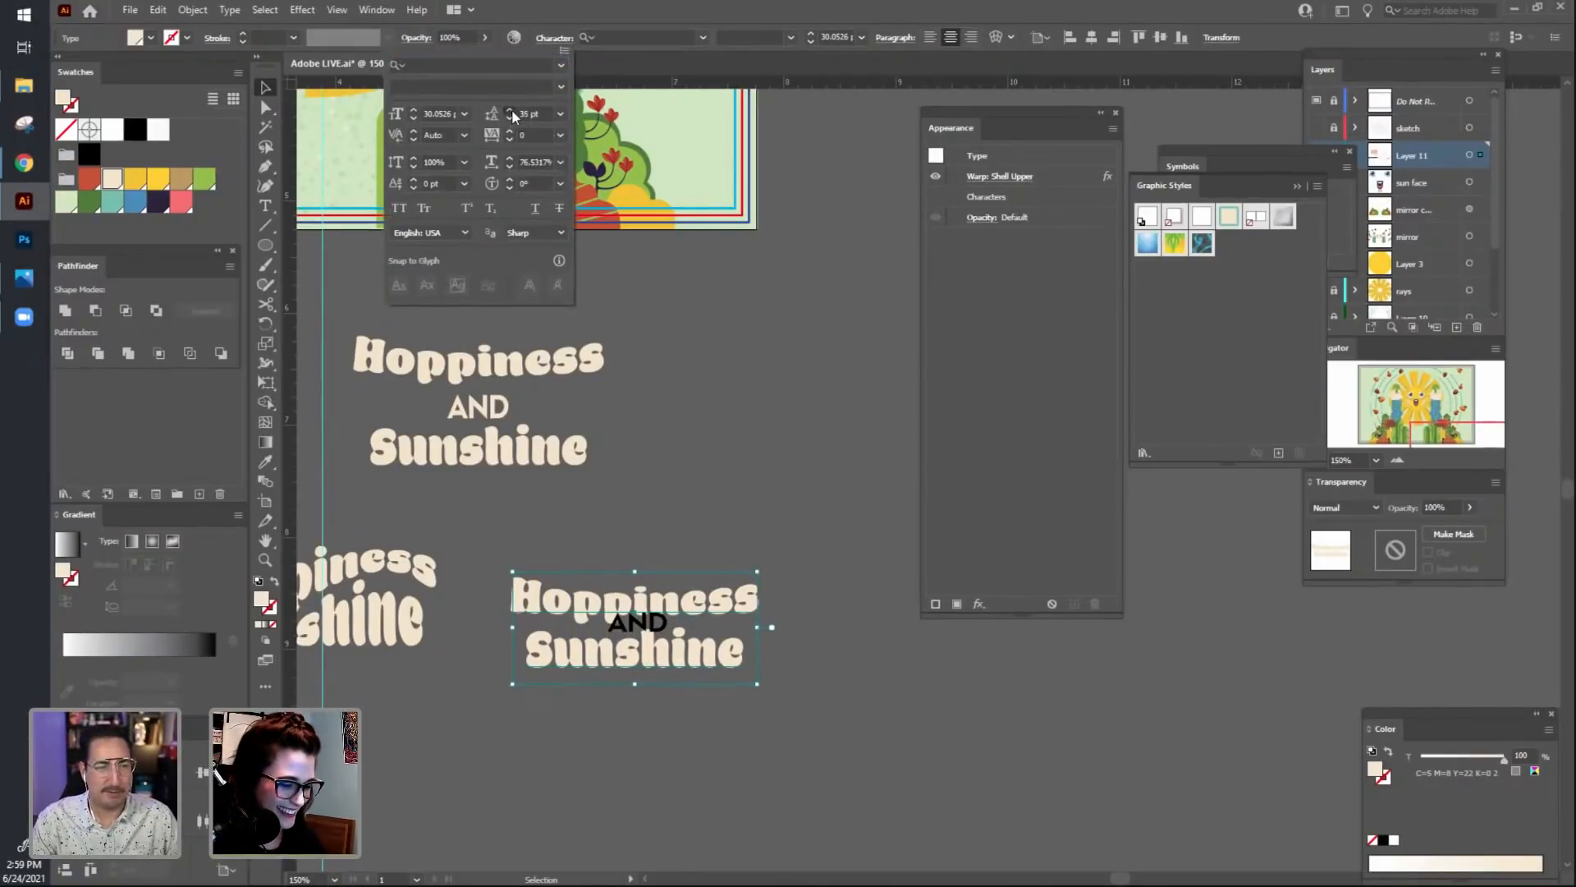
pyautogui.click(511, 110)
pyautogui.click(511, 110)
pyautogui.click(511, 110)
pyautogui.click(510, 110)
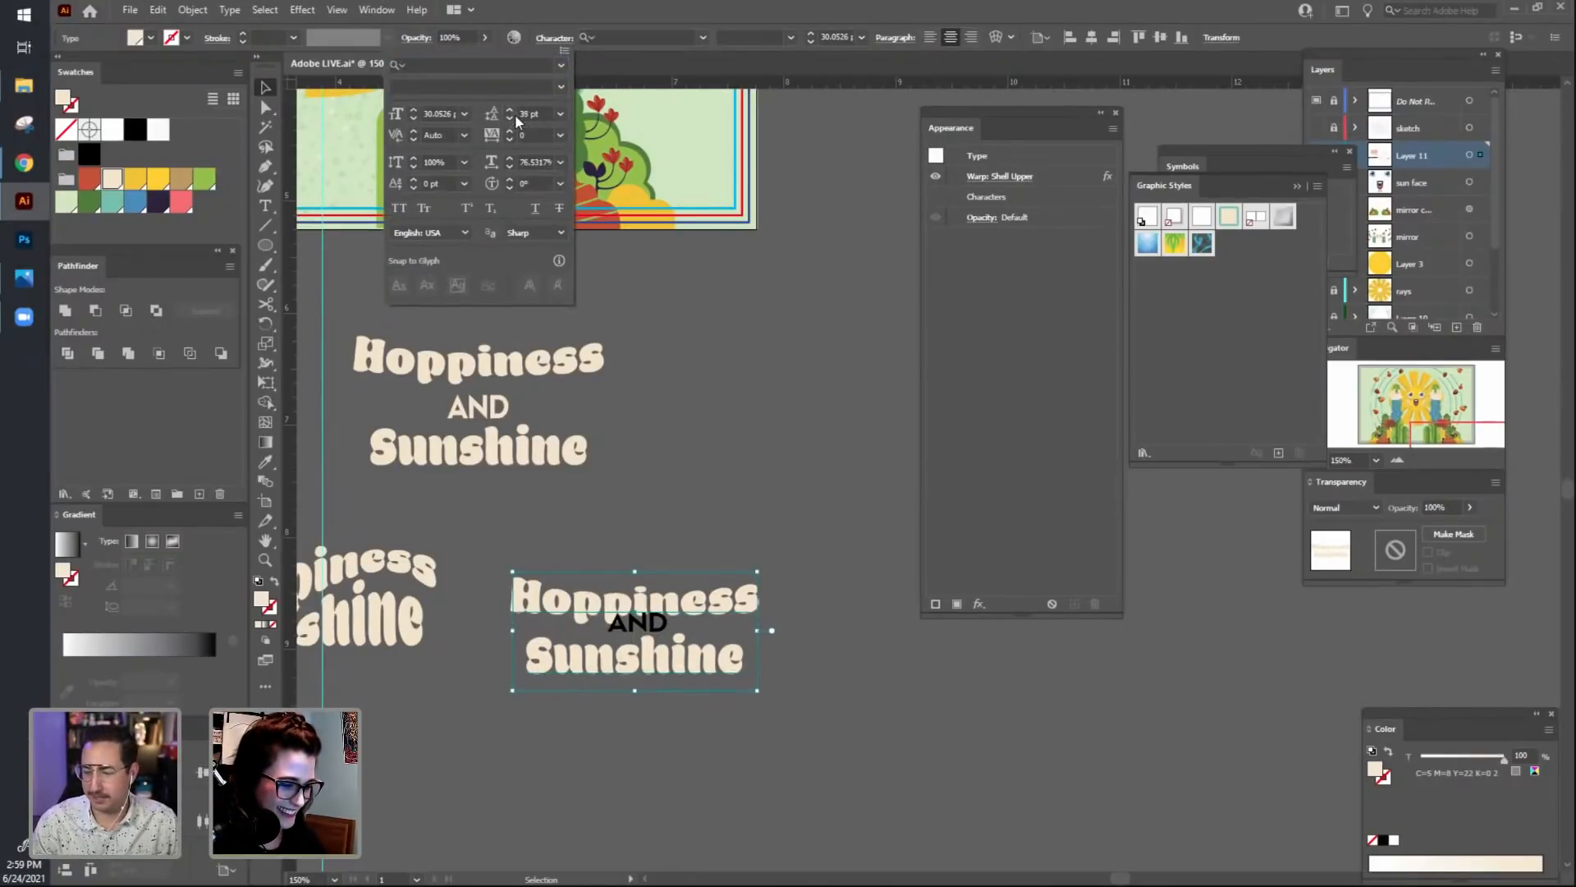
pyautogui.click(849, 509)
# Copy the separate "AND" between the lines of the warped "Hoppiness Sunshine" text just below the pink title.
pyautogui.moveTo(848, 534); pyautogui.dragTo(880, 505)
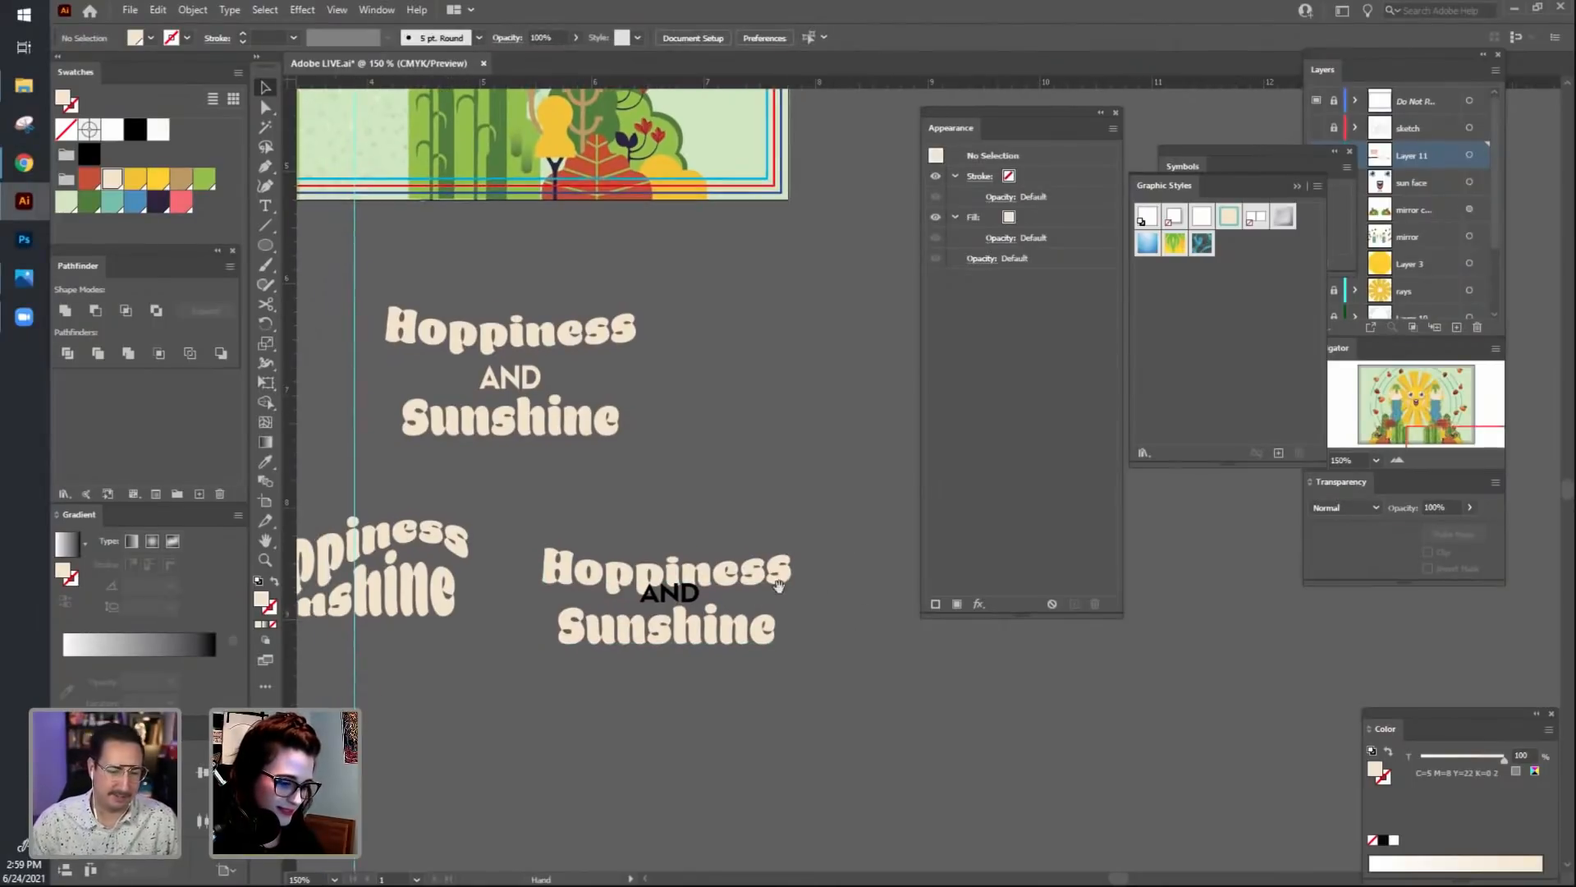
pyautogui.click(692, 597)
pyautogui.click(706, 796)
pyautogui.moveTo(720, 779); pyautogui.dragTo(802, 751)
pyautogui.hotkey('ctrl', '-')
pyautogui.click(839, 593)
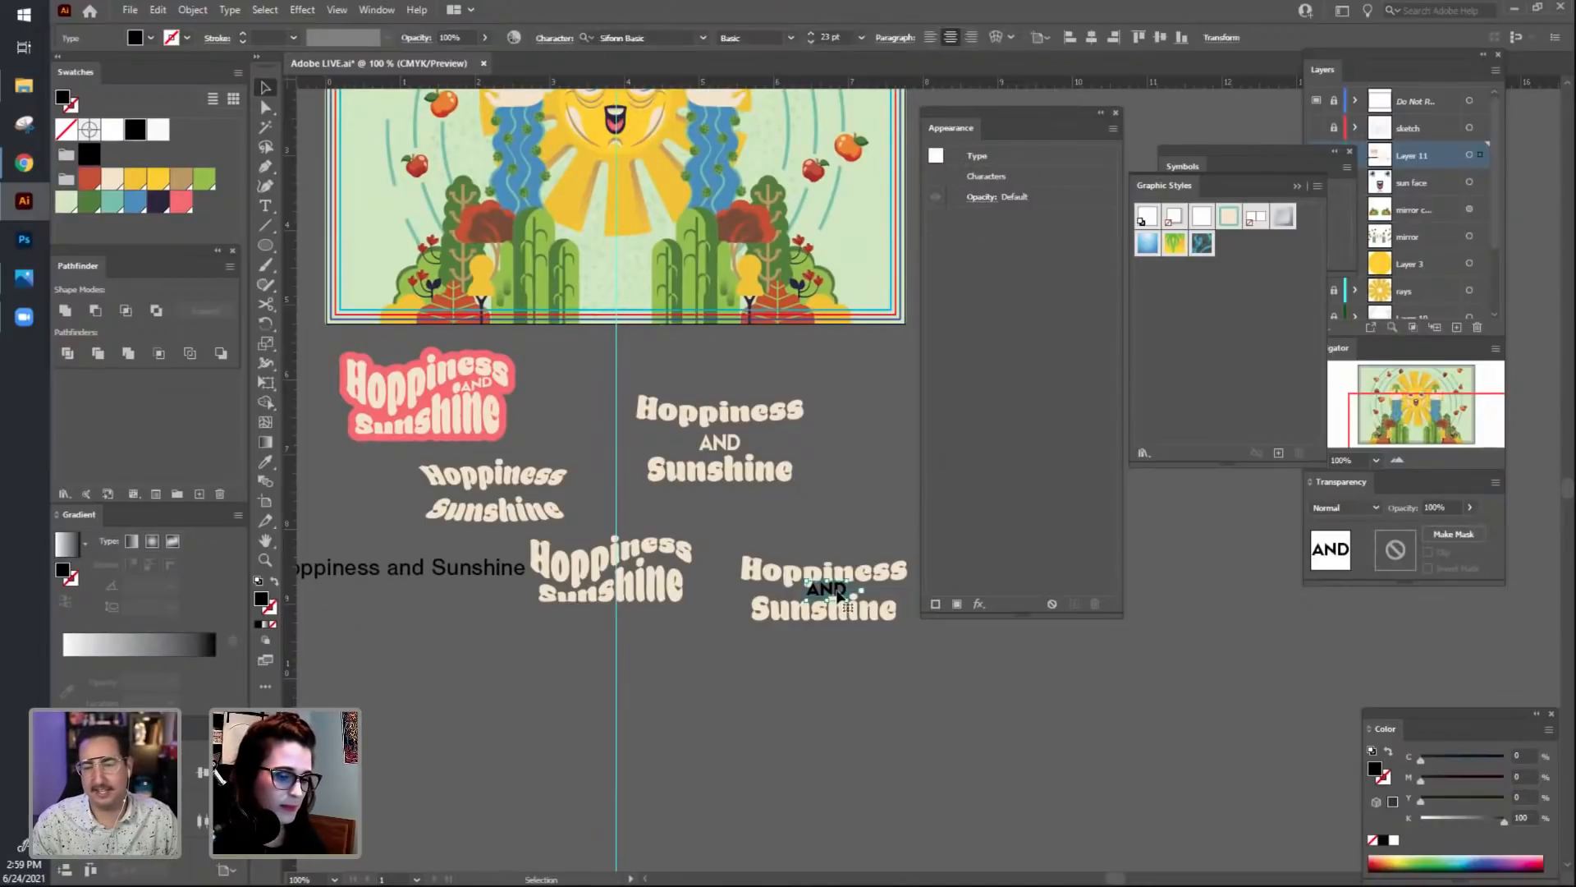
pyautogui.moveTo(827, 589); pyautogui.dragTo(507, 499)
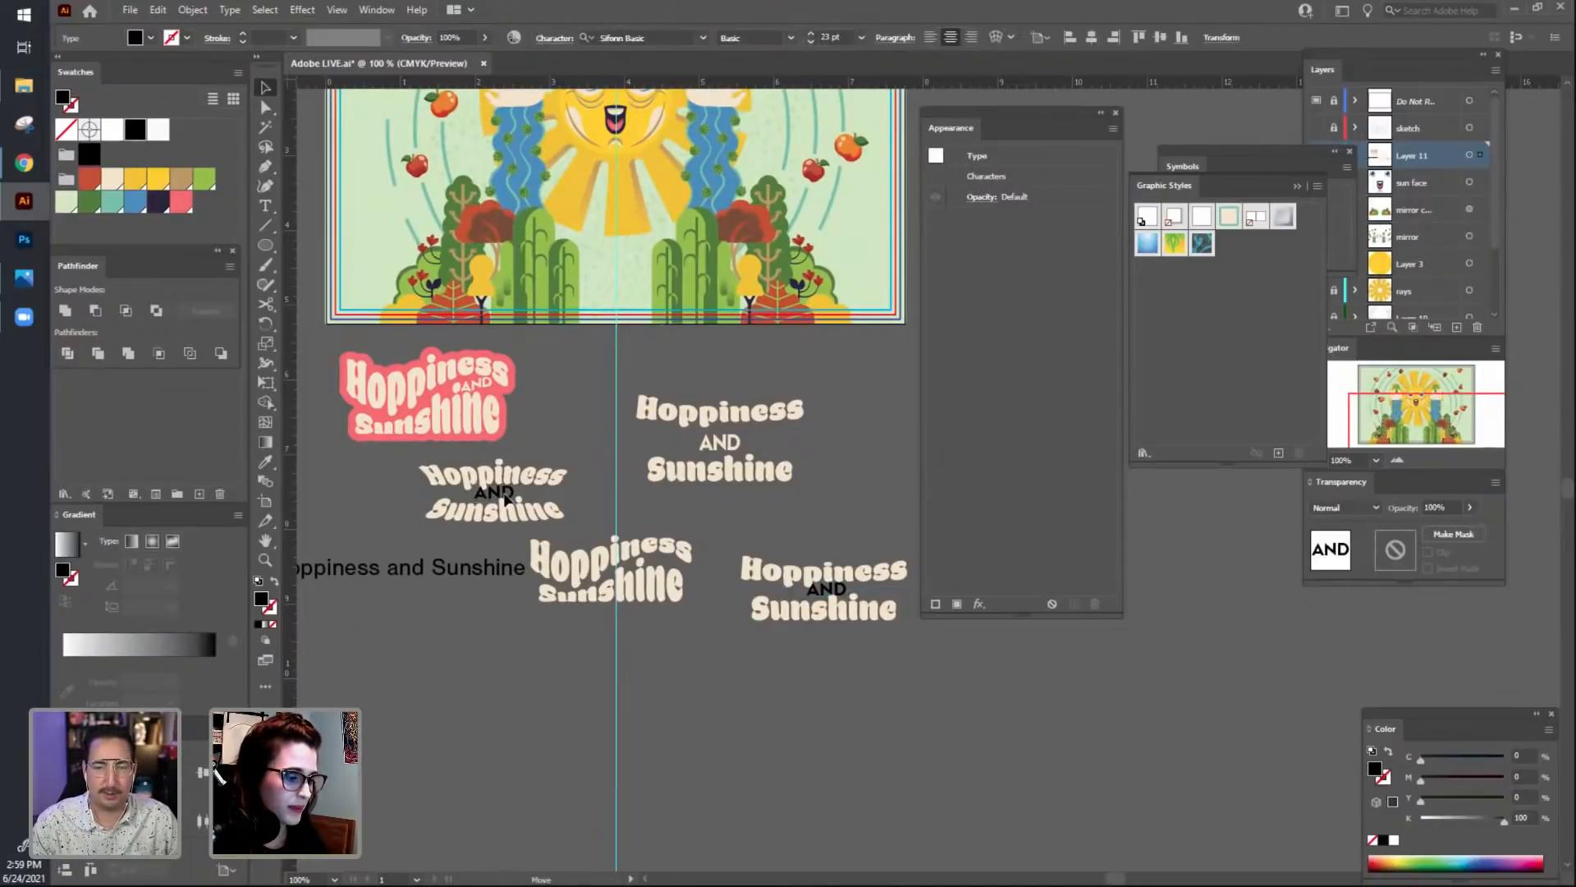
pyautogui.keyDown('shift'); pyautogui.click(513, 470); pyautogui.keyUp('shift')
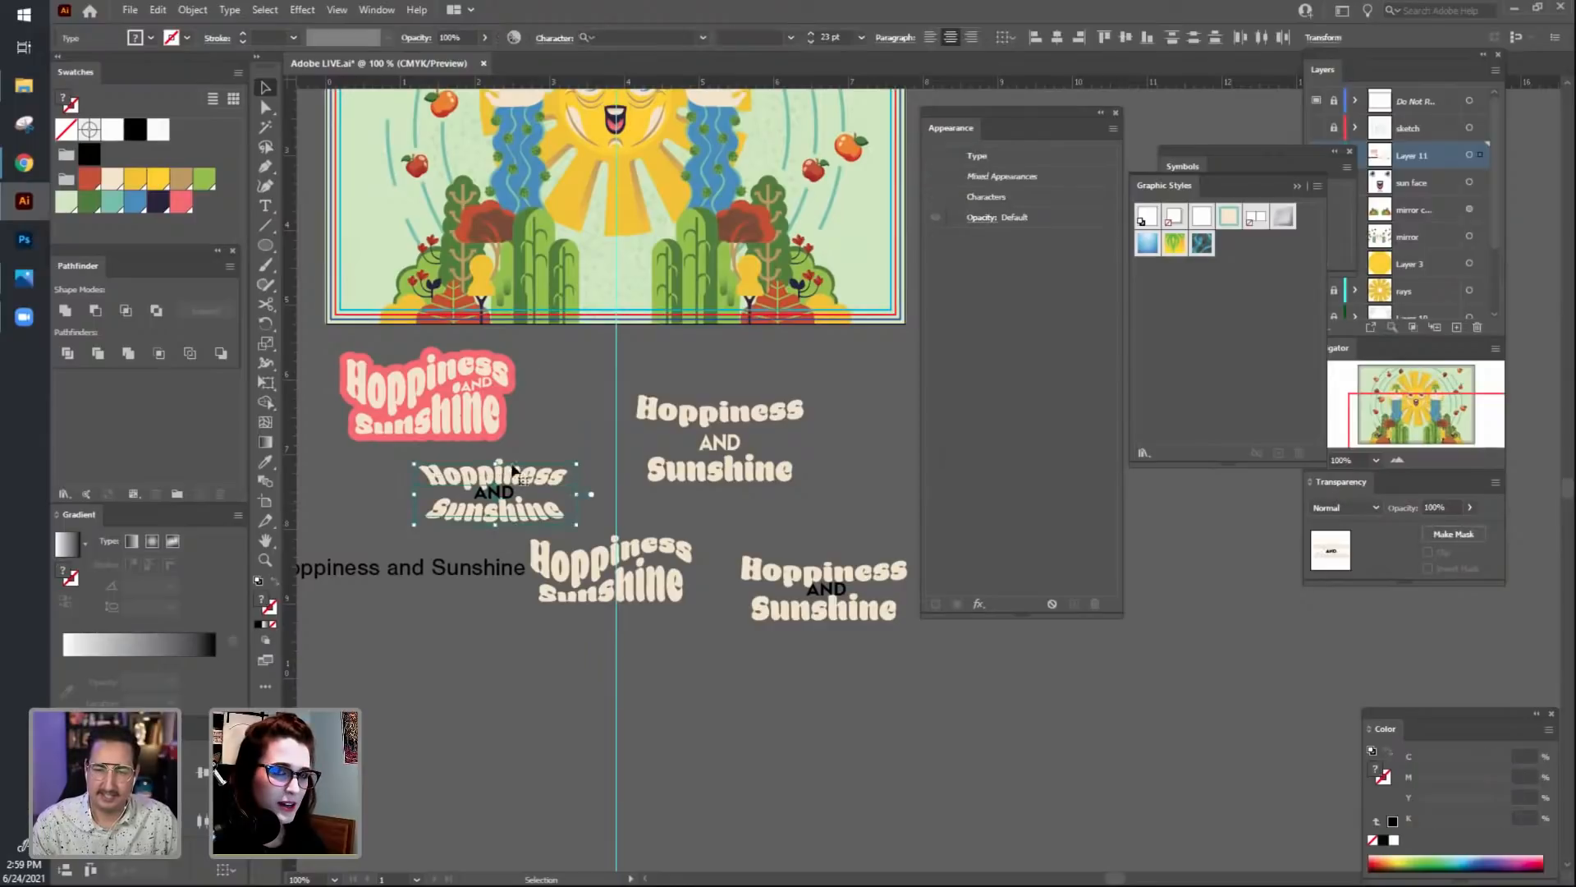
pyautogui.click(825, 474)
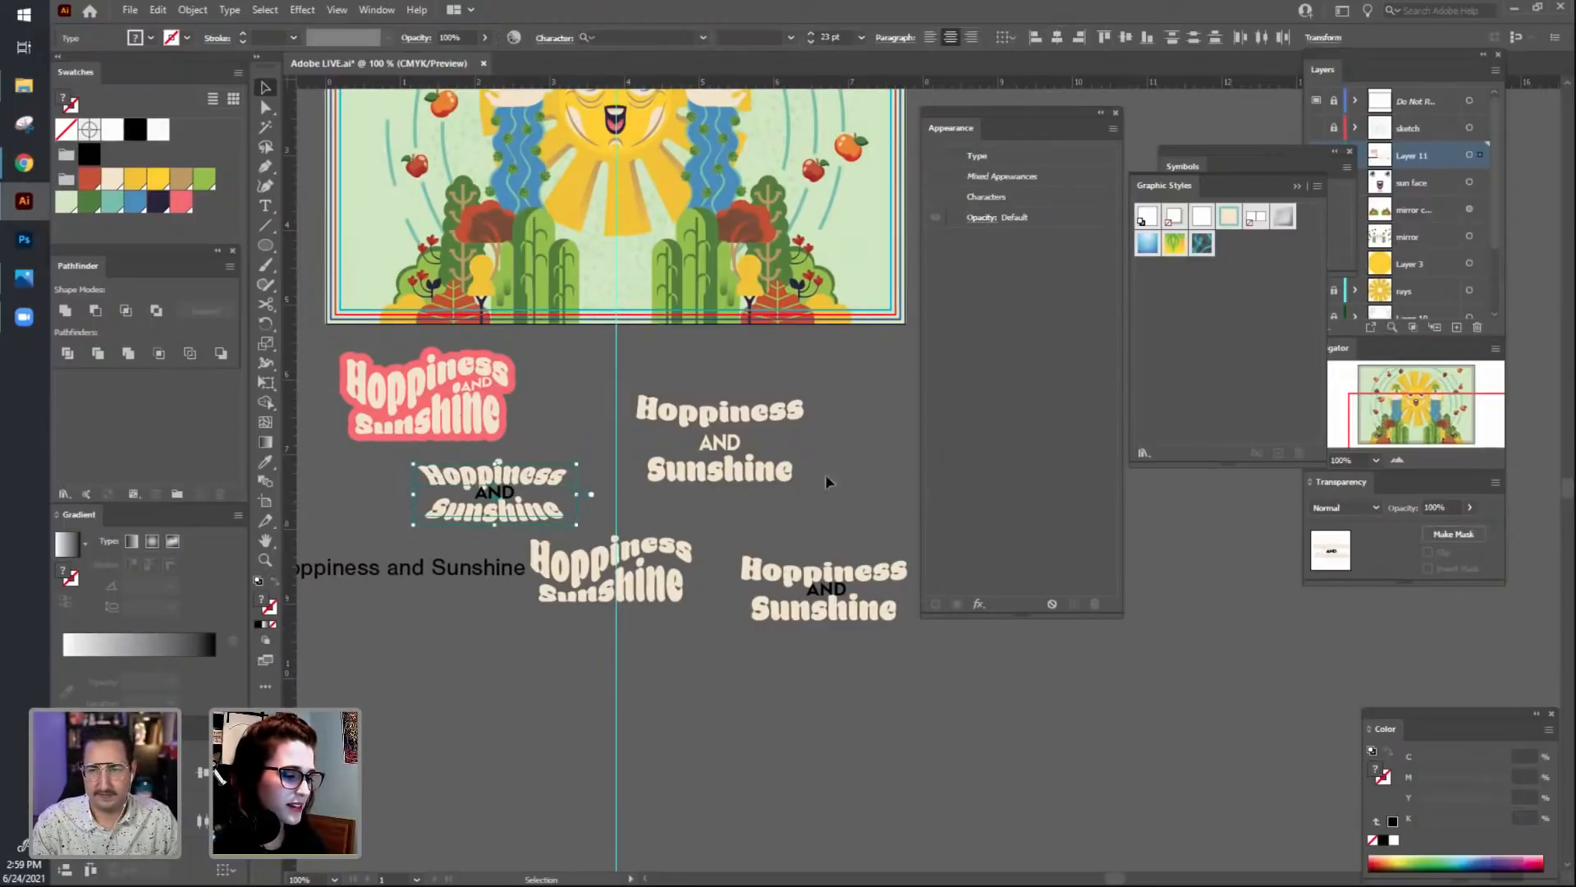
pyautogui.click(798, 657)
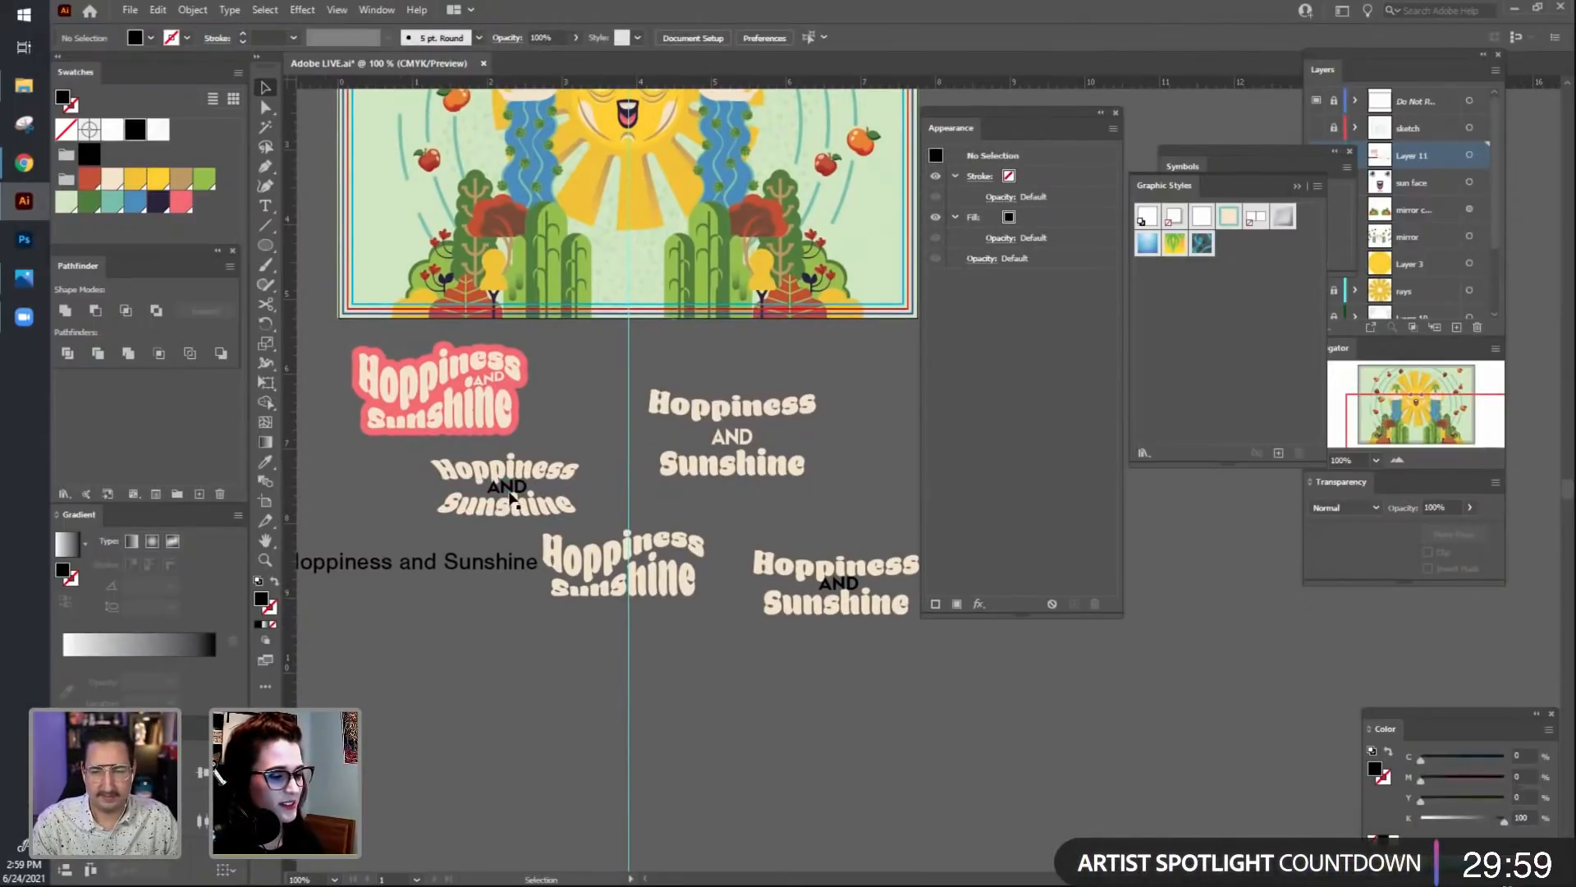
# Try nudging the copied "AND" slightly lower between the warped lines, then undo the move.
pyautogui.moveTo(511, 490); pyautogui.dragTo(512, 493)
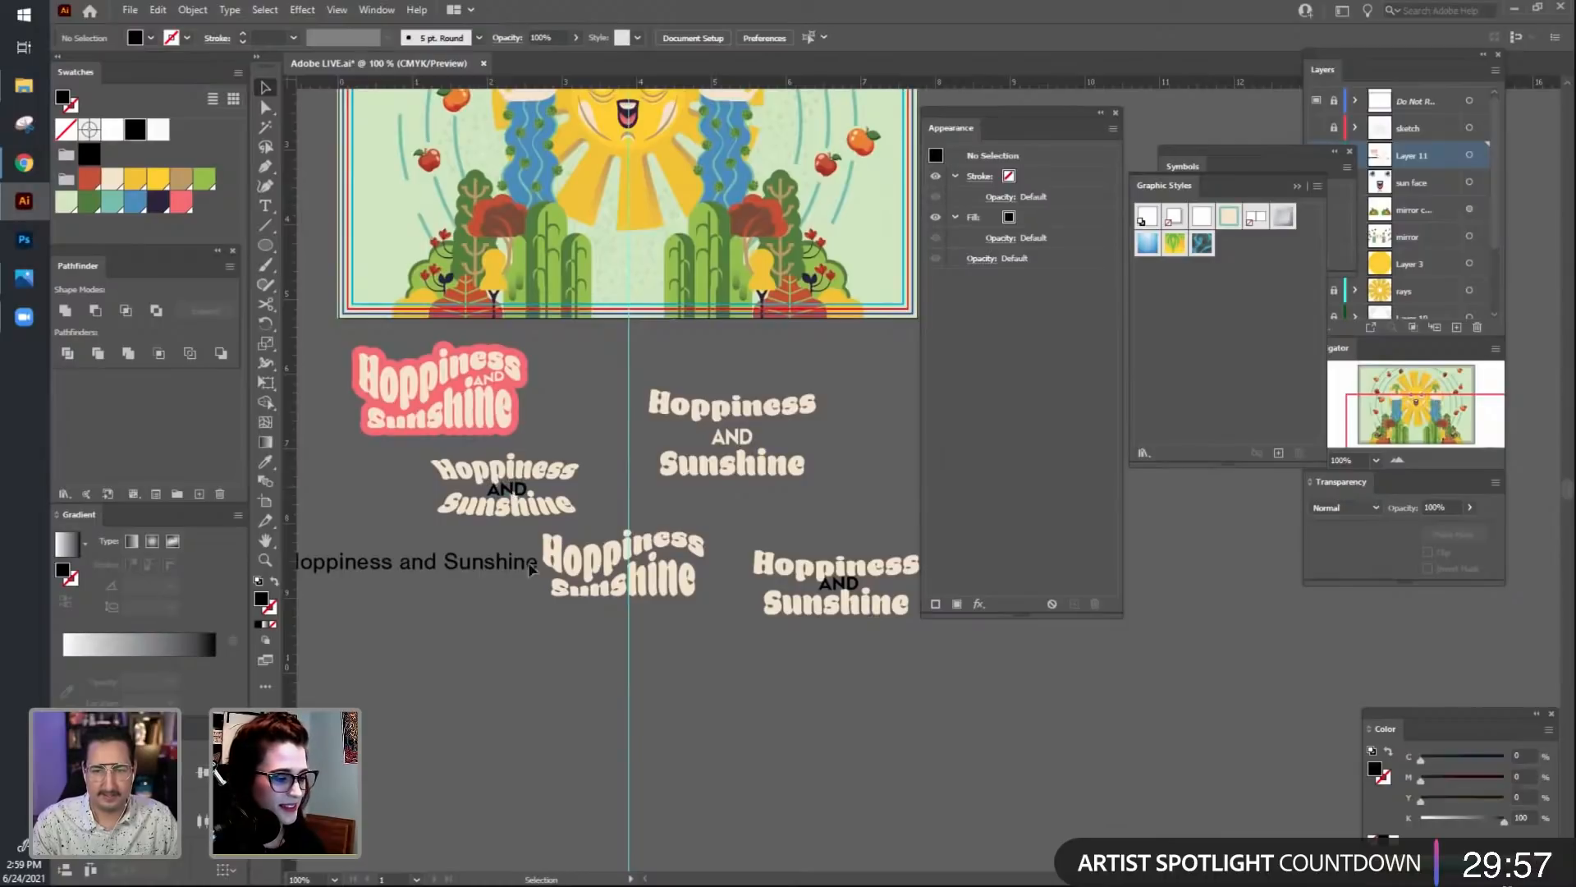
pyautogui.hotkey('ctrl', 'z')
pyautogui.click(549, 727)
pyautogui.moveTo(572, 742); pyautogui.dragTo(573, 746)
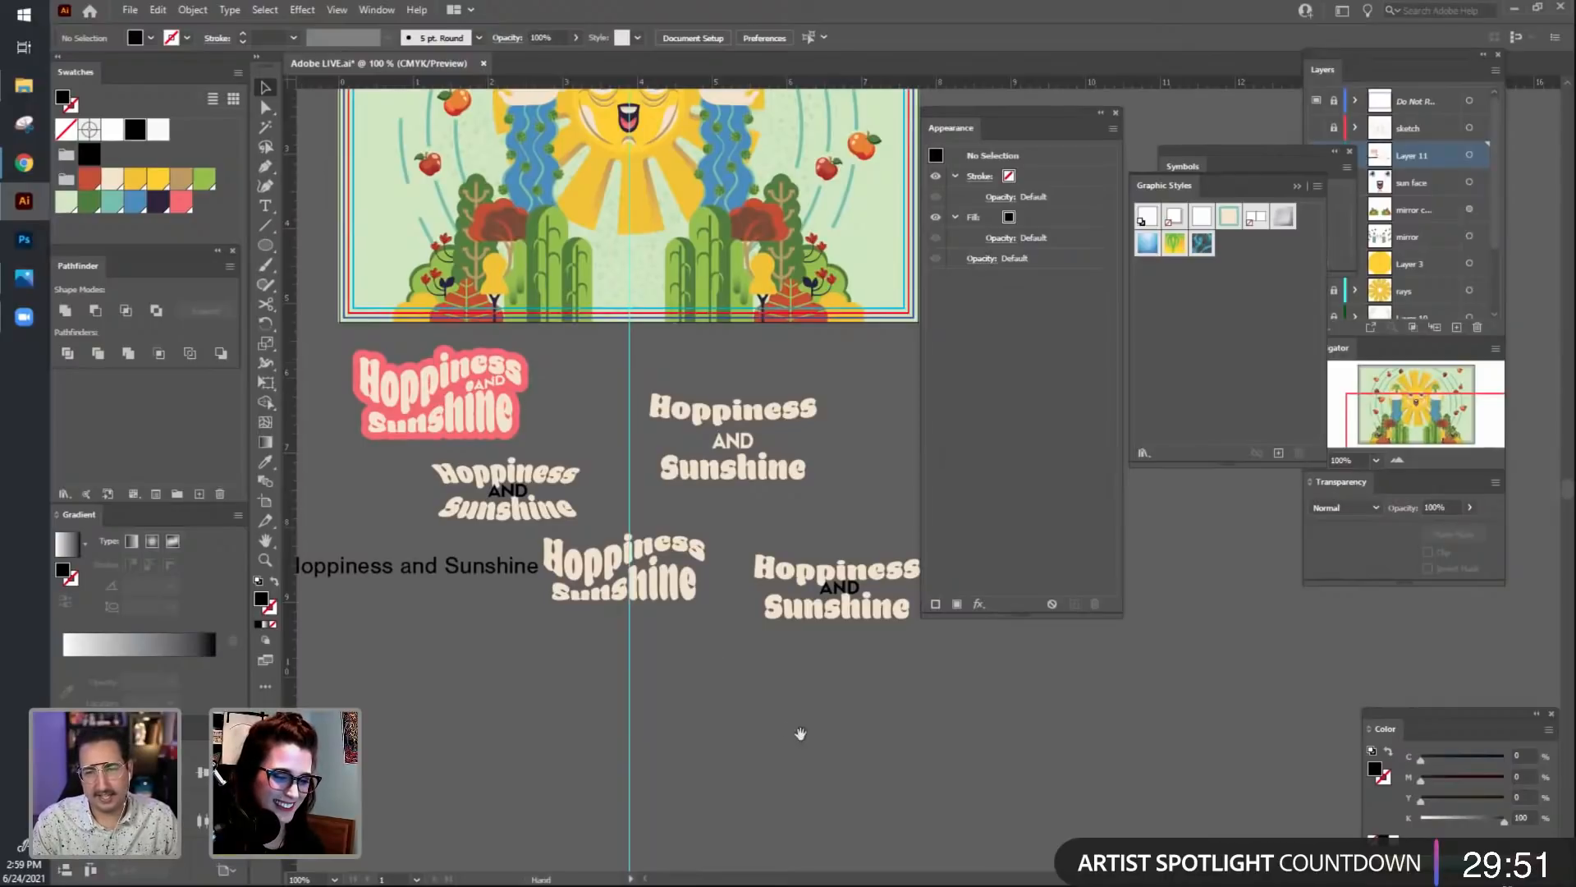
pyautogui.moveTo(800, 733)
pyautogui.mouseDown()
pyautogui.moveTo(689, 707)
pyautogui.moveTo(807, 742)
pyautogui.mouseUp()
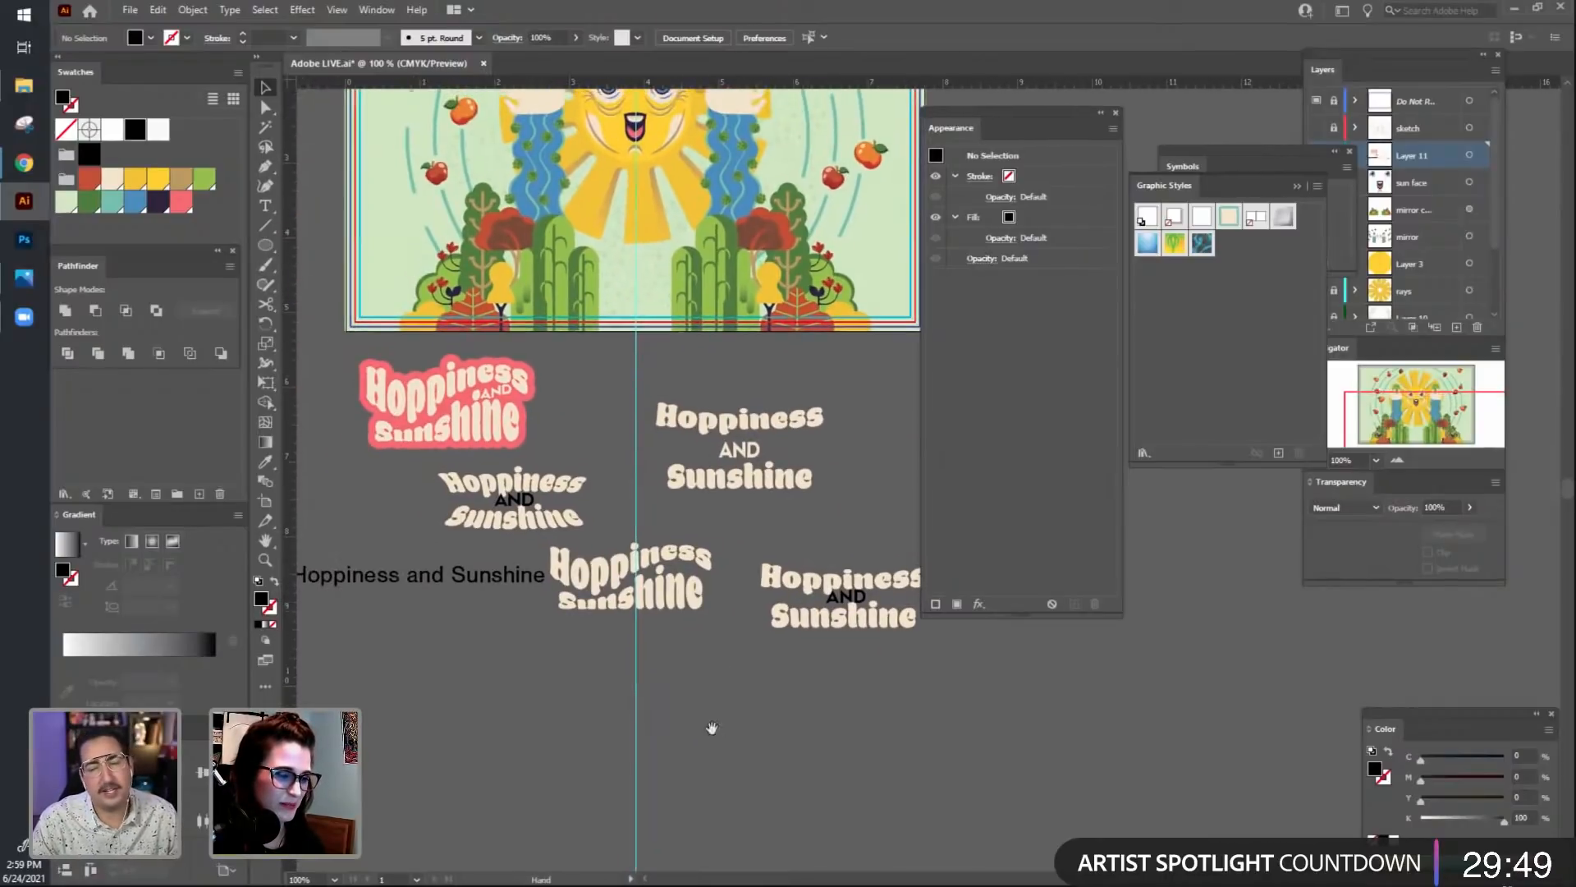
pyautogui.moveTo(711, 728); pyautogui.dragTo(774, 742)
pyautogui.moveTo(419, 507); pyautogui.dragTo(454, 522)
pyautogui.hotkey('ctrl', '=')
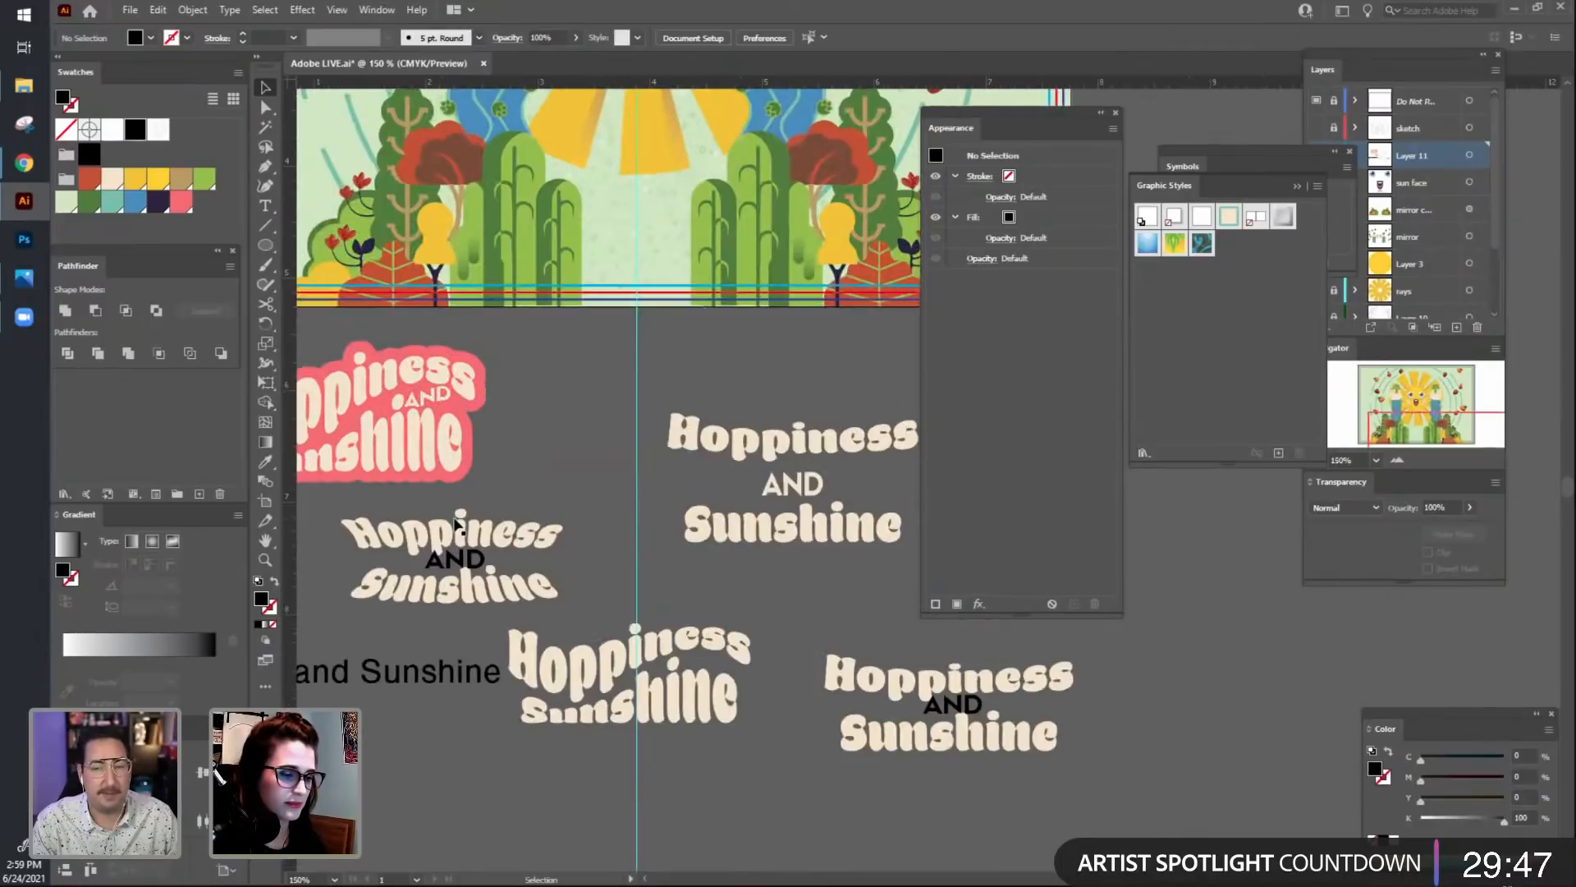
# Move the pink "Hoppiness and Sunshine" title onto the illustration, at the bottom centre between the cacti below the sun.
pyautogui.moveTo(436, 450); pyautogui.dragTo(786, 493)
pyautogui.click(583, 437)
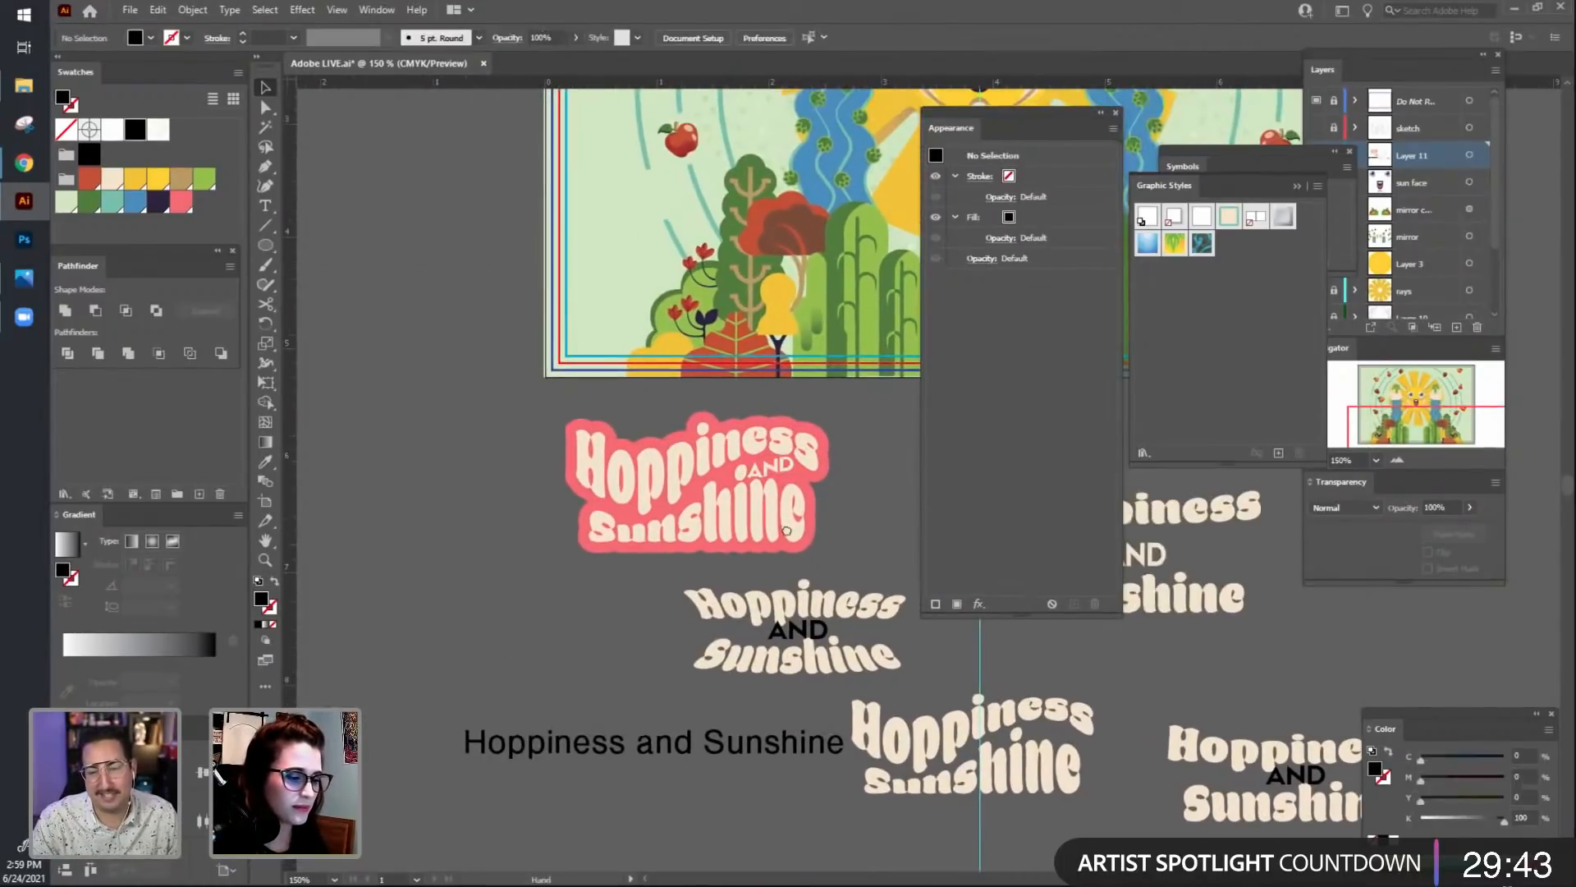
pyautogui.click(778, 466)
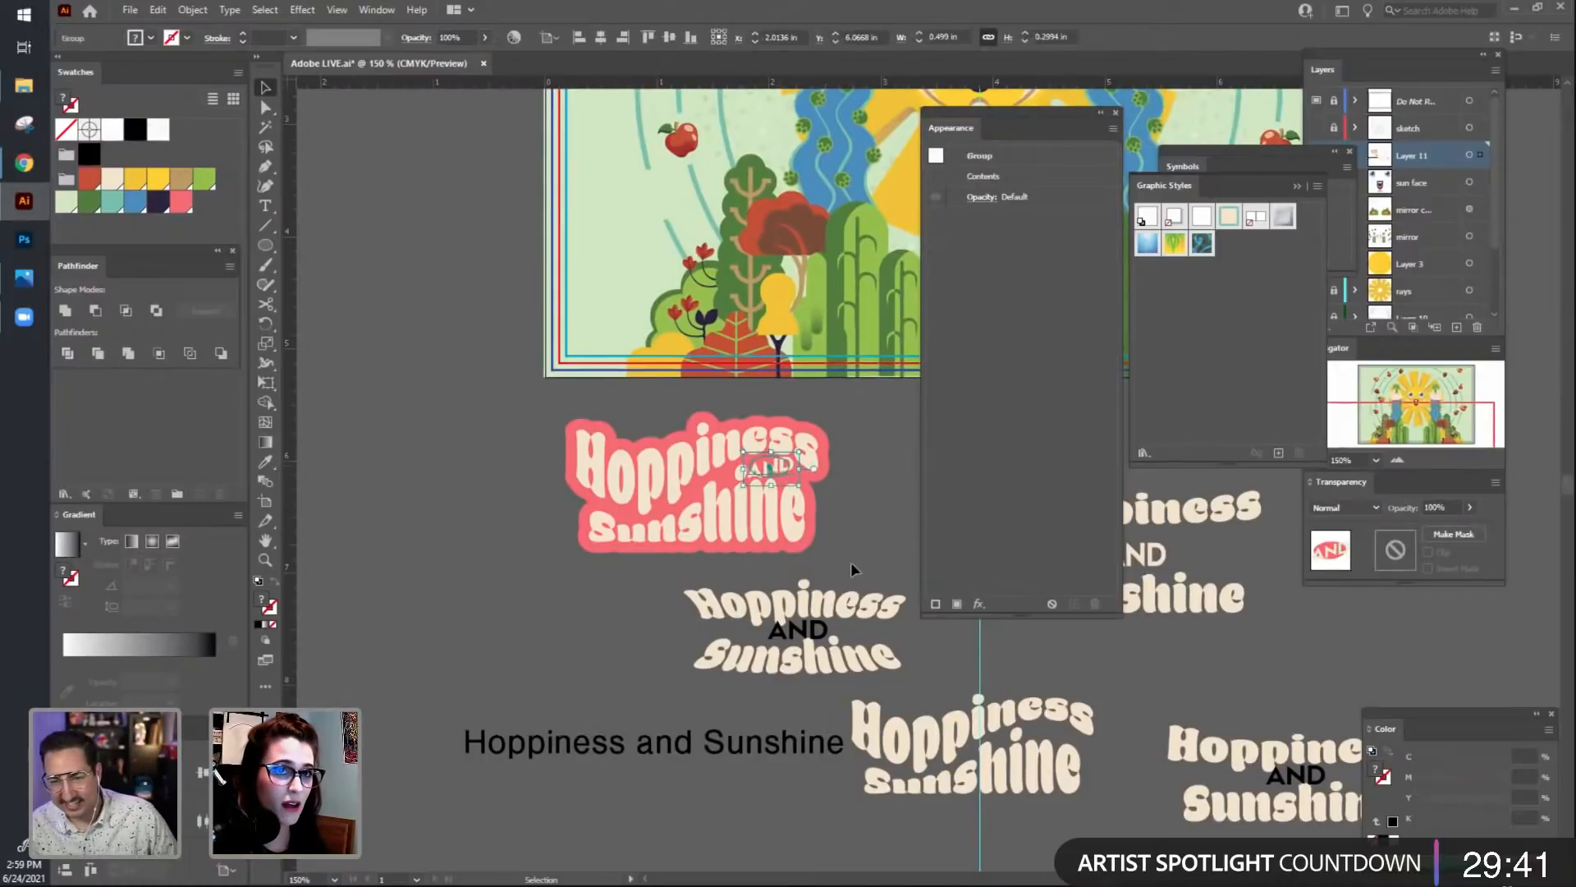
pyautogui.click(852, 561)
pyautogui.moveTo(723, 562); pyautogui.dragTo(518, 574)
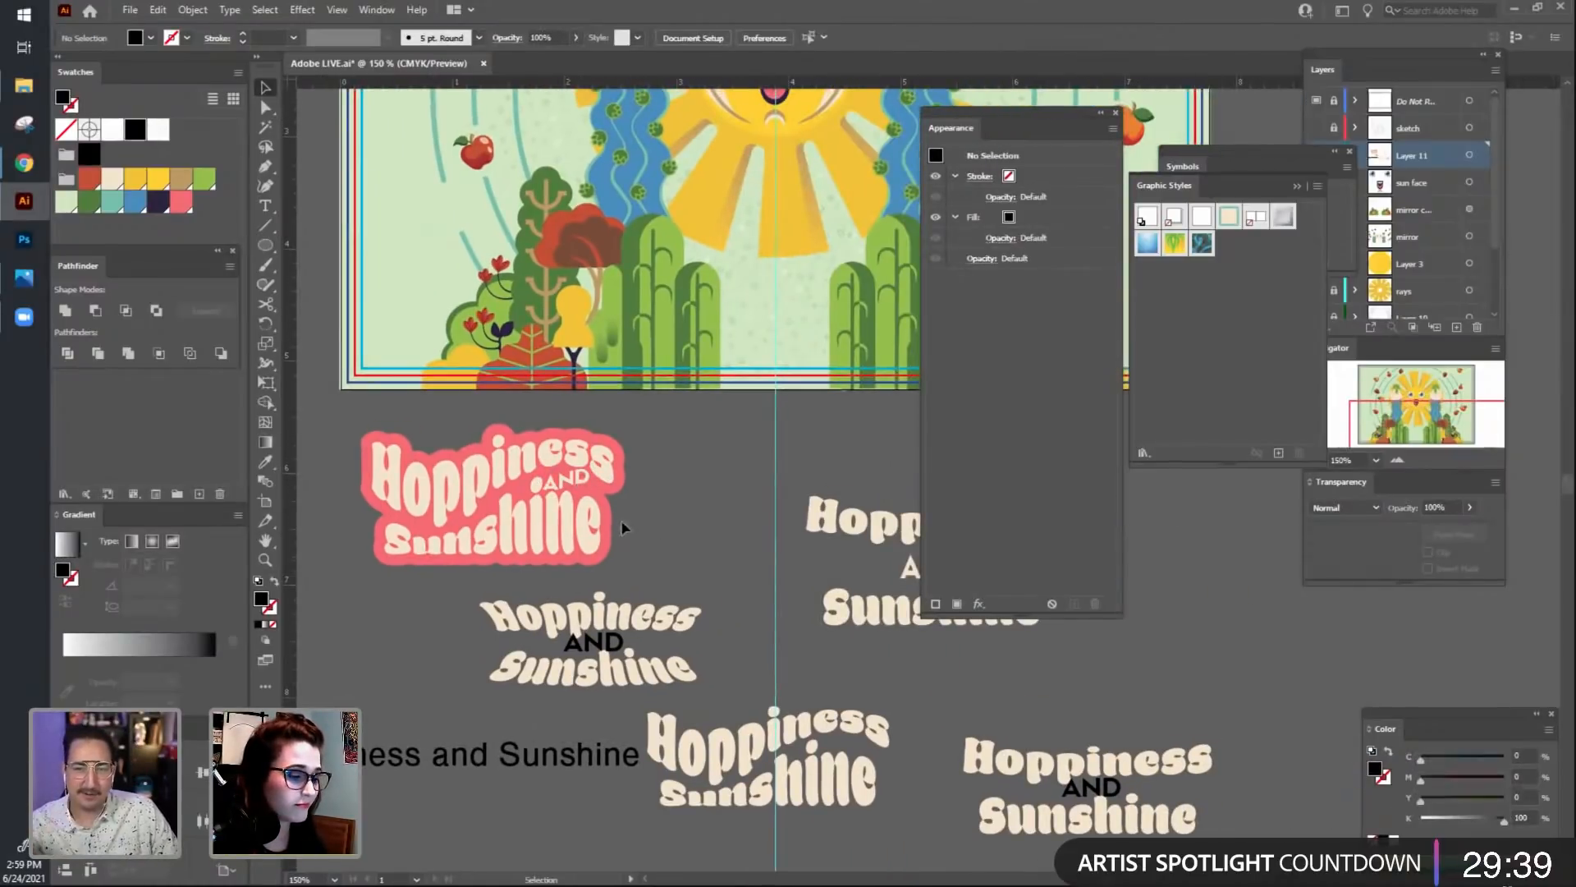
pyautogui.moveTo(468, 516); pyautogui.dragTo(751, 304)
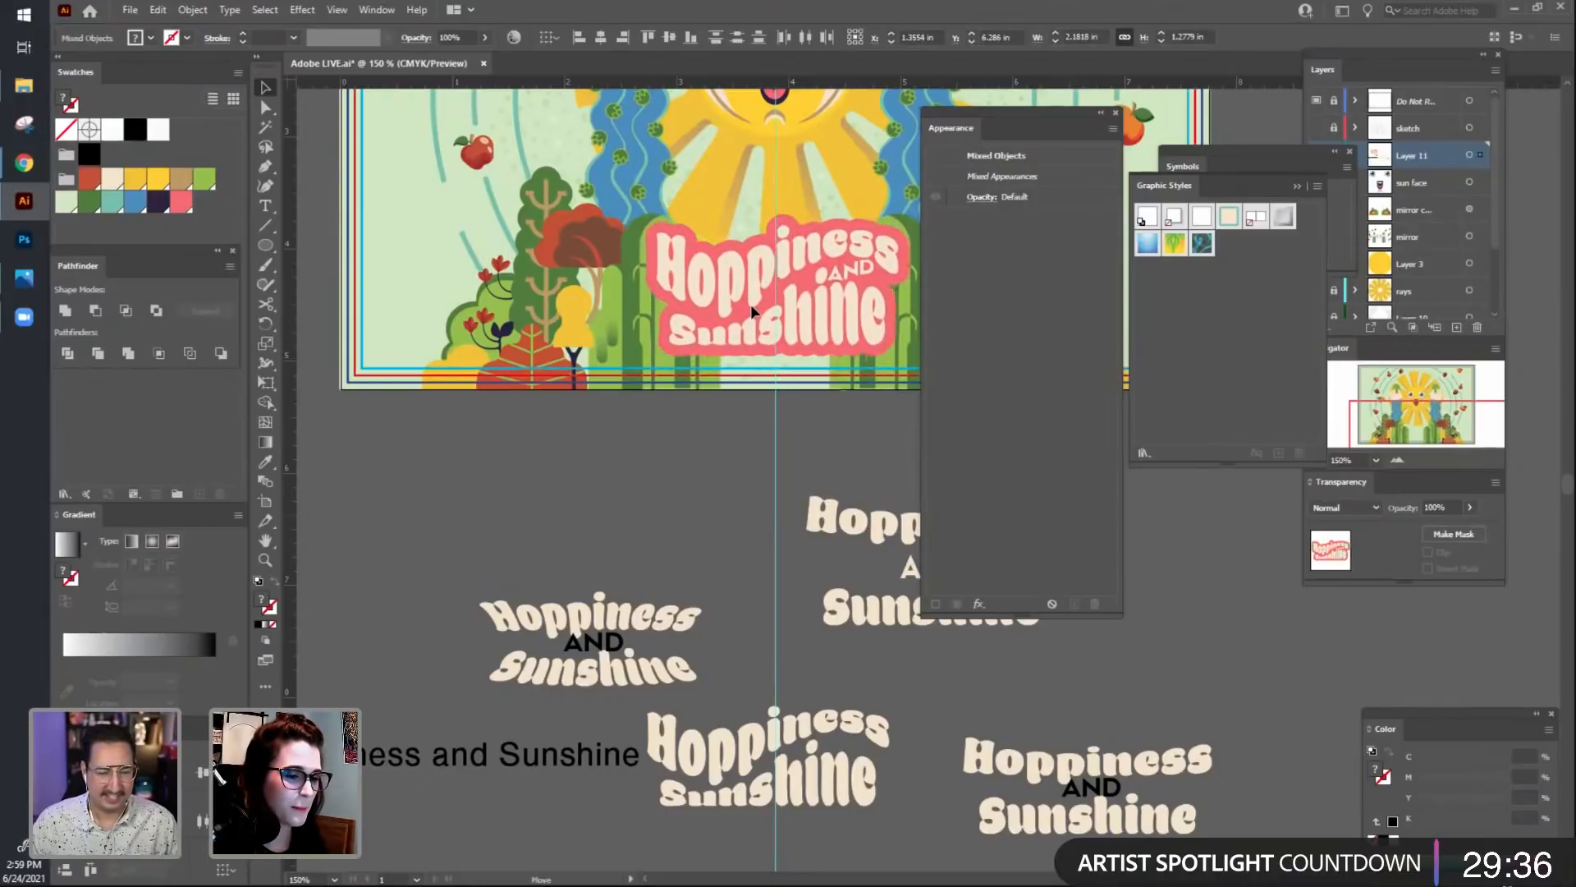
pyautogui.click(648, 504)
pyautogui.moveTo(648, 505); pyautogui.dragTo(455, 406)
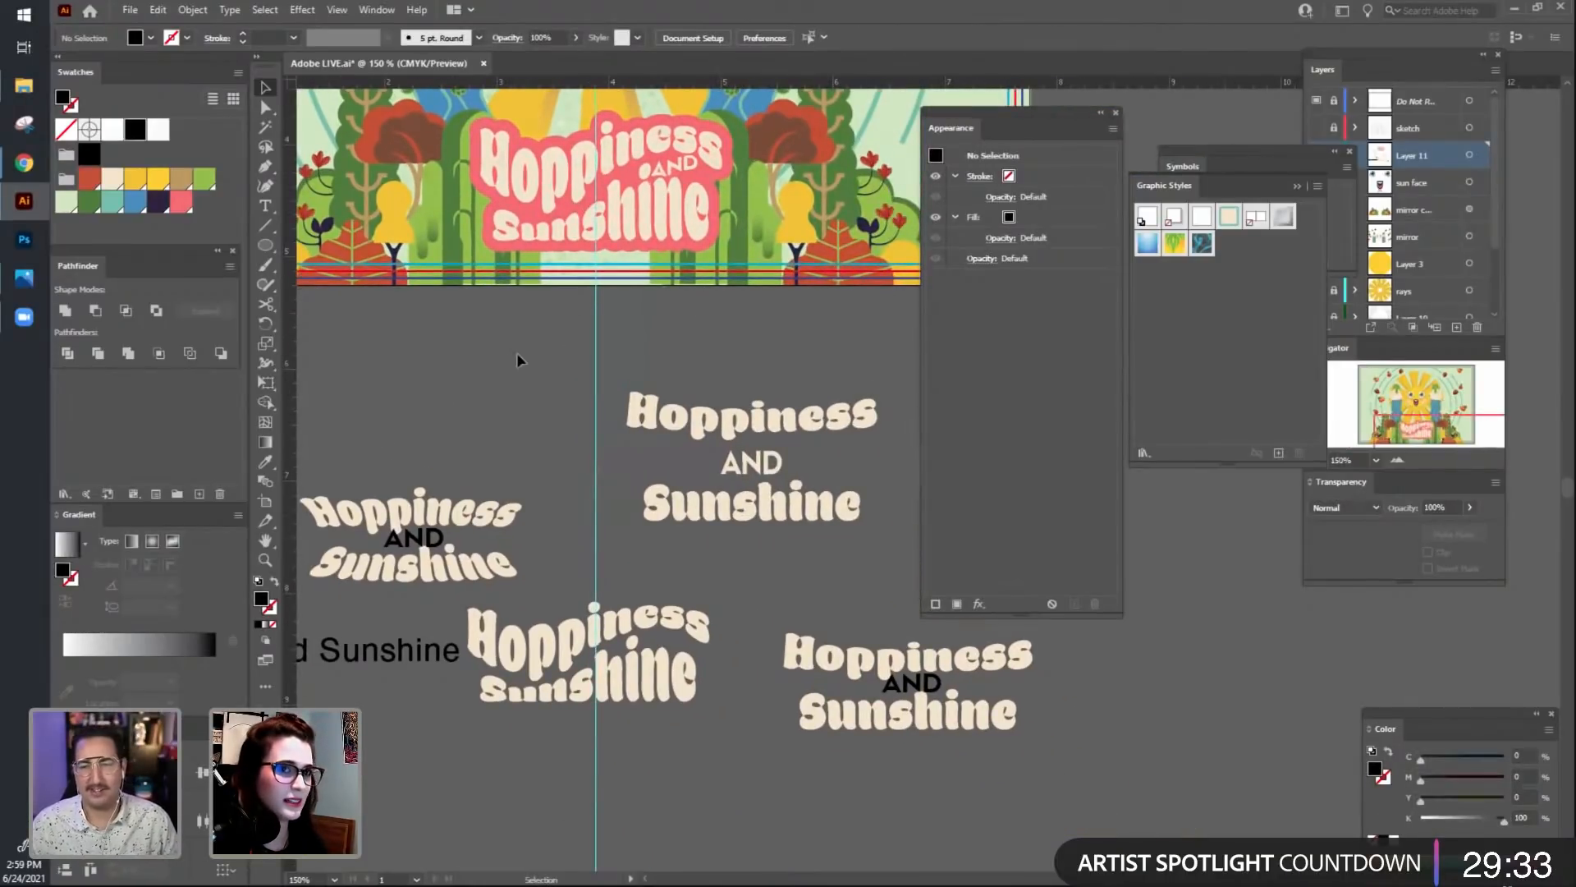
# Delete the pink backing shape behind "AND" inside its group, keeping the lettering, and leave isolation mode.
pyautogui.scroll(5, 546, 481)
pyautogui.hotkey('ctrl', '=')
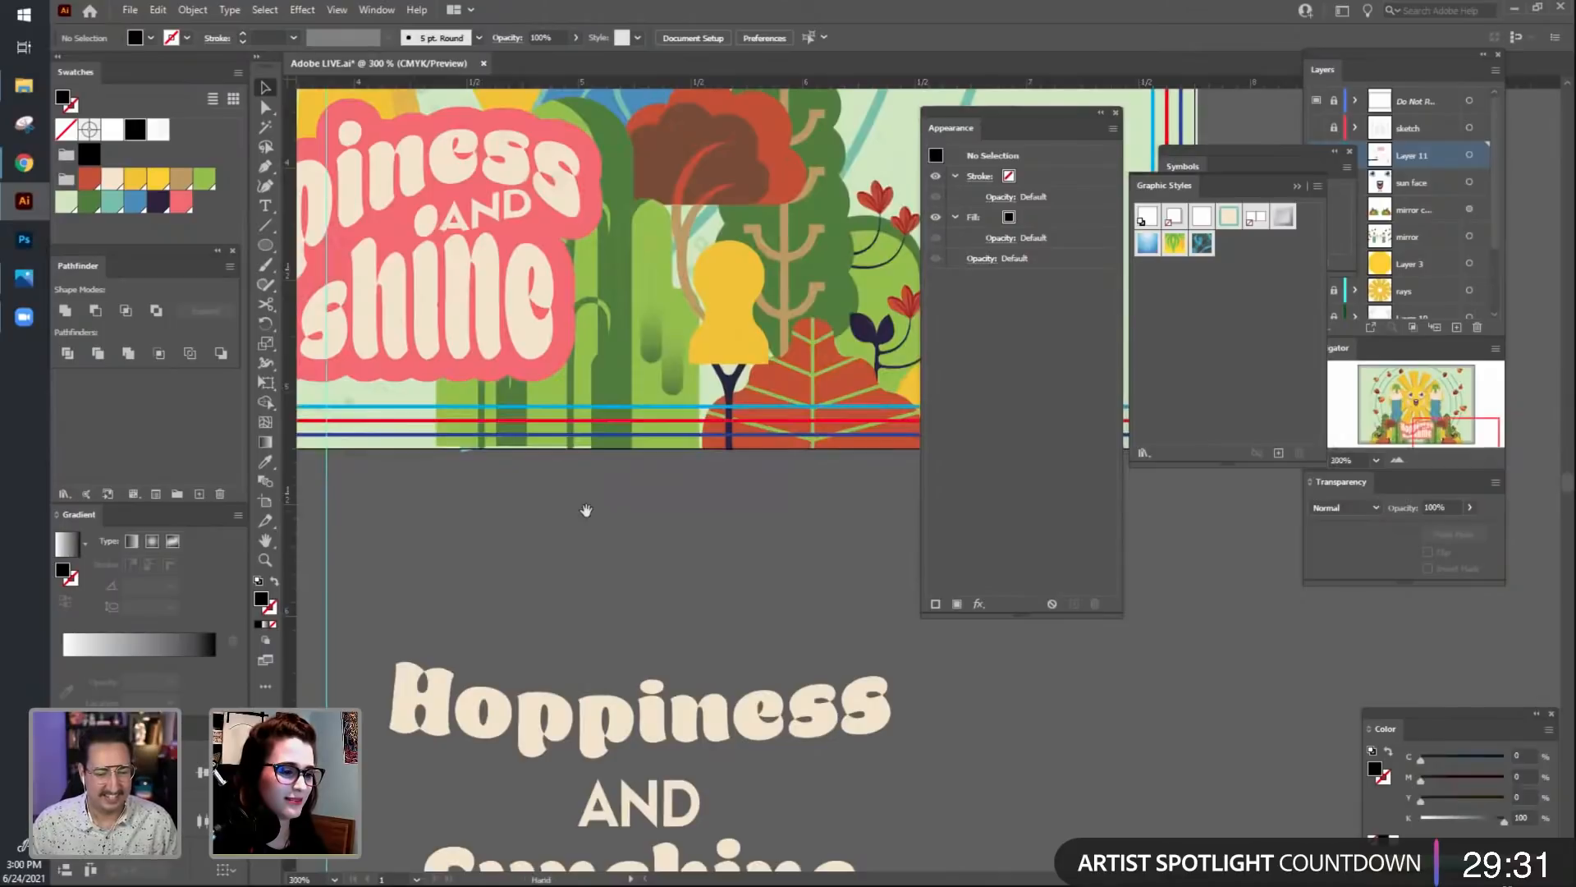
pyautogui.moveTo(404, 226); pyautogui.dragTo(645, 505)
pyautogui.click(742, 496)
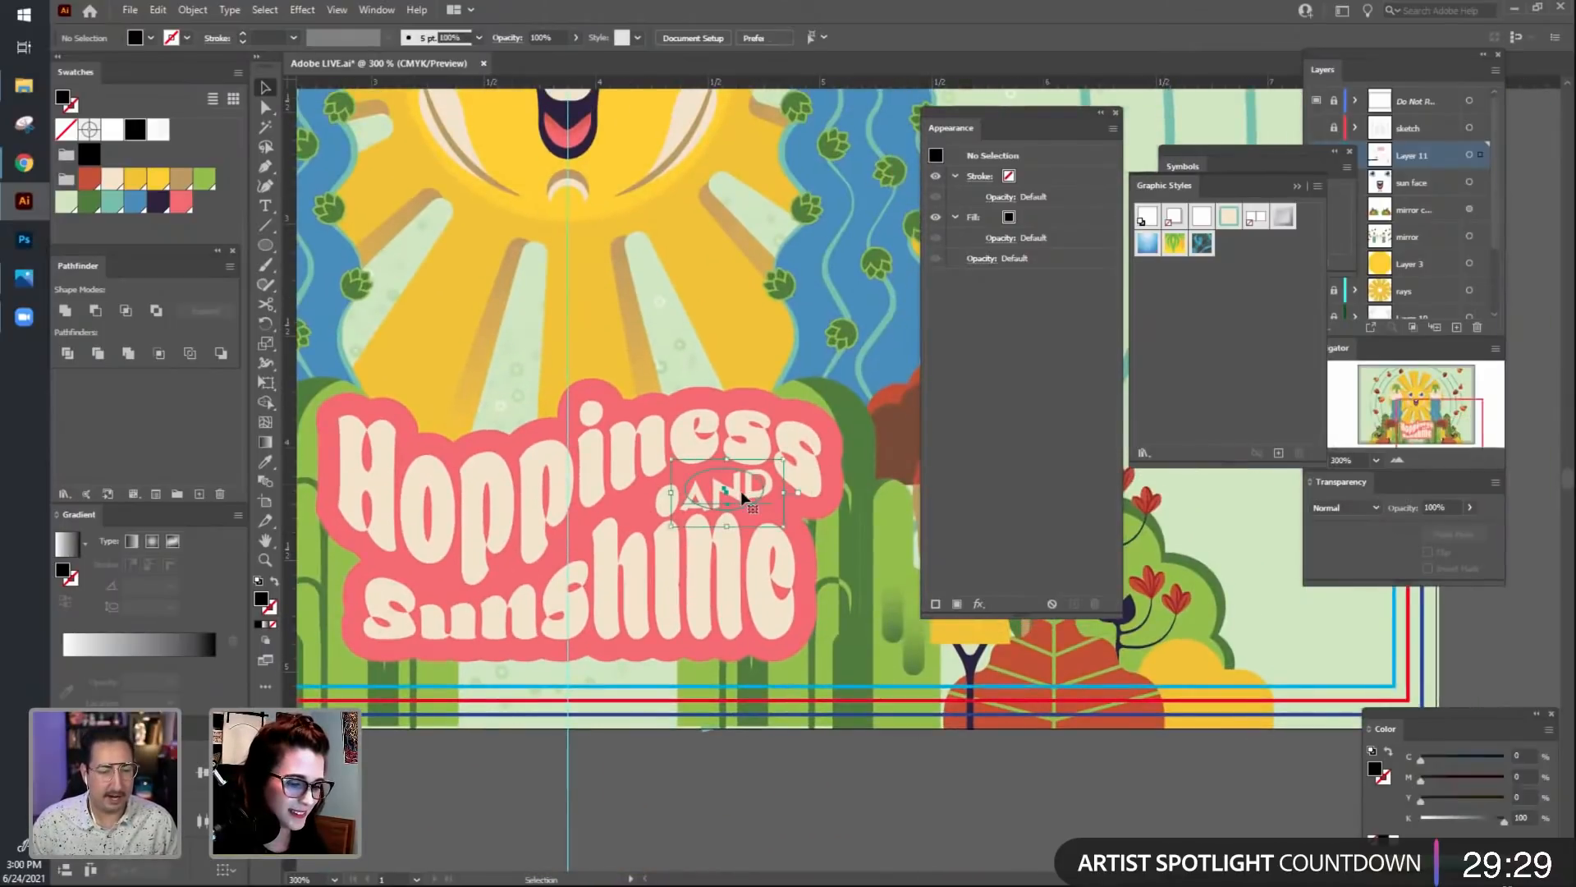
pyautogui.moveTo(742, 490)
pyautogui.mouseDown()
pyautogui.moveTo(720, 479)
pyautogui.moveTo(701, 522)
pyautogui.moveTo(743, 490)
pyautogui.mouseUp()
pyautogui.doubleClick(716, 484)
pyautogui.click(733, 494)
pyautogui.press('Delete')
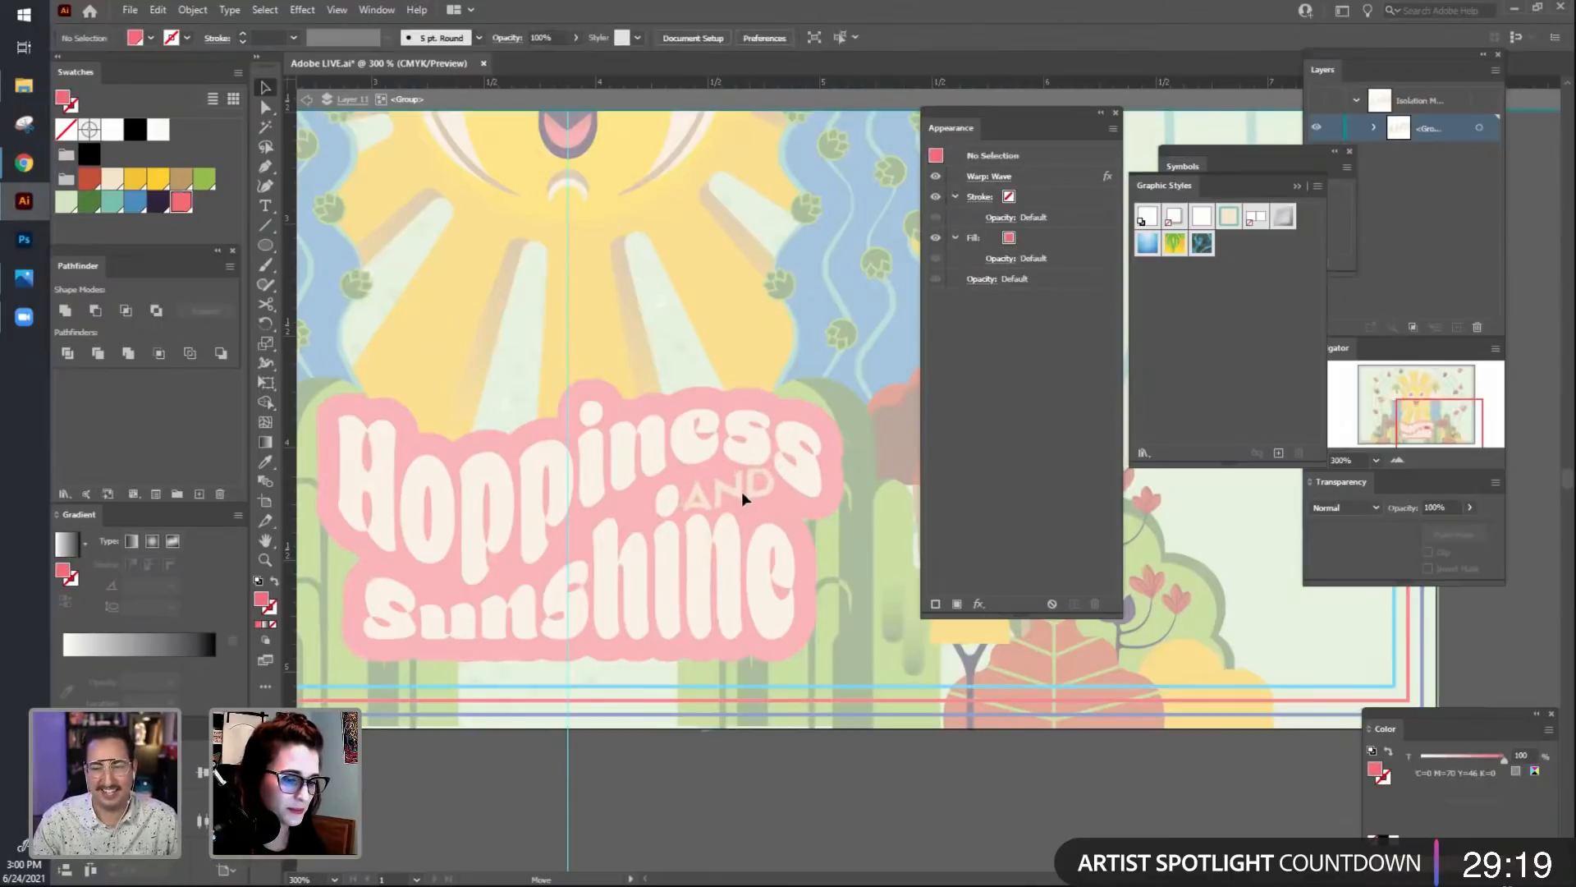
pyautogui.click(742, 491)
pyautogui.doubleClick(722, 799)
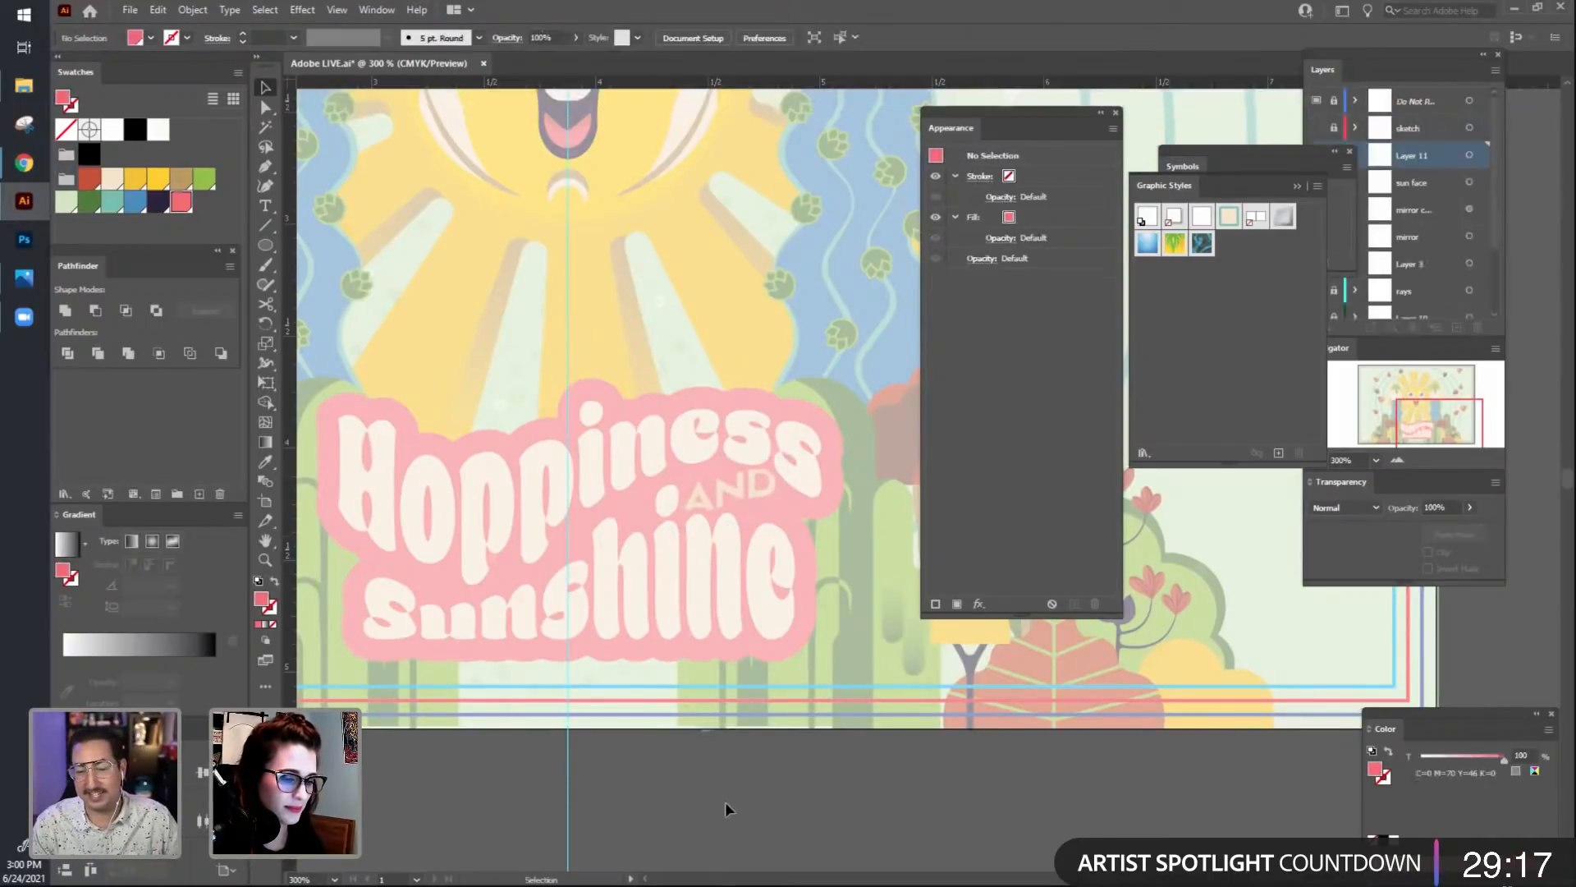
# Group the pink-backed "Hoppiness Sunshine" title together with its "AND" lettering.
pyautogui.moveTo(649, 825); pyautogui.dragTo(742, 619)
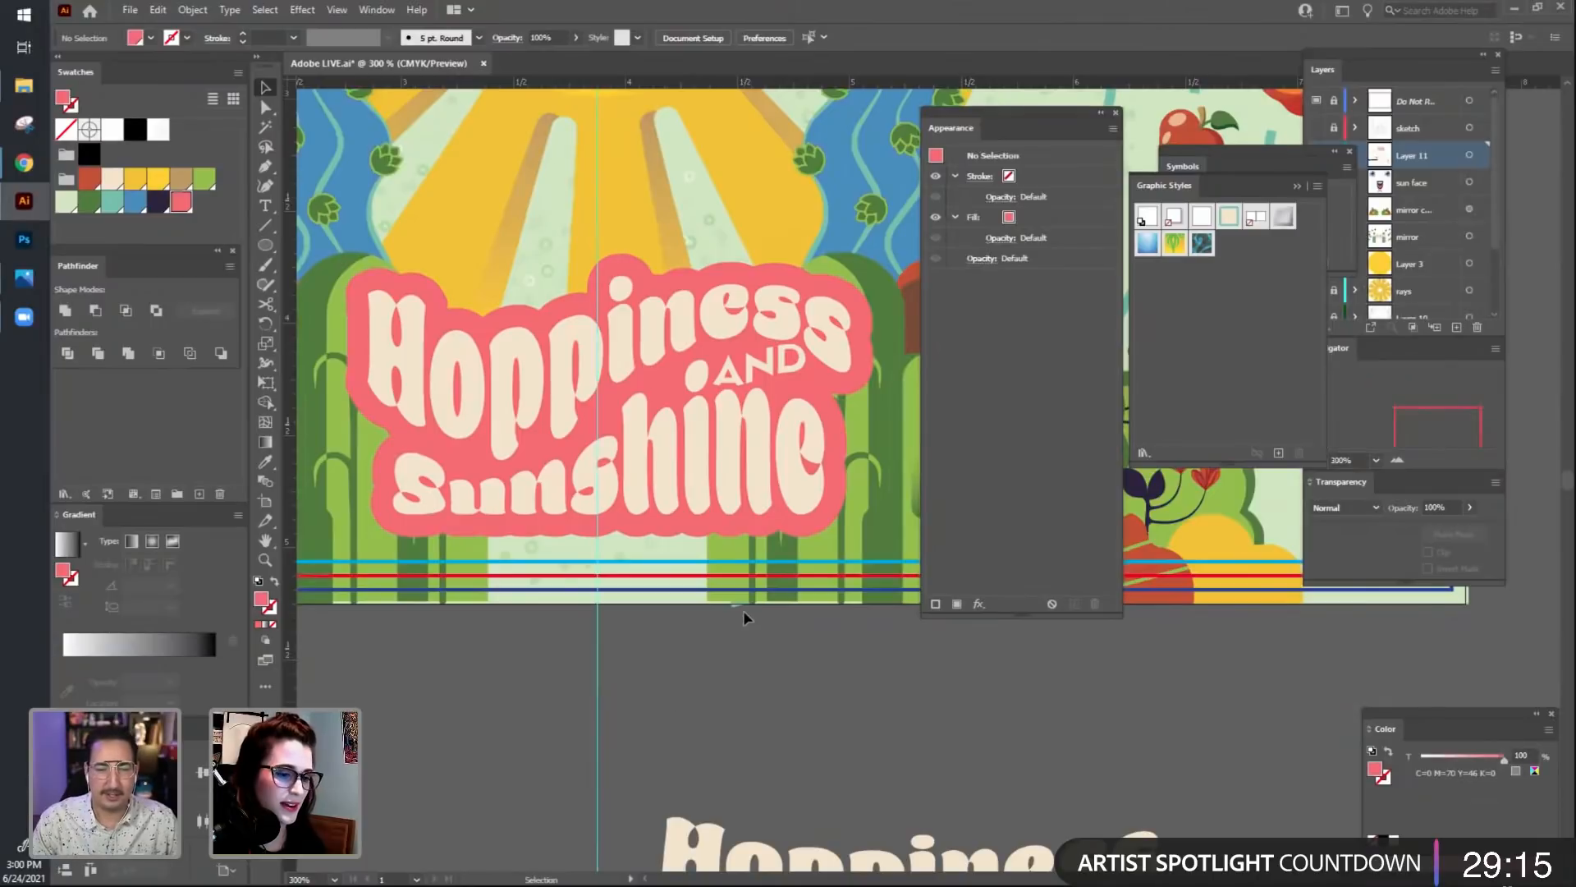
pyautogui.hotkey('ctrl', '-')
pyautogui.hotkey('ctrl', '-')
pyautogui.hotkey('ctrl', '-')
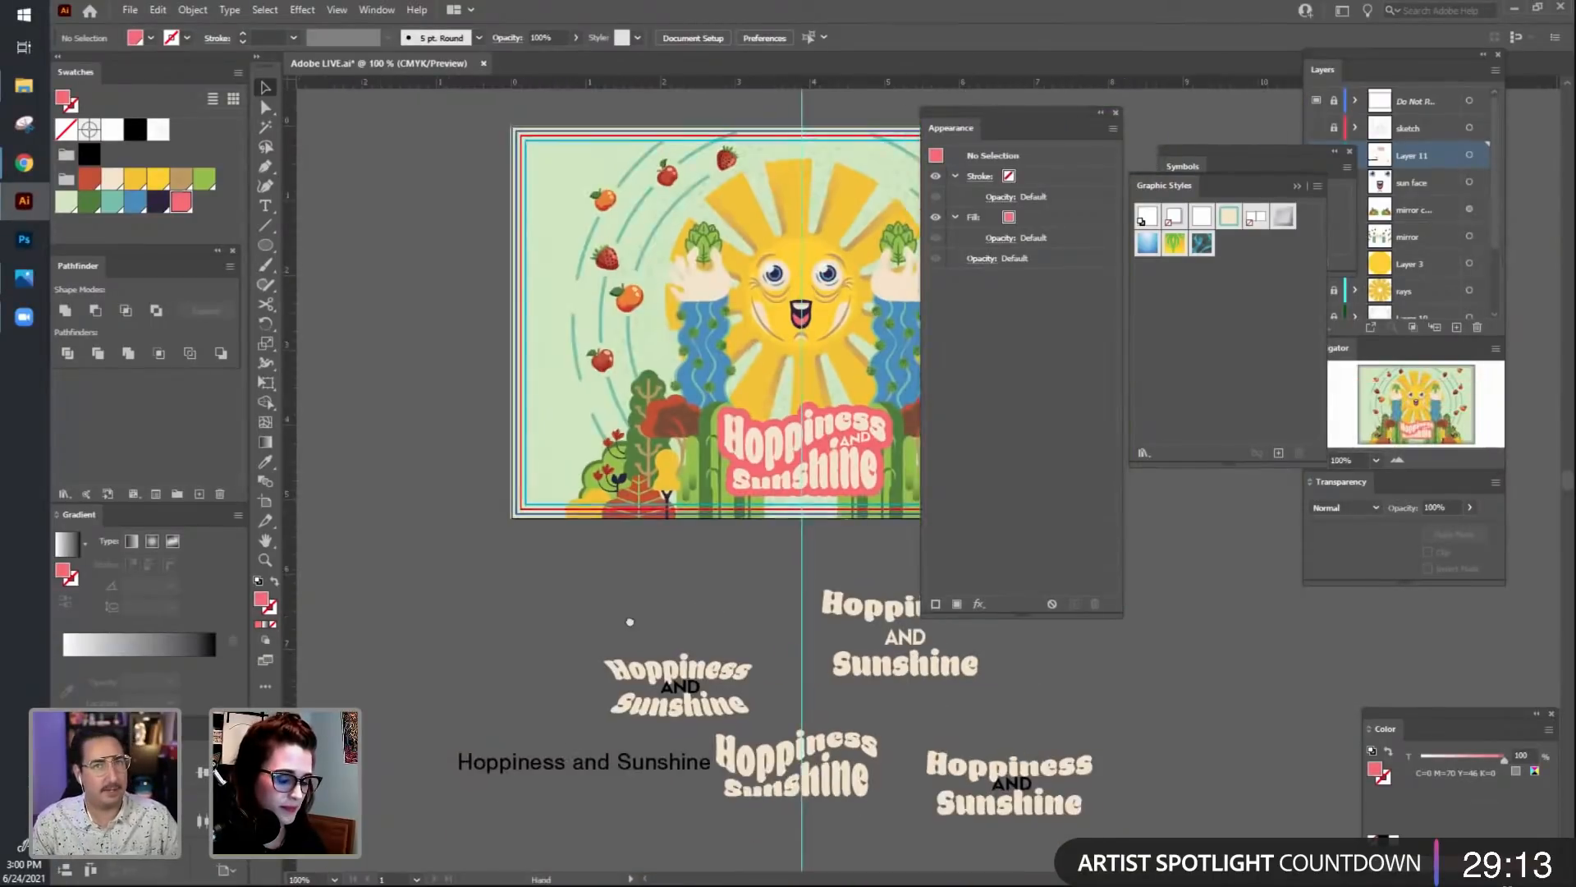
pyautogui.click(779, 478)
pyautogui.keyDown('shift'); pyautogui.click(771, 467); pyautogui.keyUp('shift')
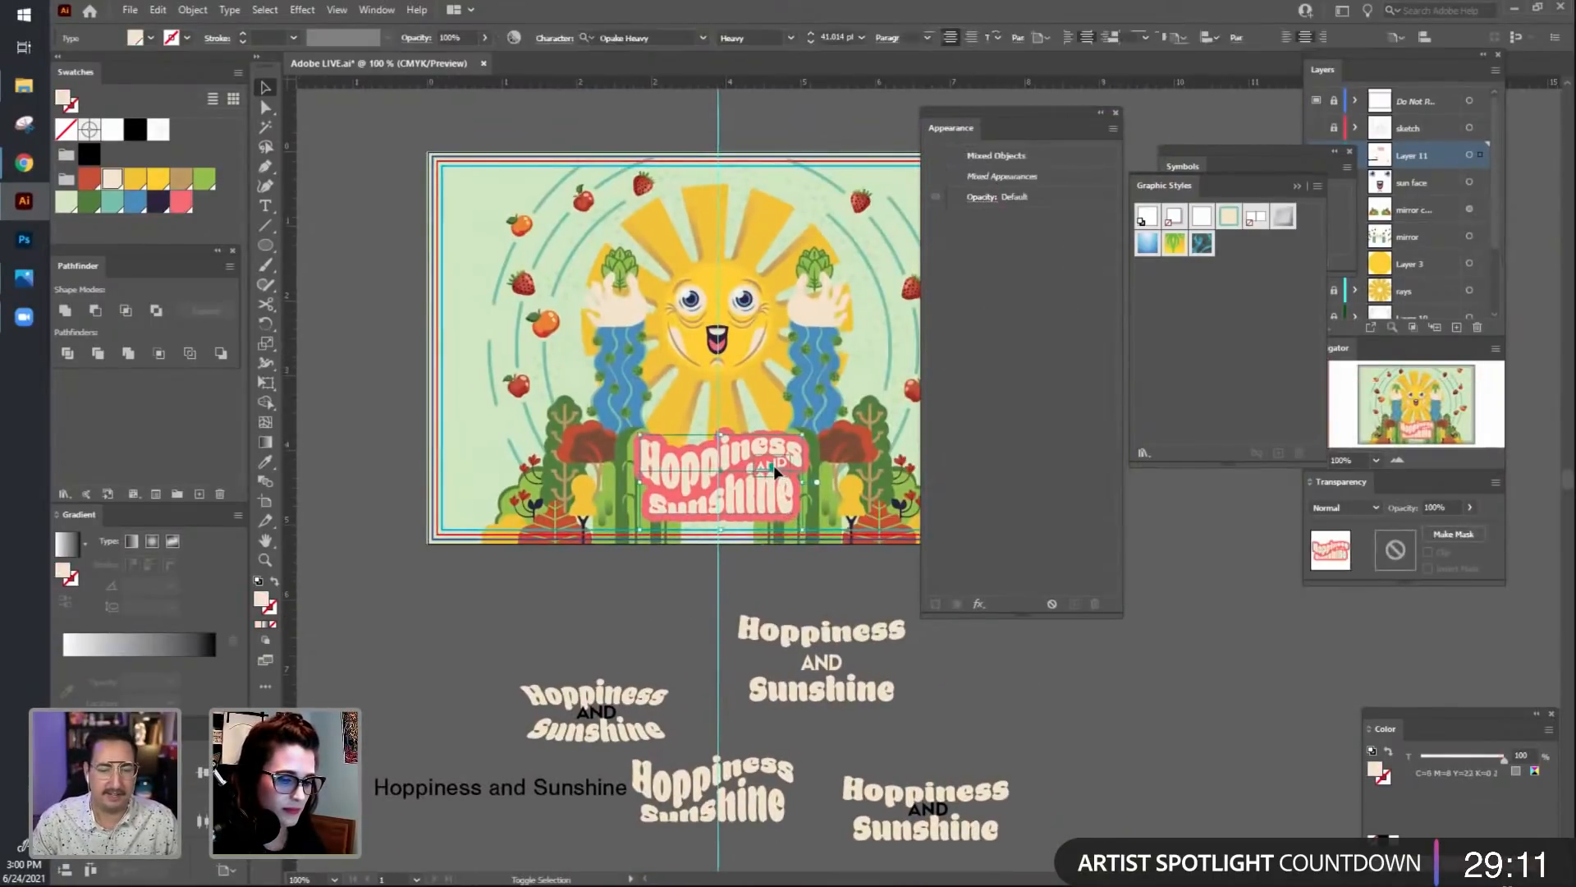
pyautogui.hotkey('ctrl', 'g')
pyautogui.click(734, 583)
pyautogui.moveTo(733, 583); pyautogui.dragTo(723, 518)
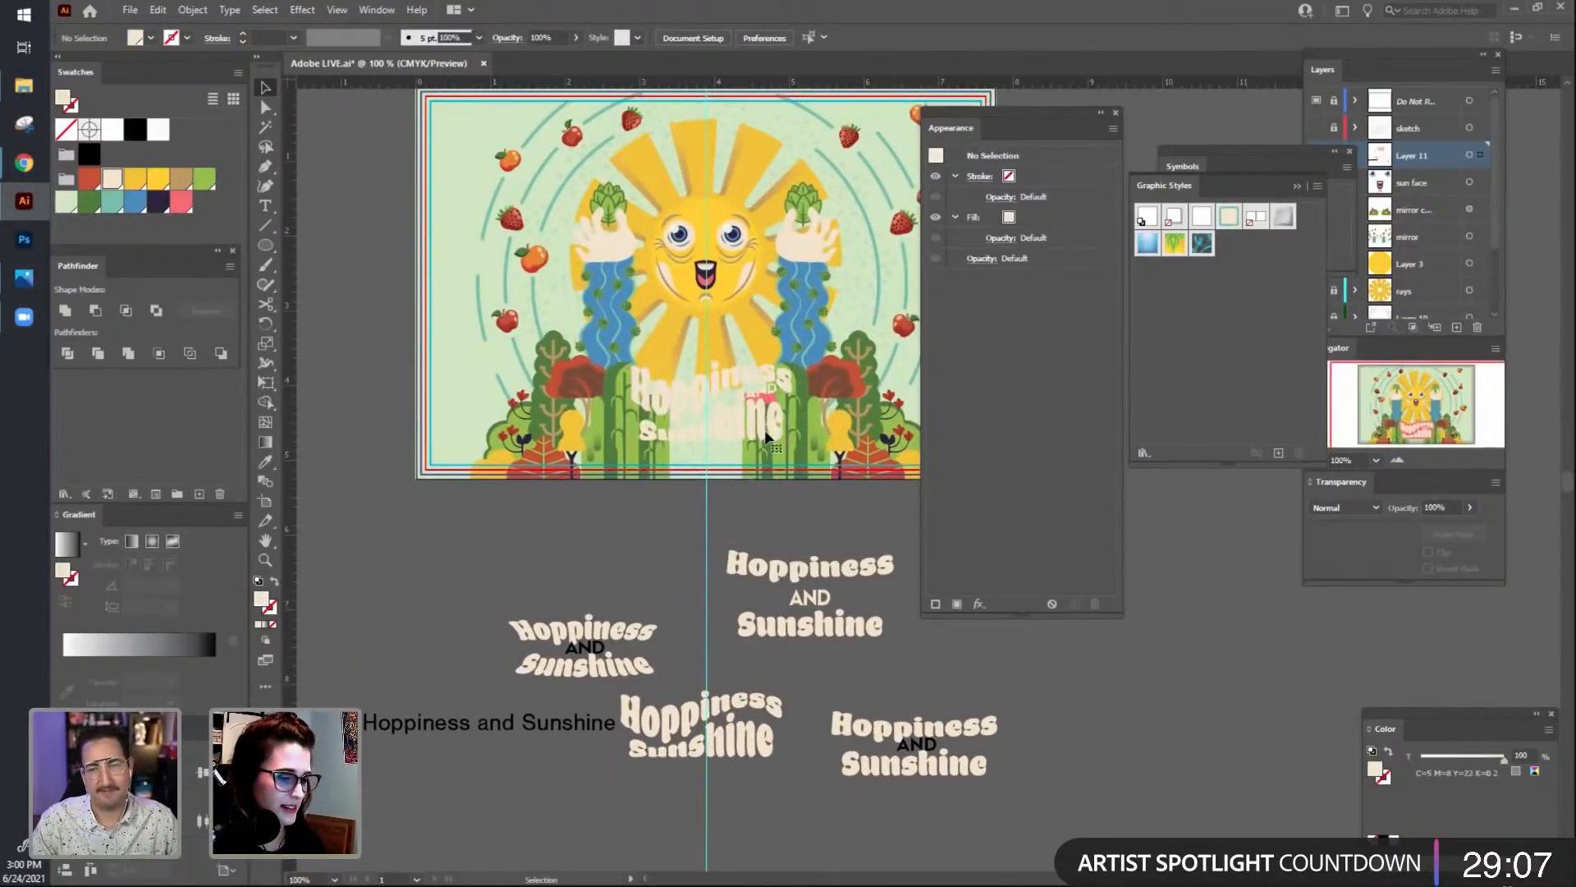
# Try moving the grouped title slightly higher on the illustration, then undo the move.
pyautogui.click(765, 456)
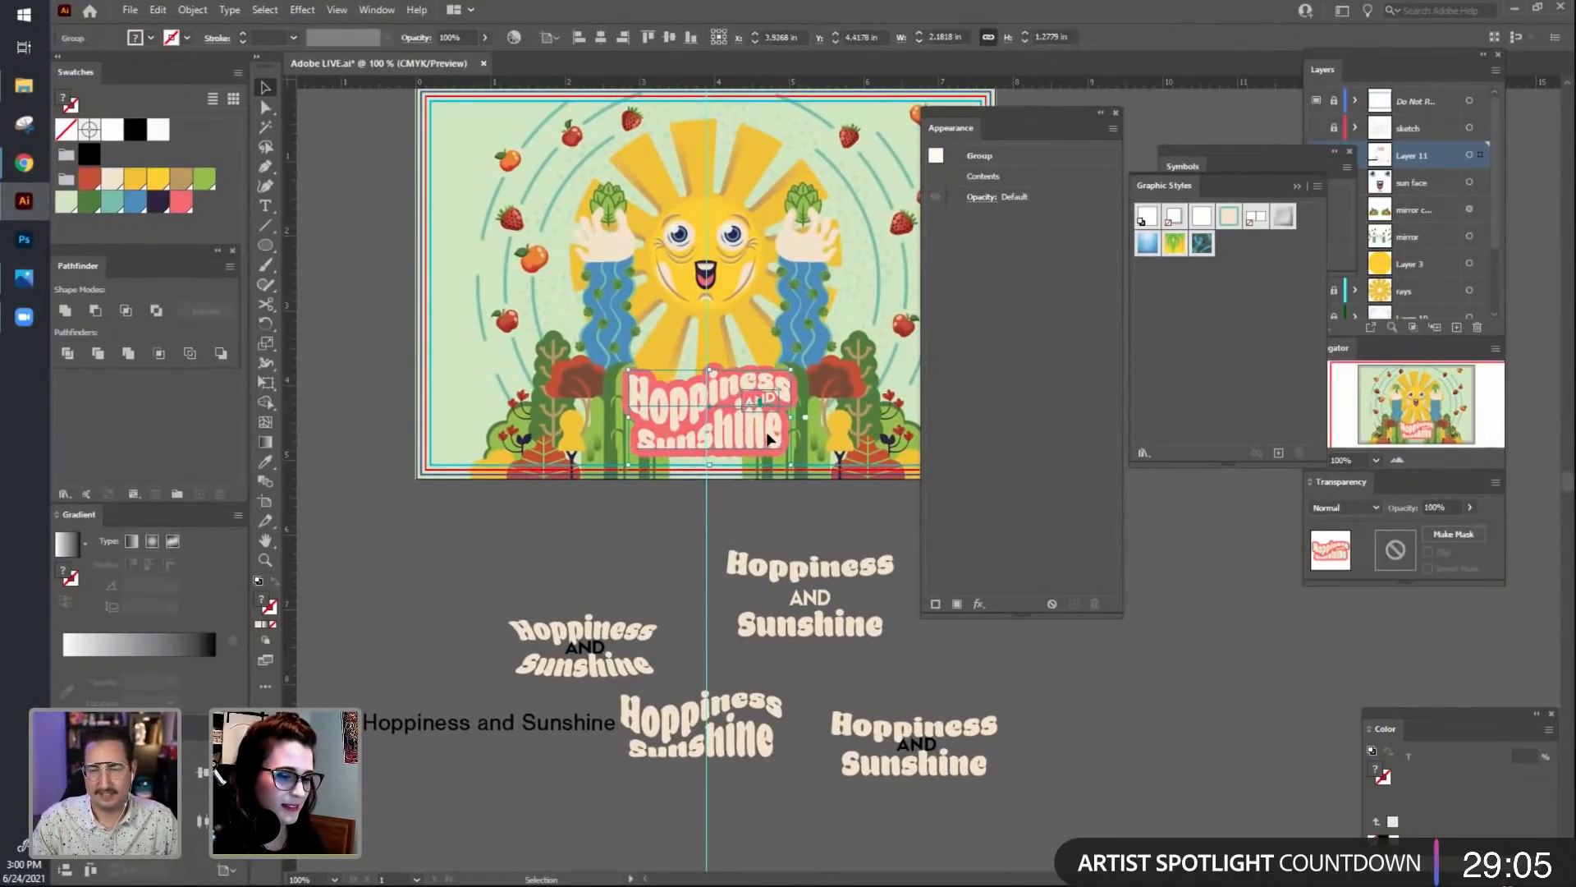
pyautogui.moveTo(768, 440); pyautogui.dragTo(770, 432)
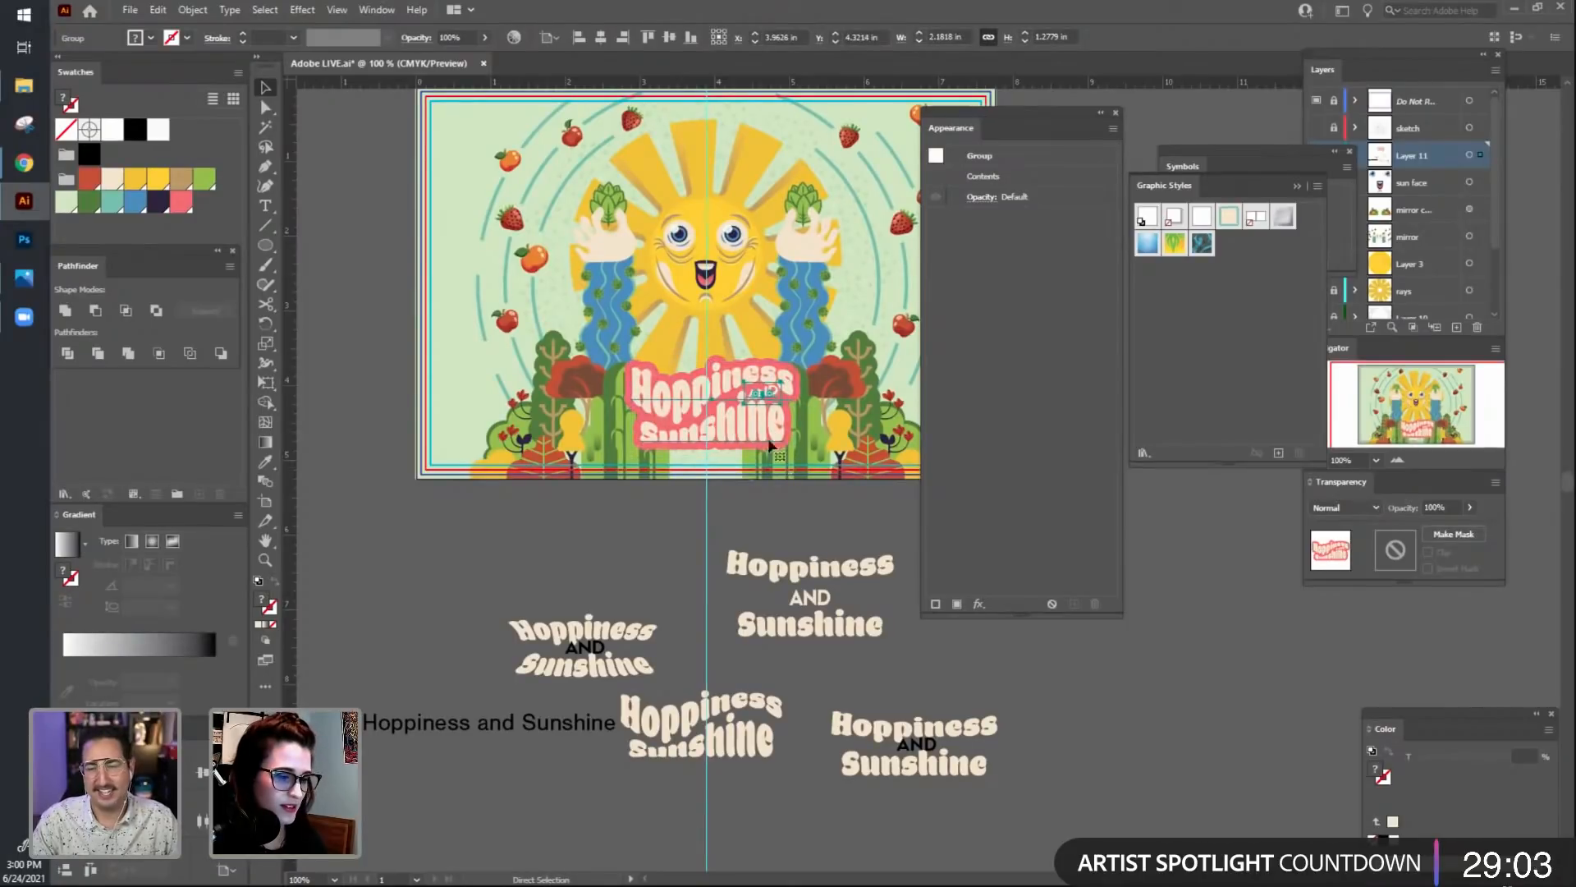
pyautogui.hotkey('ctrl', 'z')
pyautogui.click(771, 496)
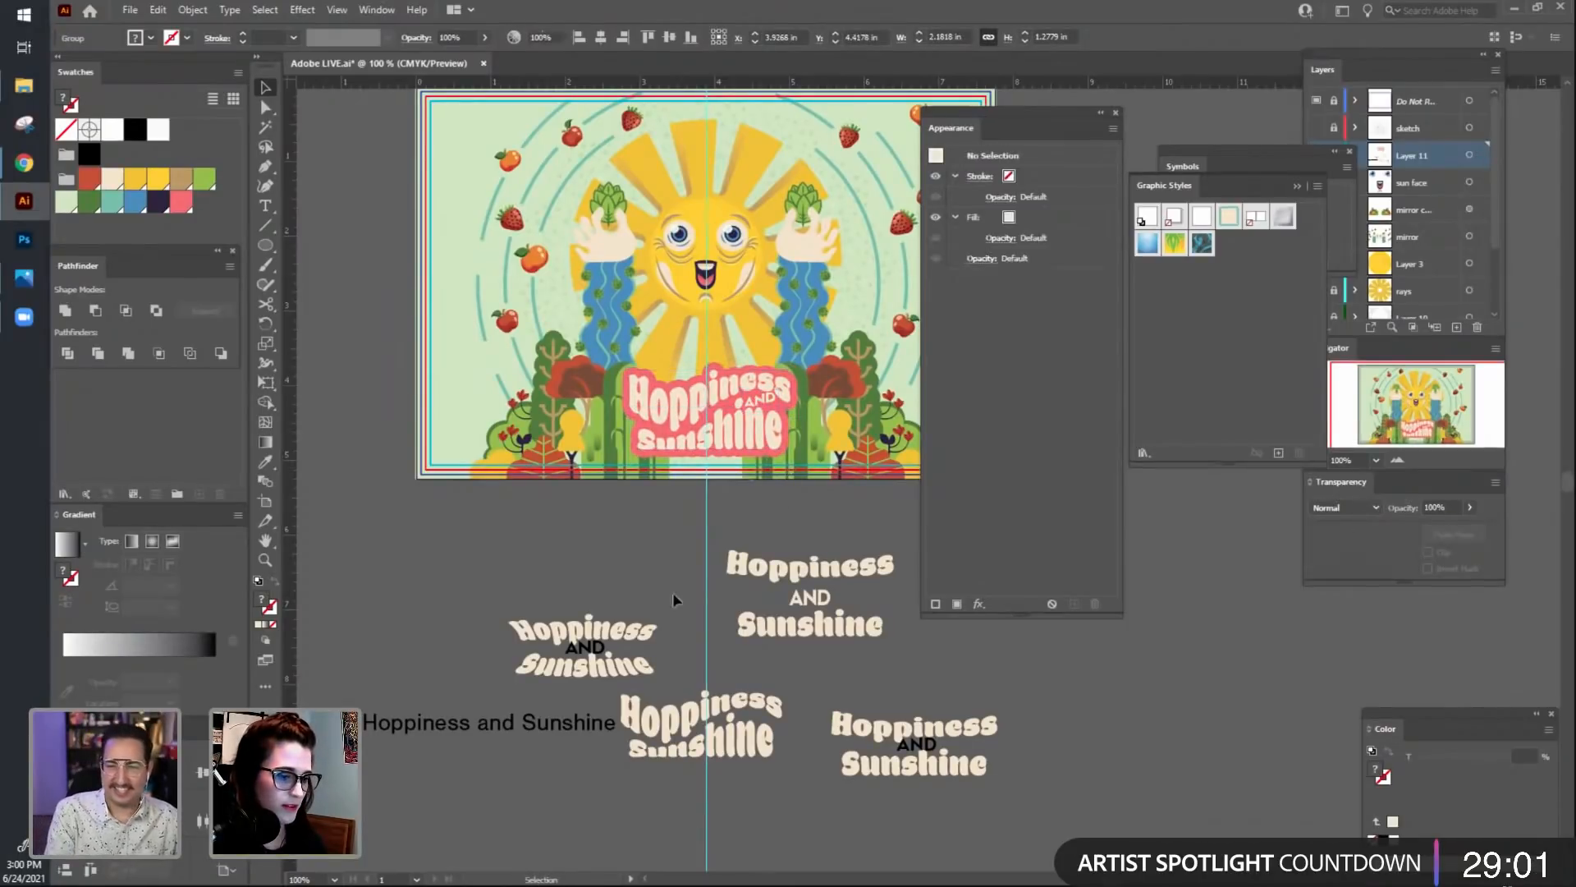
# Delete the four leftover cream "Hoppiness Sunshine" title variations below the artboard, including their "AND" texts.
pyautogui.moveTo(880, 687); pyautogui.dragTo(492, 538)
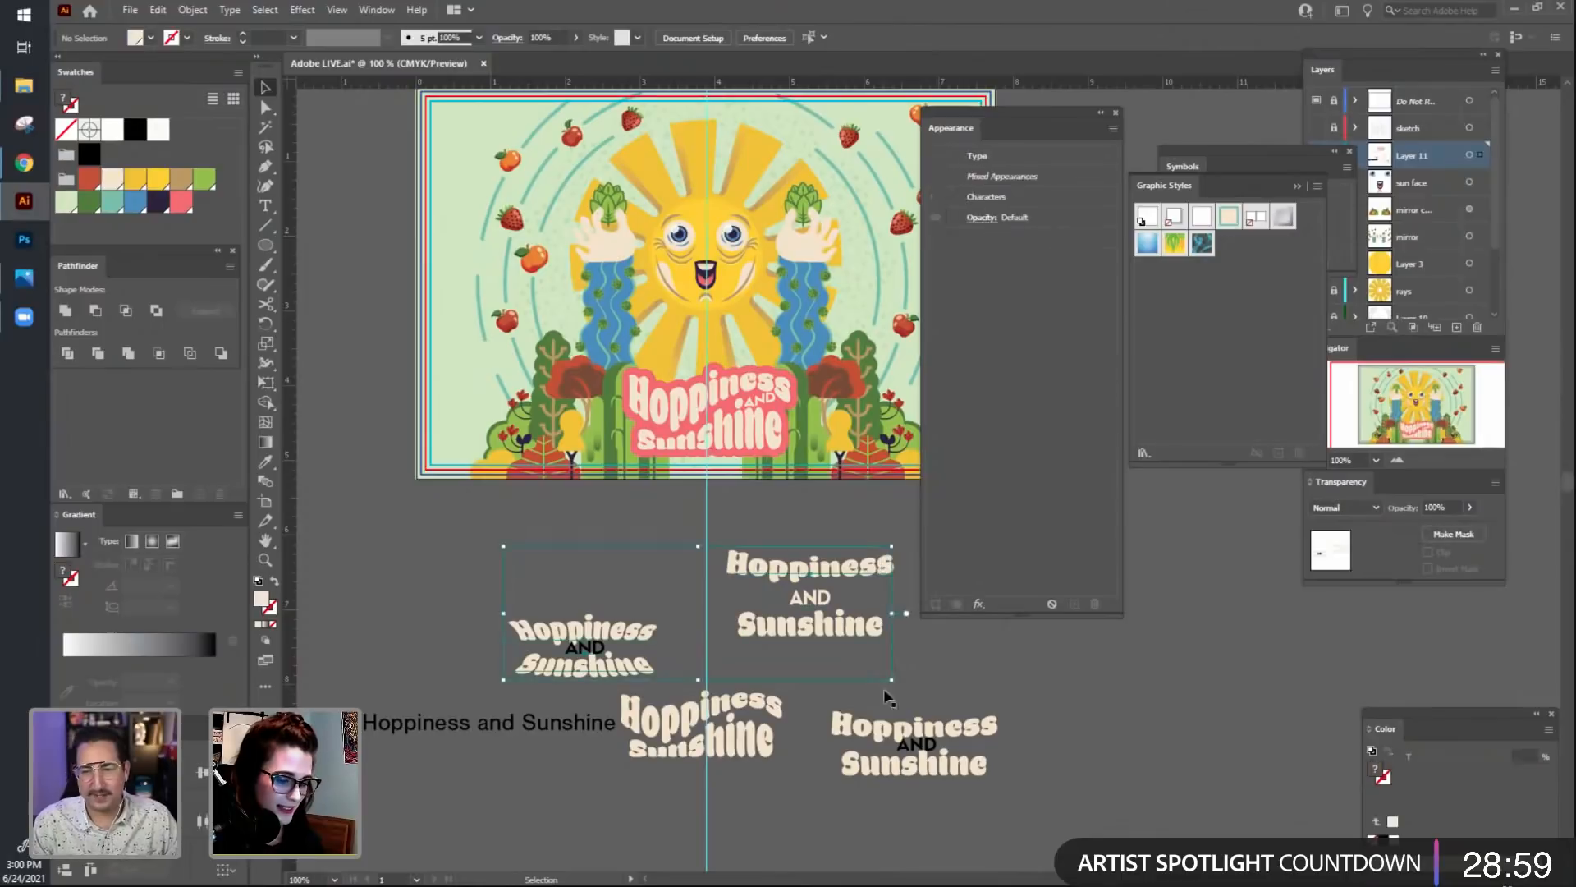
pyautogui.press('Delete')
pyautogui.moveTo(972, 804); pyautogui.dragTo(747, 605)
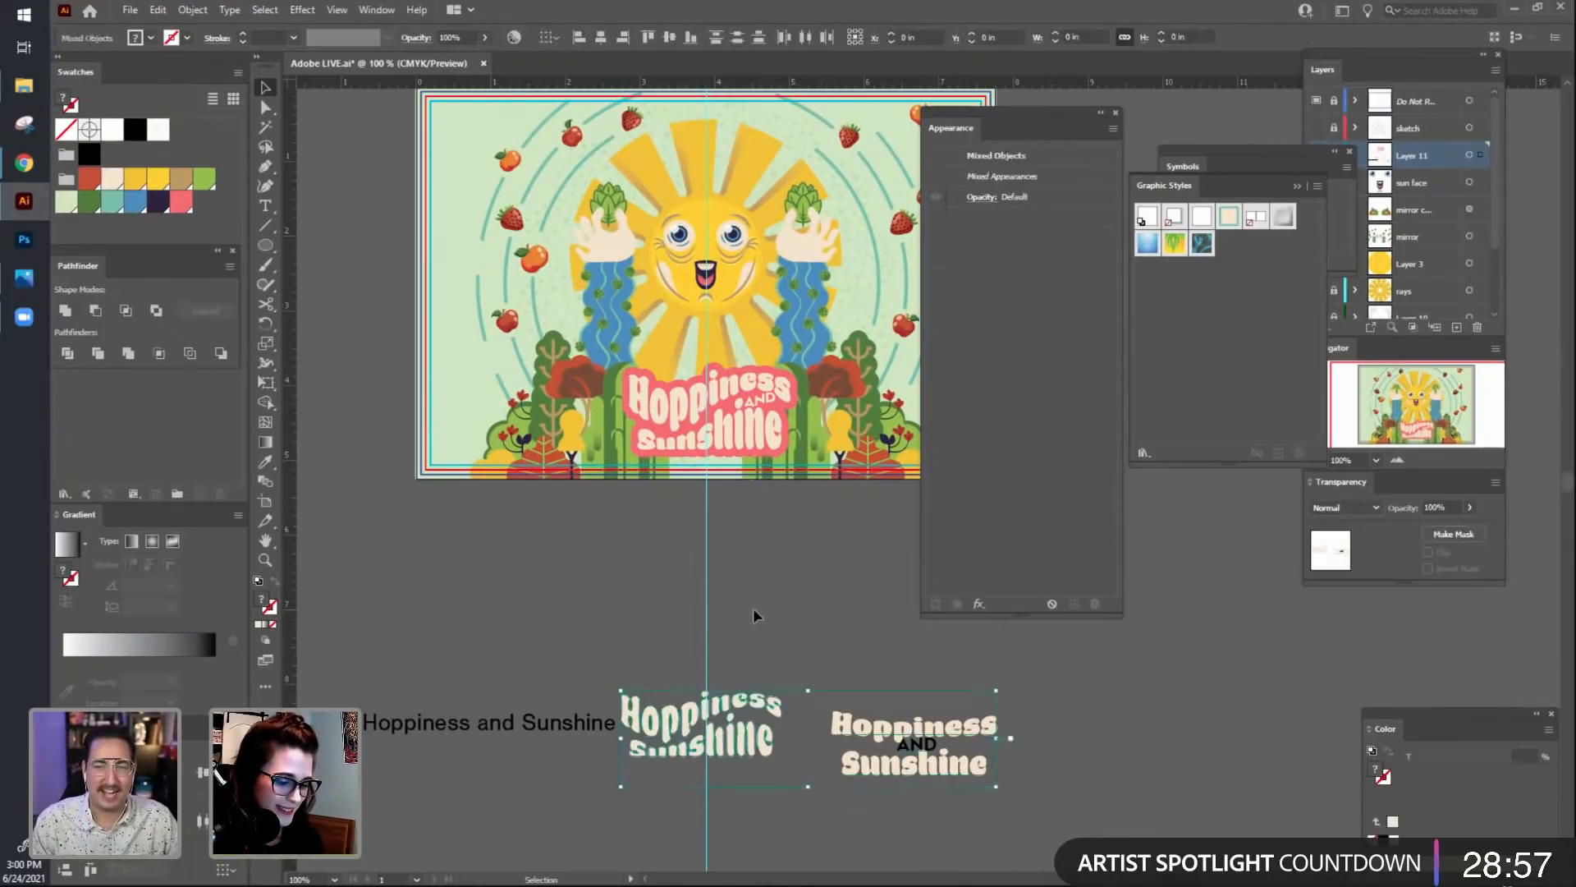
pyautogui.press('Delete')
# Move the plain black "Hoppiness and Sunshine" text up to just below the artboard.
pyautogui.moveTo(577, 718); pyautogui.dragTo(588, 512)
pyautogui.scroll(3, 786, 617)
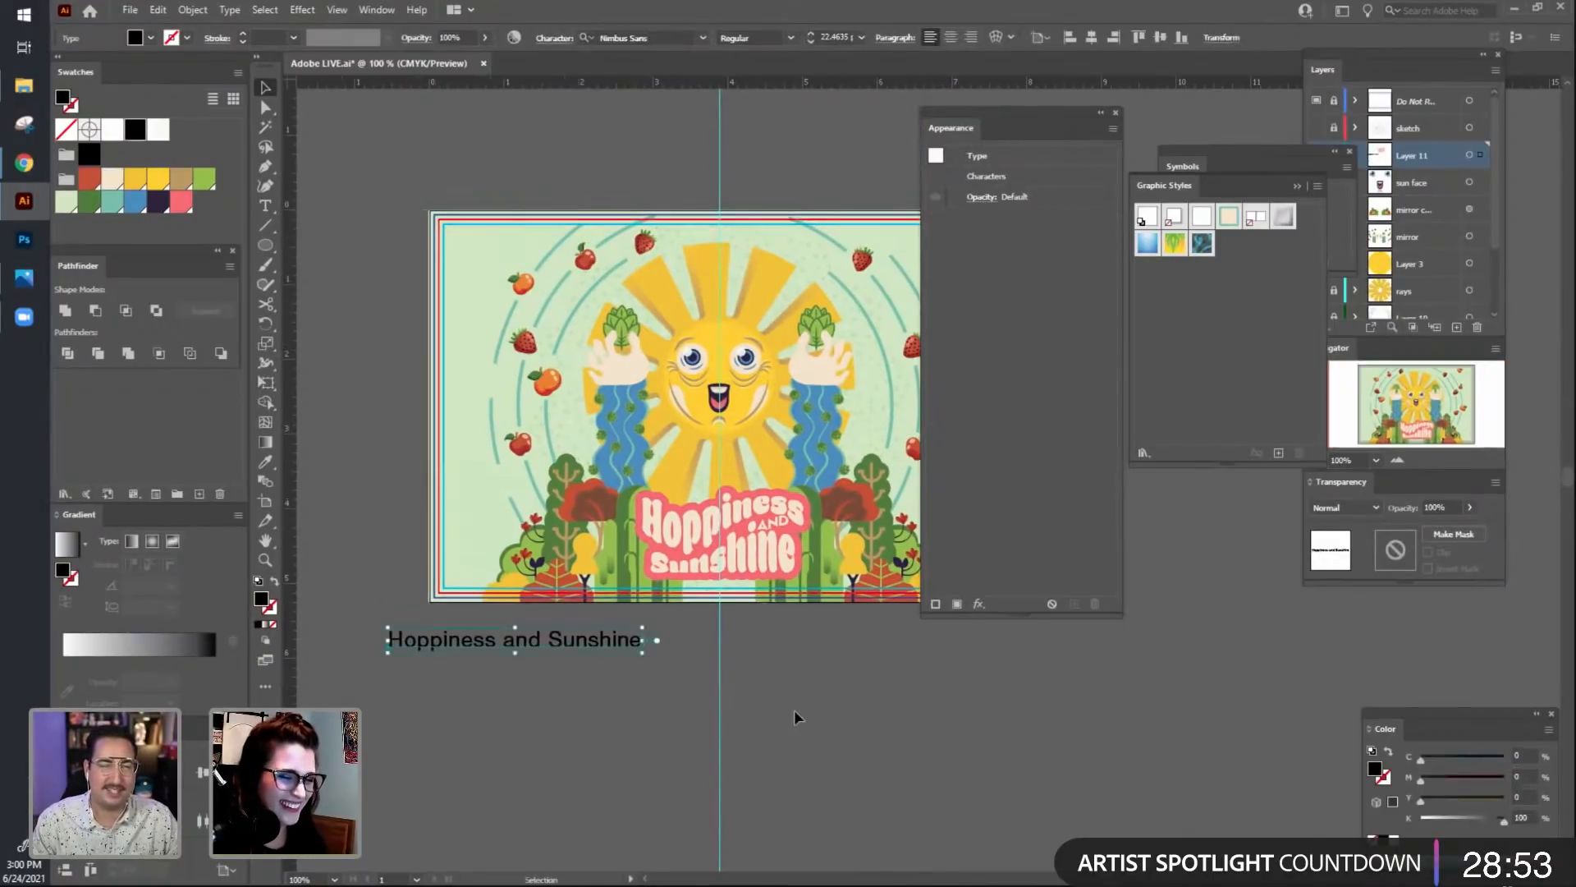
pyautogui.hotkey('ctrl', '+')
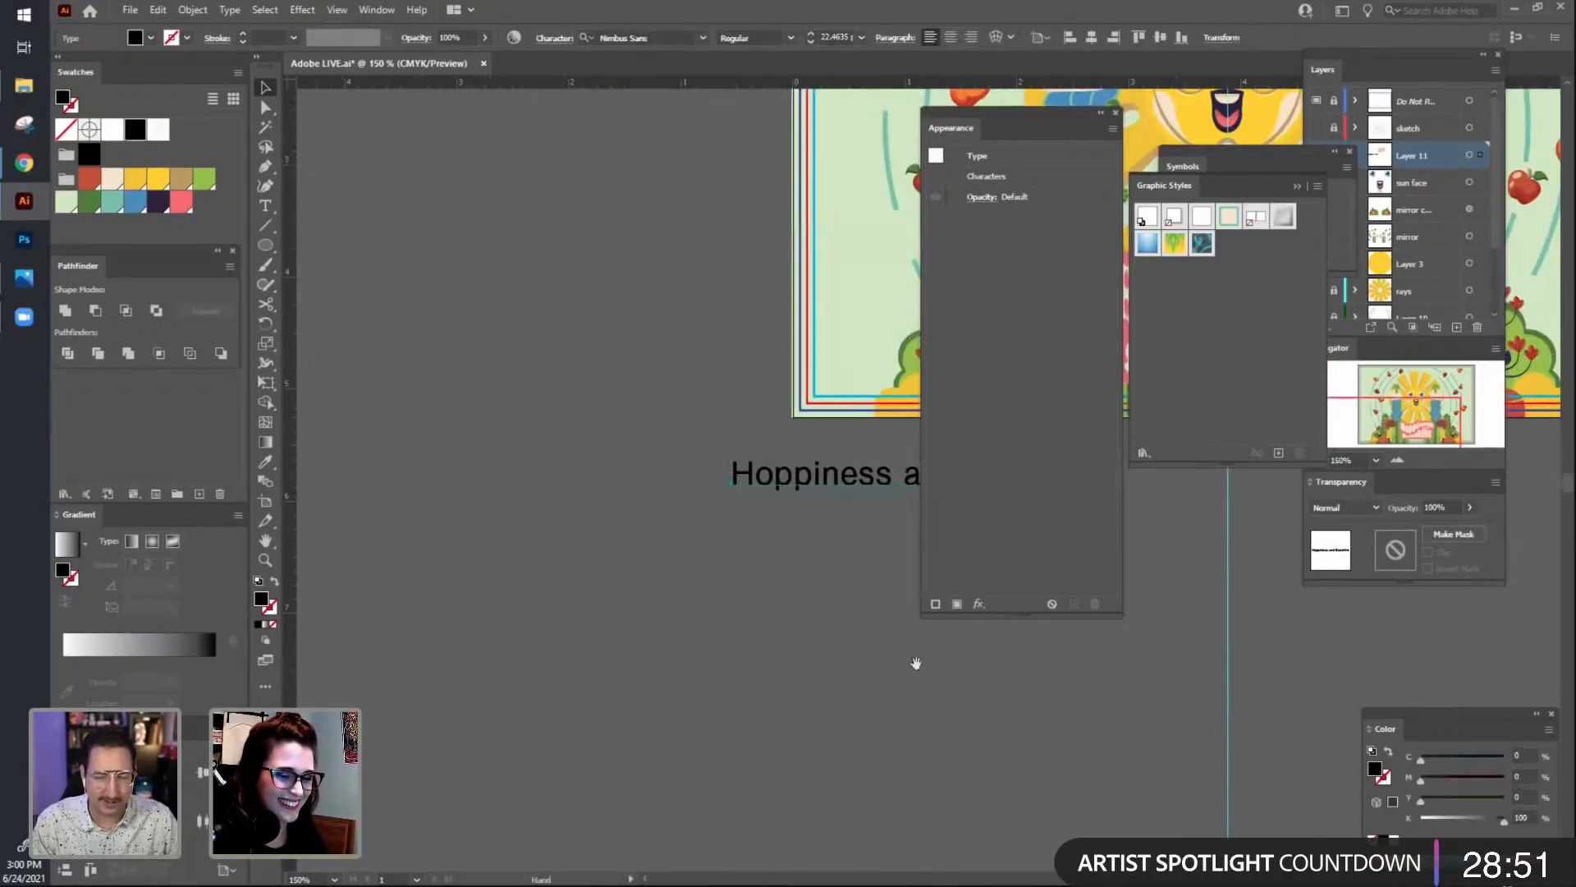
pyautogui.moveTo(1143, 711); pyautogui.dragTo(651, 769)
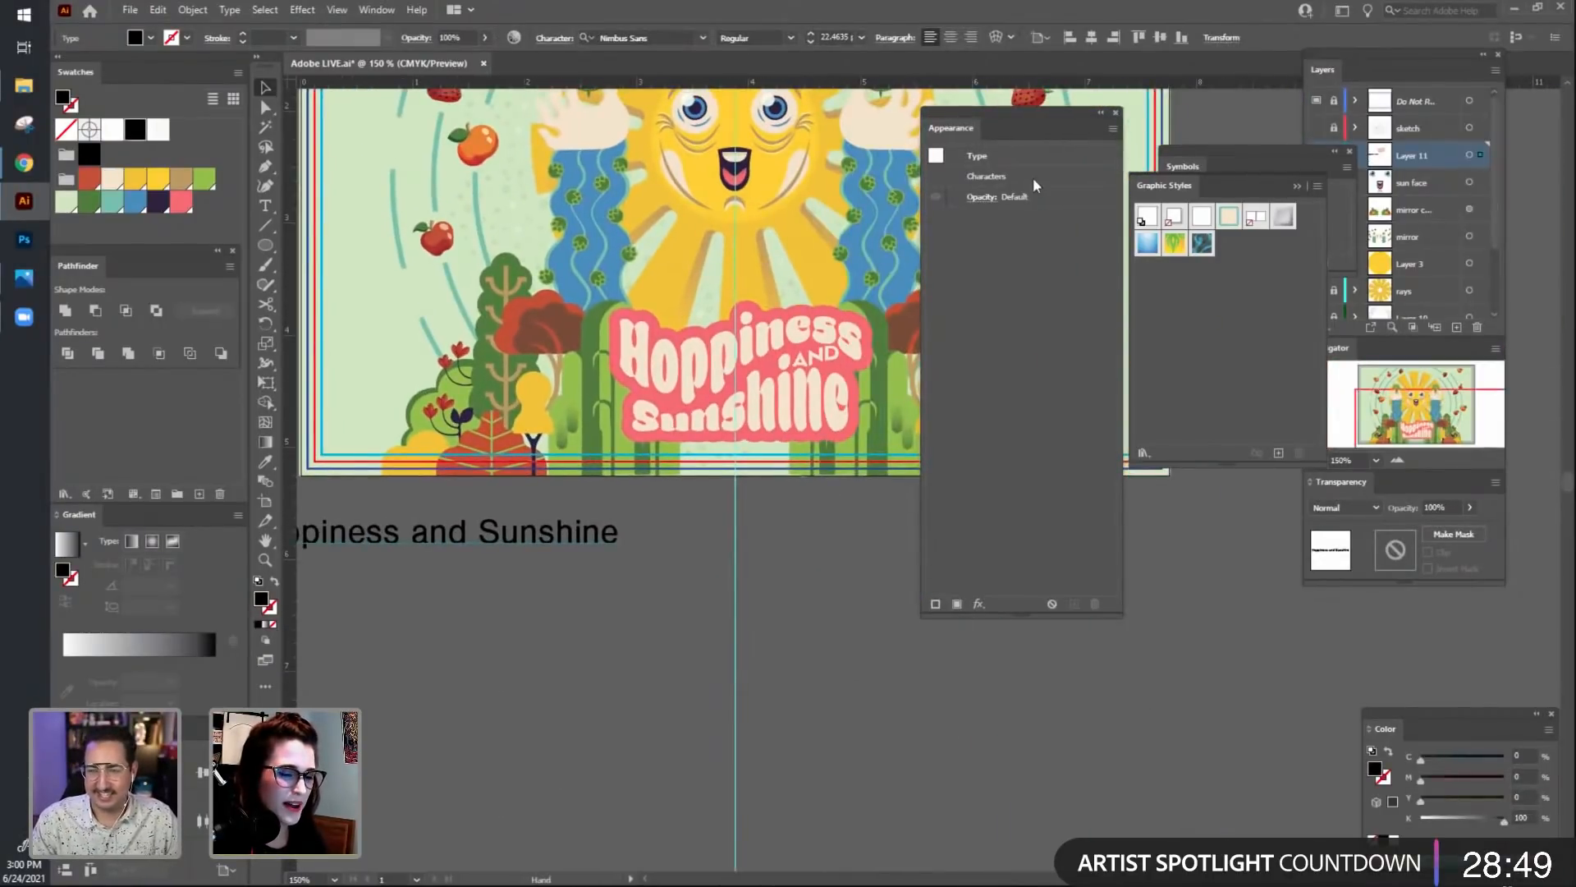
# Move the floating Appearance panel off the illustration so the whole artwork can be seen.
pyautogui.moveTo(1052, 111); pyautogui.dragTo(1336, 284)
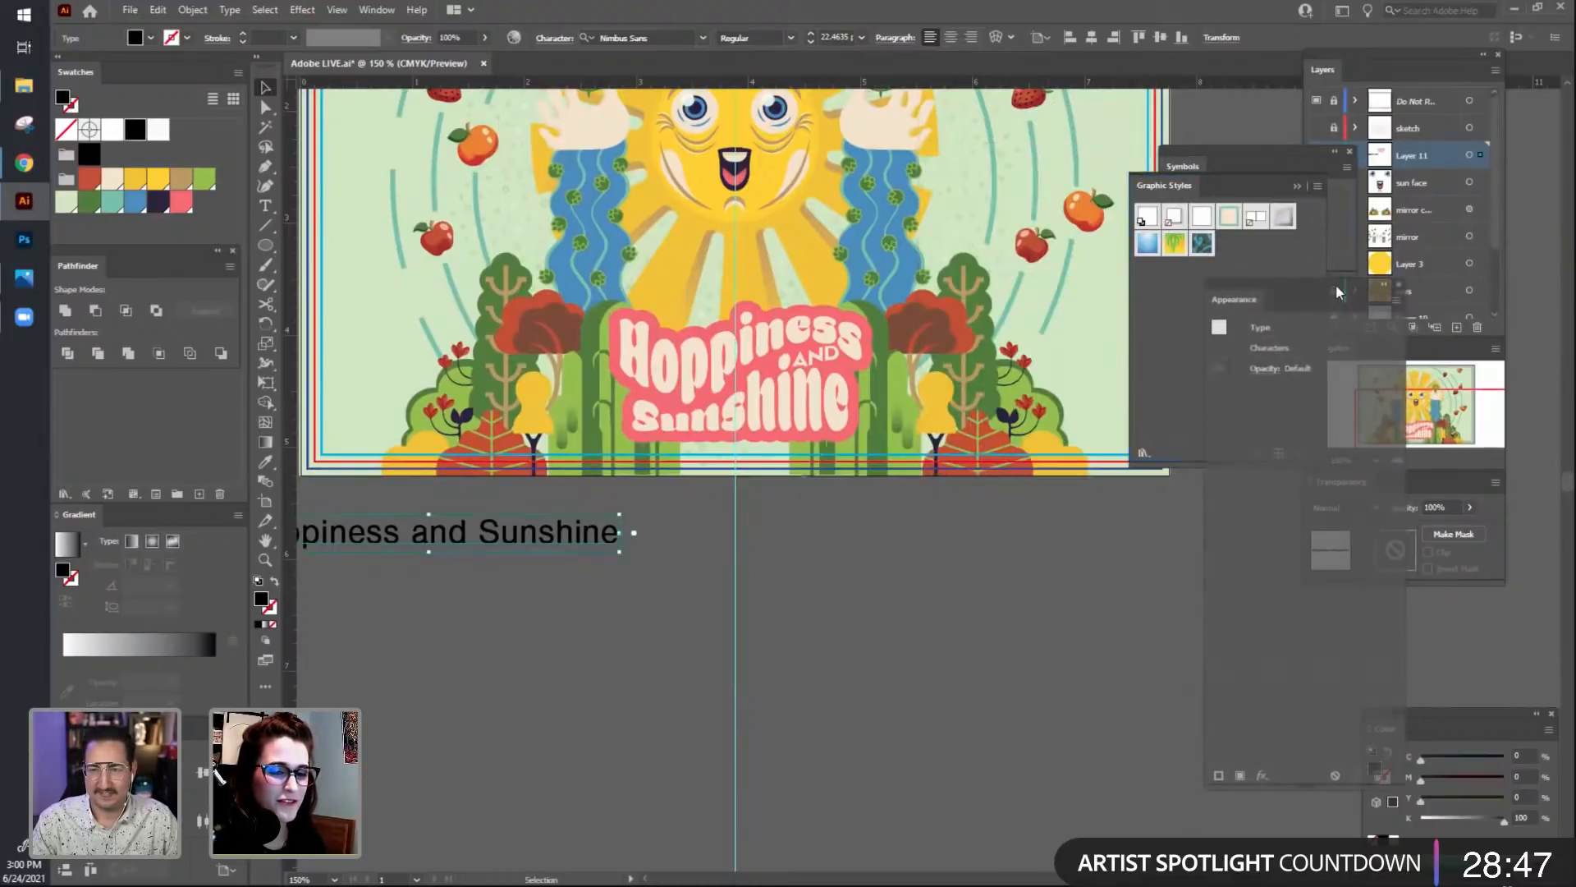
pyautogui.scroll(3, 879, 662)
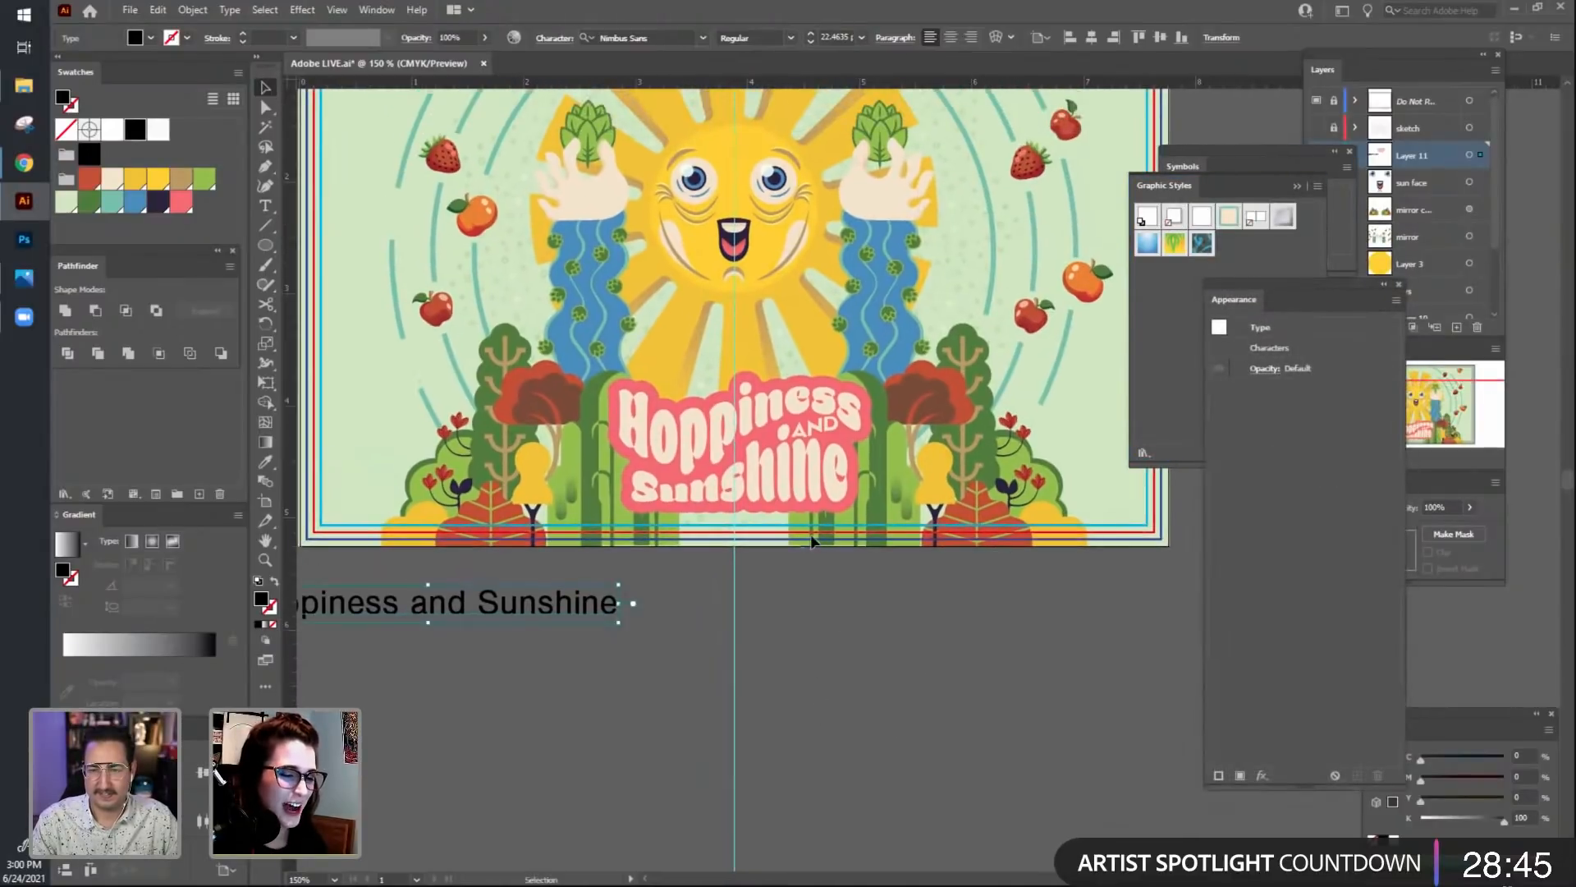
pyautogui.scroll(1, 837, 646)
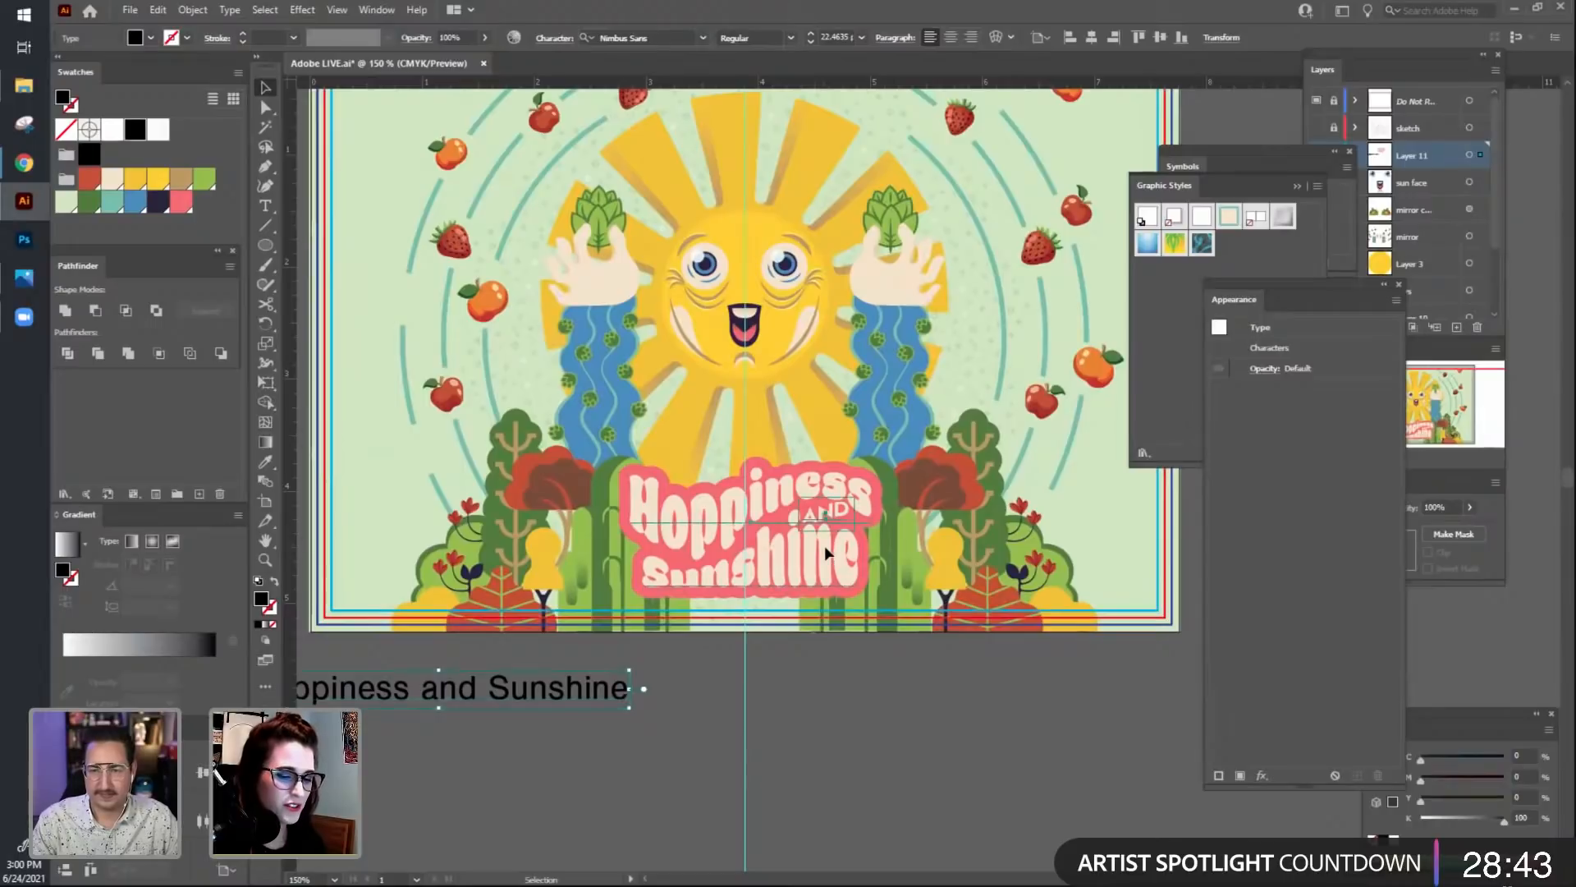
# Align the grouped title to the horizontal centre of the artboard.
pyautogui.click(824, 545)
pyautogui.click(900, 737)
pyautogui.scroll(1, 838, 751)
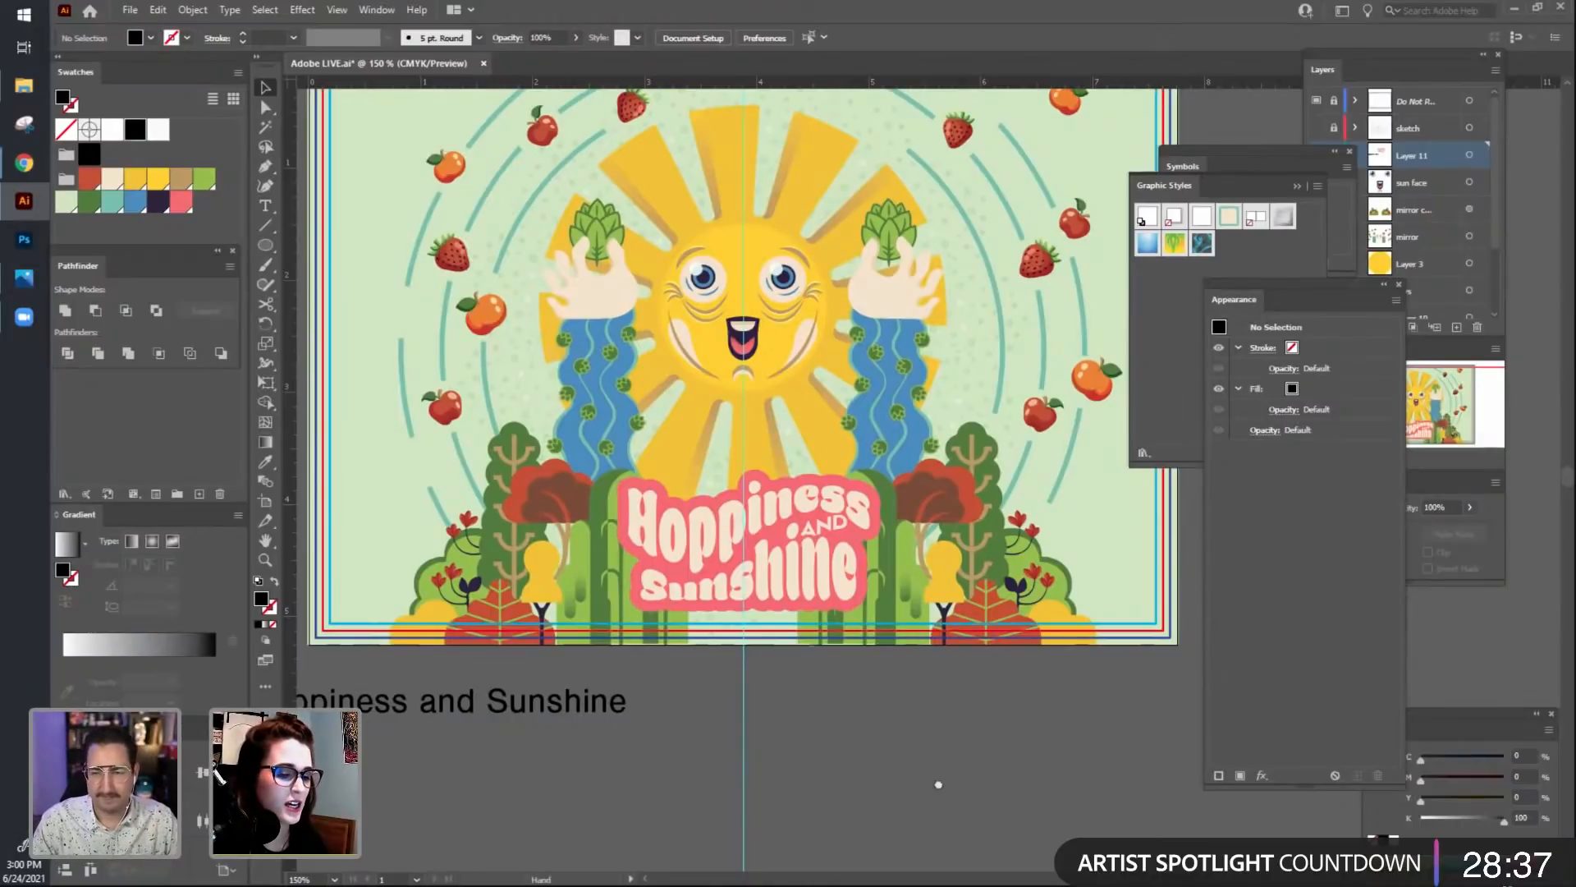
pyautogui.moveTo(938, 784); pyautogui.dragTo(886, 774)
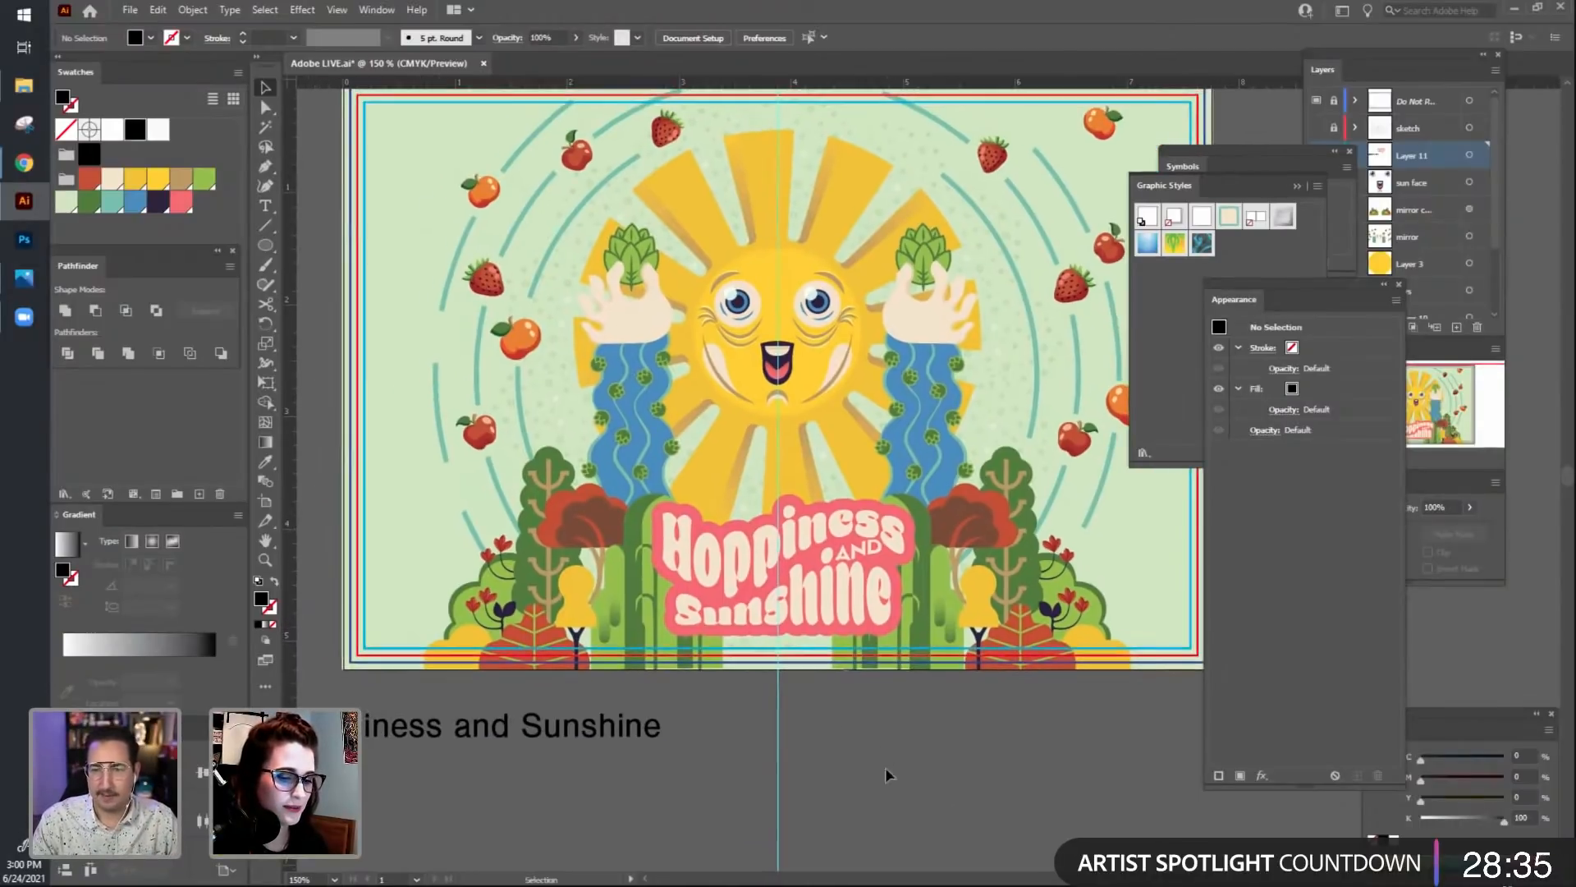
pyautogui.click(883, 625)
pyautogui.click(605, 38)
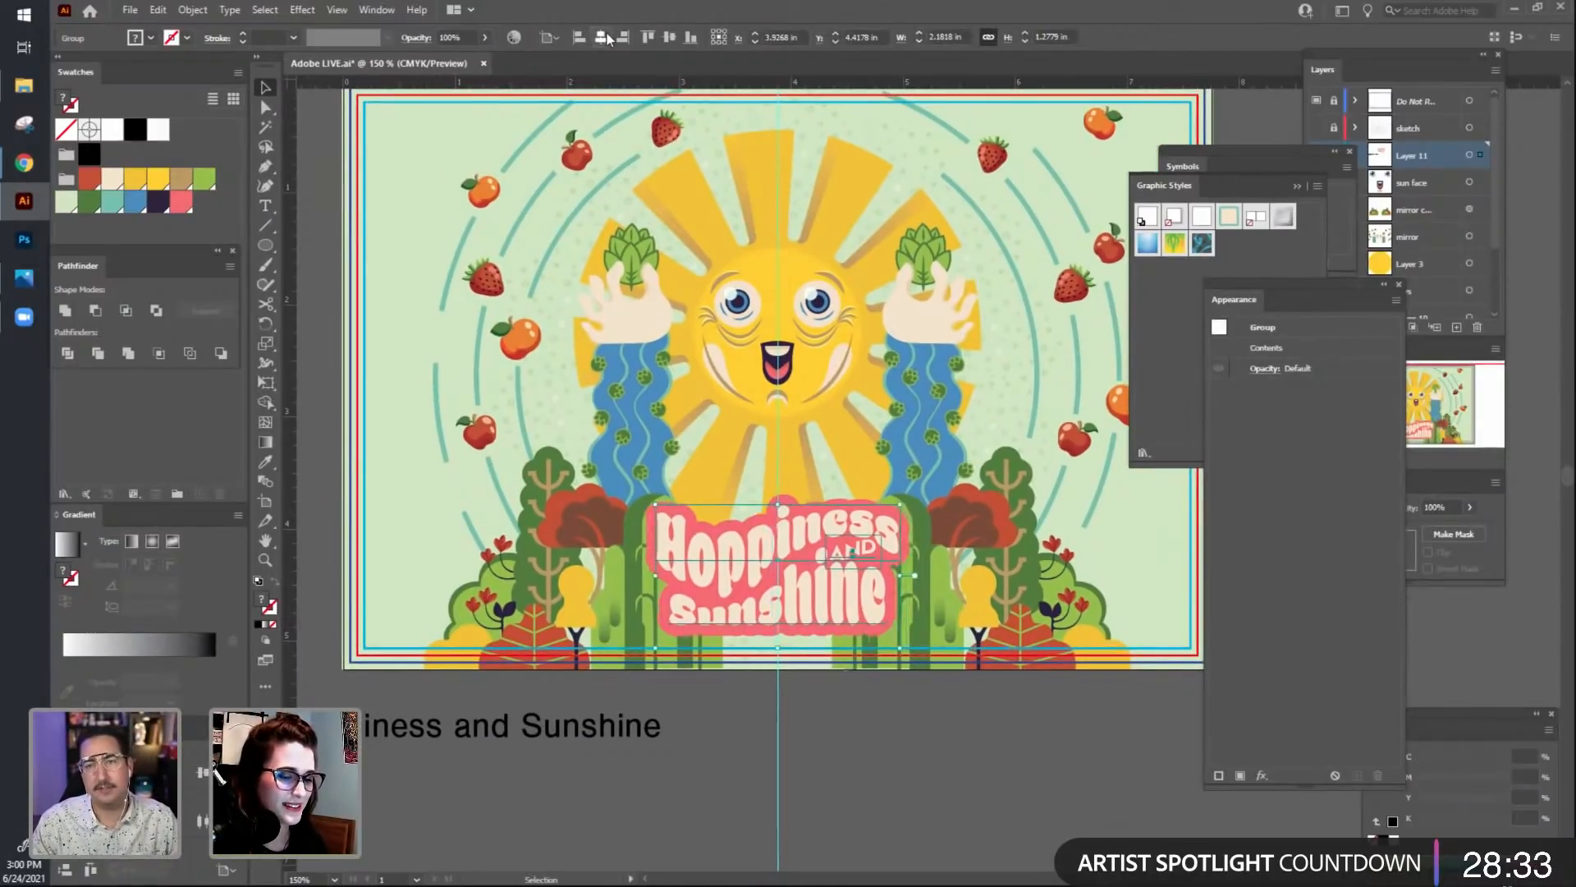
pyautogui.click(965, 770)
pyautogui.moveTo(952, 776); pyautogui.dragTo(969, 647)
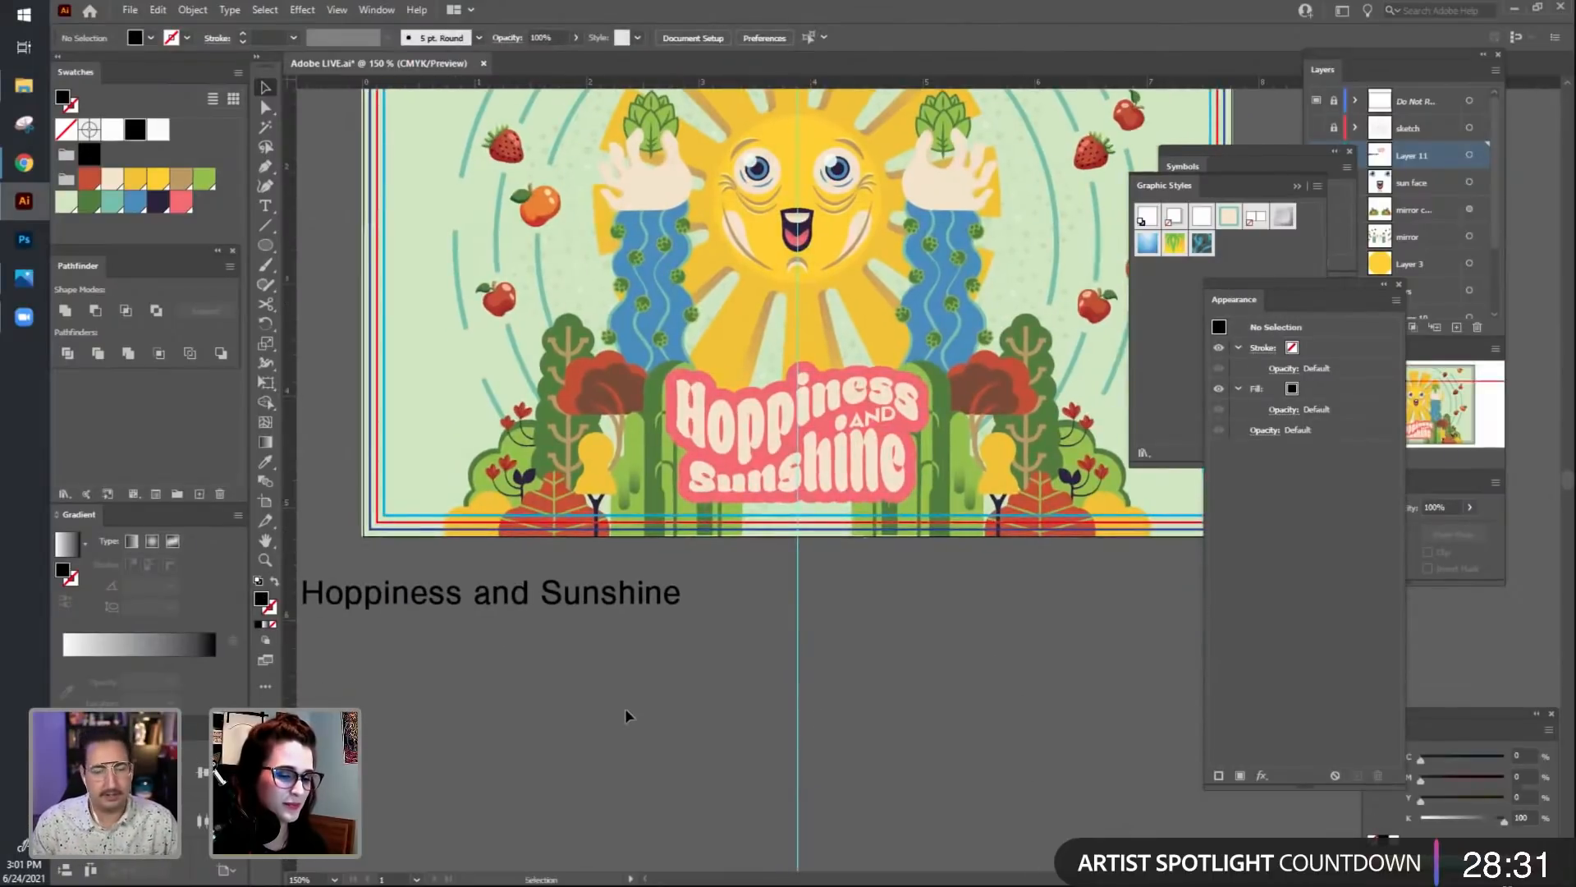
# Try placing the centred title slightly higher above the artboard's lower edge, then undo the move.
pyautogui.moveTo(605, 695); pyautogui.dragTo(628, 728)
pyautogui.click(629, 628)
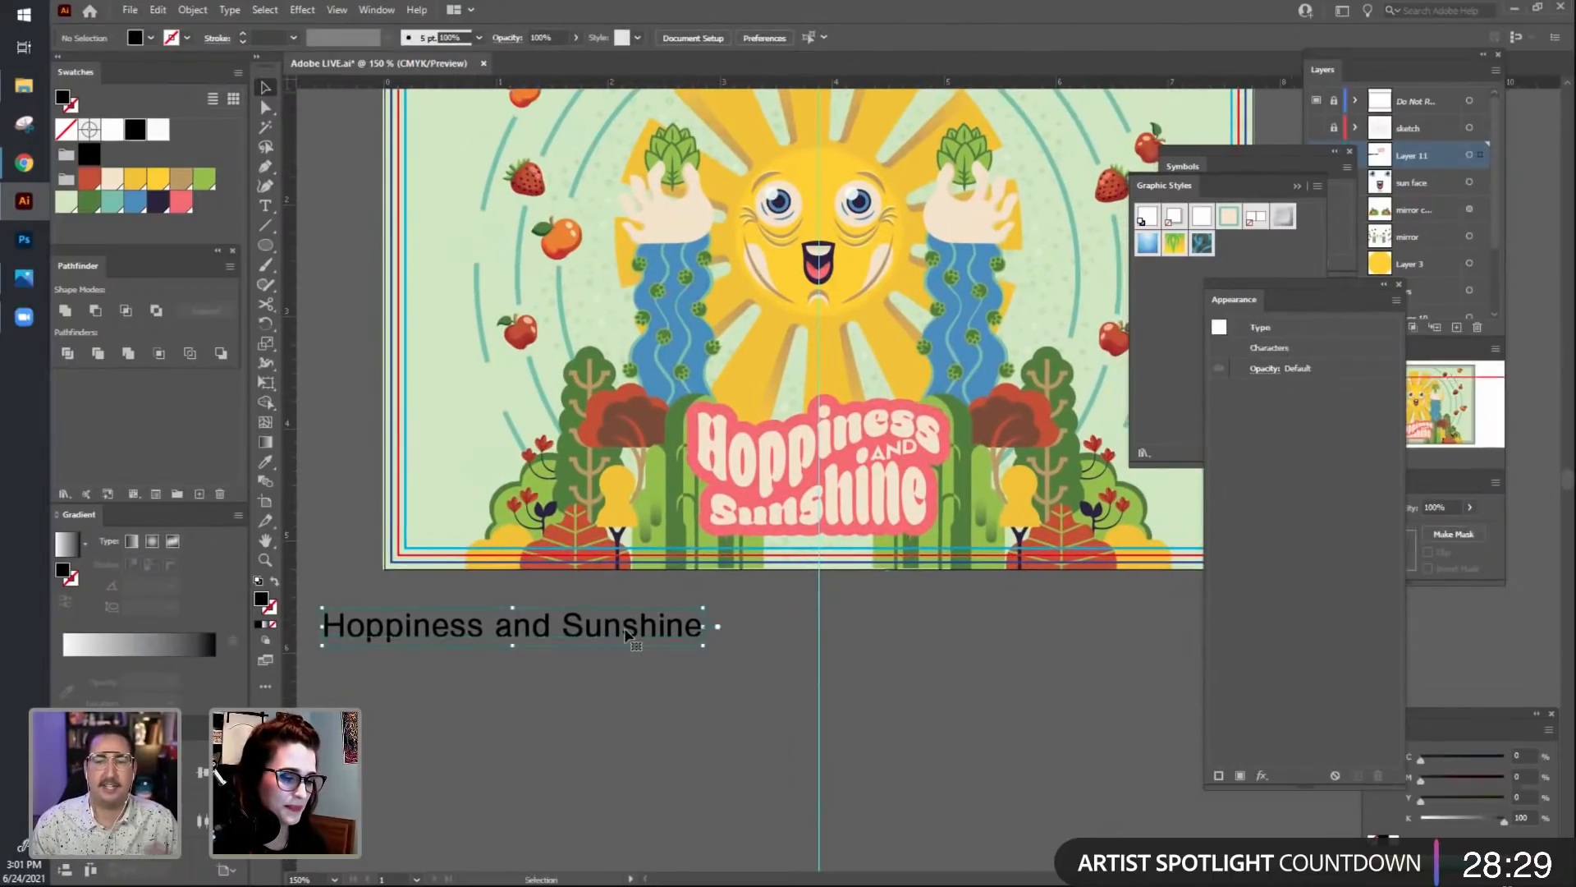
pyautogui.moveTo(819, 659); pyautogui.dragTo(792, 750)
pyautogui.click(848, 610)
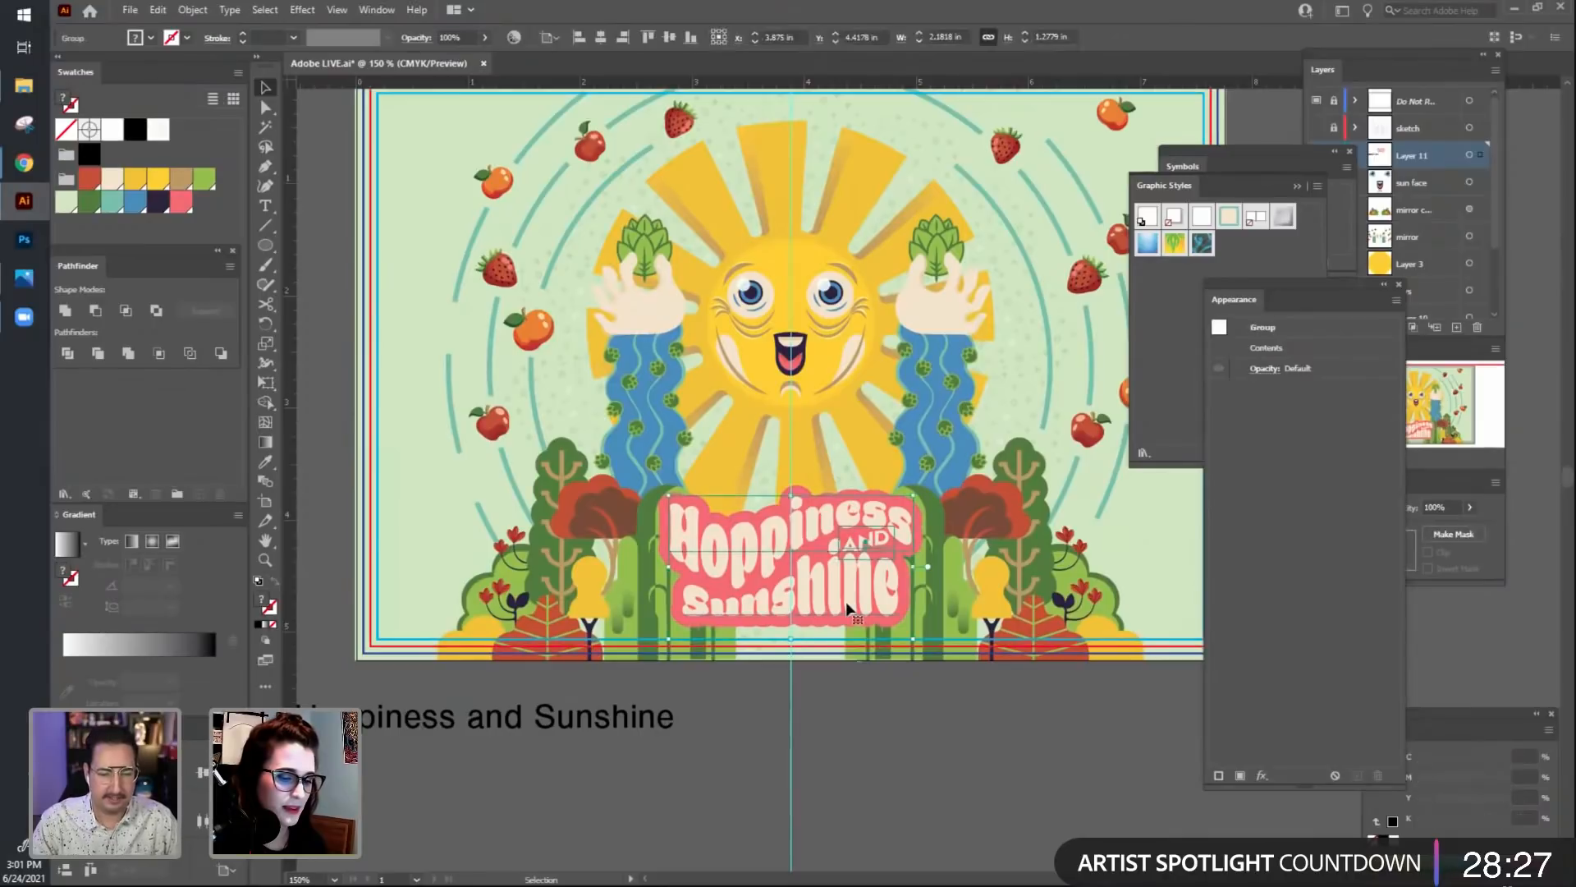
pyautogui.moveTo(845, 602); pyautogui.dragTo(849, 581)
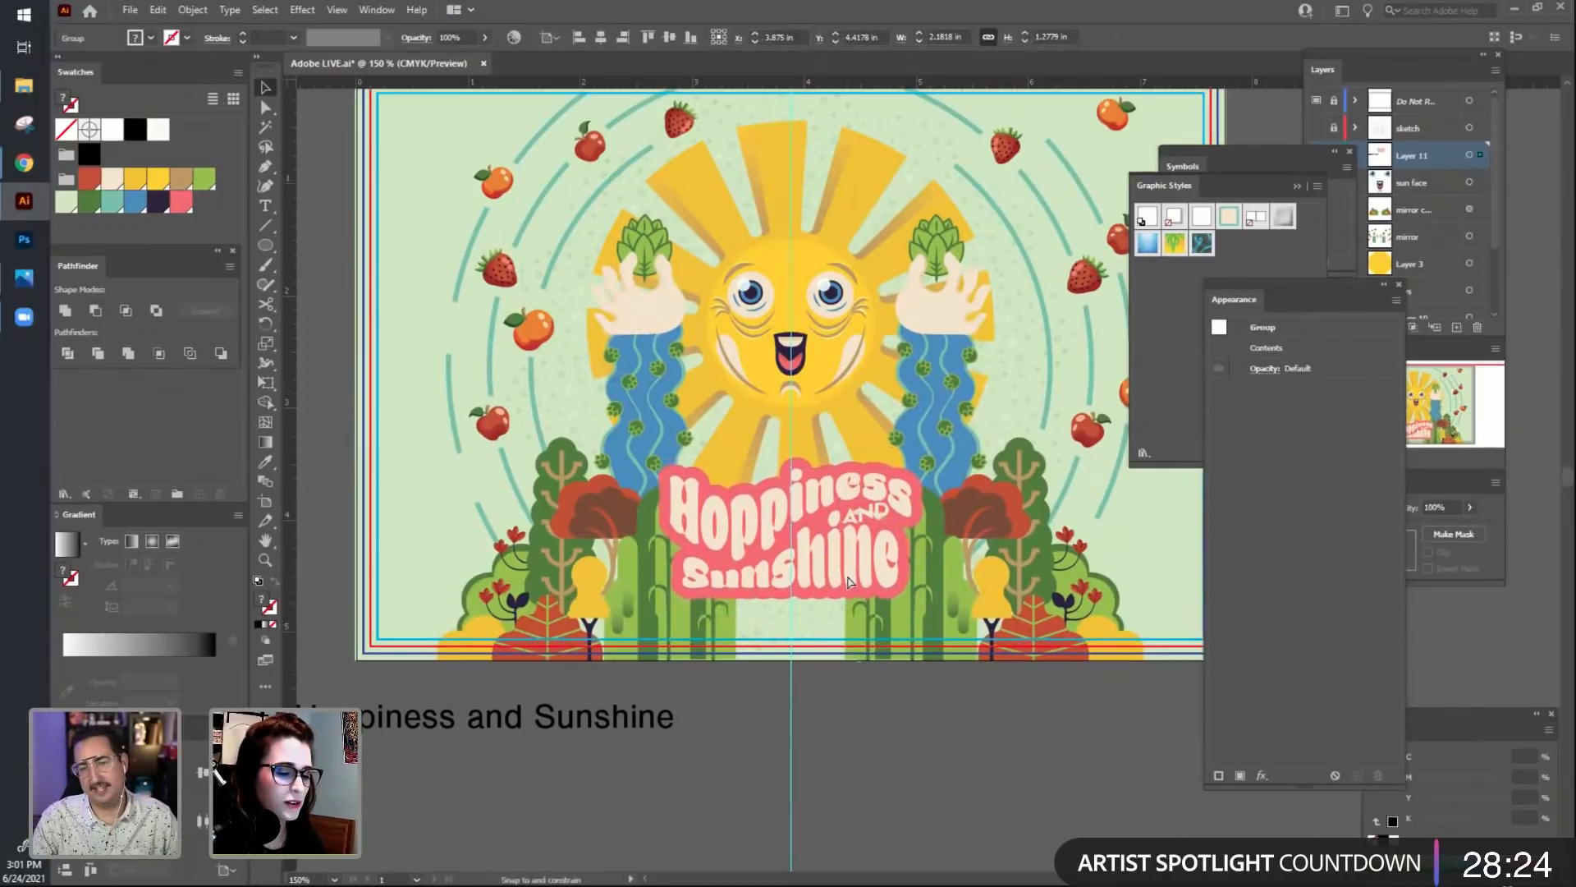
pyautogui.click(957, 850)
pyautogui.scroll(-1, 958, 850)
pyautogui.moveTo(1005, 769); pyautogui.dragTo(926, 789)
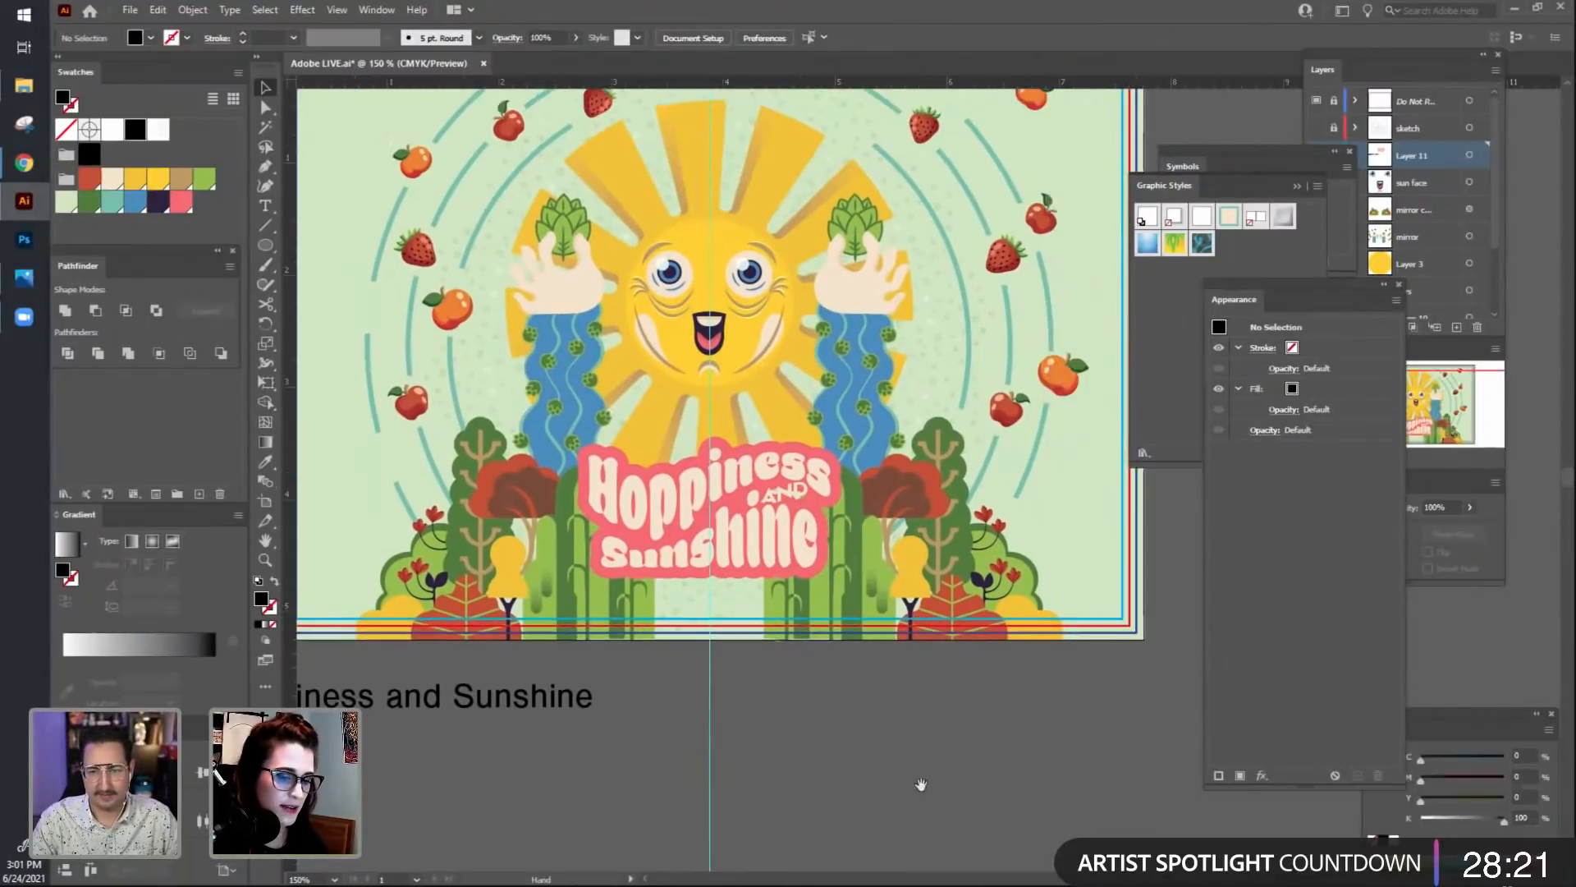
pyautogui.moveTo(804, 516); pyautogui.dragTo(824, 606)
pyautogui.hotkey('ctrl', 'z')
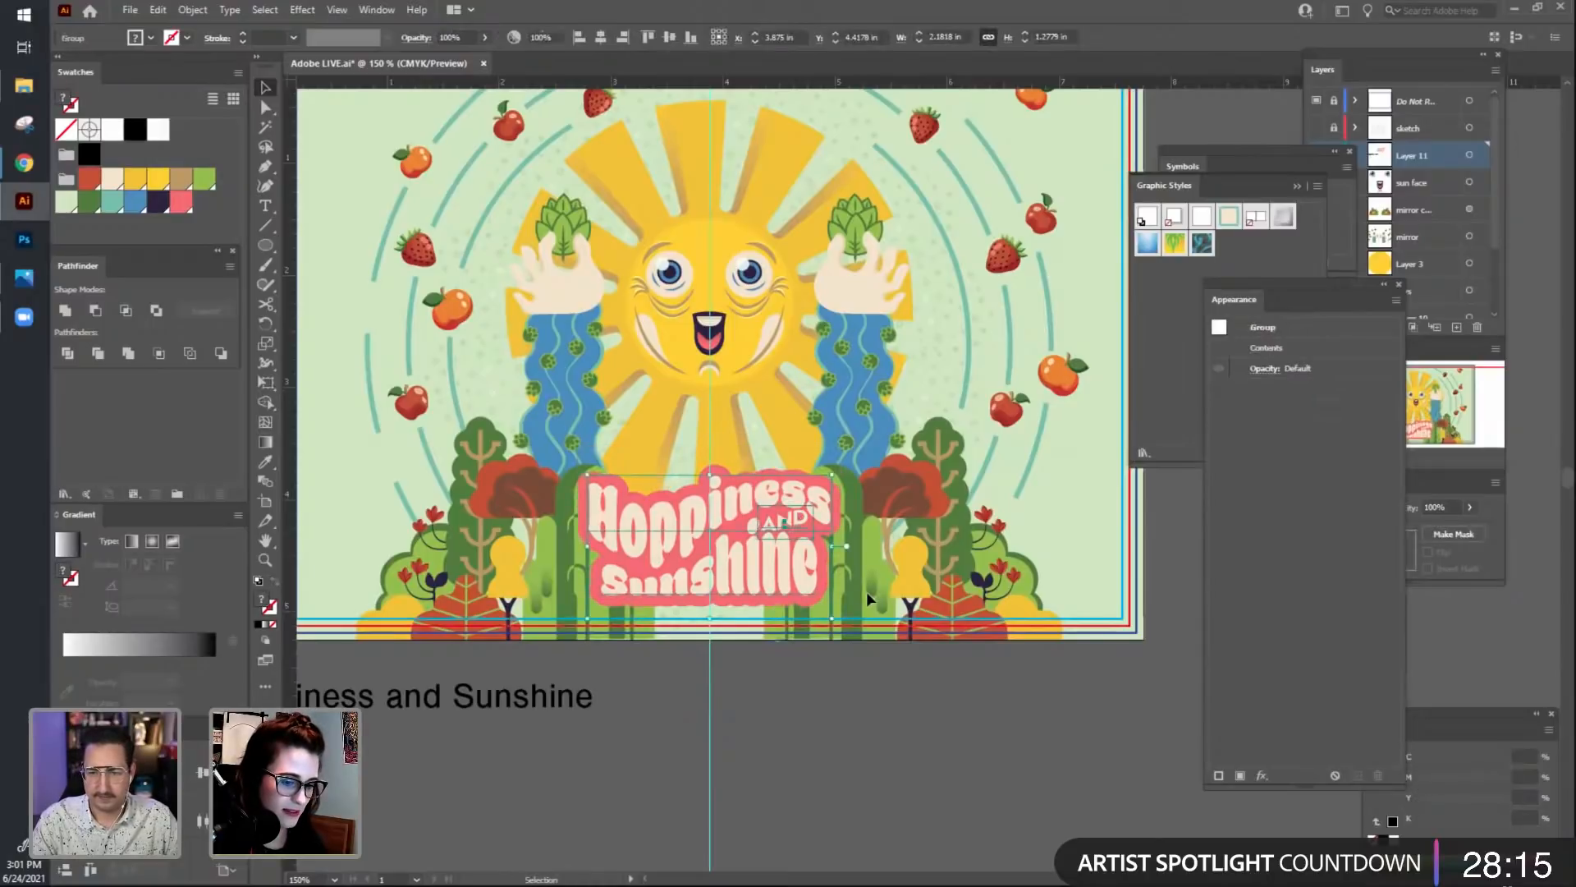
pyautogui.click(865, 593)
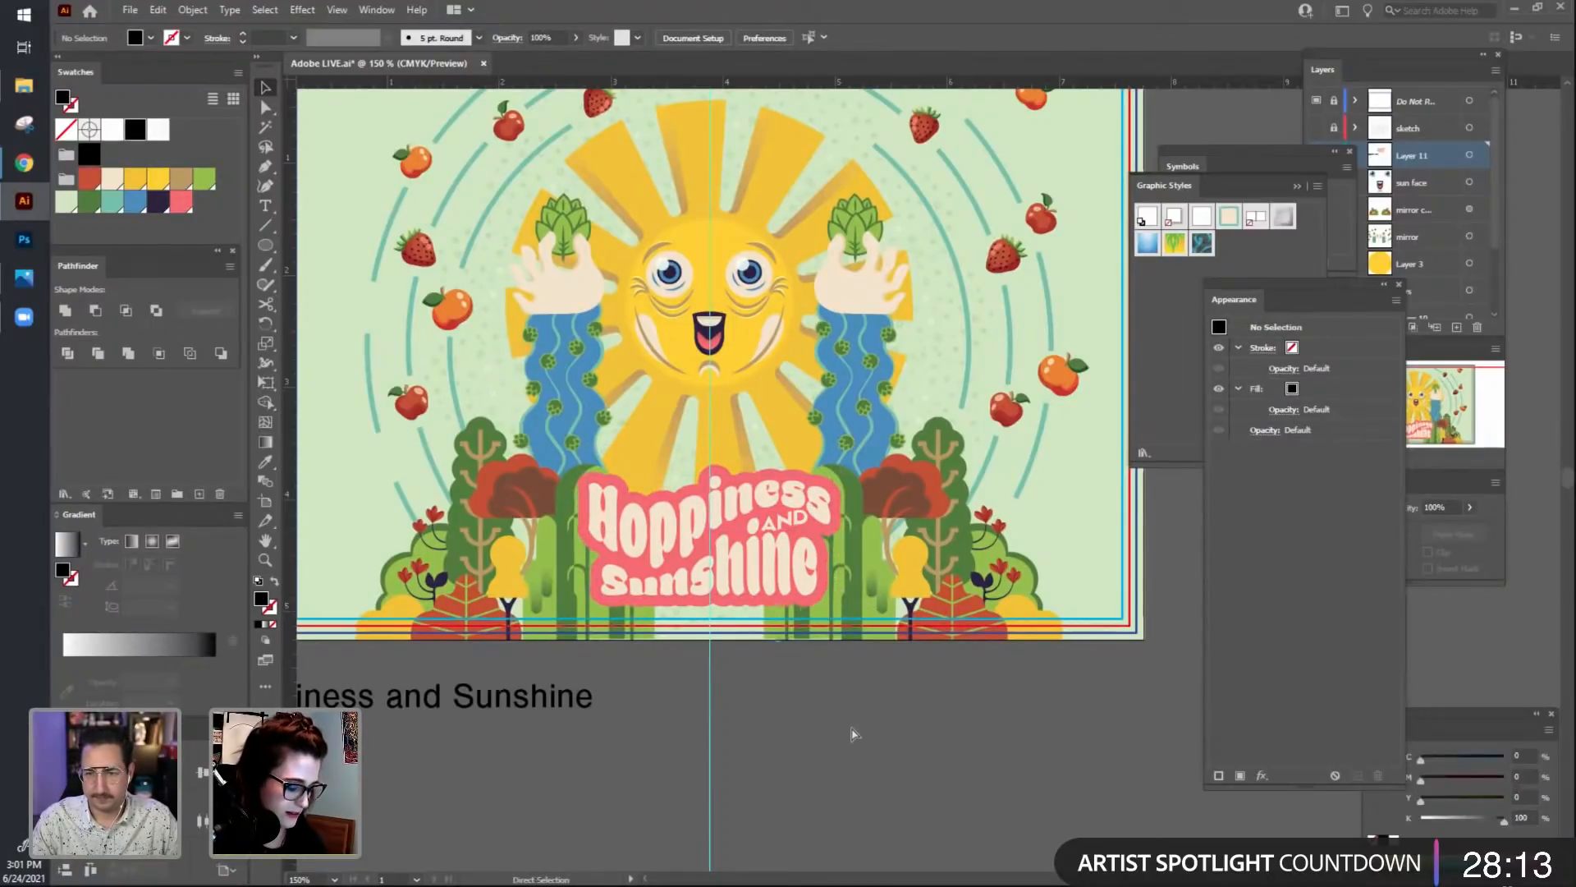
# Undo the title's horizontal centring and the earlier move of the plain black text.
pyautogui.hotkey('ctrl', 'z')
pyautogui.hotkey('ctrl', 'z')
pyautogui.press('v')
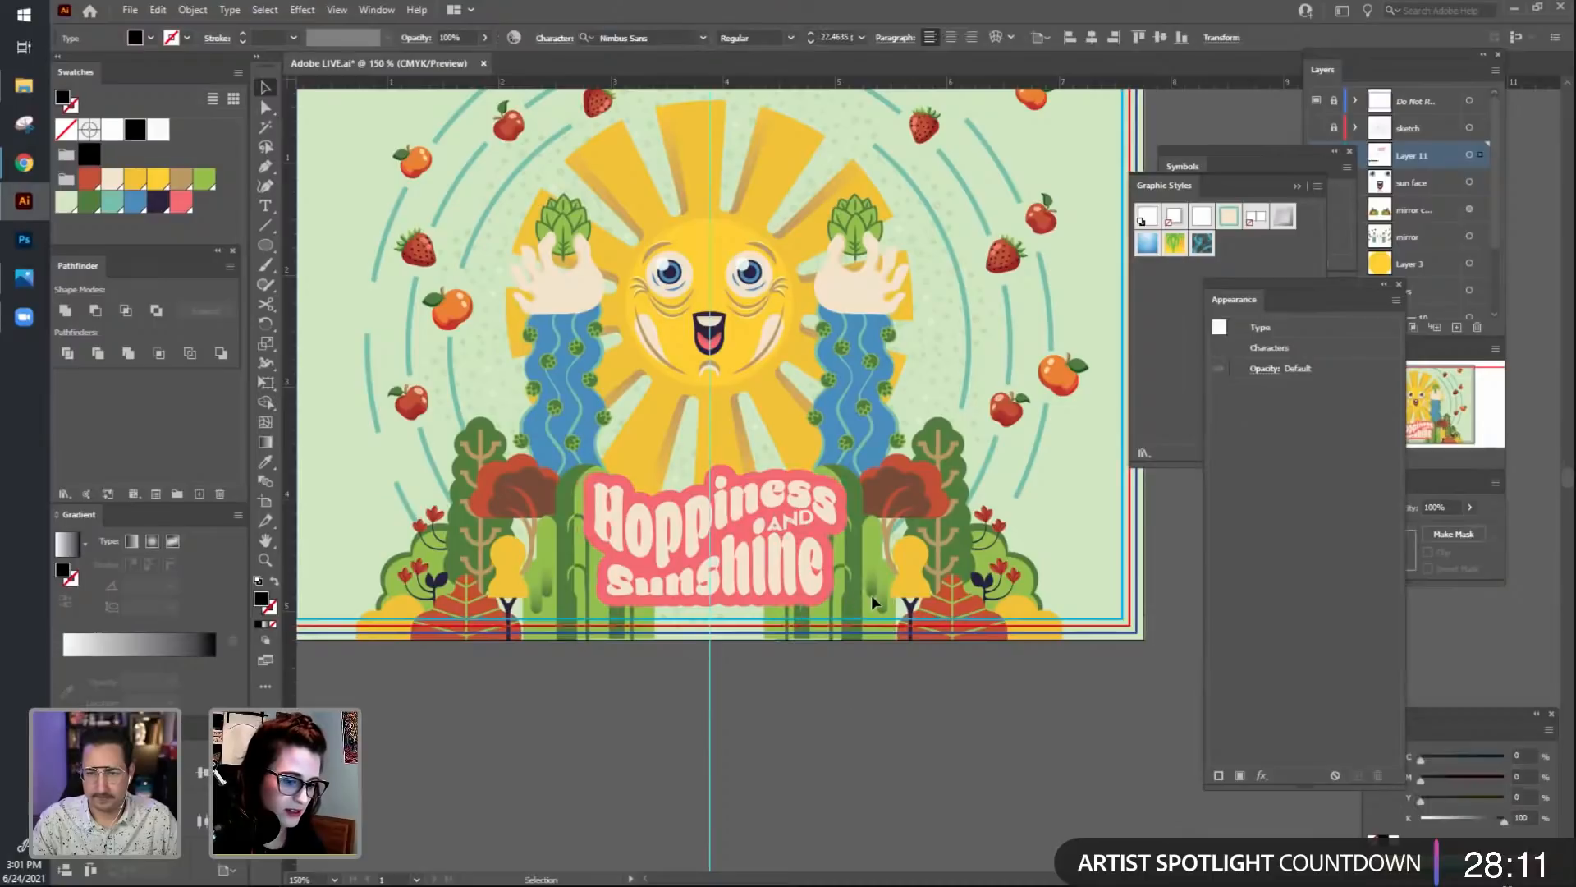
# Group the title pieces and place the group slightly higher, centred horizontally on the artboard.
pyautogui.moveTo(872, 598); pyautogui.dragTo(757, 485)
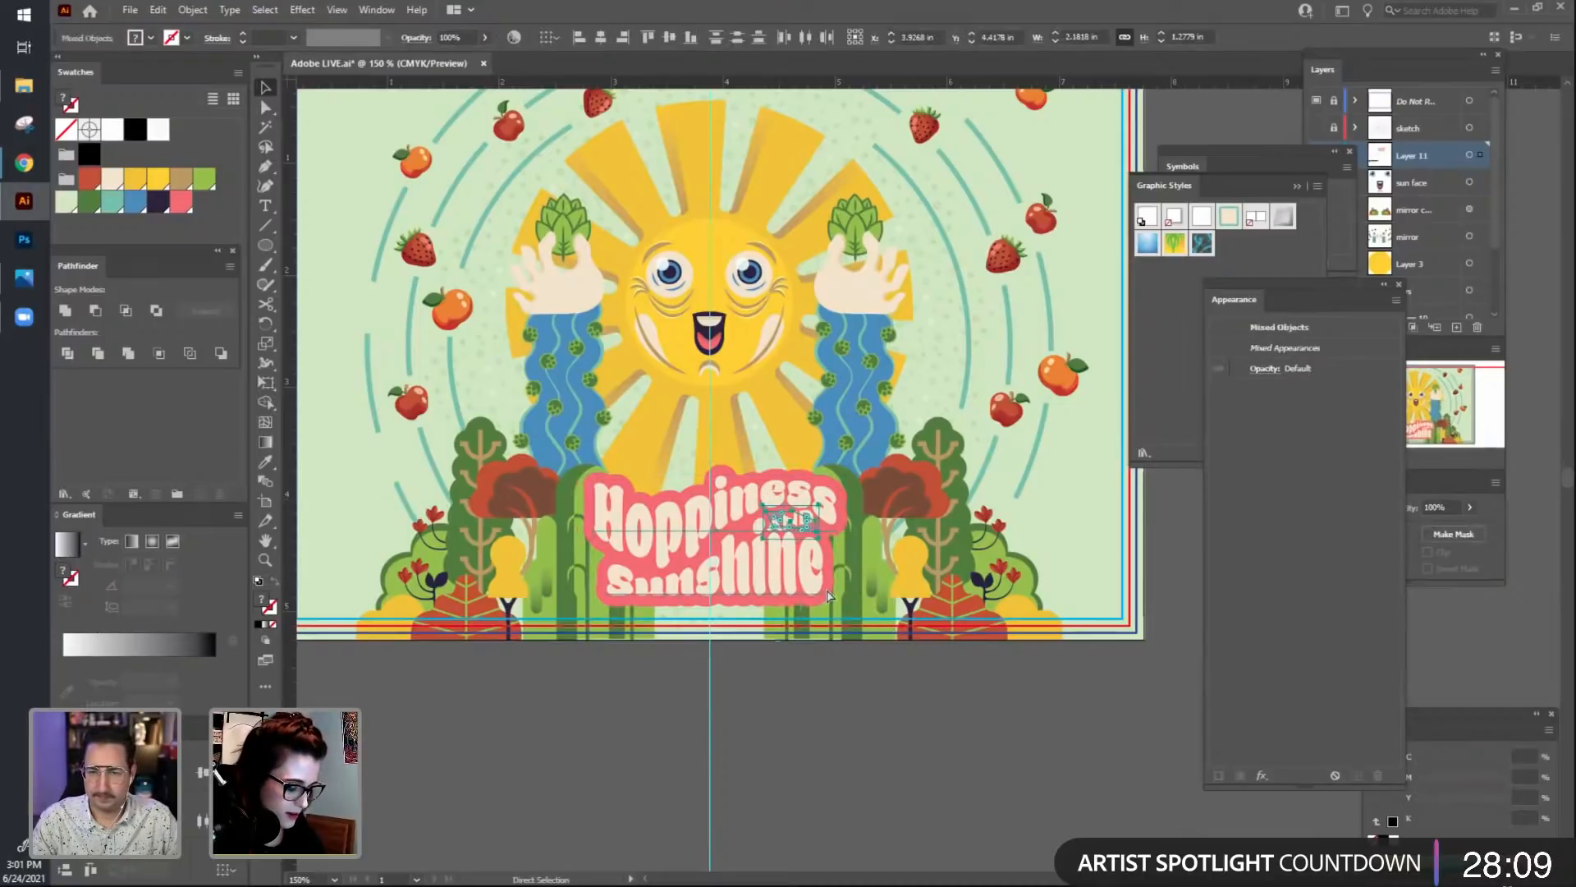
pyautogui.hotkey('ctrl', 'g')
pyautogui.click(840, 727)
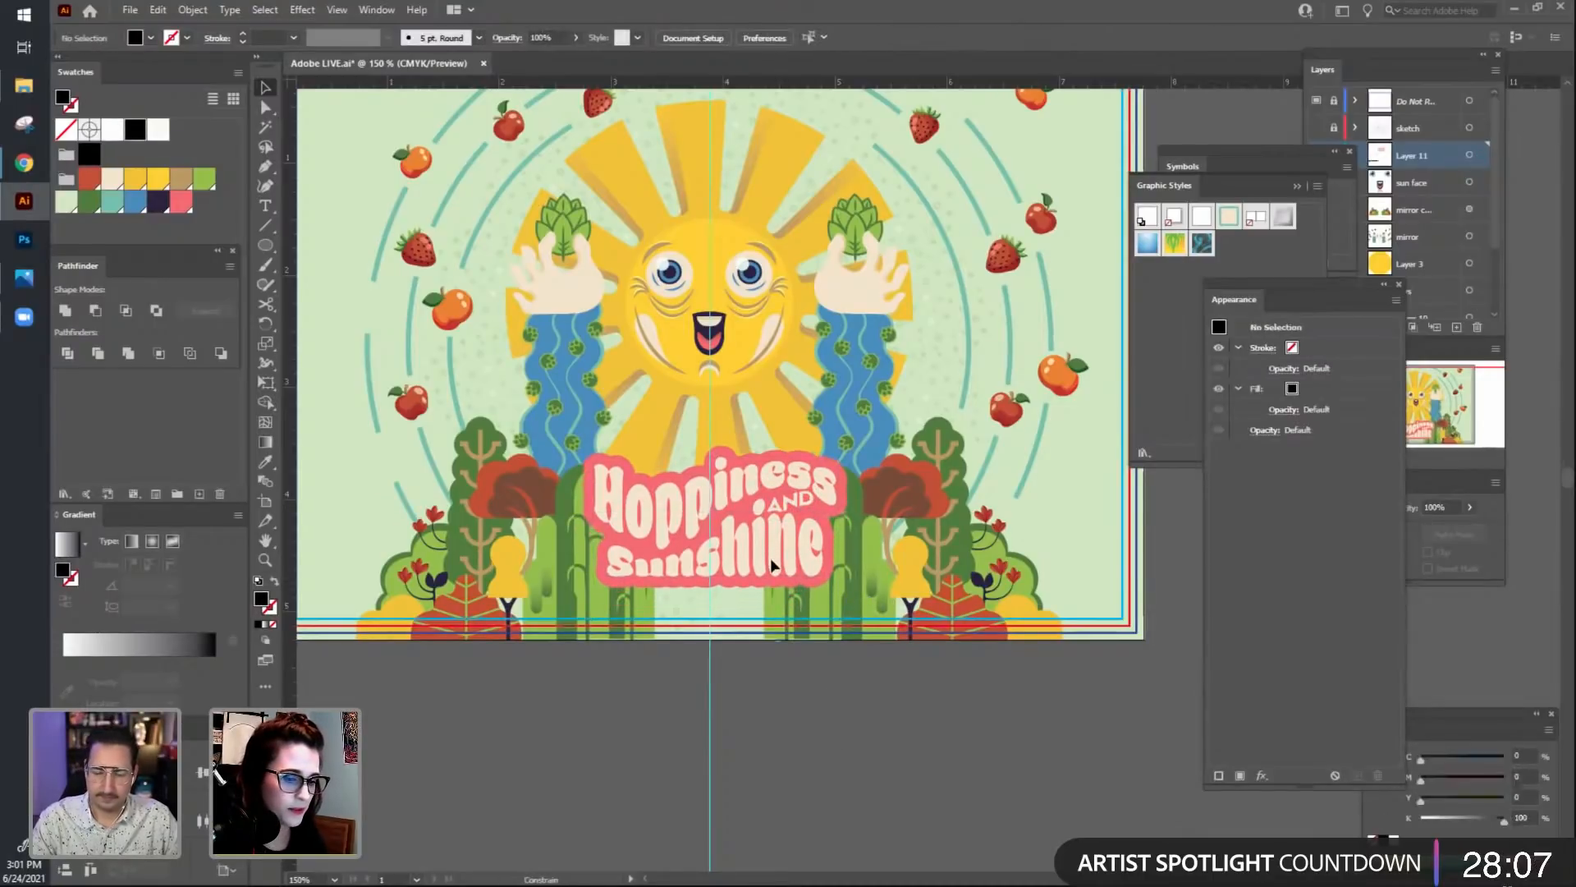
pyautogui.click(772, 581)
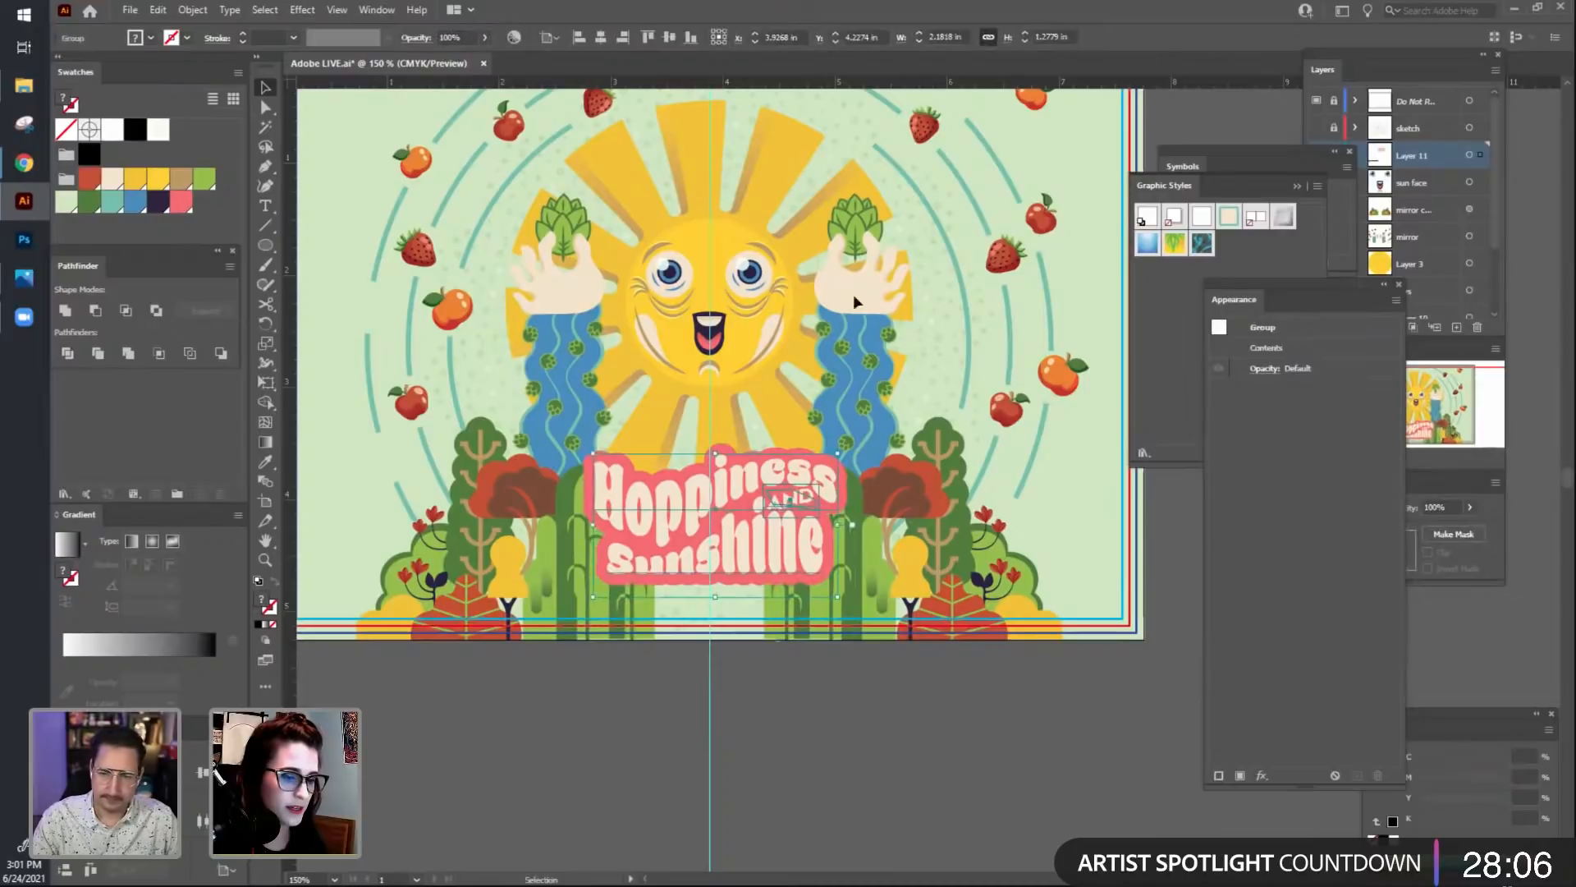
pyautogui.click(602, 39)
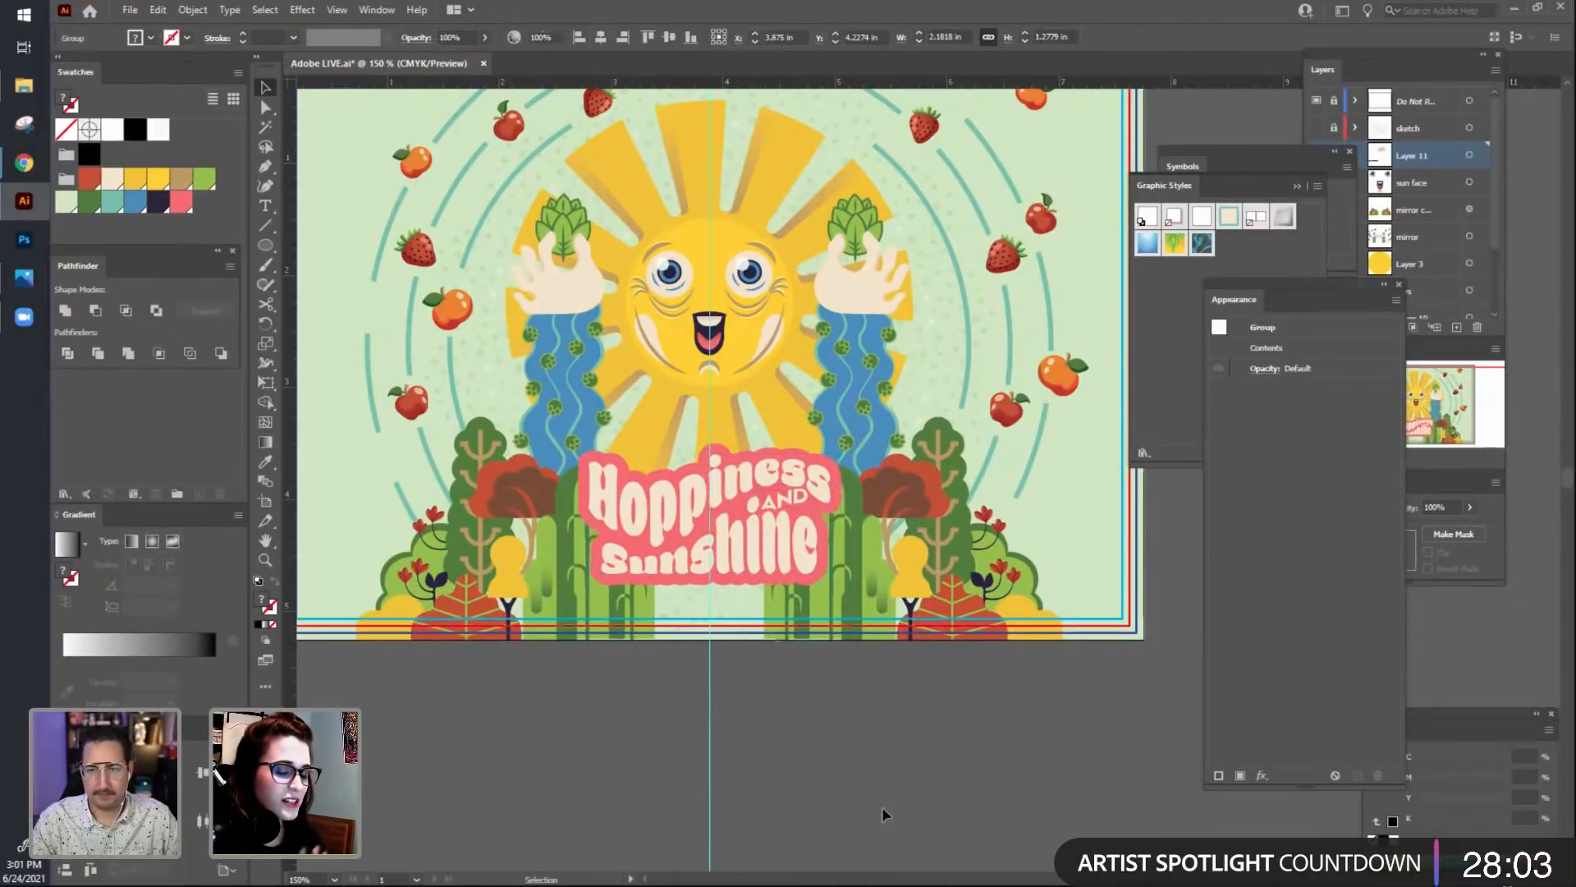
pyautogui.click(882, 775)
# Move the plain black "Hoppiness and Sunshine" text to just below the artboard, roughly centred on the vertical guide.
pyautogui.scroll(-1, 942, 713)
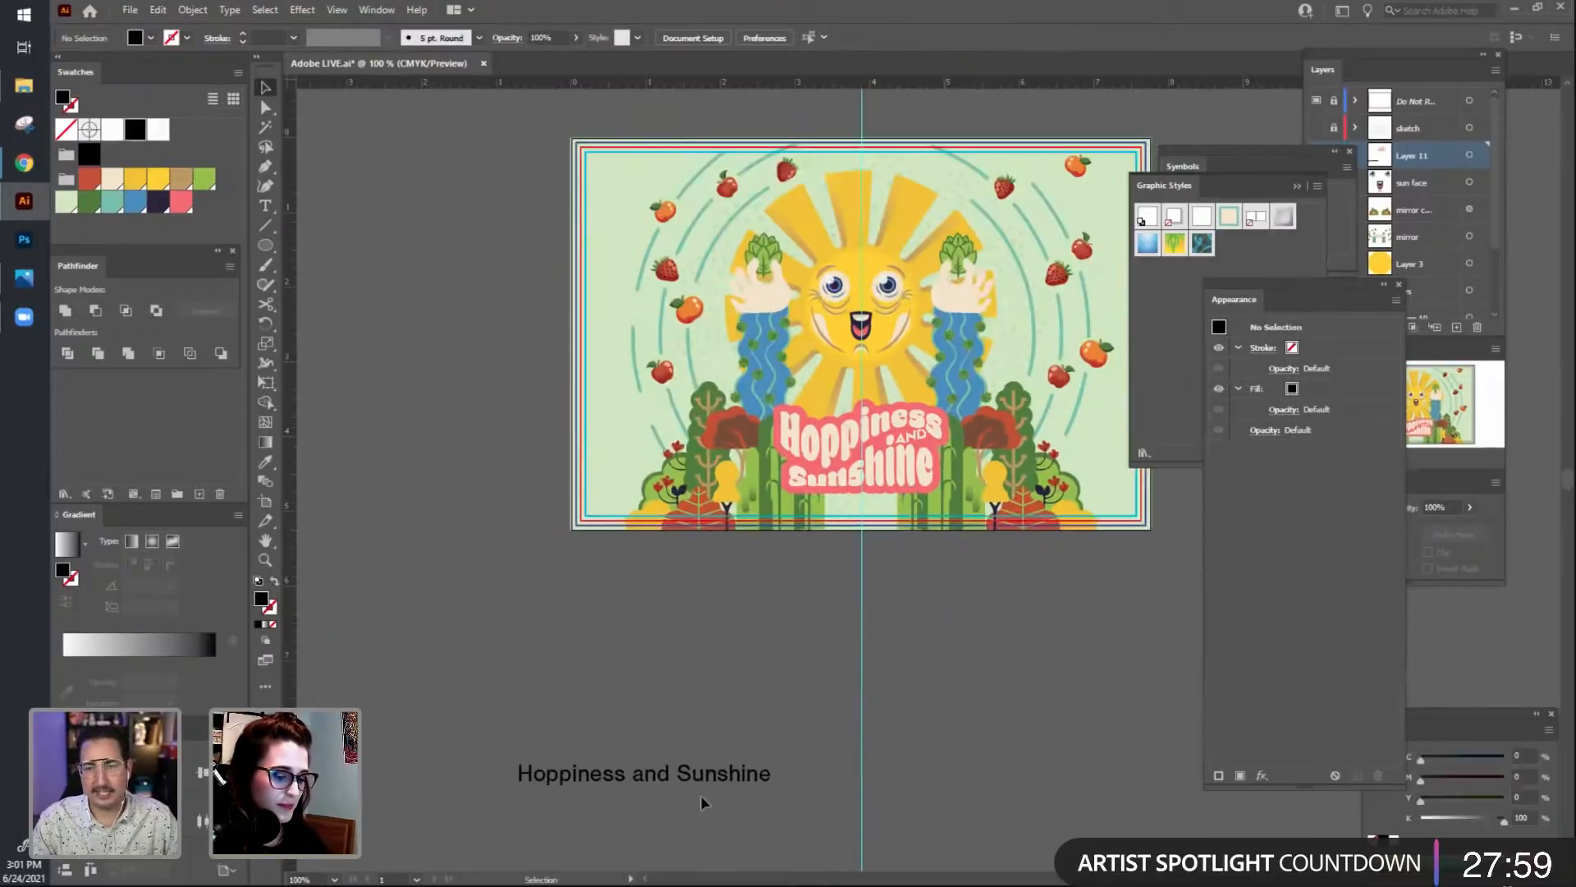
pyautogui.moveTo(713, 783); pyautogui.dragTo(691, 594)
pyautogui.click(1028, 732)
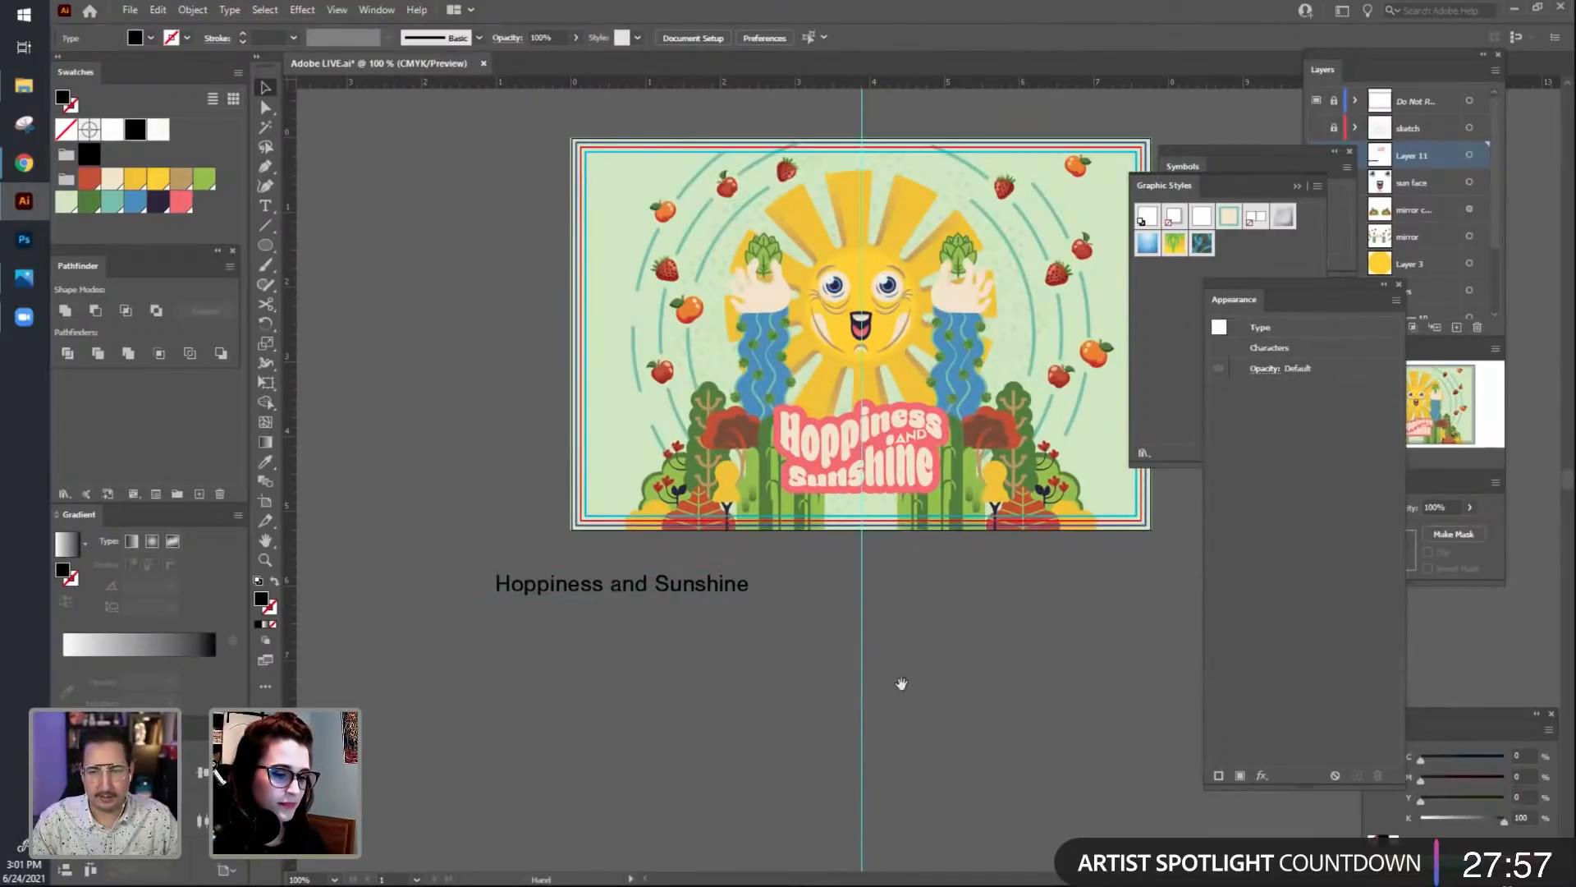
pyautogui.moveTo(993, 647); pyautogui.dragTo(862, 702)
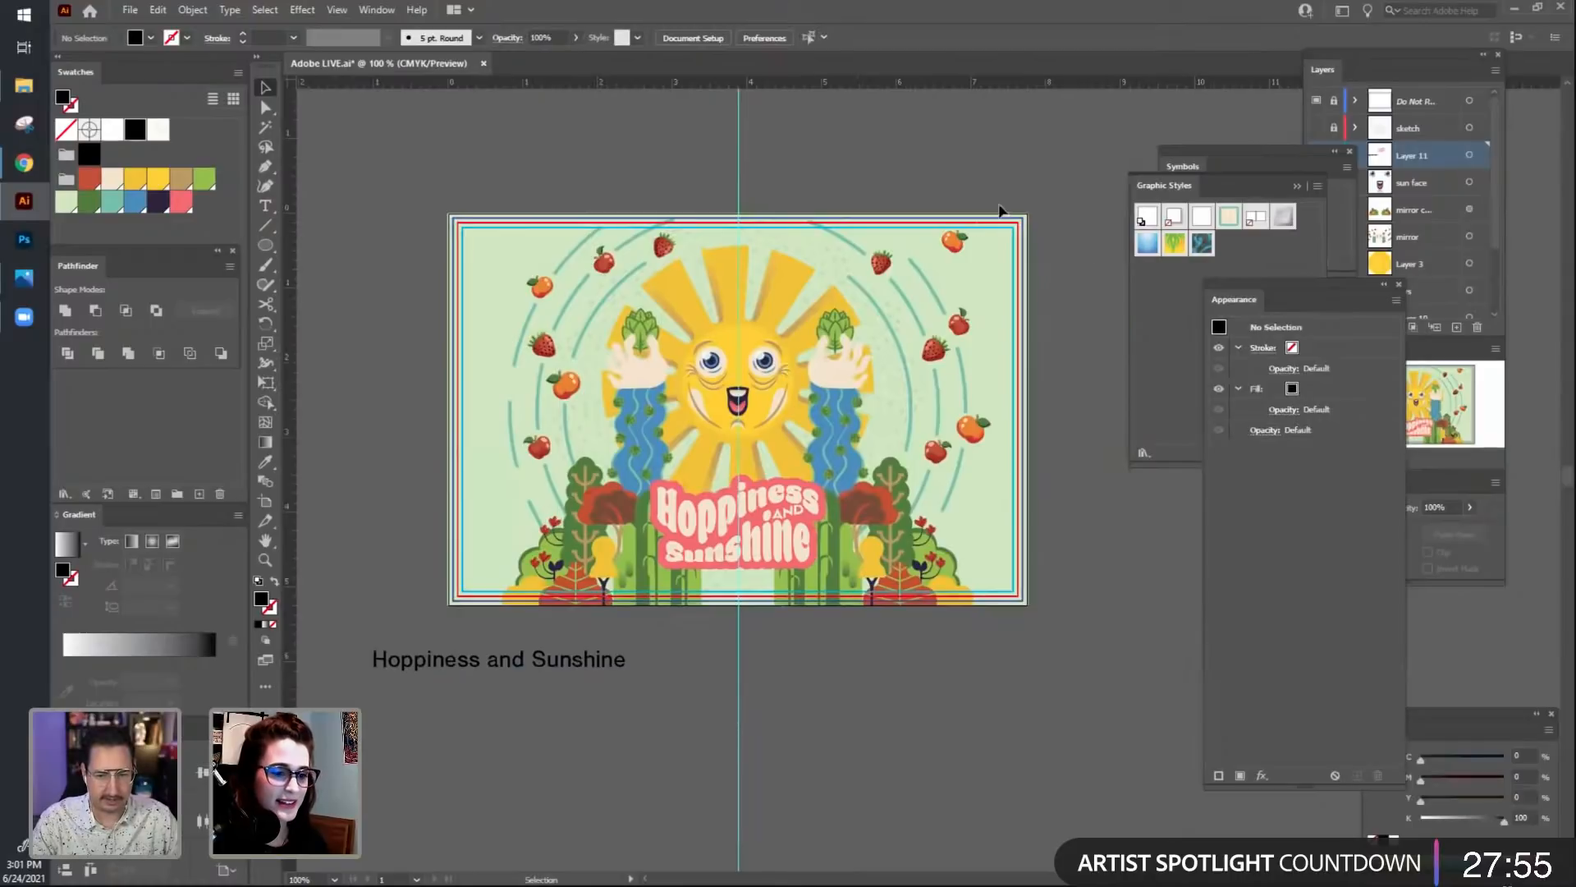
pyautogui.moveTo(926, 763); pyautogui.dragTo(925, 736)
pyautogui.moveTo(539, 637); pyautogui.dragTo(776, 619)
pyautogui.click(339, 226)
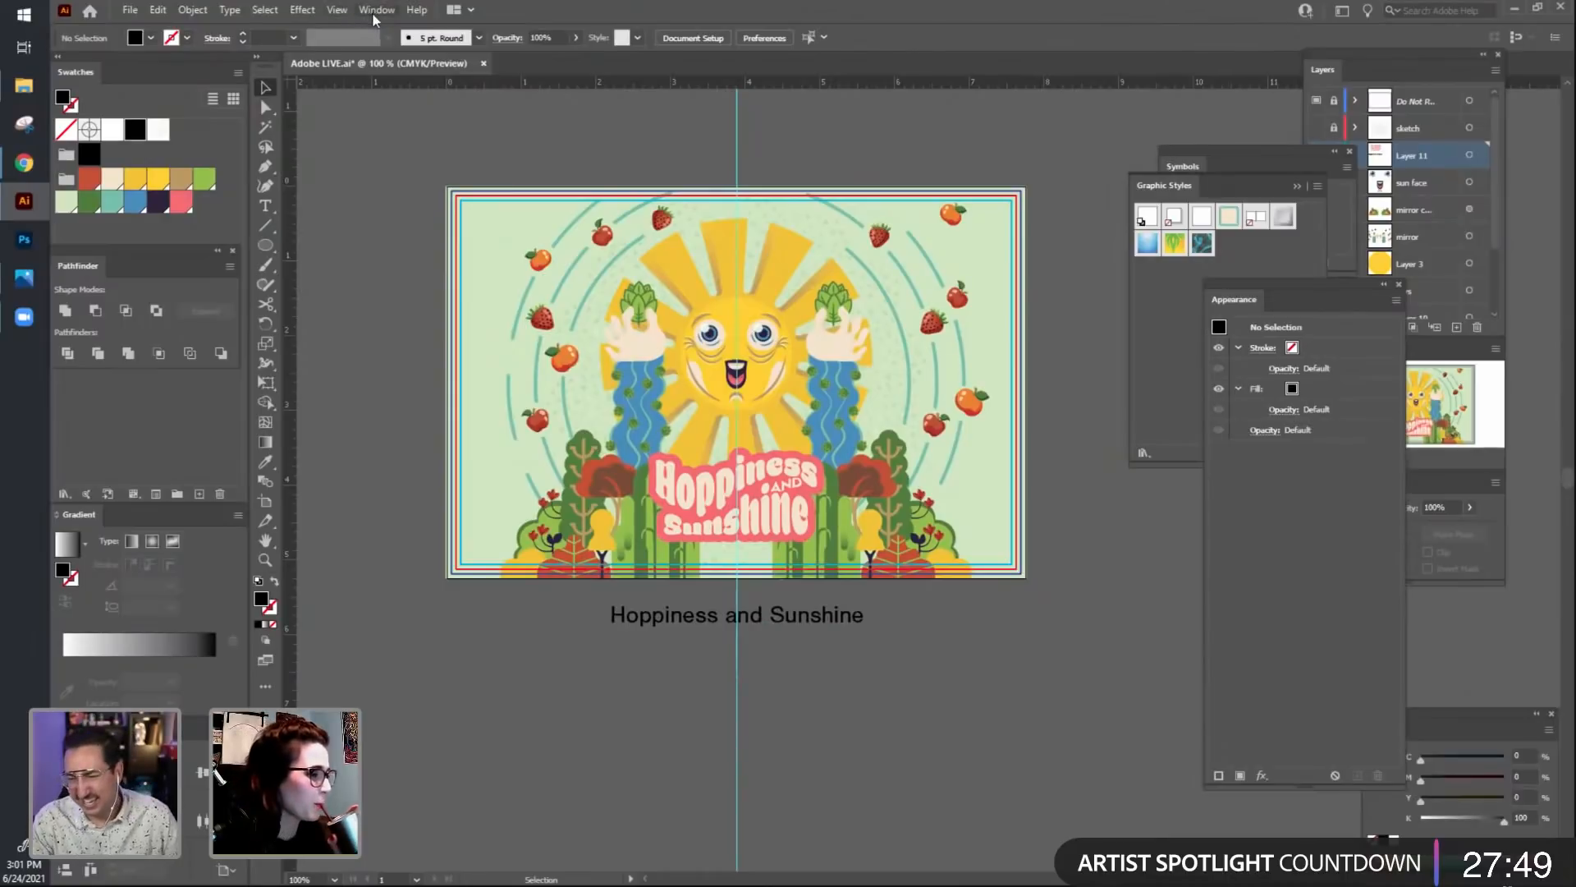
# Open the can label template document without replacing its missing font and bring the title font samples into view.
pyautogui.hotkey('alt', 'Tab')
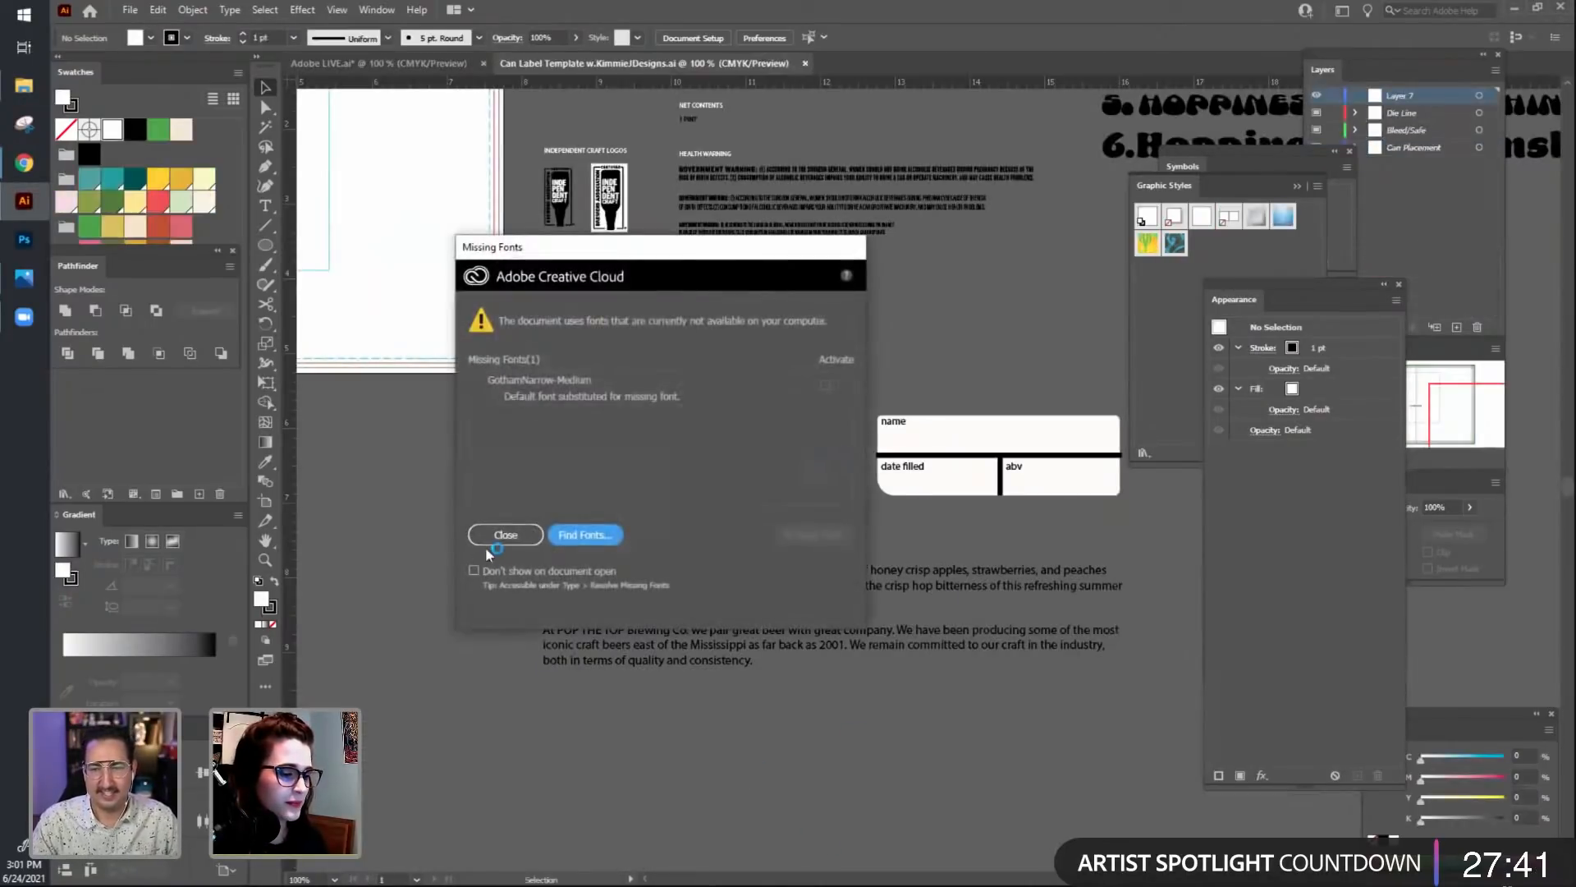
pyautogui.click(500, 538)
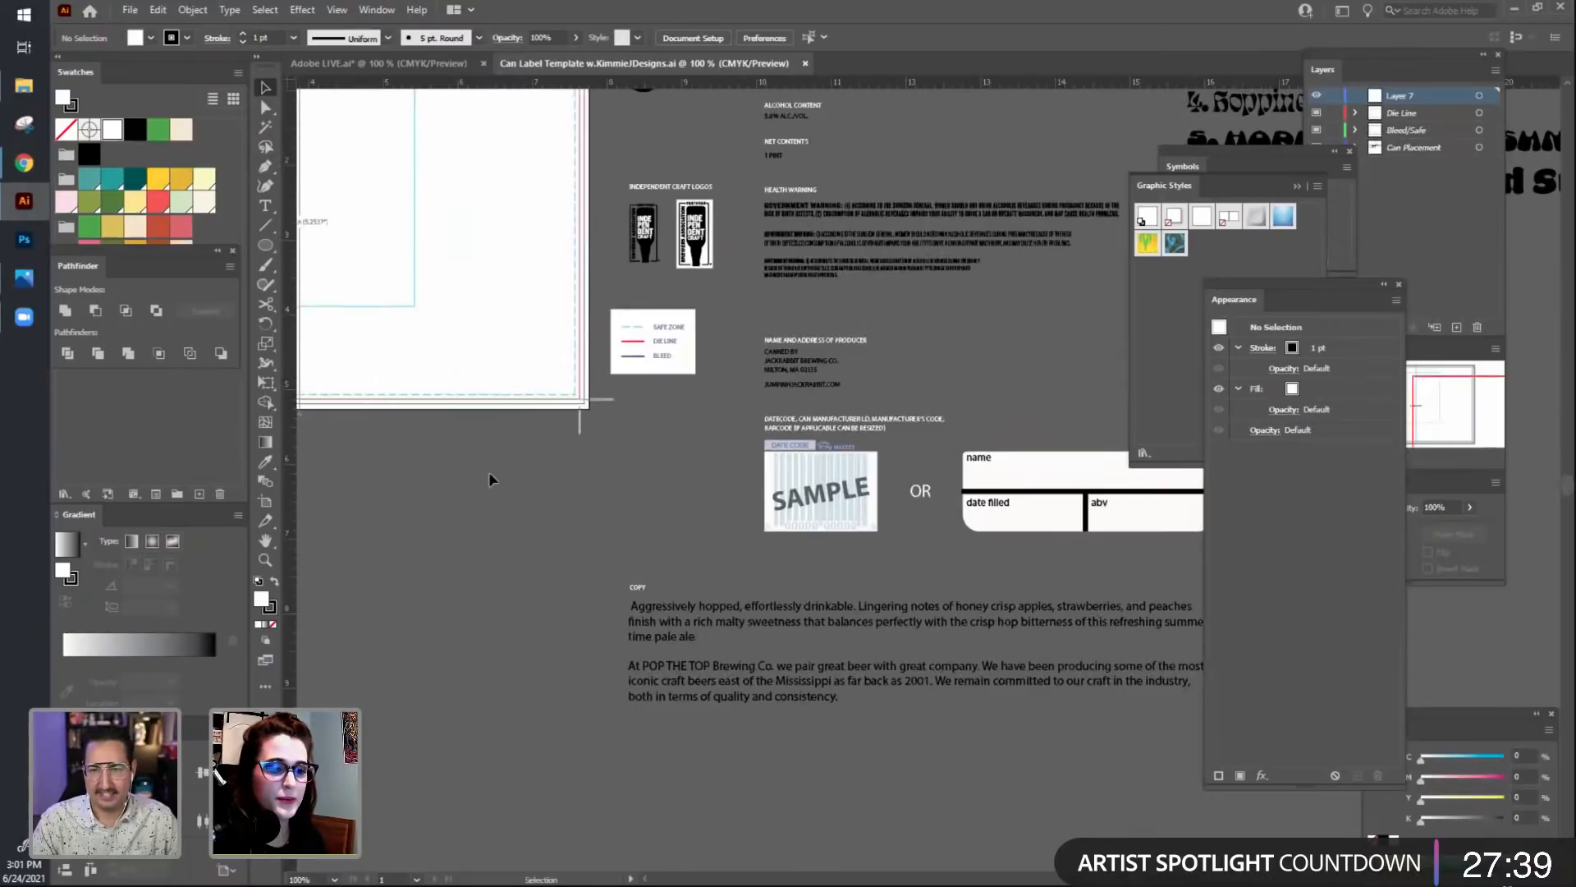
pyautogui.hotkey('ctrl', '-')
pyautogui.hotkey('ctrl', '-')
pyautogui.hscroll(7, 608, 626)
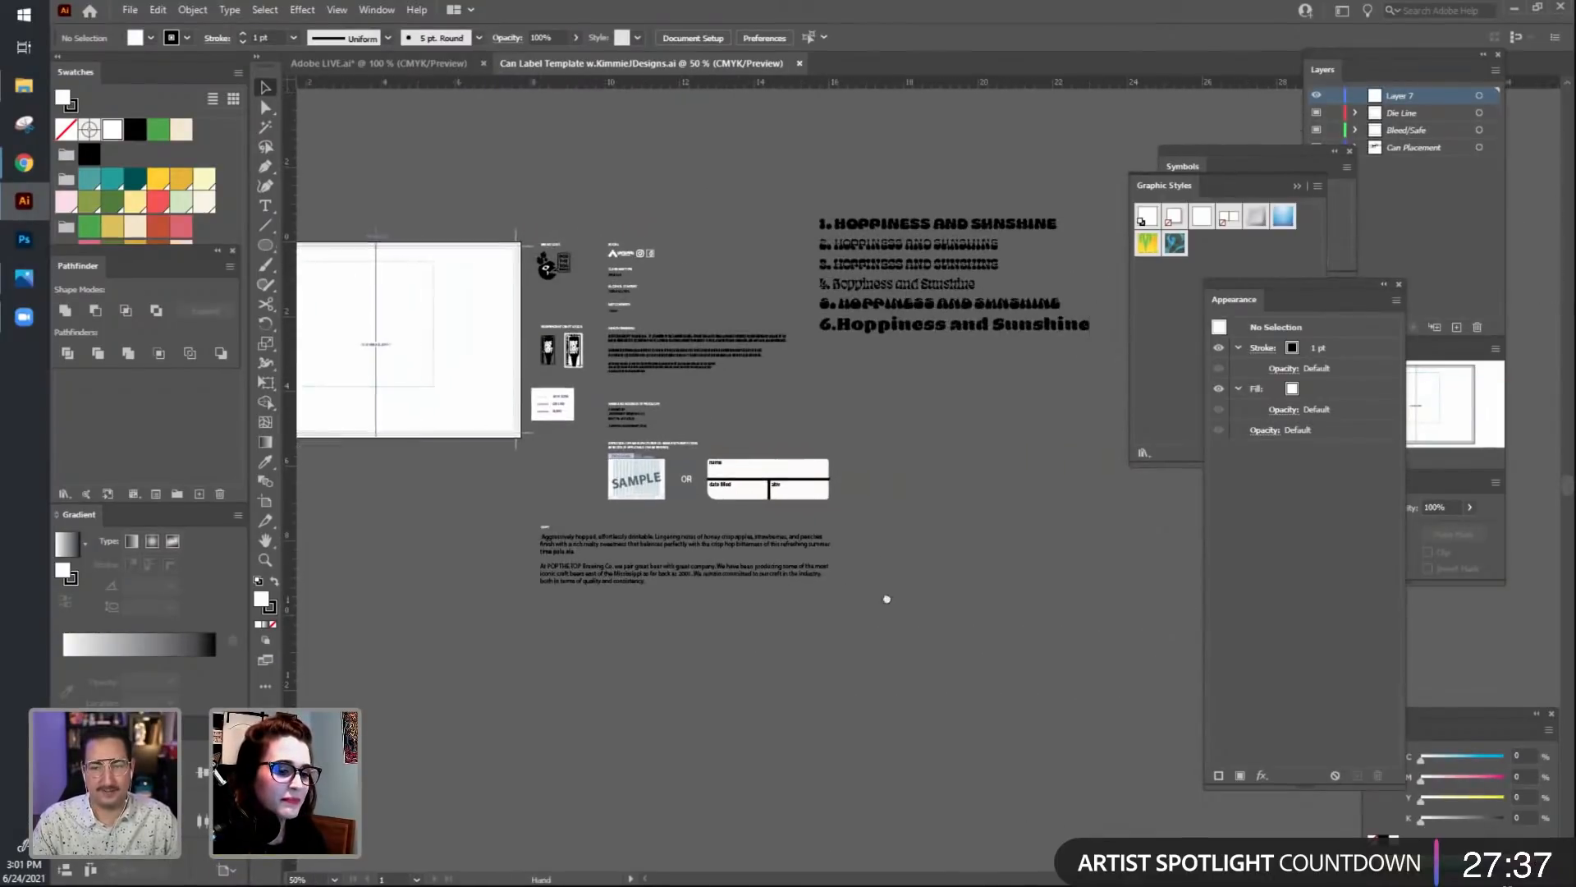
# Move the floating Symbols panel aside and delete the title font samples numbered 1 to 6 and lettered A to D.
pyautogui.moveTo(1182, 166); pyautogui.dragTo(1203, 285)
pyautogui.hotkey('ctrl', 'a')
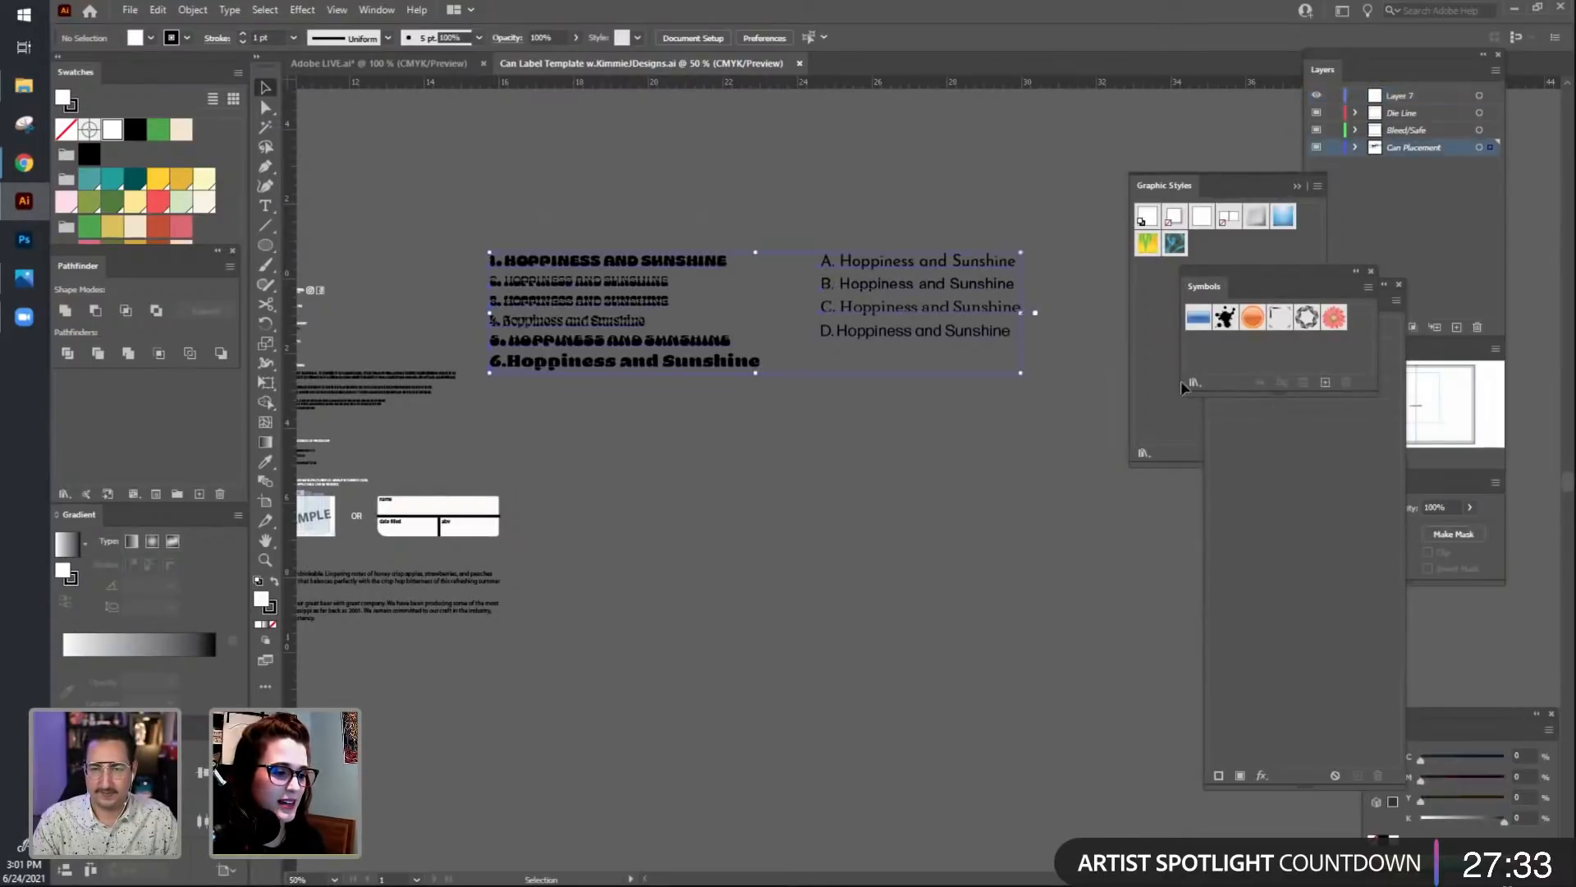
pyautogui.press('Delete')
# Close the floating Symbols and Graphic Styles panels so the label template's layout is unobstructed.
pyautogui.moveTo(727, 792); pyautogui.dragTo(1219, 778)
pyautogui.moveTo(1059, 785); pyautogui.dragTo(1015, 781)
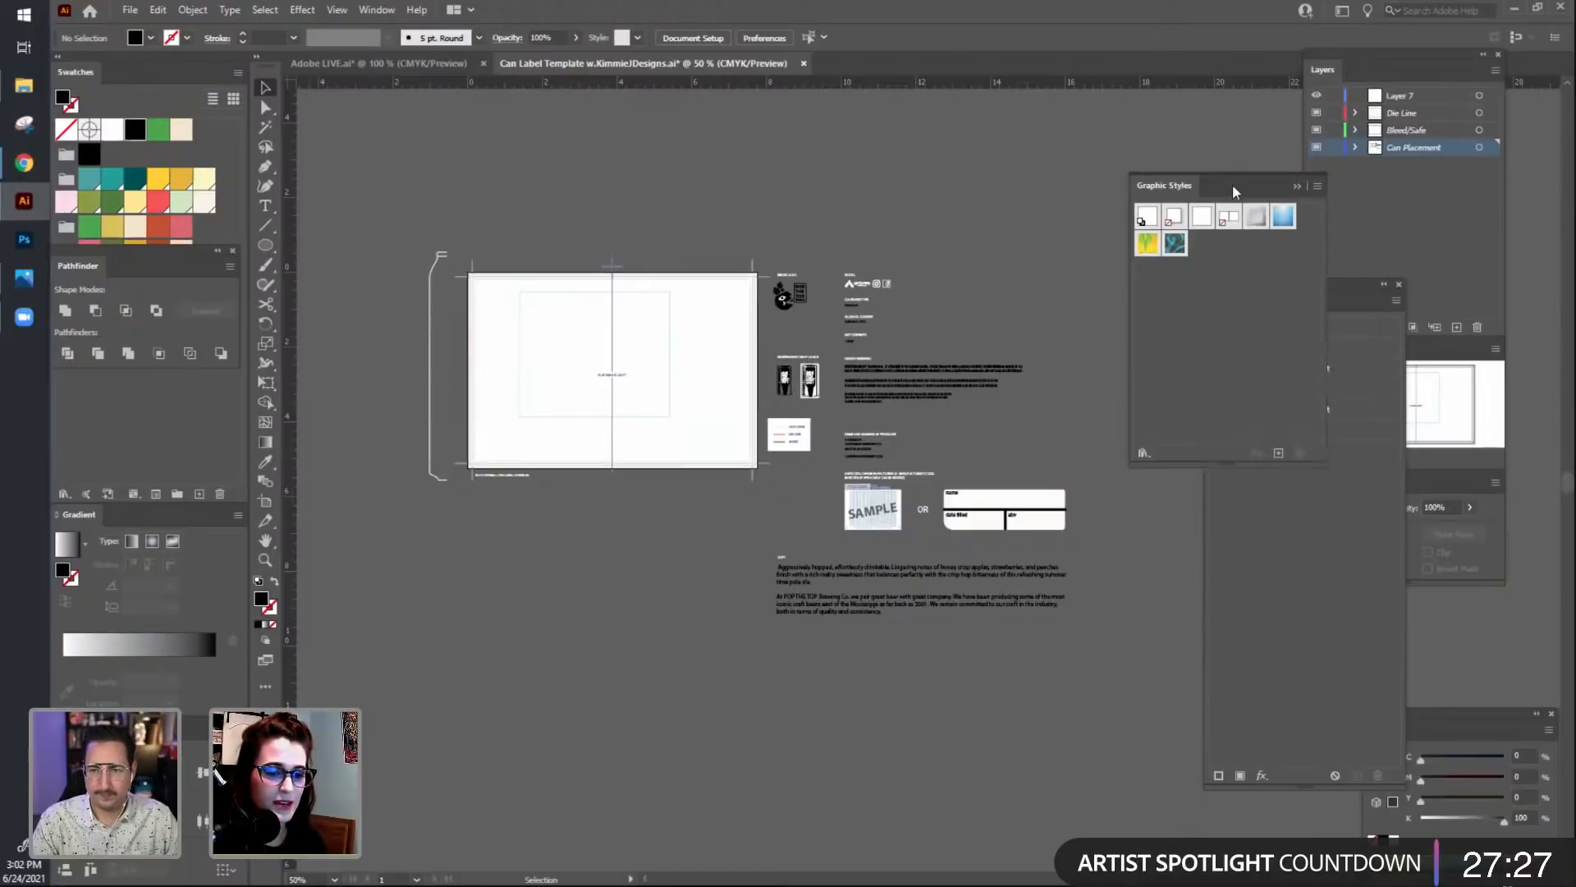
pyautogui.moveTo(1233, 183); pyautogui.dragTo(1390, 531)
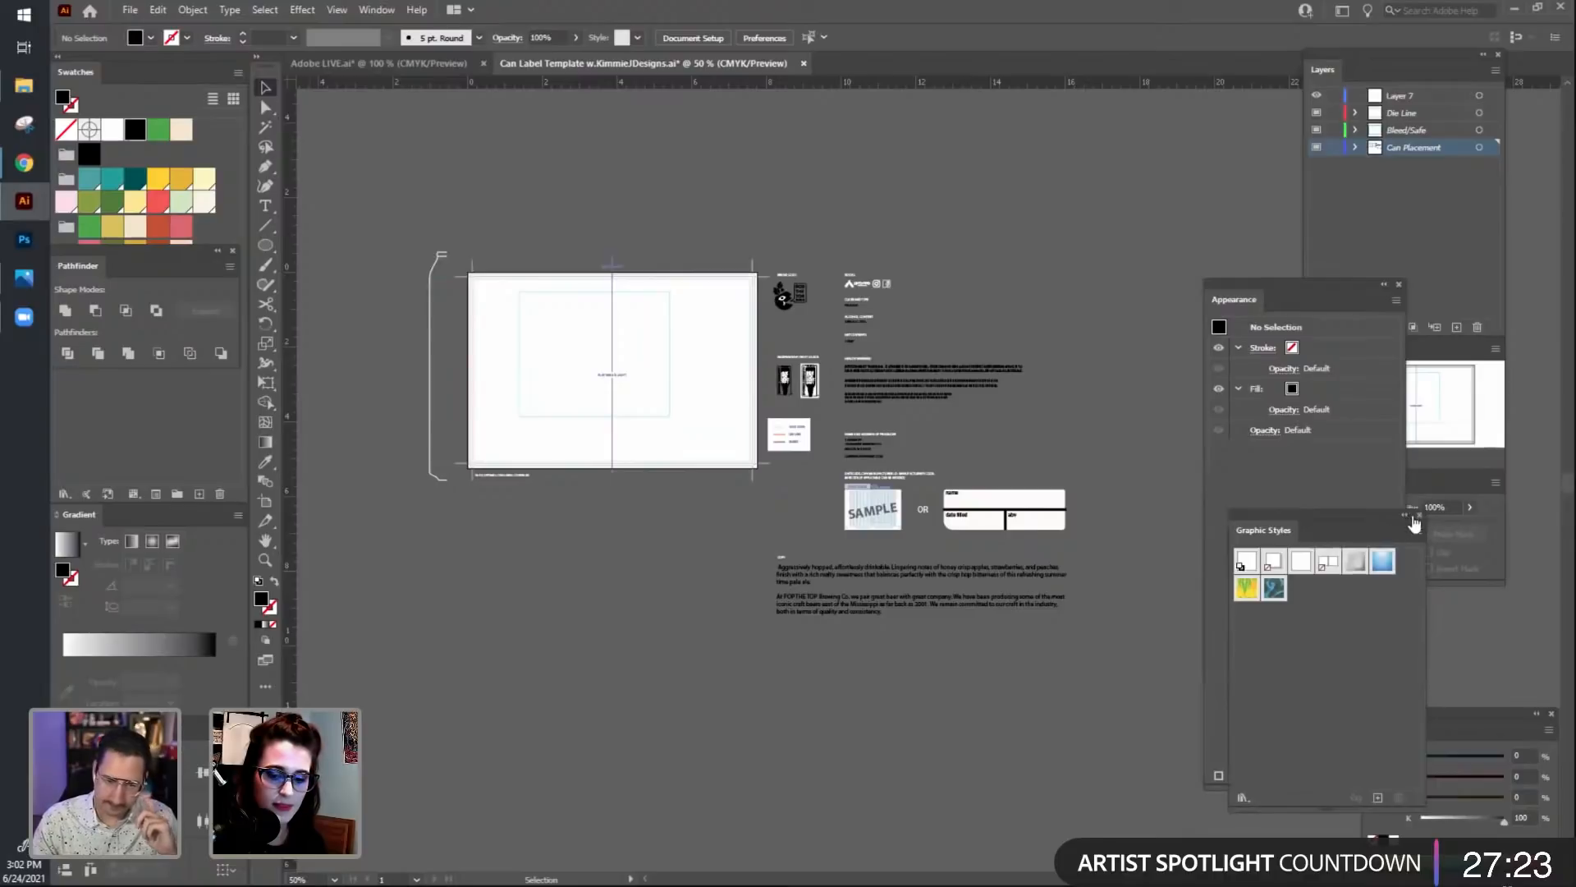
pyautogui.click(1419, 515)
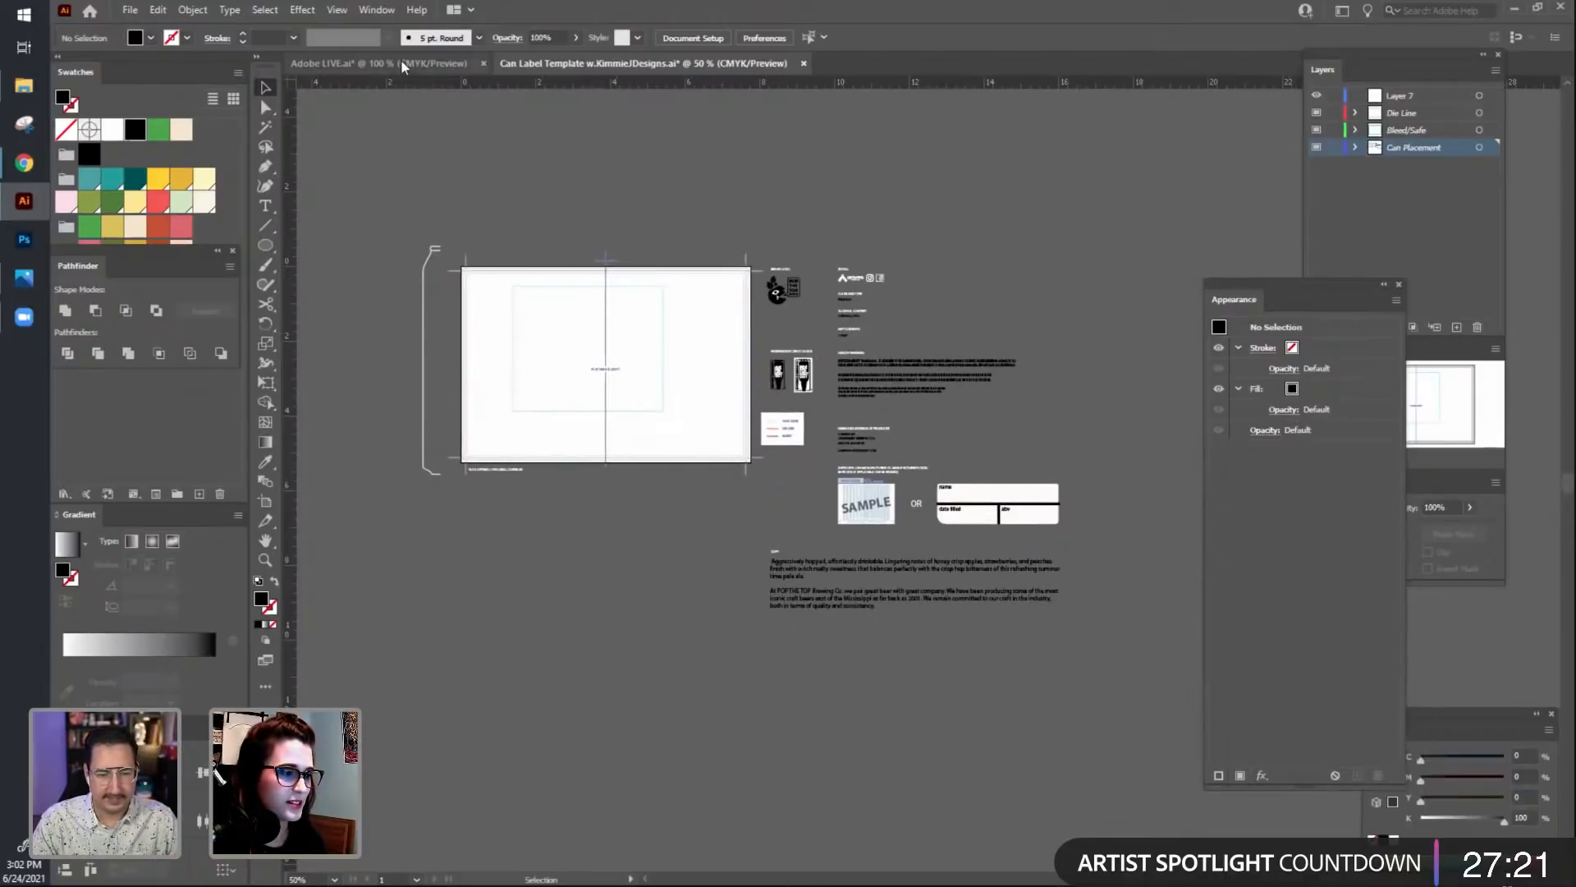
# Return to the Adobe LIVE.ai document and move the floating Appearance panel farther away from the artwork.
pyautogui.click(378, 64)
pyautogui.scroll(-1, 886, 728)
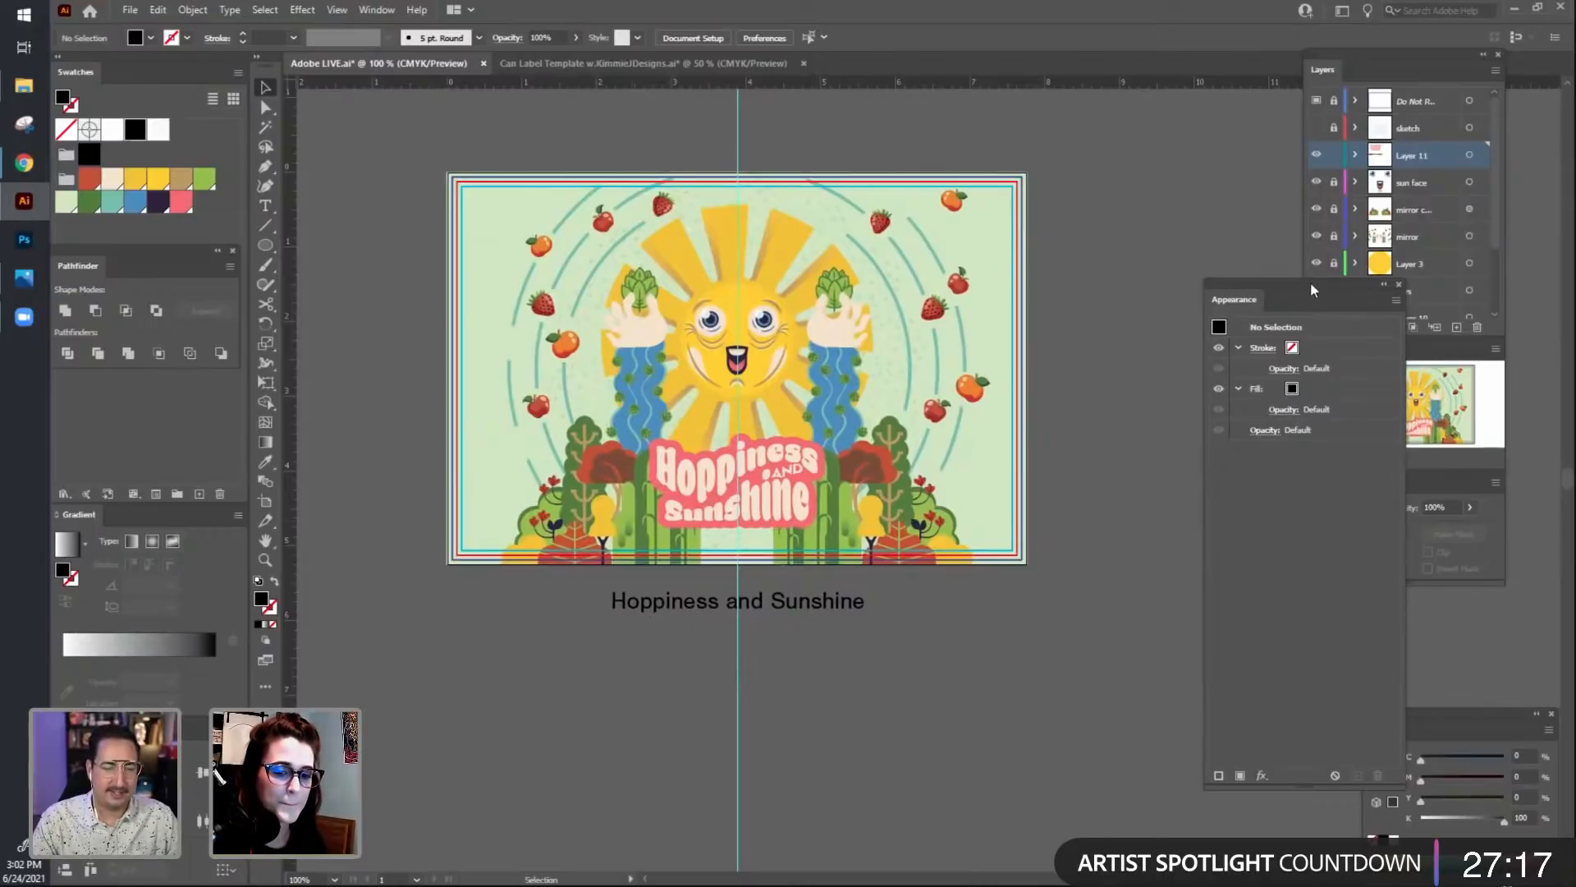
pyautogui.moveTo(1311, 297); pyautogui.dragTo(1342, 395)
pyautogui.moveTo(1144, 550); pyautogui.dragTo(1101, 528)
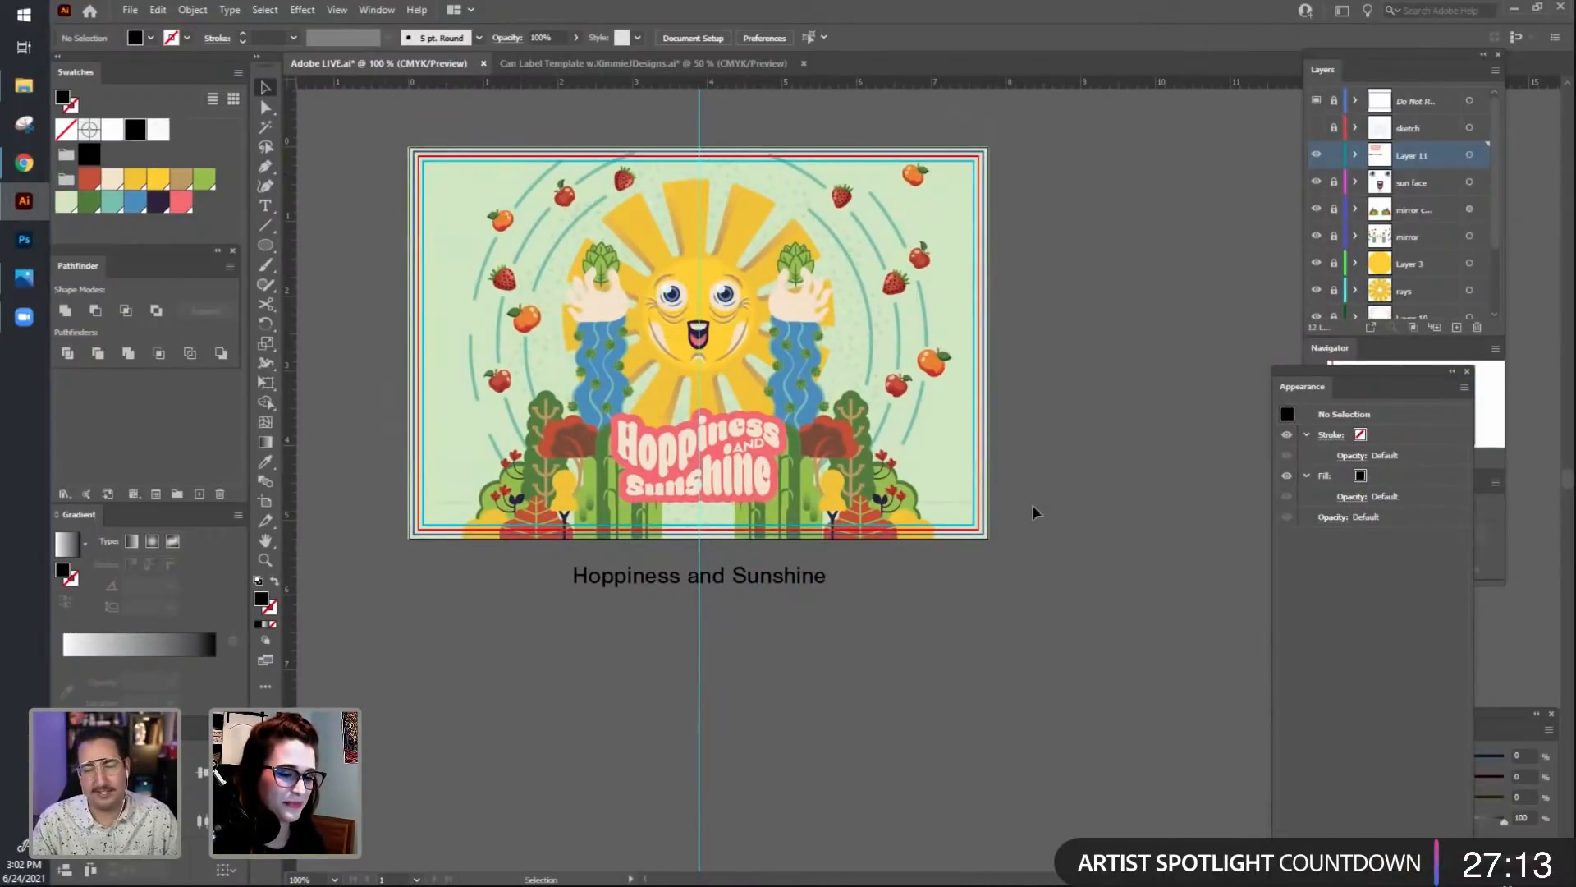
pyautogui.moveTo(1006, 702); pyautogui.dragTo(1016, 692)
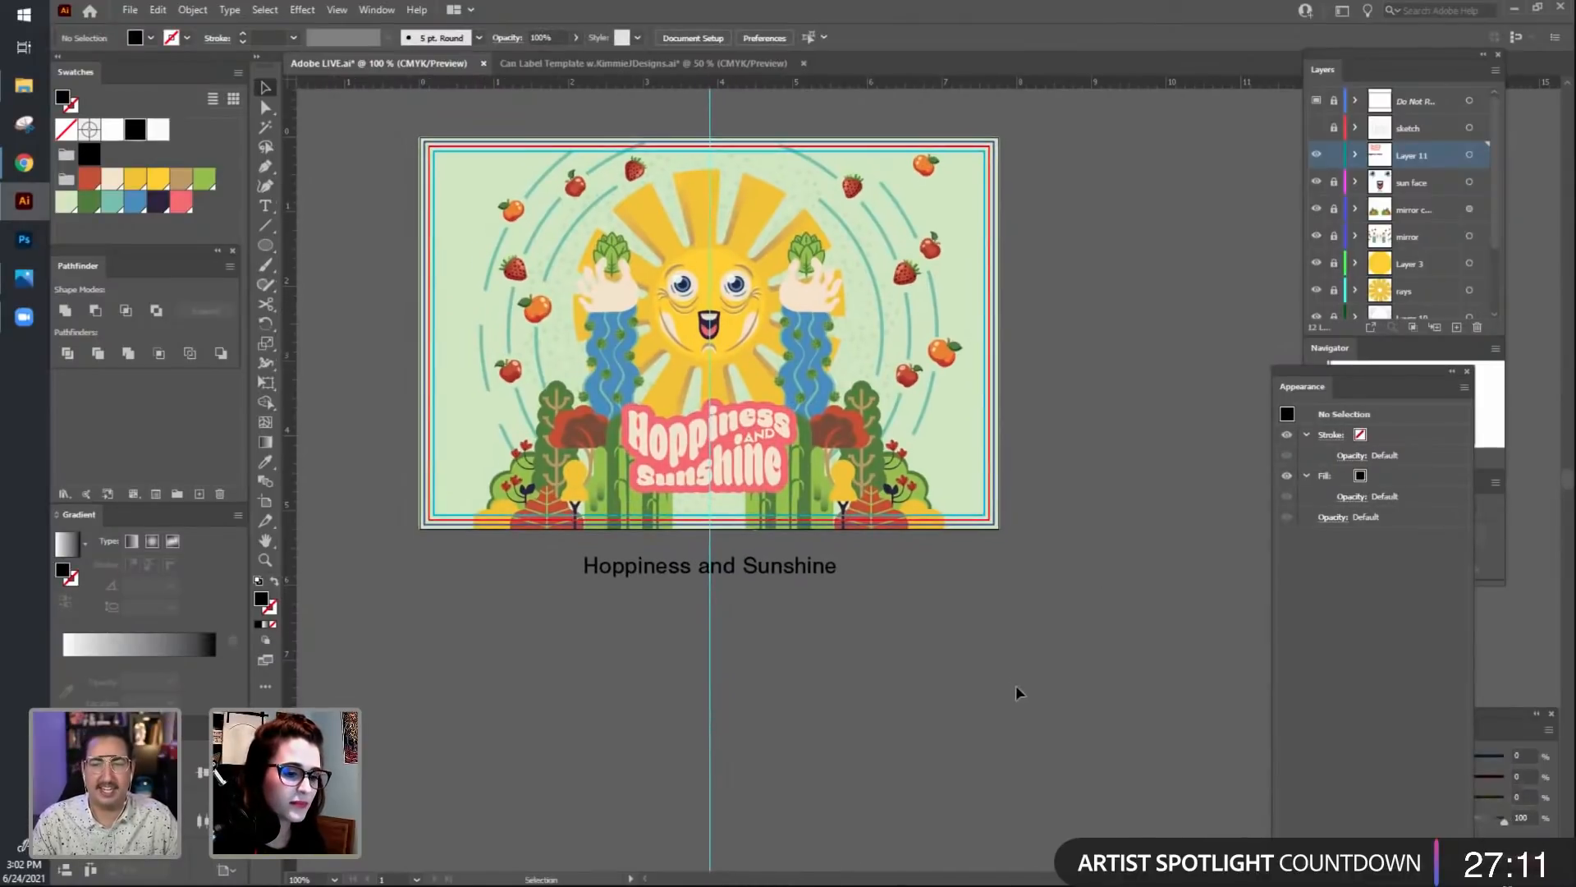
# Unlock Layer 8, BG, Layer 10, rays and Layer 3, with the Appearance panel moved out of the way.
pyautogui.moveTo(1382, 379); pyautogui.dragTo(1406, 419)
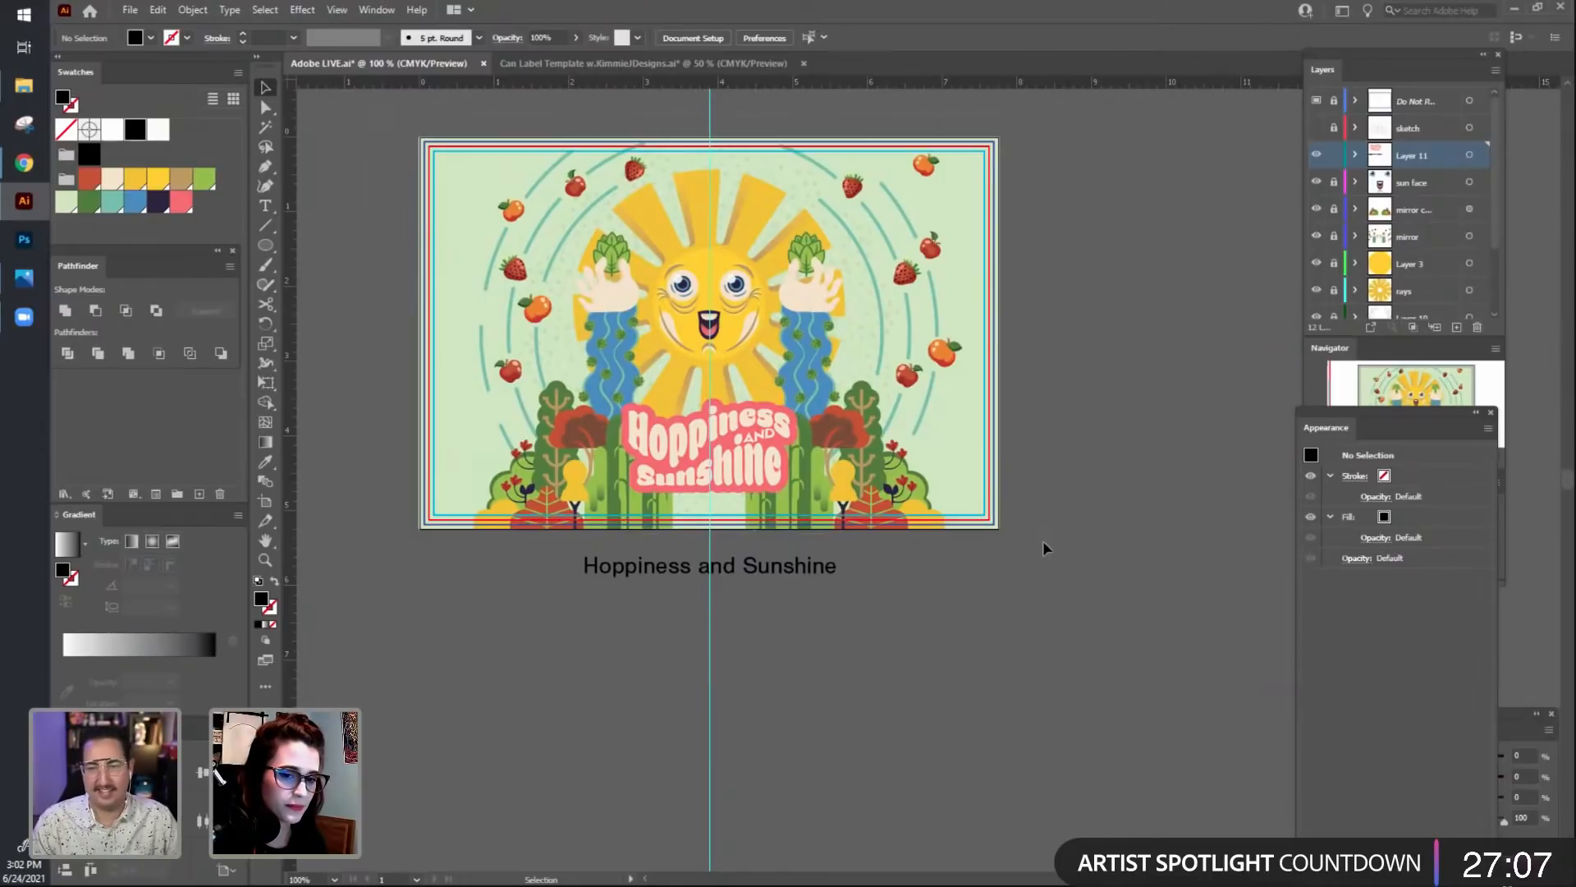
pyautogui.scroll(-3, 1347, 259)
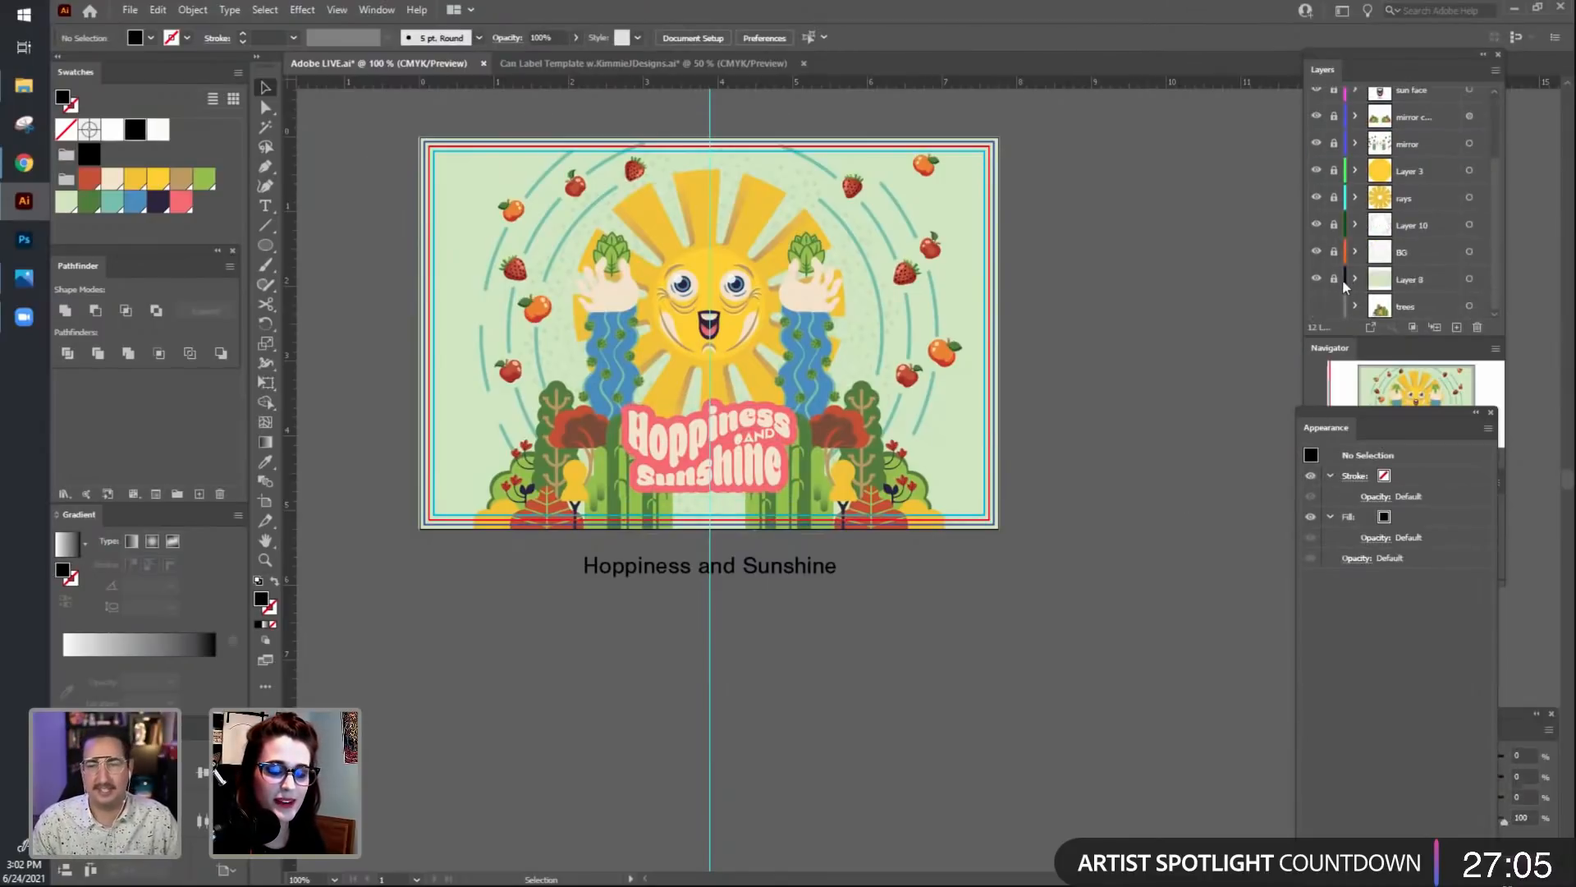
pyautogui.moveTo(1334, 279); pyautogui.dragTo(1335, 226)
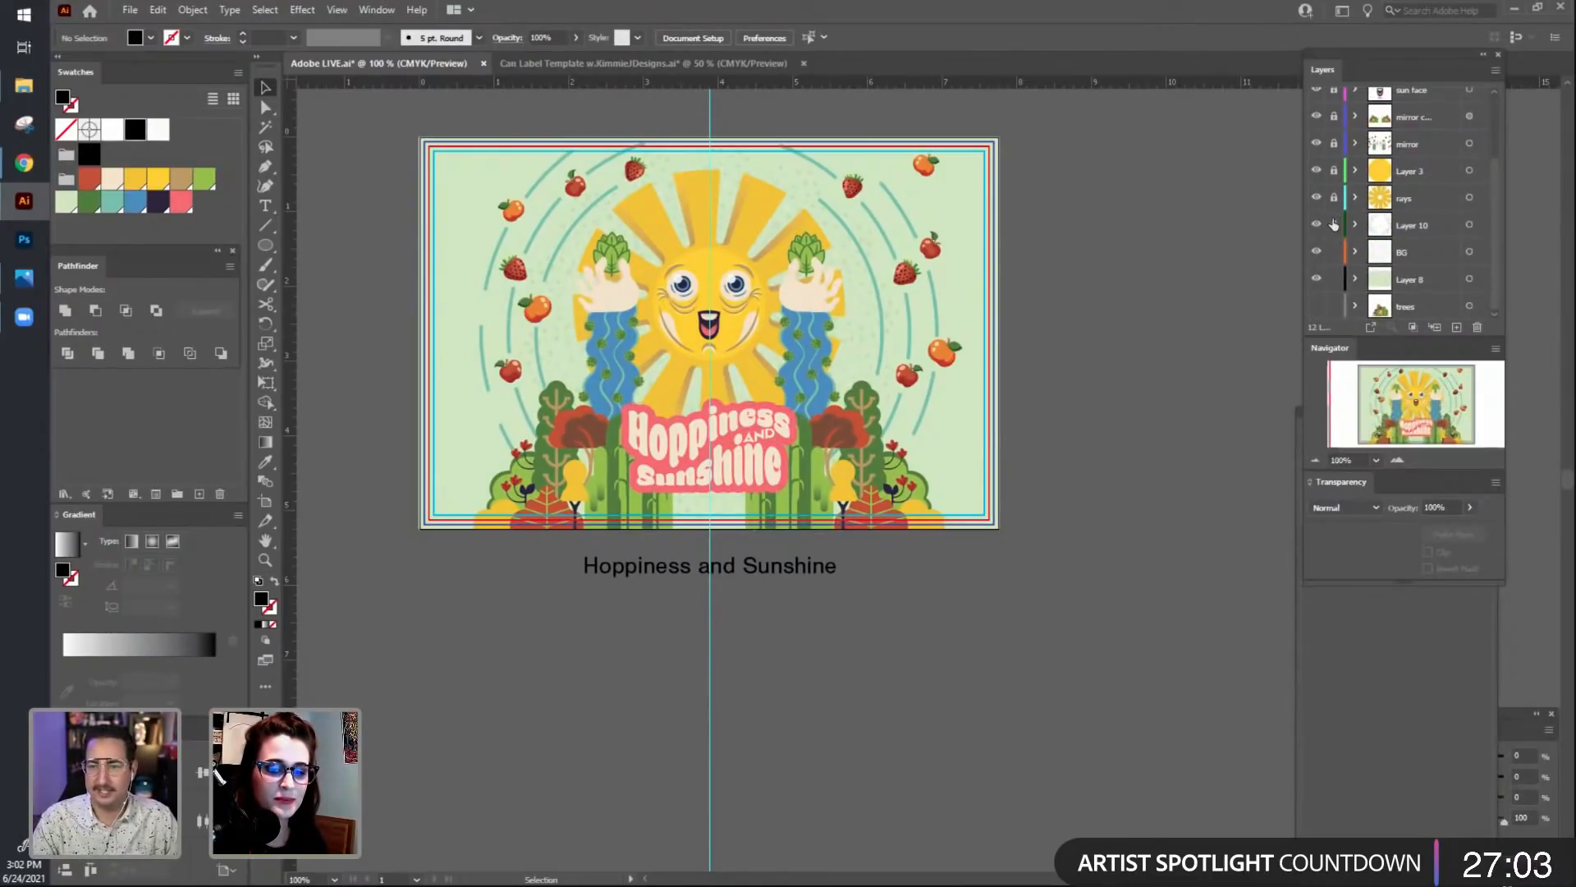
pyautogui.click(1333, 170)
pyautogui.scroll(2, 1396, 206)
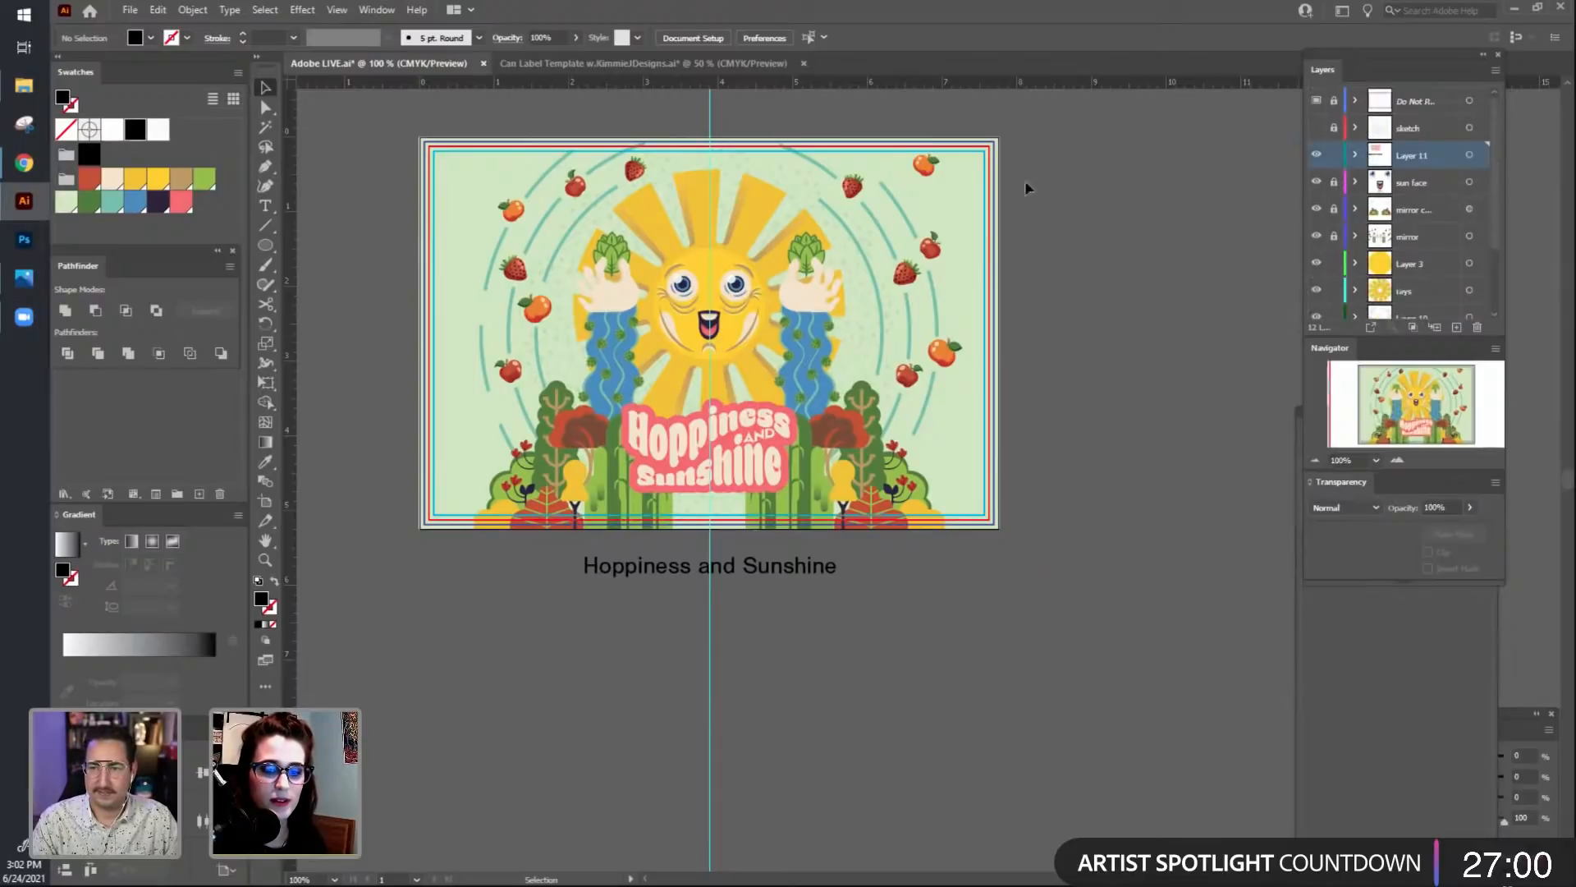
# Save the Adobe LIVE.ai document and unlock the sun face layer and both mirror layers beneath it.
pyautogui.click(130, 10)
pyautogui.click(152, 158)
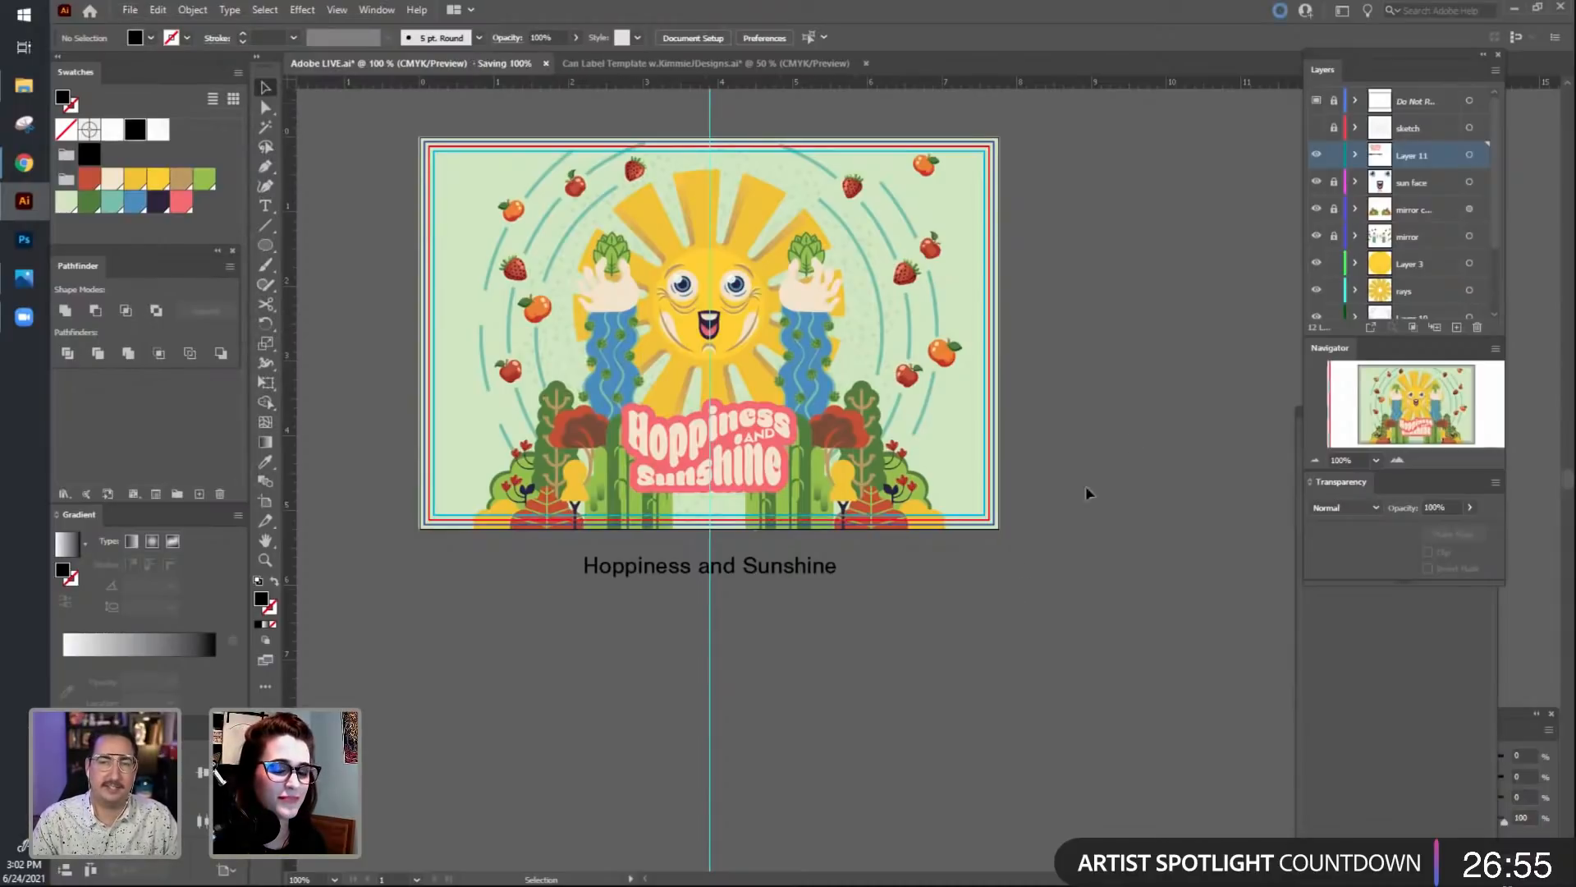
pyautogui.click(1334, 181)
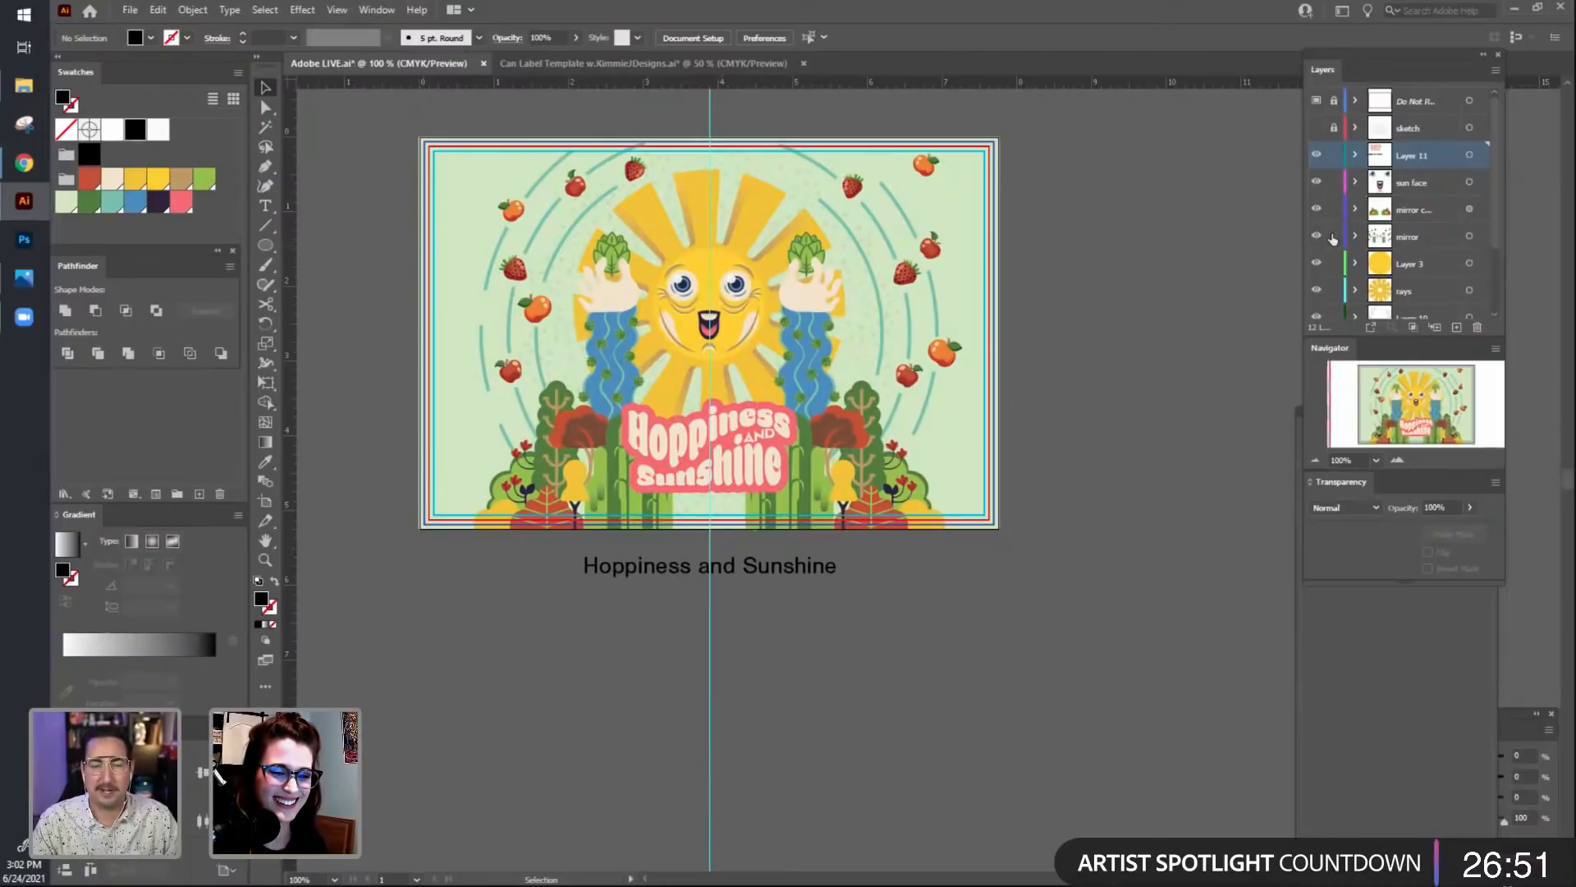
# Move the plain "Hoppiness and Sunshine" text slightly lower below the artboard, undoing excess moves.
pyautogui.moveTo(786, 572); pyautogui.dragTo(1150, 729)
pyautogui.hotkey('ctrl', 'z')
pyautogui.hotkey('ctrl', 'z')
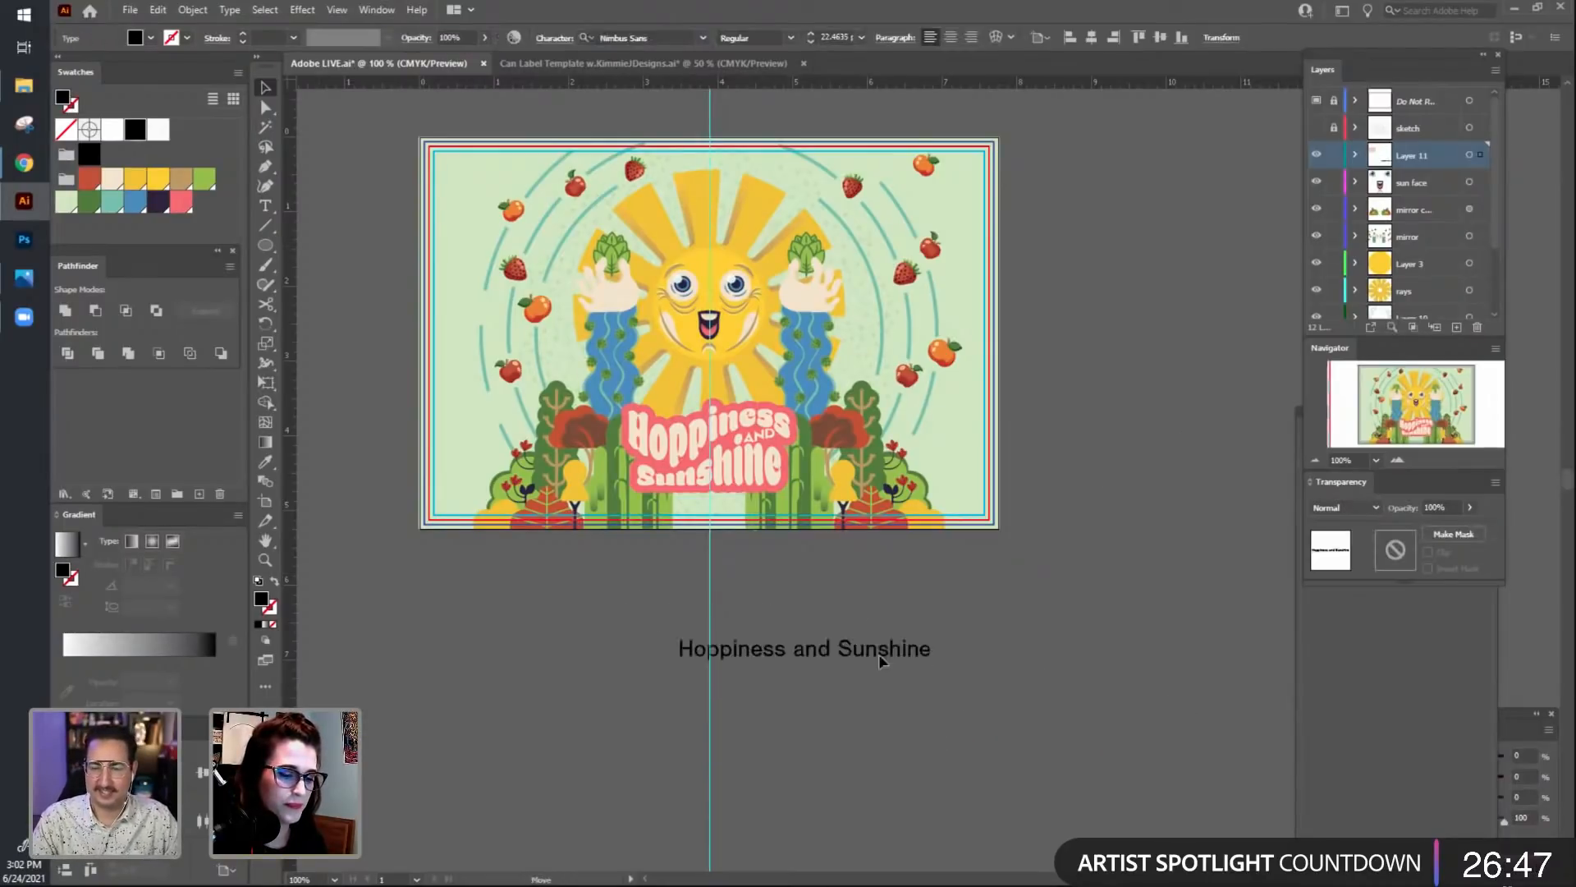
pyautogui.click(1071, 750)
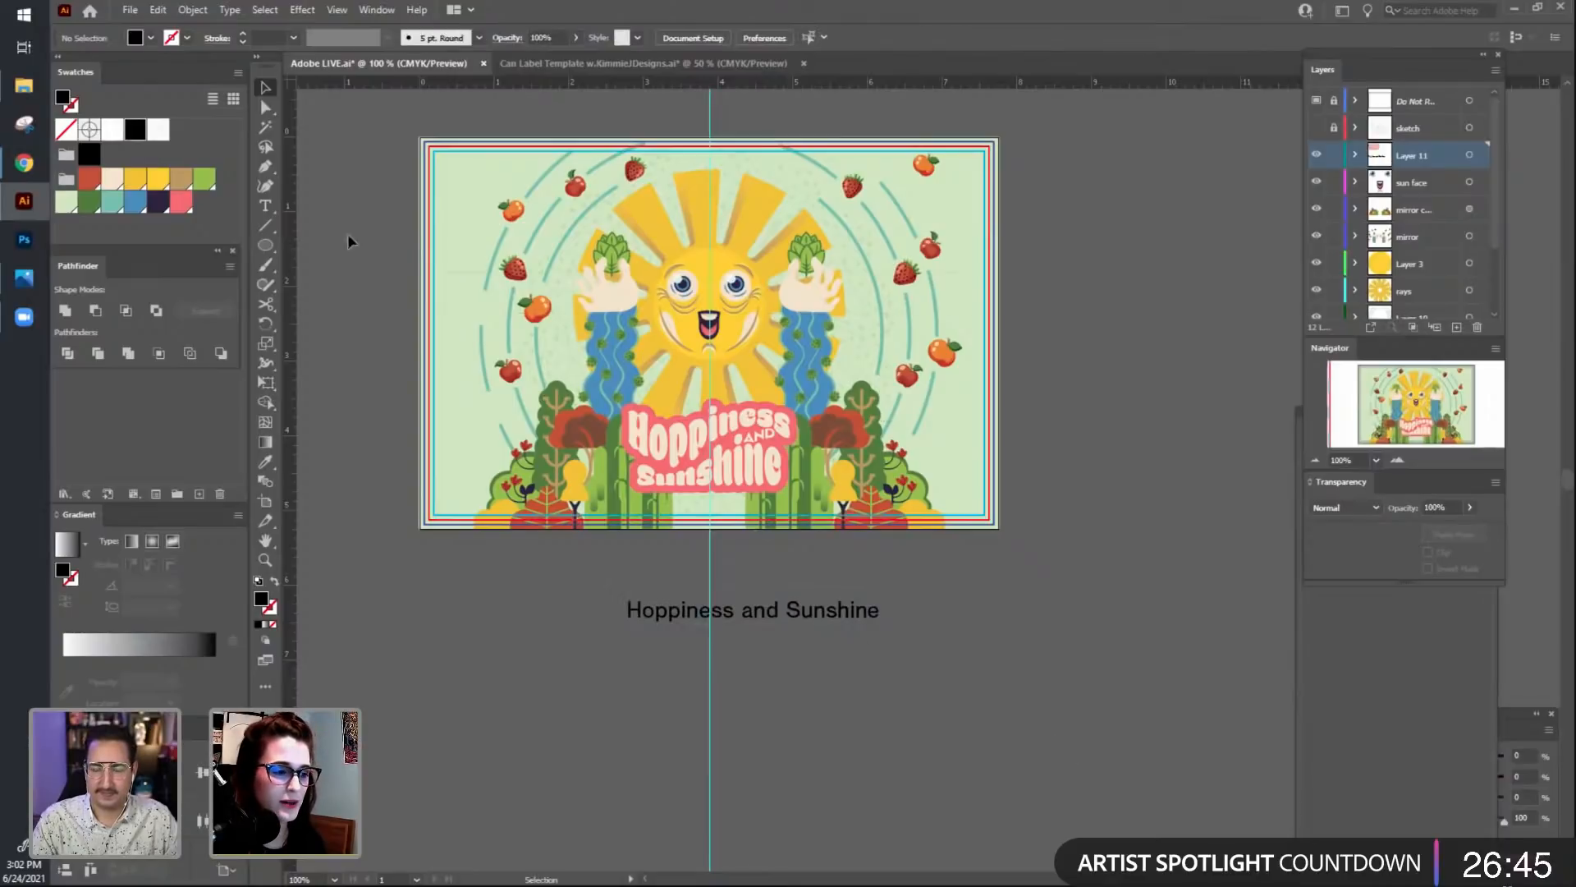
# Select all unlocked artwork, then only the dark sprig among the lower-left plants, to examine how their paths are built.
pyautogui.hotkey('ctrl', 'a')
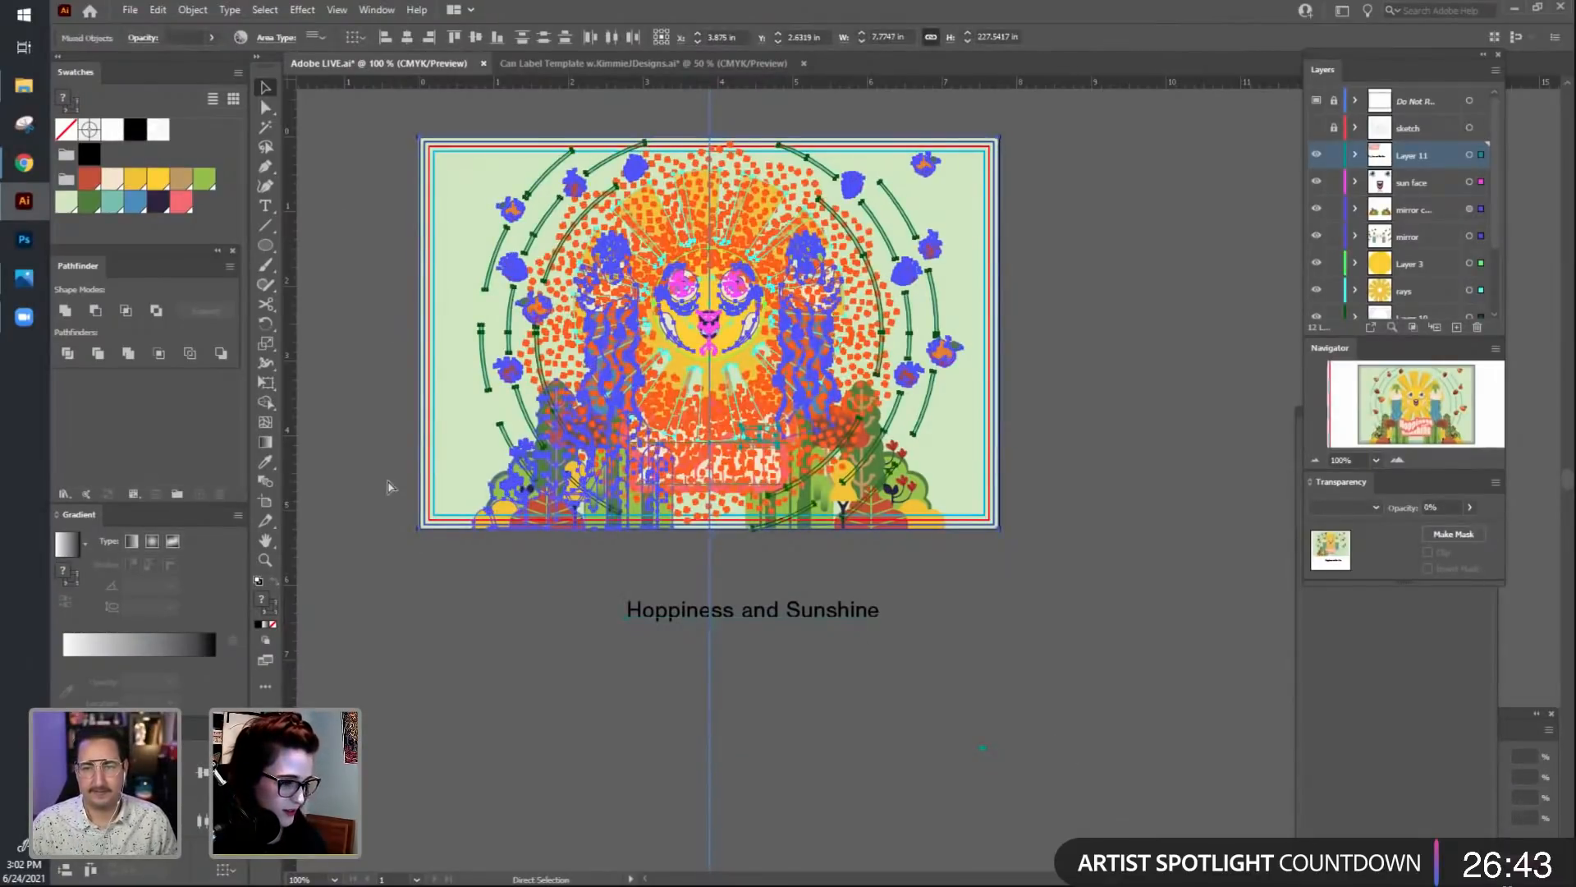
pyautogui.press('v')
pyautogui.click(1132, 747)
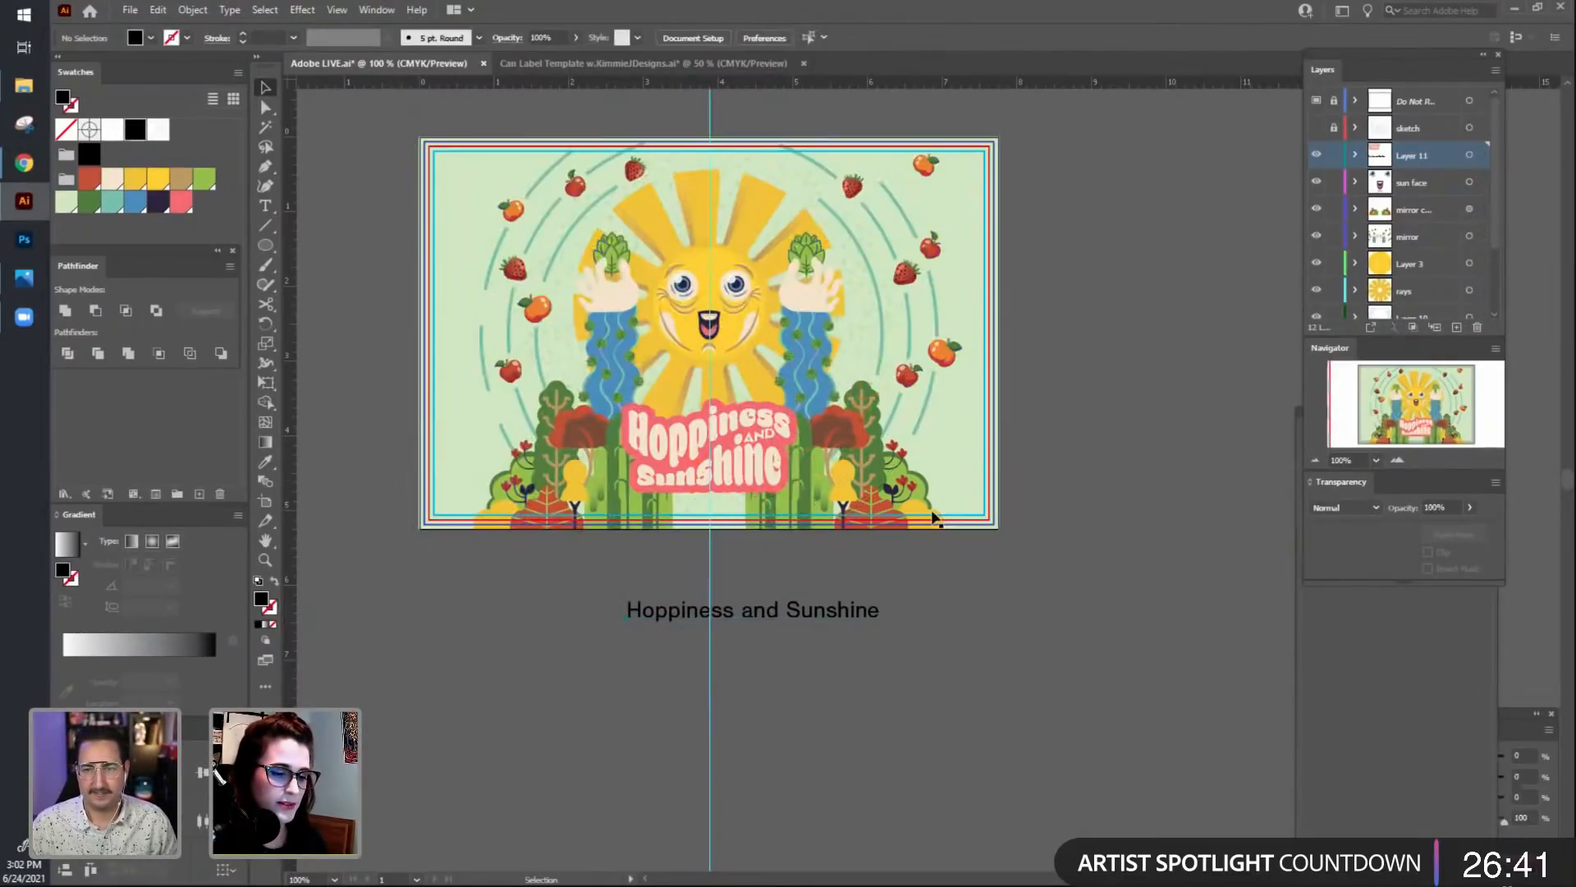
pyautogui.click(526, 504)
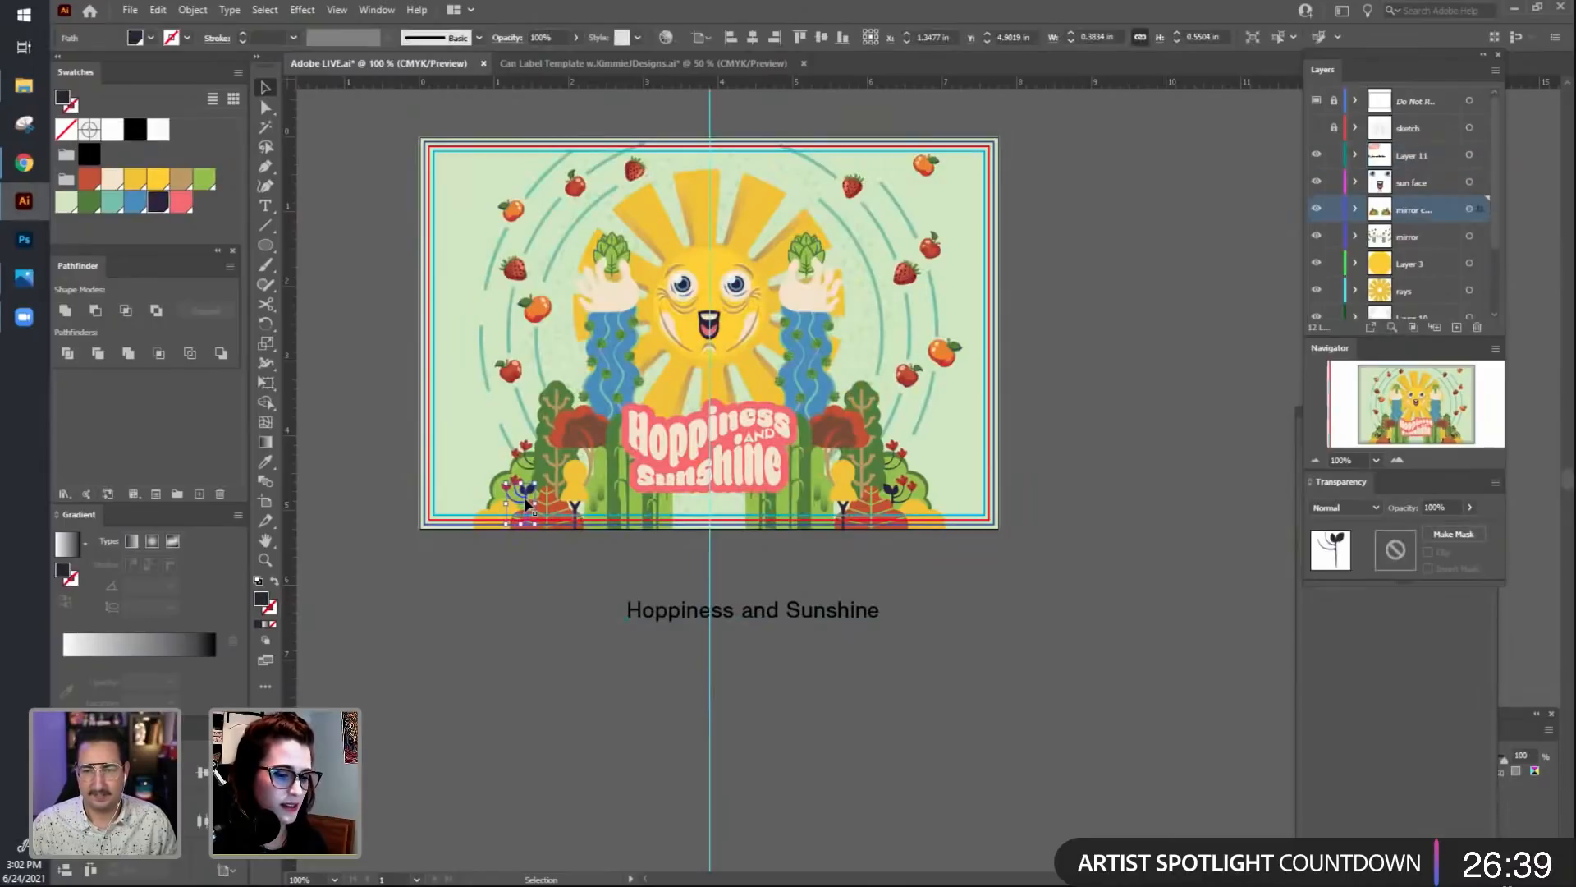
pyautogui.click(1268, 467)
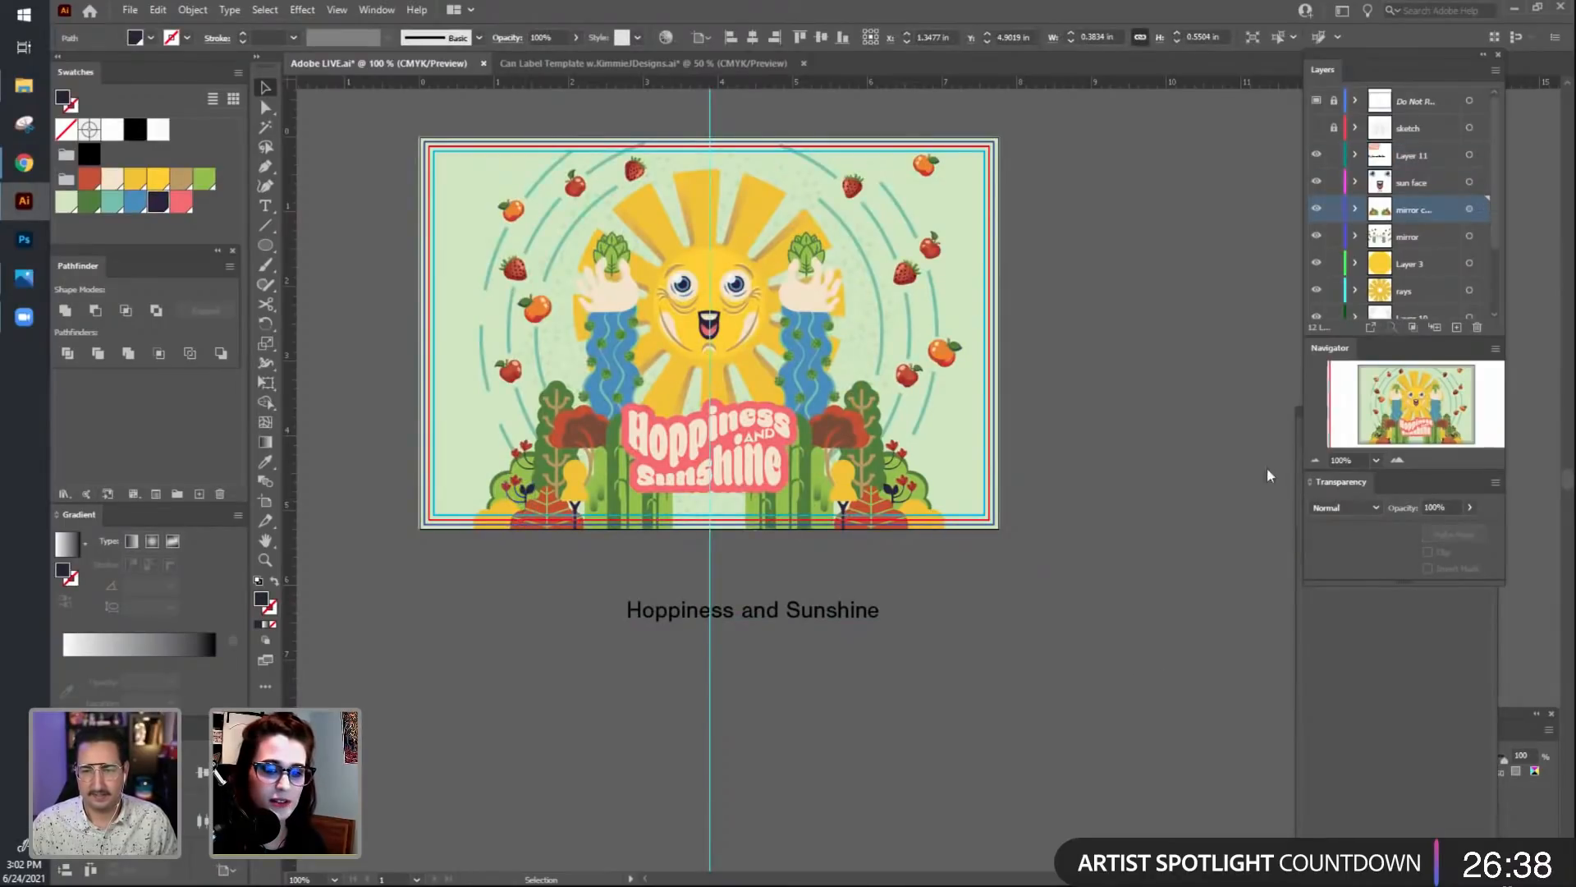
# Lock Layer 11, sun face, mirror, Layer 3, rays, Layer 10, BG and Layer 8, leaving only the mirrored plants layer editable.
pyautogui.click(1335, 237)
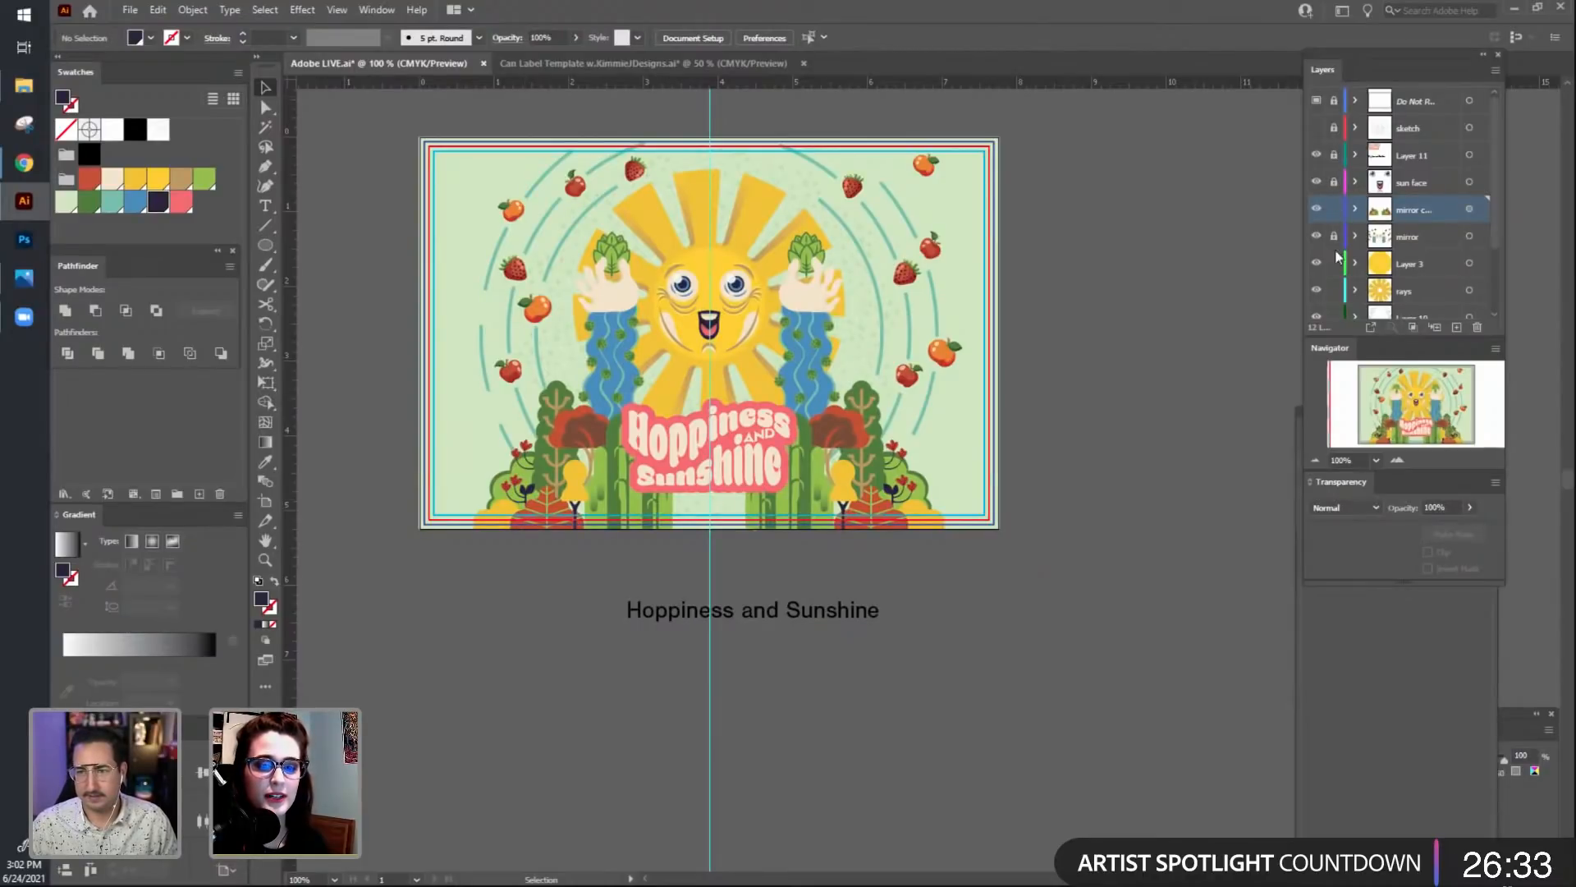
pyautogui.scroll(-3, 1335, 257)
pyautogui.click(1334, 279)
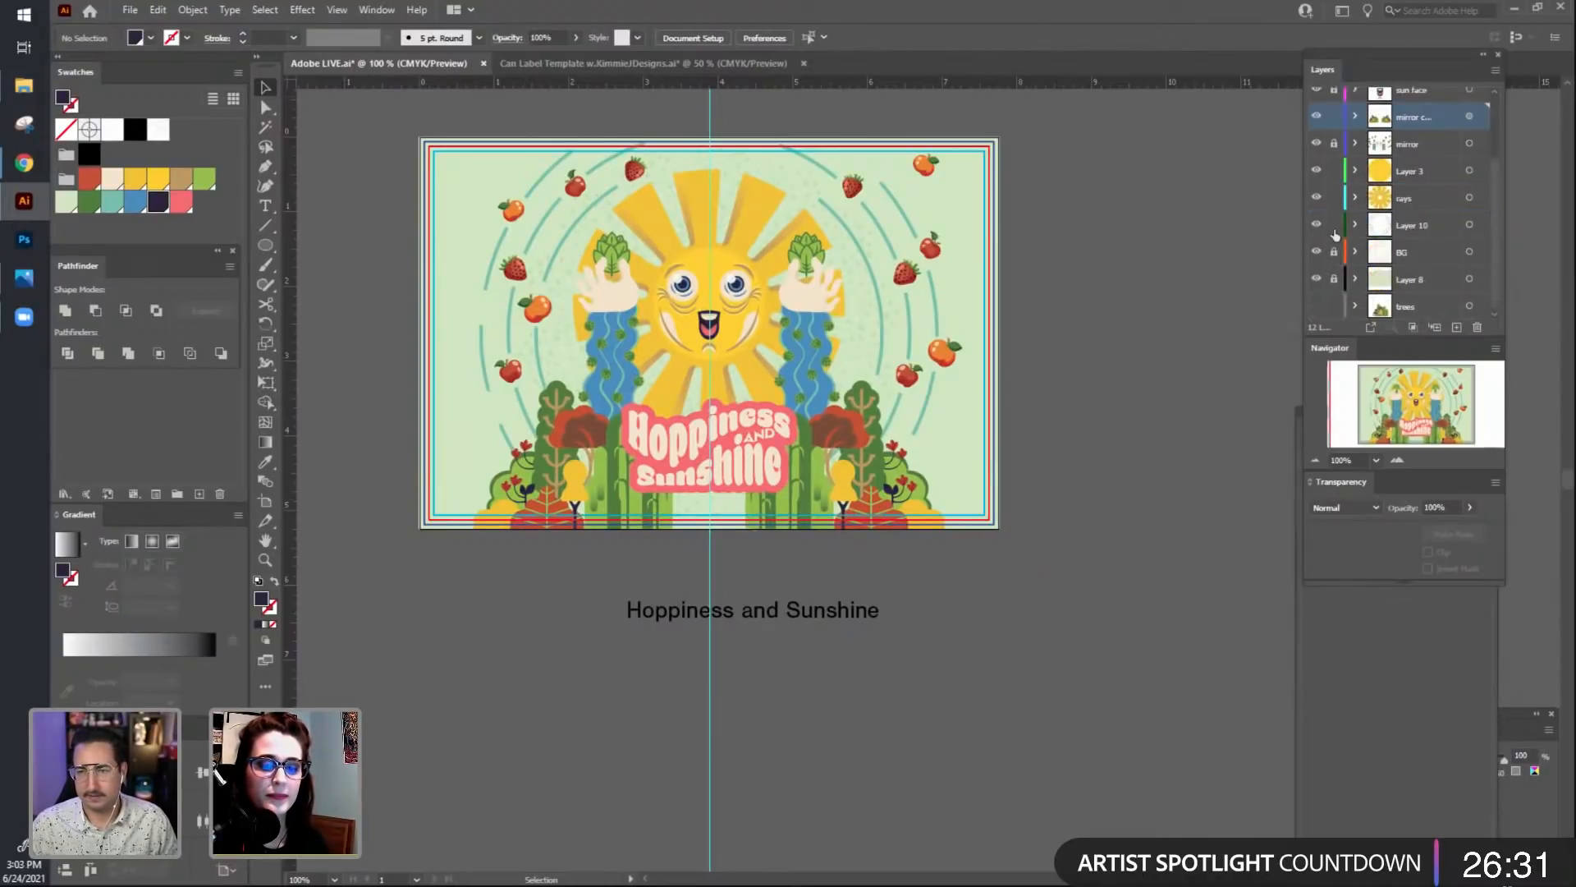
pyautogui.click(1335, 199)
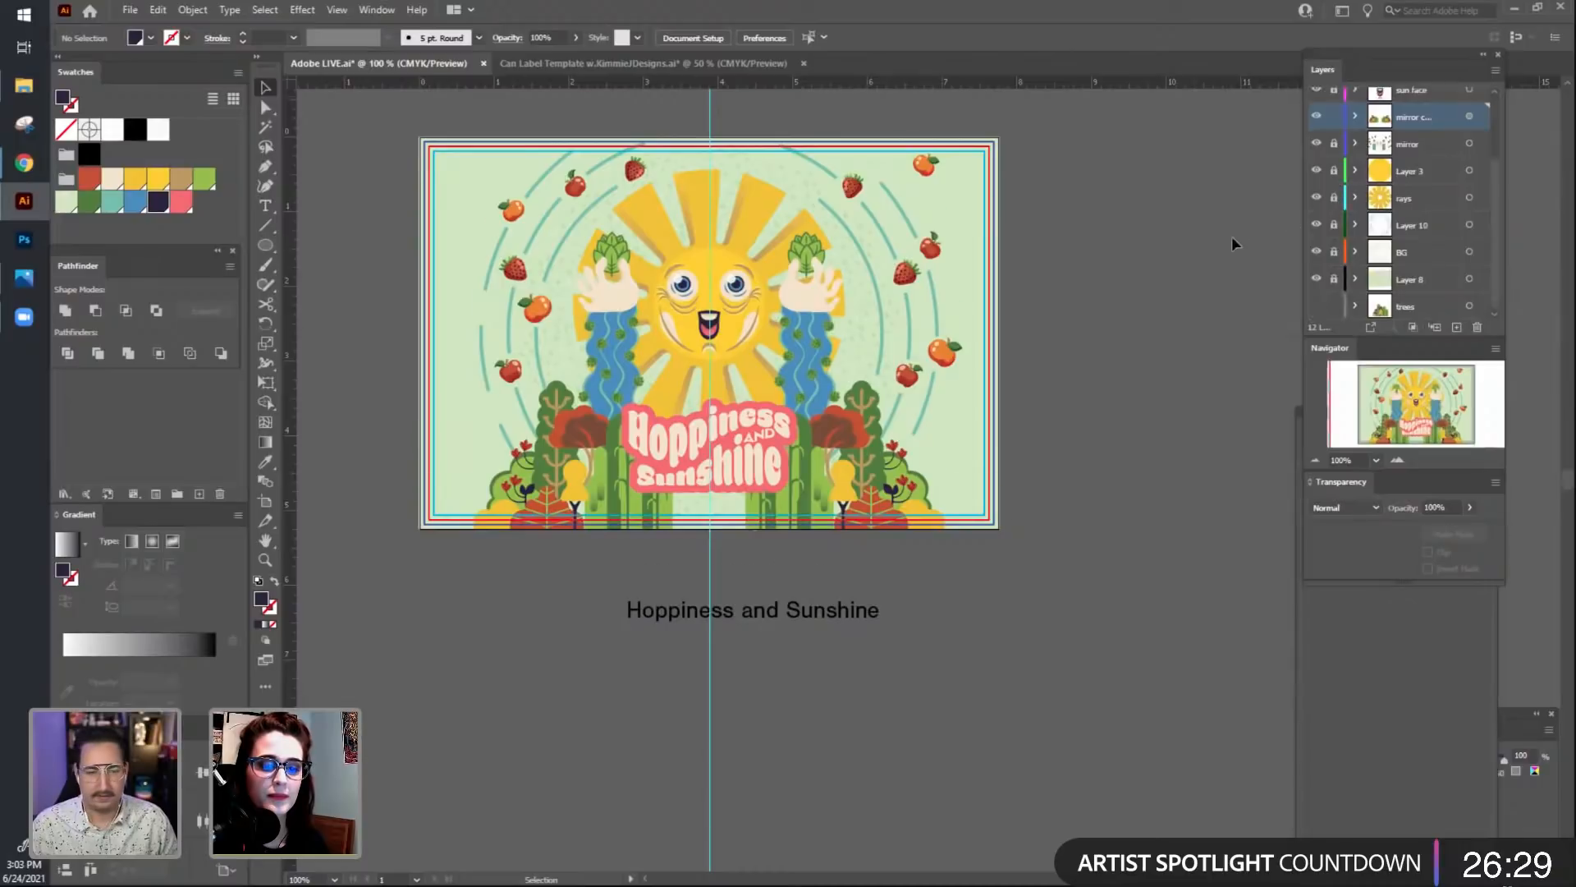
pyautogui.scroll(-1, 1231, 234)
pyautogui.scroll(3, 1357, 222)
# Select everything on the mirrored plants layer and apply Expand Appearance to it.
pyautogui.moveTo(1083, 346); pyautogui.dragTo(1095, 410)
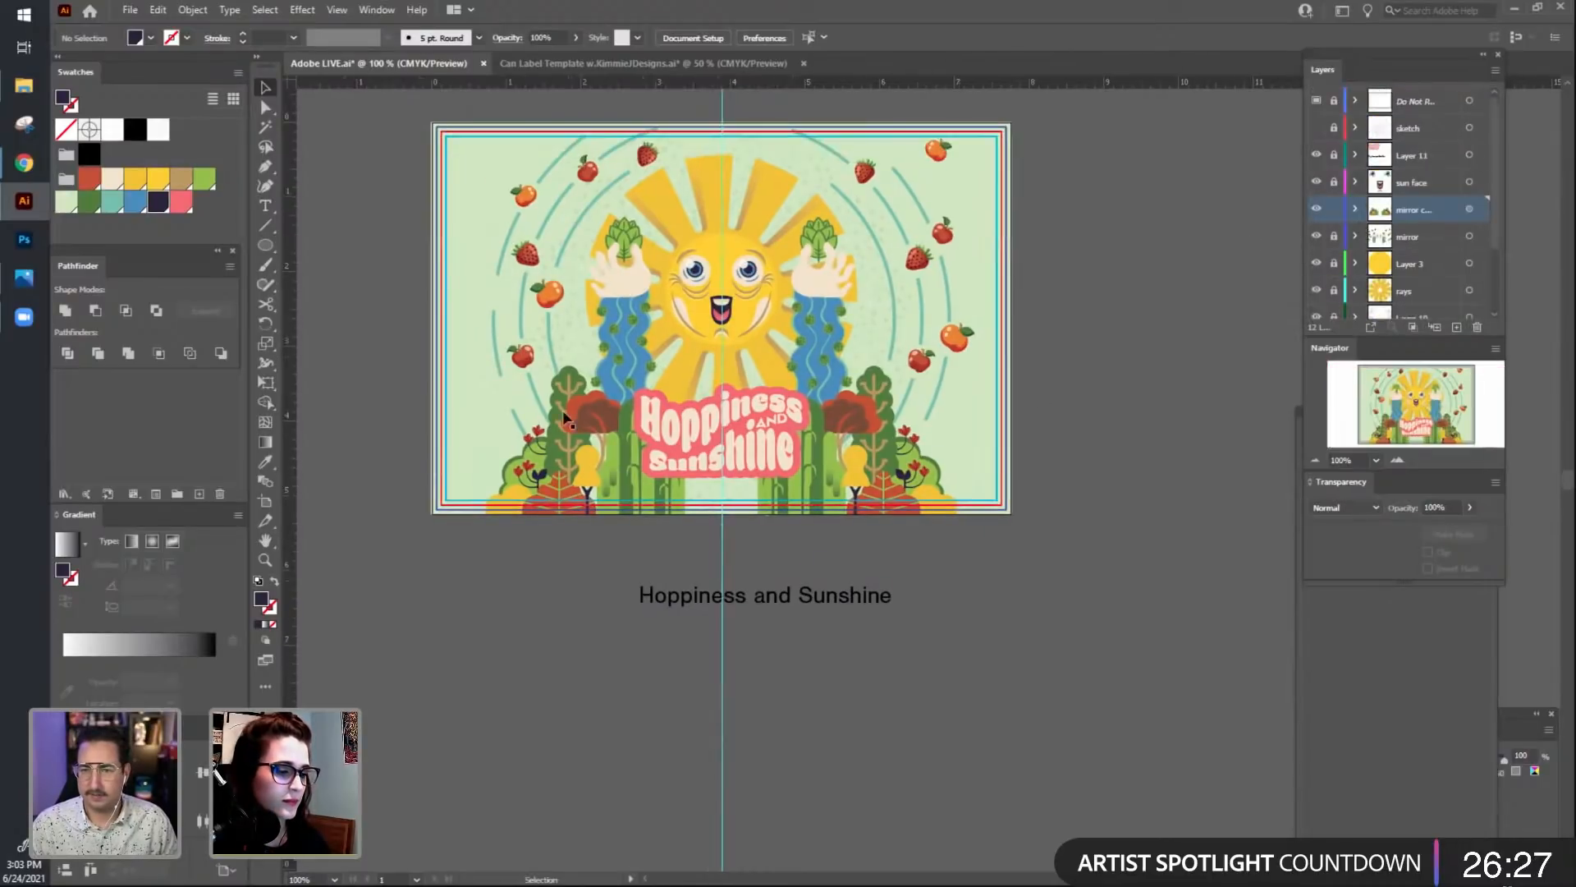
pyautogui.click(573, 401)
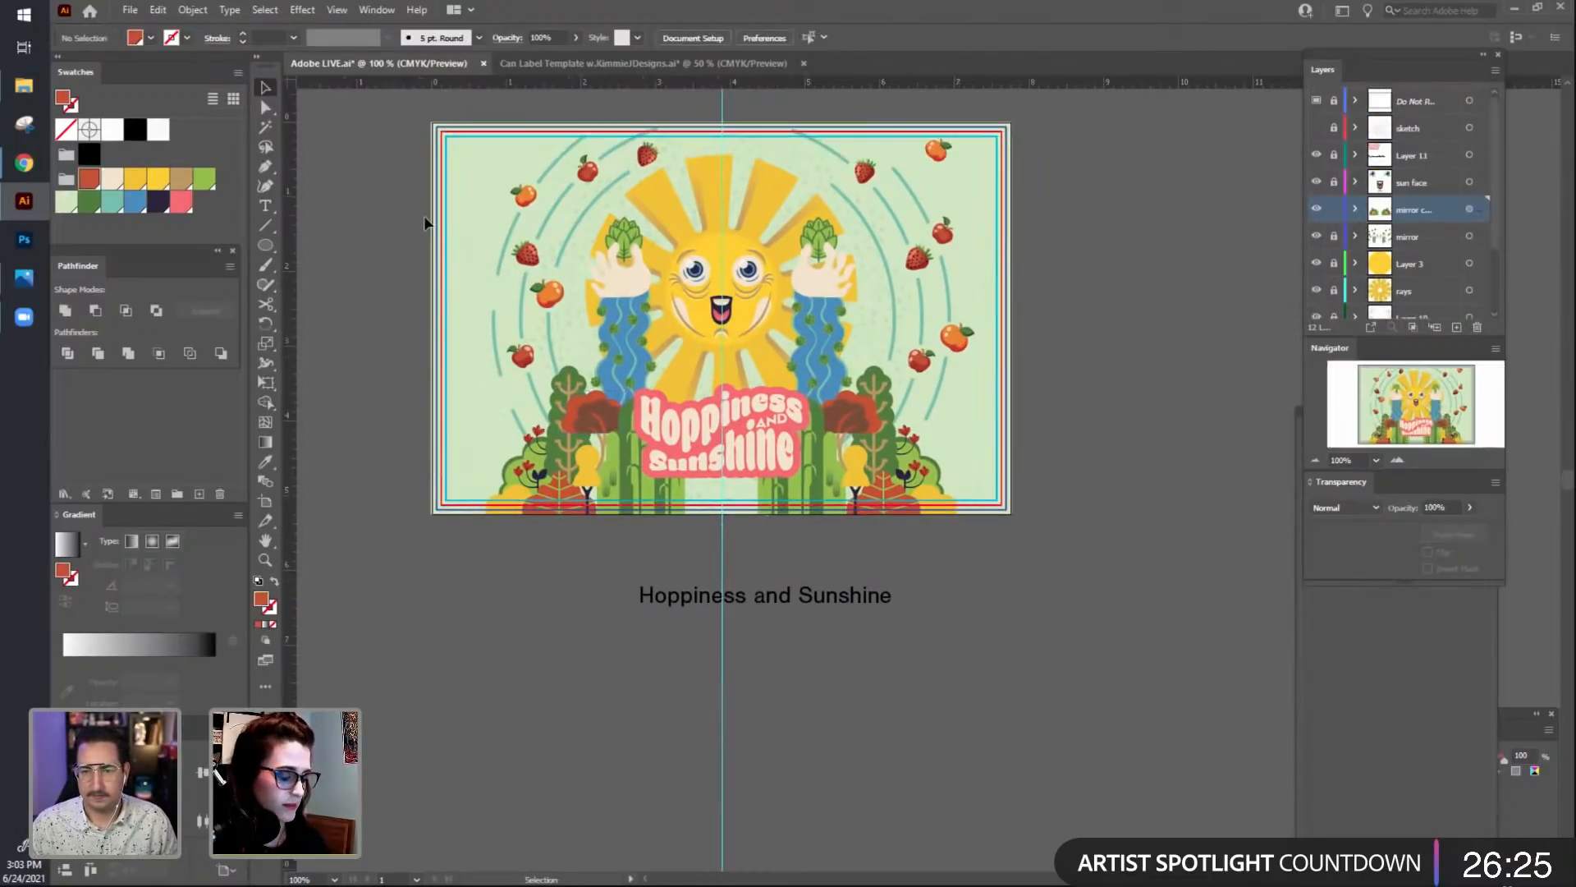
pyautogui.hotkey('ctrl', 'a')
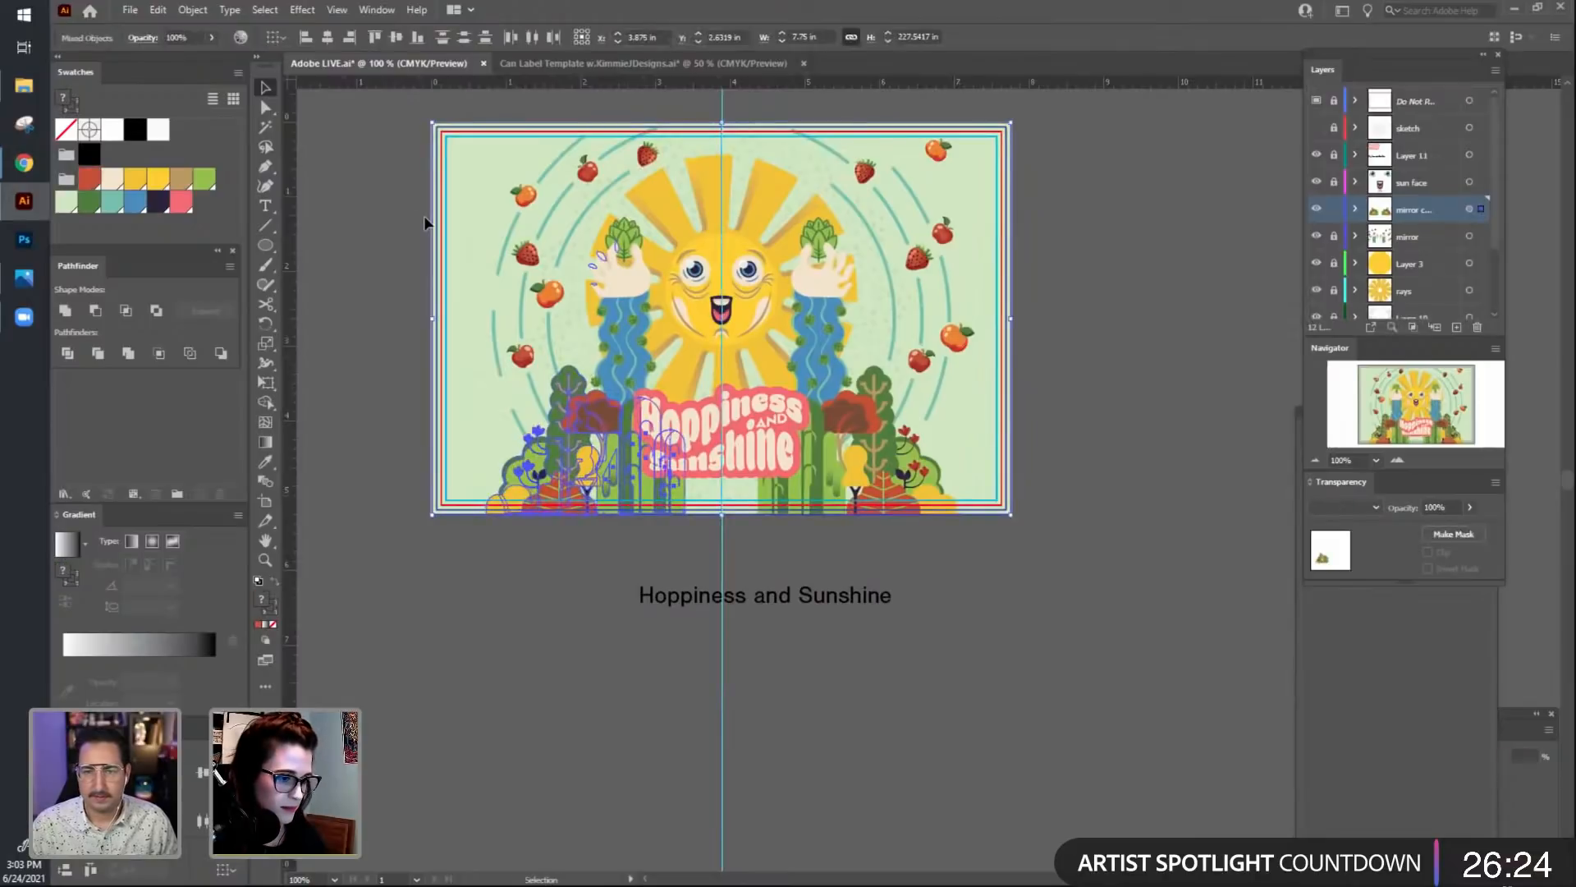
pyautogui.click(190, 10)
pyautogui.click(257, 220)
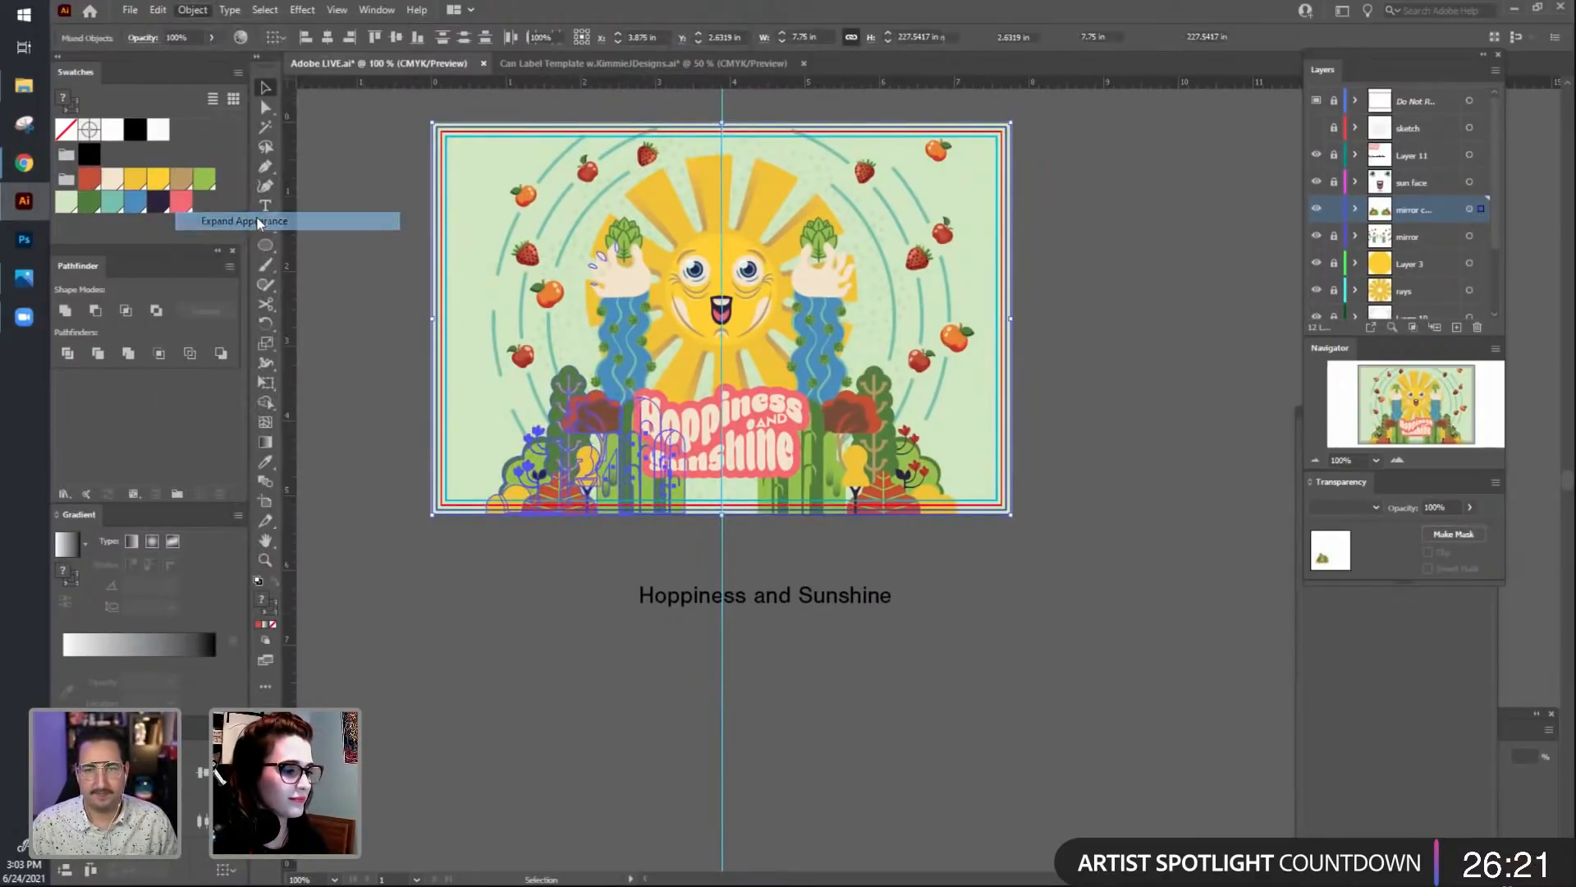
pyautogui.click(687, 637)
pyautogui.moveTo(1078, 669); pyautogui.dragTo(1078, 688)
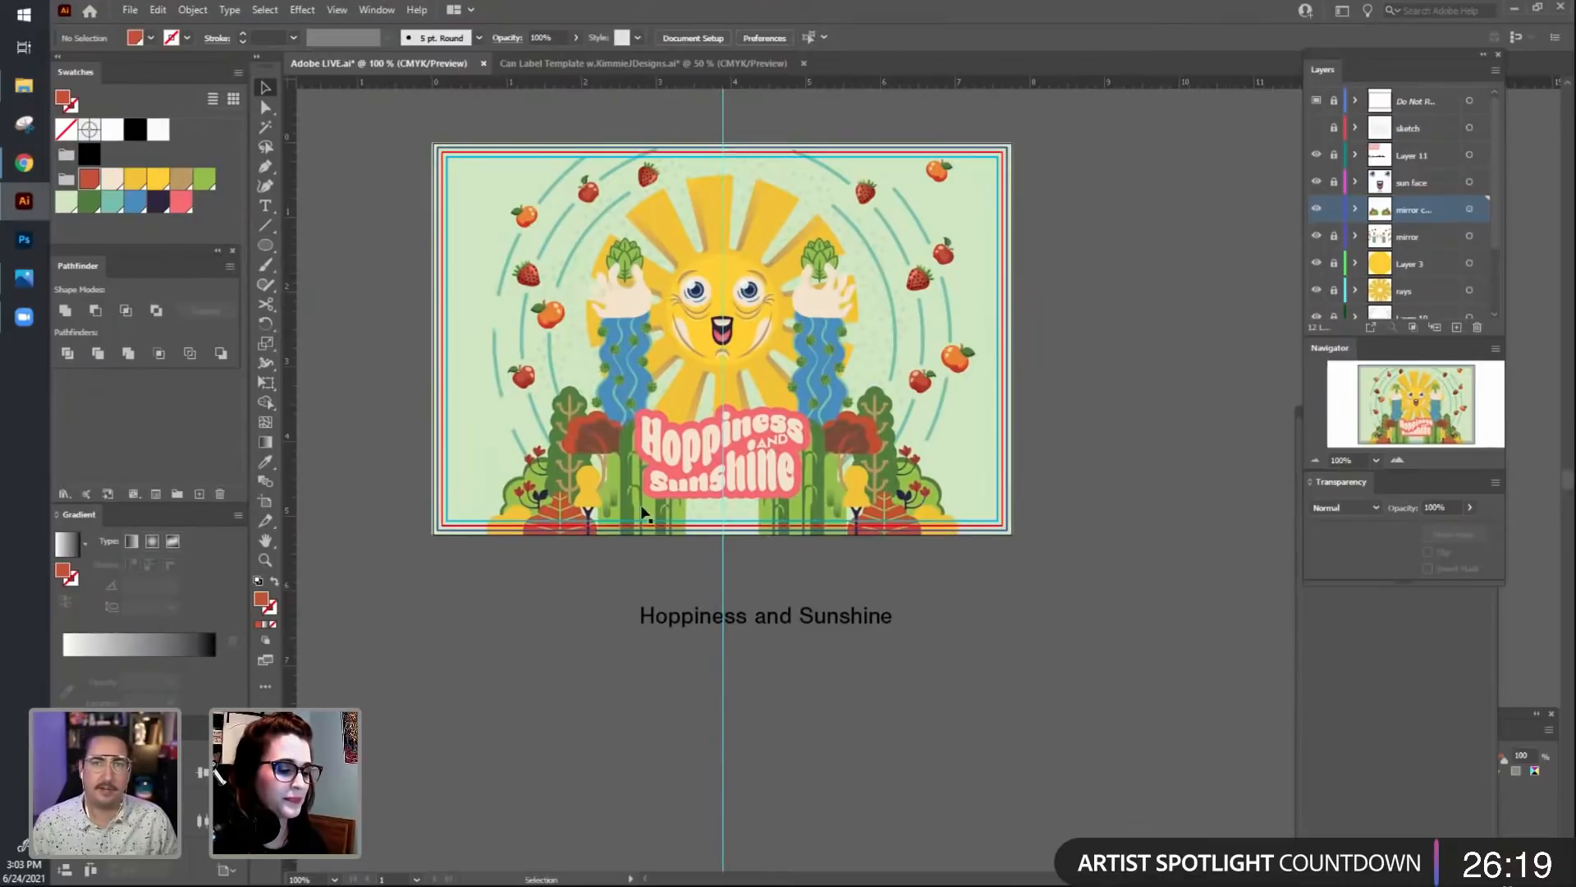
pyautogui.moveTo(1053, 598); pyautogui.dragTo(1050, 615)
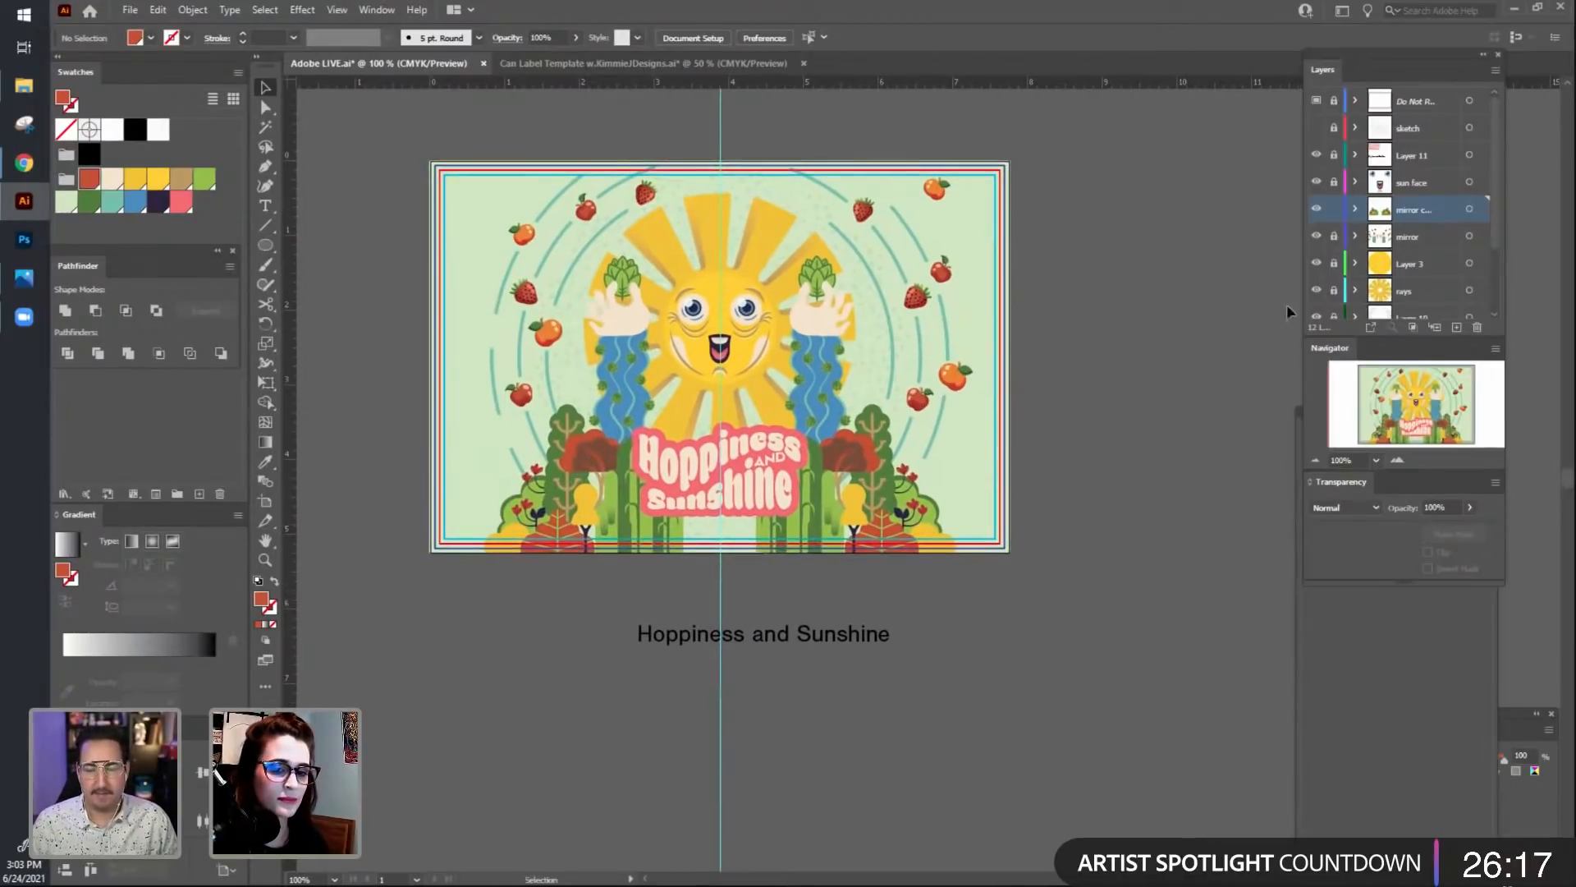
# Unlock all the artwork layers from Layer 11 down to Layer 8.
pyautogui.click(1333, 182)
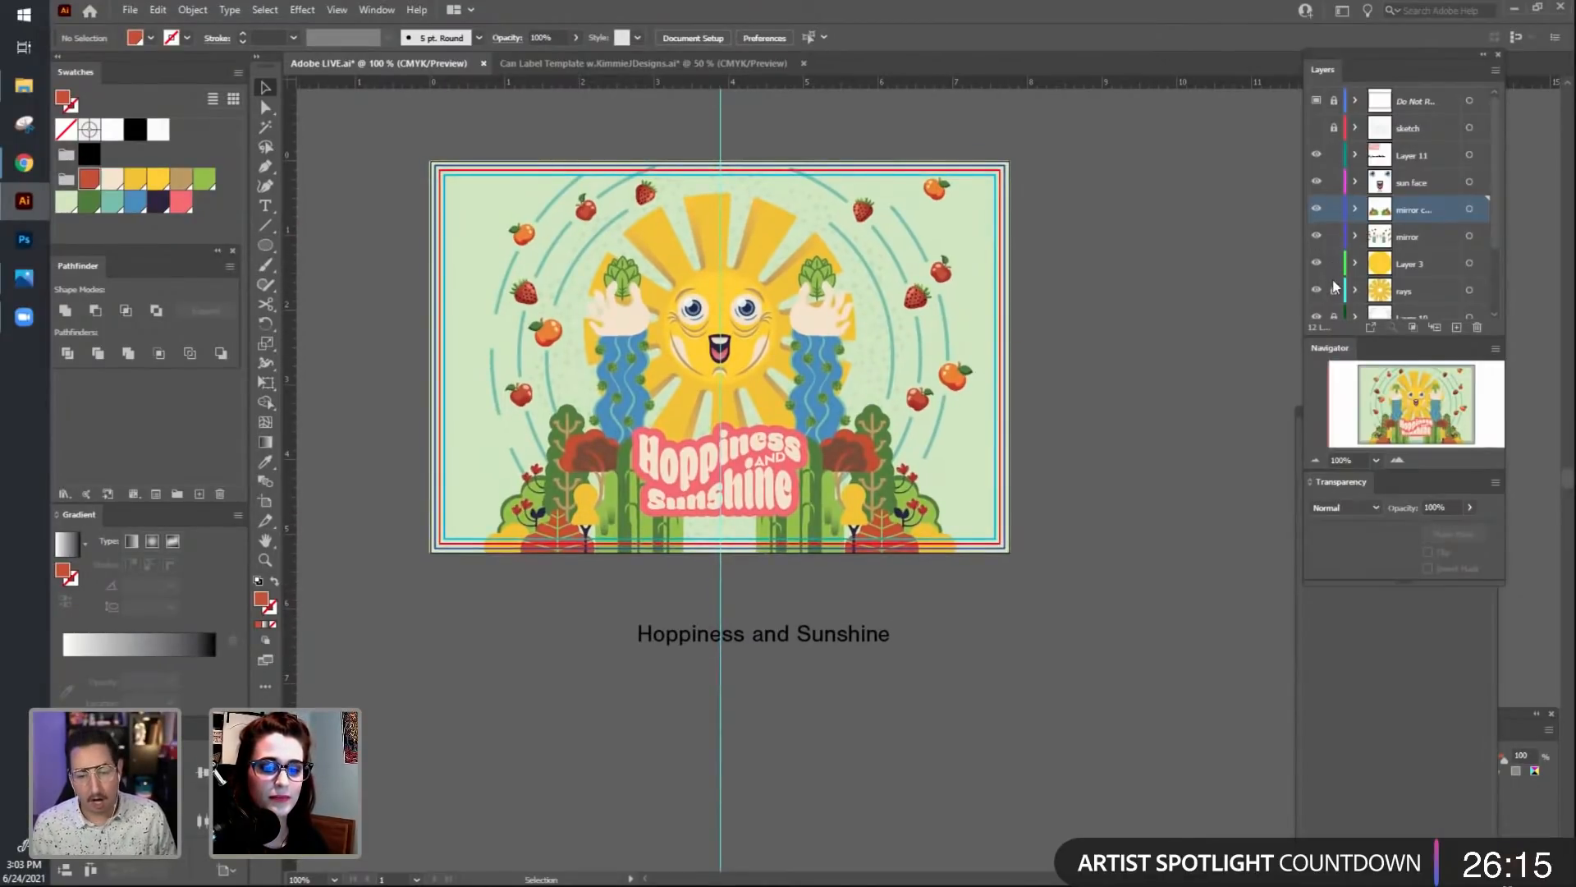
pyautogui.scroll(-2, 1334, 289)
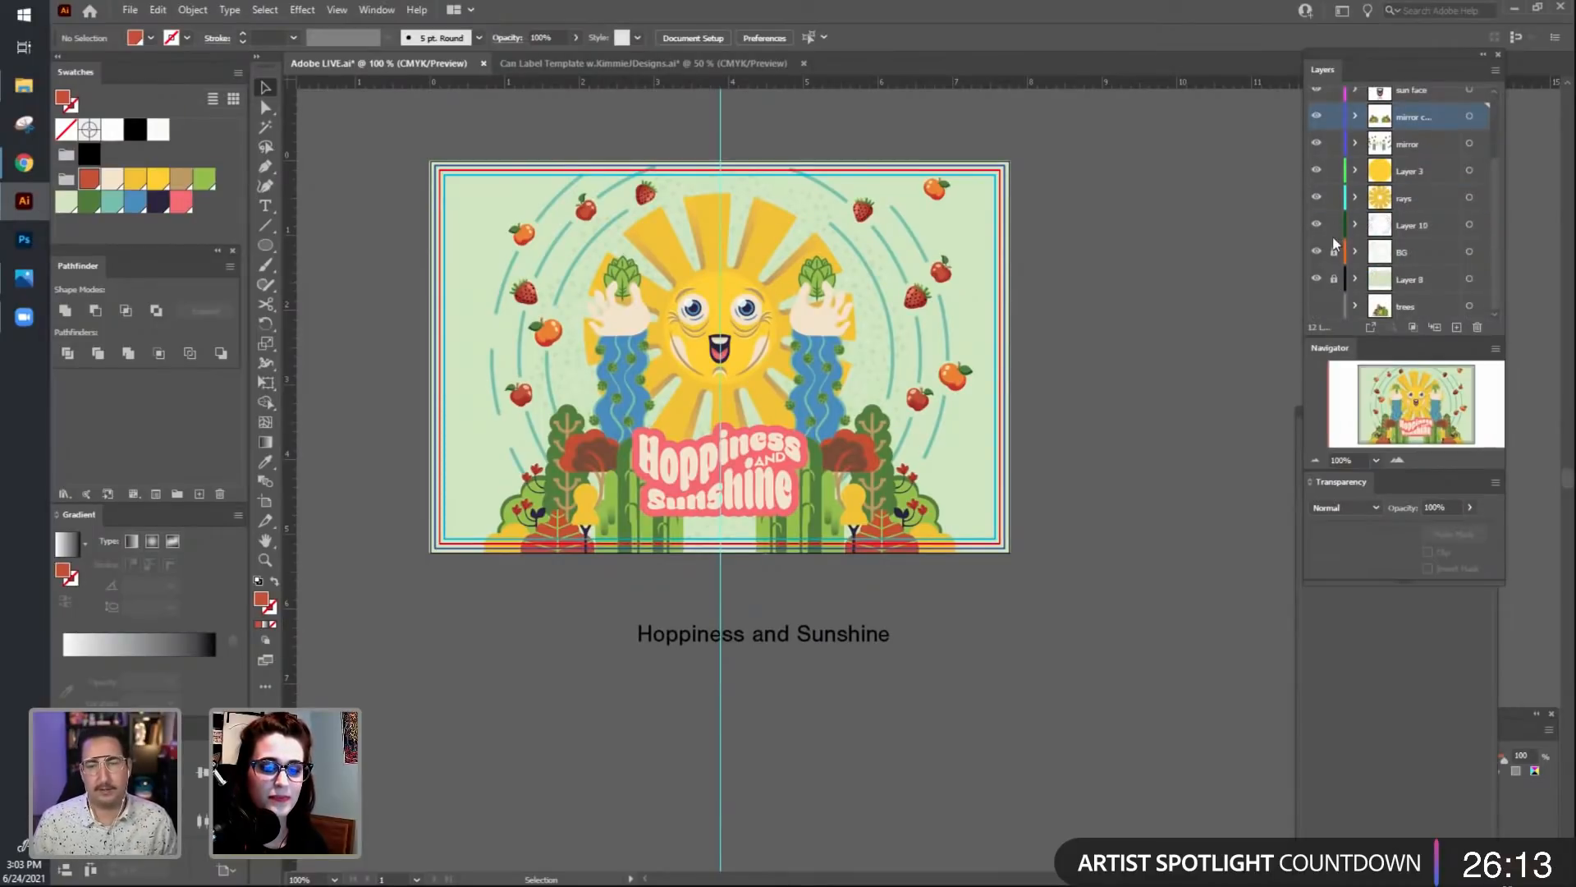
pyautogui.click(1334, 251)
pyautogui.click(1334, 280)
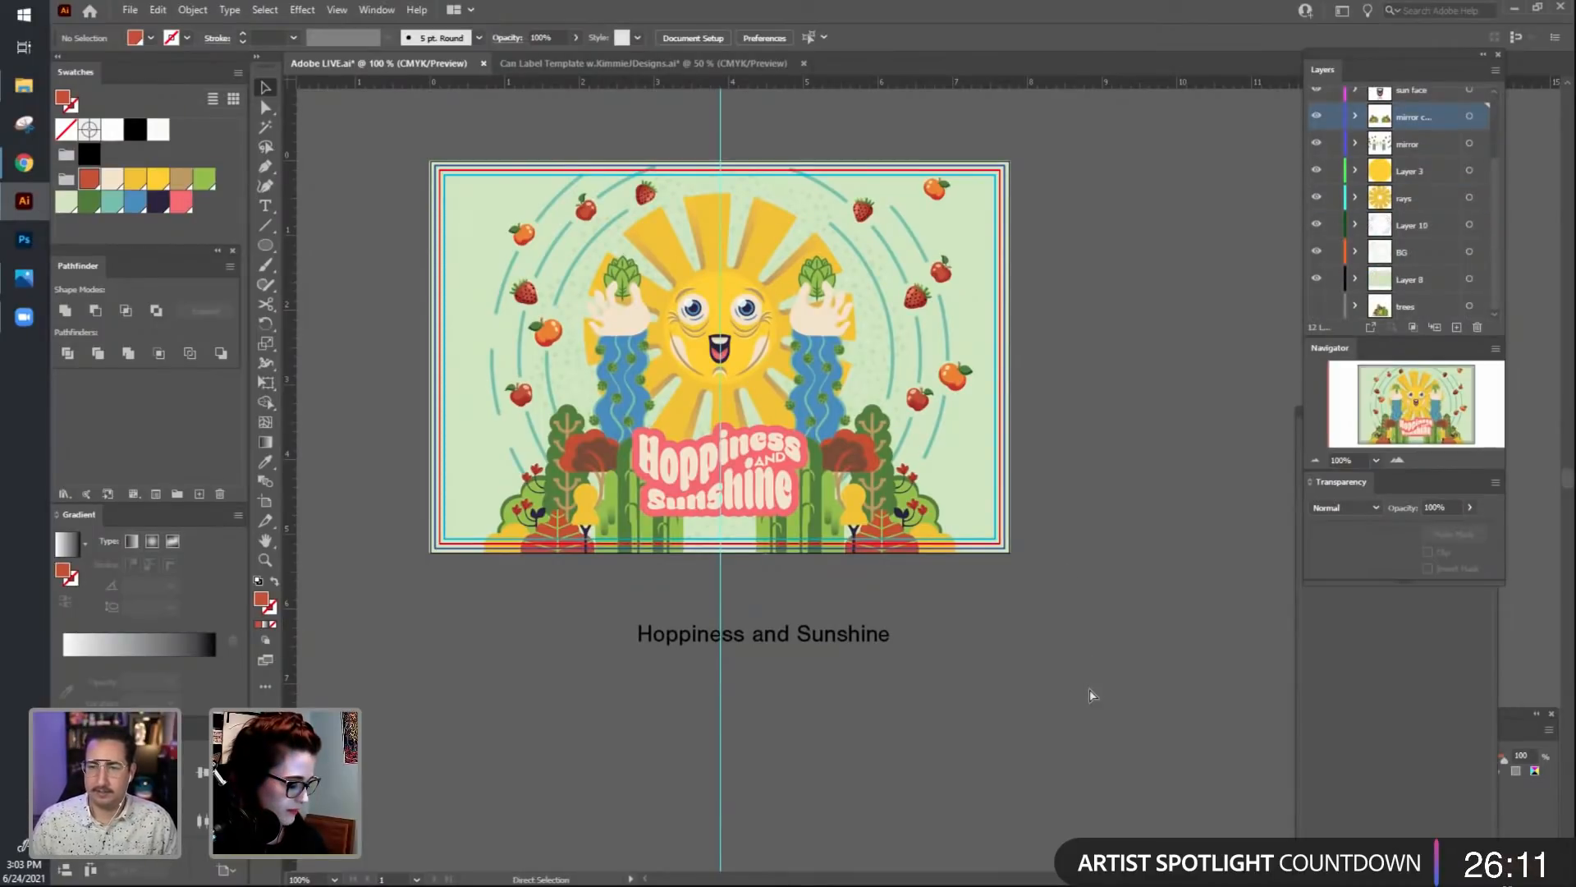
# Select and copy all the unlocked label artwork, deselect it, and save the document.
pyautogui.hotkey('ctrl', 'a')
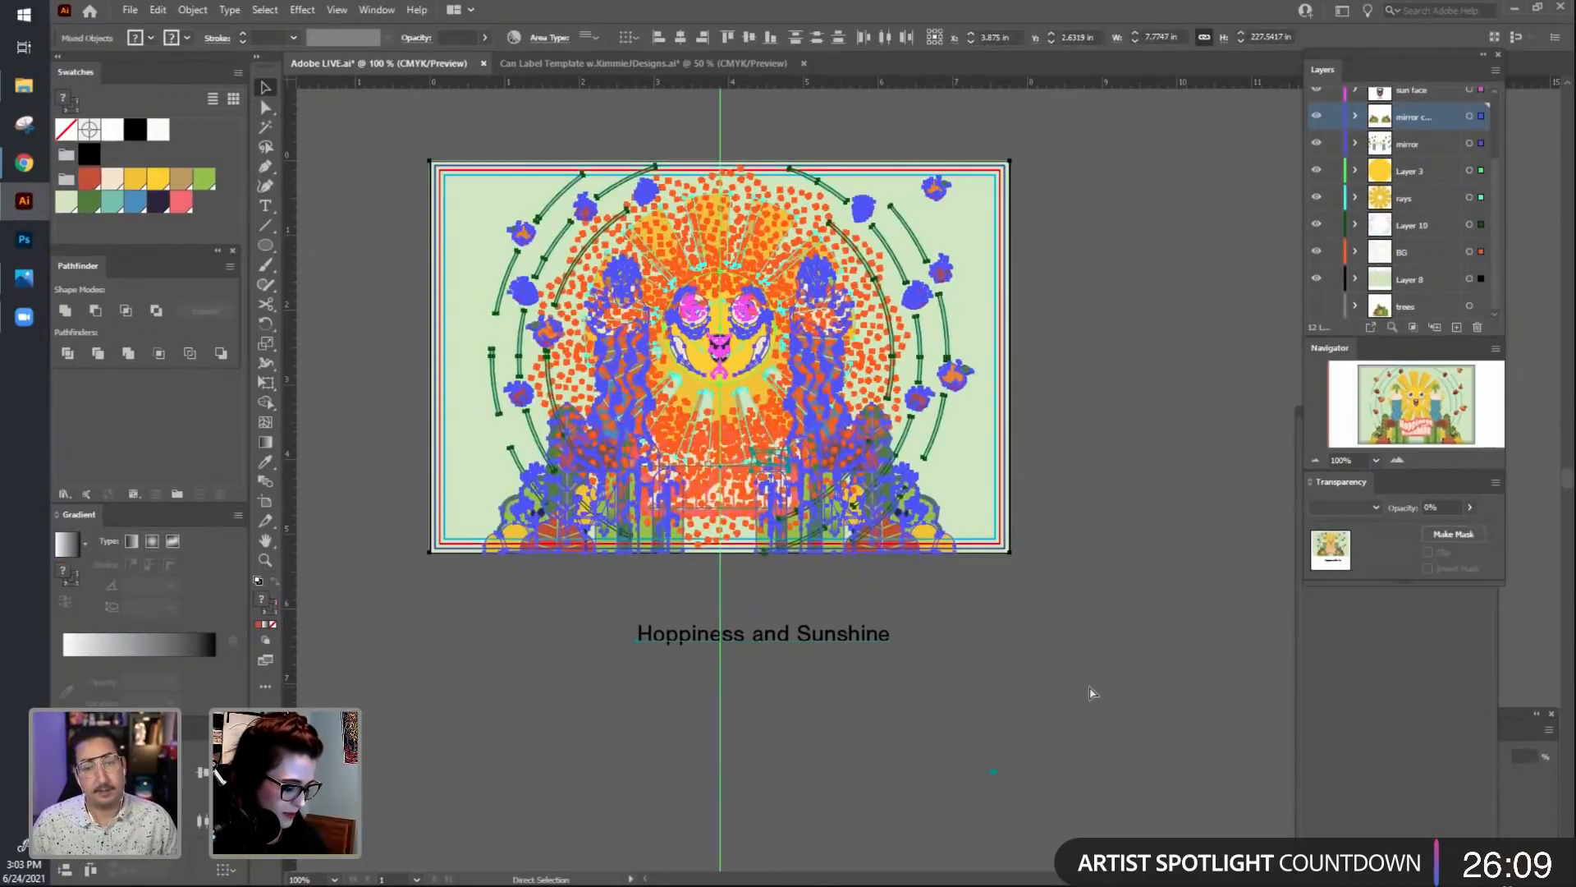
pyautogui.click(1123, 682)
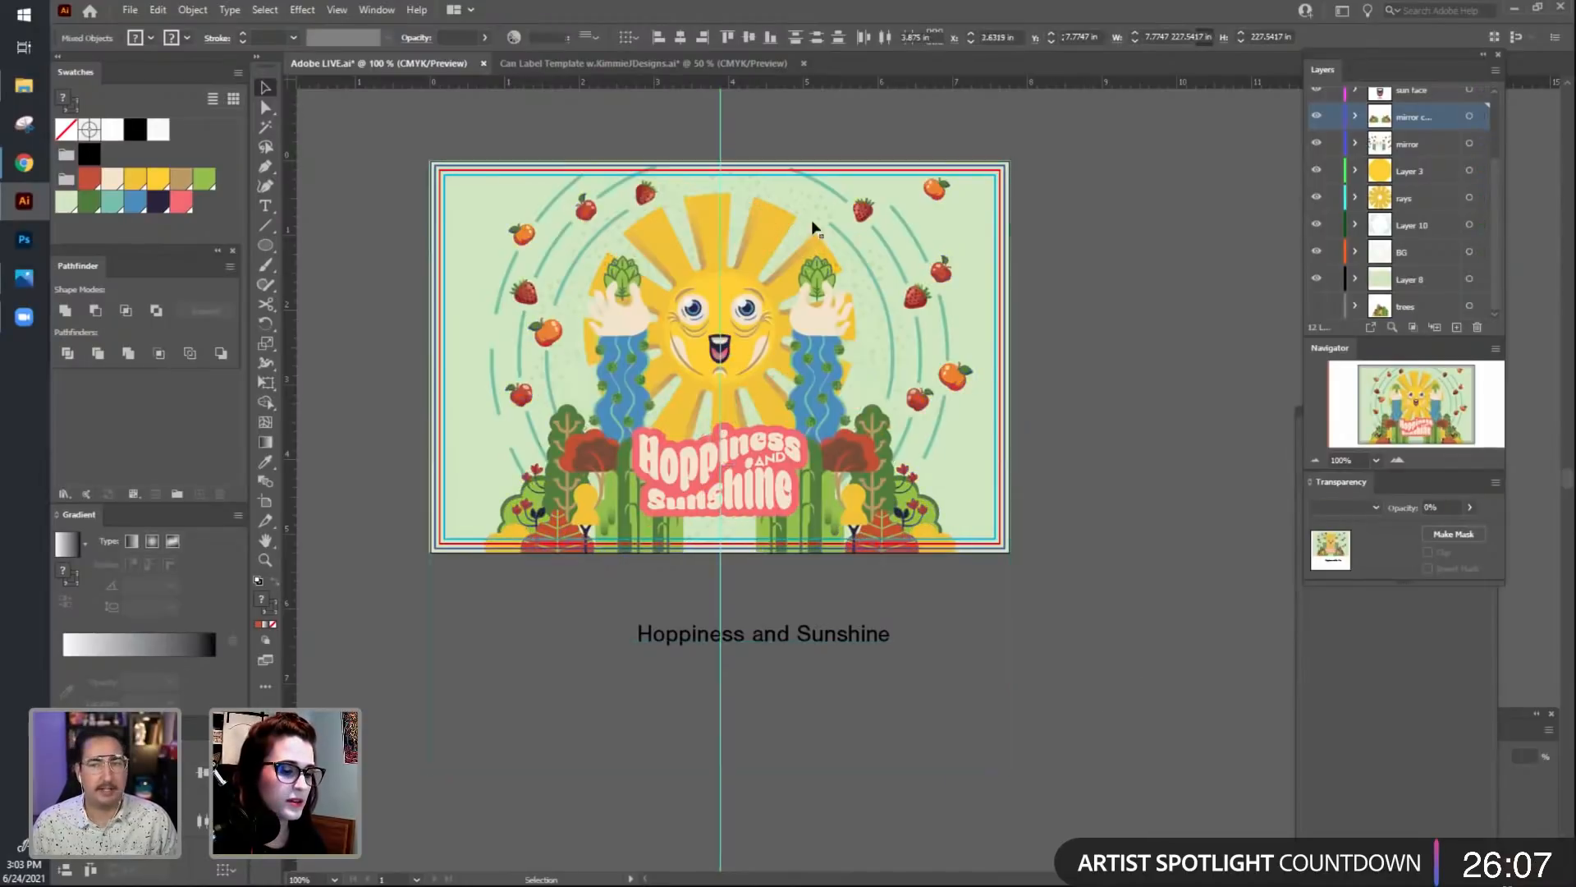
pyautogui.click(190, 10)
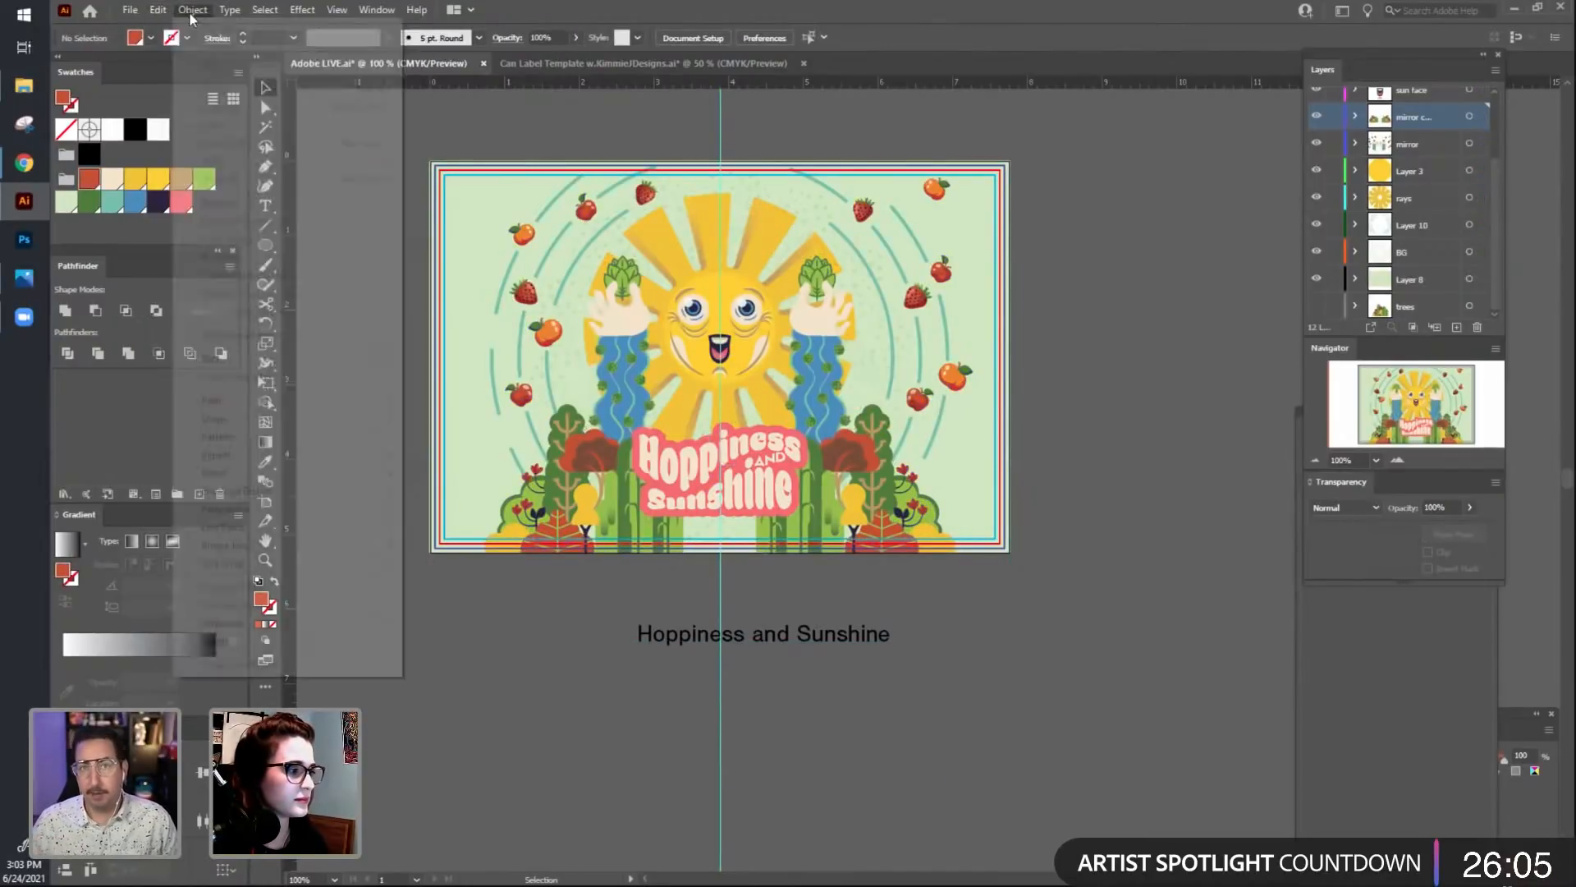
pyautogui.moveTo(131, 12)
pyautogui.click(212, 161)
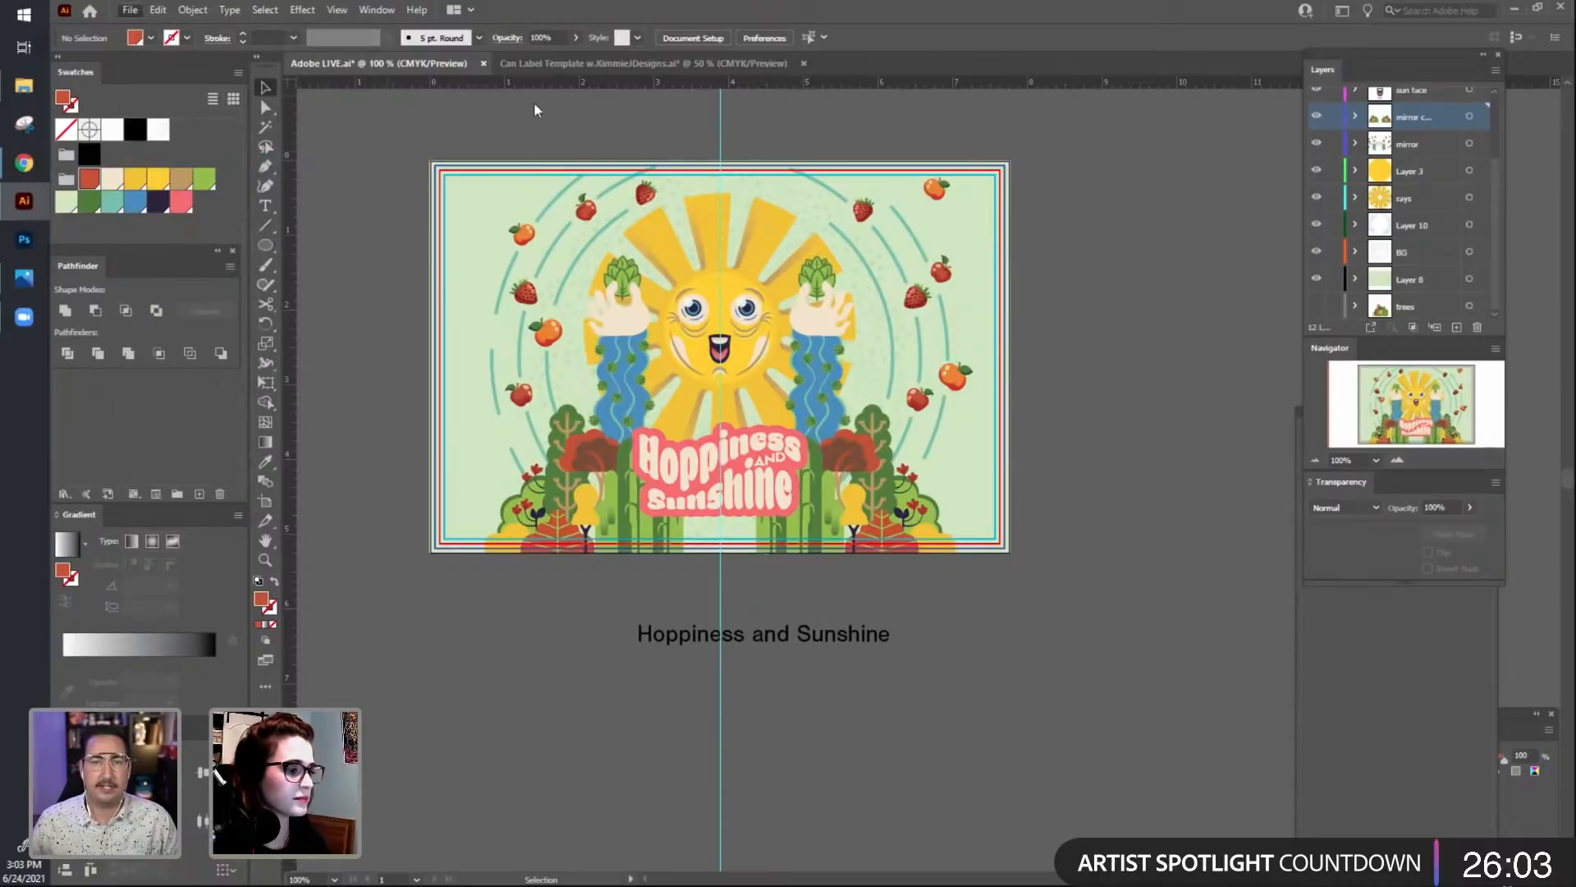
# Paste the artwork into the Can Label Template document and place it over the label's lower edge, matching the label's left and right sides.
pyautogui.click(579, 66)
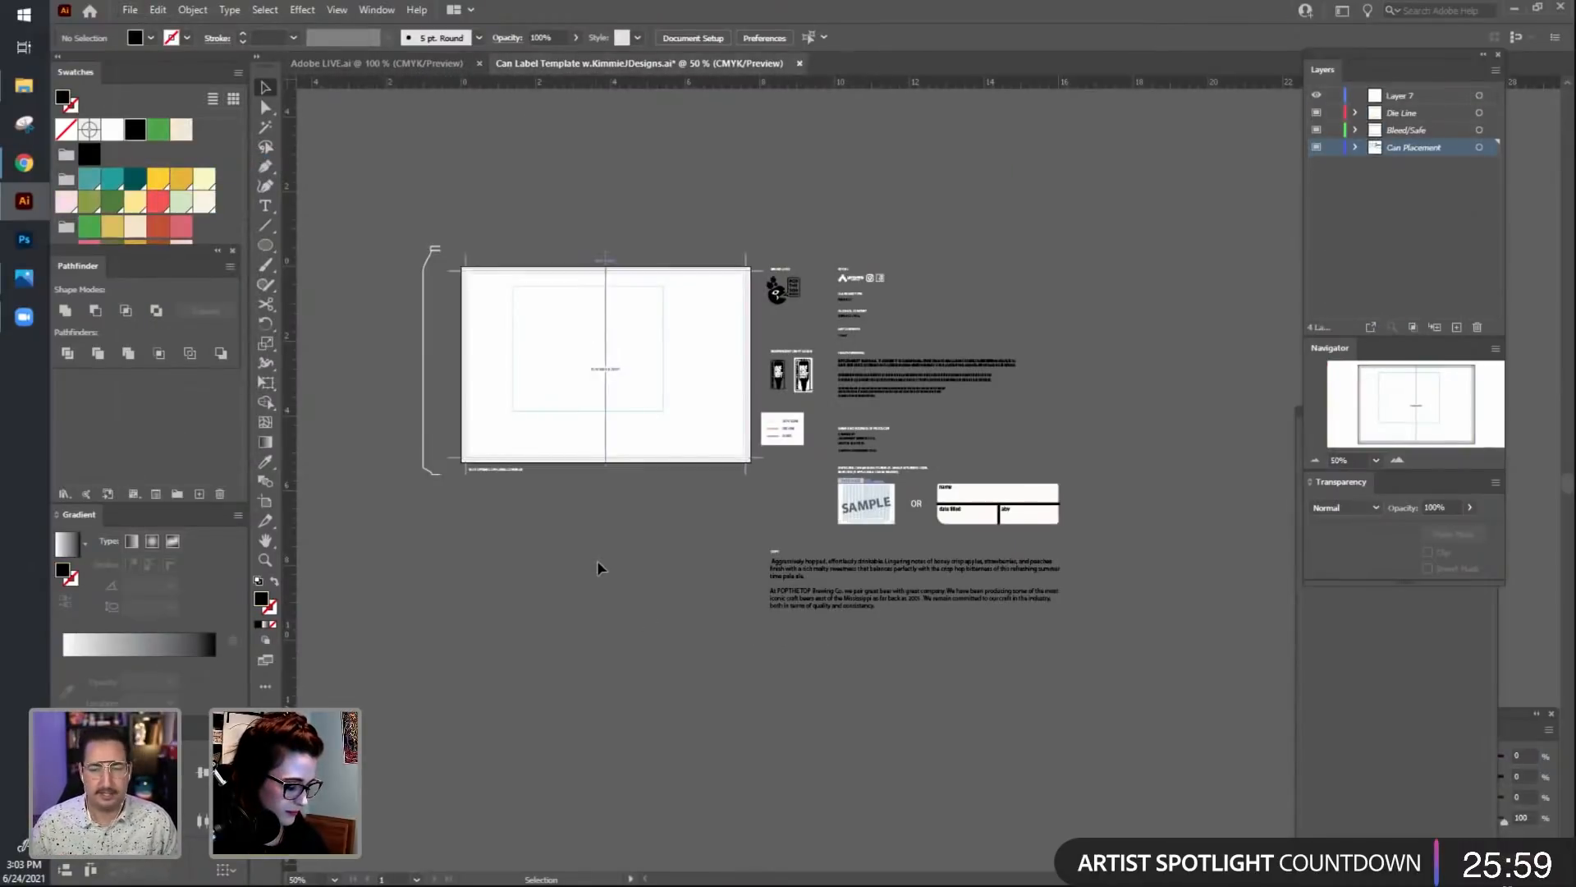
pyautogui.hotkey('ctrl', 'v')
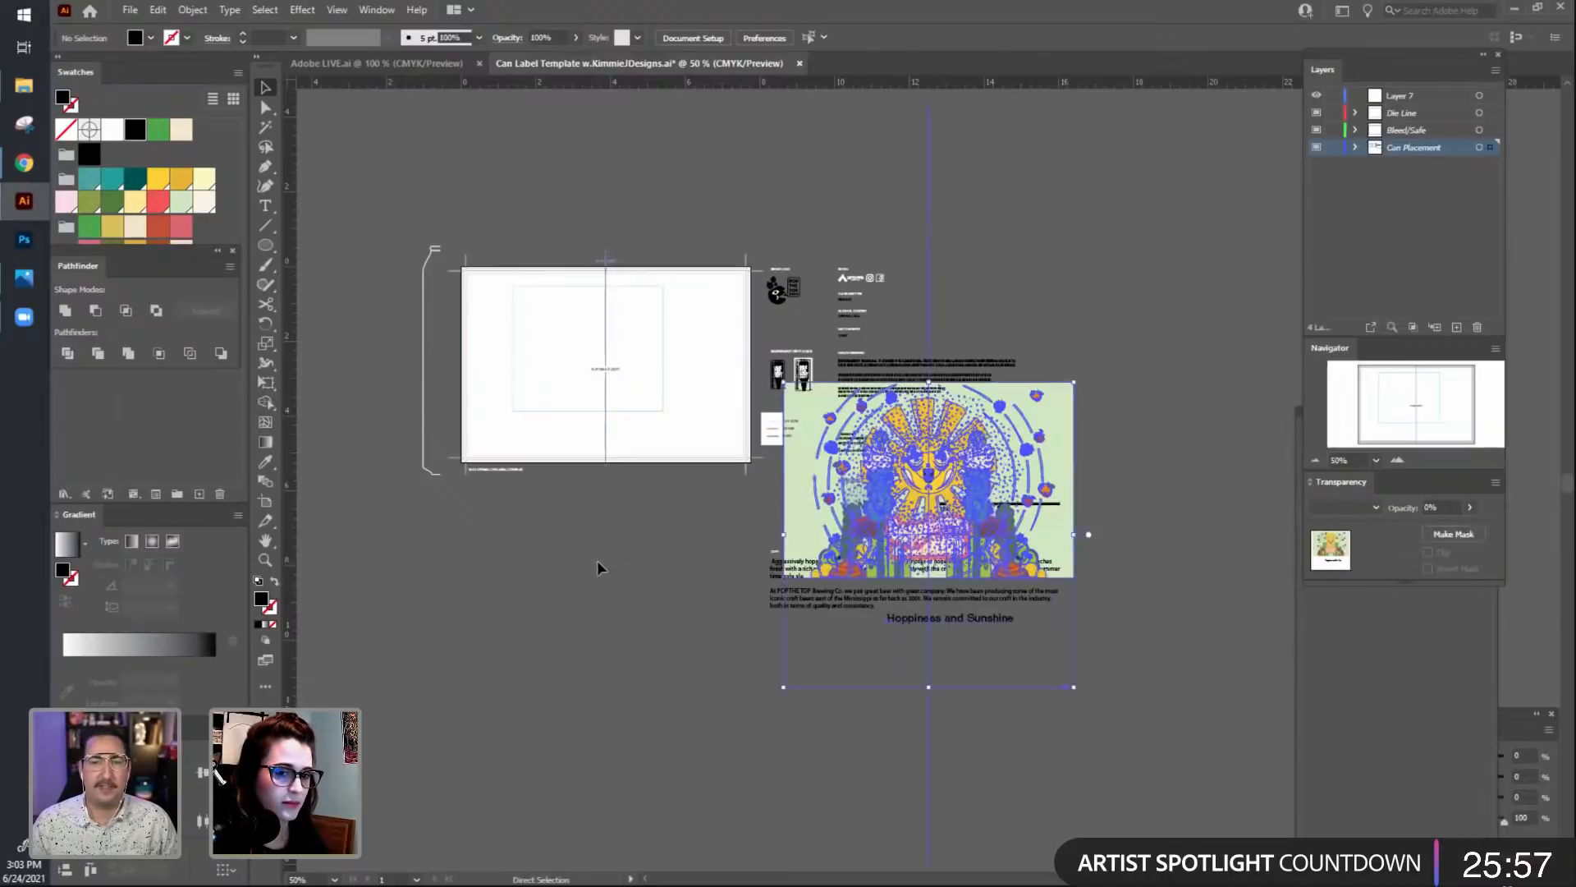
pyautogui.moveTo(763, 486); pyautogui.dragTo(699, 582)
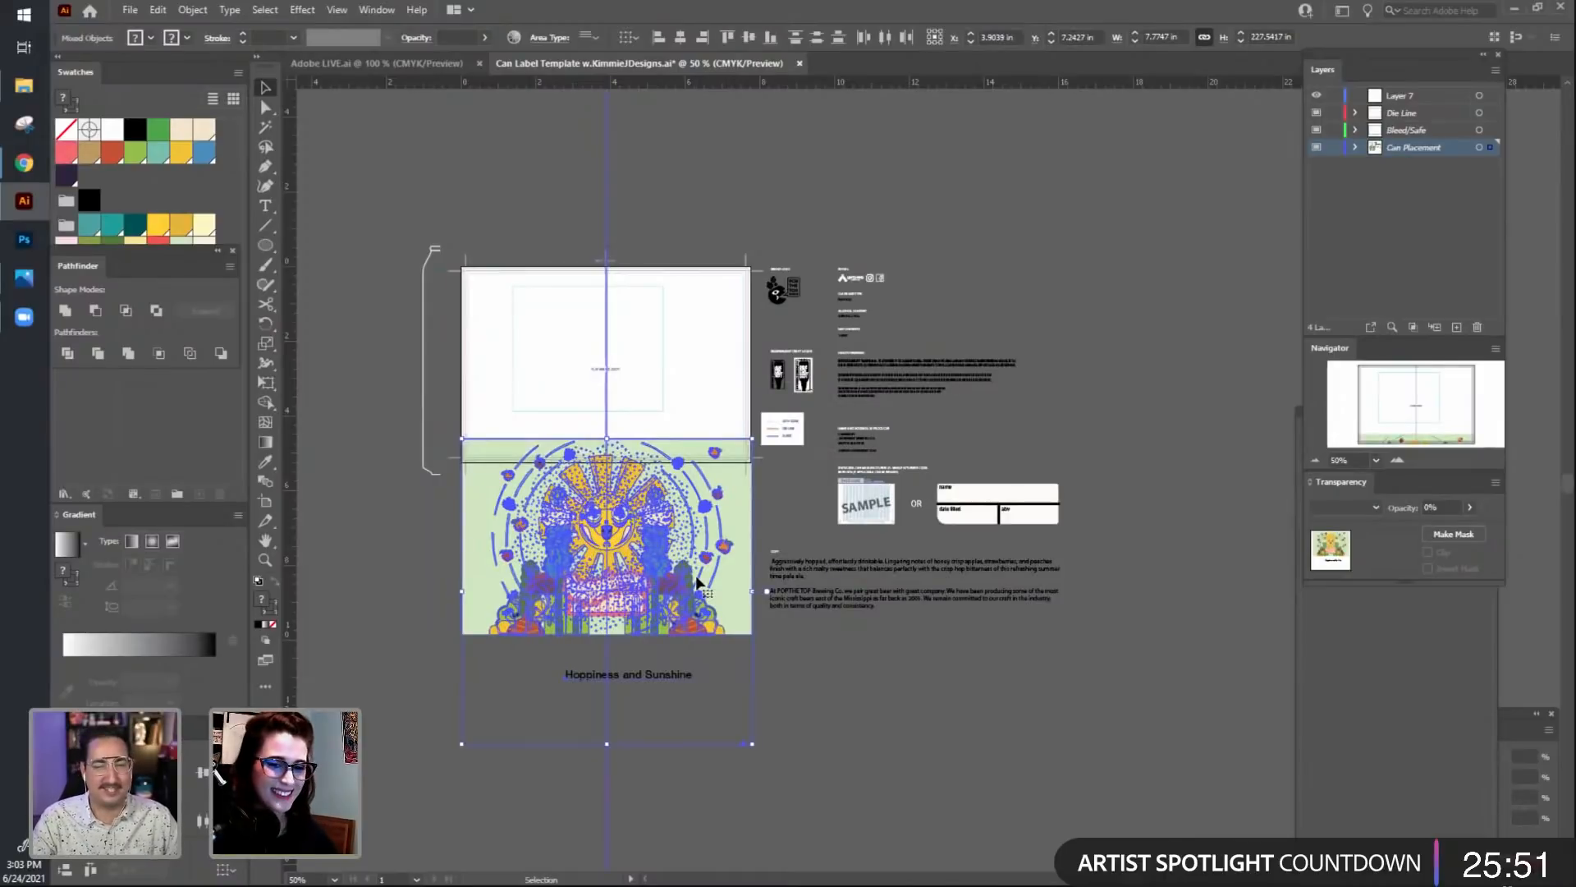
pyautogui.click(925, 743)
pyautogui.moveTo(925, 746); pyautogui.dragTo(1021, 778)
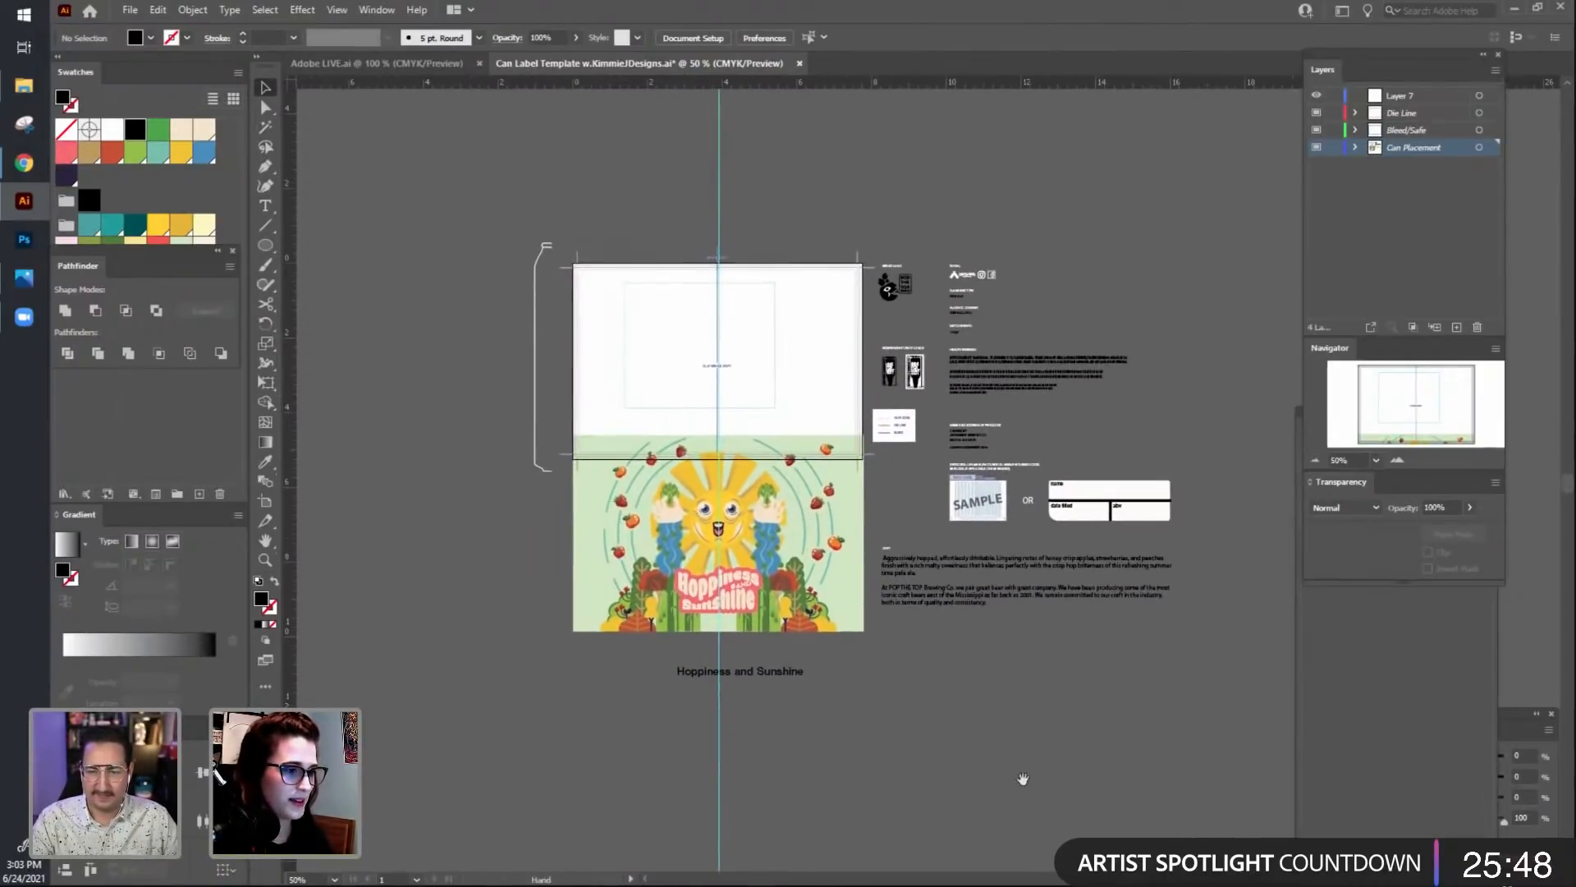
# Close the Adobe LIVE.ai document and return to the Can Label Template document.
pyautogui.click(435, 72)
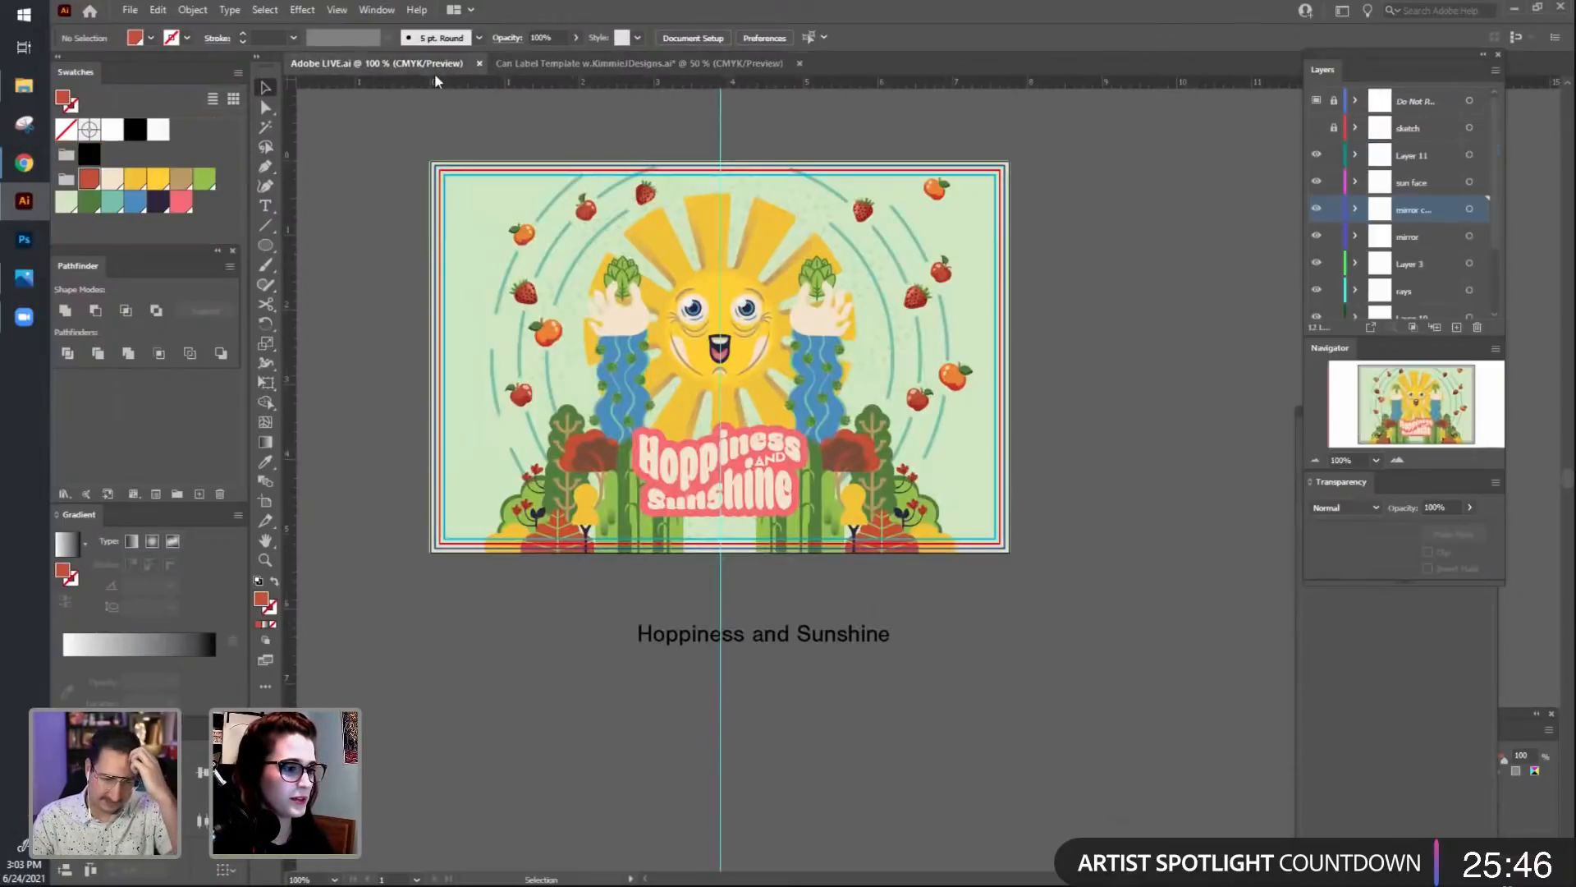
pyautogui.click(480, 63)
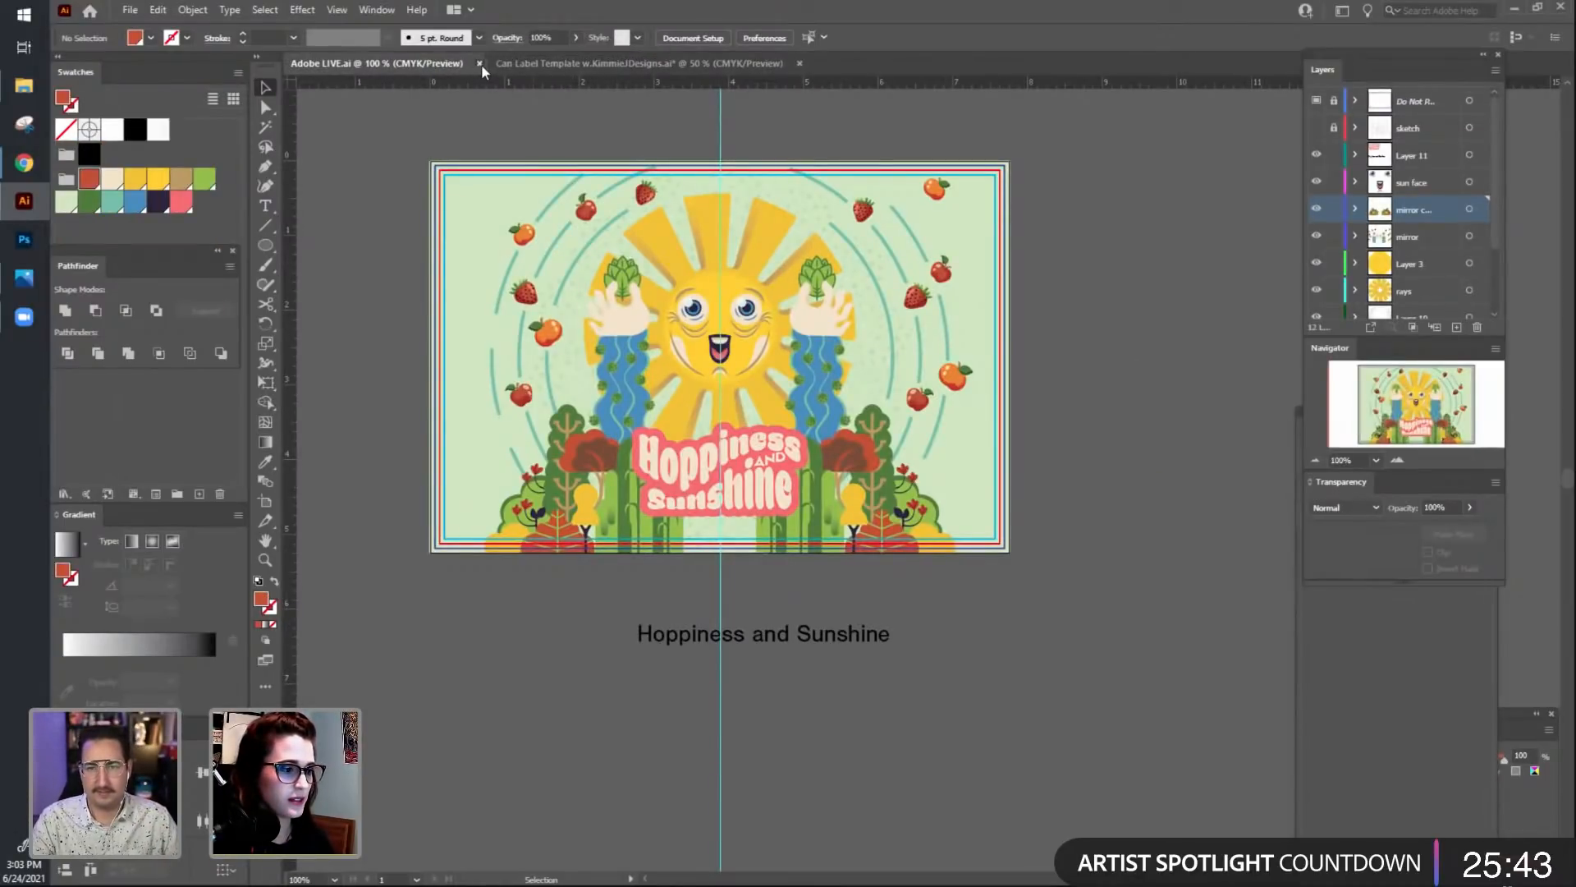
pyautogui.moveTo(1265, 517); pyautogui.dragTo(1275, 500)
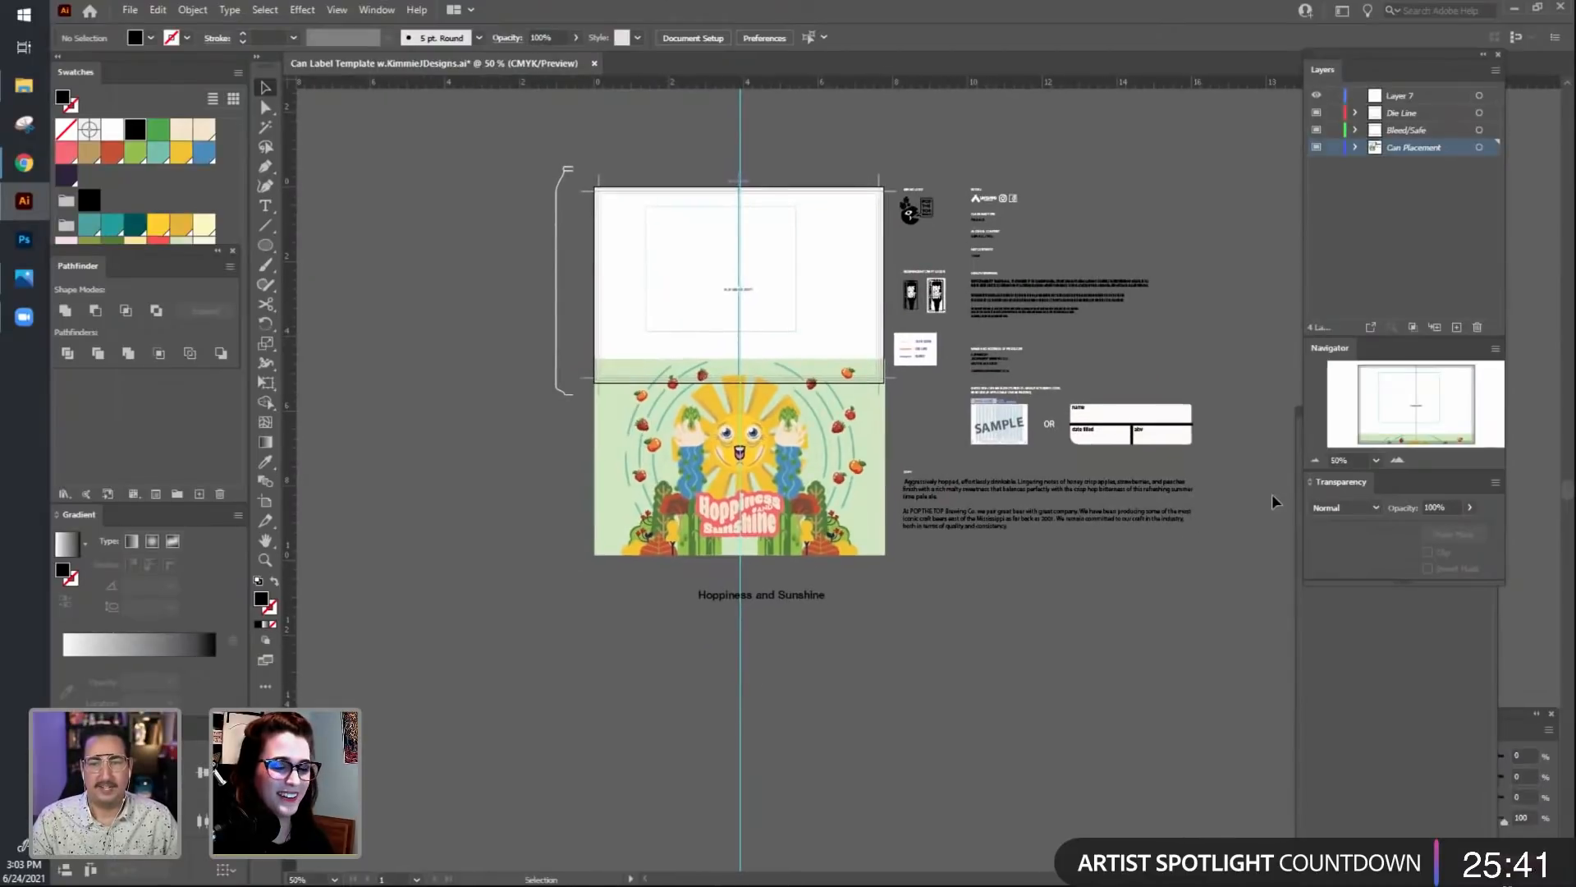
# Open the Pop the Top logo.ai document, select and copy all of its artwork, and clear the selection.
pyautogui.hotkey('ctrl', '+')
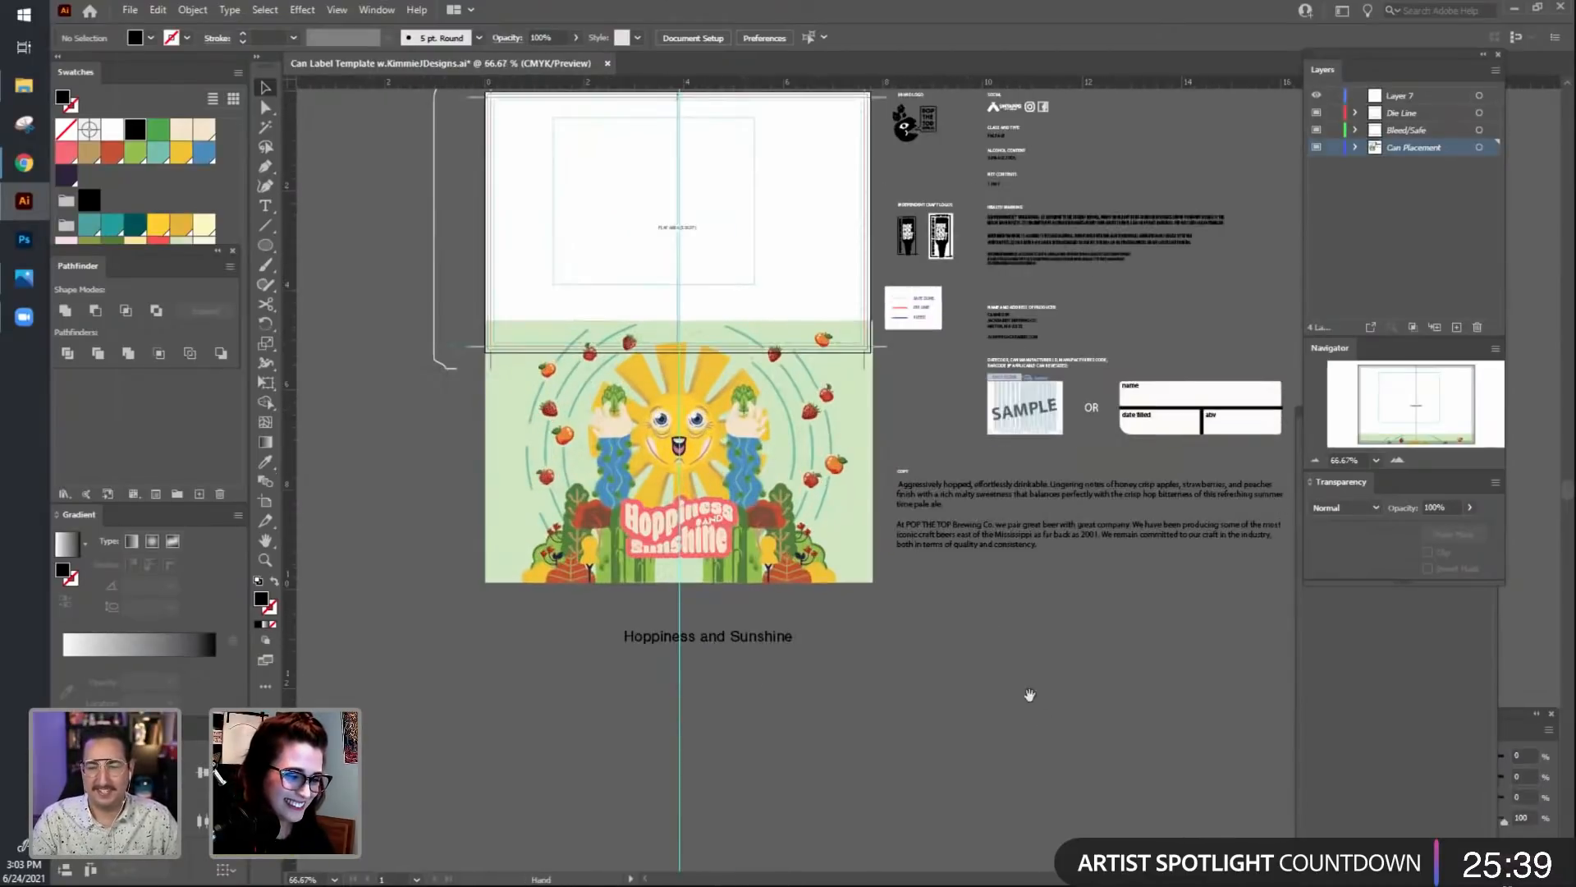
pyautogui.moveTo(1029, 695); pyautogui.dragTo(1077, 780)
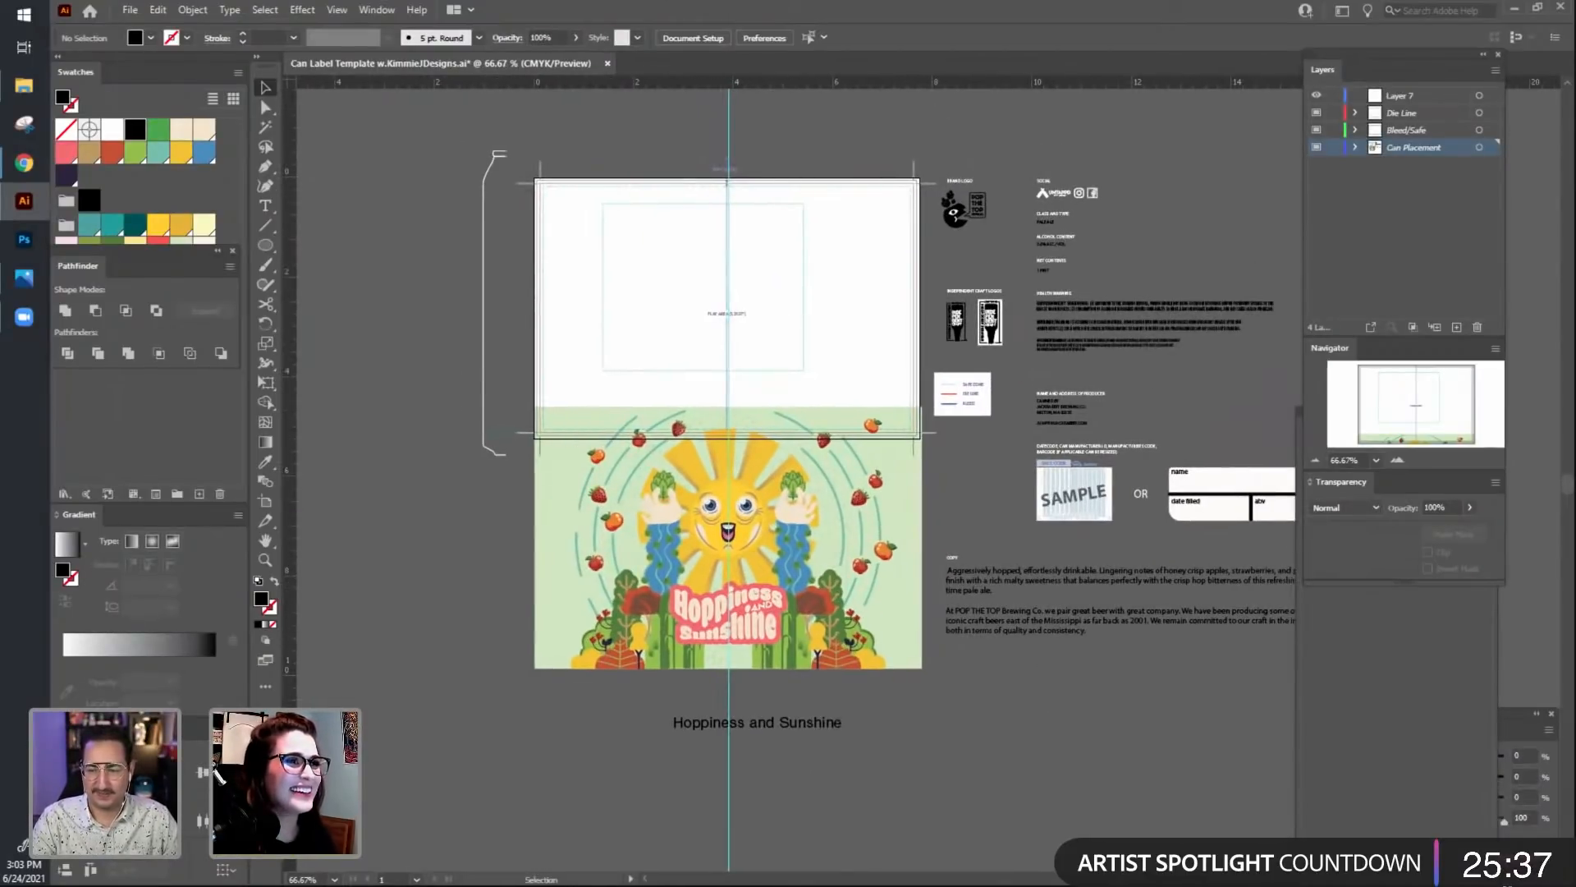
pyautogui.click(24, 86)
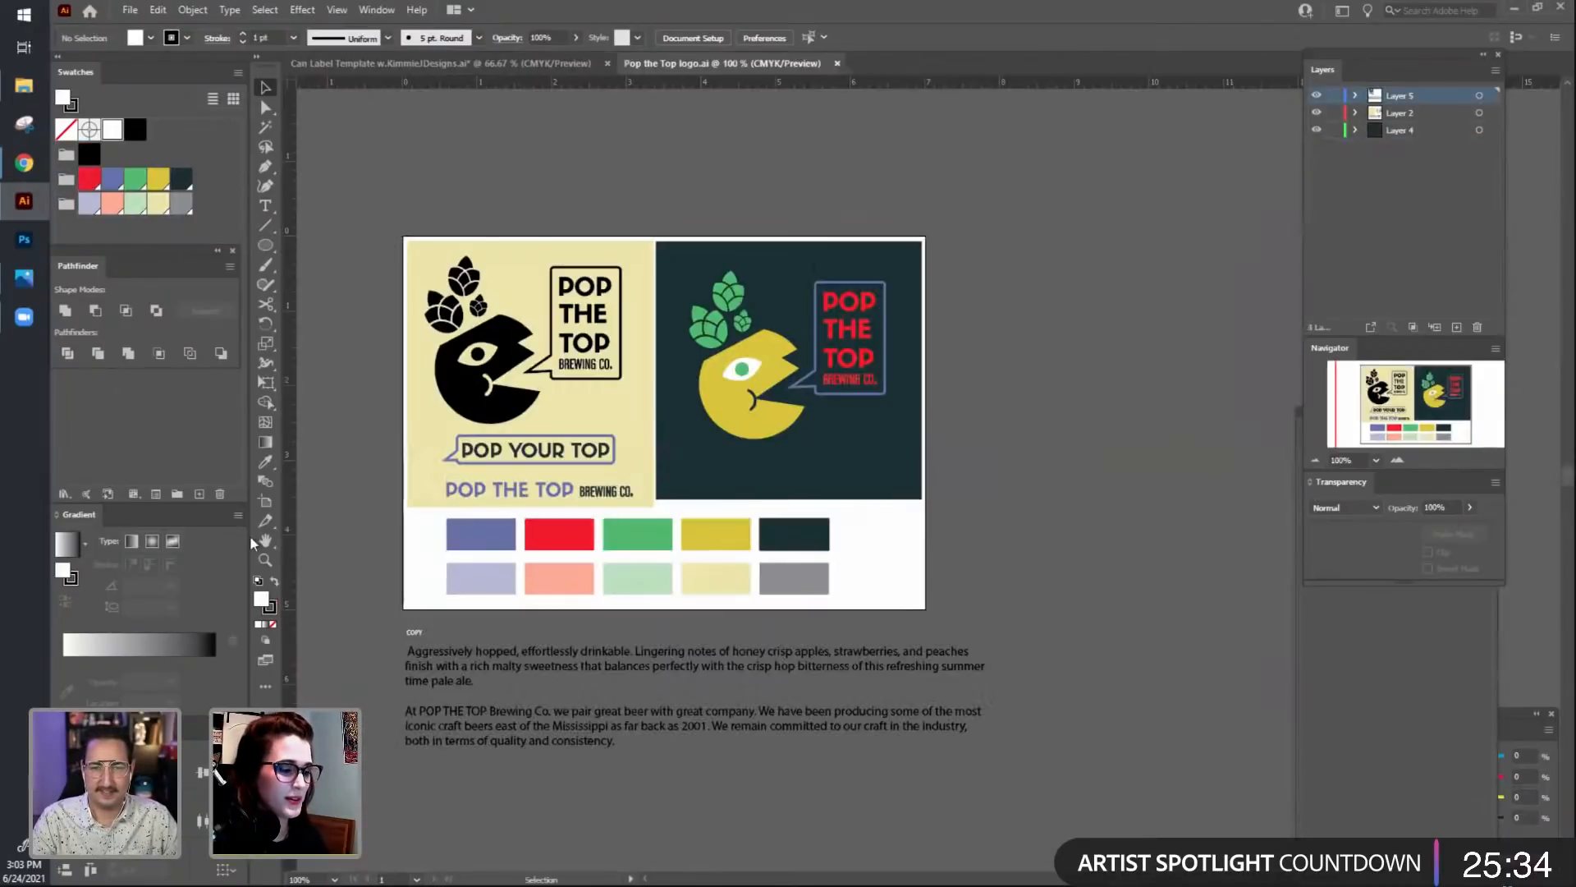
pyautogui.press('space')
pyautogui.moveTo(709, 748); pyautogui.dragTo(808, 797)
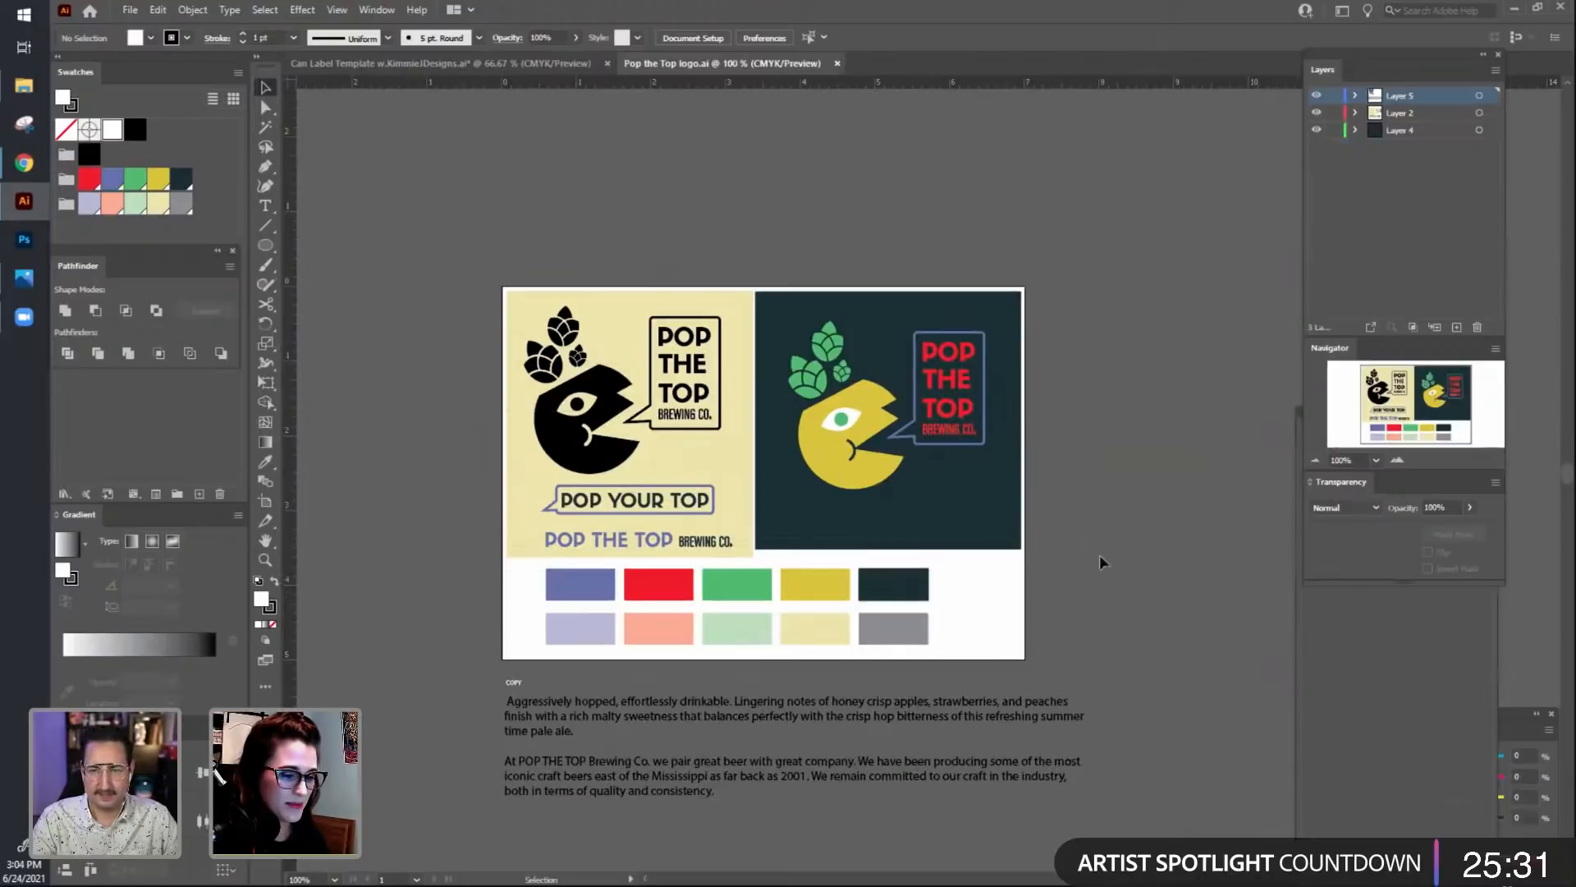
pyautogui.press('a')
pyautogui.hotkey('ctrl', 'a')
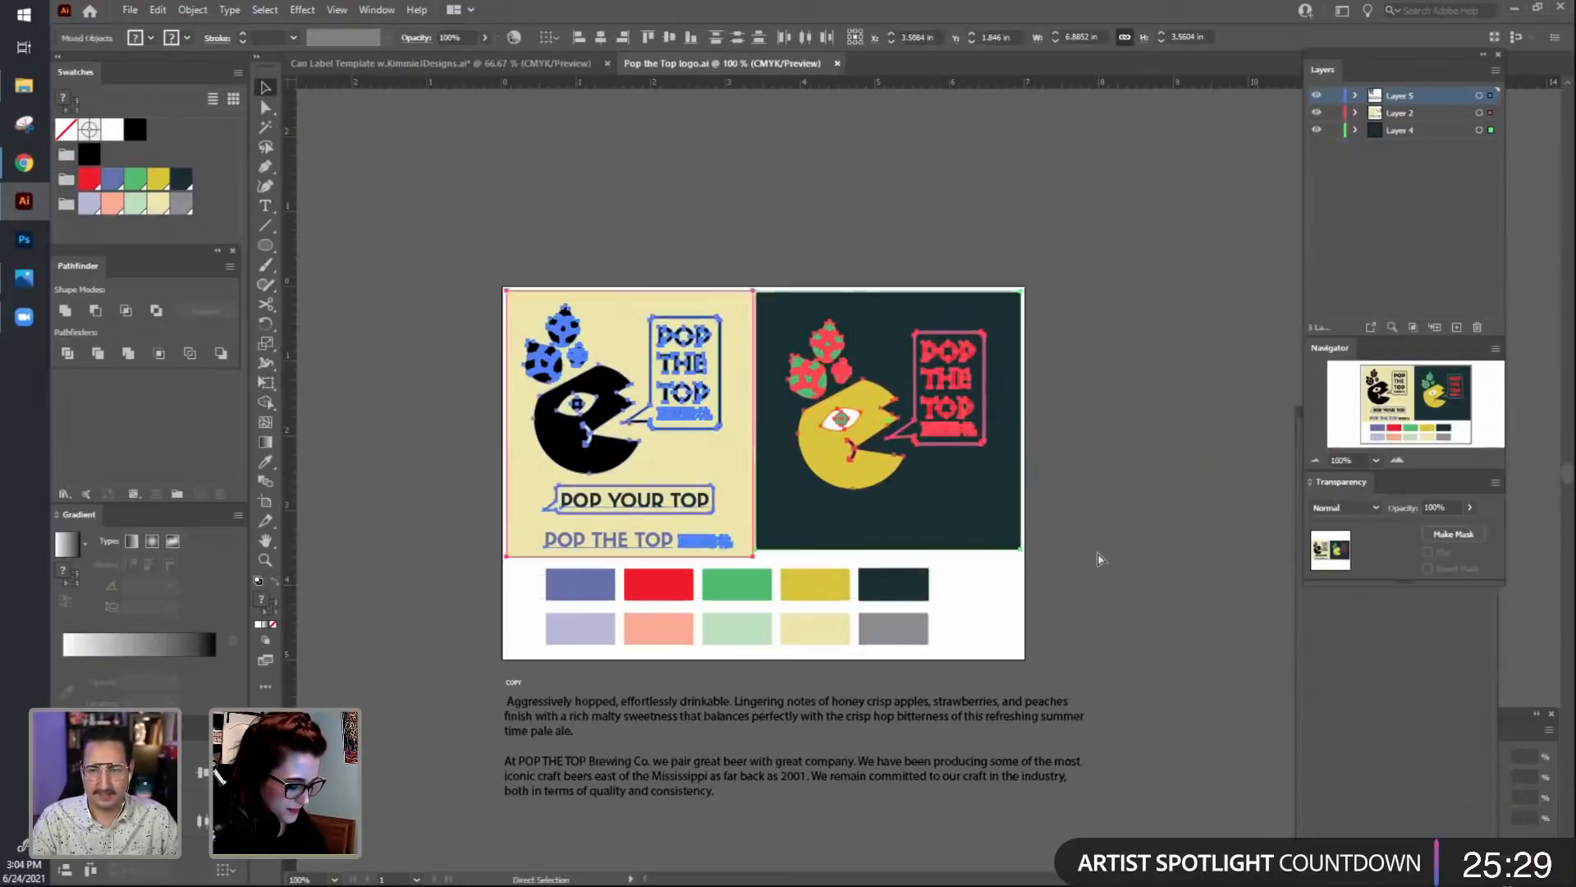
pyautogui.click(1094, 551)
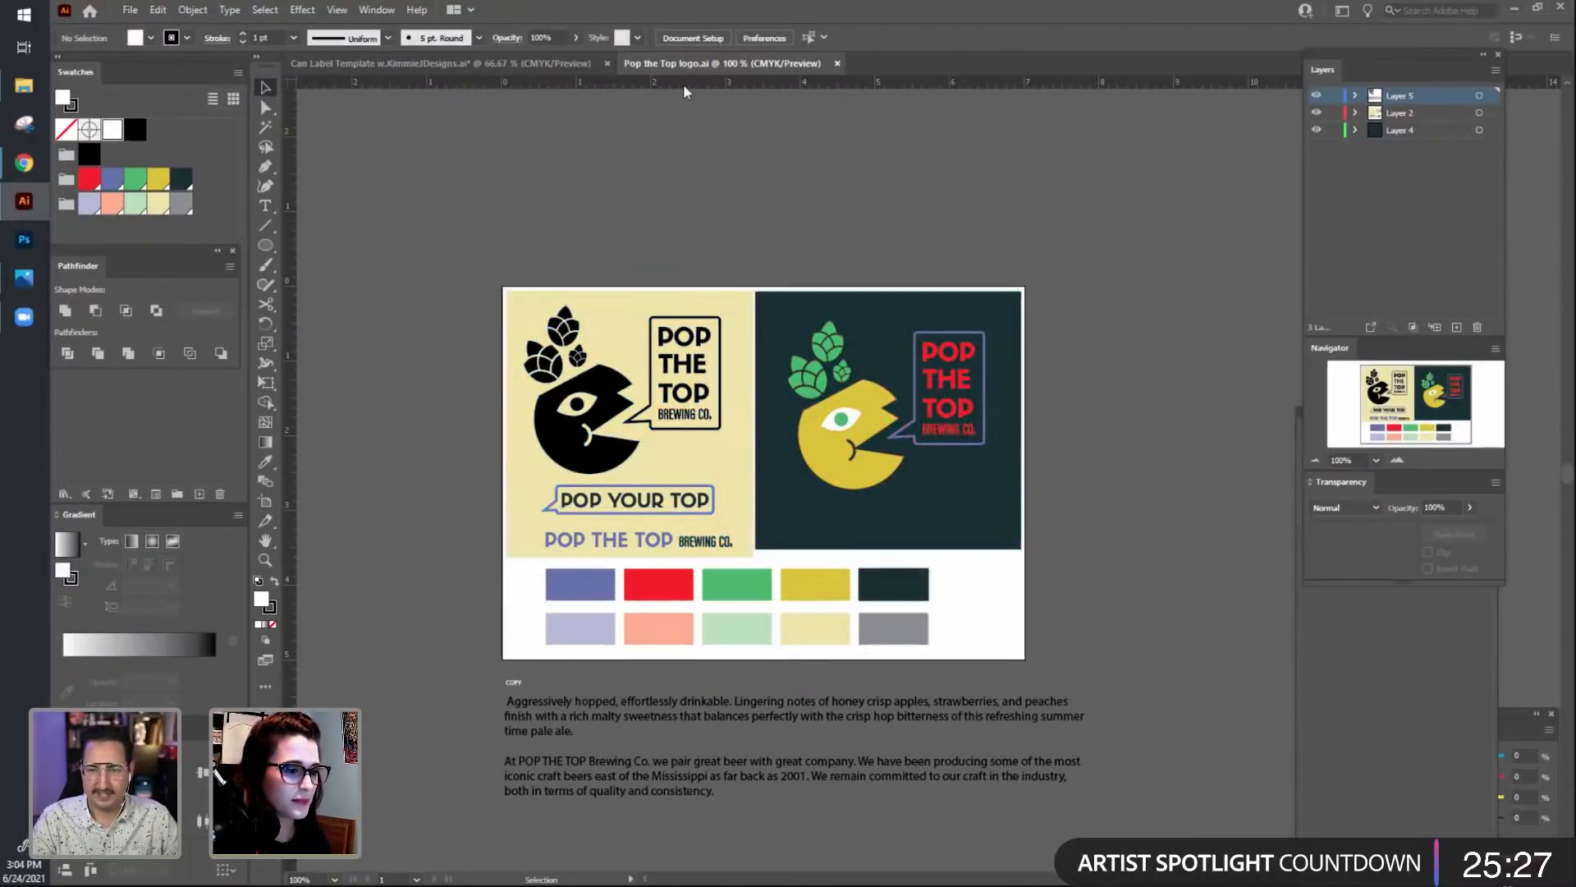
# Undock the logo document's window and paste the copied logos into the can label template beneath the copy text.
pyautogui.moveTo(687, 65); pyautogui.dragTo(341, 143)
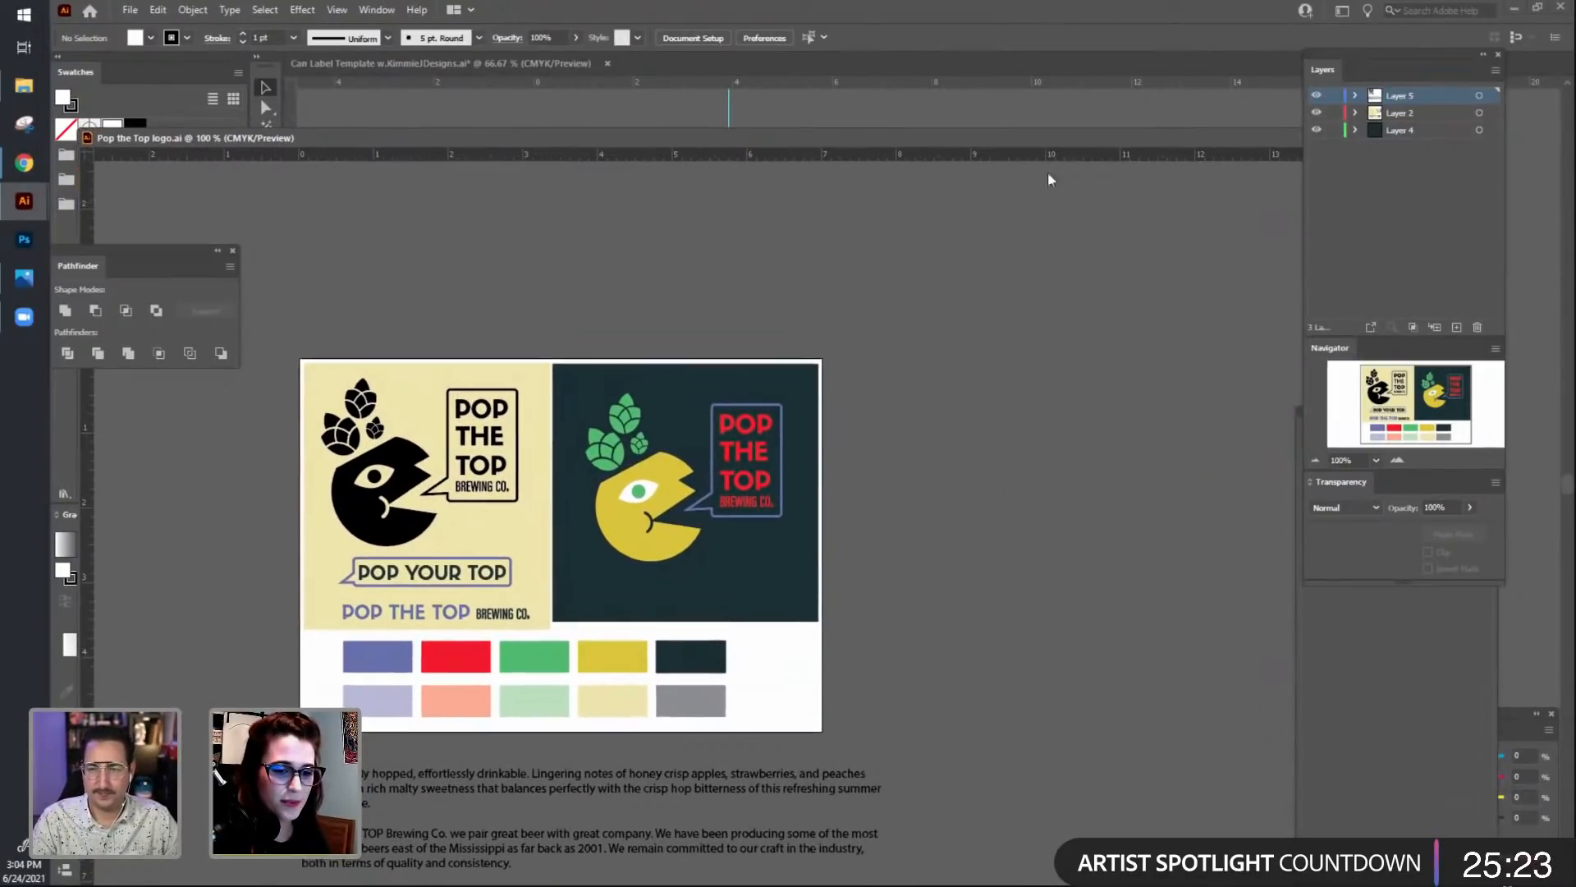
pyautogui.moveTo(1186, 140); pyautogui.dragTo(766, 231)
pyautogui.click(930, 223)
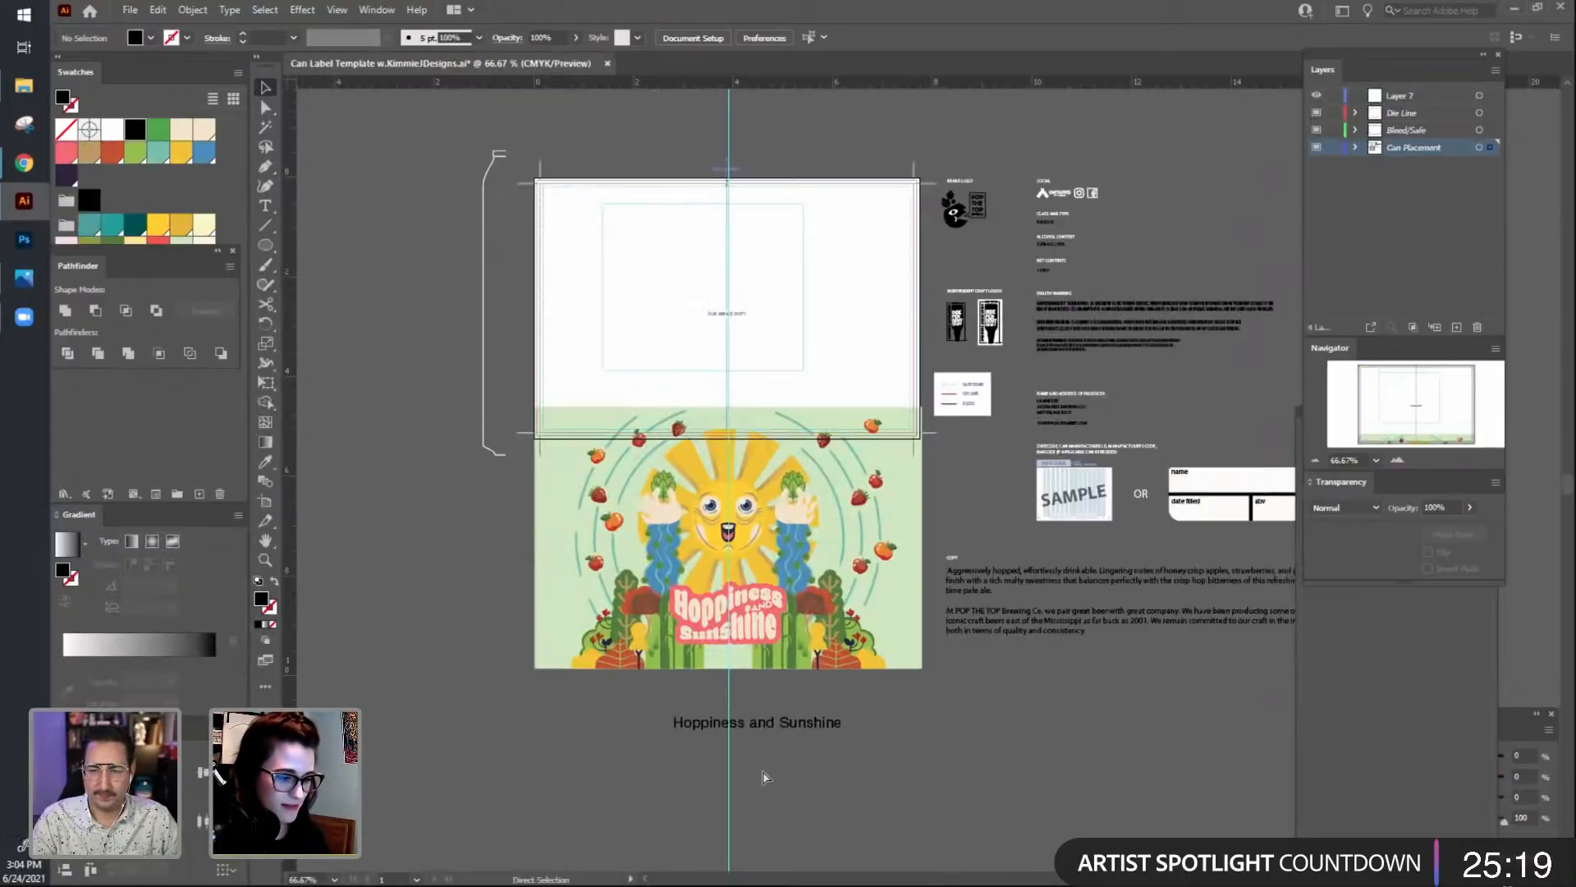
pyautogui.hotkey('ctrl', 'v')
pyautogui.moveTo(1011, 532); pyautogui.dragTo(1224, 811)
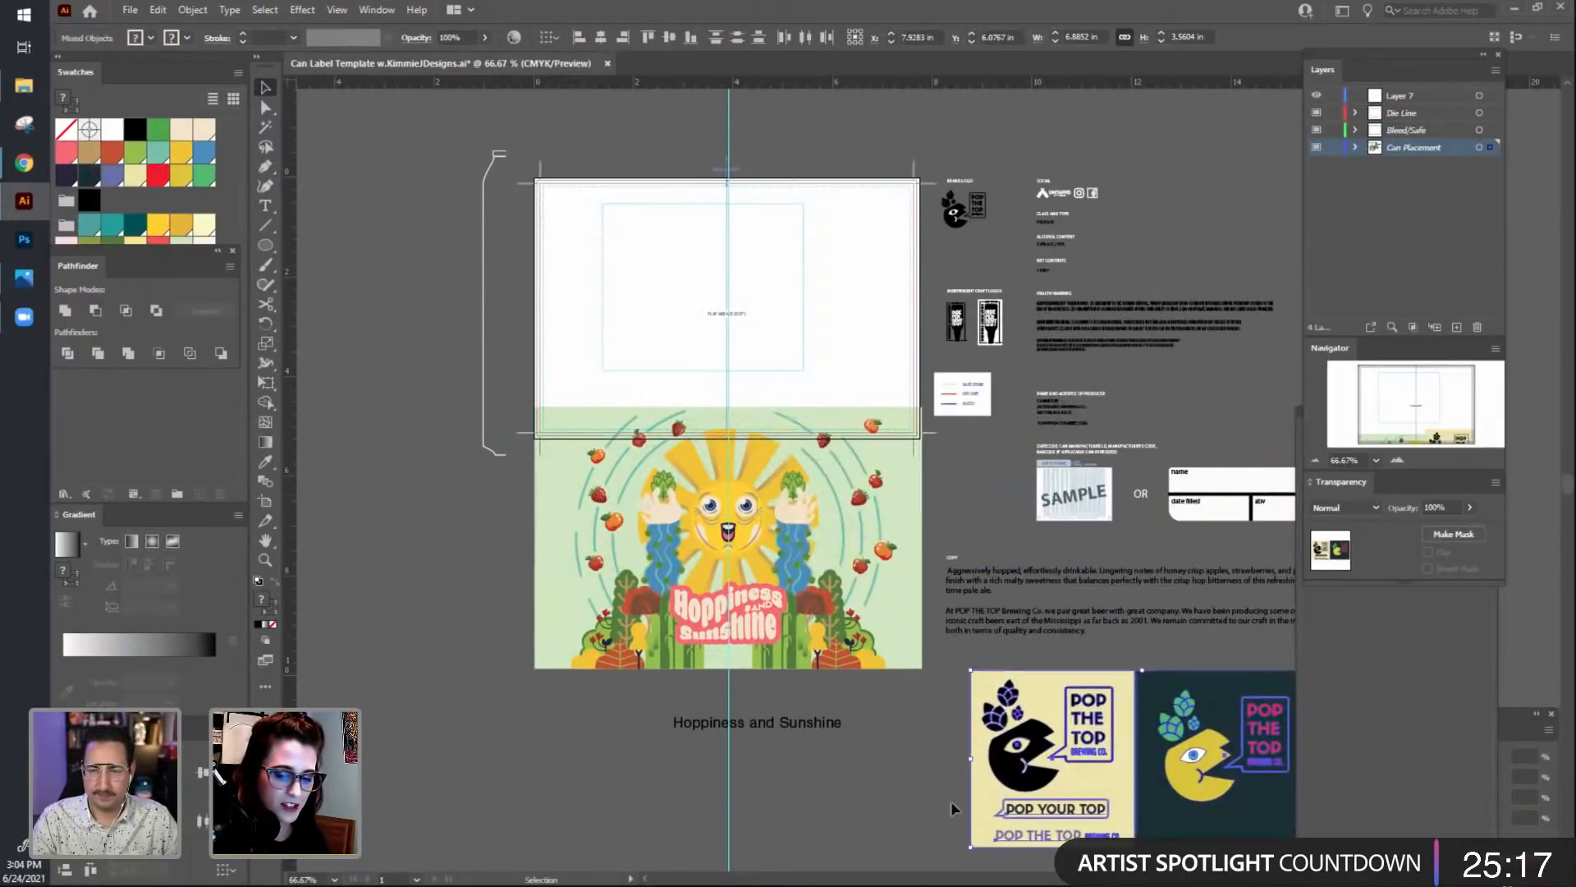
pyautogui.click(909, 801)
pyautogui.moveTo(879, 762); pyautogui.dragTo(896, 801)
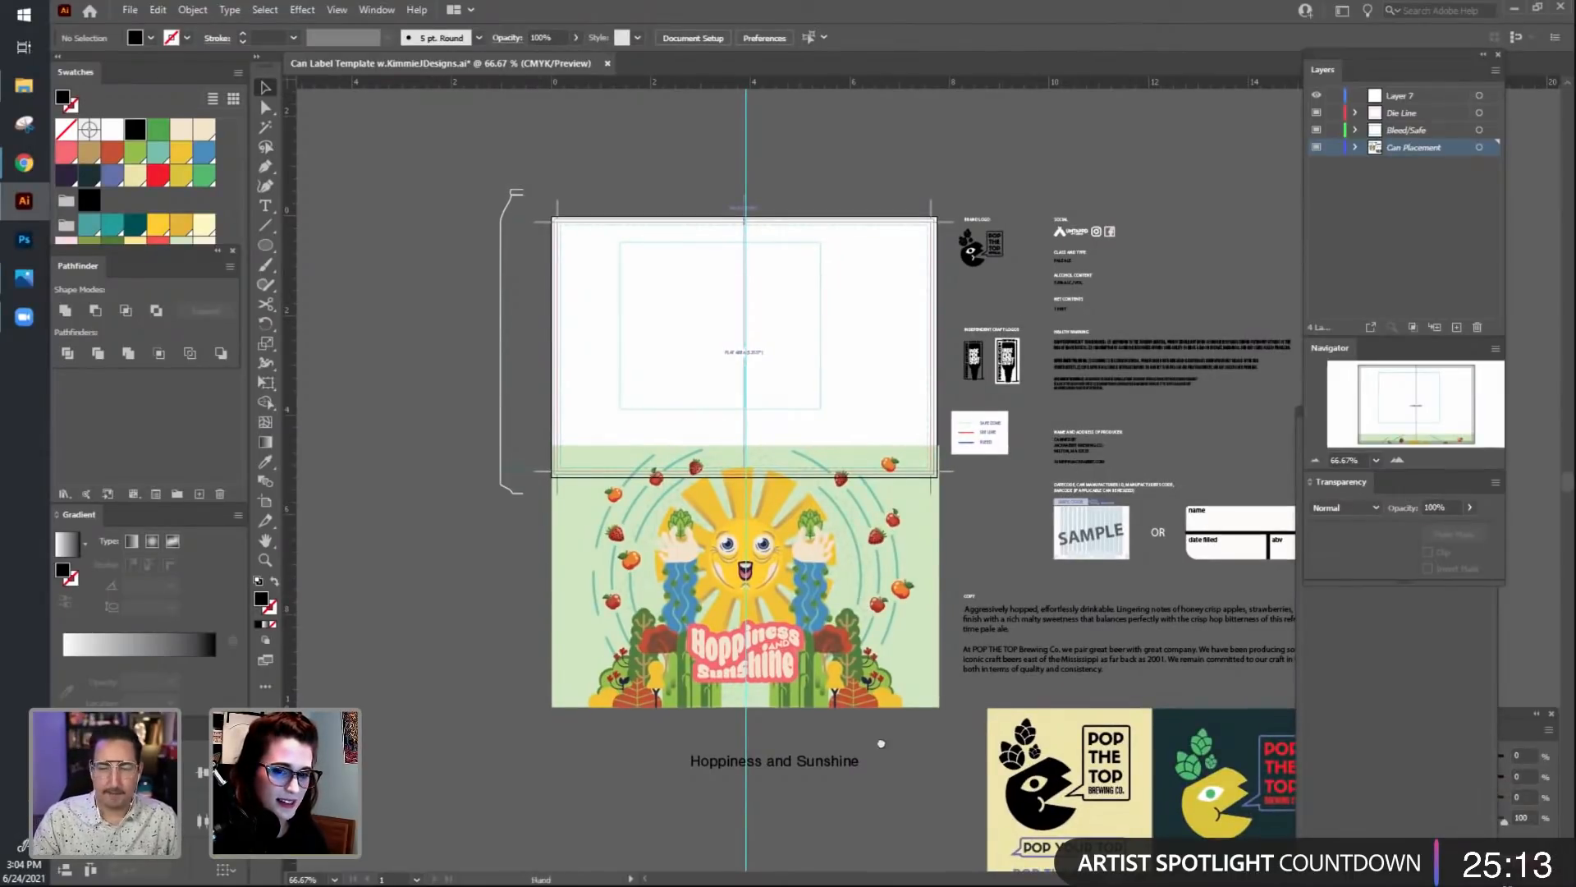
pyautogui.moveTo(881, 743); pyautogui.dragTo(933, 736)
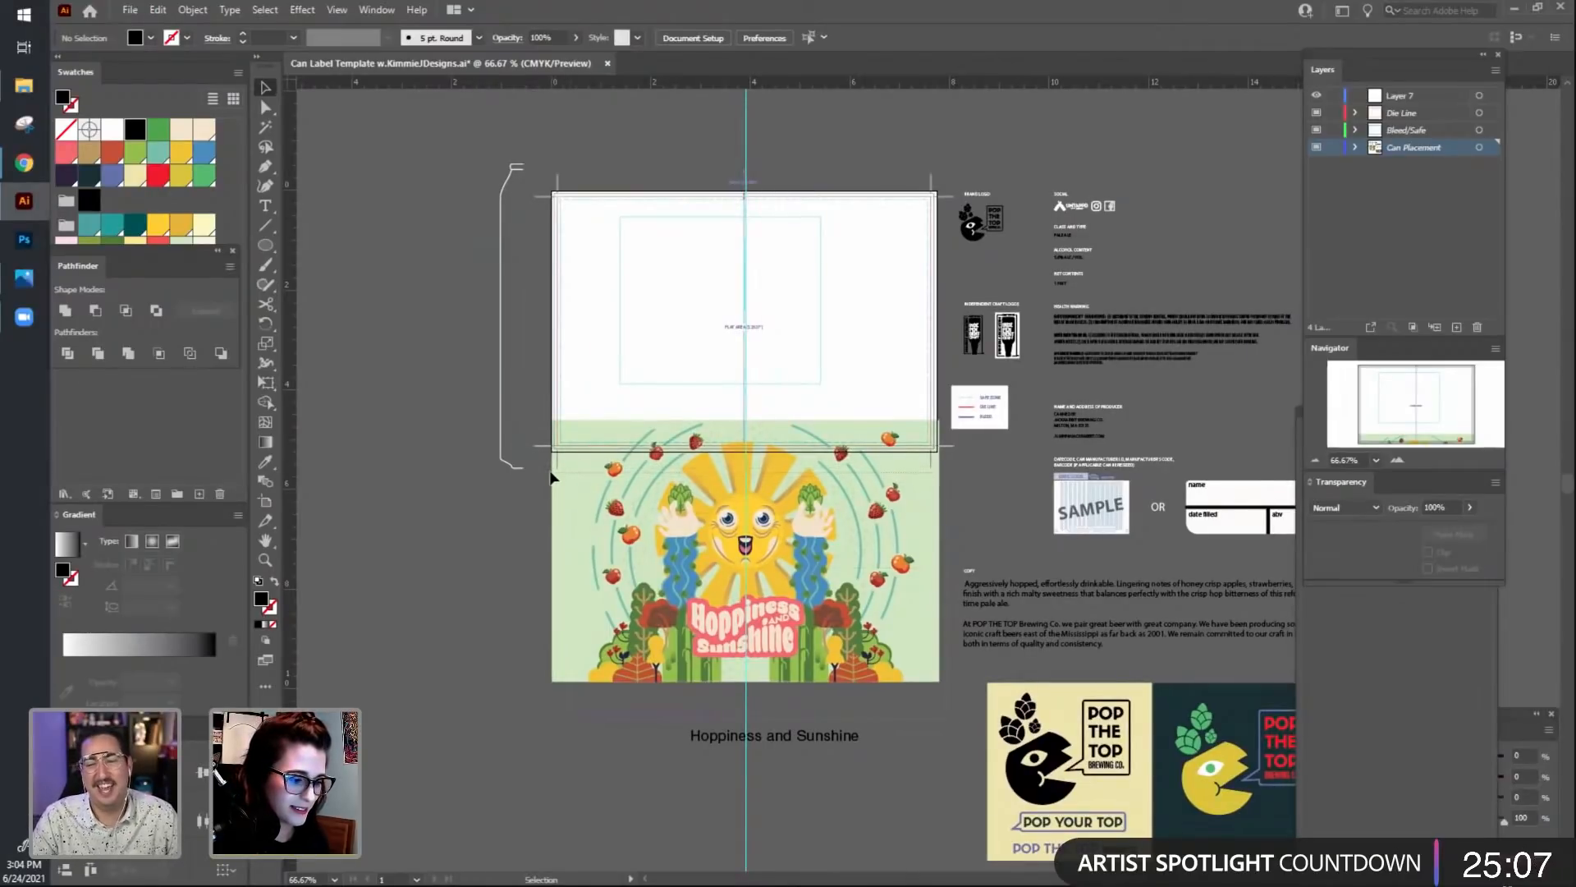
# Move the pasted label illustration from the Can Placement layer to Layer 7 and lock the Die Line and Bleed/Safe layers.
pyautogui.click(568, 501)
pyautogui.hotkey('ctrl', '=')
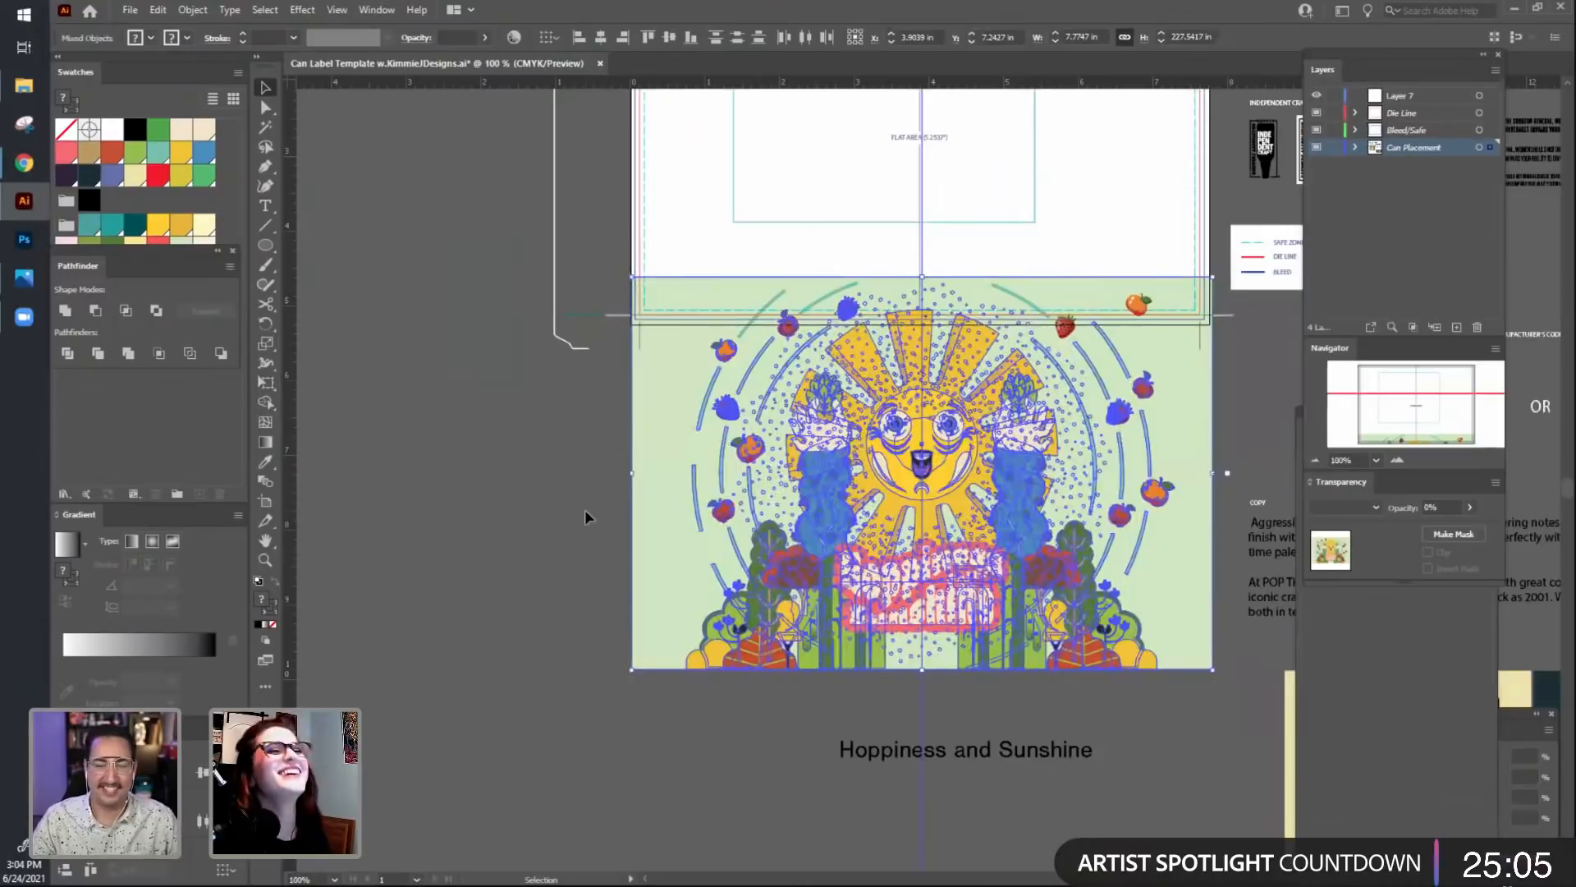
pyautogui.moveTo(552, 486); pyautogui.dragTo(375, 650)
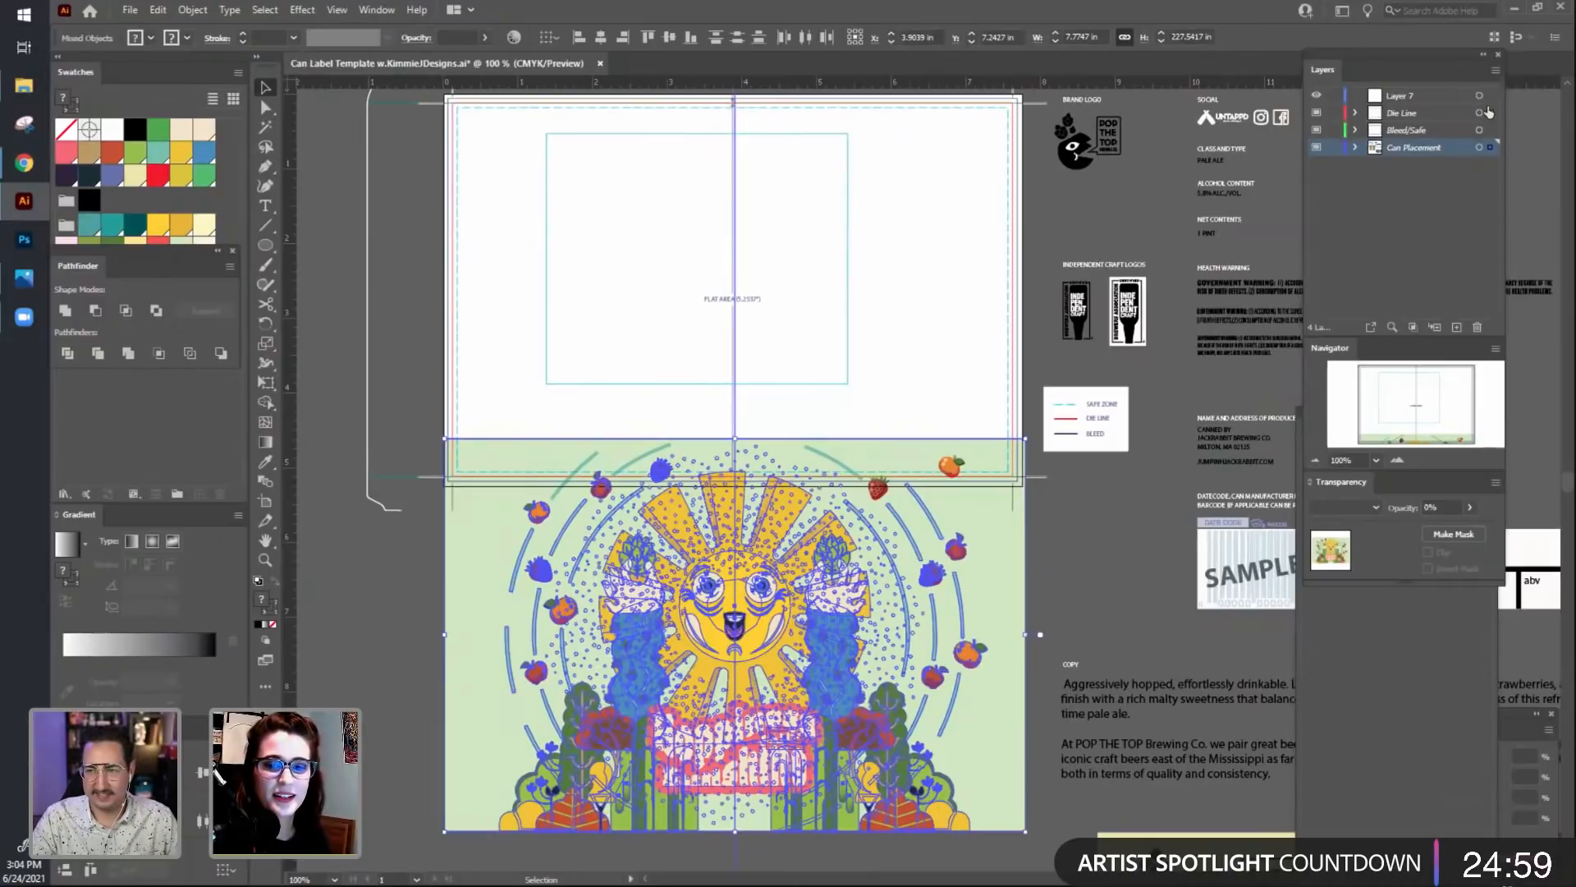
pyautogui.moveTo(1489, 113); pyautogui.dragTo(1490, 95)
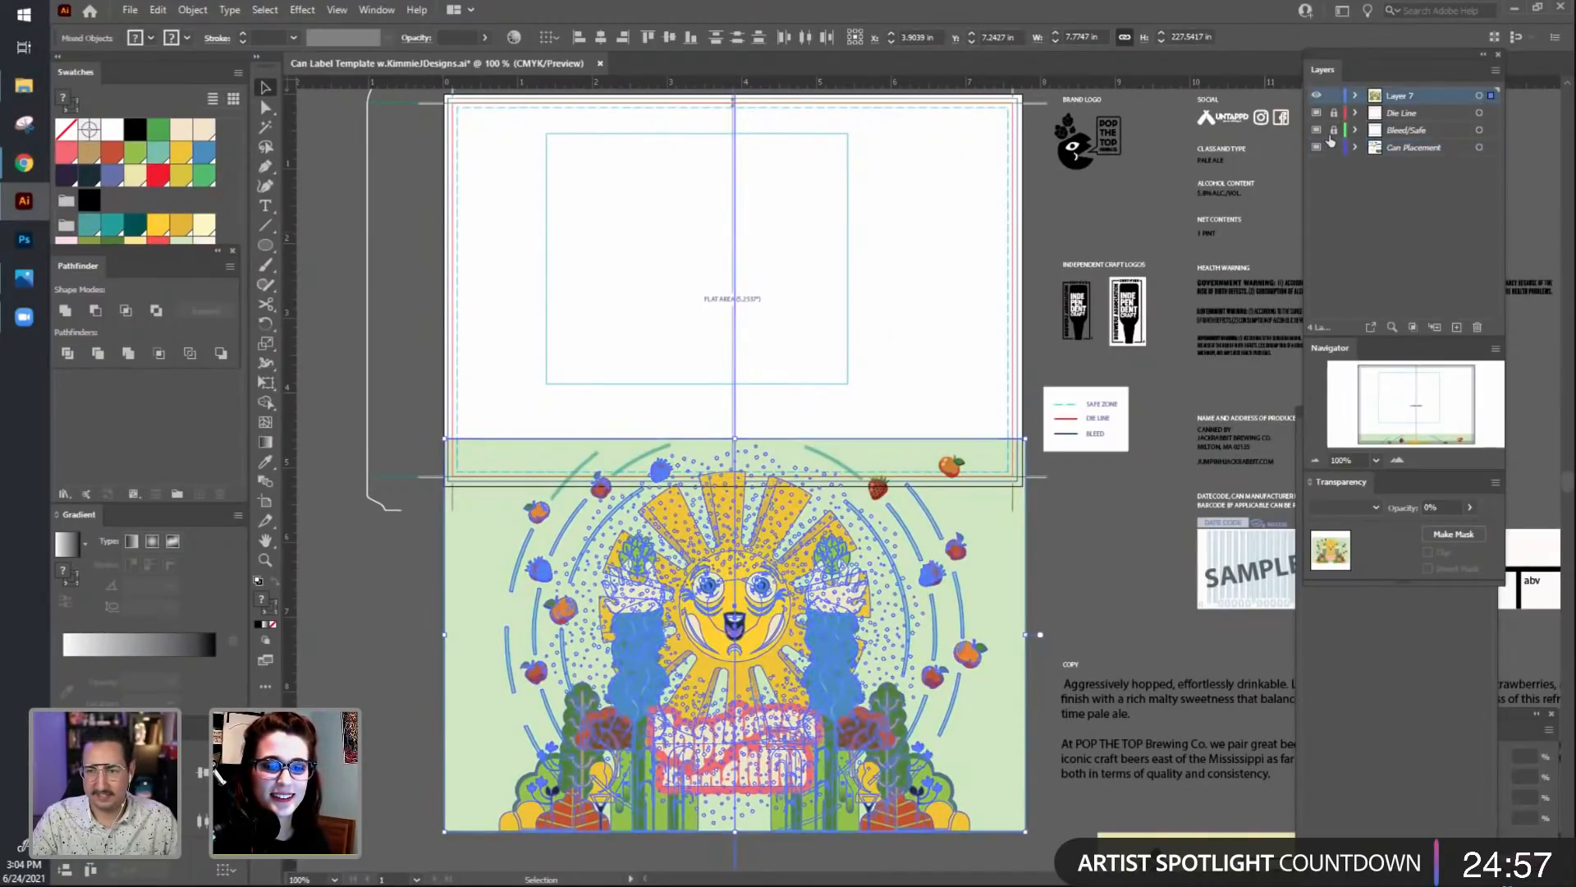
# Lock the Can Placement layer and move the illustration straight up so that it fills the label area.
pyautogui.click(846, 435)
pyautogui.click(839, 462)
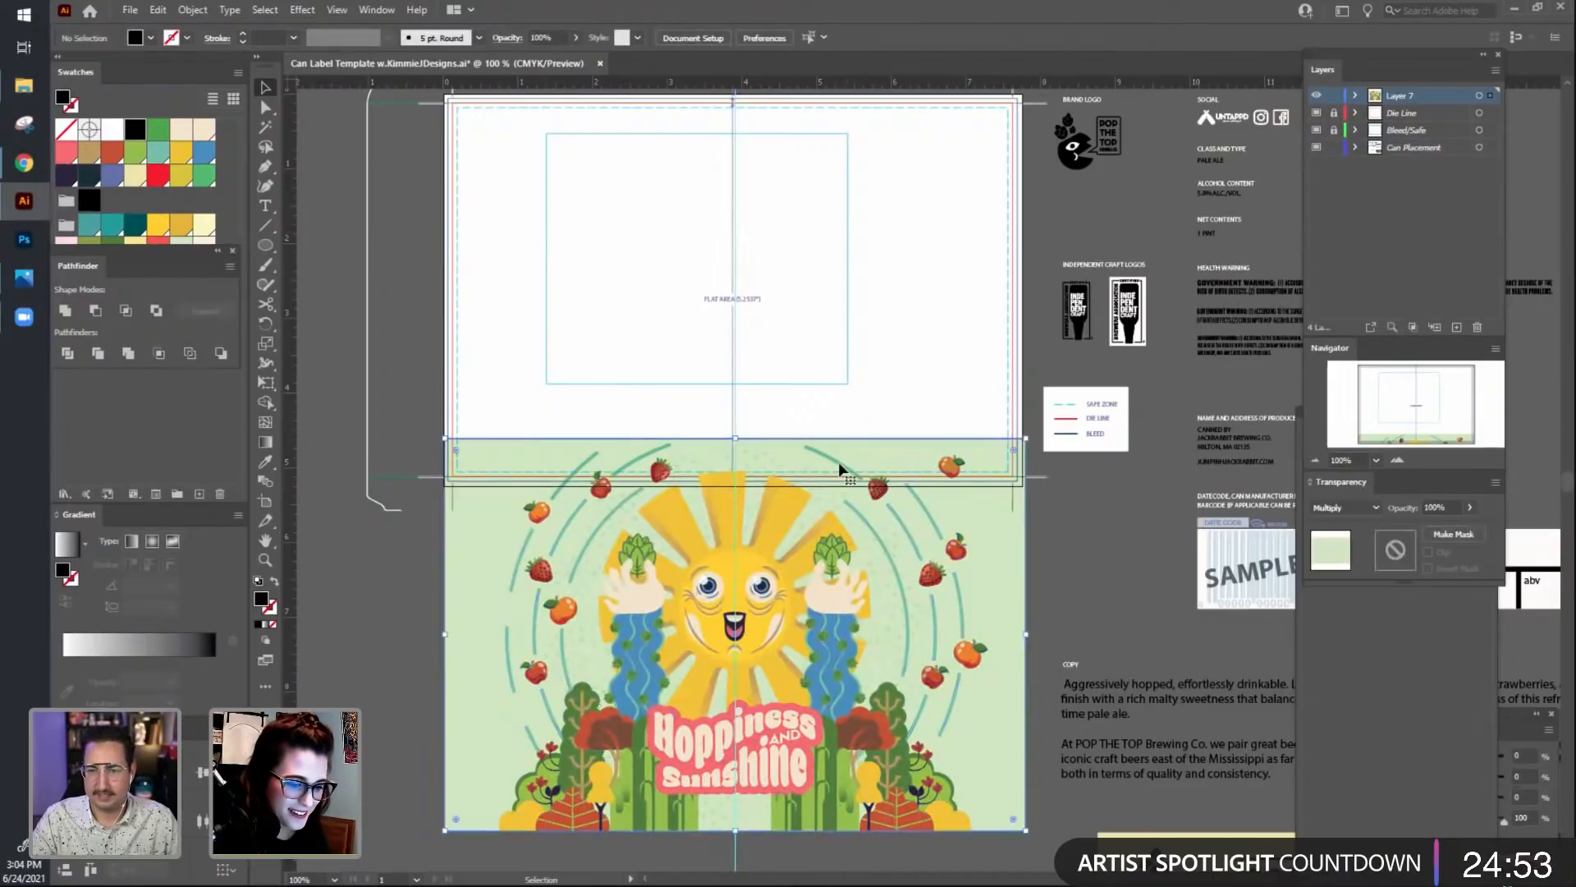
pyautogui.hotkey('ctrl', 'a')
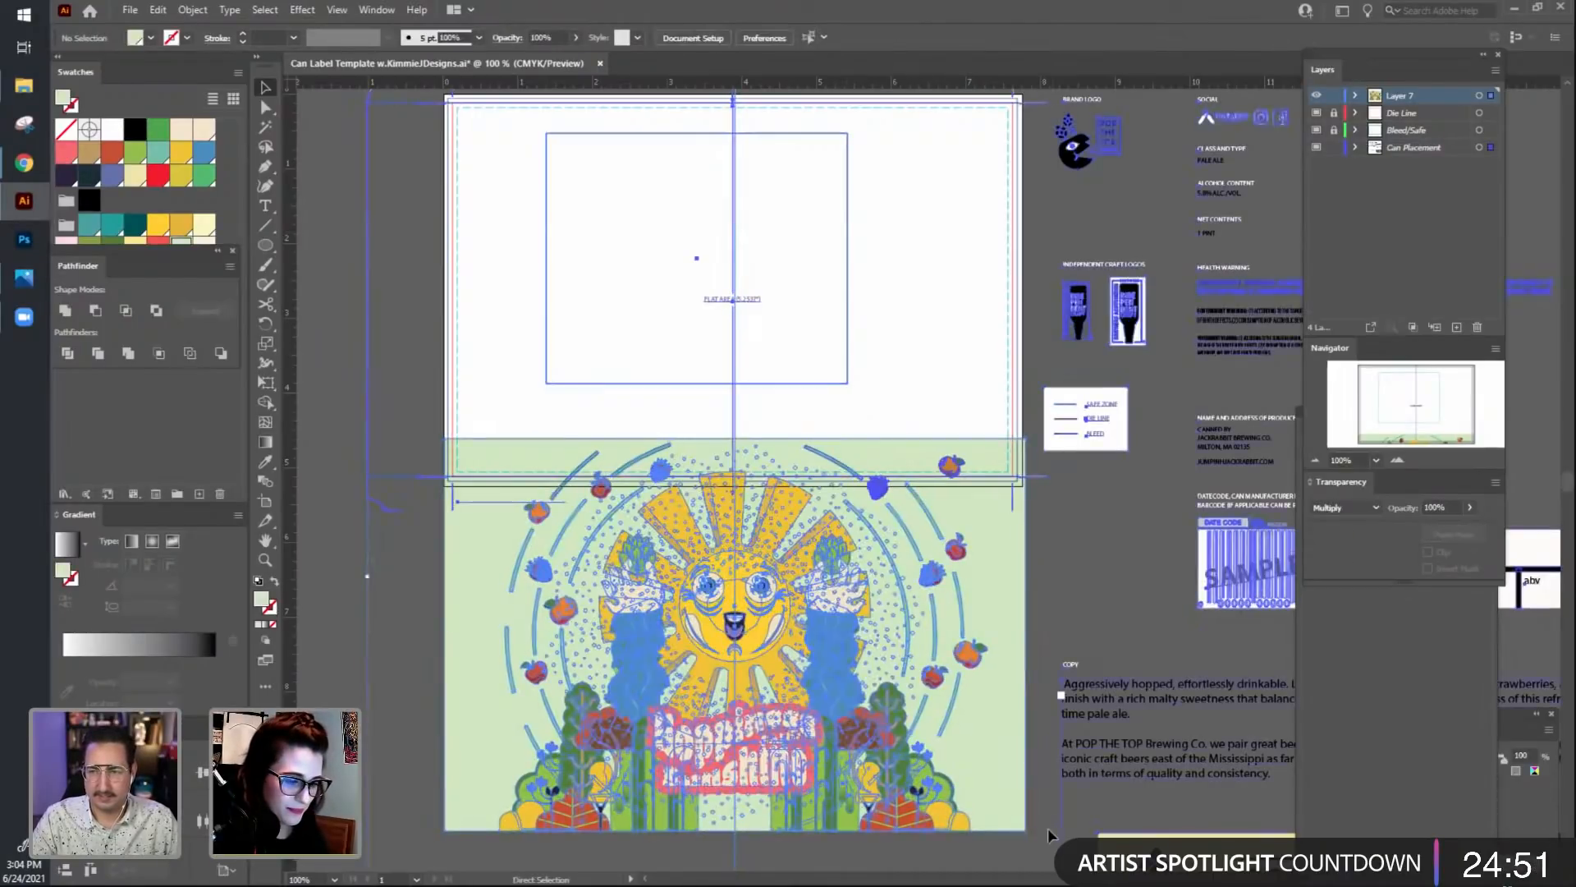
pyautogui.hotkey('ctrl', 'shift', 'a')
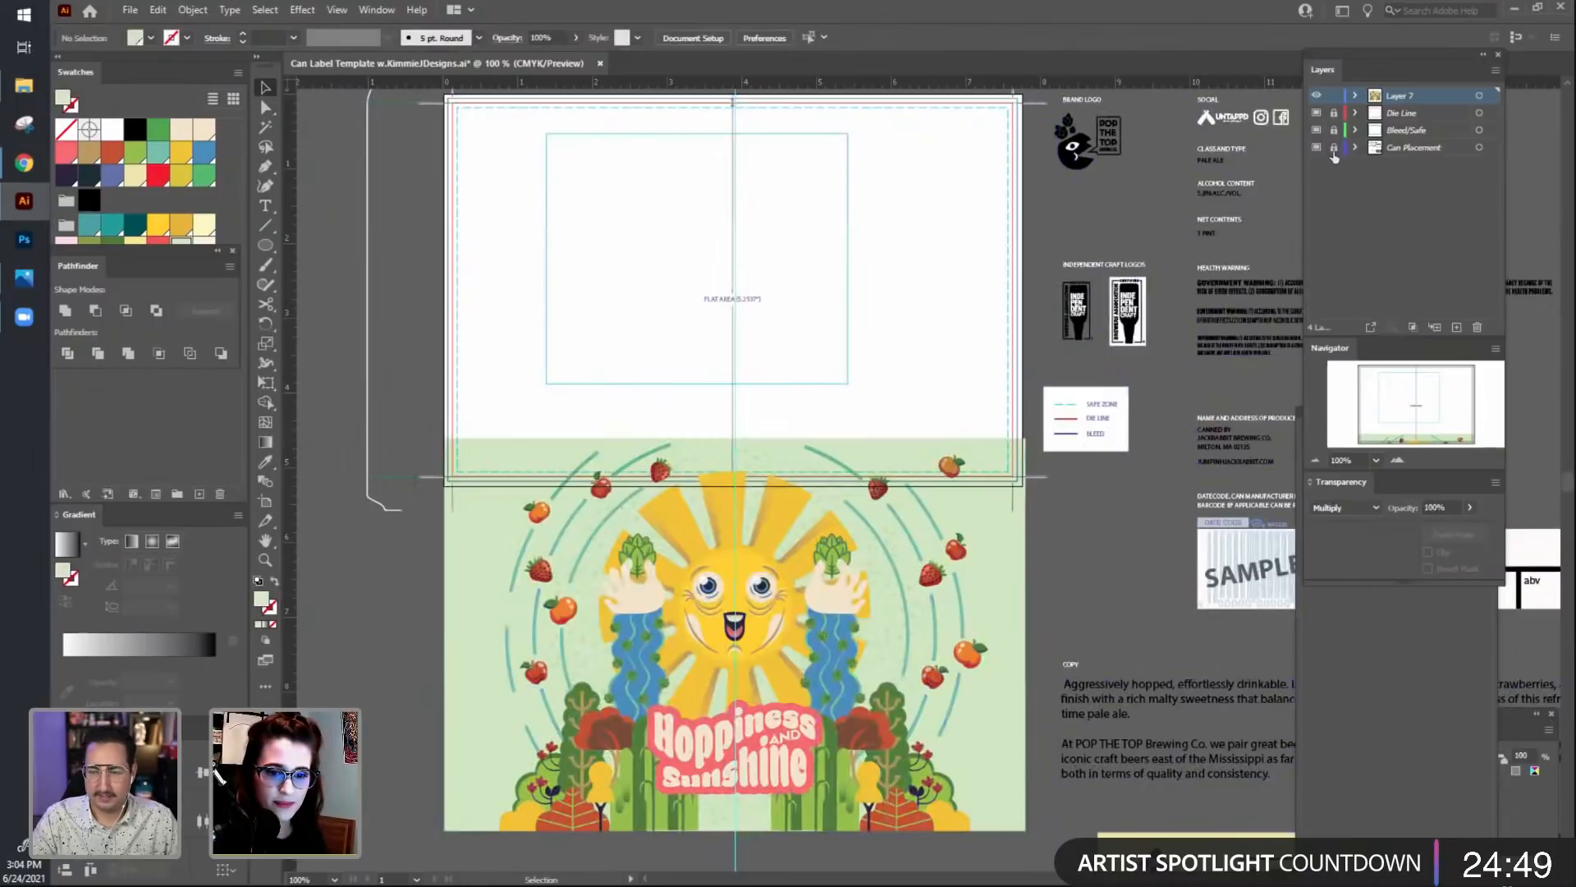
pyautogui.click(992, 806)
pyautogui.moveTo(989, 719); pyautogui.dragTo(997, 463)
pyautogui.click(924, 660)
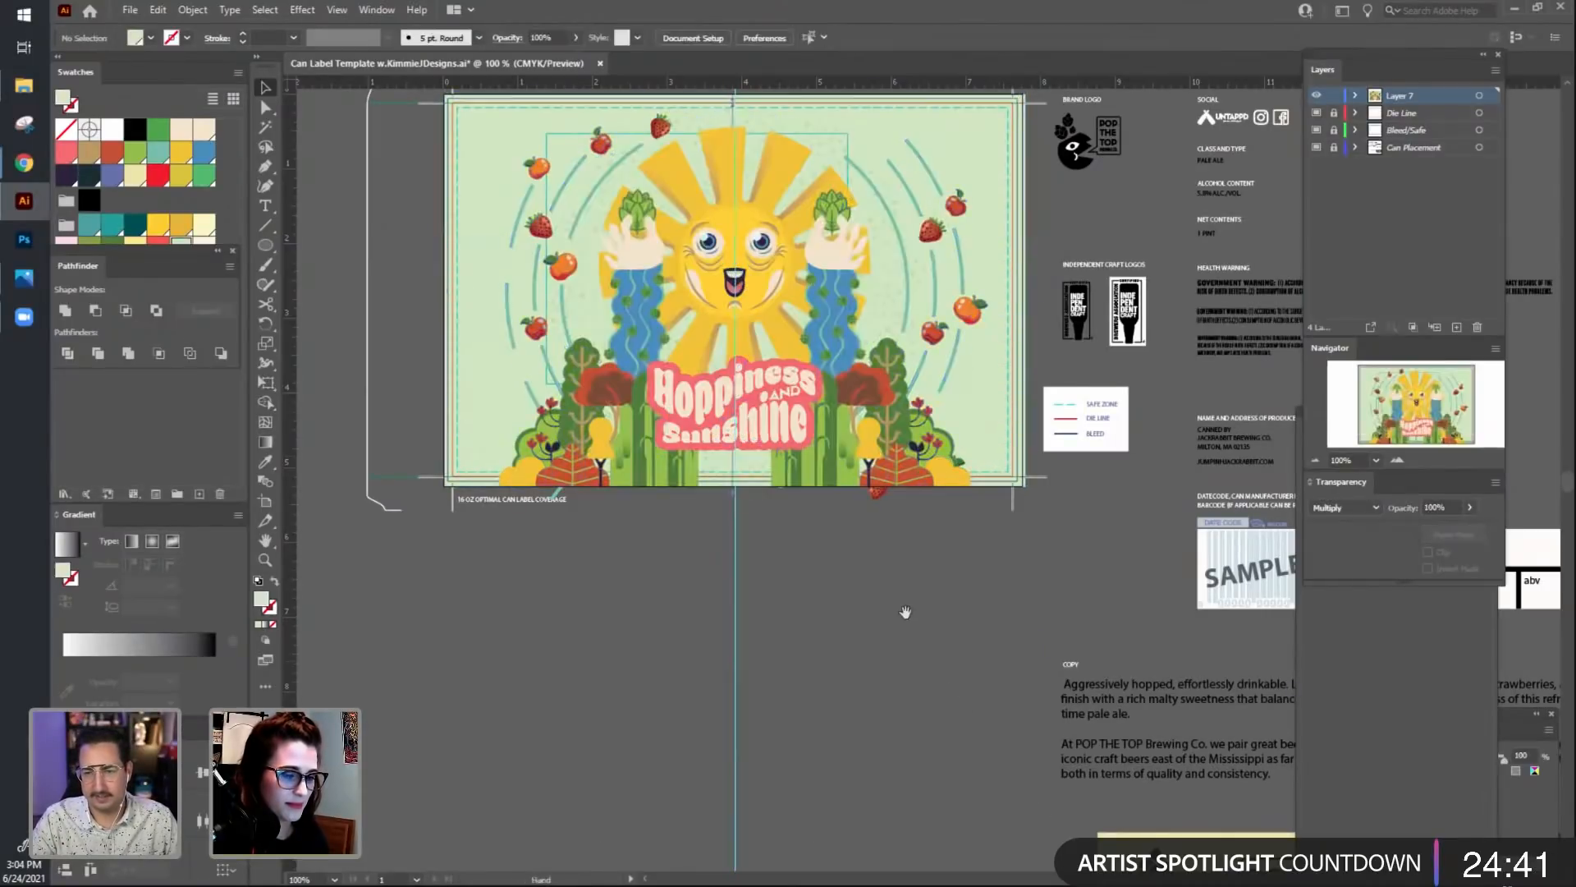
# Hide and lock Layer 7 and unlock the Can Placement layer to reach the leftover artwork pieces.
pyautogui.moveTo(901, 609); pyautogui.dragTo(918, 736)
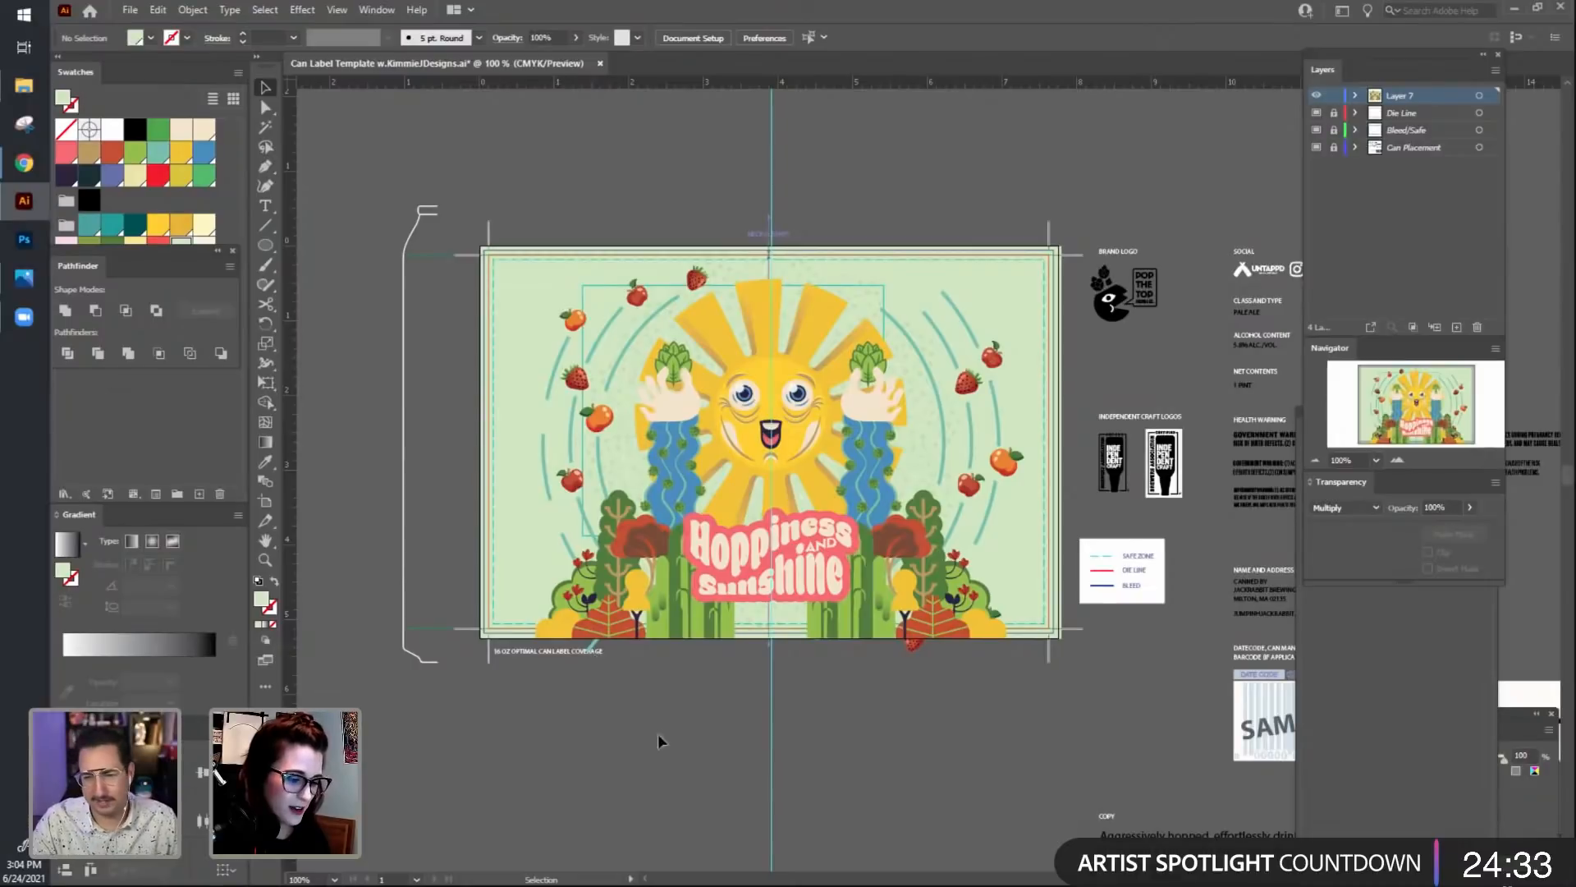
pyautogui.moveTo(657, 732); pyautogui.dragTo(624, 698)
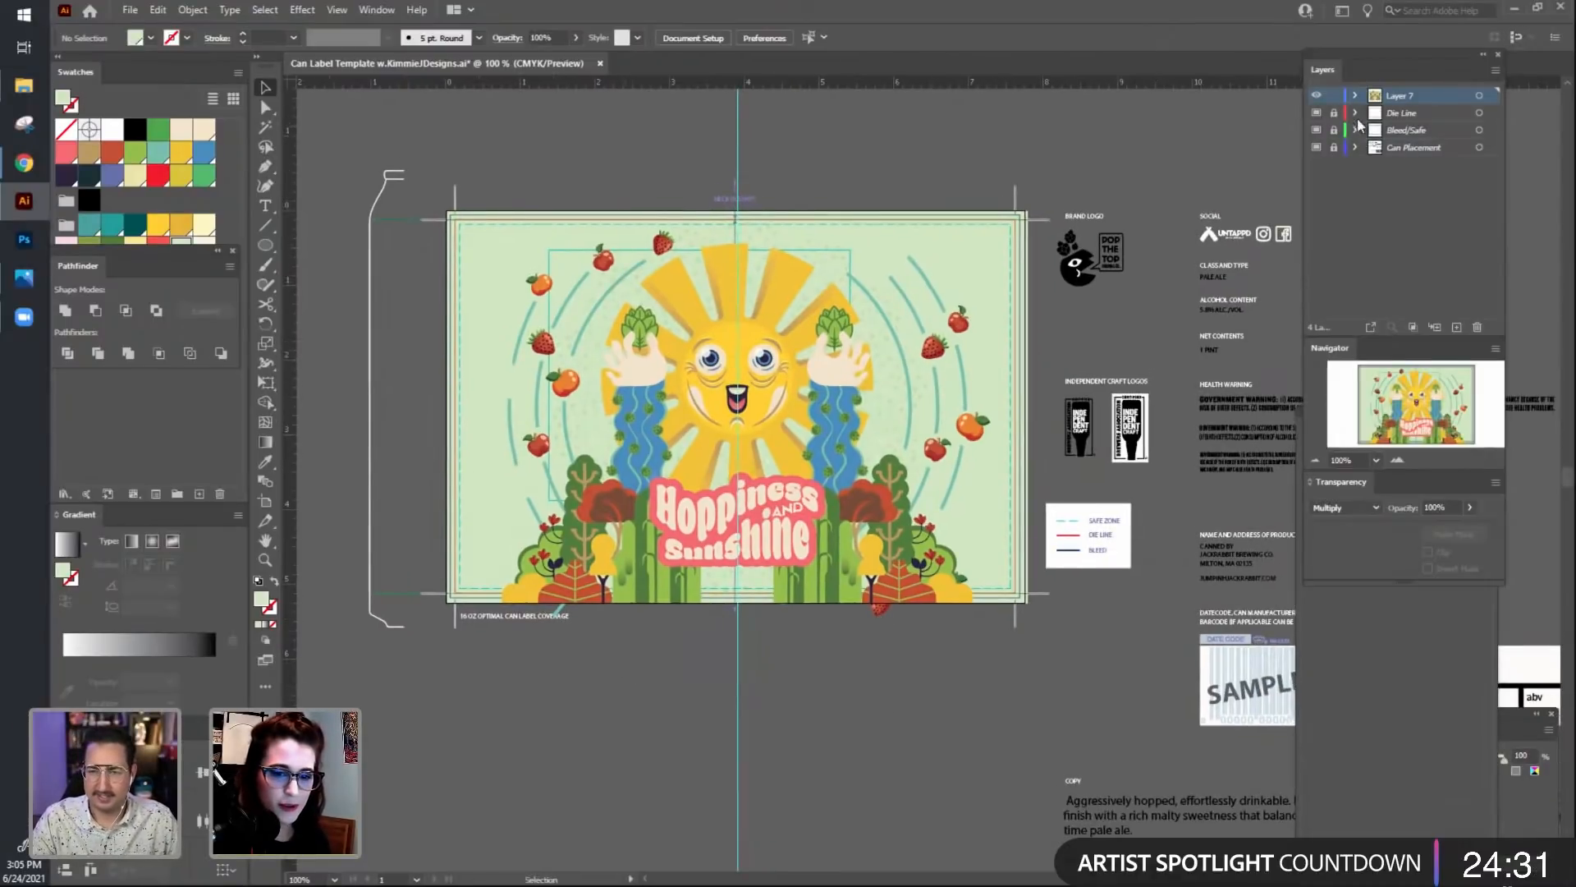
pyautogui.click(1317, 96)
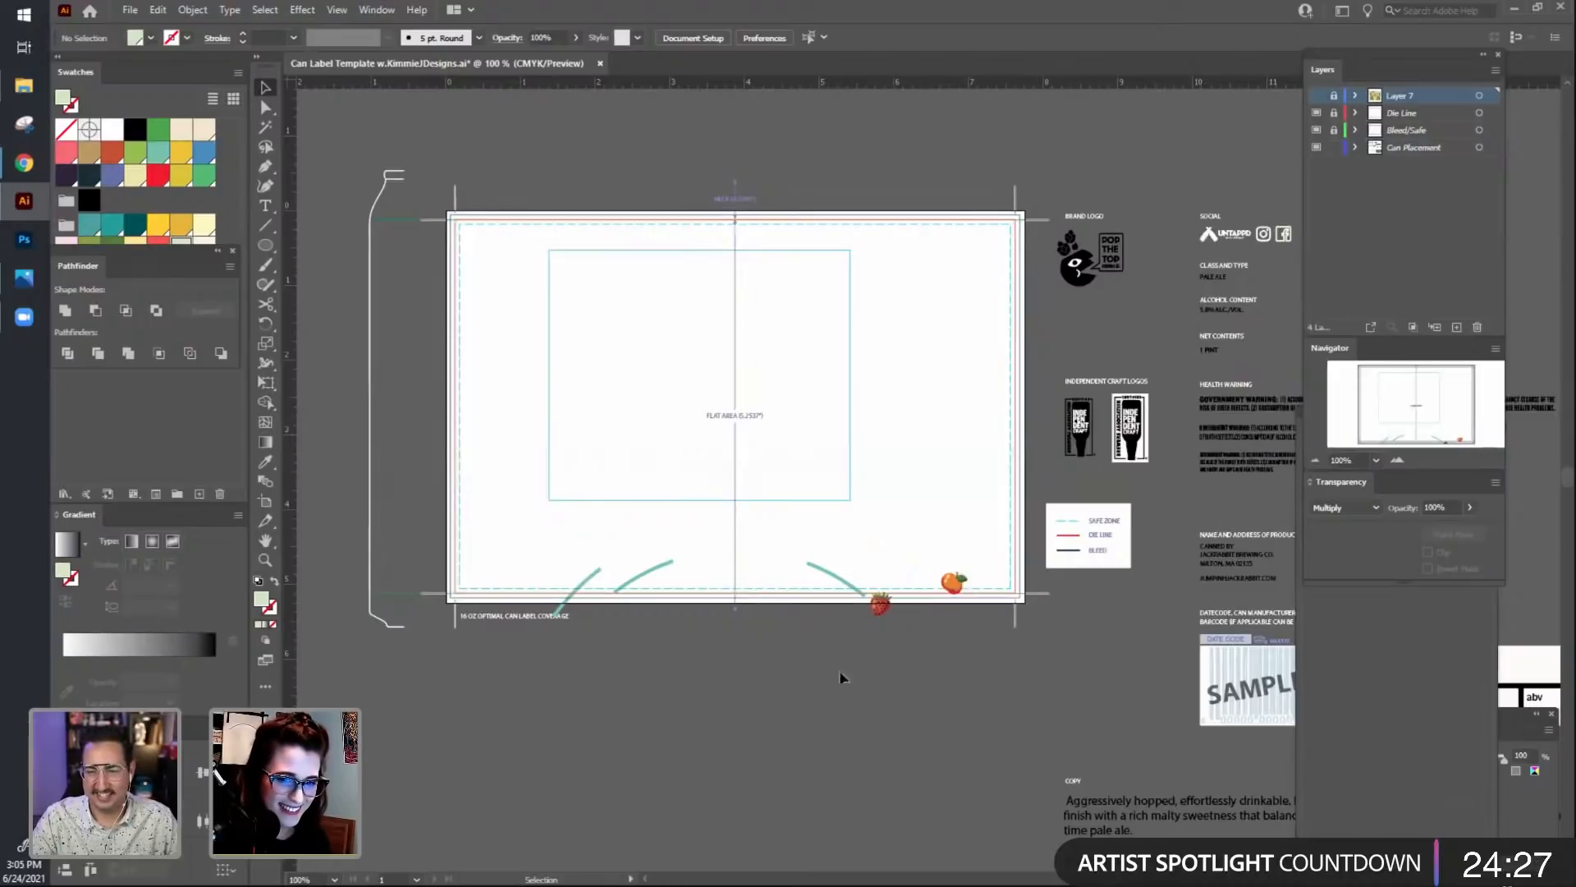
pyautogui.click(571, 530)
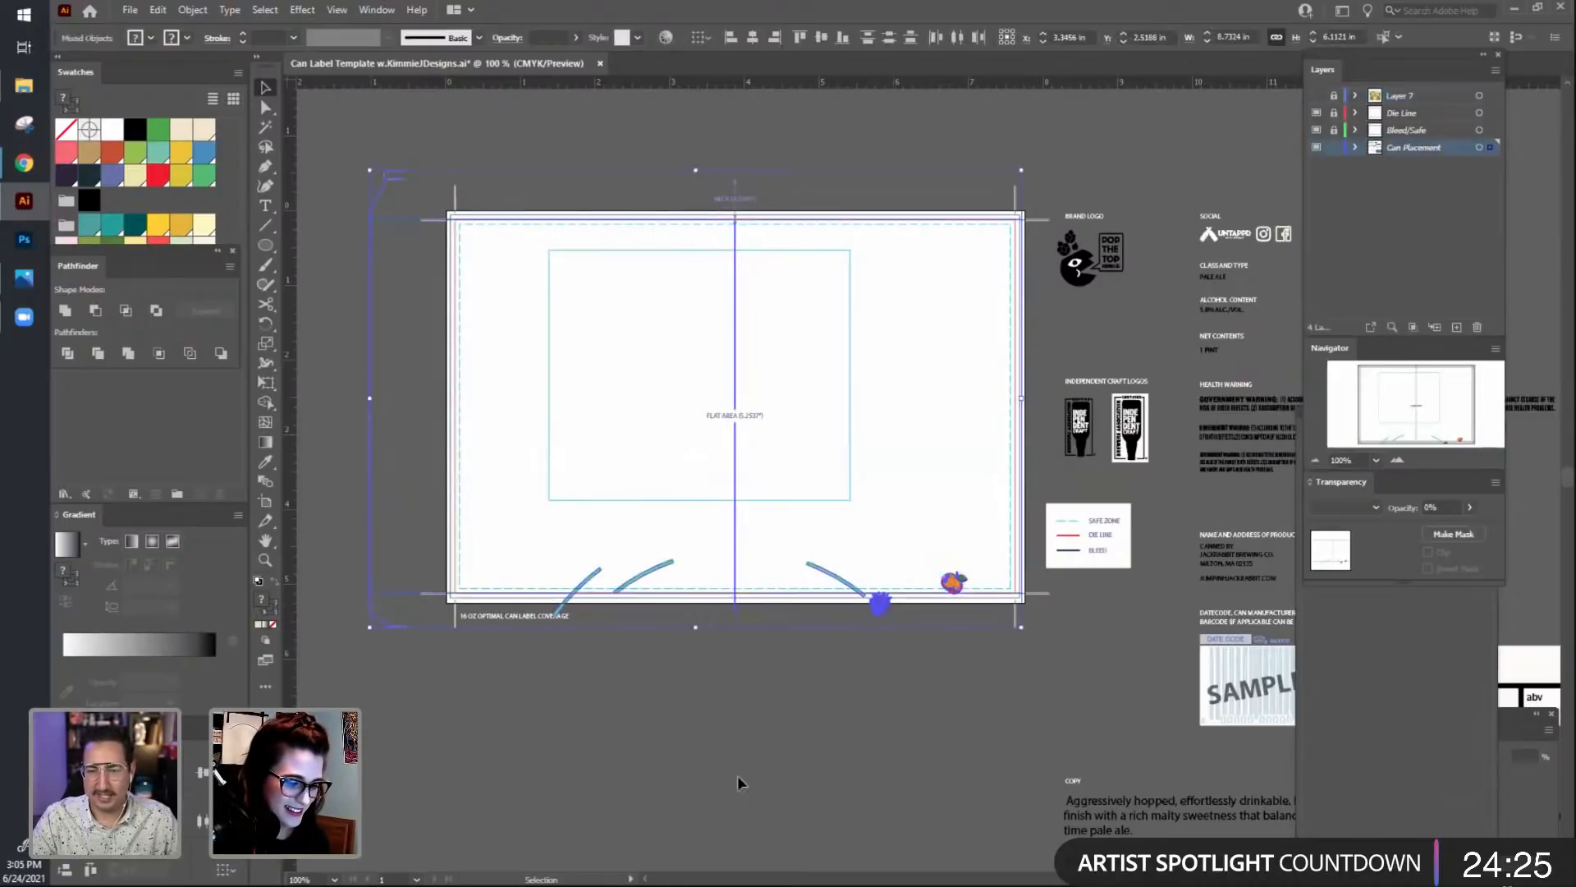
pyautogui.click(737, 775)
# Select and cut the three teal arcs and the orange fruit left on the Can Placement layer.
pyautogui.click(596, 585)
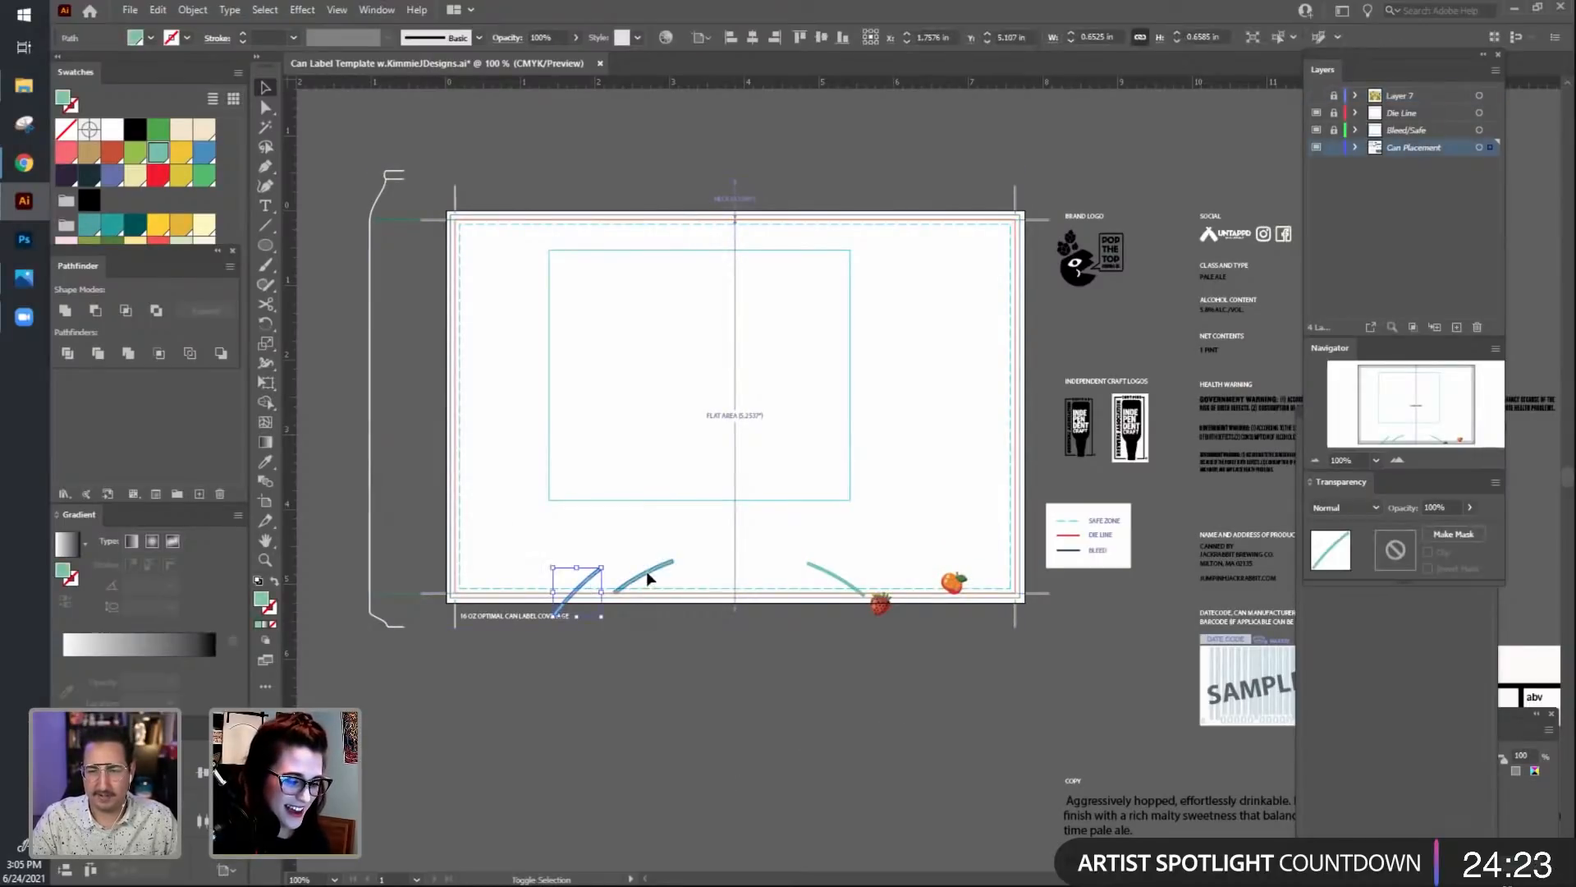
pyautogui.keyDown('shift'); pyautogui.click(647, 570); pyautogui.keyUp('shift')
pyautogui.keyDown('shift'); pyautogui.click(844, 575); pyautogui.keyUp('shift')
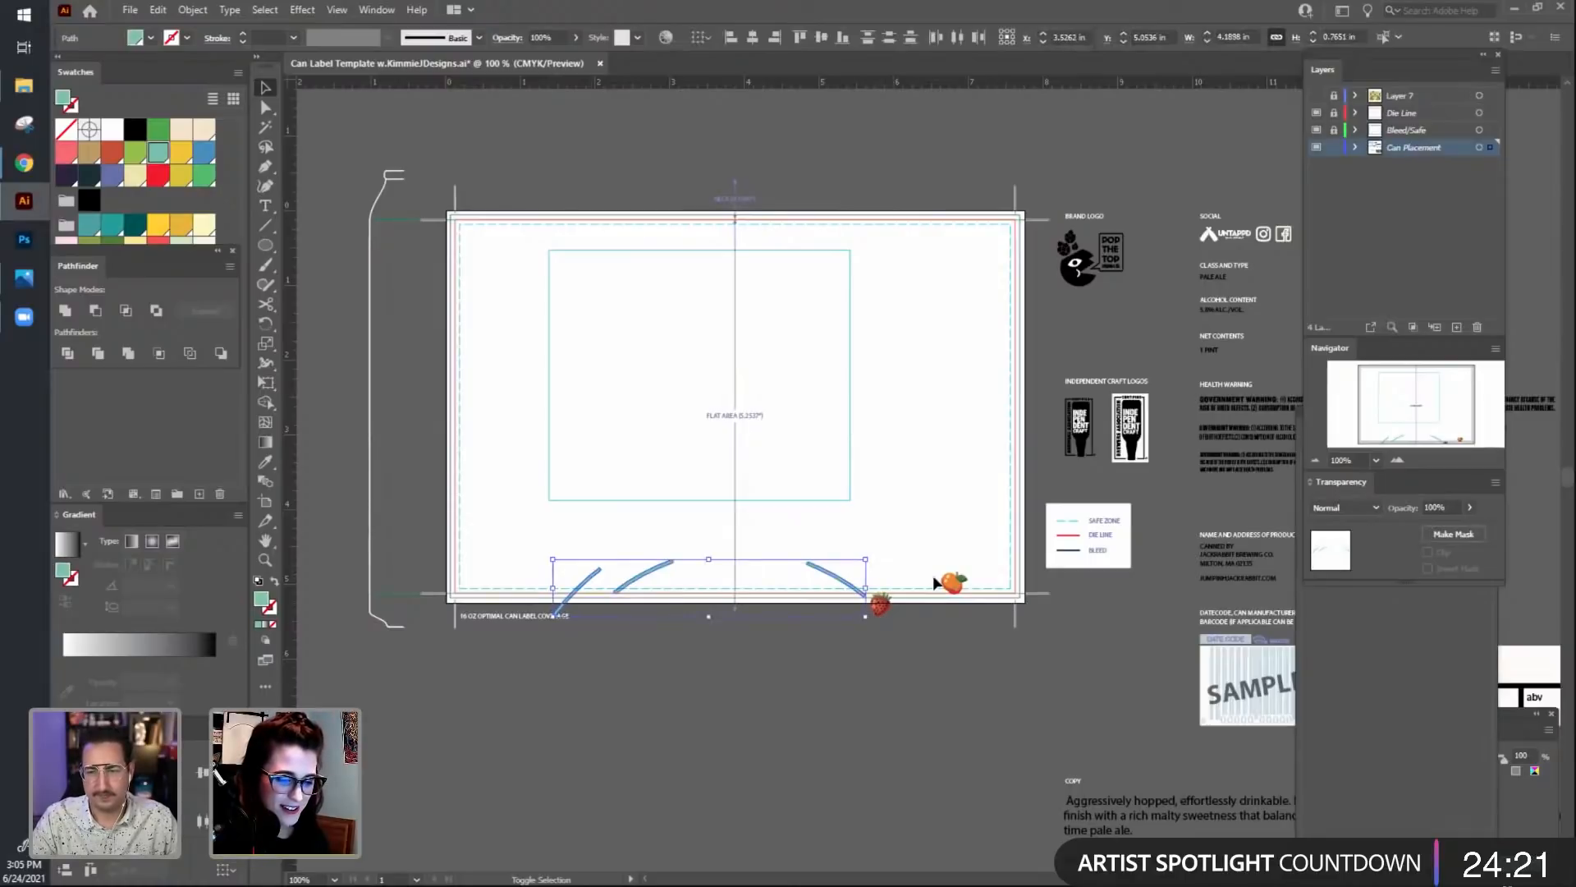
pyautogui.keyDown('shift'); pyautogui.click(953, 583); pyautogui.keyUp('shift')
pyautogui.hotkey('ctrl', 'z')
pyautogui.hotkey('ctrl', 'z')
pyautogui.hotkey('ctrl', 'z')
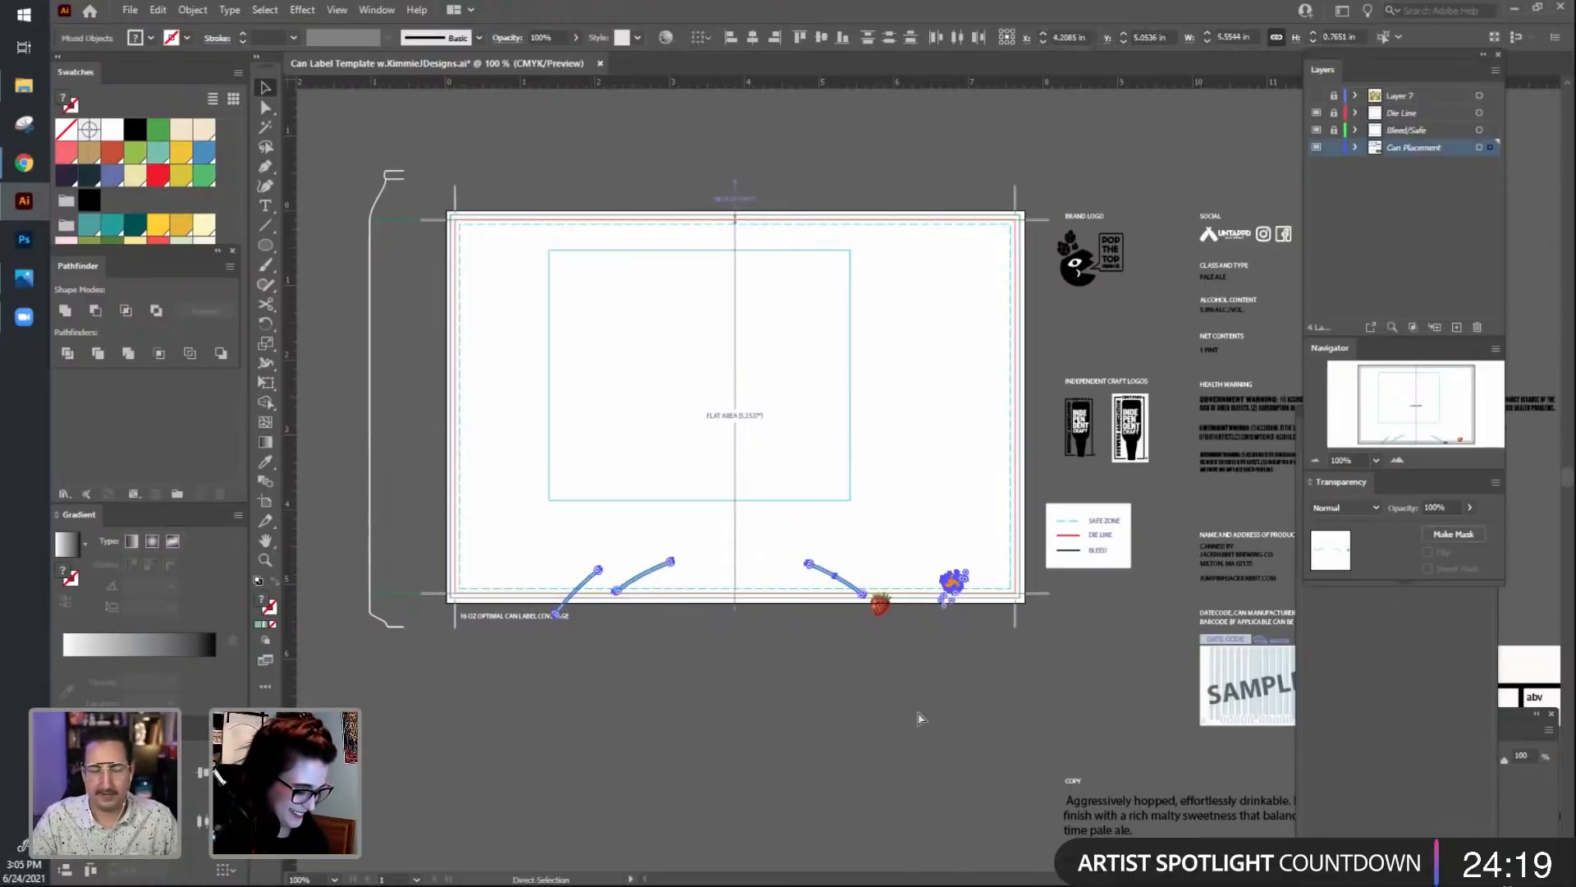
# Show and unlock Layer 7, lock Can Placement, and paste the cut arcs and fruit into place around the top of the sun.
pyautogui.click(1316, 95)
pyautogui.click(1334, 95)
pyautogui.click(1334, 147)
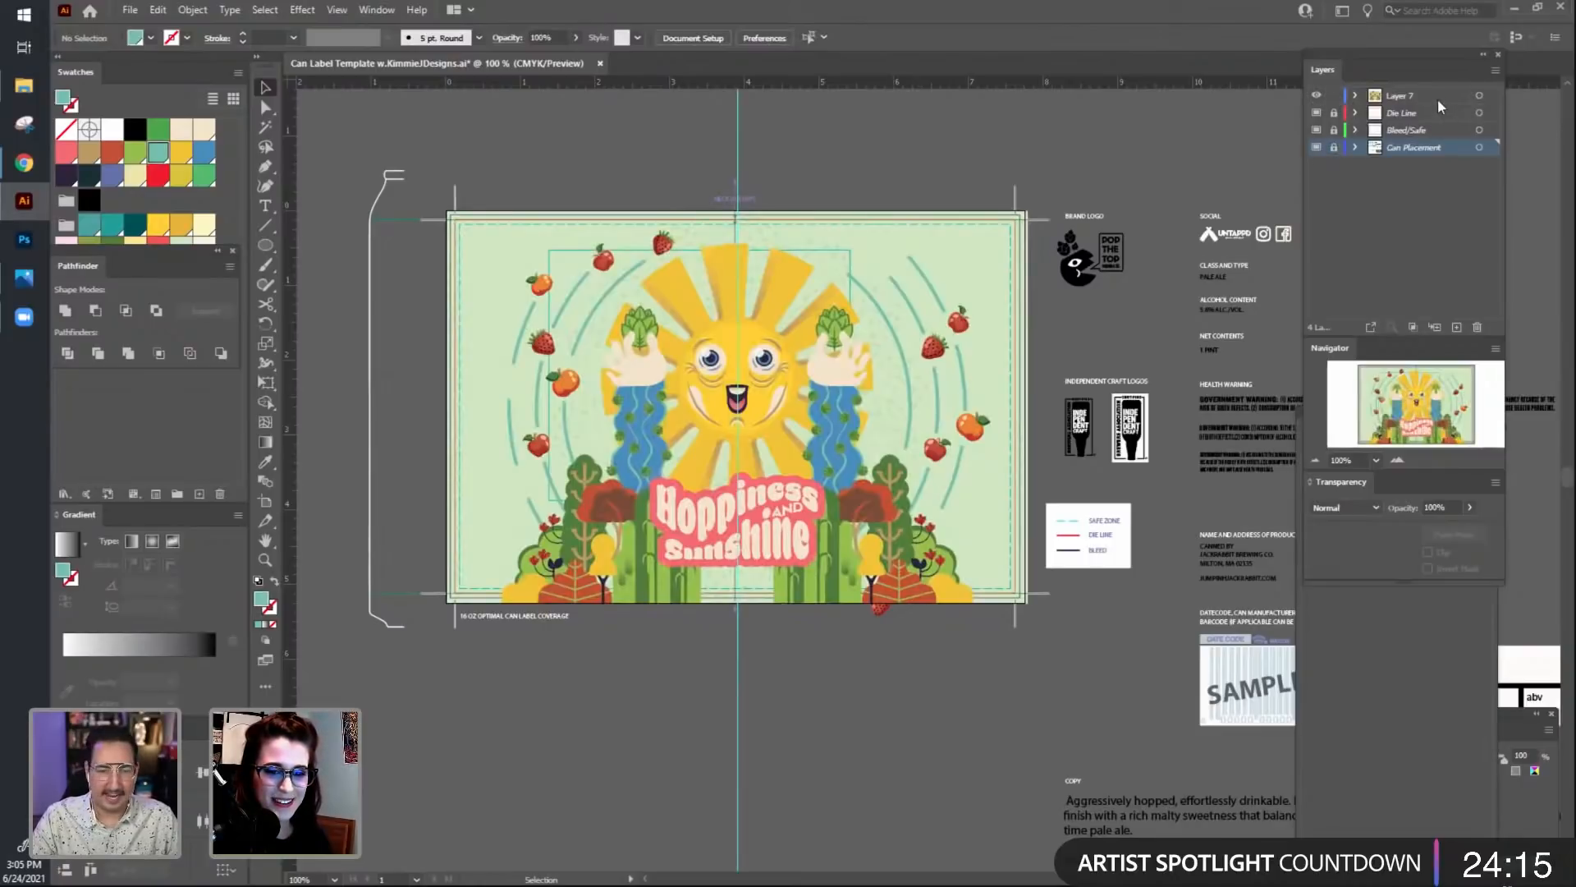
pyautogui.click(1008, 451)
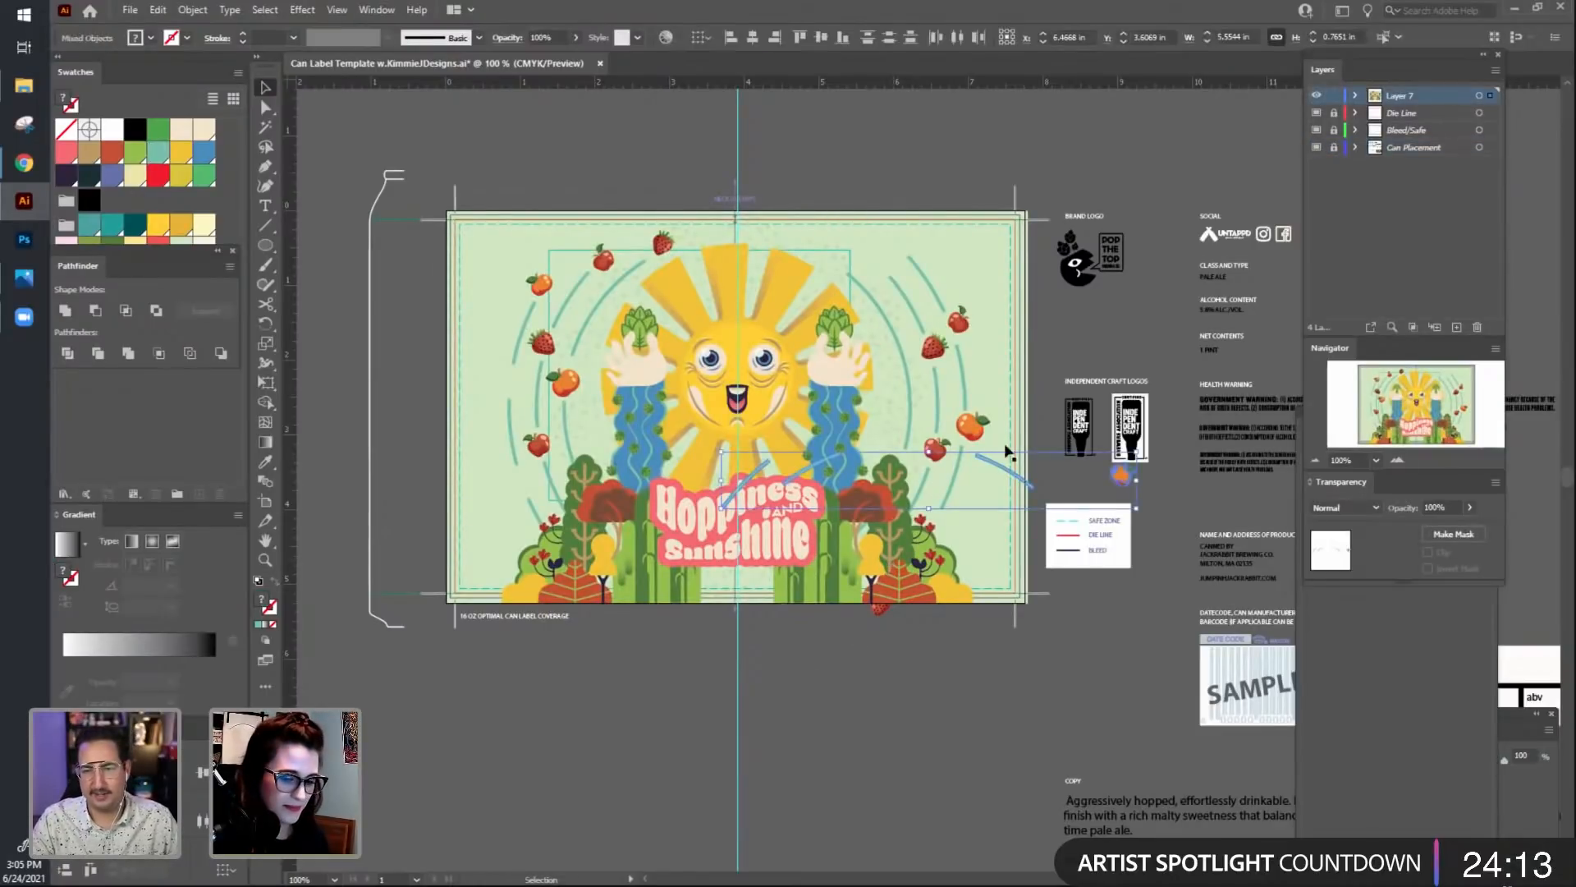
pyautogui.moveTo(1126, 476); pyautogui.dragTo(957, 245)
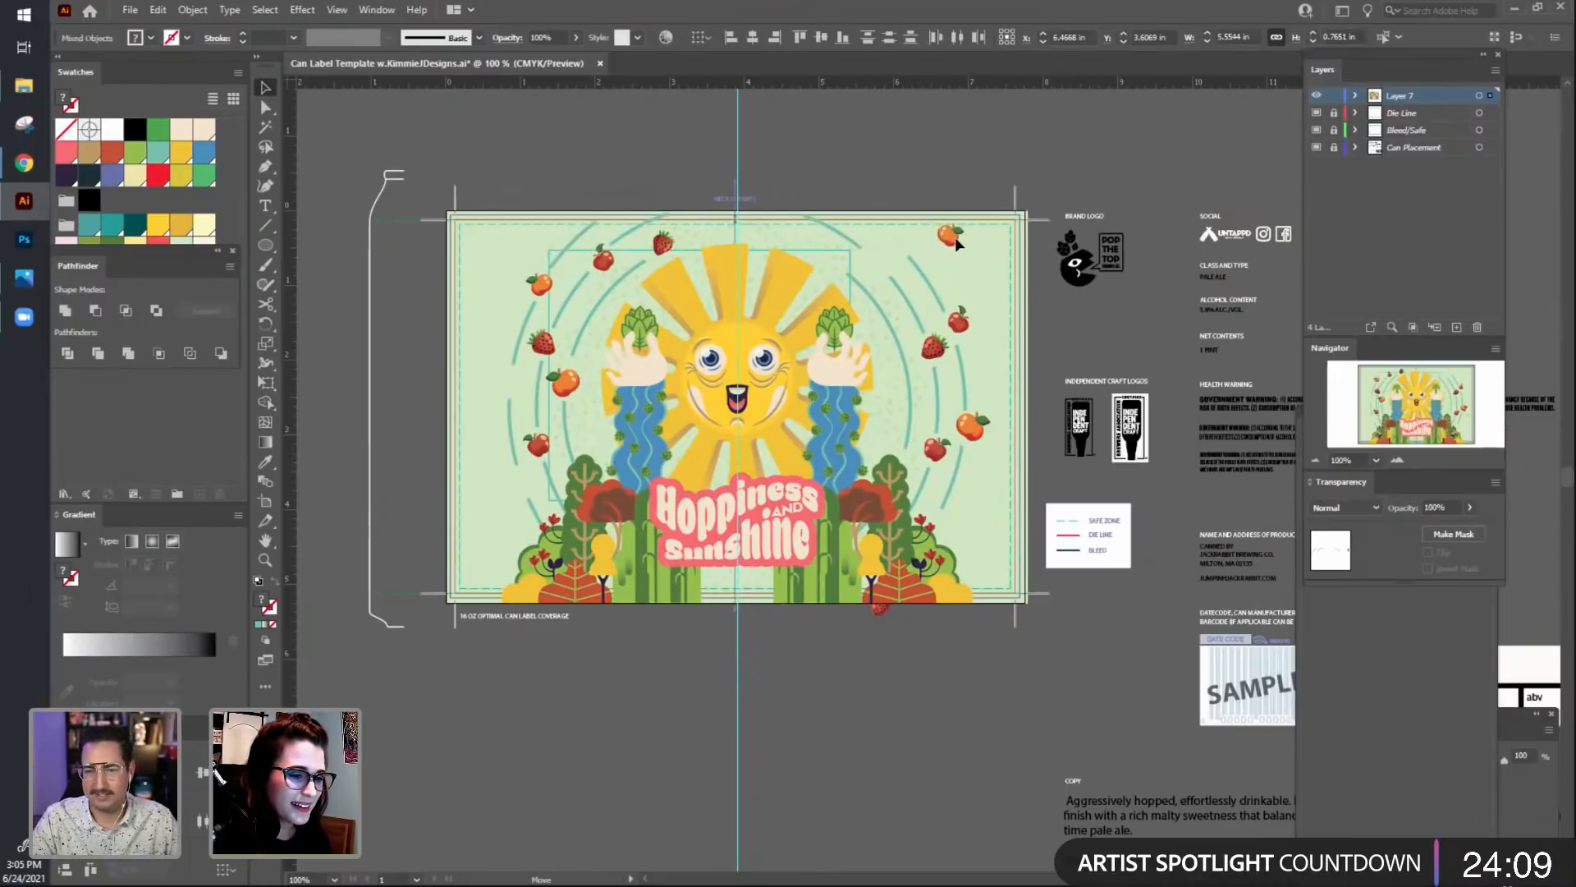
pyautogui.click(911, 134)
# Hide Layer 7 and unlock the Can Placement layer to reach the strawberry left at the label's bottom edge.
pyautogui.scroll(-1, 1108, 119)
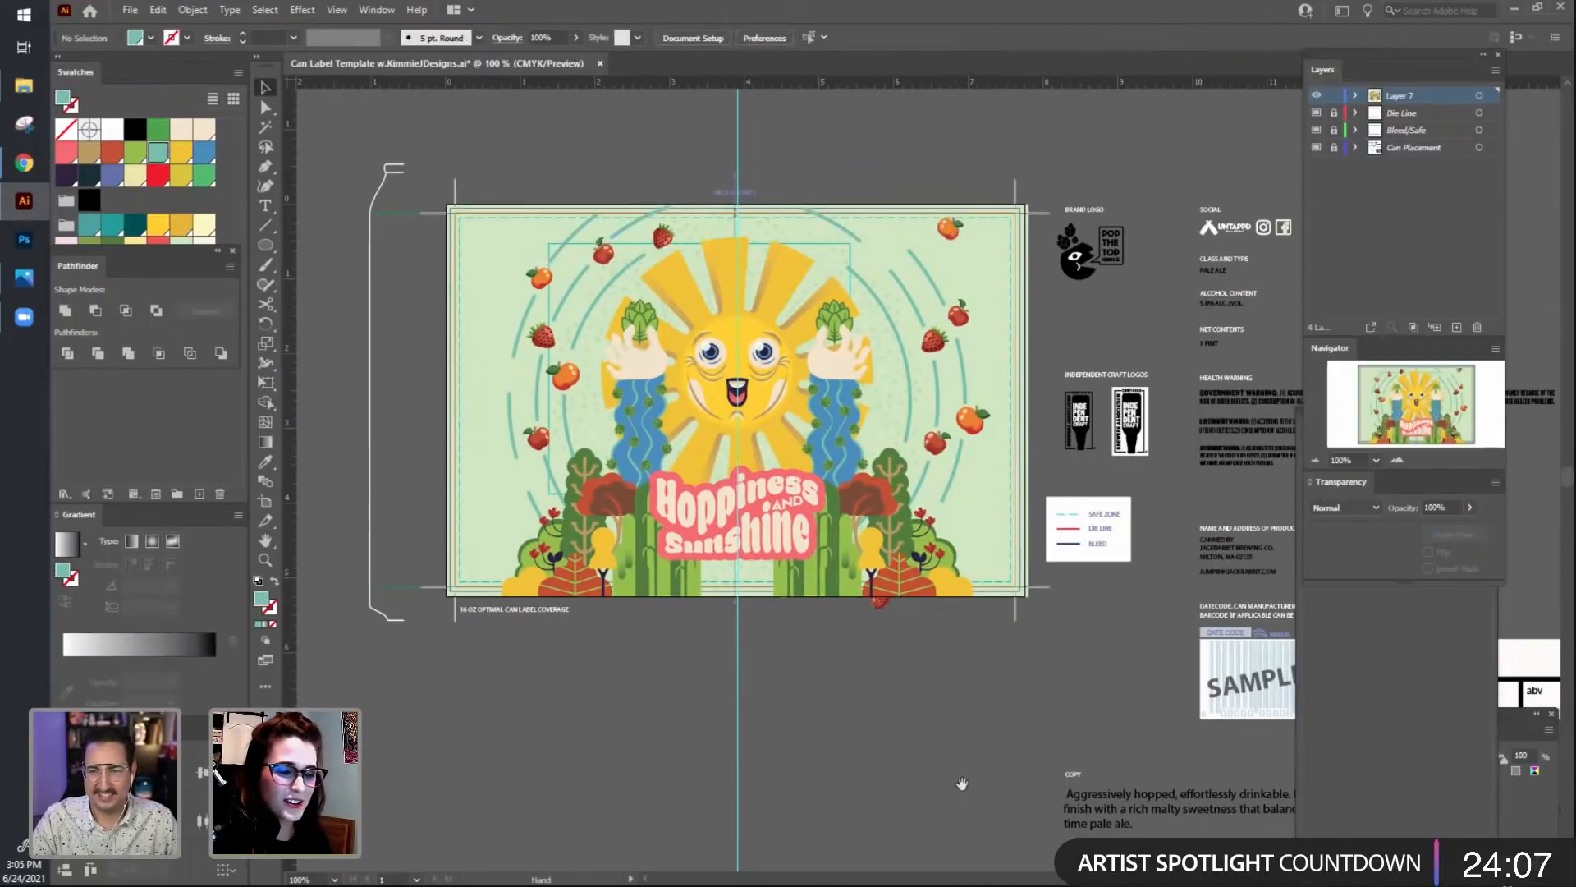
pyautogui.click(1316, 96)
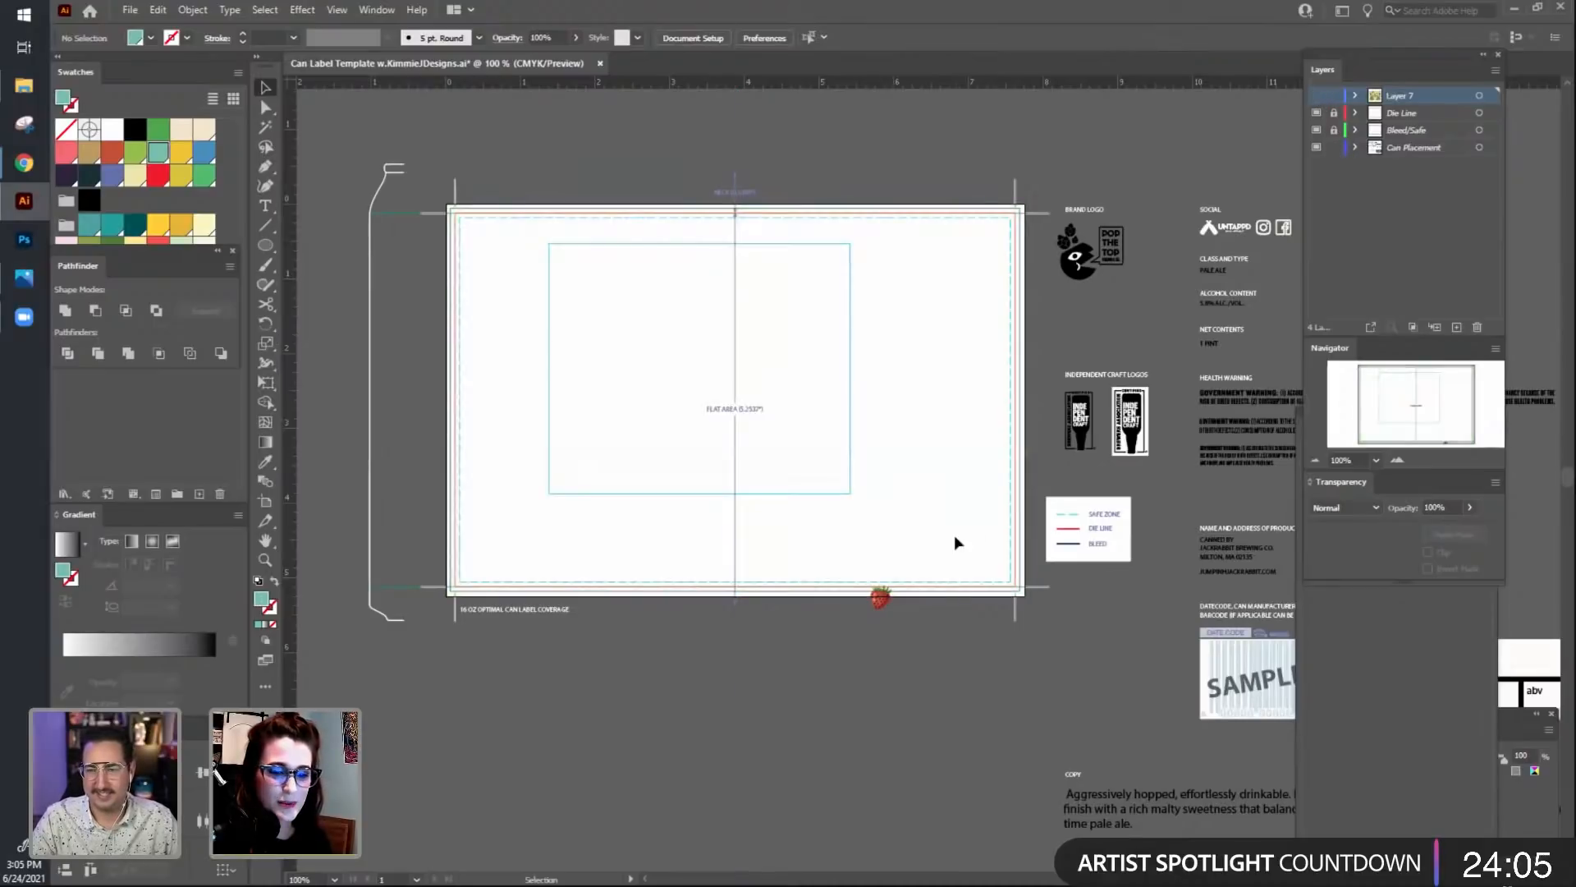
pyautogui.scroll(3, 918, 678)
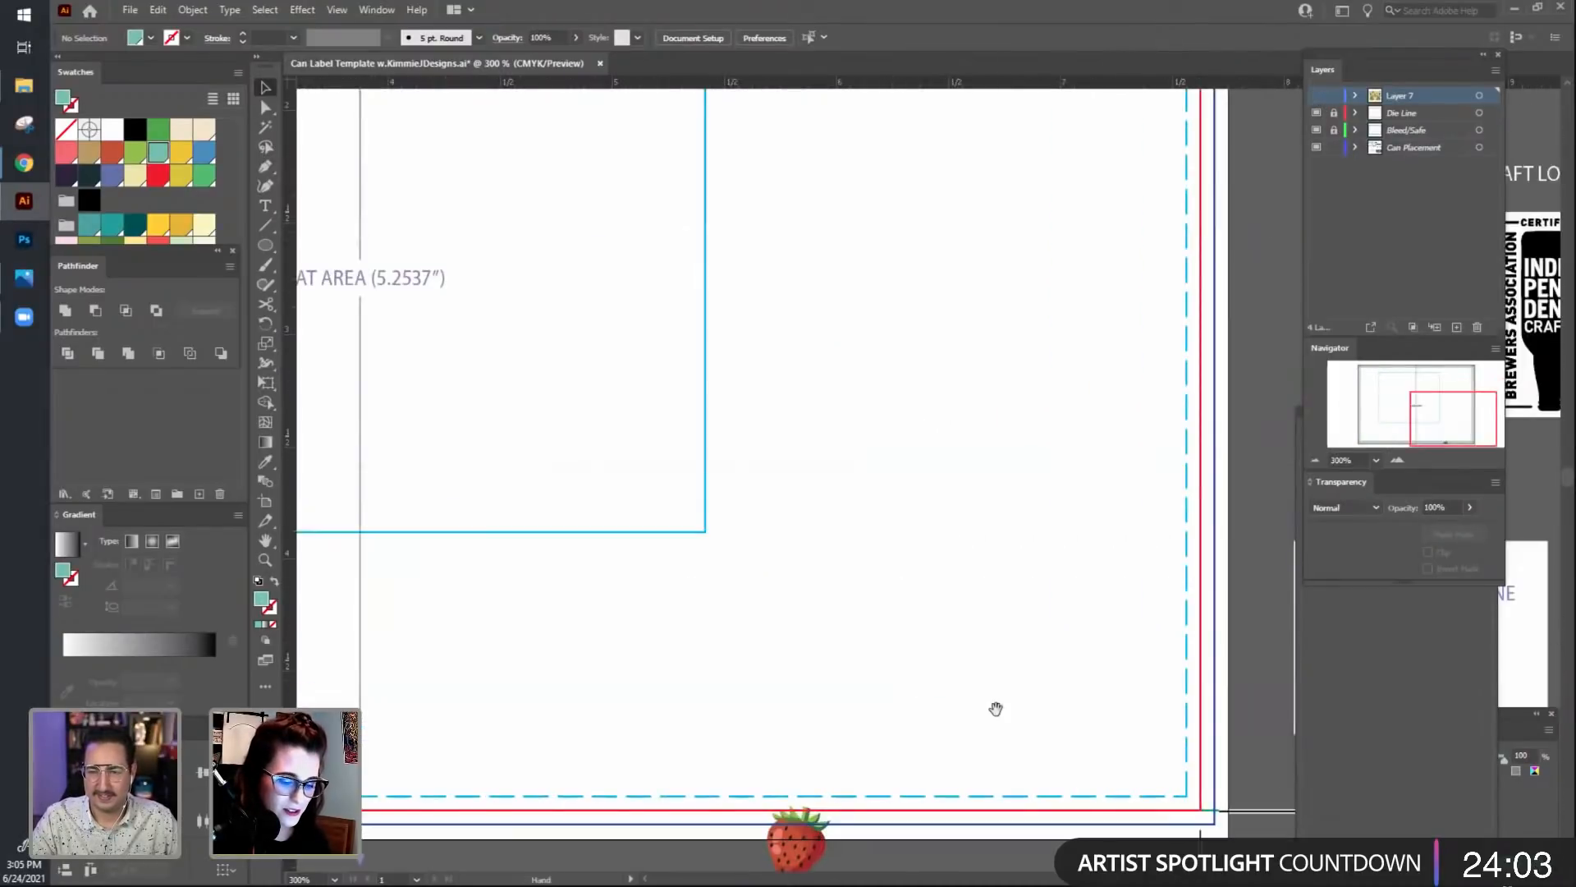
pyautogui.scroll(-2, 995, 707)
pyautogui.moveTo(844, 776); pyautogui.dragTo(765, 714)
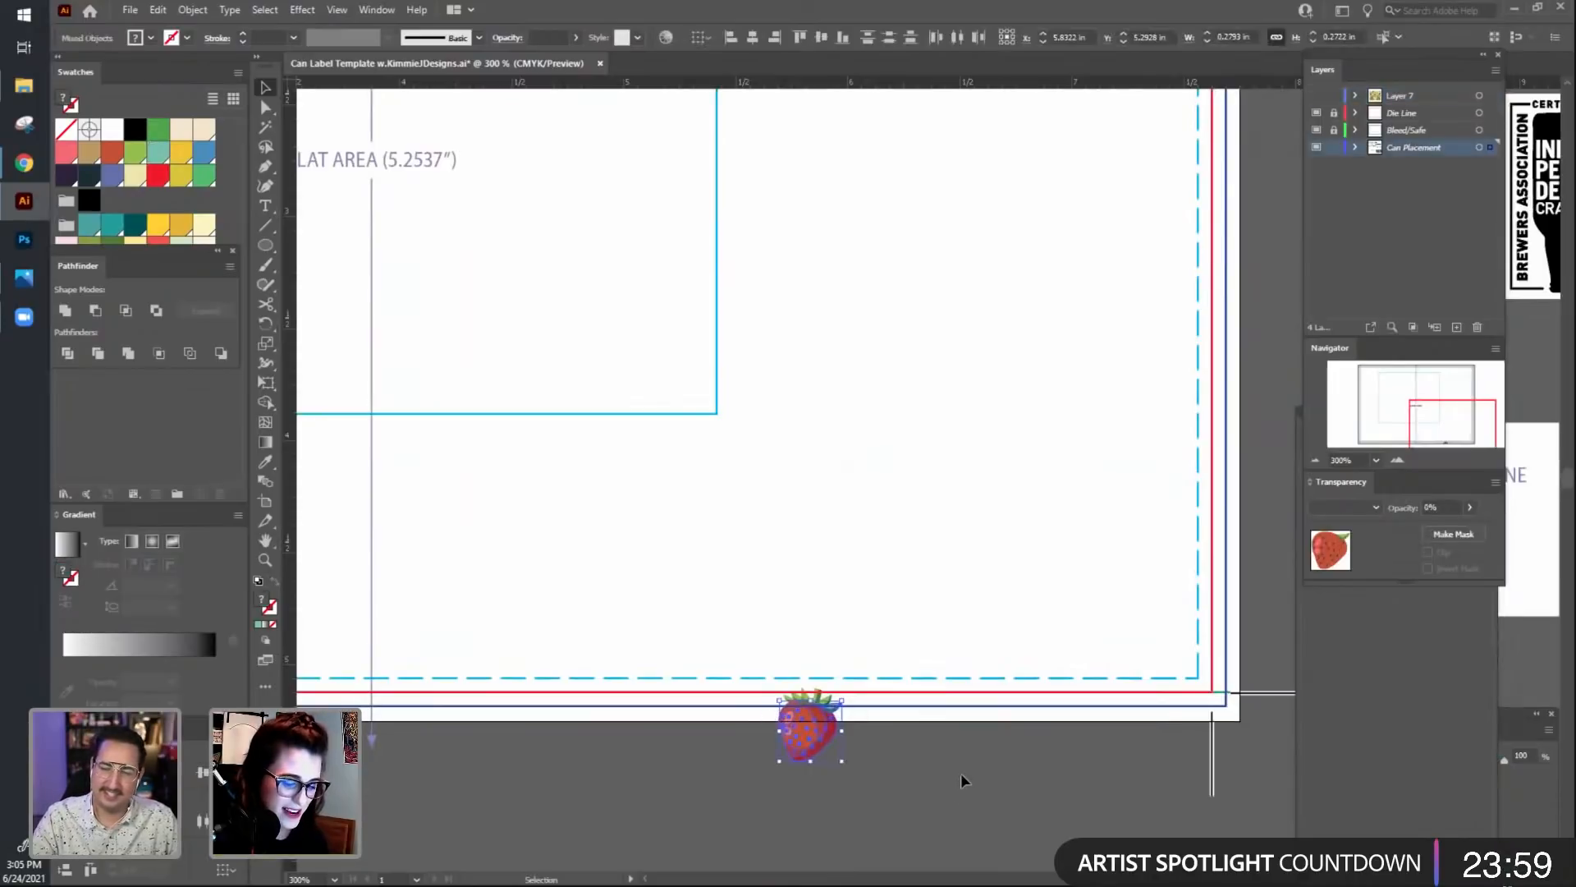
pyautogui.scroll(2, 961, 772)
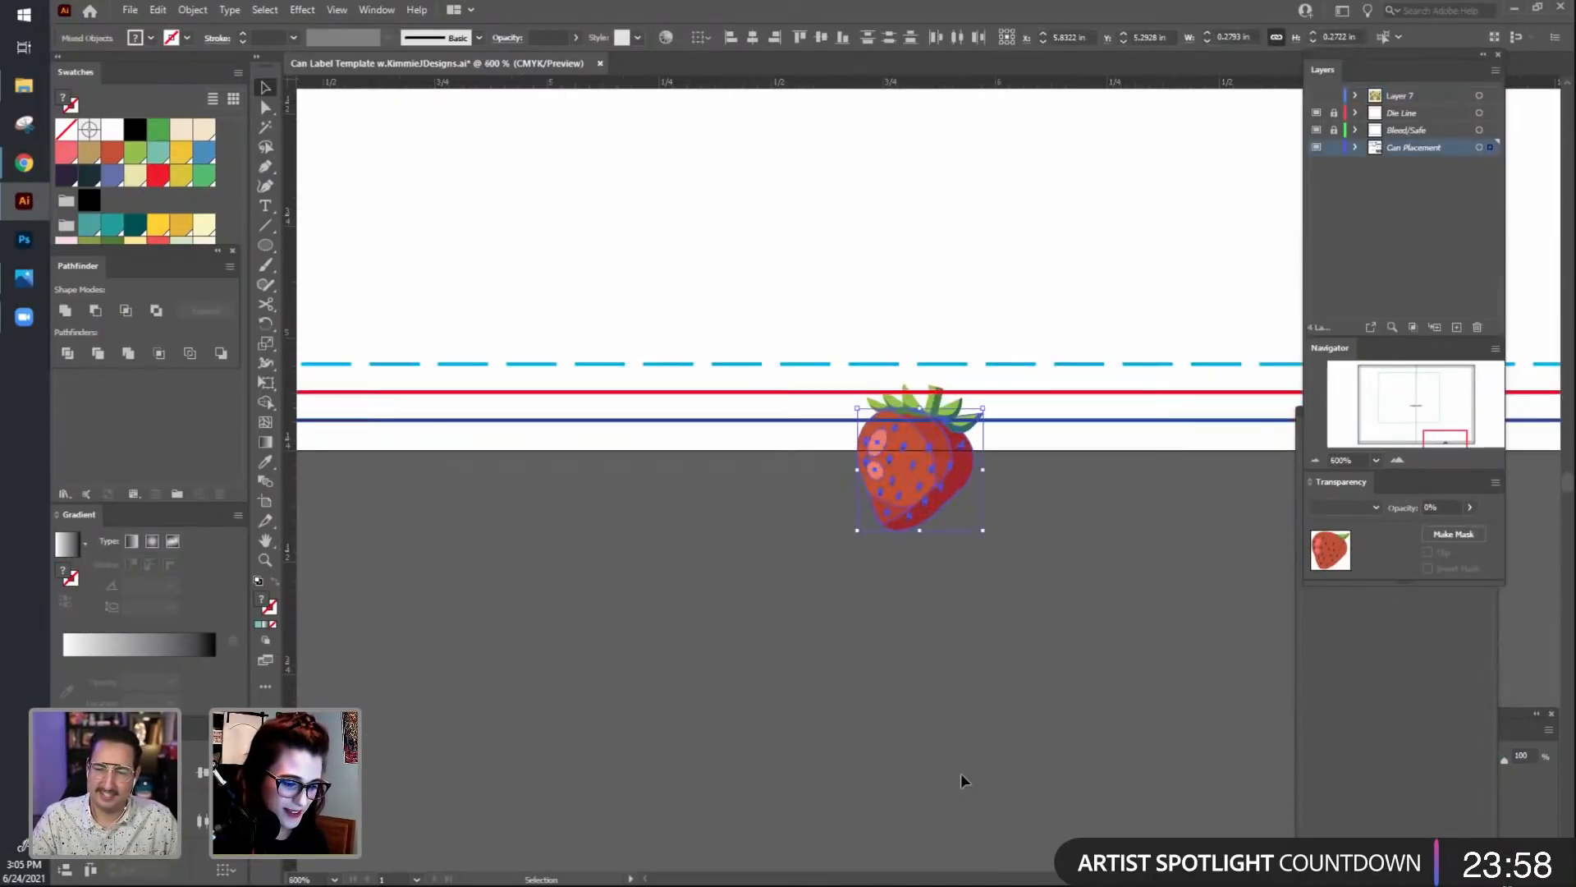
pyautogui.click(972, 687)
pyautogui.scroll(2, 972, 687)
pyautogui.scroll(1, 870, 628)
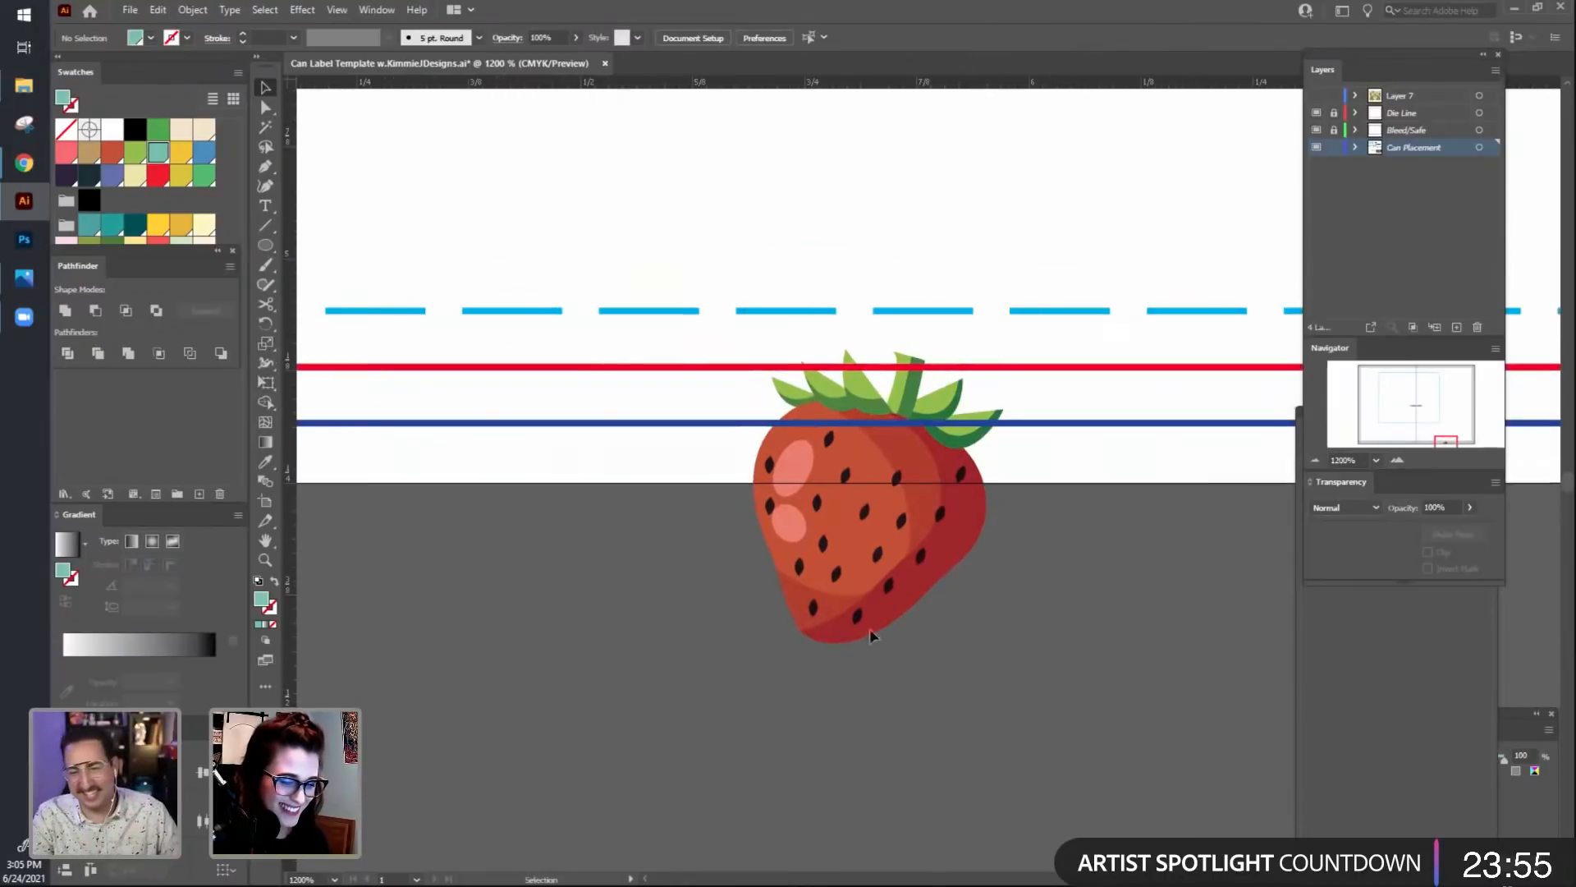
# Select the strawberry's body, seeds and all its green leaf pieces, and cut it from the Can Placement layer.
pyautogui.moveTo(707, 430); pyautogui.dragTo(776, 440)
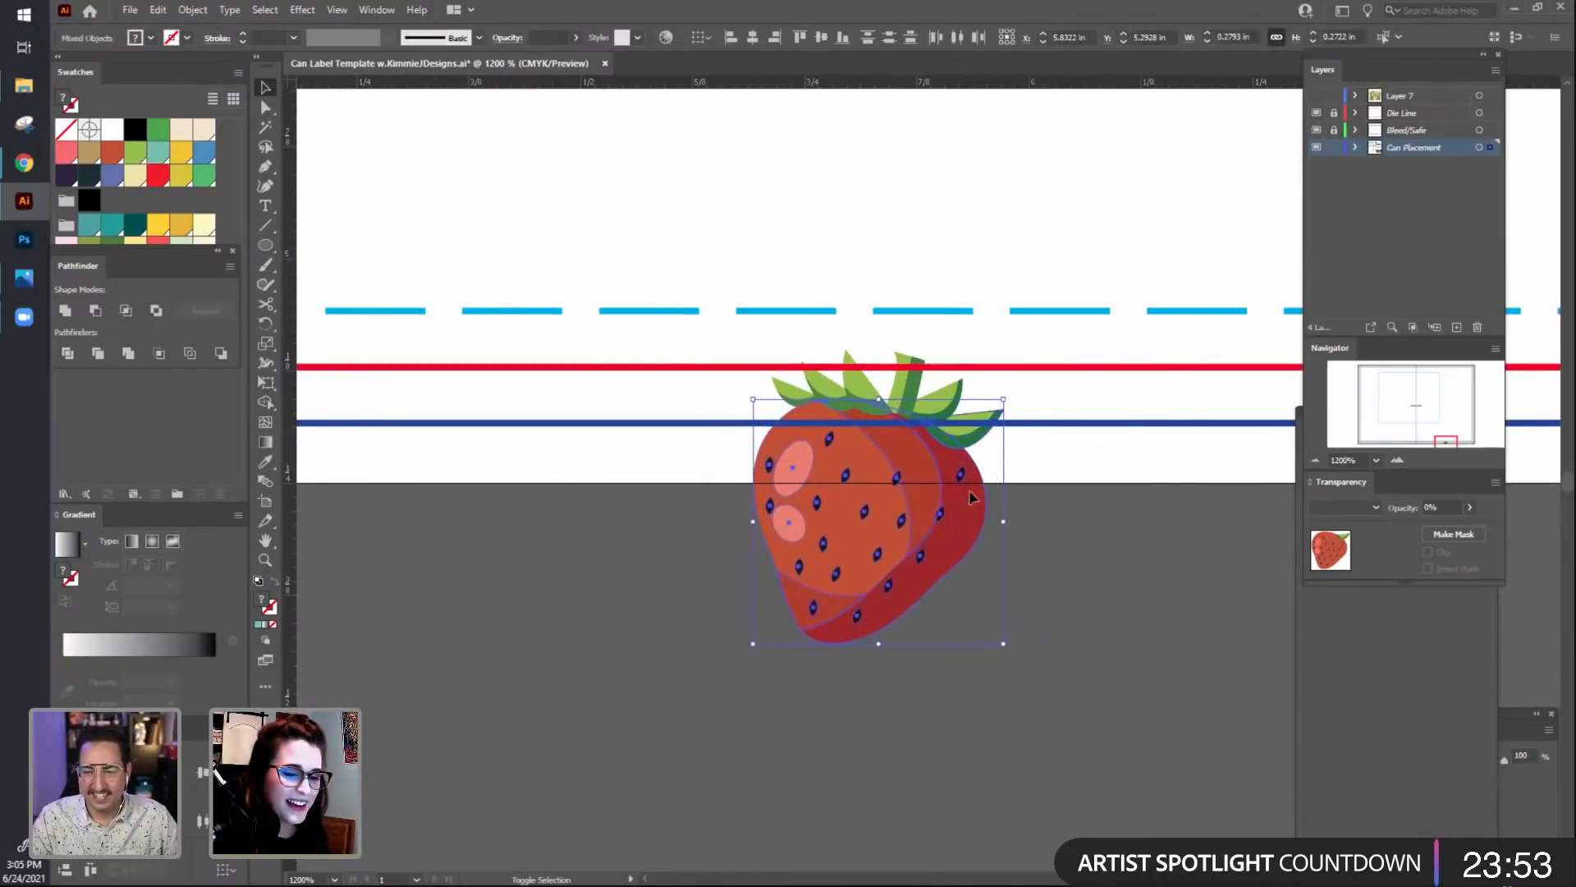
pyautogui.keyDown('shift'); pyautogui.click(954, 396); pyautogui.keyUp('shift')
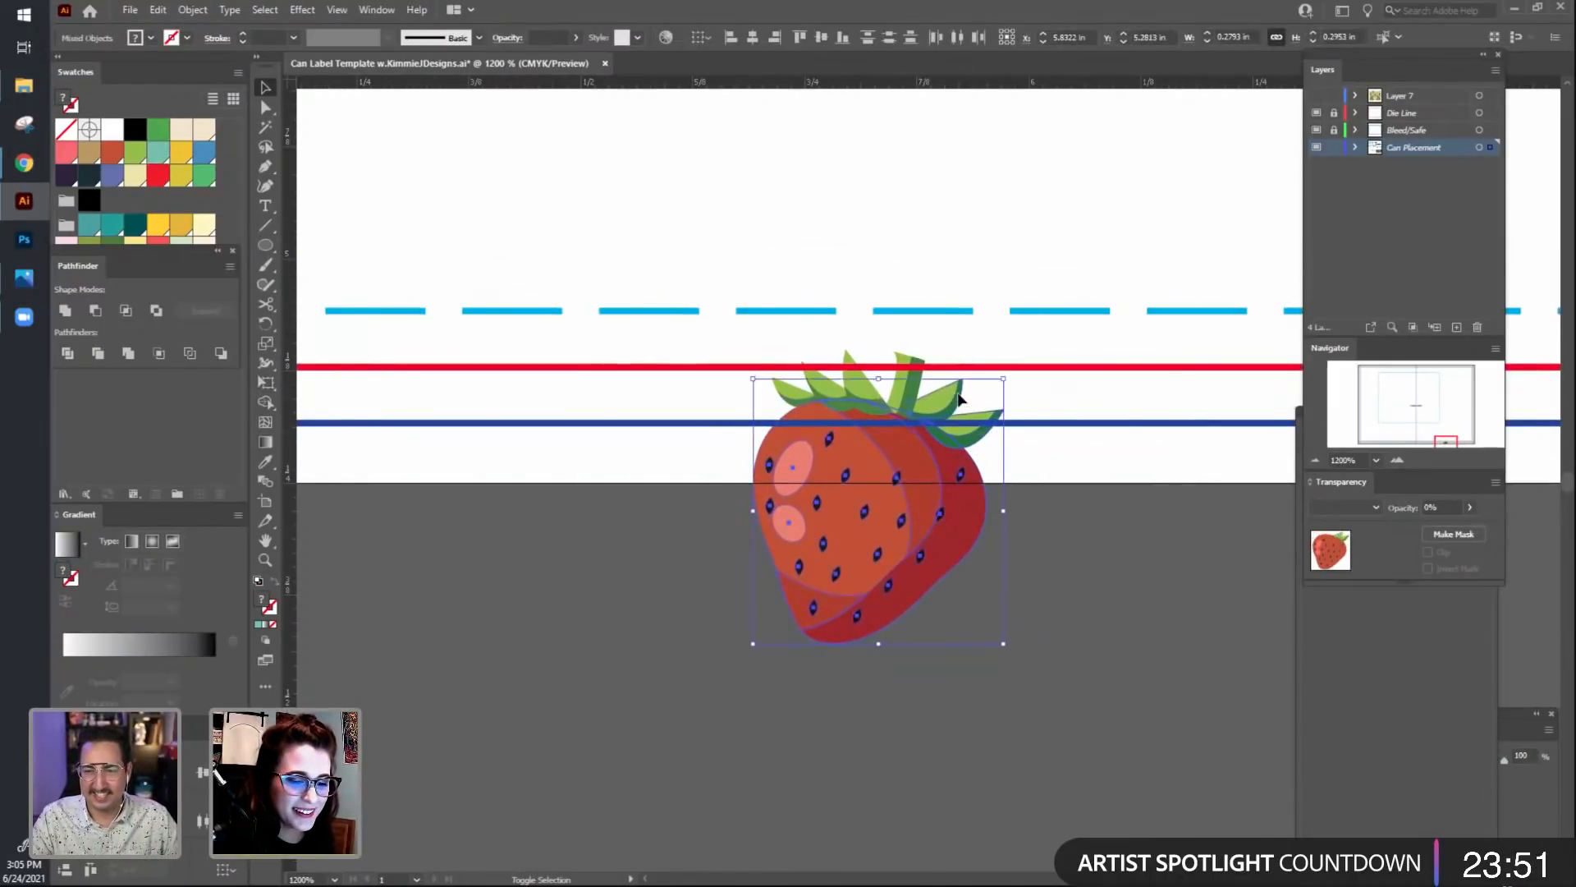
pyautogui.keyDown('shift'); pyautogui.click(913, 386); pyautogui.keyUp('shift')
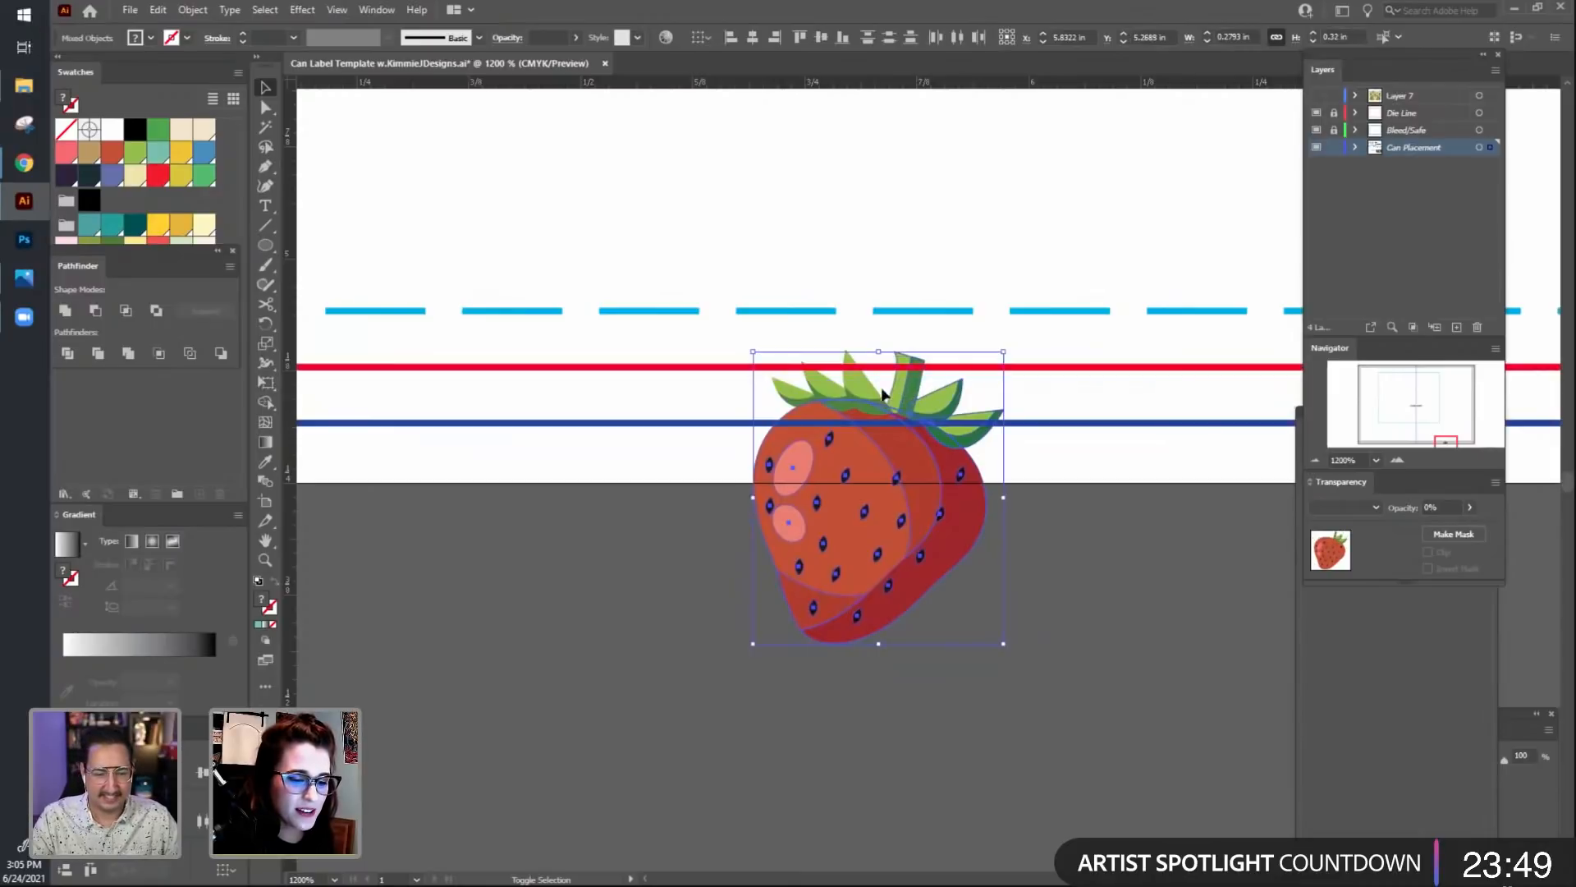
pyautogui.keyDown('shift'); pyautogui.click(884, 406); pyautogui.keyUp('shift')
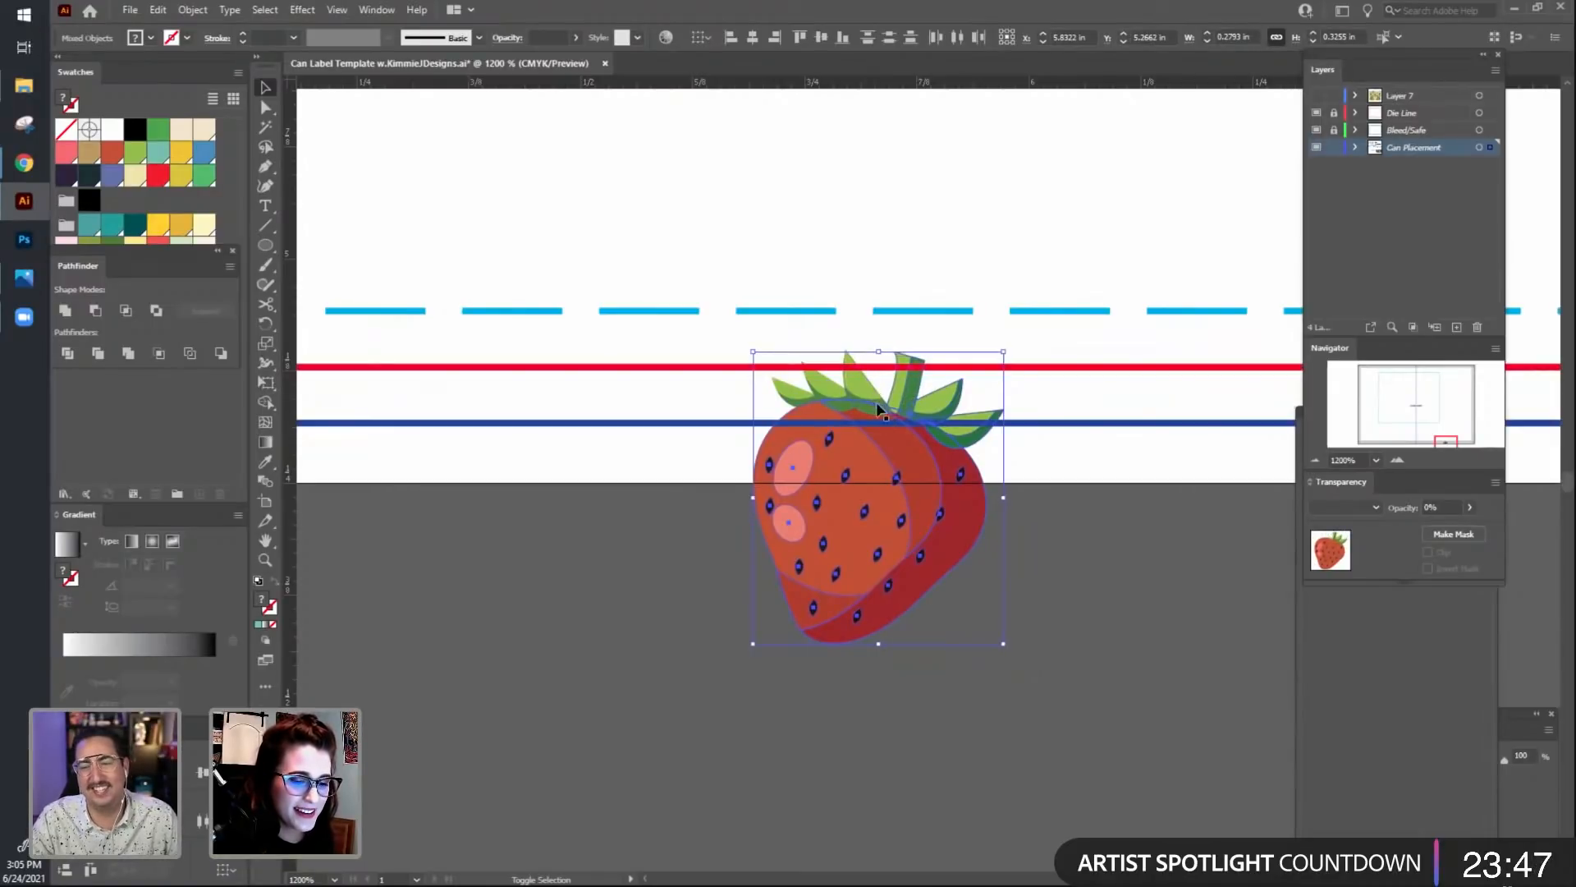
pyautogui.keyDown('shift'); pyautogui.click(850, 400); pyautogui.keyUp('shift')
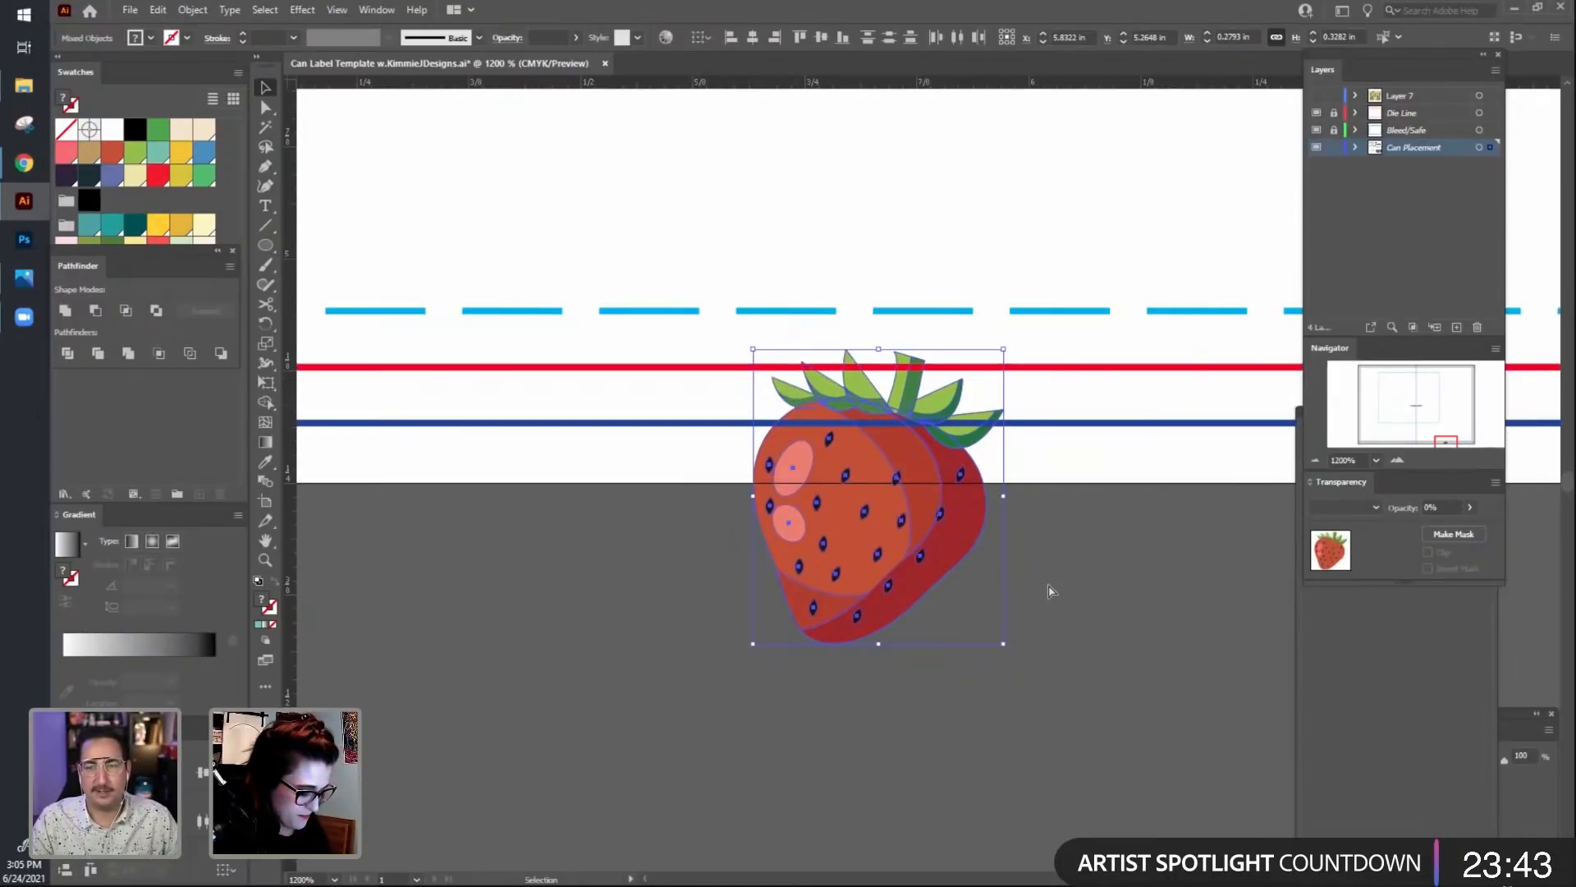
pyautogui.press('Delete')
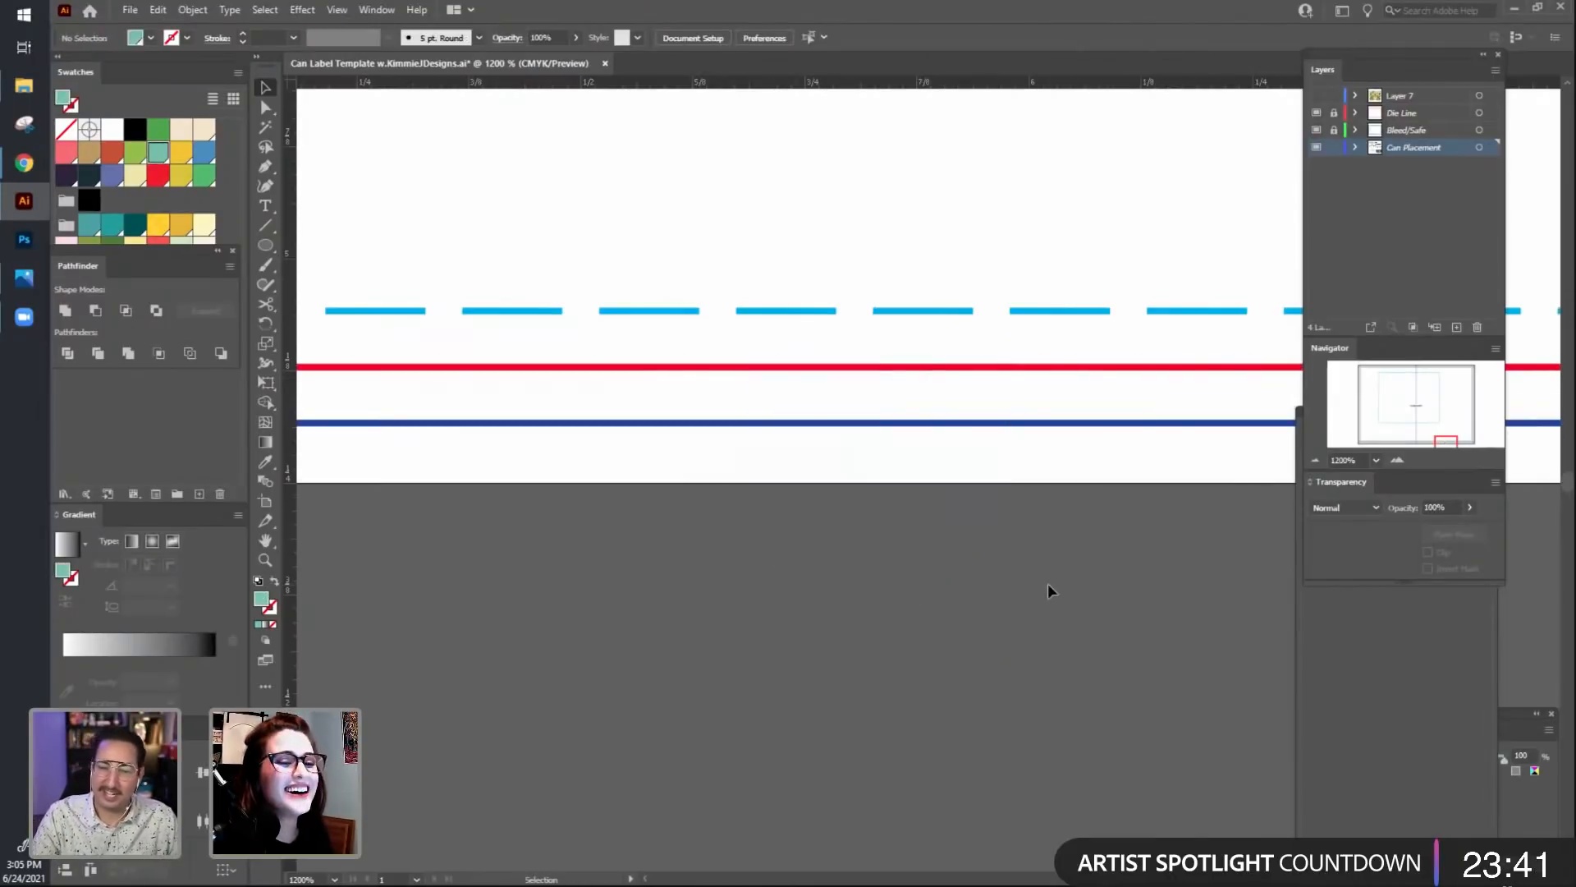
# Show Layer 7, lock Can Placement, and paste the strawberry into Layer 7, placing it among the fruit at the sun's upper right.
pyautogui.hotkey('ctrl', '0')
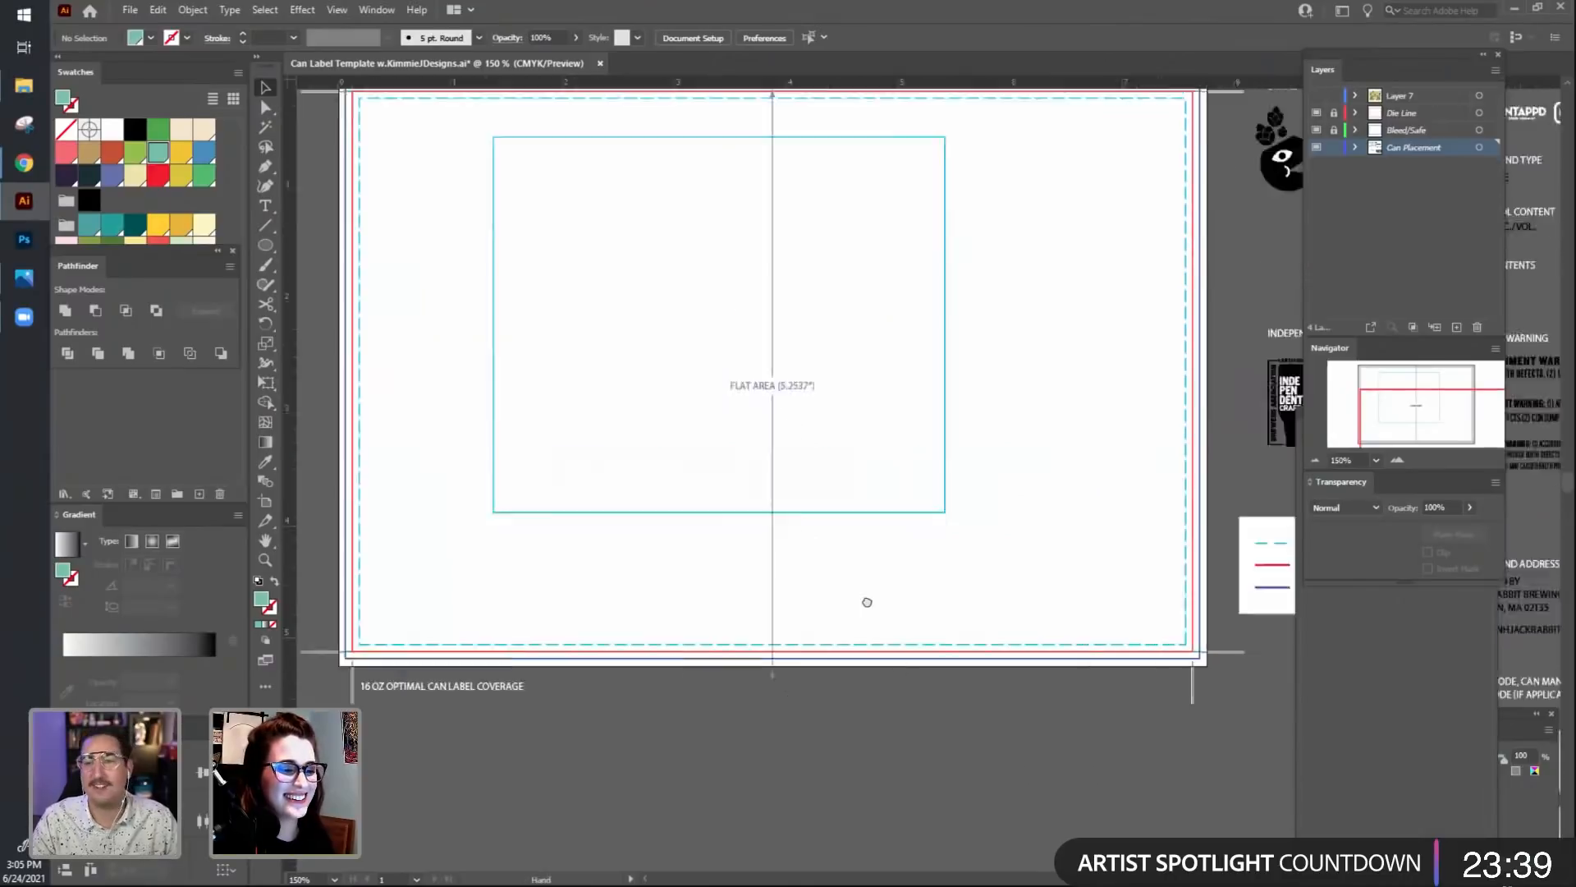
pyautogui.moveTo(866, 602); pyautogui.dragTo(901, 674)
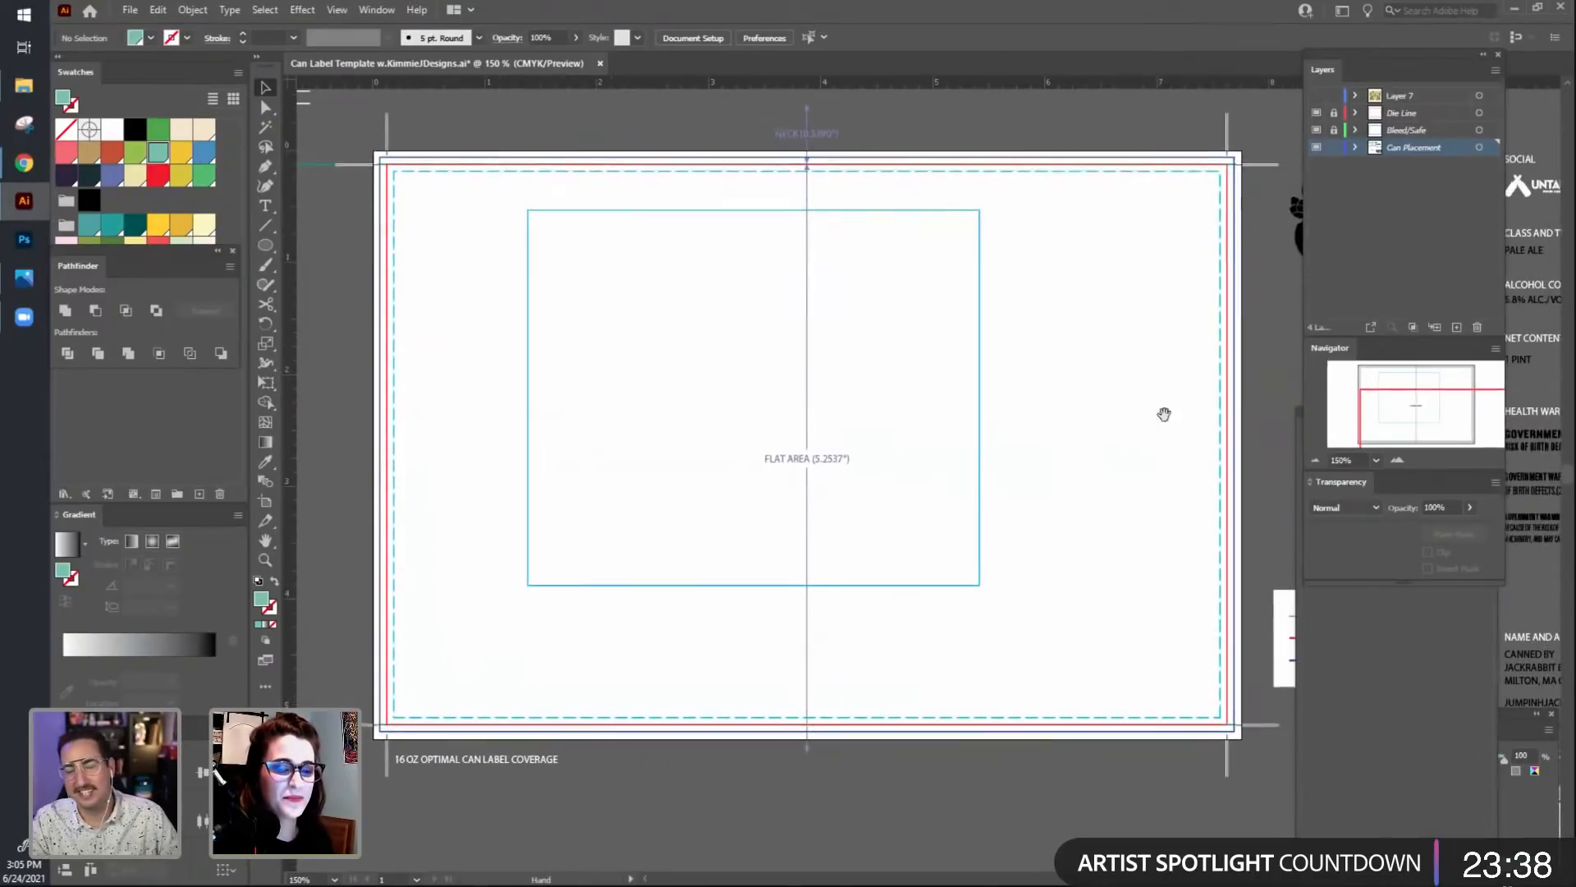
pyautogui.click(1317, 96)
pyautogui.click(1334, 147)
pyautogui.click(1427, 96)
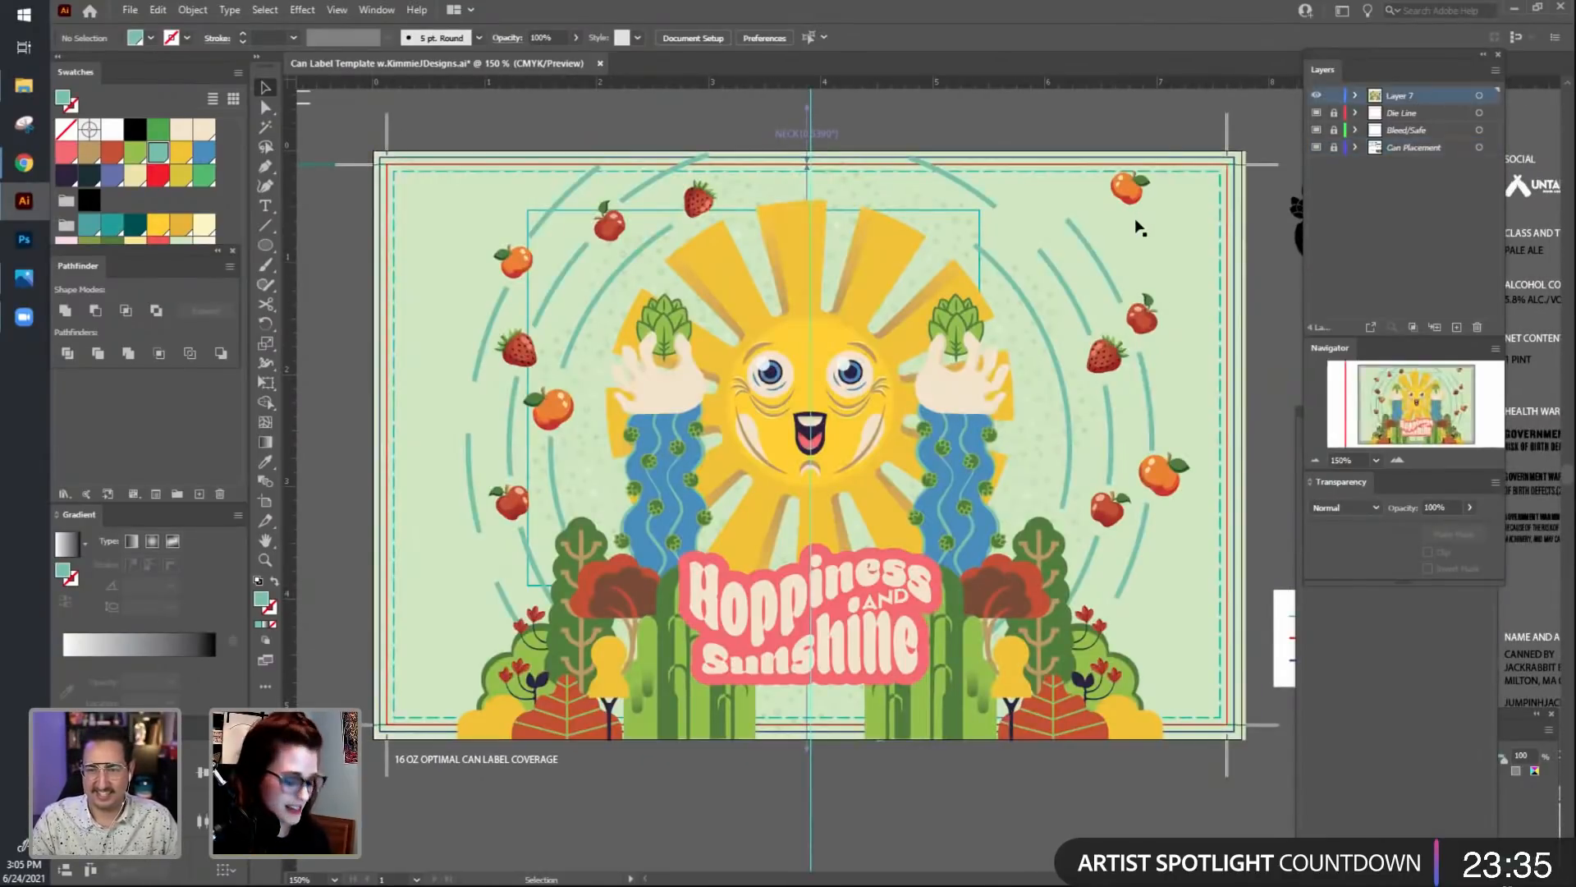
pyautogui.click(948, 475)
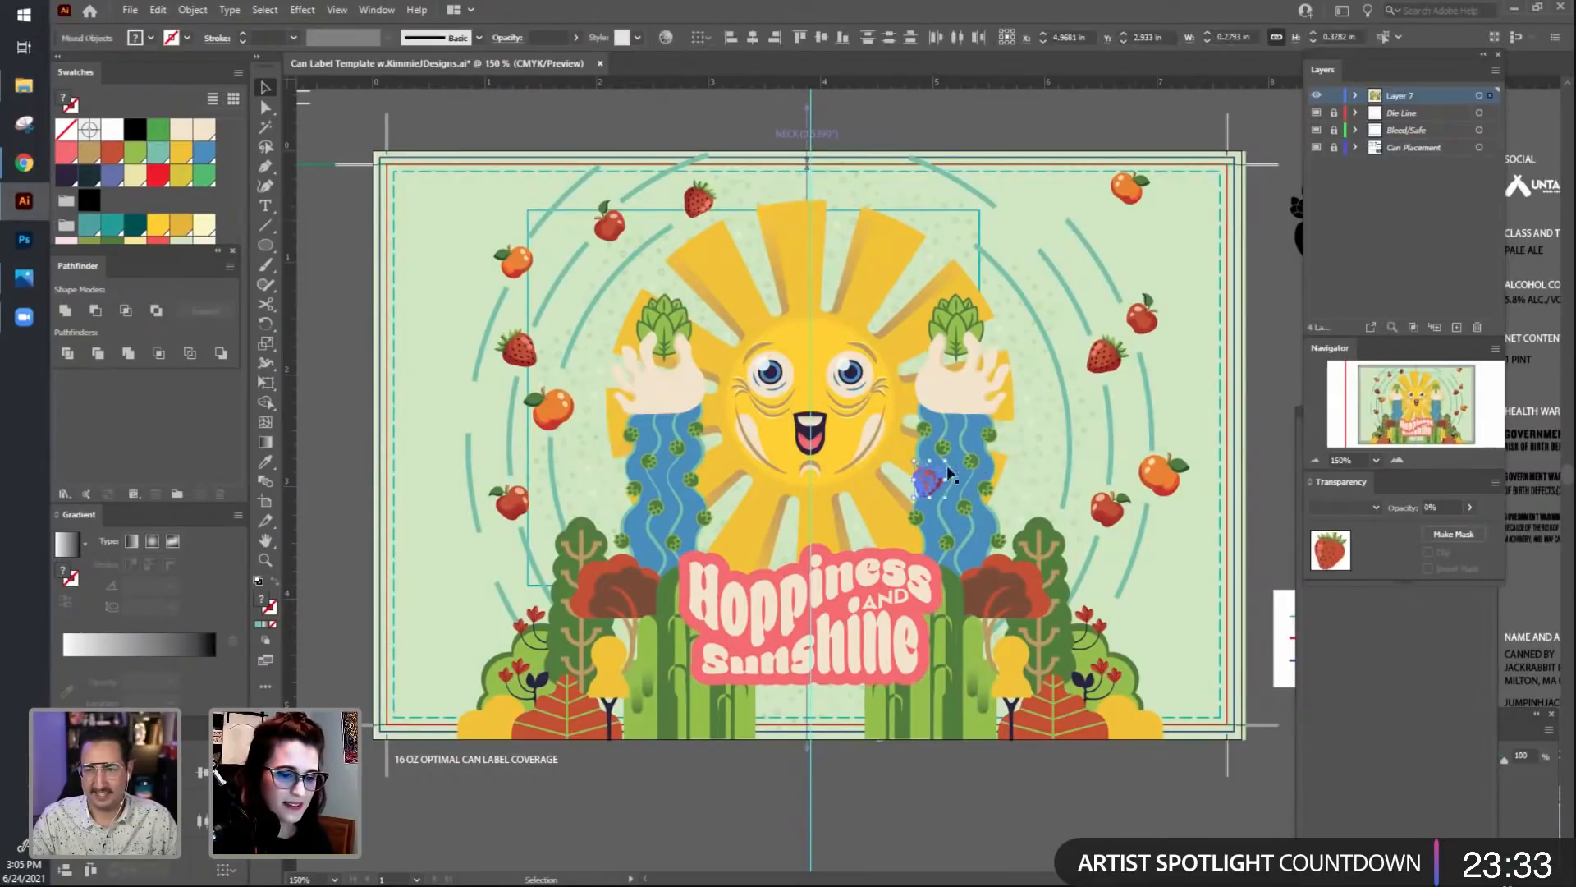
pyautogui.moveTo(927, 486); pyautogui.dragTo(1021, 228)
pyautogui.click(964, 519)
pyautogui.moveTo(913, 703); pyautogui.dragTo(1026, 627)
pyautogui.hotkey('ctrl', '-')
pyautogui.hotkey('ctrl', '+')
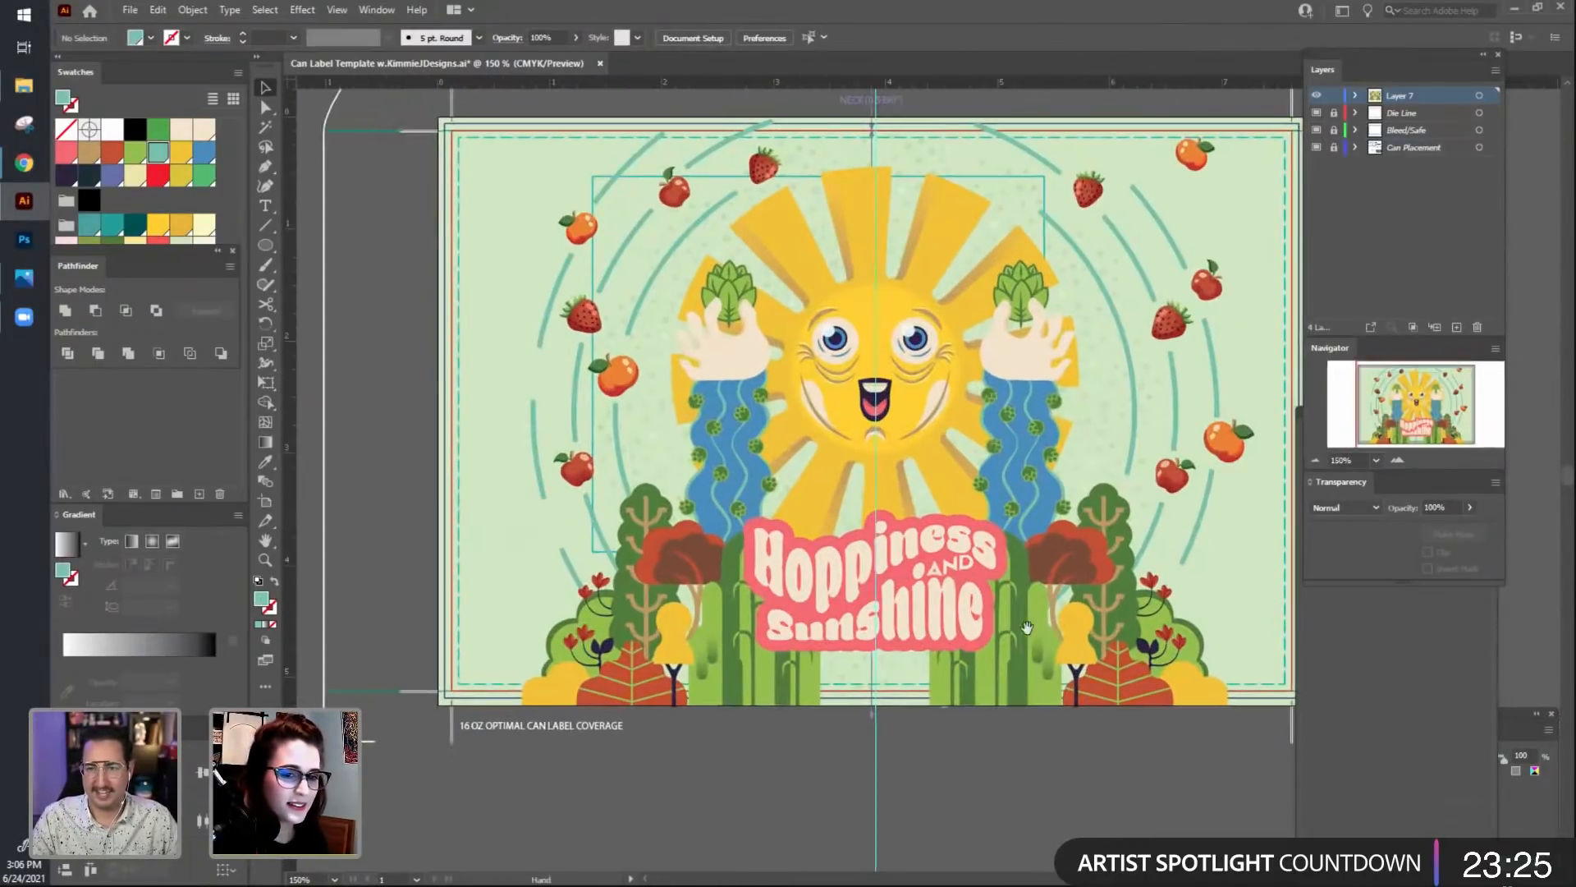
# Hide Layer 7 to inspect the template's flat area, guide lines and brand logo, and show the layer again.
pyautogui.click(1316, 95)
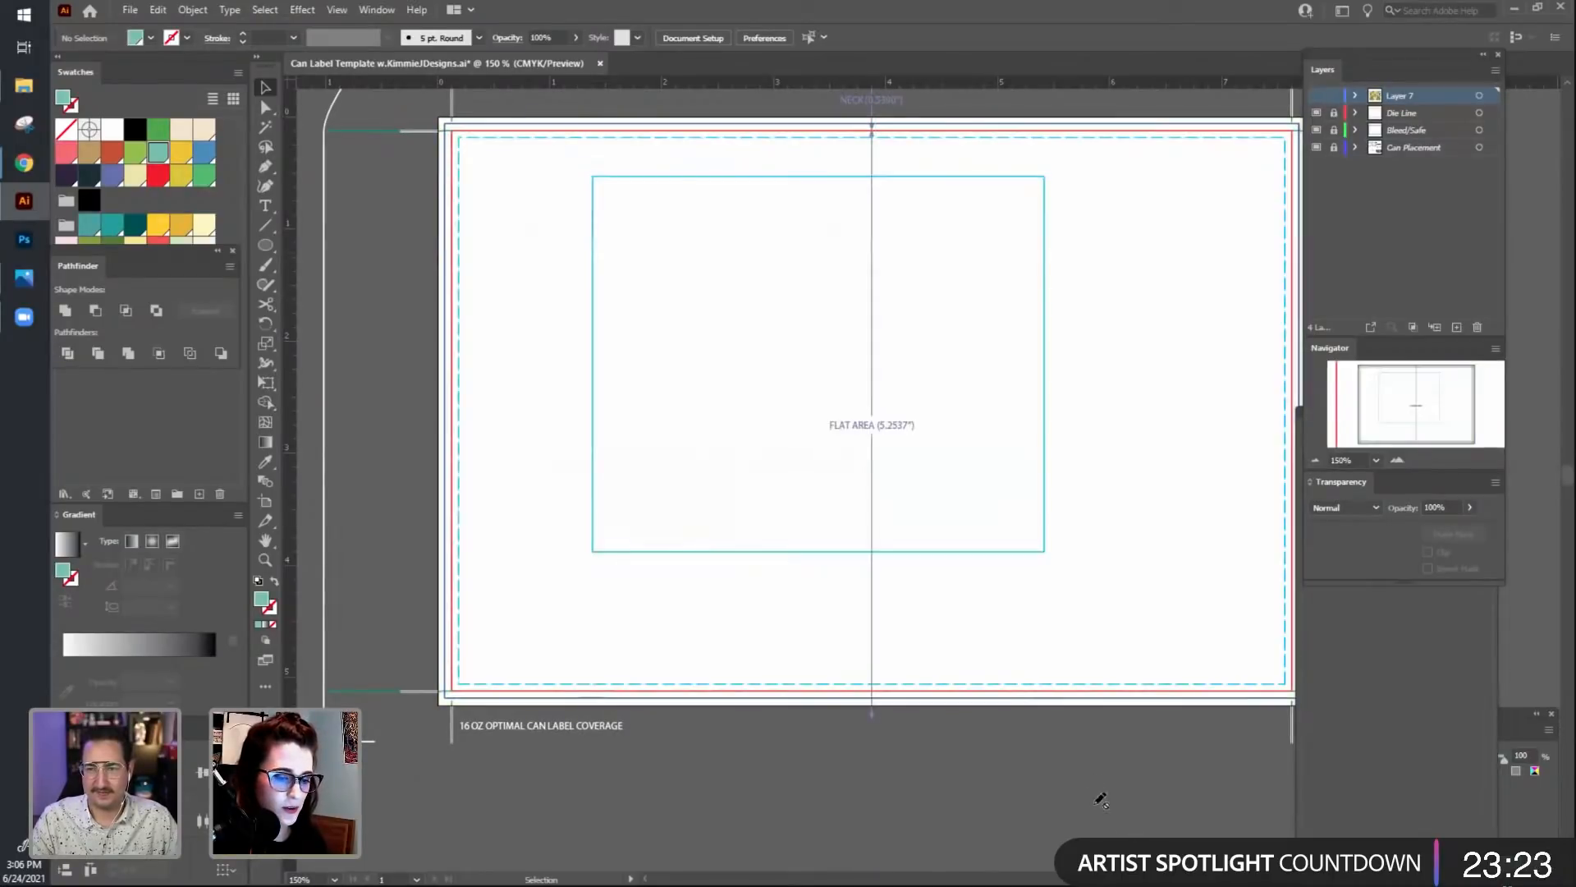
pyautogui.hscroll(-3, 1066, 854)
pyautogui.scroll(2, 1066, 854)
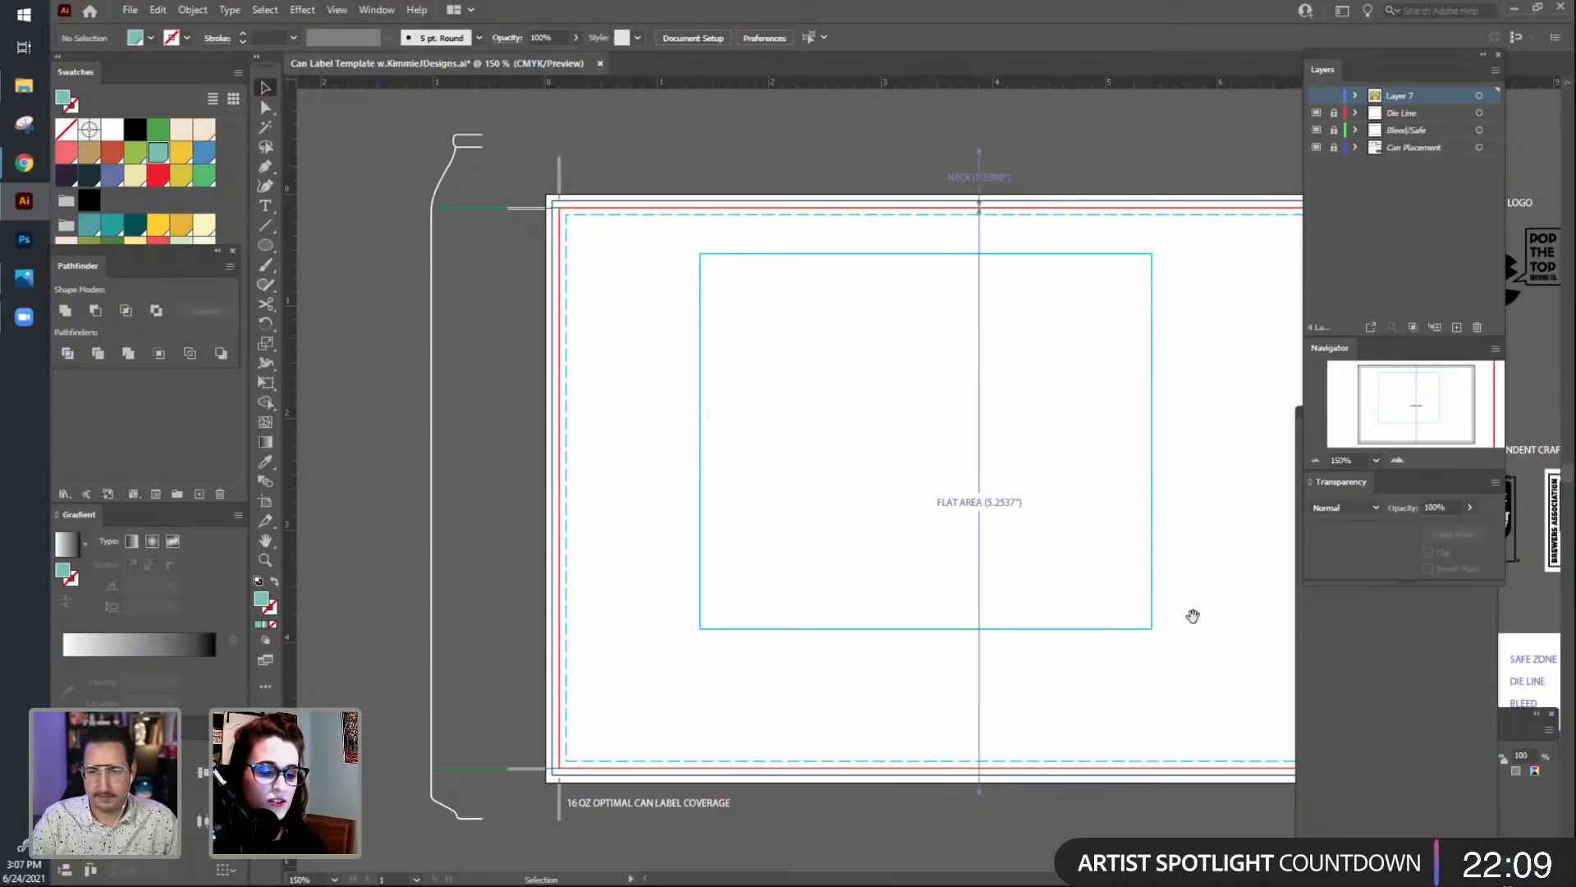
pyautogui.moveTo(1193, 615); pyautogui.dragTo(928, 643)
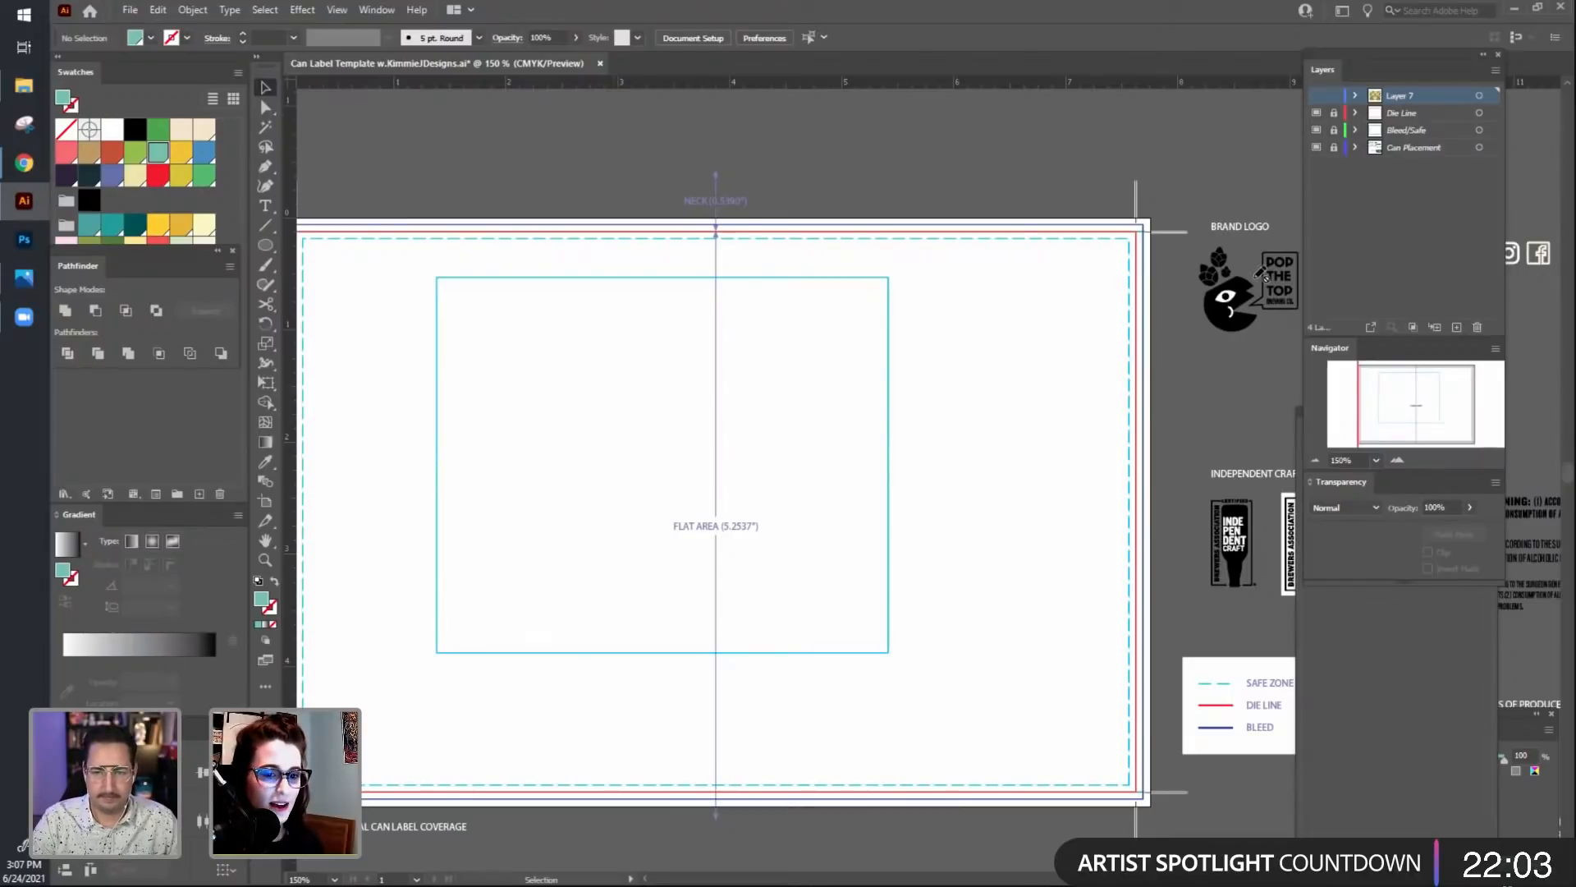
pyautogui.click(1316, 95)
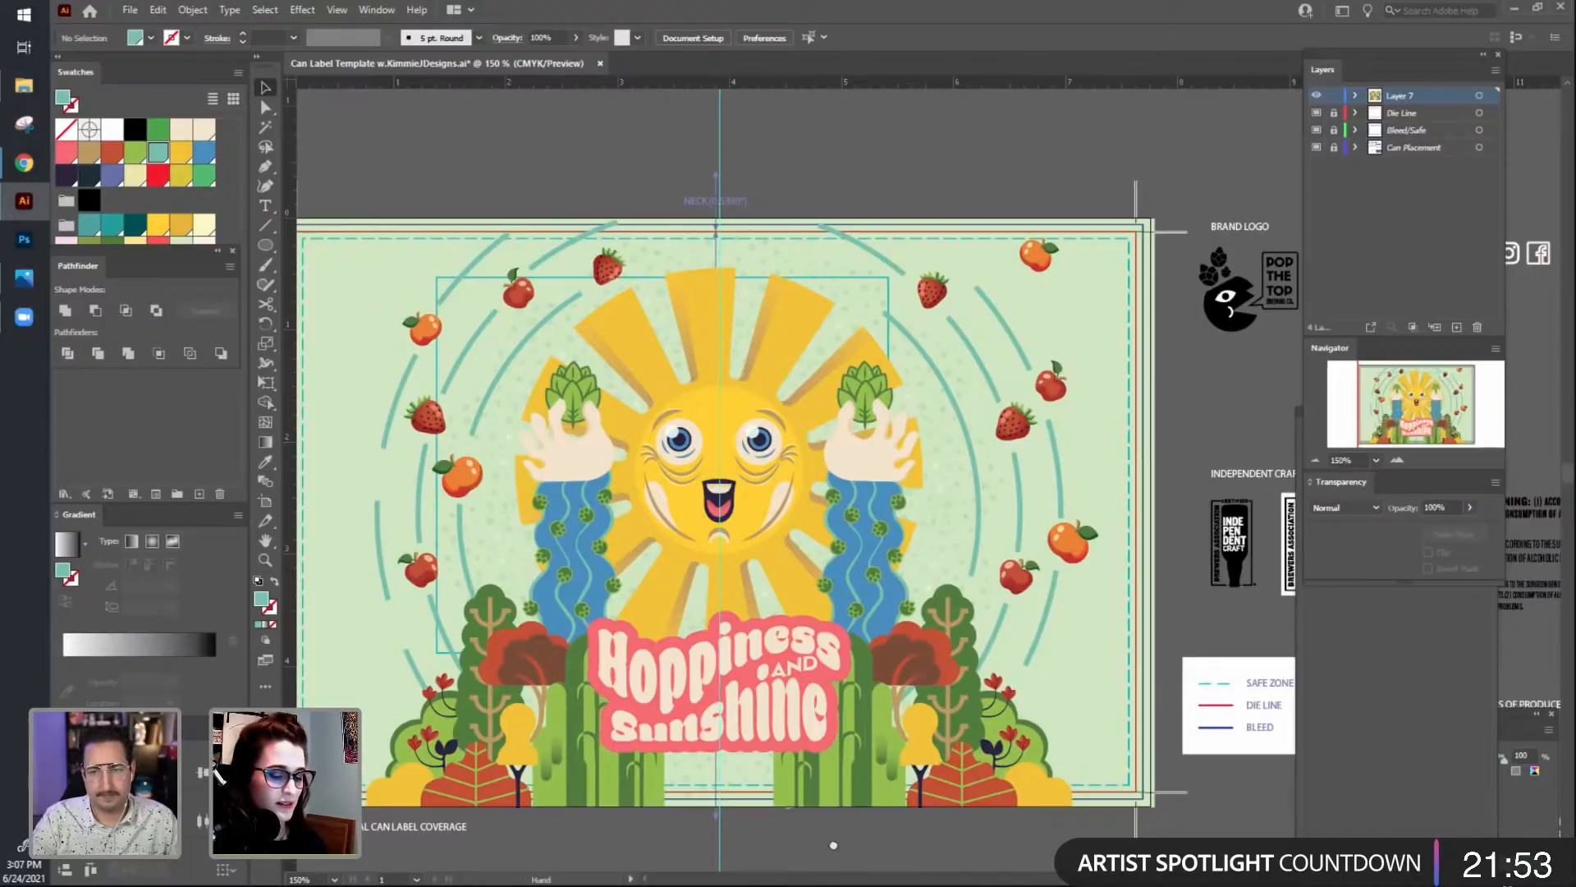
# Examine how the complete illustration sits against the label's safe zone, die line, bleed and flat area.
pyautogui.moveTo(821, 850); pyautogui.dragTo(896, 793)
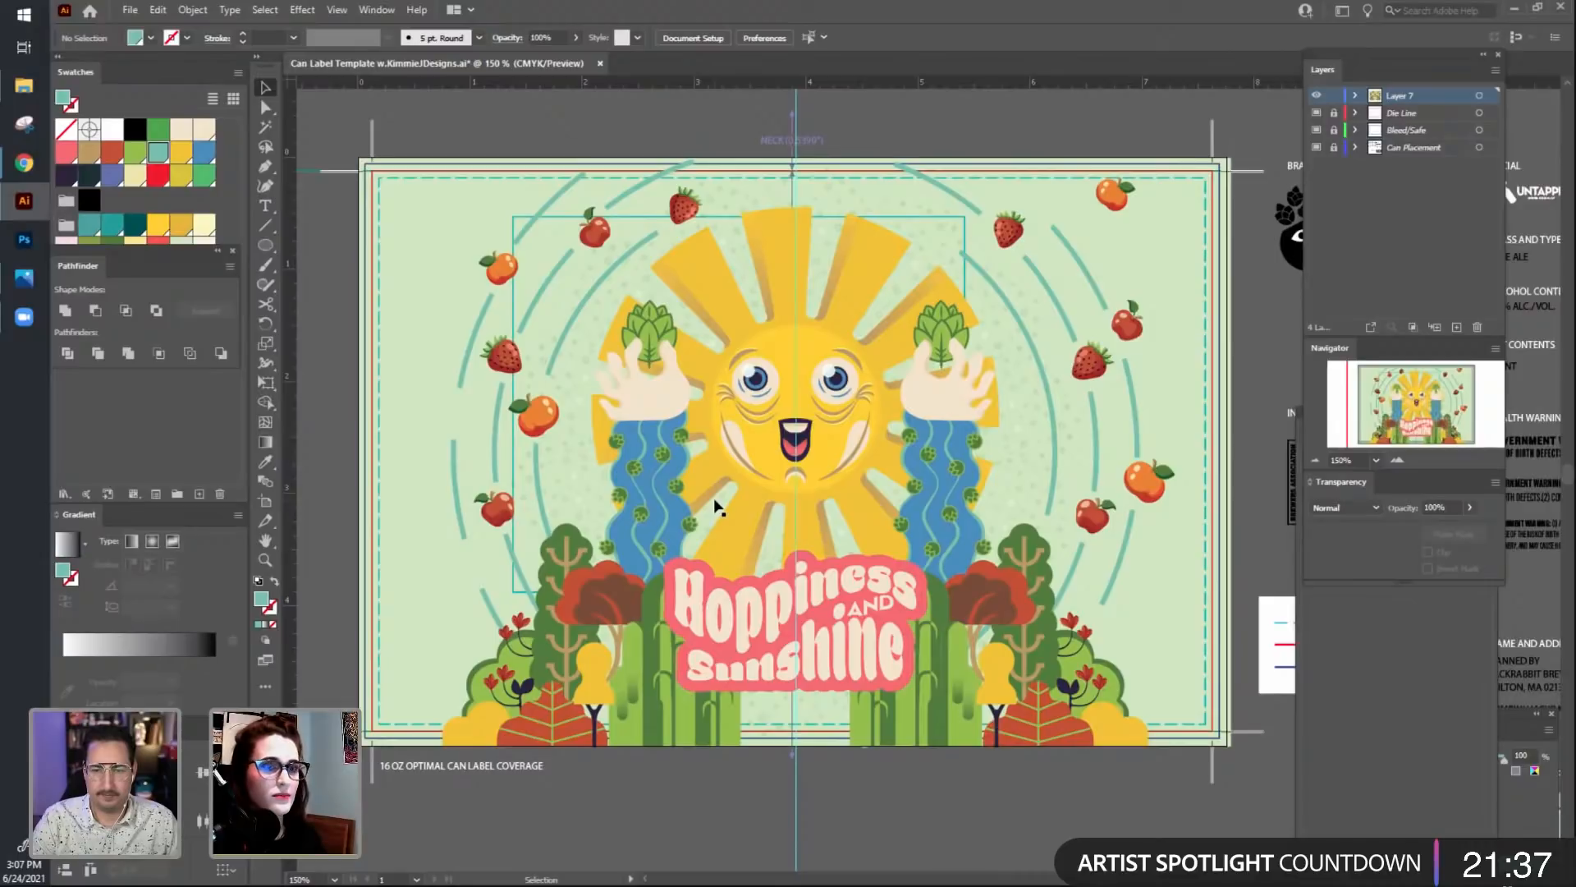
pyautogui.moveTo(1056, 811); pyautogui.dragTo(1013, 771)
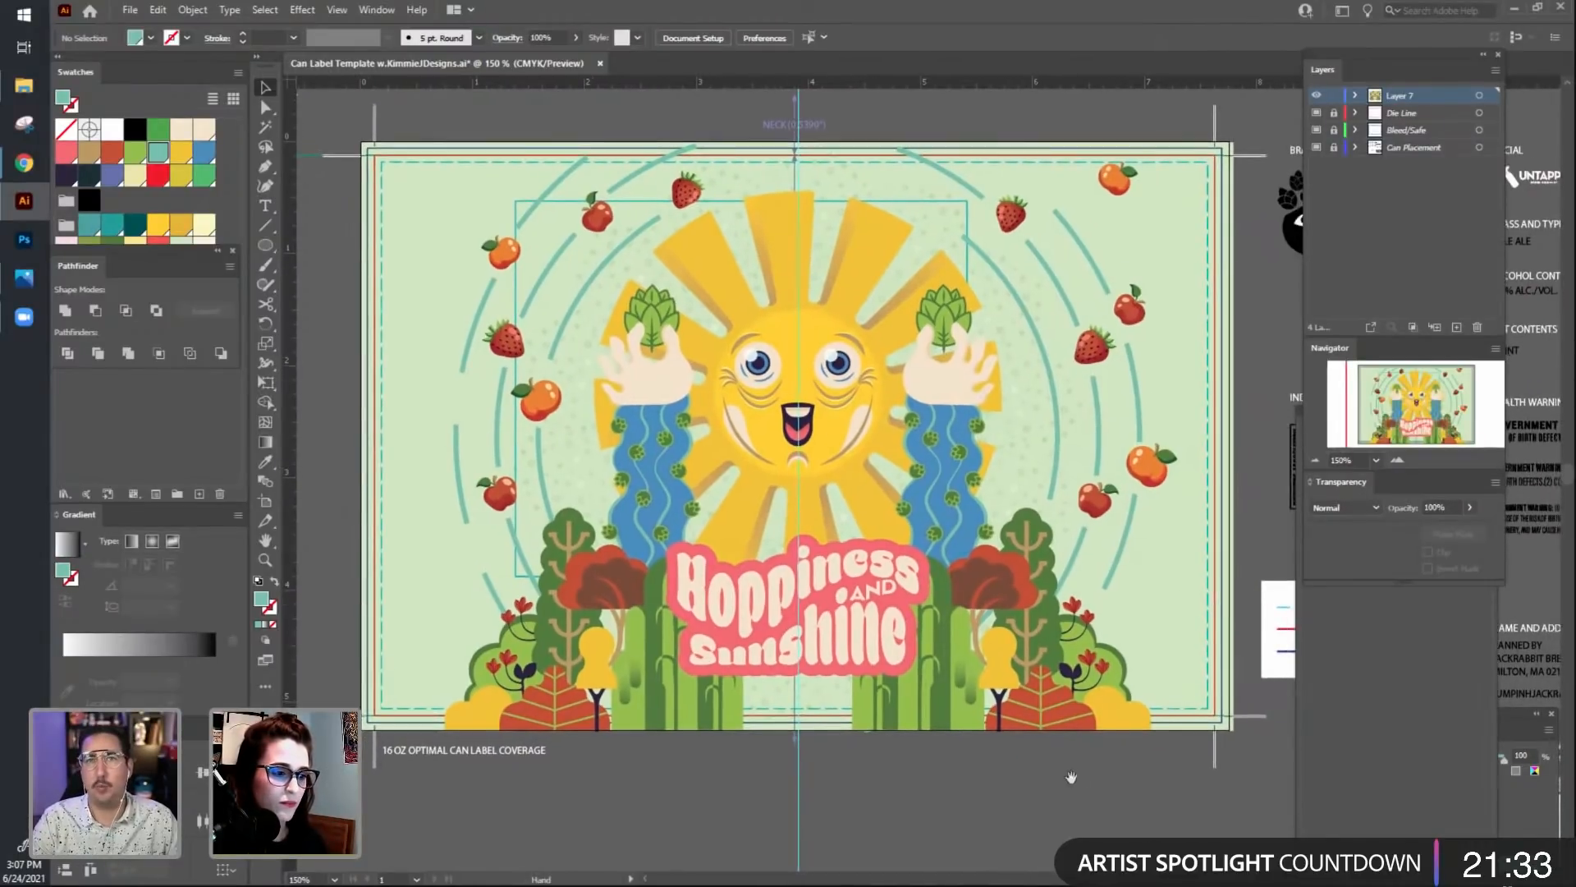
pyautogui.hotkey('ctrl', '-')
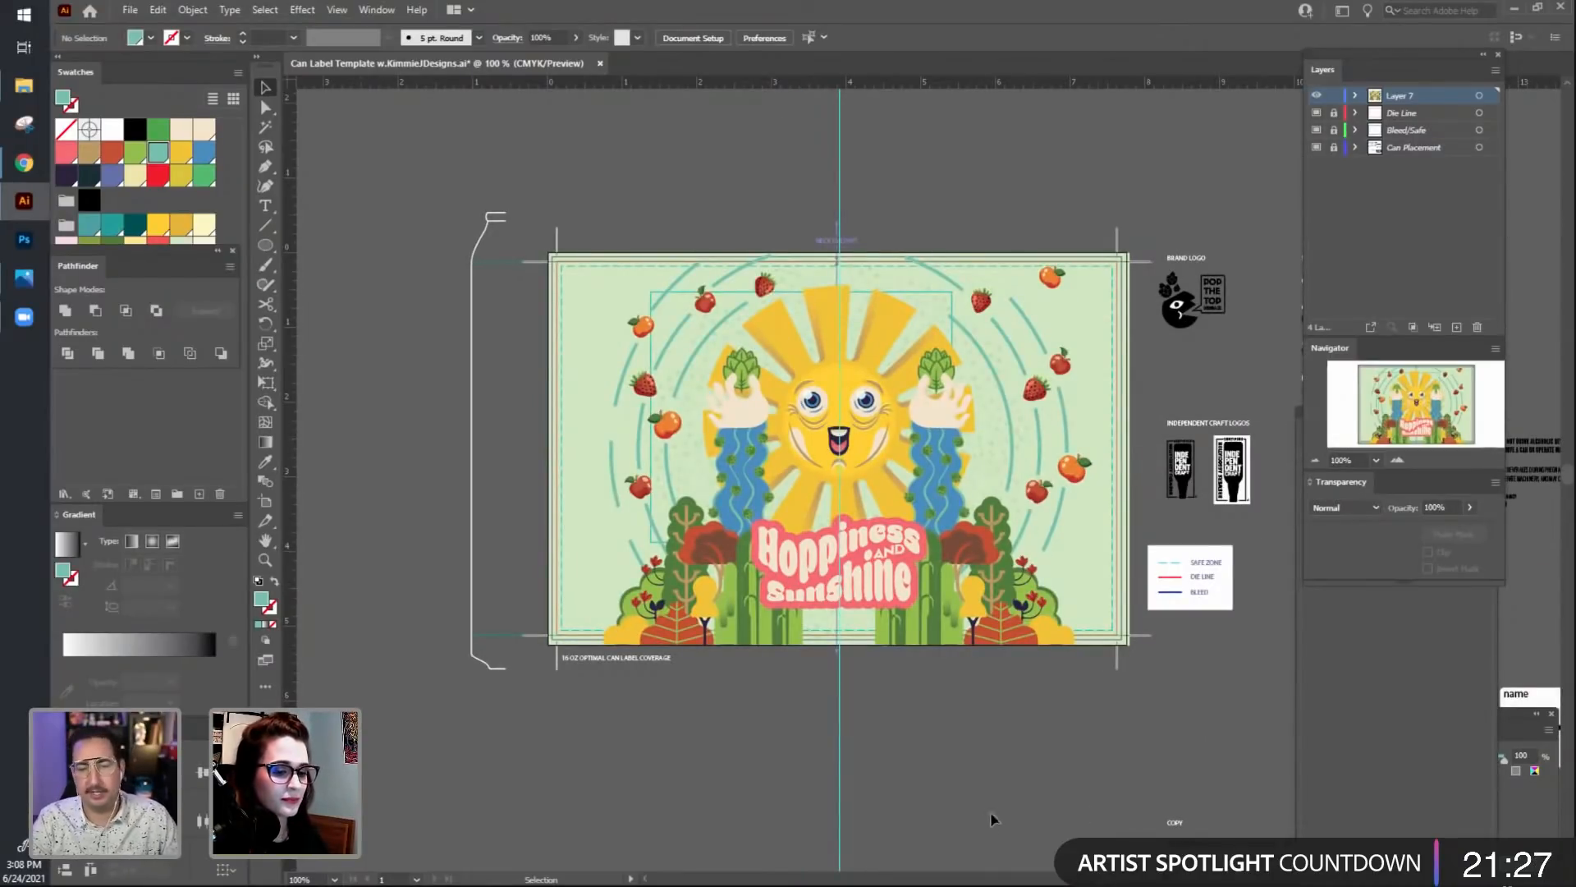
pyautogui.hscroll(2, 924, 760)
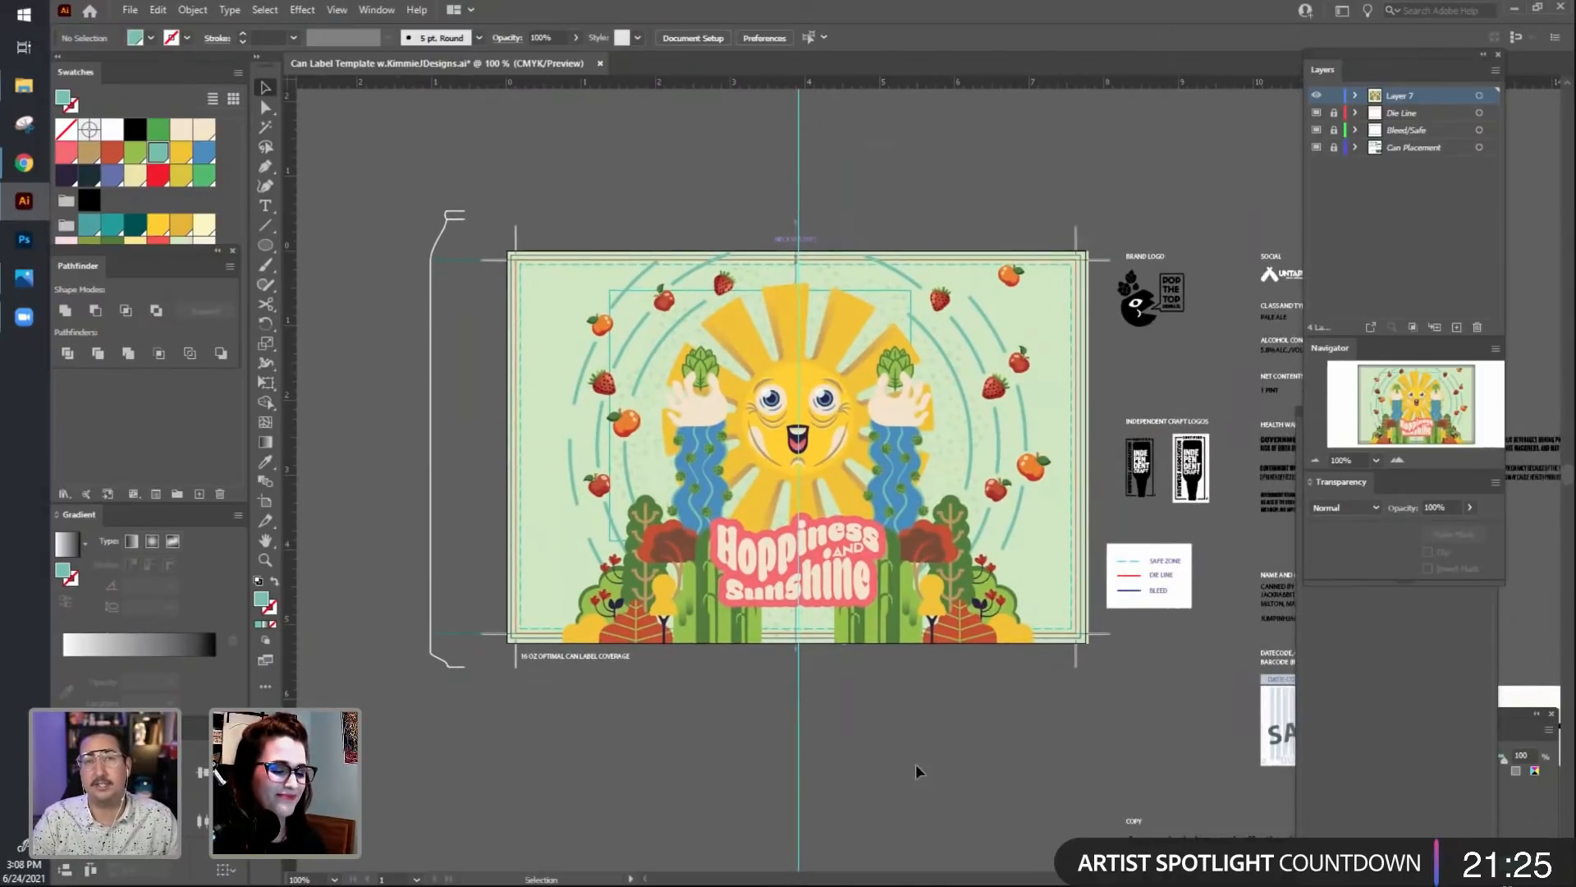
pyautogui.scroll(1, 915, 764)
pyautogui.moveTo(952, 765); pyautogui.dragTo(994, 748)
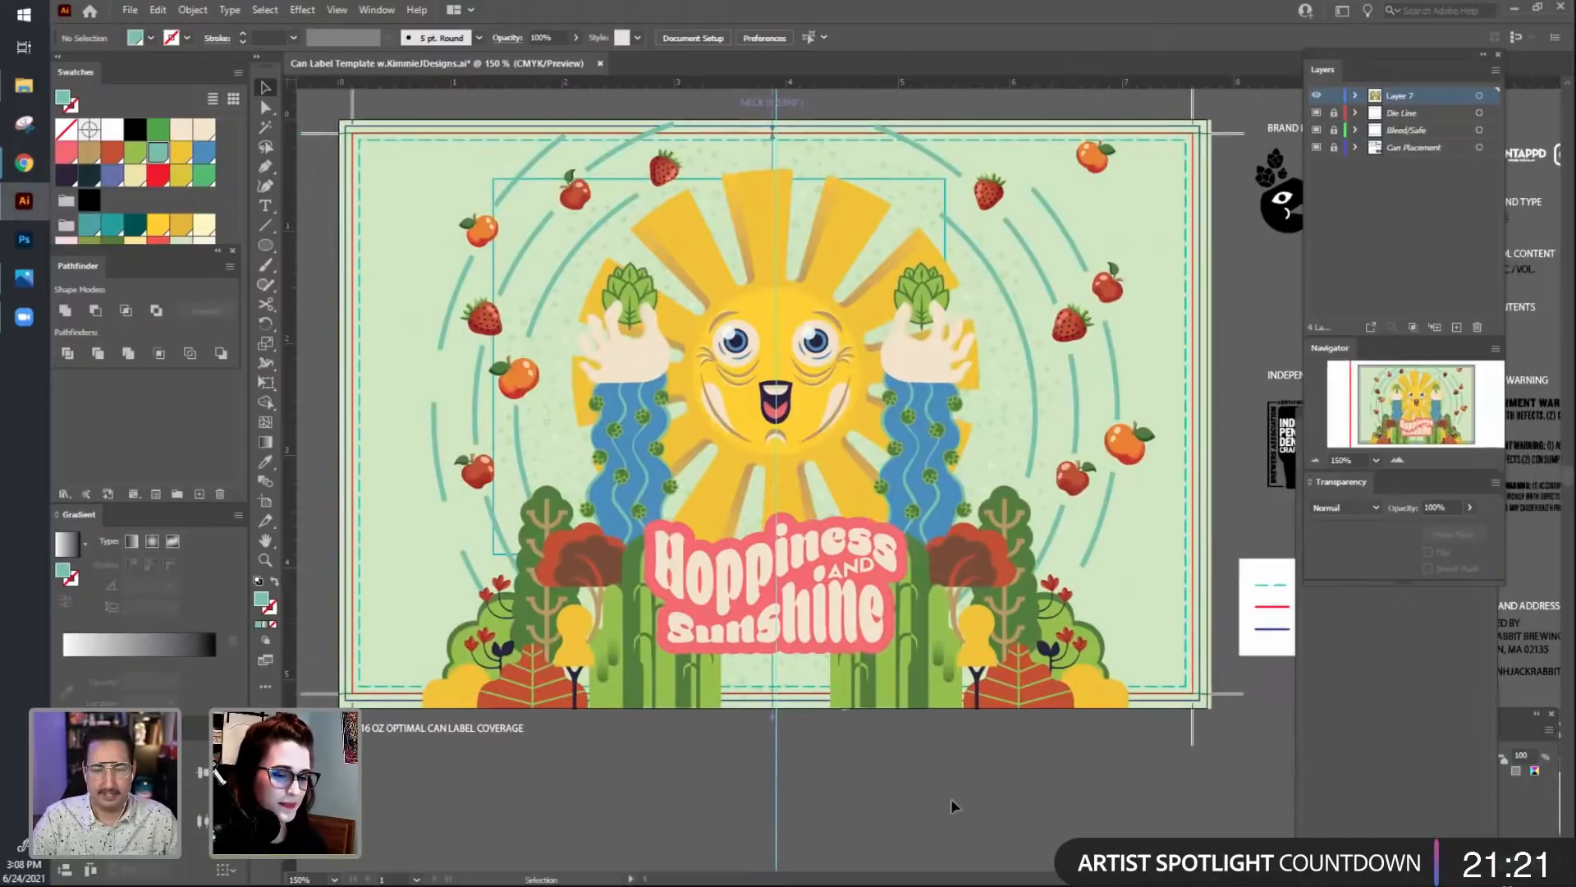
pyautogui.press('space')
pyautogui.moveTo(948, 787)
pyautogui.mouseDown()
pyautogui.moveTo(964, 789)
pyautogui.moveTo(918, 794)
pyautogui.mouseUp()
pyautogui.hotkey('ctrl', '-')
pyautogui.press('space')
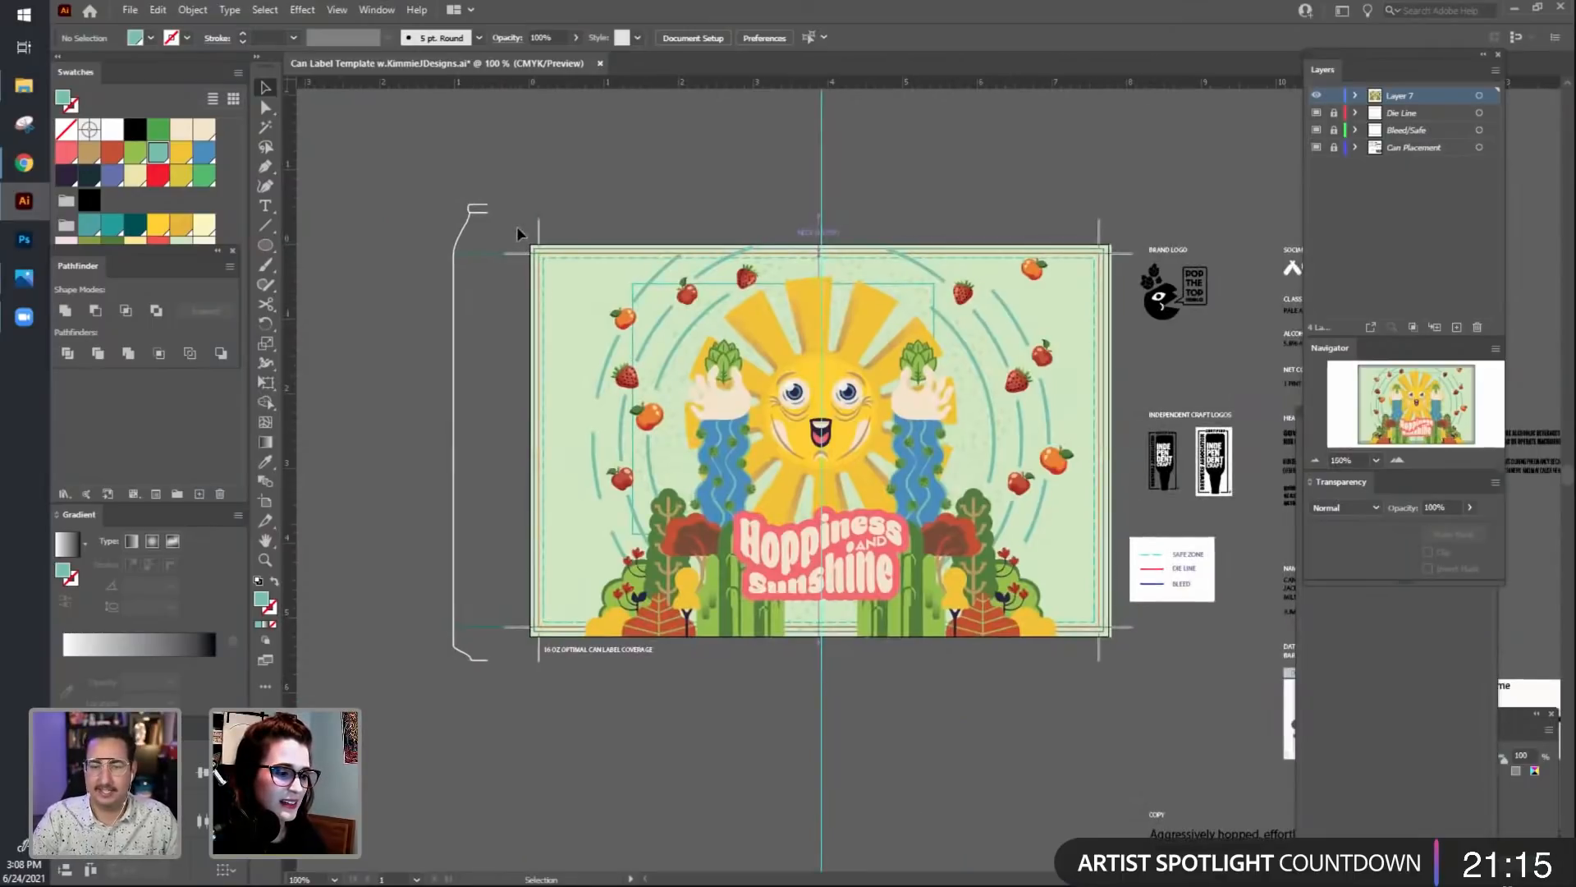
# Select the whole illustration and move it straight left to bring the sun closer to the flat area's centre.
pyautogui.hotkey('ctrl', 'a')
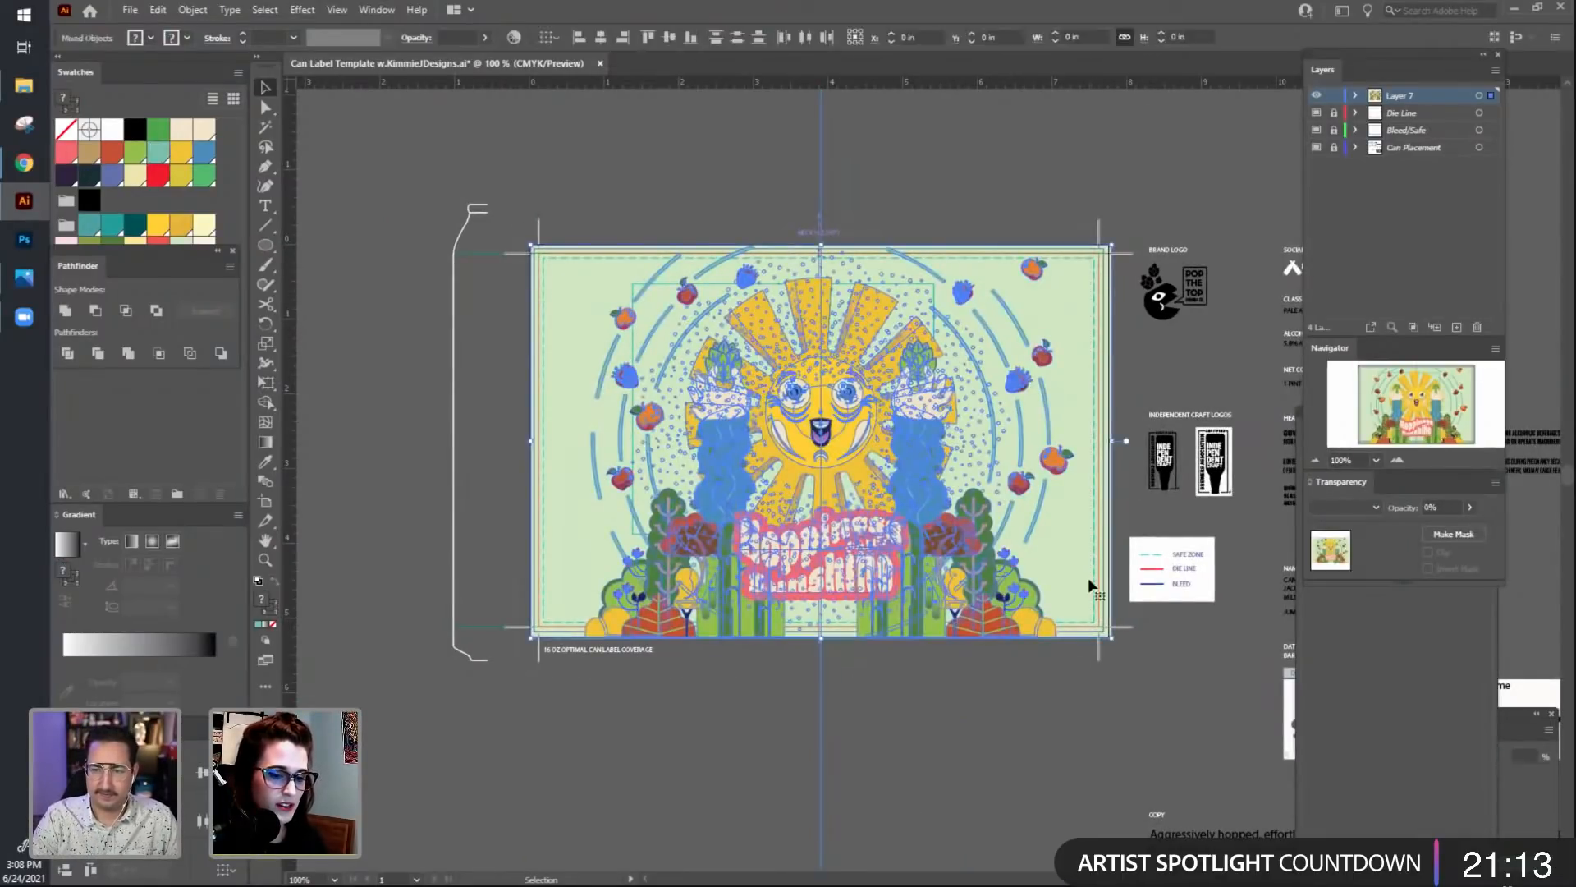
pyautogui.moveTo(1075, 573); pyautogui.dragTo(1049, 570)
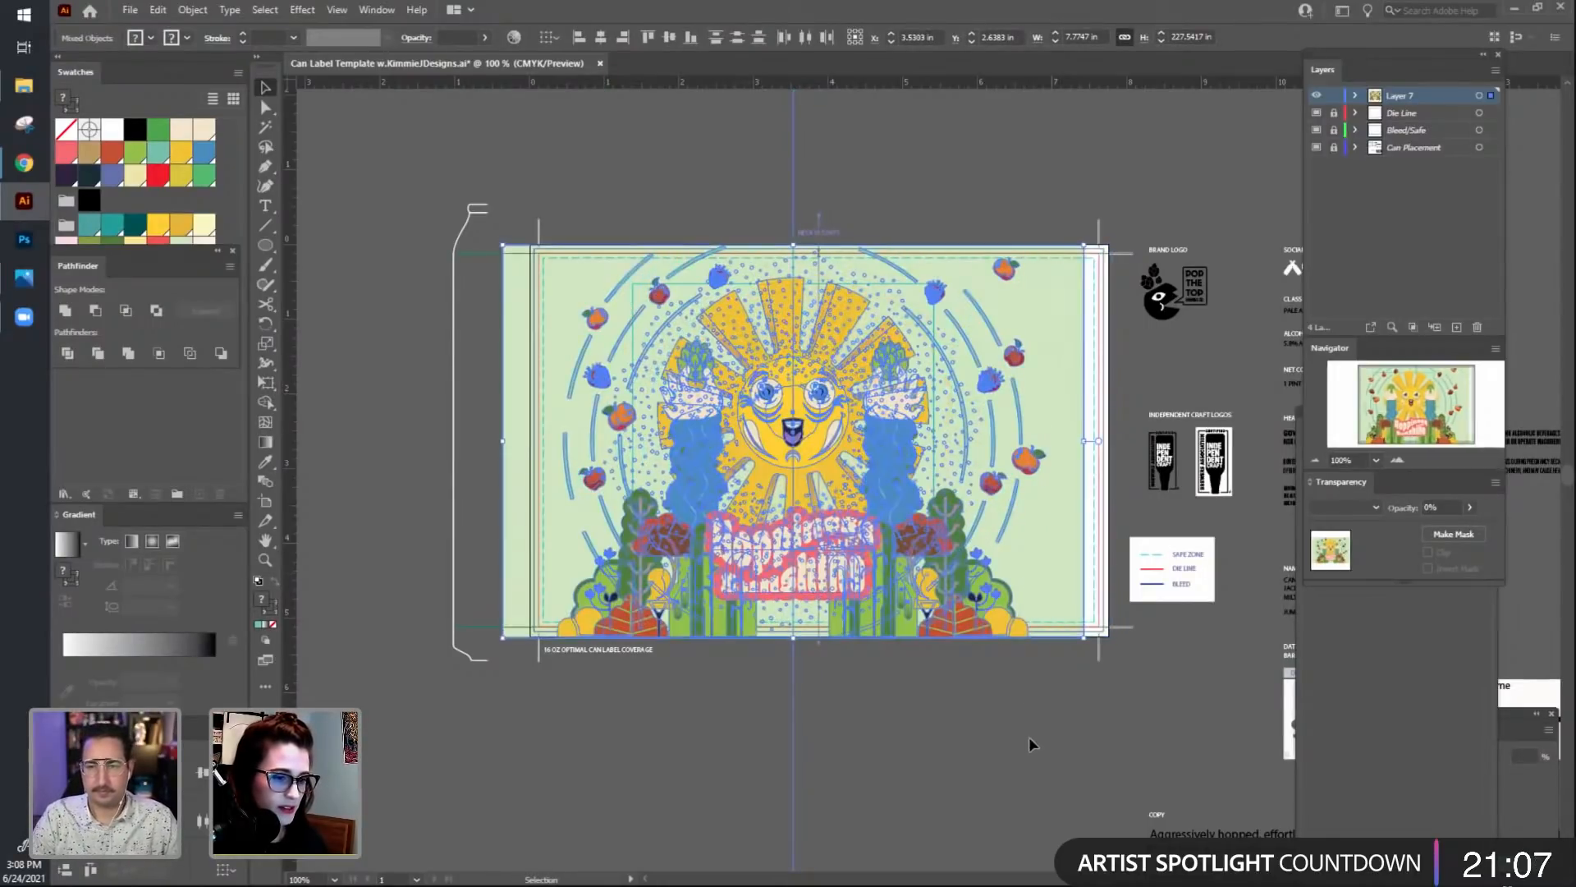
pyautogui.click(1008, 750)
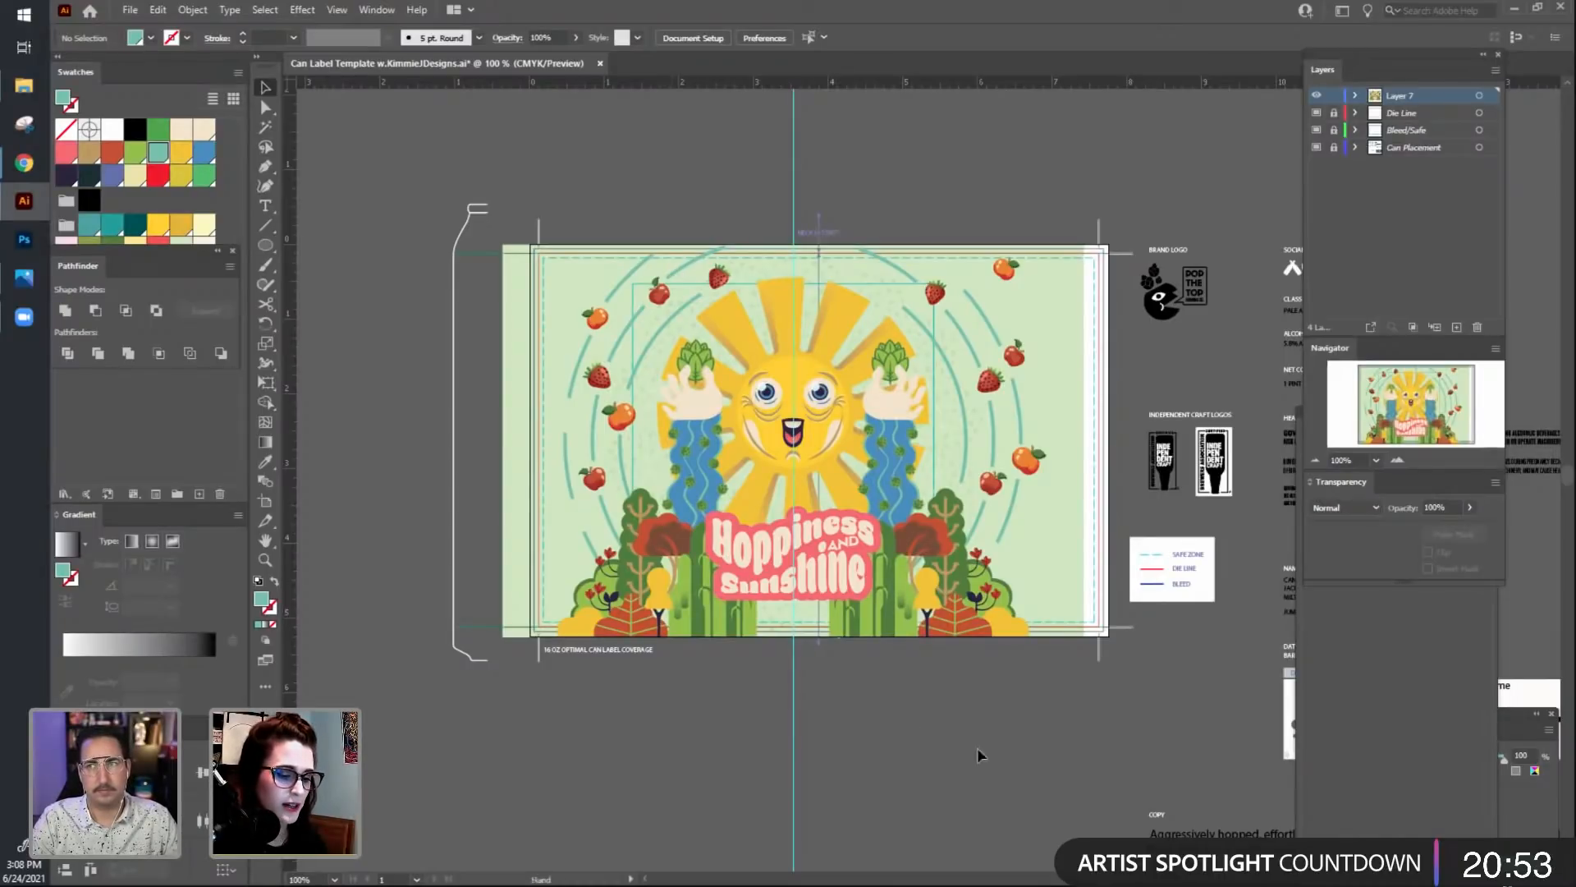
# Lock Layer 7 and scale the template's flat-area rectangle proportionally about its centre to a width of 3 in.
pyautogui.moveTo(977, 747)
pyautogui.mouseDown()
pyautogui.moveTo(957, 726)
pyautogui.moveTo(950, 742)
pyautogui.mouseUp()
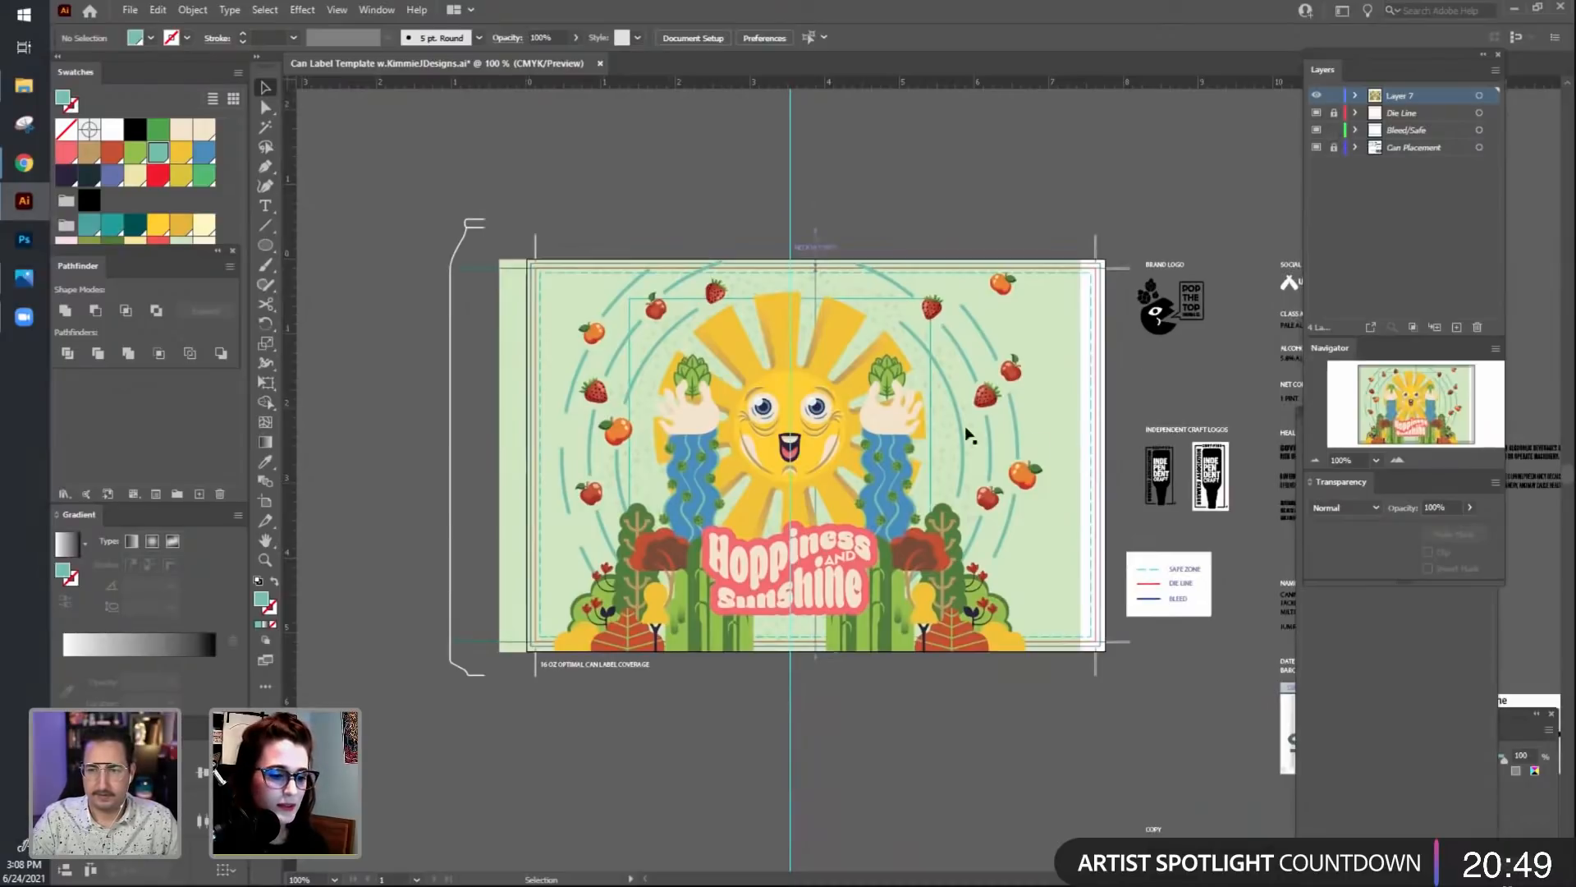
pyautogui.click(936, 449)
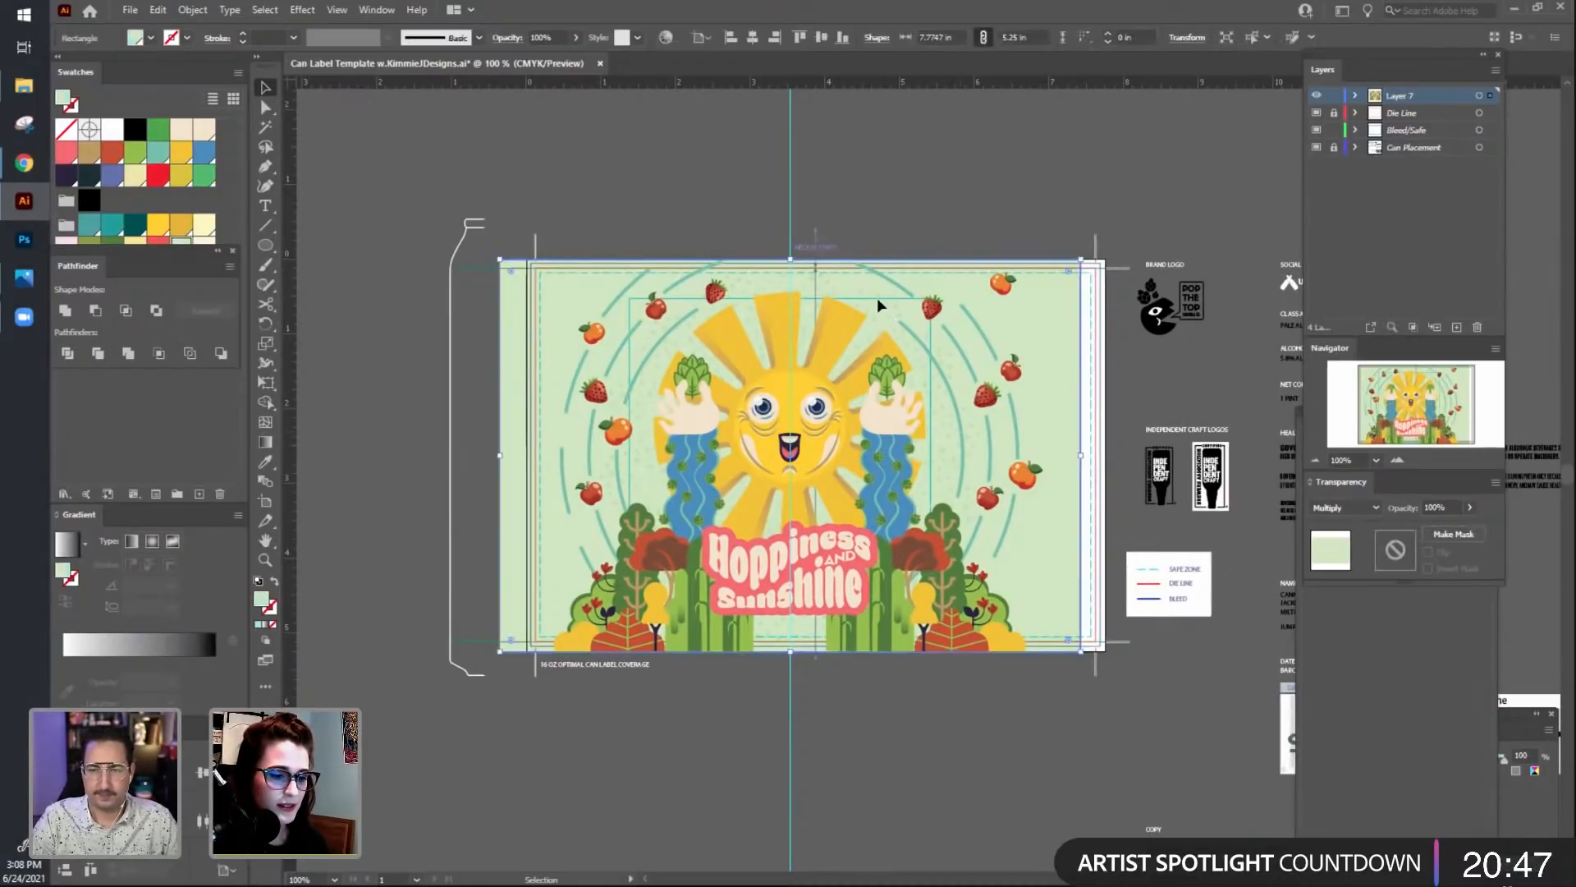
pyautogui.click(1333, 96)
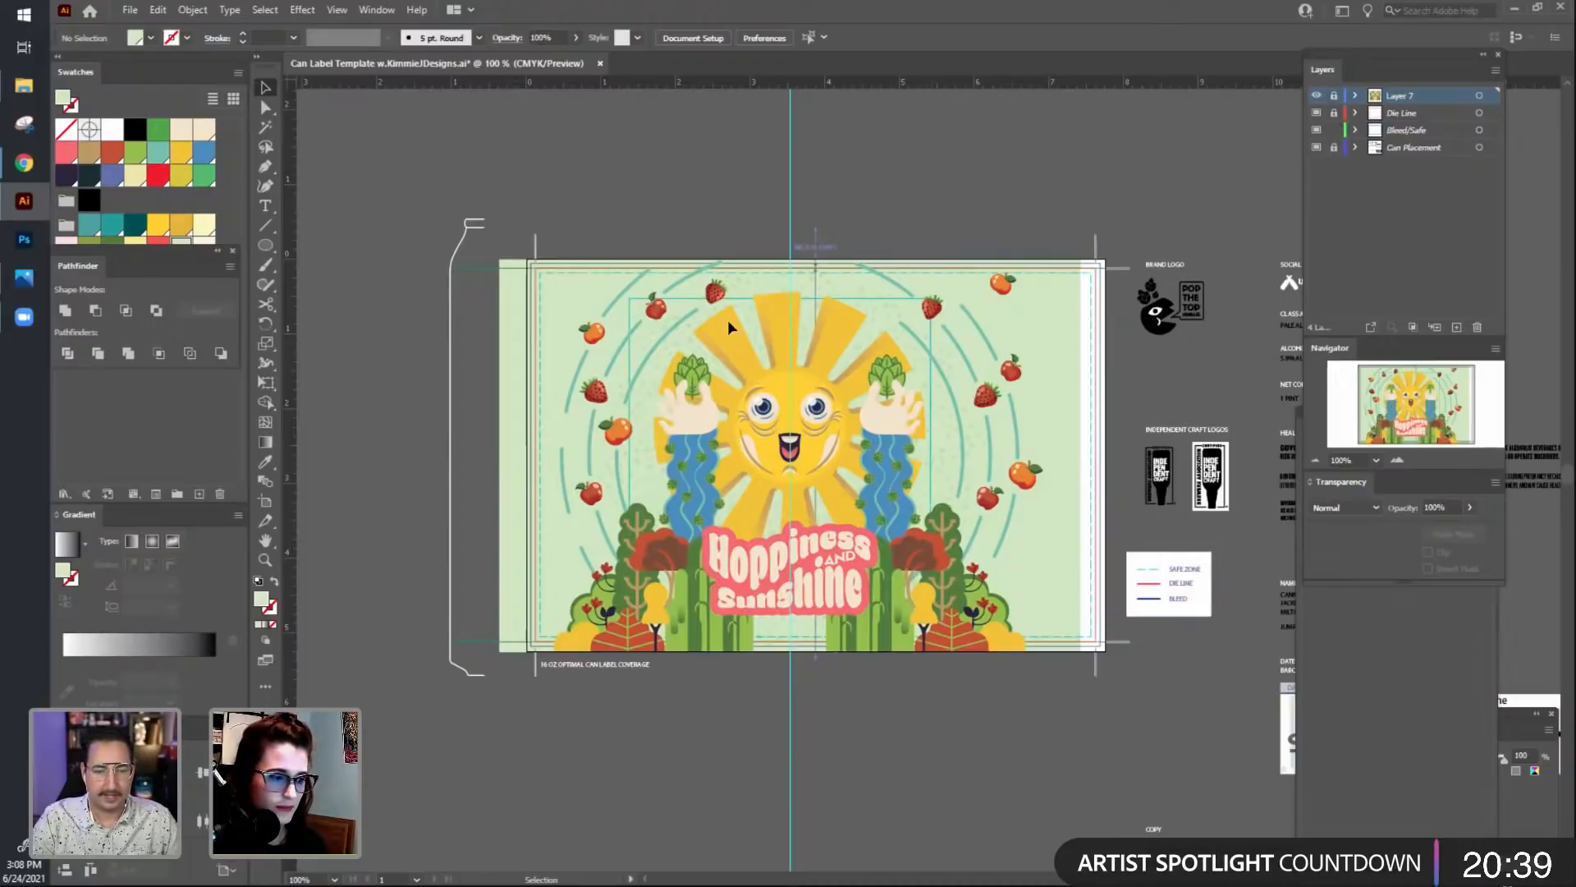
pyautogui.click(628, 352)
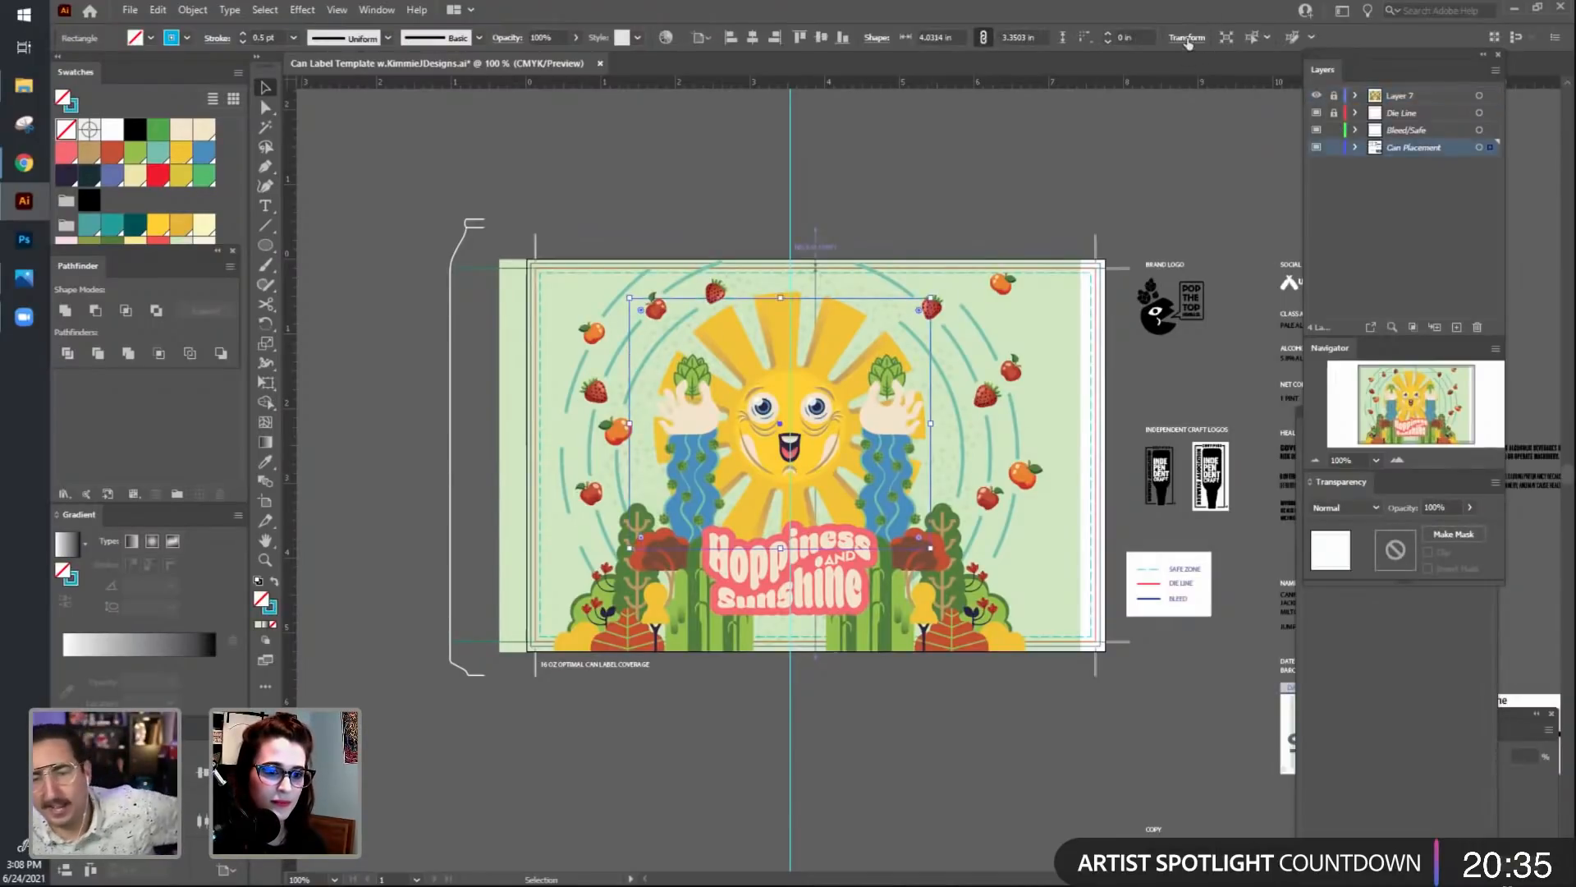
pyautogui.click(1187, 38)
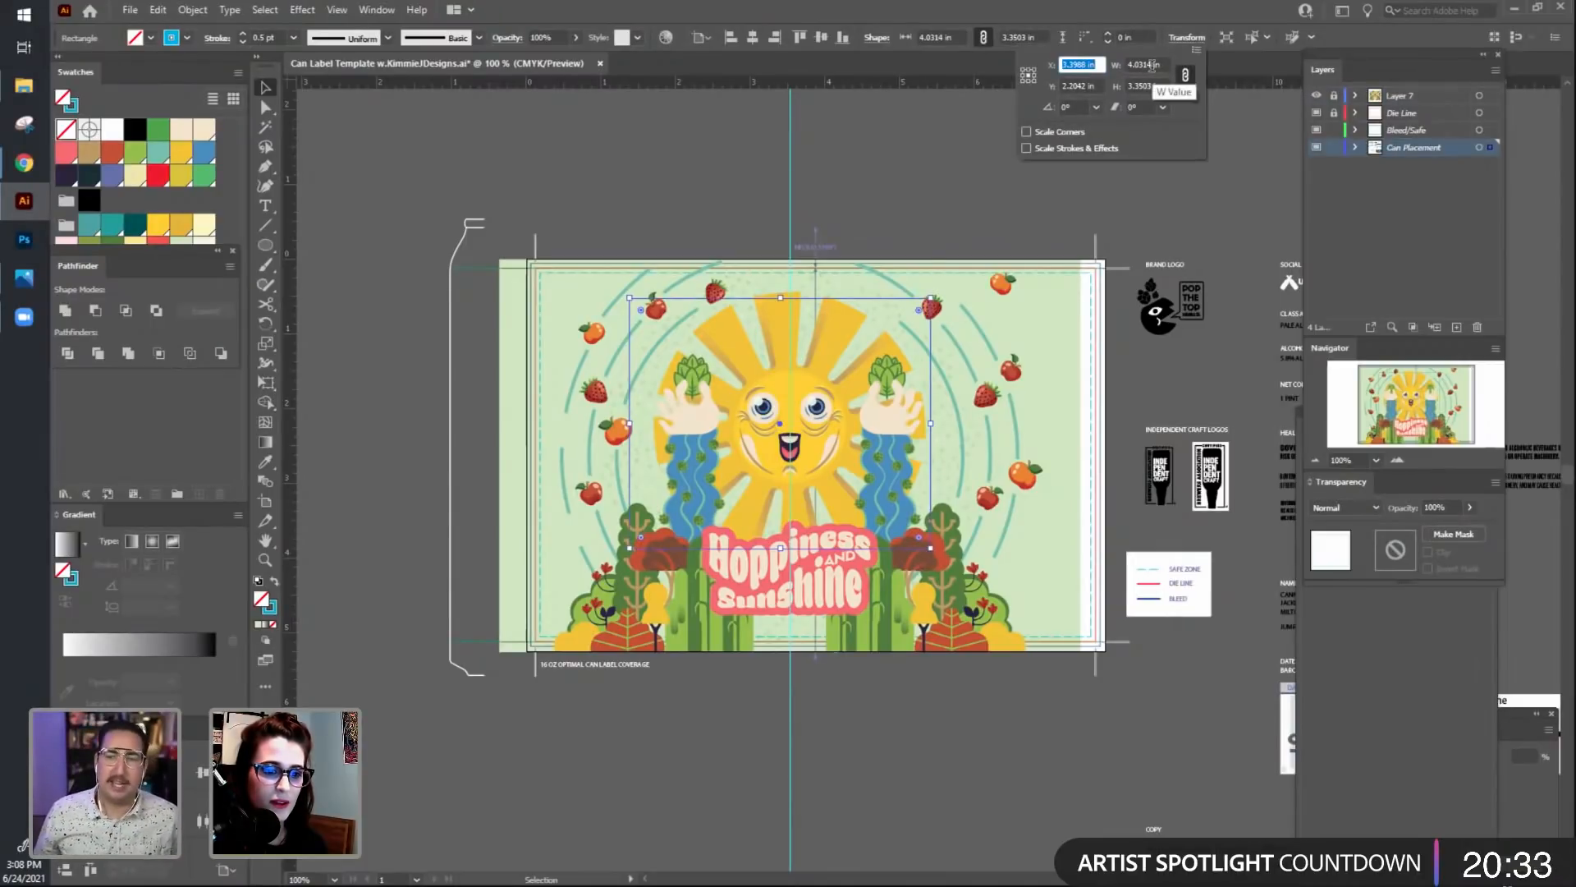
pyautogui.doubleClick(1151, 66)
pyautogui.write('3')
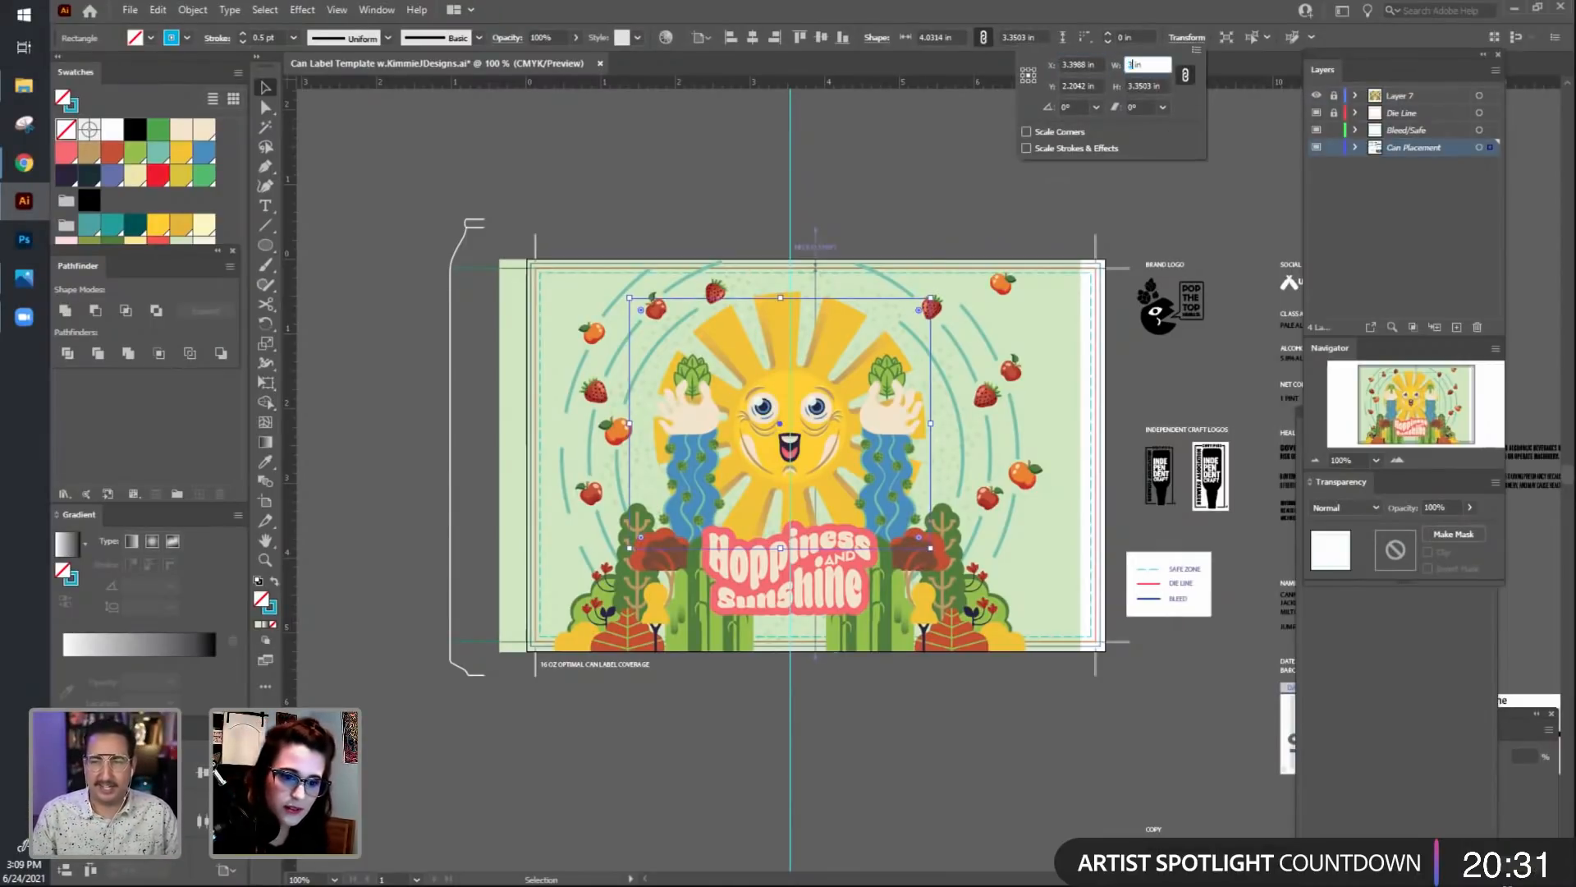
pyautogui.press('Return')
pyautogui.click(995, 168)
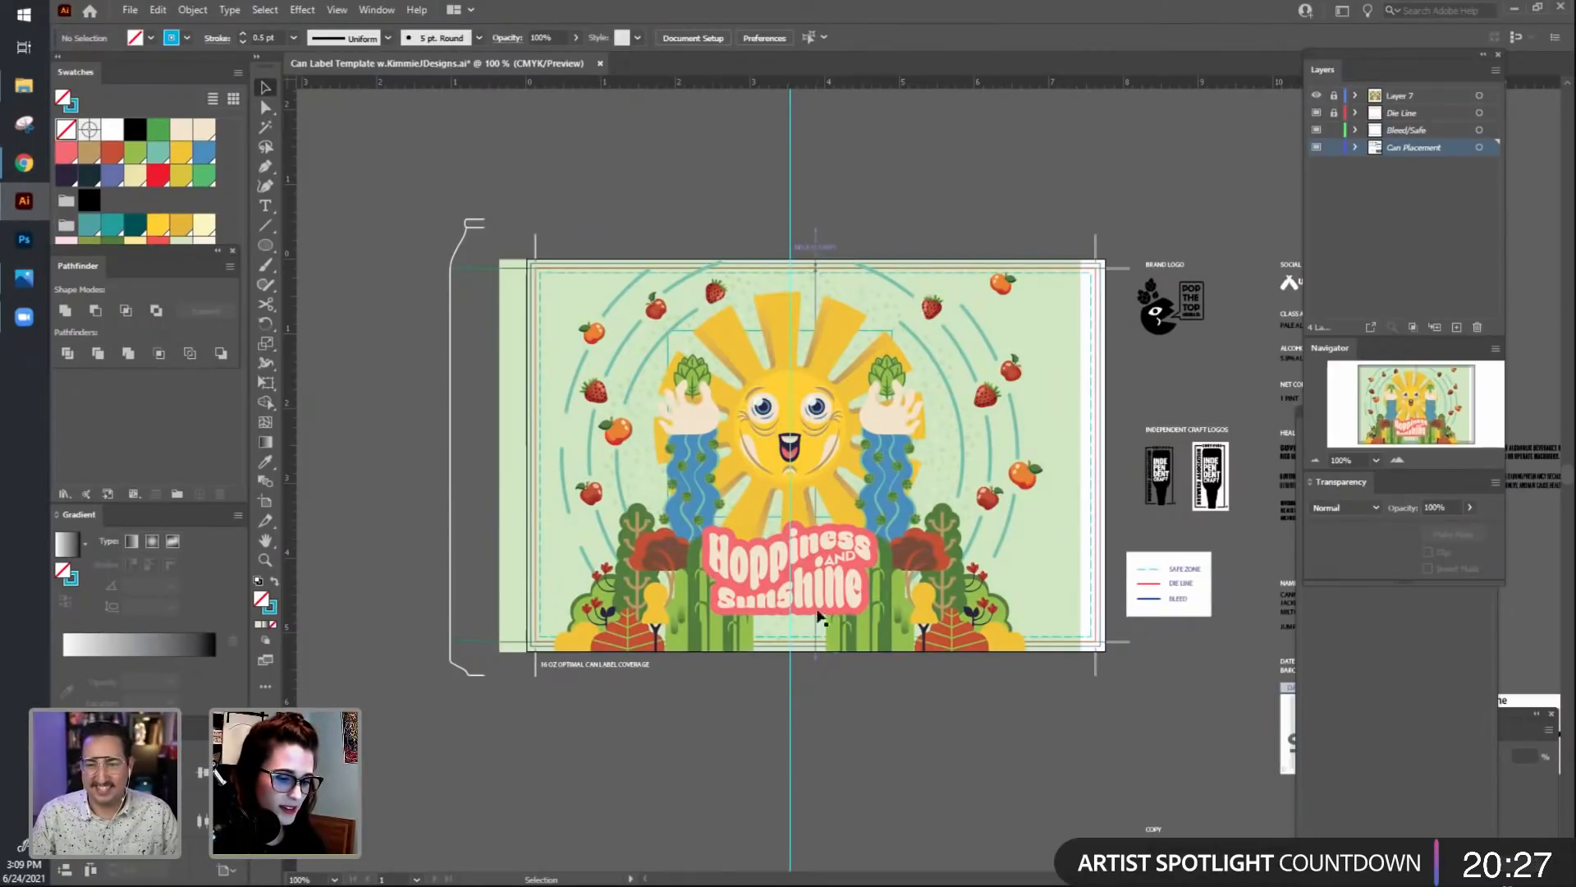
pyautogui.click(772, 517)
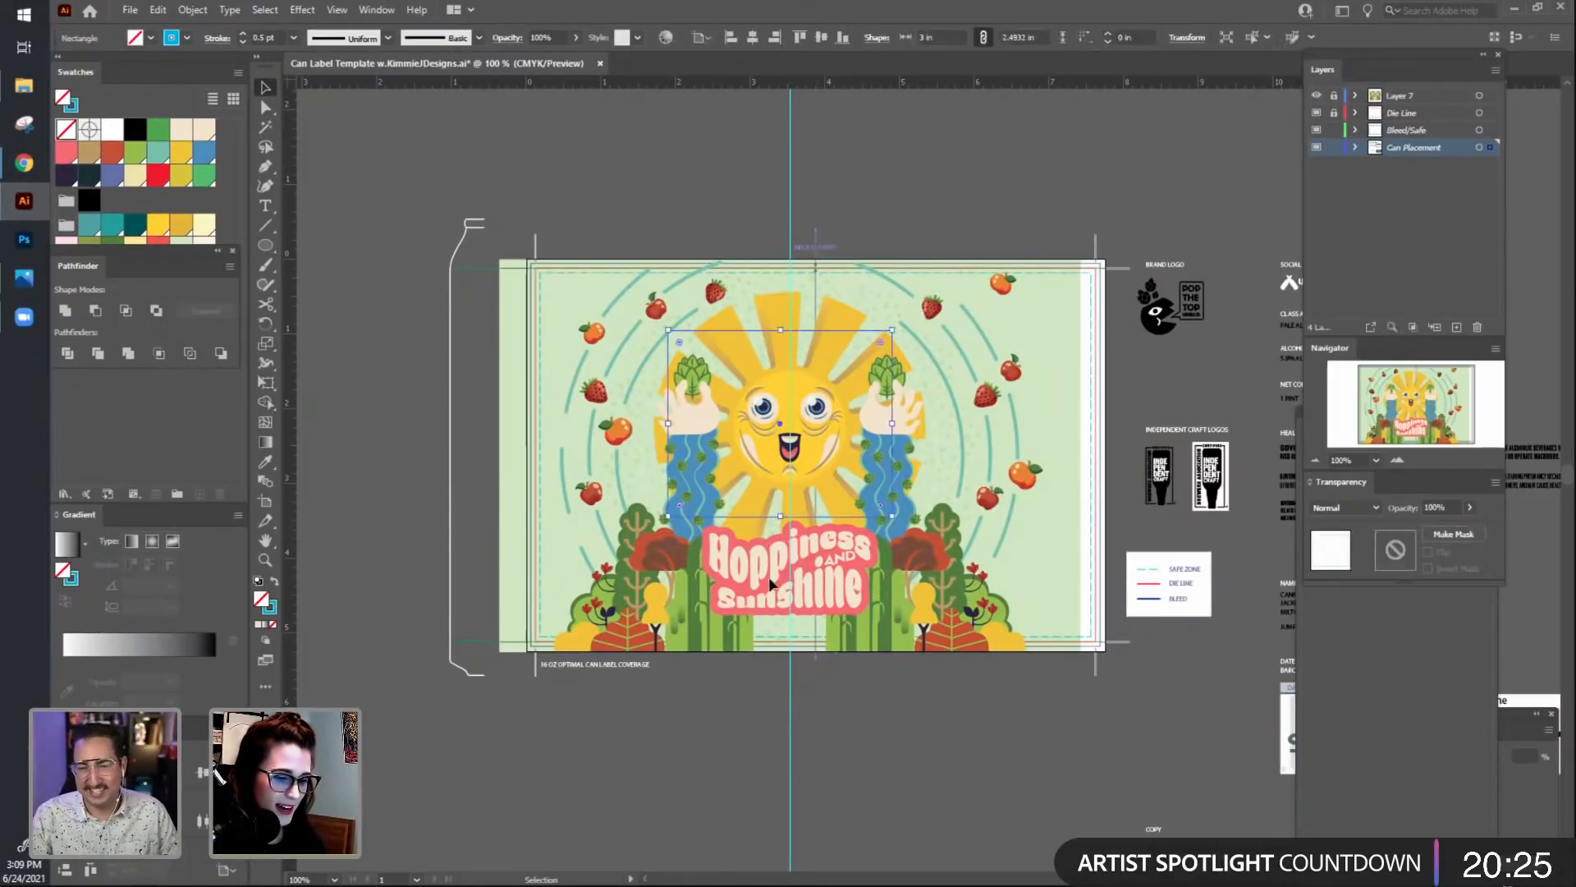
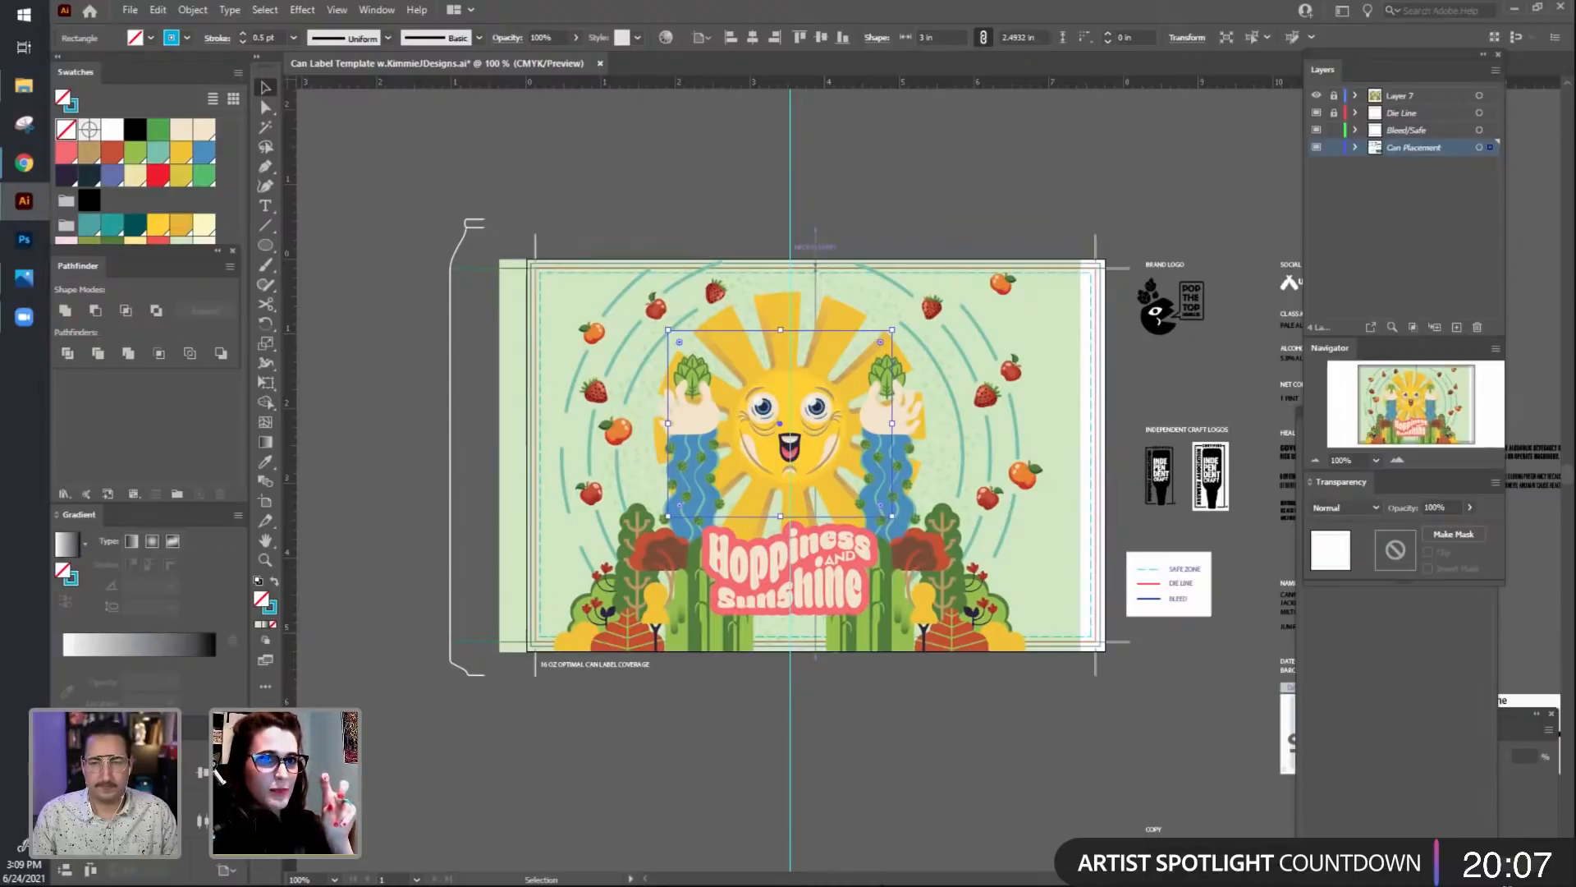
pyautogui.moveTo(894, 809); pyautogui.dragTo(880, 781)
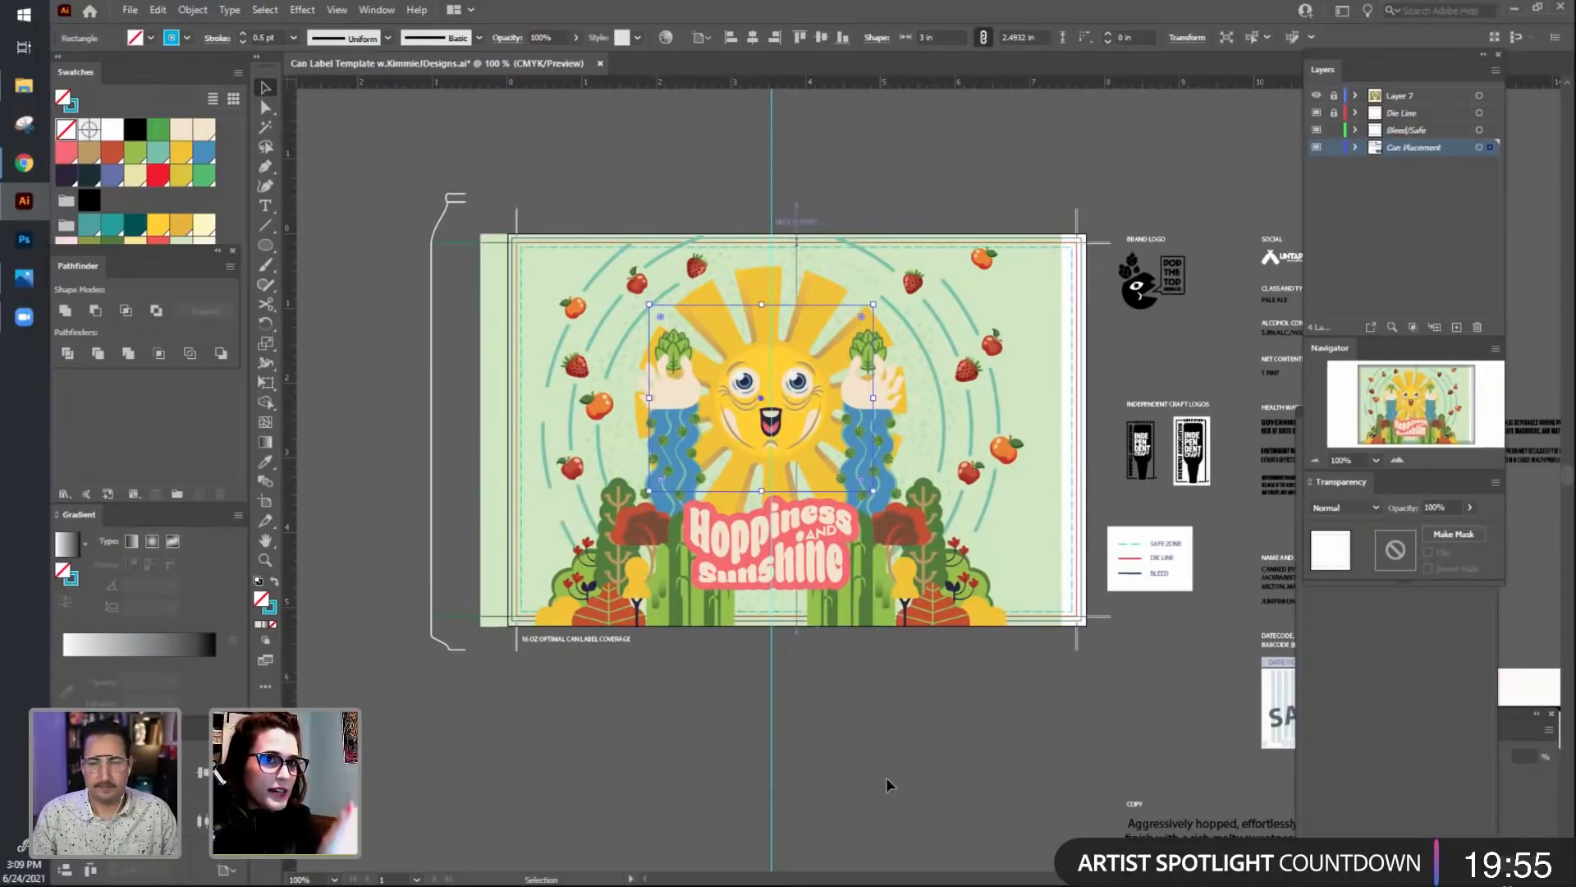
pyautogui.click(890, 779)
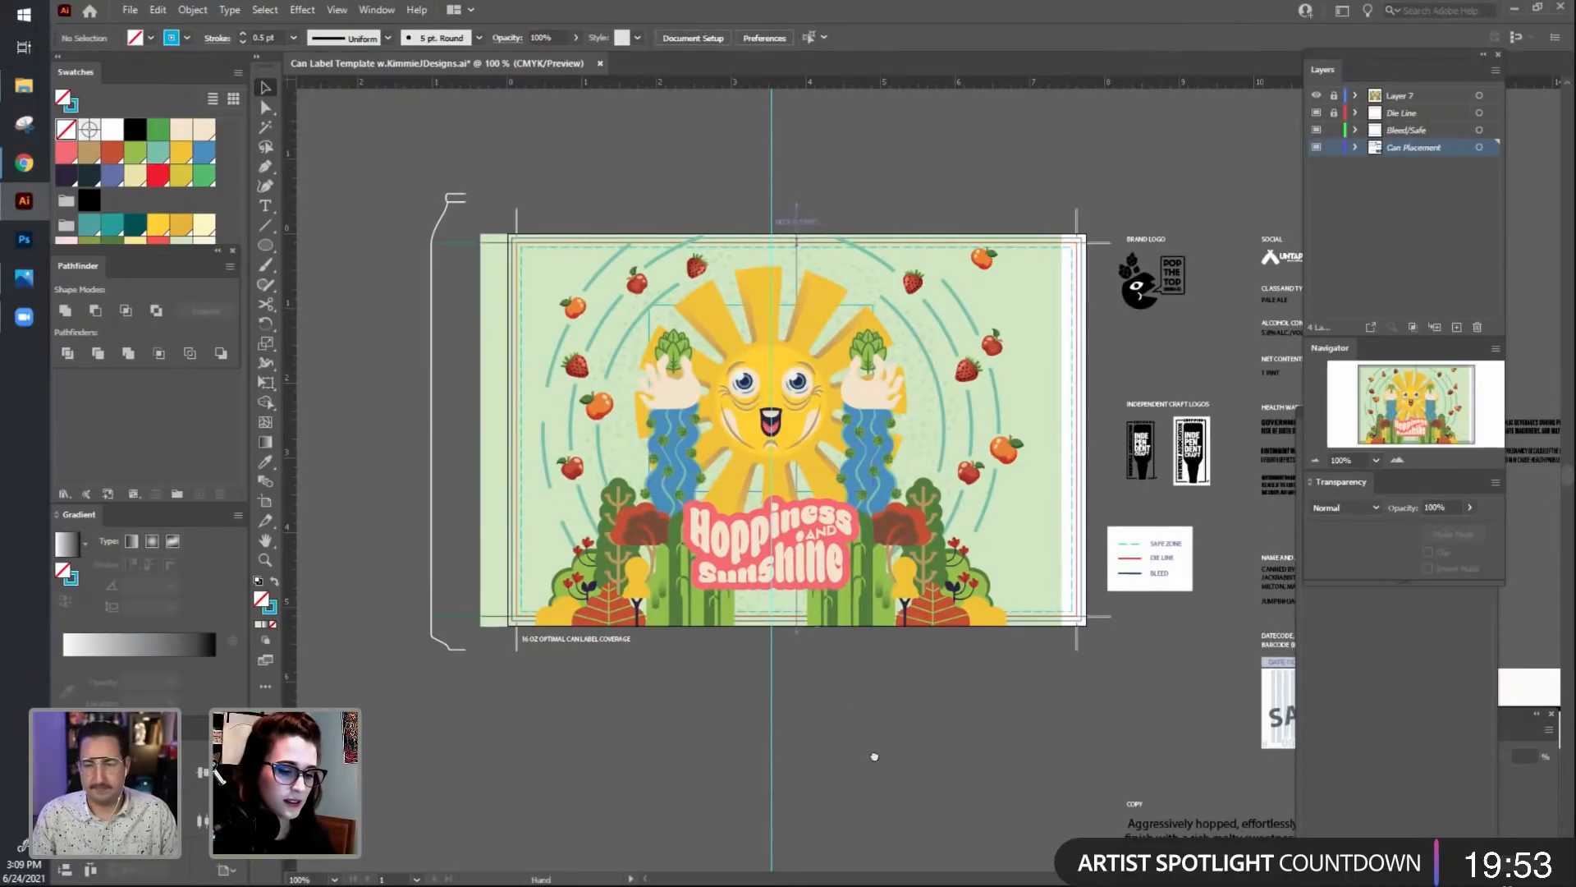
# Unlock Layer 7 and lock the Bleed/Safe and Can Placement layers.
pyautogui.moveTo(874, 756); pyautogui.dragTo(889, 783)
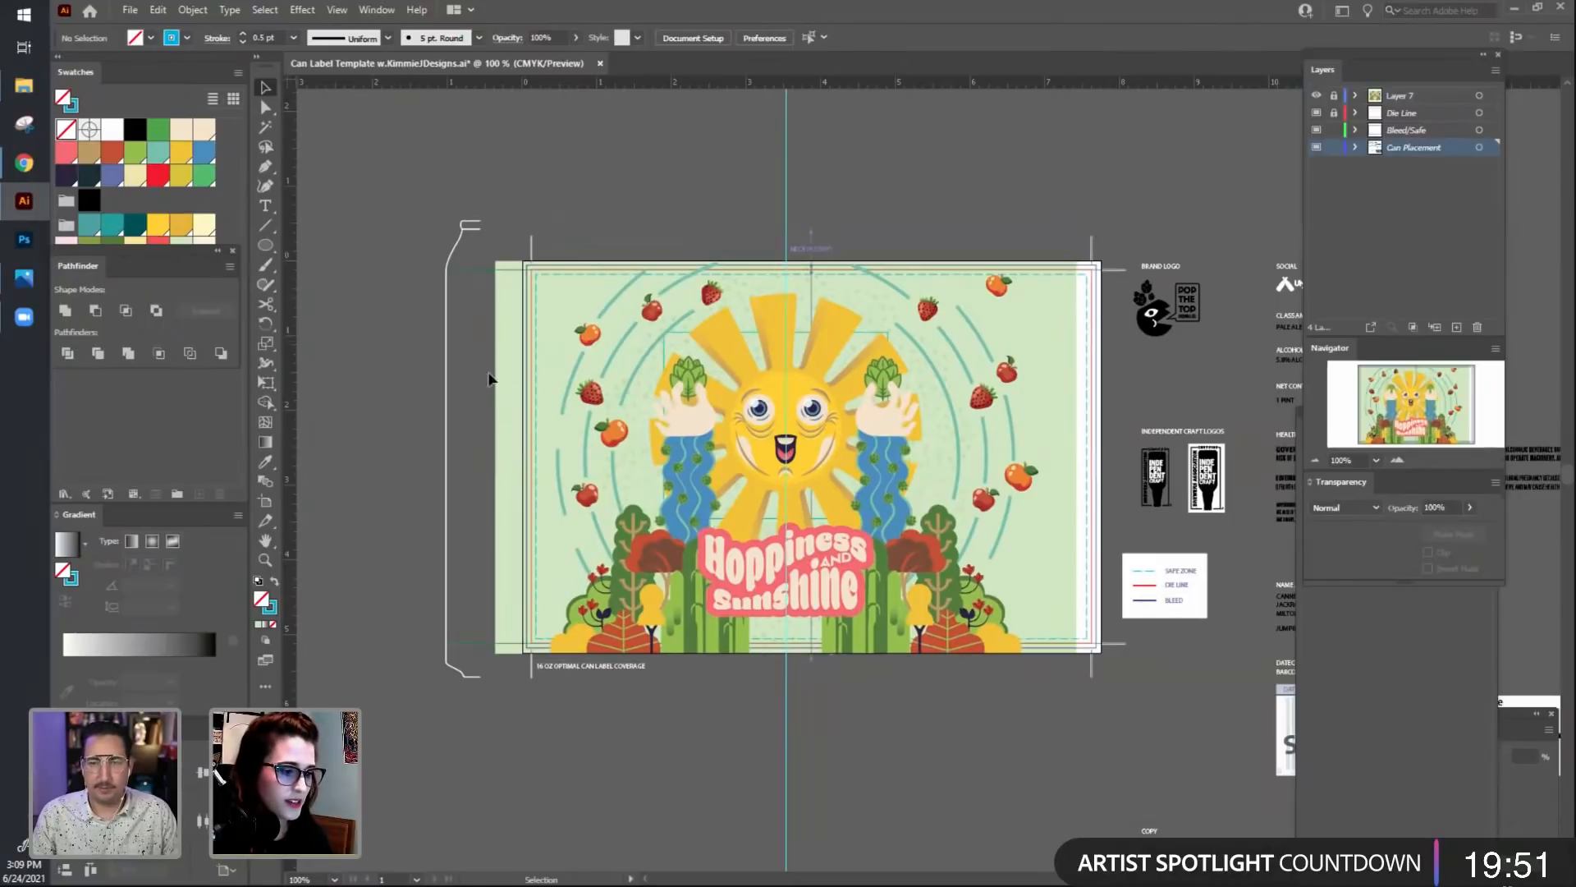
pyautogui.click(1334, 95)
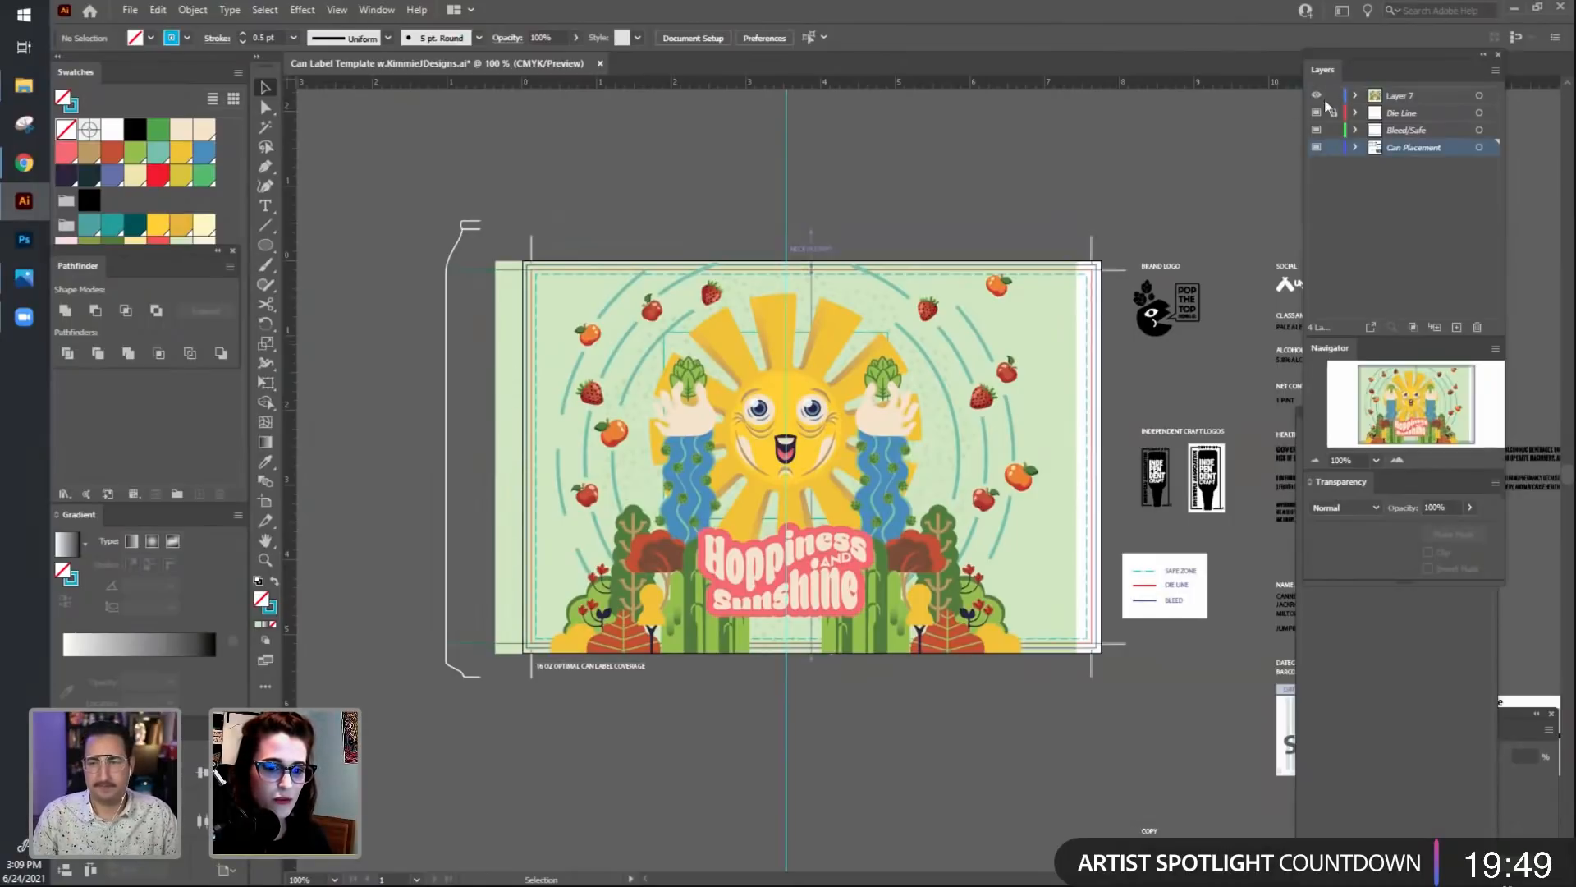
pyautogui.click(1334, 129)
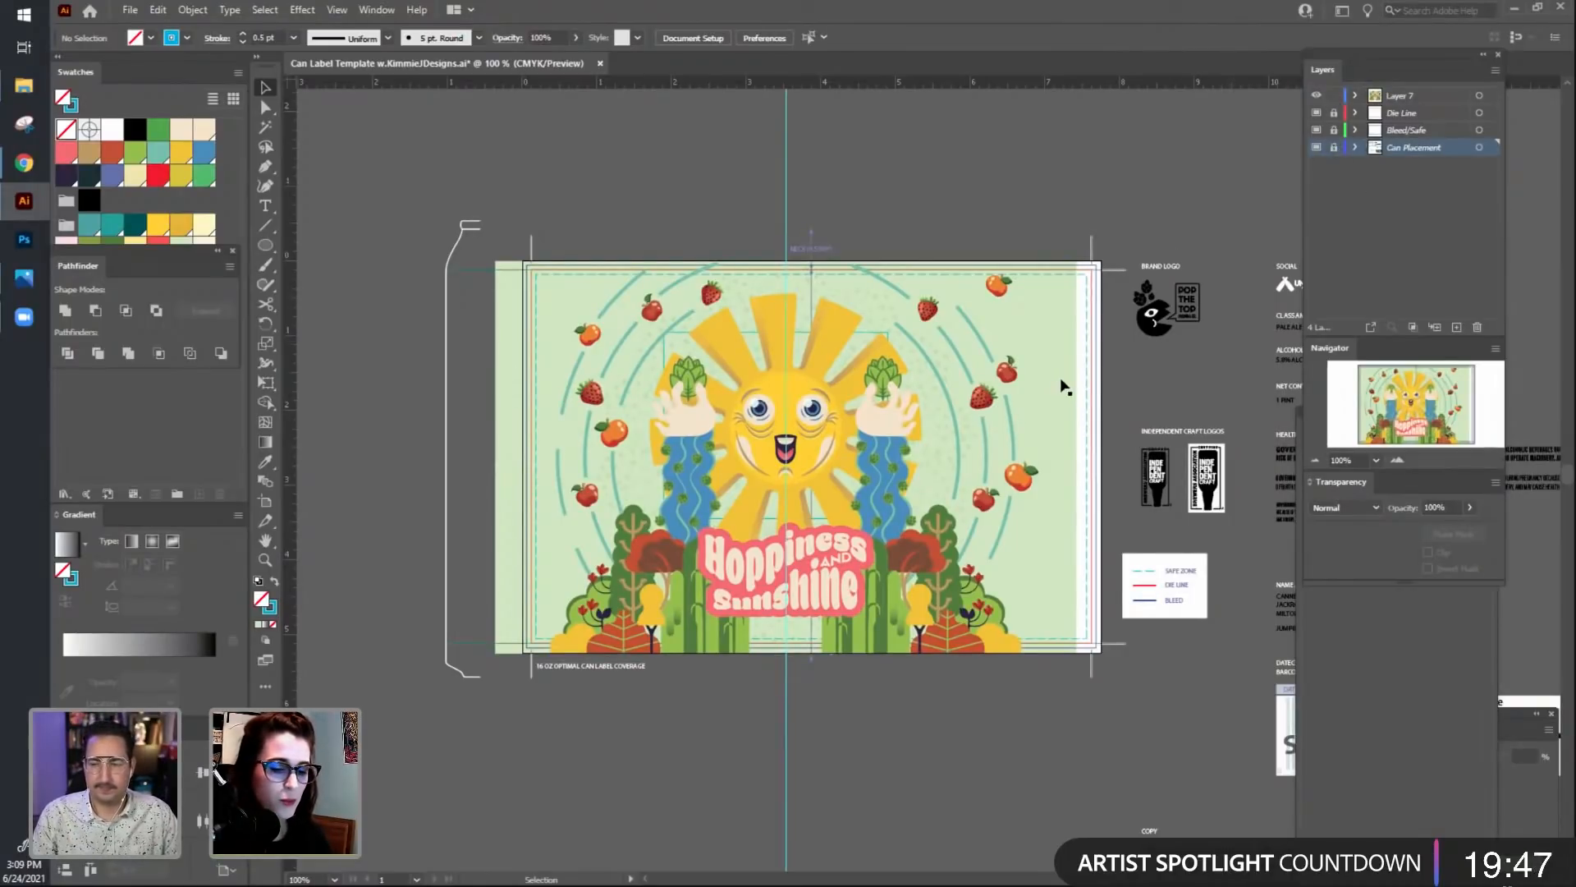
# Move the light green background rectangle right and centre it horizontally and vertically on the artboard.
pyautogui.moveTo(1064, 386); pyautogui.dragTo(1090, 377)
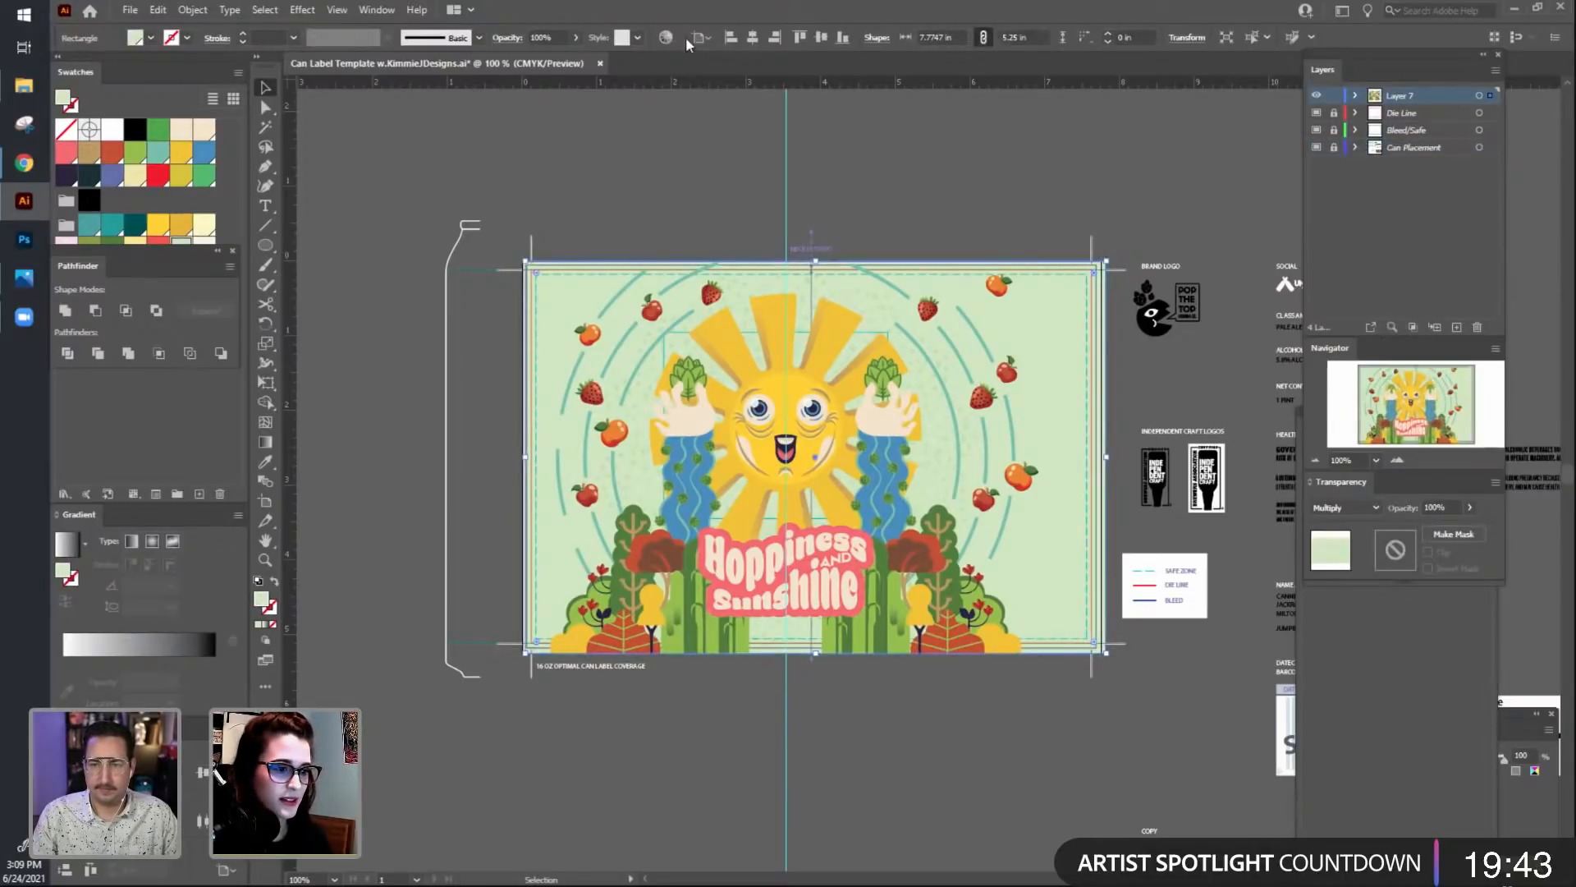
pyautogui.click(752, 37)
pyautogui.click(821, 37)
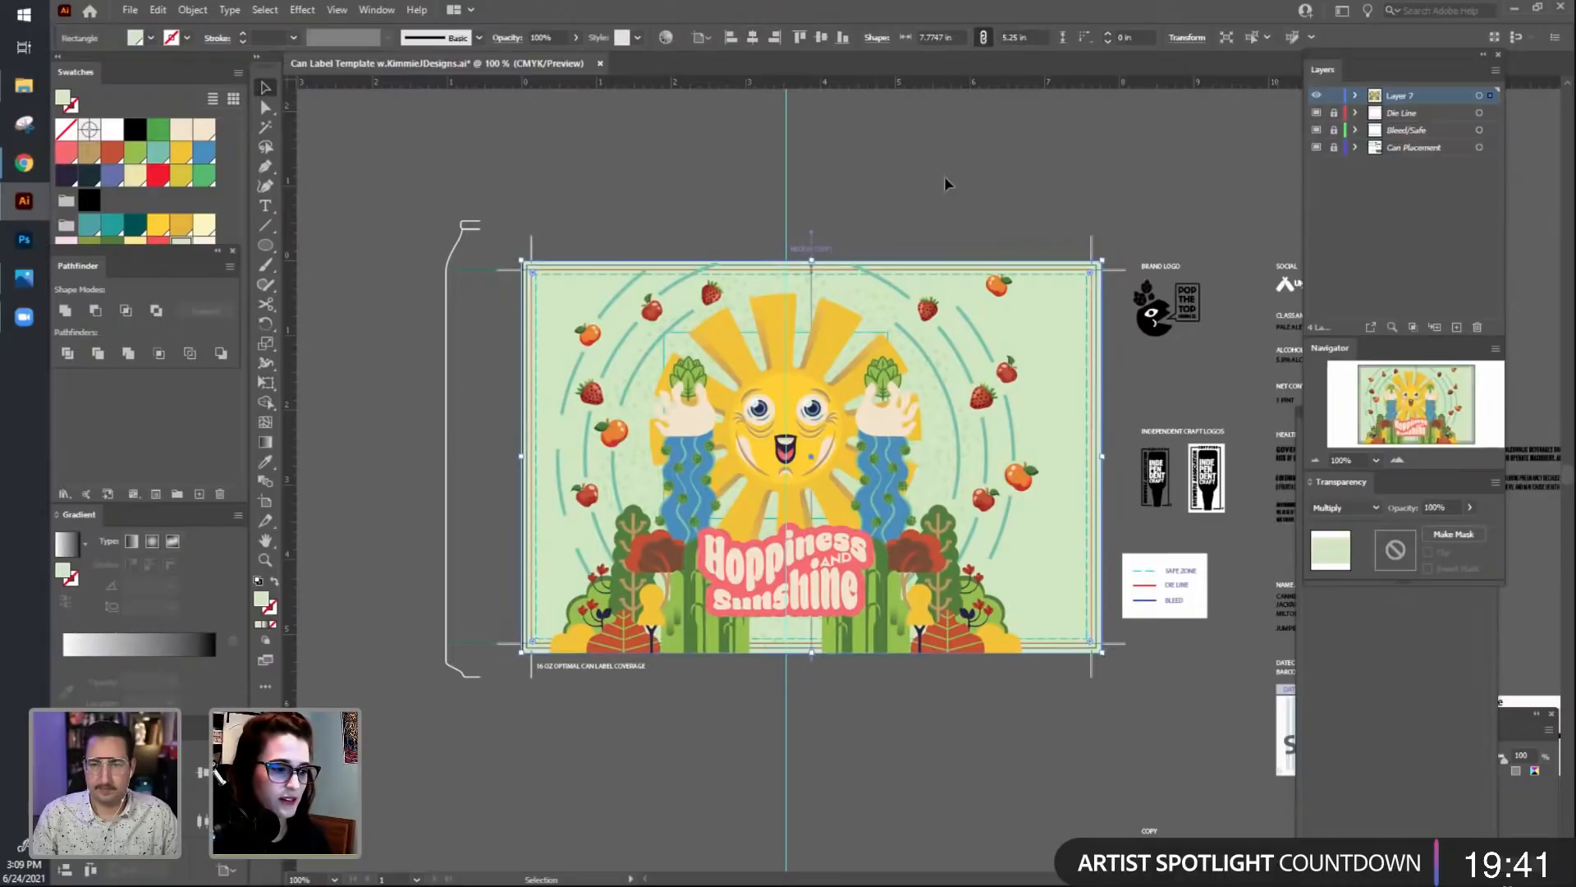
pyautogui.click(944, 206)
# Select the whole illustration with its background and centre guide and move it slightly to the right.
pyautogui.scroll(-1, 727, 374)
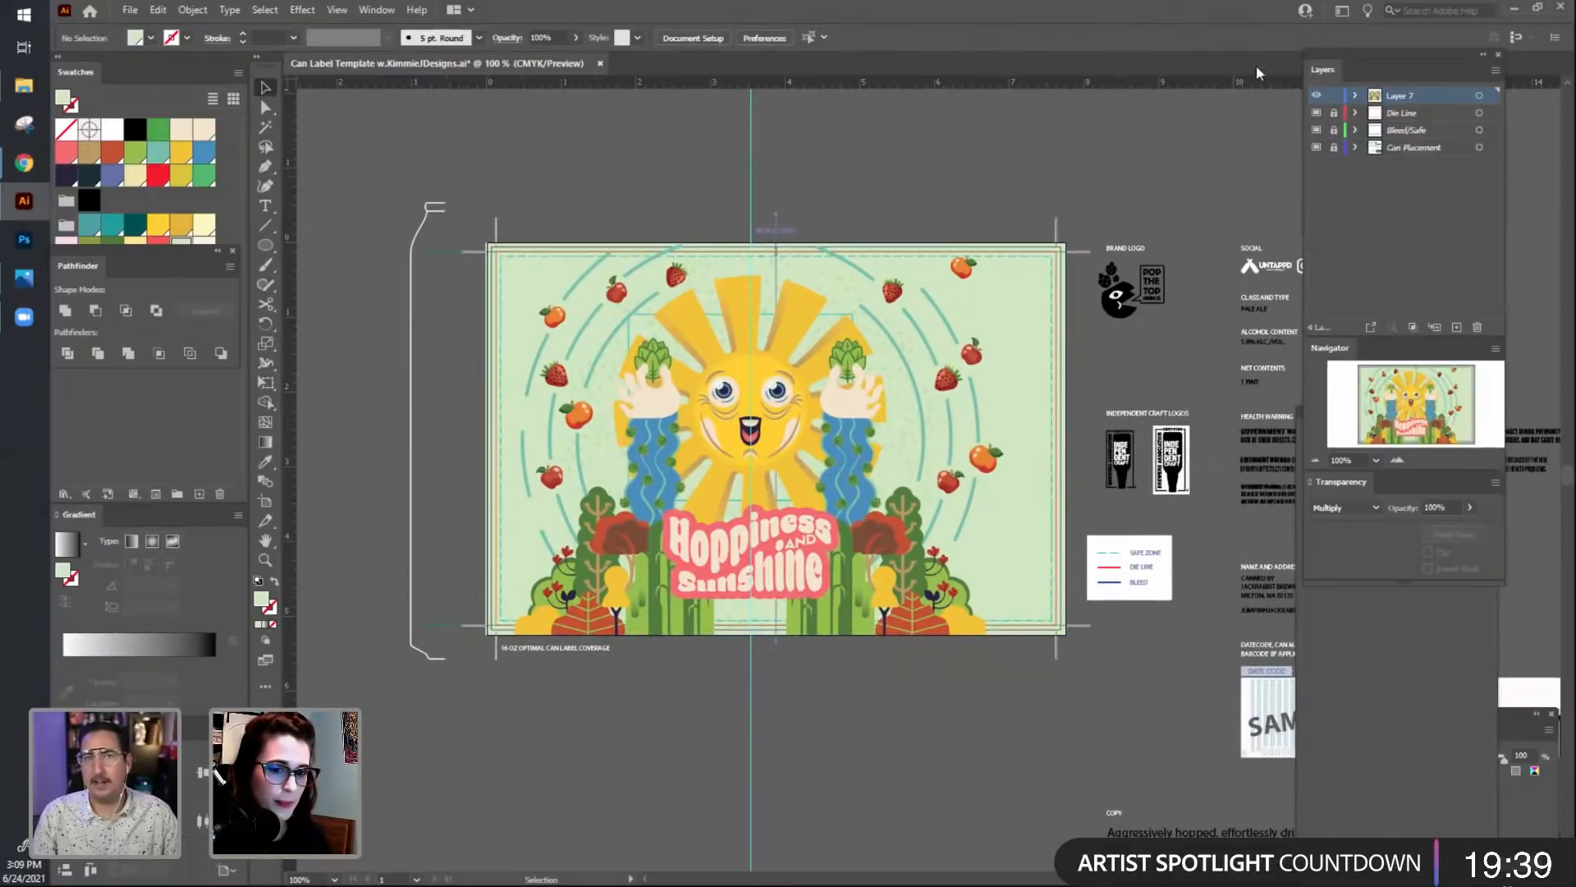
pyautogui.moveTo(466, 230); pyautogui.dragTo(1012, 657)
pyautogui.moveTo(990, 576); pyautogui.dragTo(1004, 574)
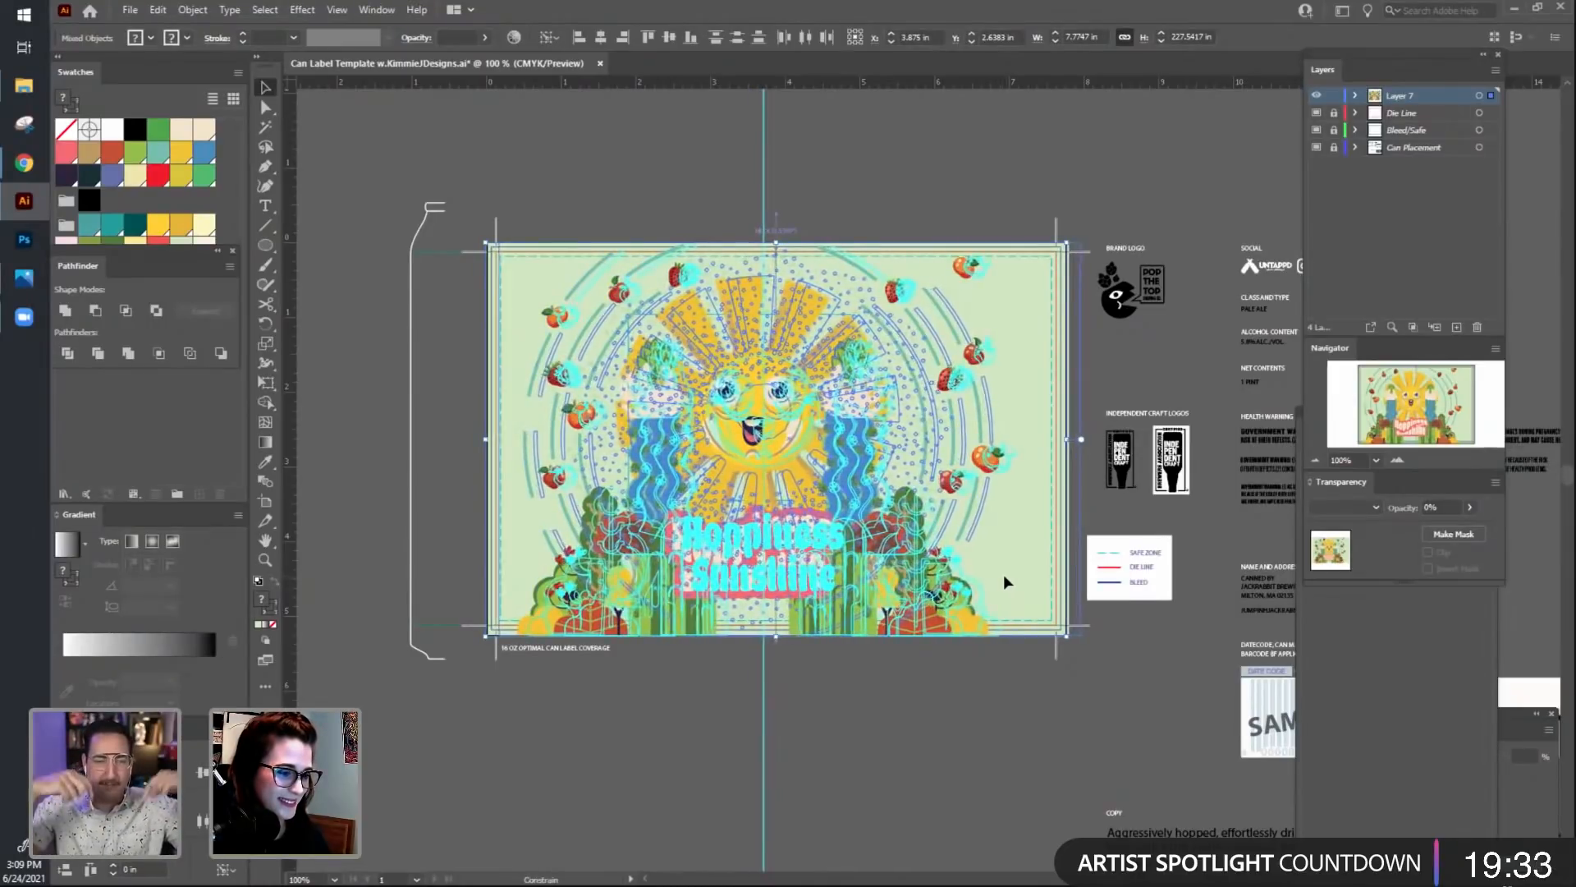
pyautogui.click(883, 194)
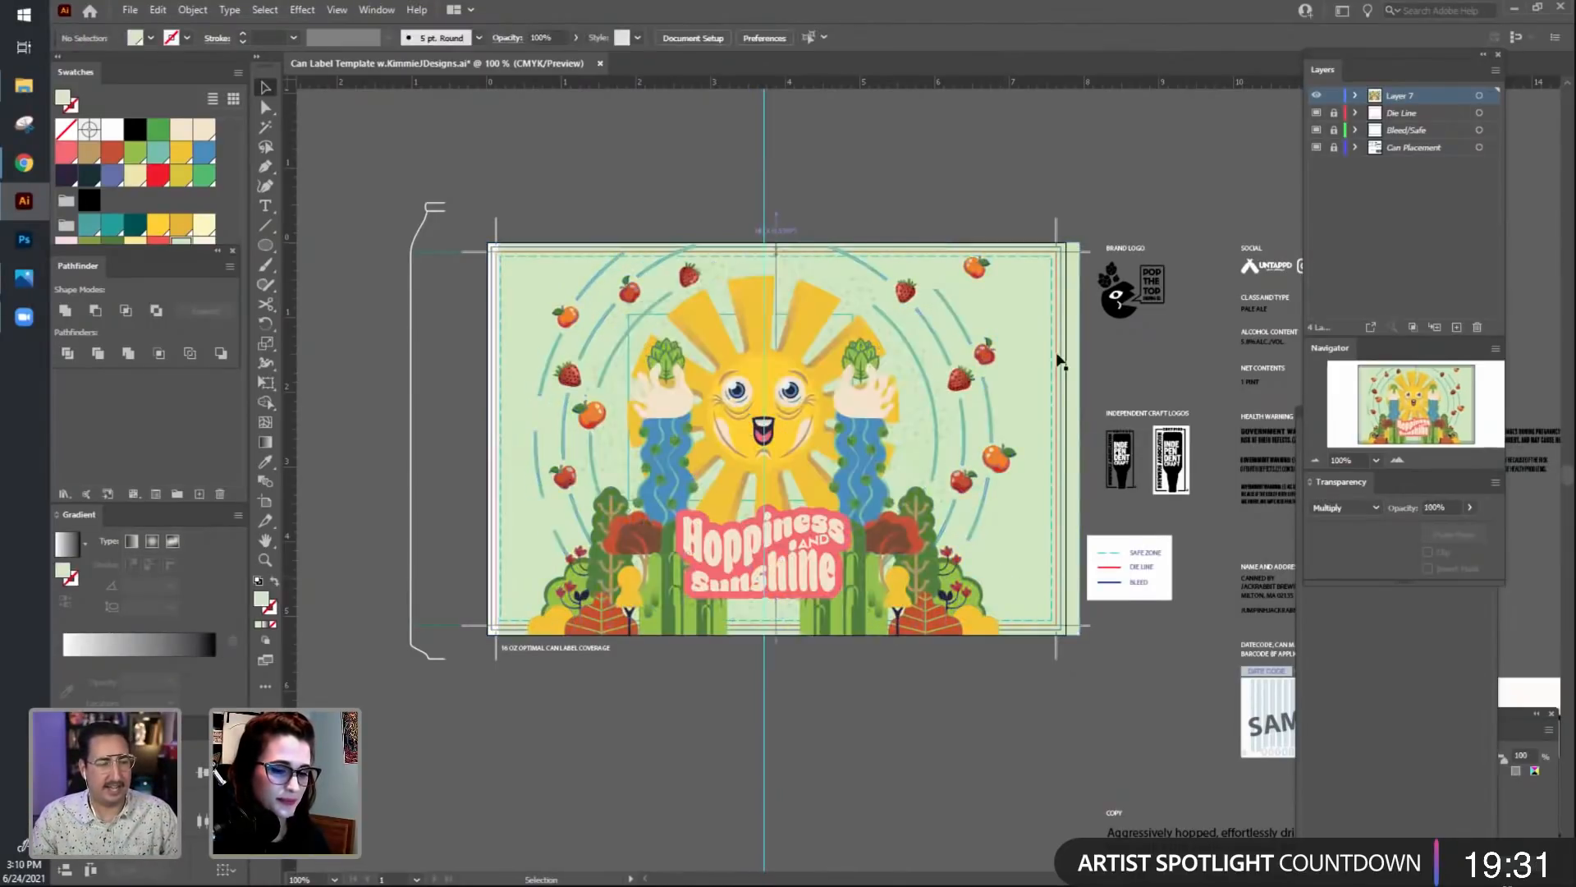
# Realign the light green background rectangle to the artboard's horizontal centre.
pyautogui.click(1045, 360)
pyautogui.click(752, 37)
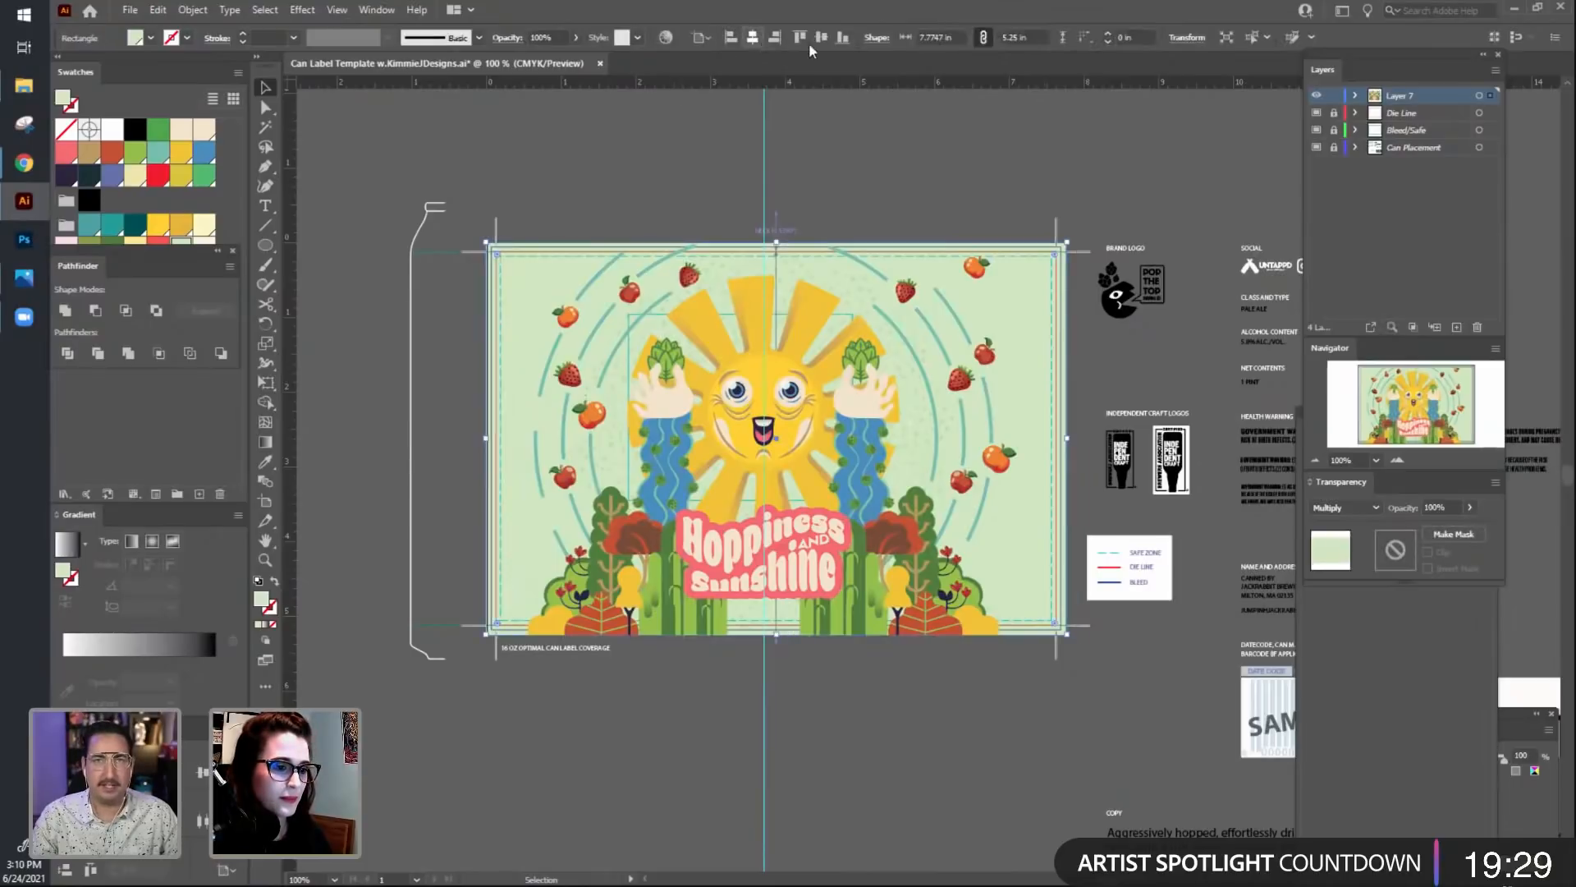
pyautogui.click(1084, 189)
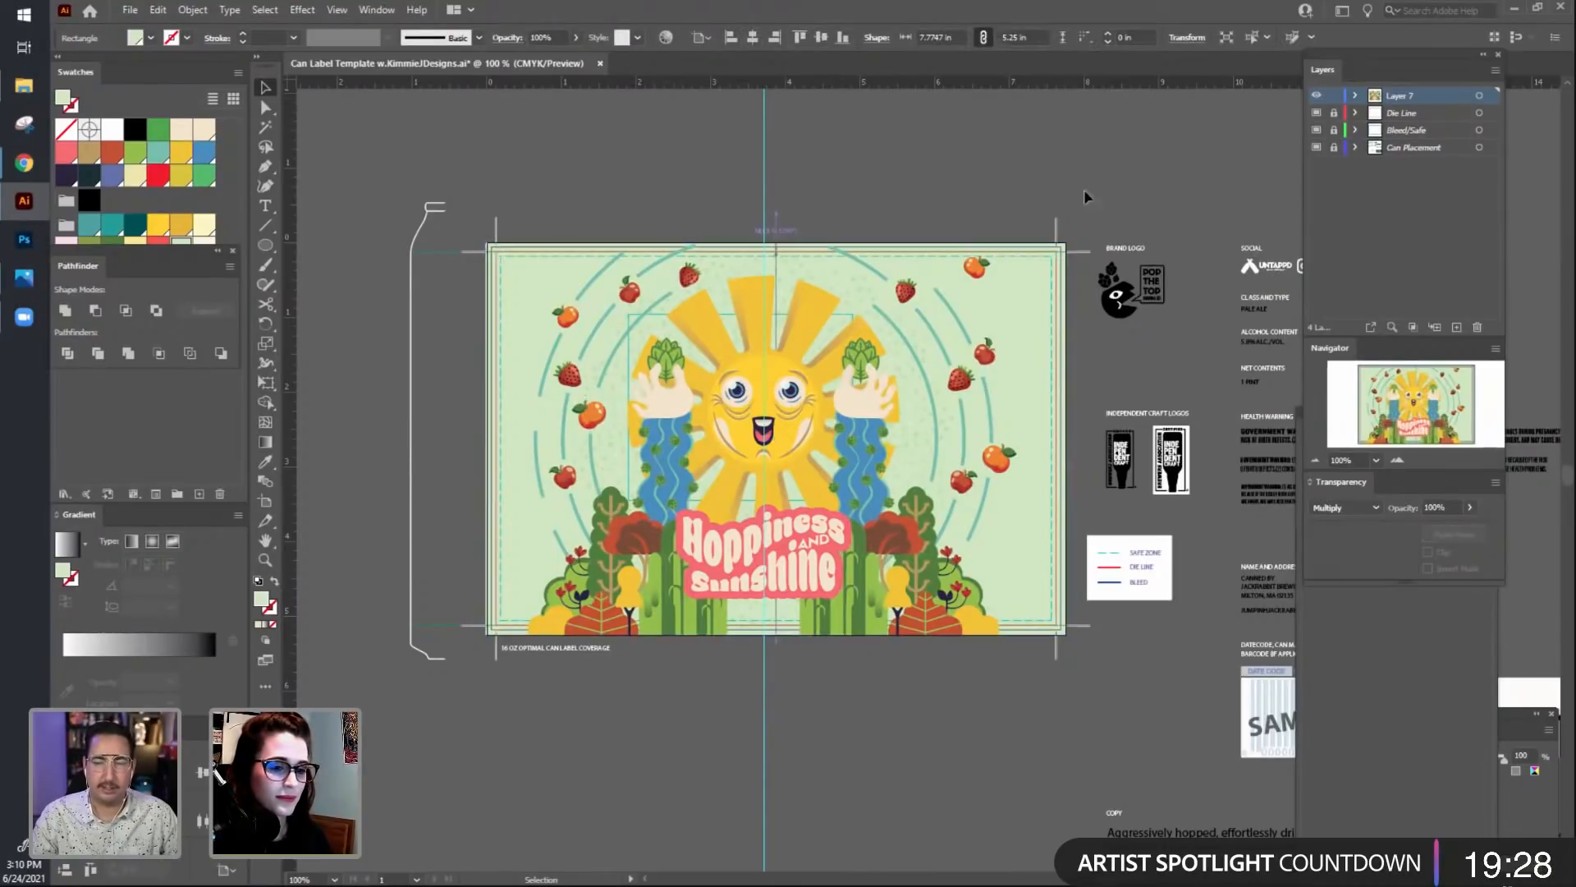
# Lock Layer 7 and review the logos, legal text, sample barcode, copy and brand colour versions beside the label.
pyautogui.click(1334, 96)
pyautogui.moveTo(1017, 693)
pyautogui.mouseDown()
pyautogui.moveTo(925, 626)
pyautogui.moveTo(941, 639)
pyautogui.moveTo(911, 633)
pyautogui.mouseUp()
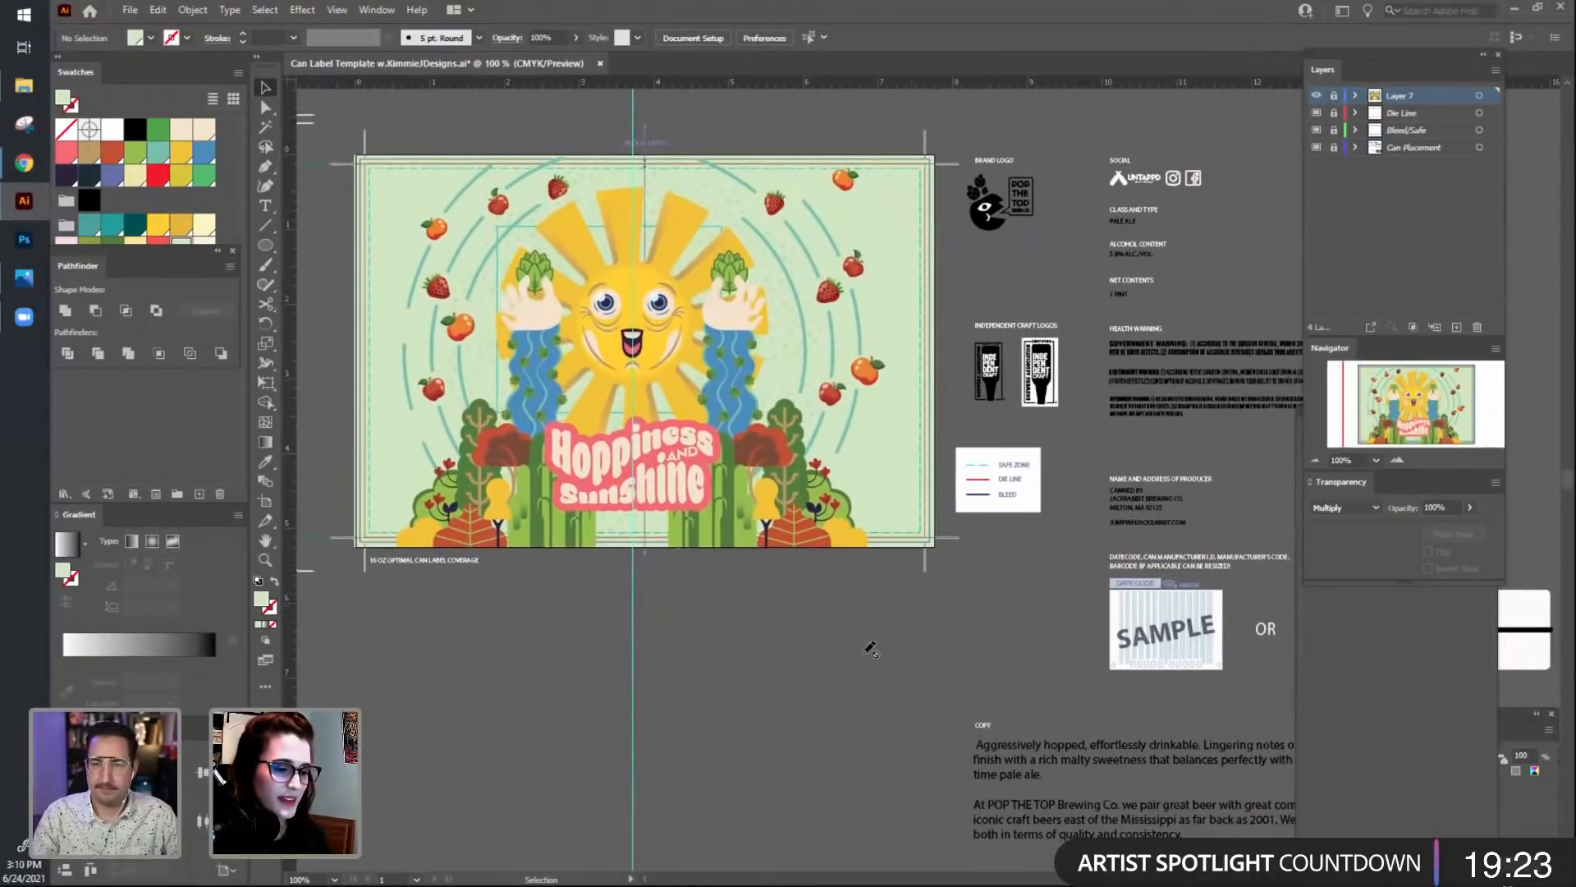
pyautogui.moveTo(836, 701); pyautogui.dragTo(846, 687)
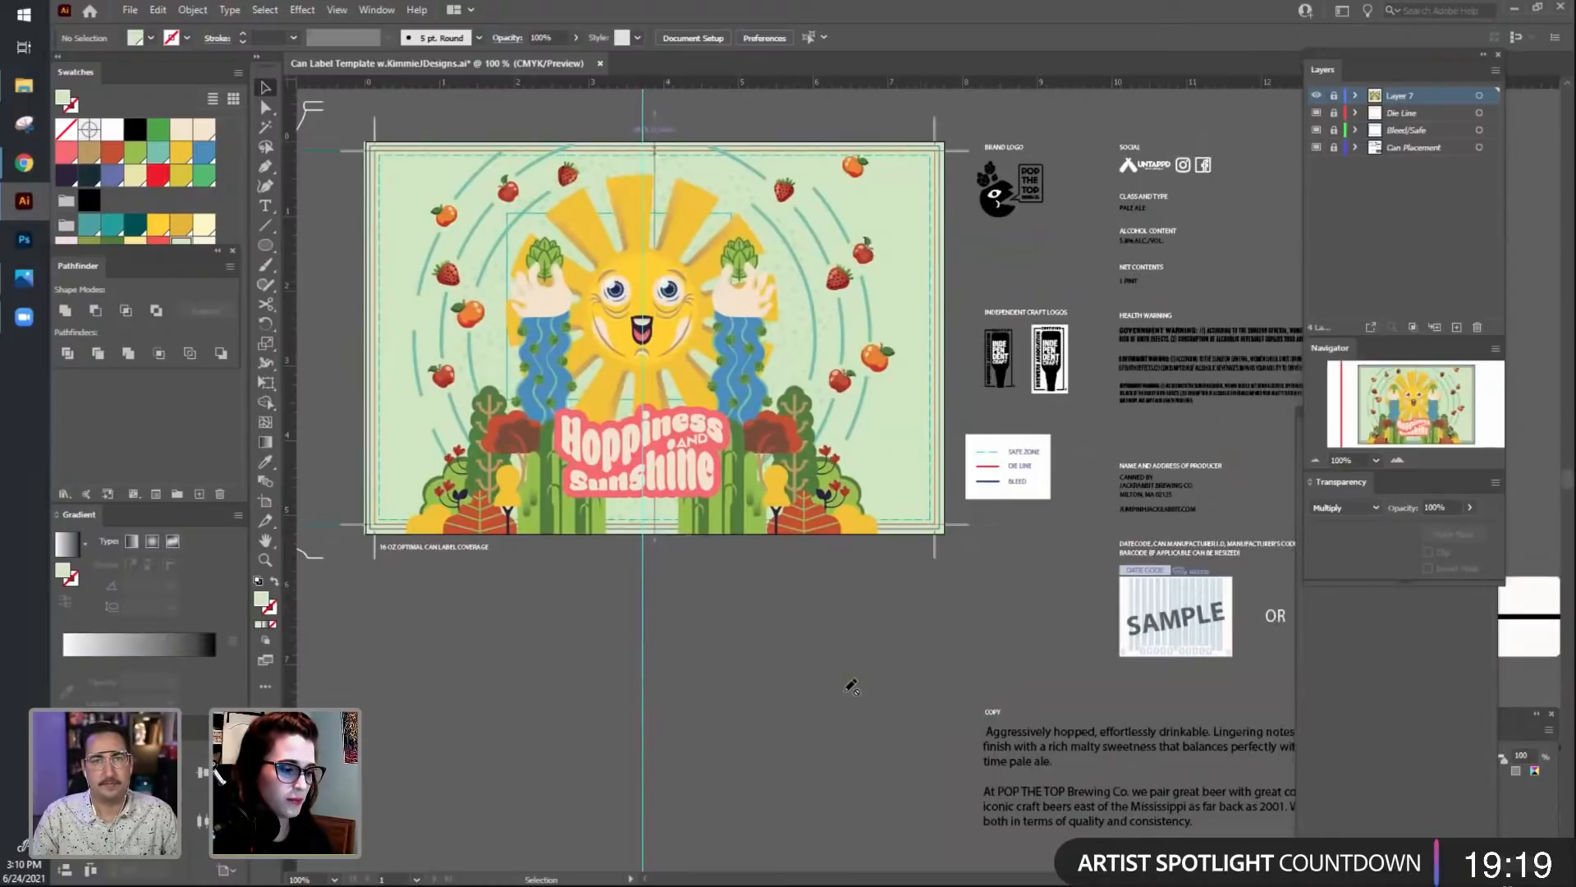
pyautogui.hotkey('ctrl', '-')
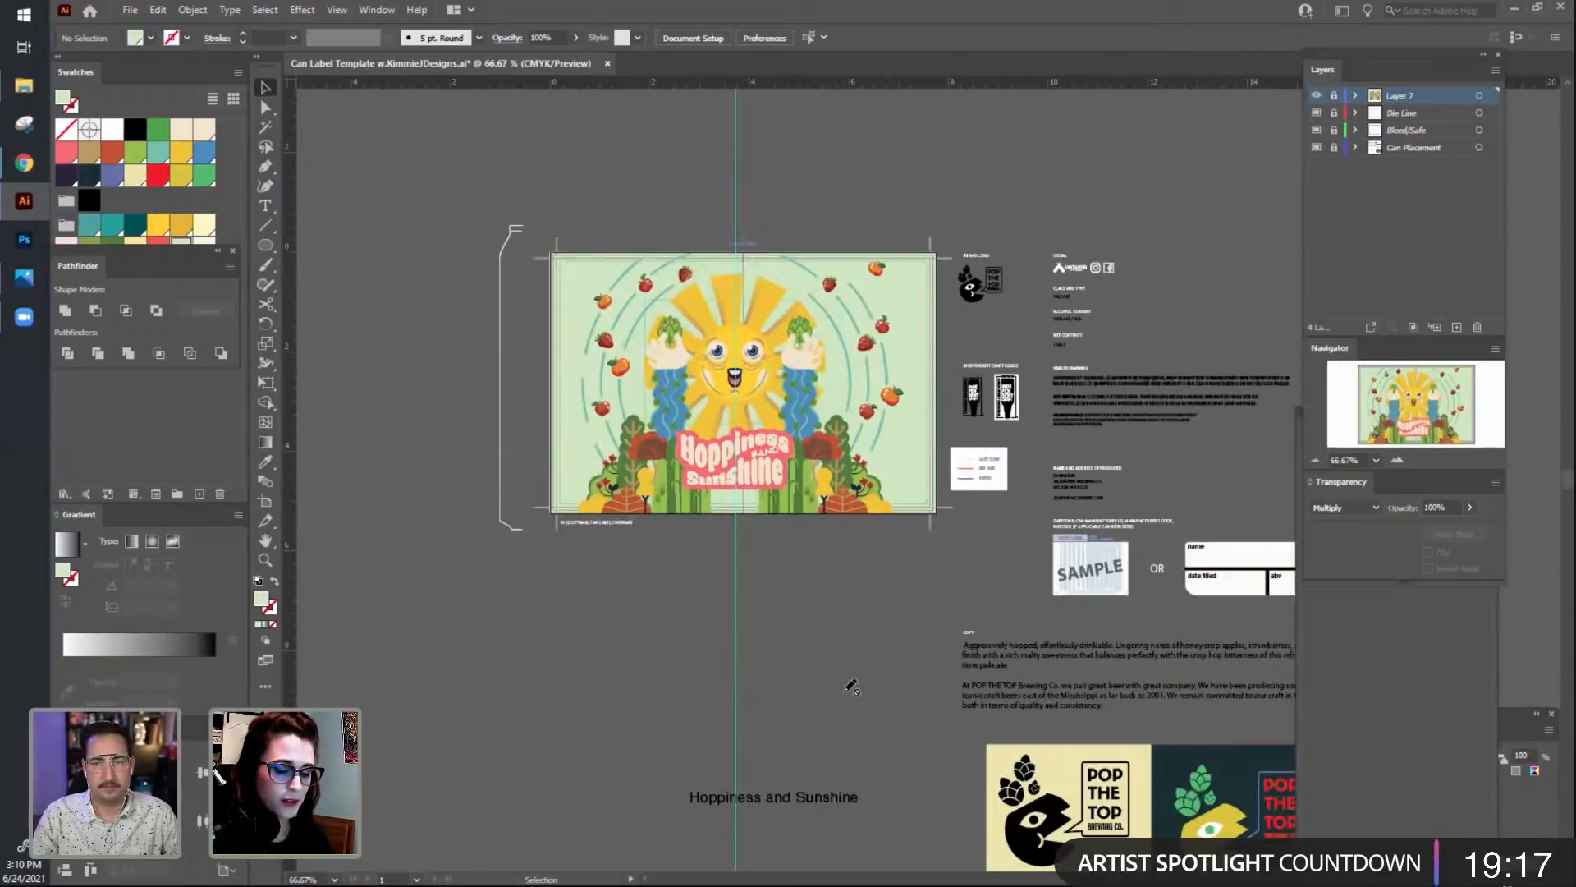
pyautogui.moveTo(802, 644); pyautogui.dragTo(737, 616)
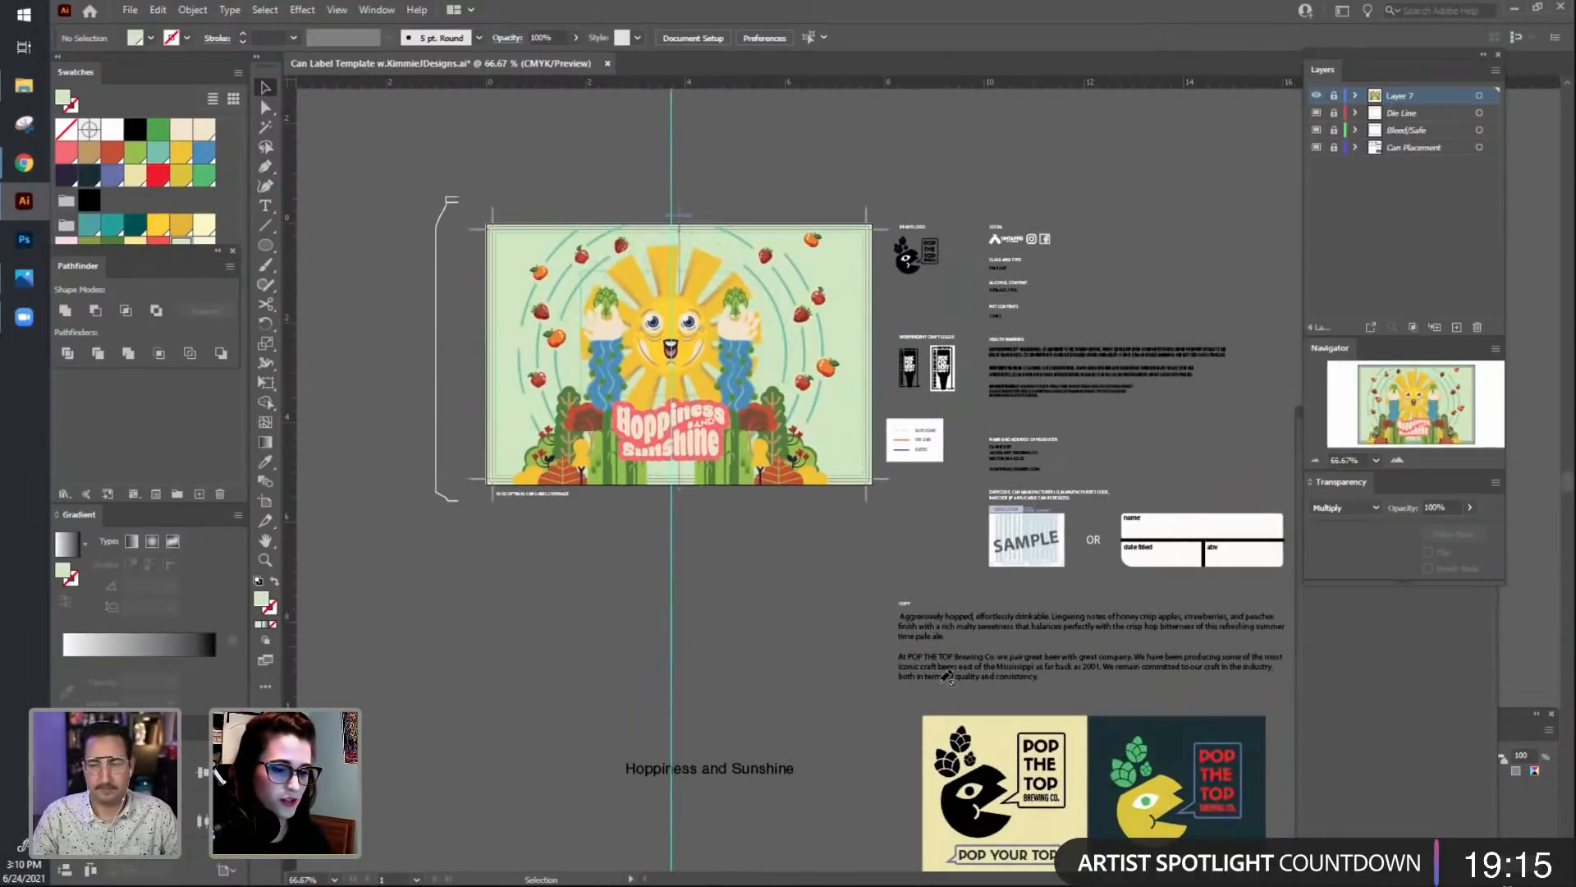
pyautogui.moveTo(871, 634)
pyautogui.mouseDown()
pyautogui.moveTo(791, 632)
pyautogui.moveTo(859, 627)
pyautogui.mouseUp()
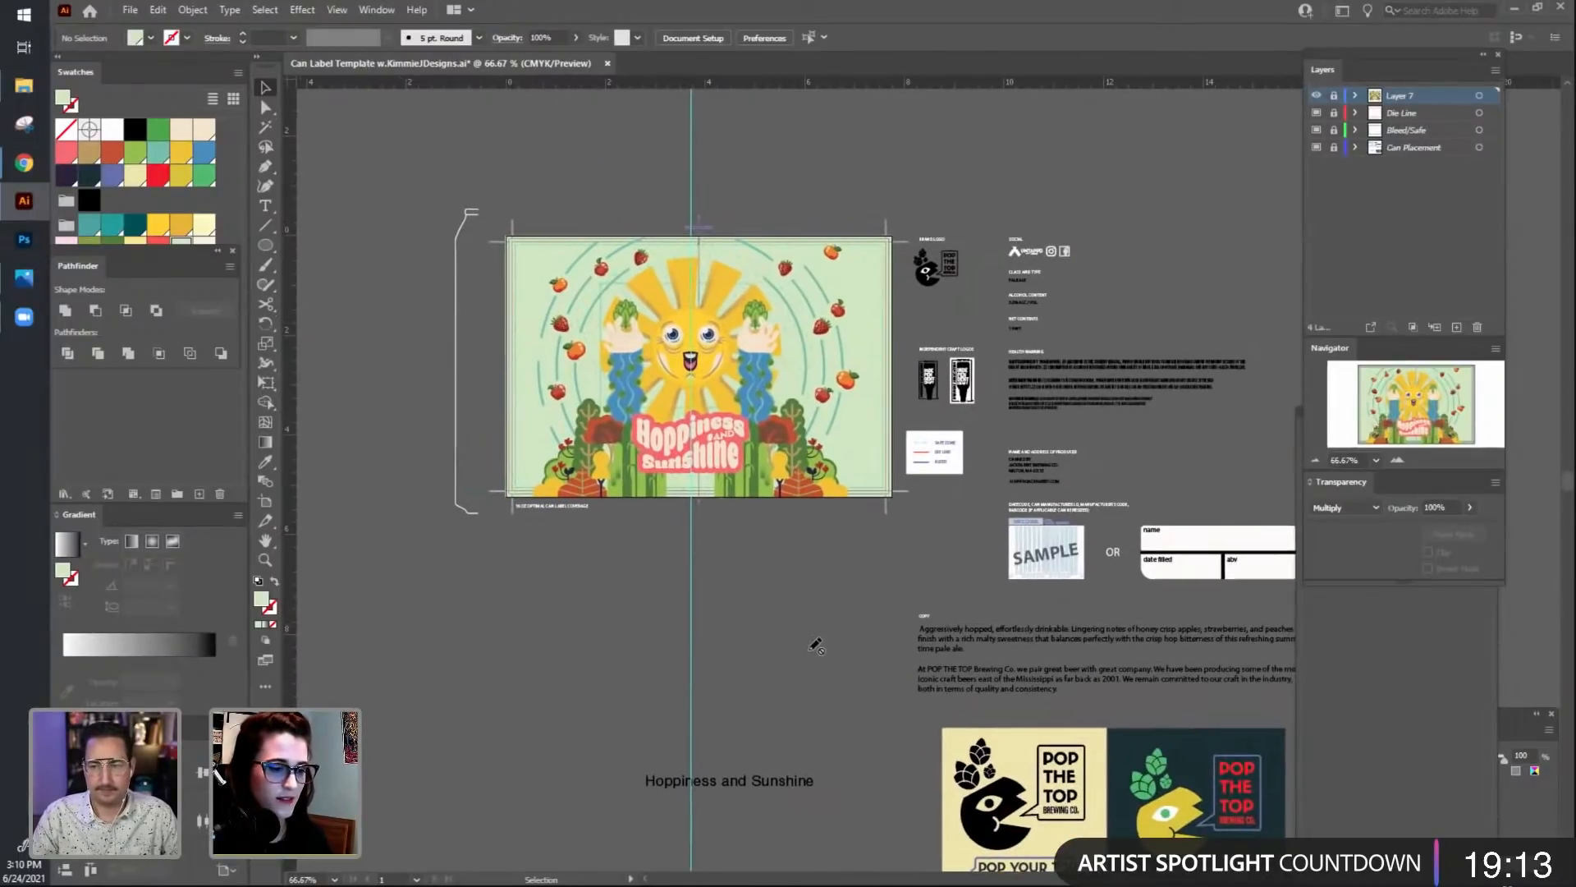
pyautogui.hotkey('ctrl', '=')
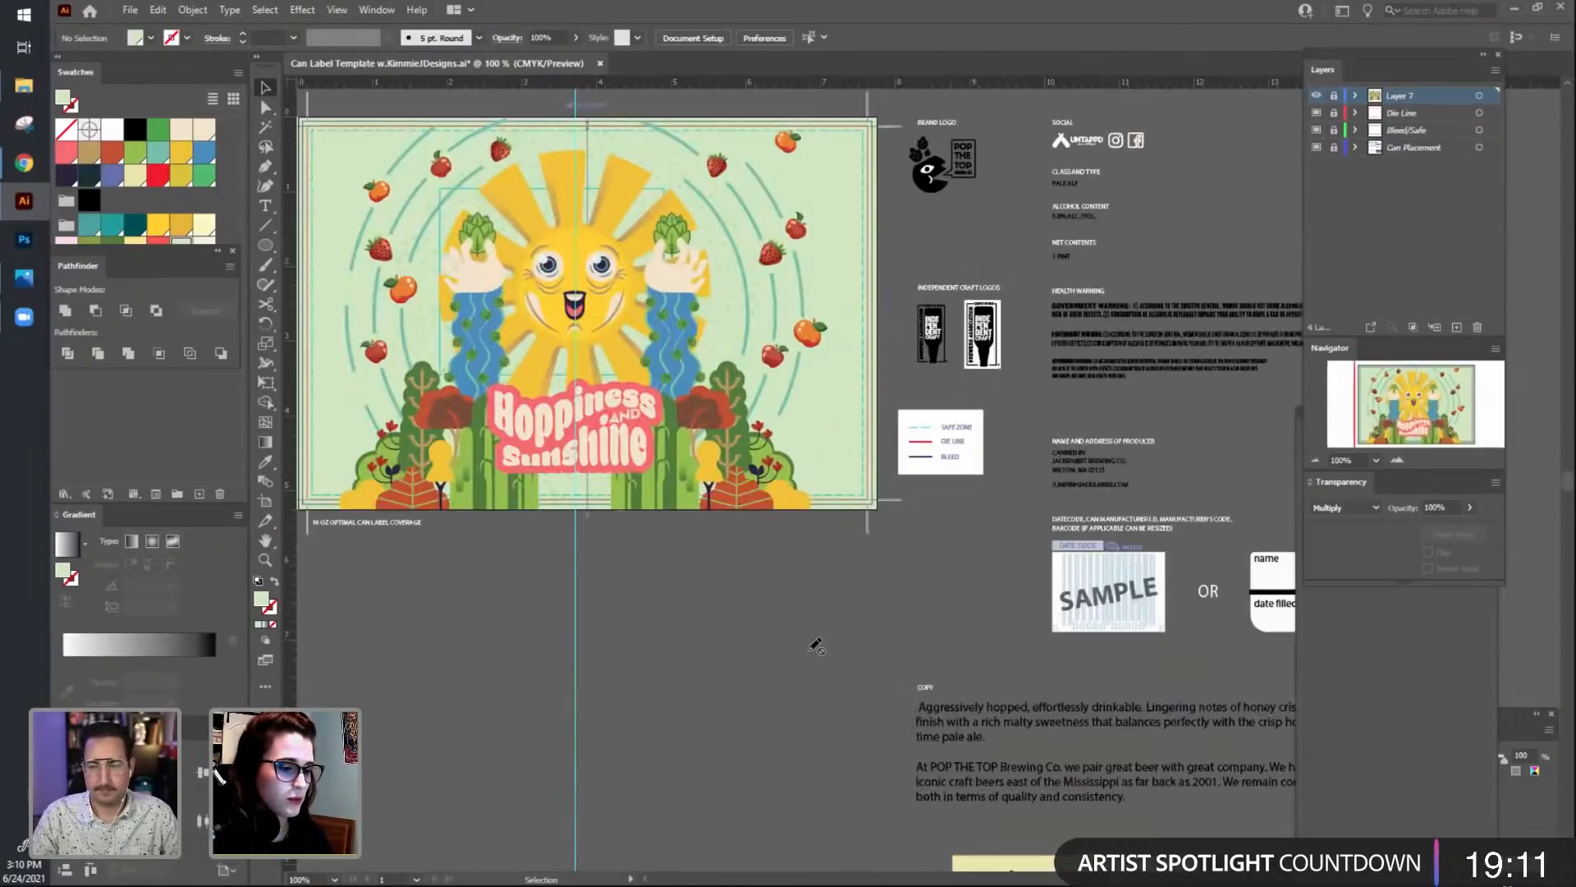
pyautogui.moveTo(864, 688)
pyautogui.mouseDown()
pyautogui.moveTo(777, 686)
pyautogui.moveTo(837, 717)
pyautogui.moveTo(846, 699)
pyautogui.mouseUp()
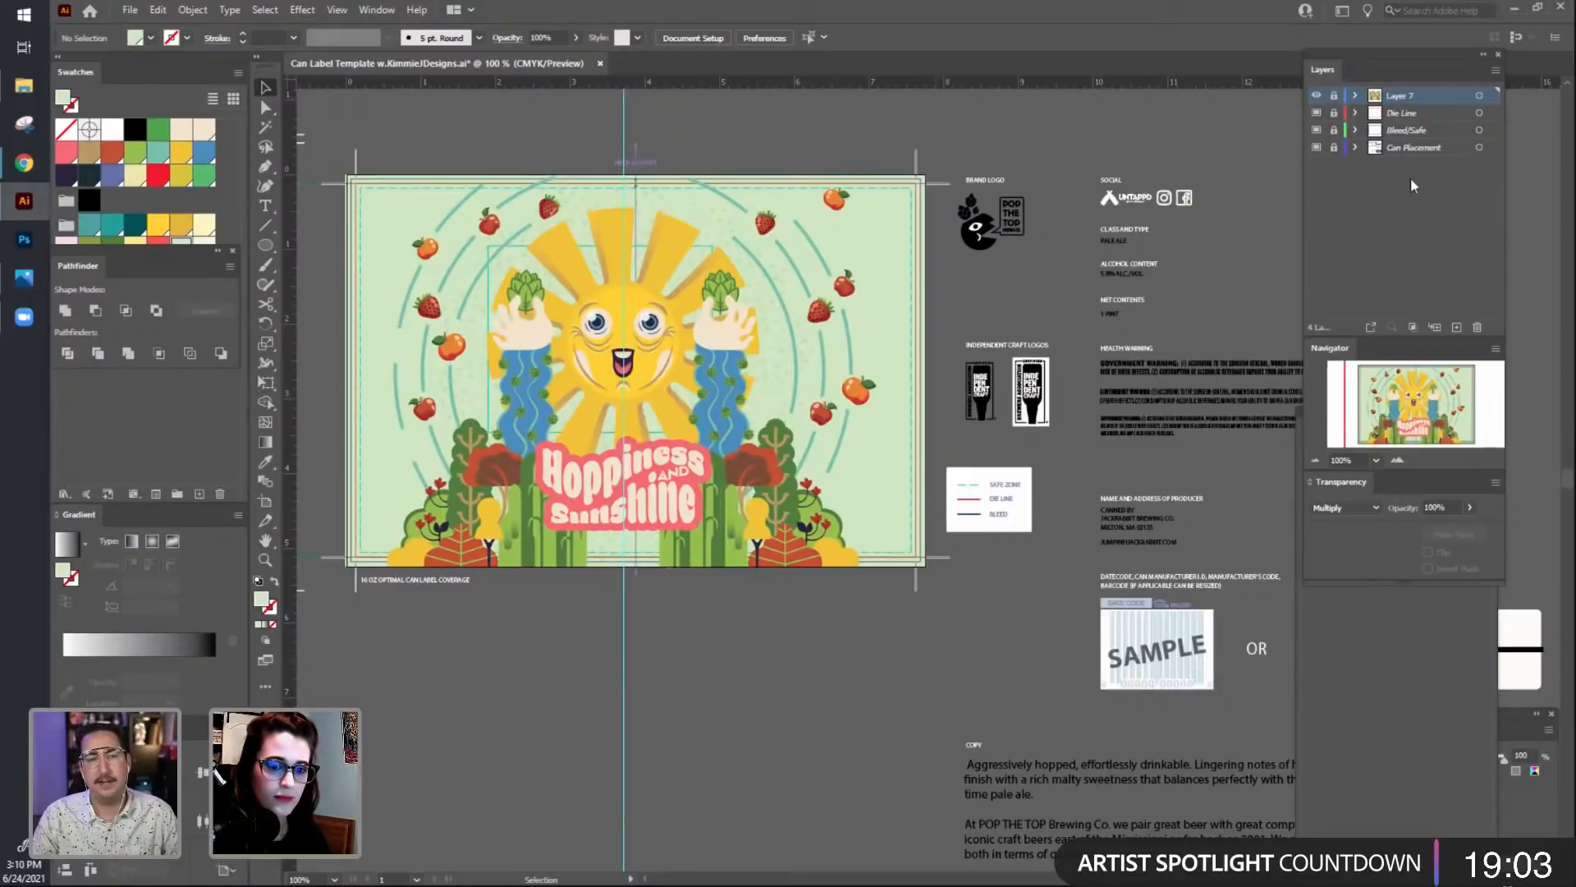
# Unlock Layer 7 and Can Placement, and inspect the name, date filled and abv block beside the barcode.
pyautogui.click(1334, 148)
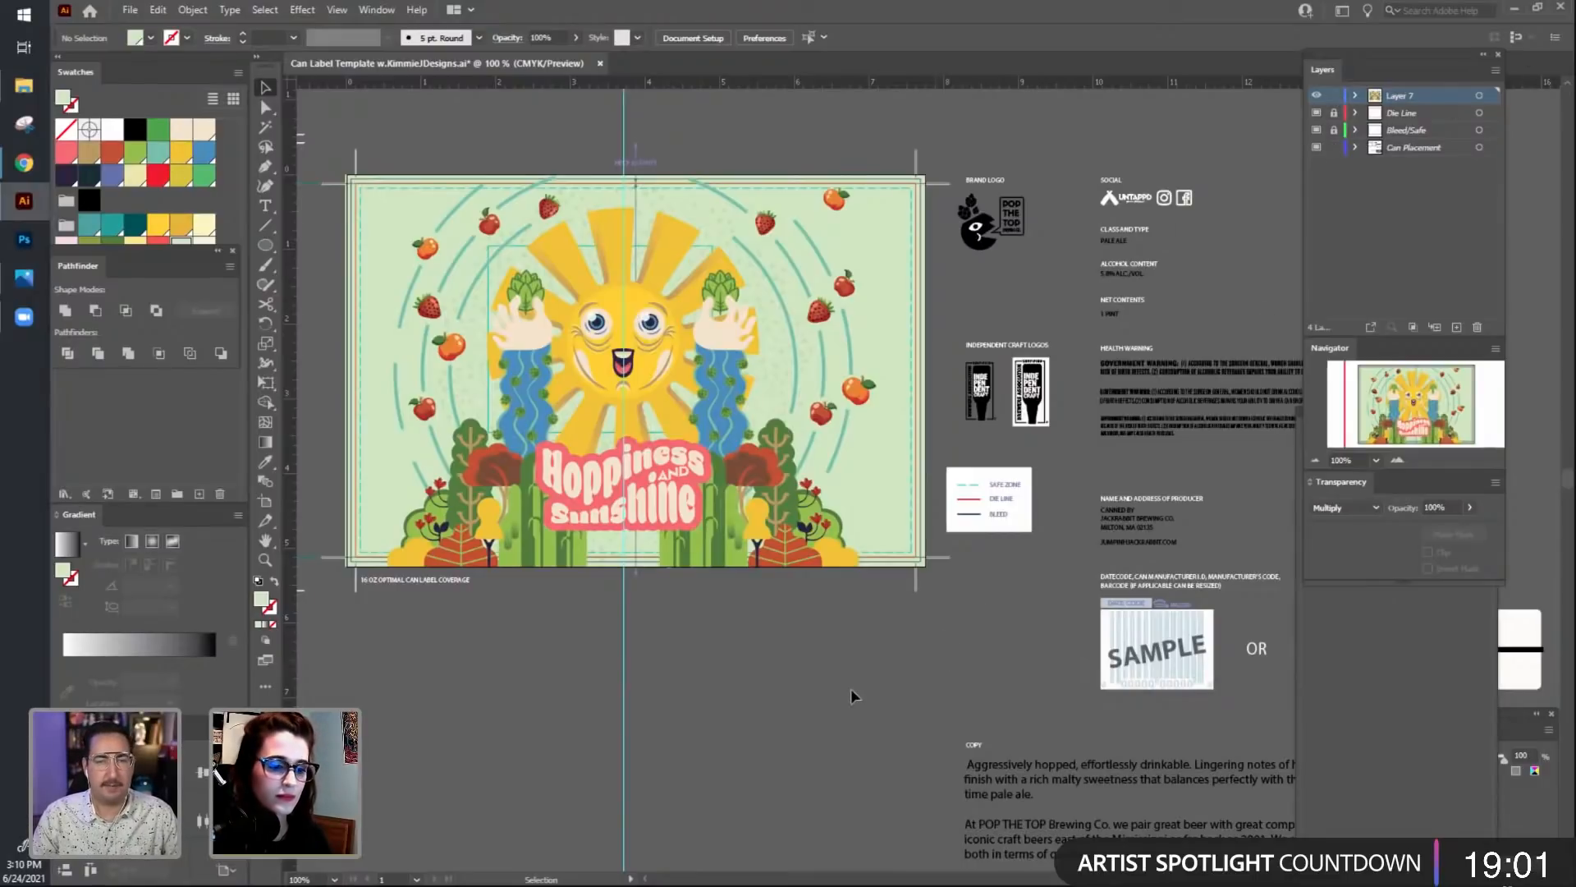
pyautogui.moveTo(784, 690); pyautogui.dragTo(836, 691)
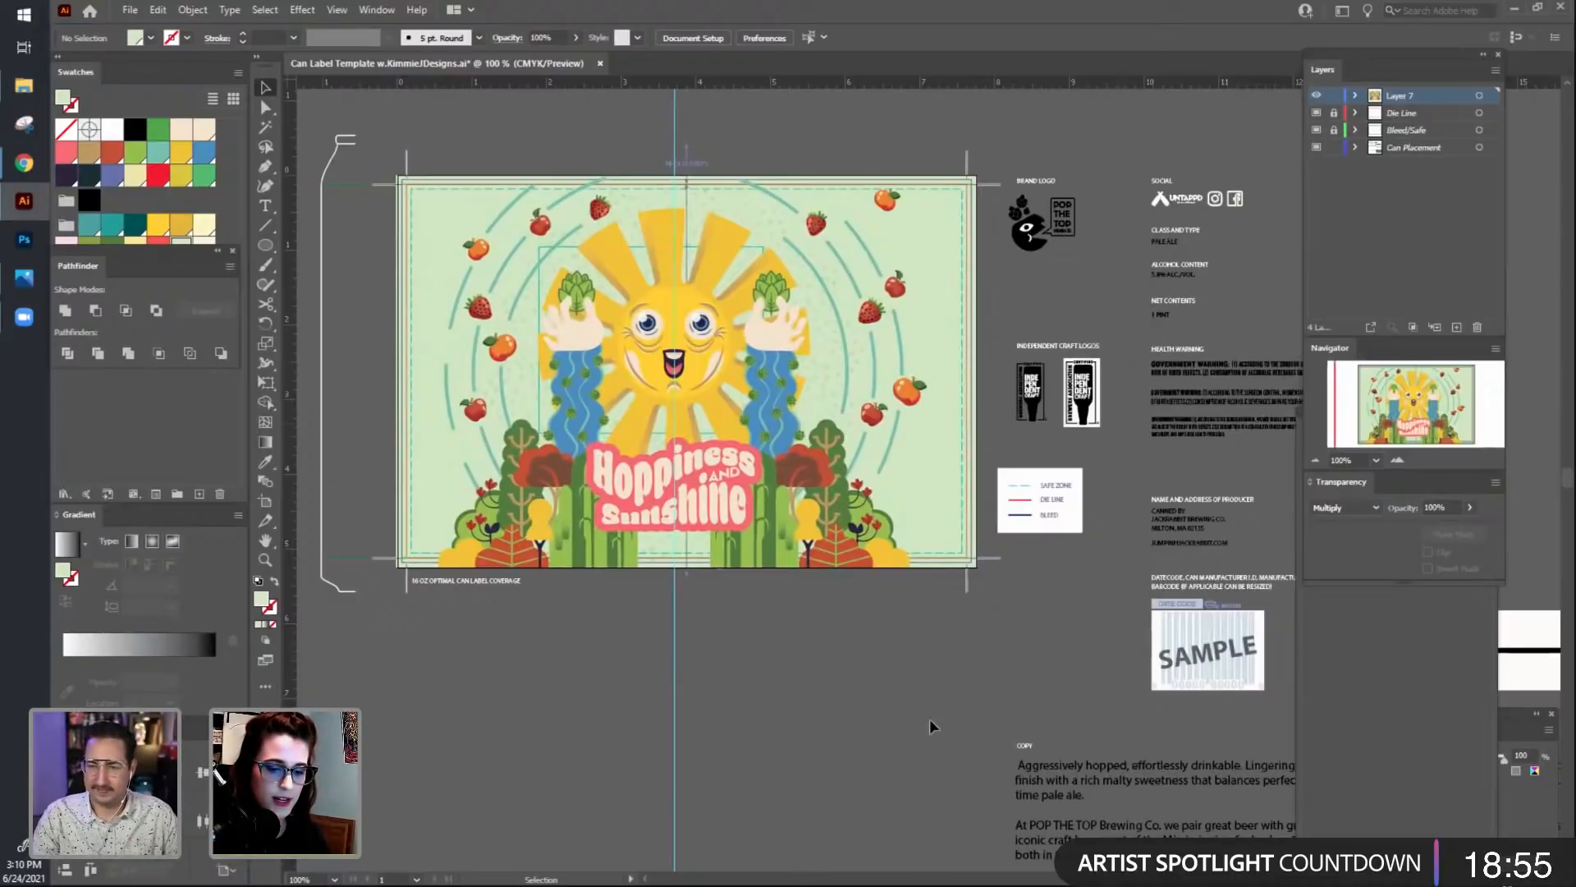
pyautogui.moveTo(929, 721); pyautogui.dragTo(430, 679)
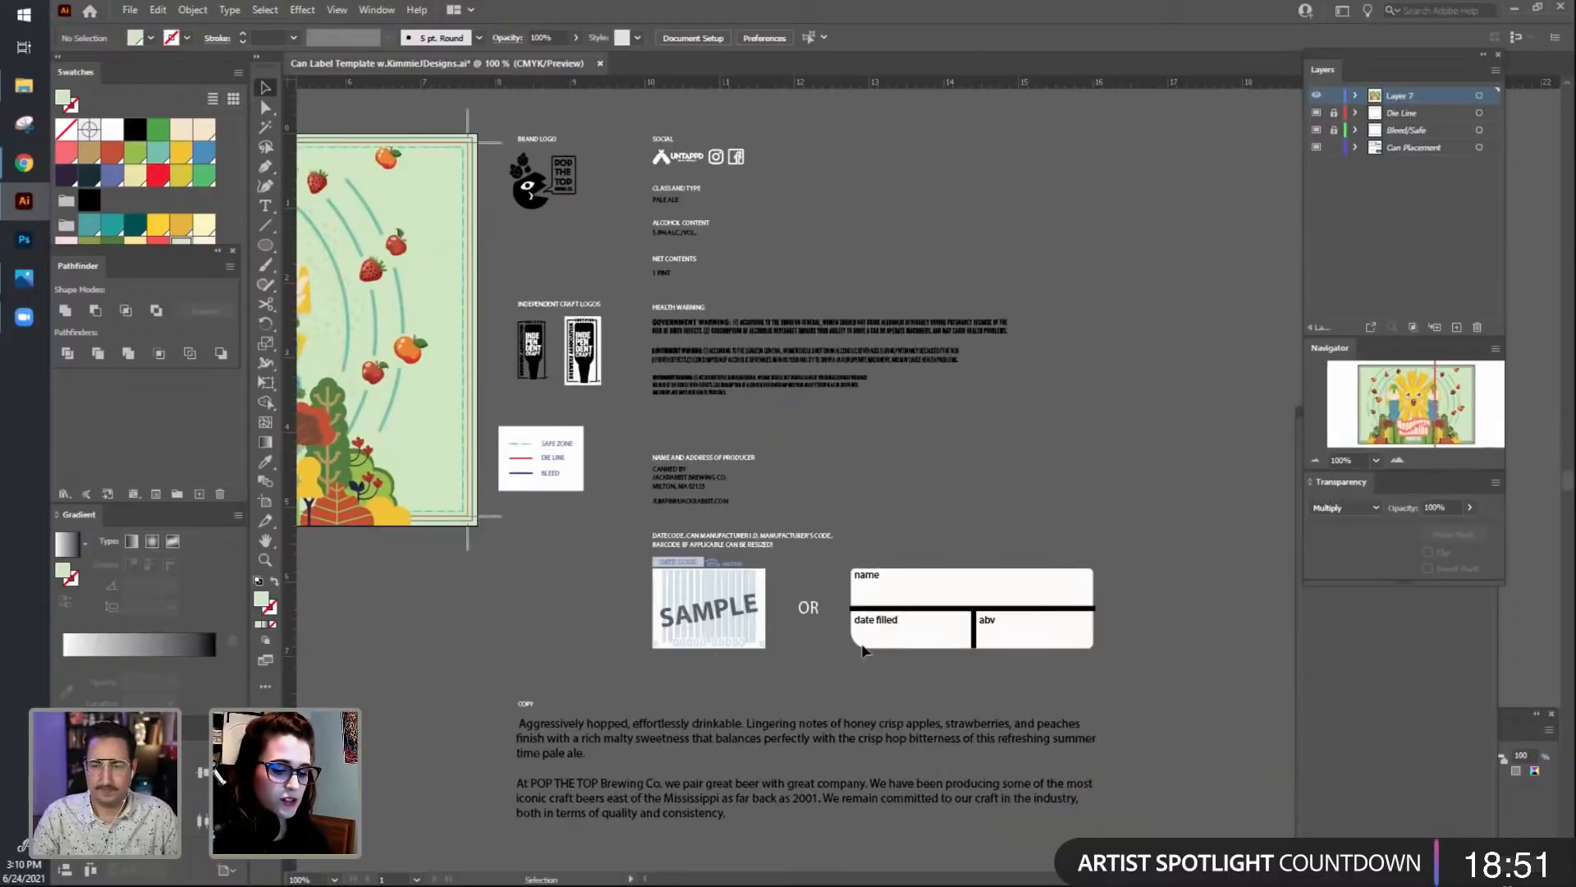
pyautogui.click(955, 634)
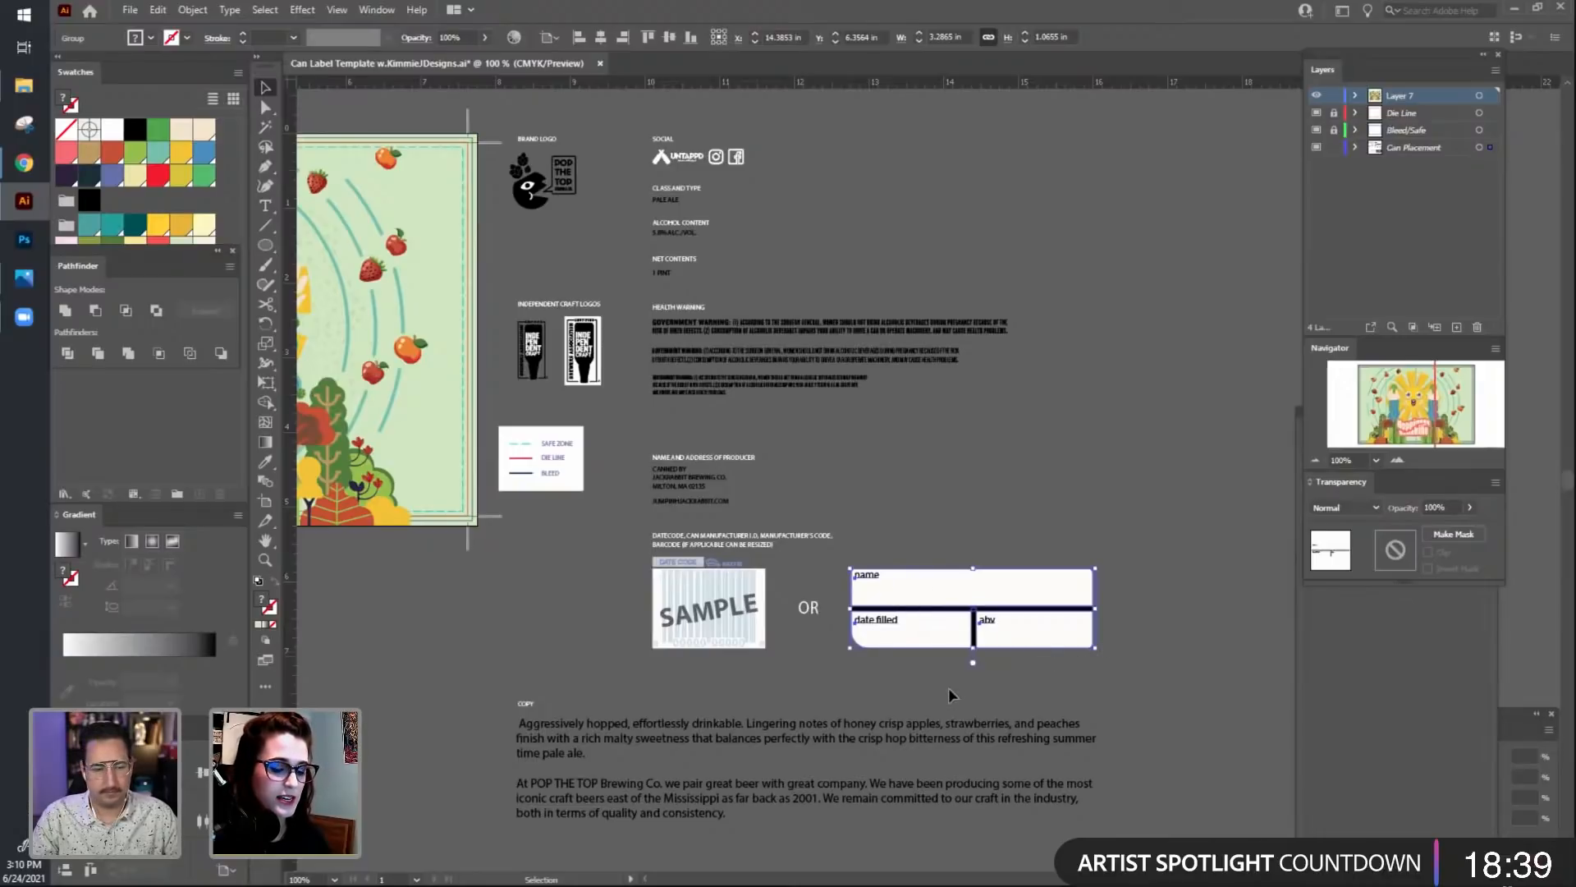
pyautogui.click(1146, 615)
# Examine the sample barcode with its date code and the alternative block beside it.
pyautogui.moveTo(1039, 680); pyautogui.dragTo(1458, 684)
pyautogui.moveTo(1066, 549); pyautogui.dragTo(1108, 620)
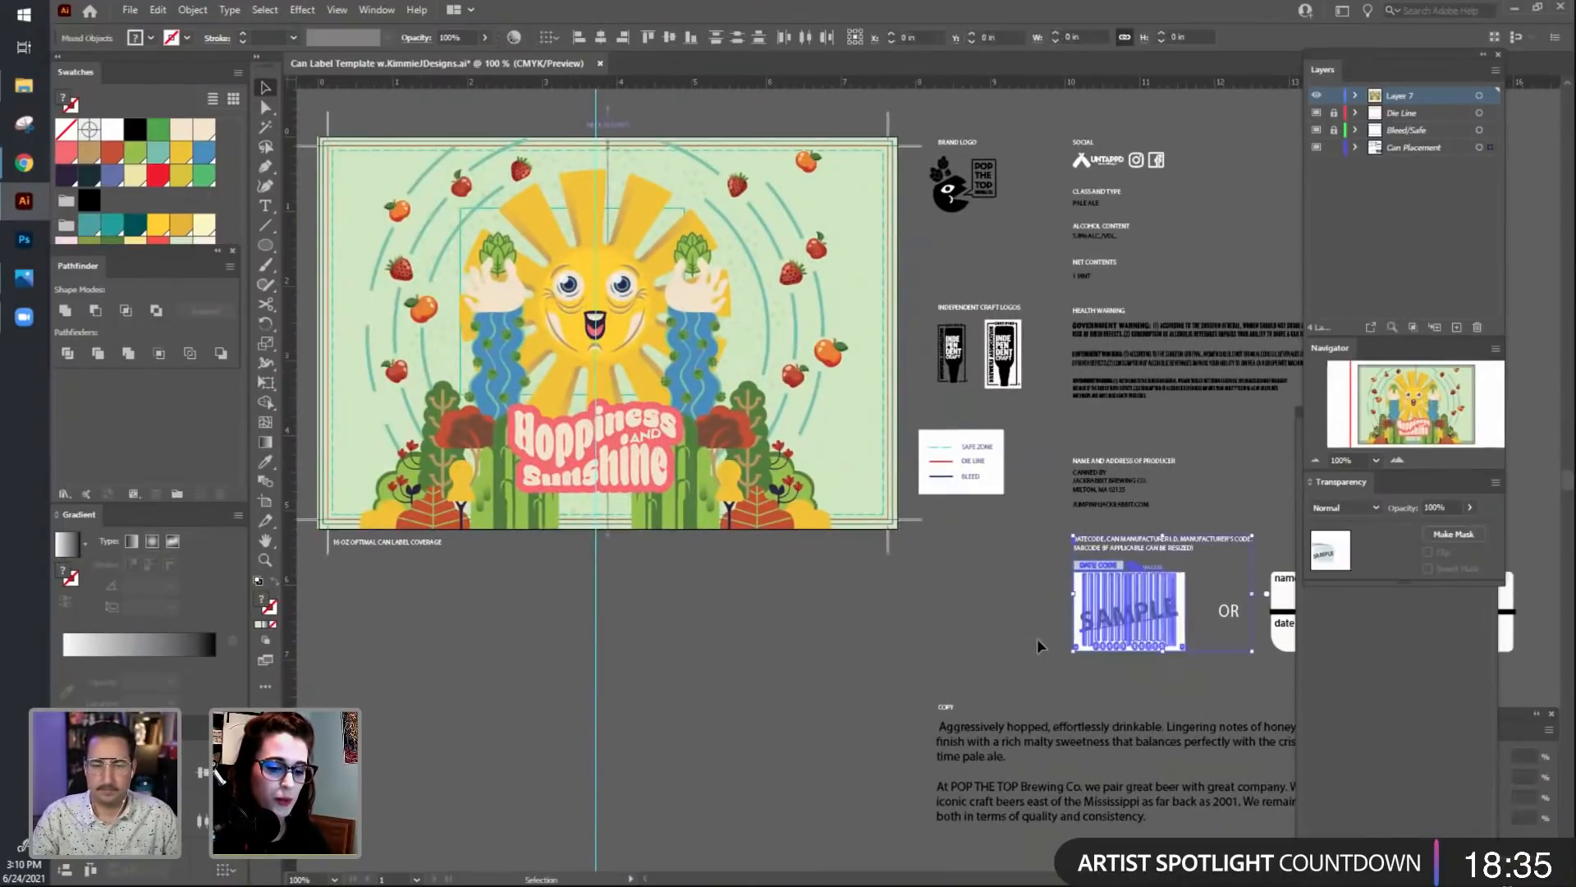
pyautogui.click(992, 634)
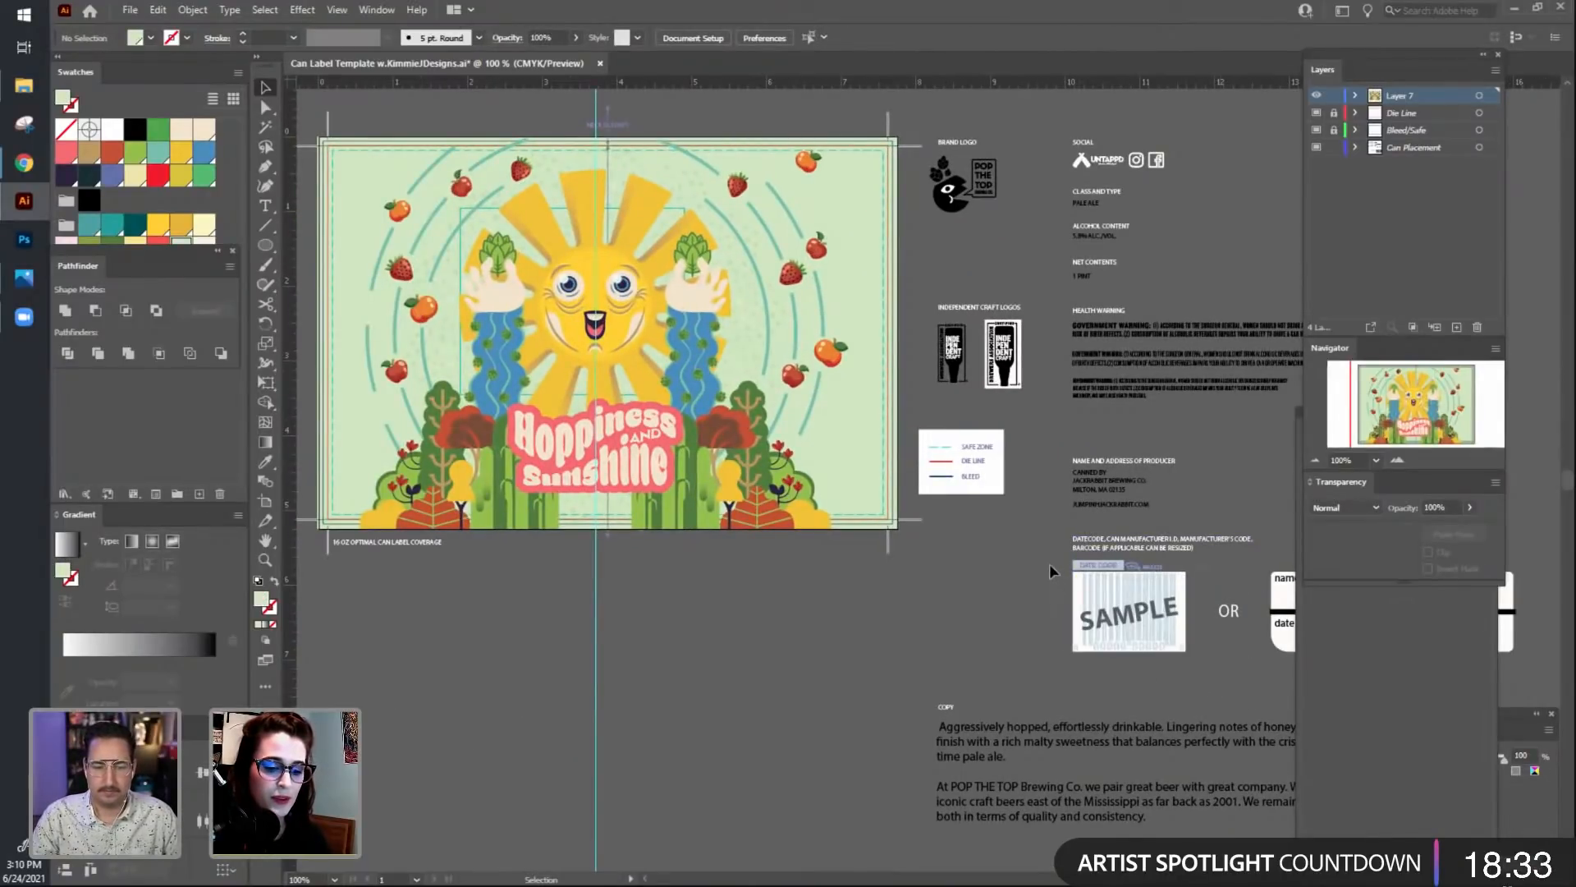
pyautogui.moveTo(1049, 553); pyautogui.dragTo(1096, 611)
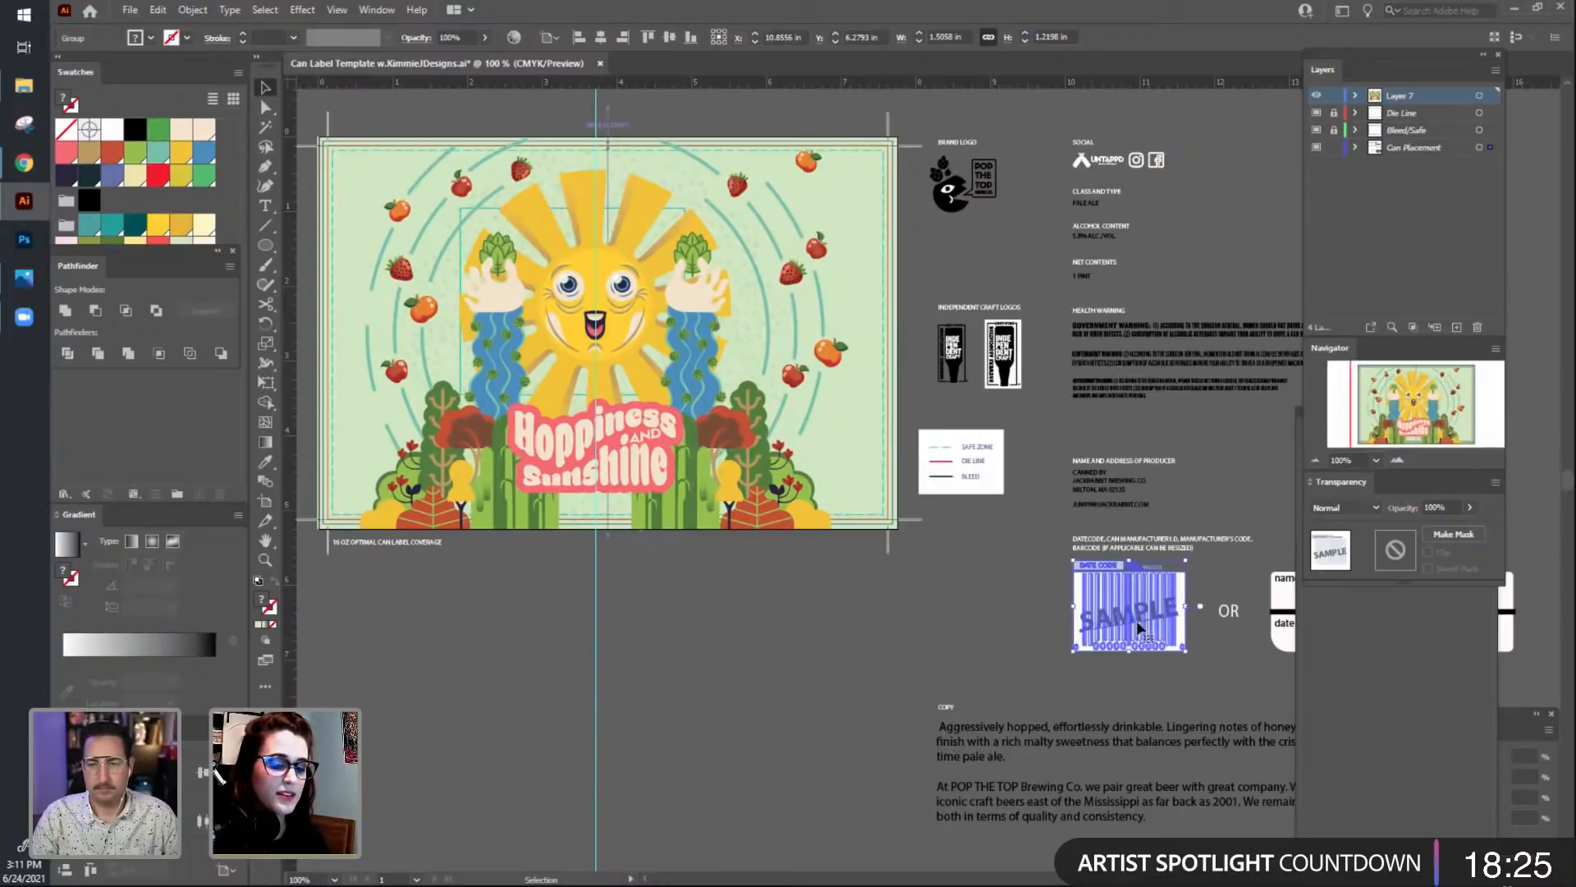
pyautogui.hscroll(5, 1165, 649)
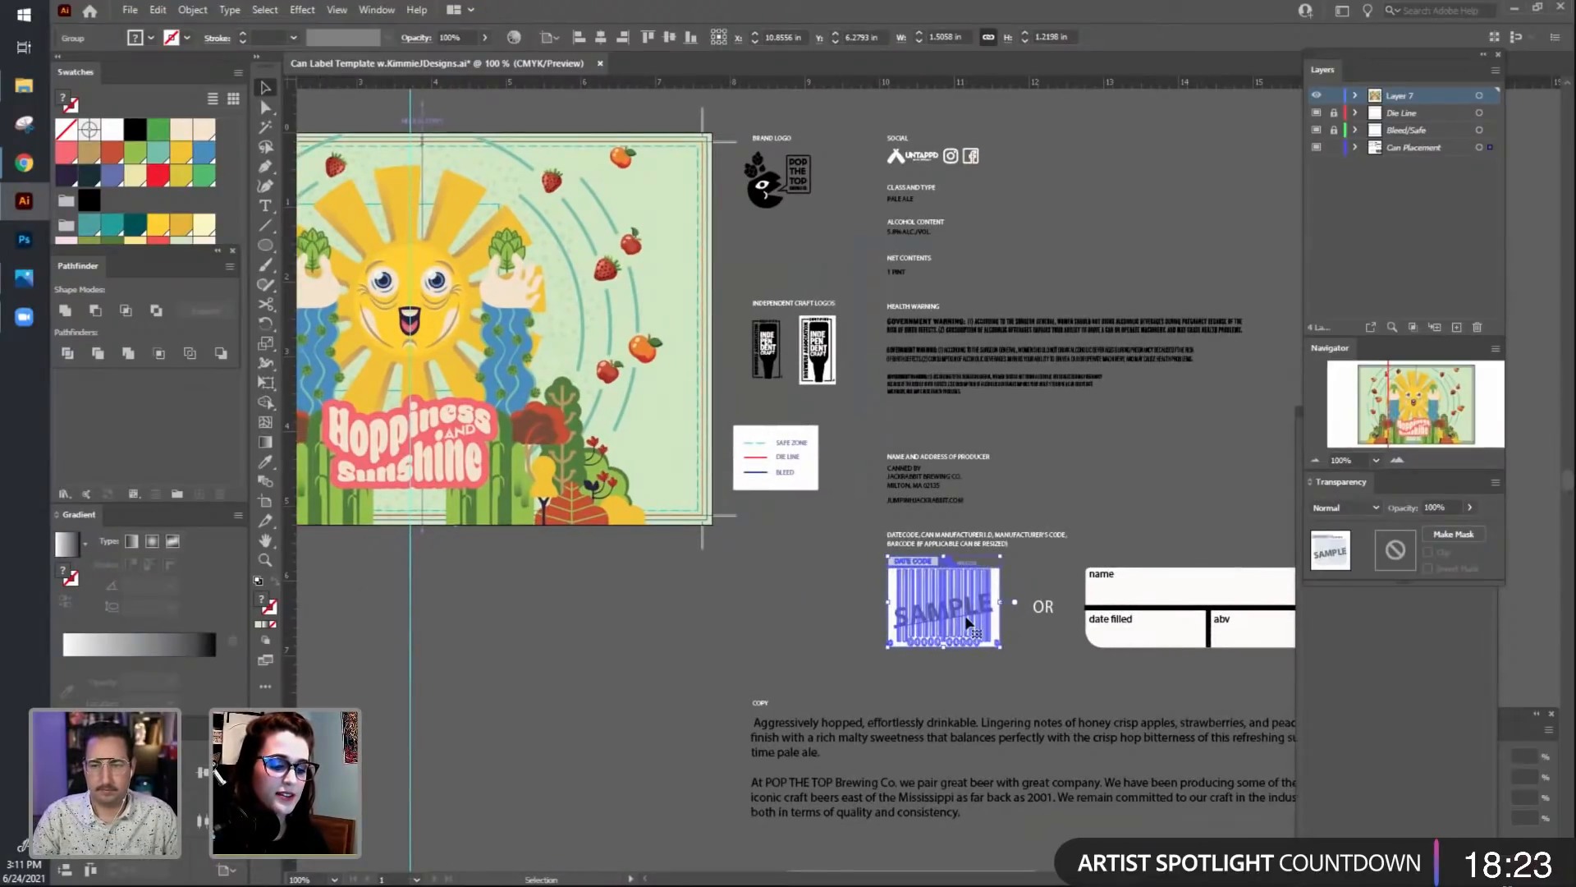
pyautogui.click(1021, 663)
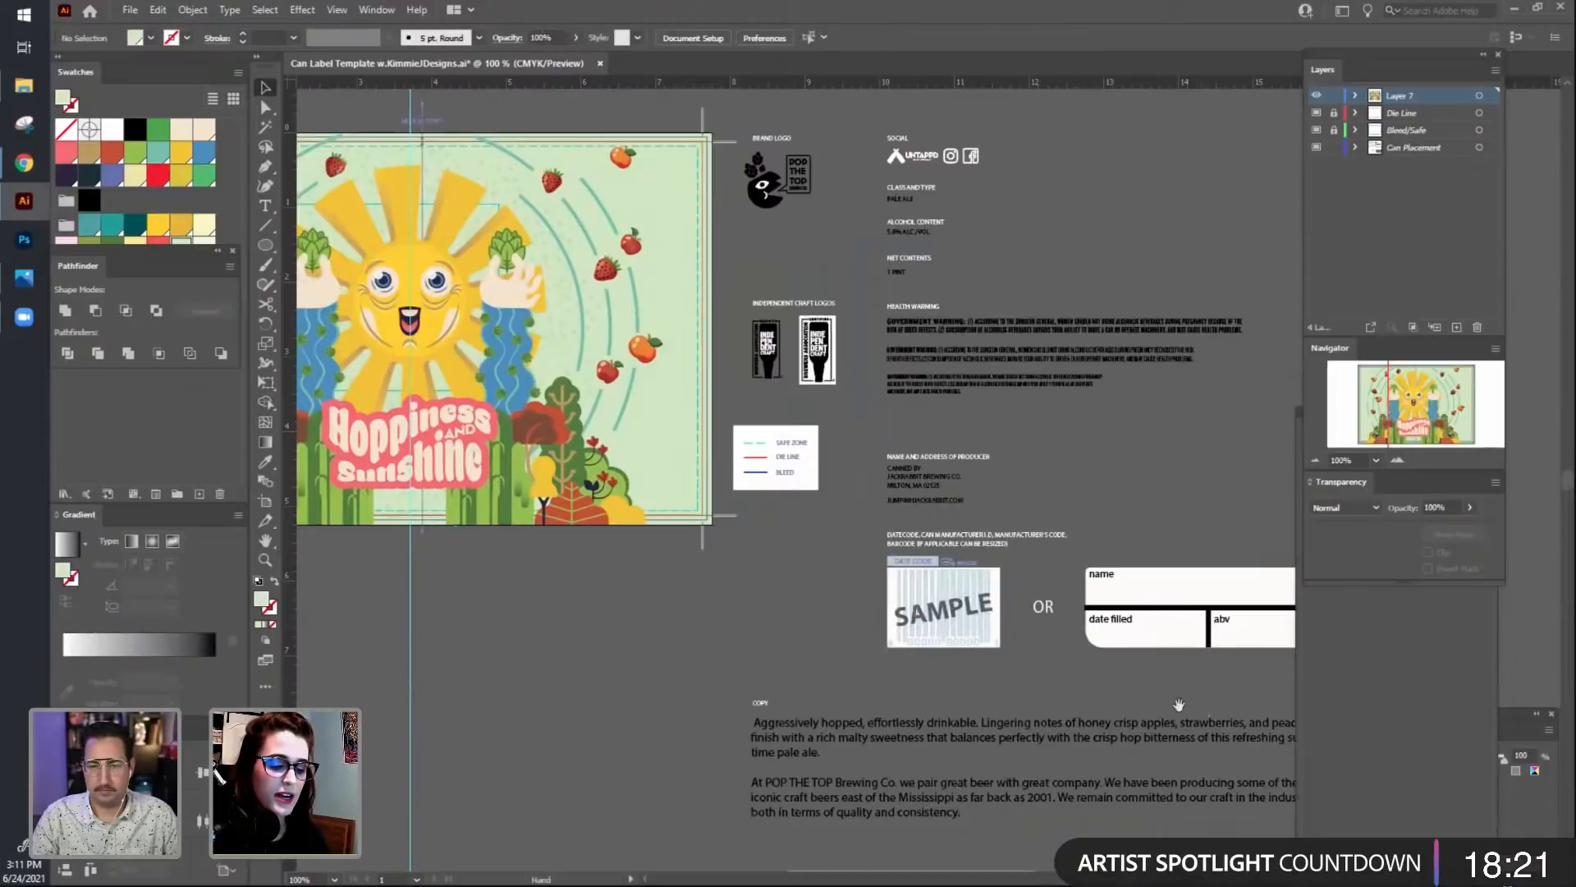
pyautogui.hscroll(6, 965, 597)
# Place a copy of the name, date filled and abv block just below the label's lower right corner.
pyautogui.click(965, 597)
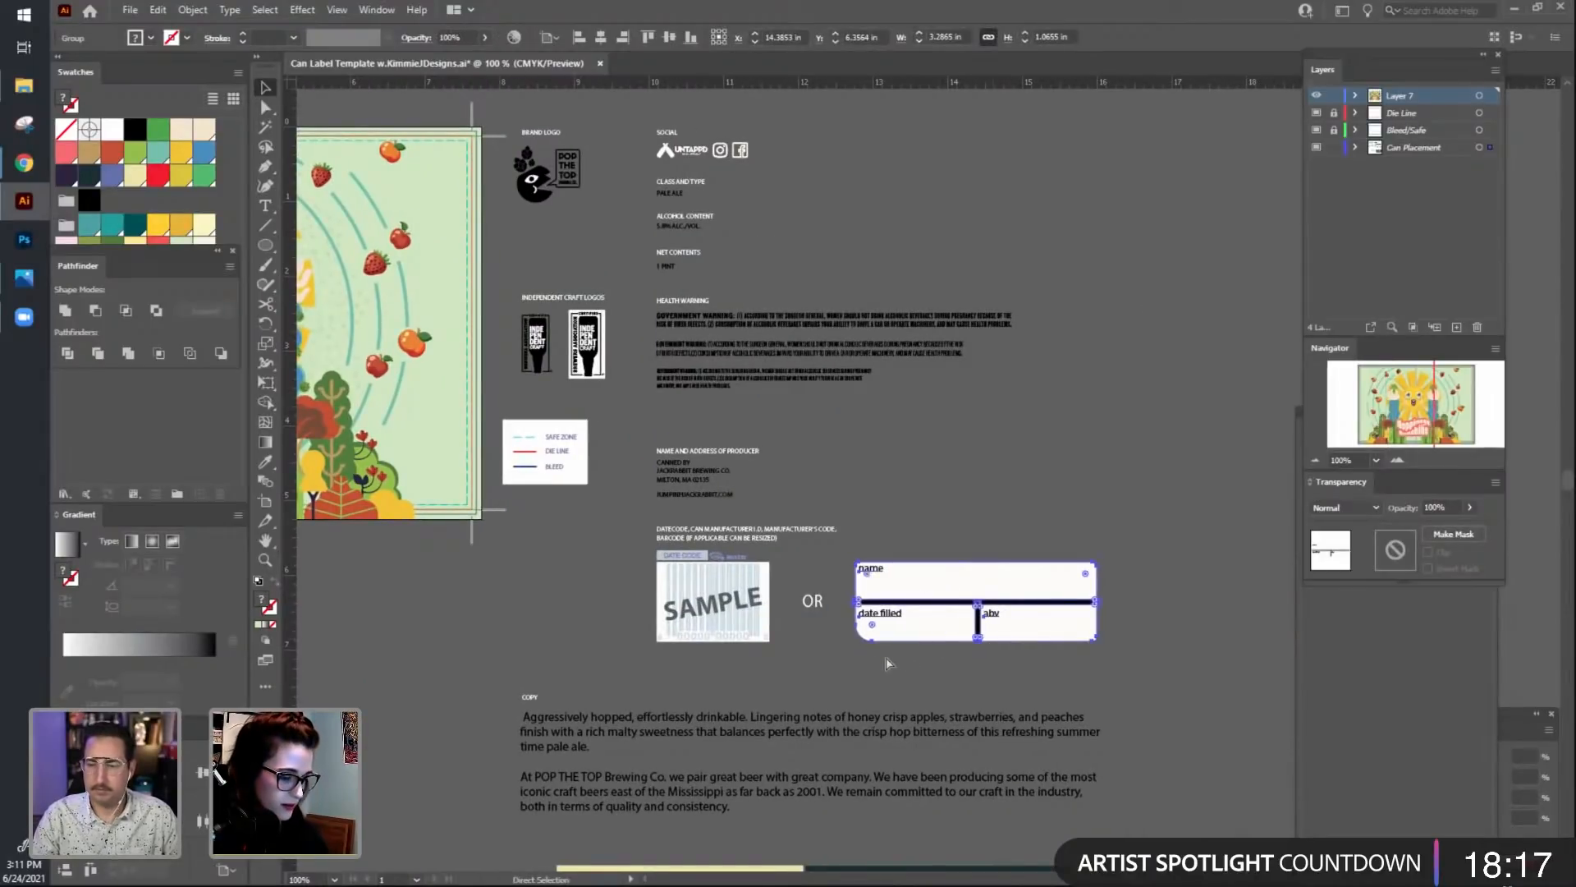
pyautogui.click(608, 591)
pyautogui.hotkey('ctrl', 'z')
pyautogui.moveTo(549, 568); pyautogui.dragTo(932, 611)
pyautogui.moveTo(1268, 667); pyautogui.dragTo(720, 660)
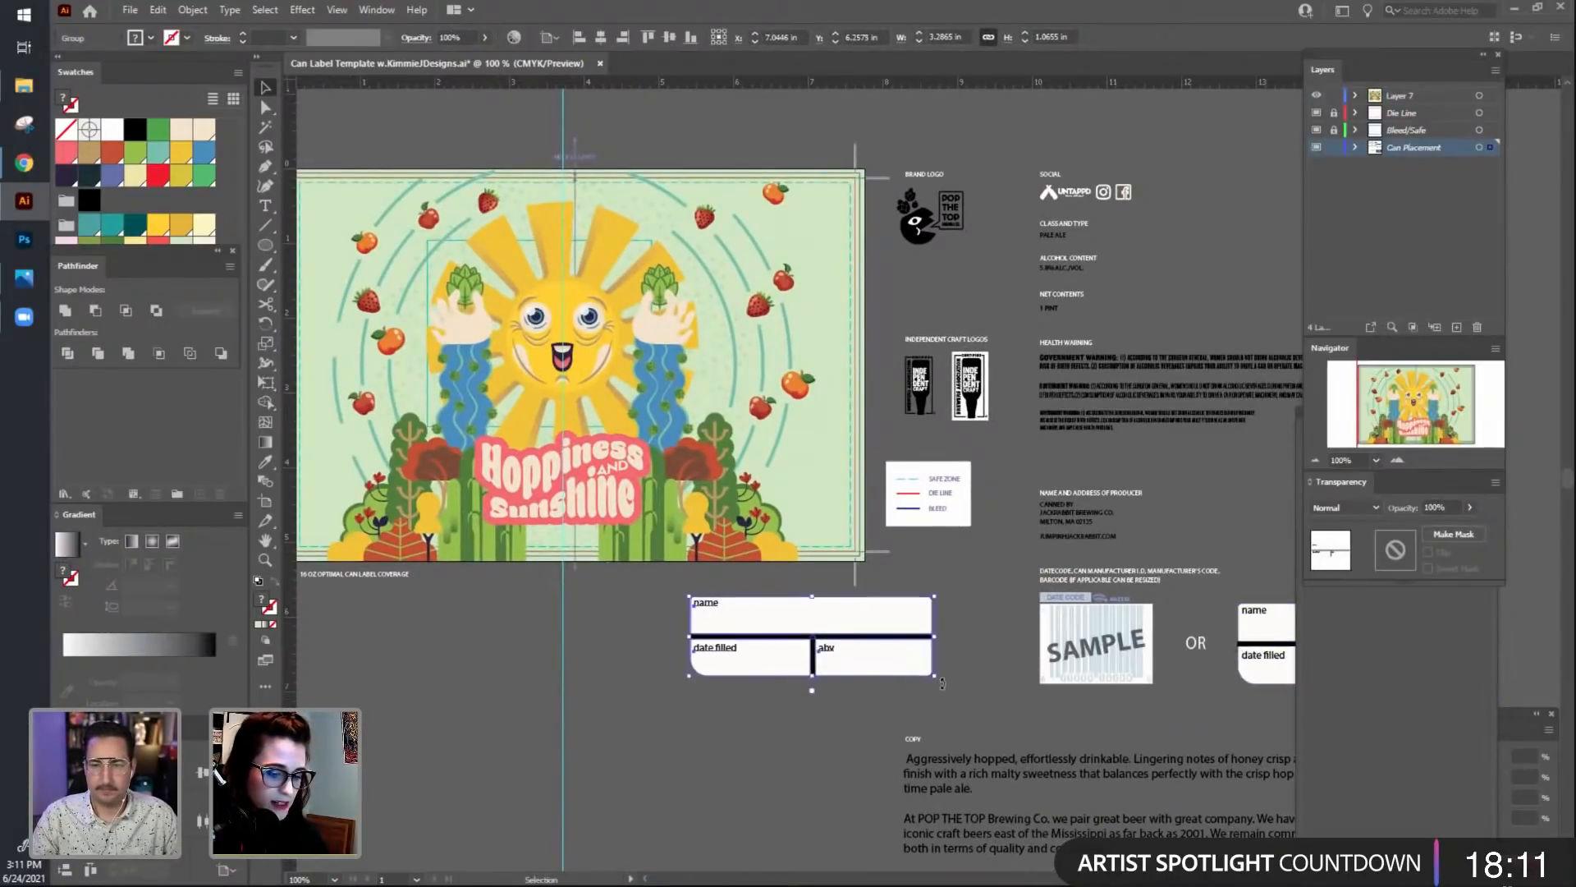
# Rotate the copied block 90° to vertical, place it at the label's lower right corner and transfer it to Layer 7.
pyautogui.moveTo(941, 683); pyautogui.dragTo(859, 506)
pyautogui.moveTo(825, 721); pyautogui.dragTo(831, 532)
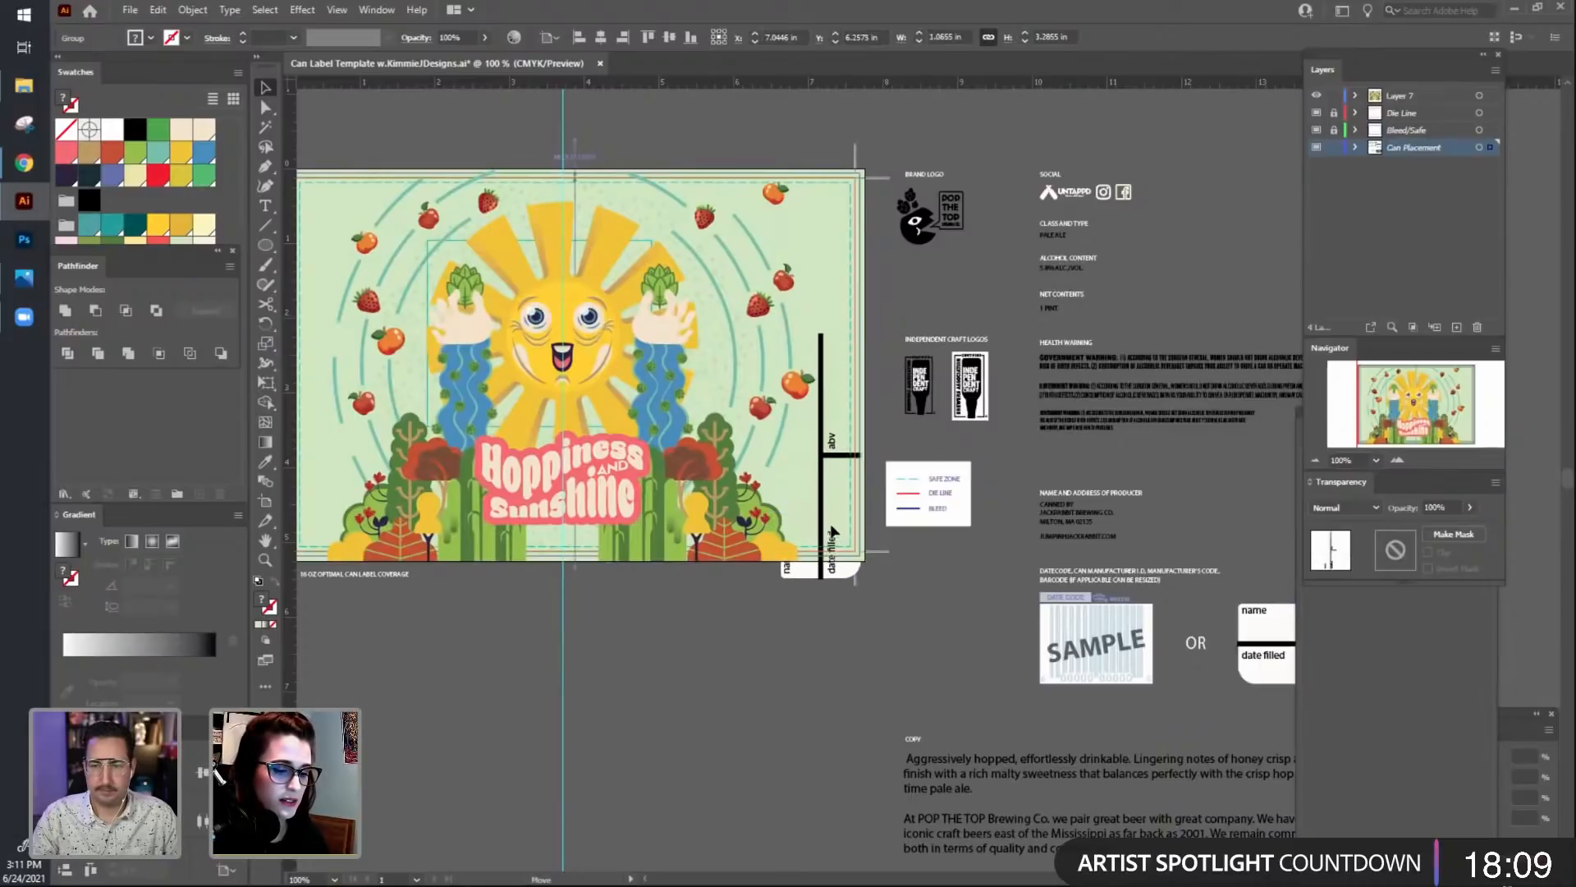
pyautogui.moveTo(1488, 148); pyautogui.dragTo(1488, 96)
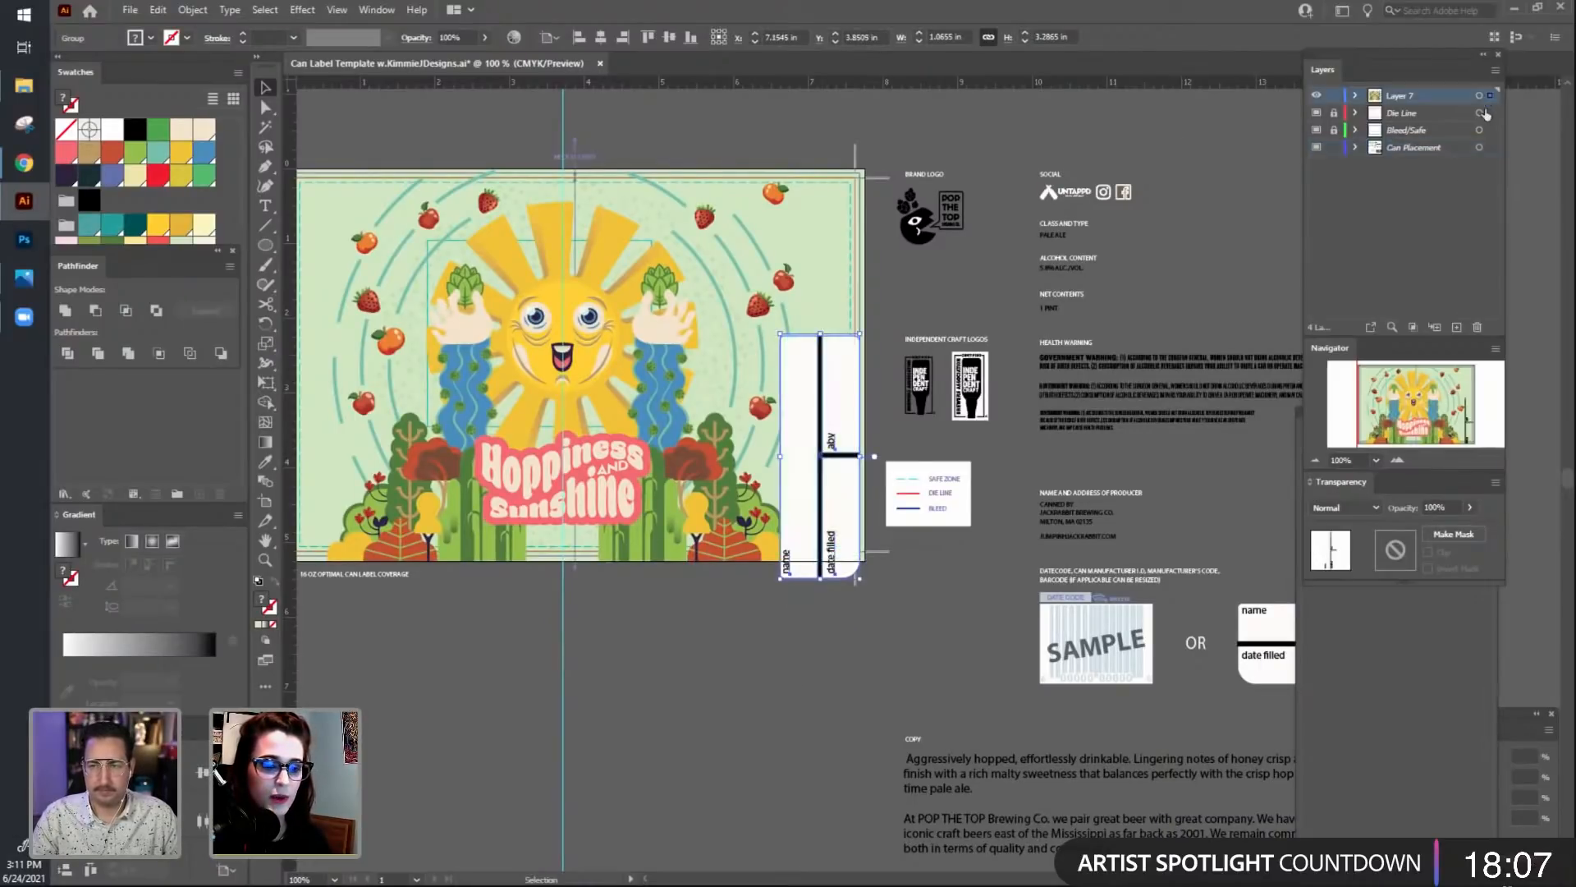
# Scale the vertical block down to about 0.86 by 2.64 in and fit it inside the safe zone's lower right corner.
pyautogui.click(761, 666)
pyautogui.moveTo(761, 666); pyautogui.dragTo(824, 701)
pyautogui.click(906, 605)
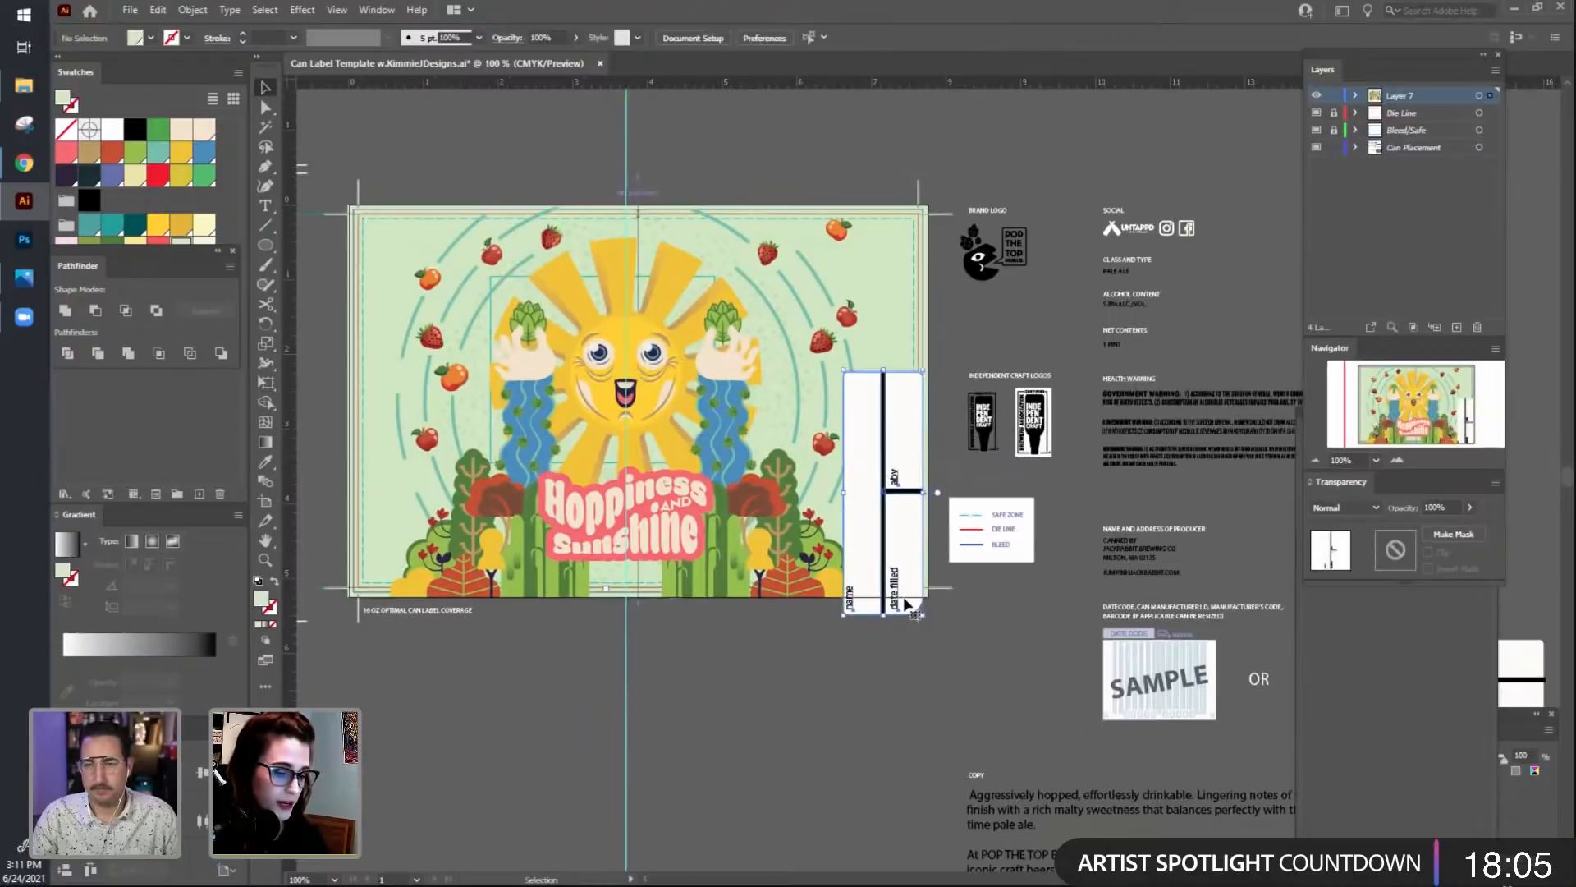
pyautogui.moveTo(930, 365); pyautogui.dragTo(908, 398)
pyautogui.moveTo(872, 540); pyautogui.dragTo(874, 500)
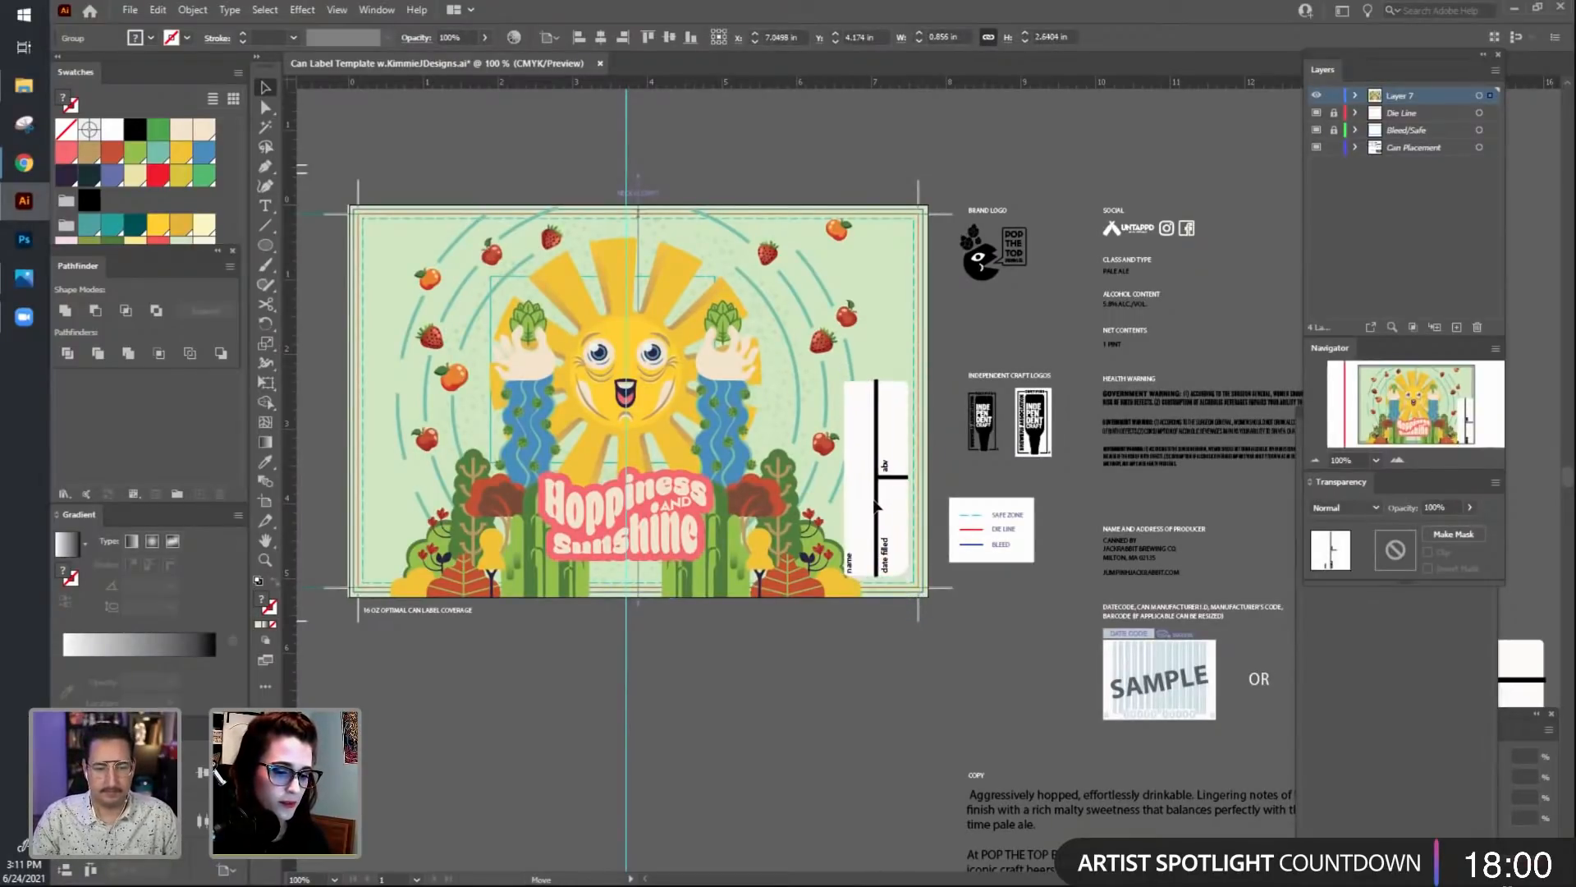
# Rotate the smallest health warning paragraph 90° to vertical and place it just outside the label's right edge.
pyautogui.click(875, 685)
pyautogui.moveTo(884, 693); pyautogui.dragTo(758, 745)
pyautogui.hotkey('ctrl', '=')
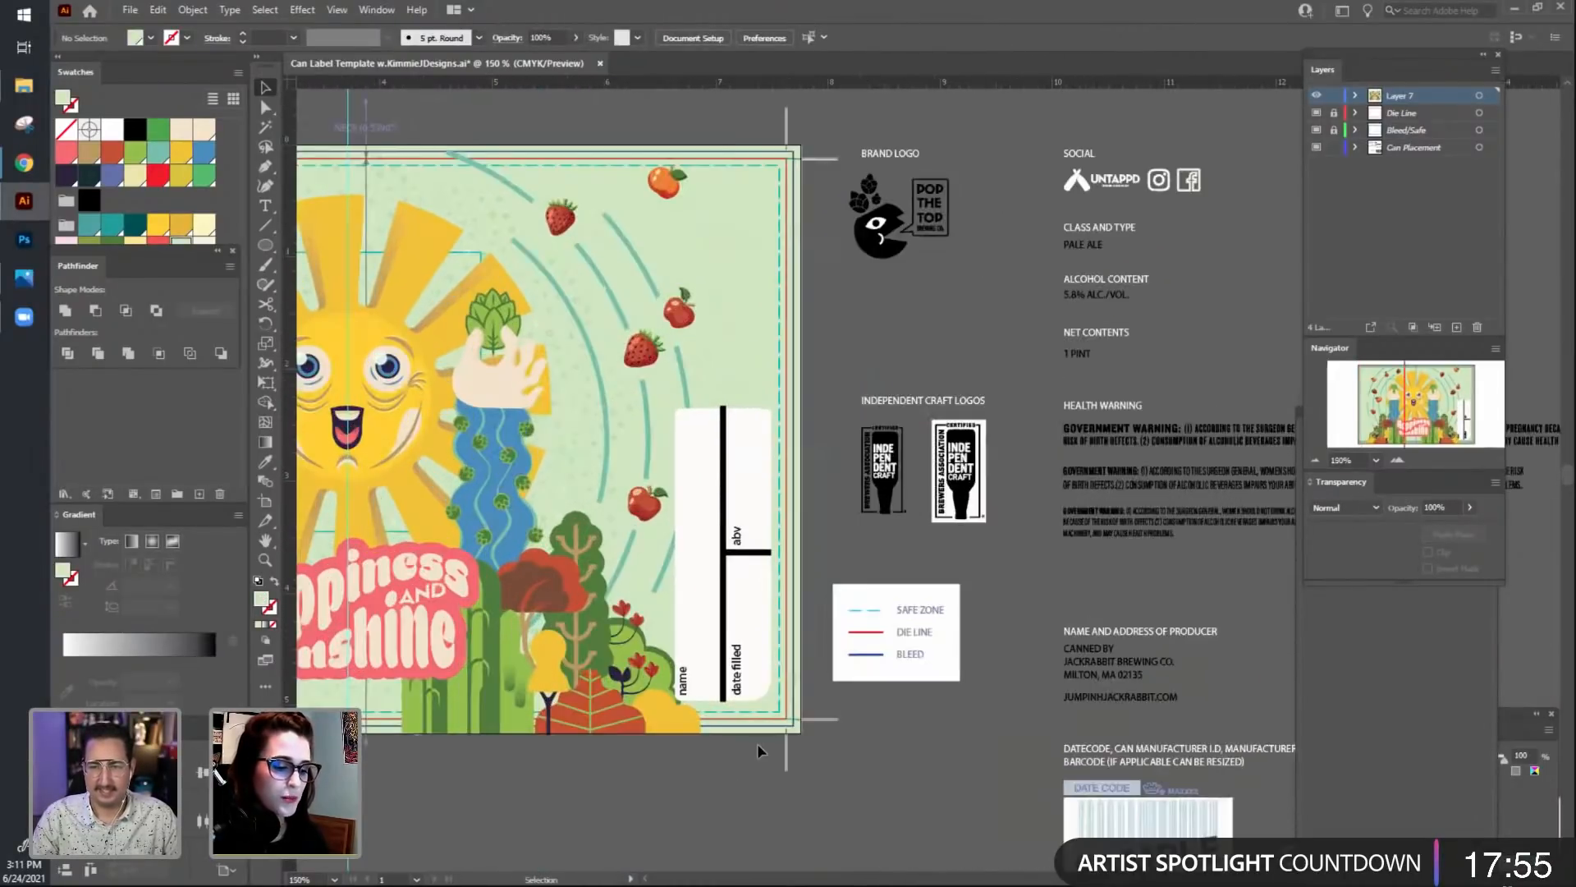
pyautogui.click(725, 627)
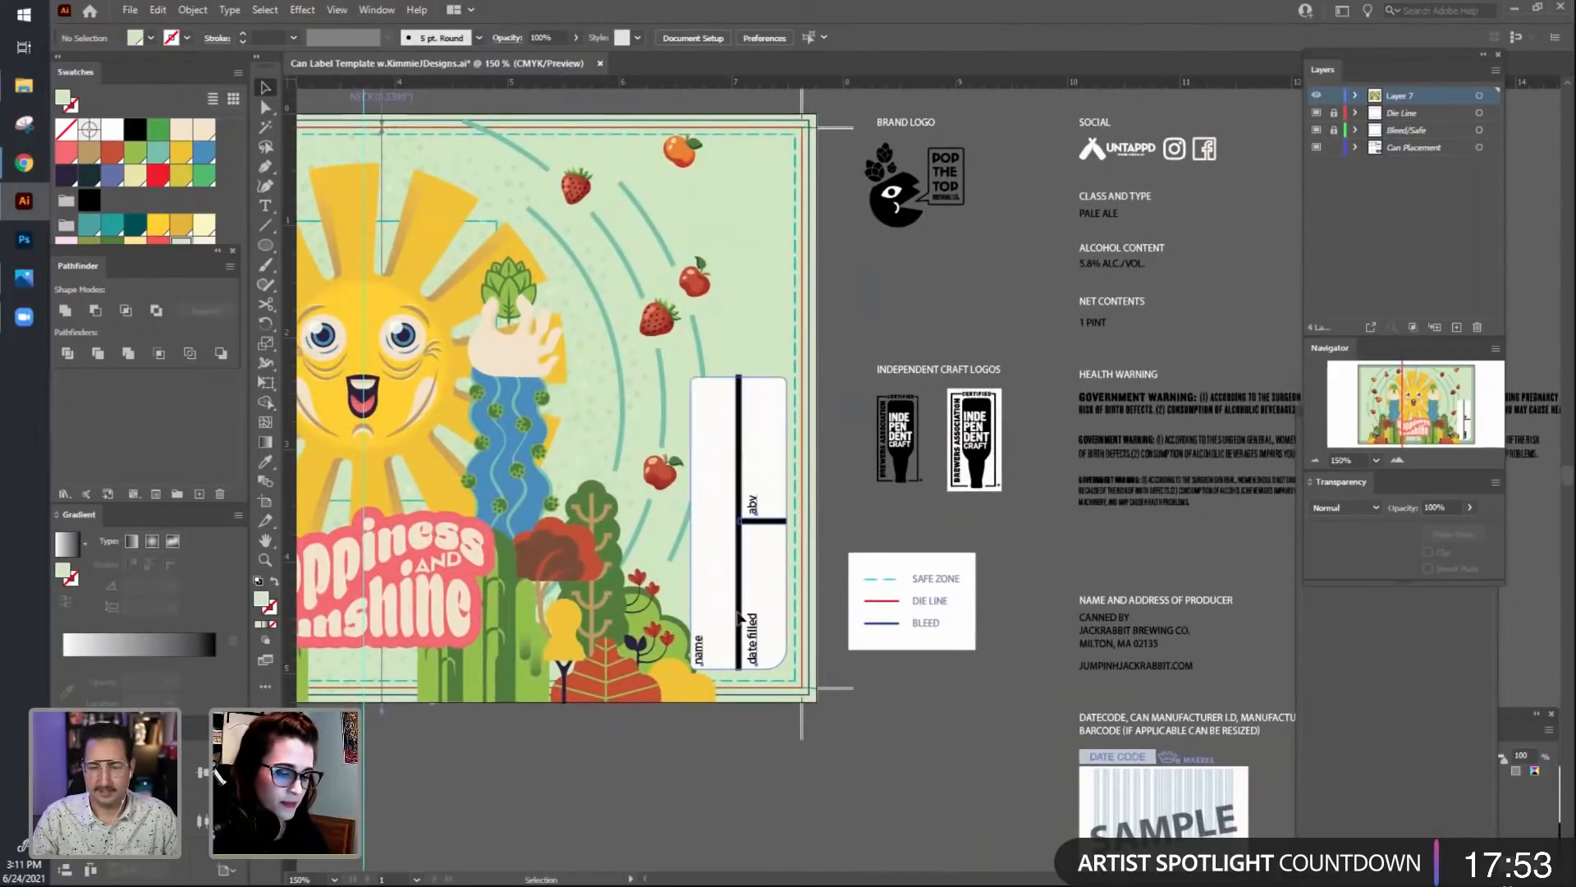
pyautogui.click(929, 769)
pyautogui.moveTo(931, 729); pyautogui.dragTo(784, 813)
pyautogui.click(1095, 580)
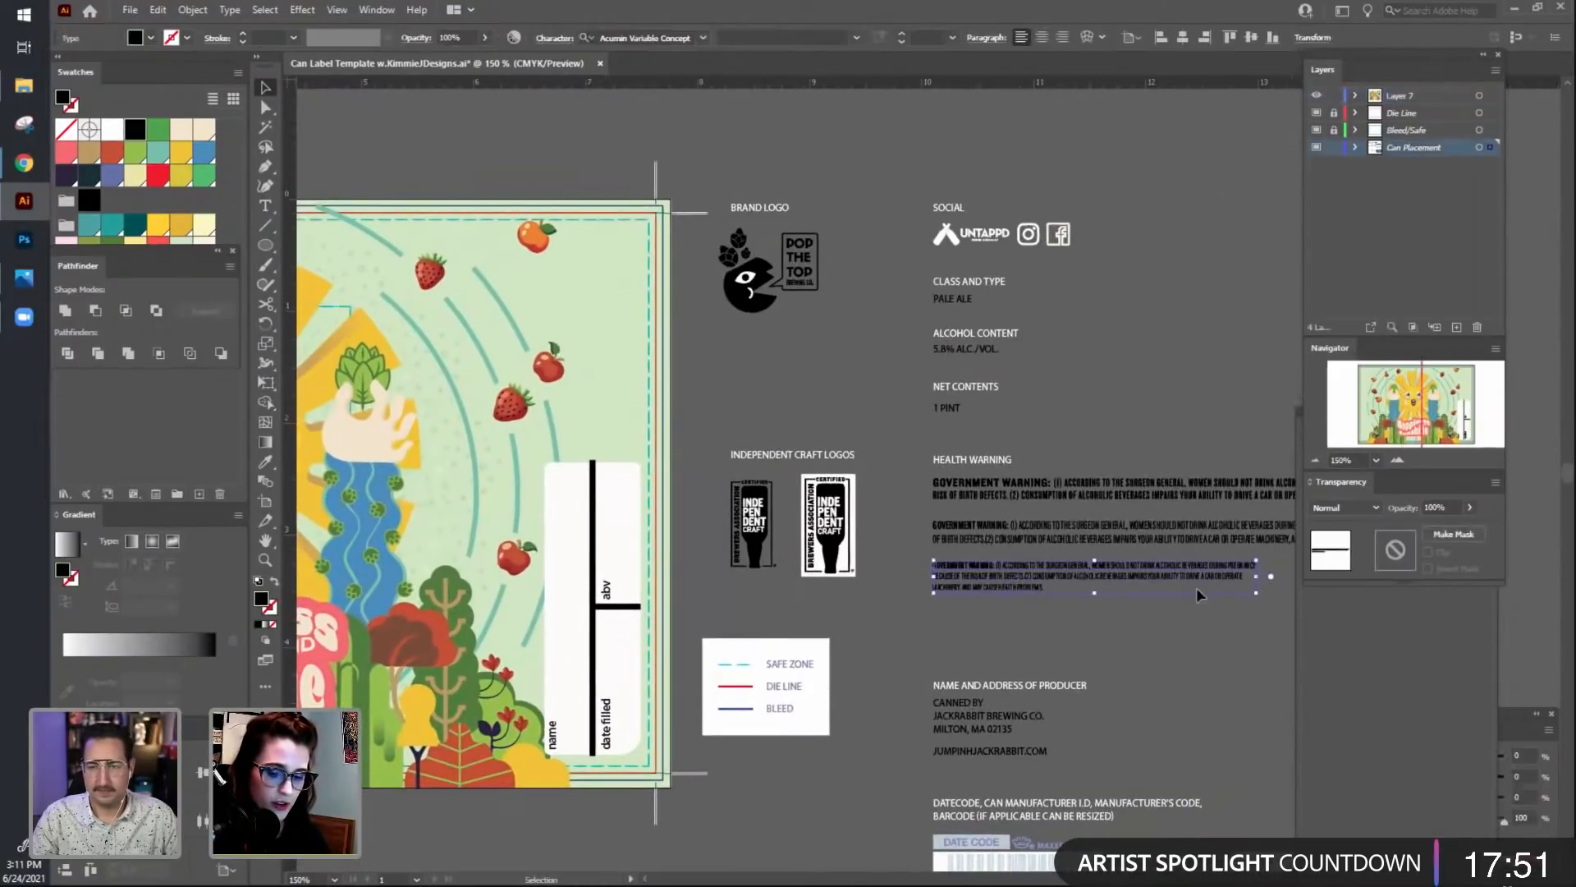
pyautogui.moveTo(1265, 597); pyautogui.dragTo(708, 498)
pyautogui.click(716, 611)
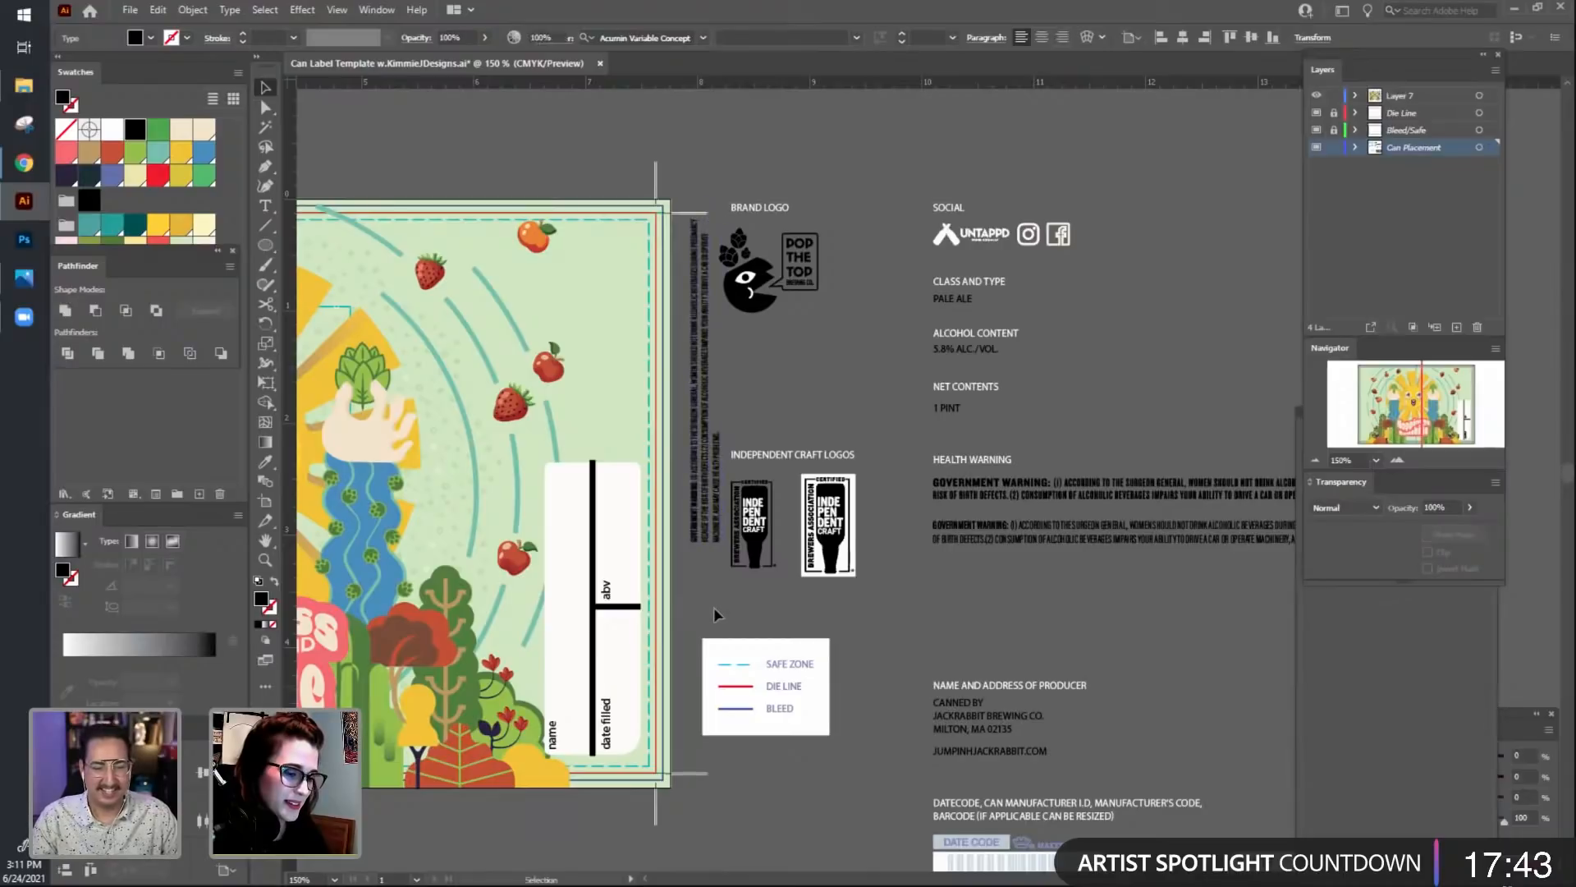
# Shift the vertical name, date filled and abv block left to leave a gap along the safe zone's right edge.
pyautogui.moveTo(716, 610); pyautogui.dragTo(858, 547)
pyautogui.click(770, 633)
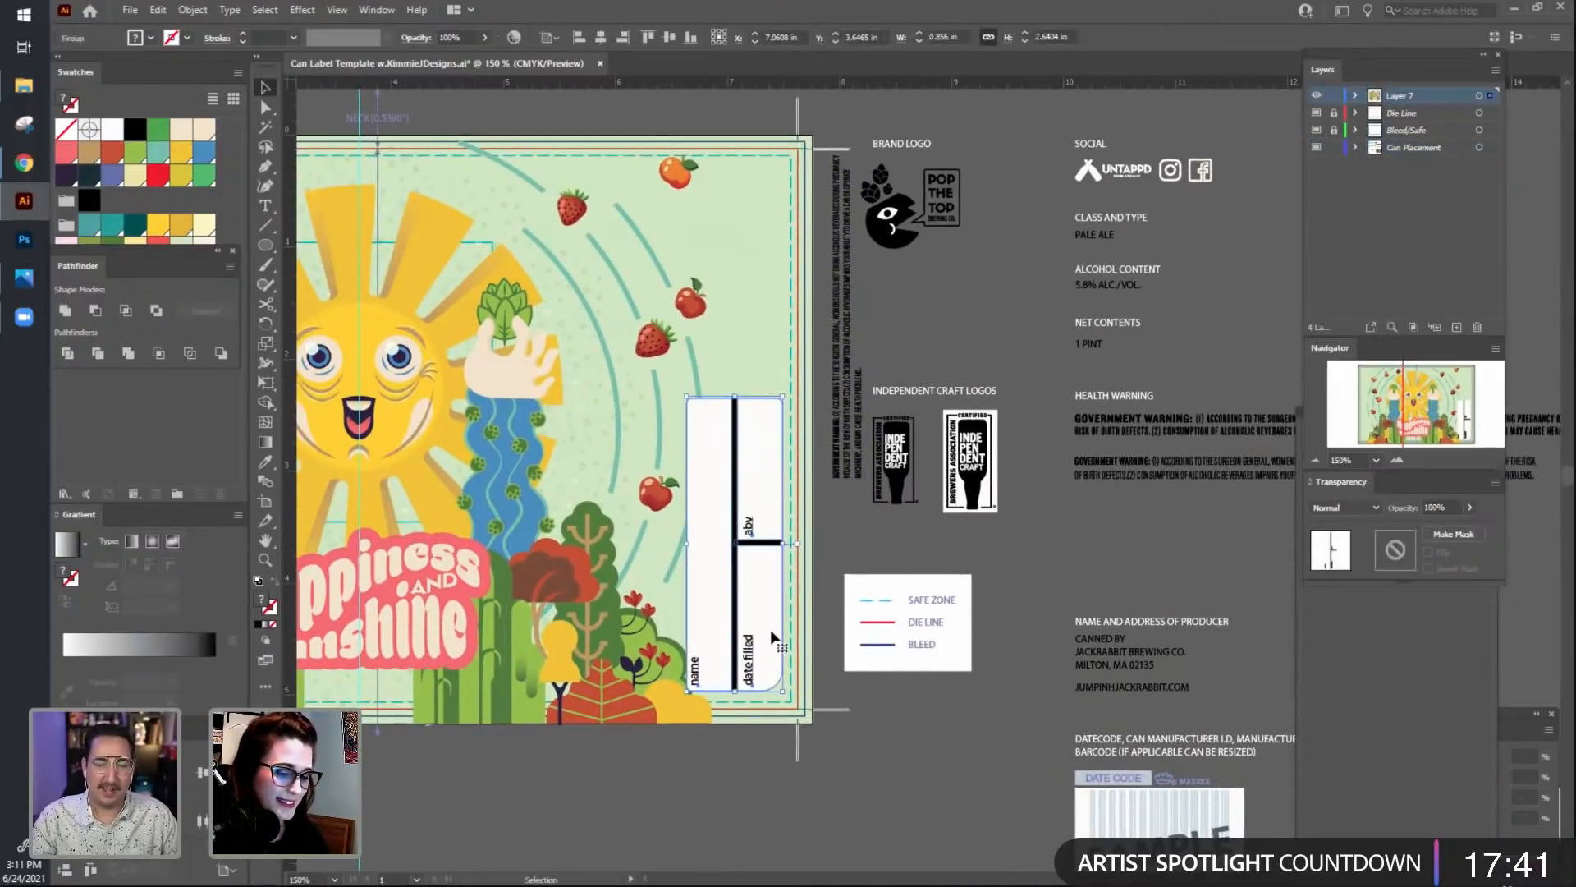
pyautogui.press('Left')
pyautogui.press('Left')
pyautogui.press('Left')
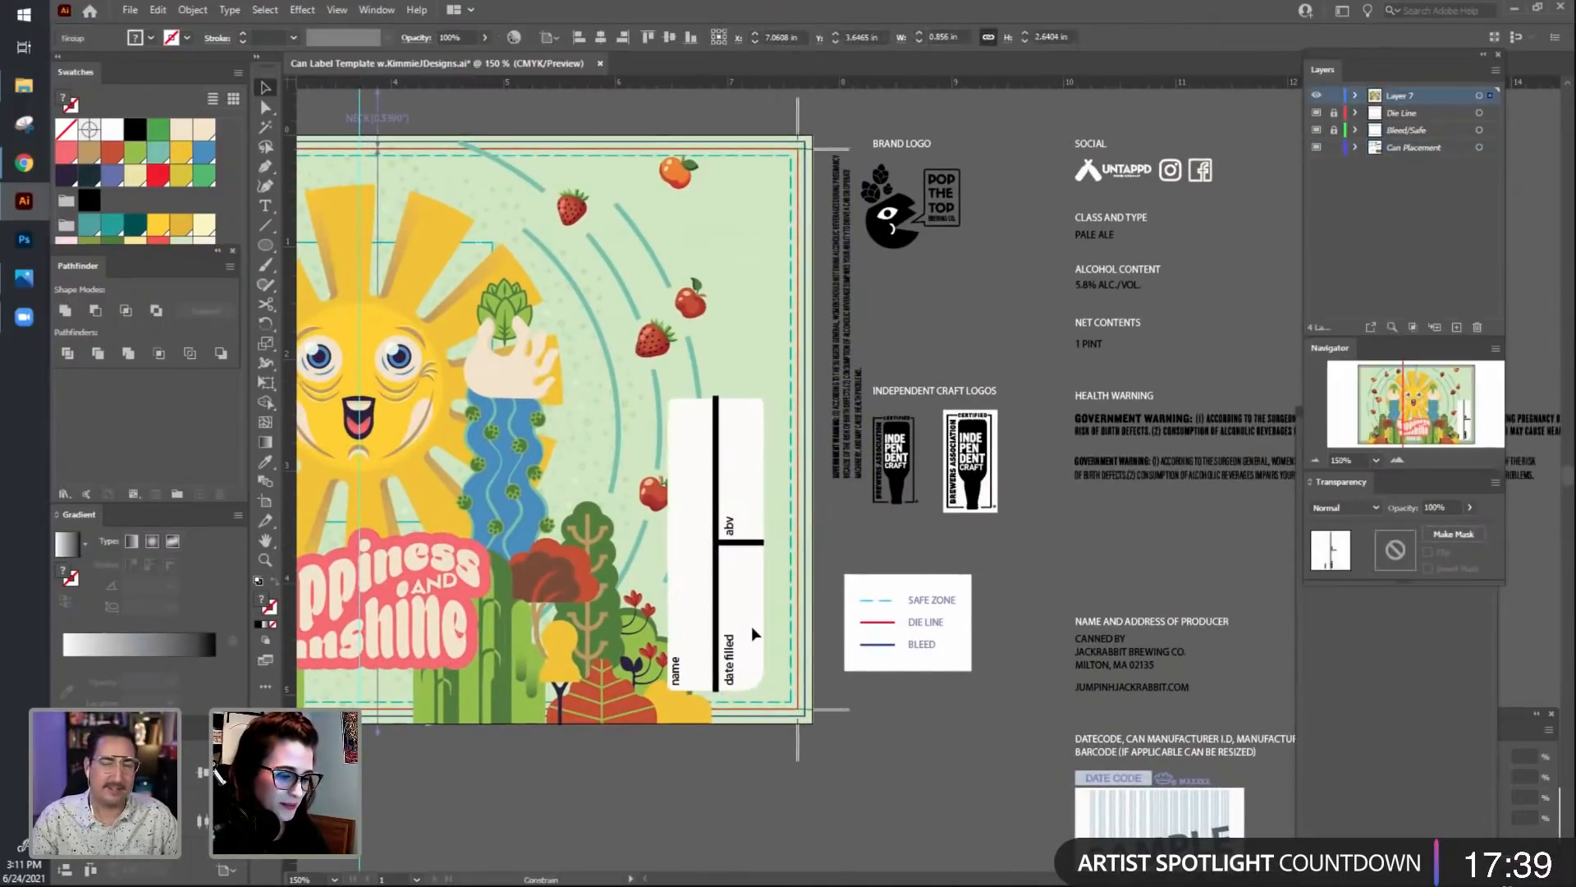
pyautogui.press('Left')
pyautogui.press('Left')
pyautogui.press('Left')
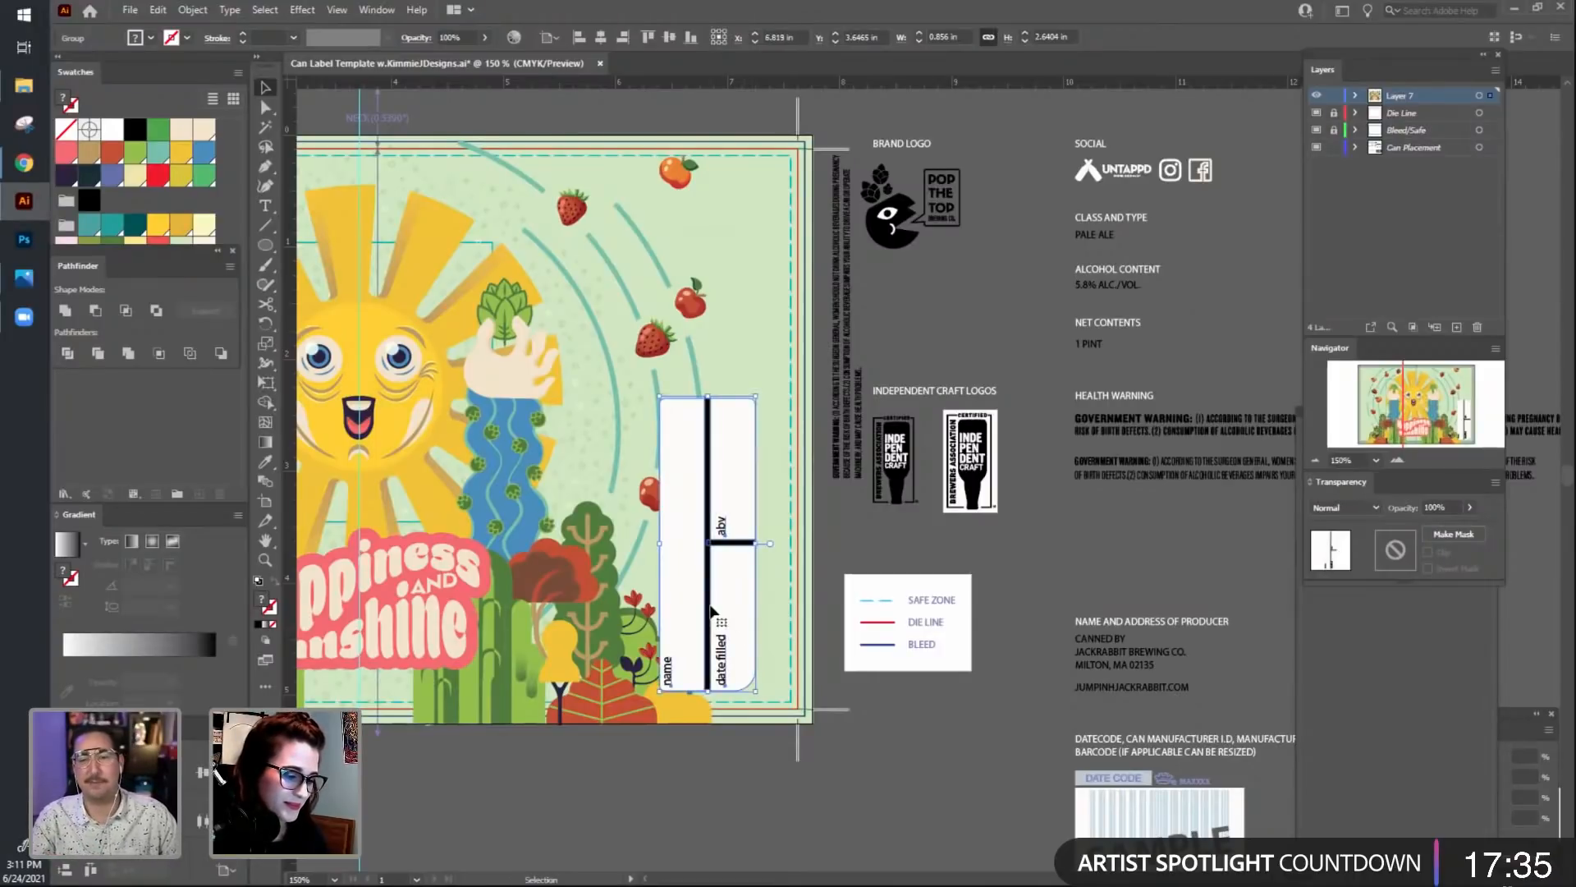
pyautogui.click(757, 605)
# Move the vertical health warning onto the label, between the name, date filled and abv block and the right safe line.
pyautogui.click(851, 353)
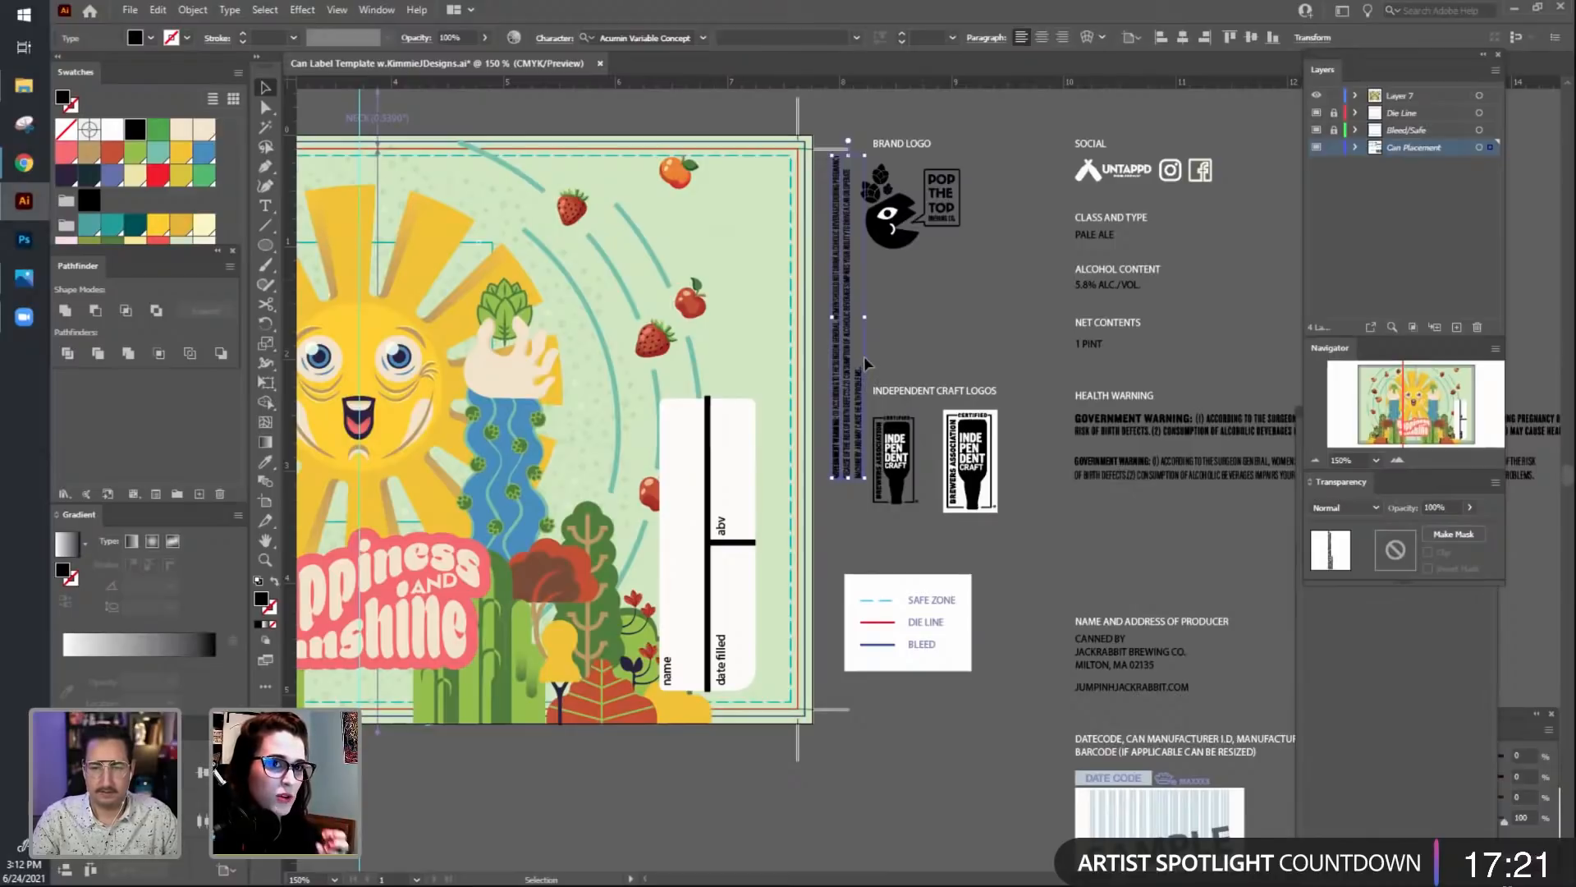
pyautogui.click(859, 516)
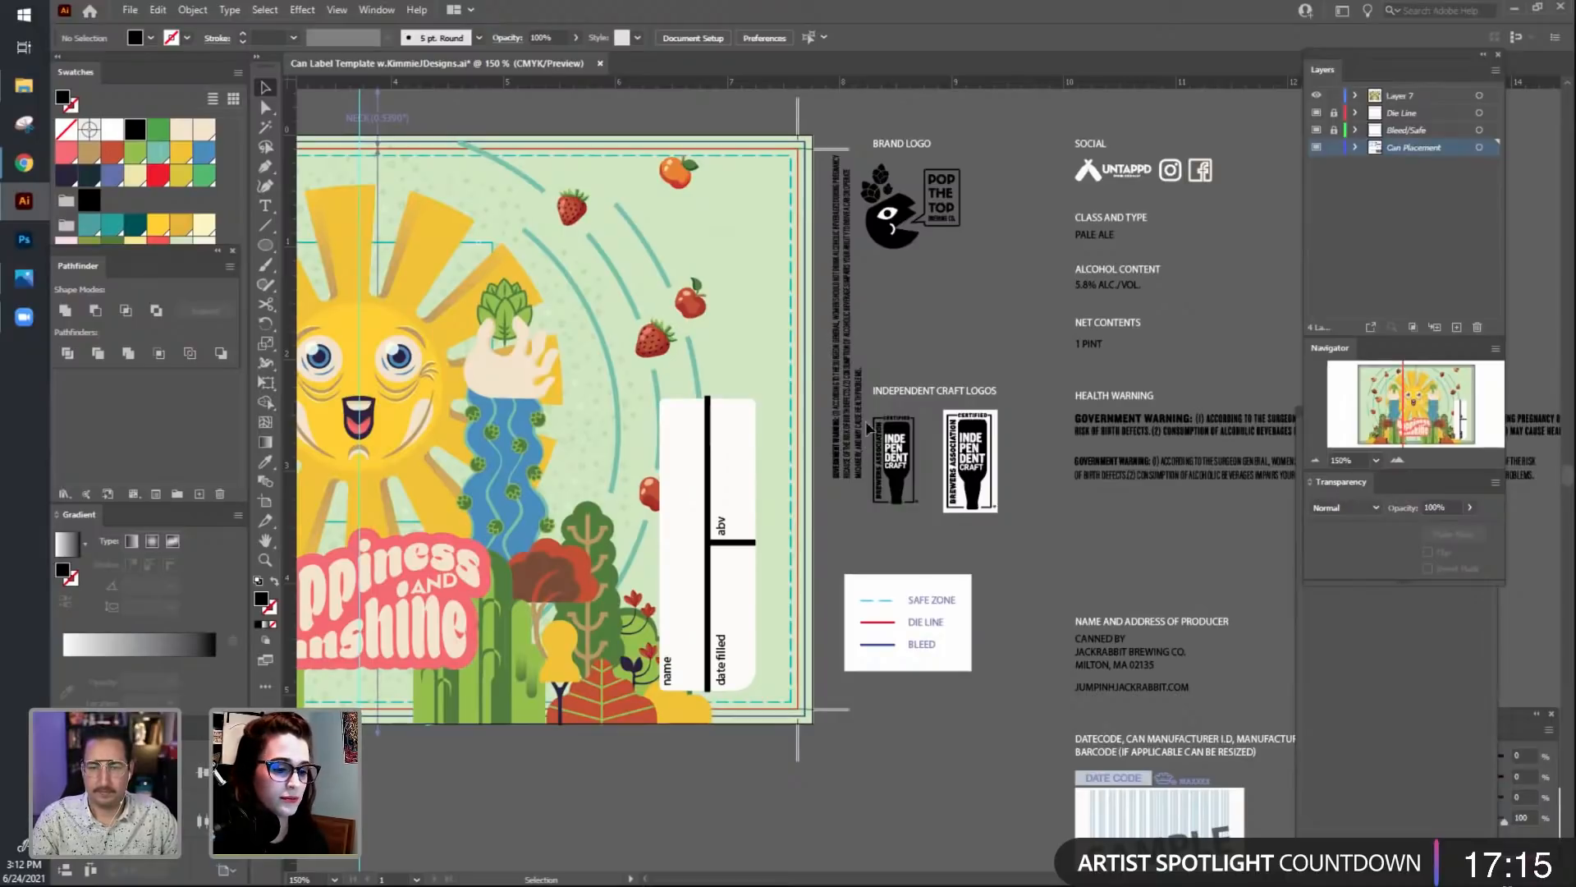
pyautogui.moveTo(863, 421); pyautogui.dragTo(793, 624)
pyautogui.moveTo(829, 739); pyautogui.dragTo(805, 715)
pyautogui.click(885, 727)
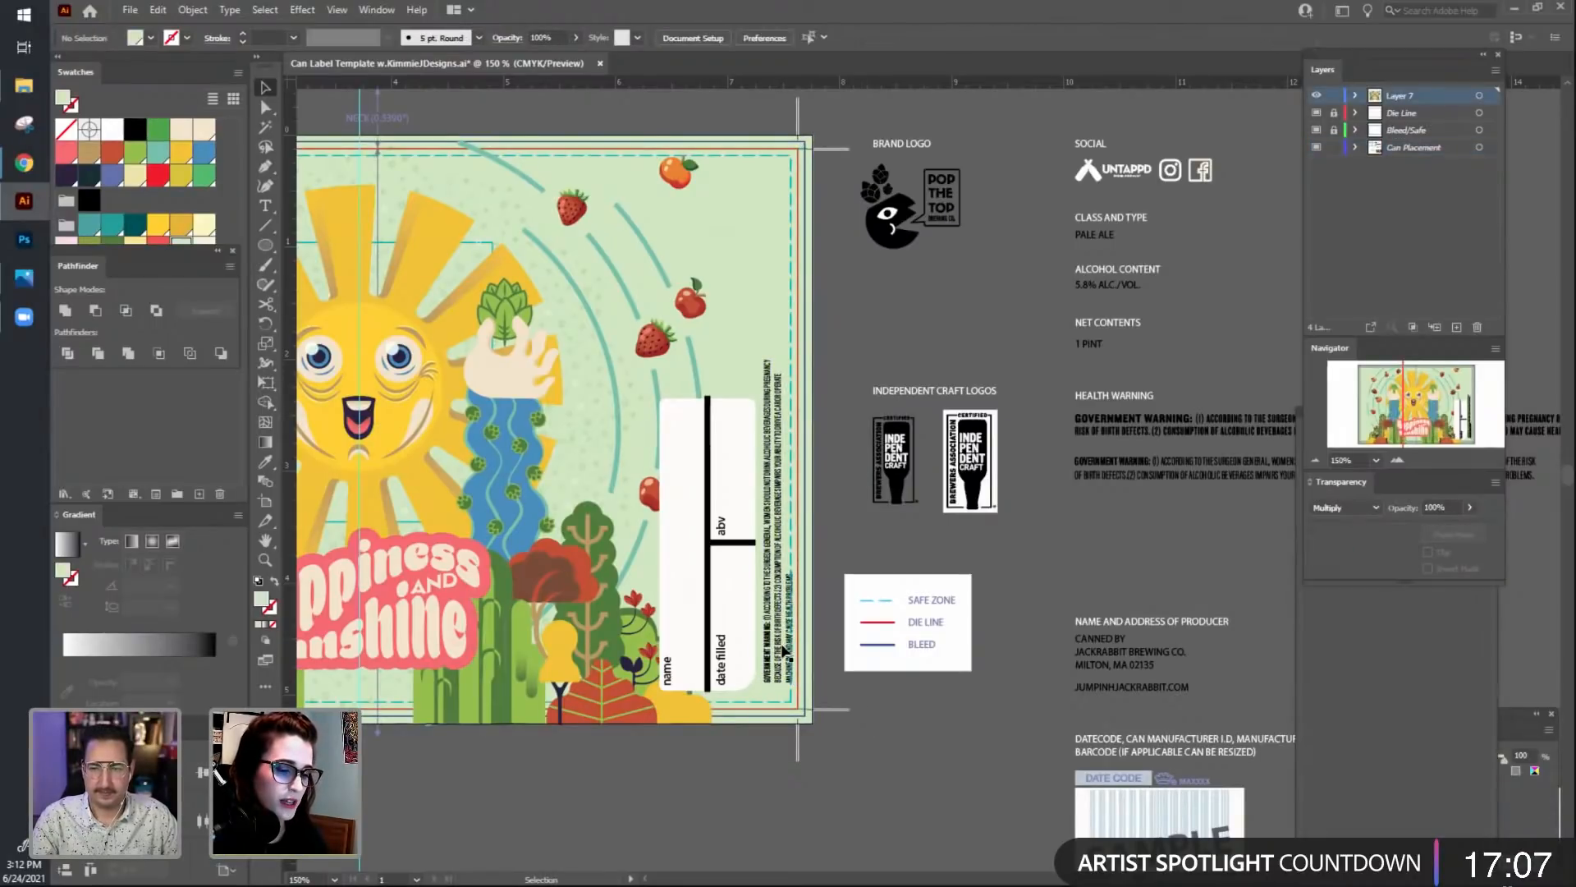
# Try to select the health warning text lying beneath the label's light green background.
pyautogui.press('a')
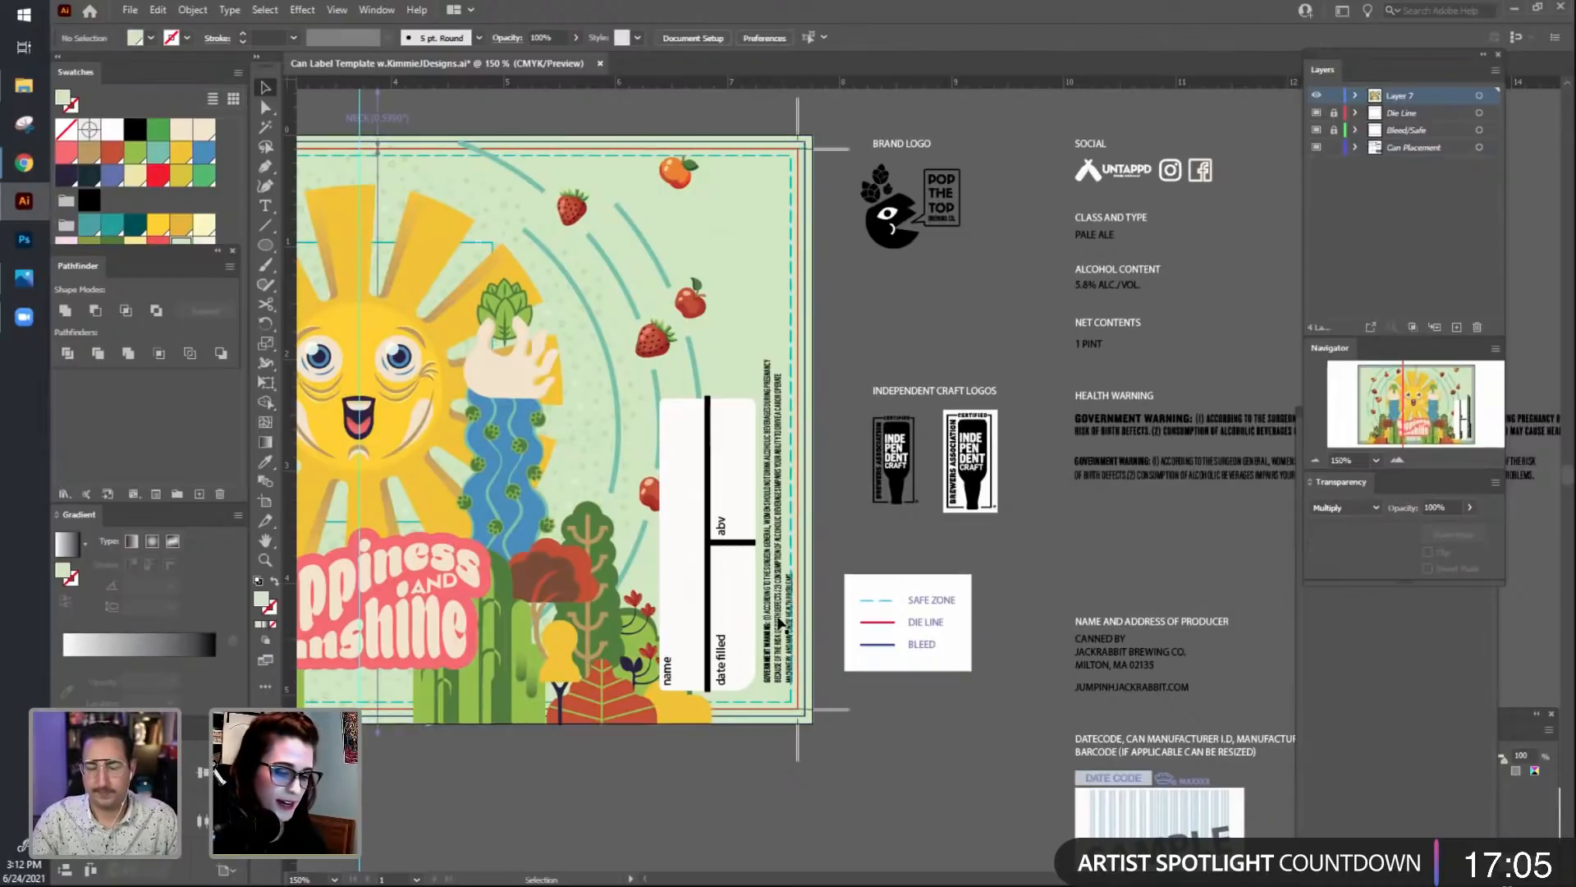
pyautogui.click(780, 625)
pyautogui.click(890, 739)
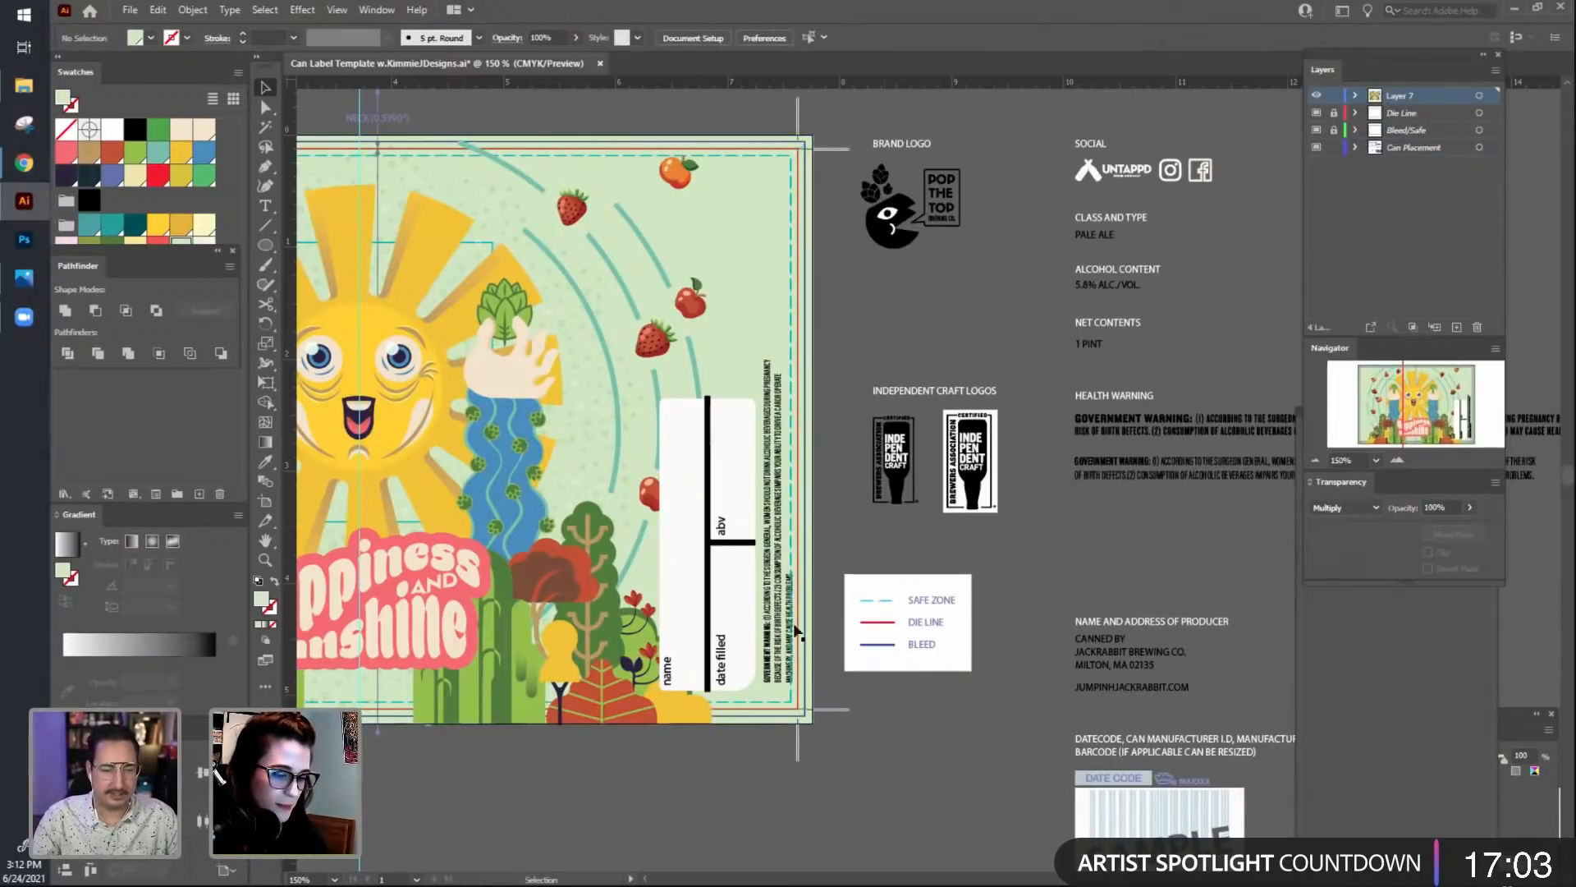
pyautogui.click(786, 631)
pyautogui.click(912, 741)
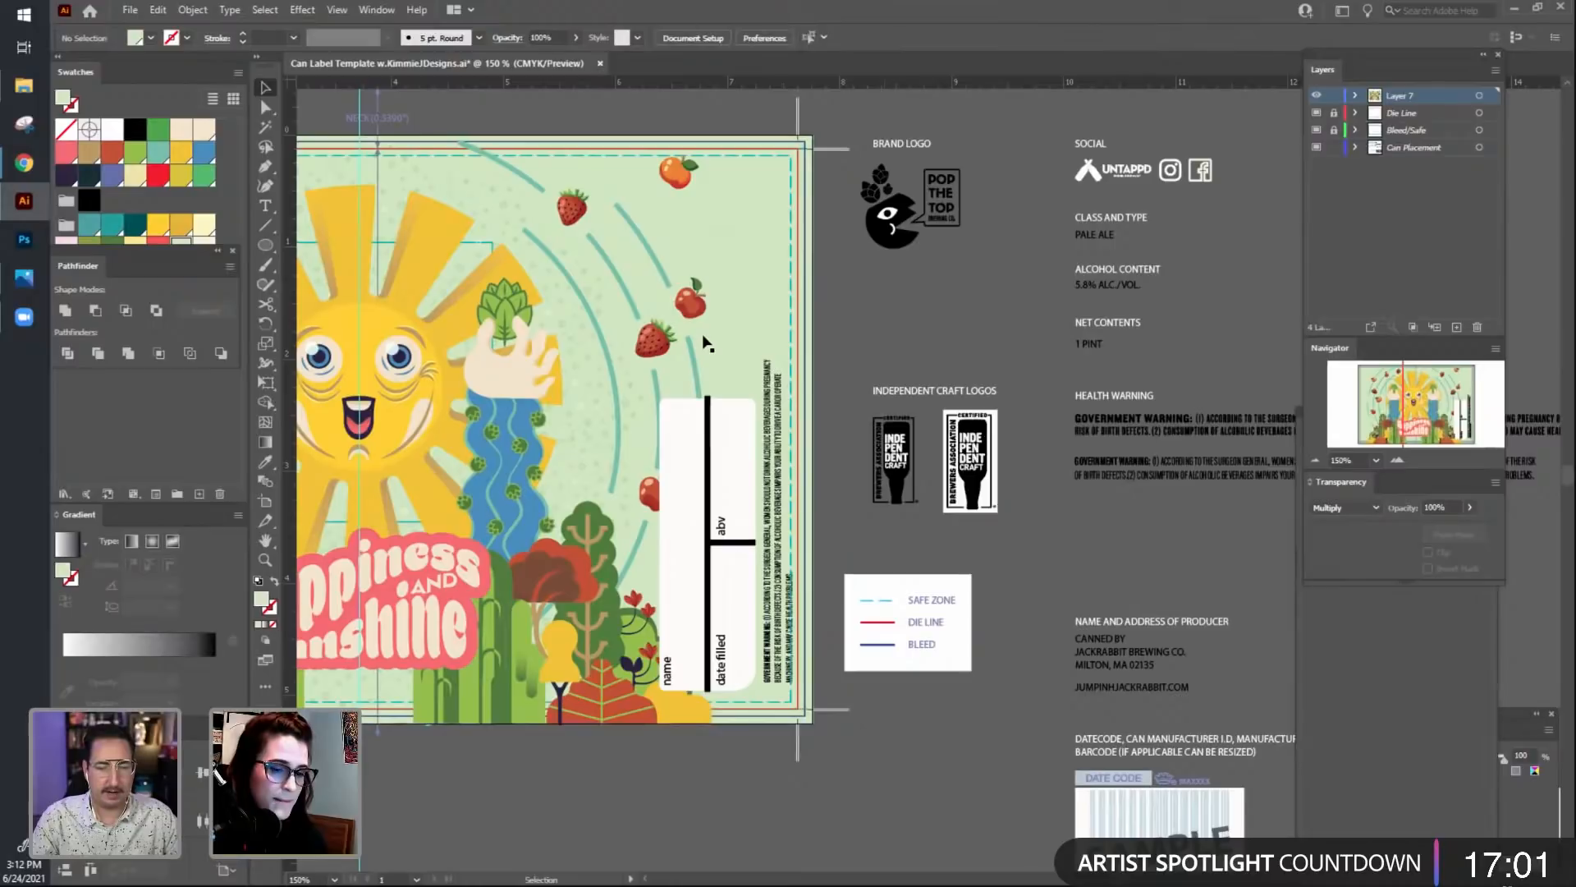
pyautogui.moveTo(710, 400); pyautogui.dragTo(683, 352)
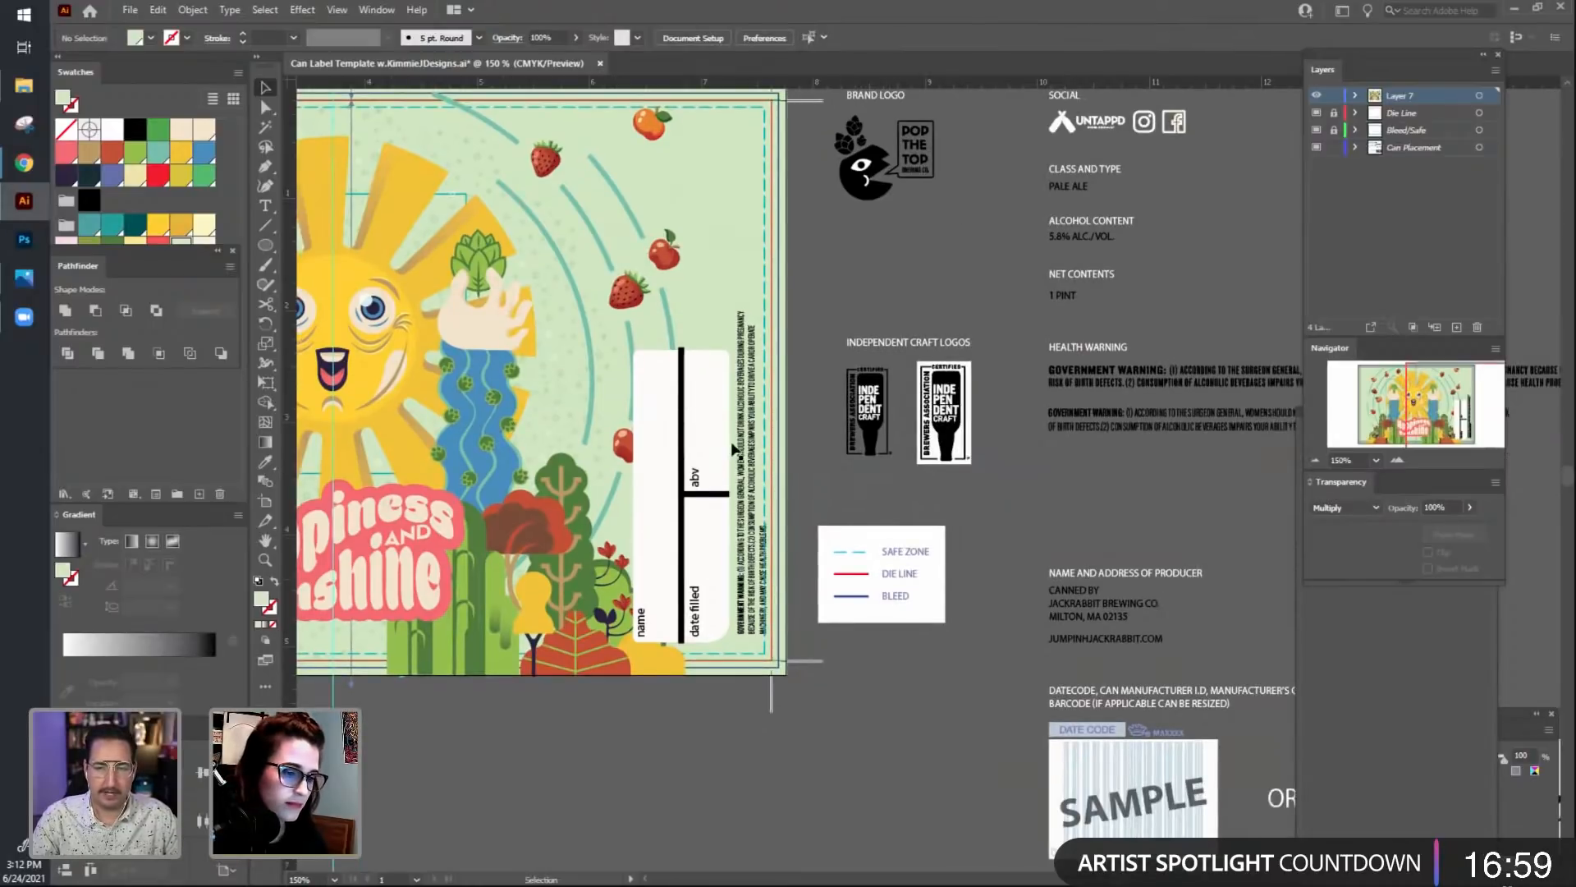
pyautogui.click(743, 464)
pyautogui.click(810, 730)
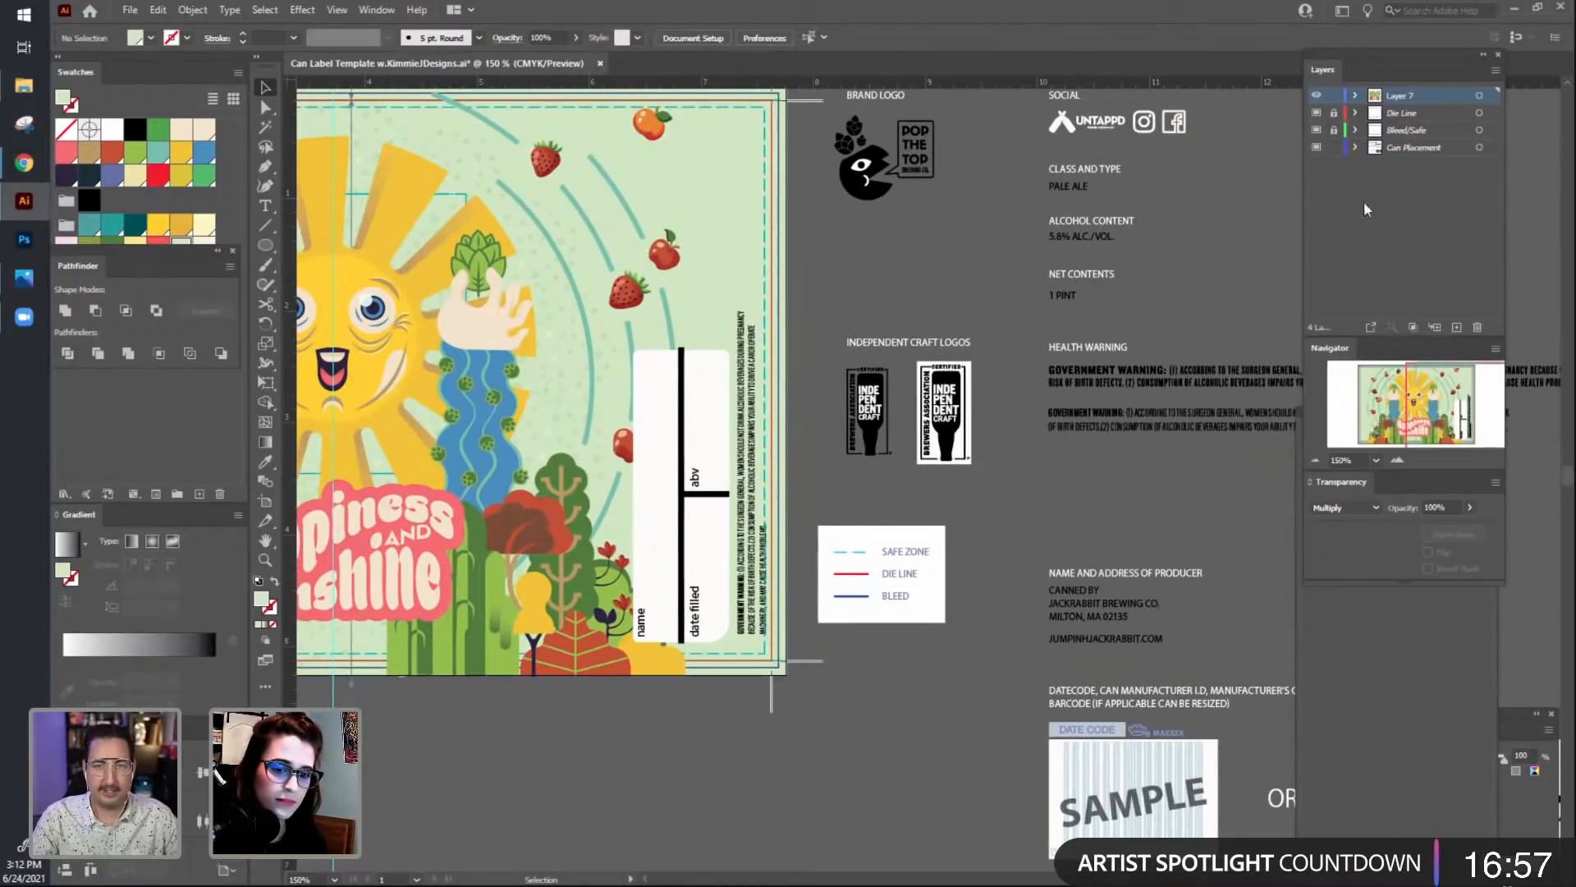
# Move the light green background left and slightly up off the health warning, and select the warning text.
pyautogui.click(757, 339)
pyautogui.click(811, 278)
pyautogui.moveTo(739, 259); pyautogui.dragTo(692, 253)
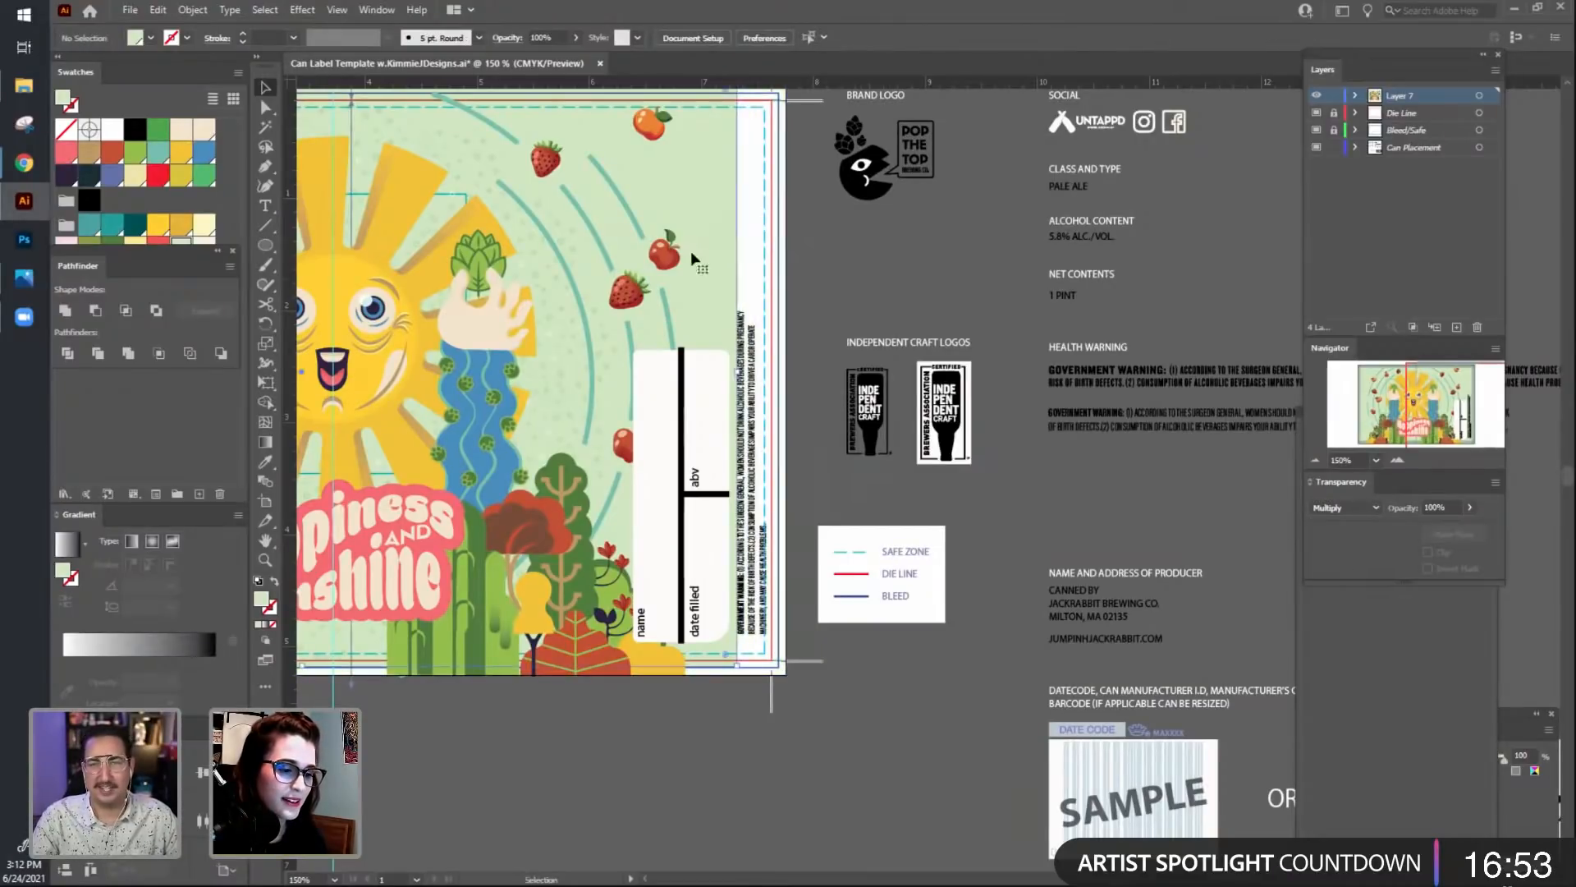
pyautogui.click(762, 353)
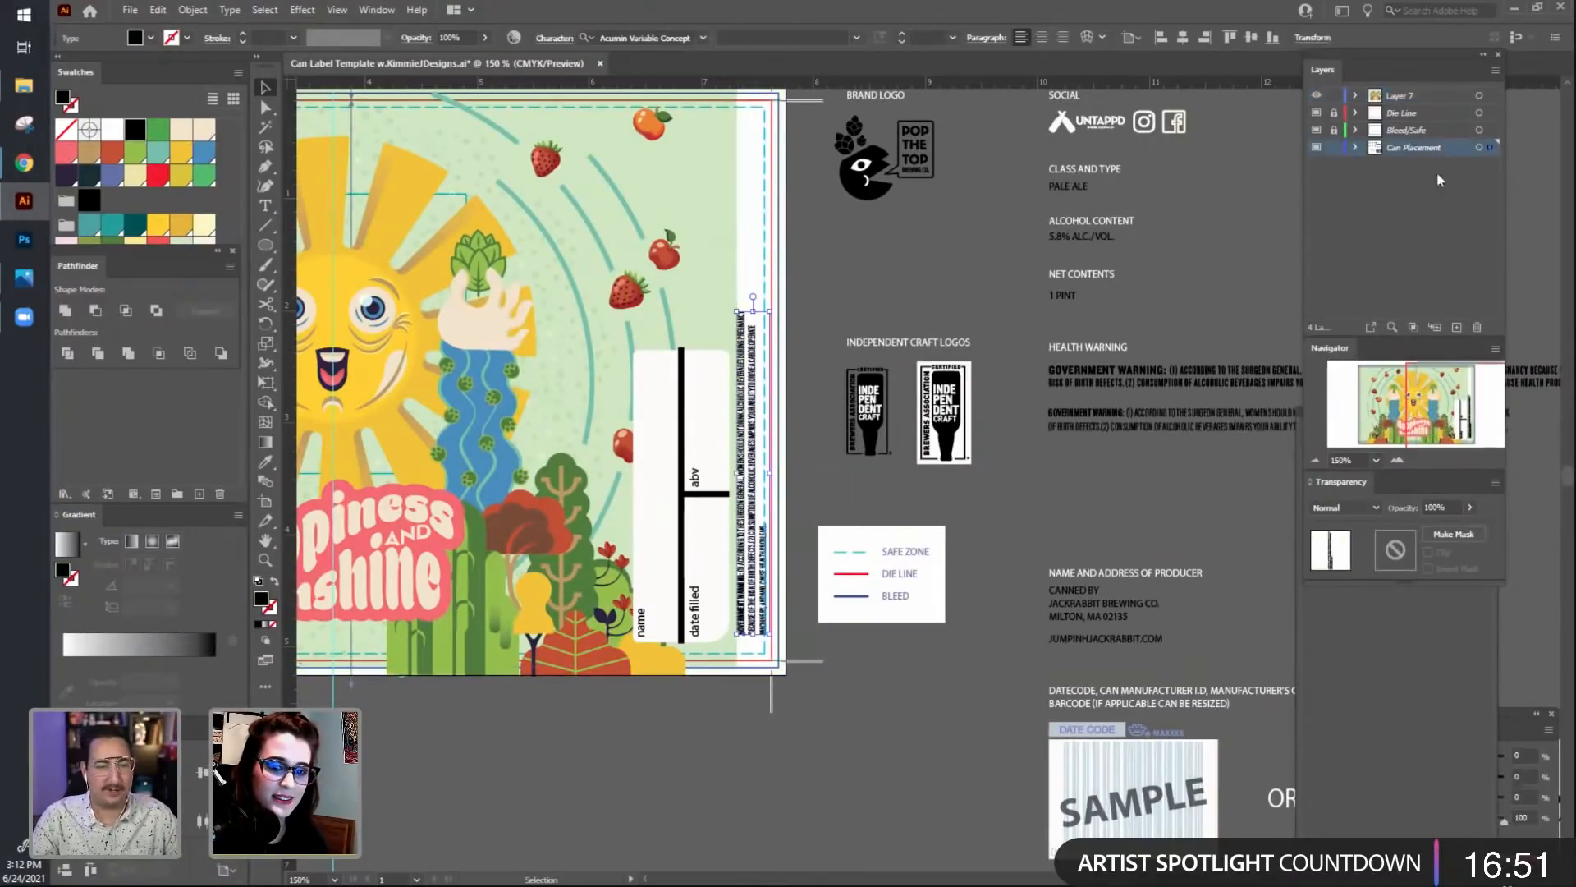
pyautogui.click(761, 475)
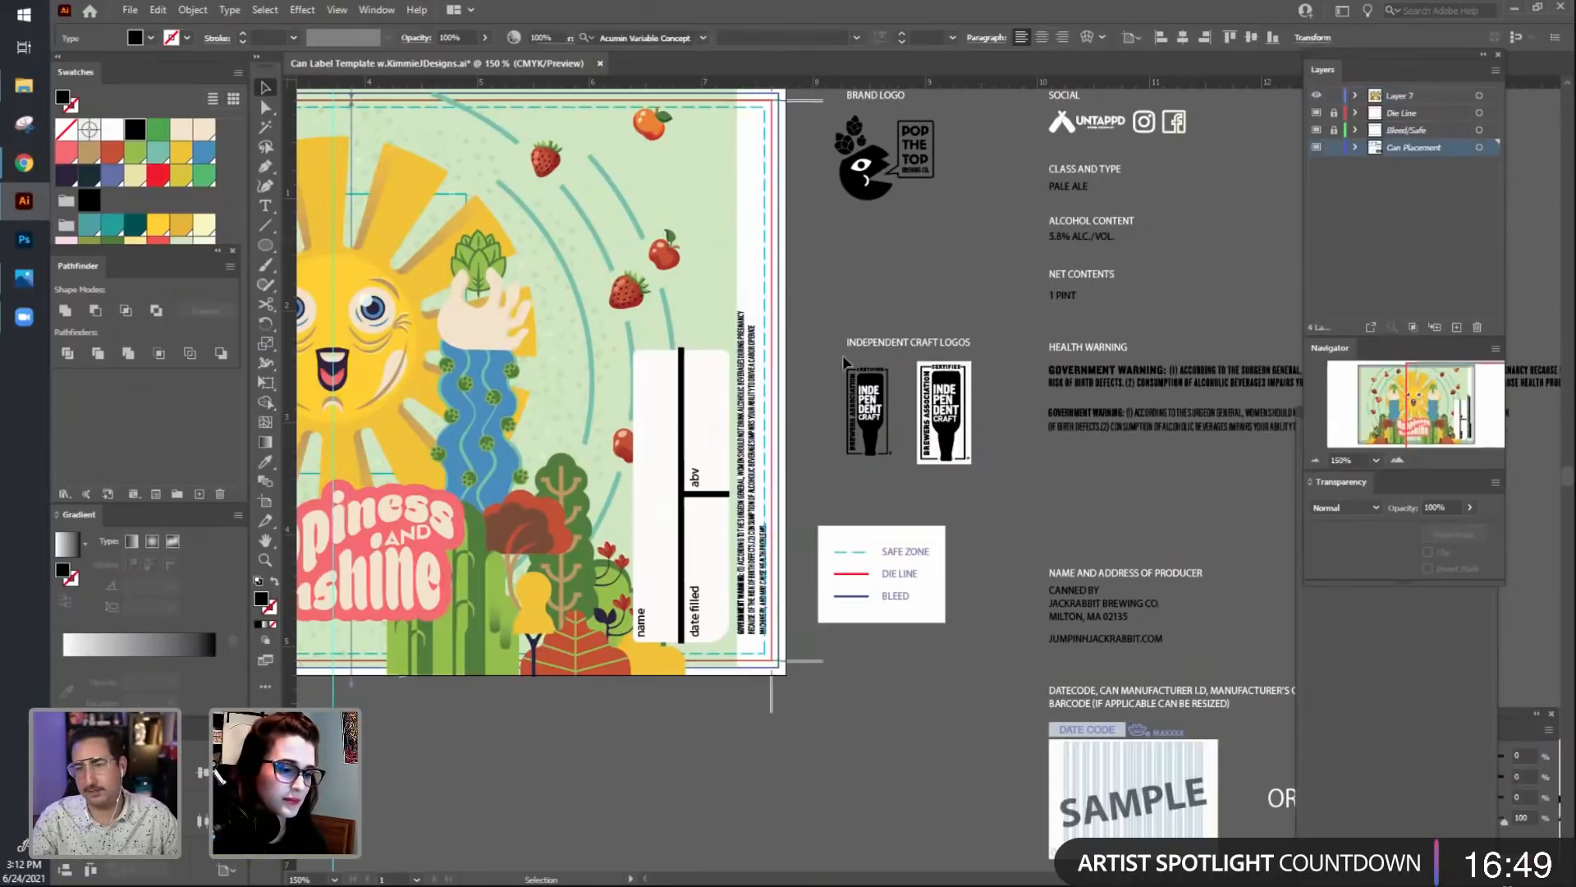
# Scale the vertical name, date filled and abv block down to about 0.72 by 2.21 in.
pyautogui.scroll(1, 839, 789)
pyautogui.hscroll(1, 839, 790)
pyautogui.click(683, 374)
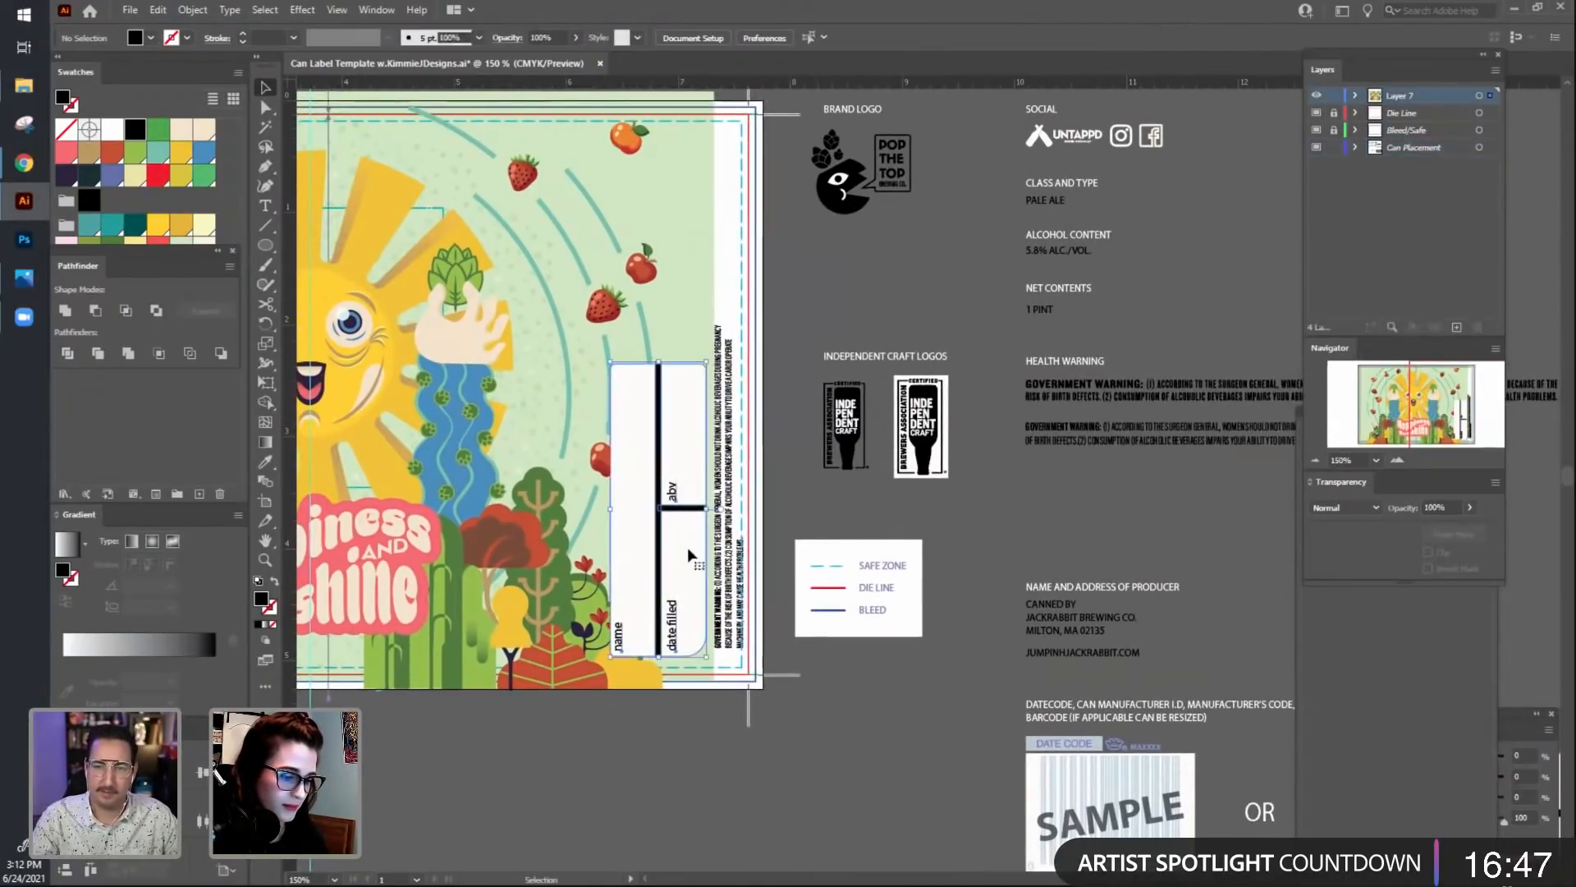
pyautogui.moveTo(706, 362); pyautogui.dragTo(690, 409)
# Move the name, date filled and abv block off the label to the empty area below and rotate it to horizontal.
pyautogui.scroll(-4, 910, 854)
pyautogui.hscroll(-1, 910, 854)
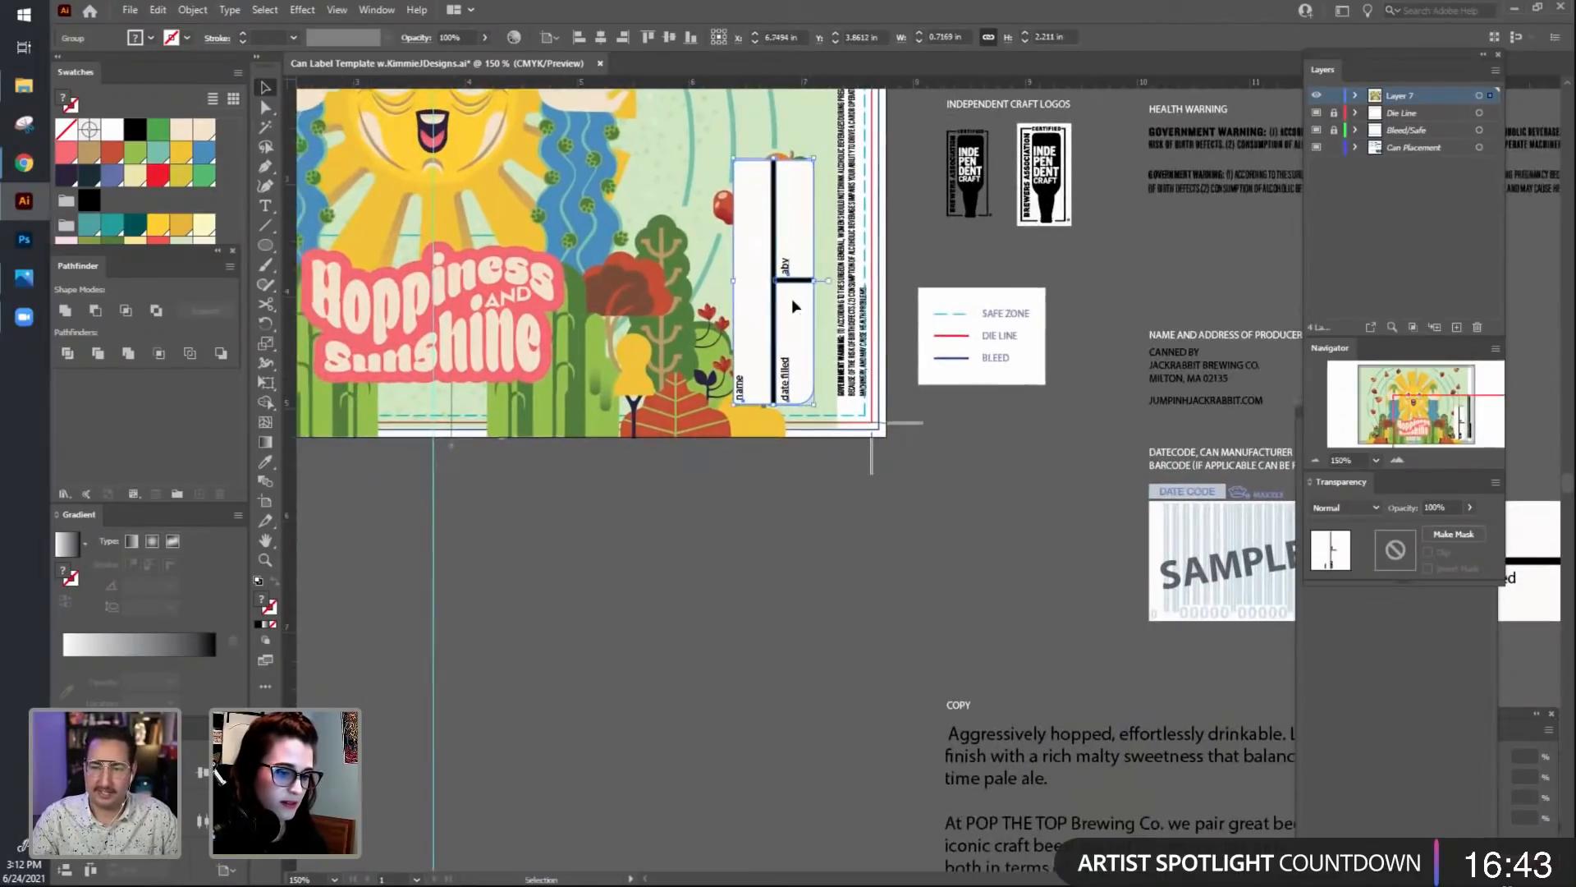
pyautogui.moveTo(791, 298); pyautogui.dragTo(700, 607)
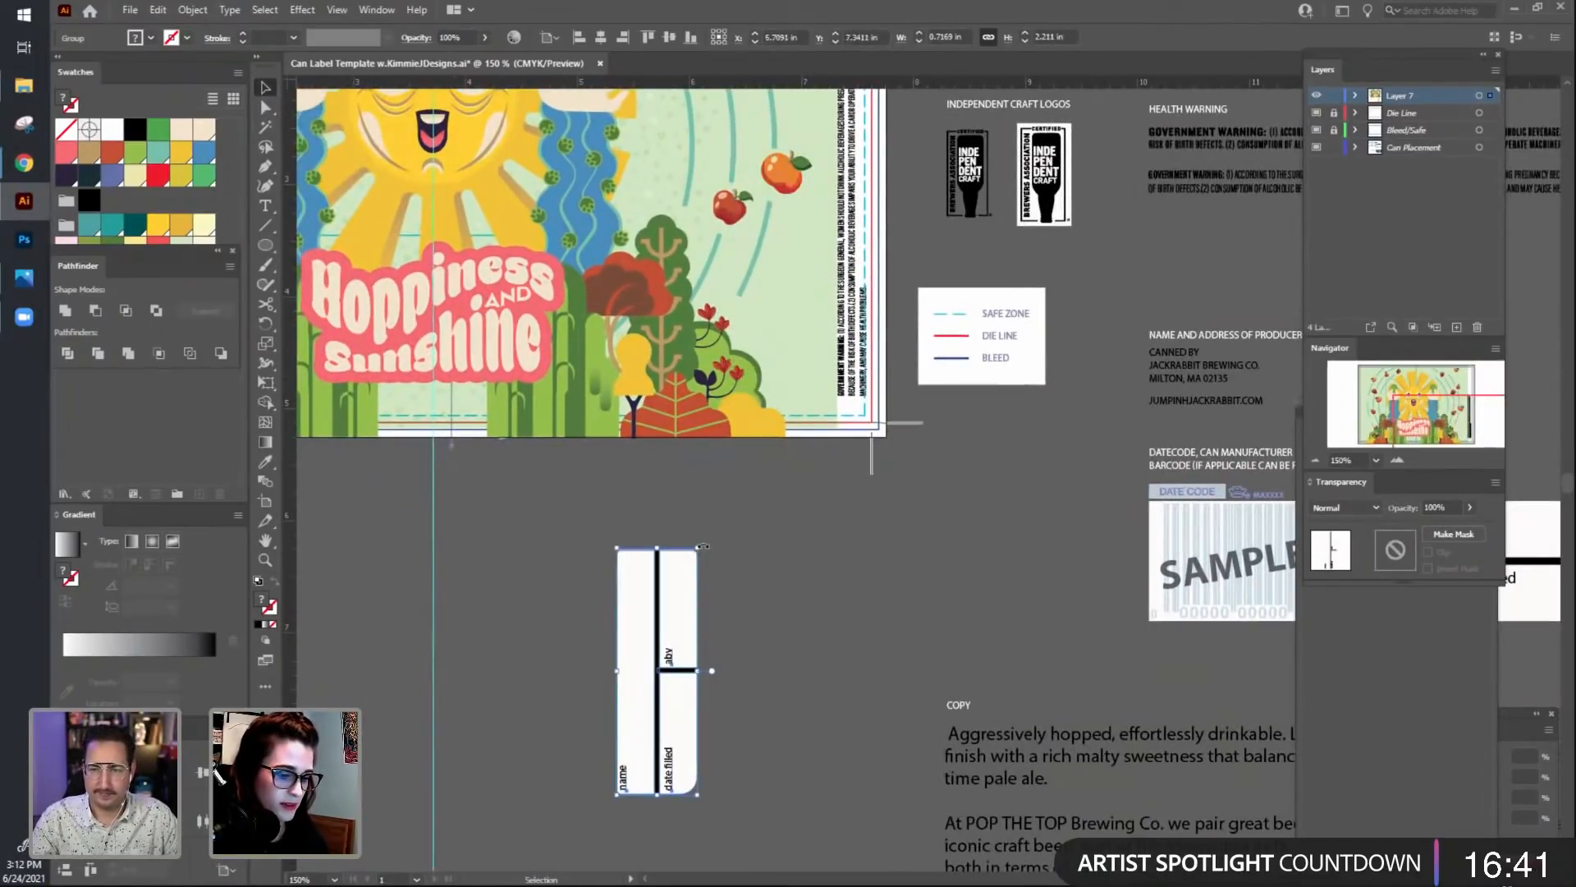
pyautogui.moveTo(704, 545); pyautogui.dragTo(783, 718)
pyautogui.click(772, 739)
# Open the name, date filled and abv group below the label in isolation mode.
pyautogui.scroll(-1, 739, 669)
pyautogui.hscroll(-1, 739, 669)
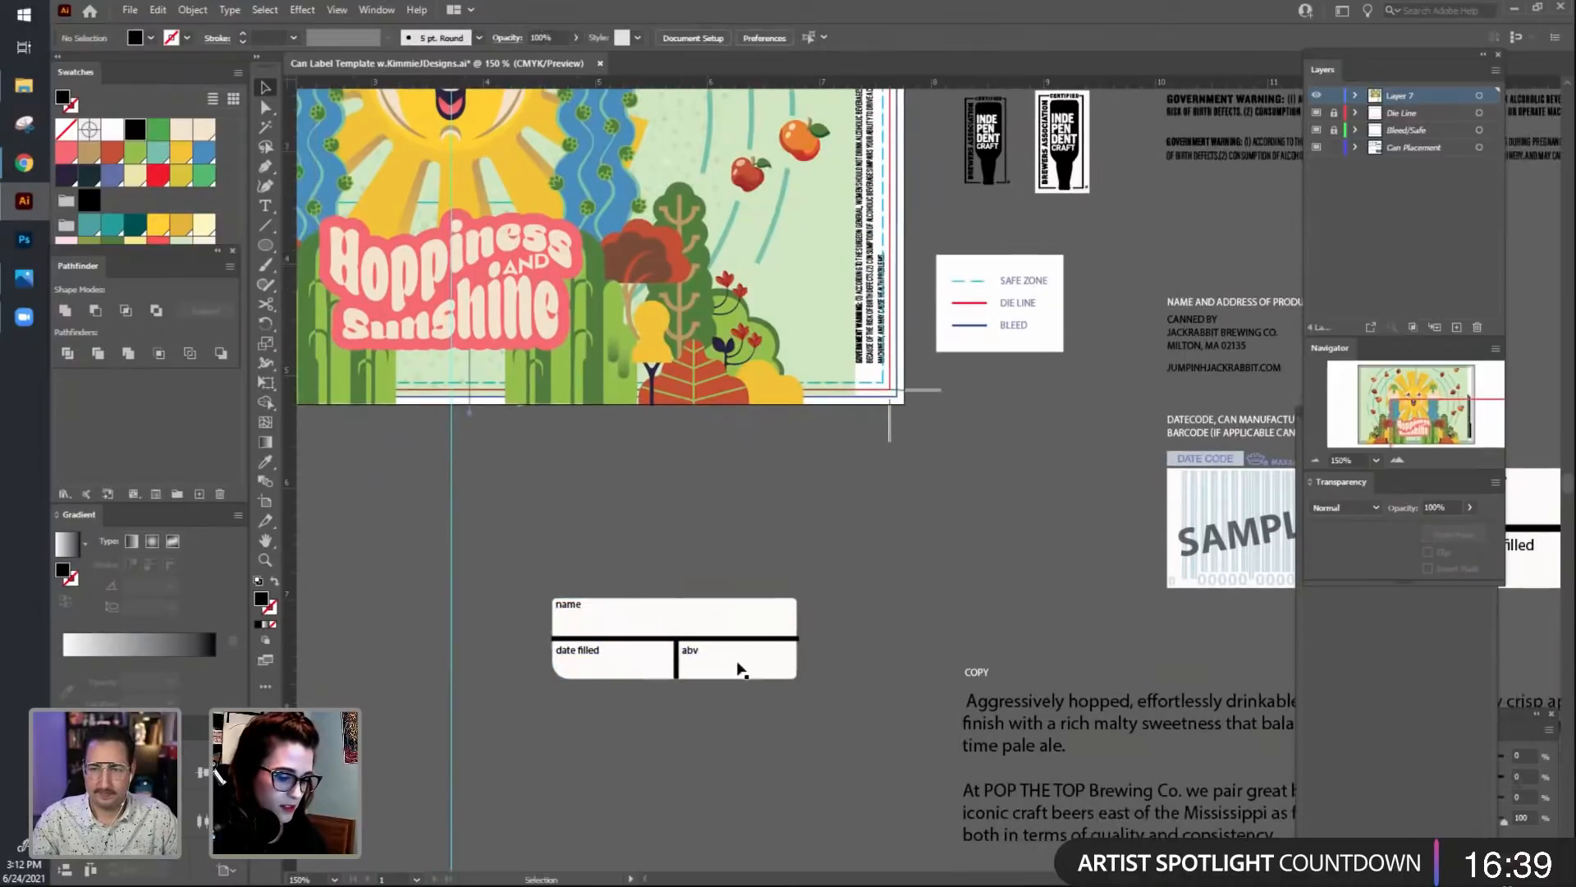
pyautogui.click(726, 646)
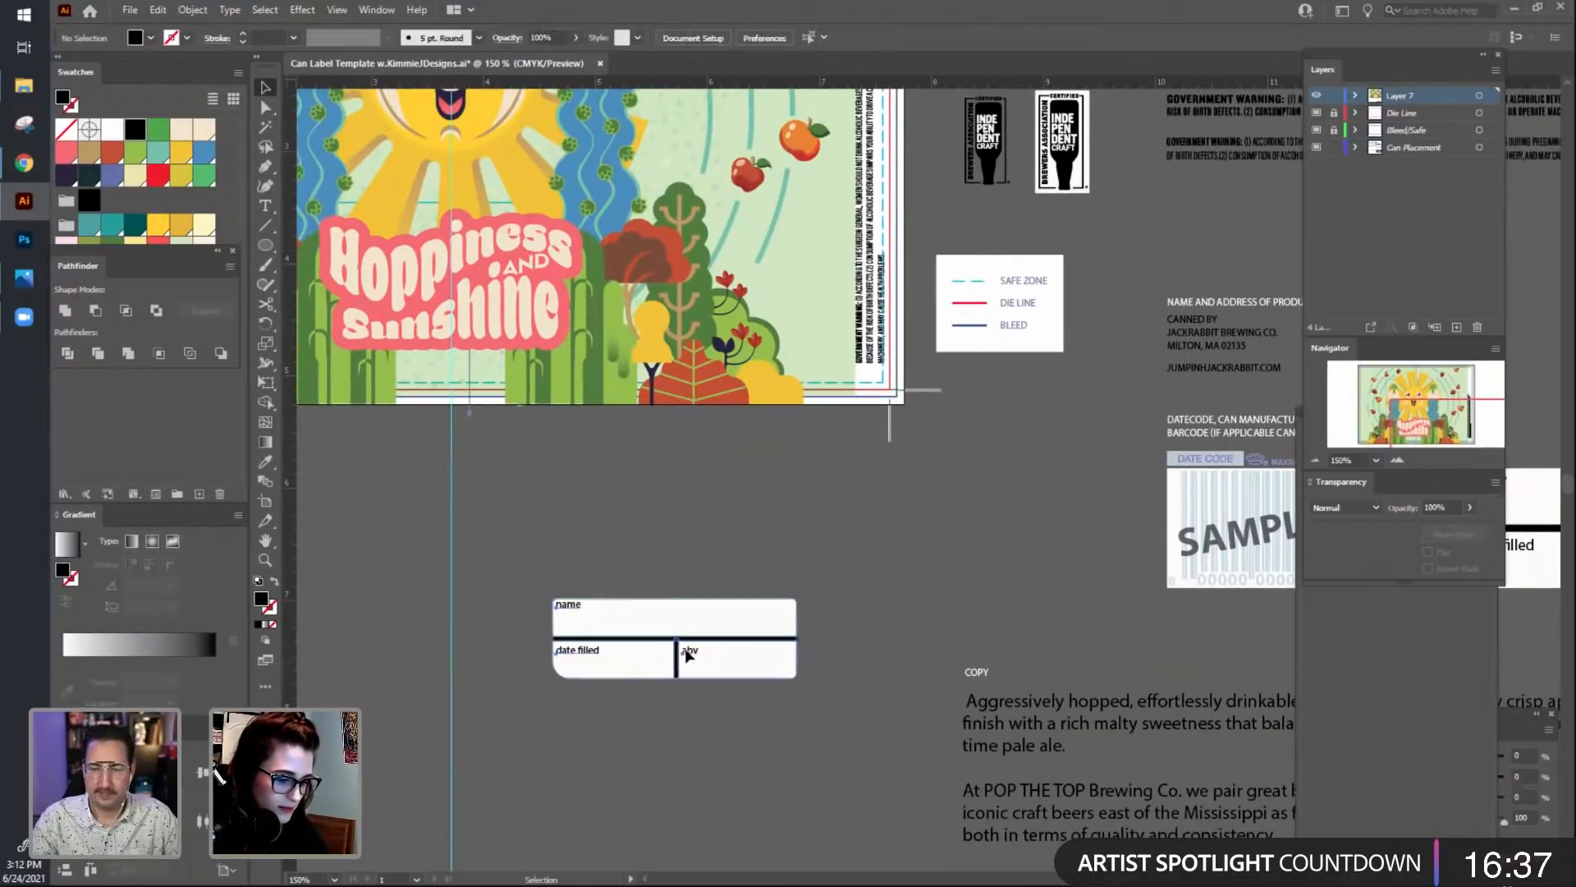
pyautogui.doubleClick(690, 654)
pyautogui.rightClick(688, 650)
pyautogui.doubleClick(632, 557)
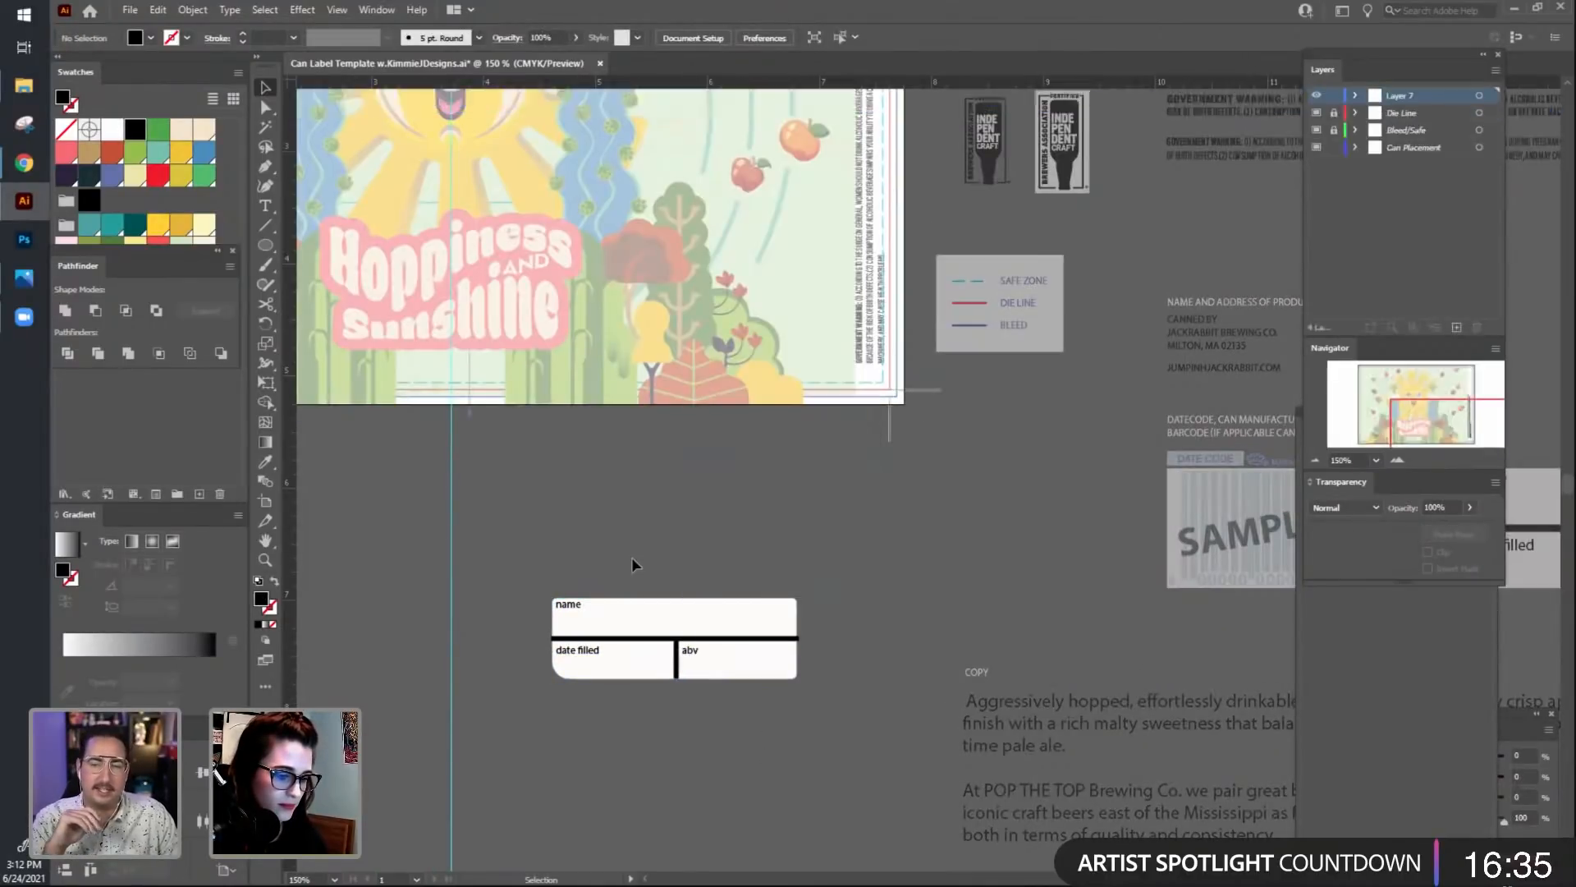
# Ungroup the name, date filled and abv block below the label and select its white background rectangle.
pyautogui.click(689, 651)
pyautogui.rightClick(696, 648)
pyautogui.click(740, 500)
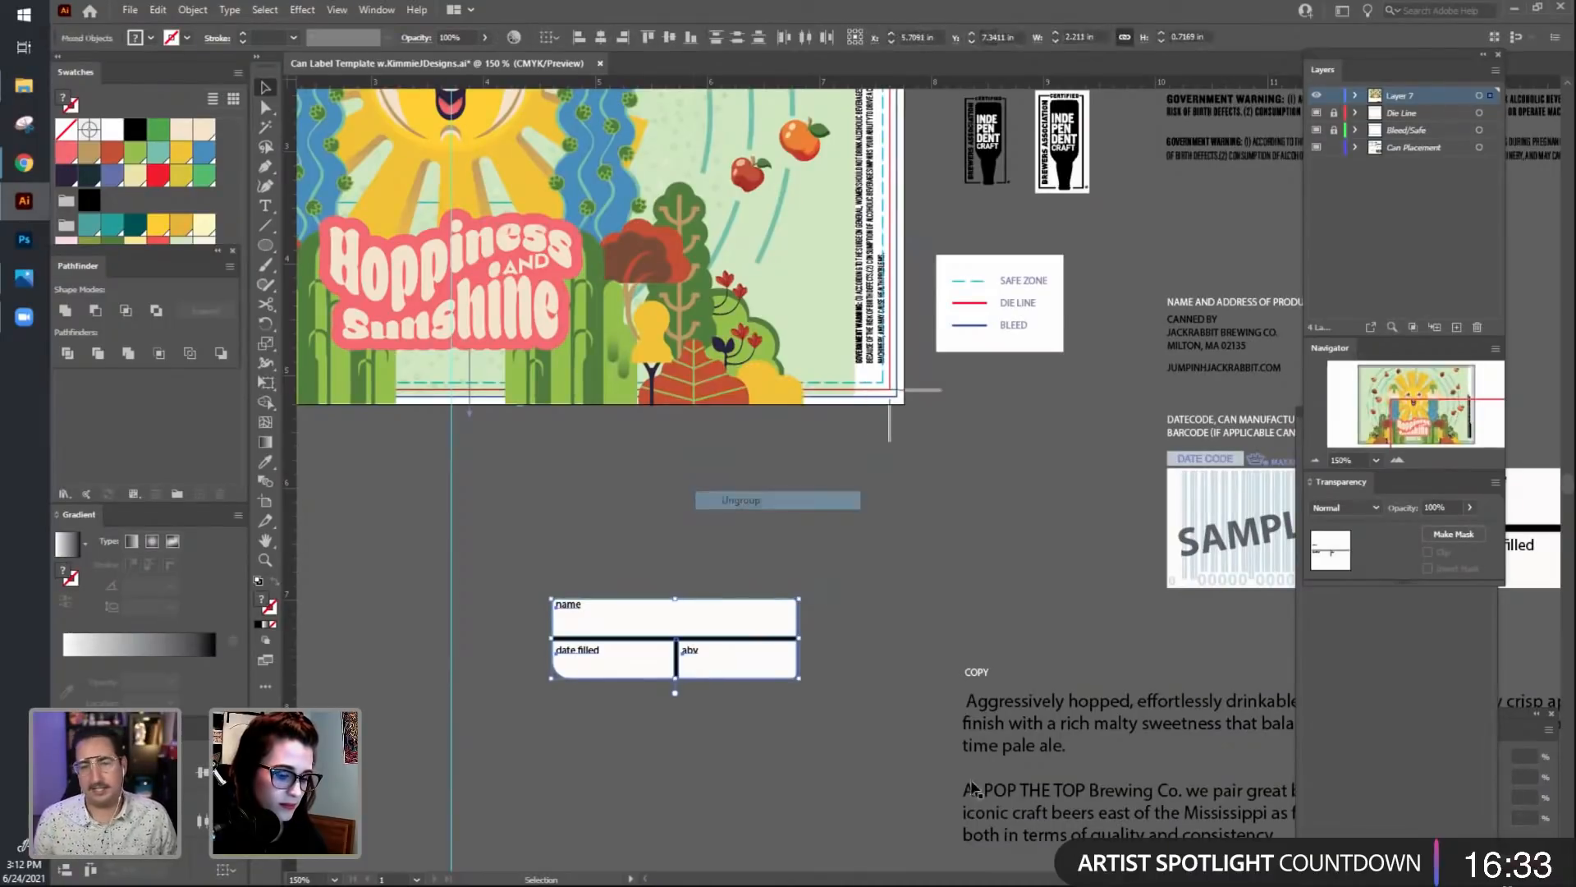
pyautogui.click(687, 659)
pyautogui.click(779, 675)
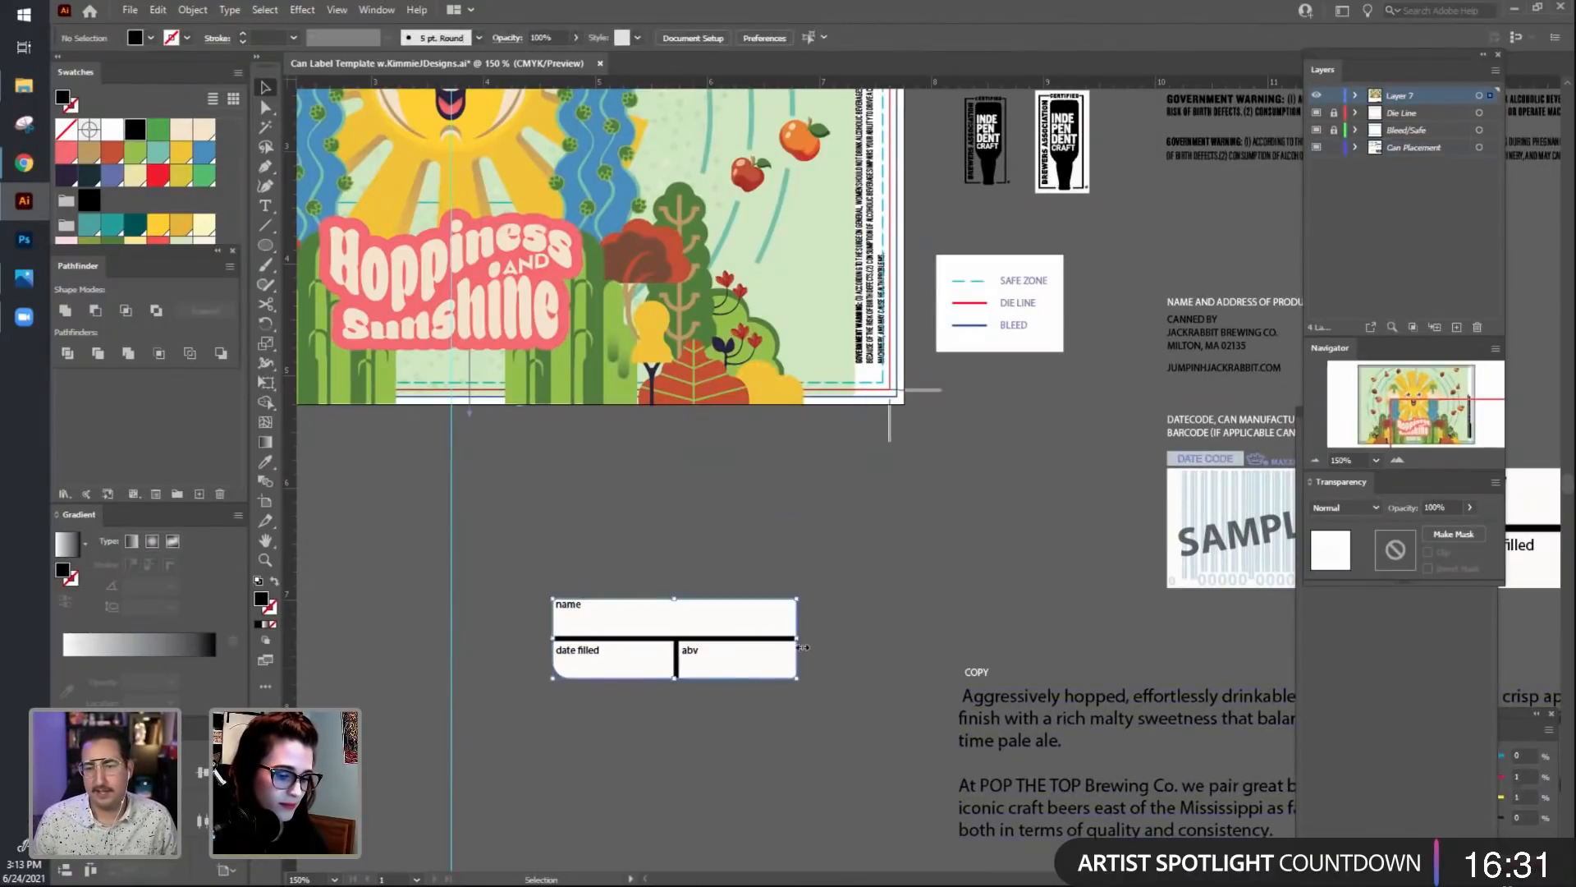
# Try narrowing the block's white background rectangle from its outer end to about 1.91 in wide, leaving the divider lines alone.
pyautogui.moveTo(797, 640); pyautogui.dragTo(749, 641)
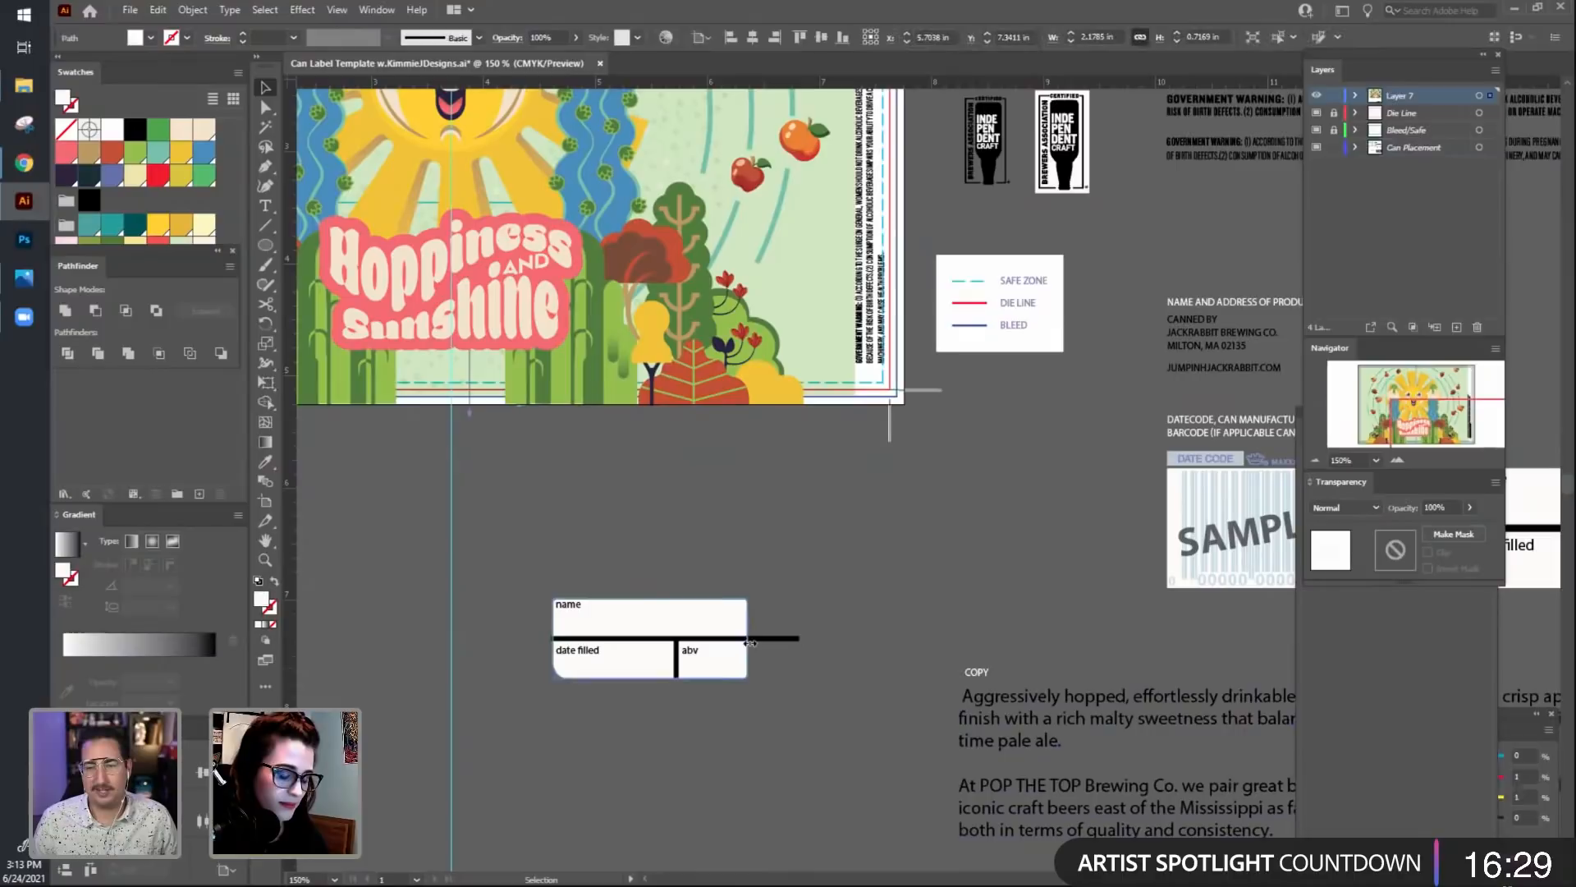
pyautogui.click(765, 662)
pyautogui.click(766, 639)
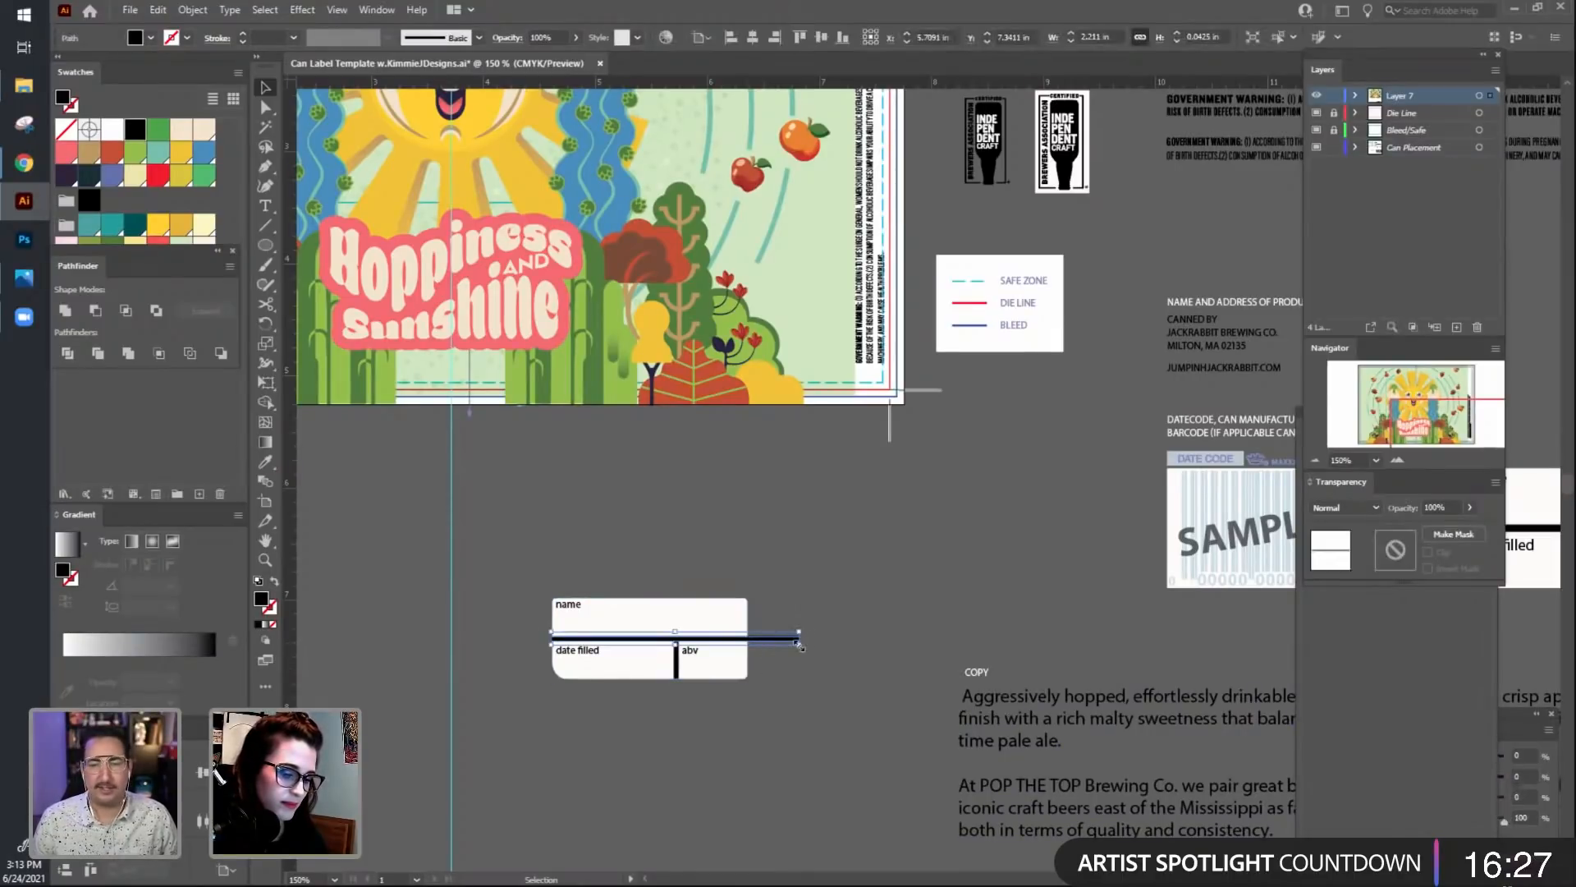
pyautogui.click(728, 708)
pyautogui.press('space')
pyautogui.moveTo(657, 742); pyautogui.dragTo(743, 727)
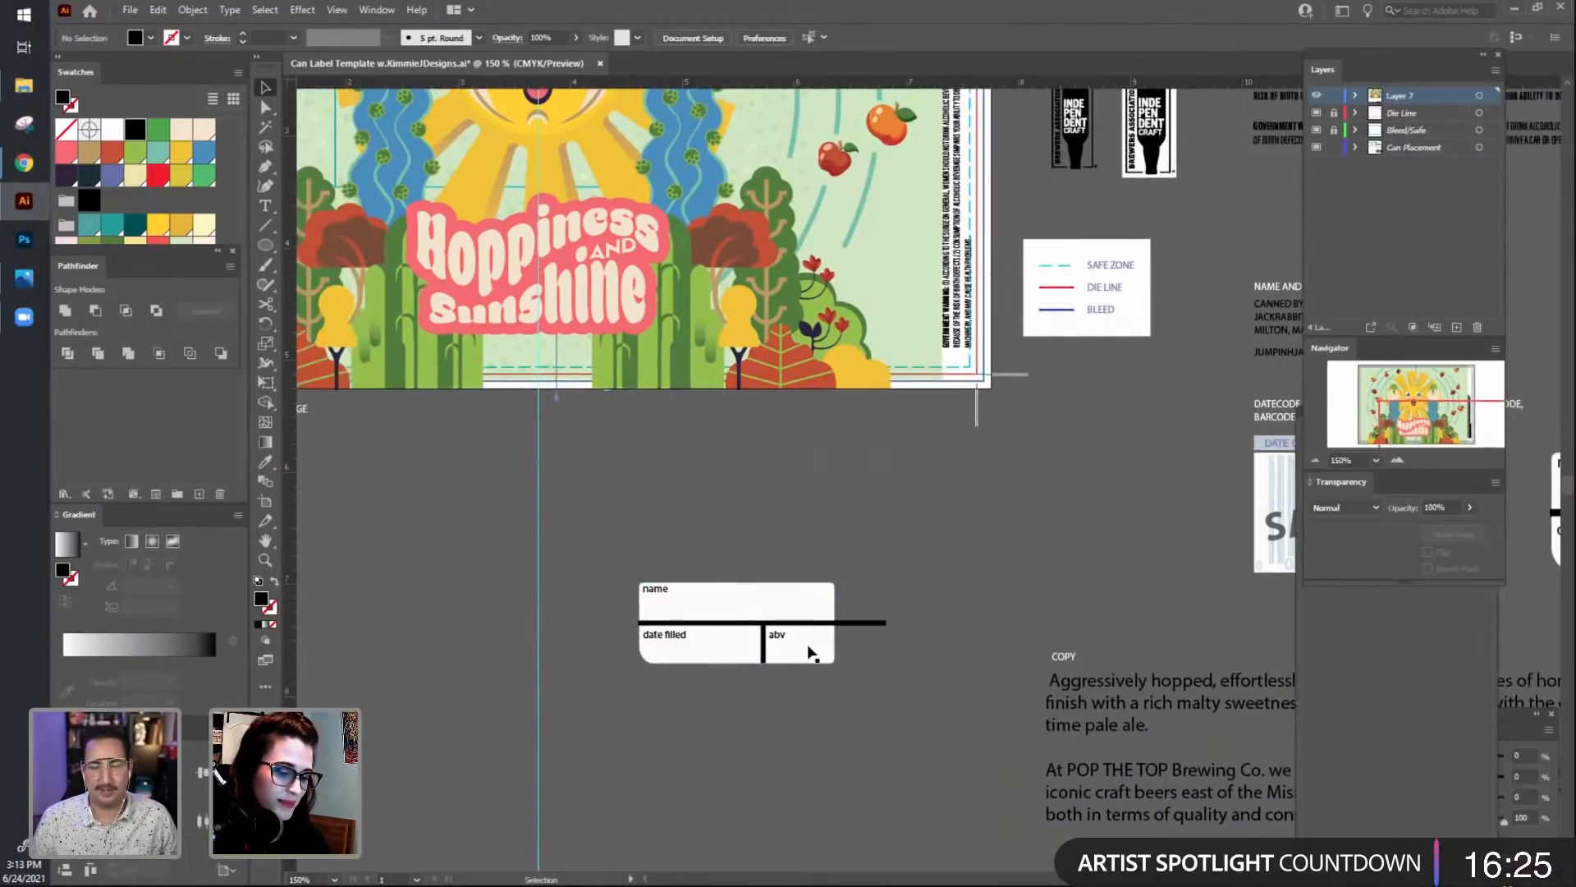
pyautogui.click(809, 653)
pyautogui.moveTo(837, 626); pyautogui.dragTo(856, 627)
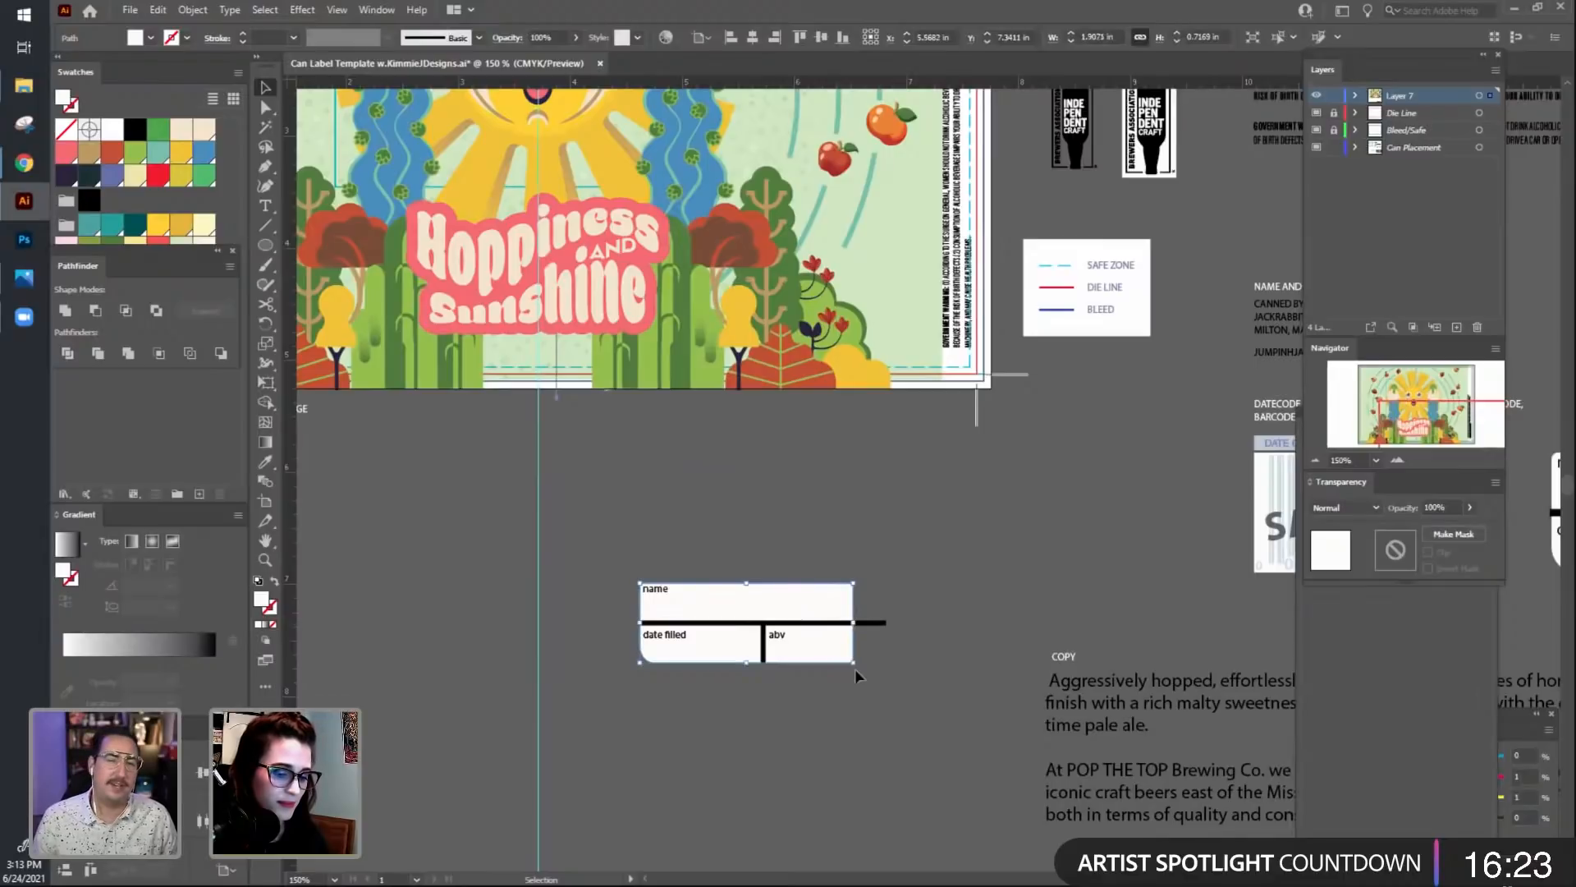
# Restore the white background rectangle to its full width of about 2.18 in so it spans the horizontal divider again.
pyautogui.click(850, 690)
pyautogui.press('space')
pyautogui.moveTo(809, 738); pyautogui.dragTo(844, 735)
pyautogui.click(799, 639)
pyautogui.click(834, 722)
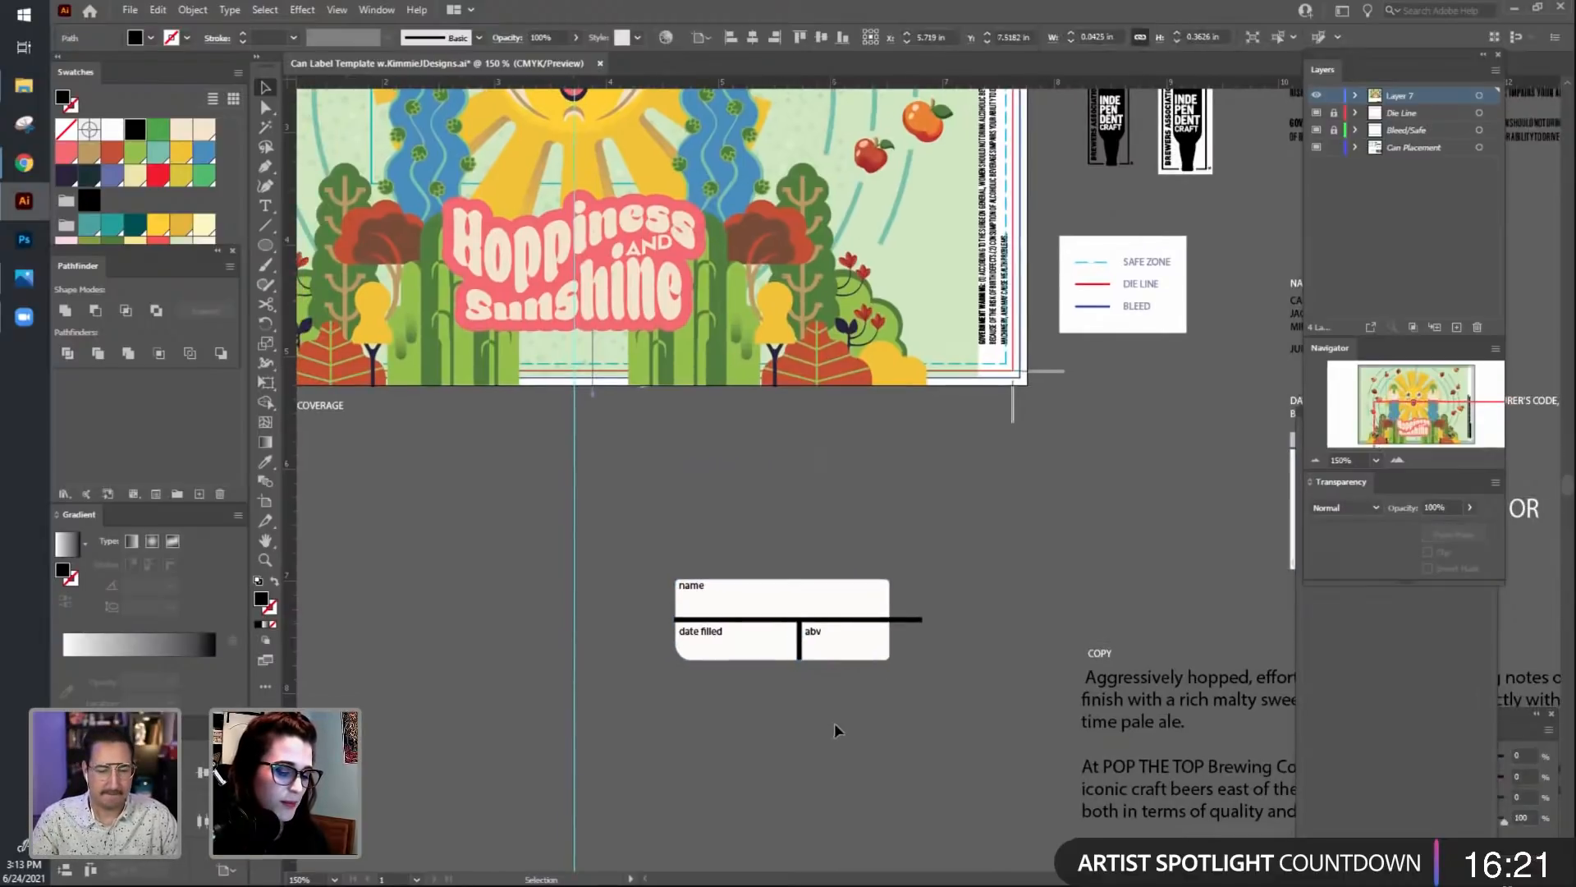
pyautogui.click(911, 619)
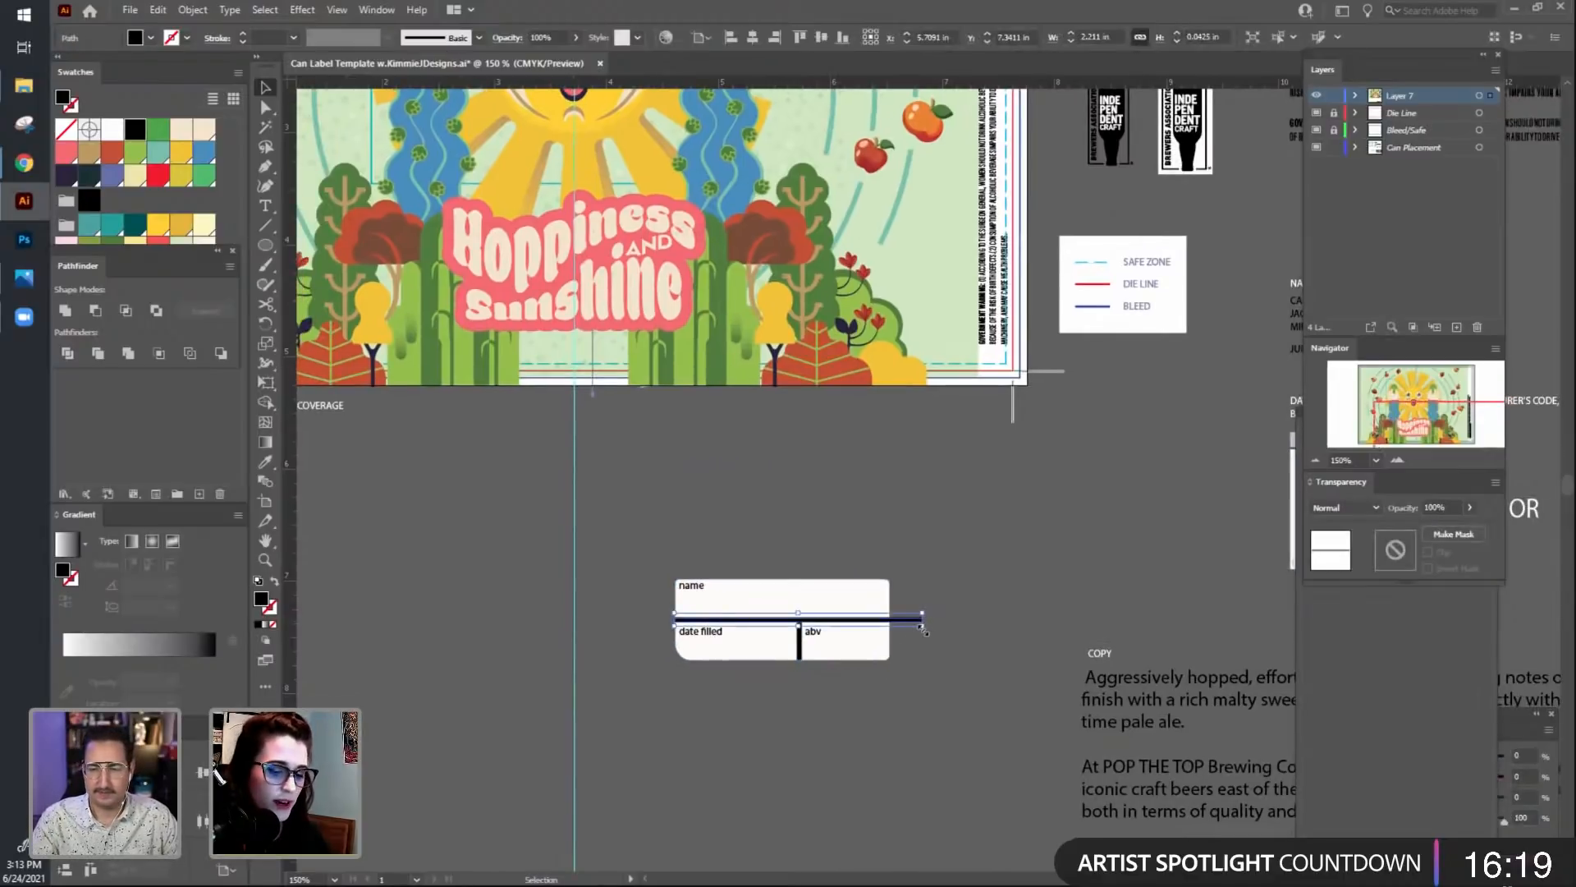
pyautogui.click(960, 765)
pyautogui.hotkey('ctrl', '=')
pyautogui.hotkey('ctrl', '=')
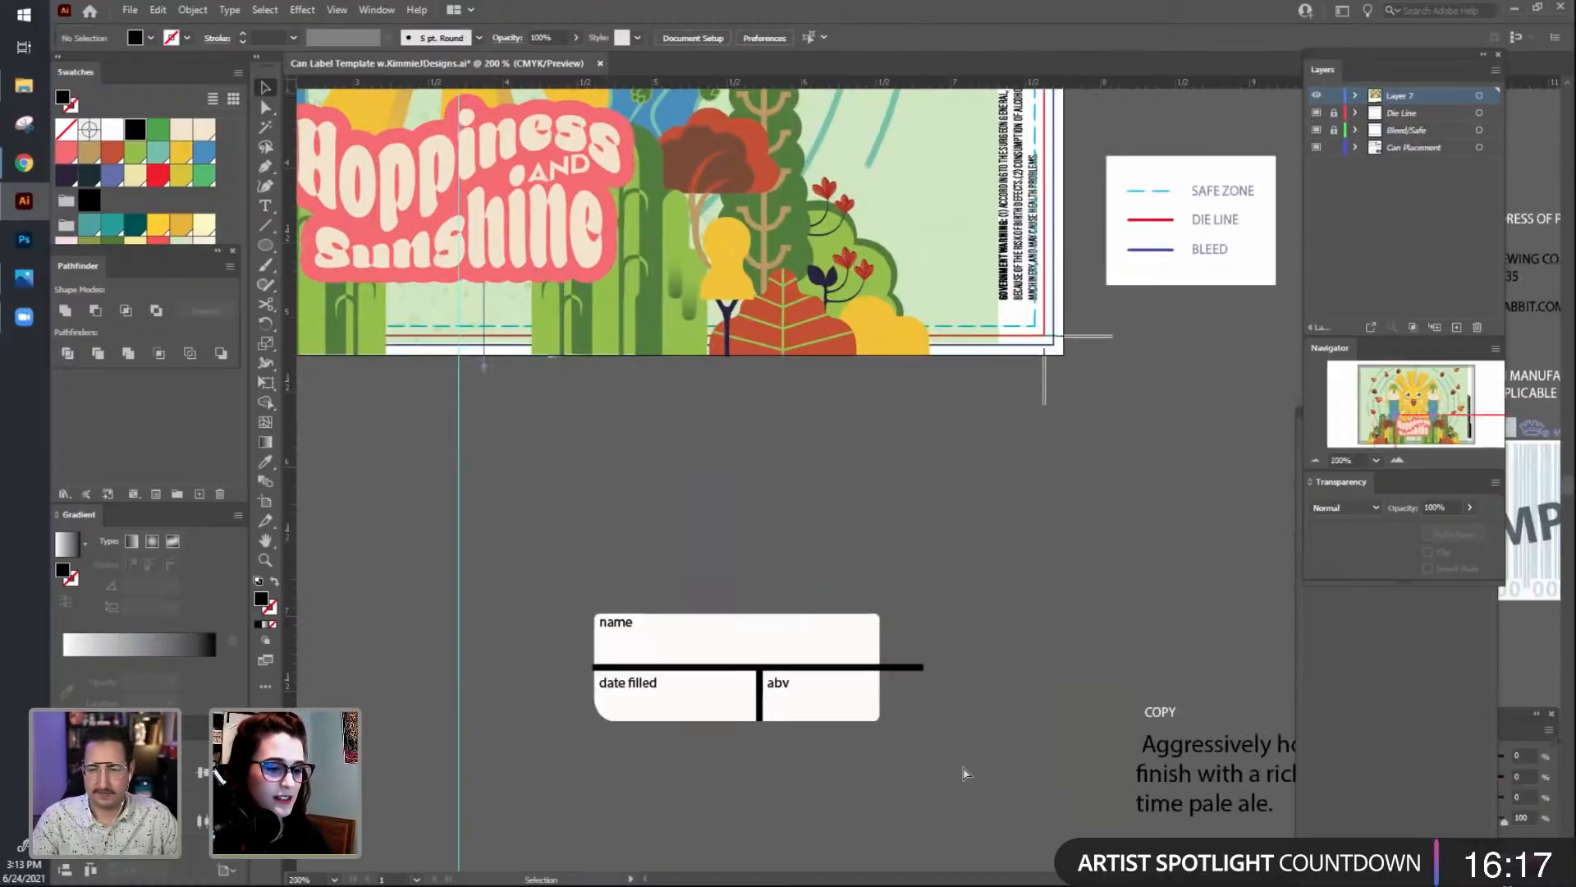
pyautogui.scroll(-2, 963, 769)
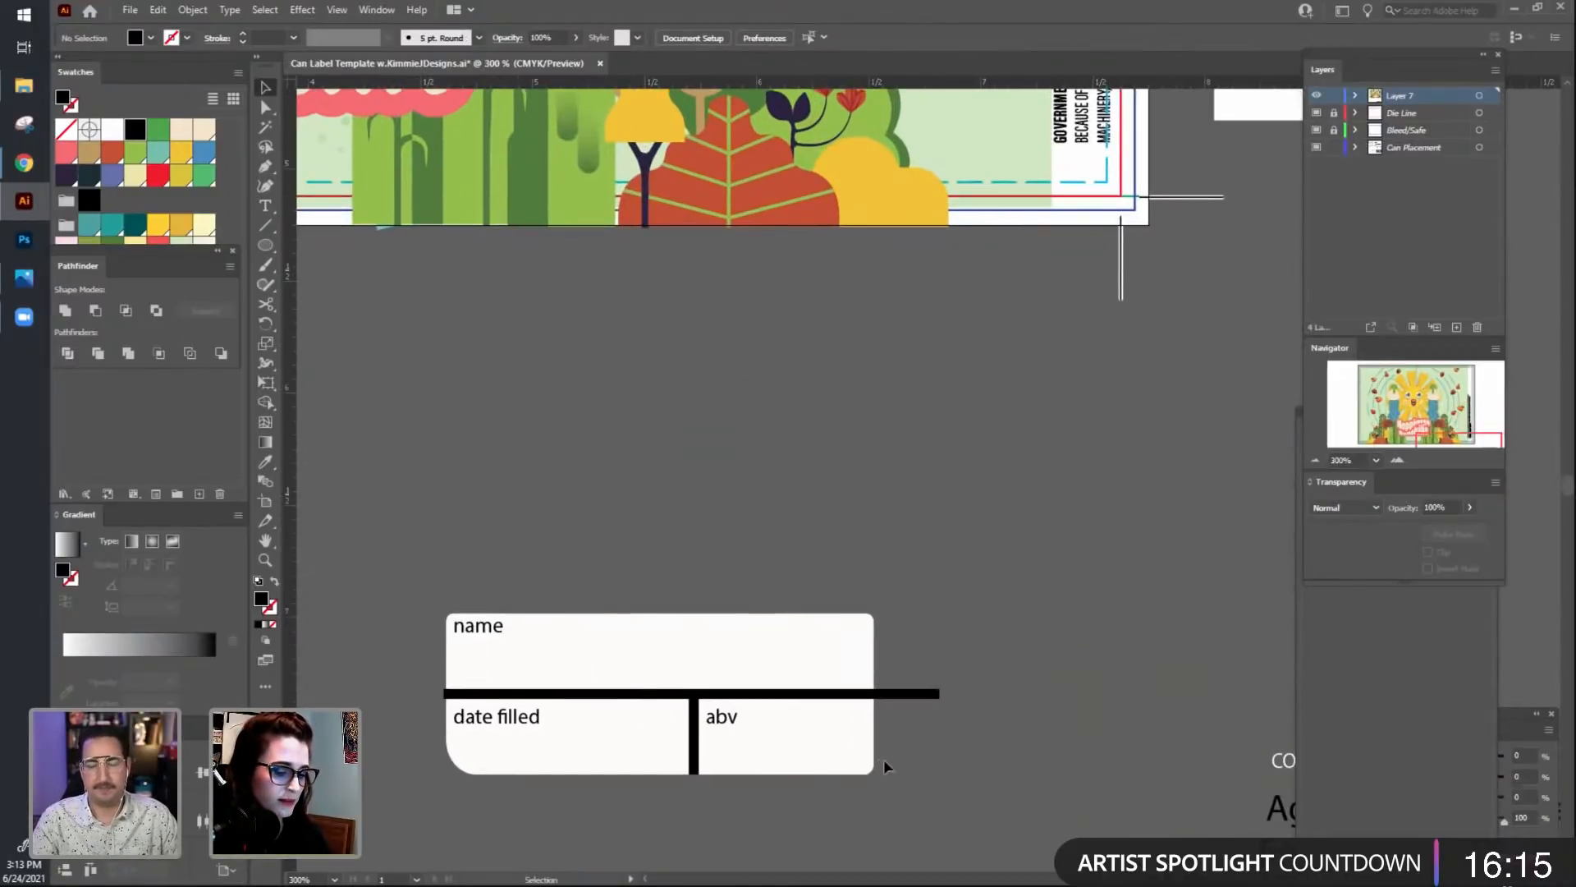
pyautogui.moveTo(893, 753); pyautogui.dragTo(920, 781)
pyautogui.hotkey('shift', 'Right')
pyautogui.hotkey('shift', 'Right')
pyautogui.click(829, 825)
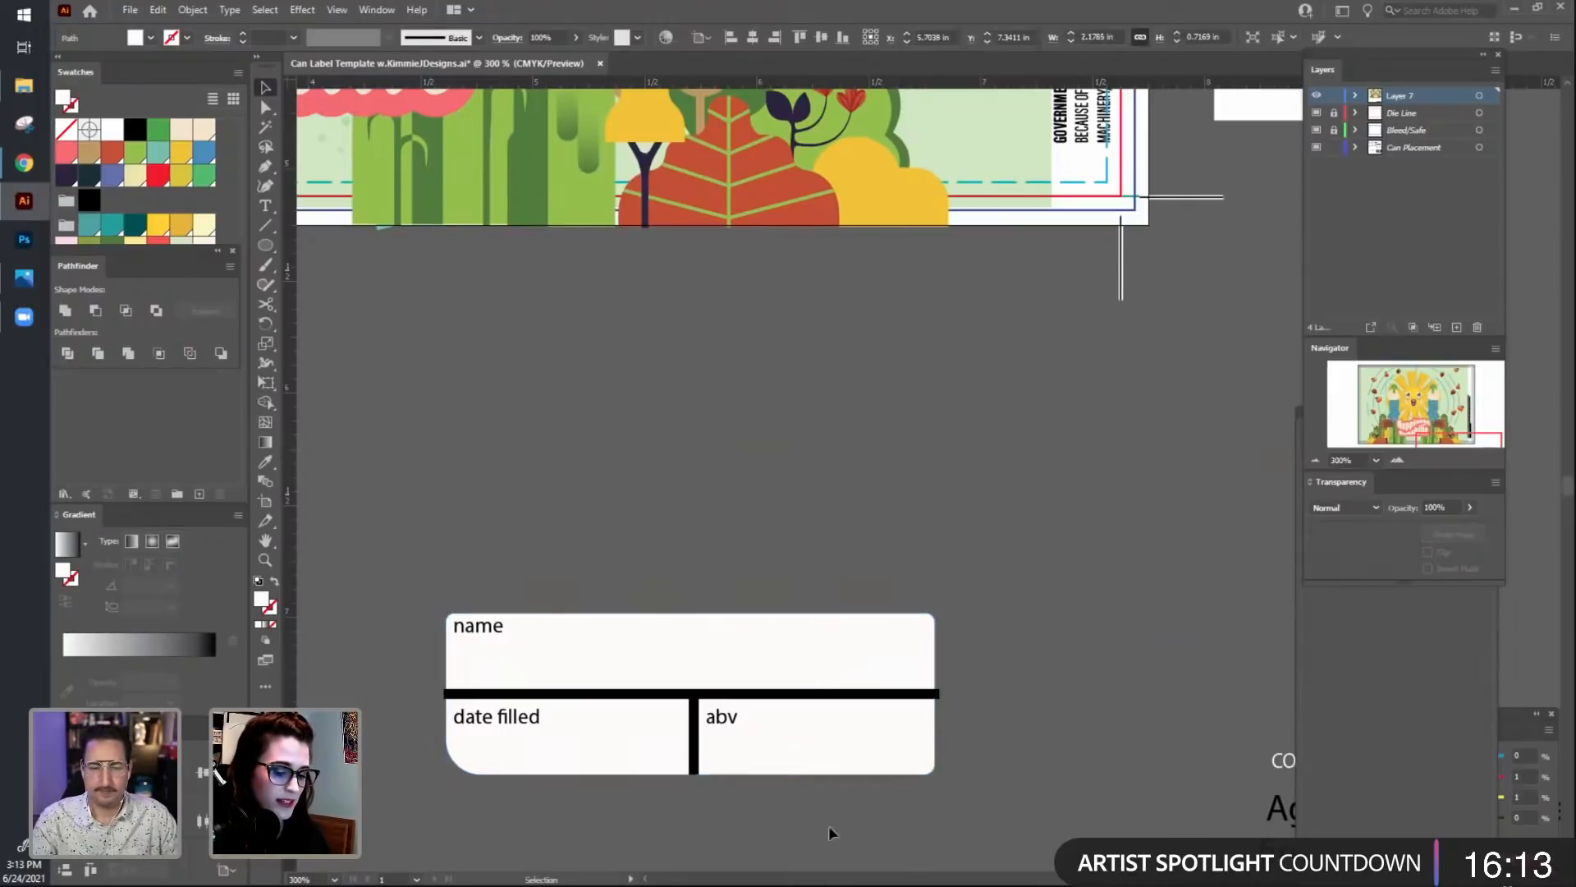
# Select the block's vertical and horizontal divider lines together and move them straight up slightly toward the name label.
pyautogui.moveTo(812, 800); pyautogui.dragTo(925, 723)
pyautogui.click(869, 691)
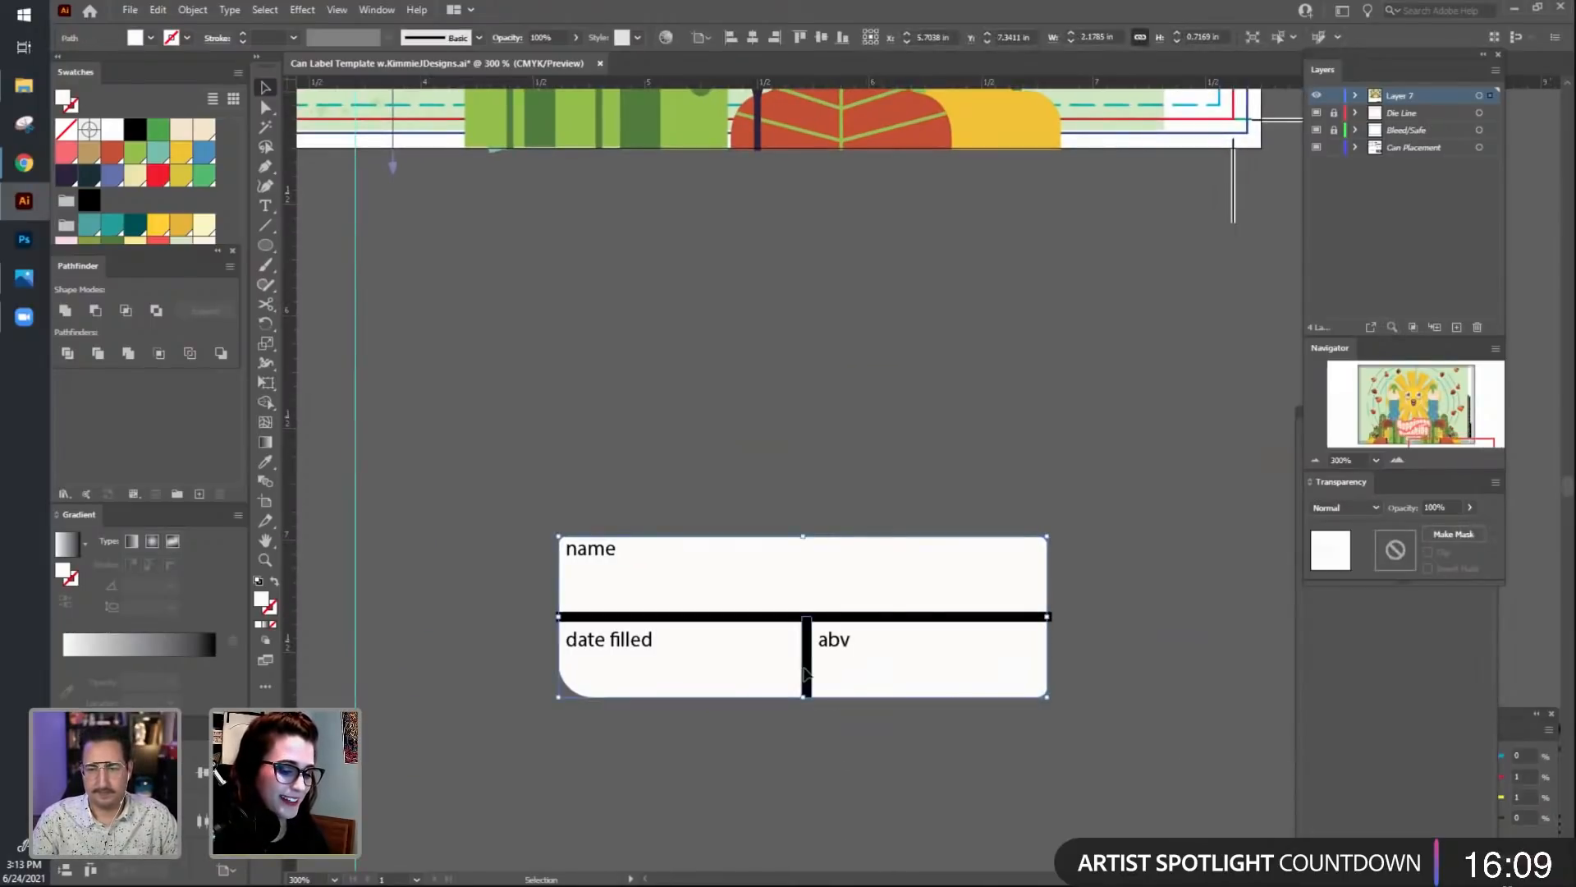
pyautogui.click(806, 669)
pyautogui.keyDown('shift'); pyautogui.click(835, 615); pyautogui.keyUp('shift')
pyautogui.moveTo(838, 617); pyautogui.dragTo(840, 604)
# Move the abv and date filled labels up together to sit just below the horizontal divider.
pyautogui.click(842, 646)
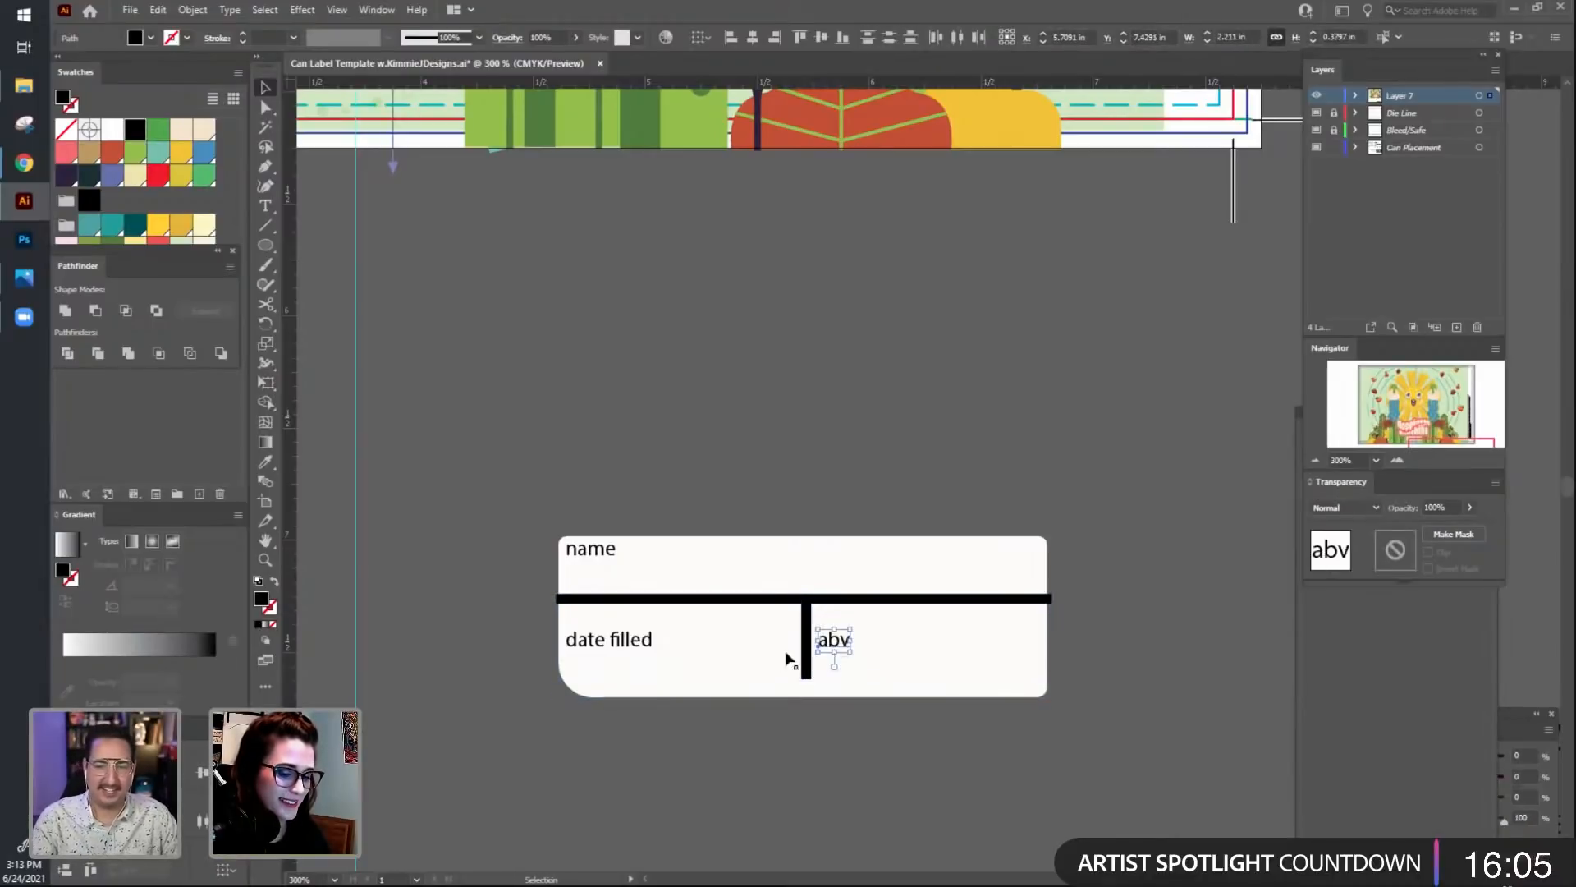
pyautogui.keyDown('shift'); pyautogui.click(633, 644); pyautogui.keyUp('shift')
pyautogui.moveTo(633, 641); pyautogui.dragTo(634, 622)
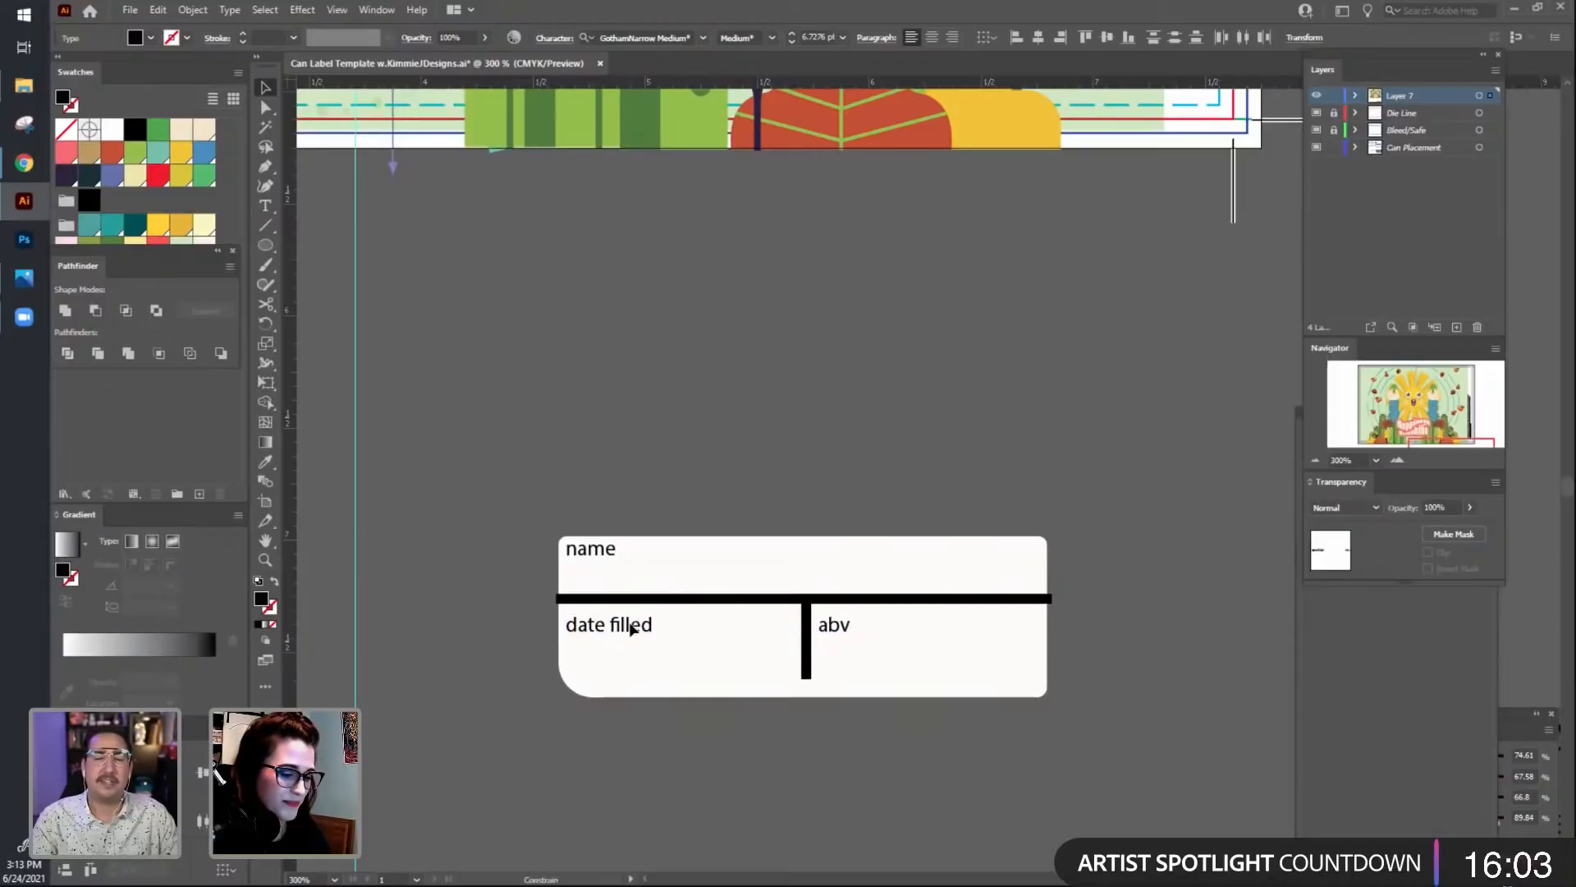
pyautogui.click(774, 795)
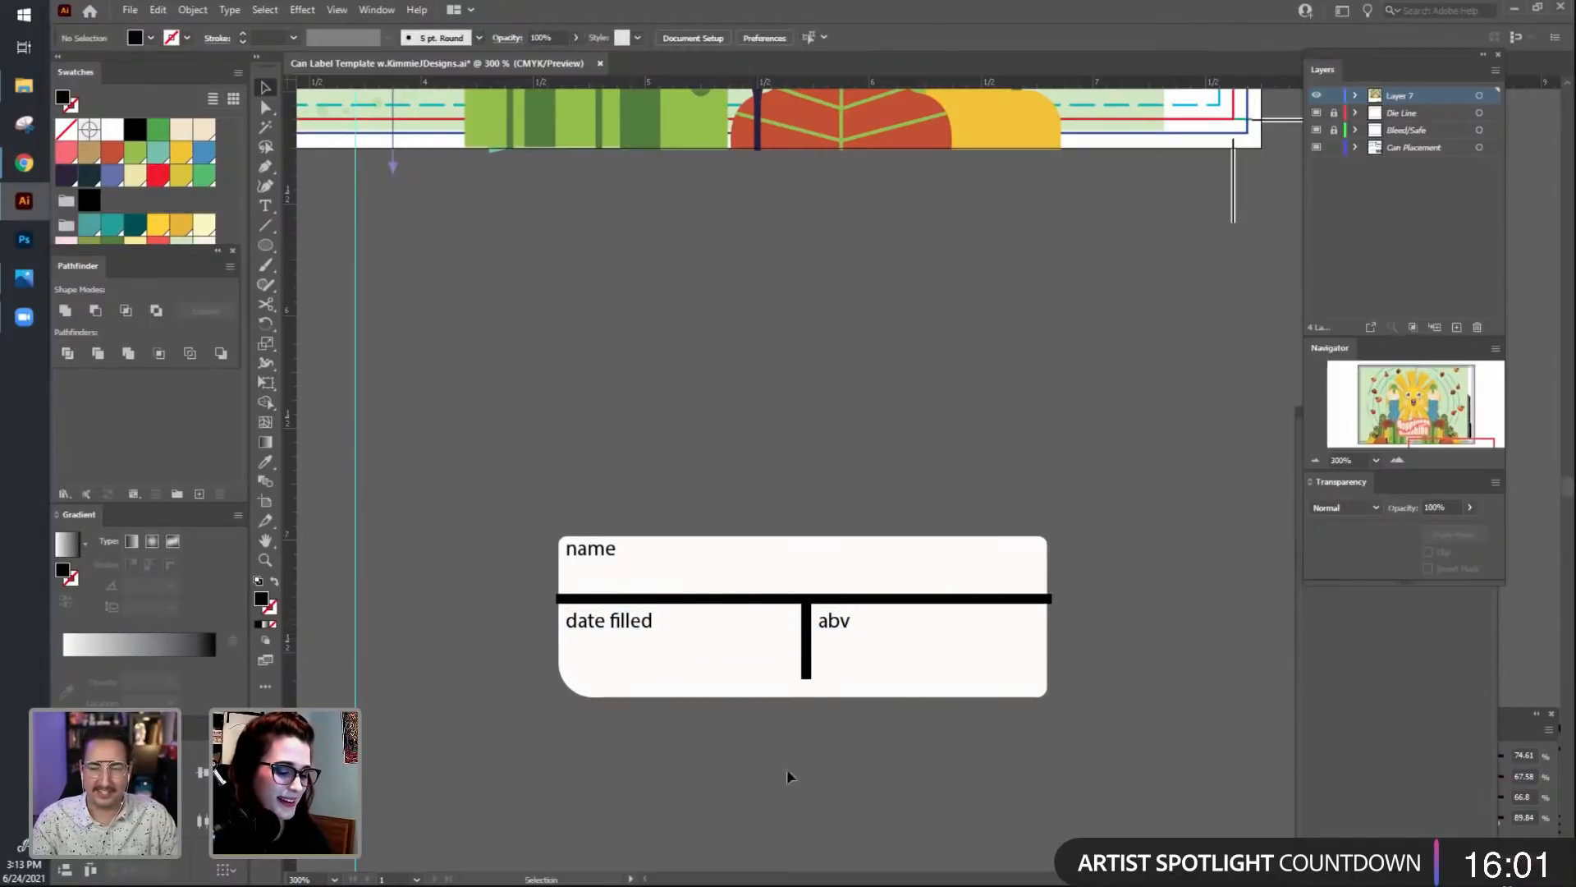
# Nudge the dividers slightly right and down, and shorten the white rectangle to about 0.65 in high to meet the vertical divider's end.
pyautogui.click(808, 618)
pyautogui.moveTo(898, 609); pyautogui.dragTo(901, 612)
pyautogui.click(915, 677)
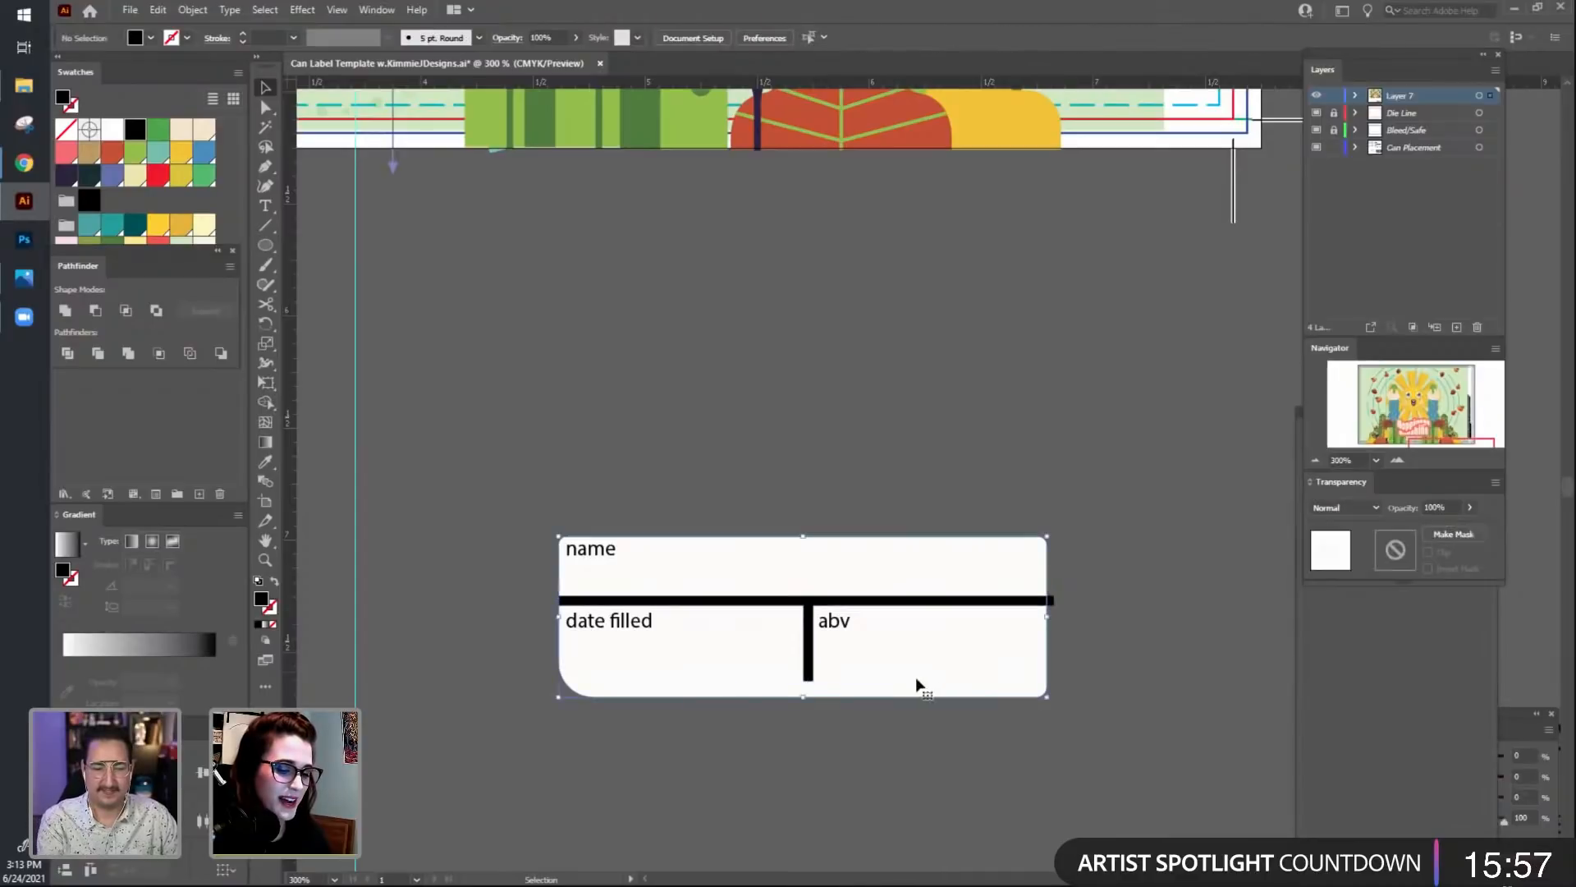
pyautogui.moveTo(804, 696); pyautogui.dragTo(805, 679)
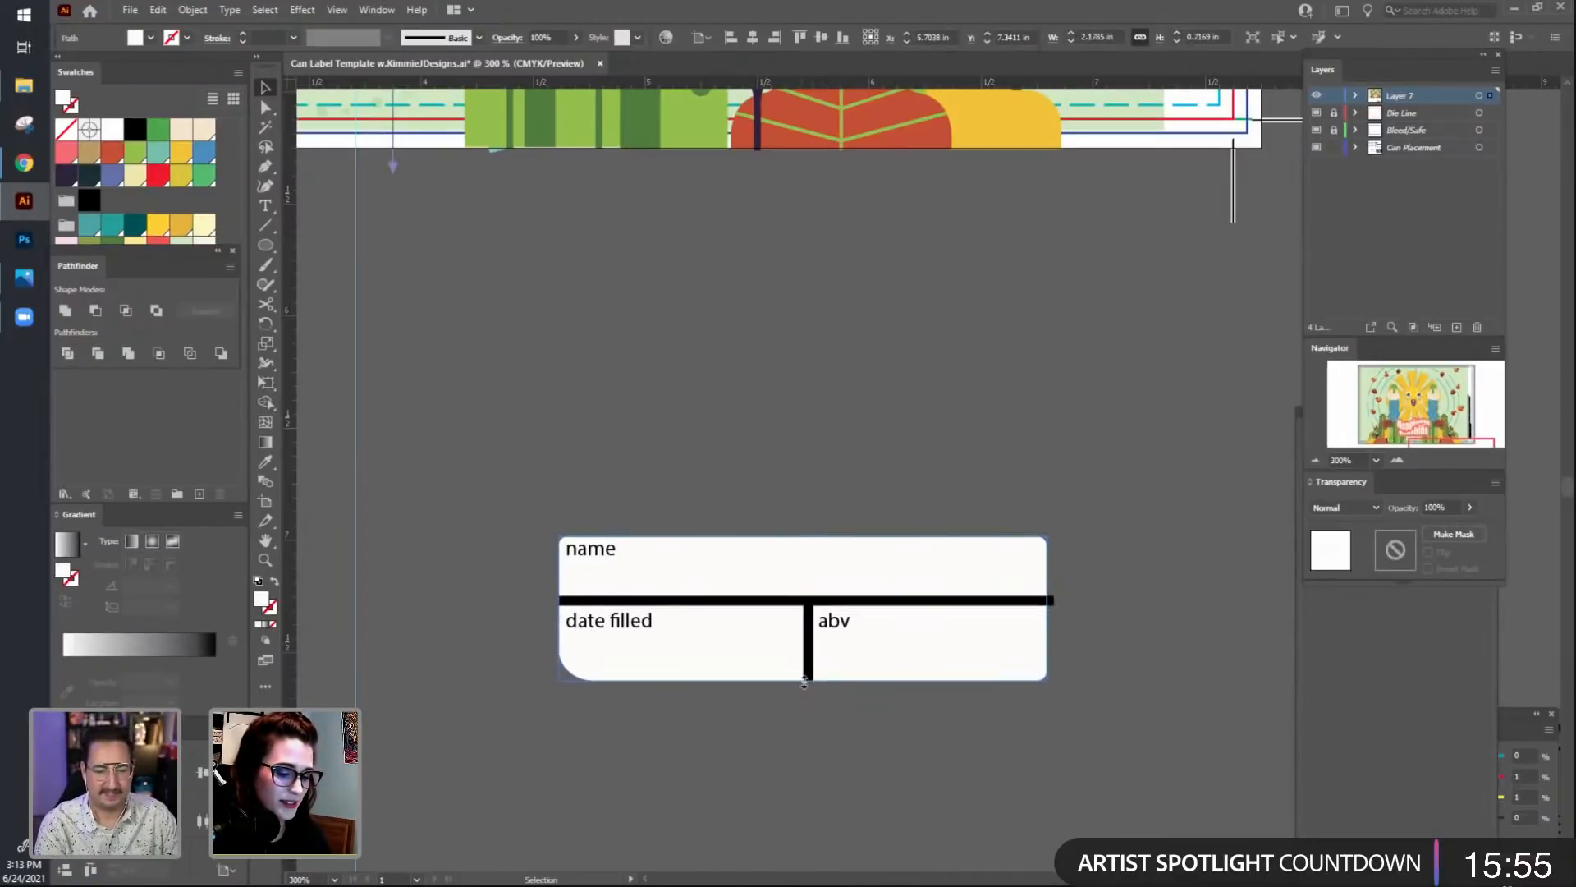
pyautogui.click(853, 747)
# Rotate the whole name, date filled and abv block 90° counterclockwise to vertical and move it right and slightly up below the label.
pyautogui.moveTo(565, 524); pyautogui.dragTo(550, 504)
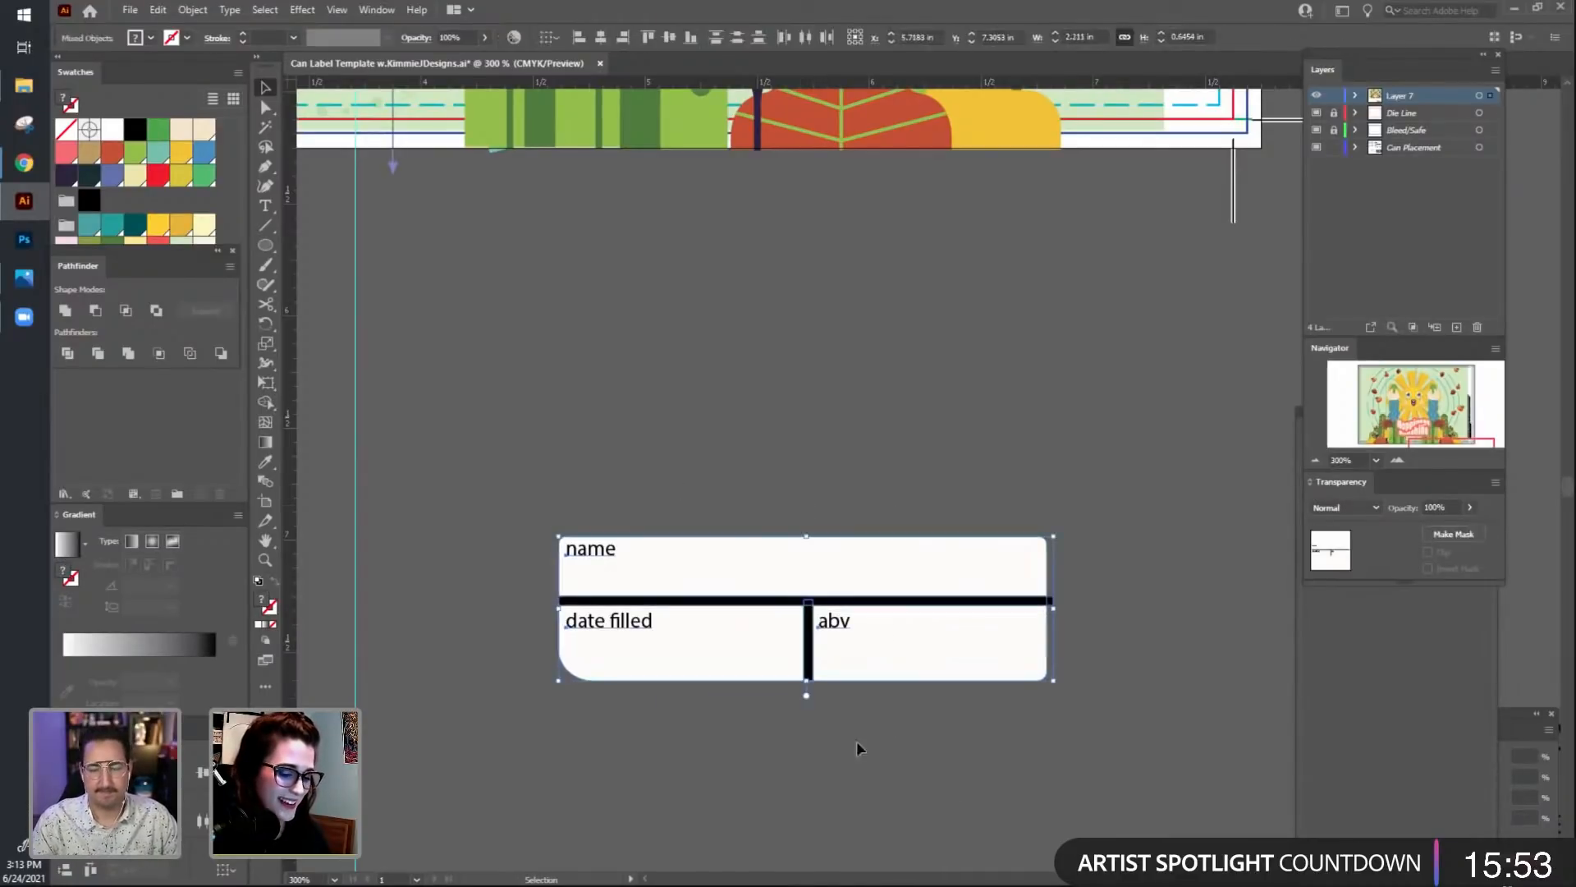
pyautogui.moveTo(1057, 688); pyautogui.dragTo(909, 353)
pyautogui.hotkey('ctrl', '-')
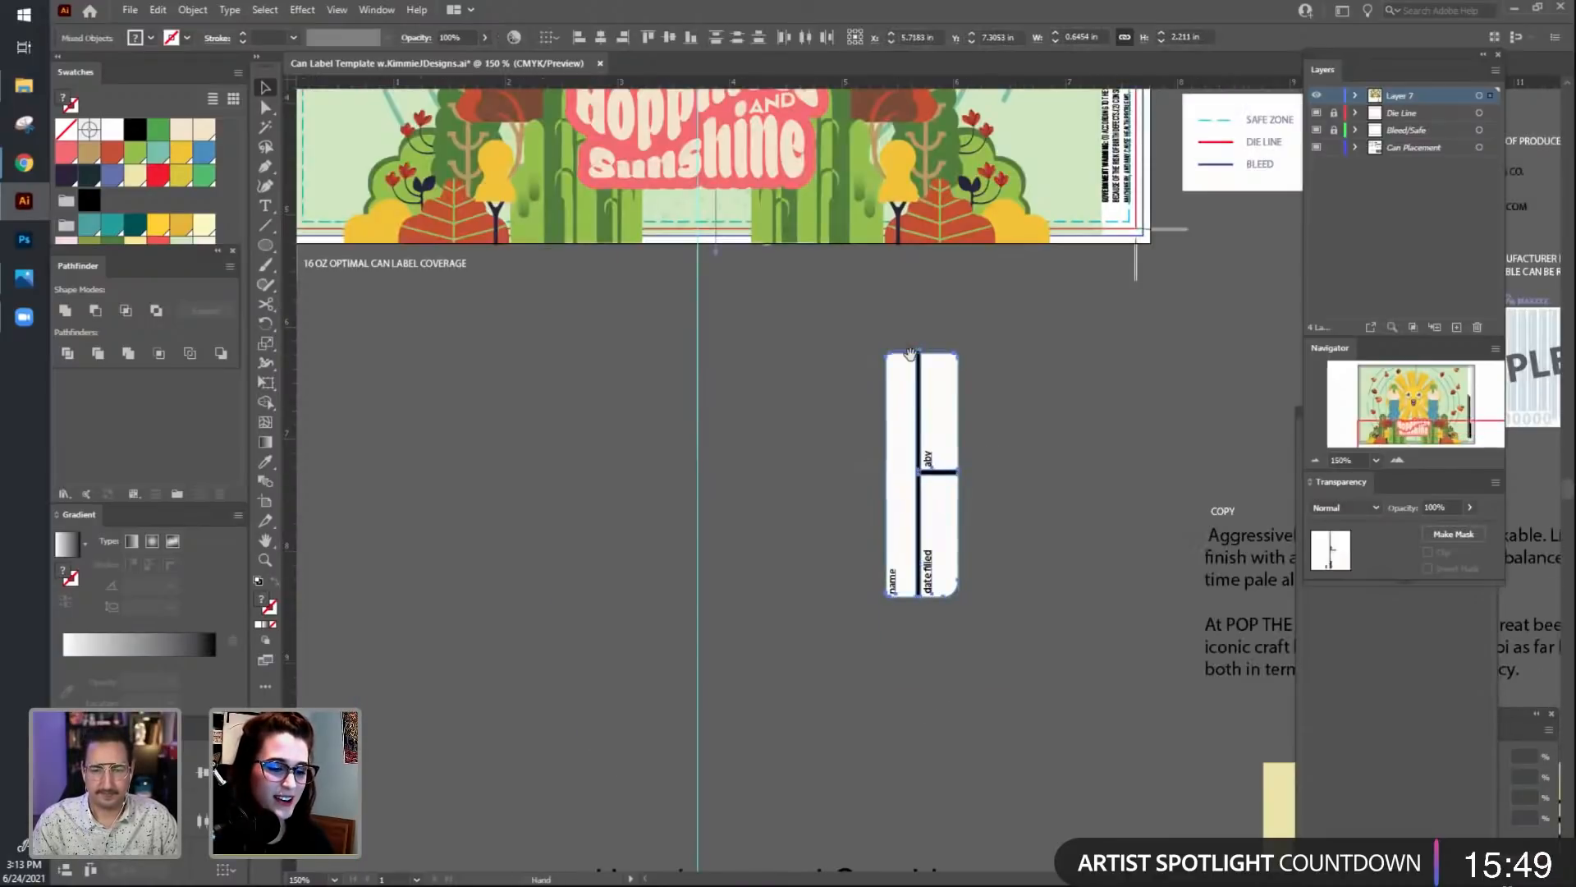
pyautogui.moveTo(1062, 345); pyautogui.dragTo(816, 641)
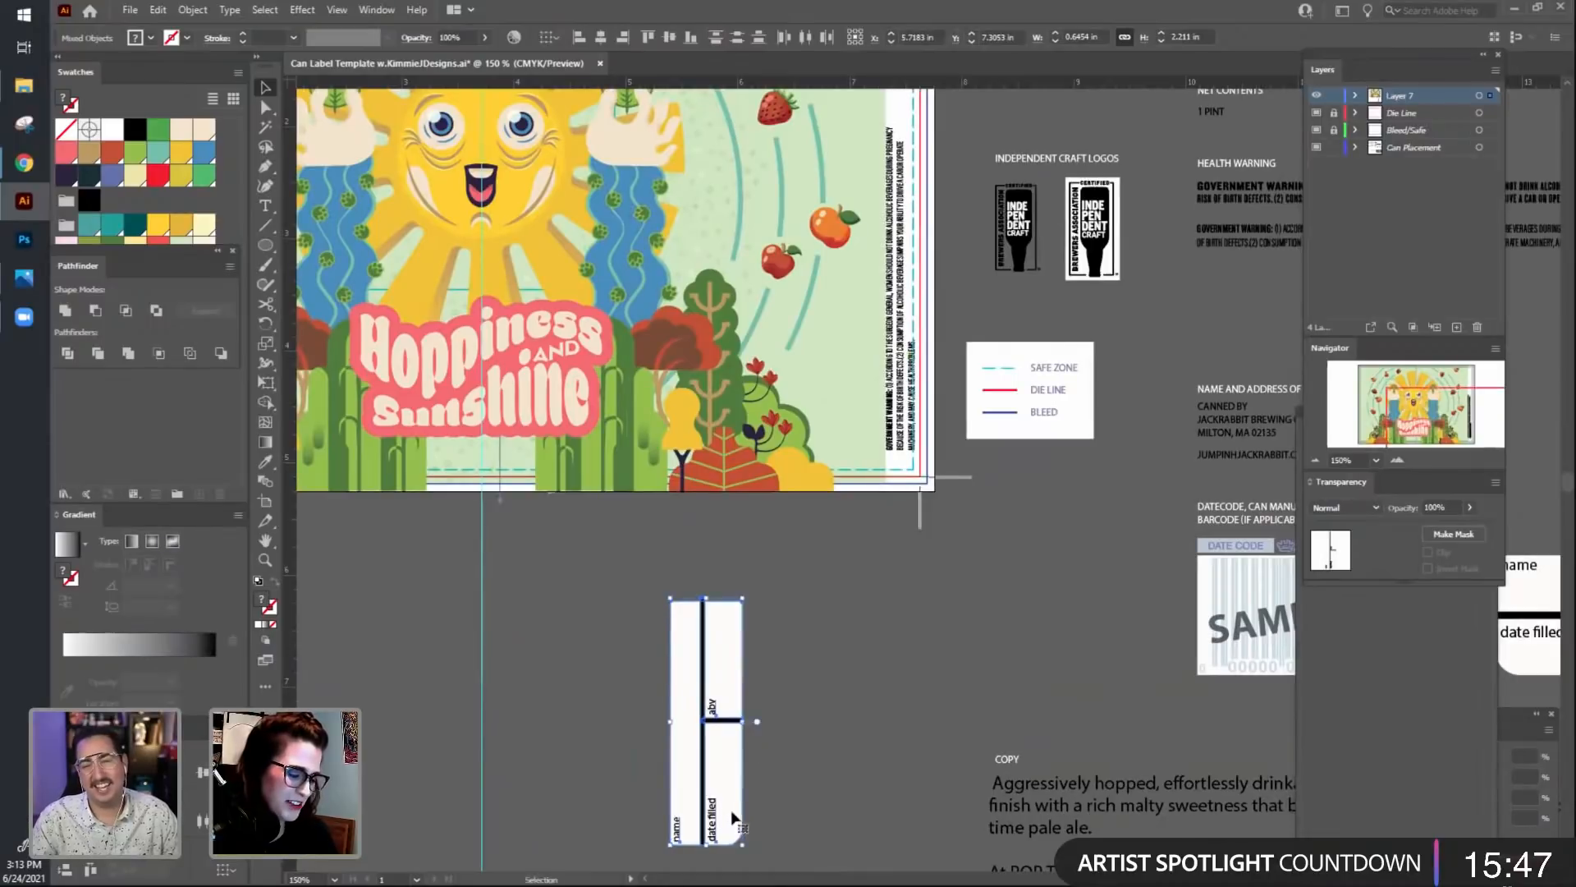
pyautogui.moveTo(733, 818); pyautogui.dragTo(805, 816)
# Align the light green background rectangle to the artboard's right edge and vertical center.
pyautogui.click(864, 323)
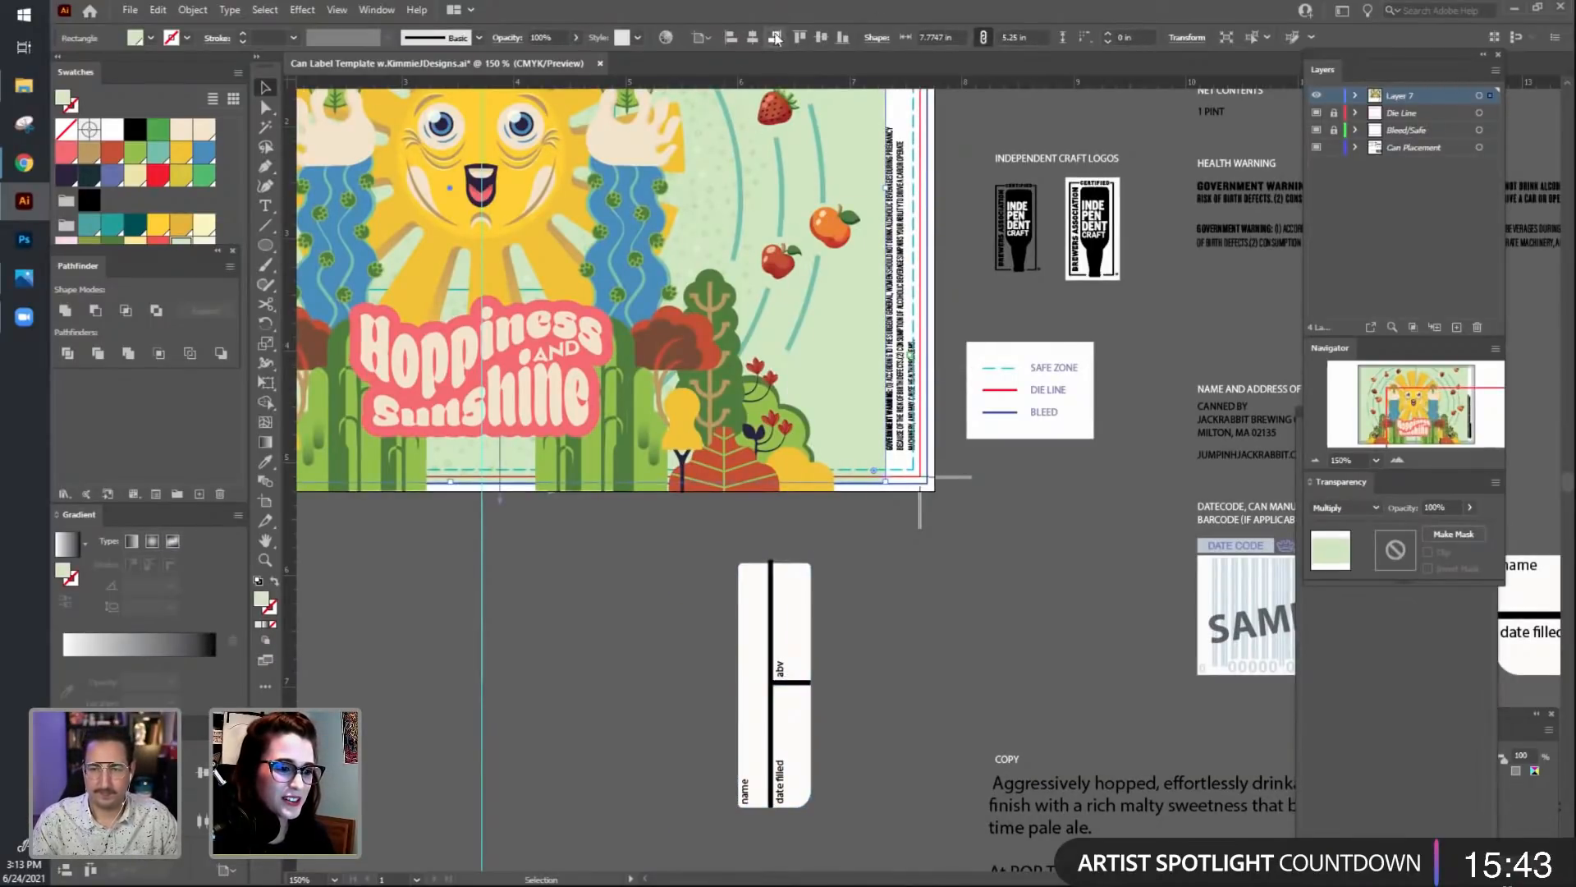
pyautogui.click(775, 41)
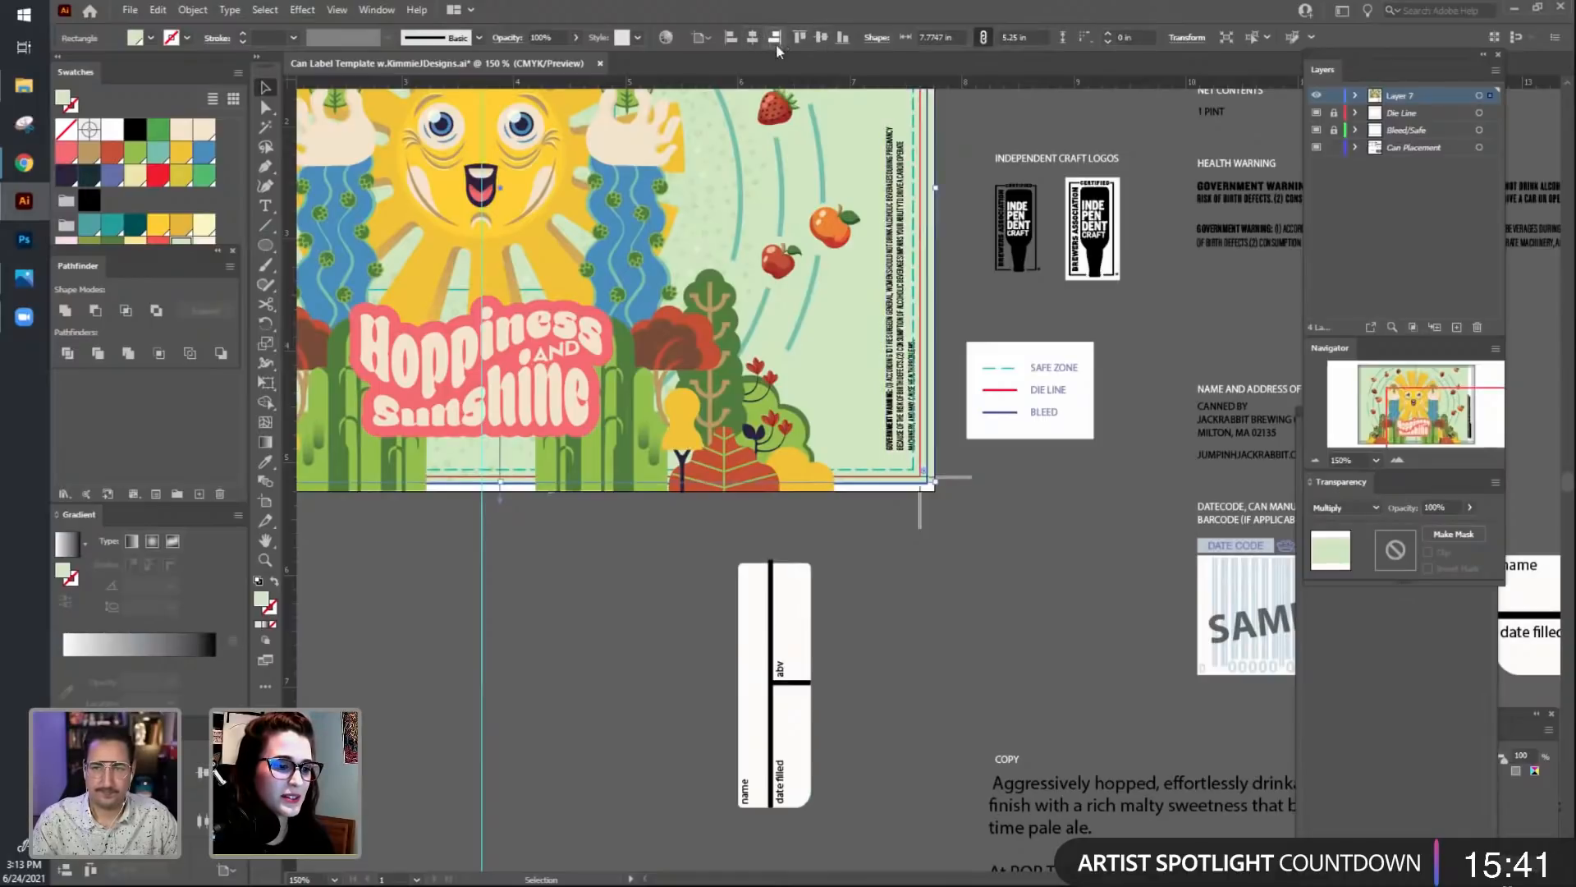
pyautogui.click(825, 41)
pyautogui.click(1042, 611)
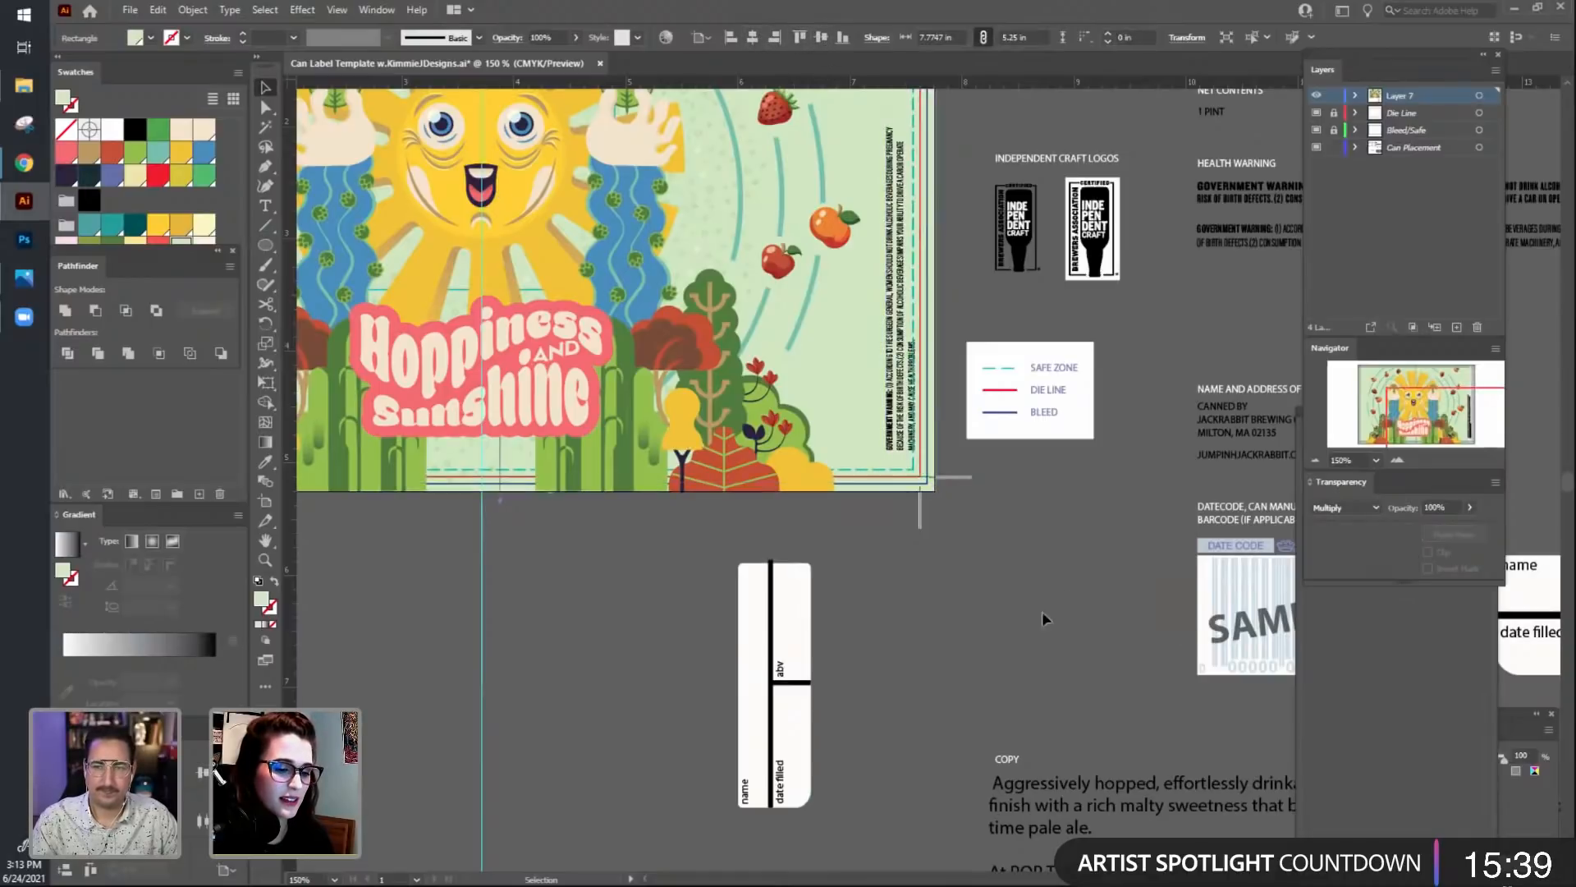
# Add a new layer above Layer 7 in the layer stack.
pyautogui.click(1456, 326)
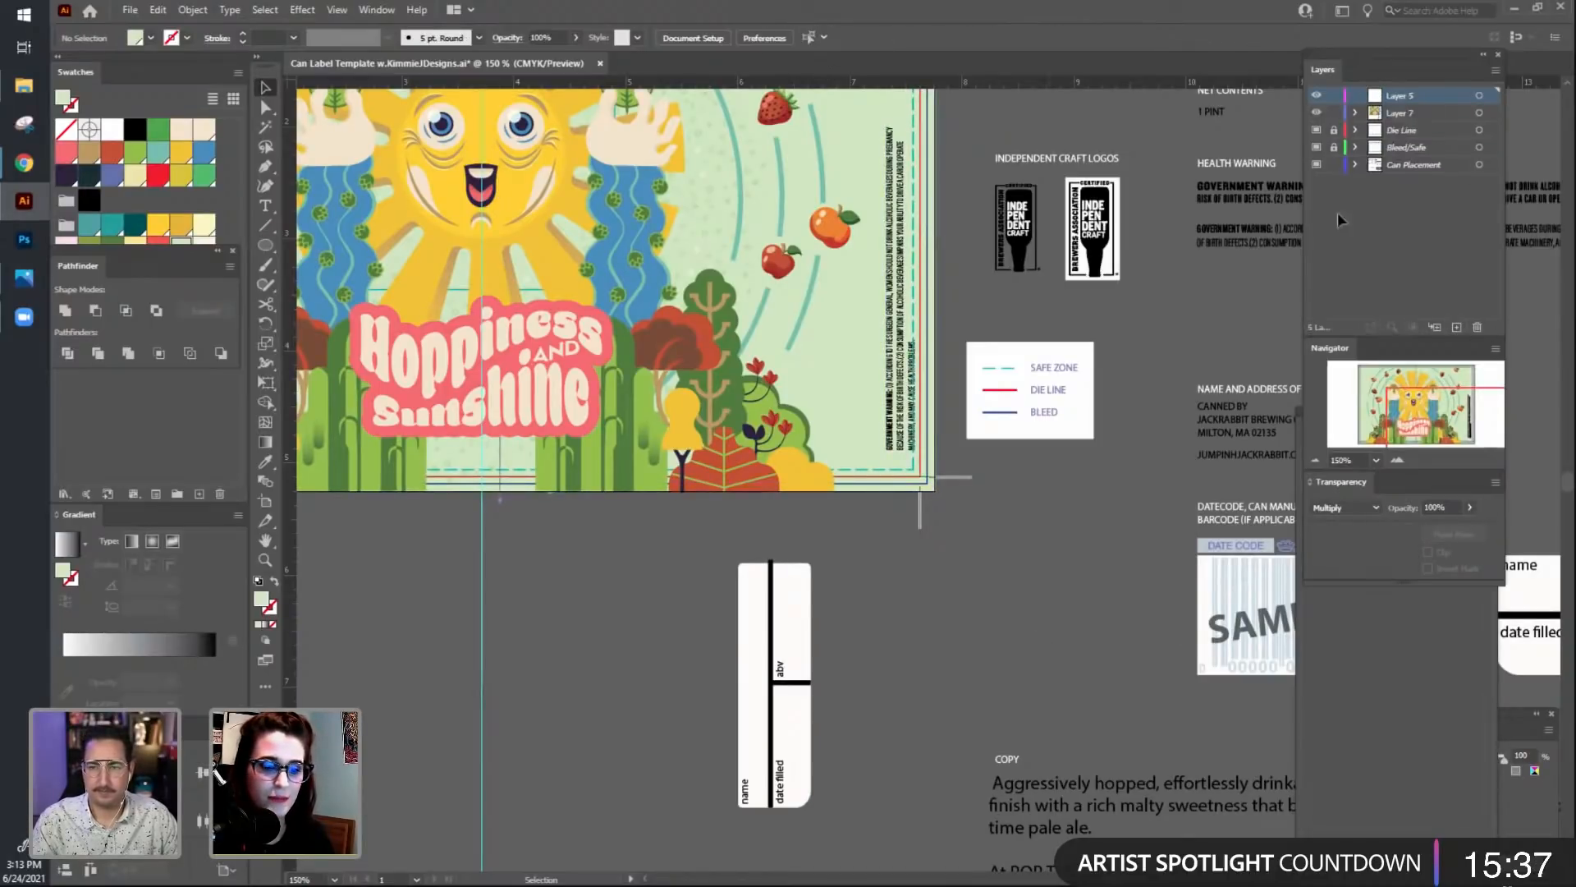
pyautogui.click(901, 439)
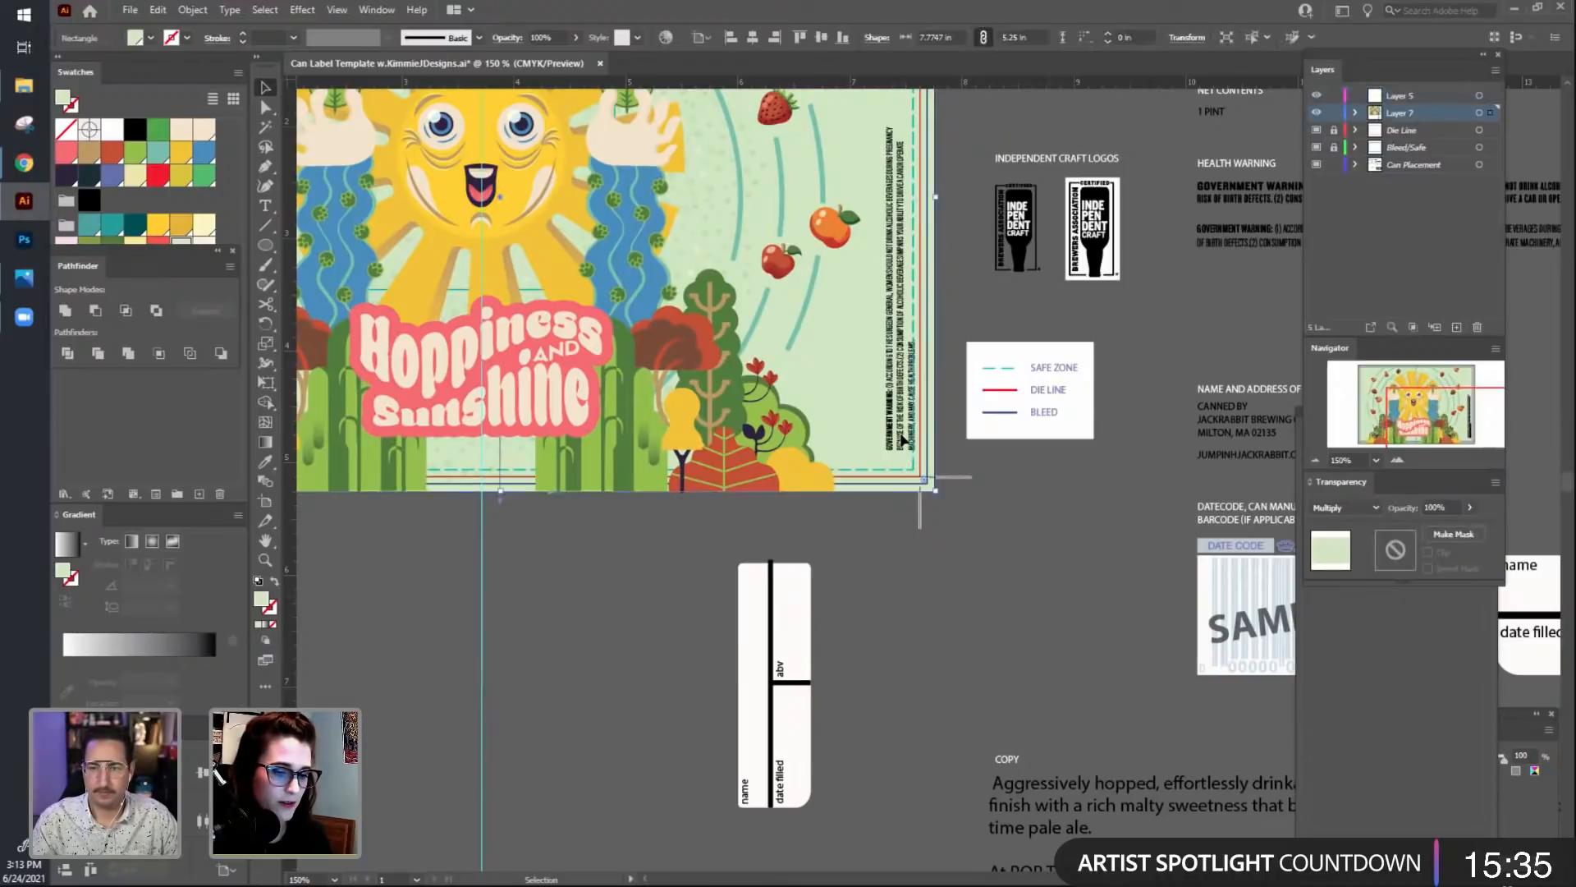
pyautogui.click(923, 624)
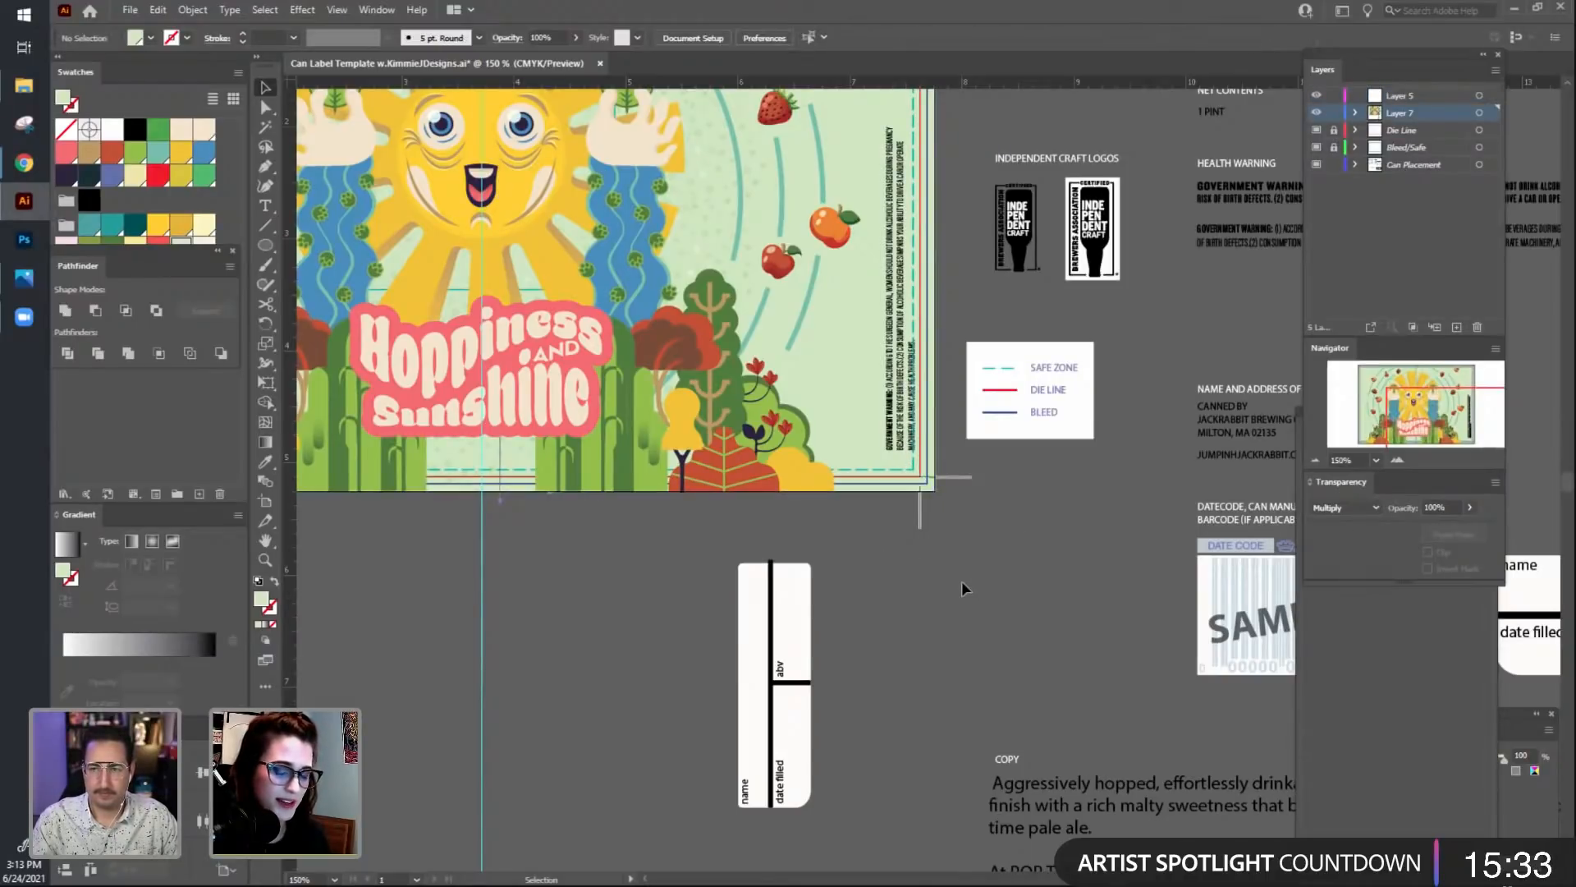
# Shift the light green background left to uncover the health warning, and select the warning text.
pyautogui.hotkey('ctrl', '-')
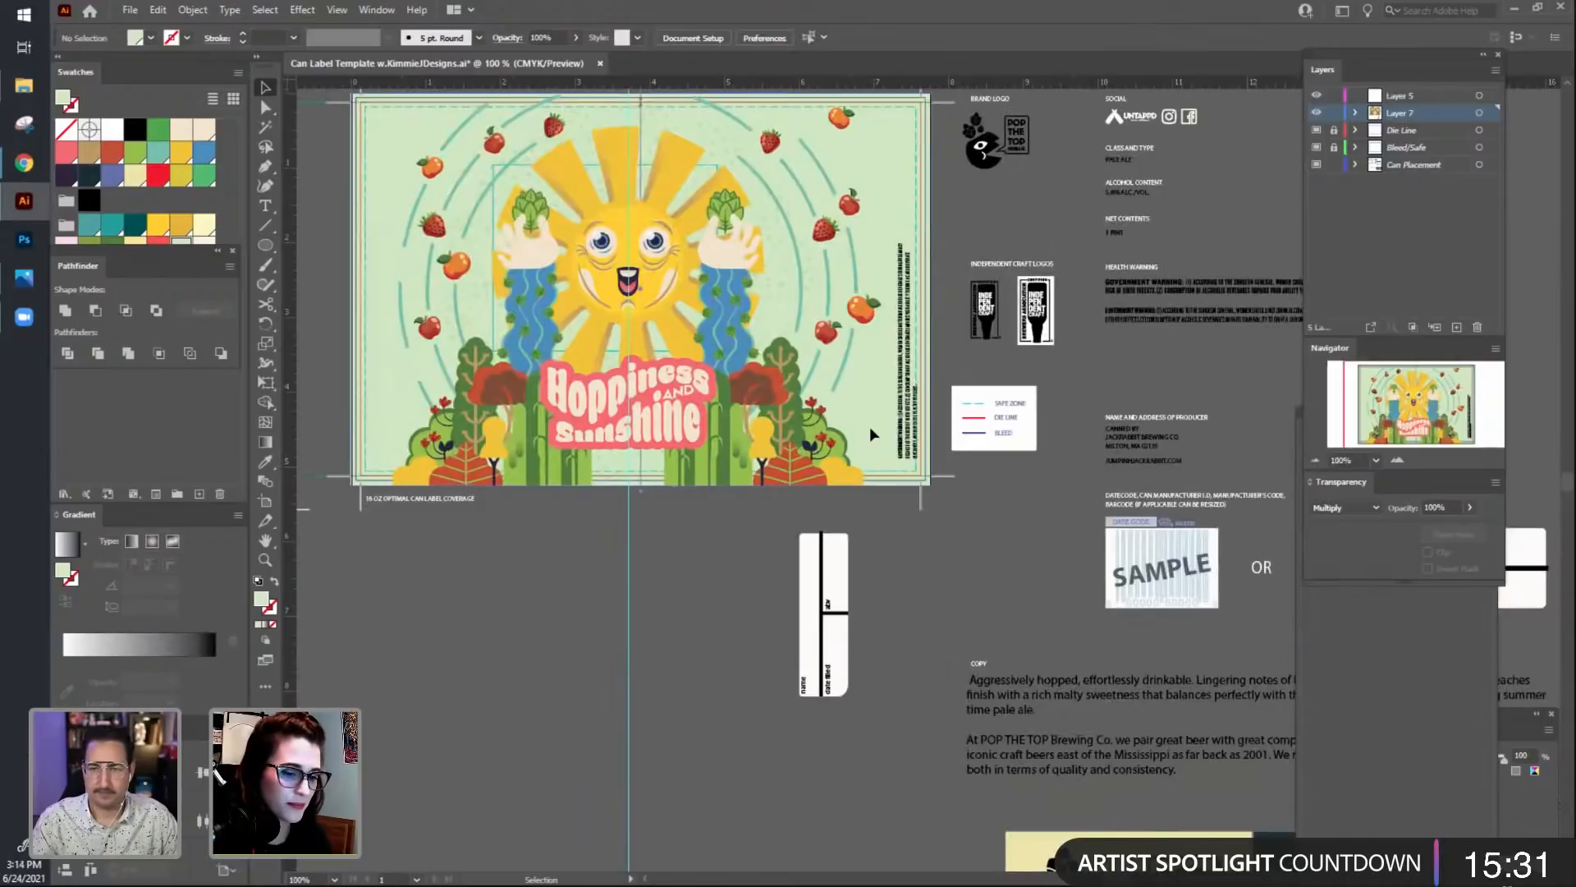
pyautogui.moveTo(870, 428); pyautogui.dragTo(822, 429)
pyautogui.click(923, 564)
pyautogui.click(899, 439)
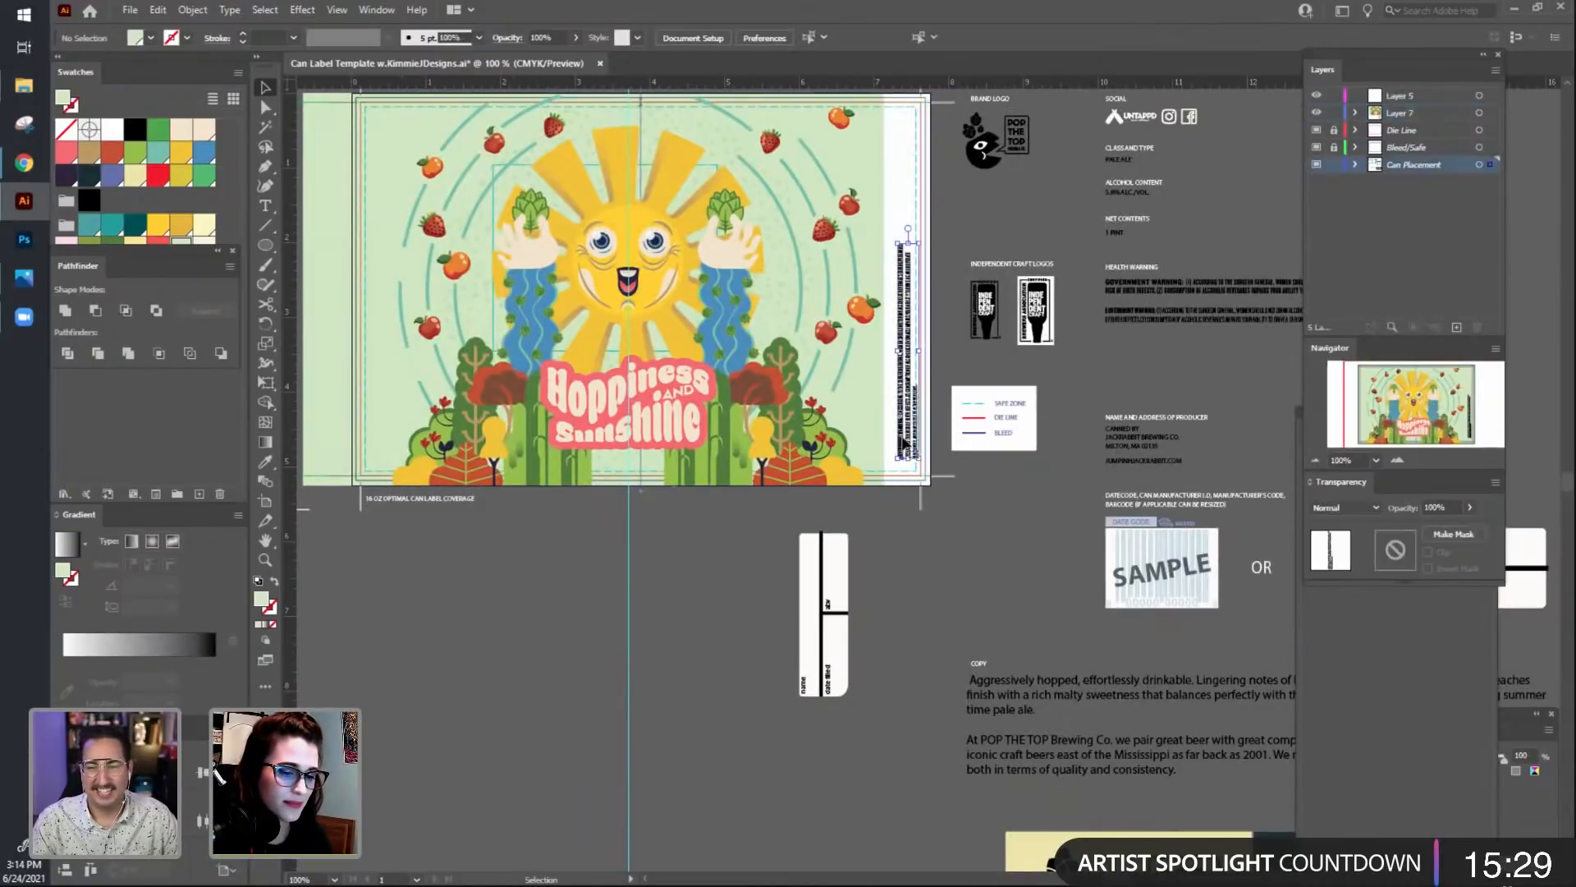
# Add the vertical name, date filled and abv block to the selection and transfer it from Layer 7 to Layer 5.
pyautogui.moveTo(763, 523); pyautogui.dragTo(864, 682)
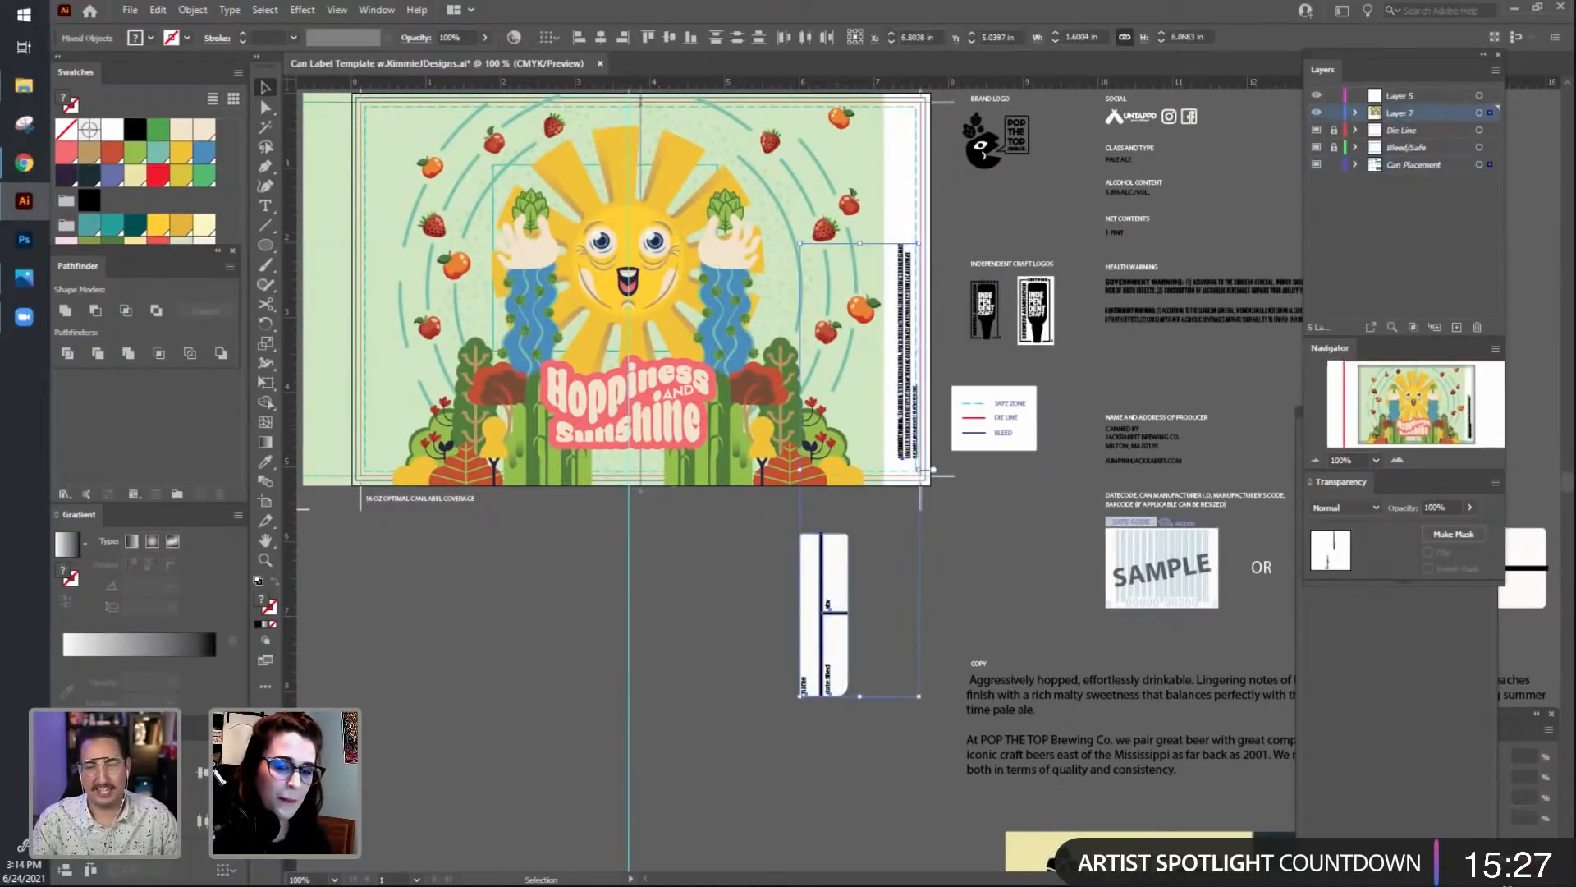
pyautogui.moveTo(1491, 113); pyautogui.dragTo(1490, 95)
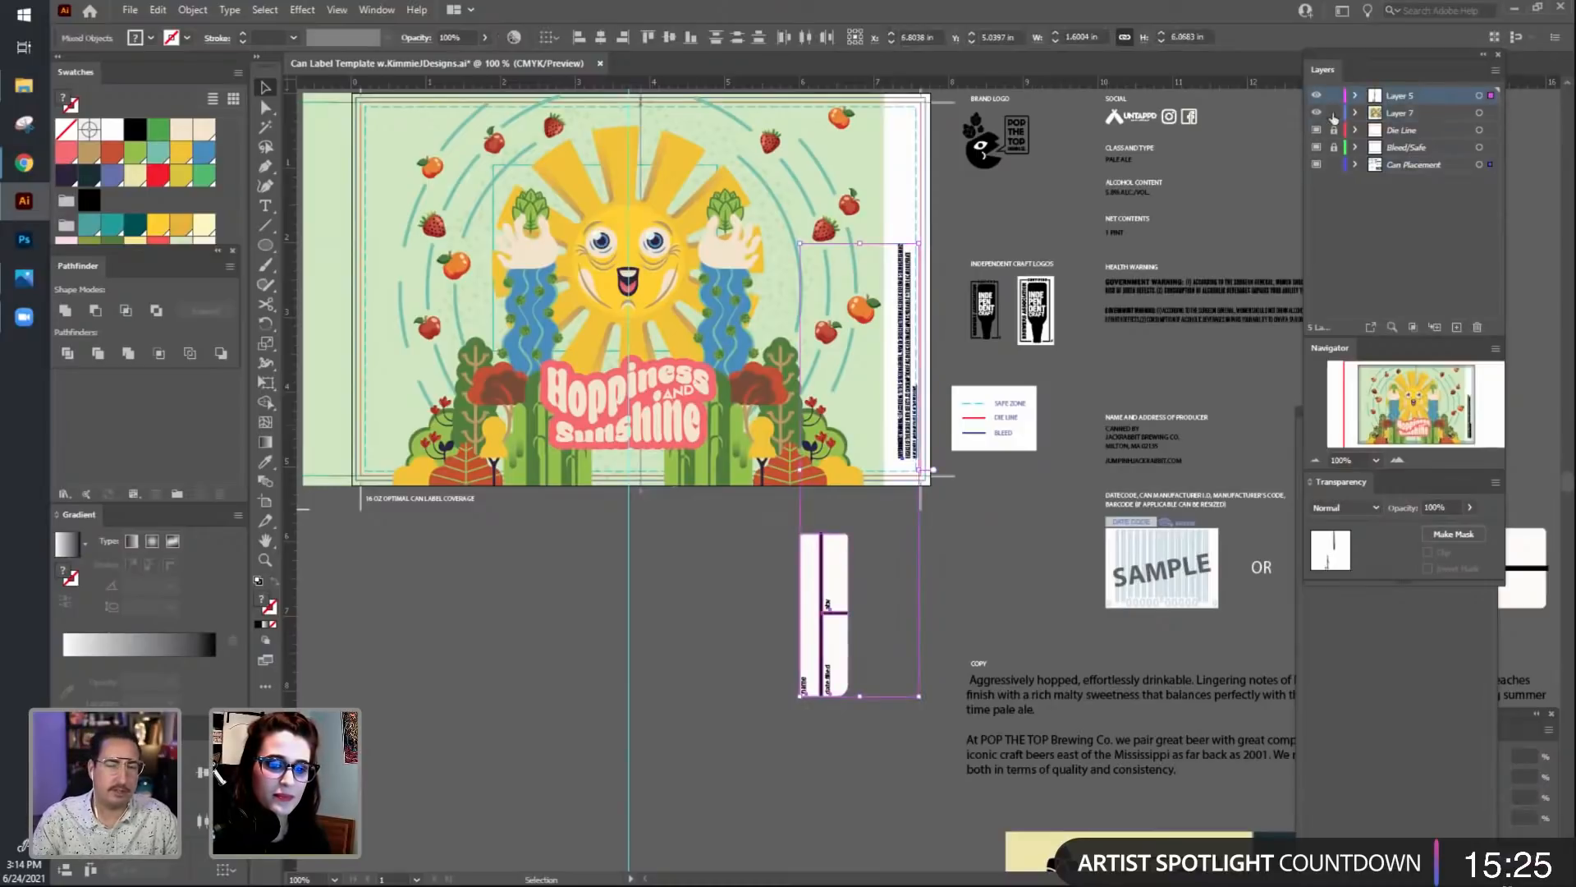
pyautogui.click(969, 560)
# Center the light green background horizontally on the artboard and lock Layer 7.
pyautogui.click(874, 219)
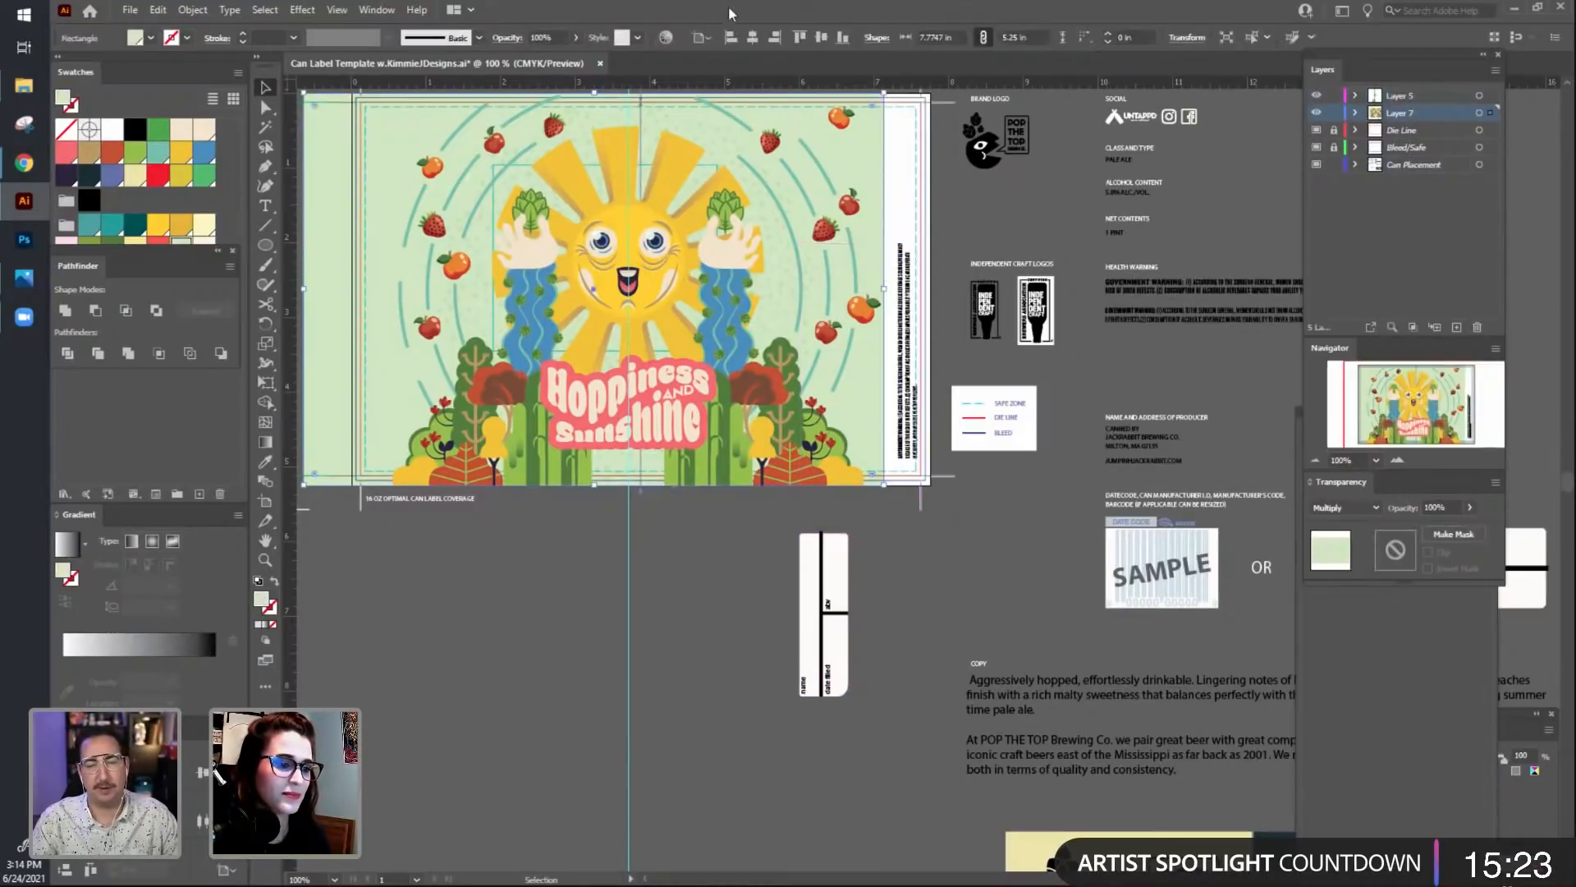
pyautogui.click(753, 38)
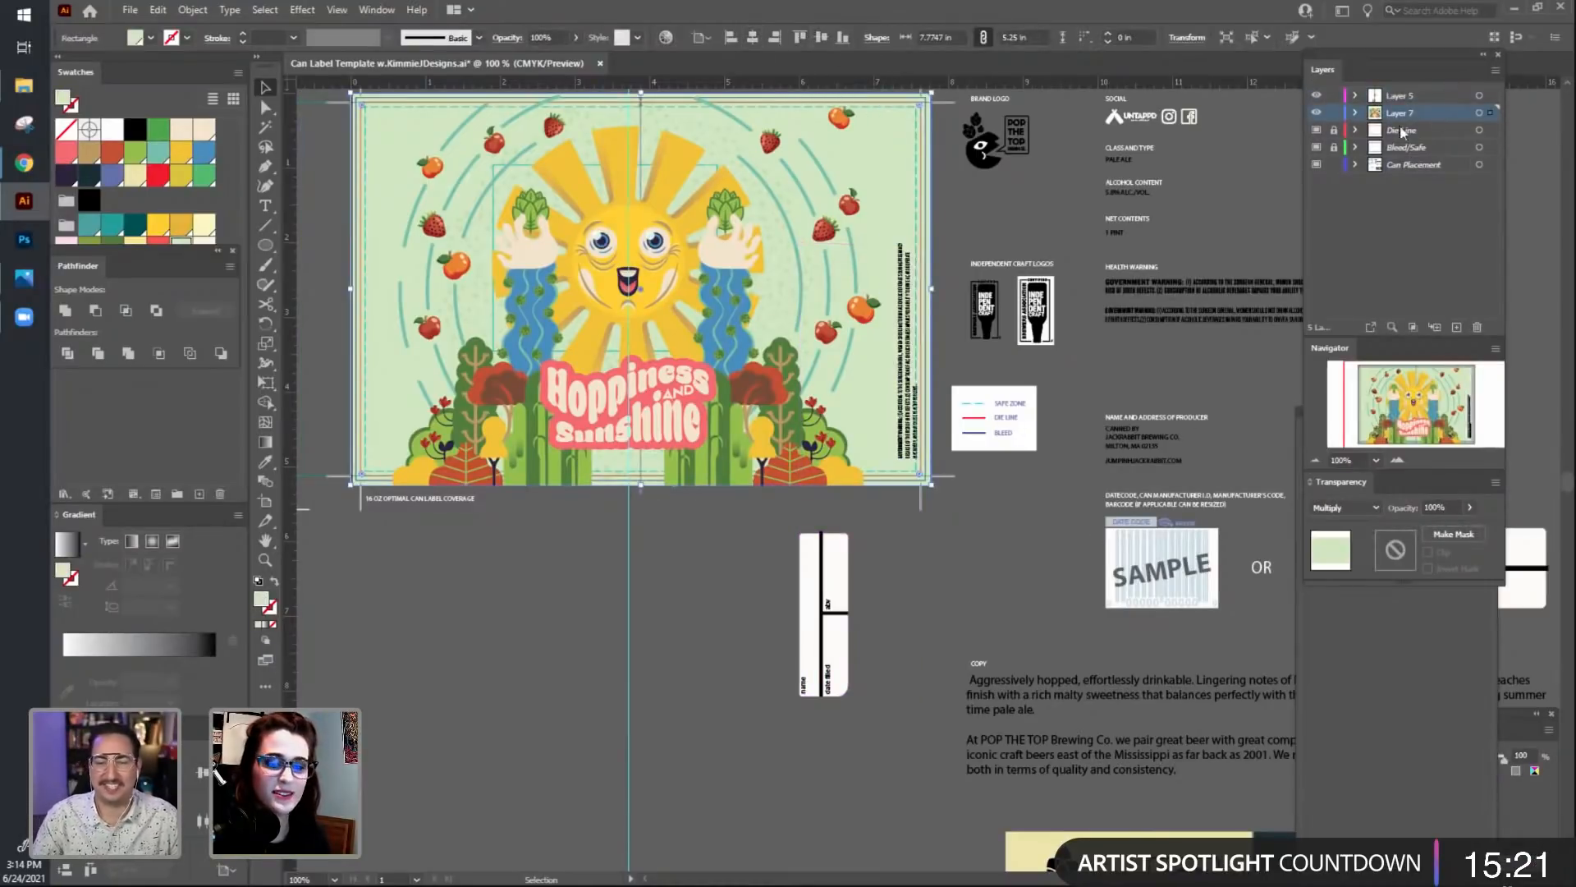
pyautogui.click(1334, 113)
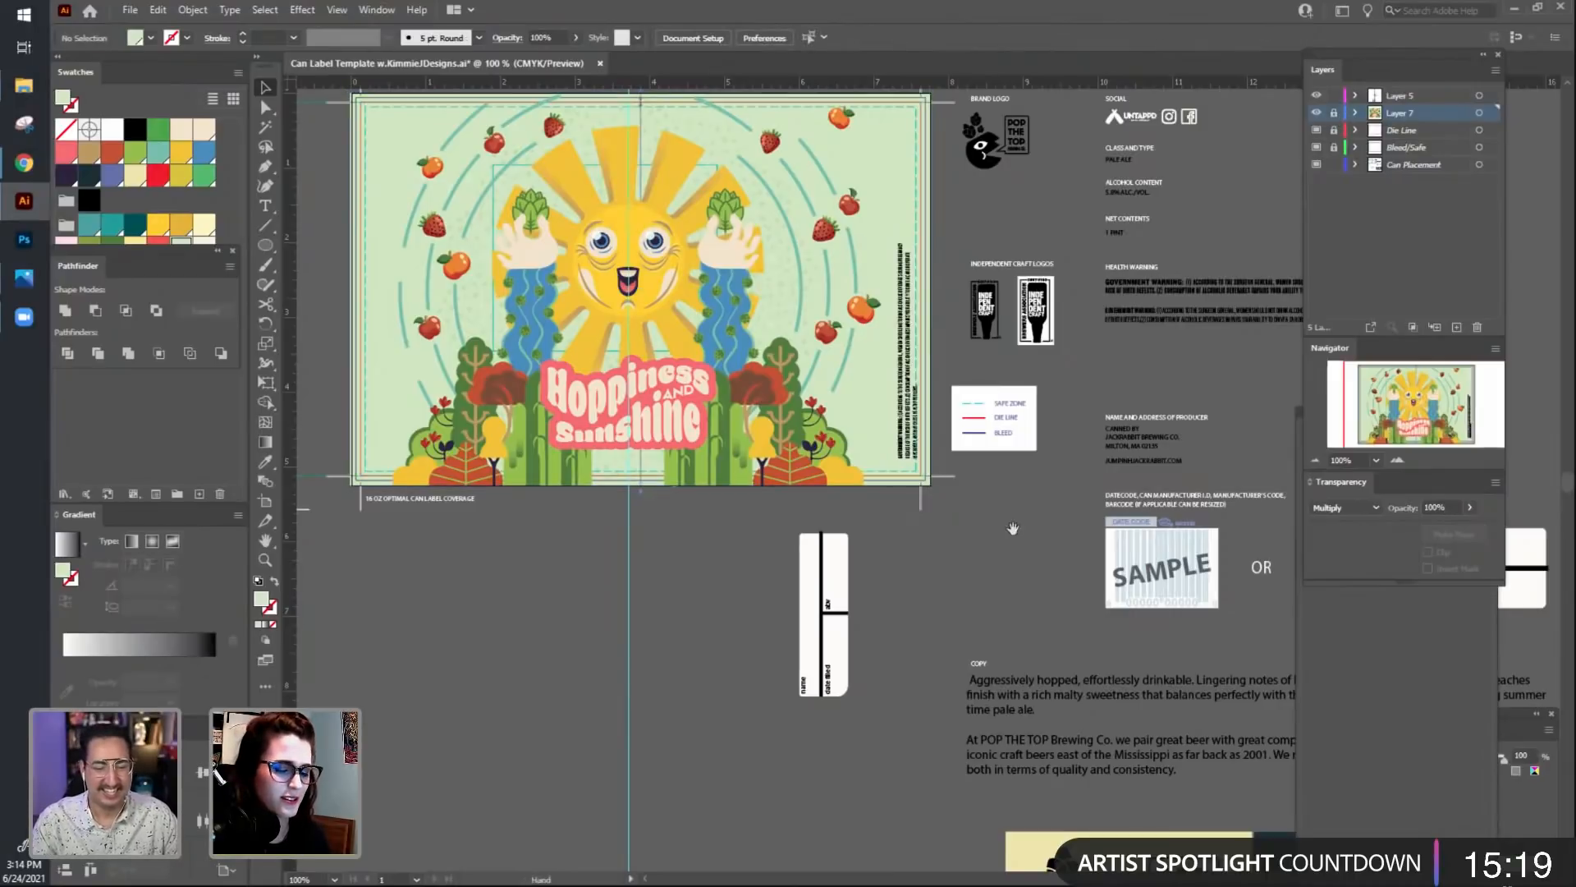
# Move the vertical health warning text slightly left and down, inside the safe zone near the label's right edge.
pyautogui.moveTo(1013, 528); pyautogui.dragTo(959, 664)
pyautogui.click(851, 583)
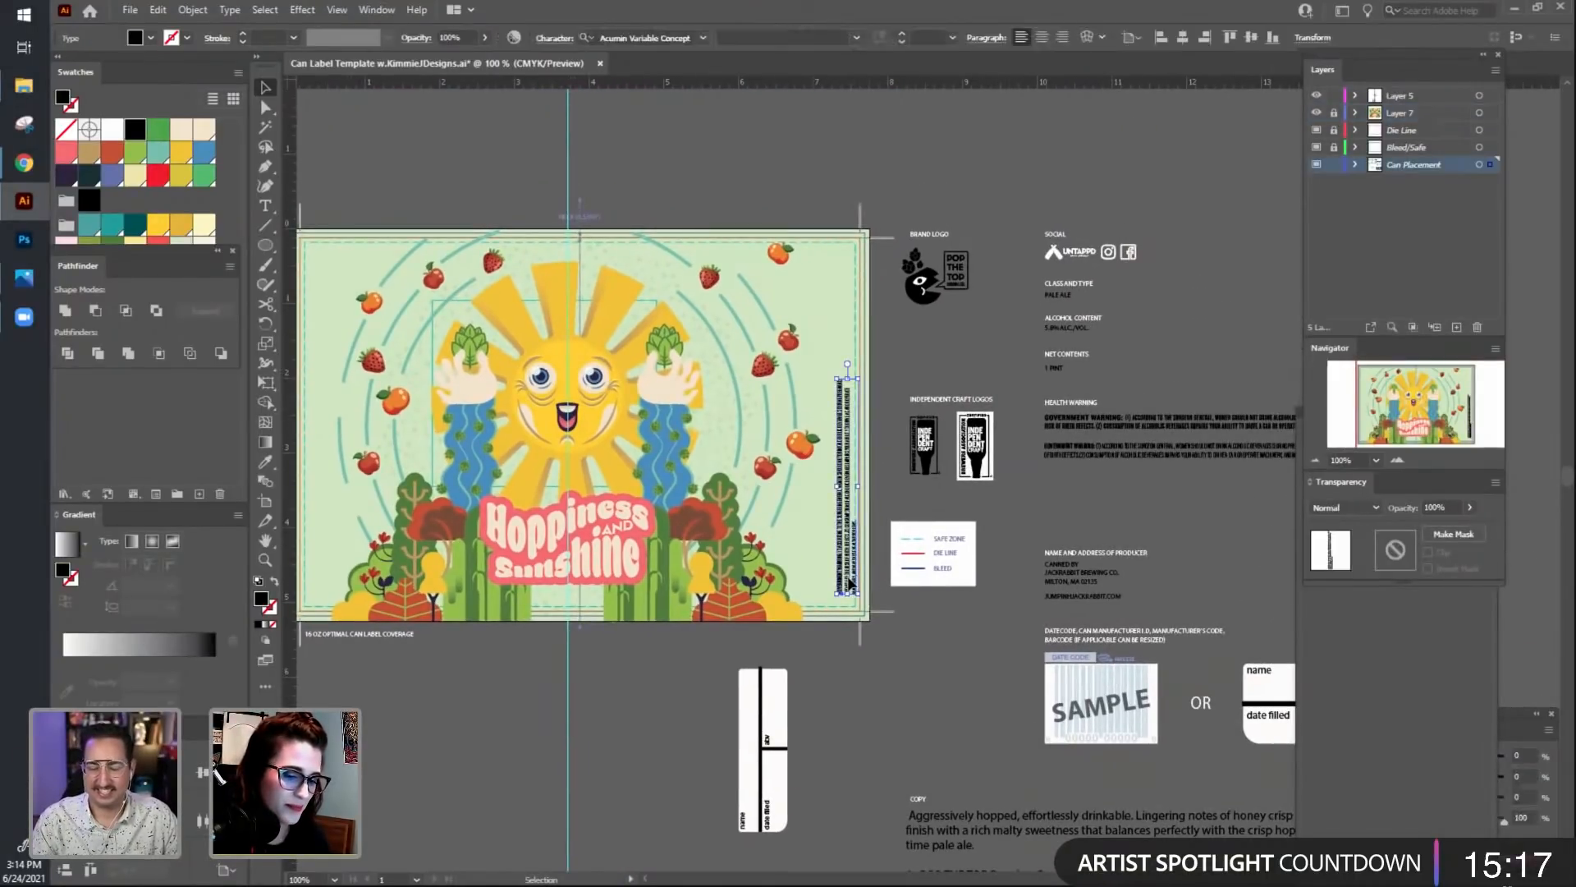
pyautogui.moveTo(850, 583)
pyautogui.mouseDown()
pyautogui.moveTo(849, 518)
pyautogui.moveTo(845, 587)
pyautogui.mouseUp()
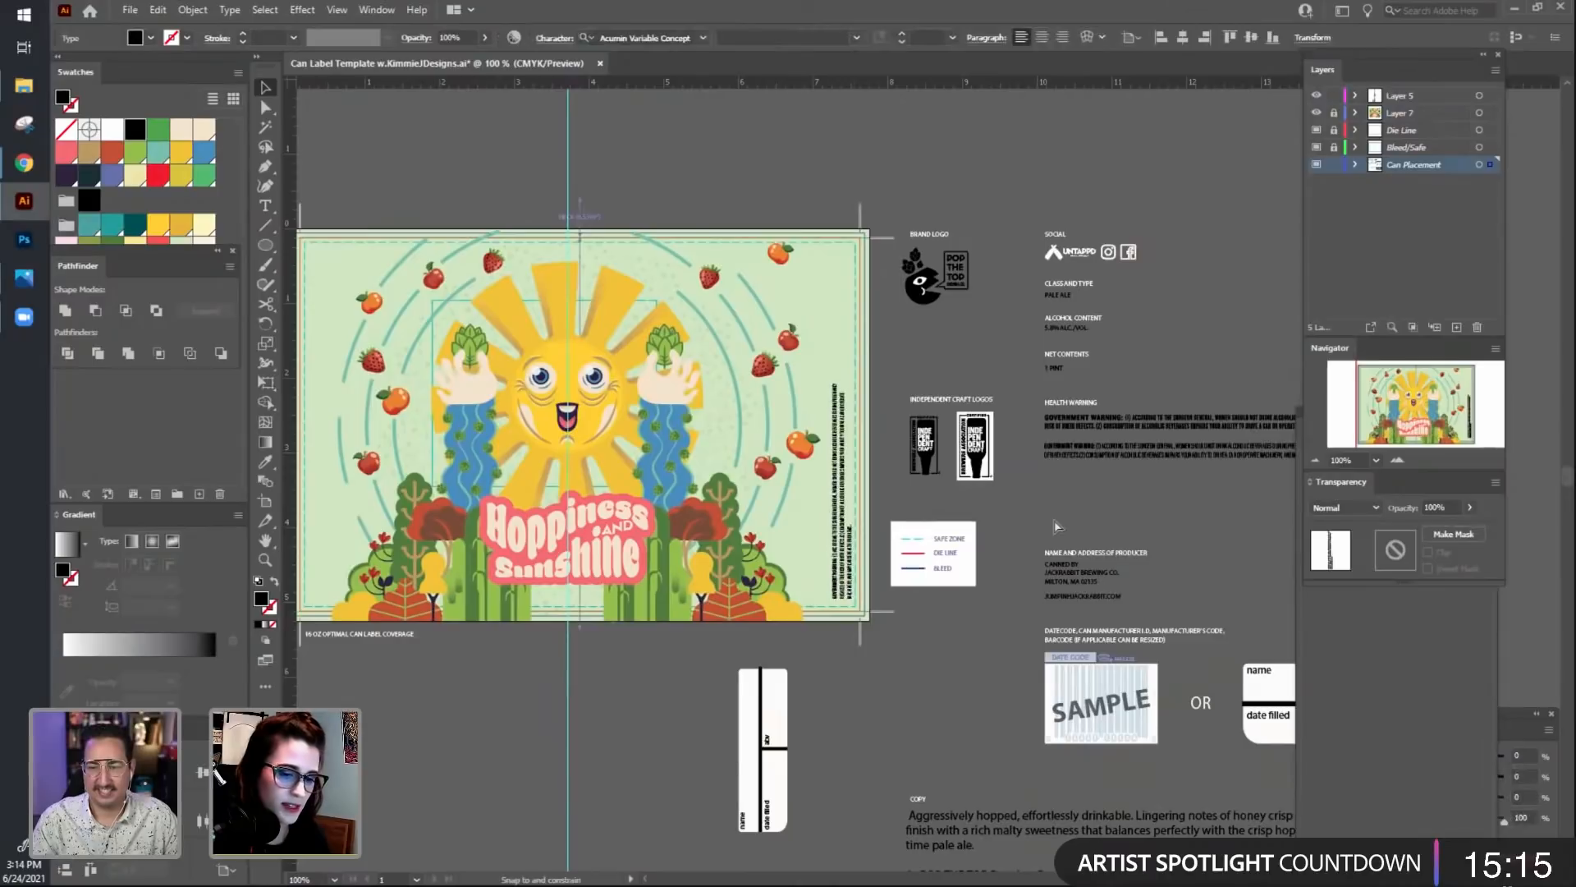
pyautogui.moveTo(1054, 520); pyautogui.dragTo(1269, 345)
pyautogui.click(1213, 537)
pyautogui.moveTo(1220, 545); pyautogui.dragTo(1120, 529)
pyautogui.click(1126, 432)
pyautogui.moveTo(1126, 433)
pyautogui.mouseDown()
pyautogui.moveTo(840, 641)
pyautogui.moveTo(794, 695)
pyautogui.mouseUp()
pyautogui.moveTo(939, 689); pyautogui.dragTo(773, 314)
pyautogui.moveTo(782, 800); pyautogui.dragTo(751, 561)
pyautogui.click(757, 726)
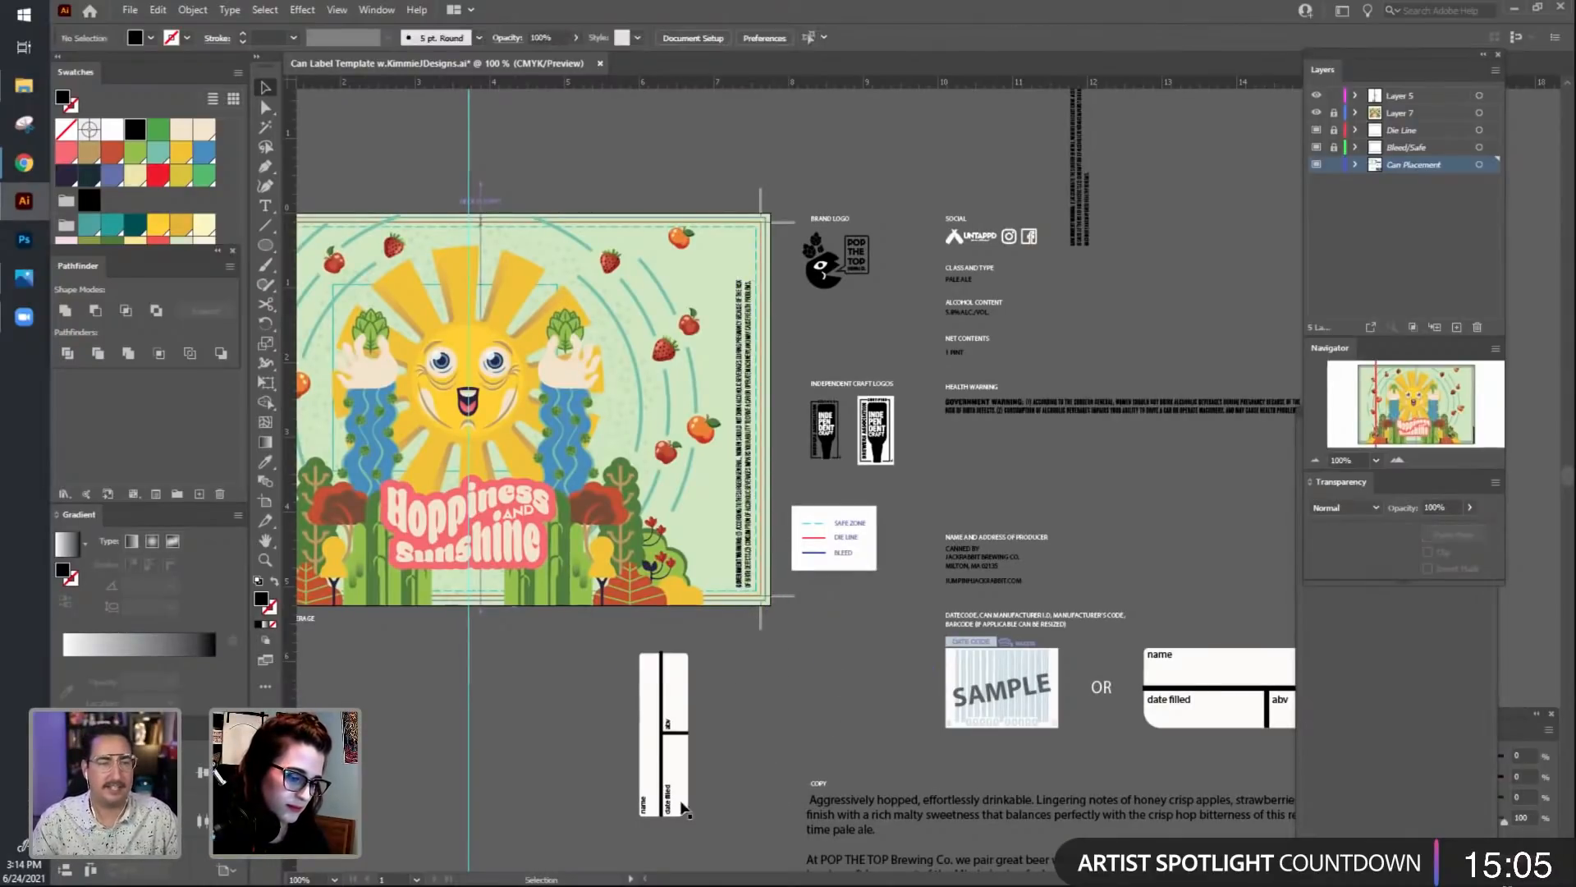
pyautogui.moveTo(680, 792)
pyautogui.mouseDown()
pyautogui.moveTo(716, 745)
pyautogui.moveTo(739, 559)
pyautogui.mouseUp()
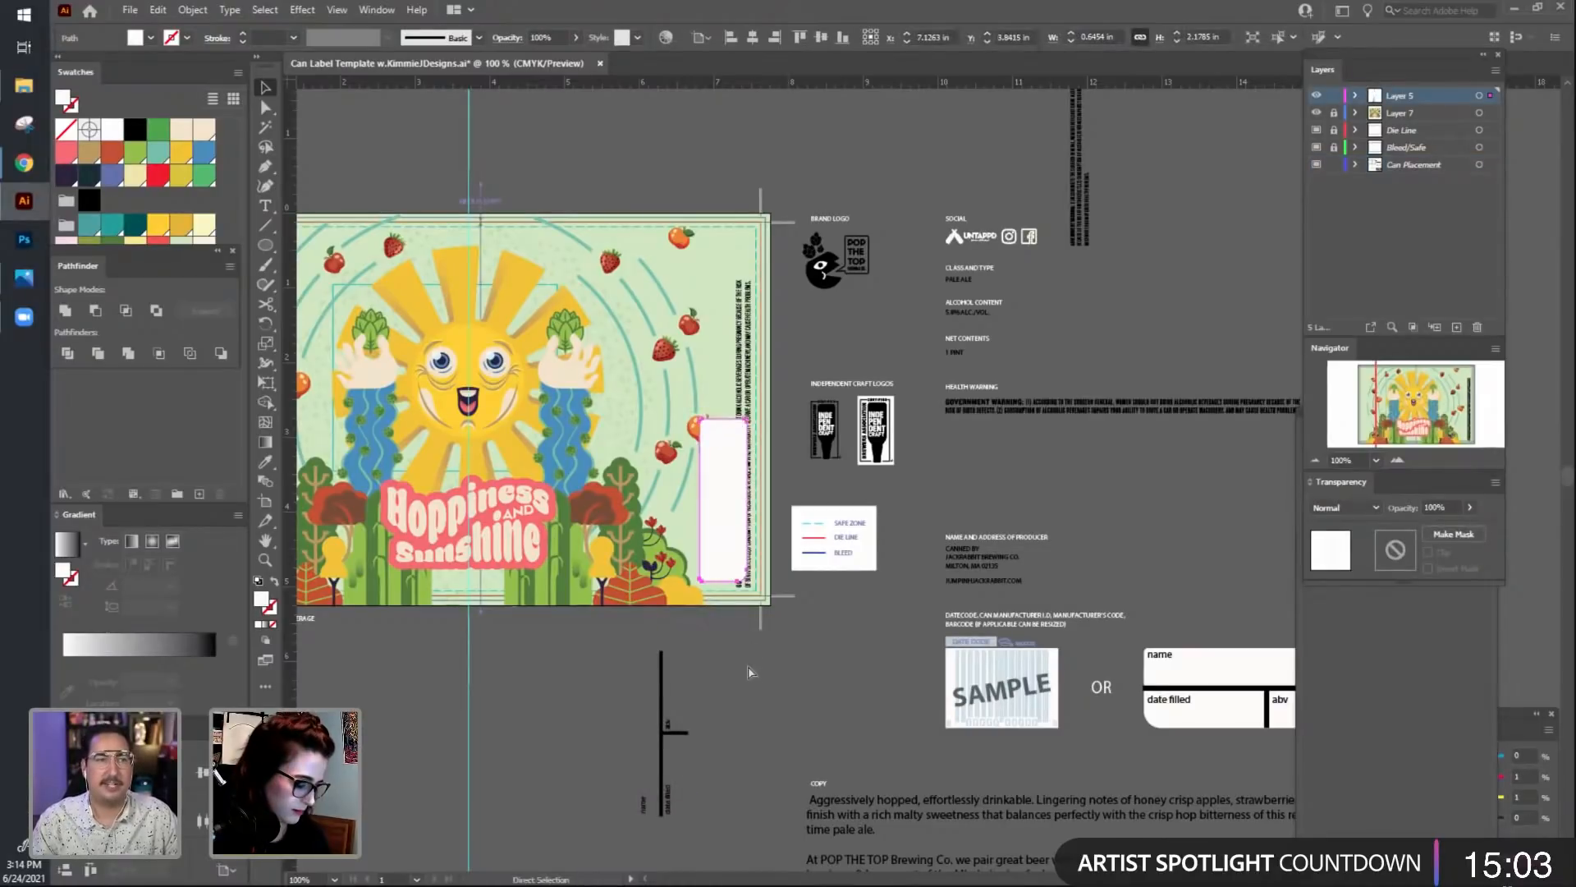
pyautogui.hotkey('ctrl', 'z')
# Move the whole vertical name, date filled and abv block onto the label, just left of the health warning text.
pyautogui.moveTo(623, 634); pyautogui.dragTo(720, 550)
pyautogui.moveTo(693, 687); pyautogui.dragTo(905, 744)
pyautogui.scroll(1, 904, 744)
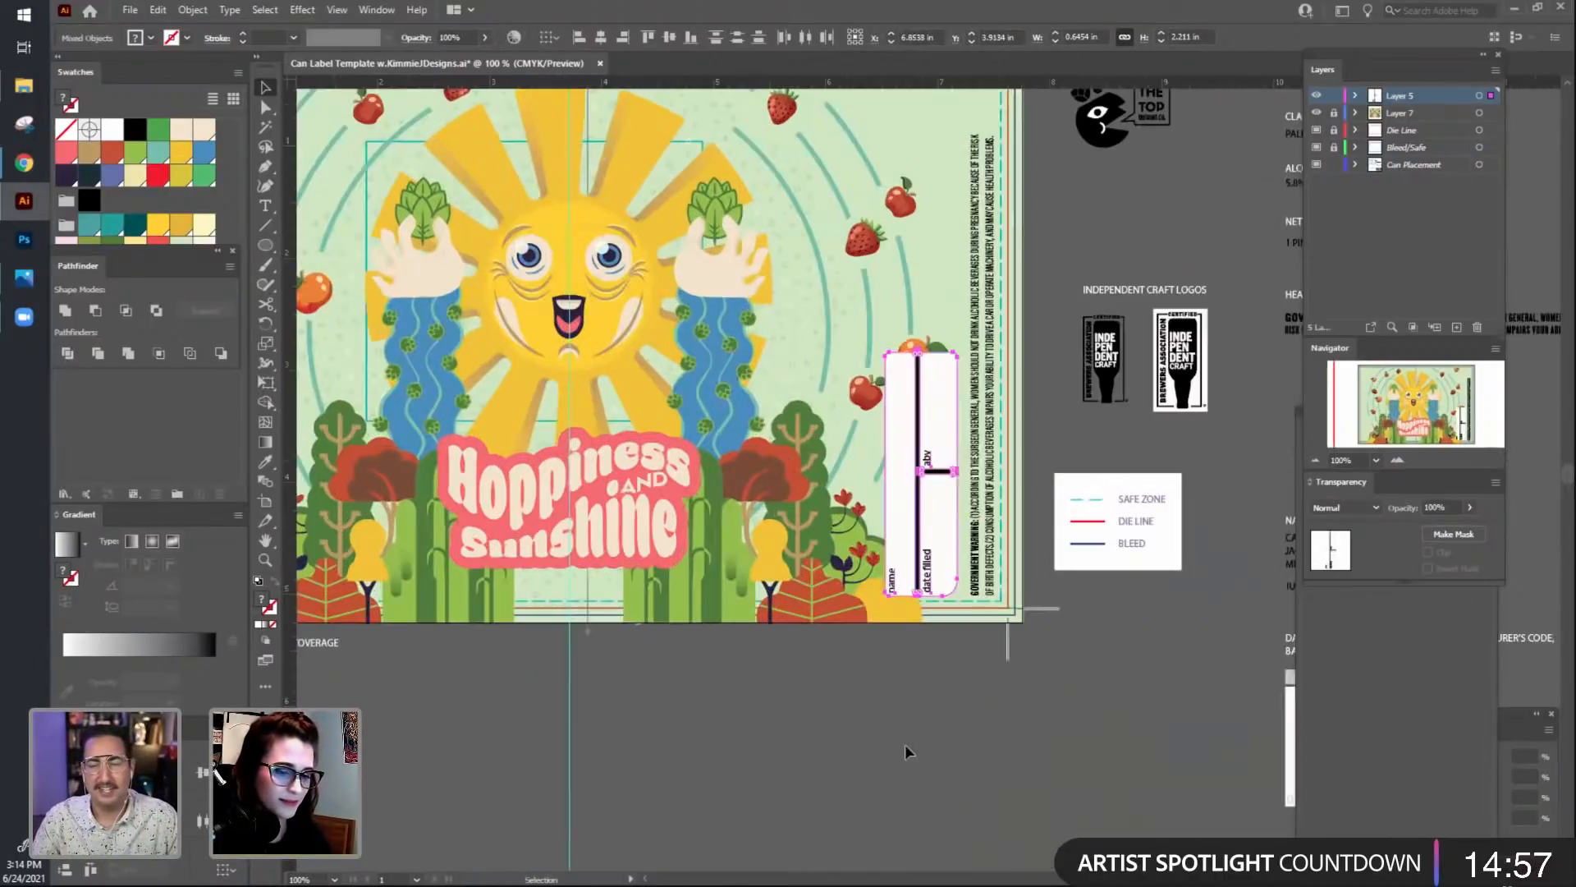
pyautogui.moveTo(1029, 742); pyautogui.dragTo(791, 743)
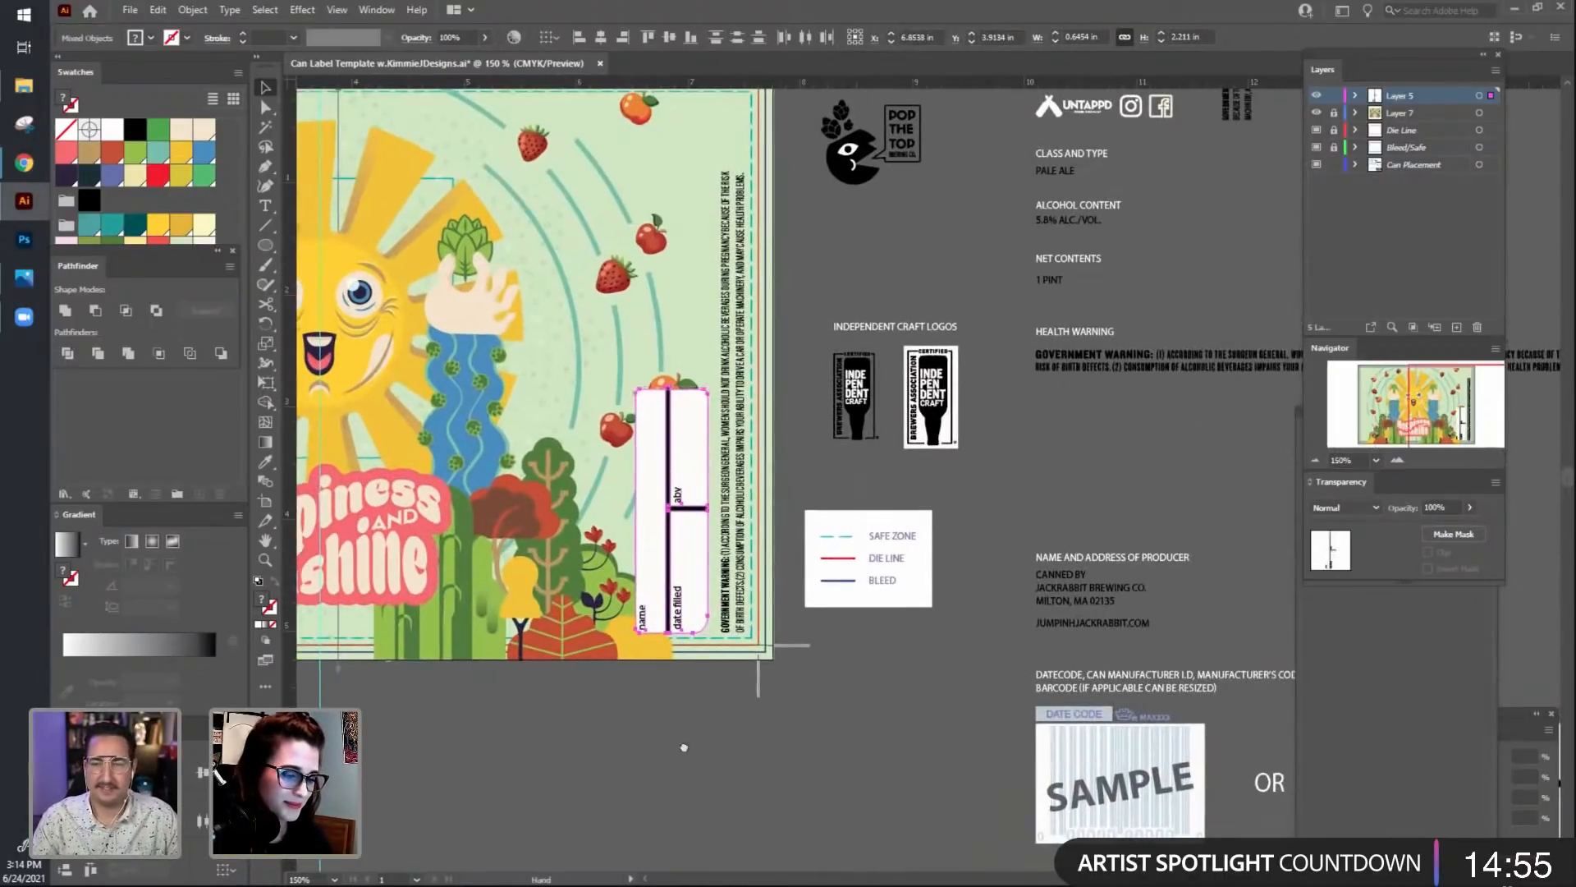
pyautogui.scroll(2, 732, 734)
pyautogui.moveTo(1284, 783); pyautogui.dragTo(988, 784)
pyautogui.click(985, 784)
pyautogui.moveTo(657, 651); pyautogui.dragTo(691, 661)
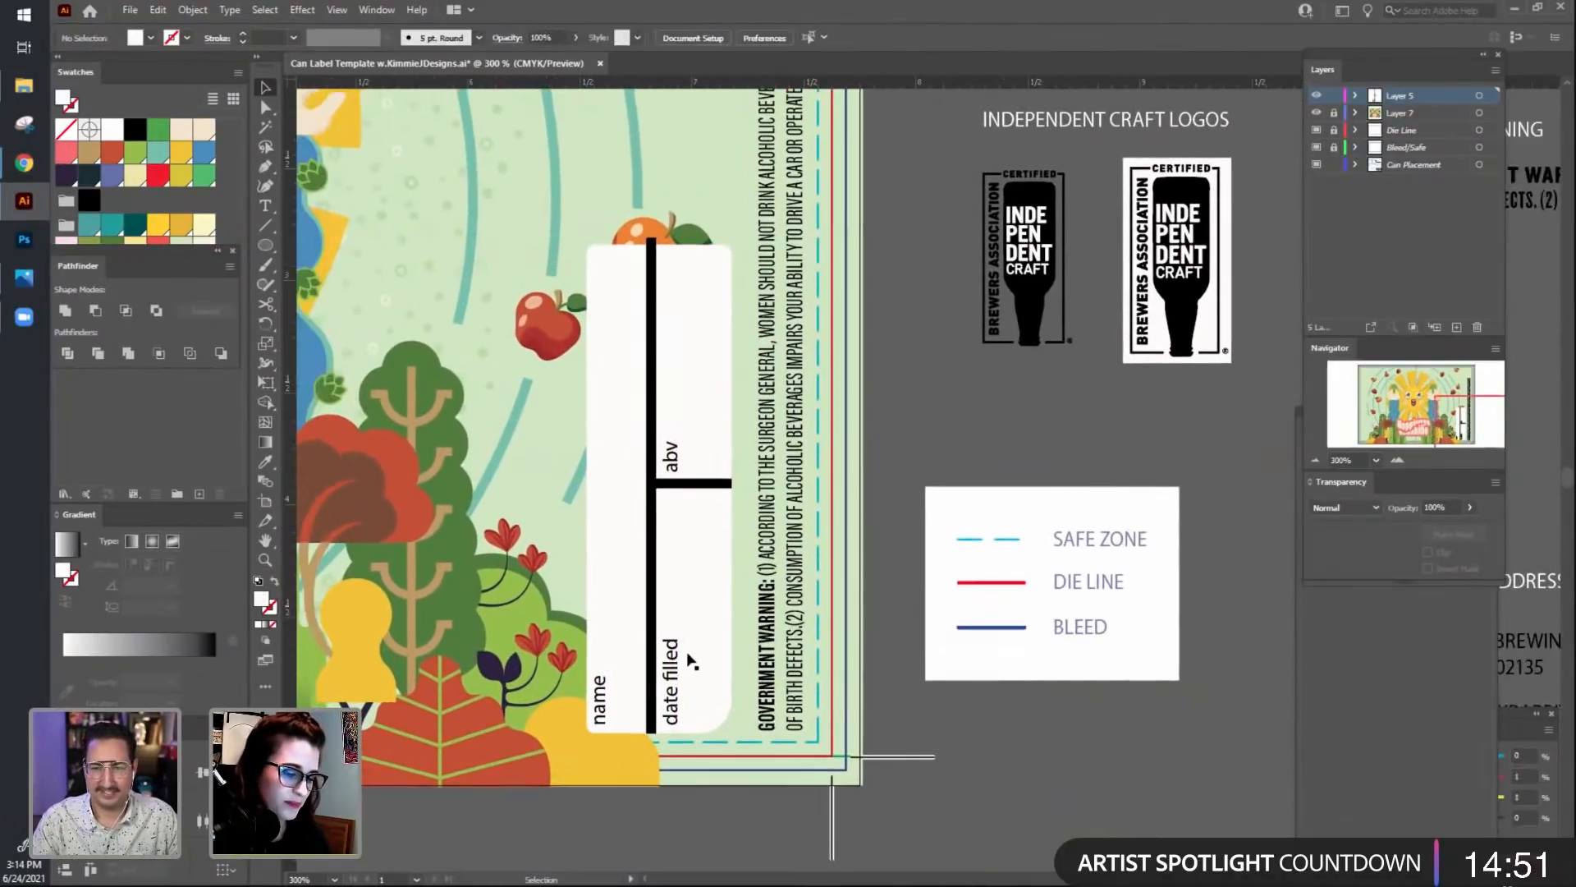
# Tighten the leading of the vertical health warning text and nudge it slightly up, inside the safe zone.
pyautogui.moveTo(920, 723); pyautogui.dragTo(937, 740)
pyautogui.hotkey('ctrl', '-')
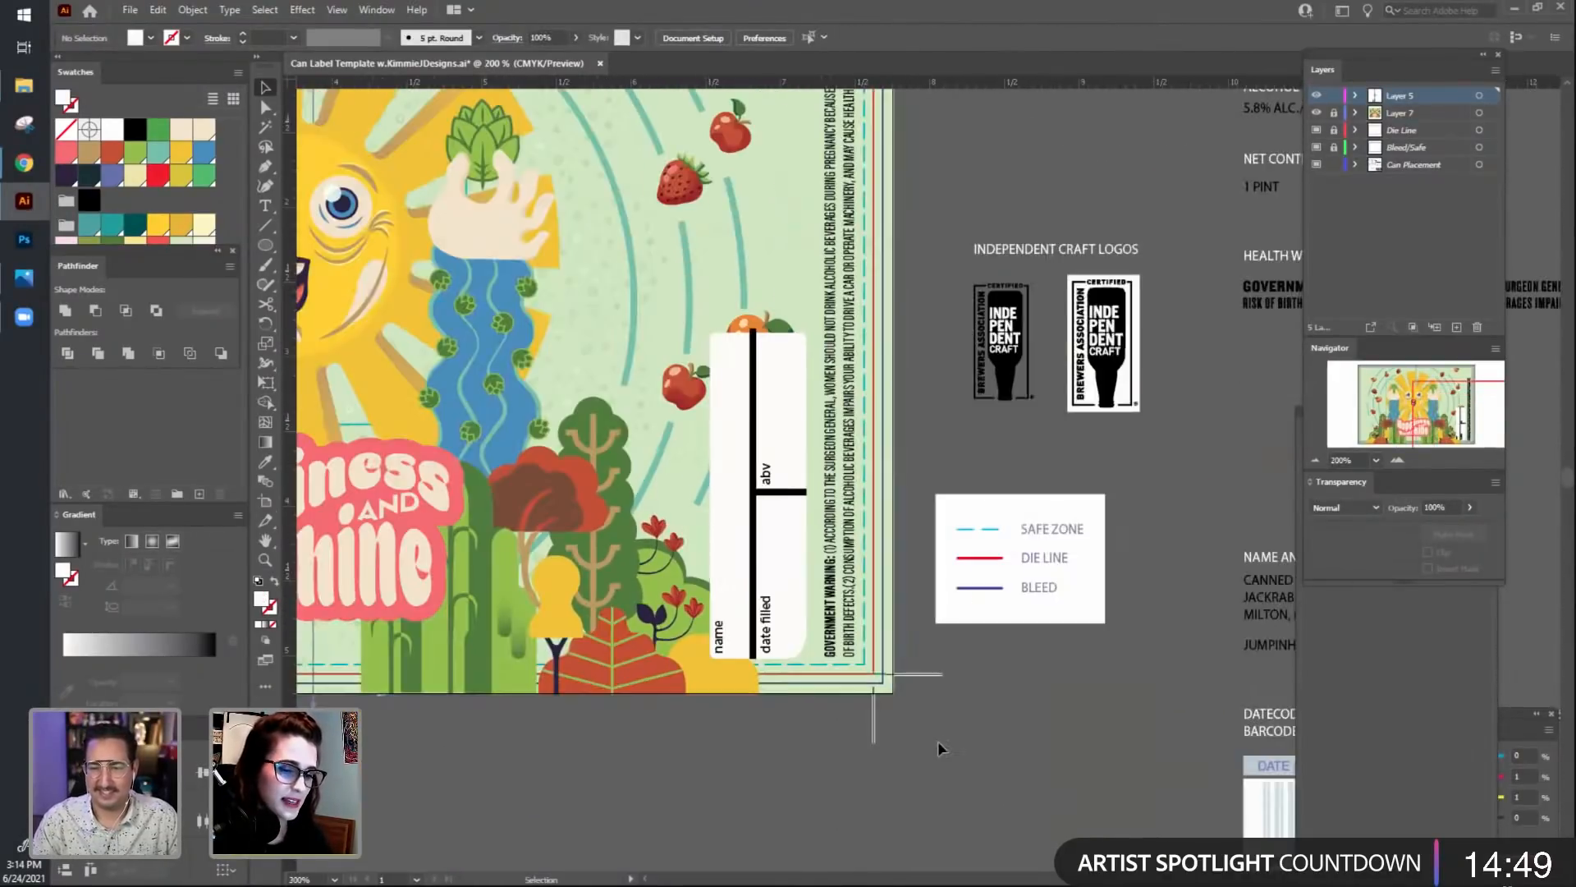
pyautogui.scroll(2, 893, 646)
pyautogui.hotkey('ctrl', '-')
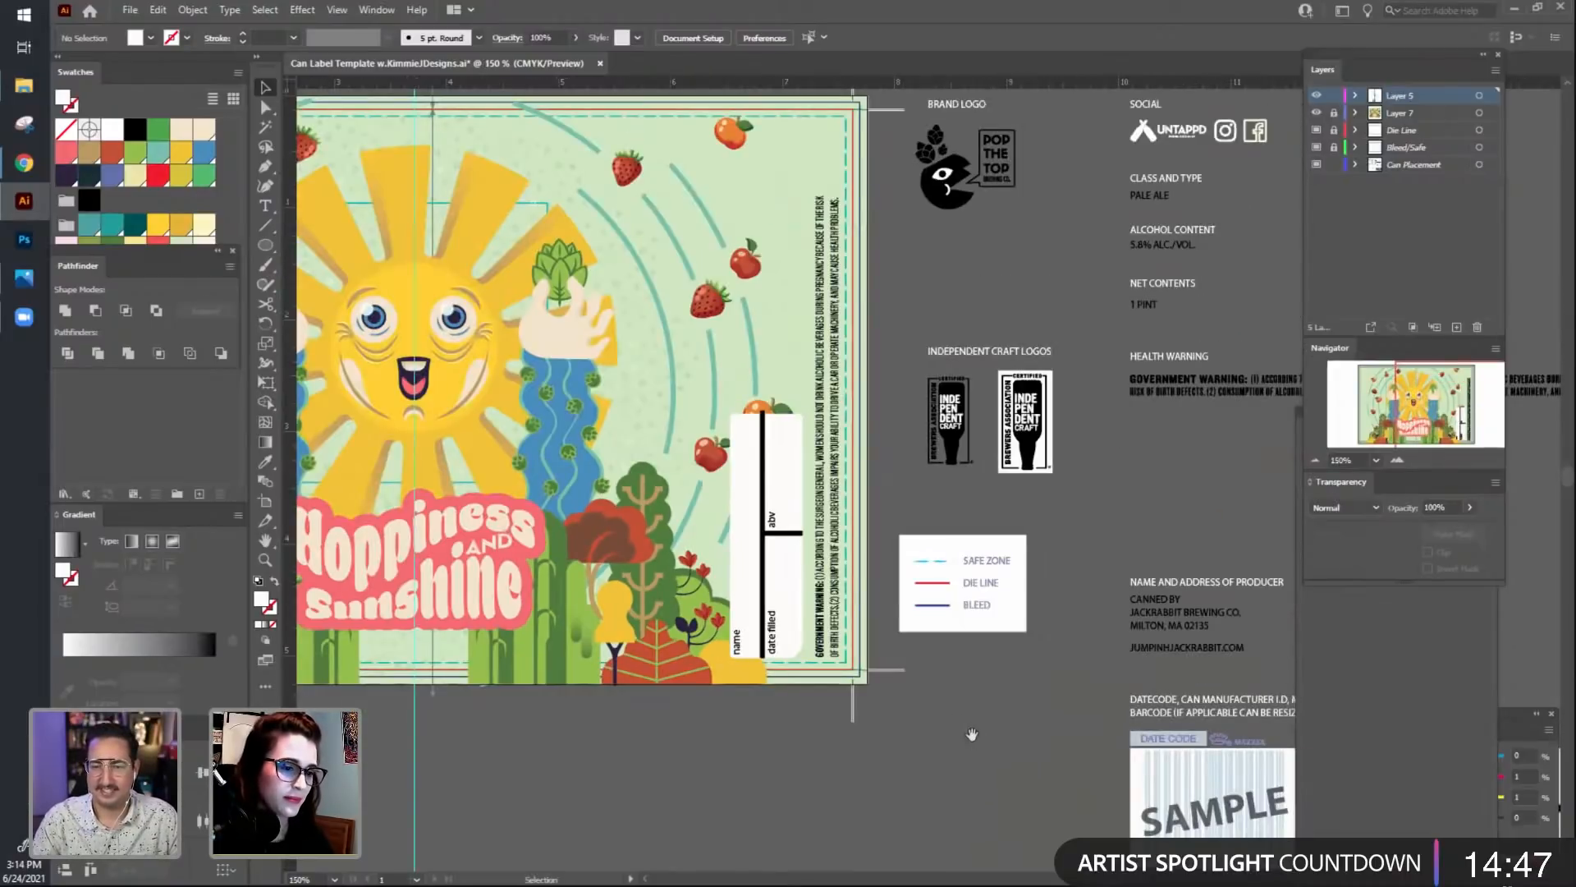
pyautogui.moveTo(938, 732); pyautogui.dragTo(884, 756)
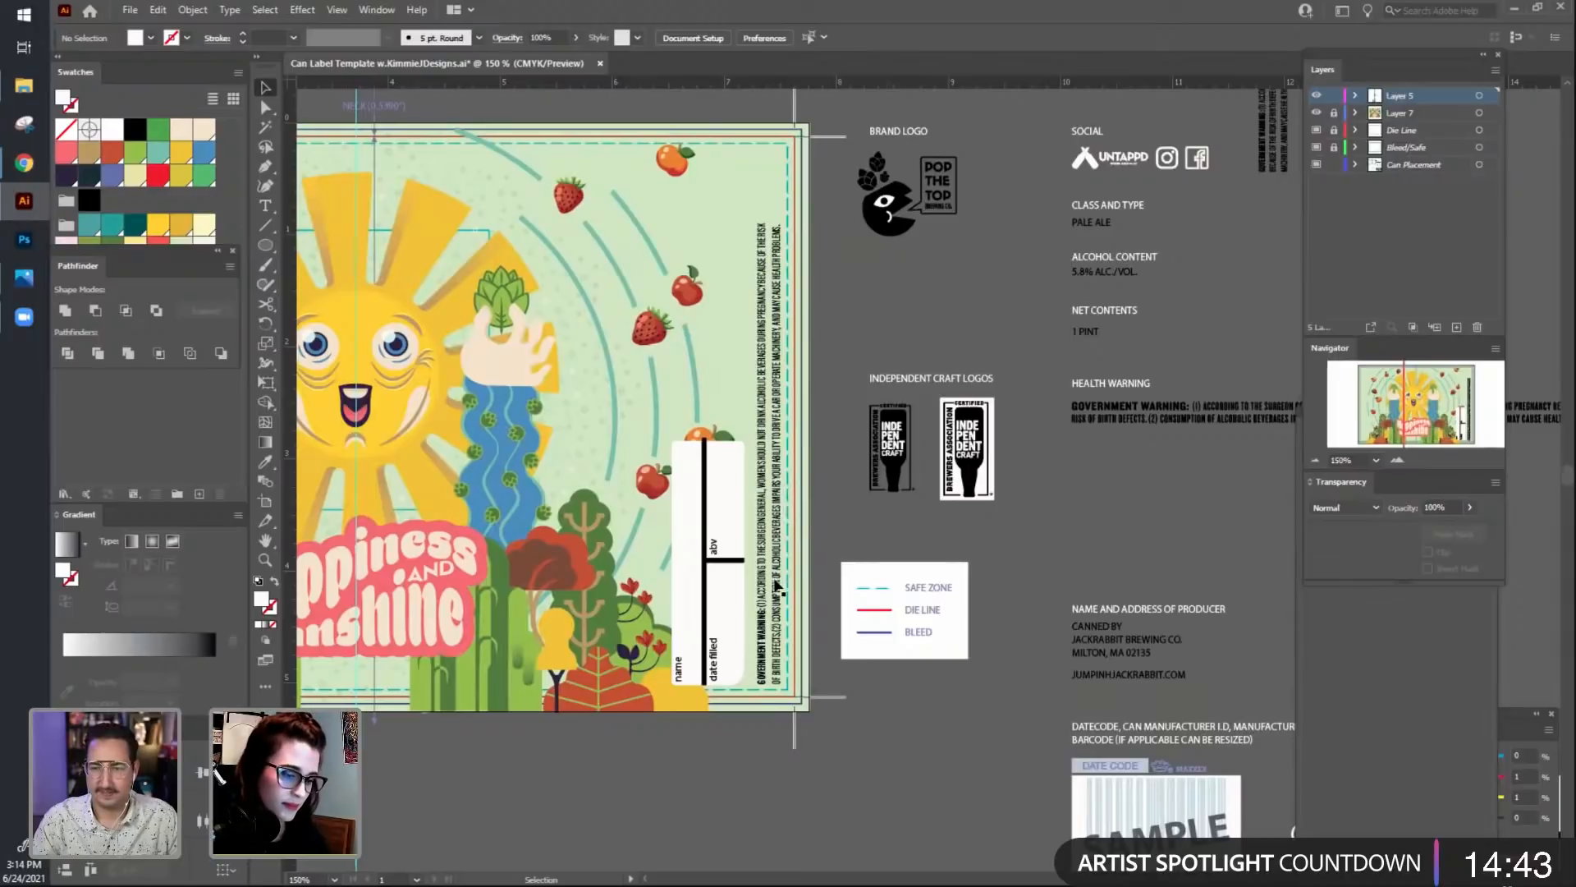
pyautogui.click(778, 585)
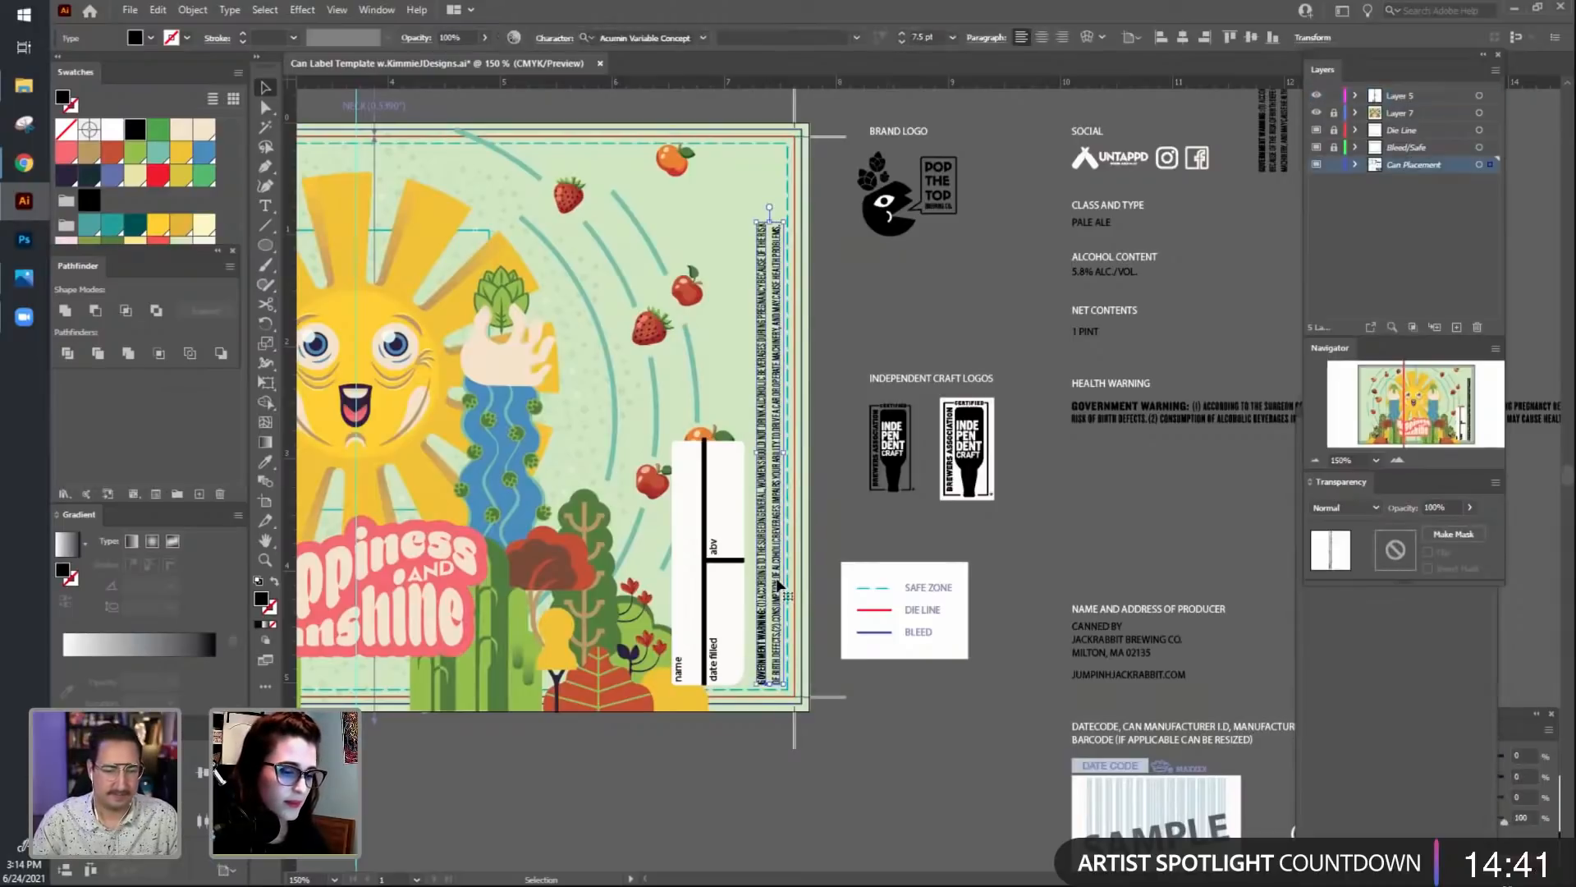
pyautogui.click(555, 42)
pyautogui.click(510, 121)
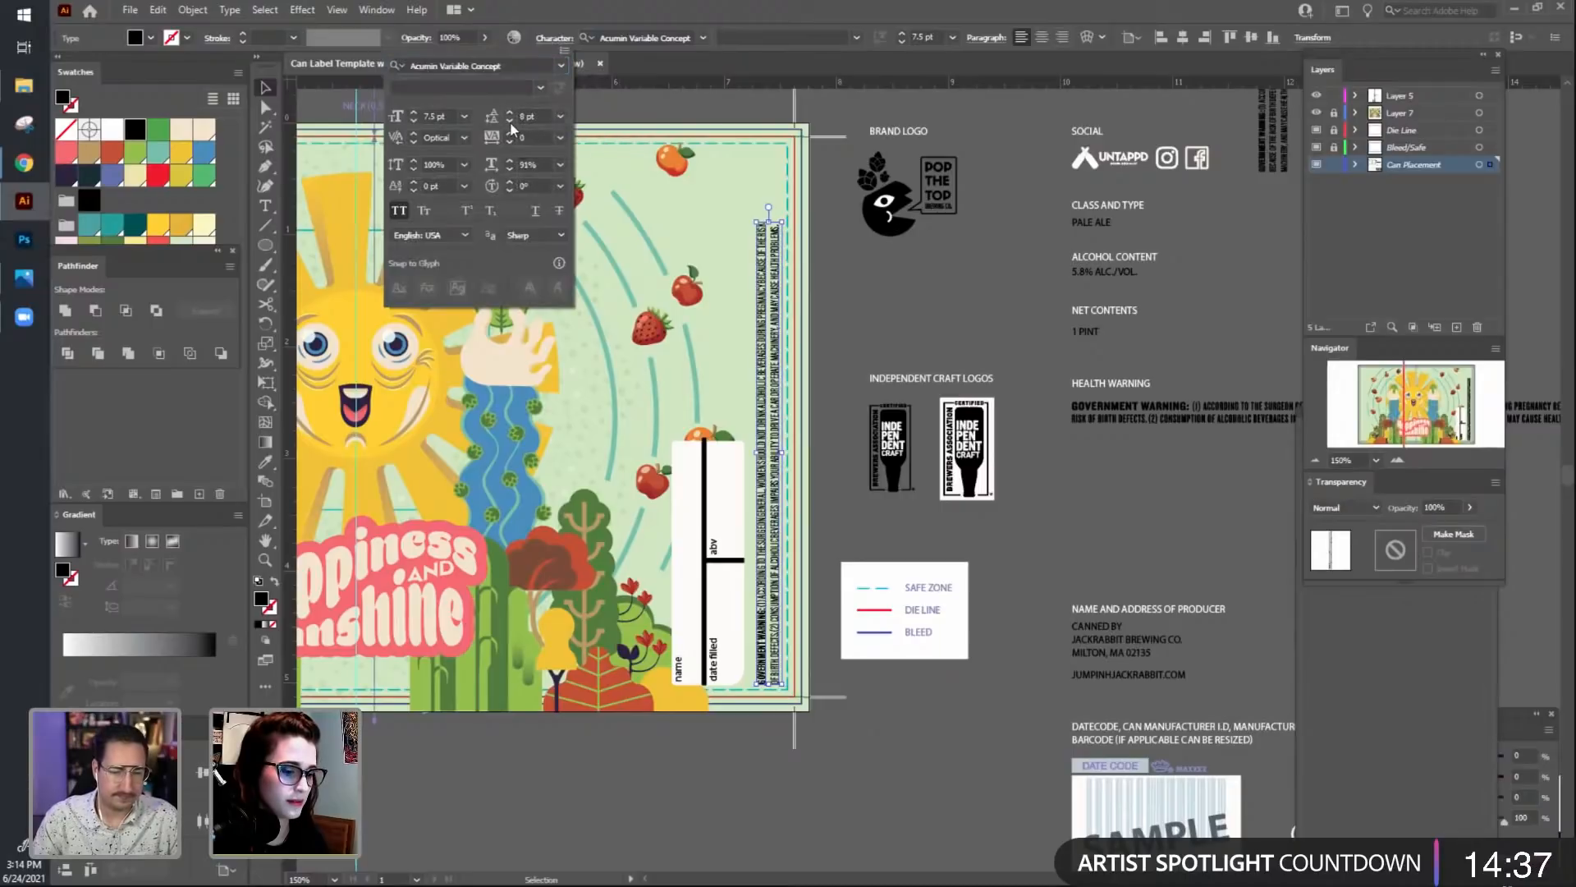
pyautogui.click(510, 122)
pyautogui.click(890, 740)
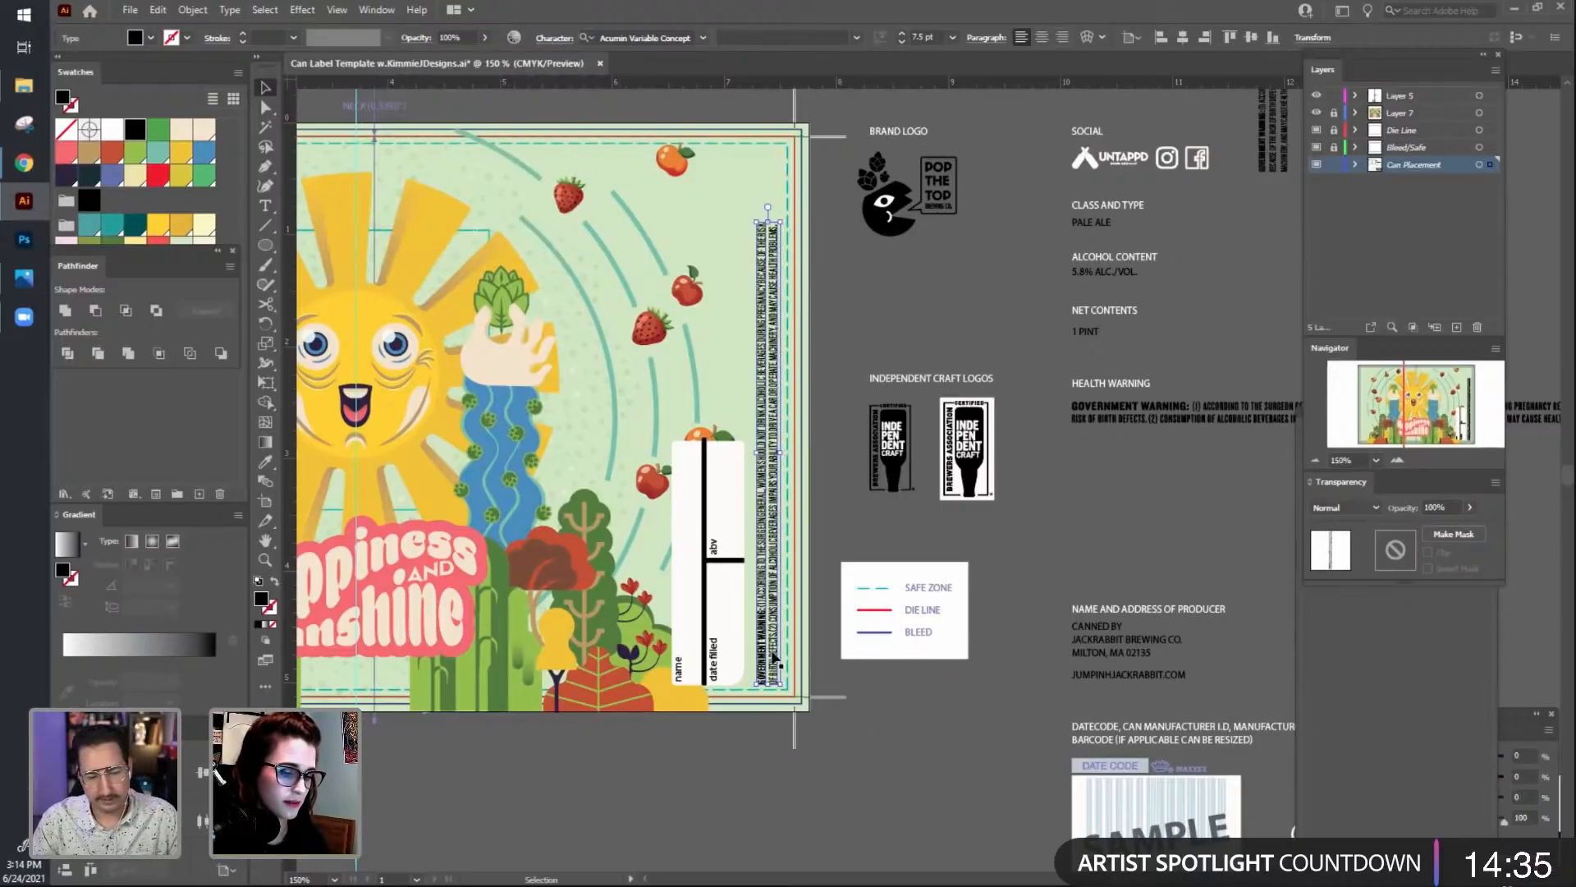
pyautogui.moveTo(772, 656); pyautogui.dragTo(776, 650)
pyautogui.click(892, 783)
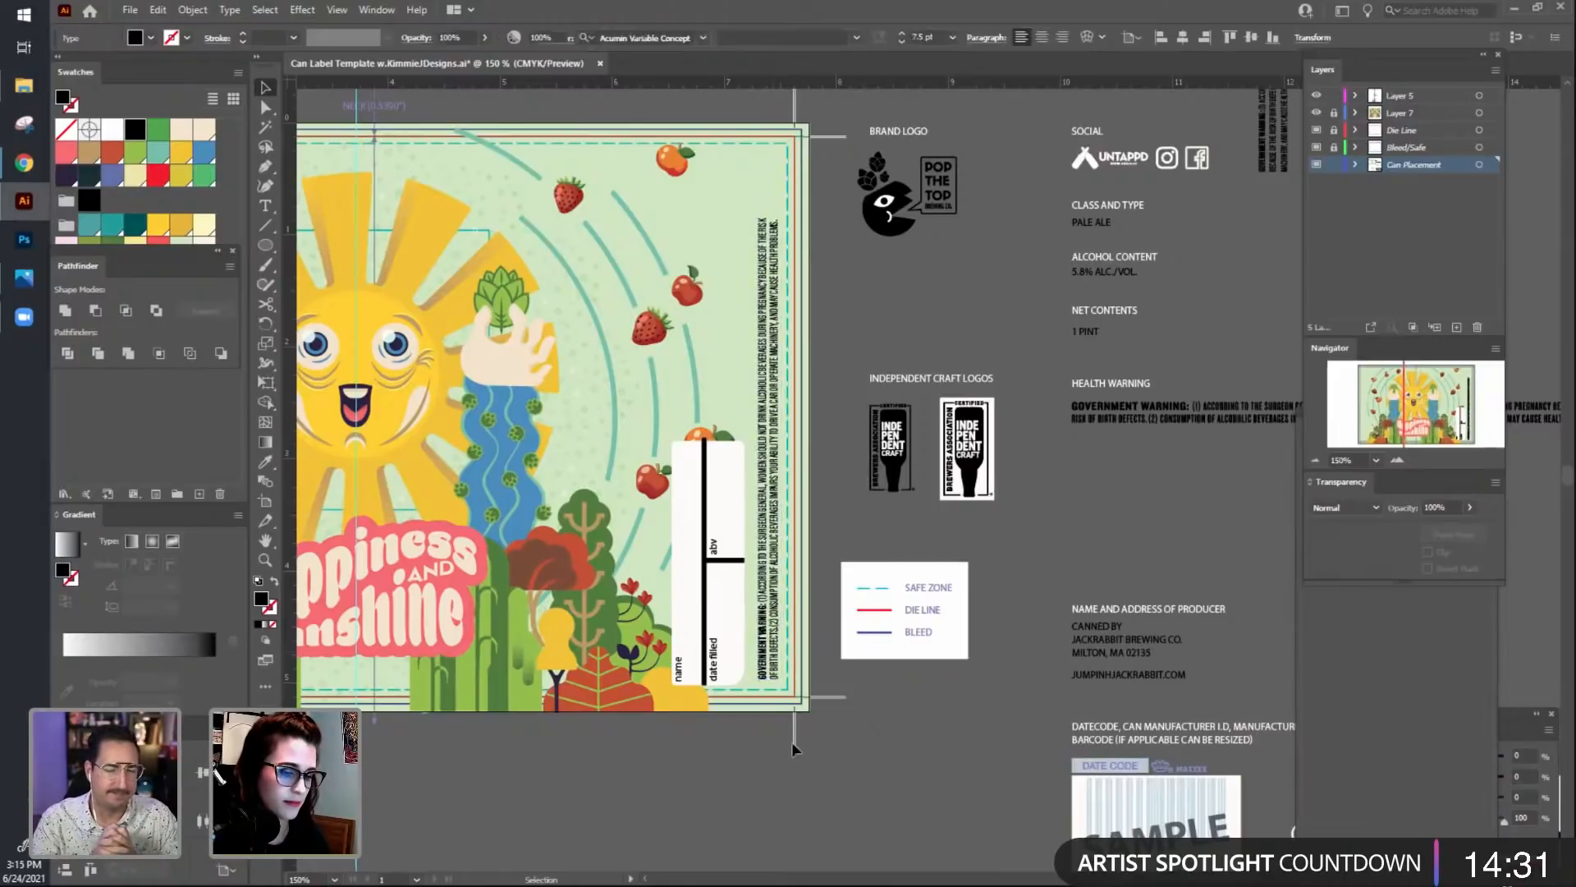
# Shift the name, date filled and abv block slightly toward the health warning and align both objects' bottom edges.
pyautogui.click(728, 663)
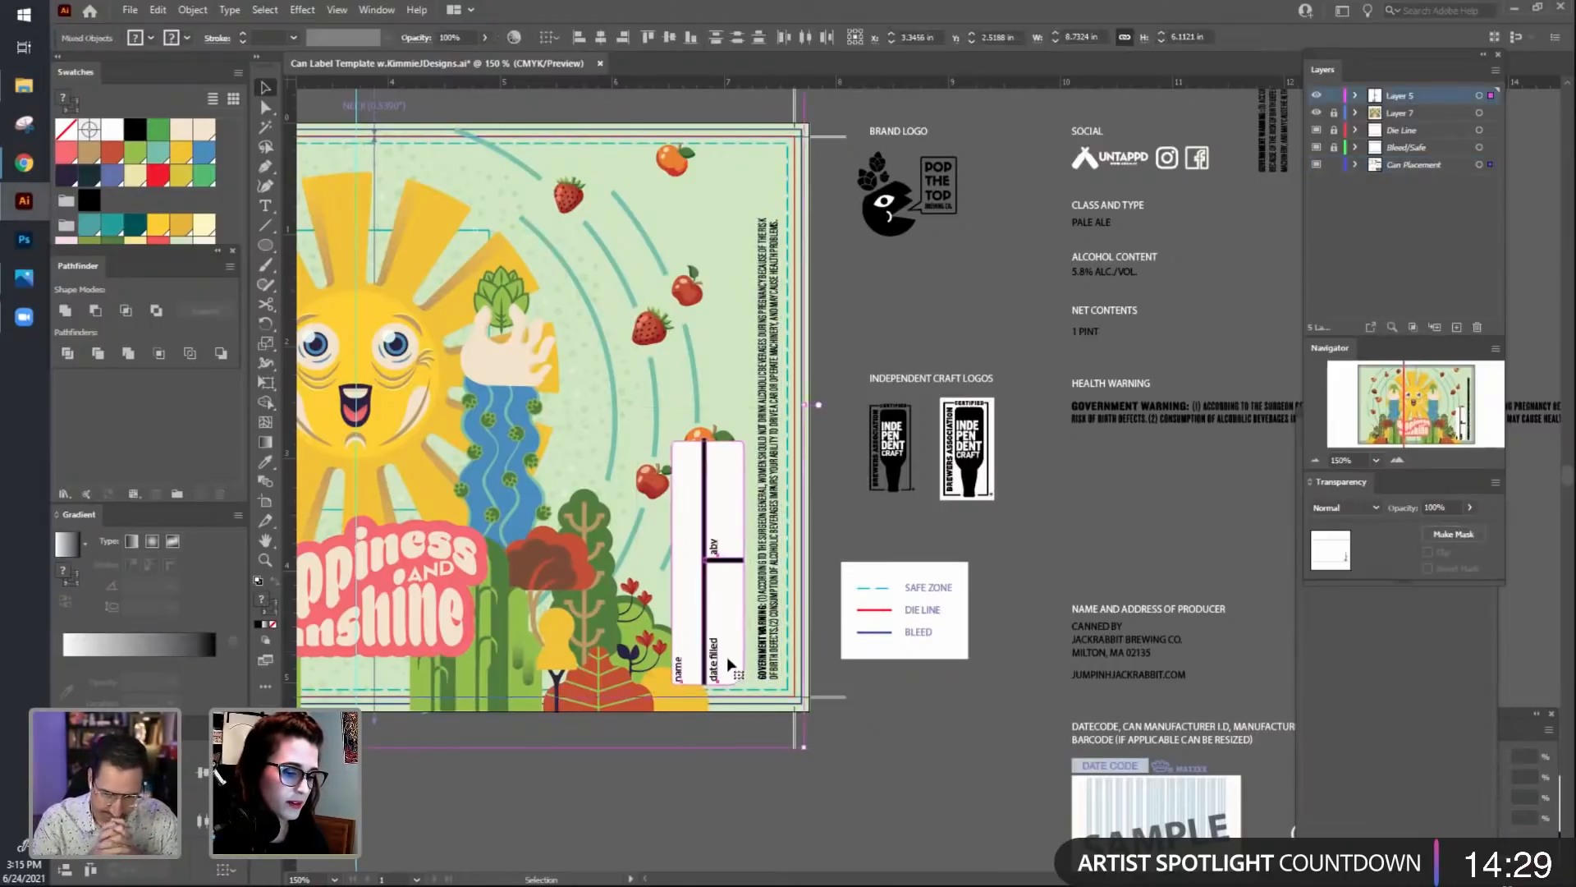
pyautogui.moveTo(729, 638)
pyautogui.mouseDown()
pyautogui.moveTo(734, 623)
pyautogui.moveTo(728, 635)
pyautogui.mouseUp()
pyautogui.click(726, 751)
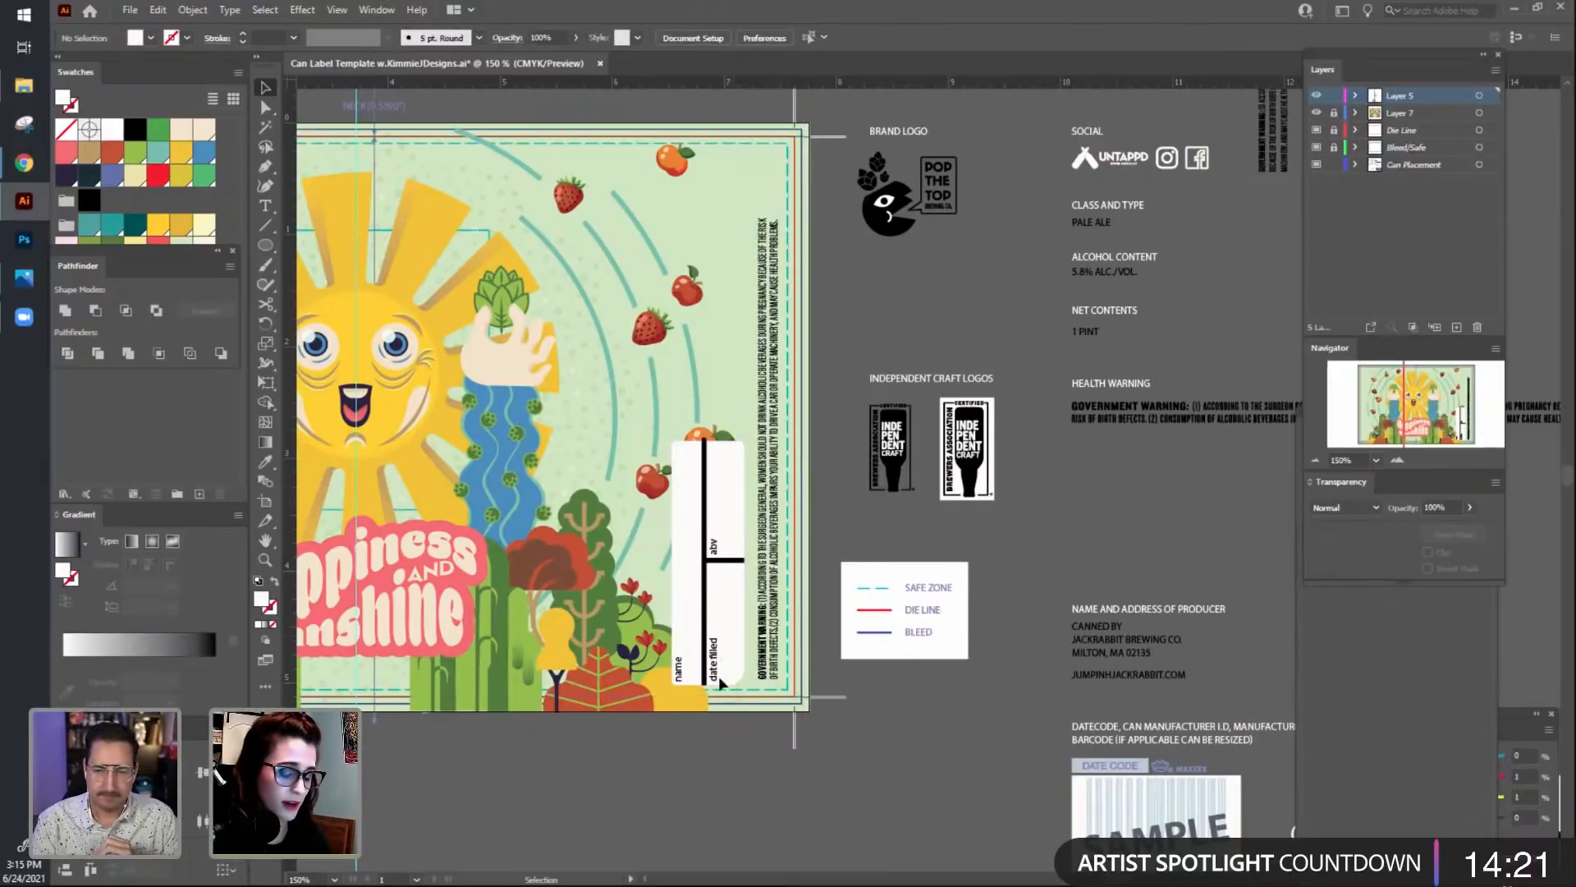
pyautogui.click(638, 404)
pyautogui.click(850, 790)
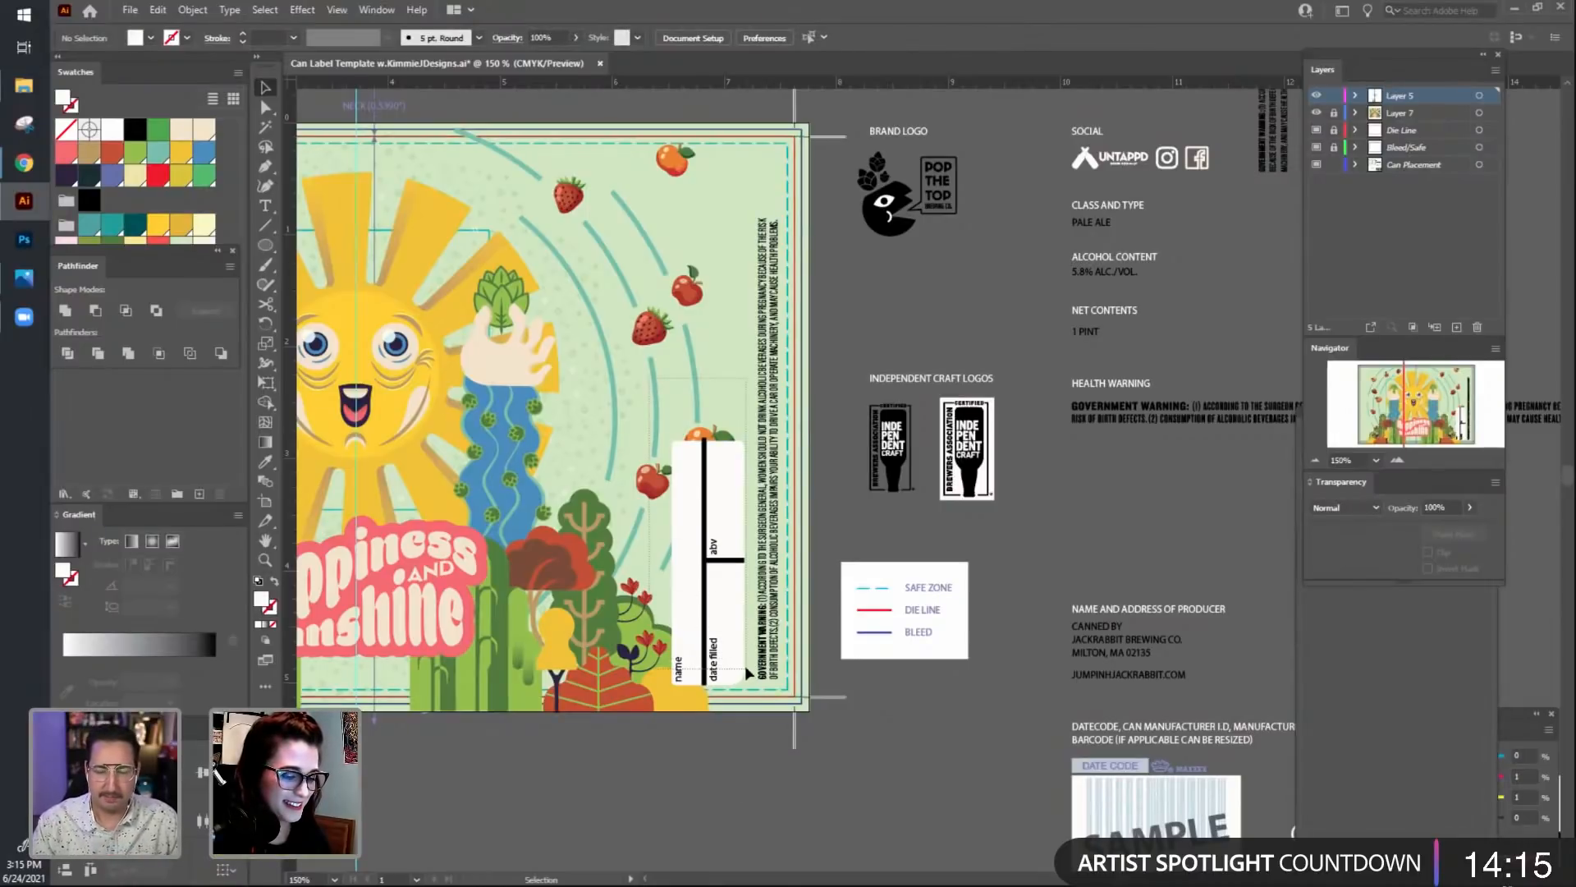
pyautogui.moveTo(746, 665); pyautogui.dragTo(726, 634)
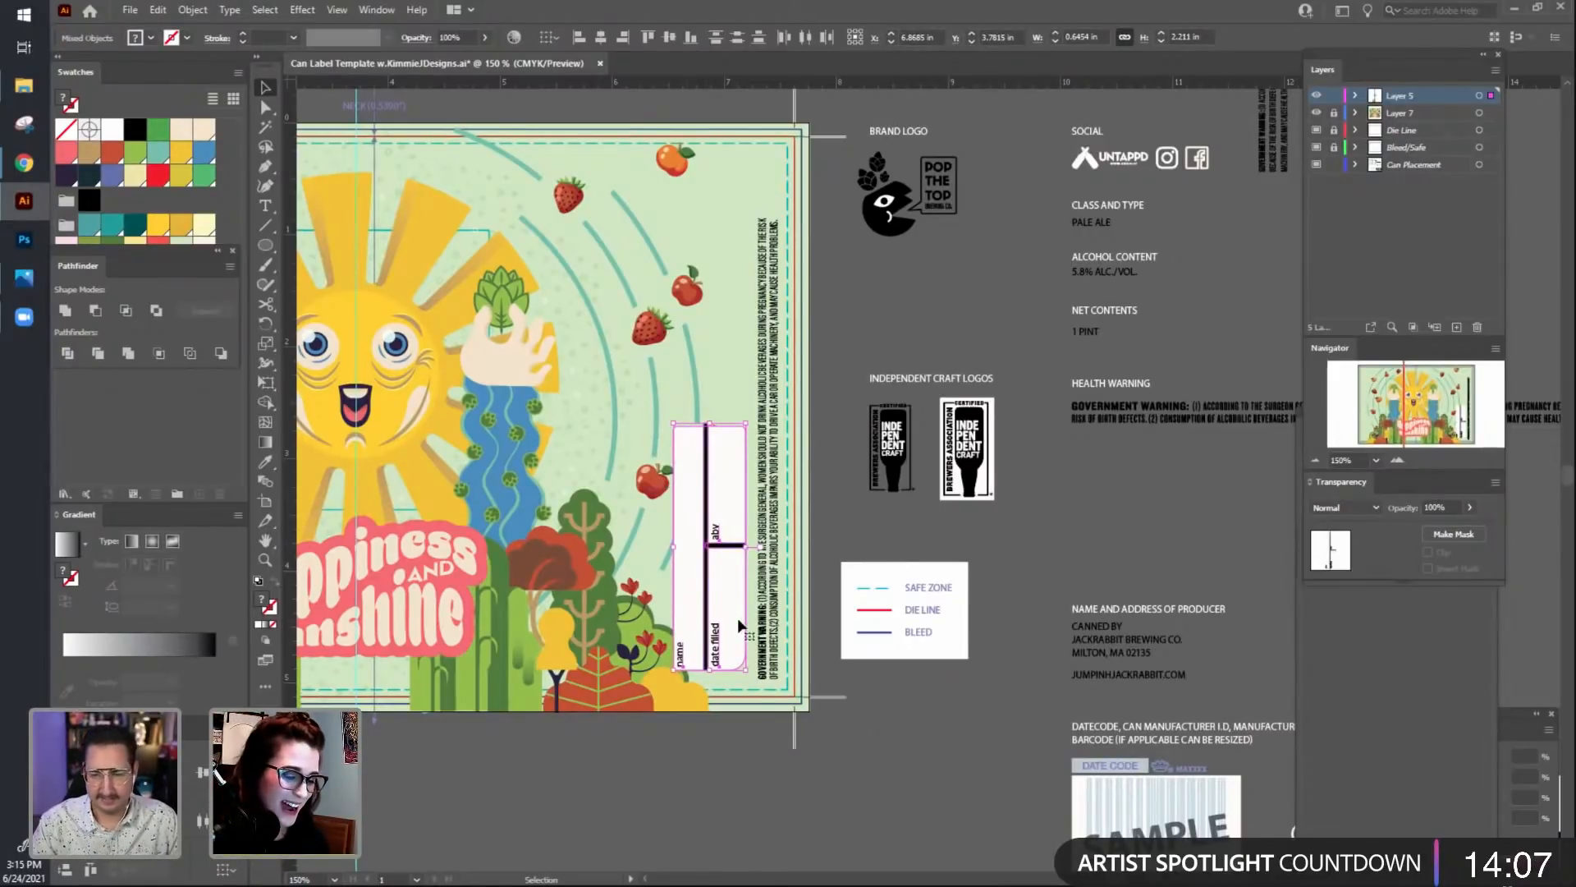
pyautogui.moveTo(721, 598)
pyautogui.mouseDown()
pyautogui.moveTo(711, 575)
pyautogui.moveTo(727, 599)
pyautogui.mouseUp()
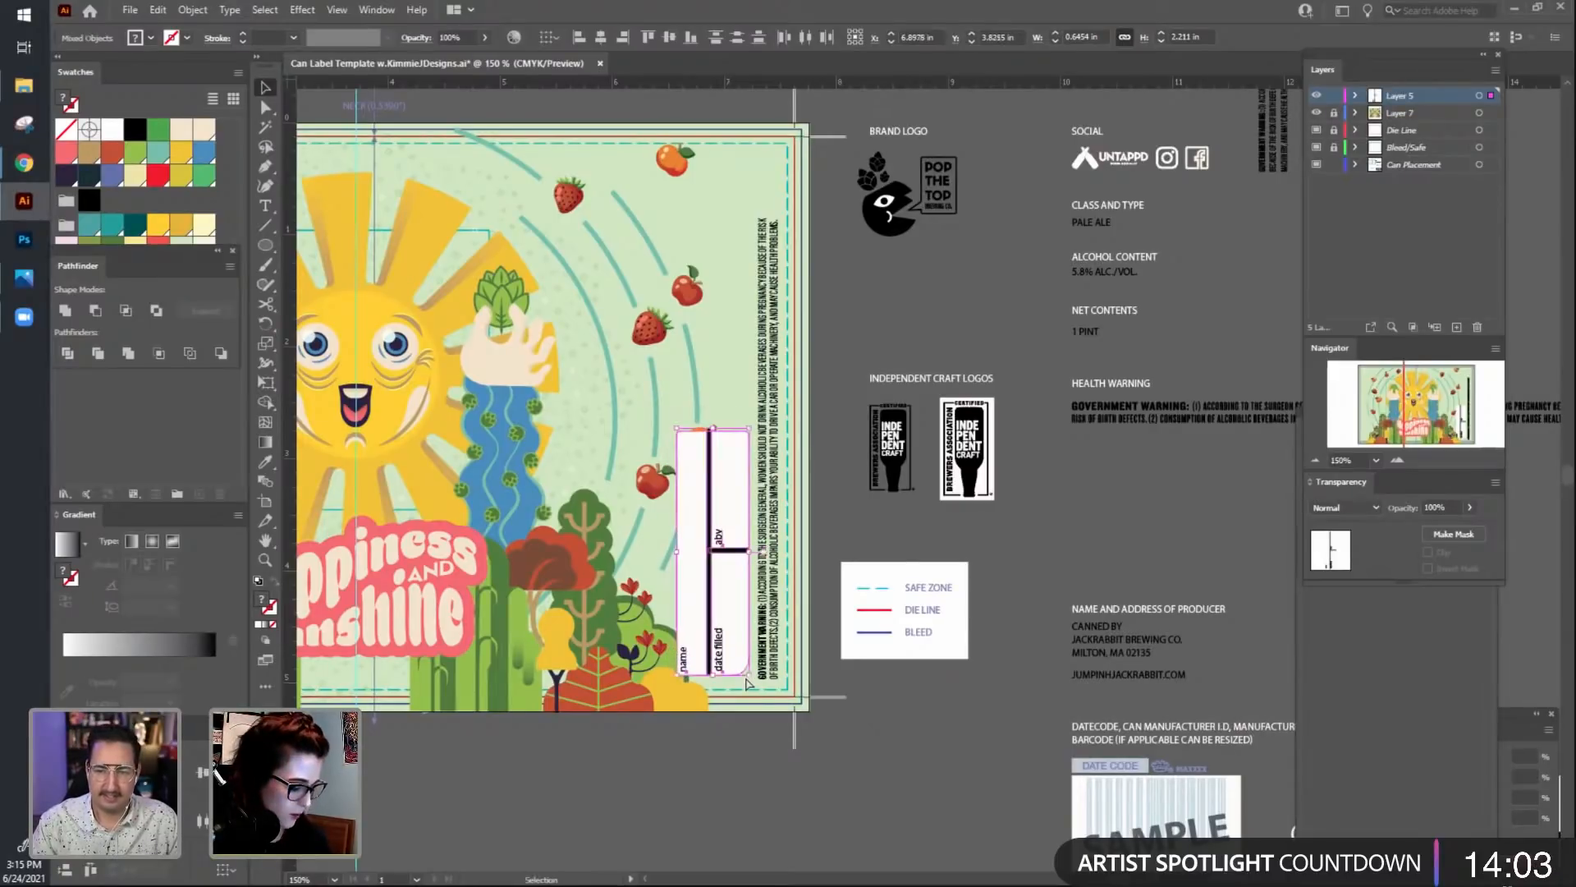
pyautogui.keyDown('shift'); pyautogui.click(774, 632); pyautogui.keyUp('shift')
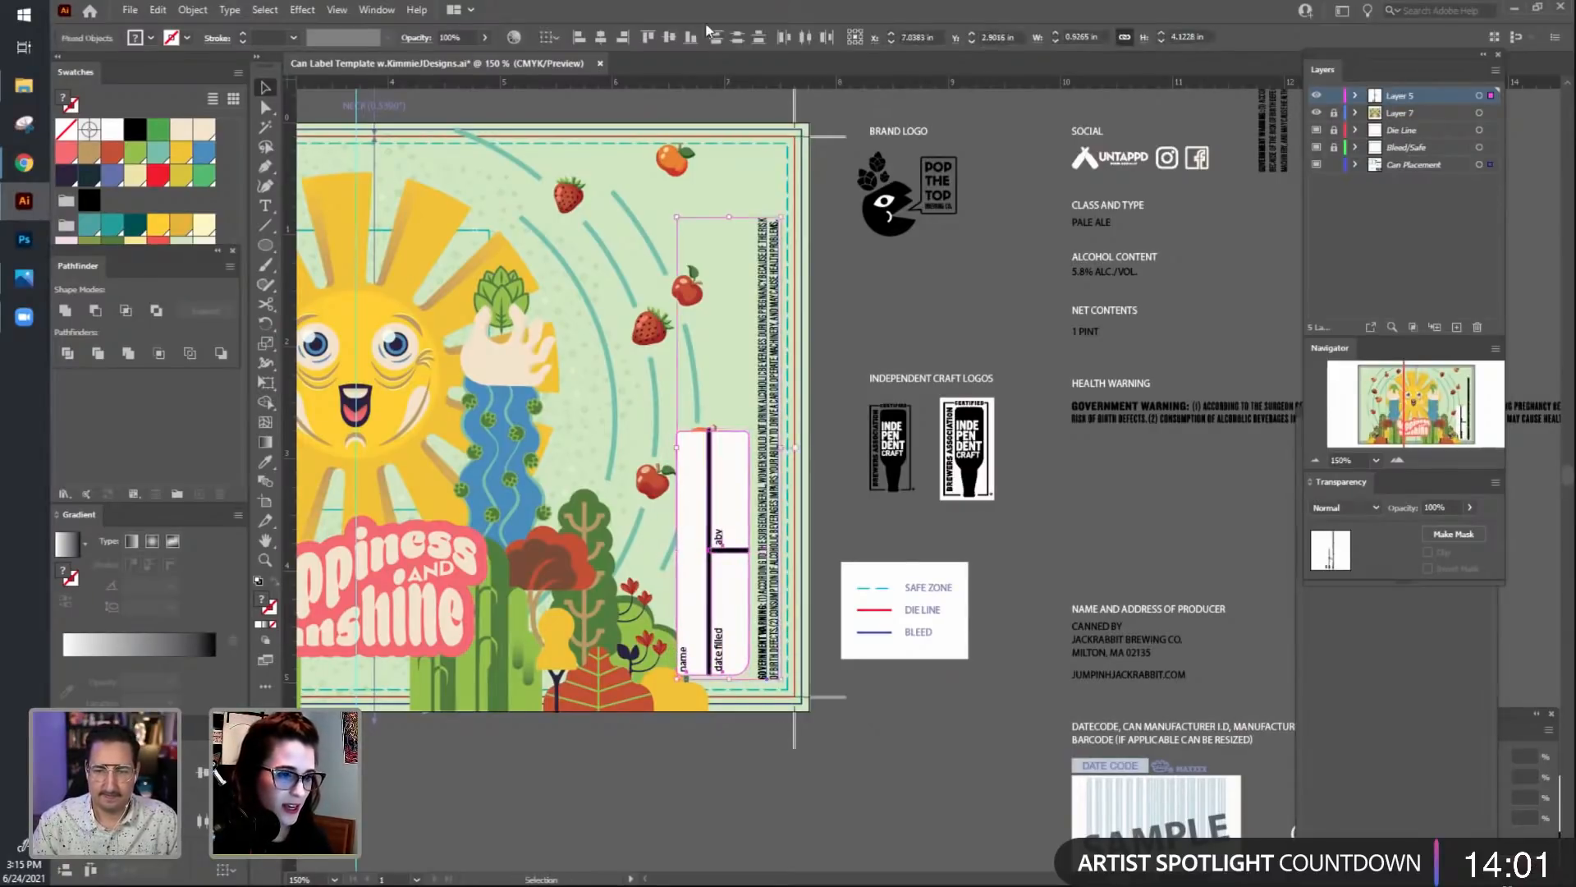
pyautogui.click(1001, 781)
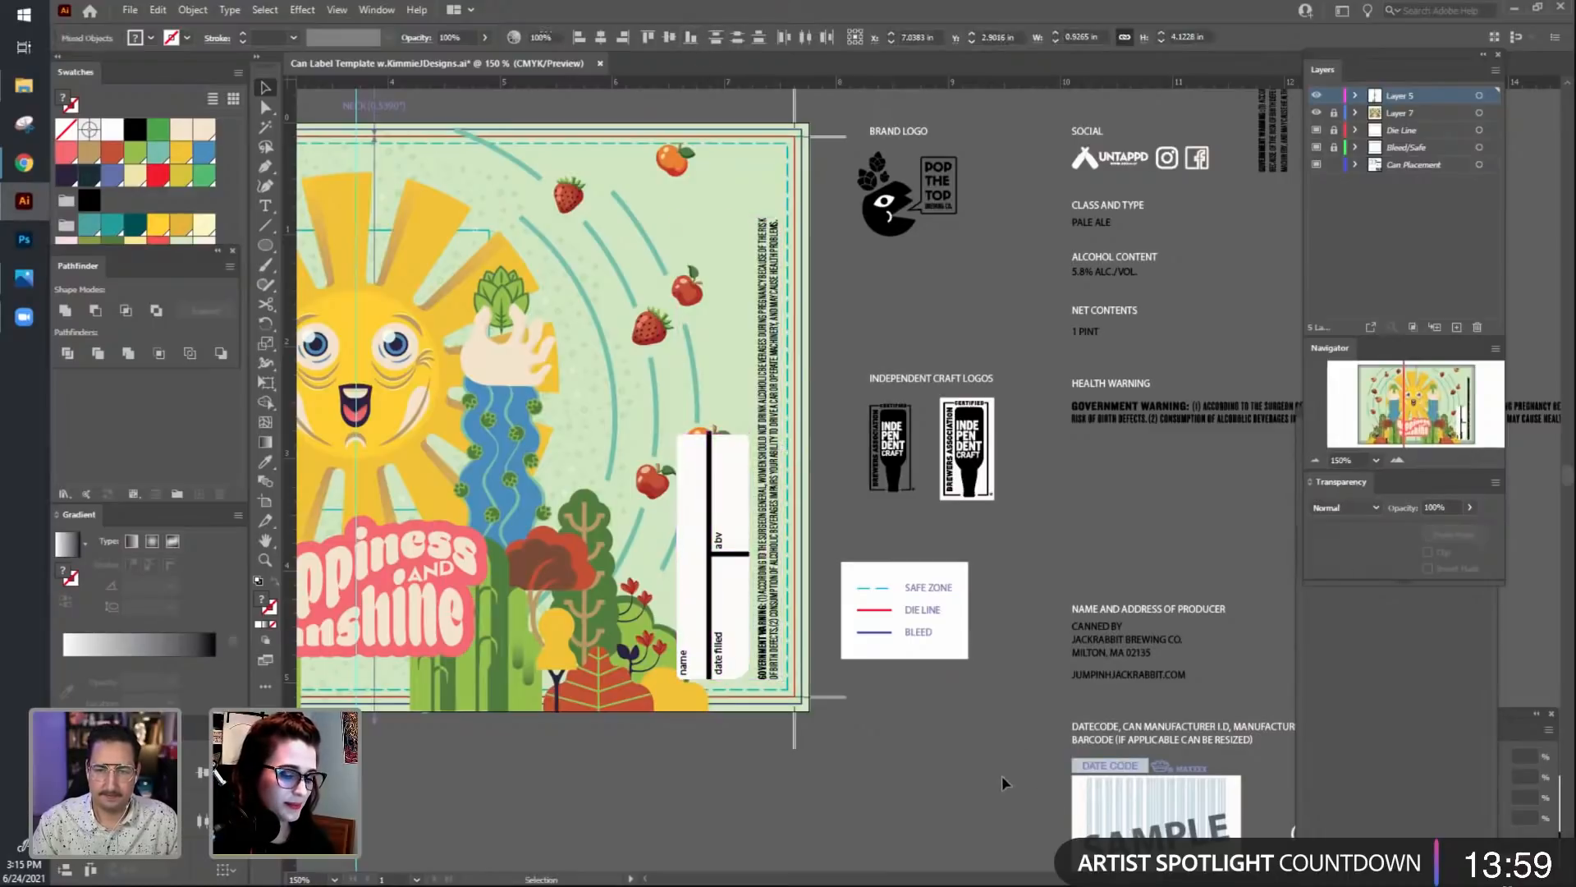
# Nudge the name, date filled and abv block slightly left, away from the health warning text.
pyautogui.moveTo(1002, 775); pyautogui.dragTo(931, 712)
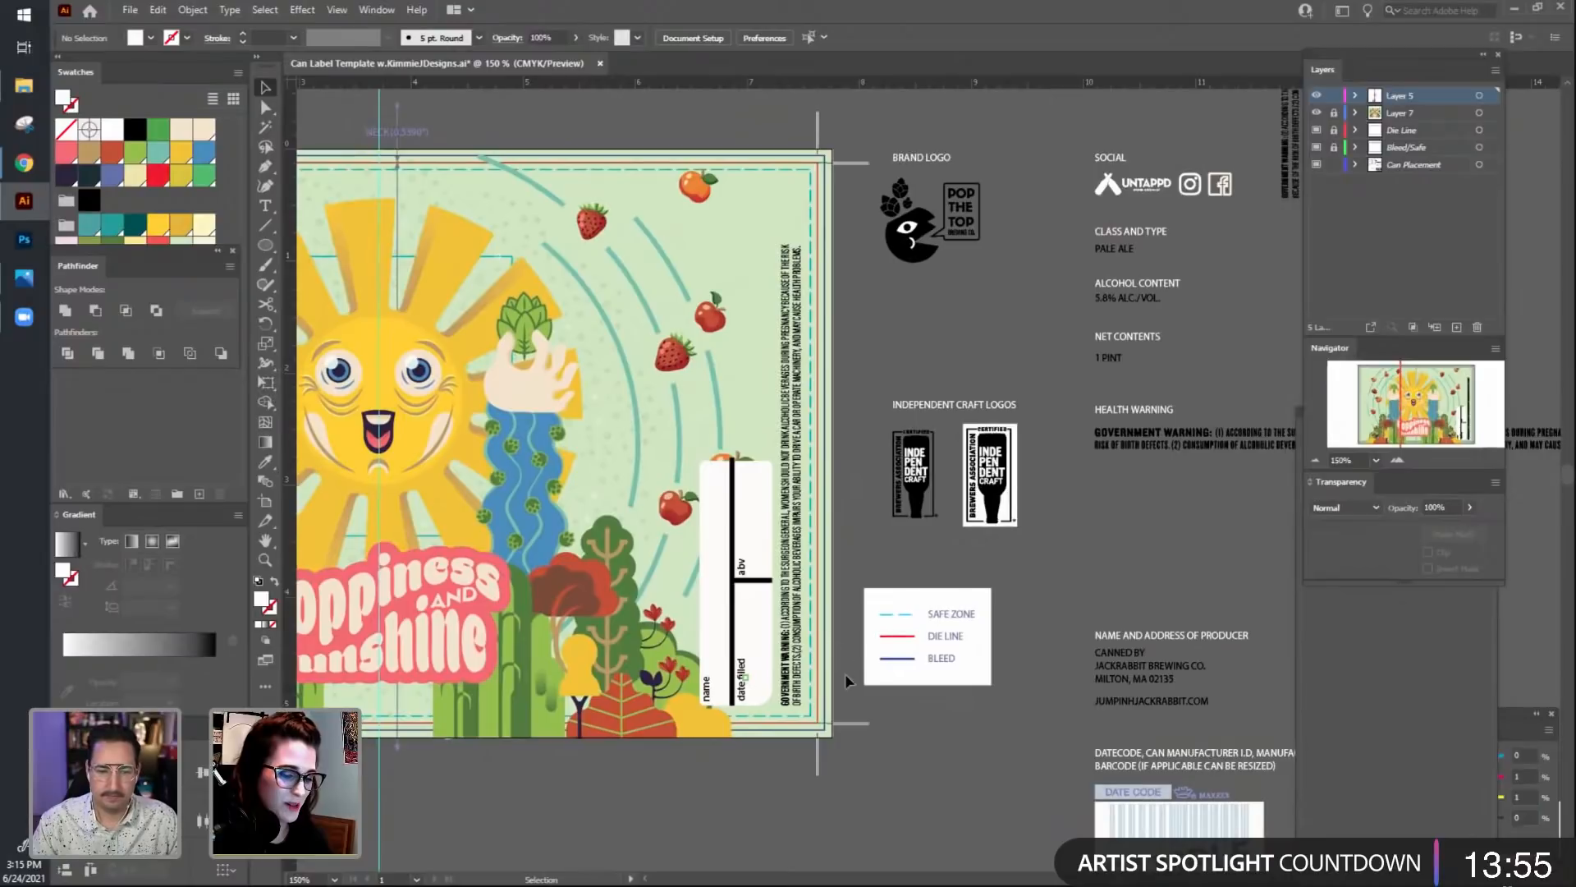
pyautogui.hotkey('ctrl', '-')
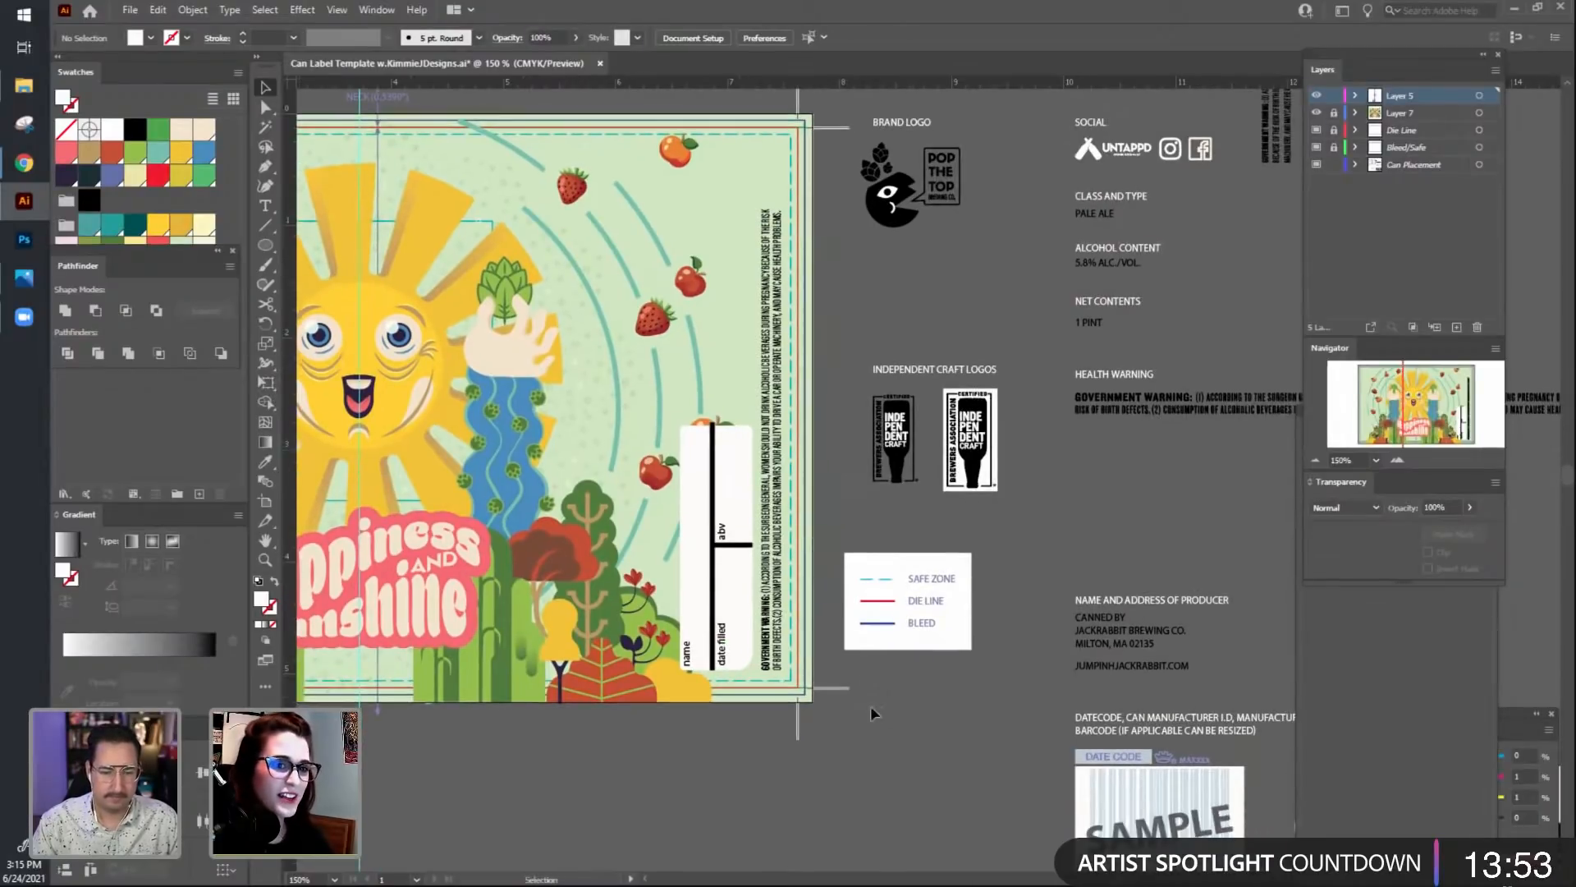
pyautogui.hotkey('ctrl', '-')
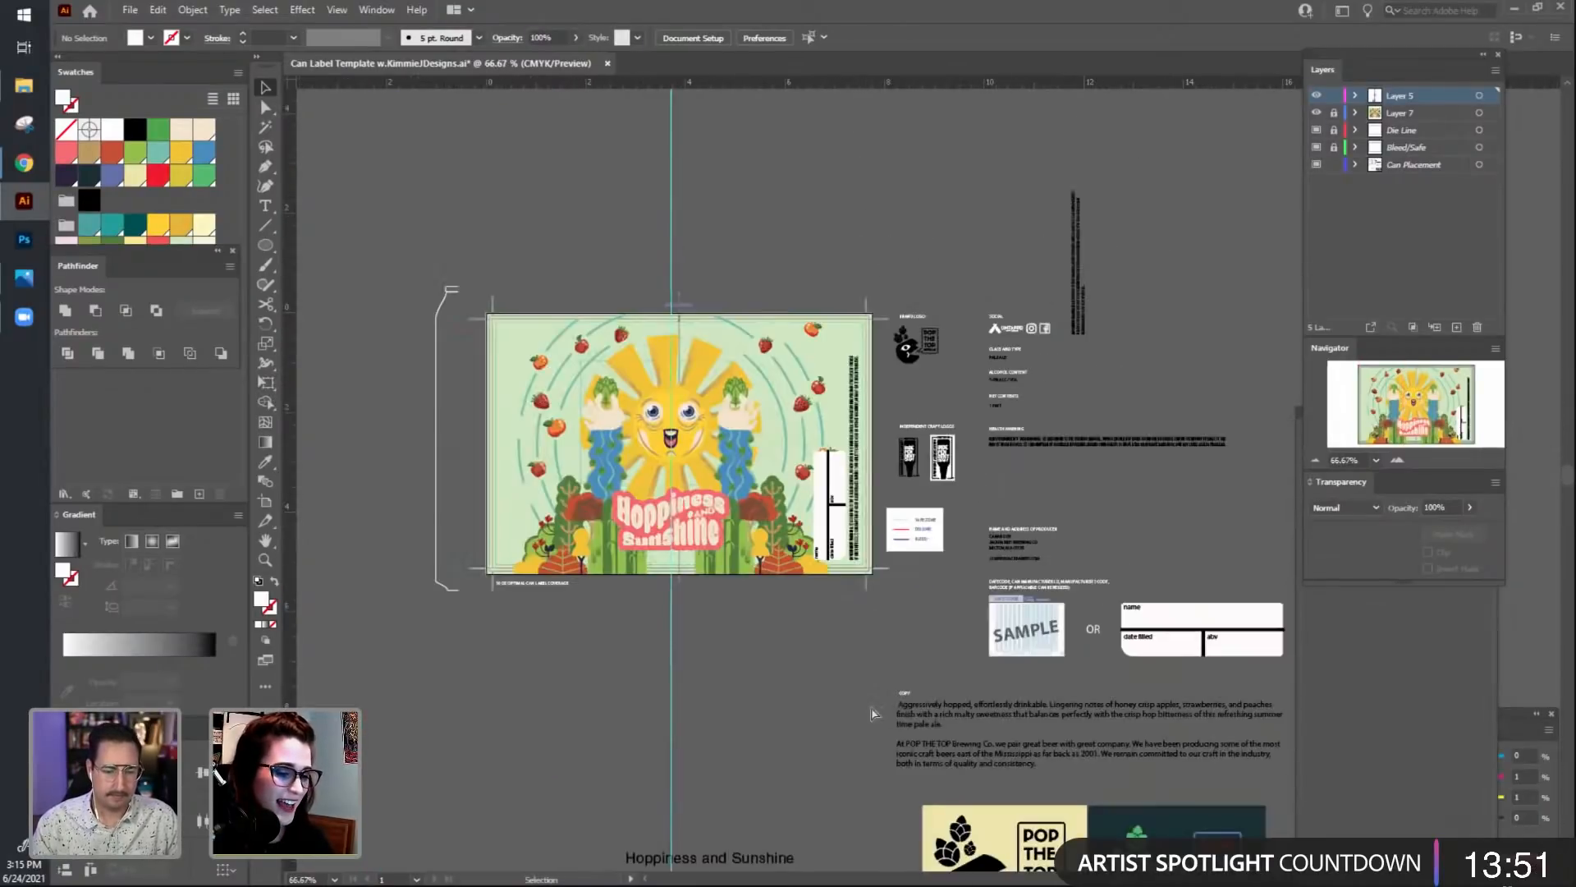
pyautogui.hotkey('ctrl', '+')
pyautogui.hotkey('ctrl', '+')
pyautogui.moveTo(870, 706); pyautogui.dragTo(859, 712)
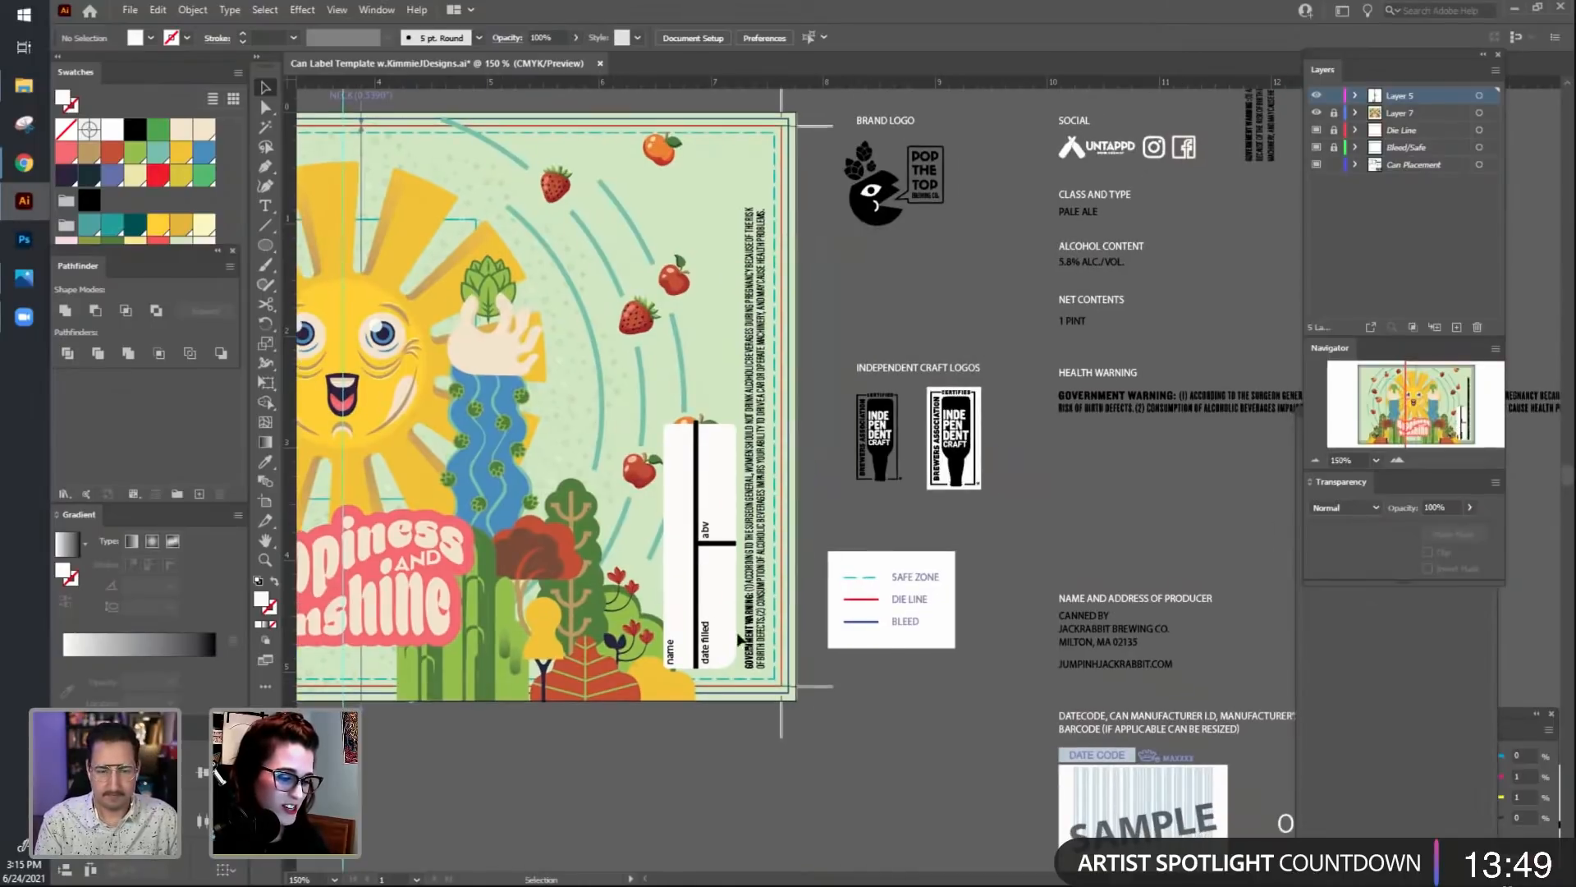
pyautogui.click(720, 621)
pyautogui.press('Left')
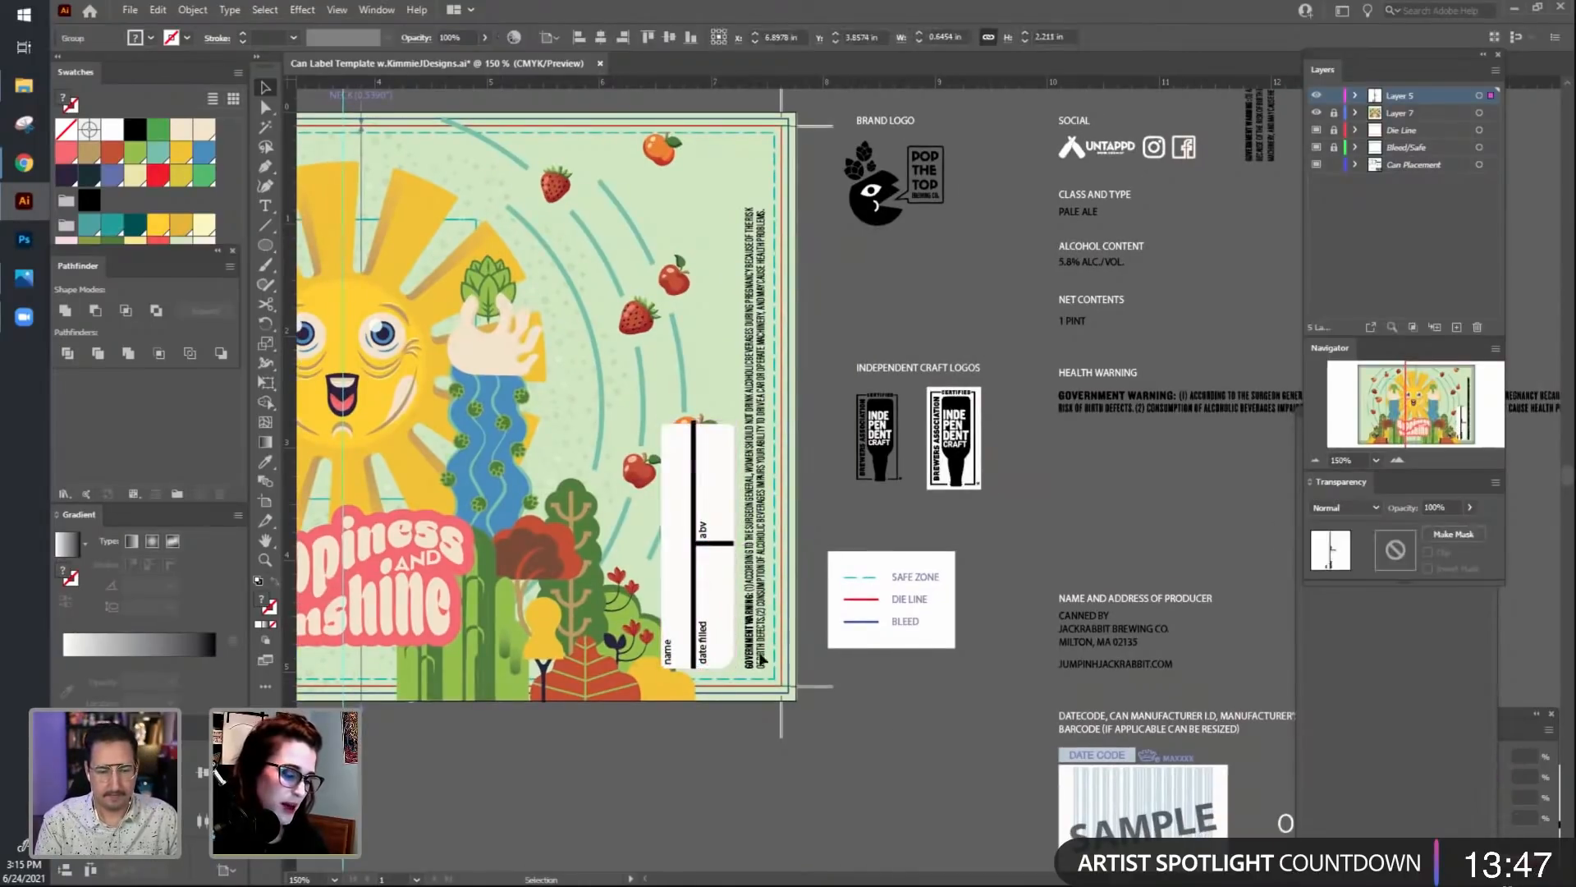
pyautogui.click(924, 678)
pyautogui.moveTo(965, 726)
pyautogui.mouseDown()
pyautogui.moveTo(943, 742)
pyautogui.moveTo(967, 724)
pyautogui.mouseUp()
# Select the name, date filled and abv block together with the health warning and align them along their bottom edges.
pyautogui.click(767, 617)
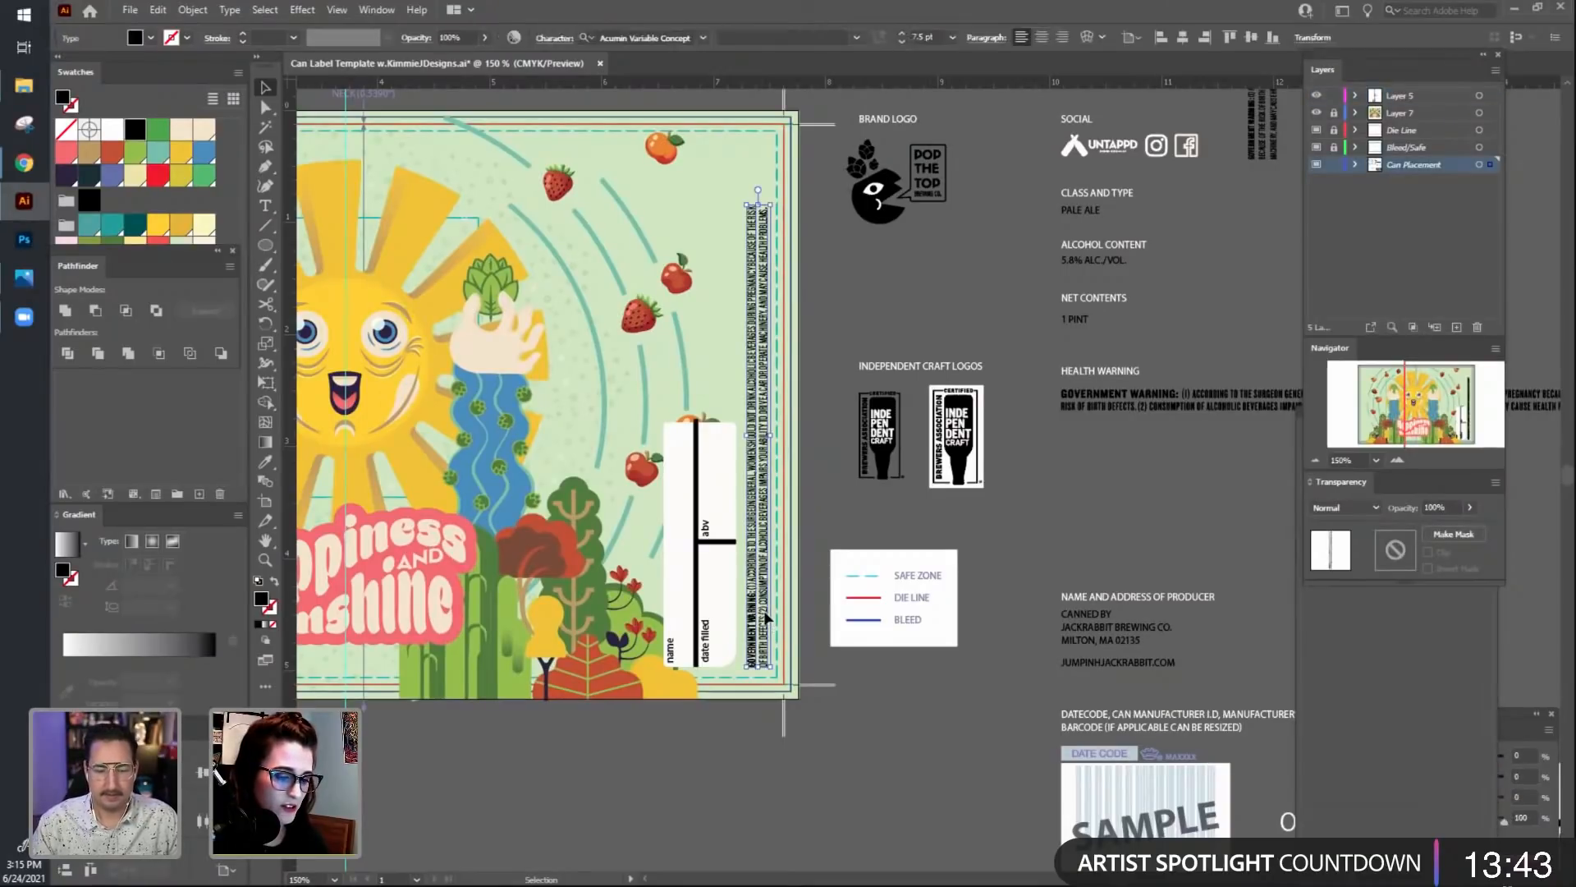
pyautogui.click(688, 615)
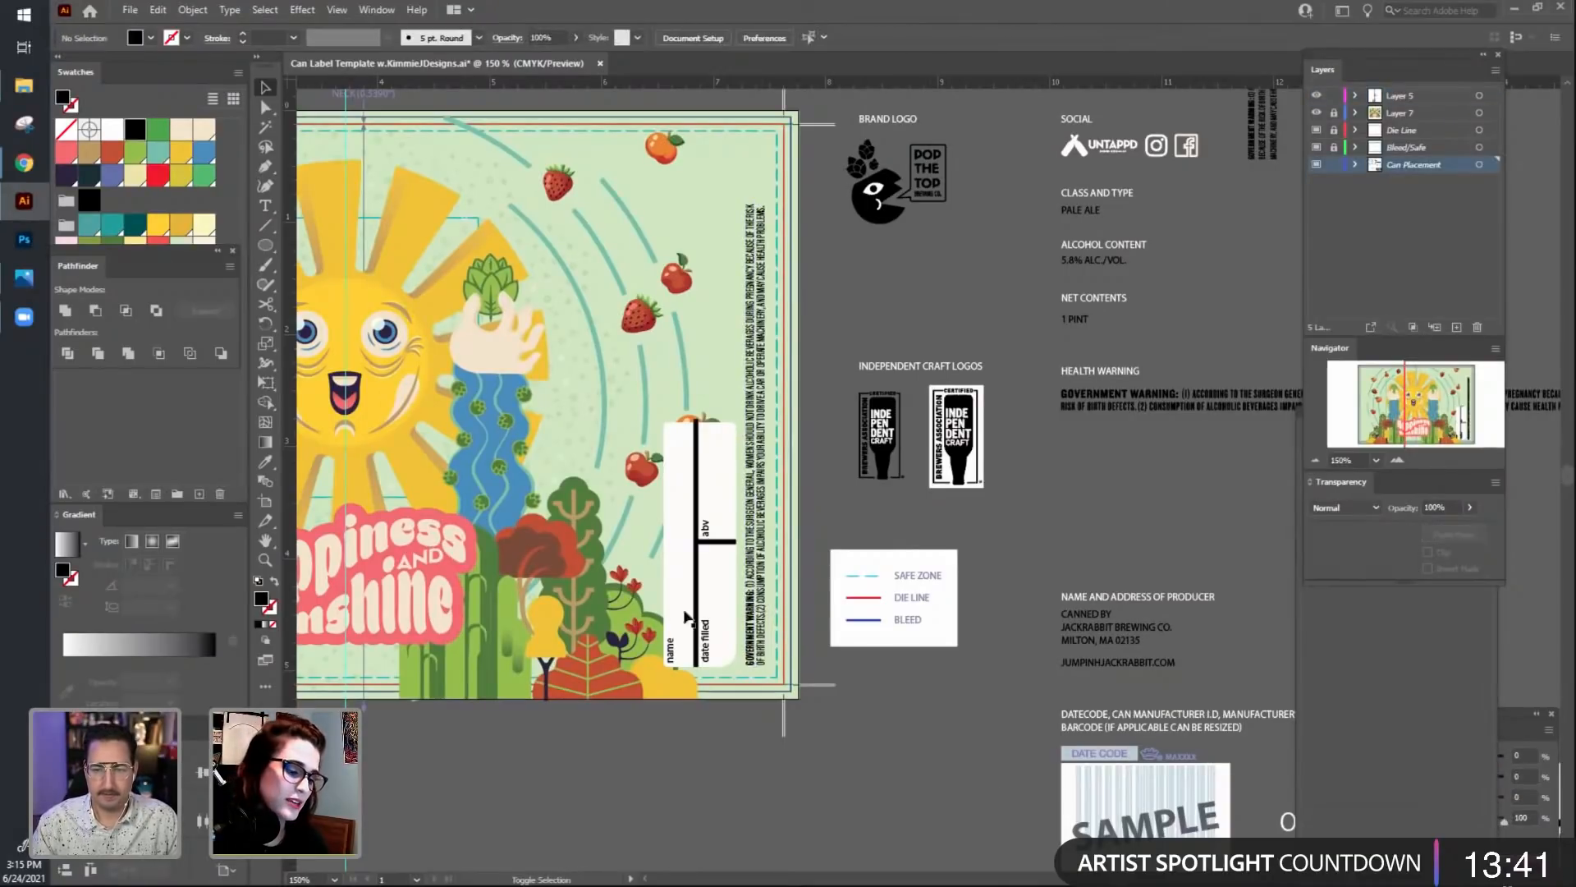
pyautogui.click(688, 616)
pyautogui.keyDown('shift'); pyautogui.click(757, 411); pyautogui.keyUp('shift')
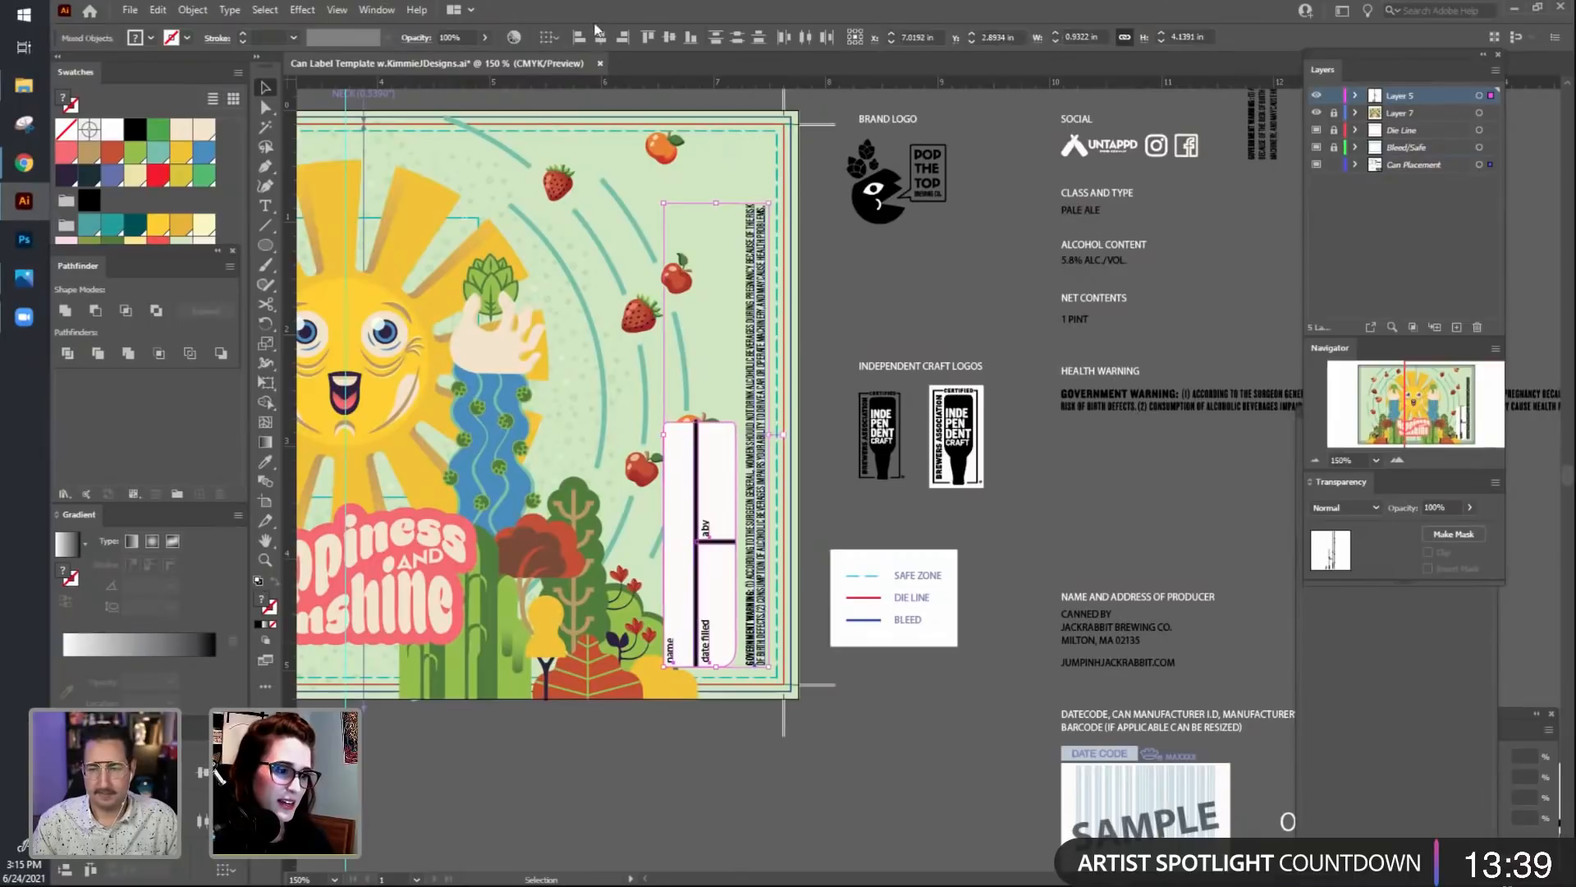
pyautogui.click(691, 37)
pyautogui.click(898, 298)
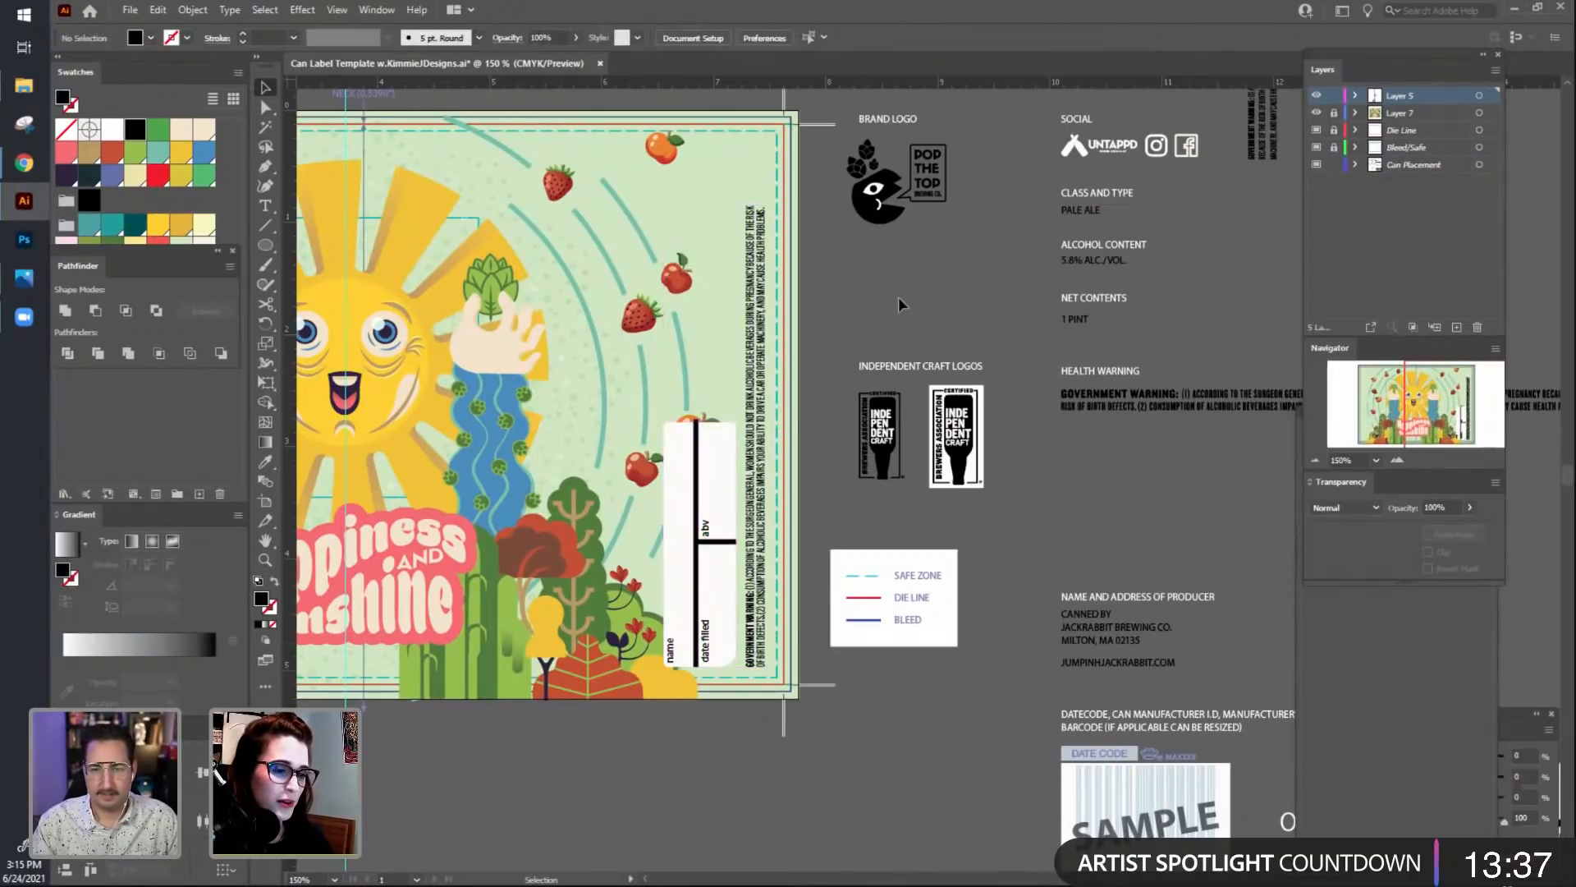
pyautogui.hotkey('ctrl', '-')
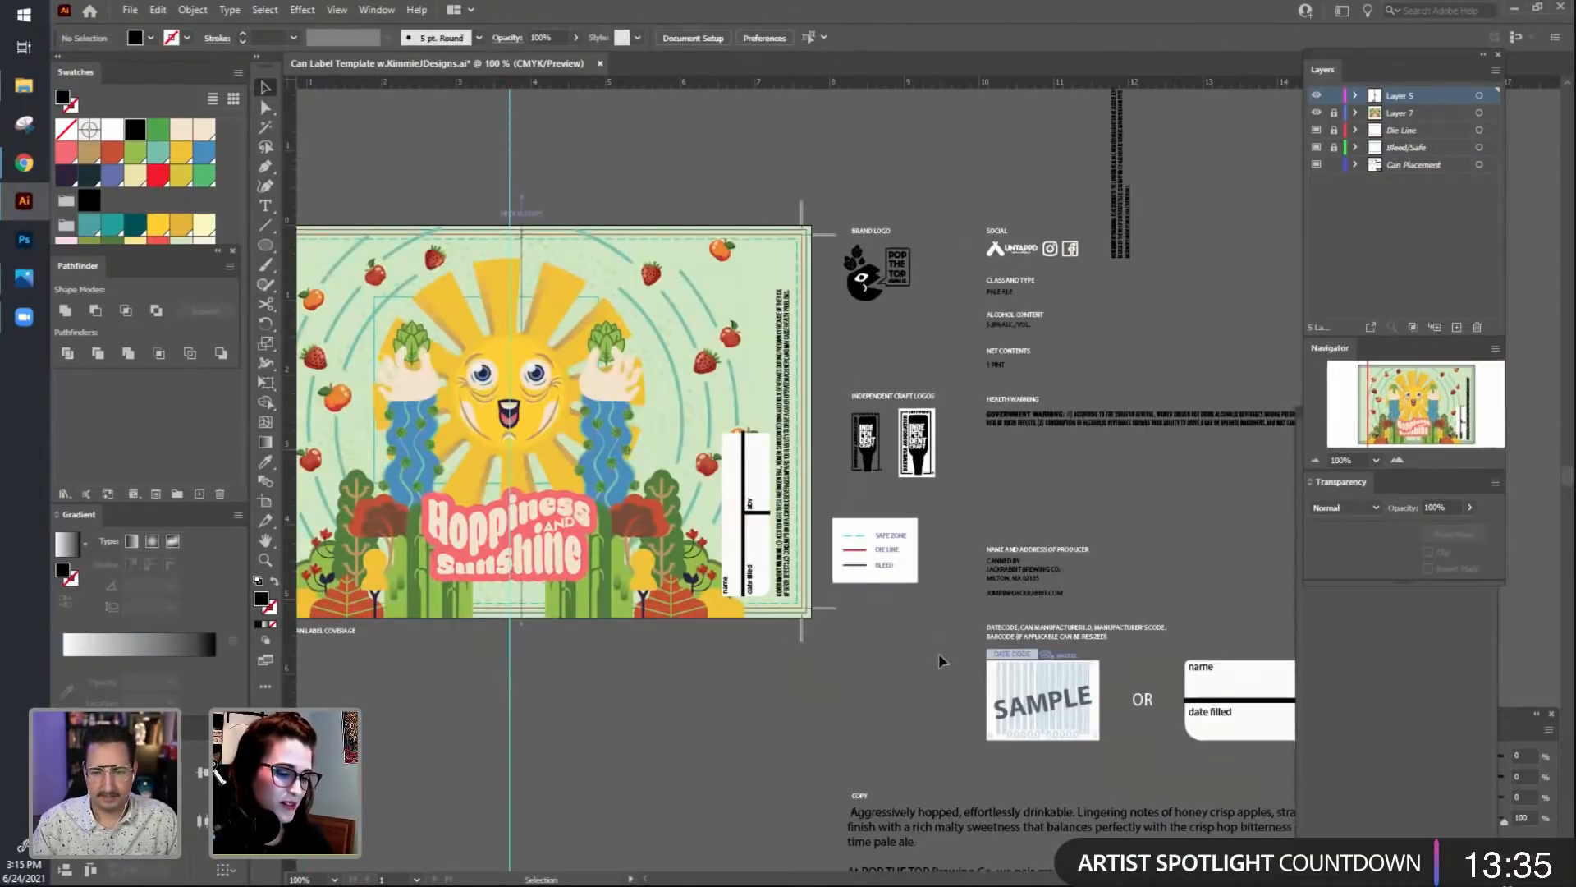
pyautogui.click(1317, 96)
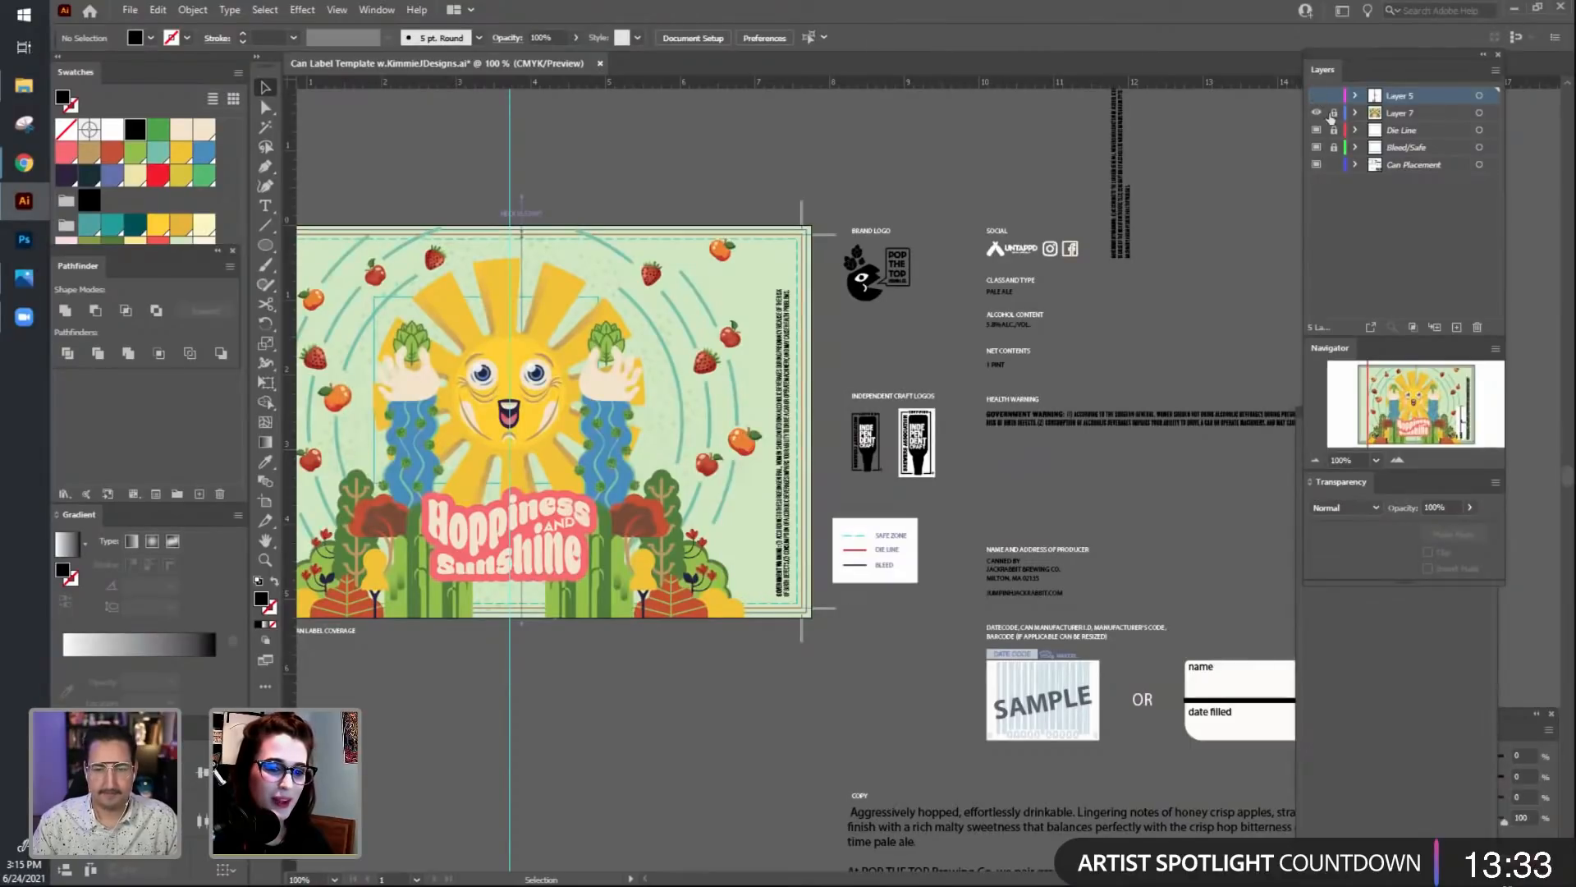
pyautogui.click(743, 438)
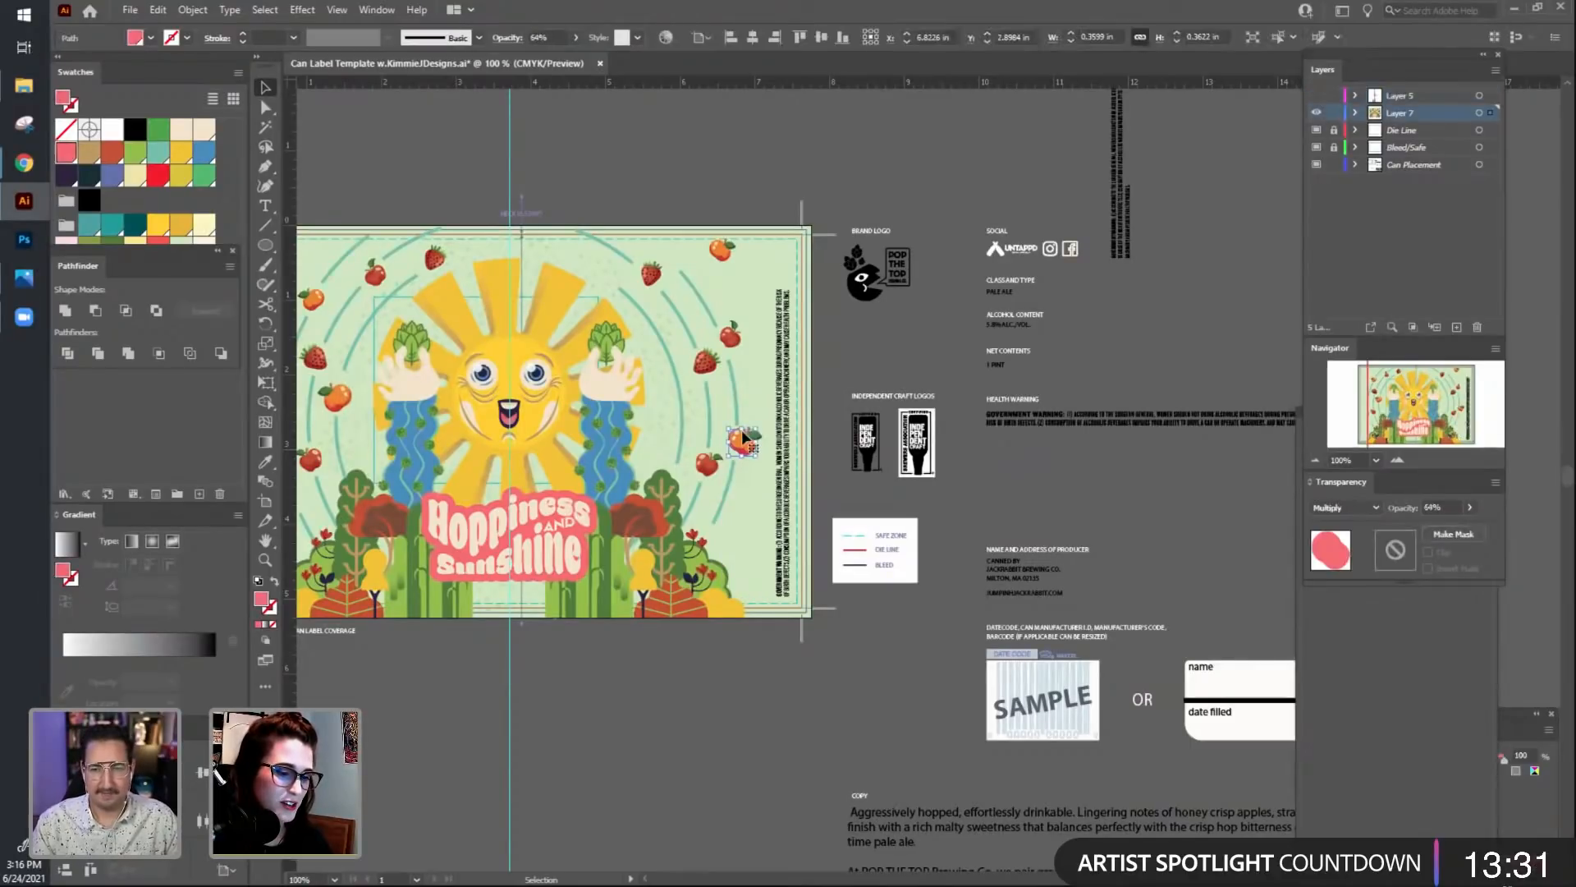
pyautogui.press('a')
pyautogui.click(726, 479)
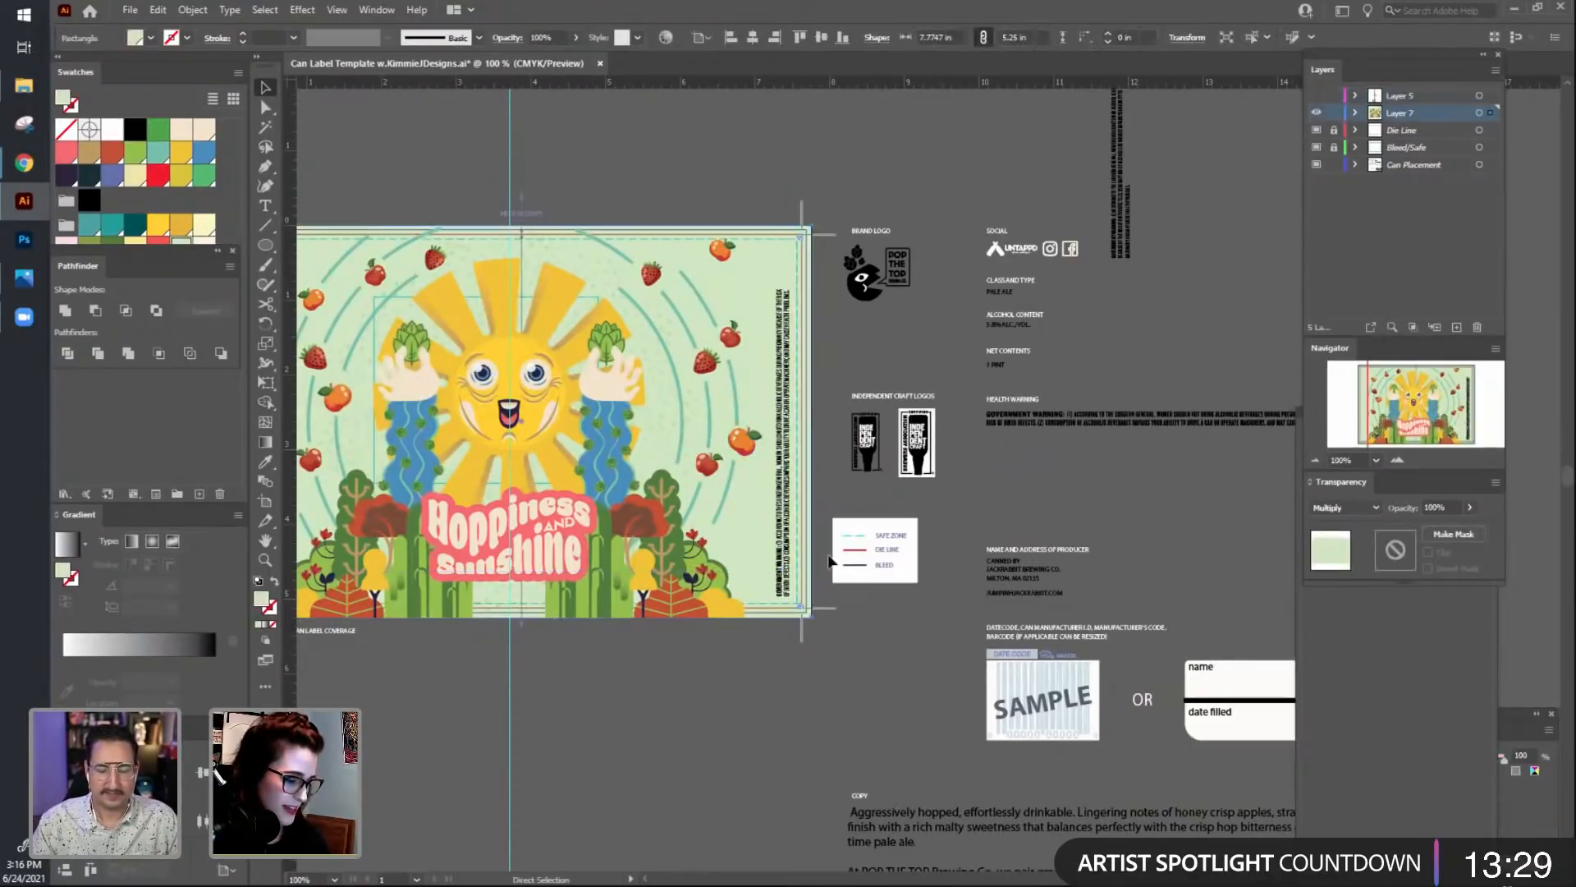
pyautogui.press('v')
pyautogui.click(1380, 252)
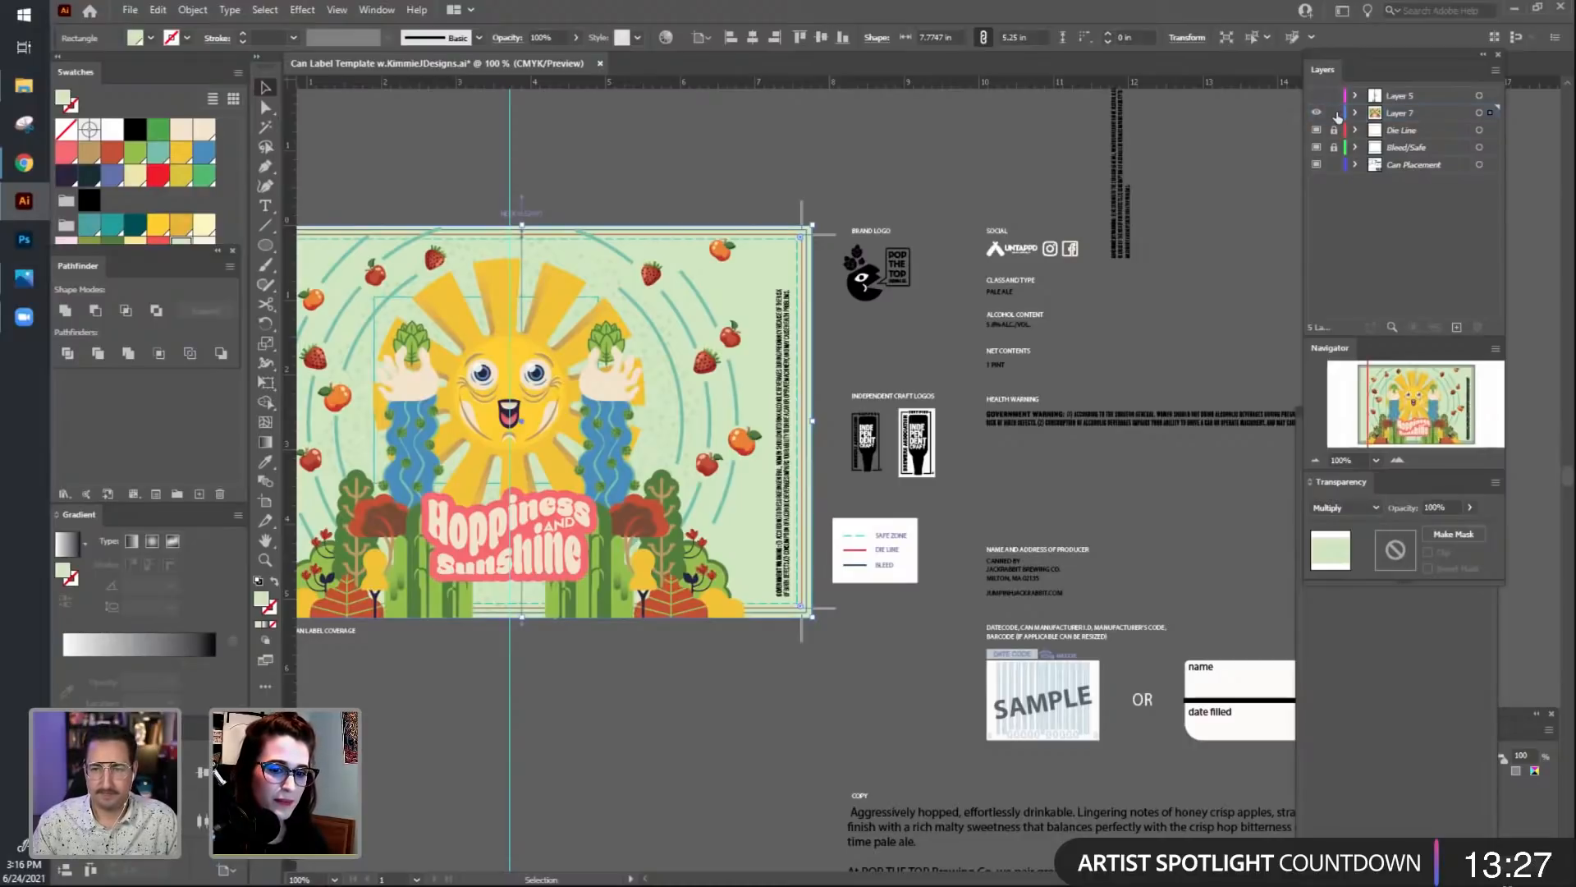
pyautogui.click(1335, 114)
pyautogui.click(1317, 96)
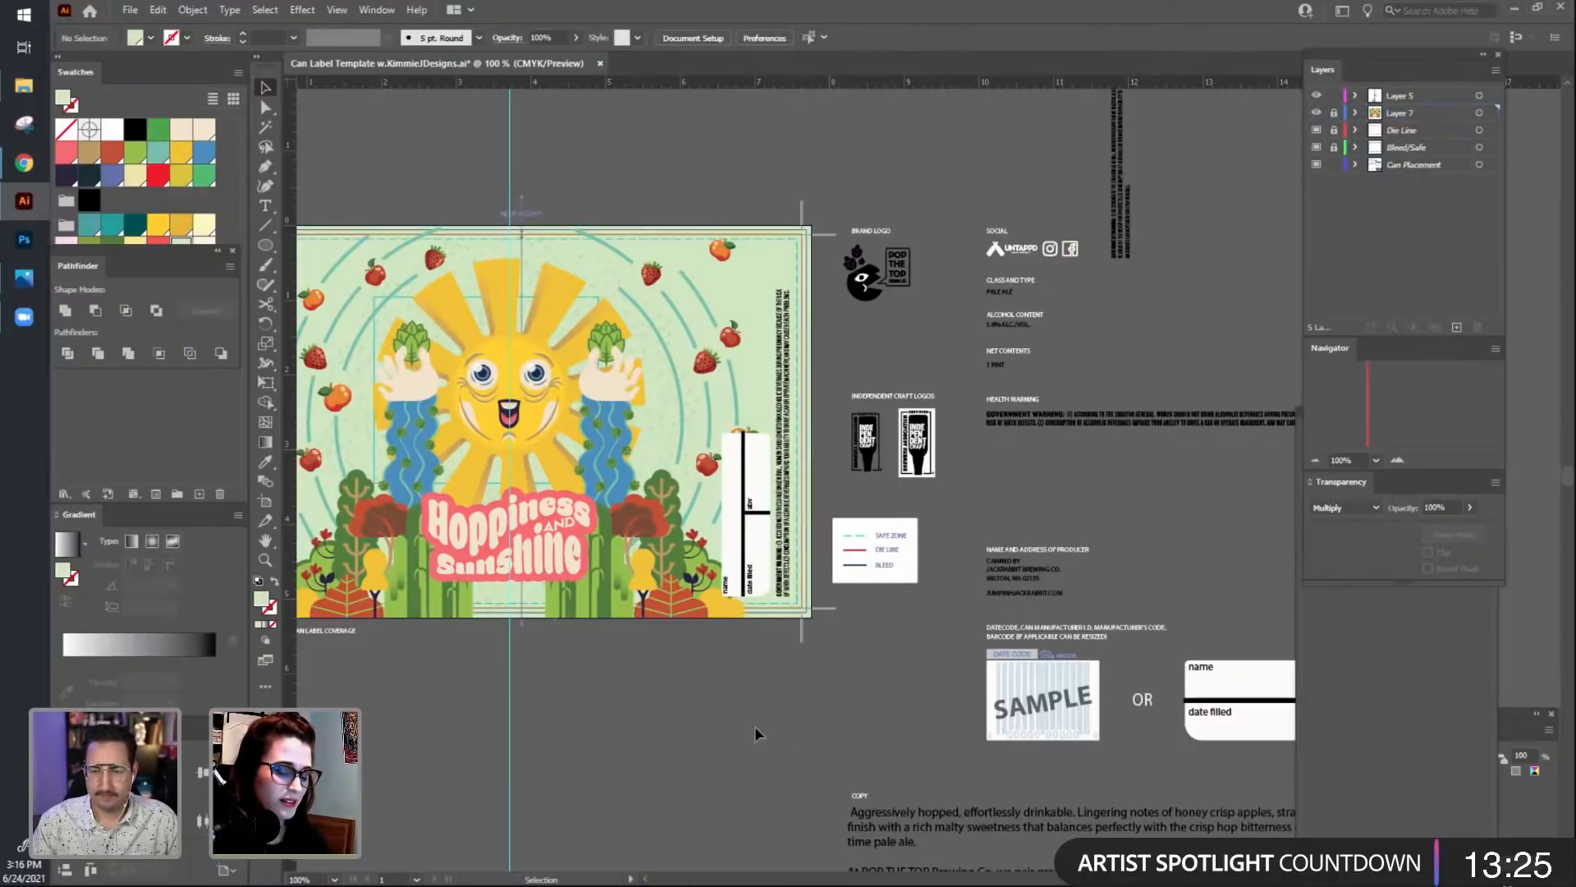
pyautogui.hotkey('ctrl', '=')
pyautogui.moveTo(756, 724); pyautogui.dragTo(765, 721)
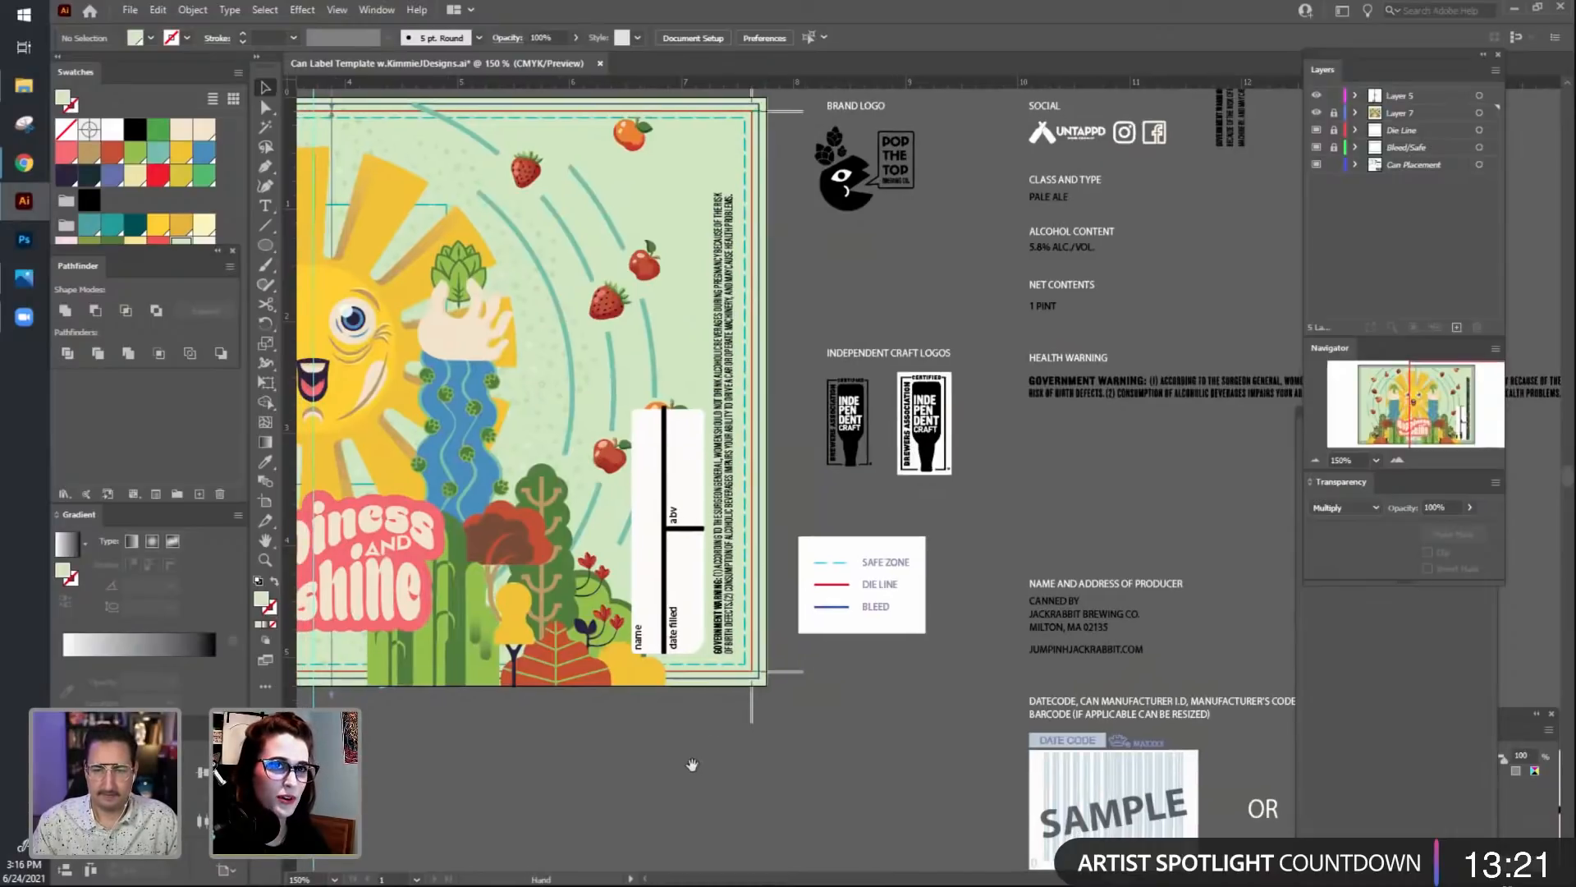
# Hide Layer 5 to uncover the orange behind the name, date filled and abv block.
pyautogui.moveTo(692, 764); pyautogui.dragTo(728, 754)
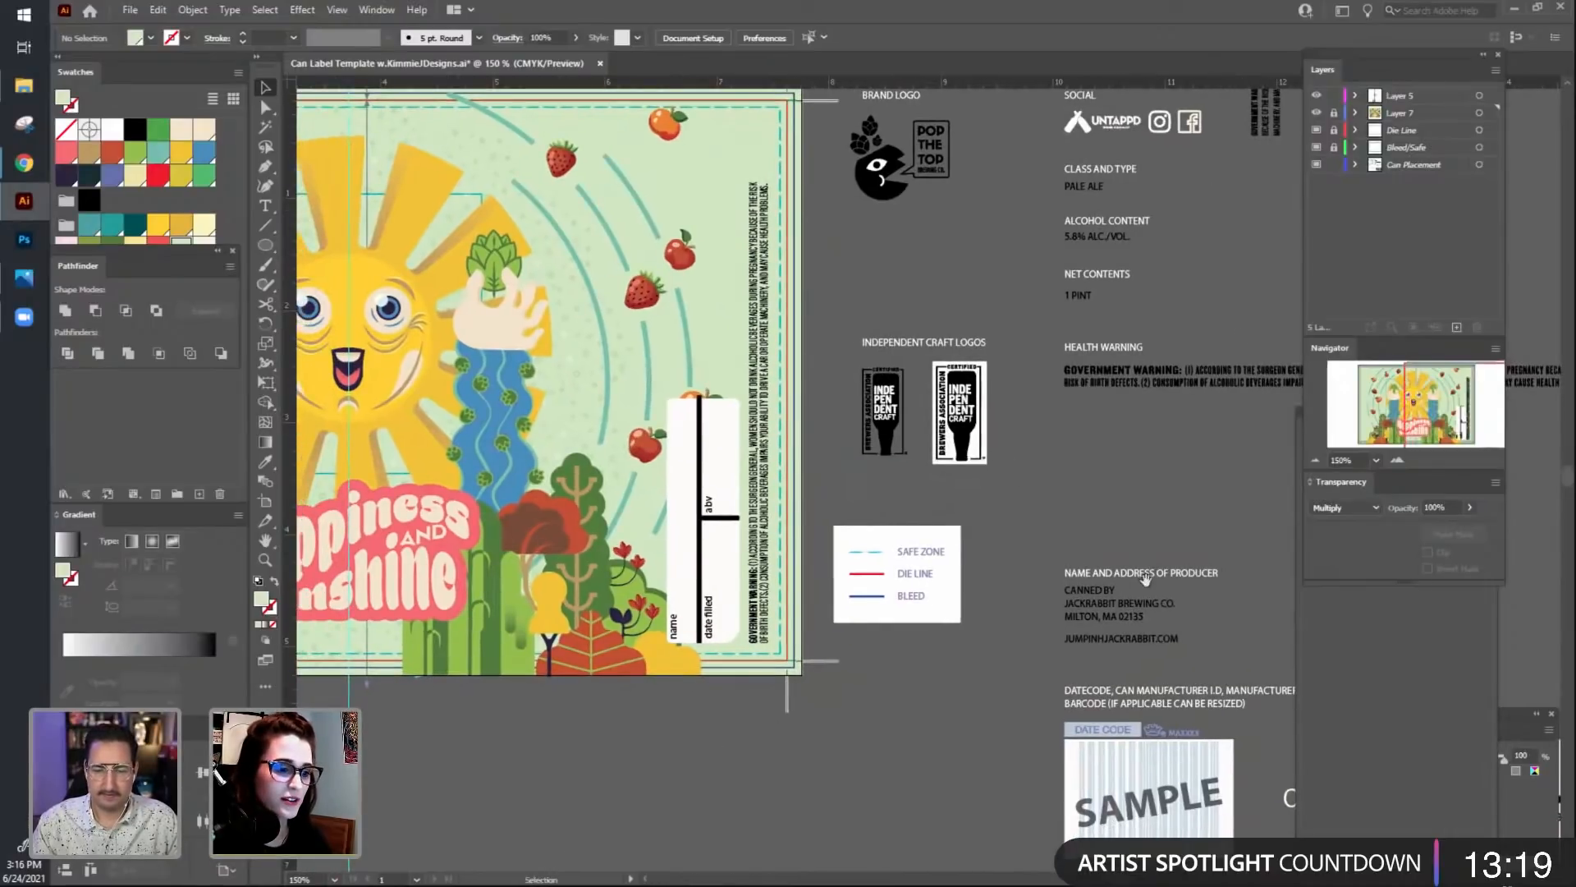
pyautogui.scroll(2, 1145, 578)
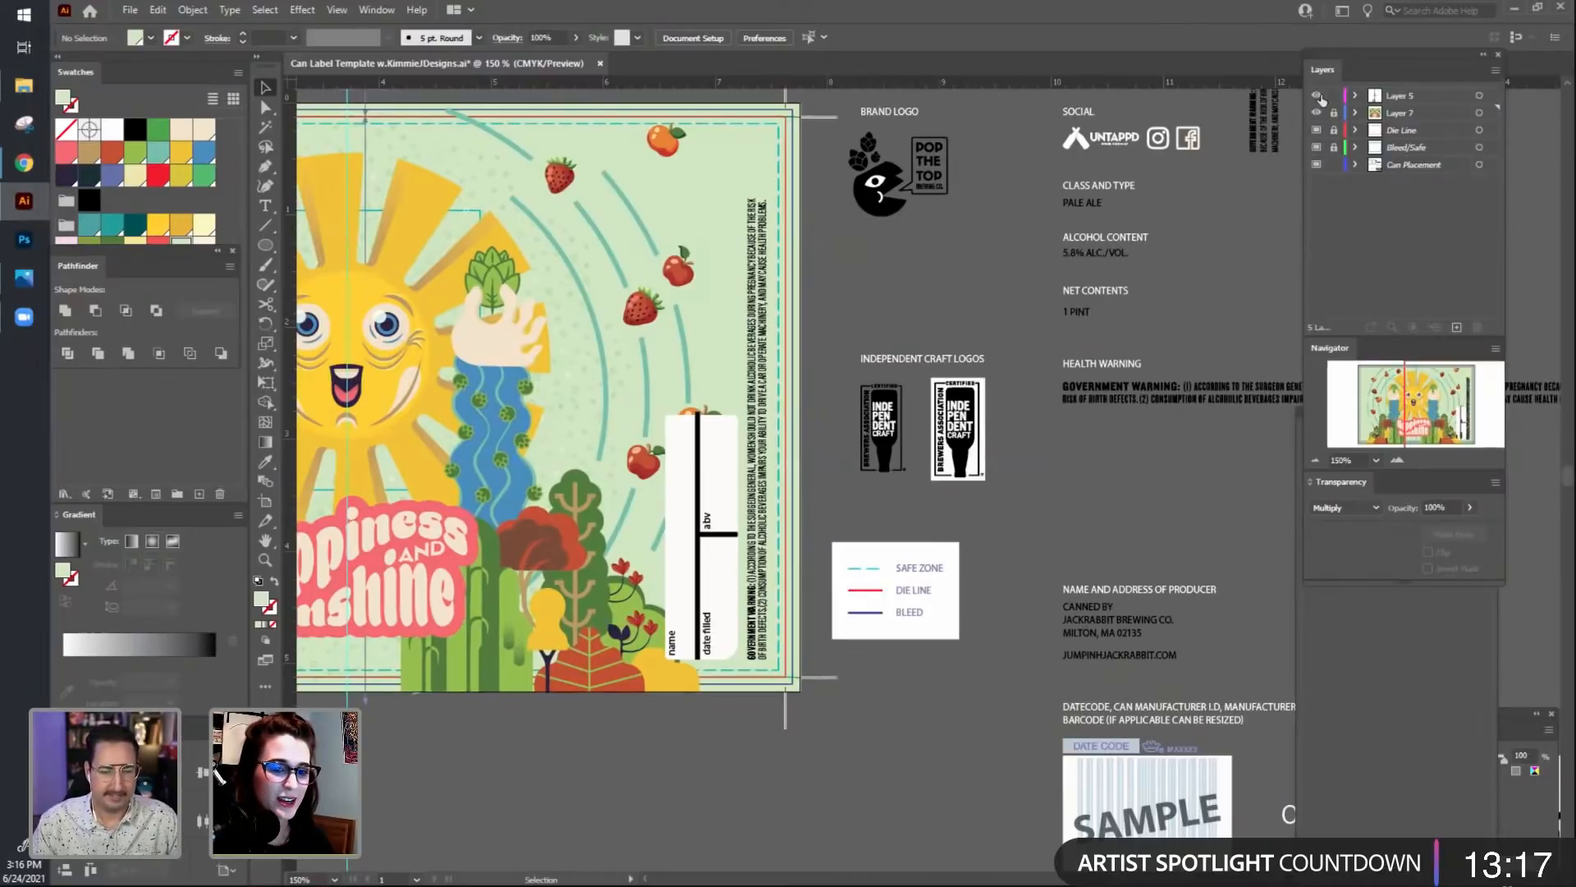
pyautogui.click(1317, 96)
pyautogui.moveTo(885, 486); pyautogui.dragTo(942, 524)
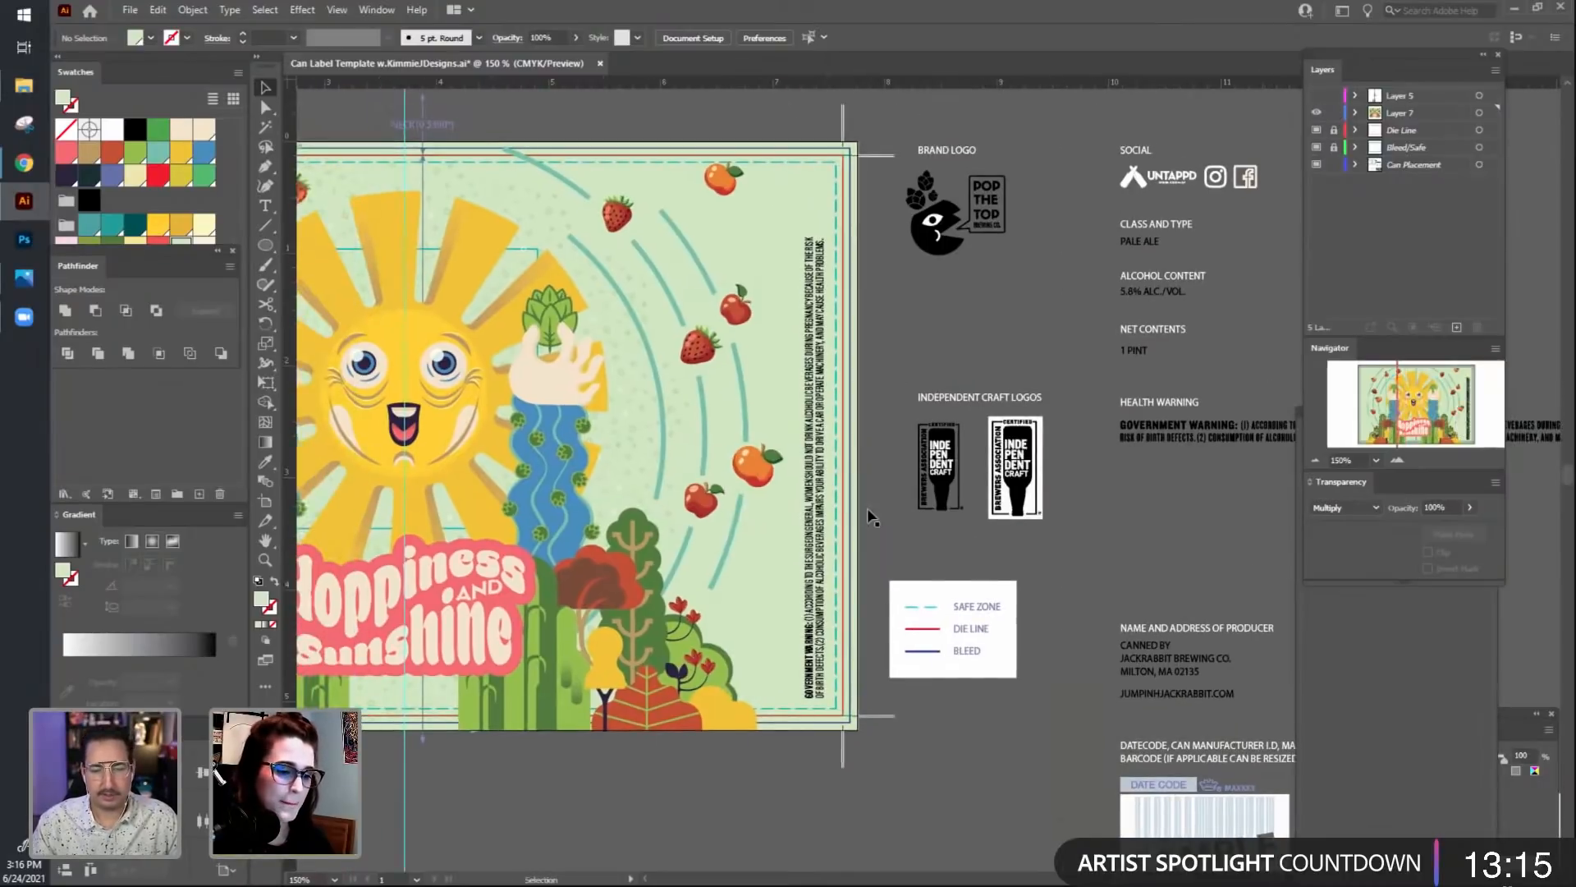
pyautogui.scroll(2, 832, 513)
# Select the leaf pieces of the orange beside the health warning.
pyautogui.click(759, 479)
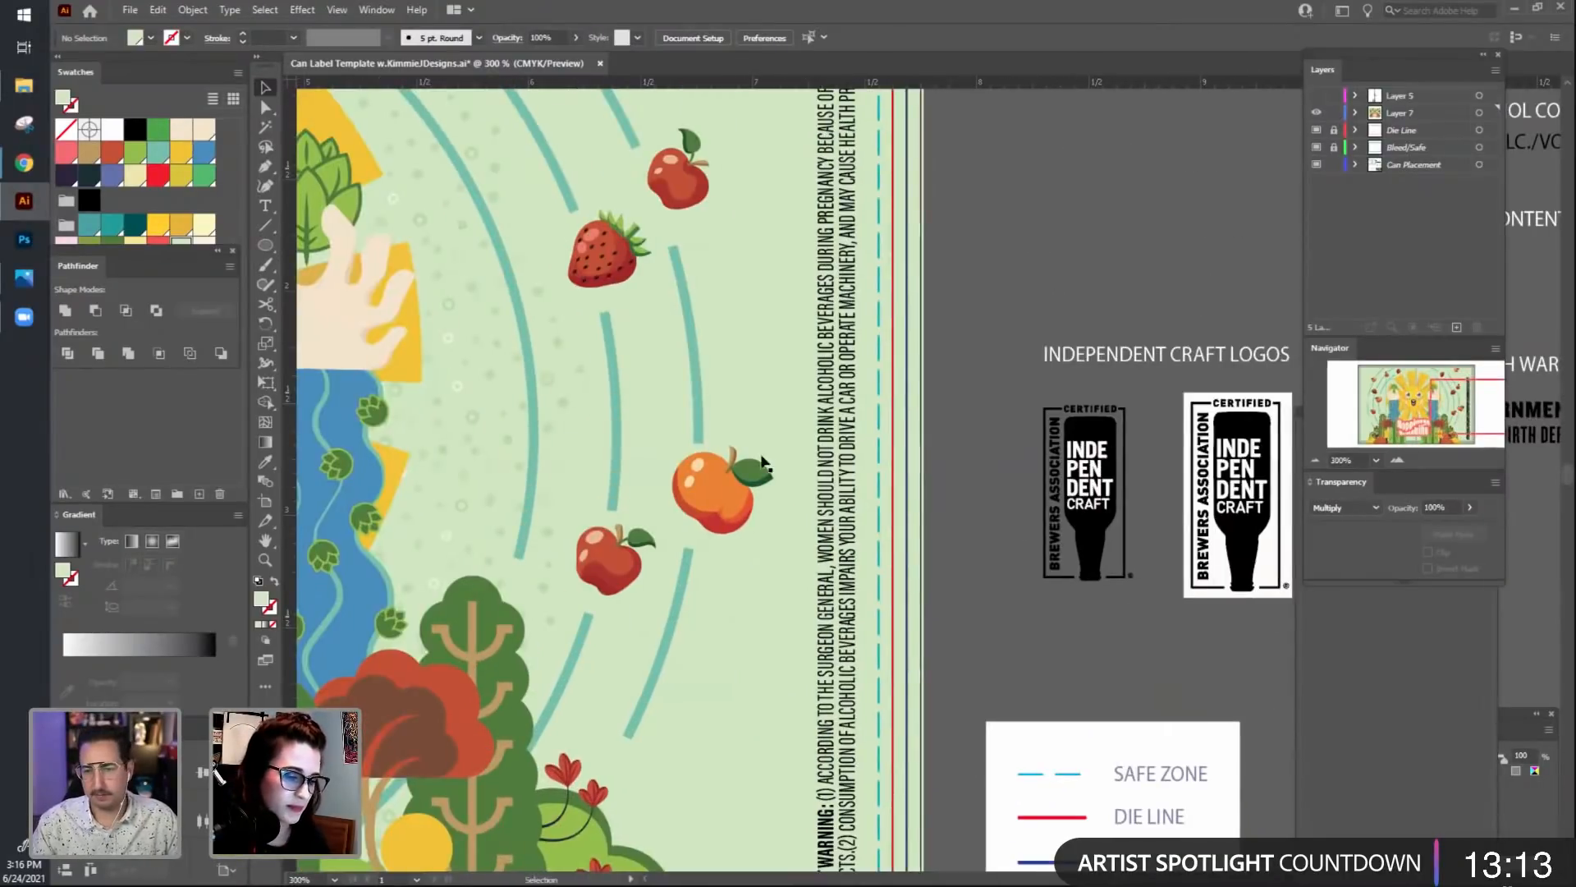
pyautogui.keyDown('shift'); pyautogui.click(763, 481); pyautogui.keyUp('shift')
pyautogui.click(765, 480)
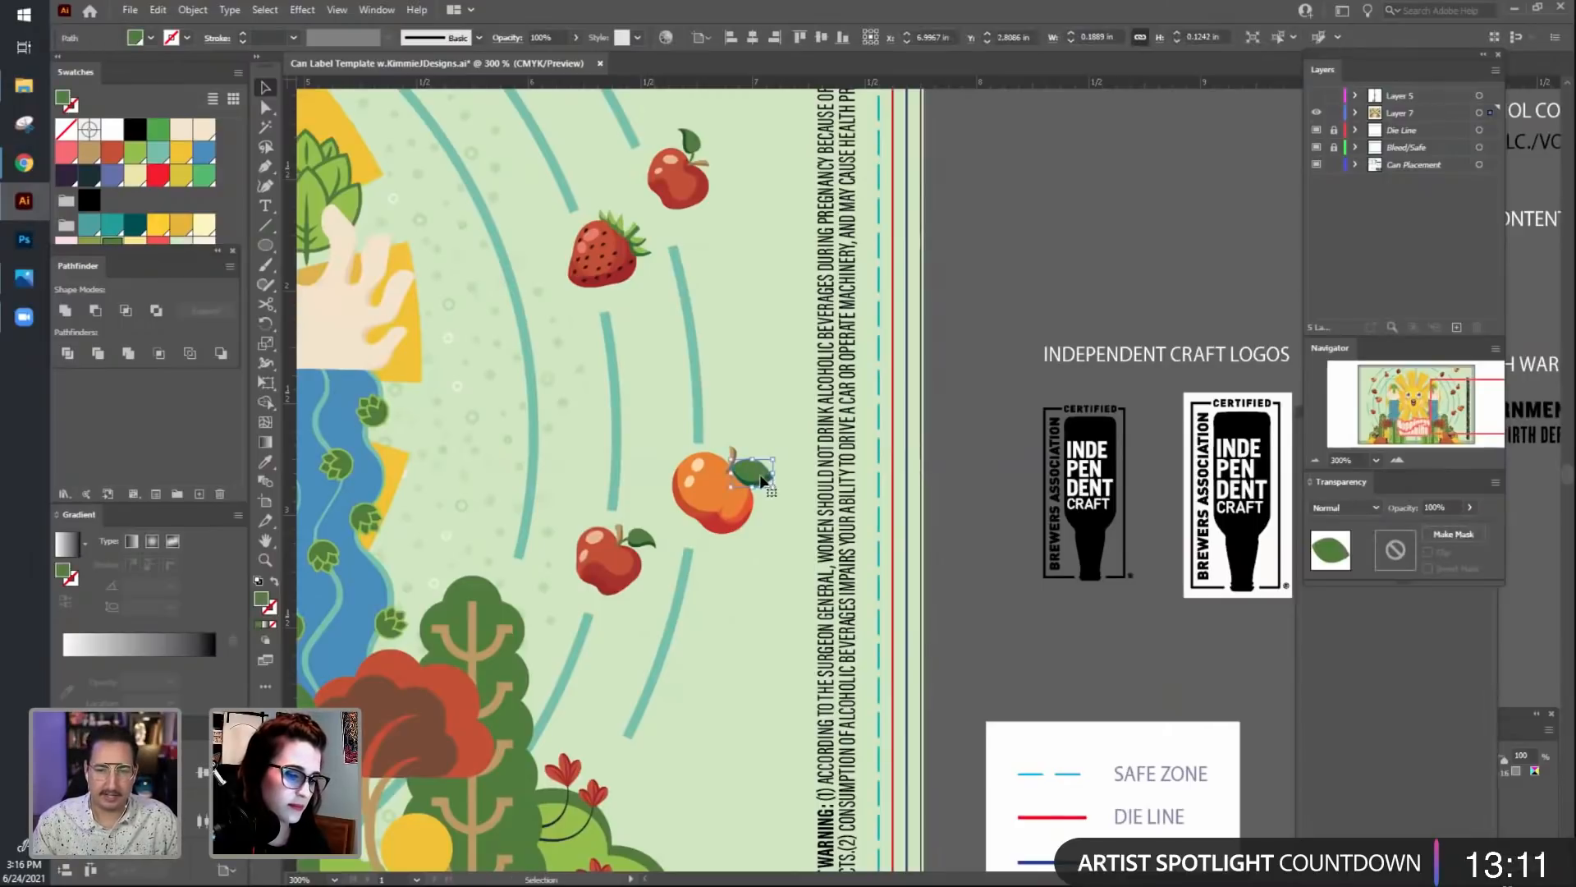
pyautogui.keyDown('shift'); pyautogui.click(765, 479); pyautogui.keyUp('shift')
pyautogui.click(765, 479)
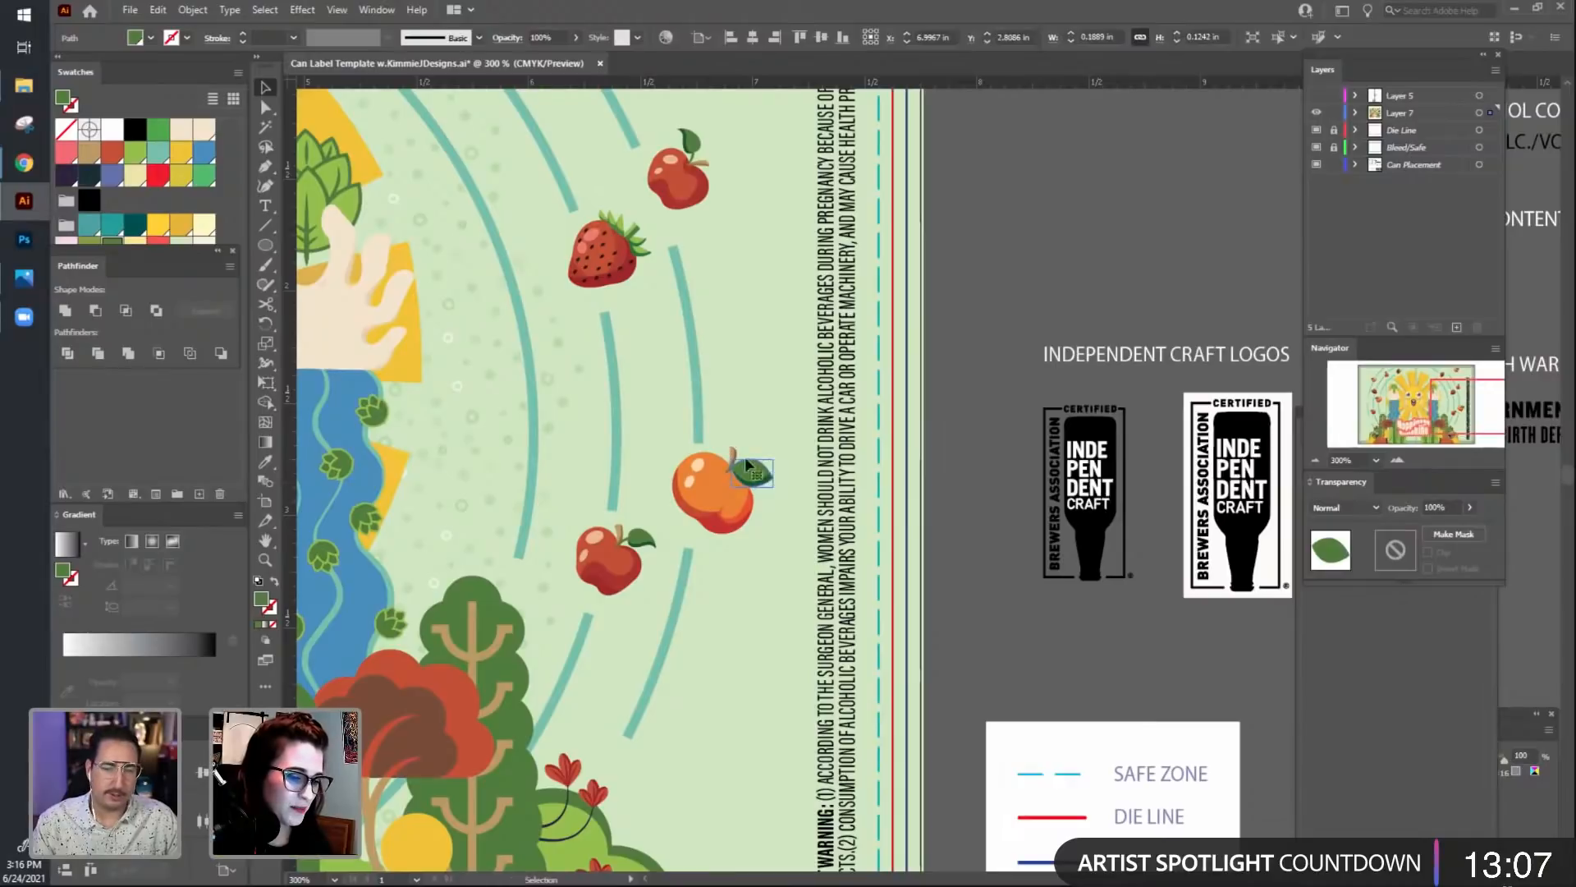
pyautogui.click(1008, 515)
pyautogui.hotkey('ctrl', '=')
pyautogui.hotkey('ctrl', '=')
pyautogui.moveTo(519, 707); pyautogui.dragTo(791, 717)
pyautogui.click(865, 461)
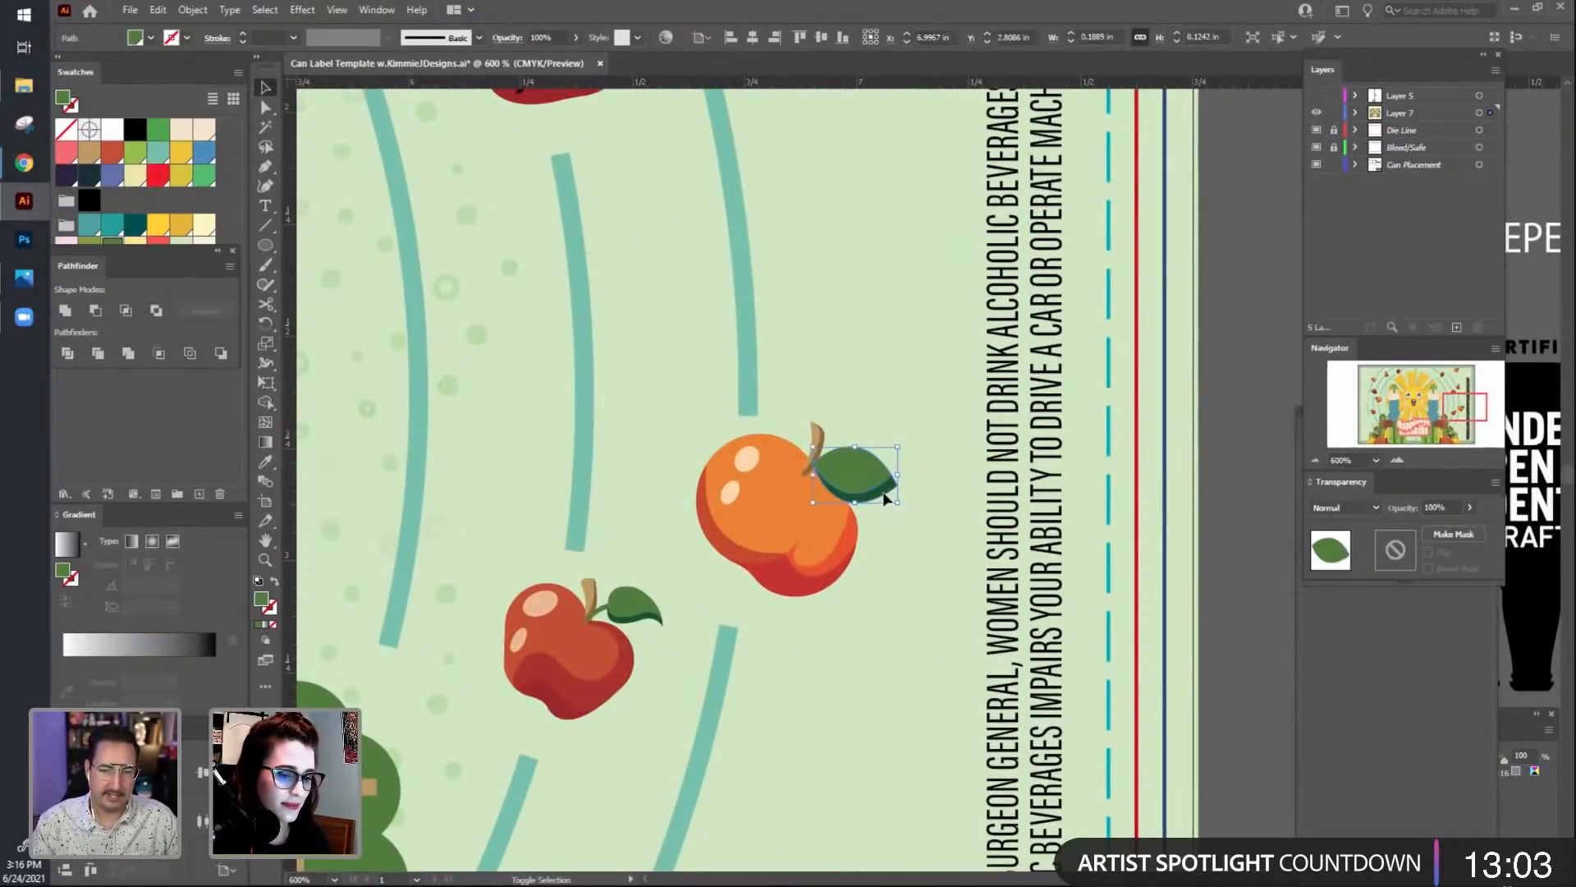
# Add the orange's stem, body, shading and highlights to the selection.
pyautogui.keyDown('shift'); pyautogui.click(817, 438); pyautogui.keyUp('shift')
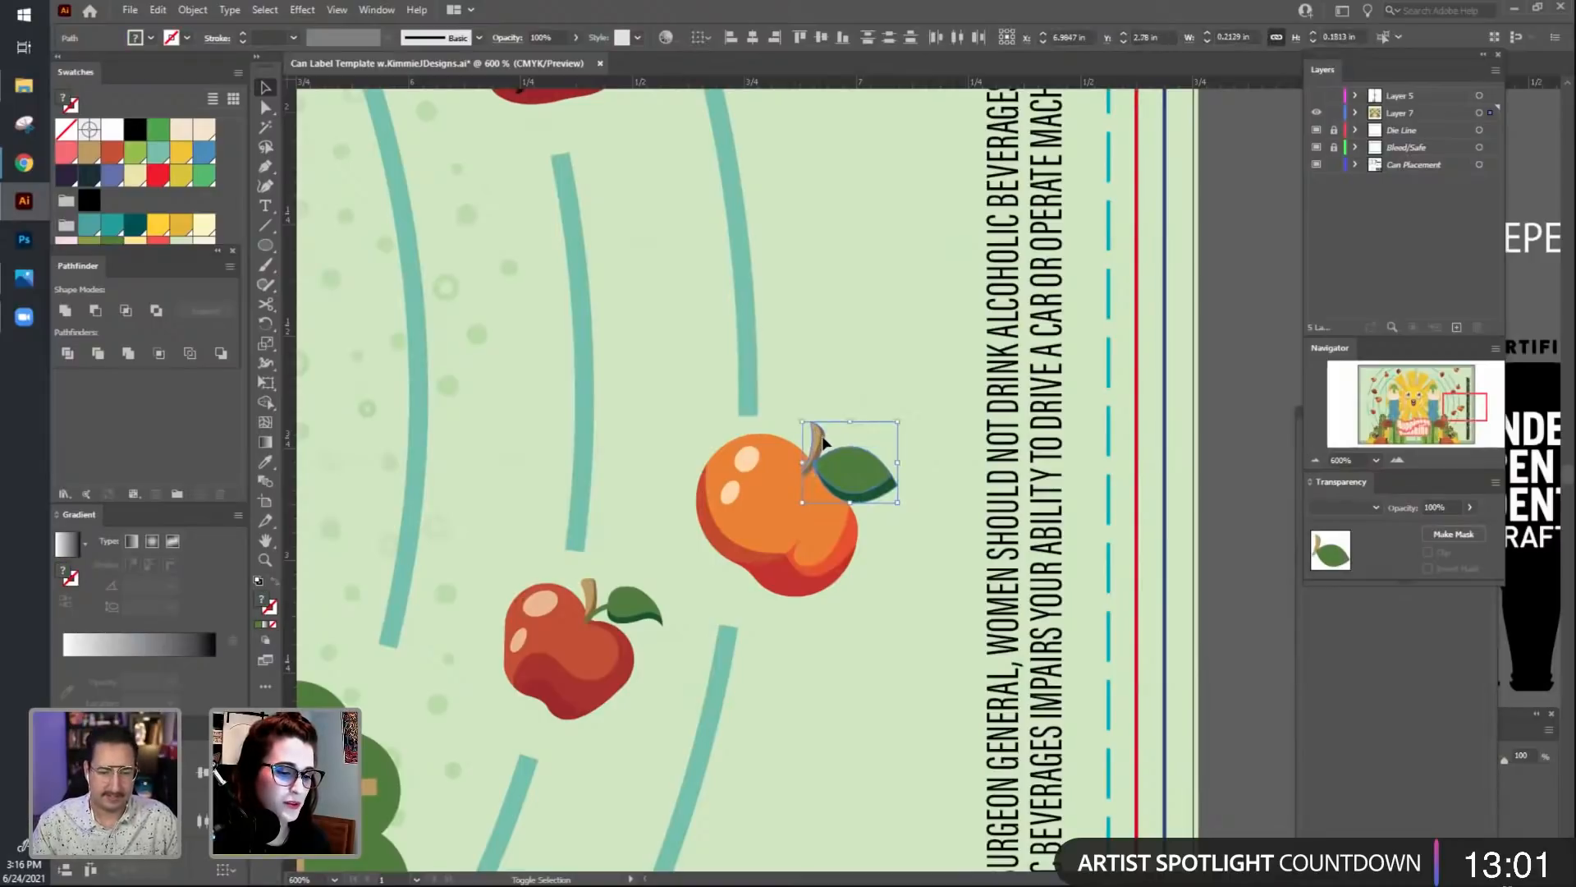
pyautogui.keyDown('shift'); pyautogui.click(834, 578); pyautogui.keyUp('shift')
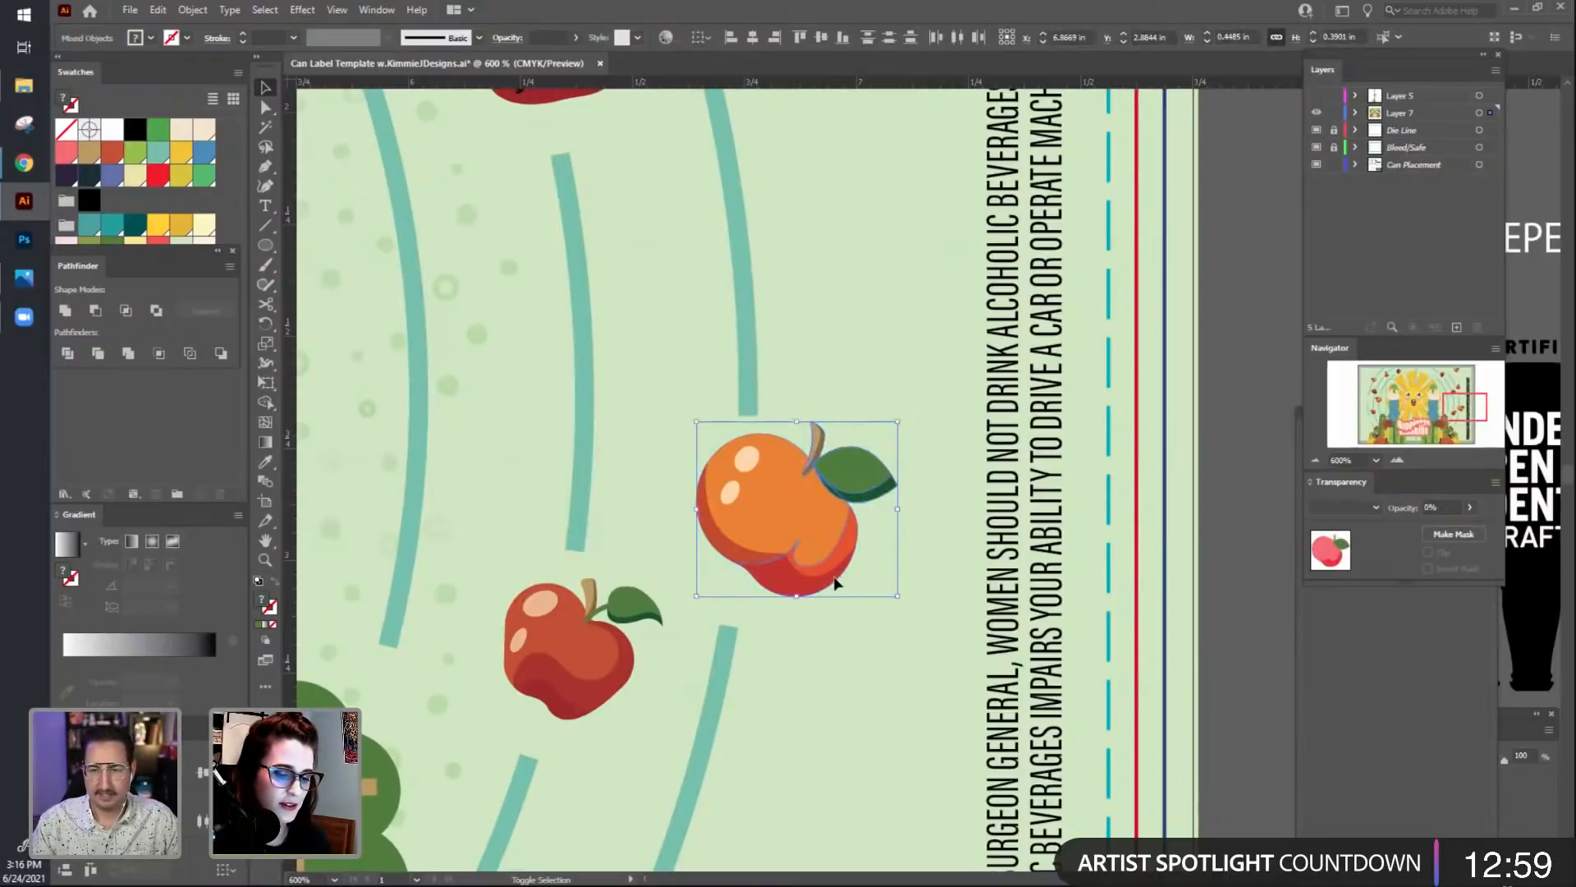
pyautogui.keyDown('shift'); pyautogui.click(831, 573); pyautogui.keyUp('shift')
pyautogui.keyDown('shift'); pyautogui.click(747, 460); pyautogui.keyUp('shift')
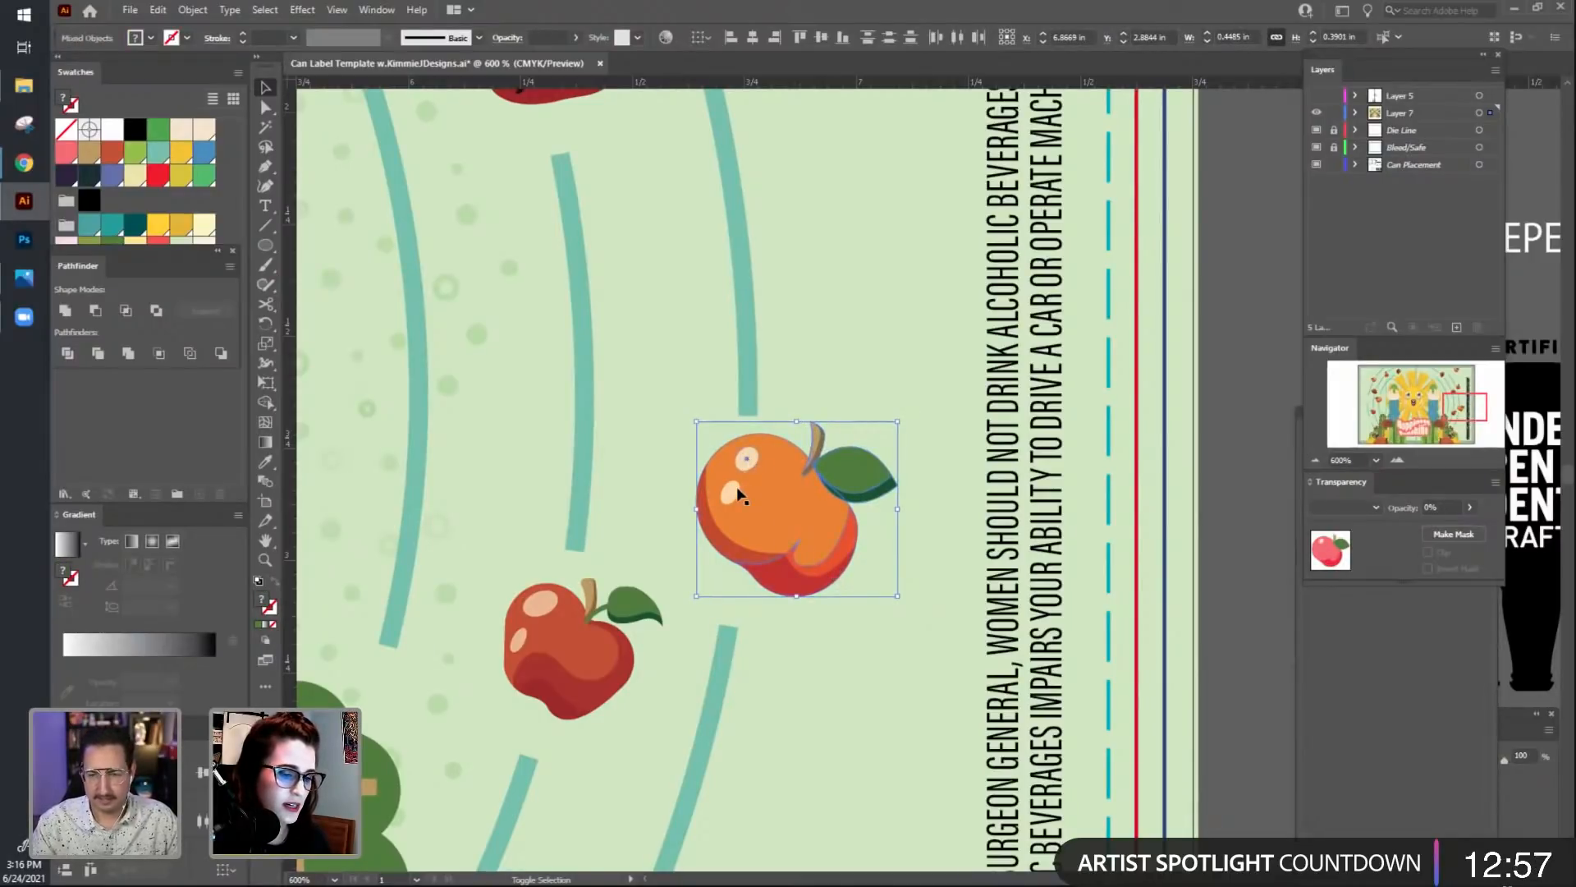
pyautogui.keyDown('shift'); pyautogui.click(738, 491); pyautogui.keyUp('shift')
pyautogui.keyDown('shift'); pyautogui.click(755, 546); pyautogui.keyUp('shift')
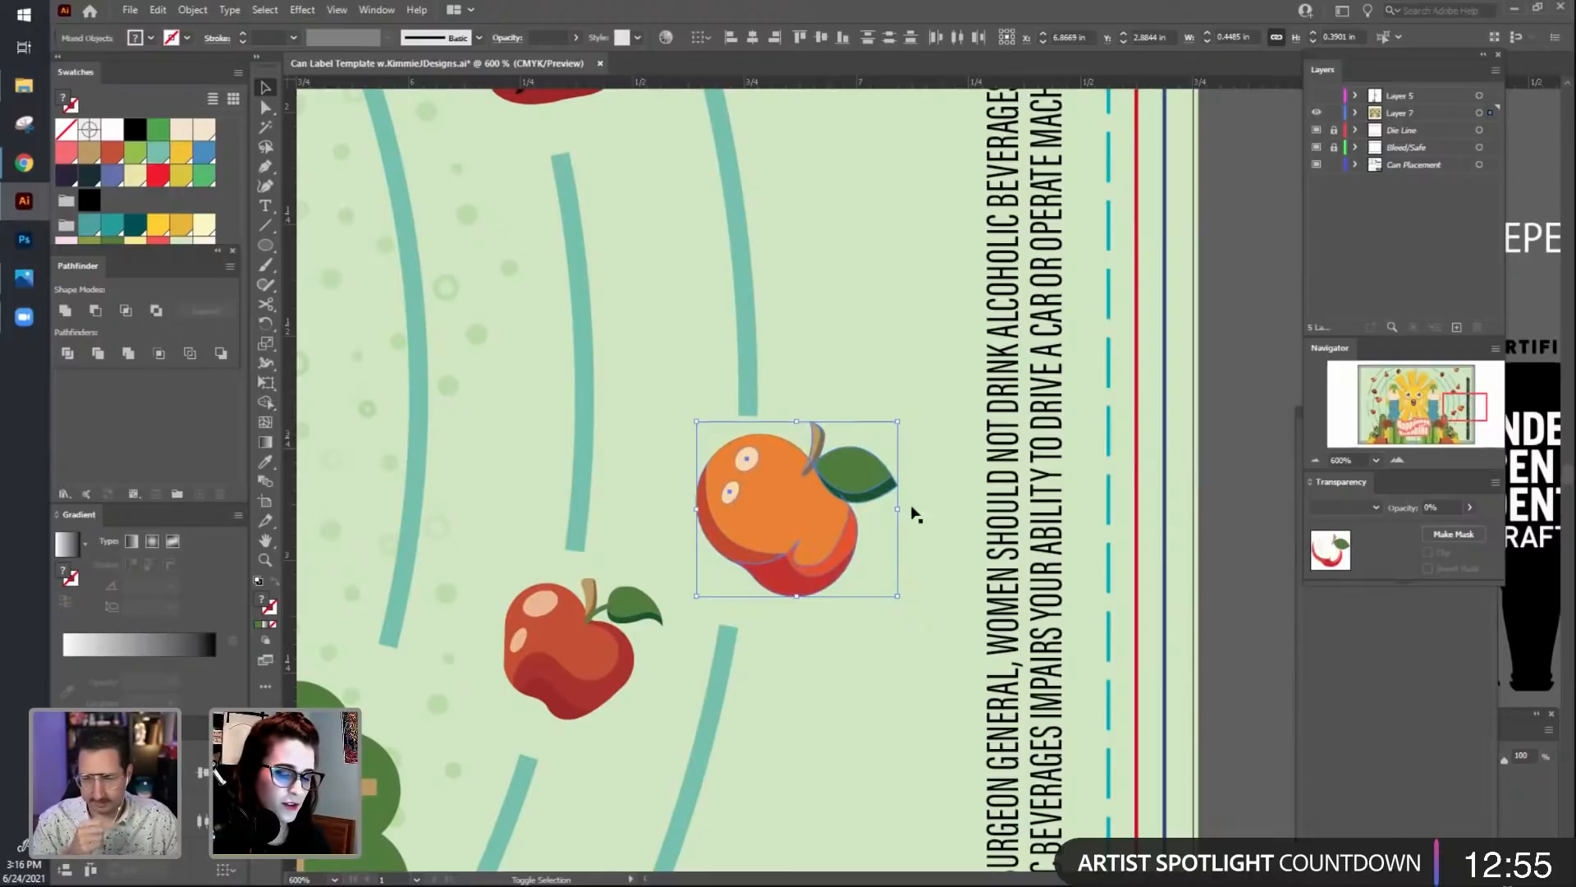
# Try to move the selected orange pieces away from their spot, and undo the moves.
pyautogui.moveTo(751, 553); pyautogui.dragTo(1157, 324)
pyautogui.moveTo(1041, 448); pyautogui.dragTo(761, 530)
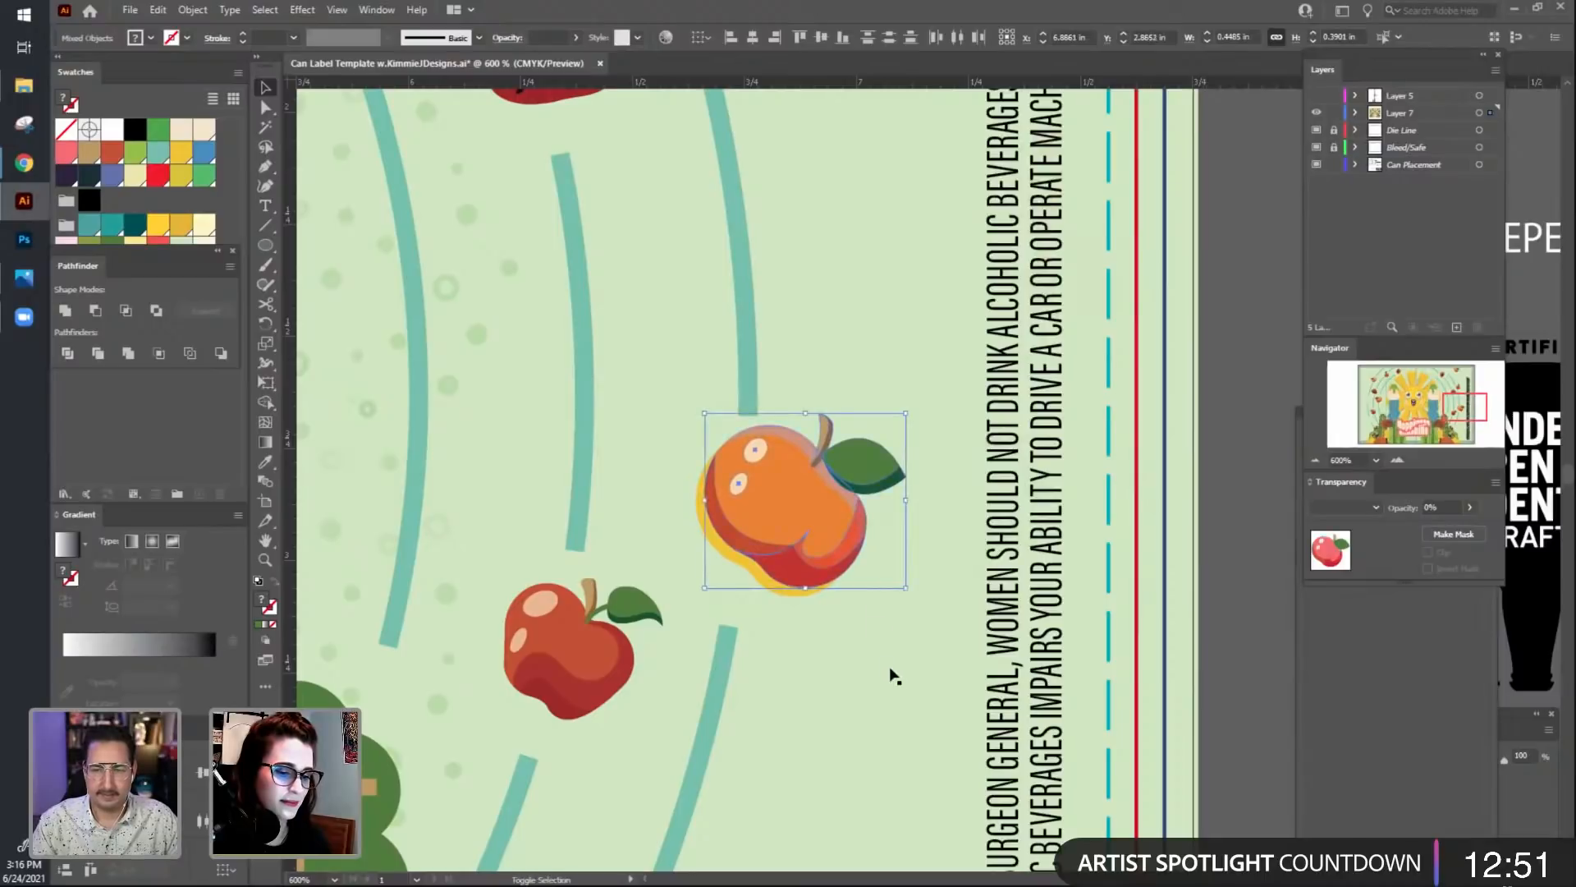
pyautogui.hotkey('ctrl', 'z')
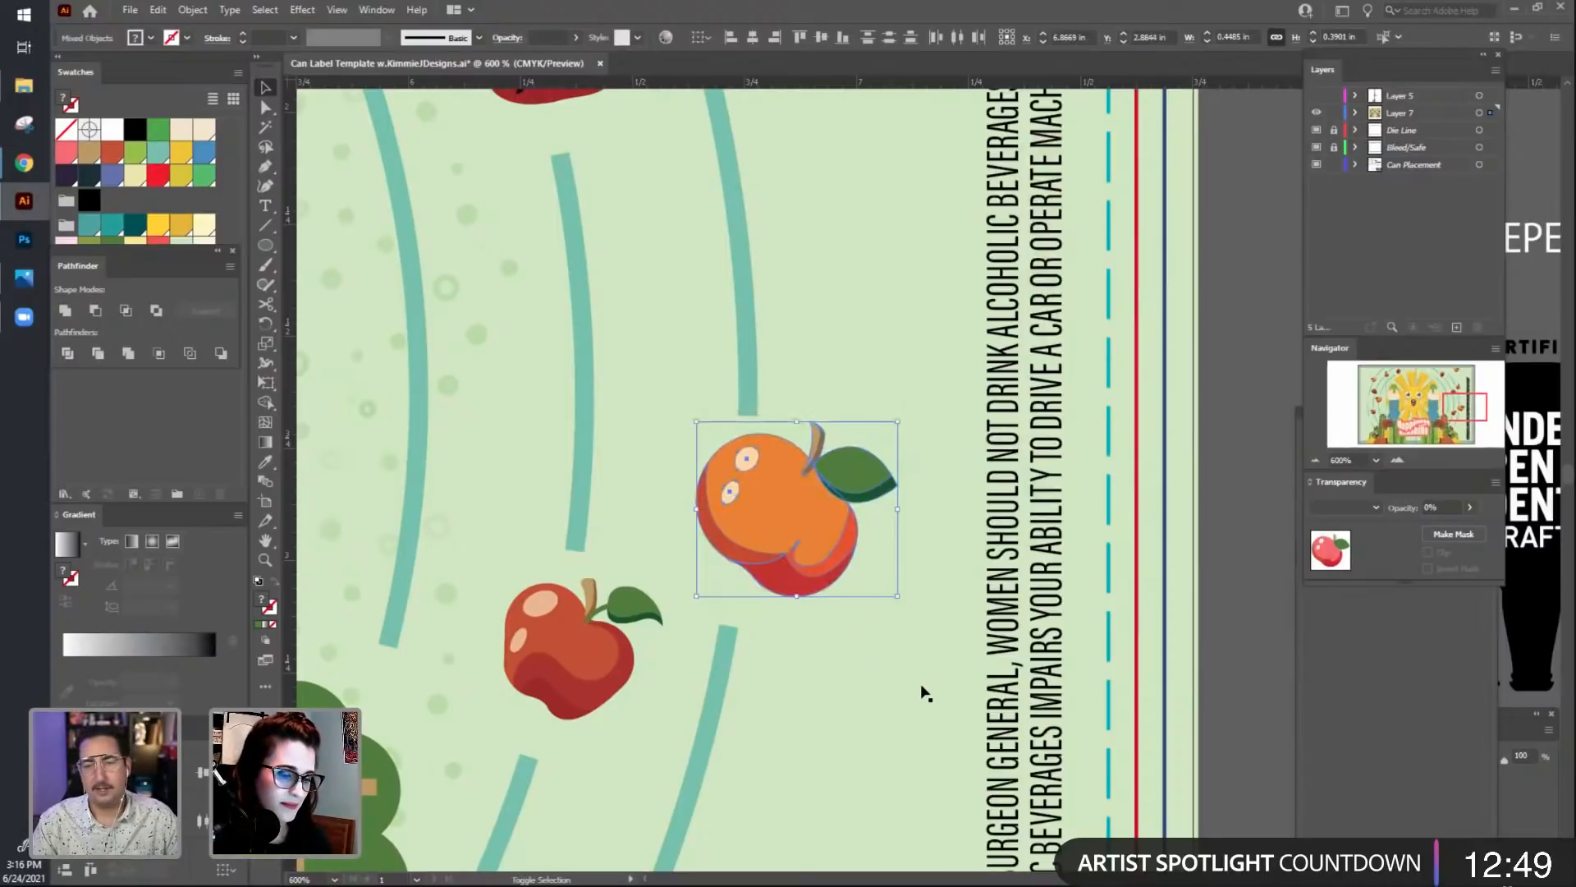
pyautogui.moveTo(922, 685); pyautogui.dragTo(843, 655)
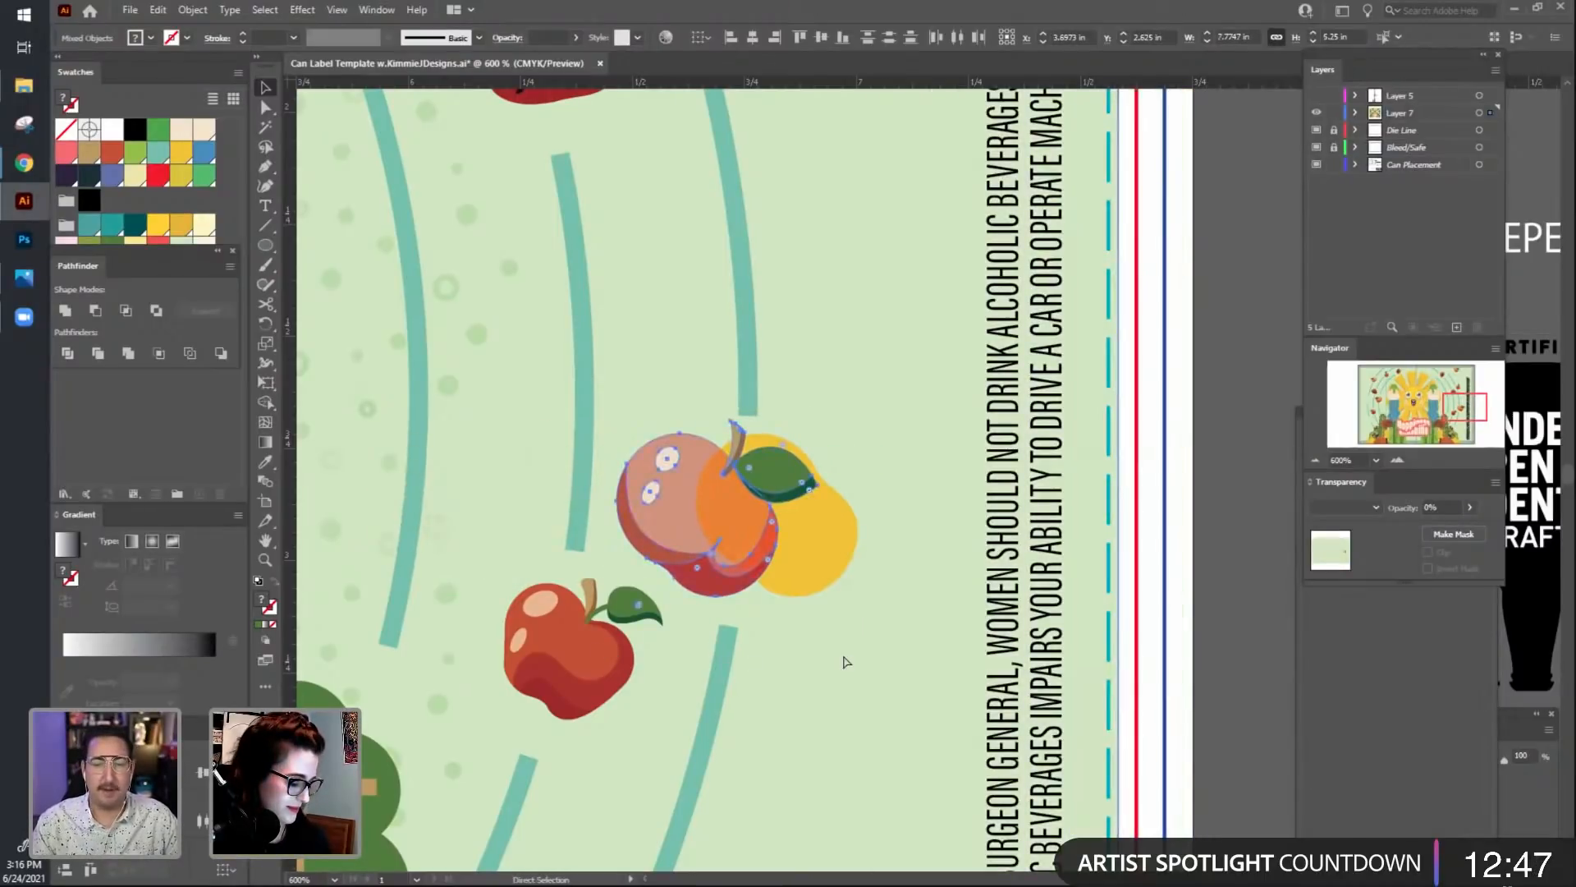
pyautogui.hotkey('ctrl', 'z')
# Slide the pale green background aside, and move the orange as one group off the label onto the pasteboard.
pyautogui.click(1295, 627)
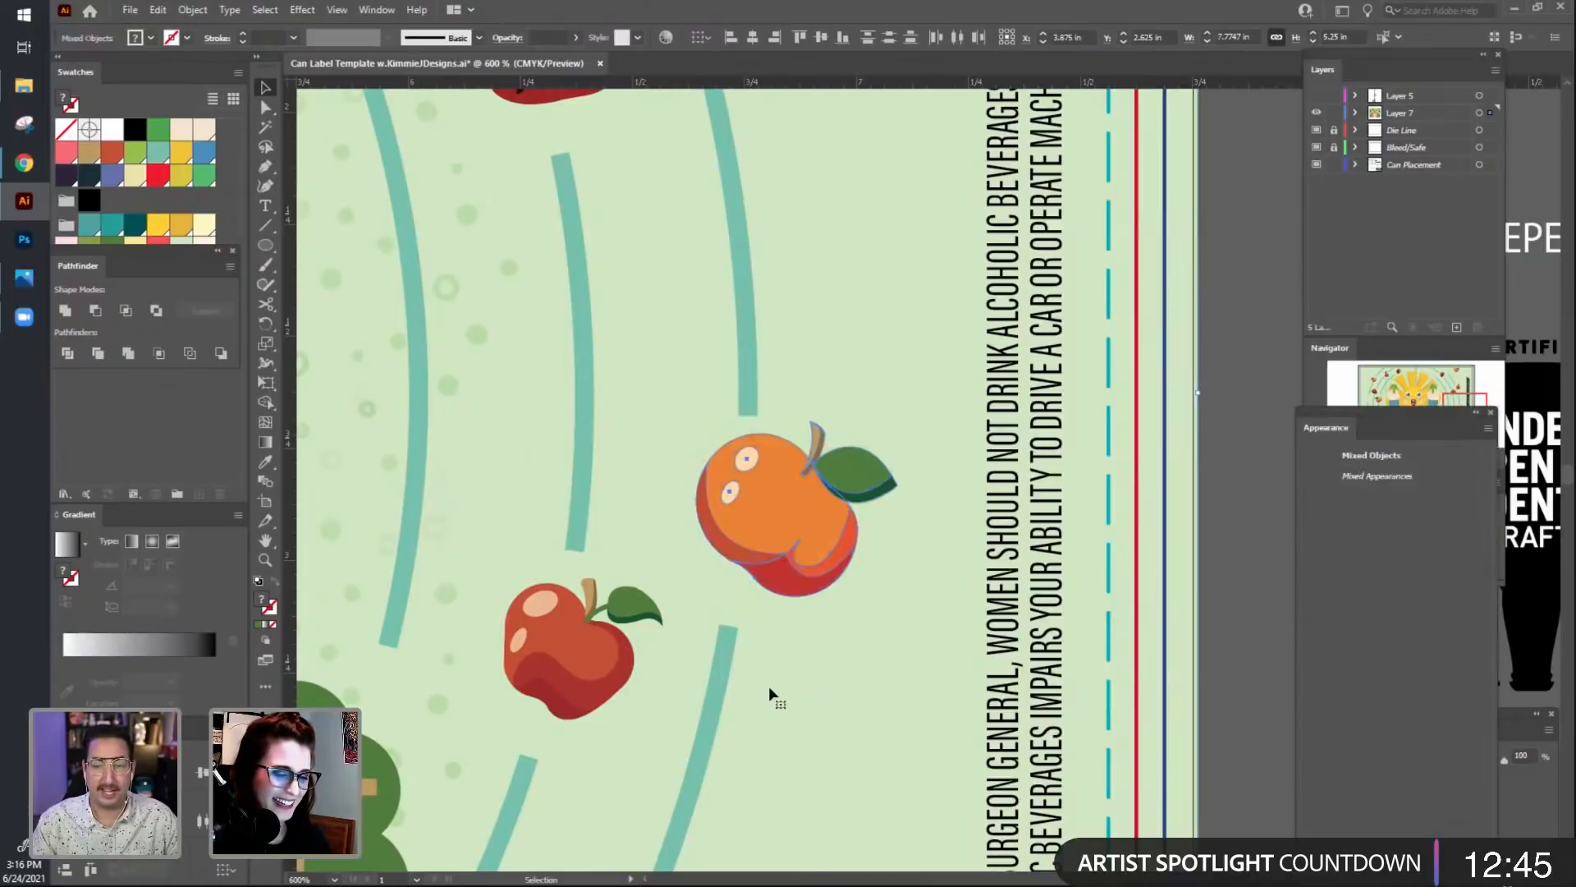
pyautogui.click(1272, 643)
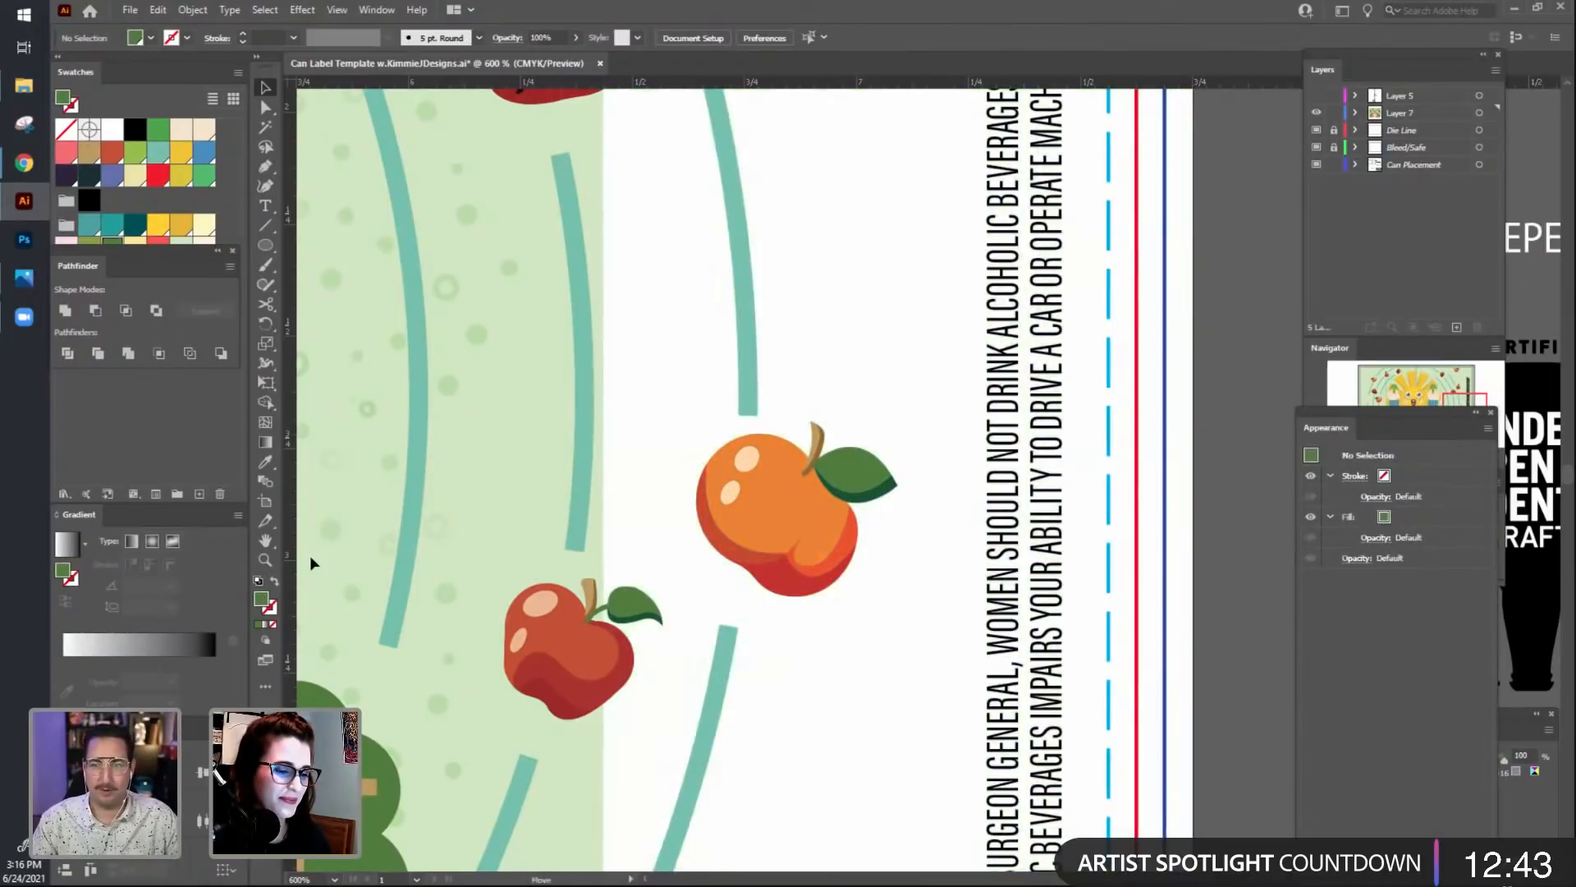
pyautogui.moveTo(887, 657); pyautogui.dragTo(693, 413)
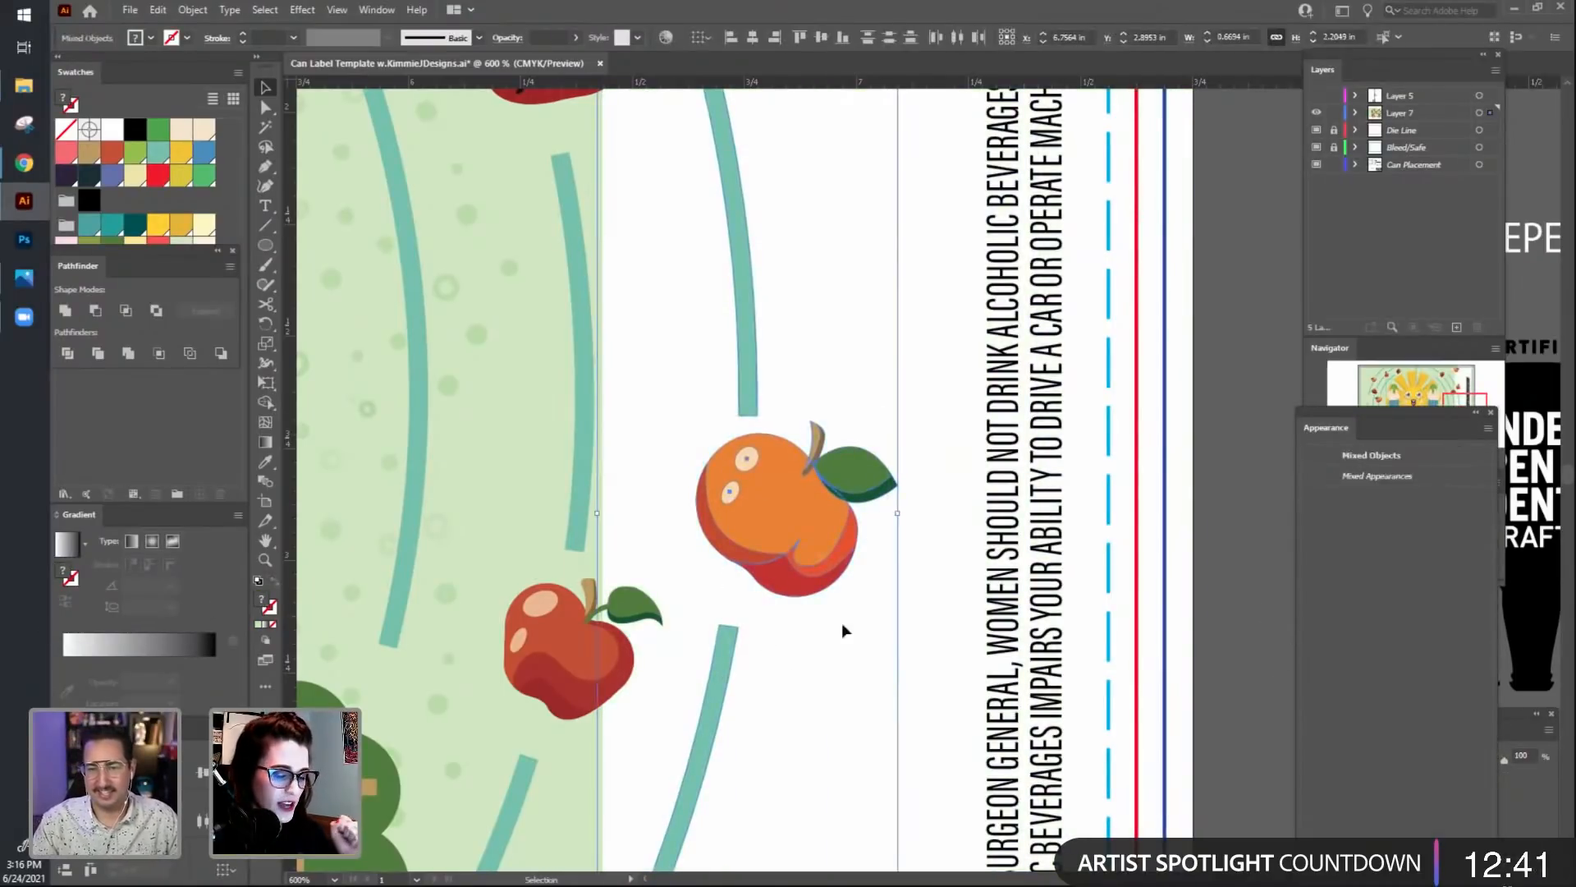
pyautogui.click(925, 671)
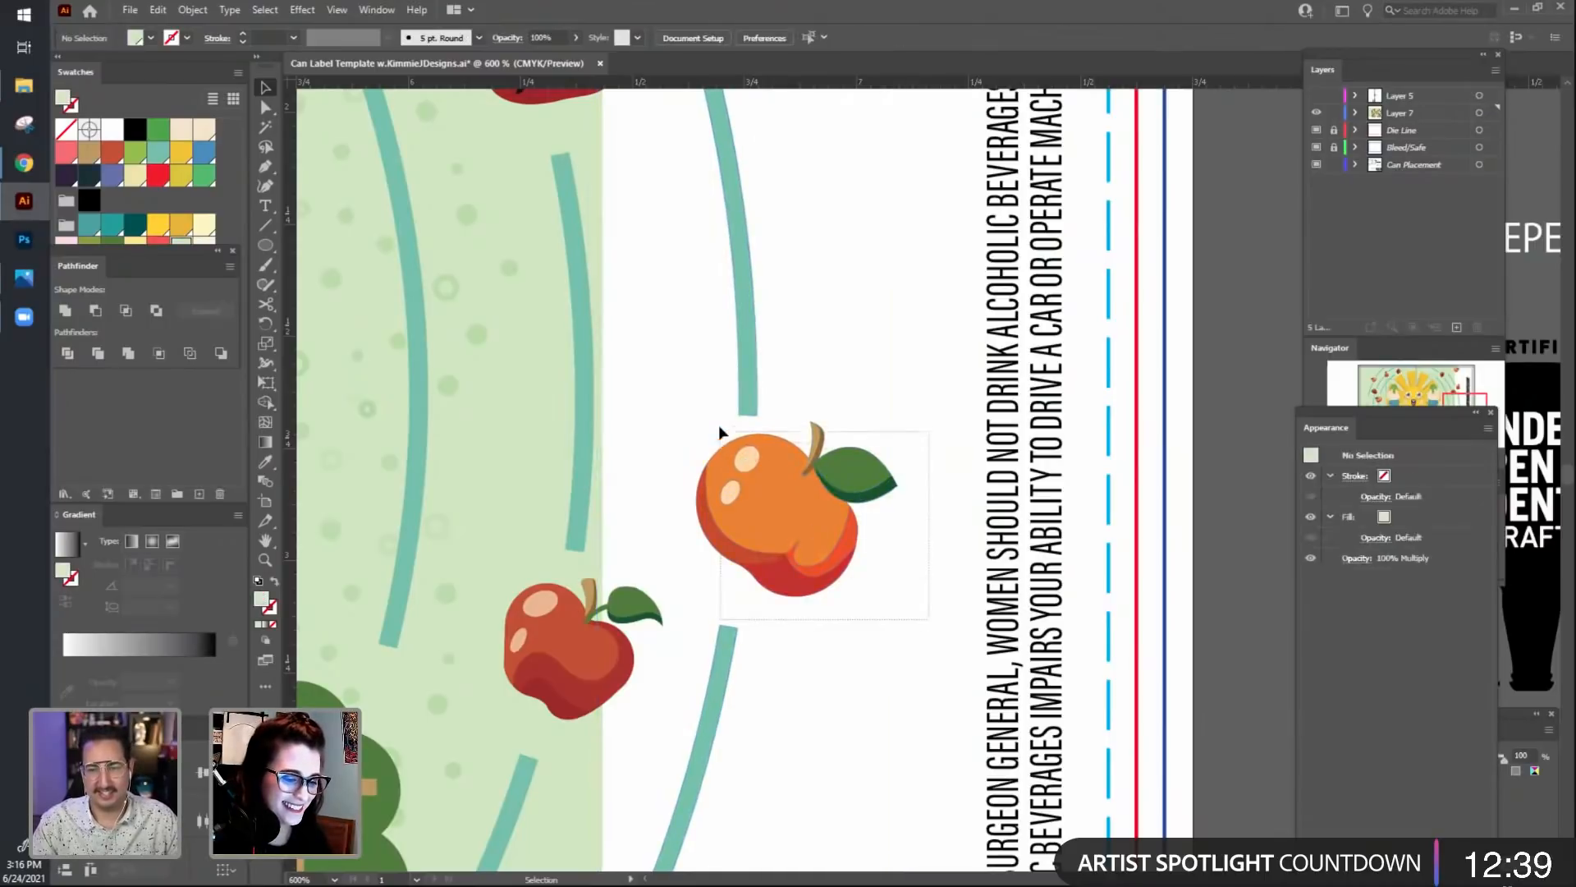
pyautogui.click(737, 449)
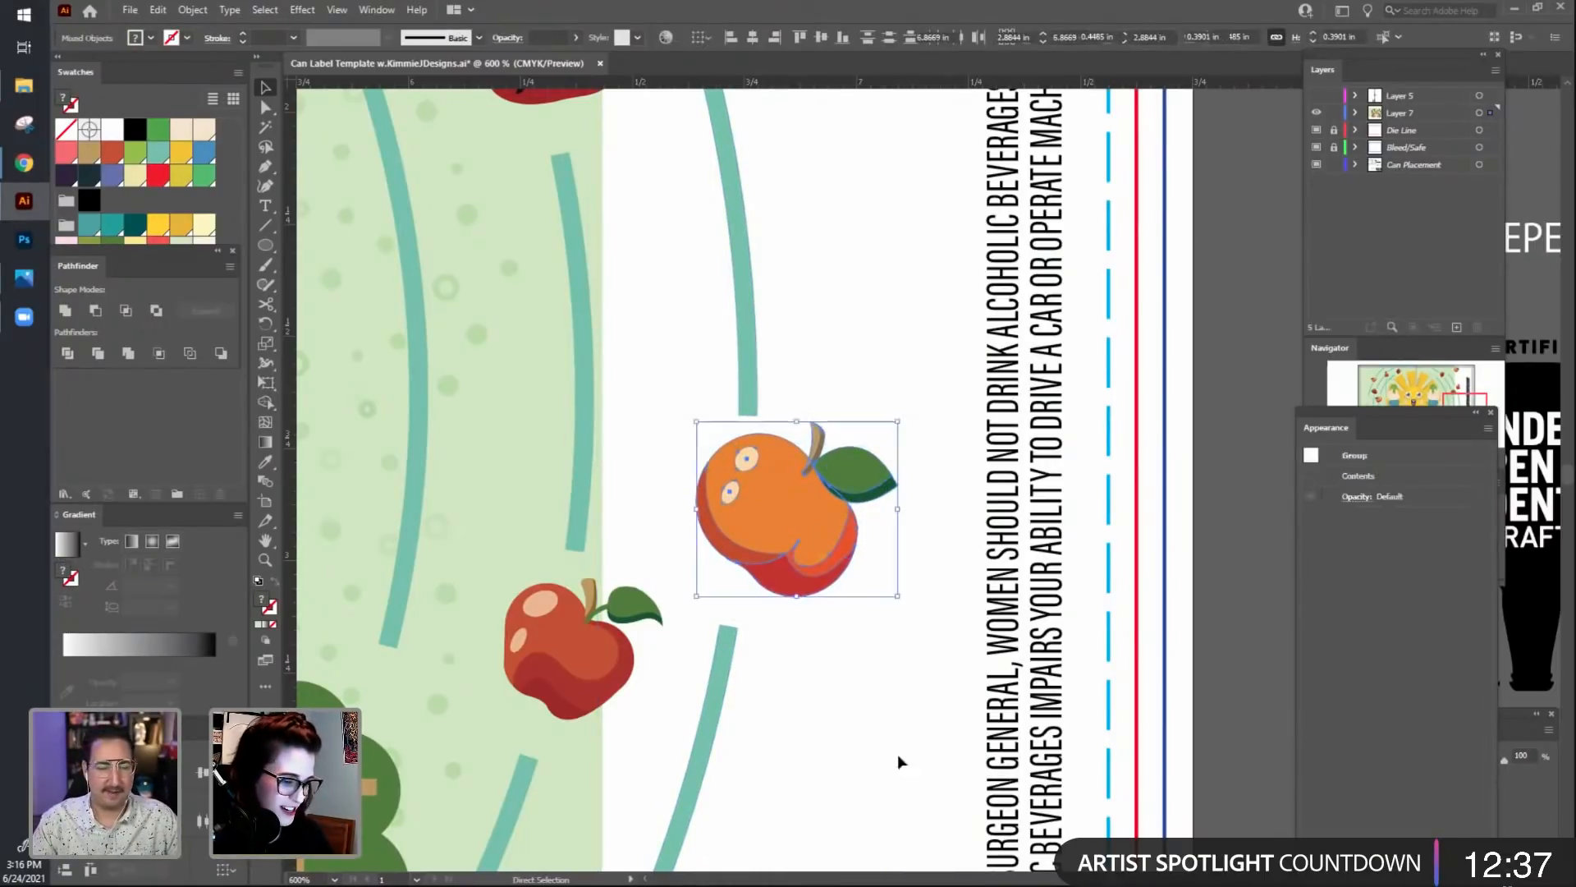
pyautogui.moveTo(745, 558); pyautogui.dragTo(1274, 211)
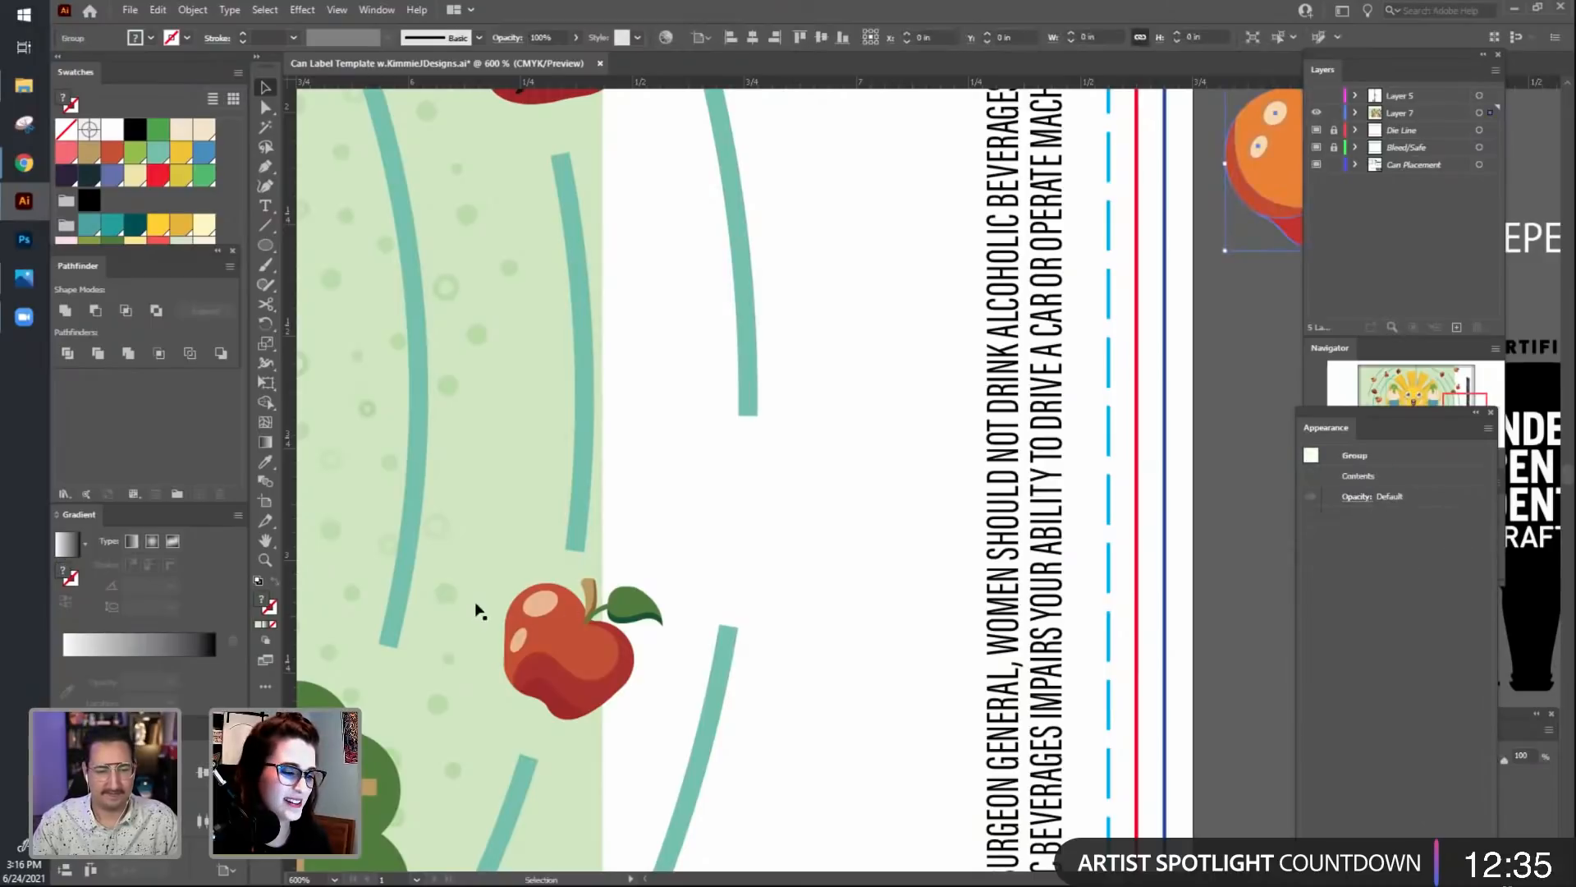
# Center the pale green background horizontally on the label again and lock Layer 7.
pyautogui.click(530, 526)
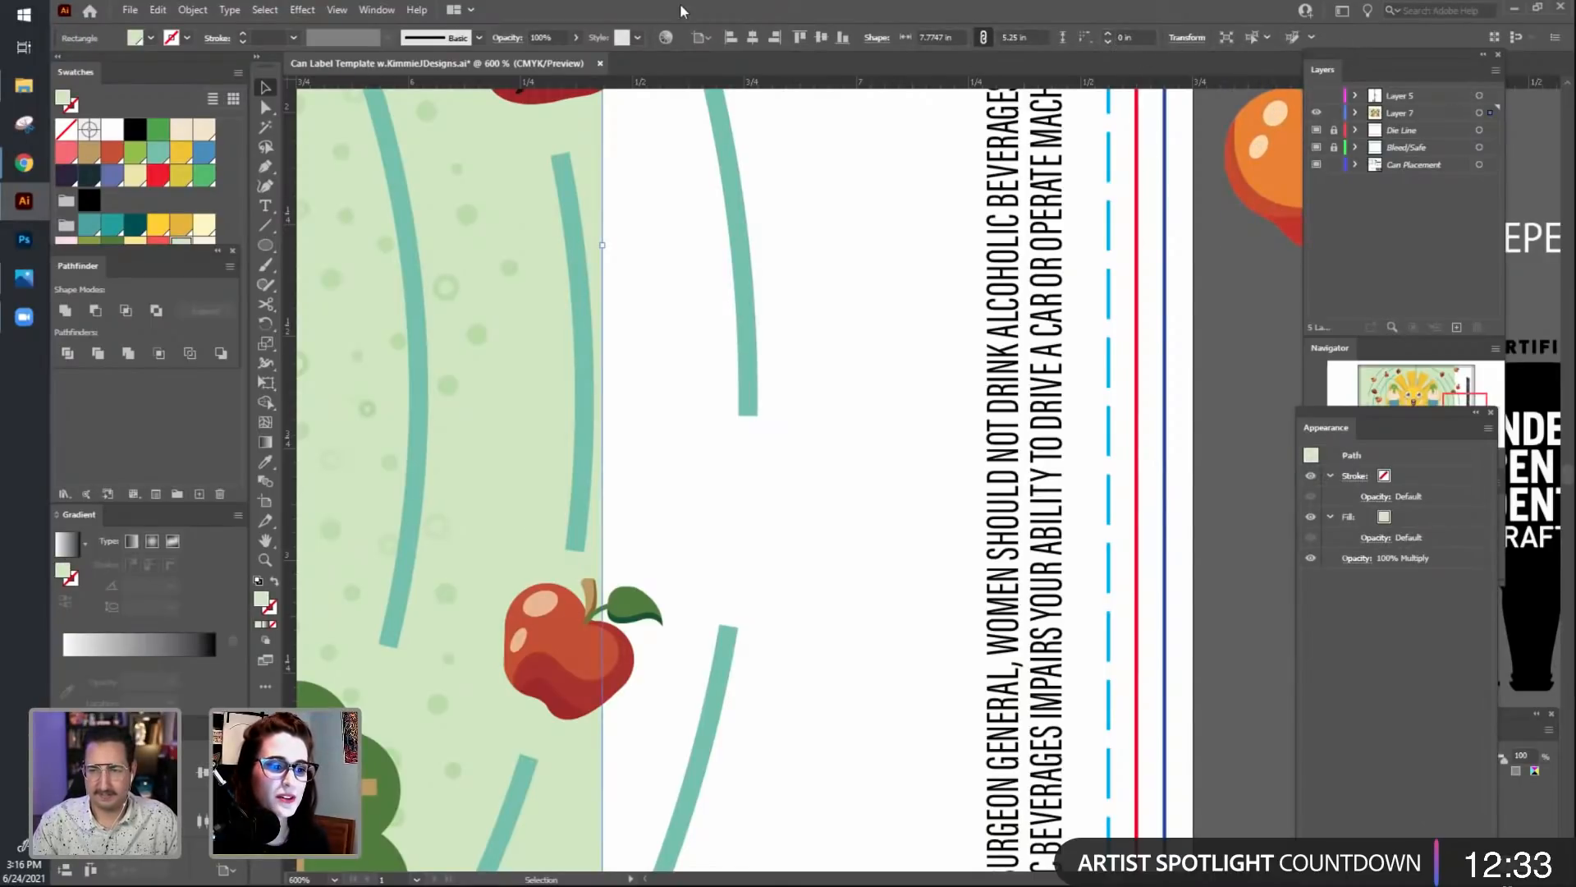
pyautogui.click(753, 40)
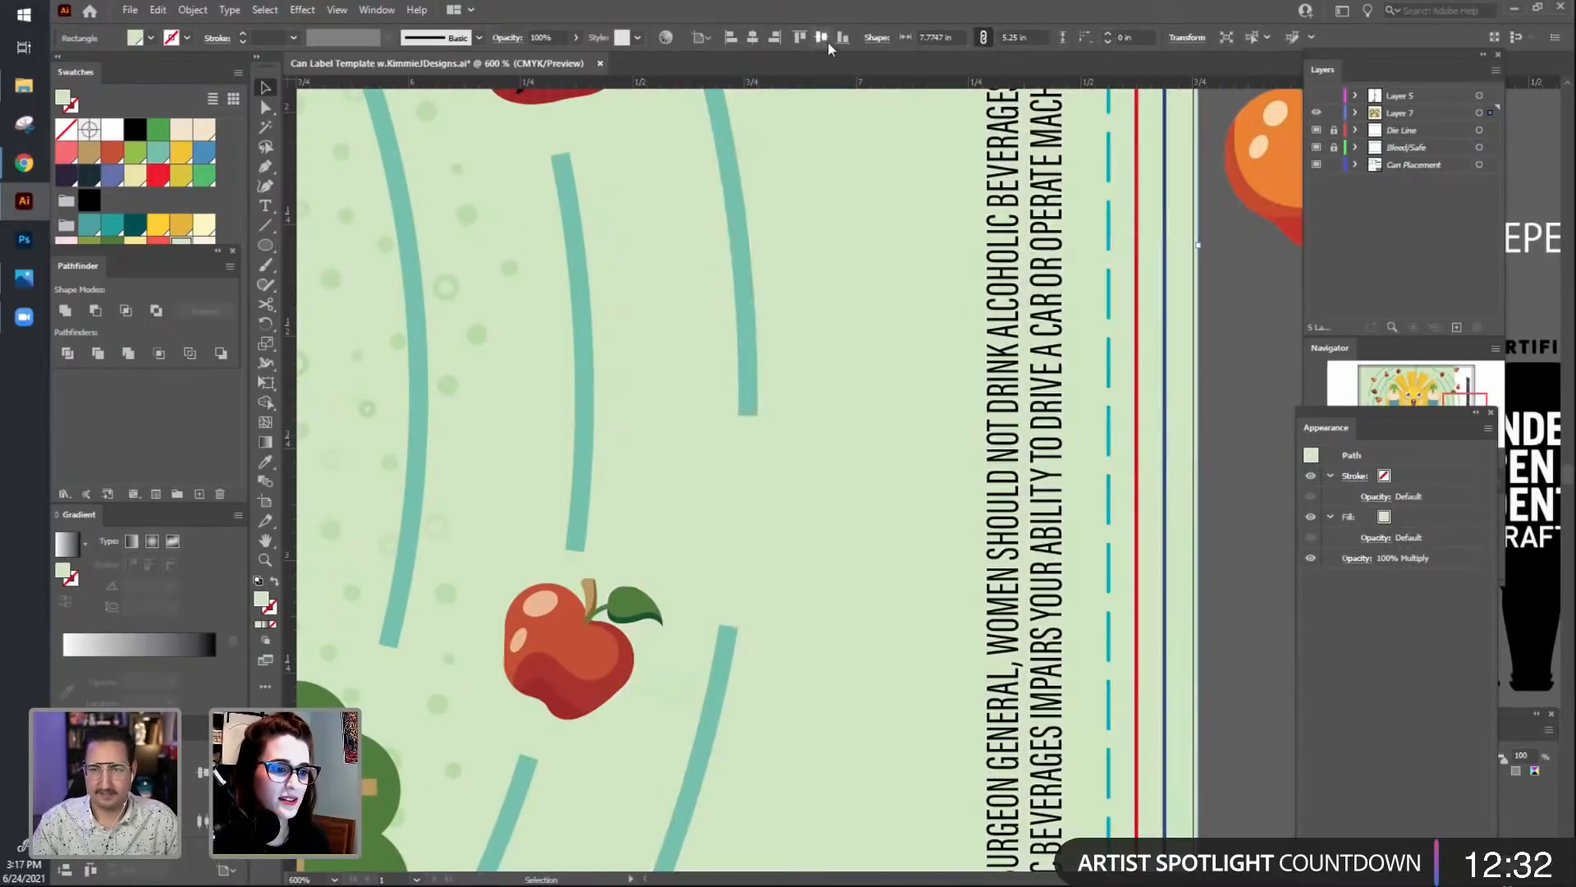
pyautogui.click(1214, 519)
pyautogui.moveTo(1214, 519); pyautogui.dragTo(866, 472)
pyautogui.click(1335, 113)
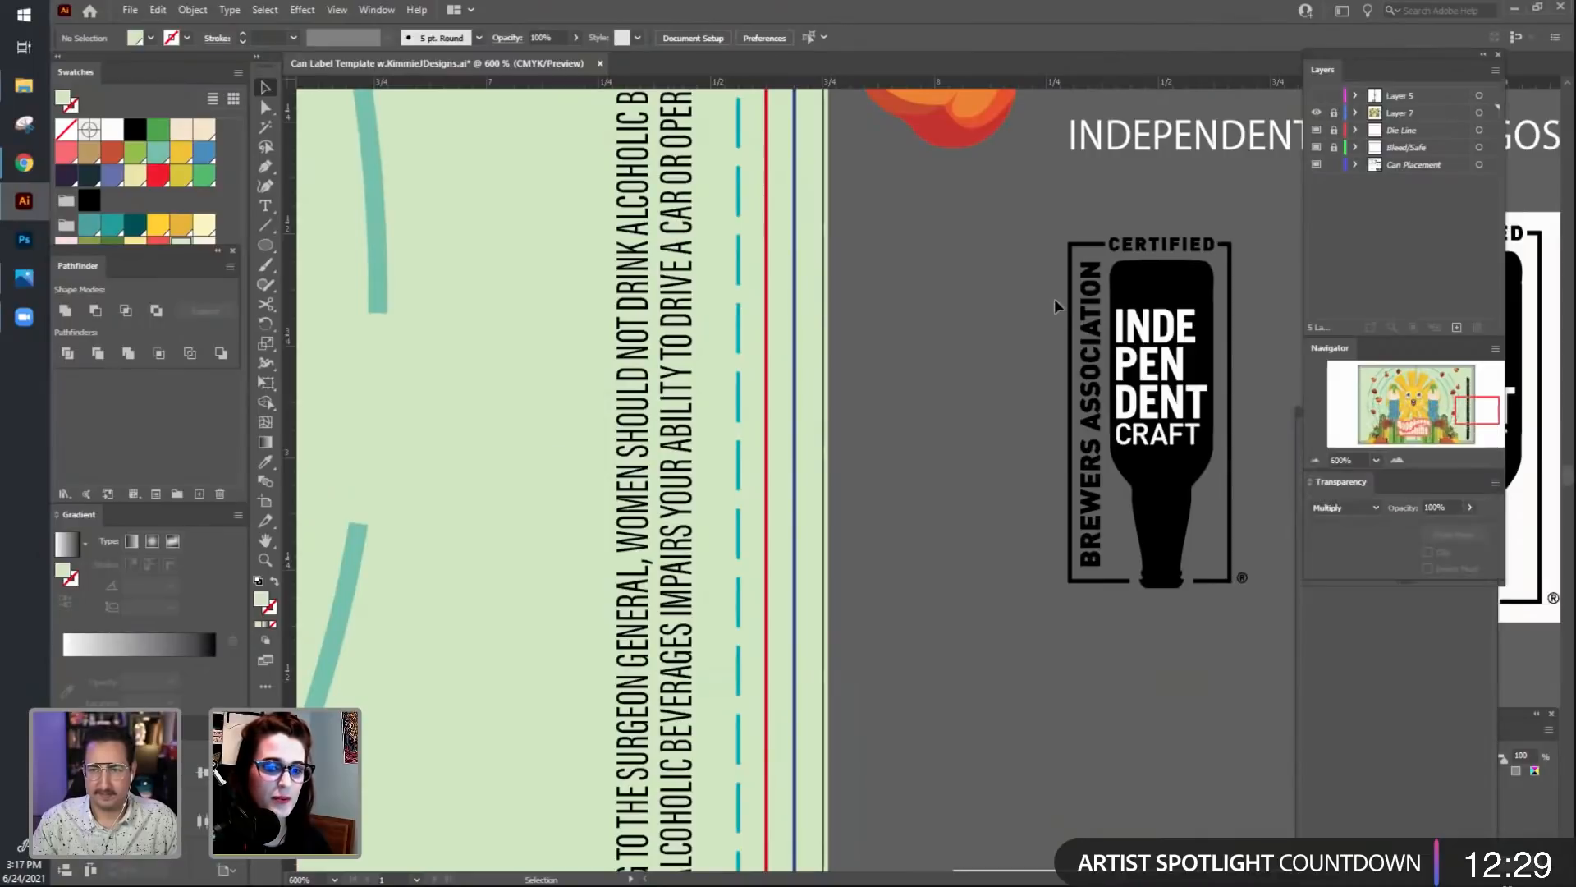
# Show Layer 5 with the name, date filled and abv block again.
pyautogui.hotkey('ctrl', '-')
pyautogui.hotkey('ctrl', '-')
pyautogui.hotkey('ctrl', '-')
pyautogui.hotkey('ctrl', '-')
pyautogui.hotkey('ctrl', '-')
pyautogui.moveTo(1011, 539); pyautogui.dragTo(1045, 547)
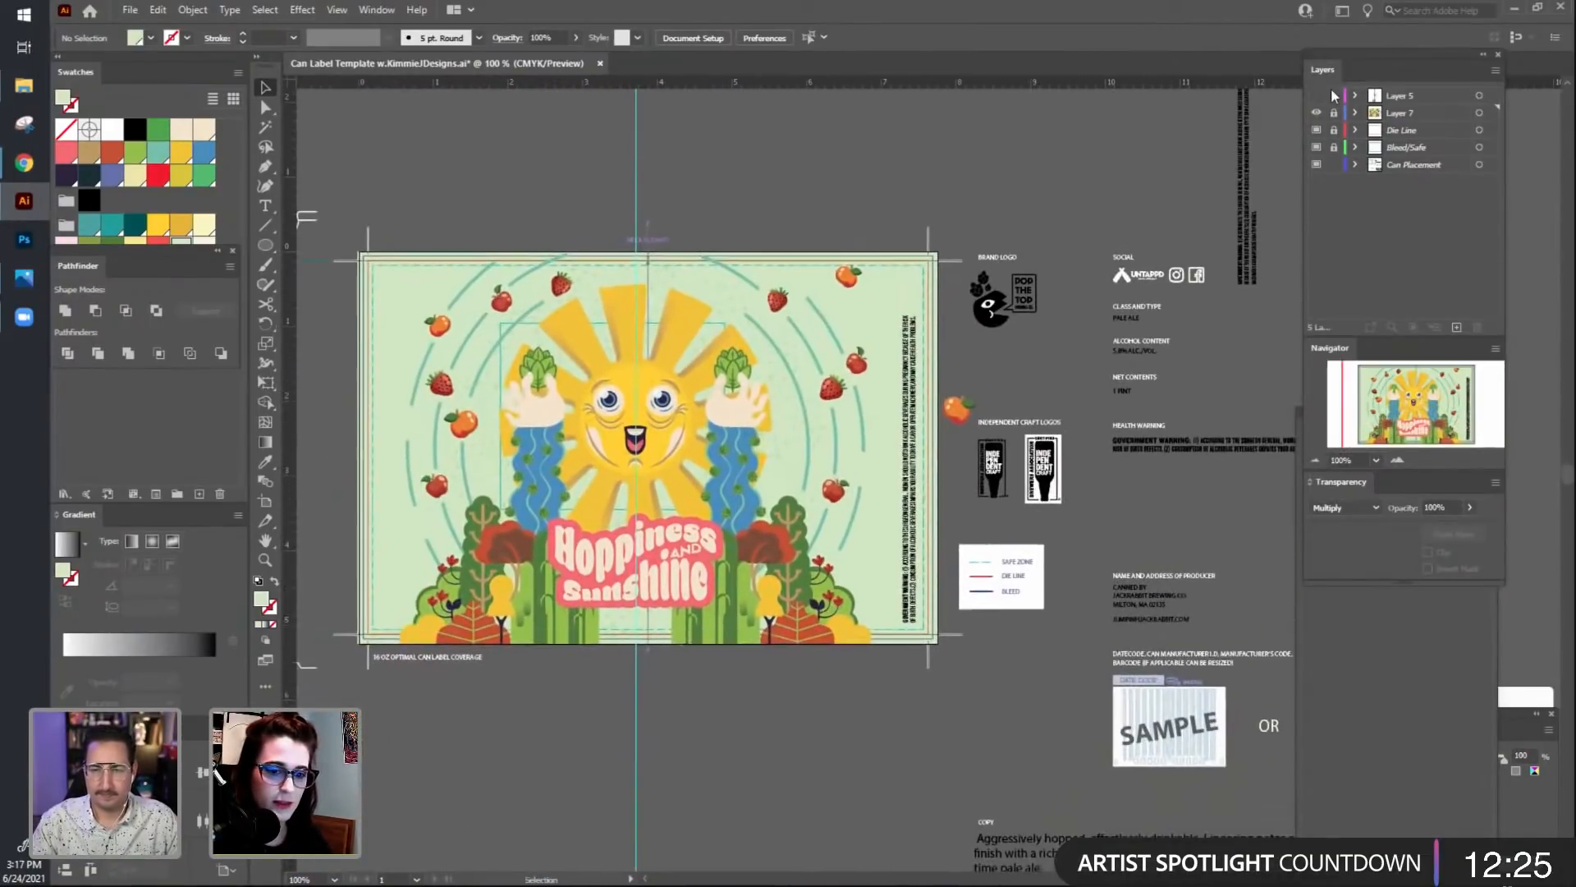
pyautogui.click(1317, 96)
# Isolate the date block's group and fill the short divider between date filled and abv with the pale green swatch.
pyautogui.moveTo(900, 738); pyautogui.dragTo(878, 674)
pyautogui.hotkey('ctrl', '+')
pyautogui.hotkey('ctrl', '+')
pyautogui.doubleClick(744, 526)
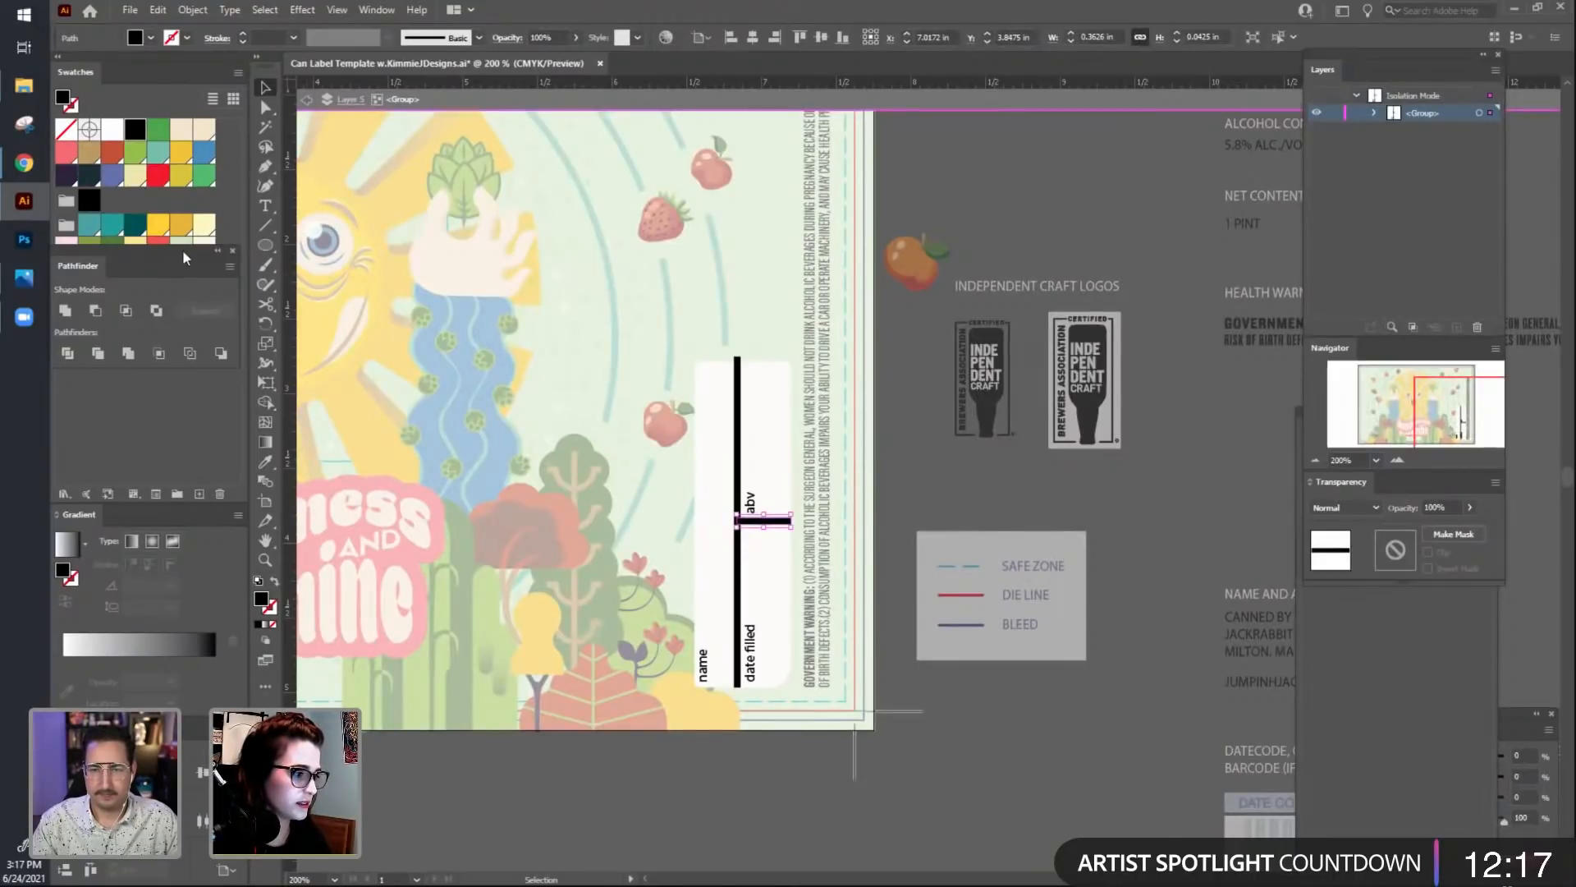
pyautogui.moveTo(184, 258)
pyautogui.mouseDown()
pyautogui.moveTo(185, 295)
pyautogui.moveTo(184, 270)
pyautogui.mouseUp()
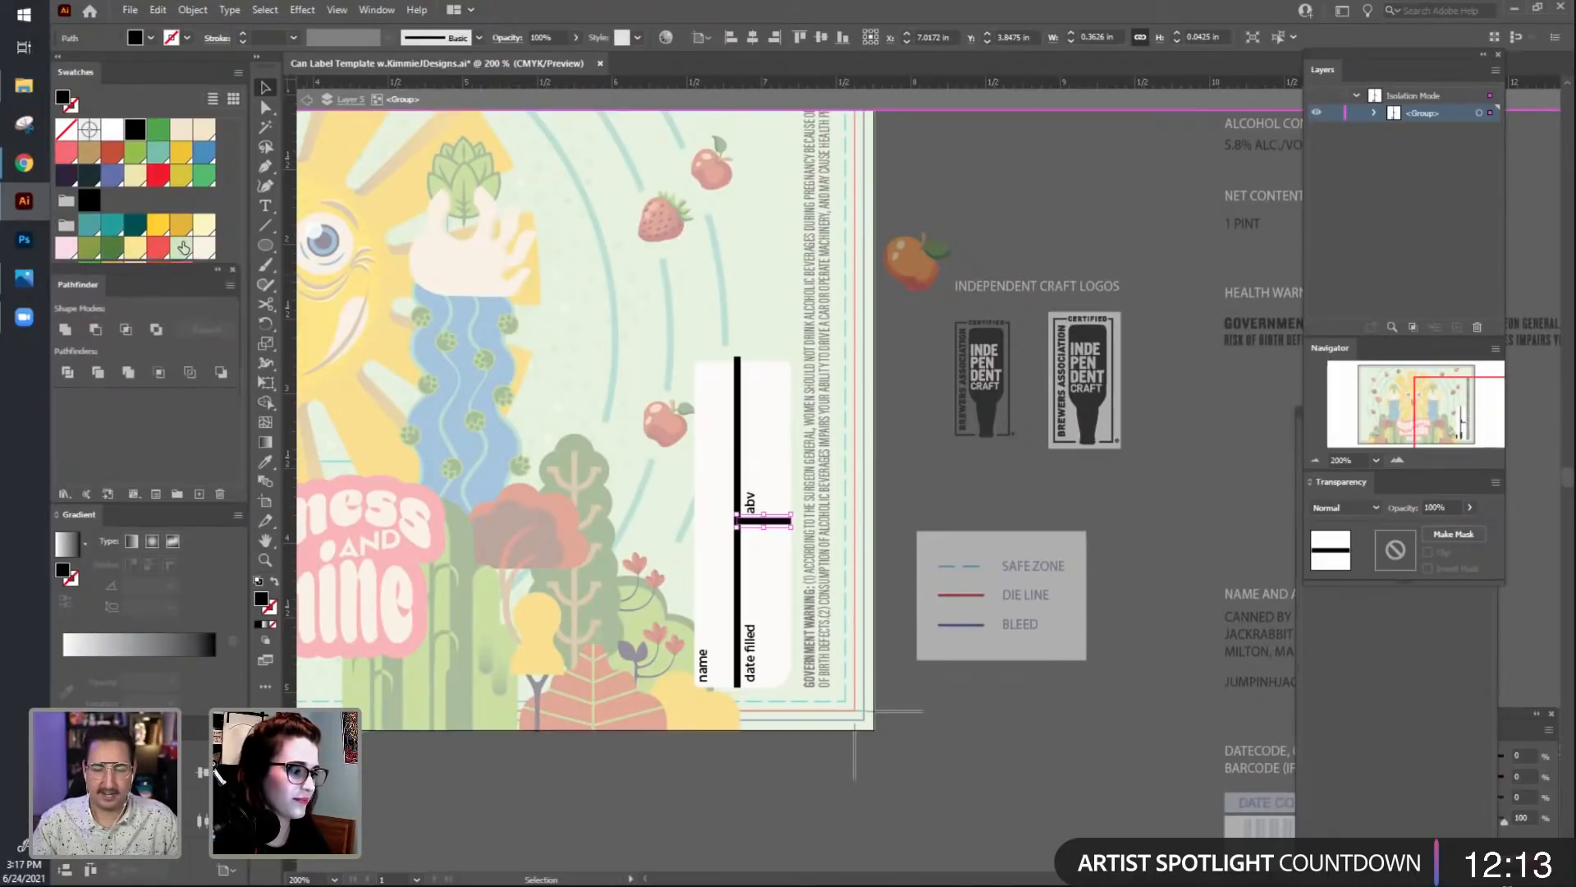
pyautogui.click(182, 247)
pyautogui.click(1061, 807)
# Fill the block's long divider beside the name field with the same pale green swatch and exit the group.
pyautogui.click(737, 541)
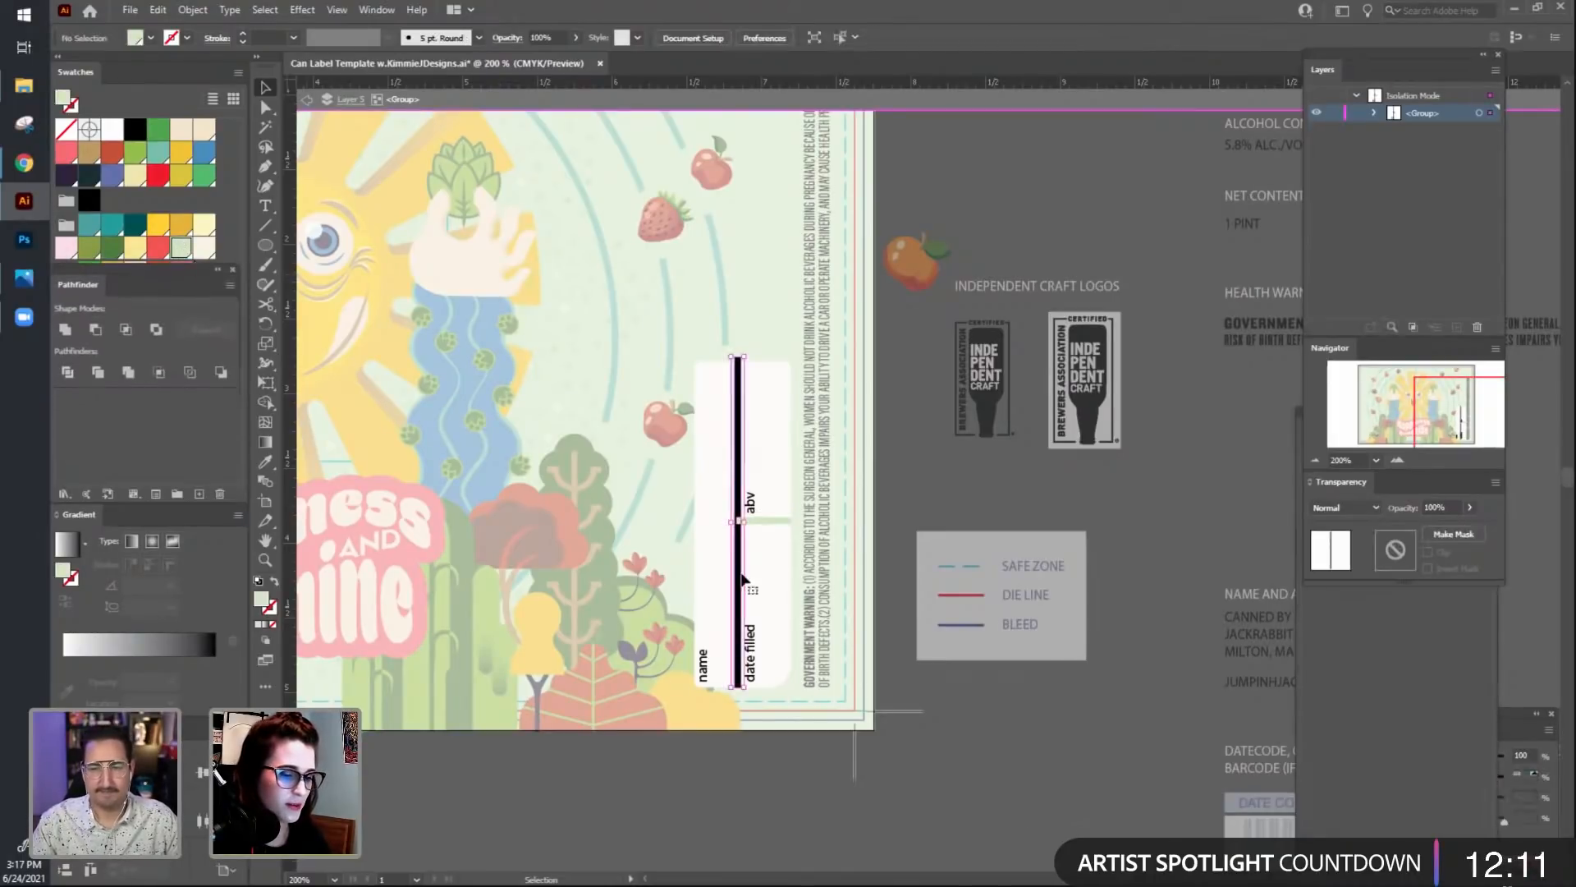
pyautogui.click(181, 247)
pyautogui.click(953, 729)
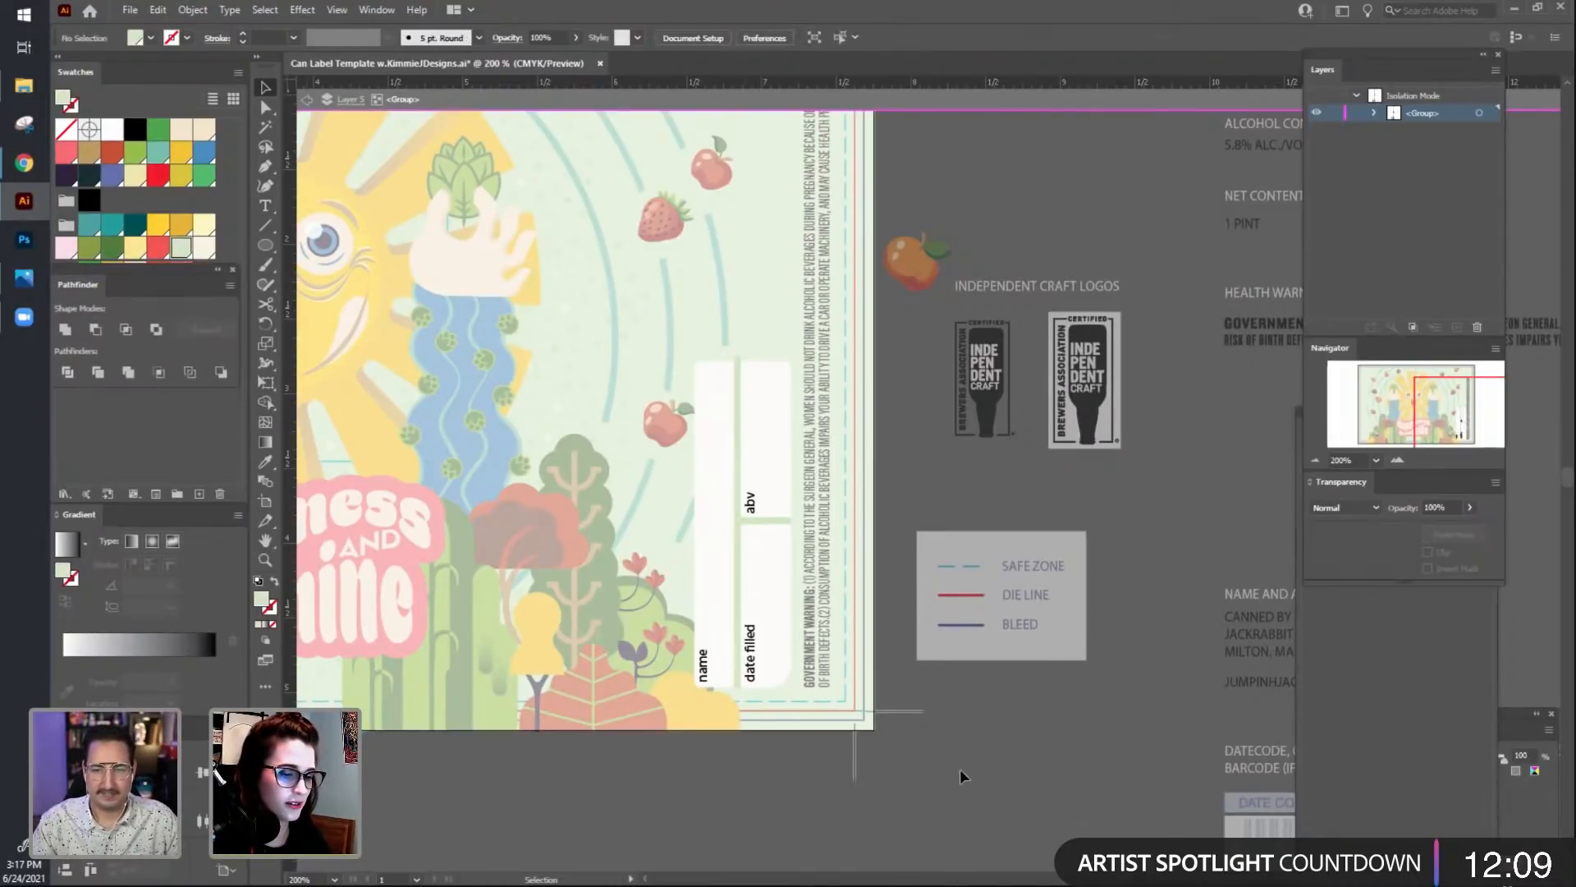
pyautogui.moveTo(958, 772)
pyautogui.mouseDown()
pyautogui.moveTo(1002, 768)
pyautogui.moveTo(973, 748)
pyautogui.mouseUp()
pyautogui.hotkey('ctrl', 'z')
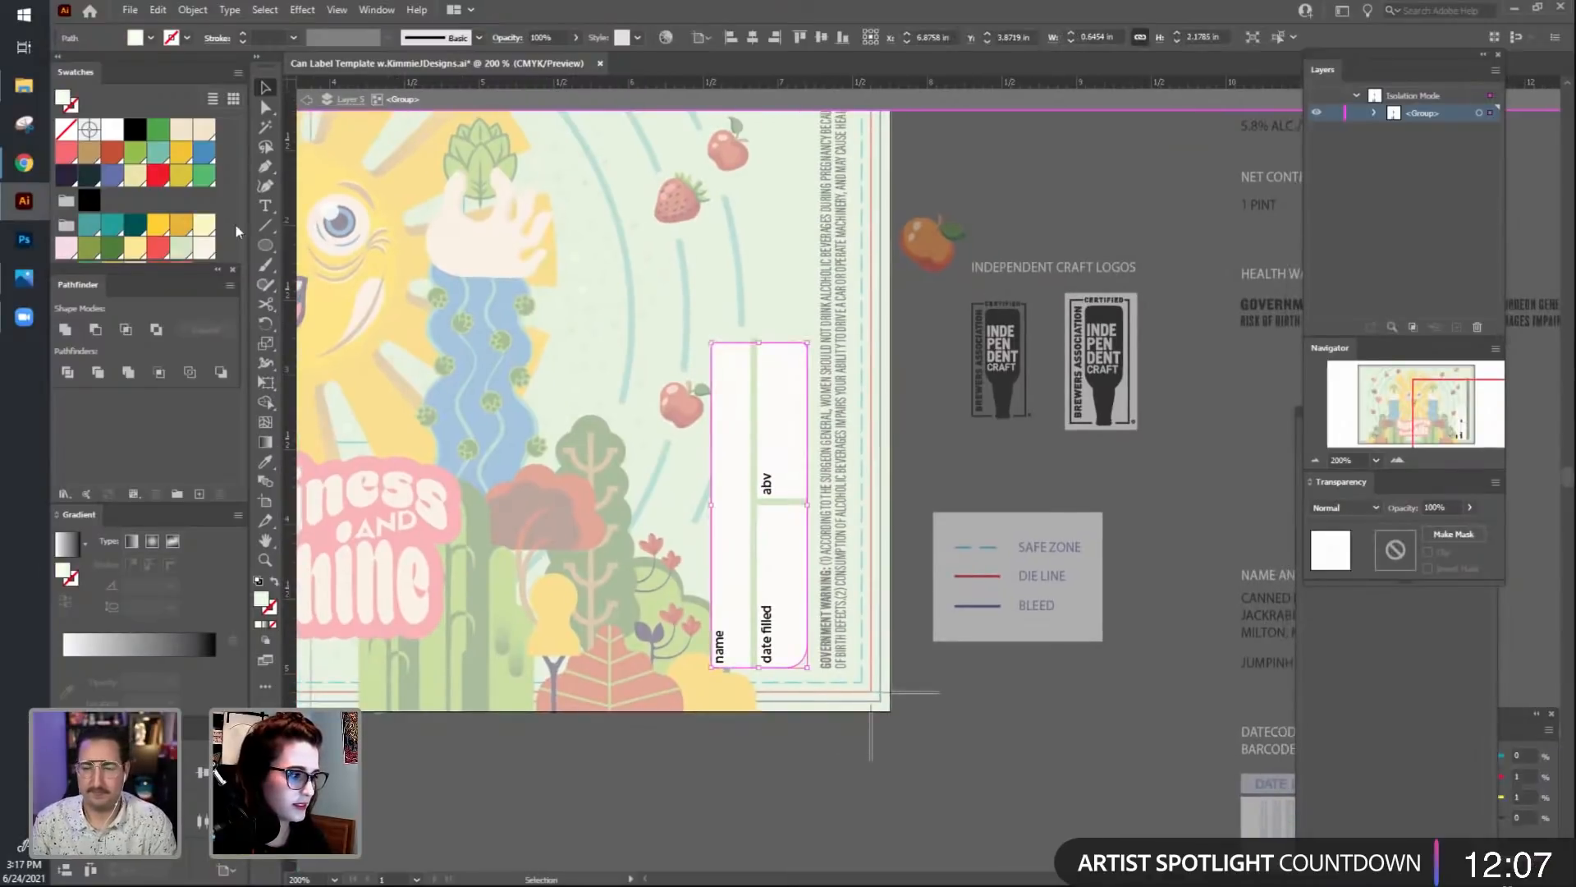
pyautogui.hotkey('ctrl', 'z')
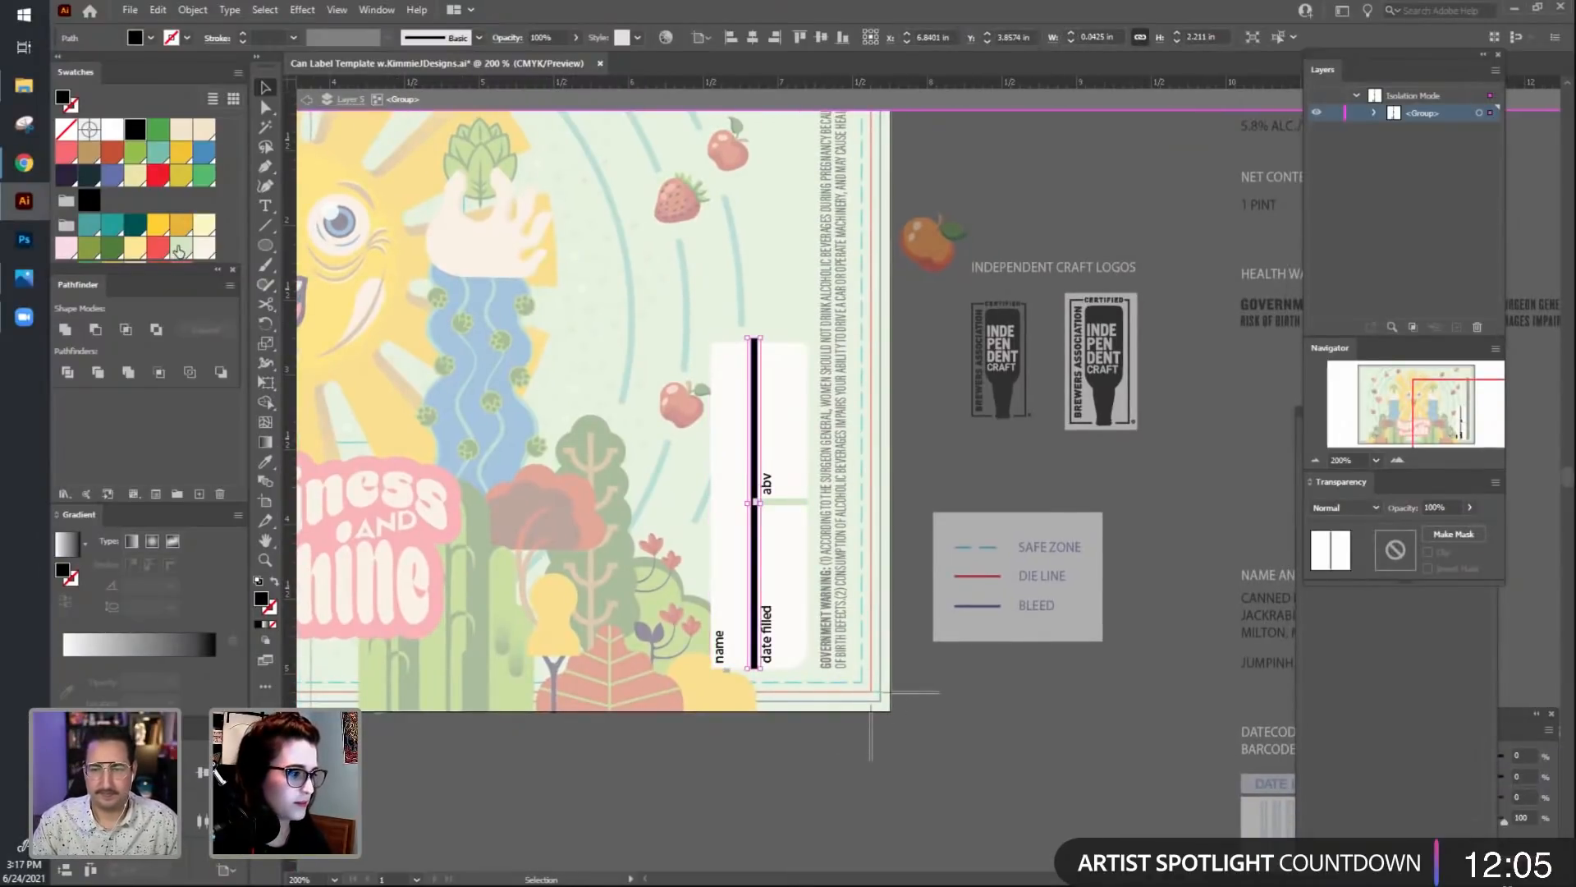
pyautogui.click(179, 249)
pyautogui.click(831, 806)
pyautogui.doubleClick(775, 768)
pyautogui.moveTo(789, 785); pyautogui.dragTo(821, 794)
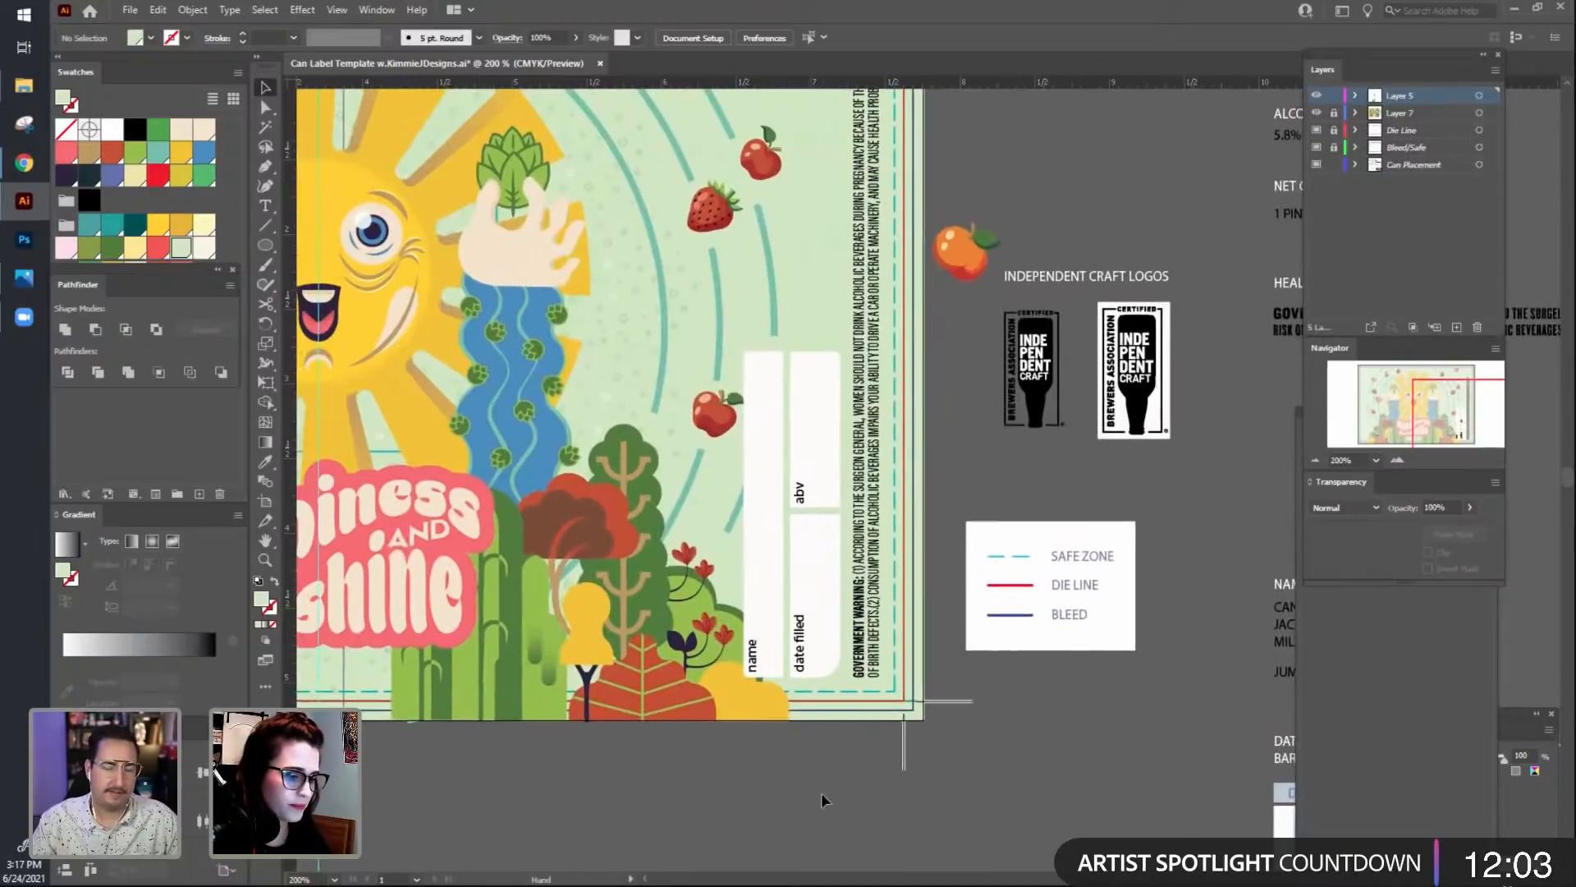
# Isolate the block's white background panel and fill it with the cream color sampled from the raised hand.
pyautogui.click(817, 616)
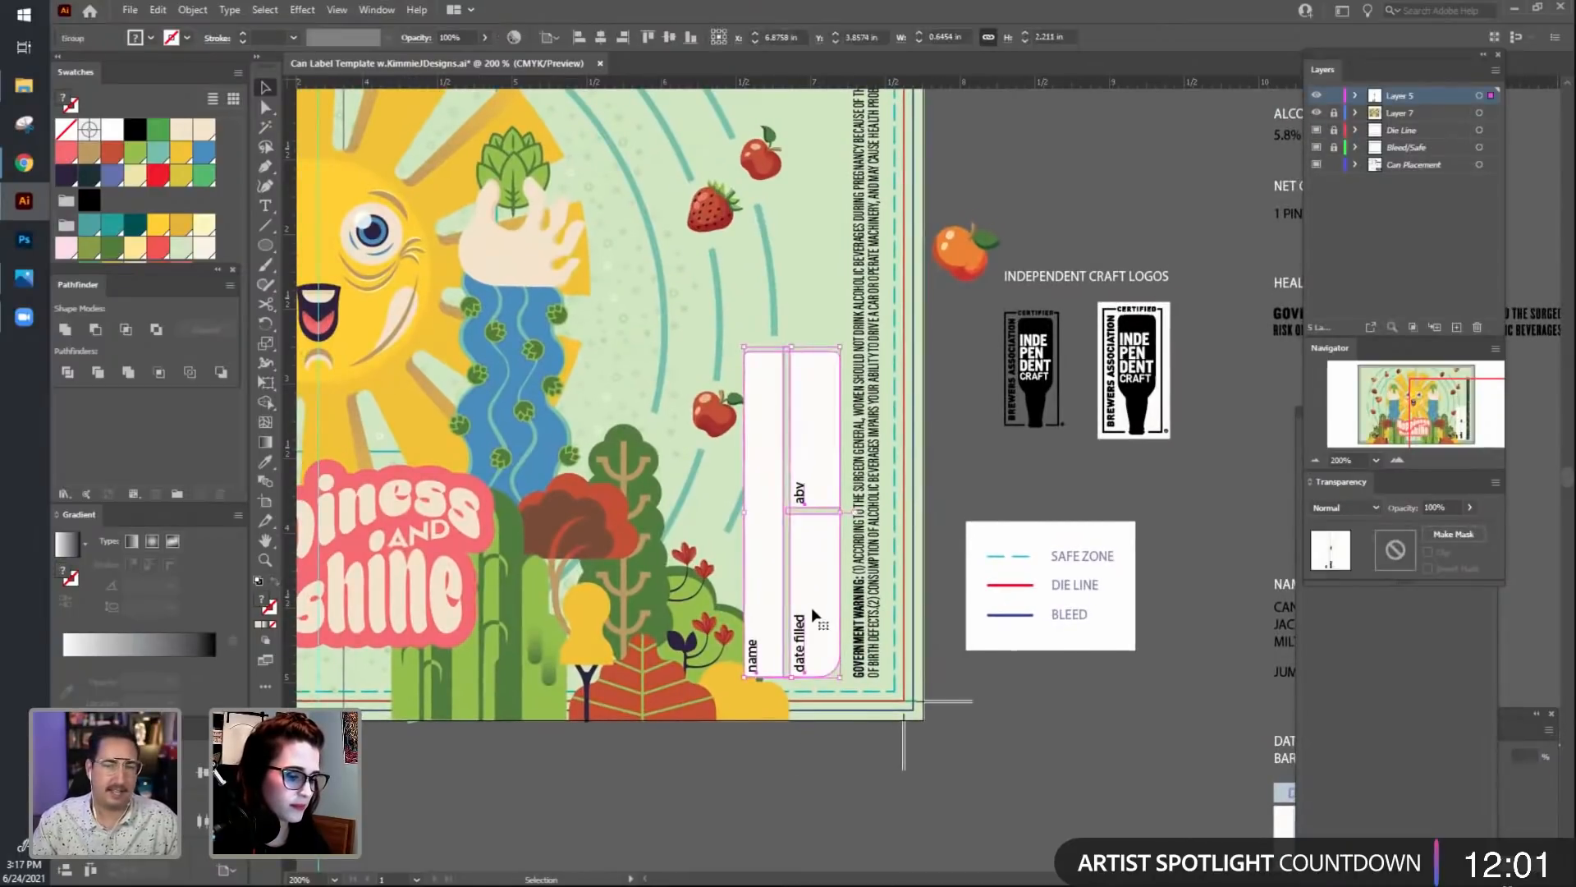
pyautogui.click(853, 592)
pyautogui.click(755, 495)
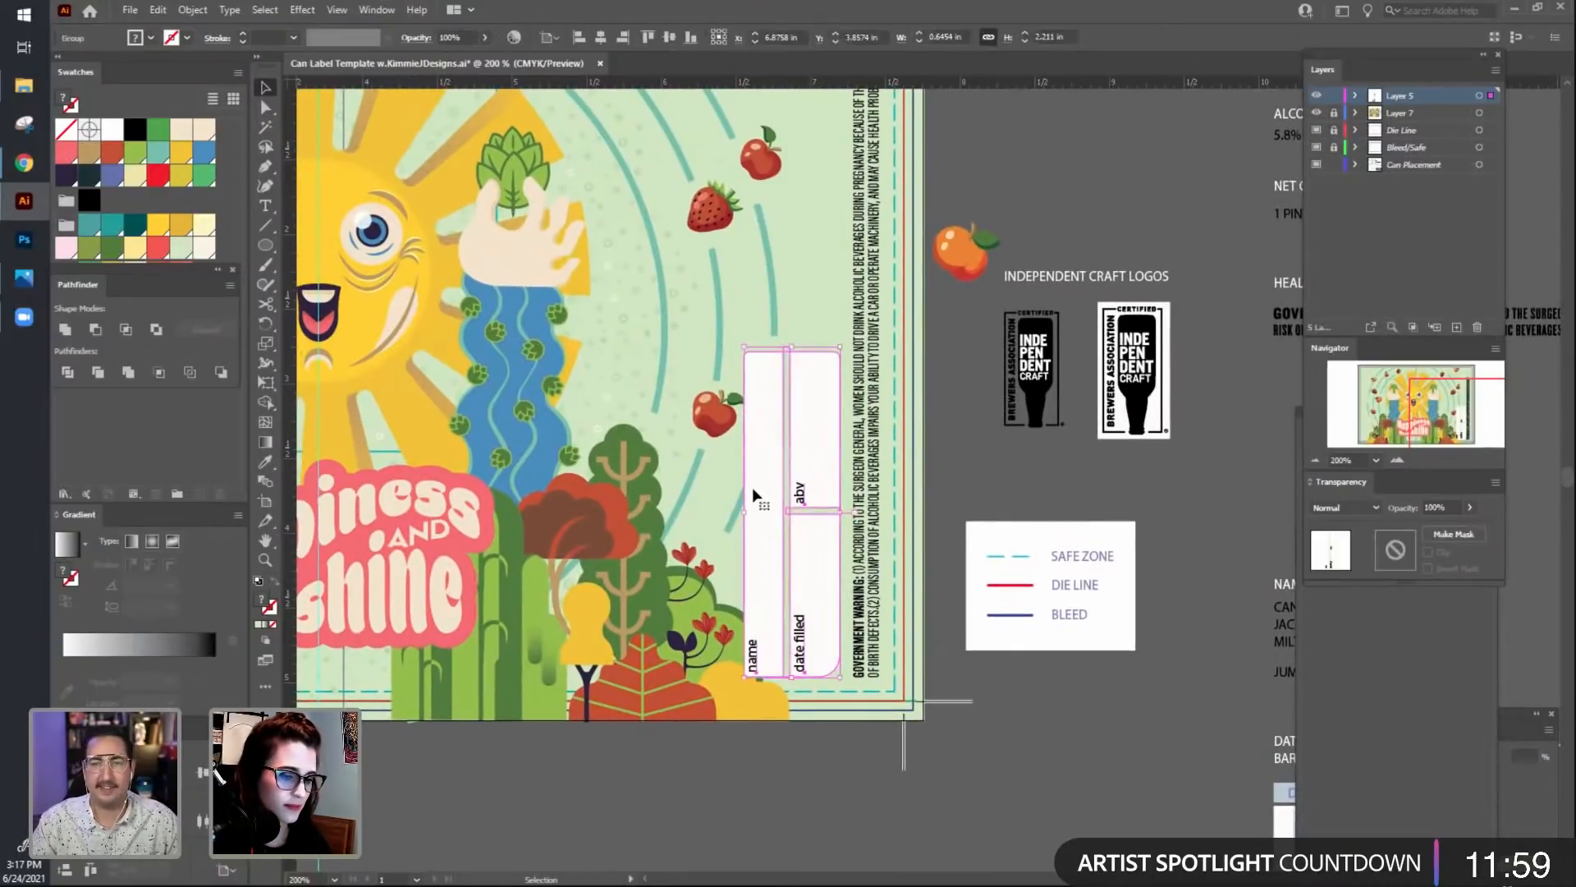
pyautogui.doubleClick(752, 486)
pyautogui.press('i')
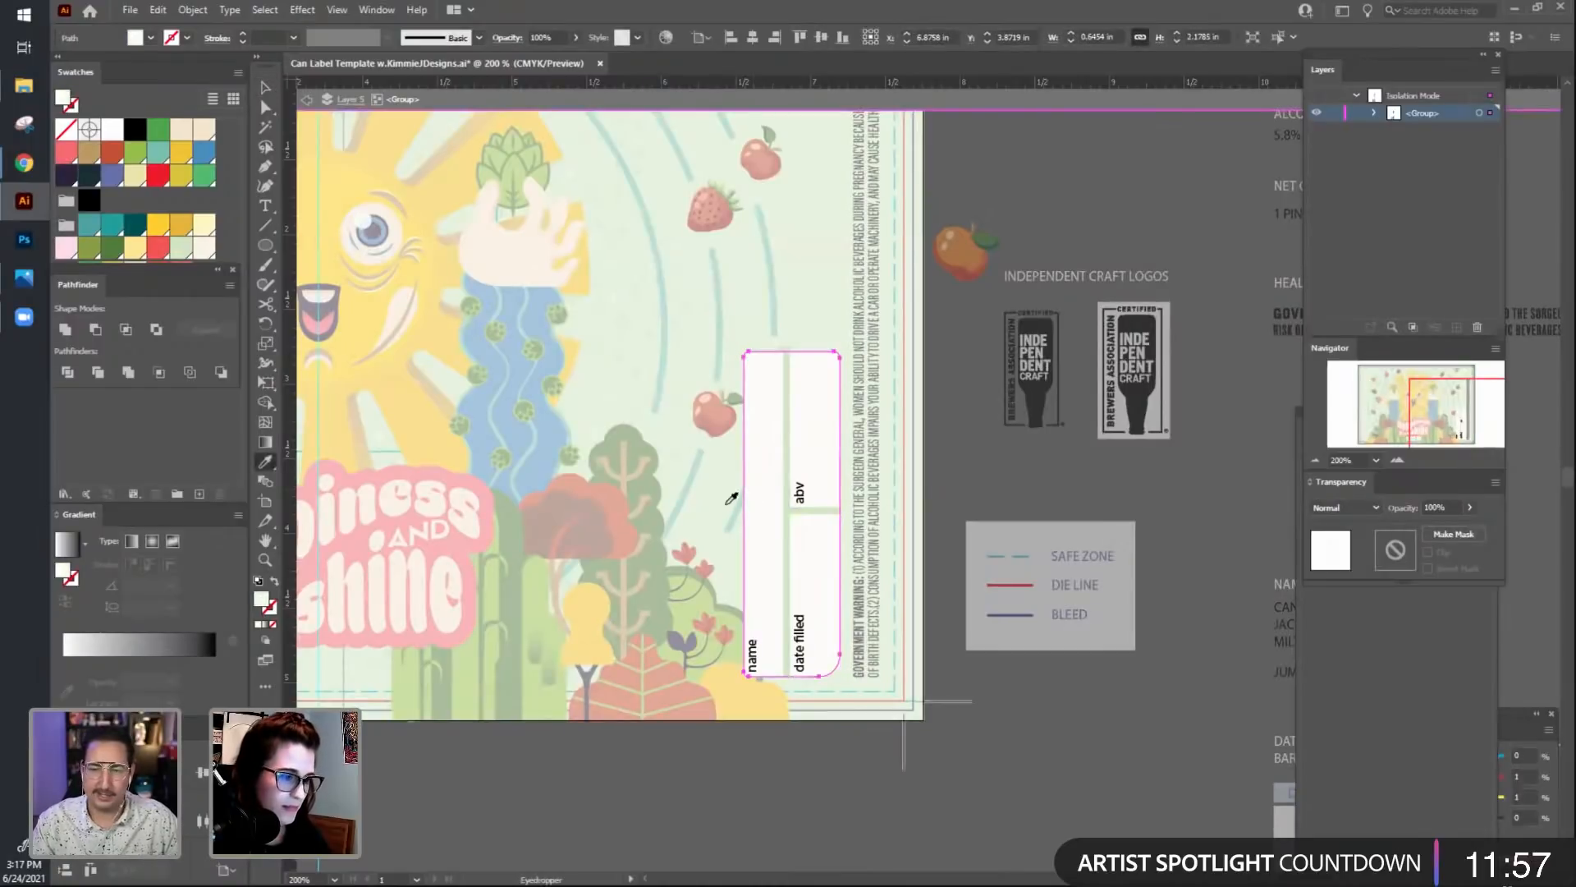
pyautogui.click(490, 257)
pyautogui.press('v')
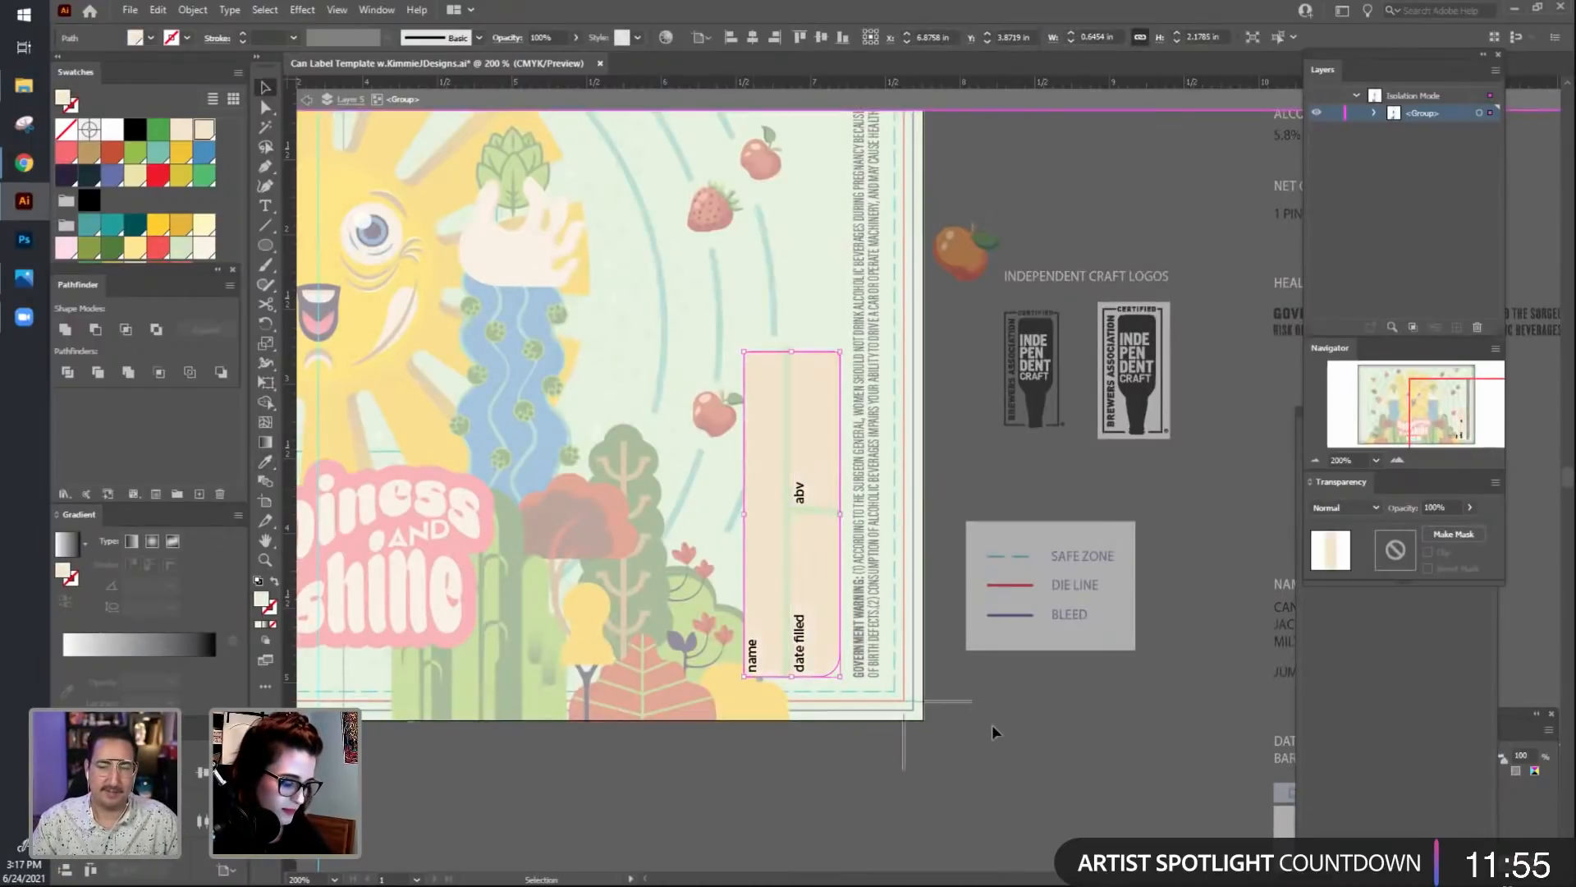
pyautogui.doubleClick(992, 724)
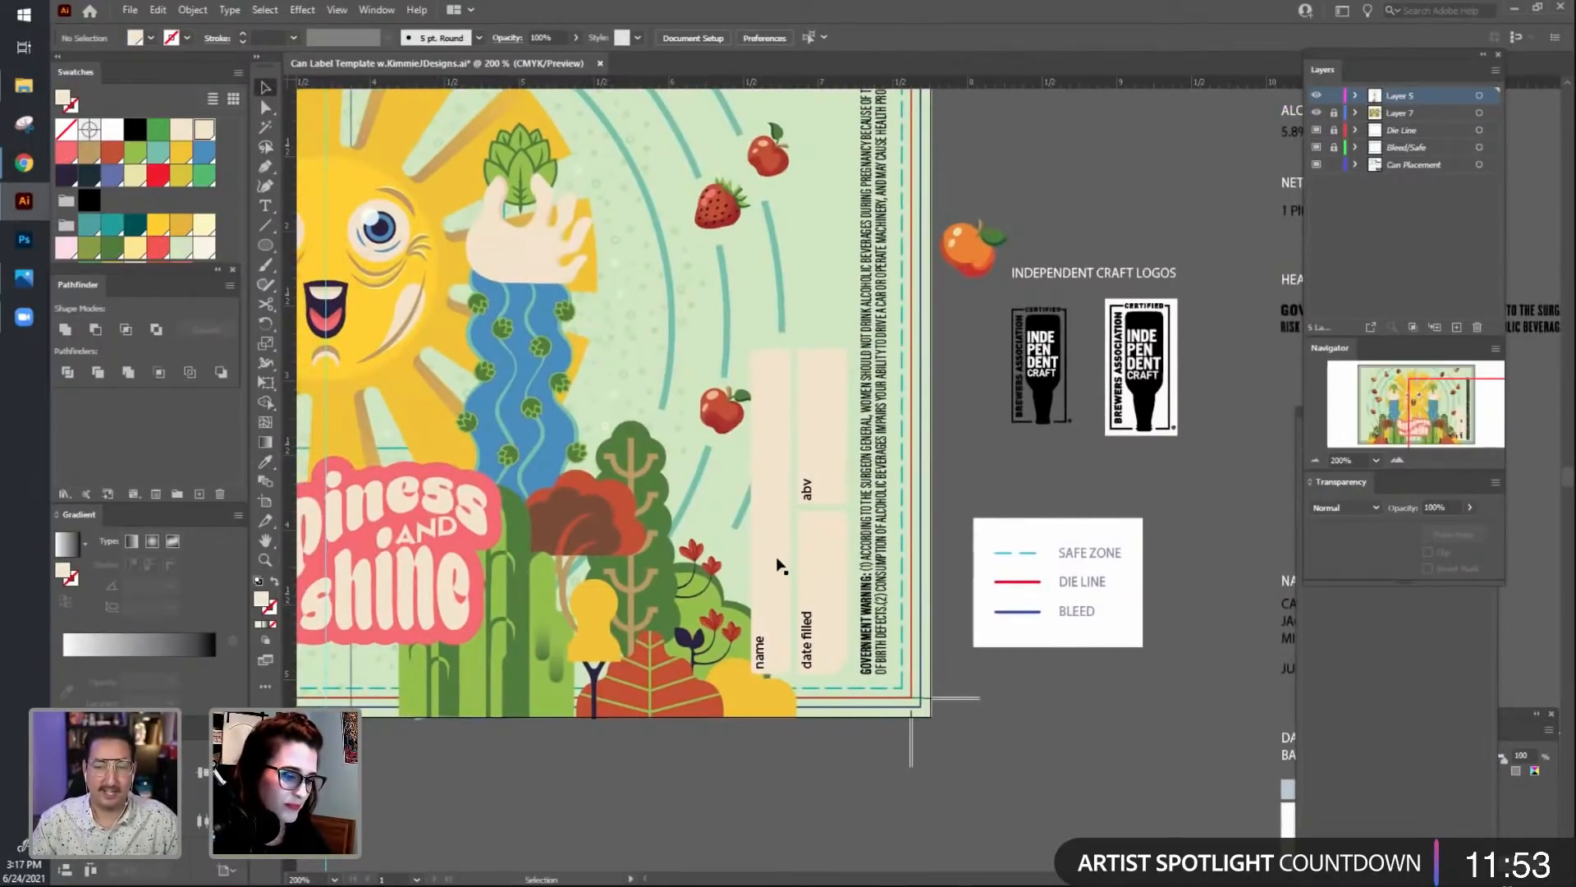
pyautogui.press('space')
pyautogui.moveTo(763, 589); pyautogui.dragTo(726, 643)
pyautogui.click(727, 622)
pyautogui.doubleClick(723, 606)
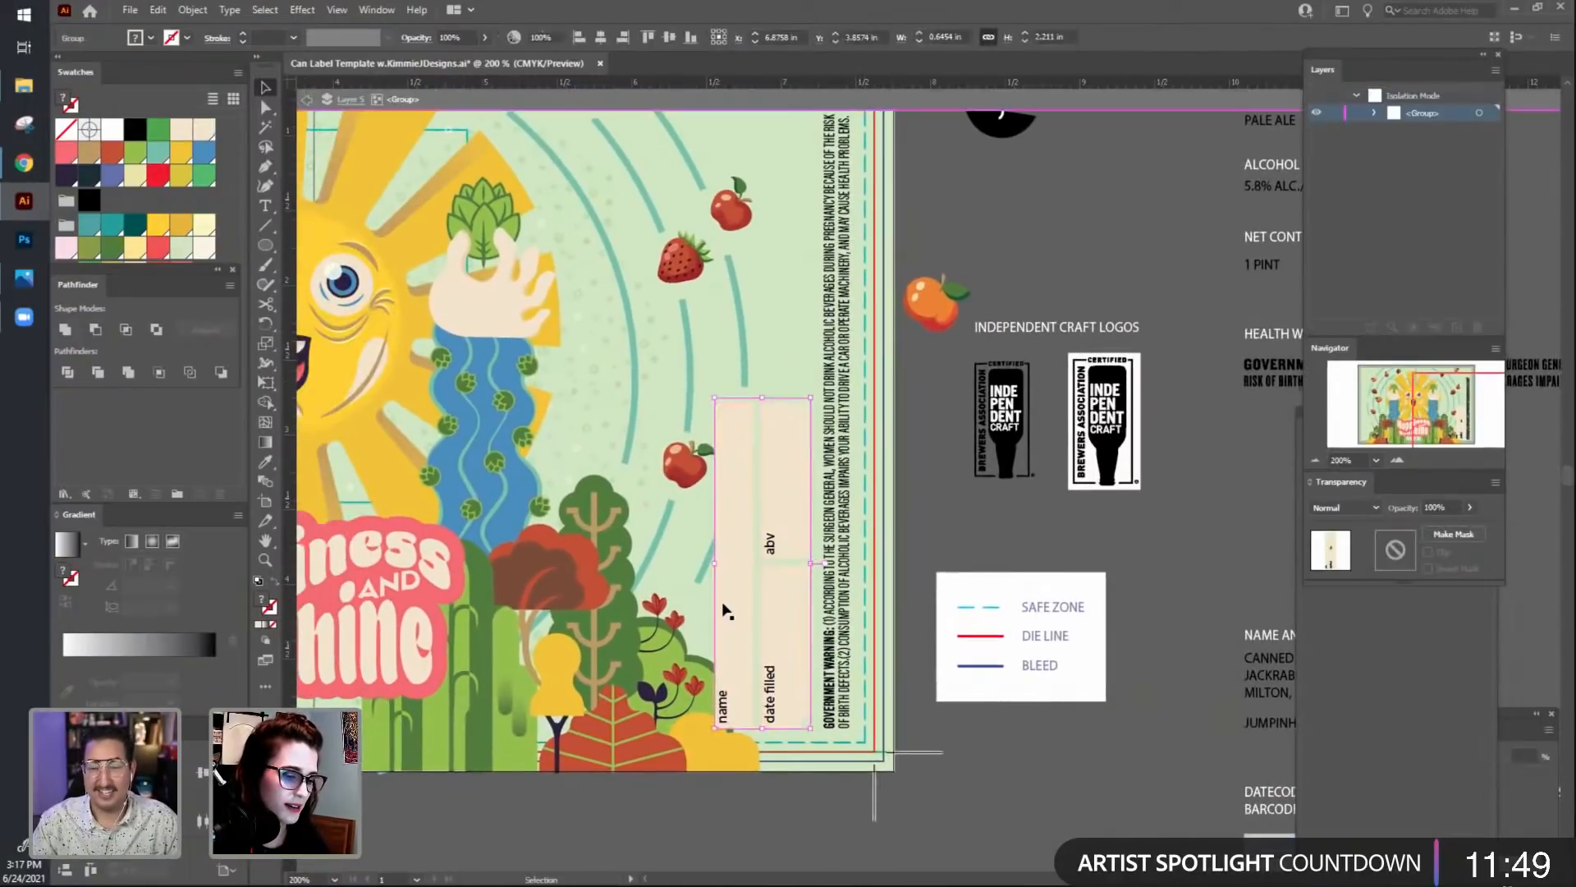
pyautogui.click(726, 612)
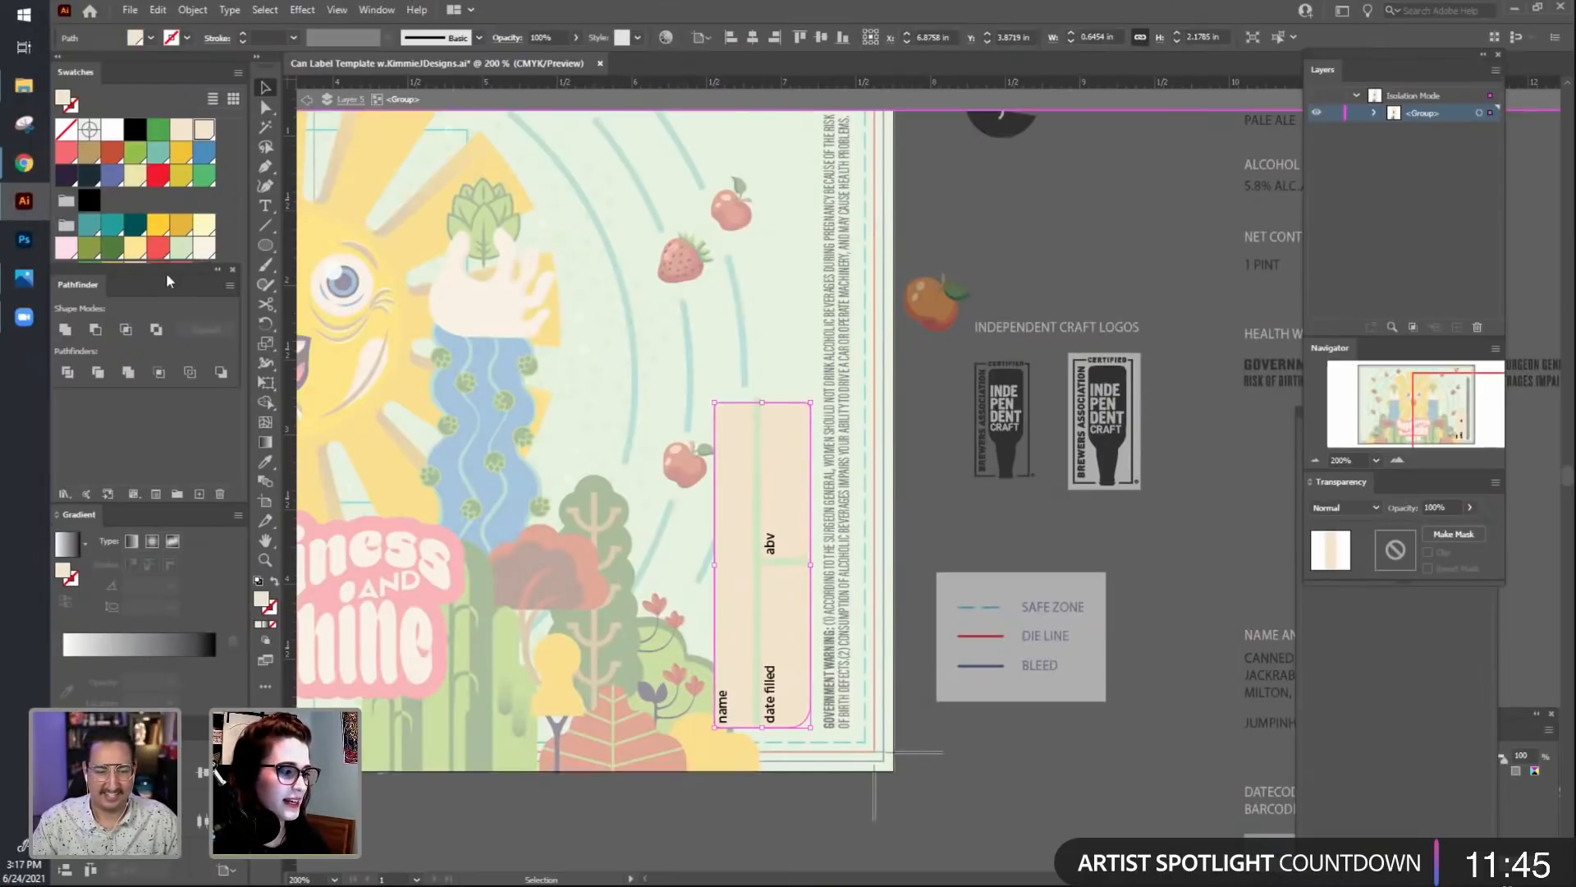
pyautogui.moveTo(166, 273)
pyautogui.mouseDown()
pyautogui.moveTo(167, 362)
pyautogui.moveTo(166, 277)
pyautogui.mouseUp()
pyautogui.press('space')
pyautogui.moveTo(336, 830); pyautogui.dragTo(903, 752)
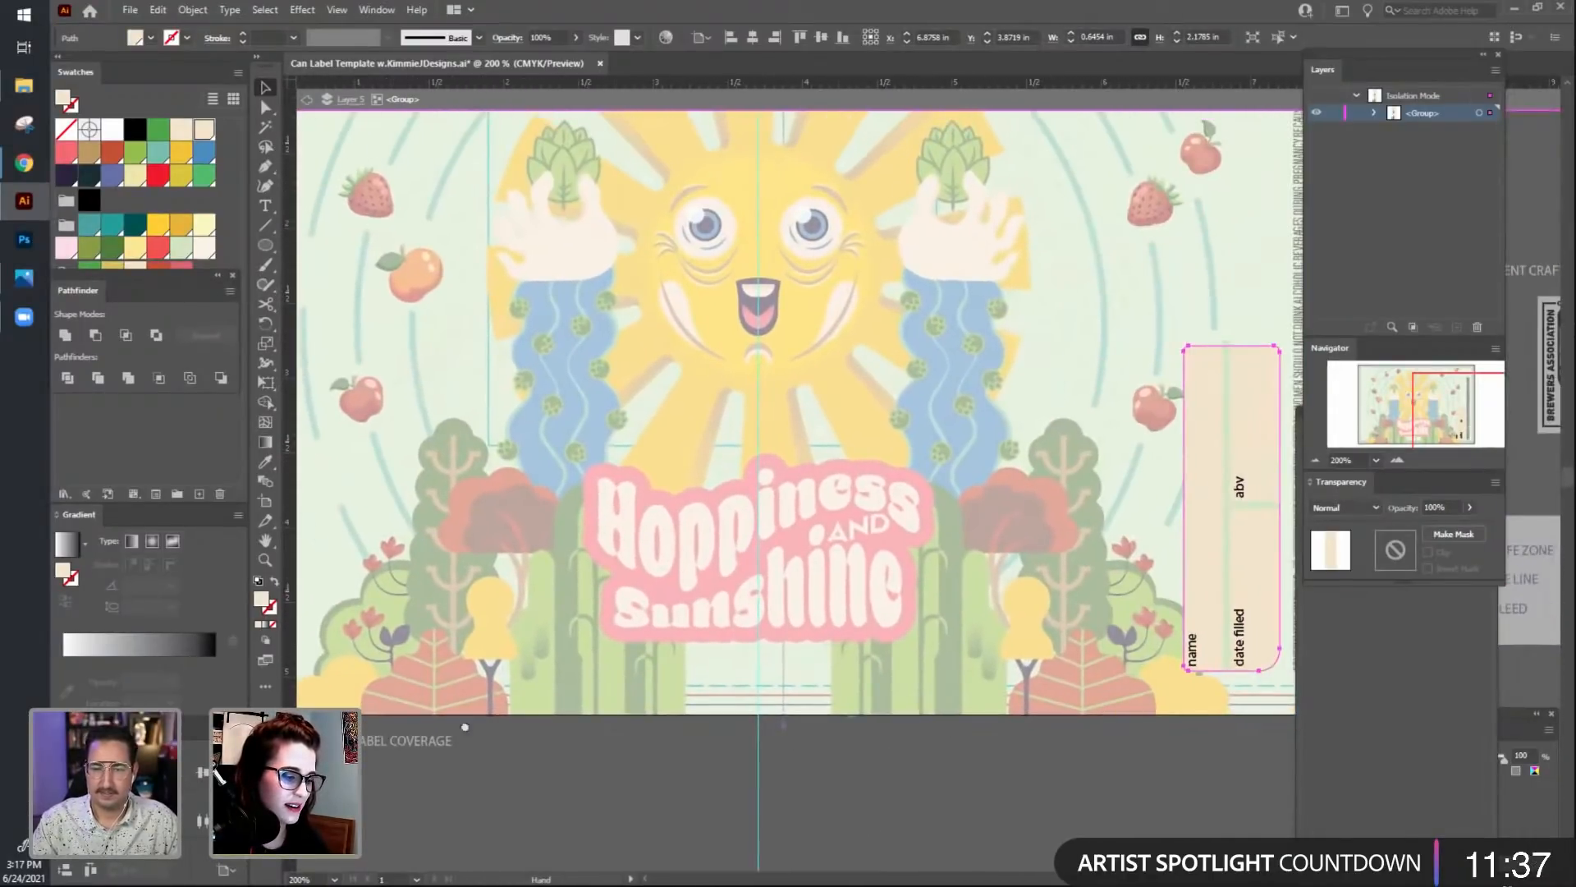
pyautogui.moveTo(465, 727); pyautogui.dragTo(271, 711)
pyautogui.doubleClick(839, 772)
# Examine the recolored name, date filled and abv block against the whole label and at close range.
pyautogui.press('space')
pyautogui.moveTo(659, 755); pyautogui.dragTo(819, 823)
pyautogui.press('space')
pyautogui.moveTo(916, 755); pyautogui.dragTo(964, 774)
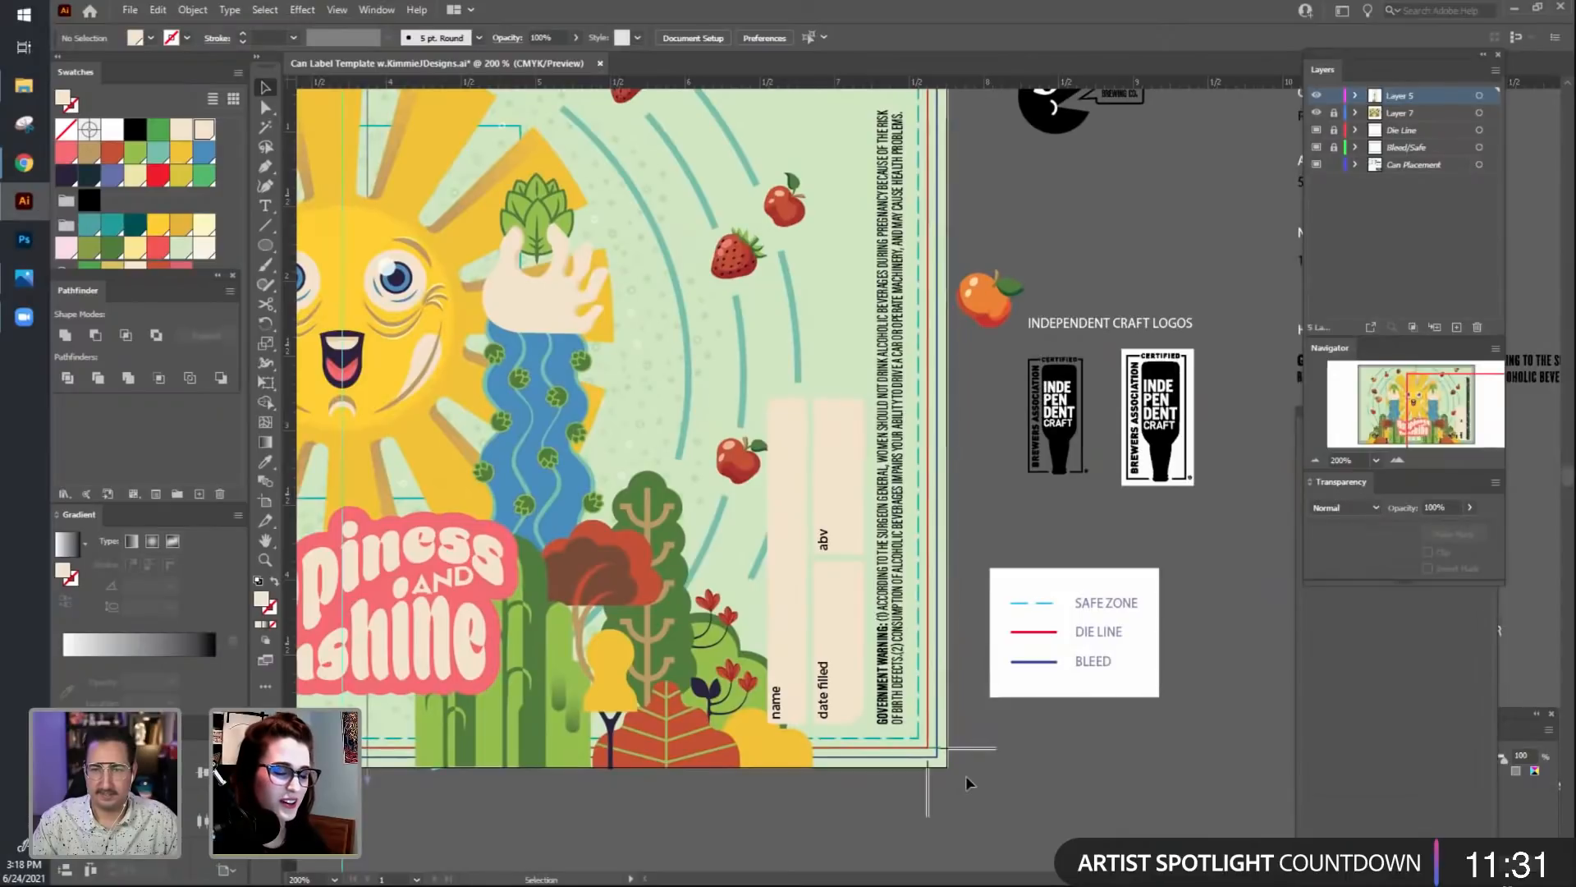
pyautogui.hotkey('ctrl', '1')
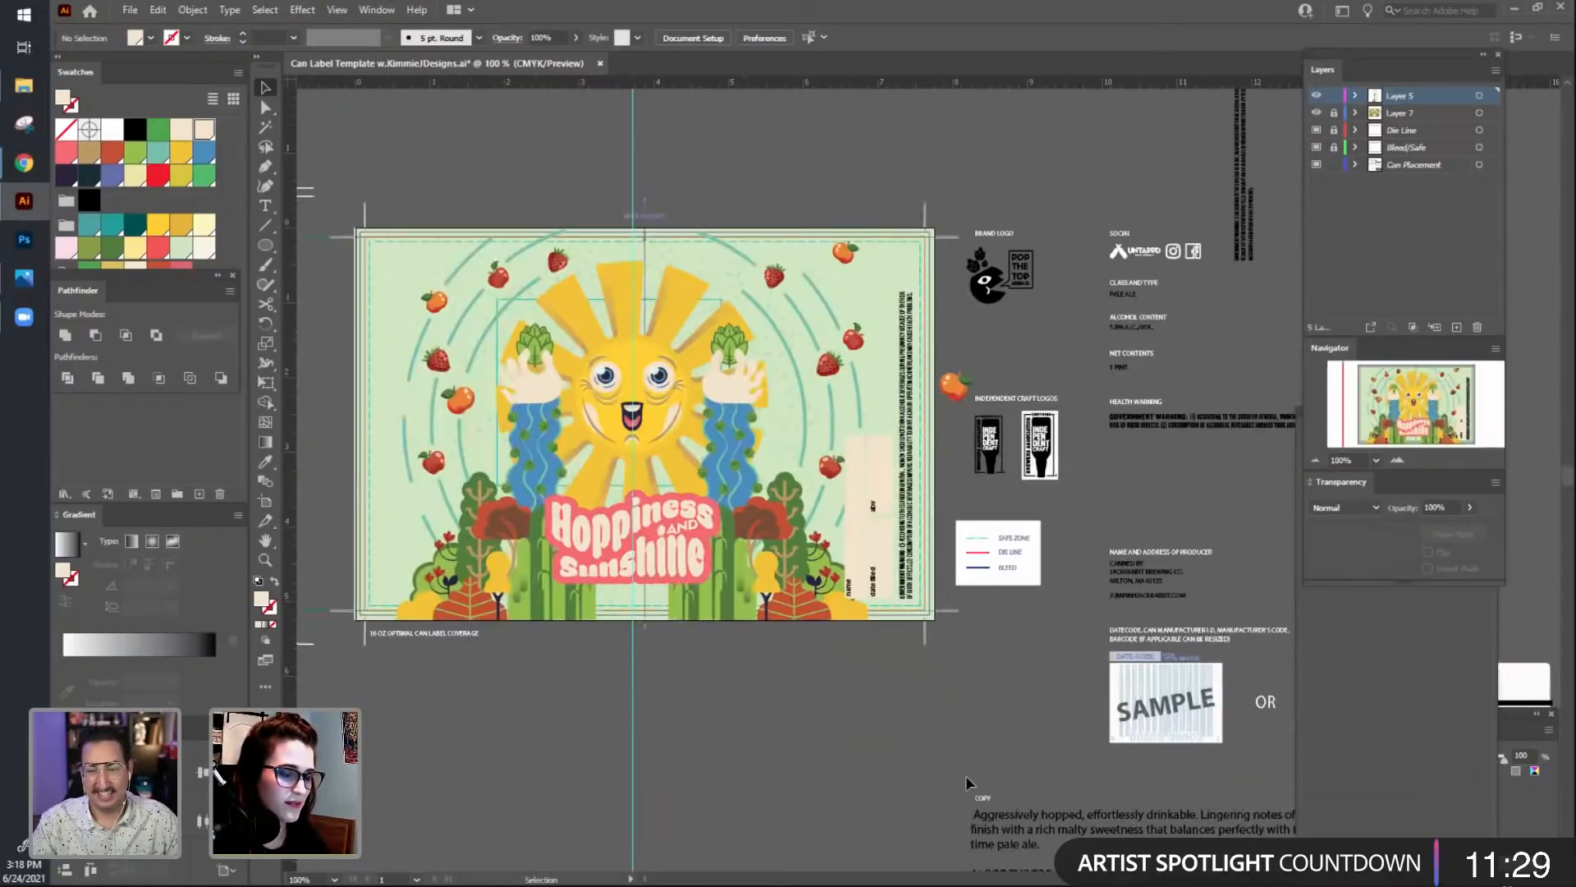
pyautogui.hotkey('ctrl', '+')
pyautogui.hotkey('ctrl', '+')
pyautogui.press('space')
pyautogui.moveTo(983, 780); pyautogui.dragTo(1050, 683)
pyautogui.hotkey('ctrl', '+')
pyautogui.press('space')
pyautogui.click(775, 476)
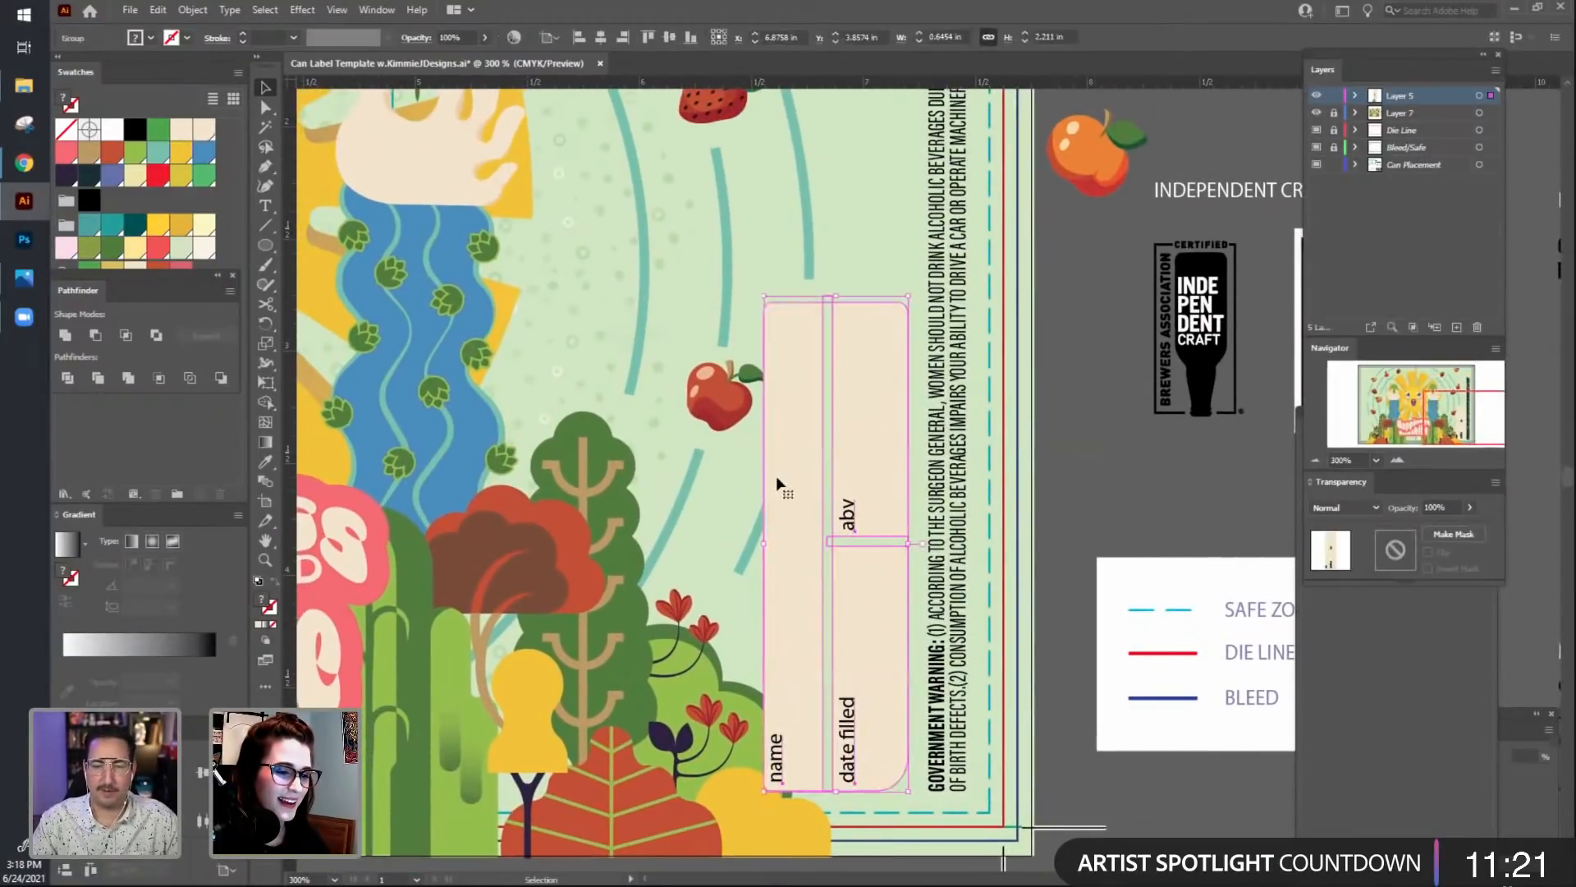
pyautogui.hotkey('ctrl', 'shift', 'a')
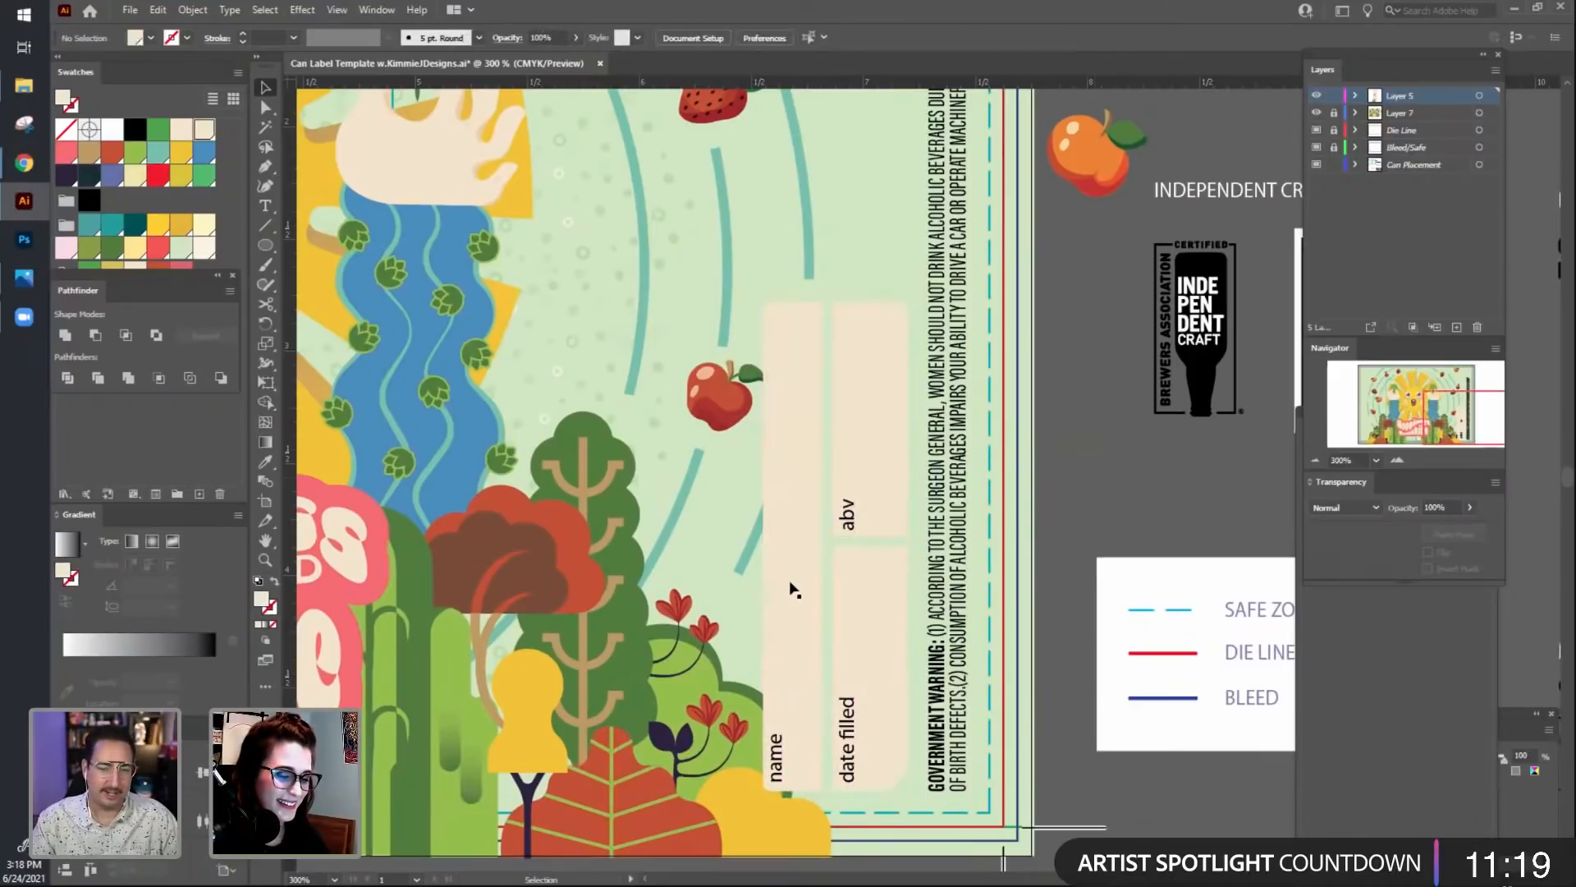
pyautogui.moveTo(1113, 495); pyautogui.dragTo(1065, 485)
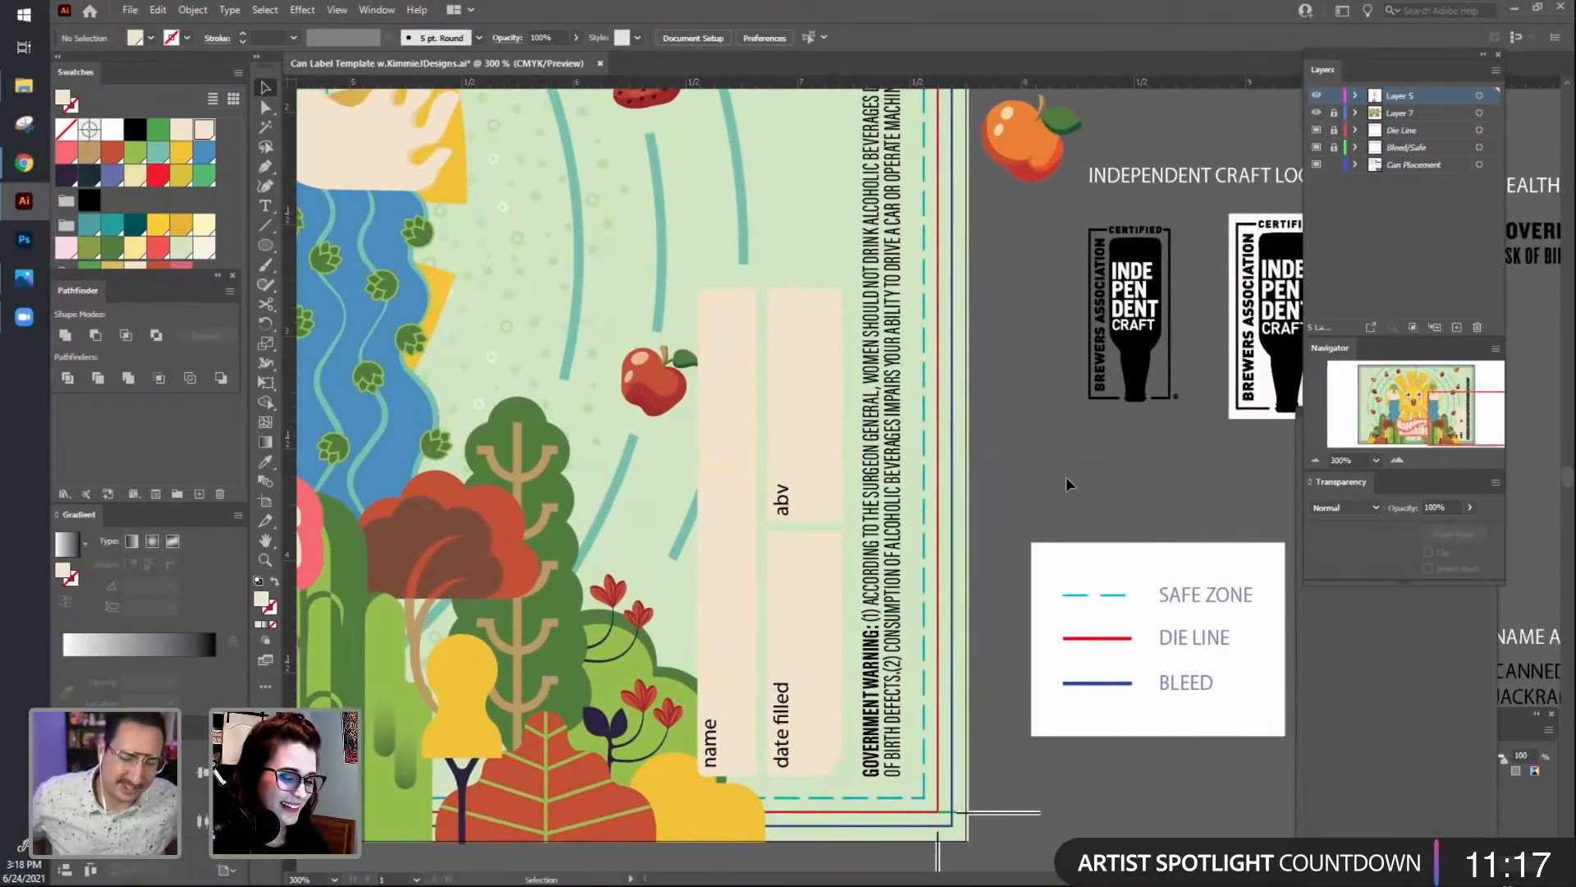
pyautogui.scroll(-1, 1072, 608)
pyautogui.hscroll(-1, 1072, 608)
# Isolate the date block's group and fill its name, date filled and abv text with the dark navy swatch.
pyautogui.doubleClick(825, 688)
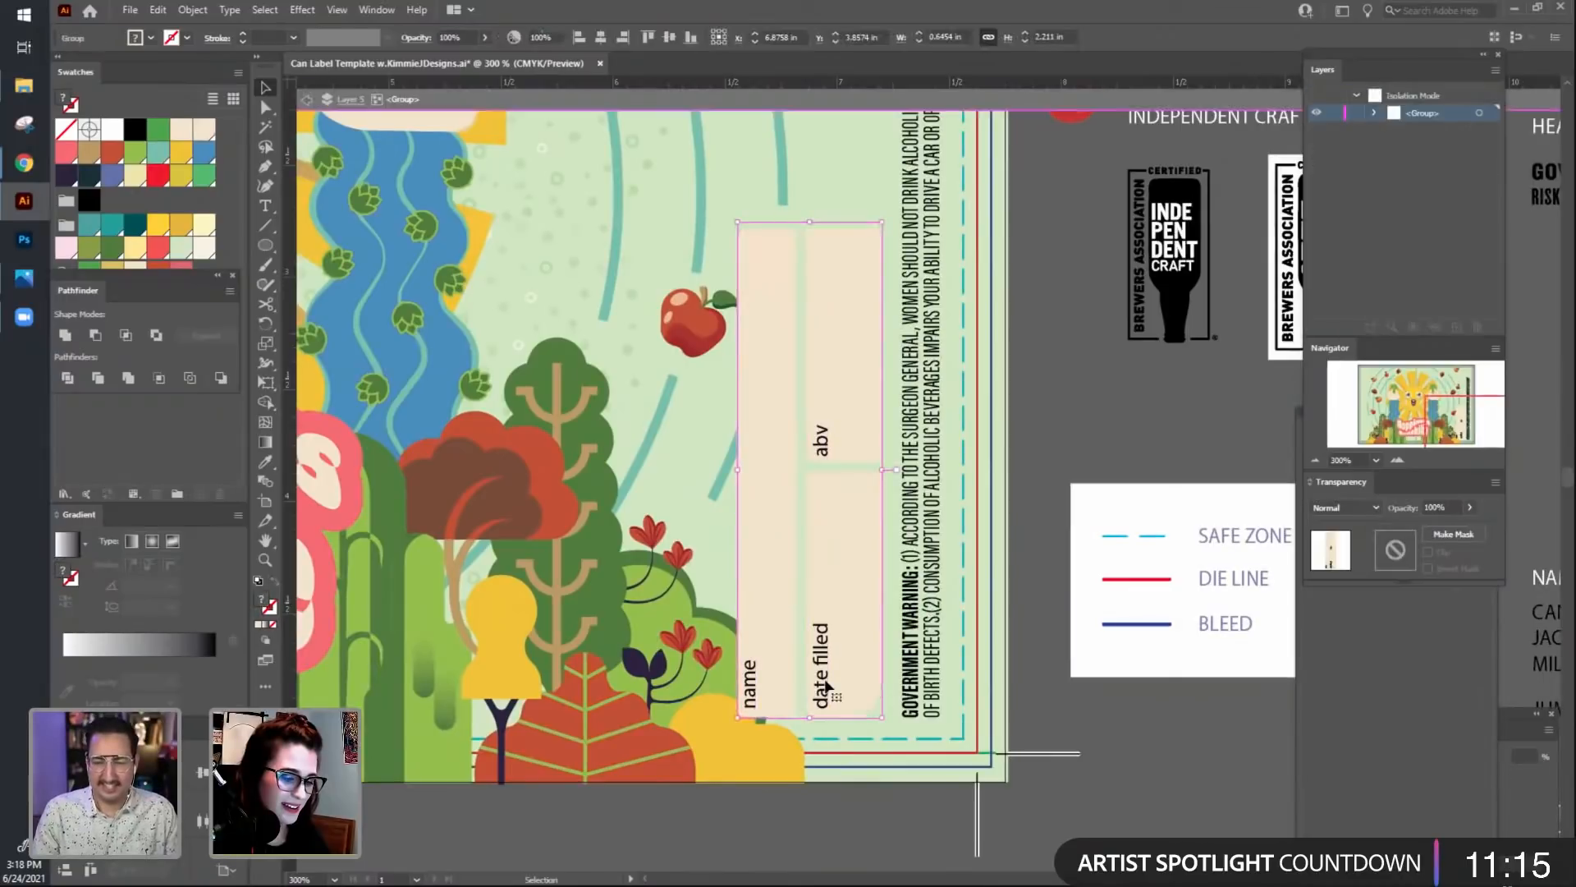
pyautogui.click(825, 688)
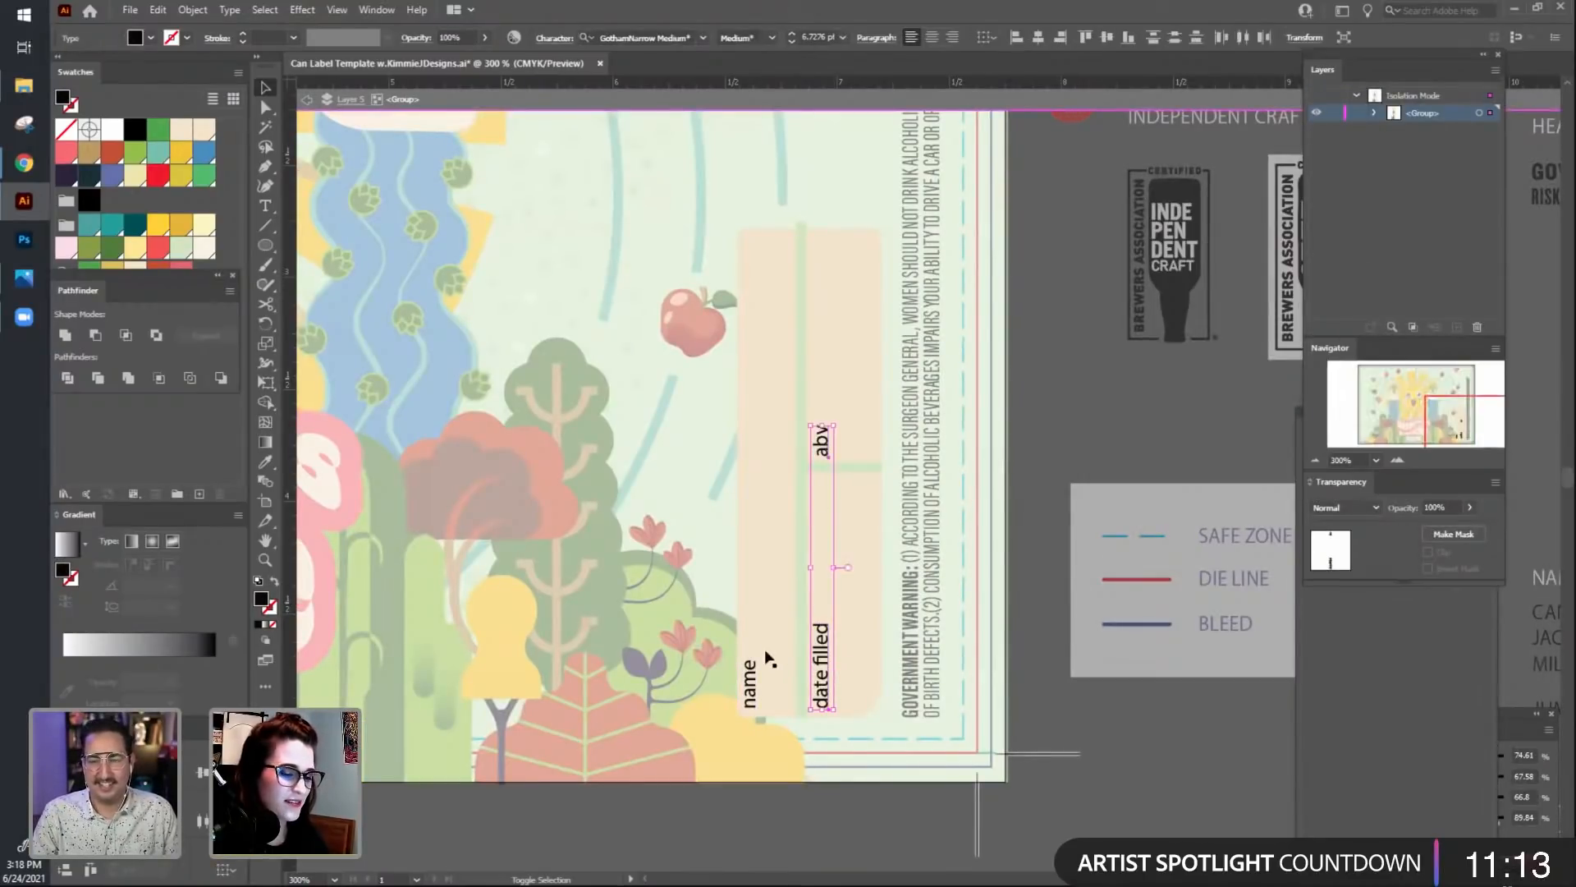
pyautogui.keyDown('shift'); pyautogui.click(751, 666); pyautogui.keyUp('shift')
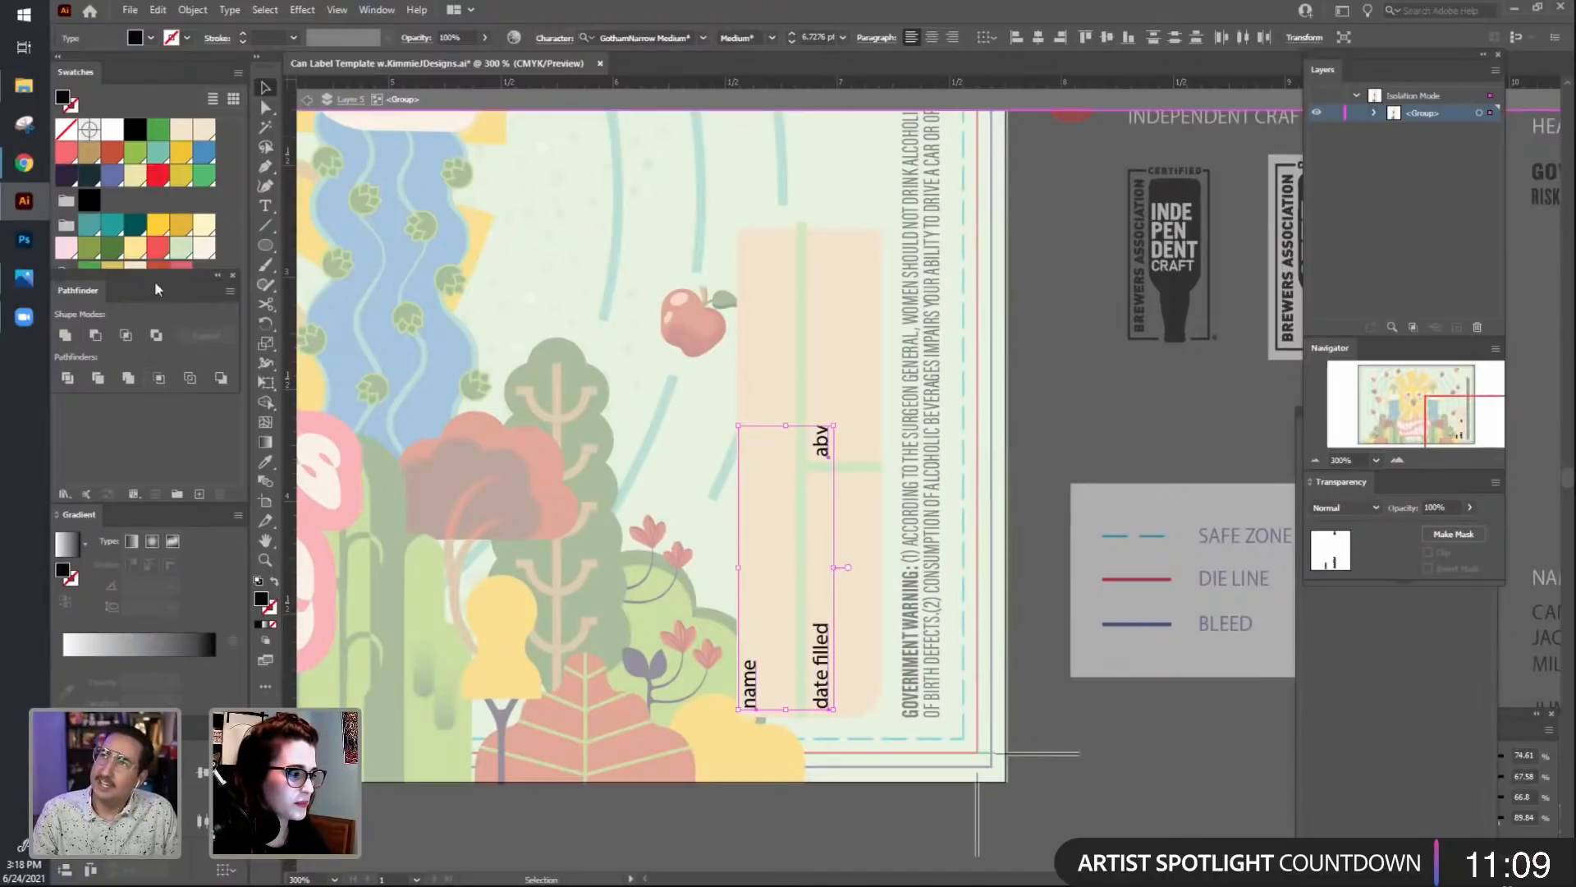
pyautogui.moveTo(175, 277); pyautogui.dragTo(163, 215)
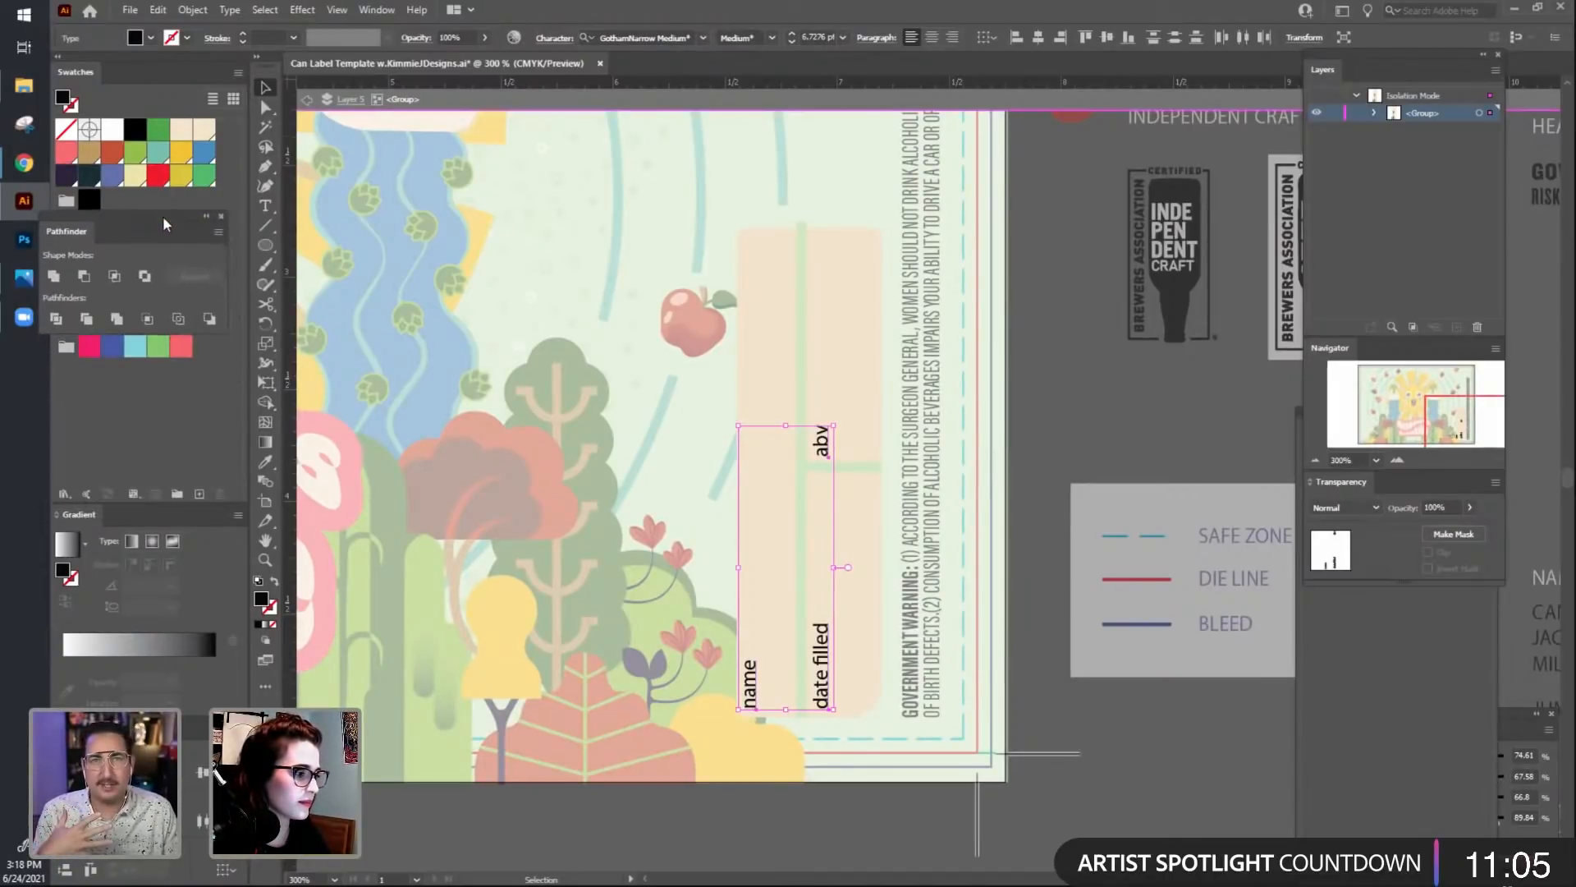
pyautogui.click(65, 174)
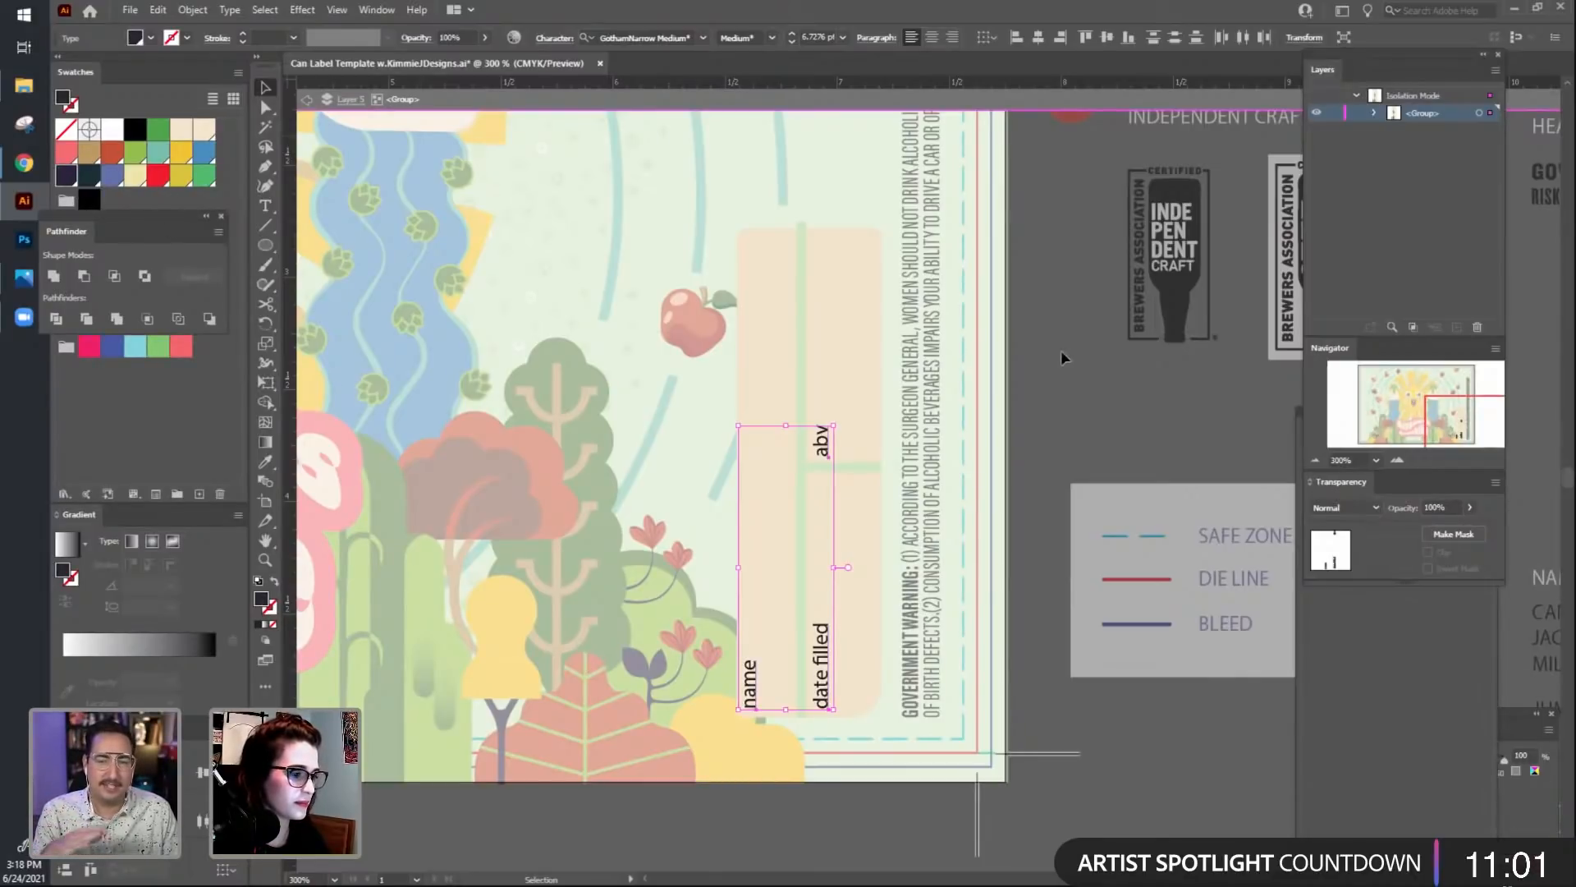
pyautogui.click(1075, 376)
# Try the pale yellow C=7 M=6 Y=40 K=0 swatch on the block's background panel, return it to cream and exit the group.
pyautogui.click(749, 521)
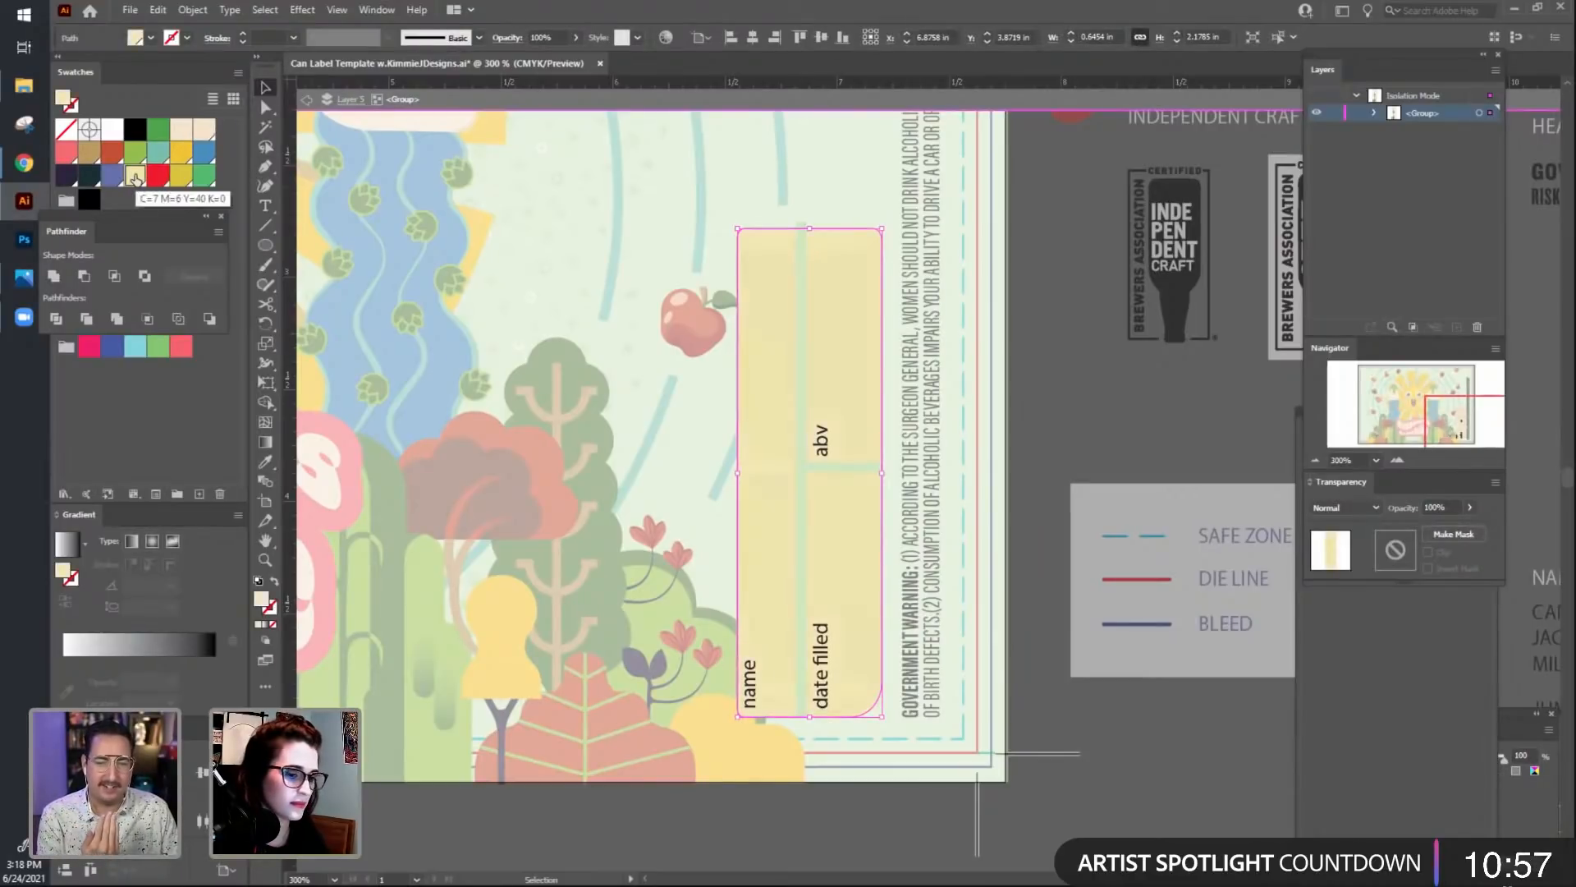
pyautogui.click(204, 129)
pyautogui.doubleClick(955, 354)
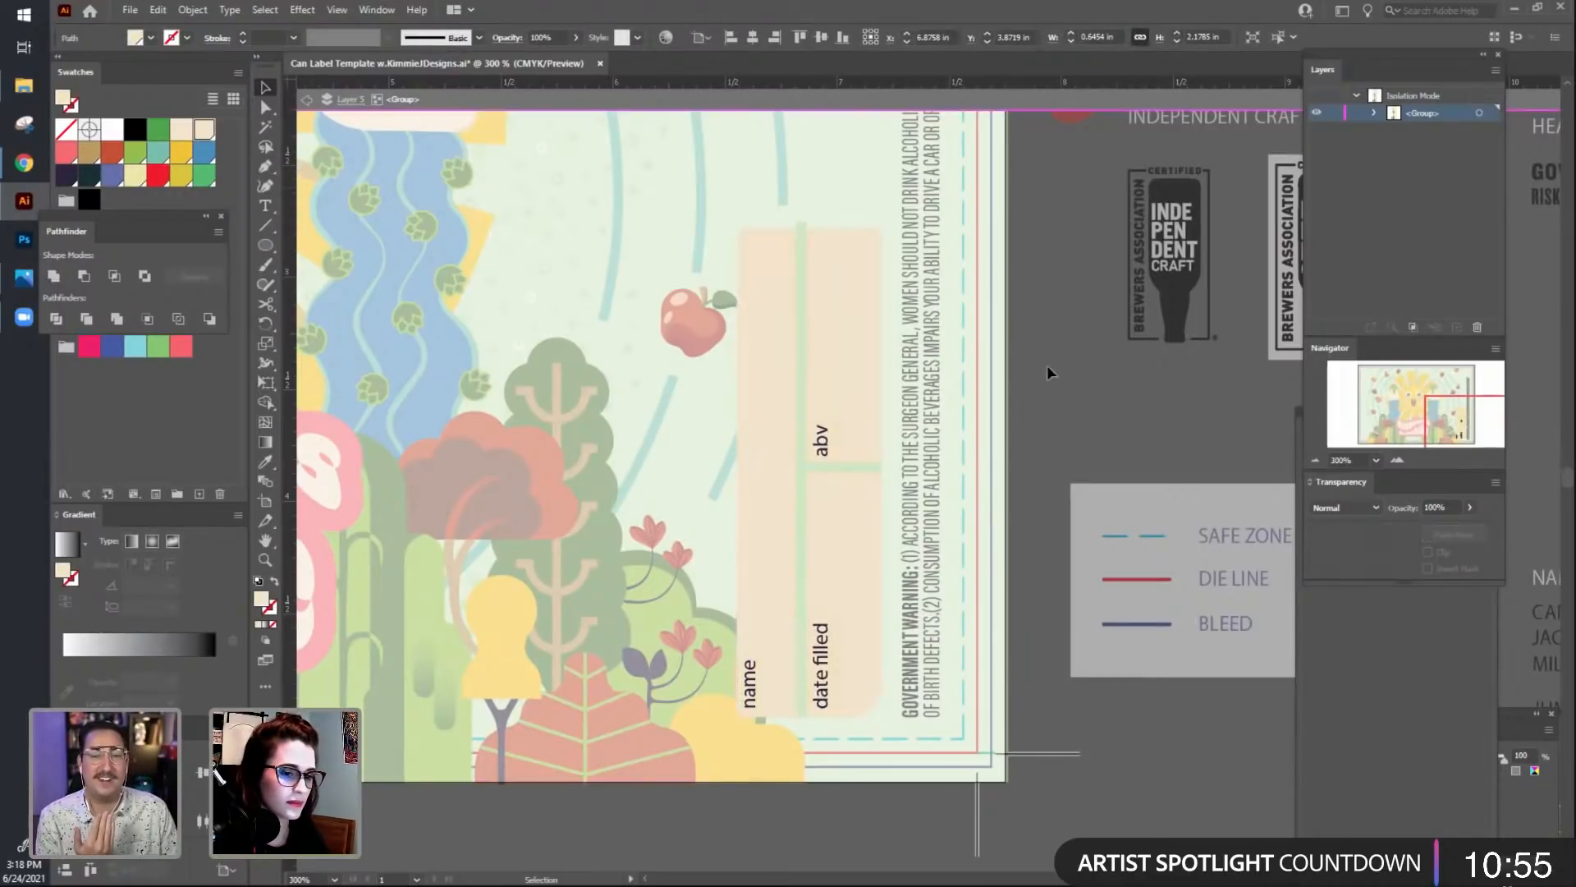
# Delete all unused swatches from the document and uncover the remaining color groups.
pyautogui.click(239, 72)
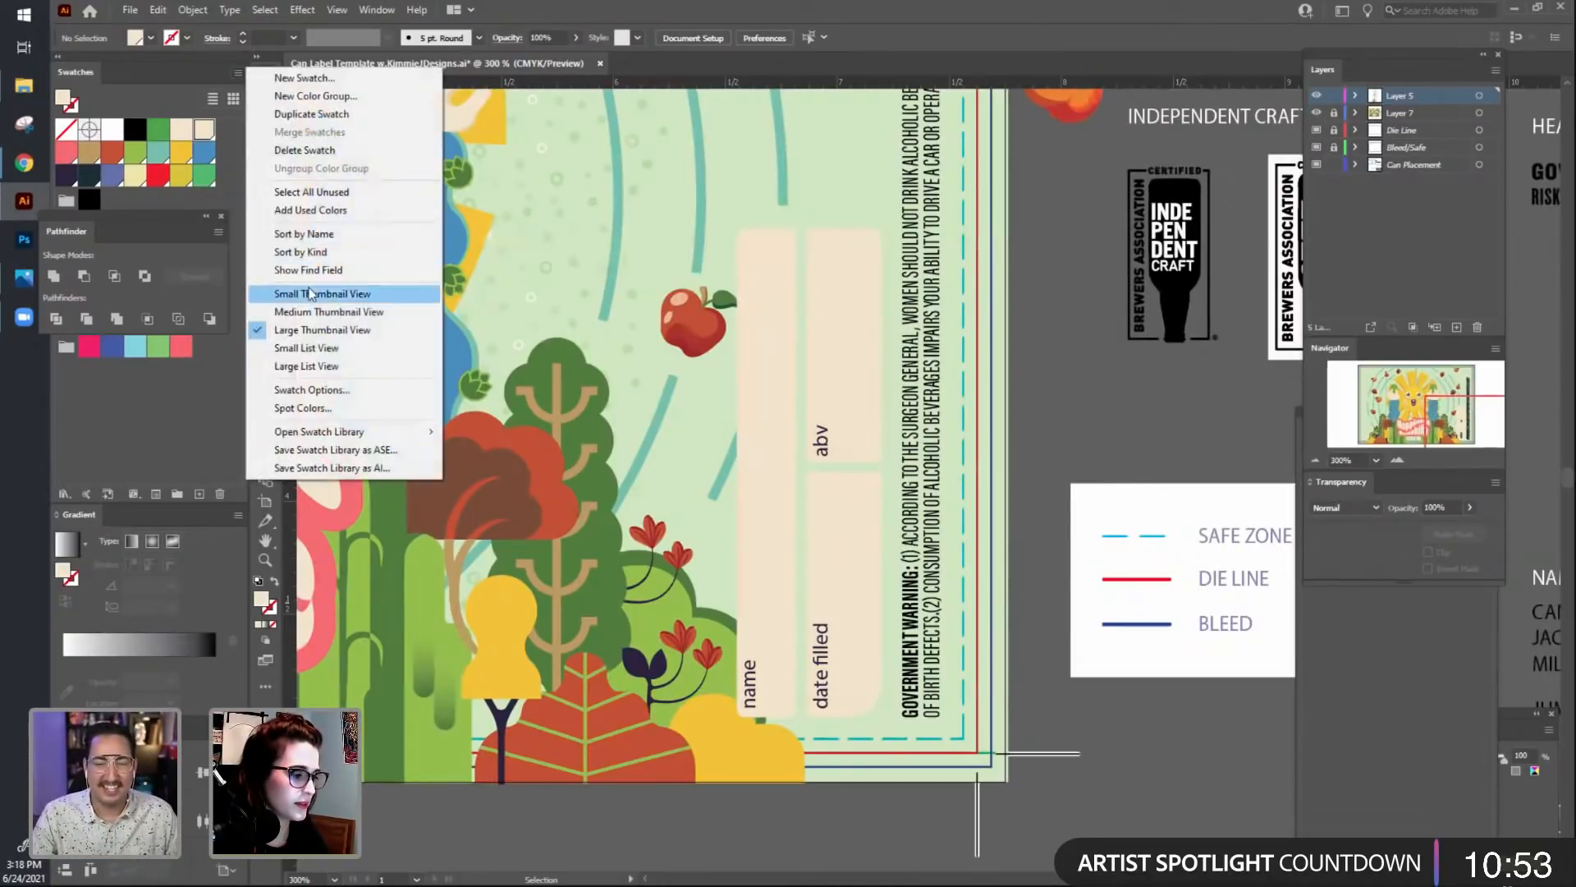
pyautogui.click(324, 197)
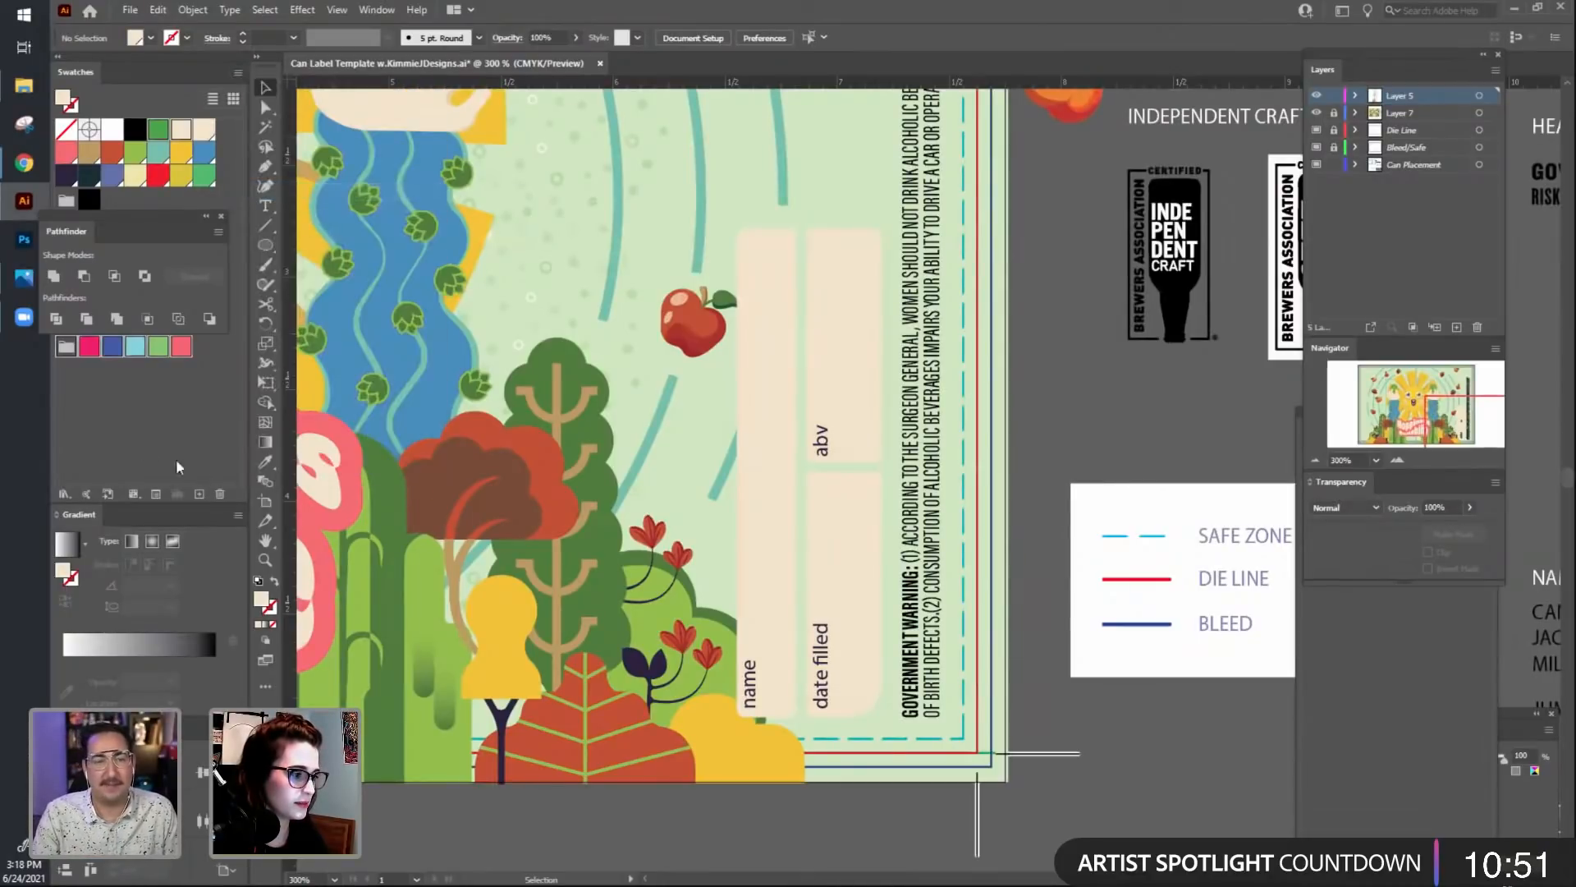
pyautogui.click(220, 495)
pyautogui.click(780, 475)
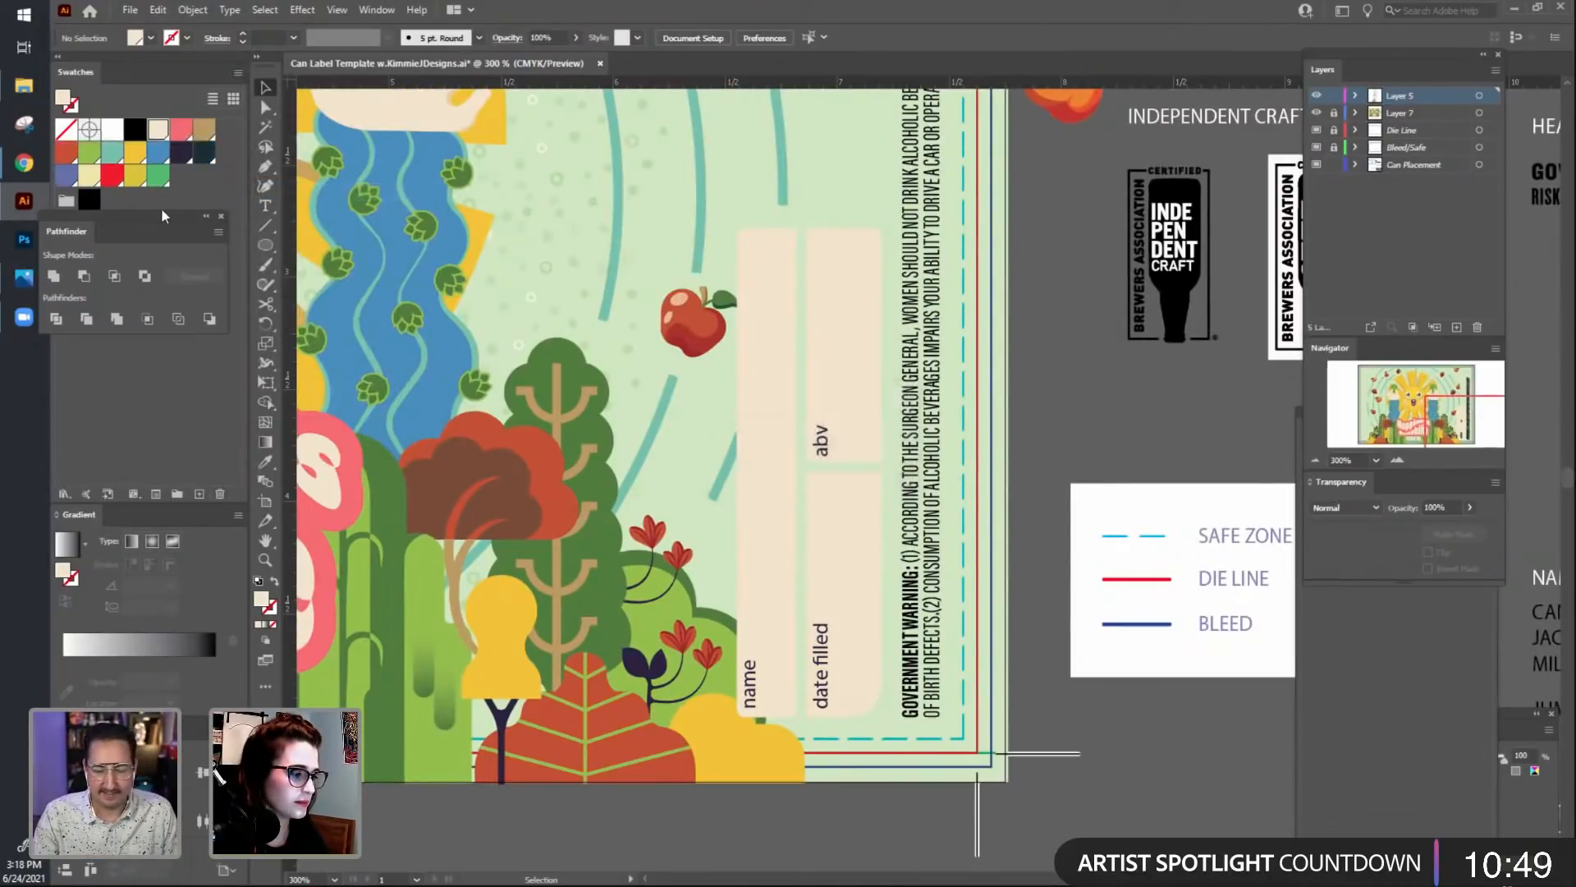
pyautogui.moveTo(169, 223); pyautogui.dragTo(163, 268)
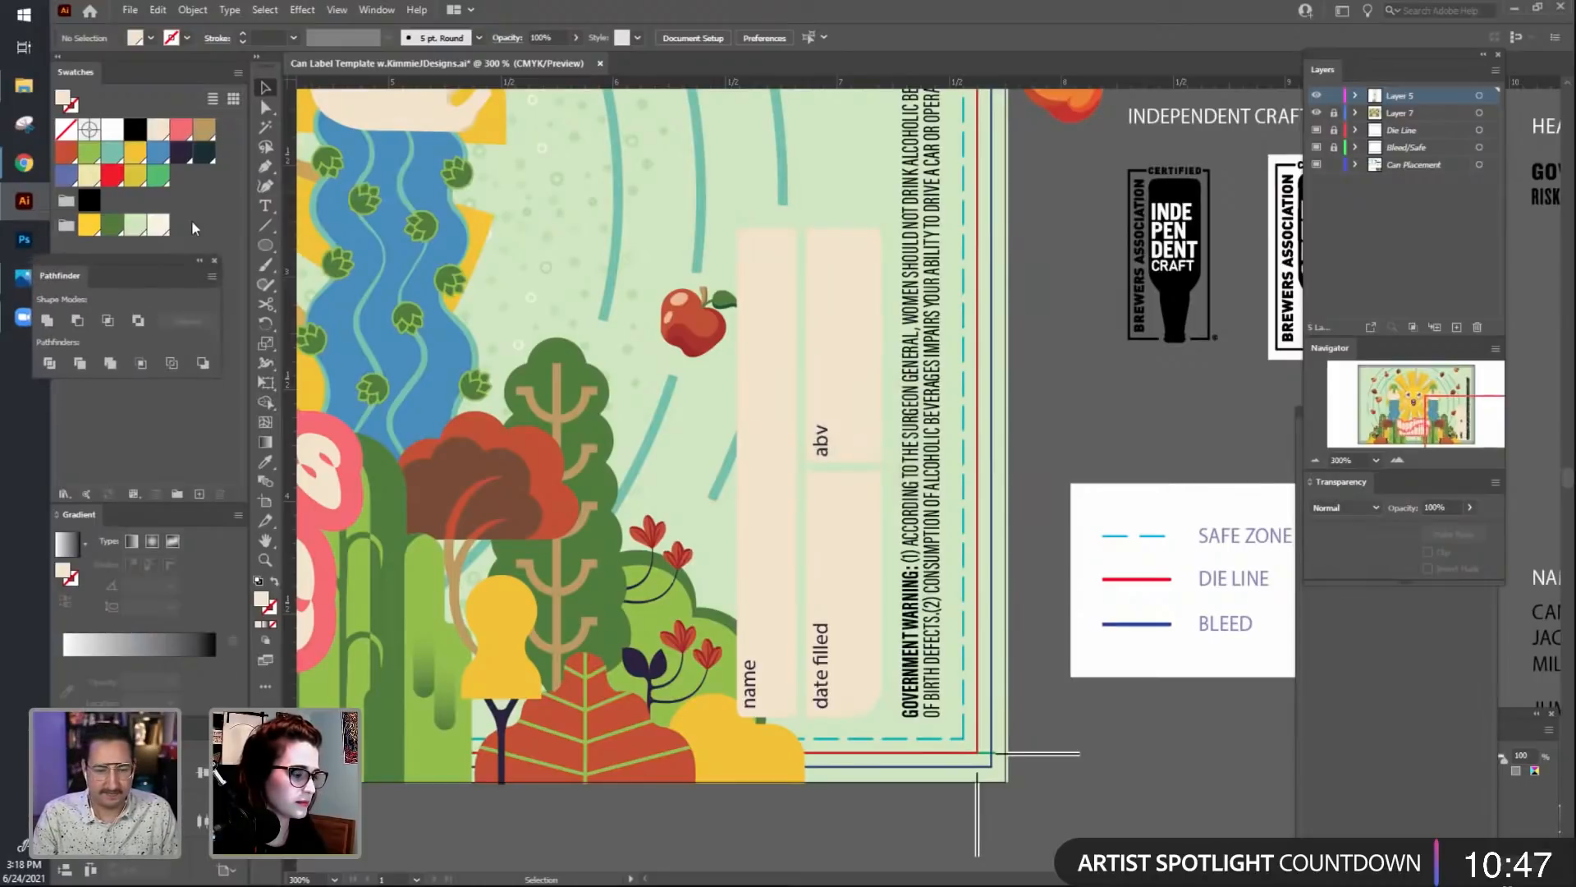
# Isolate the date block's background panel, fill it with the off-white swatch and exit the group.
pyautogui.click(787, 329)
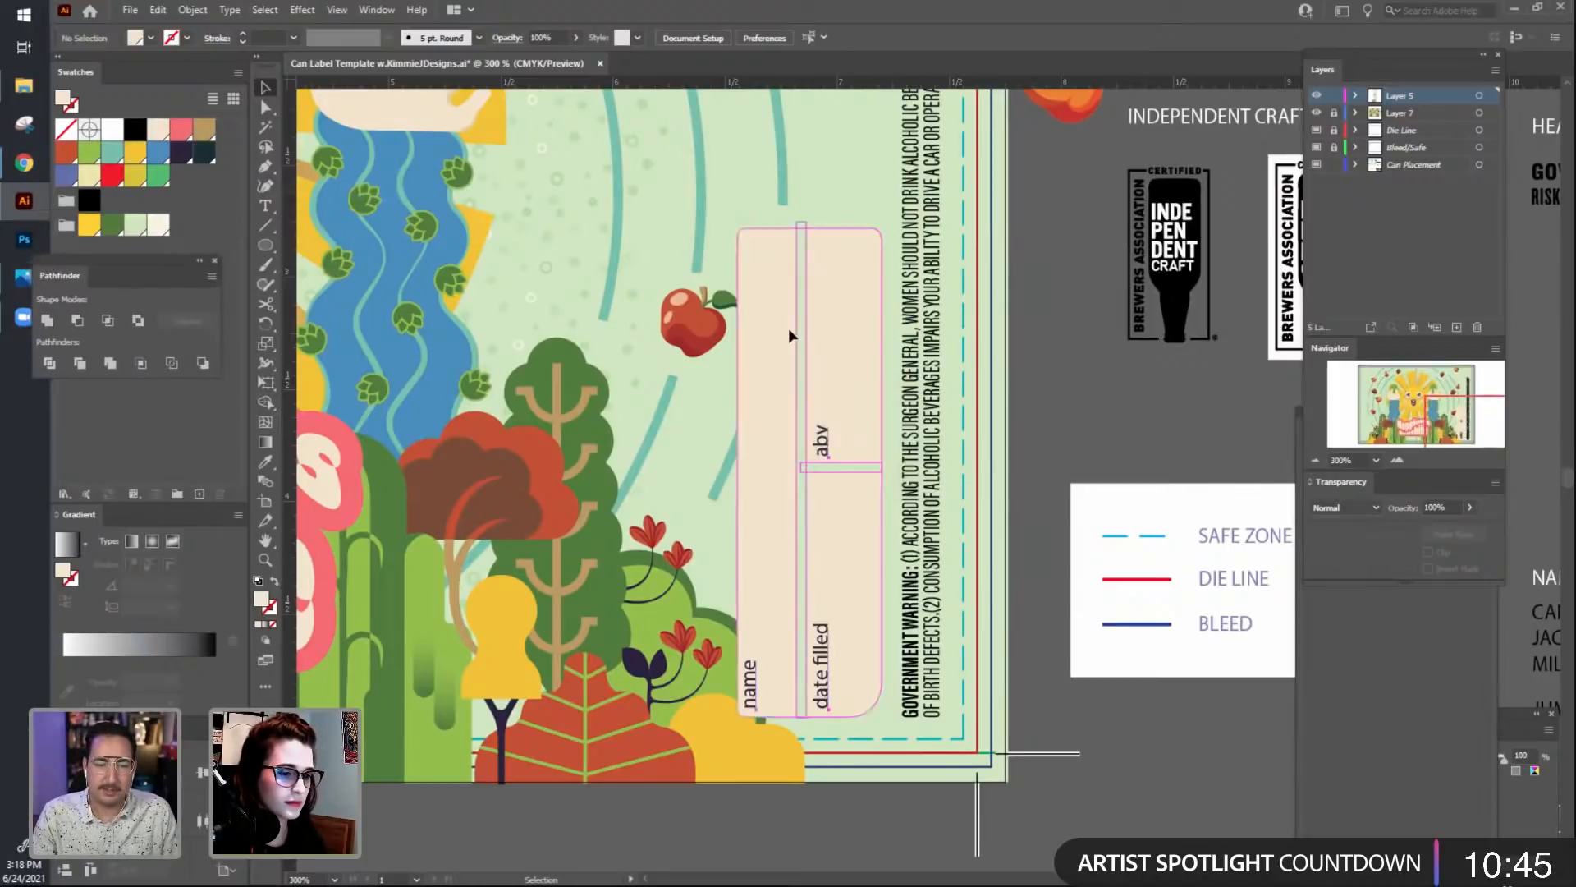
pyautogui.doubleClick(761, 320)
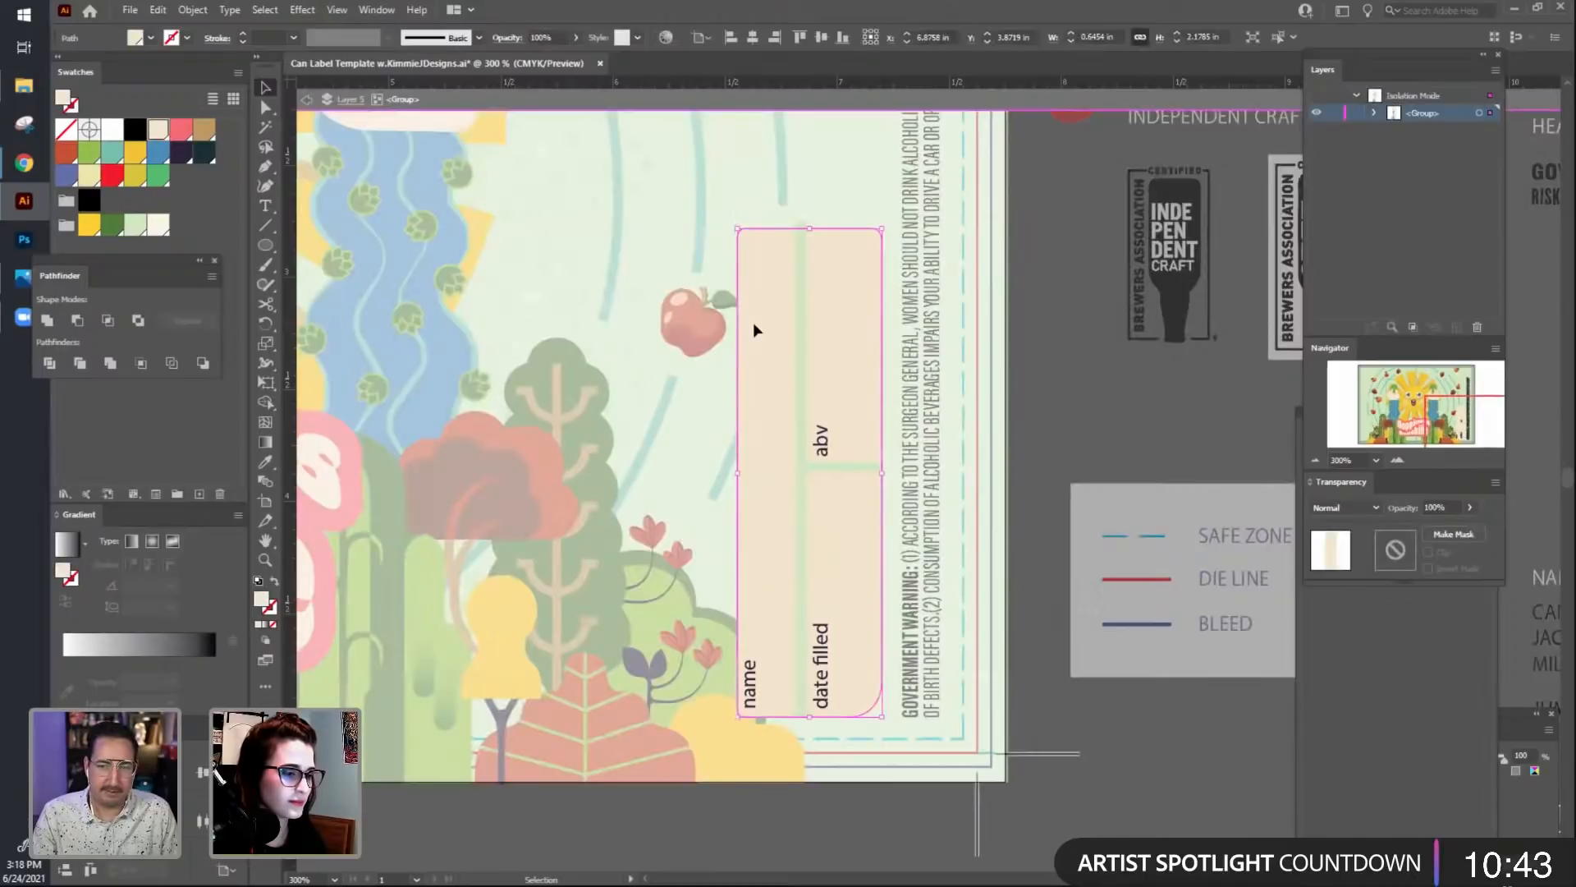
pyautogui.click(163, 225)
pyautogui.doubleClick(1083, 387)
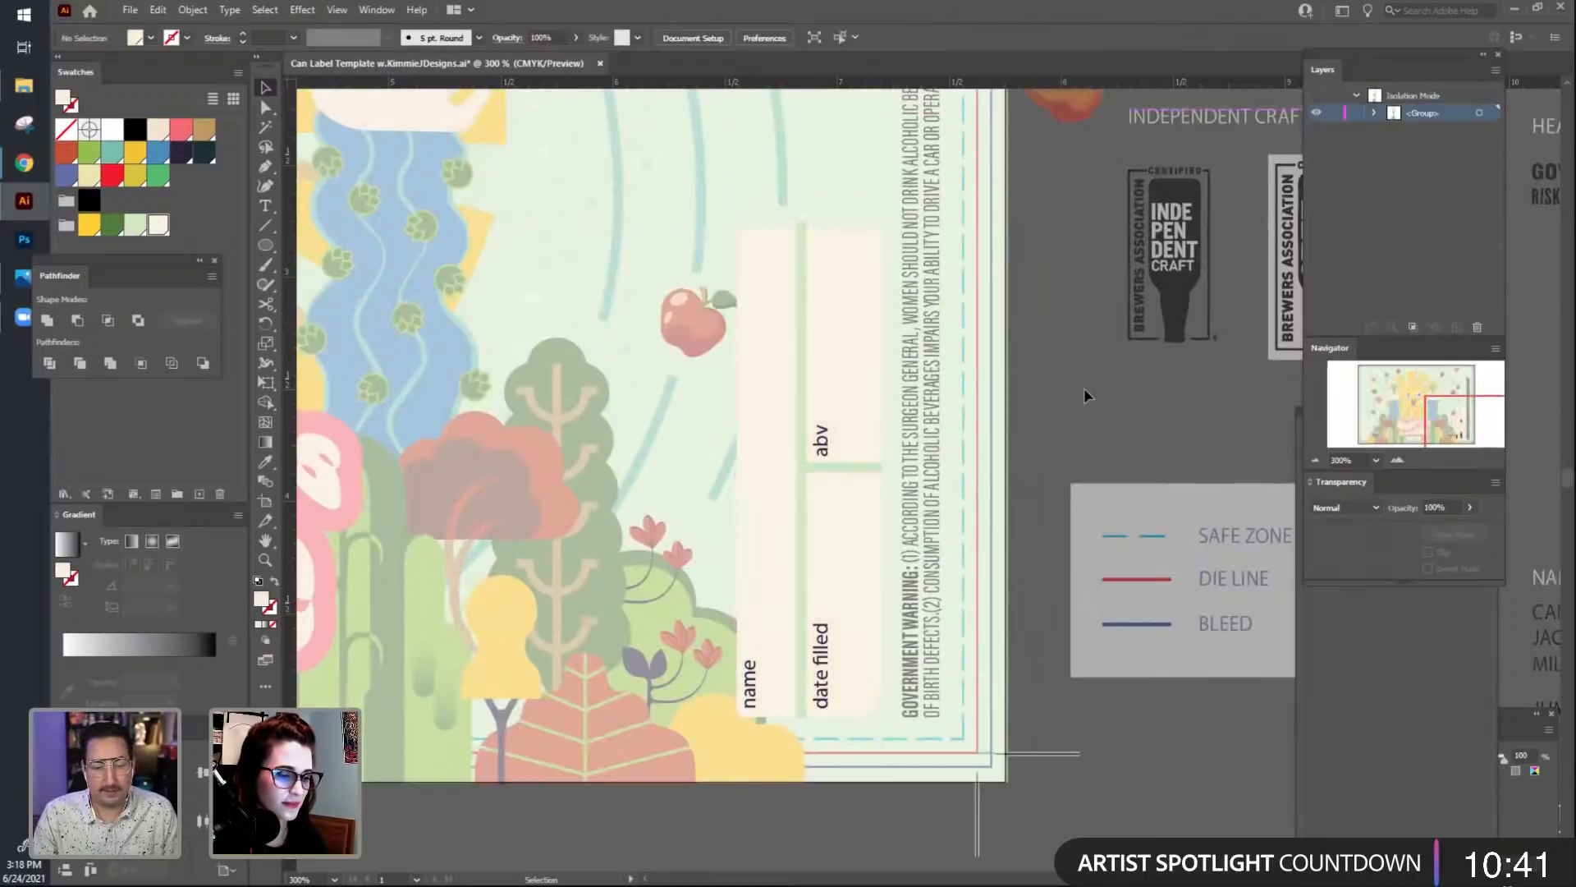
# Examine the label's free areas and the logos, social icons and legal copy beside it that still need placing.
pyautogui.moveTo(698, 325); pyautogui.dragTo(846, 407)
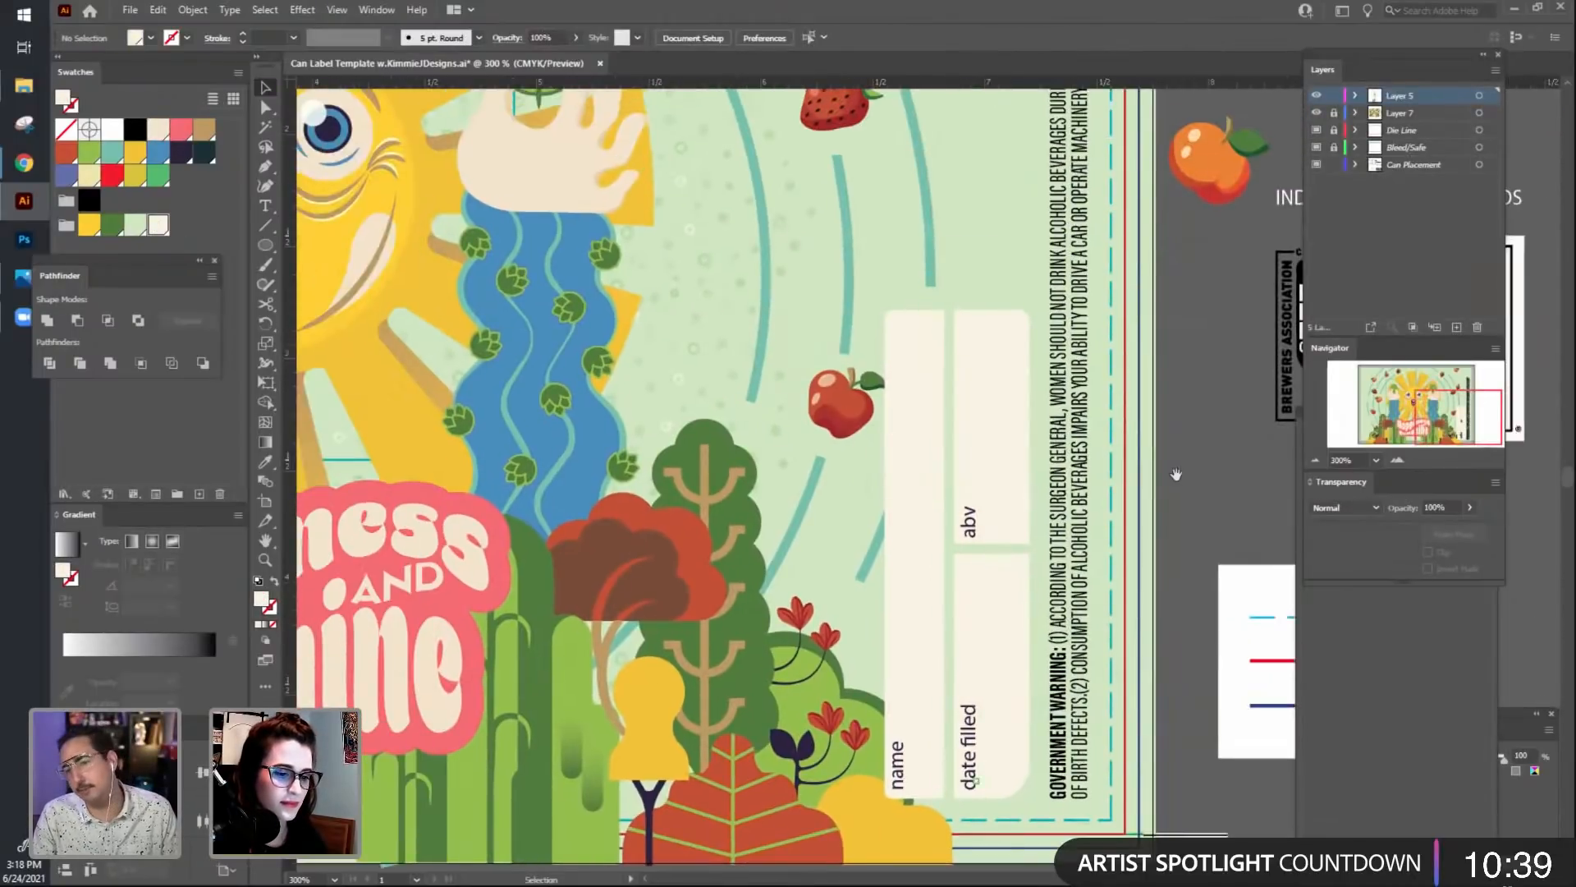
pyautogui.hscroll(5, 945, 415)
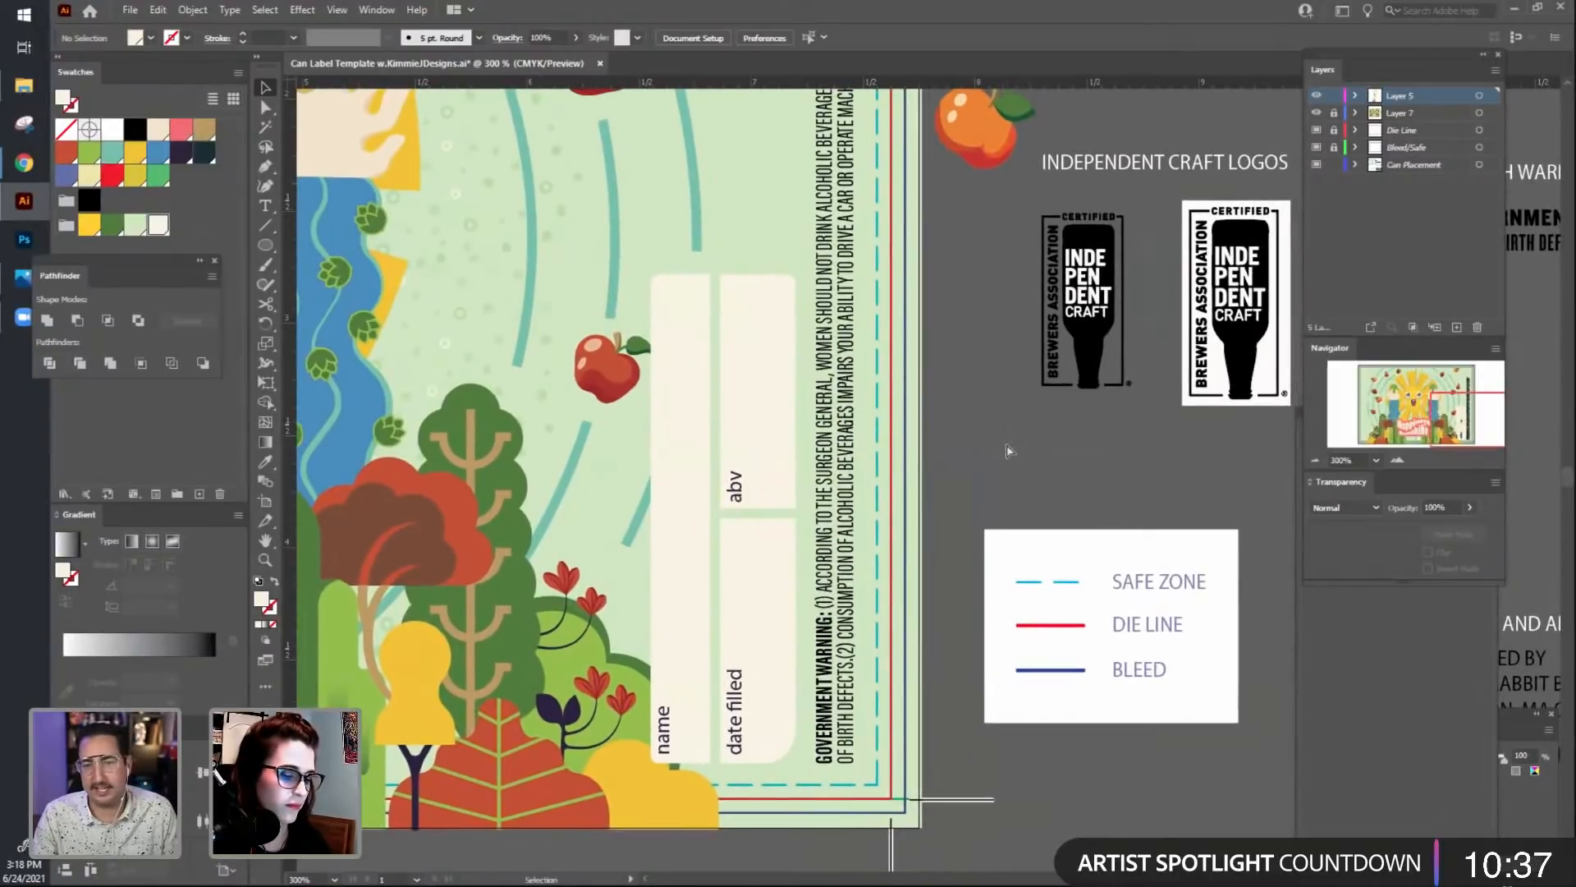
pyautogui.scroll(-3, 1006, 442)
pyautogui.moveTo(1007, 441); pyautogui.dragTo(1049, 449)
pyautogui.moveTo(1249, 462); pyautogui.dragTo(1011, 676)
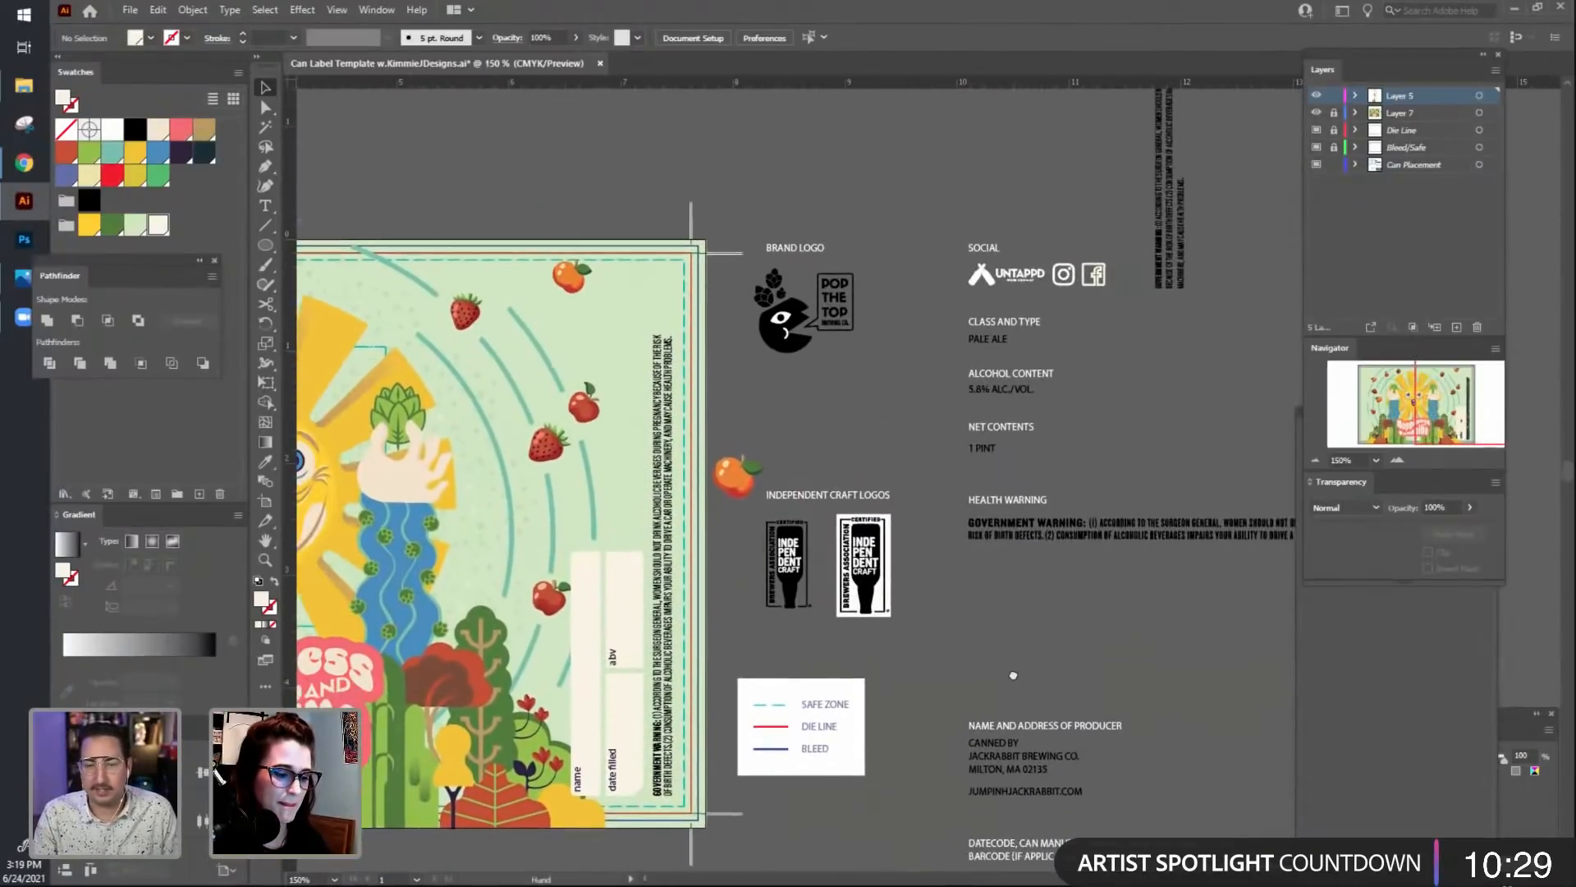
pyautogui.moveTo(342, 683); pyautogui.dragTo(614, 634)
pyautogui.moveTo(1180, 803); pyautogui.dragTo(845, 730)
pyautogui.moveTo(486, 587); pyautogui.dragTo(1014, 566)
pyautogui.moveTo(1026, 702); pyautogui.dragTo(908, 757)
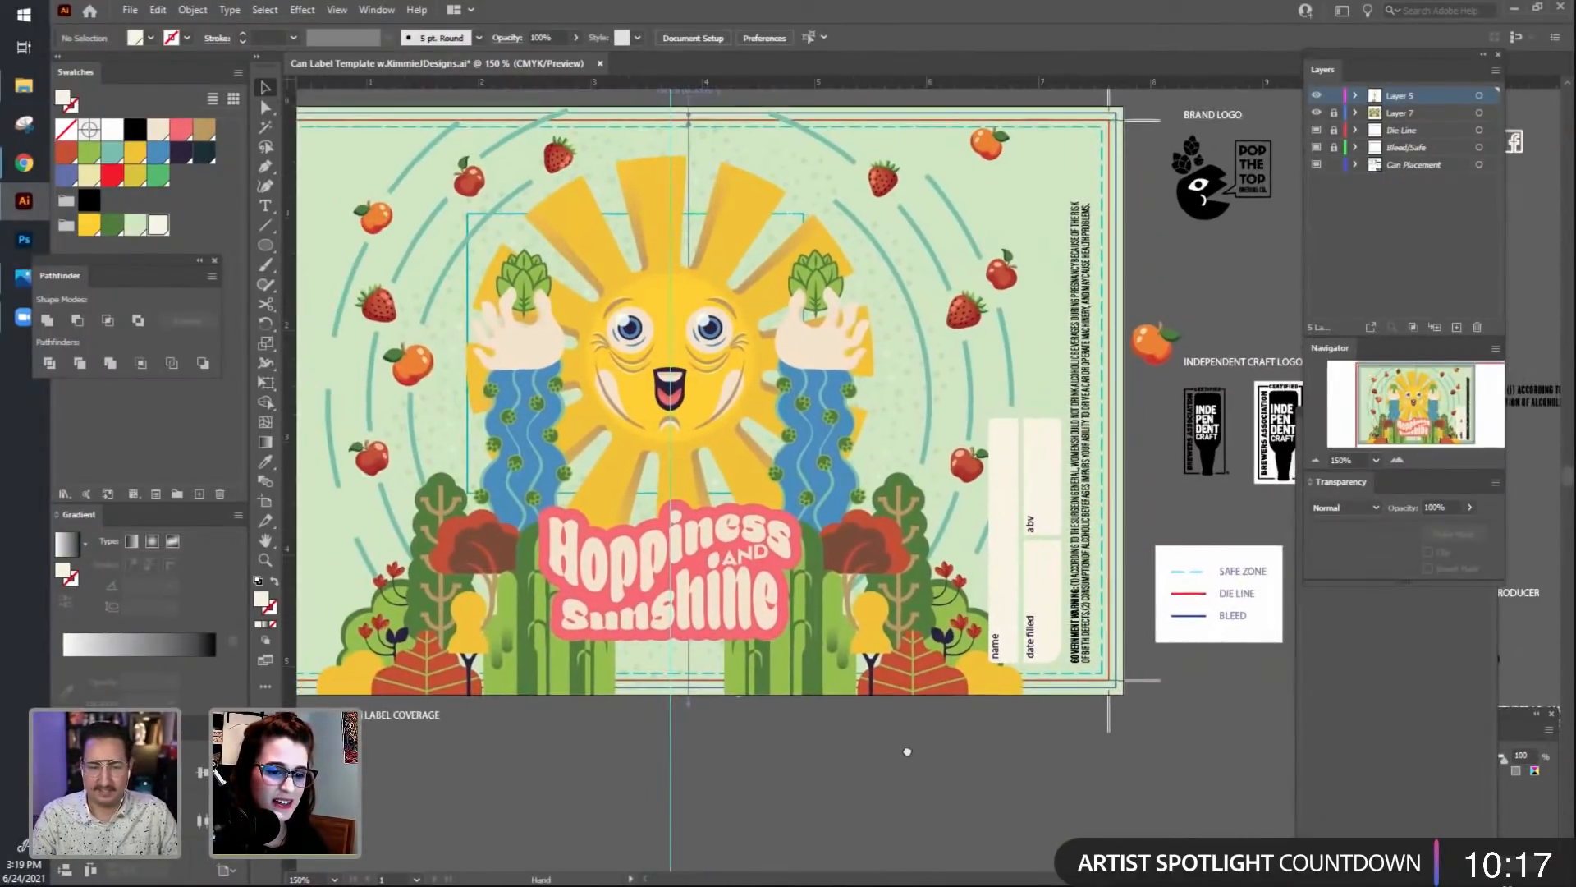
pyautogui.moveTo(1084, 669); pyautogui.dragTo(728, 672)
pyautogui.moveTo(1030, 704); pyautogui.dragTo(911, 793)
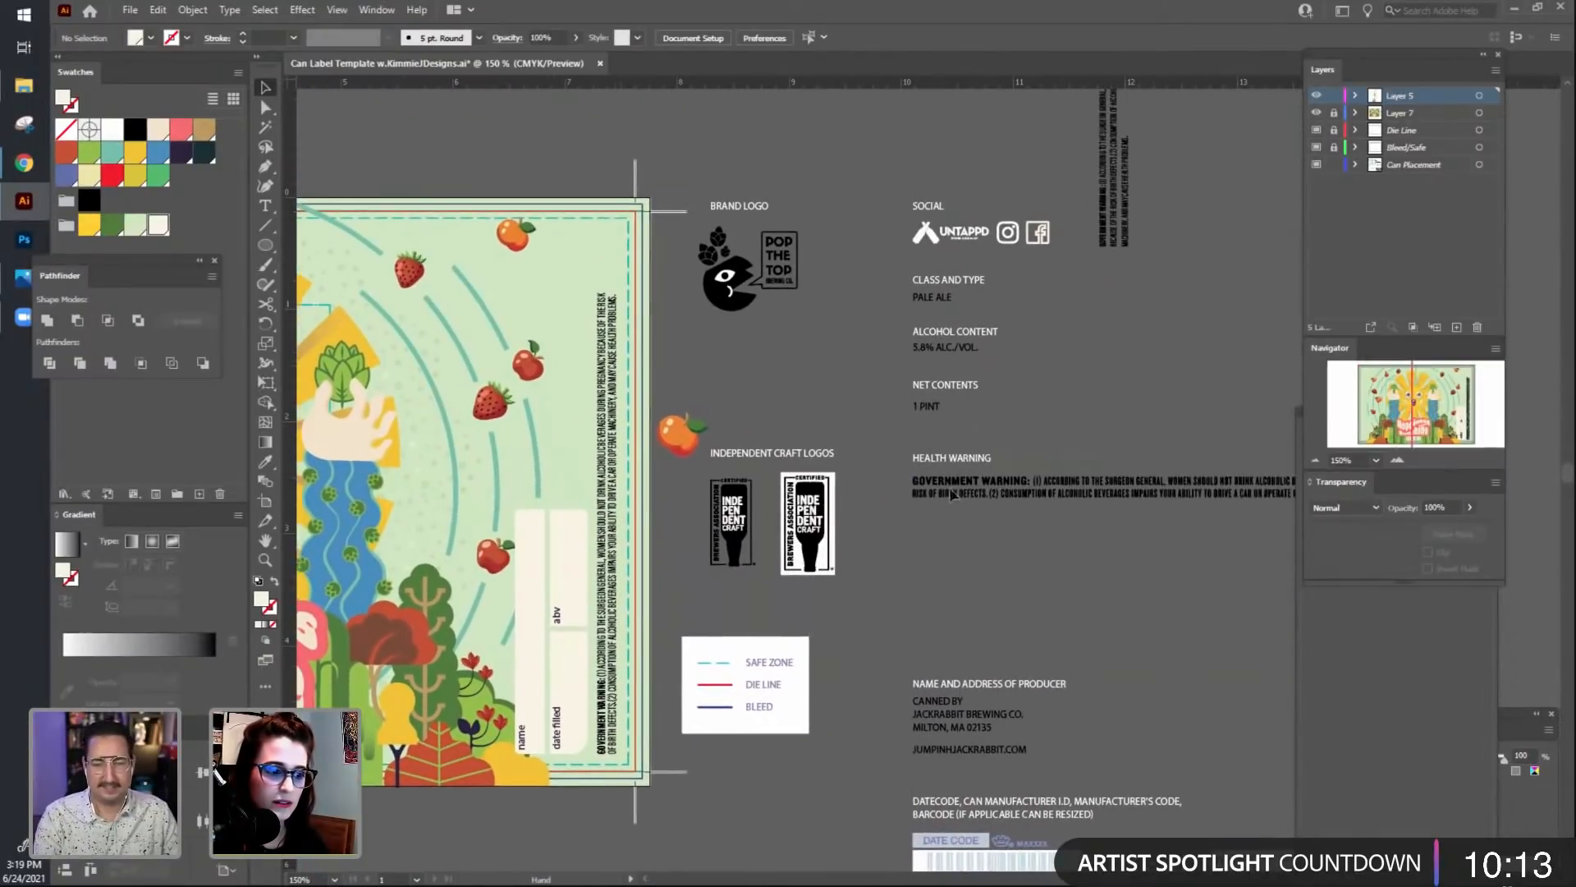
pyautogui.moveTo(1123, 614); pyautogui.dragTo(1067, 614)
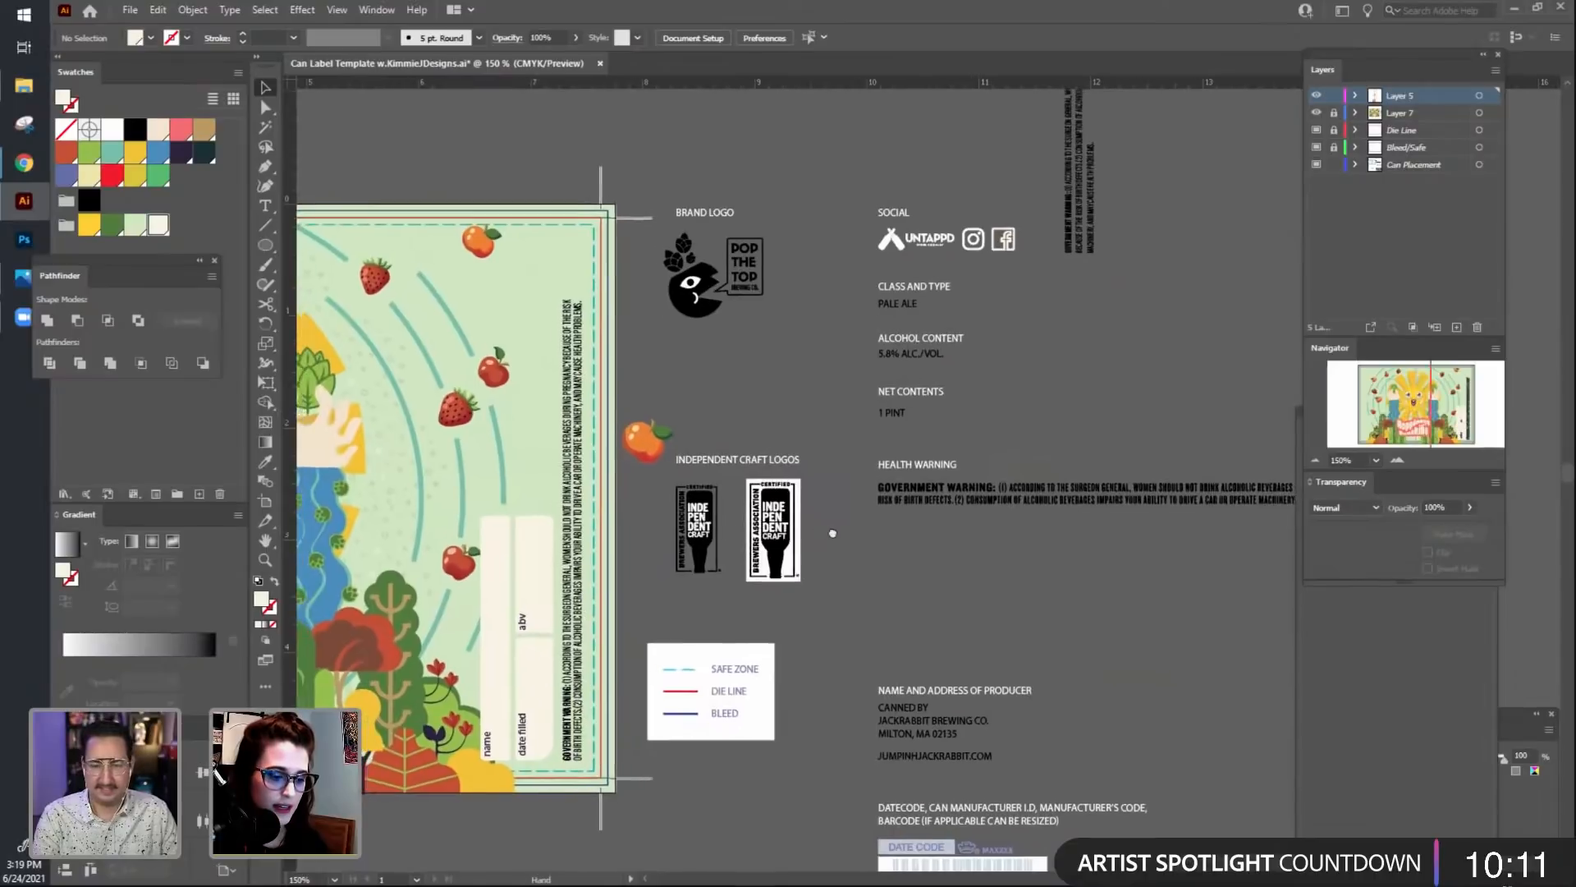
pyautogui.moveTo(834, 534); pyautogui.dragTo(875, 622)
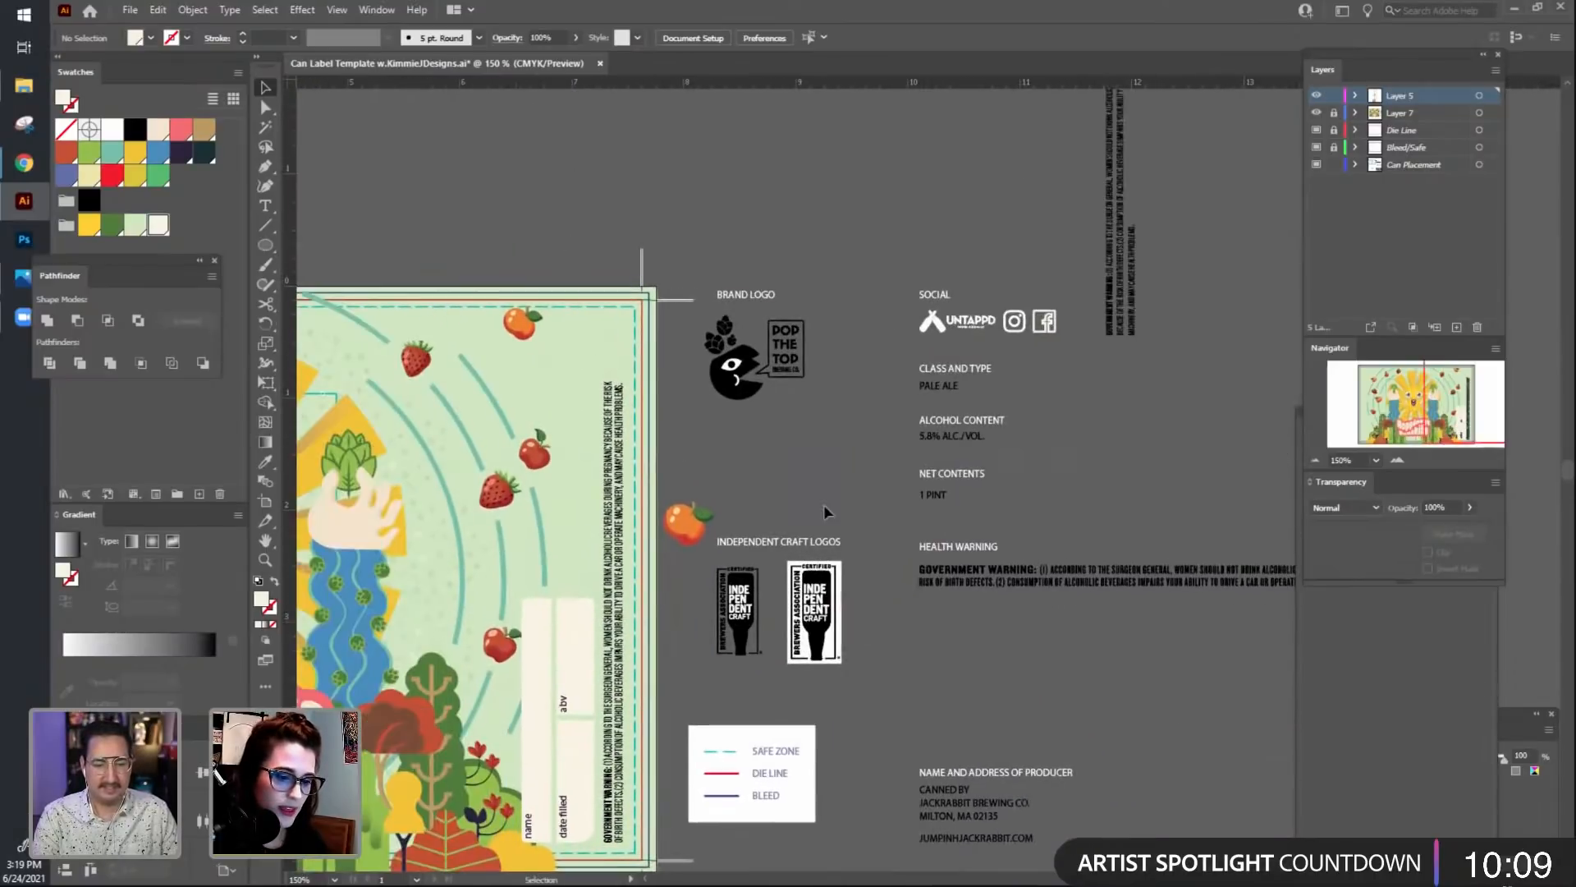
# Move the black Independent Craft logo without the white background to just below the label's lower-left corner.
pyautogui.click(733, 638)
pyautogui.press('a')
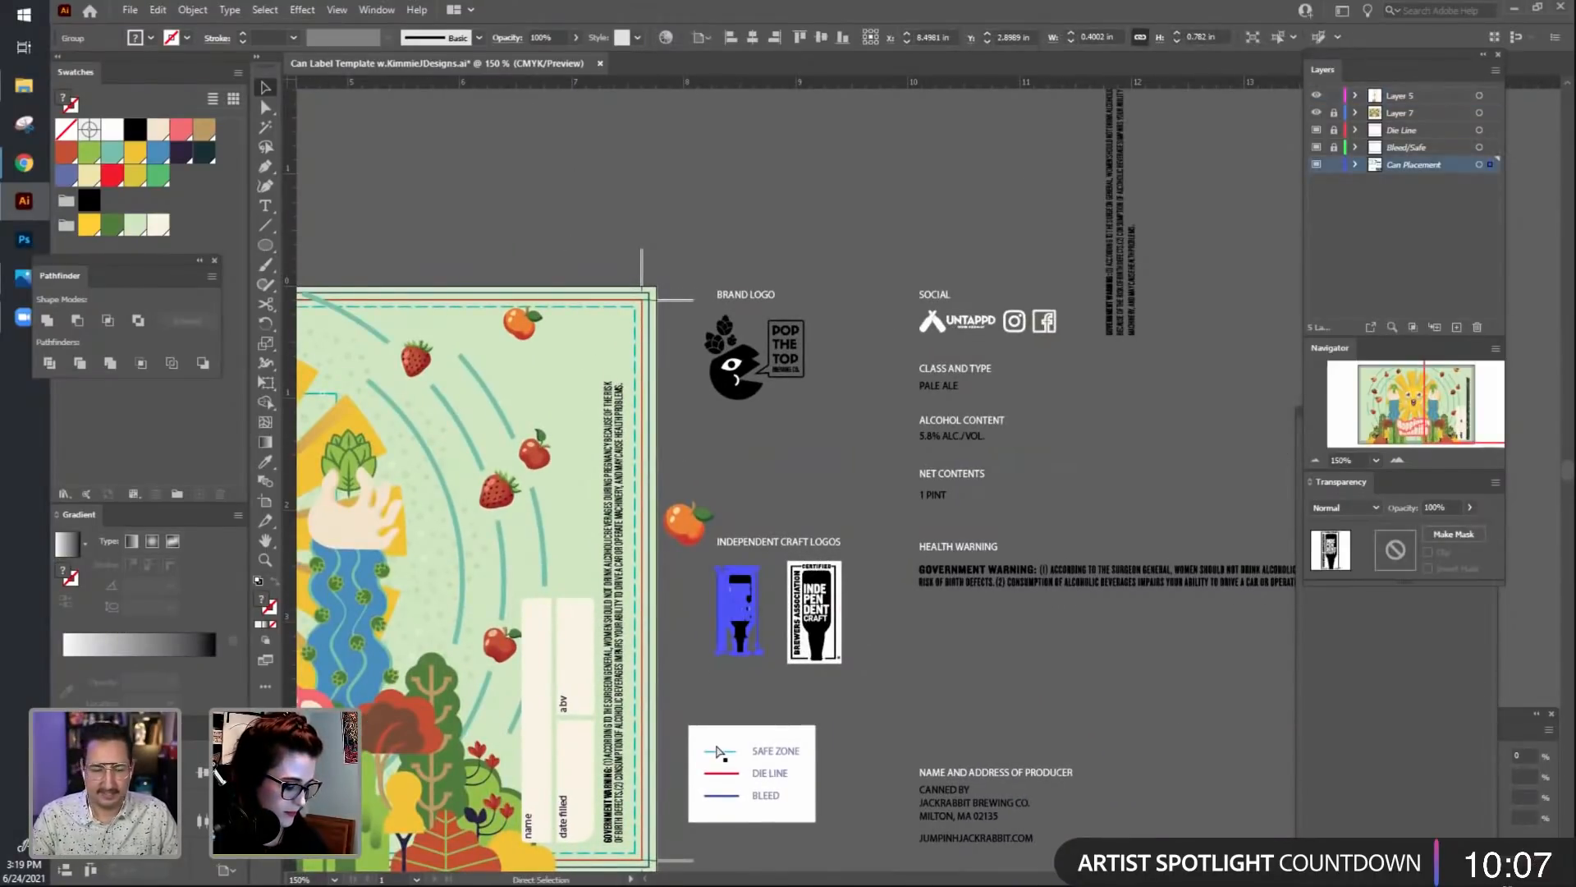
pyautogui.click(954, 676)
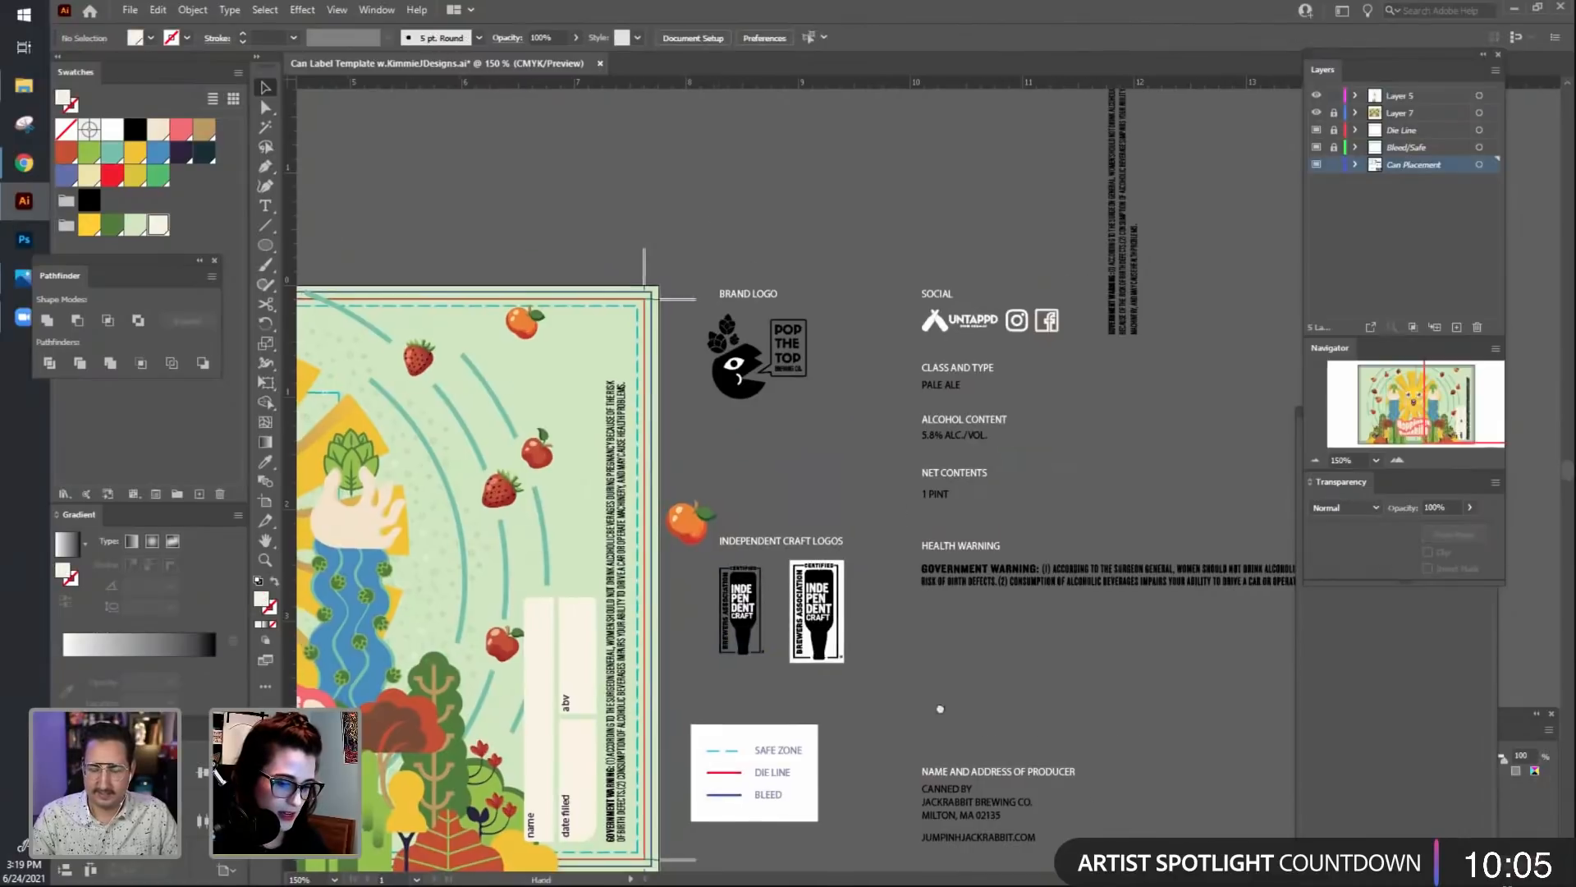
pyautogui.moveTo(422, 777); pyautogui.dragTo(1124, 620)
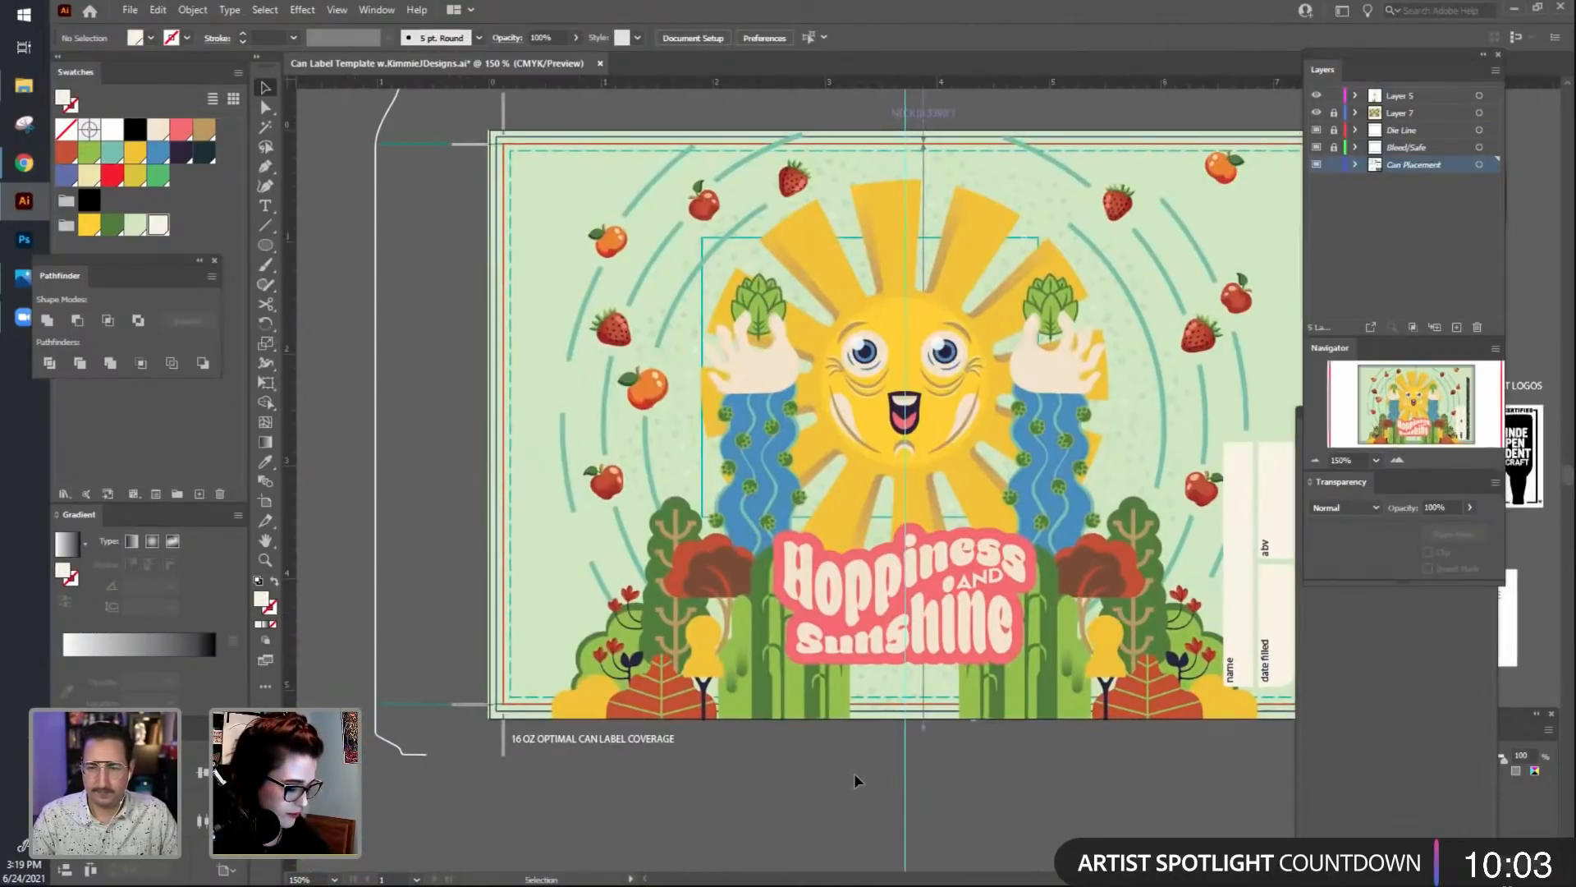
pyautogui.hscroll(5, 1031, 732)
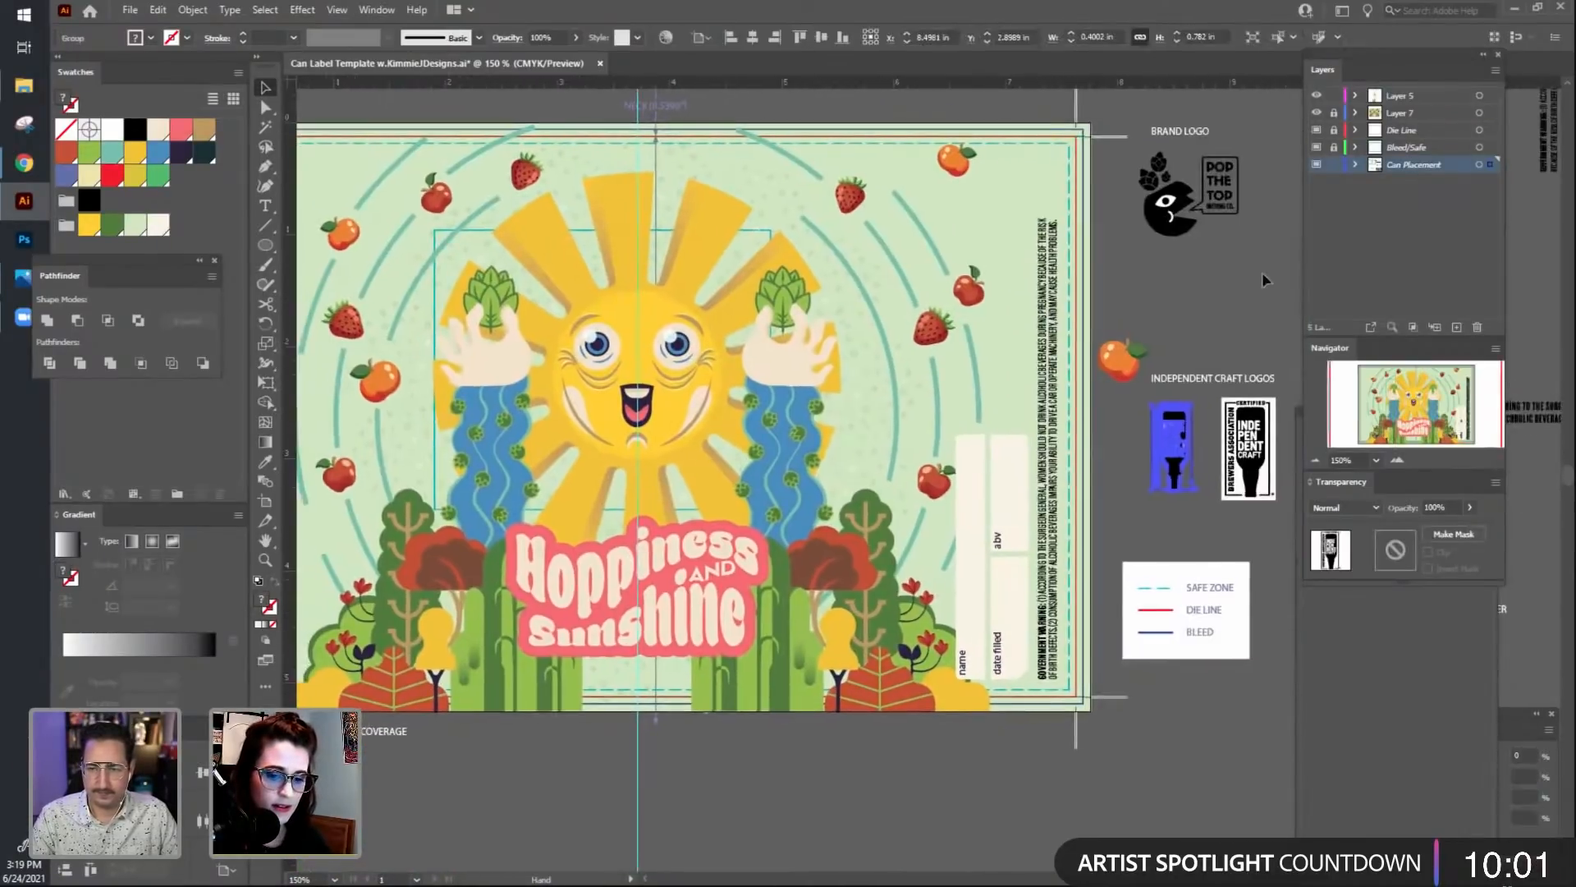
pyautogui.click(1177, 448)
pyautogui.moveTo(1177, 444); pyautogui.dragTo(389, 767)
pyautogui.moveTo(608, 819); pyautogui.dragTo(794, 807)
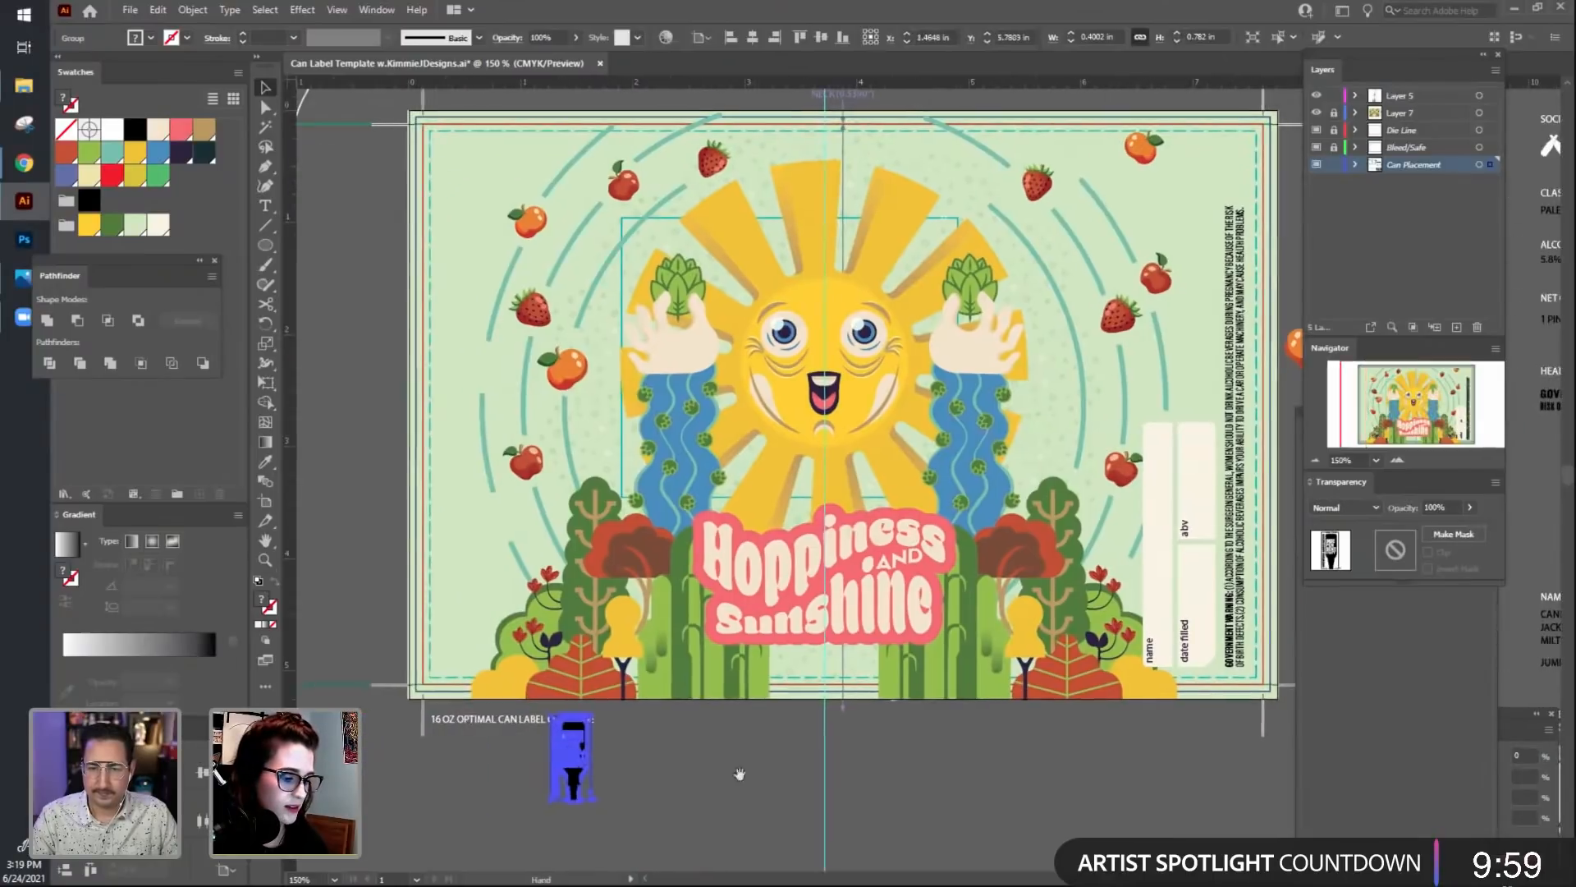
# Place the black Independent Craft logo inside the safe zone at the label's lower-left corner.
pyautogui.moveTo(572, 772); pyautogui.dragTo(458, 625)
pyautogui.click(767, 805)
pyautogui.moveTo(957, 810); pyautogui.dragTo(869, 810)
pyautogui.moveTo(492, 749); pyautogui.dragTo(566, 750)
pyautogui.click(462, 612)
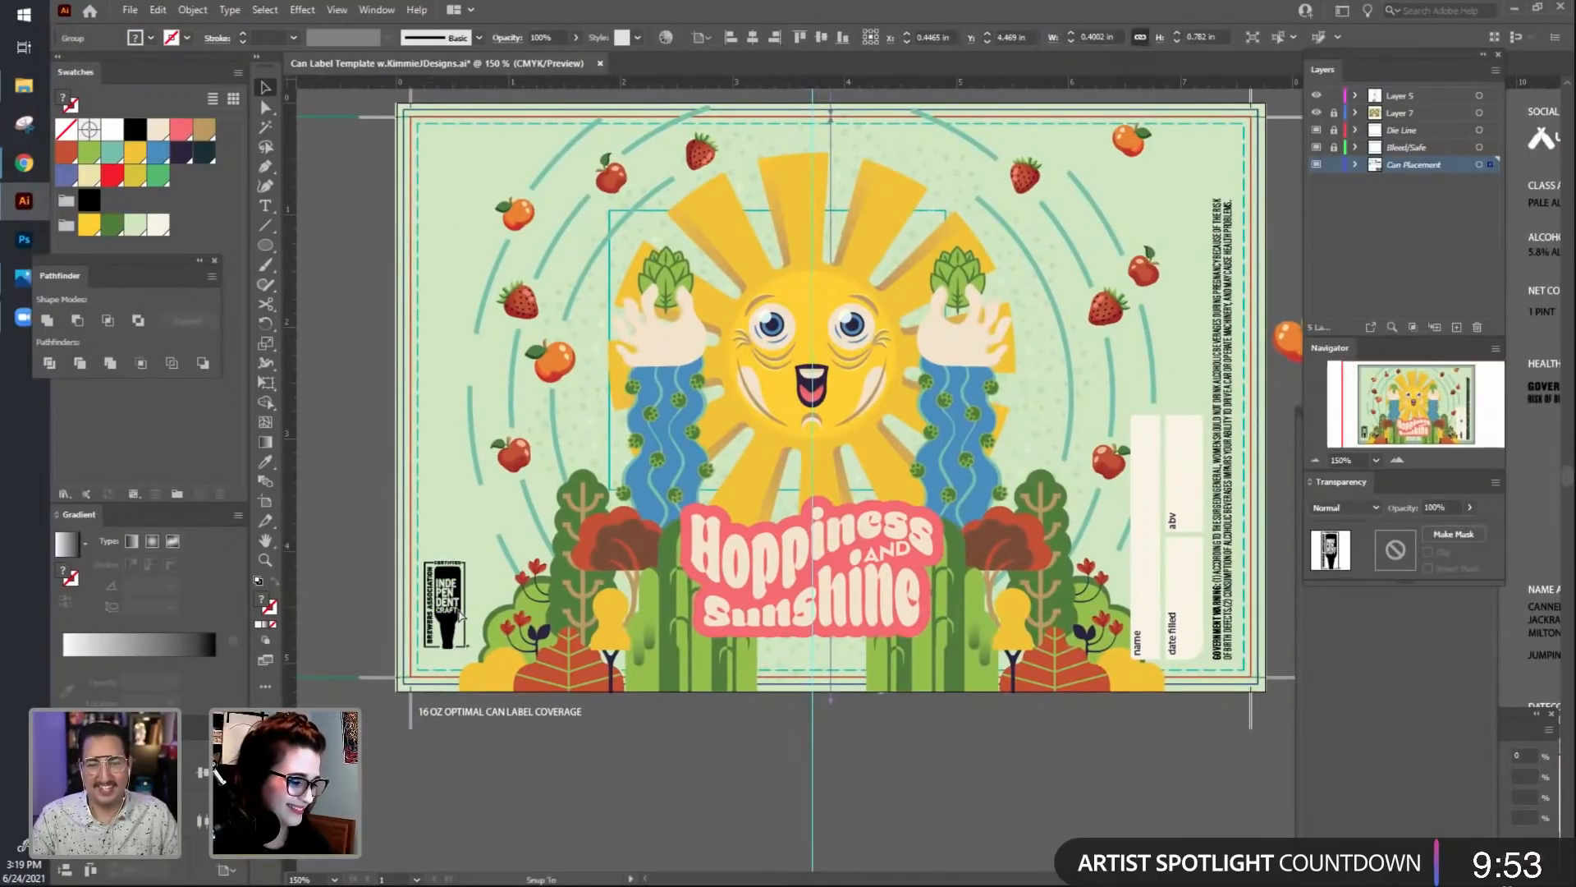
# Examine the social, class, alcohol content and net contents items beside the label that still need placing.
pyautogui.click(971, 834)
pyautogui.moveTo(1229, 830); pyautogui.dragTo(925, 841)
pyautogui.moveTo(1075, 801); pyautogui.dragTo(1062, 856)
pyautogui.moveTo(1065, 408); pyautogui.dragTo(1016, 440)
pyautogui.click(1138, 480)
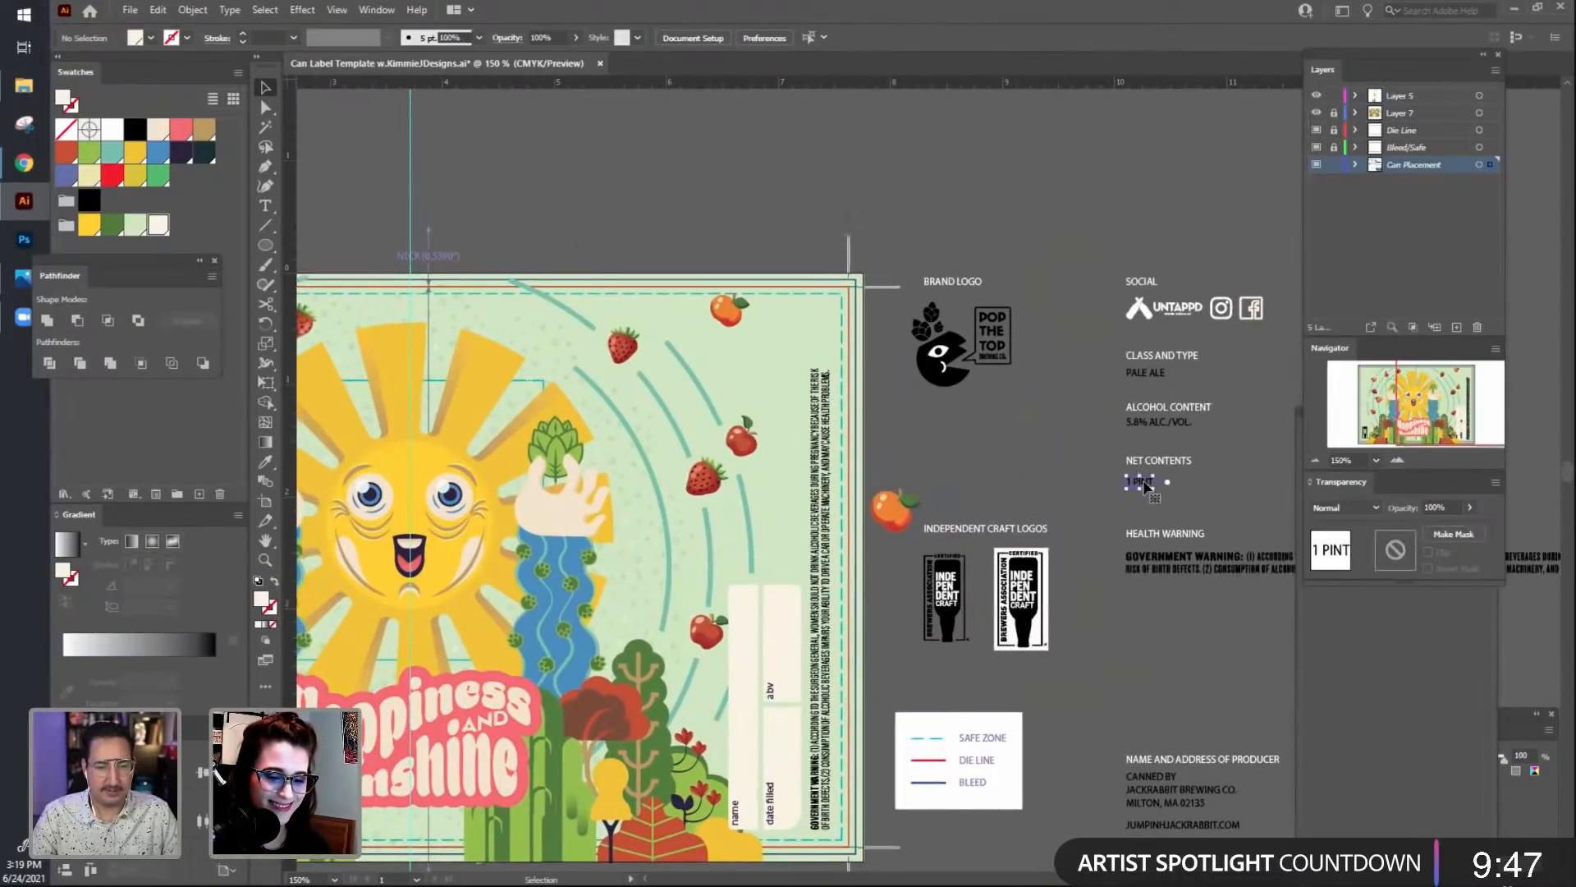
pyautogui.click(1130, 609)
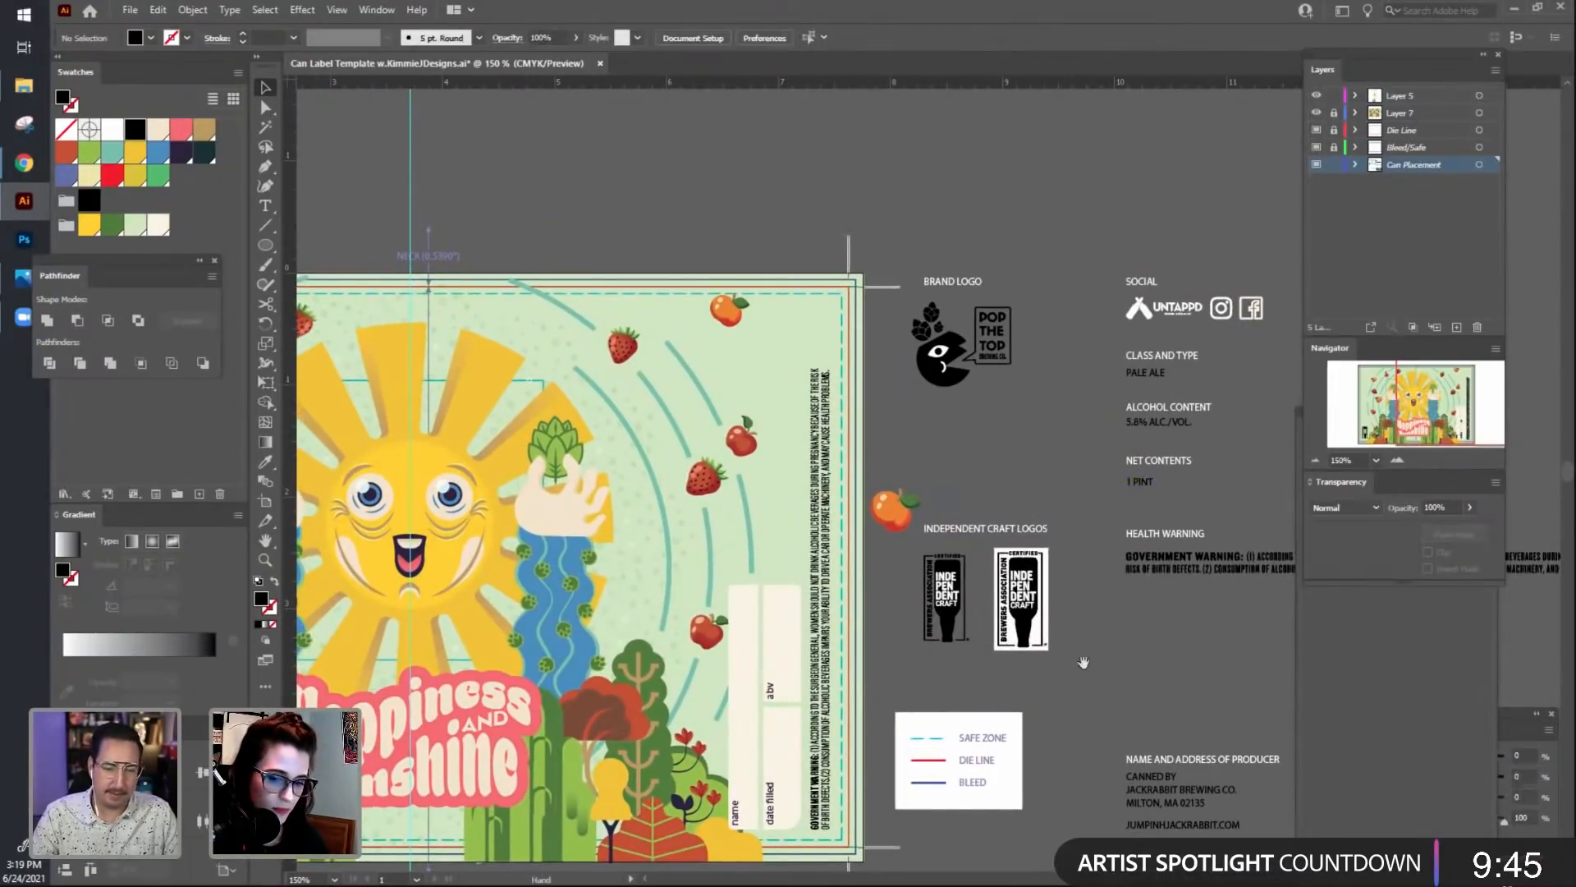
pyautogui.moveTo(1115, 591); pyautogui.dragTo(1249, 416)
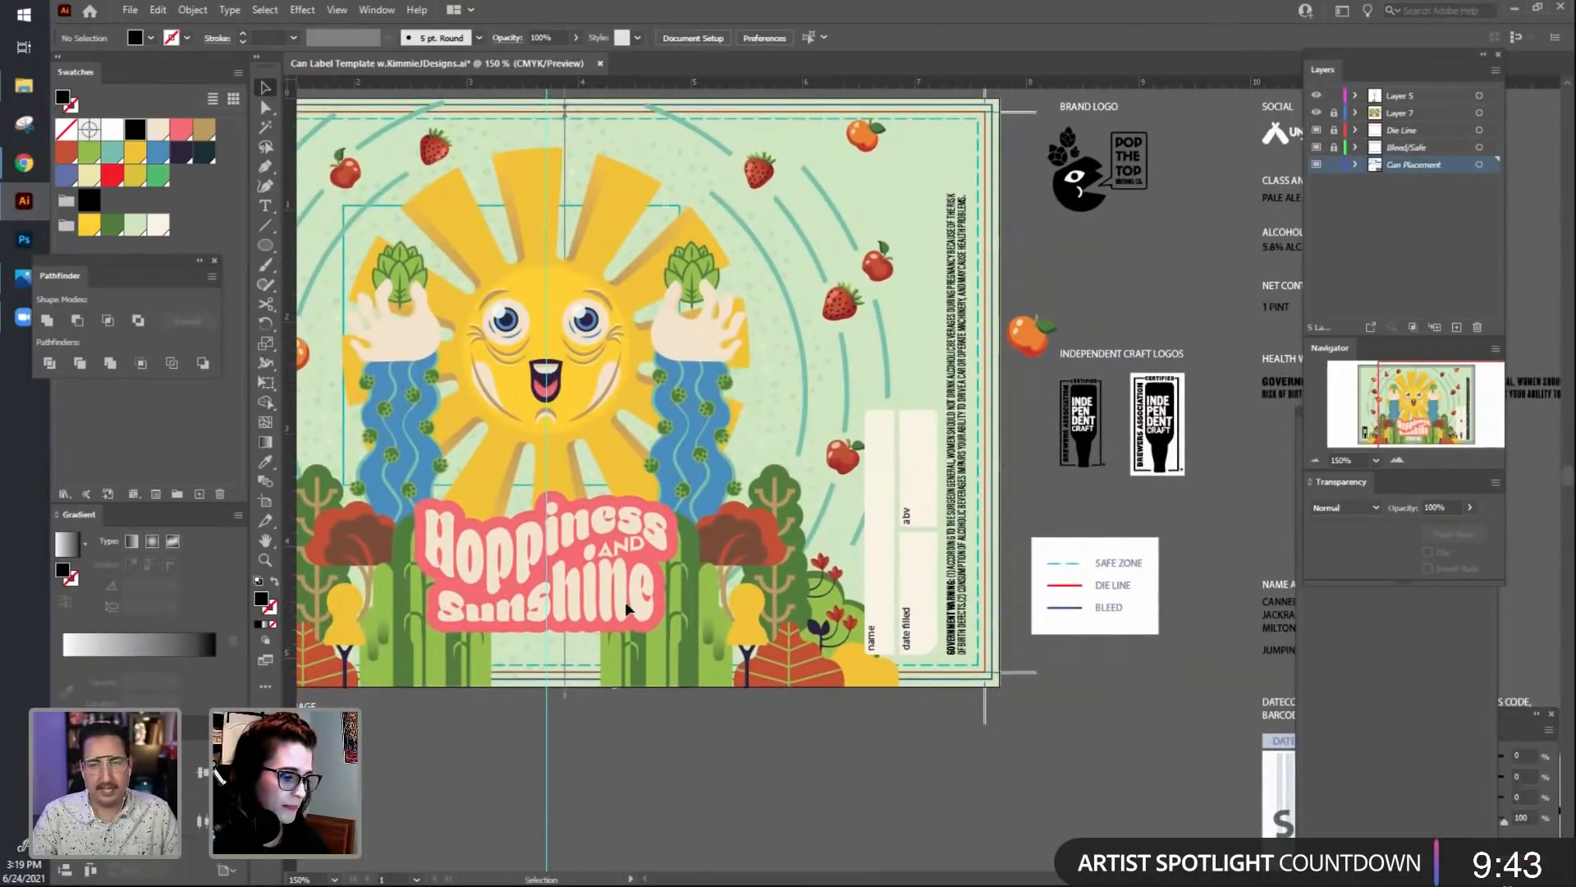
# Move the Hoppiness and Sunshine title slightly up and to the left, and lock Layer 7.
pyautogui.click(585, 615)
pyautogui.moveTo(585, 615); pyautogui.dragTo(577, 606)
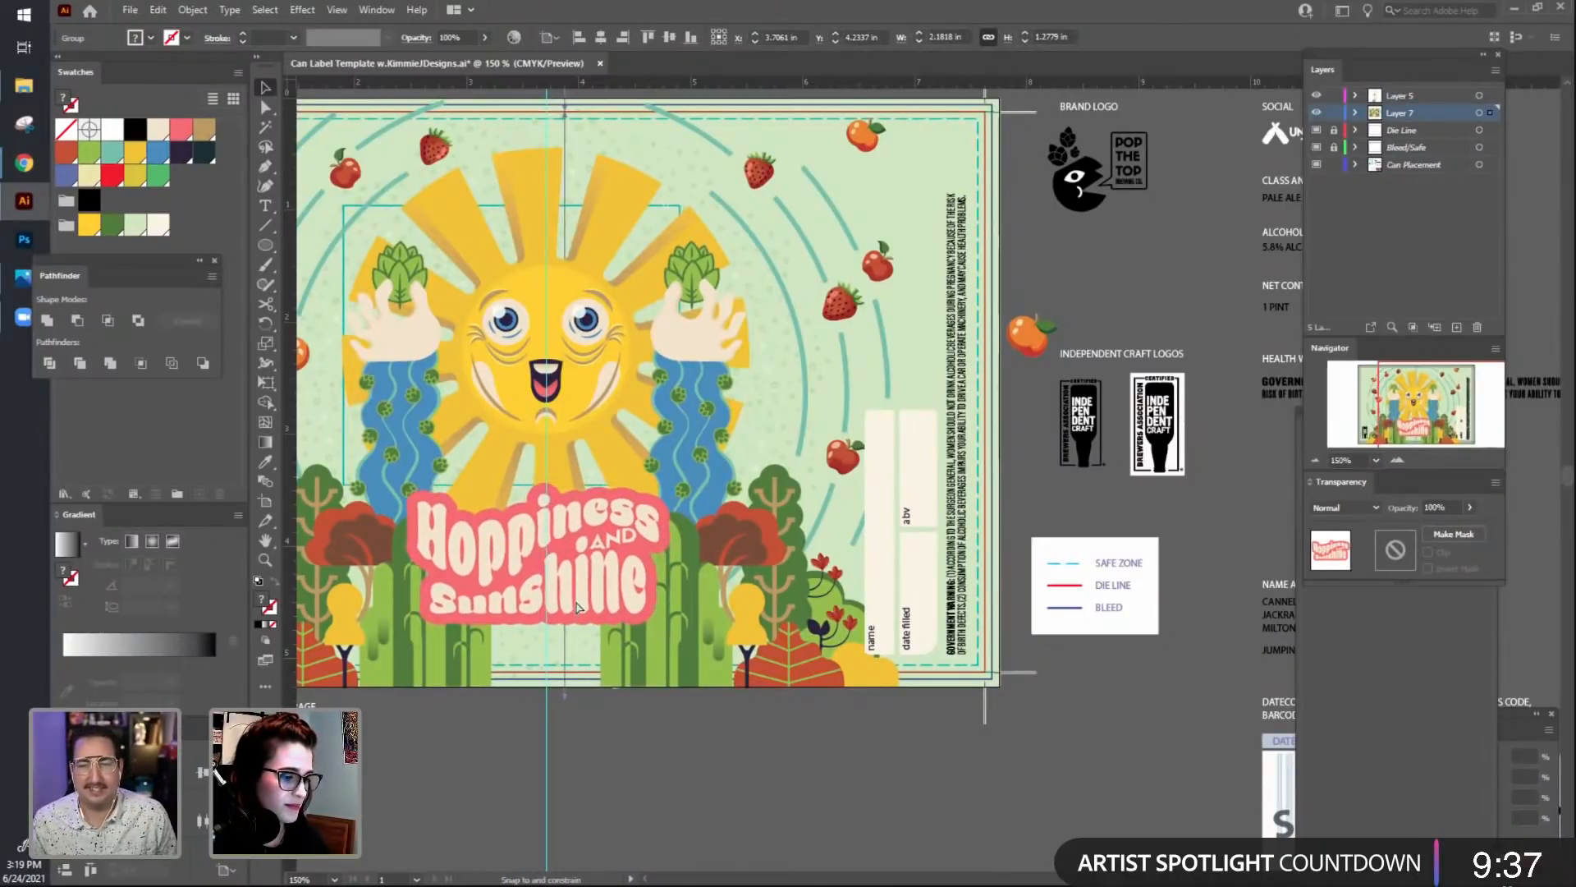
pyautogui.click(601, 39)
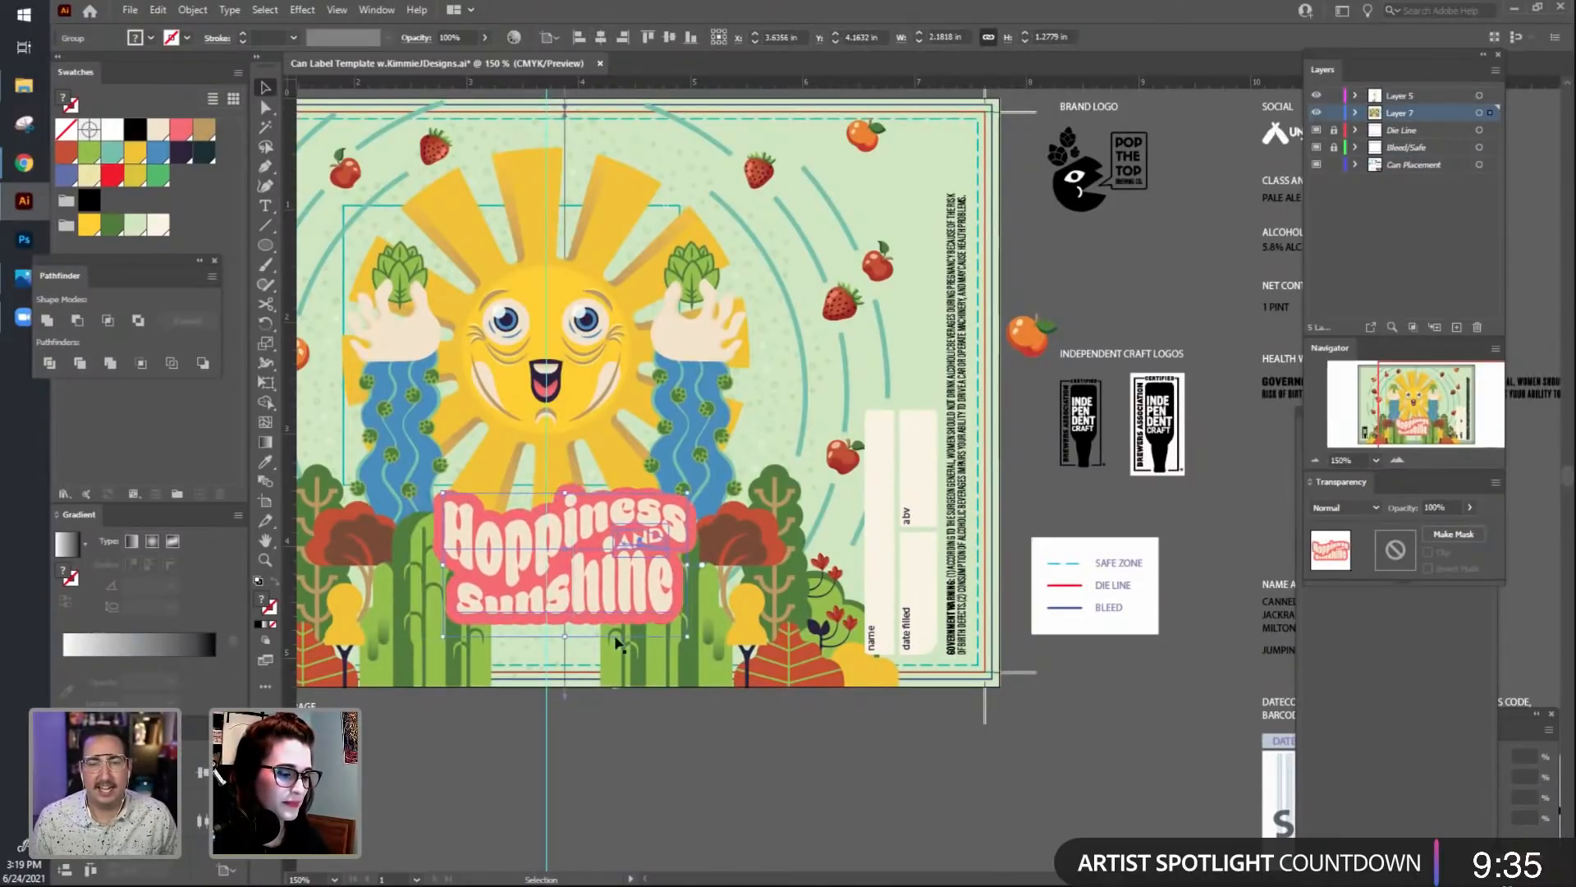
pyautogui.press('a')
pyautogui.hotkey('ctrl', 'z')
pyautogui.click(647, 748)
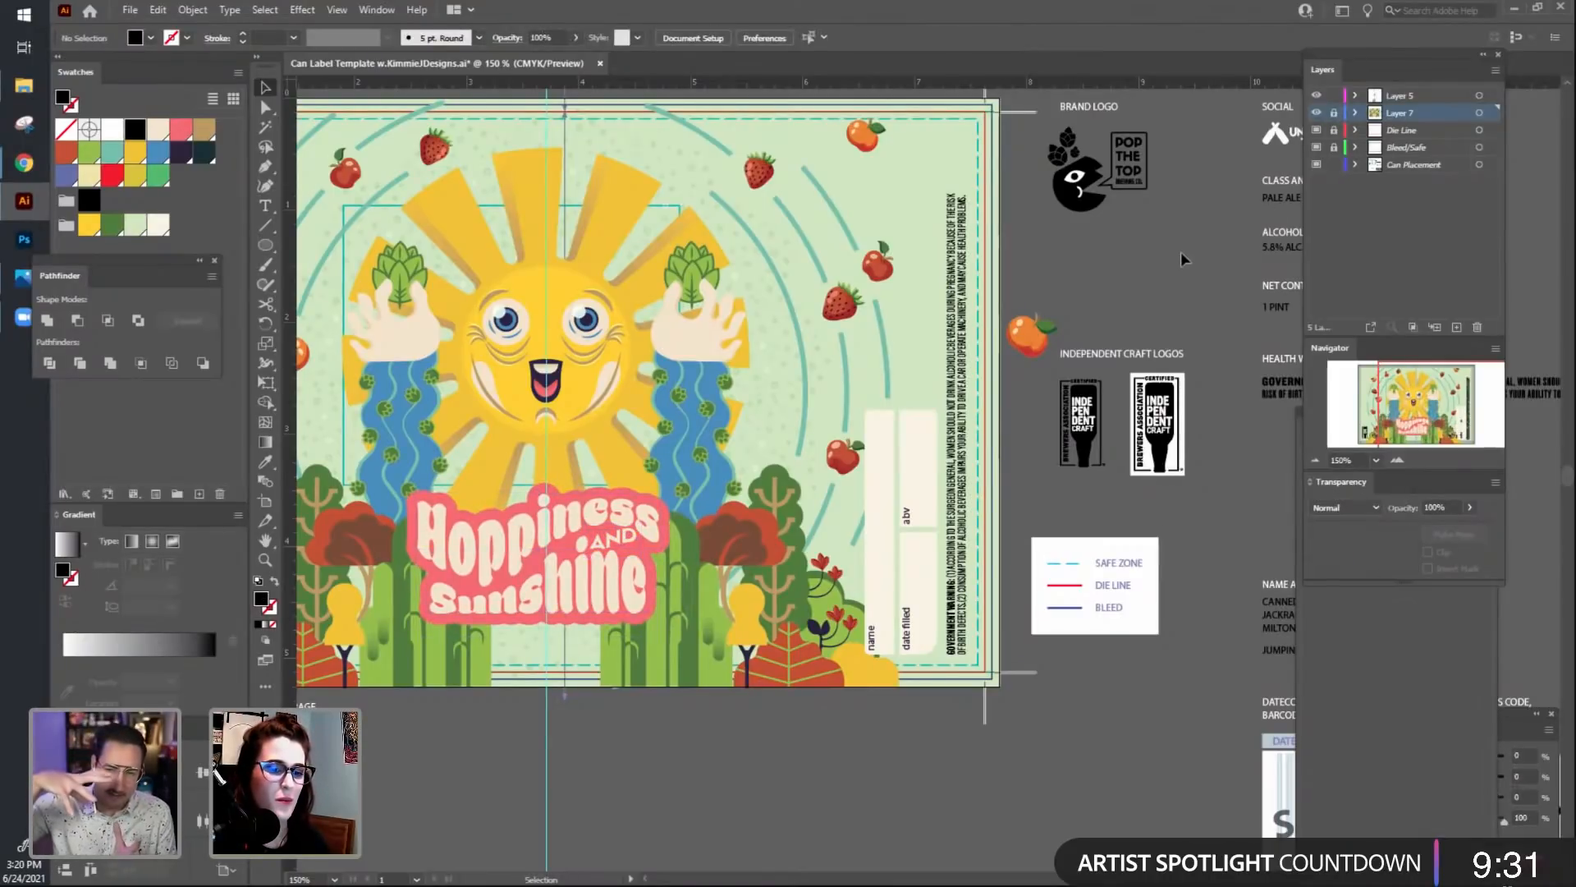
# Place the 1 PINT text in the gap below the title and transfer it to Layer 5.
pyautogui.moveTo(1184, 253); pyautogui.dragTo(1134, 235)
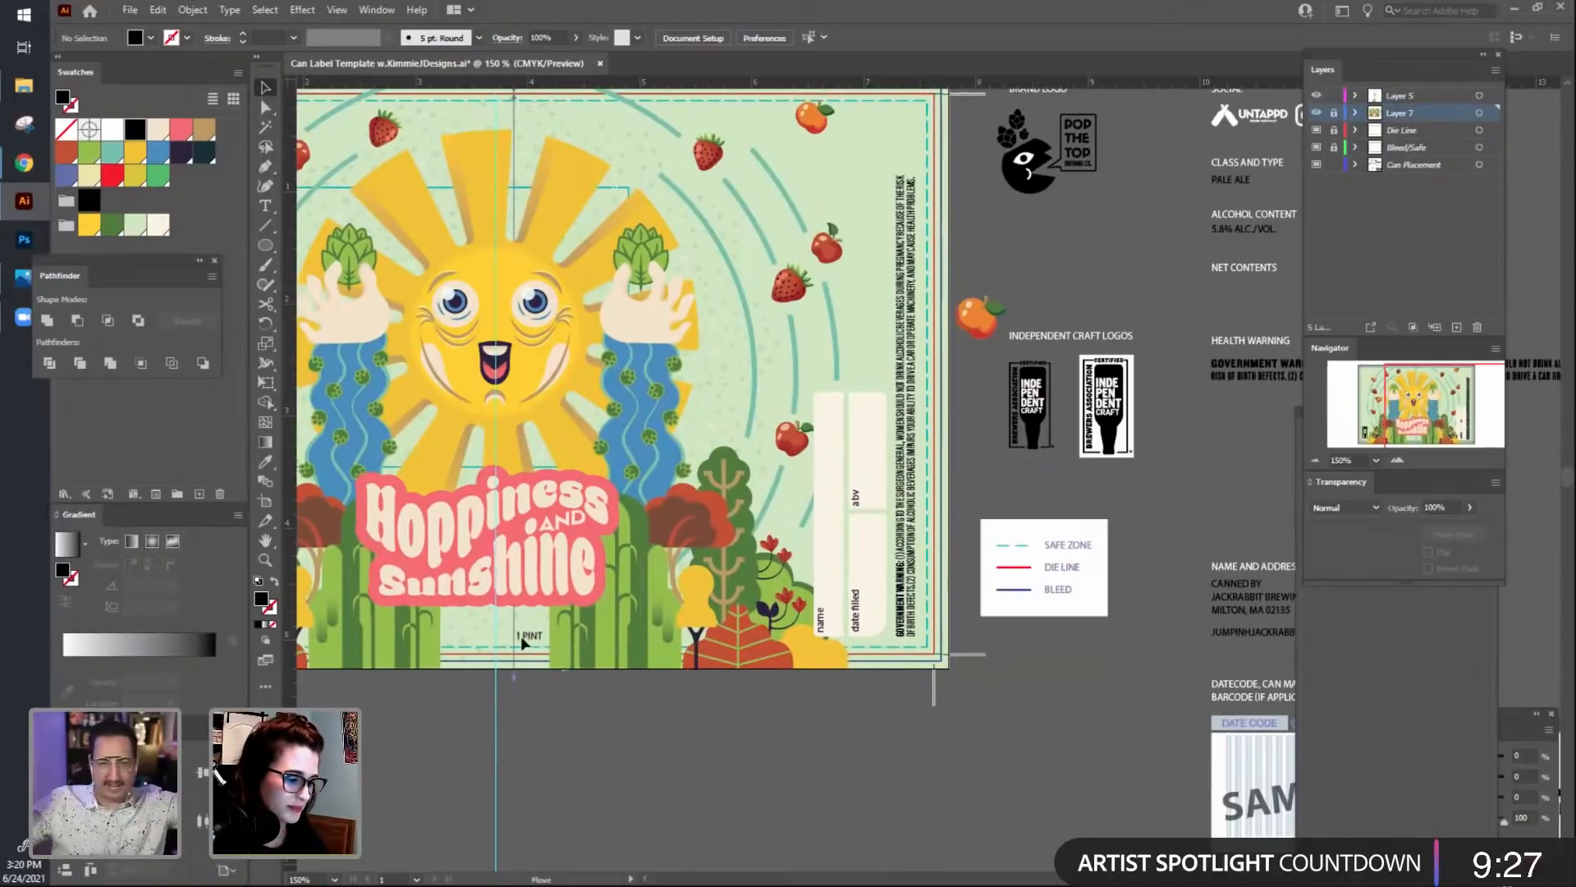
pyautogui.click(517, 631)
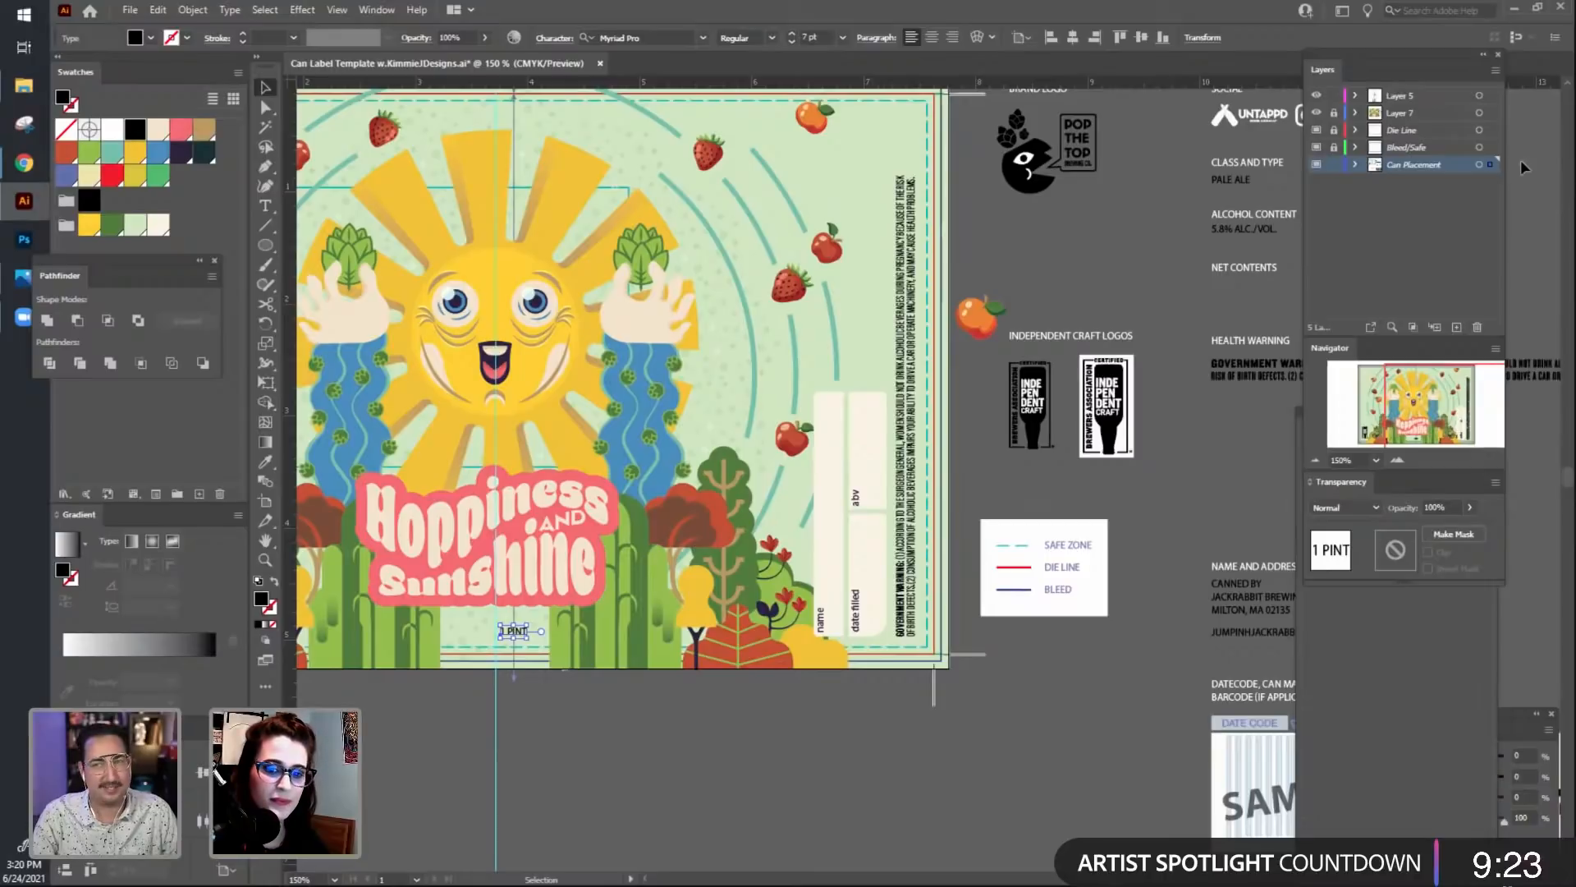
pyautogui.moveTo(1485, 101); pyautogui.dragTo(1484, 101)
pyautogui.click(1062, 299)
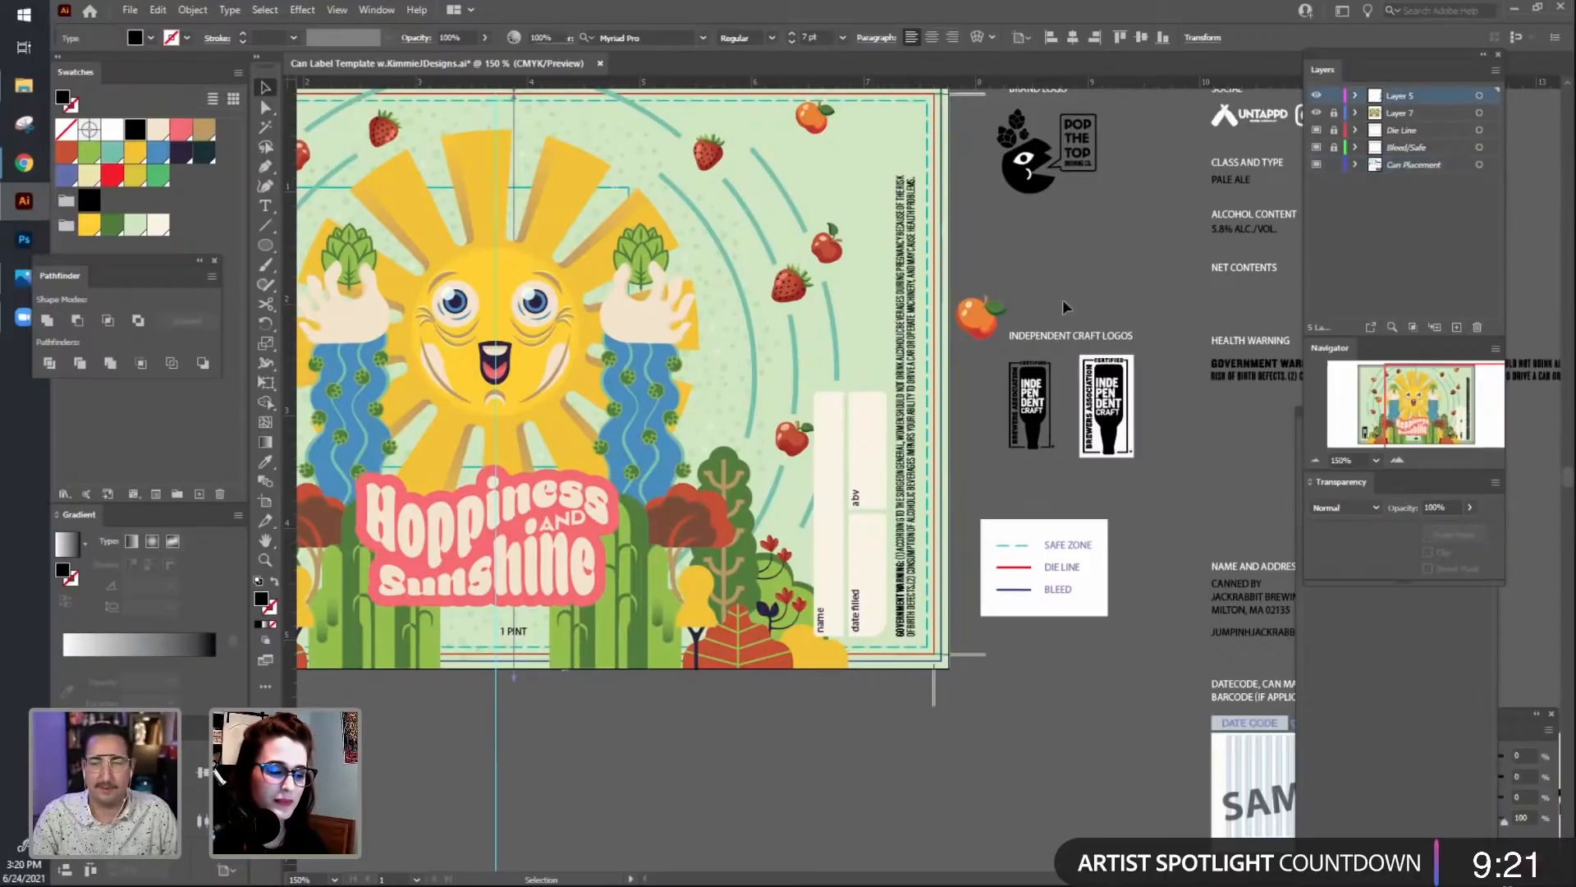
# Set the font of the 1 PINT text below the title to Sifonn Basic.
pyautogui.moveTo(597, 684); pyautogui.dragTo(836, 618)
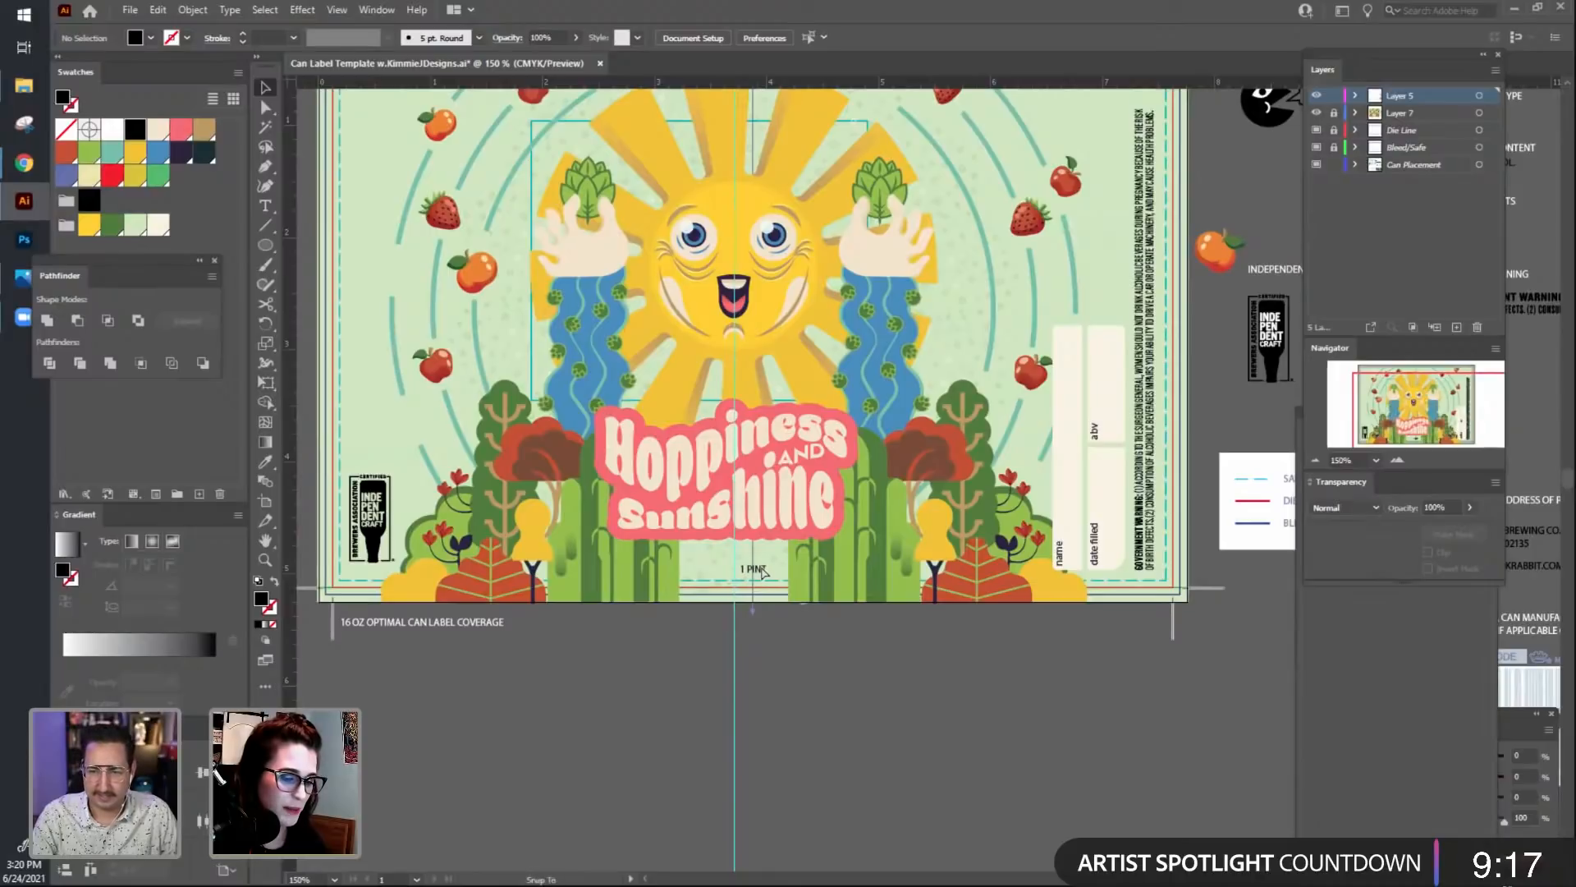
pyautogui.click(763, 570)
pyautogui.moveTo(1090, 753); pyautogui.dragTo(496, 725)
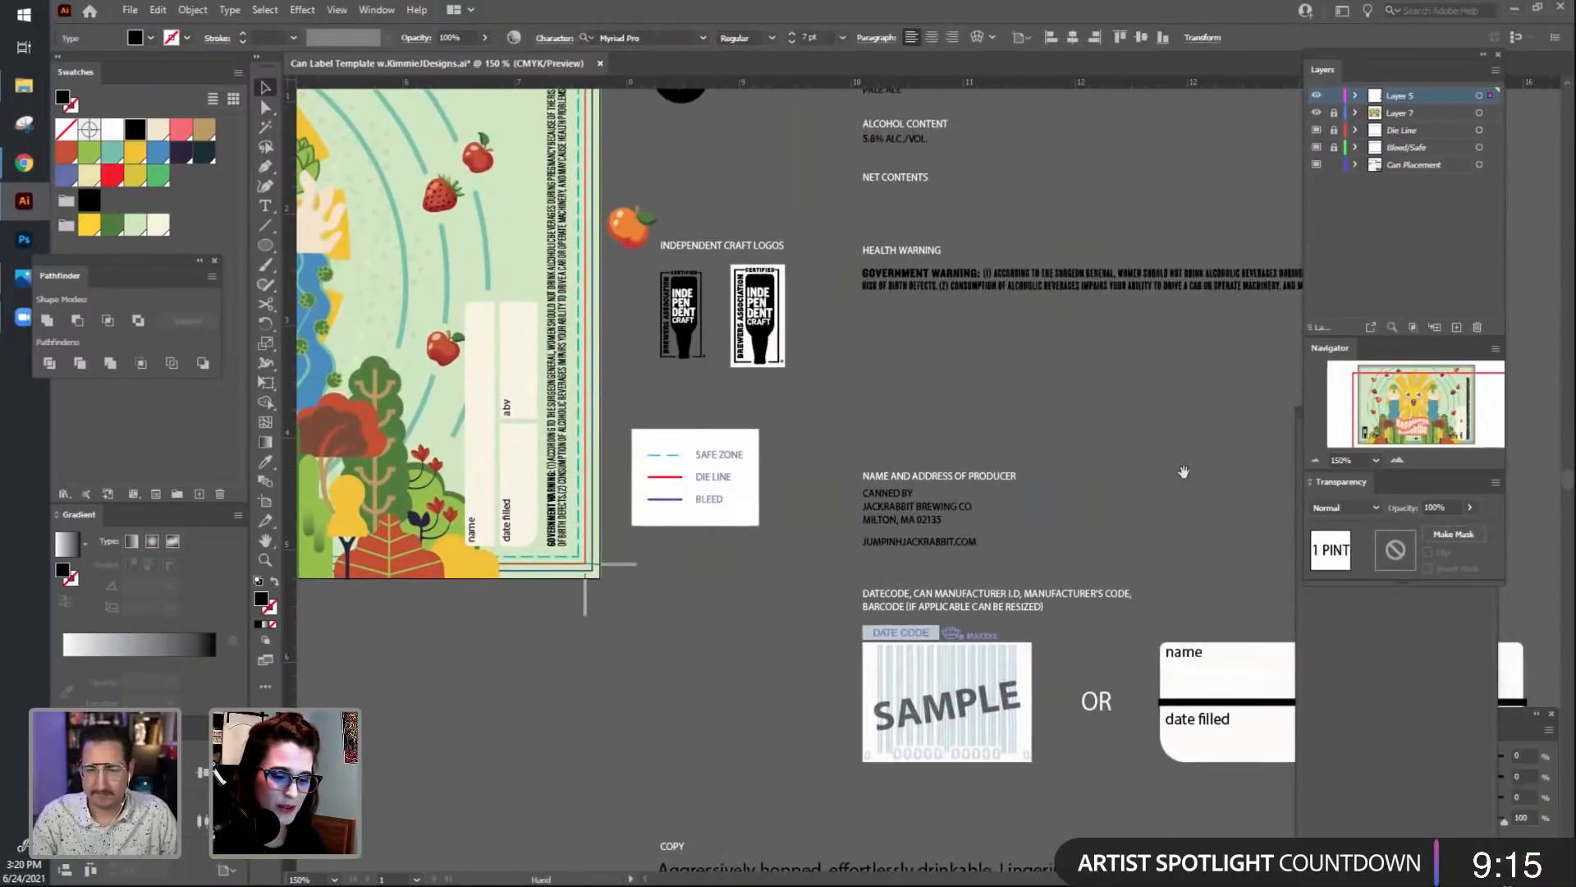
pyautogui.moveTo(1184, 471); pyautogui.dragTo(338, 638)
pyautogui.moveTo(371, 579); pyautogui.dragTo(1161, 222)
pyautogui.moveTo(686, 431); pyautogui.dragTo(673, 826)
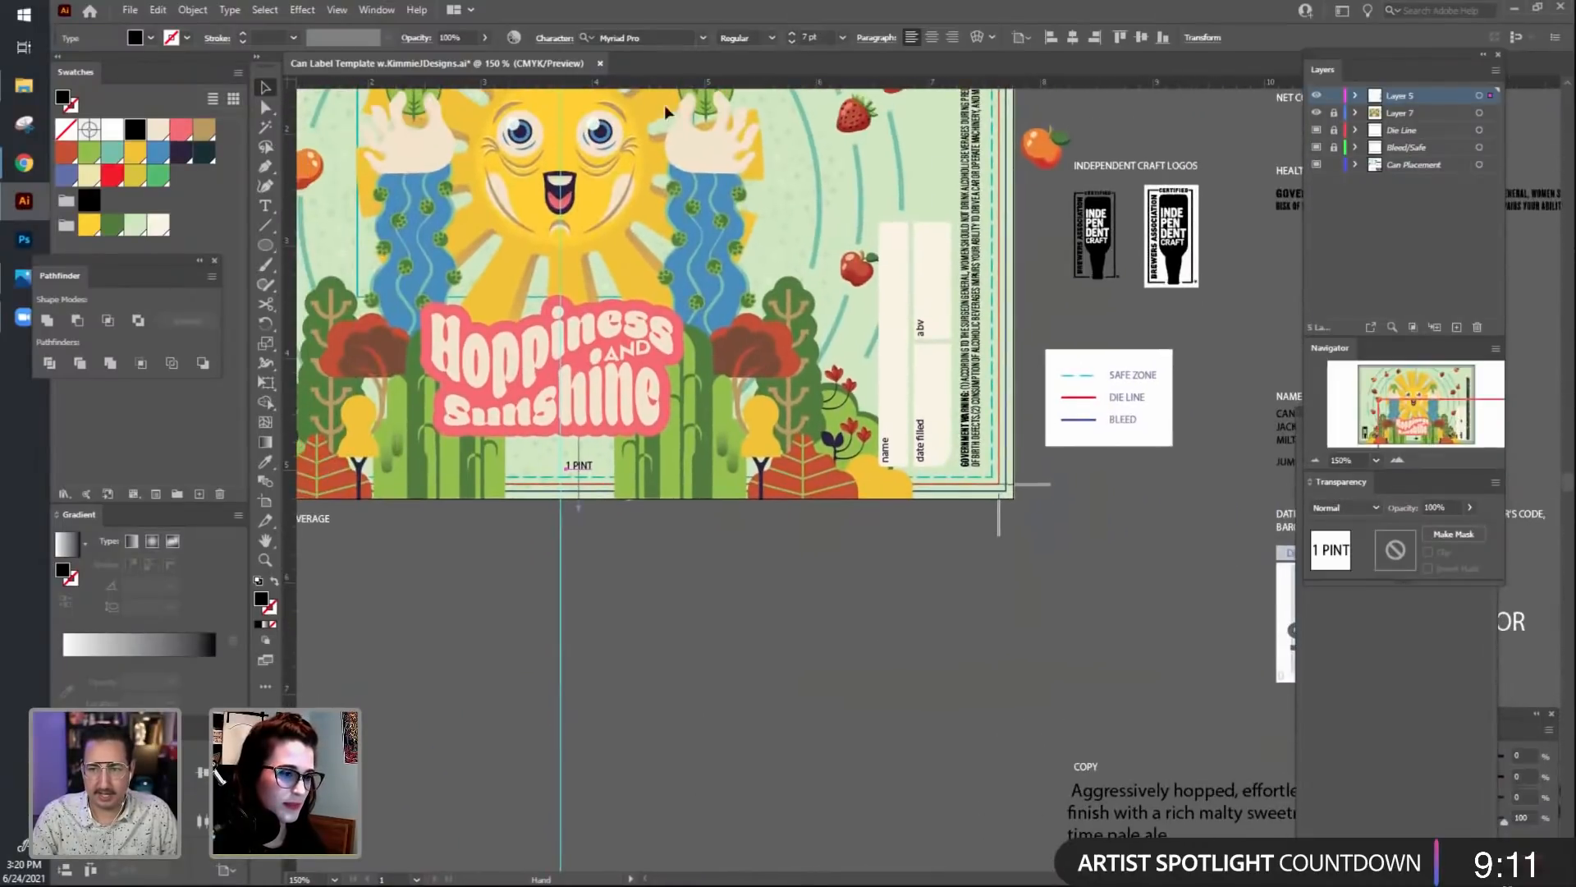
pyautogui.click(702, 37)
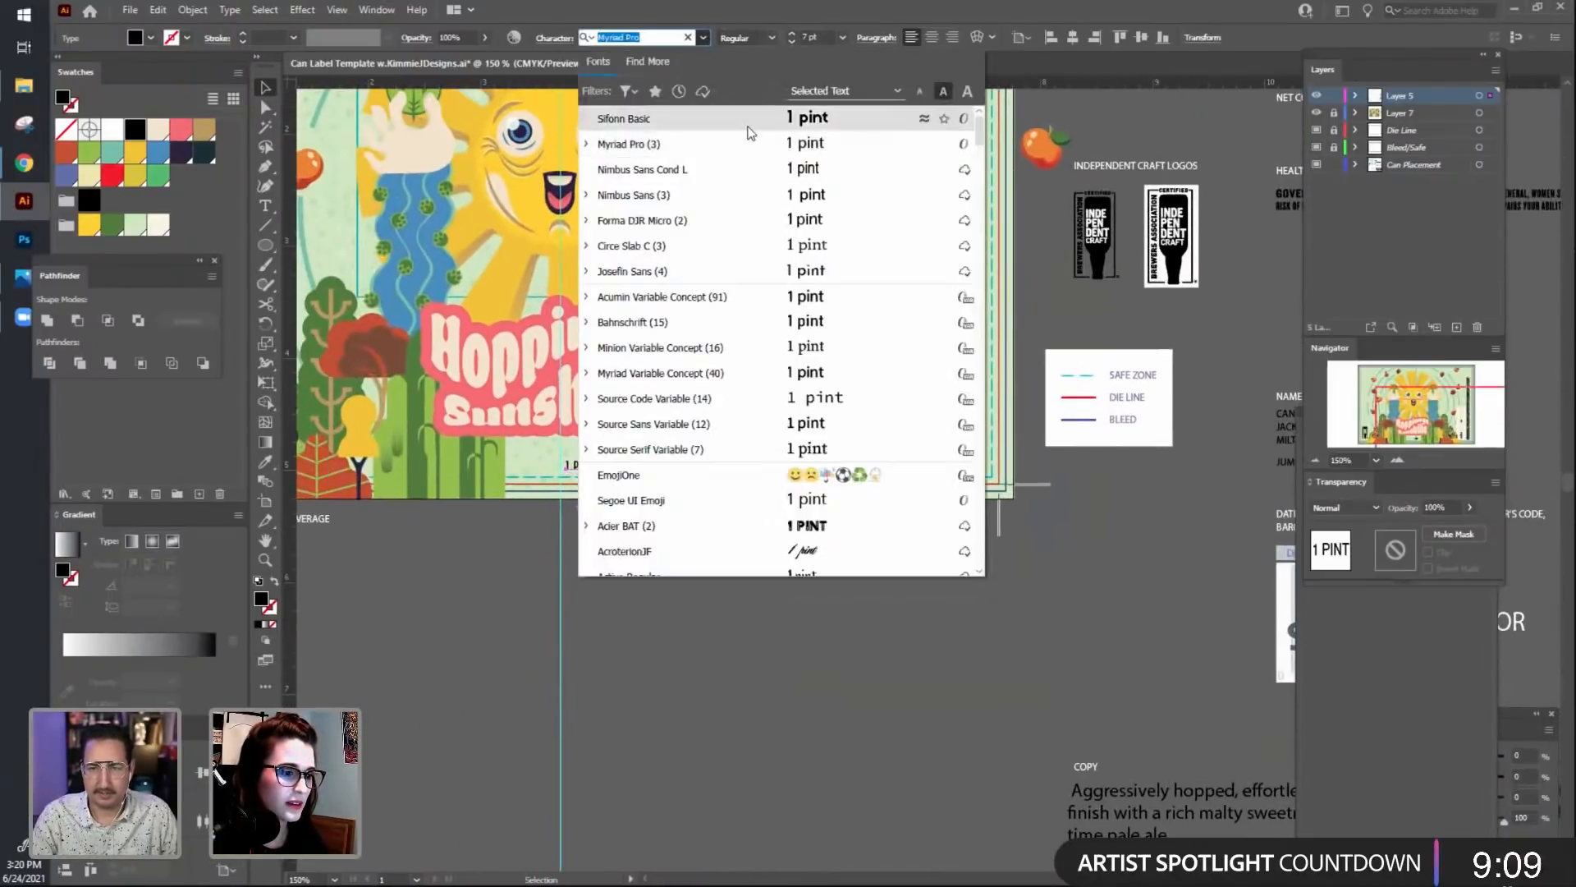
pyautogui.click(743, 125)
pyautogui.click(650, 632)
pyautogui.moveTo(598, 506); pyautogui.dragTo(705, 578)
pyautogui.click(684, 726)
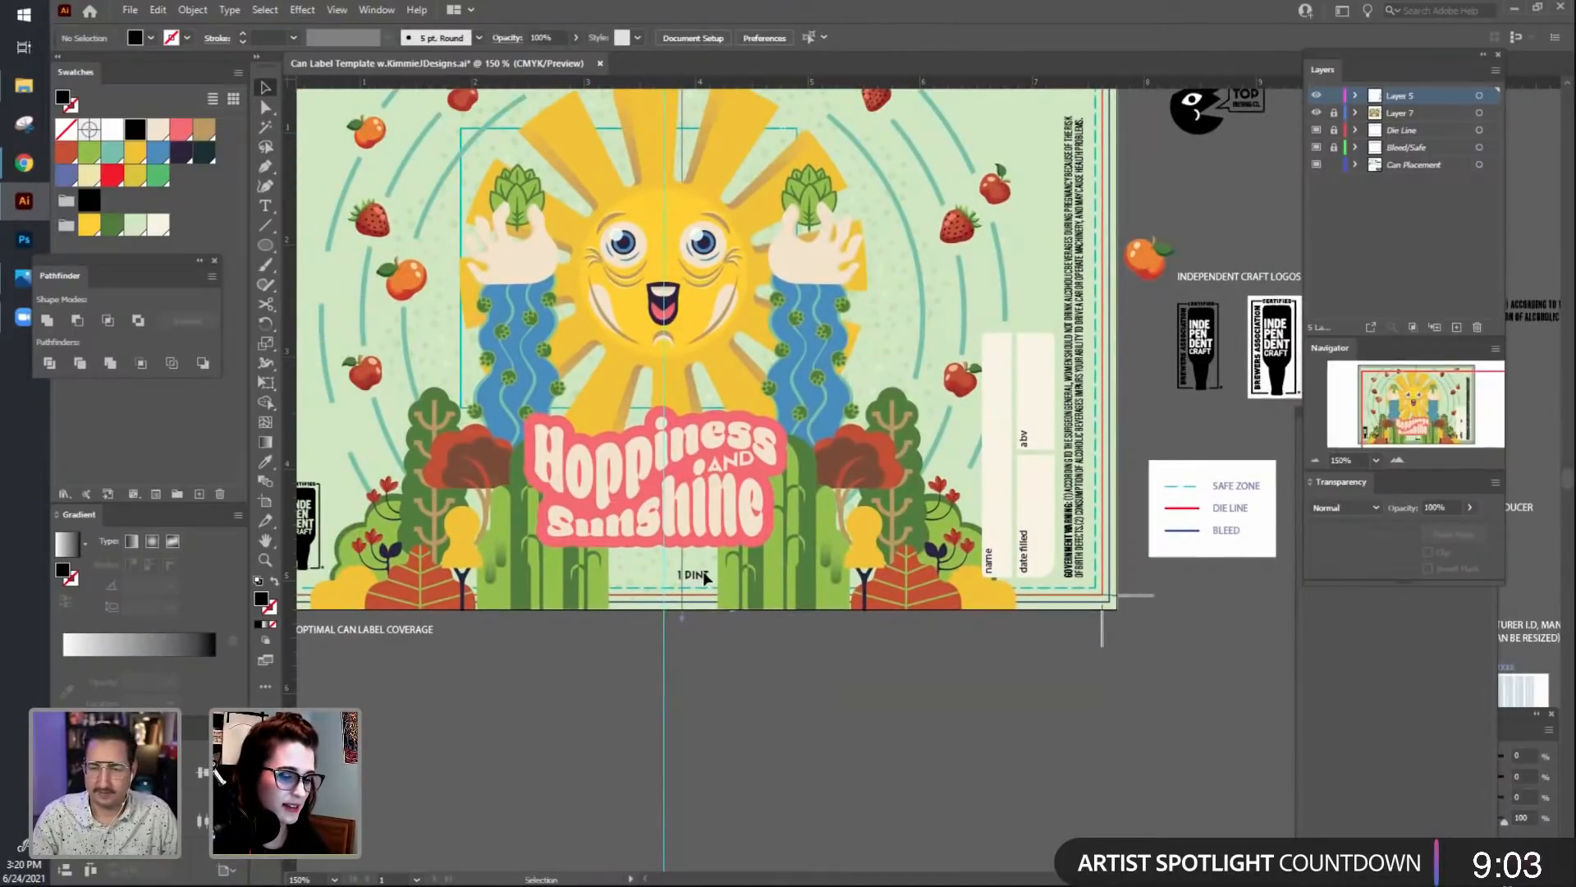
# Recolor the 1 PINT text below the title with the dark navy swatch.
pyautogui.click(704, 578)
pyautogui.click(780, 726)
pyautogui.moveTo(779, 726)
pyautogui.mouseDown()
pyautogui.moveTo(837, 750)
pyautogui.moveTo(739, 746)
pyautogui.moveTo(784, 744)
pyautogui.mouseUp()
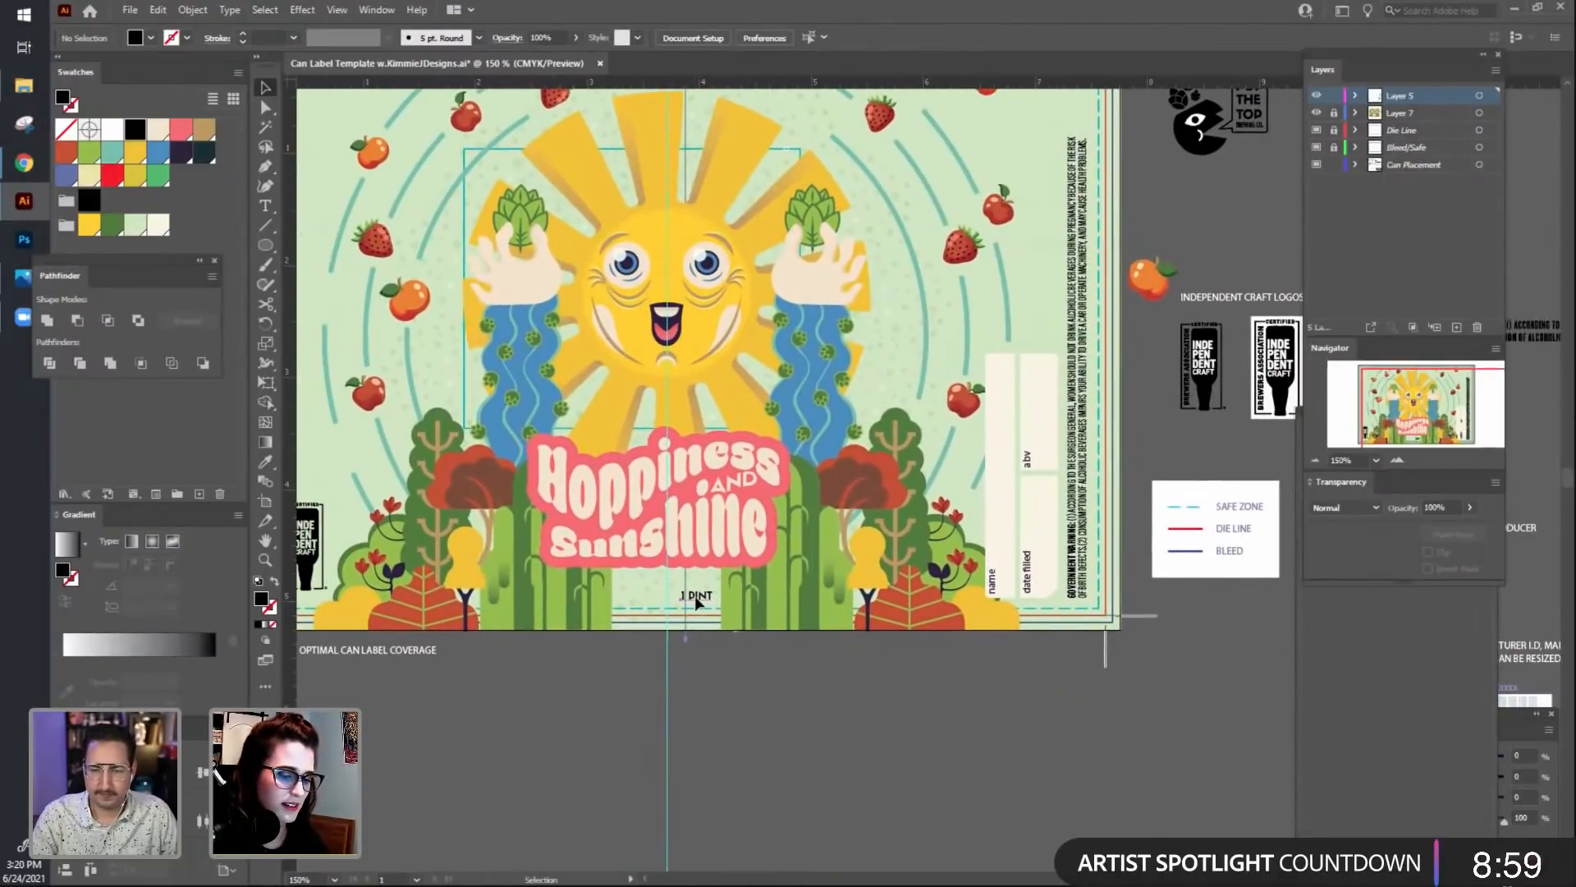
pyautogui.hscroll(3, 645, 609)
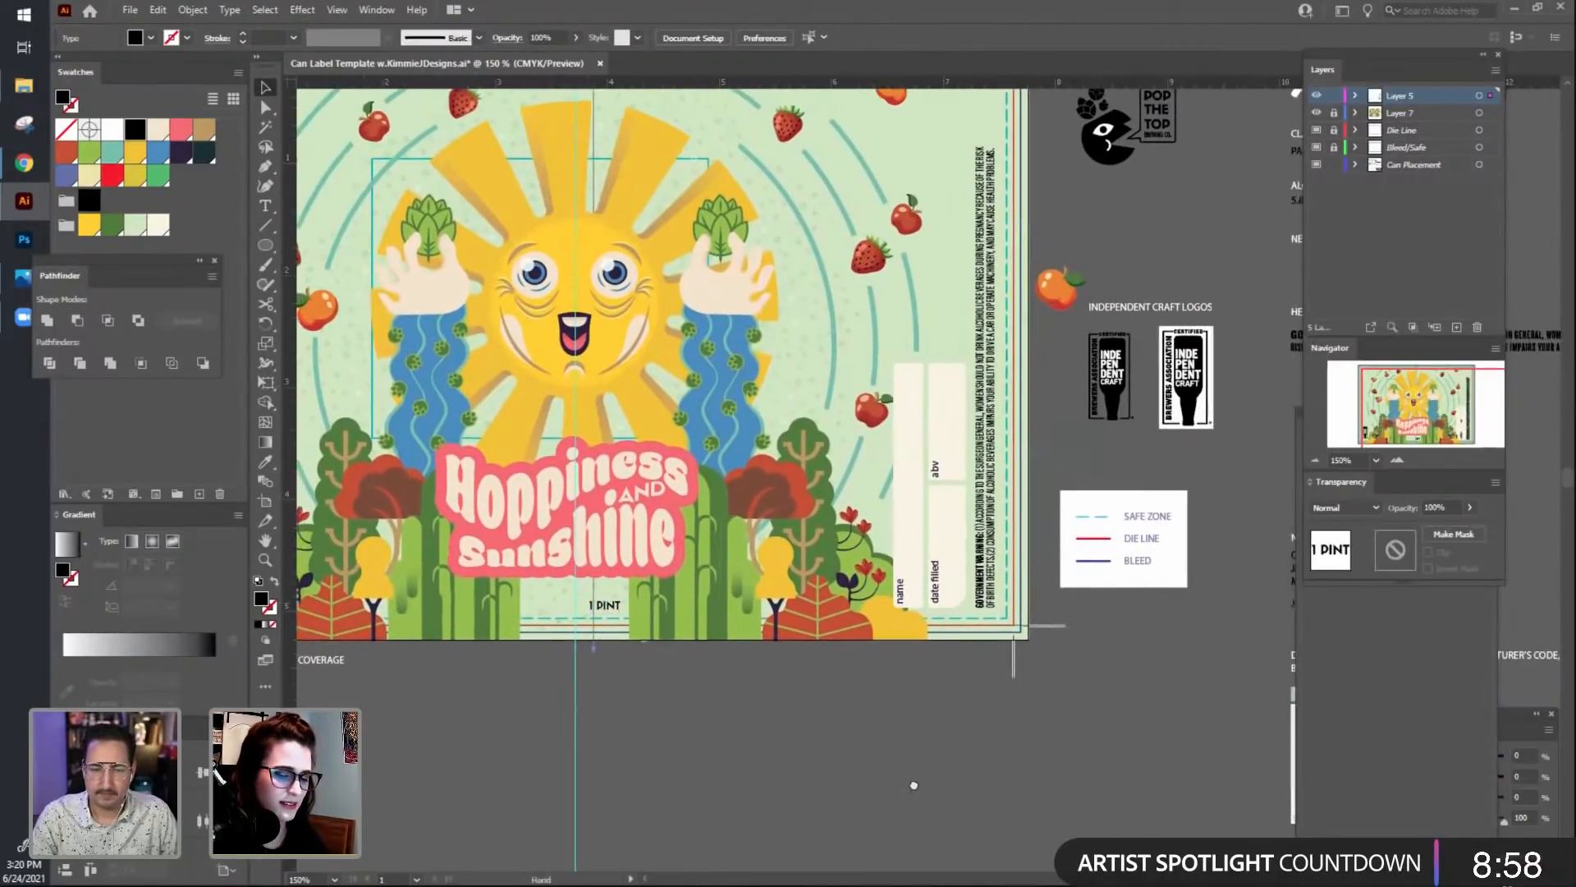
pyautogui.click(611, 611)
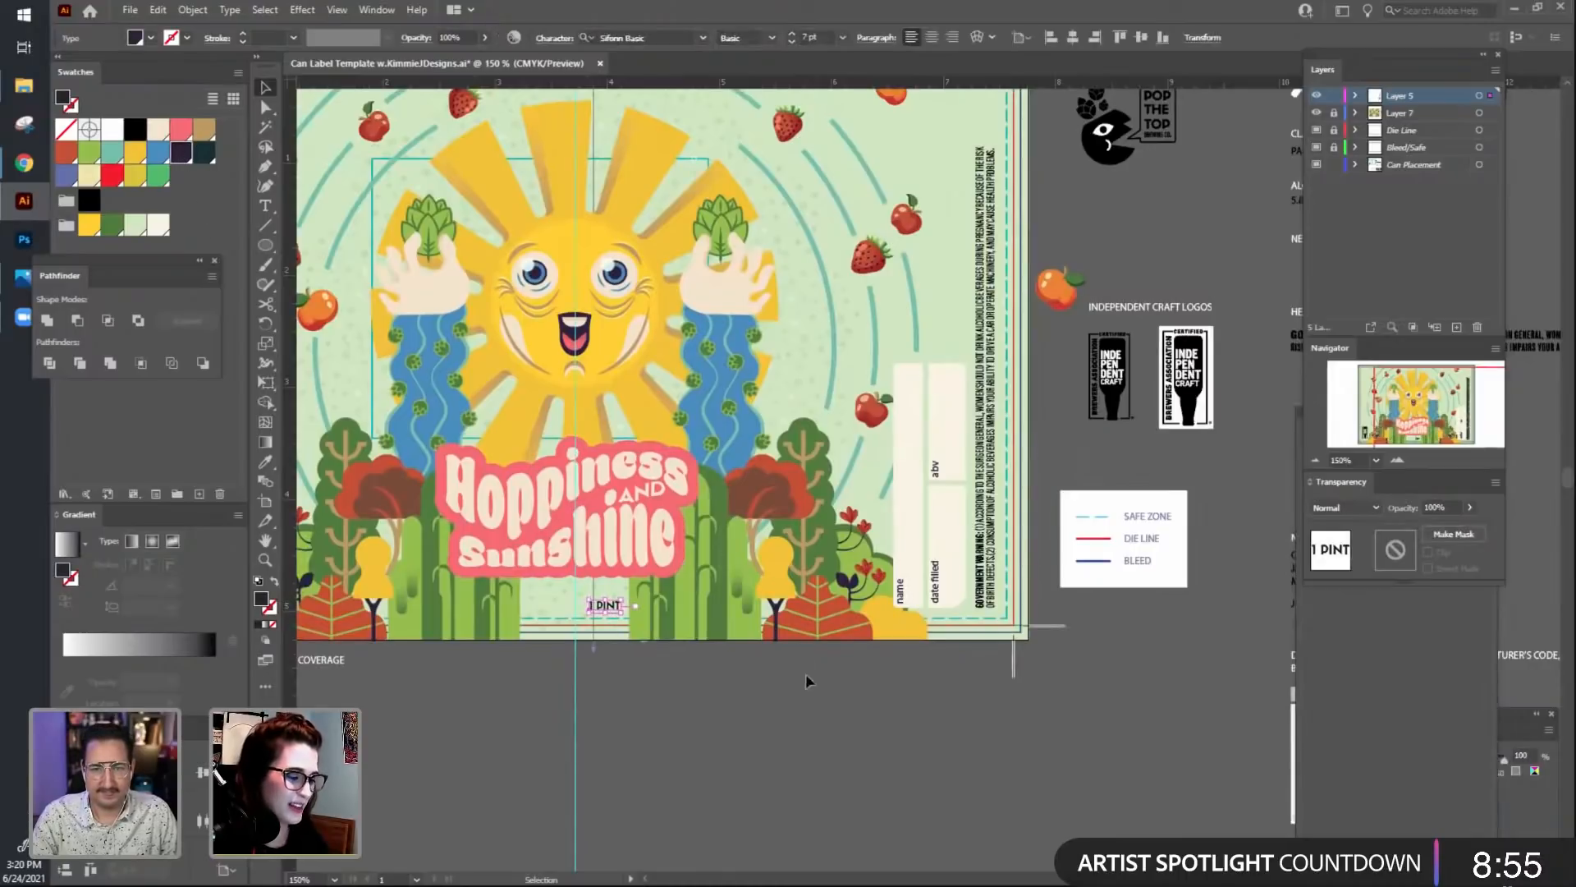
pyautogui.scroll(-1, 716, 673)
pyautogui.hscroll(-2, 715, 673)
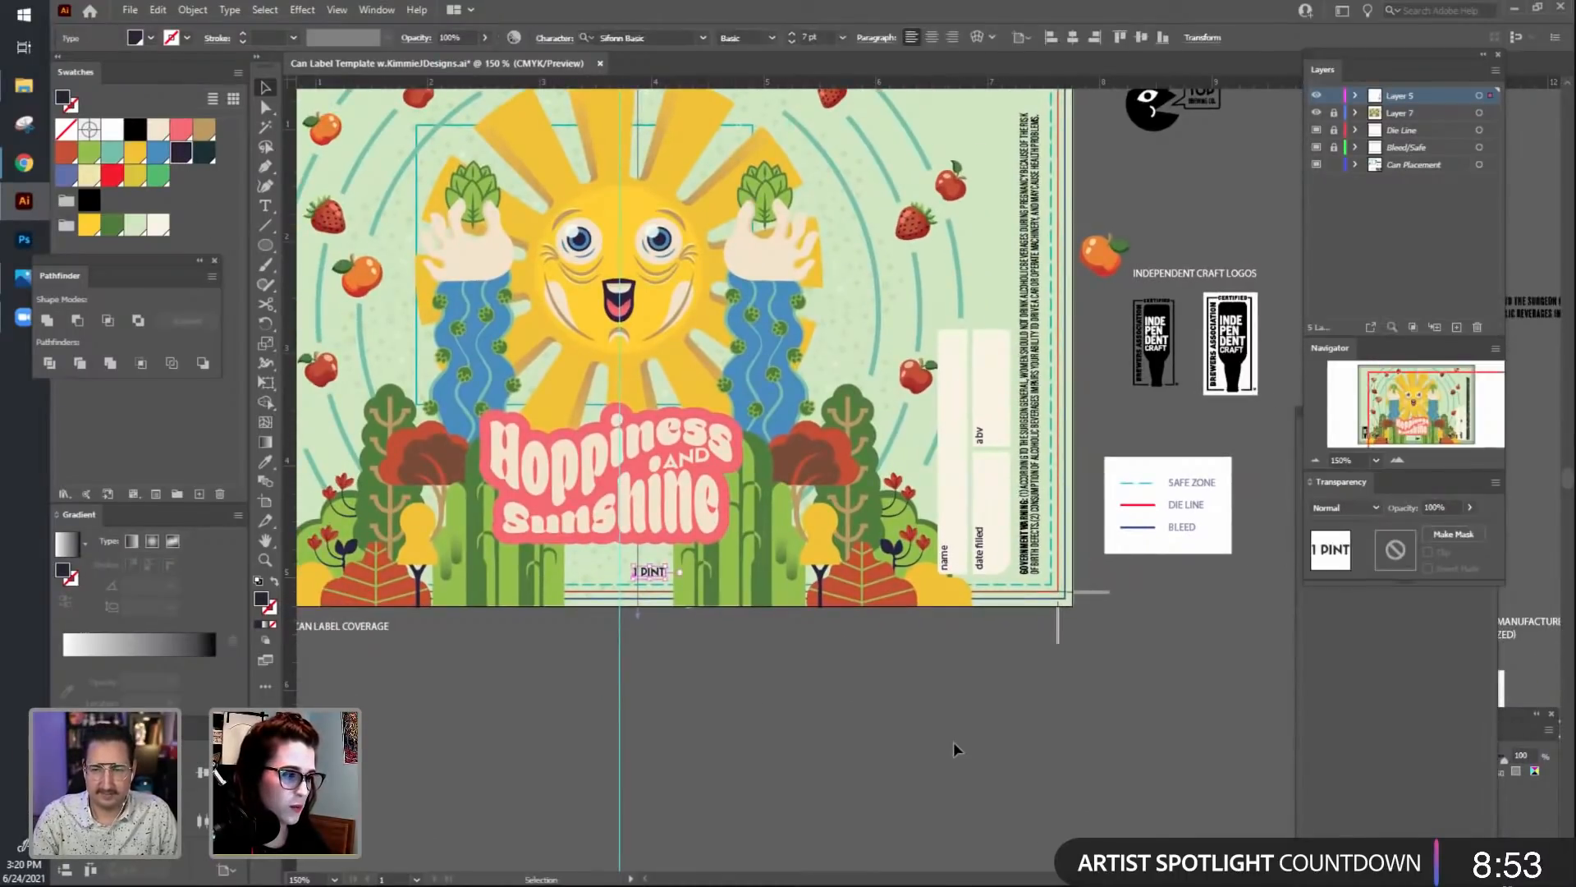
pyautogui.click(940, 714)
# Move the 5.8% ALC./VOL. text from the information column to just below the label's bottom edge.
pyautogui.hscroll(3, 1076, 742)
pyautogui.scroll(1, 1077, 743)
pyautogui.hscroll(3, 1136, 693)
pyautogui.scroll(1, 1136, 693)
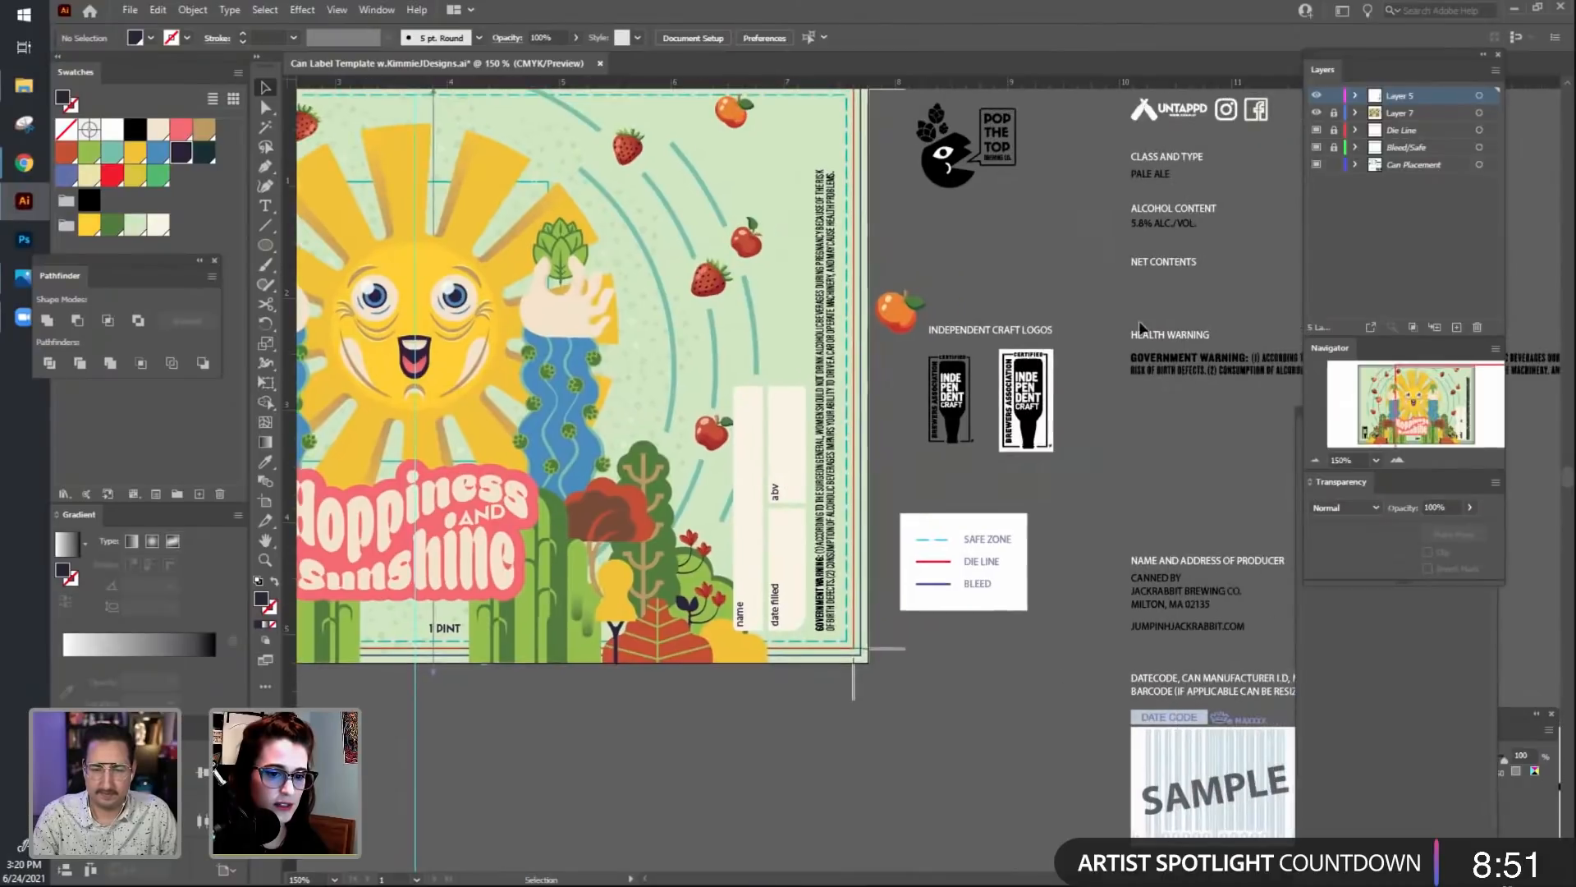
pyautogui.moveTo(1170, 230); pyautogui.dragTo(390, 718)
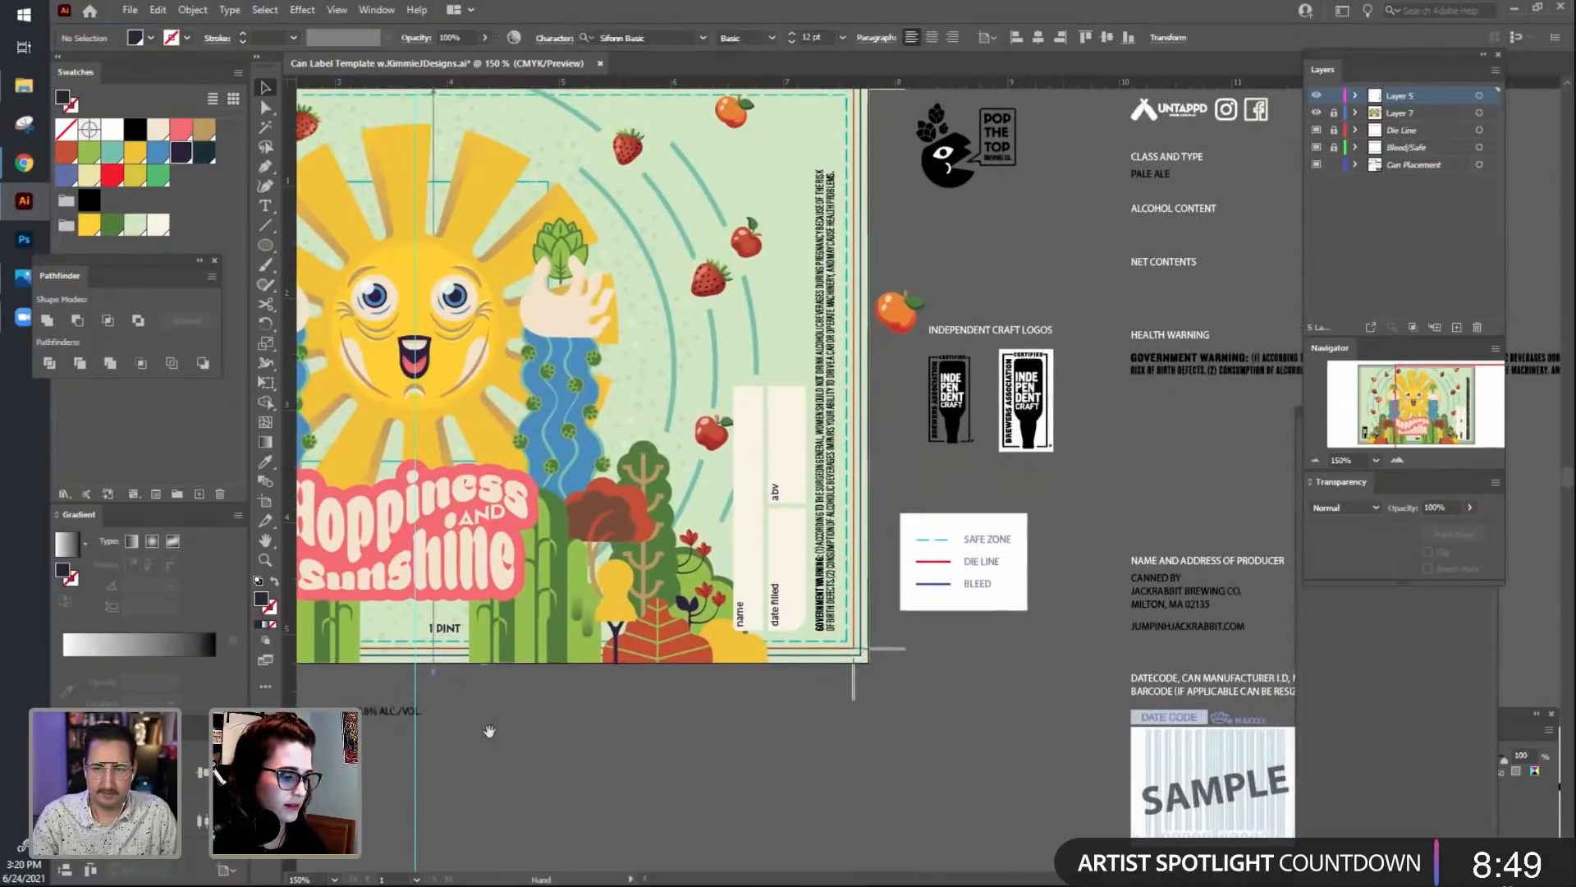
pyautogui.hscroll(-5, 730, 743)
pyautogui.scroll(-1, 730, 744)
pyautogui.click(834, 692)
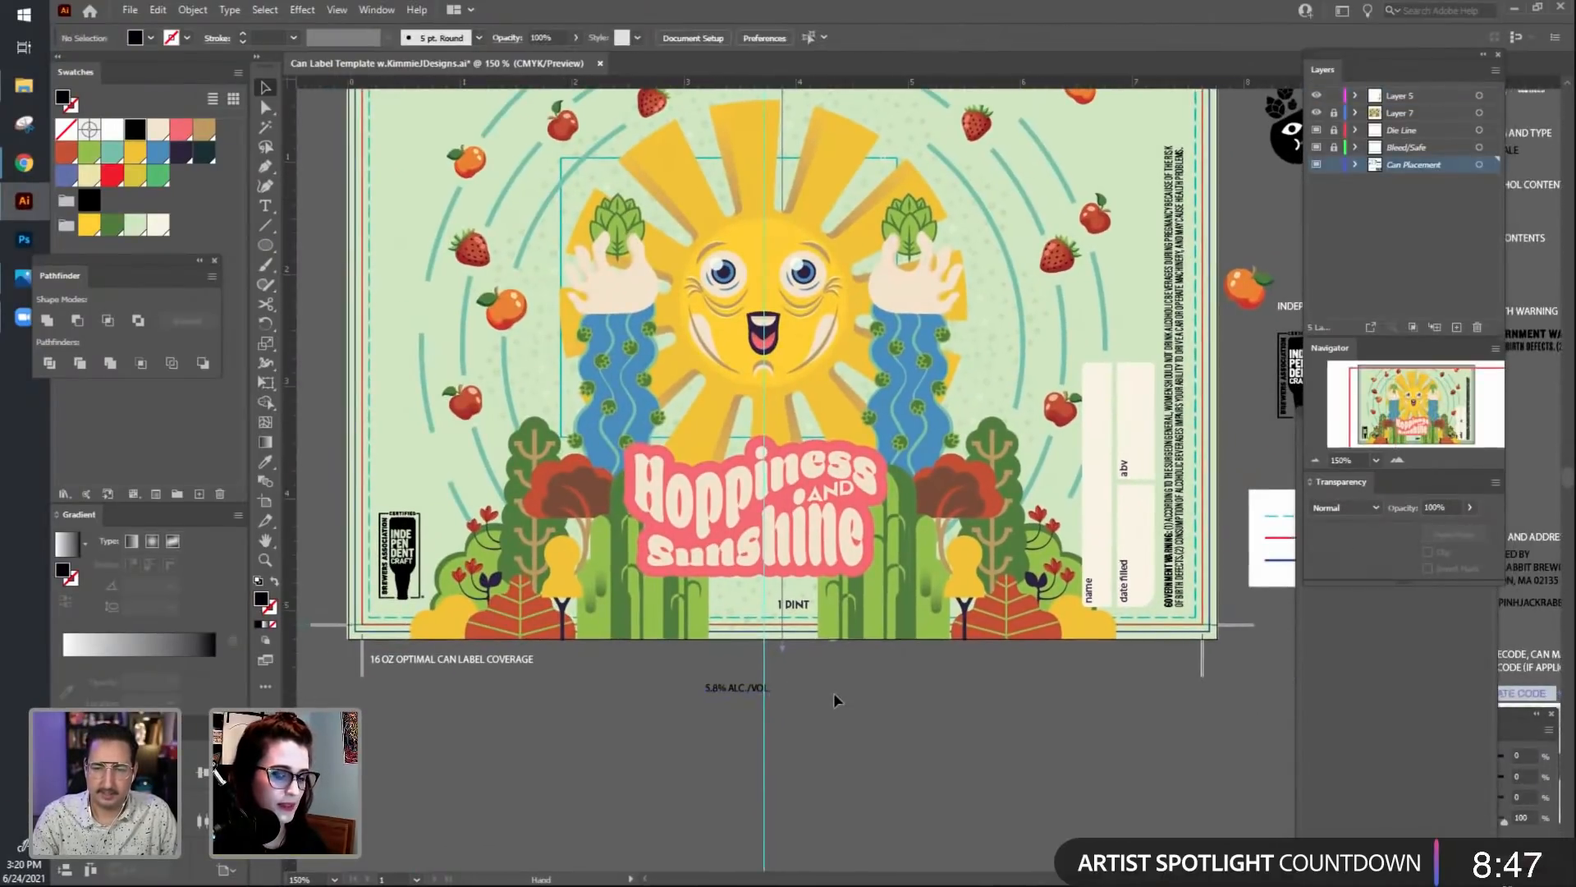
# Place the 5.8% ALC./VOL. text in the gap under the title, directly left of 1 PINT and level with it.
pyautogui.hotkey('ctrl', '=')
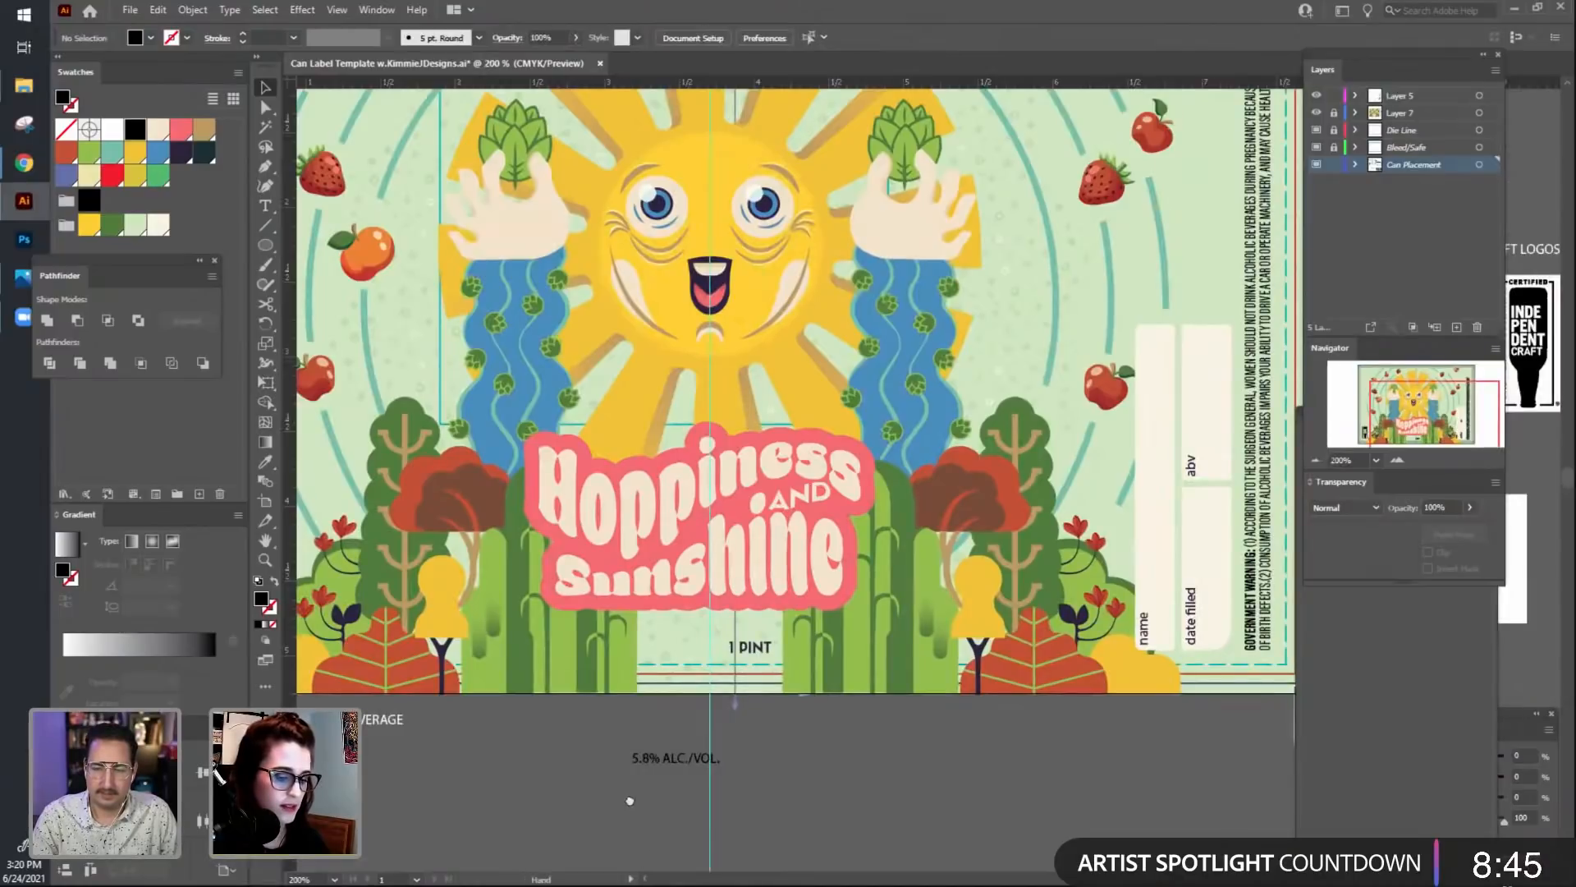
pyautogui.scroll(-1, 663, 747)
pyautogui.moveTo(680, 716); pyautogui.dragTo(691, 606)
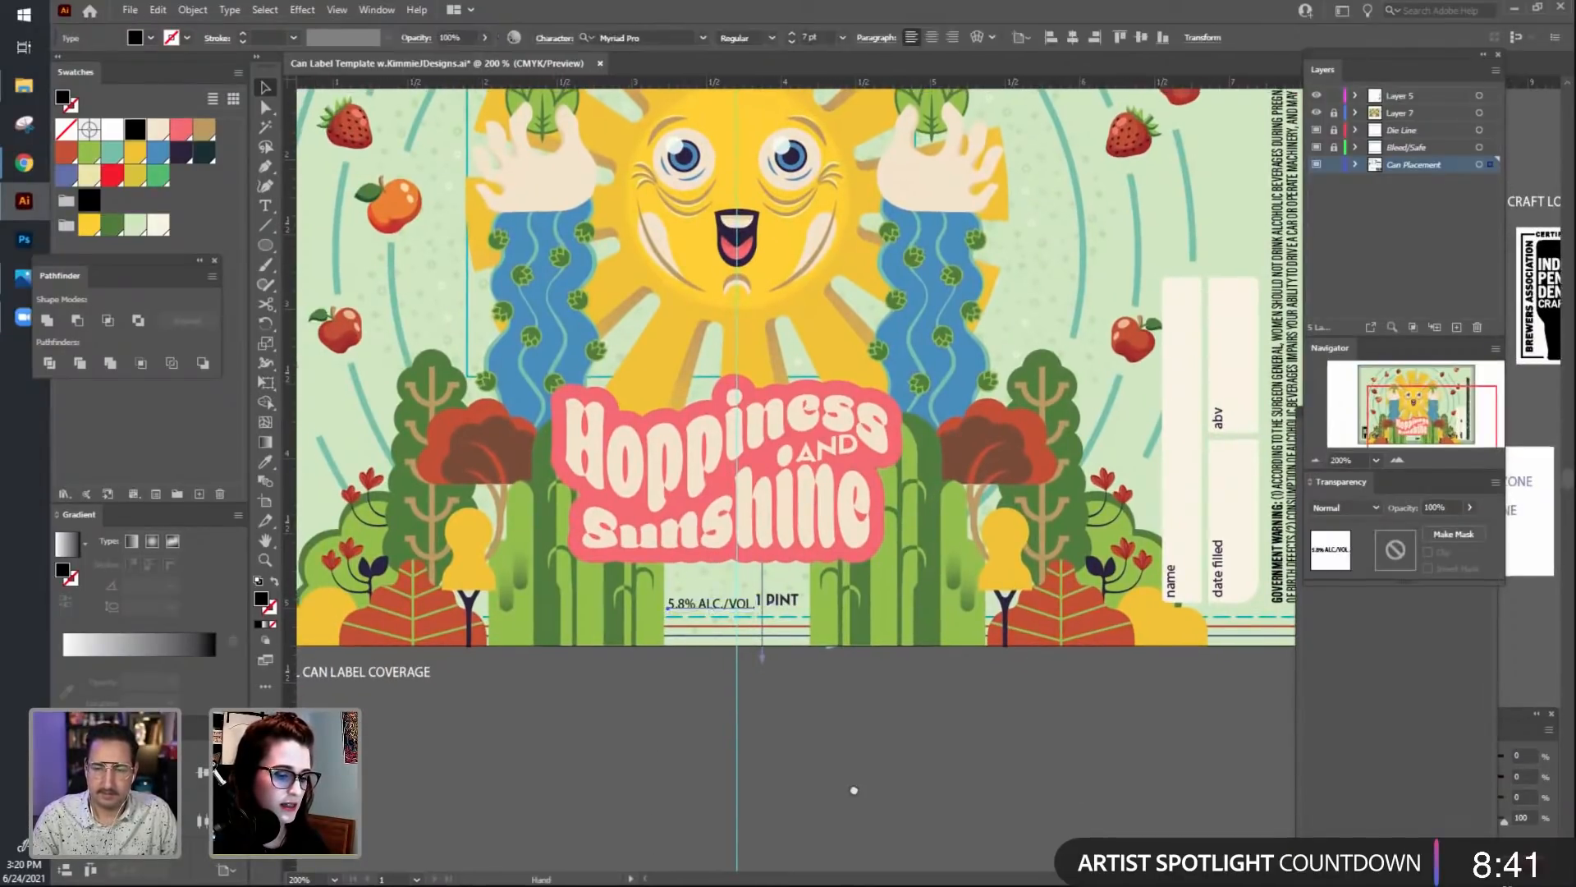
pyautogui.hotkey('ctrl', '=')
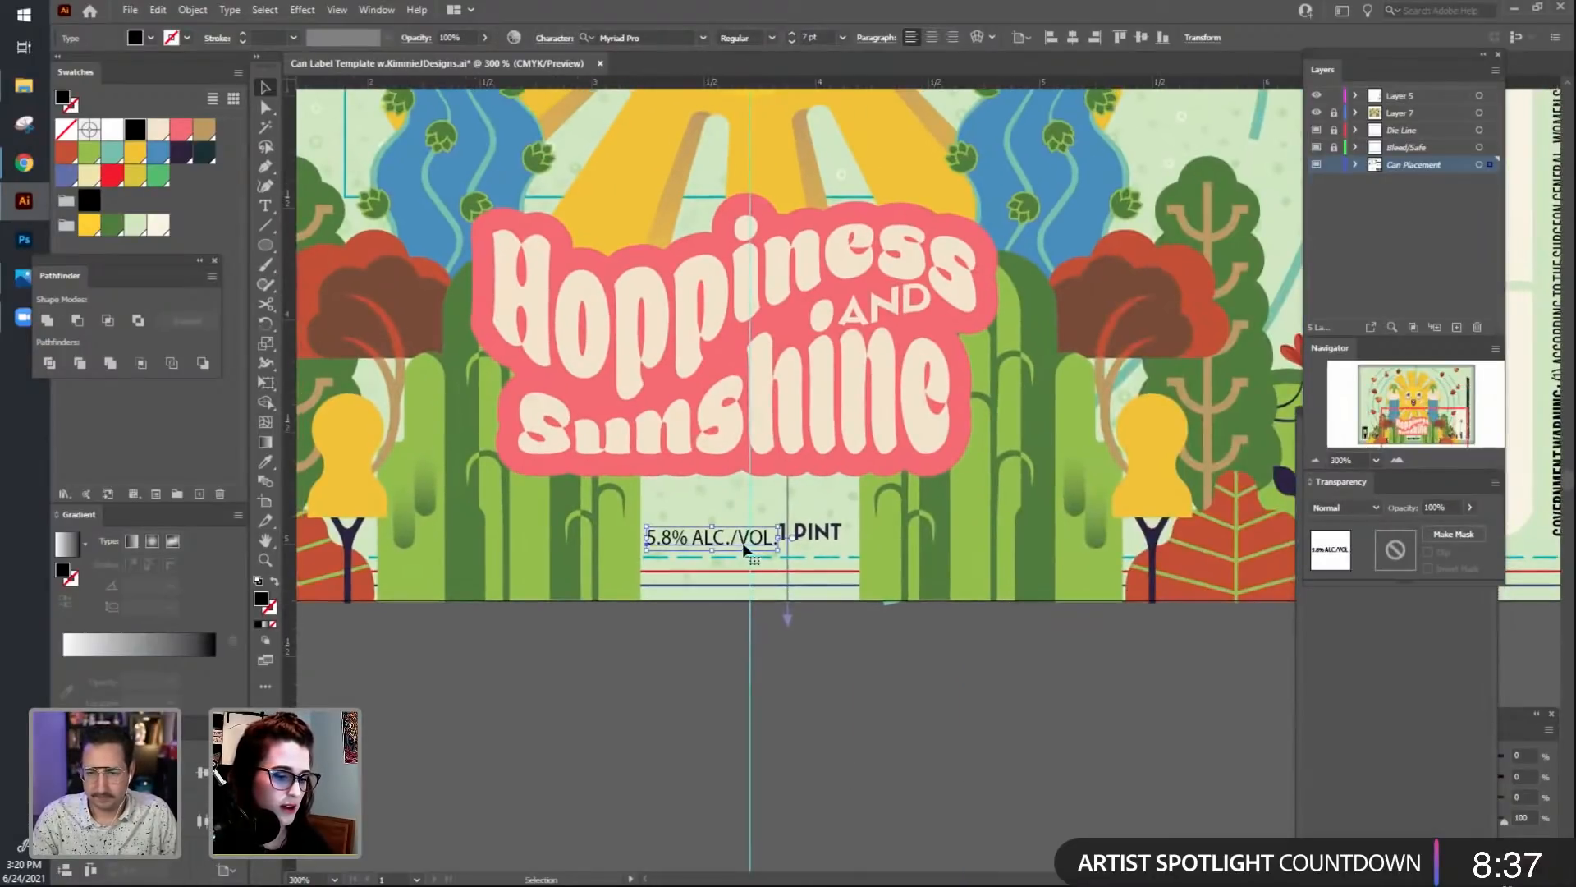
pyautogui.moveTo(745, 549); pyautogui.dragTo(745, 540)
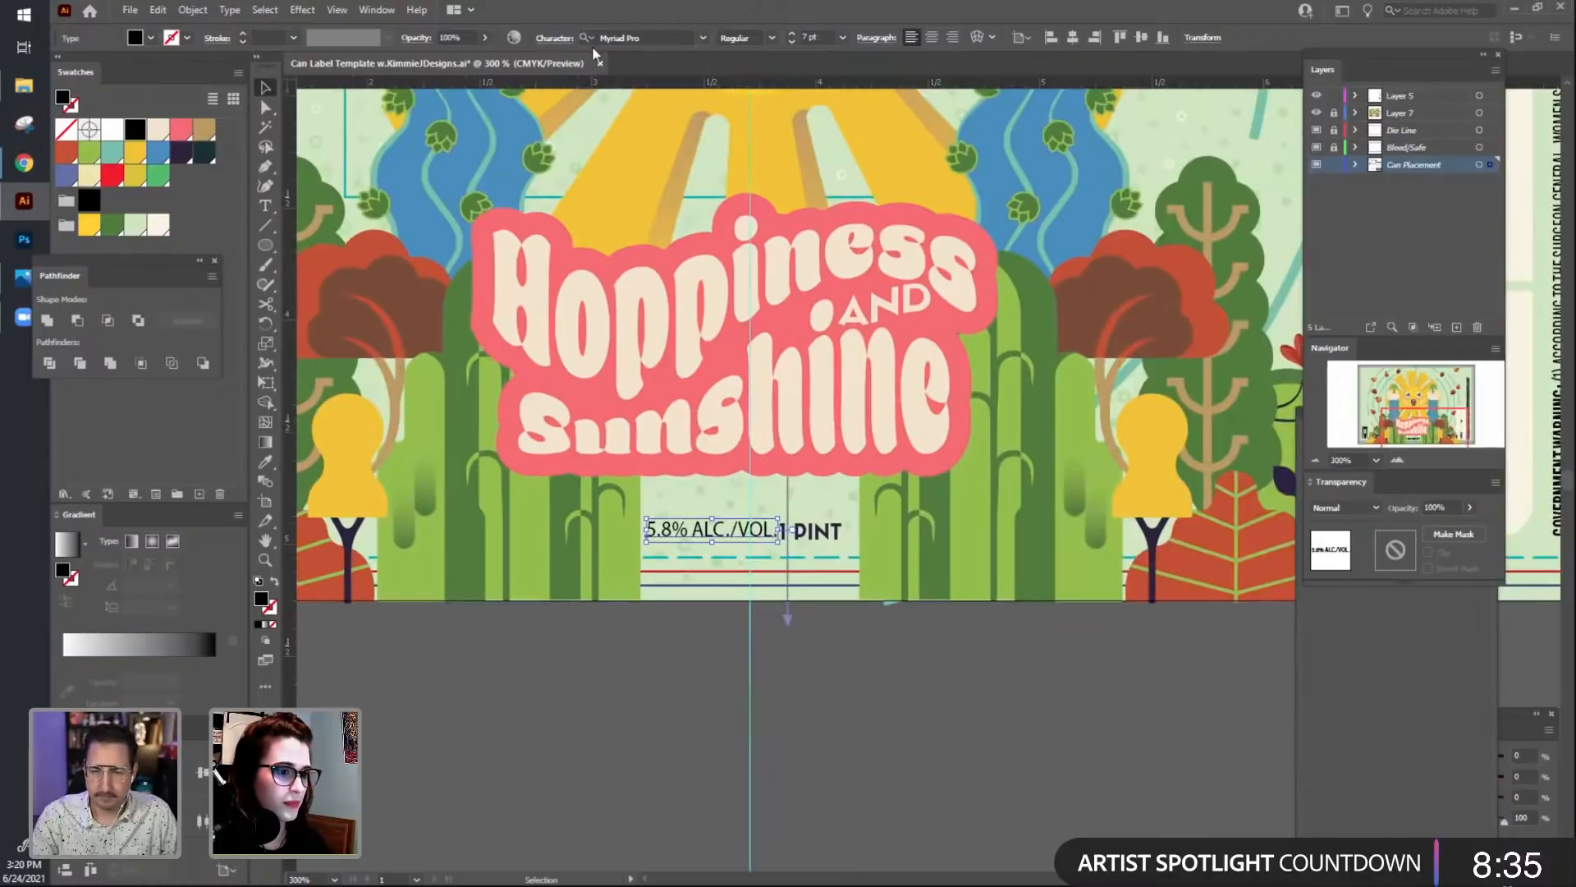
# Recolor the 5.8% ALC./VOL. text with the dark navy swatch.
pyautogui.click(181, 154)
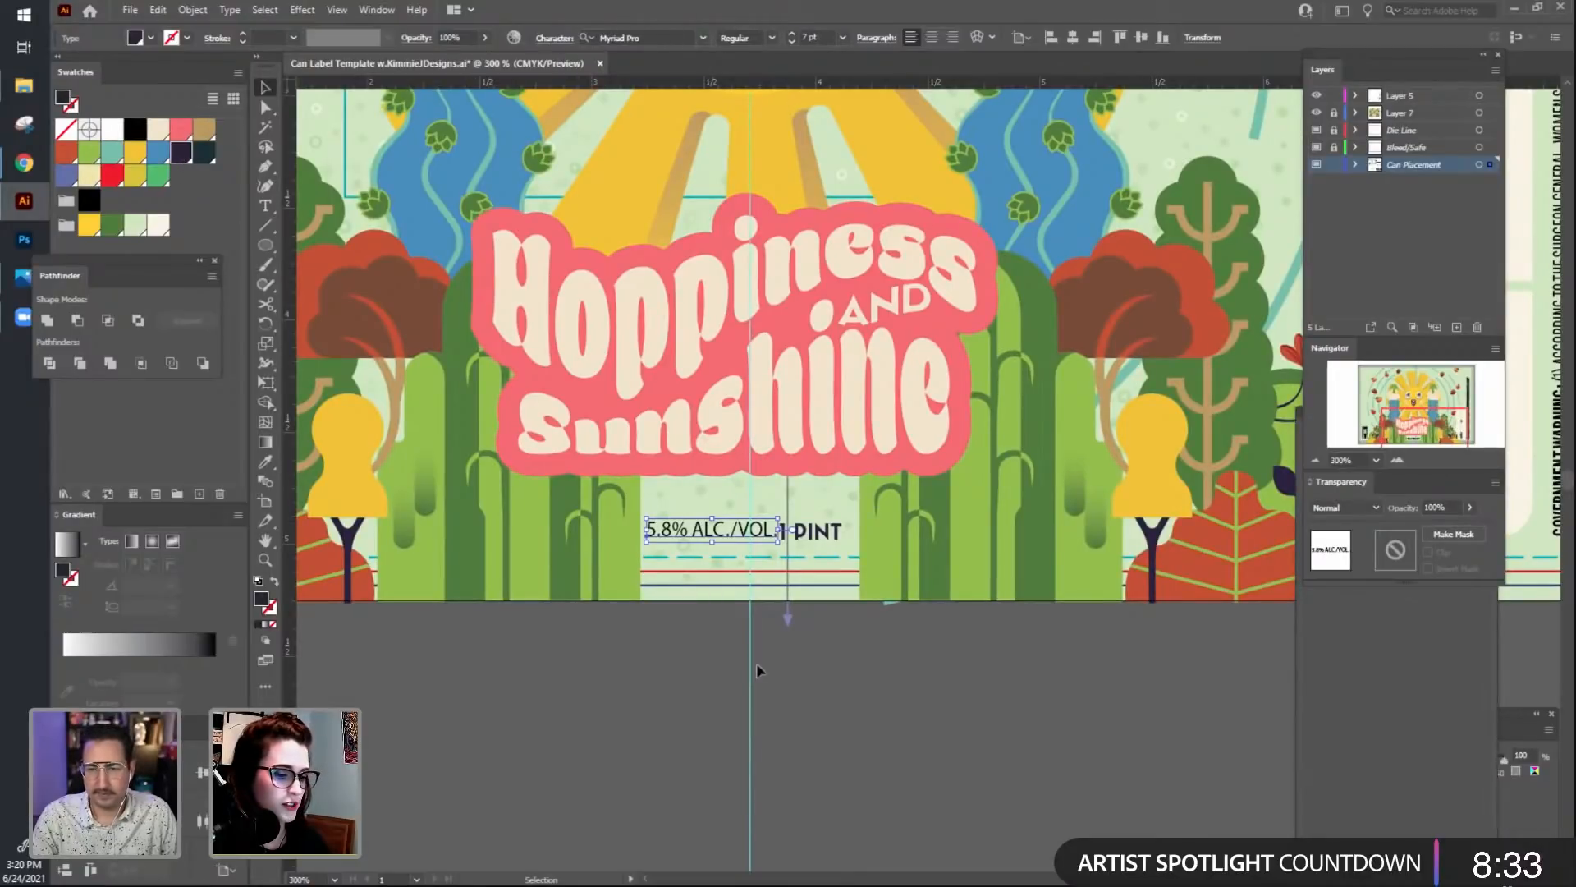
pyautogui.click(553, 698)
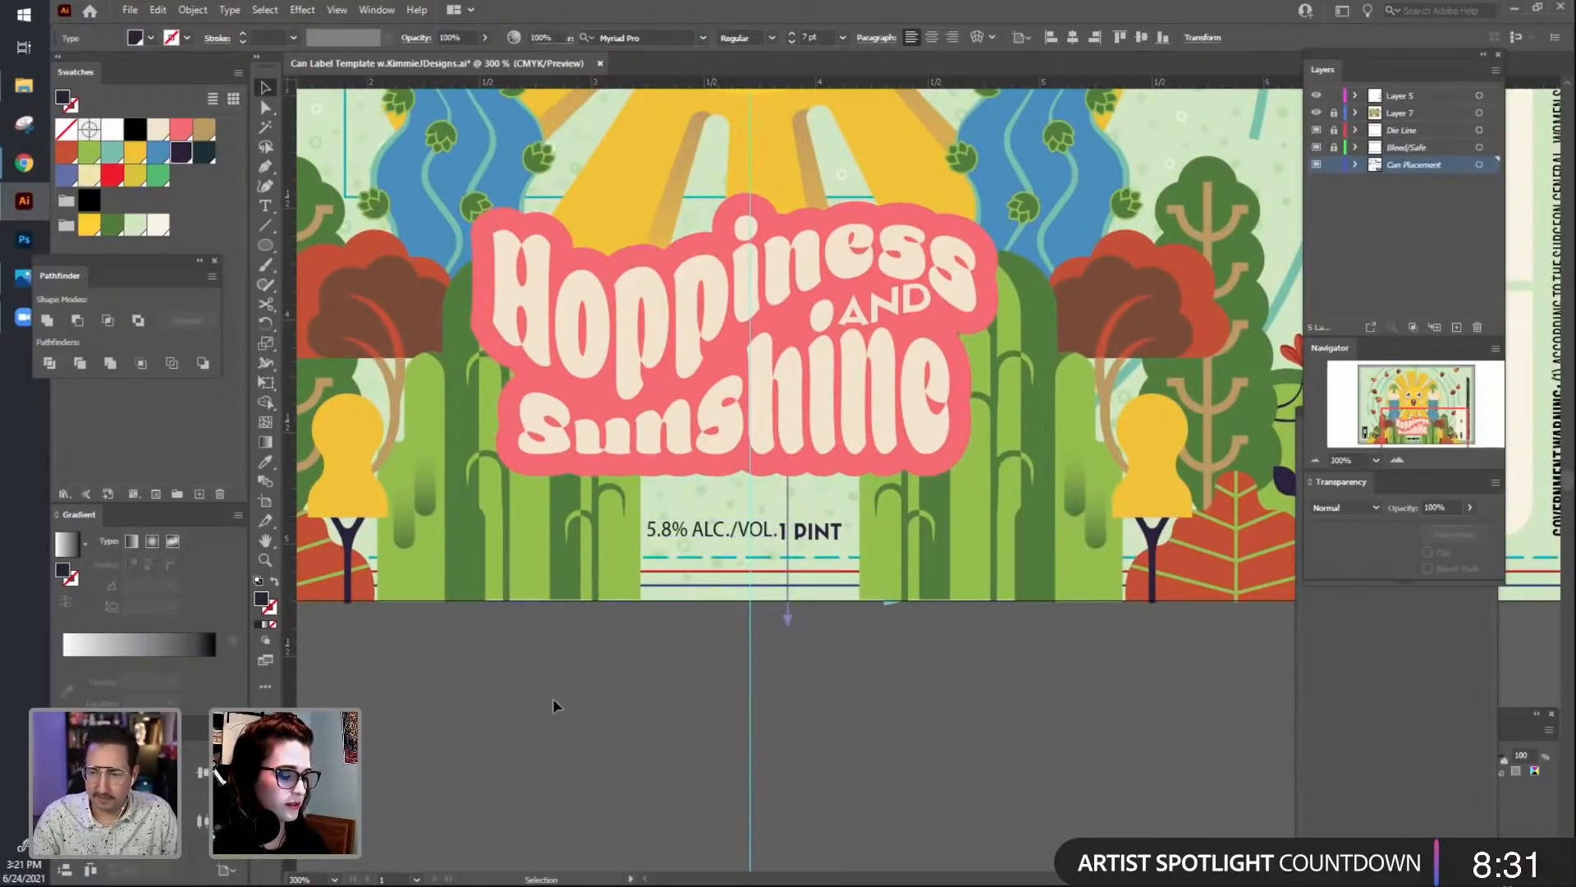
pyautogui.click(682, 534)
pyautogui.click(864, 736)
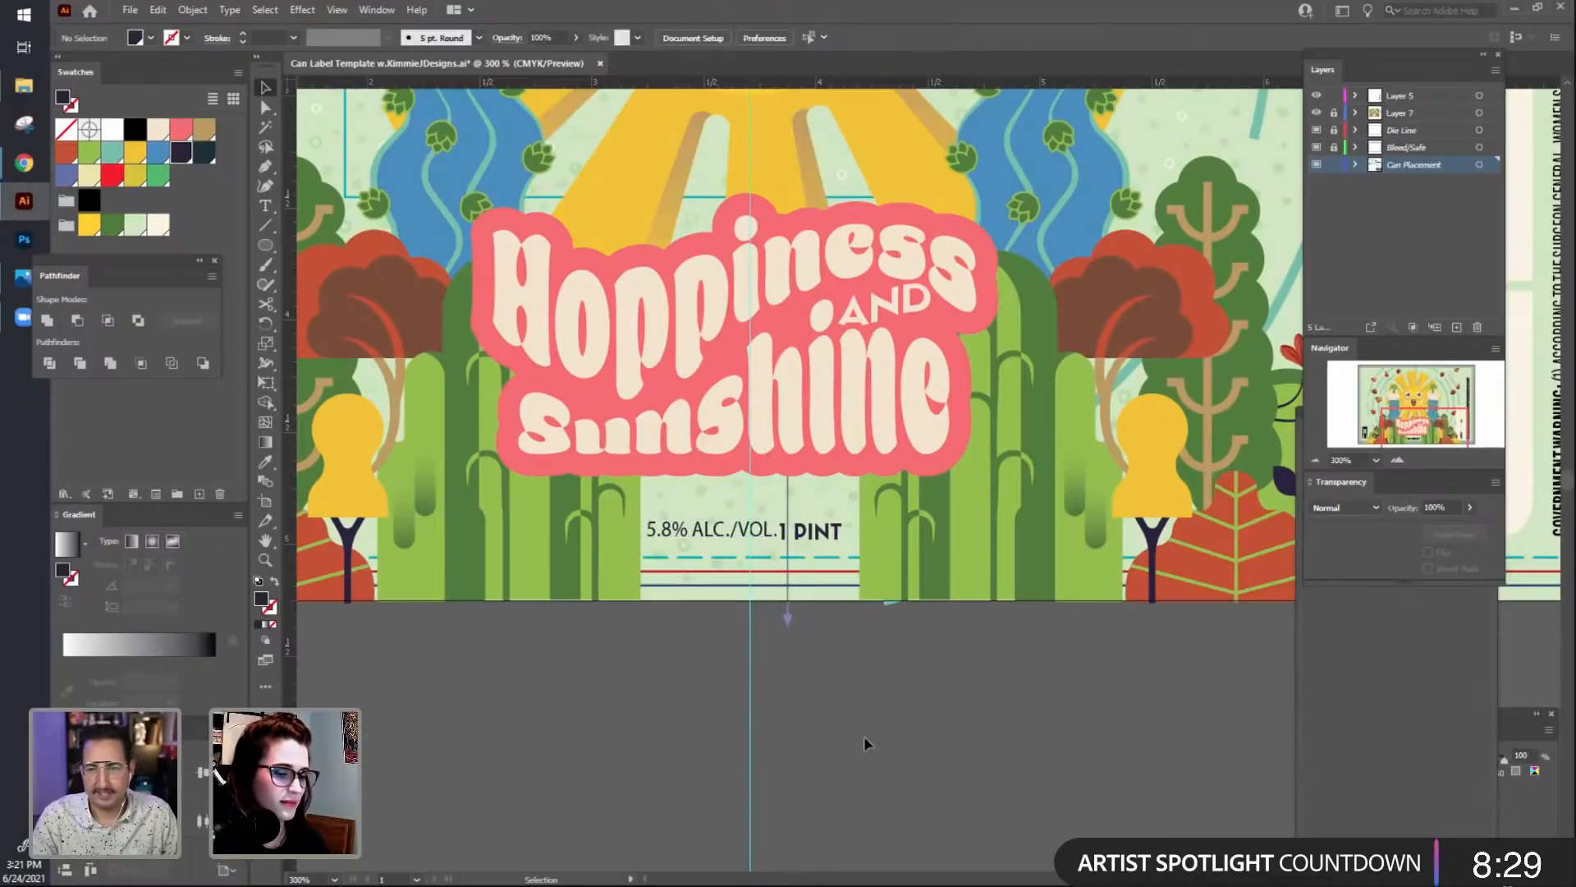
pyautogui.moveTo(801, 730)
pyautogui.mouseDown()
pyautogui.moveTo(815, 745)
pyautogui.moveTo(796, 731)
pyautogui.mouseUp()
# Set the font of the 5.8% ALC./VOL. text to Sifonn Basic.
pyautogui.click(734, 537)
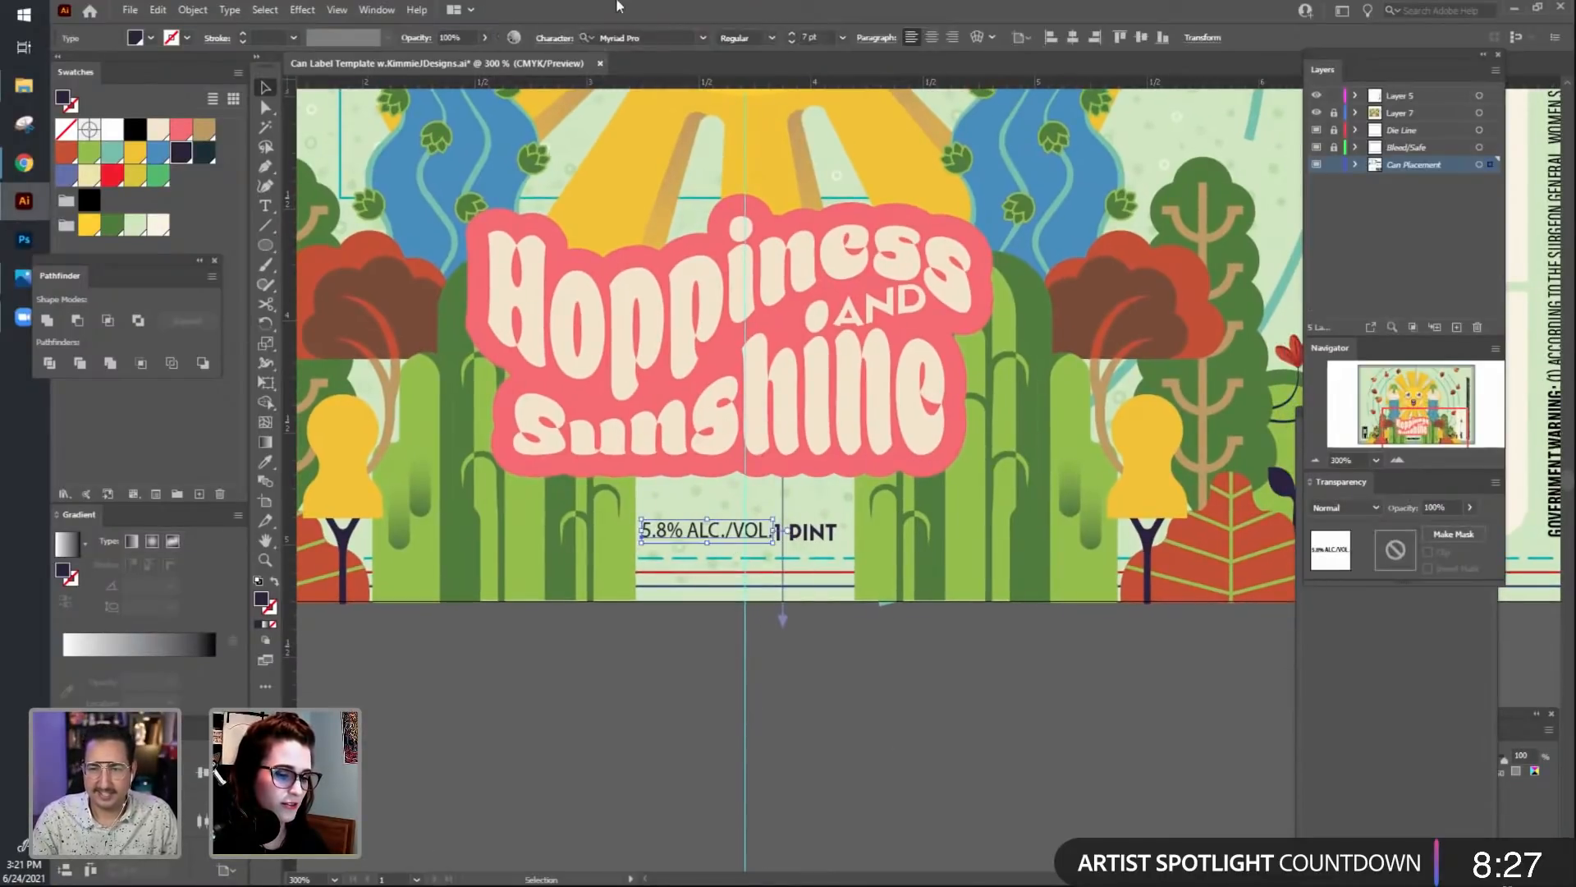
pyautogui.click(703, 37)
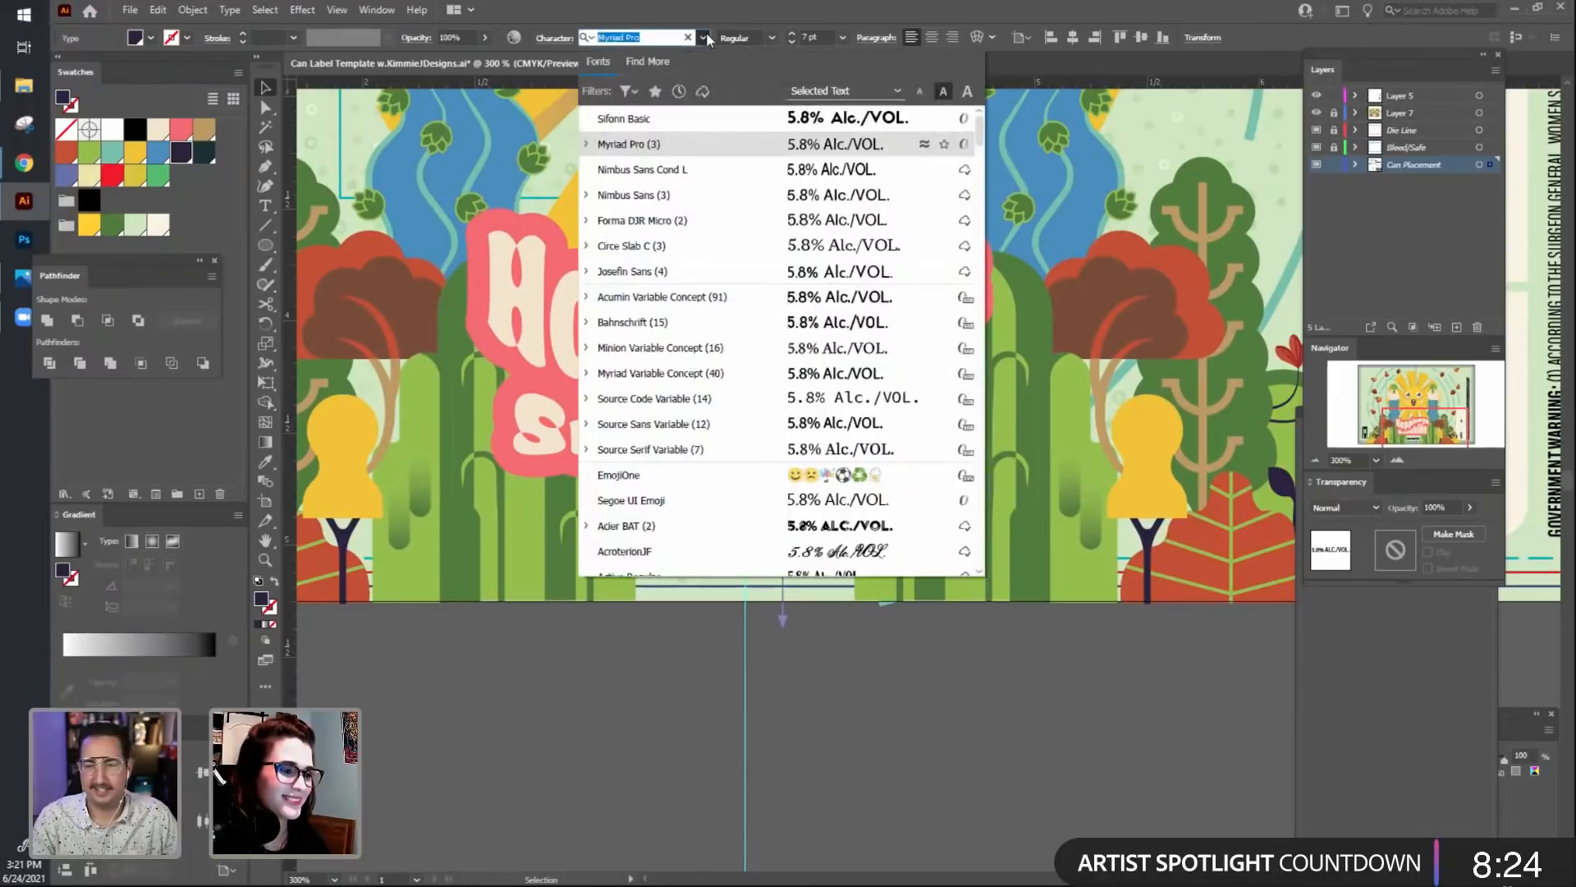
pyautogui.click(746, 119)
pyautogui.click(897, 760)
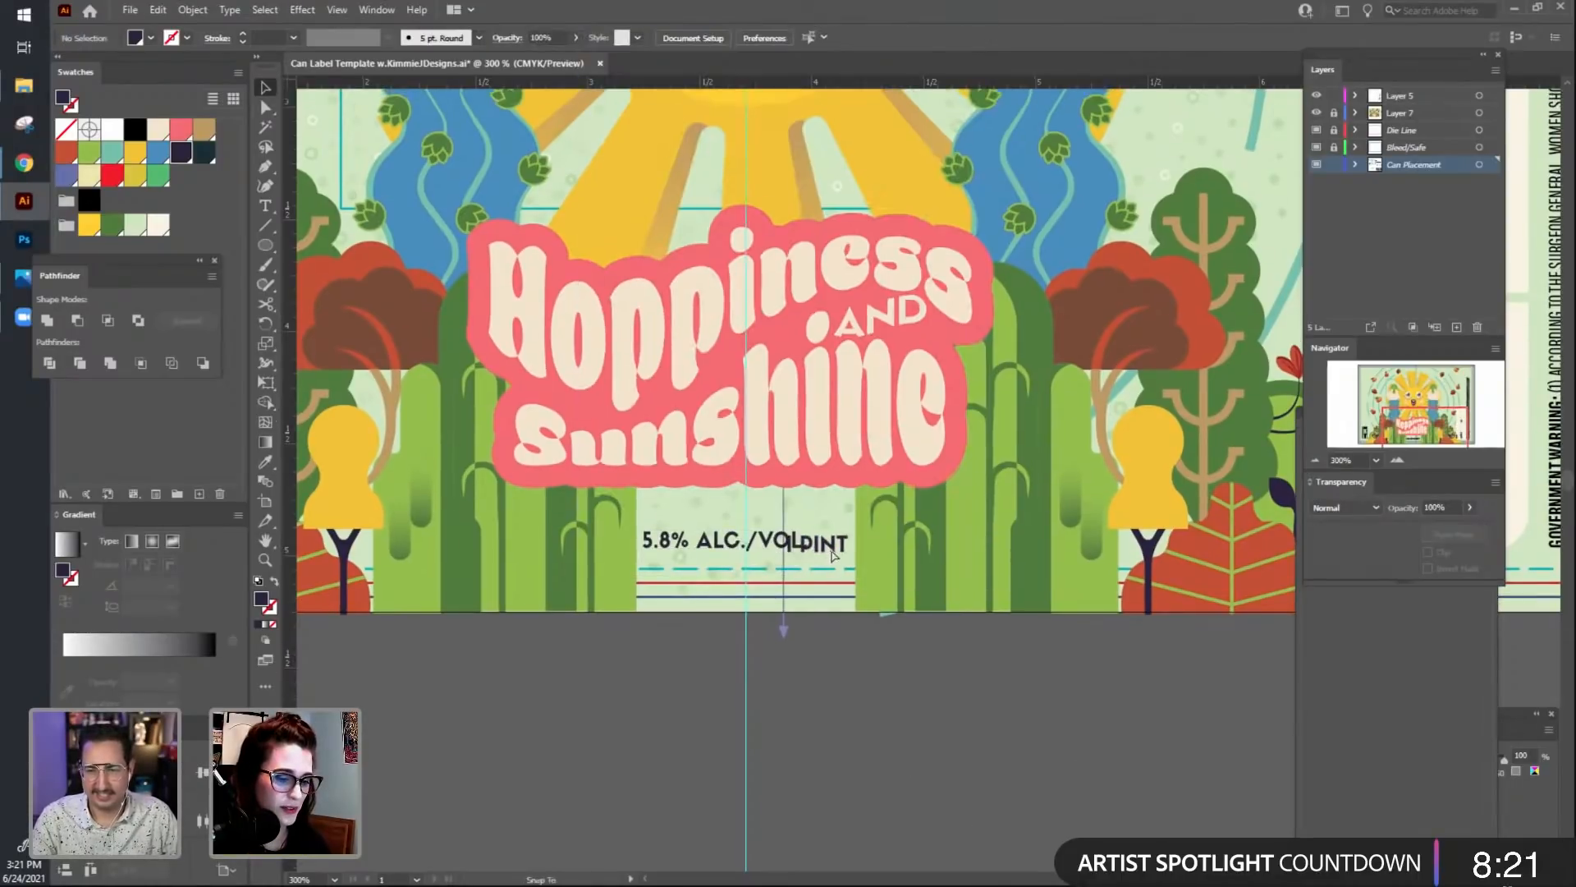
# Move 1 PINT clear of the alcohol text on its right side and set both texts to 5 pt.
pyautogui.click(854, 543)
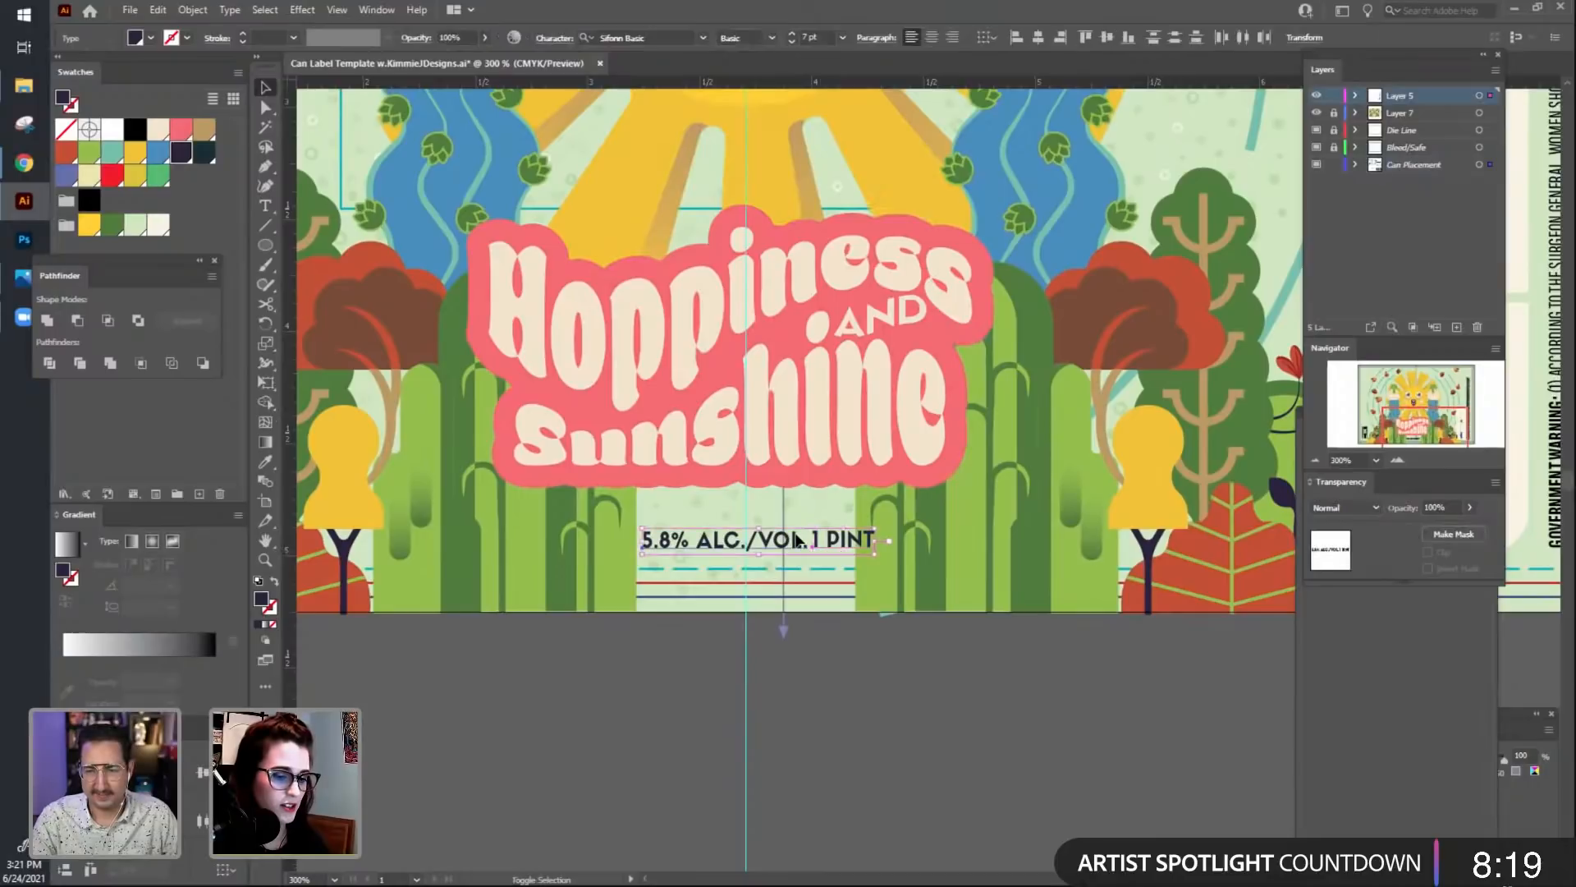
pyautogui.click(791, 41)
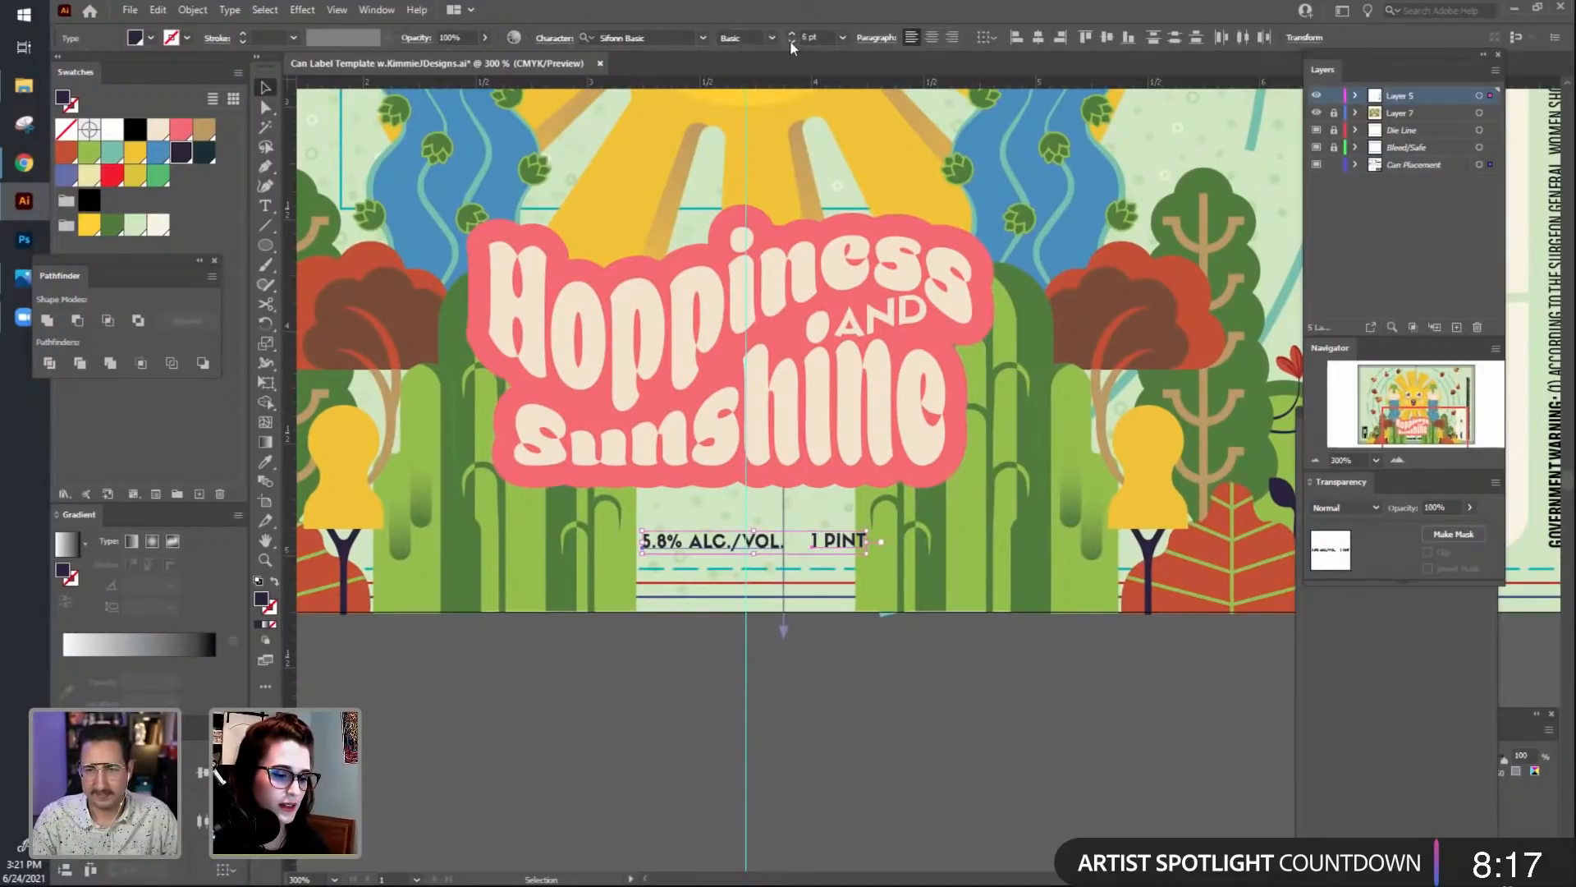
pyautogui.click(1302, 38)
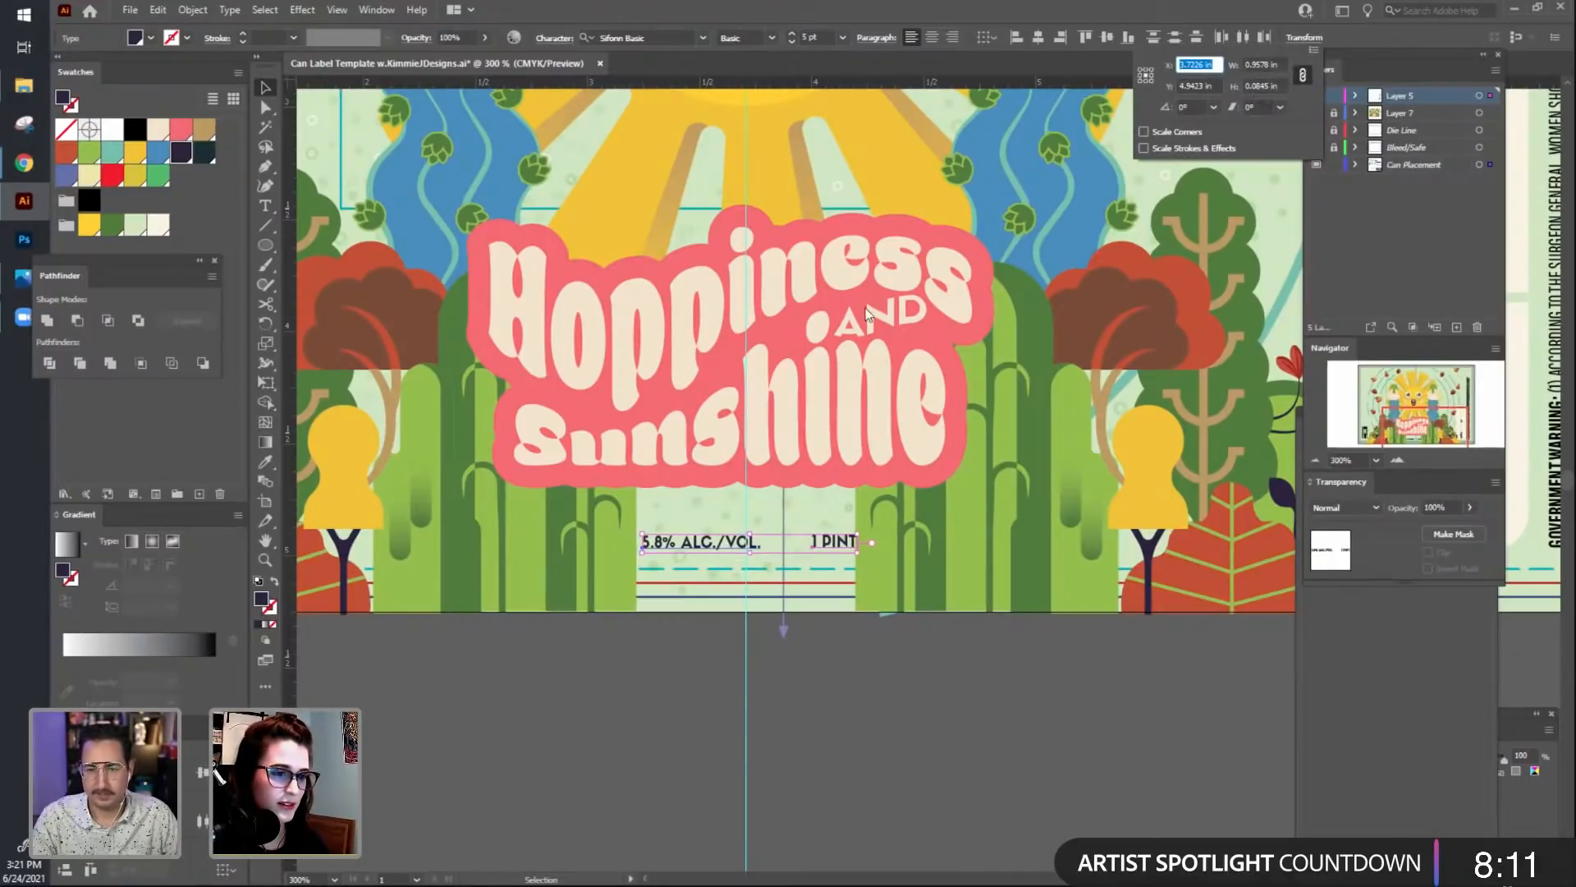
# Move the 1 PINT text left so it sits just beside the 5.8% ALC./VOL. text.
pyautogui.click(880, 754)
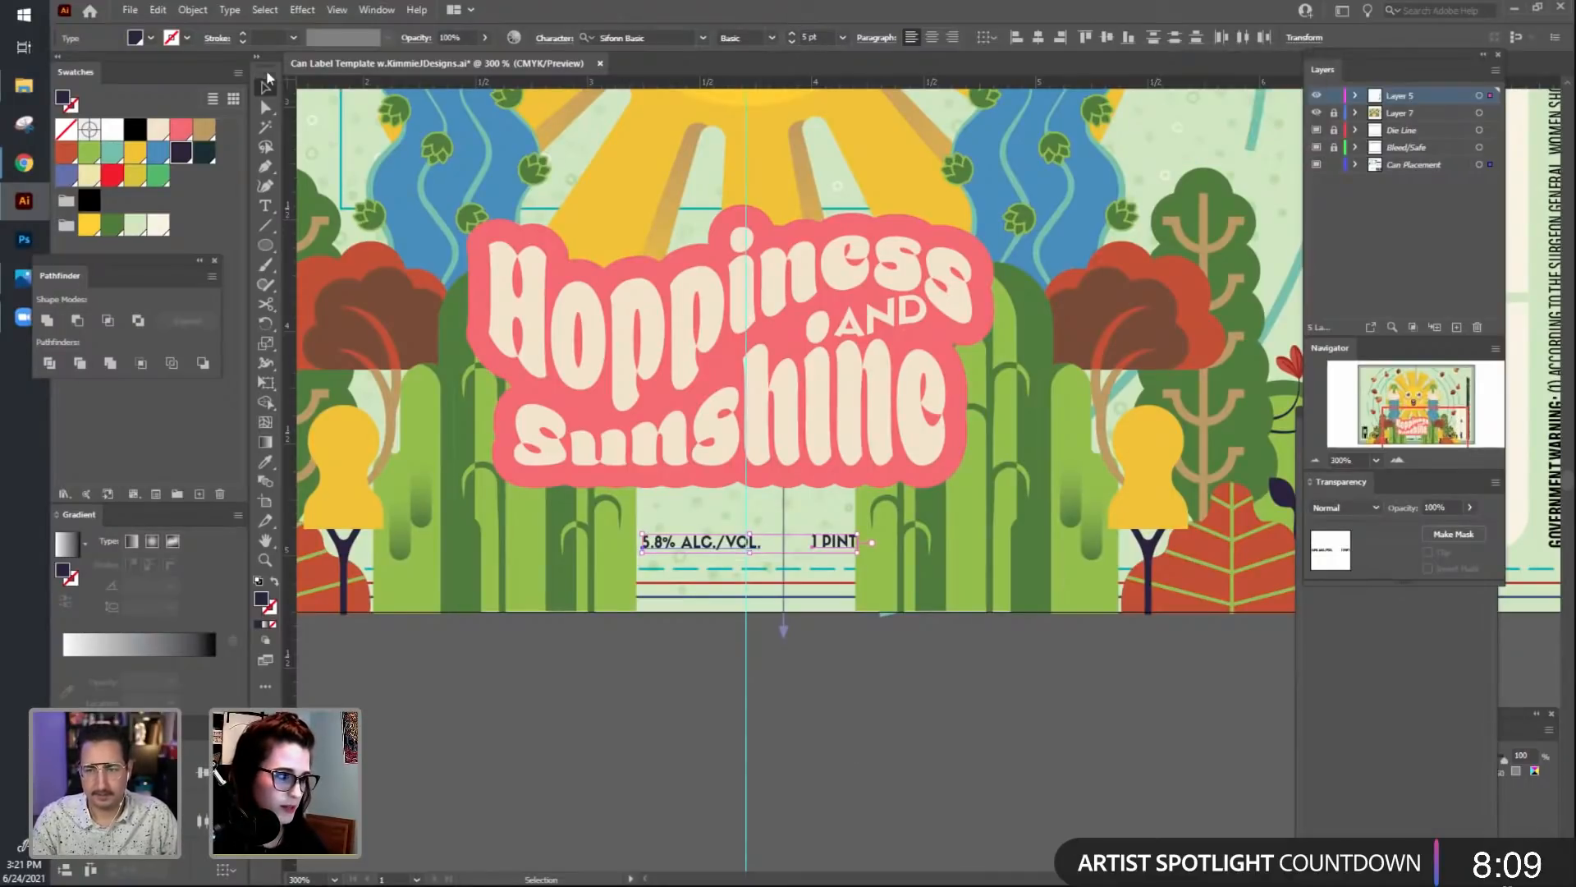
pyautogui.click(918, 667)
pyautogui.moveTo(861, 716); pyautogui.dragTo(873, 731)
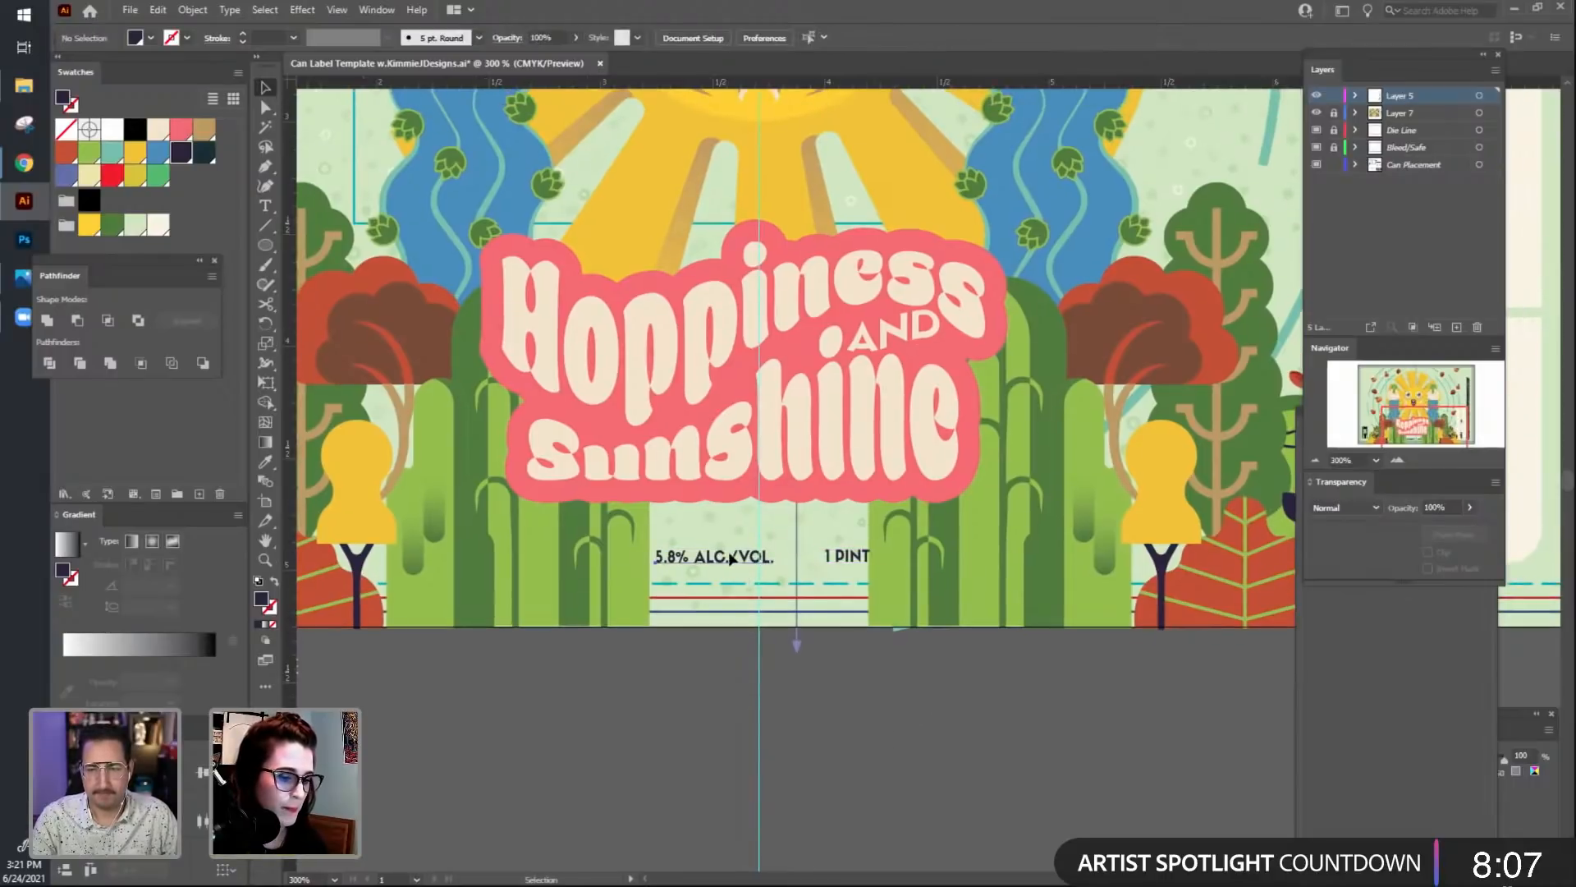
pyautogui.moveTo(729, 556); pyautogui.dragTo(733, 558)
pyautogui.moveTo(858, 553); pyautogui.dragTo(827, 554)
pyautogui.click(834, 673)
pyautogui.moveTo(833, 755)
pyautogui.mouseDown()
pyautogui.moveTo(830, 777)
pyautogui.moveTo(814, 770)
pyautogui.mouseUp()
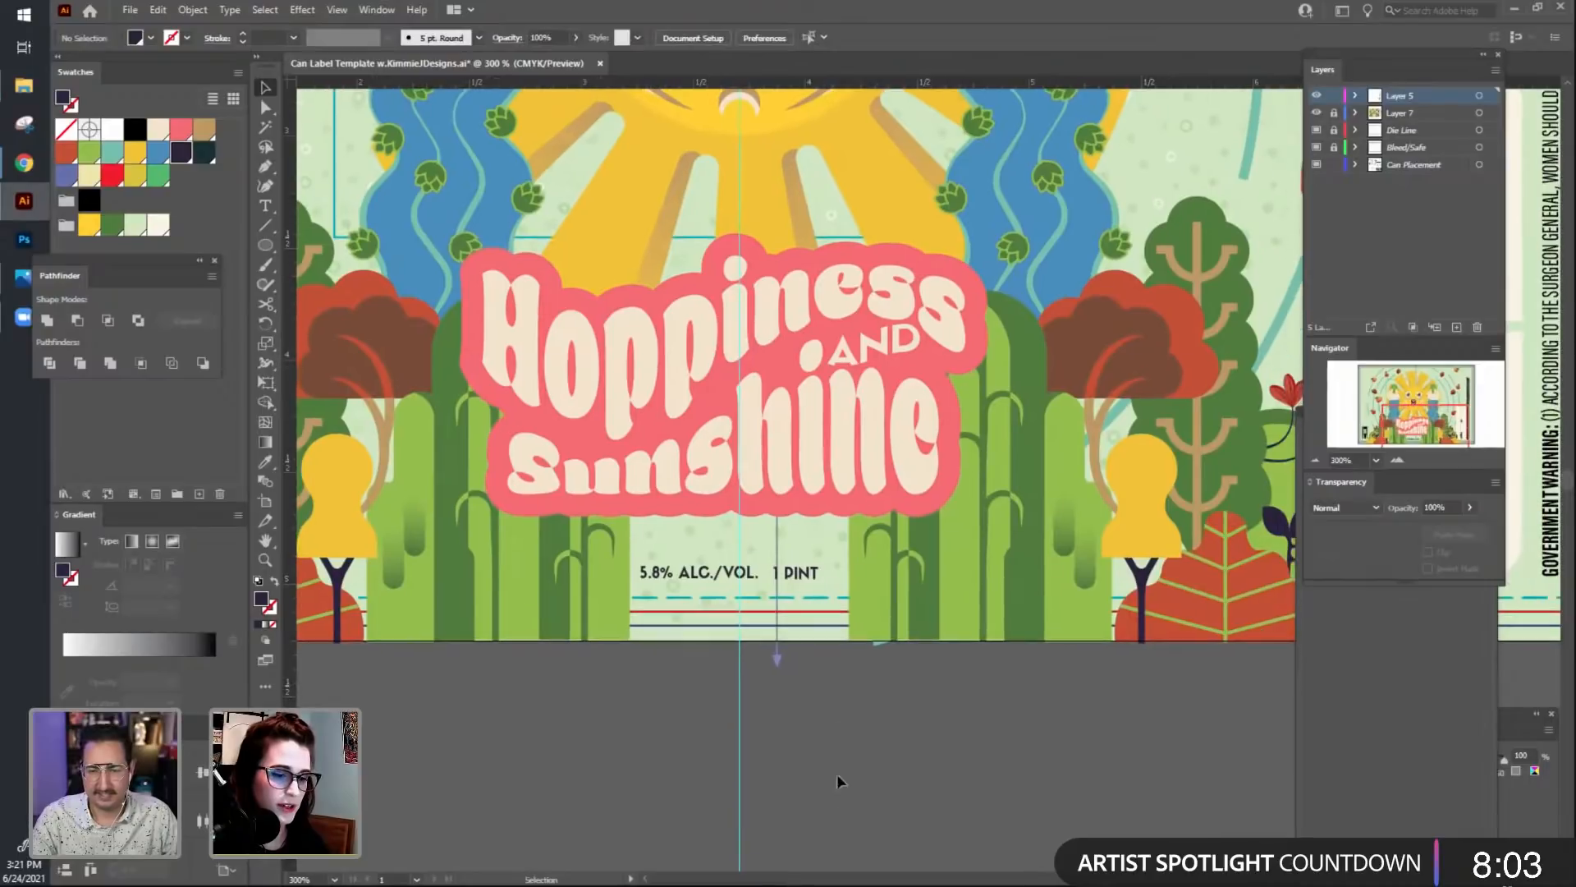
# Align the 1 PINT and 5.8% ALC./VOL. texts to each other by their vertical centers.
pyautogui.click(796, 575)
pyautogui.press('z')
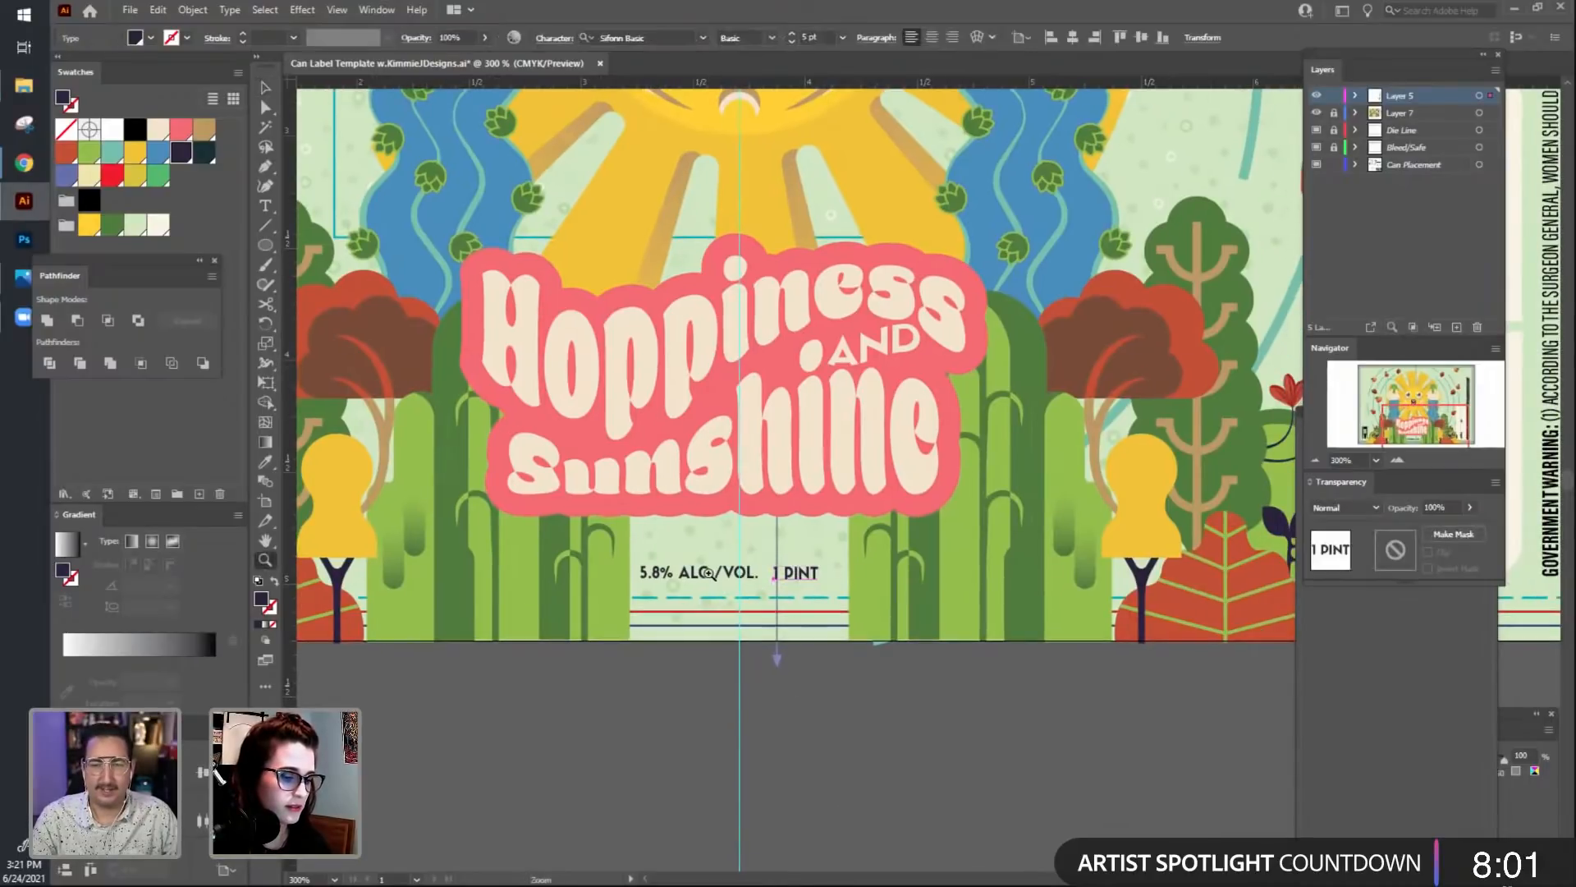
pyautogui.press('v')
pyautogui.click(826, 725)
pyautogui.click(790, 578)
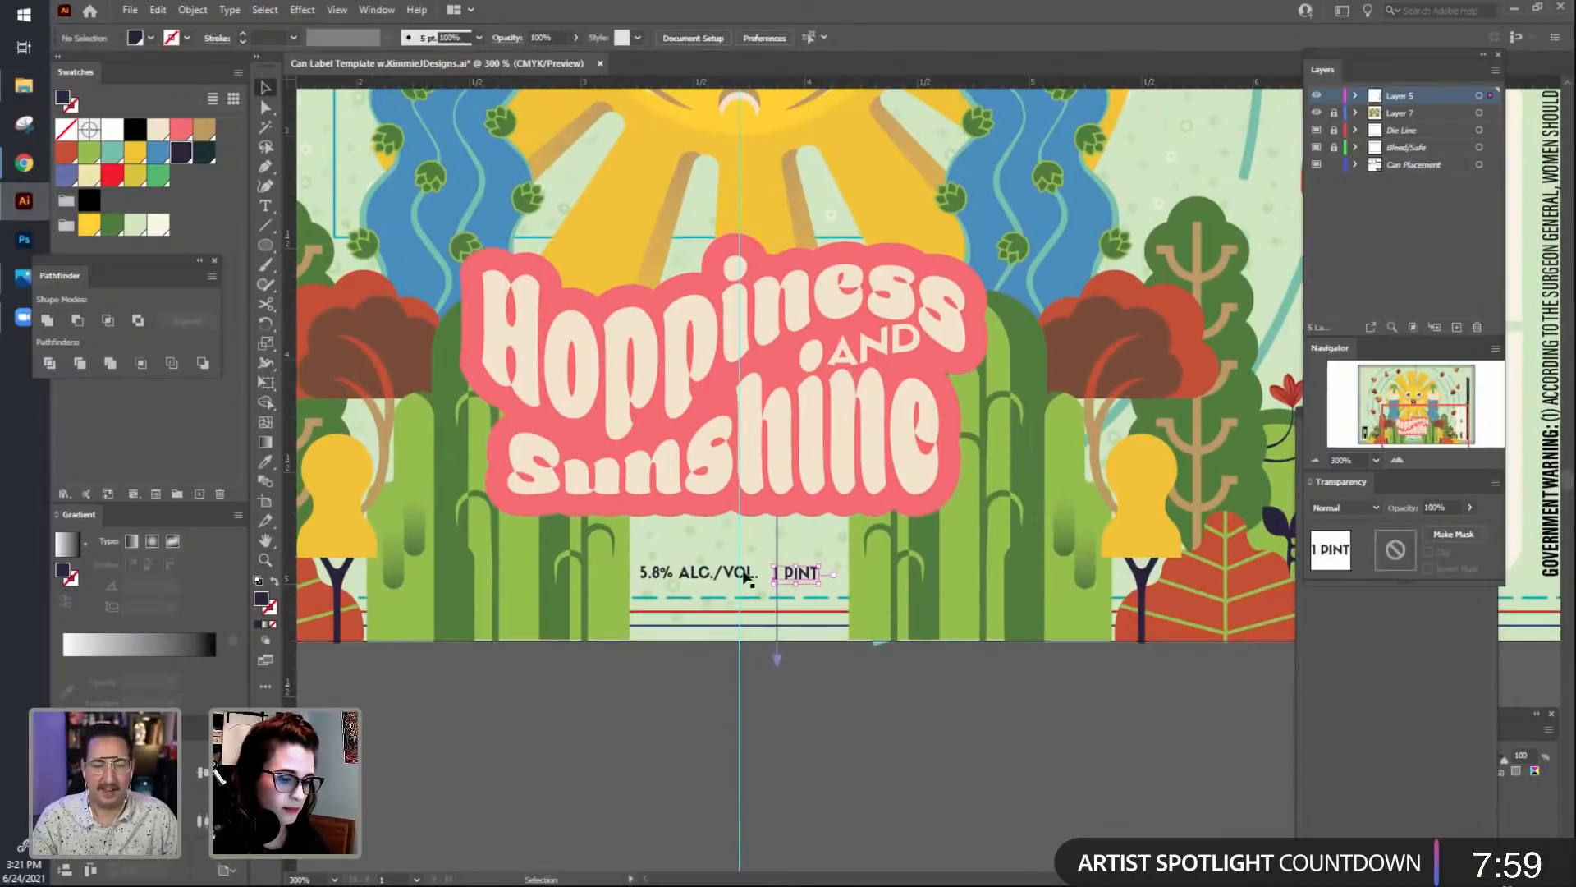
pyautogui.keyDown('shift'); pyautogui.click(714, 575); pyautogui.keyUp('shift')
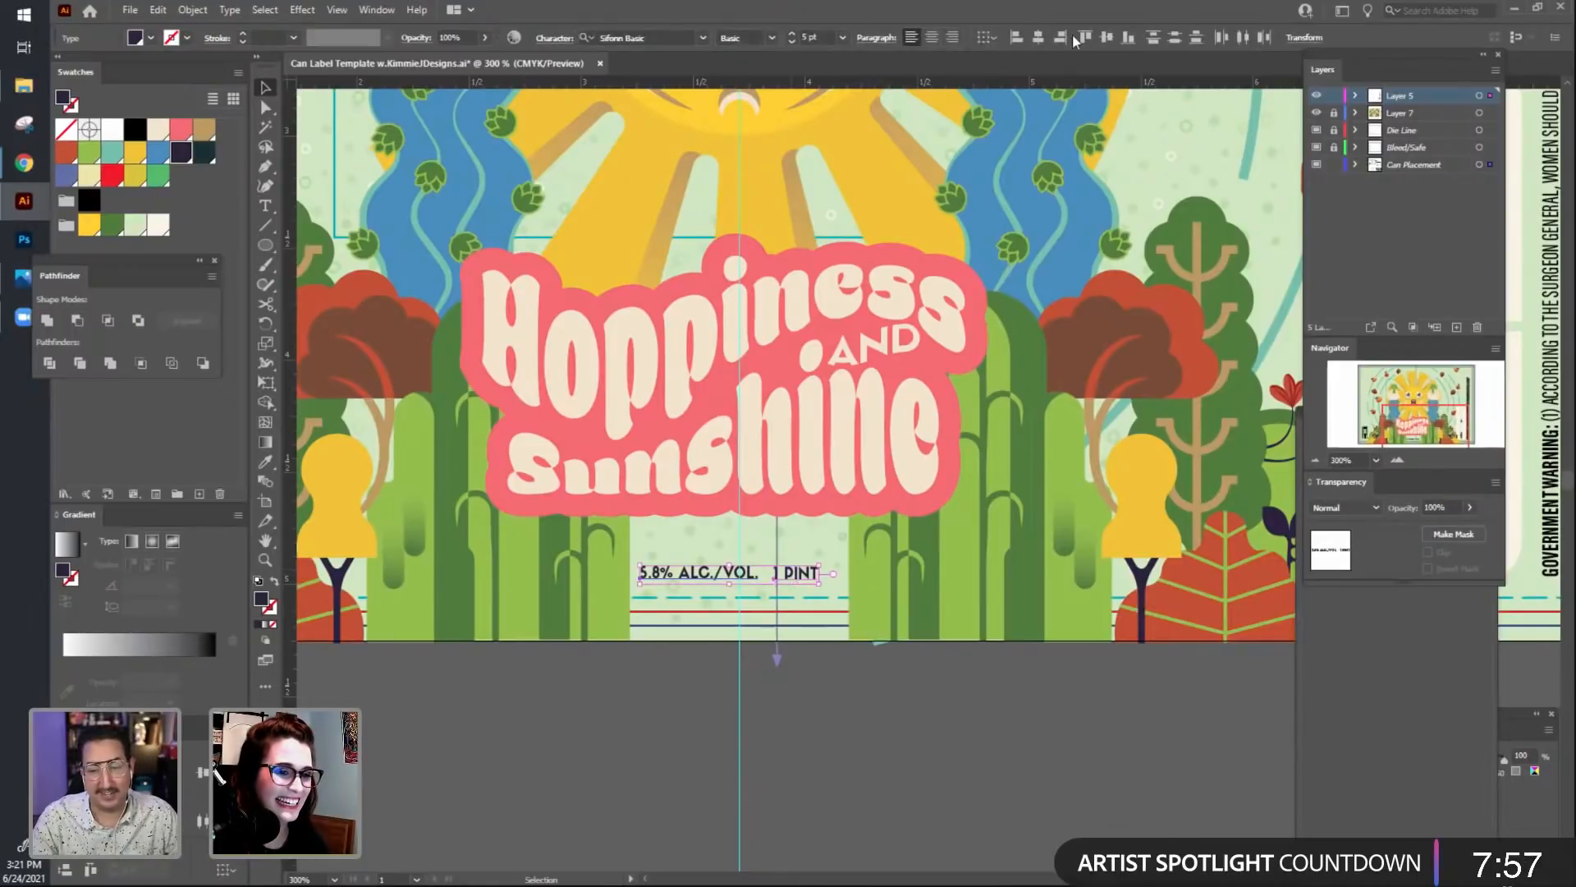
pyautogui.click(1109, 39)
pyautogui.click(962, 791)
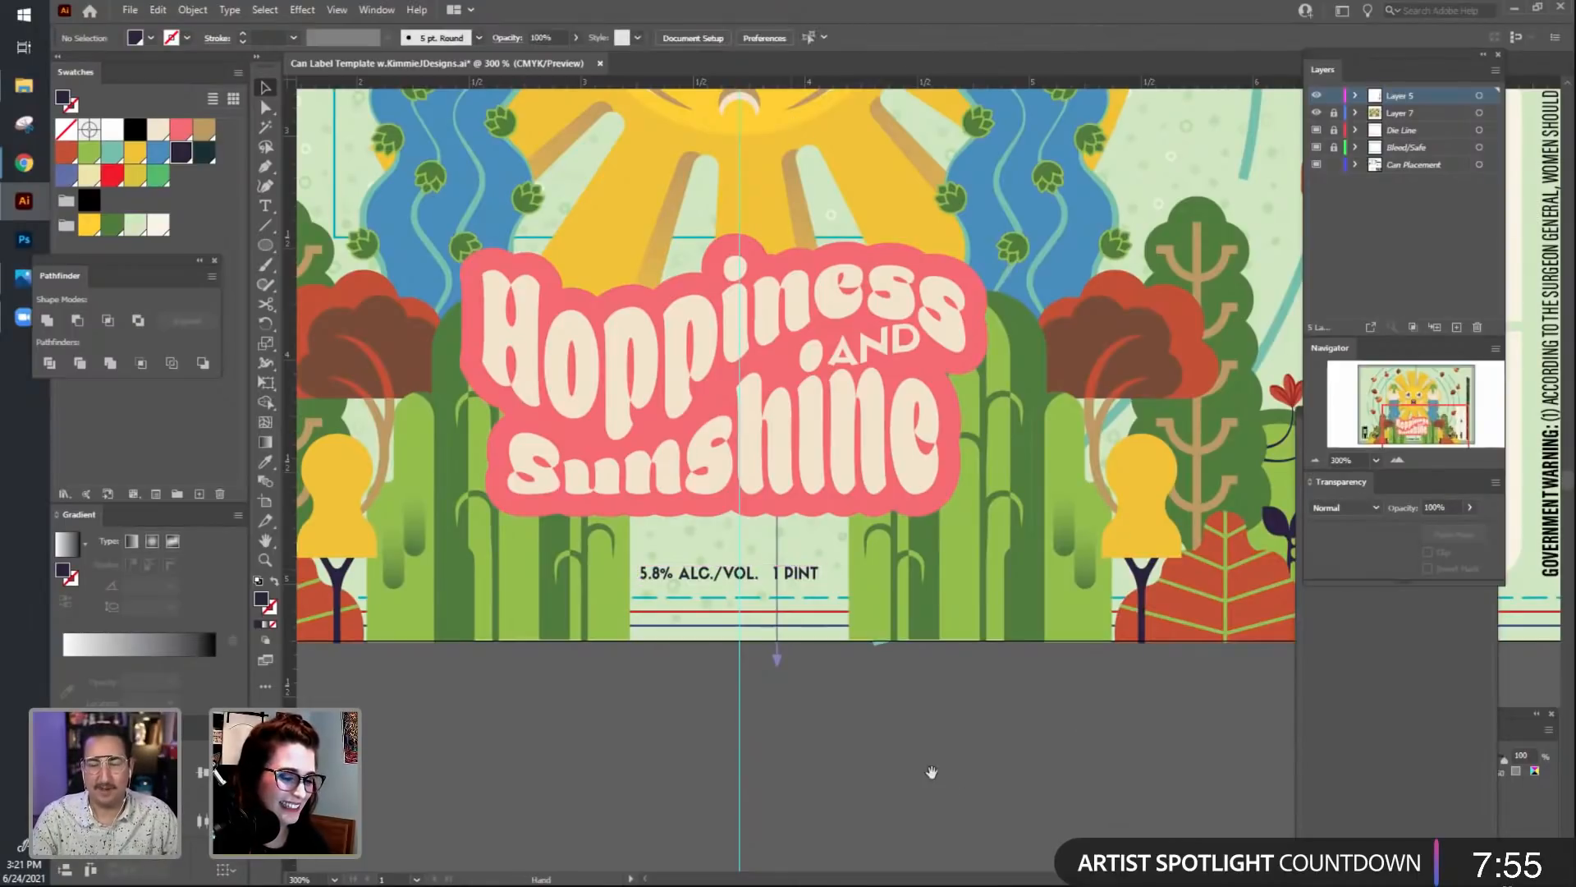
pyautogui.moveTo(817, 711); pyautogui.dragTo(819, 726)
# Transfer the 5.8% ALC./VOL. text from the Can Placement layer to Layer 5.
pyautogui.click(675, 600)
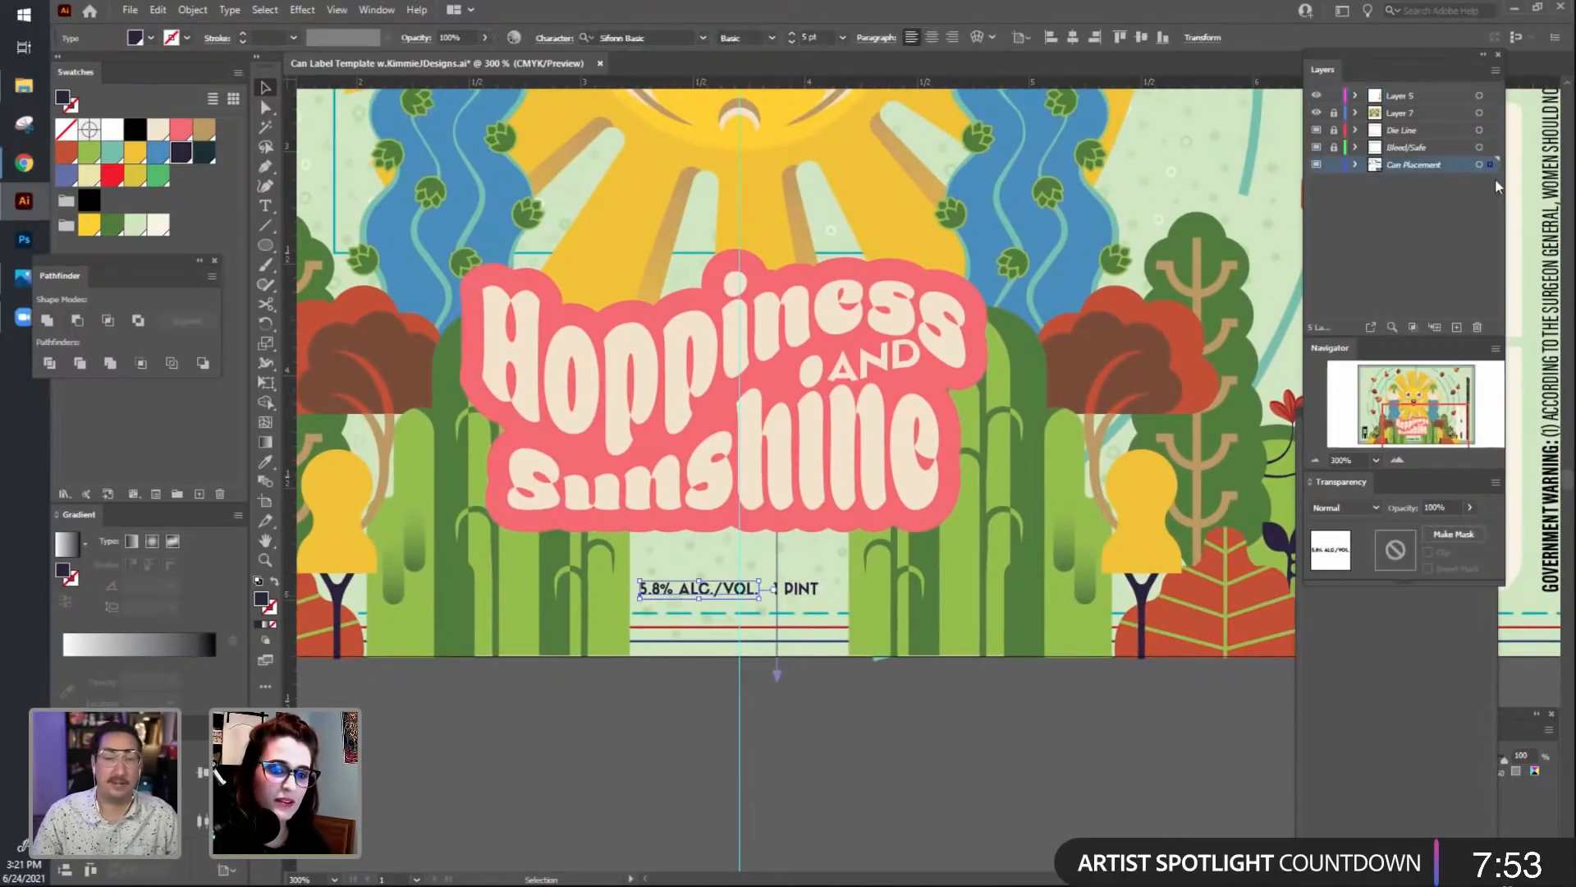
pyautogui.moveTo(1484, 105); pyautogui.dragTo(1487, 97)
pyautogui.click(827, 762)
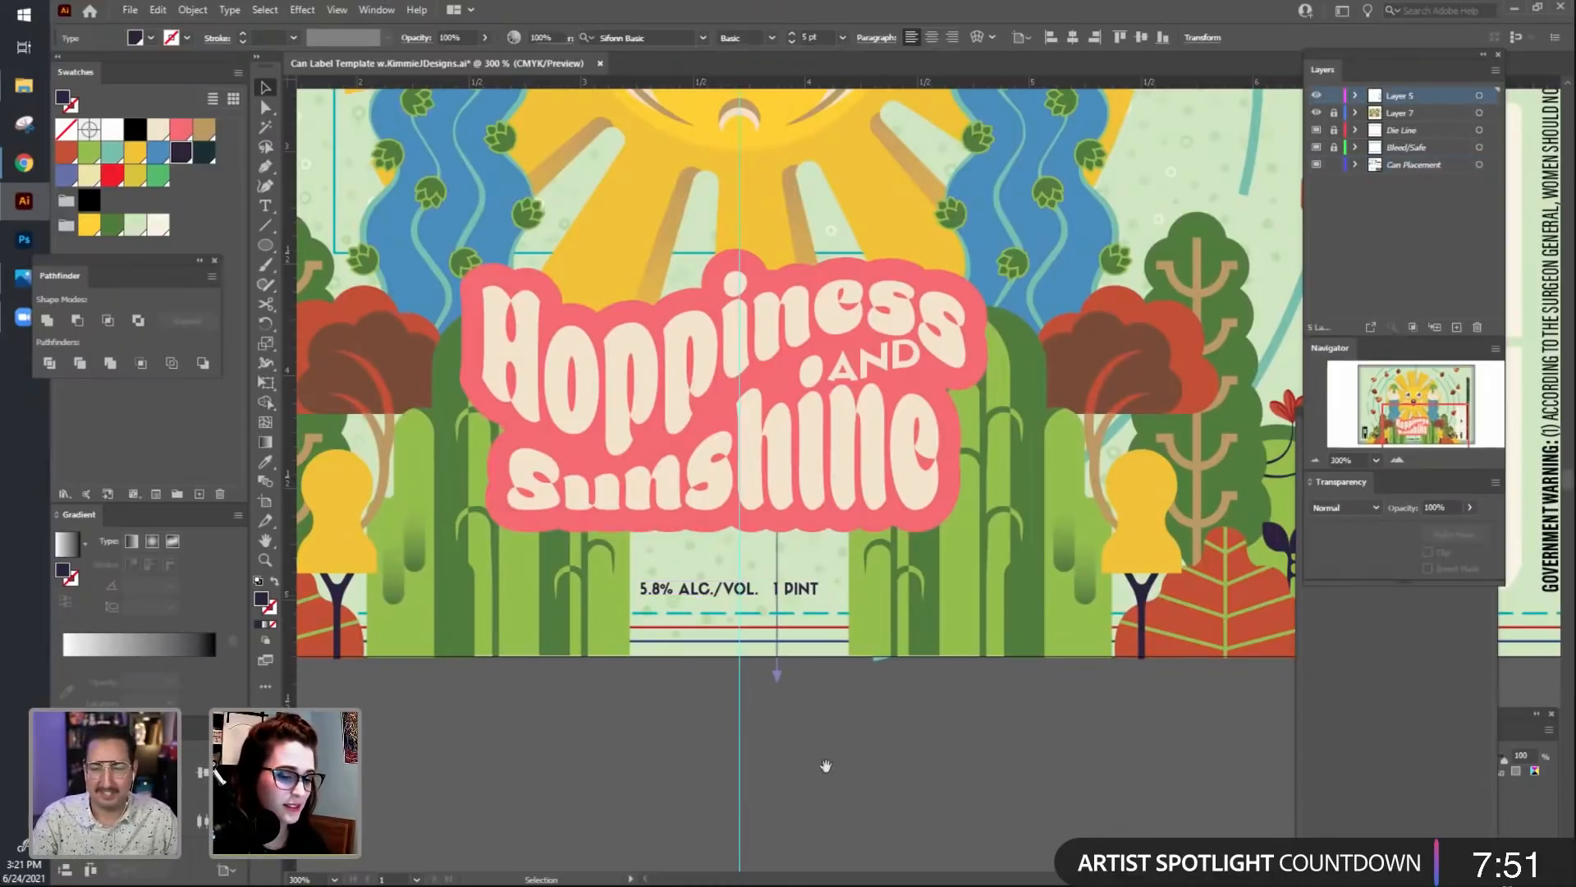
# Move the 5.8% ALC./VOL. and 1 PINT texts together slightly up, closer to the underside of the title.
pyautogui.moveTo(818, 620); pyautogui.dragTo(800, 564)
pyautogui.click(806, 571)
pyautogui.keyDown('shift'); pyautogui.click(766, 575); pyautogui.keyUp('shift')
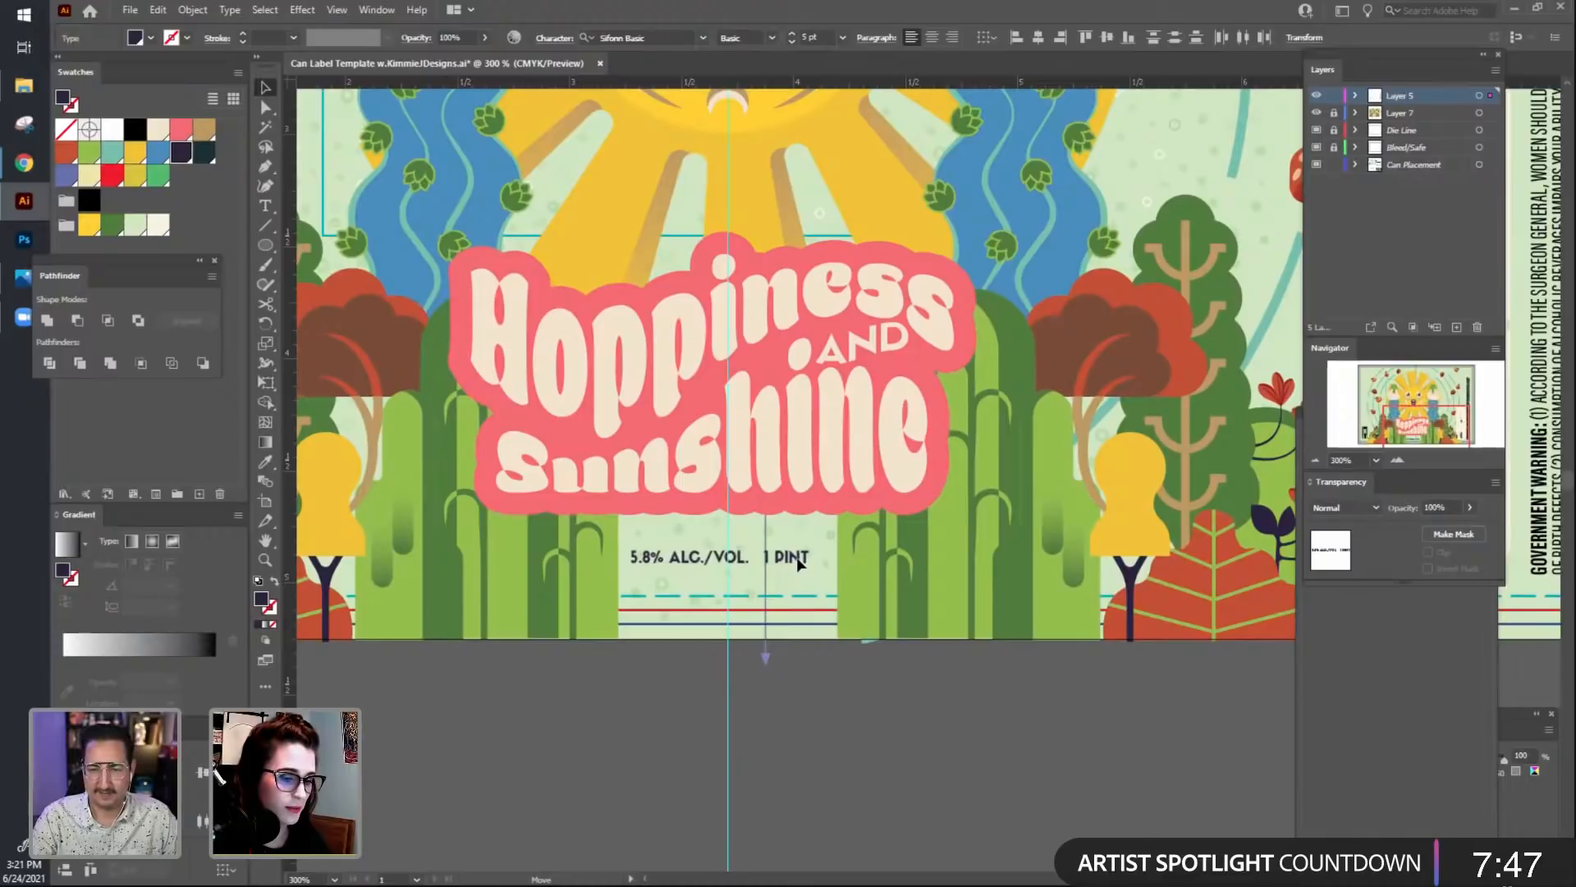
pyautogui.click(869, 727)
# Transfer the PALE ALE text under Class and Type from the Can Placement layer to Layer 5.
pyautogui.moveTo(869, 727); pyautogui.dragTo(486, 777)
pyautogui.moveTo(842, 644); pyautogui.dragTo(86, 731)
pyautogui.moveTo(1100, 488); pyautogui.dragTo(639, 770)
pyautogui.moveTo(728, 577); pyautogui.dragTo(736, 746)
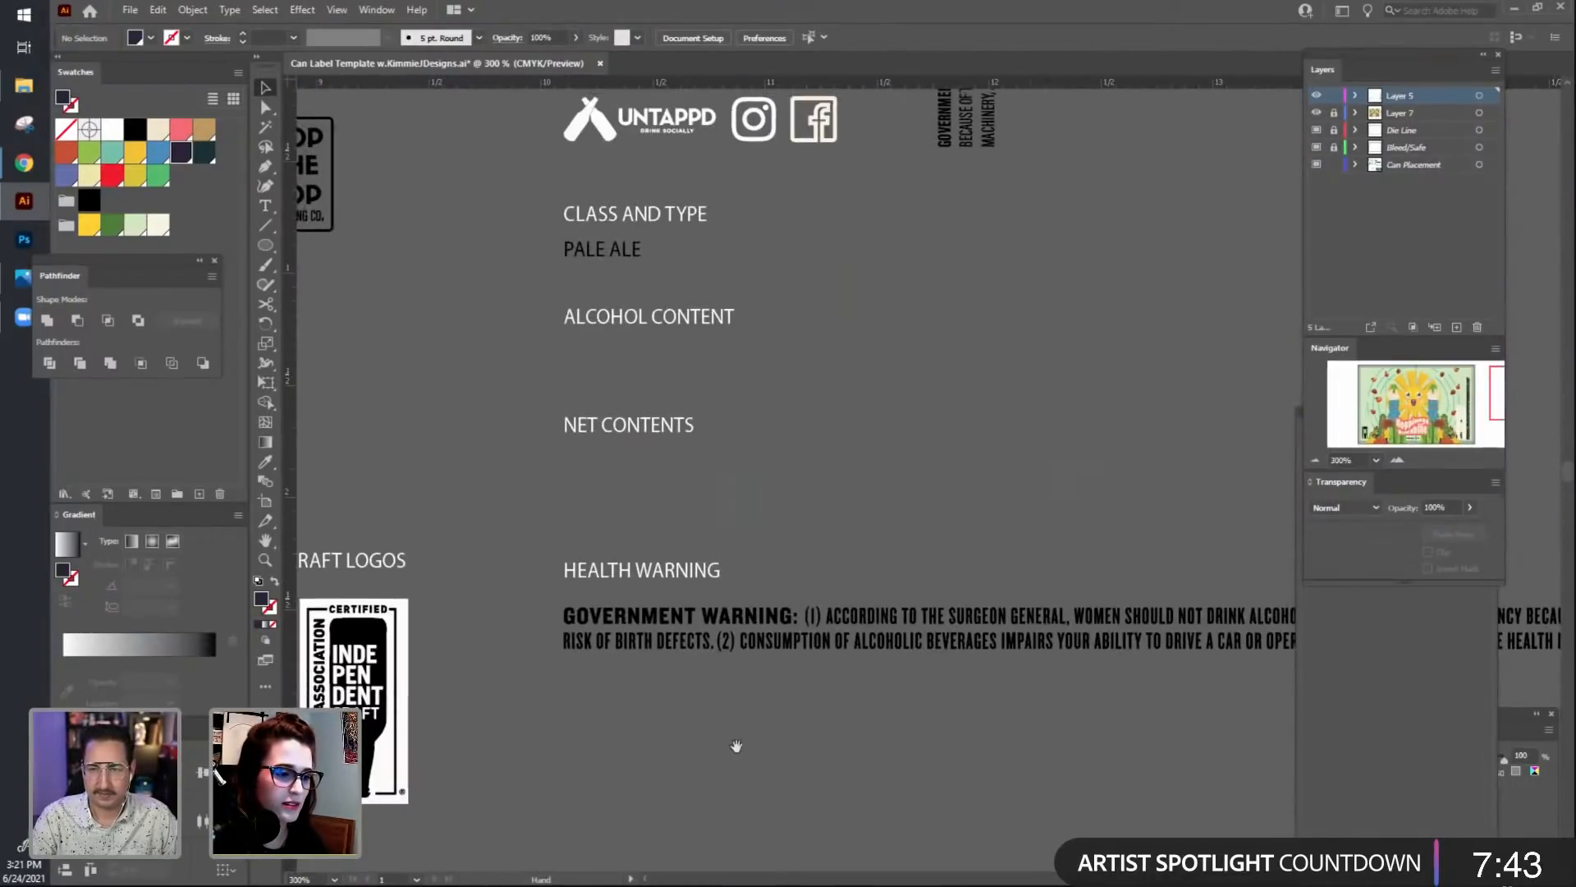
pyautogui.moveTo(563, 249); pyautogui.dragTo(1054, 330)
pyautogui.click(726, 427)
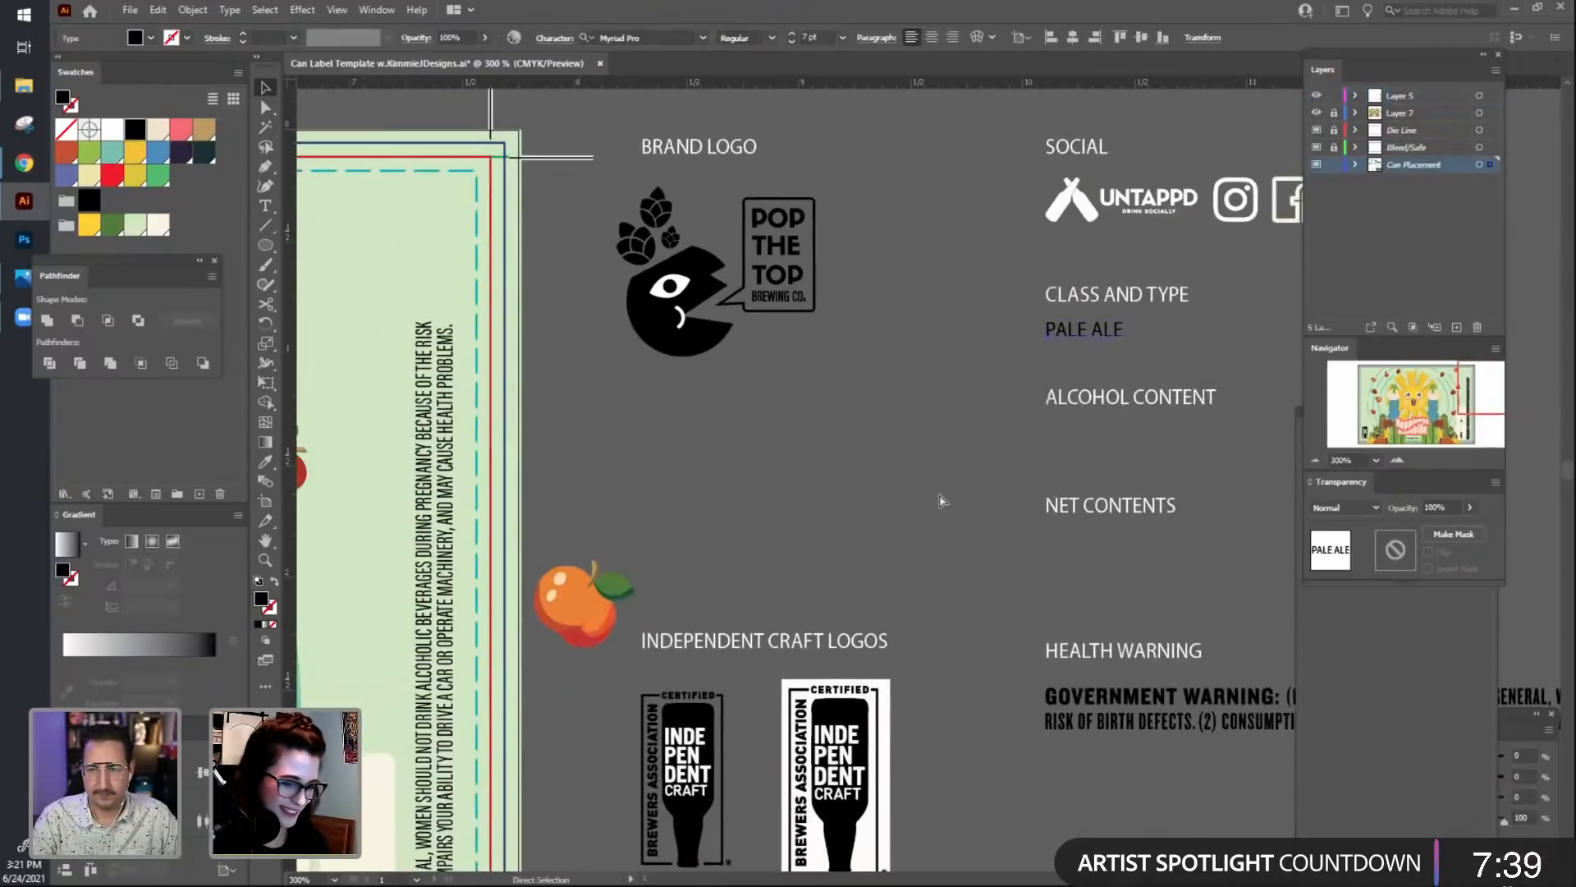
pyautogui.press('v')
pyautogui.click(1100, 331)
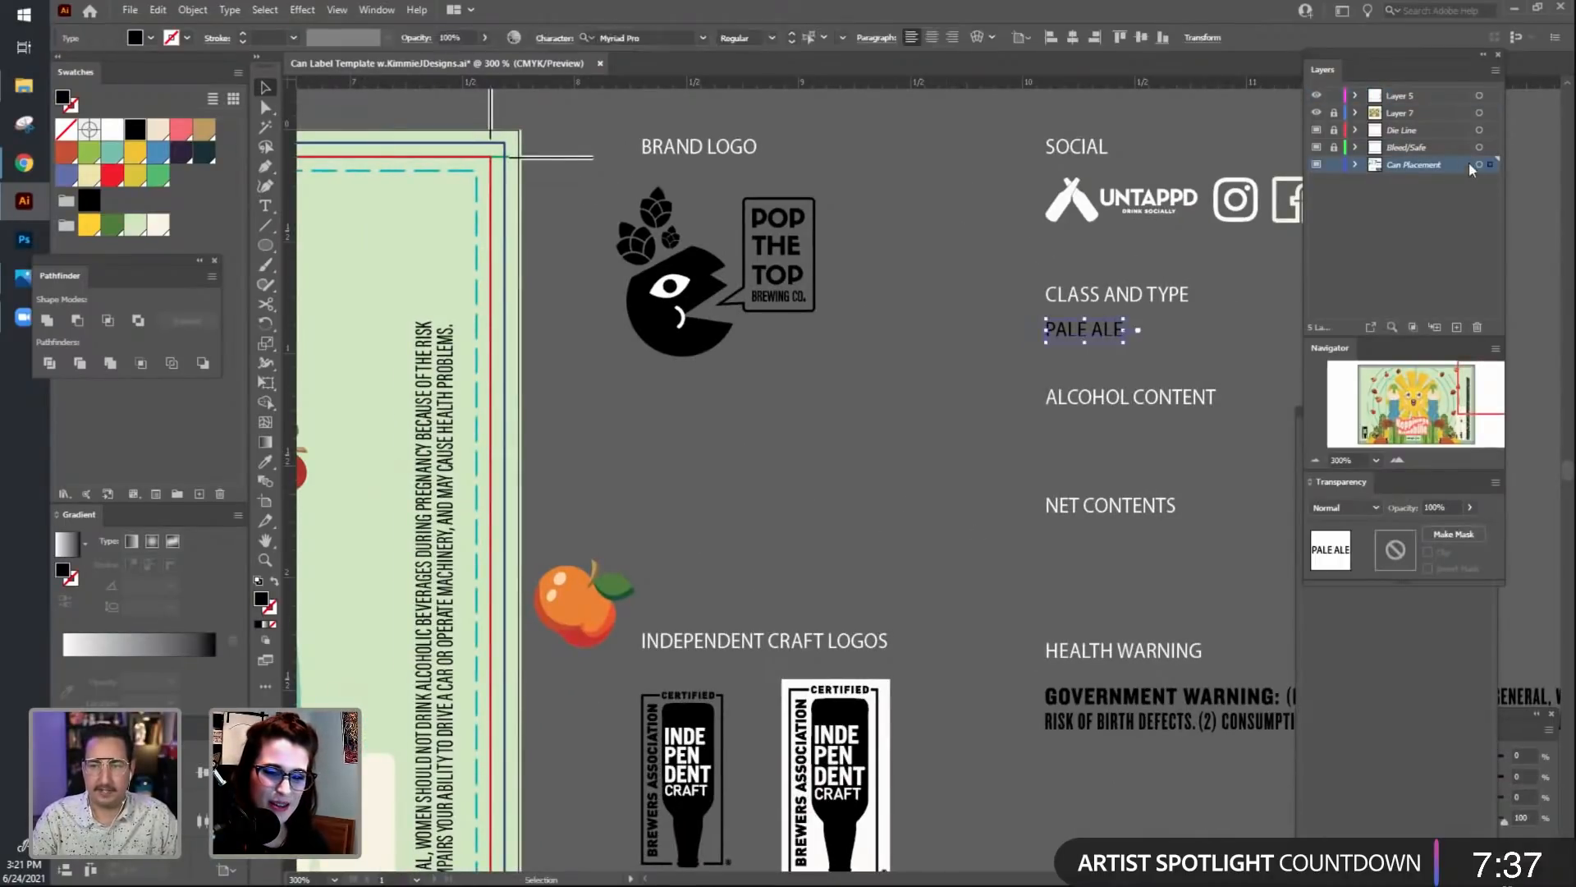
pyautogui.moveTo(1484, 106); pyautogui.dragTo(1486, 97)
# Undo the accidental stretch of PALE ALE and bring the text over to just below the label's bottom edge, under the title.
pyautogui.moveTo(678, 448); pyautogui.dragTo(720, 413)
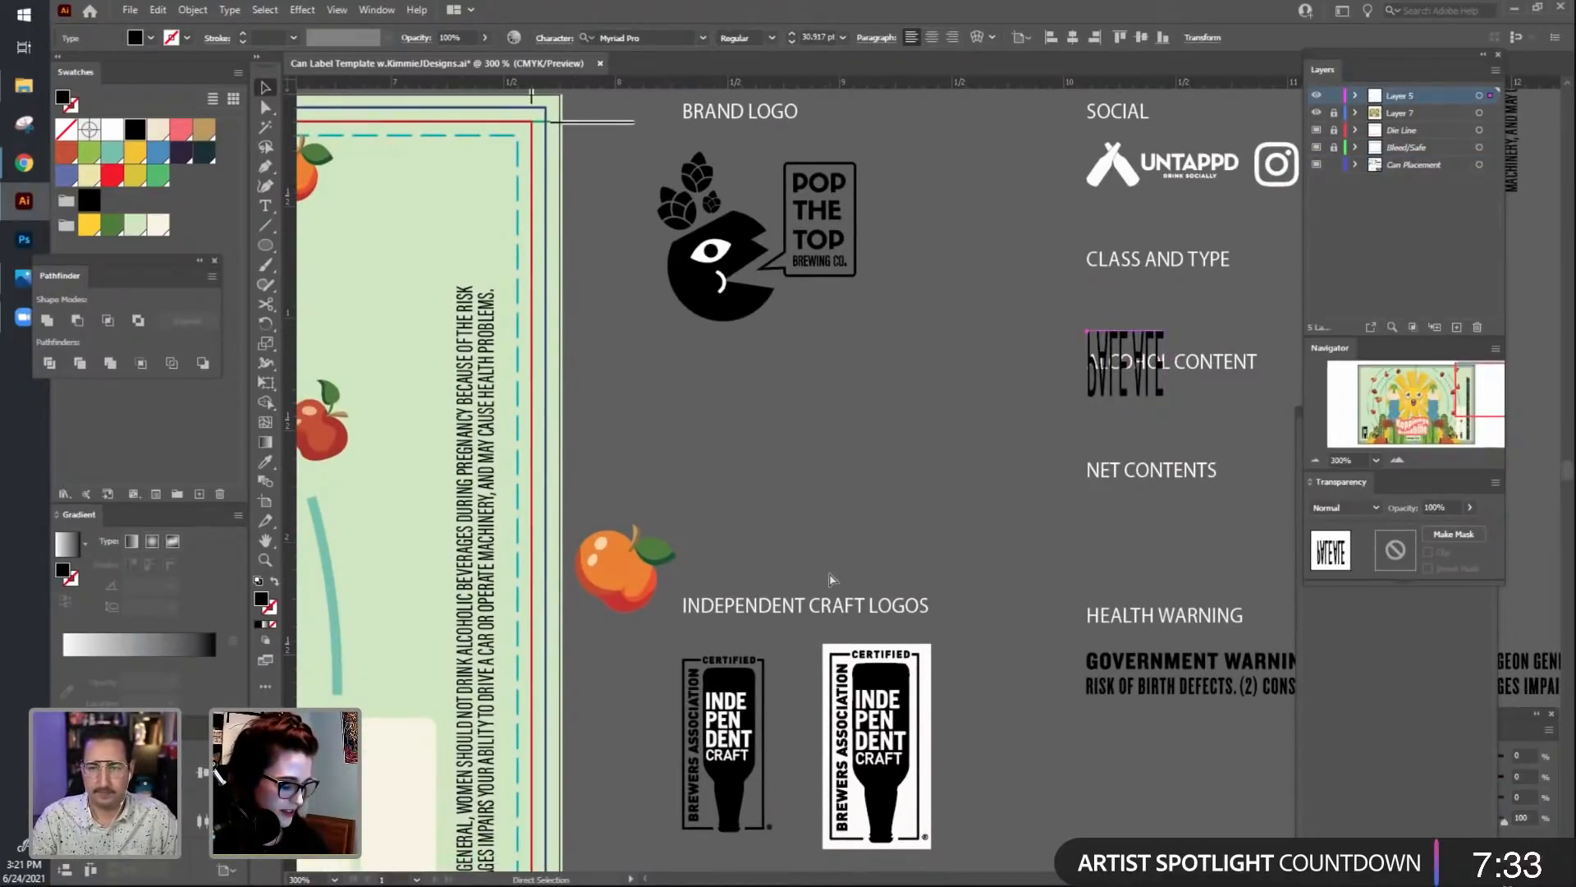
pyautogui.hotkey('ctrl', 'z')
pyautogui.moveTo(1131, 304); pyautogui.dragTo(699, 699)
pyautogui.moveTo(632, 792); pyautogui.dragTo(1262, 254)
pyautogui.moveTo(1202, 179); pyautogui.dragTo(387, 771)
pyautogui.moveTo(541, 709); pyautogui.dragTo(947, 688)
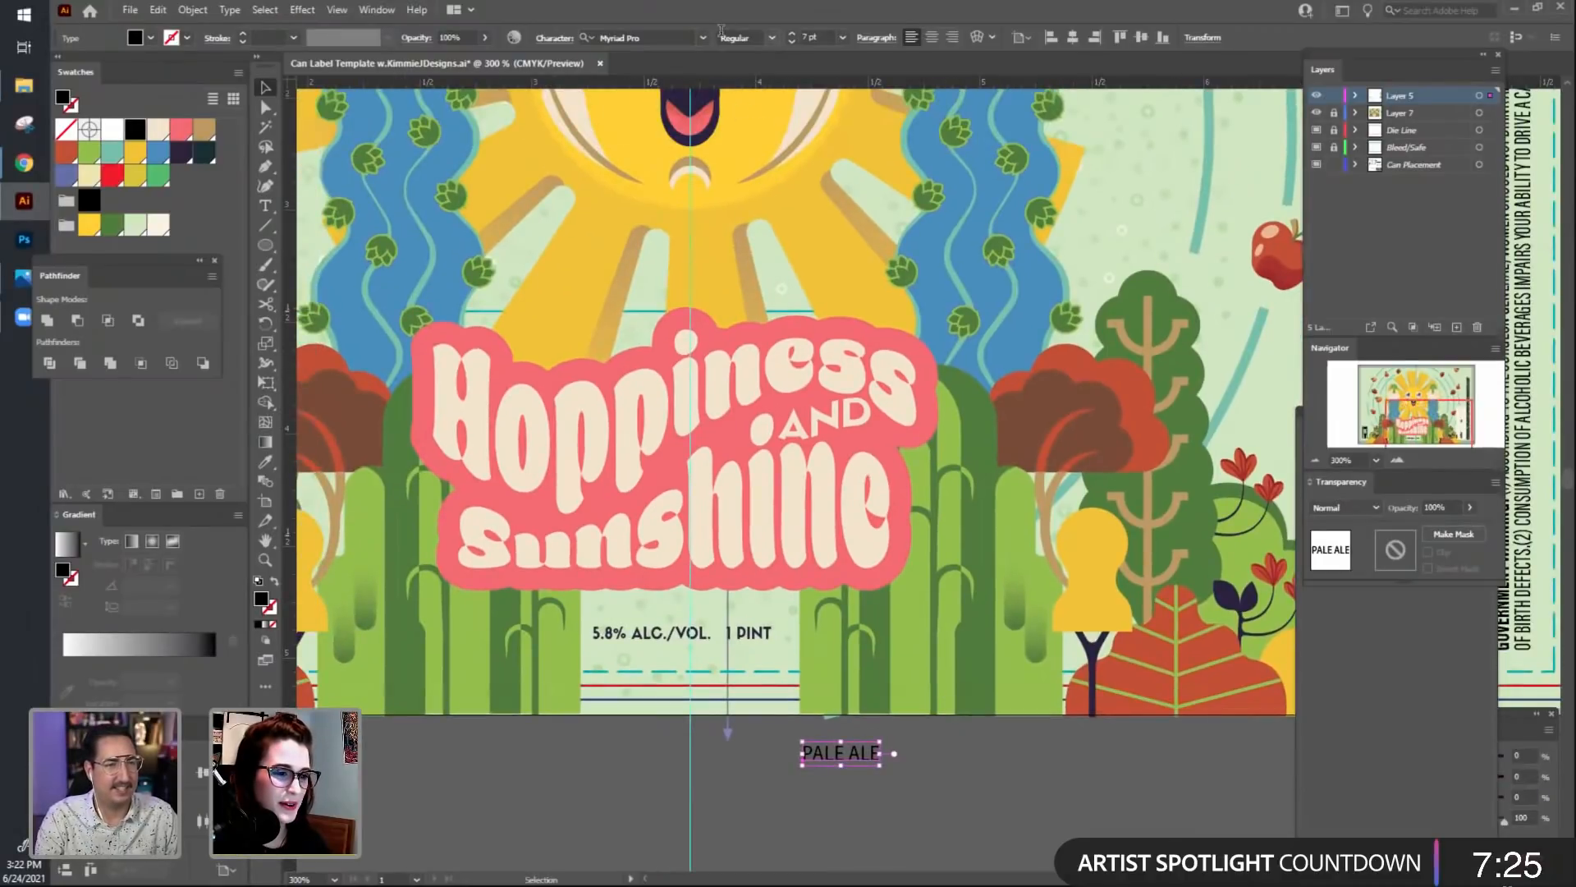
# Set the font of the PALE ALE text to Sifonn Basic.
pyautogui.click(703, 38)
pyautogui.click(706, 116)
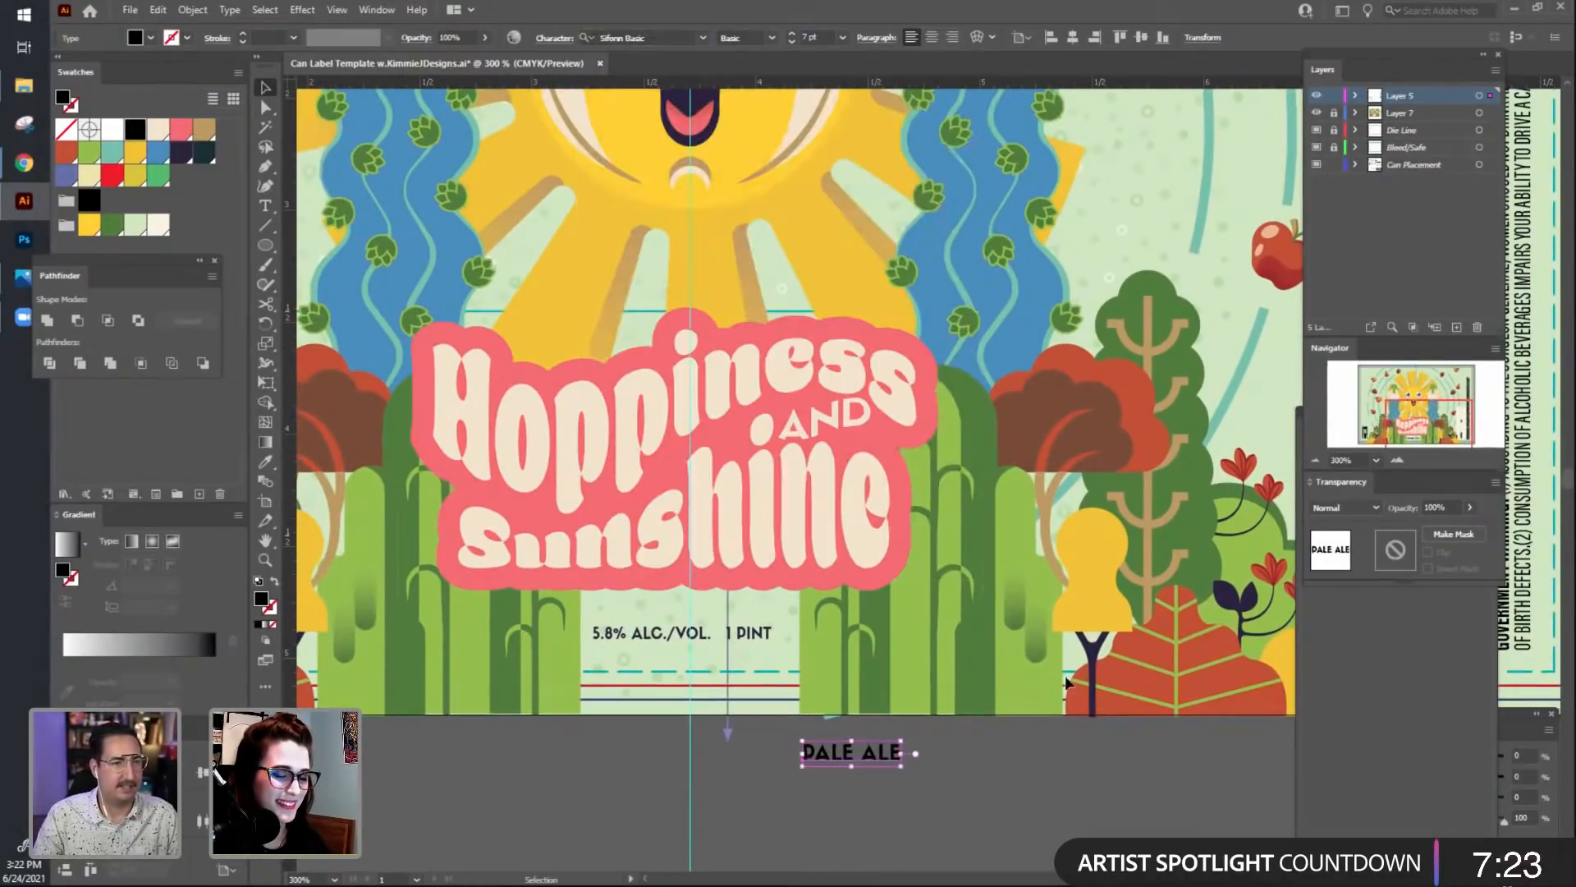
pyautogui.click(1036, 771)
# Place the PALE ALE text just above the right half of the Hoppiness title, over the sun rays.
pyautogui.moveTo(922, 762); pyautogui.dragTo(852, 322)
pyautogui.scroll(3, 895, 612)
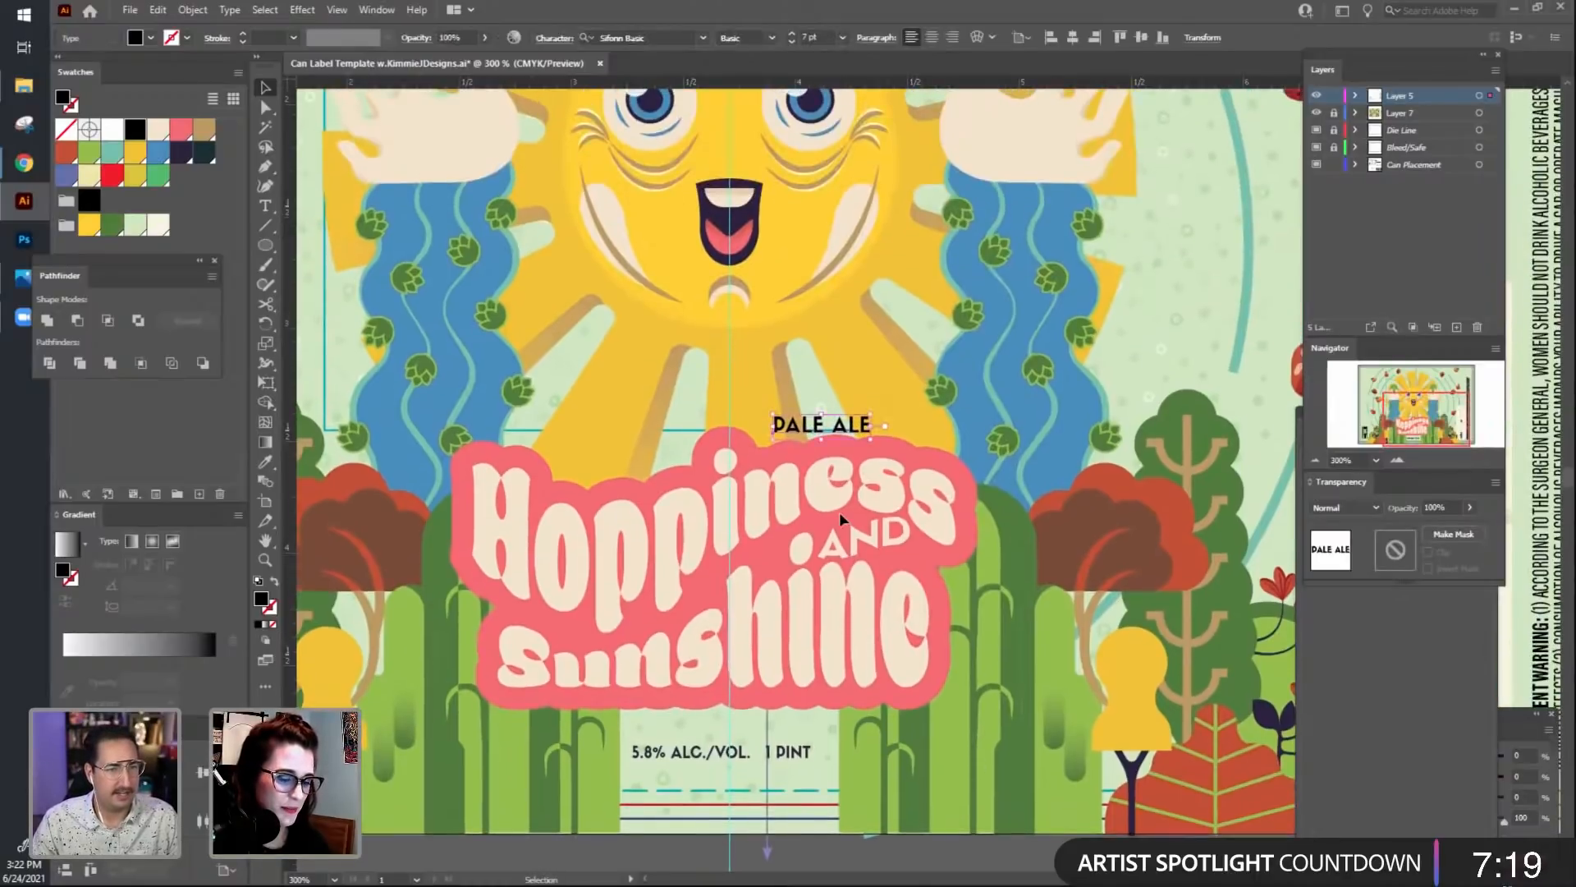
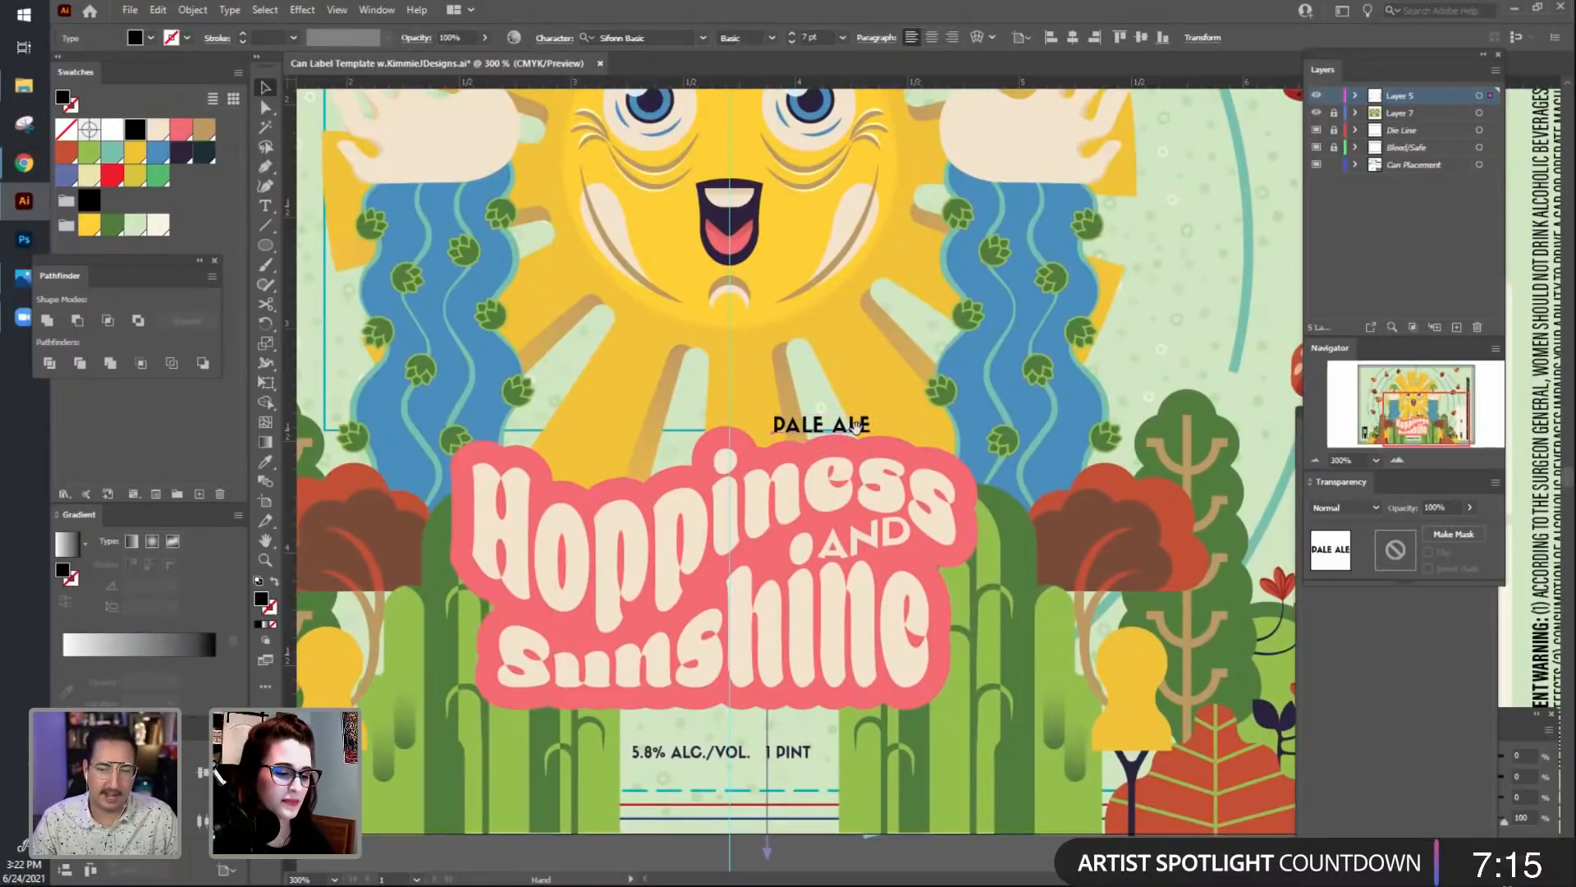
pyautogui.moveTo(856, 430); pyautogui.dragTo(859, 435)
pyautogui.scroll(2, 859, 435)
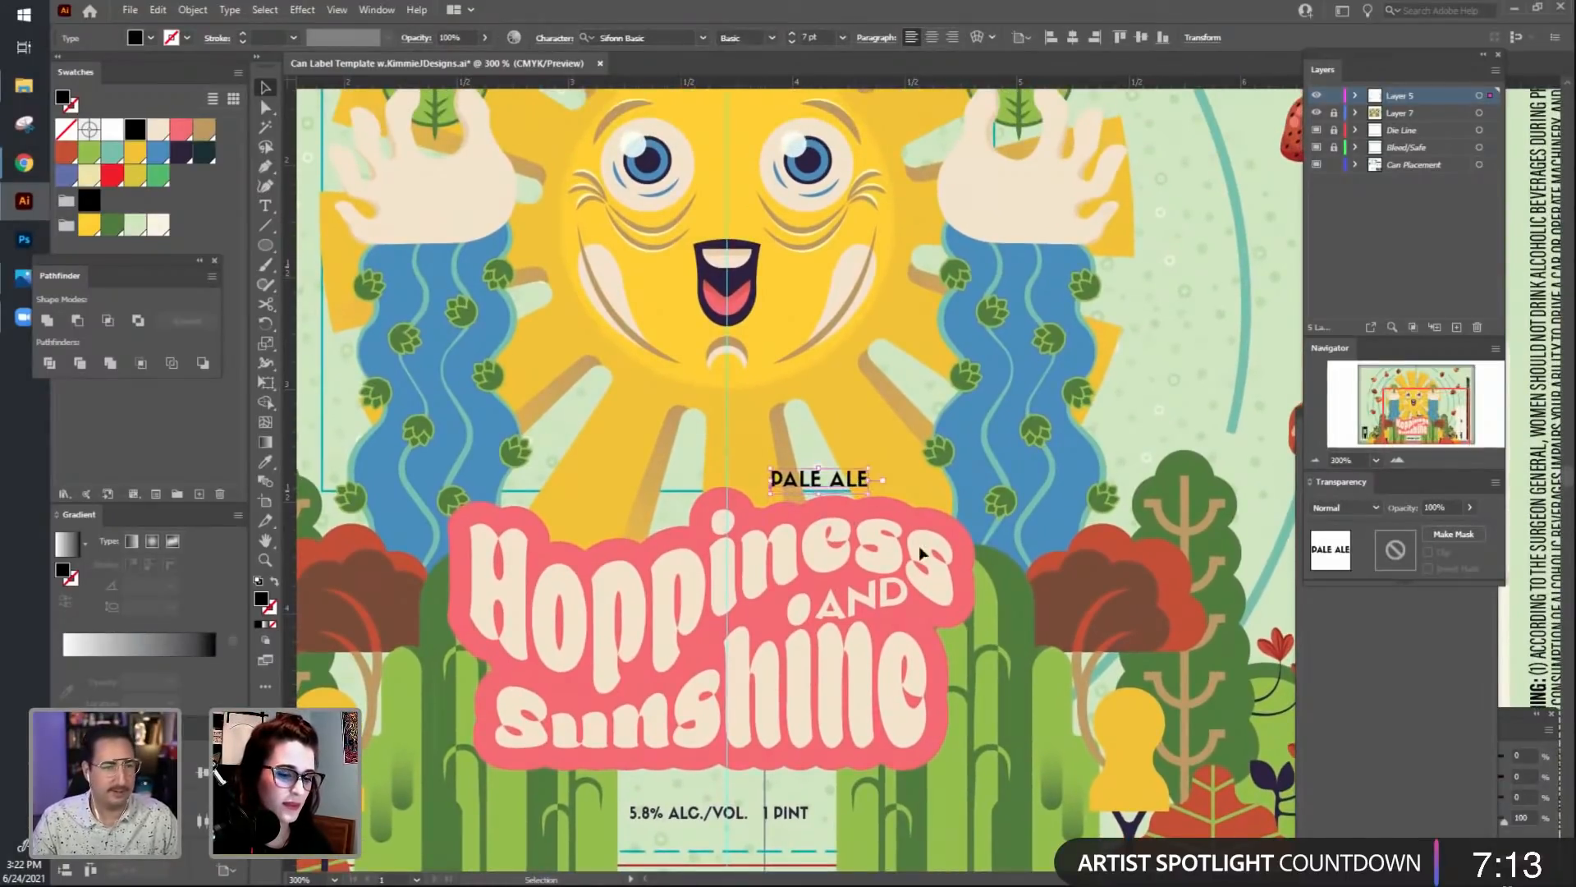
pyautogui.press('space')
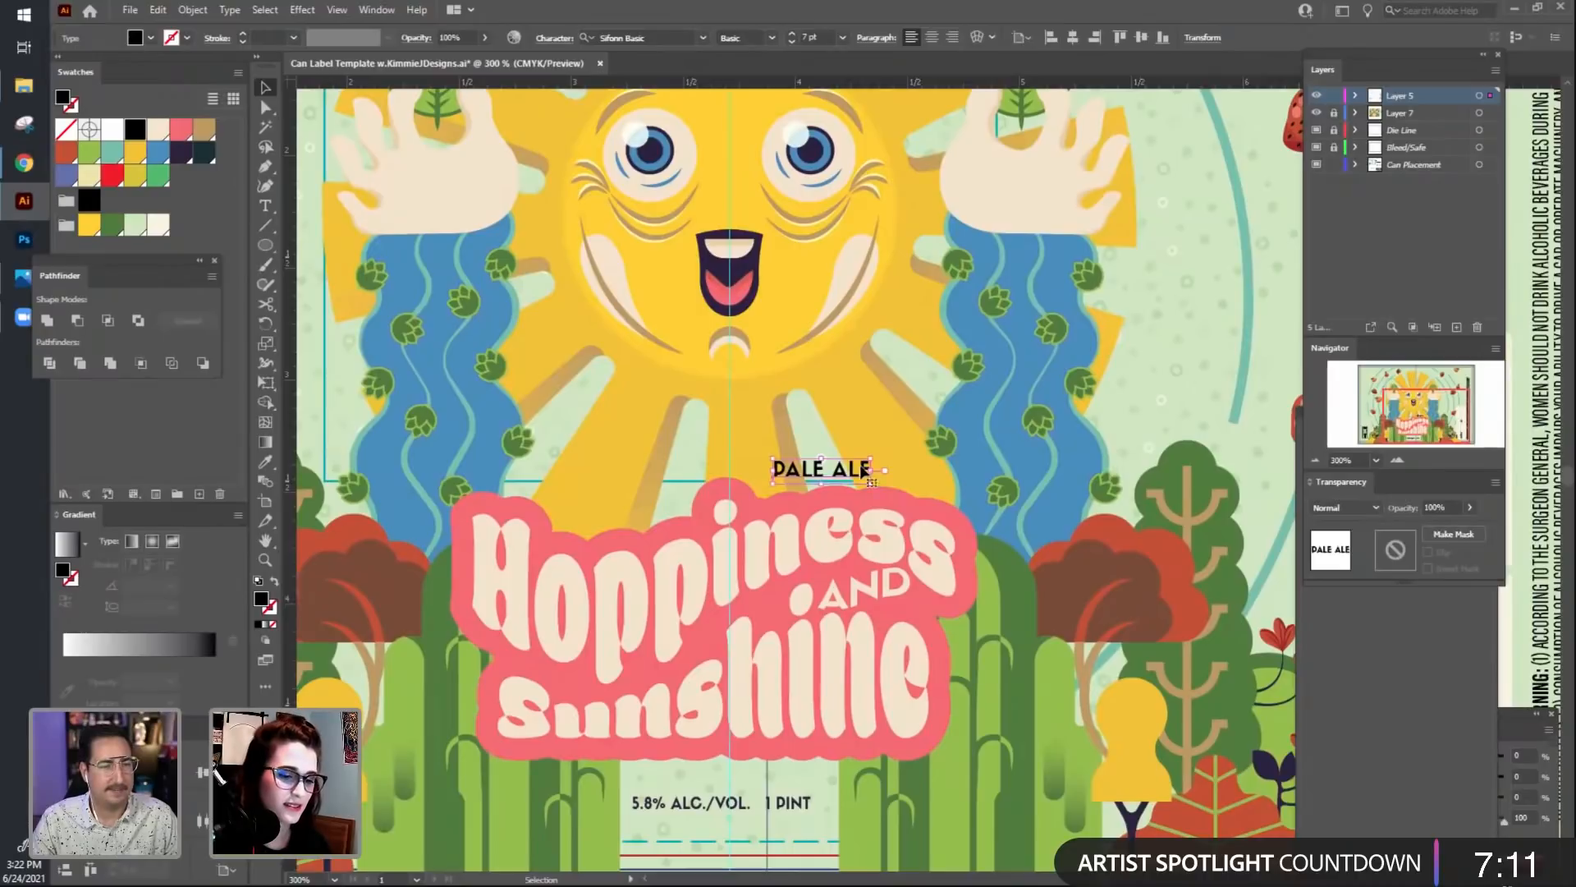
pyautogui.scroll(1, 866, 472)
pyautogui.moveTo(866, 481); pyautogui.dragTo(868, 490)
pyautogui.scroll(-2, 870, 476)
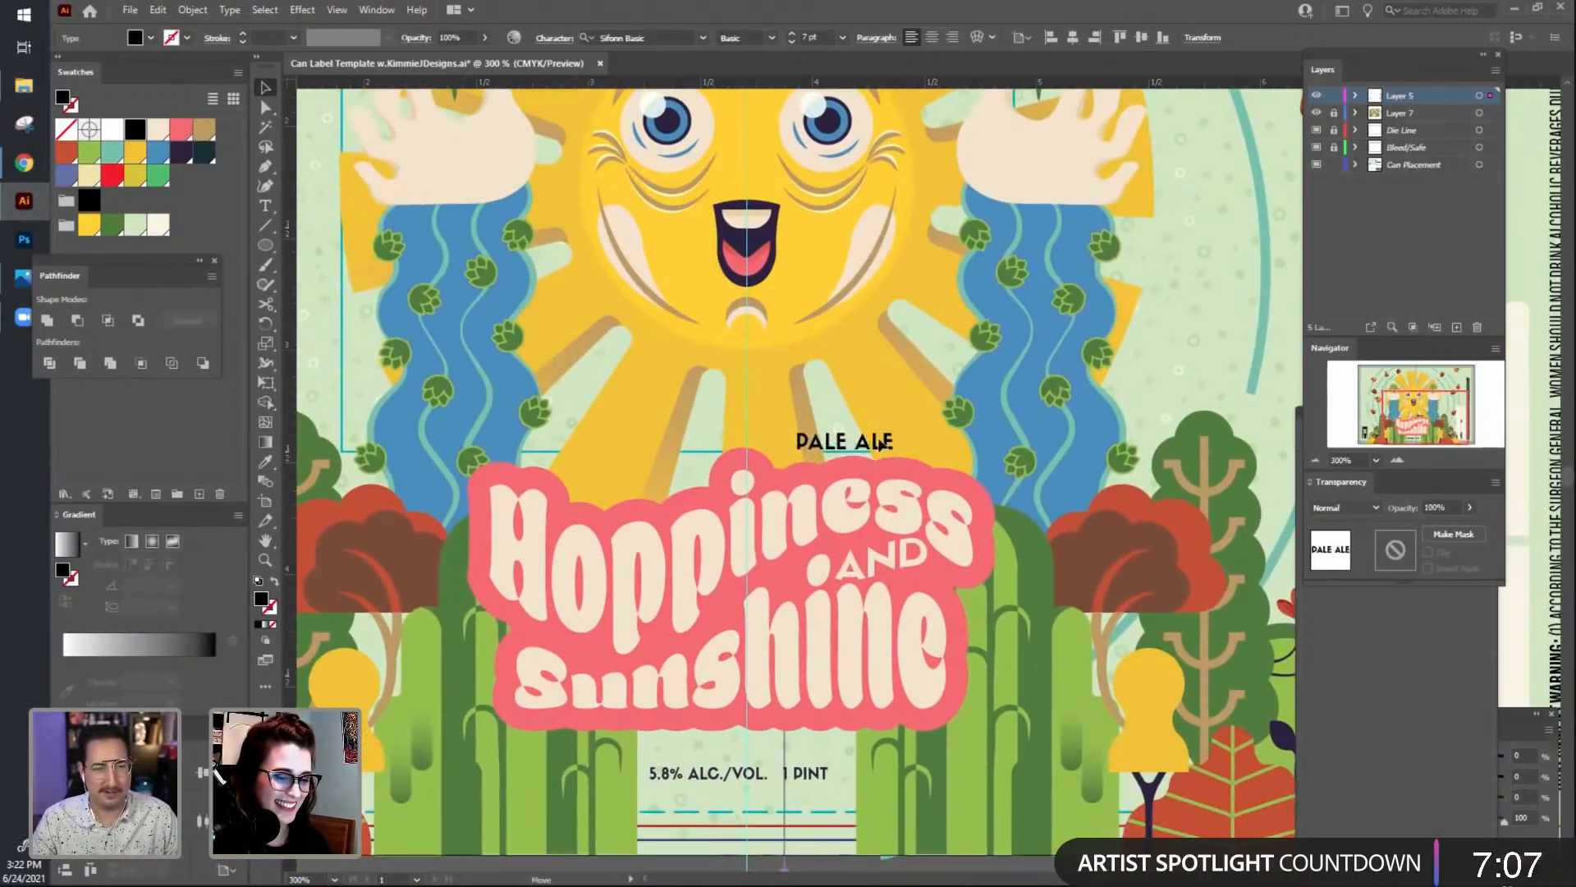
pyautogui.scroll(1, 870, 460)
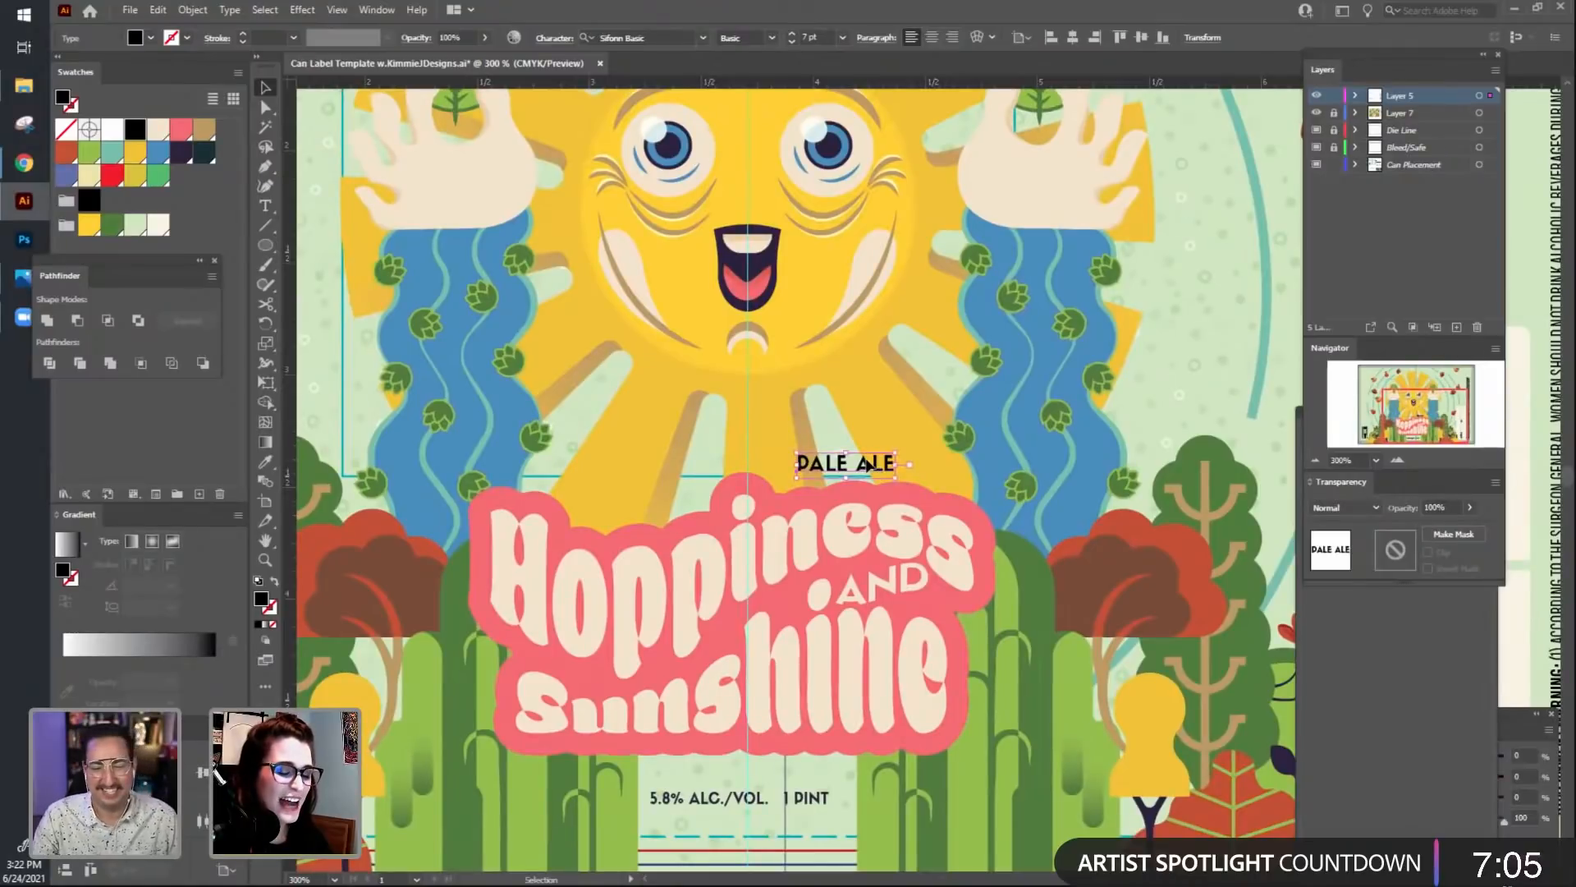
pyautogui.scroll(1, 868, 465)
pyautogui.scroll(1, 911, 461)
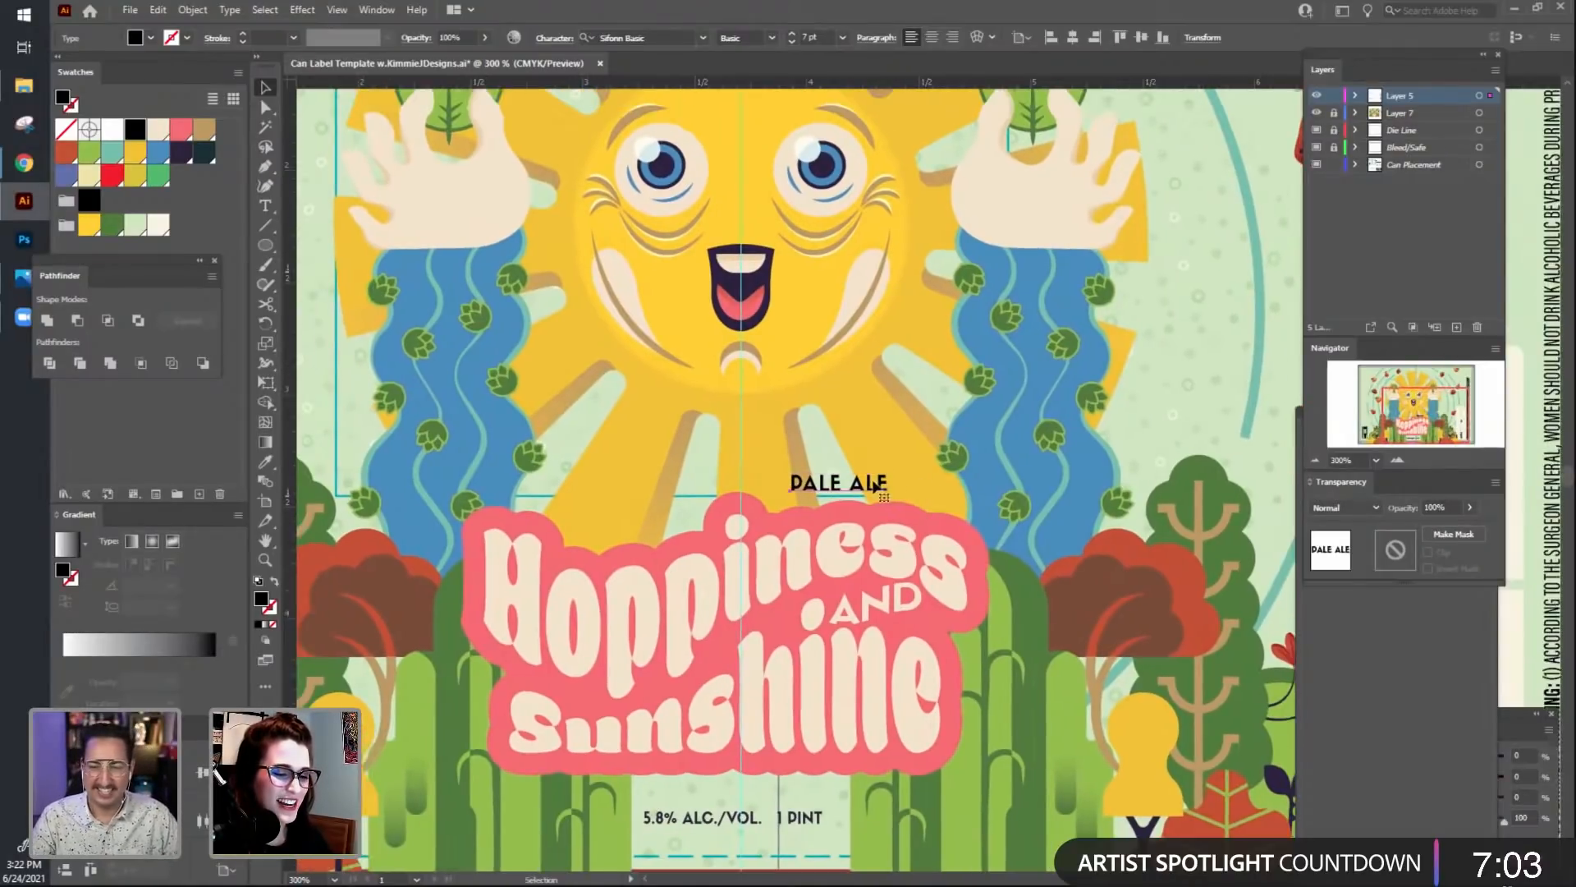
pyautogui.click(875, 486)
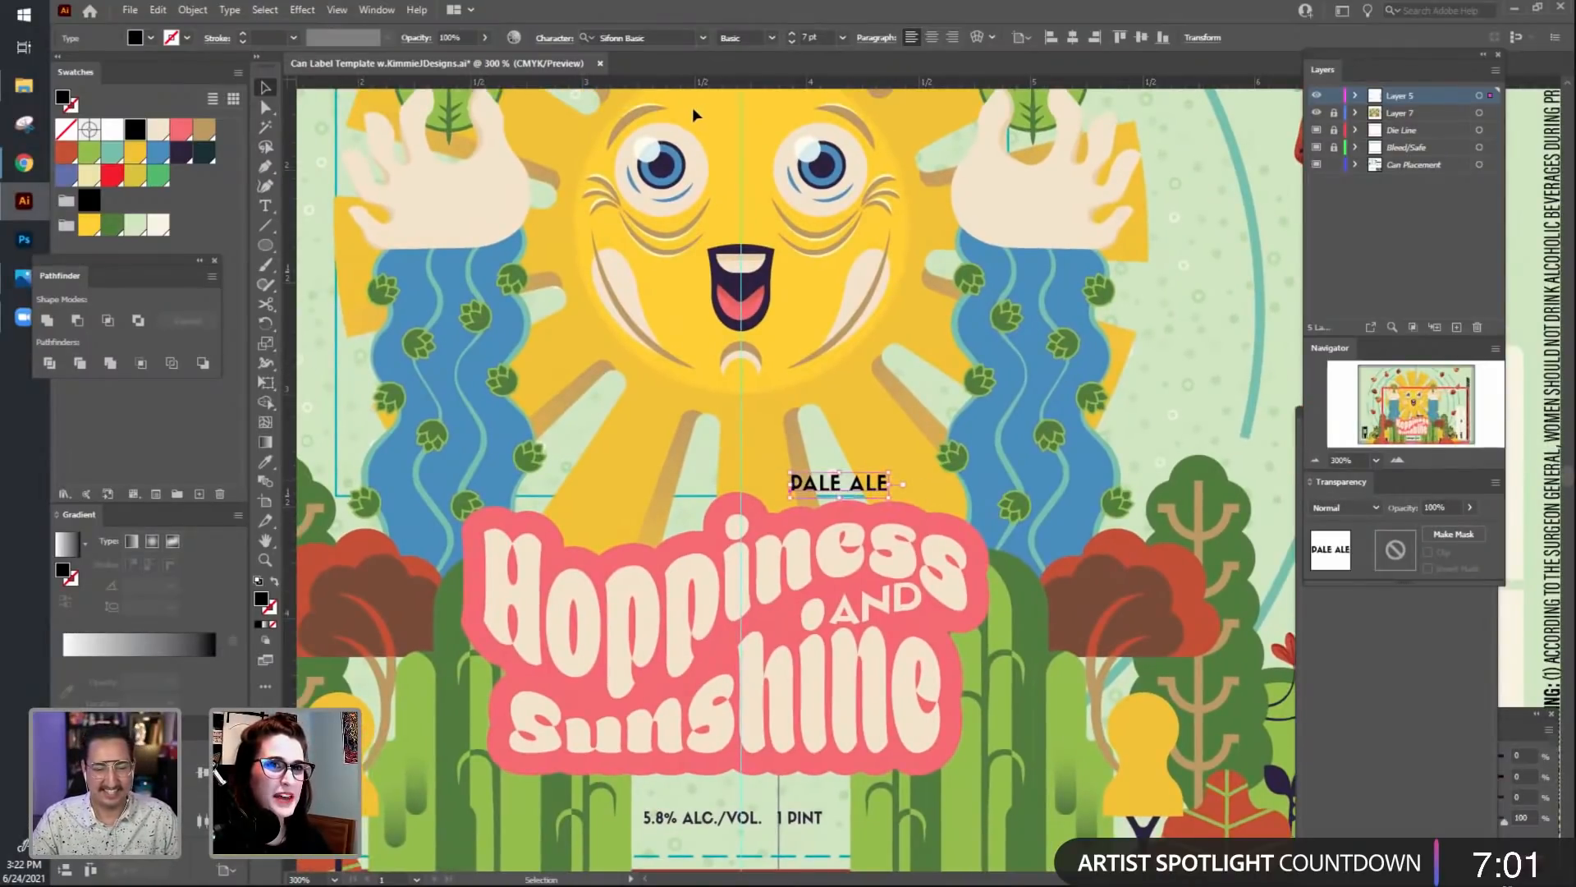
pyautogui.scroll(-1, 939, 330)
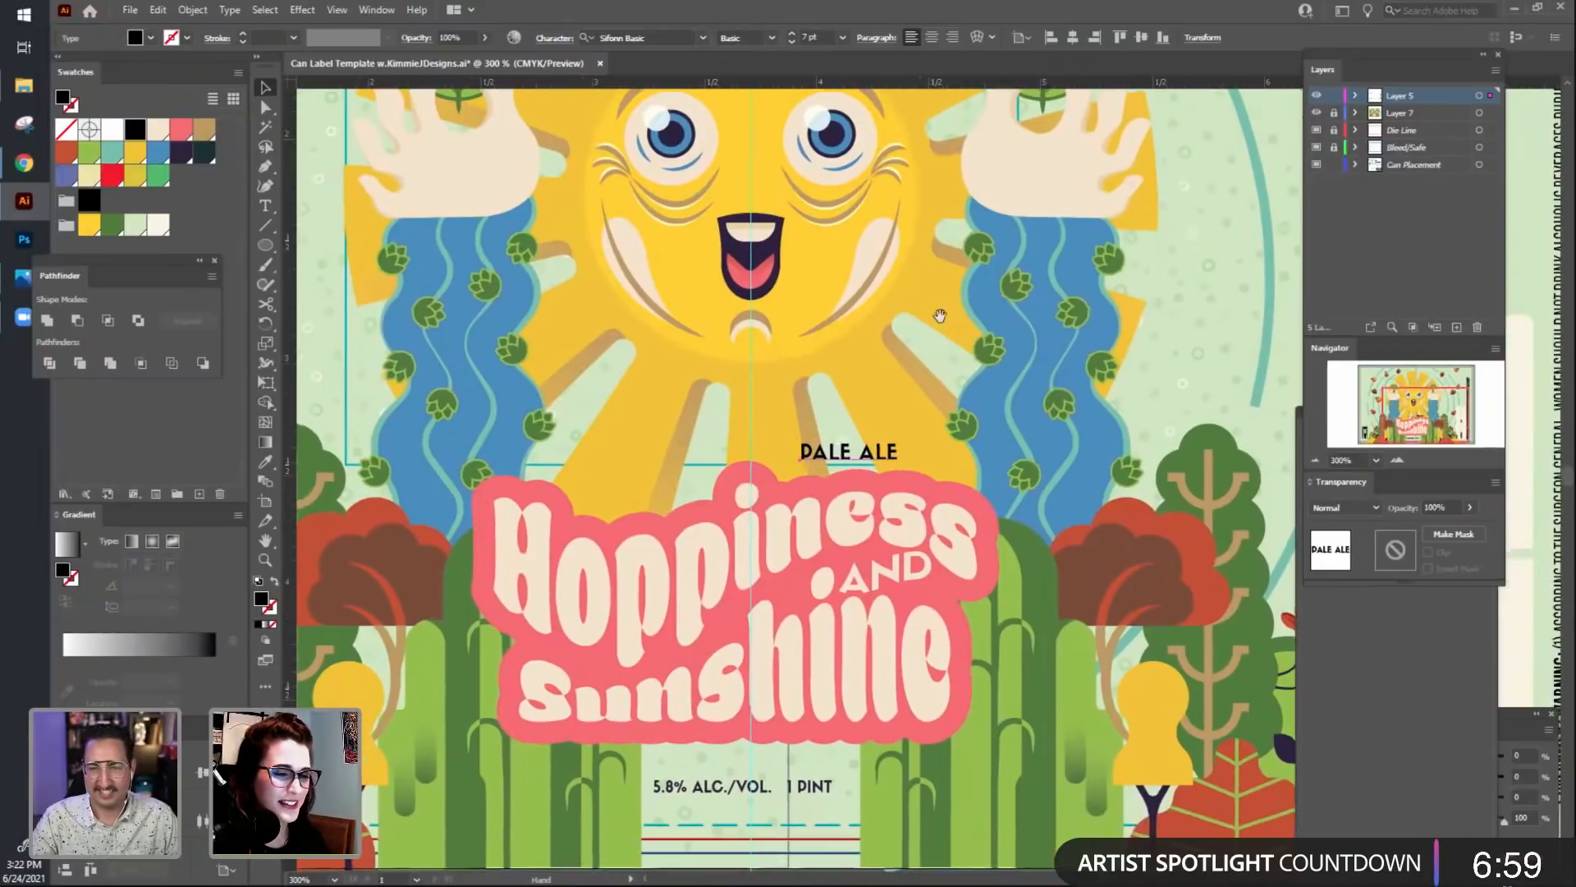
pyautogui.moveTo(1036, 380); pyautogui.dragTo(978, 367)
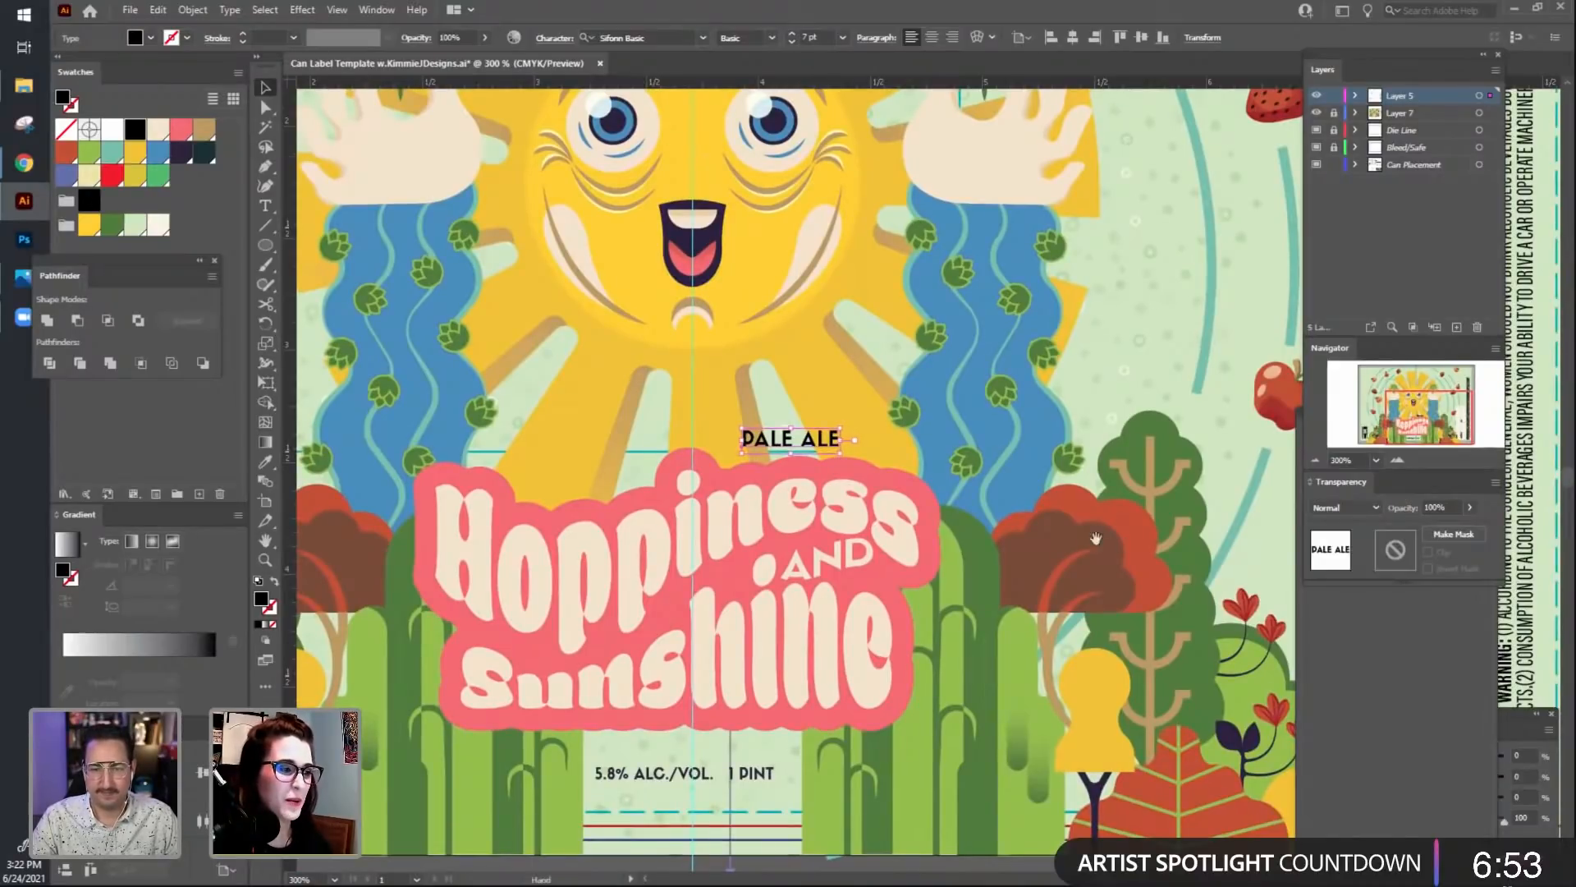
pyautogui.moveTo(1096, 539); pyautogui.dragTo(1053, 530)
pyautogui.moveTo(771, 458); pyautogui.dragTo(773, 455)
pyautogui.click(936, 444)
pyautogui.moveTo(935, 443); pyautogui.dragTo(1000, 458)
# Enlarge the PALE ALE text to 10 pt and shift it slightly left above the title.
pyautogui.click(825, 404)
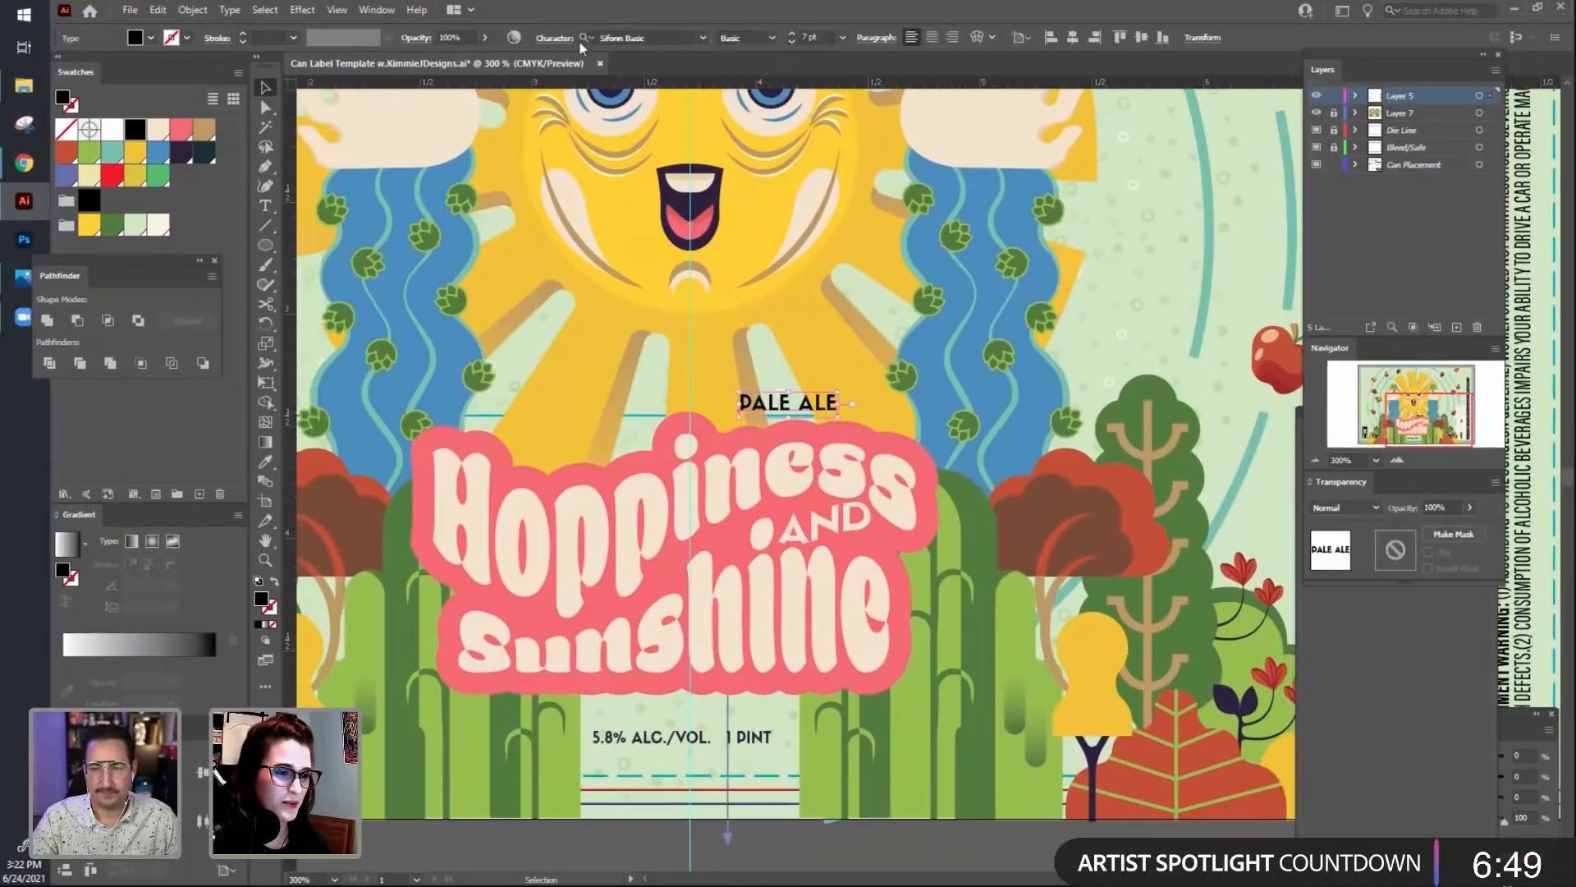
pyautogui.click(791, 35)
pyautogui.click(790, 35)
pyautogui.click(791, 35)
pyautogui.moveTo(862, 410); pyautogui.dragTo(925, 405)
pyautogui.click(873, 805)
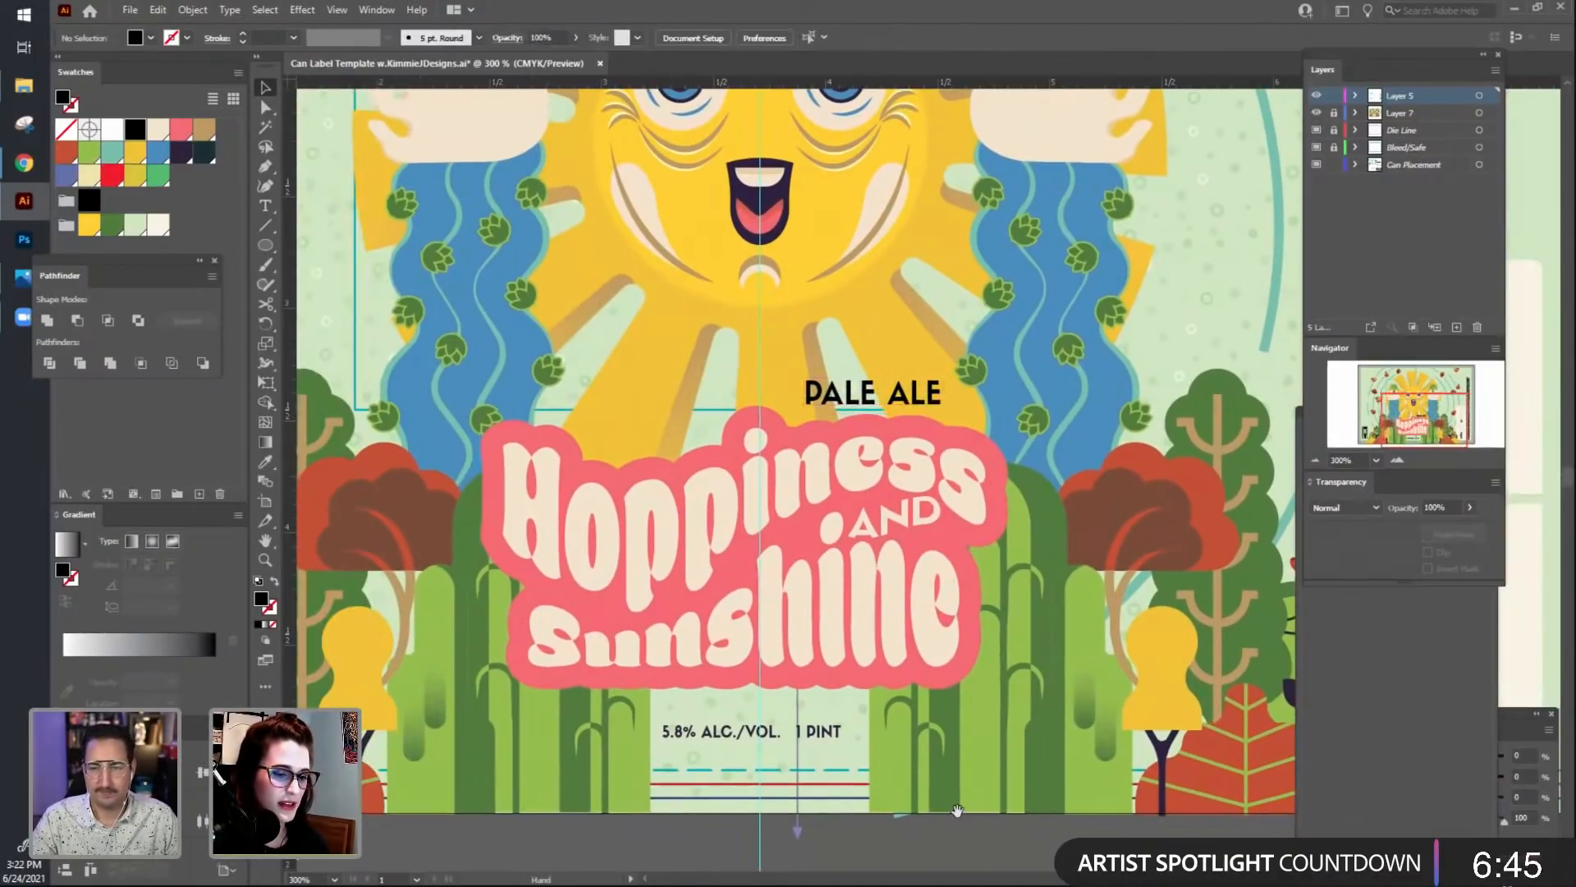
pyautogui.moveTo(957, 809); pyautogui.dragTo(950, 742)
pyautogui.moveTo(926, 327); pyautogui.dragTo(915, 329)
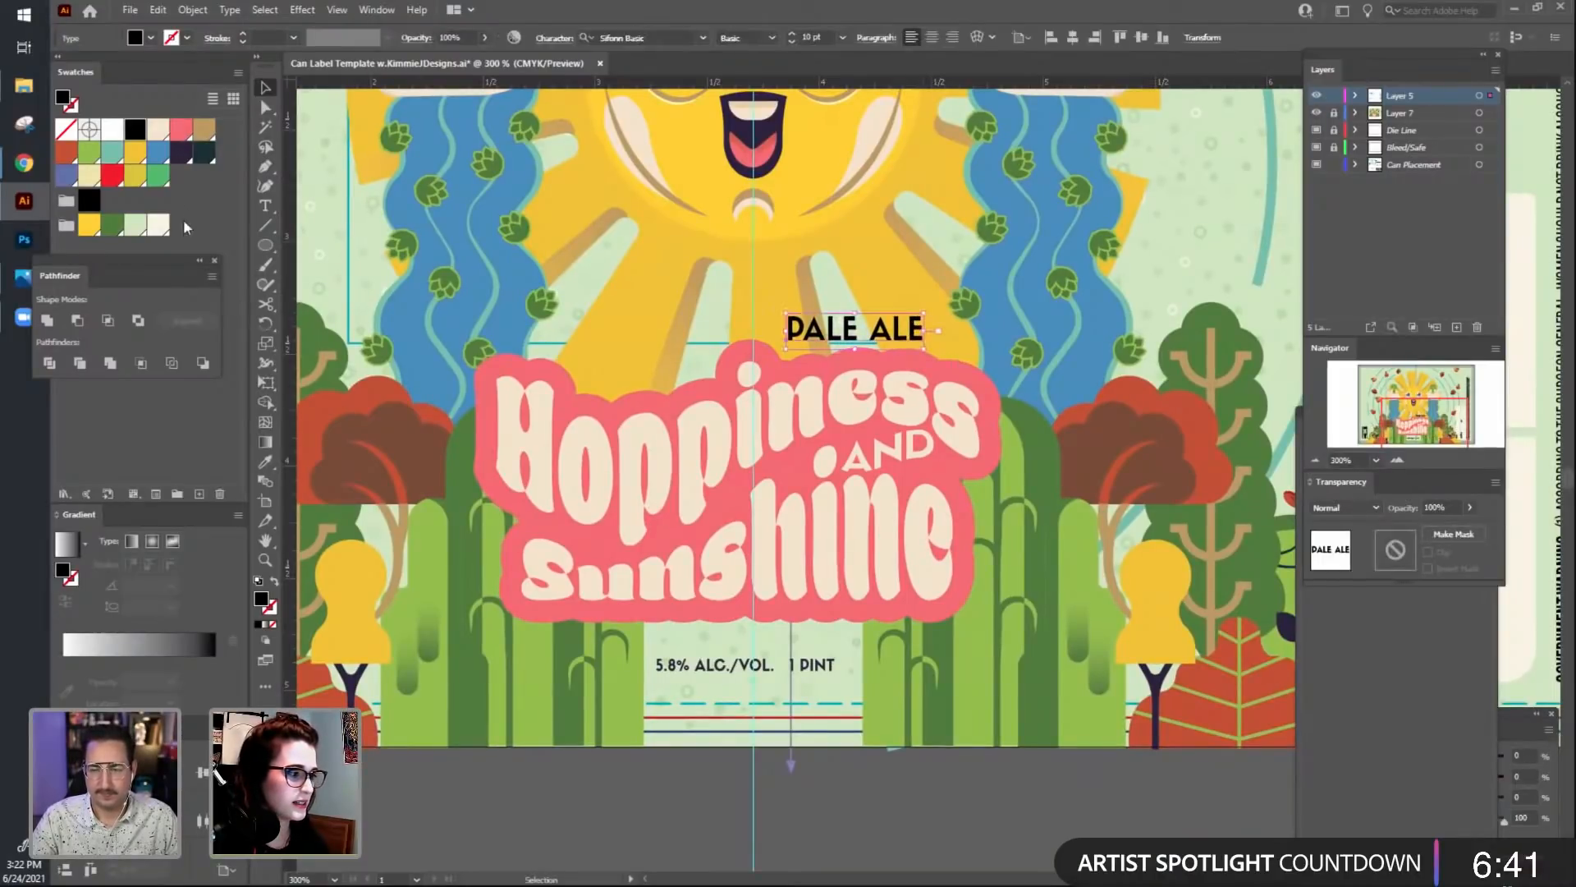
# Try the coral pink swatch as the fill of the PALE ALE text.
pyautogui.click(186, 133)
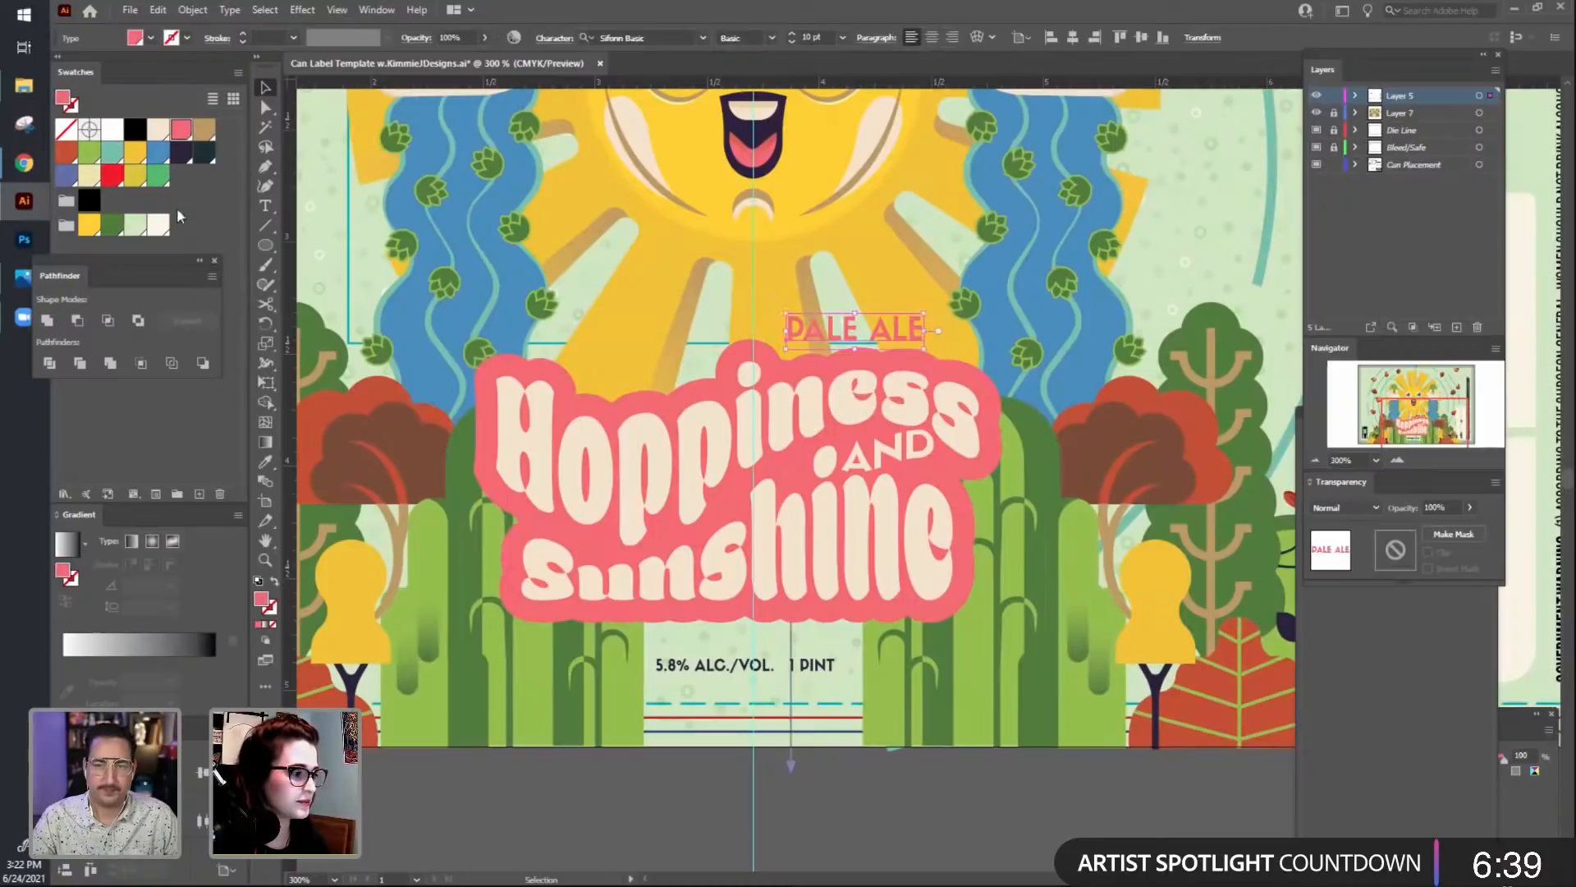
pyautogui.click(586, 790)
pyautogui.moveTo(890, 802); pyautogui.dragTo(870, 786)
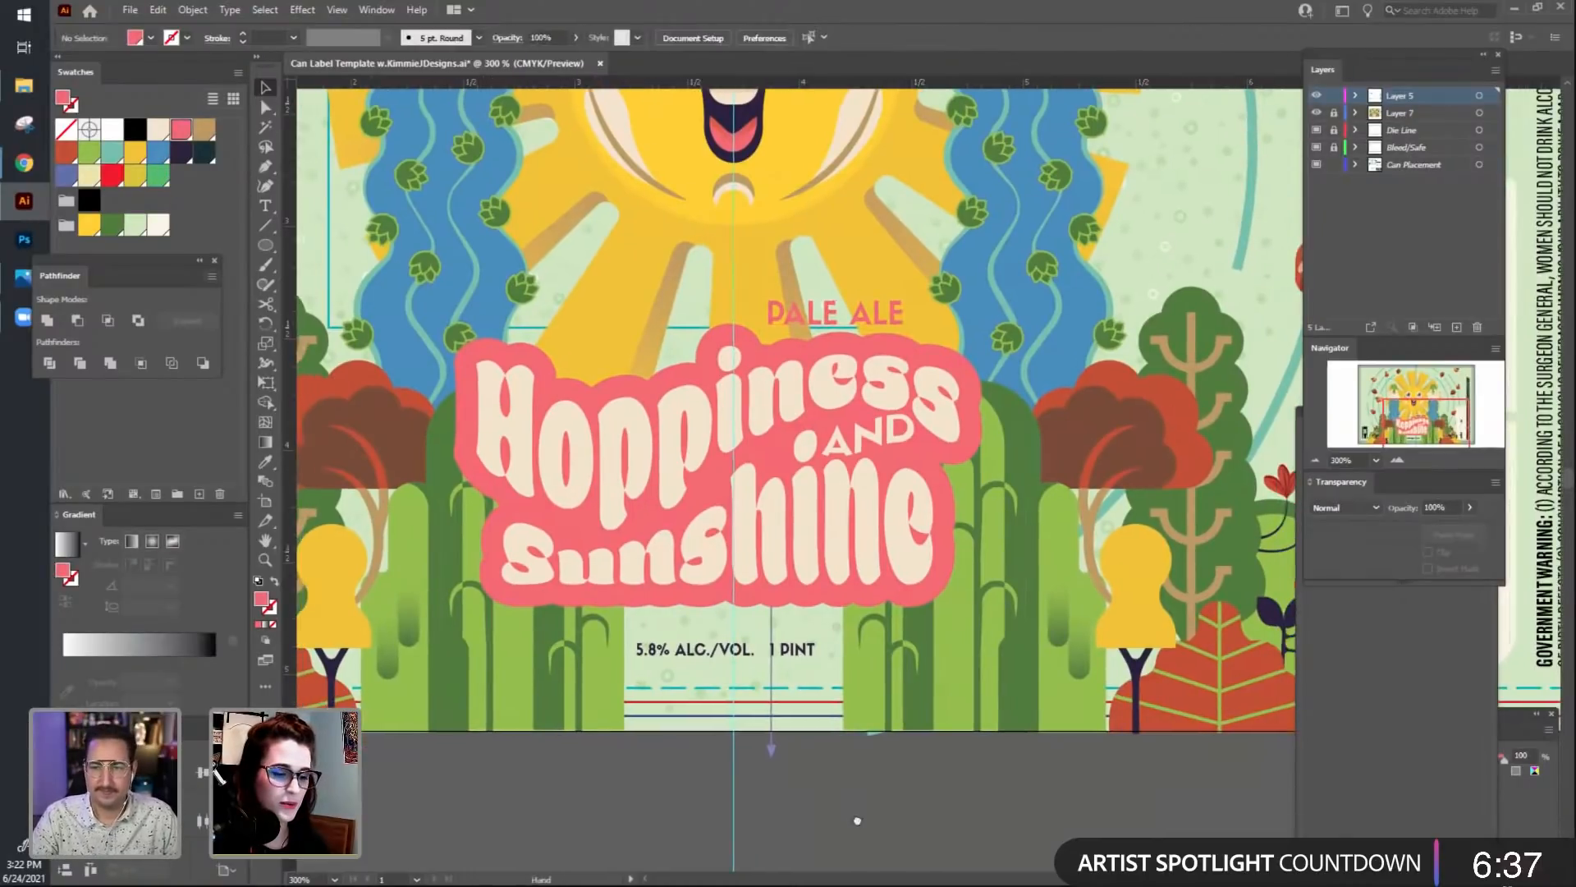
pyautogui.click(836, 308)
pyautogui.moveTo(1066, 613); pyautogui.dragTo(994, 592)
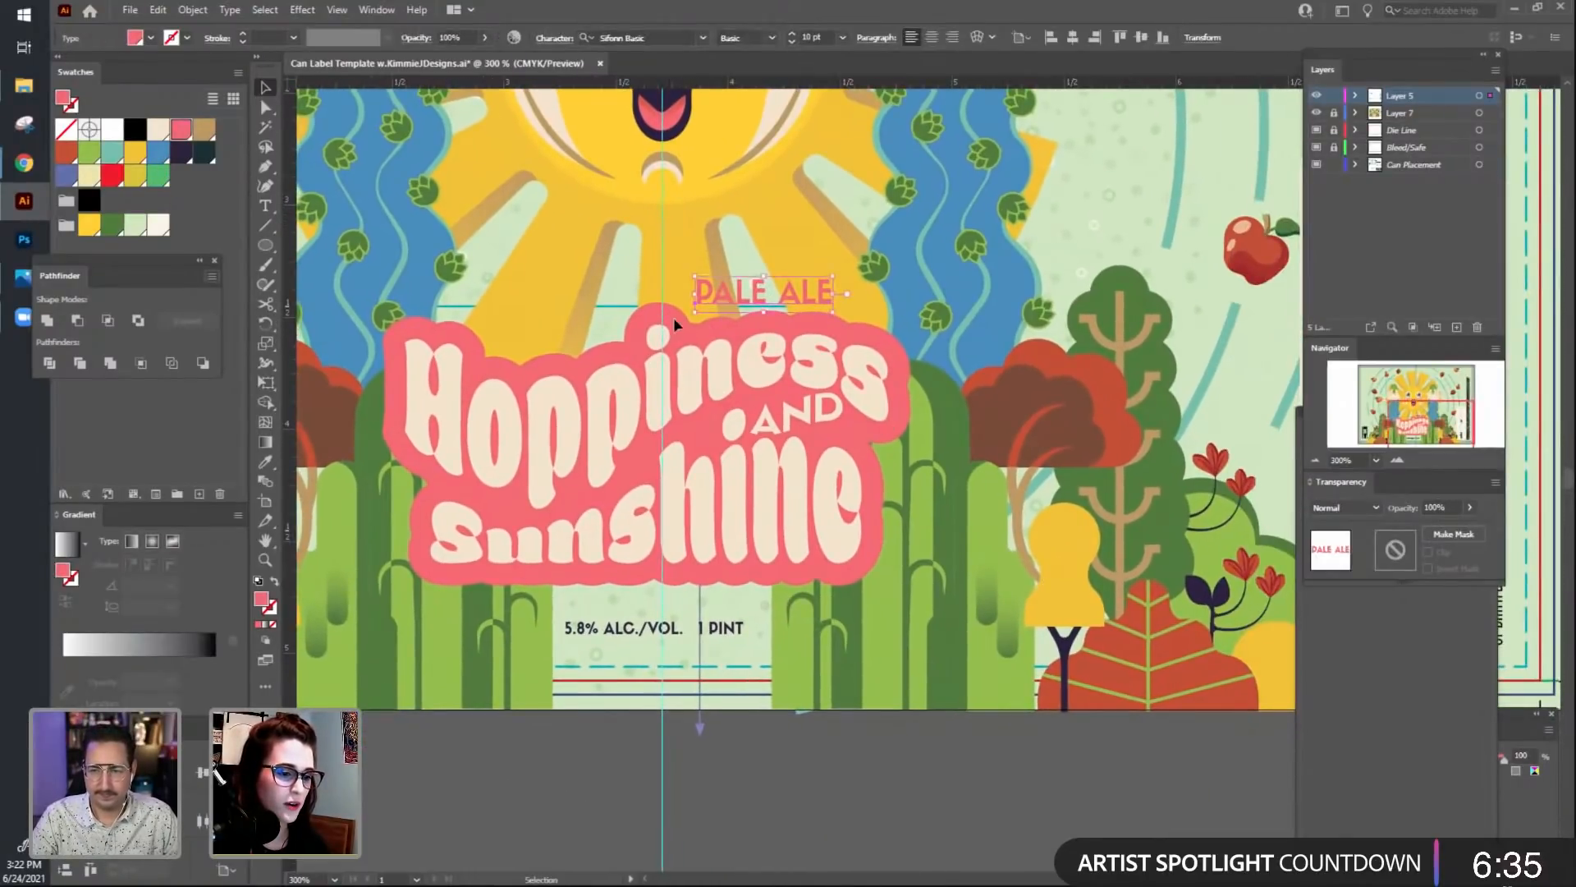
pyautogui.click(913, 824)
pyautogui.moveTo(913, 824); pyautogui.dragTo(934, 808)
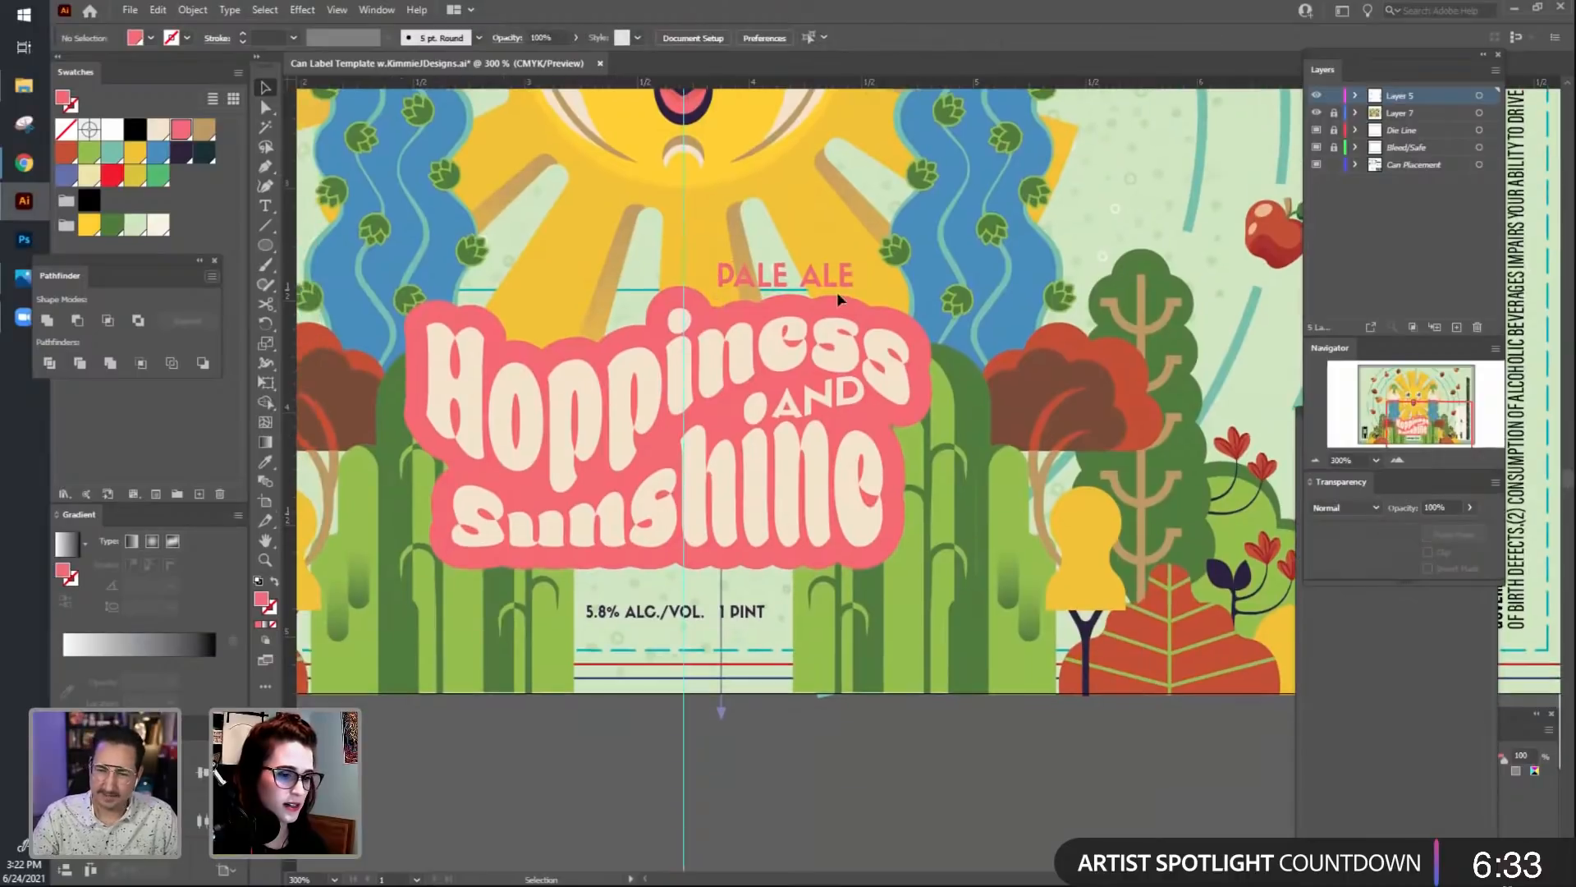
# Try the red and tan swatches on the PALE ALE text and settle on the dark navy swatch as its fill.
pyautogui.click(816, 286)
pyautogui.click(67, 153)
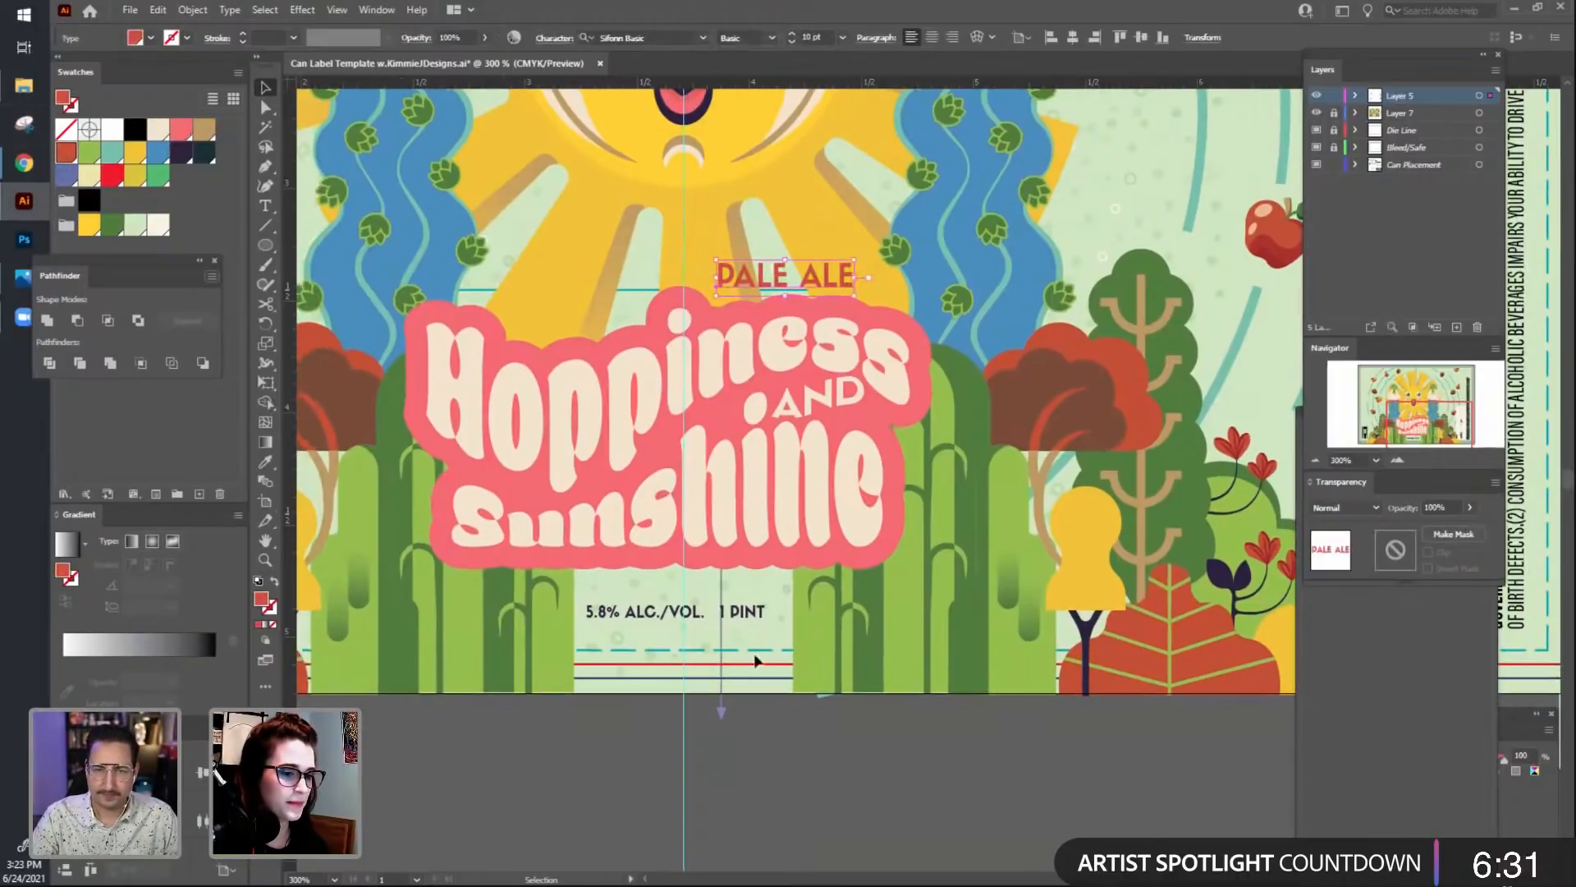
pyautogui.click(199, 136)
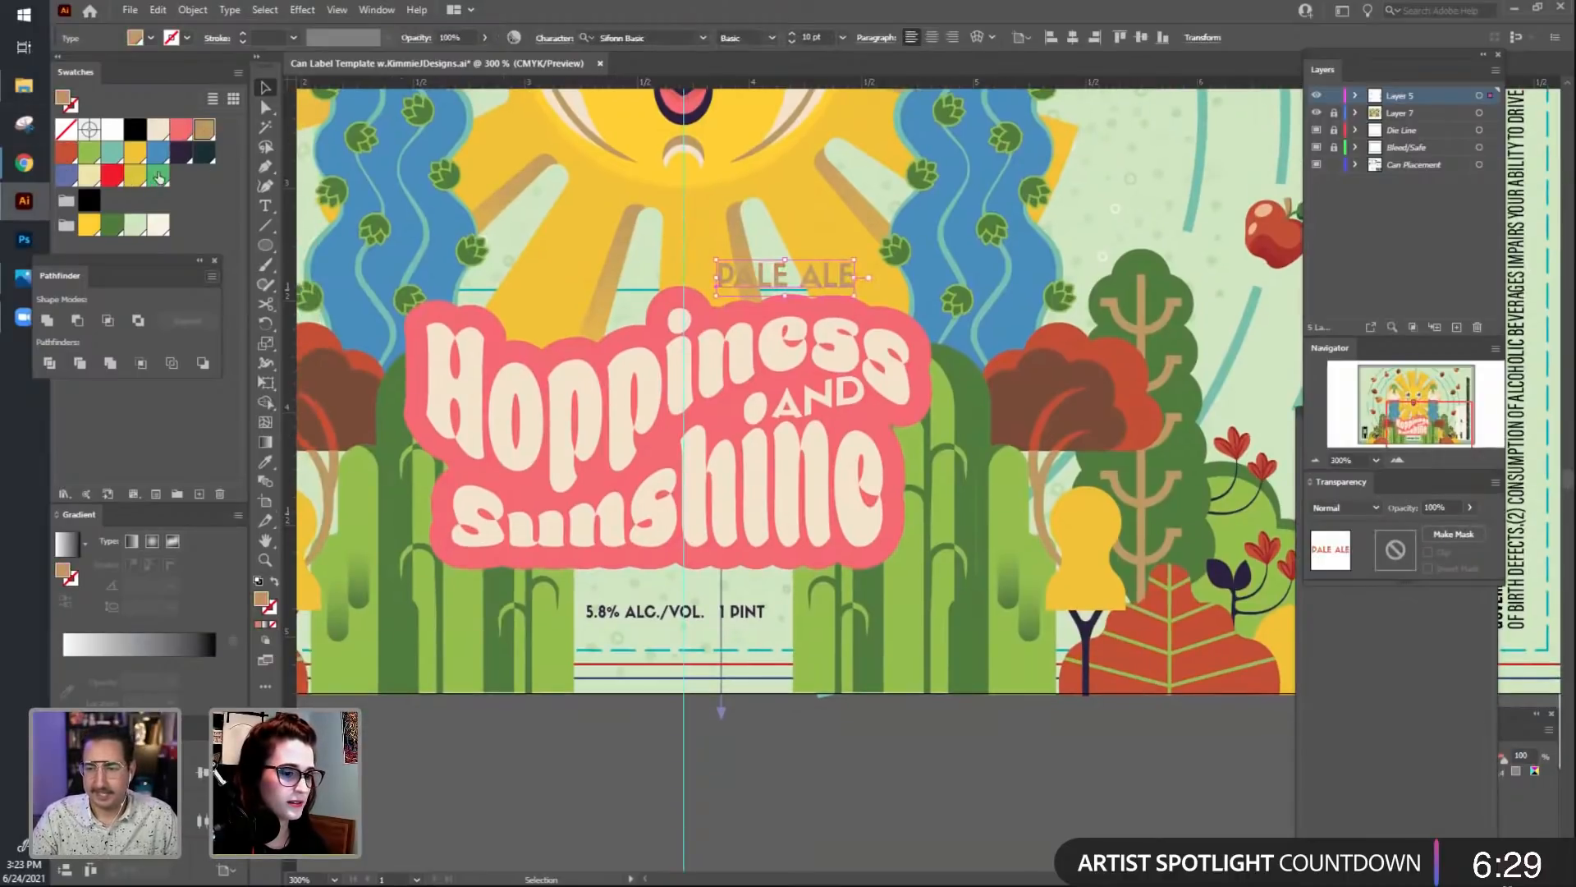
pyautogui.click(175, 157)
pyautogui.click(833, 726)
pyautogui.moveTo(922, 711); pyautogui.dragTo(901, 732)
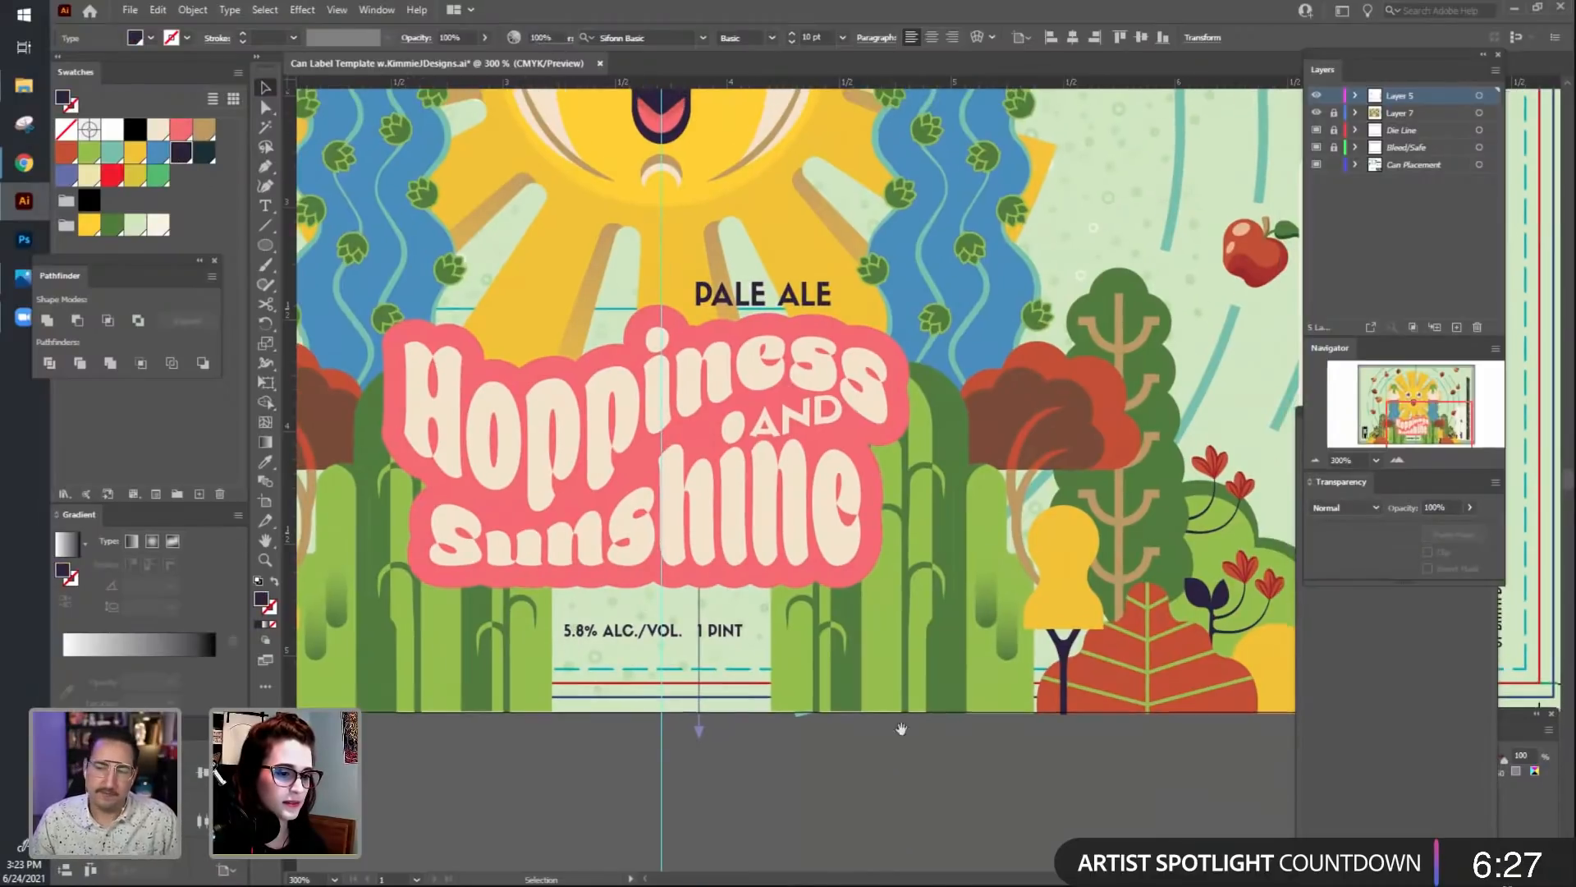
# Open the Appearance panel for the PALE ALE text, browse its effects without applying one, and dock the panel beside Navigator.
pyautogui.click(808, 307)
pyautogui.moveTo(1016, 741); pyautogui.dragTo(981, 687)
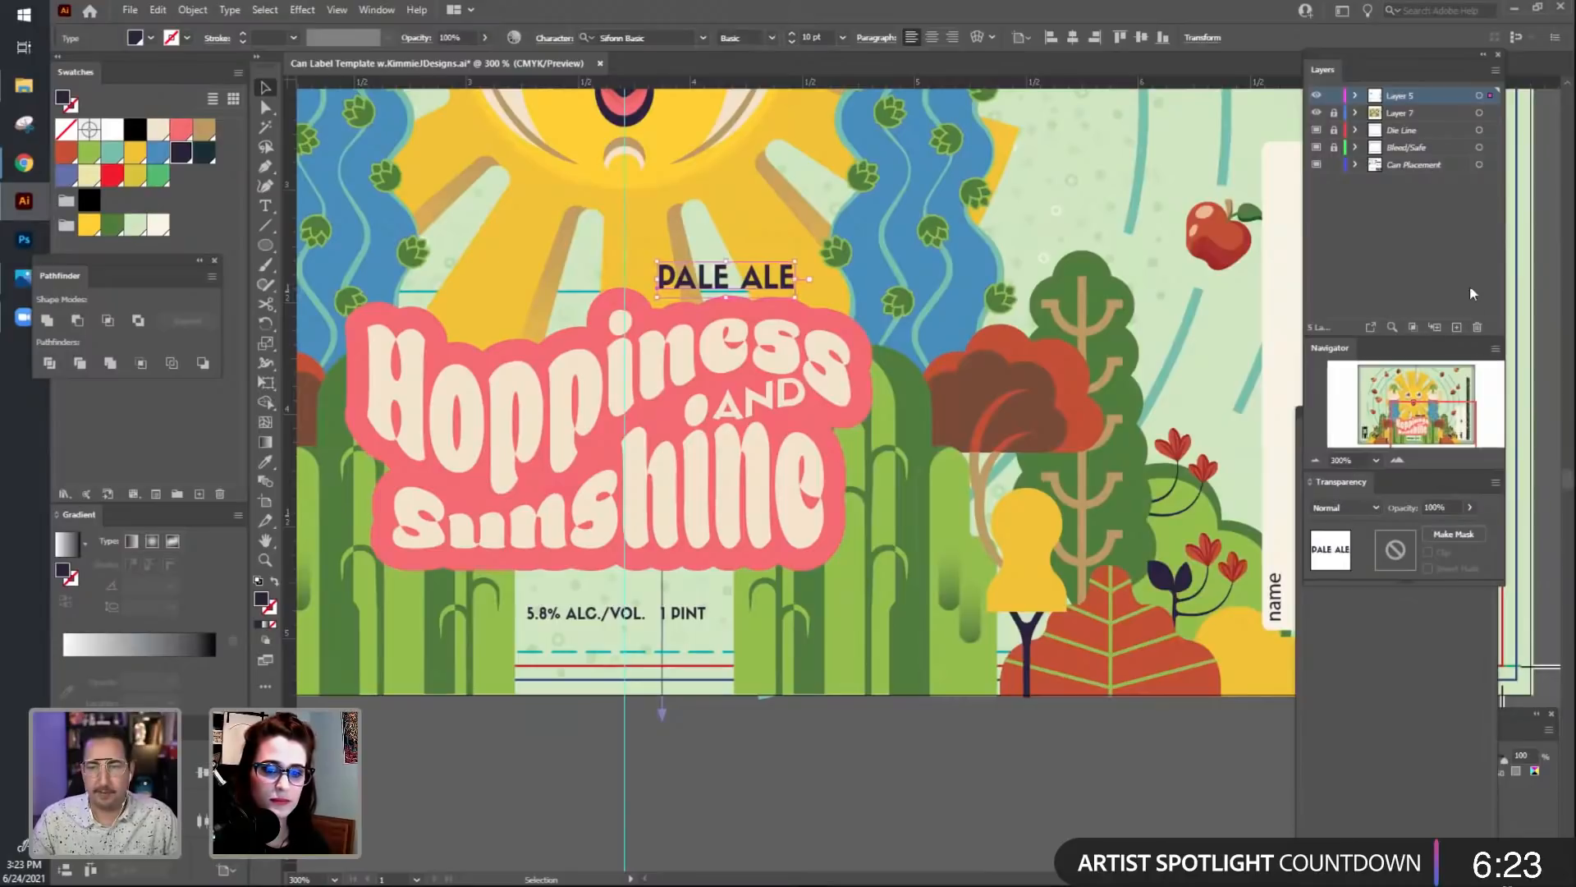
pyautogui.moveTo(1391, 412); pyautogui.dragTo(1067, 198)
pyautogui.click(1021, 675)
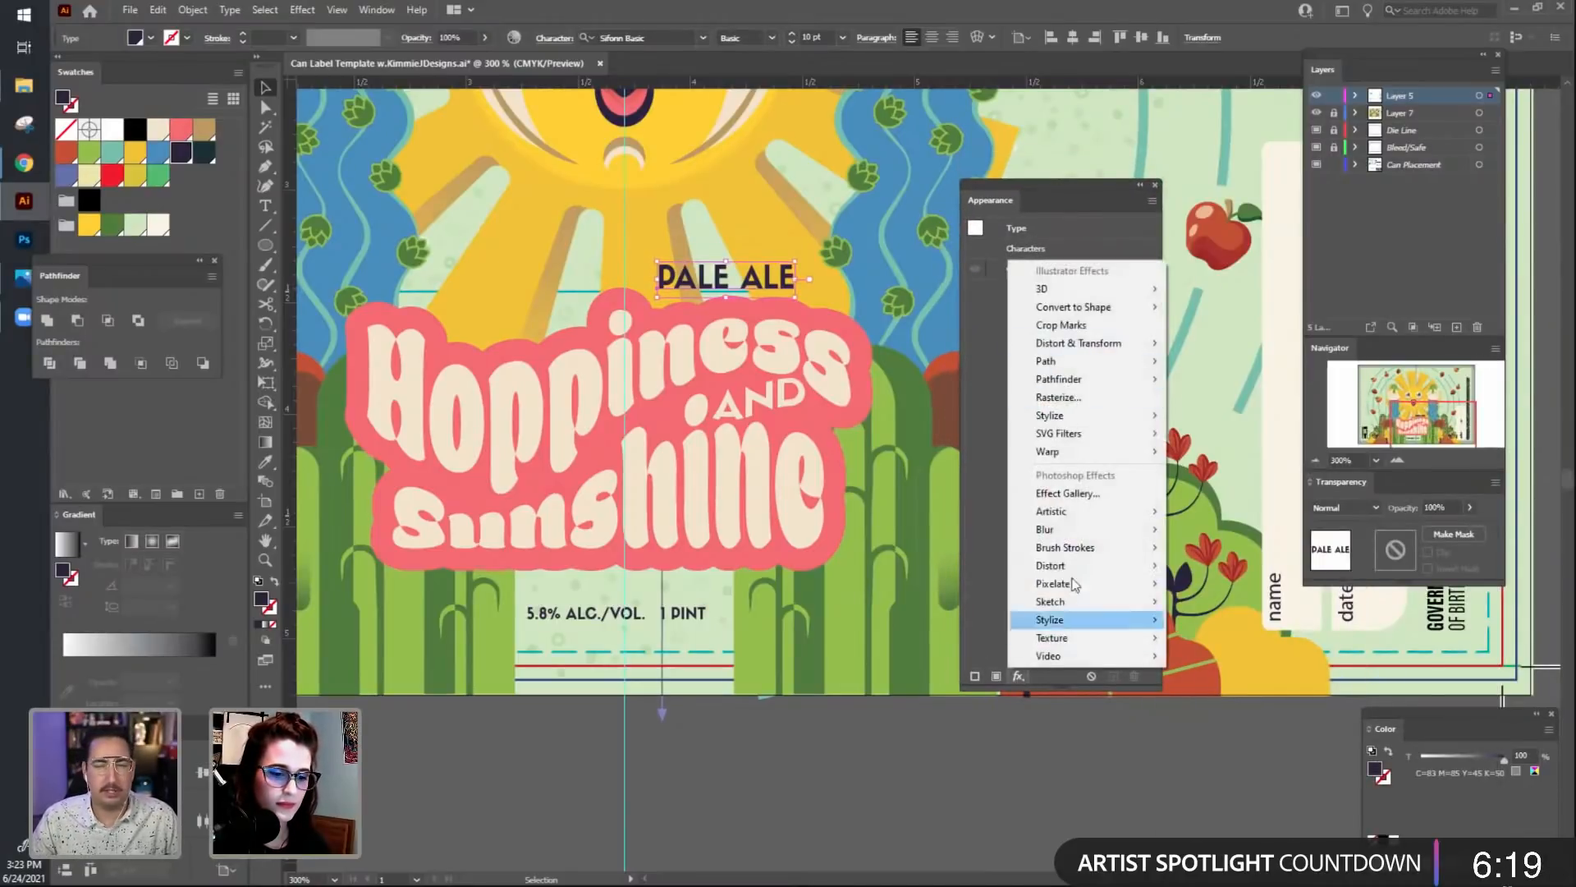
pyautogui.click(928, 754)
pyautogui.moveTo(1057, 184); pyautogui.dragTo(1346, 350)
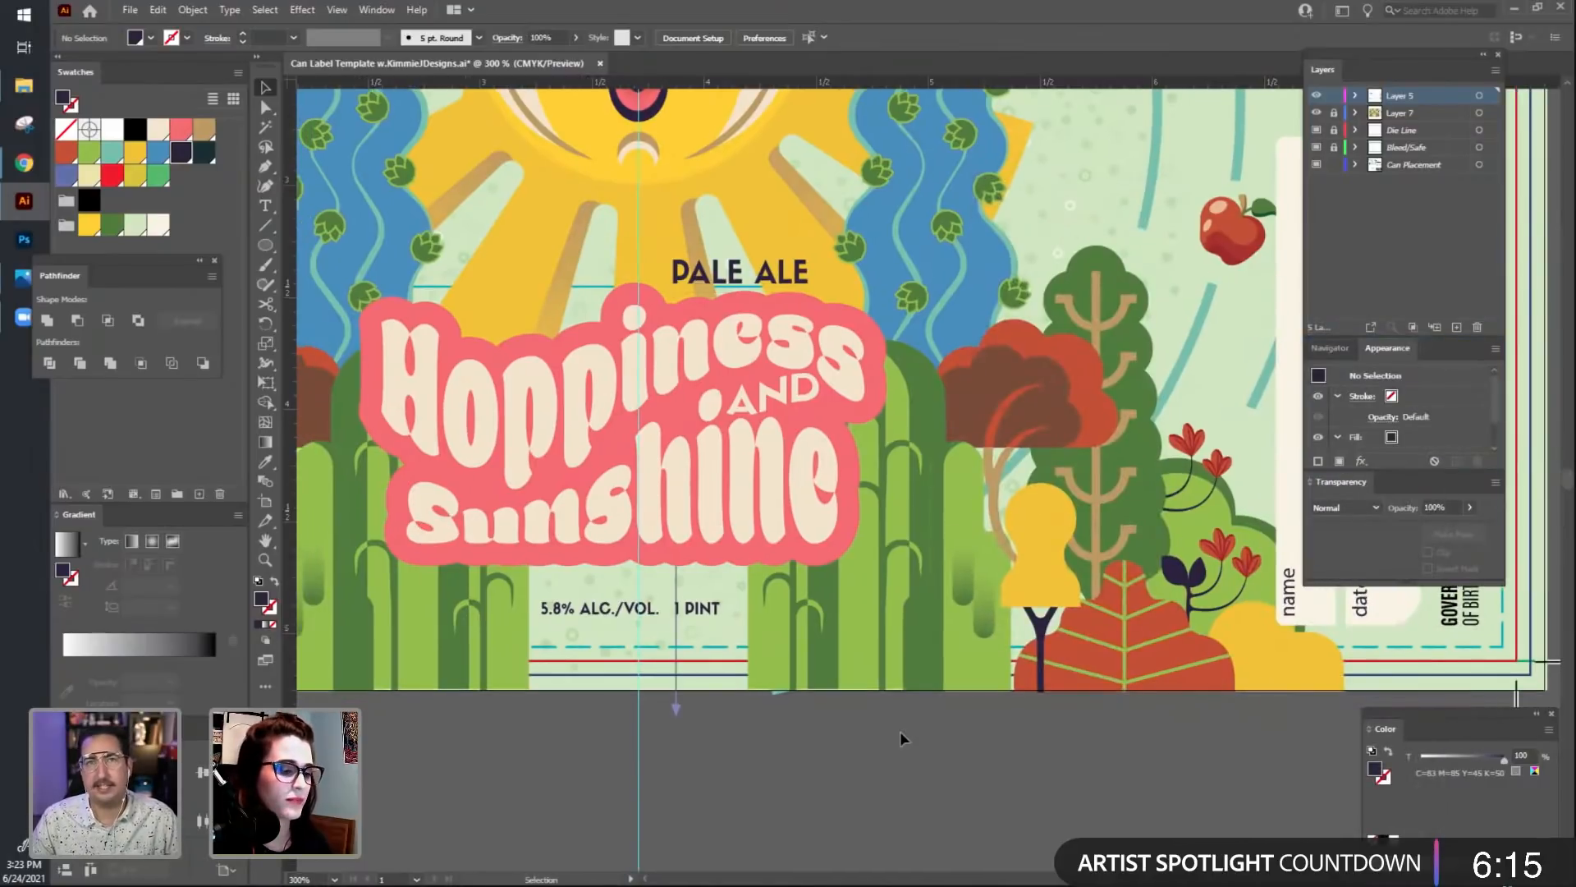
# Move the Pop the Top brand logo from beside the artboard into the upper-left corner of the can label.
pyautogui.hotkey('ctrl', '-')
pyautogui.hotkey('ctrl', '-')
pyautogui.hotkey('ctrl', '-')
pyautogui.moveTo(899, 651); pyautogui.dragTo(934, 724)
pyautogui.click(1203, 260)
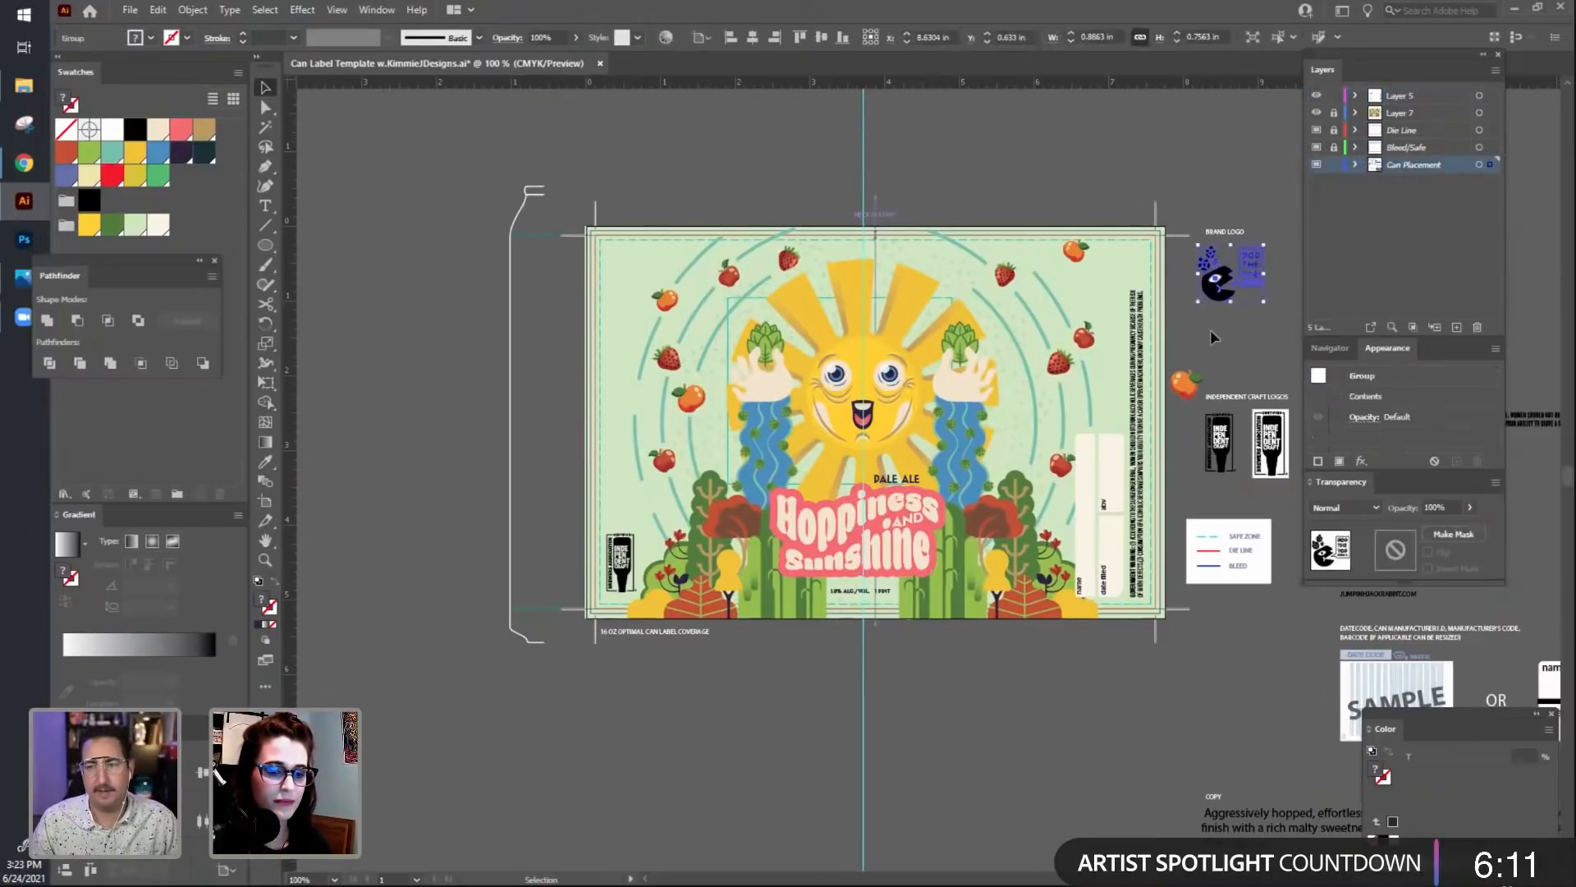
pyautogui.moveTo(1203, 261); pyautogui.dragTo(641, 276)
pyautogui.click(678, 147)
# Nudge the brand logo slightly down within the dashed safe zone of the label's upper-left corner.
pyautogui.hotkey('ctrl', '=')
pyautogui.hotkey('ctrl', '=')
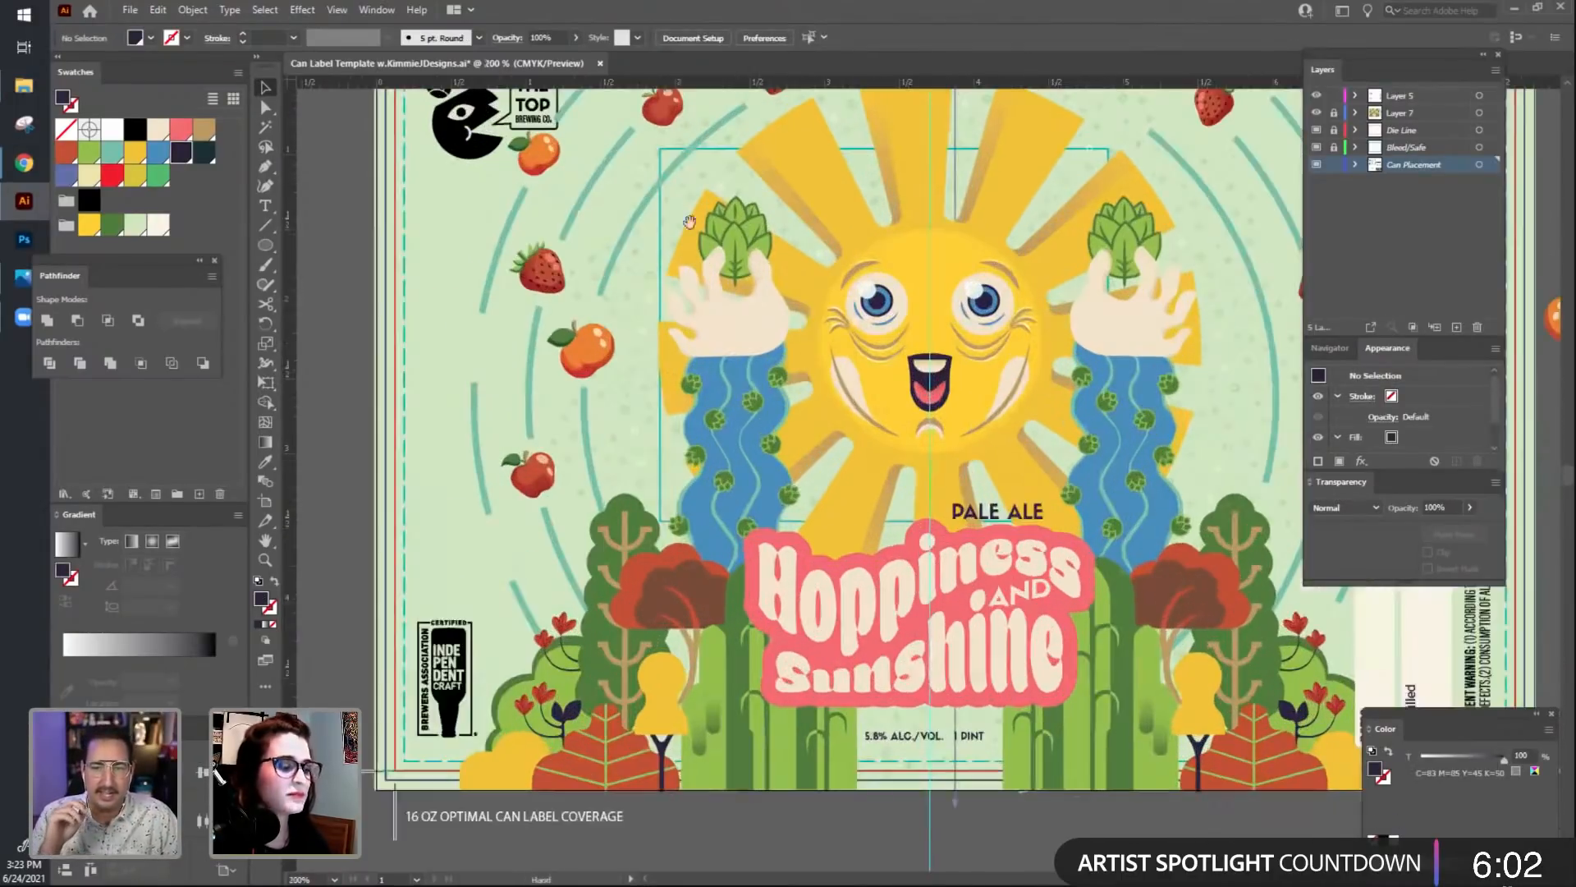
pyautogui.moveTo(581, 154); pyautogui.dragTo(694, 284)
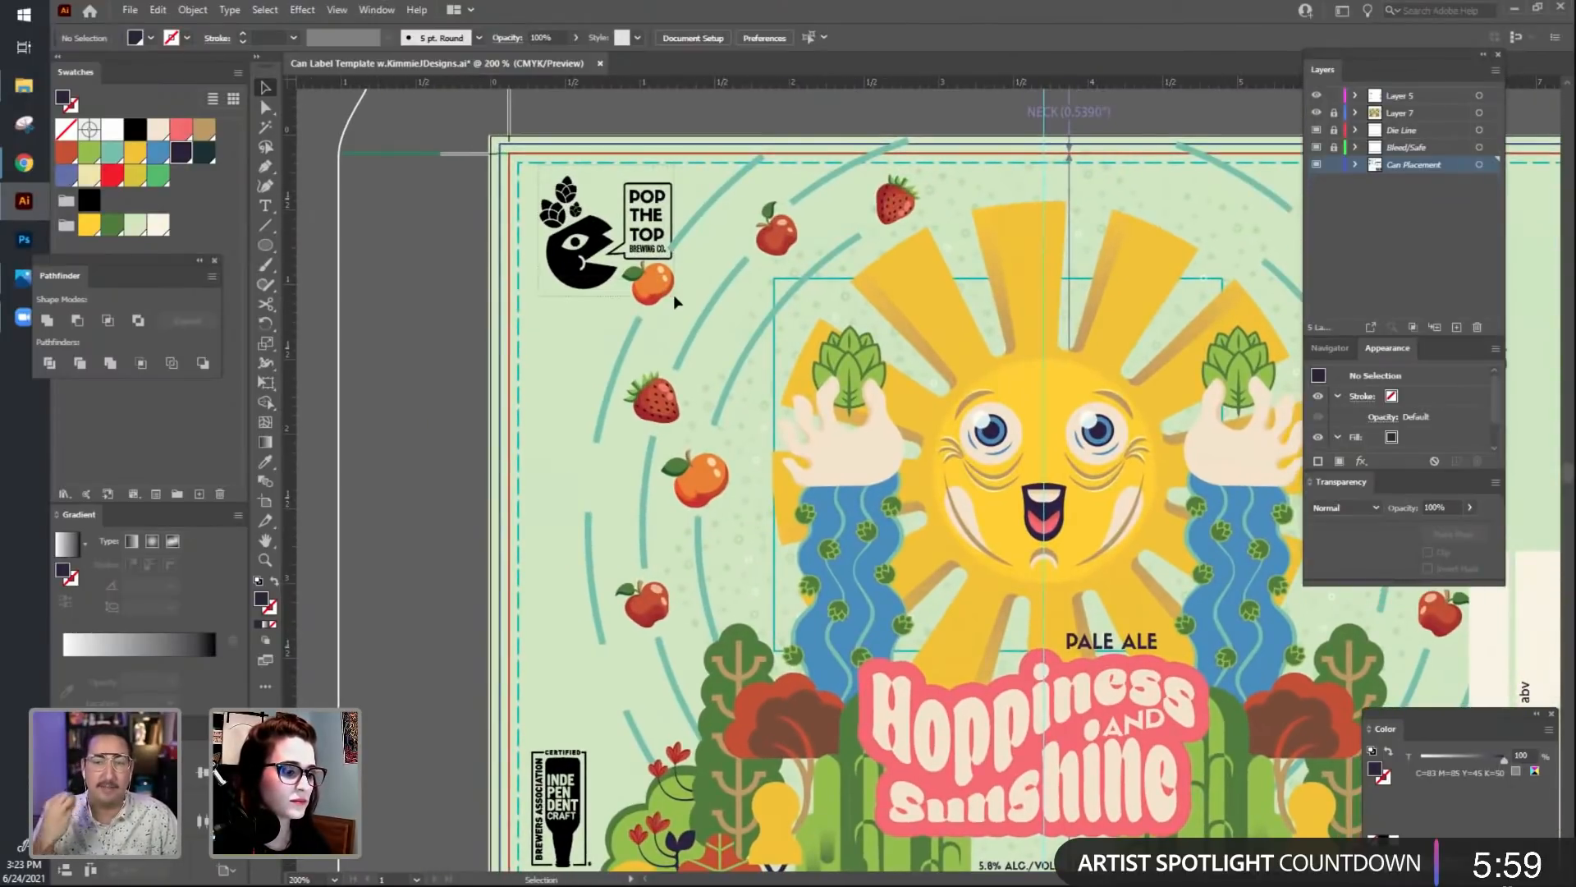
pyautogui.click(655, 253)
pyautogui.moveTo(656, 253); pyautogui.dragTo(654, 257)
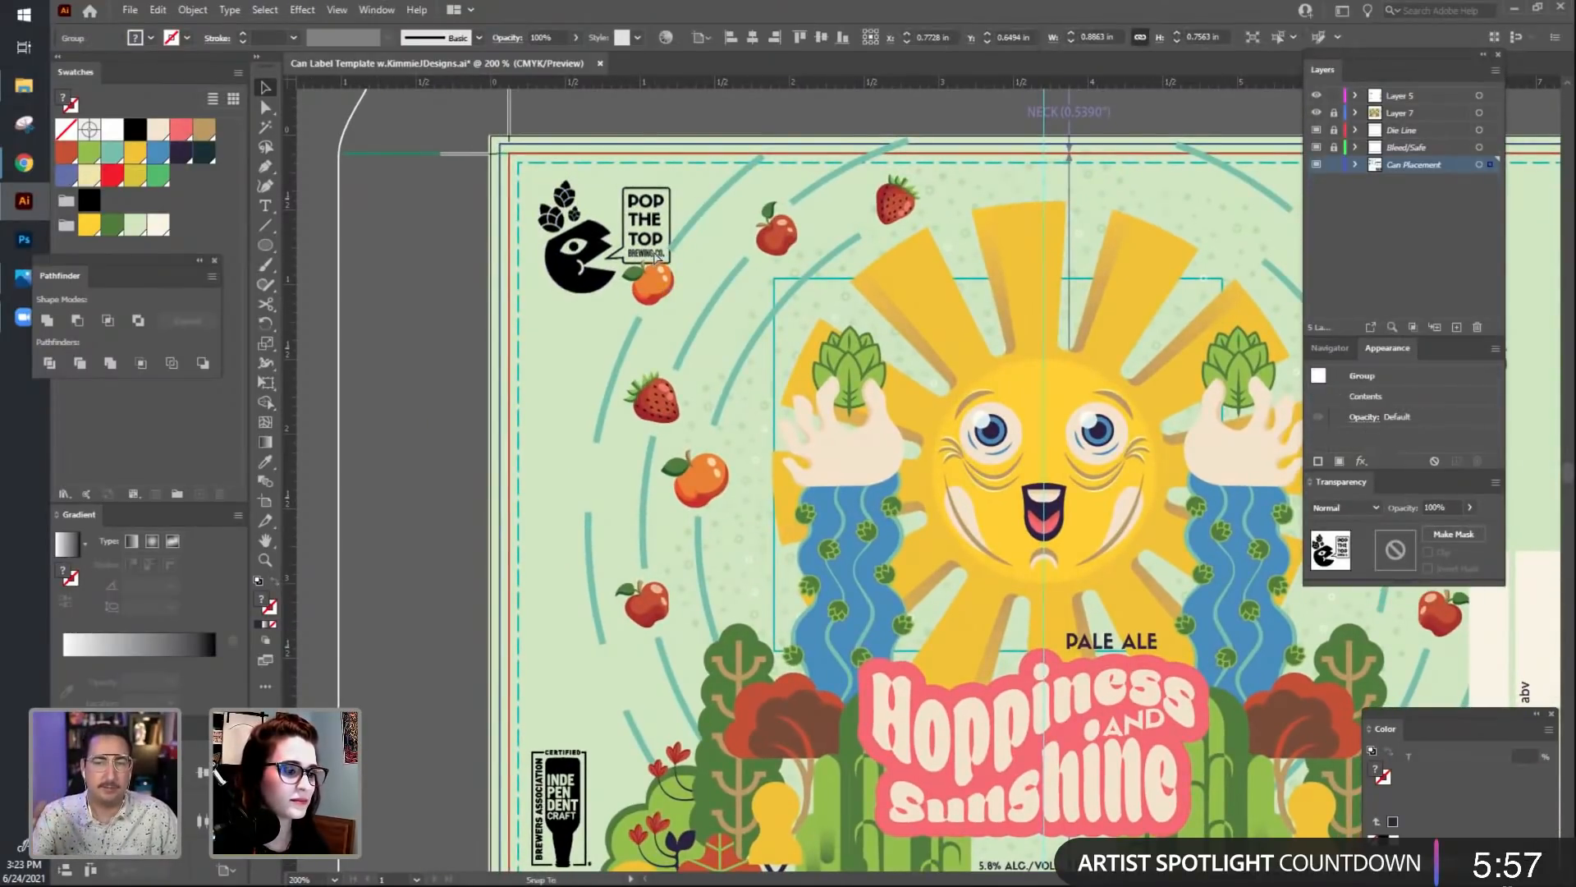
pyautogui.click(703, 235)
pyautogui.hscroll(2, 681, 303)
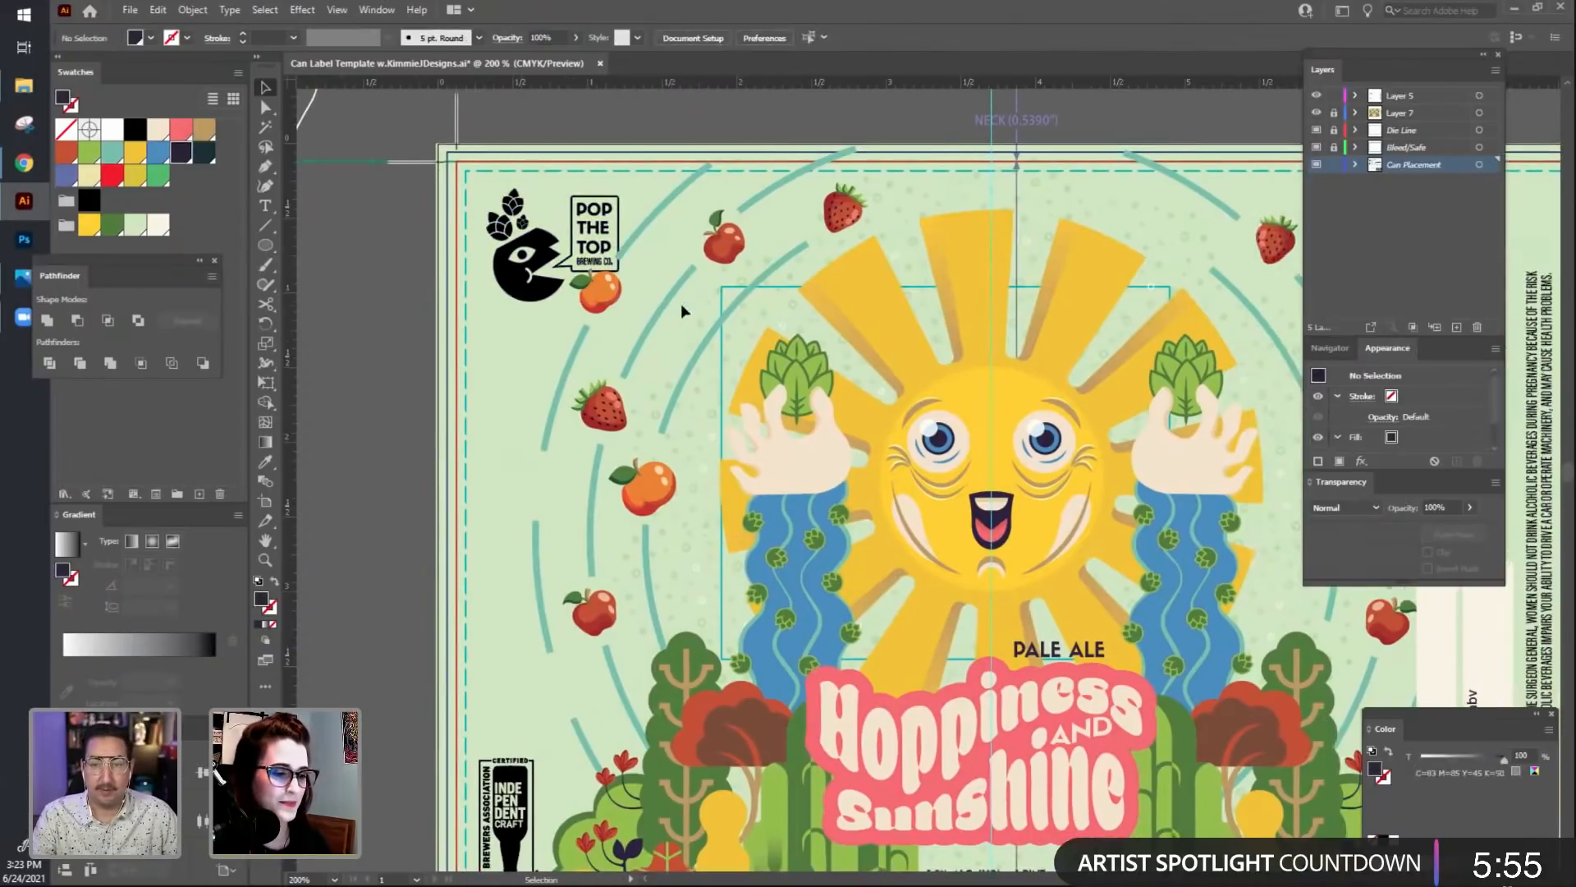
# Ungroup the artwork group on the label's left half that holds the fruits and the raised arm.
pyautogui.scroll(-1, 681, 302)
pyautogui.moveTo(858, 466); pyautogui.dragTo(720, 411)
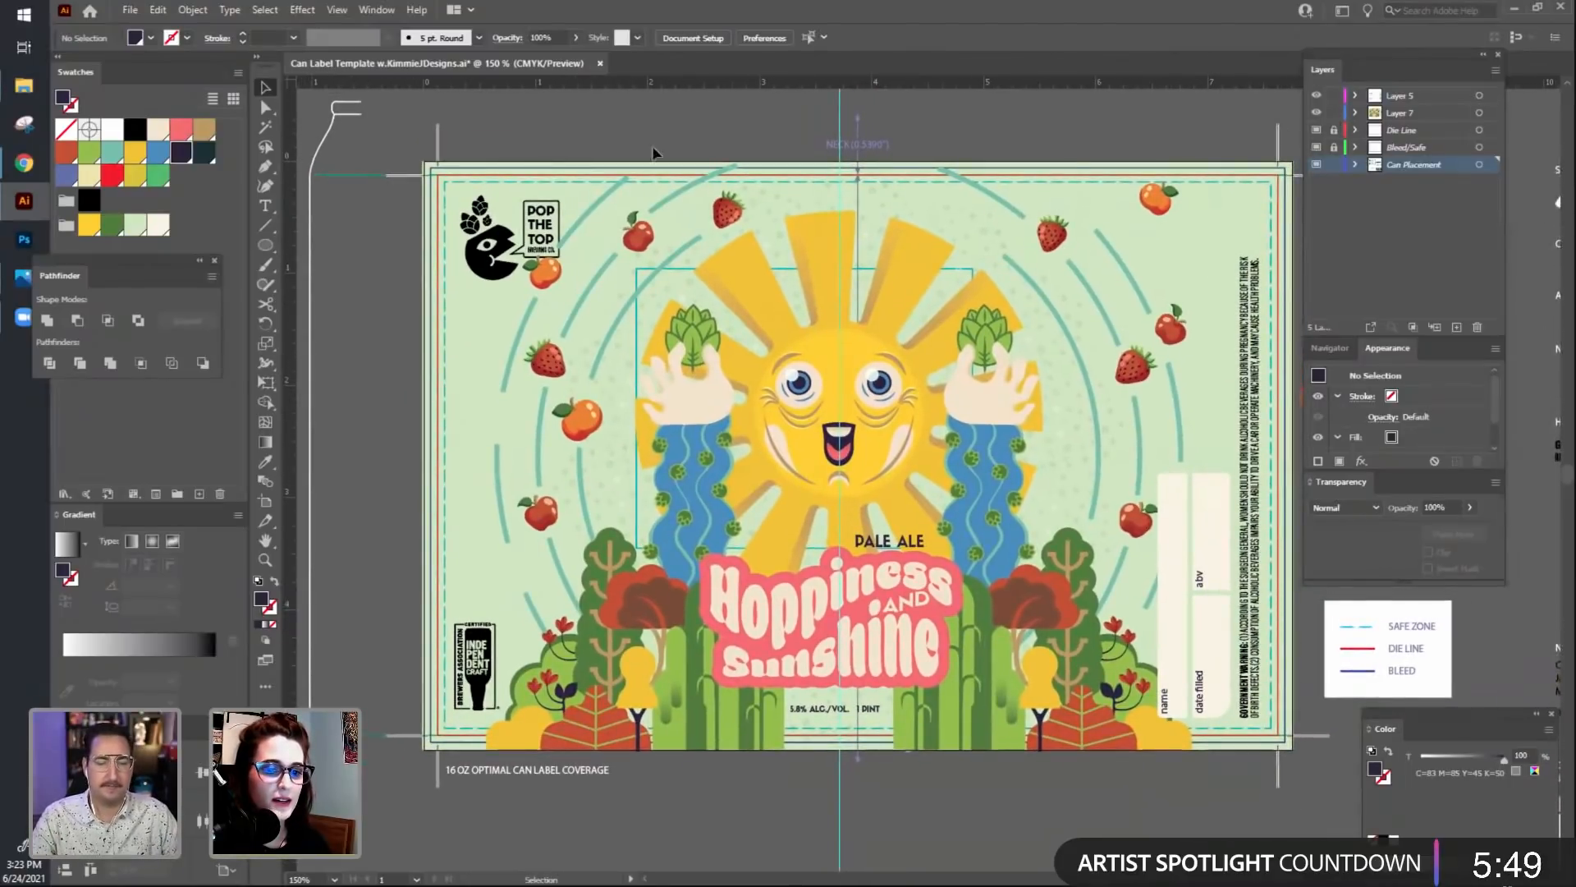
pyautogui.moveTo(646, 142); pyautogui.dragTo(636, 124)
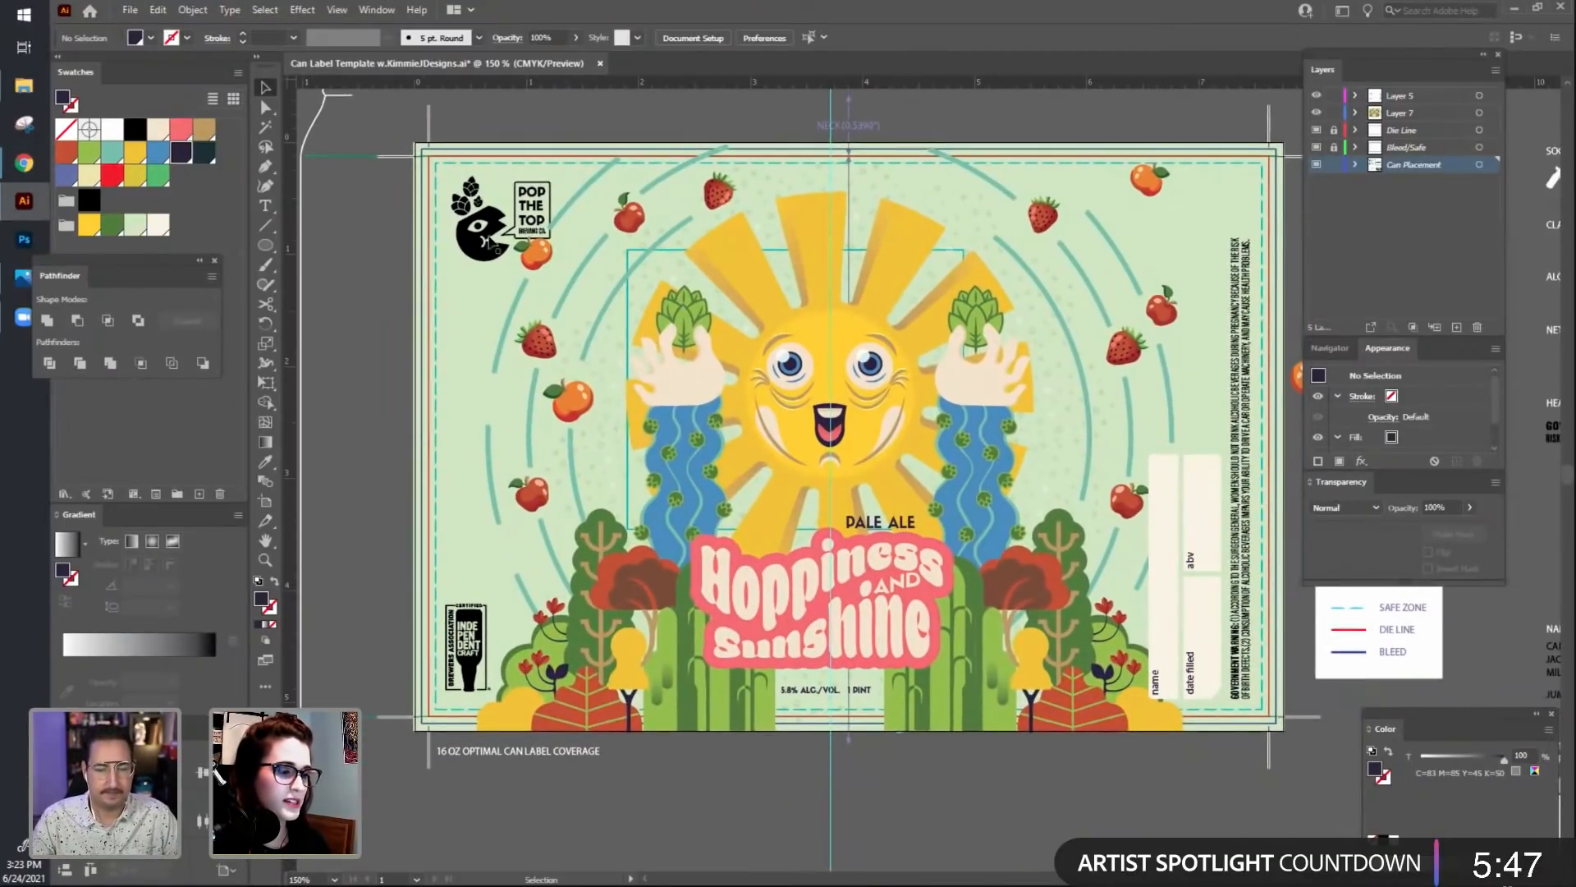
pyautogui.hscroll(1, 532, 261)
pyautogui.click(534, 258)
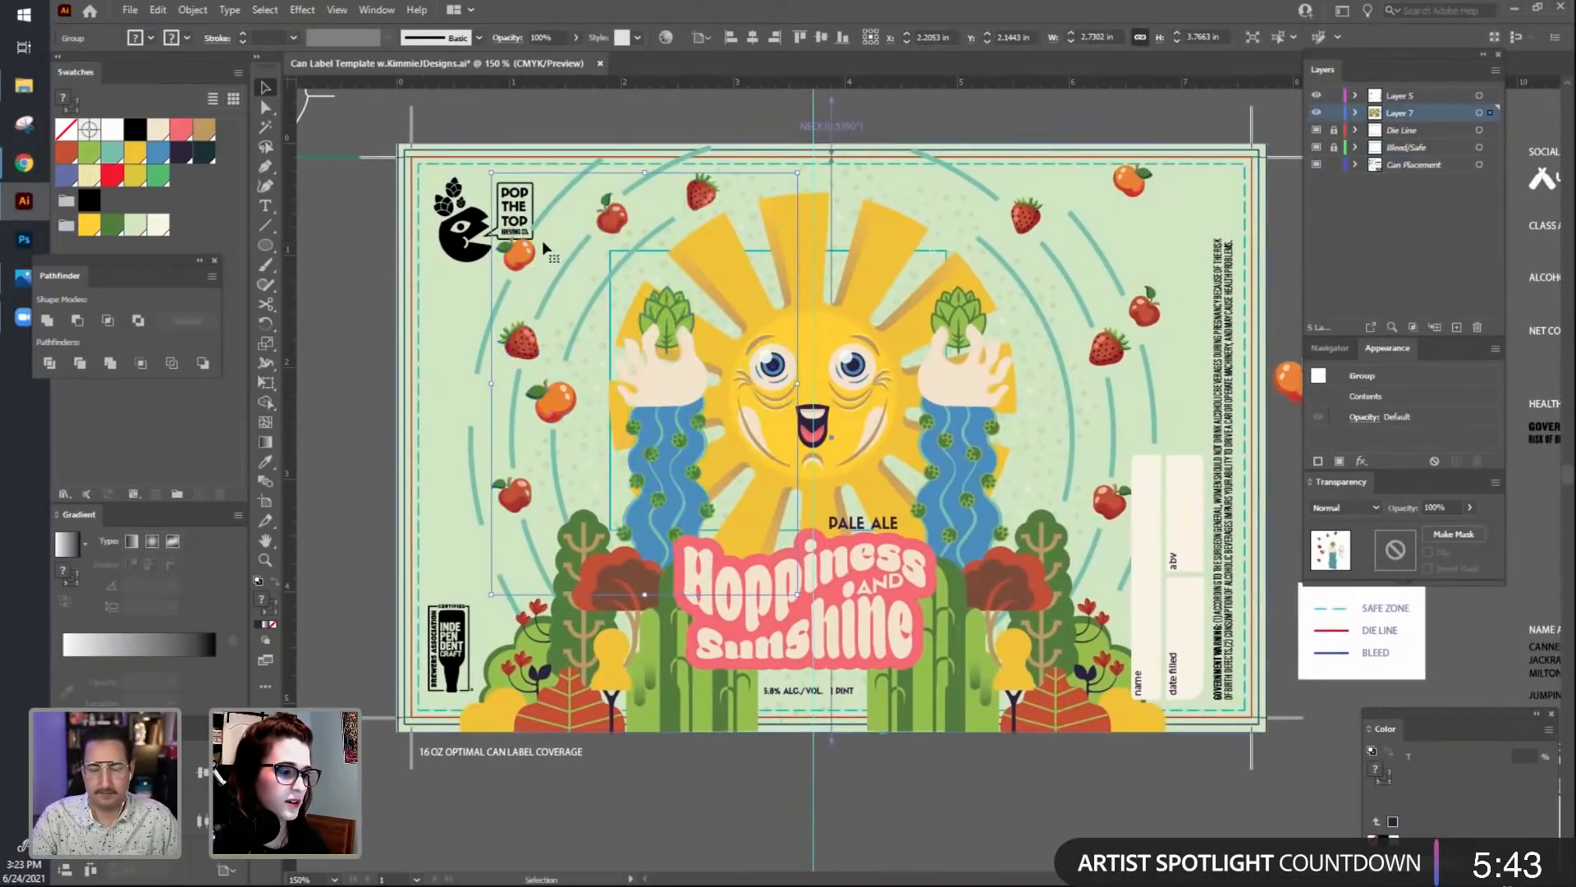
pyautogui.click(549, 219)
pyautogui.click(545, 217)
pyautogui.keyDown('shift'); pyautogui.click(531, 253); pyautogui.keyUp('shift')
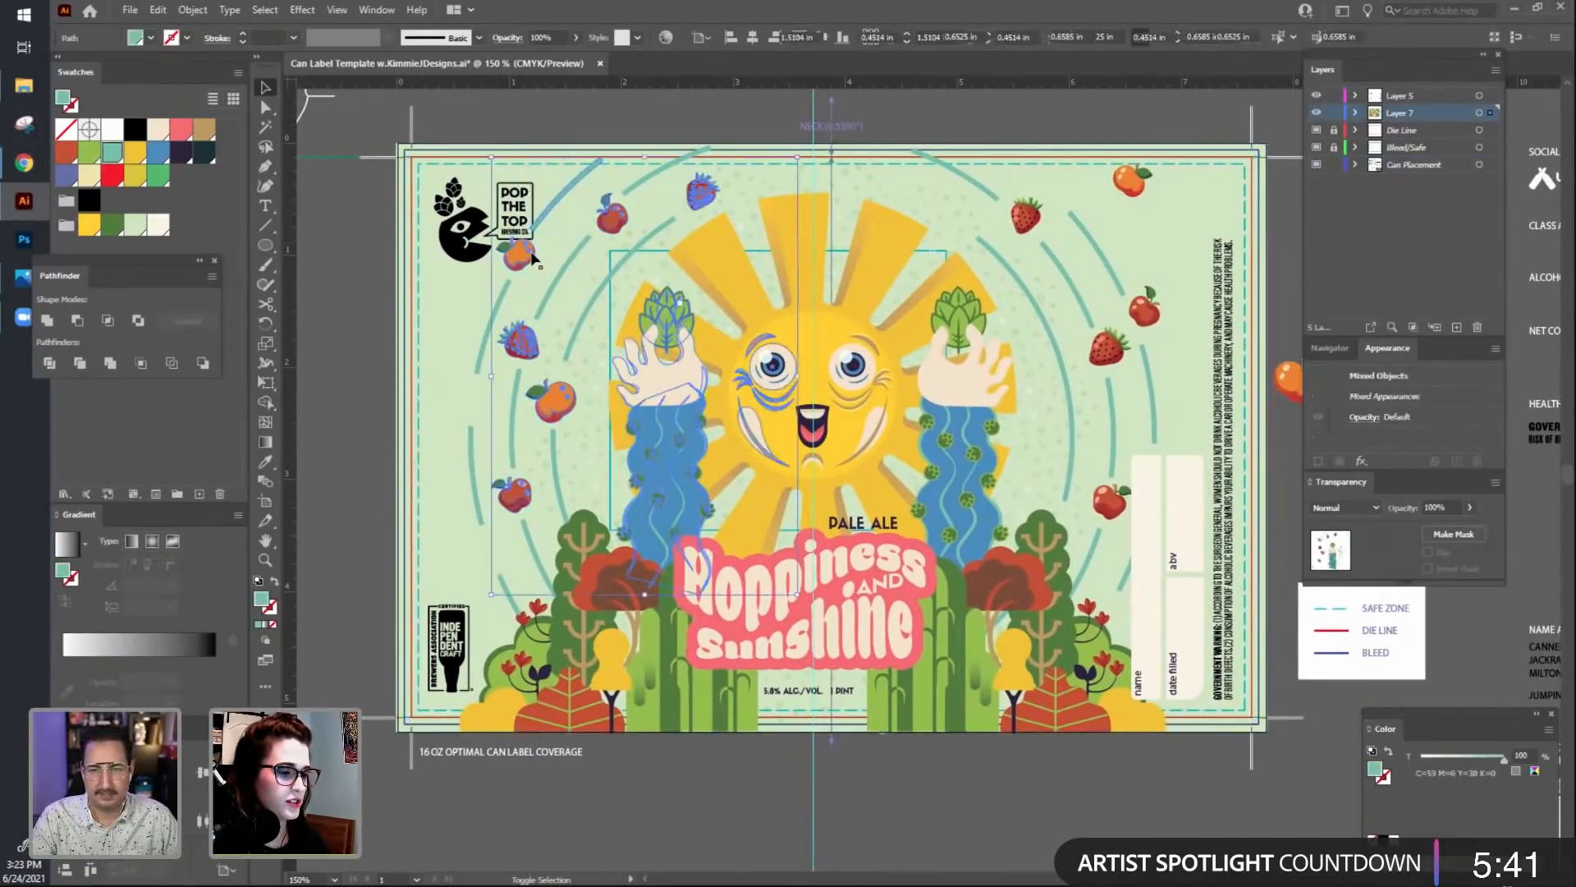
pyautogui.rightClick(517, 263)
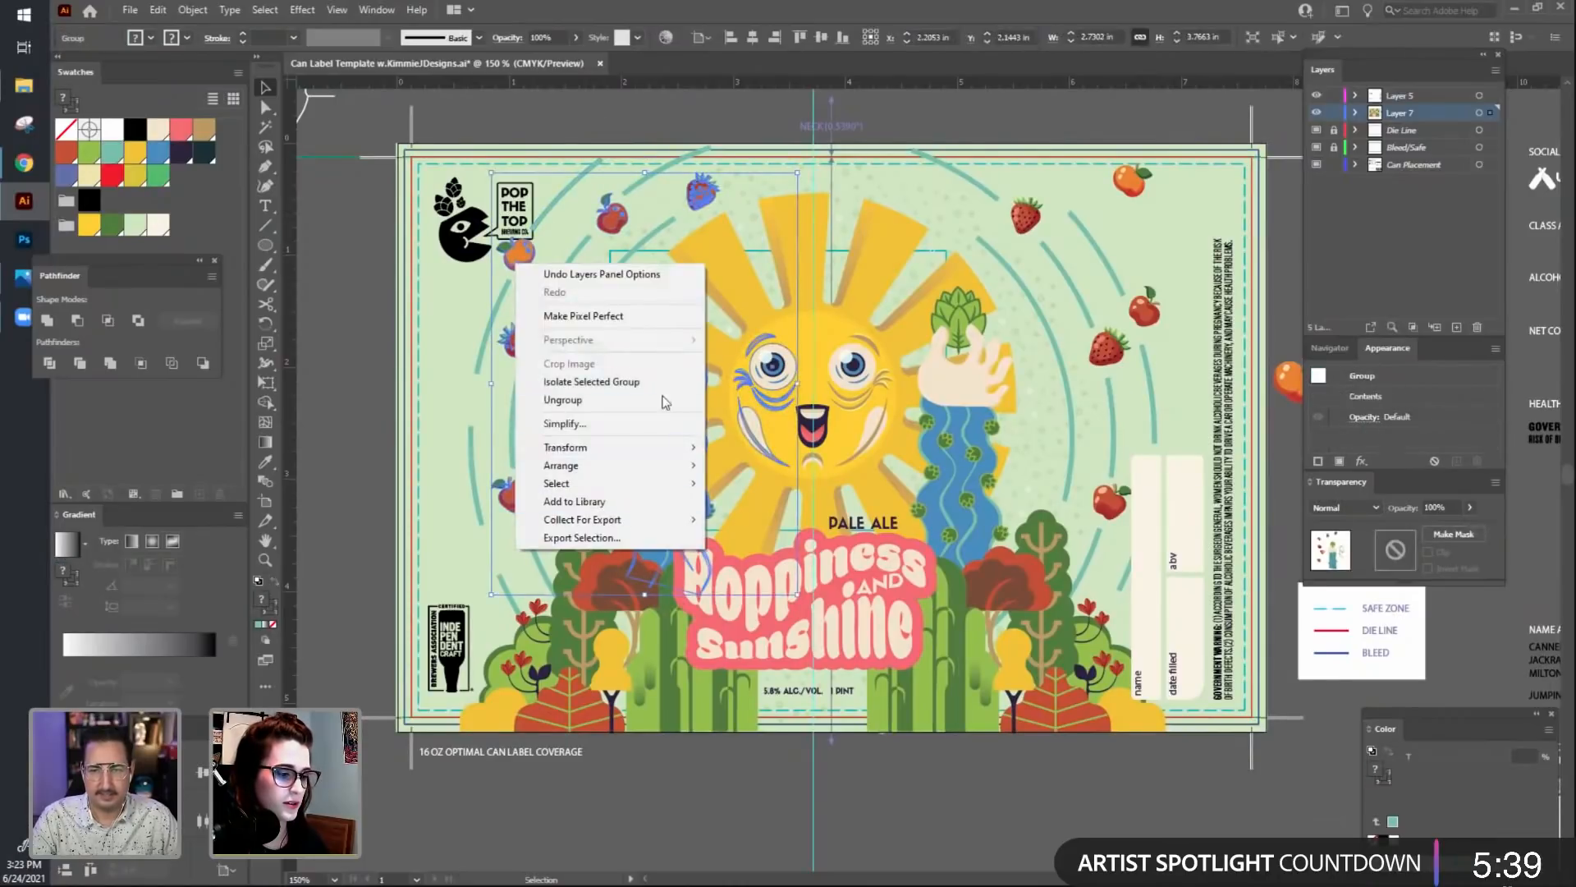
pyautogui.click(662, 399)
pyautogui.click(612, 105)
pyautogui.moveTo(539, 283)
pyautogui.mouseDown()
pyautogui.moveTo(517, 264)
pyautogui.moveTo(538, 282)
pyautogui.mouseUp()
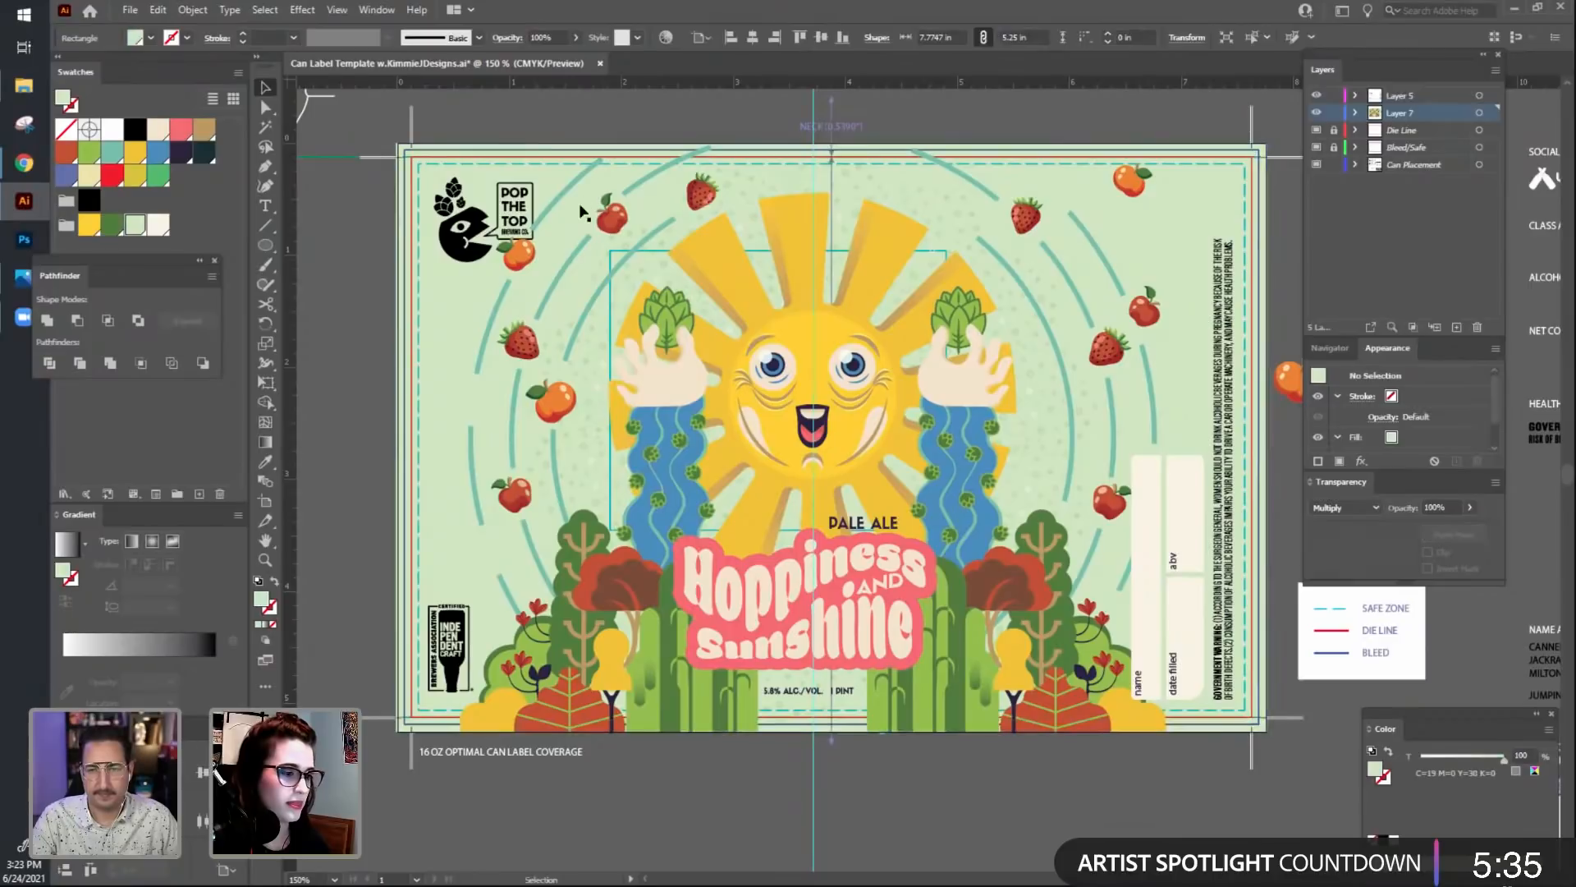
# Delete the body of the orange fruit that overlaps the lower edge of the brand logo's speech bubble.
pyautogui.click(519, 256)
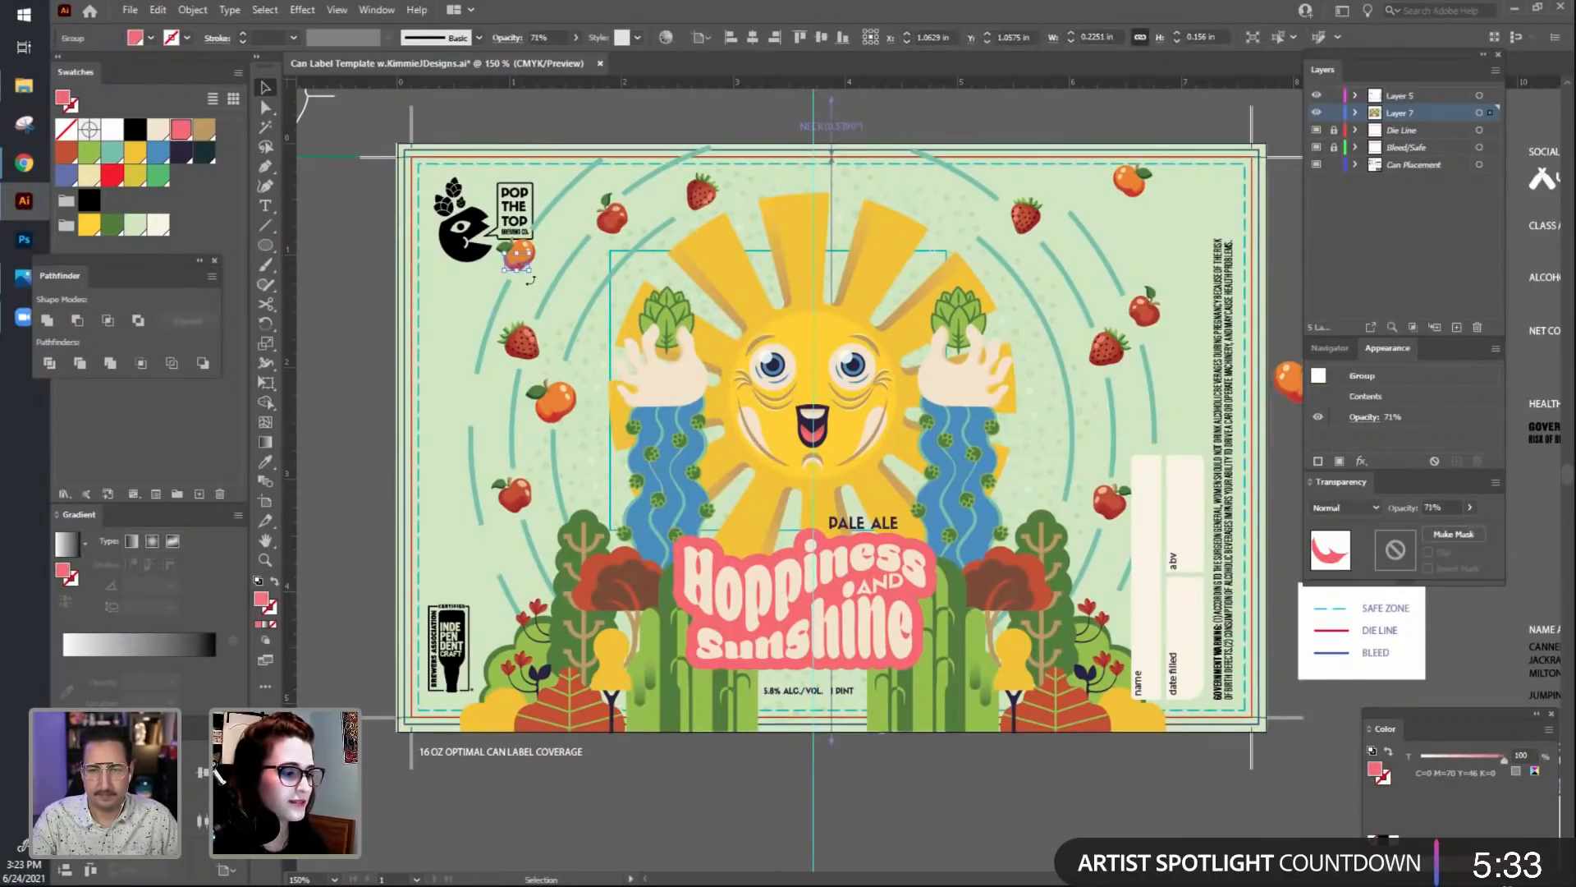
pyautogui.hotkey('ctrl', '=')
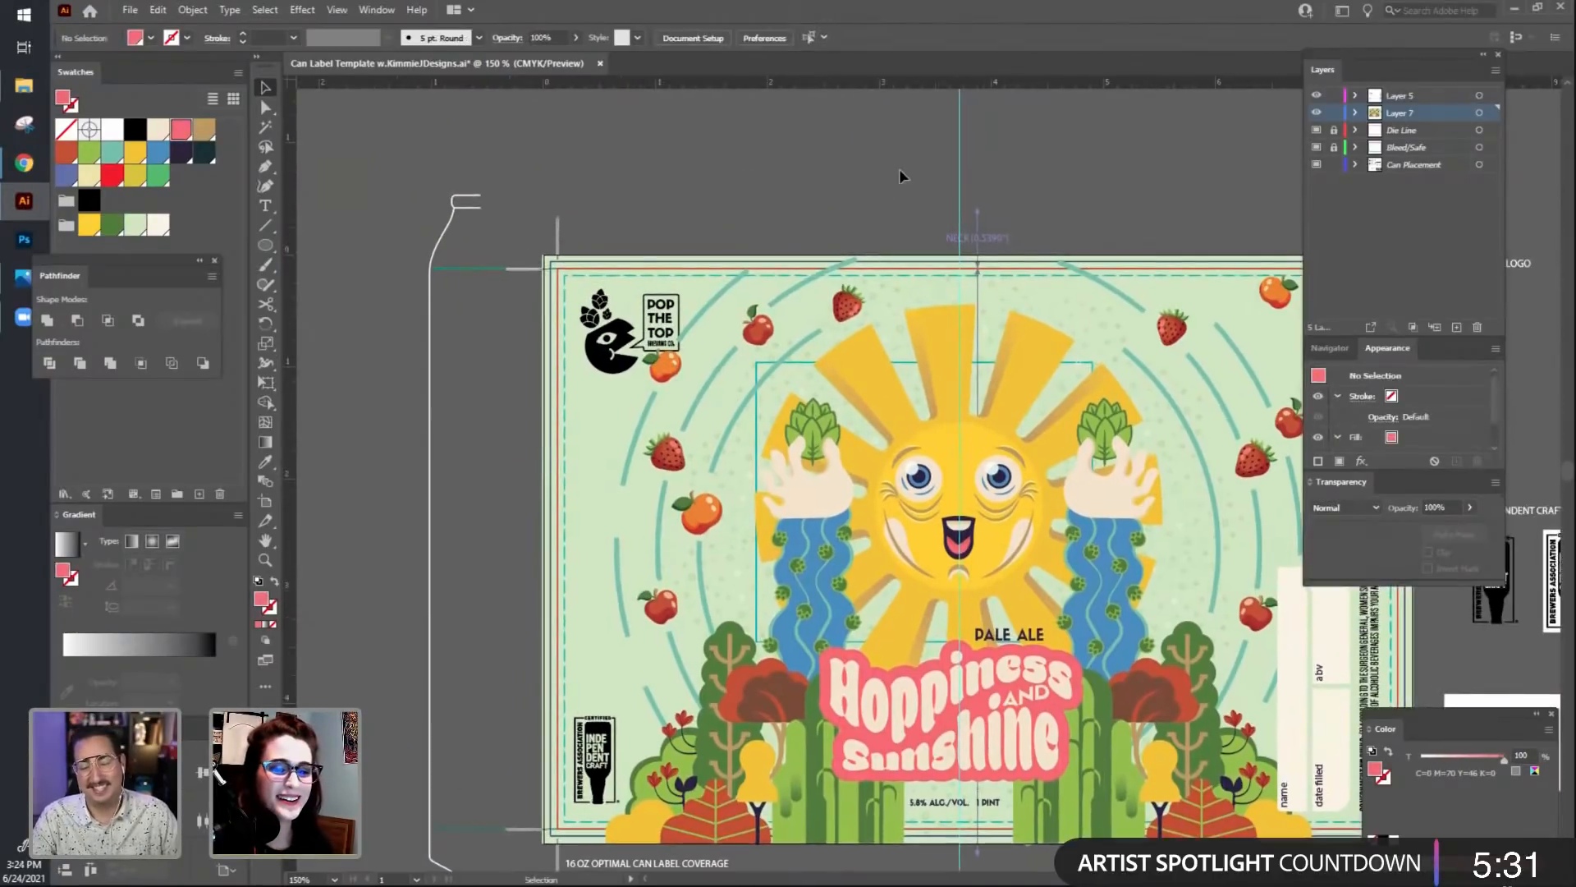
pyautogui.click(901, 172)
pyautogui.hotkey('ctrl', '=')
pyautogui.hotkey('ctrl', '=')
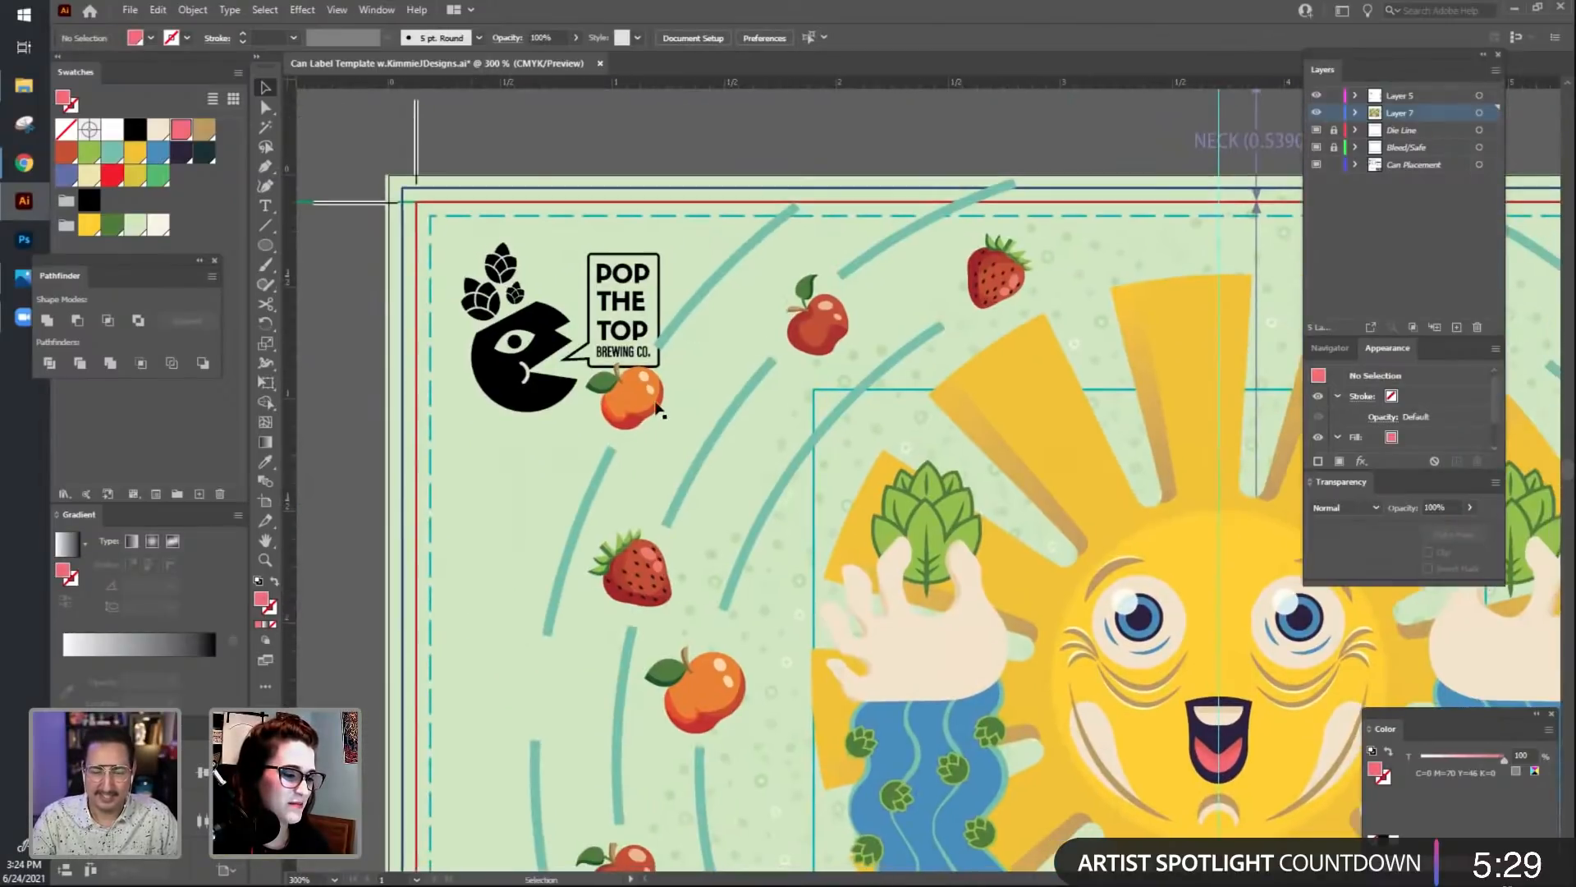
pyautogui.click(655, 408)
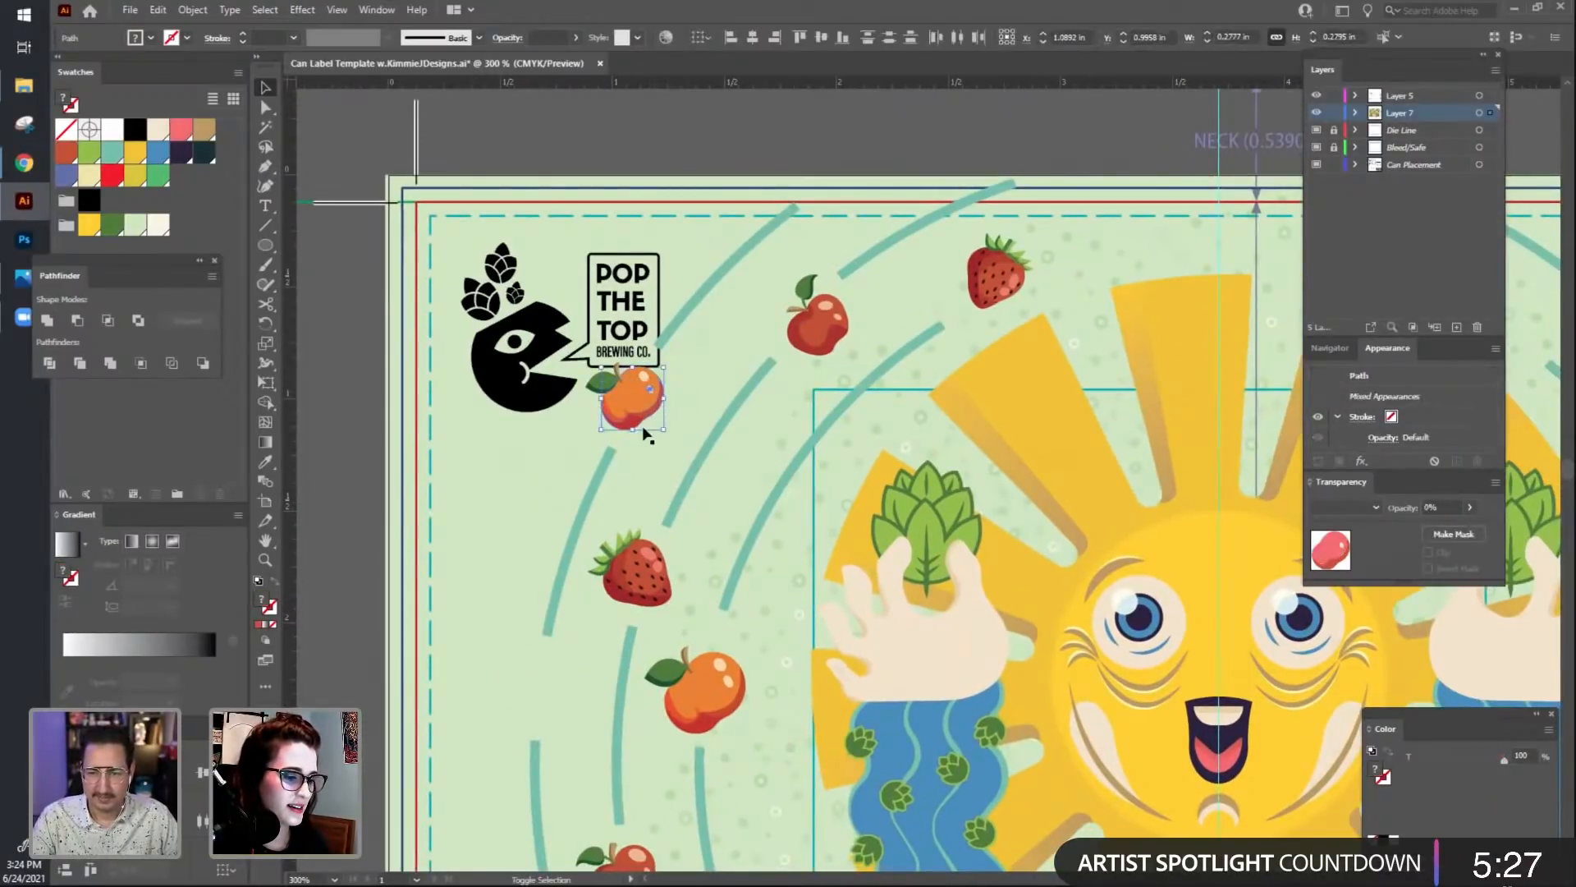
pyautogui.moveTo(710, 420); pyautogui.dragTo(753, 734)
pyautogui.moveTo(675, 442); pyautogui.dragTo(622, 391)
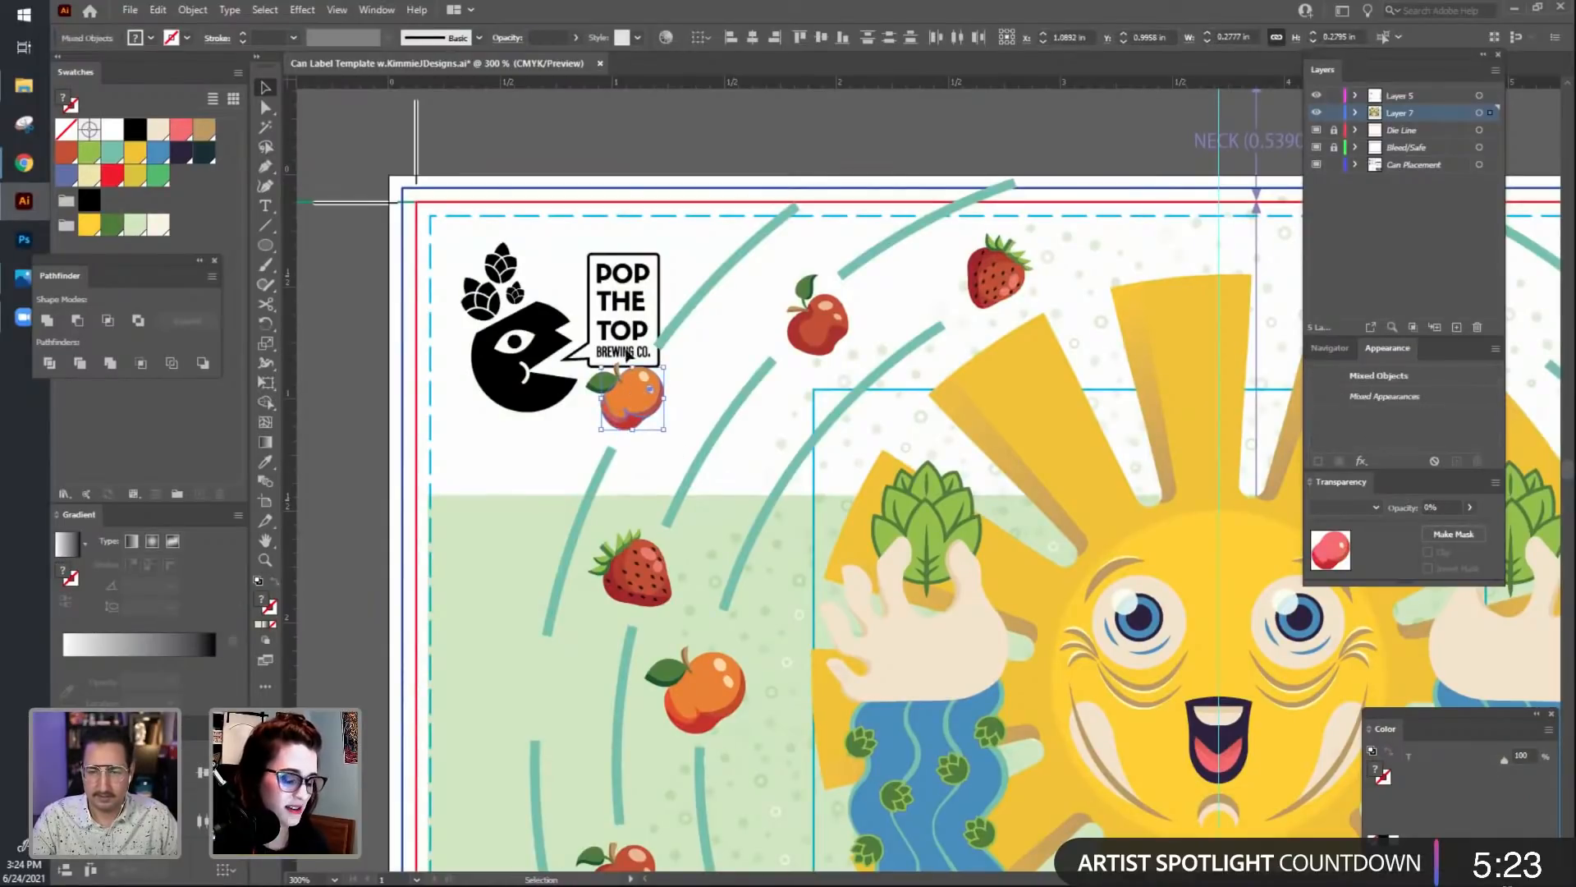
pyautogui.press('Delete')
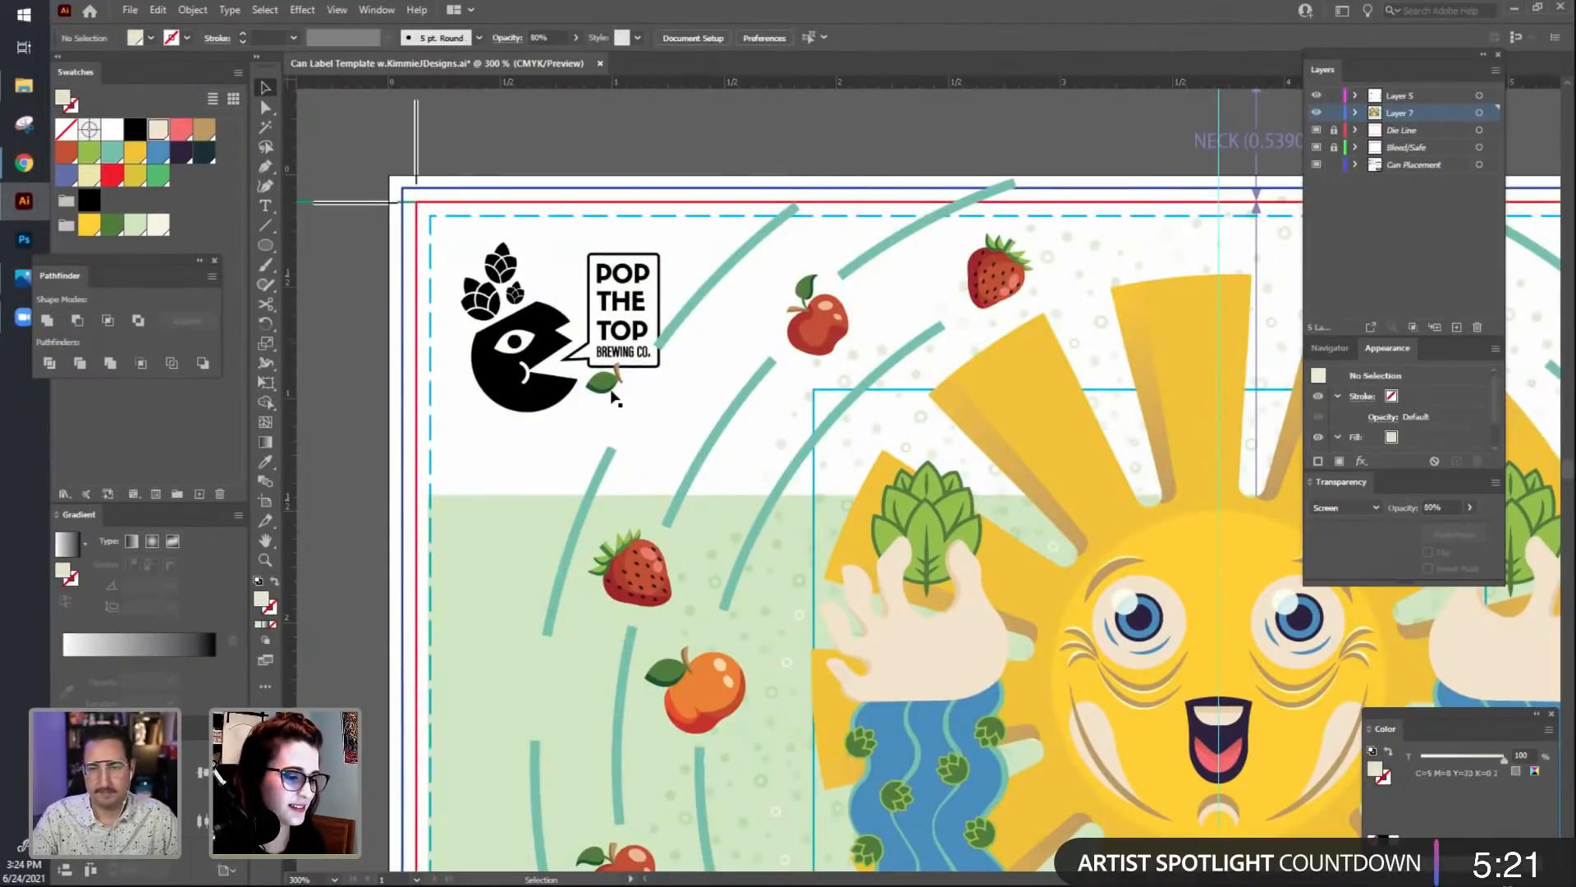
# Delete the leftover leaf and stem of the removed fruit below the brand logo.
pyautogui.click(613, 388)
pyautogui.press('Delete')
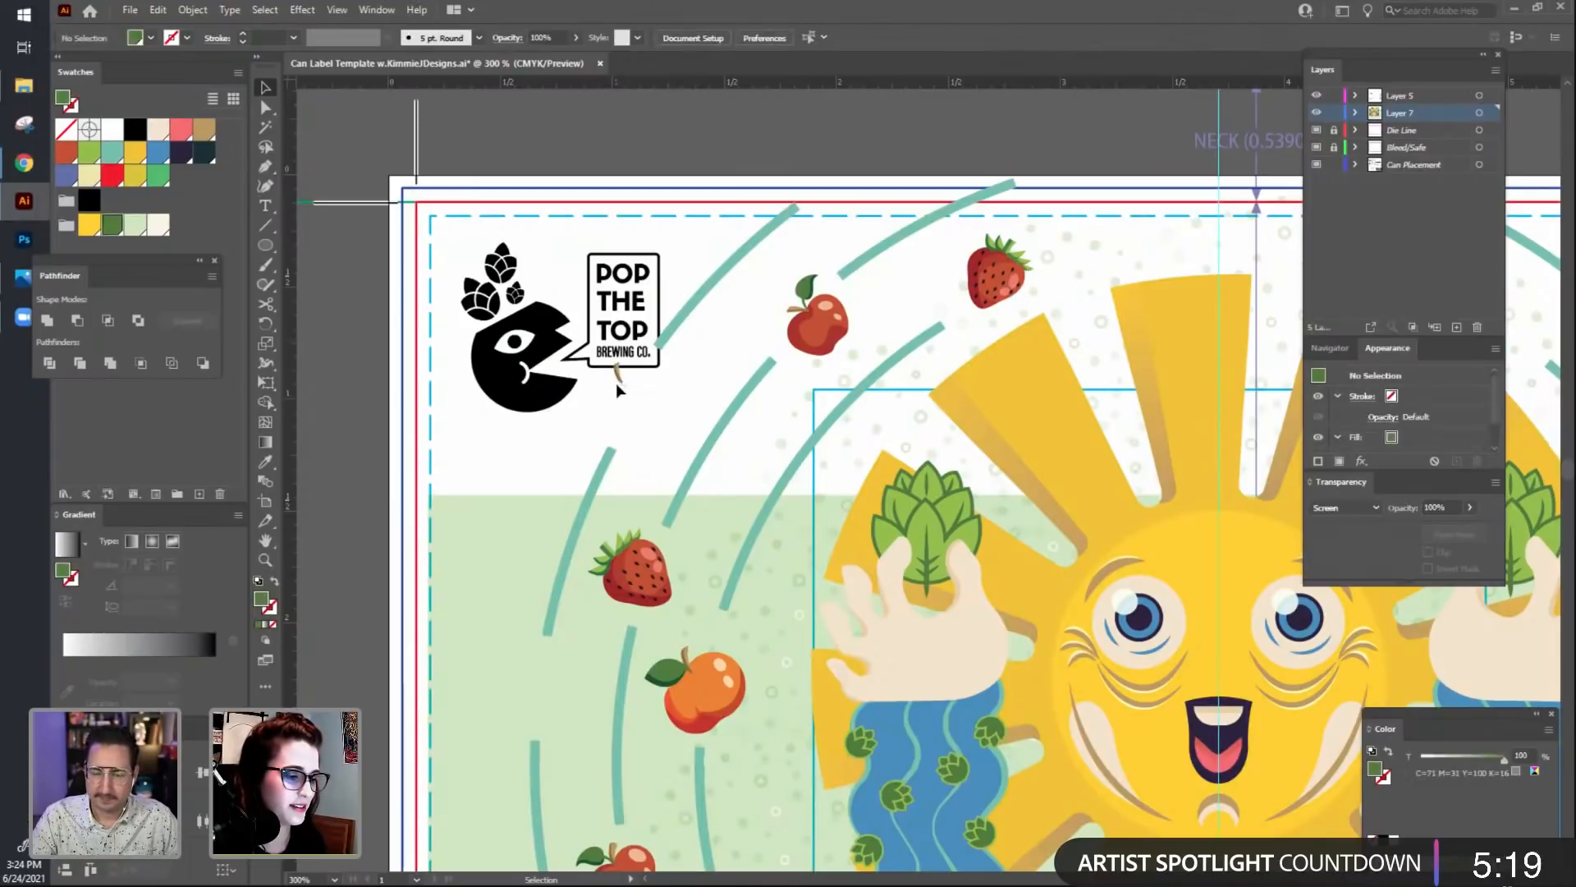
pyautogui.click(616, 379)
pyautogui.press('Delete')
# Select the teal arc line that touches the brand logo's speech bubble.
pyautogui.click(686, 312)
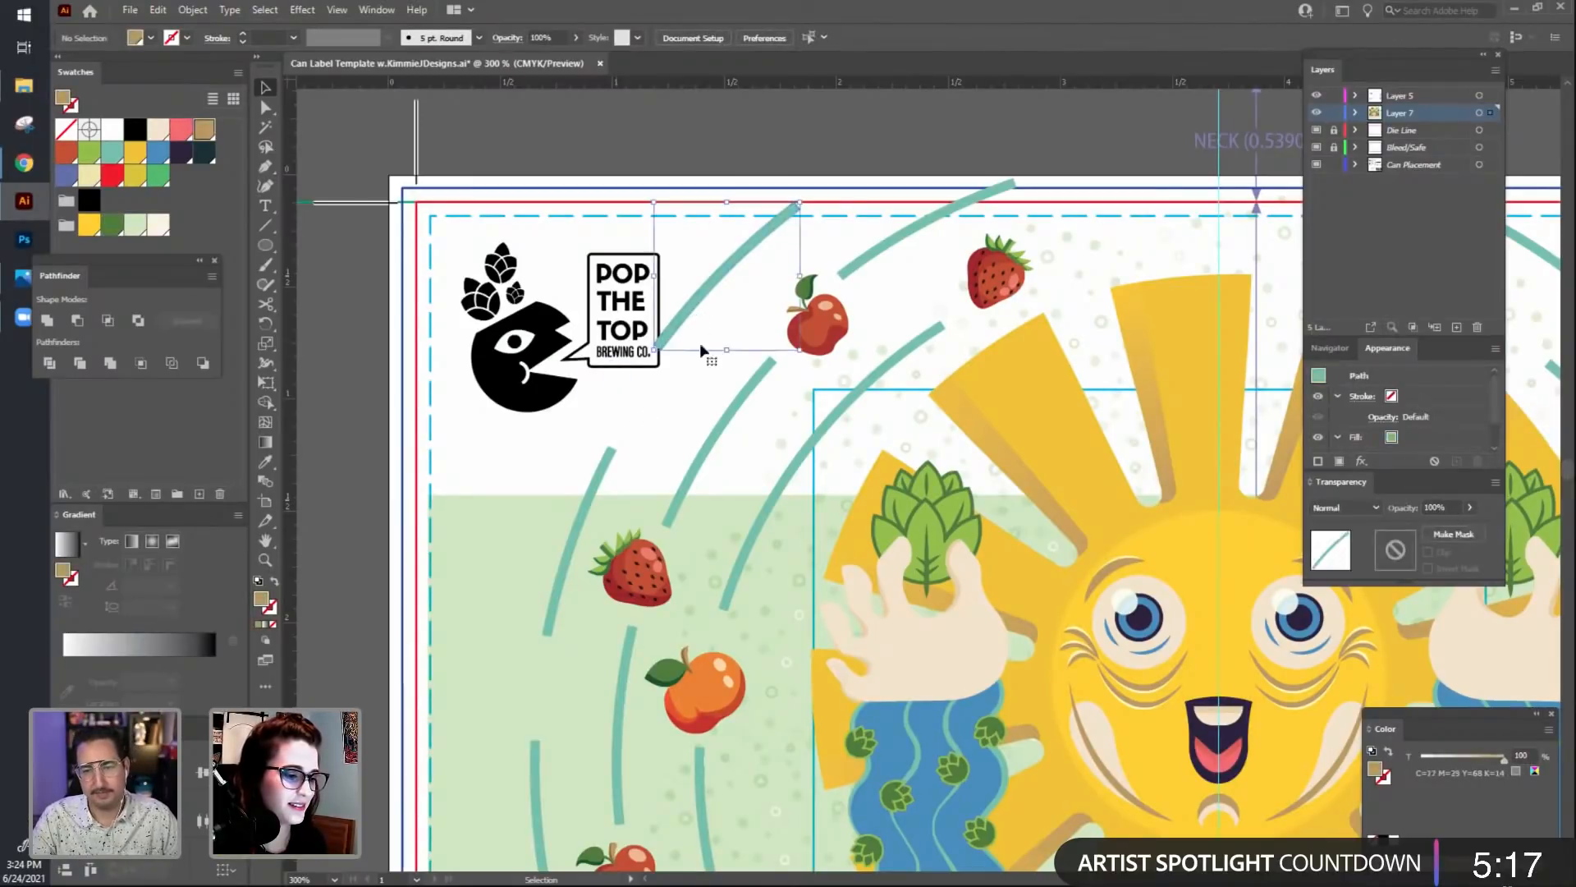
# Delete the teal arc beside the brewery logo and move the pale green background rectangle up to cover the whole label.
pyautogui.press('Delete')
pyautogui.moveTo(559, 632); pyautogui.dragTo(534, 304)
pyautogui.press('space')
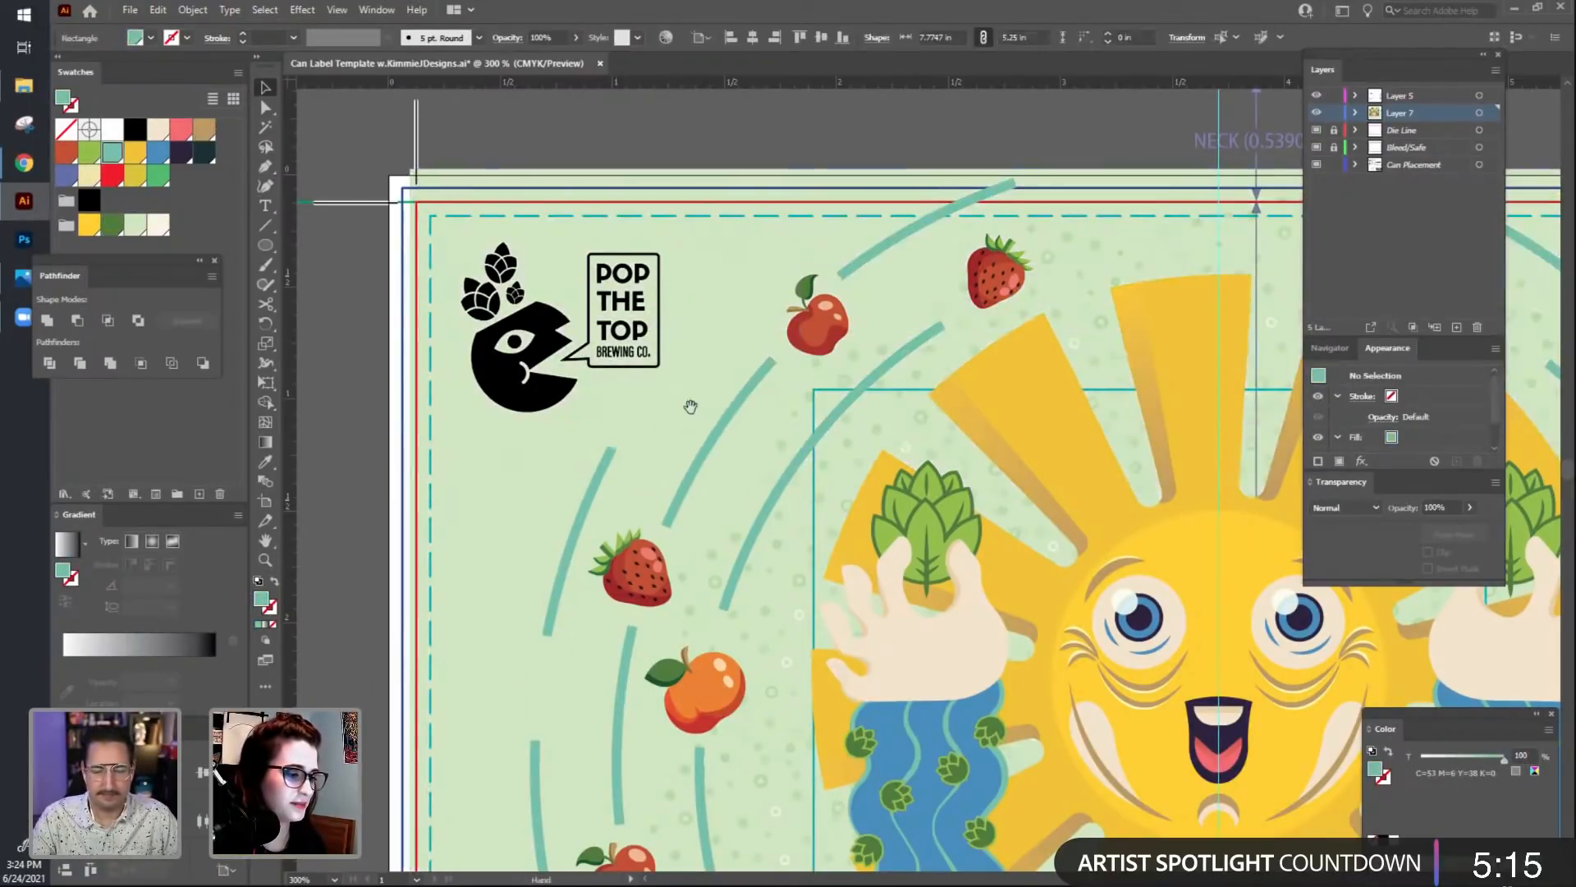
pyautogui.moveTo(714, 346); pyautogui.dragTo(690, 186)
pyautogui.click(433, 323)
pyautogui.hotkey('ctrl', '2')
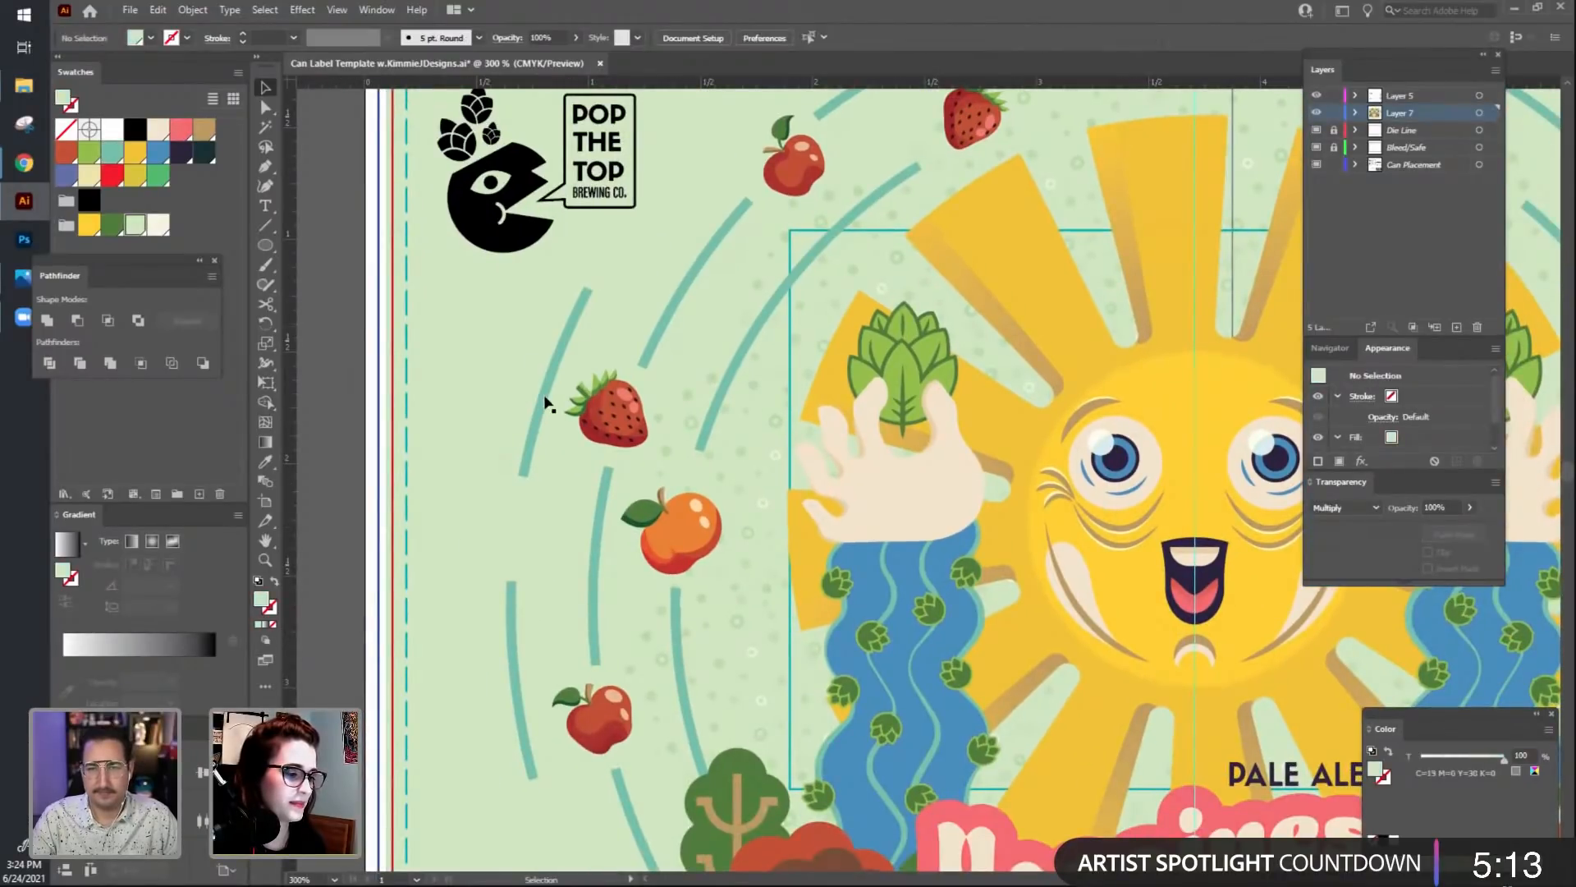
# Delete the remaining outermost teal arcs on the label's left side, from below the brewery logo down to the trees.
pyautogui.click(542, 397)
pyautogui.press('Delete')
pyautogui.hotkey('ctrl', '-')
pyautogui.hotkey('ctrl', '-')
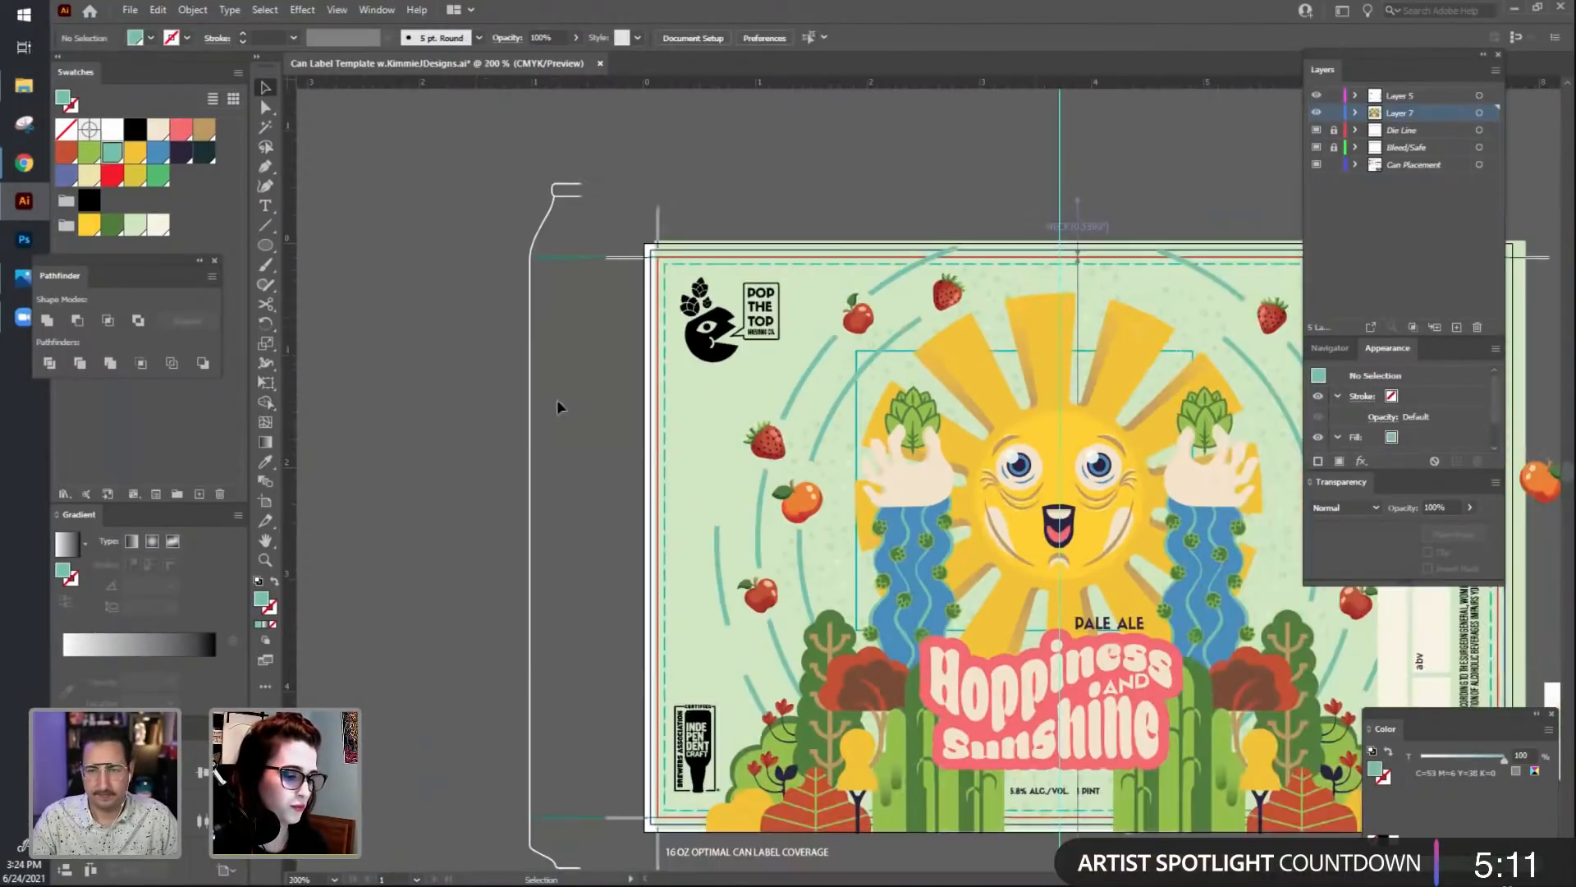
pyautogui.moveTo(639, 498); pyautogui.dragTo(364, 398)
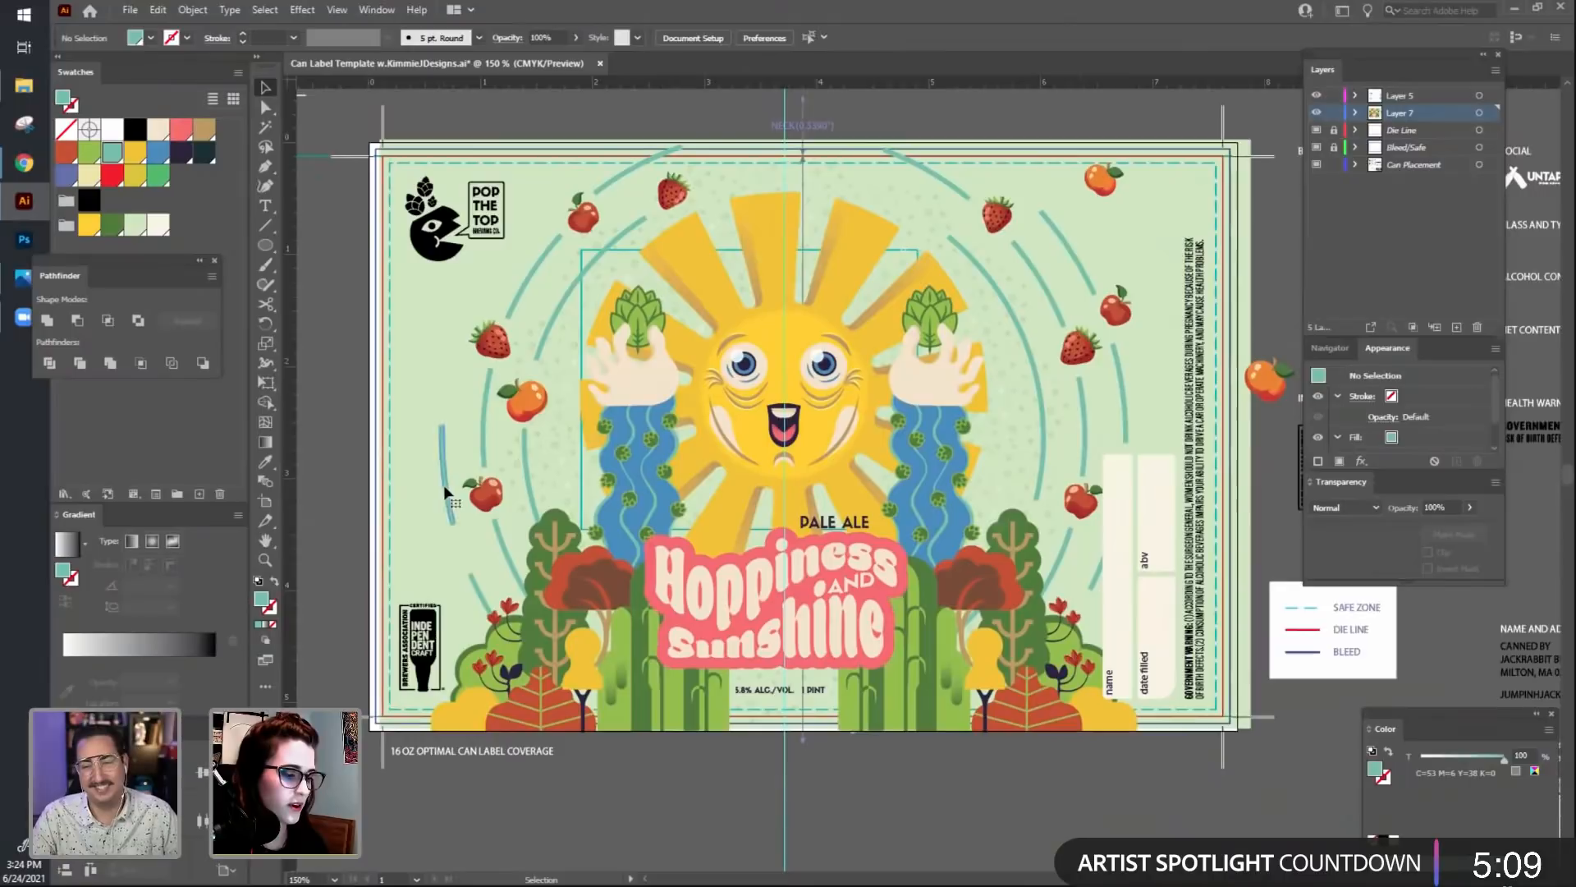
pyautogui.click(443, 483)
pyautogui.press('Delete')
pyautogui.moveTo(772, 819); pyautogui.dragTo(806, 805)
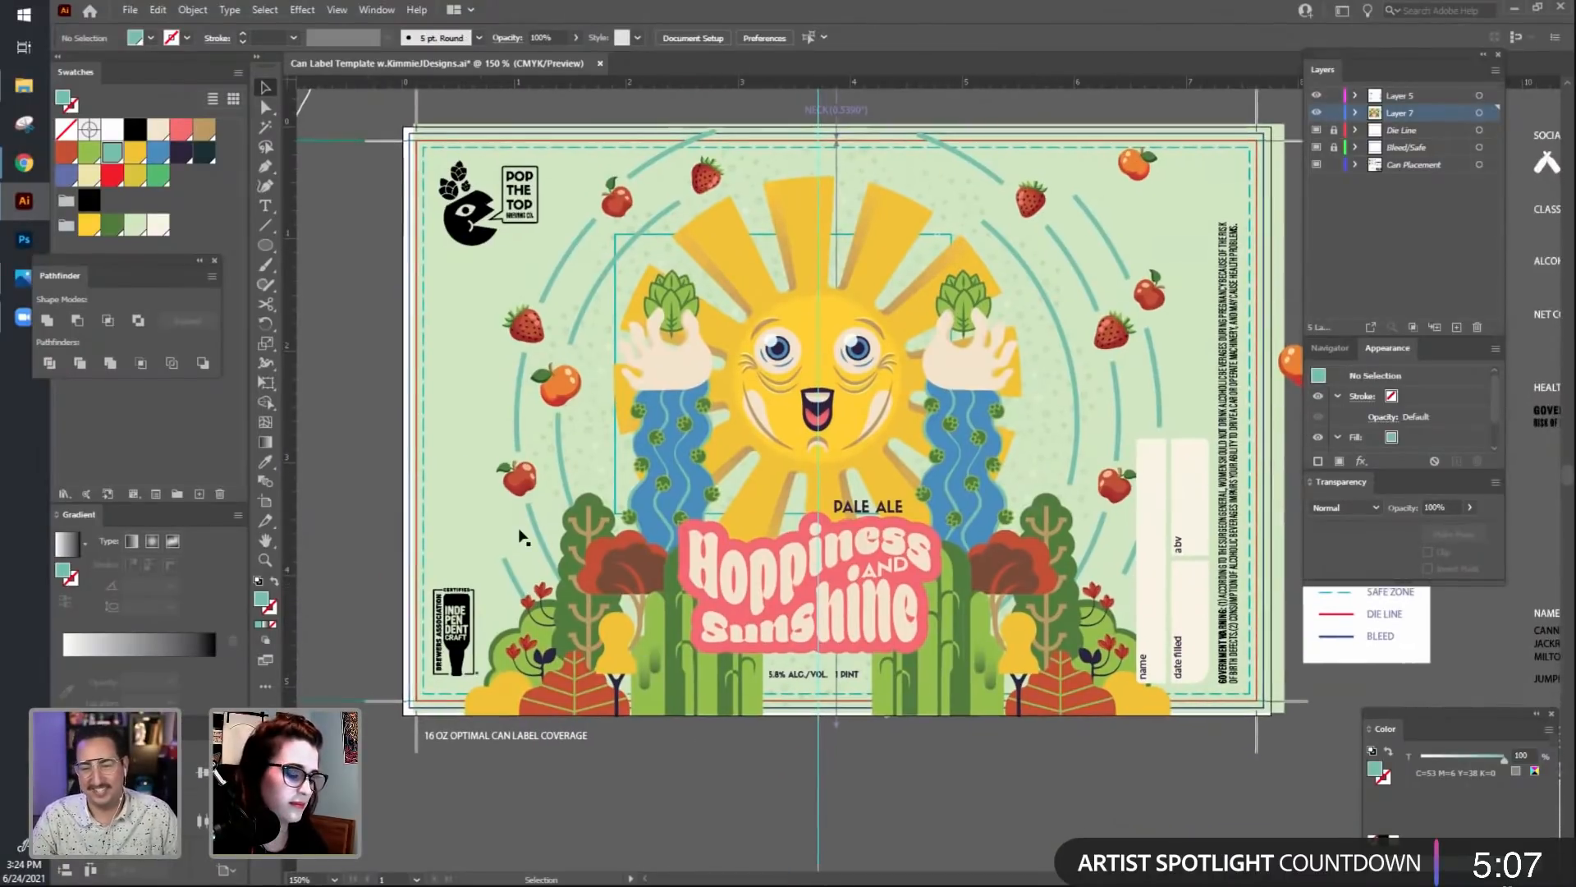
pyautogui.click(517, 582)
pyautogui.press('Delete')
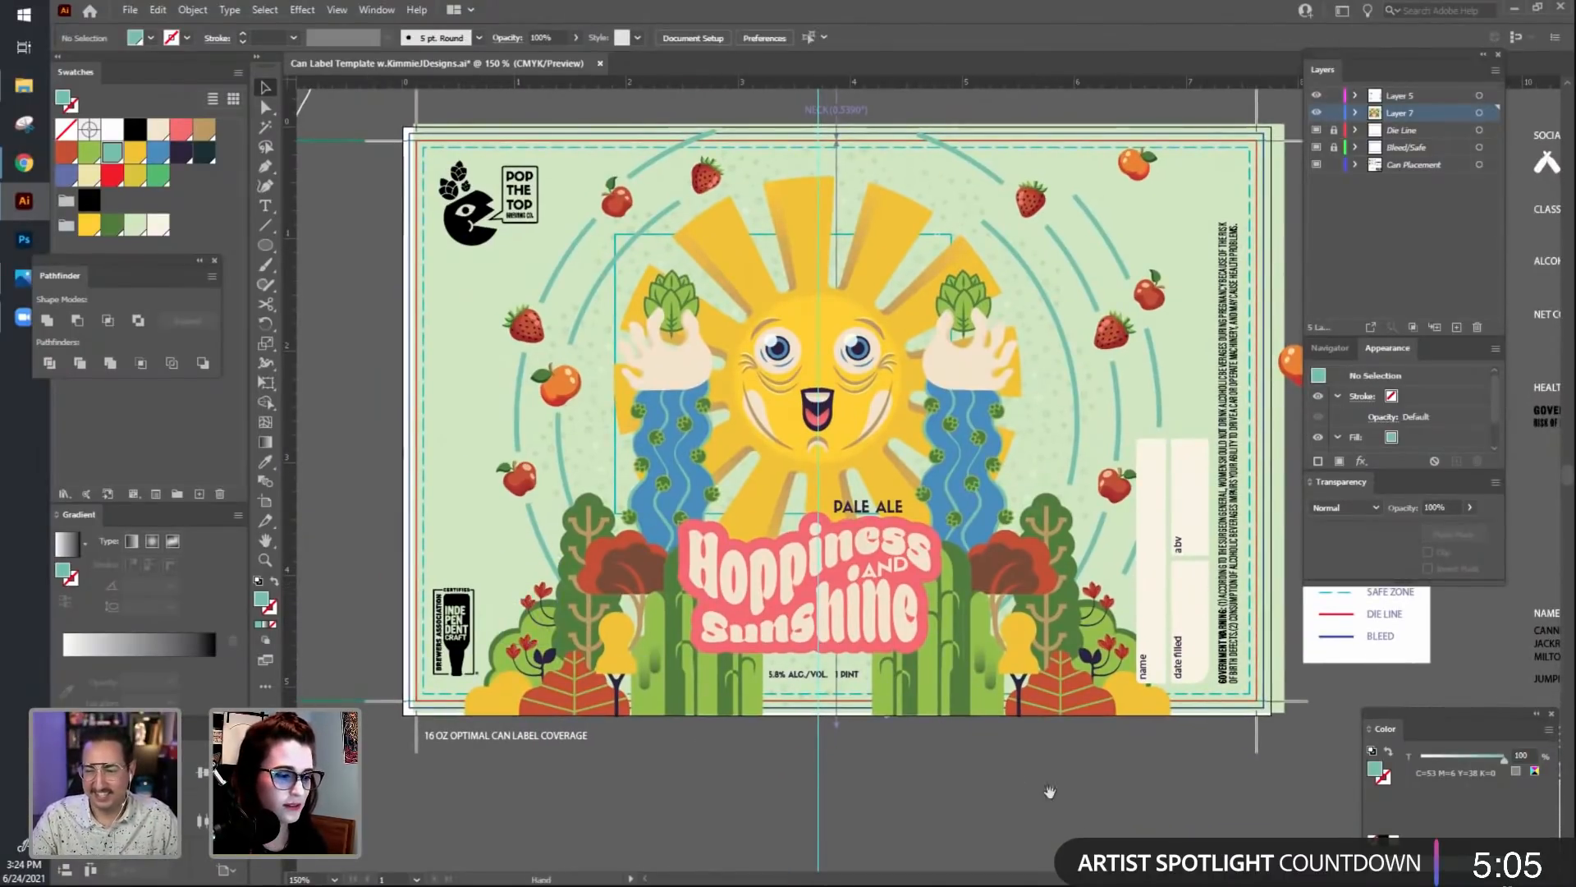
# Center the pale green background rectangle vertically and horizontally on the label.
pyautogui.moveTo(633, 347); pyautogui.dragTo(612, 353)
pyautogui.click(425, 286)
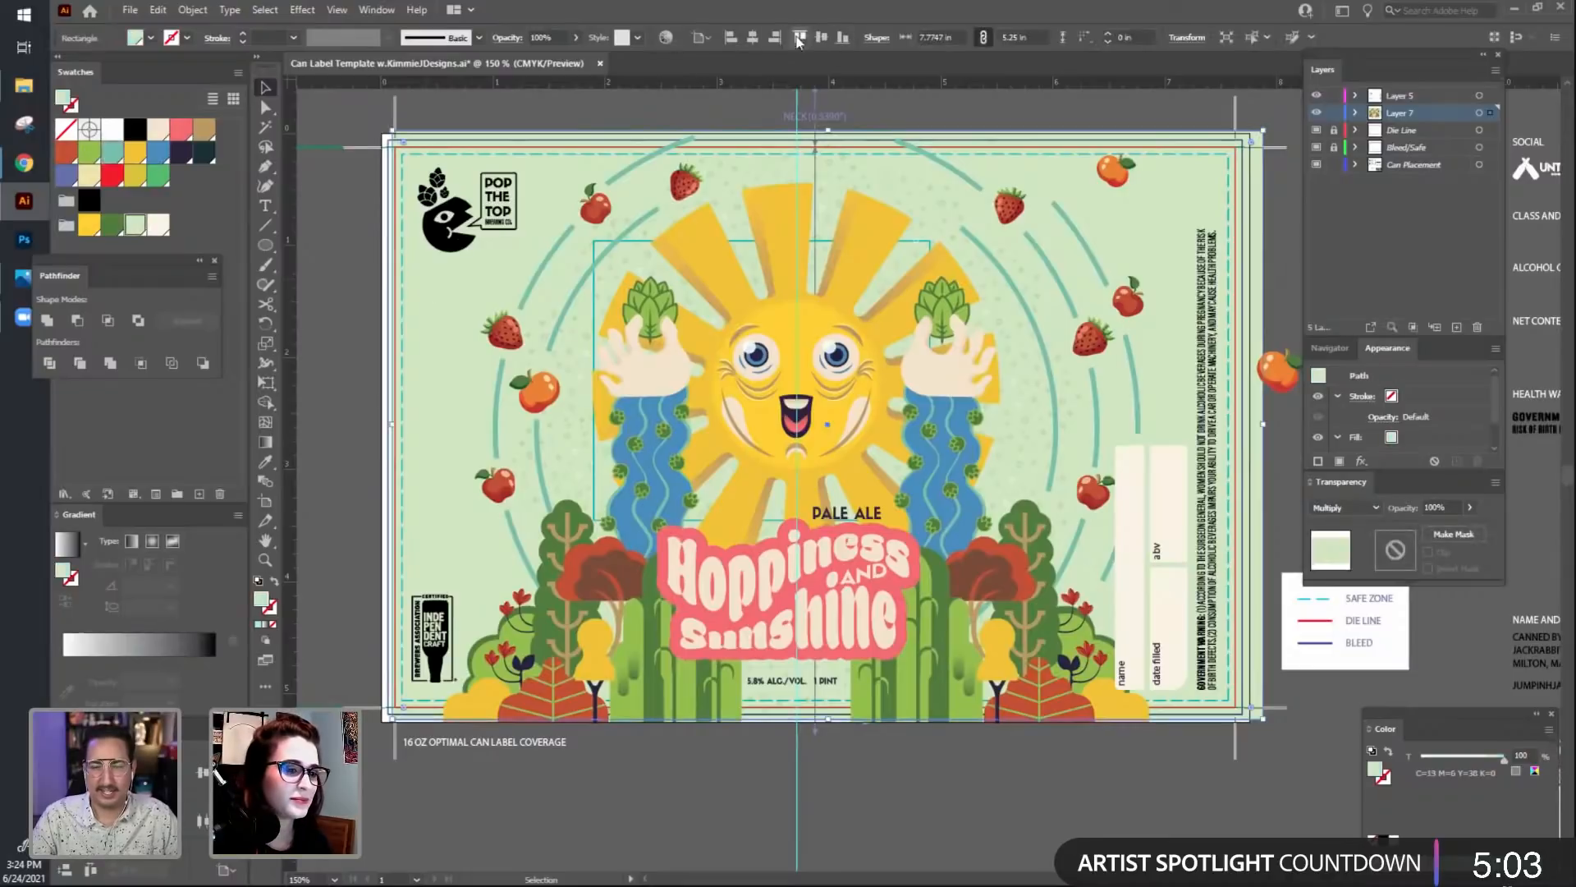
pyautogui.click(821, 38)
pyautogui.click(753, 39)
pyautogui.click(611, 121)
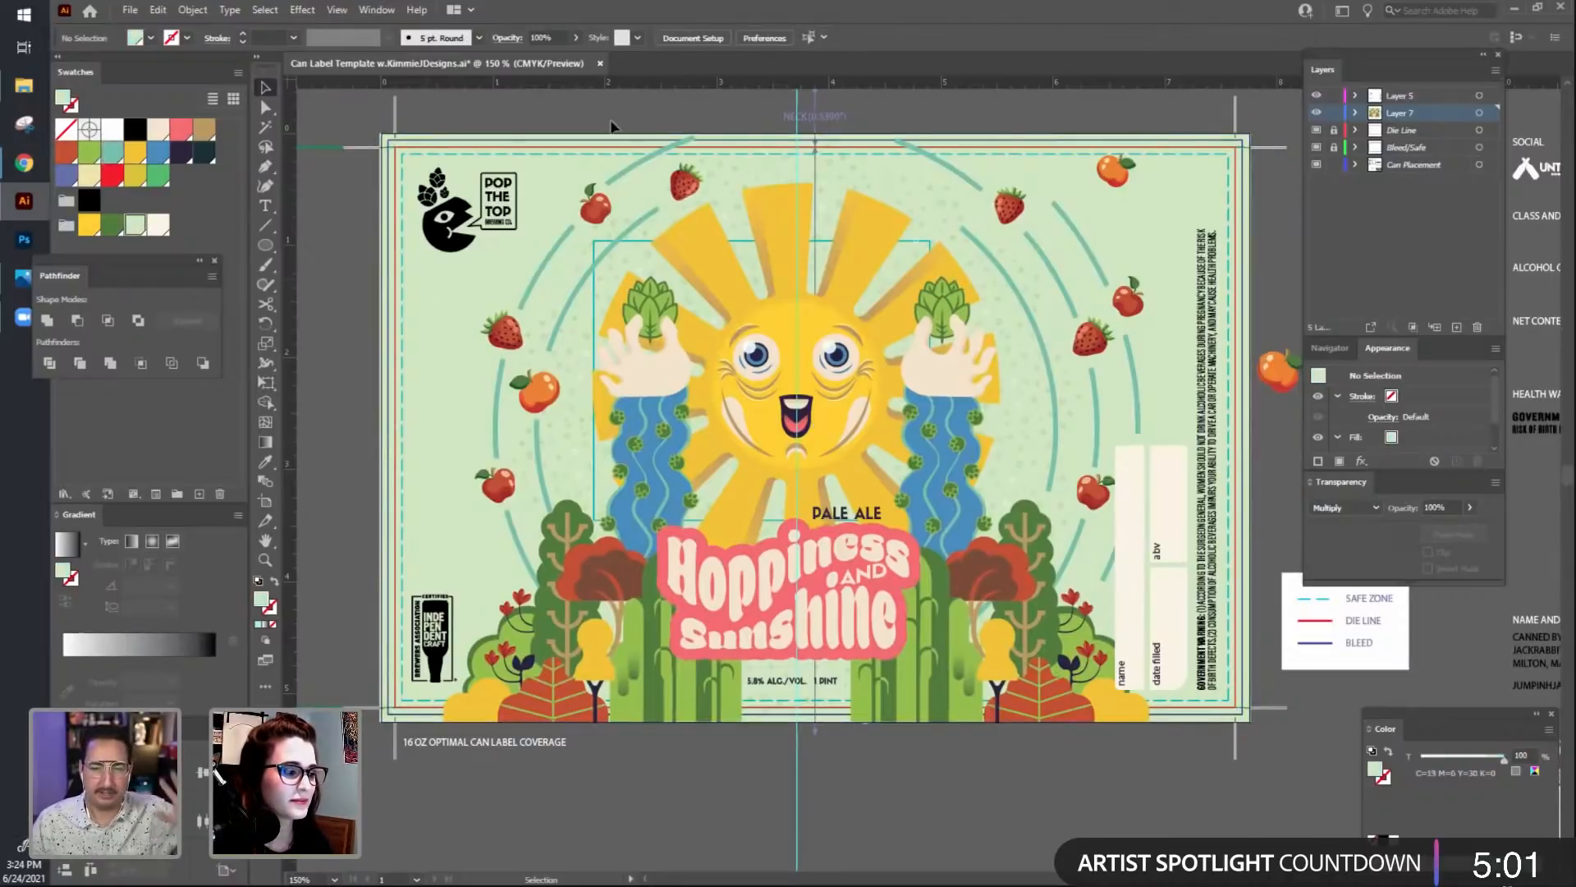
pyautogui.moveTo(611, 124); pyautogui.dragTo(633, 113)
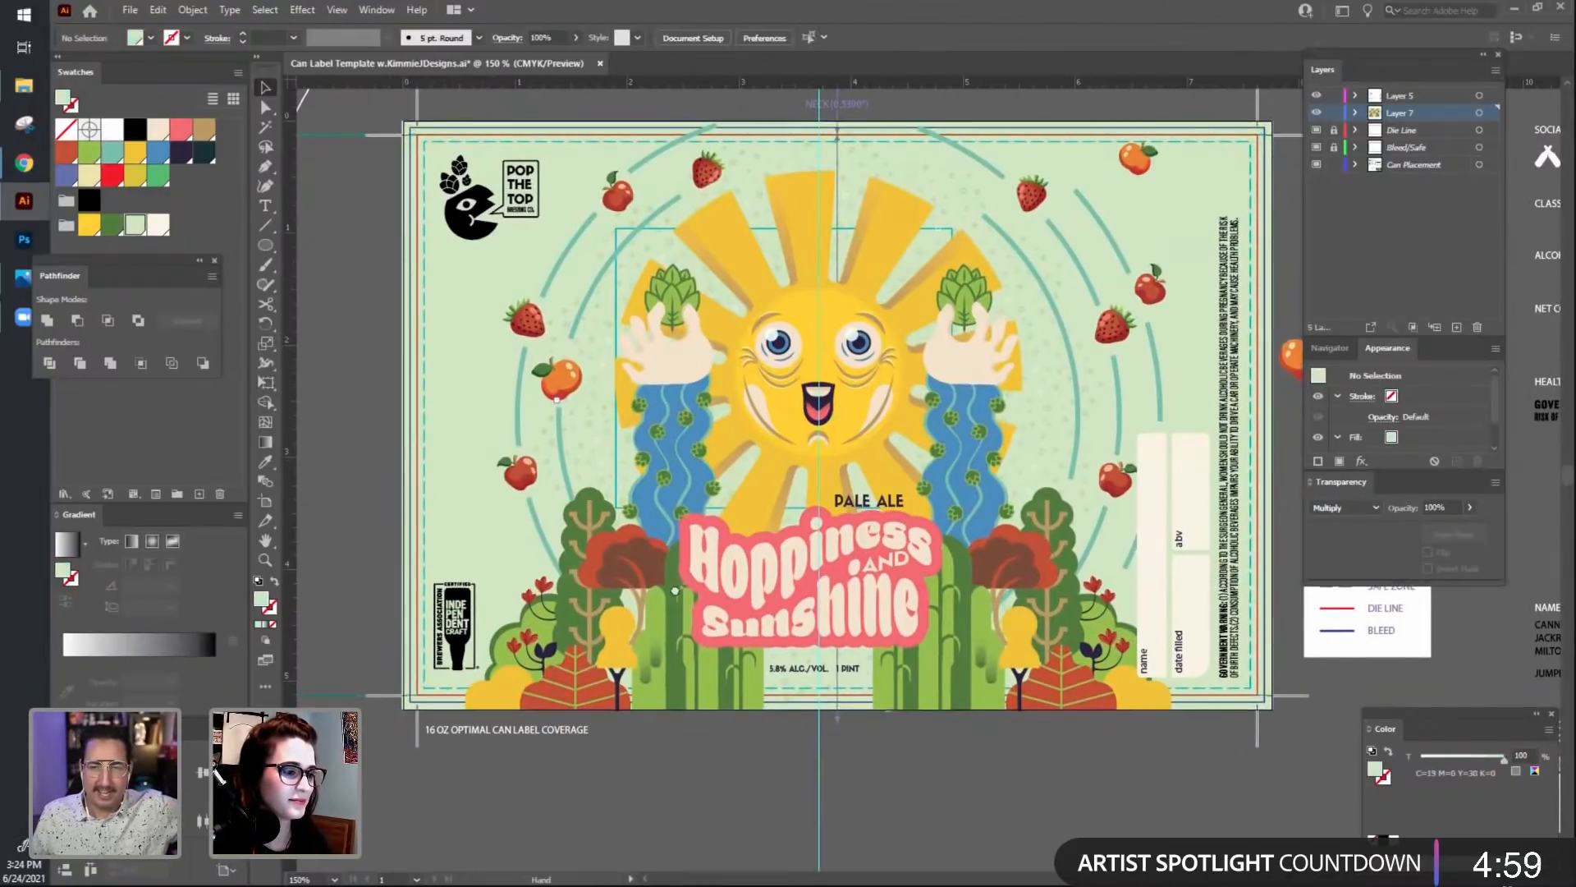
pyautogui.moveTo(675, 590); pyautogui.dragTo(684, 538)
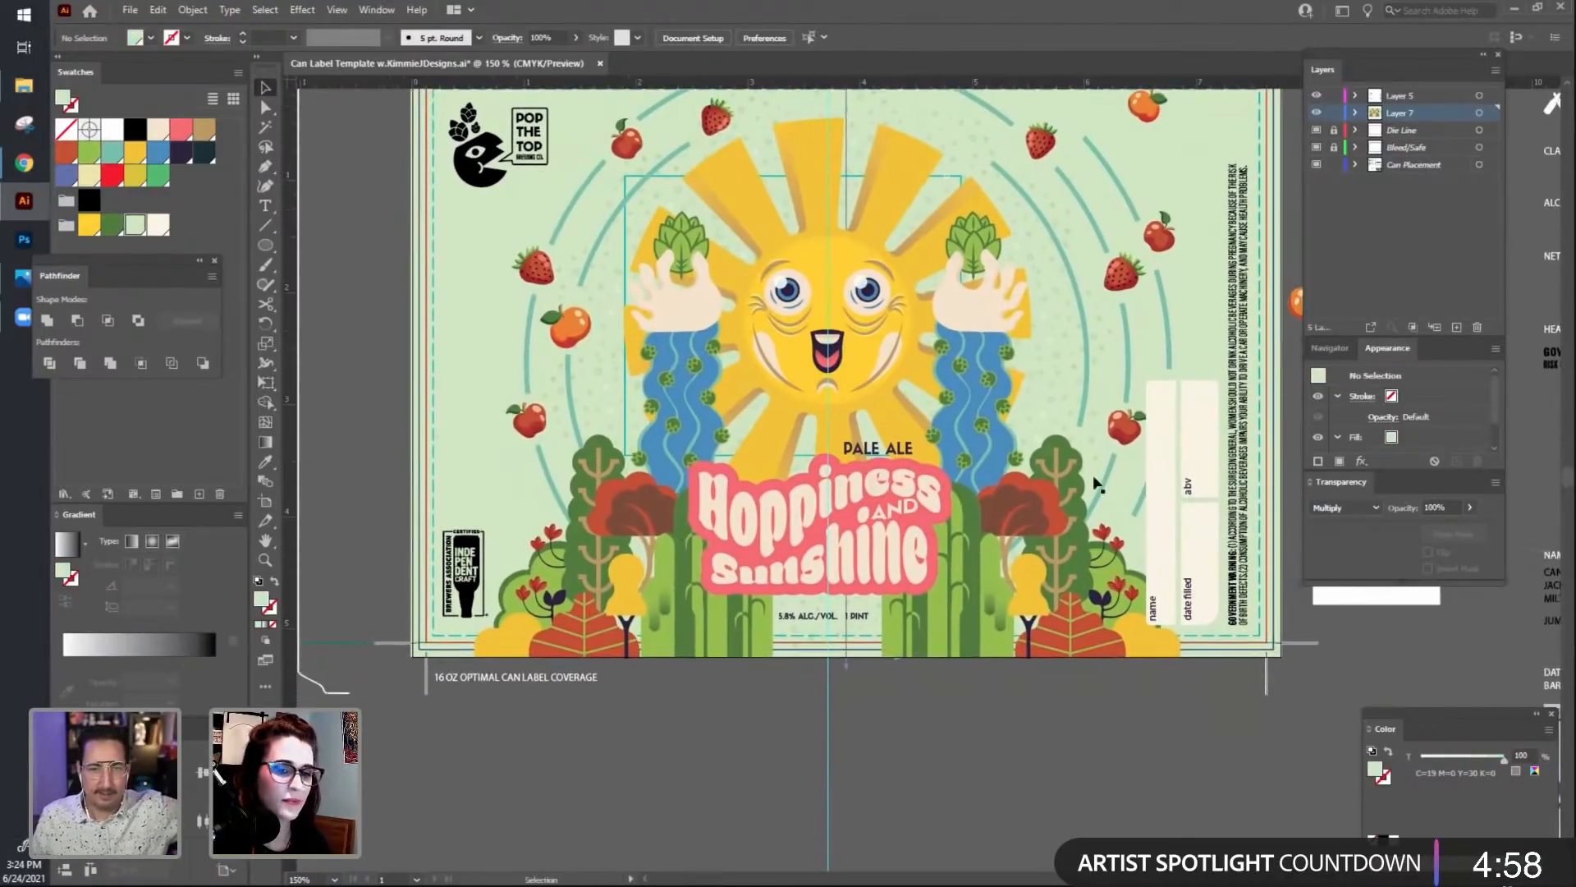
# Lock Layer 7 and make Layer 5 the active layer.
pyautogui.click(1426, 99)
pyautogui.moveTo(1044, 745); pyautogui.dragTo(963, 728)
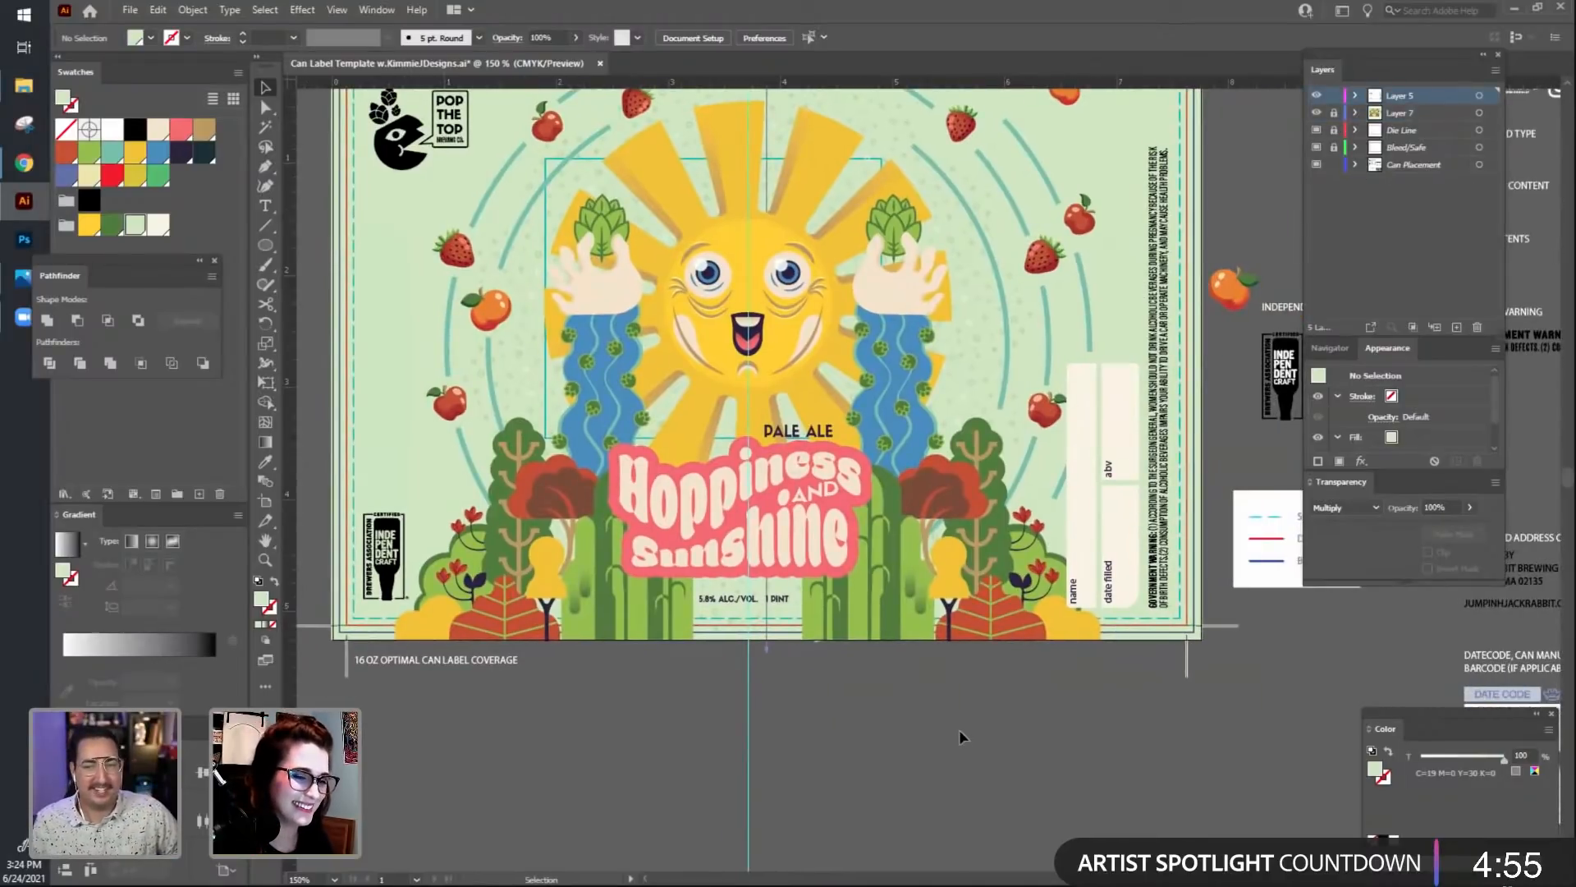
pyautogui.hotkey('ctrl', '-')
pyautogui.moveTo(932, 719); pyautogui.dragTo(868, 689)
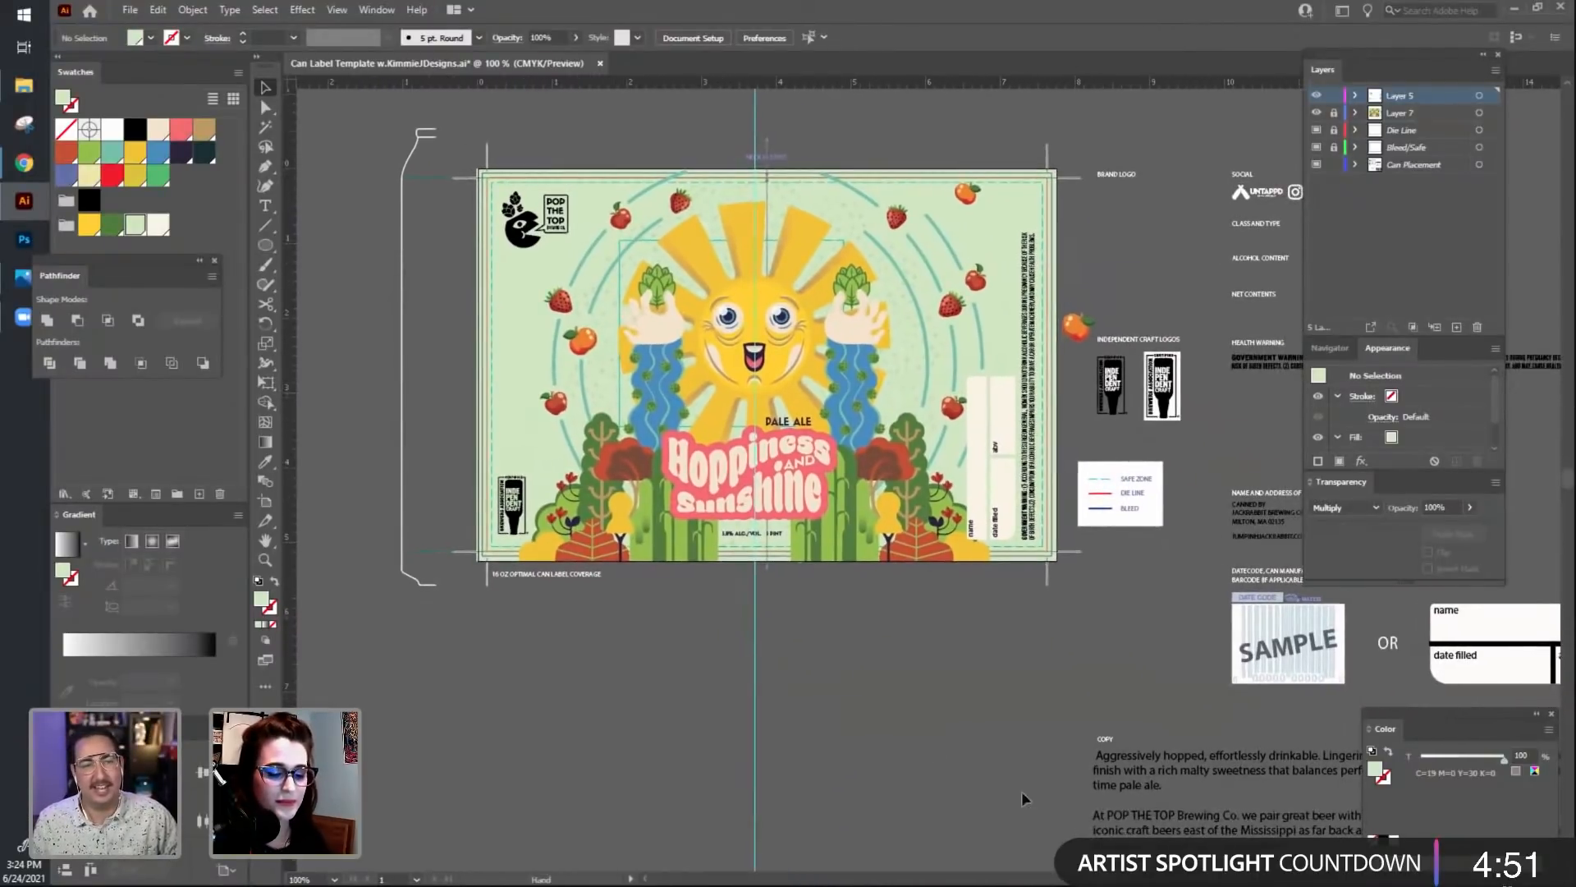
# Move the two-paragraph copy text block directly beneath the label, lined up with the label's left edge.
pyautogui.moveTo(1115, 785); pyautogui.dragTo(533, 662)
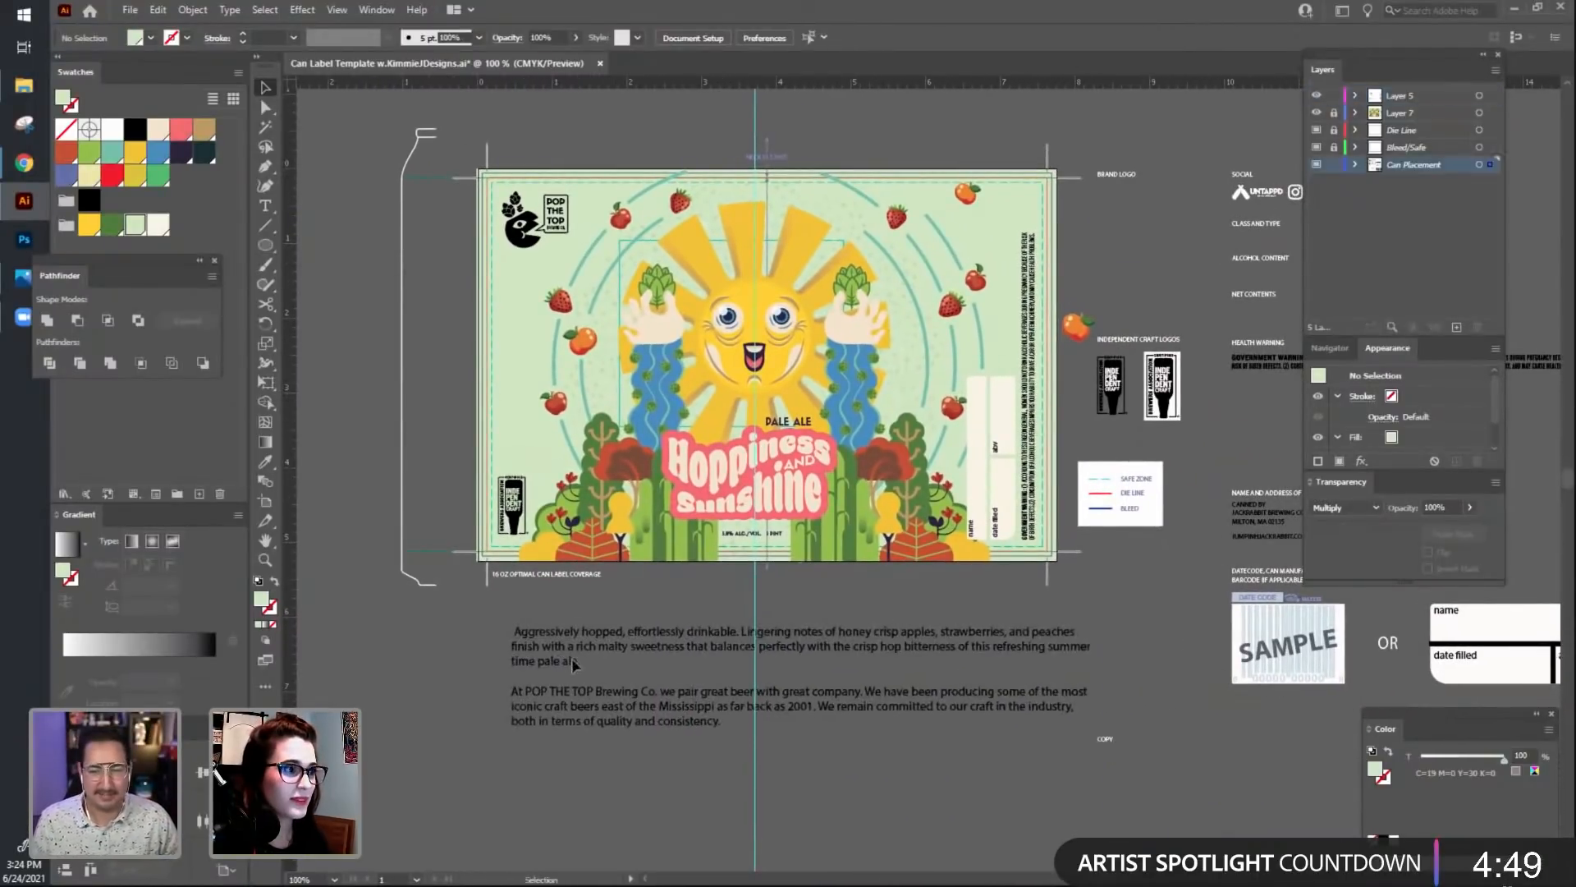
pyautogui.click(1186, 828)
pyautogui.moveTo(862, 745); pyautogui.dragTo(905, 721)
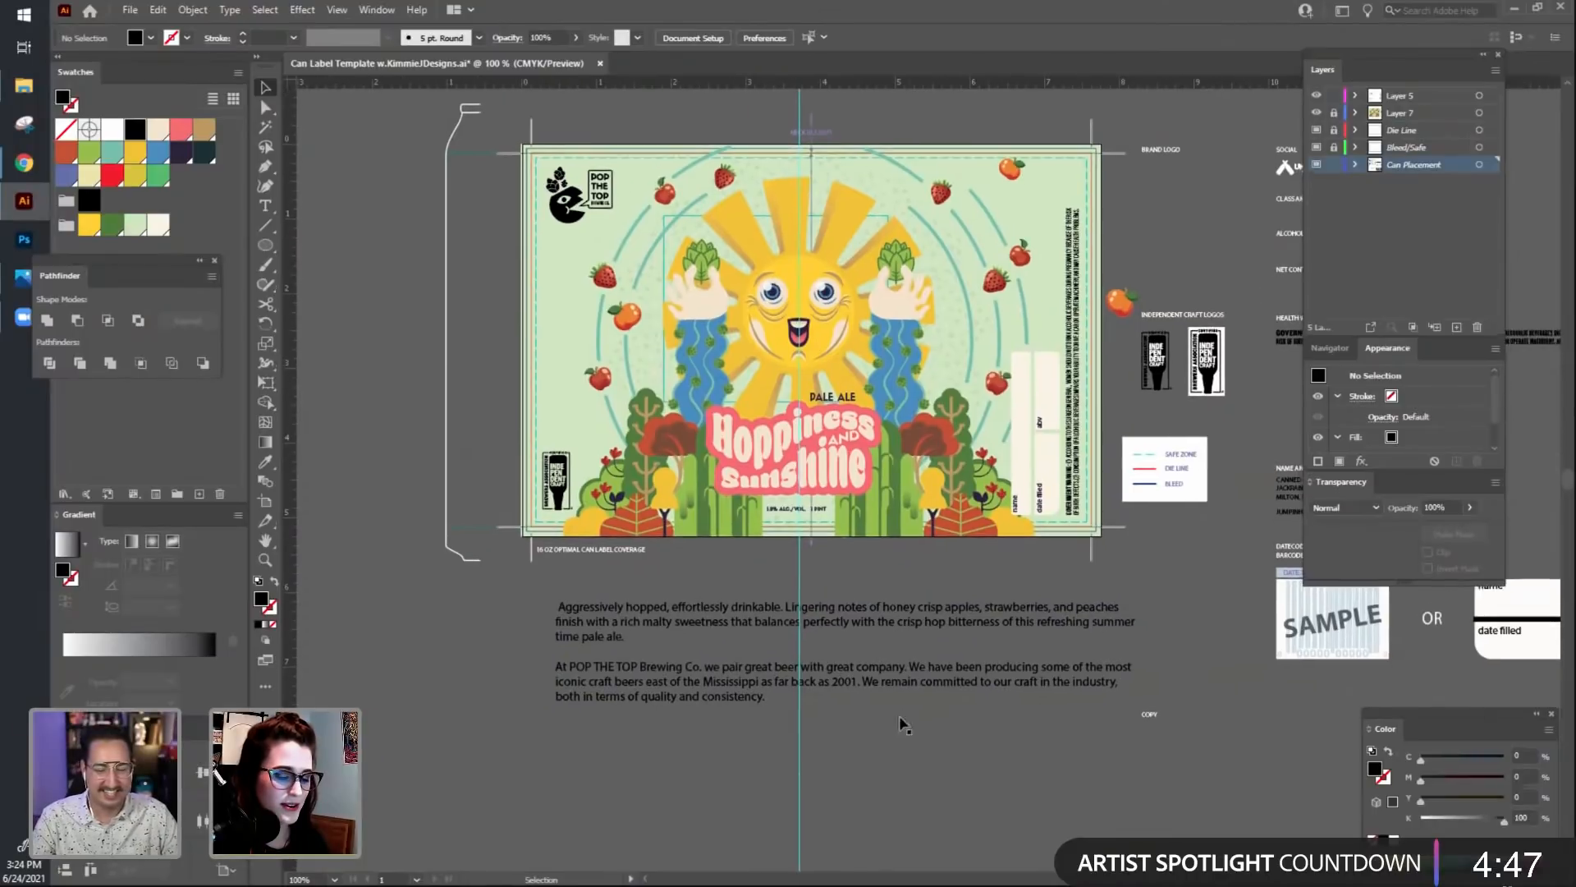
pyautogui.moveTo(872, 671); pyautogui.dragTo(838, 683)
pyautogui.click(1150, 772)
pyautogui.moveTo(1239, 729); pyautogui.dragTo(943, 765)
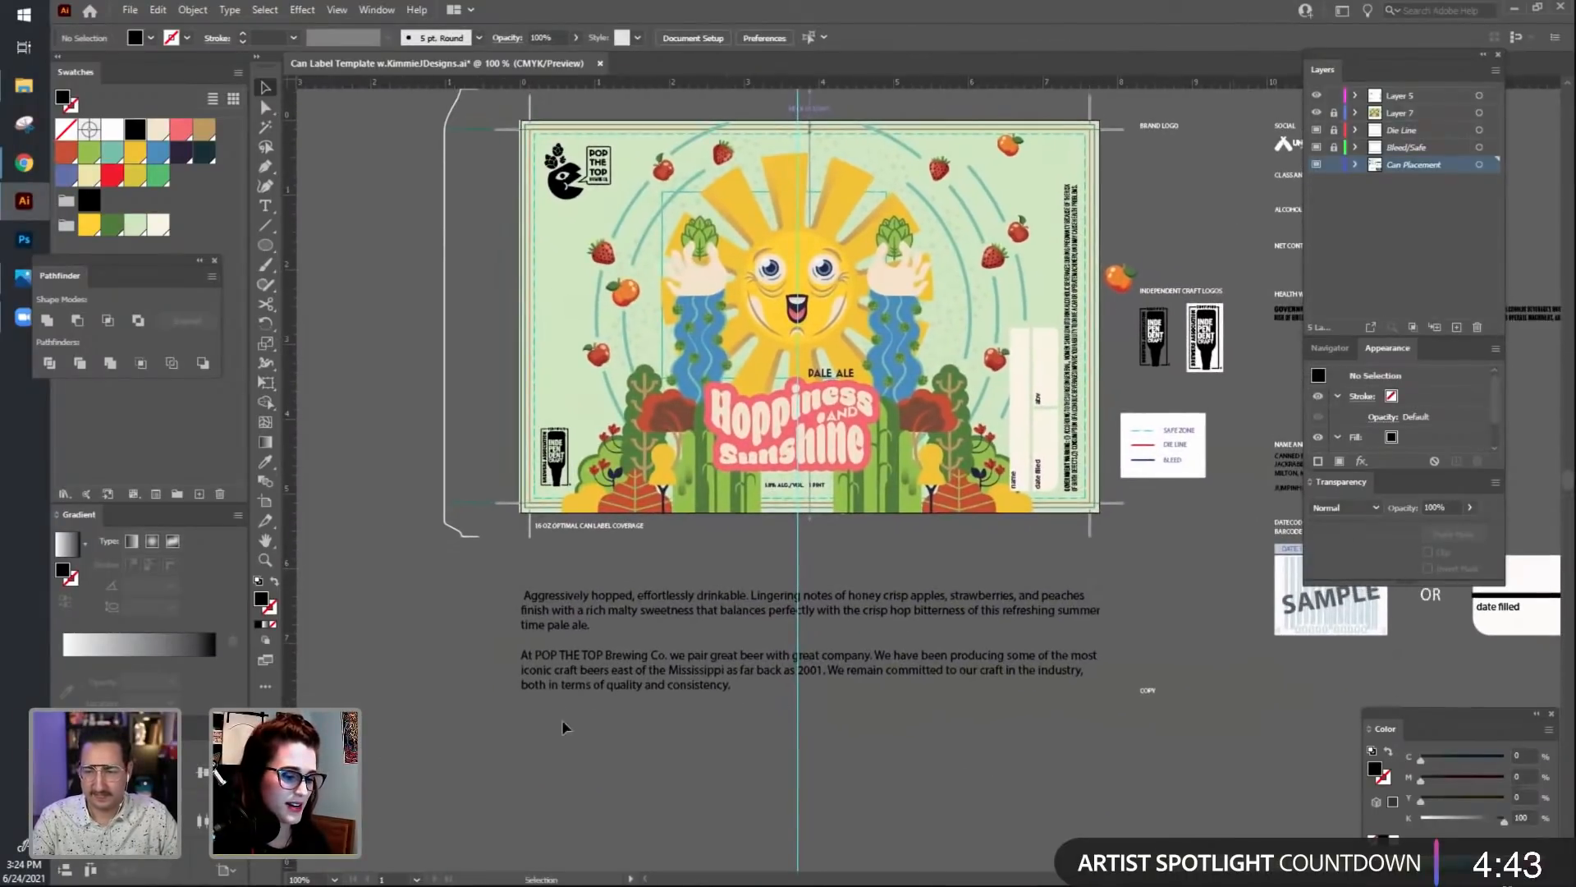
pyautogui.moveTo(881, 818); pyautogui.dragTo(940, 832)
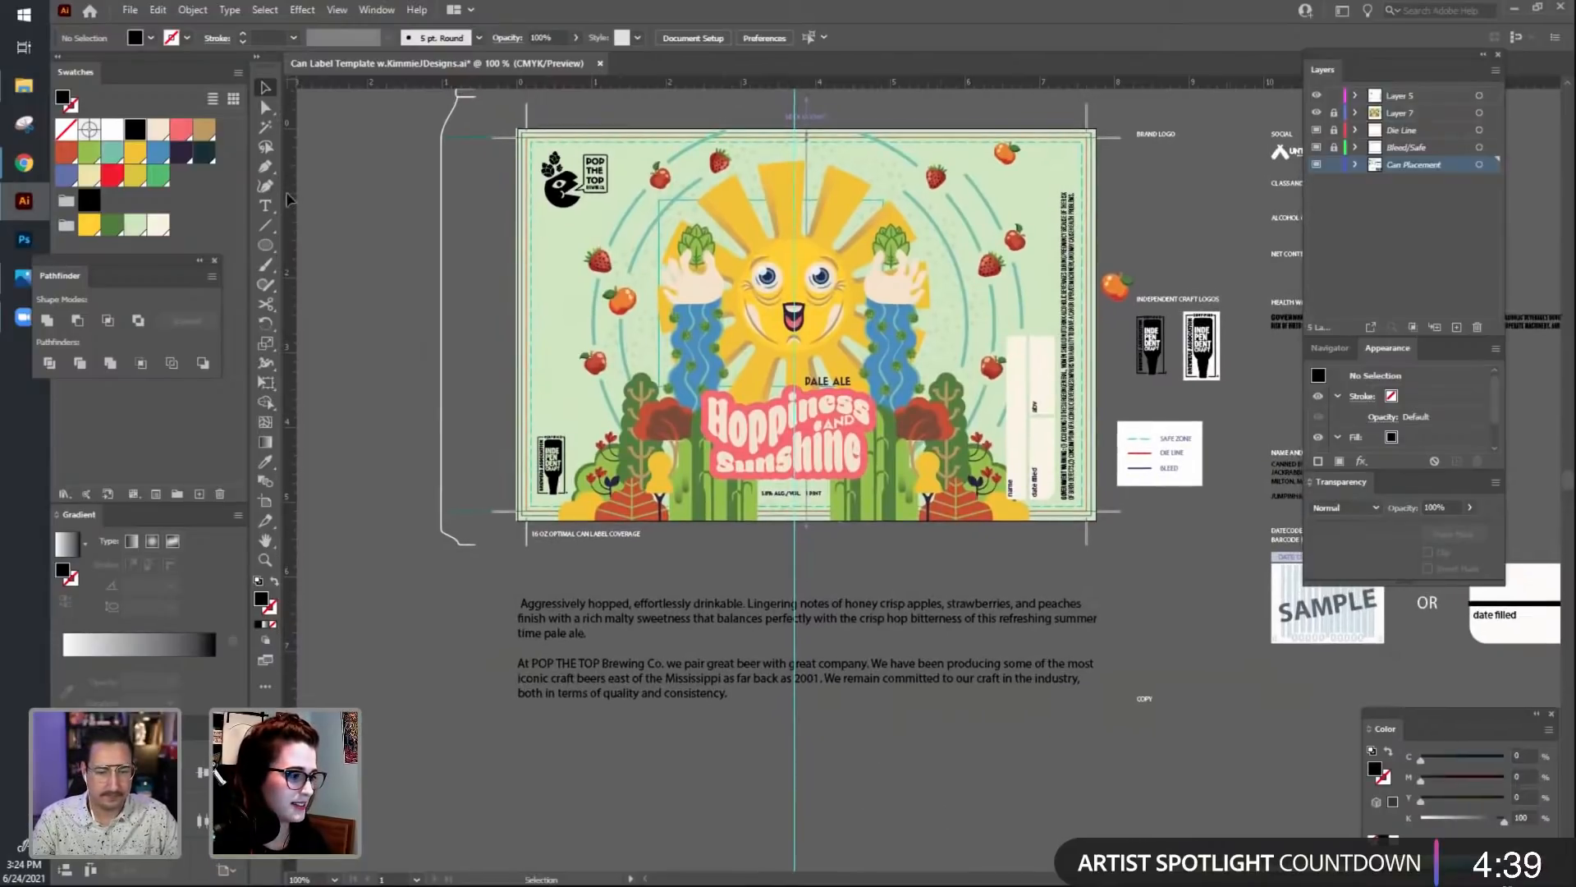
# Draw a black rectangle about 1.21 × 2.89 in between the brewery logo and the Independent Craft logo, and move it to Layer 5.
pyautogui.moveTo(271, 248); pyautogui.dragTo(338, 245)
pyautogui.moveTo(536, 300); pyautogui.dragTo(565, 311)
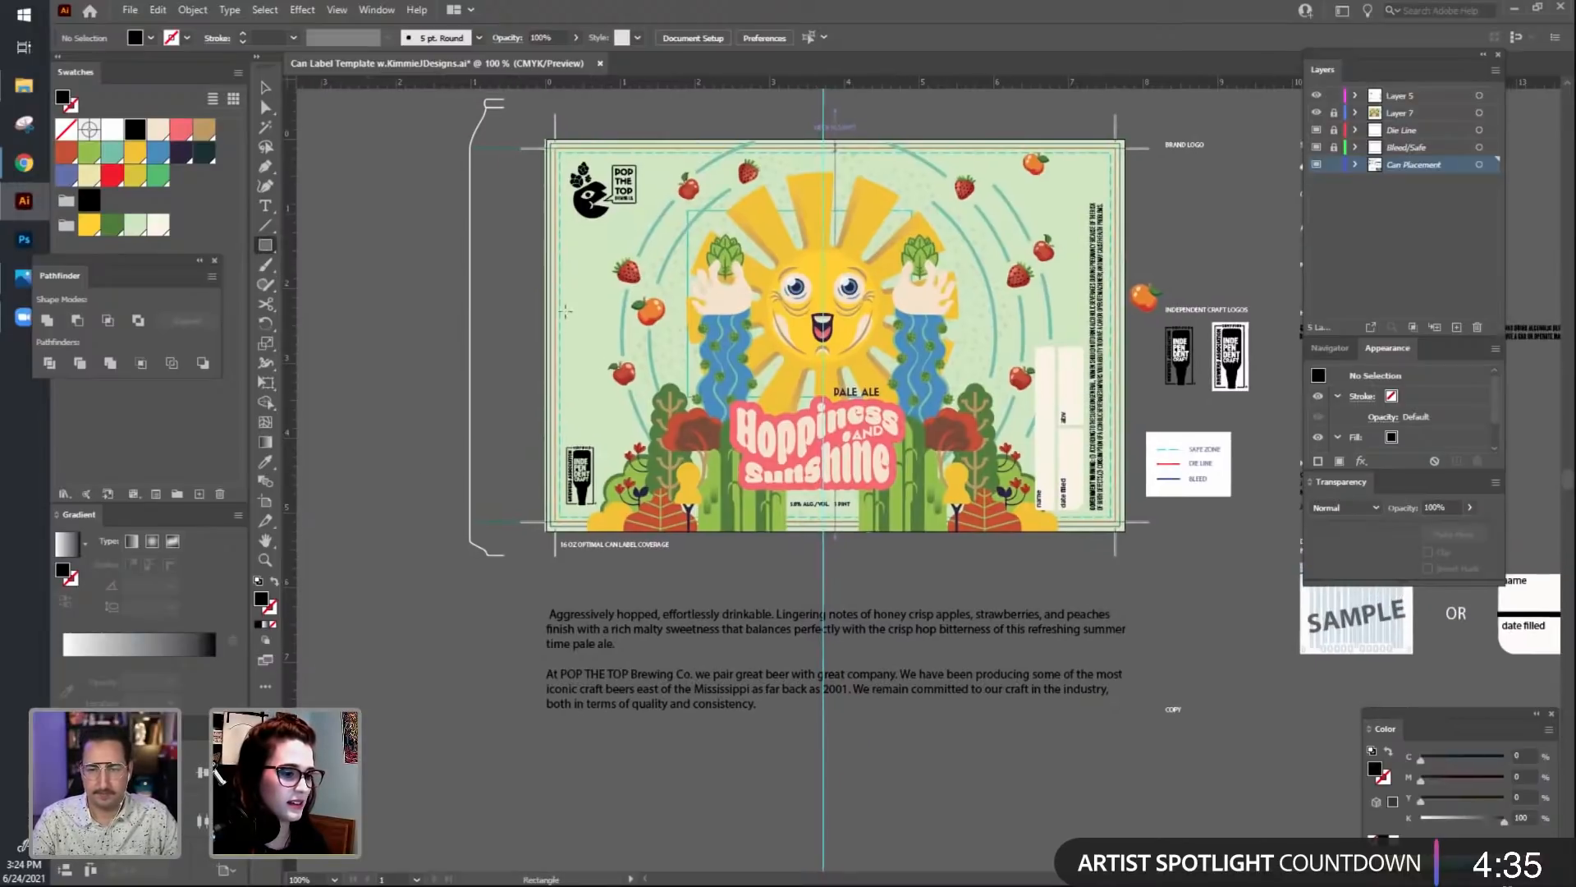
pyautogui.moveTo(567, 223)
pyautogui.mouseDown()
pyautogui.moveTo(595, 348)
pyautogui.moveTo(657, 438)
pyautogui.mouseUp()
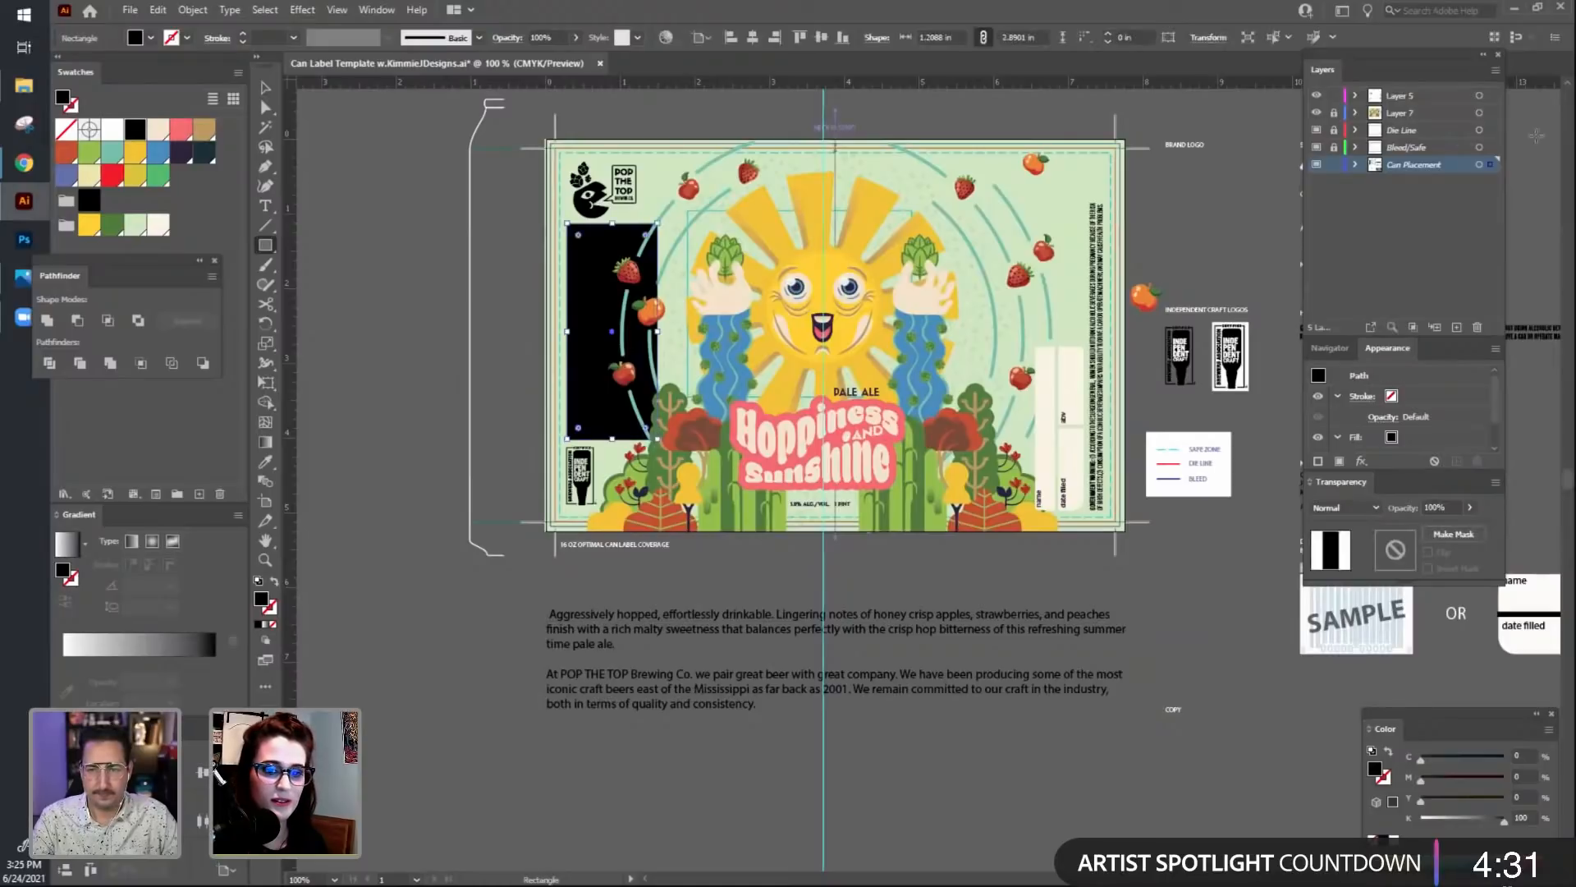
pyautogui.moveTo(1493, 154); pyautogui.dragTo(1490, 95)
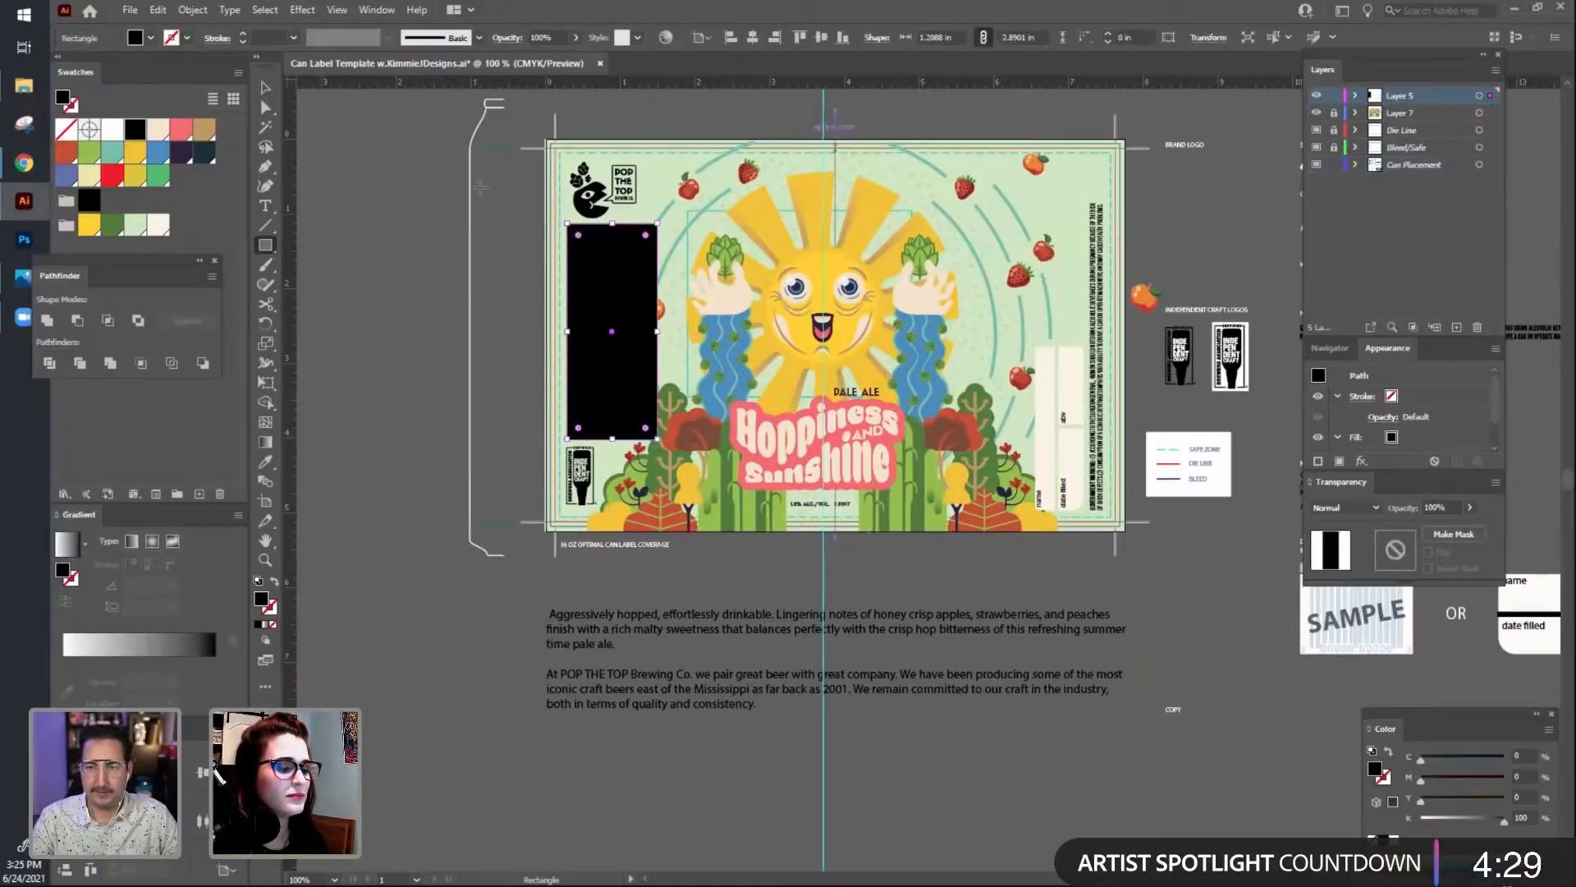
pyautogui.click(267, 88)
pyautogui.click(464, 283)
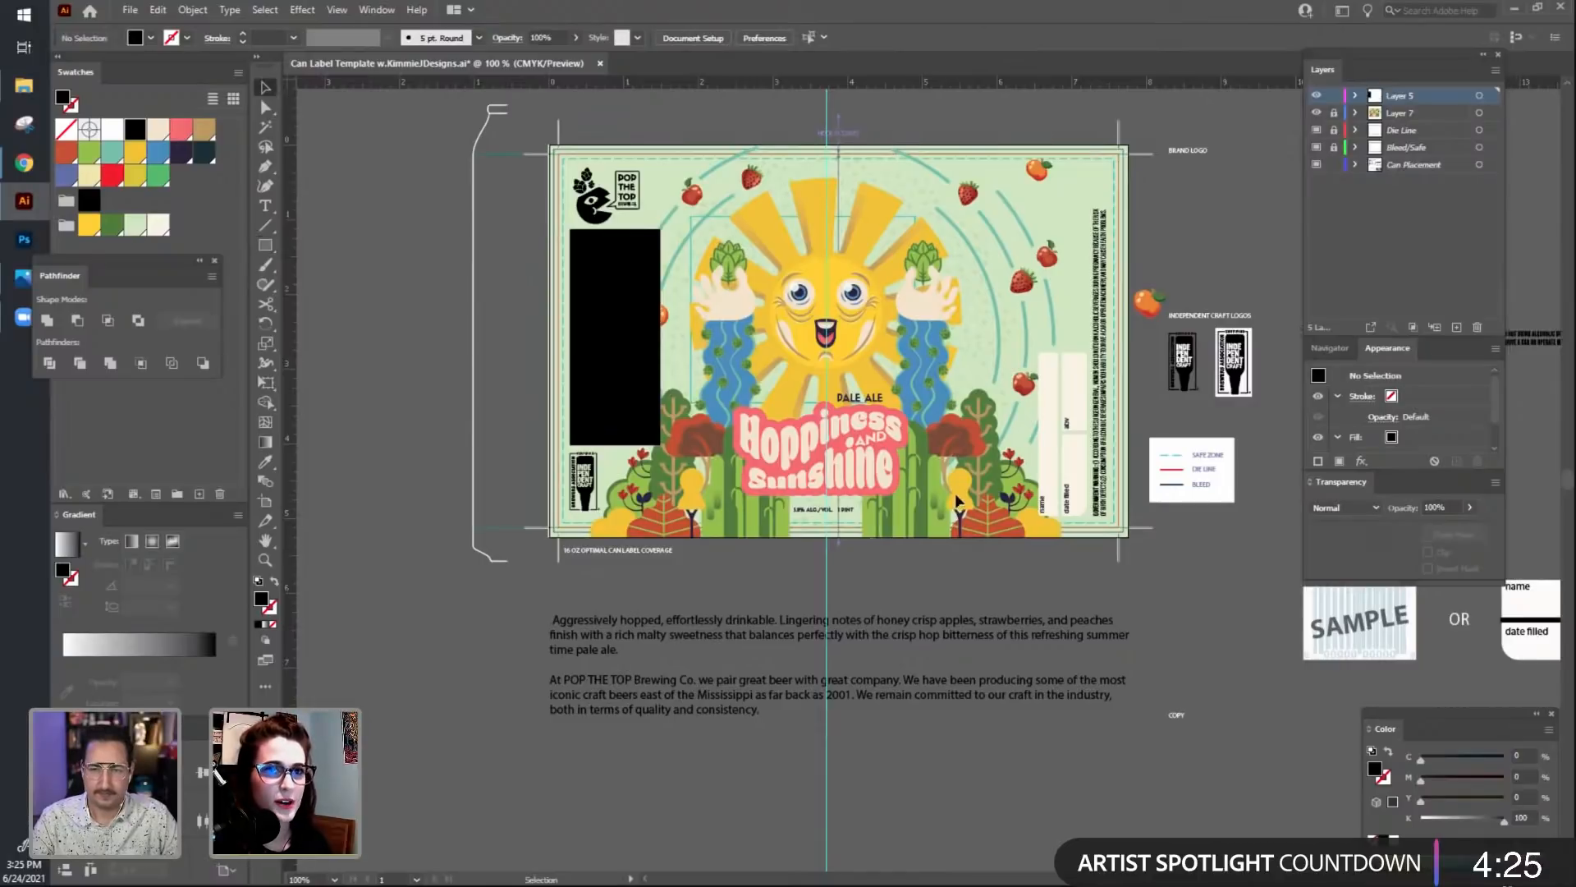
# Fill the new rectangle beneath the brewery logo with the cream swatch.
pyautogui.click(655, 400)
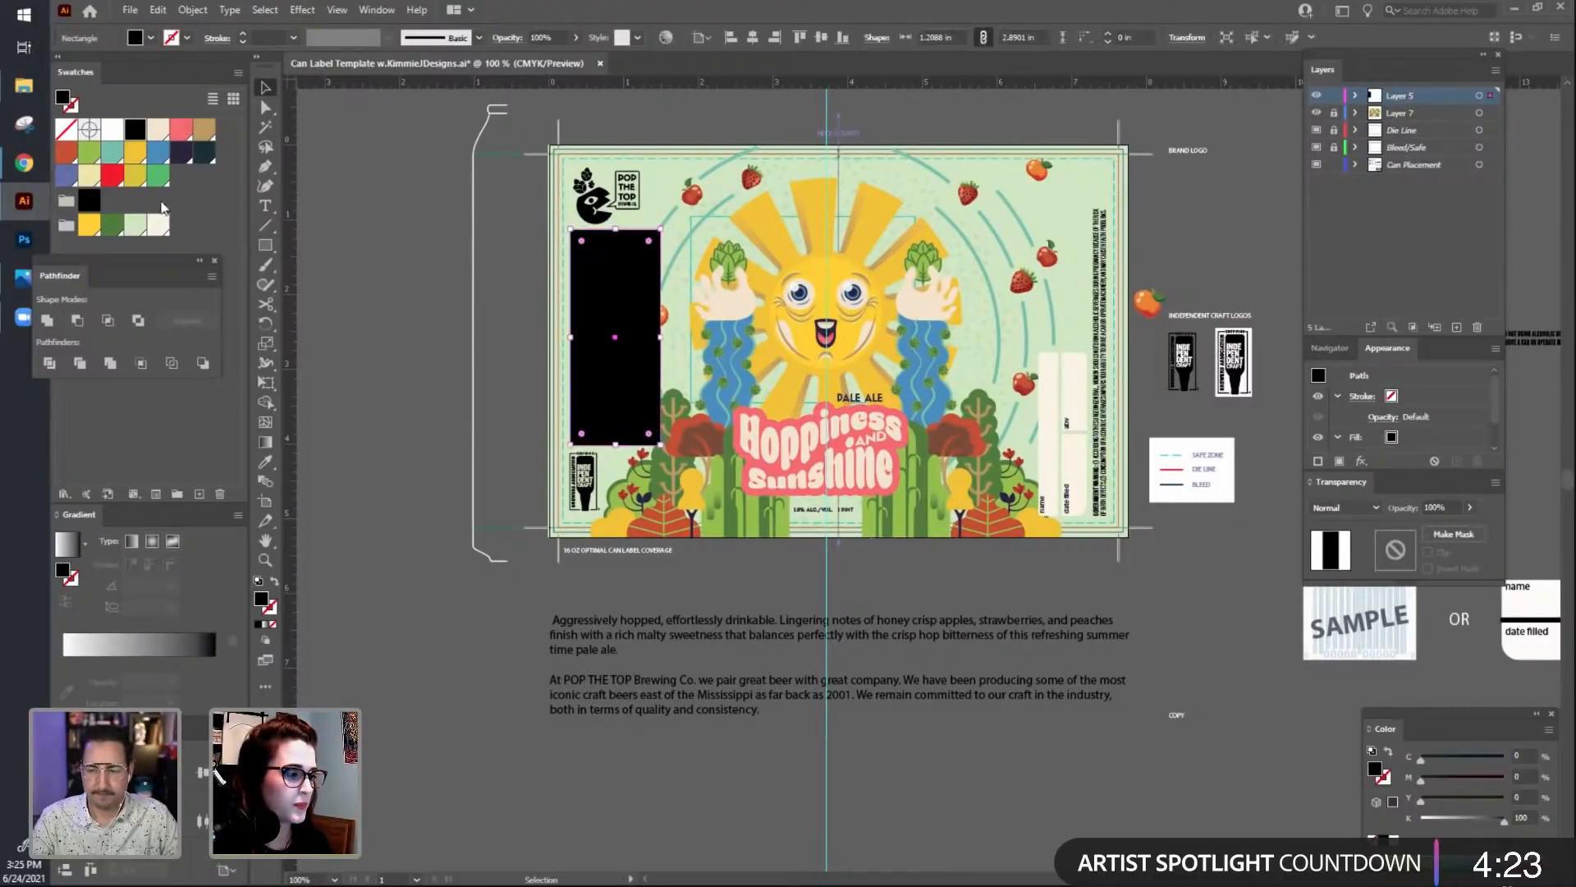
pyautogui.click(162, 230)
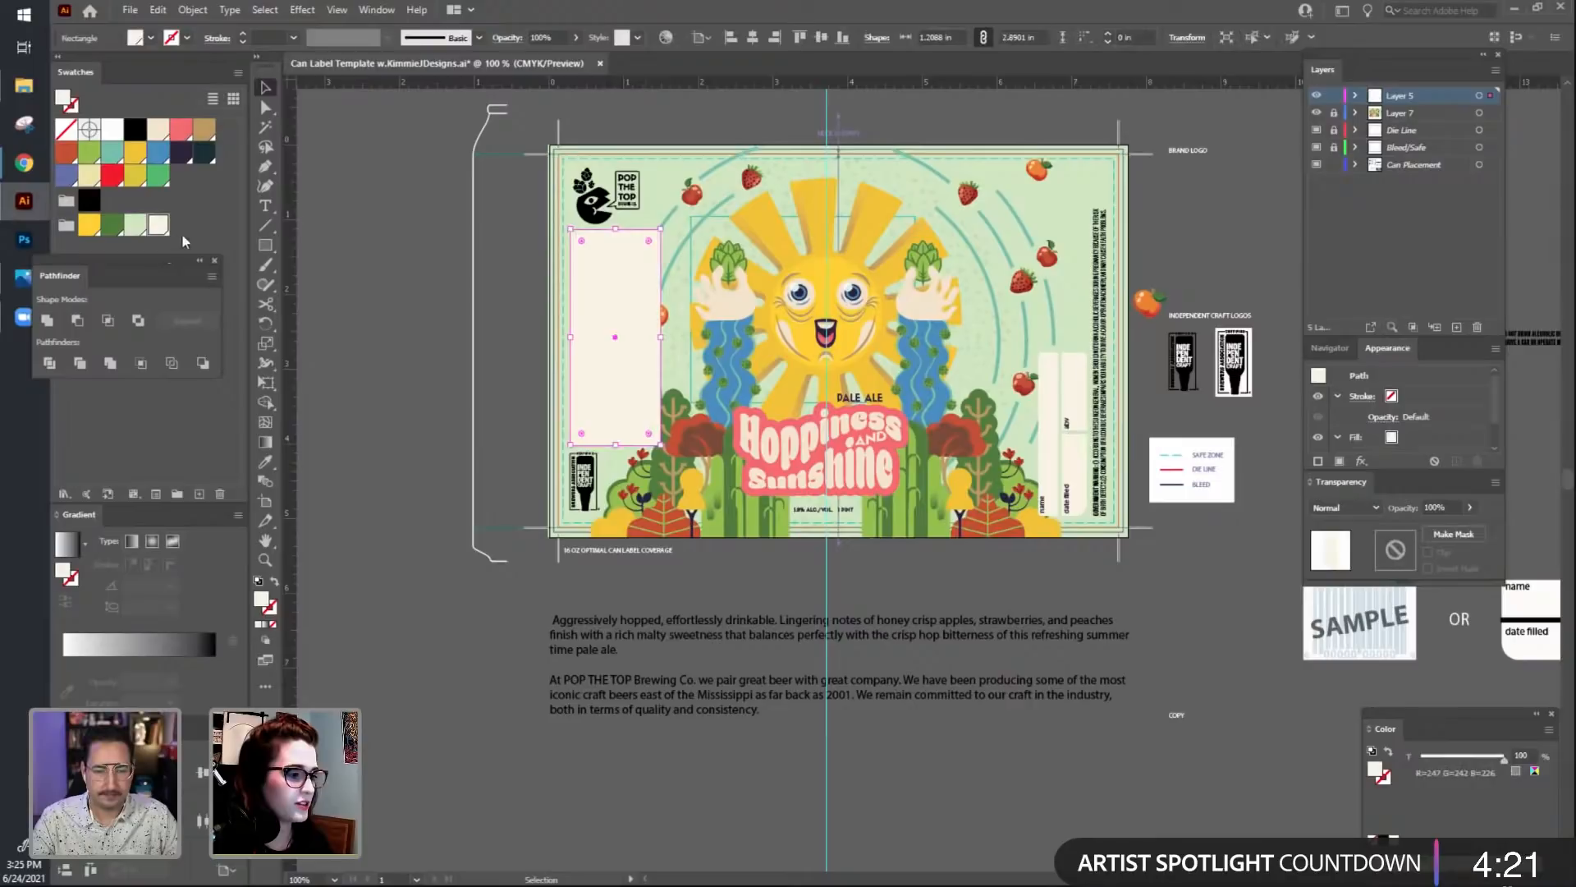
pyautogui.click(408, 503)
# Scale the cream rectangle down to about 1.10 × 2.63 in and nudge it slightly right and down.
pyautogui.click(591, 439)
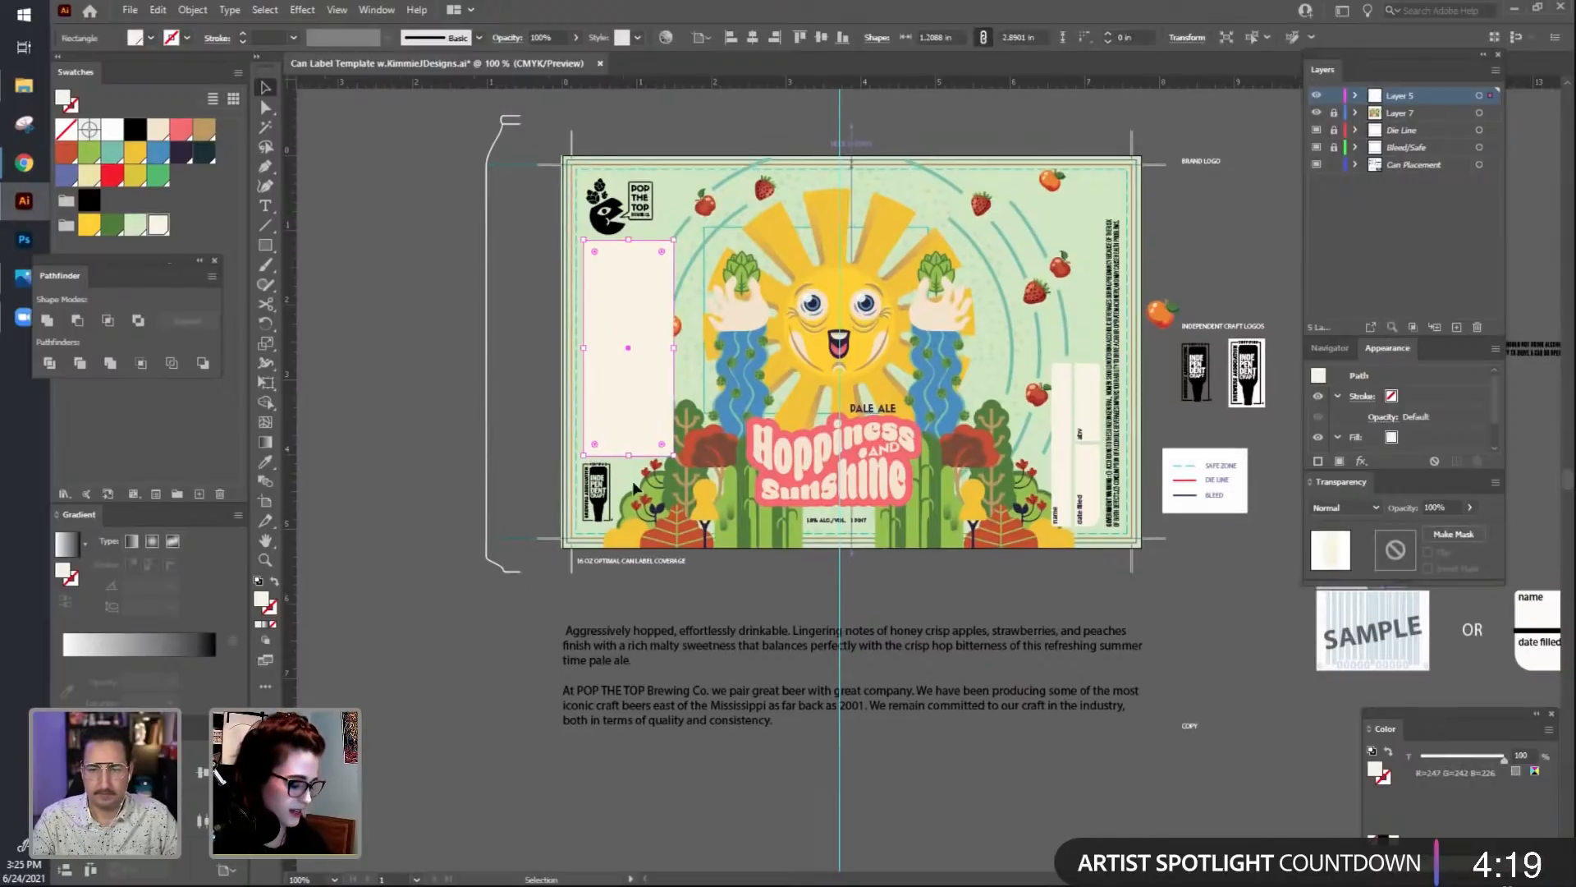
pyautogui.moveTo(674, 460); pyautogui.dragTo(665, 448)
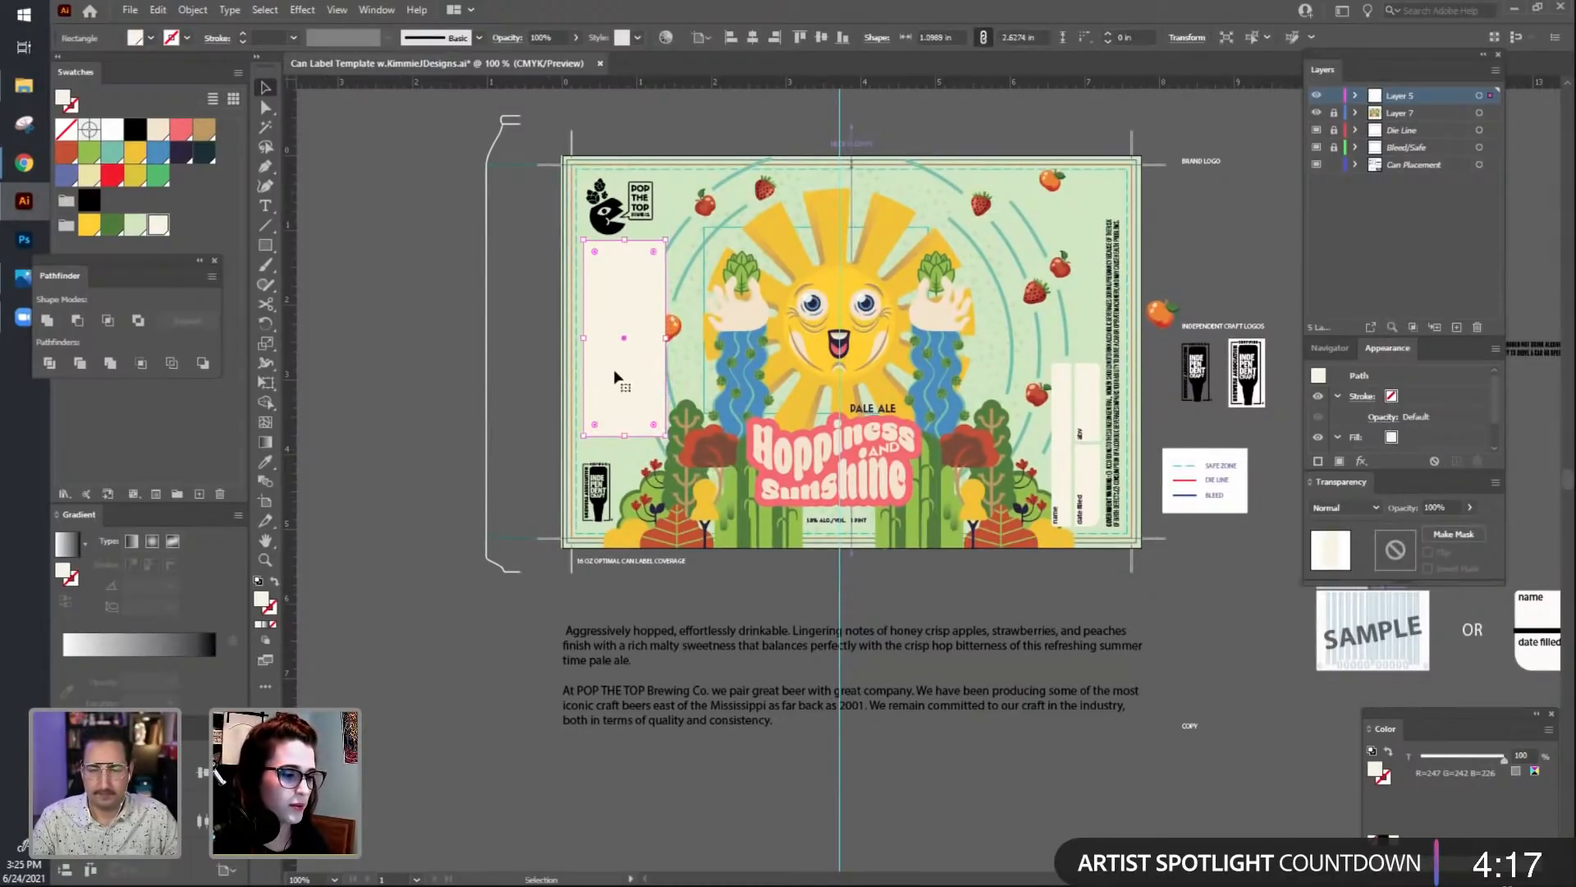
pyautogui.moveTo(613, 368); pyautogui.dragTo(618, 376)
pyautogui.click(452, 544)
pyautogui.scroll(2, 377, 521)
pyautogui.hscroll(-1, 378, 520)
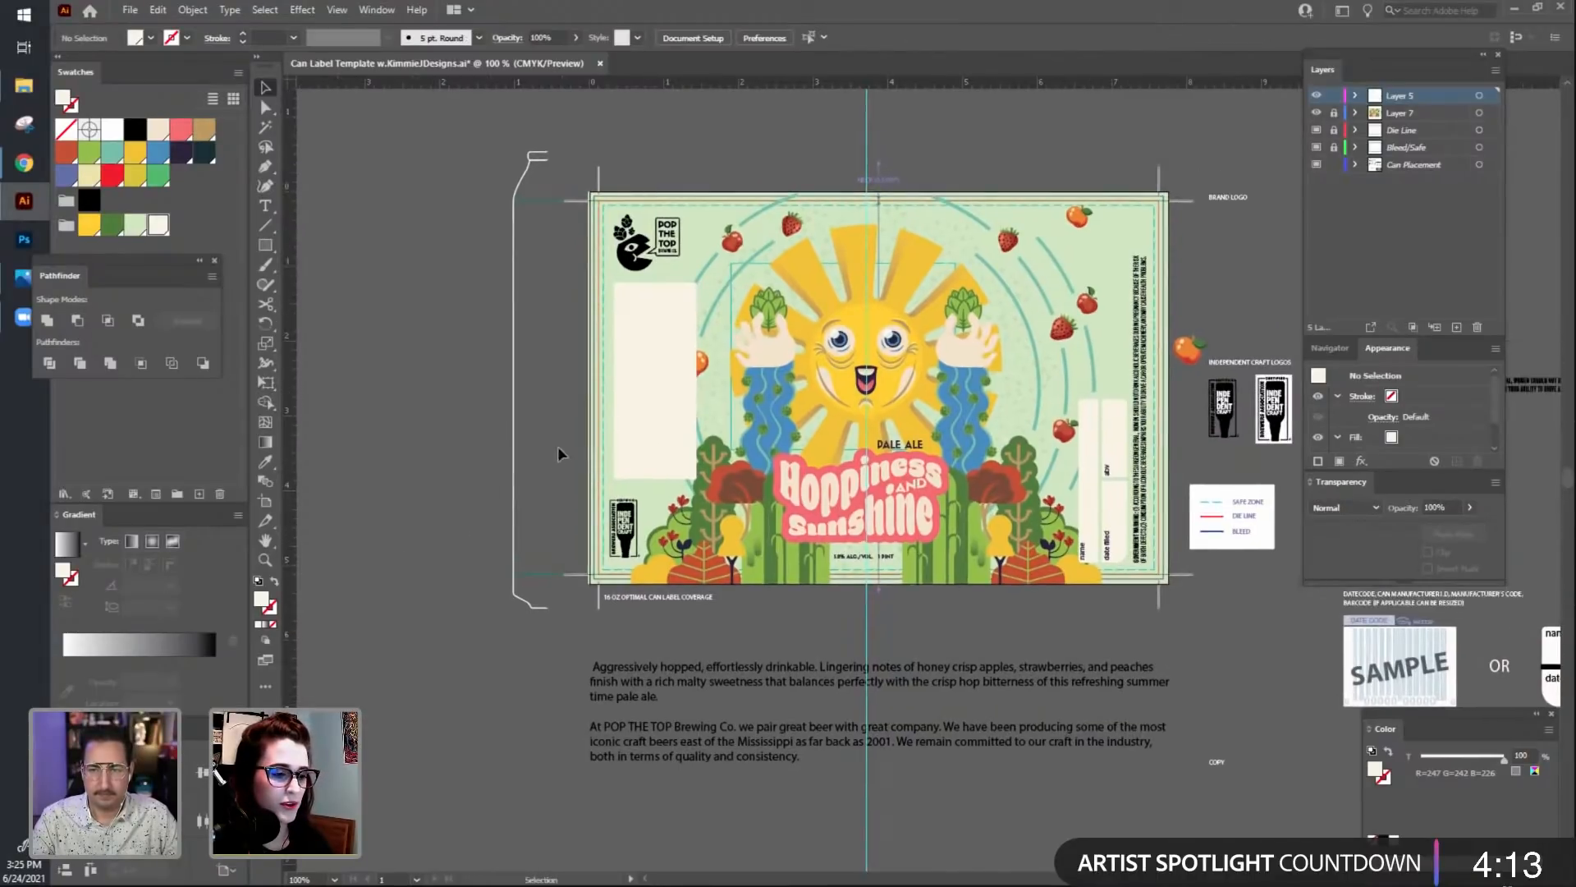
# Shorten the cream rectangle from its lower edge to a height of about 2.12 in.
pyautogui.click(627, 439)
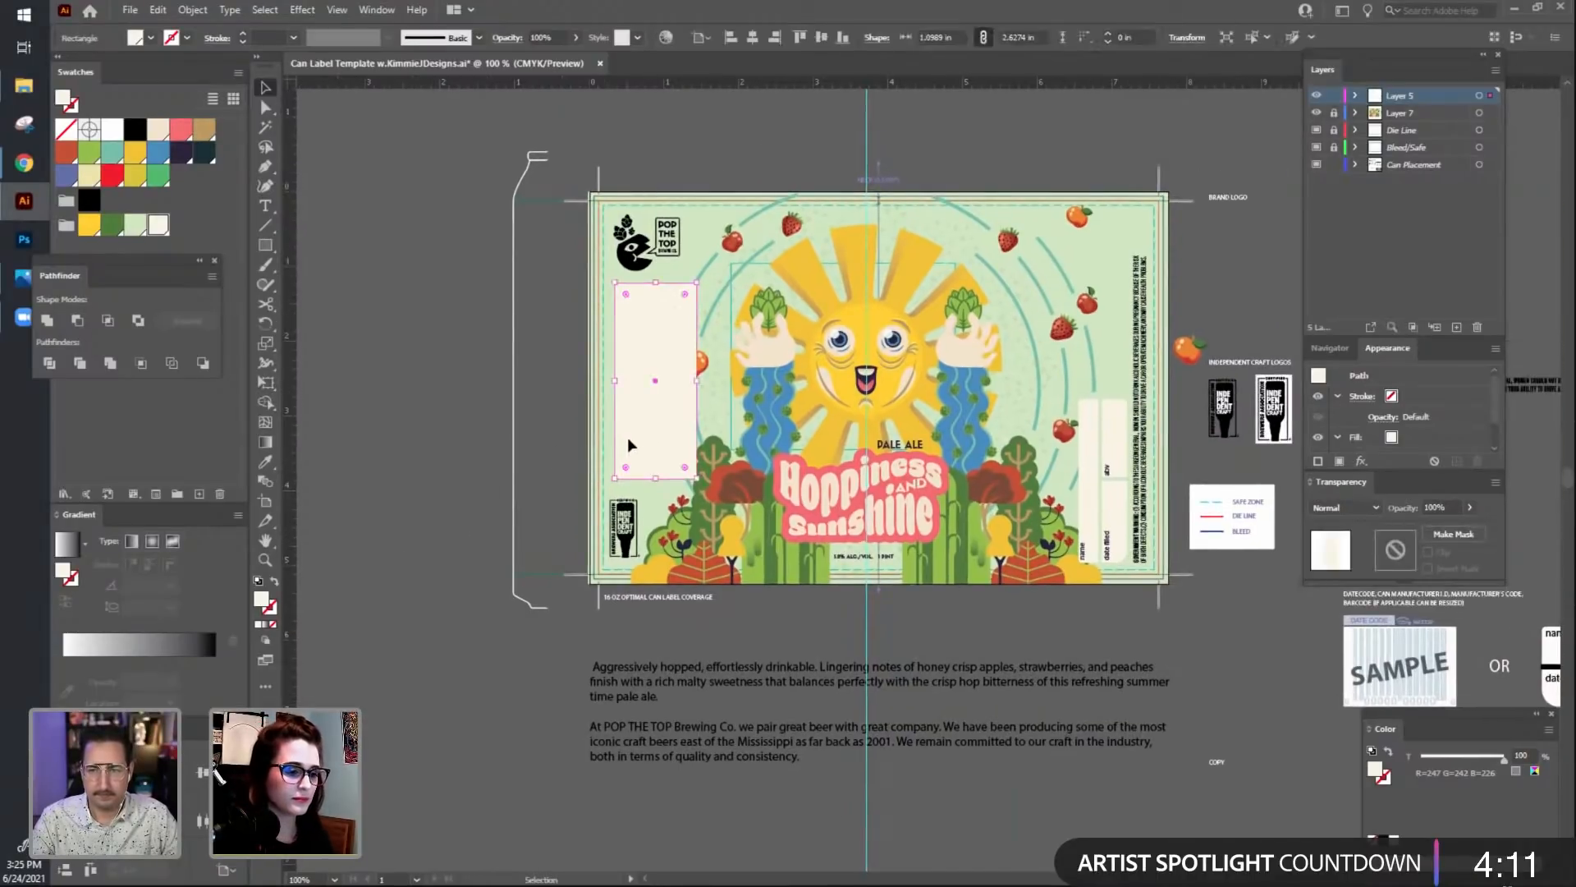
pyautogui.hotkey('ctrl', '+')
pyautogui.moveTo(739, 714); pyautogui.dragTo(502, 633)
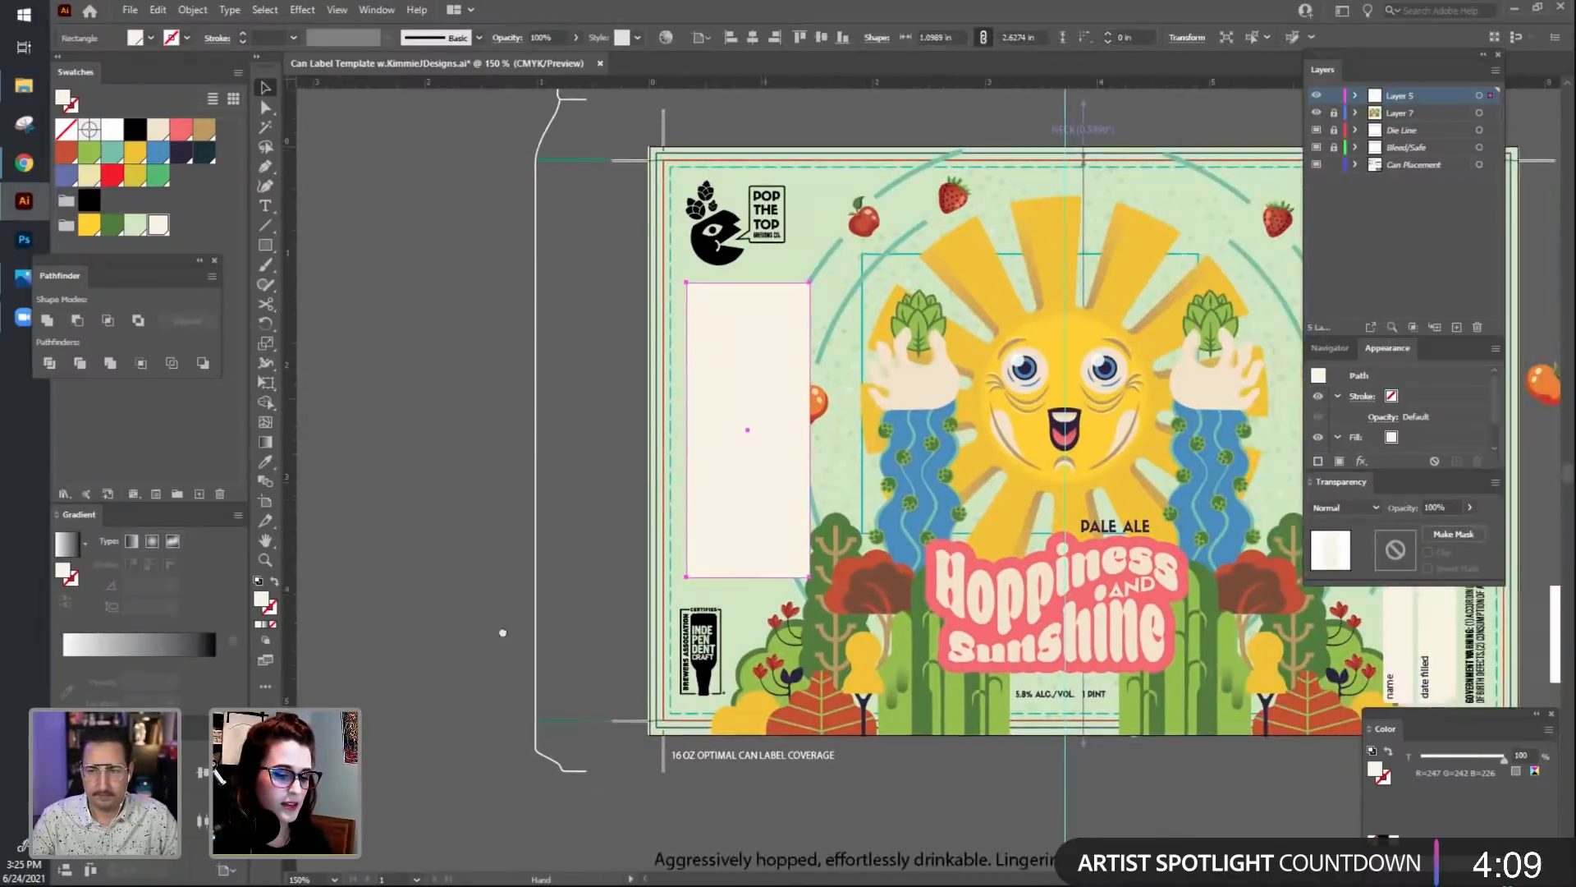
pyautogui.scroll(-3, 503, 633)
pyautogui.hscroll(3, 502, 633)
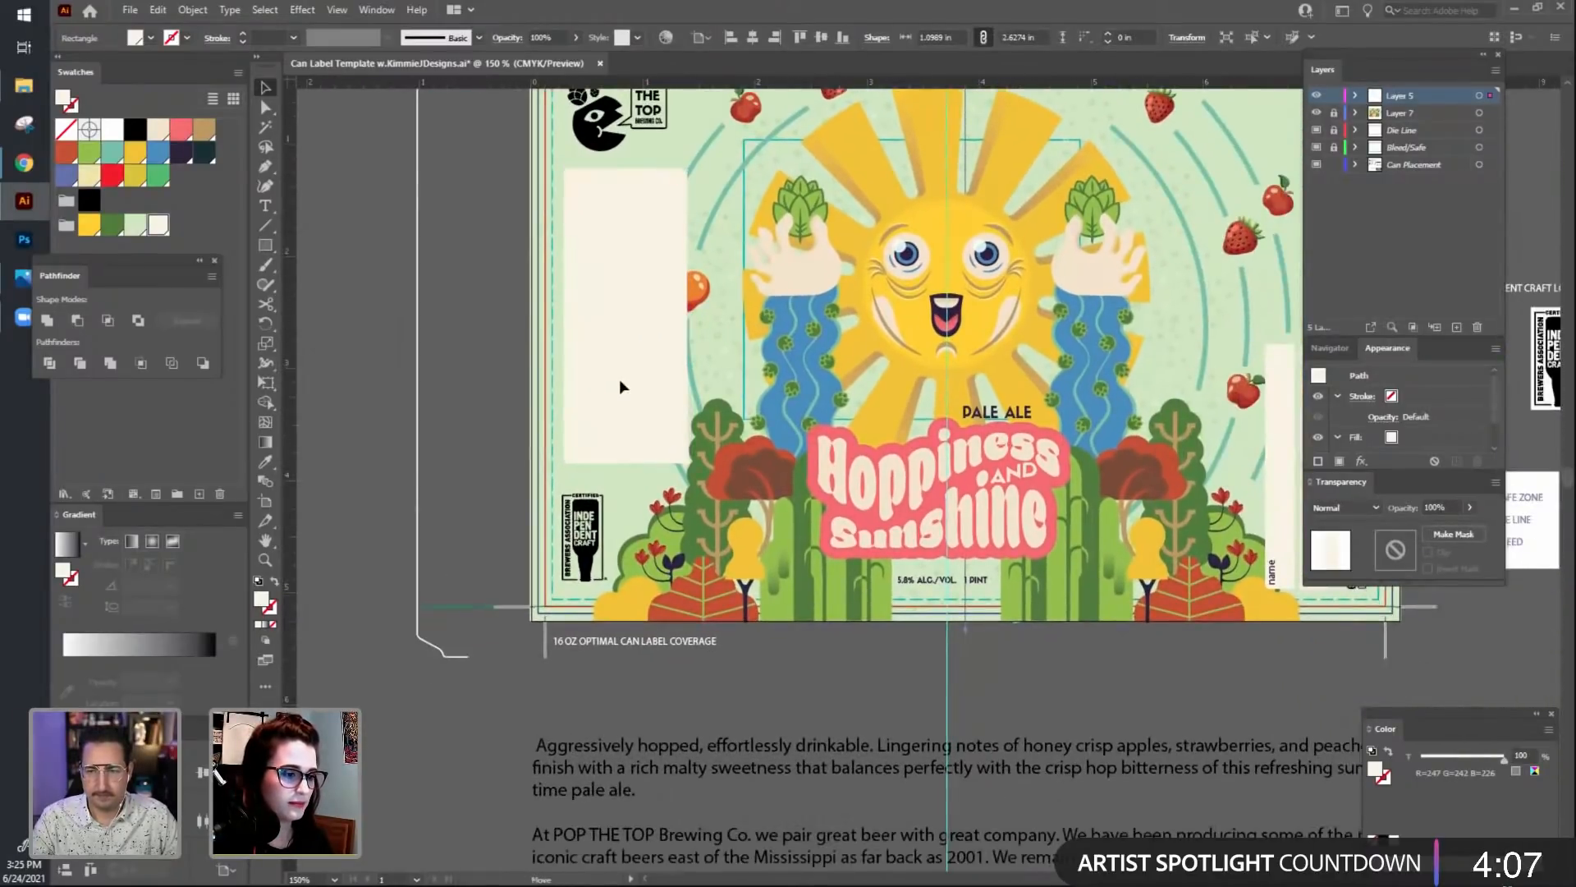
pyautogui.click(445, 491)
pyautogui.scroll(1, 649, 369)
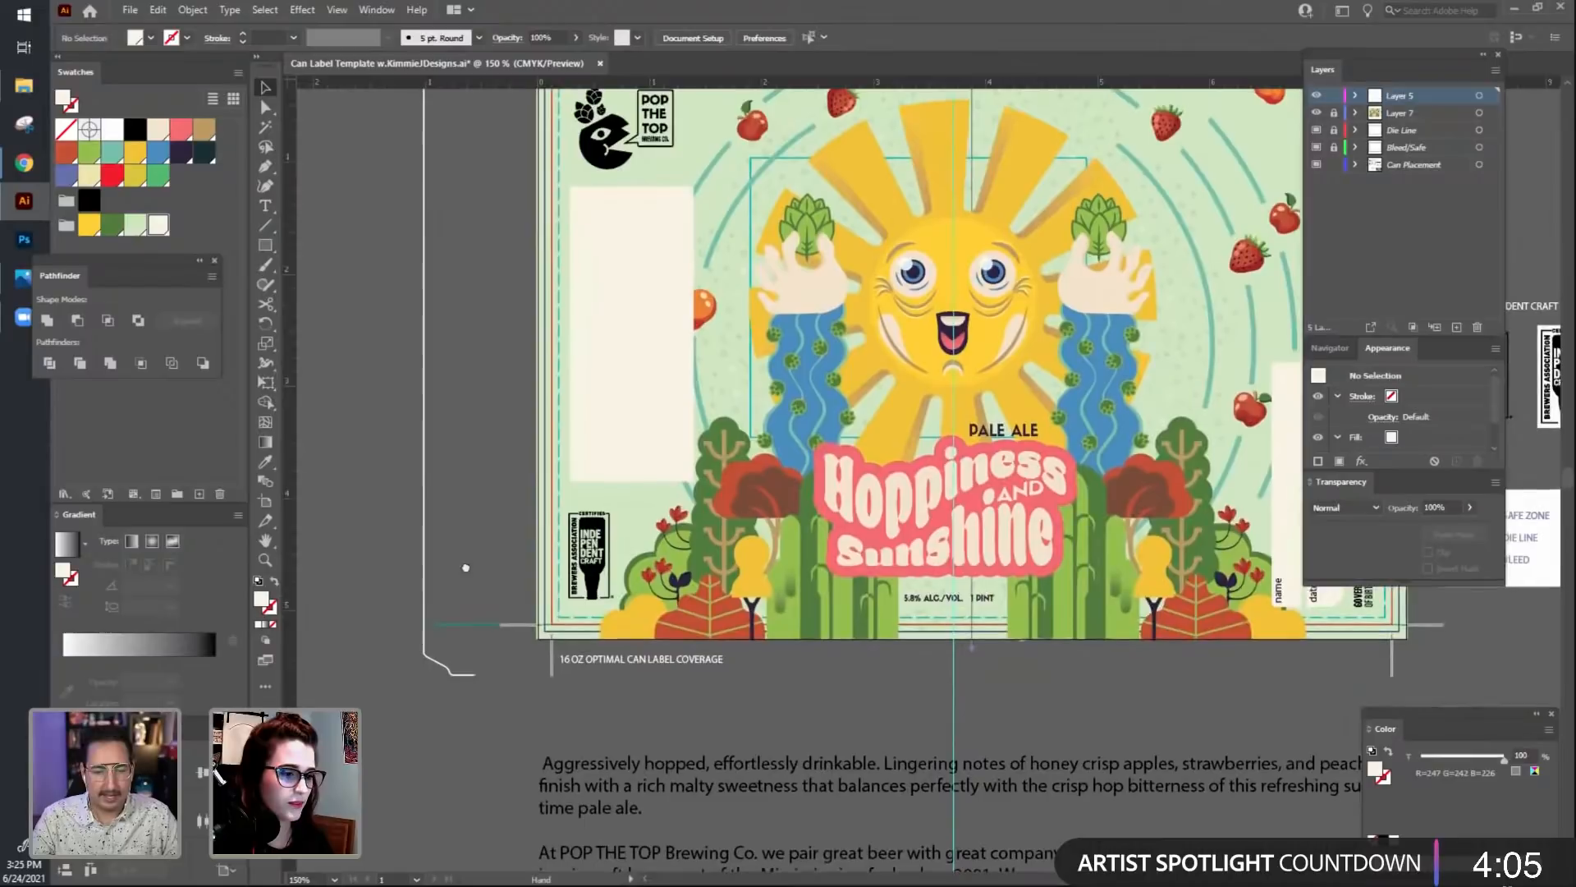
pyautogui.click(647, 364)
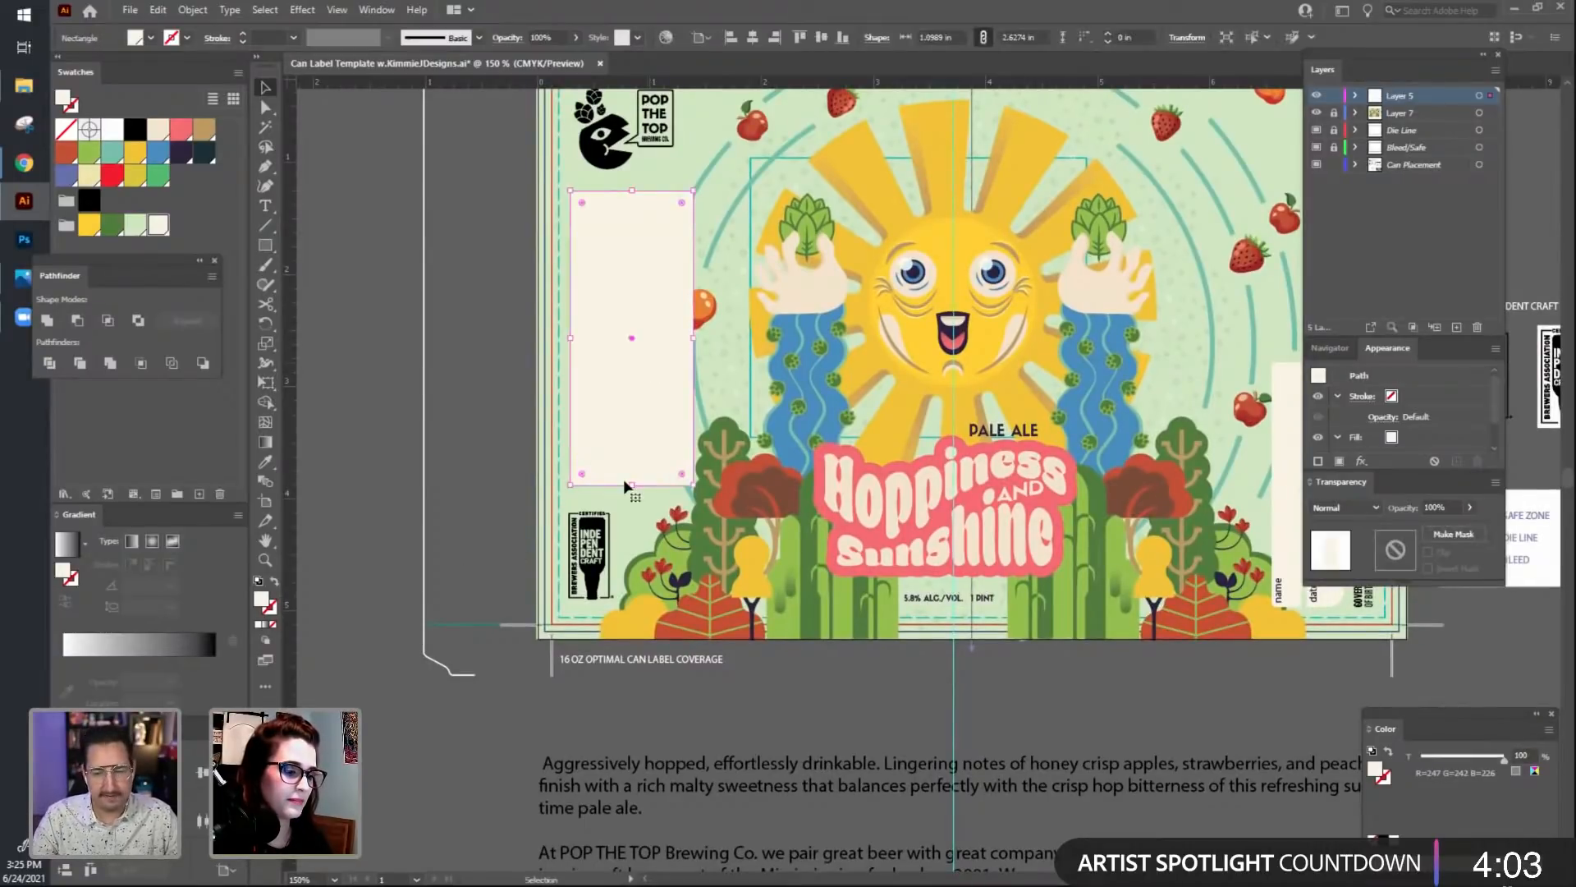
pyautogui.moveTo(632, 480); pyautogui.dragTo(637, 431)
pyautogui.click(503, 456)
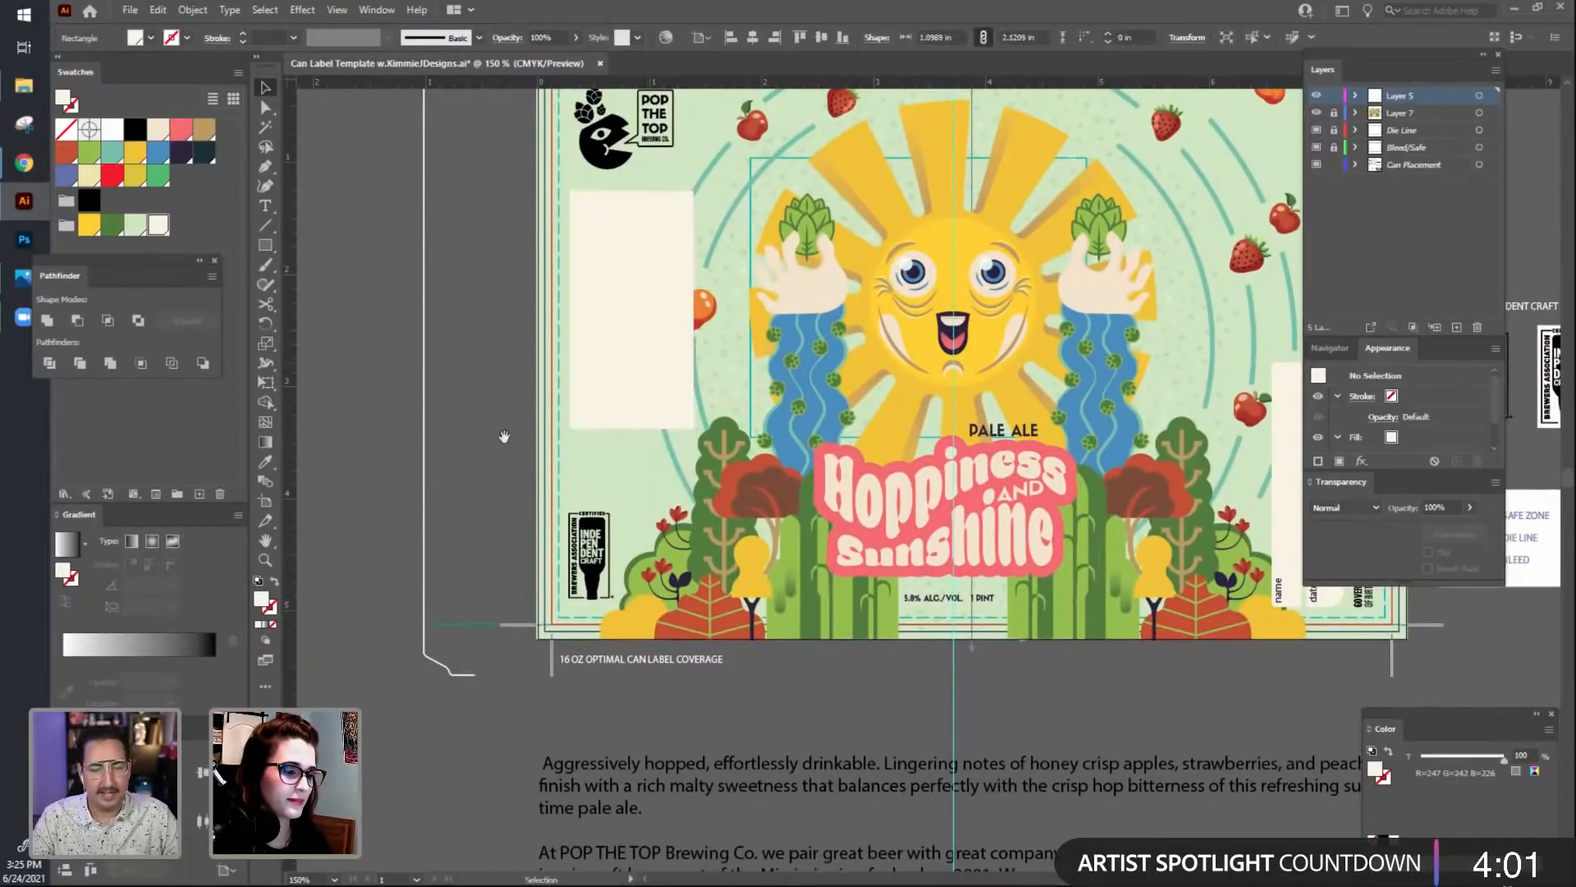
# Select the first paragraph of the copy text below the label, the one beginning "Aggressively hopped".
pyautogui.scroll(1, 508, 481)
pyautogui.scroll(-3, 508, 481)
pyautogui.press('t')
pyautogui.click(654, 780)
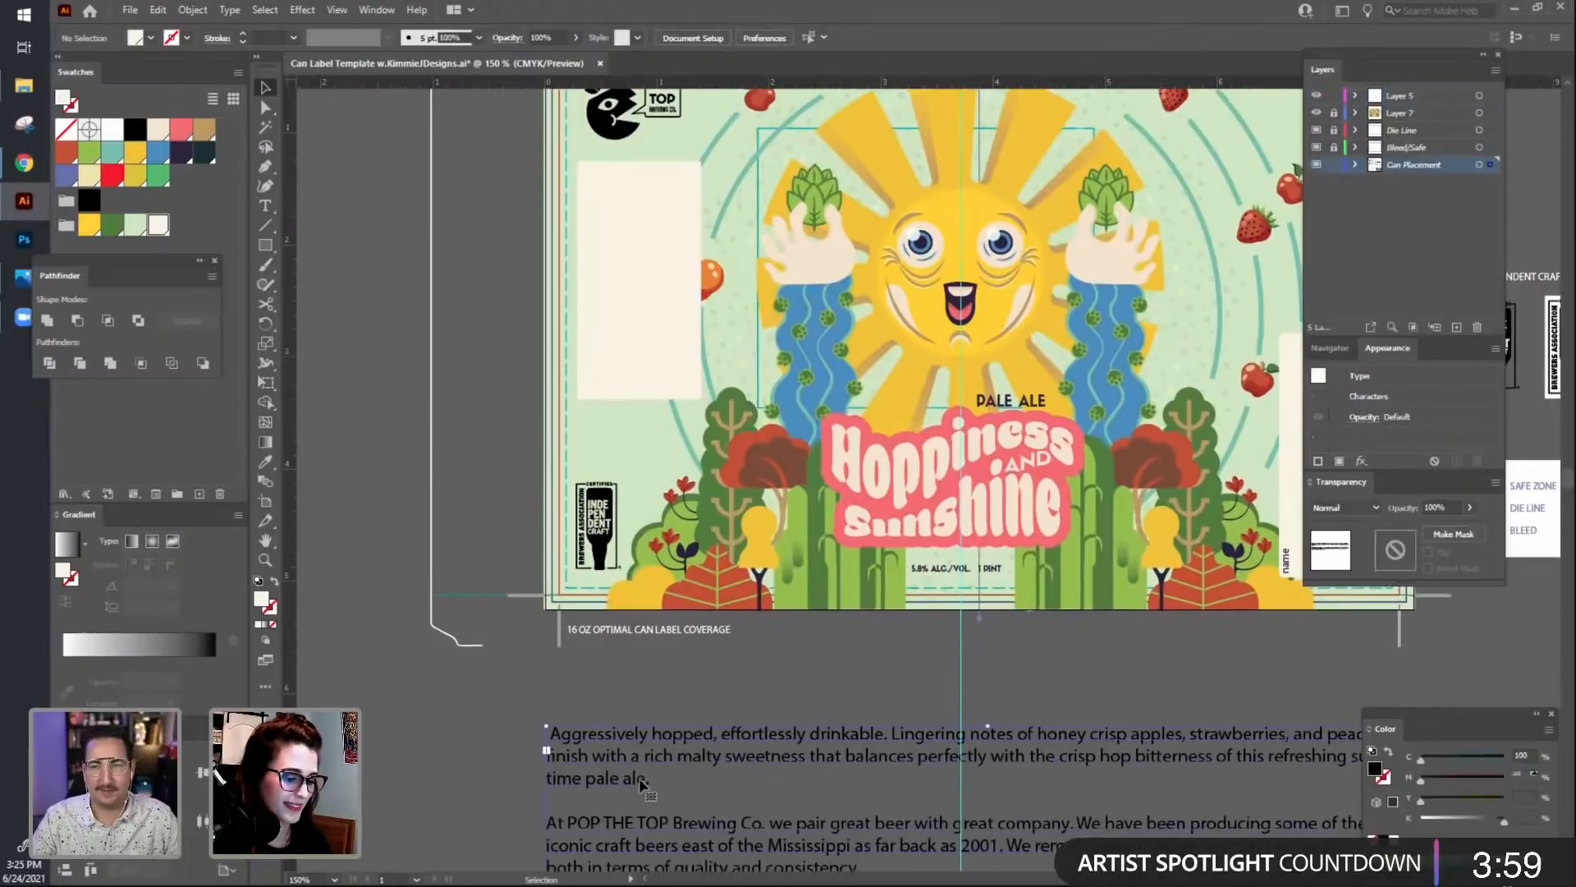
pyautogui.moveTo(654, 780); pyautogui.dragTo(537, 704)
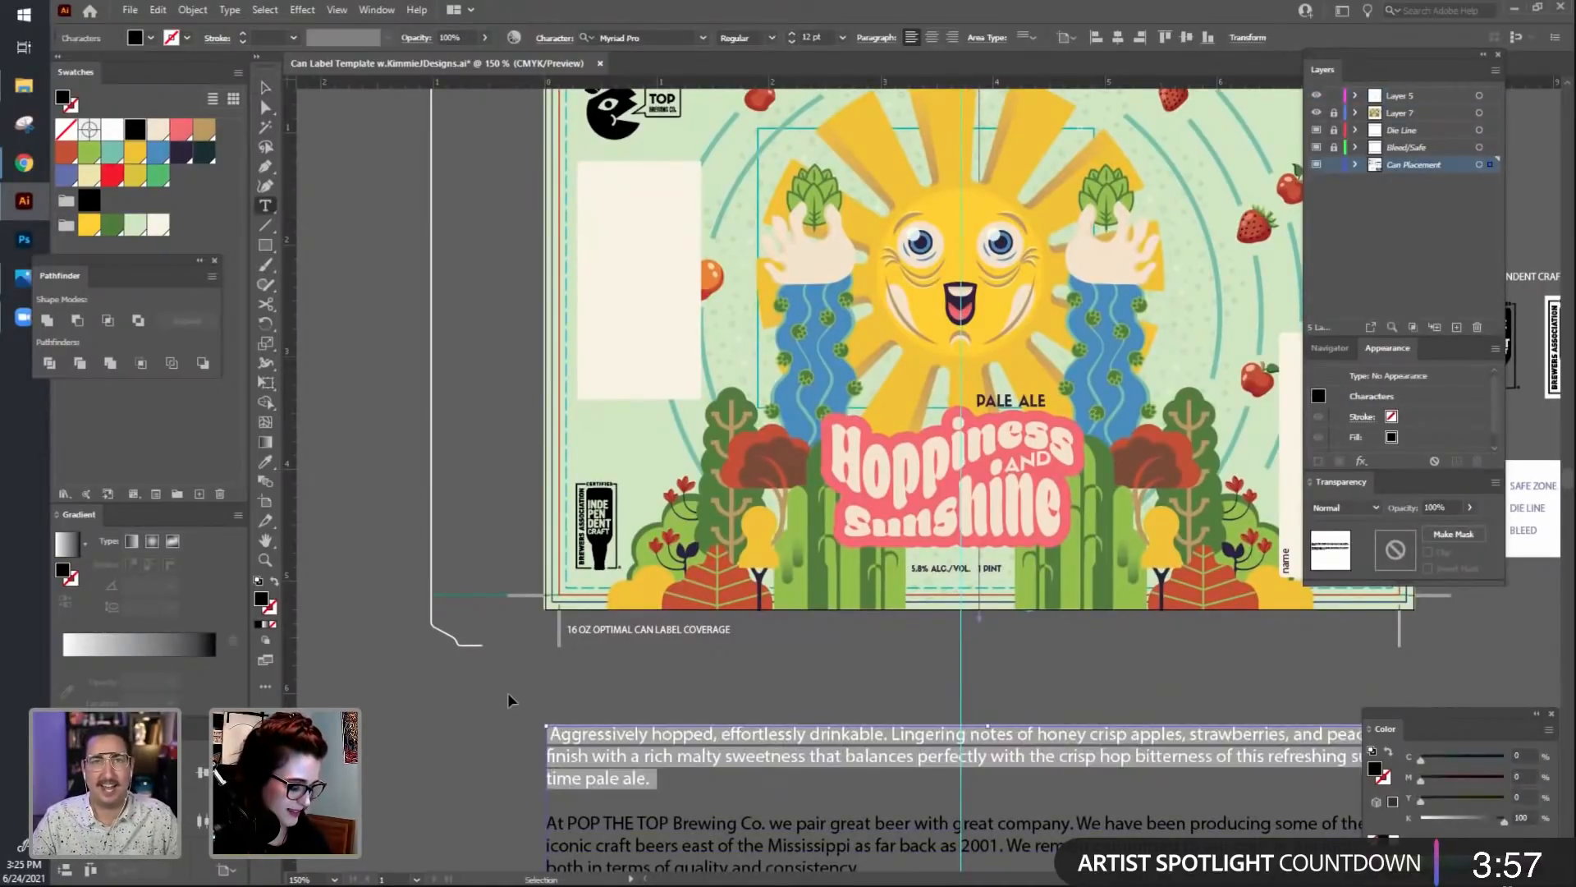
pyautogui.click(266, 87)
# Center the brewery logo and the cream rectangle horizontally on each other.
pyautogui.click(397, 283)
pyautogui.moveTo(398, 282); pyautogui.dragTo(480, 442)
pyautogui.click(640, 472)
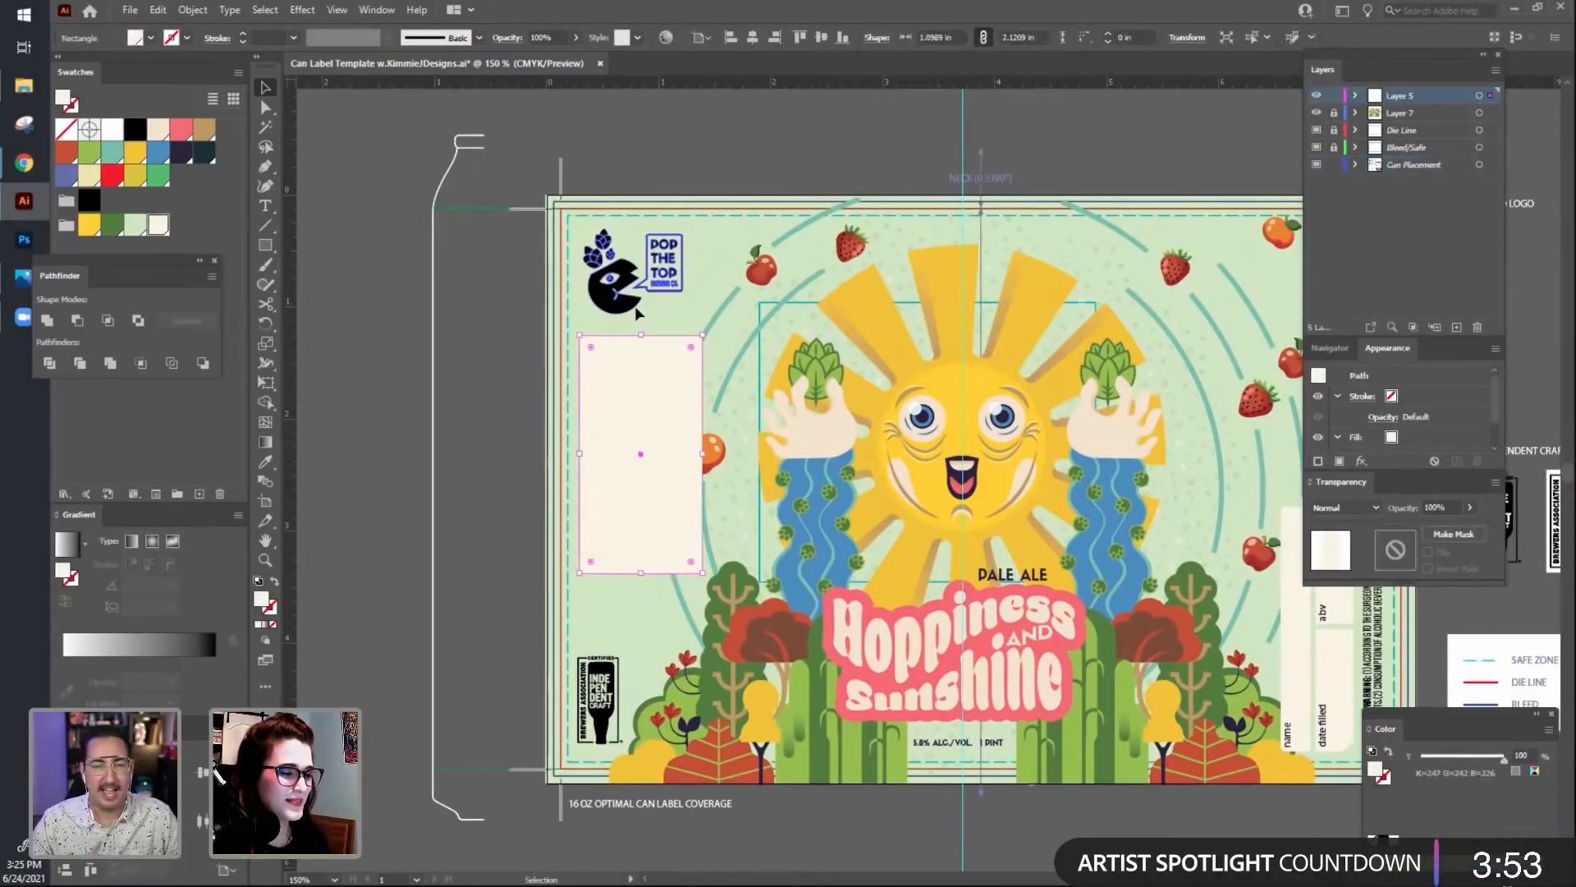
pyautogui.click(603, 246)
pyautogui.keyDown('shift'); pyautogui.click(626, 406); pyautogui.keyUp('shift')
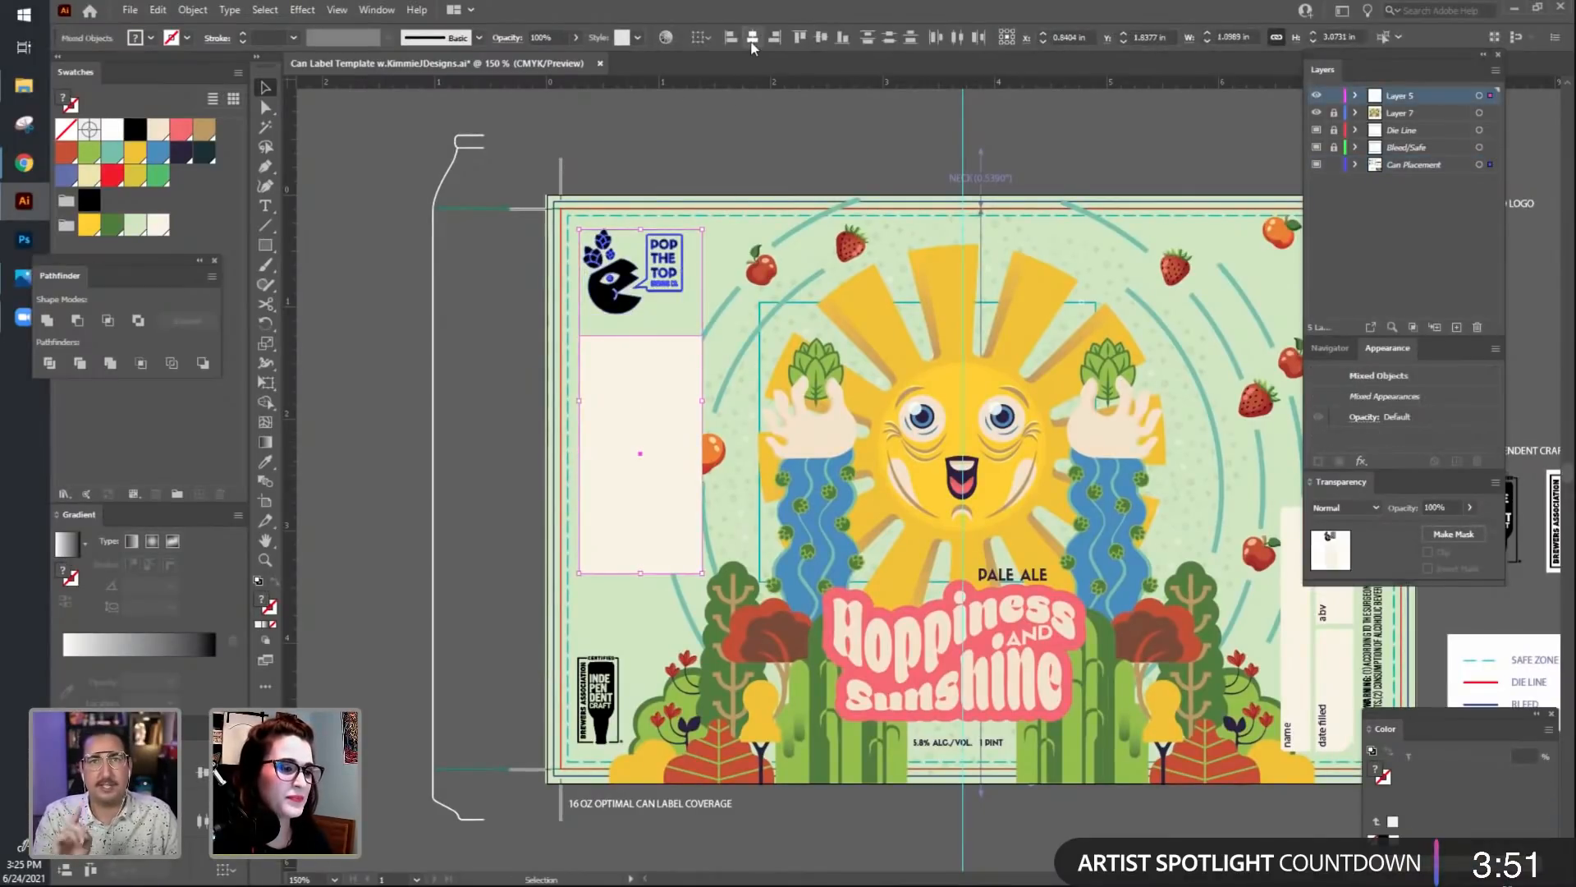
pyautogui.click(751, 42)
pyautogui.click(772, 98)
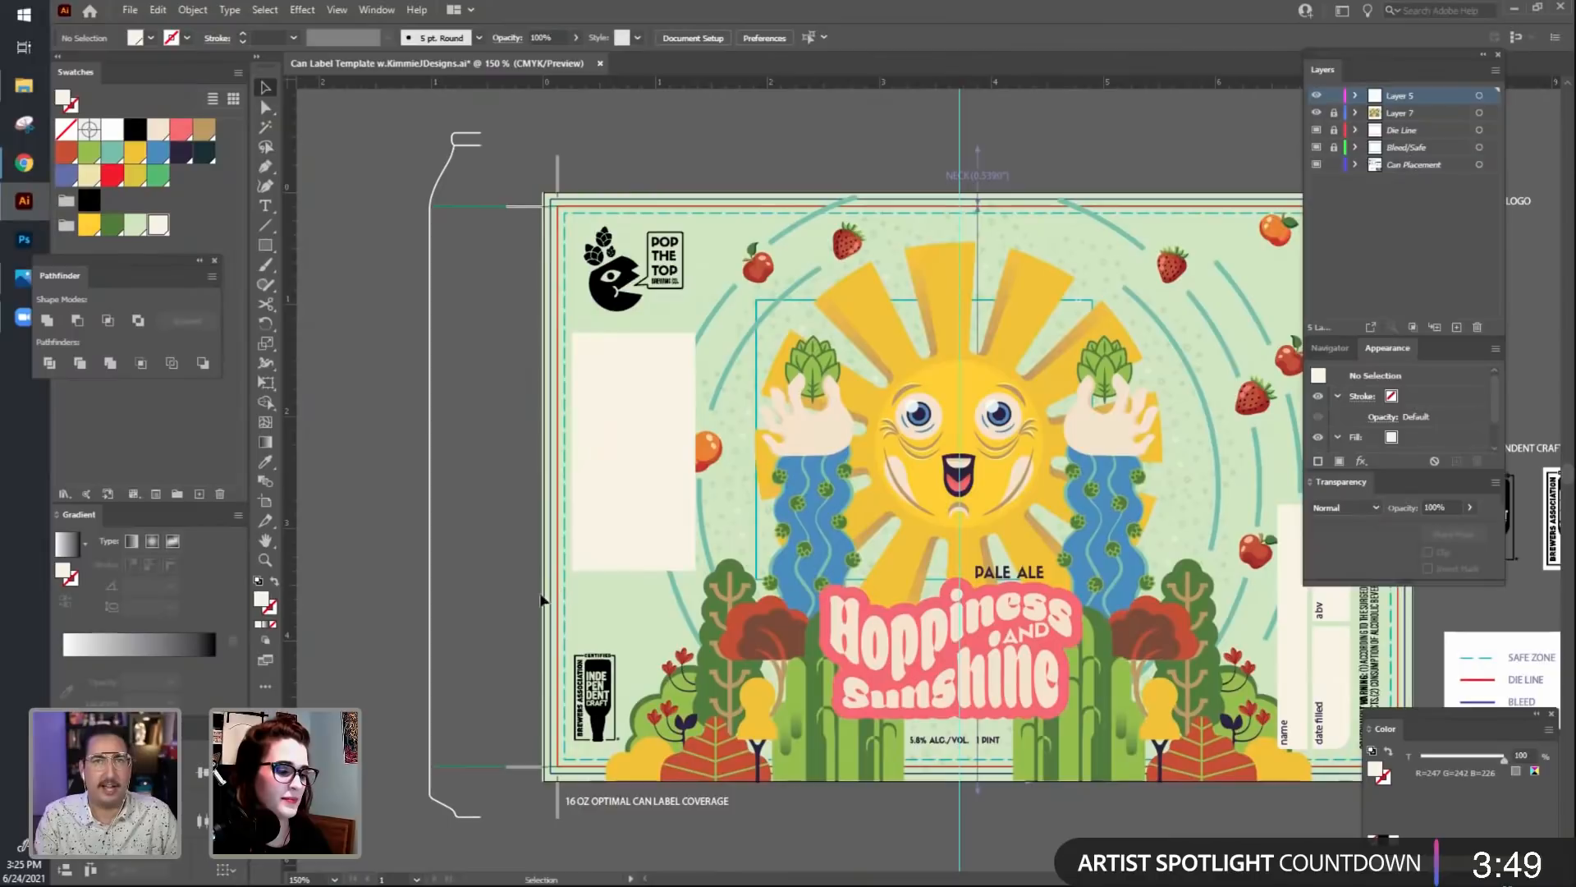
# Draw a text frame just inside the cream rectangle and paste the copied paragraph beginning "Aggressively hopped, effortlessly drinkable" into it.
pyautogui.moveTo(510, 609); pyautogui.dragTo(499, 605)
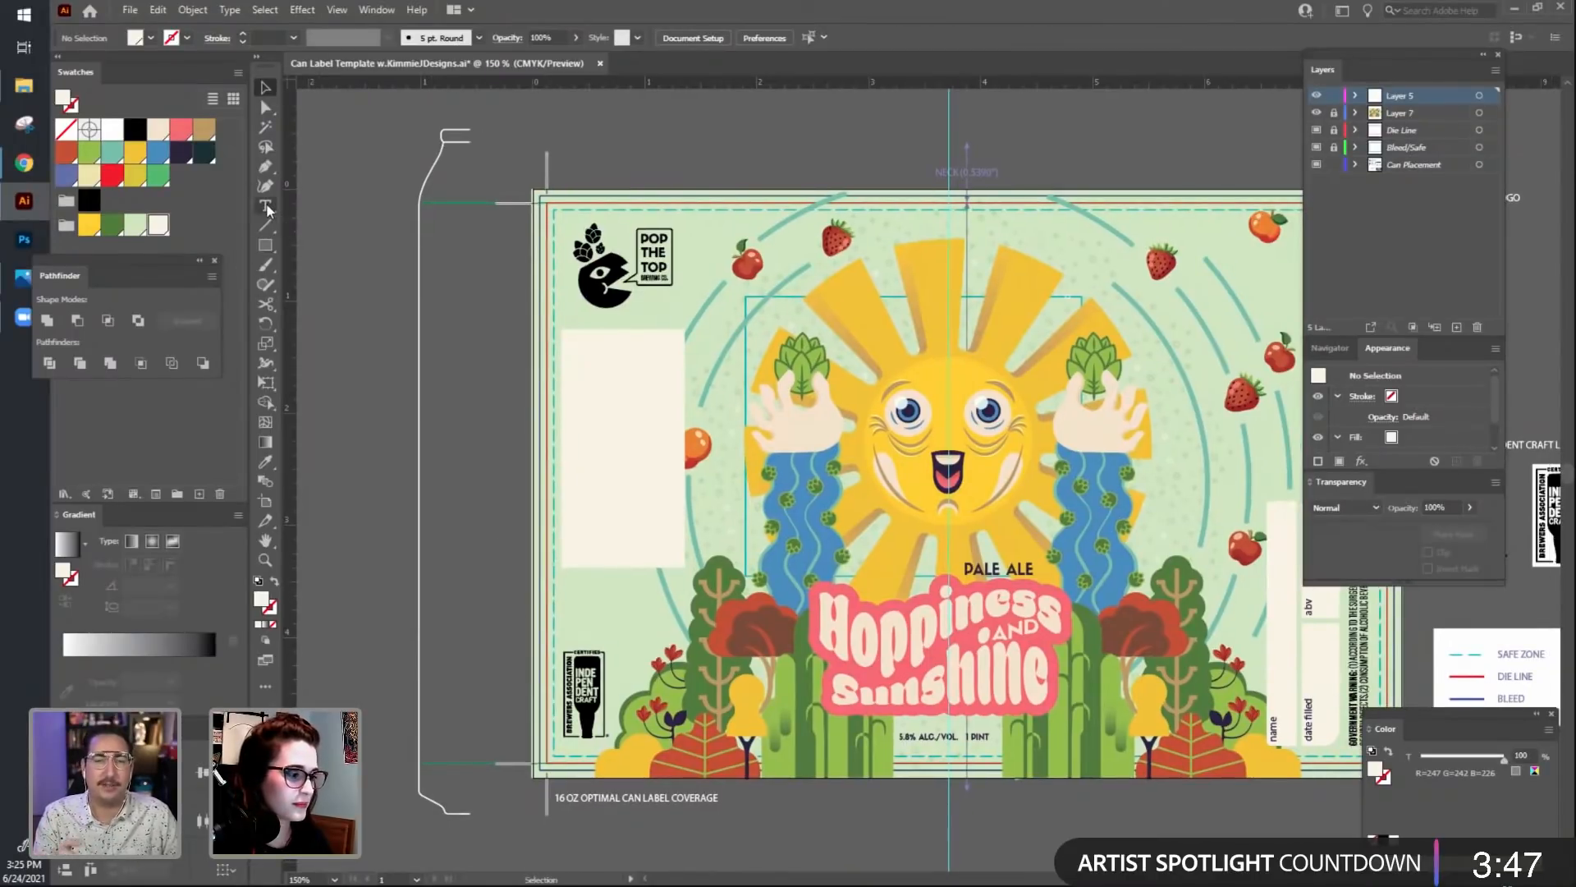
pyautogui.click(265, 207)
pyautogui.moveTo(572, 341); pyautogui.dragTo(677, 560)
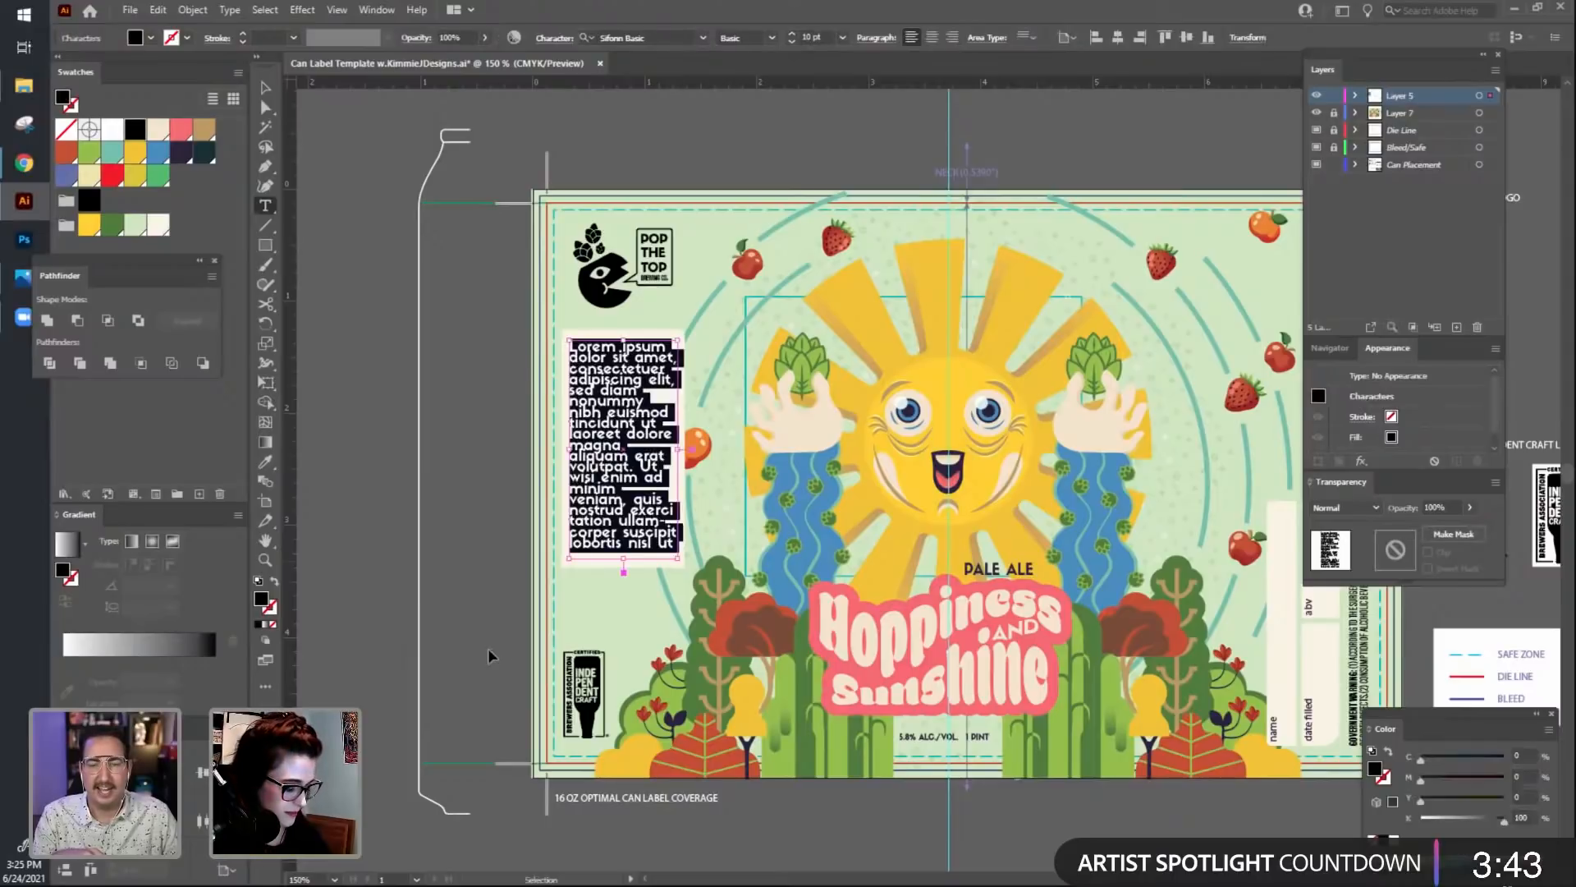
pyautogui.write('Aggressively hopped, effortlessly drinkable. Lingering notes of honey crisp apples, strawberries, and peaches')
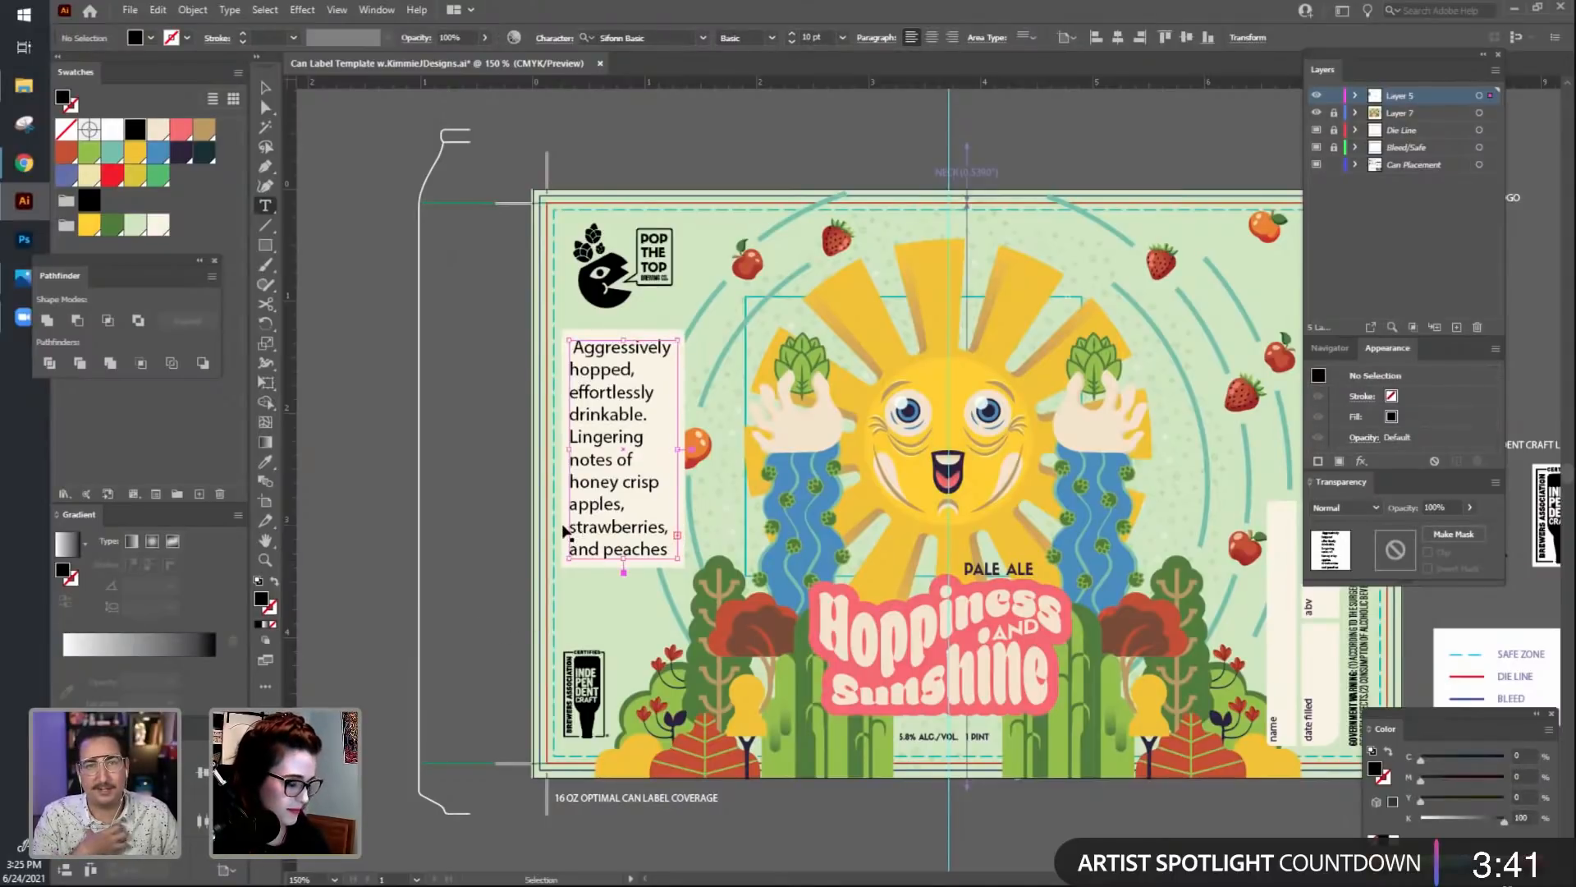
# Set the whole pasted paragraph in the Sifonn Basic font at 6 pt.
pyautogui.hotkey('ctrl', 'a')
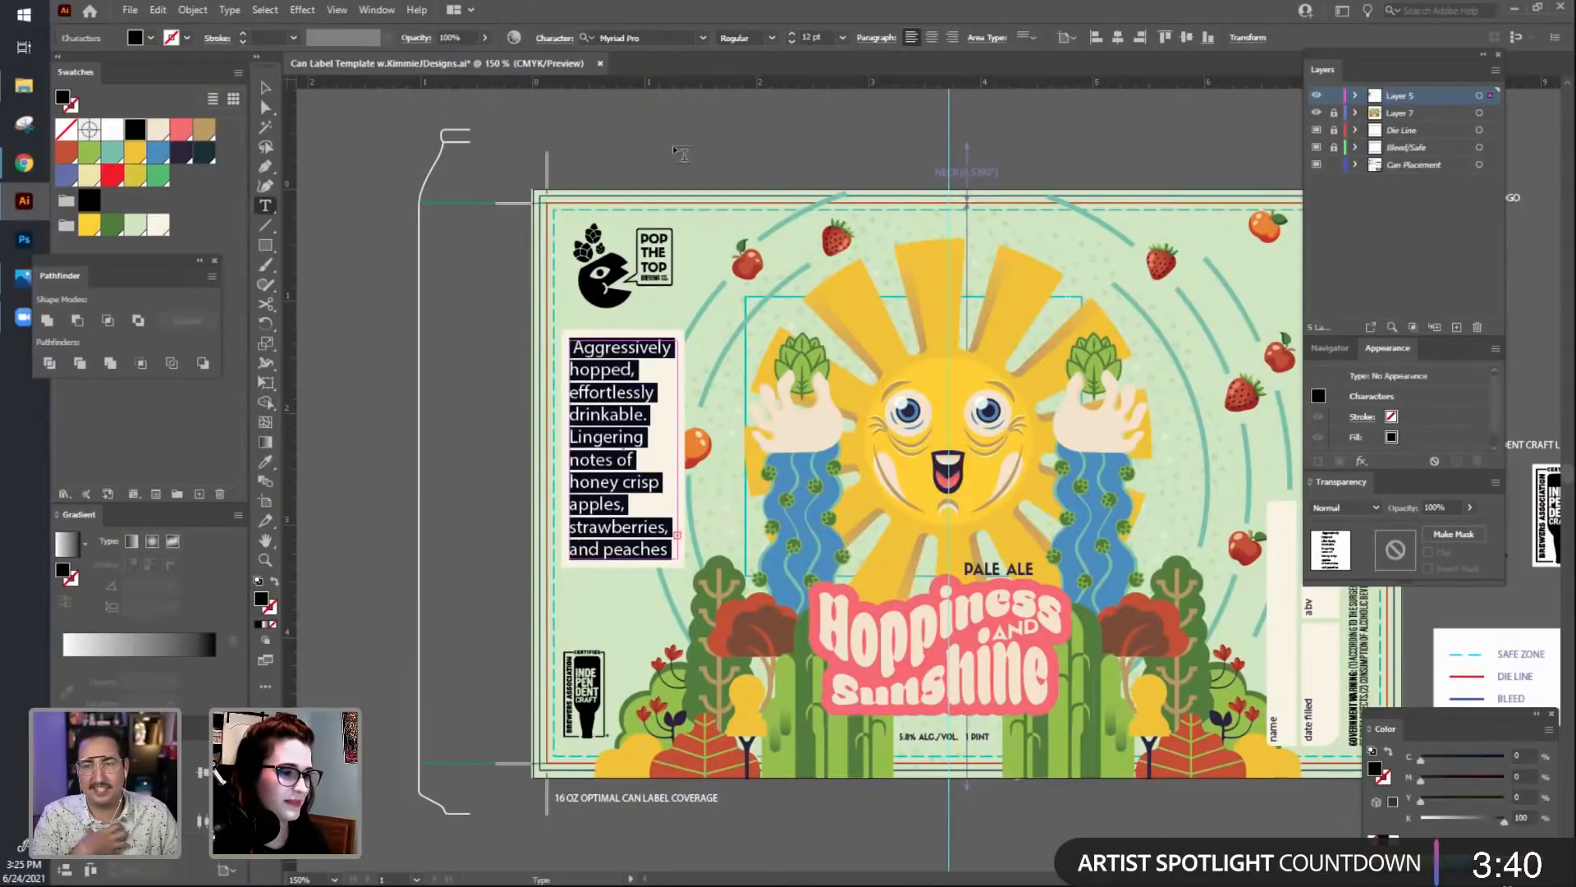
pyautogui.click(702, 36)
pyautogui.click(632, 120)
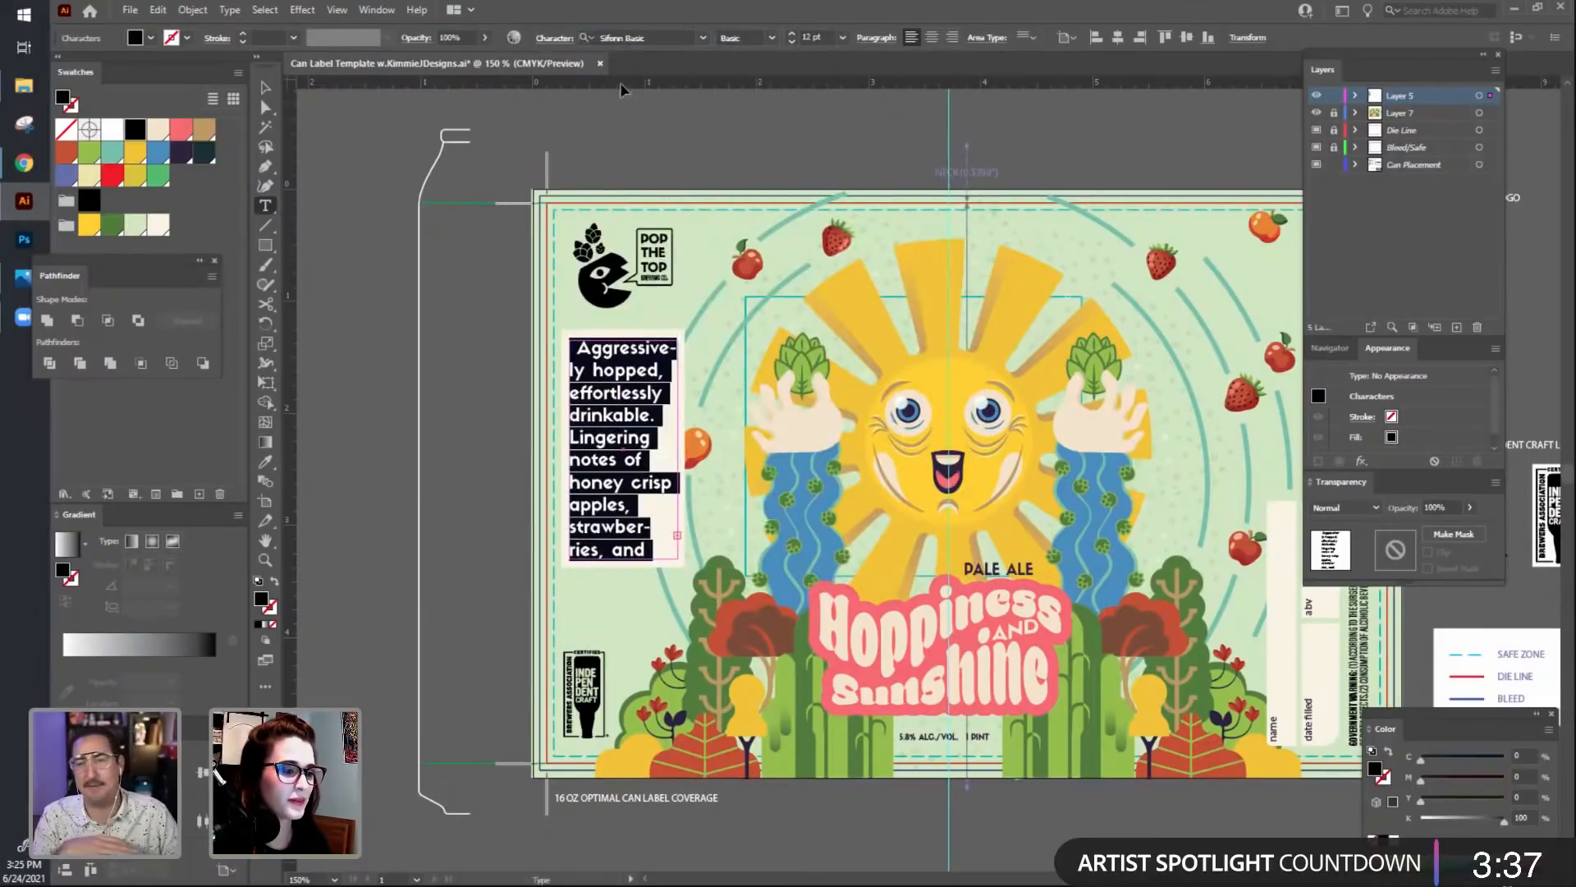
pyautogui.click(791, 41)
pyautogui.click(791, 41)
pyautogui.click(791, 41)
pyautogui.click(791, 41)
pyautogui.click(791, 41)
pyautogui.click(791, 41)
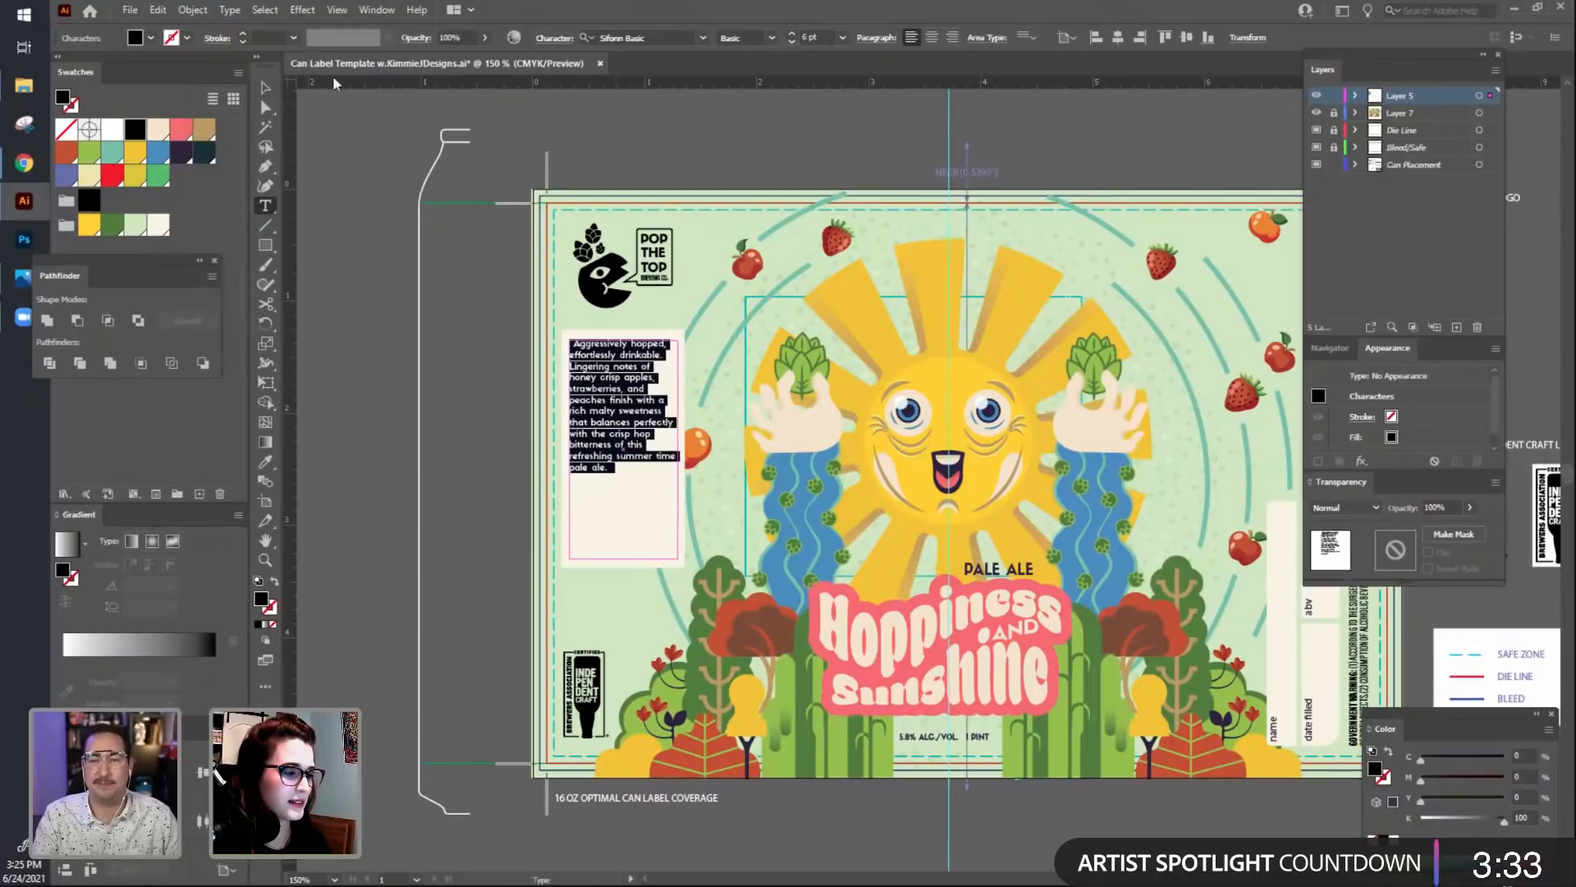
pyautogui.click(265, 87)
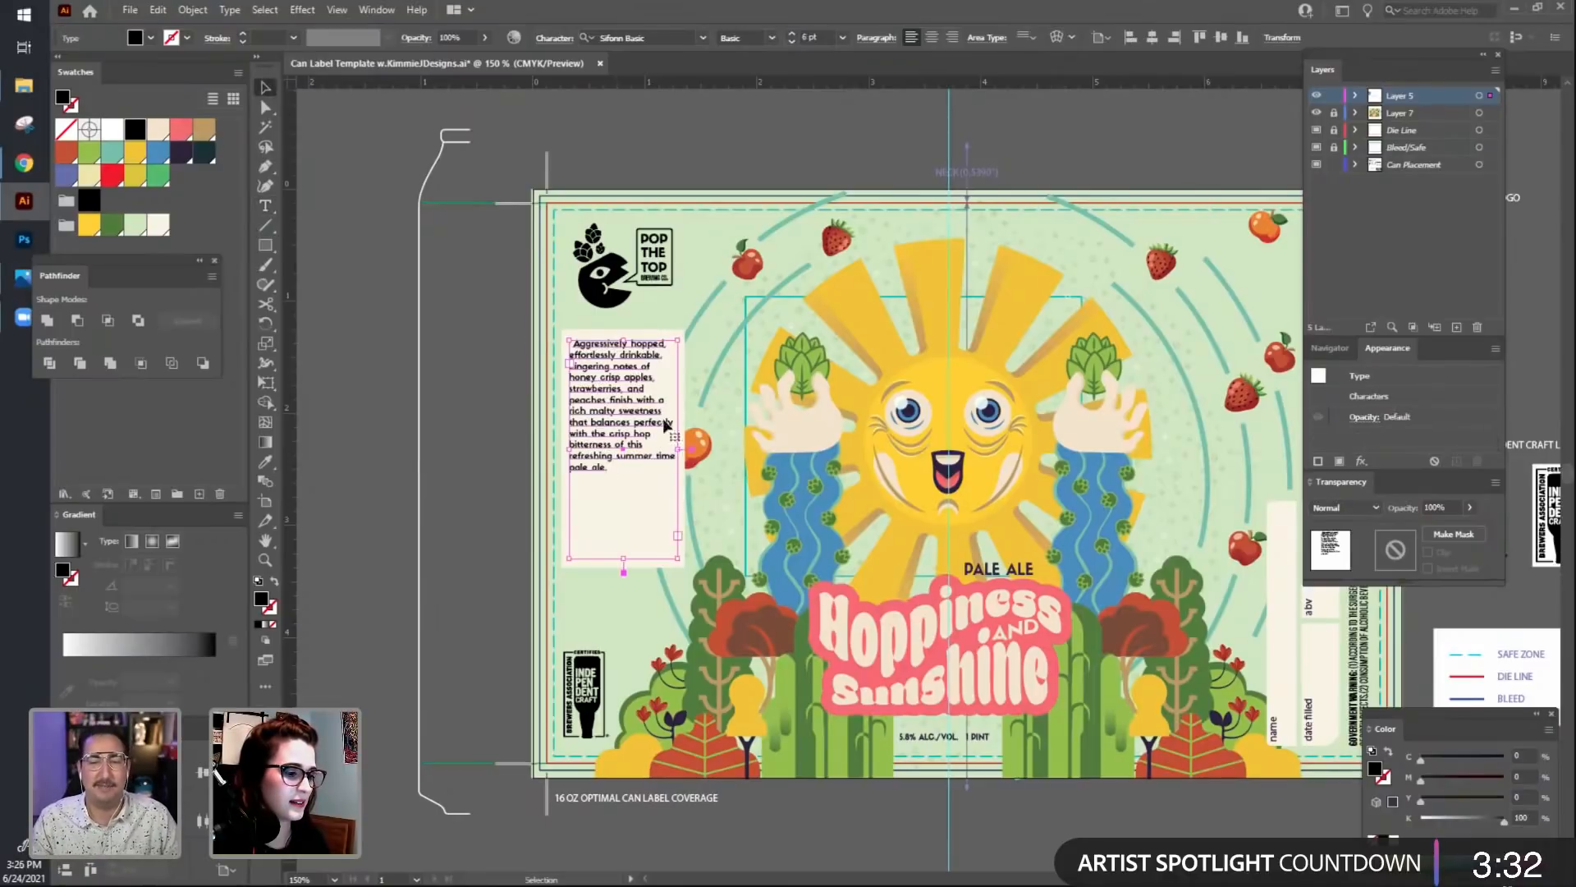
# Select all of the panel's paragraph text and set its leading to 9 pt.
pyautogui.doubleClick(612, 464)
pyautogui.hotkey('ctrl', 'a')
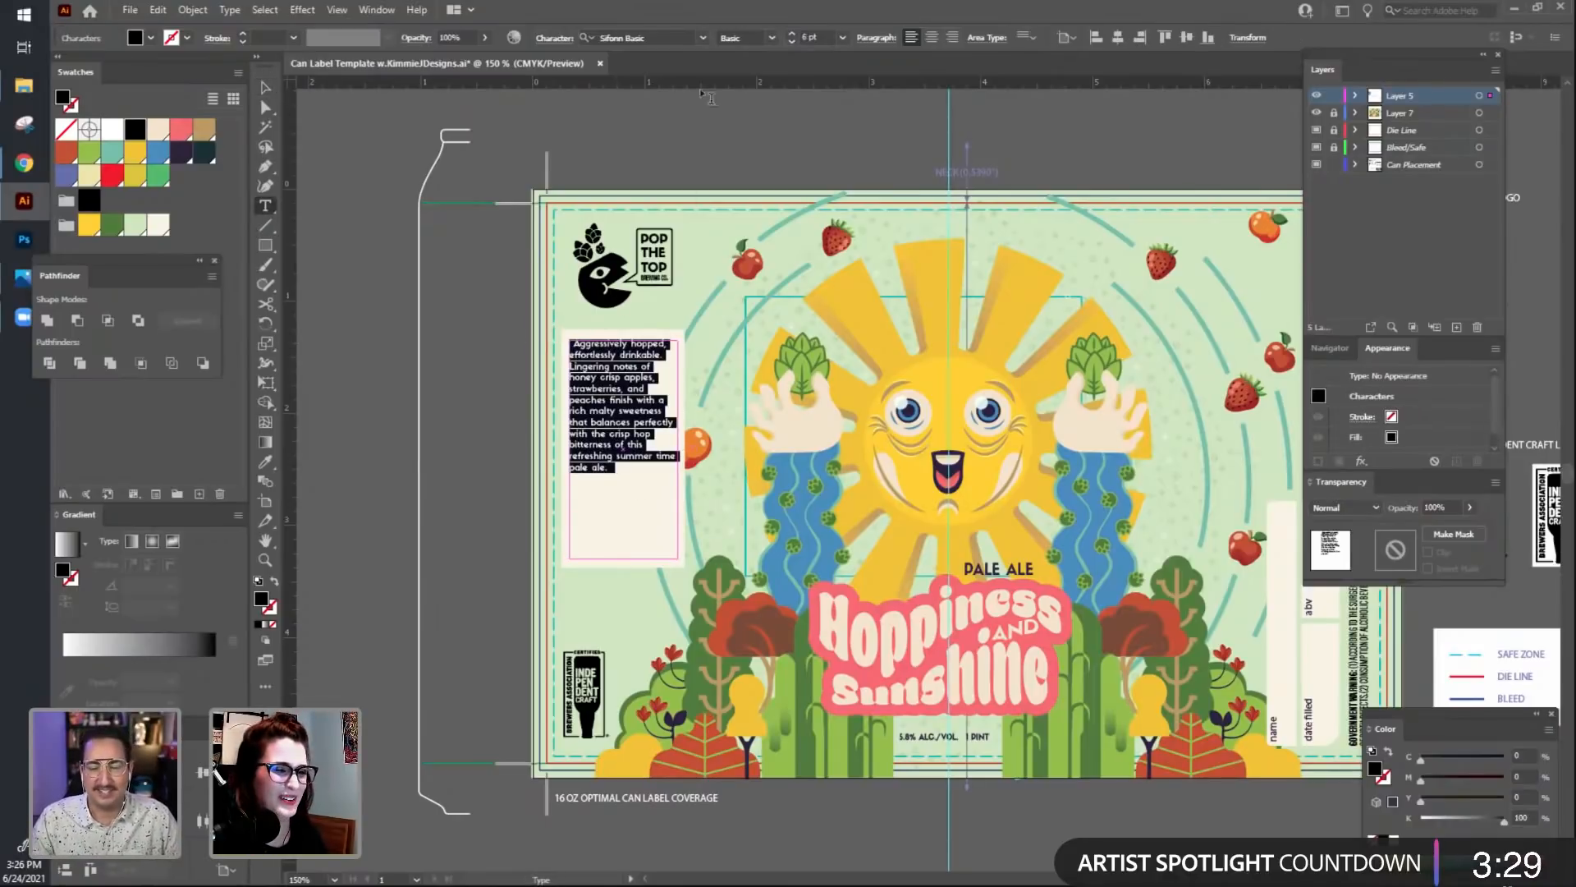
pyautogui.click(545, 39)
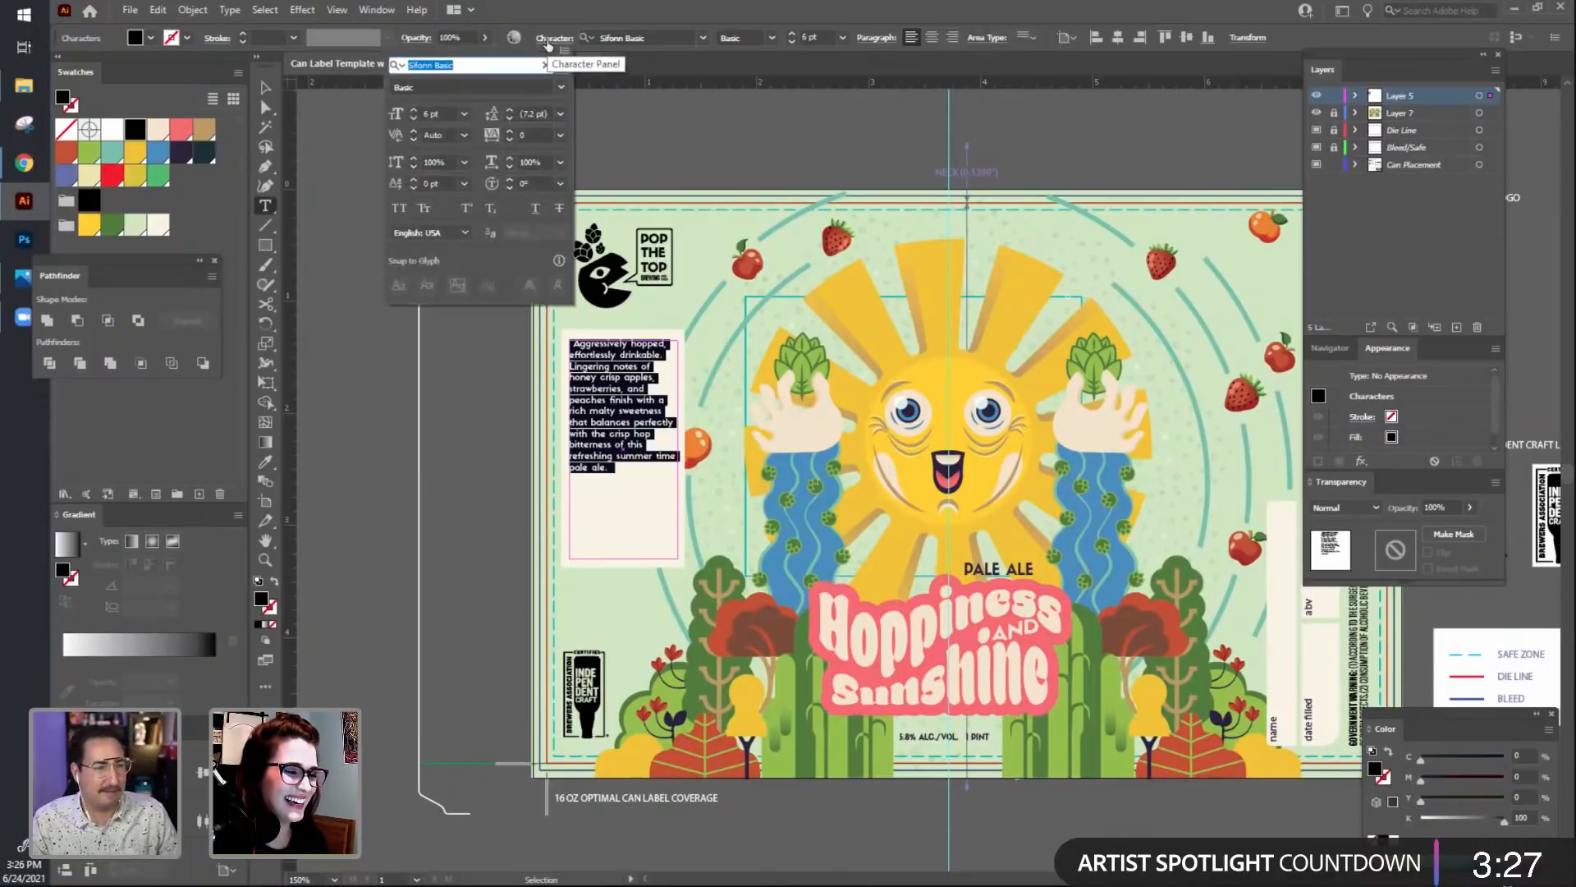
pyautogui.click(511, 115)
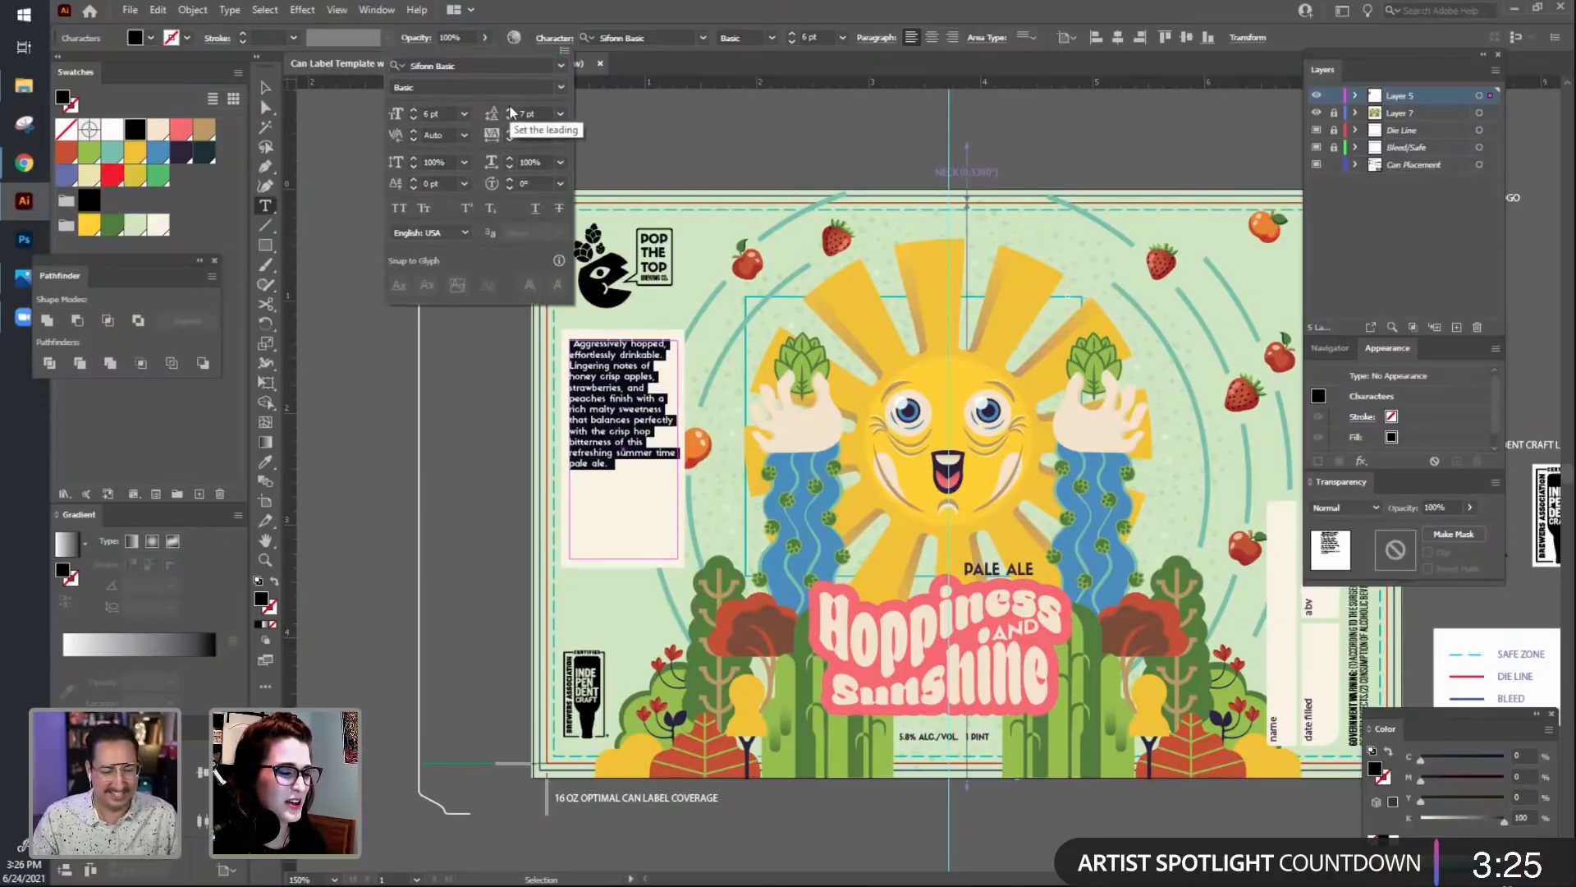
pyautogui.click(511, 115)
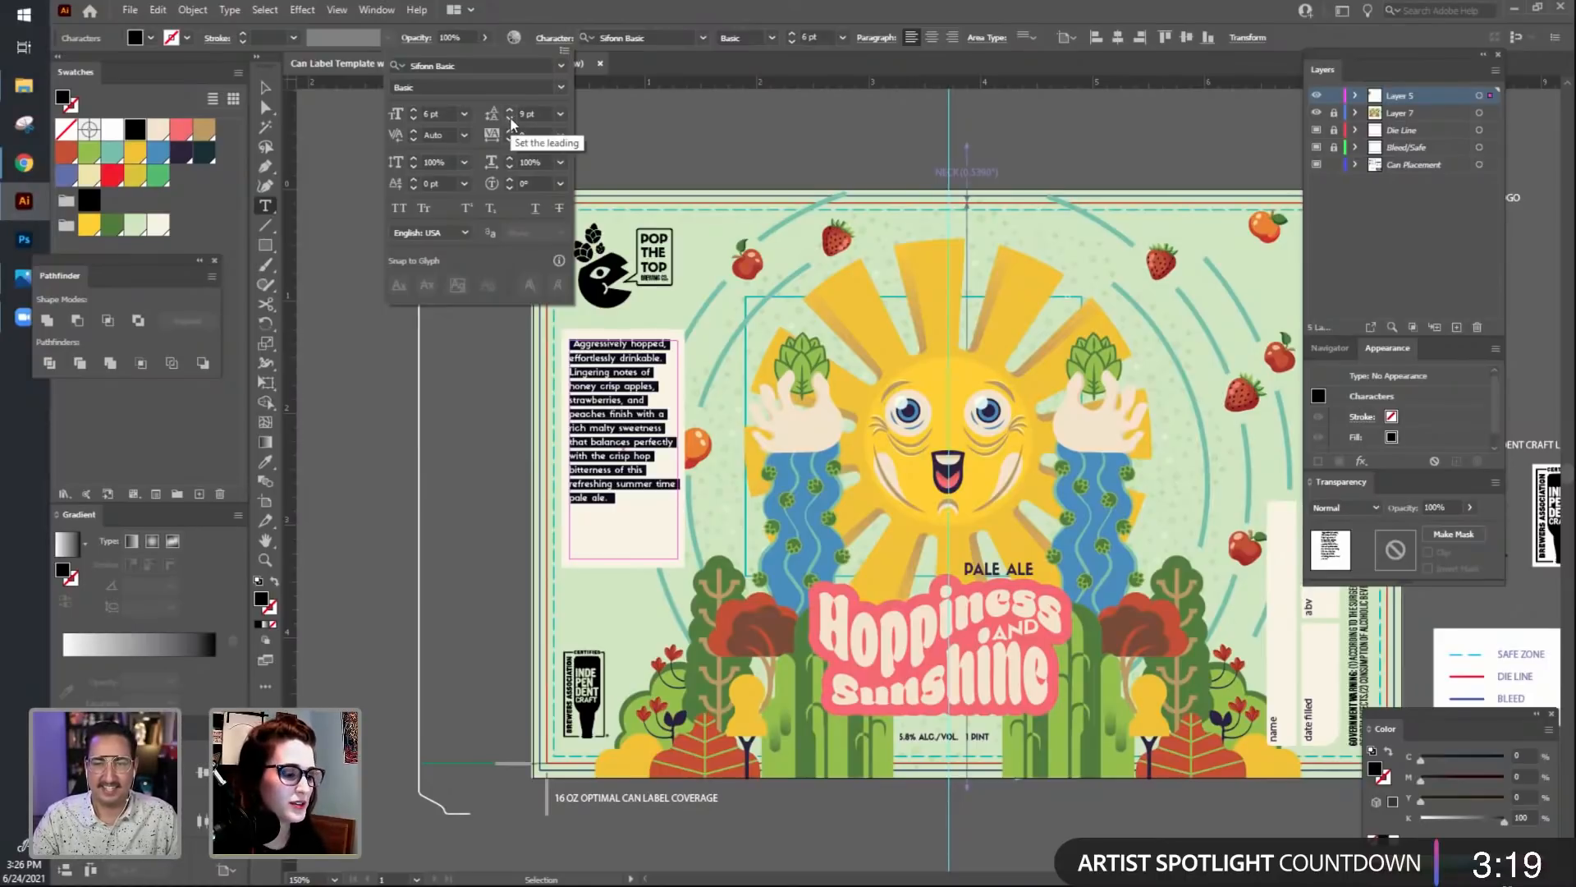
# Try the paragraph at 7 pt and with 10 pt leading, returning to 6 pt text with 9 pt leading.
pyautogui.click(415, 110)
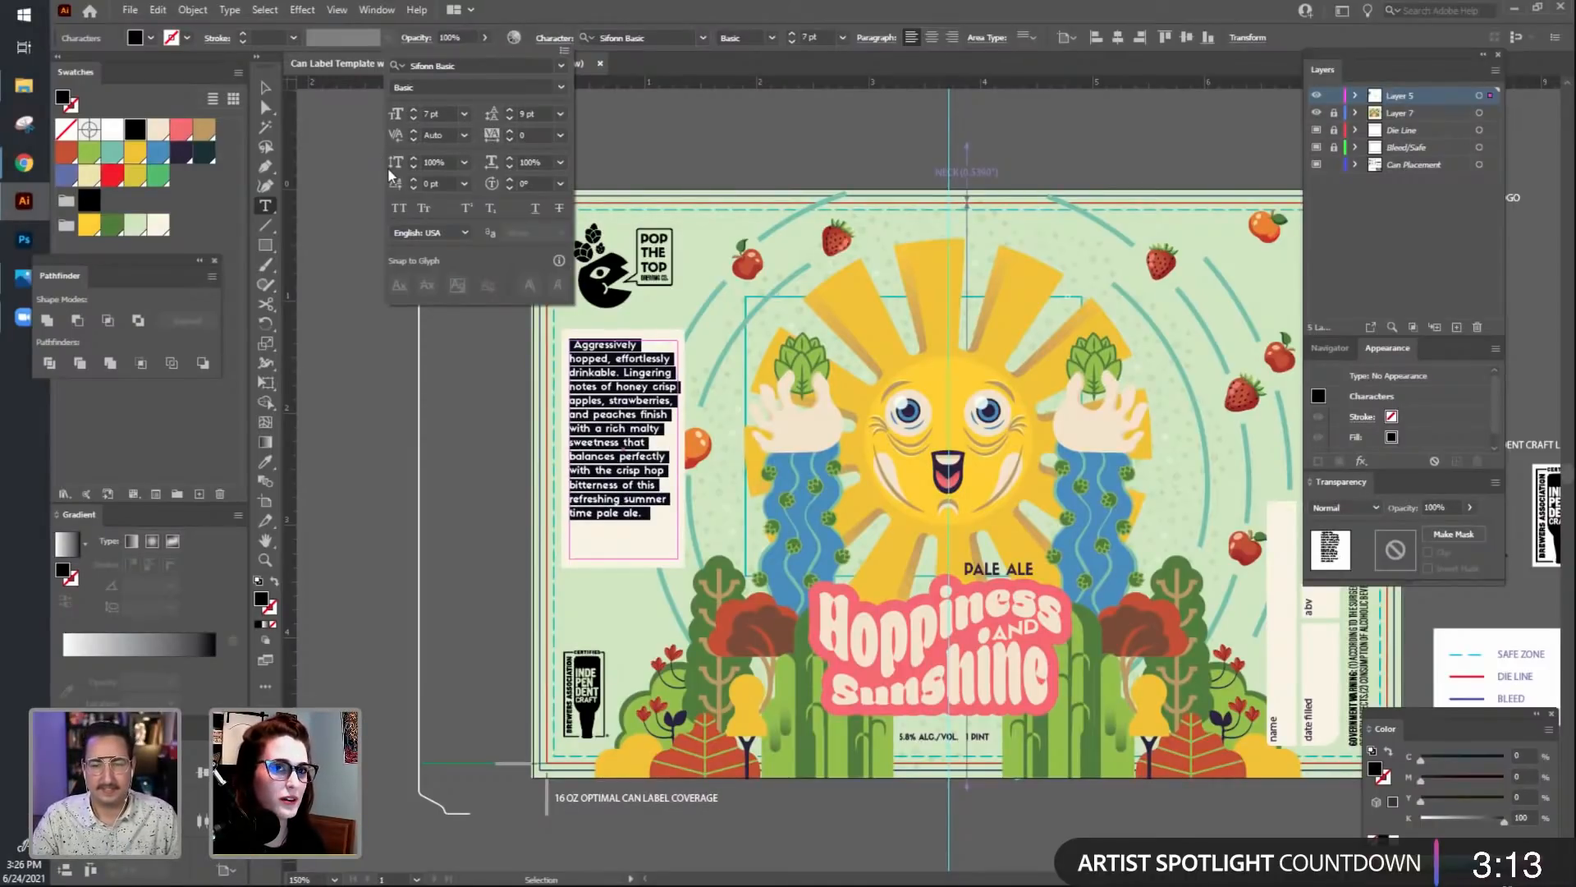
pyautogui.click(416, 120)
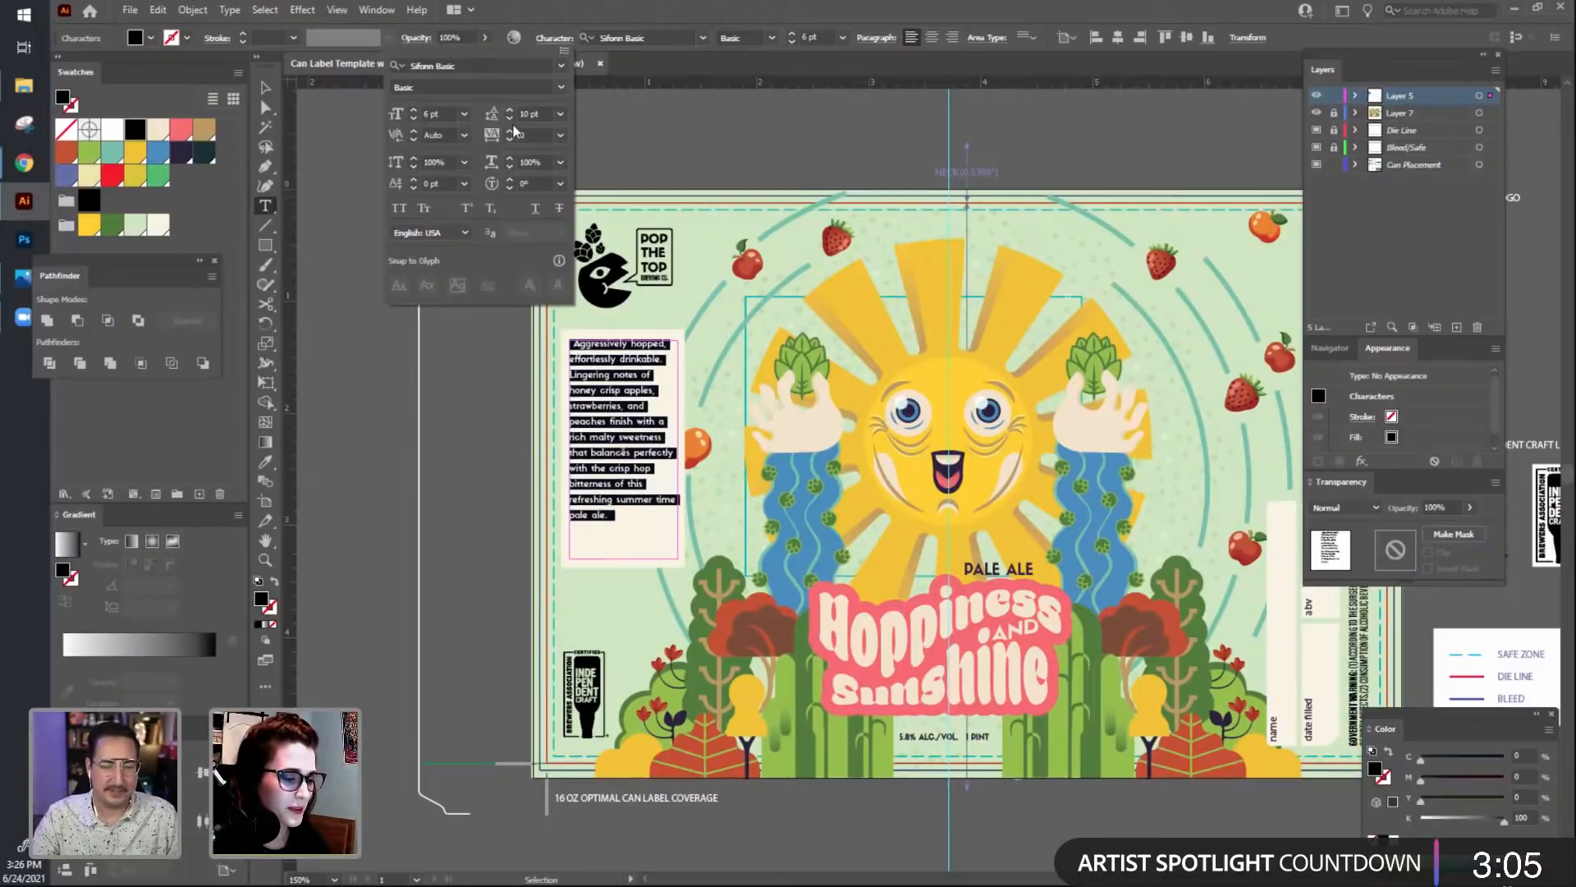
pyautogui.click(415, 110)
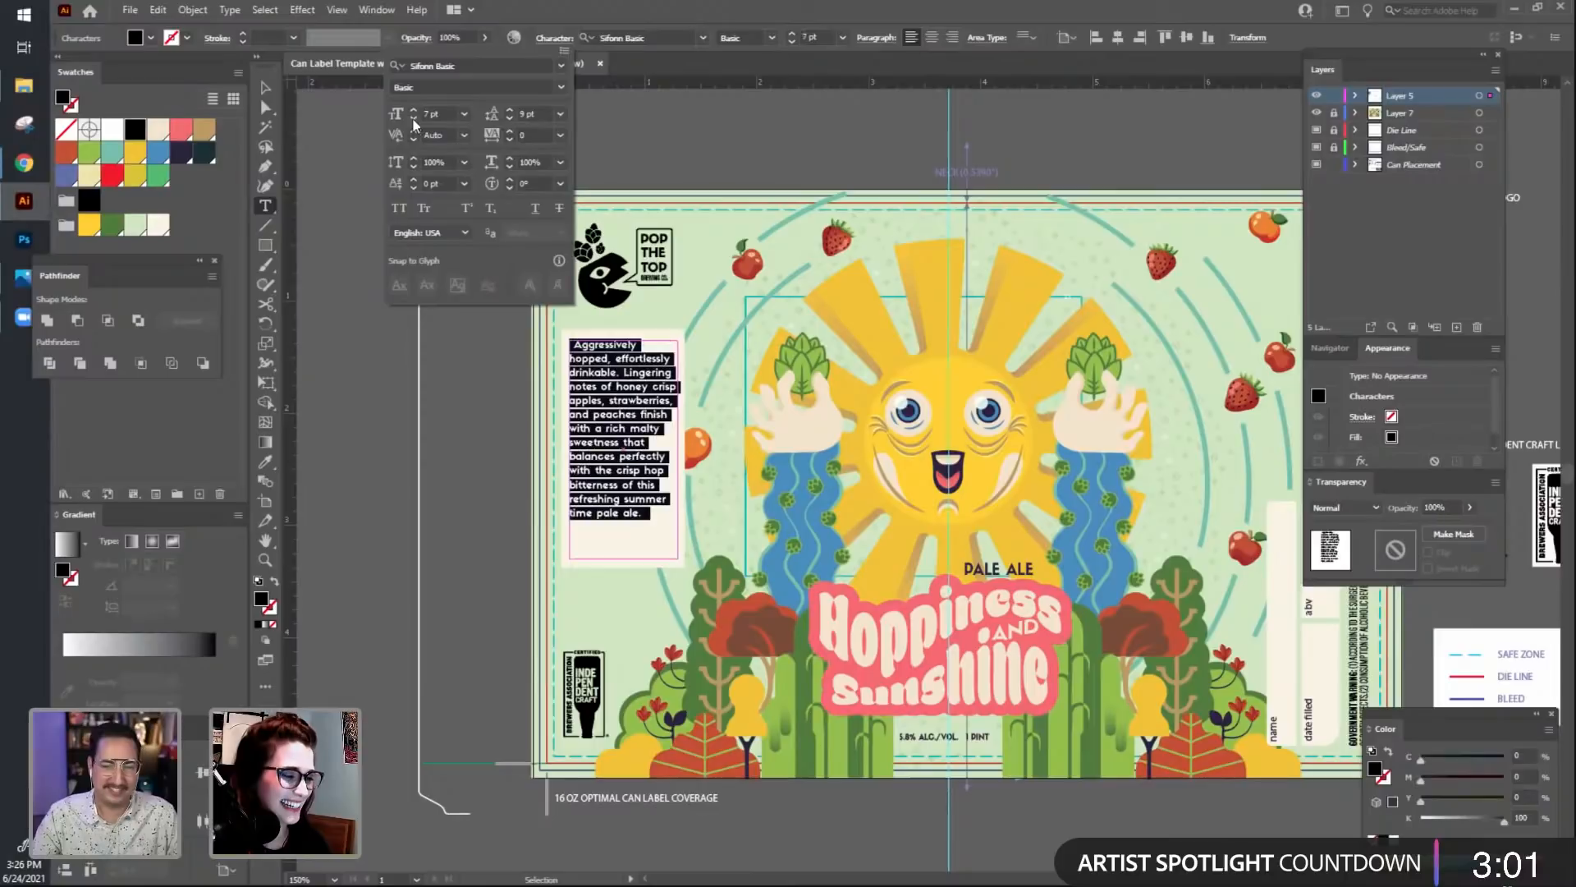
pyautogui.click(413, 120)
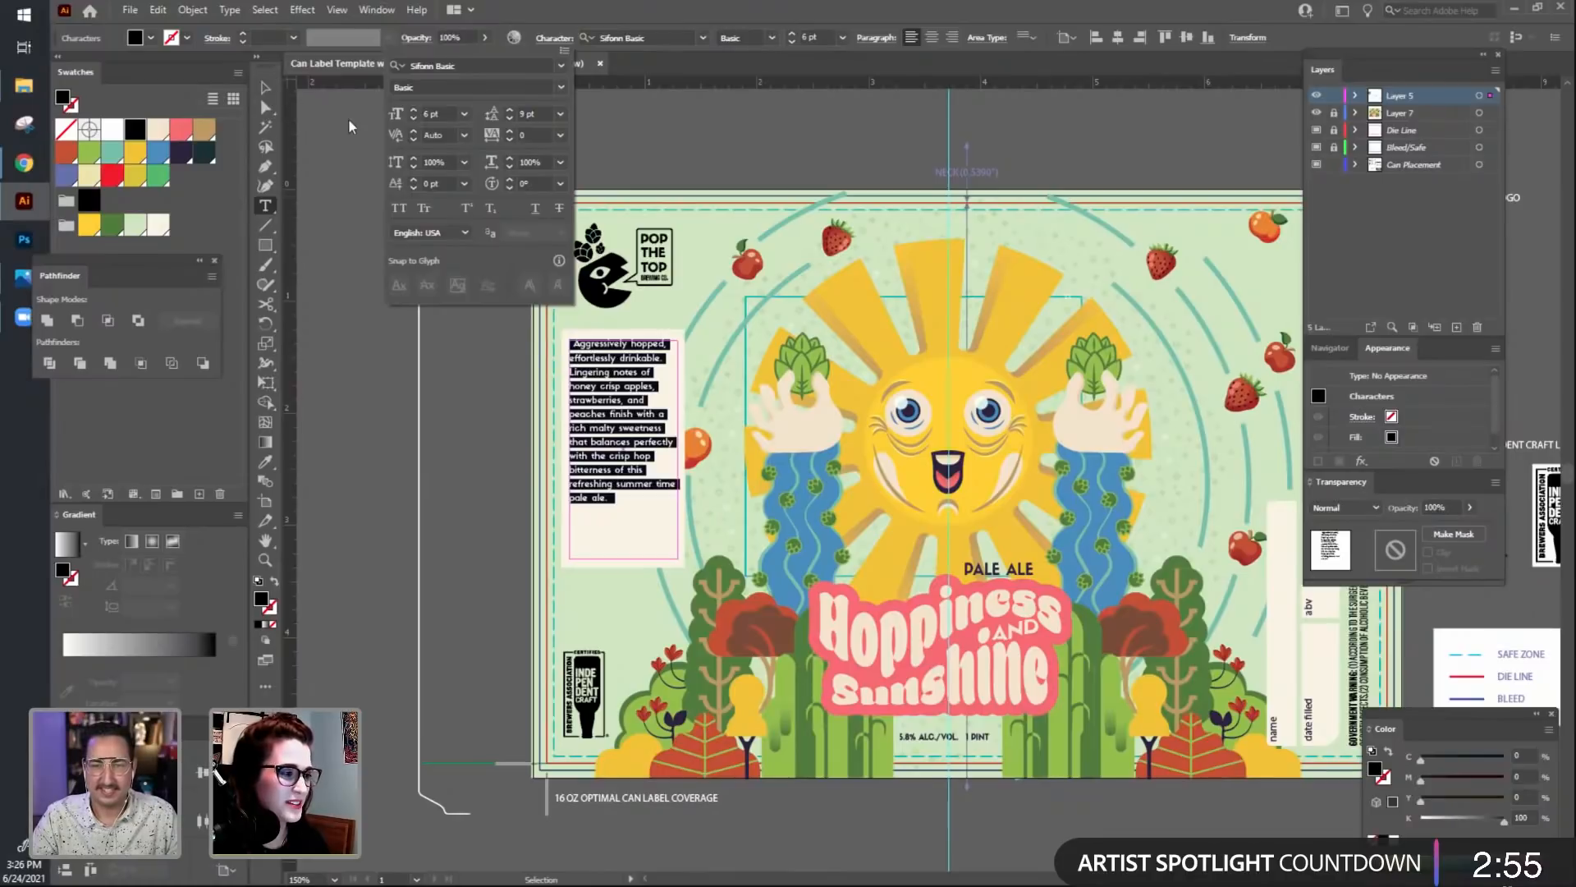
# Try the paragraph at 5 pt, settling on 6 pt text with 8 pt leading.
pyautogui.click(413, 120)
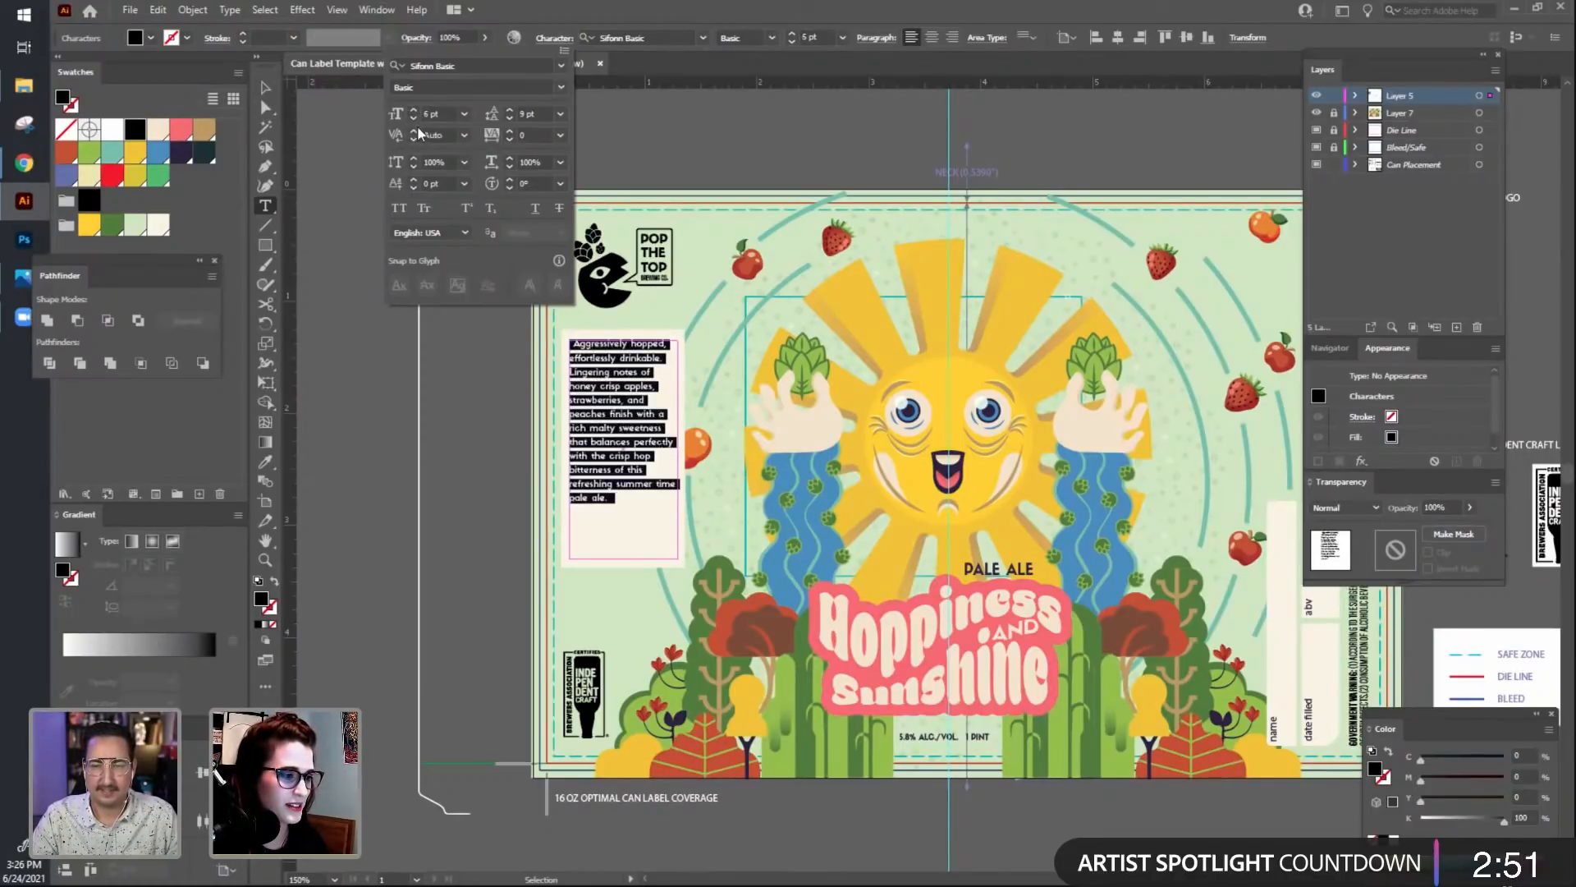
pyautogui.click(510, 120)
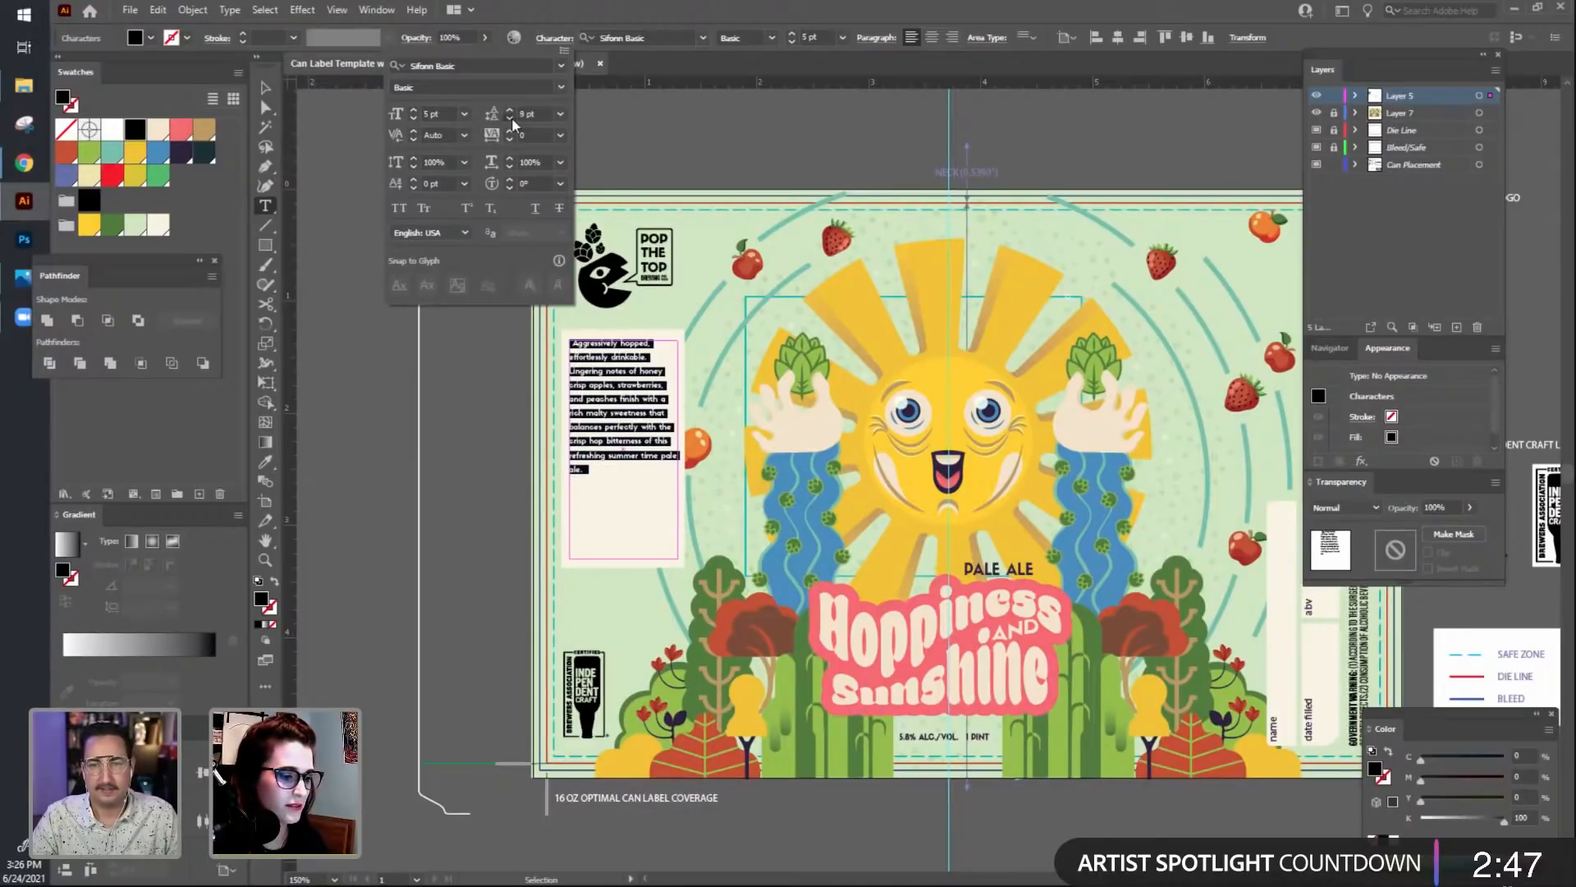
pyautogui.click(413, 111)
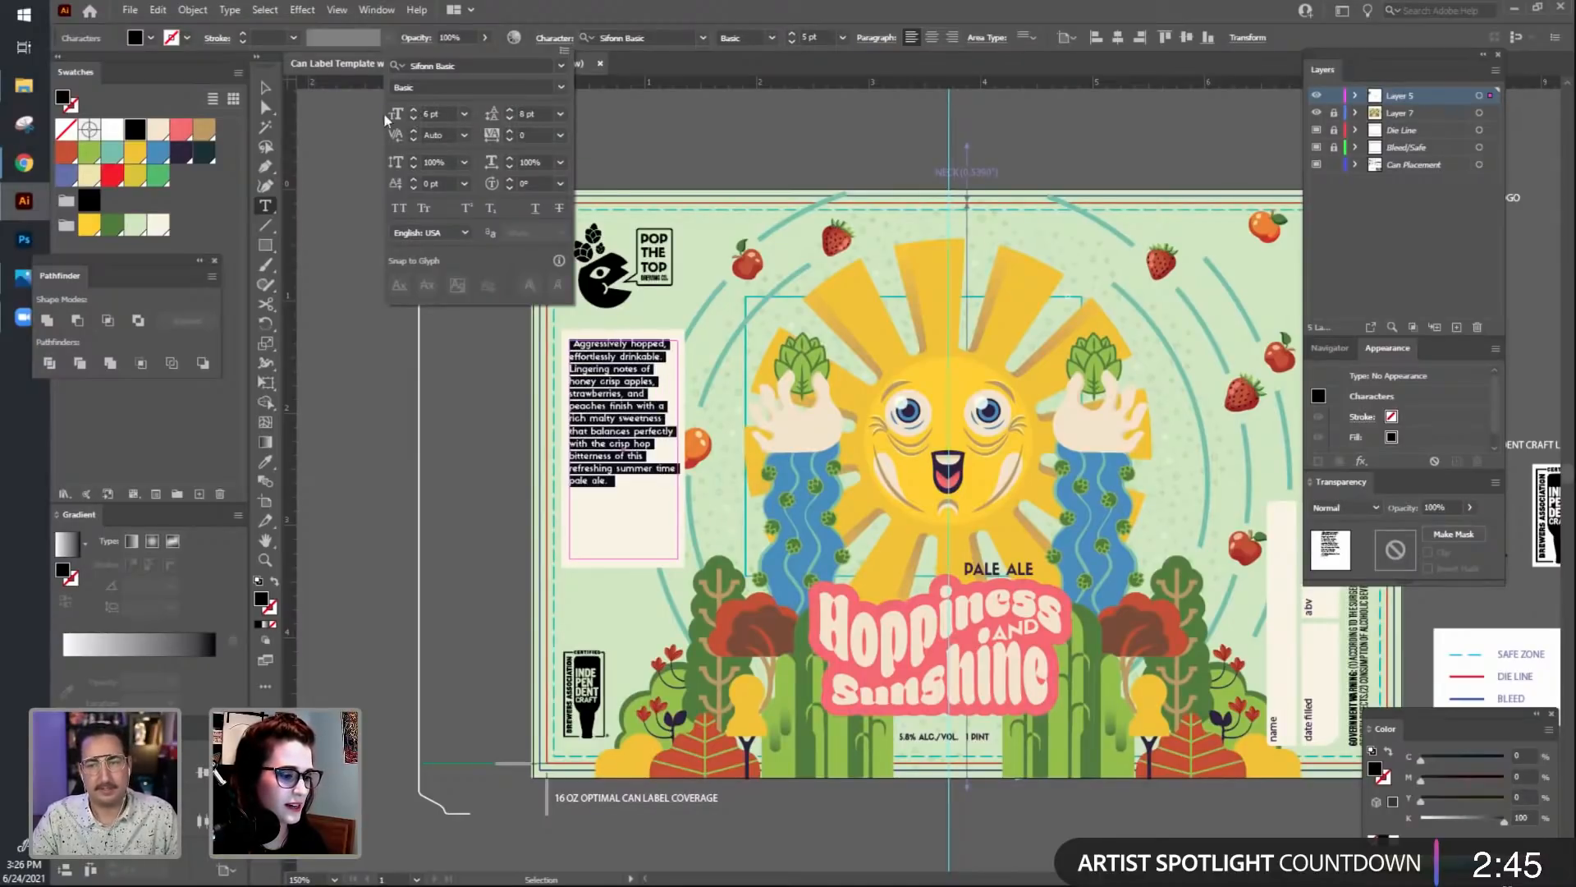
pyautogui.click(268, 89)
pyautogui.moveTo(318, 171); pyautogui.dragTo(420, 244)
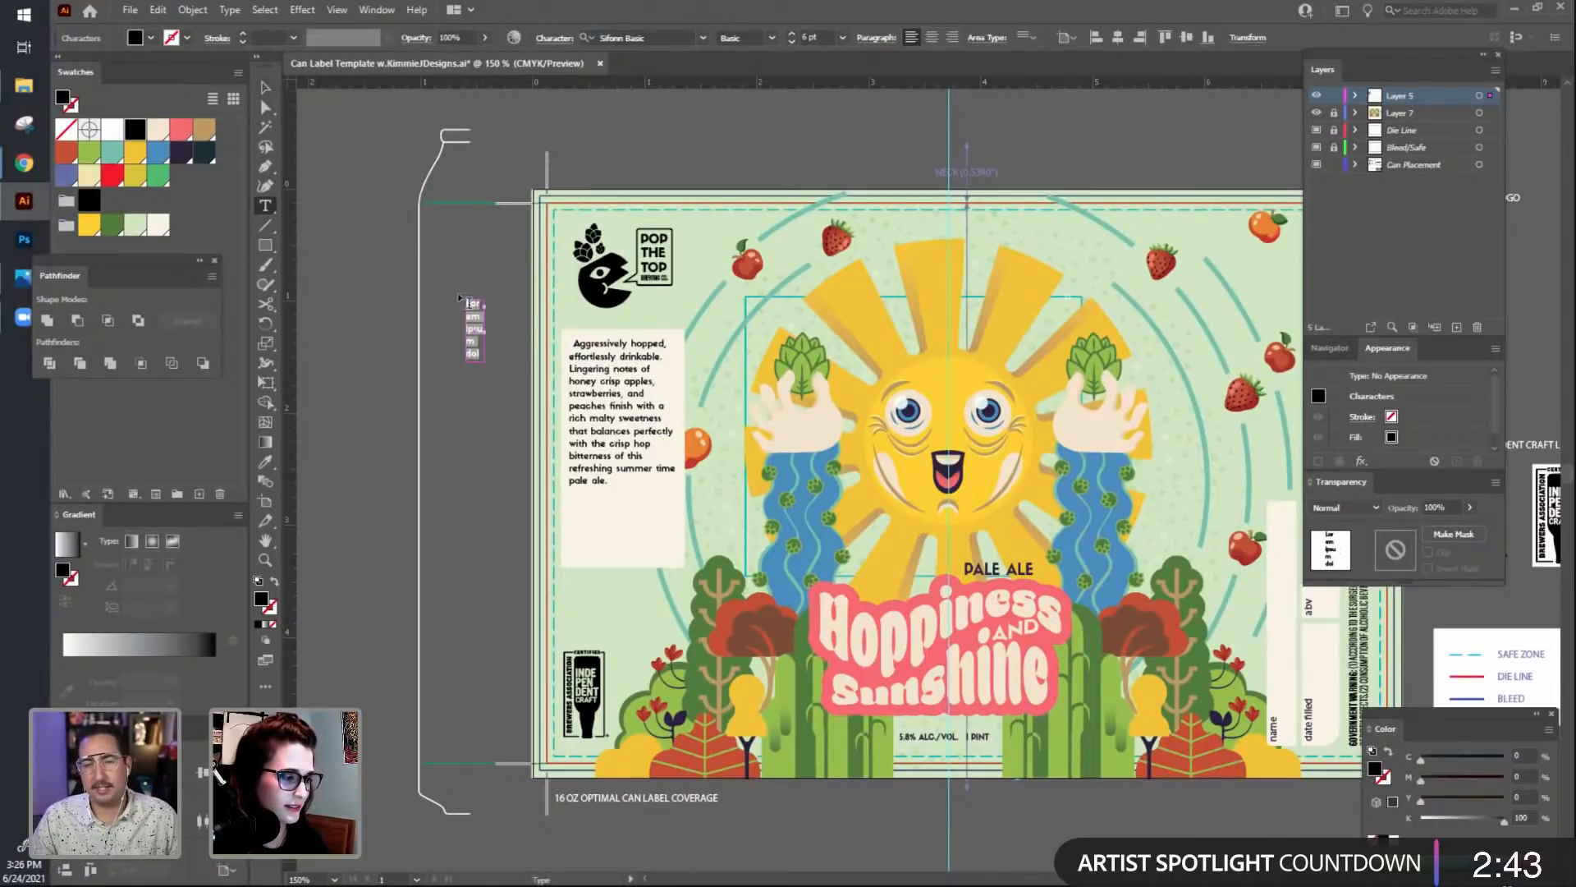
pyautogui.hotkey('ctrl', 'z')
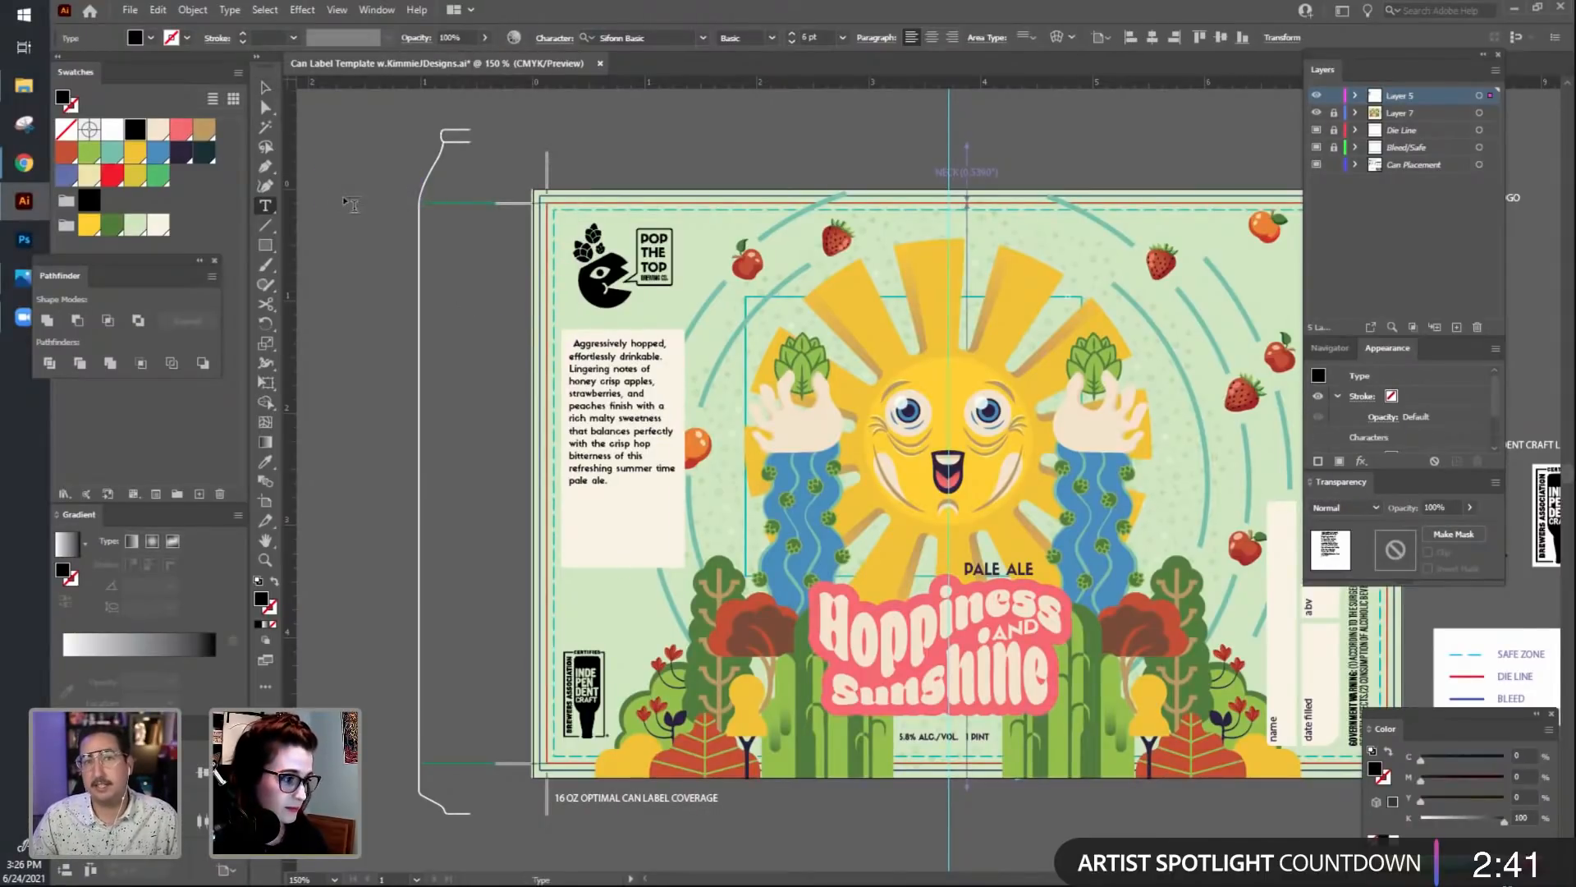
pyautogui.click(266, 88)
pyautogui.scroll(-1, 530, 350)
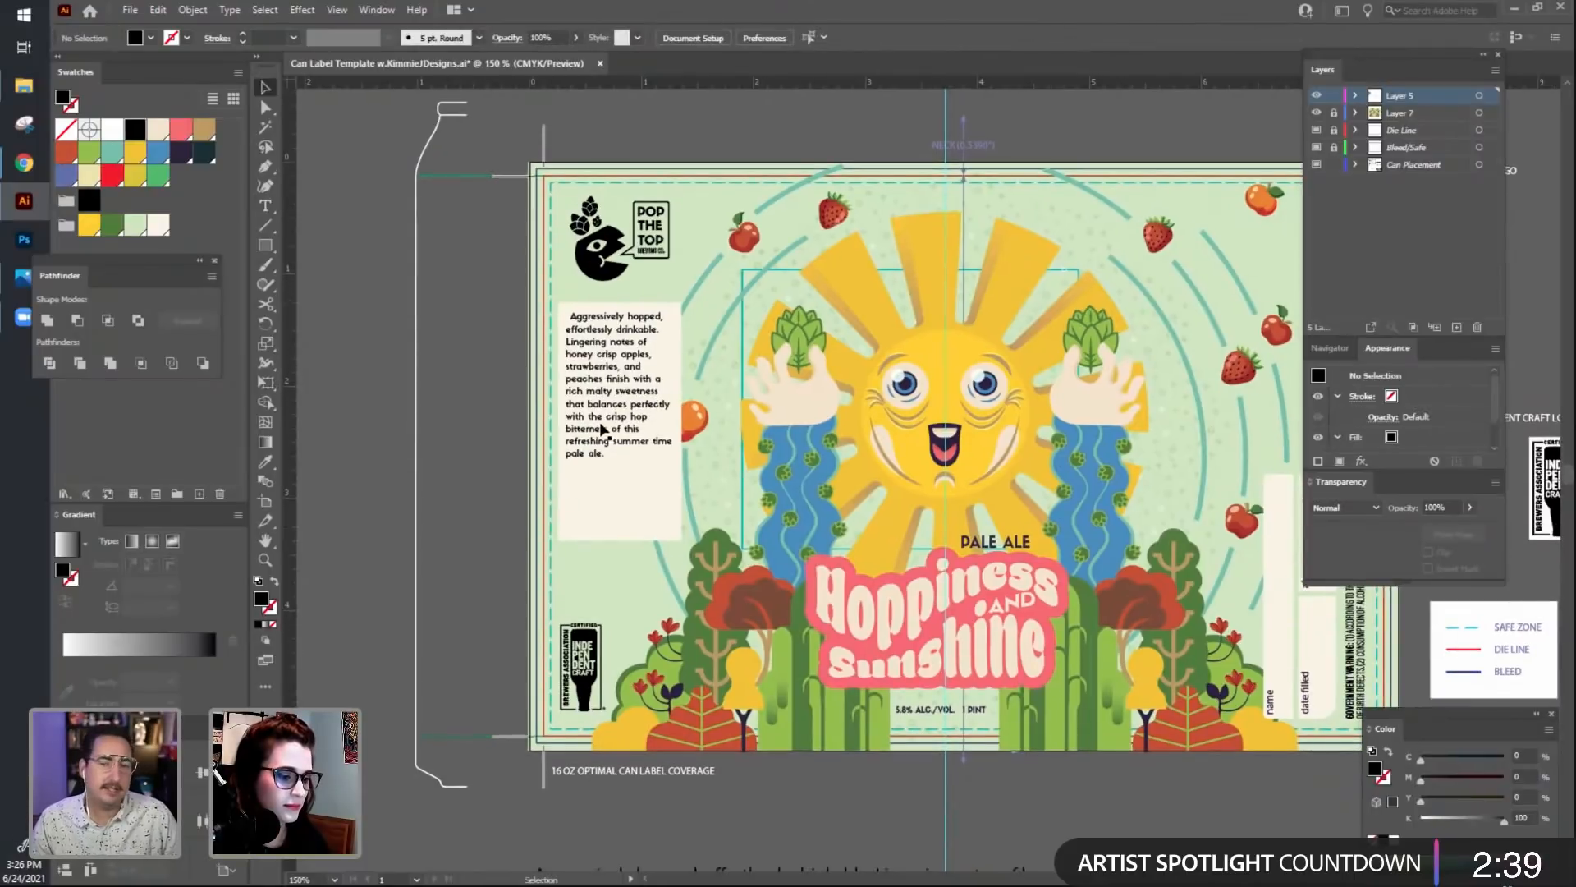
pyautogui.doubleClick(603, 425)
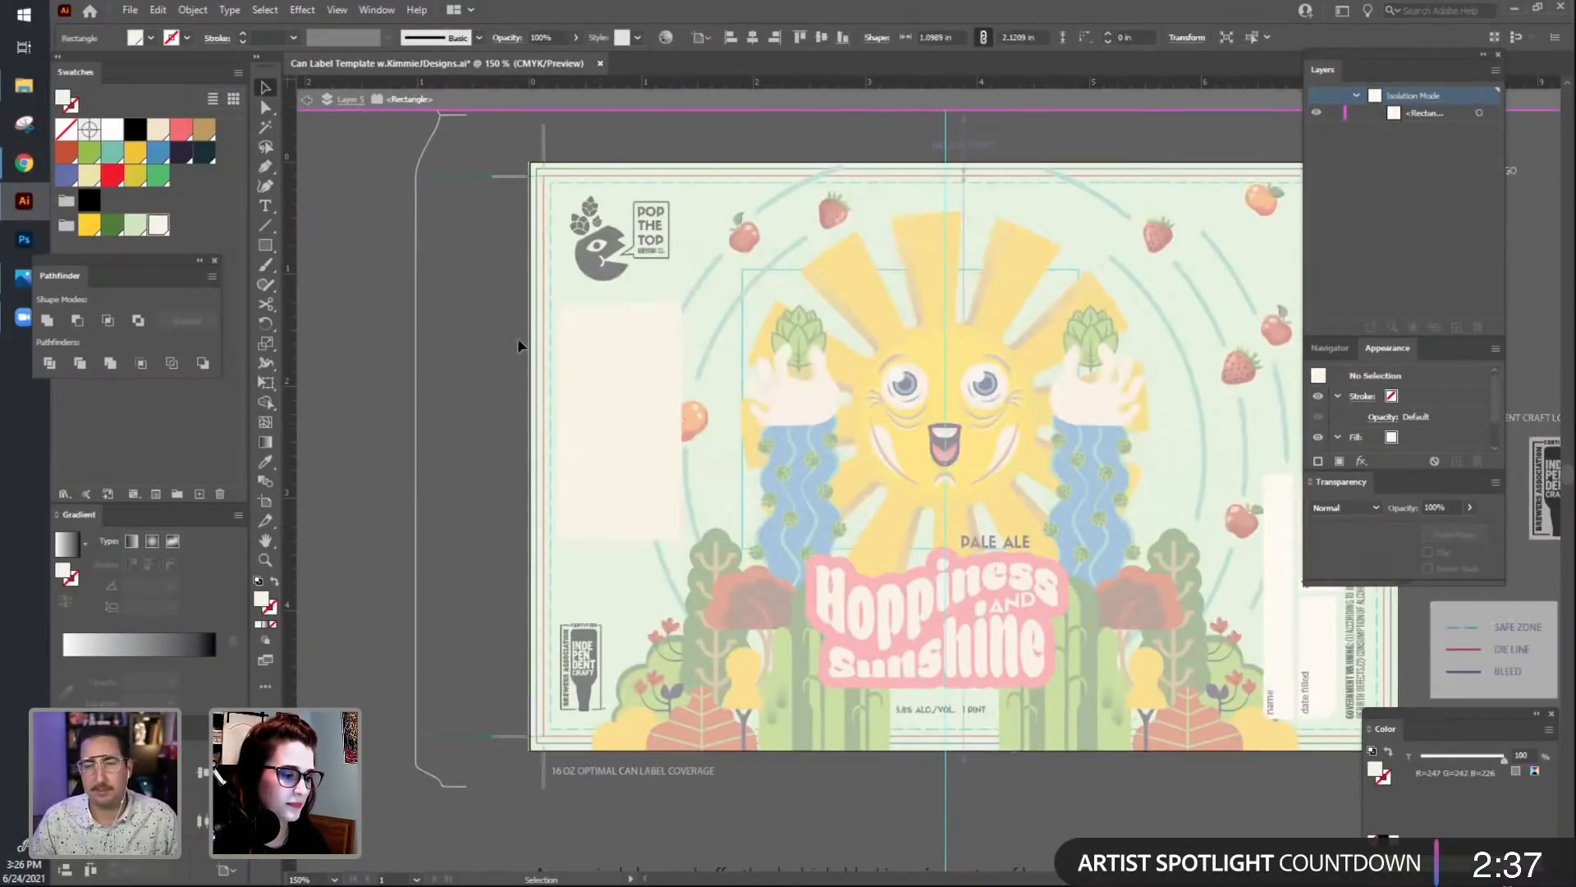
pyautogui.doubleClick(517, 337)
# Copy the whole paragraph, clear it from the cream panel and put it back in the same place.
pyautogui.doubleClick(605, 453)
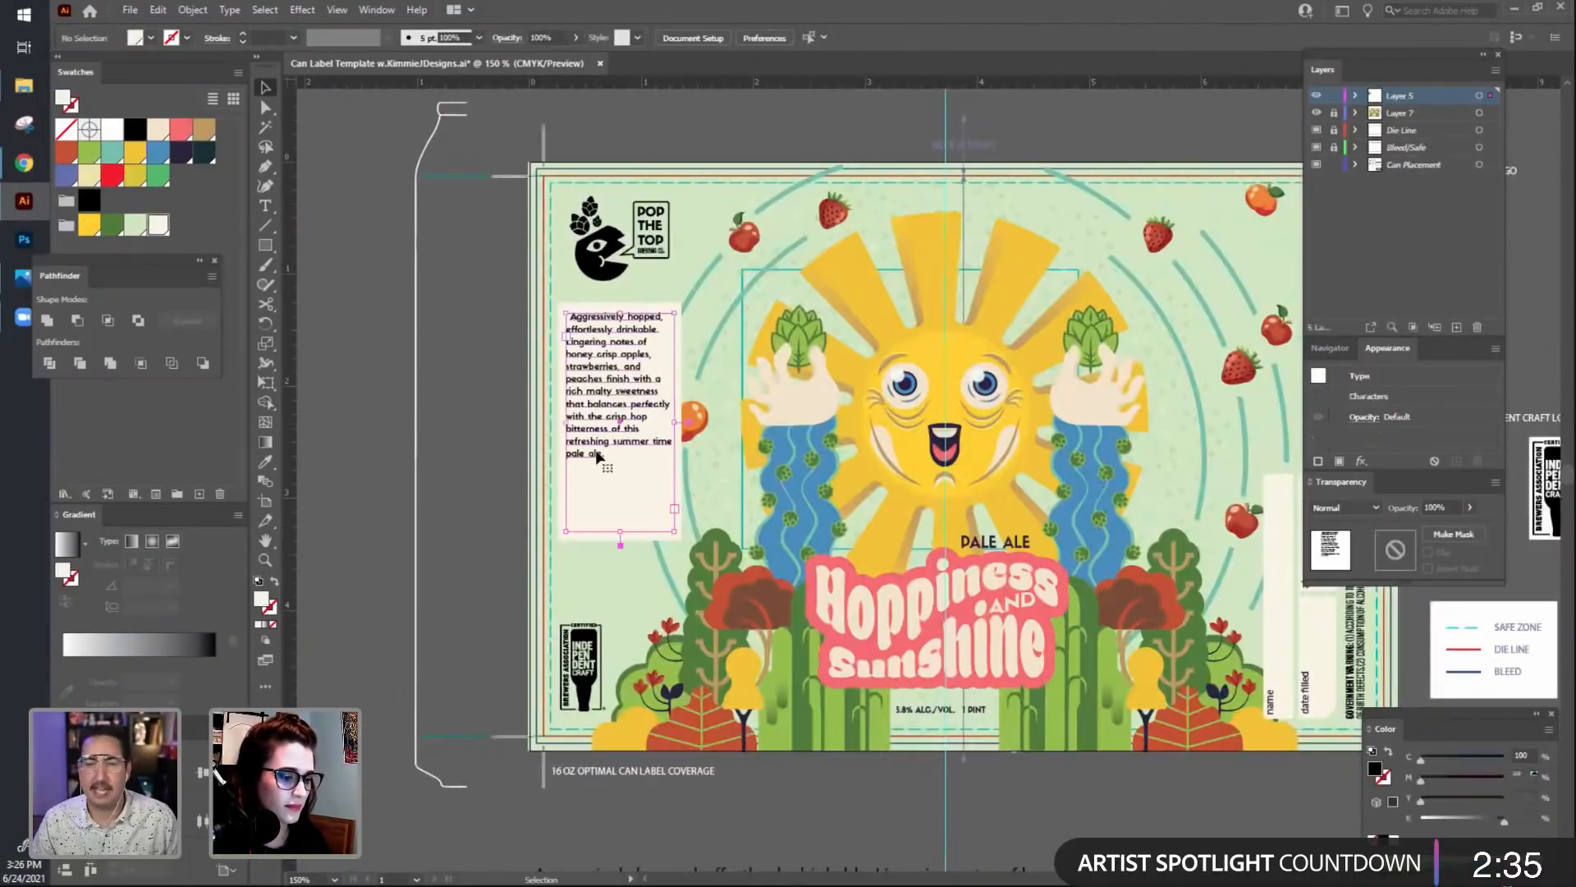
pyautogui.hotkey('ctrl', 'a')
pyautogui.hotkey('ctrl', 'c')
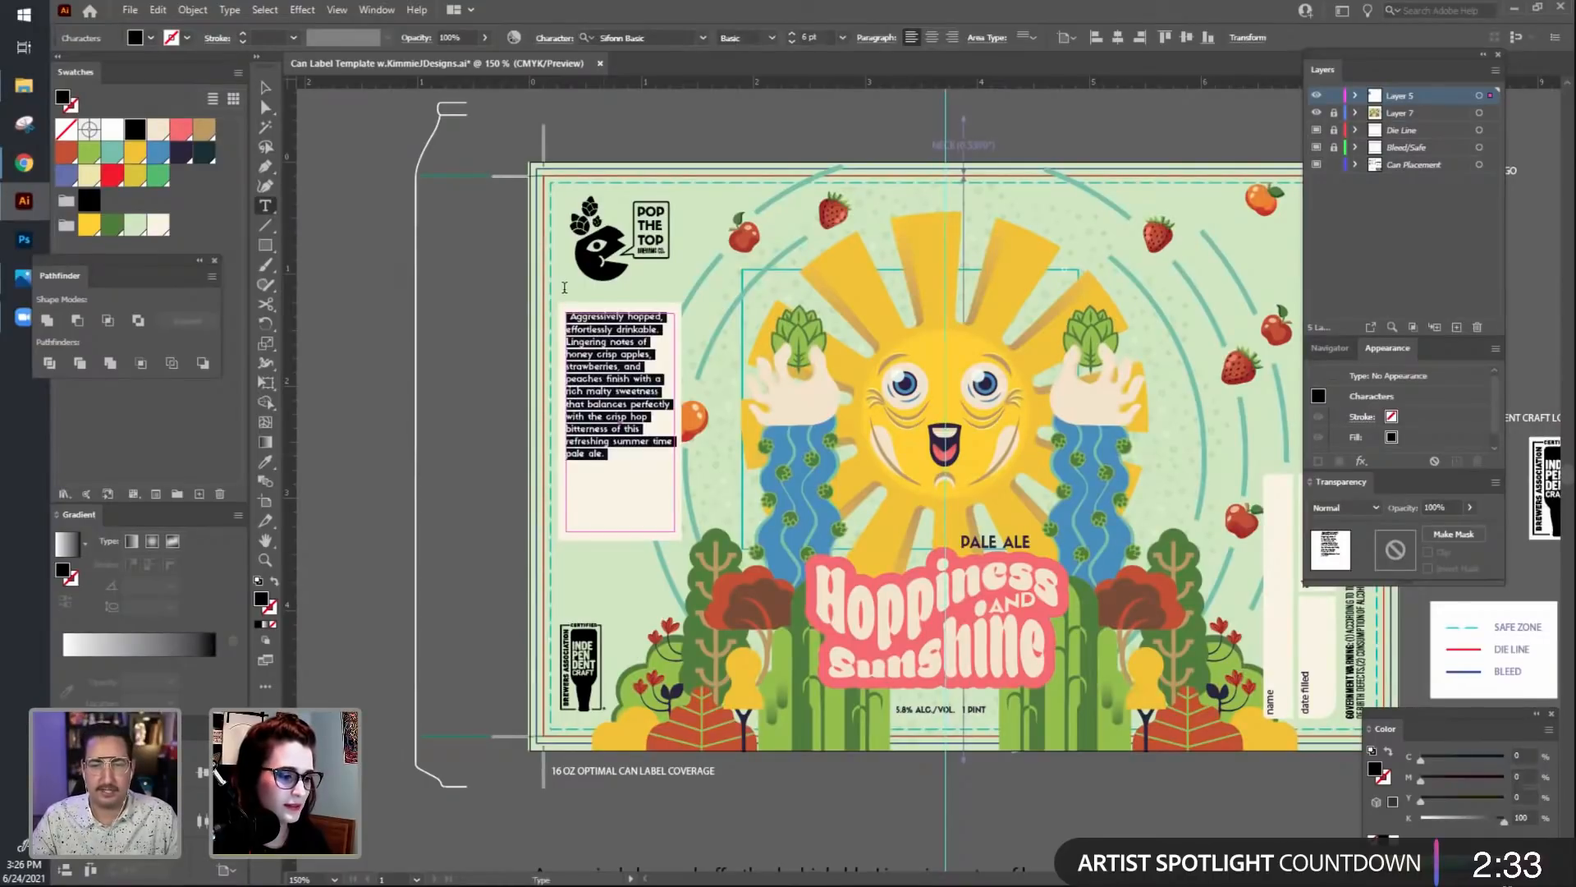
pyautogui.press('BackSpace')
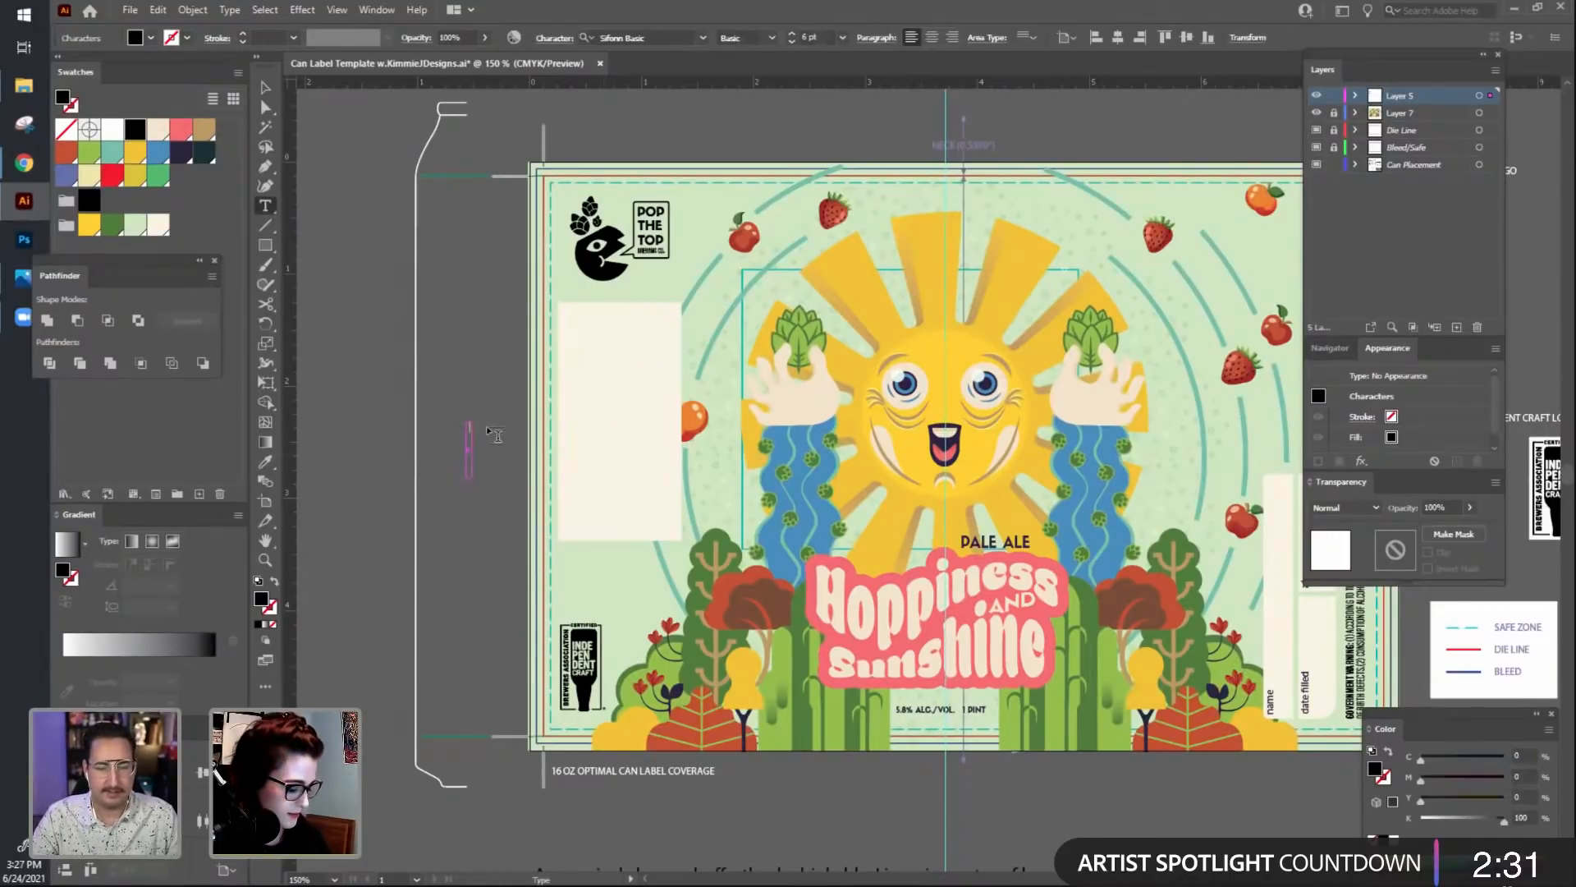
pyautogui.hotkey('ctrl', 'v')
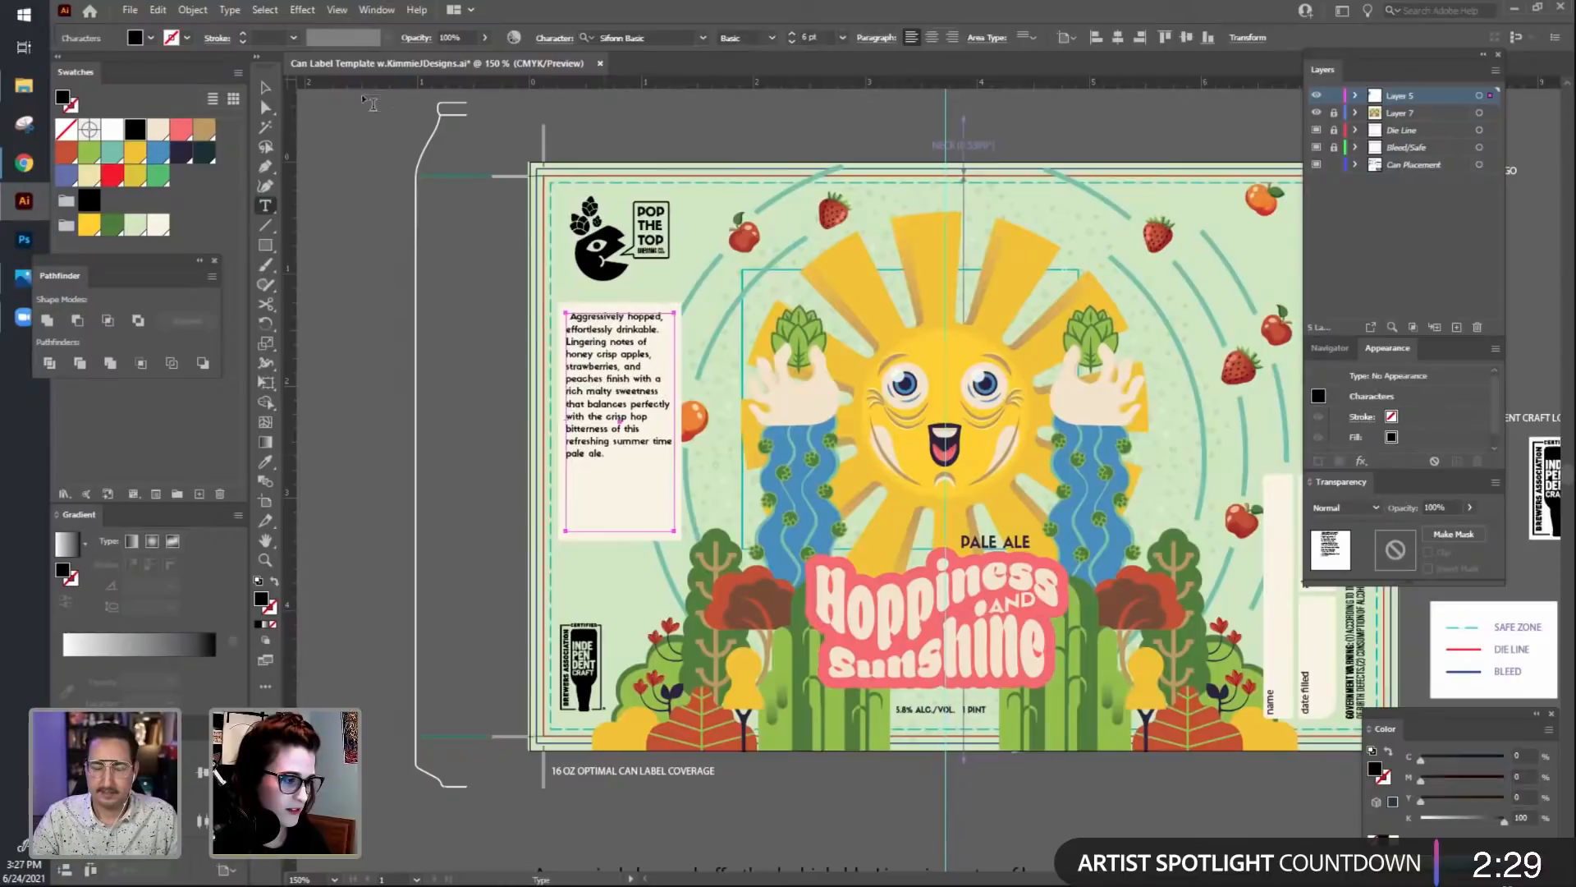
pyautogui.click(266, 86)
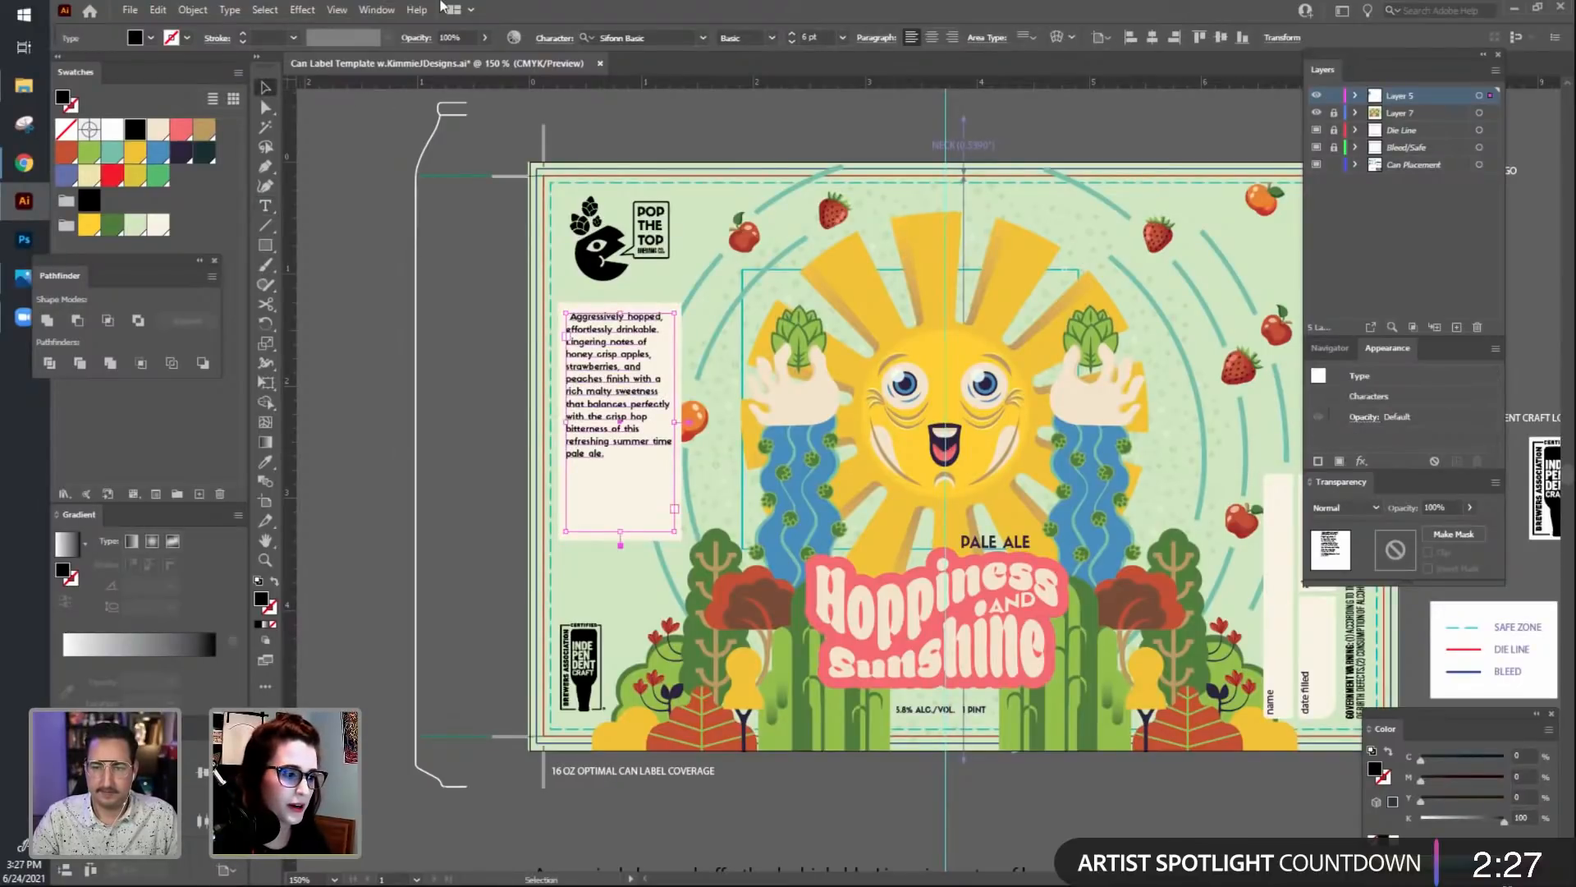
pyautogui.click(381, 10)
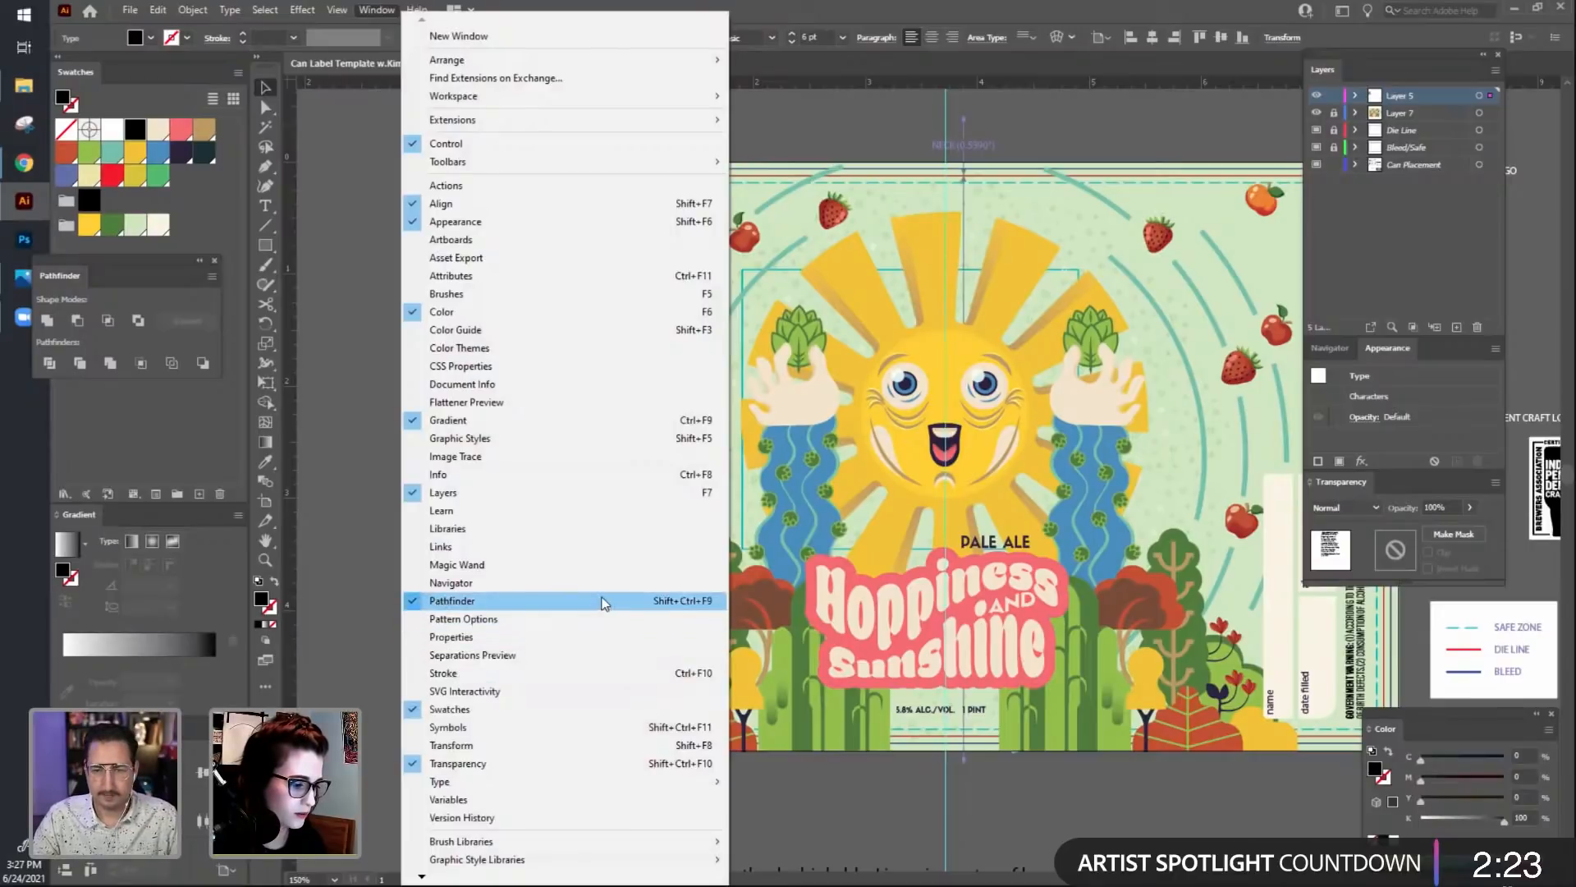
pyautogui.click(229, 10)
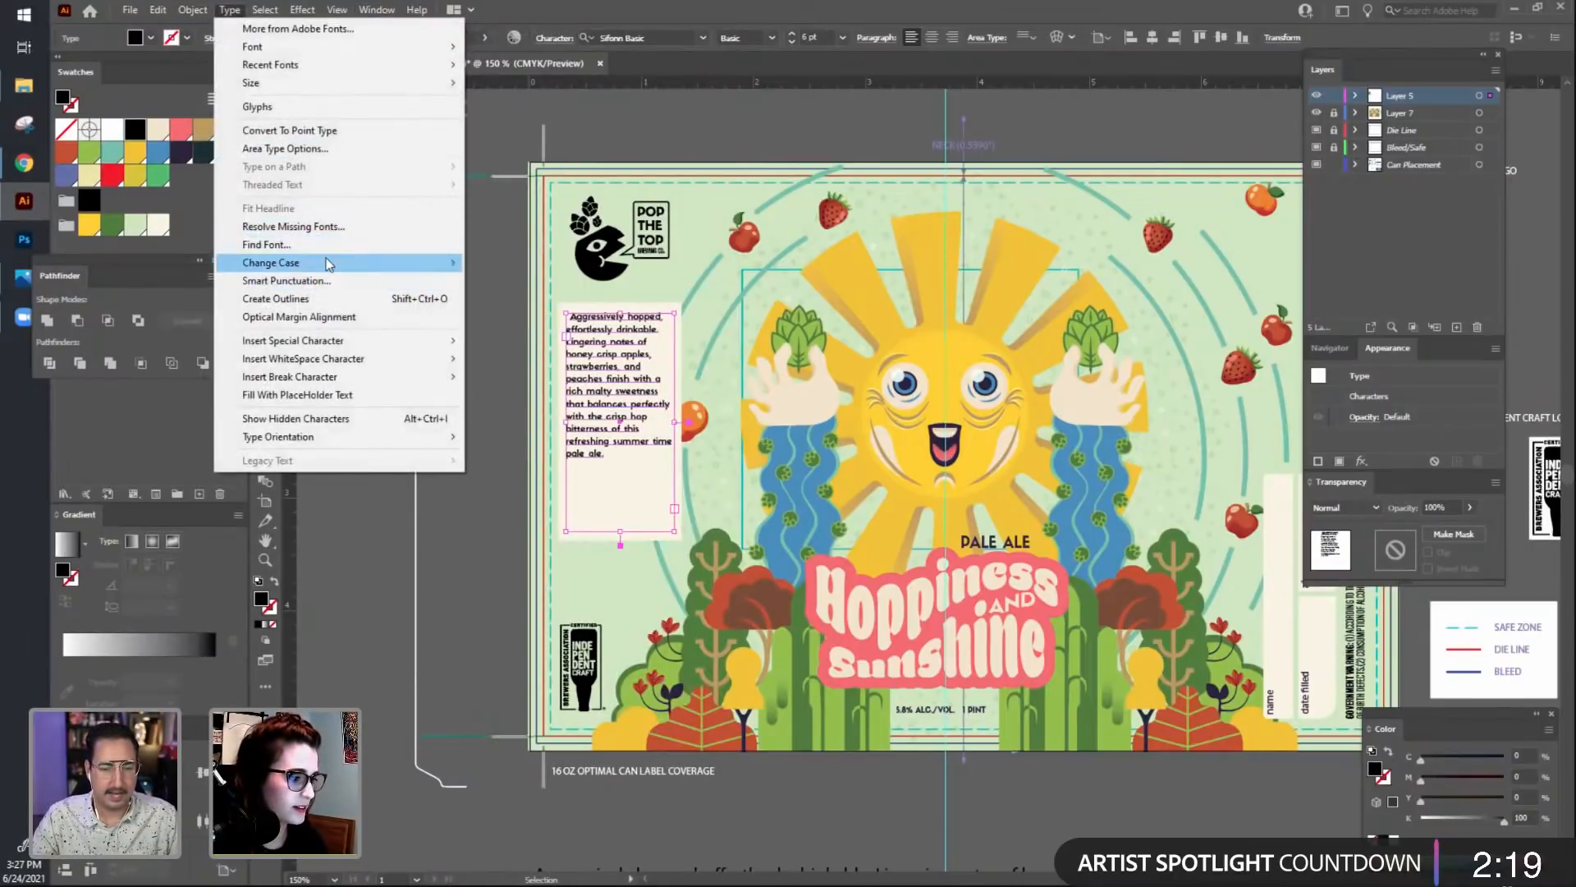
pyautogui.moveTo(328, 264)
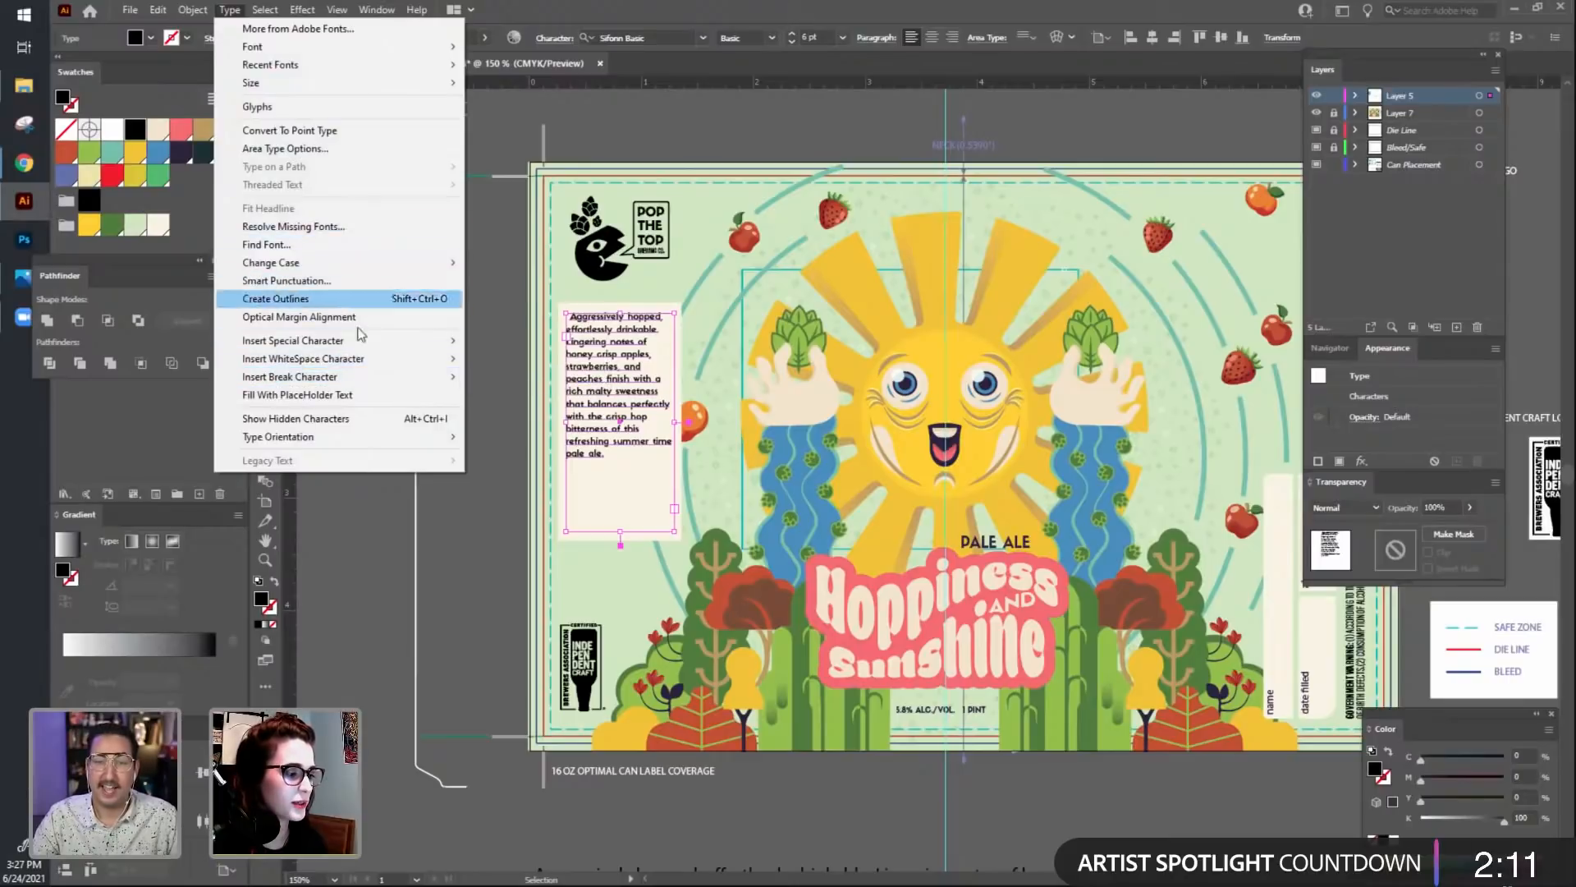
pyautogui.moveTo(317, 11)
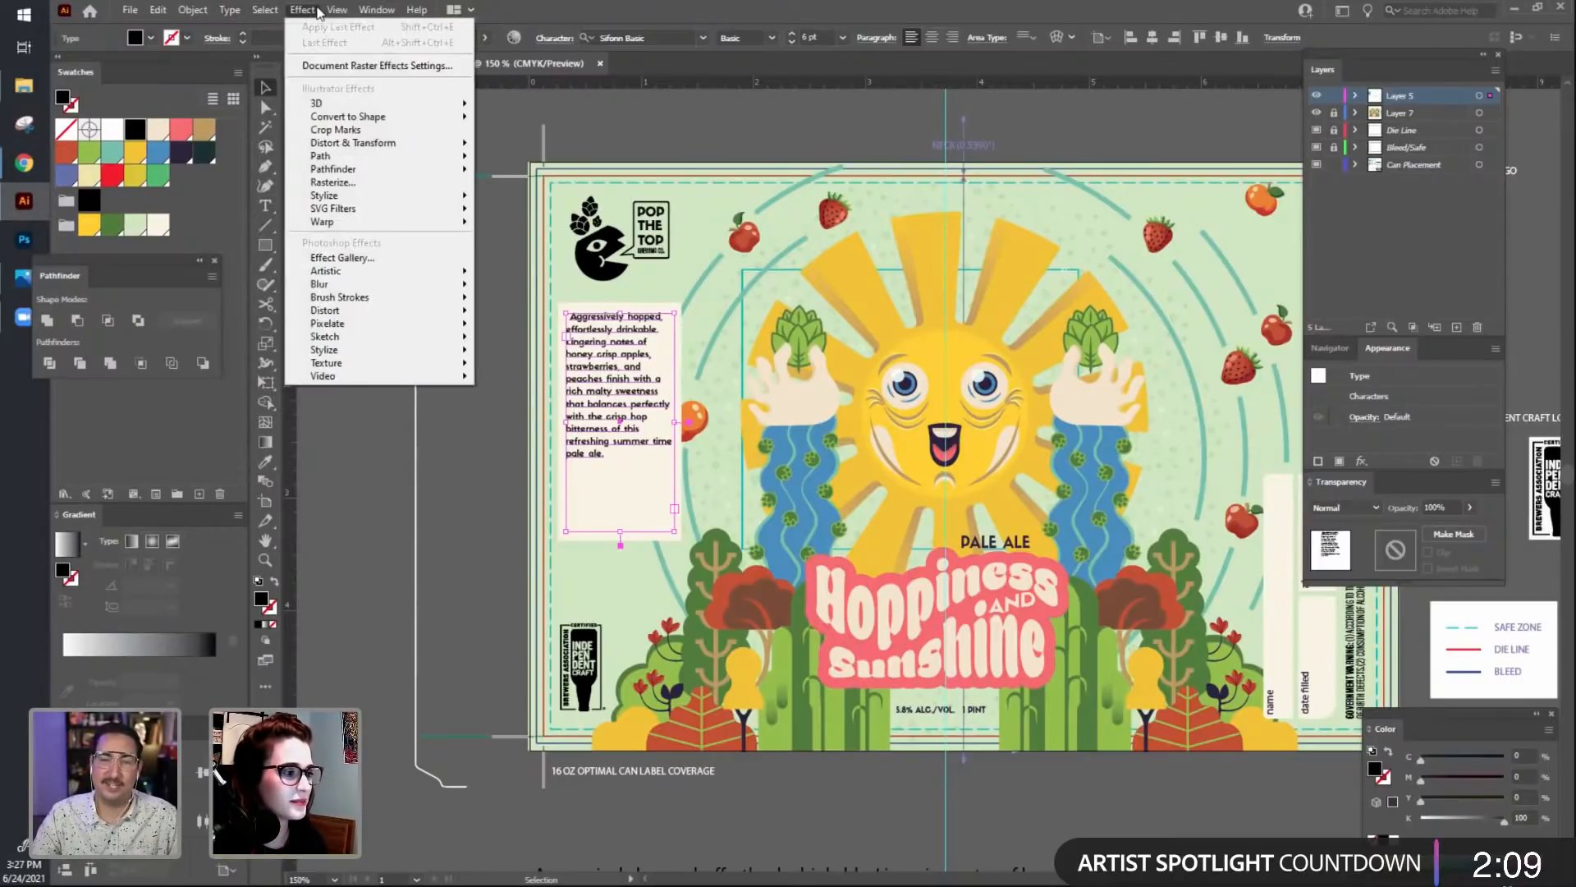
pyautogui.moveTo(377, 10)
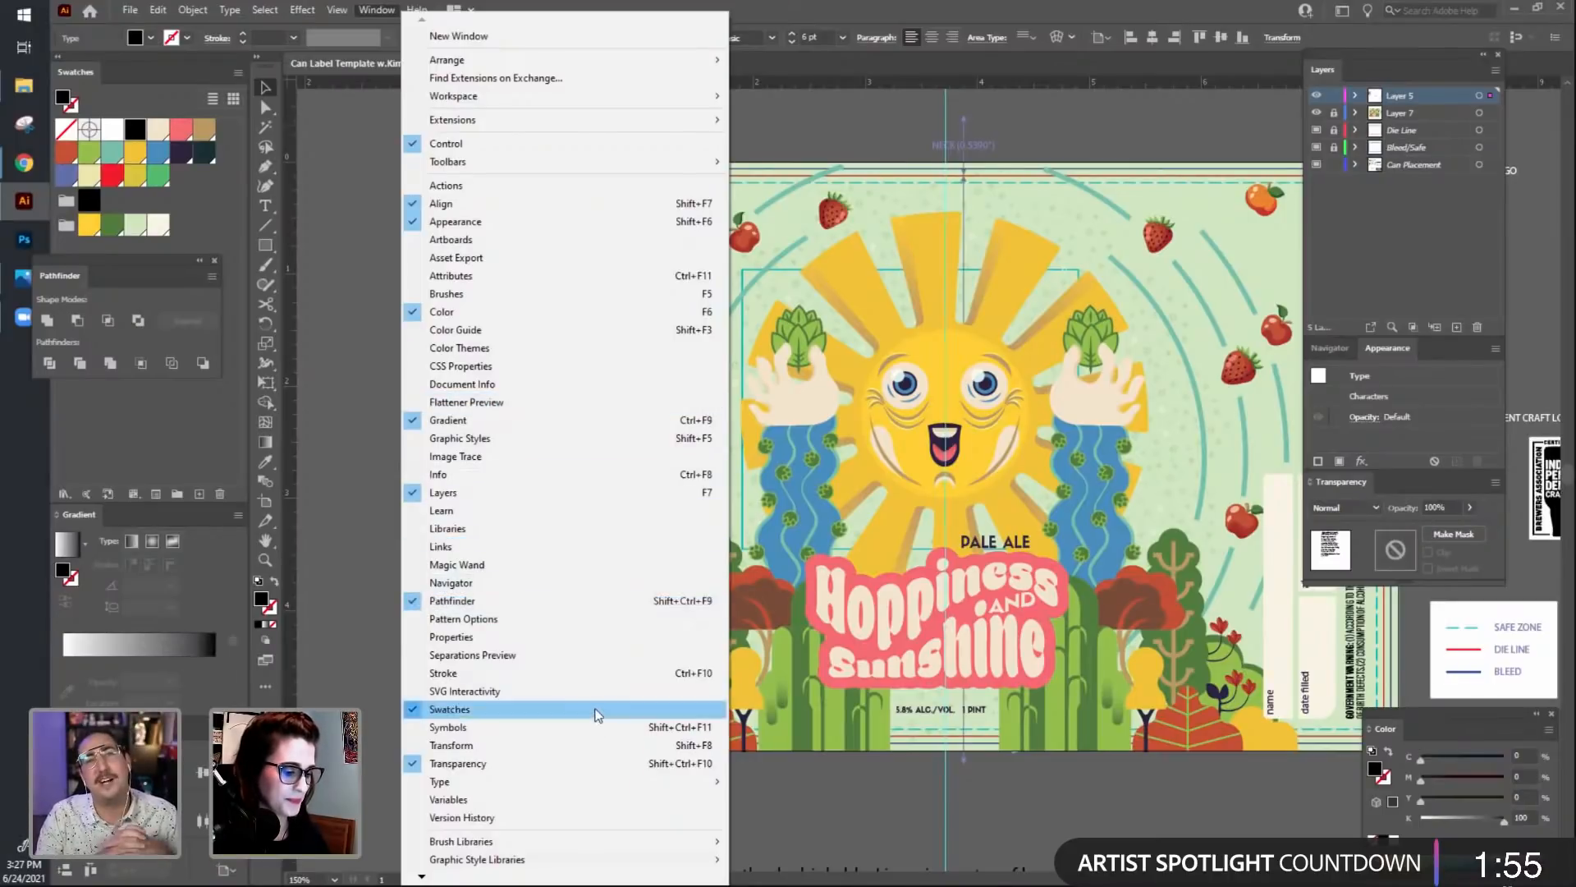
pyautogui.moveTo(618, 784)
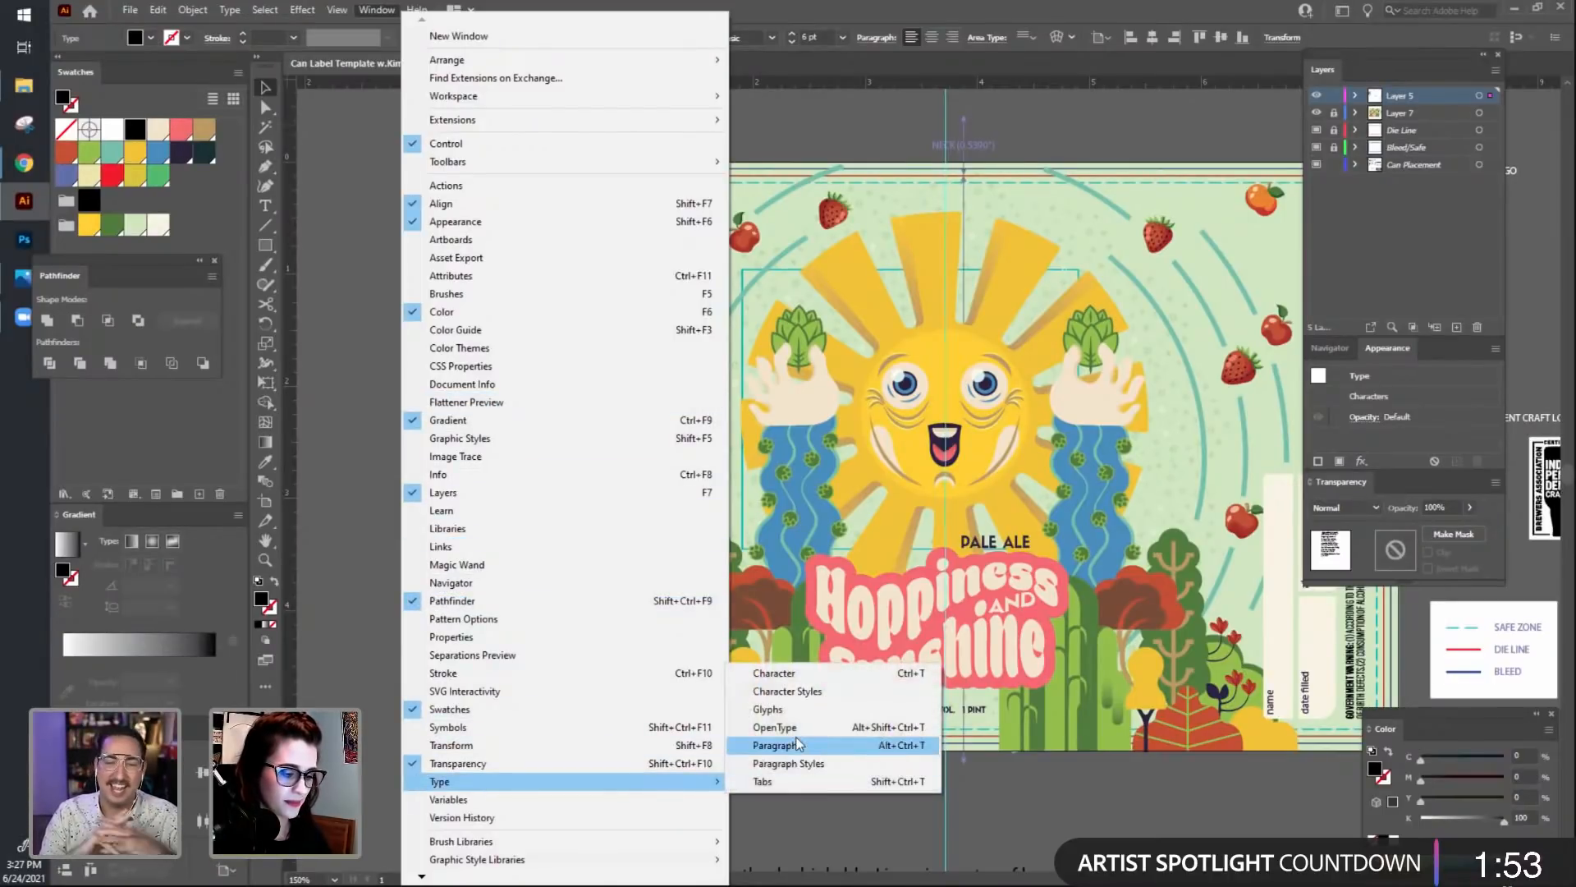
pyautogui.click(816, 765)
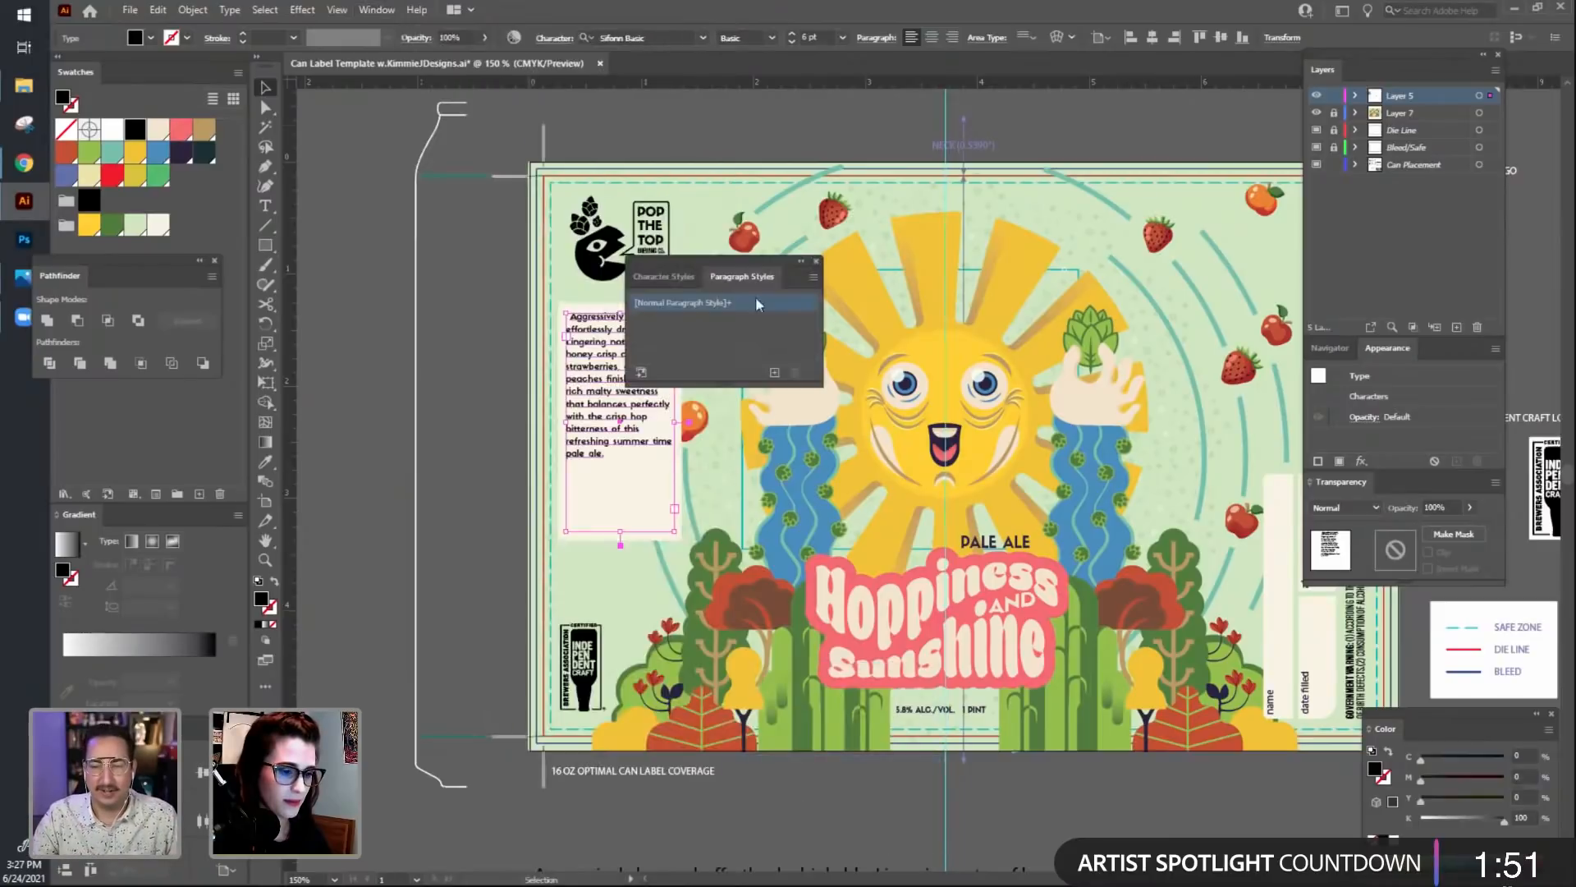
pyautogui.moveTo(763, 267); pyautogui.dragTo(885, 140)
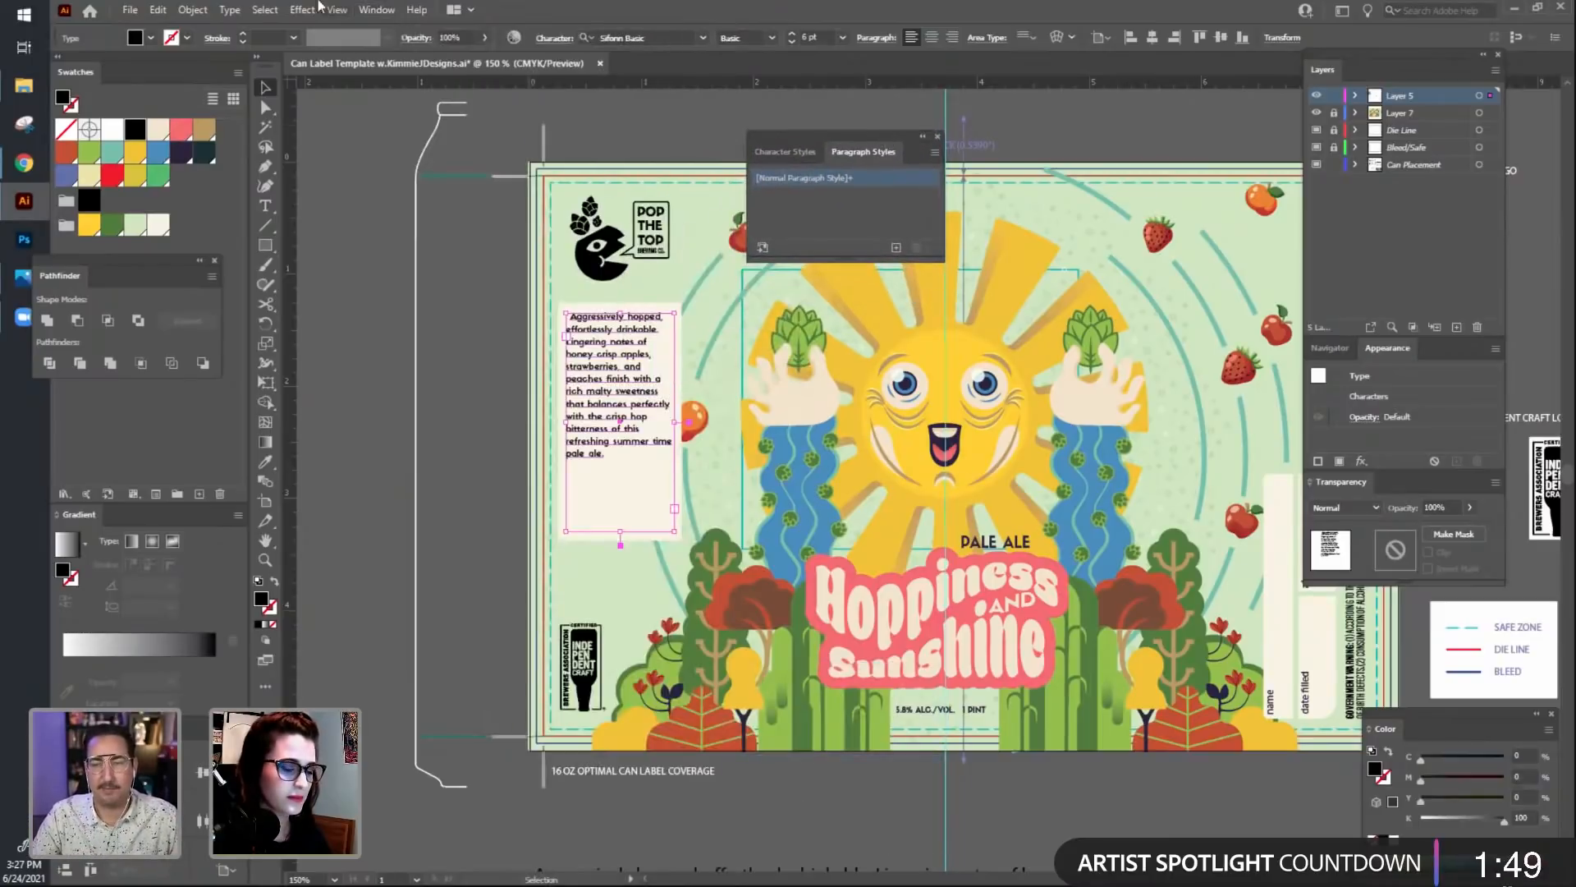
# Show the Paragraph settings, close the Paragraph Styles panel, and deselect the text frame.
pyautogui.click(383, 13)
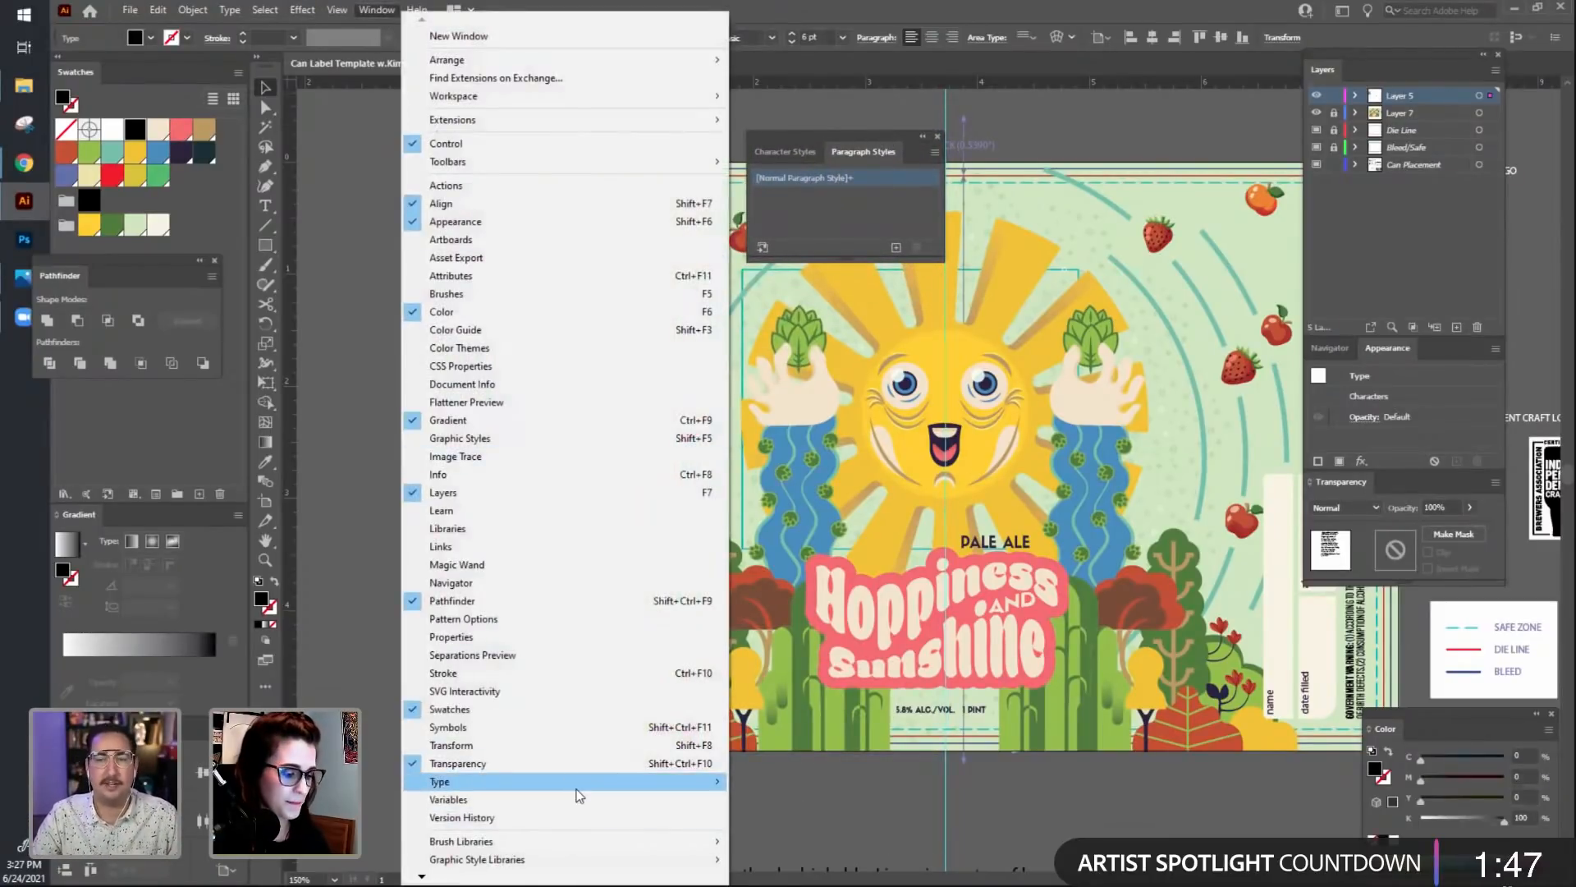
pyautogui.moveTo(579, 795)
pyautogui.click(812, 747)
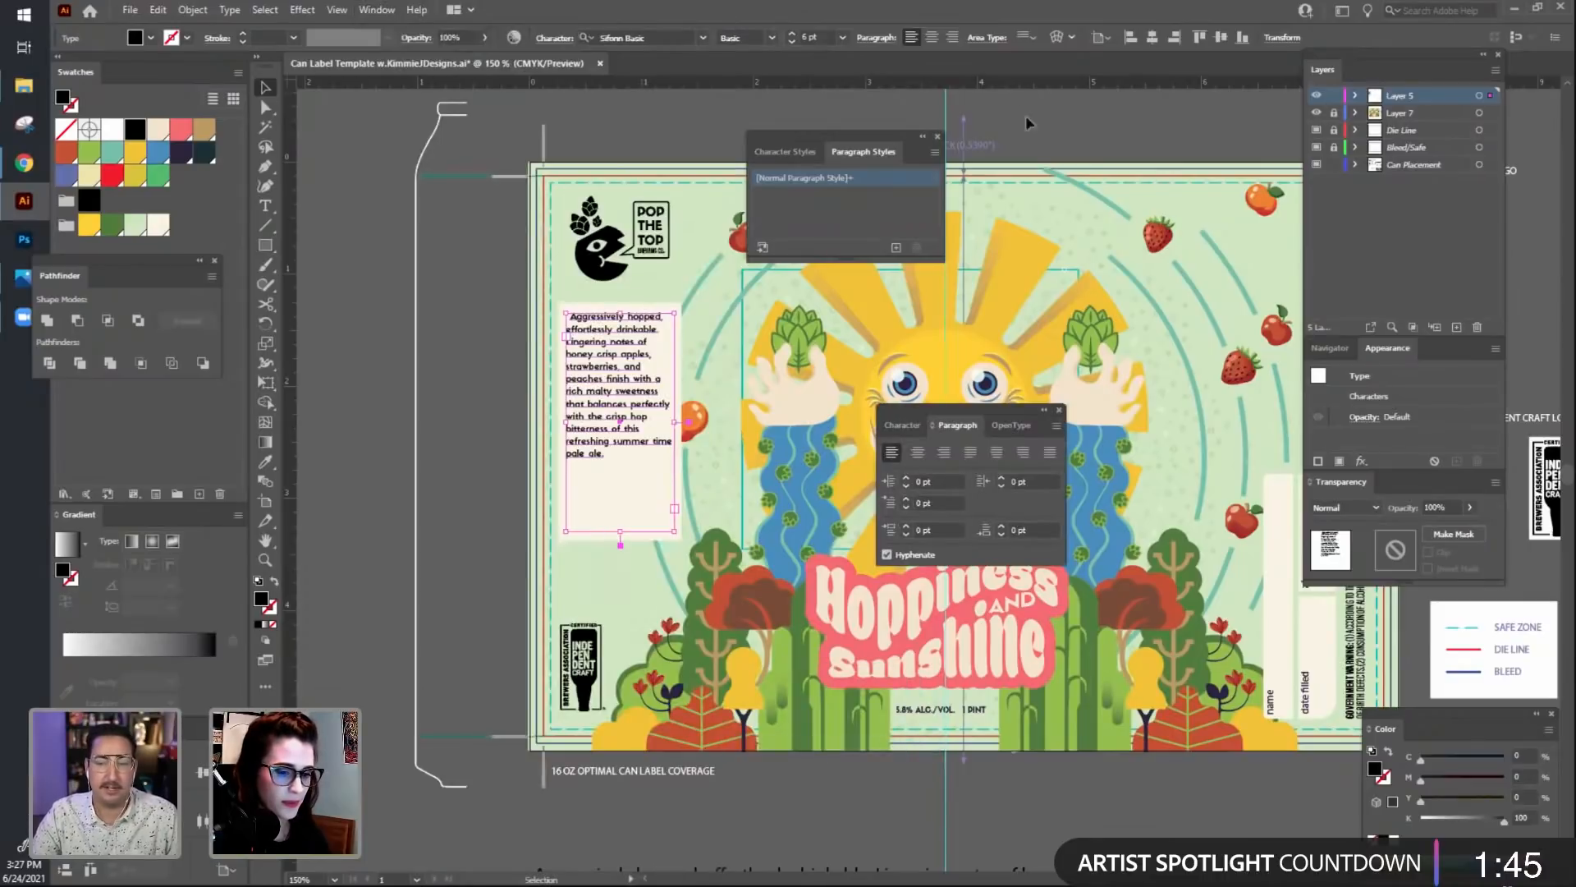
pyautogui.click(938, 137)
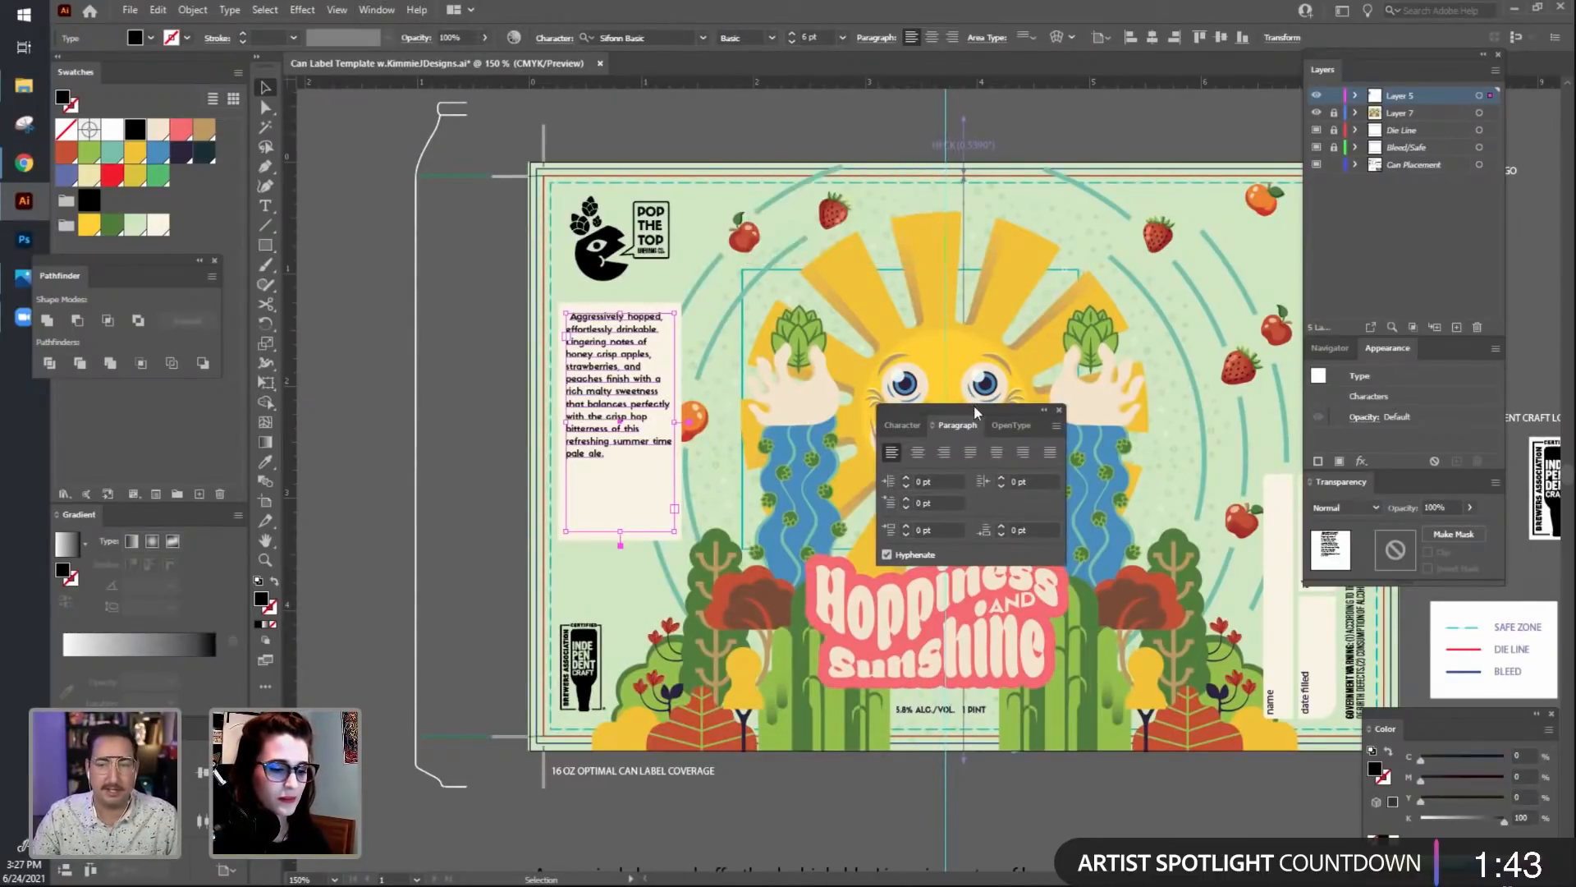
pyautogui.moveTo(977, 413); pyautogui.dragTo(851, 247)
pyautogui.click(451, 395)
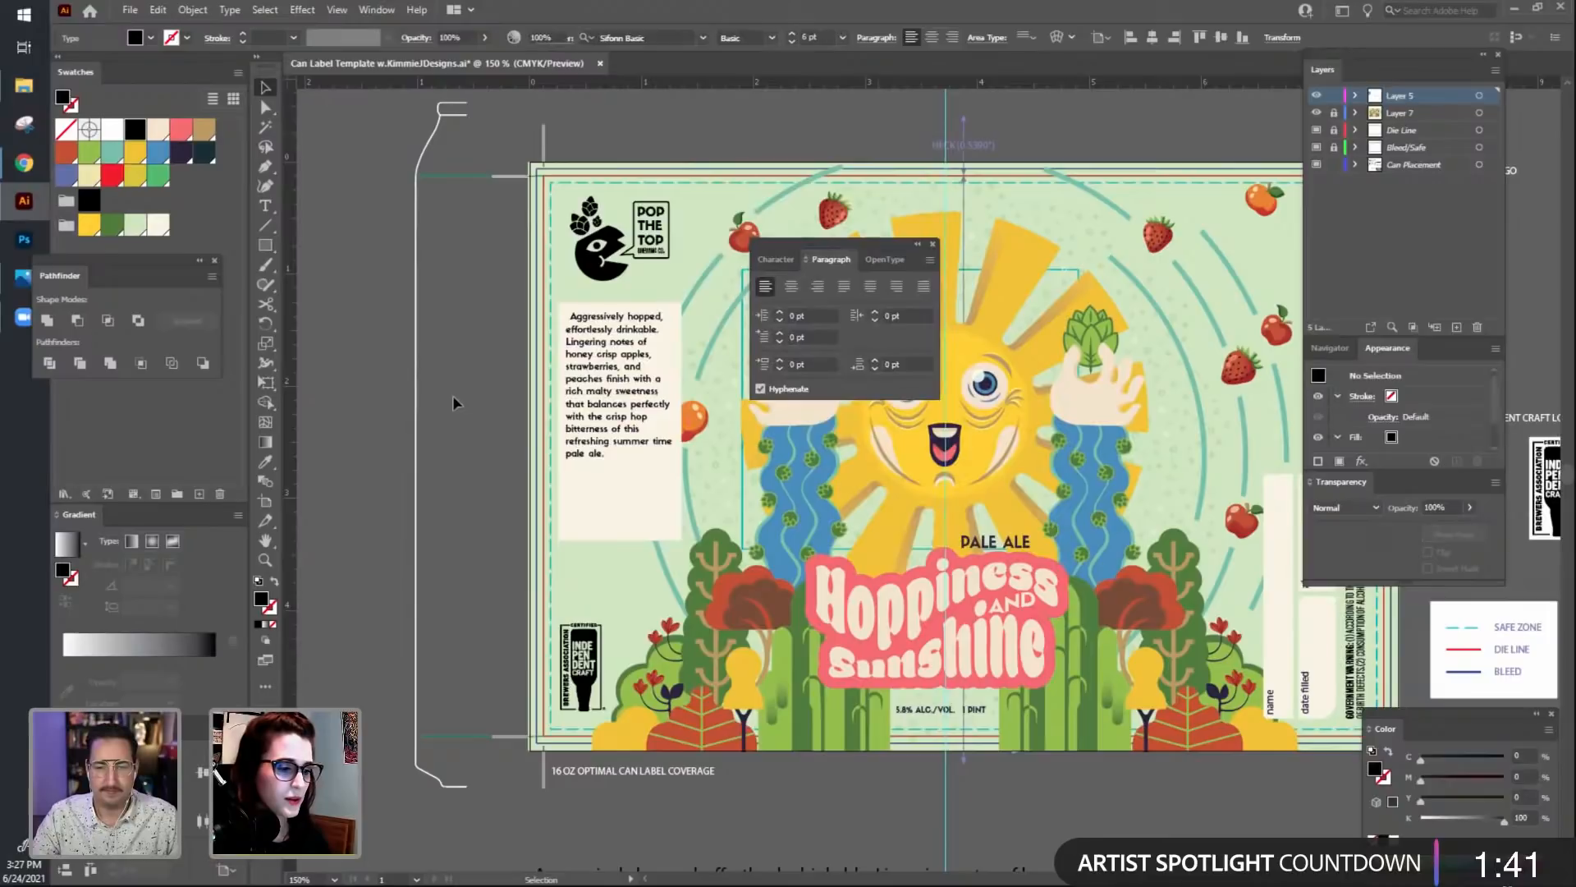
# Copy the opening words "Aggressively hopped," and remove them with the leading space from the start of the paragraph.
pyautogui.moveTo(705, 335); pyautogui.dragTo(565, 325)
pyautogui.hotkey('ctrl', 'c')
pyautogui.click(679, 348)
pyautogui.press('t')
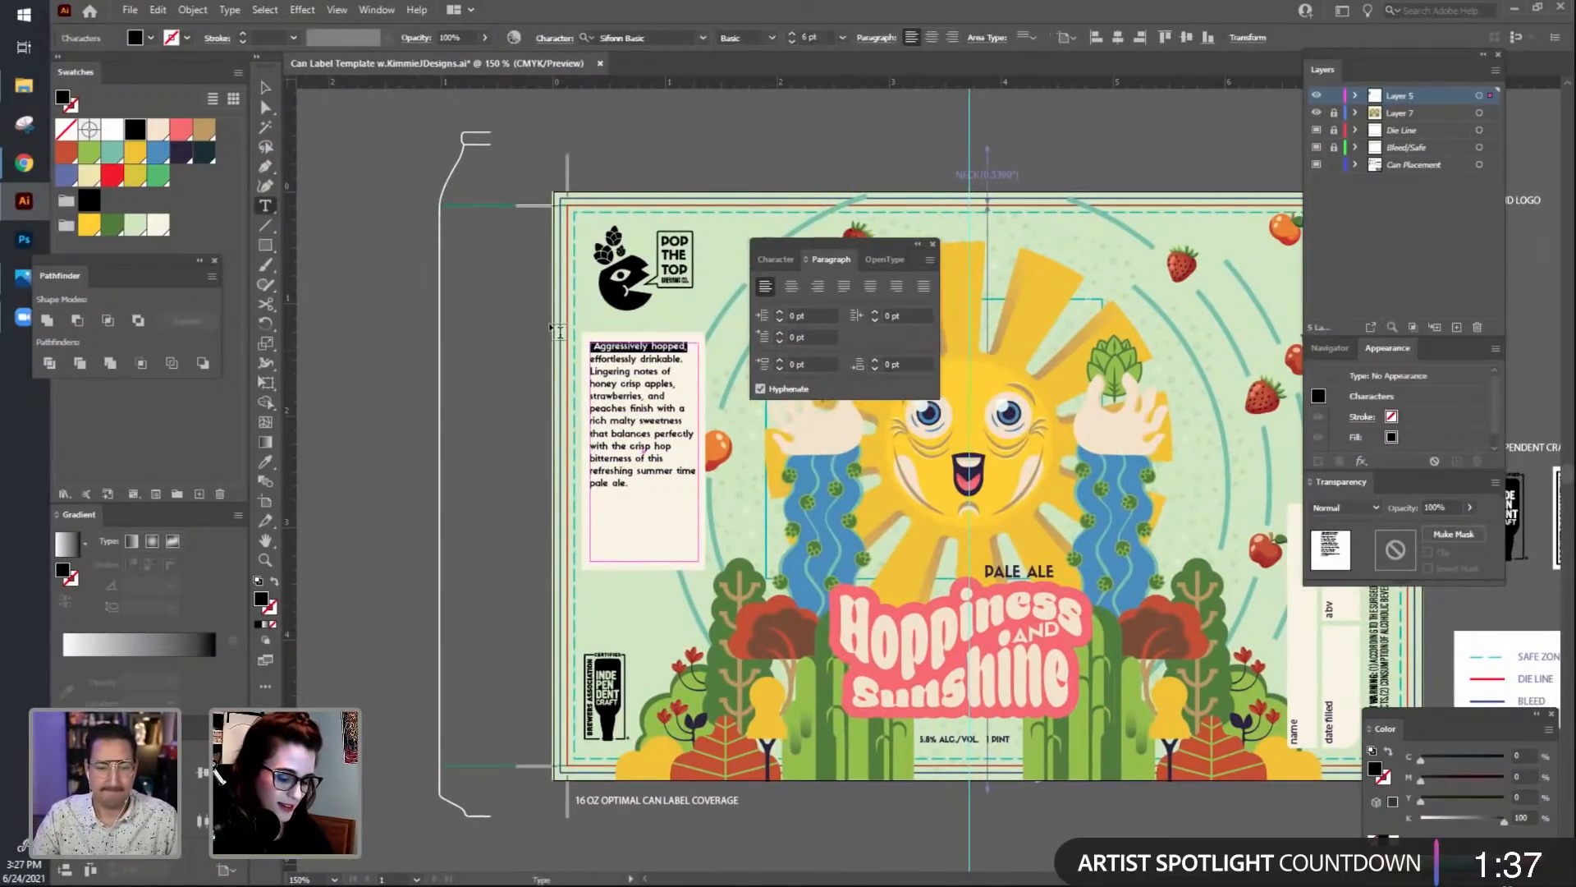
pyautogui.press('BackSpace')
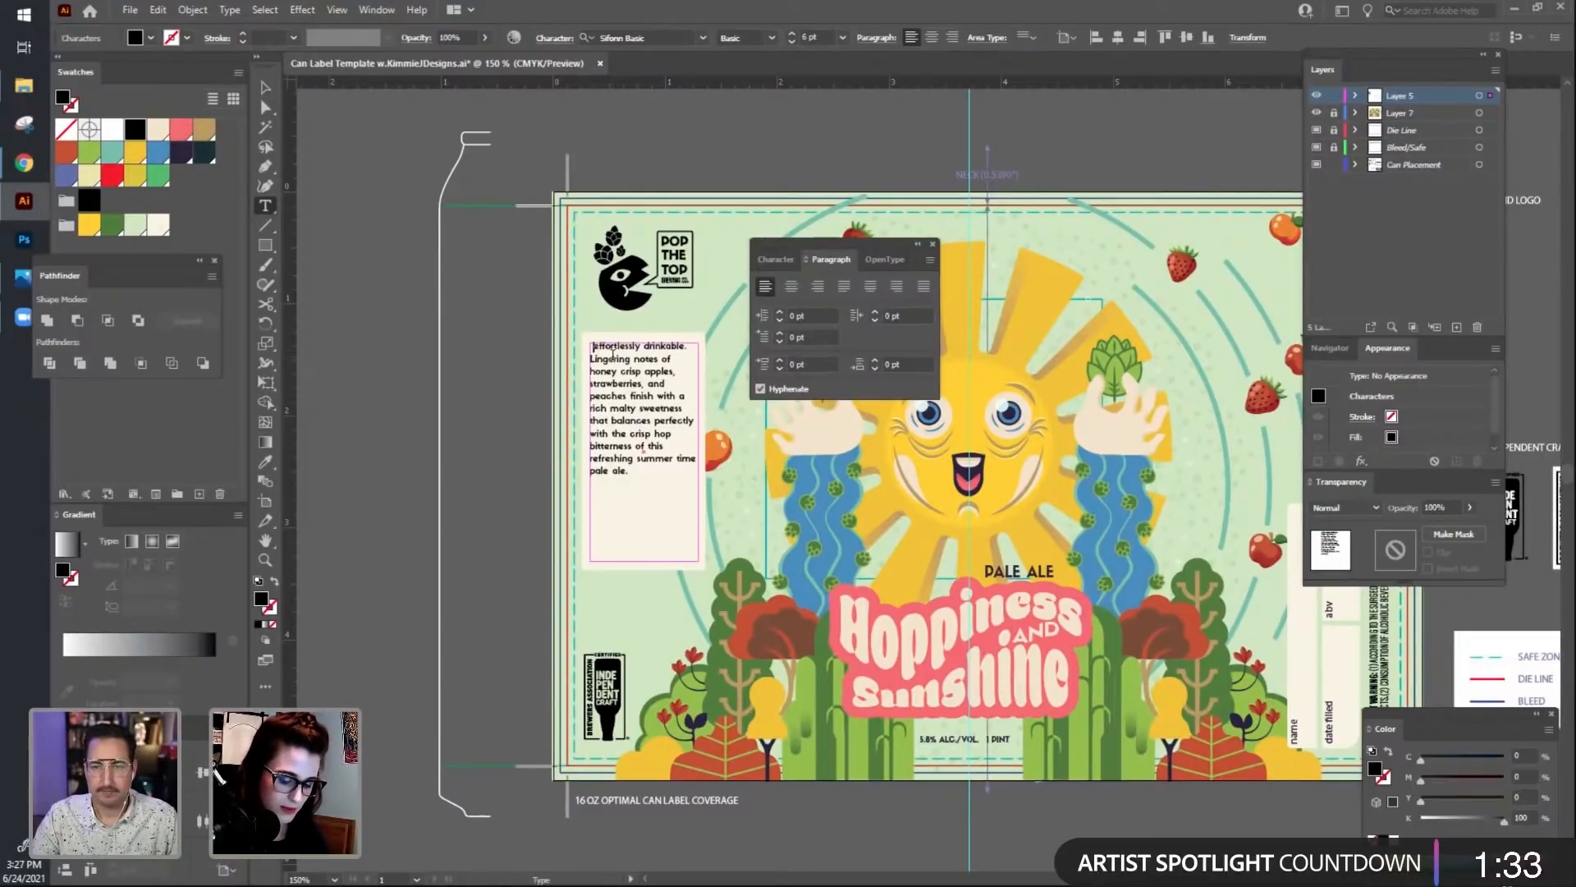
pyautogui.press('BackSpace')
# Paste "Aggressively hopped," as a separate text object and place it directly above the remaining paragraph.
pyautogui.click(266, 88)
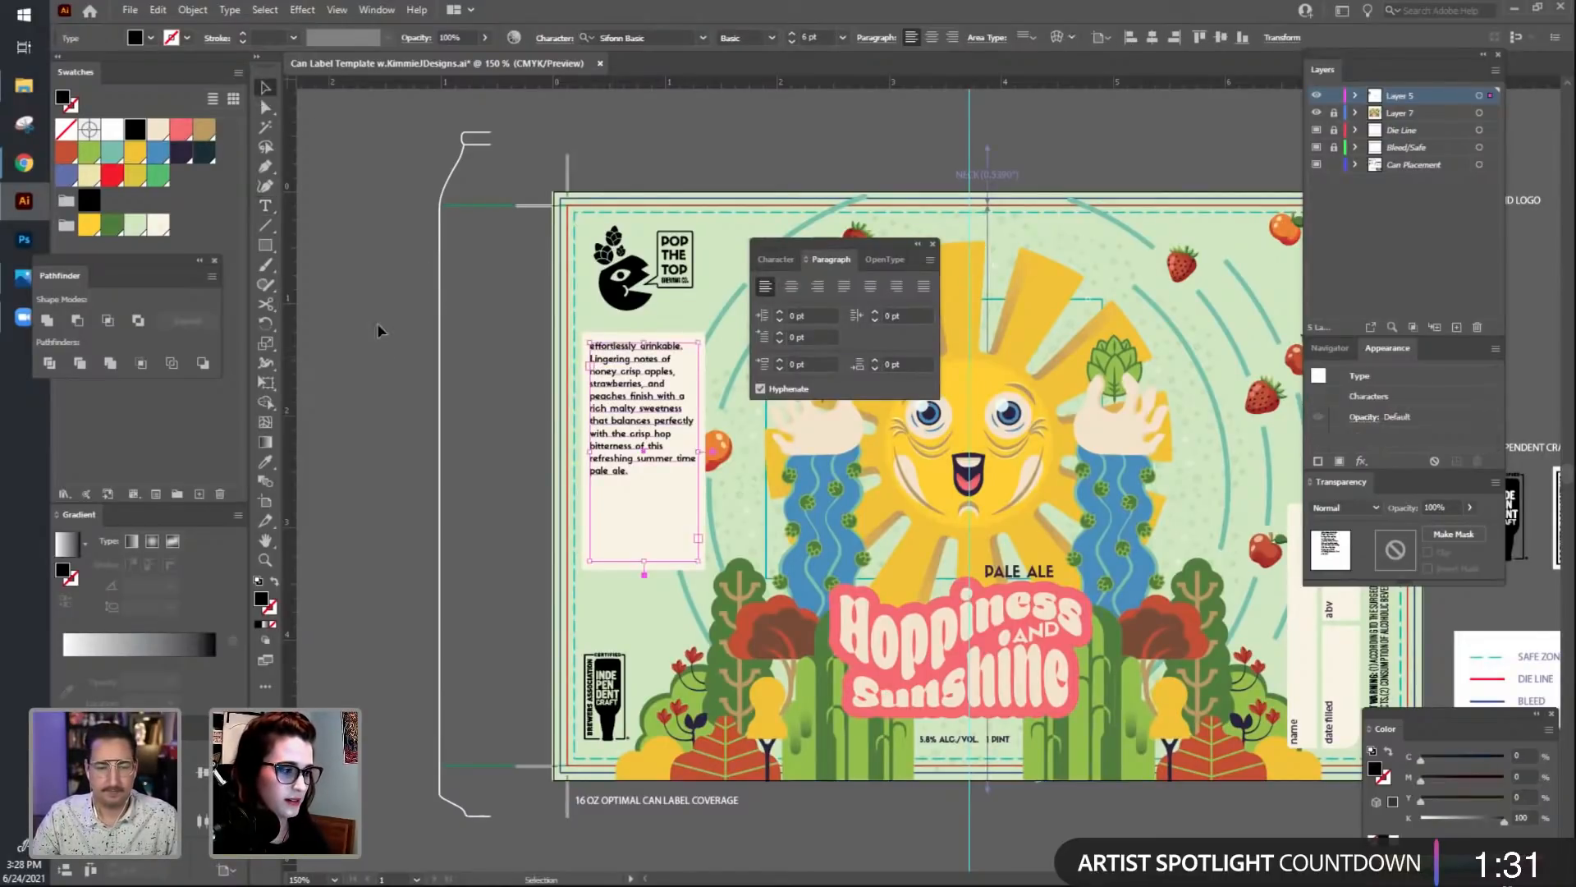
pyautogui.click(378, 325)
pyautogui.moveTo(437, 445); pyautogui.dragTo(413, 461)
pyautogui.hotkey('ctrl', 'v')
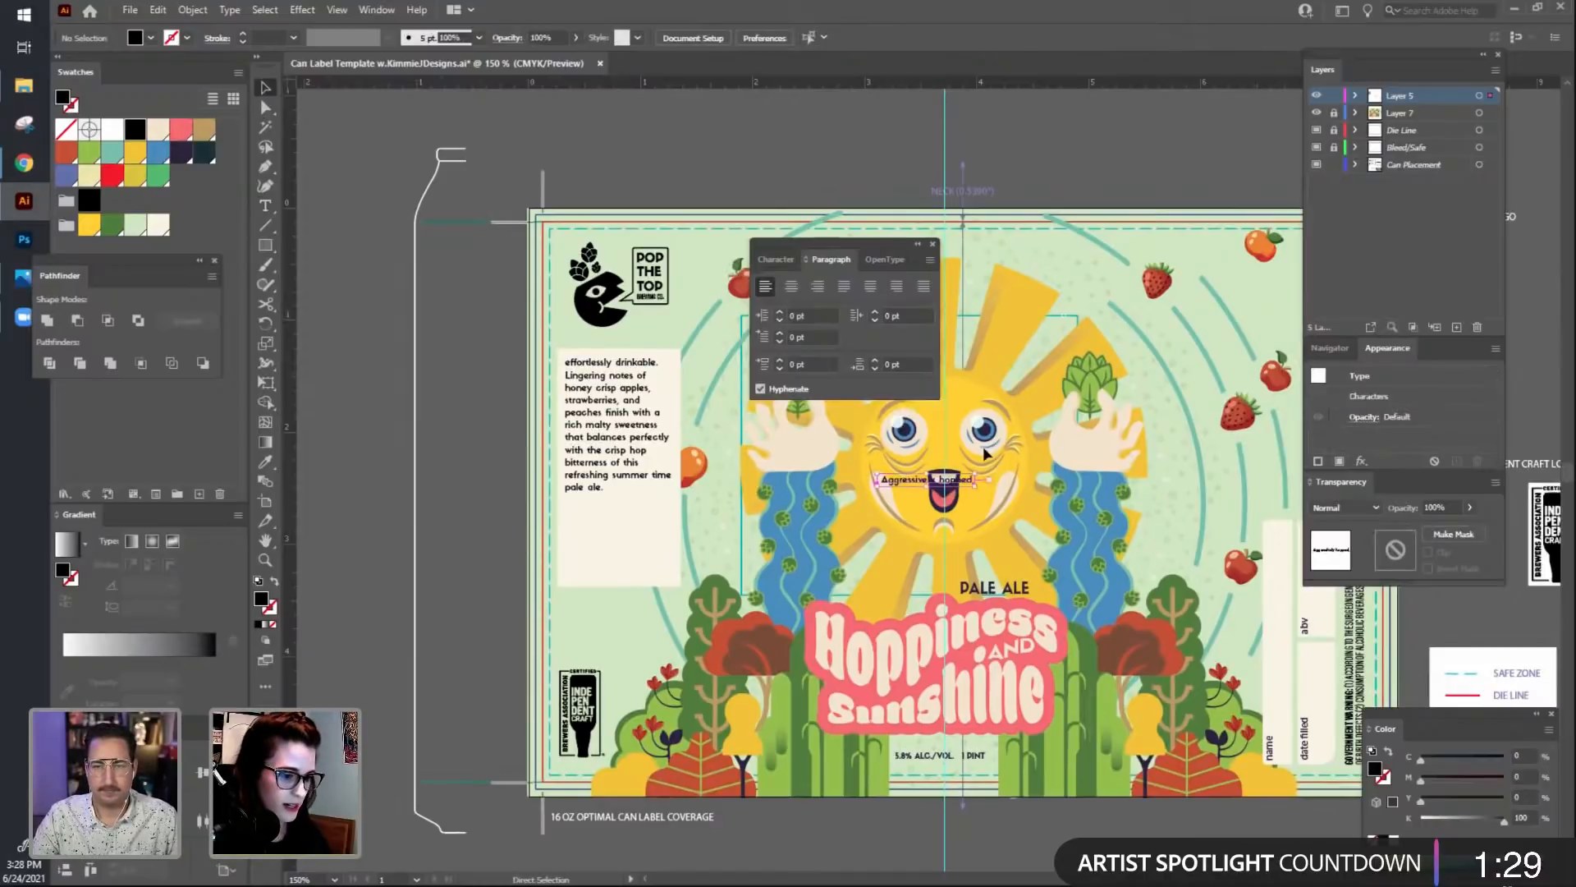
pyautogui.moveTo(895, 487); pyautogui.dragTo(582, 351)
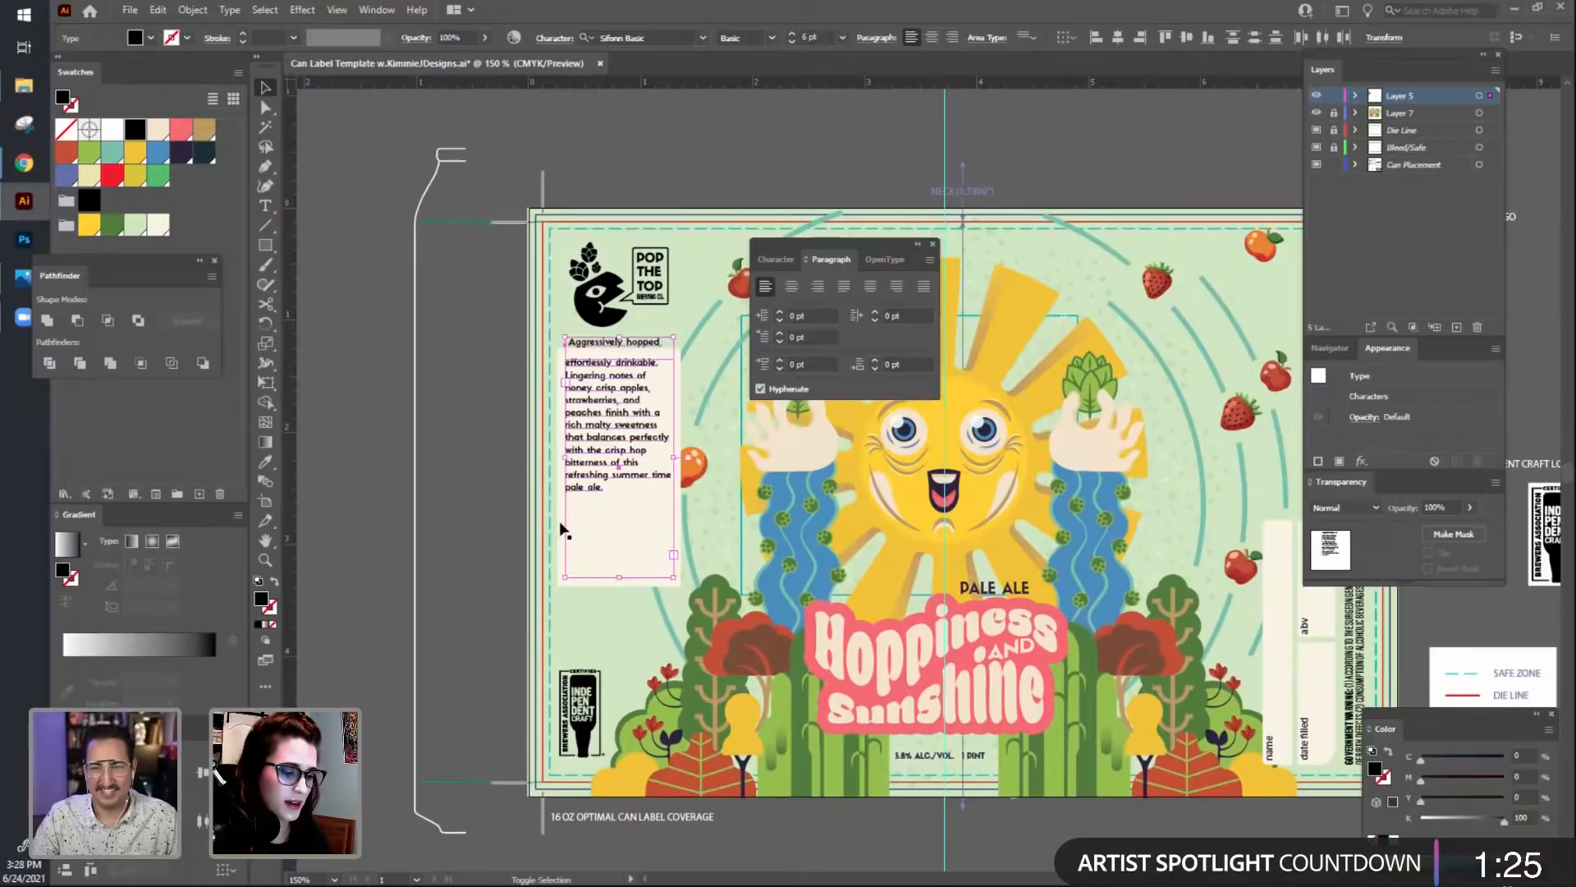
# Select the heading, paragraph and cream panel together and shift them down, away from the brewery logo.
pyautogui.keyDown('shift'); pyautogui.click(622, 556); pyautogui.keyUp('shift')
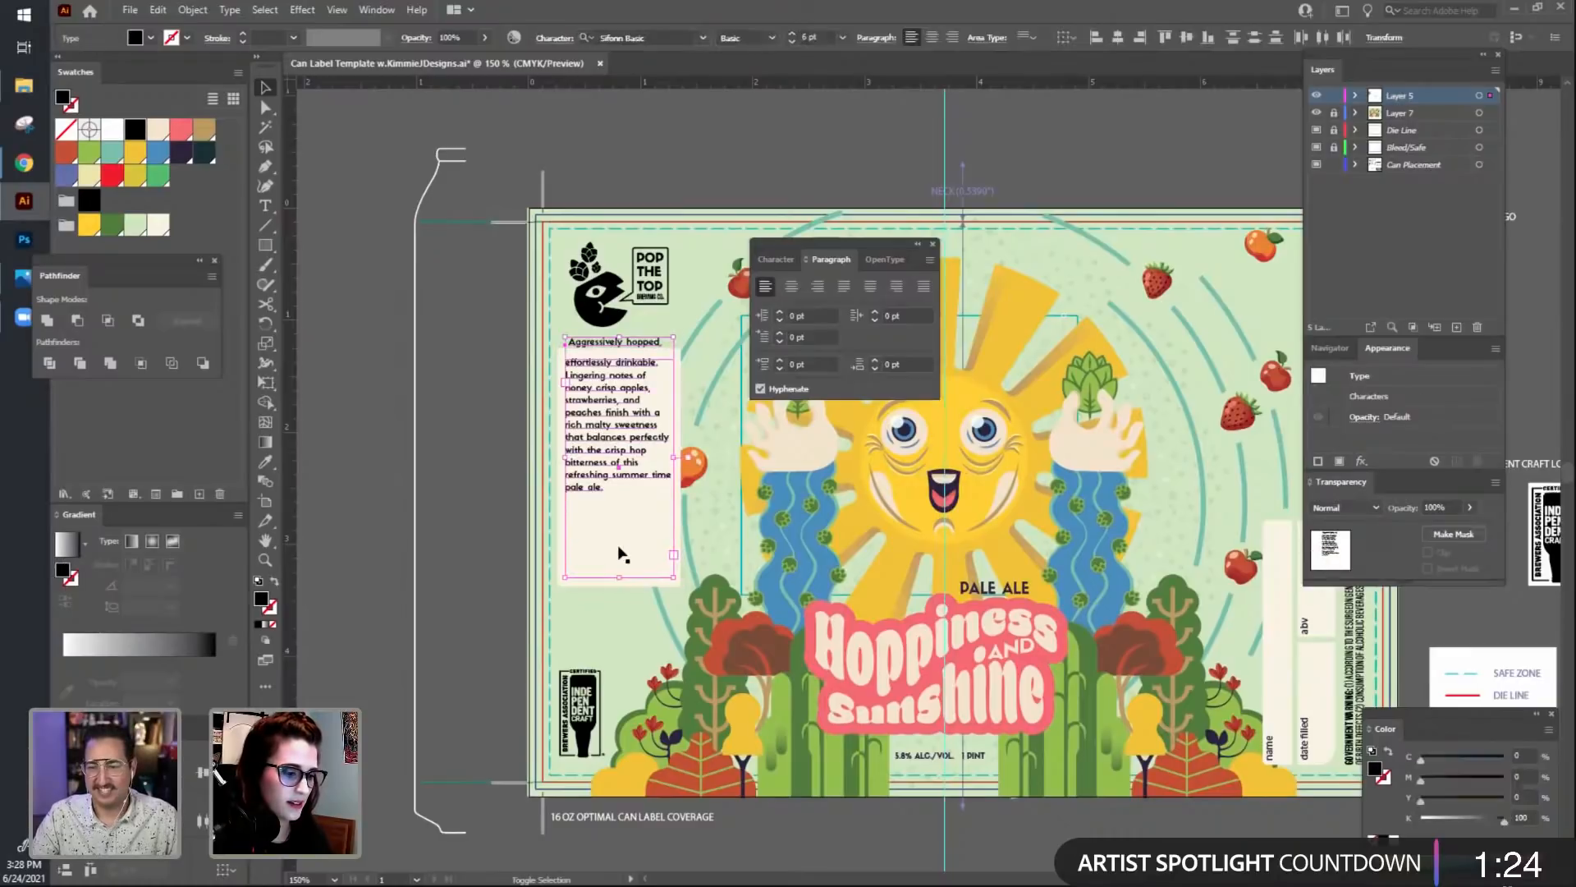
pyautogui.keyDown('shift'); pyautogui.click(560, 435); pyautogui.keyUp('shift')
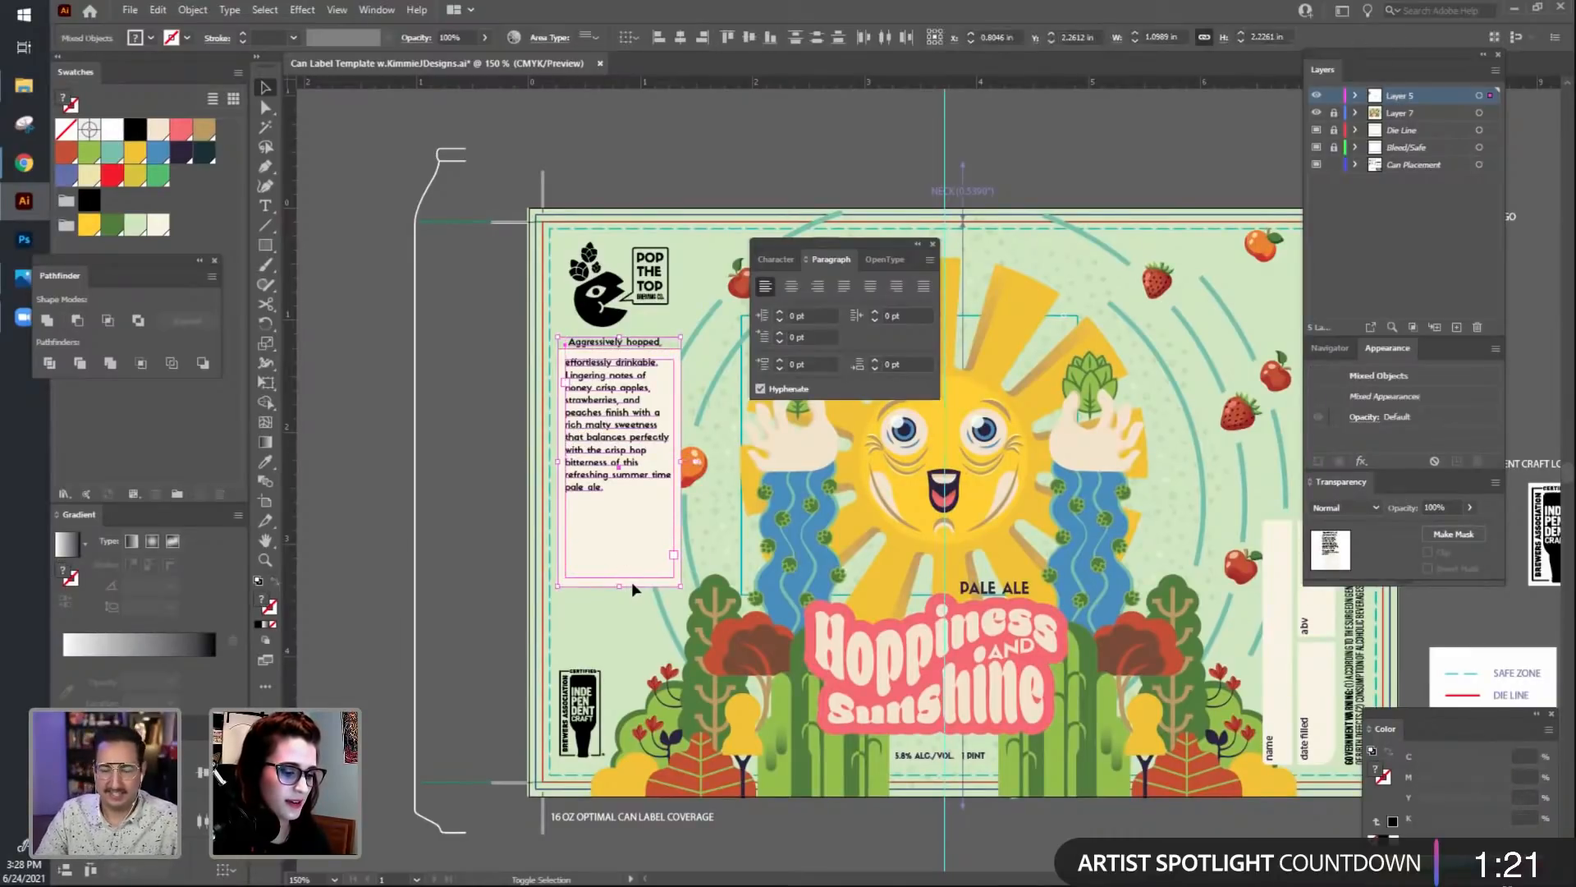
pyautogui.click(599, 595)
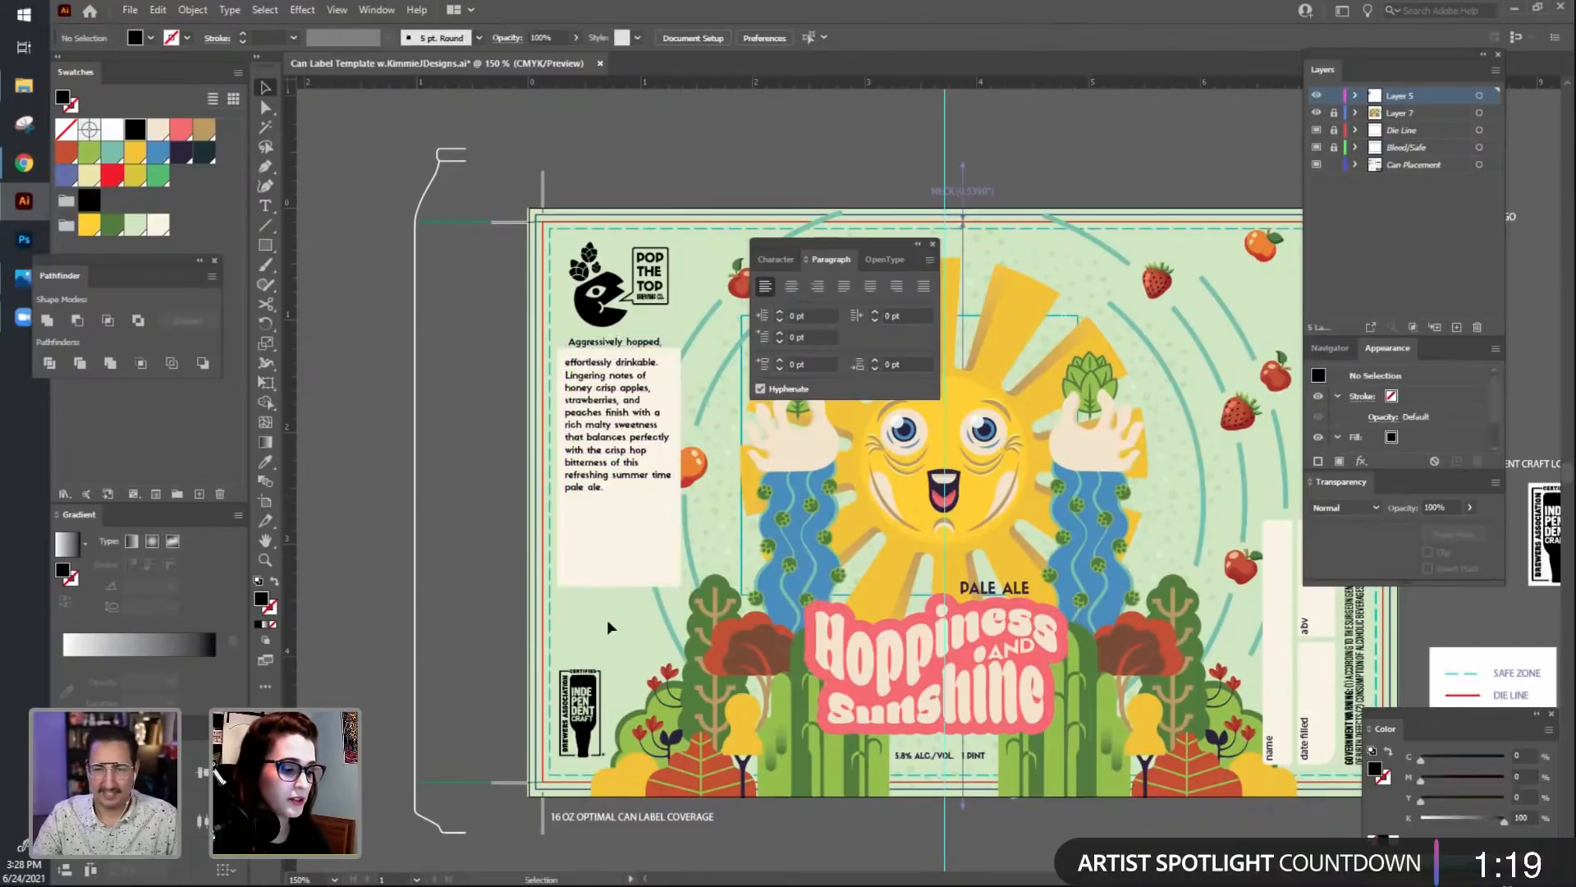
pyautogui.moveTo(608, 627); pyautogui.dragTo(630, 351)
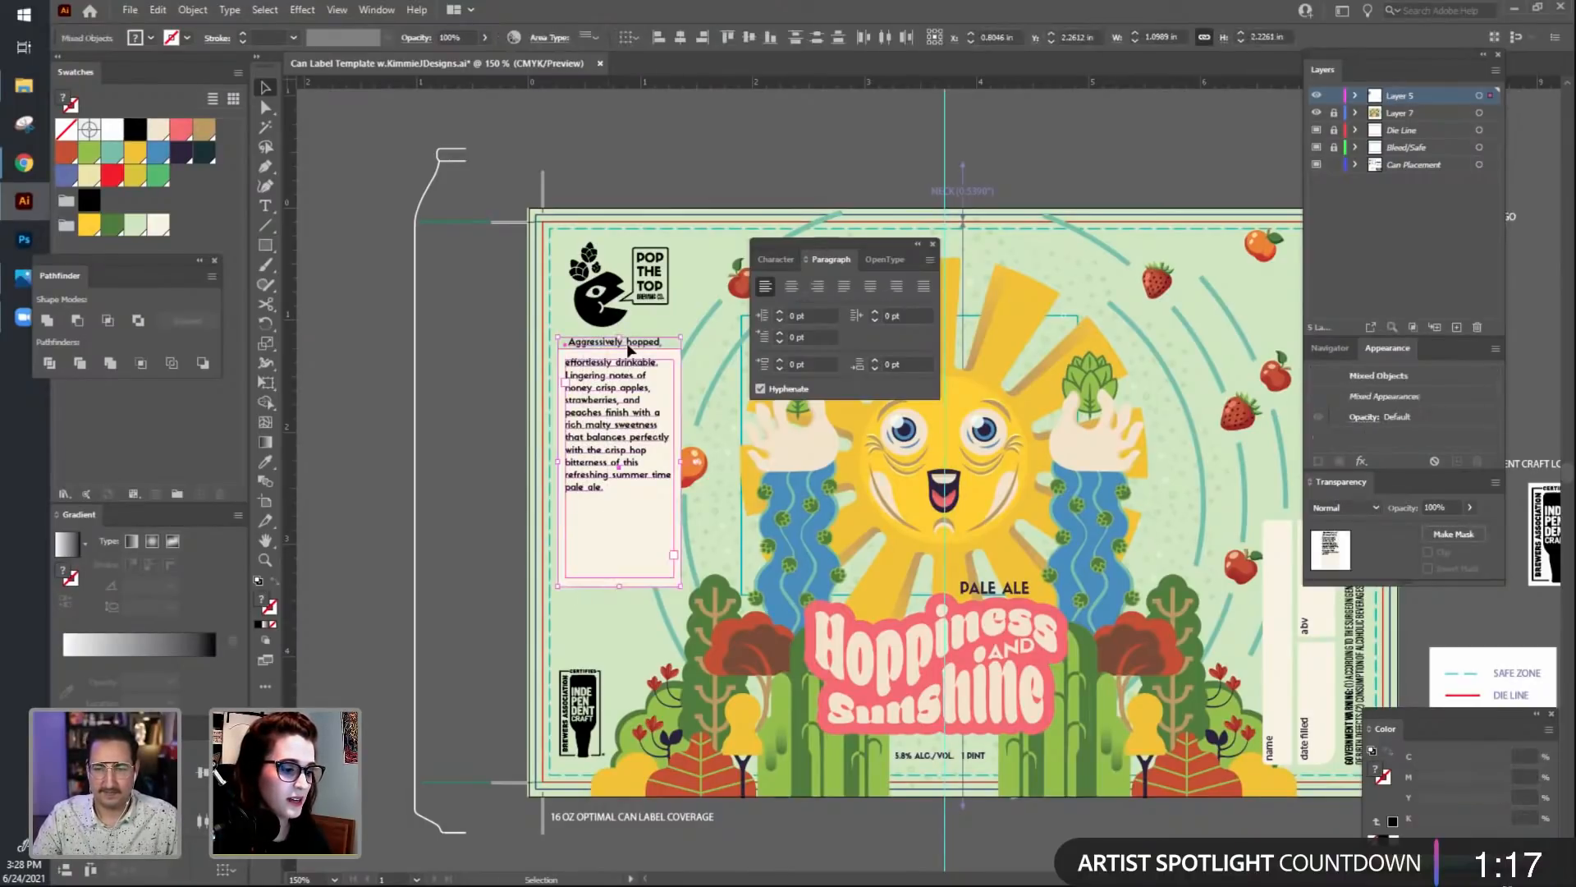
pyautogui.hotkey('shift', 'Down')
pyautogui.click(491, 378)
pyautogui.scroll(1, 490, 431)
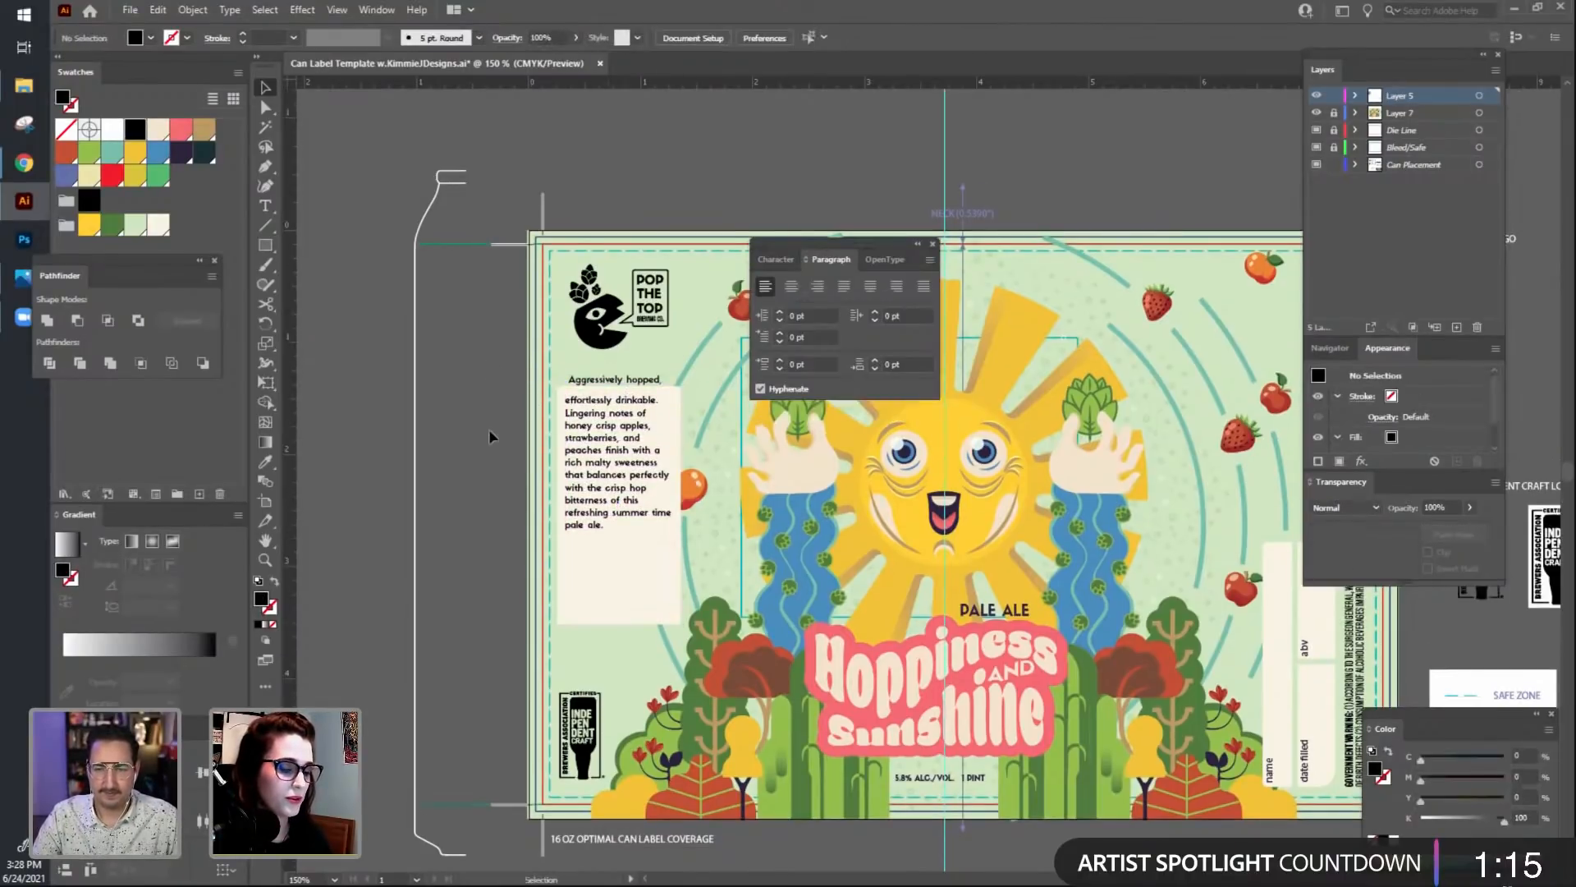
pyautogui.scroll(1, 493, 429)
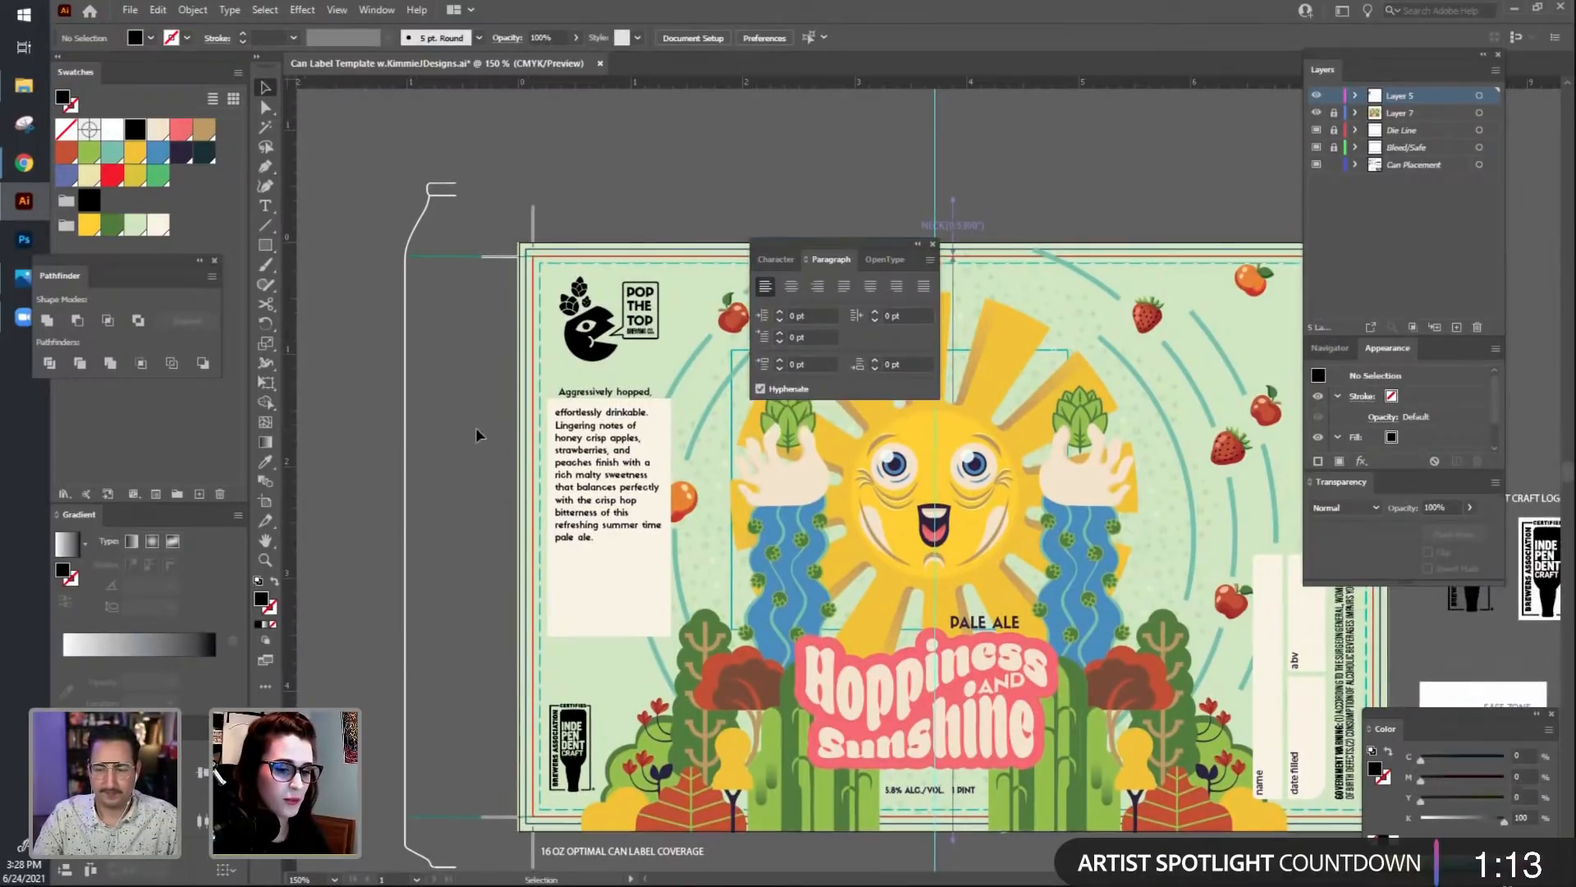
# Nudge the "Aggressively hopped," heading slightly up and set its font size to 9 pt.
pyautogui.doubleClick(602, 391)
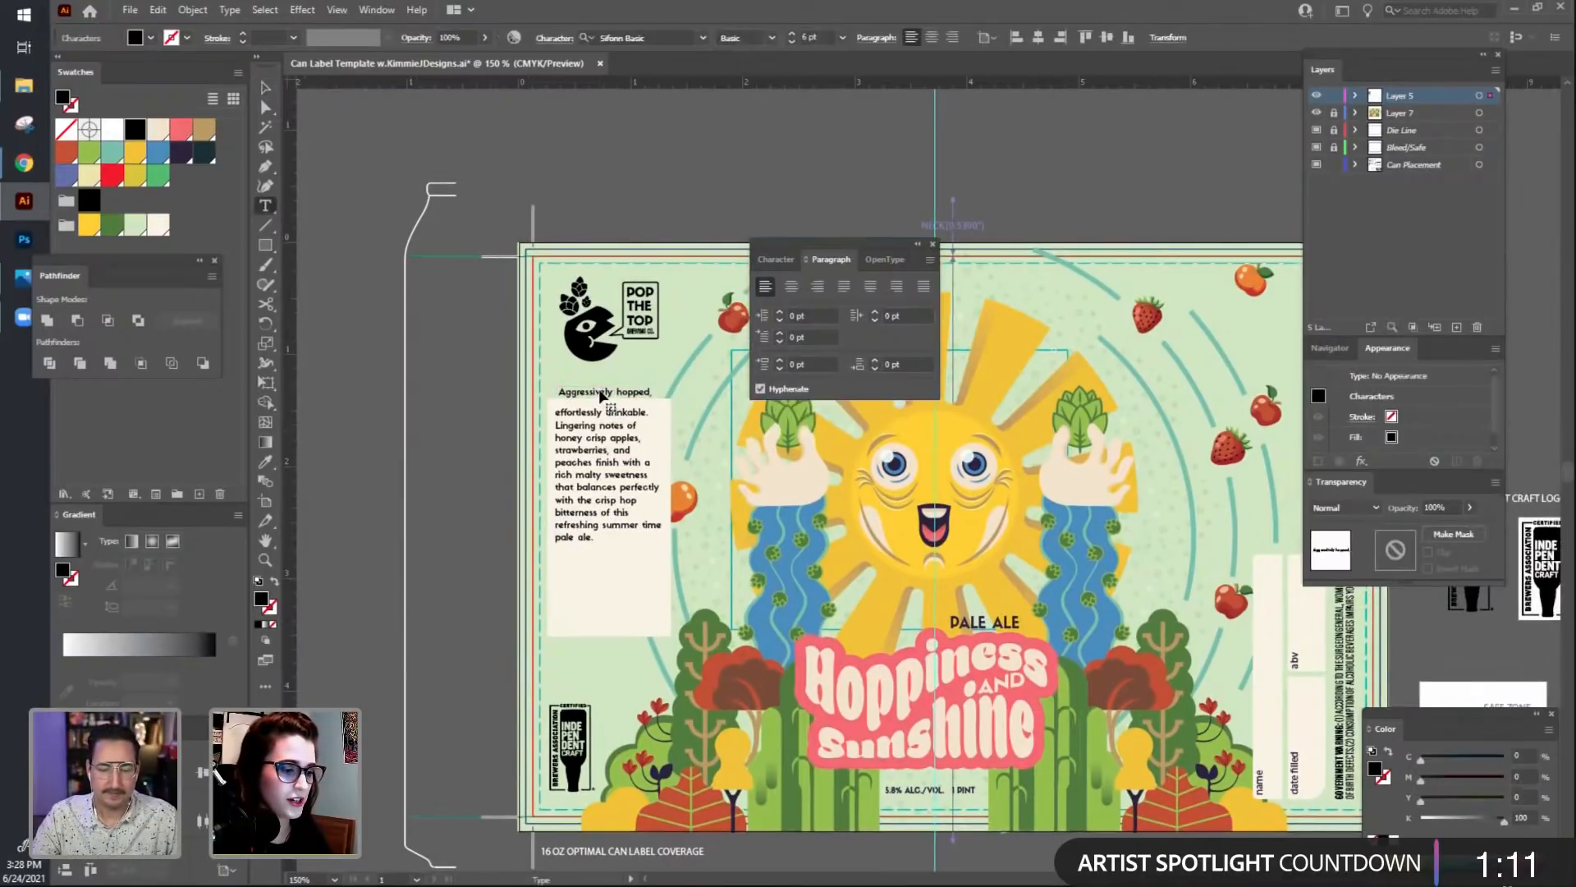
pyautogui.click(265, 87)
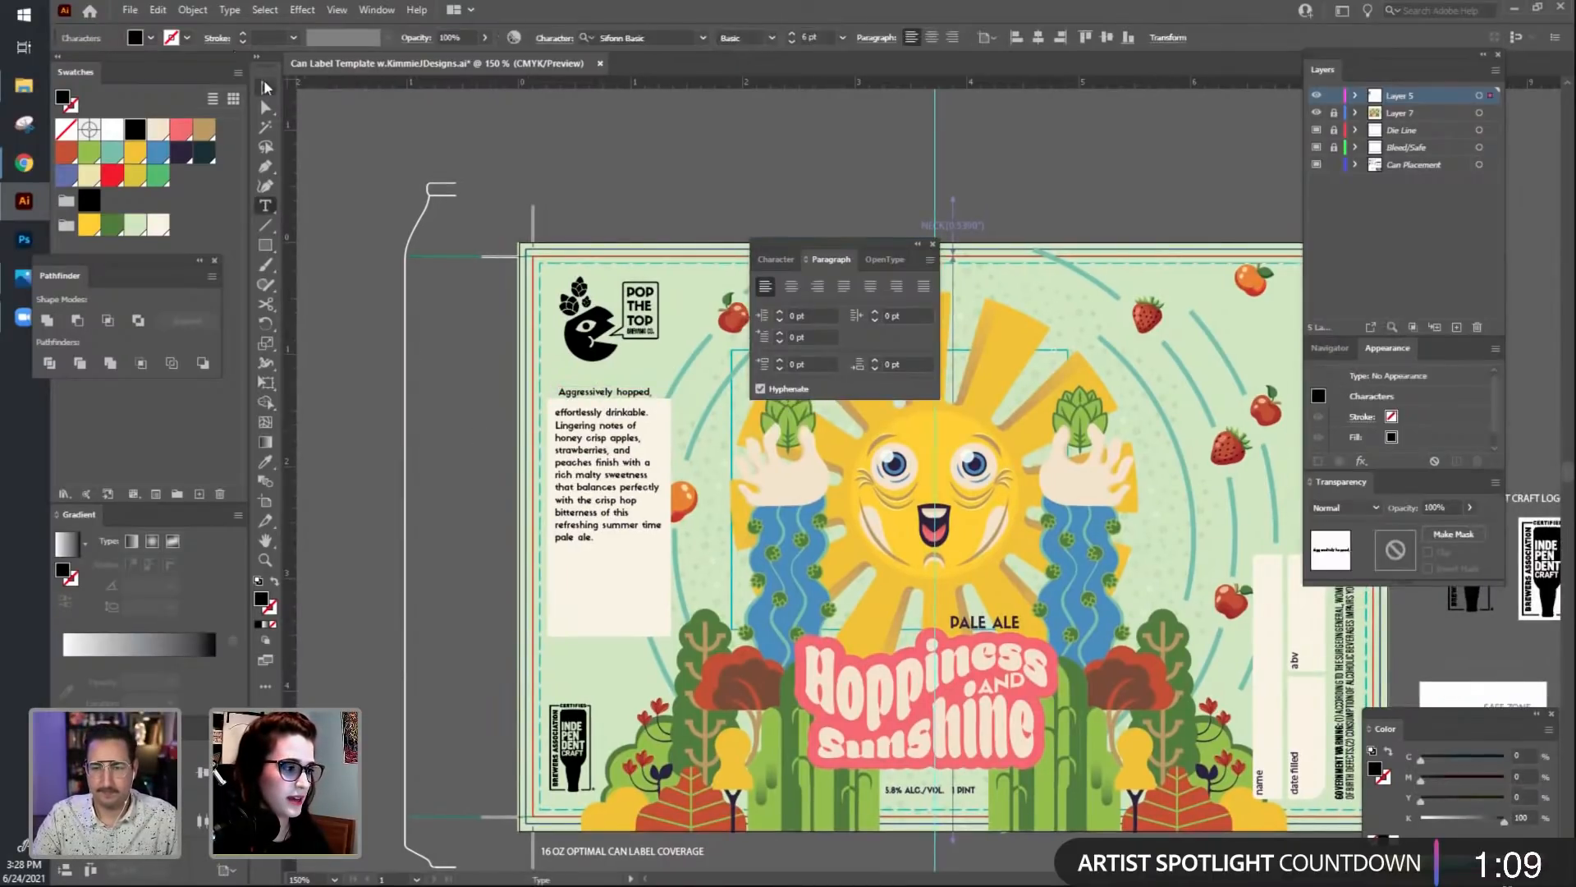
pyautogui.click(476, 390)
pyautogui.moveTo(630, 397); pyautogui.dragTo(628, 394)
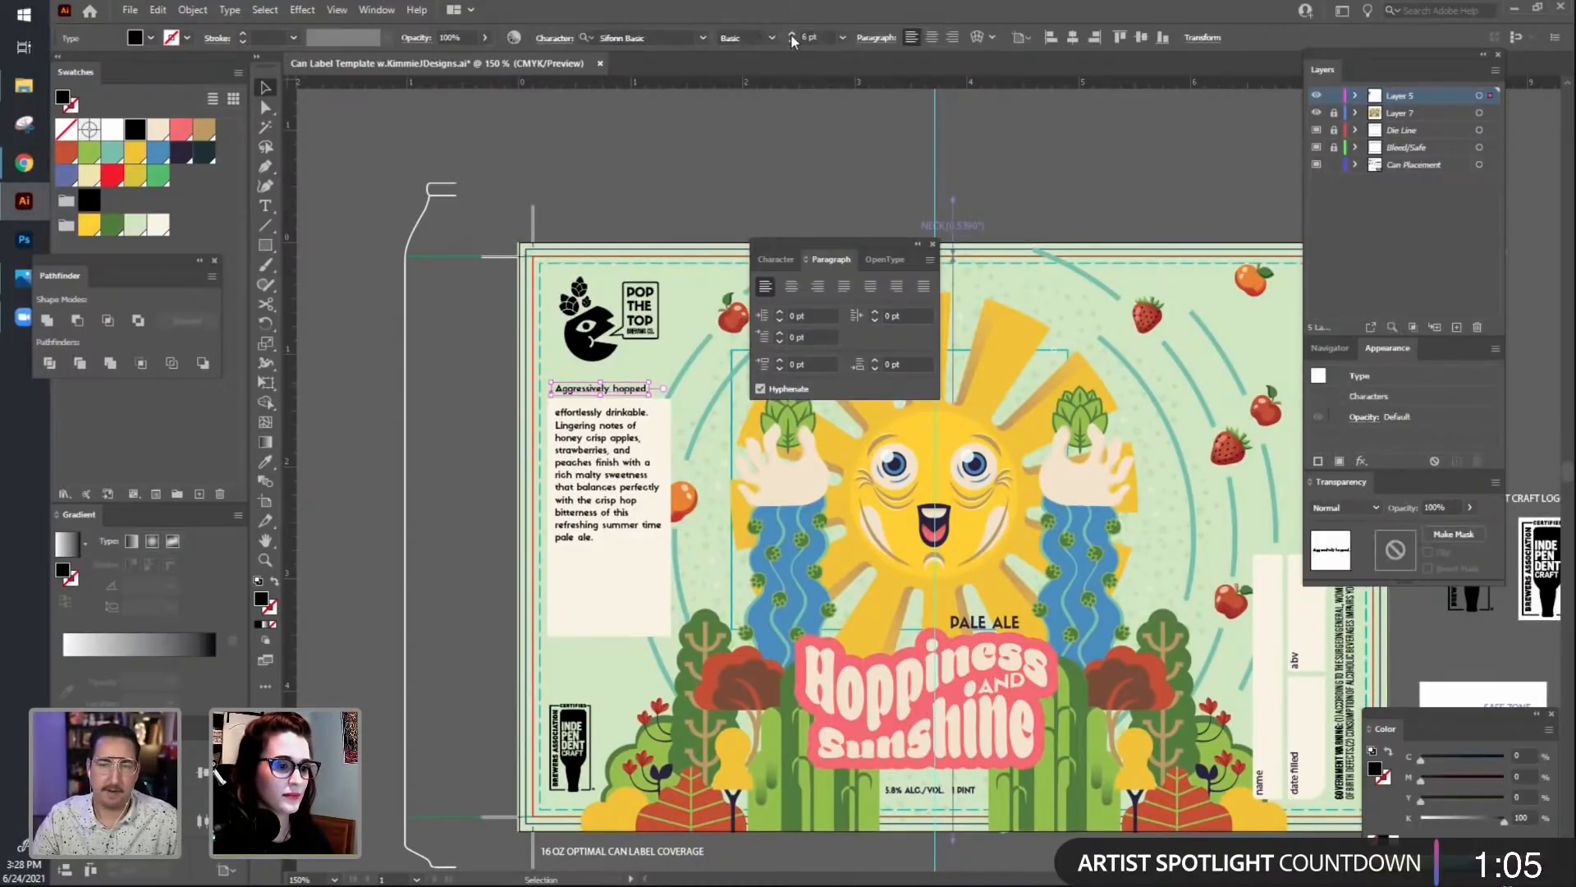
pyautogui.click(790, 34)
pyautogui.click(791, 34)
pyautogui.click(791, 35)
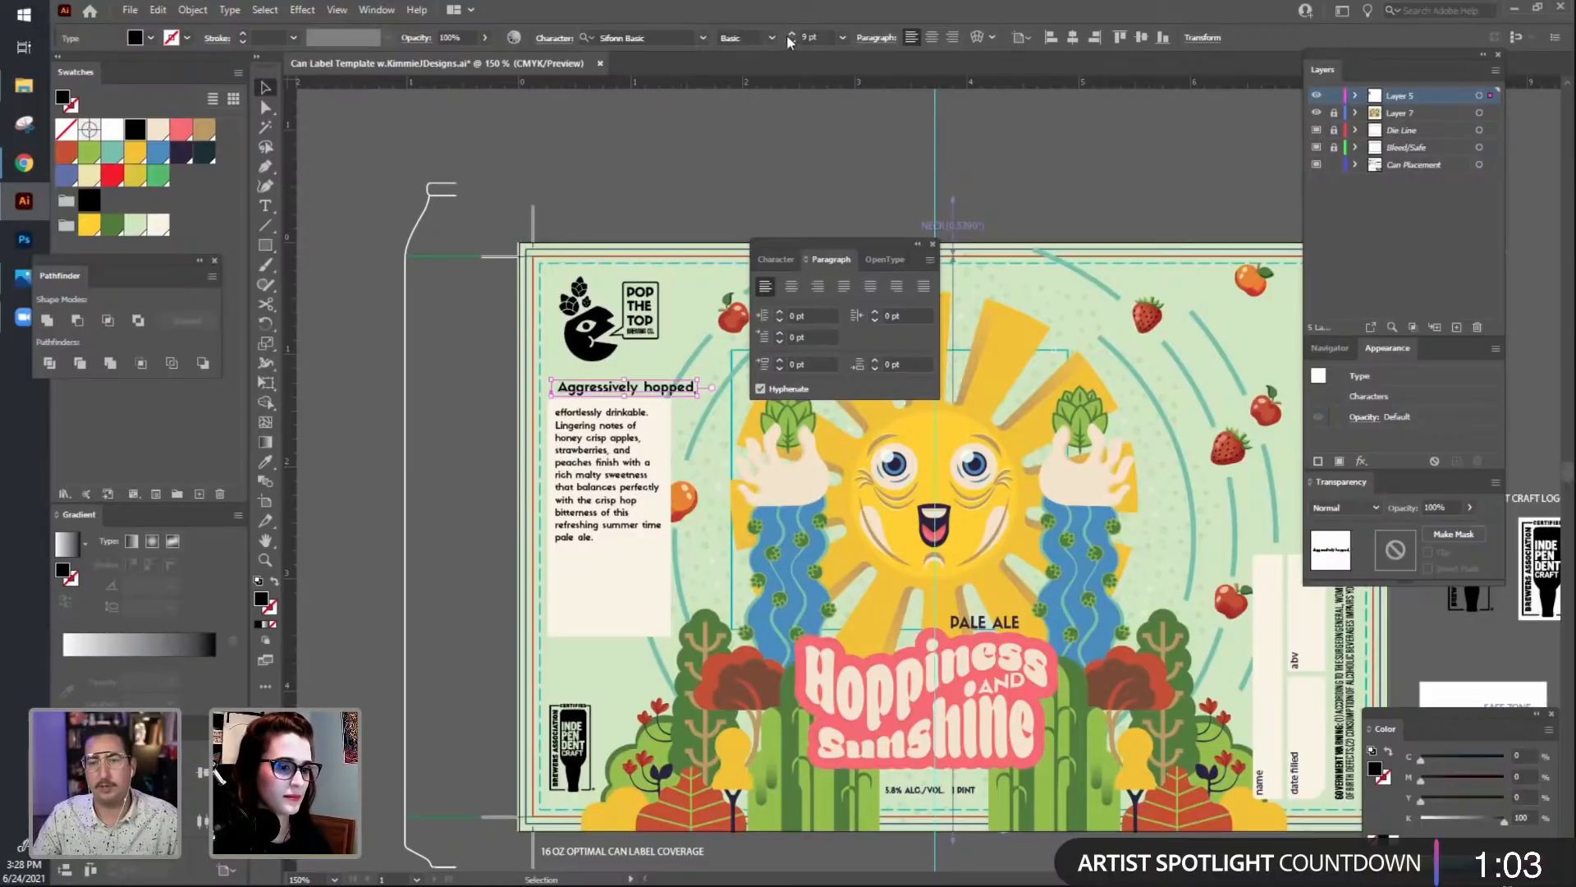
# Break the heading into two lines after "Aggressively" and move it up beneath the logo.
pyautogui.doubleClick(648, 397)
pyautogui.write(',')
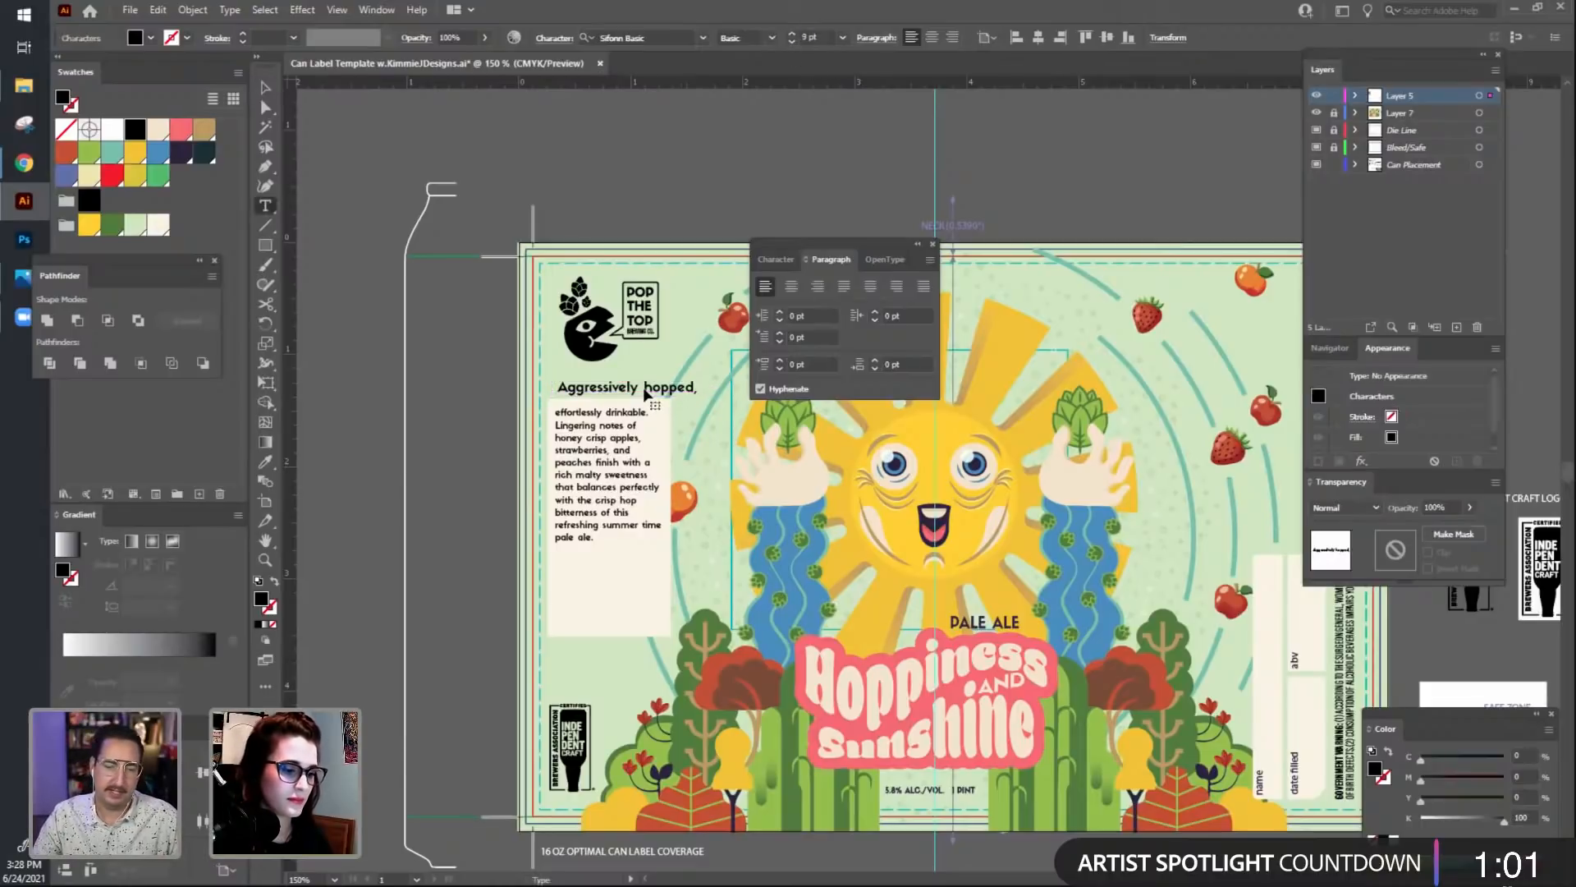
pyautogui.click(268, 86)
pyautogui.moveTo(630, 392); pyautogui.dragTo(630, 382)
# Select the cream panel with its paragraph and nudge both down to make room for the two-line heading.
pyautogui.click(598, 596)
pyautogui.keyDown('shift'); pyautogui.click(598, 474); pyautogui.keyUp('shift')
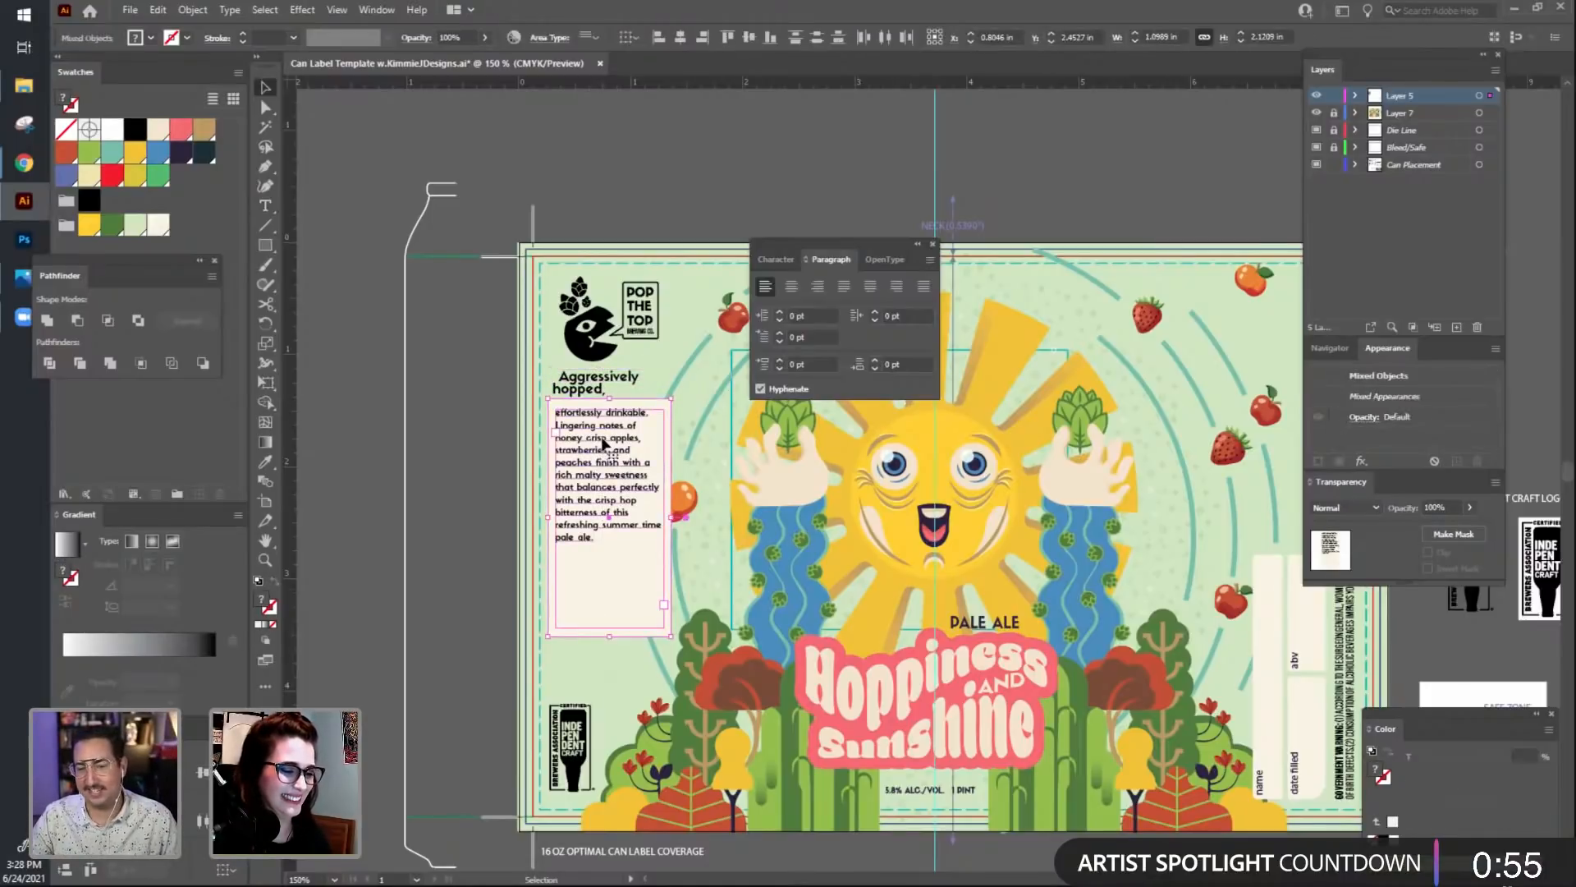
pyautogui.press('Down')
pyautogui.press('Down')
pyautogui.press('Down')
pyautogui.press('Down')
pyautogui.press('Down')
pyautogui.press('Down')
pyautogui.press('Down')
pyautogui.press('Down')
pyautogui.press('Down')
pyautogui.press('Down')
pyautogui.press('Down')
pyautogui.press('Down')
pyautogui.press('Down')
pyautogui.press('Down')
pyautogui.press('Down')
# Select all of the heading text, set its size to 11 pt and centre-align it.
pyautogui.doubleClick(602, 391)
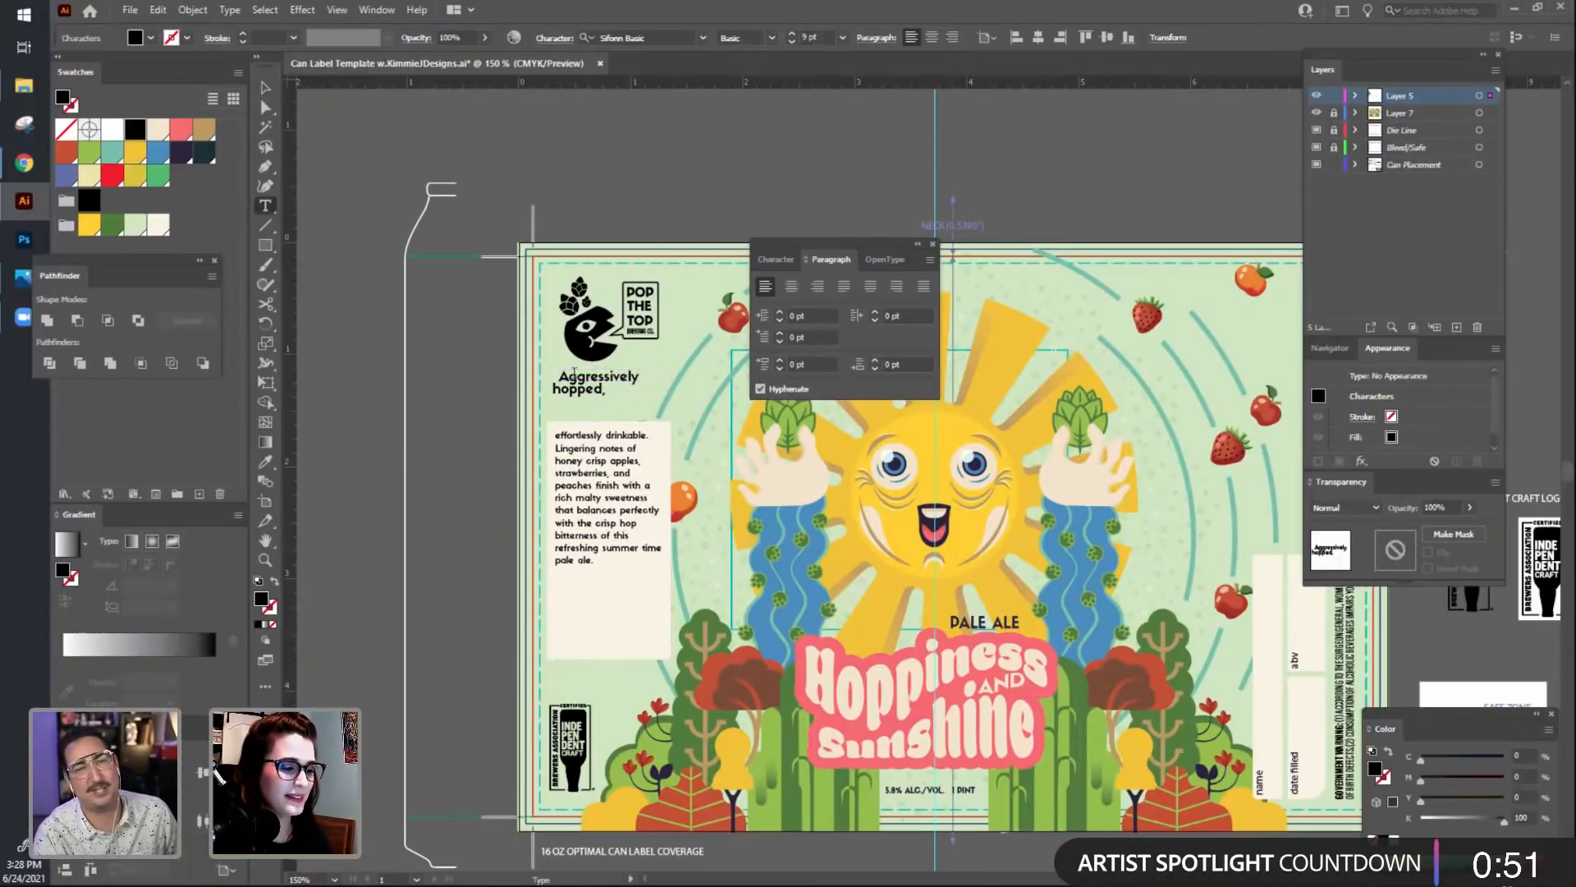
pyautogui.hotkey('ctrl', 'a')
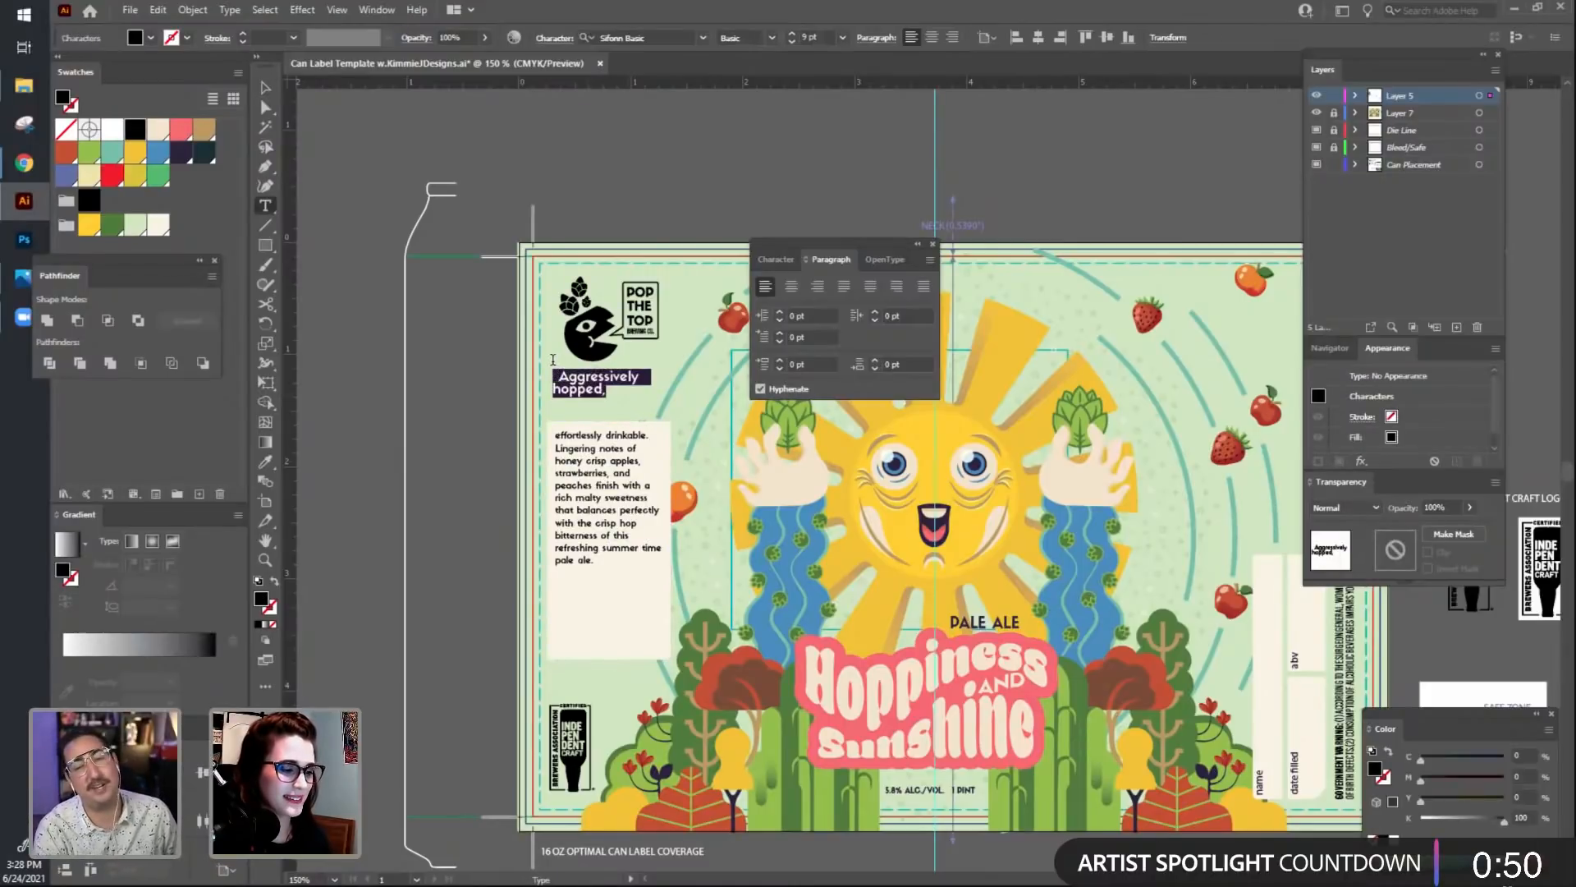
pyautogui.click(792, 34)
pyautogui.click(792, 33)
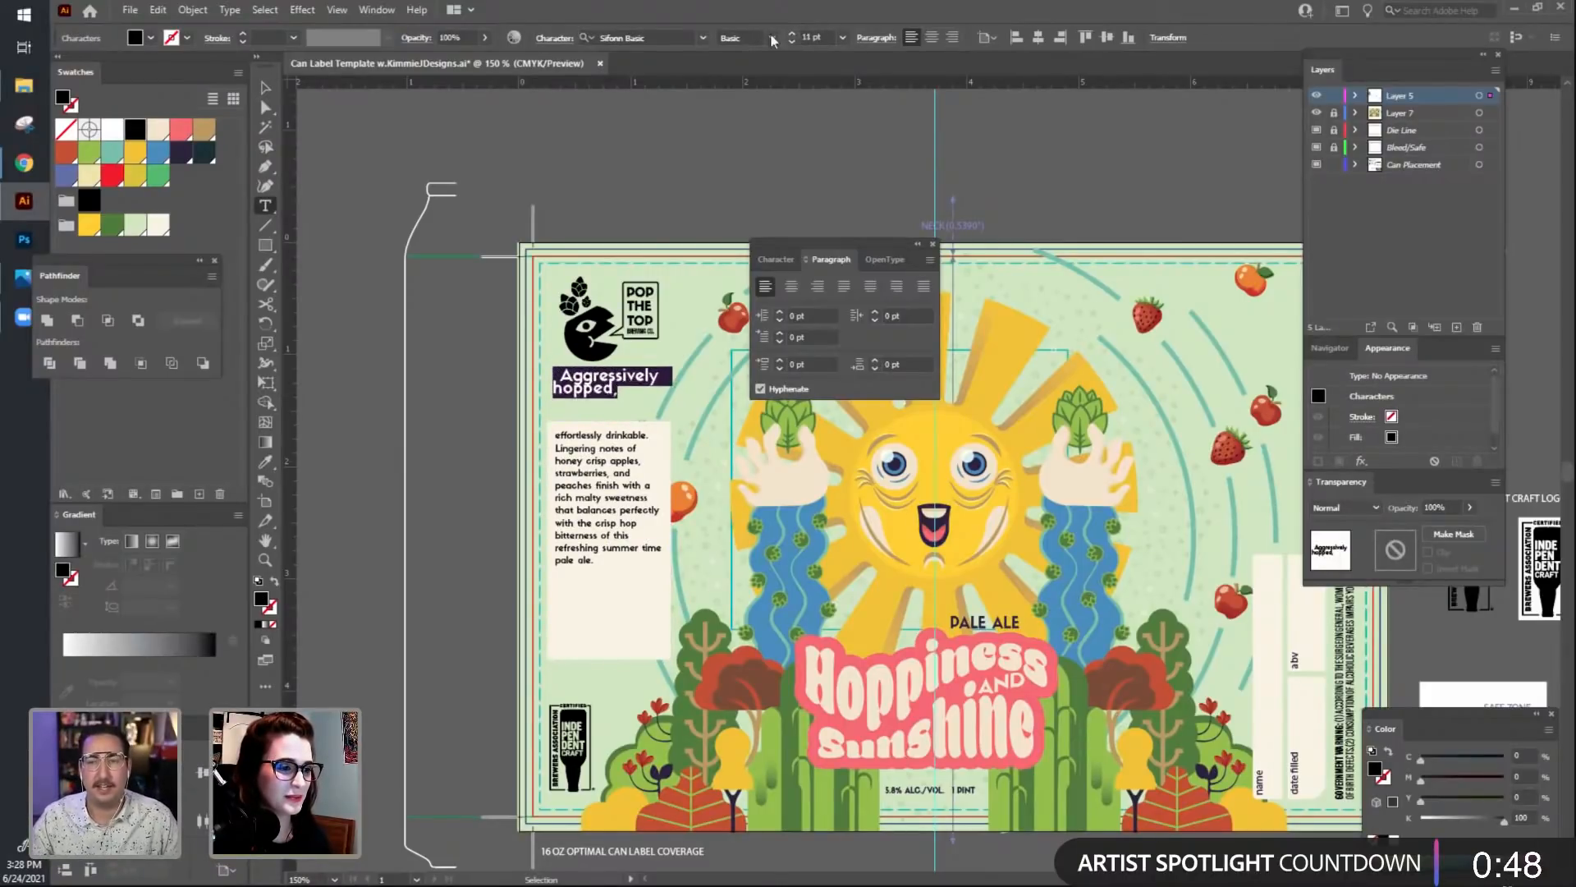
pyautogui.click(568, 39)
pyautogui.click(936, 34)
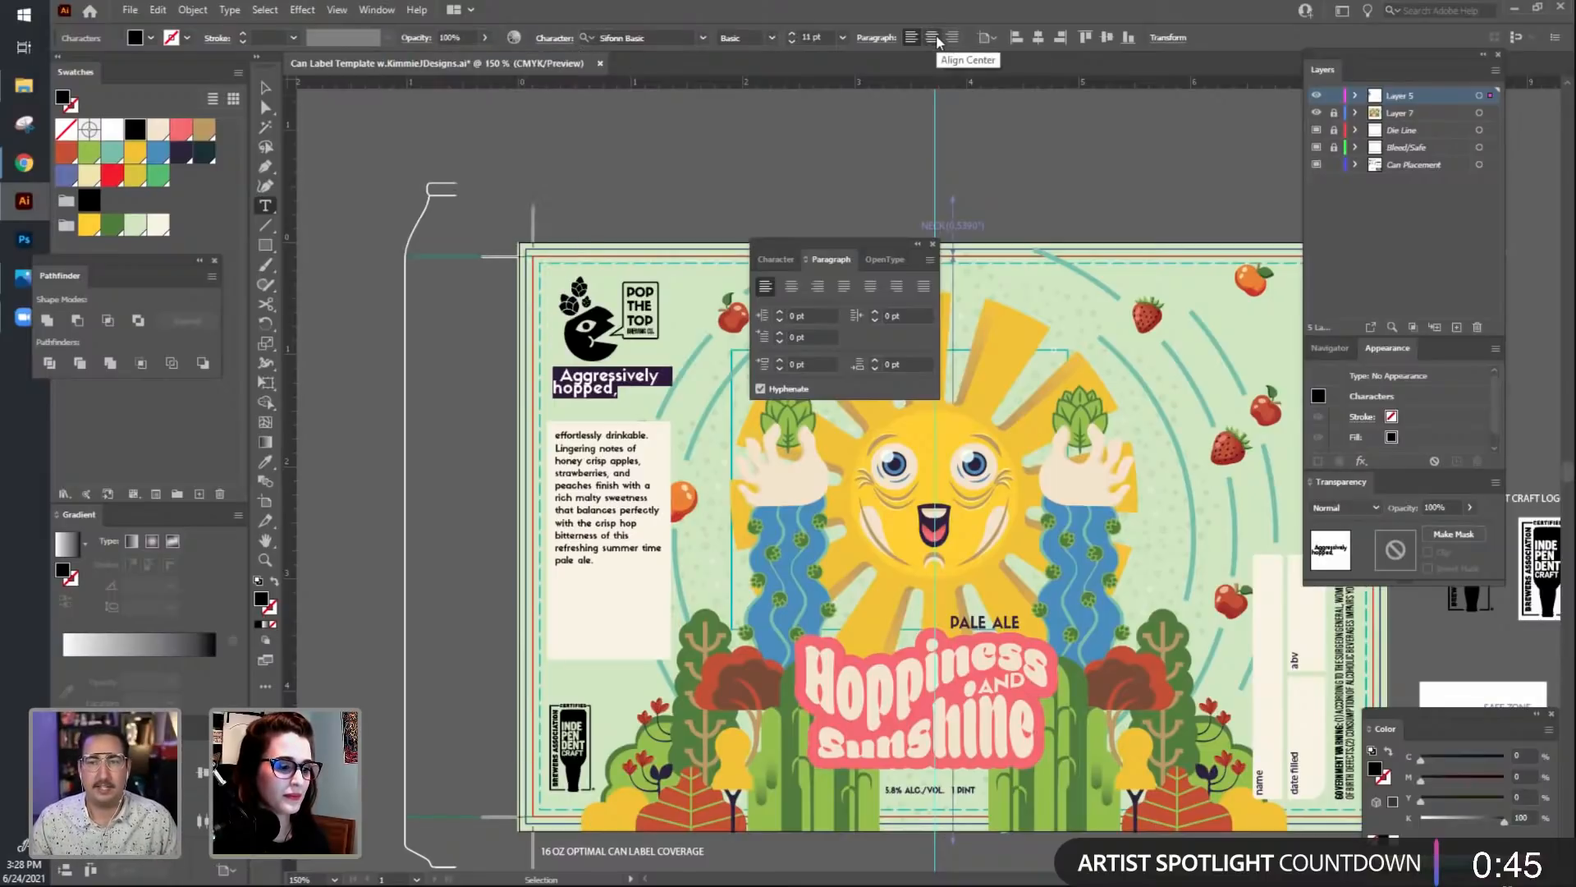
pyautogui.click(933, 38)
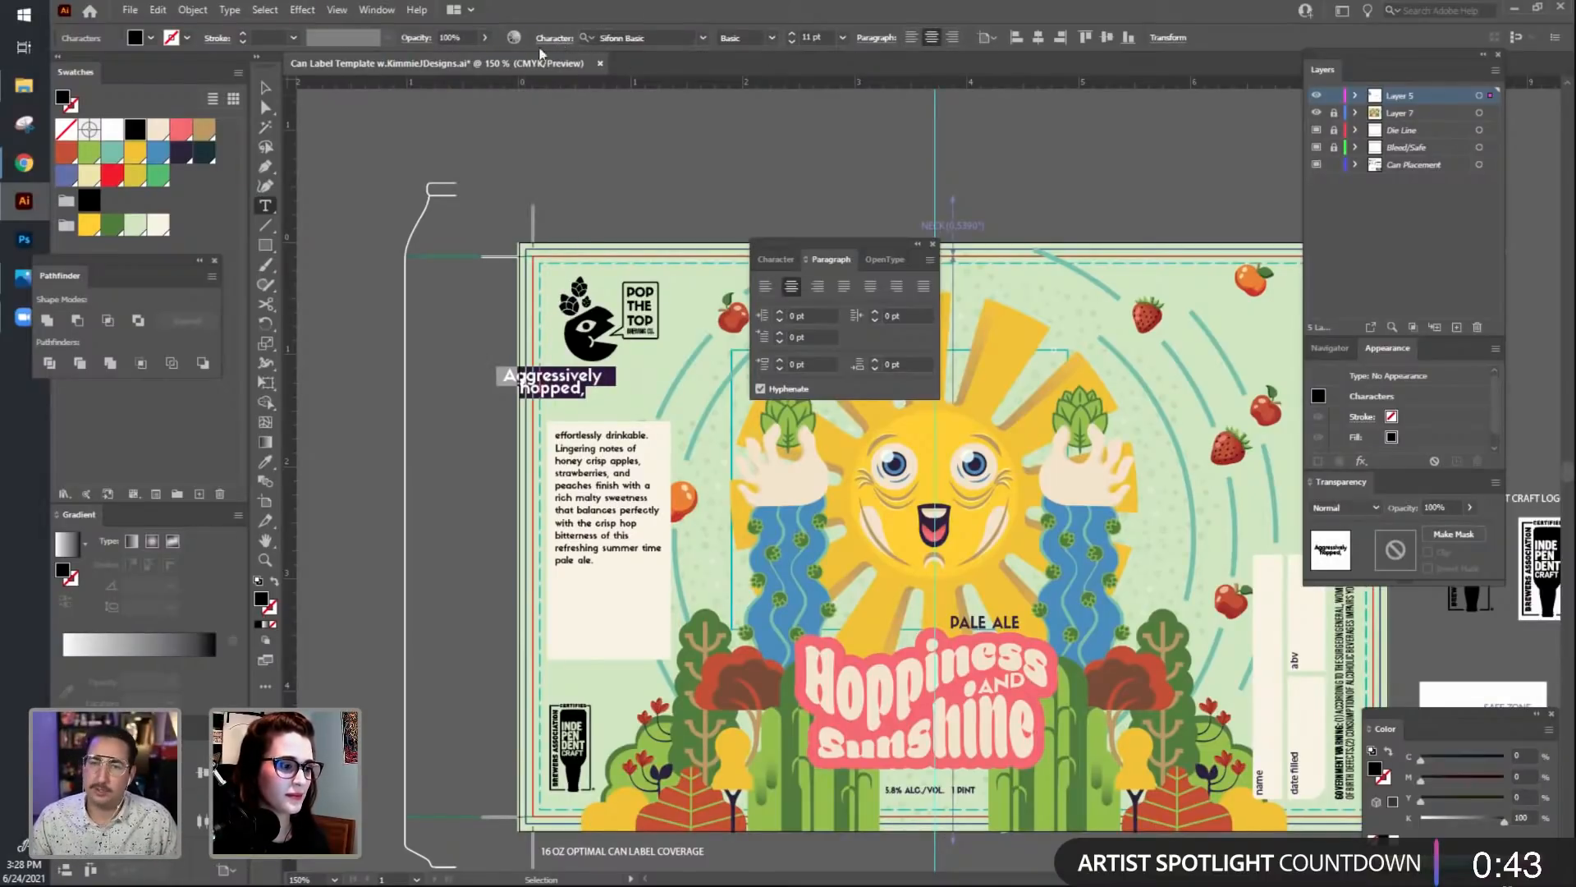
# Set the two-line heading's font size to 12 pt and increase its leading so the lines no longer overlap.
pyautogui.click(563, 39)
pyautogui.click(414, 109)
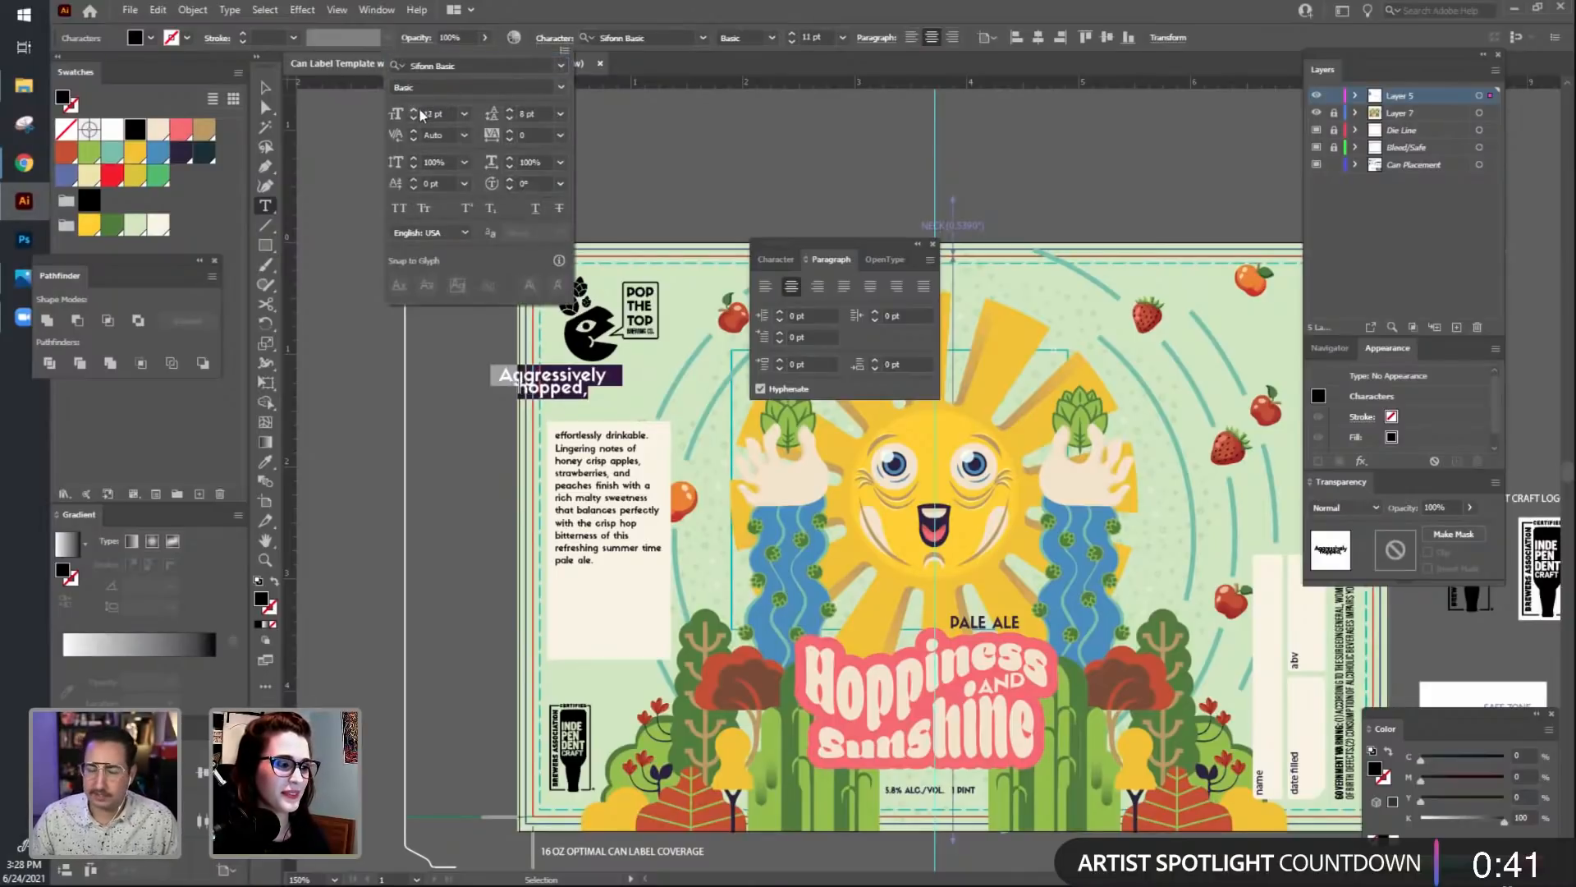
pyautogui.click(510, 109)
pyautogui.click(510, 109)
pyautogui.click(510, 110)
pyautogui.click(509, 110)
pyautogui.click(510, 110)
pyautogui.click(509, 110)
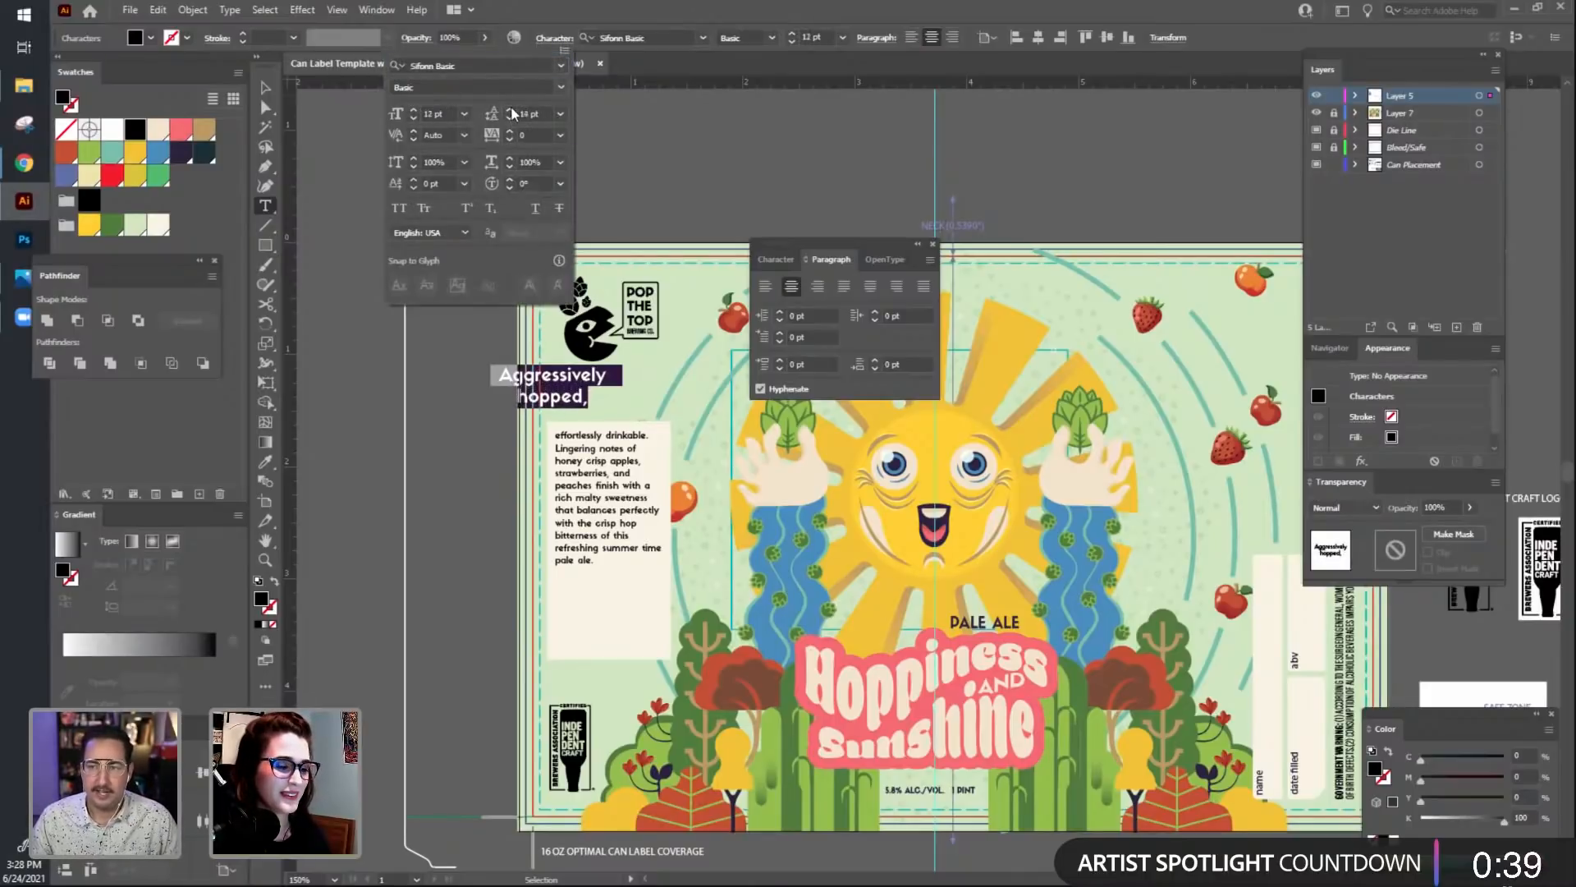
pyautogui.click(510, 110)
pyautogui.click(510, 110)
pyautogui.click(269, 88)
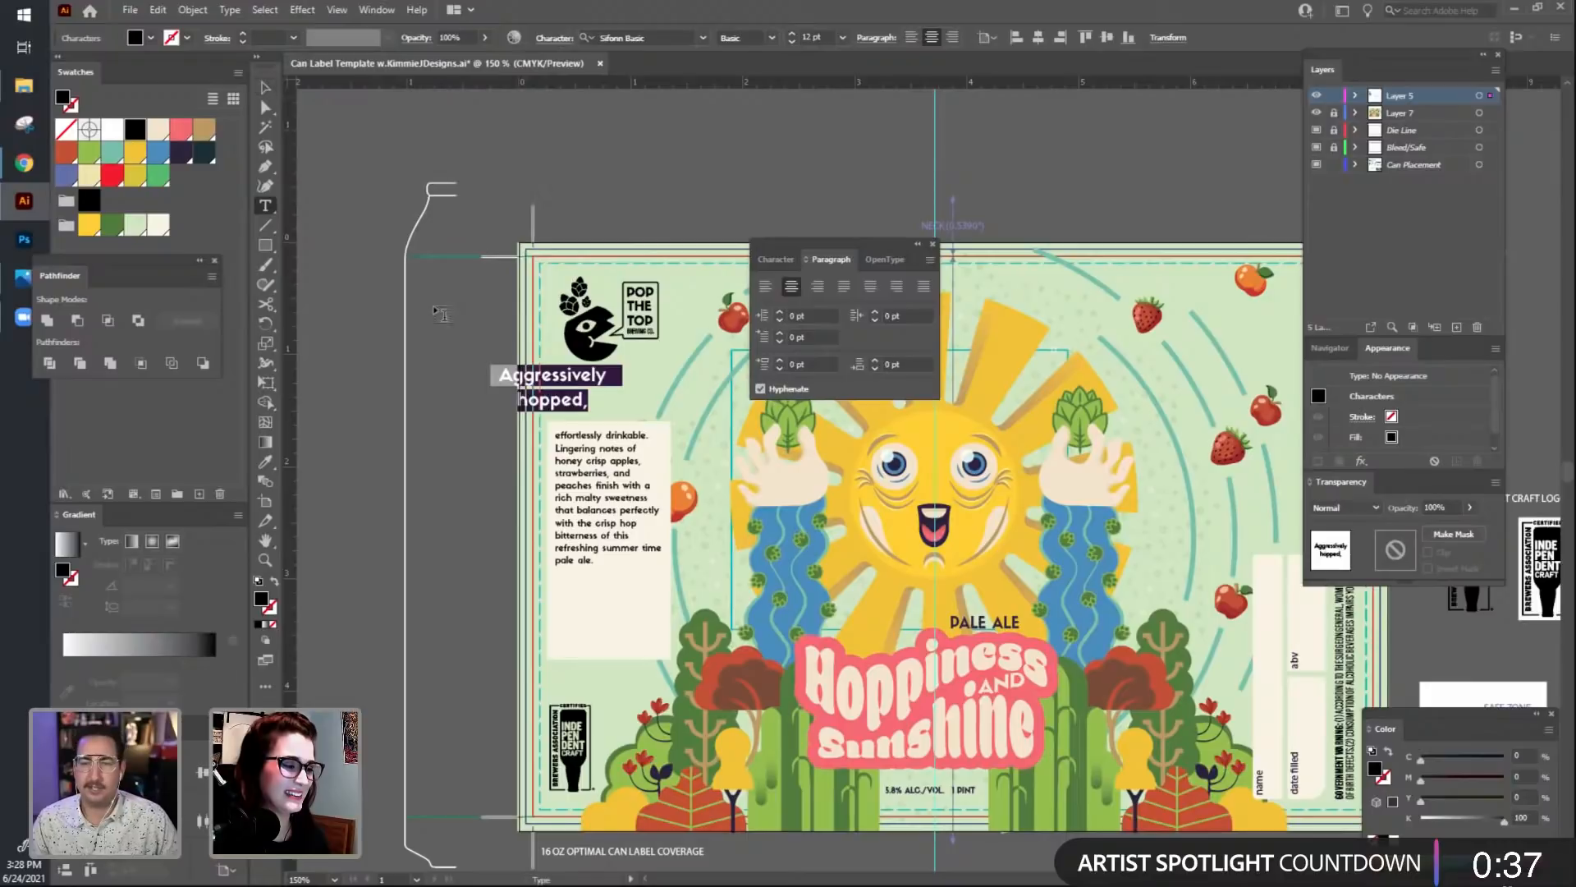
# Move the "Aggressively hopped," heading across so it sits over the cream panel, beneath the brewery logo.
pyautogui.click(355, 204)
pyautogui.press('v')
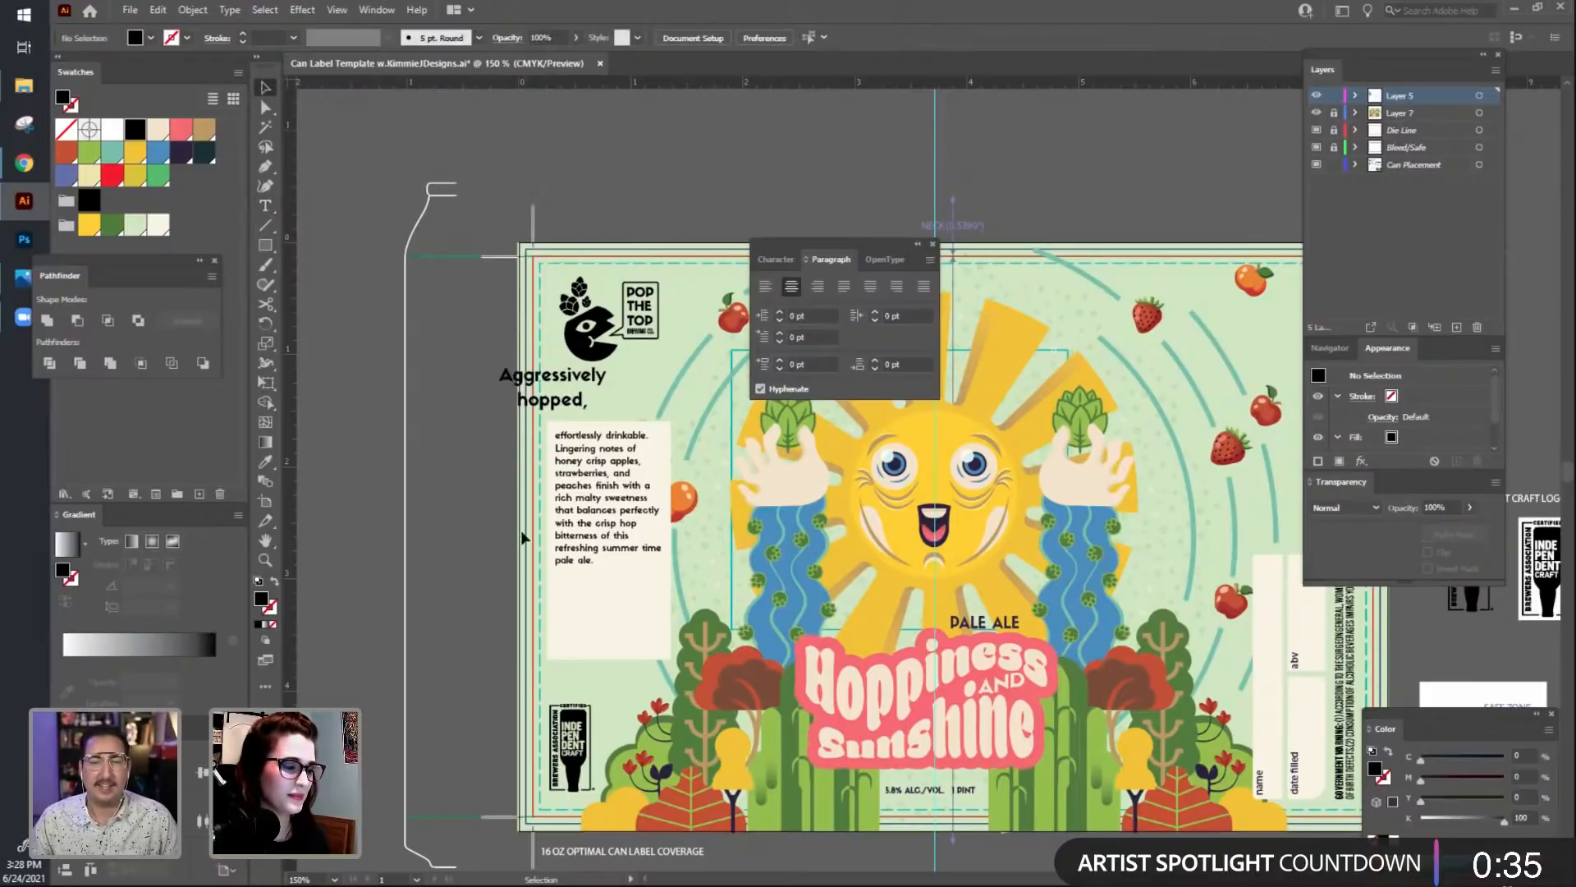
pyautogui.moveTo(538, 382); pyautogui.dragTo(587, 392)
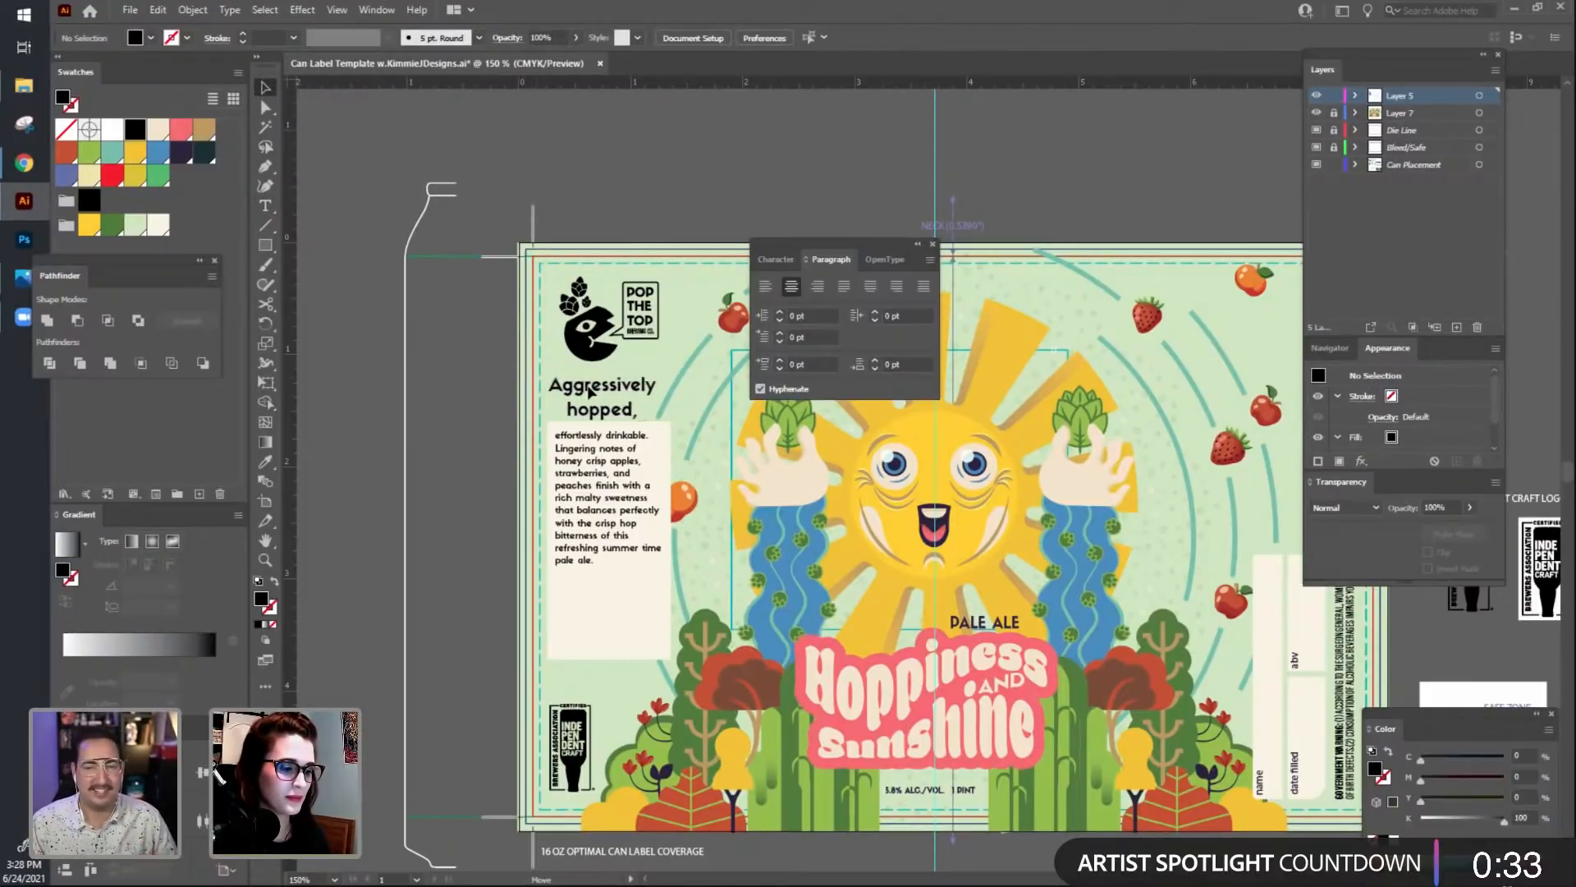
# Delete the comma at the end of the heading so it reads "Aggressively hopped", and deselect it.
pyautogui.doubleClick(628, 414)
pyautogui.write(',')
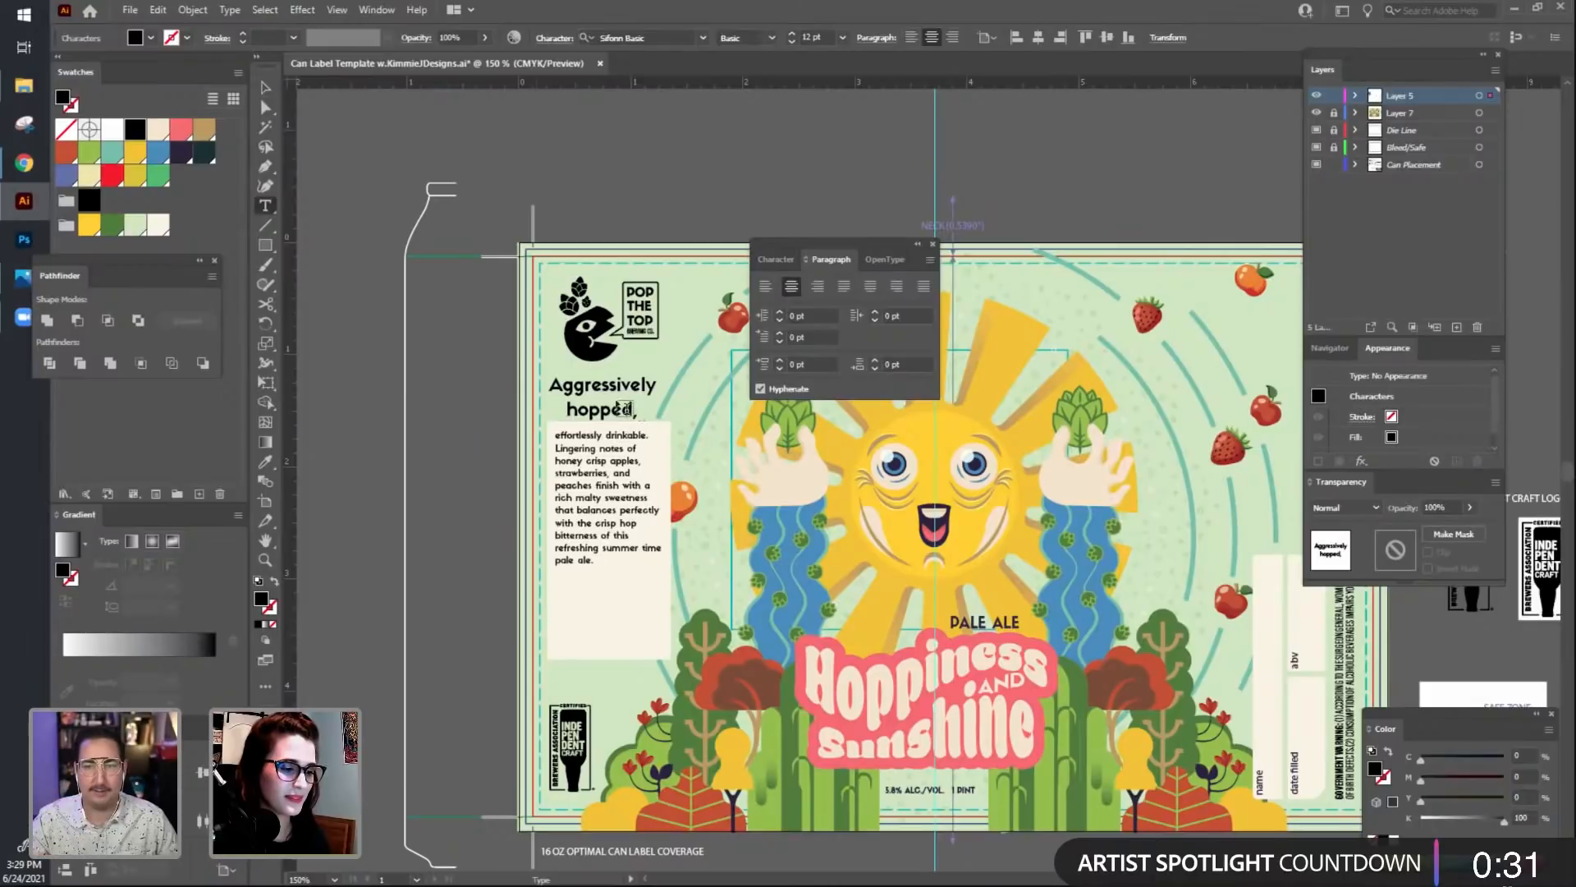
pyautogui.press('BackSpace')
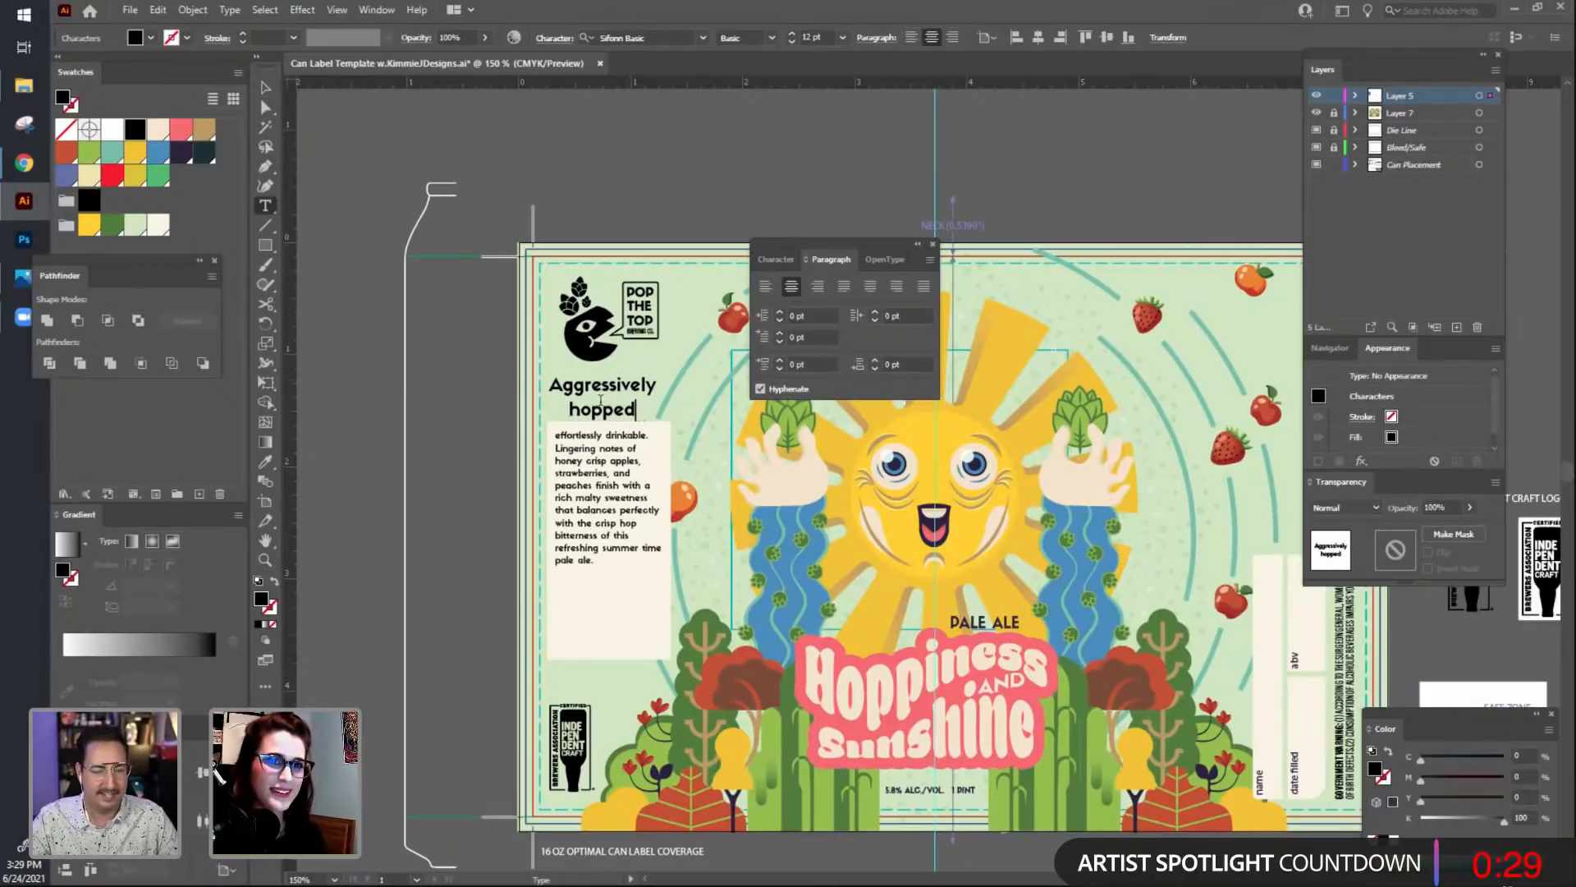
pyautogui.press('Escape')
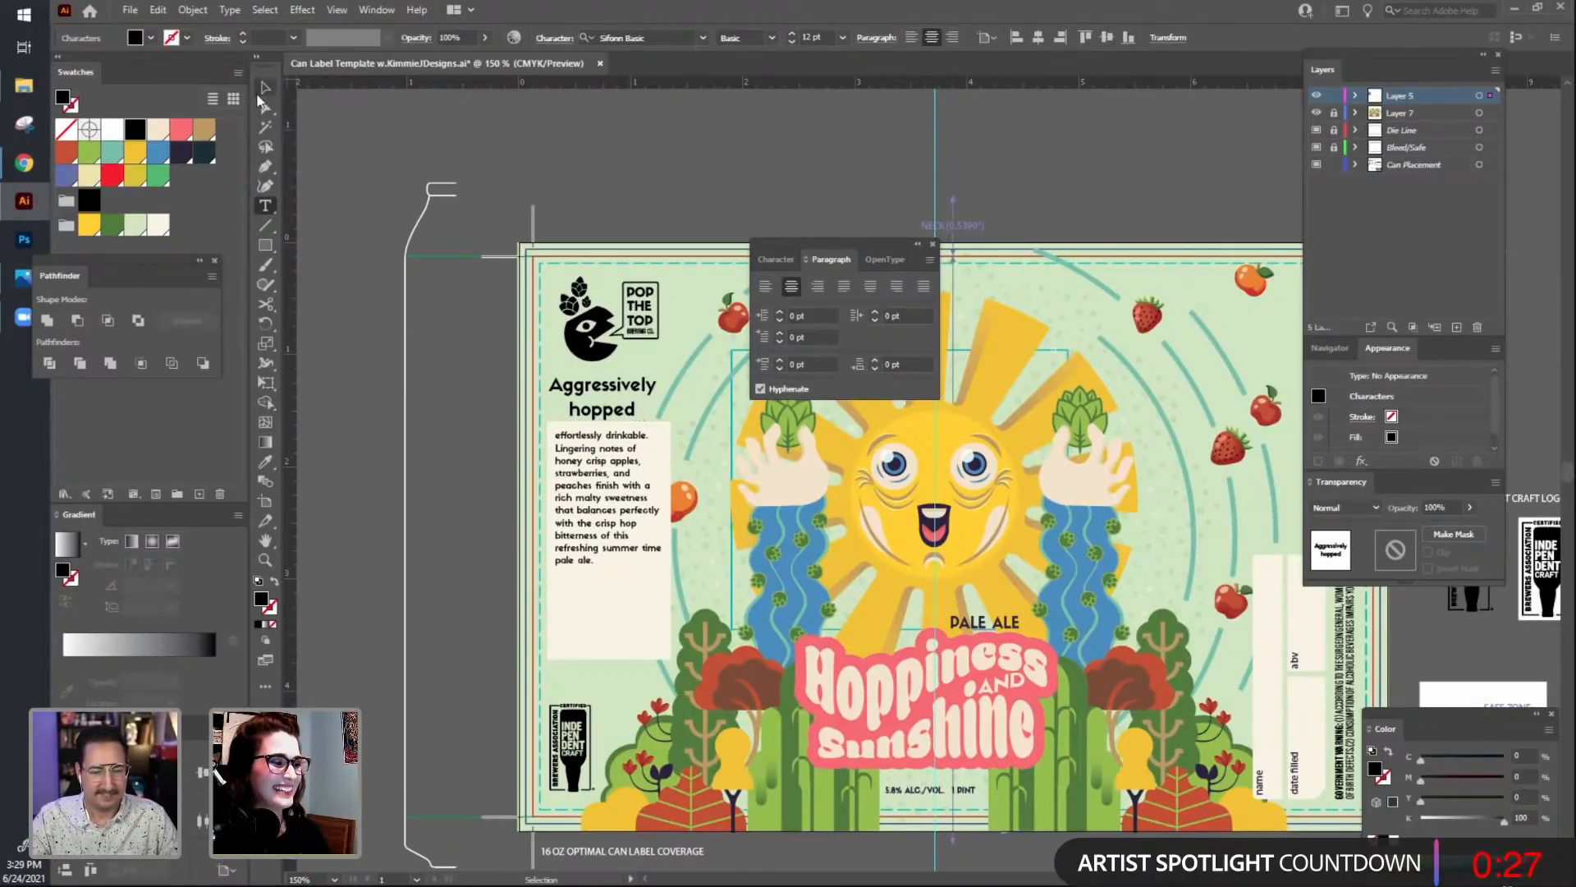
pyautogui.click(260, 91)
pyautogui.click(679, 200)
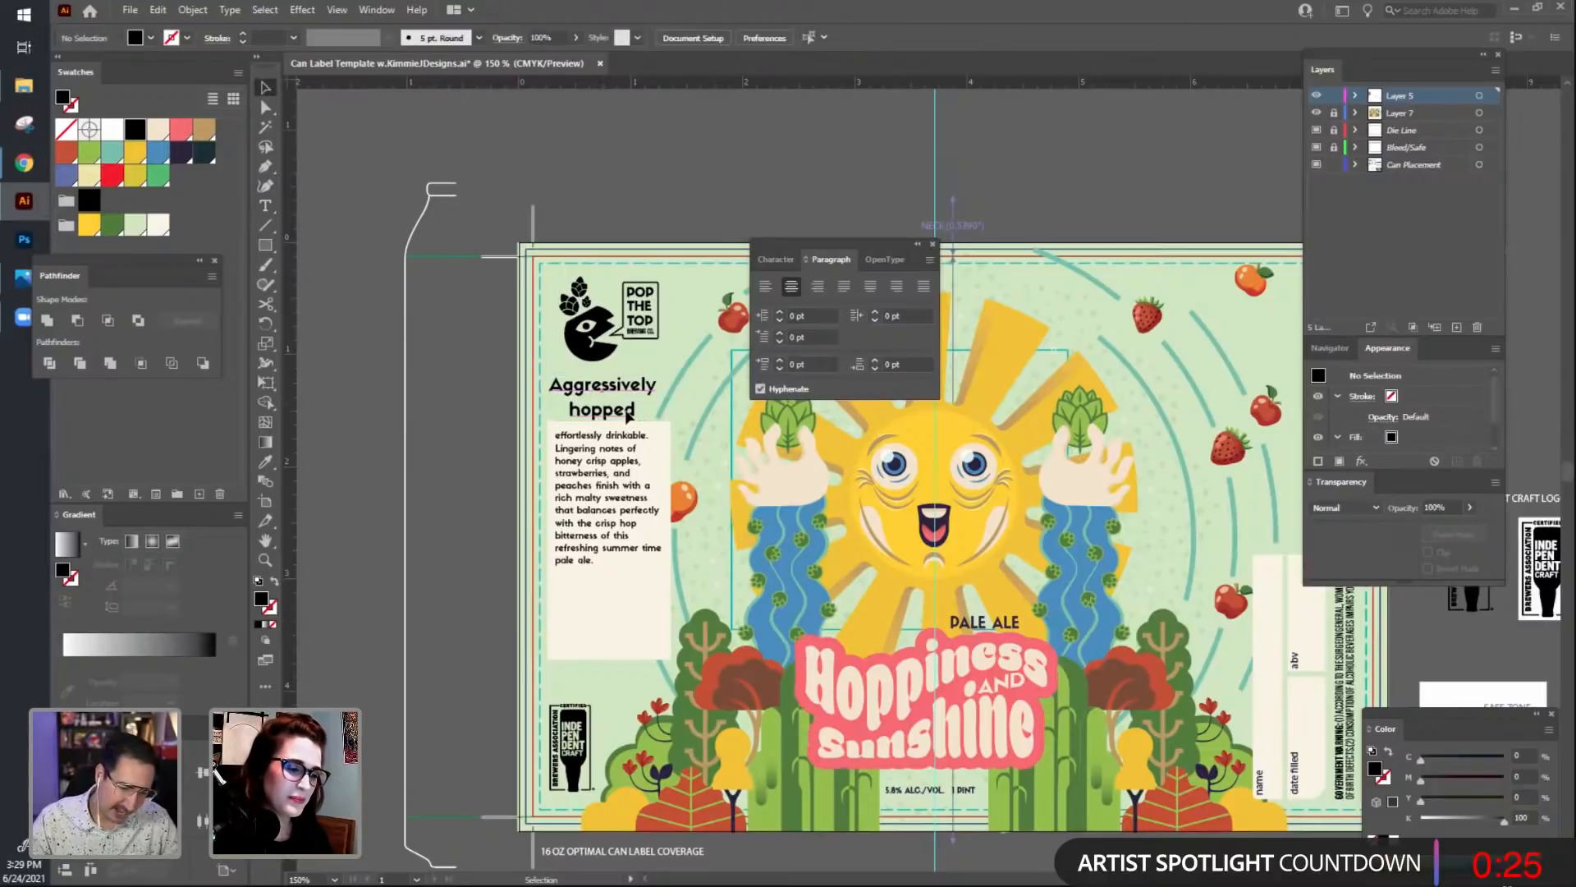
# Select the "Aggressively hopped" heading and reduce its font size to 8 pt.
pyautogui.click(628, 414)
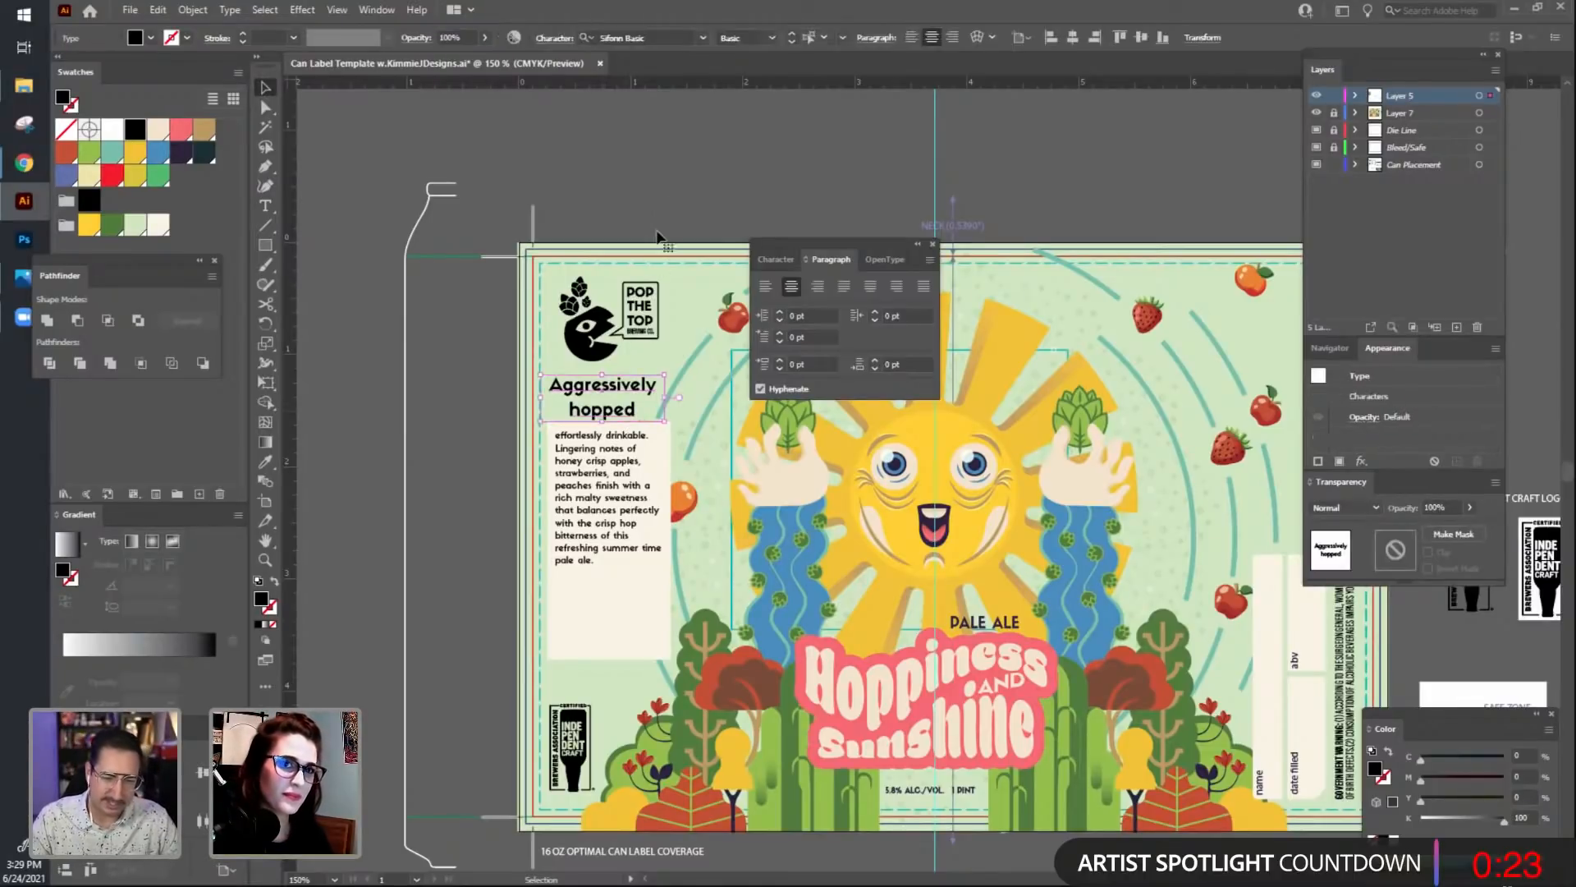
pyautogui.click(659, 238)
pyautogui.press('space')
pyautogui.moveTo(628, 429); pyautogui.dragTo(561, 388)
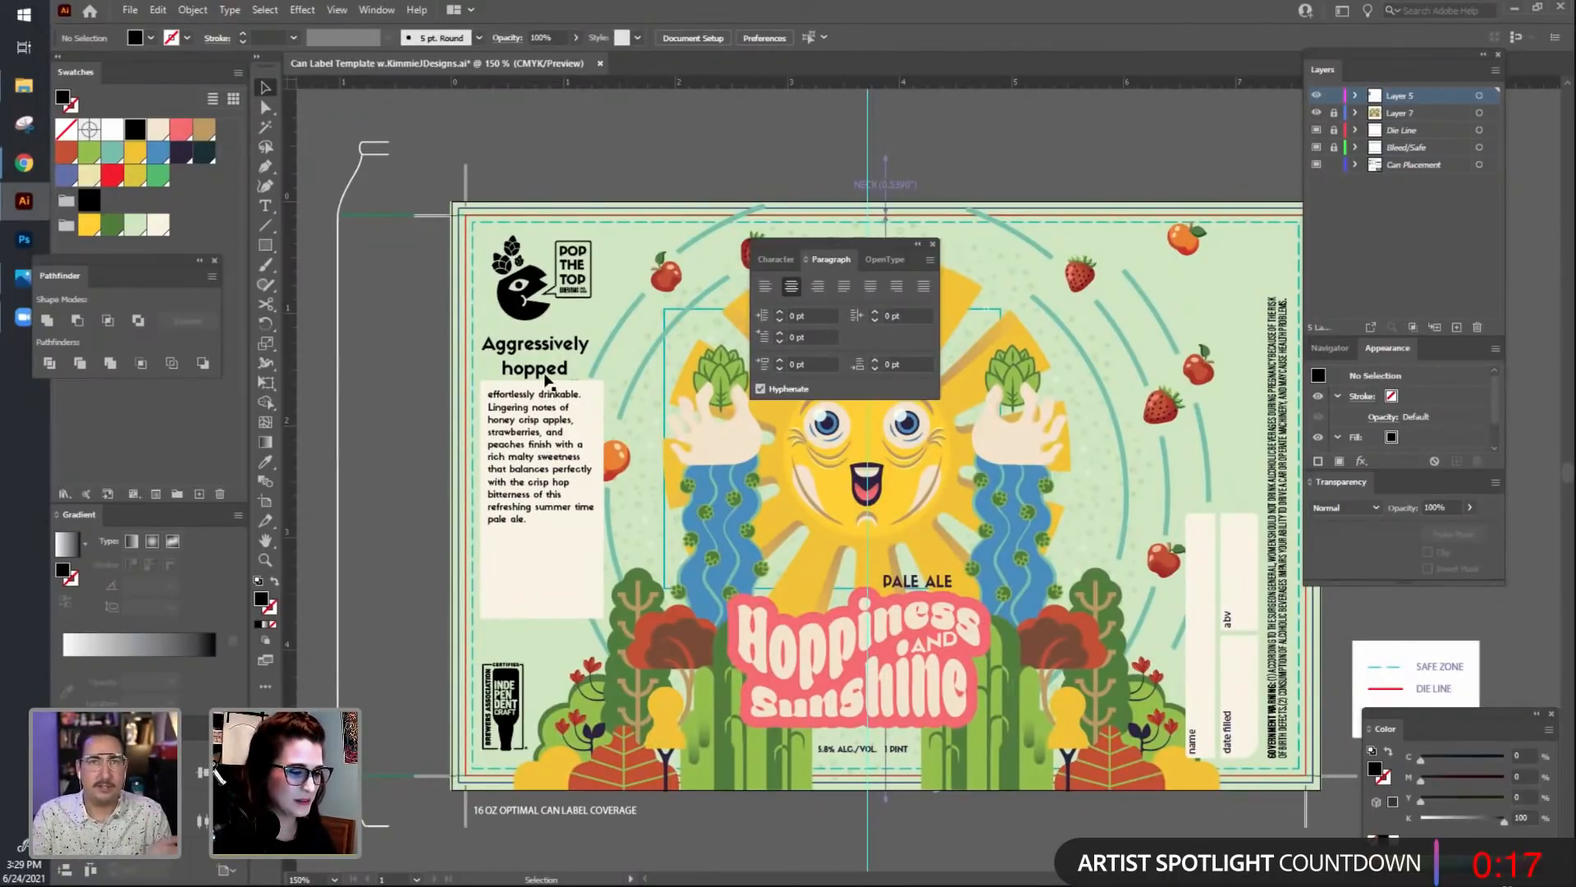
pyautogui.click(546, 379)
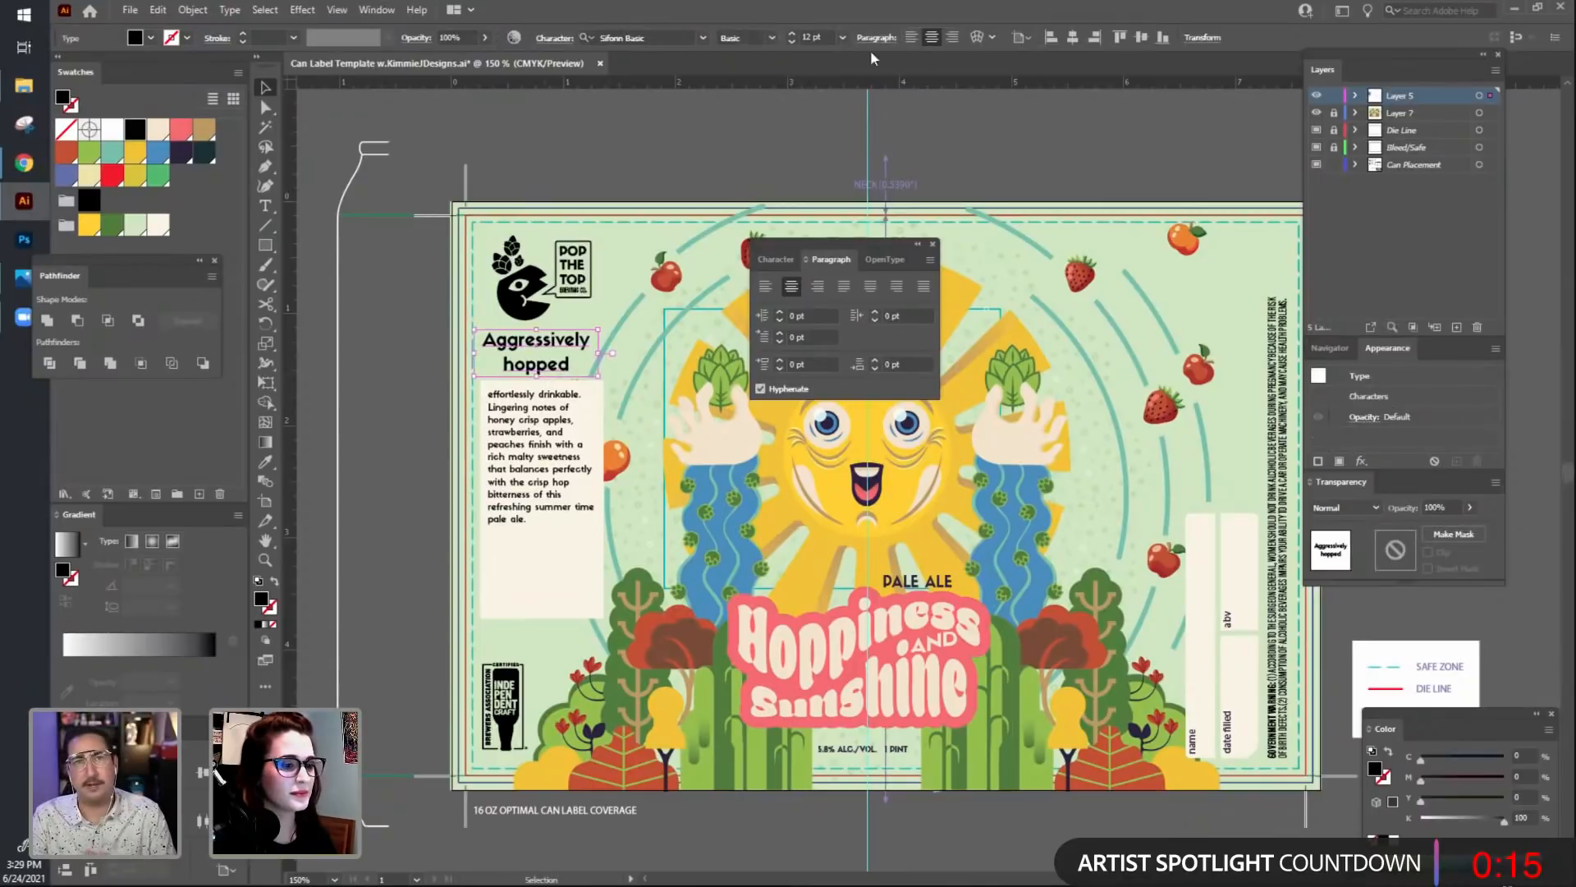
pyautogui.click(792, 42)
pyautogui.click(791, 42)
pyautogui.click(791, 42)
pyautogui.click(791, 42)
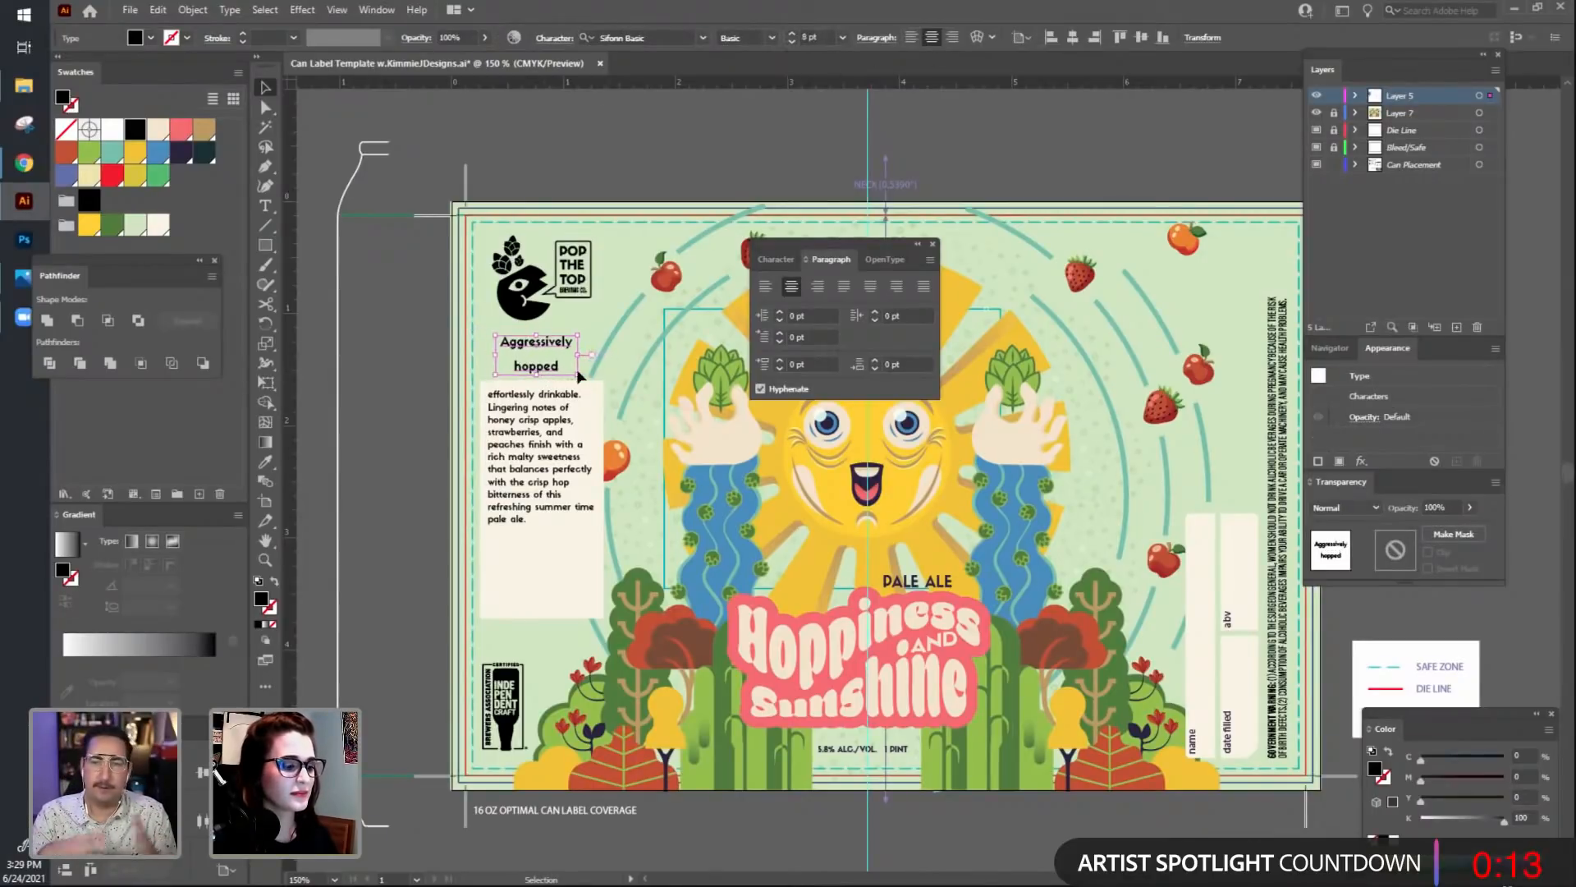
# Remove the heading's line break so it fits on one line, and move it down slightly above the cream panel.
pyautogui.doubleClick(515, 366)
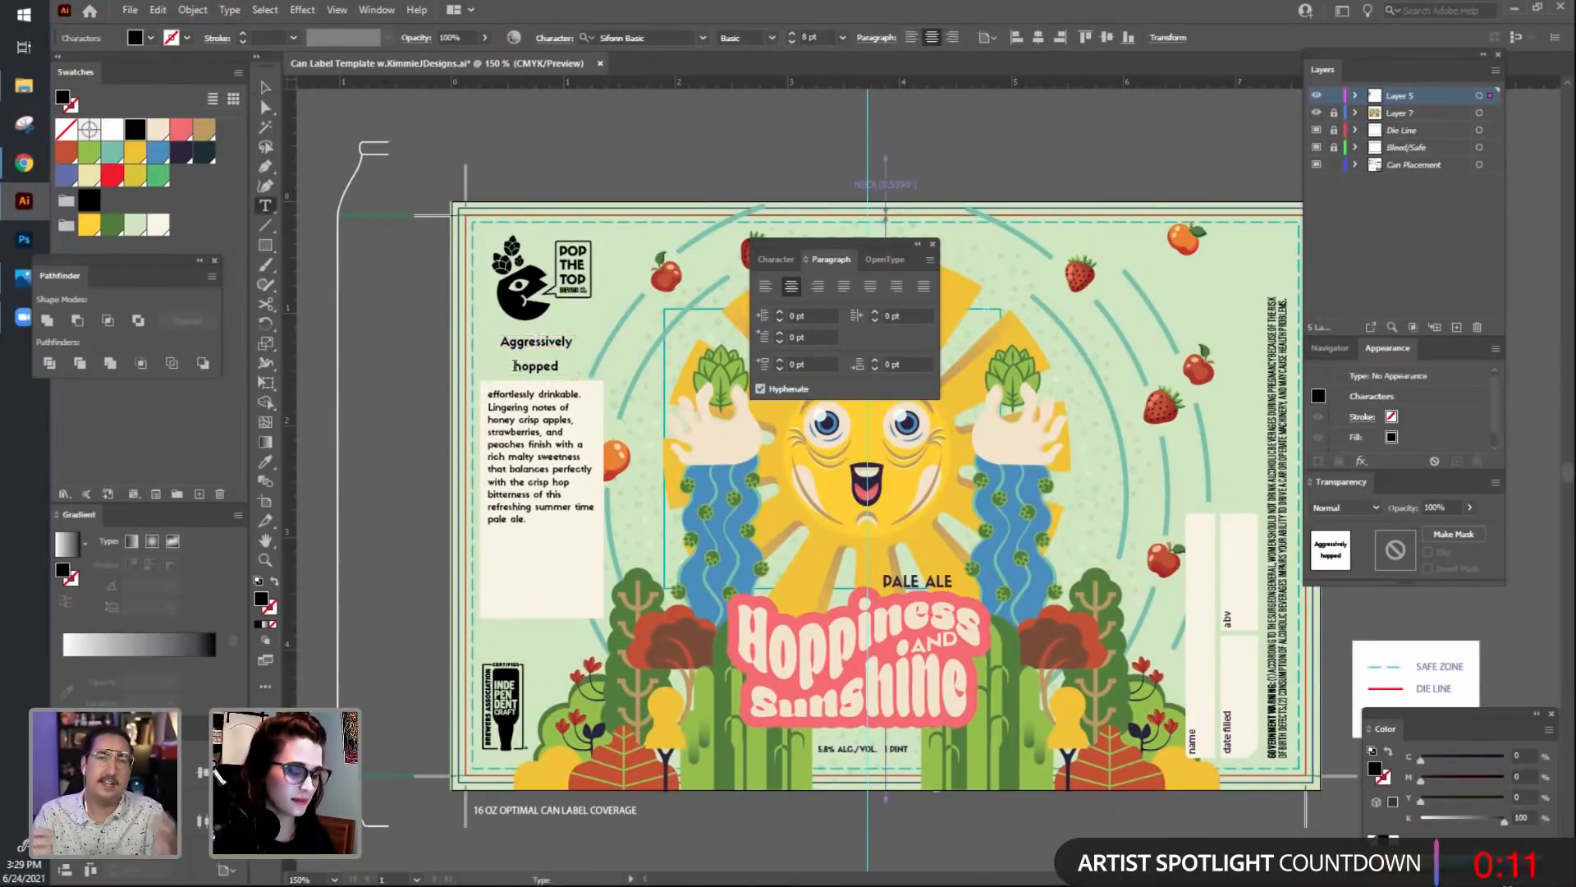
pyautogui.press('BackSpace')
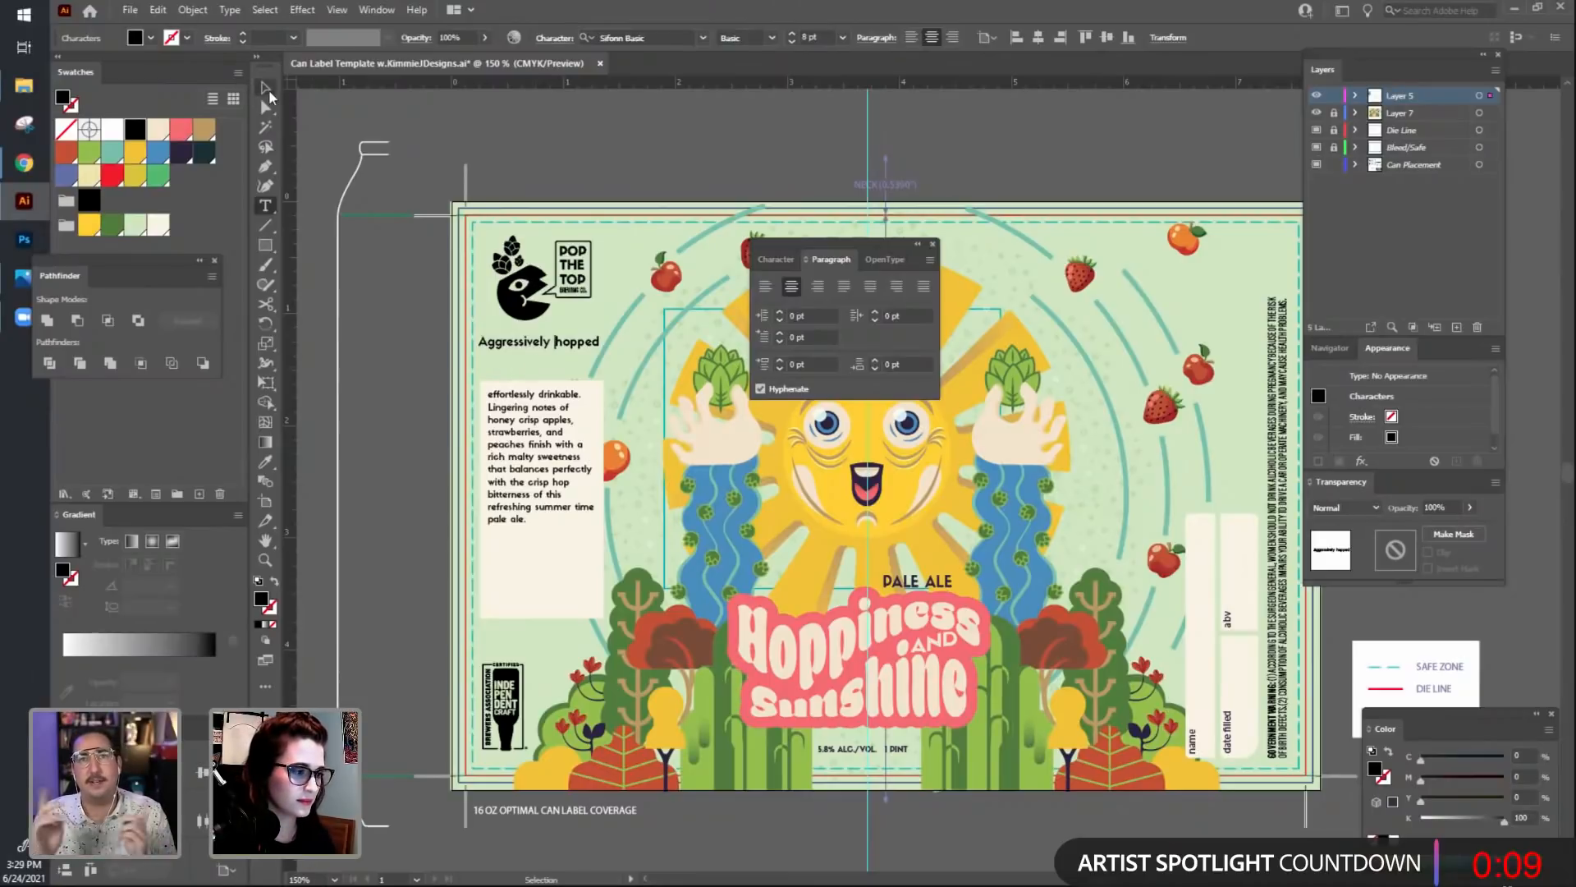
pyautogui.click(265, 87)
pyautogui.moveTo(582, 352); pyautogui.dragTo(580, 365)
pyautogui.click(552, 405)
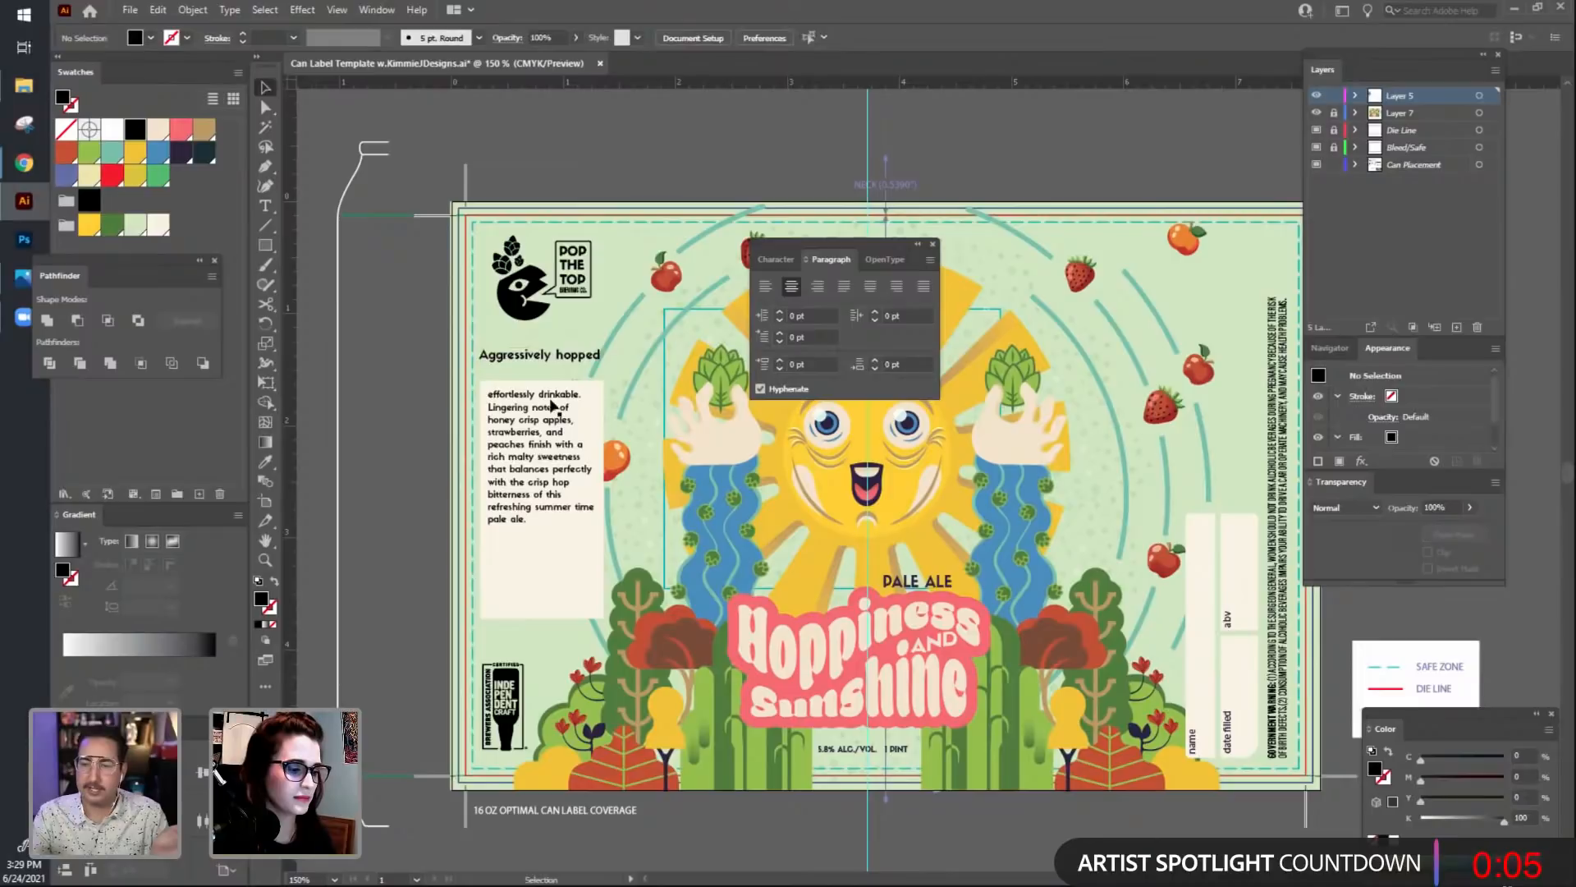
# Shorten the descriptive paragraph's text frame from the bottom to just below its last line, and deselect it.
pyautogui.click(553, 405)
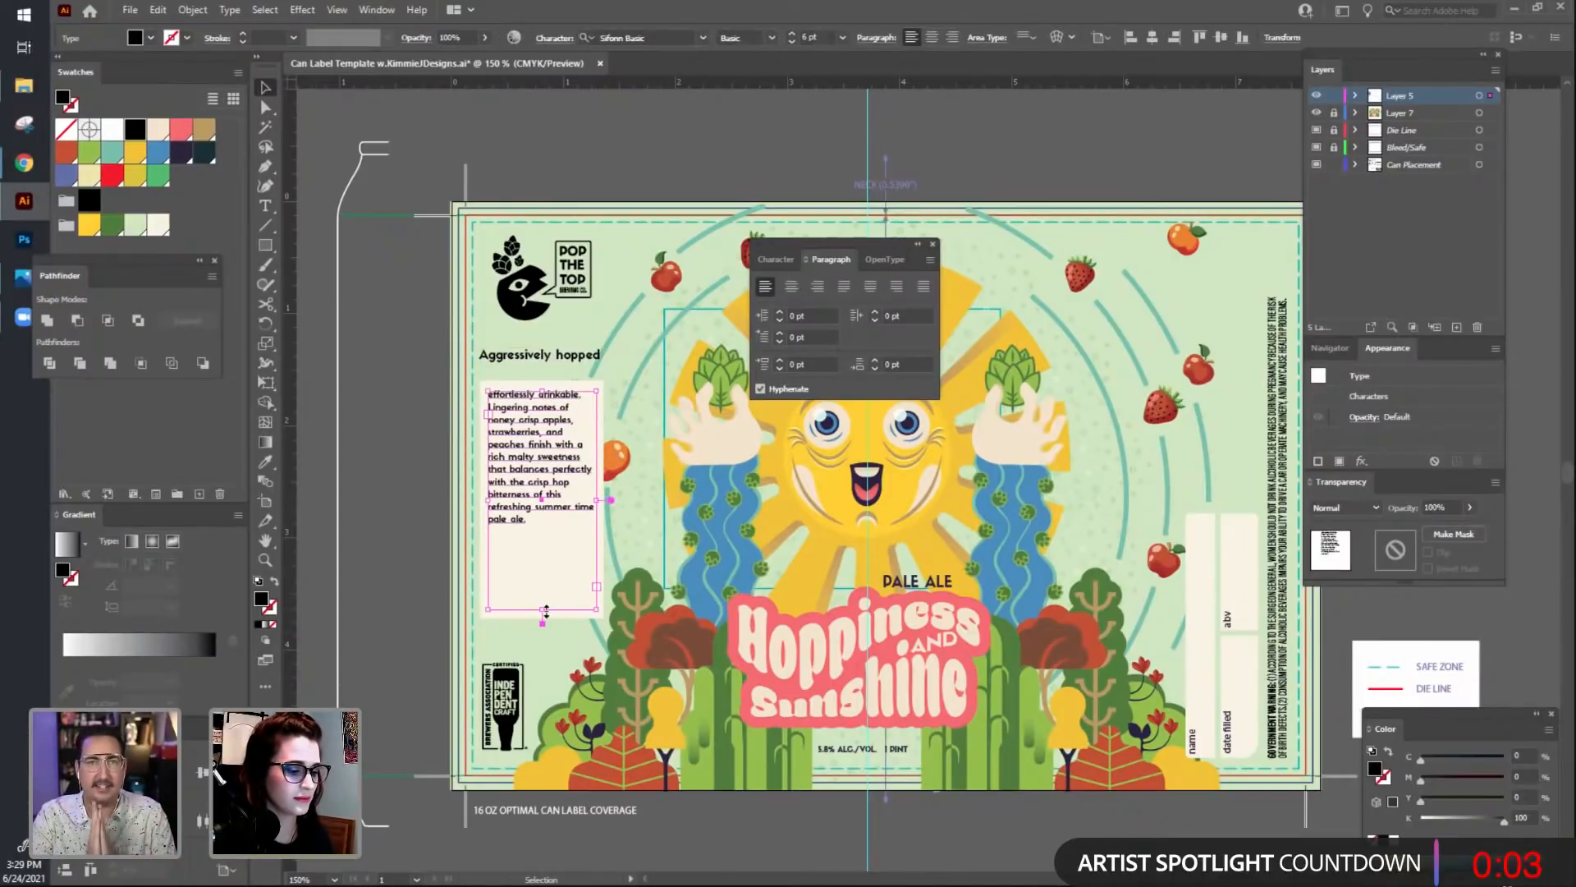
pyautogui.moveTo(546, 612); pyautogui.dragTo(541, 542)
pyautogui.click(418, 532)
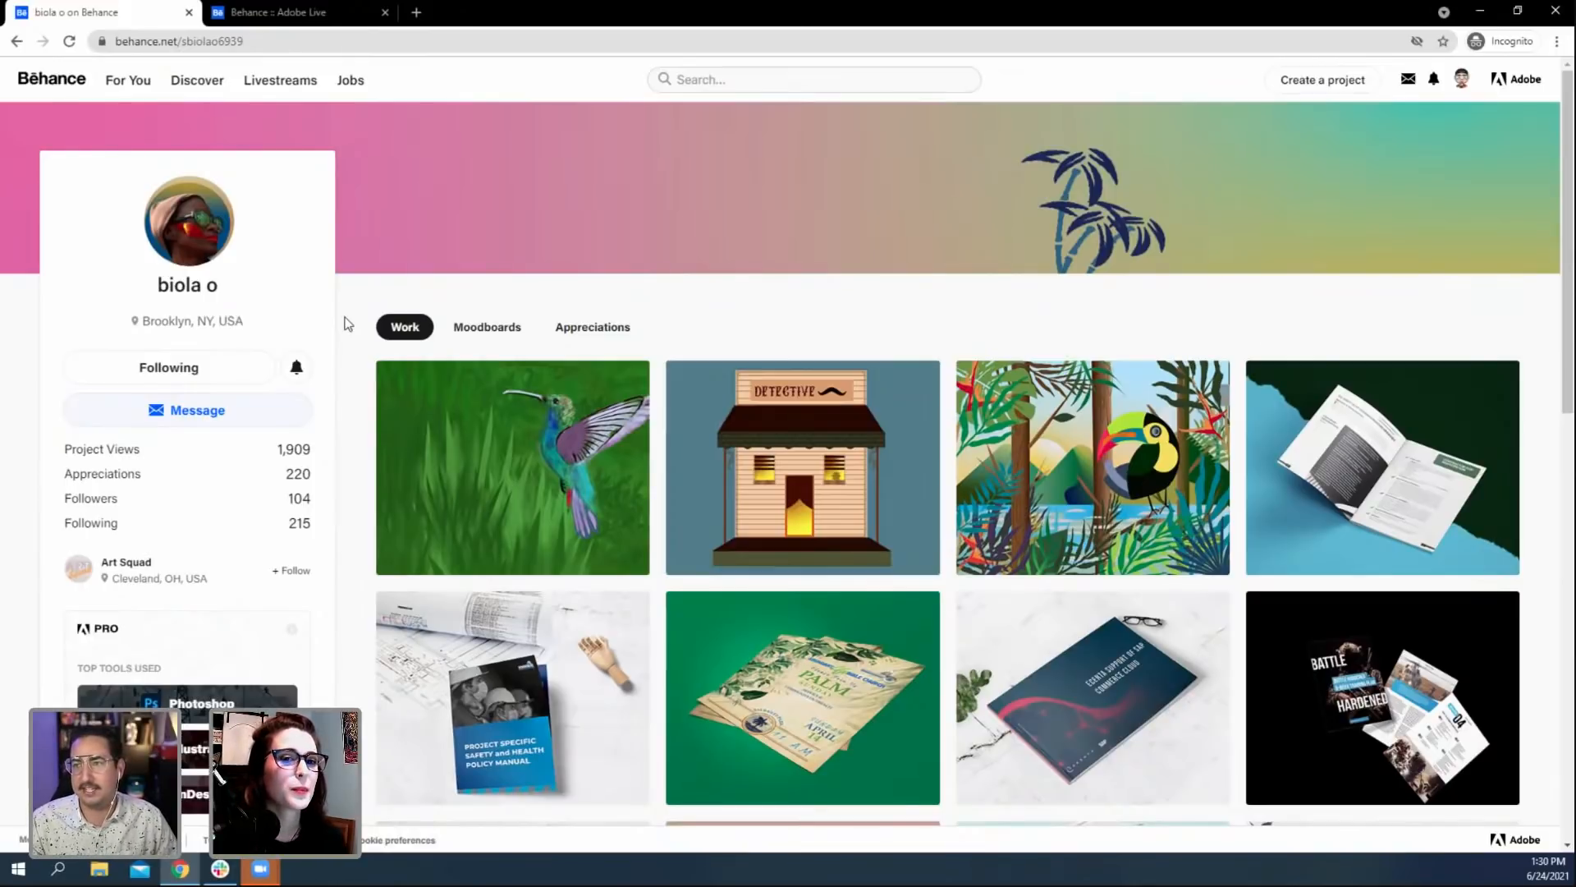
# On the artist's Behance profile, open the Western Town Detective Office project, examine its artwork and description, and close it.
pyautogui.scroll(-1, 344, 322)
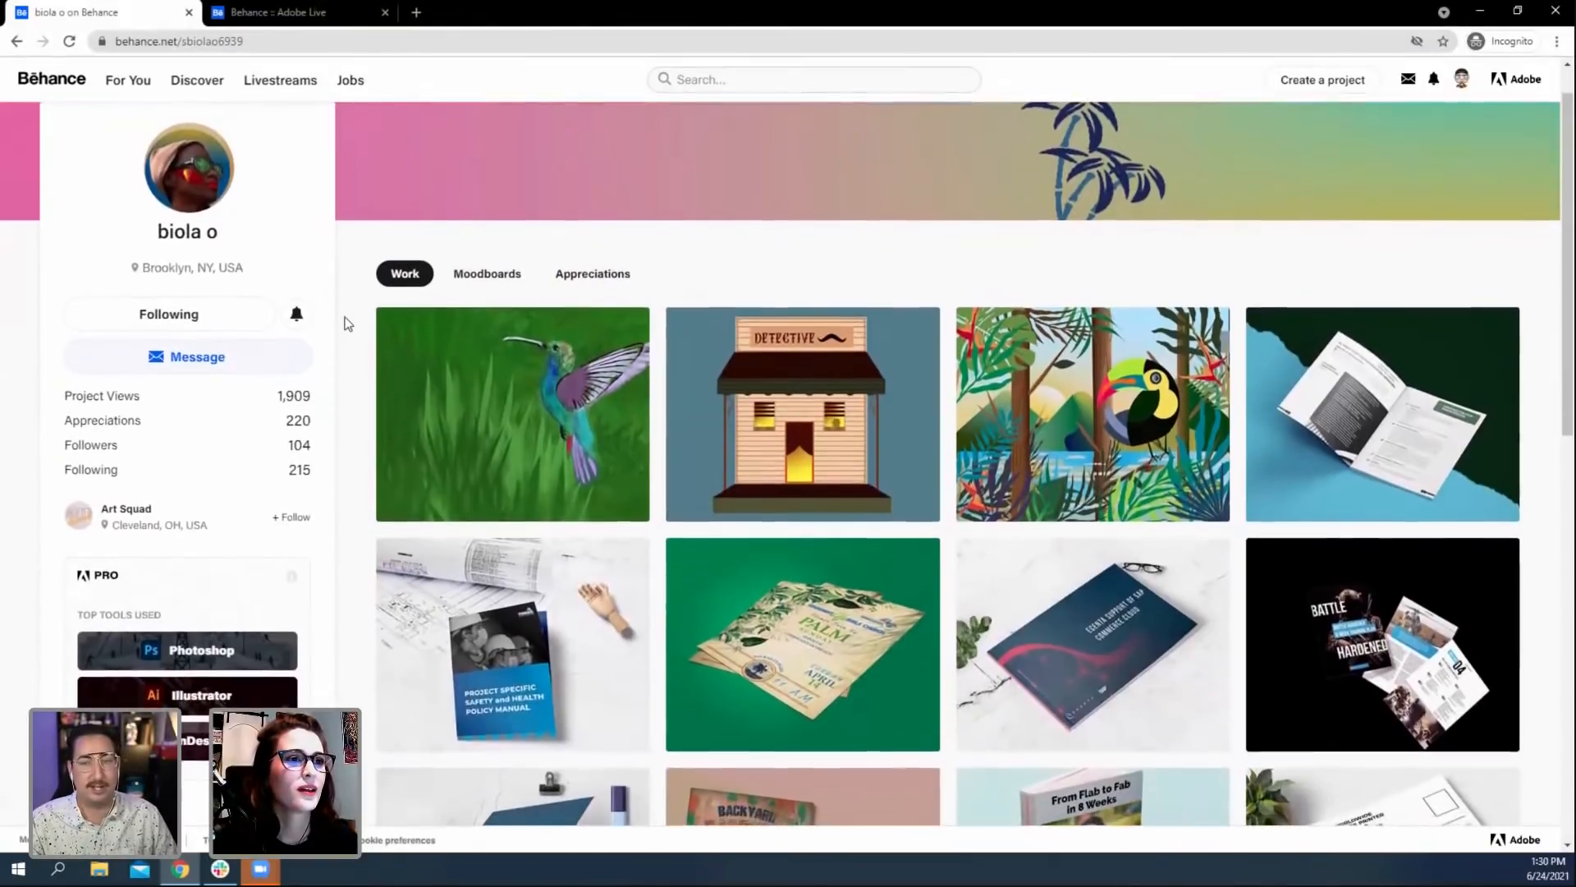
pyautogui.scroll(-1, 344, 323)
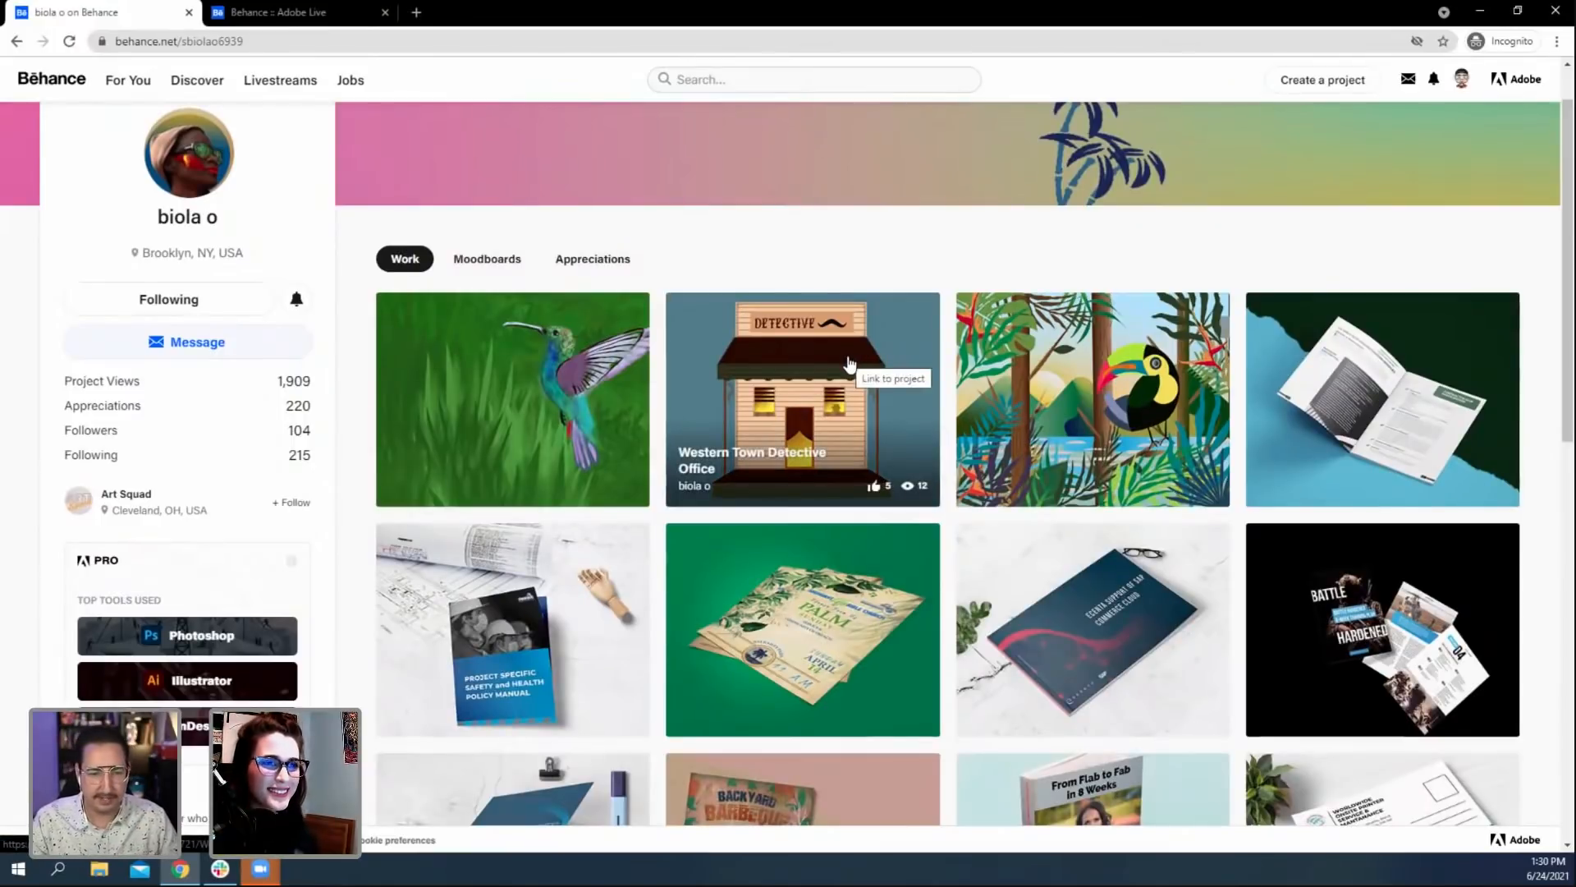
pyautogui.click(750, 400)
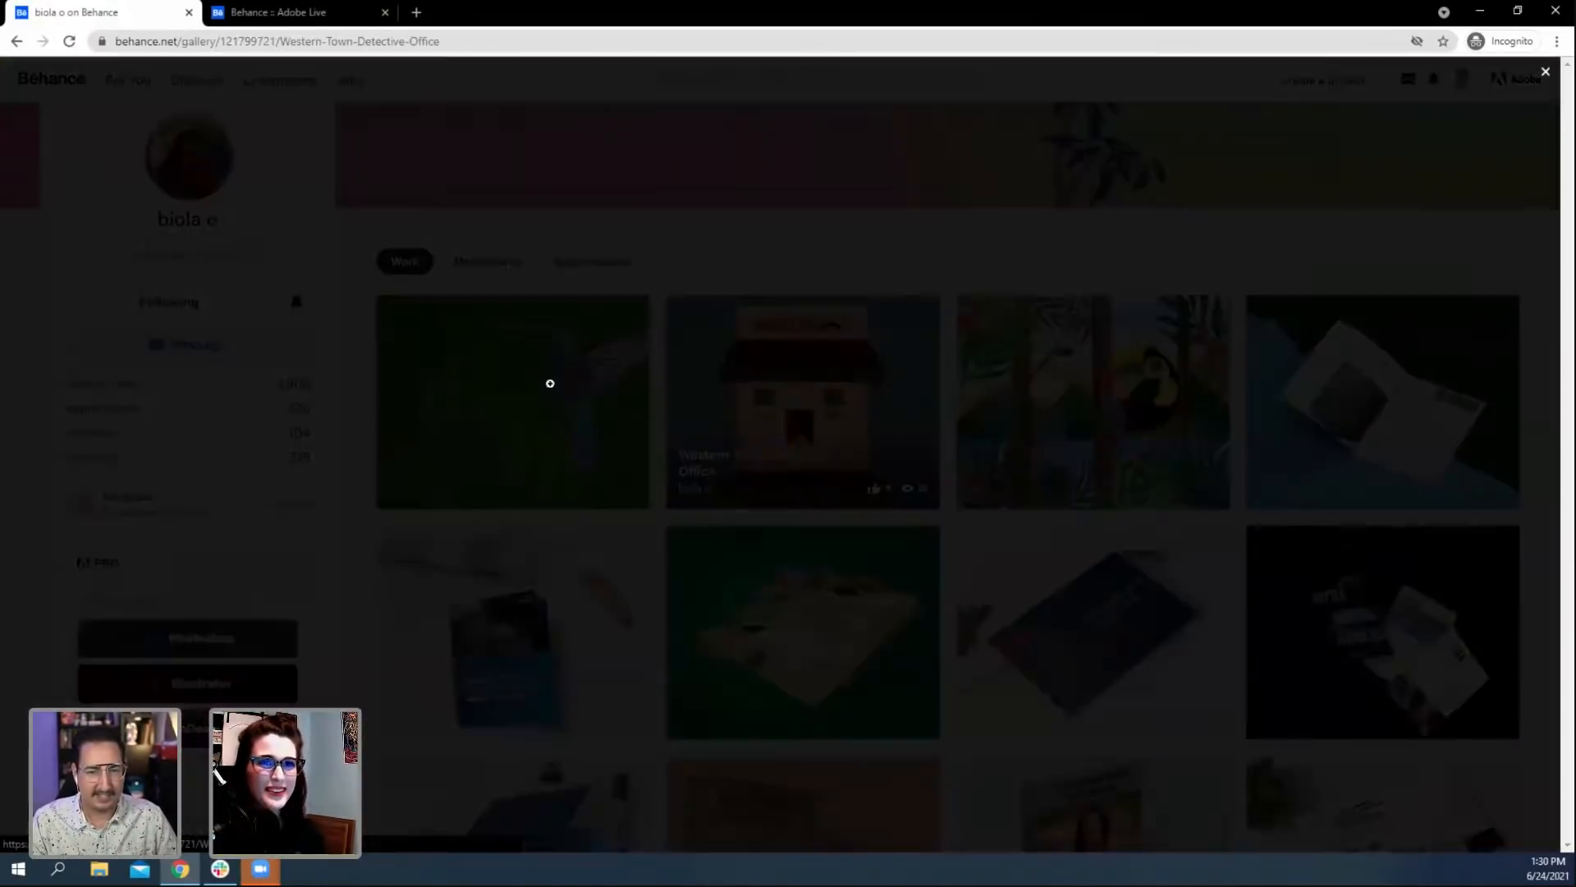
pyautogui.scroll(-1, 478, 403)
pyautogui.scroll(1, 478, 404)
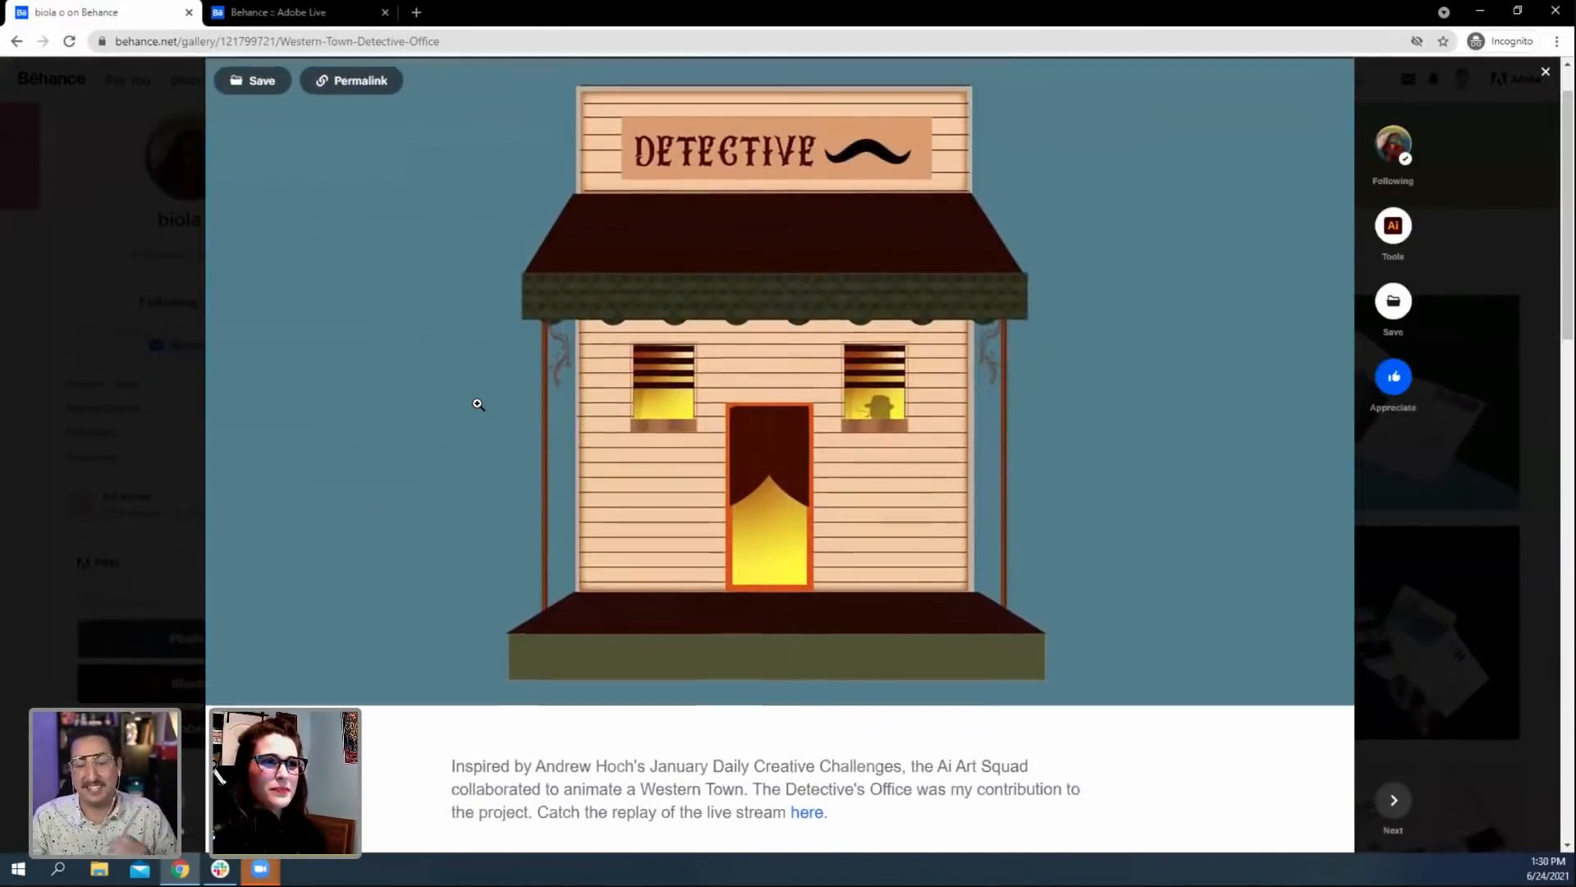
pyautogui.scroll(-1, 368, 396)
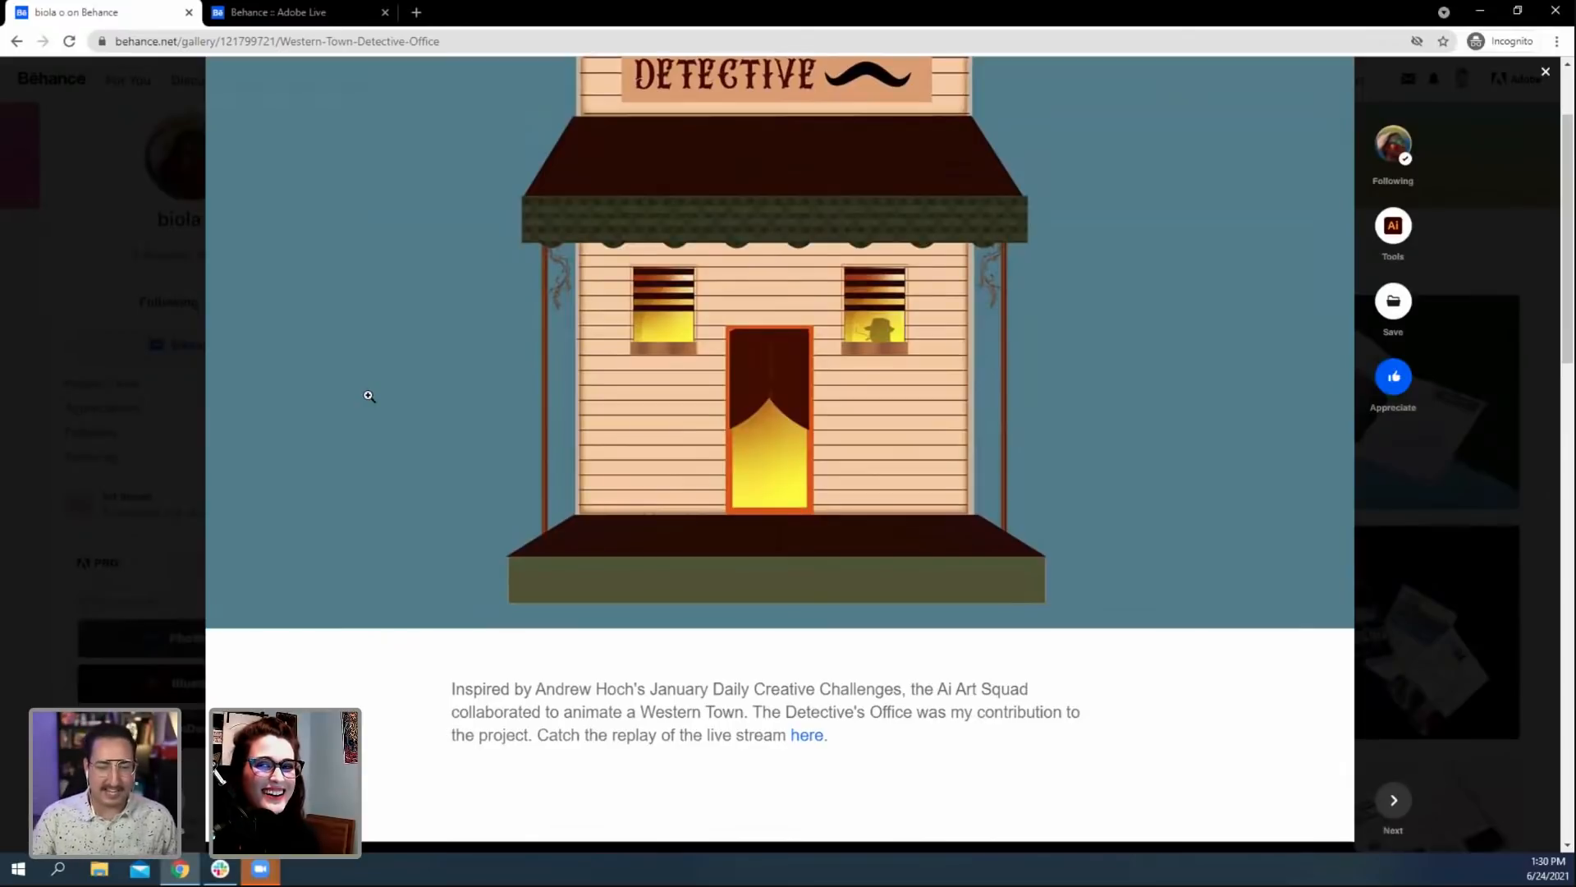
pyautogui.scroll(2, 369, 396)
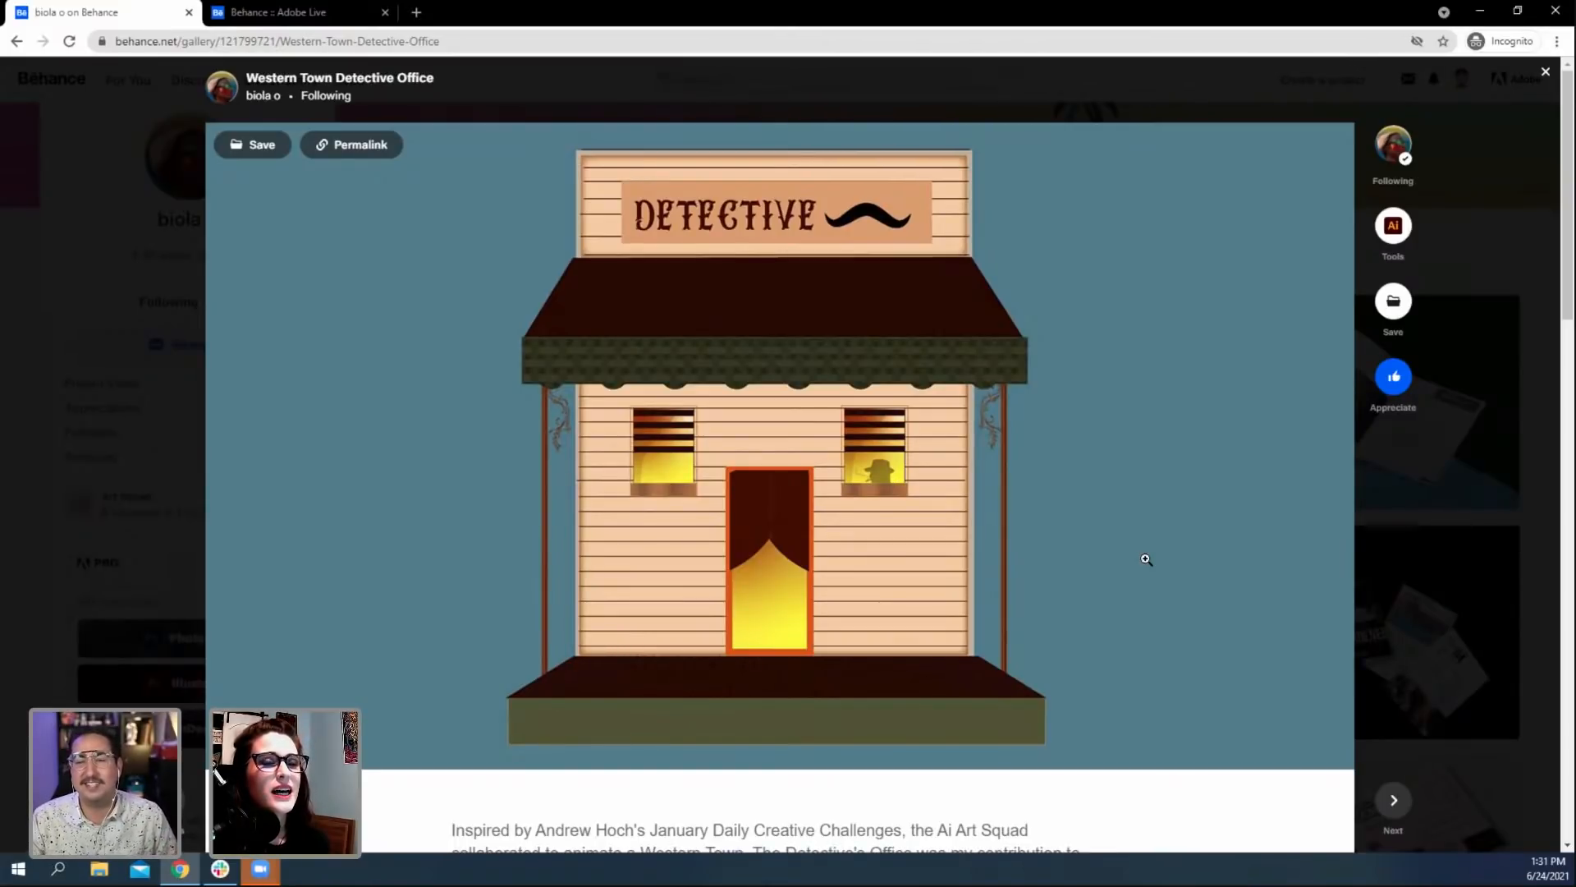
pyautogui.scroll(-5, 1146, 559)
pyautogui.scroll(5, 1146, 559)
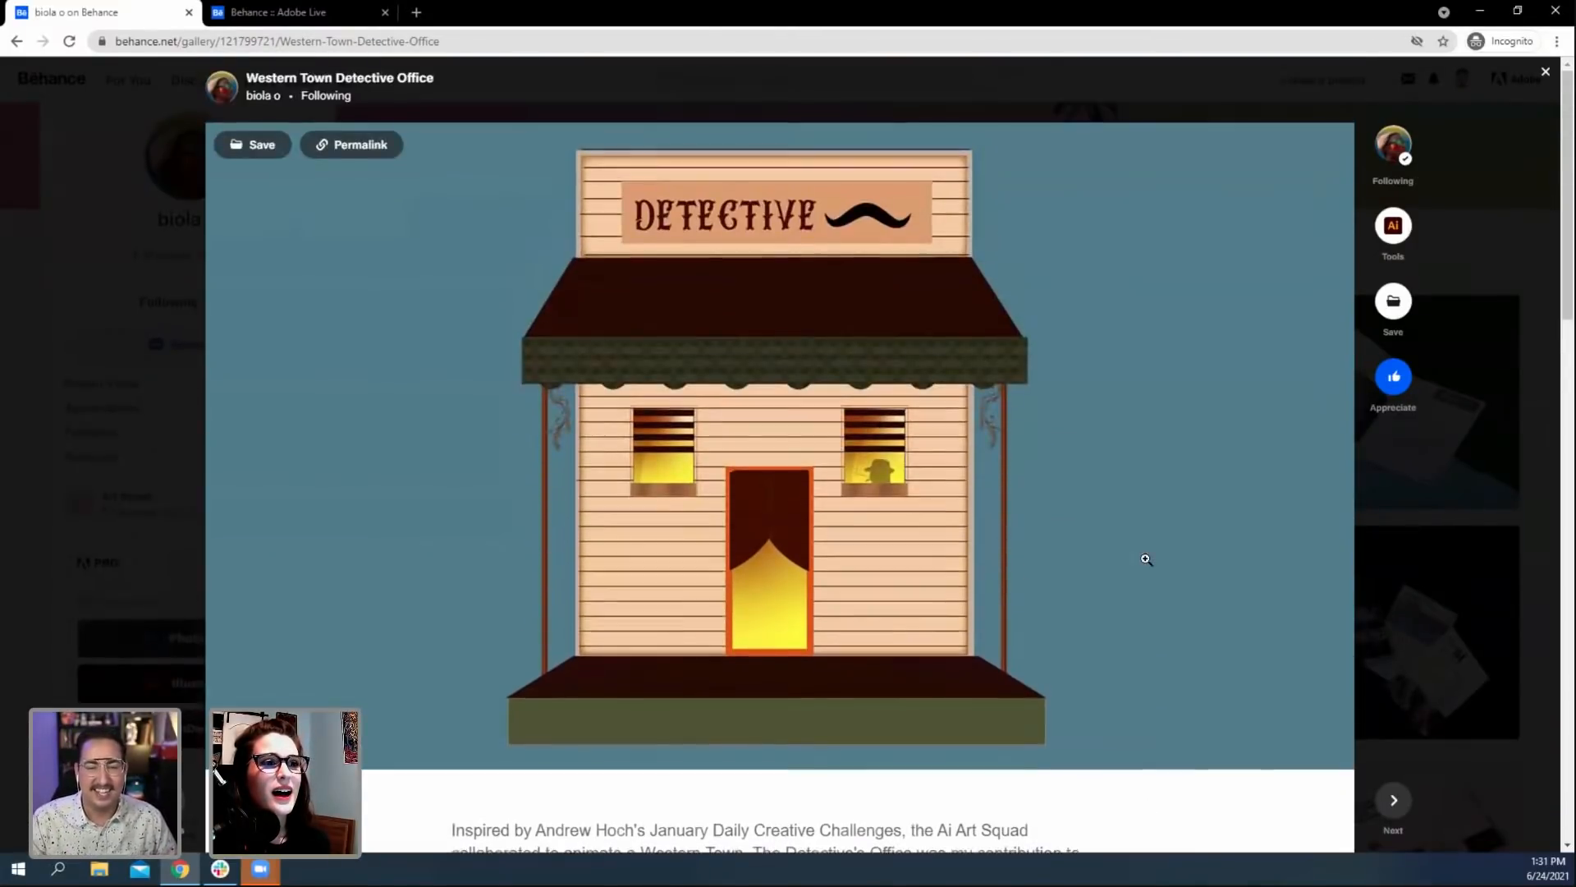
pyautogui.scroll(-1, 1146, 559)
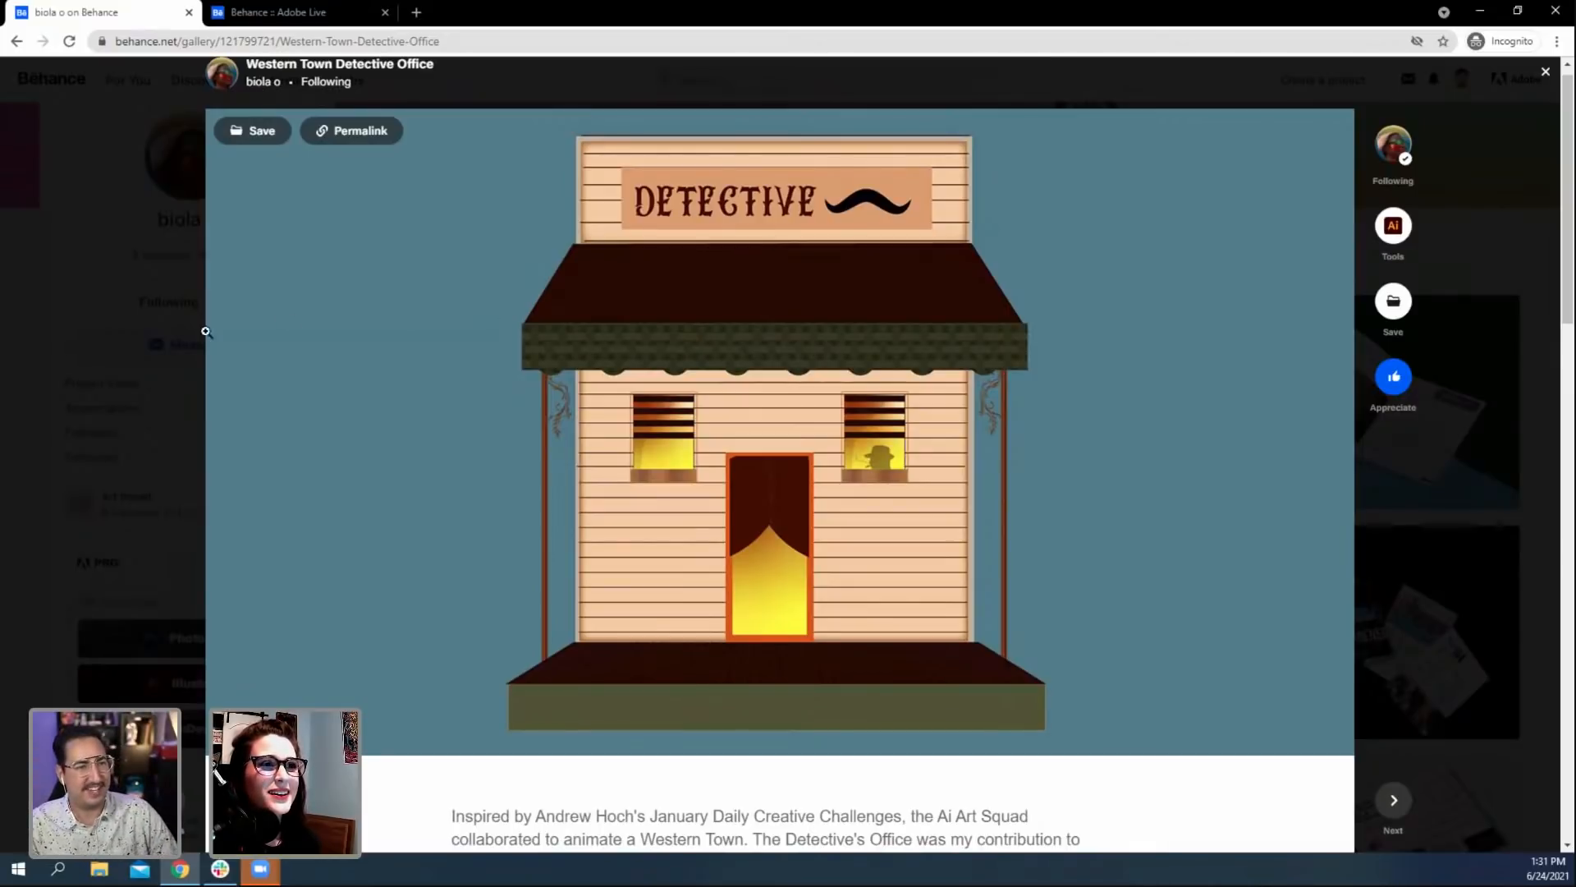
pyautogui.click(86, 369)
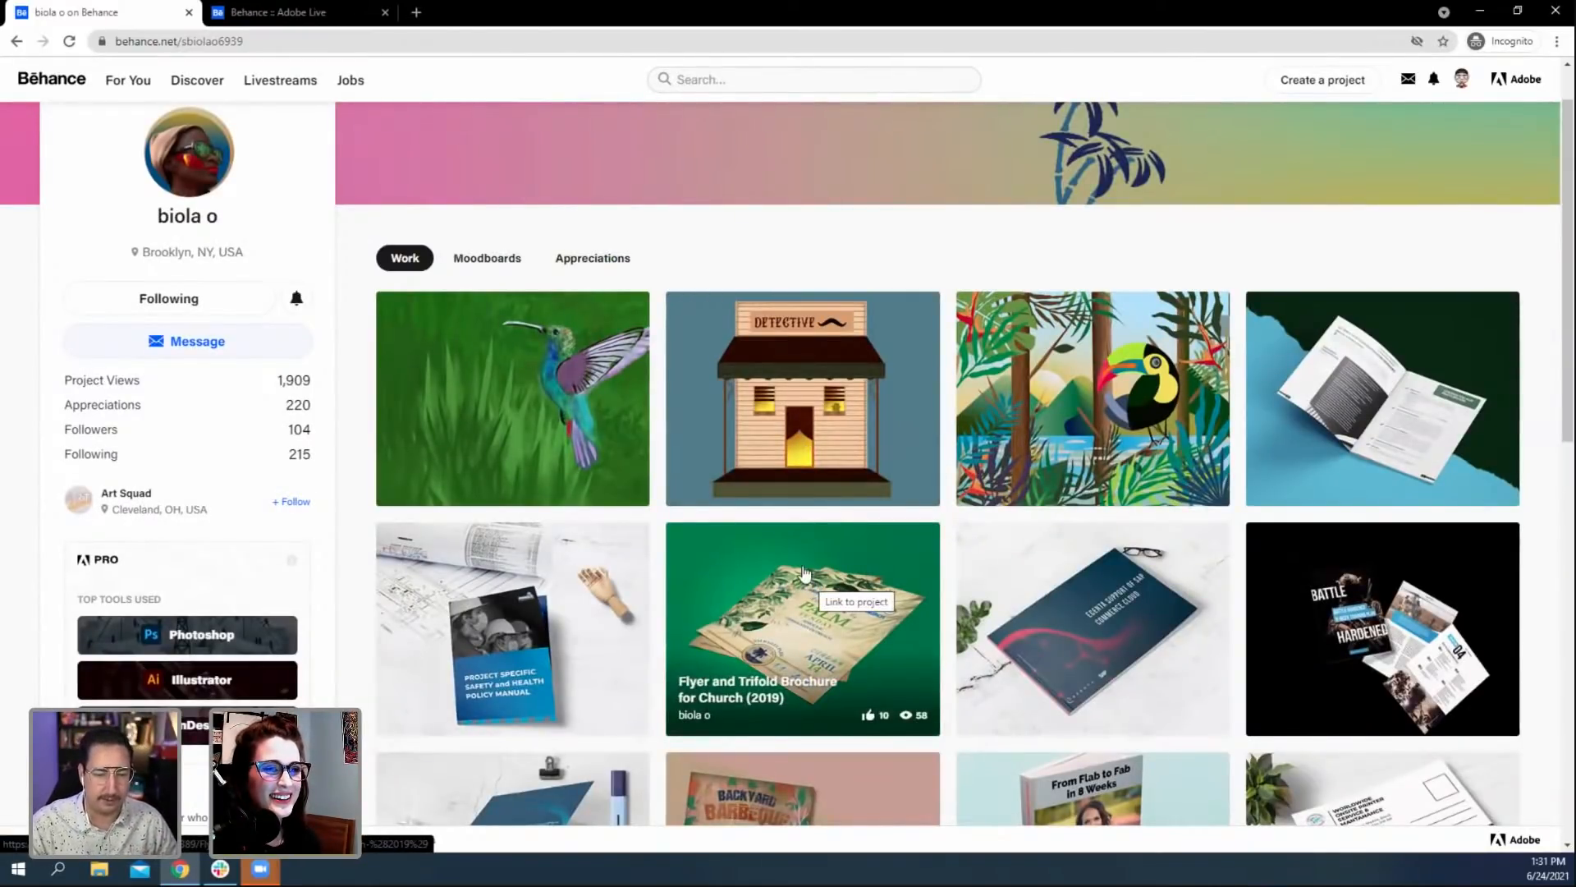
# Open the Flyer and Trifold Brochure for Church (2019) project and examine the flyer mockup and both brochure spreads.
pyautogui.click(803, 565)
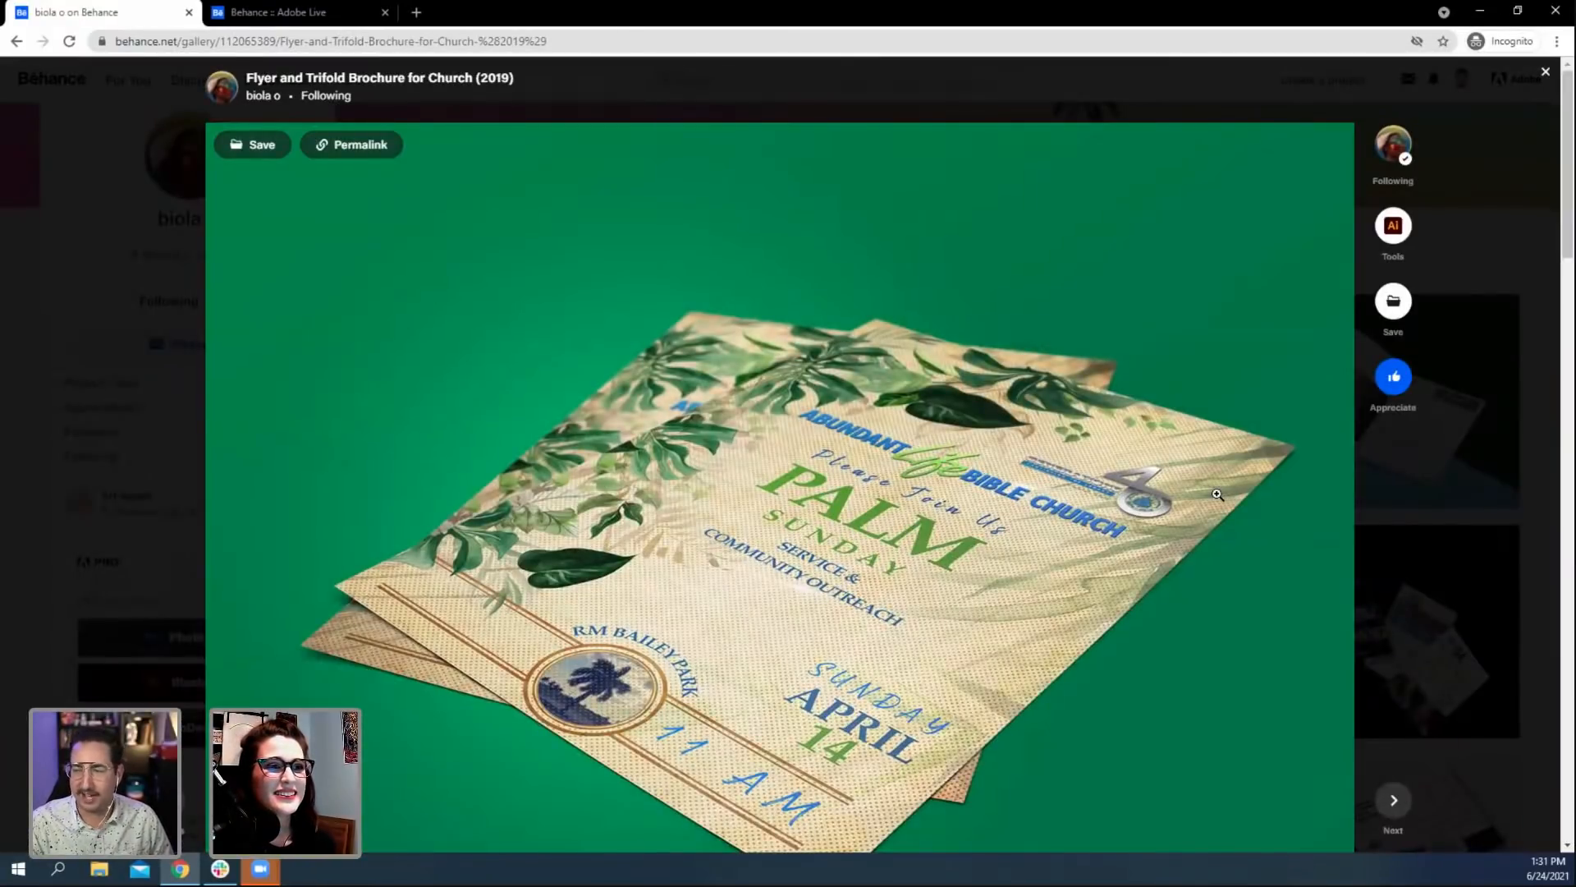
pyautogui.scroll(-3, 1218, 494)
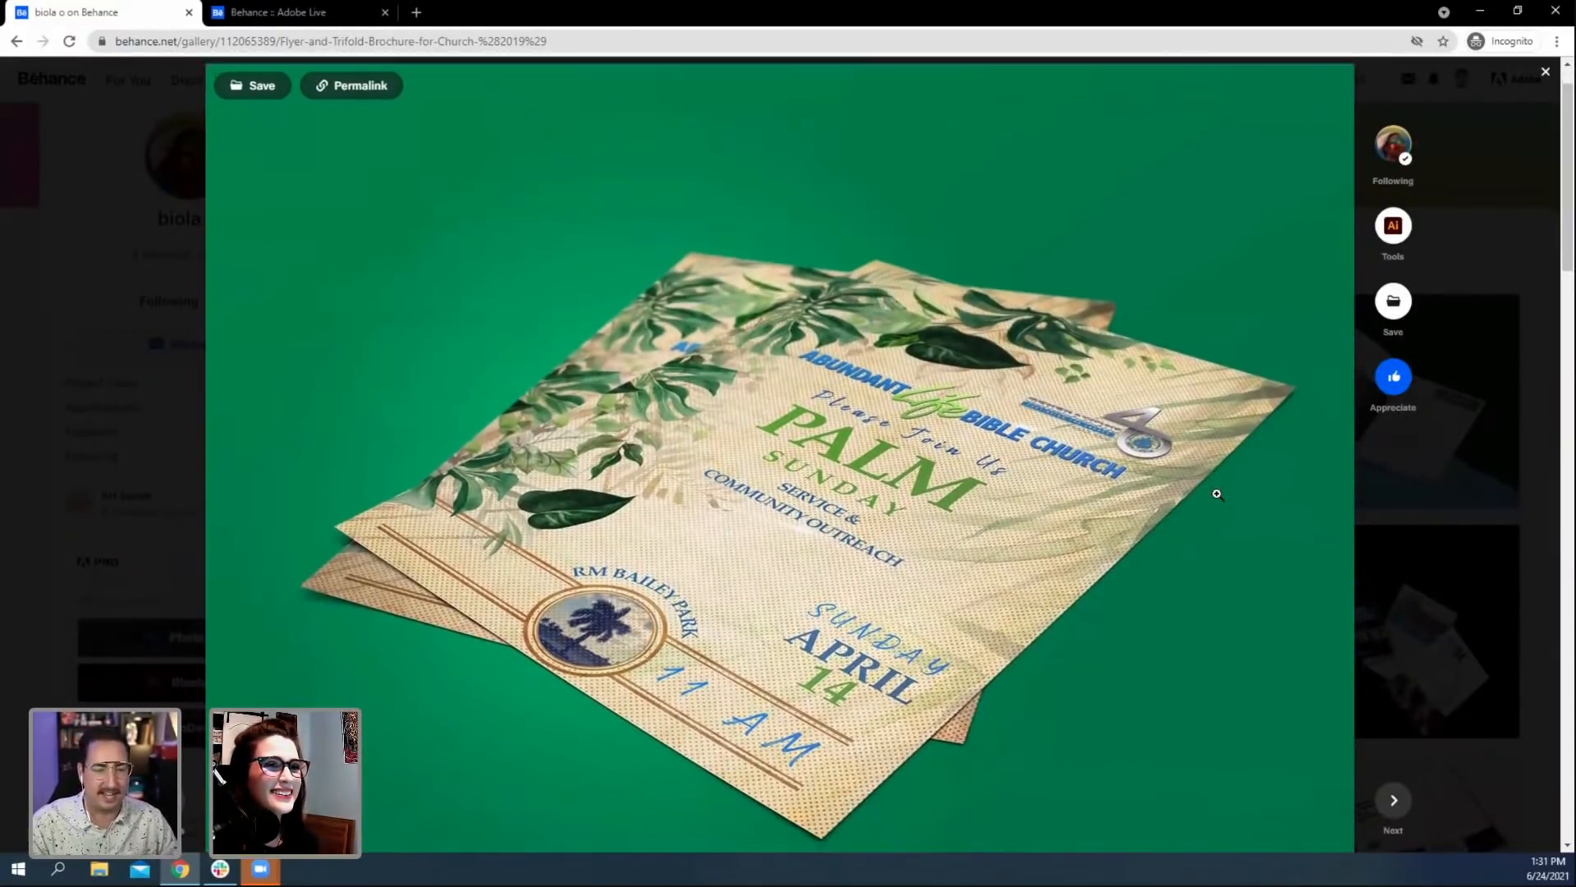
pyautogui.scroll(-3, 1218, 494)
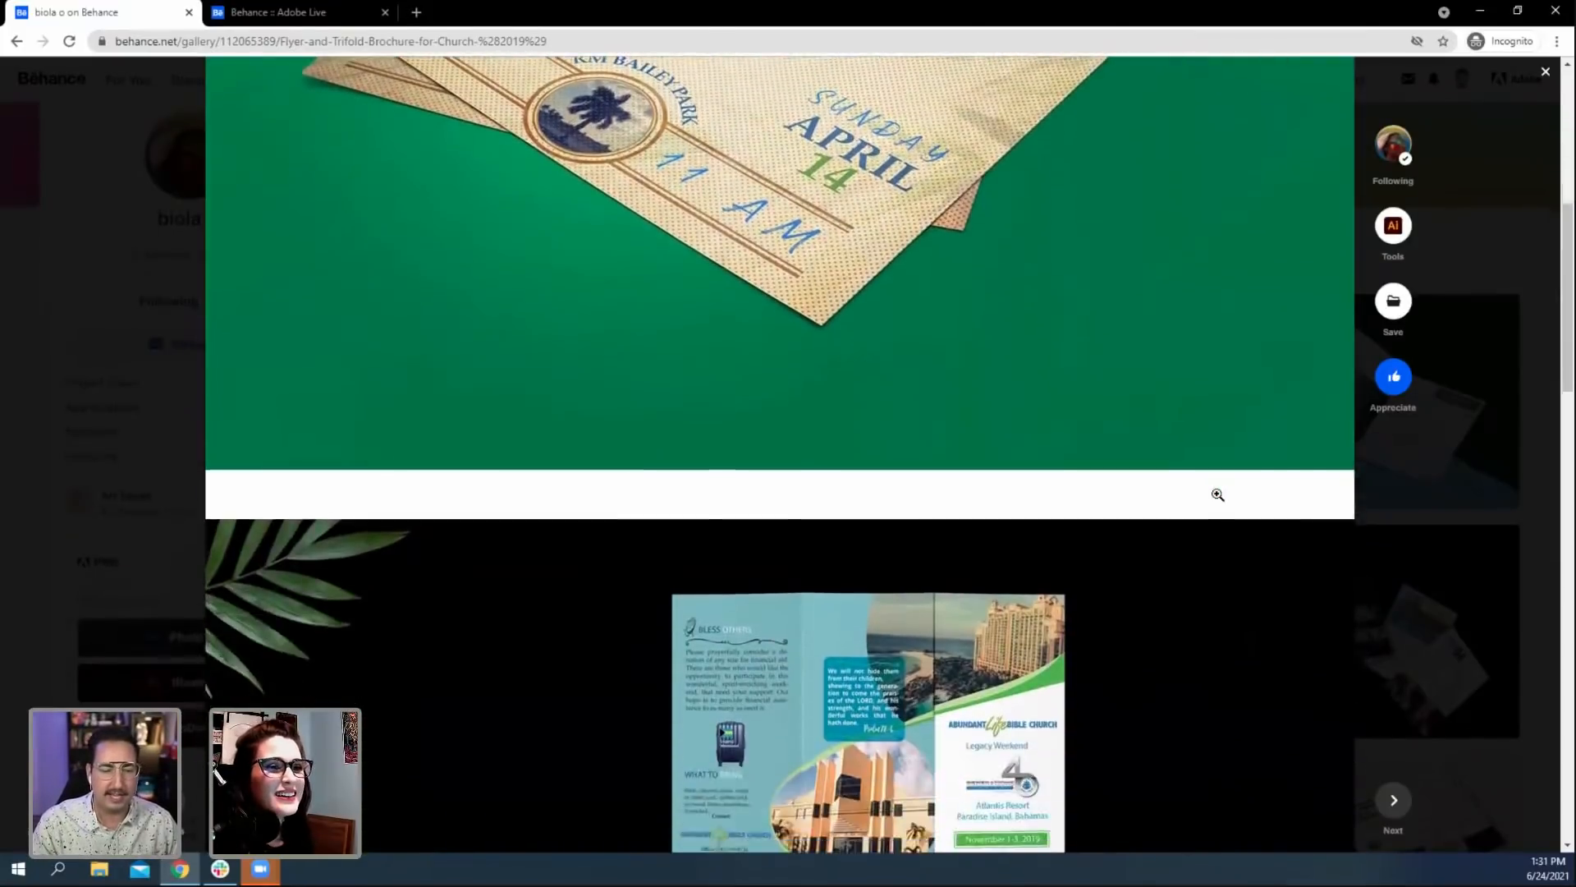
pyautogui.scroll(4, 1218, 495)
pyautogui.scroll(1, 1218, 494)
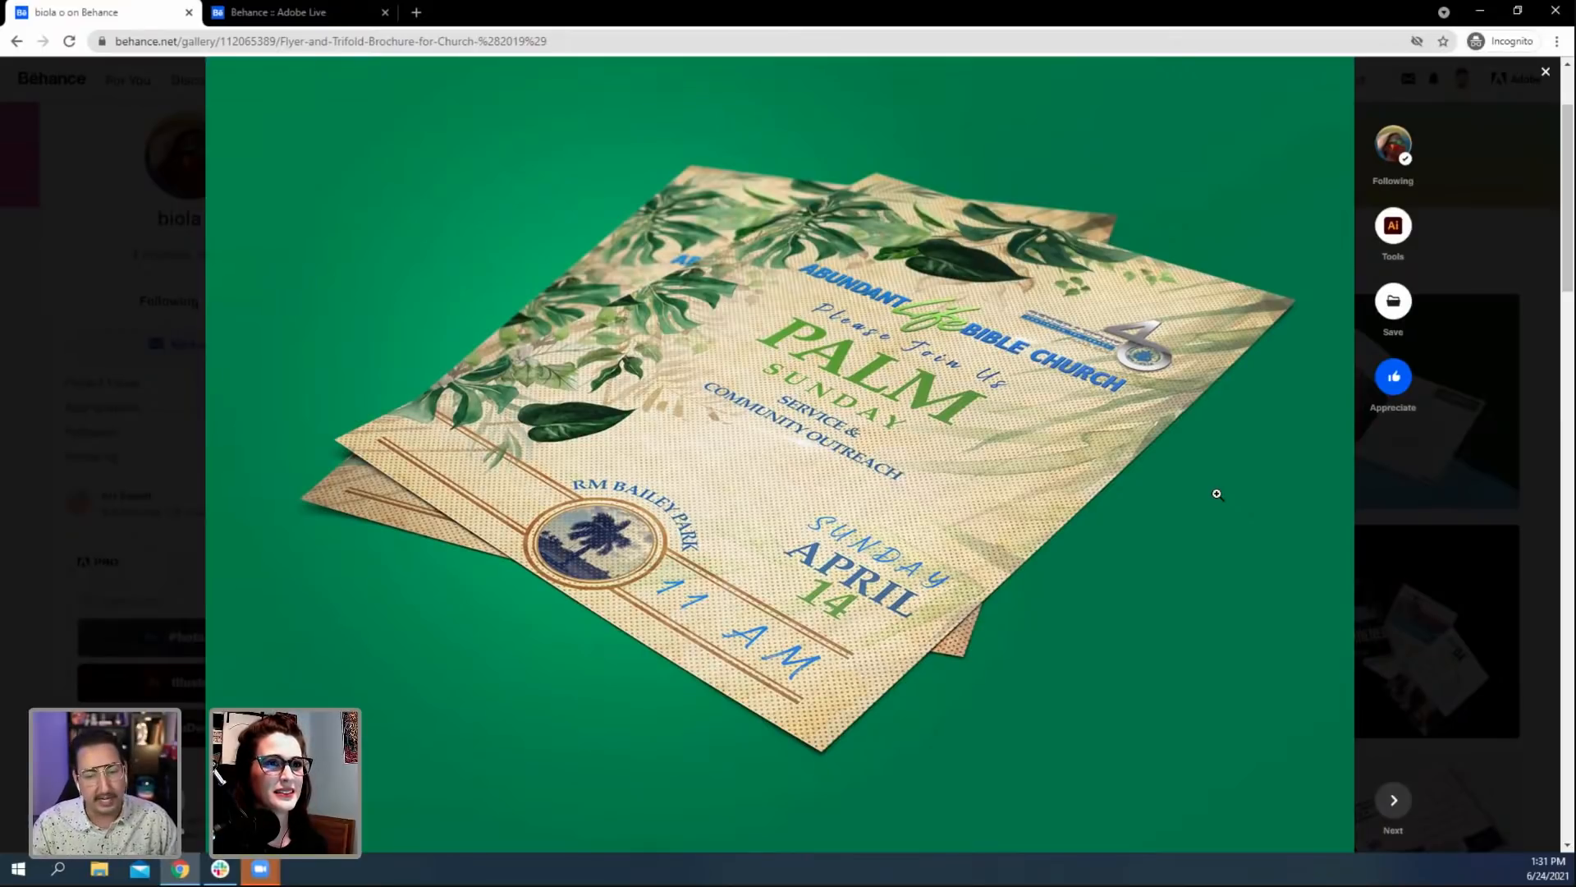
pyautogui.scroll(-8, 1216, 494)
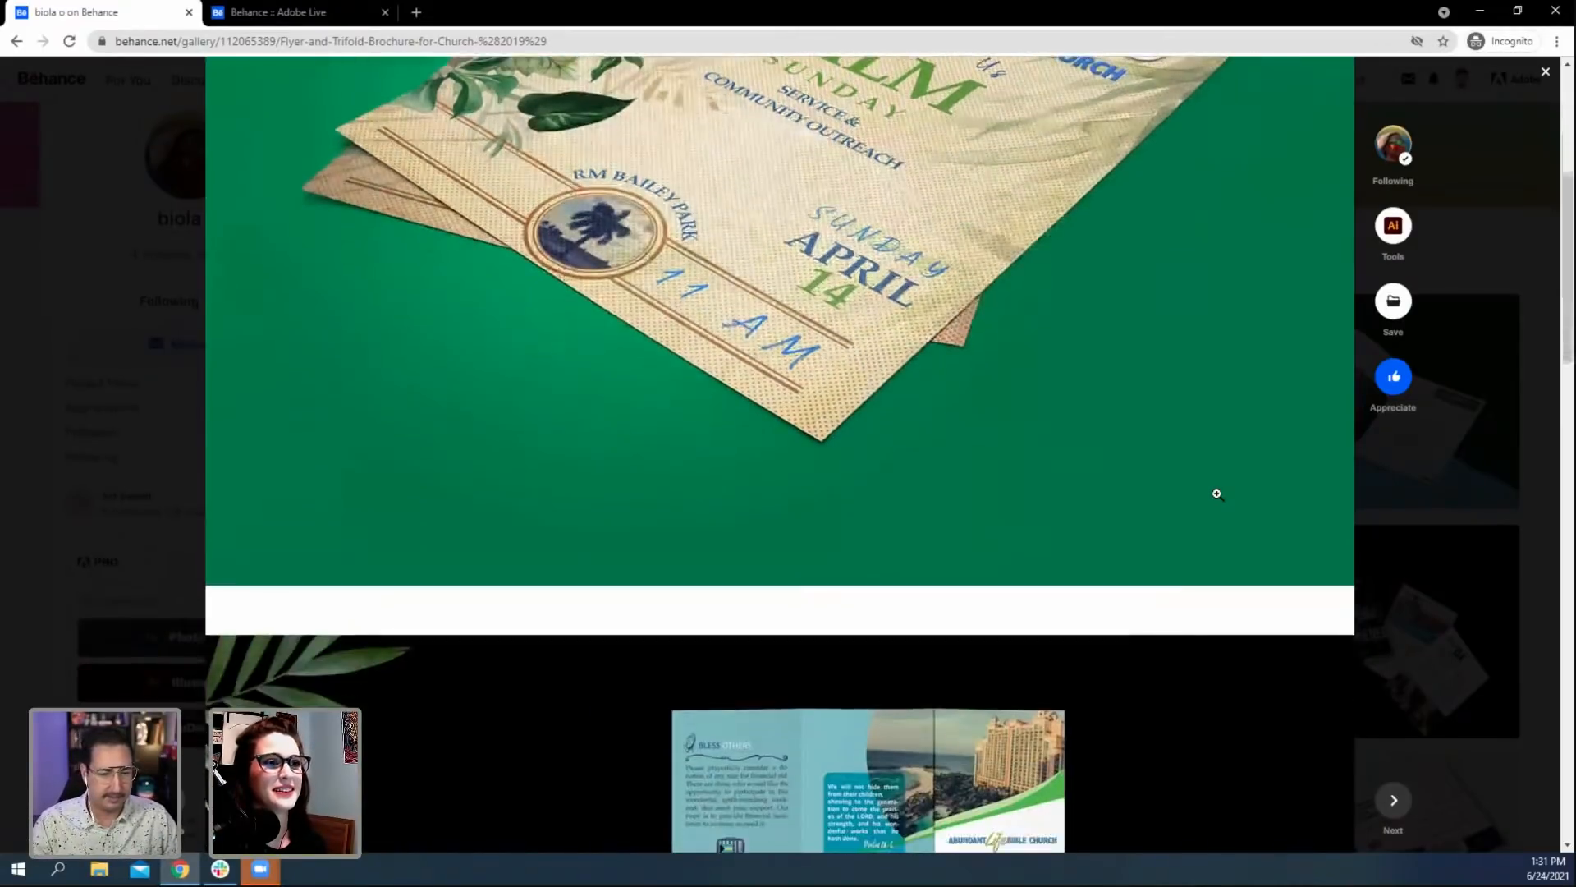
pyautogui.scroll(-4, 1217, 494)
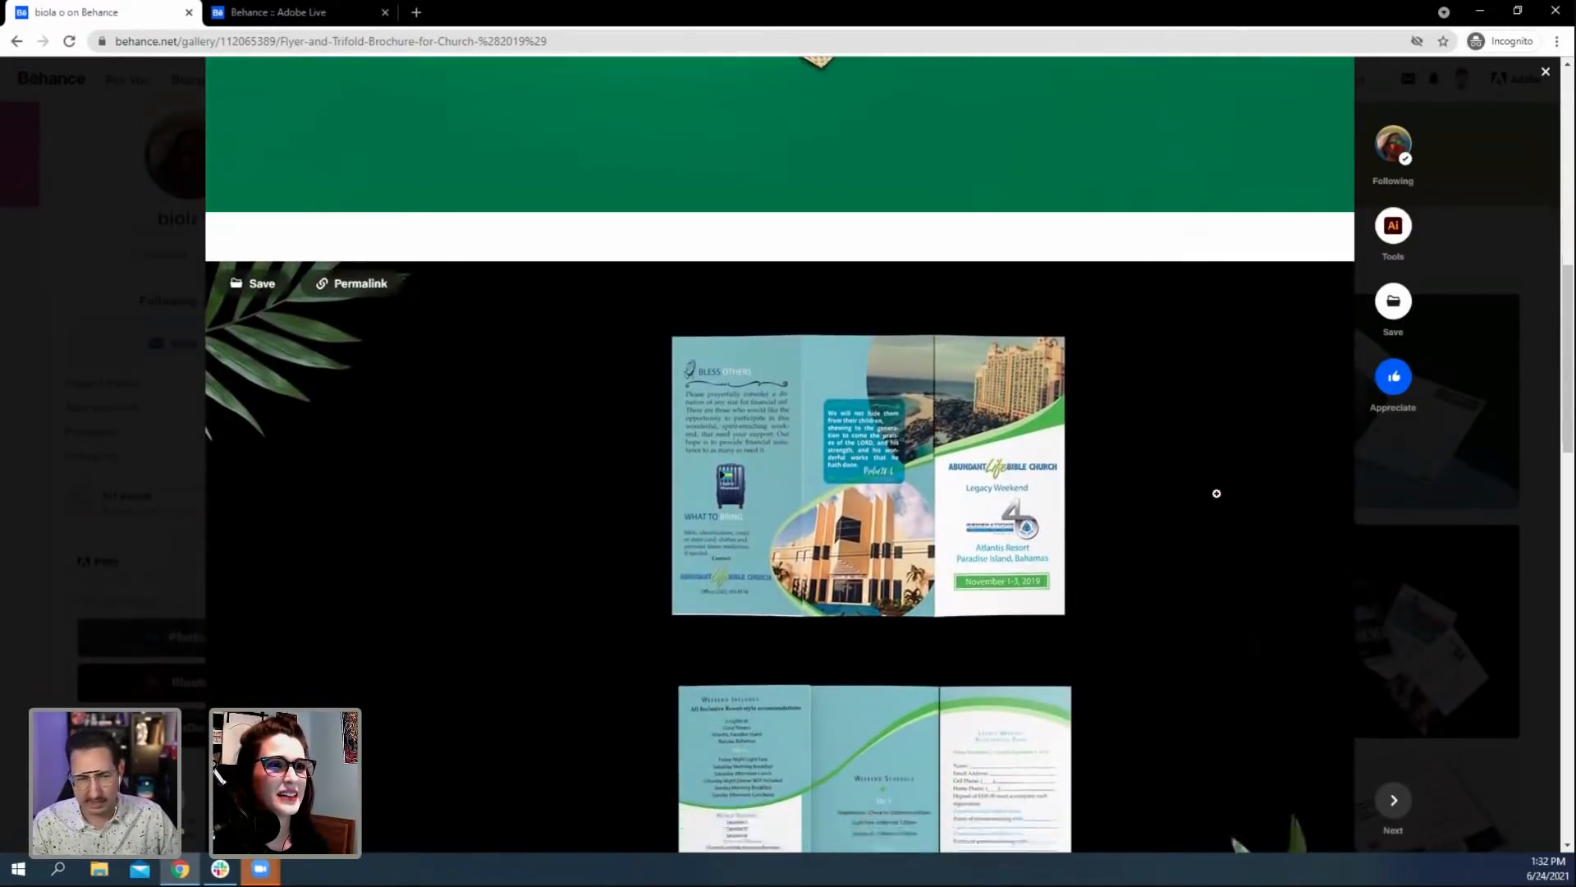
pyautogui.scroll(-4, 1217, 493)
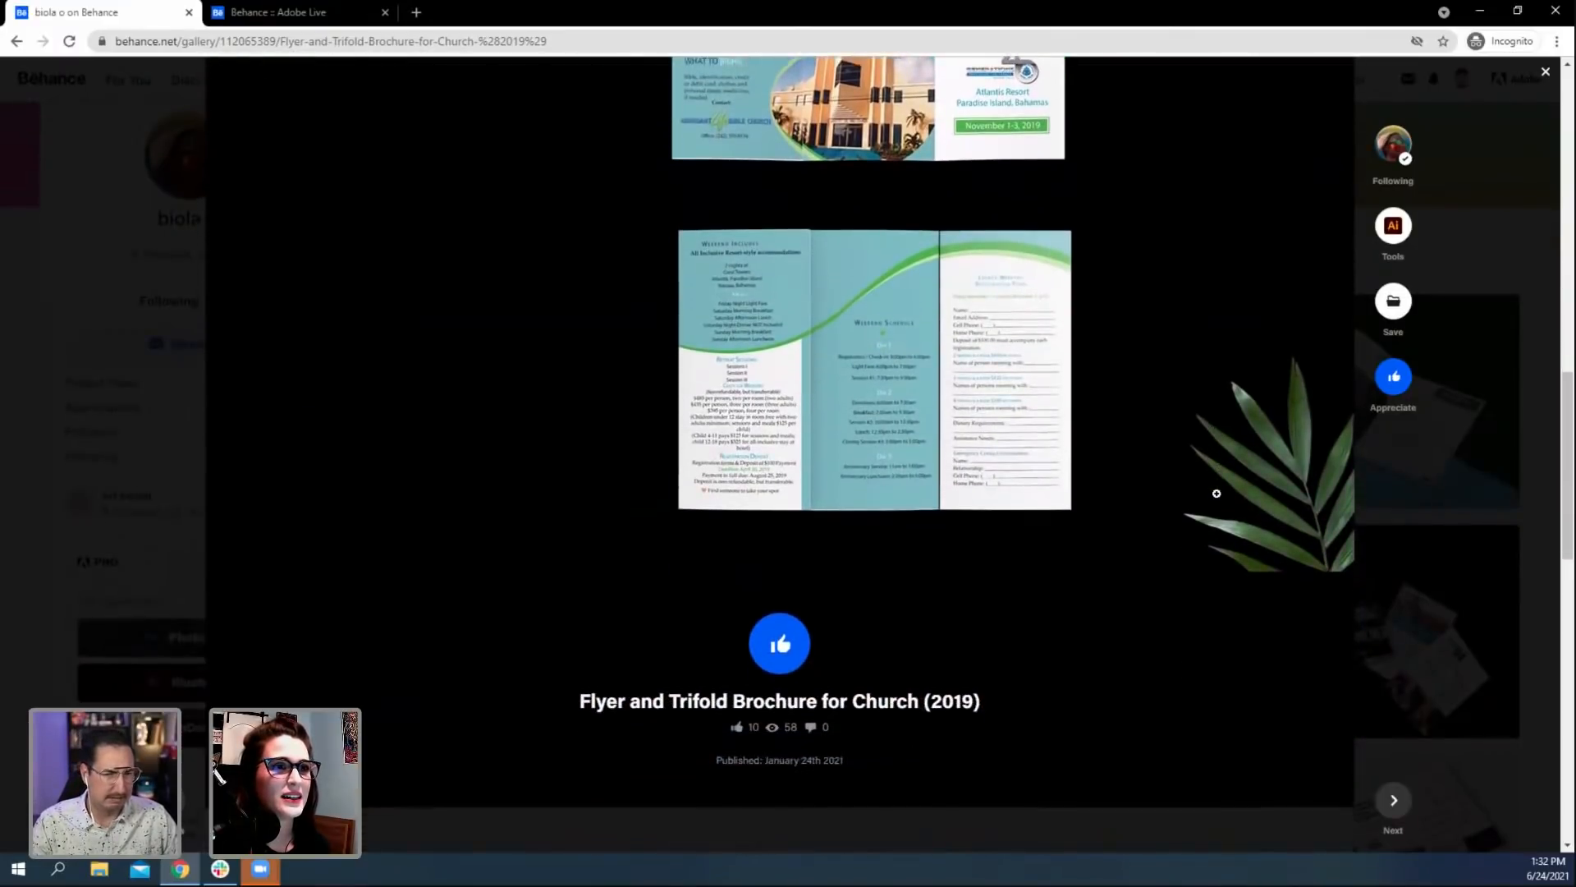
pyautogui.scroll(2, 1216, 494)
pyautogui.scroll(1, 1217, 493)
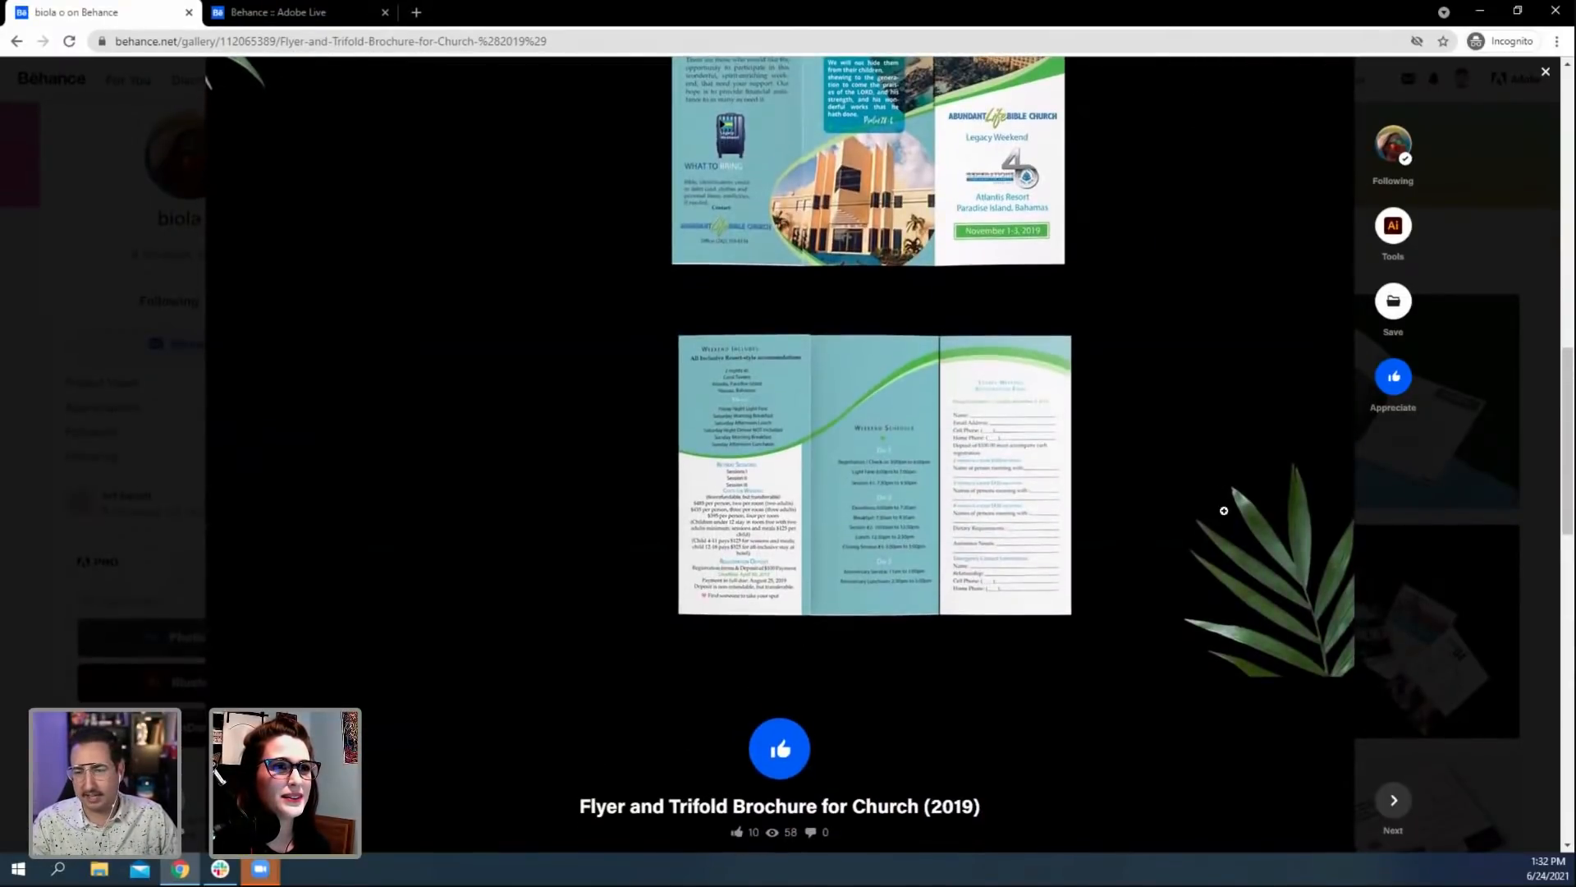
# Go back over the church project's brochure spreads and examine the Palm Sunday flyer mockup again.
pyautogui.scroll(3, 1100, 520)
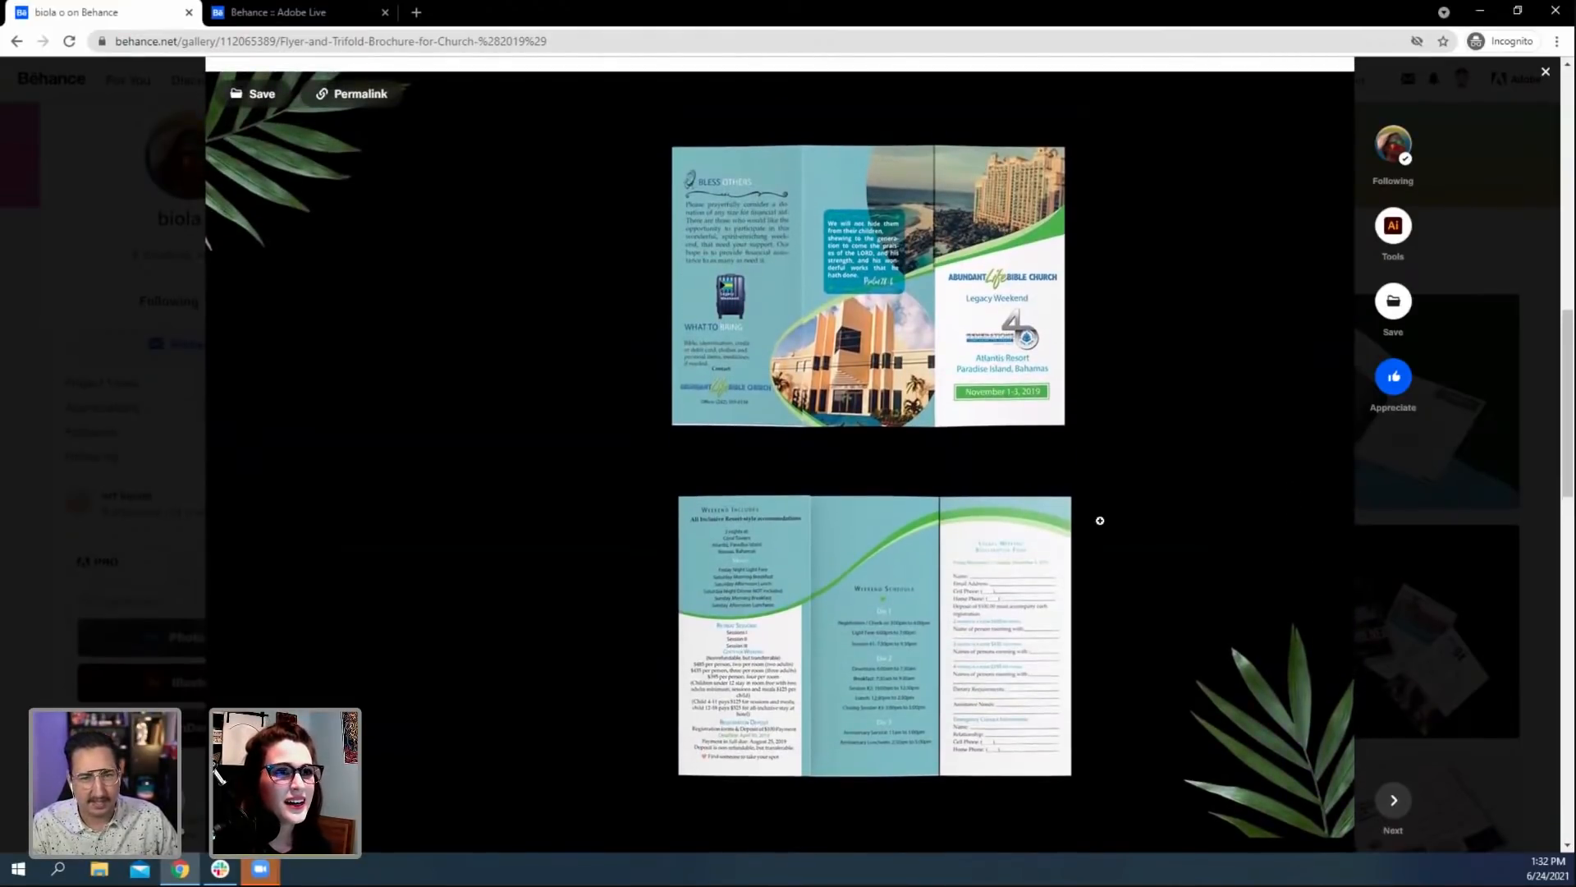
pyautogui.scroll(8, 1100, 520)
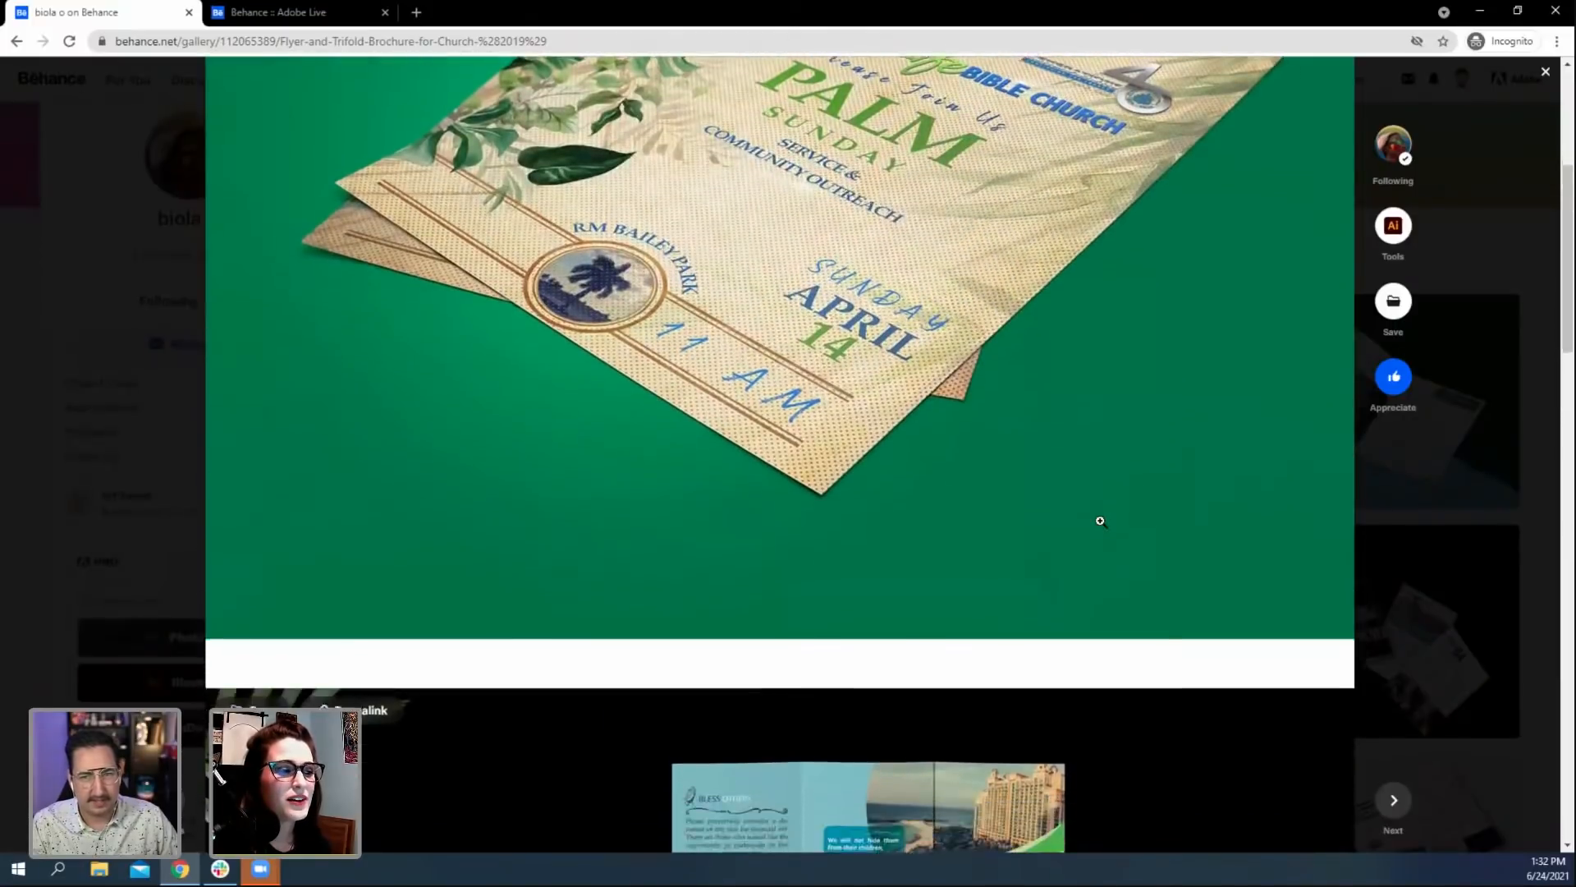
pyautogui.scroll(3, 1100, 521)
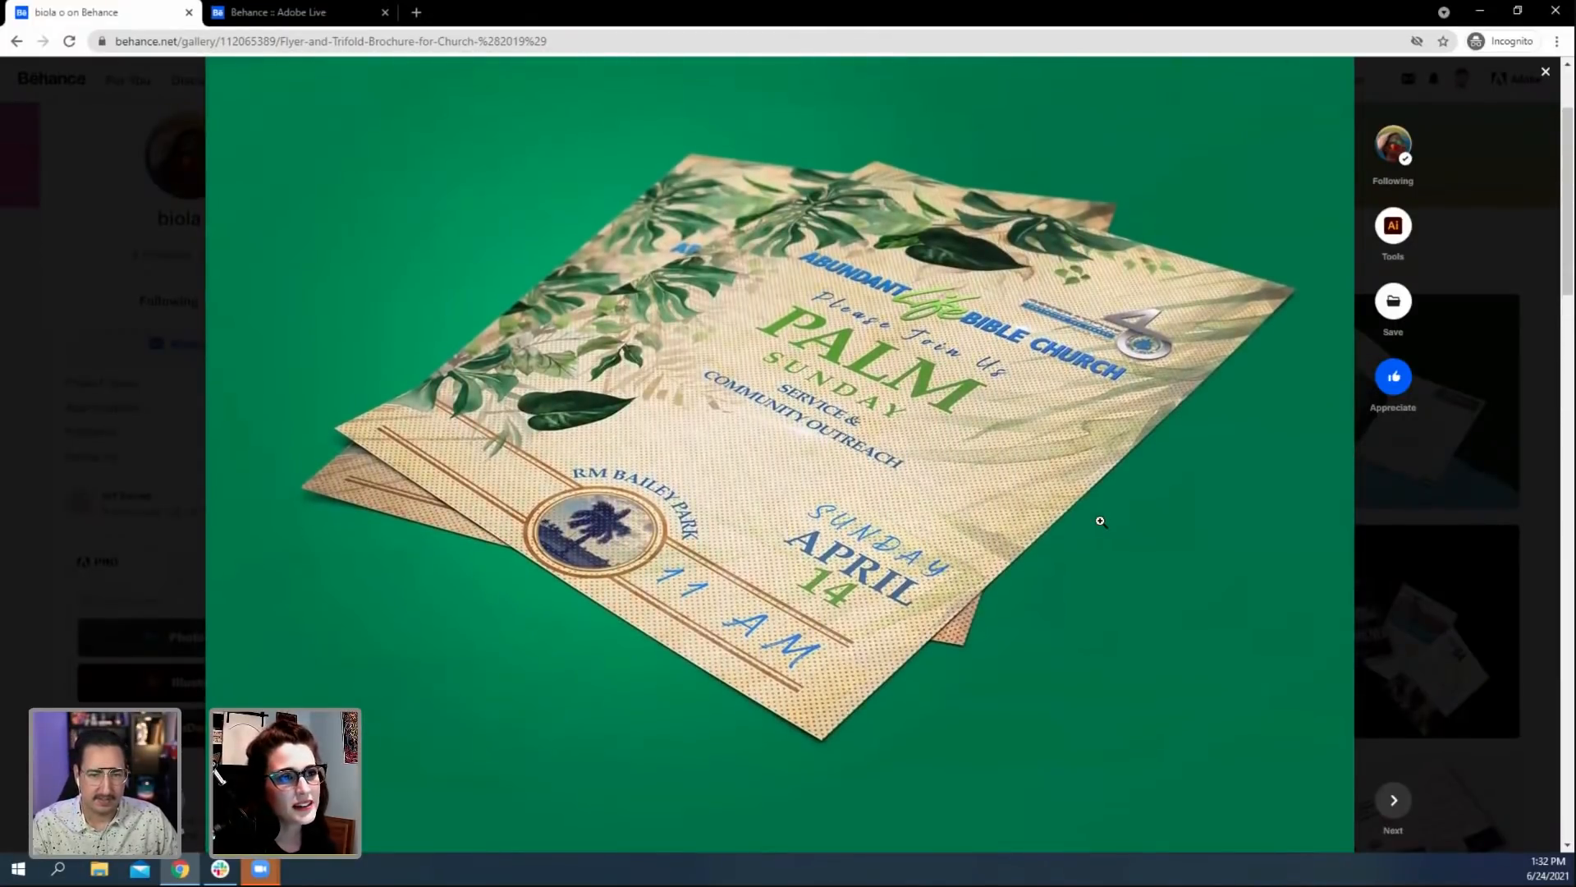
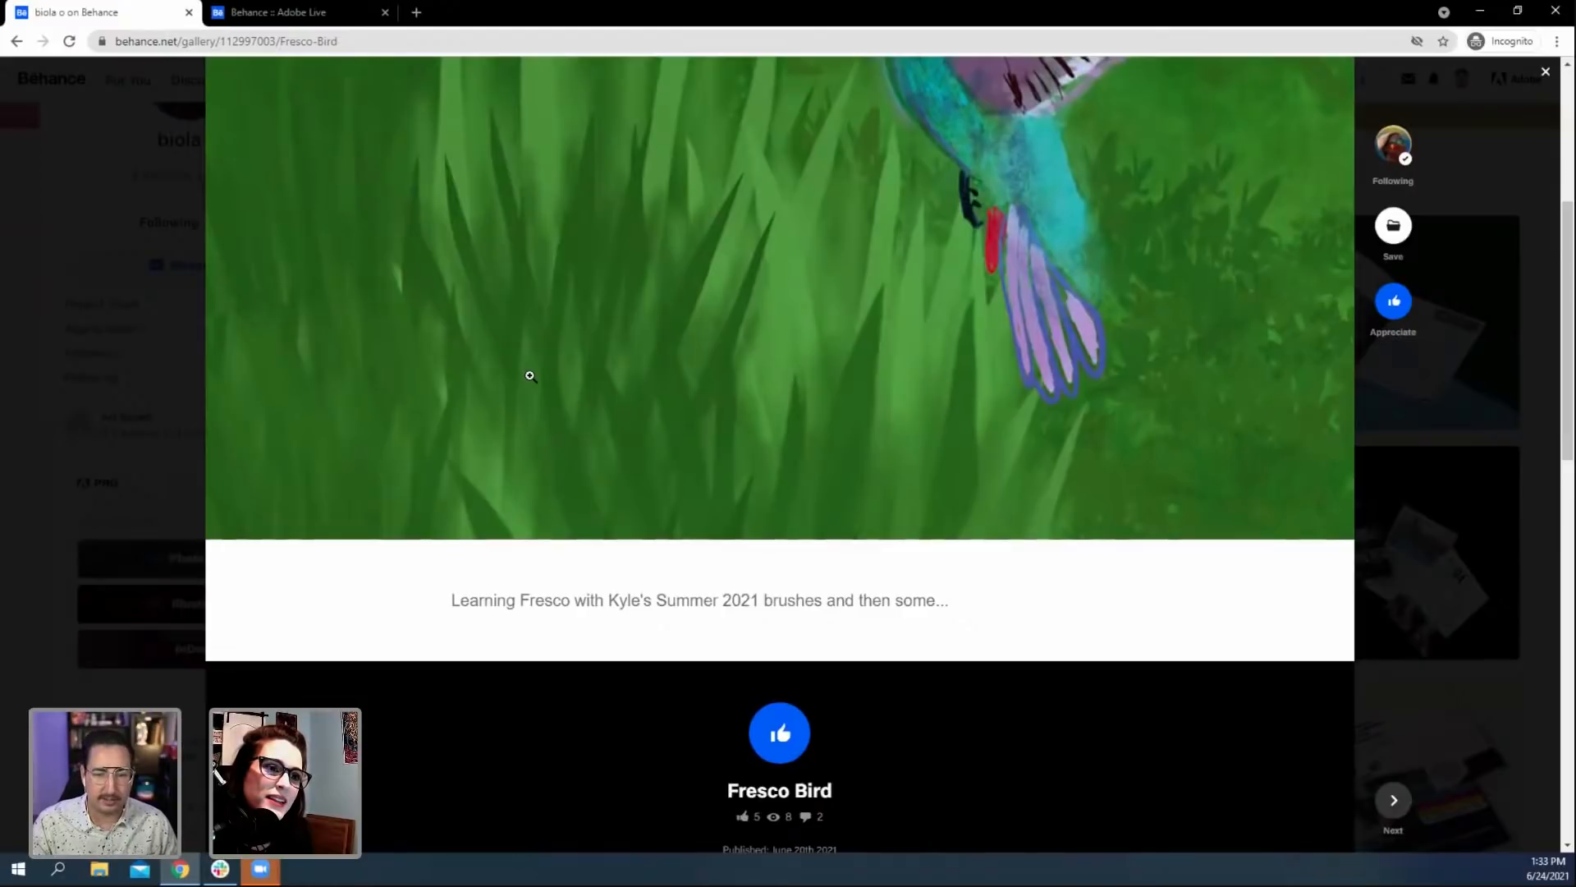
# Examine the full hummingbird painting in the Fresco Bird project and close the project.
pyautogui.scroll(4, 530, 376)
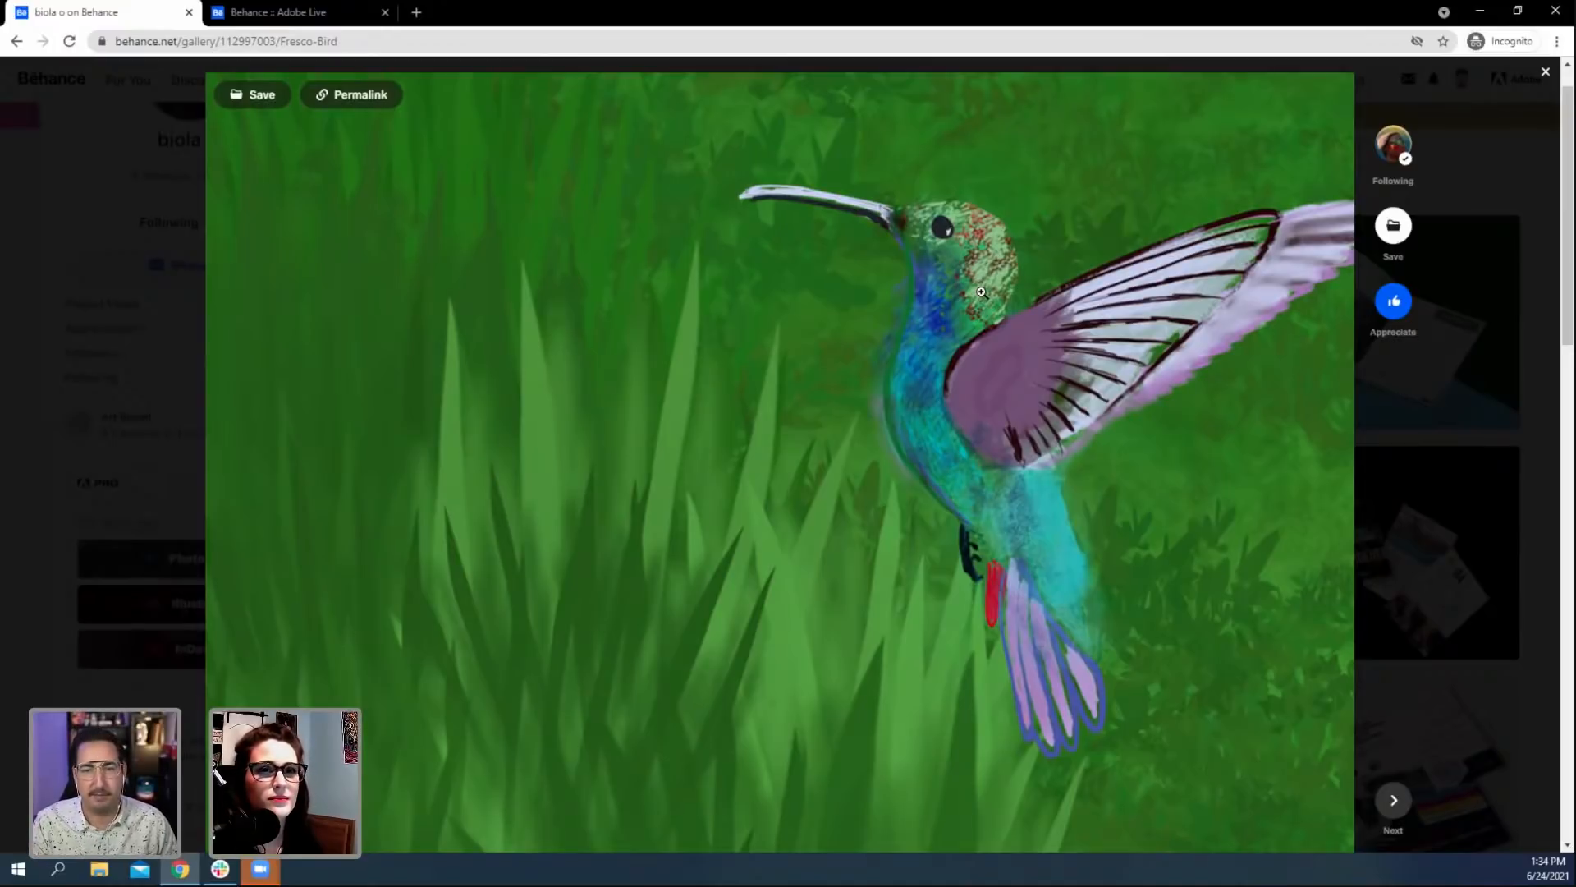
pyautogui.click(1446, 530)
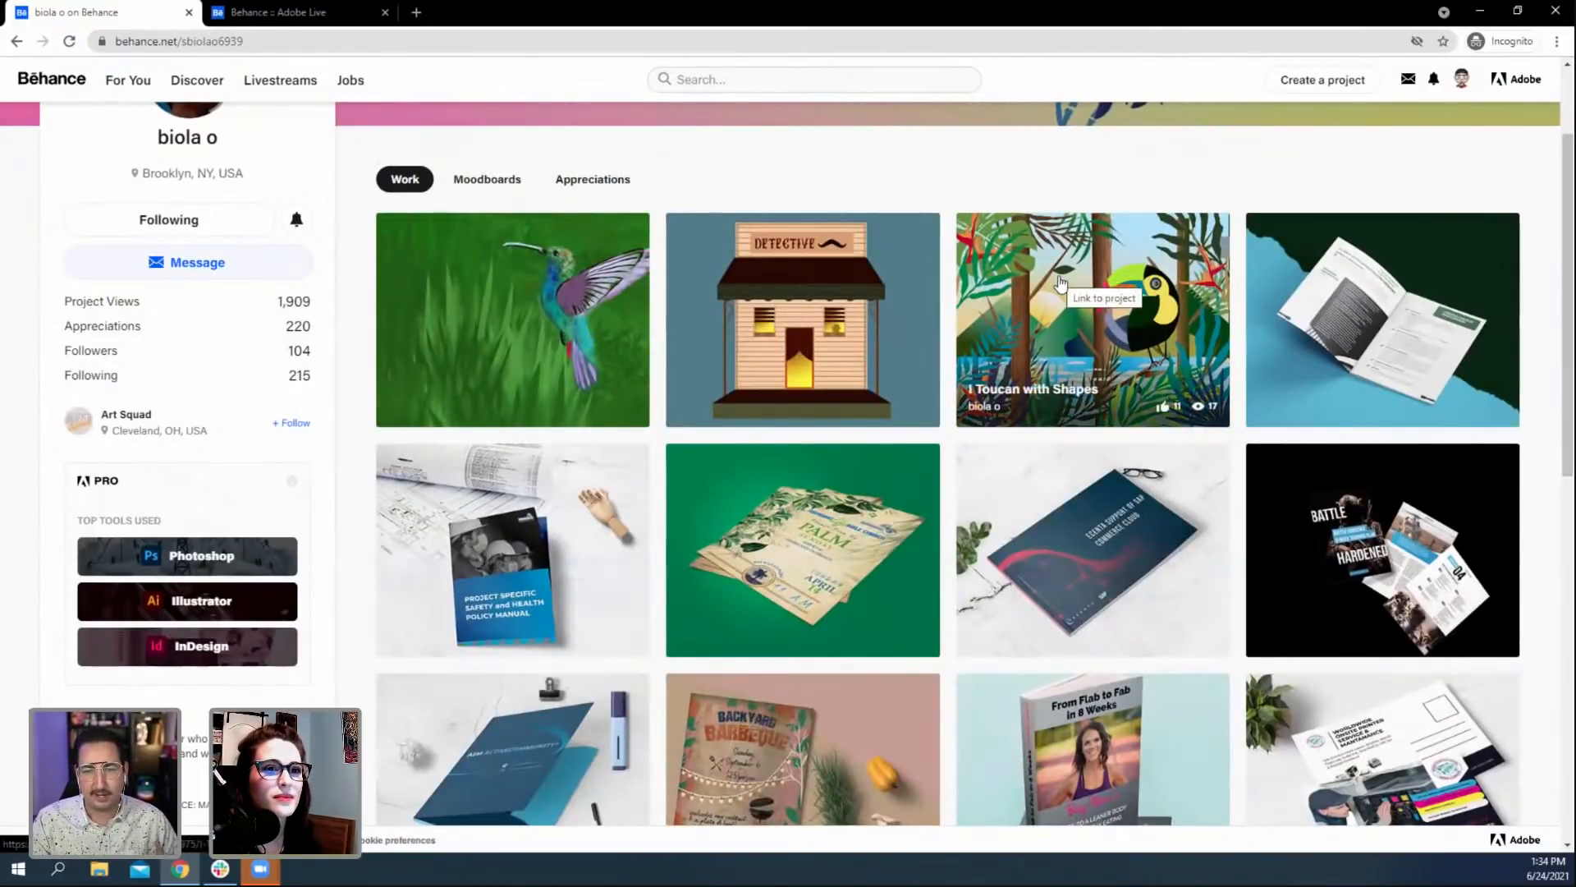
# Open the I Toucan with Shapes project, examine the toucan illustration and its project details, and close it.
pyautogui.click(1082, 284)
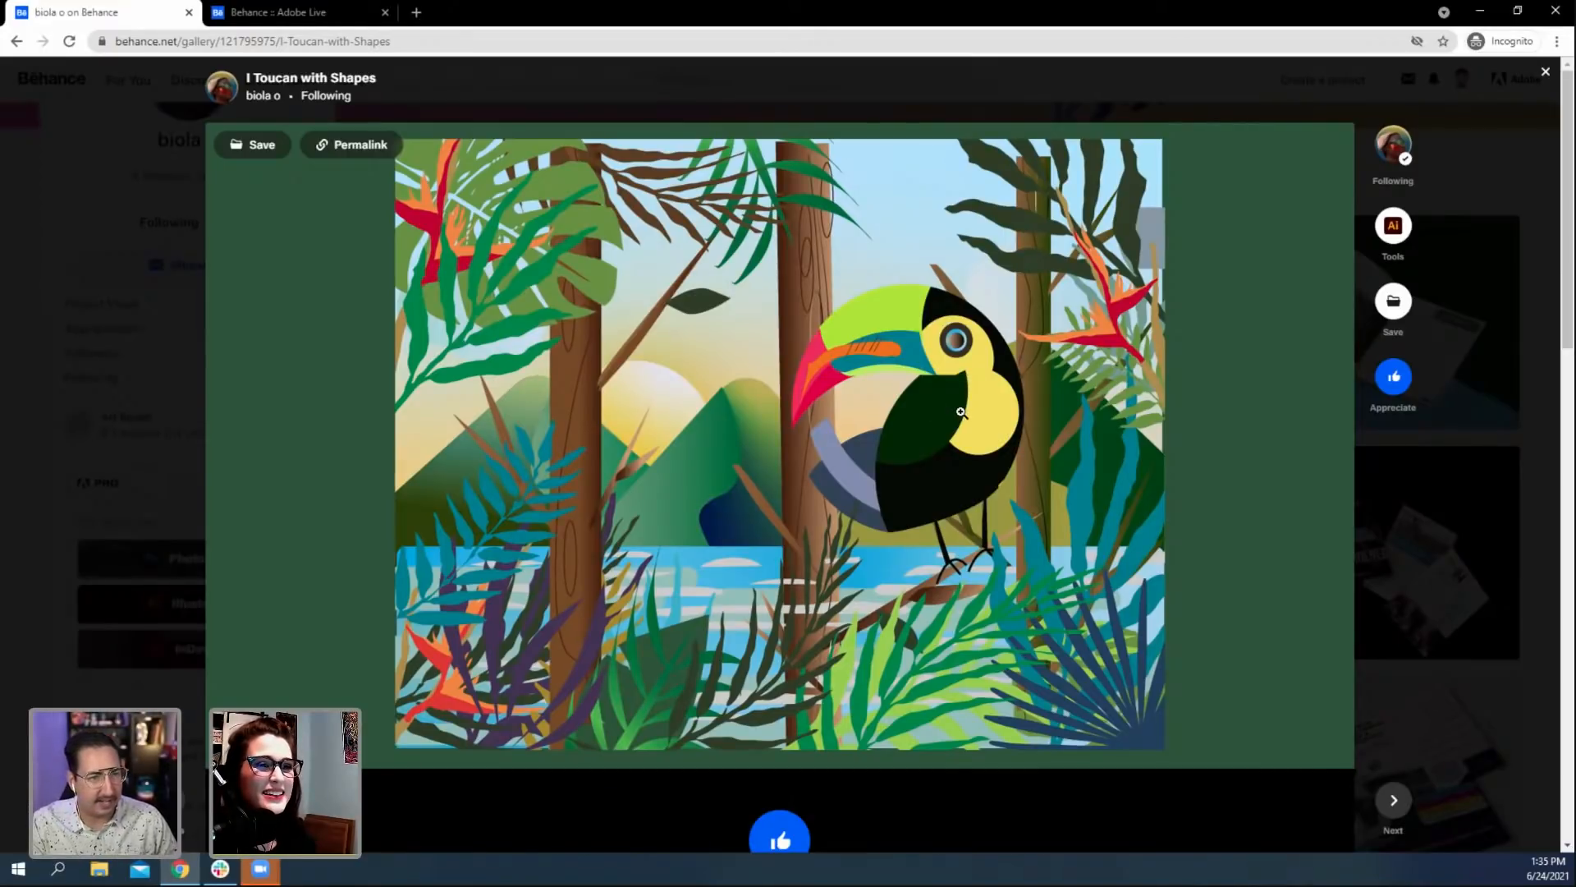
pyautogui.scroll(-3, 960, 410)
pyautogui.scroll(1, 960, 411)
pyautogui.scroll(-1, 961, 411)
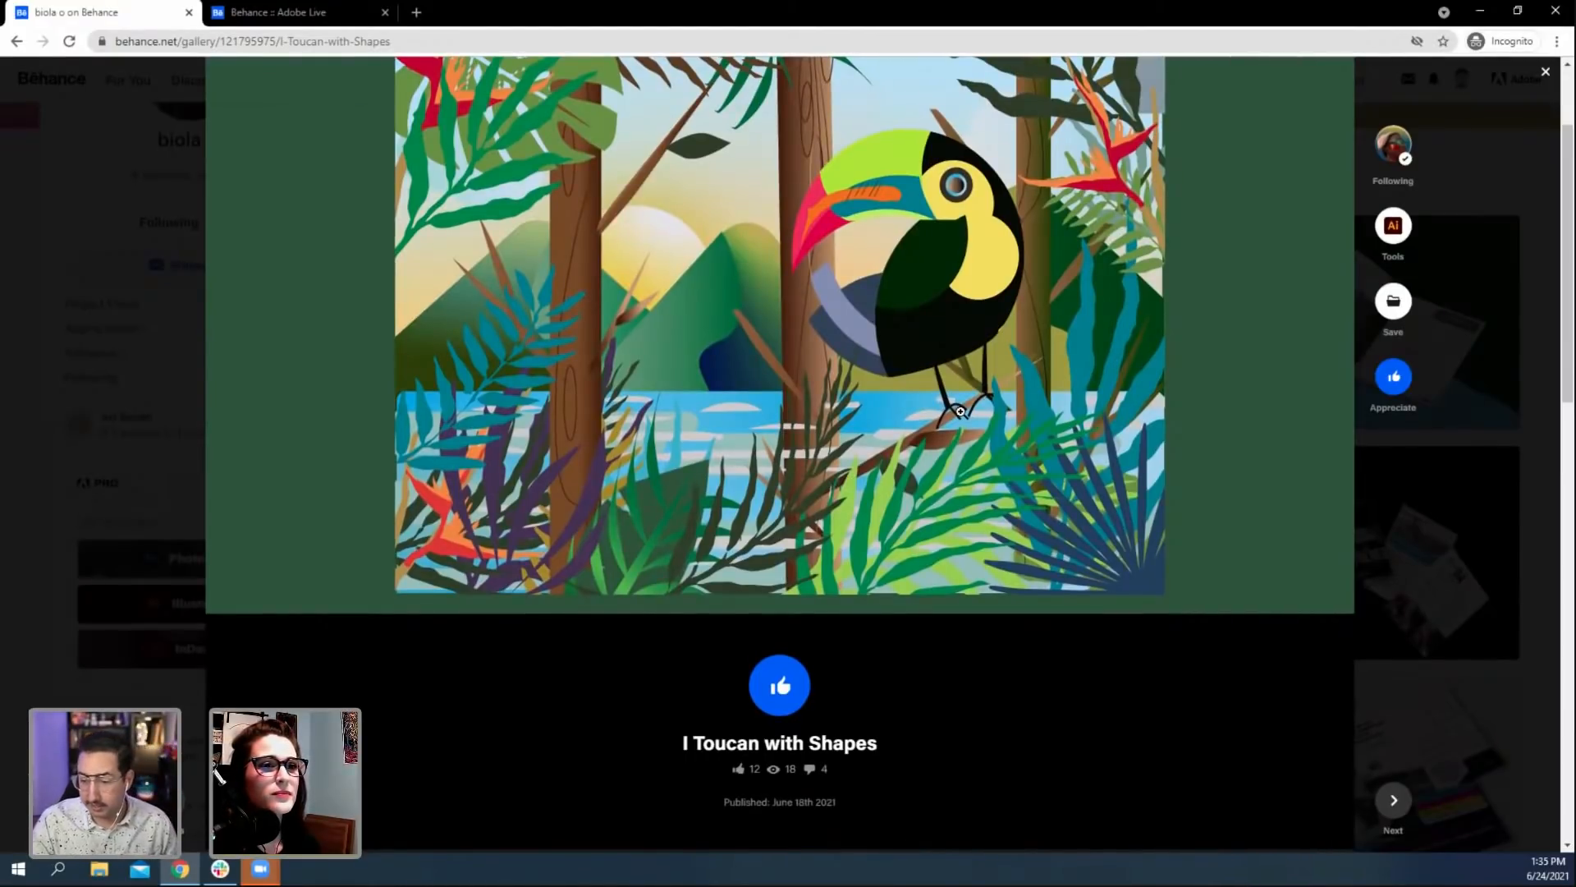
pyautogui.scroll(2, 961, 411)
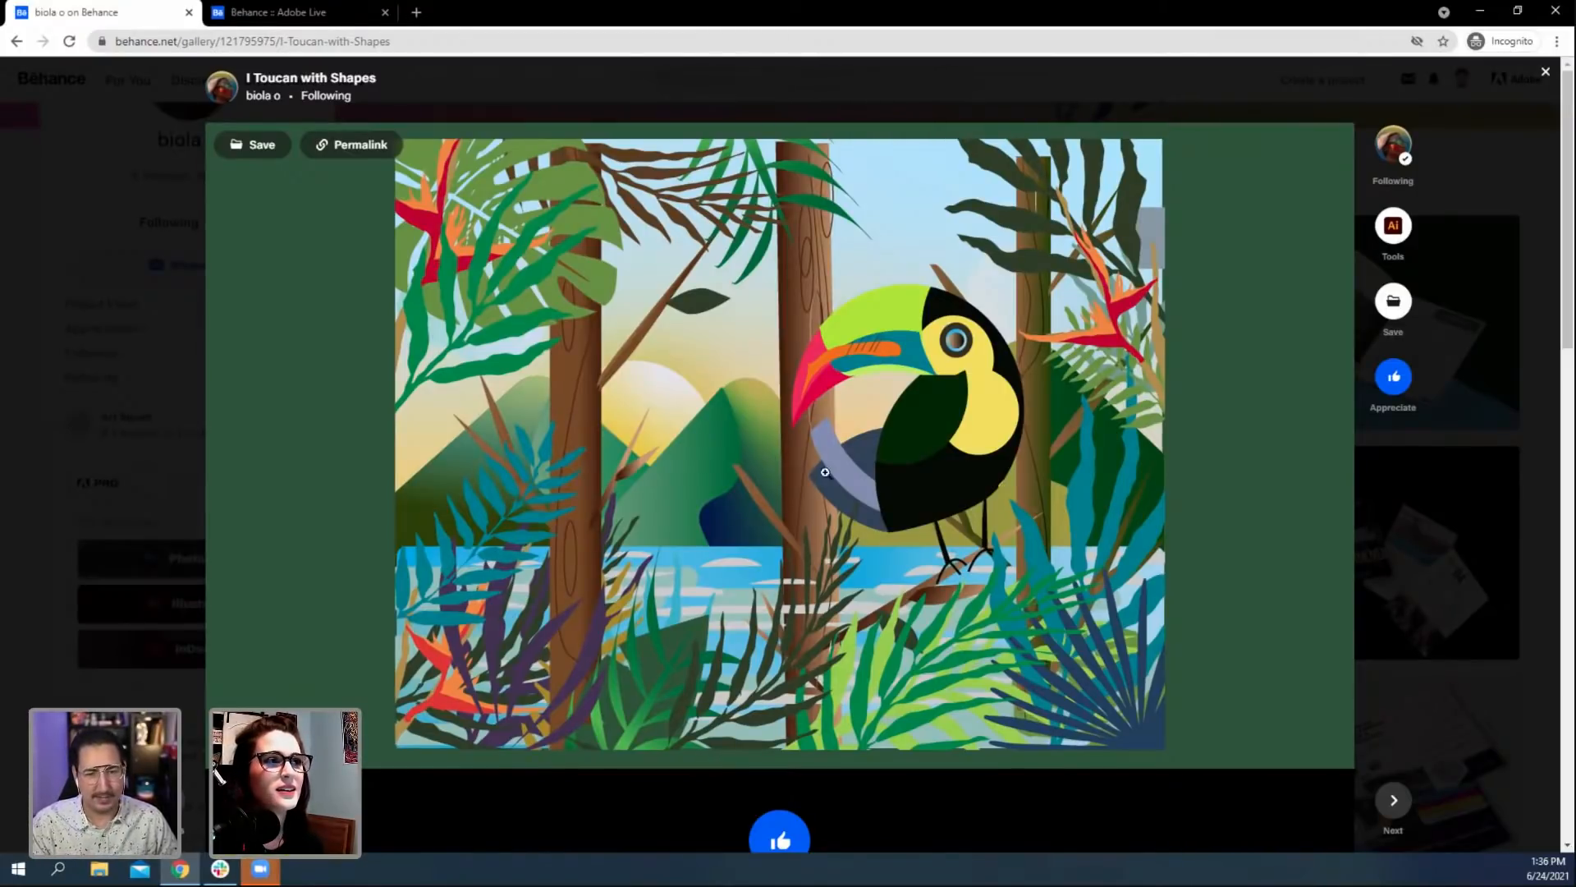
pyautogui.click(1471, 502)
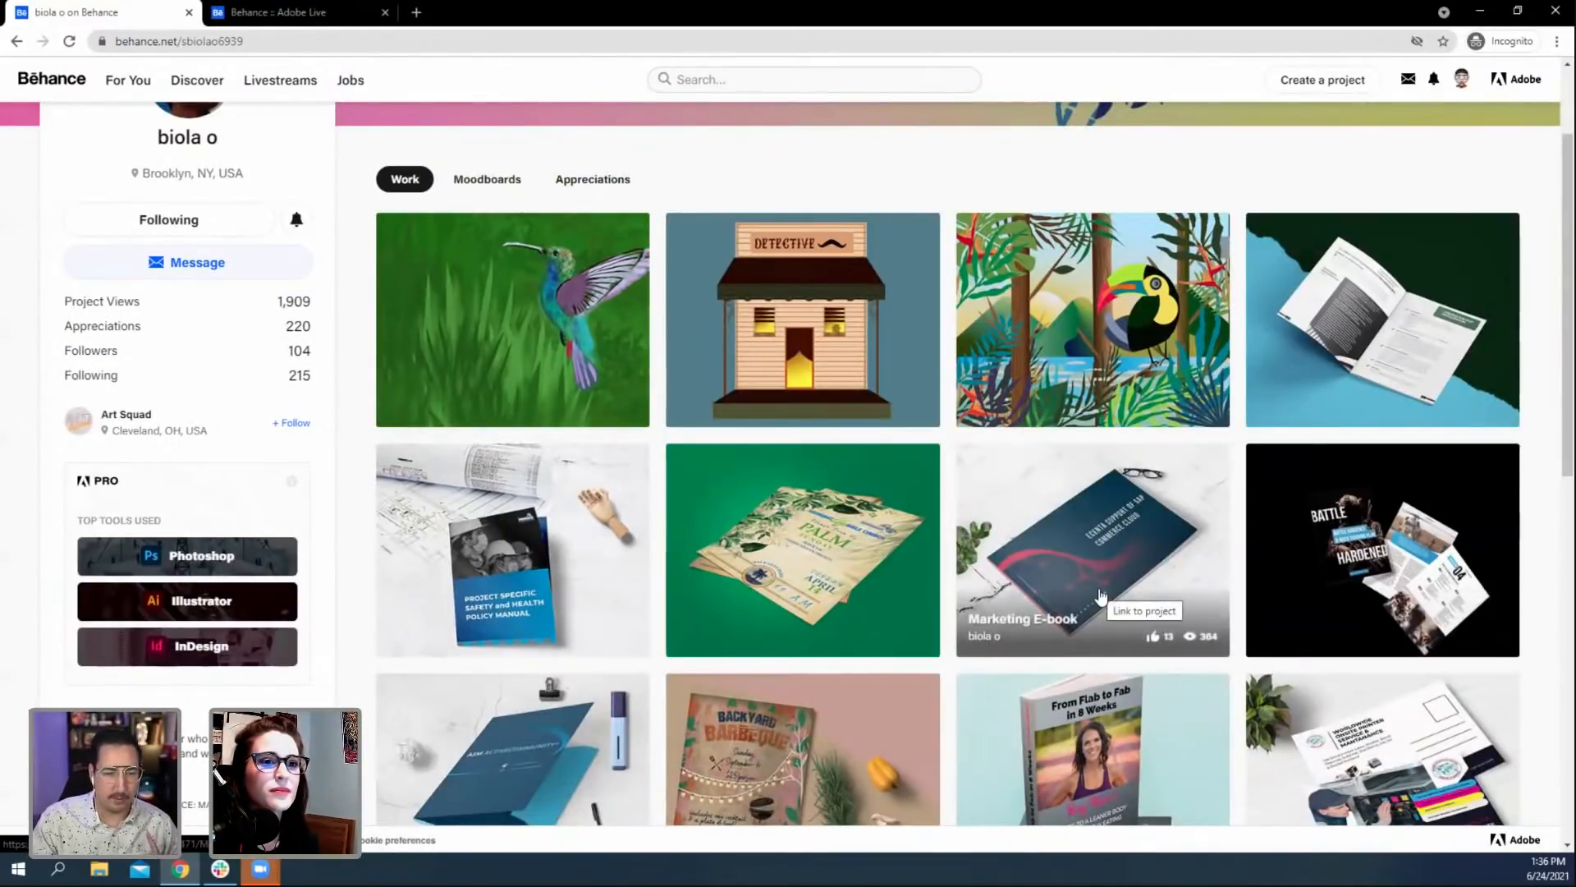
# Find the AI Creative Challenge project further down the artist's work, open it, and examine the Shaki & Co logo drafts.
pyautogui.scroll(-4, 1101, 597)
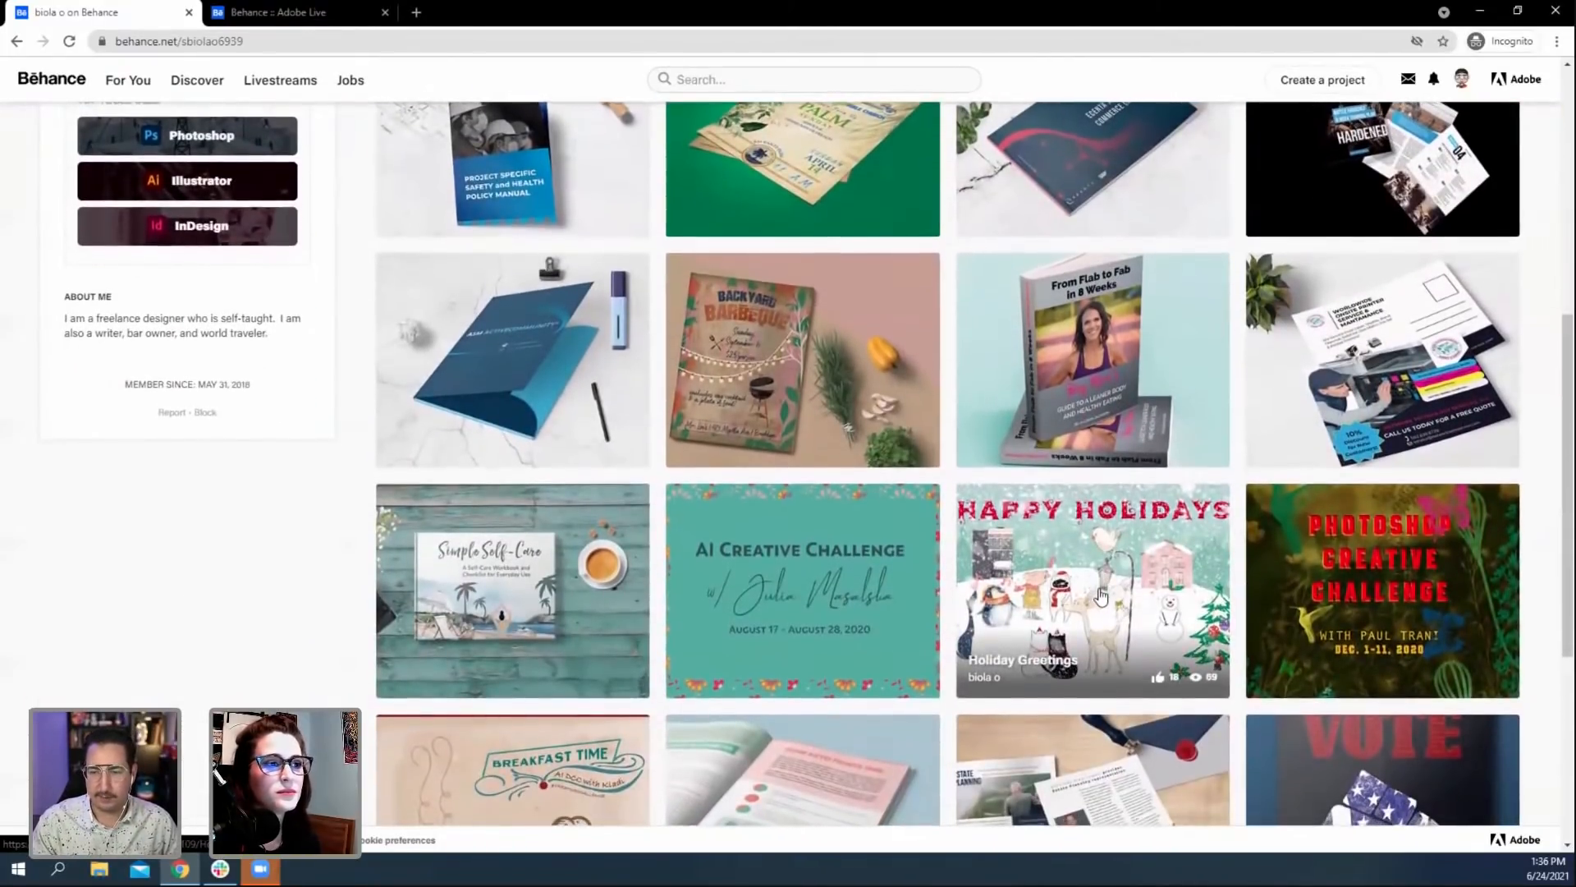
pyautogui.scroll(-1, 1412, 582)
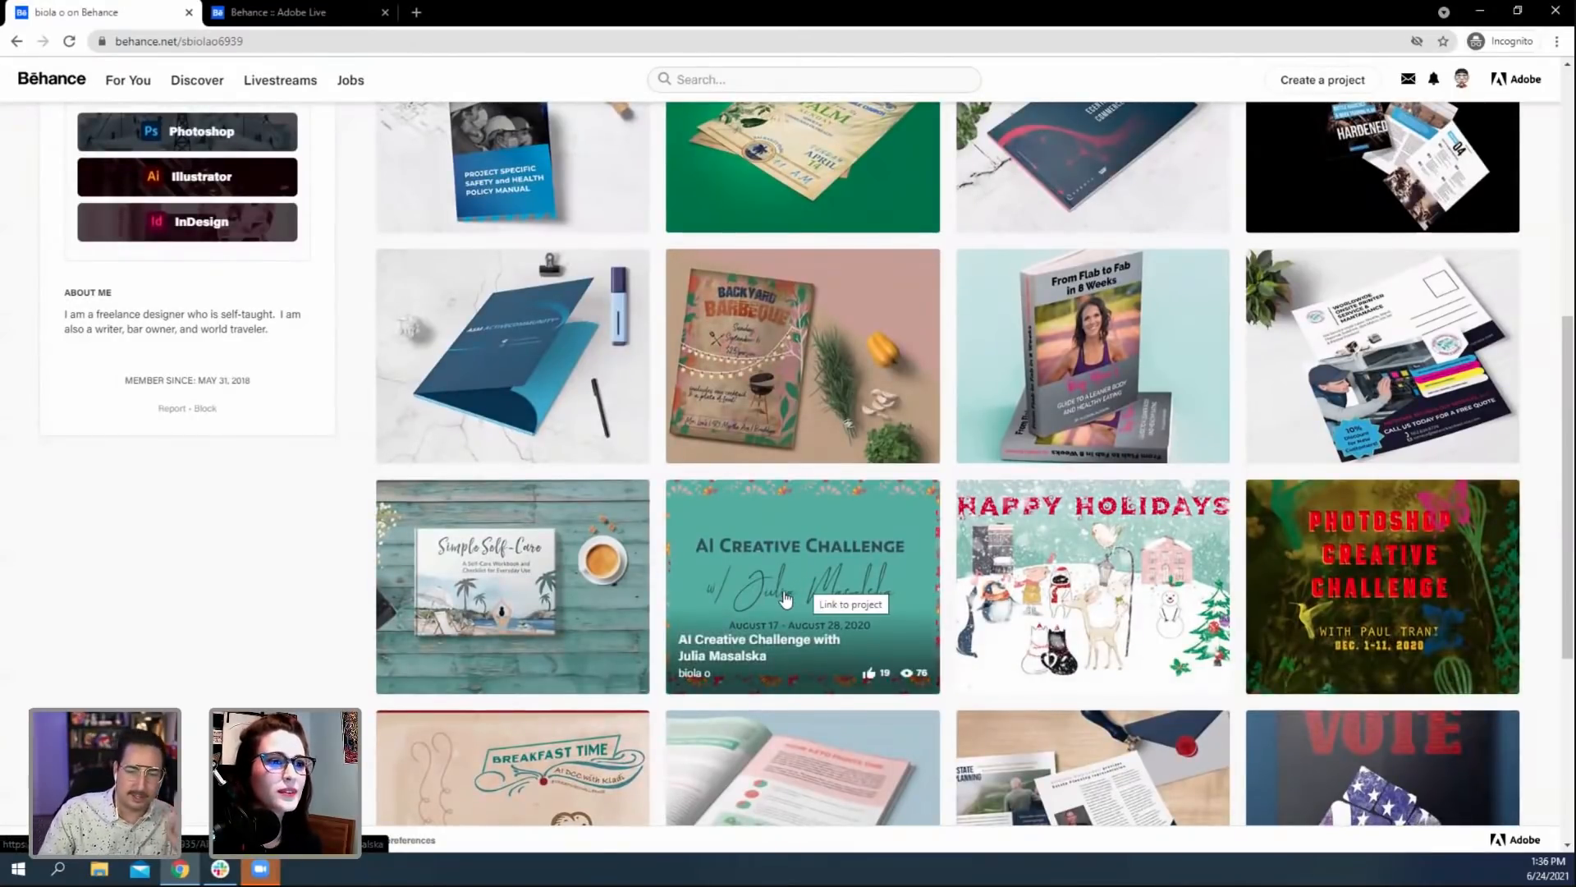
pyautogui.click(806, 555)
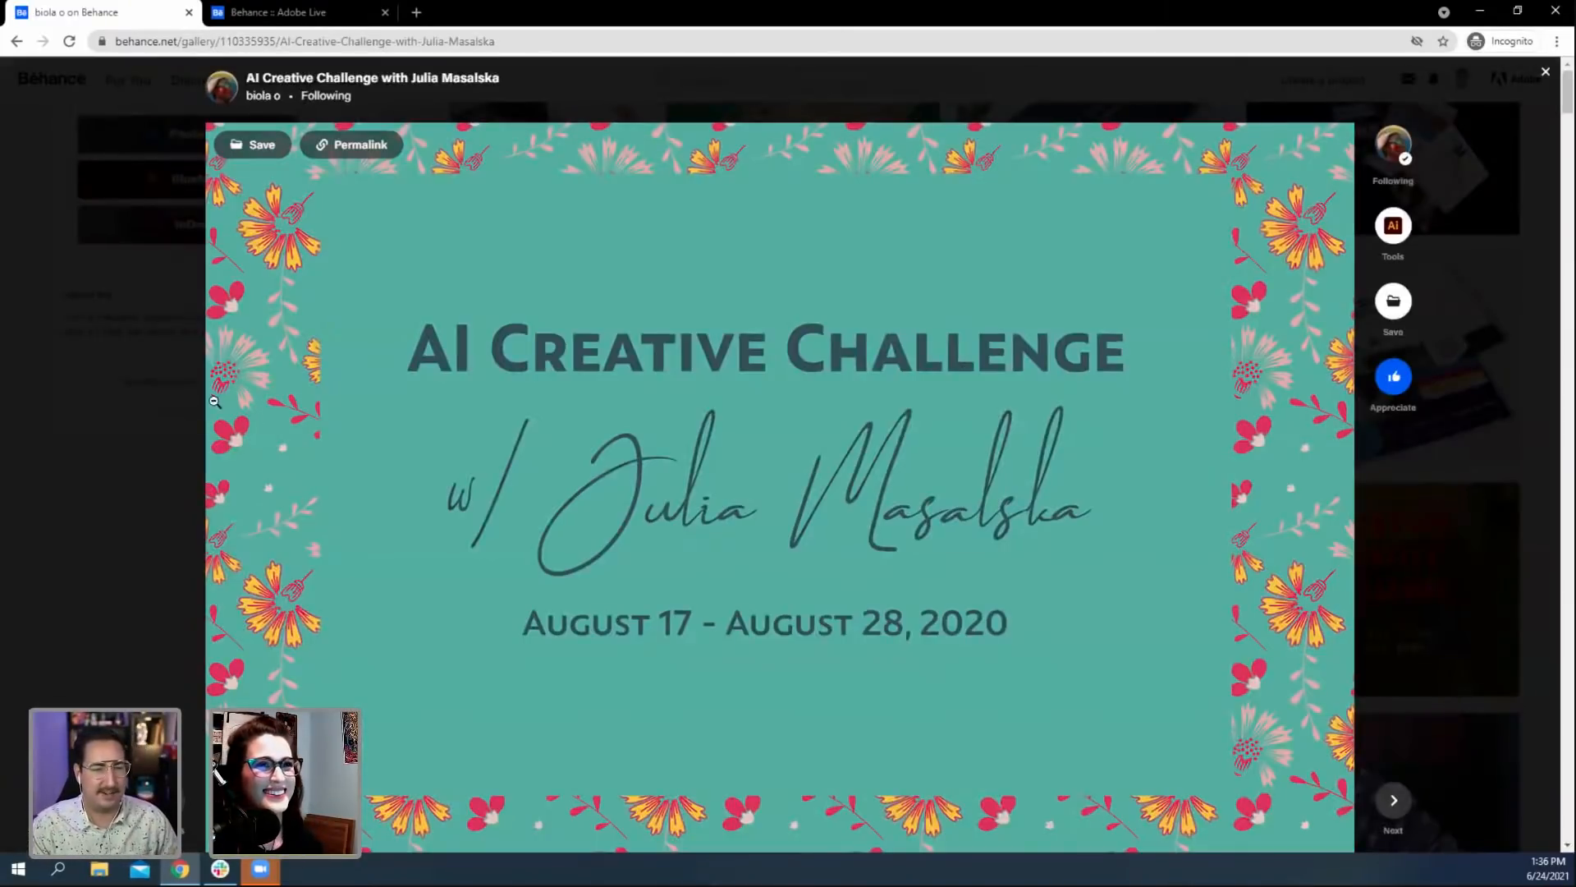
pyautogui.scroll(-8, 141, 382)
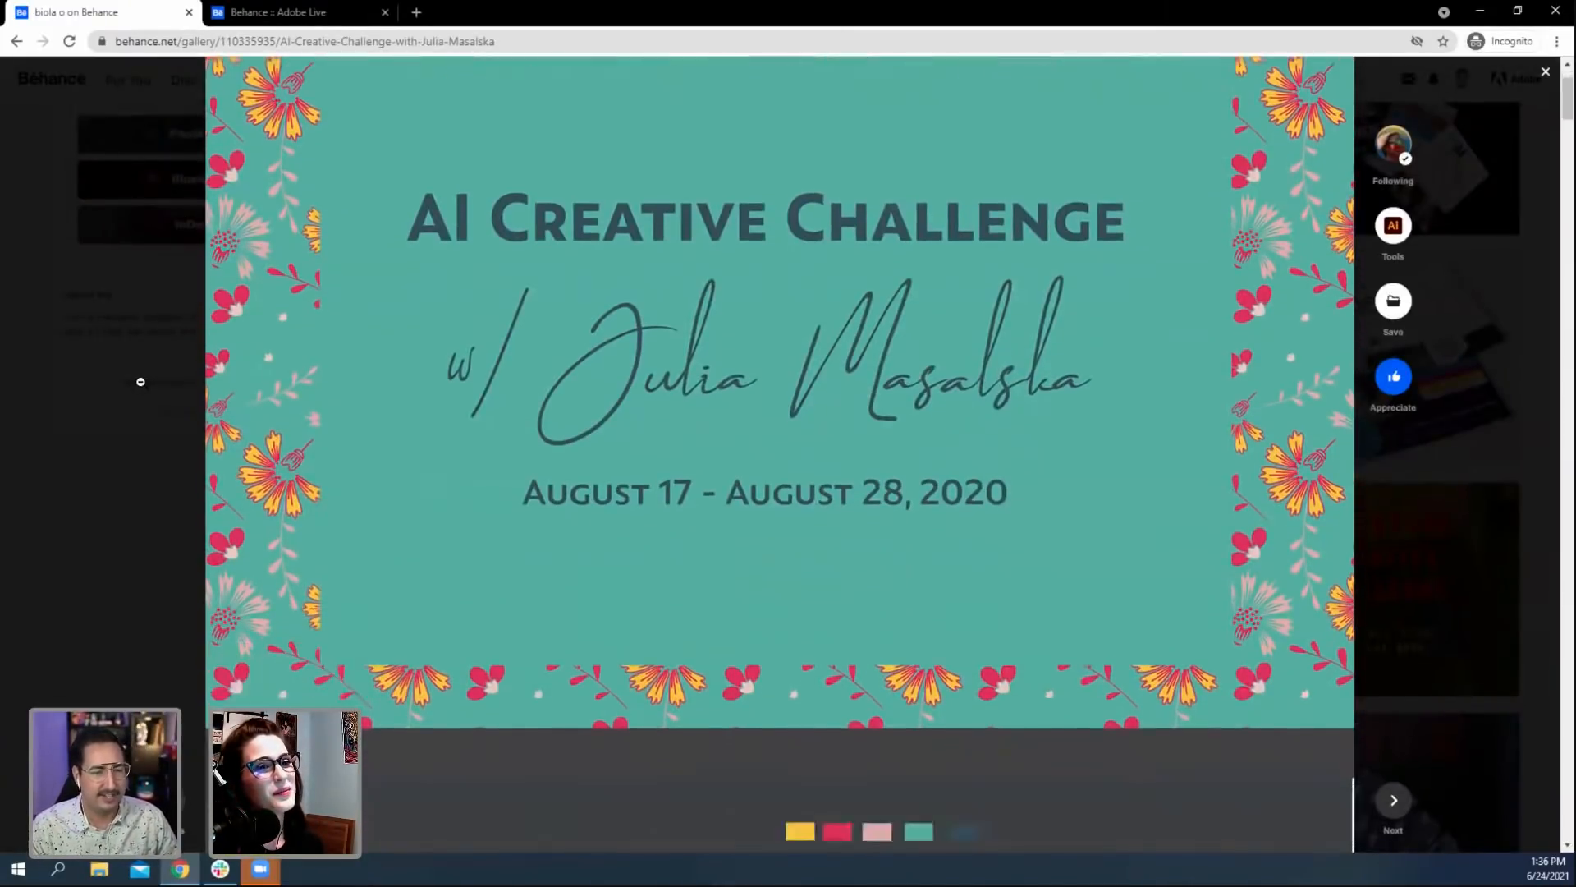
pyautogui.scroll(-2, 141, 382)
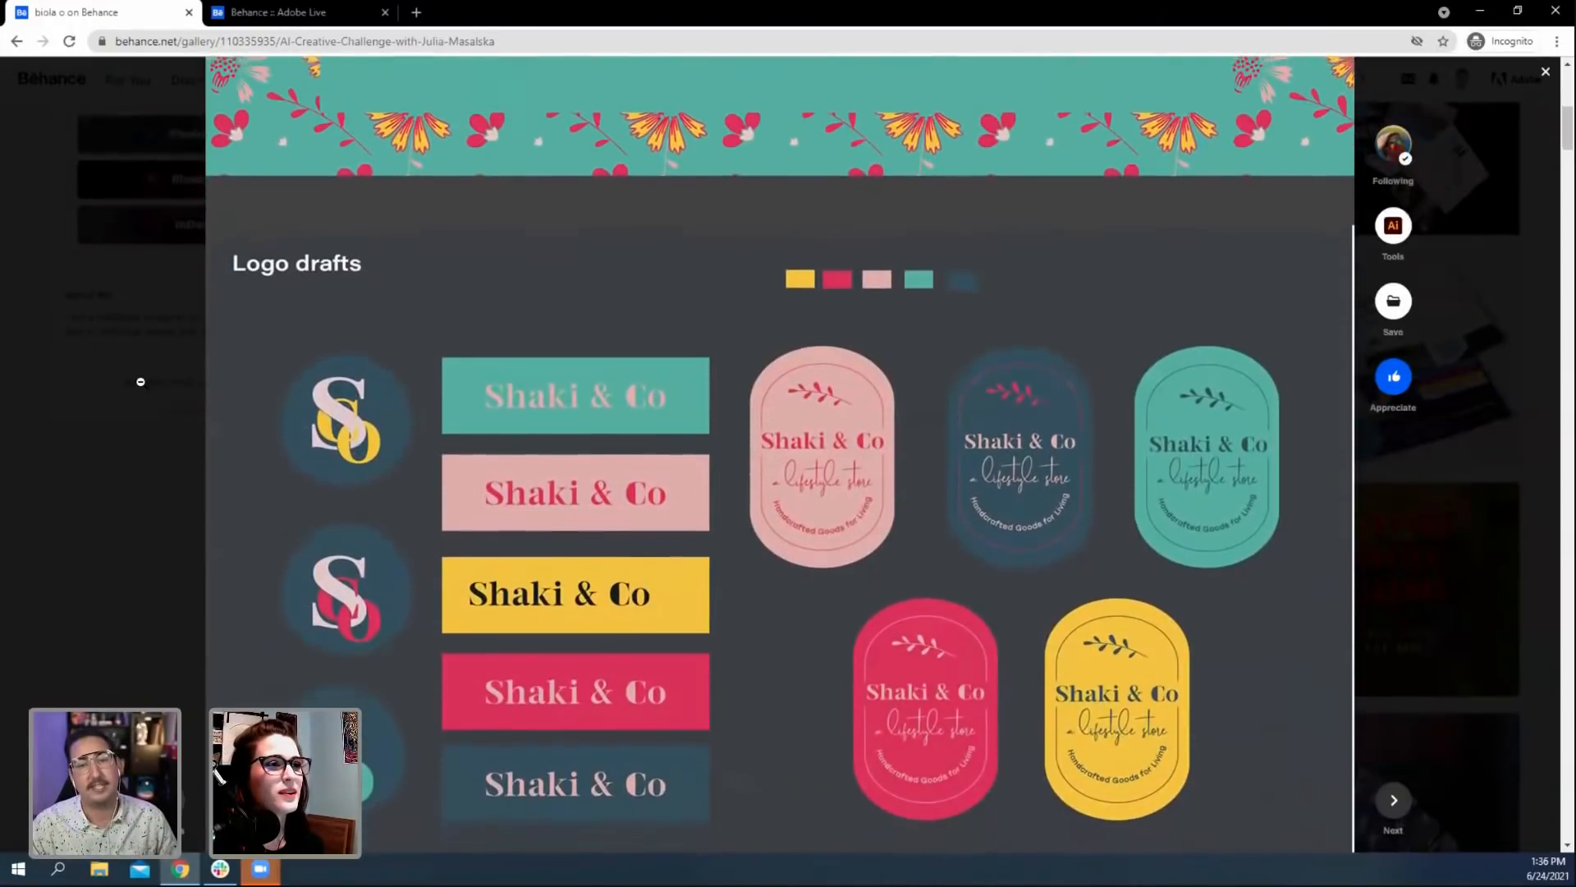
pyautogui.scroll(-2, 140, 382)
pyautogui.scroll(2, 140, 382)
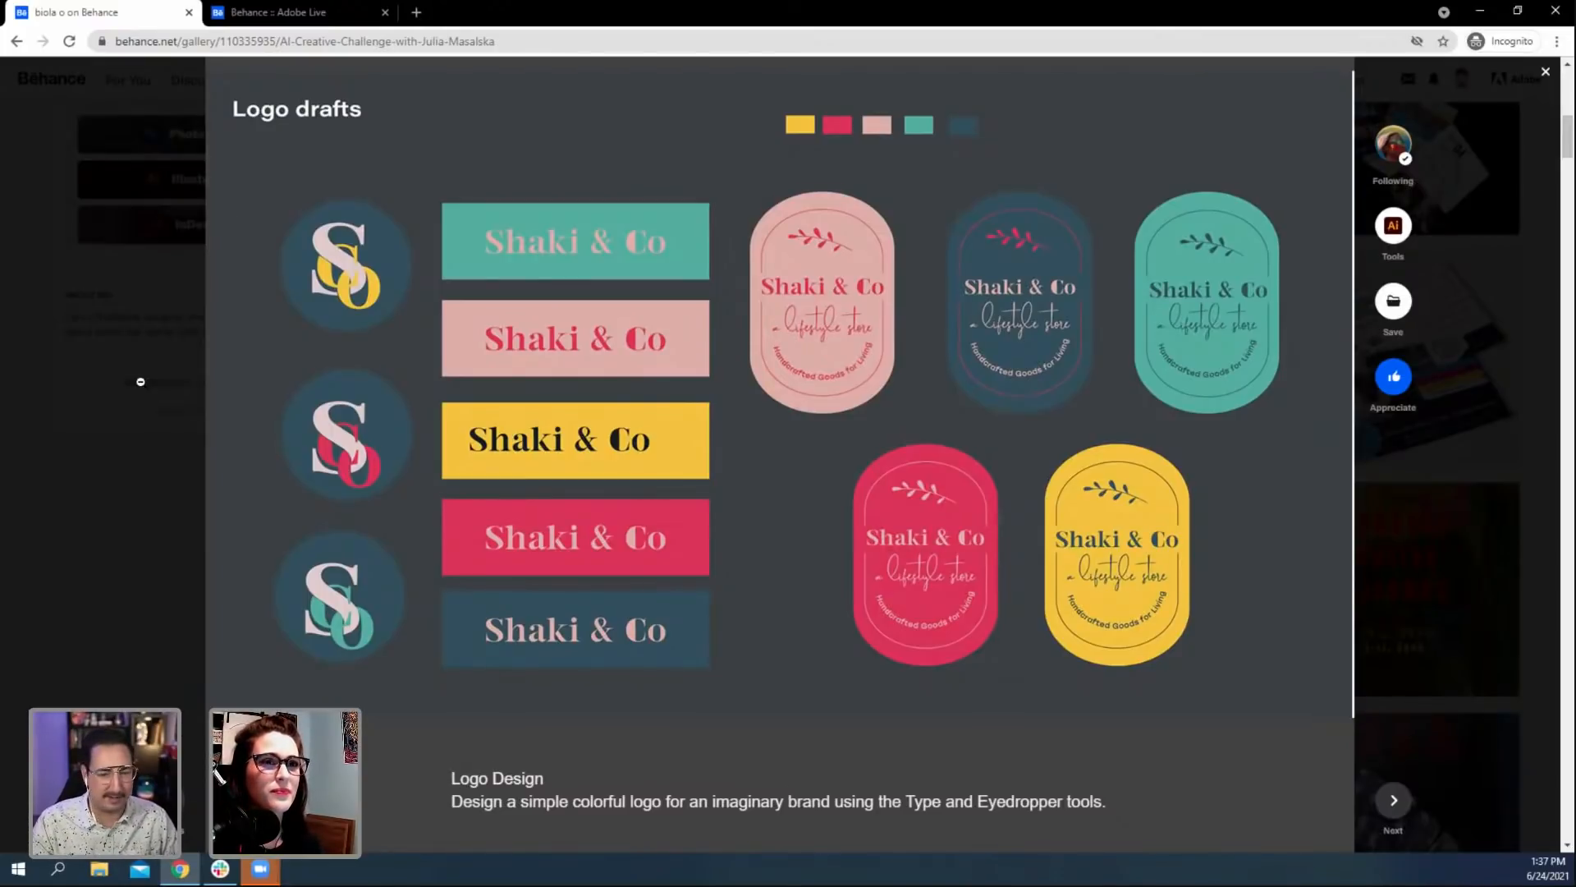
# Examine the Logo Design brief and the Shaki & Co logo mockups on the shop window and the hang tag.
pyautogui.scroll(-8, 141, 382)
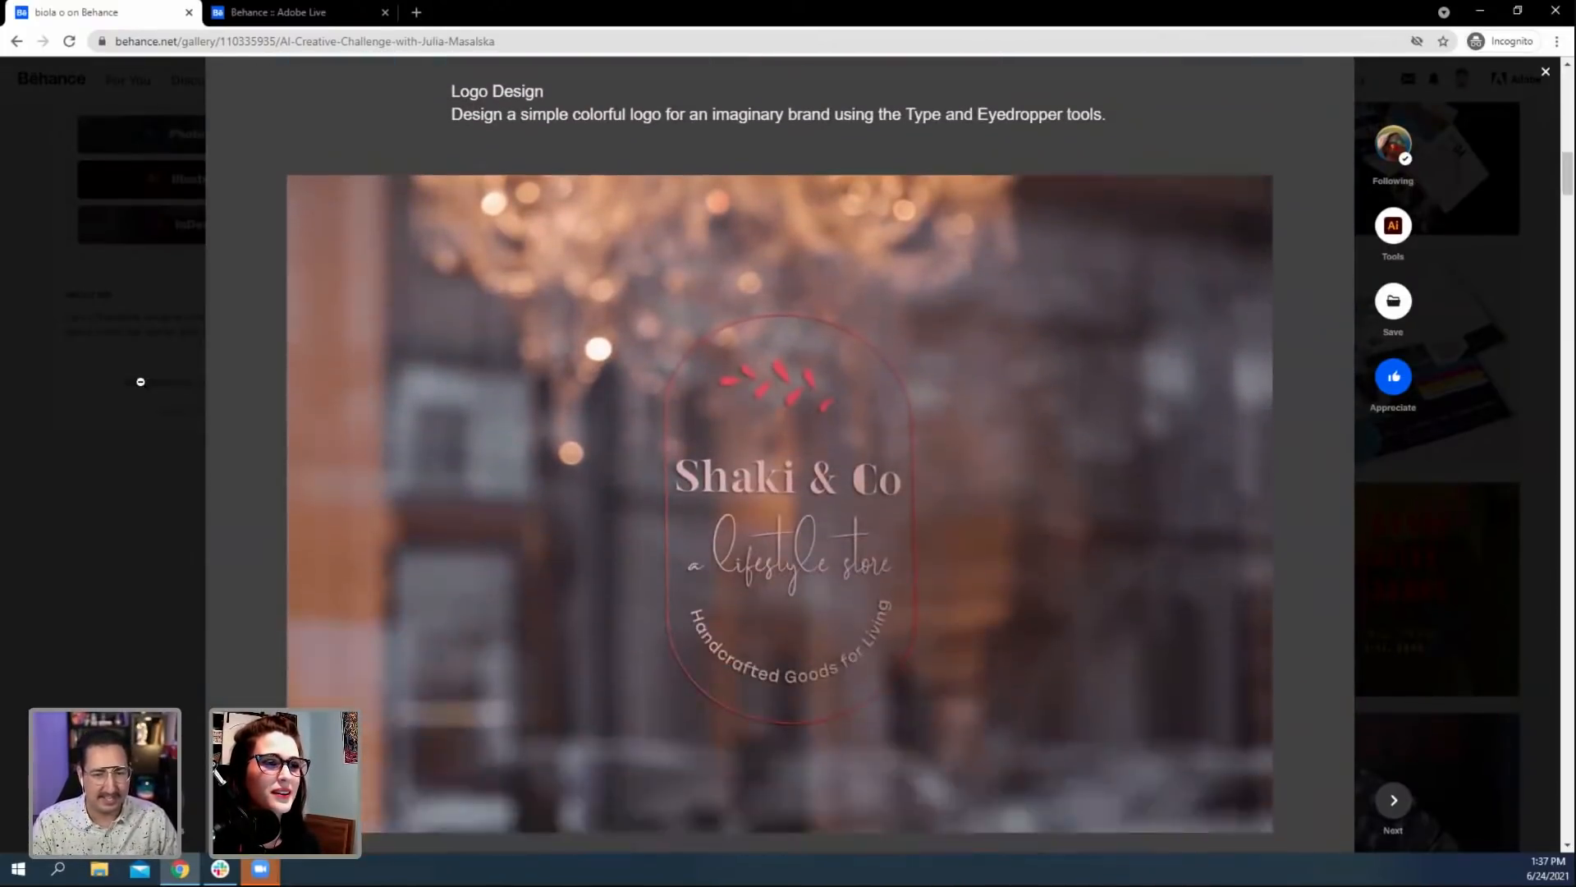
pyautogui.scroll(-2, 140, 381)
pyautogui.scroll(-1, 140, 381)
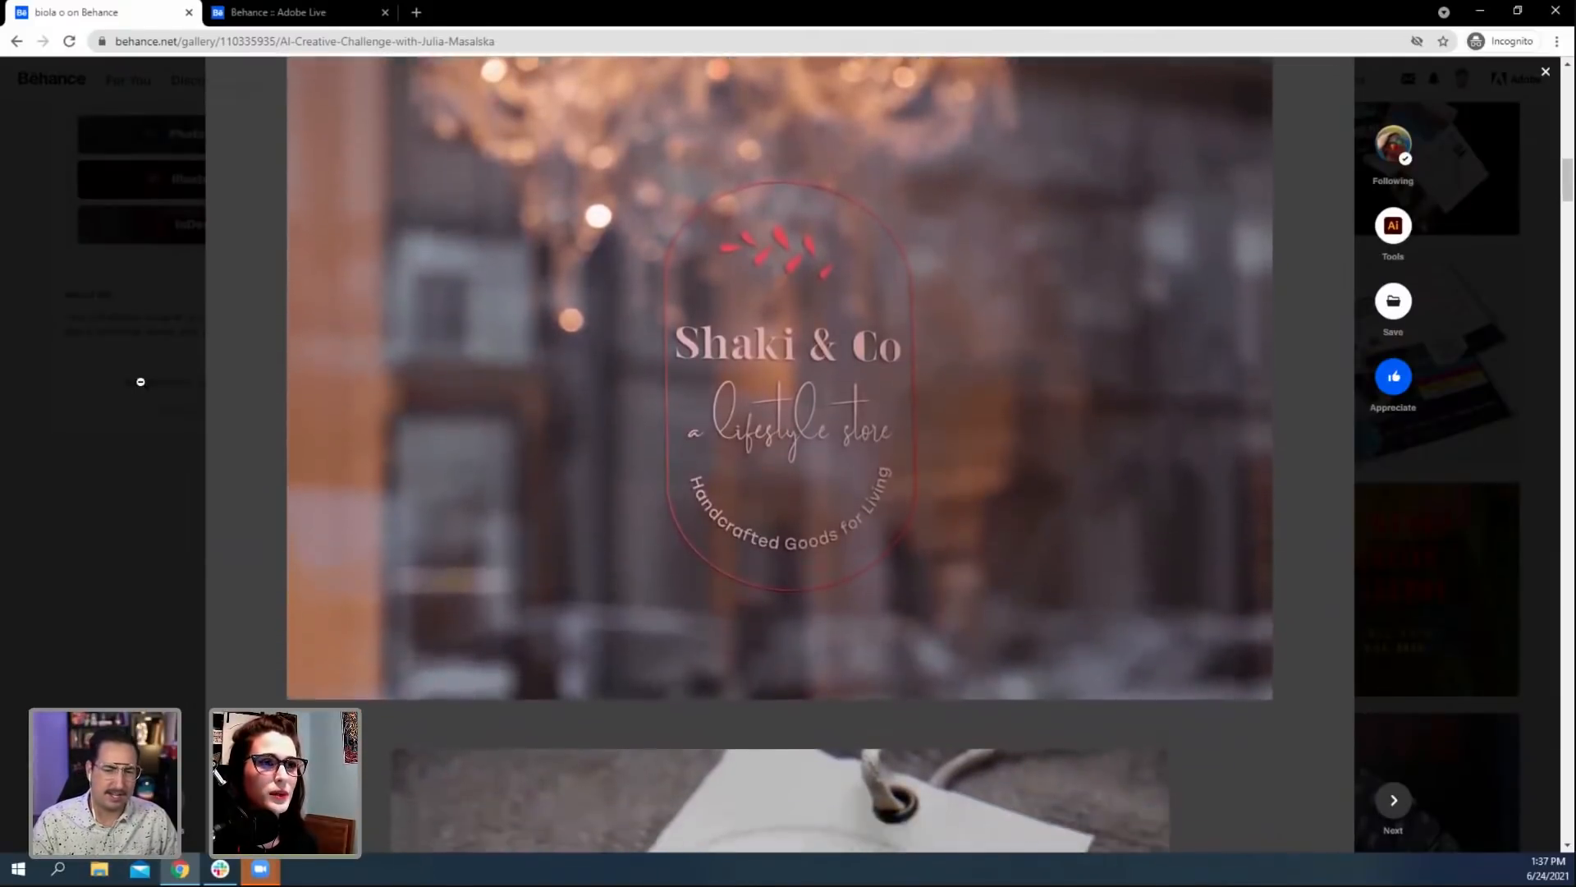
pyautogui.scroll(1, 140, 382)
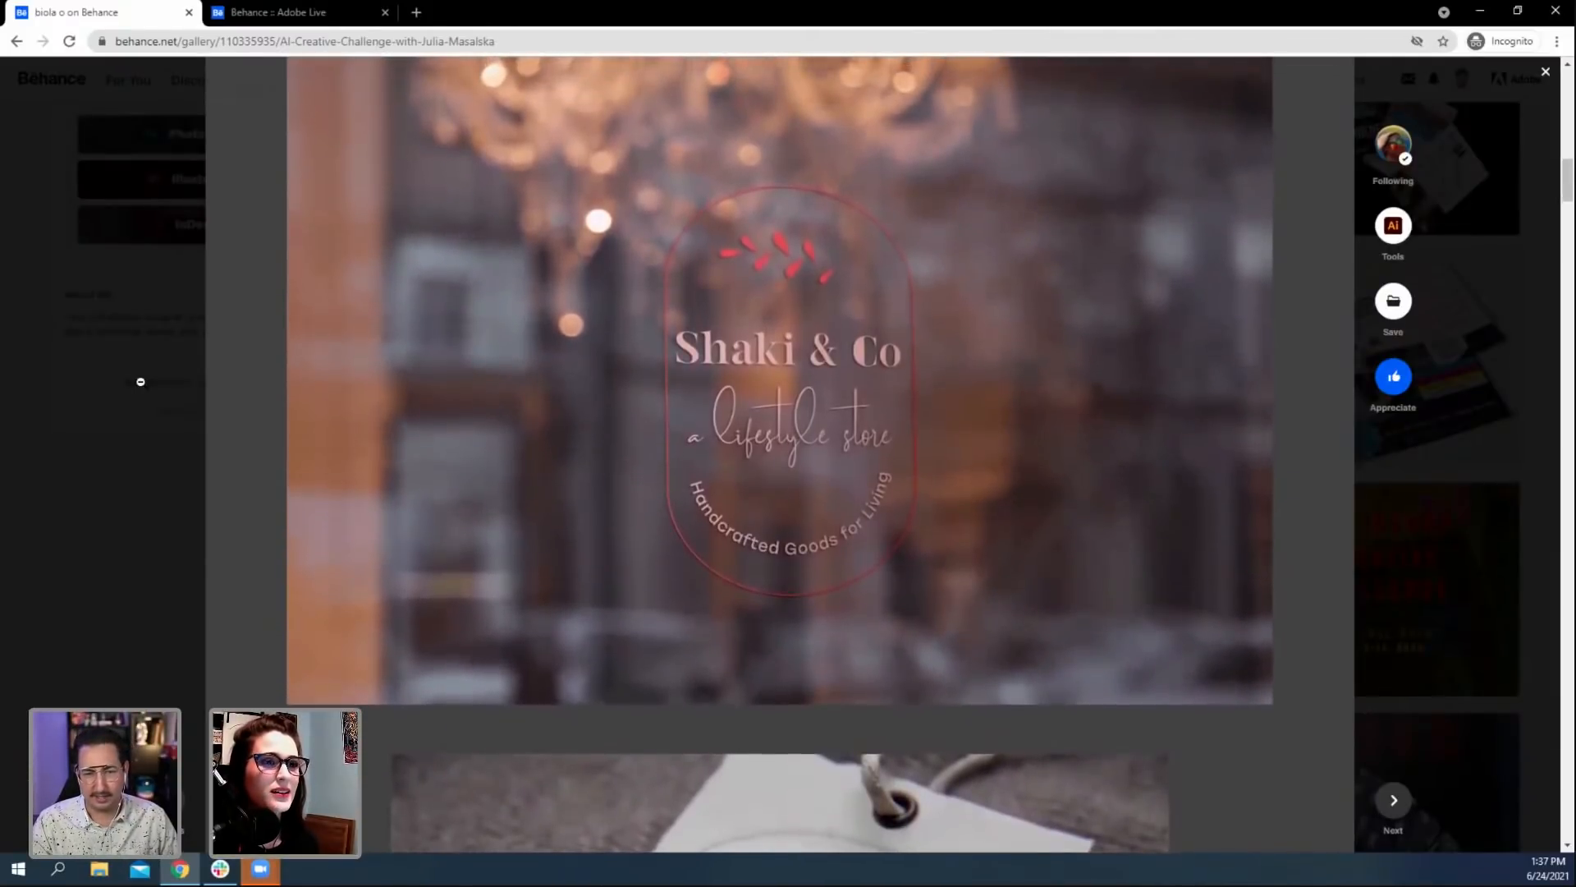
pyautogui.scroll(-7, 141, 381)
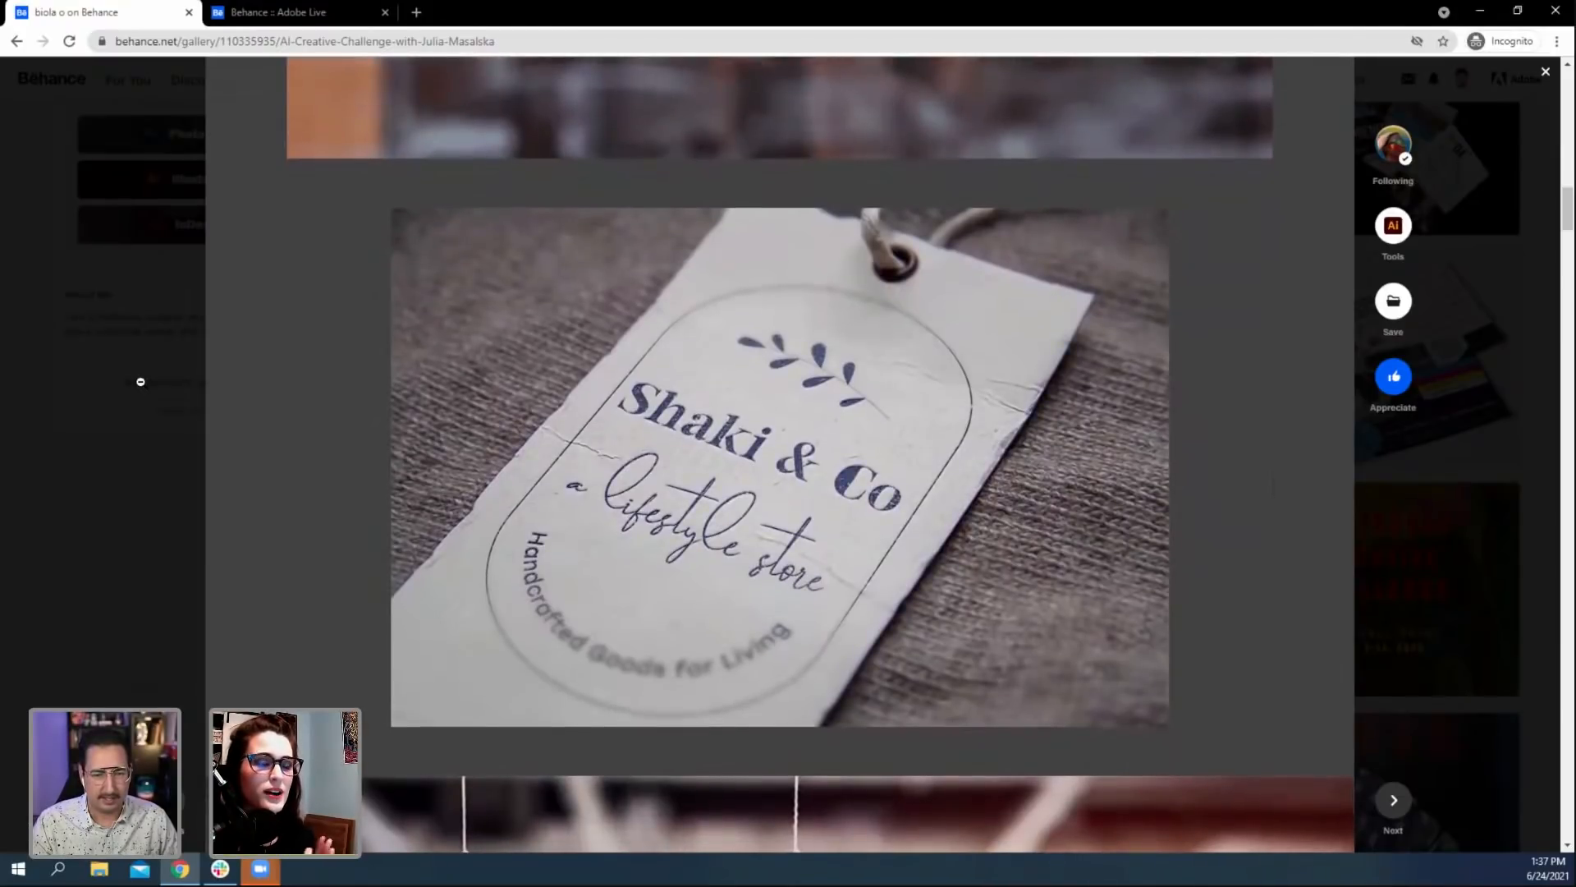
pyautogui.scroll(-7, 140, 382)
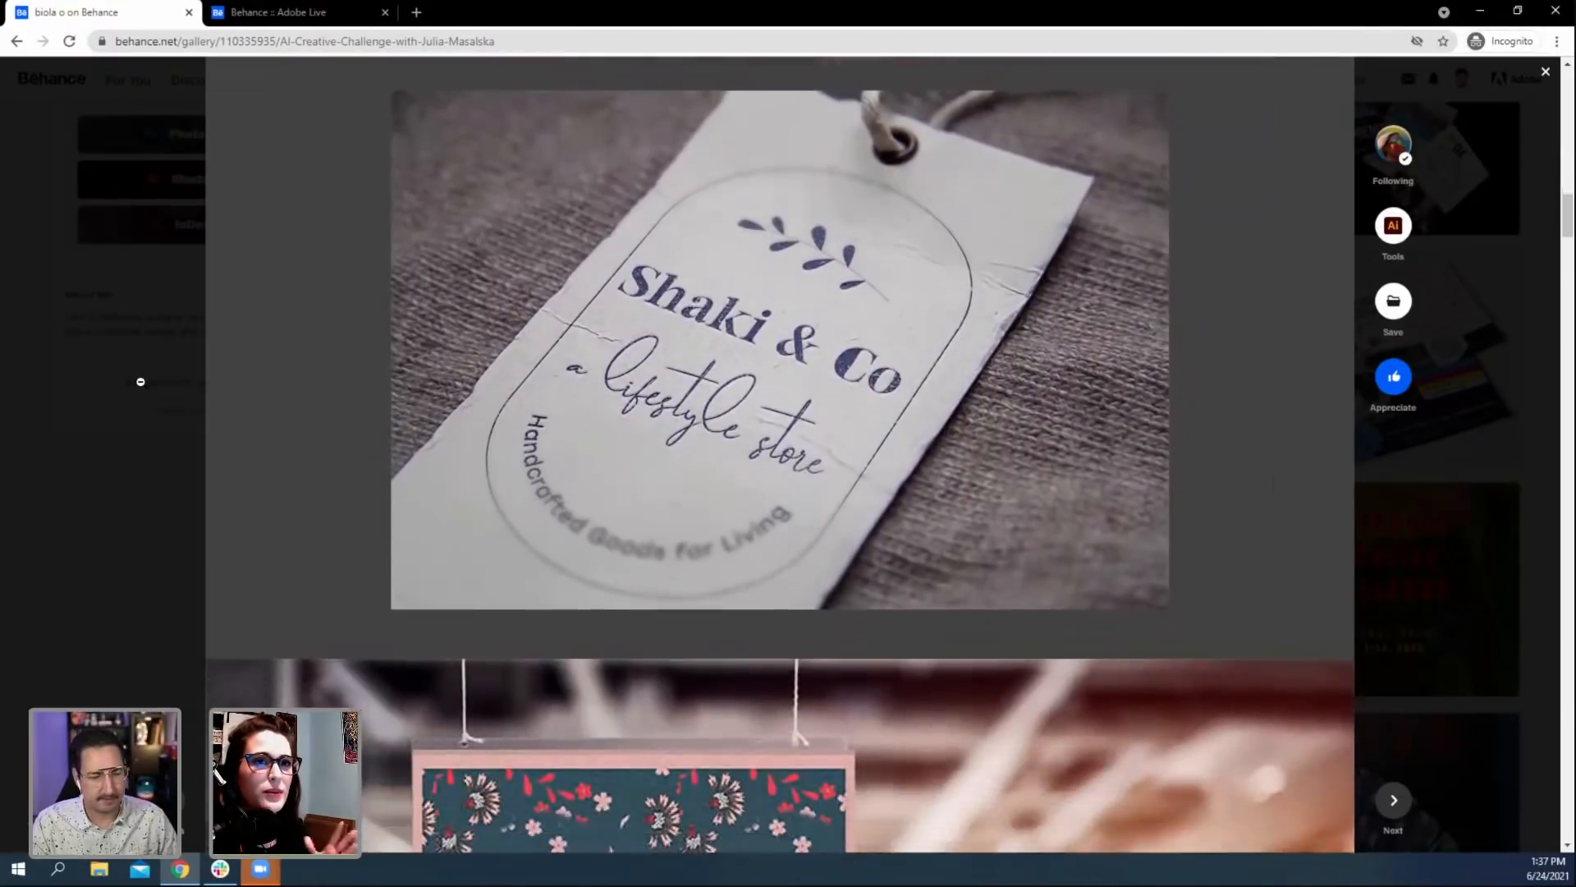
# Compare the two hanging Shaki & Co poster mockups and read the Custom Type brief between them.
pyautogui.scroll(-2, 140, 382)
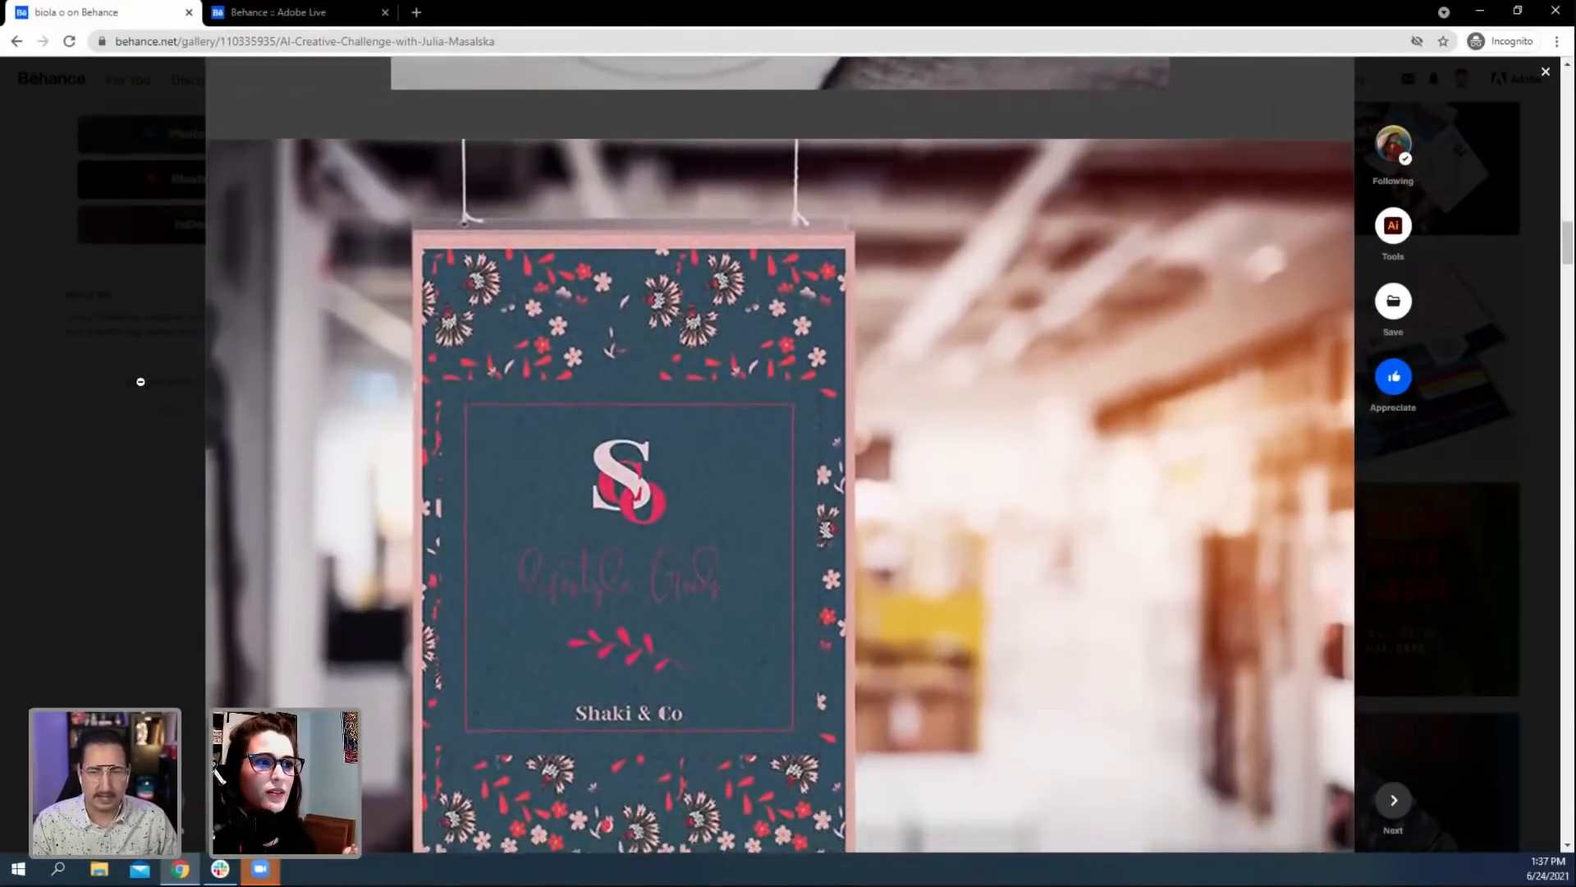
pyautogui.scroll(-4, 141, 381)
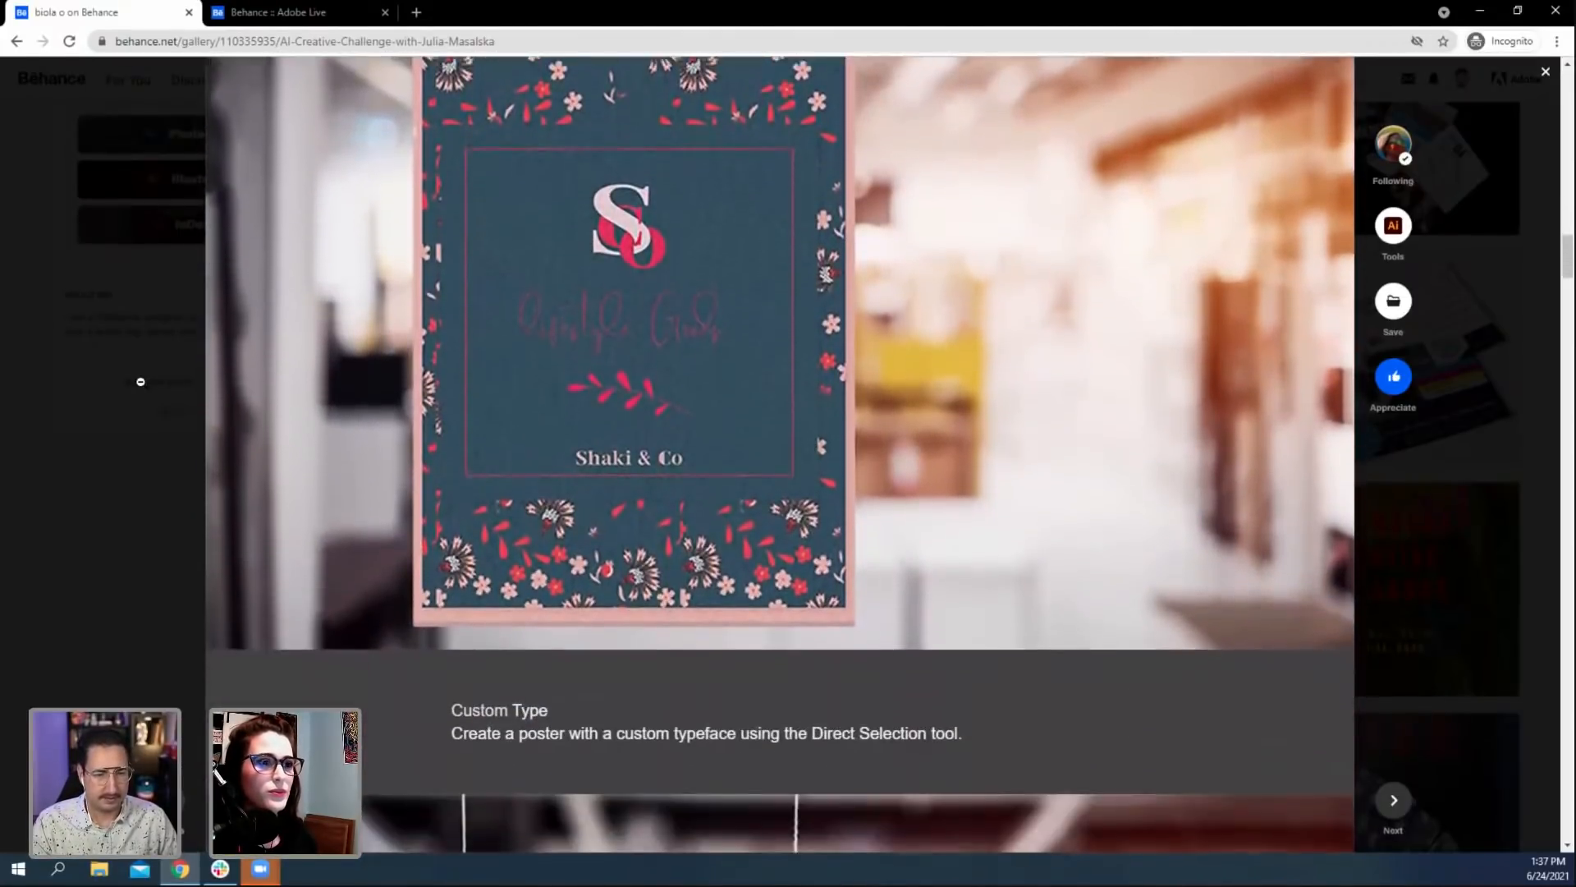
pyautogui.scroll(-6, 140, 382)
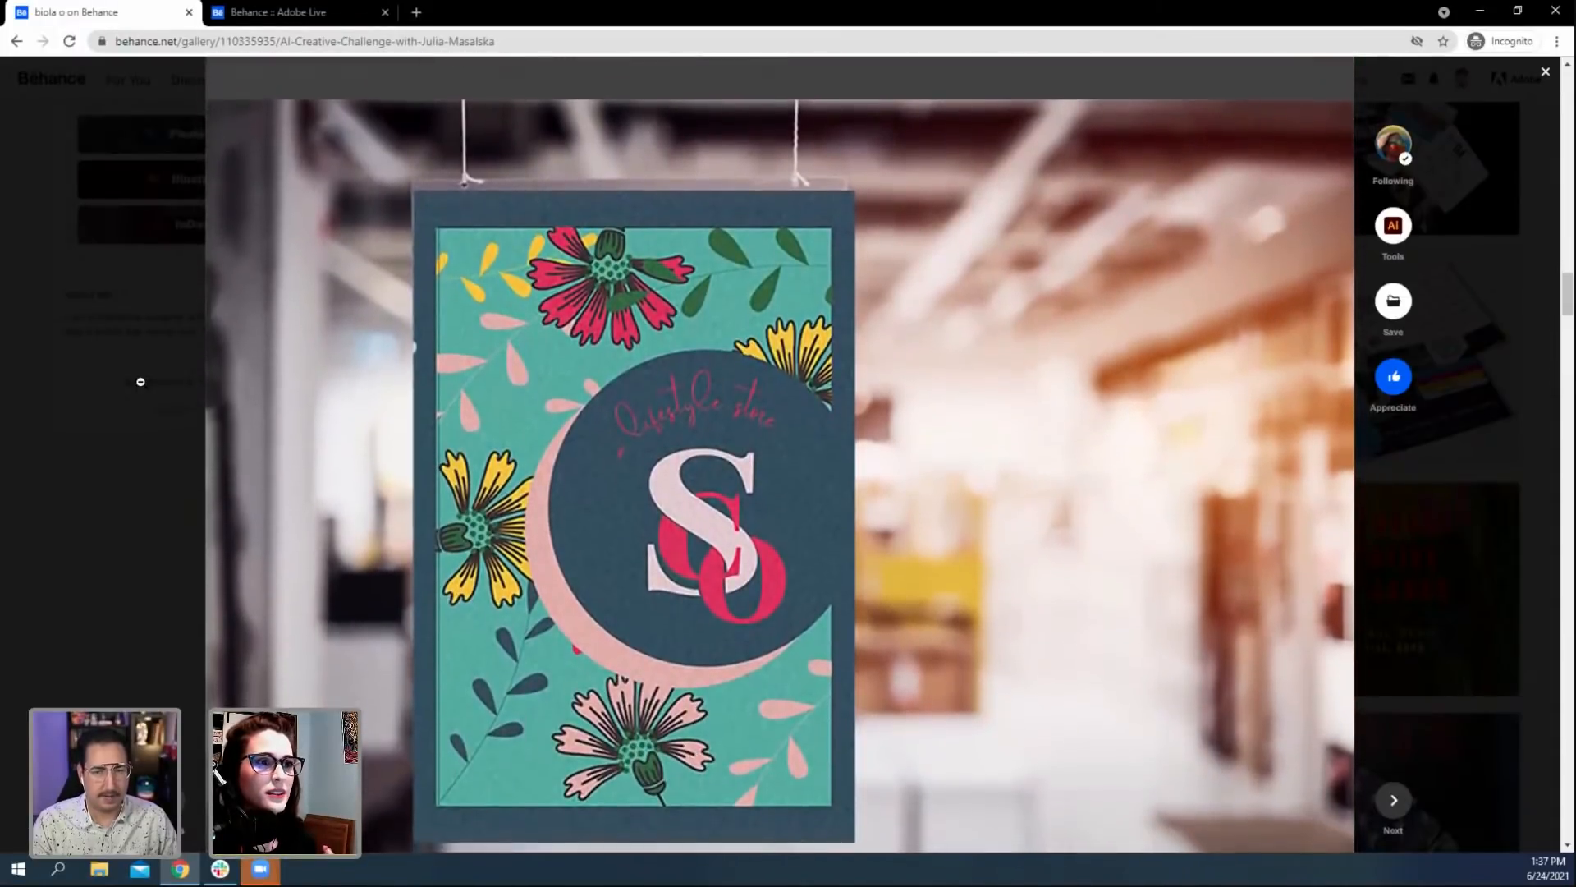
pyautogui.scroll(5, 140, 382)
pyautogui.scroll(6, 141, 382)
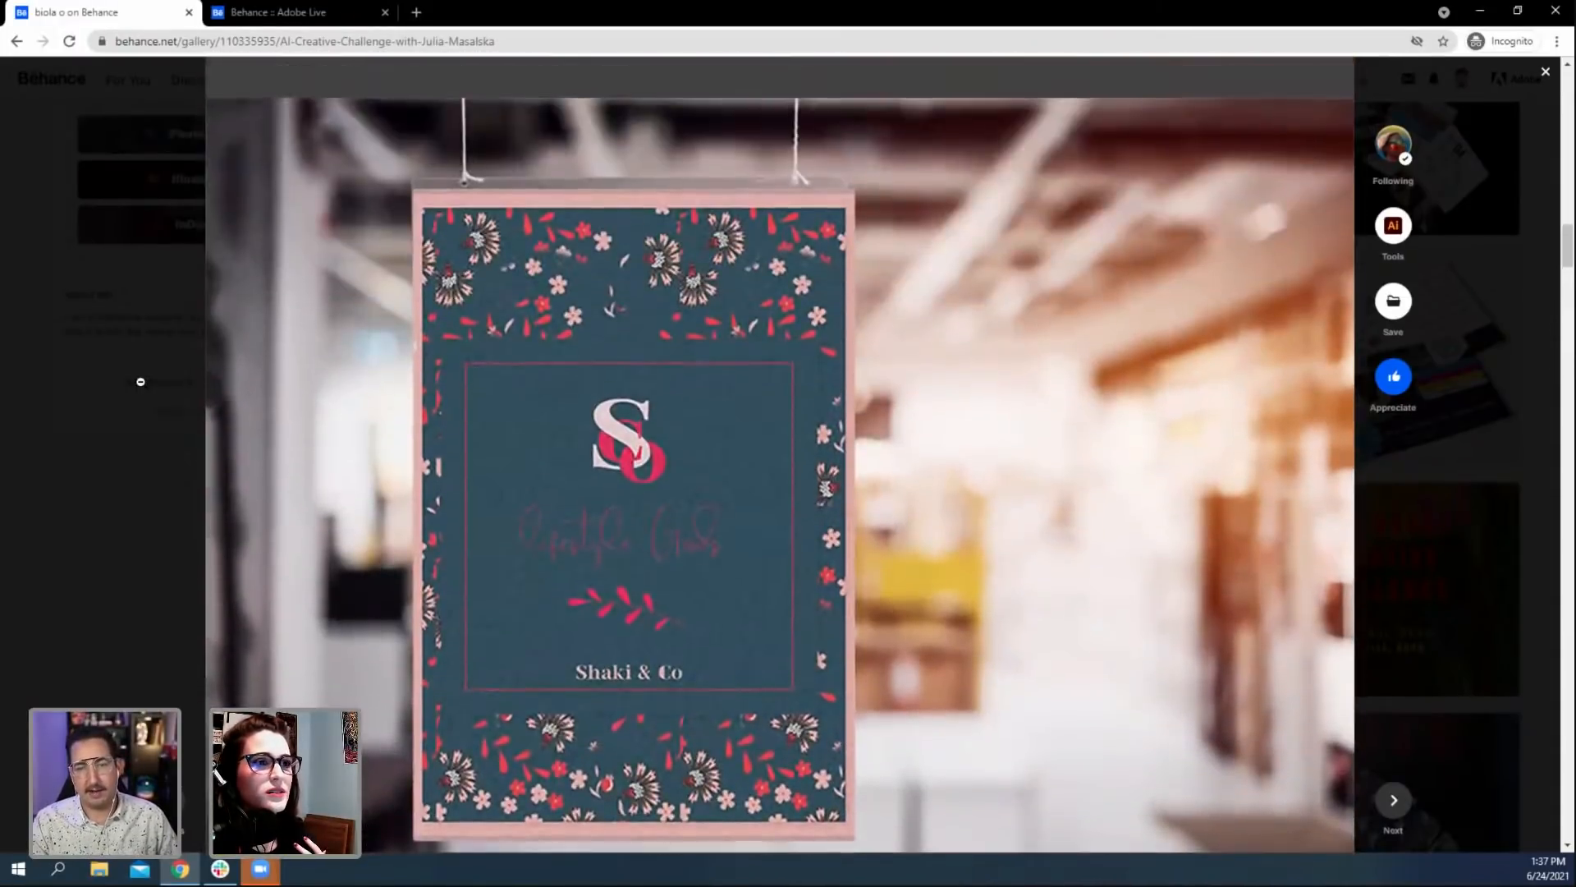
pyautogui.scroll(-1, 140, 382)
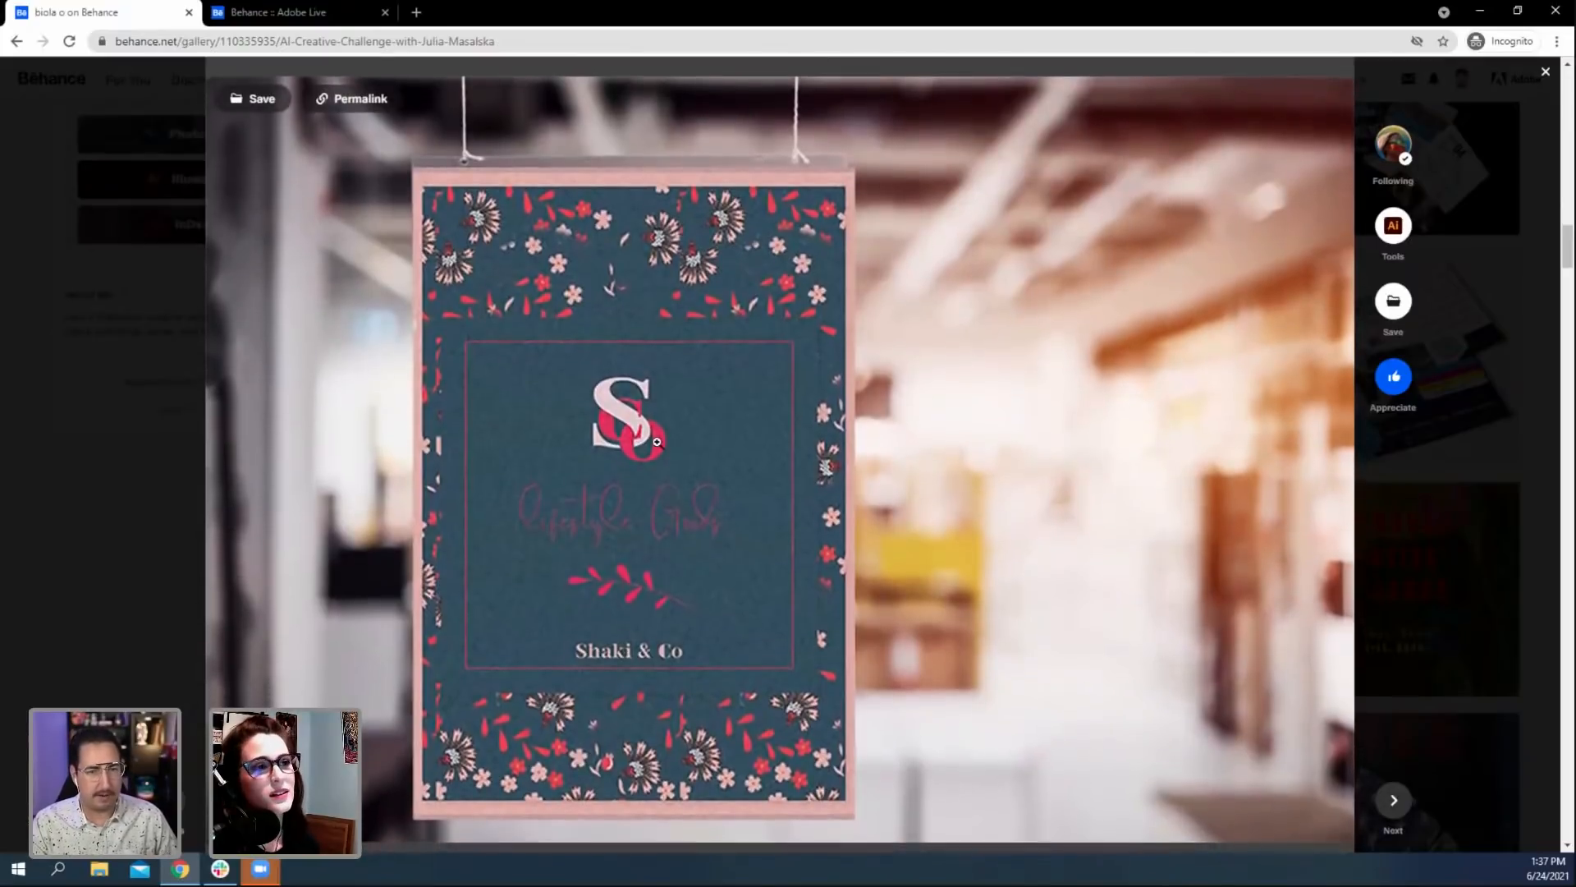
pyautogui.scroll(-8, 443, 433)
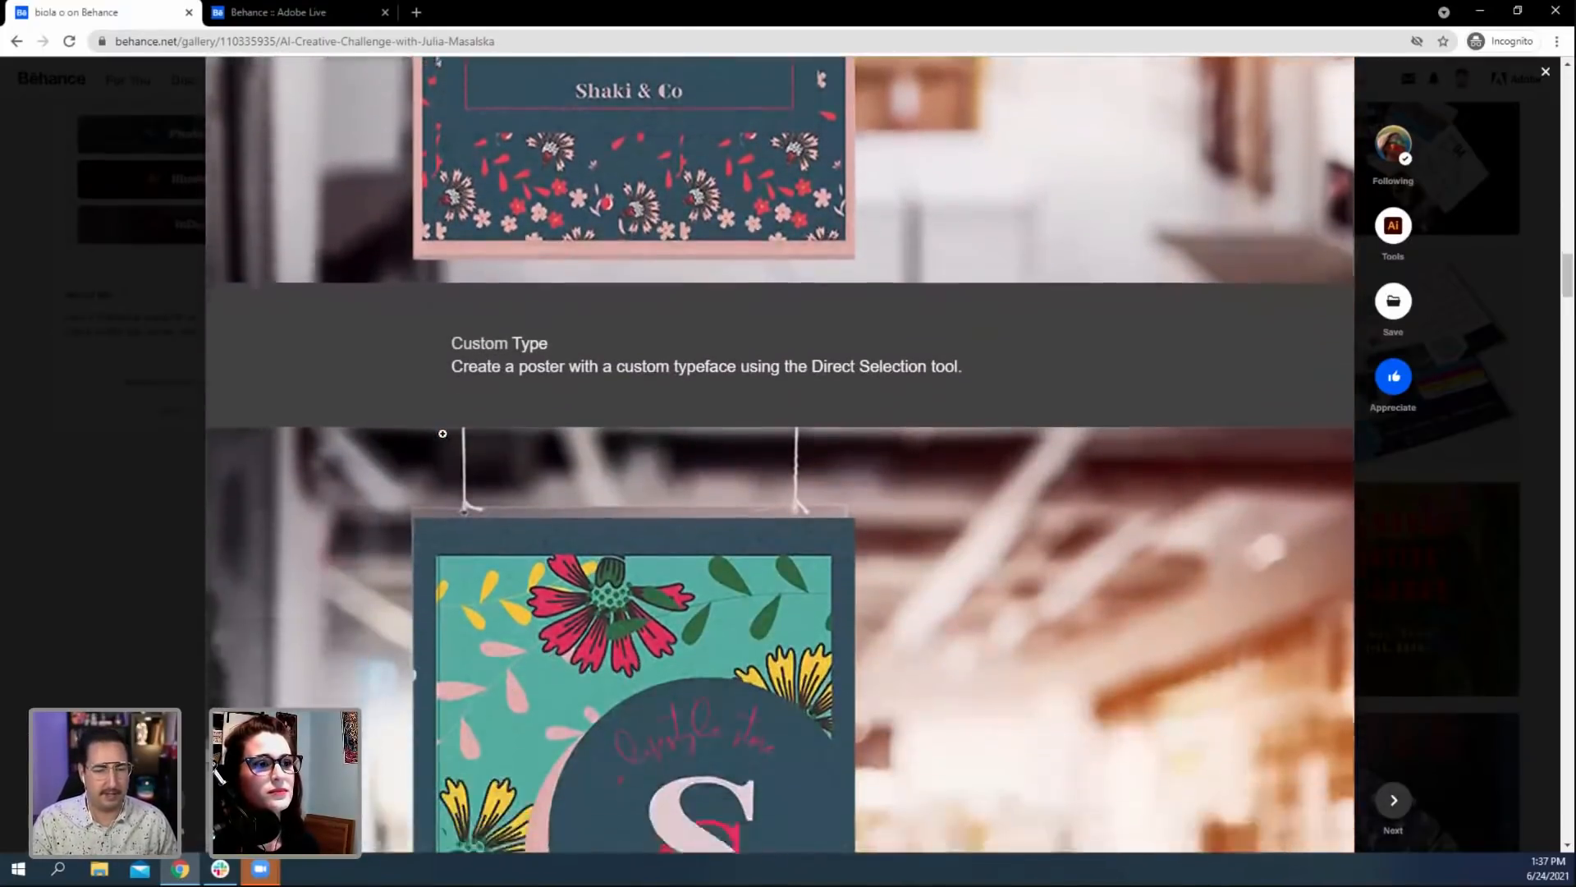
pyautogui.scroll(-3, 443, 433)
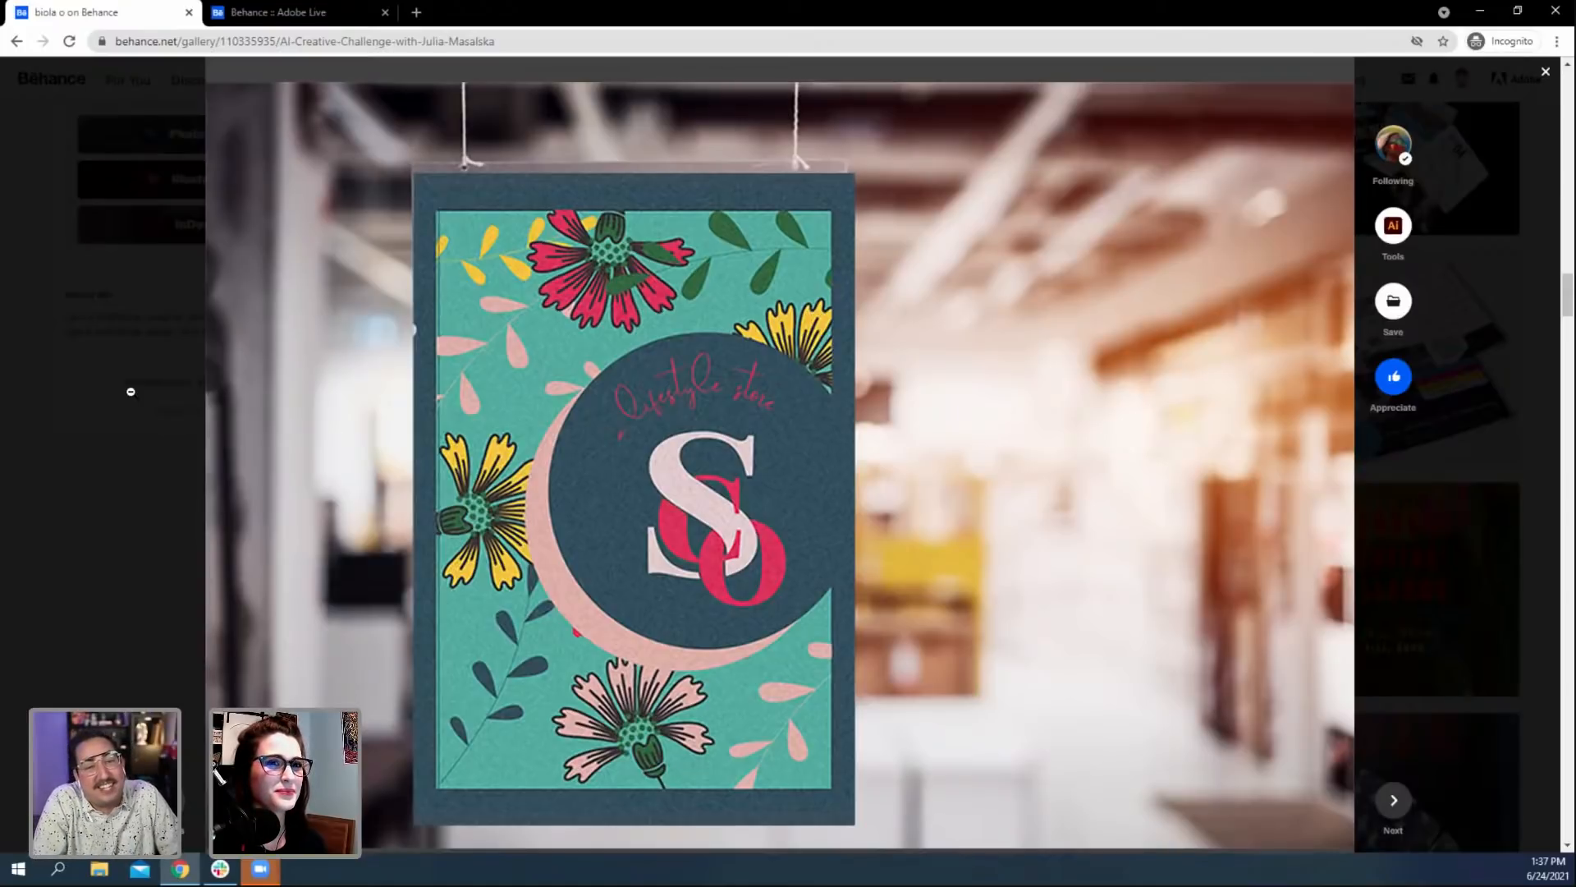
# Examine the label color variations, the Layout brief, the gift box mockups and the promotional sticker designs.
pyautogui.scroll(-10, 131, 392)
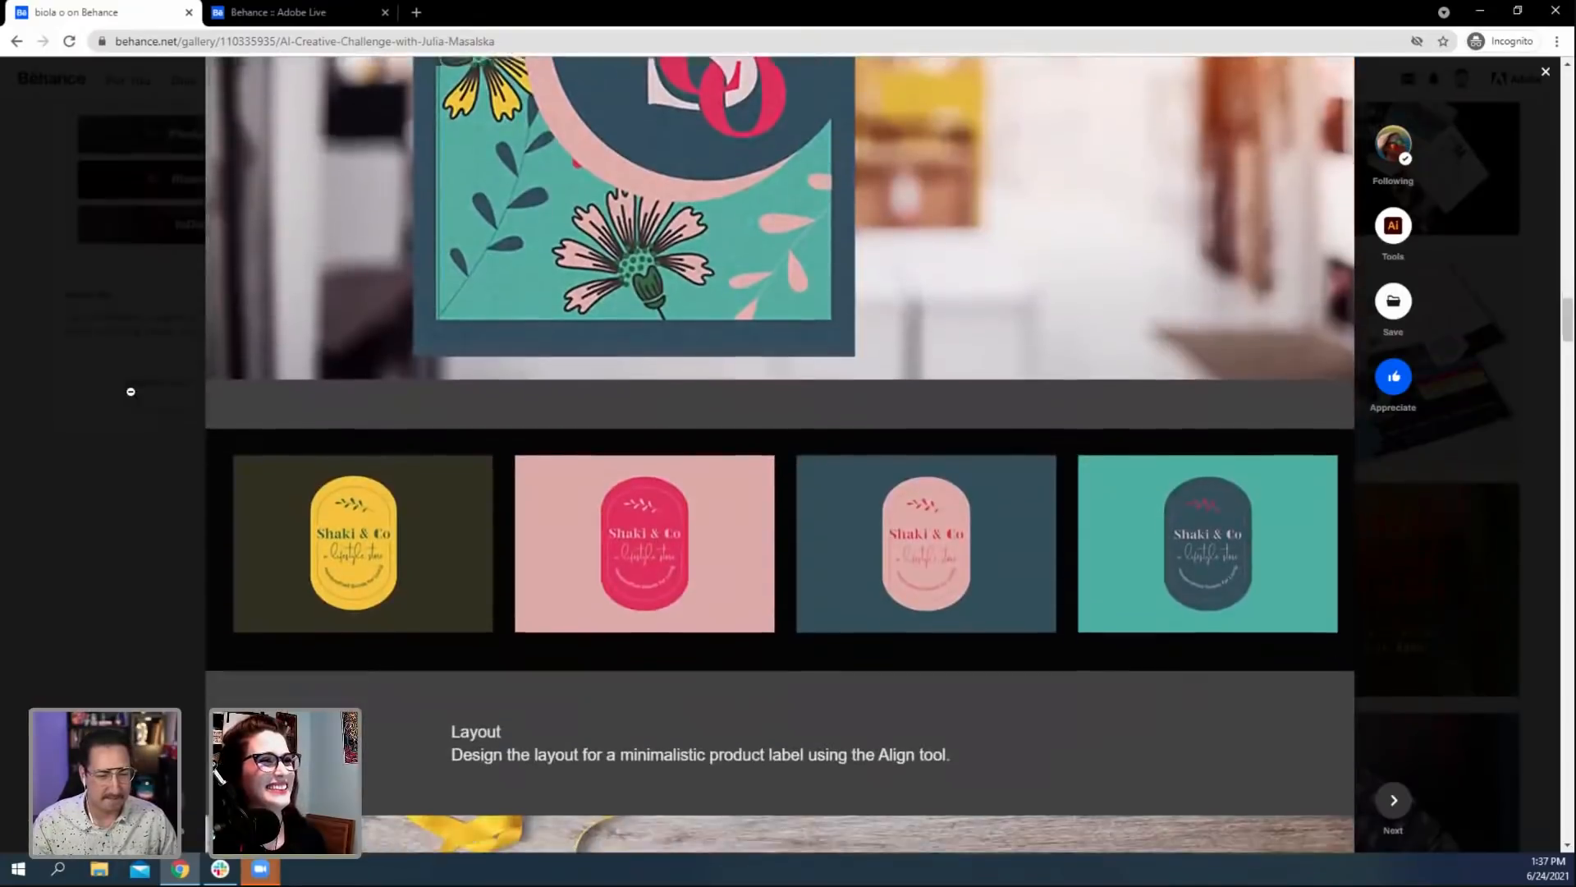
pyautogui.scroll(-7, 131, 392)
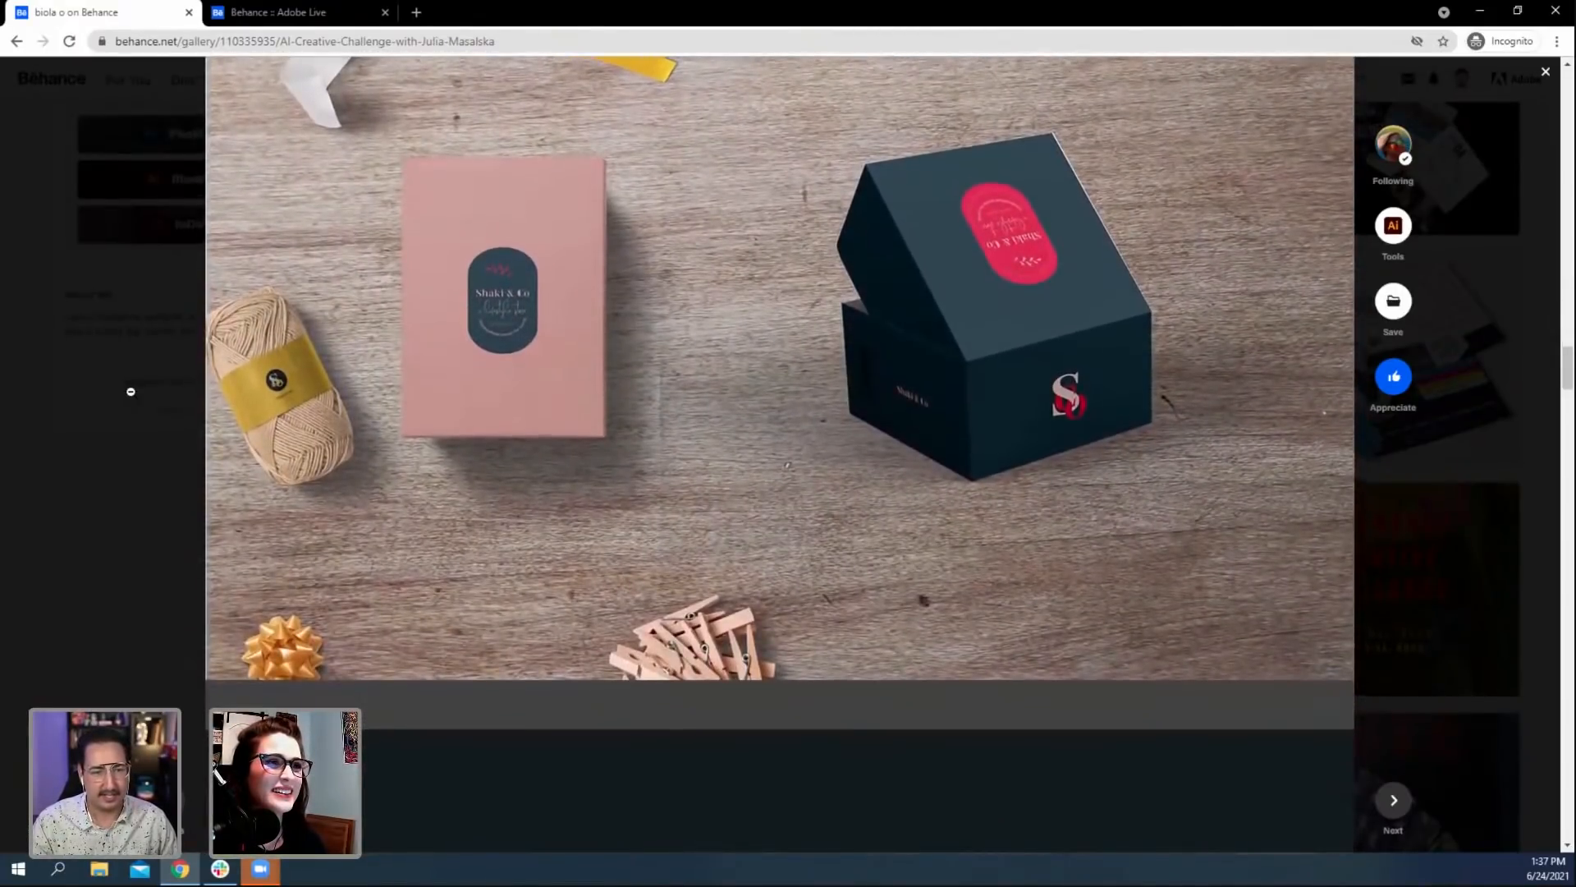
pyautogui.scroll(-5, 131, 391)
pyautogui.scroll(-6, 131, 391)
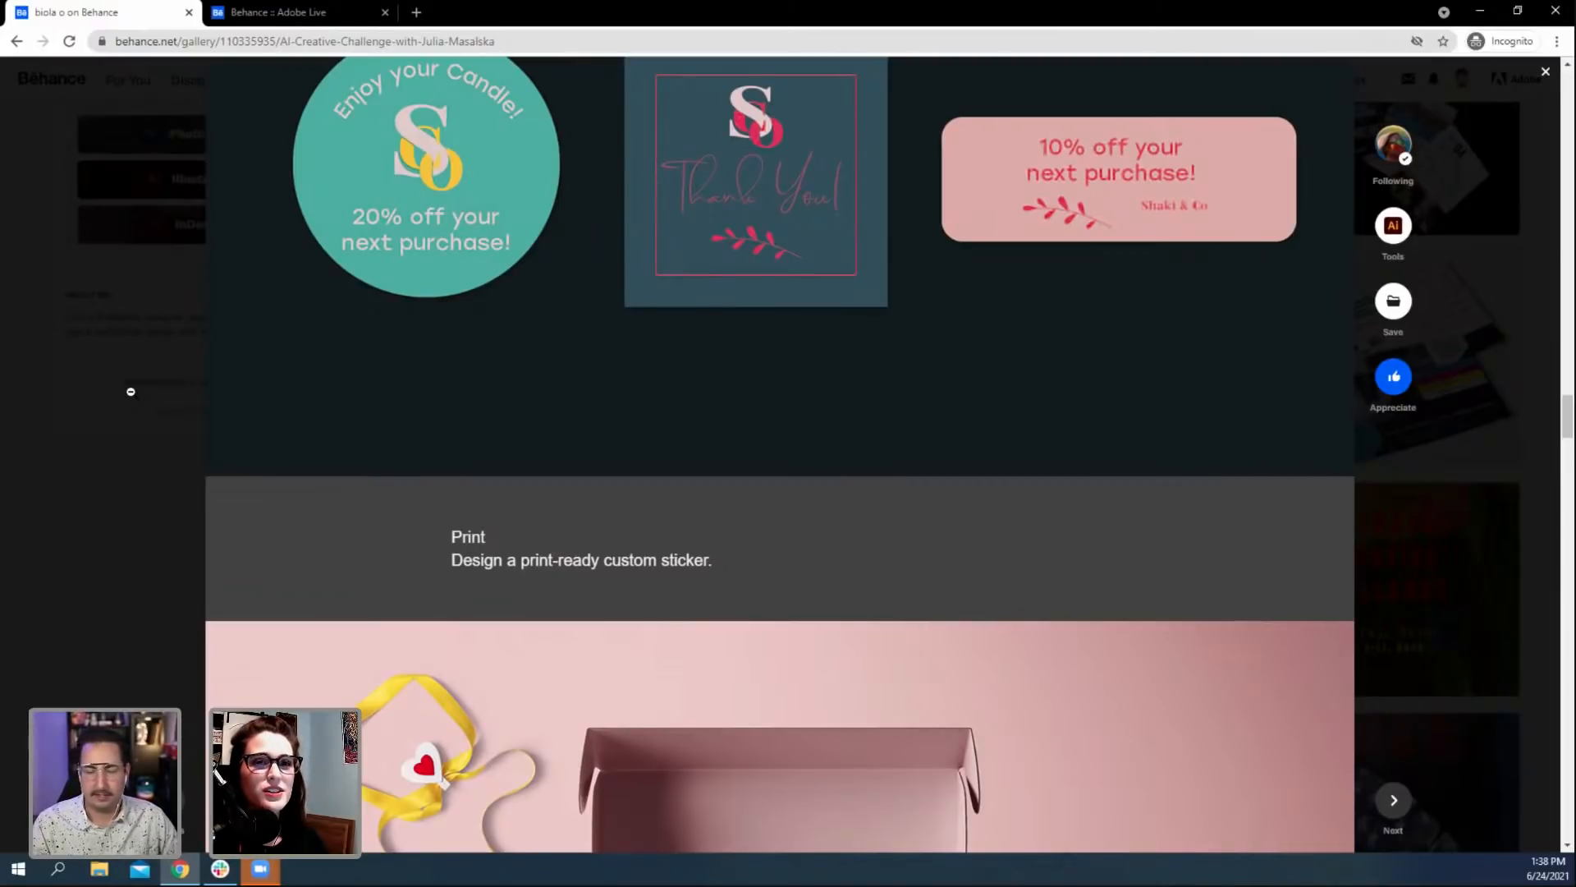
# Examine the printed mailer box, the four brand pattern swatches, and the Pattern brief with its wrapped packaging mockup.
pyautogui.scroll(-5, 131, 392)
pyautogui.scroll(-5, 130, 391)
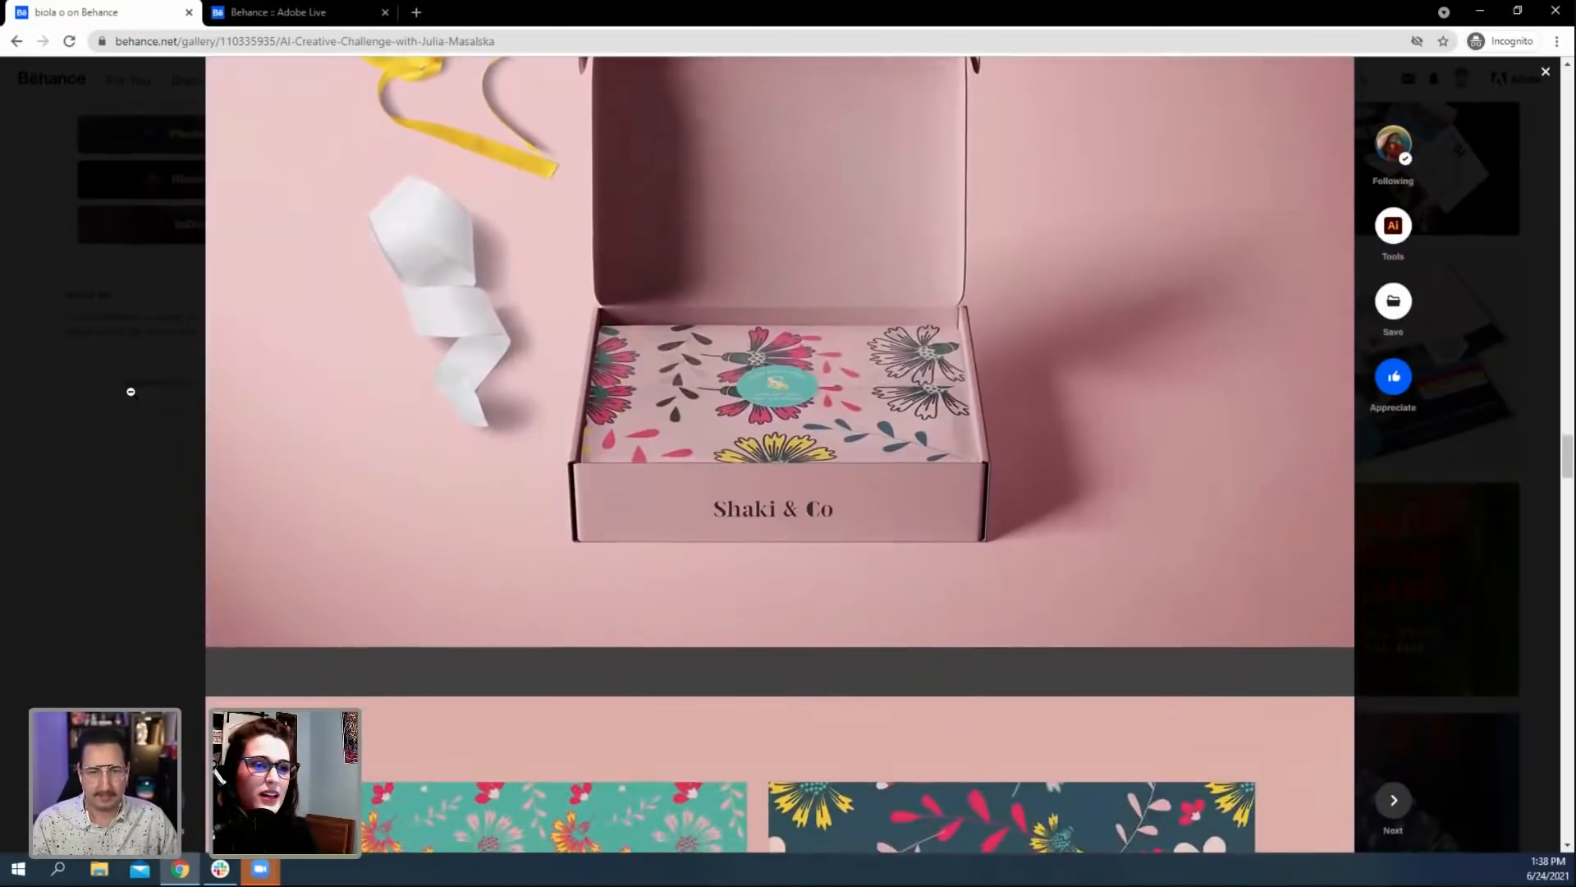
pyautogui.scroll(-6, 131, 391)
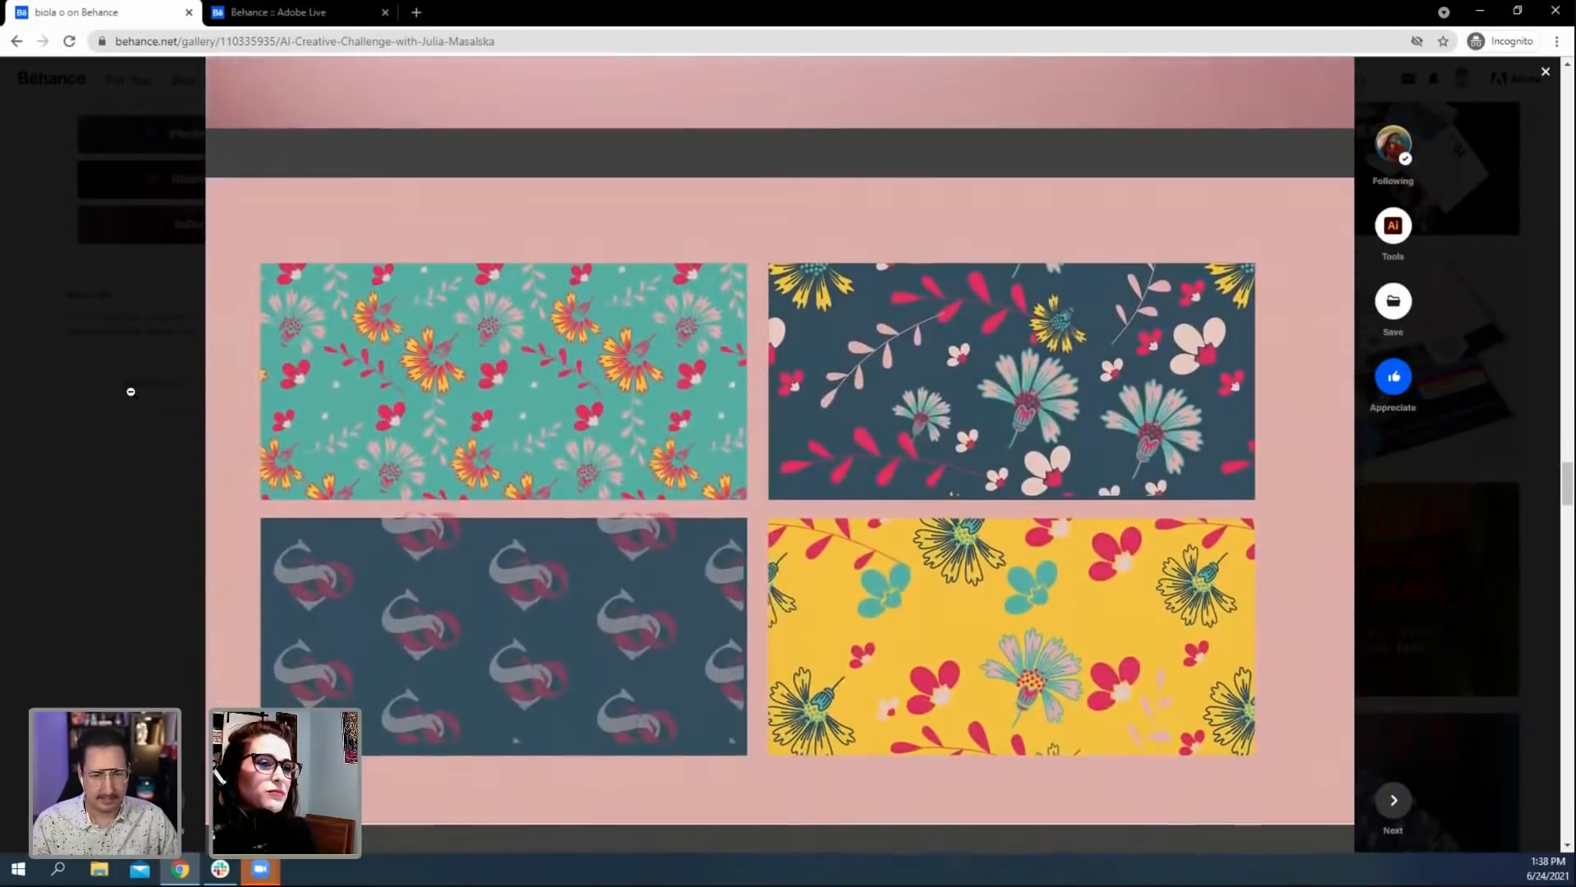
pyautogui.scroll(-6, 131, 392)
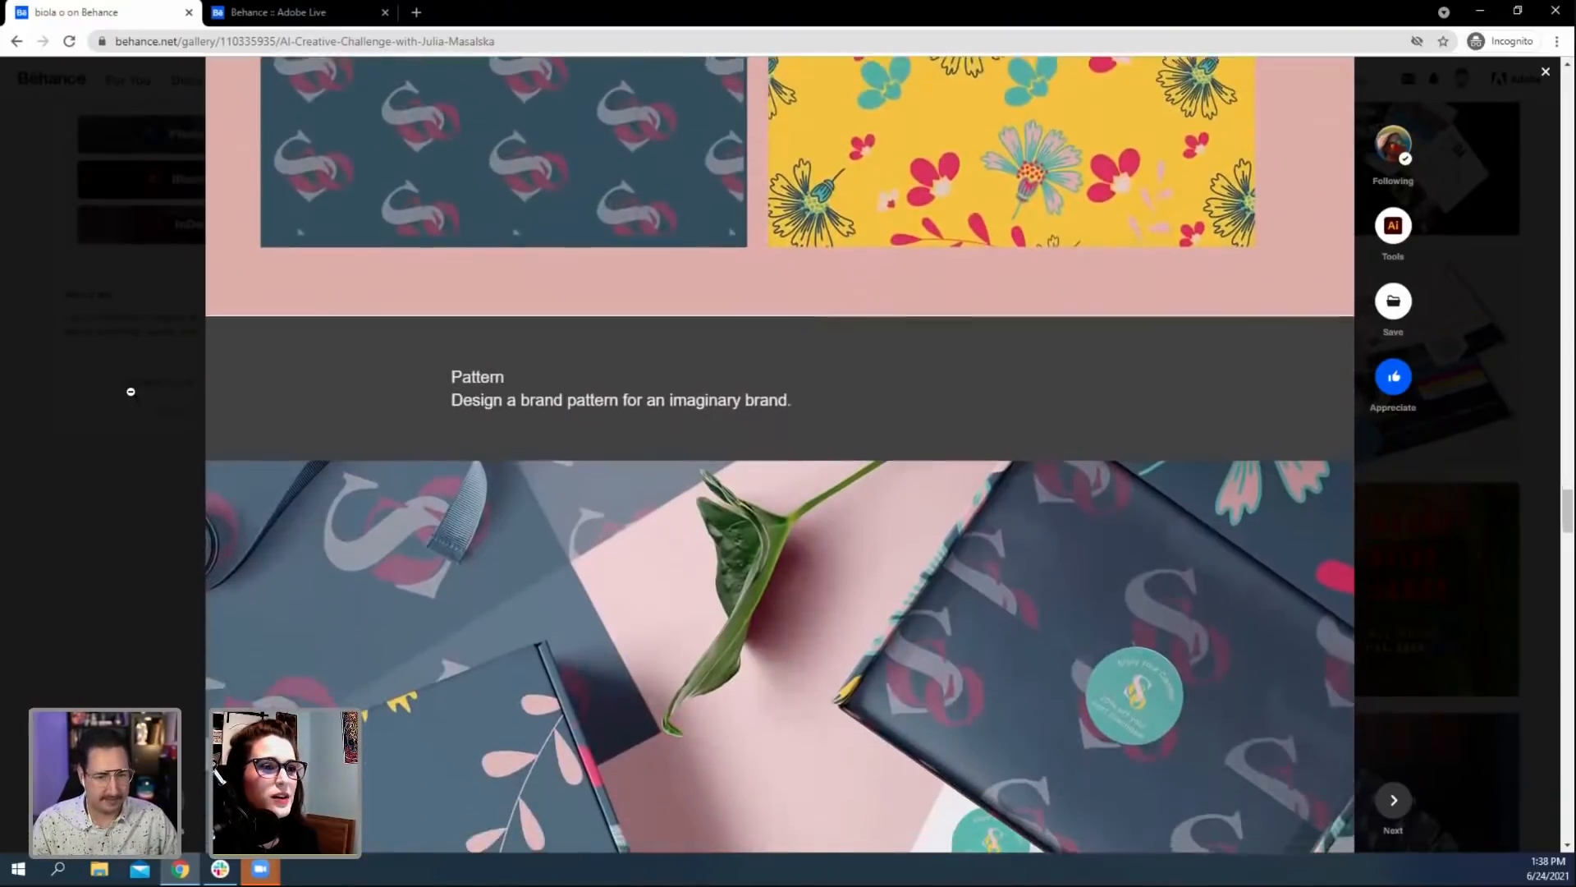
pyautogui.scroll(-3, 130, 392)
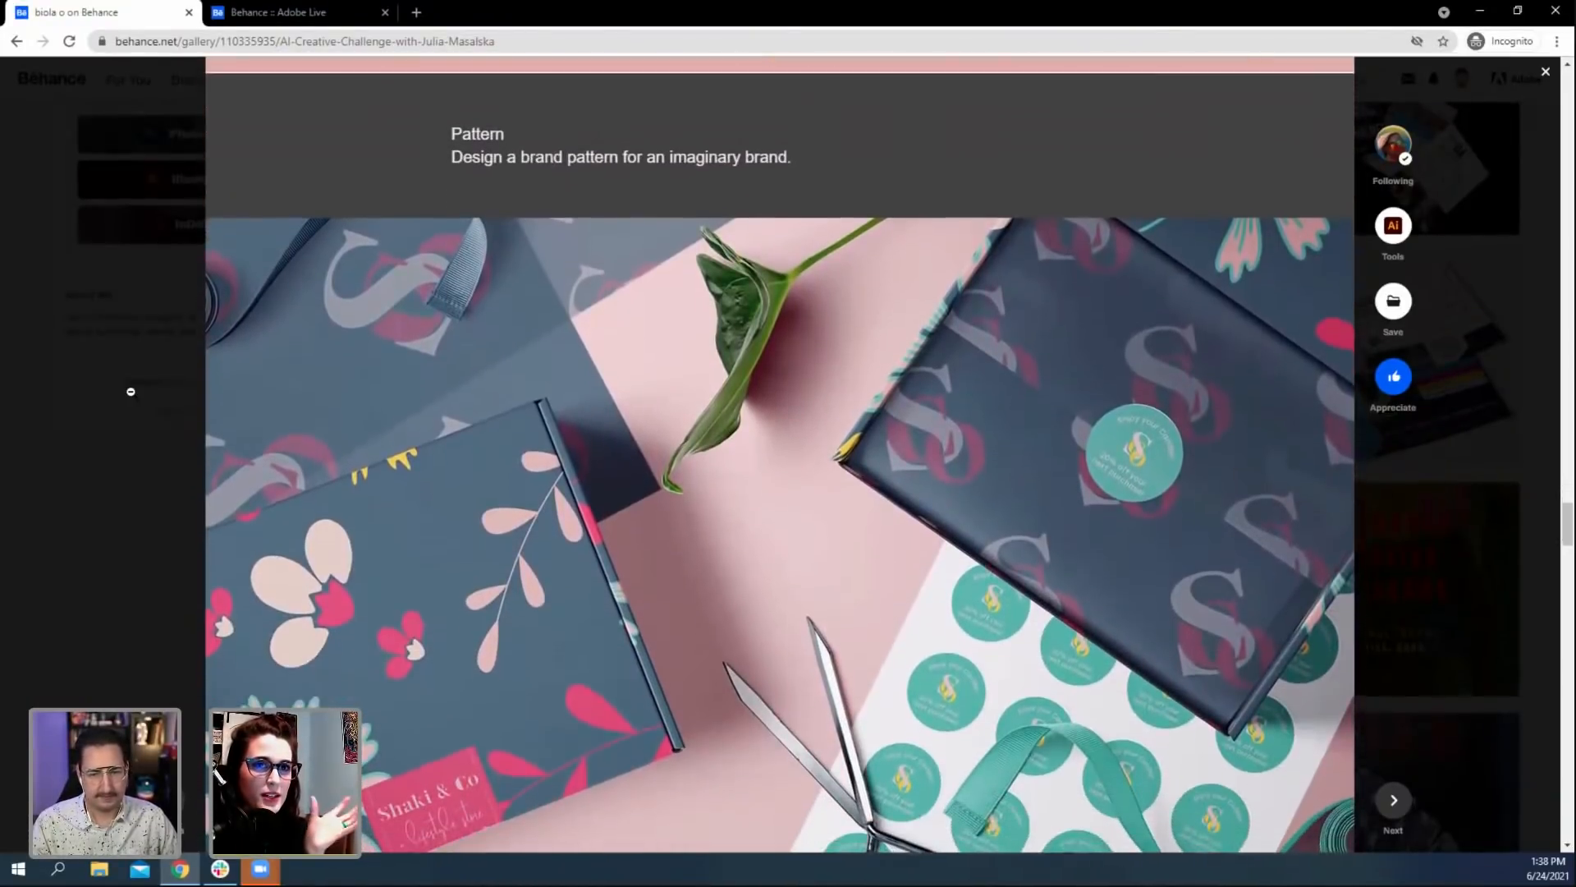
# Examine the floral box, the wrapped parcel and the round sticker sheet in the packaging mockup below the Pattern brief.
pyautogui.scroll(-1, 130, 392)
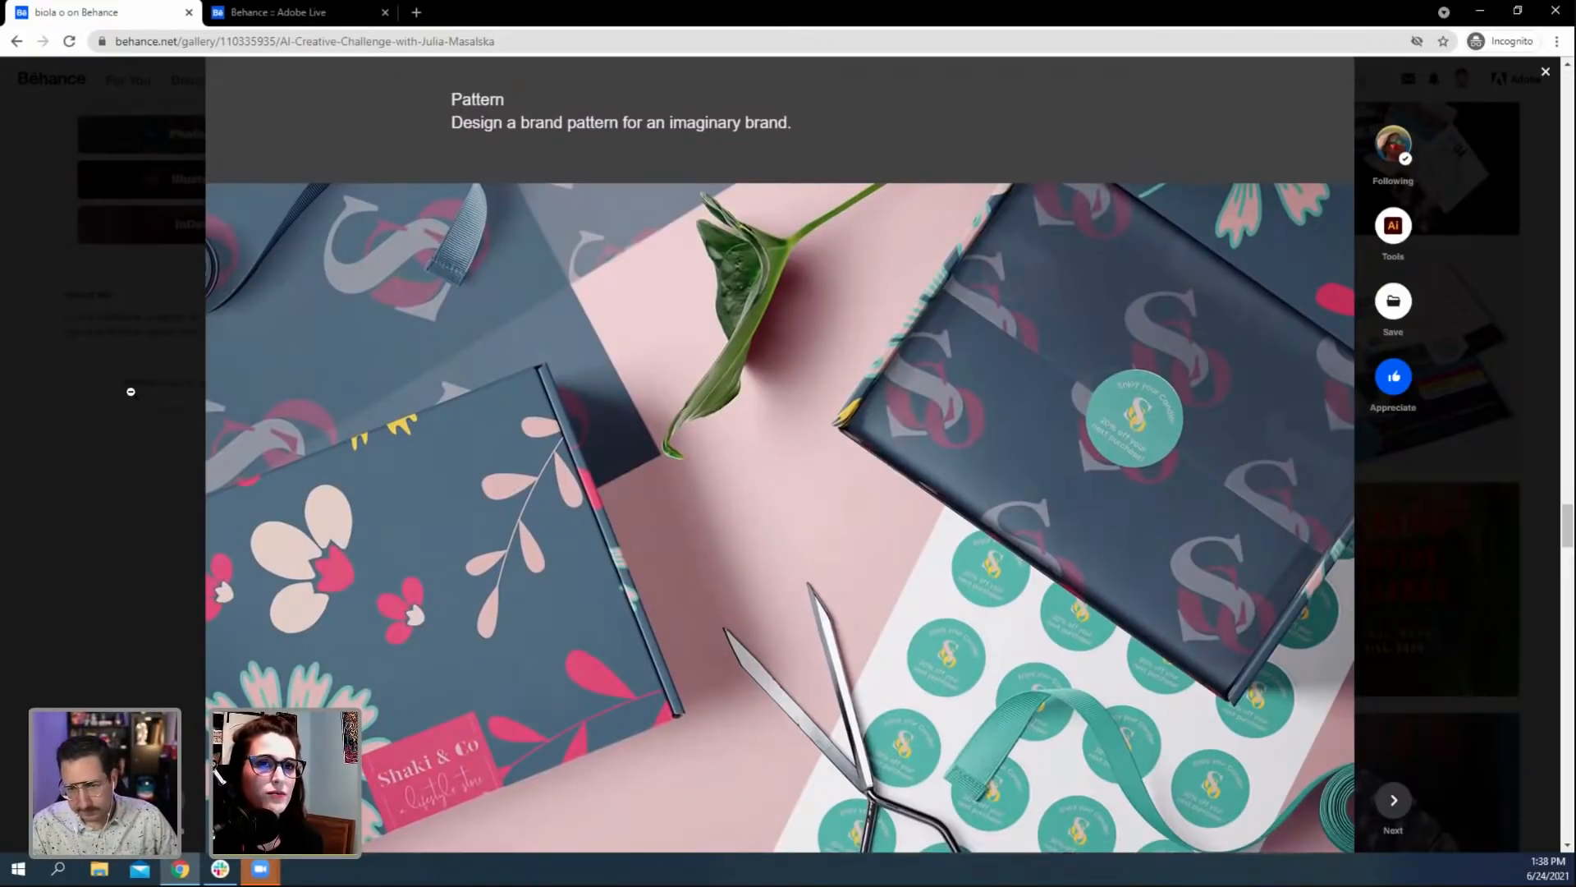
pyautogui.scroll(-2, 130, 392)
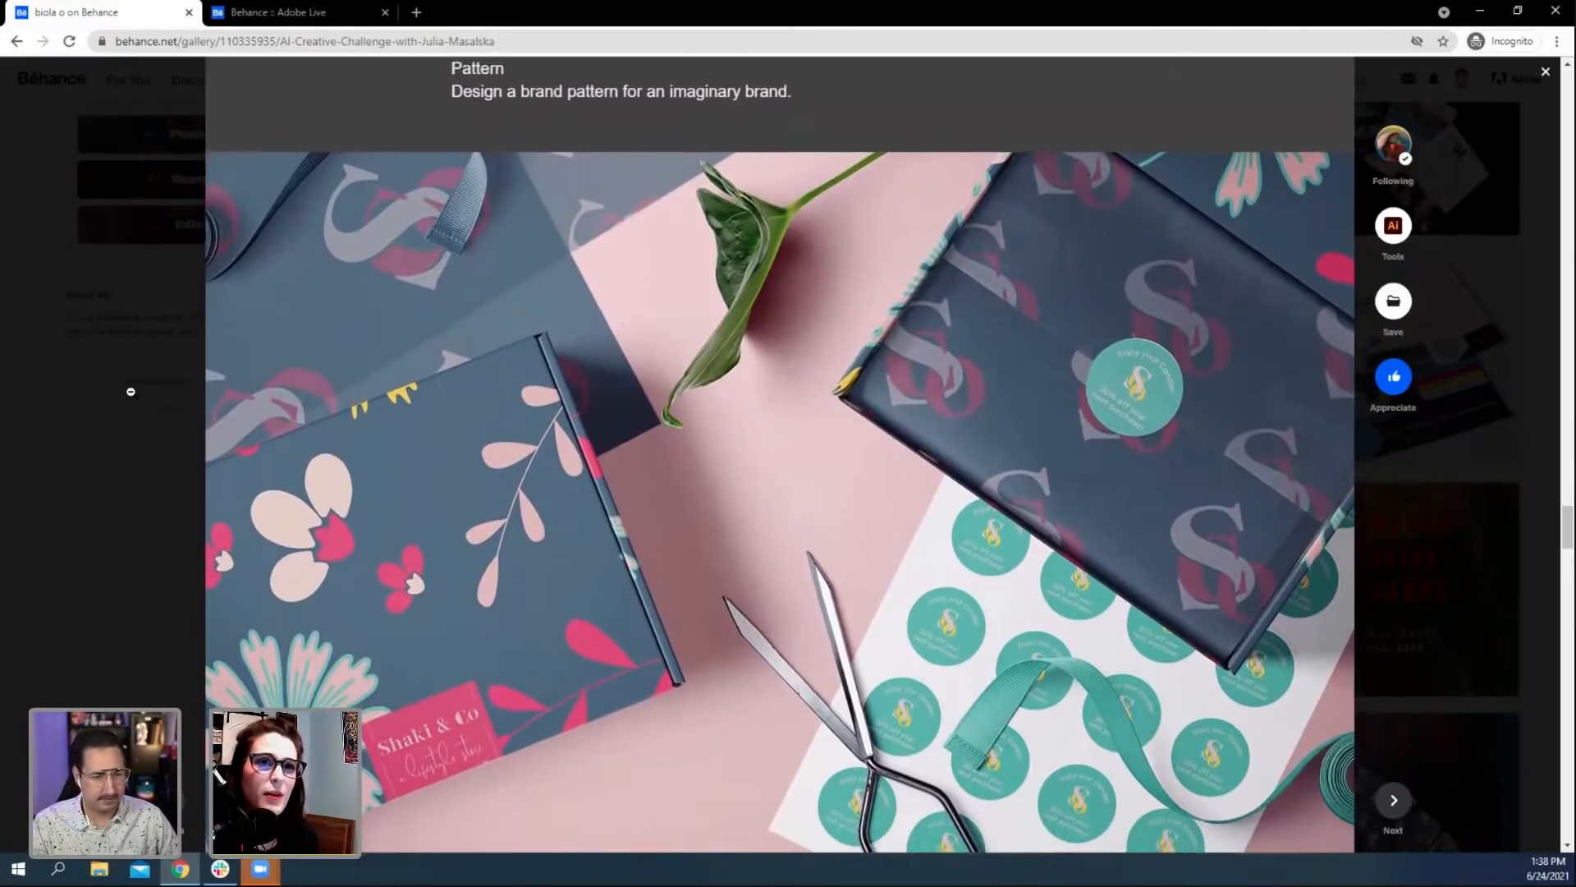
pyautogui.scroll(-1, 131, 392)
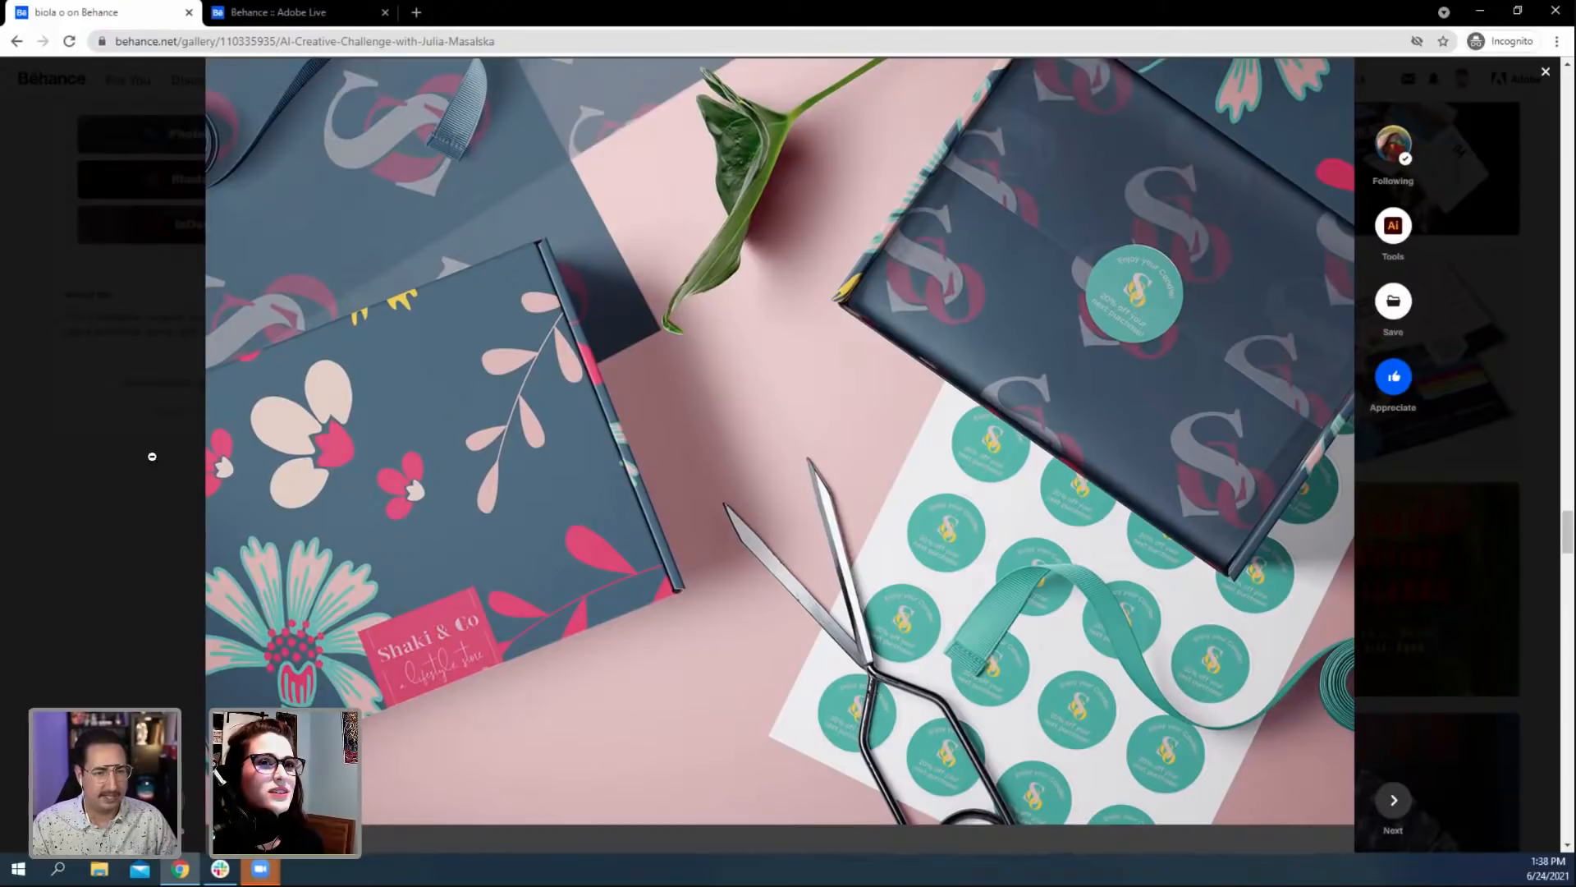
pyautogui.scroll(-2, 139, 456)
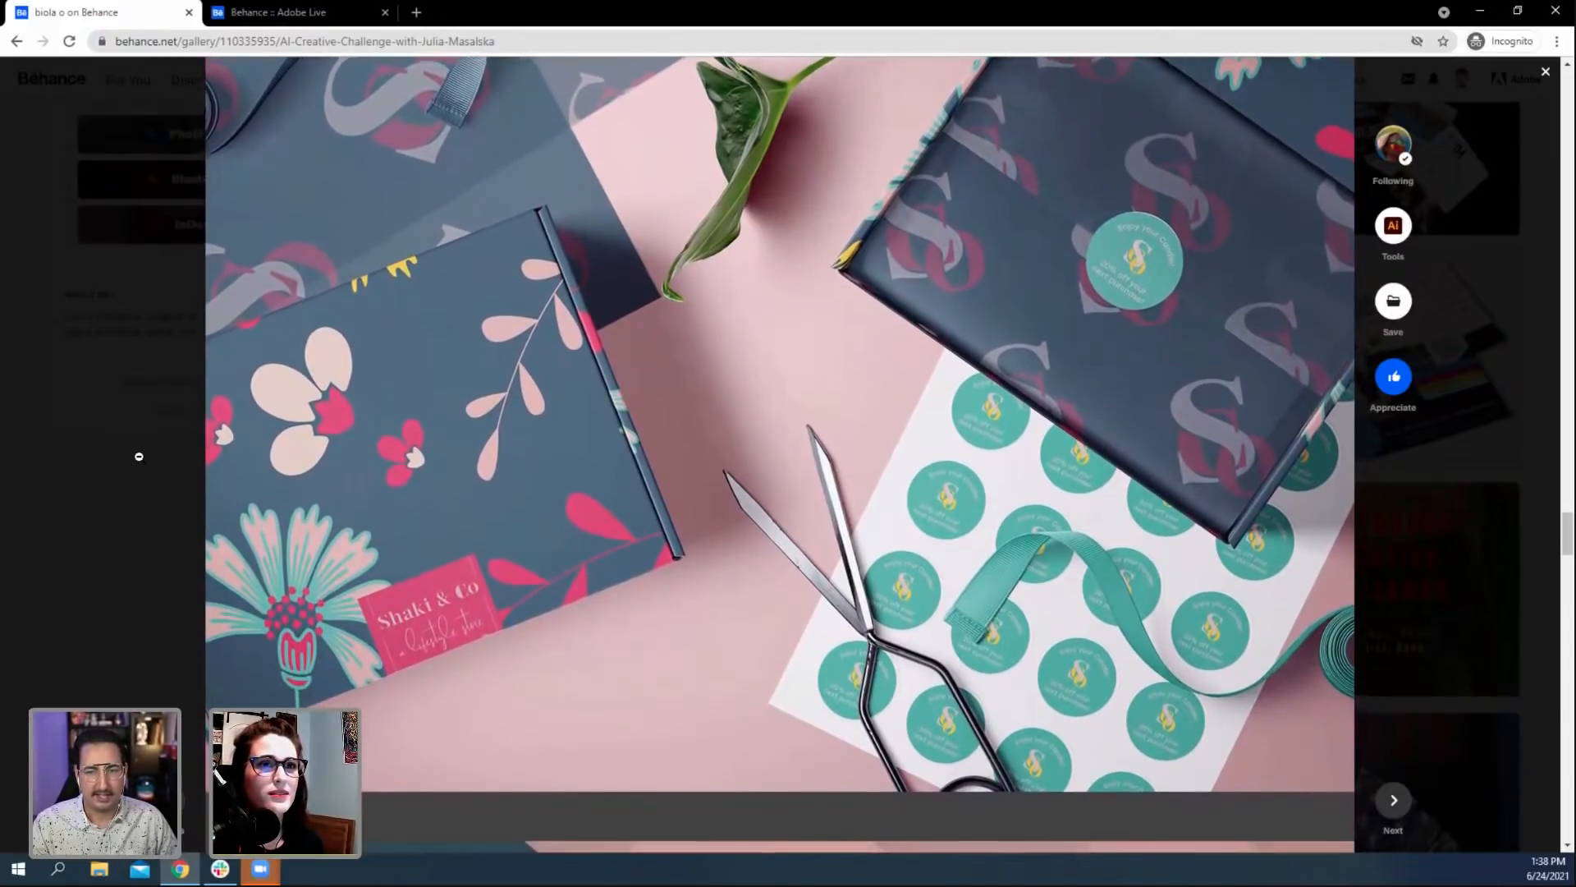
pyautogui.scroll(-3, 138, 456)
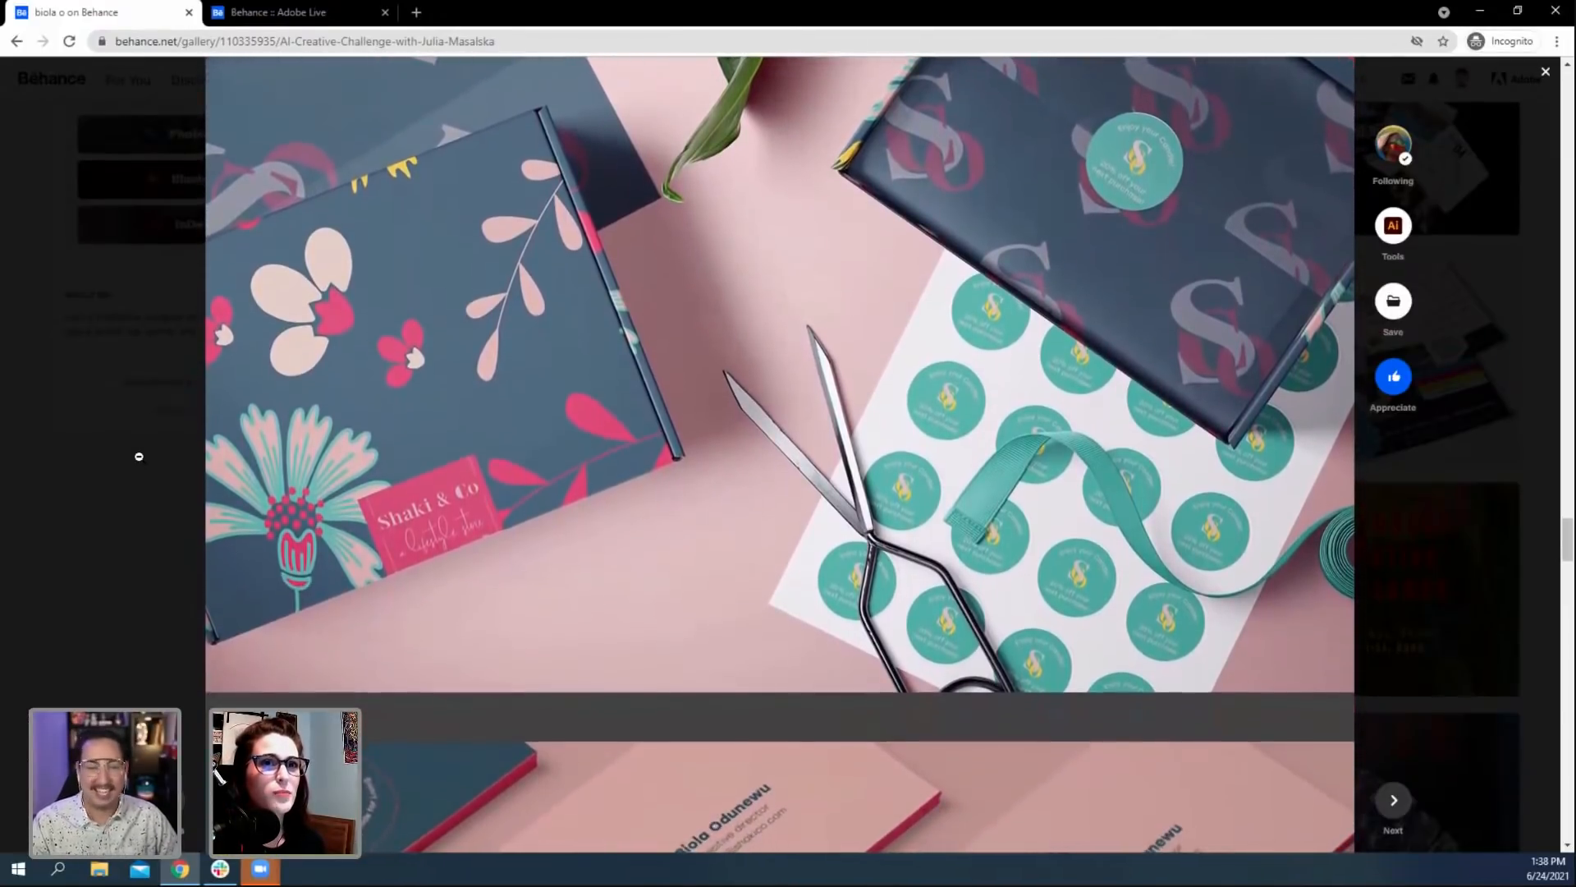
# Examine the Shaki & Co business card mockups and compare them with the packaging mockup above.
pyautogui.scroll(-6, 139, 455)
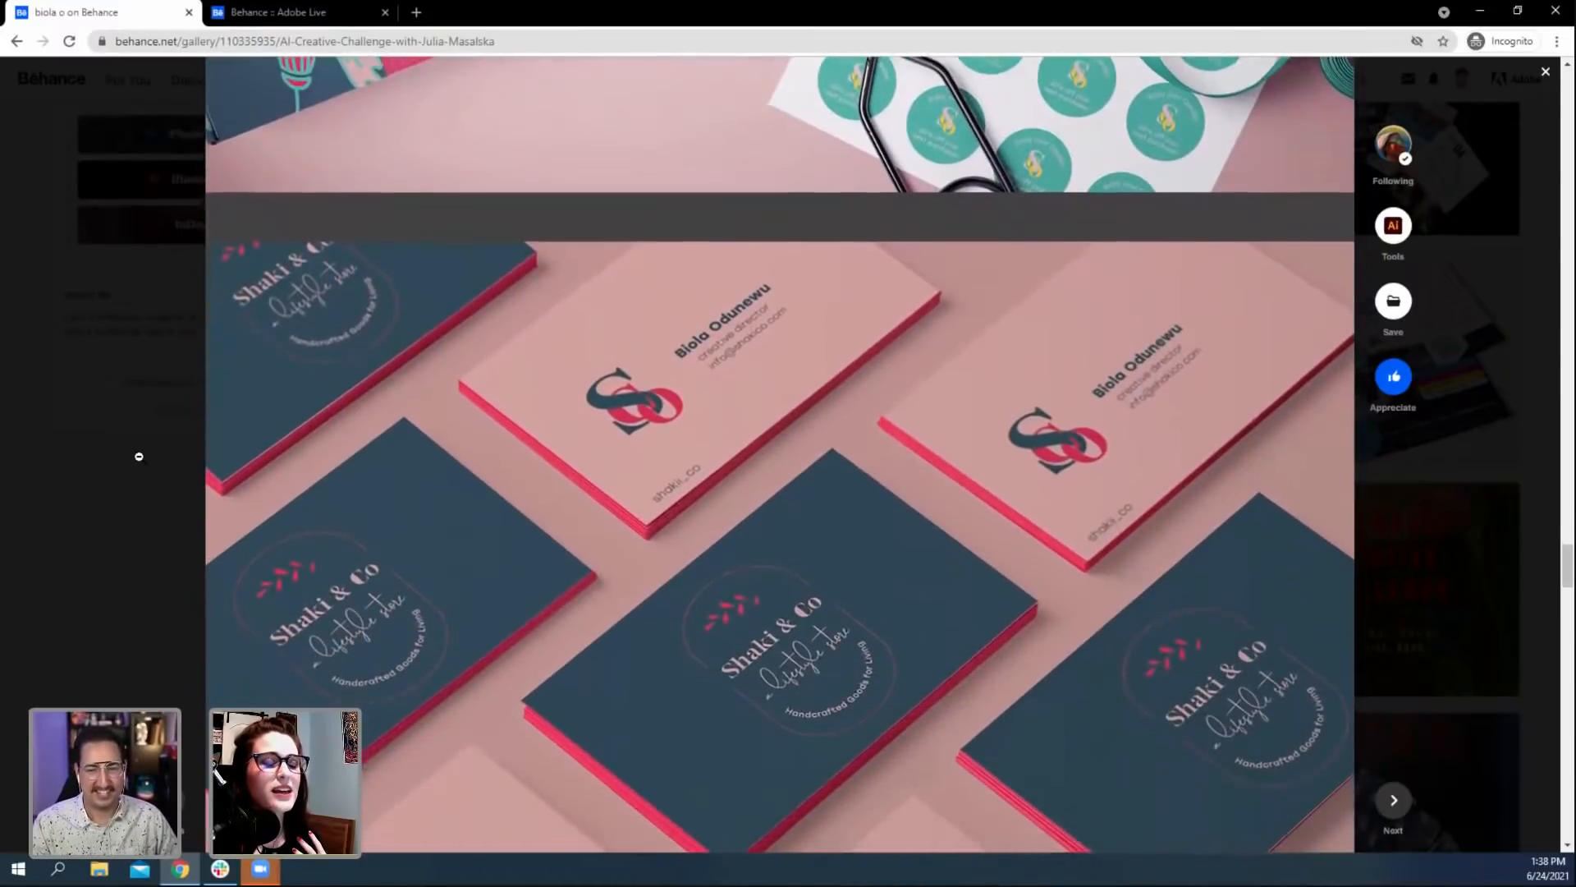
pyautogui.scroll(-2, 139, 455)
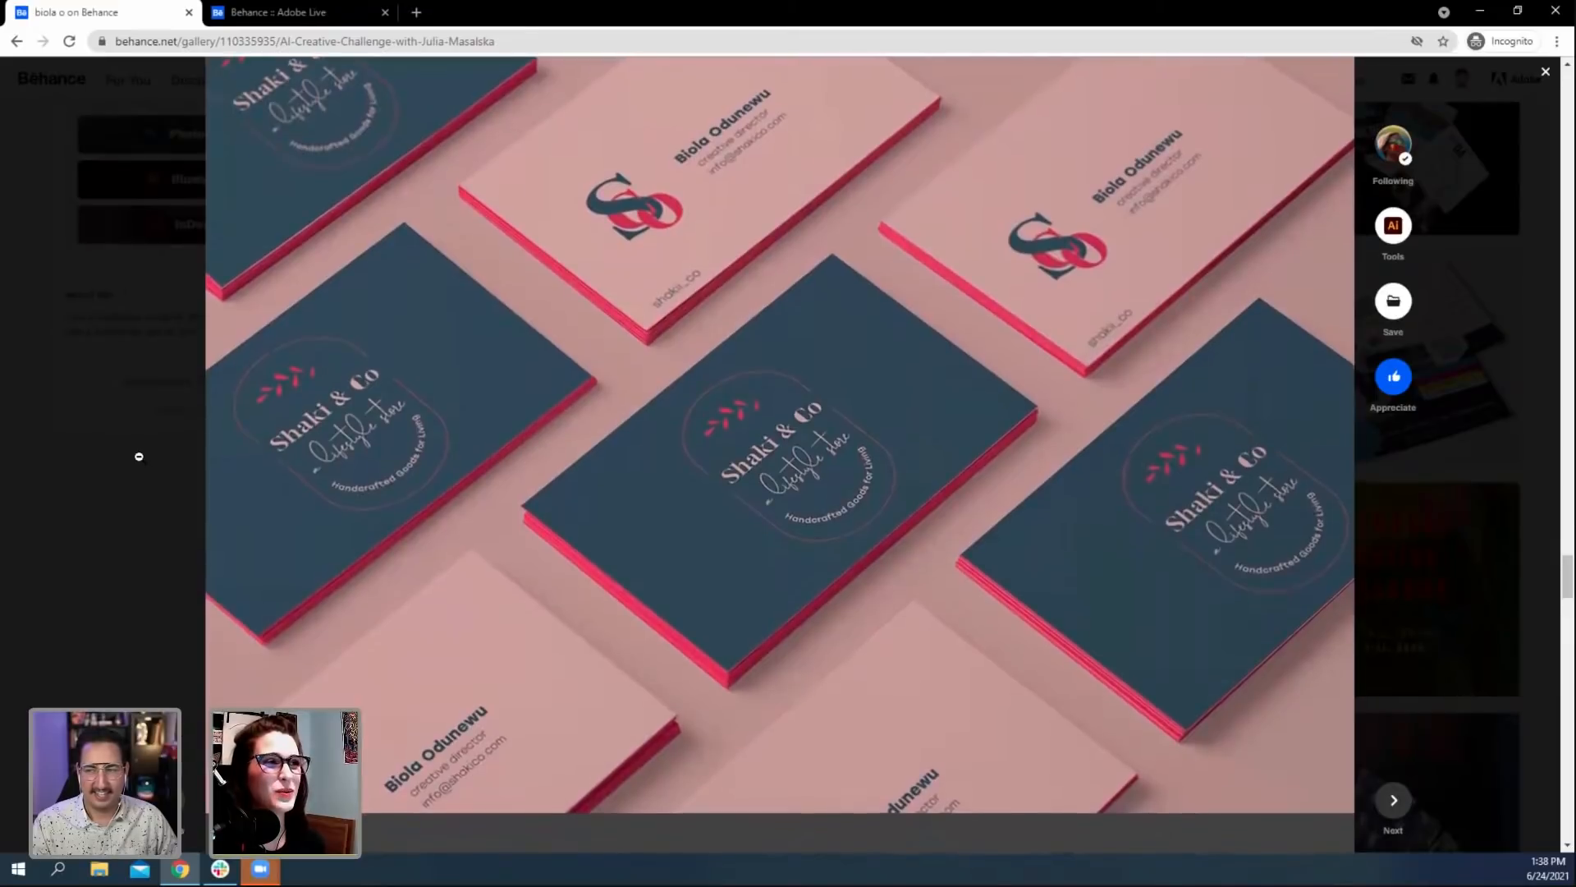
pyautogui.scroll(8, 138, 455)
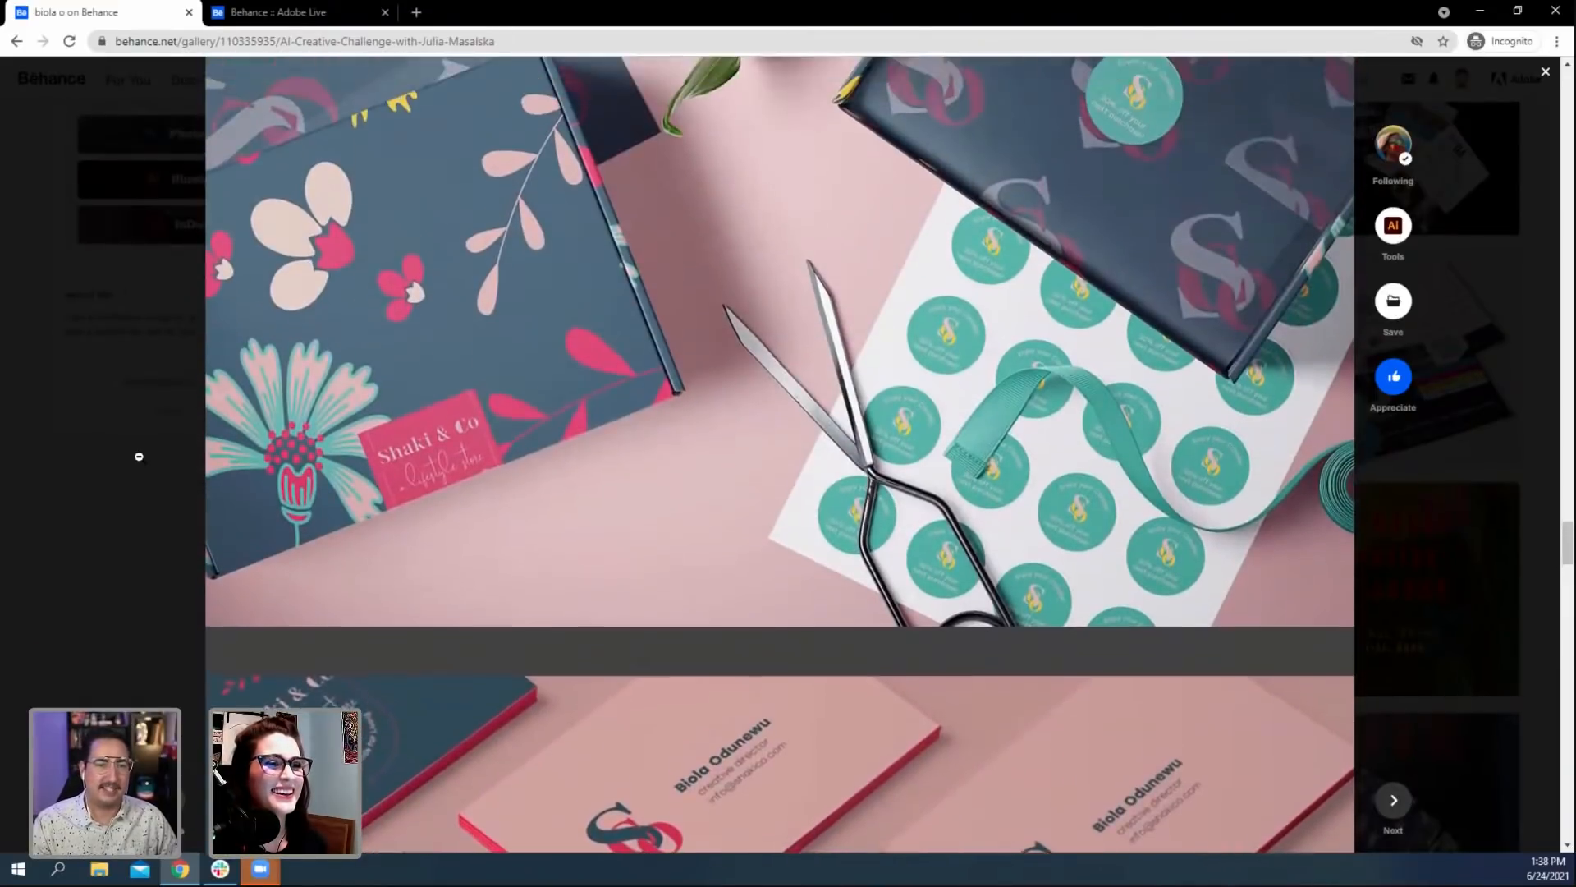
pyautogui.scroll(2, 138, 455)
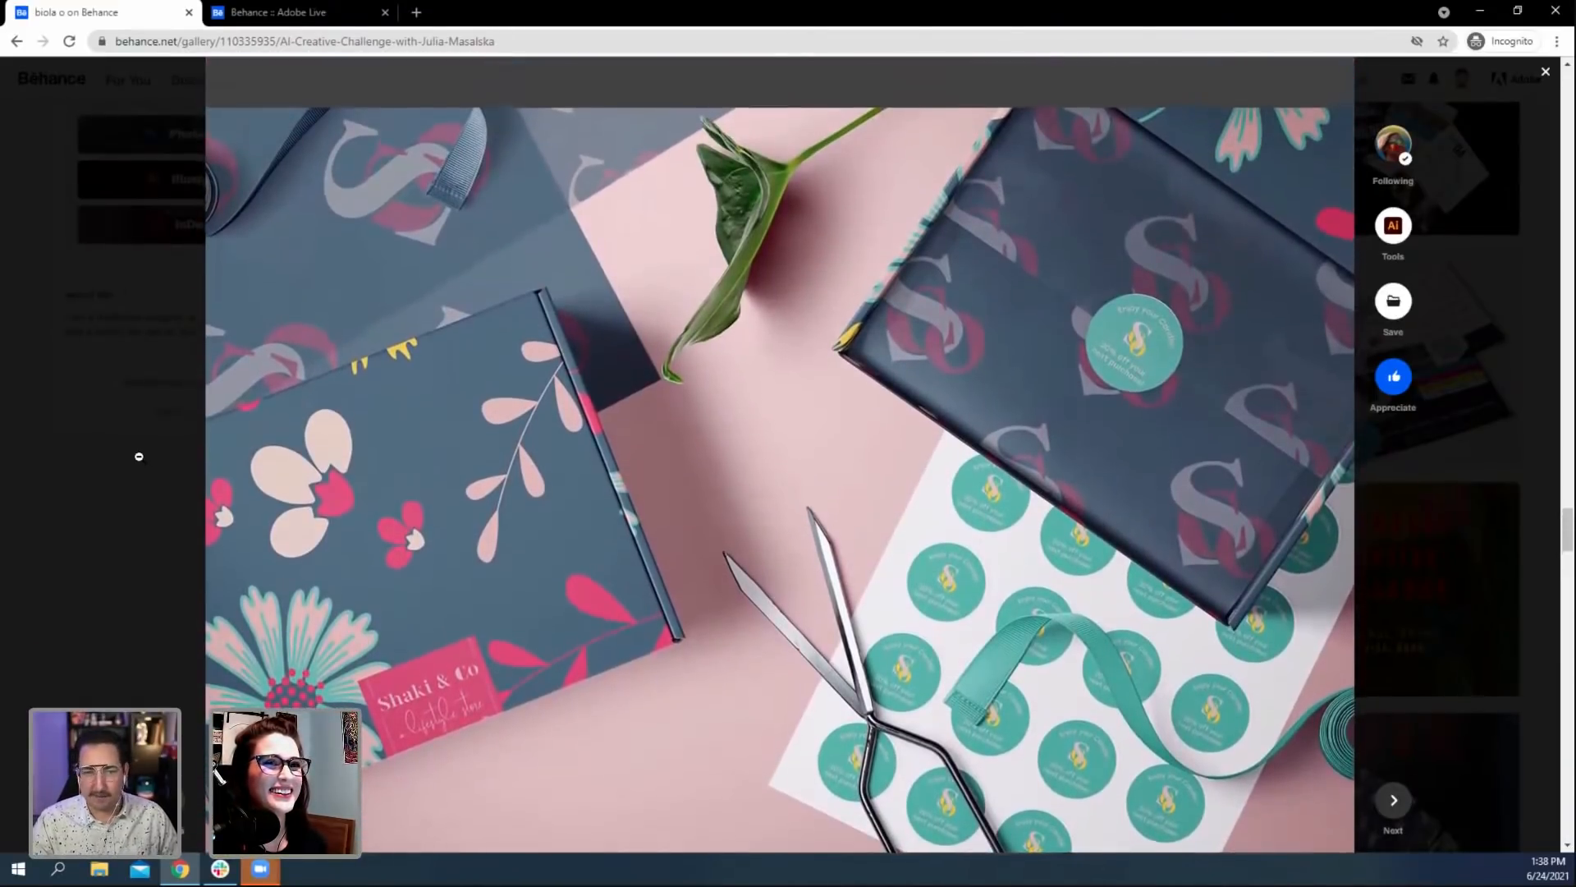
# Read the Mockup brief and compare the floral and plain Shaki & Co T-shirt designs down to the T-Shirt brief.
pyautogui.scroll(-6, 139, 456)
pyautogui.scroll(-12, 139, 456)
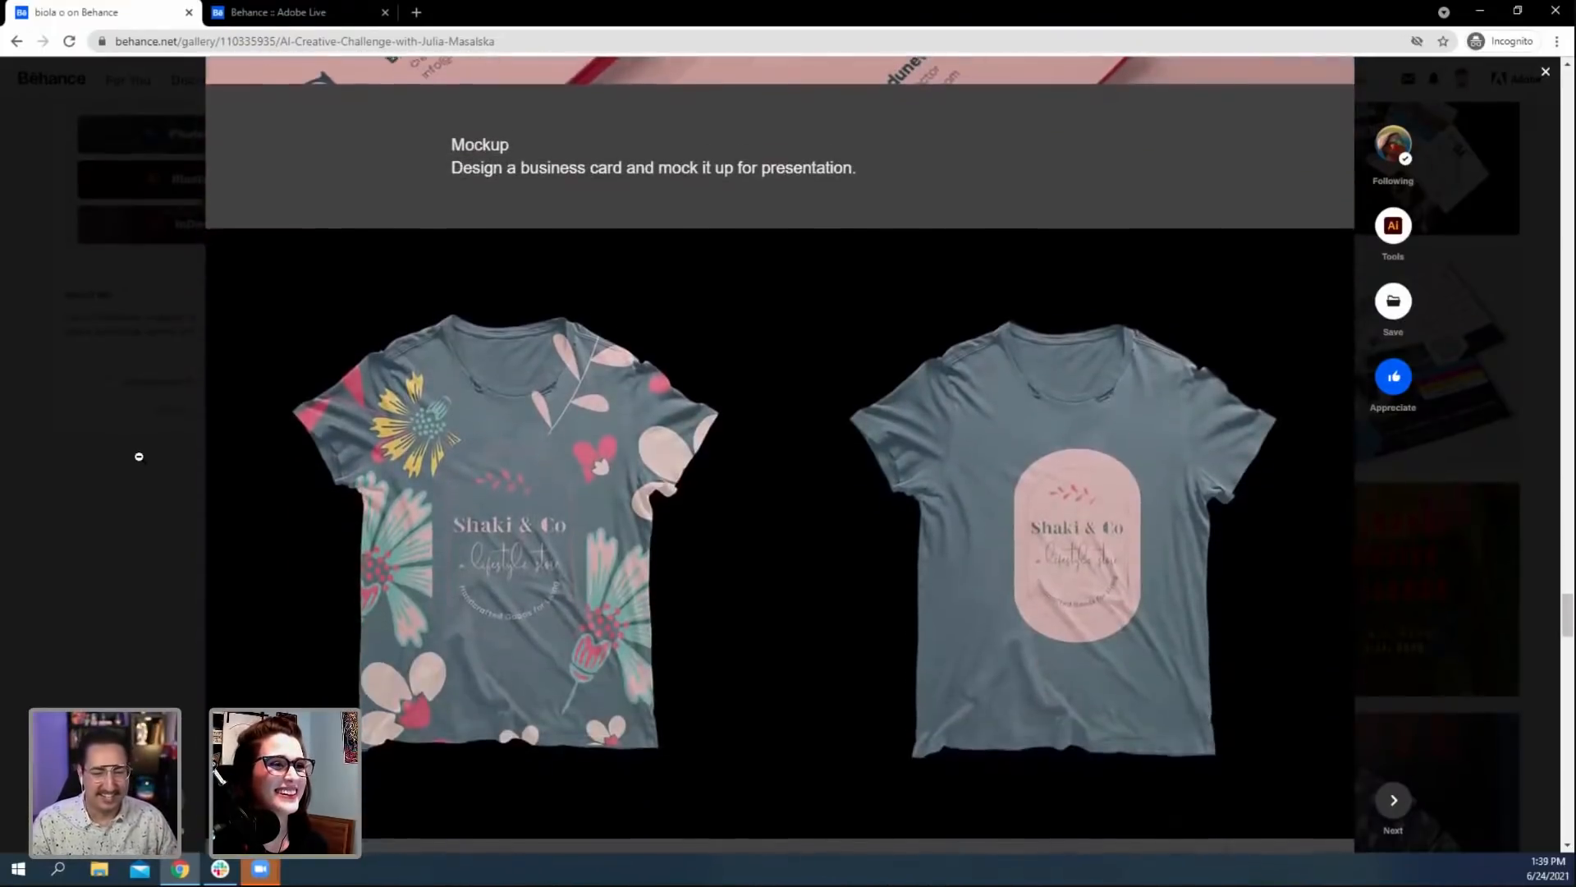
pyautogui.scroll(-2, 138, 456)
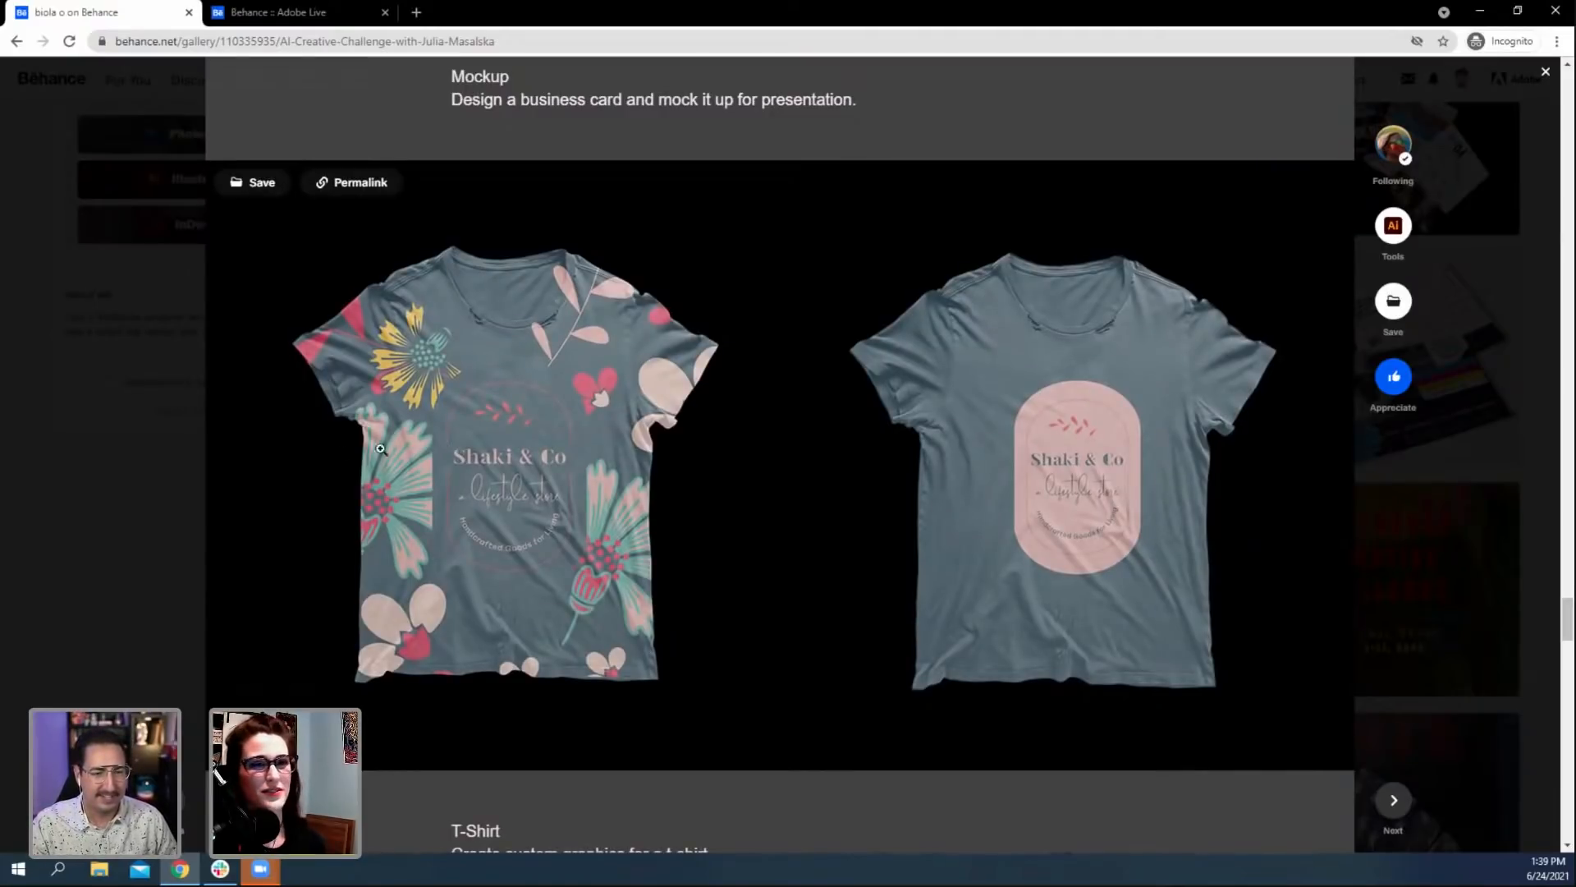
pyautogui.scroll(-9, 252, 463)
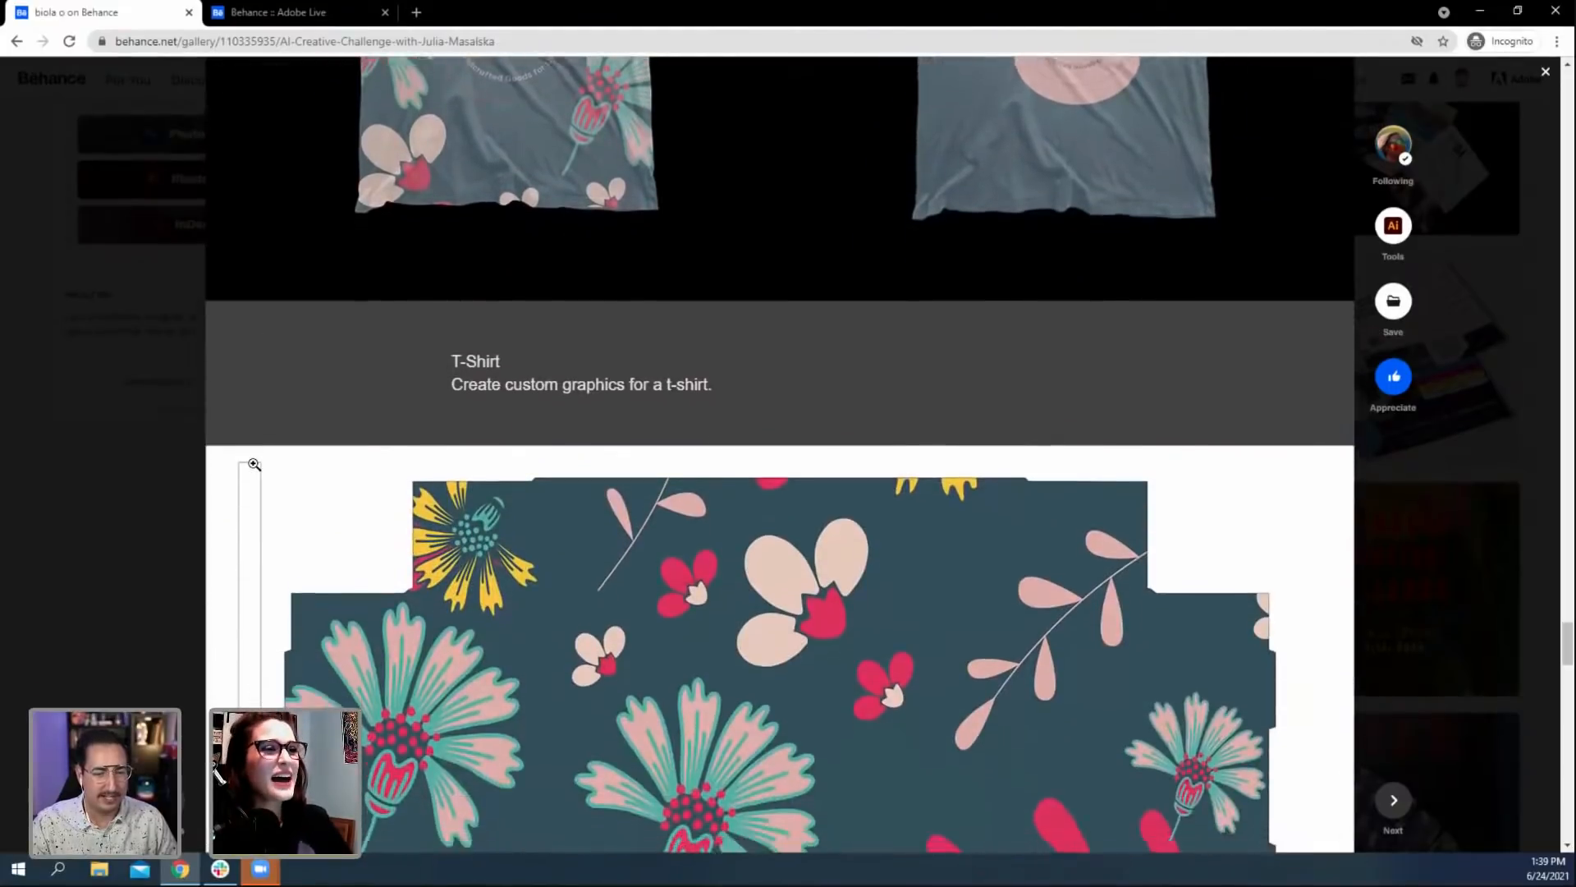
# Examine the floral box dieline and read the Packaging brief beneath it.
pyautogui.scroll(-2, 254, 464)
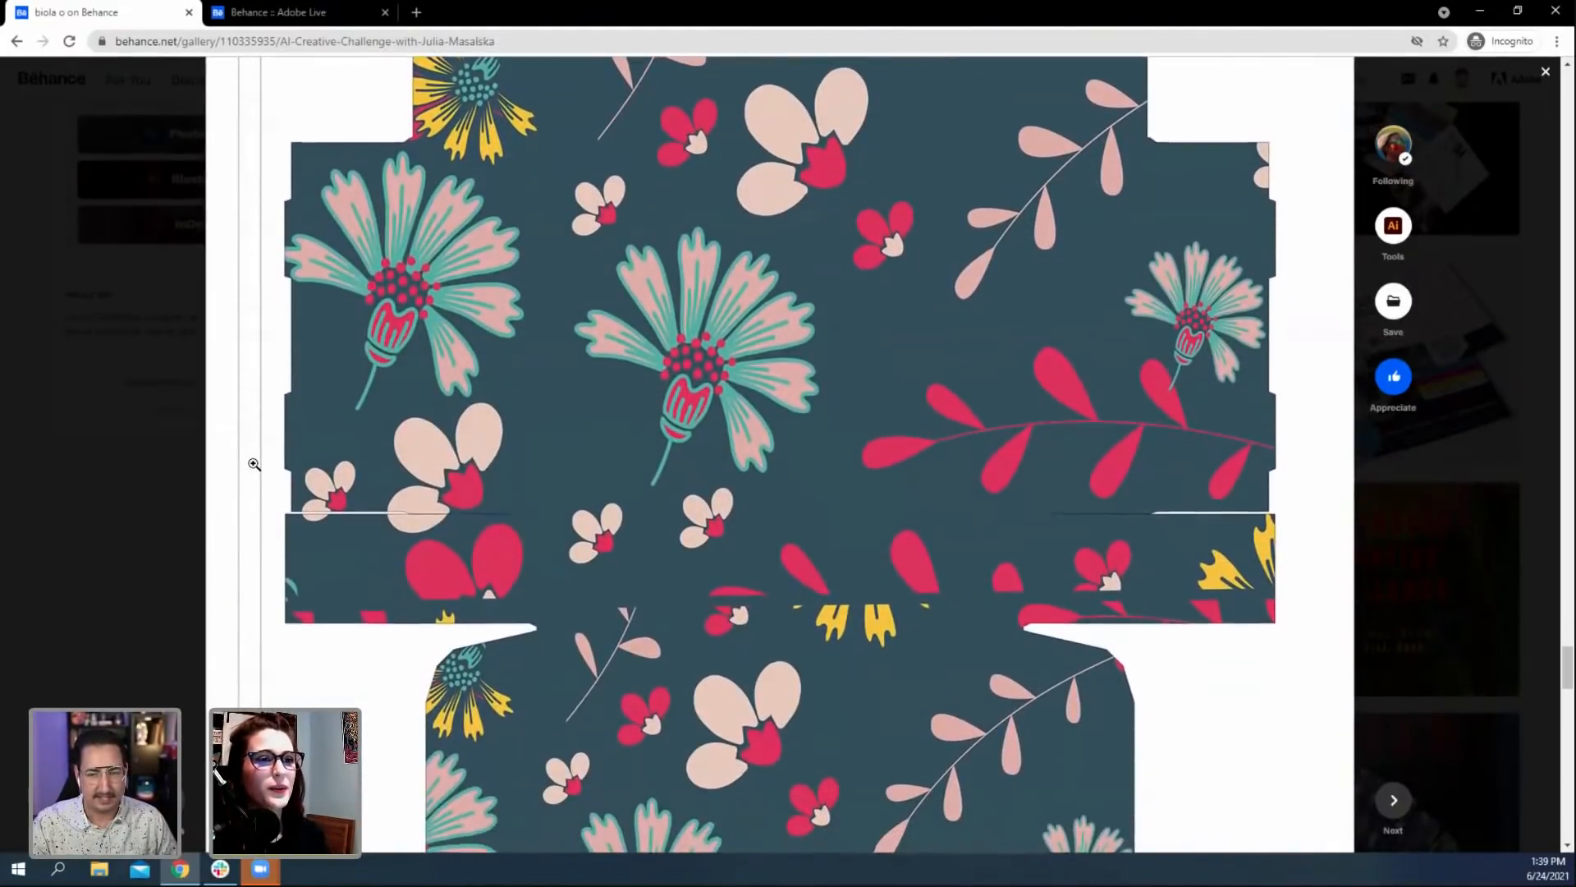
pyautogui.scroll(-2, 255, 464)
pyautogui.scroll(-4, 254, 464)
pyautogui.scroll(-6, 254, 464)
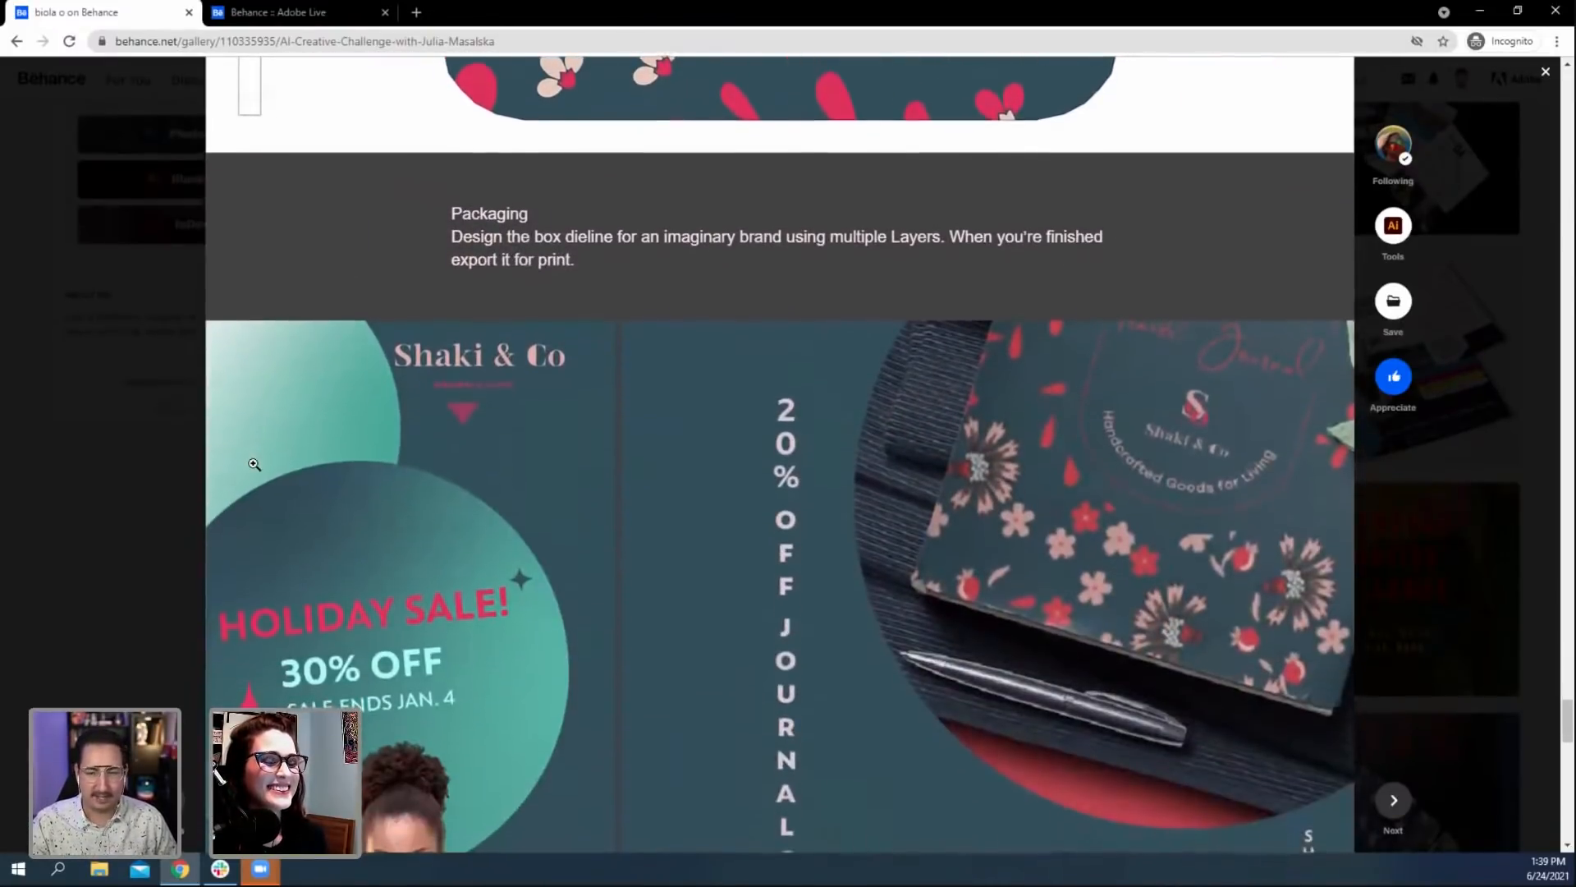
# Examine the Holiday Sale and 20% Off Journals social media graphics along with the Social Media brief.
pyautogui.scroll(-5, 255, 464)
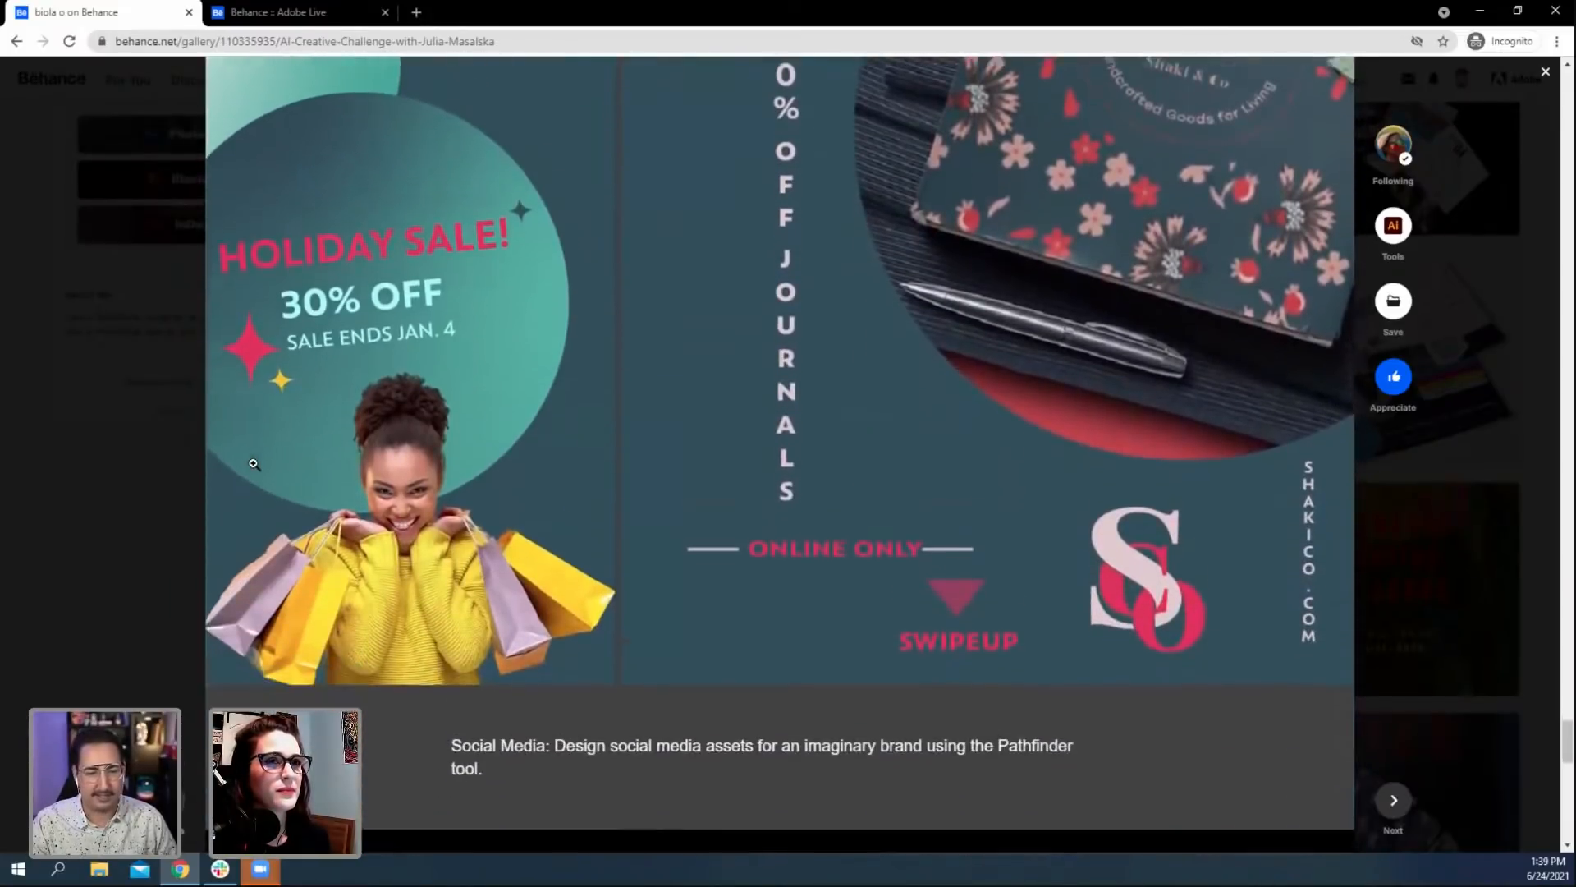
pyautogui.scroll(-3, 254, 464)
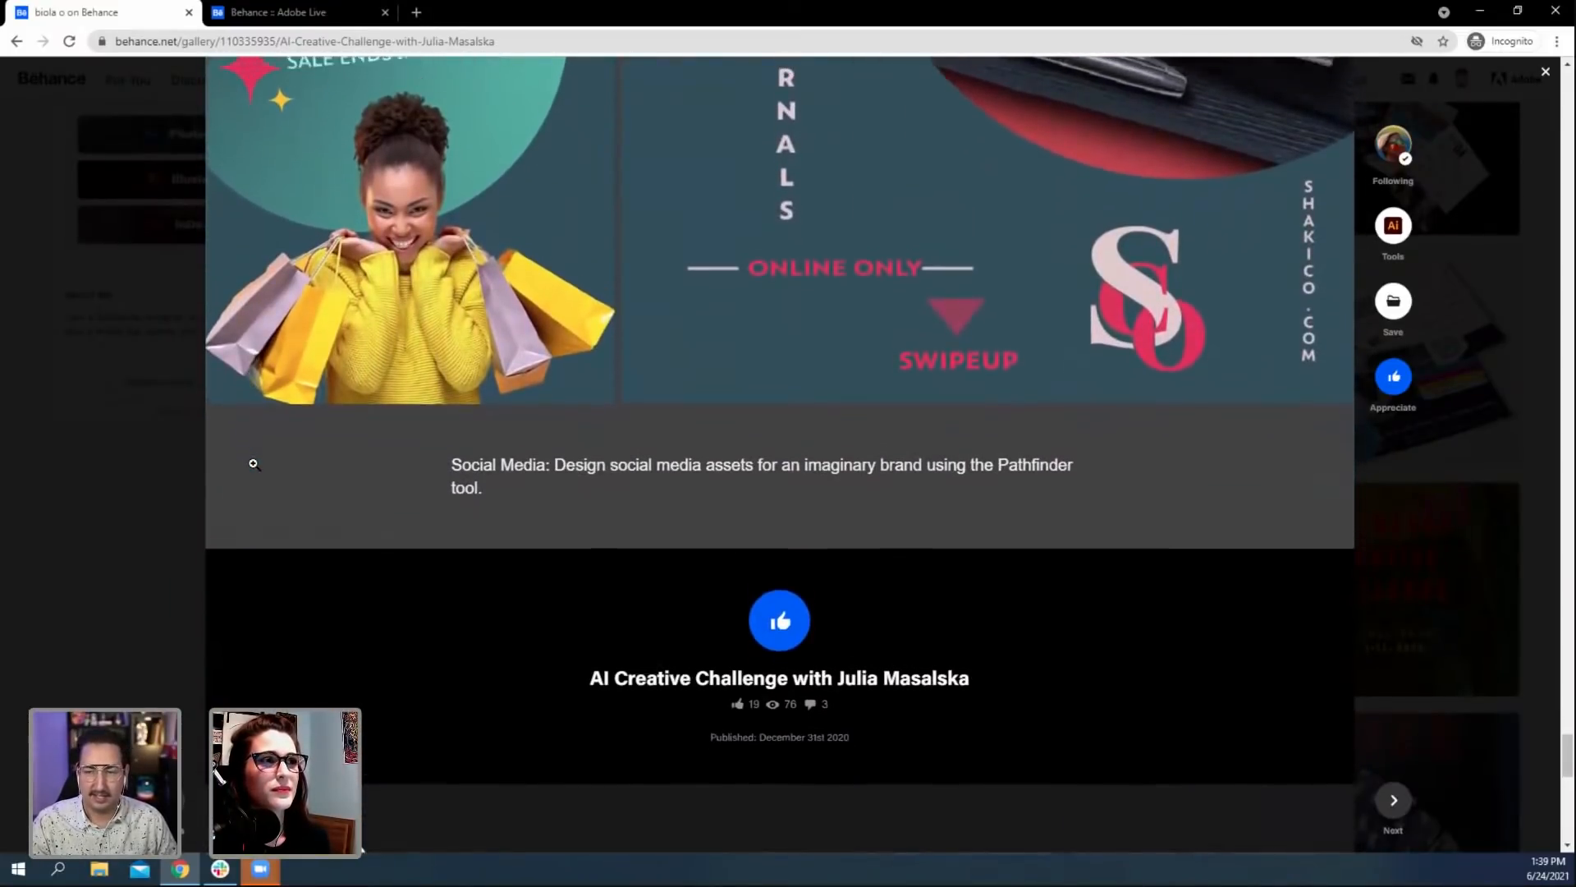
pyautogui.scroll(4, 254, 464)
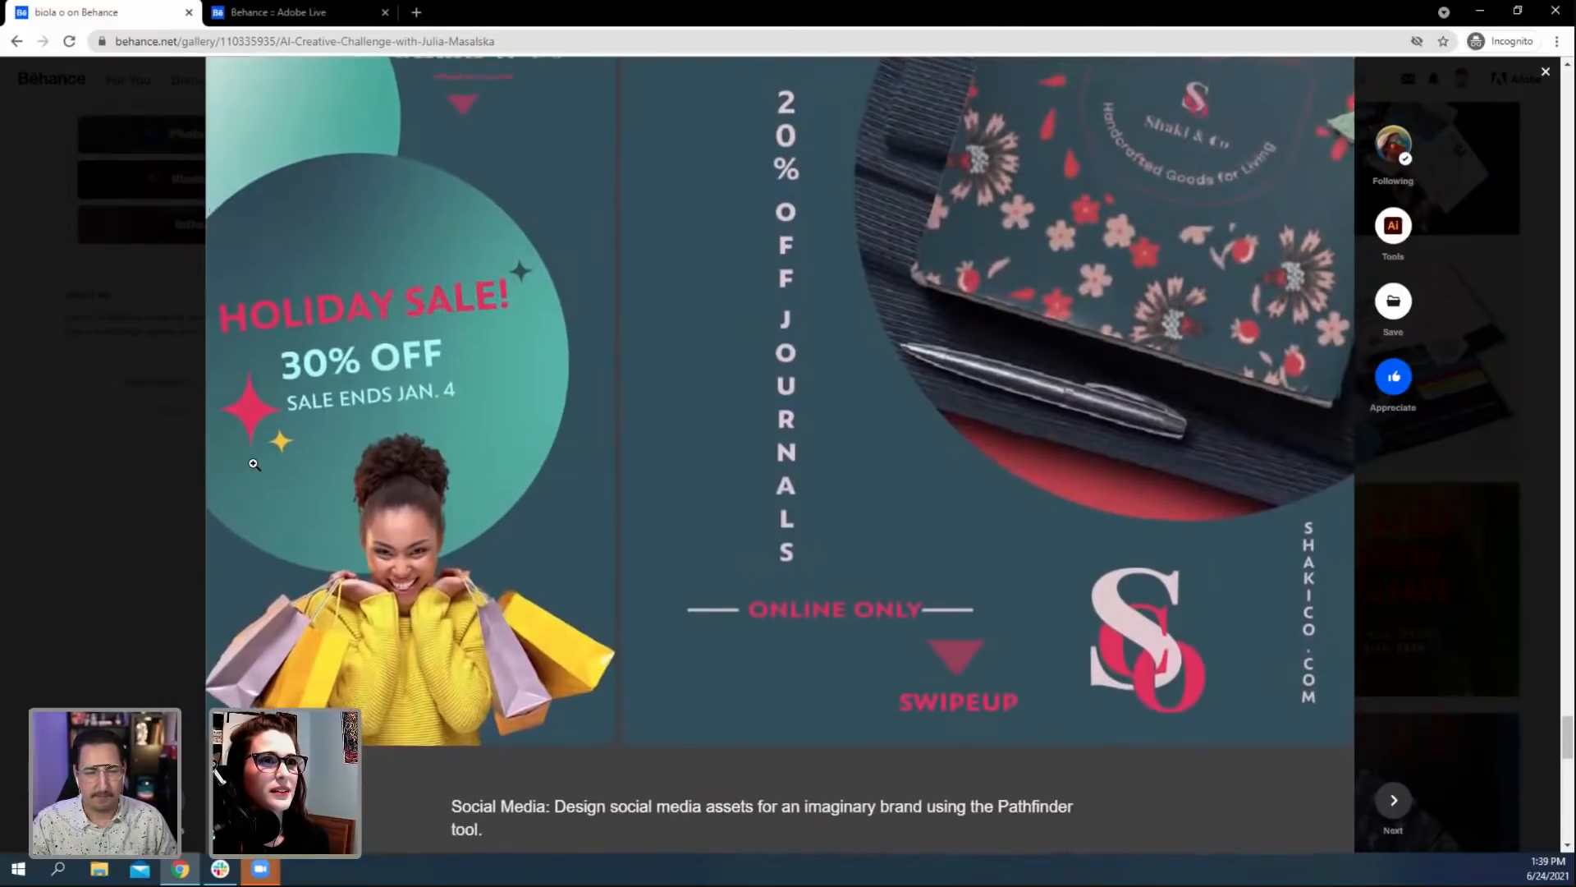
pyautogui.scroll(1, 254, 463)
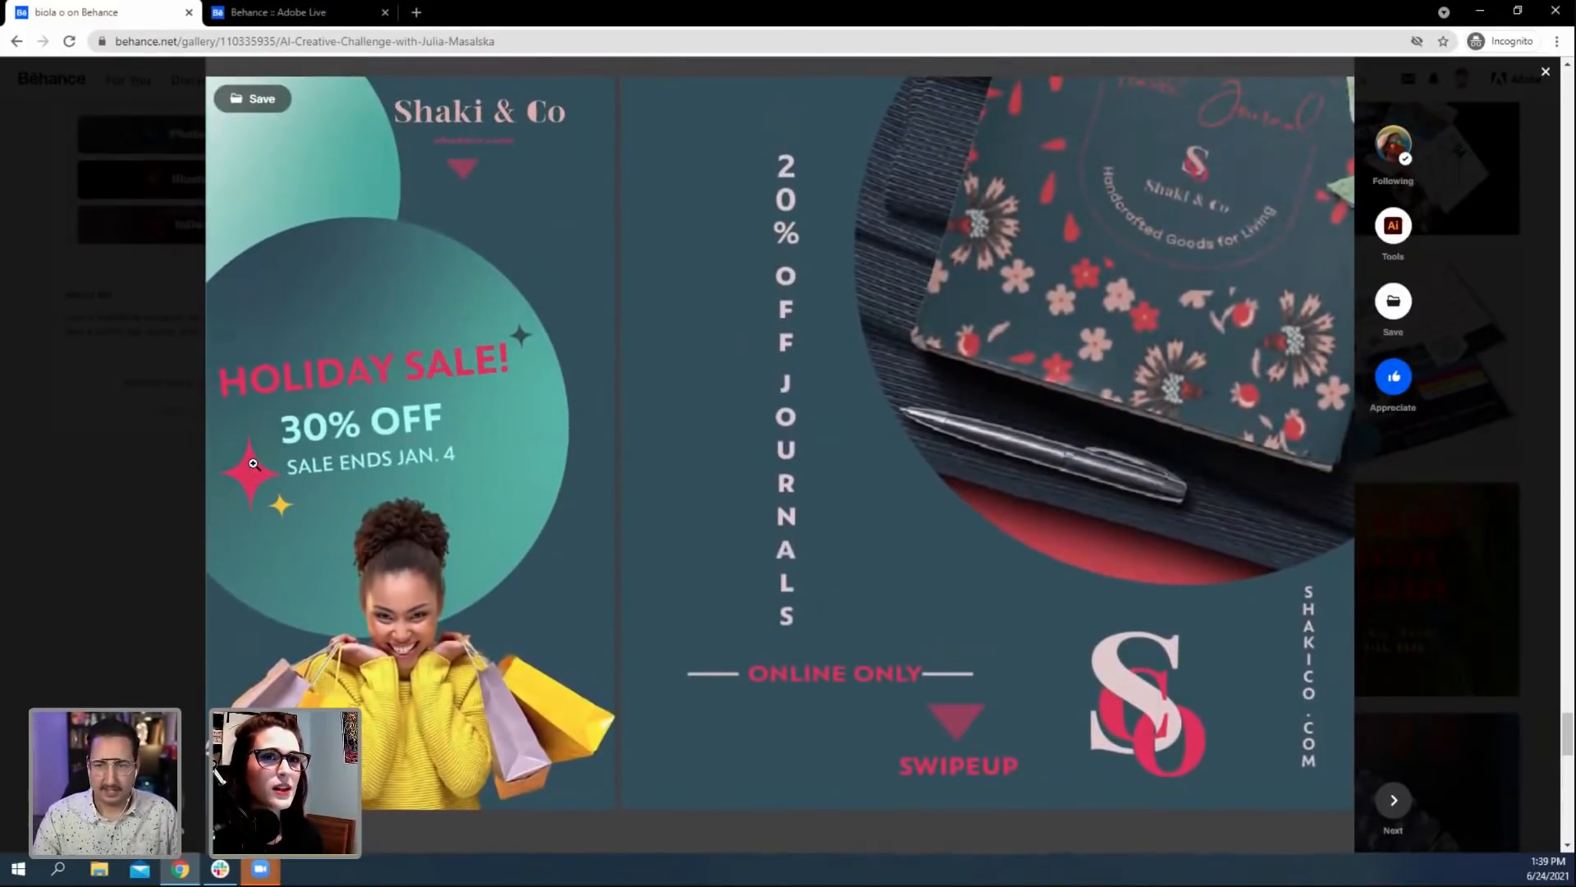
# Review the box dieline once more, close the challenge project and return to the start of the artist's profile.
pyautogui.scroll(5, 121, 462)
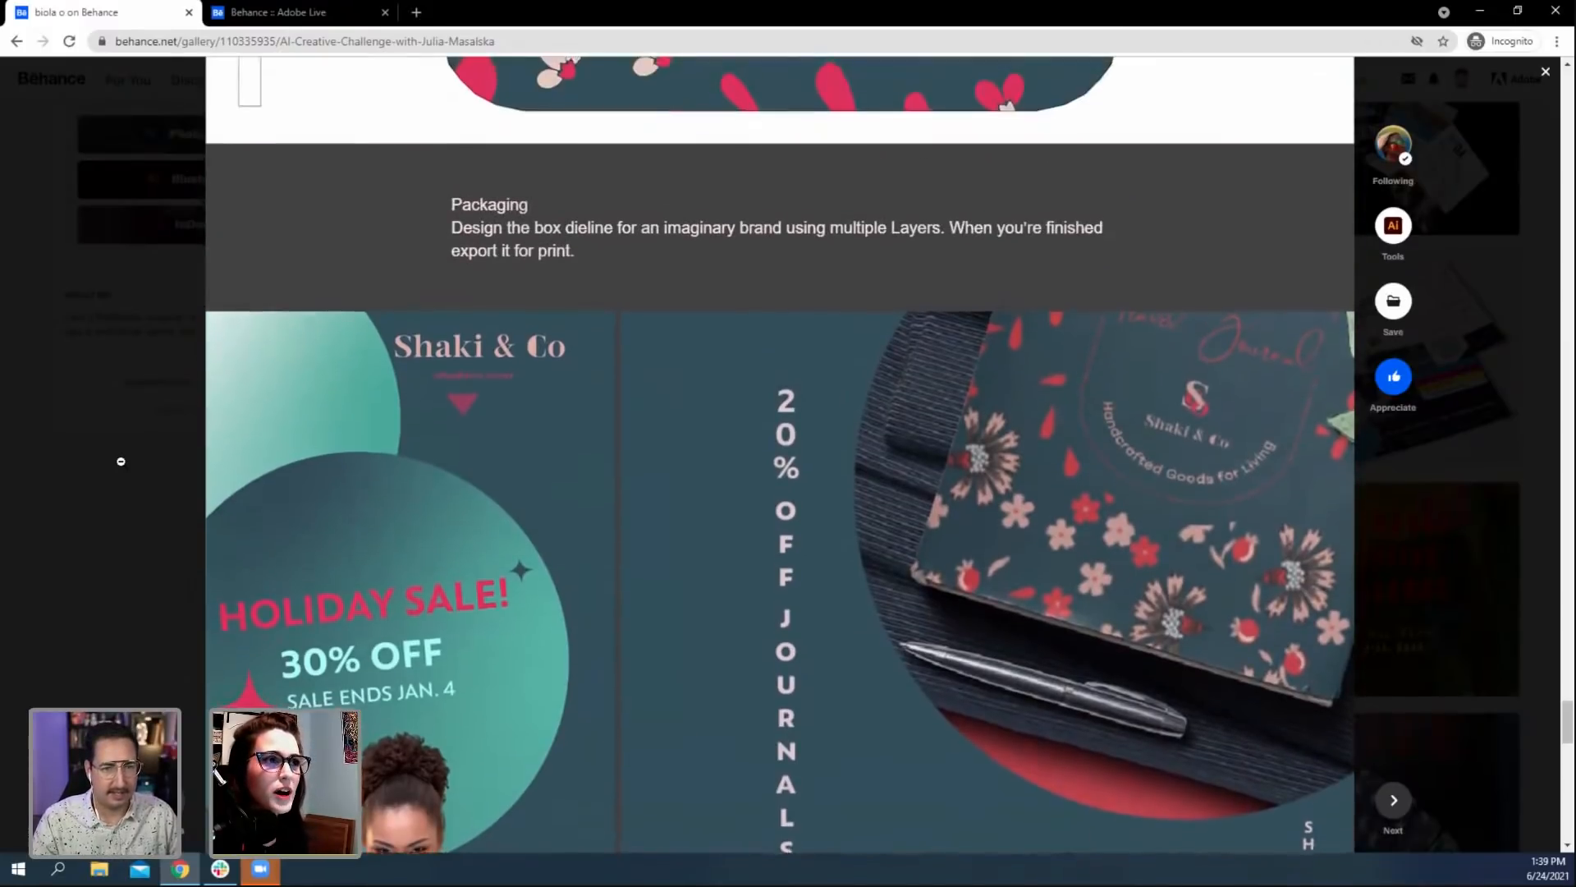
pyautogui.scroll(3, 121, 461)
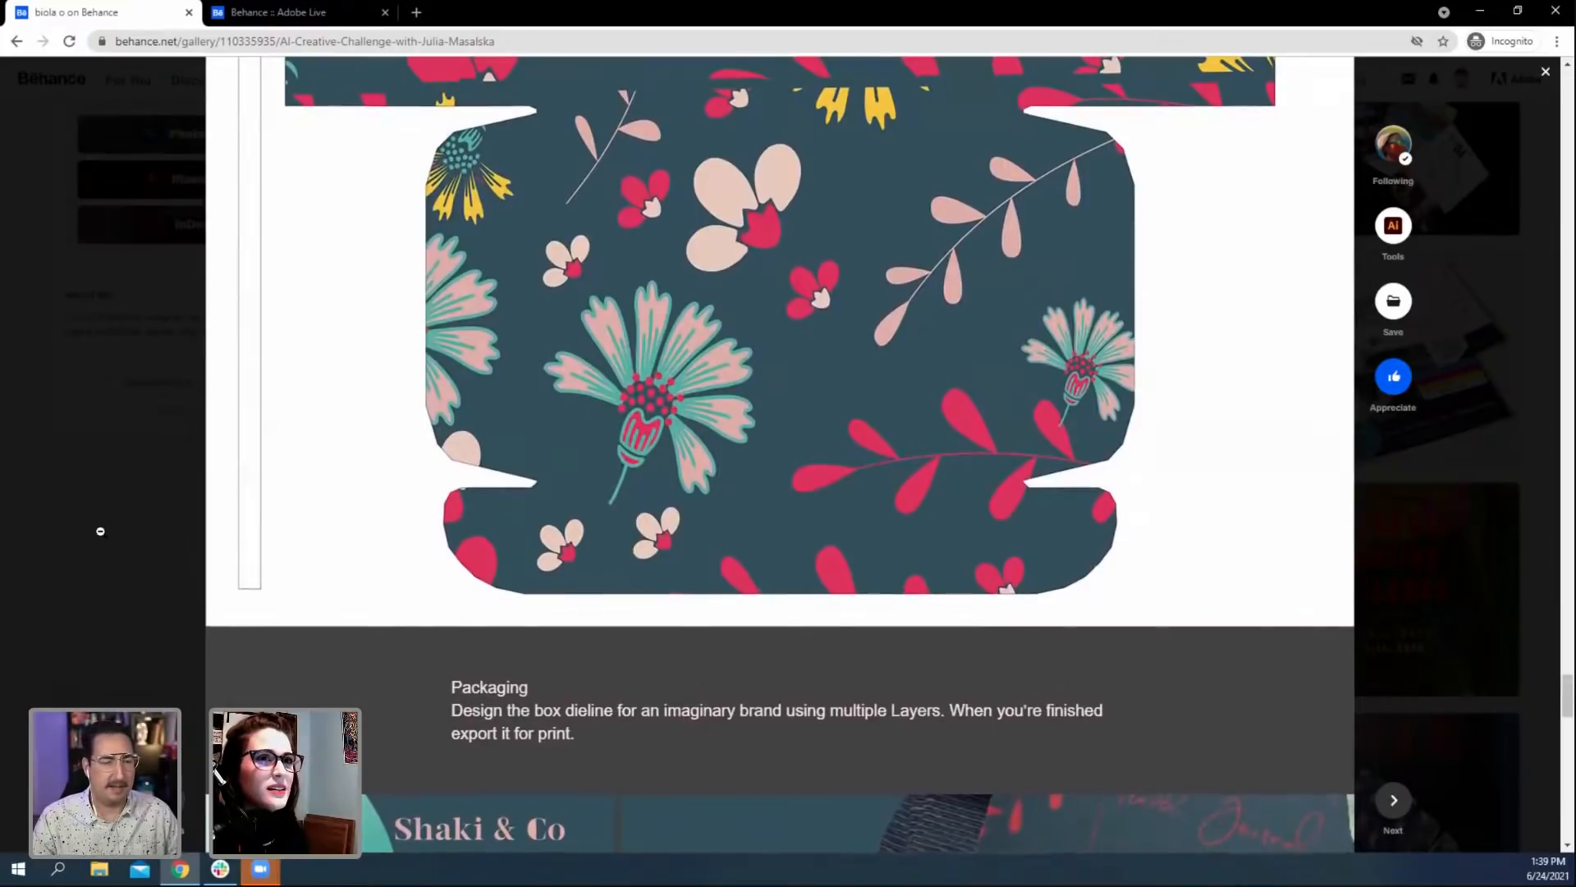
pyautogui.click(98, 489)
pyautogui.scroll(12, 234, 518)
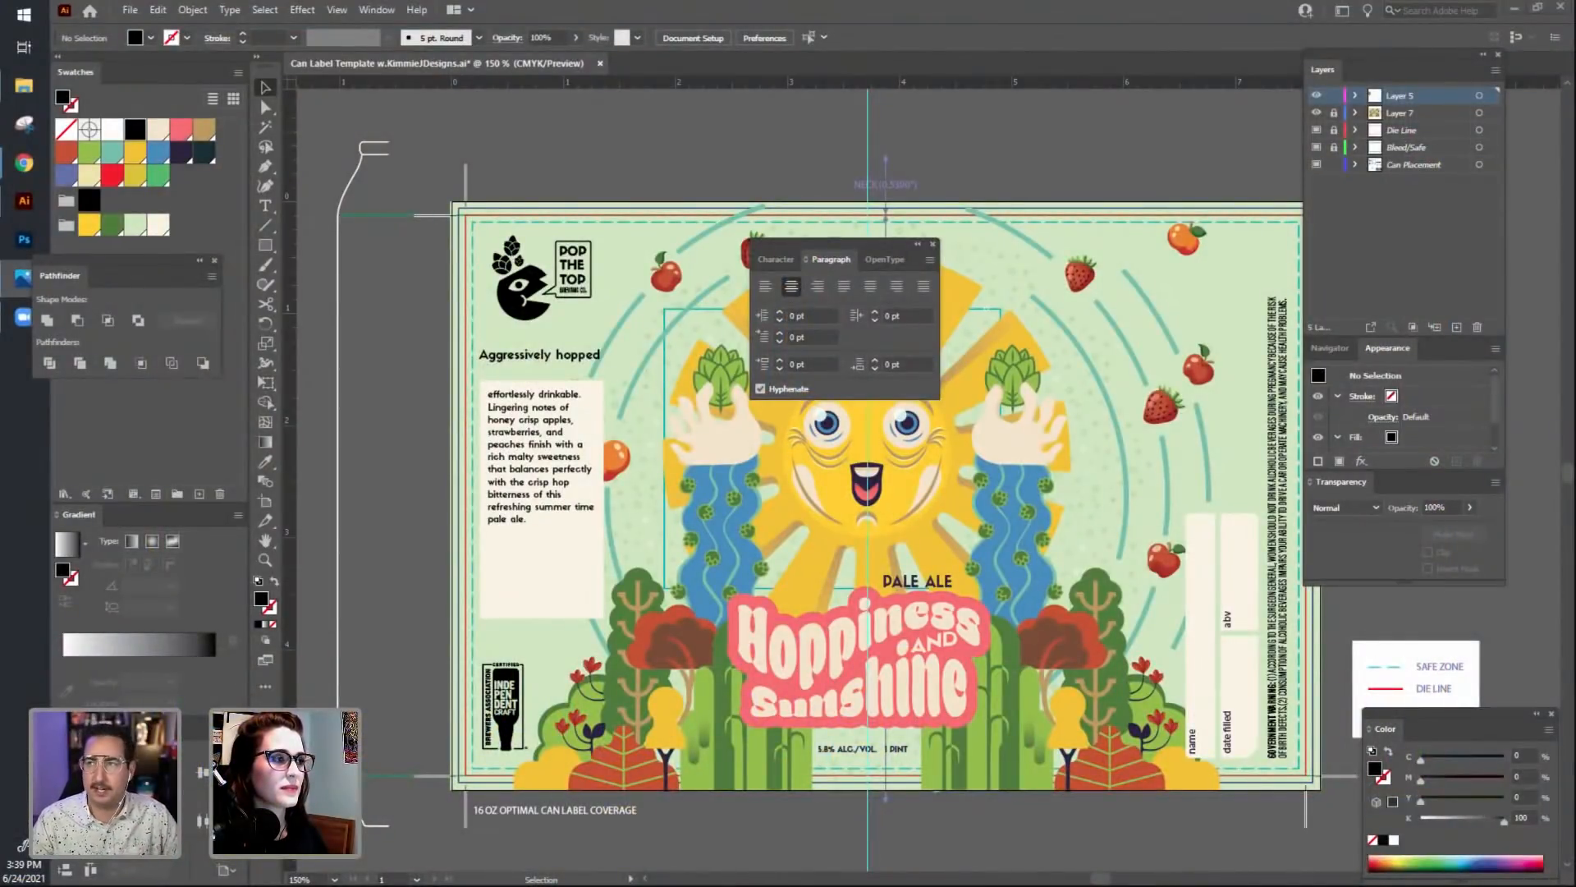
# Switch to Illustrator, check the Adobe LIVE.ai artwork, and bring the Can Label Template document to the front.
pyautogui.click(366, 486)
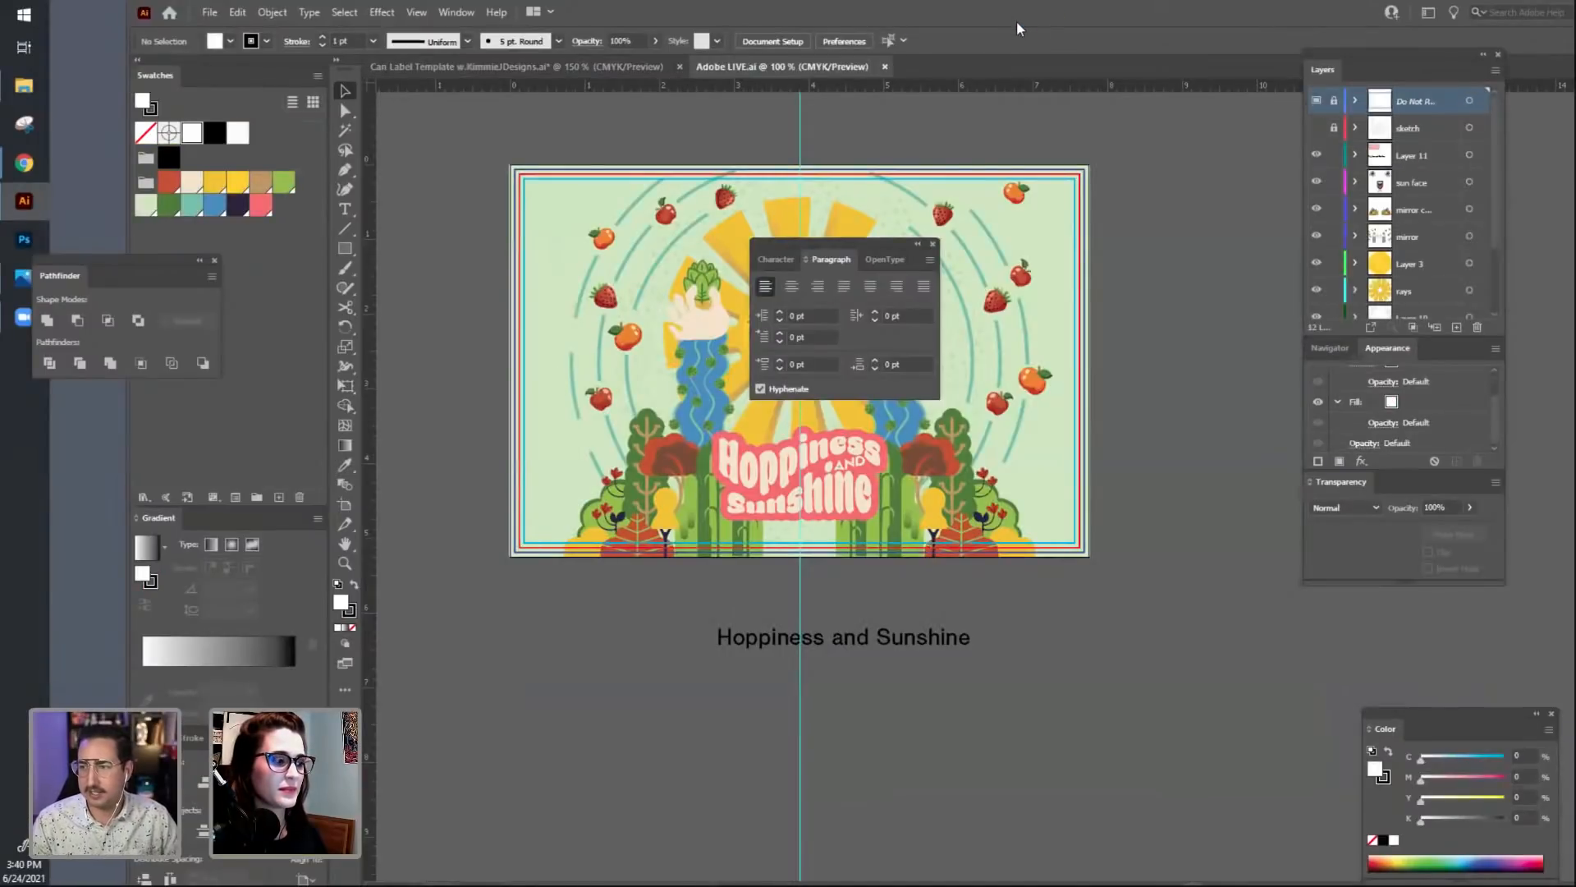
pyautogui.doubleClick(1017, 21)
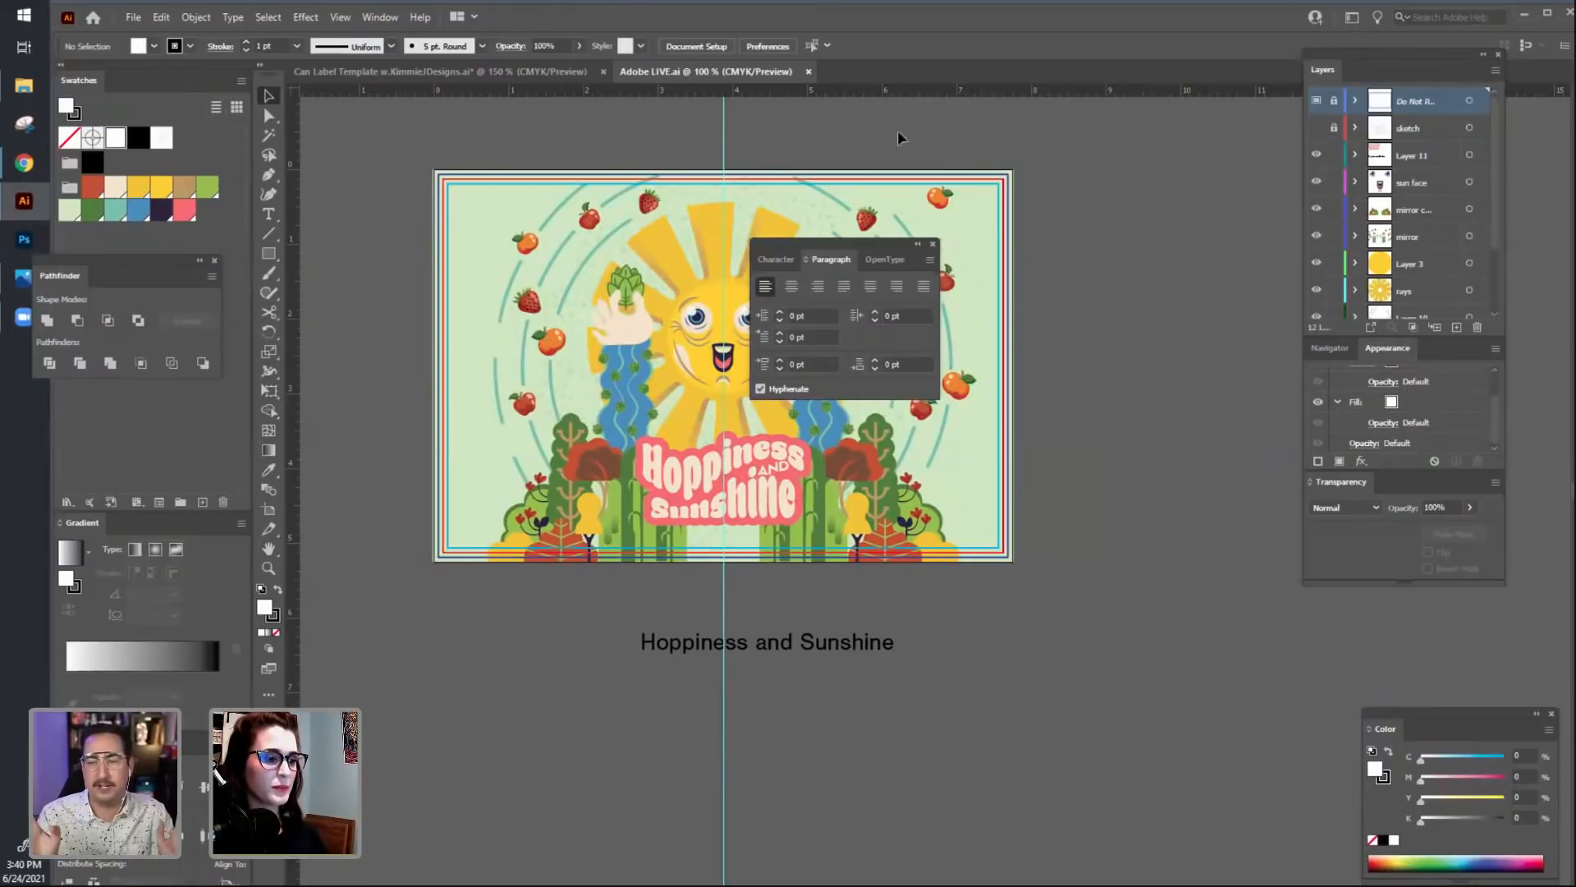
pyautogui.click(563, 74)
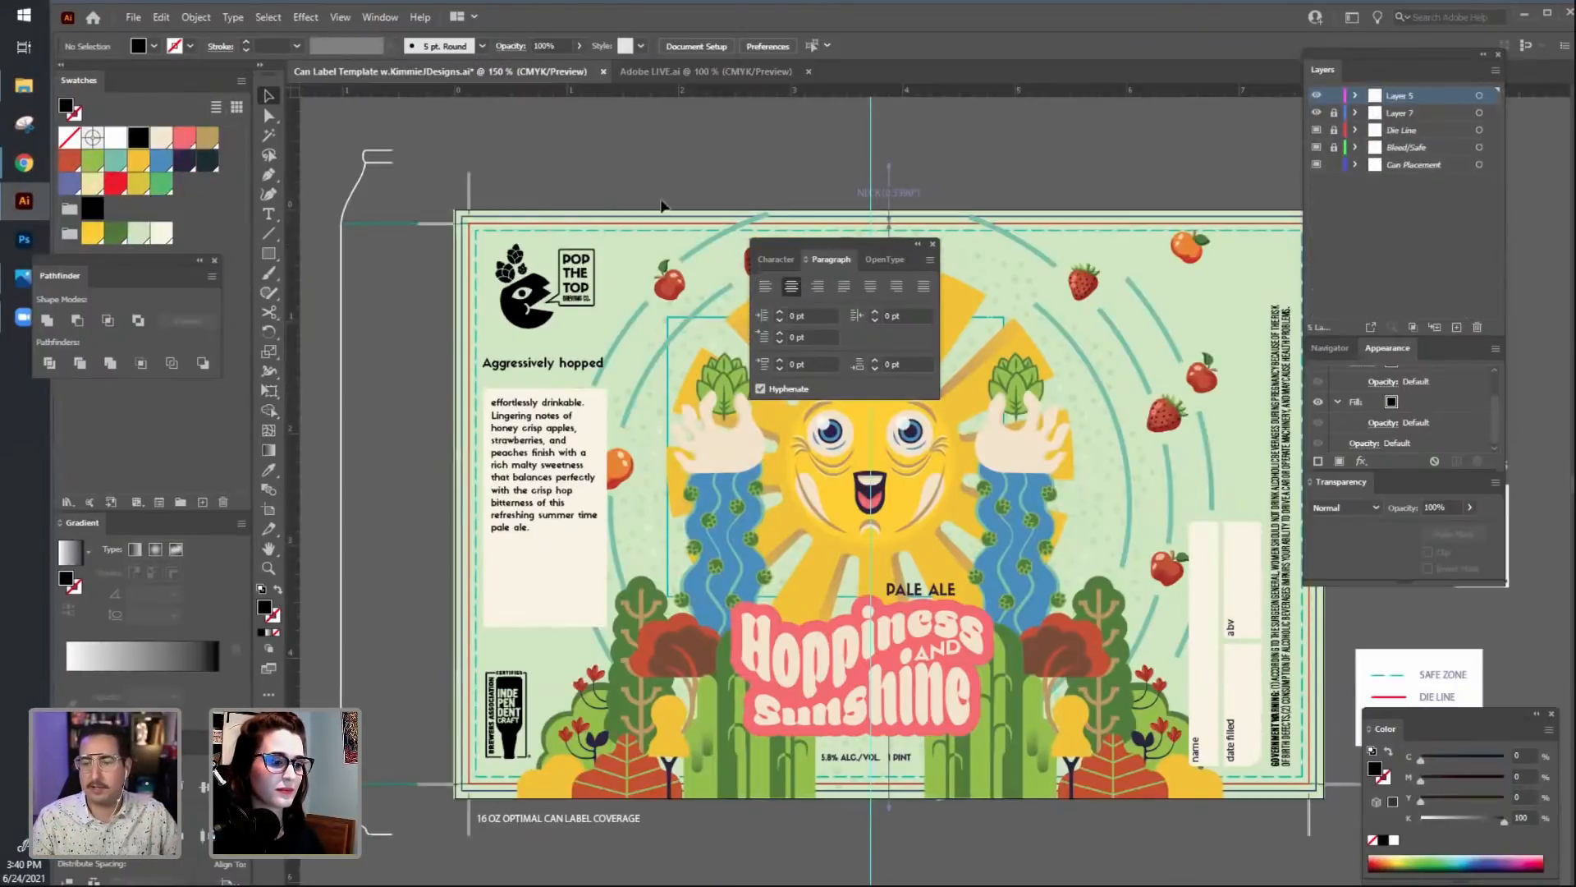
# Move the floating Paragraph panel clear of the can label artwork.
pyautogui.hotkey('ctrl', '-')
pyautogui.hotkey('ctrl', '-')
pyautogui.hotkey('ctrl', '-')
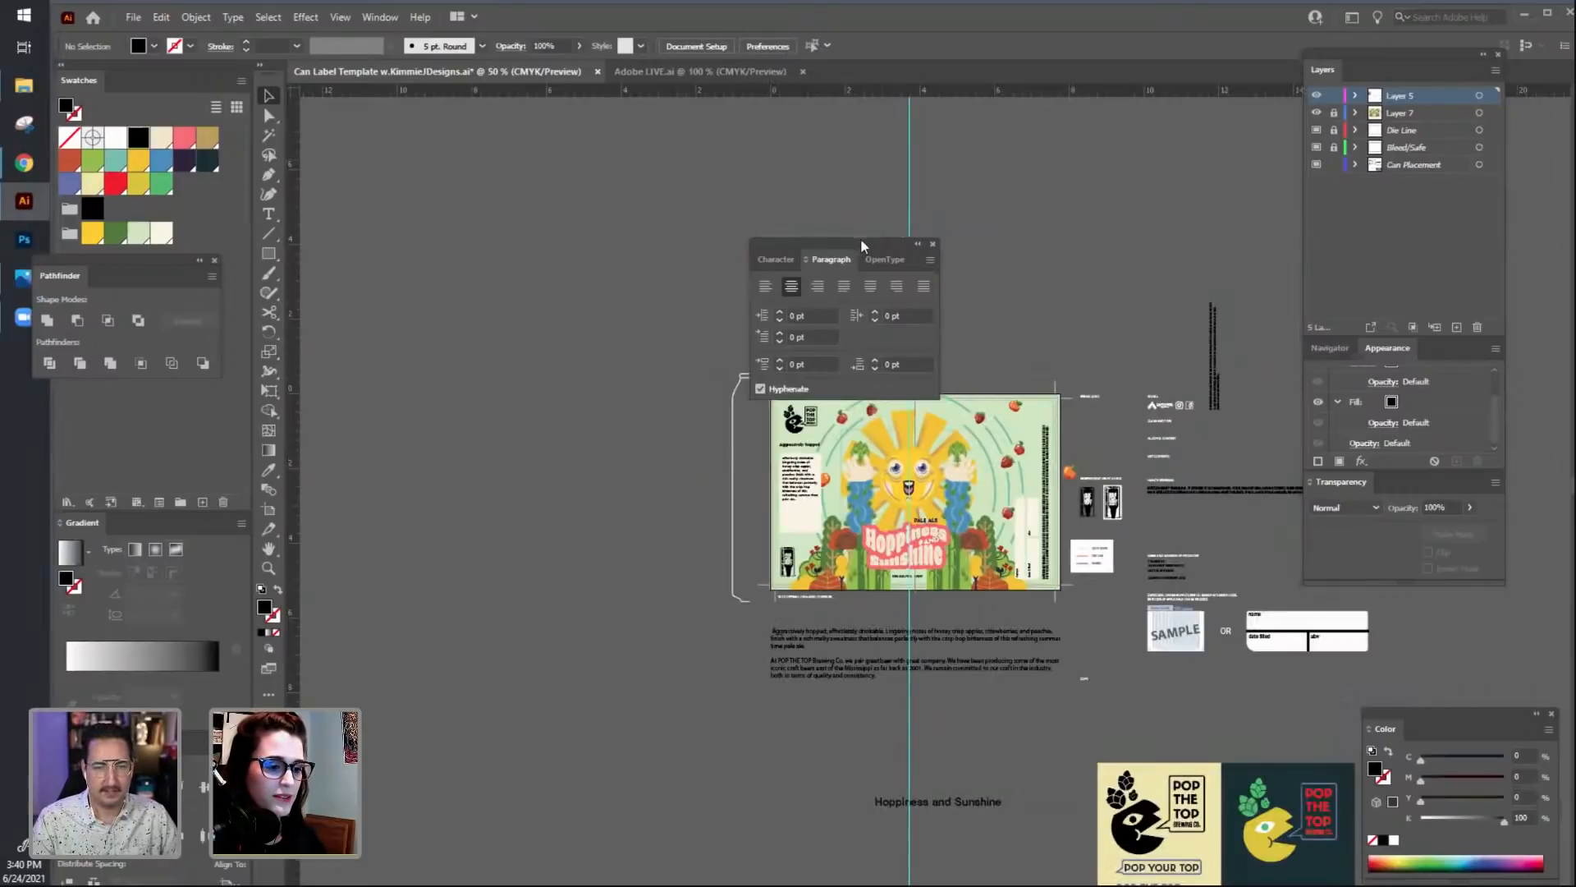
pyautogui.moveTo(865, 244); pyautogui.dragTo(496, 184)
pyautogui.moveTo(994, 323); pyautogui.dragTo(854, 232)
pyautogui.moveTo(504, 182); pyautogui.dragTo(327, 155)
# Examine the can label layout together with the copy text, logos and required label elements around it.
pyautogui.moveTo(647, 670); pyautogui.dragTo(604, 623)
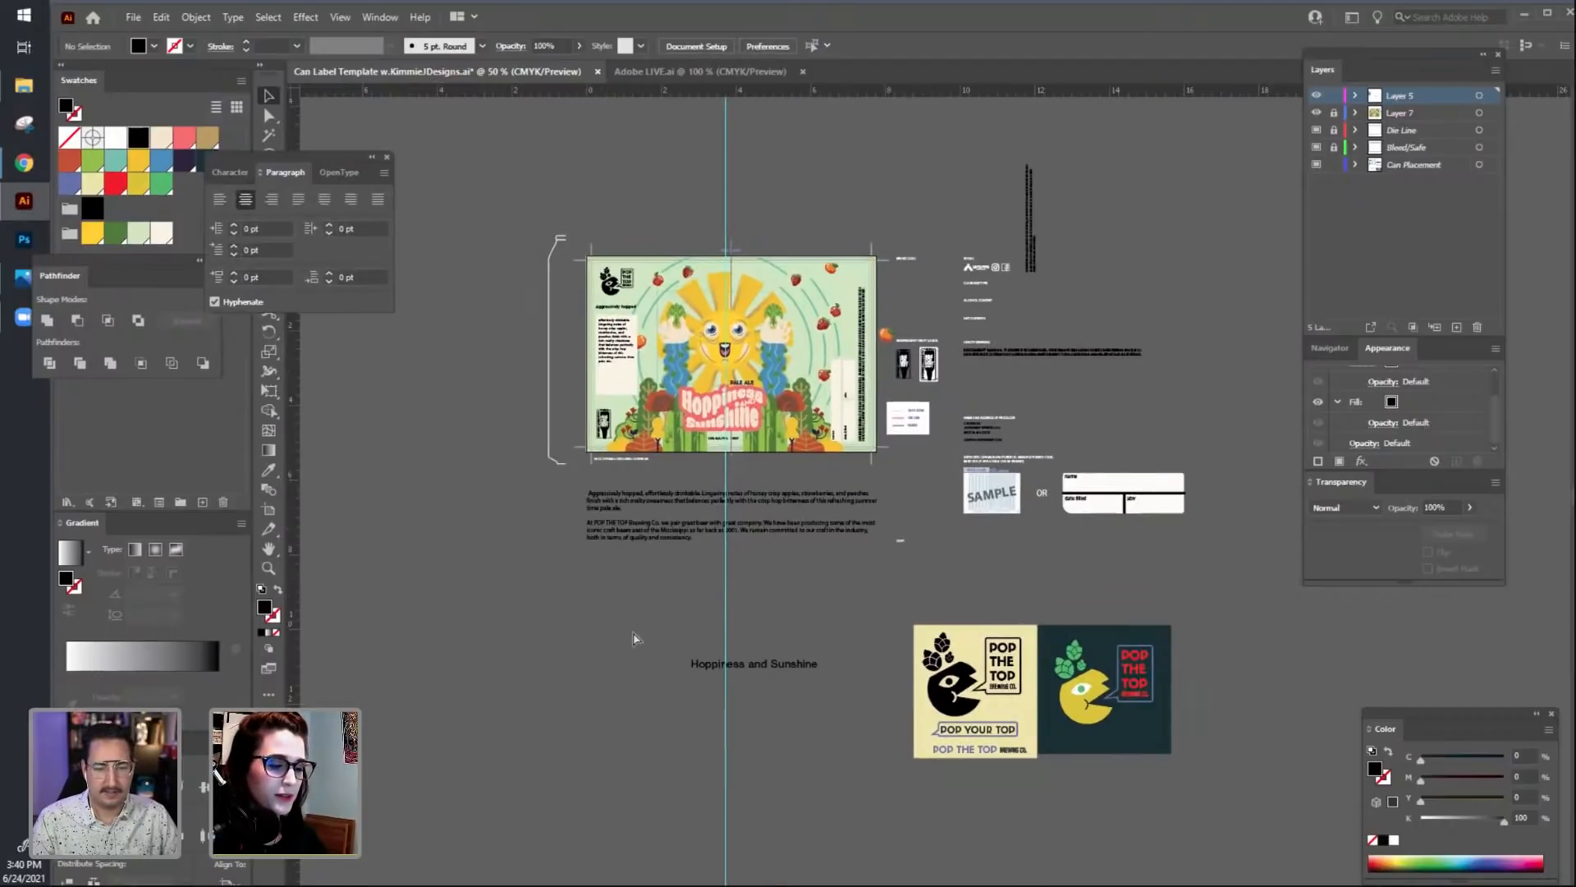
pyautogui.hotkey('ctrl', '+')
pyautogui.moveTo(691, 669); pyautogui.dragTo(745, 693)
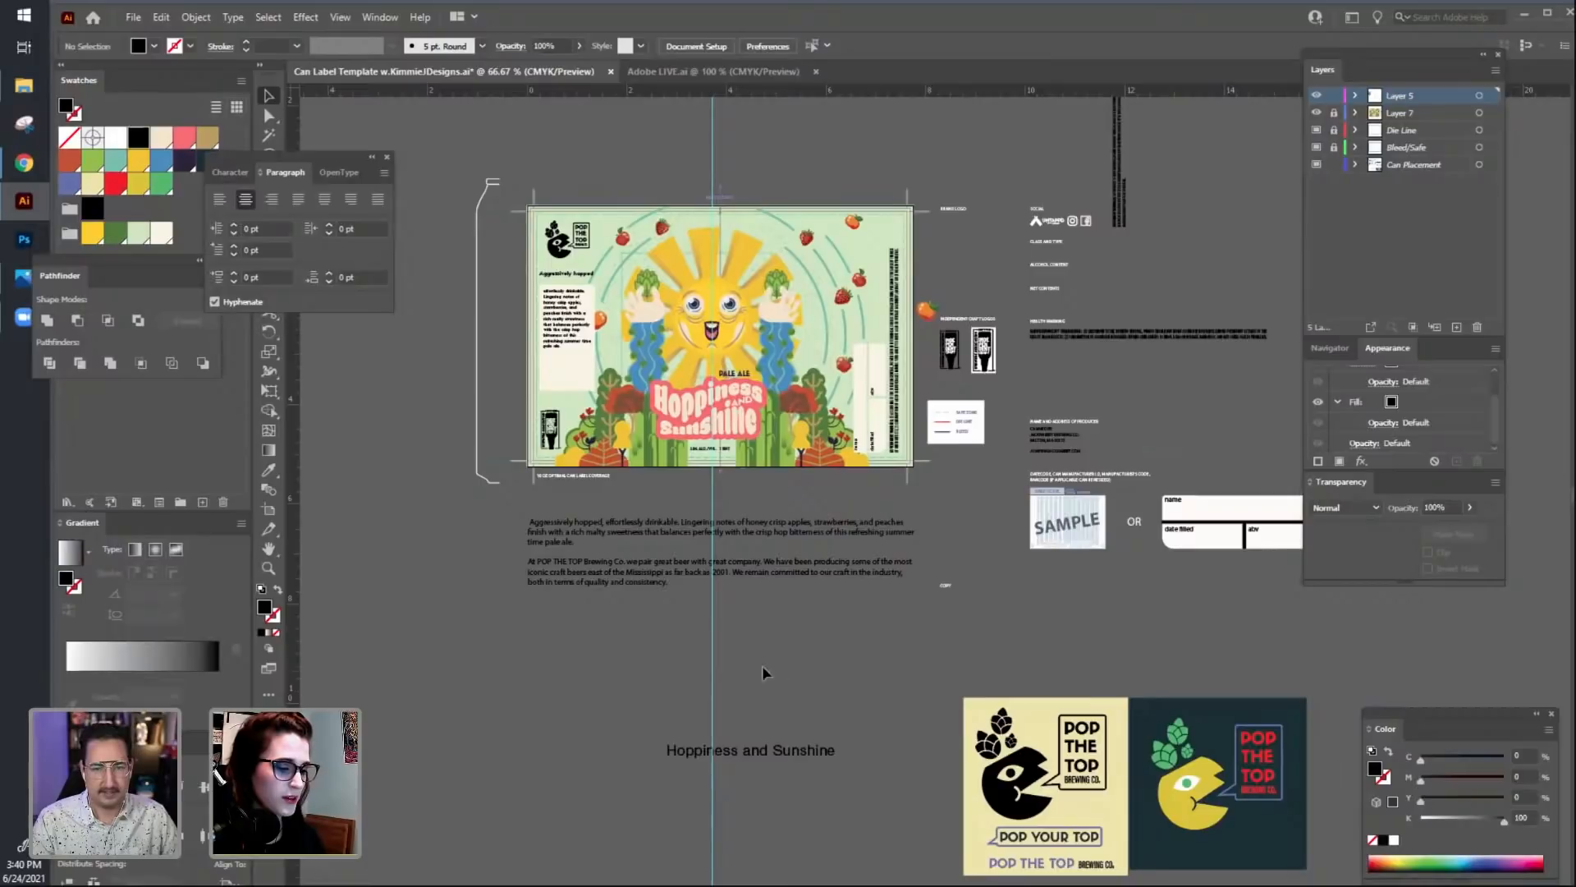
pyautogui.moveTo(805, 678); pyautogui.dragTo(801, 675)
pyautogui.hotkey('ctrl', '+')
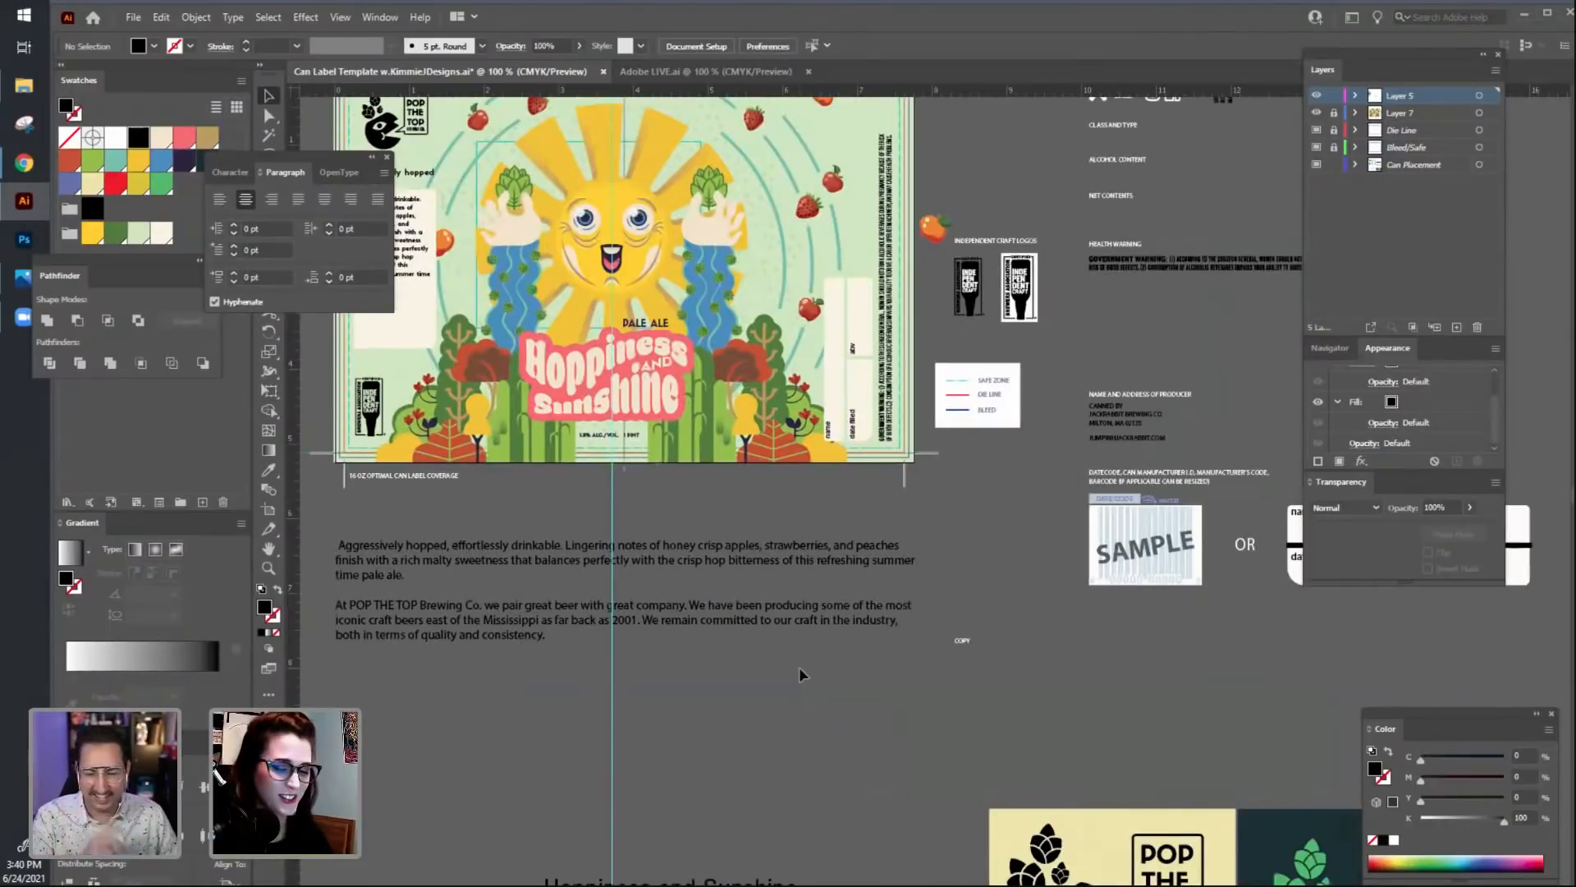
pyautogui.moveTo(788, 664); pyautogui.dragTo(874, 766)
pyautogui.hotkey('ctrl', '-')
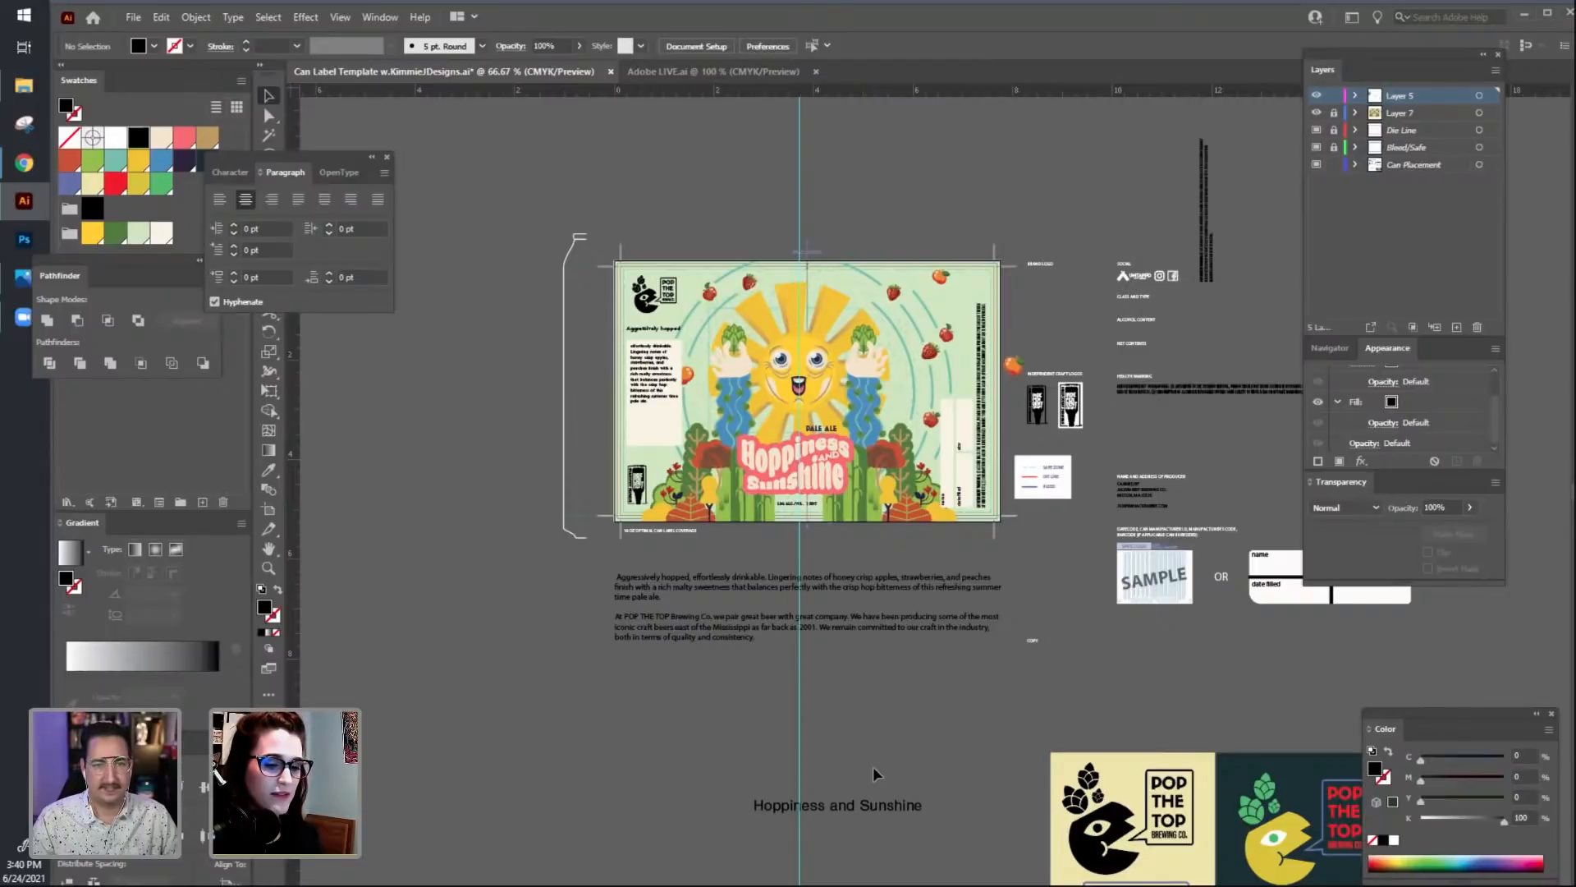
pyautogui.moveTo(894, 732); pyautogui.dragTo(884, 722)
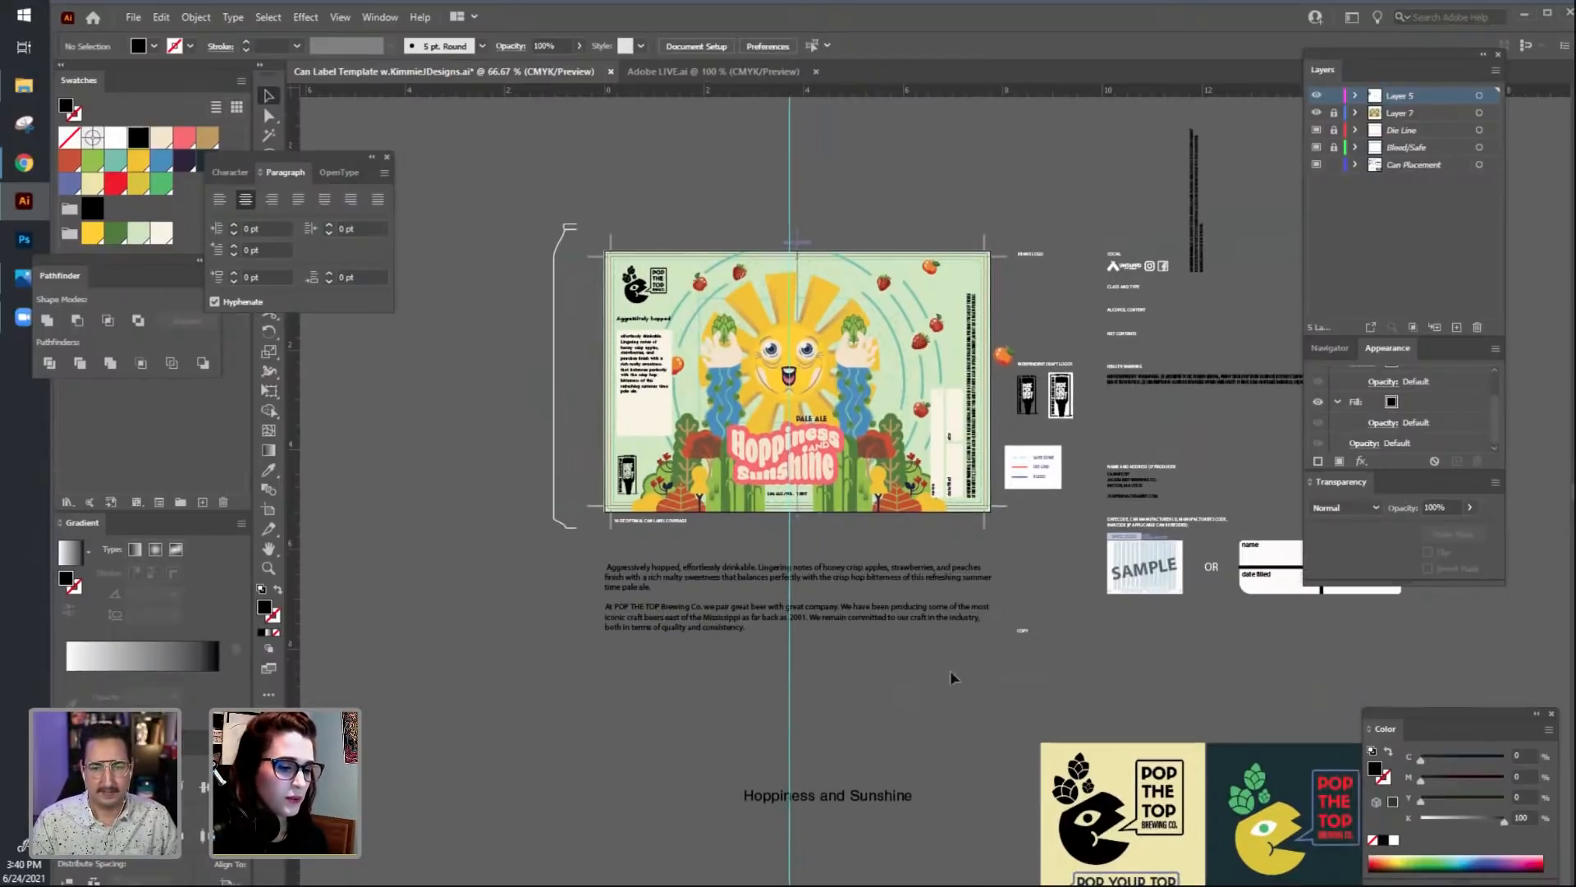
# Check the Adobe LIVE.ai artwork, then return to the Can Label Template document and save it.
pyautogui.click(779, 74)
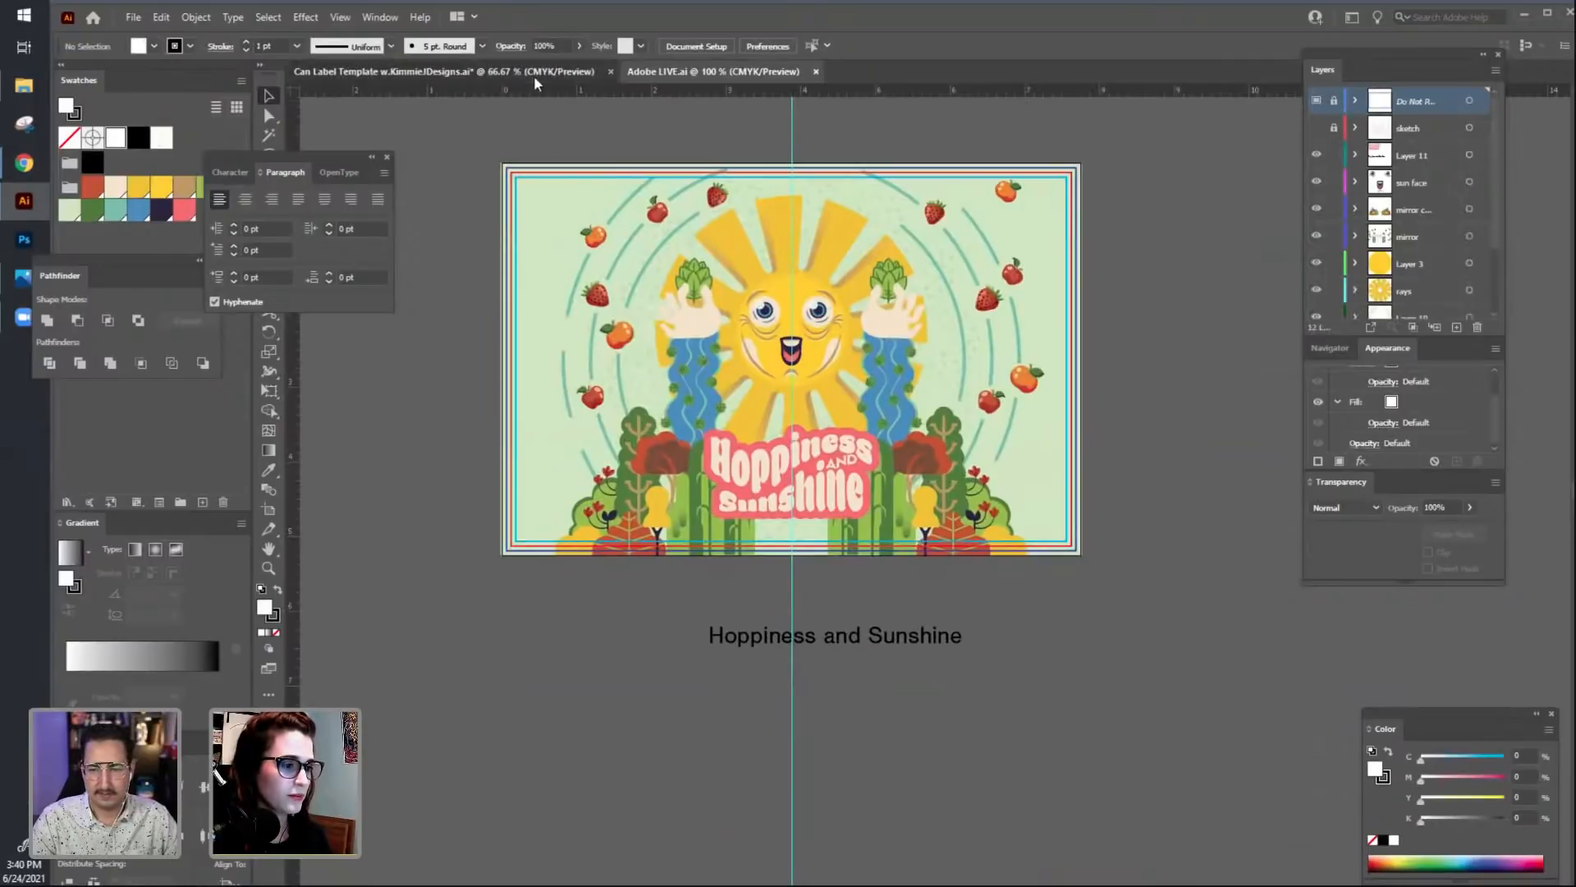
pyautogui.click(534, 73)
pyautogui.click(136, 19)
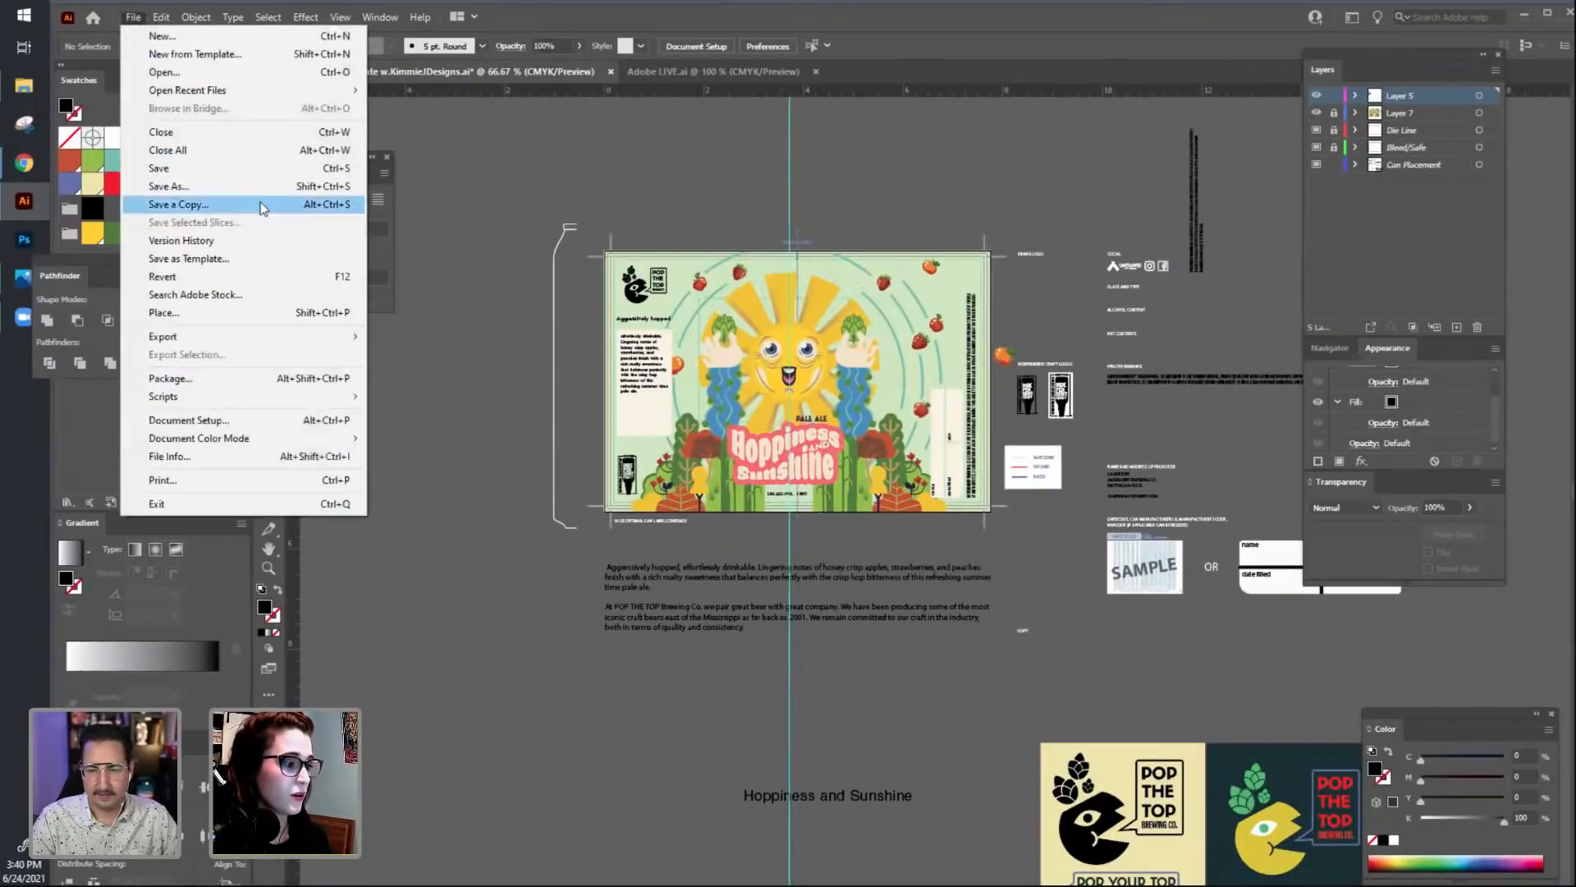
pyautogui.click(264, 173)
# Open the Adobe LIVE.ai document and center its Hoppiness and Sunshine artwork for review.
pyautogui.click(741, 70)
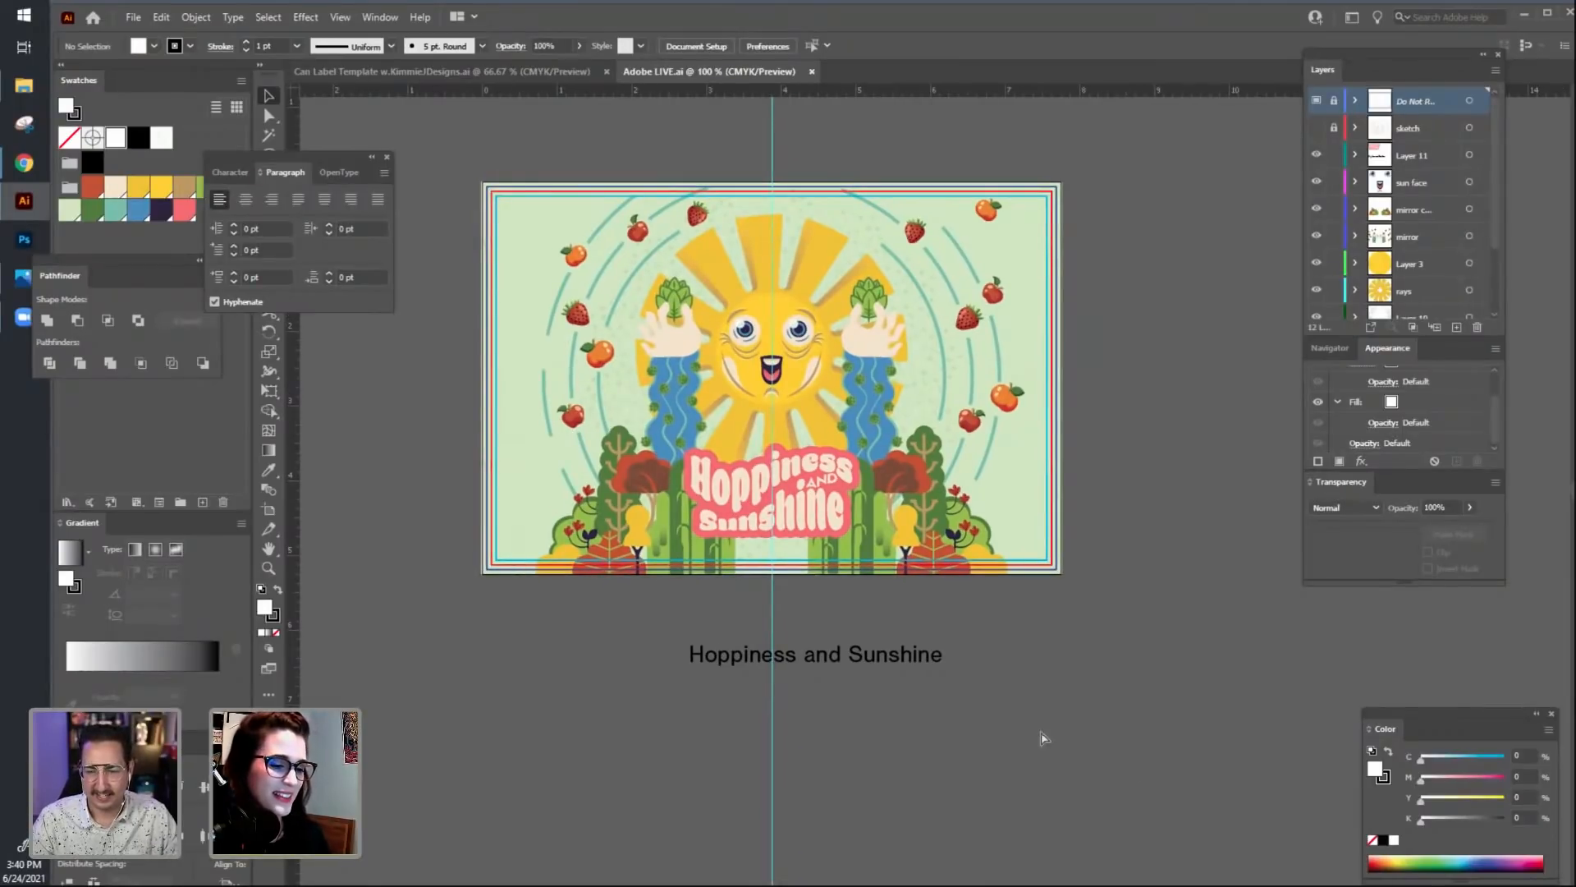
pyautogui.hotkey('ctrl', '=')
pyautogui.hotkey('ctrl', '-')
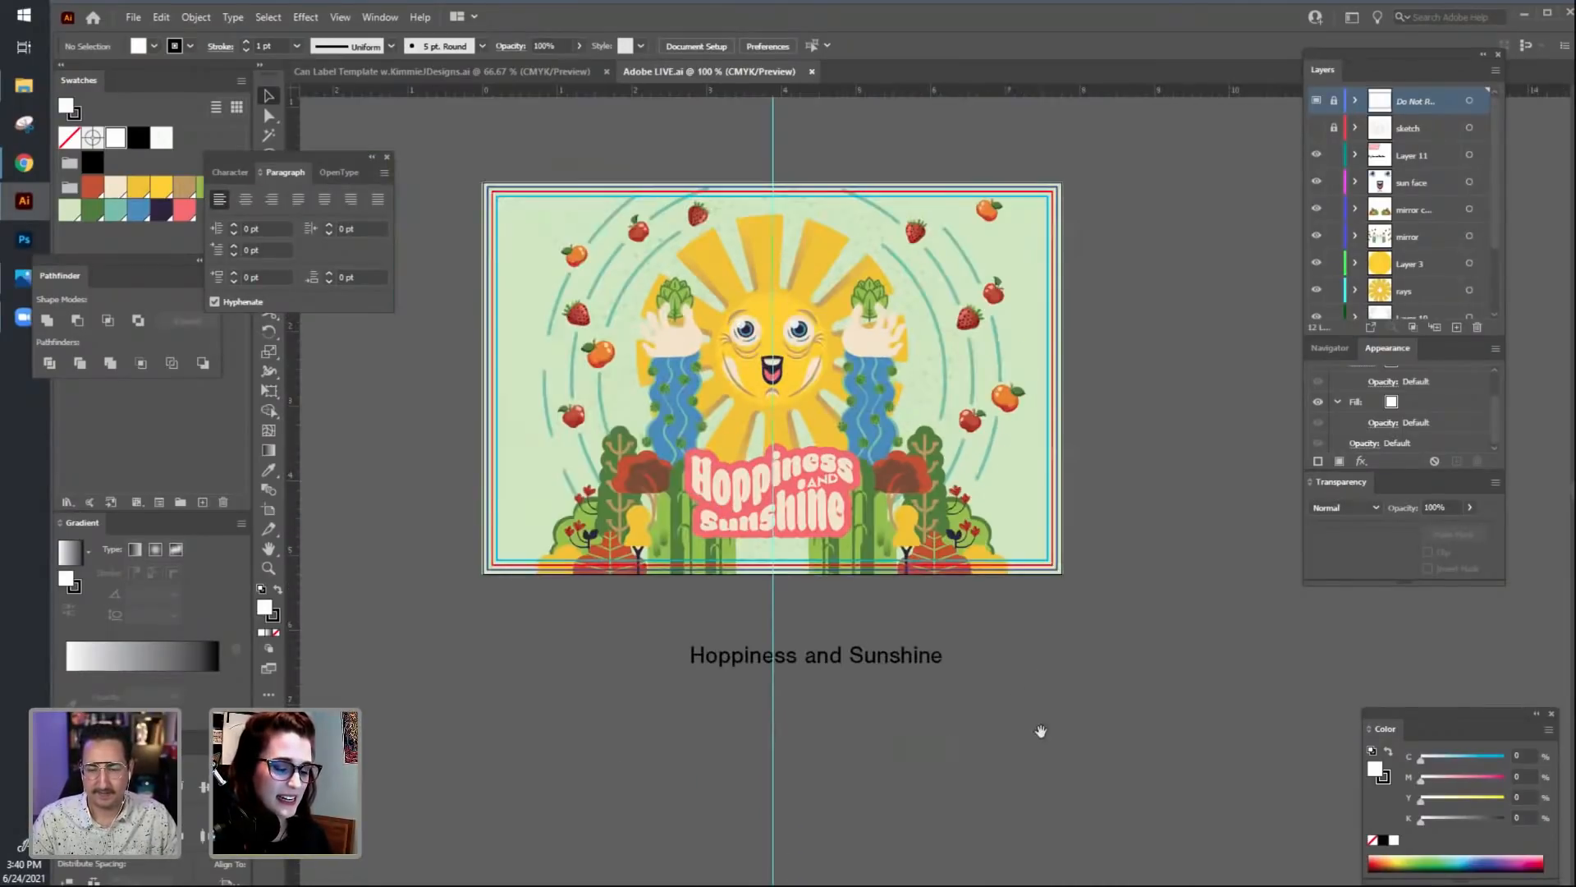
pyautogui.moveTo(1050, 736); pyautogui.dragTo(1055, 727)
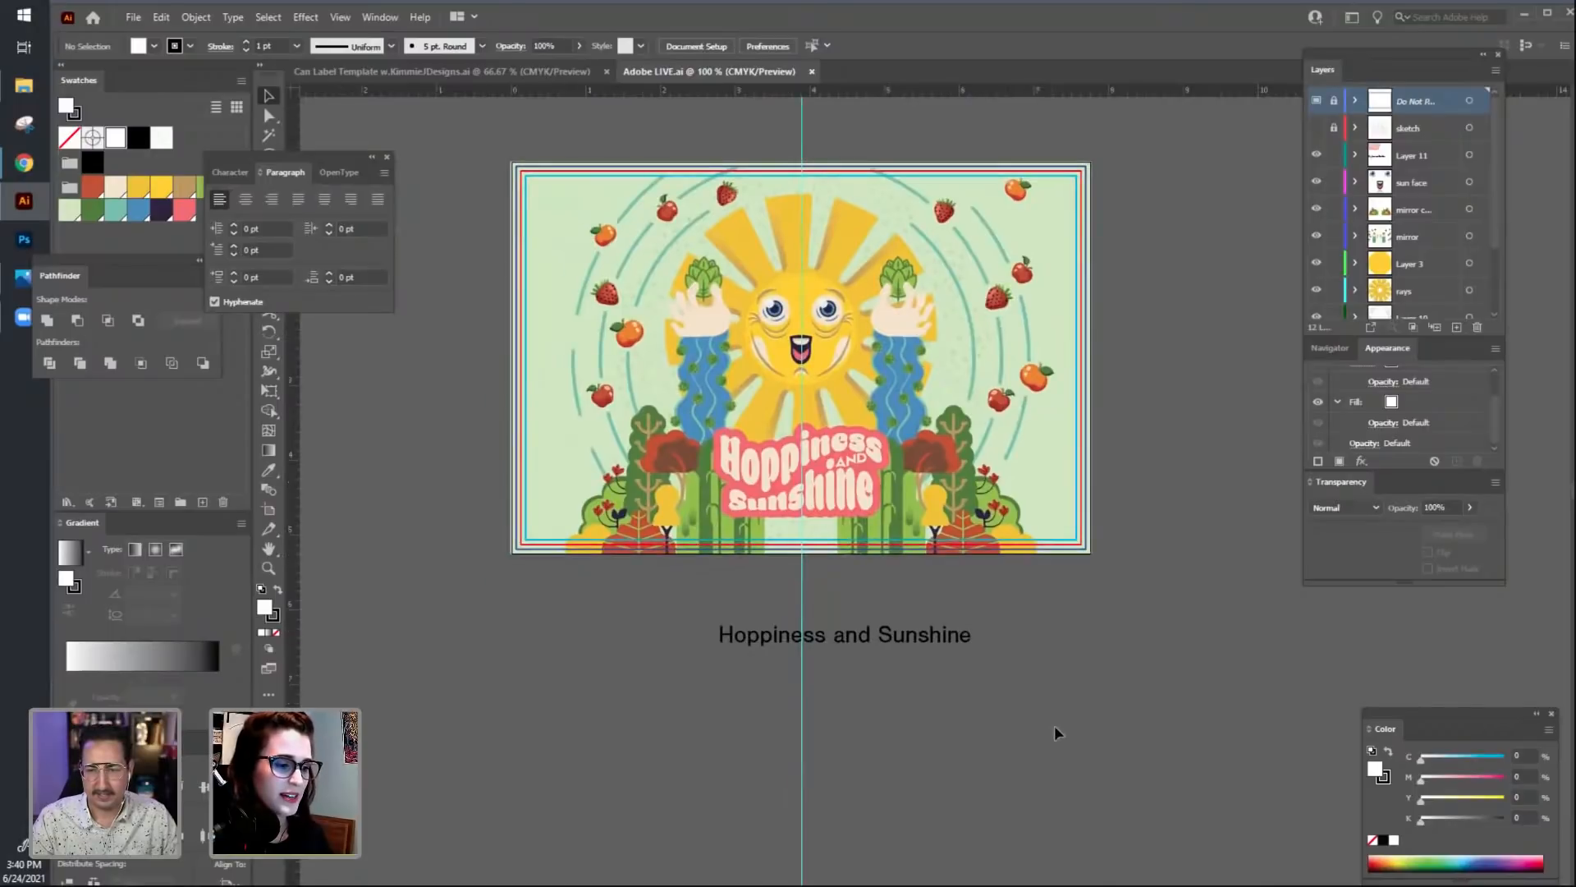
# Move the floating Paragraph panel off the label artwork, placing it beneath the Pathfinder panel.
pyautogui.hotkey('ctrl', '=')
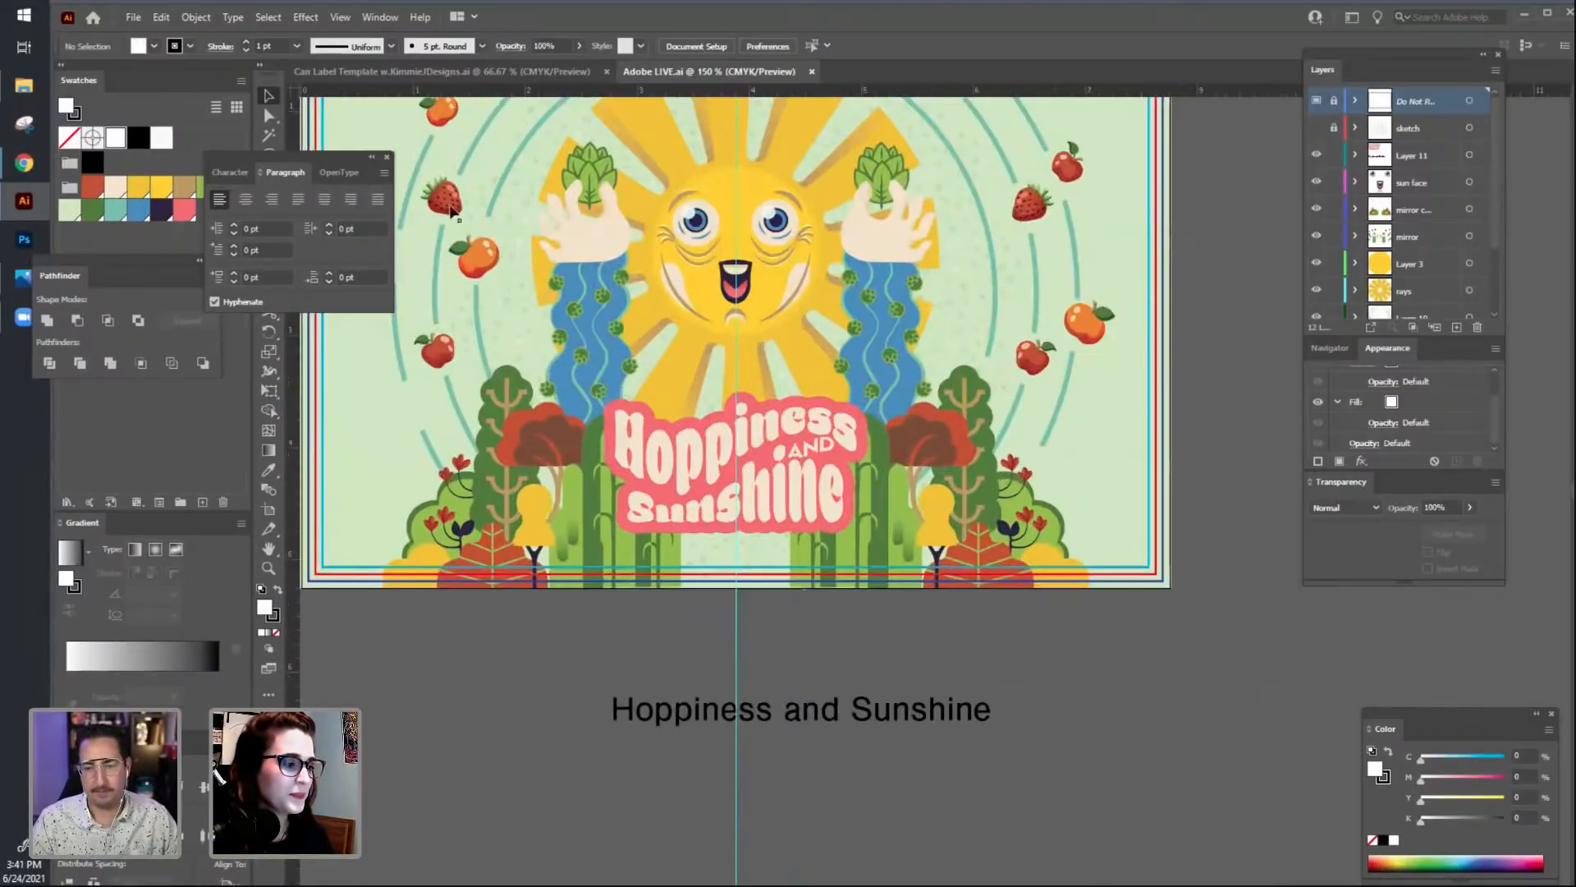
pyautogui.moveTo(319, 160); pyautogui.dragTo(166, 386)
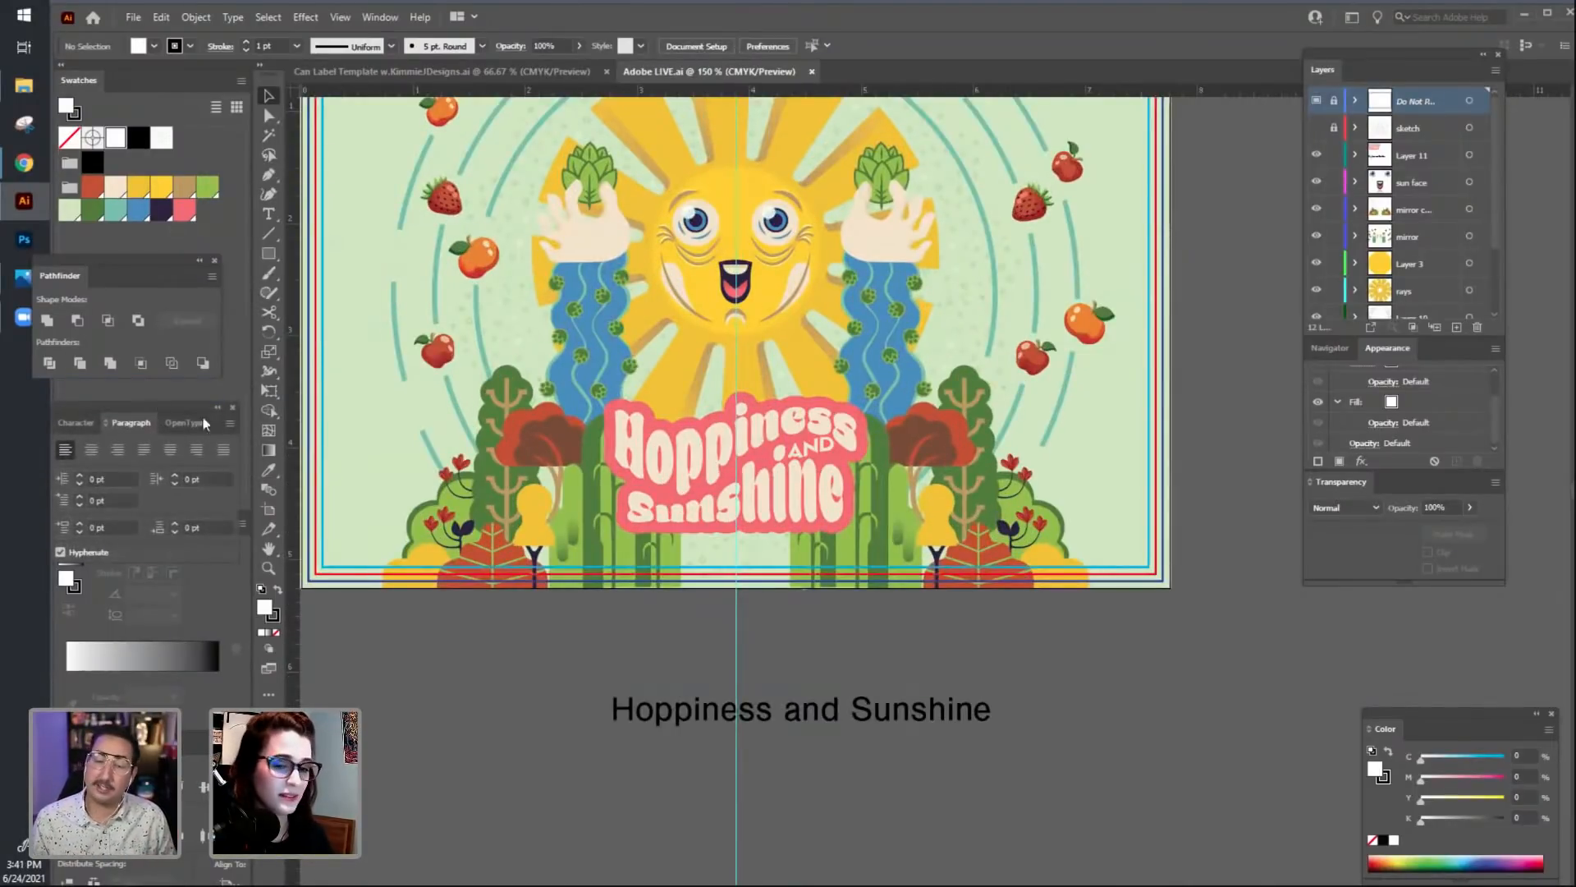
pyautogui.moveTo(1112, 714); pyautogui.dragTo(1149, 801)
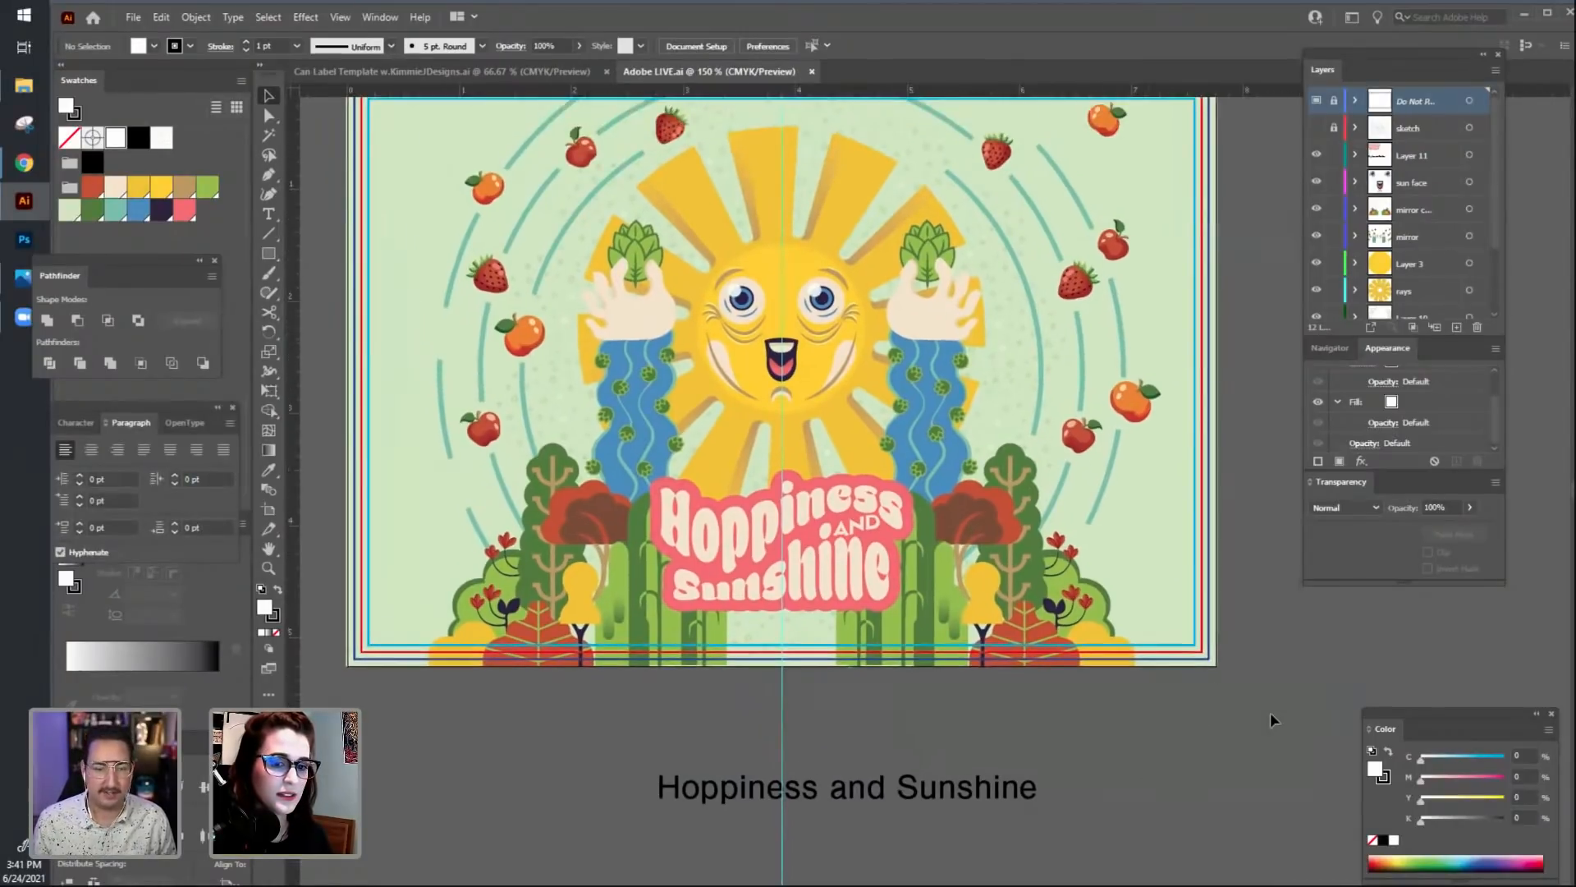
# Unlock and show the sketch layer, and lock the Layer 8 background.
pyautogui.click(1334, 127)
pyautogui.click(1316, 127)
pyautogui.hotkey('ctrl', '-')
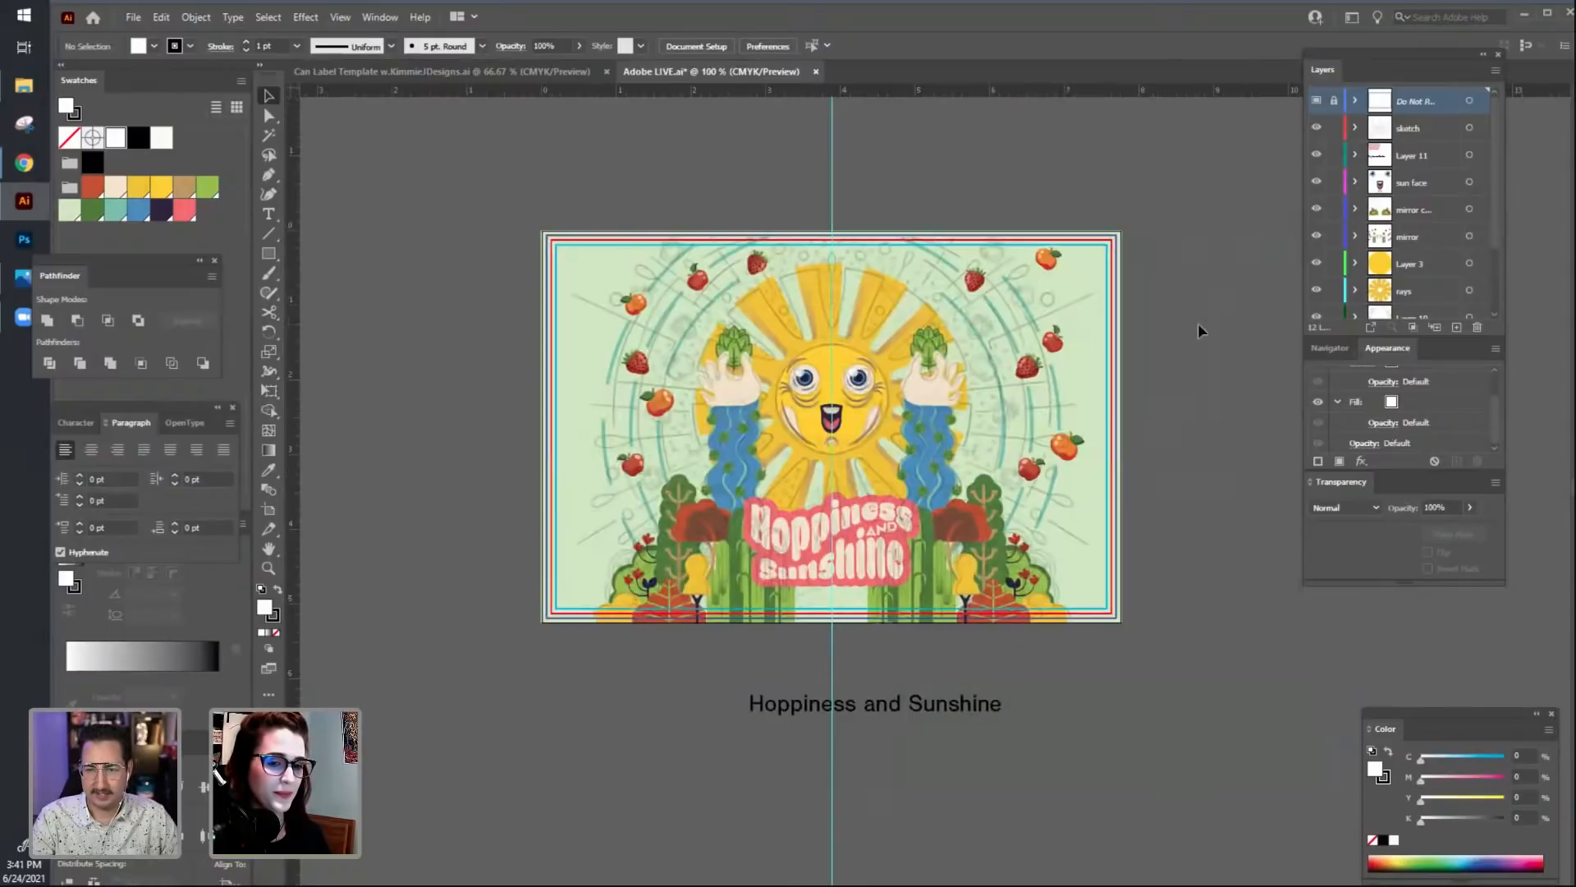
pyautogui.moveTo(1198, 419); pyautogui.dragTo(960, 392)
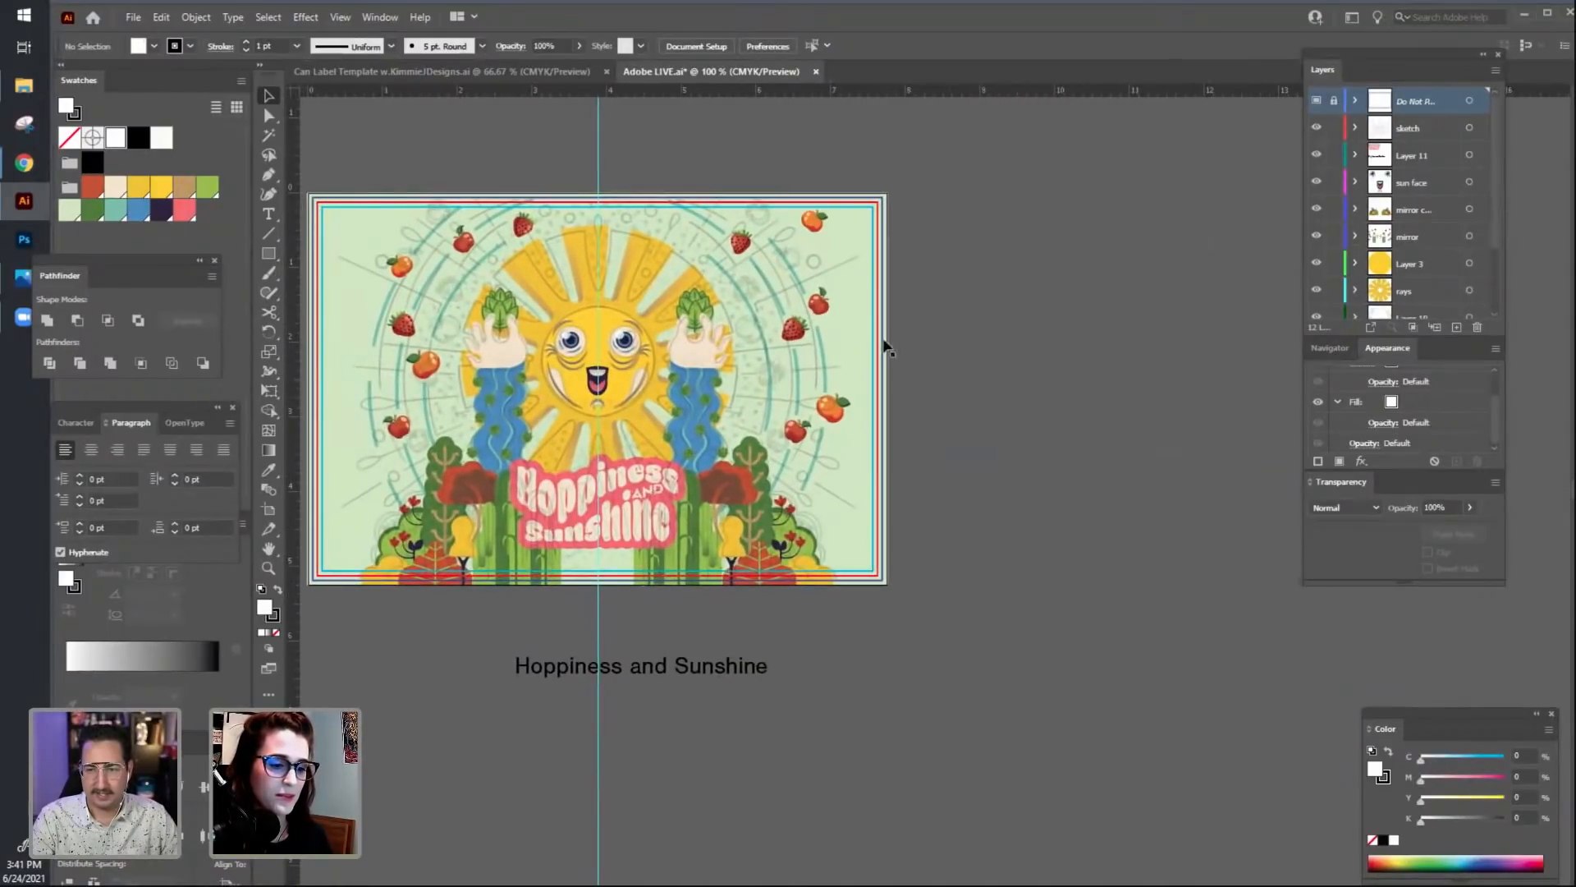
pyautogui.scroll(-3, 1399, 302)
pyautogui.click(1333, 279)
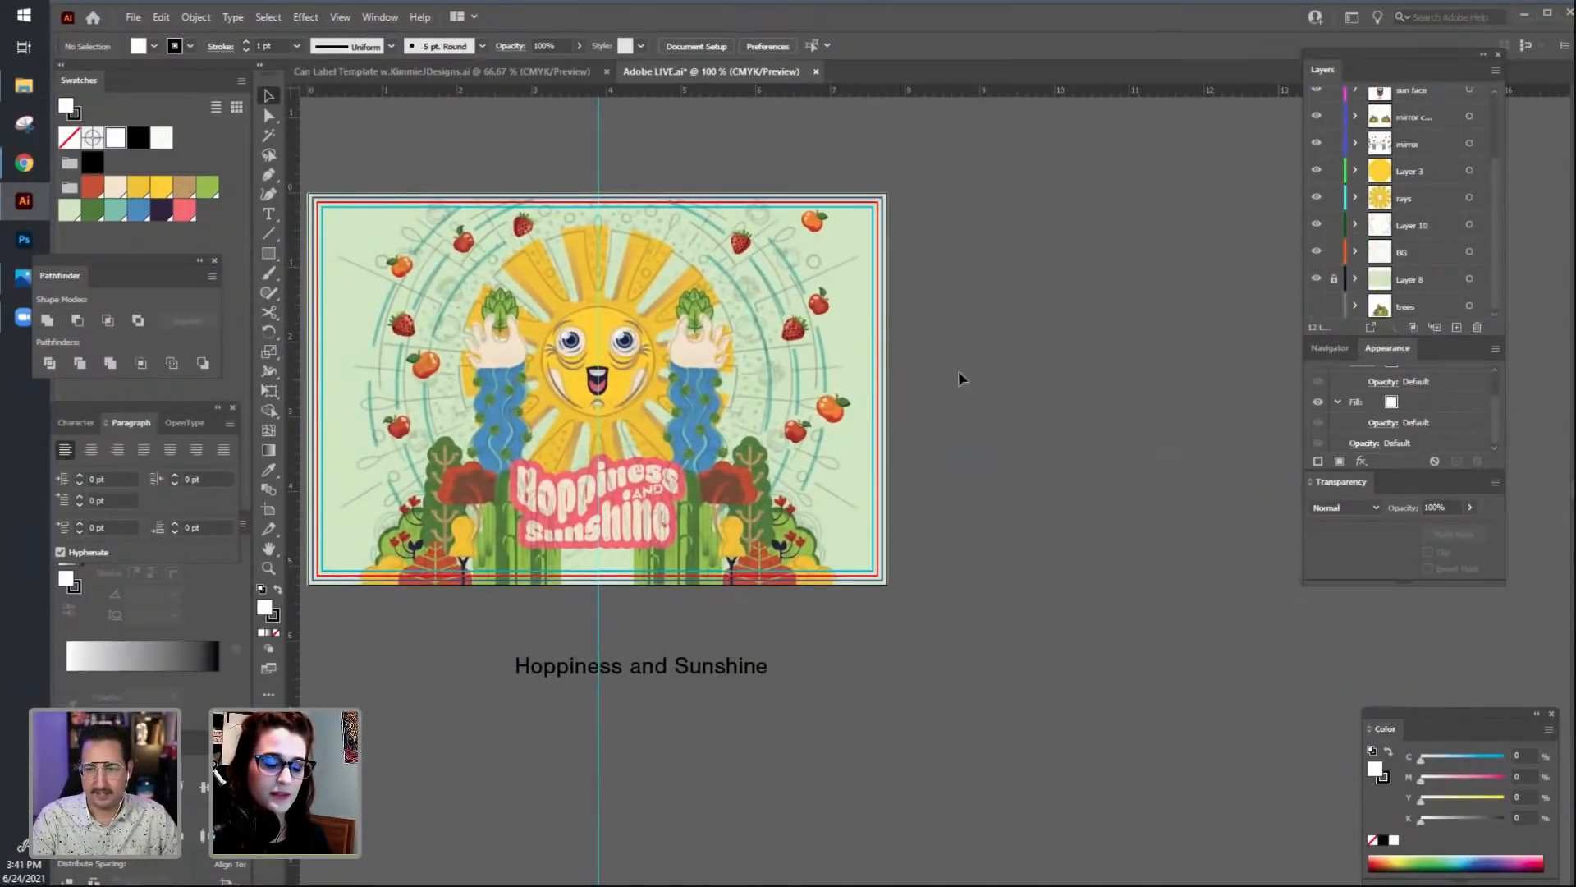
# Move the sketch image off the artwork so it sits directly beside the artboard's right edge.
pyautogui.moveTo(849, 352); pyautogui.dragTo(1279, 365)
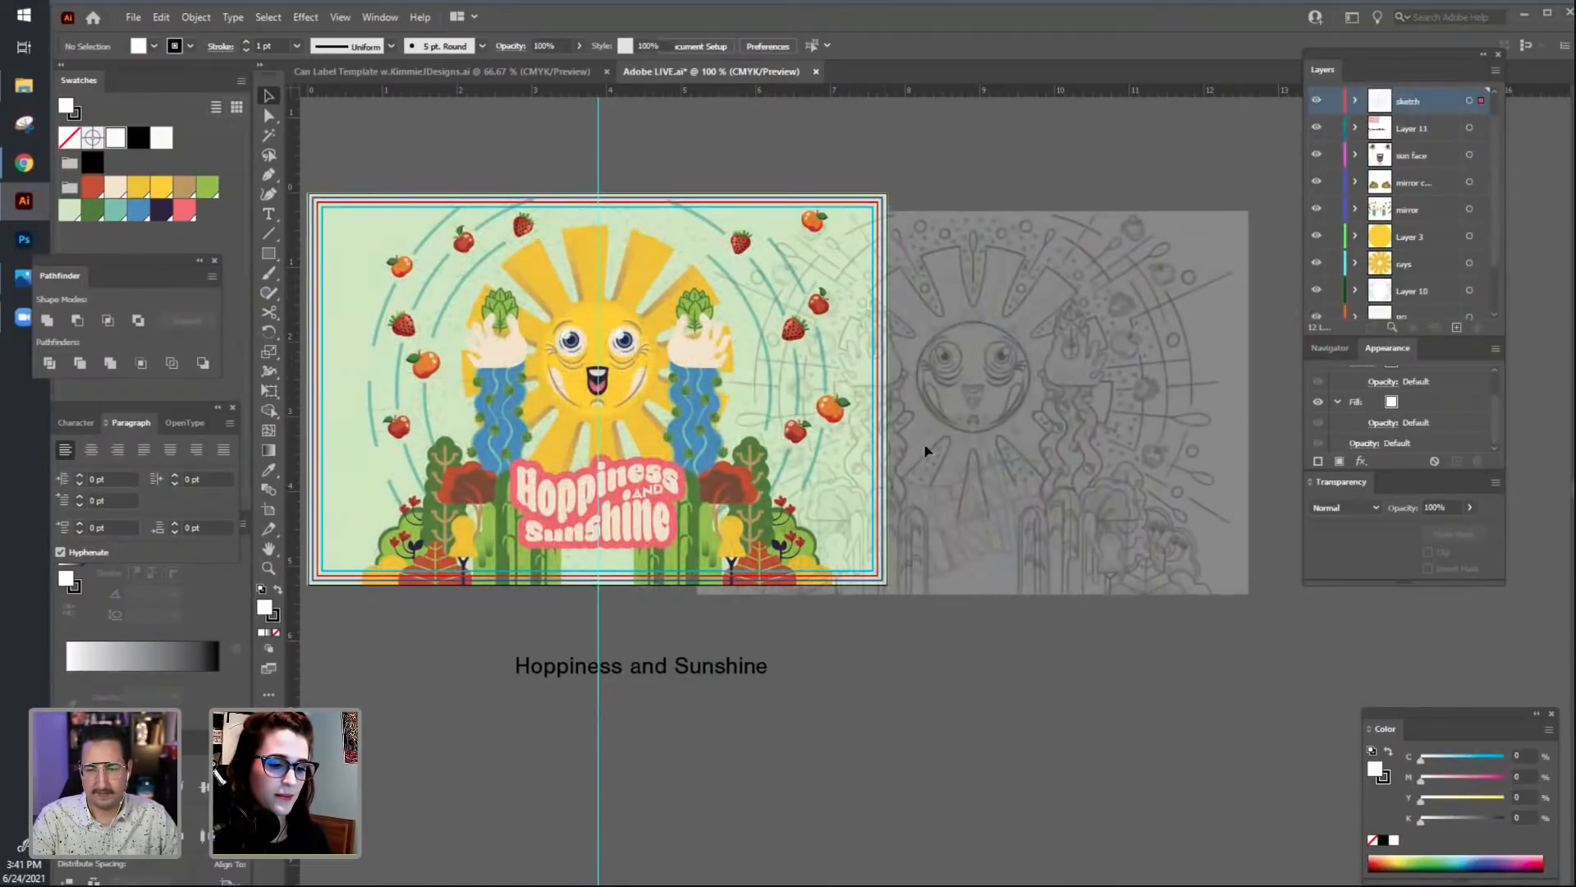
pyautogui.moveTo(1018, 436)
pyautogui.mouseDown()
pyautogui.moveTo(1134, 425)
pyautogui.moveTo(1092, 438)
pyautogui.mouseUp()
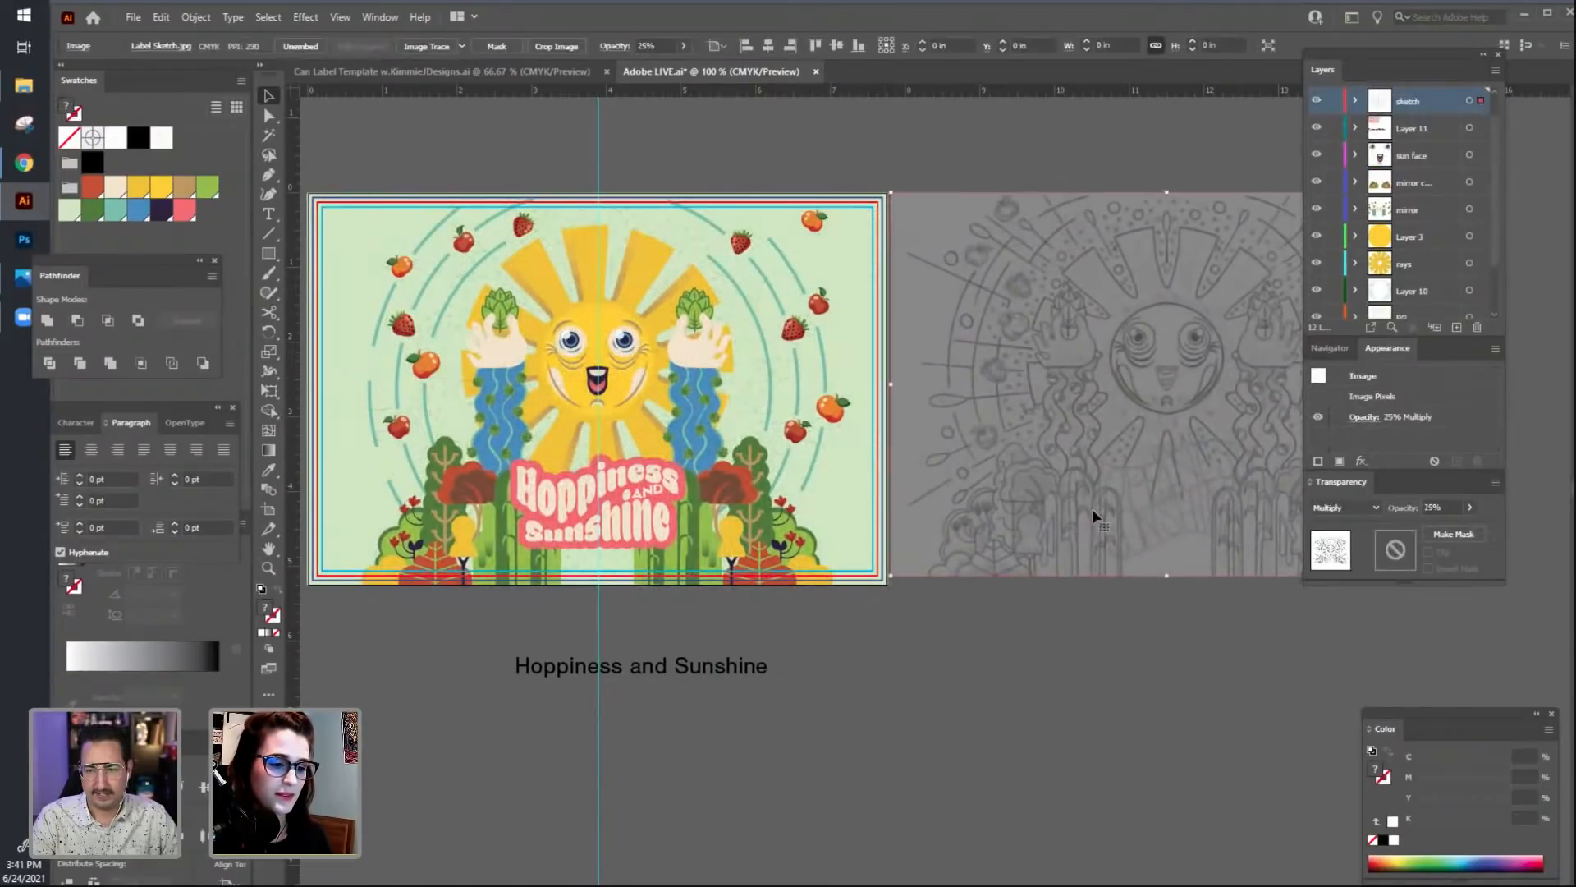
pyautogui.click(997, 709)
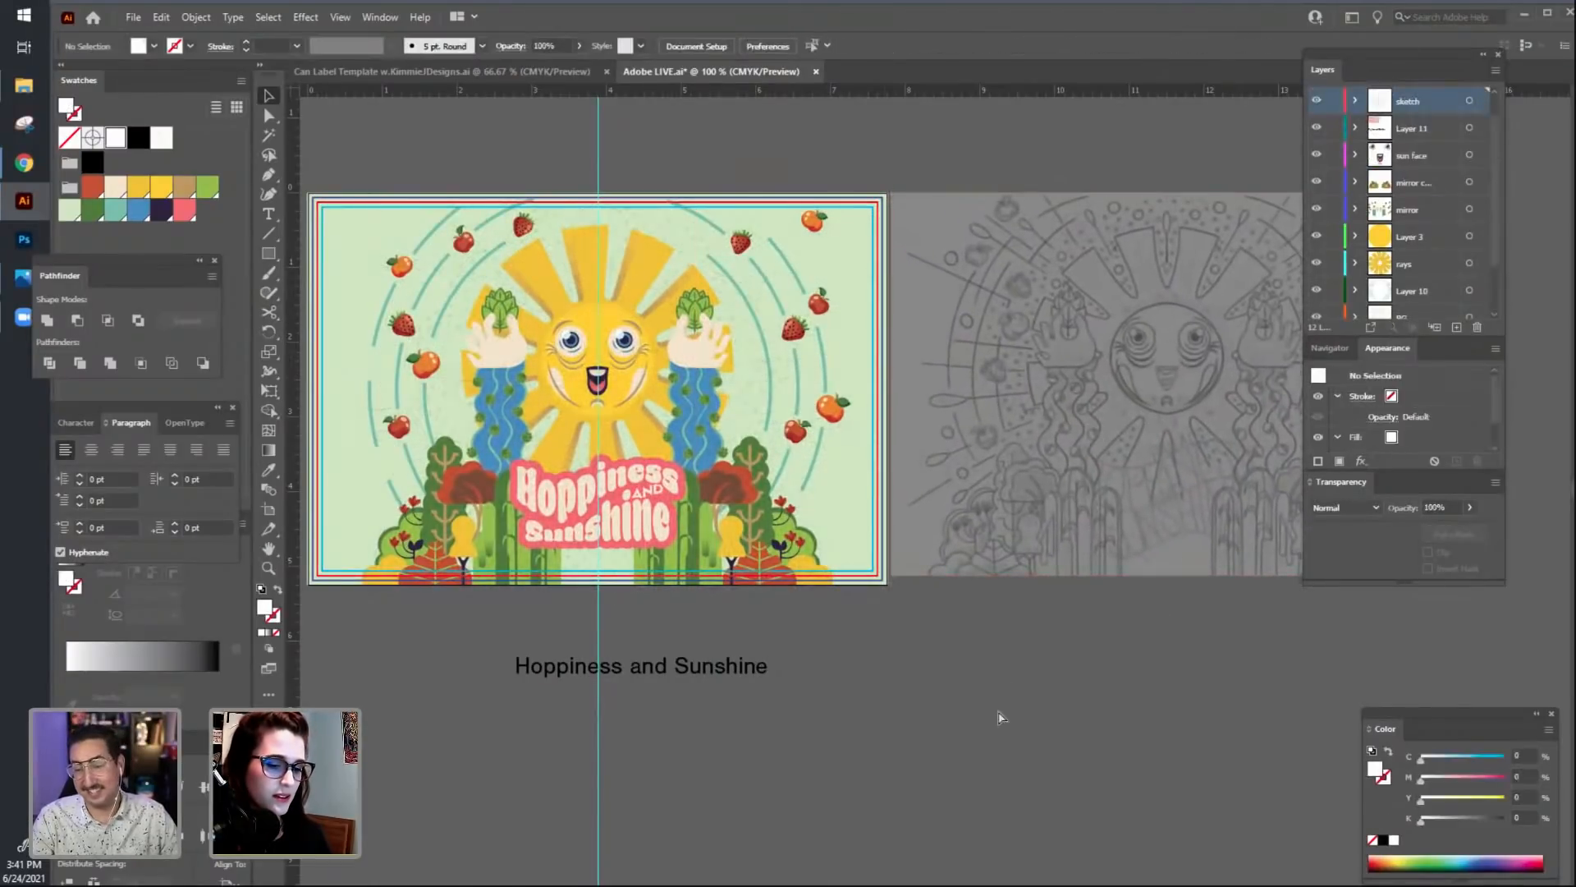
pyautogui.hotkey('ctrl', '-')
pyautogui.moveTo(997, 710); pyautogui.dragTo(859, 678)
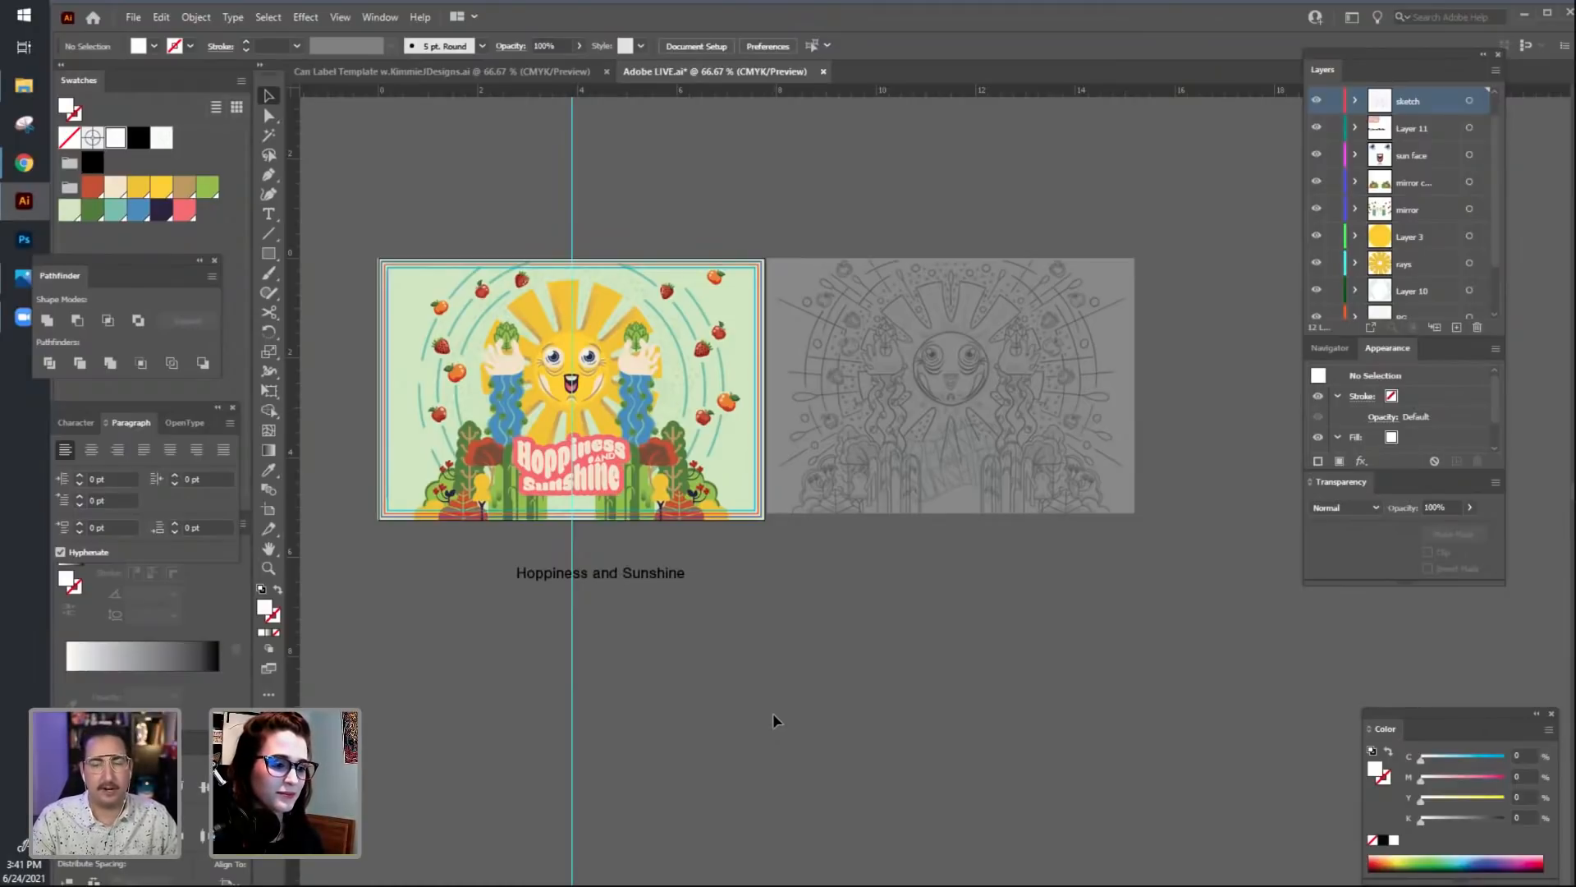
pyautogui.moveTo(773, 716); pyautogui.dragTo(802, 731)
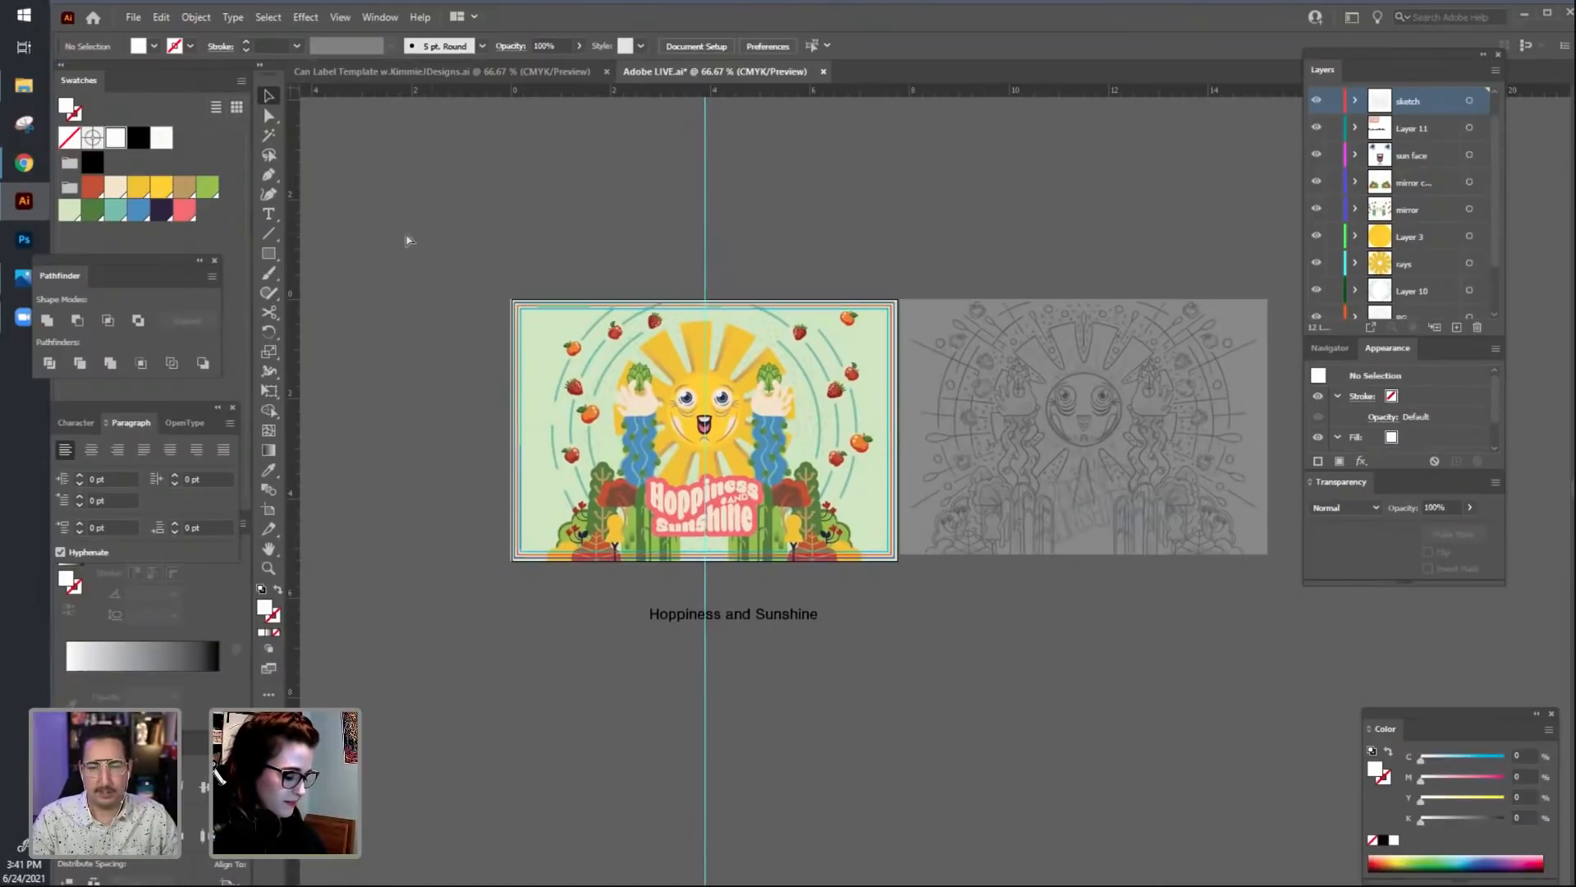
# Examine the label artwork's vector paths in Outline view, then return to the full-color preview.
pyautogui.hotkey('ctrl', 'y')
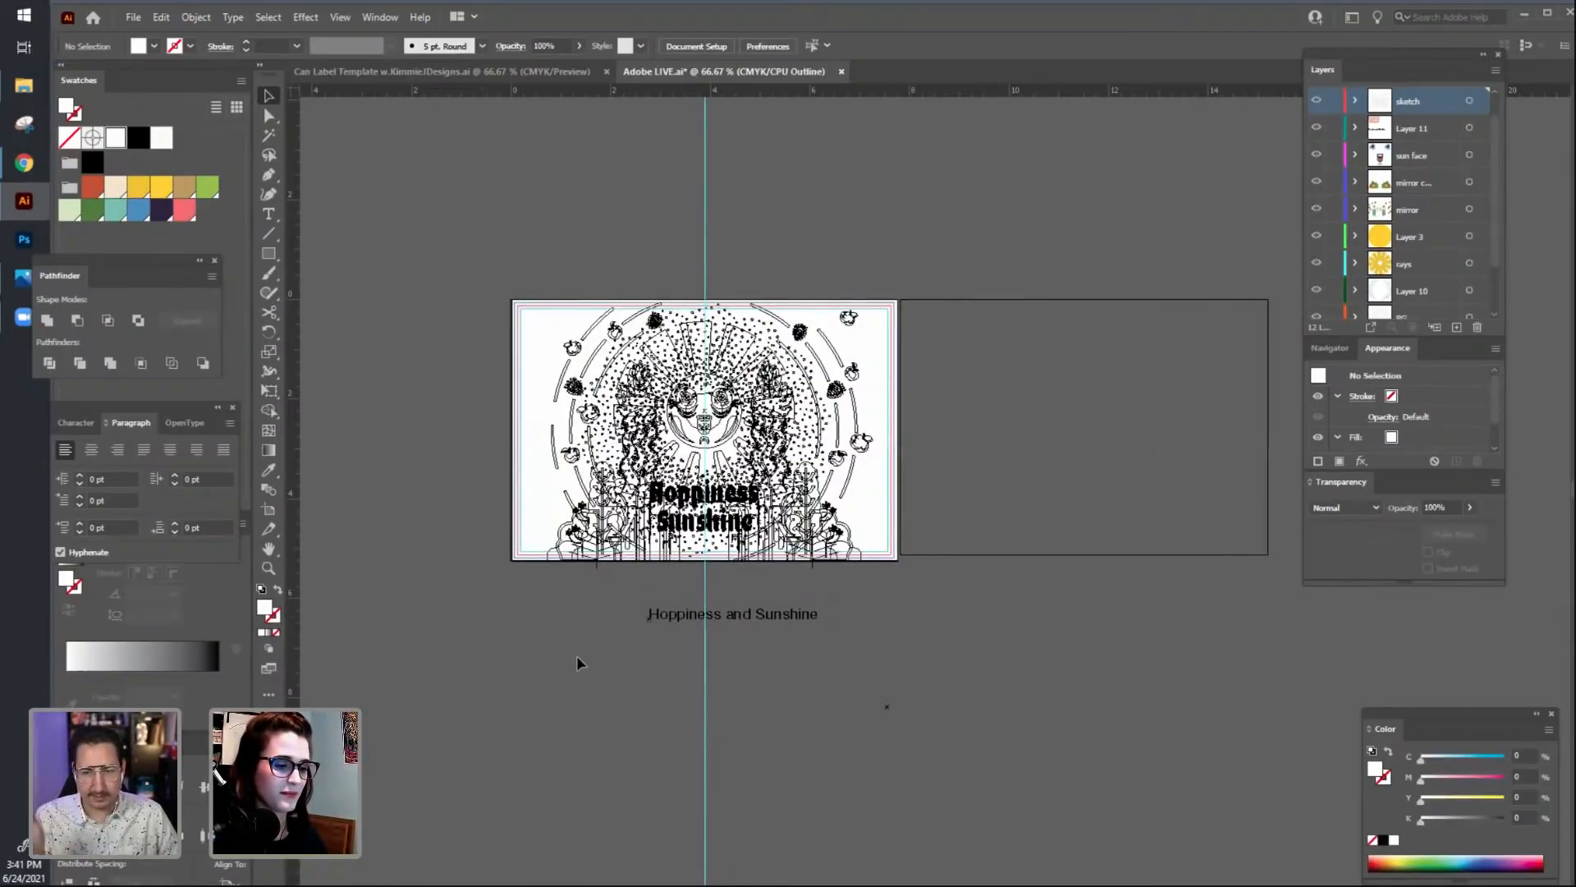
pyautogui.hotkey('ctrl', '+')
pyautogui.hotkey('ctrl', '+')
pyautogui.moveTo(592, 705); pyautogui.dragTo(926, 765)
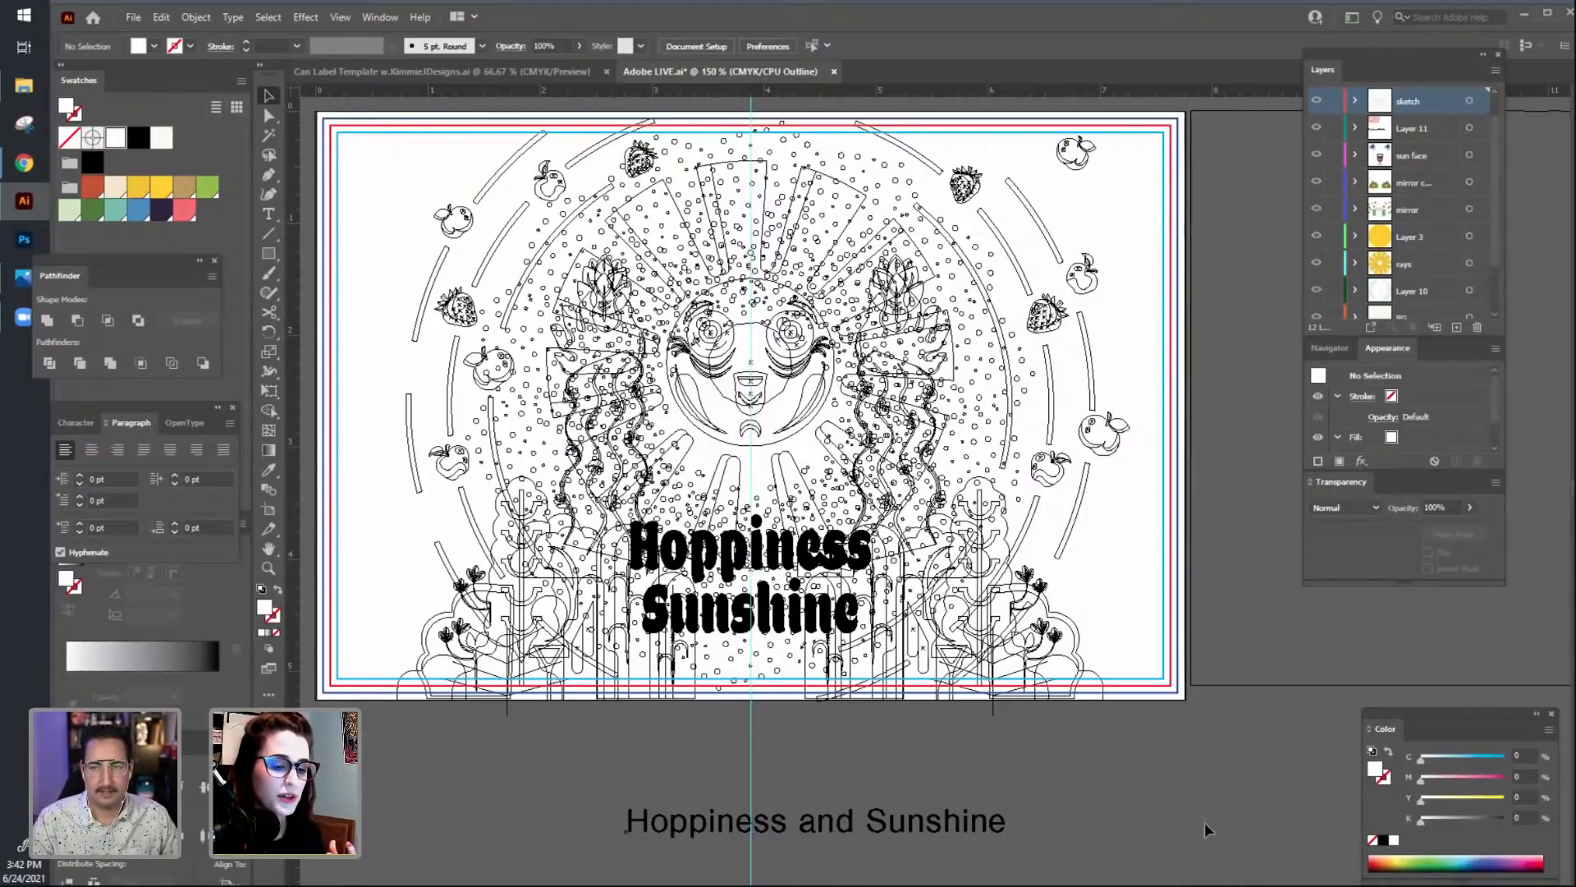
pyautogui.scroll(-2, 1396, 205)
pyautogui.scroll(1, 1282, 263)
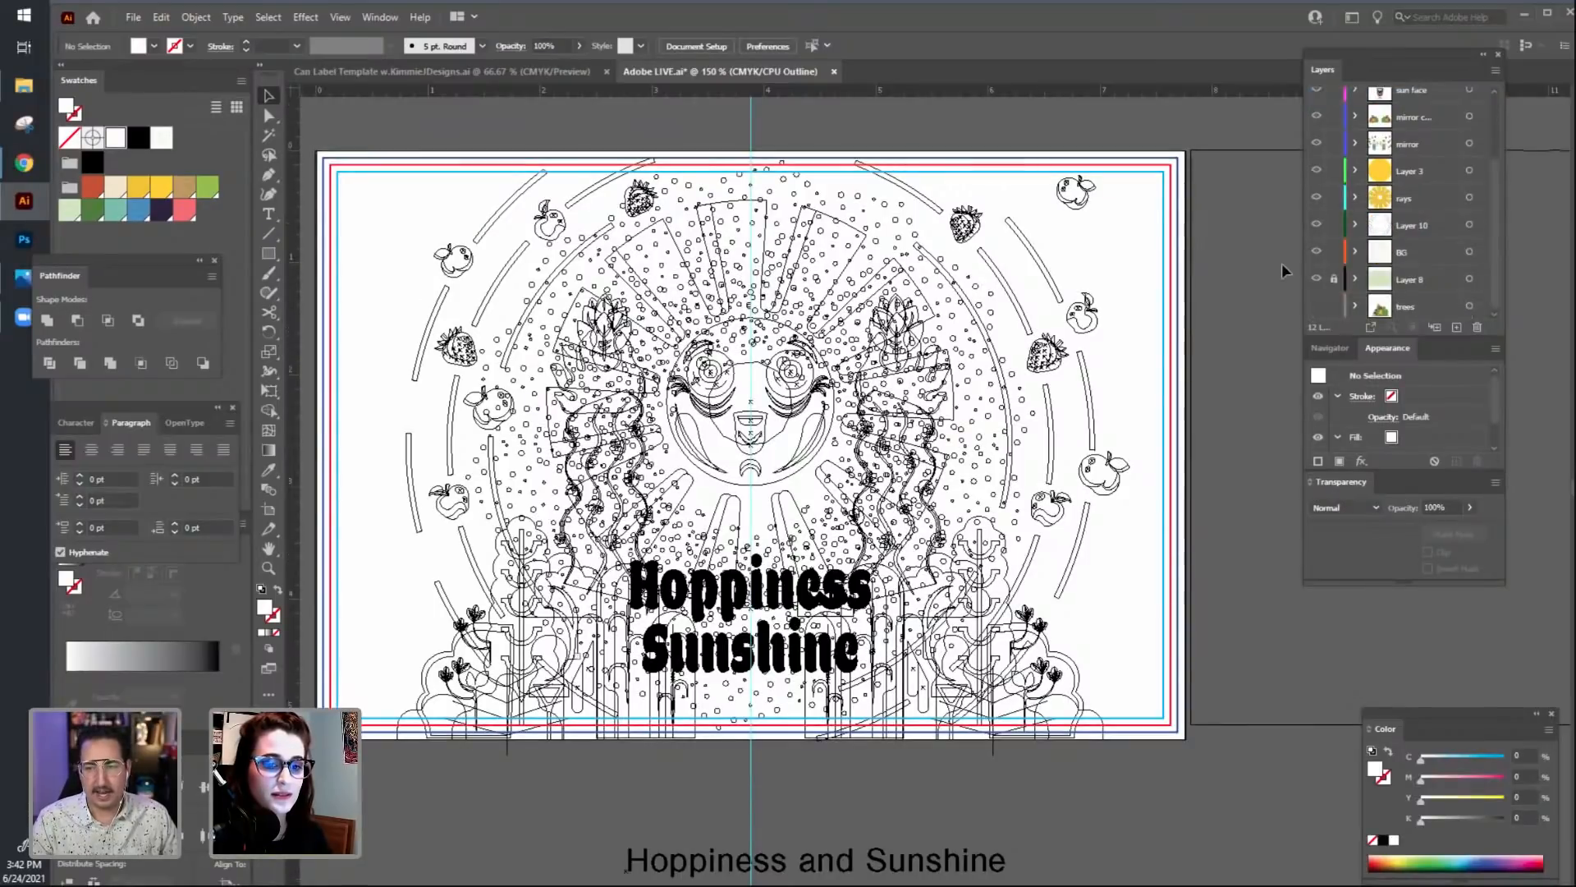
pyautogui.click(339, 17)
pyautogui.click(377, 36)
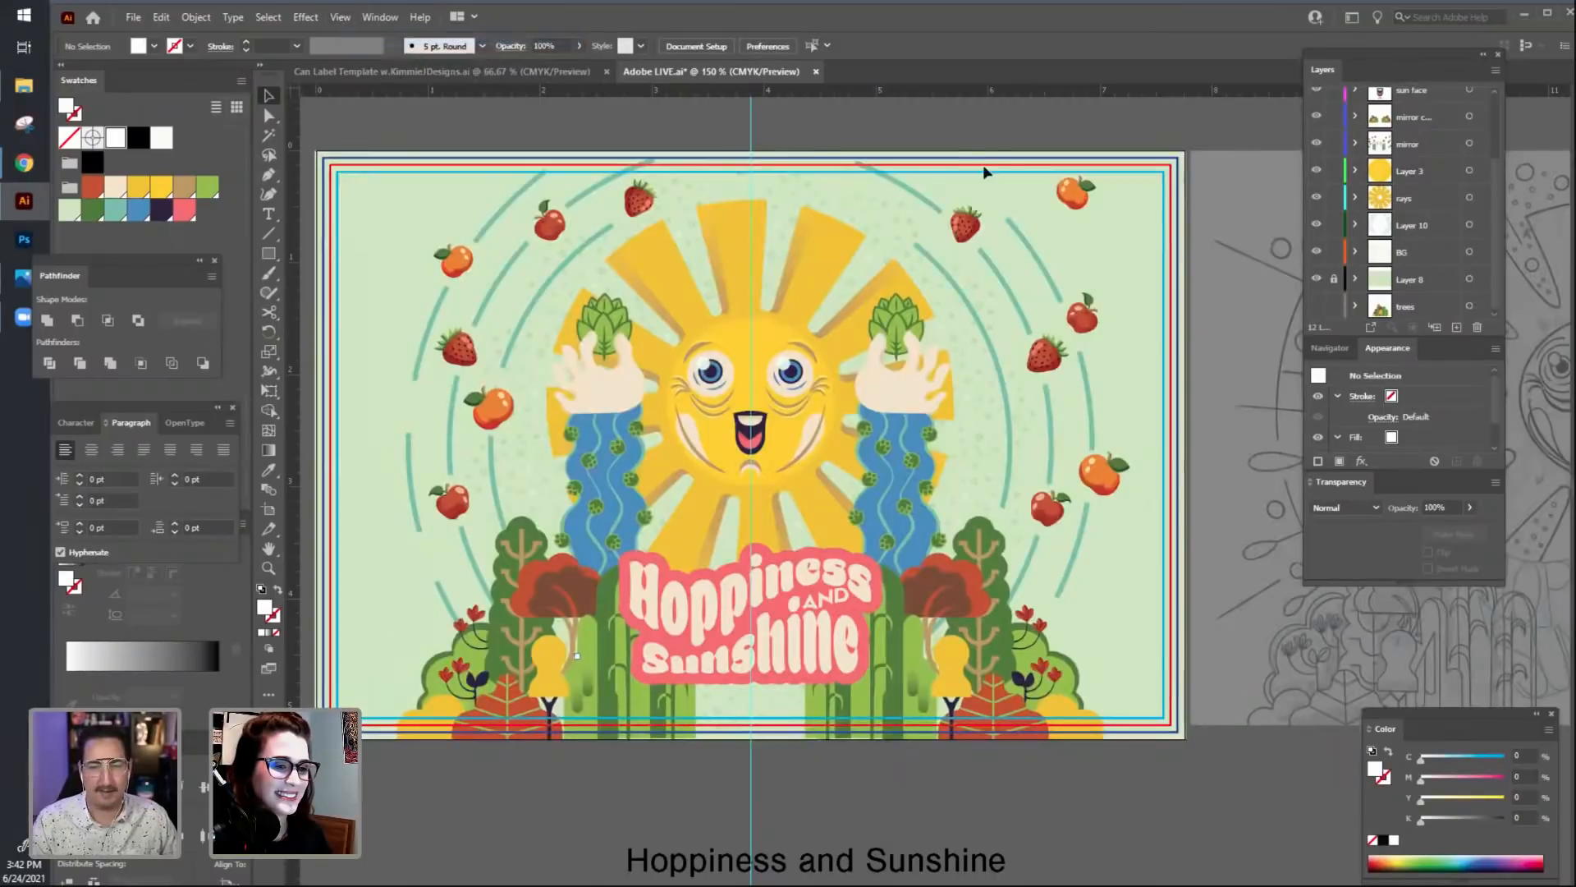
# Lock the sketch layer and hide it.
pyautogui.scroll(2, 1350, 271)
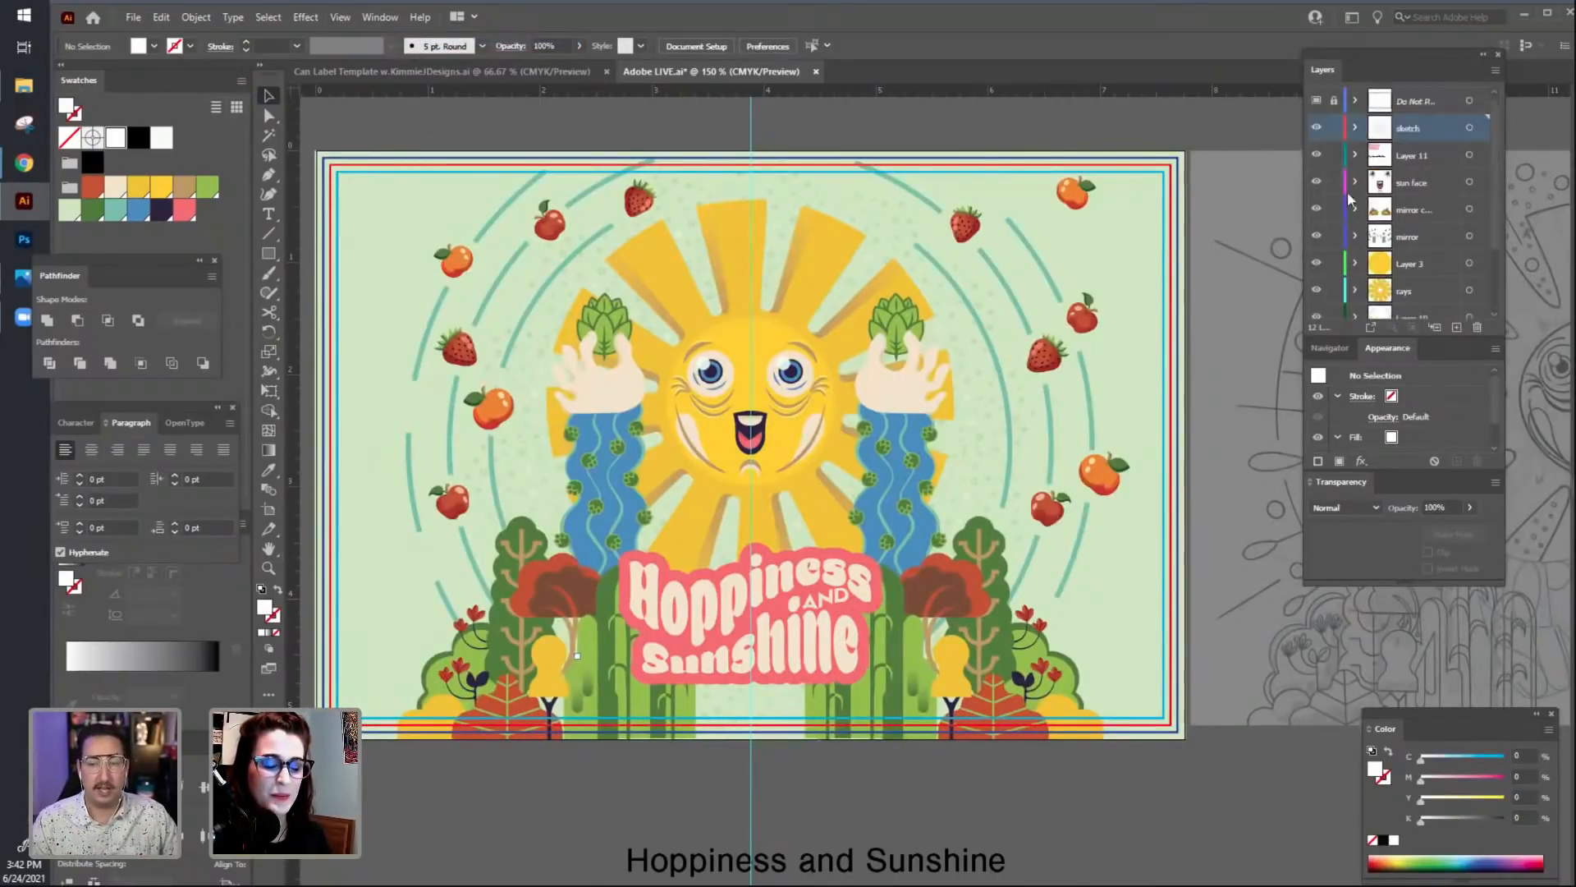
pyautogui.click(1333, 128)
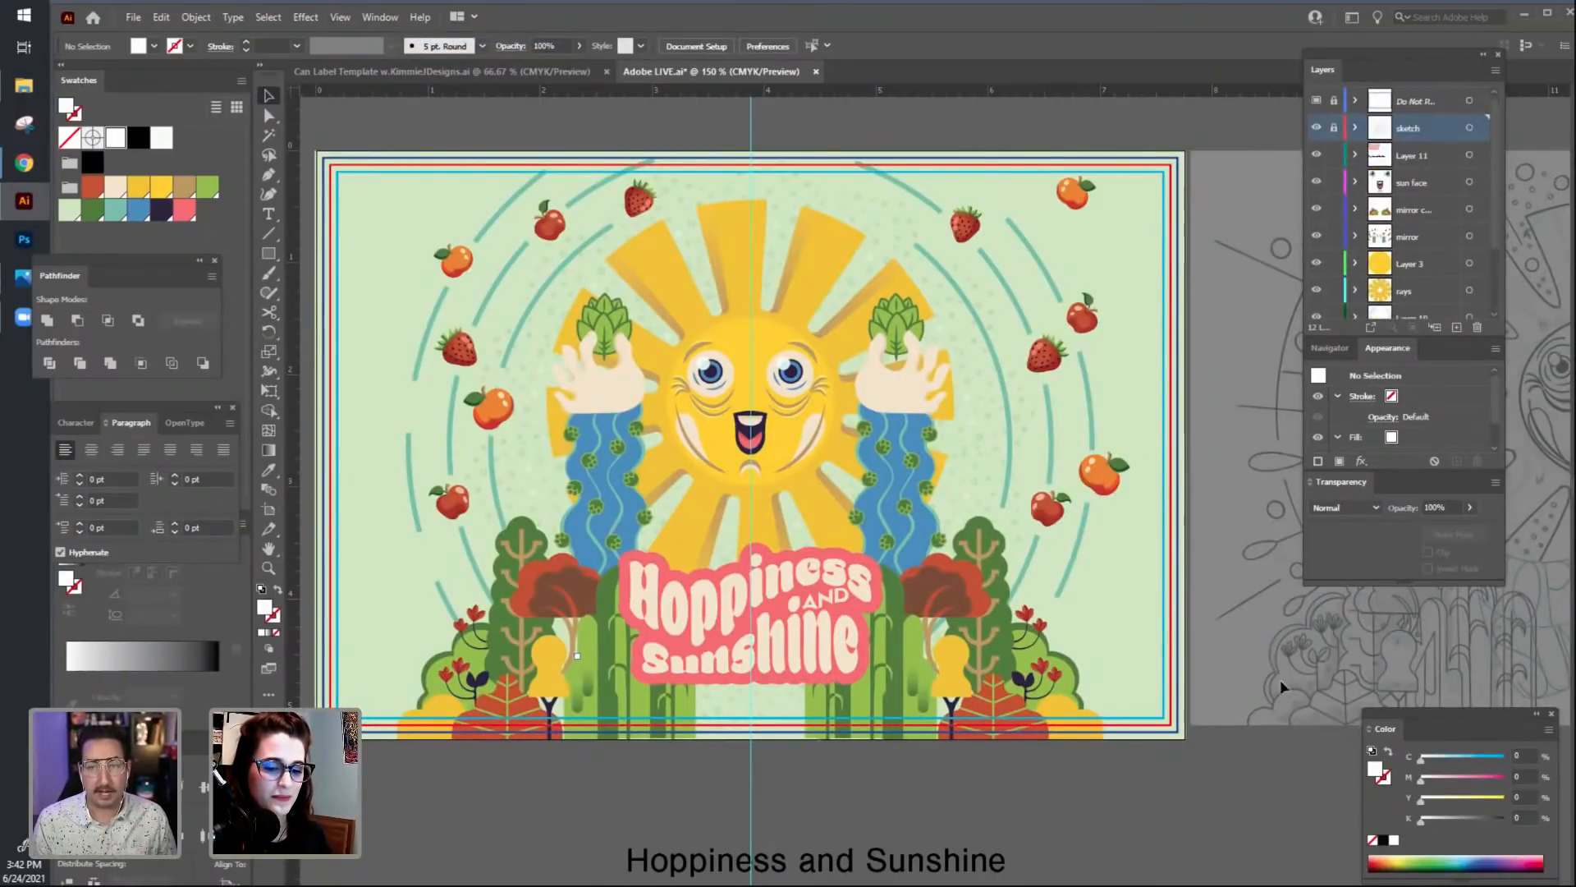
pyautogui.moveTo(1085, 811); pyautogui.dragTo(1095, 795)
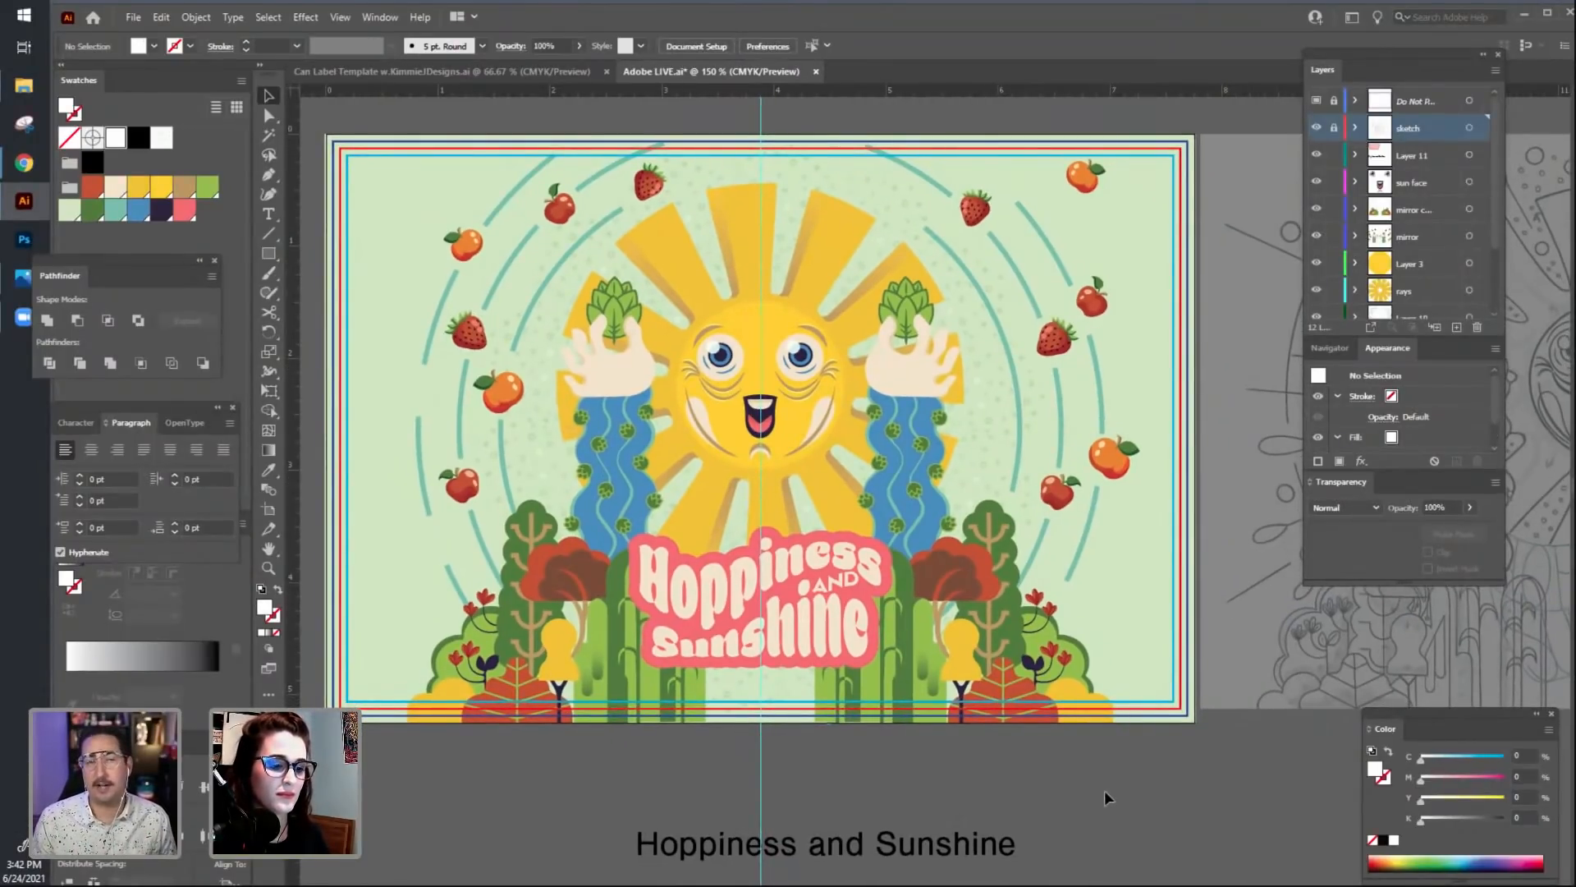
pyautogui.scroll(-1, 1105, 789)
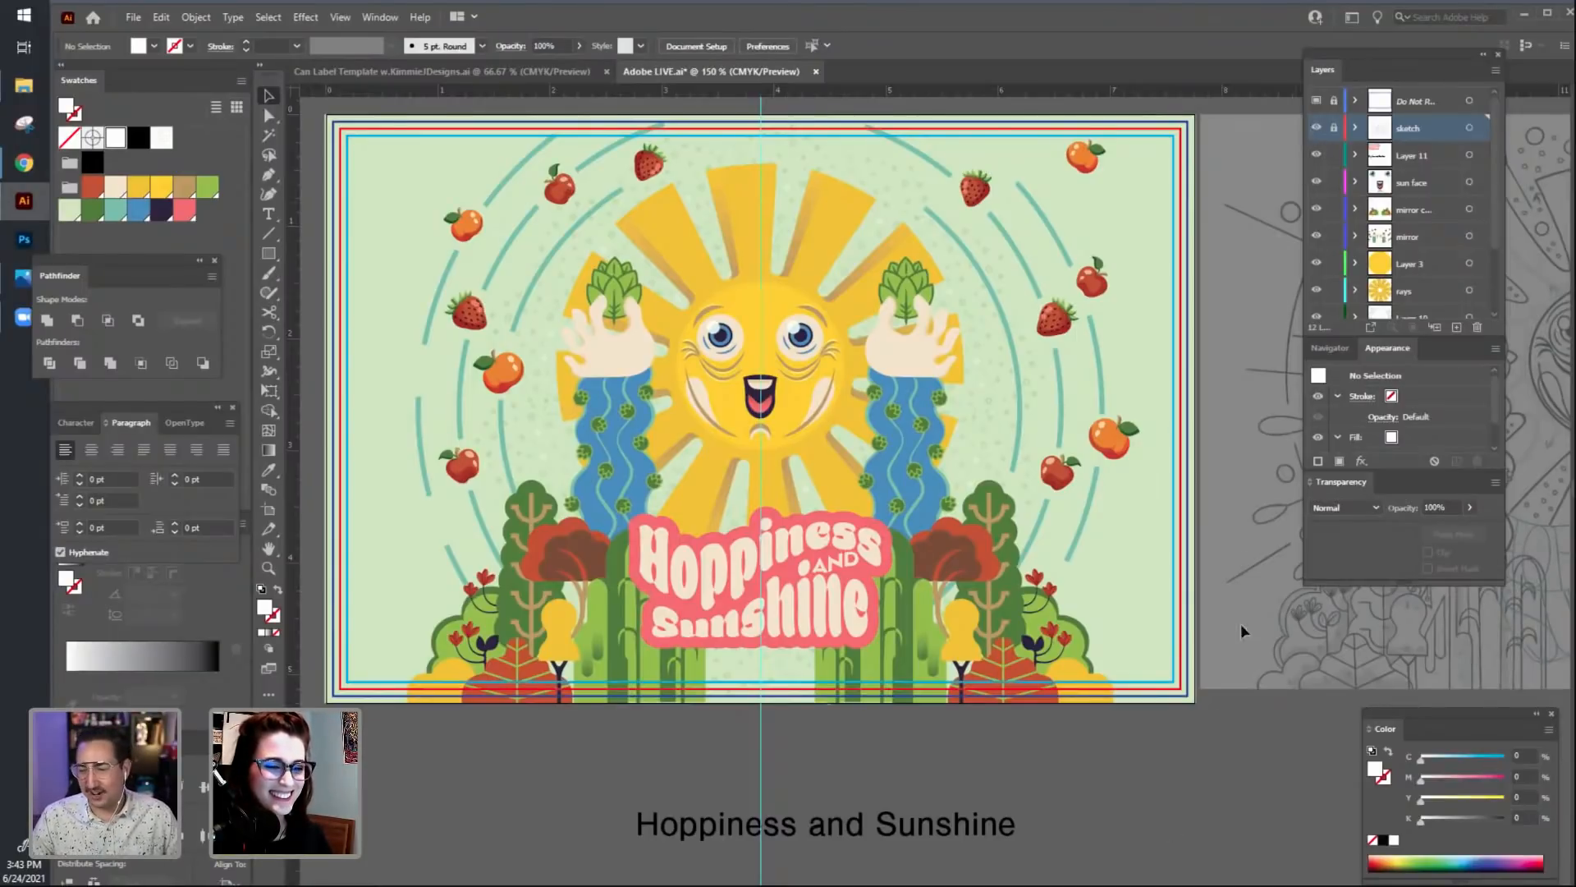
pyautogui.click(1316, 127)
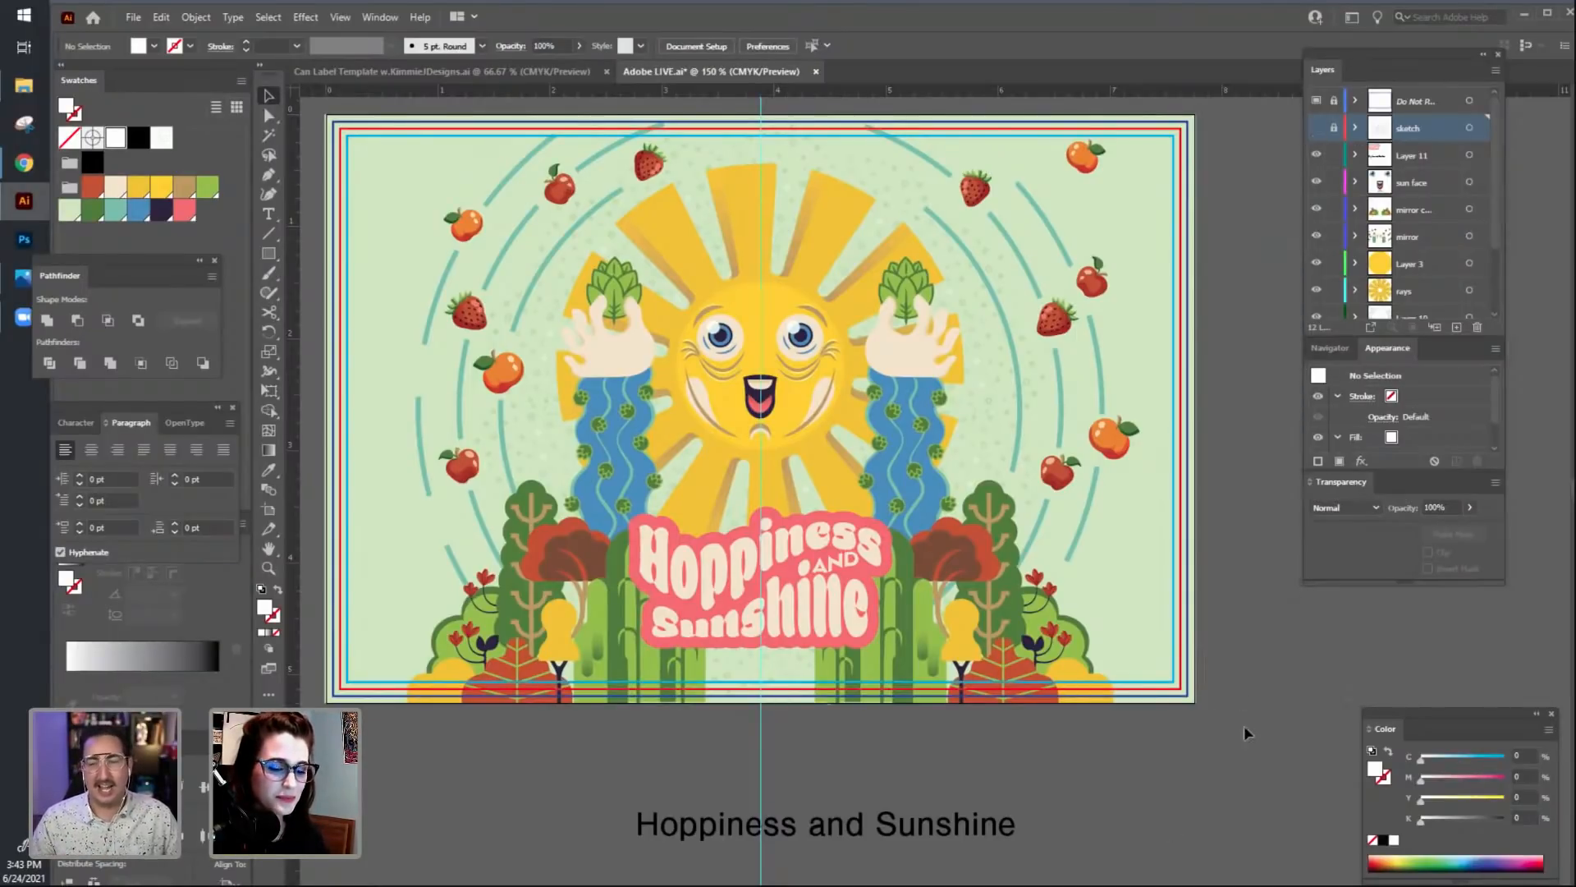
# Delete the plain "Hoppiness and Sunshine" text below the artboard.
pyautogui.click(909, 835)
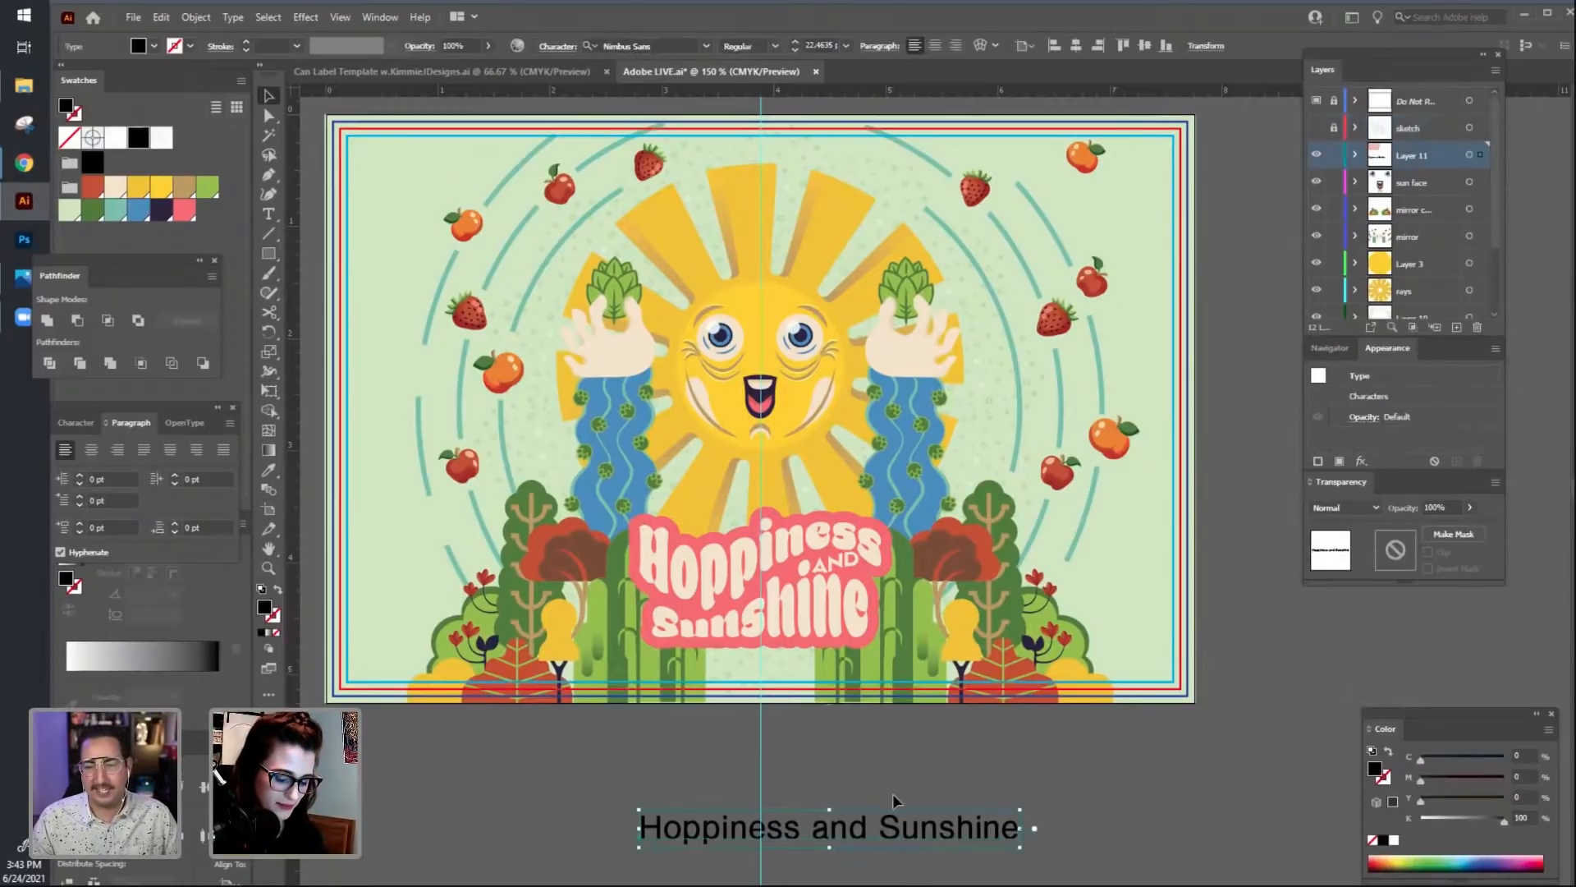
pyautogui.press('Delete')
pyautogui.moveTo(873, 801); pyautogui.dragTo(903, 797)
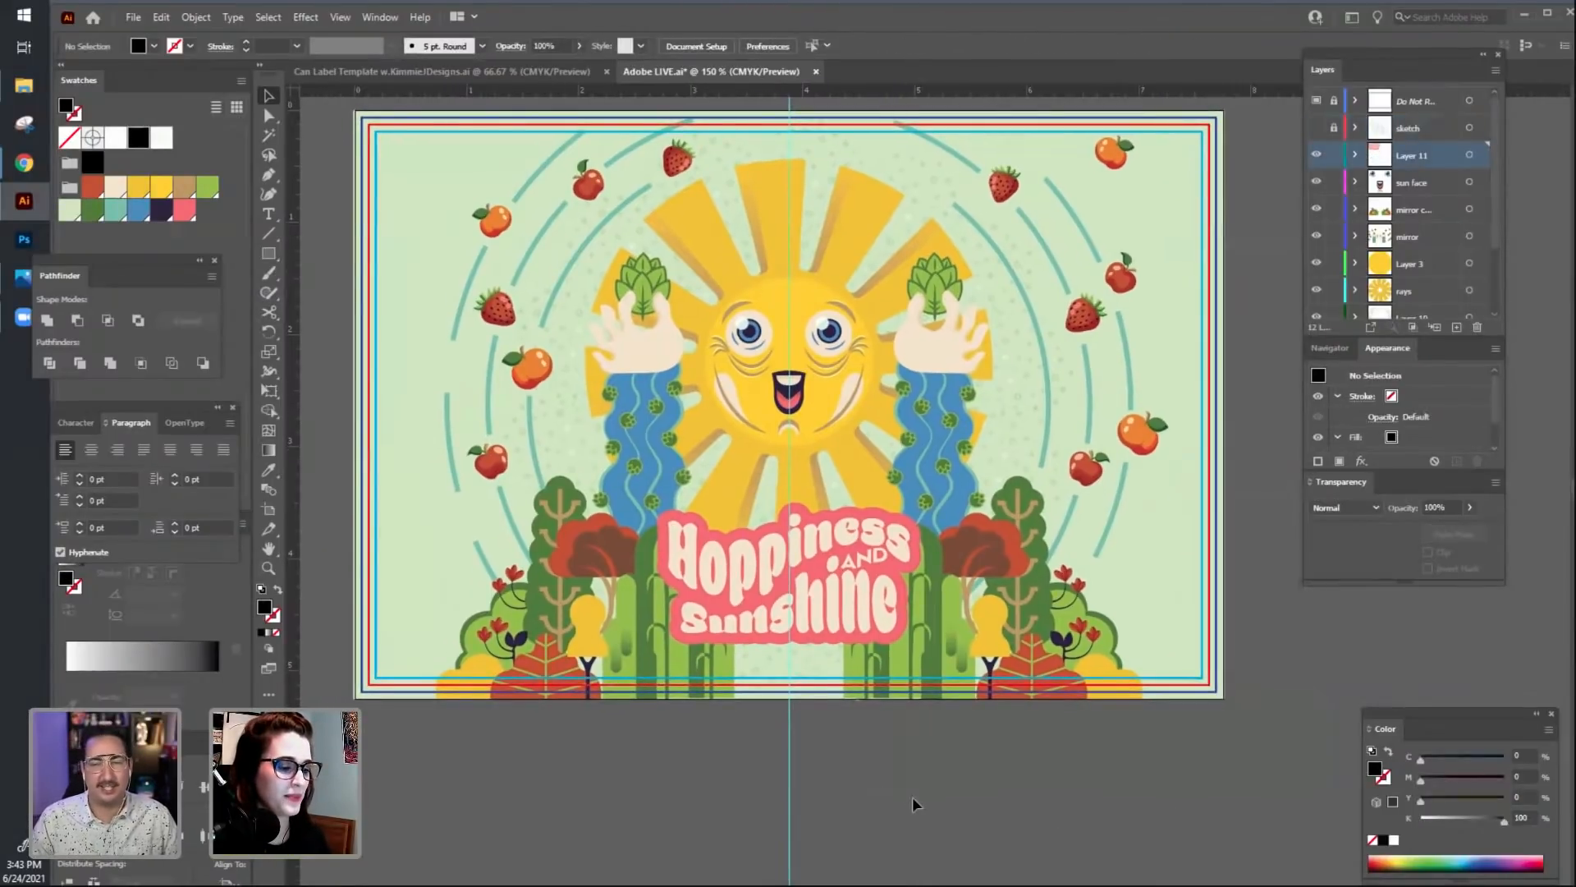
# Lock the Layer 11, sun face, mirror copy, mirror, Layer 10 and BG layers, leaving Layer 3 and rays unlocked.
pyautogui.hotkey('ctrl', '=')
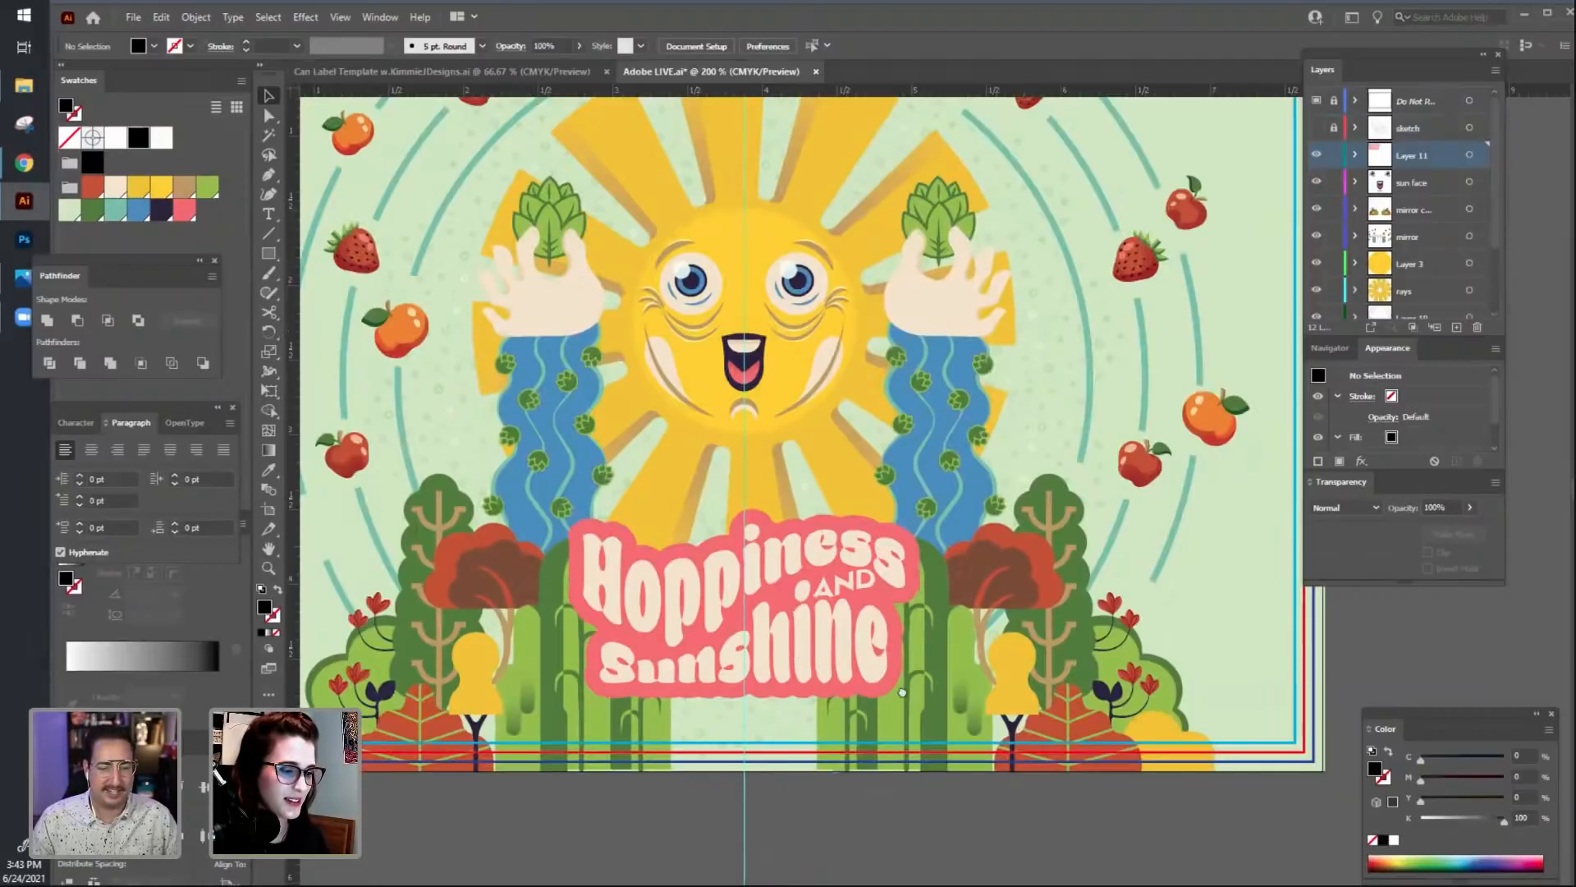
pyautogui.moveTo(782, 711); pyautogui.dragTo(879, 729)
pyautogui.moveTo(881, 644); pyautogui.dragTo(873, 702)
pyautogui.moveTo(837, 557); pyautogui.dragTo(842, 574)
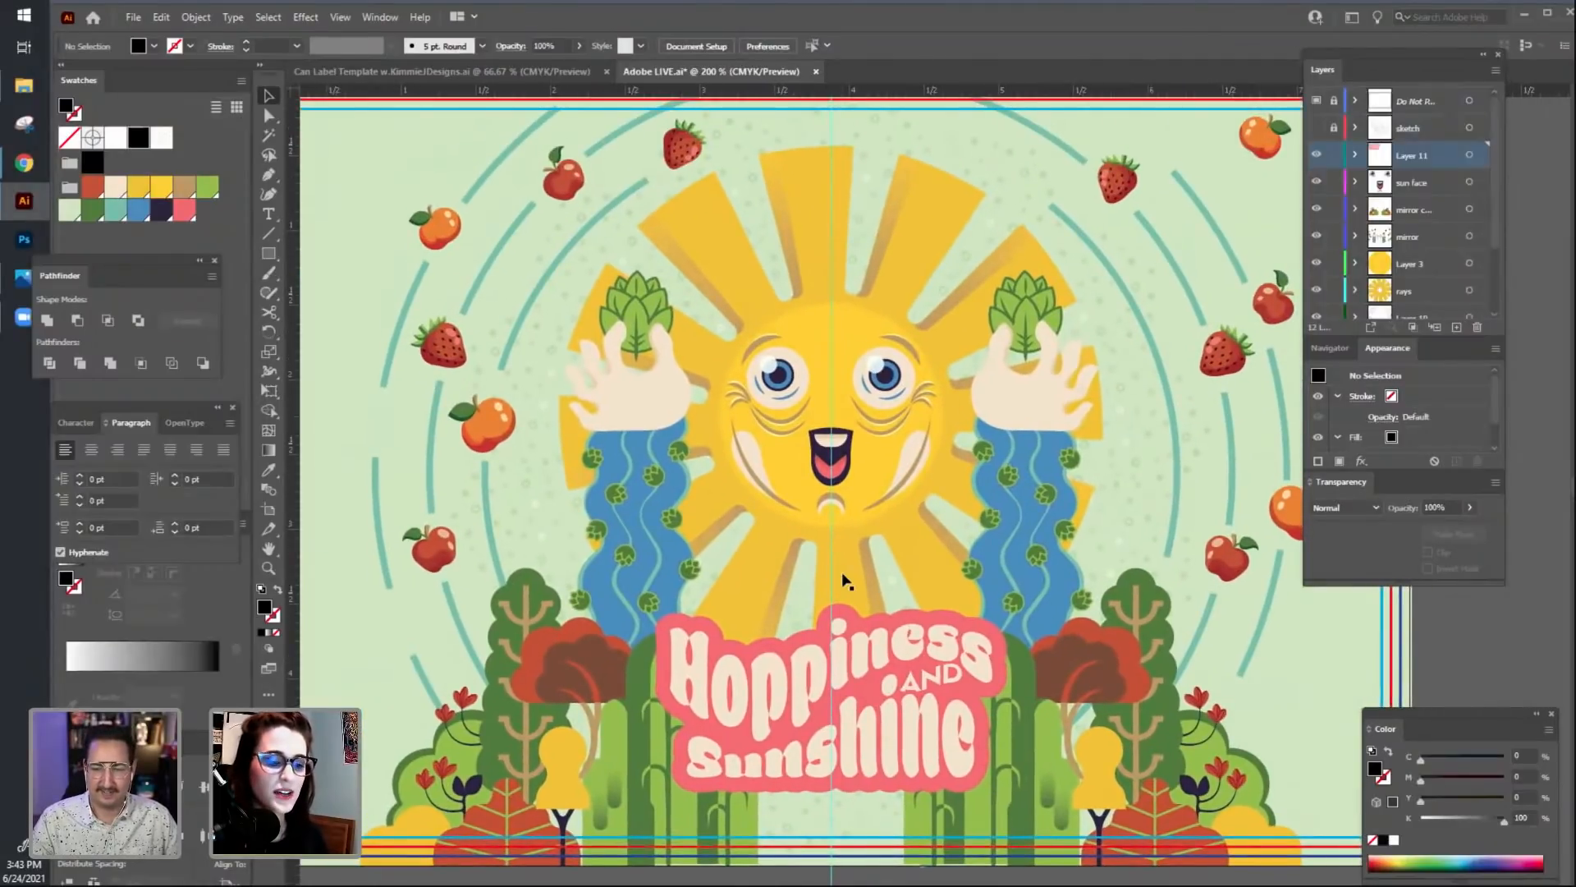
pyautogui.moveTo(1336, 155); pyautogui.dragTo(1366, 256)
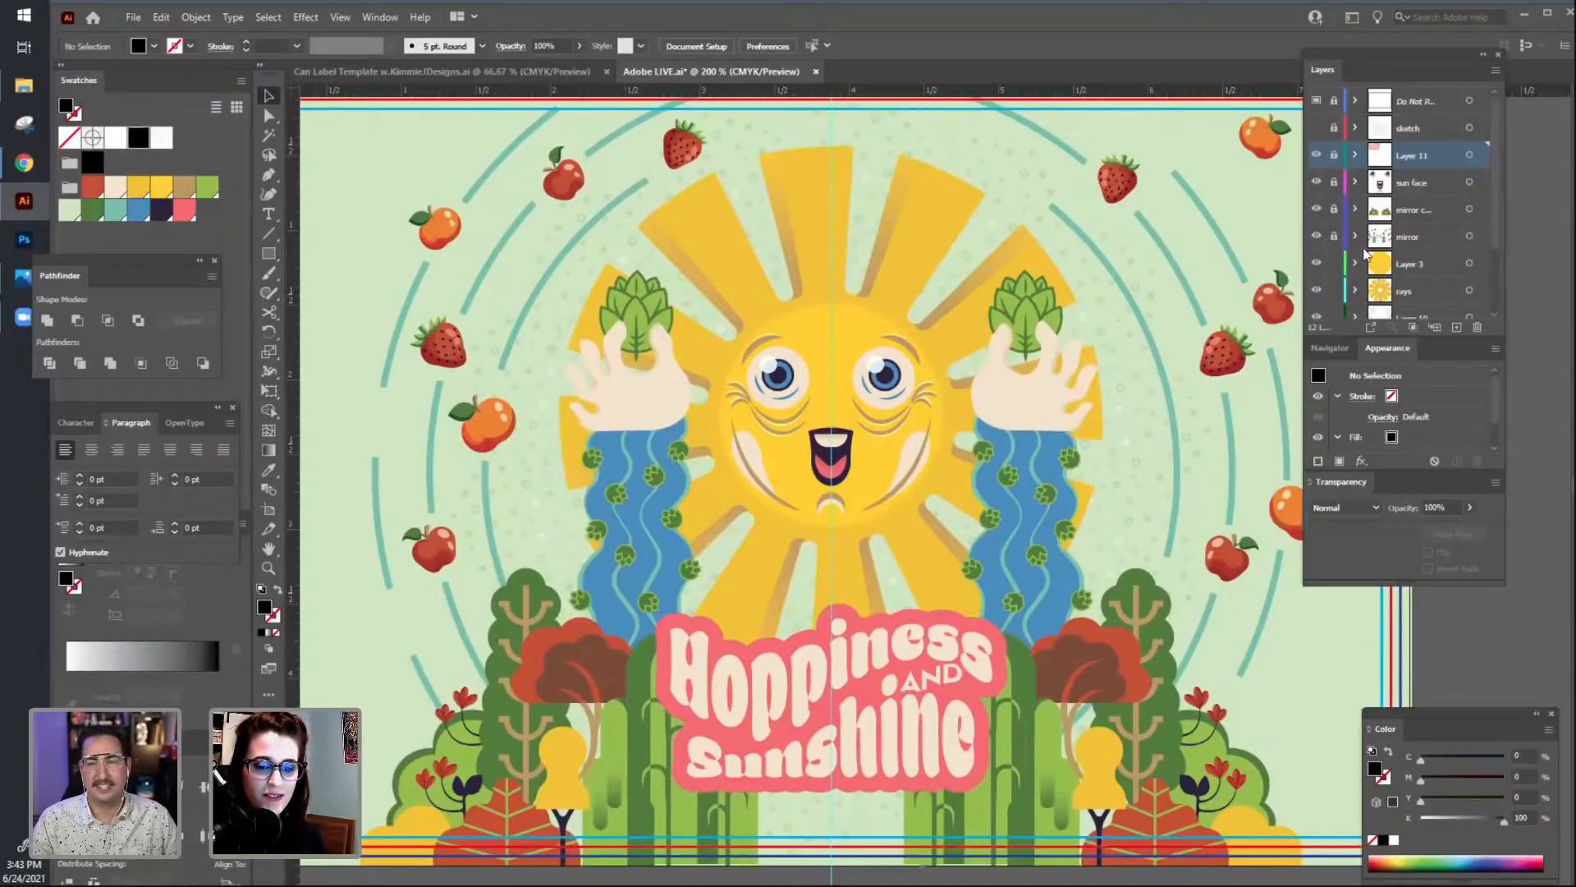
pyautogui.scroll(-3, 1363, 247)
pyautogui.click(1334, 252)
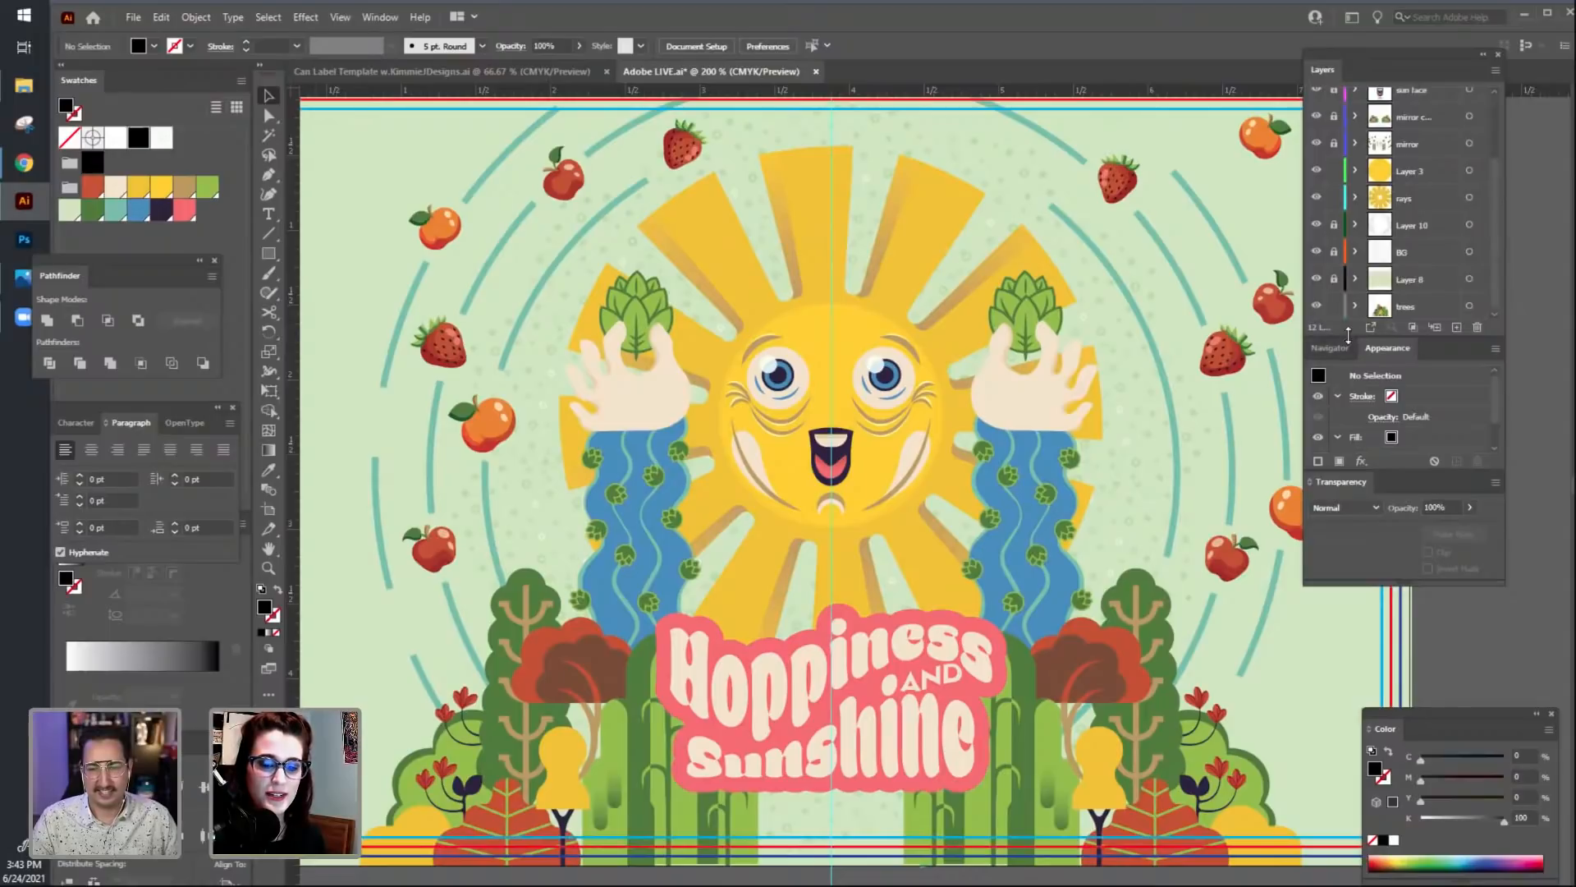
# Enlarge the Layers panel, expand the rays layer and its shading group, and highlight the base compound path entry.
pyautogui.moveTo(1351, 336); pyautogui.dragTo(1352, 544)
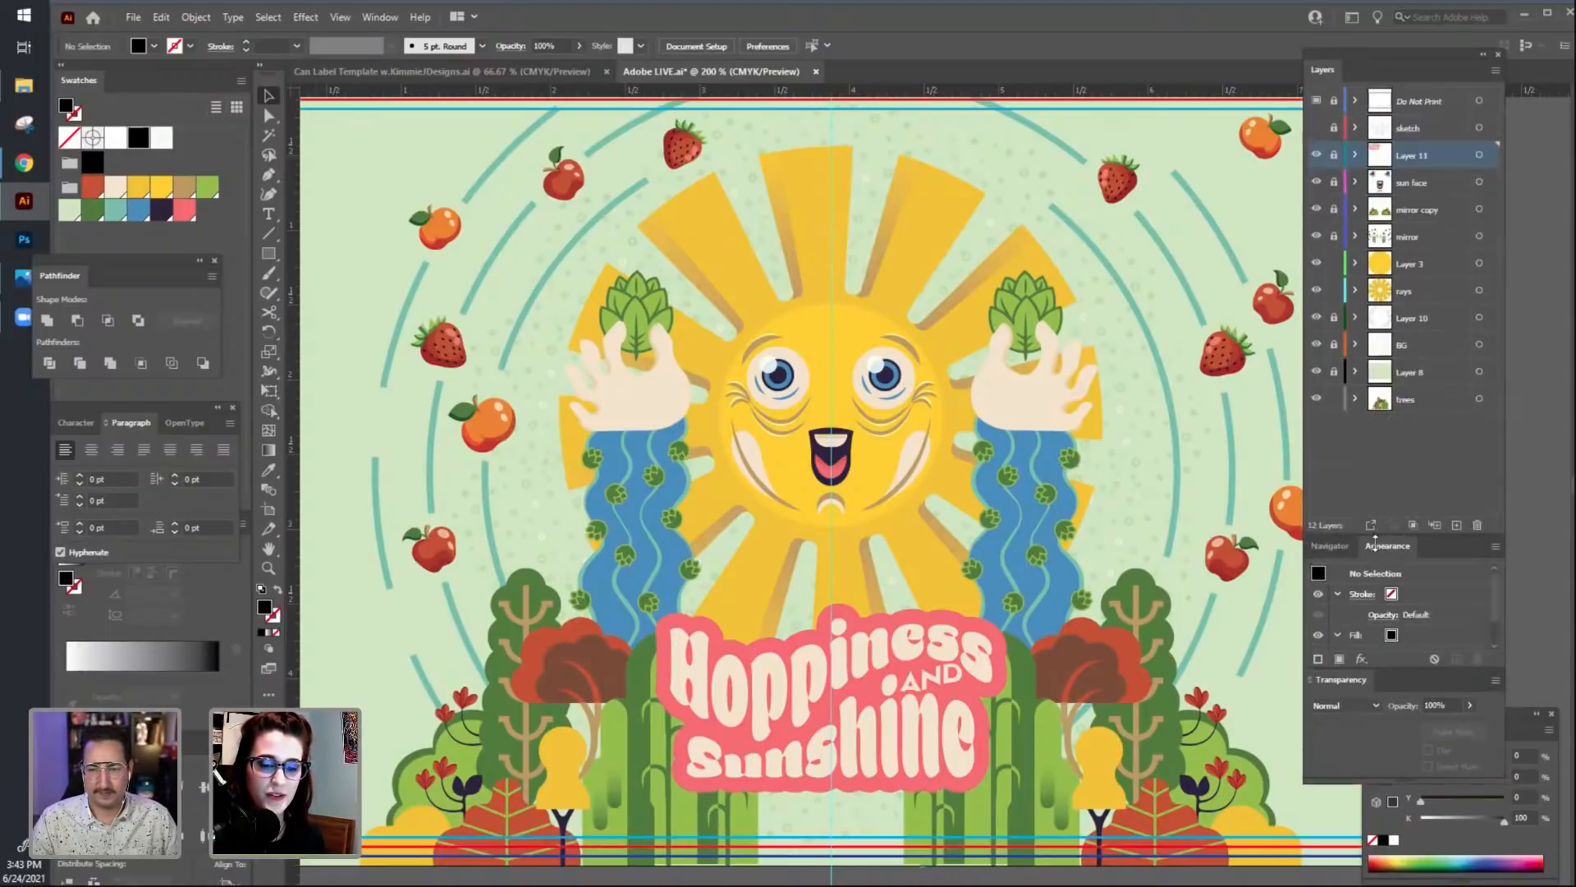
pyautogui.click(1355, 292)
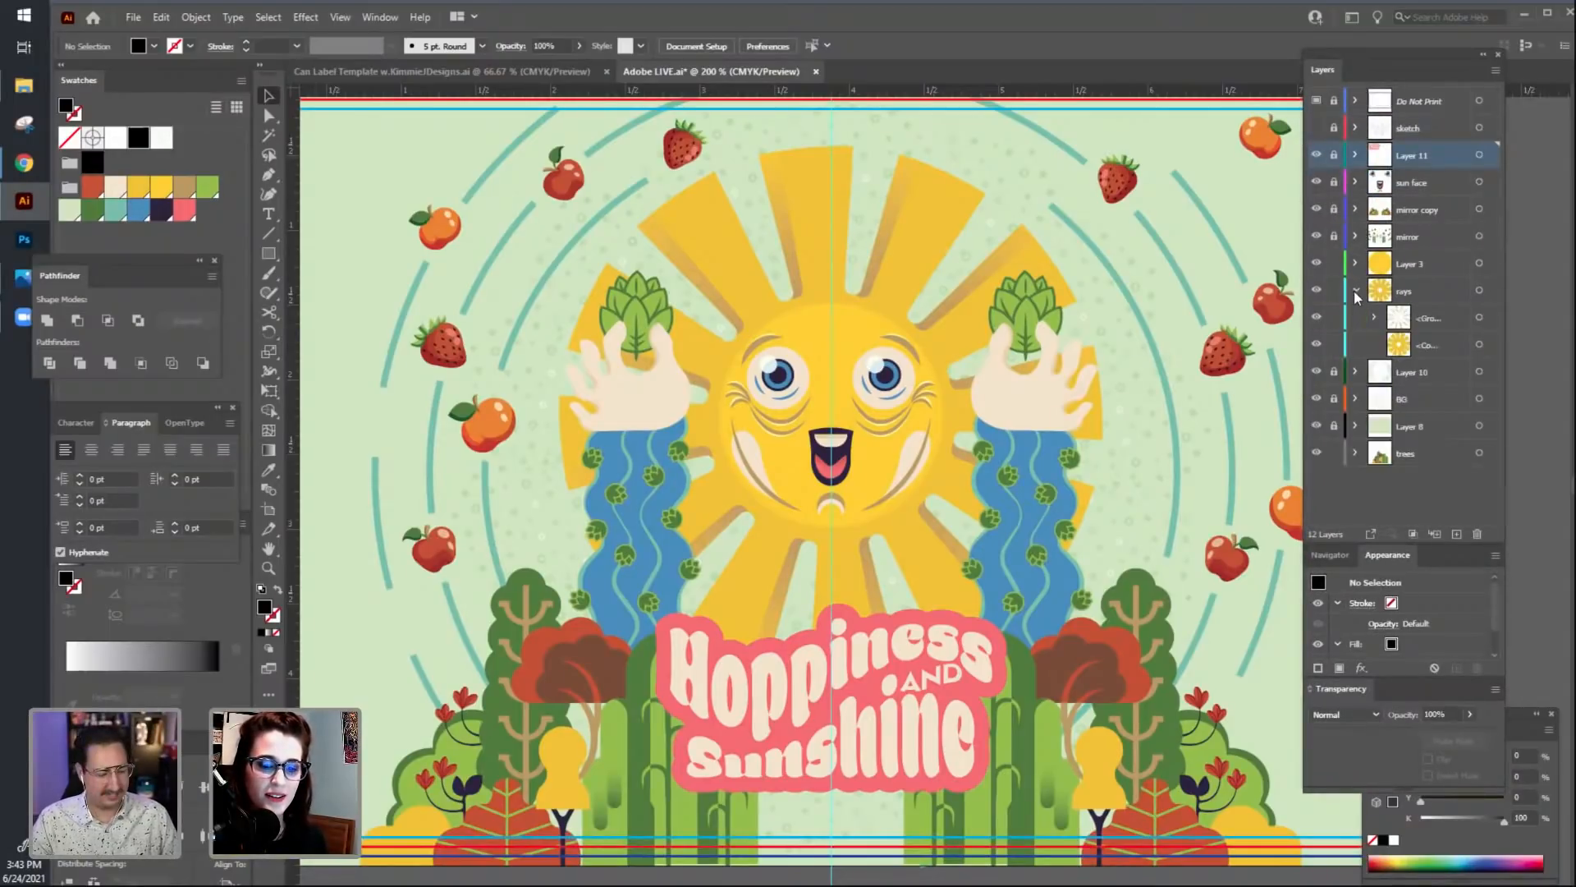
pyautogui.click(1375, 319)
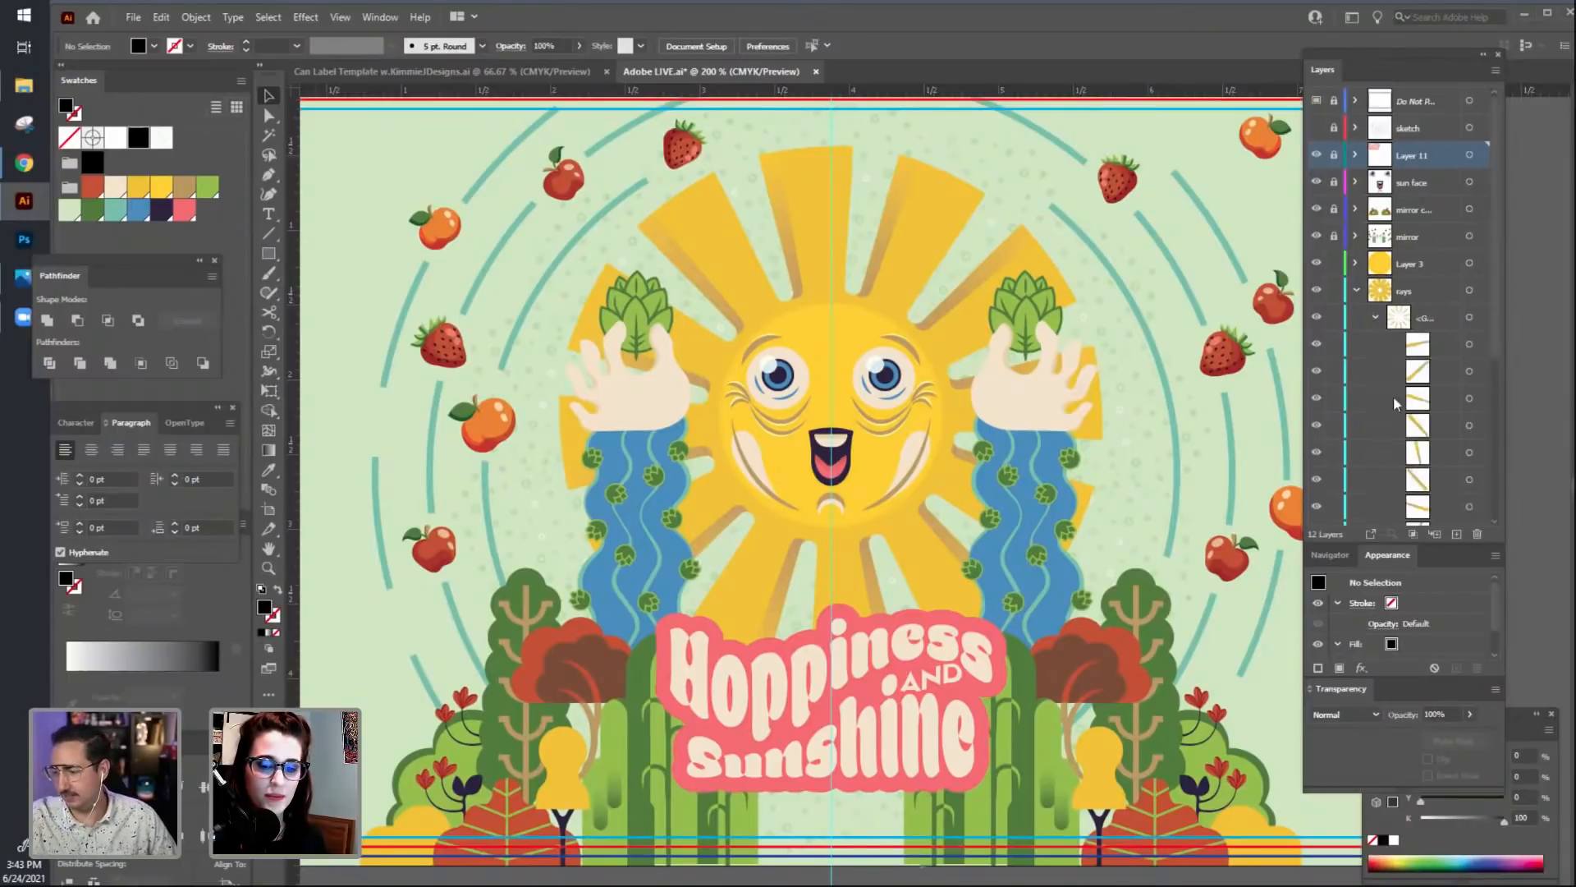
pyautogui.scroll(-5, 1400, 415)
pyautogui.click(1449, 415)
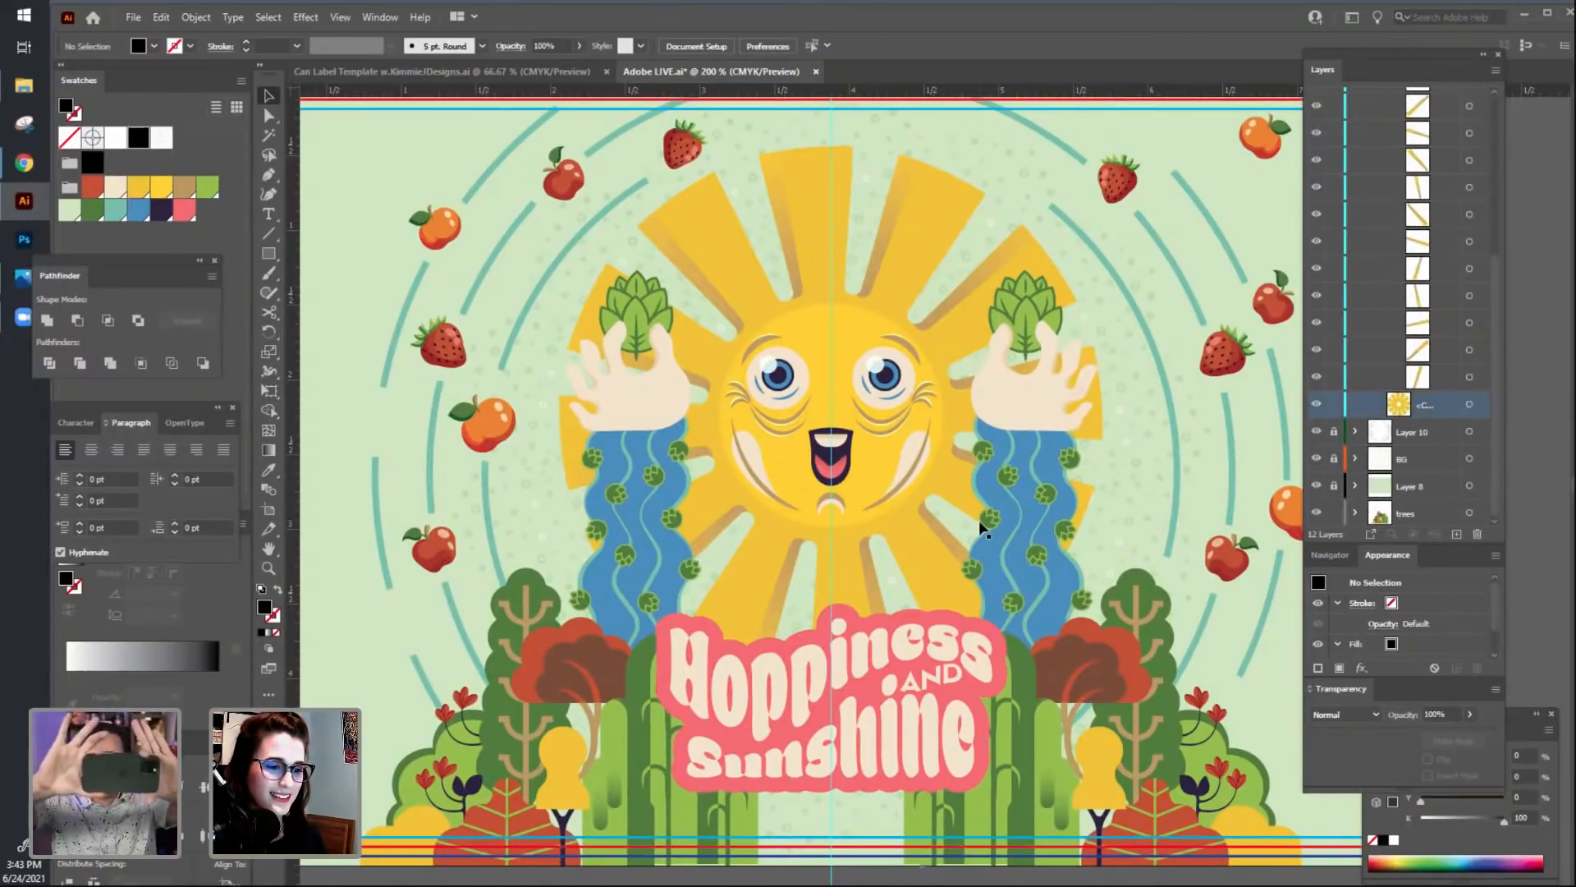
# Toggle the visibility of the rays layer's base shape off and on to inspect the separate shading strips.
pyautogui.scroll(1, 983, 528)
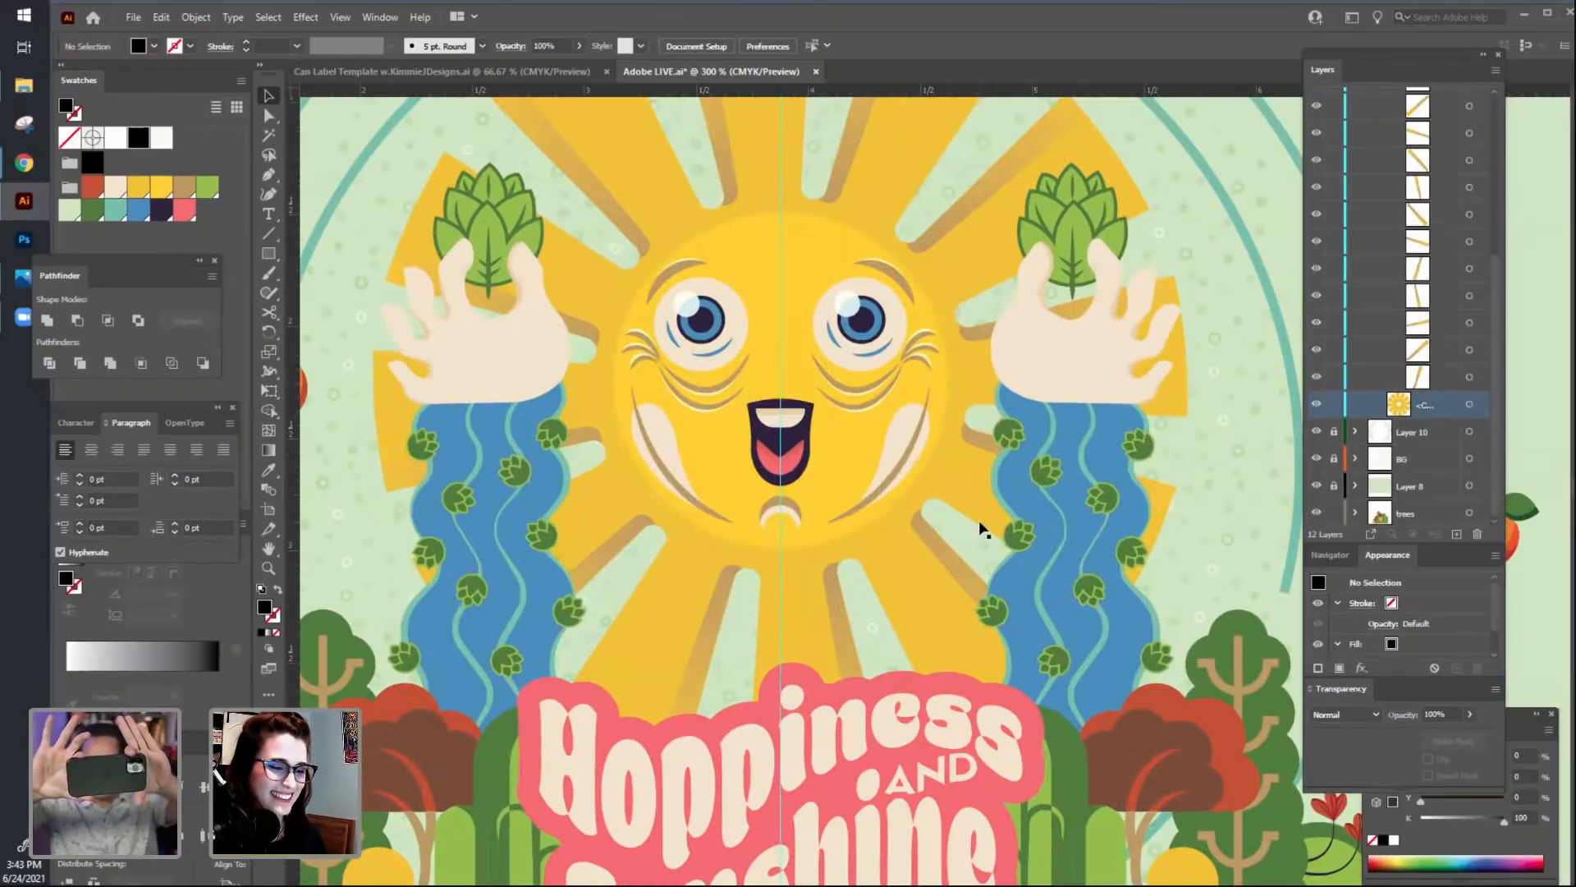
pyautogui.scroll(-2, 983, 528)
pyautogui.scroll(1, 940, 544)
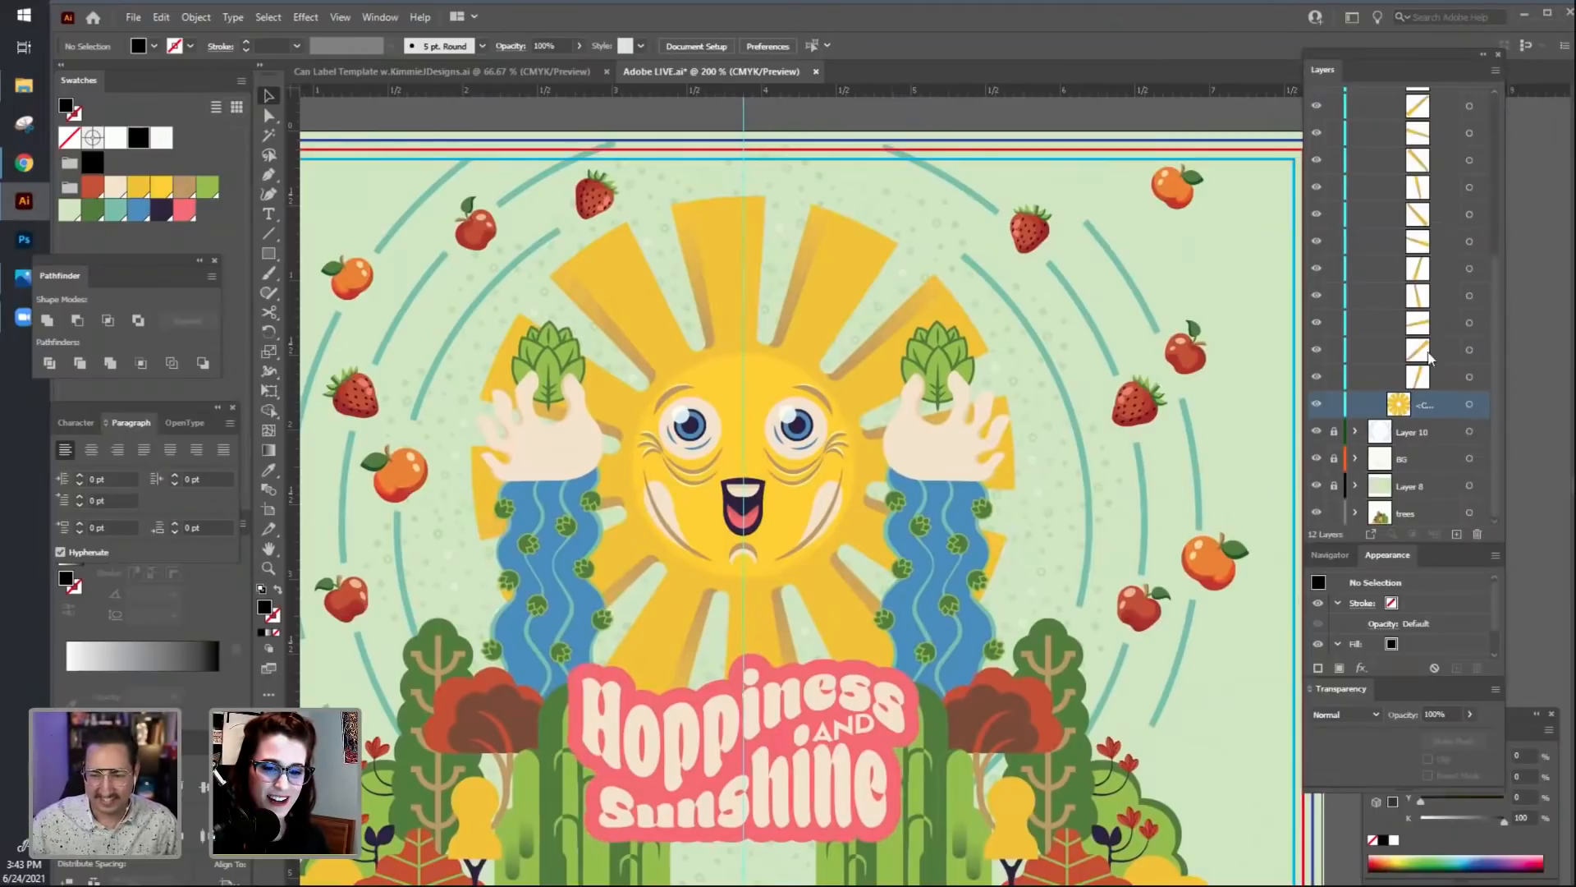
pyautogui.scroll(5, 1442, 388)
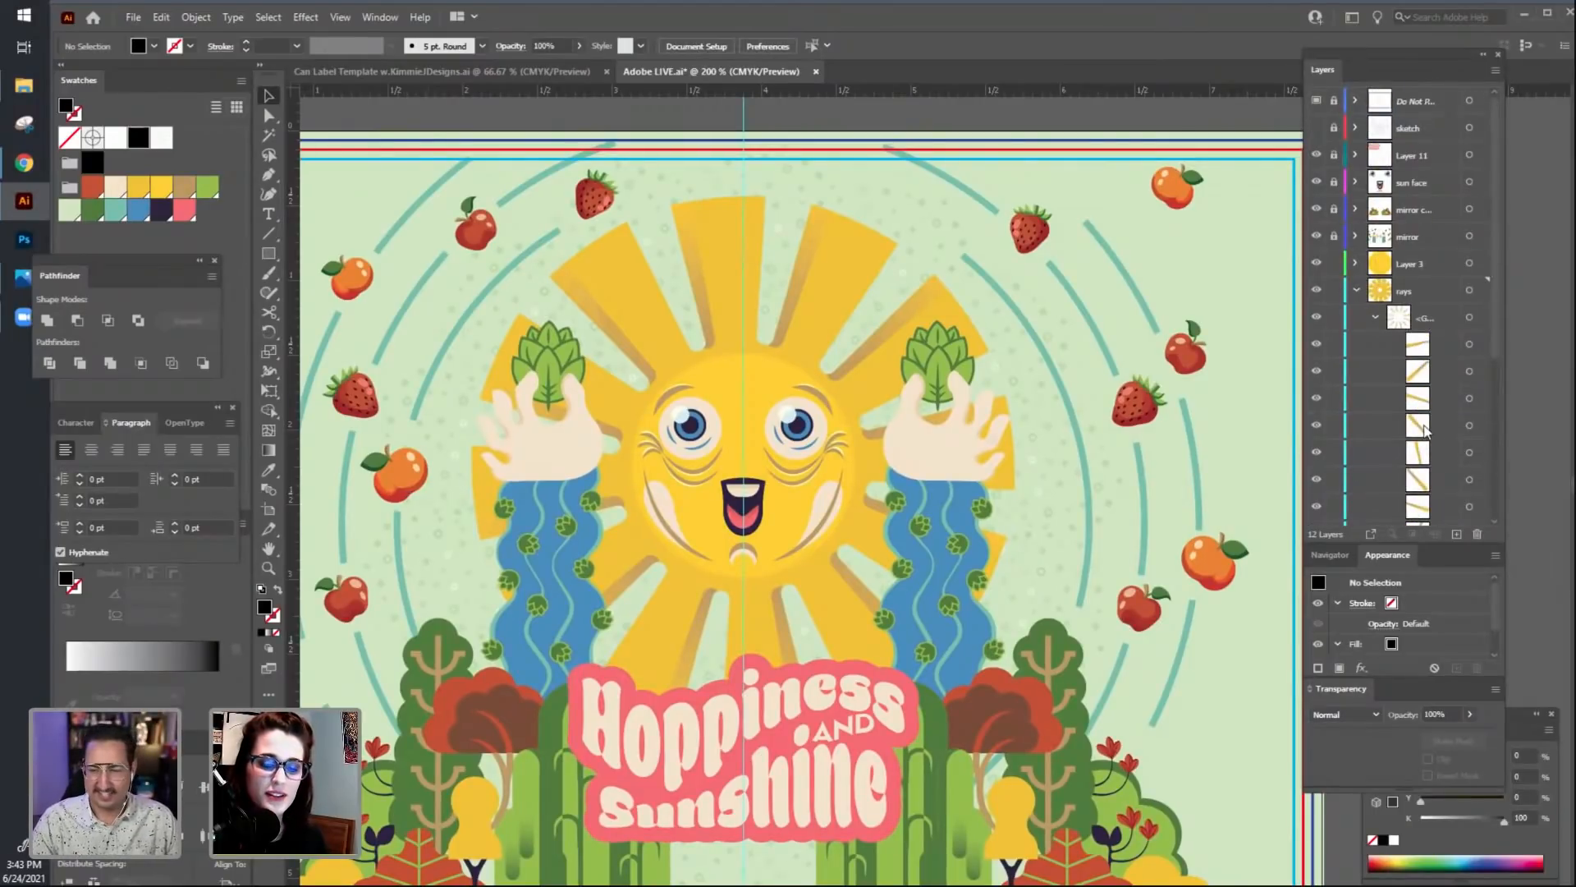
pyautogui.scroll(-5, 1424, 428)
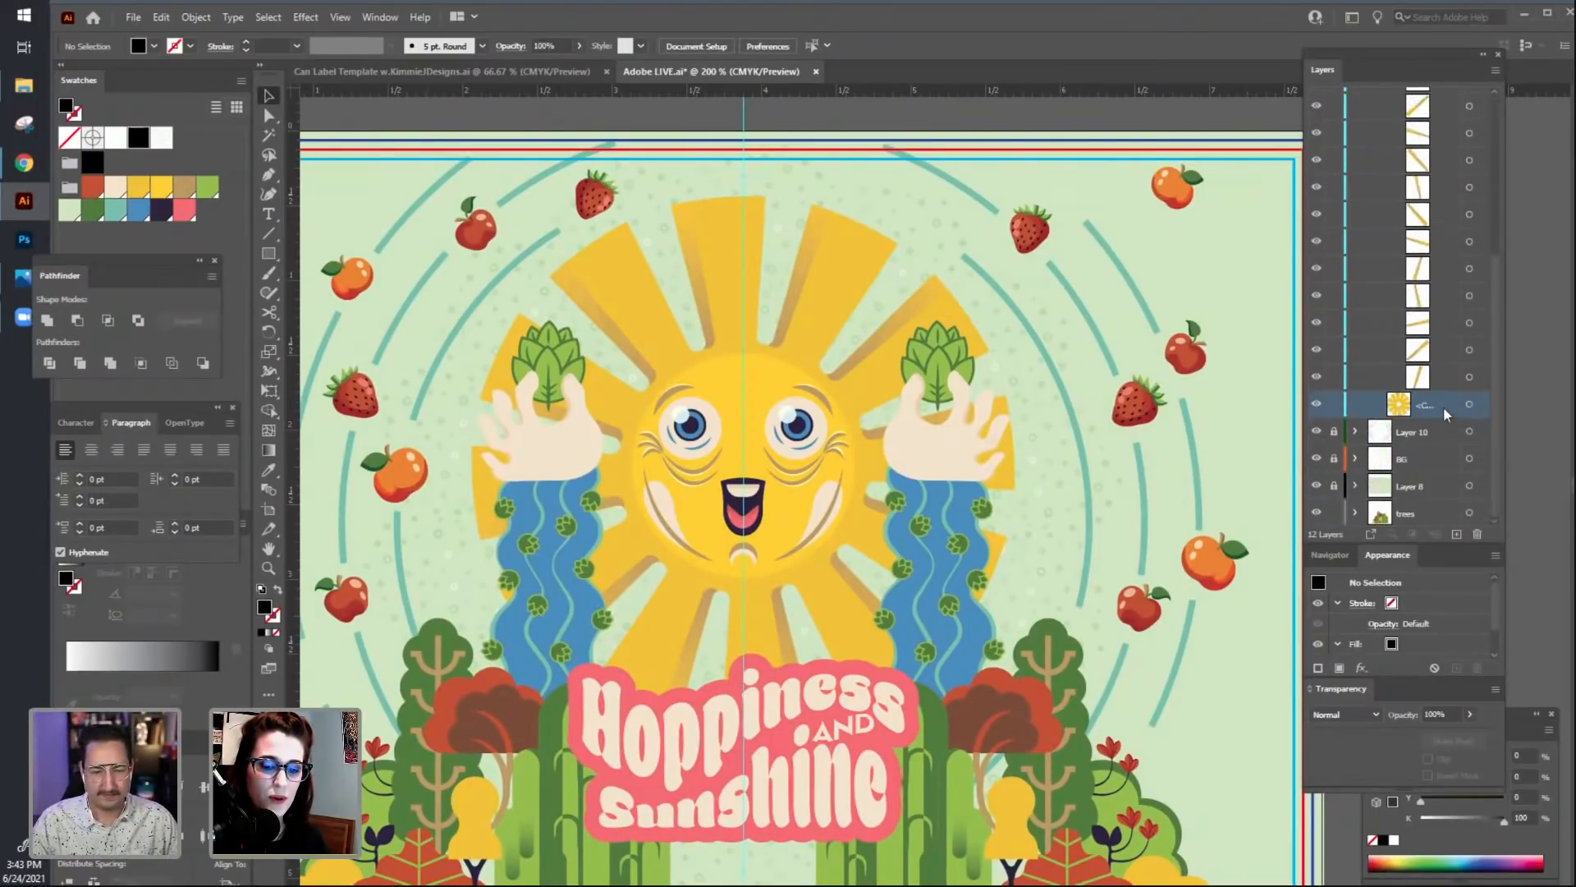
pyautogui.click(1317, 405)
pyautogui.click(1318, 405)
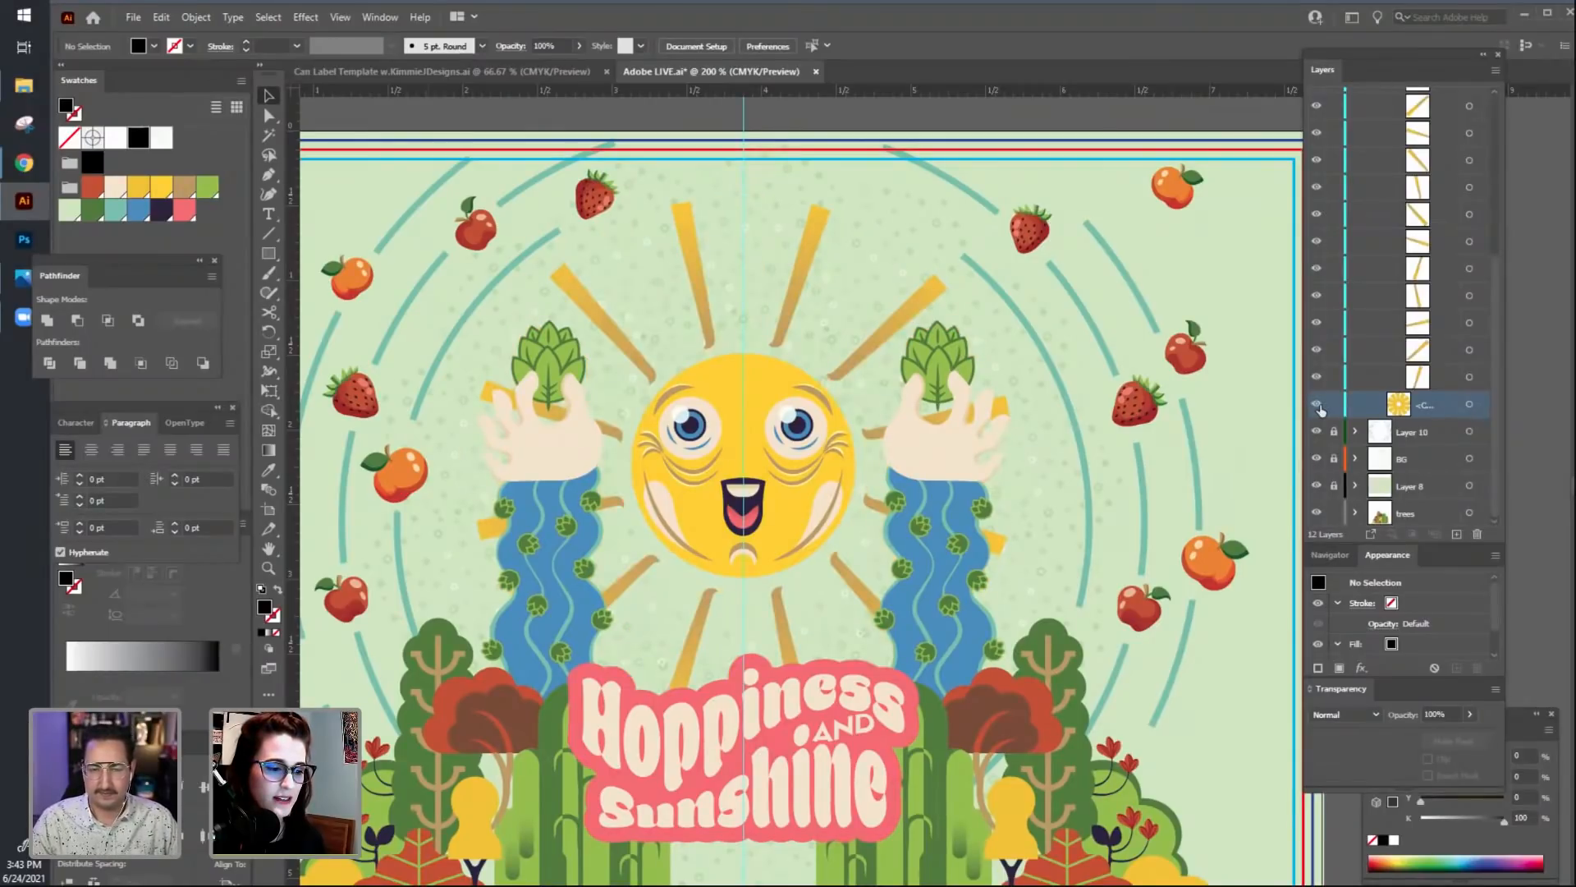
# Duplicate the rays' base compound path into the shading strips group and fill the copy with the tan swatch.
pyautogui.click(1470, 404)
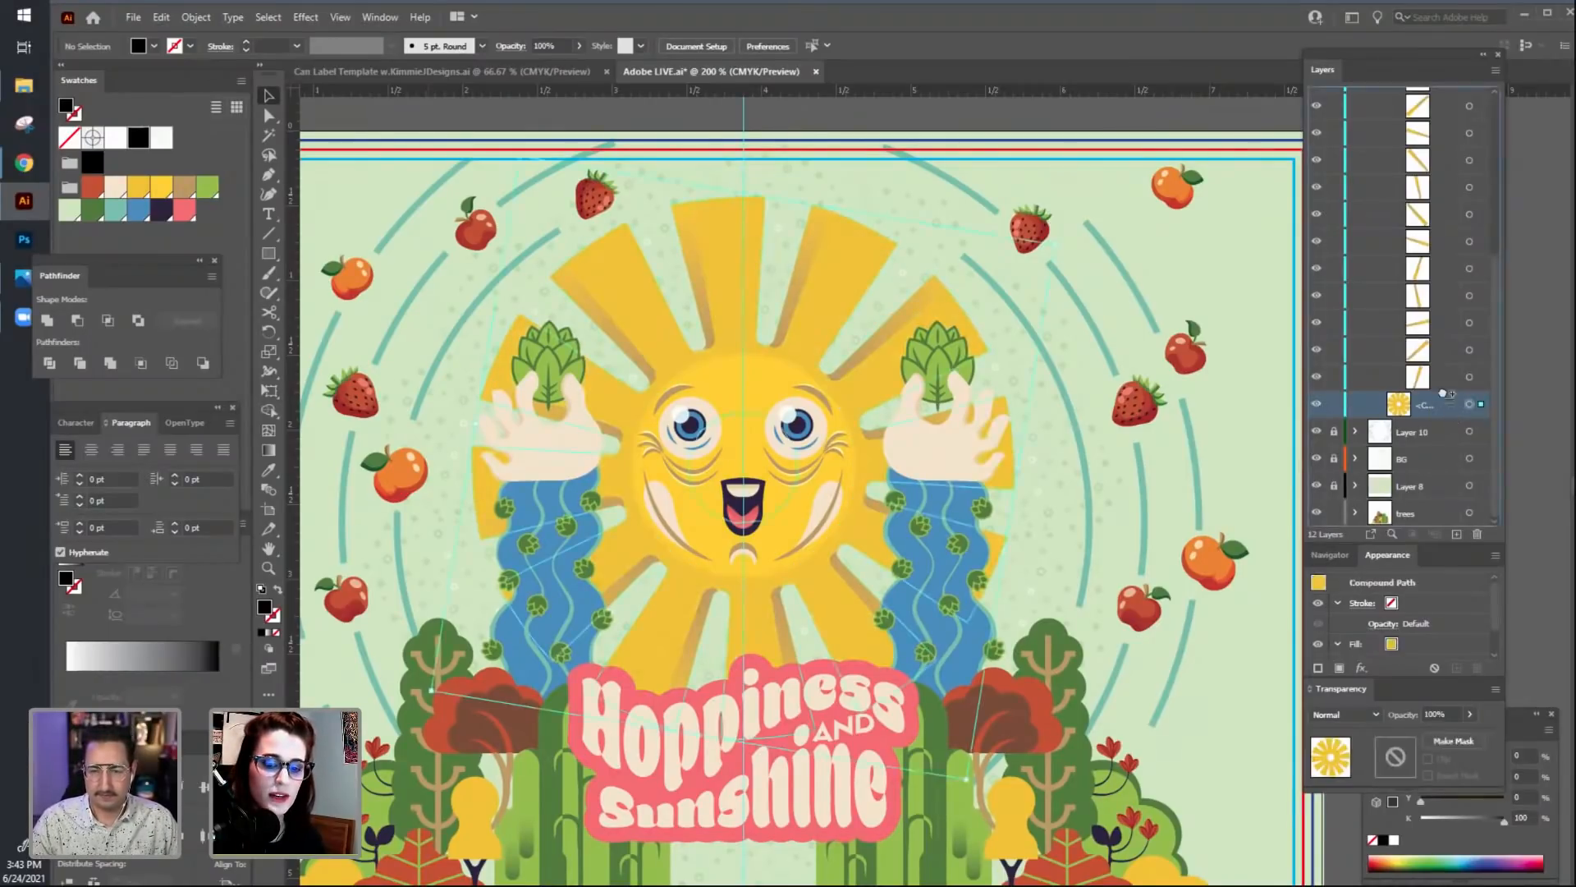
pyautogui.moveTo(1443, 394); pyautogui.dragTo(1446, 402)
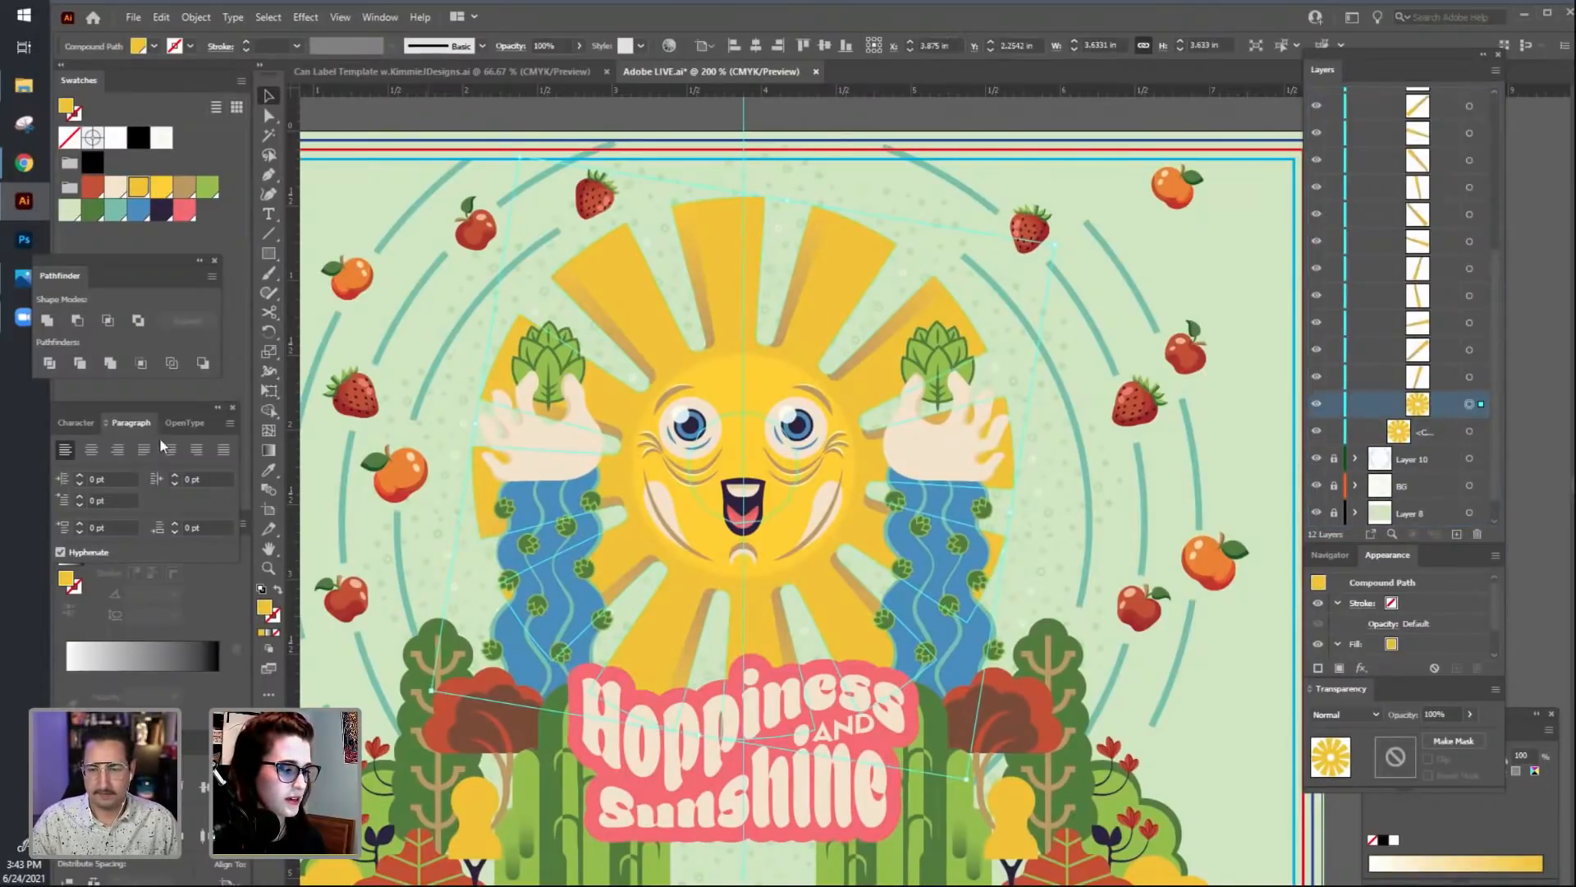
pyautogui.click(184, 186)
pyautogui.click(897, 123)
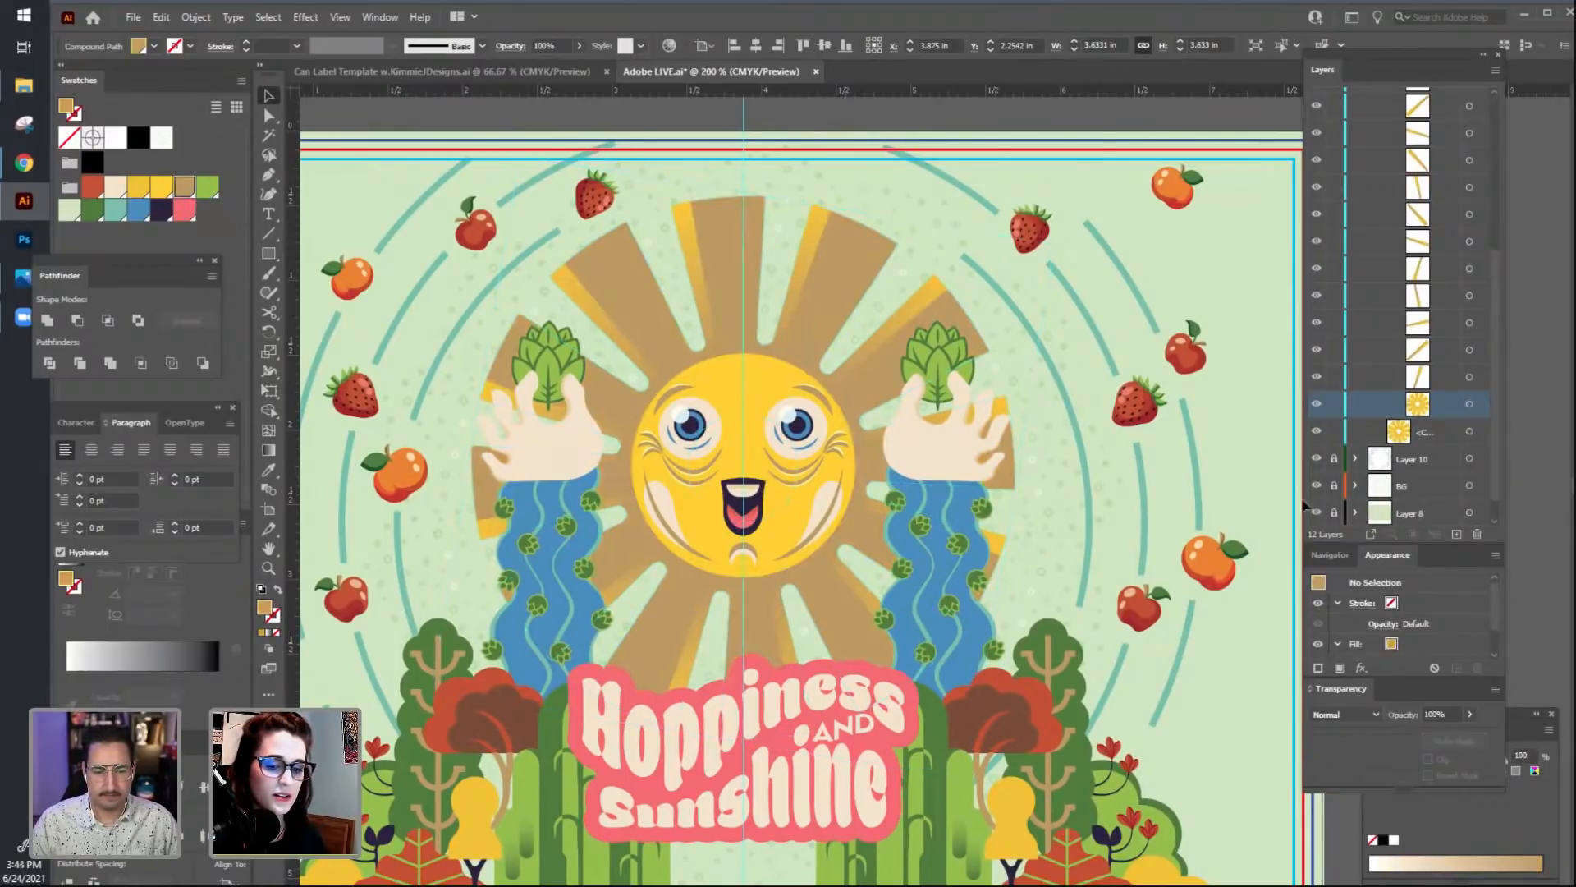
# Add an opacity mask with clipping off to the rays' shading group and open the mask for editing.
pyautogui.moveTo(1324, 702); pyautogui.dragTo(1087, 169)
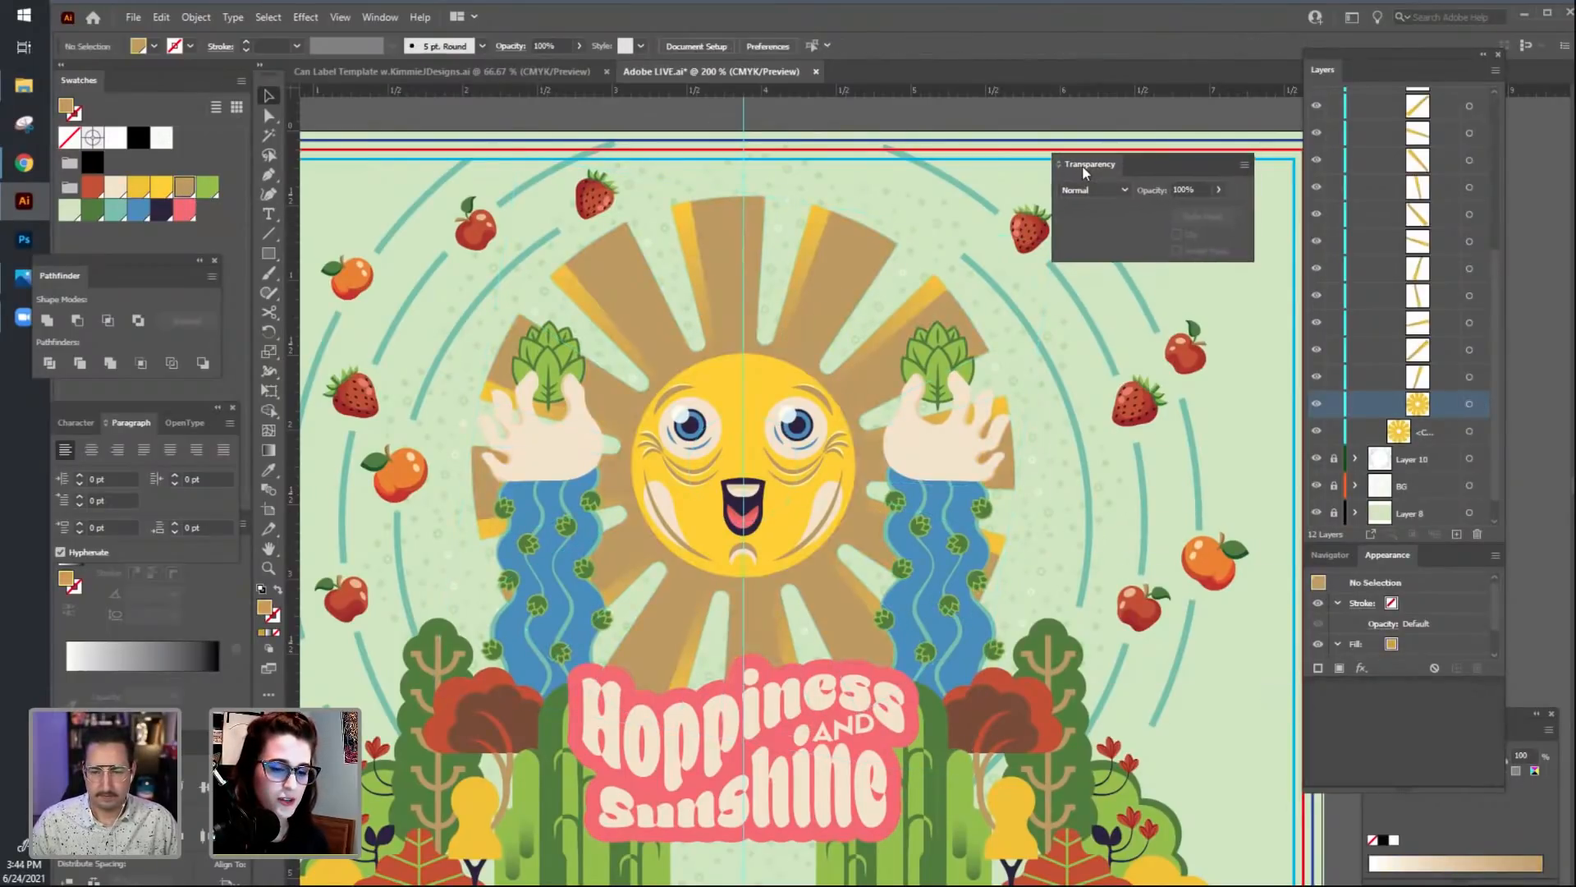
pyautogui.click(825, 323)
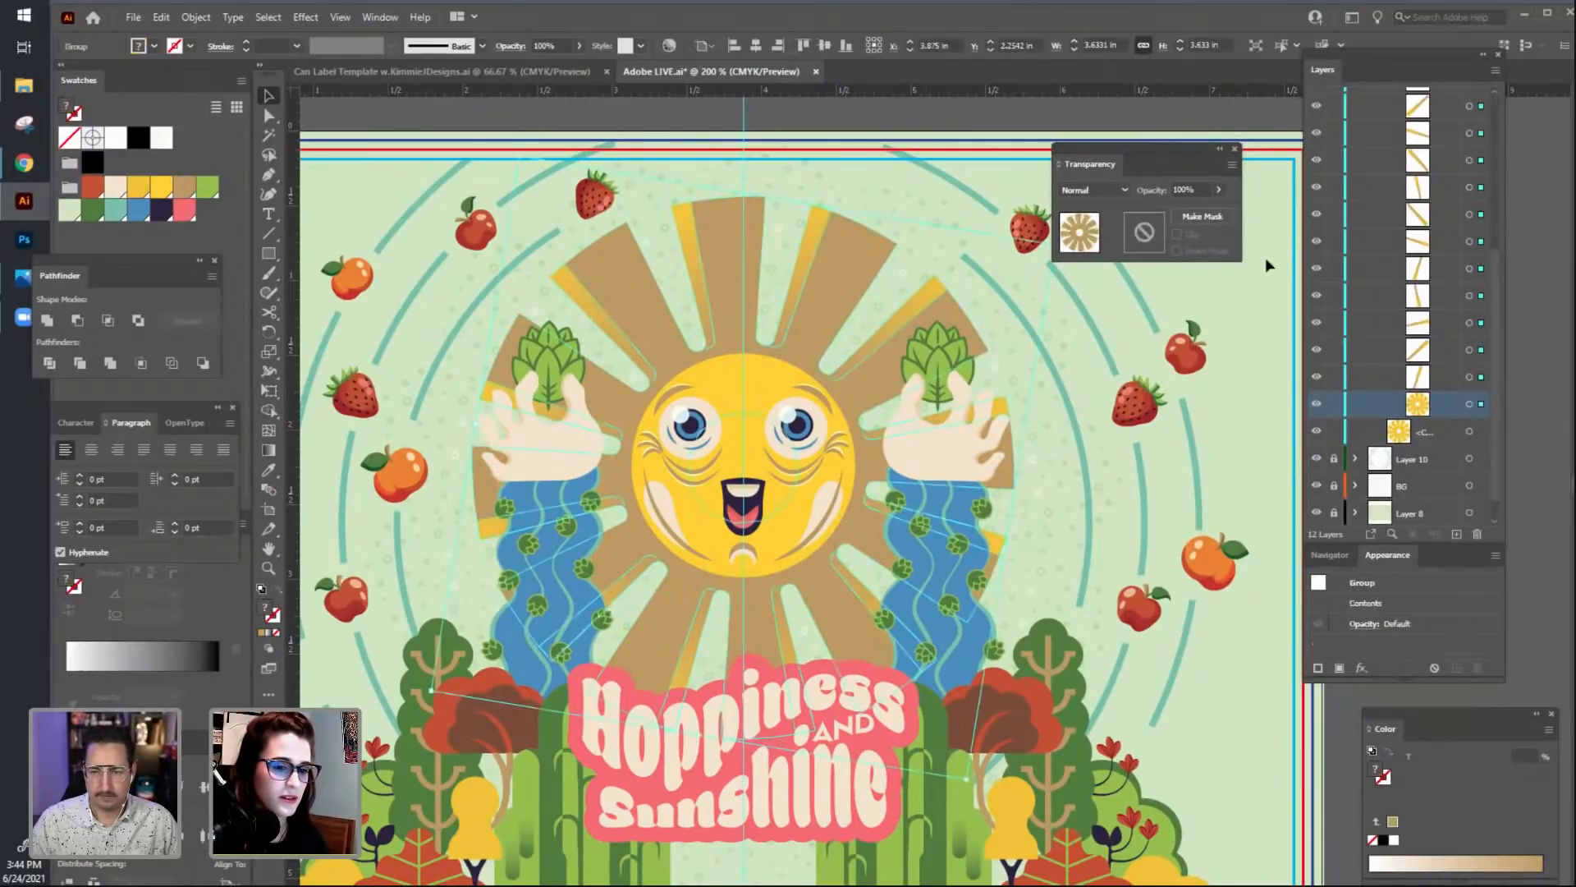
pyautogui.click(1223, 217)
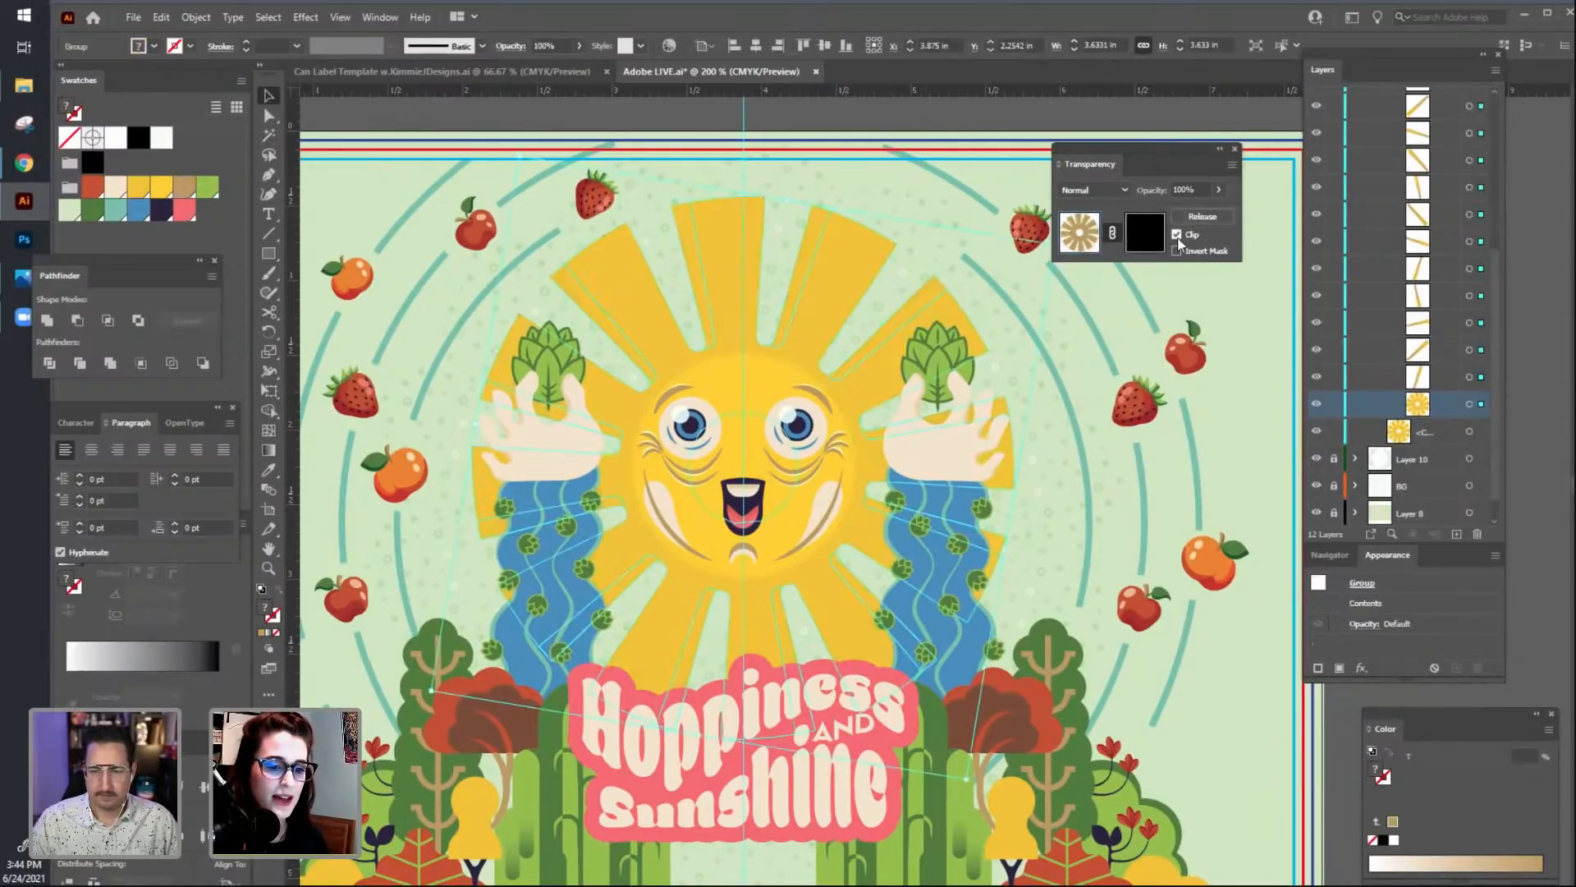
pyautogui.click(1177, 234)
pyautogui.click(1153, 239)
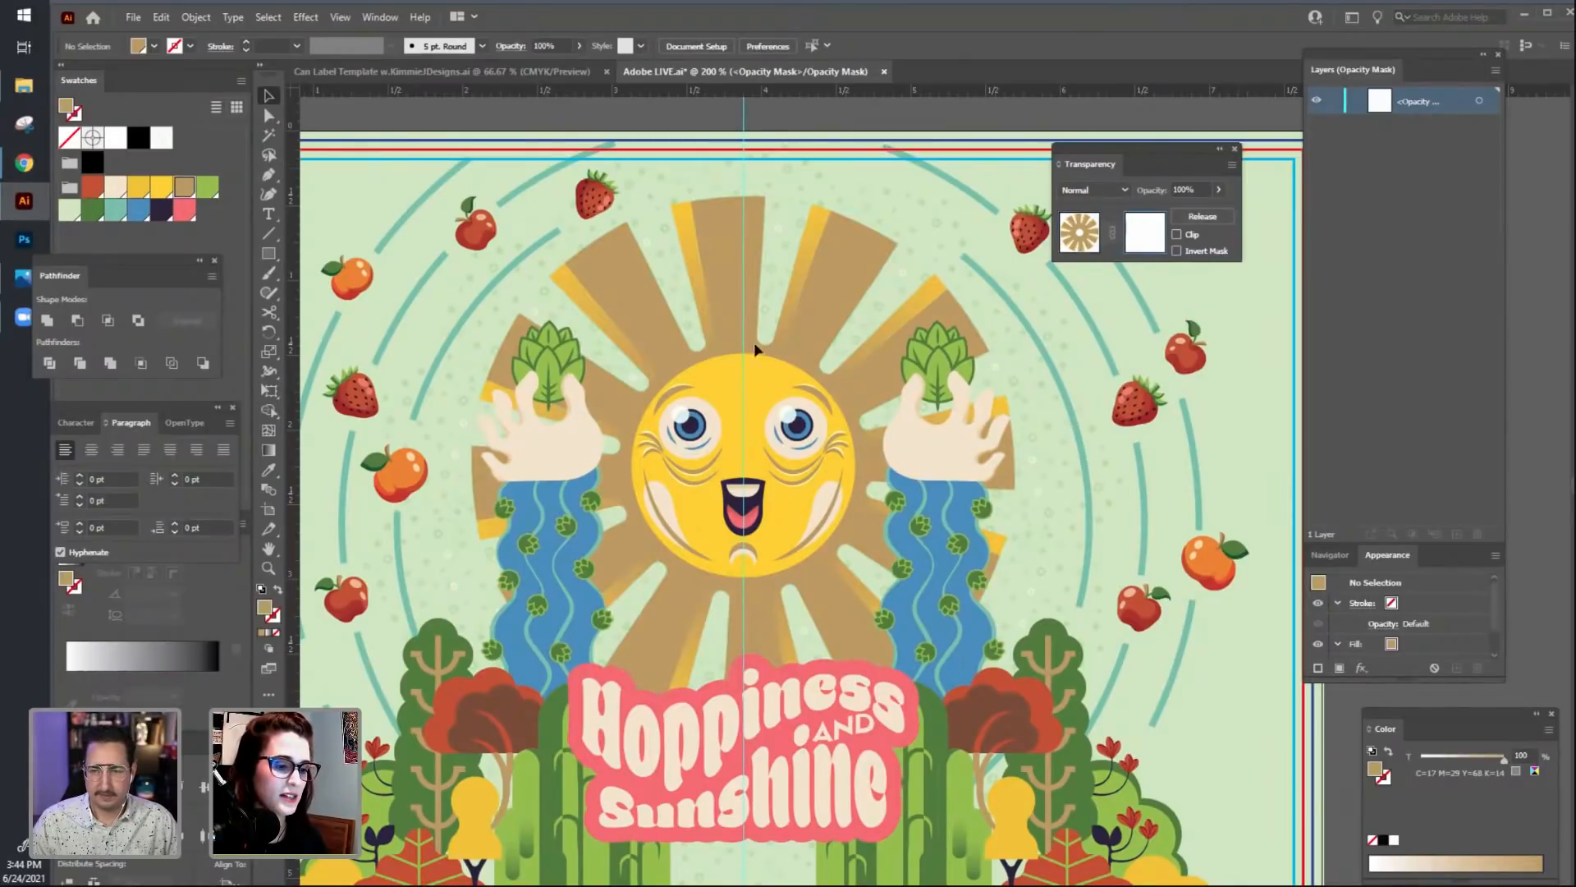
# Draw a rectangle about 4.86 by 4.58 in inside the opacity mask, covering the sun and all its rays.
pyautogui.moveTo(744, 549); pyautogui.dragTo(773, 544)
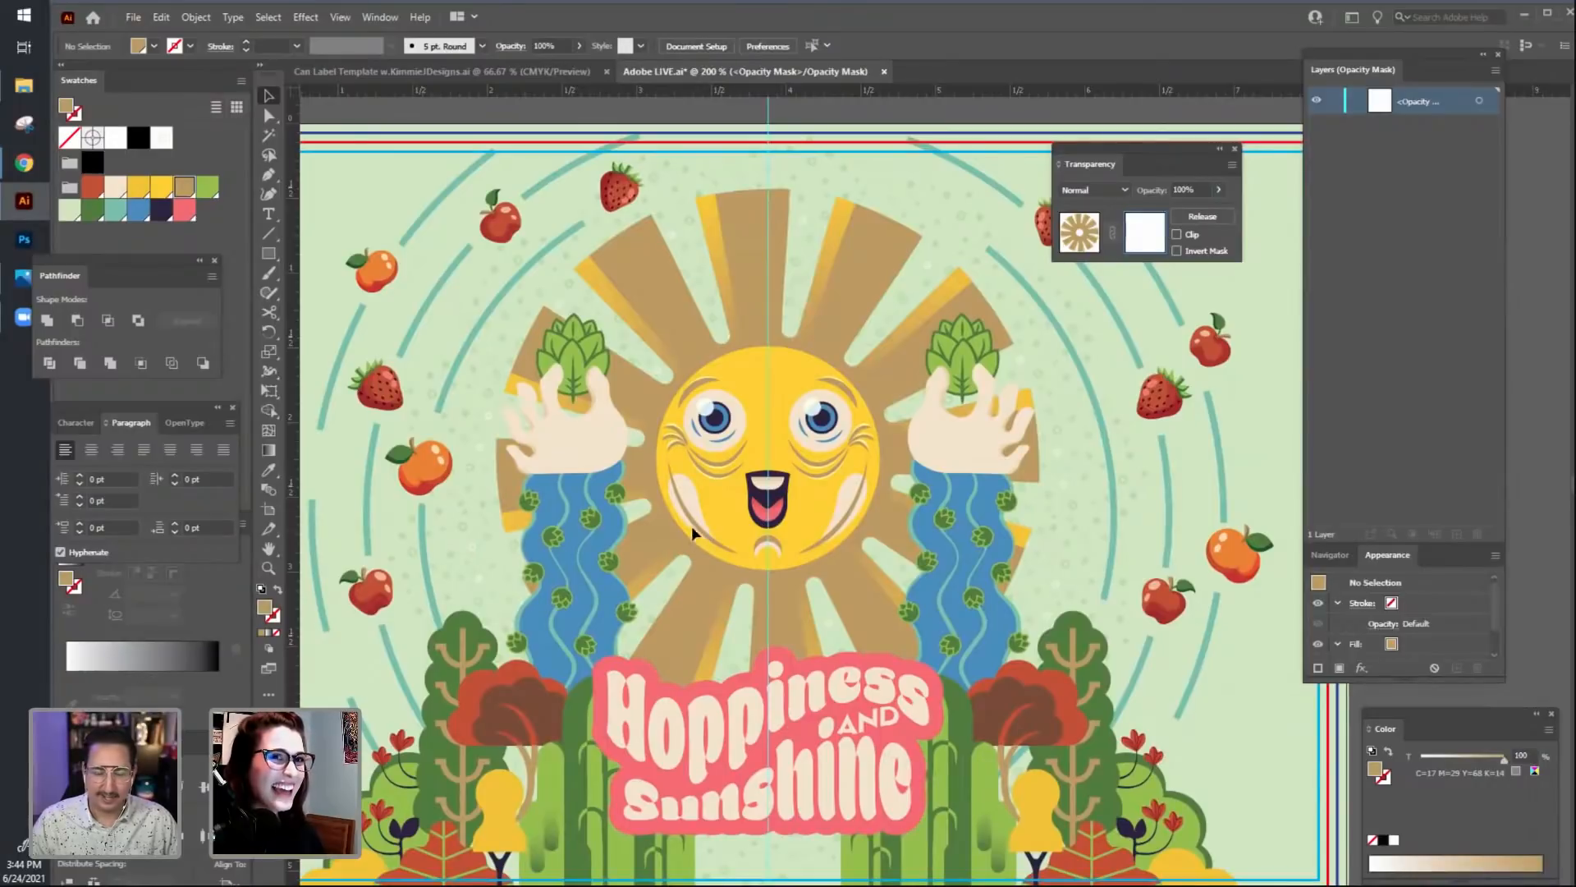
pyautogui.press('m')
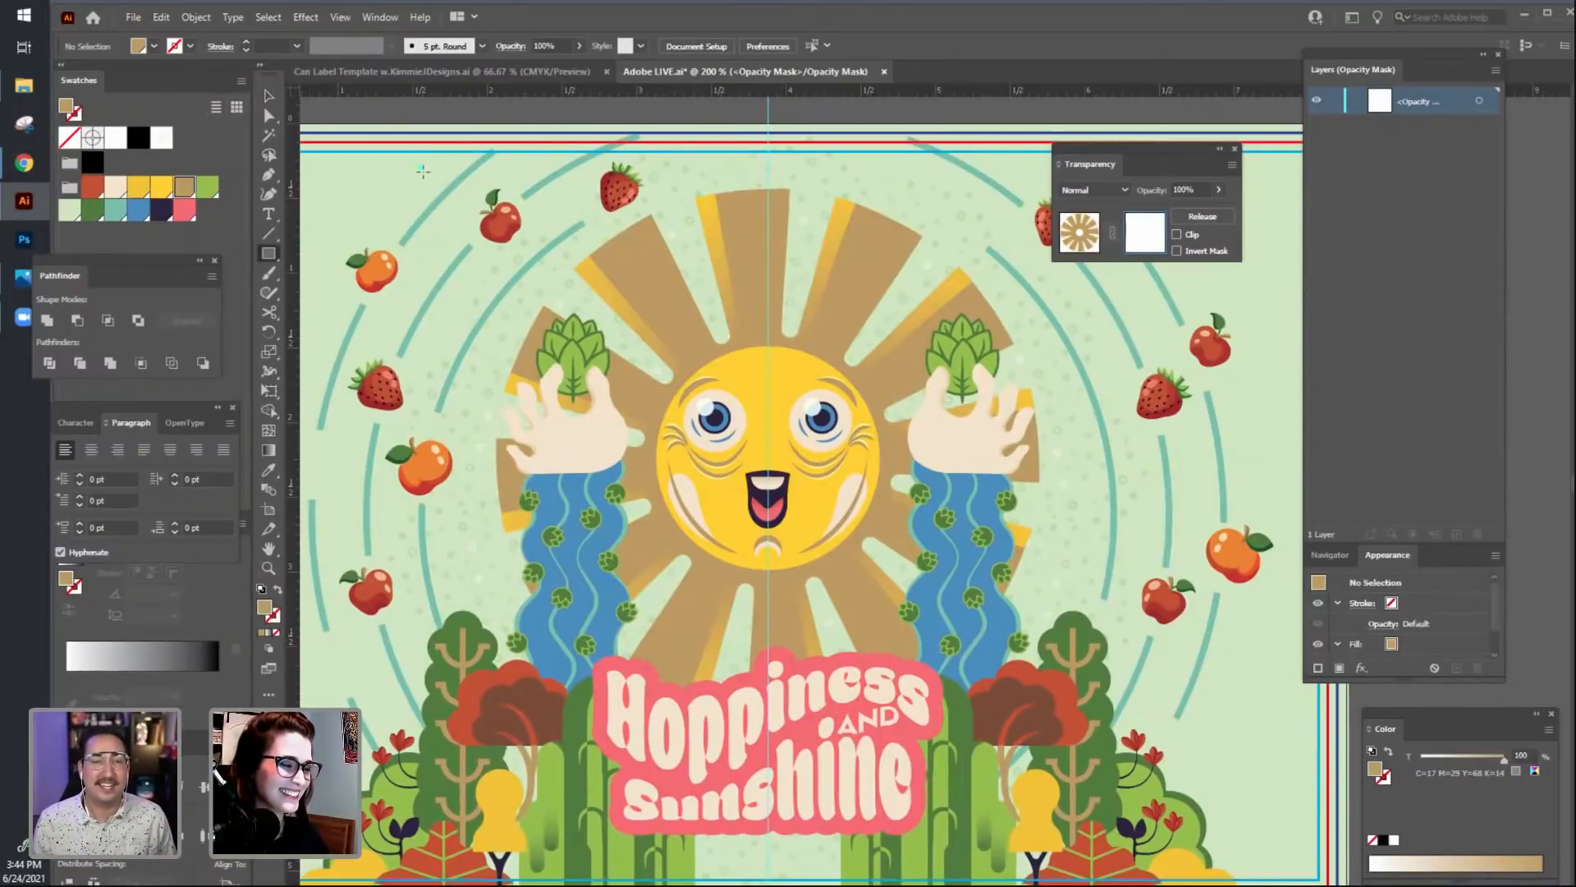
pyautogui.moveTo(481, 237); pyautogui.dragTo(1146, 850)
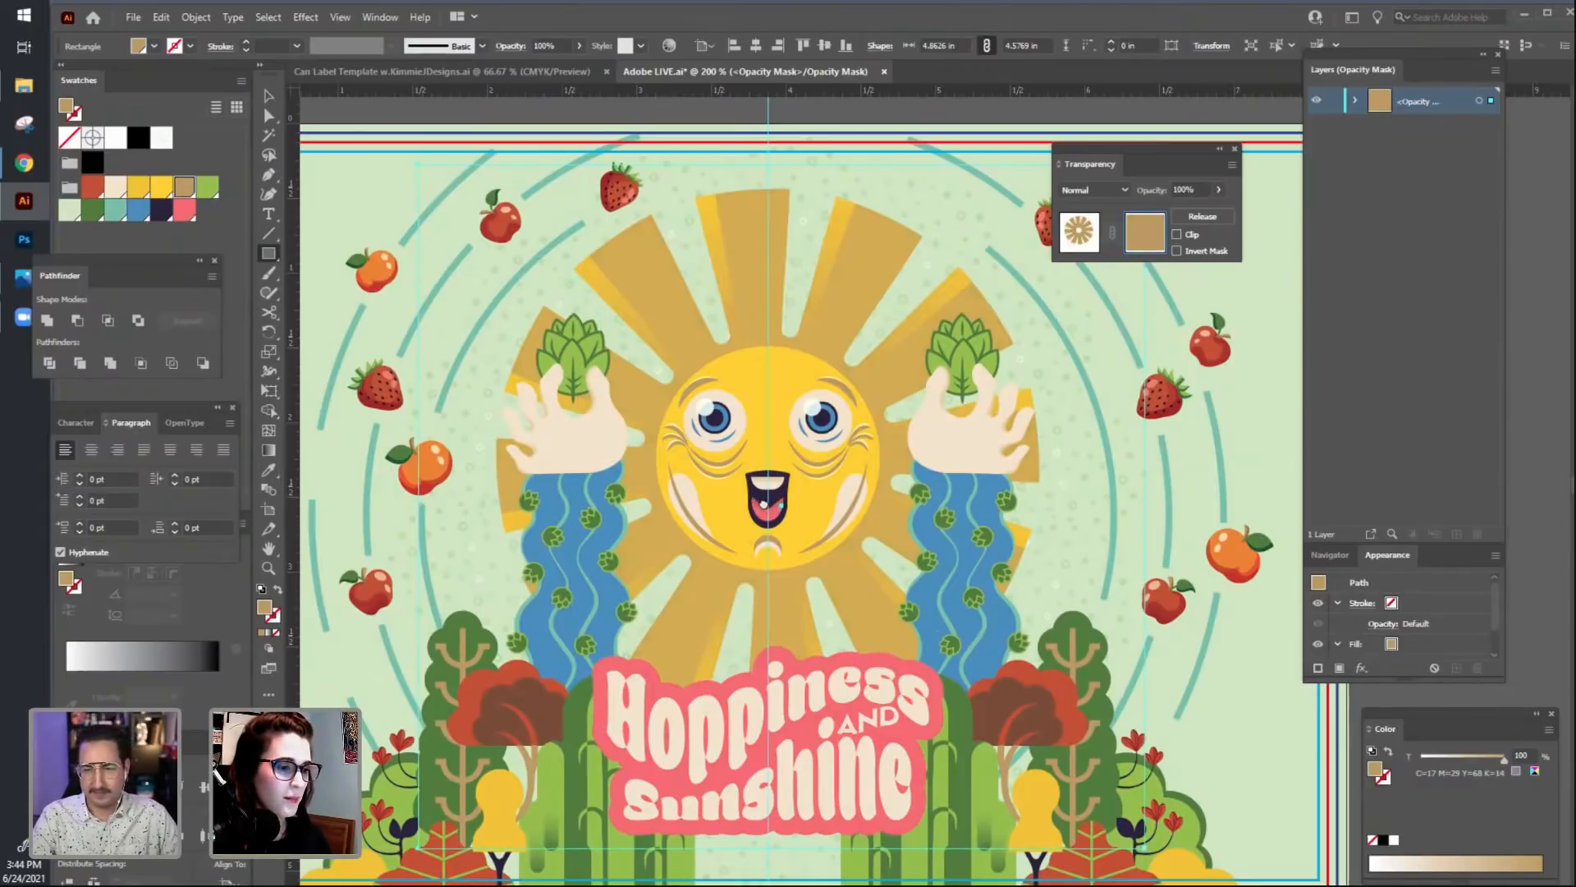
pyautogui.moveTo(756, 500); pyautogui.dragTo(766, 505)
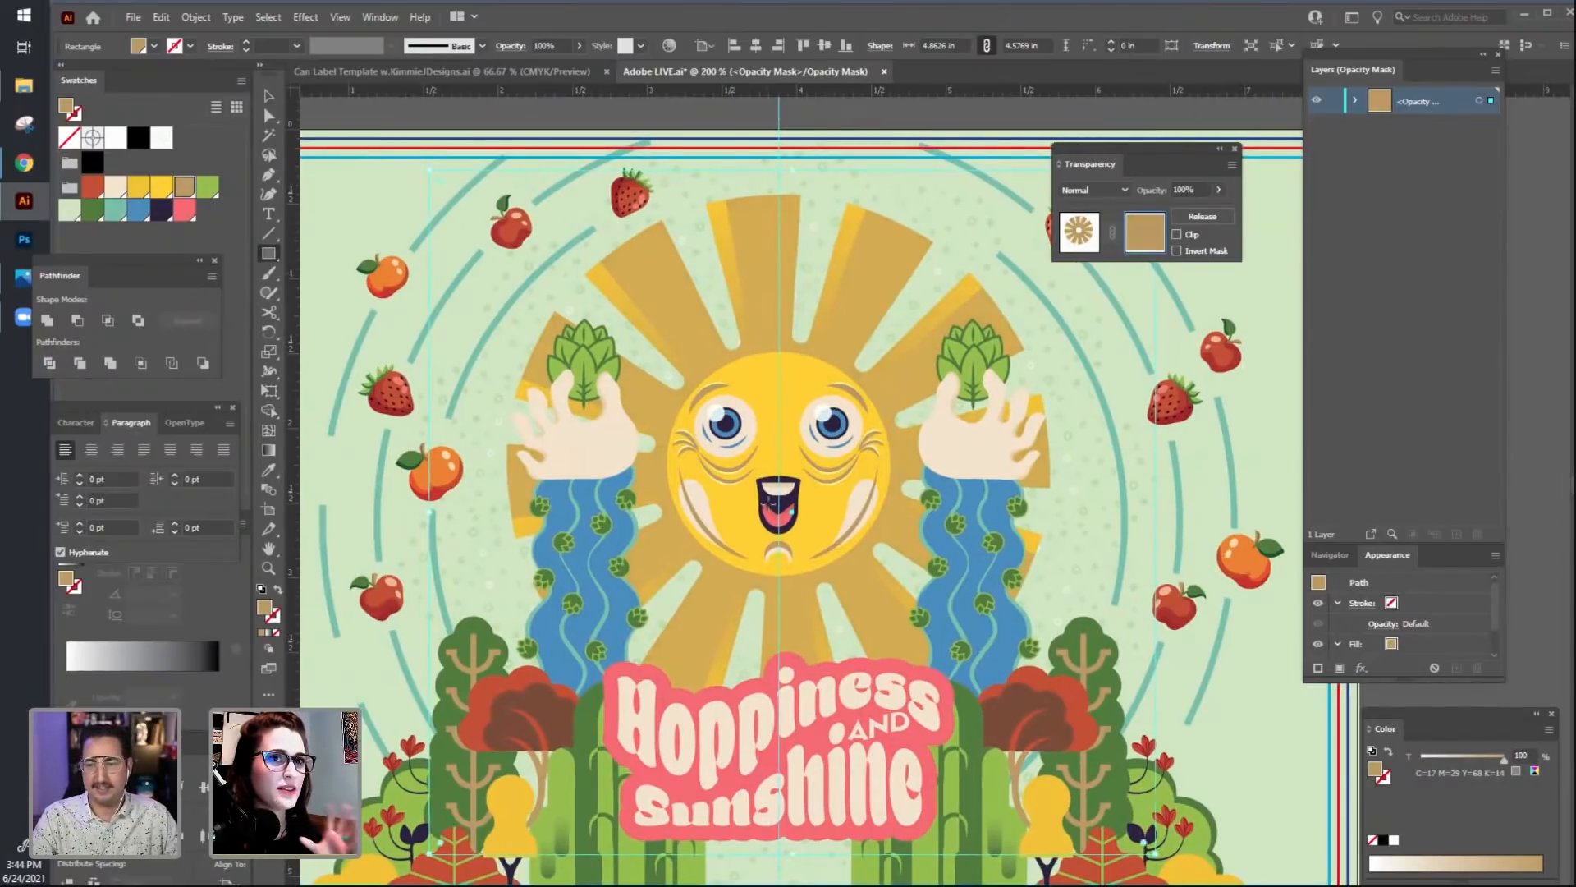
pyautogui.moveTo(759, 612); pyautogui.dragTo(755, 607)
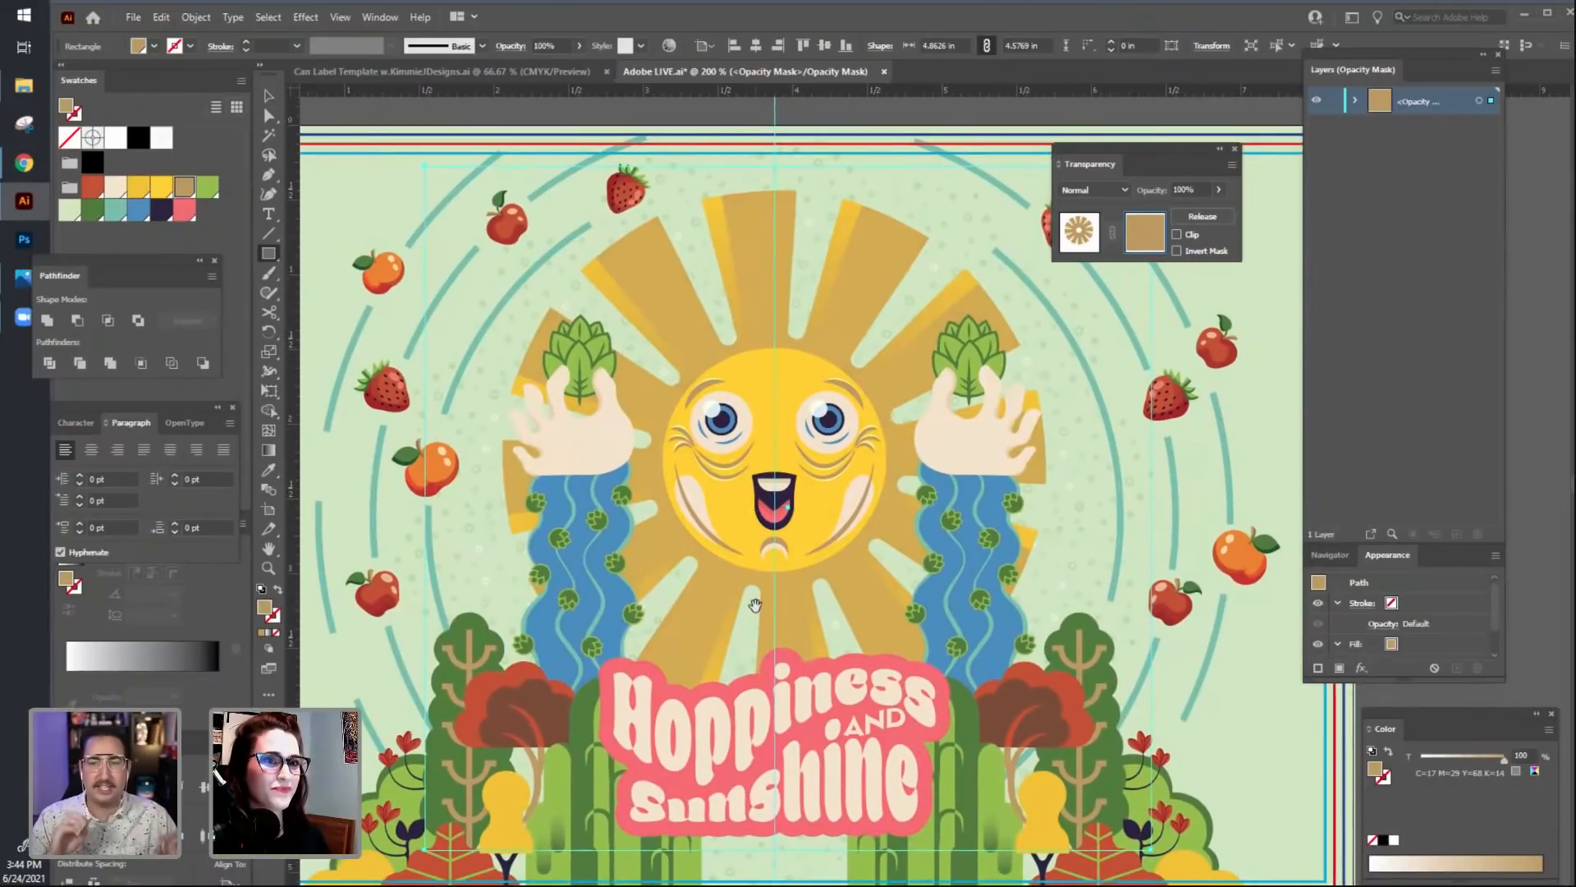
pyautogui.moveTo(778, 681); pyautogui.dragTo(766, 666)
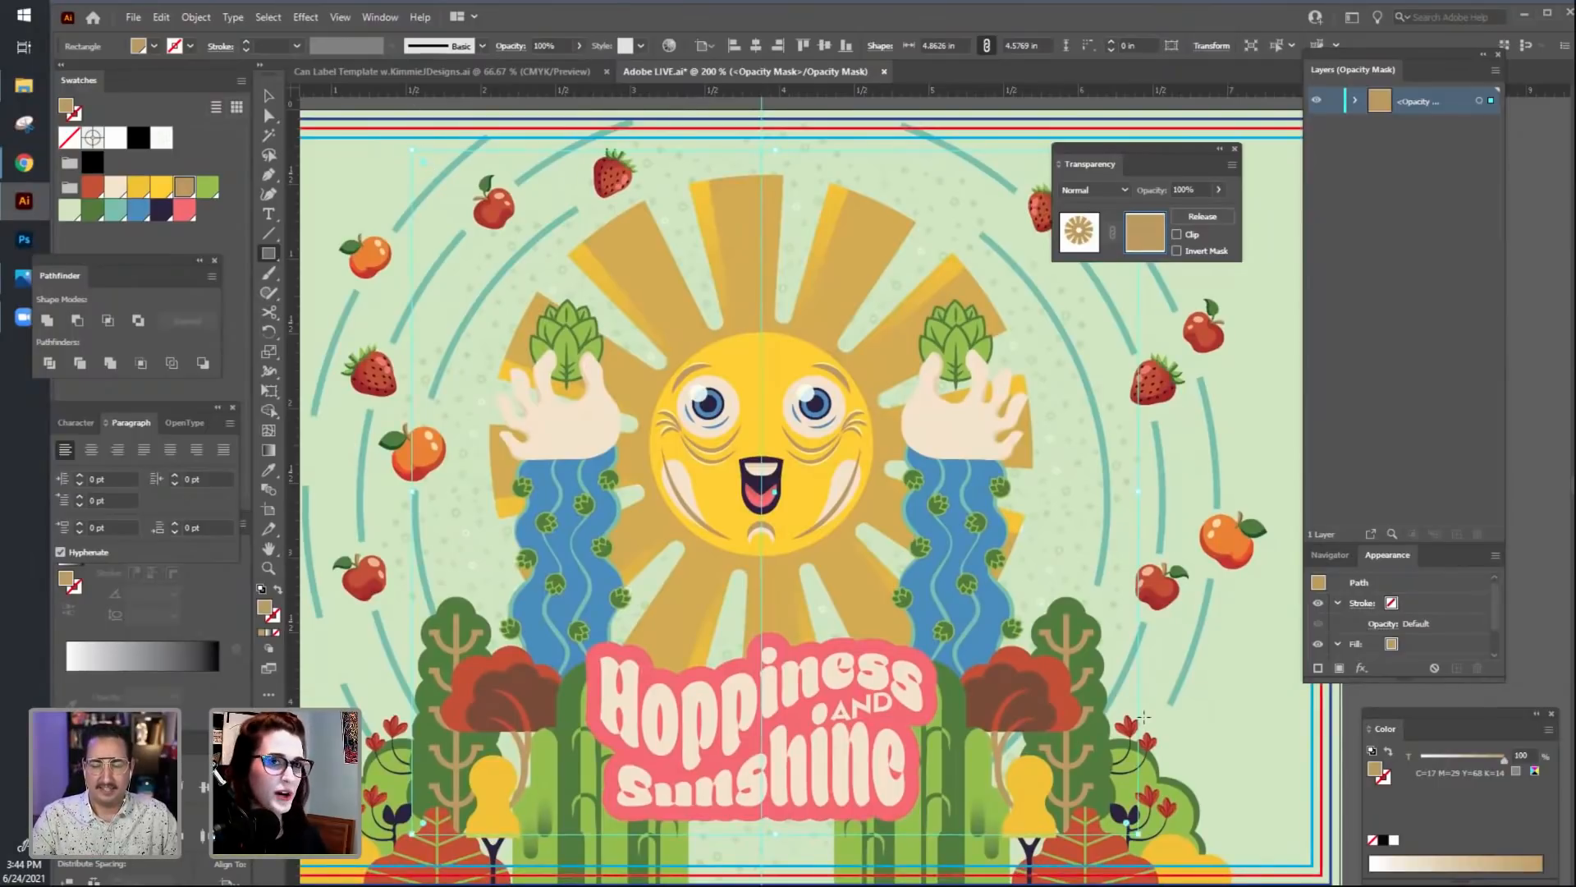
# Close the floating Pathfinder and Paragraph panel group and fill the mask rectangle with a white-to-black radial gradient.
pyautogui.moveTo(127, 278)
pyautogui.mouseDown()
pyautogui.moveTo(134, 253)
pyautogui.moveTo(124, 279)
pyautogui.mouseUp()
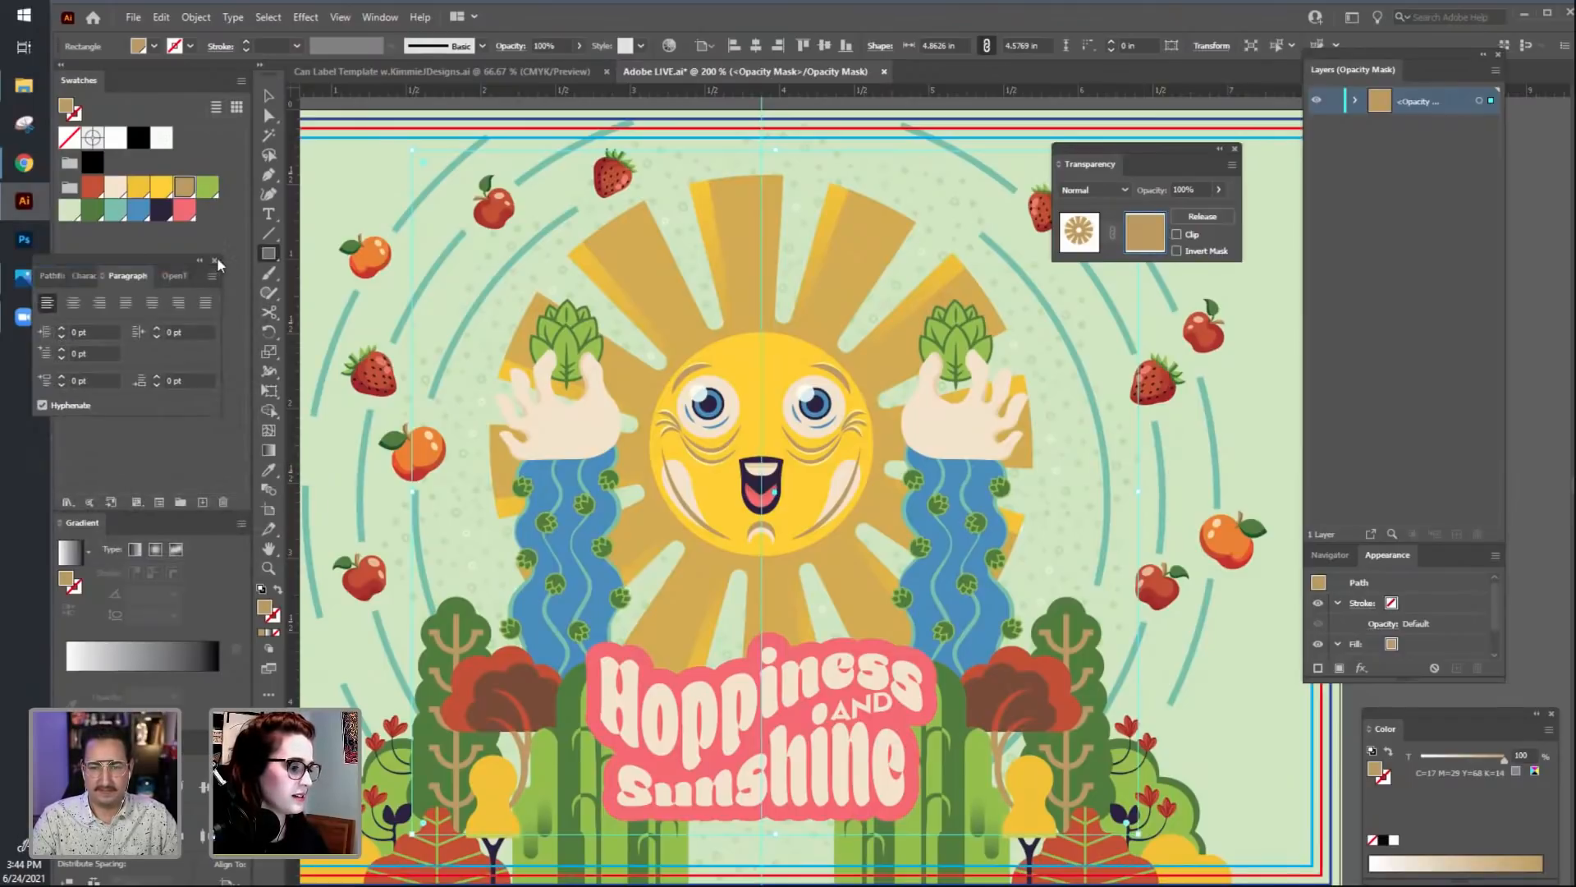
pyautogui.click(215, 260)
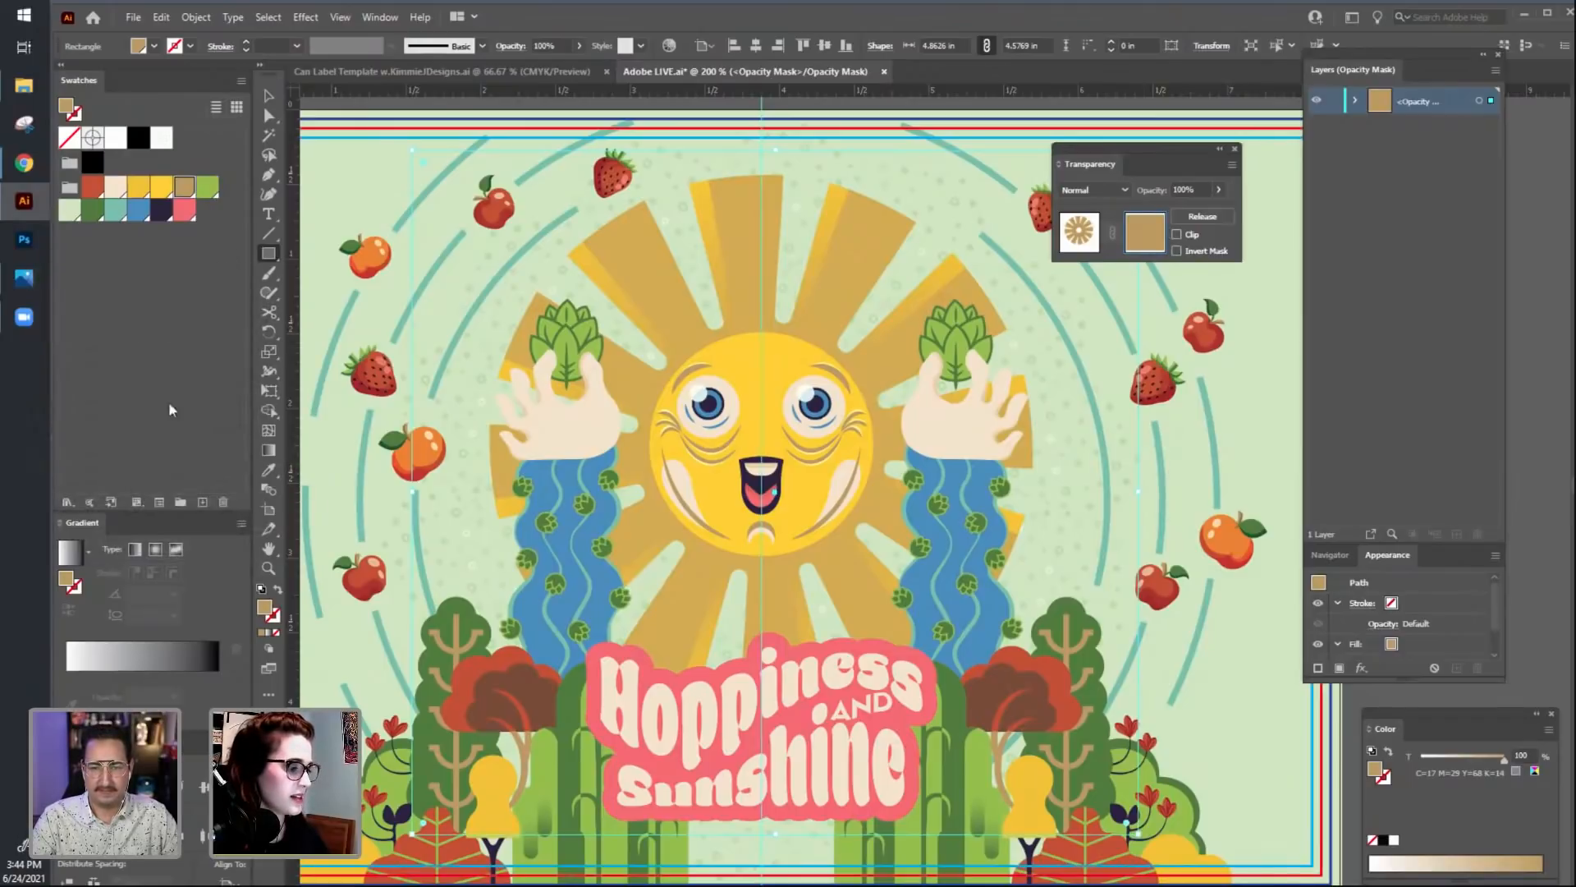
pyautogui.click(154, 550)
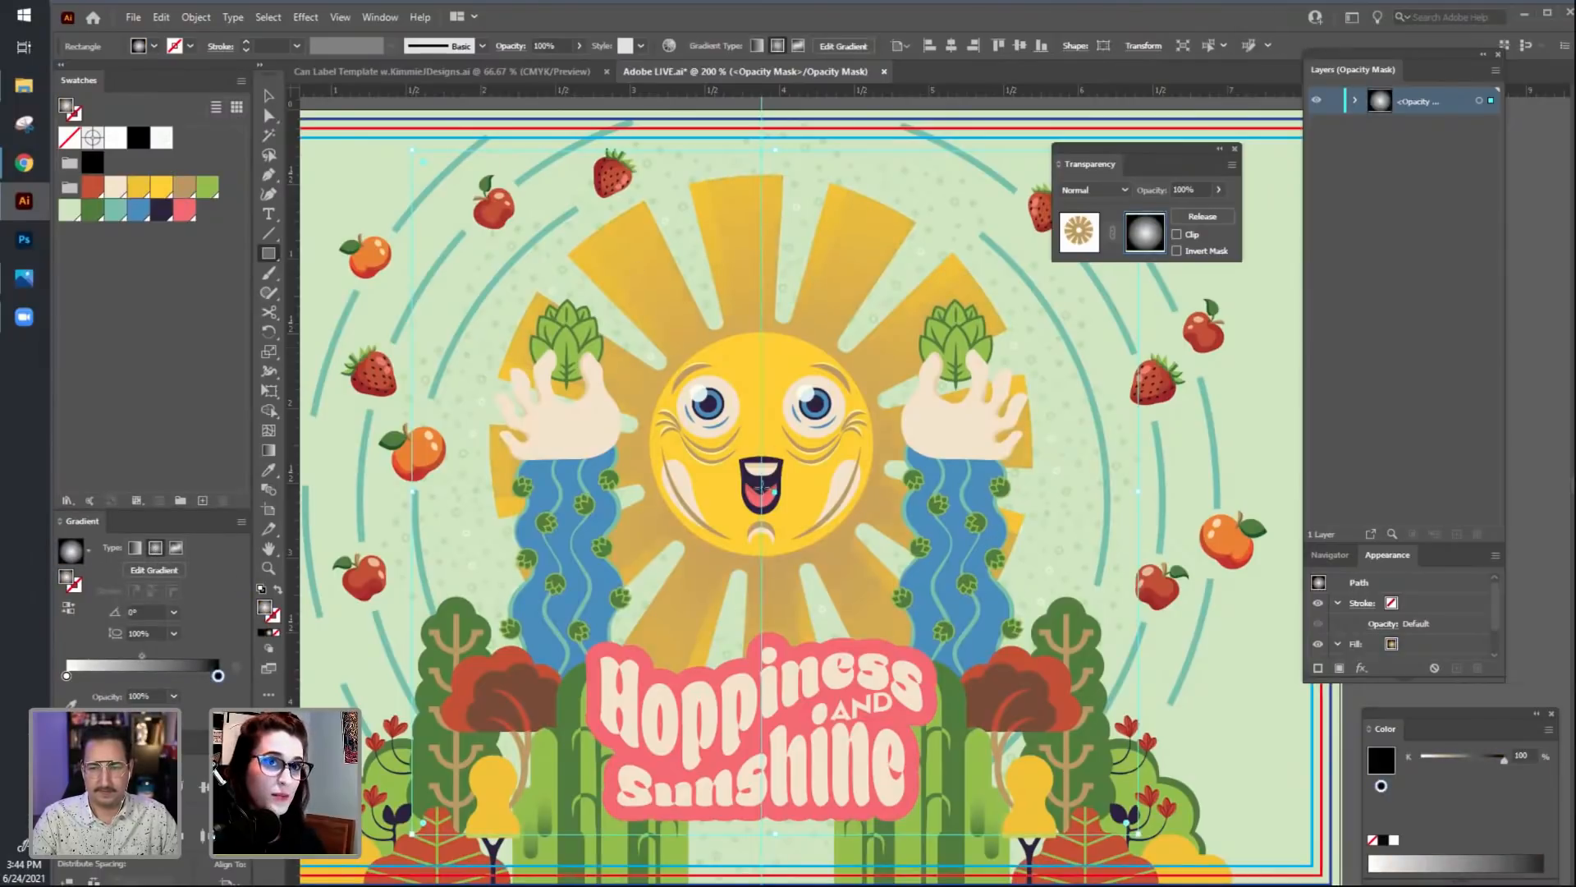
# Centre the radial gradient on the sun's face, move its black stop inward to about halfway and widen the gradient's radius.
pyautogui.press('g')
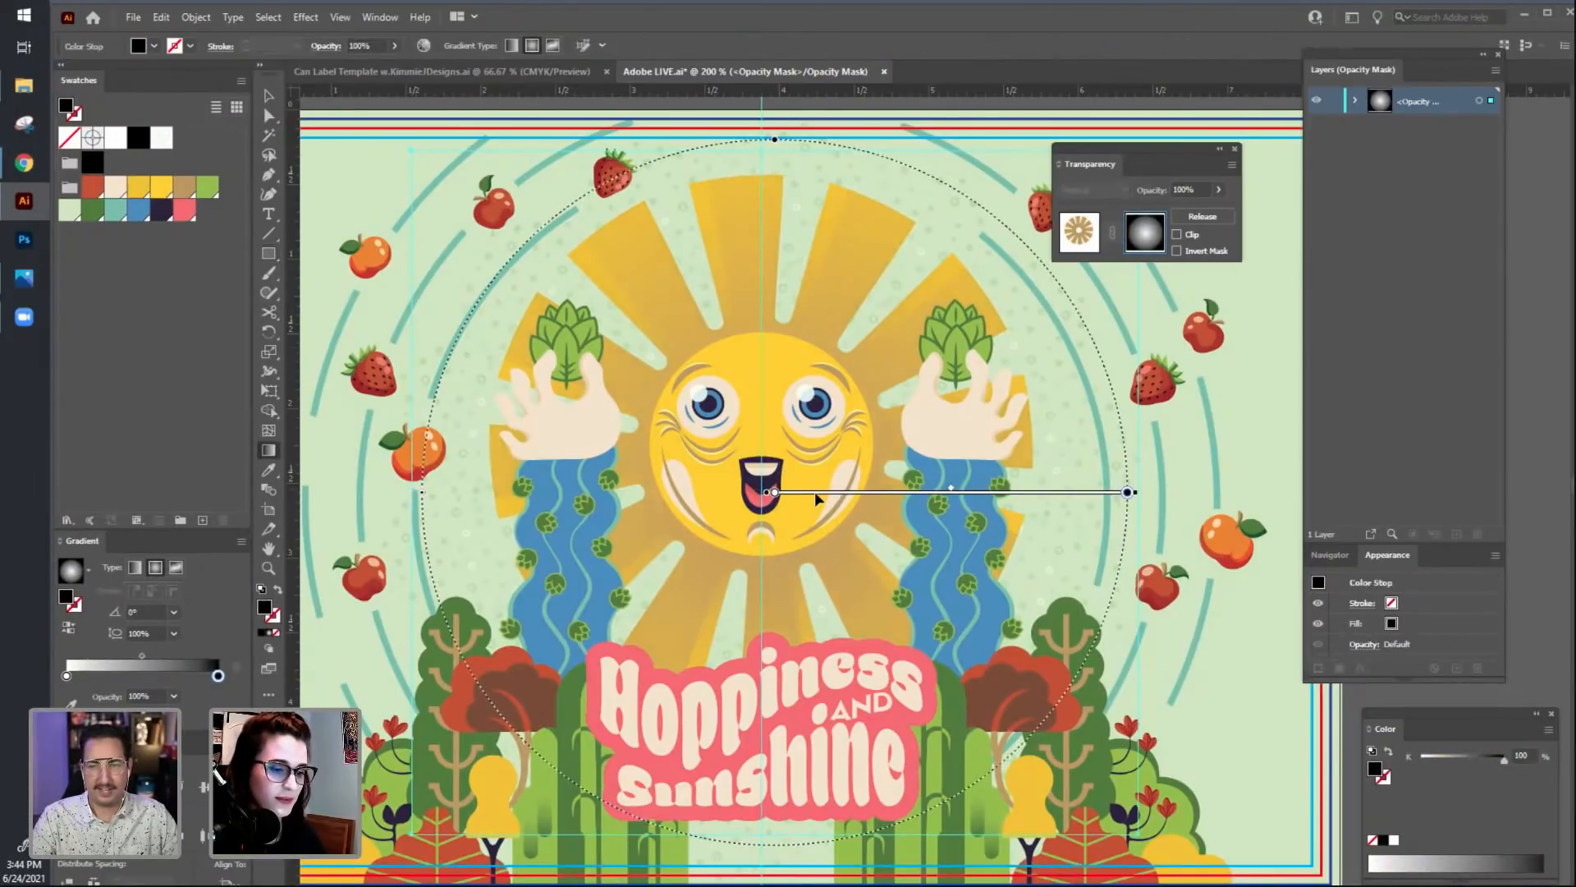
pyautogui.moveTo(818, 496)
pyautogui.mouseDown()
pyautogui.moveTo(802, 449)
pyautogui.moveTo(608, 411)
pyautogui.moveTo(804, 463)
pyautogui.mouseUp()
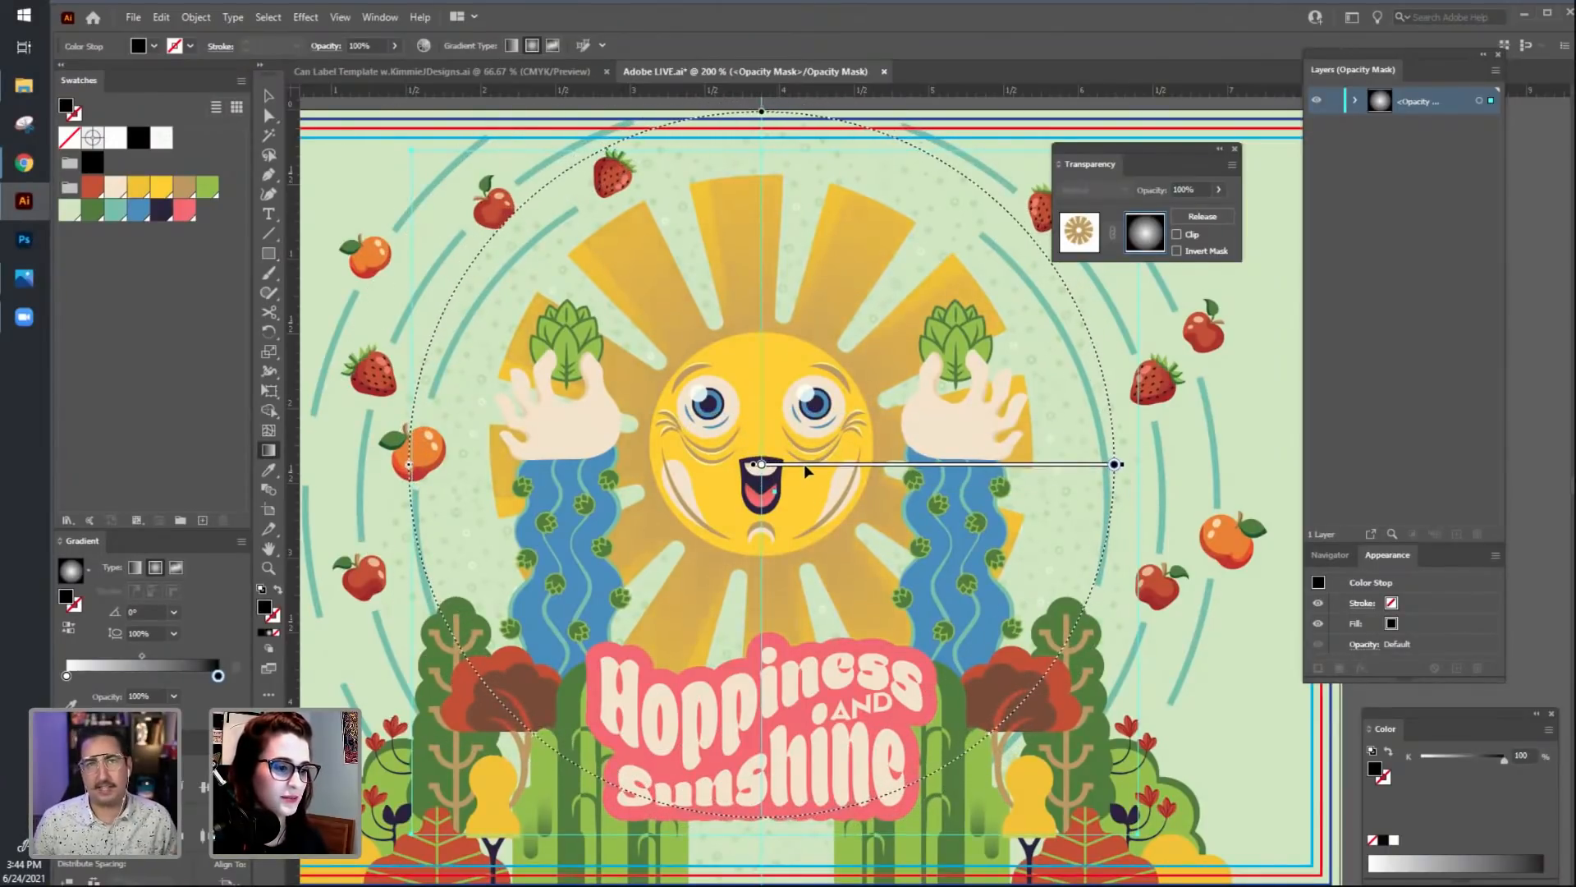
pyautogui.moveTo(1117, 465); pyautogui.dragTo(996, 464)
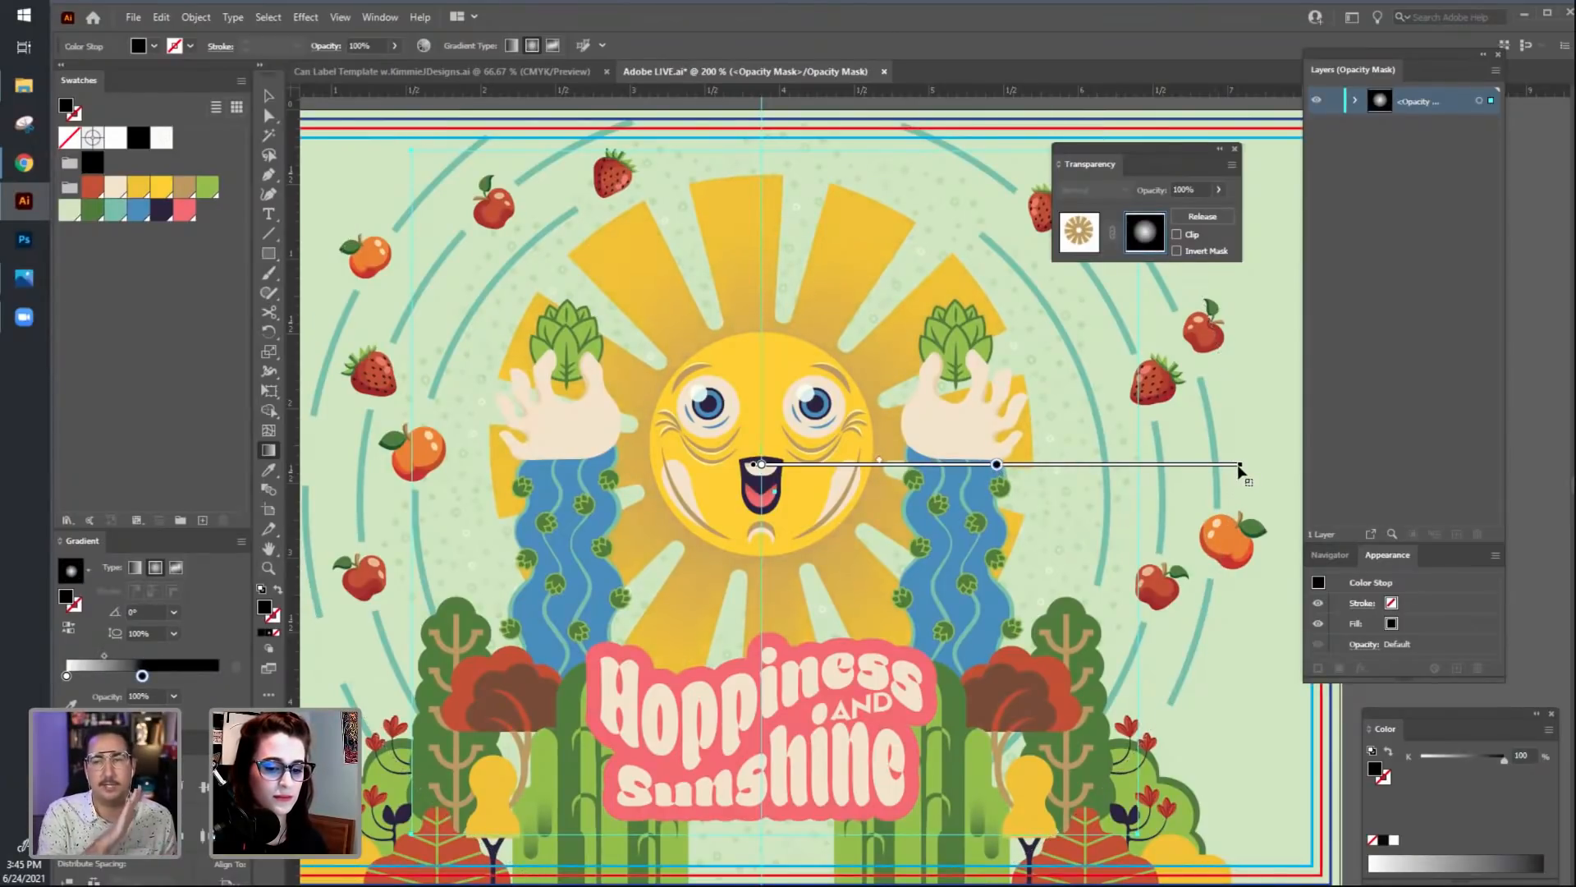
pyautogui.moveTo(1241, 466); pyautogui.dragTo(1206, 464)
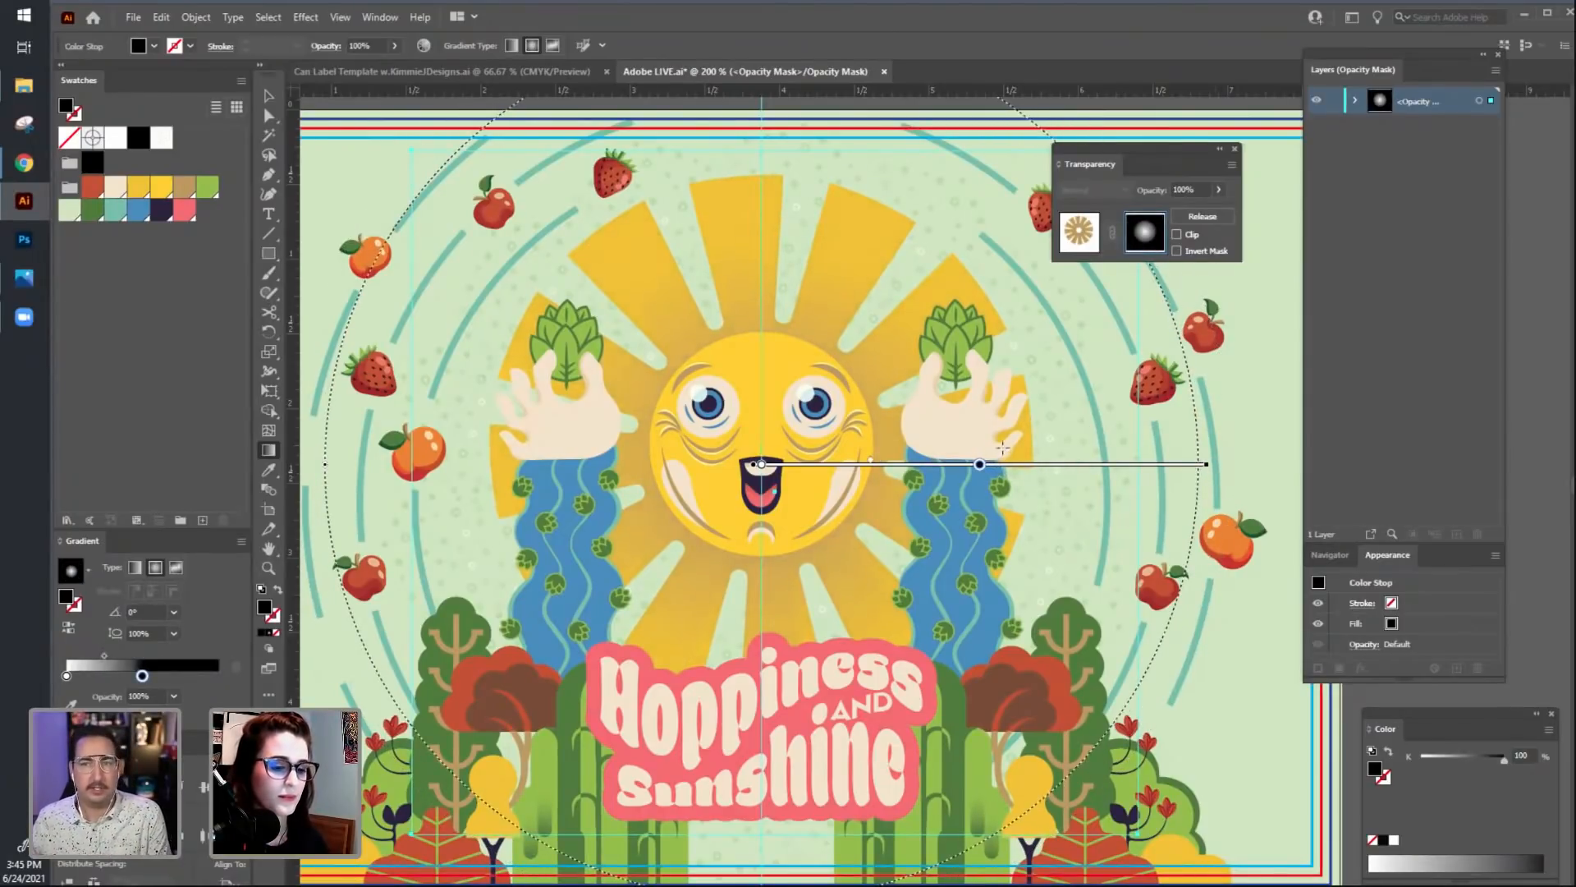
pyautogui.moveTo(983, 465); pyautogui.dragTo(995, 466)
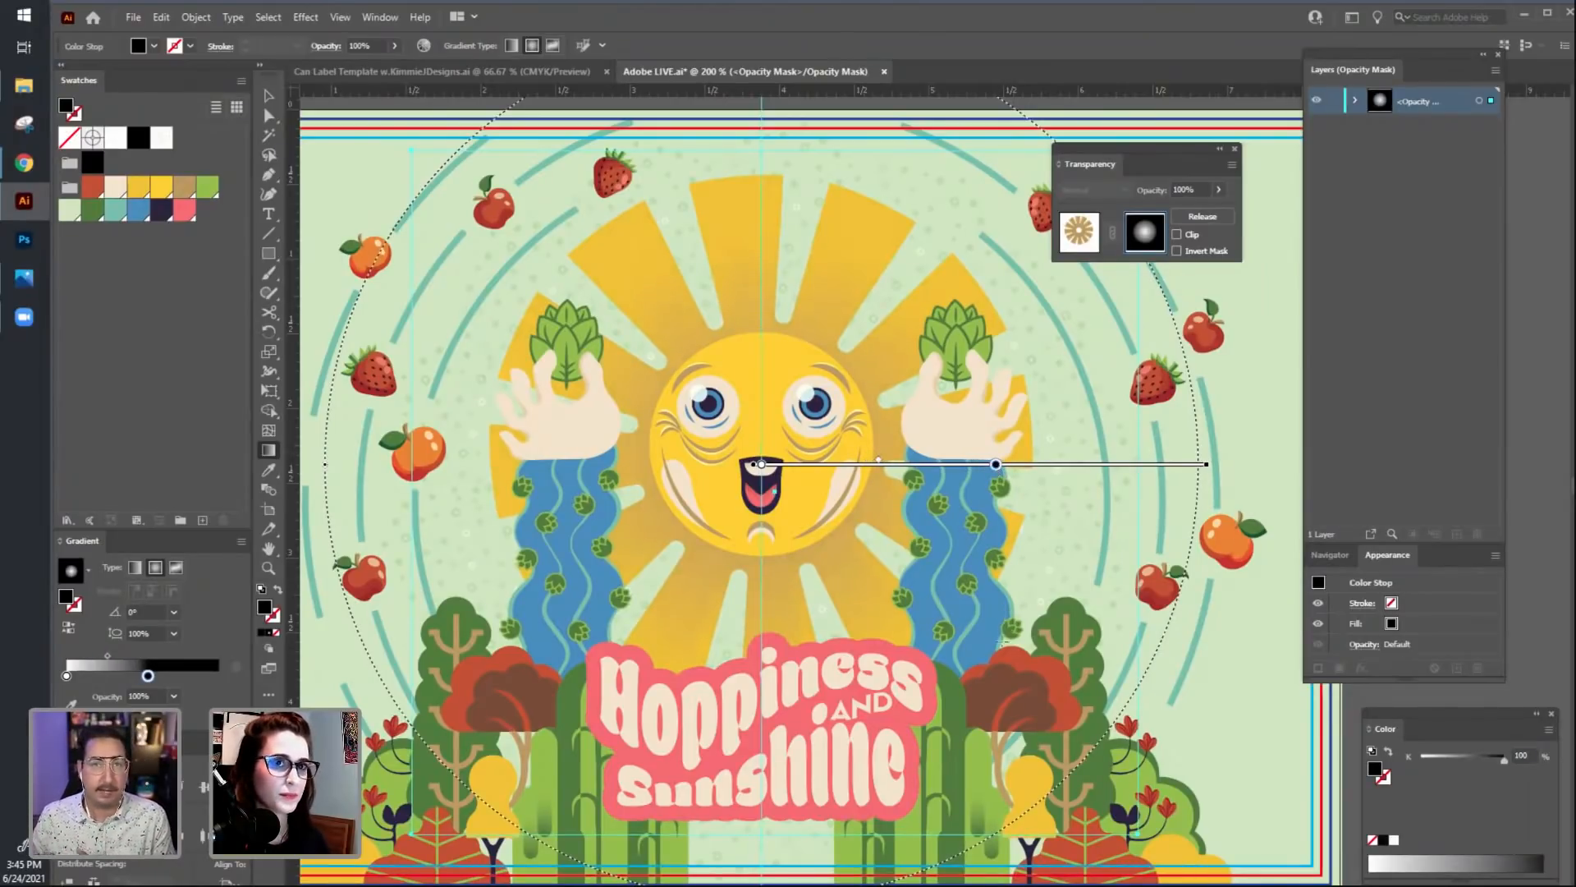
pyautogui.moveTo(968, 692); pyautogui.dragTo(987, 699)
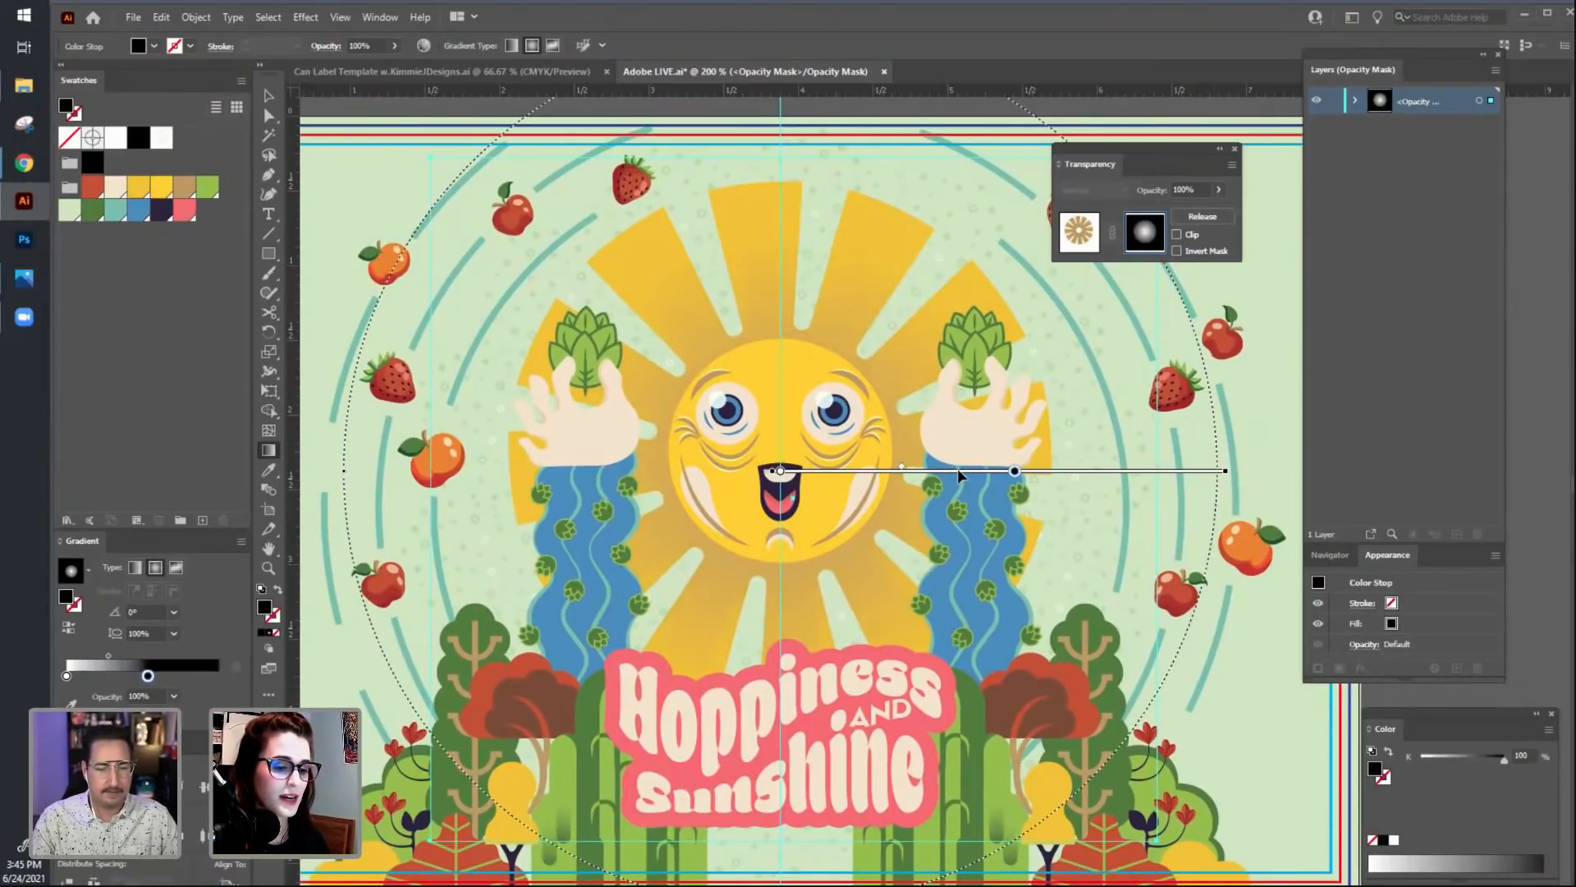
pyautogui.moveTo(958, 469); pyautogui.dragTo(958, 458)
pyautogui.moveTo(916, 594); pyautogui.dragTo(912, 583)
pyautogui.press('v')
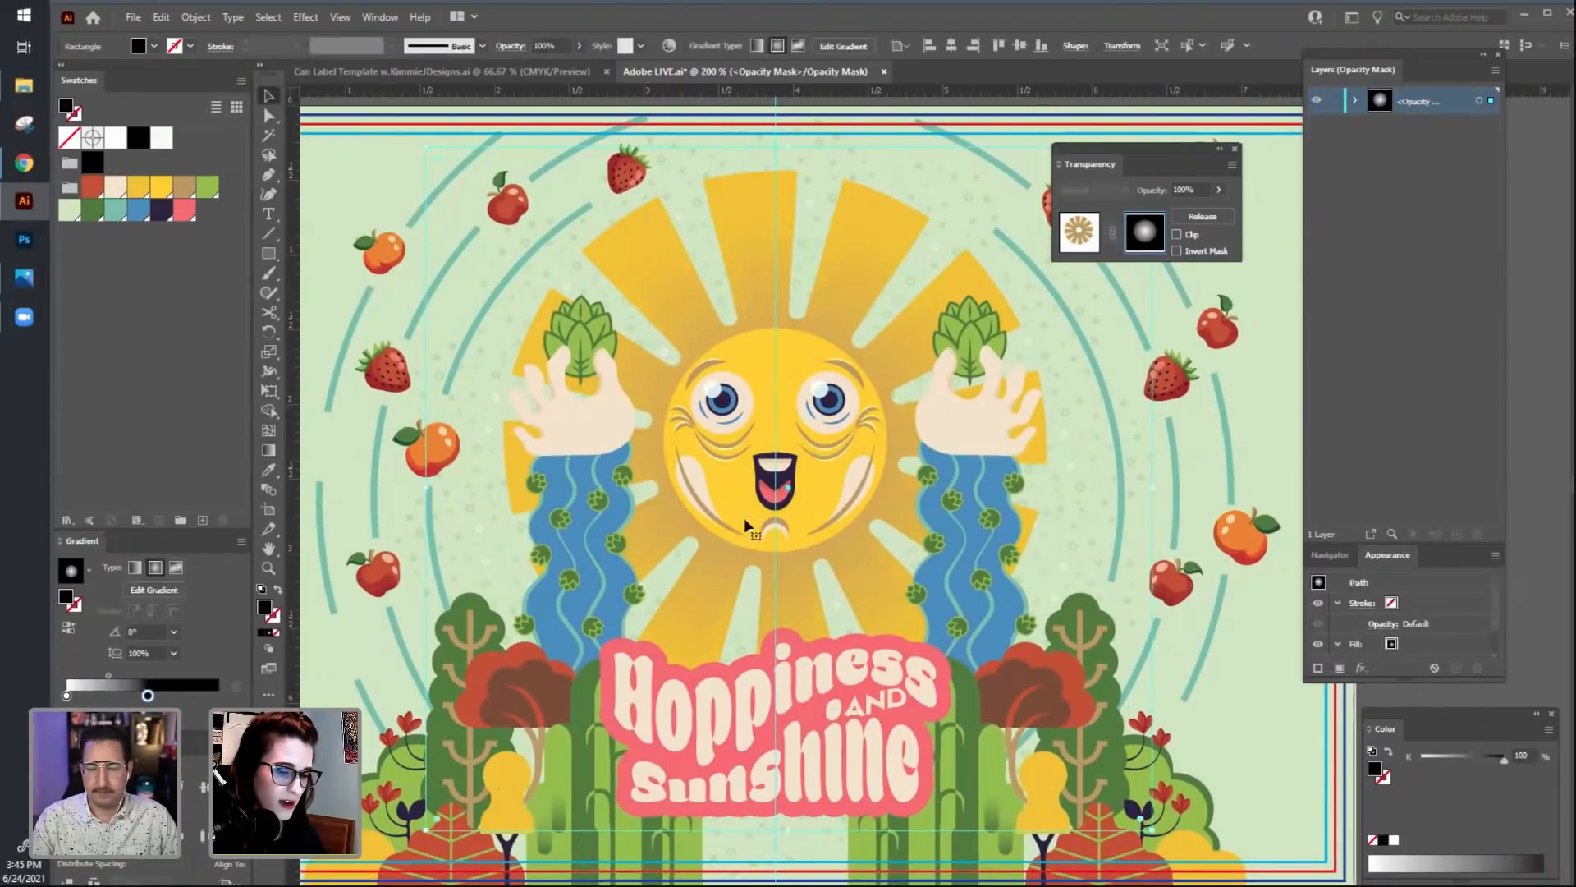
# Enlarge a floating Appearance panel and apply a Stippled Grain texture to the mask rectangle with intensity 0 and contrast 0.
pyautogui.moveTo(1387, 555); pyautogui.dragTo(1165, 308)
pyautogui.moveTo(1241, 425); pyautogui.dragTo(1256, 703)
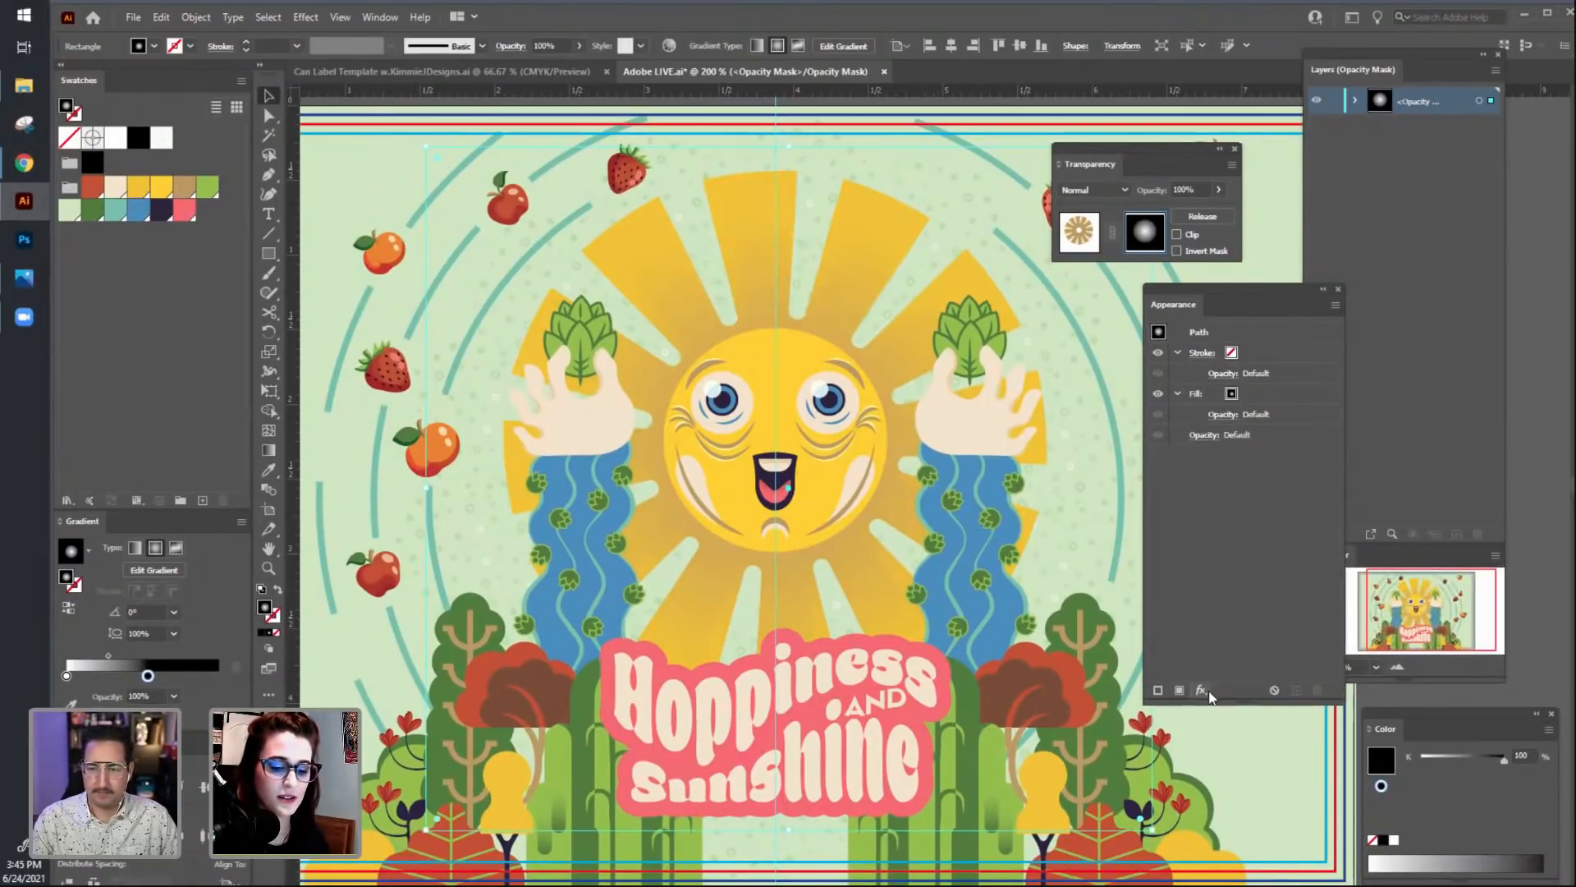
pyautogui.click(1201, 689)
pyautogui.moveTo(1306, 658)
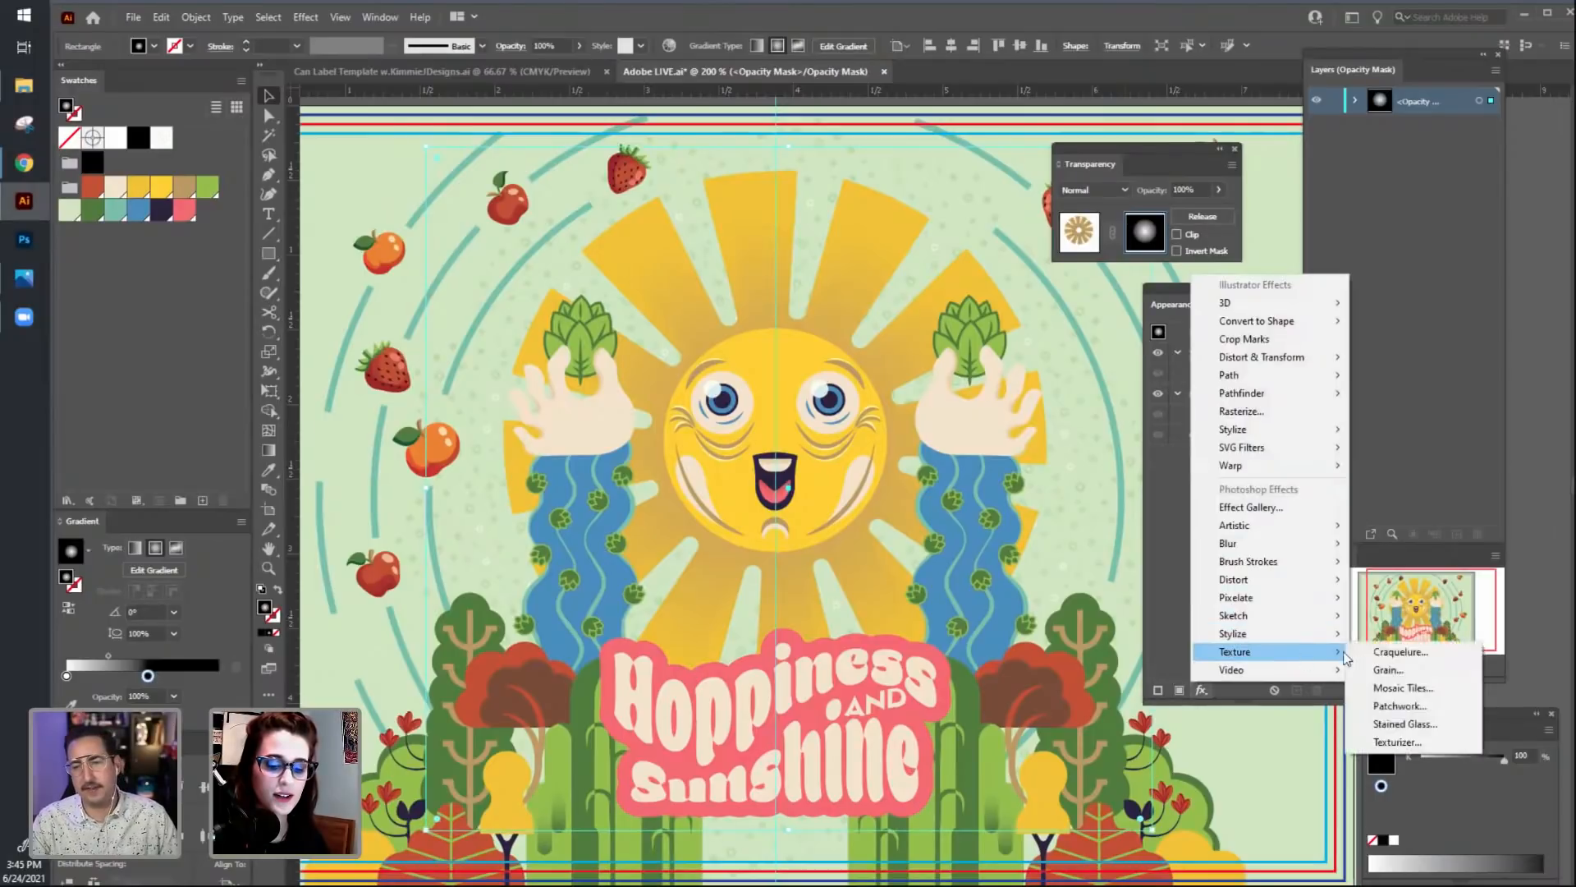
pyautogui.click(1407, 672)
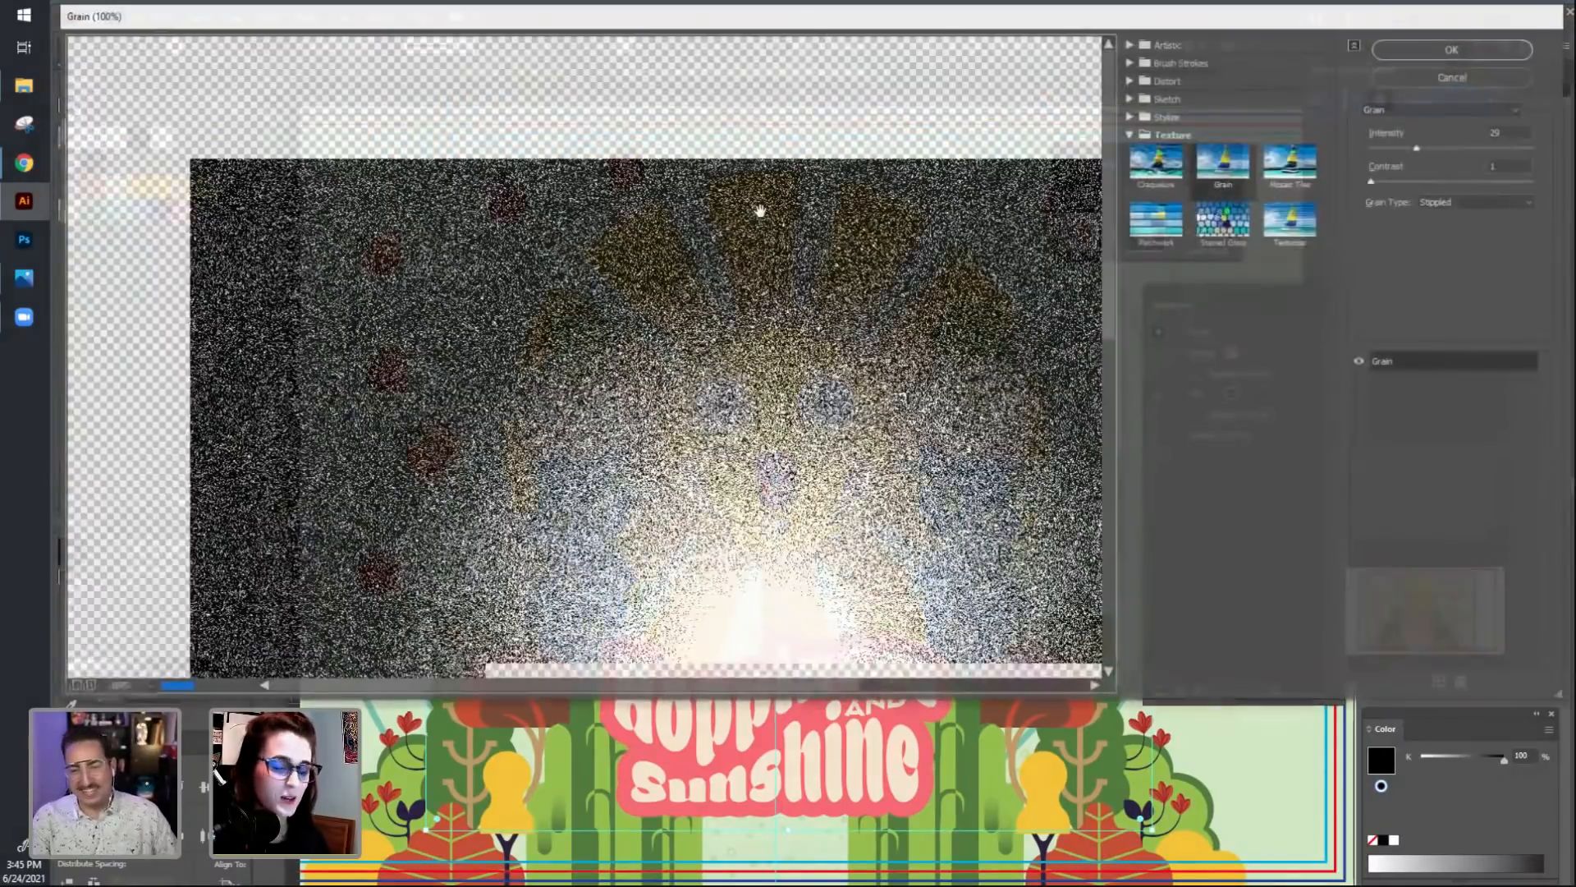
pyautogui.hotkey('ctrl', '-')
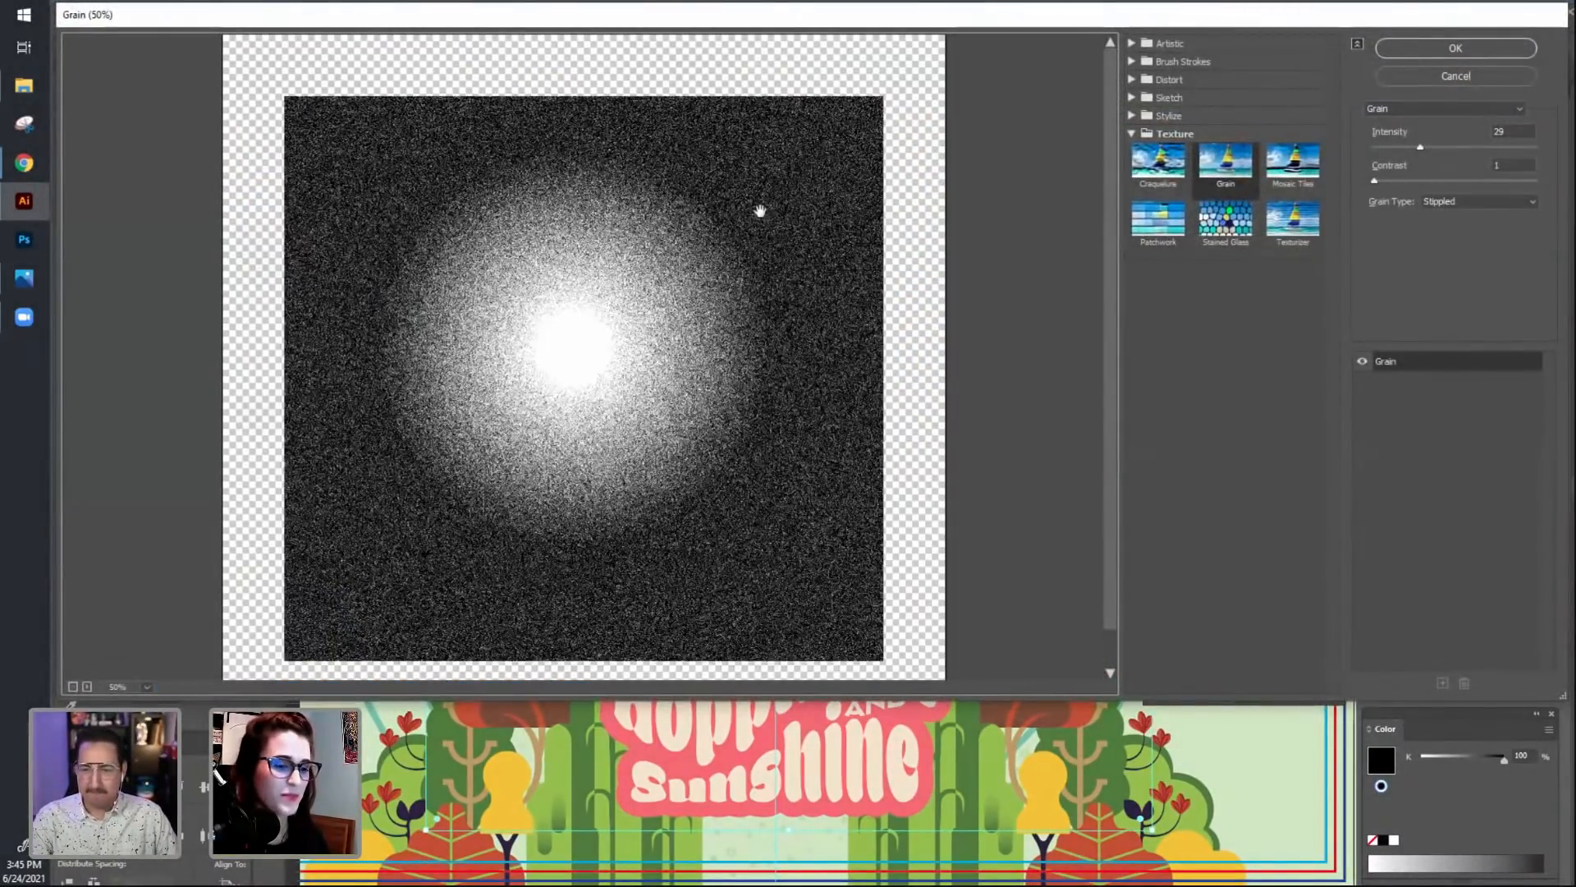
pyautogui.moveTo(1422, 149); pyautogui.dragTo(1442, 149)
pyautogui.click(1403, 146)
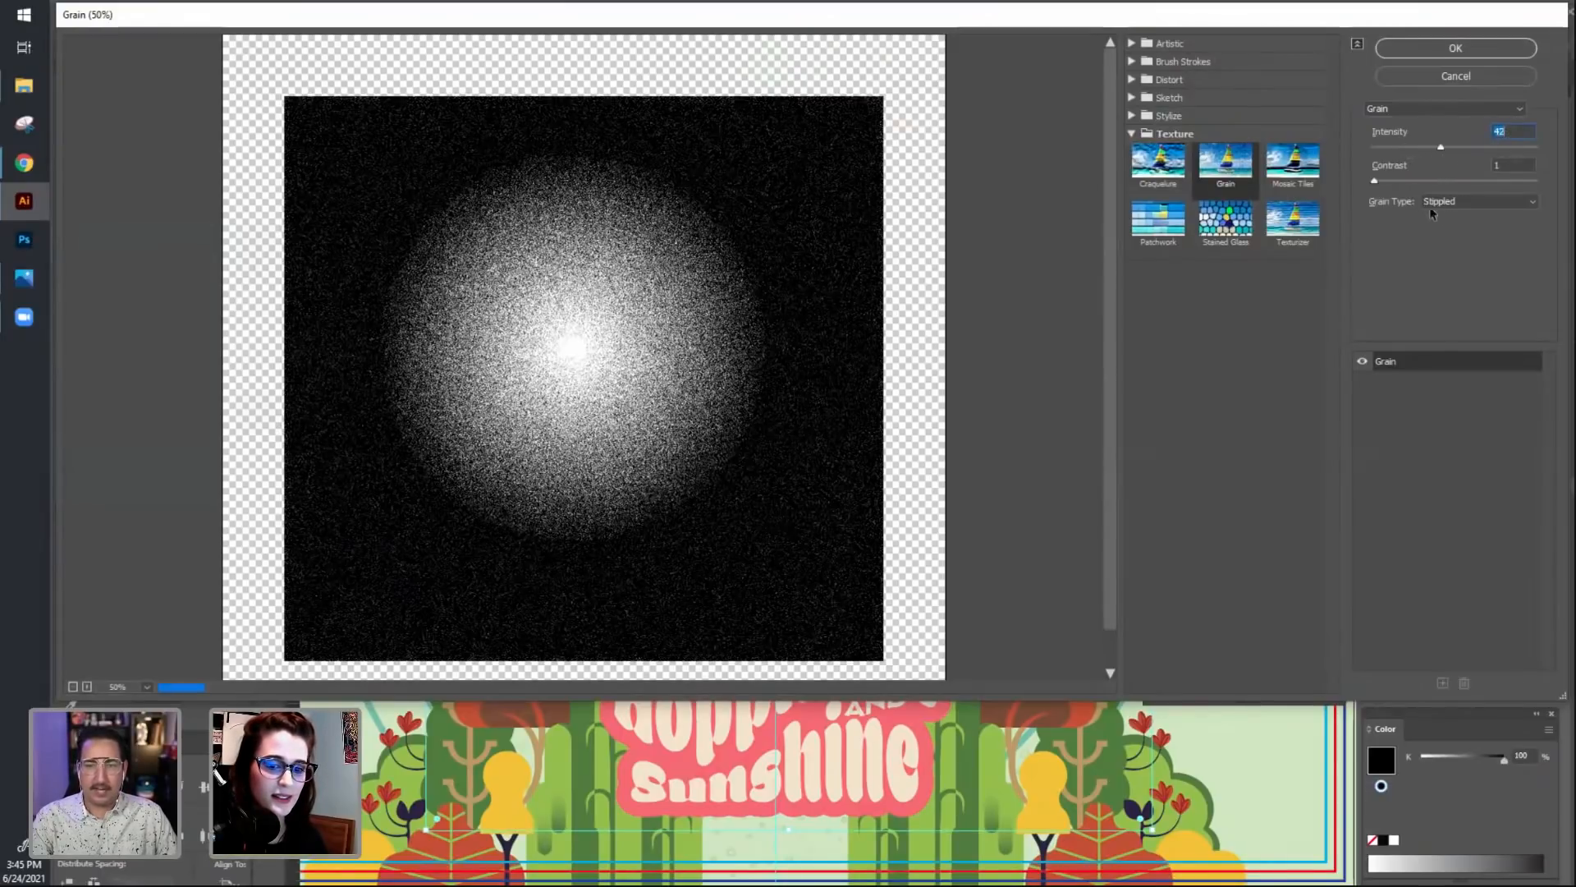
pyautogui.moveTo(1373, 181)
pyautogui.mouseDown()
pyautogui.moveTo(1523, 193)
pyautogui.moveTo(1366, 211)
pyautogui.mouseUp()
pyautogui.moveTo(1407, 147); pyautogui.dragTo(1351, 166)
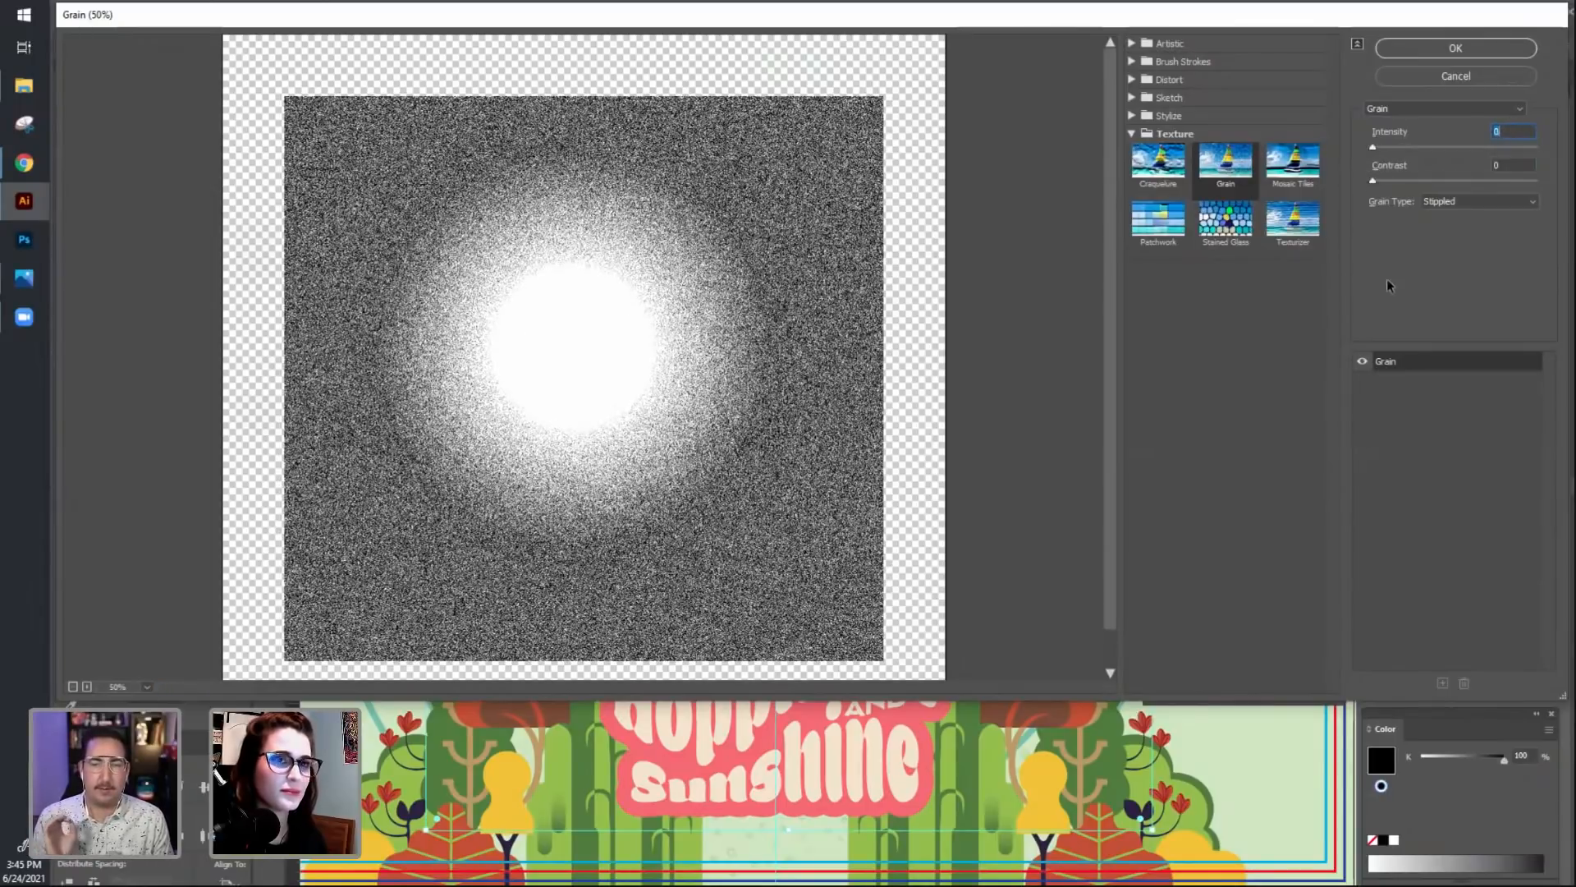
pyautogui.click(1484, 49)
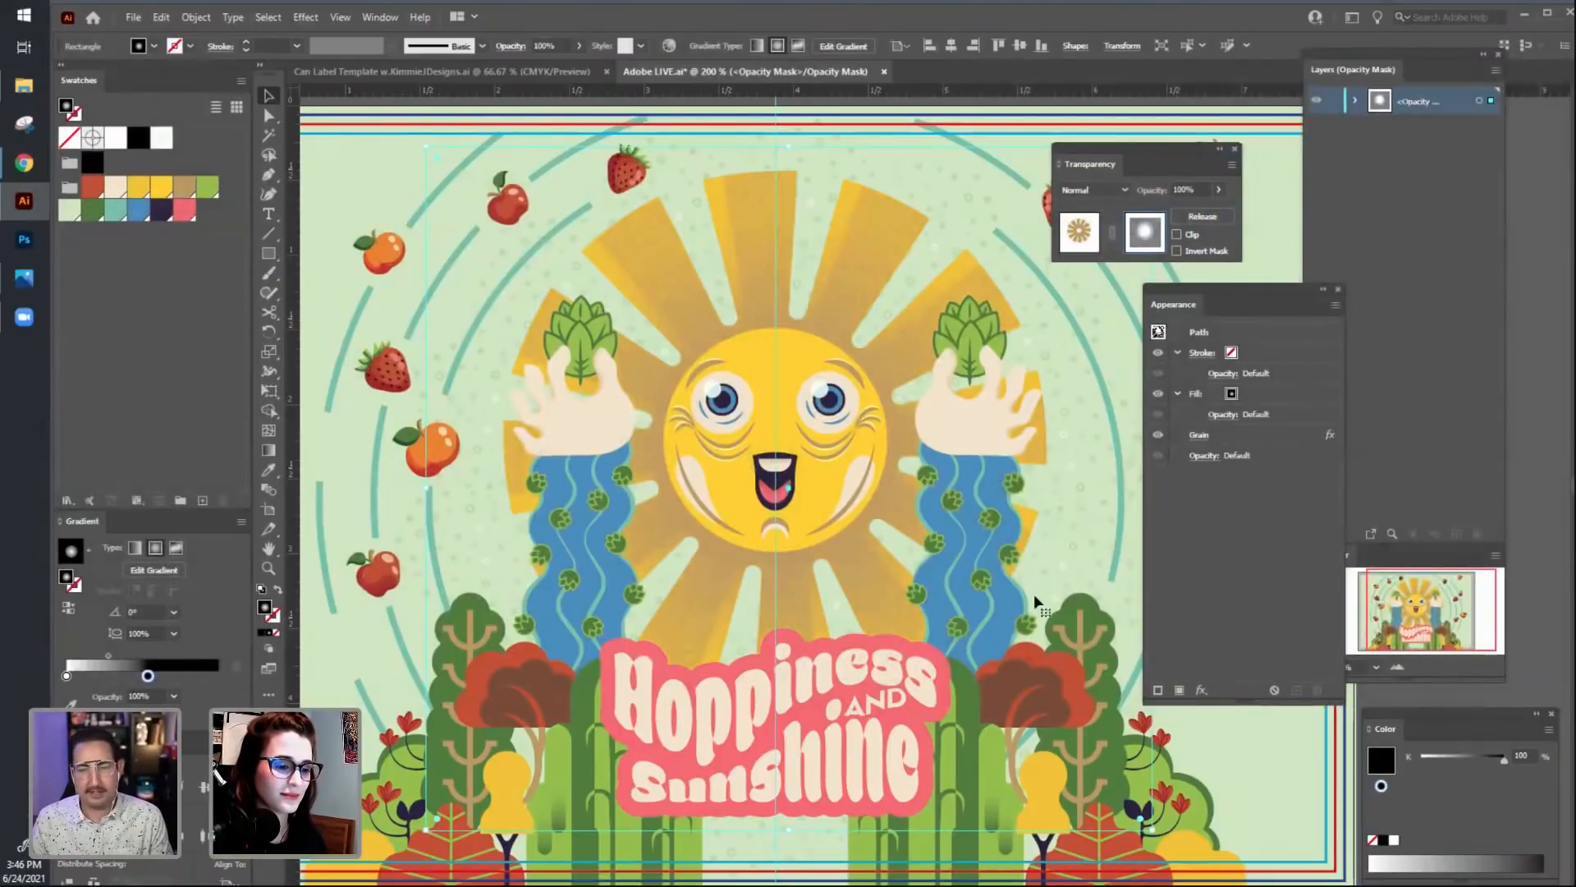
# Move the mask gradient's black stop closer to the sun's face to tighten the bright centre.
pyautogui.moveTo(877, 564); pyautogui.dragTo(880, 572)
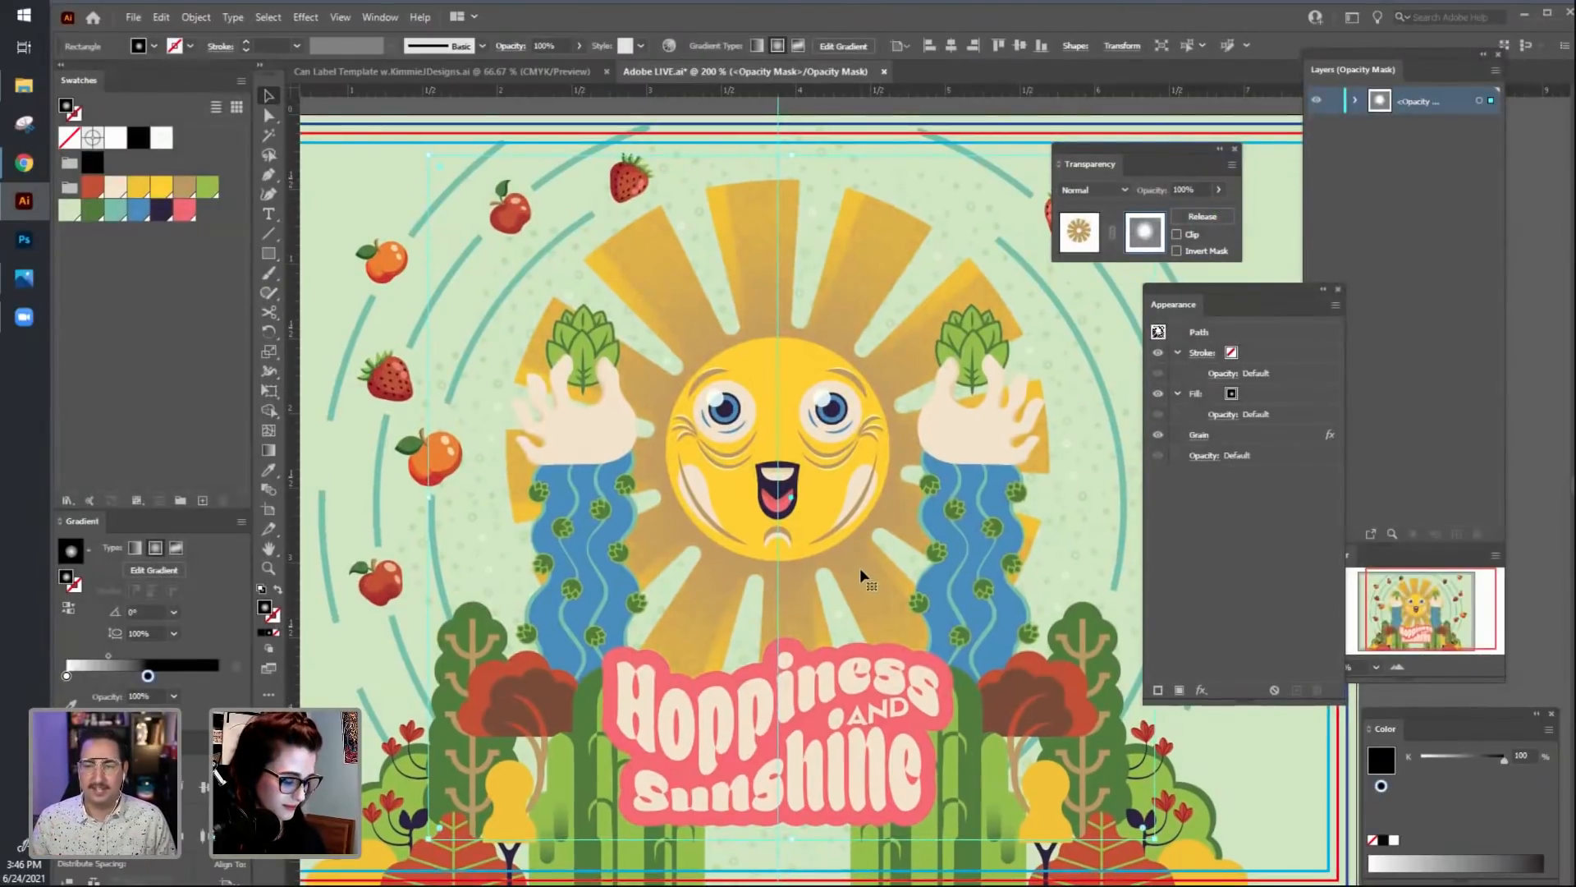
pyautogui.press('g')
pyautogui.click(1013, 461)
pyautogui.moveTo(1016, 465); pyautogui.dragTo(876, 486)
pyautogui.press('v')
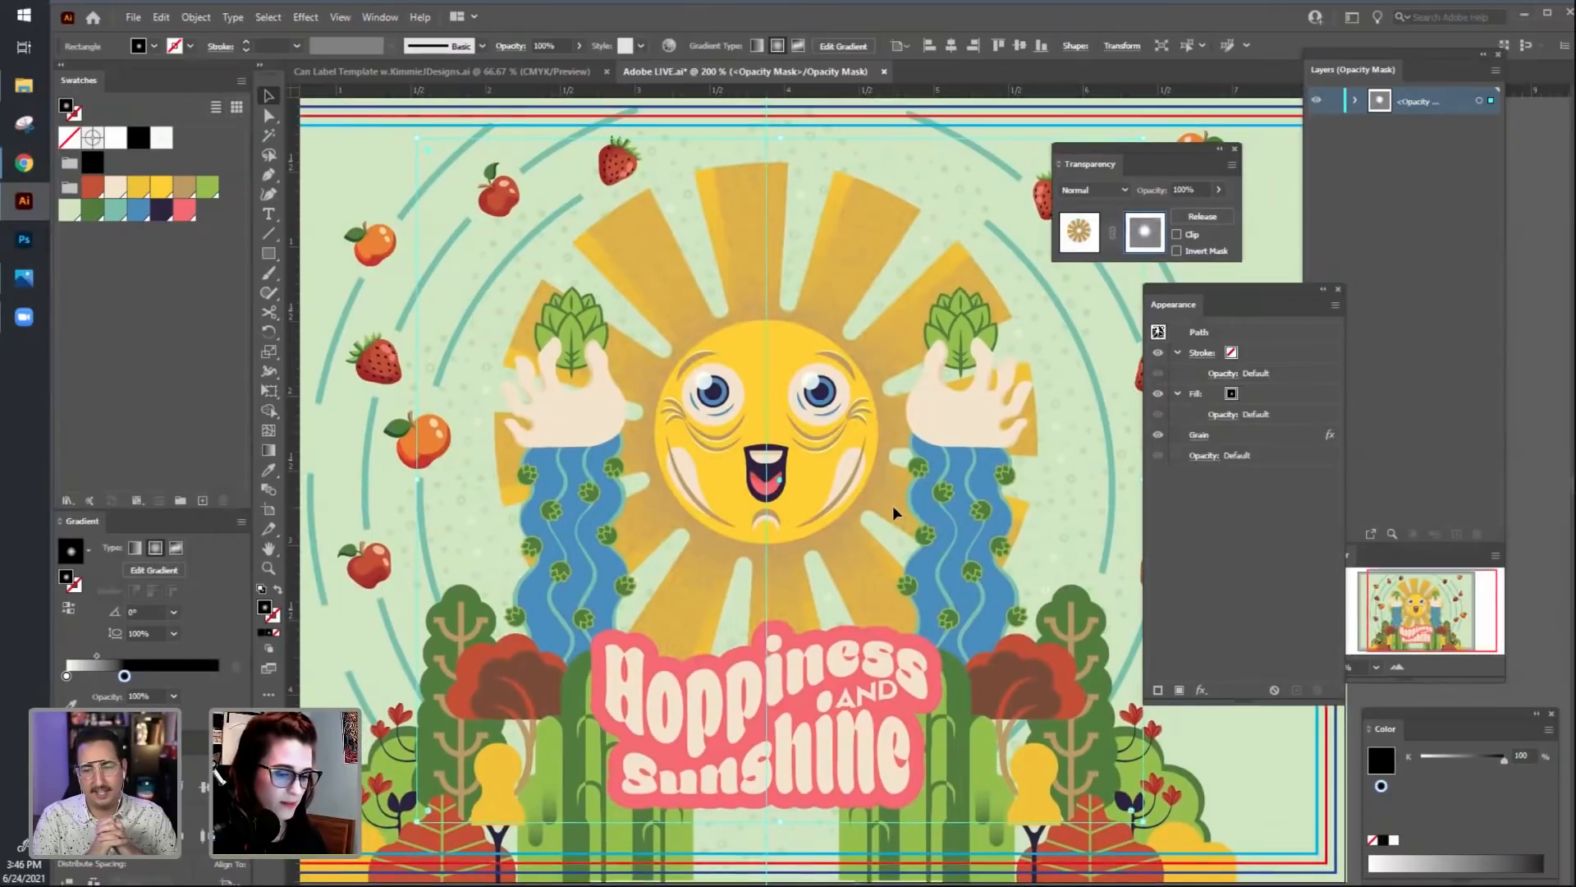
# Shrink the mask gradient's radius to roughly the outer ends of the sun rays.
pyautogui.press('g')
pyautogui.moveTo(1083, 501); pyautogui.dragTo(966, 492)
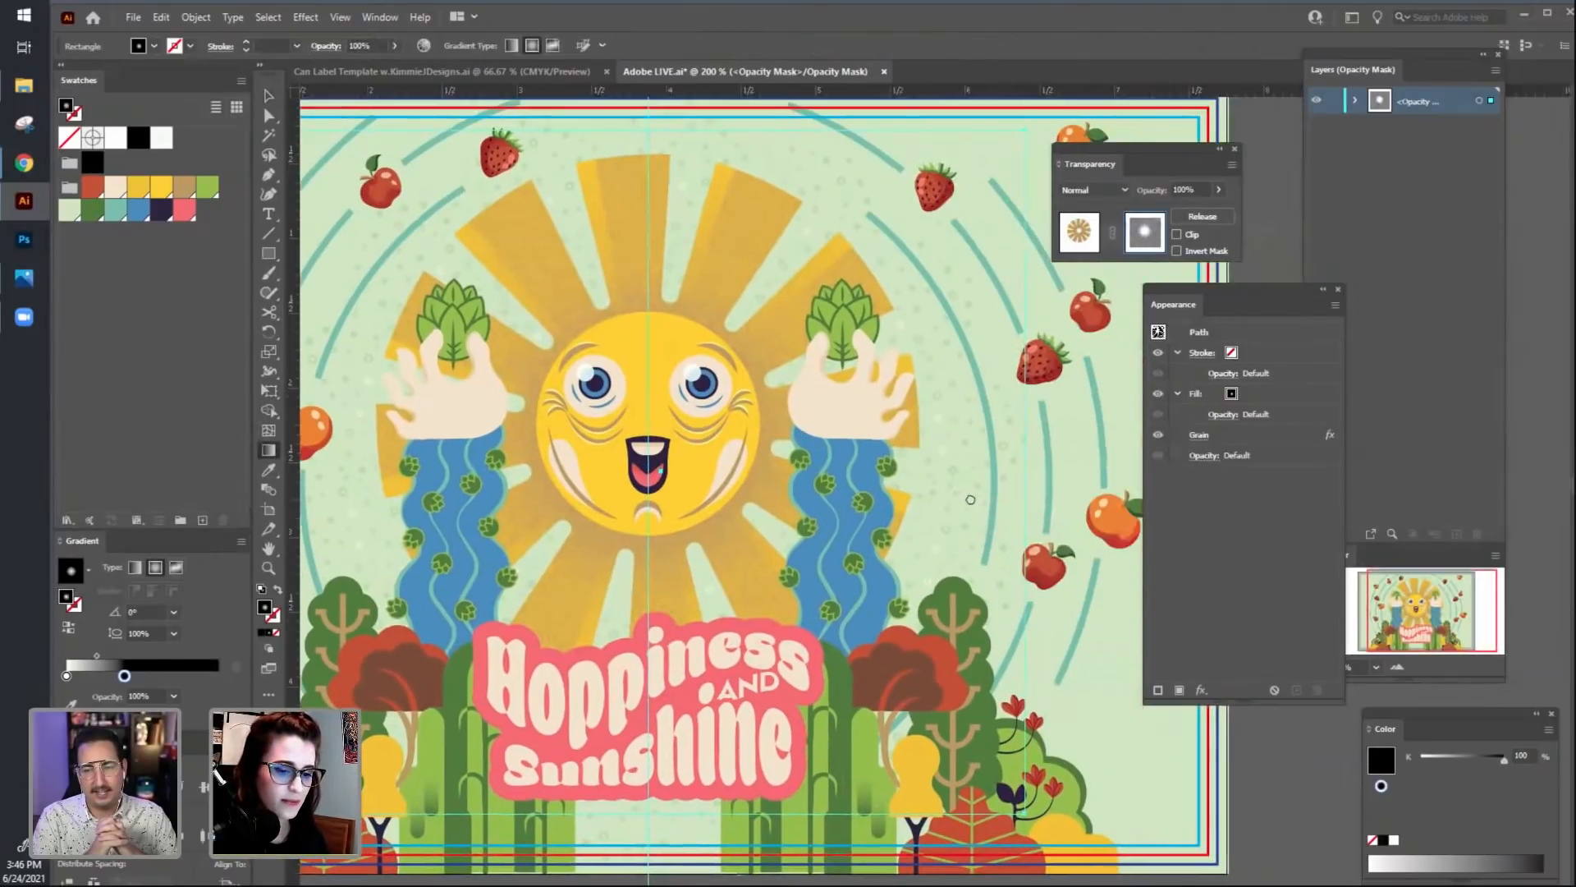
pyautogui.moveTo(1018, 438)
pyautogui.mouseDown()
pyautogui.moveTo(904, 415)
pyautogui.moveTo(899, 433)
pyautogui.mouseUp()
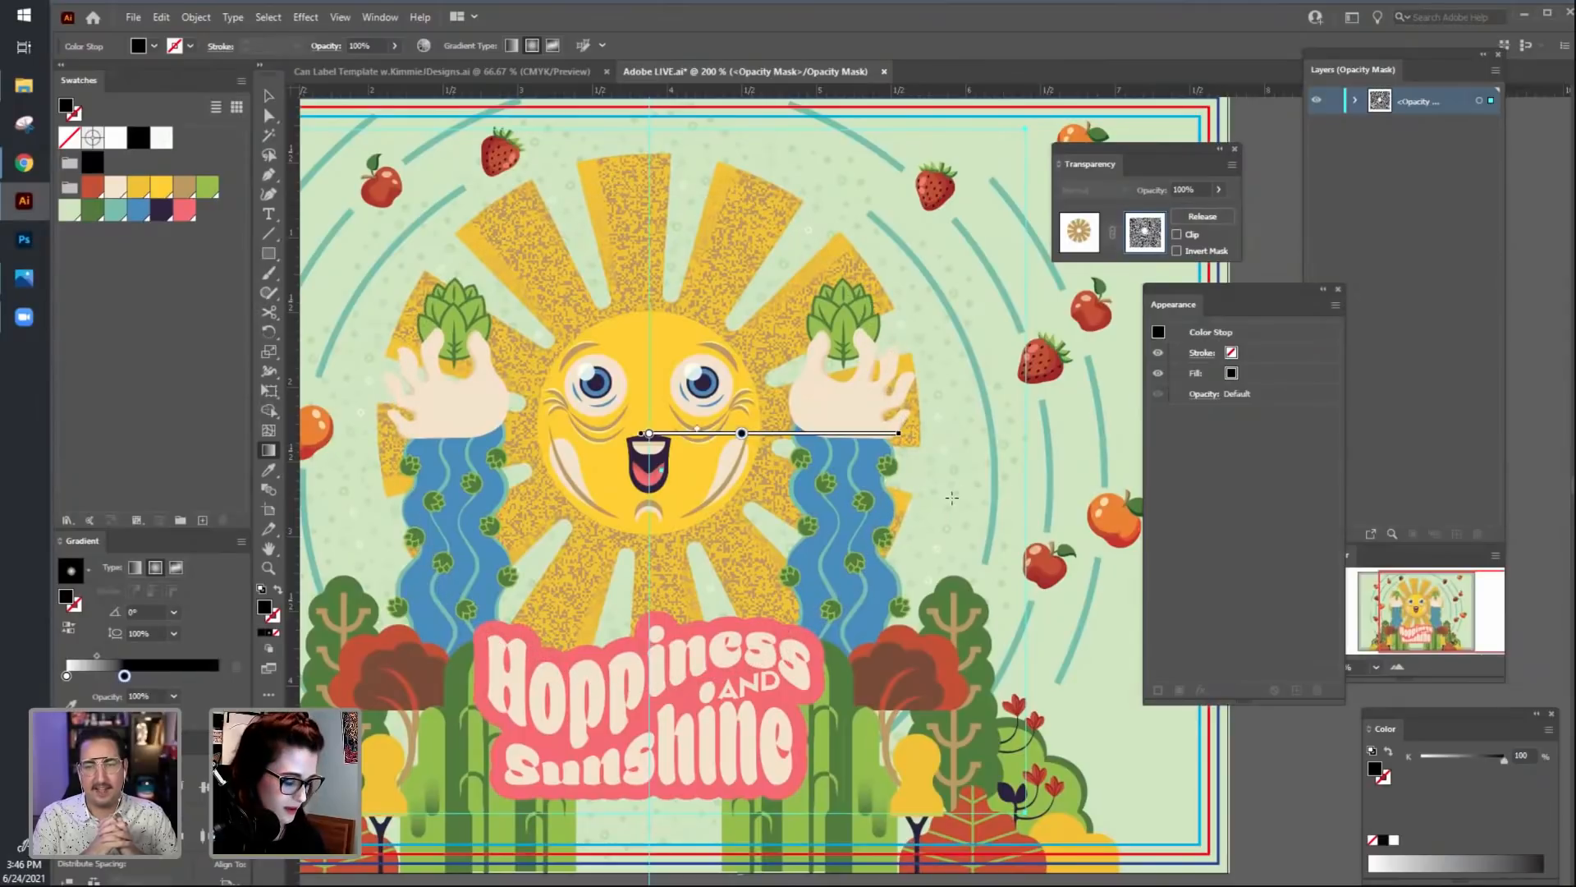
pyautogui.press('v')
pyautogui.moveTo(944, 496); pyautogui.dragTo(1046, 499)
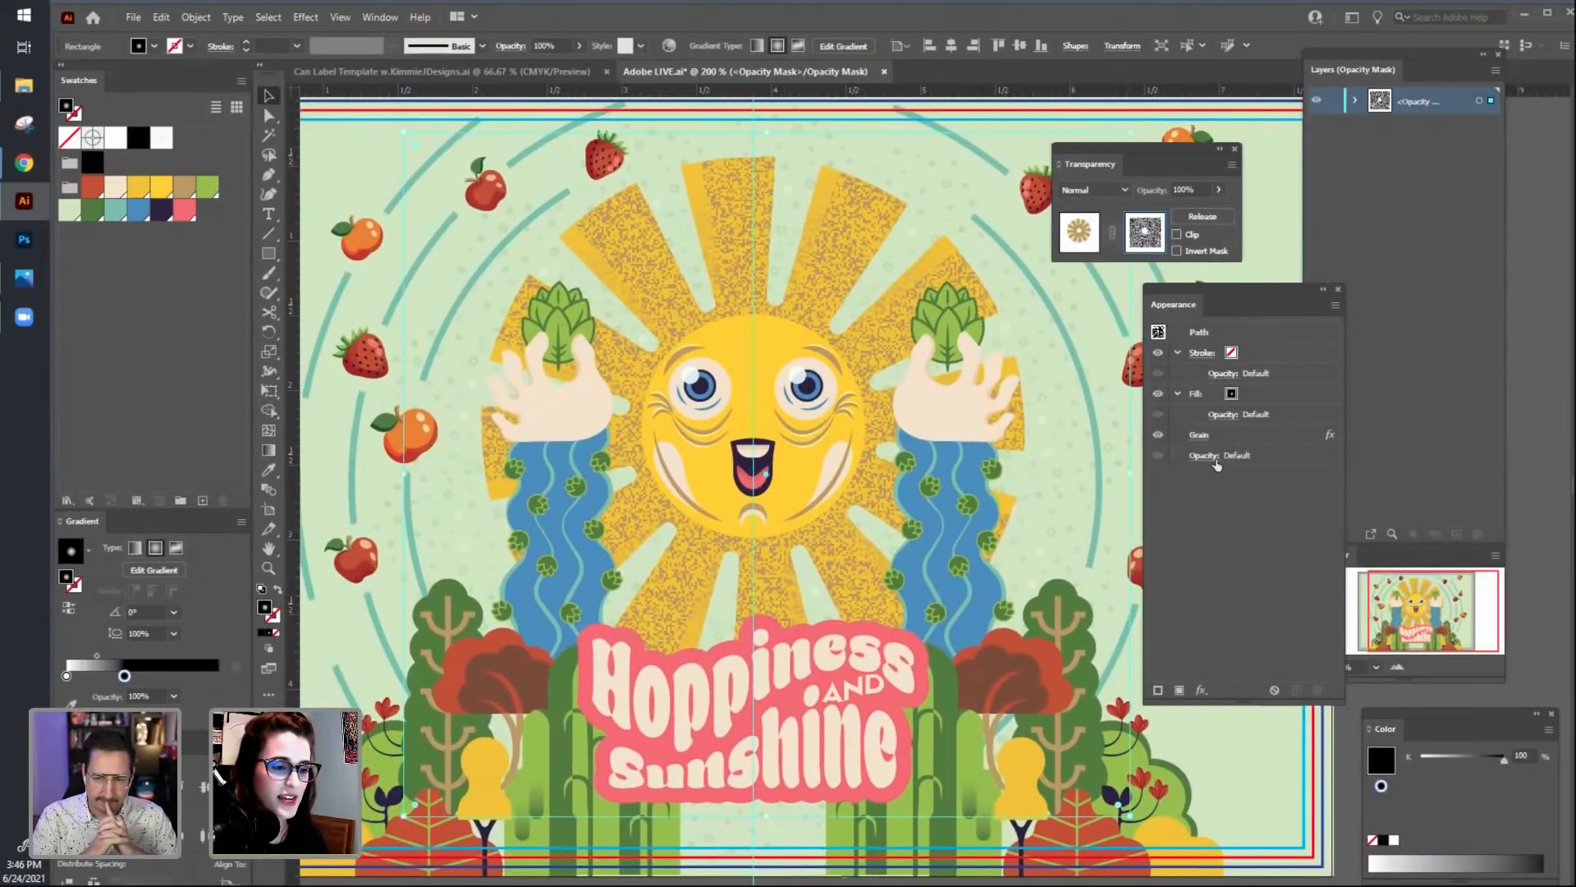
# Reopen the Grain effect on the mask rectangle and reapply it as Stippled with intensity 0 and contrast 0.
pyautogui.click(1202, 438)
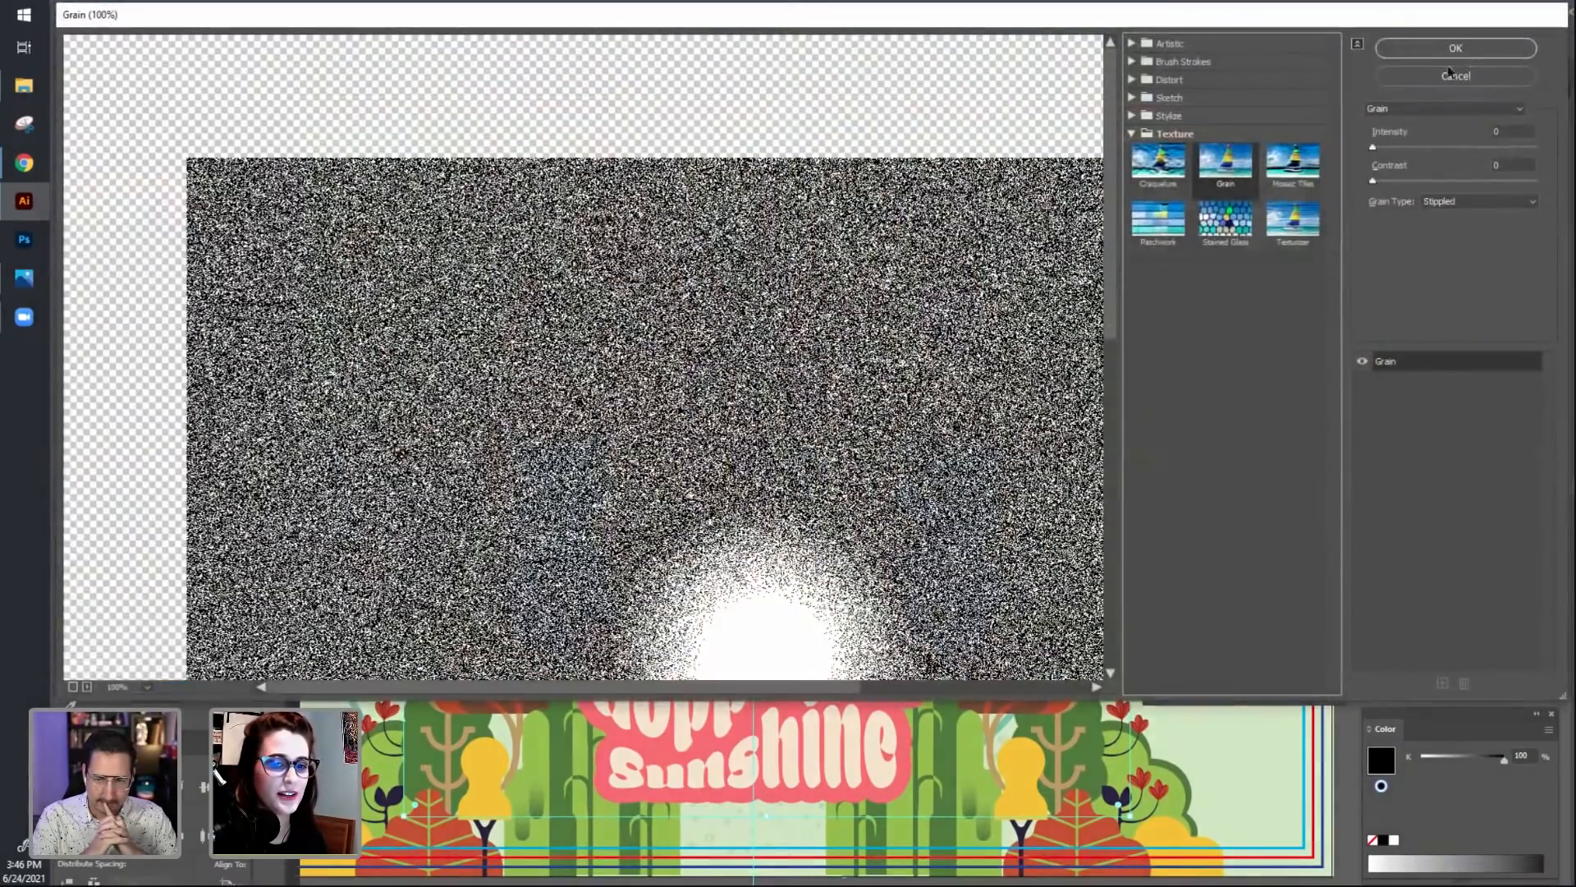
pyautogui.click(1468, 55)
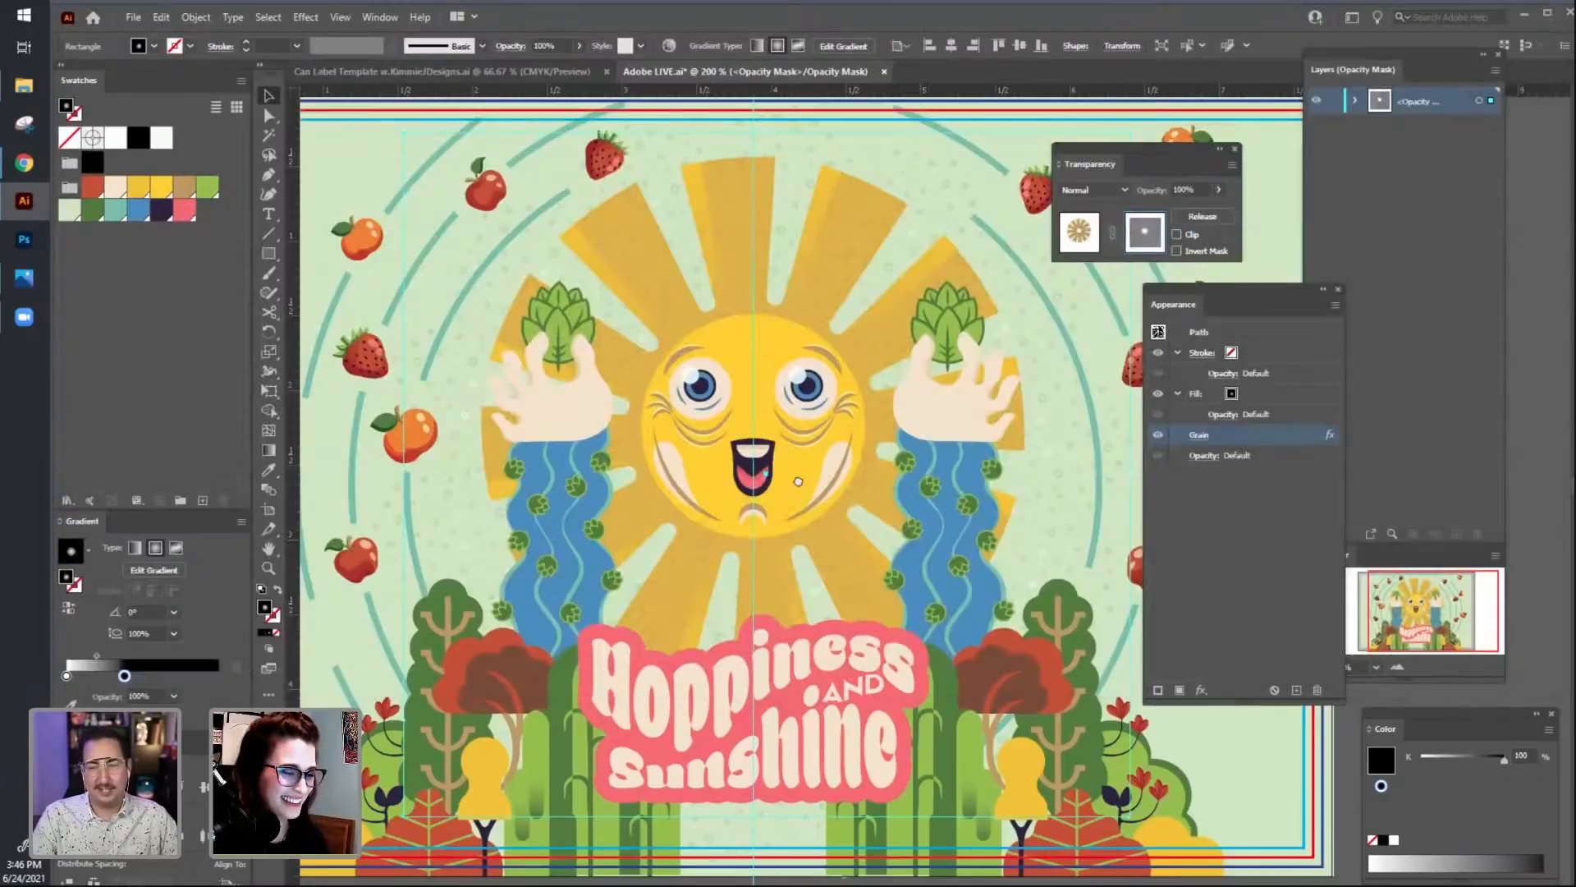
pyautogui.moveTo(791, 479); pyautogui.dragTo(809, 485)
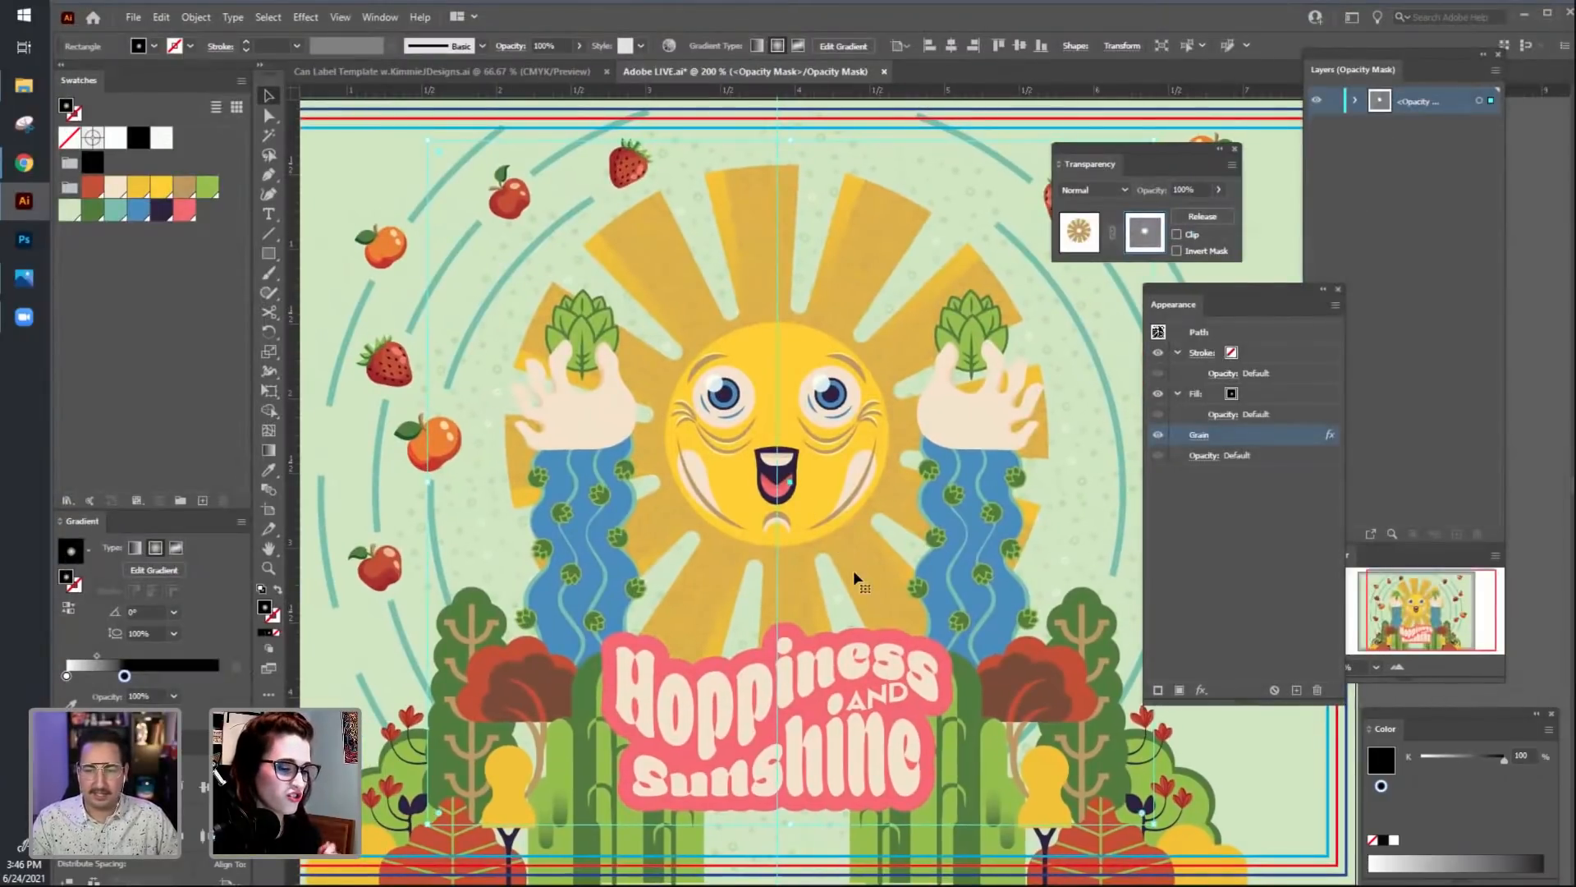
# Examine the grain shading up close on the rays below and around the sun's face.
pyautogui.hotkey('ctrl', '+')
pyautogui.hotkey('ctrl', '+')
pyautogui.hotkey('ctrl', '+')
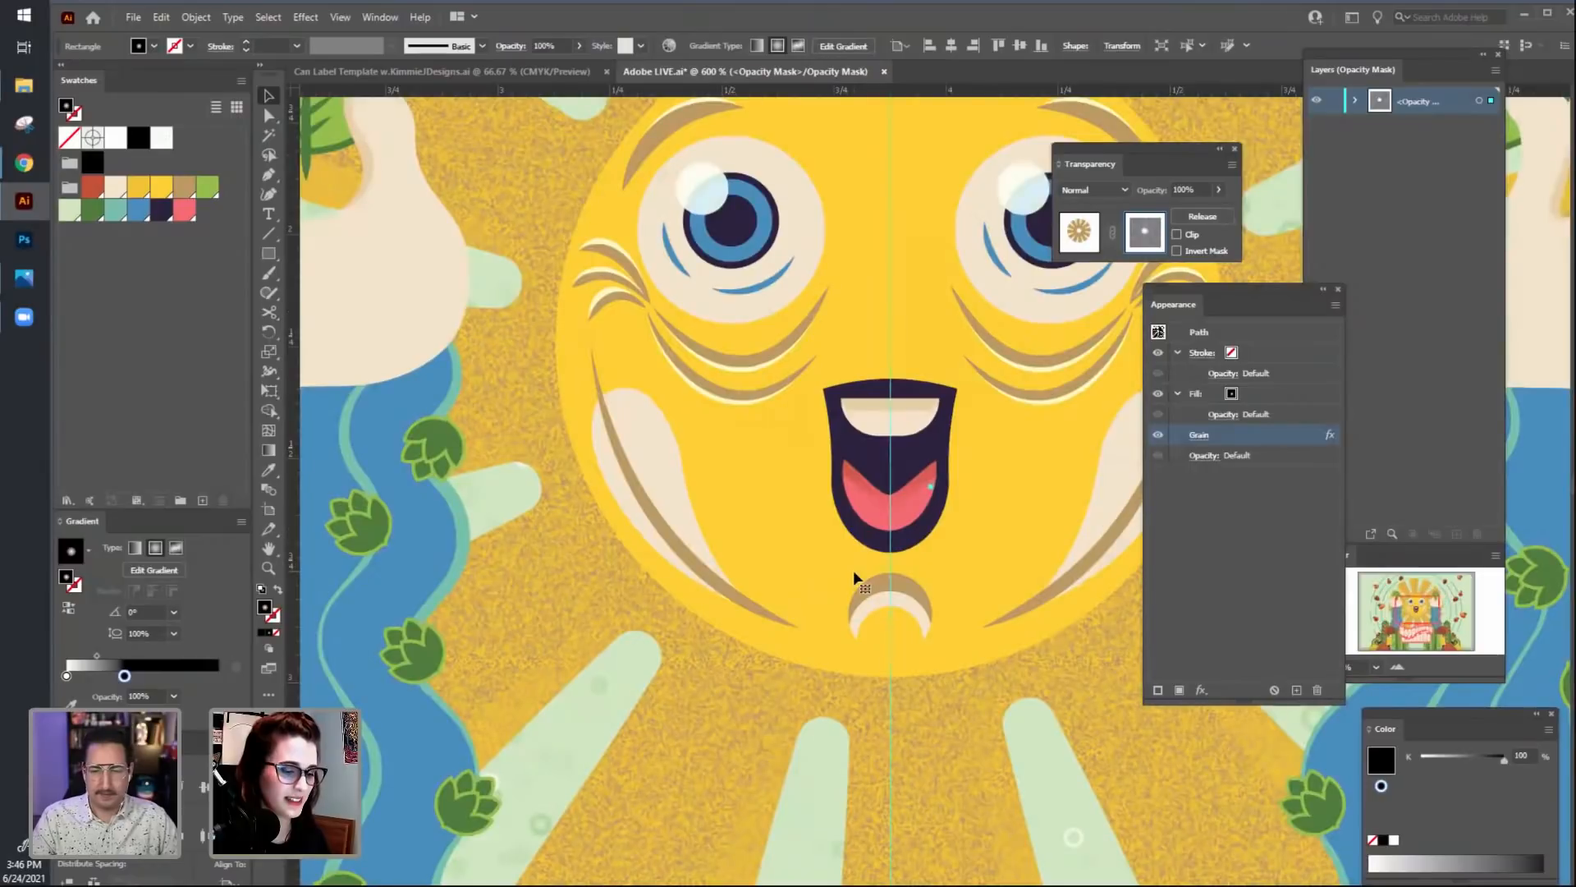
pyautogui.moveTo(844, 510); pyautogui.dragTo(854, 318)
pyautogui.moveTo(815, 747); pyautogui.dragTo(696, 772)
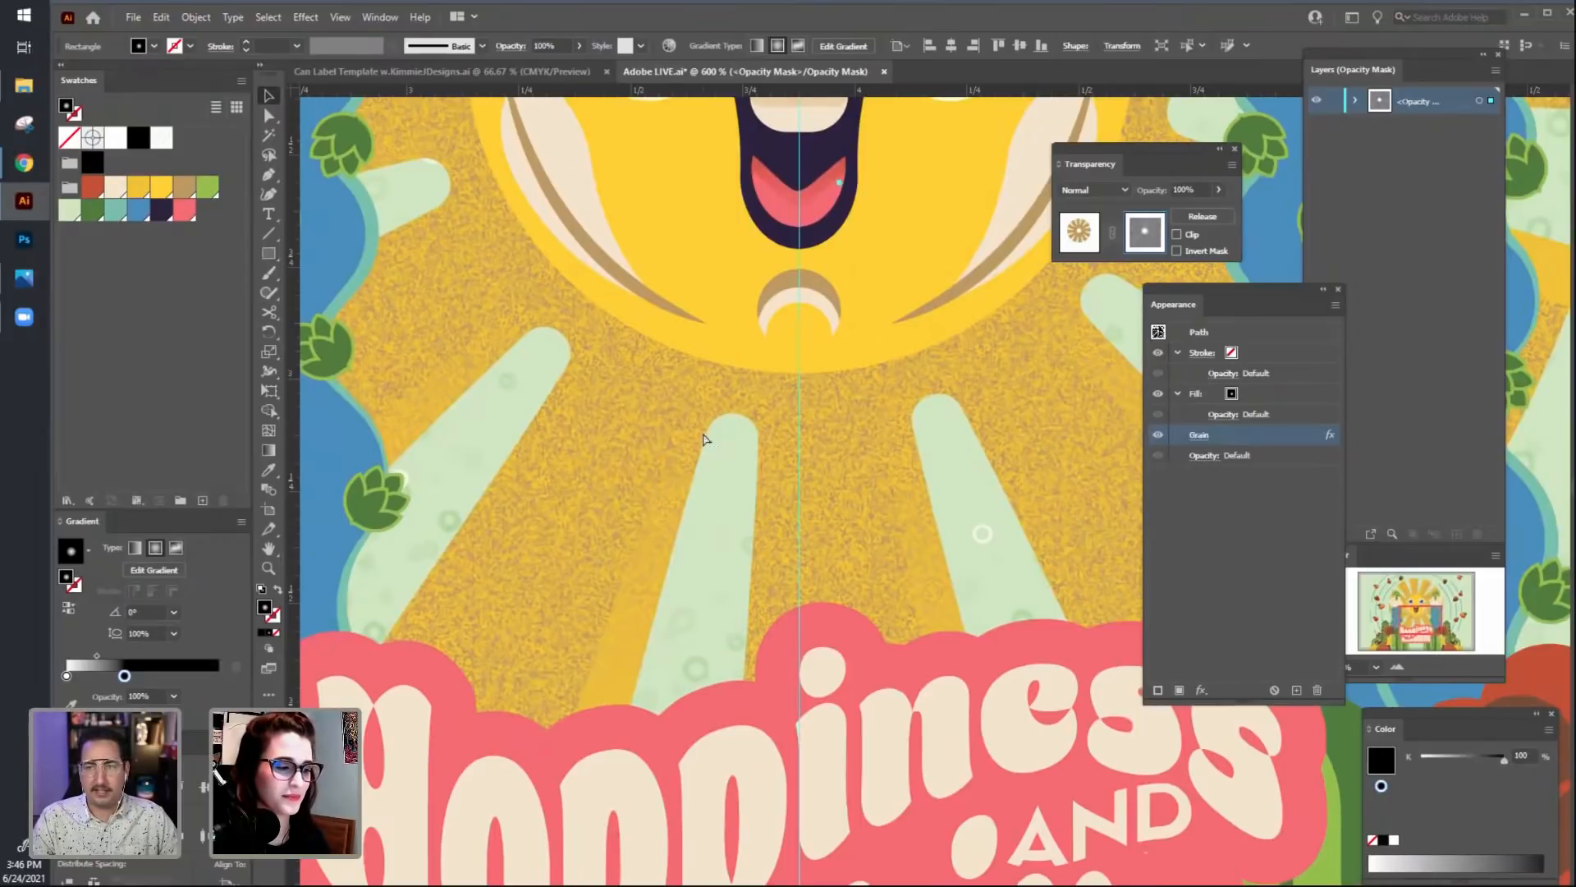
pyautogui.hotkey('ctrl', '-')
pyautogui.hotkey('ctrl', '-')
pyautogui.moveTo(861, 598); pyautogui.dragTo(785, 608)
pyautogui.scroll(1, 792, 590)
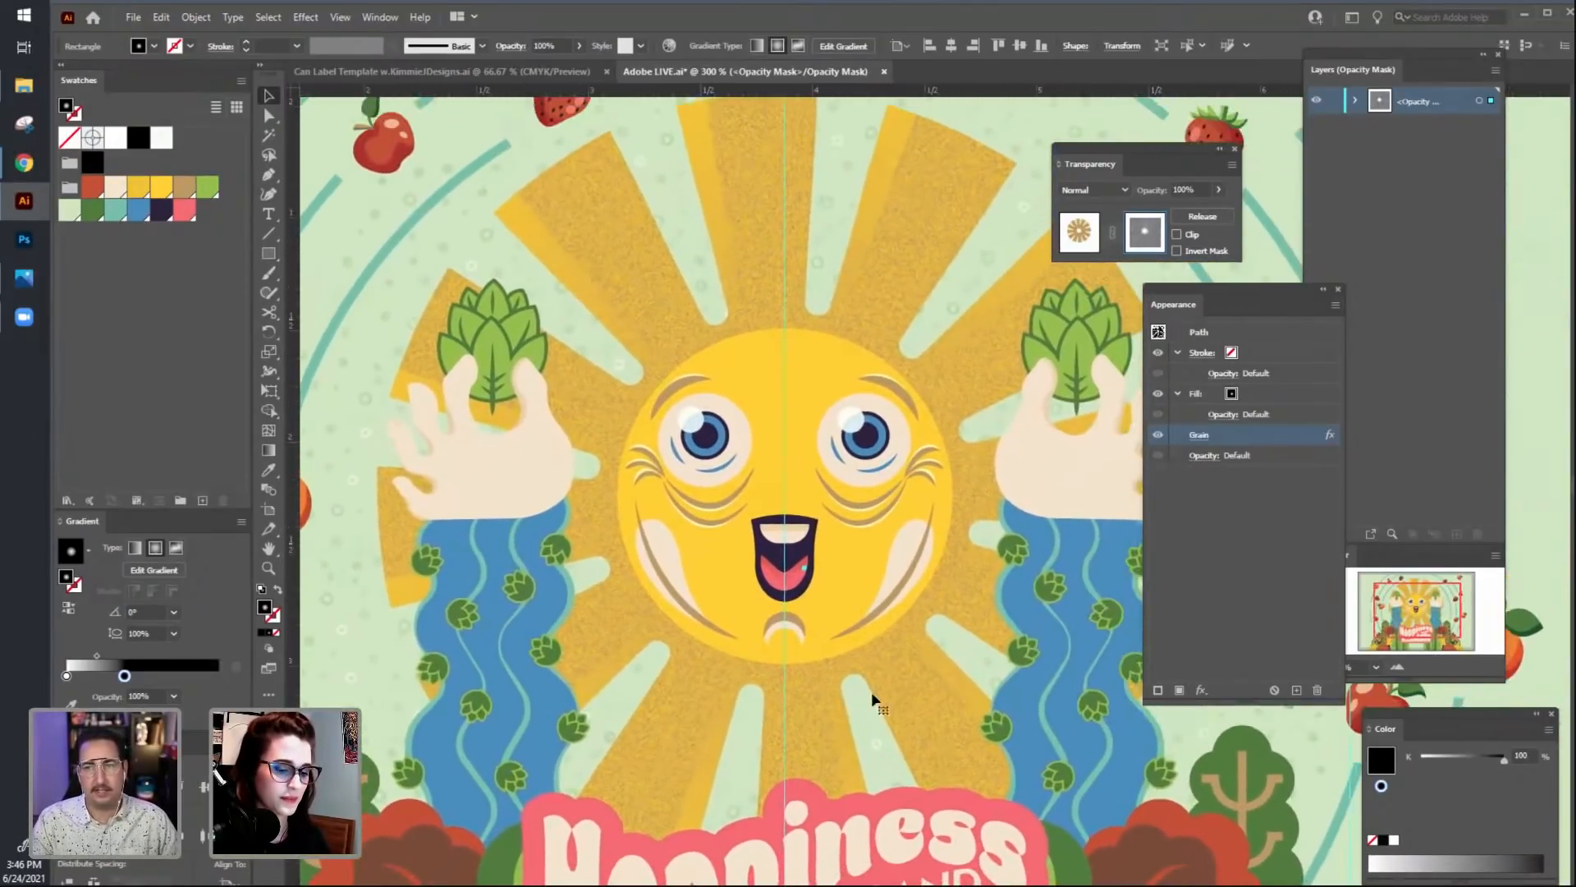
# Set the opacity of the mask gradient's black stop to 55%.
pyautogui.press('g')
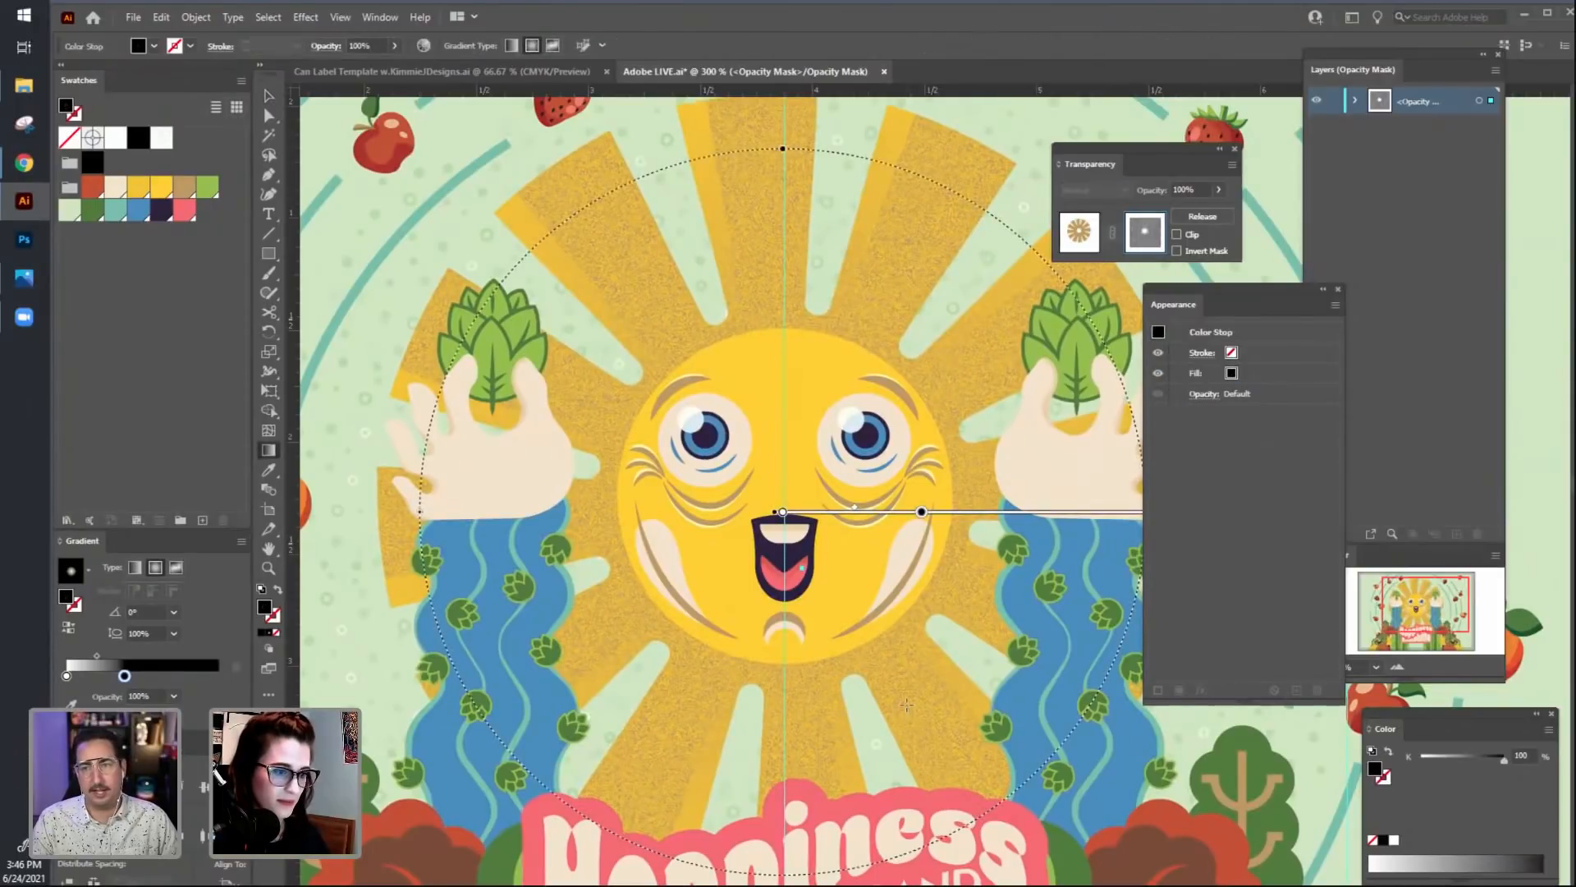
pyautogui.hotkey('ctrl', '-')
pyautogui.moveTo(893, 626); pyautogui.dragTo(649, 653)
pyautogui.click(768, 475)
pyautogui.doubleClick(766, 476)
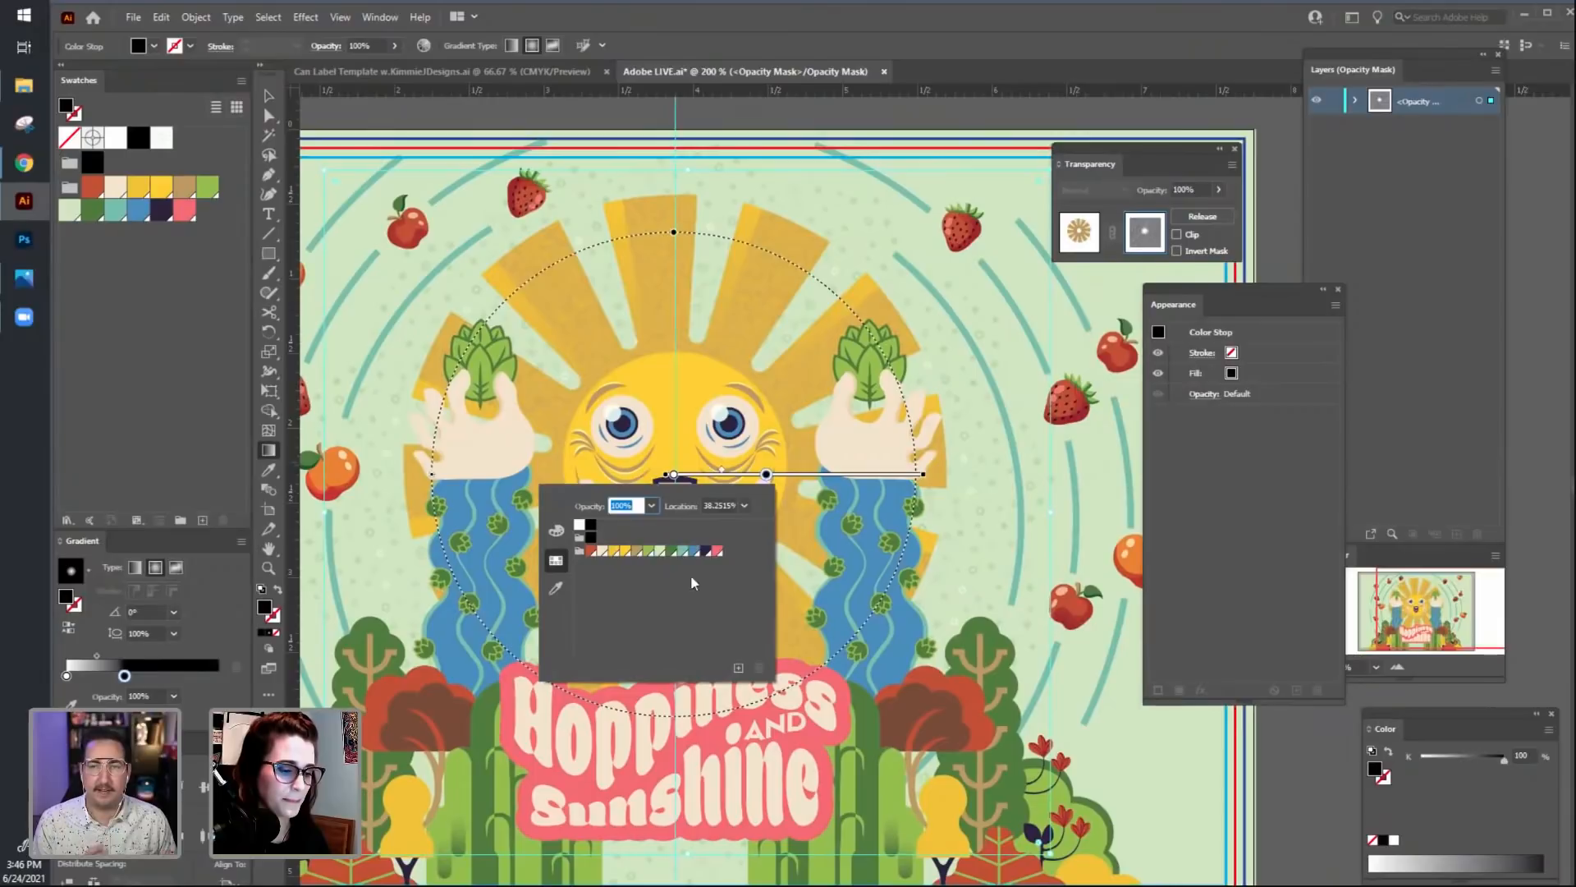
pyautogui.click(624, 504)
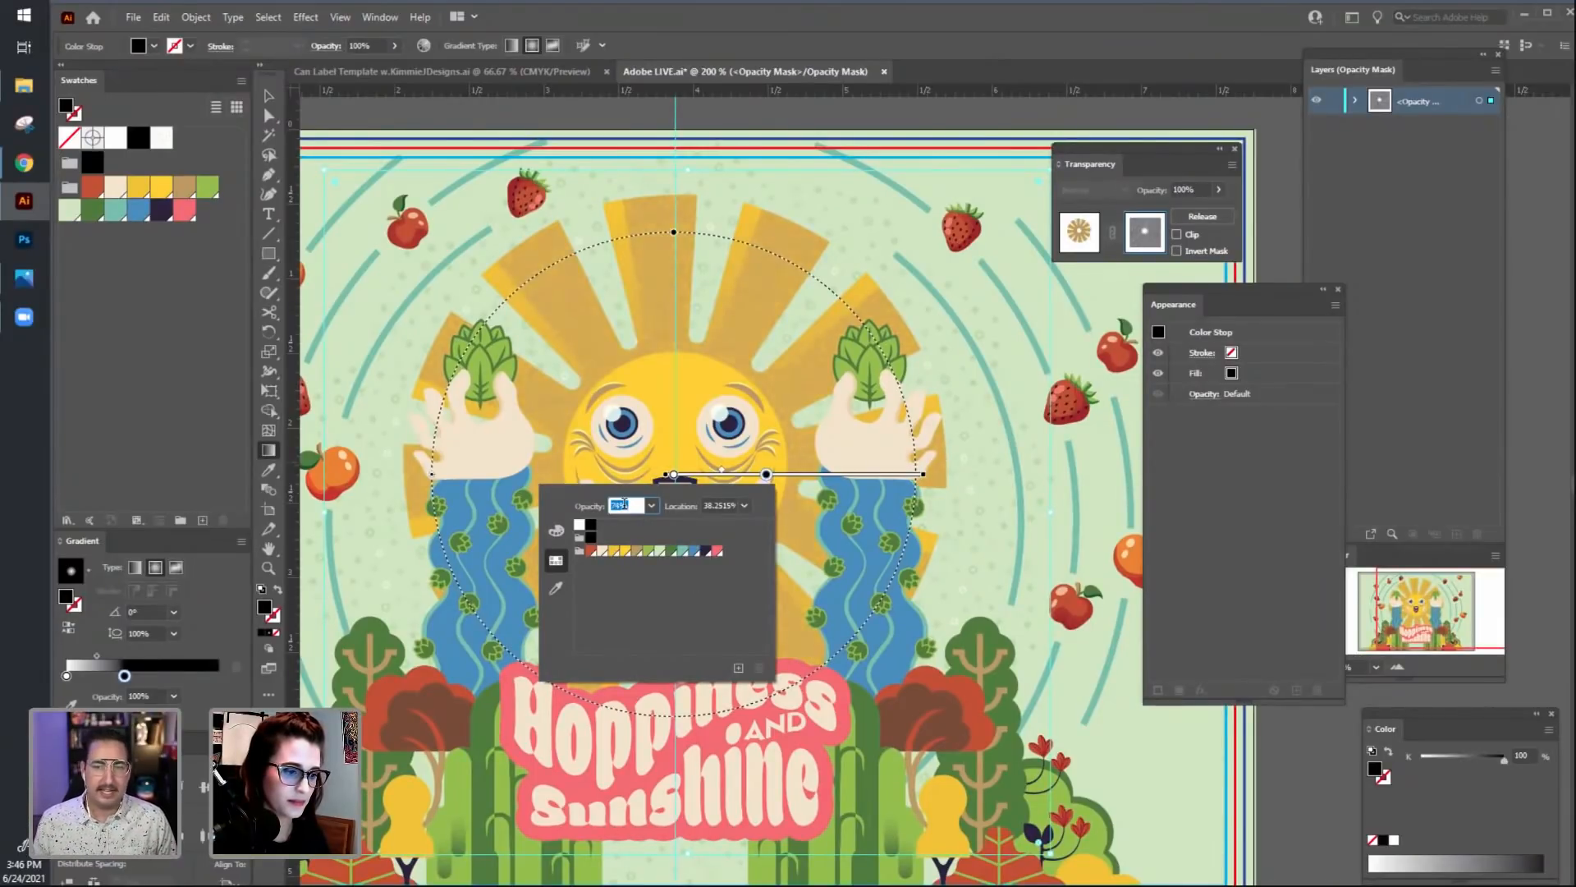
pyautogui.press('Return')
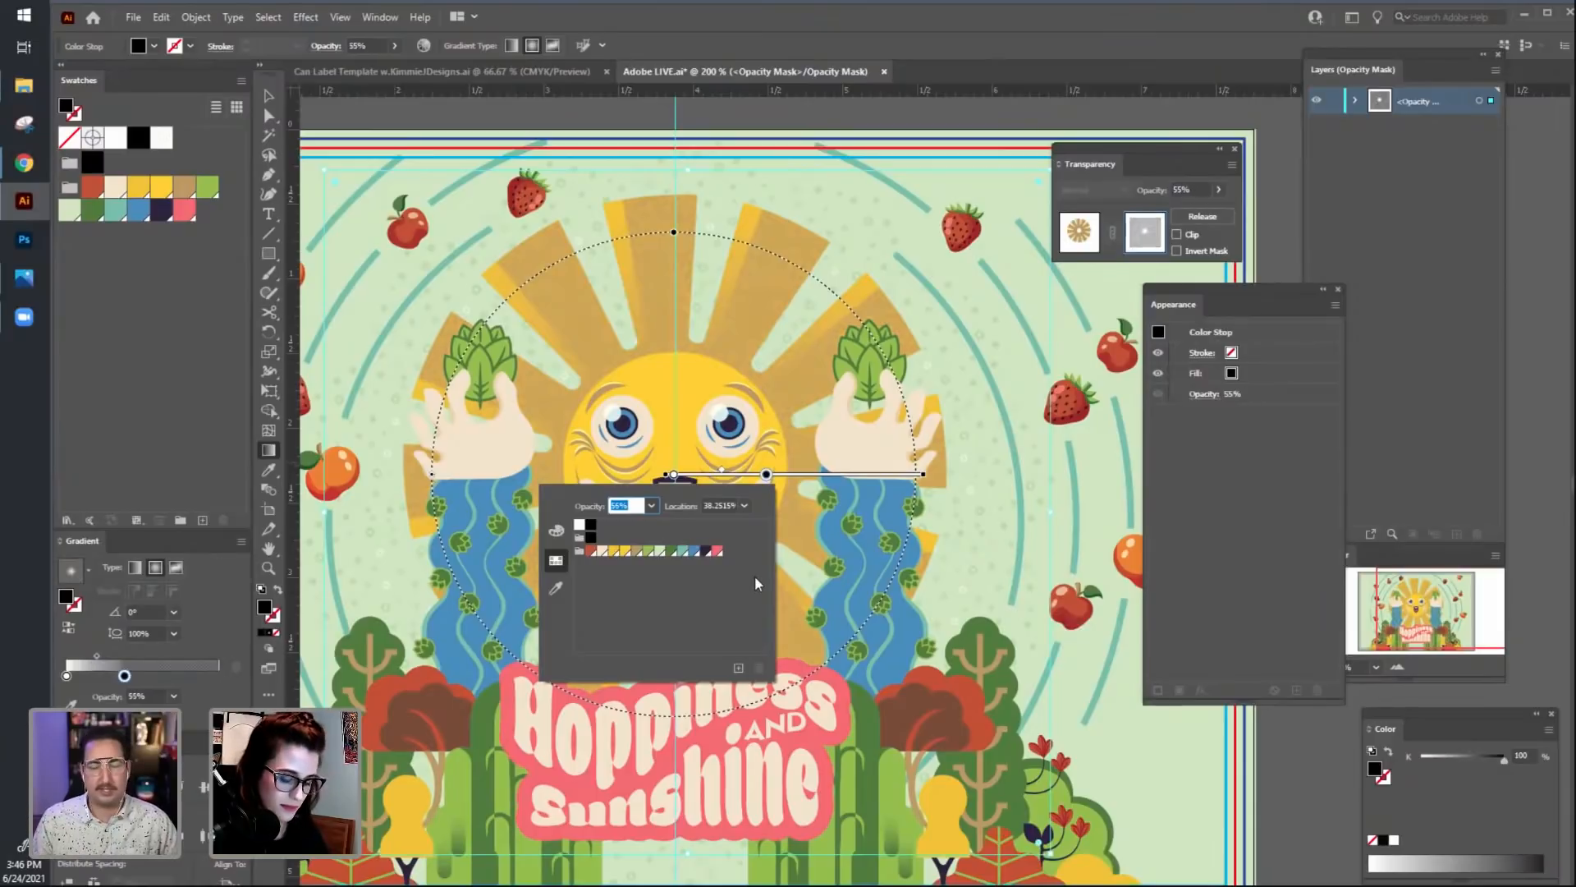
pyautogui.click(739, 495)
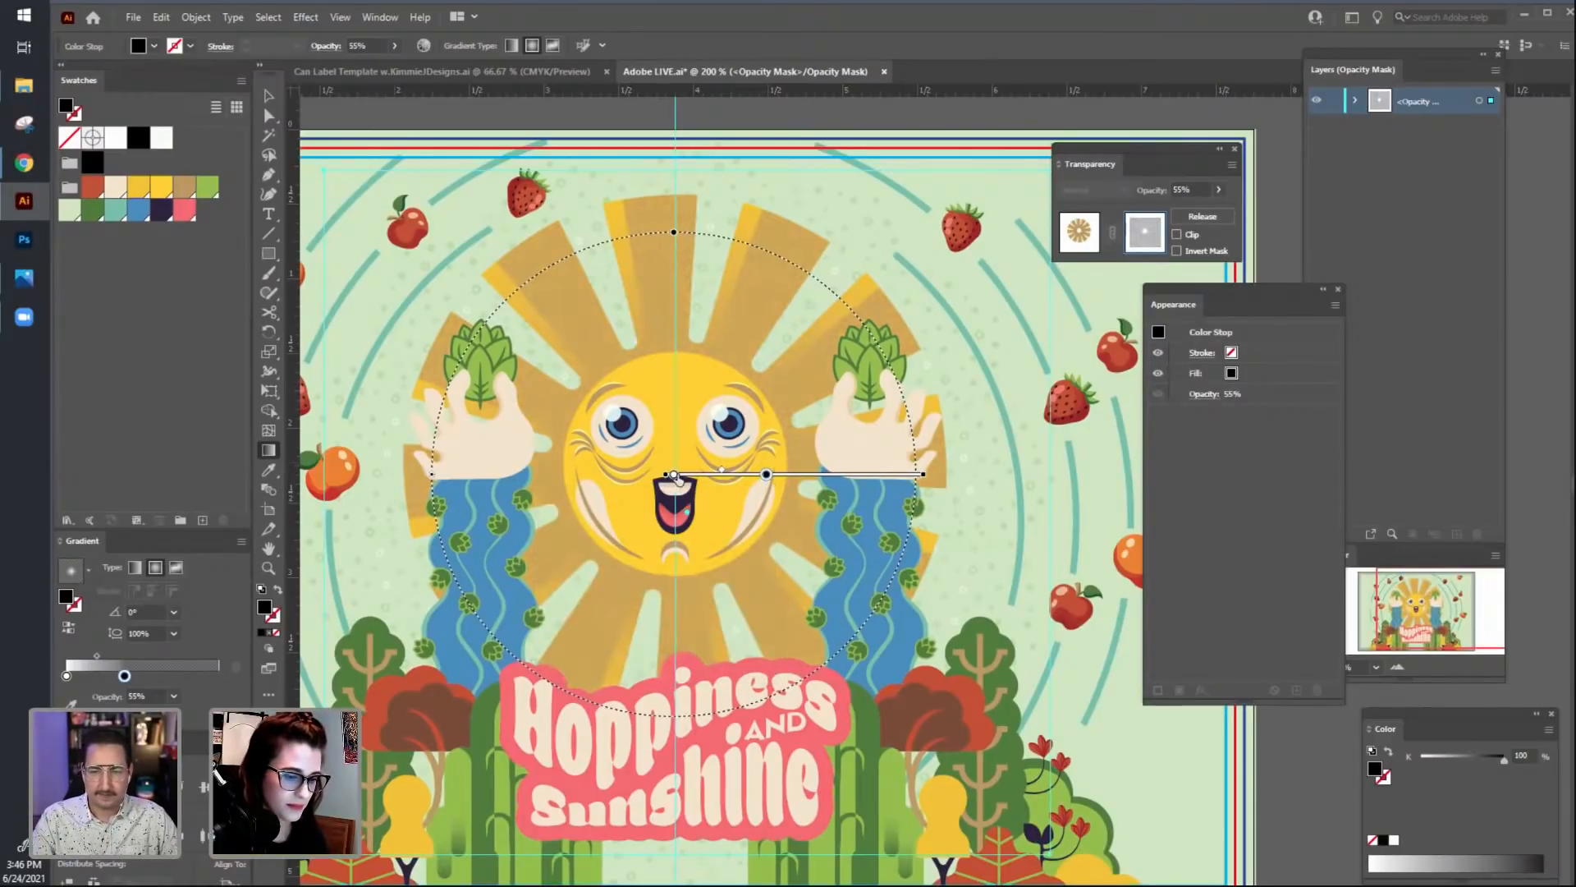
# Move the mask gradient's white stop slightly outward from the centre of the sun's face.
pyautogui.click(674, 476)
pyautogui.press('v')
pyautogui.moveTo(735, 575); pyautogui.dragTo(805, 554)
pyautogui.scroll(1, 1041, 545)
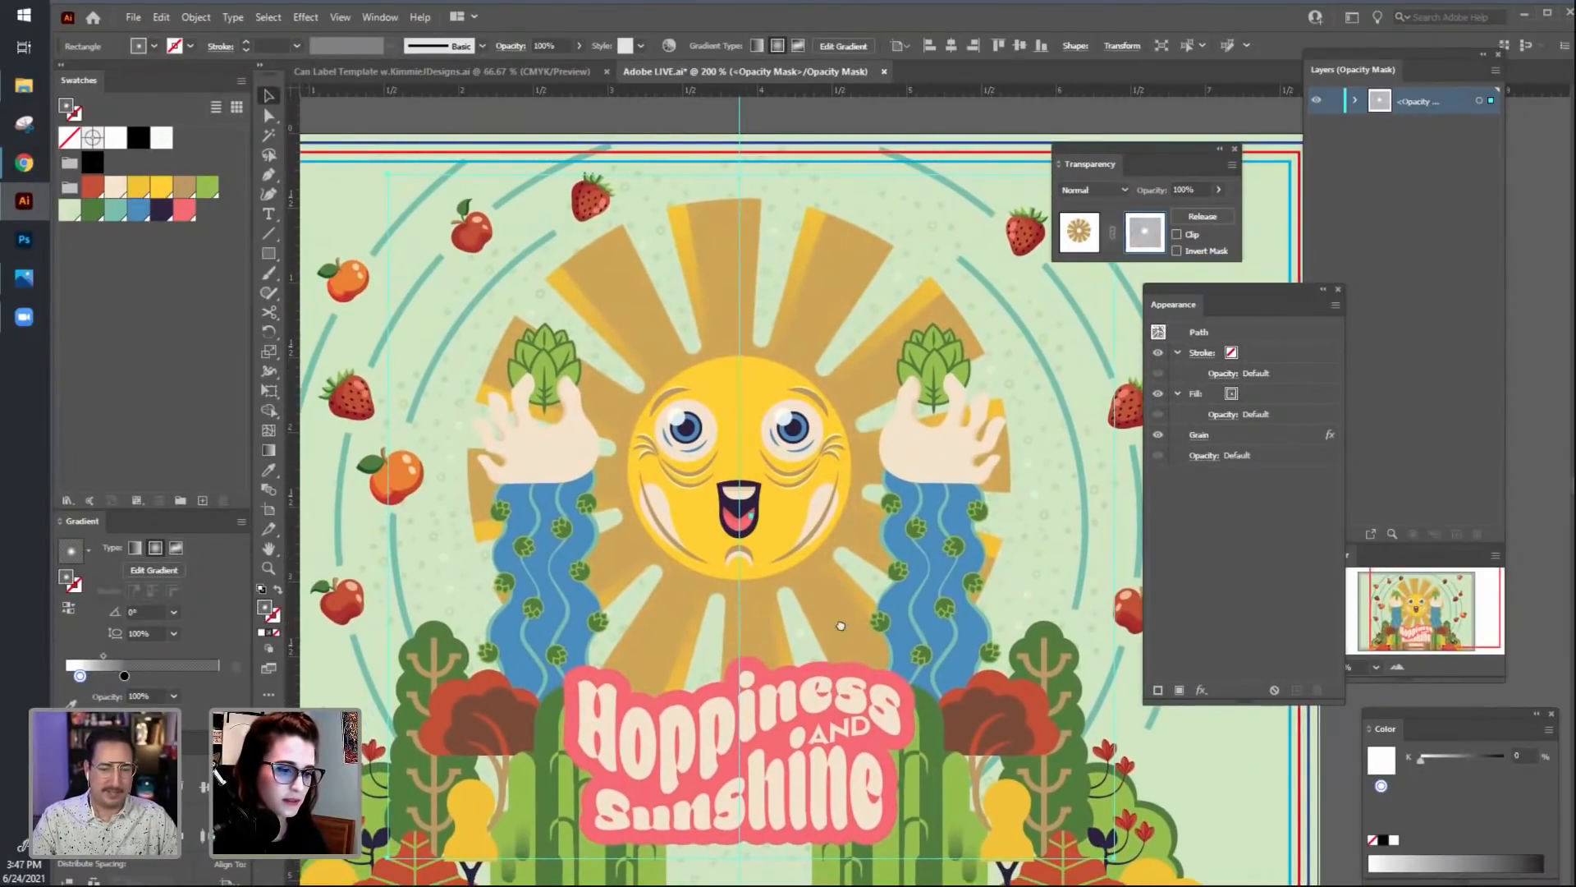
pyautogui.hscroll(1, 825, 617)
# Move the mask gradient's black stop outward to about the edge of the sun's face and slightly shrink the gradient's radius.
pyautogui.press('g')
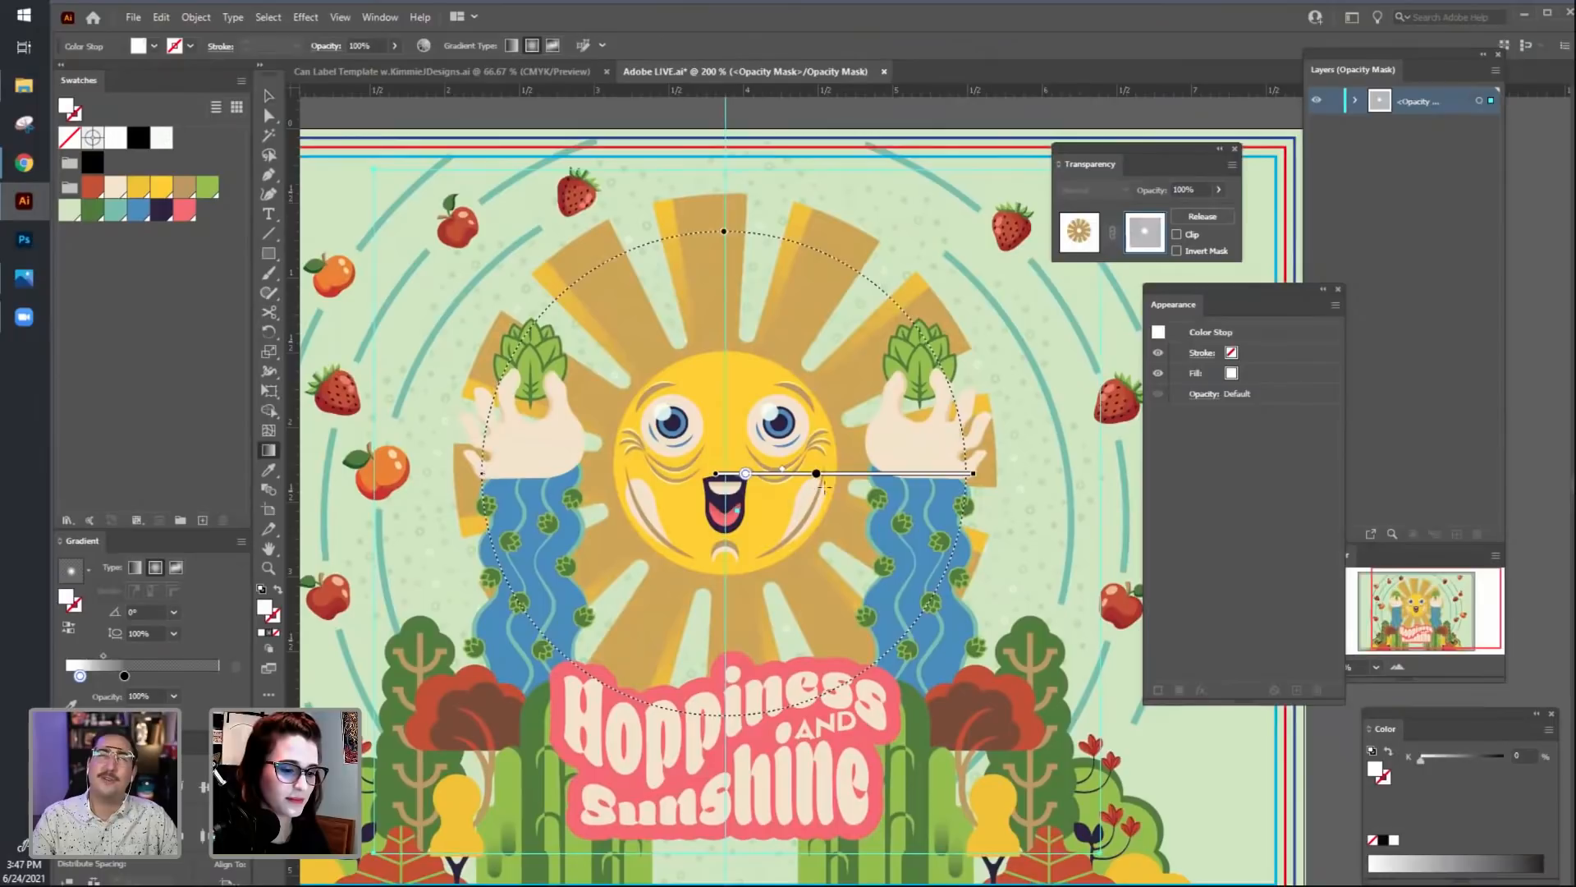
pyautogui.moveTo(816, 477); pyautogui.dragTo(843, 475)
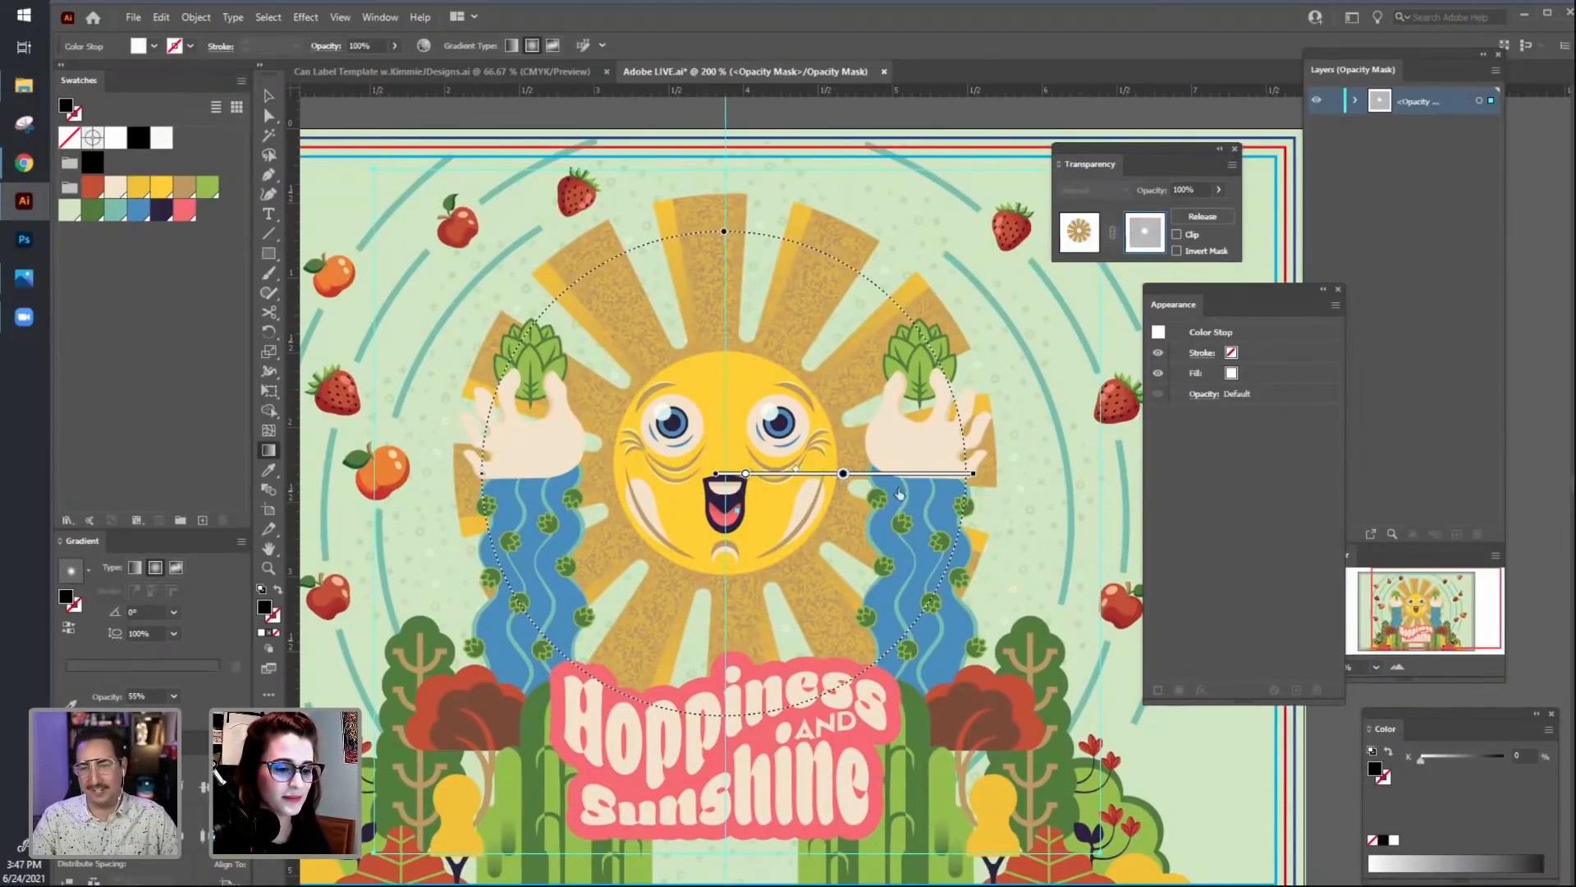
pyautogui.moveTo(971, 475); pyautogui.dragTo(955, 476)
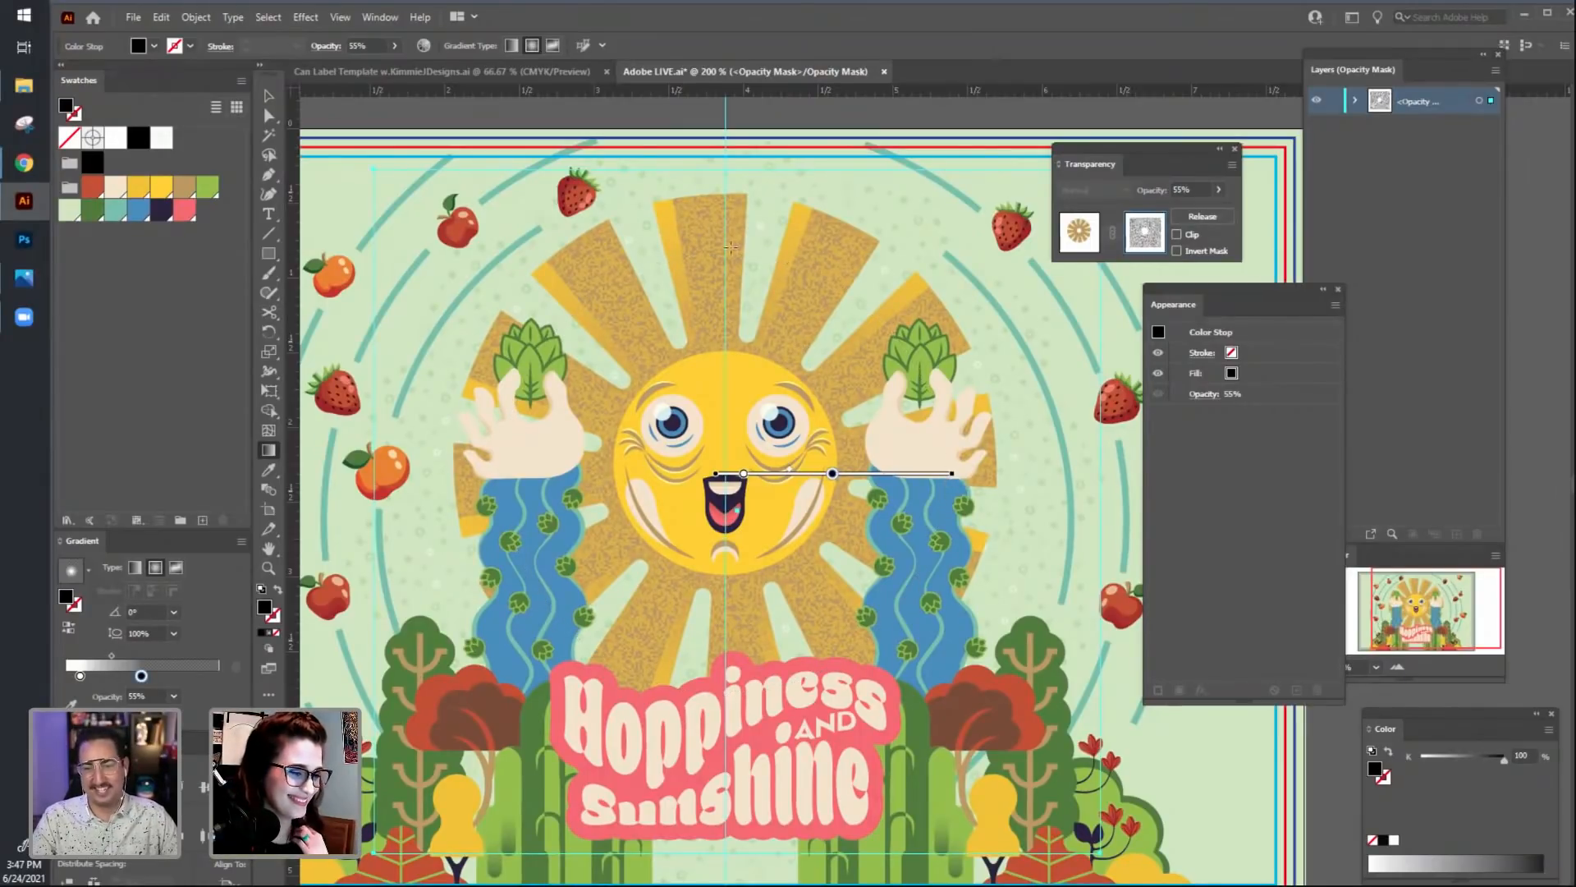
pyautogui.press('v')
pyautogui.click(951, 624)
pyautogui.scroll(-1, 952, 628)
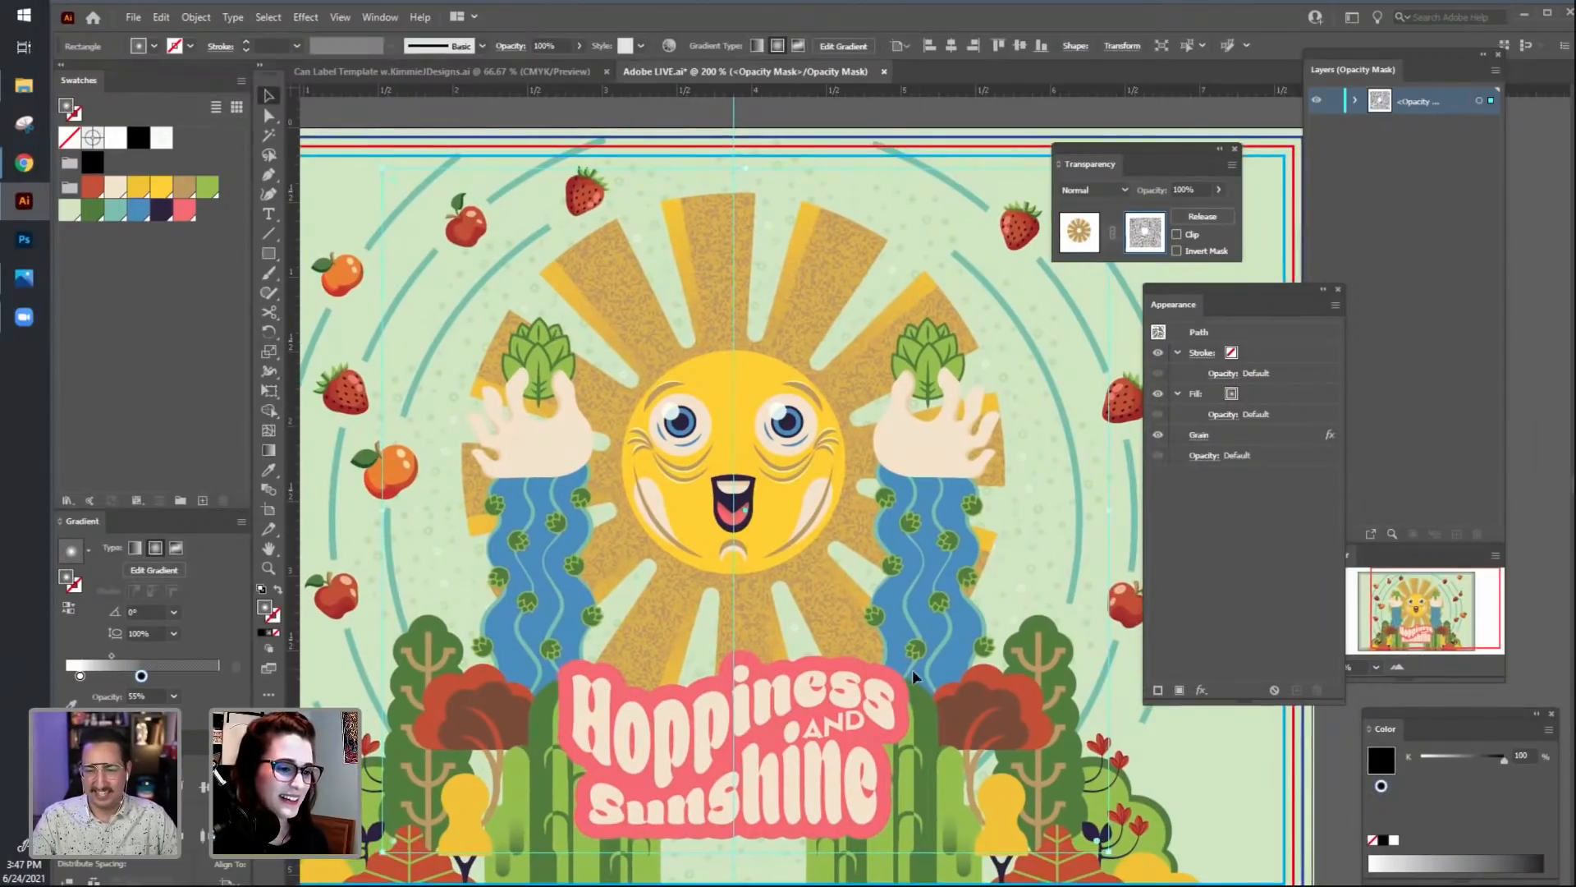
pyautogui.scroll(-3, 913, 668)
pyautogui.scroll(3, 801, 682)
pyautogui.hscroll(3, 801, 682)
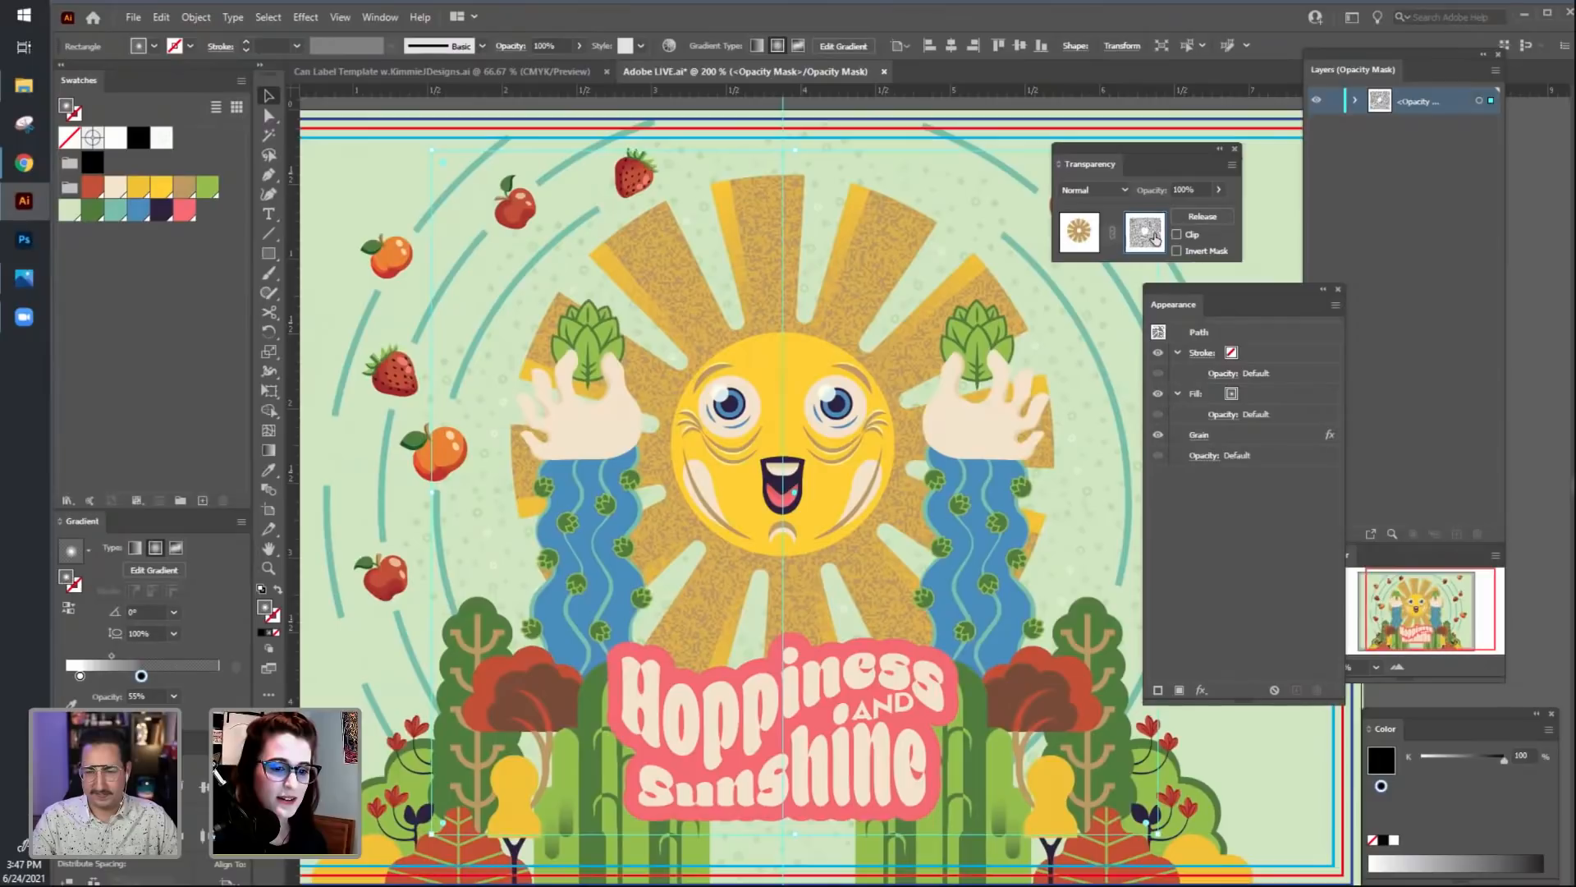
# Leave opacity mask editing for the rays artwork and deselect everything to check the ray shading.
pyautogui.click(1090, 242)
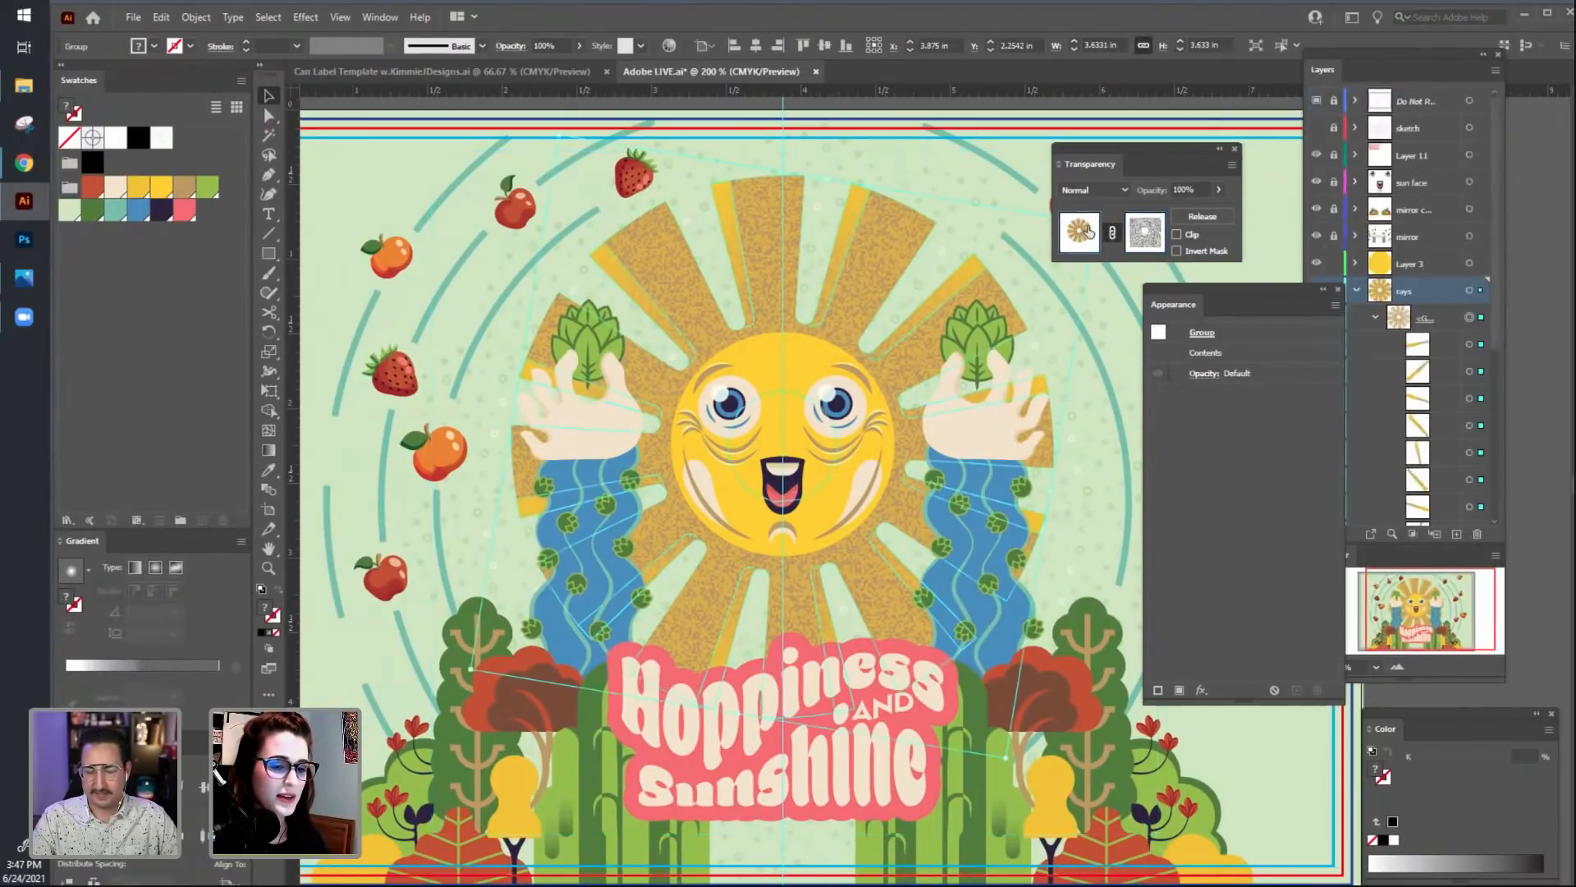
pyautogui.hscroll(1, 1106, 573)
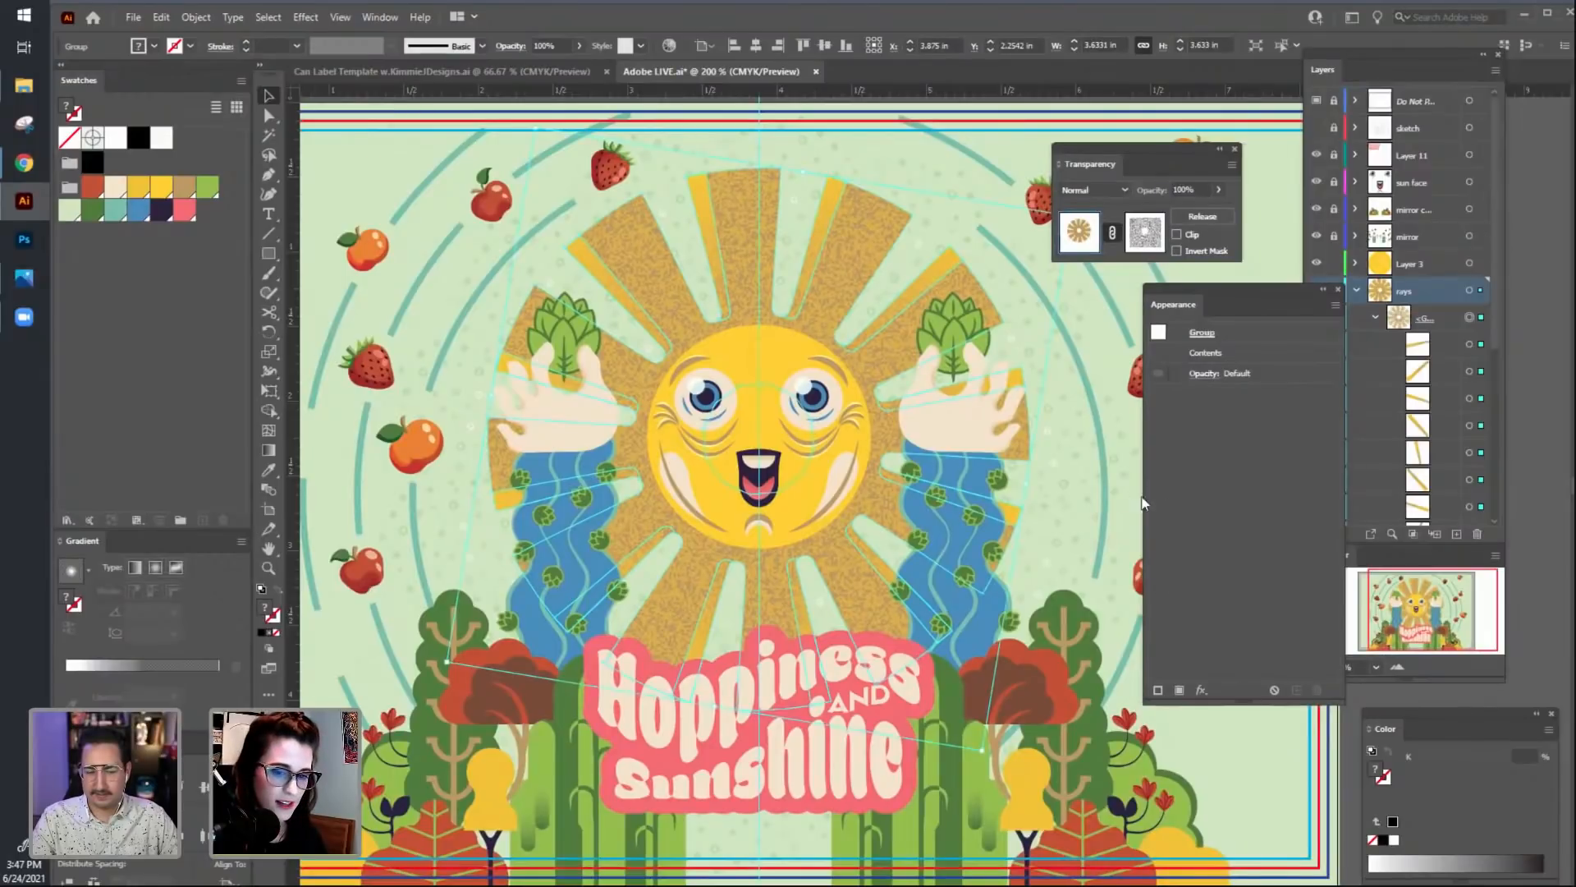
pyautogui.click(1100, 479)
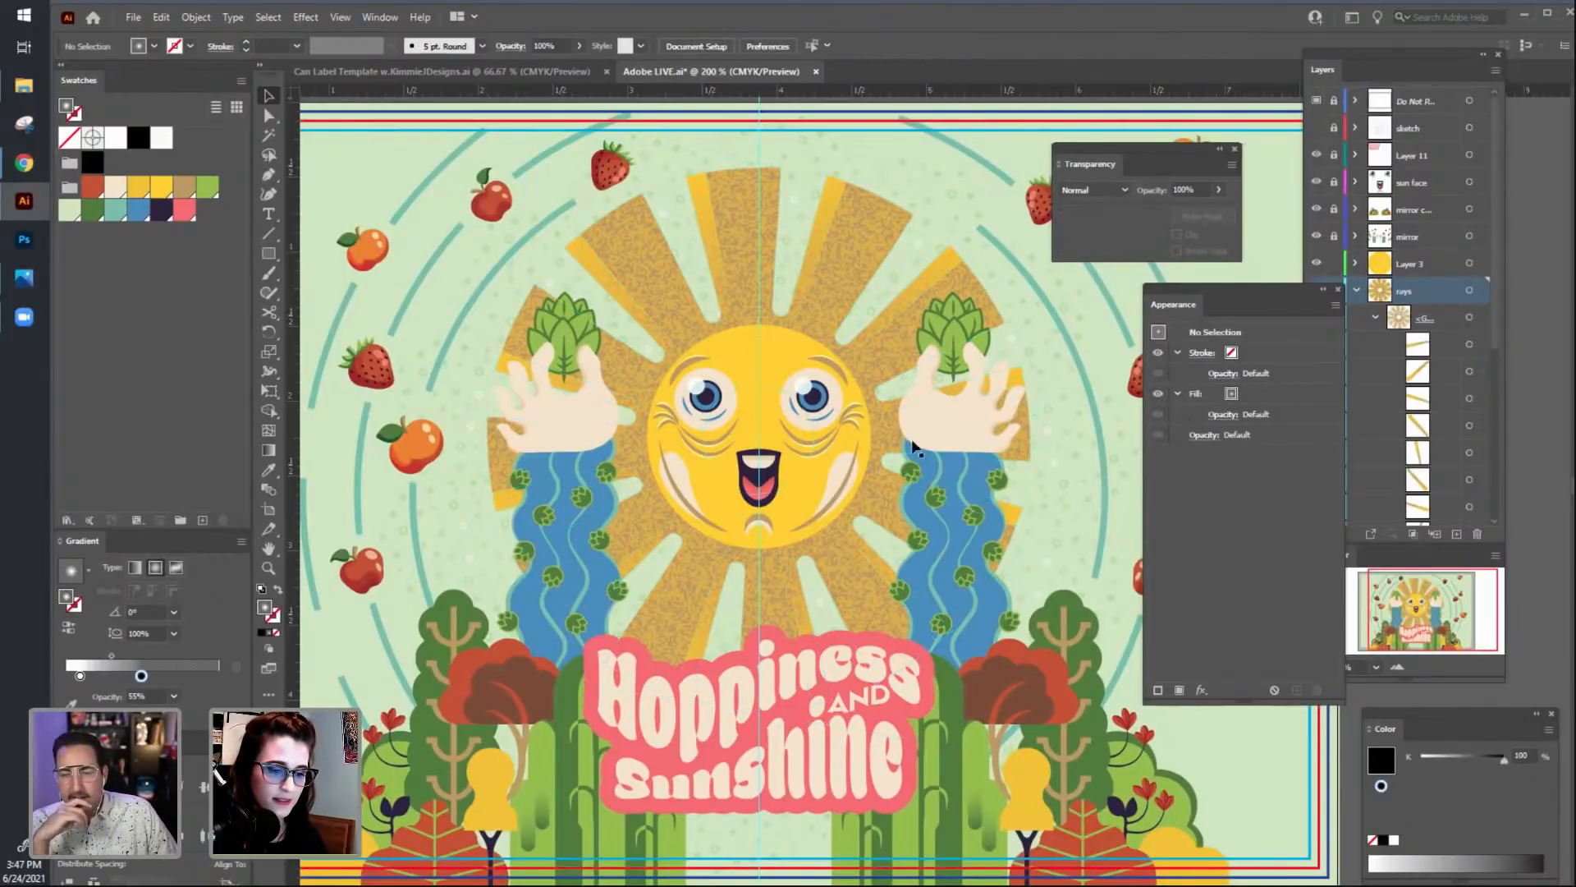
pyautogui.click(858, 427)
pyautogui.click(860, 585)
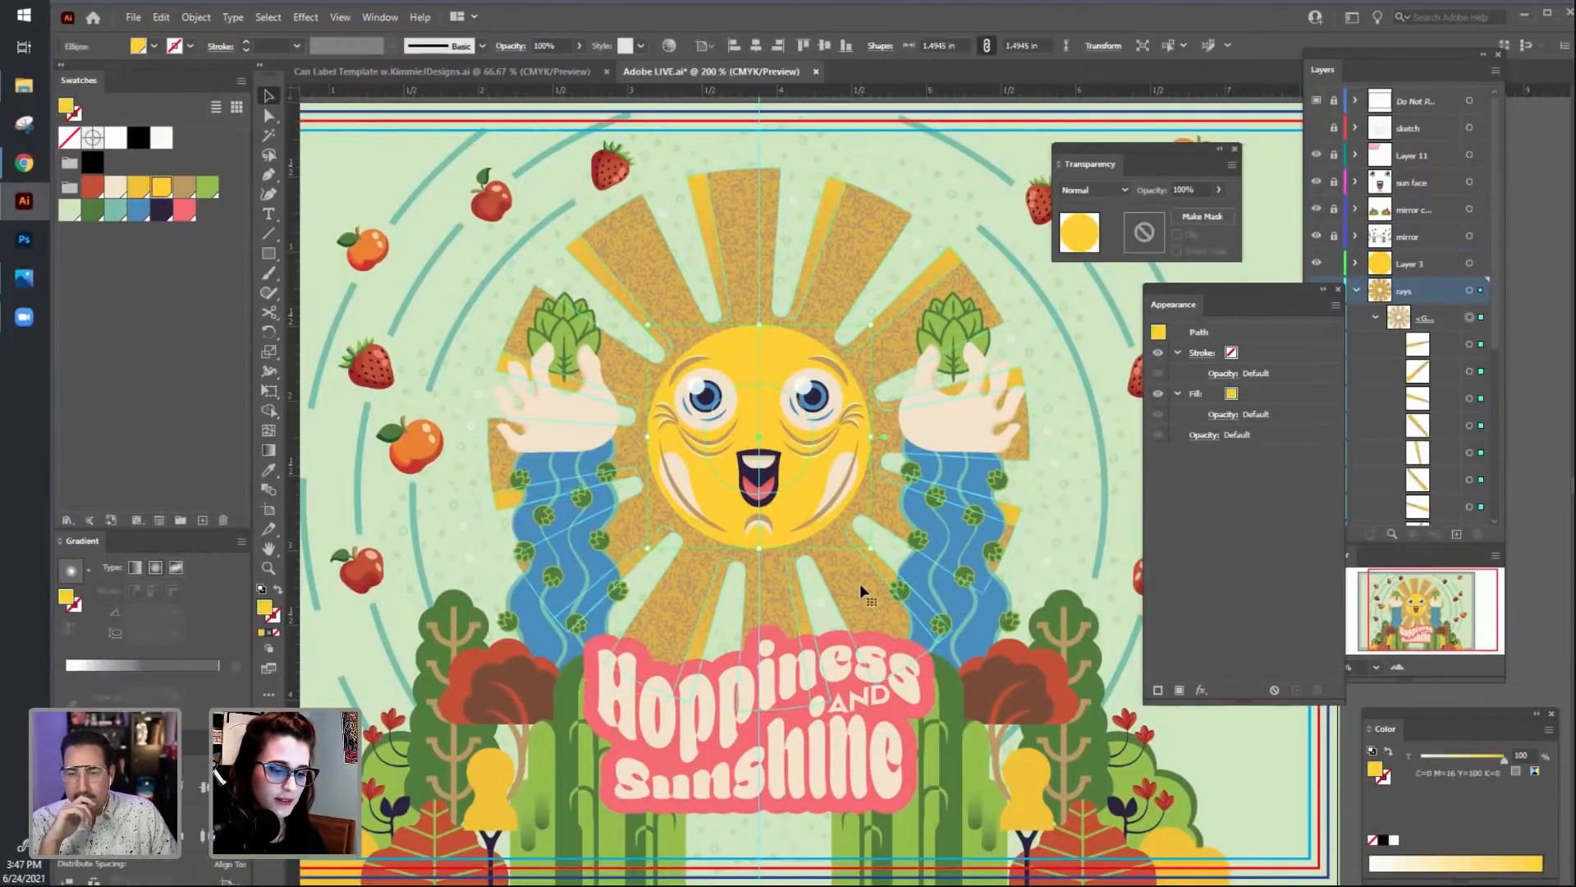
pyautogui.click(1083, 608)
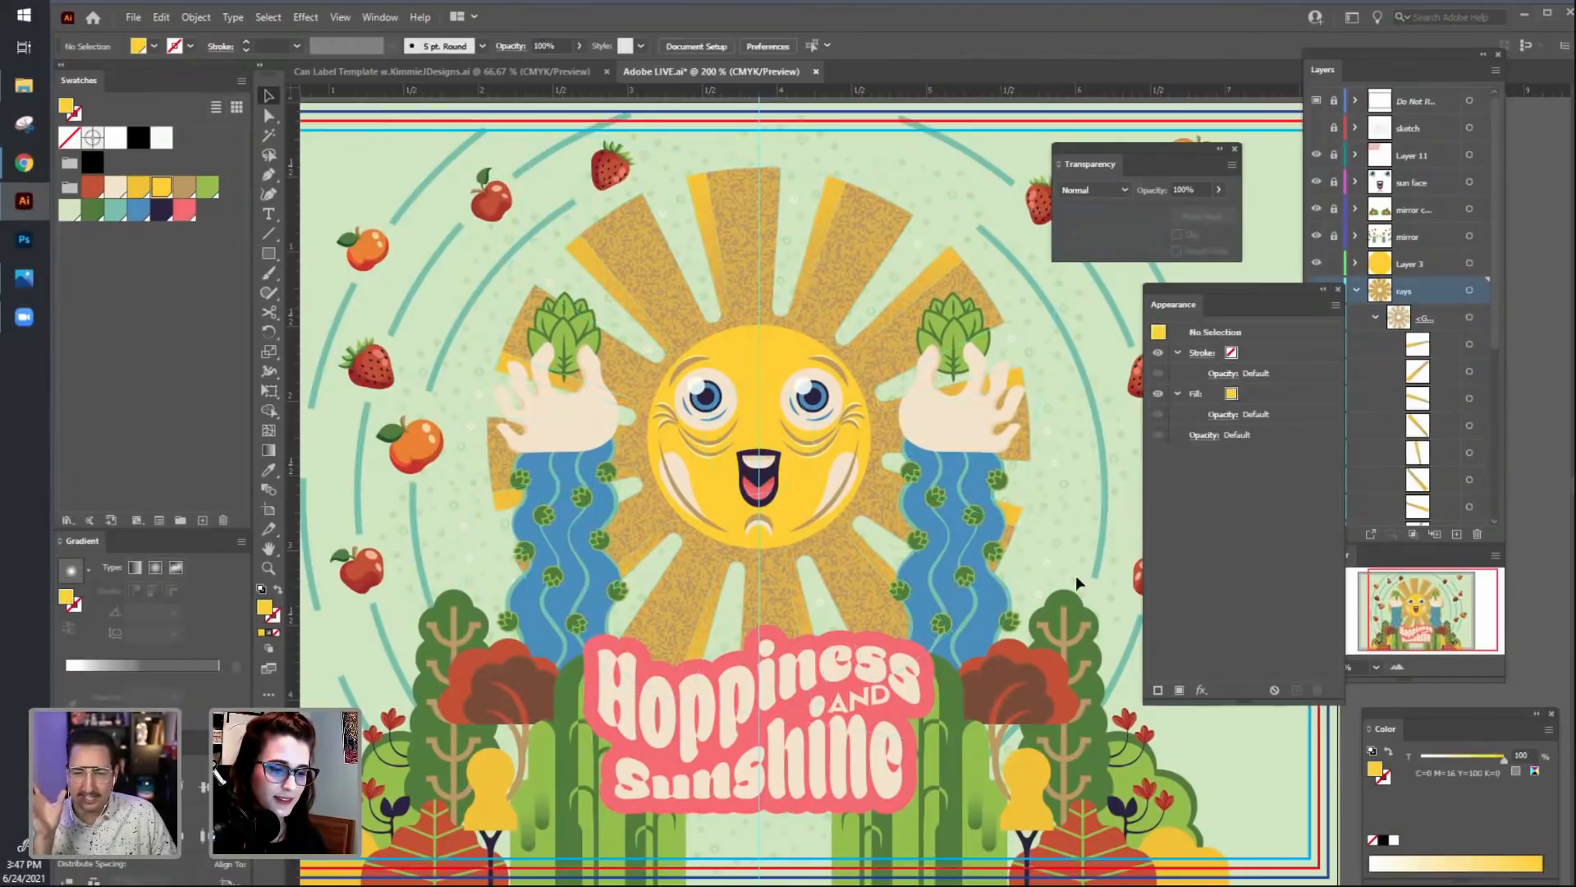
# Reapply the Grain effect inside the rays' opacity mask and return to the normal artwork with nothing selected.
pyautogui.scroll(1, 1047, 600)
pyautogui.click(1145, 232)
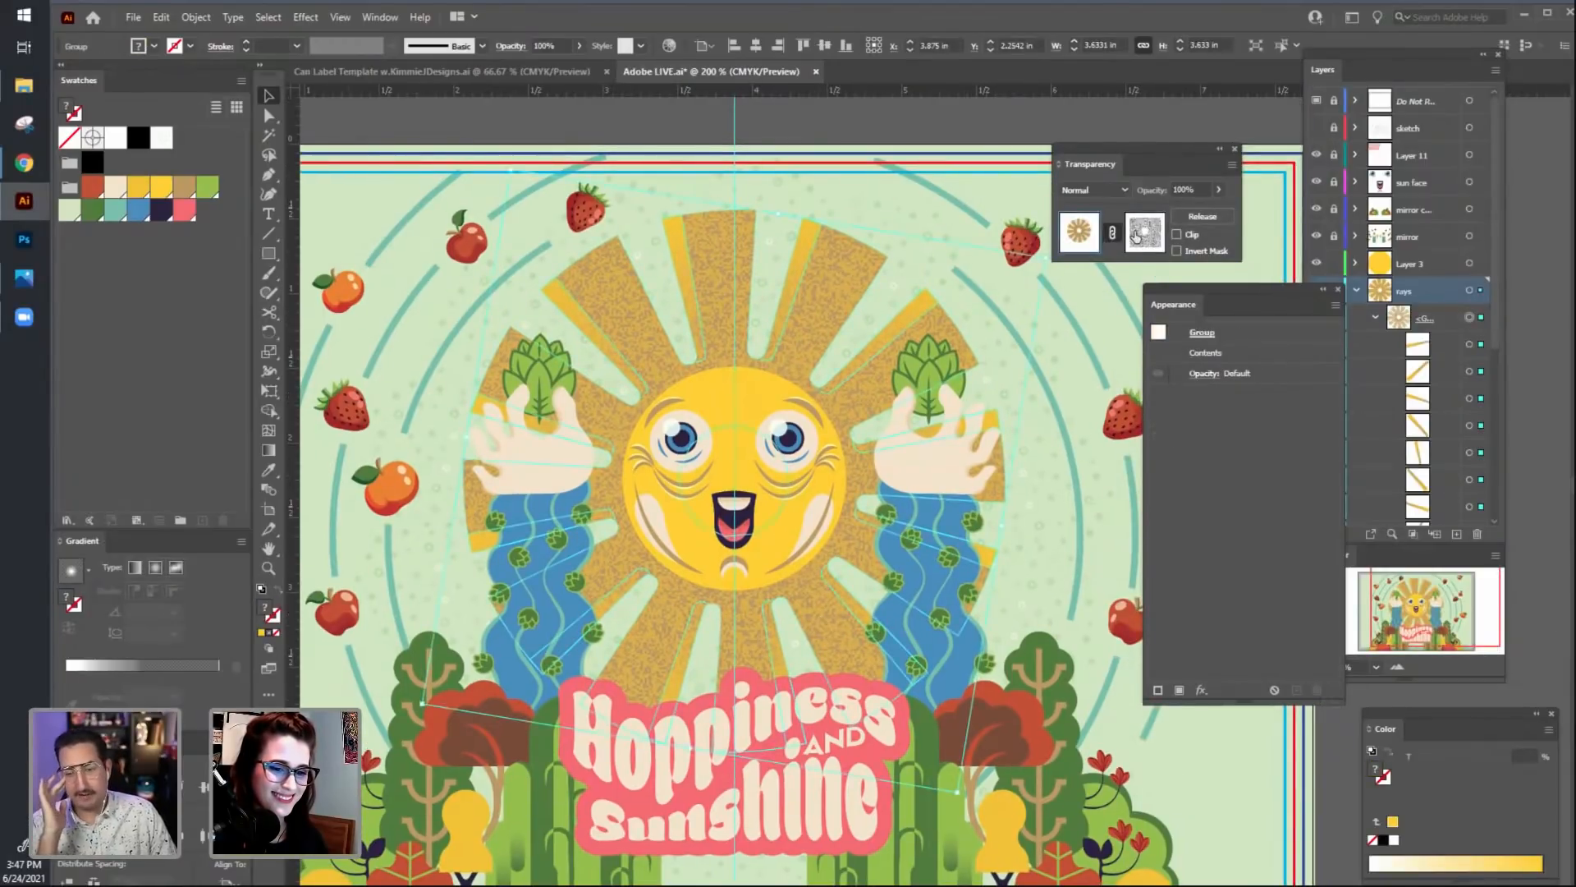
pyautogui.click(1199, 441)
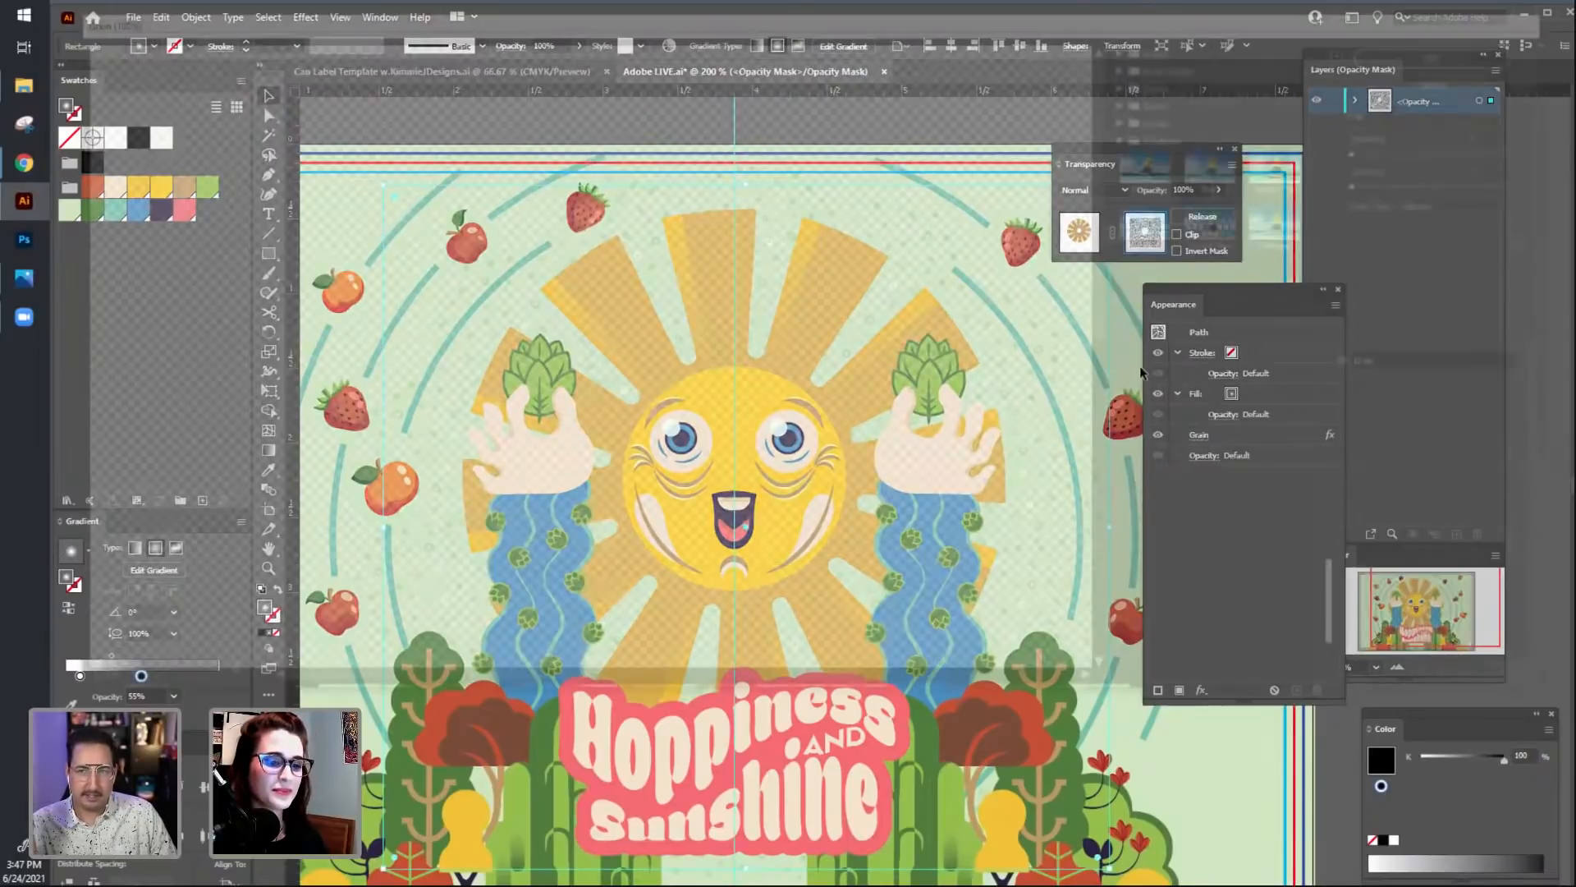
pyautogui.press('Return')
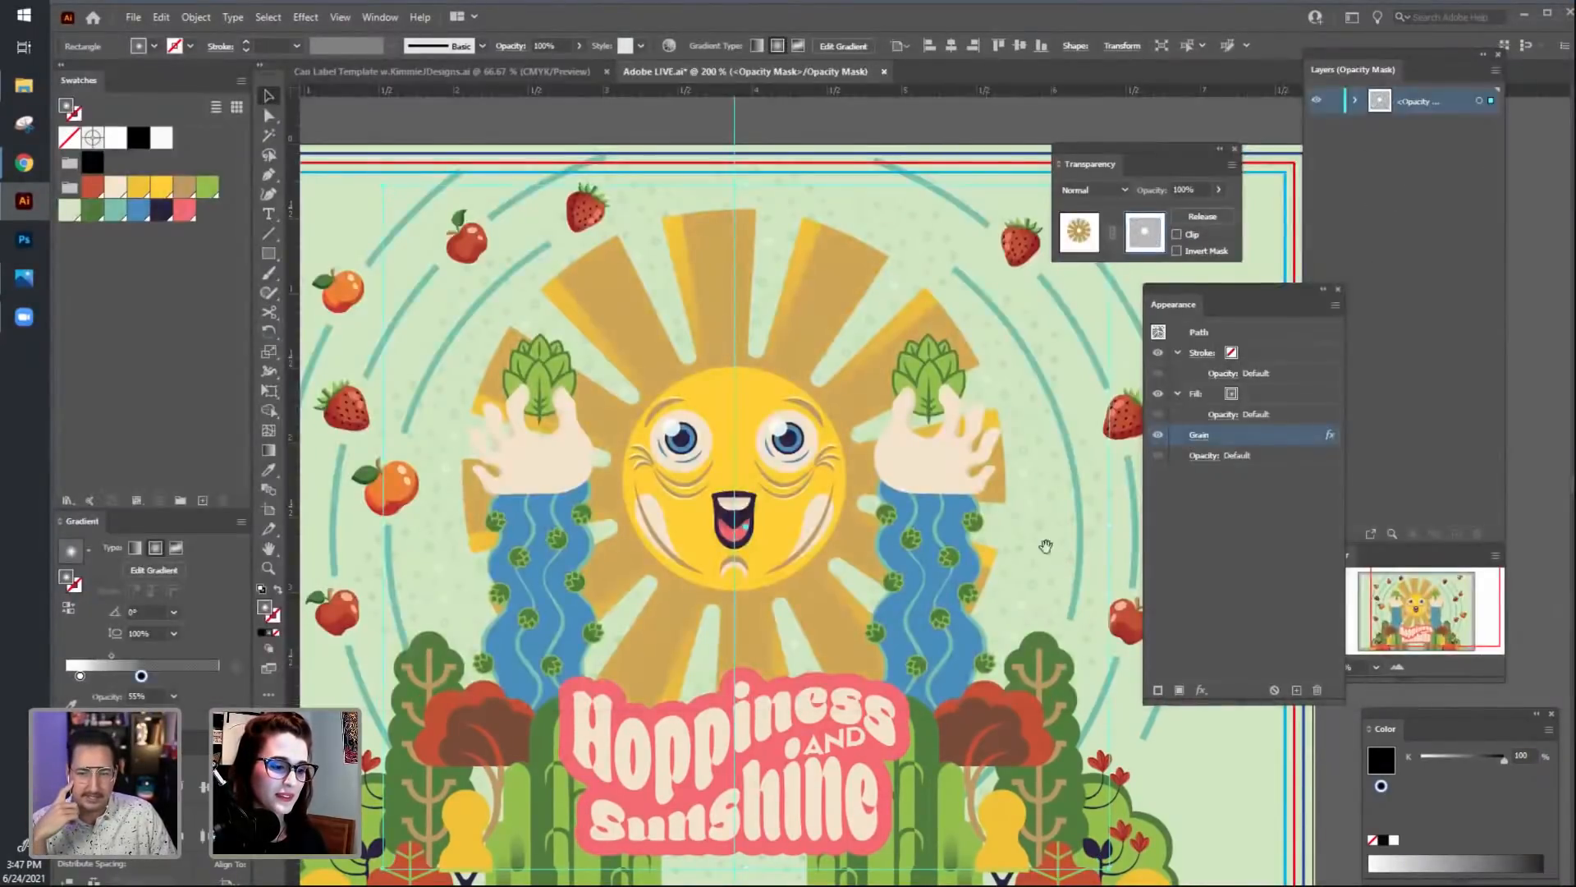
pyautogui.moveTo(1067, 530); pyautogui.dragTo(1087, 500)
pyautogui.click(1079, 231)
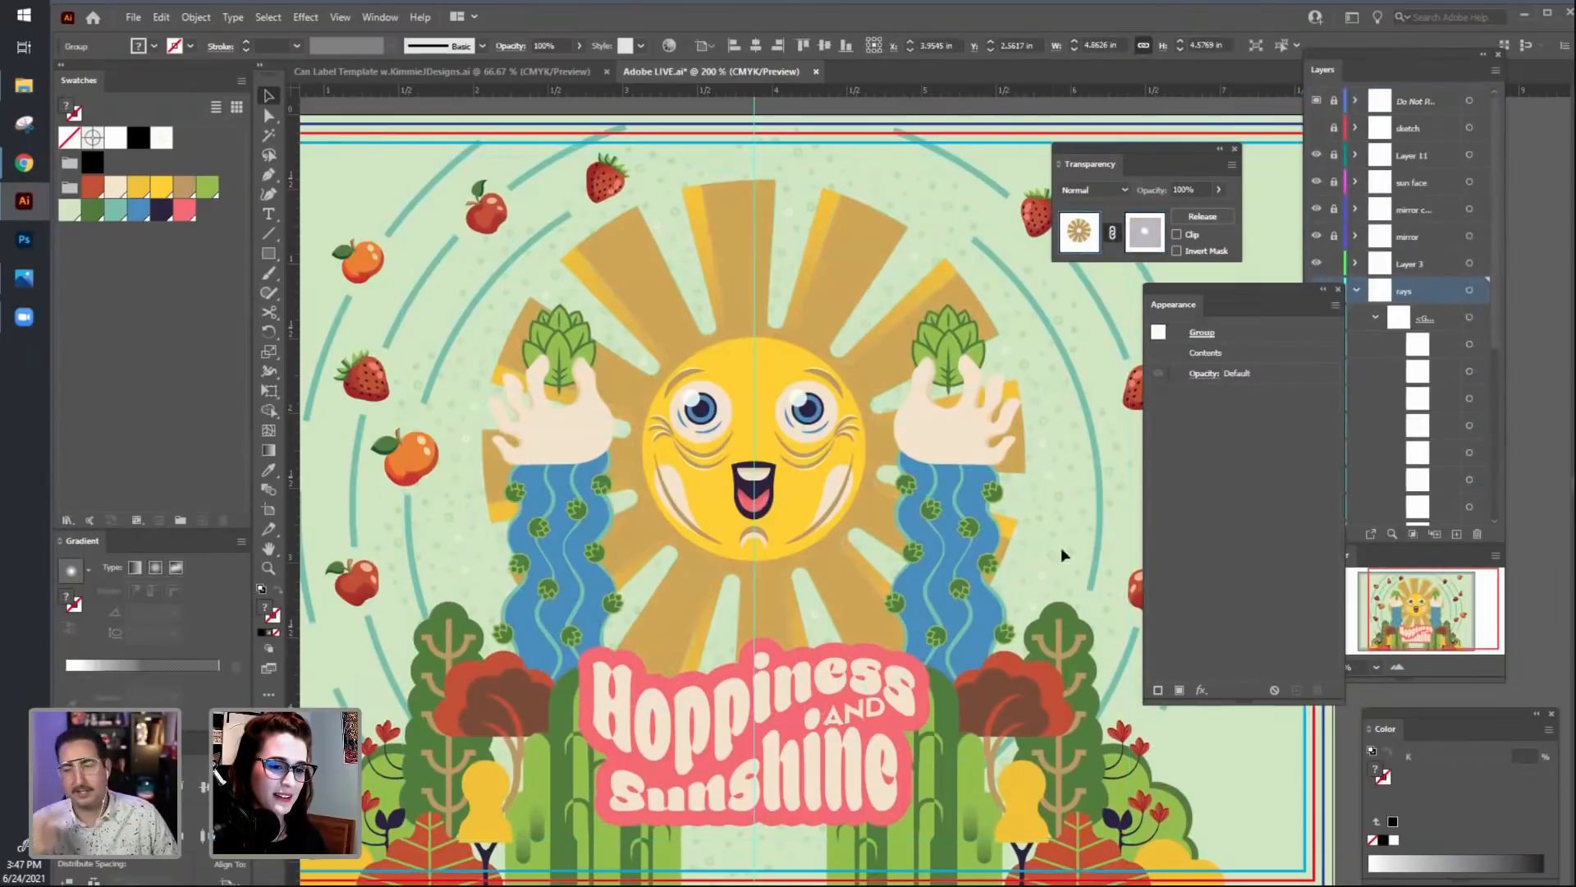
pyautogui.moveTo(1062, 552); pyautogui.dragTo(1072, 517)
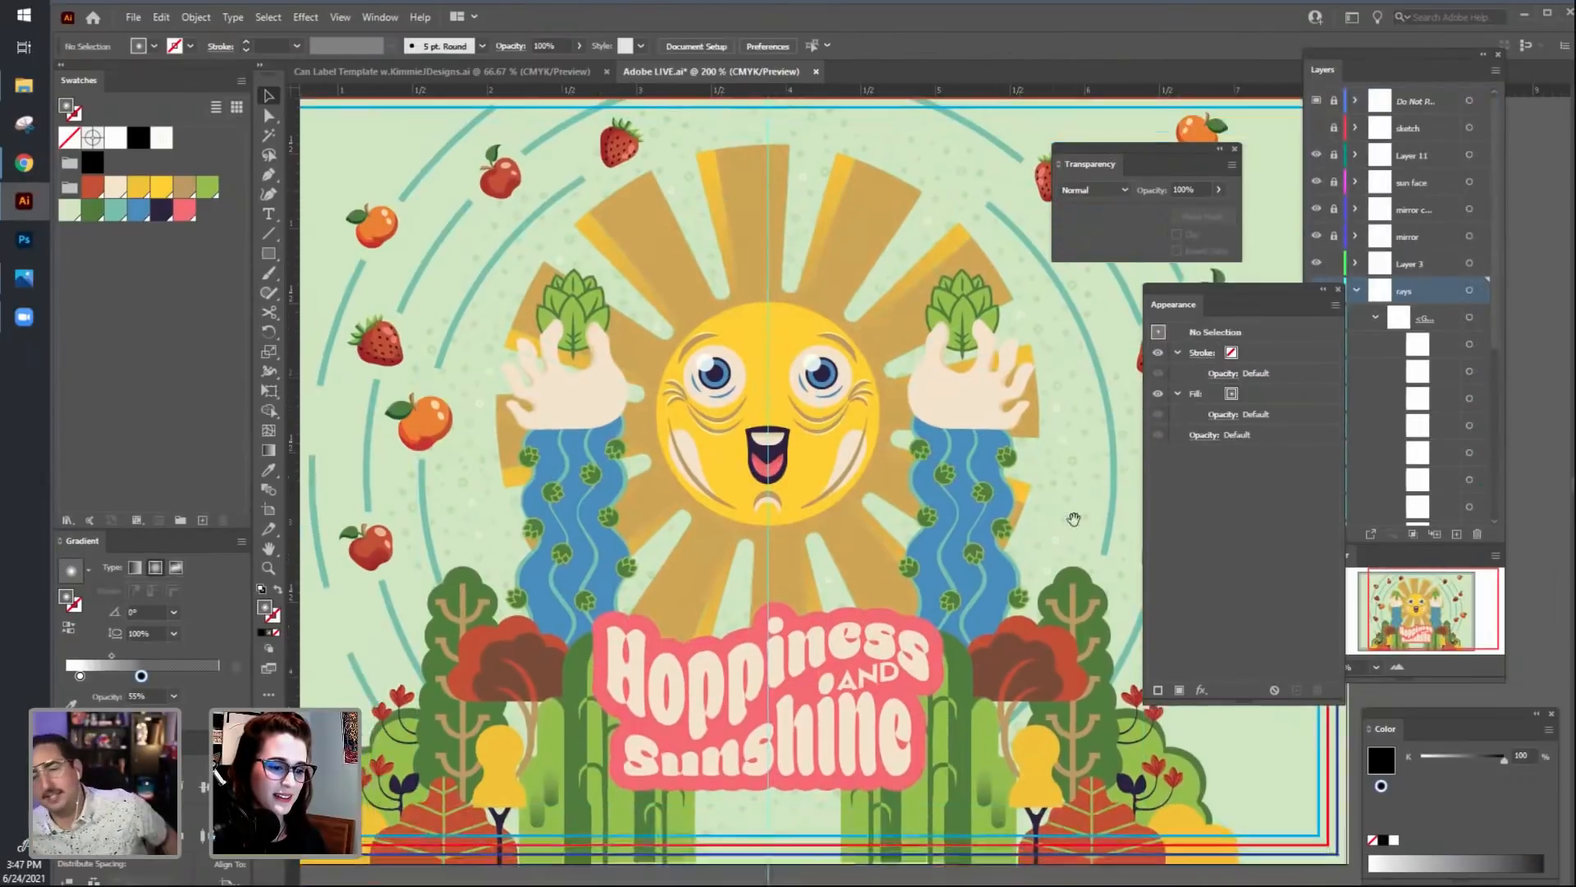
# Apply the tan global swatch to the rays group and change its mix to M 35, Y 83 and K 7.
pyautogui.click(183, 188)
pyautogui.doubleClick(185, 189)
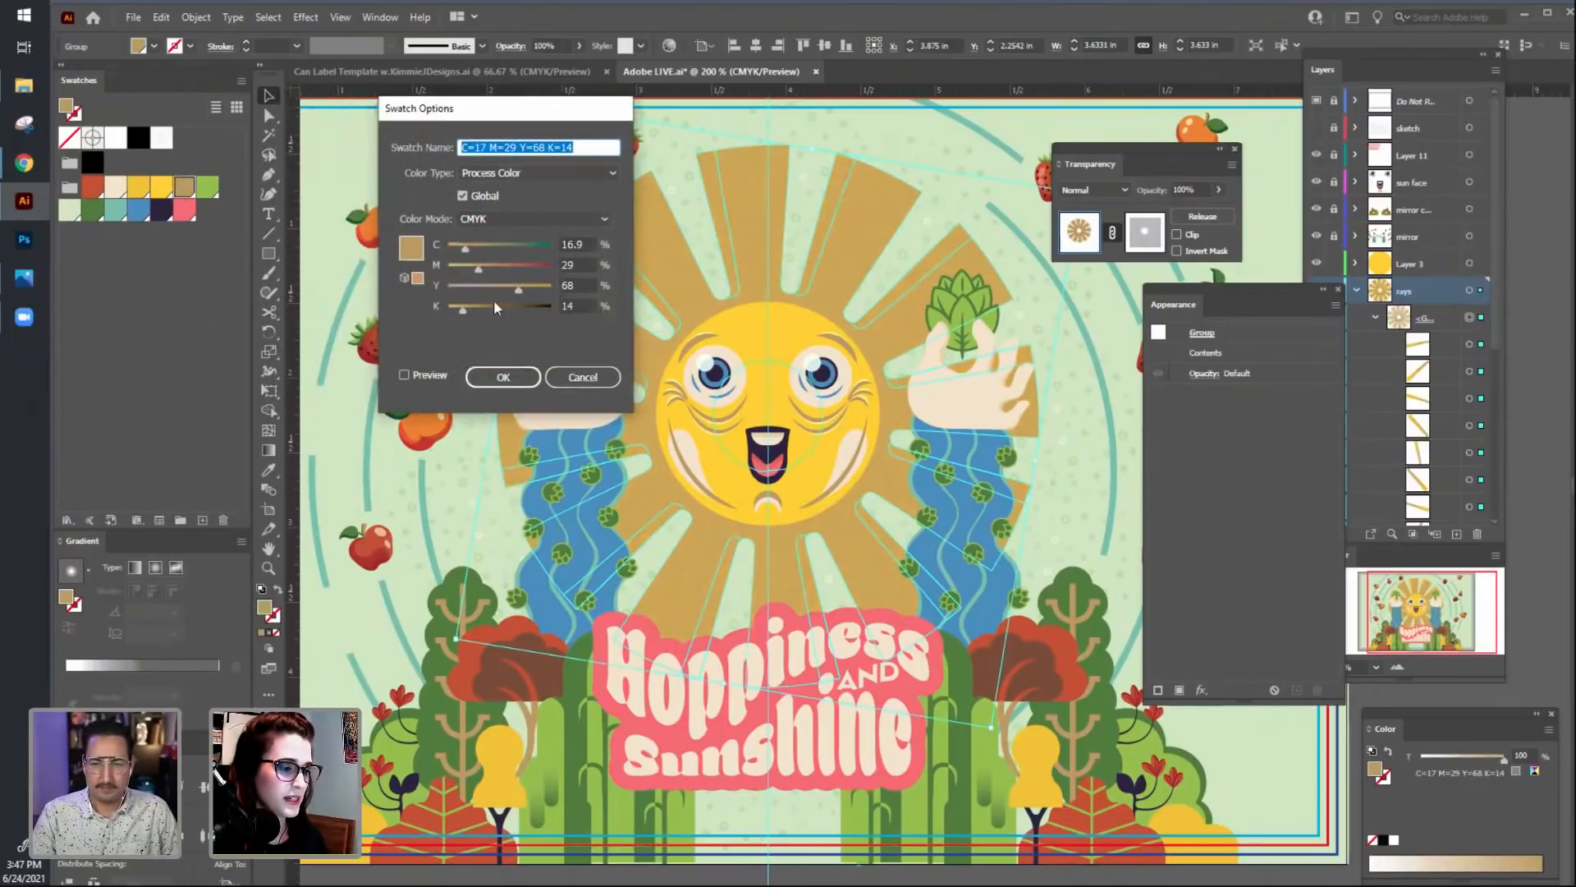
pyautogui.moveTo(526, 289); pyautogui.dragTo(486, 276)
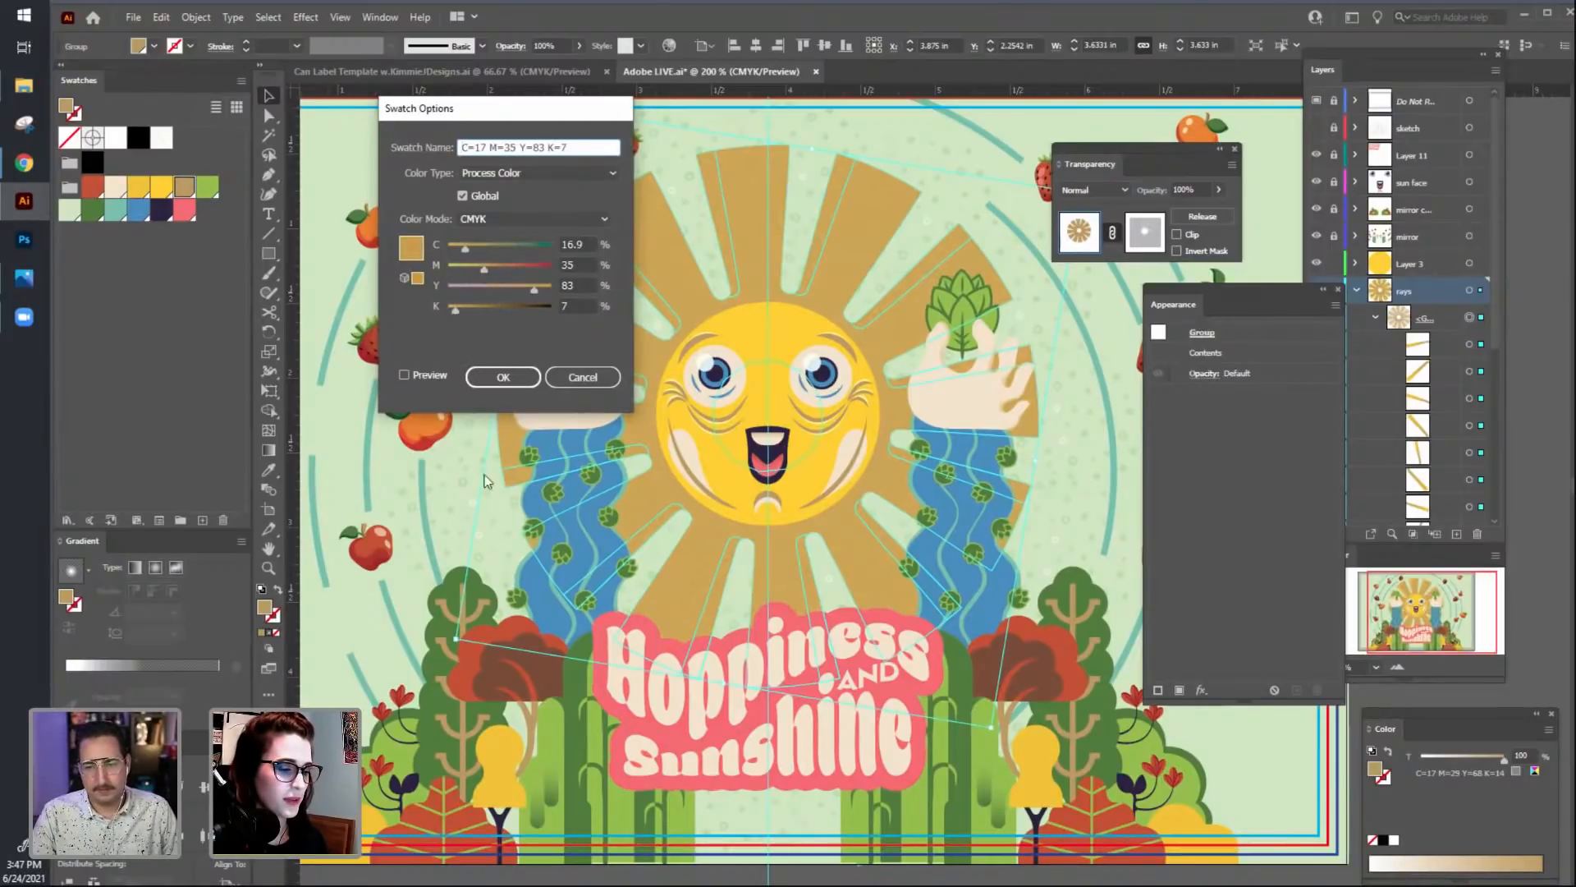
pyautogui.press('Return')
pyautogui.click(441, 494)
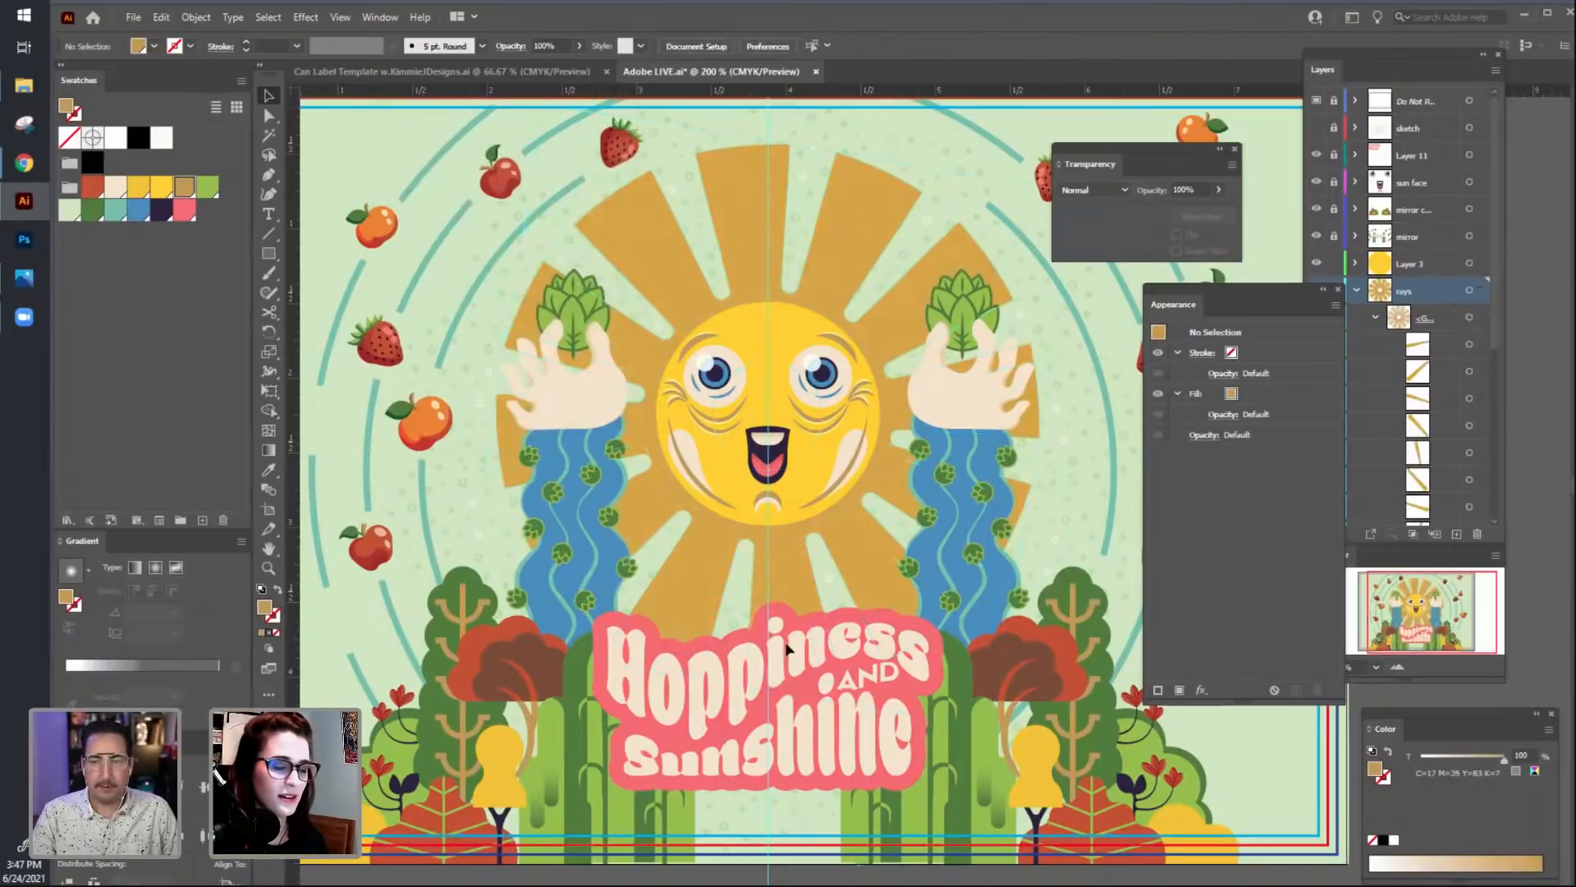
# Move the floating Appearance panel clear of the layer list and the navigator.
pyautogui.moveTo(800, 669); pyautogui.dragTo(758, 673)
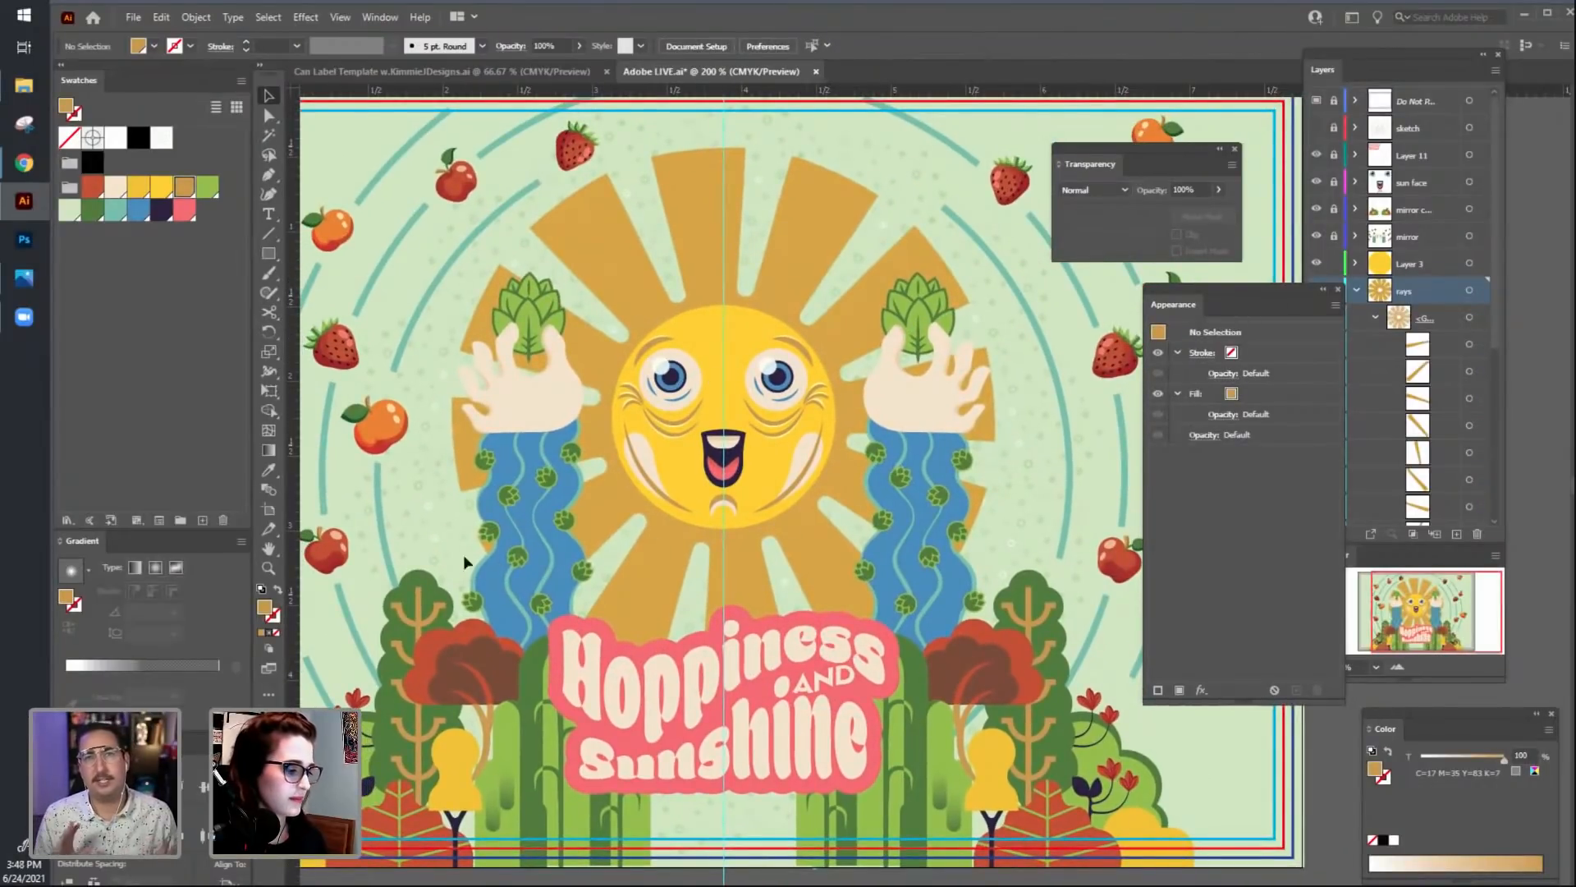
pyautogui.moveTo(1040, 540); pyautogui.dragTo(1087, 510)
pyautogui.moveTo(1278, 293); pyautogui.dragTo(1201, 401)
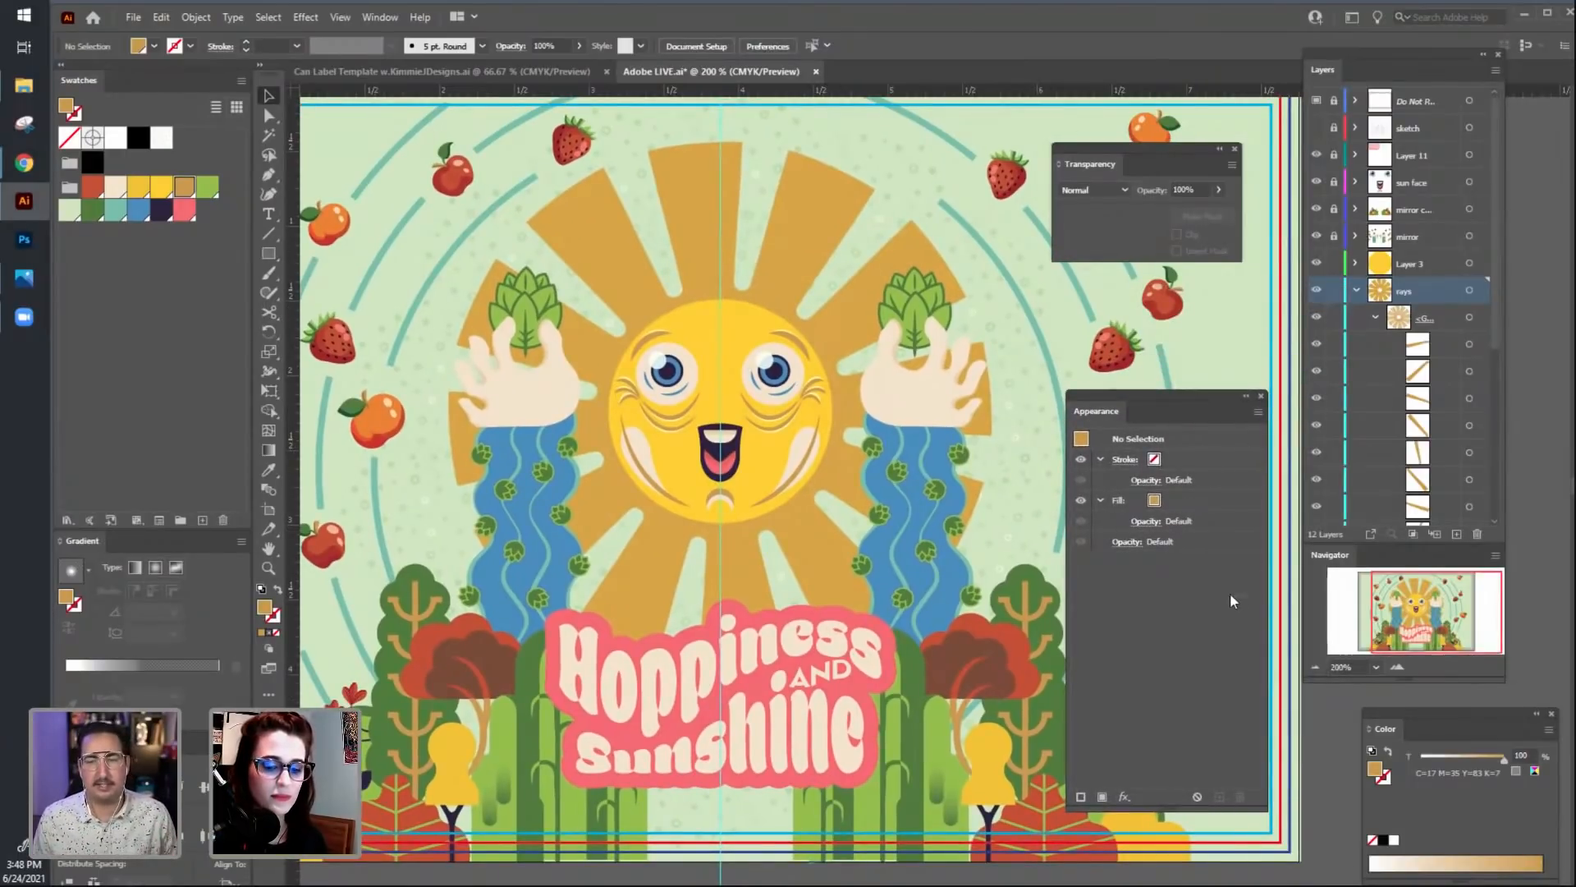
pyautogui.moveTo(1007, 531); pyautogui.dragTo(972, 525)
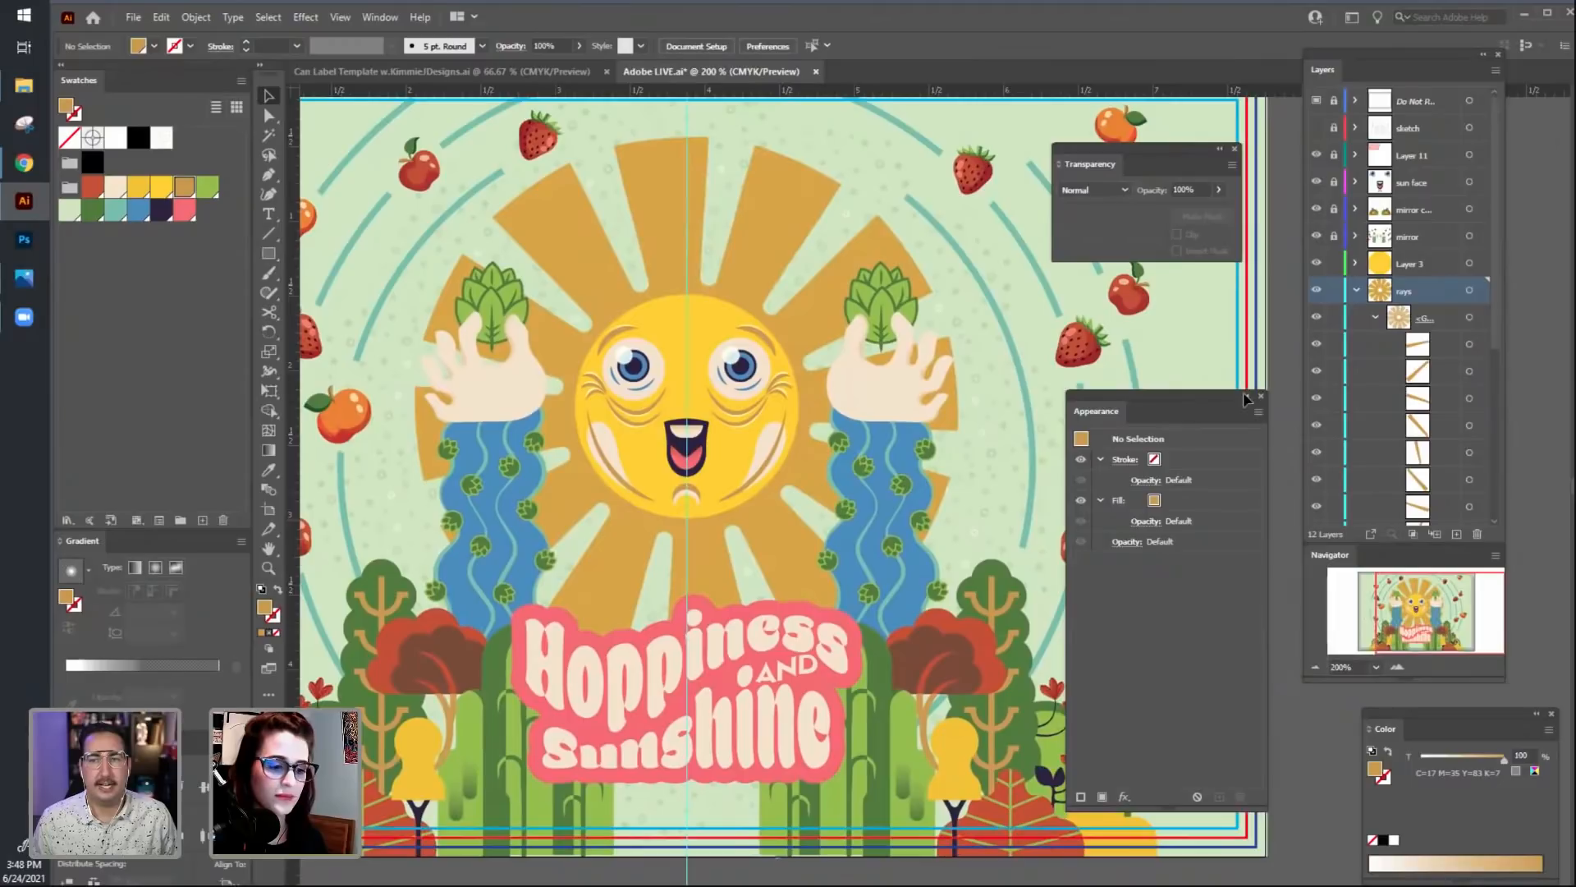
# Select the yellow rays compound path and place it above the brown one inside the rays layer.
pyautogui.scroll(-5, 1423, 457)
pyautogui.click(1439, 406)
pyautogui.moveTo(1438, 409); pyautogui.dragTo(1439, 367)
pyautogui.moveTo(981, 397); pyautogui.dragTo(965, 382)
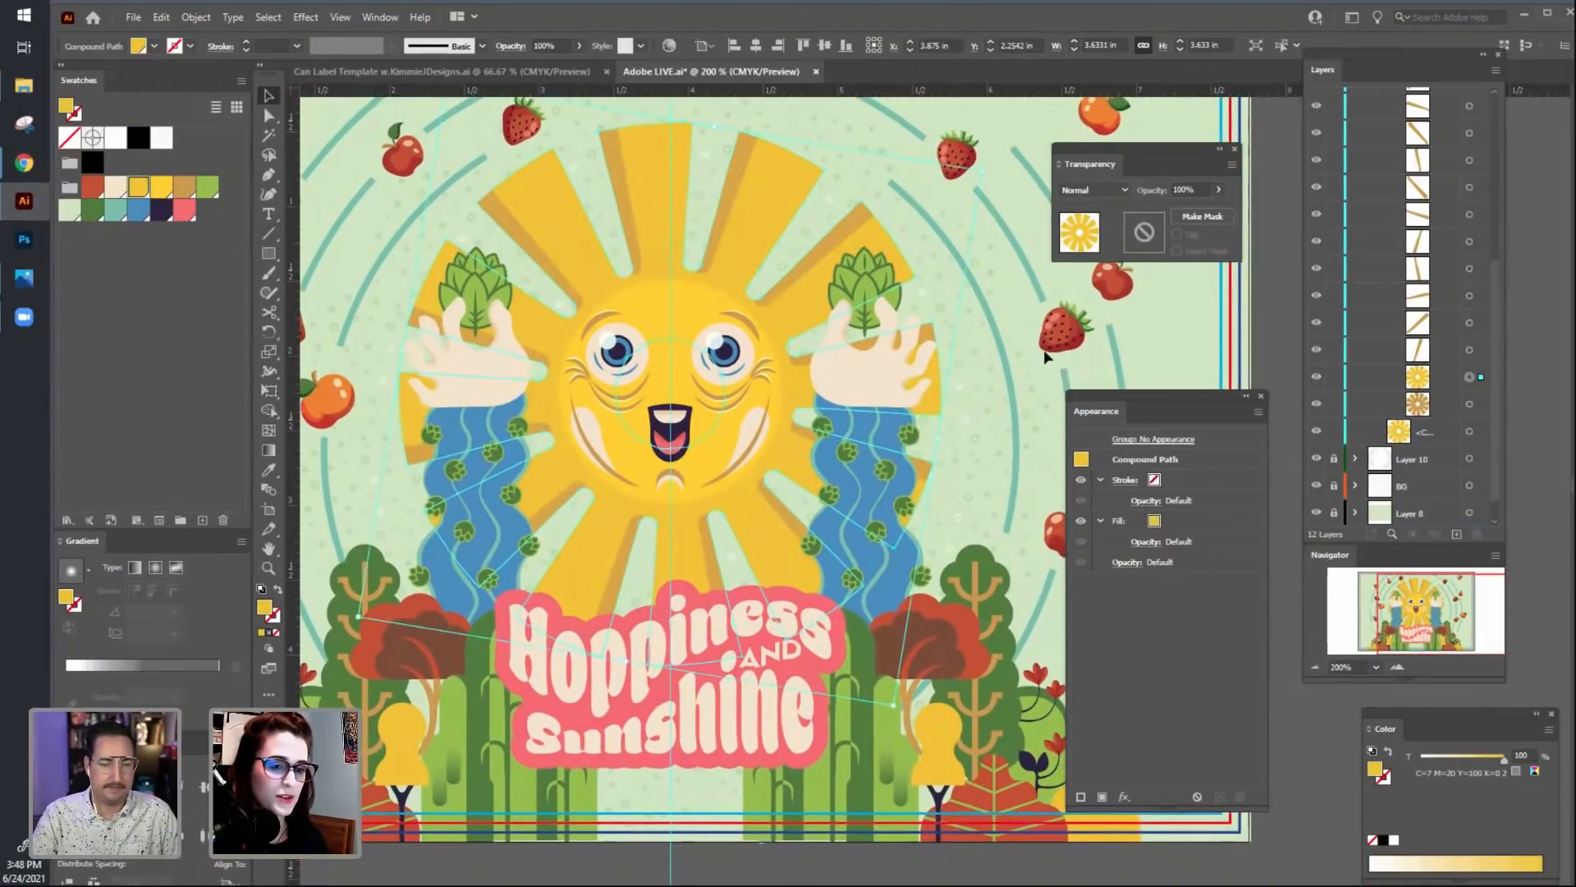
pyautogui.moveTo(421, 318)
pyautogui.mouseDown()
pyautogui.moveTo(412, 335)
pyautogui.moveTo(444, 331)
pyautogui.mouseUp()
pyautogui.moveTo(612, 453); pyautogui.dragTo(617, 445)
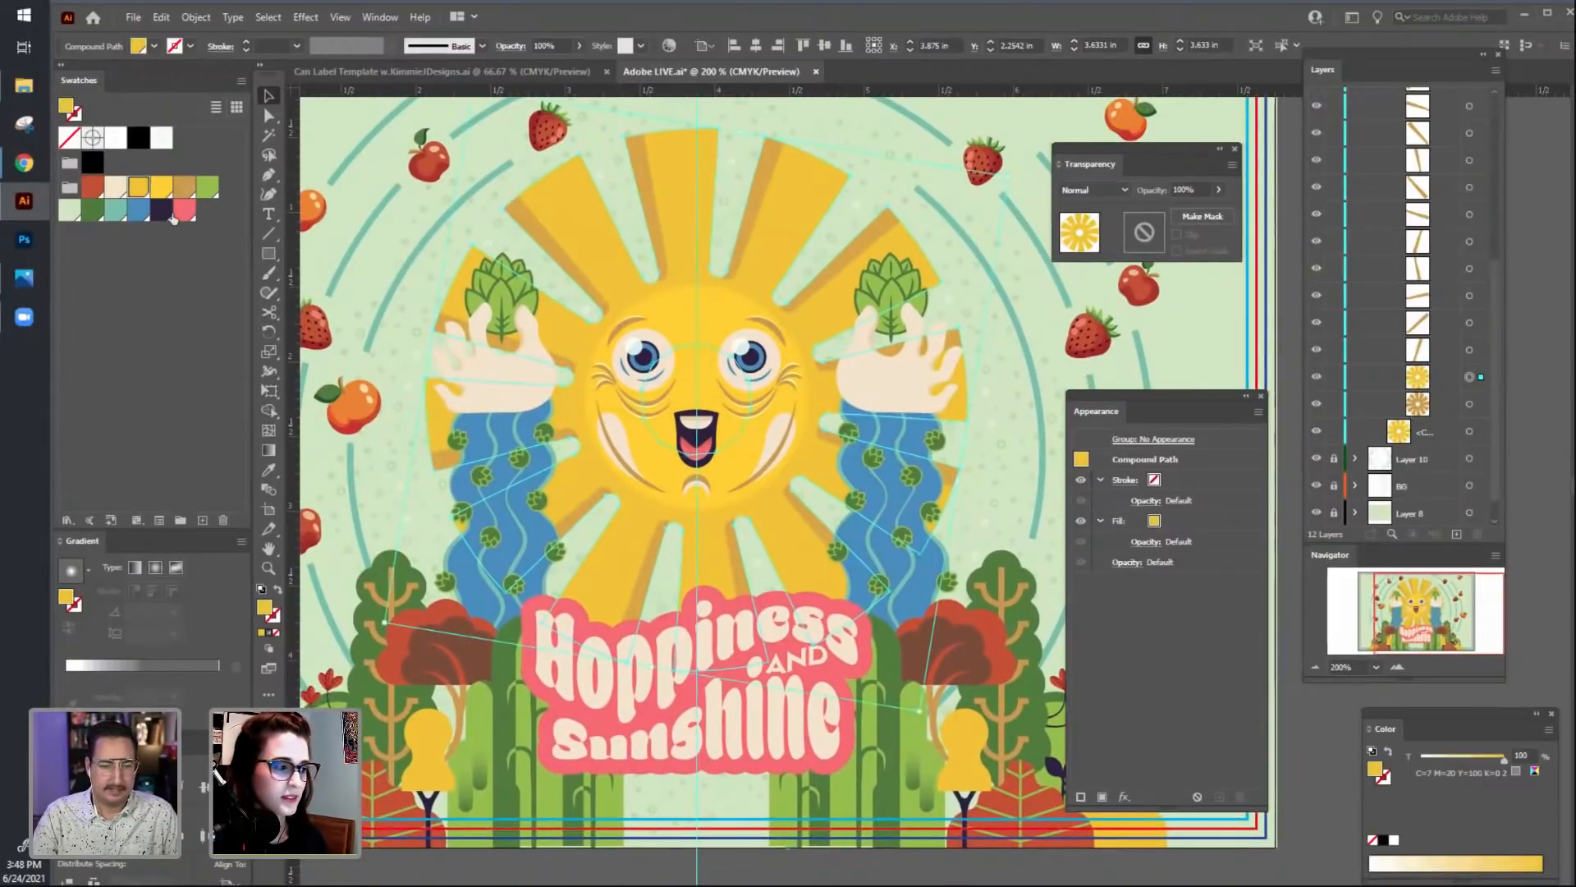
# Recolour the yellow rays compound path to the lighter yellow F2D65F.
pyautogui.doubleClick(264, 607)
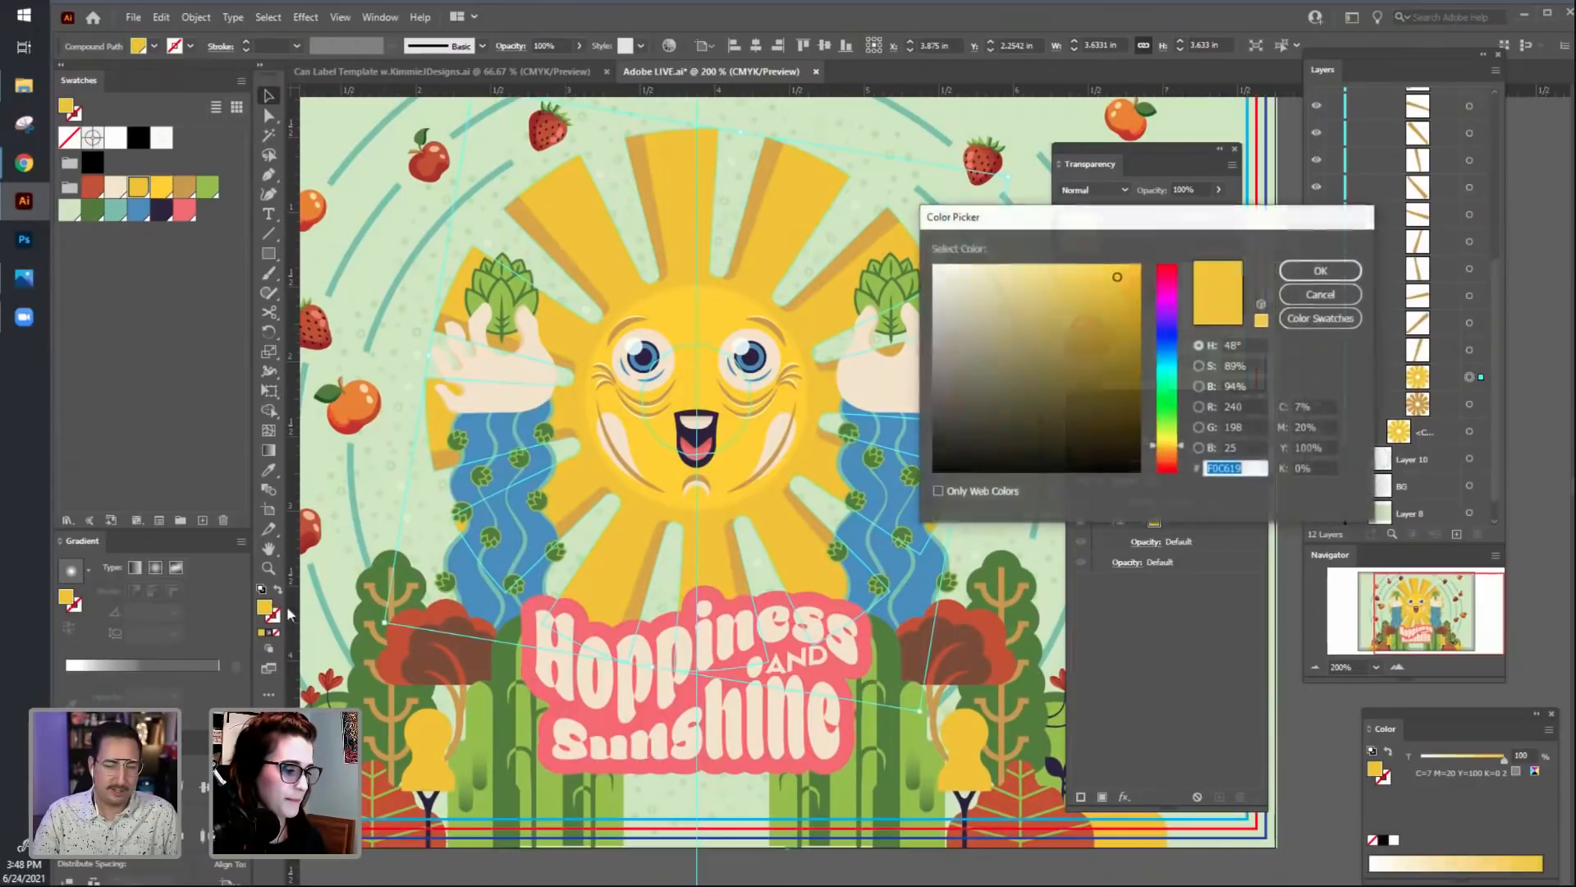
pyautogui.click(1038, 279)
pyautogui.moveTo(1040, 280); pyautogui.dragTo(1058, 273)
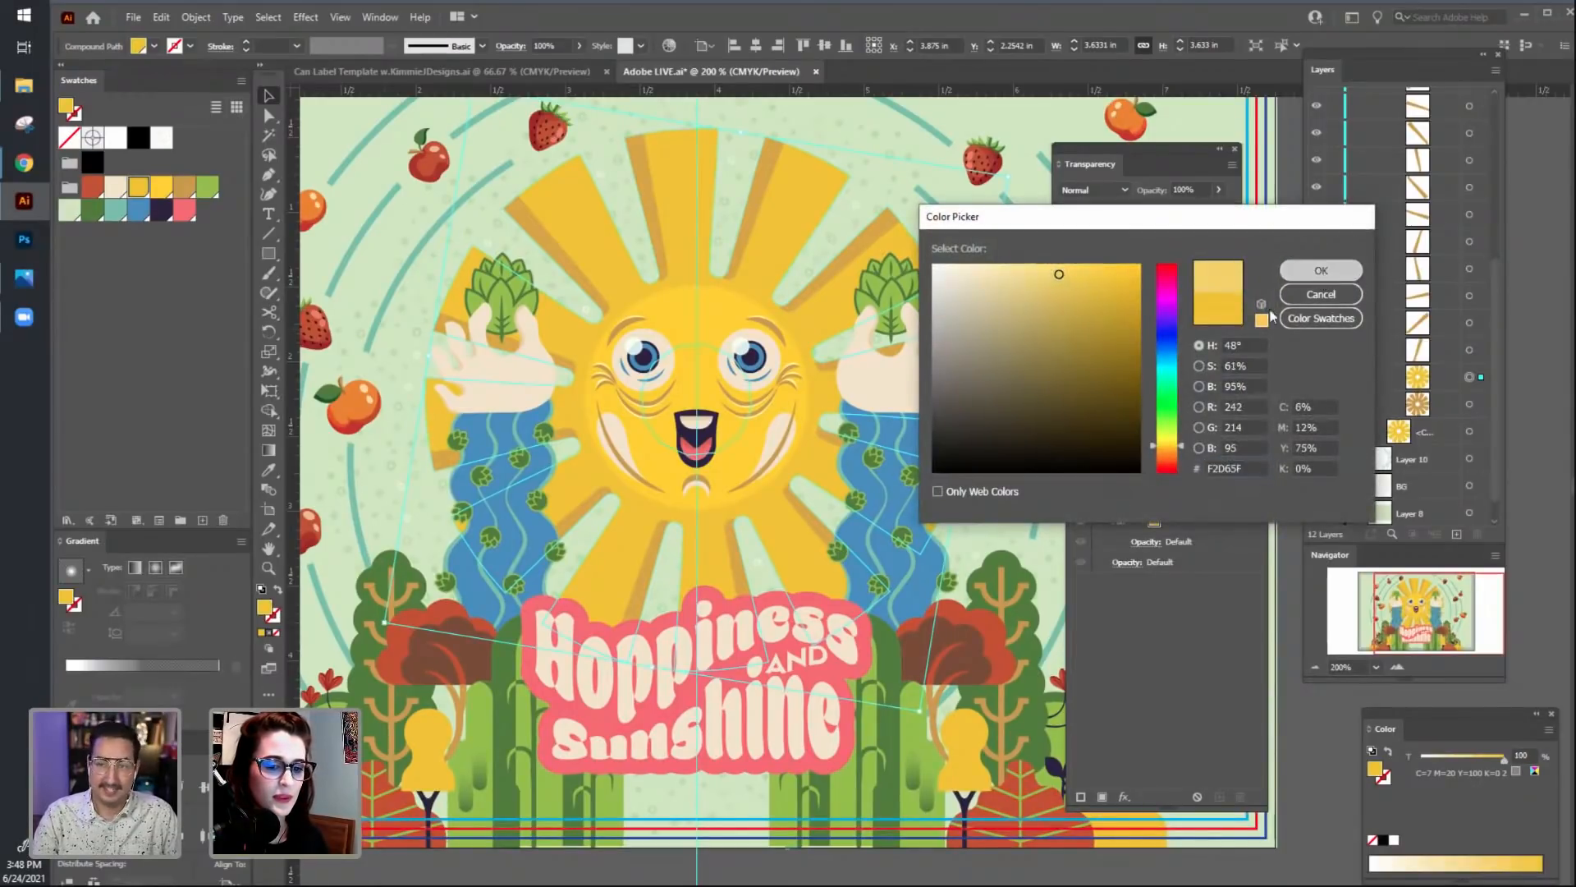
pyautogui.click(1320, 271)
pyautogui.moveTo(1034, 363); pyautogui.dragTo(1030, 345)
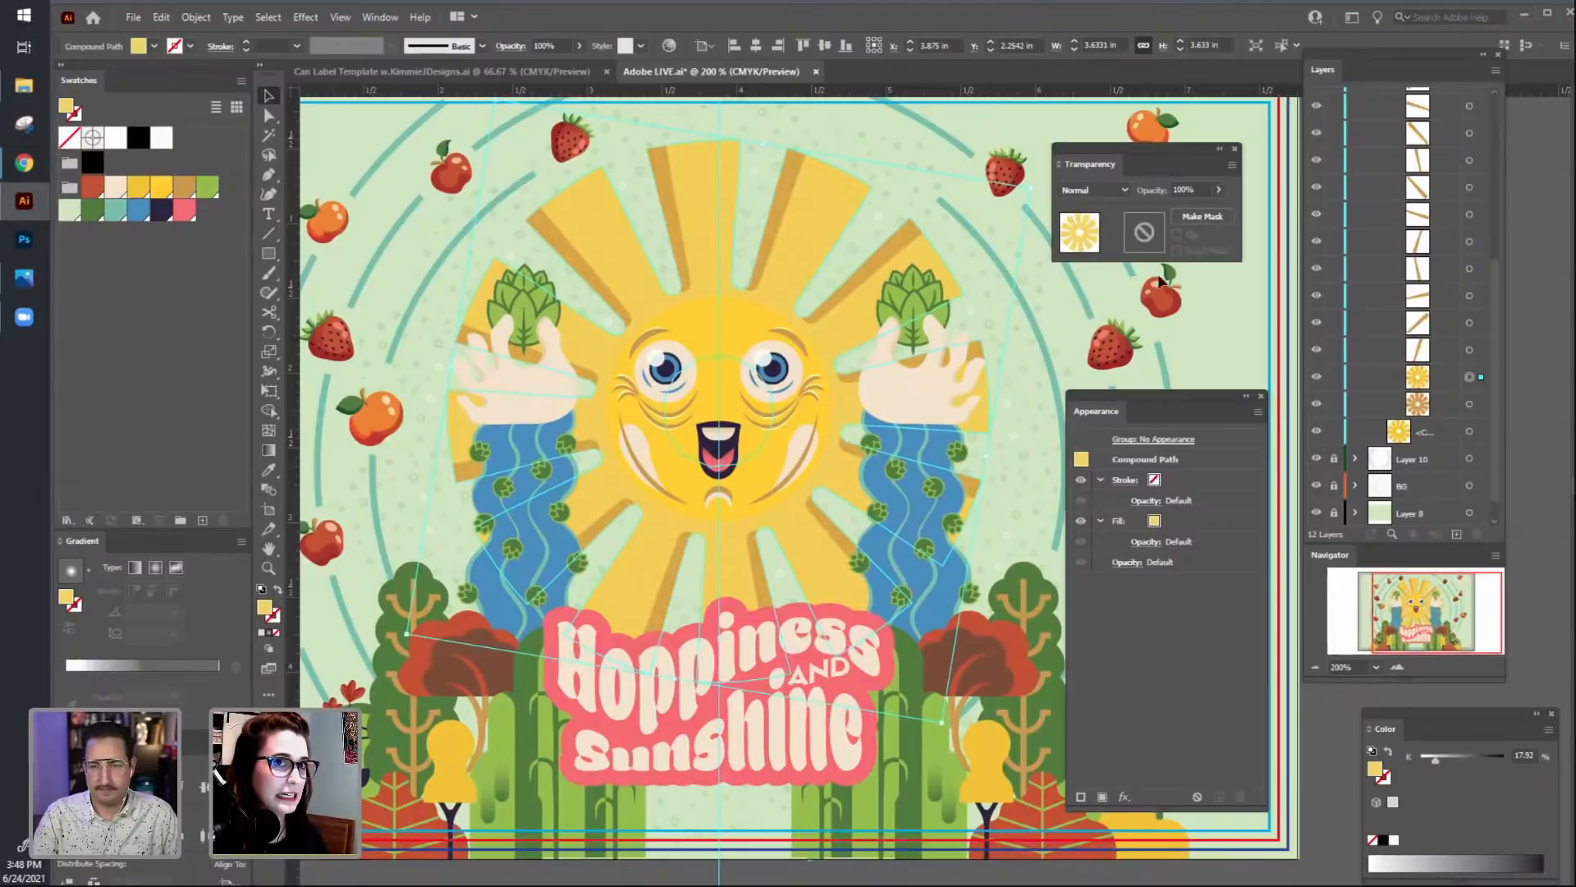
pyautogui.moveTo(1124, 312); pyautogui.dragTo(1134, 314)
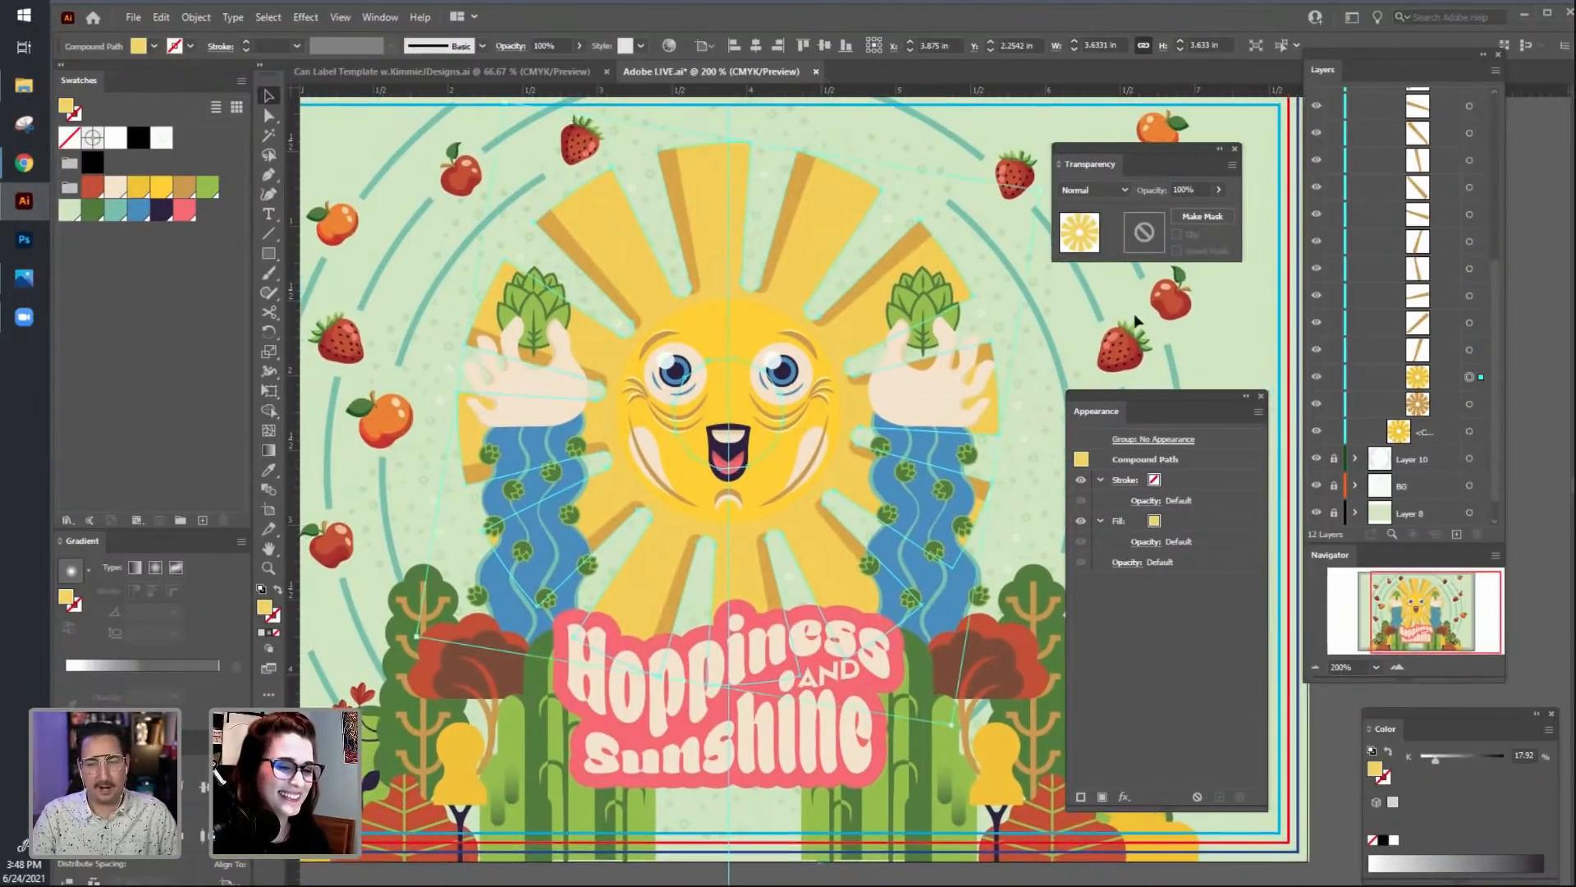
# Add an opacity mask to the yellow rays and draw an ellipse of about 3.95 × 3.98 in inside it with a radial gradient fill.
pyautogui.click(1204, 216)
pyautogui.click(1145, 232)
pyautogui.press('m')
pyautogui.moveTo(413, 131); pyautogui.dragTo(1064, 752)
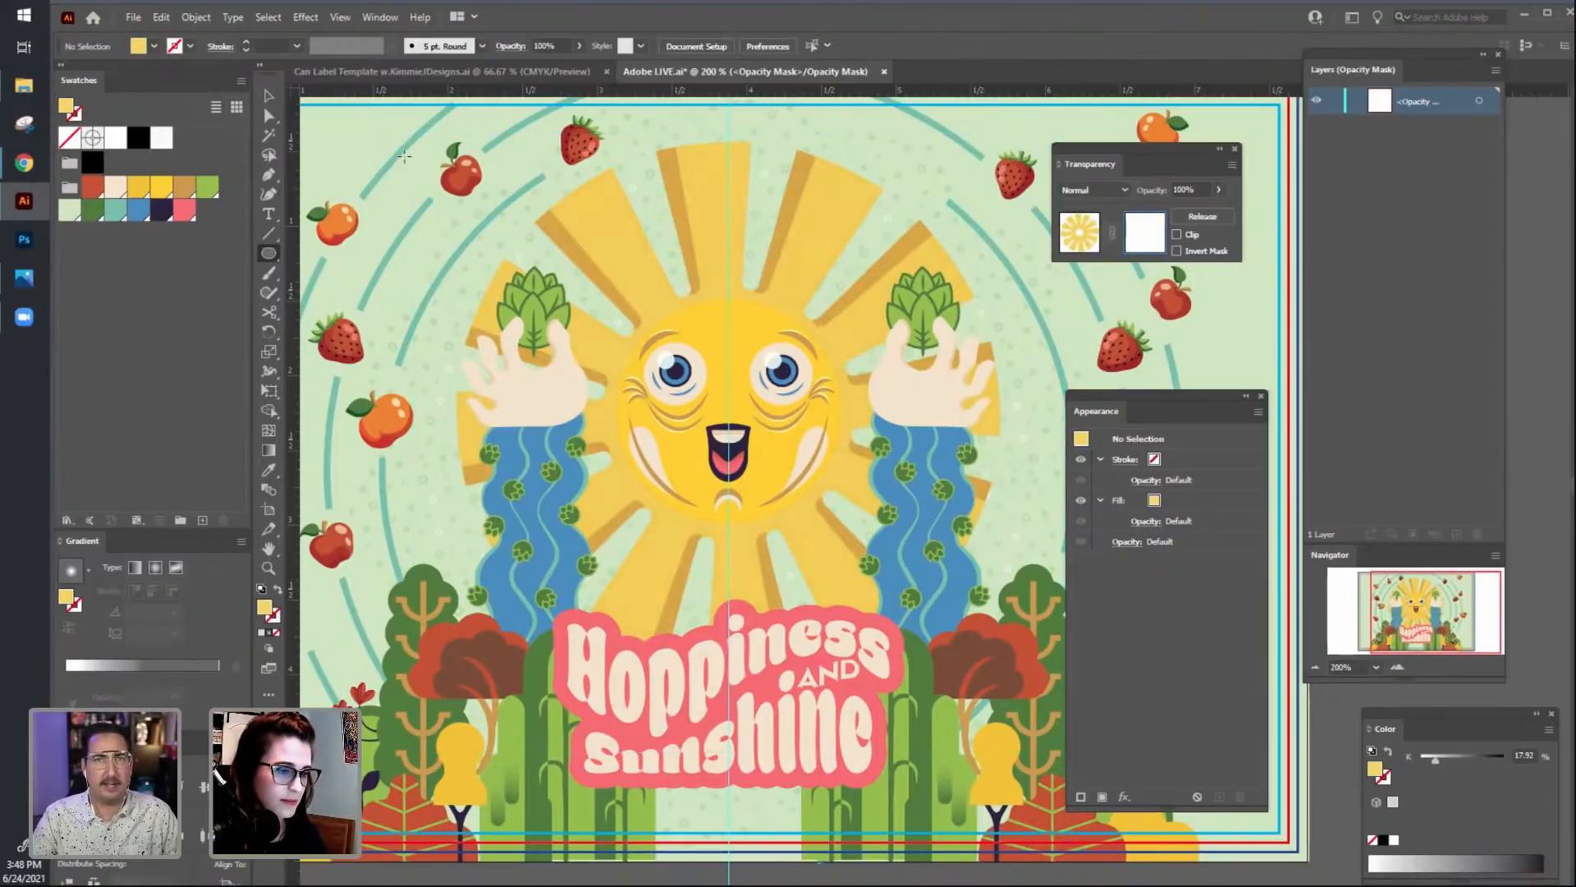
pyautogui.moveTo(651, 435); pyautogui.dragTo(979, 734)
pyautogui.click(156, 568)
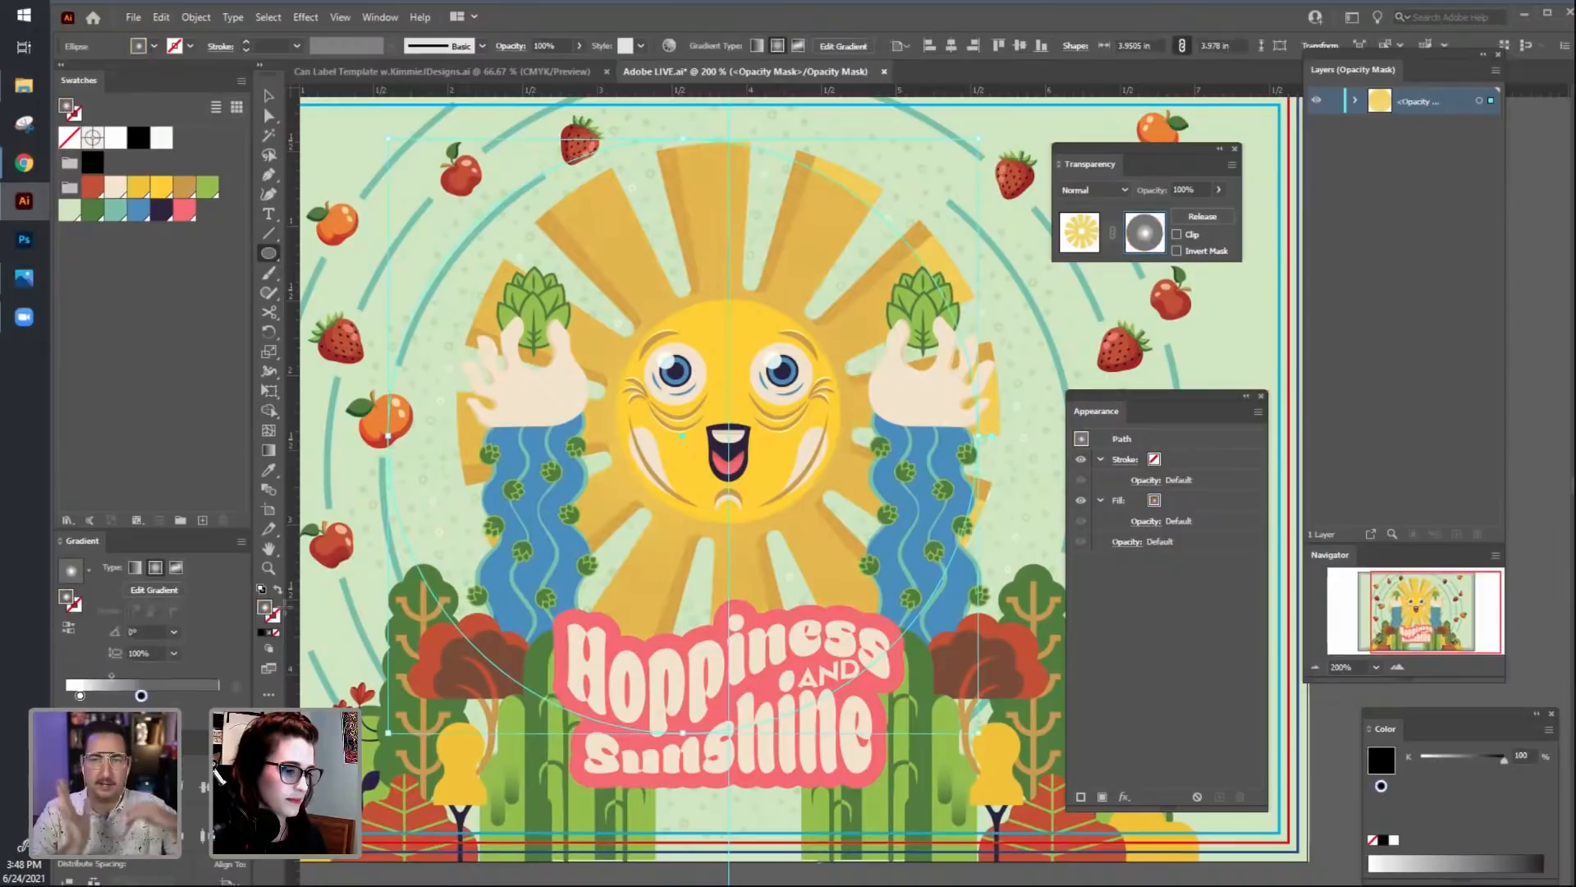
# Redraw the mask ellipse's radial gradient so its light centre sits off-centre toward the right-hand rays.
pyautogui.press('g')
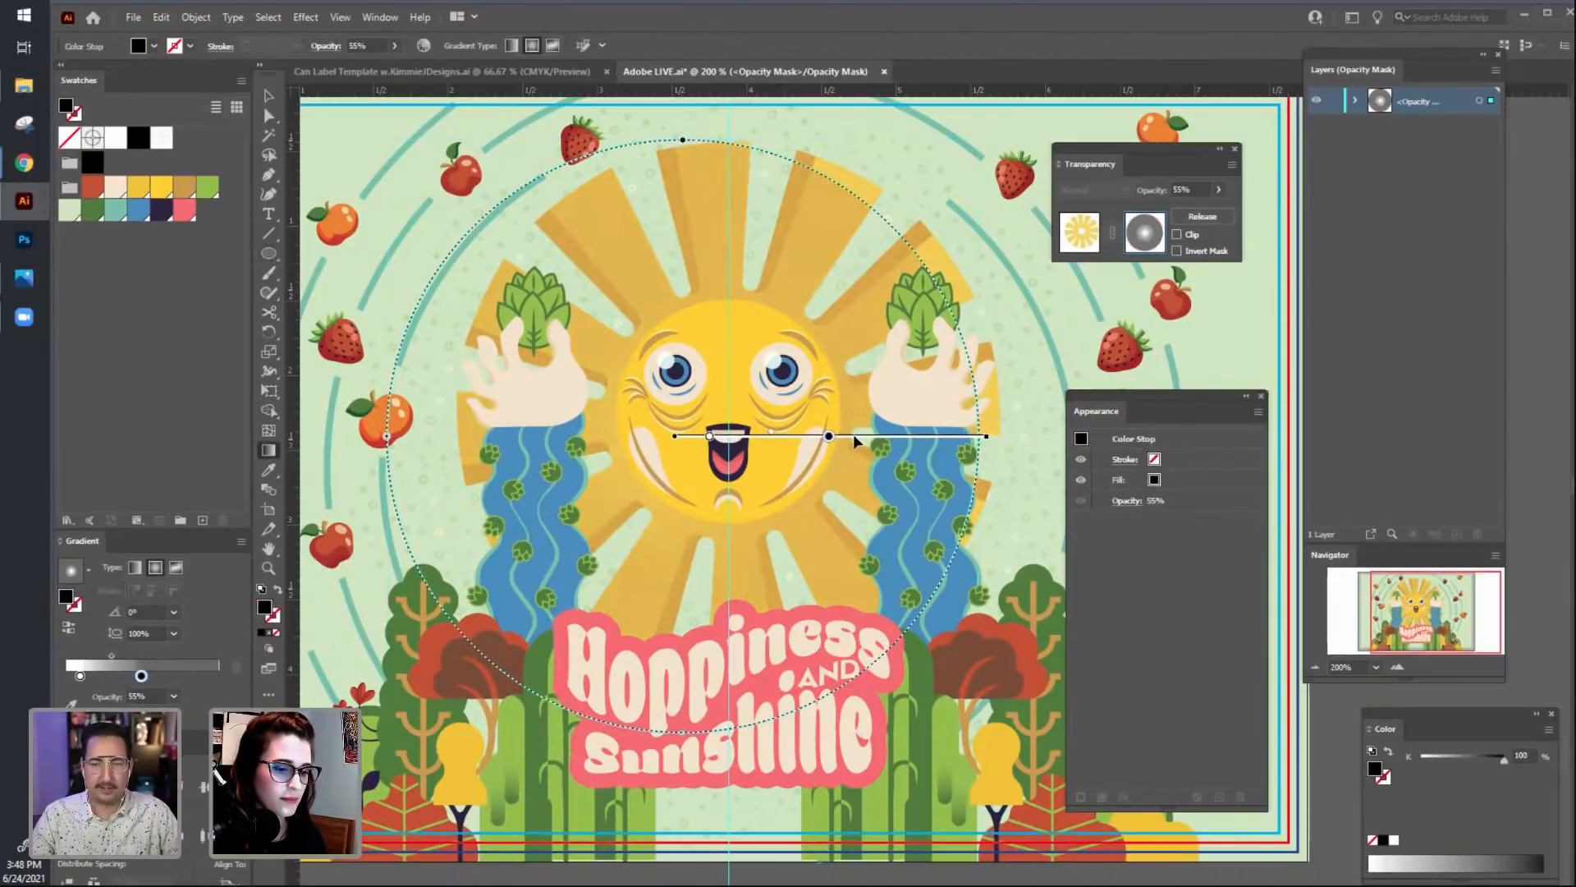
pyautogui.moveTo(841, 436)
pyautogui.mouseDown()
pyautogui.moveTo(993, 377)
pyautogui.moveTo(1011, 404)
pyautogui.mouseUp()
pyautogui.press('space')
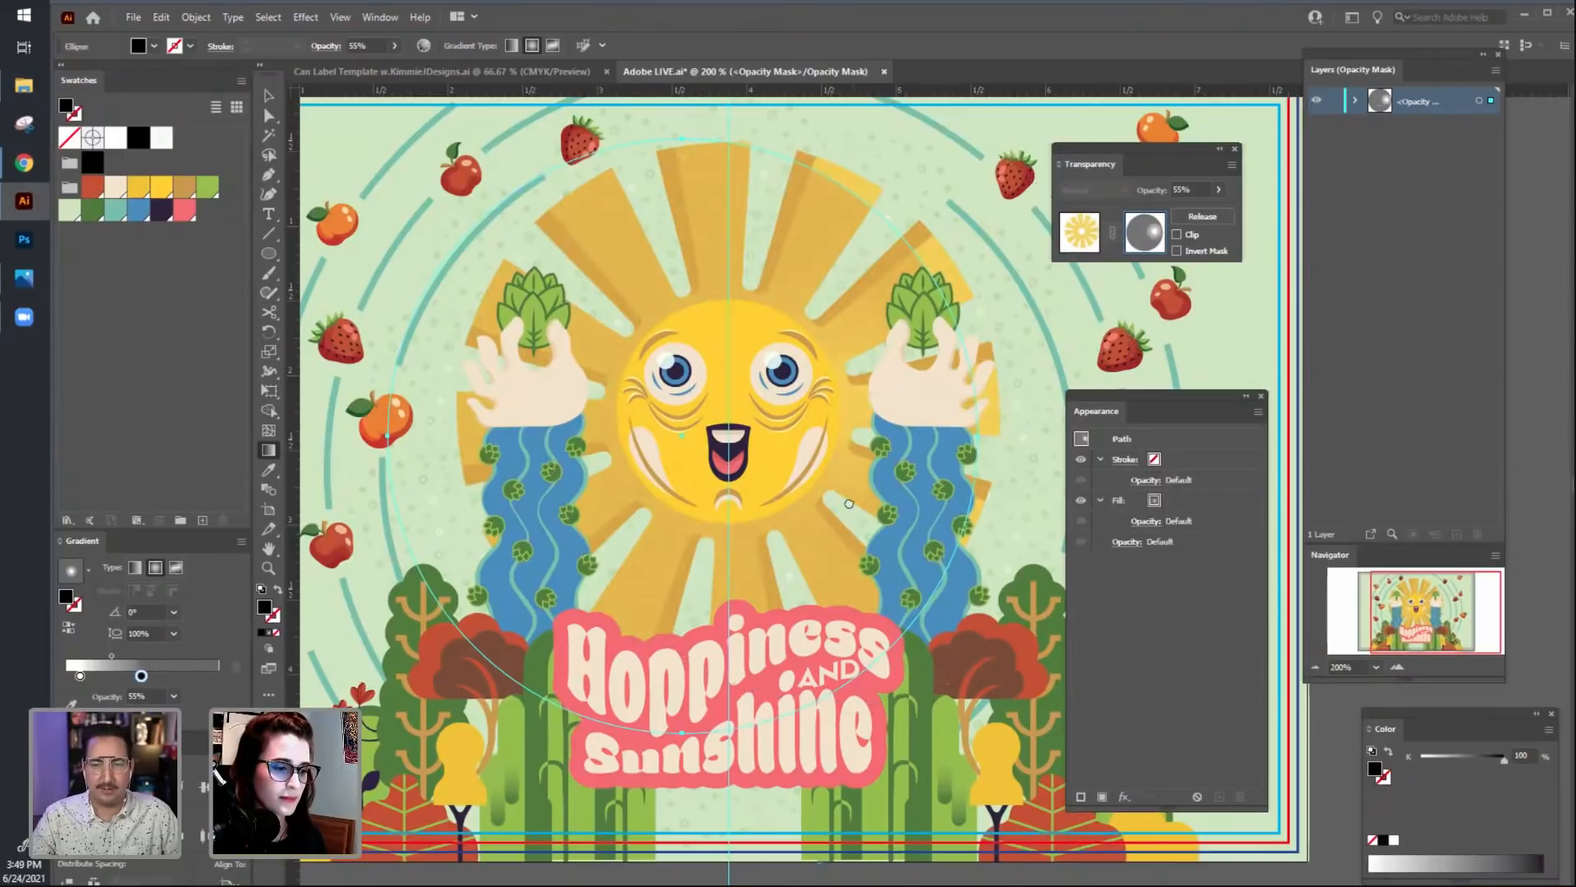
pyautogui.moveTo(941, 529); pyautogui.dragTo(848, 495)
pyautogui.moveTo(907, 390); pyautogui.dragTo(1021, 368)
pyautogui.press('space')
pyautogui.moveTo(584, 572); pyautogui.dragTo(694, 572)
pyautogui.press('v')
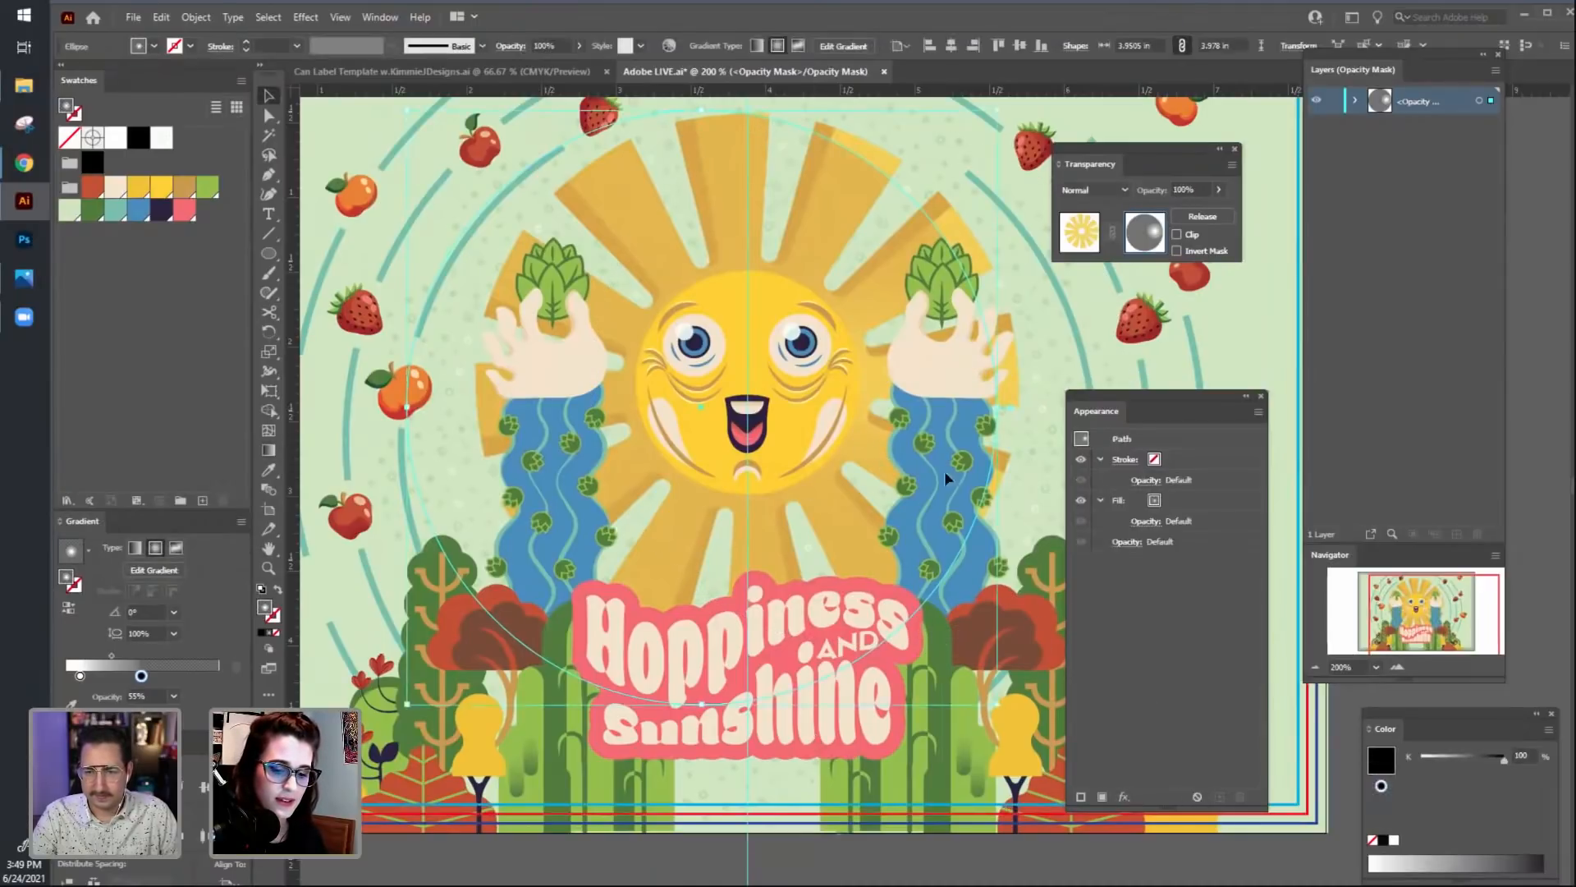
# Apply the Grain texture effect to the mask ellipse with Intensity 0, Contrast 0 and grain type Stippled.
pyautogui.click(1123, 796)
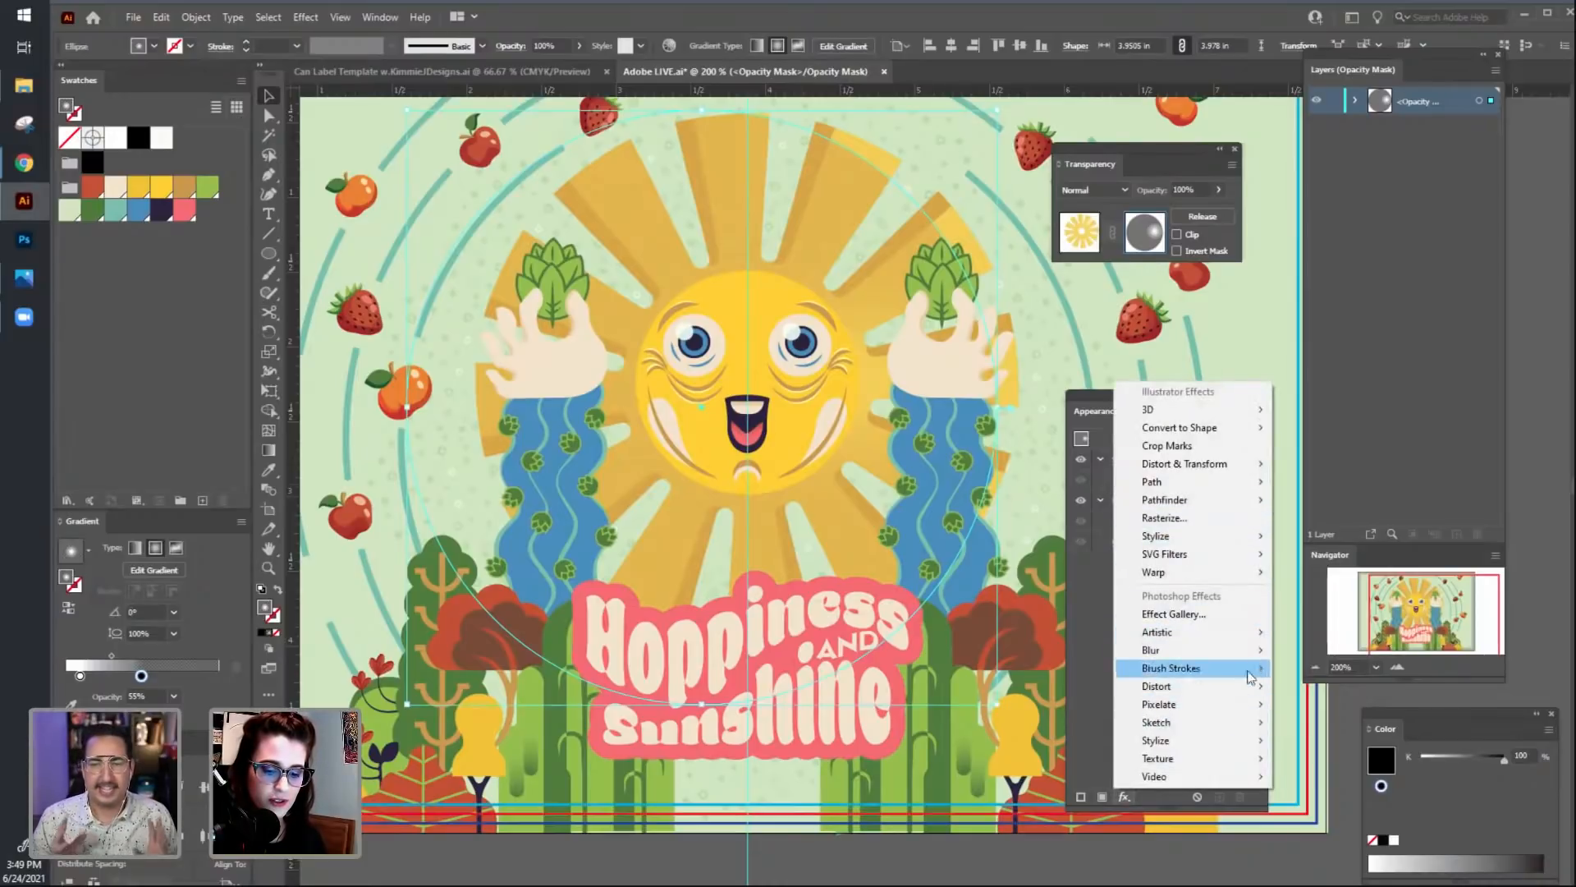
pyautogui.moveTo(1229, 757)
pyautogui.click(1310, 775)
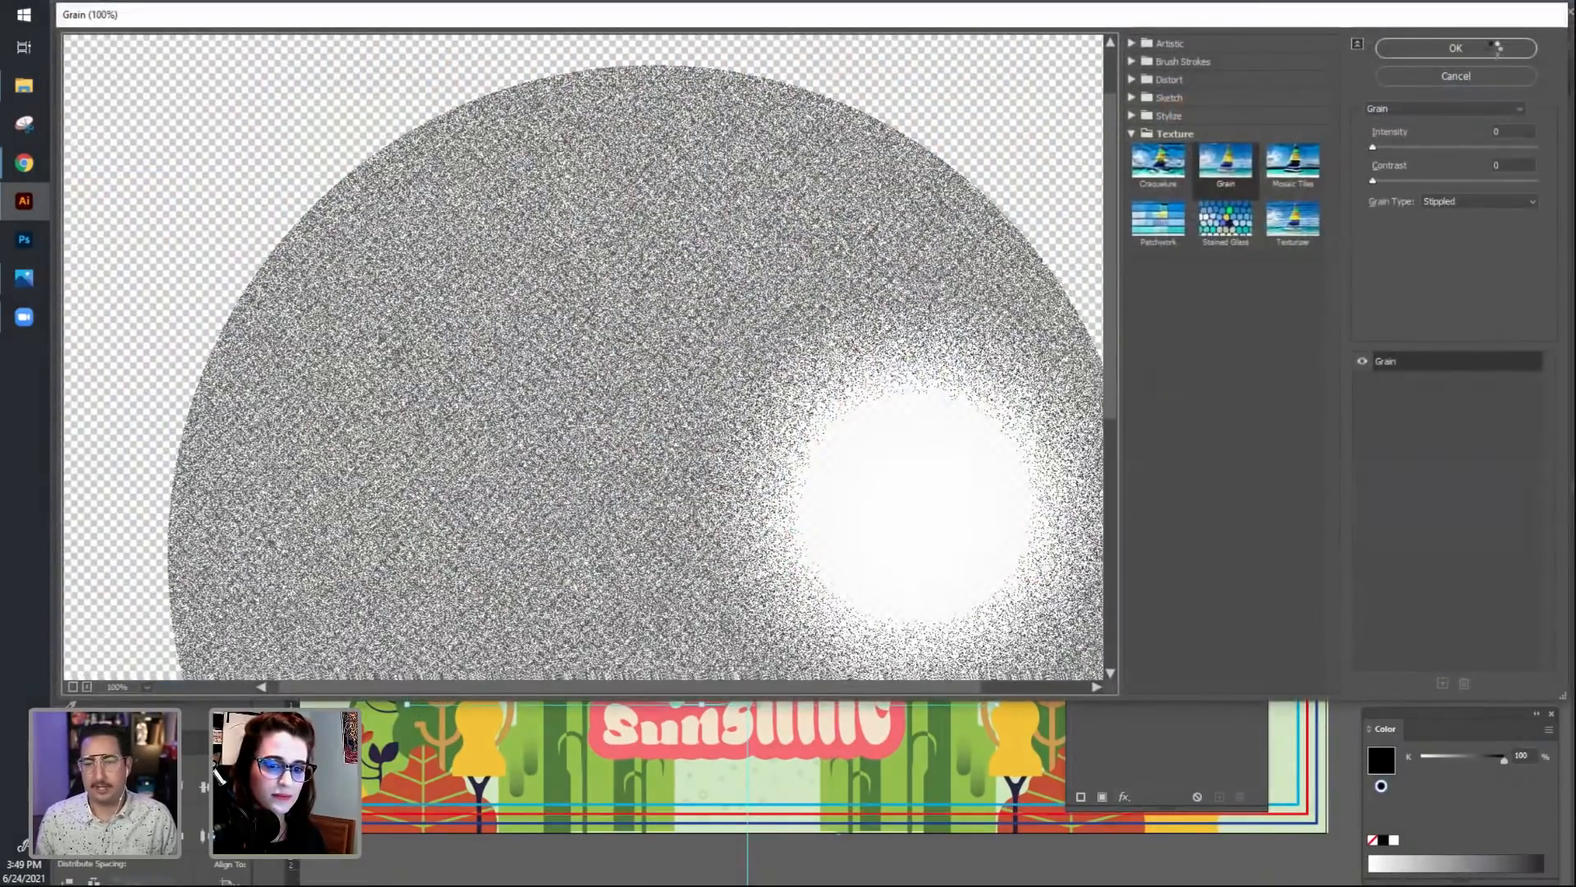
pyautogui.click(1498, 48)
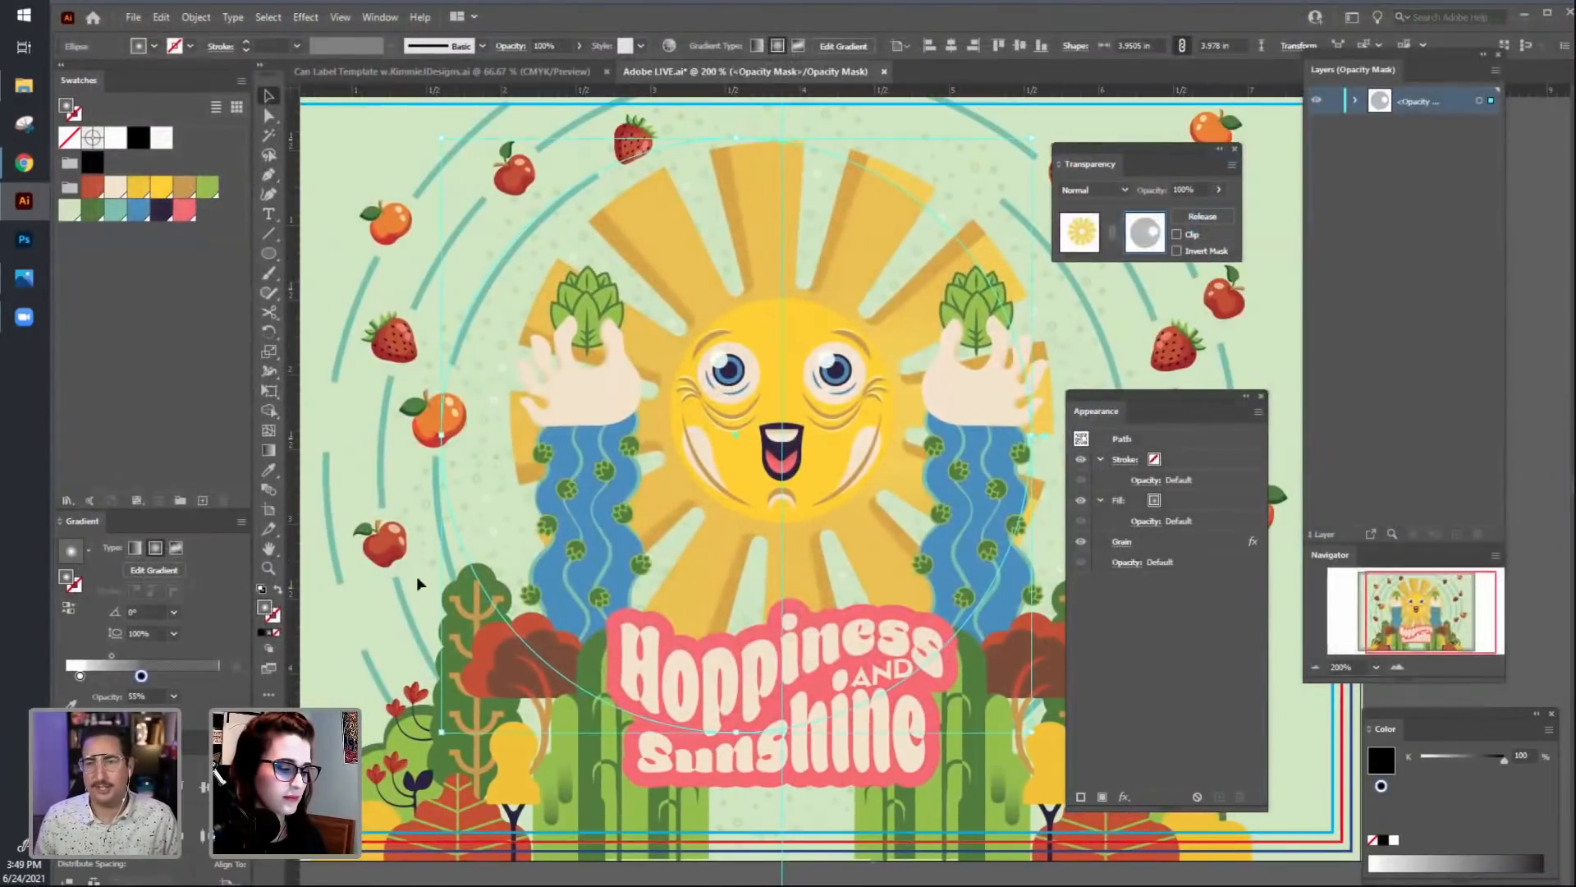
# Stretch the grainy mask ellipse wider past the right-hand tips of the sun rays.
pyautogui.click(375, 630)
pyautogui.moveTo(781, 472); pyautogui.dragTo(754, 472)
pyautogui.click(852, 554)
pyautogui.moveTo(850, 554); pyautogui.dragTo(800, 540)
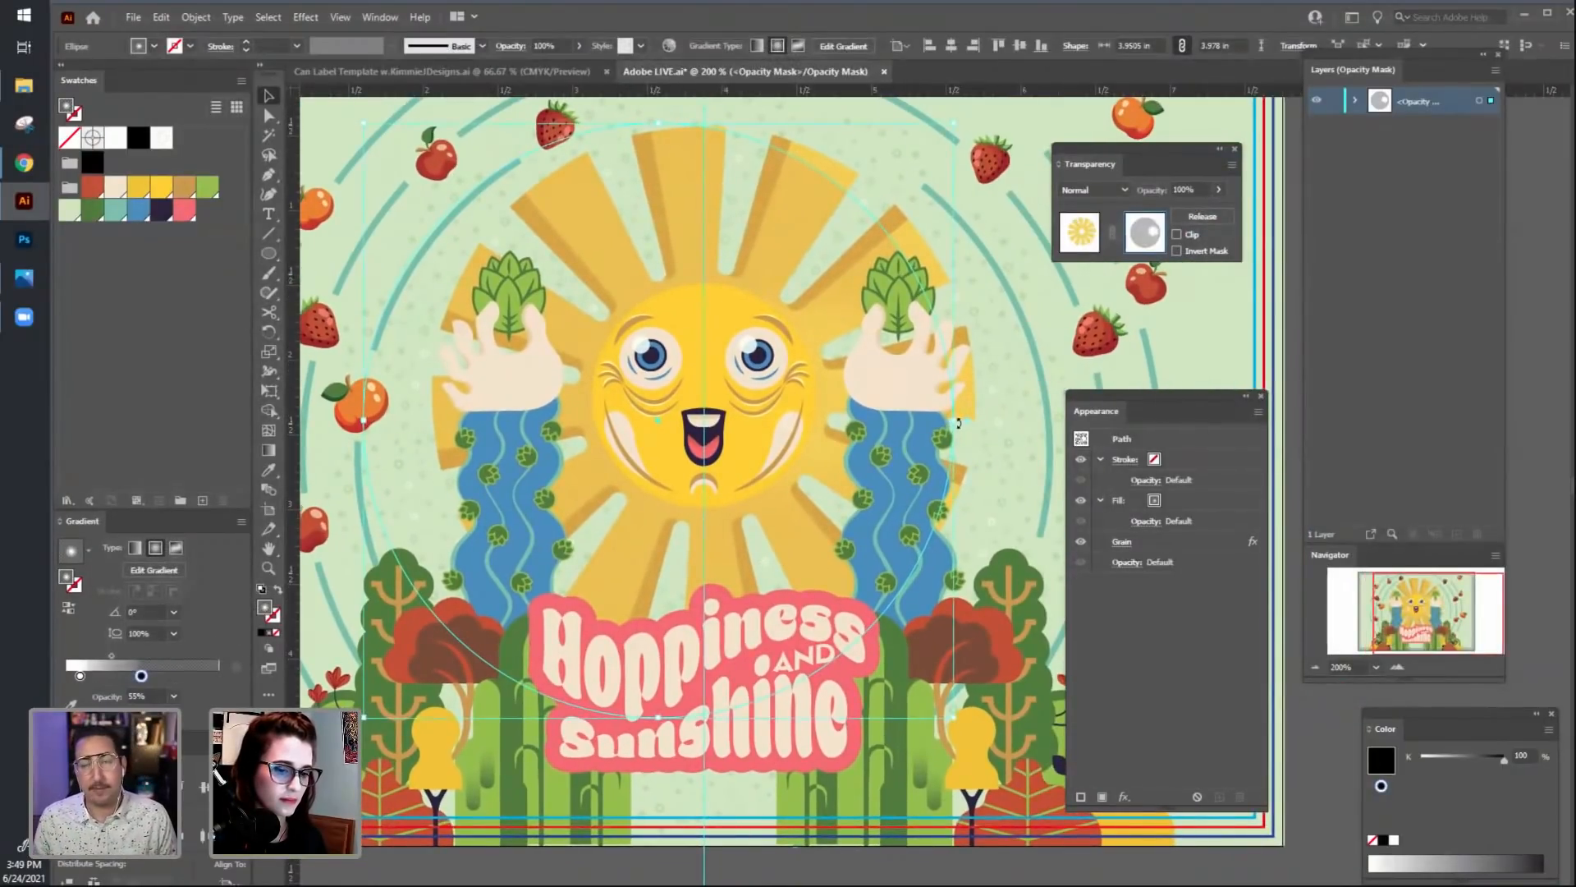
pyautogui.moveTo(955, 419); pyautogui.dragTo(1033, 442)
pyautogui.moveTo(731, 496)
pyautogui.mouseDown()
pyautogui.moveTo(792, 493)
pyautogui.moveTo(791, 475)
pyautogui.mouseUp()
# Redraw the mask's radial gradient farther toward the right-hand side of the rays and clear the selection.
pyautogui.press('g')
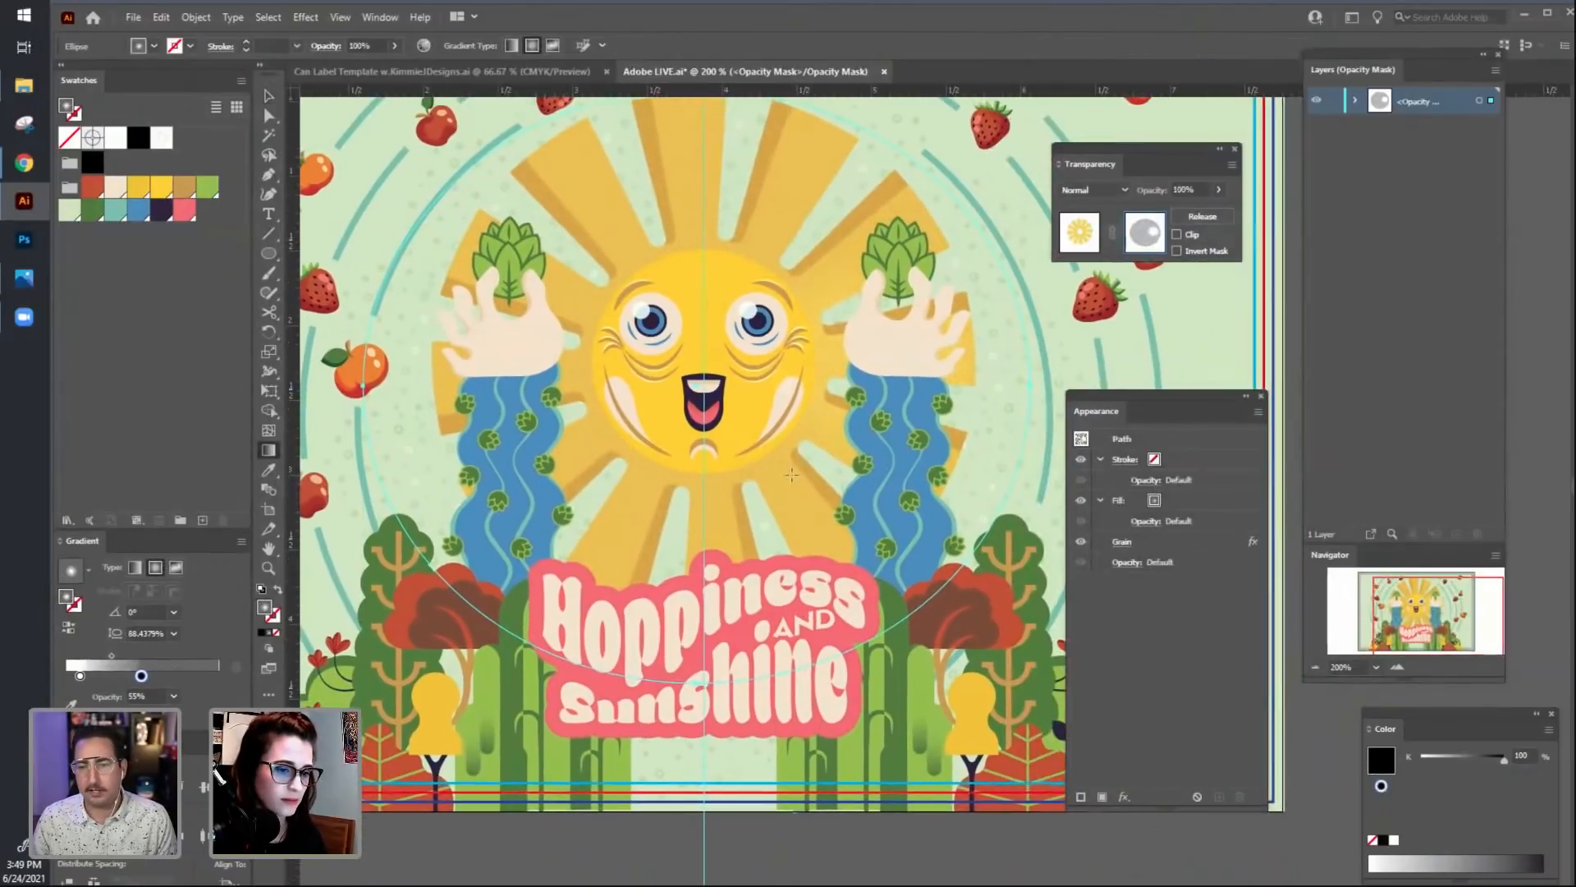
pyautogui.hotkey('ctrl', '-')
pyautogui.moveTo(1059, 486); pyautogui.dragTo(1233, 434)
pyautogui.moveTo(820, 829)
pyautogui.mouseDown()
pyautogui.moveTo(500, 761)
pyautogui.moveTo(560, 719)
pyautogui.moveTo(633, 706)
pyautogui.moveTo(855, 786)
pyautogui.moveTo(834, 774)
pyautogui.moveTo(889, 841)
pyautogui.moveTo(806, 843)
pyautogui.mouseUp()
pyautogui.press('v')
pyautogui.click(645, 712)
pyautogui.hotkey('ctrl', '-')
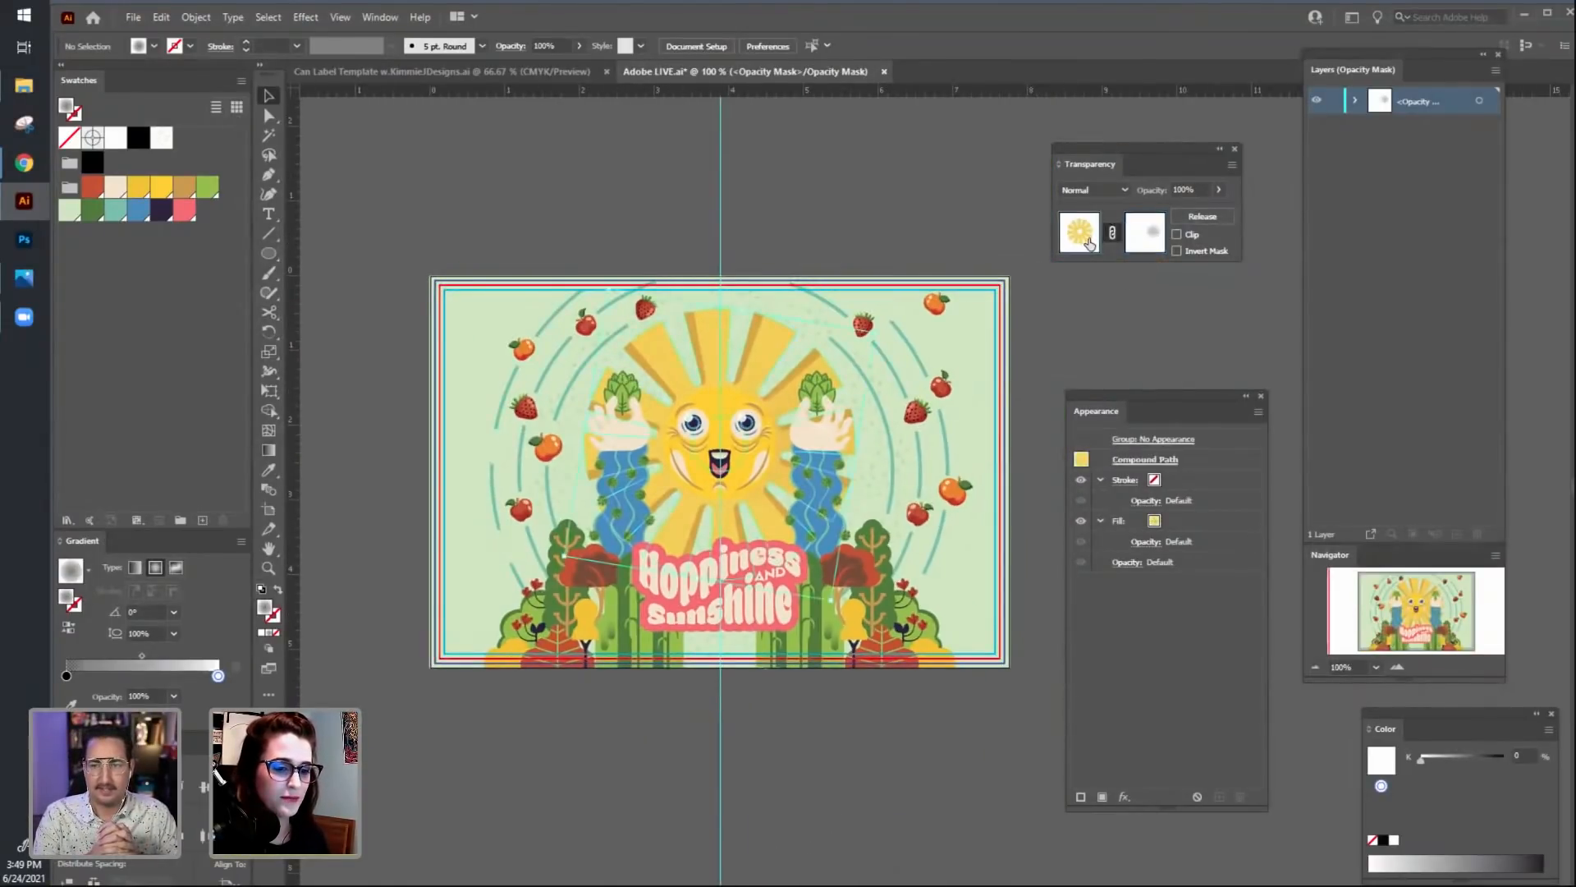
# Leave the rays' opacity mask for the normal artwork and check the shaded rays with nothing selected.
pyautogui.click(1090, 243)
pyautogui.click(1095, 291)
pyautogui.moveTo(768, 598); pyautogui.dragTo(801, 593)
pyautogui.hotkey('ctrl', '+')
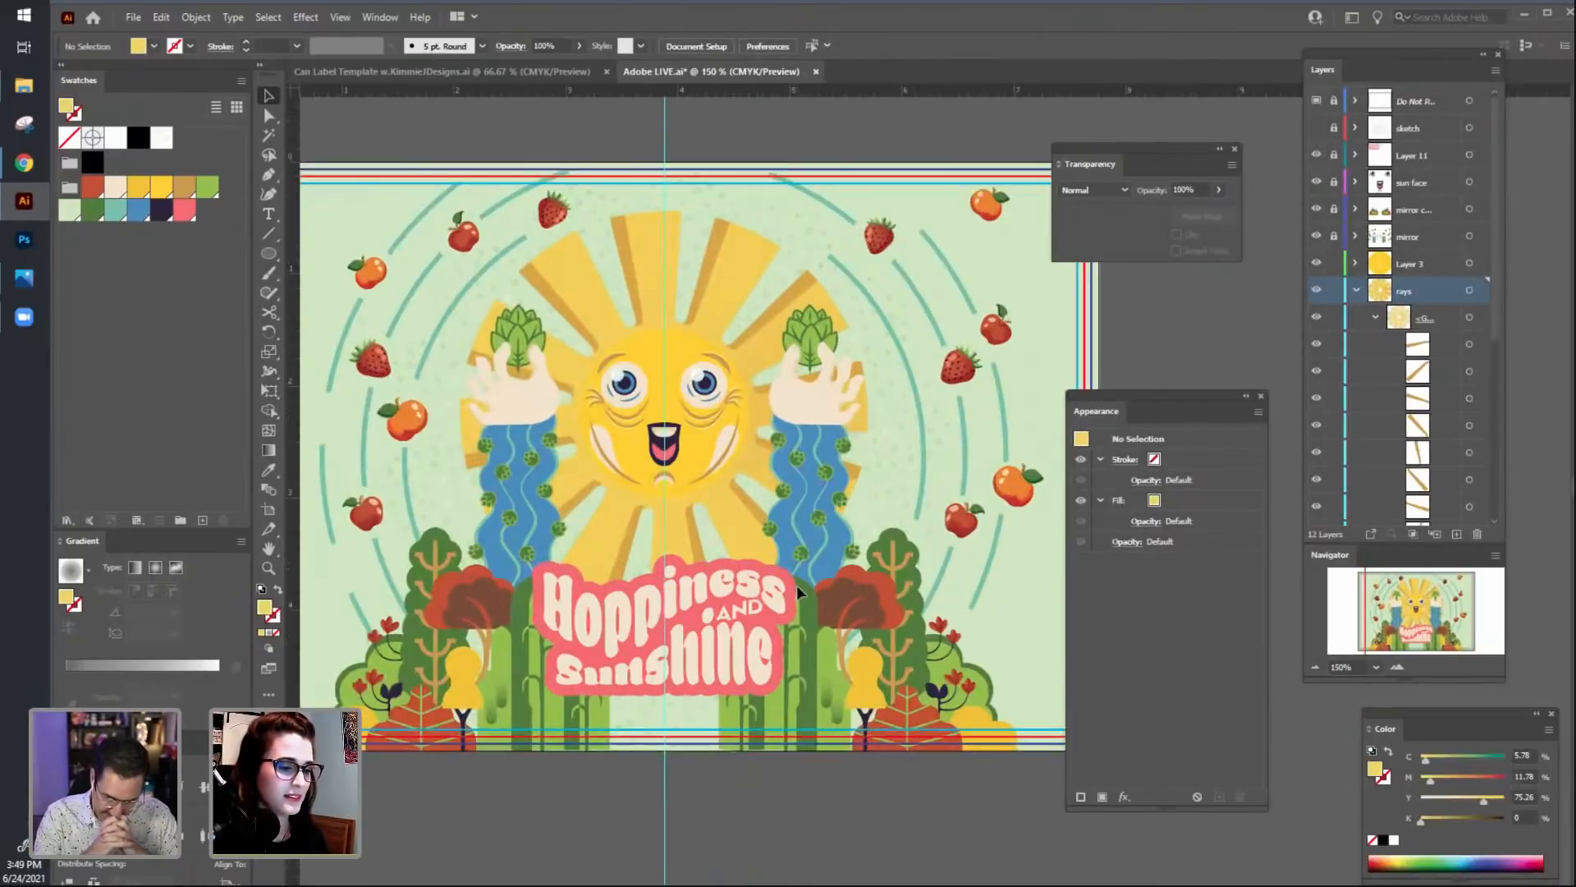
pyautogui.hotkey('ctrl', '+')
pyautogui.moveTo(689, 512); pyautogui.dragTo(722, 498)
pyautogui.hotkey('ctrl', '-')
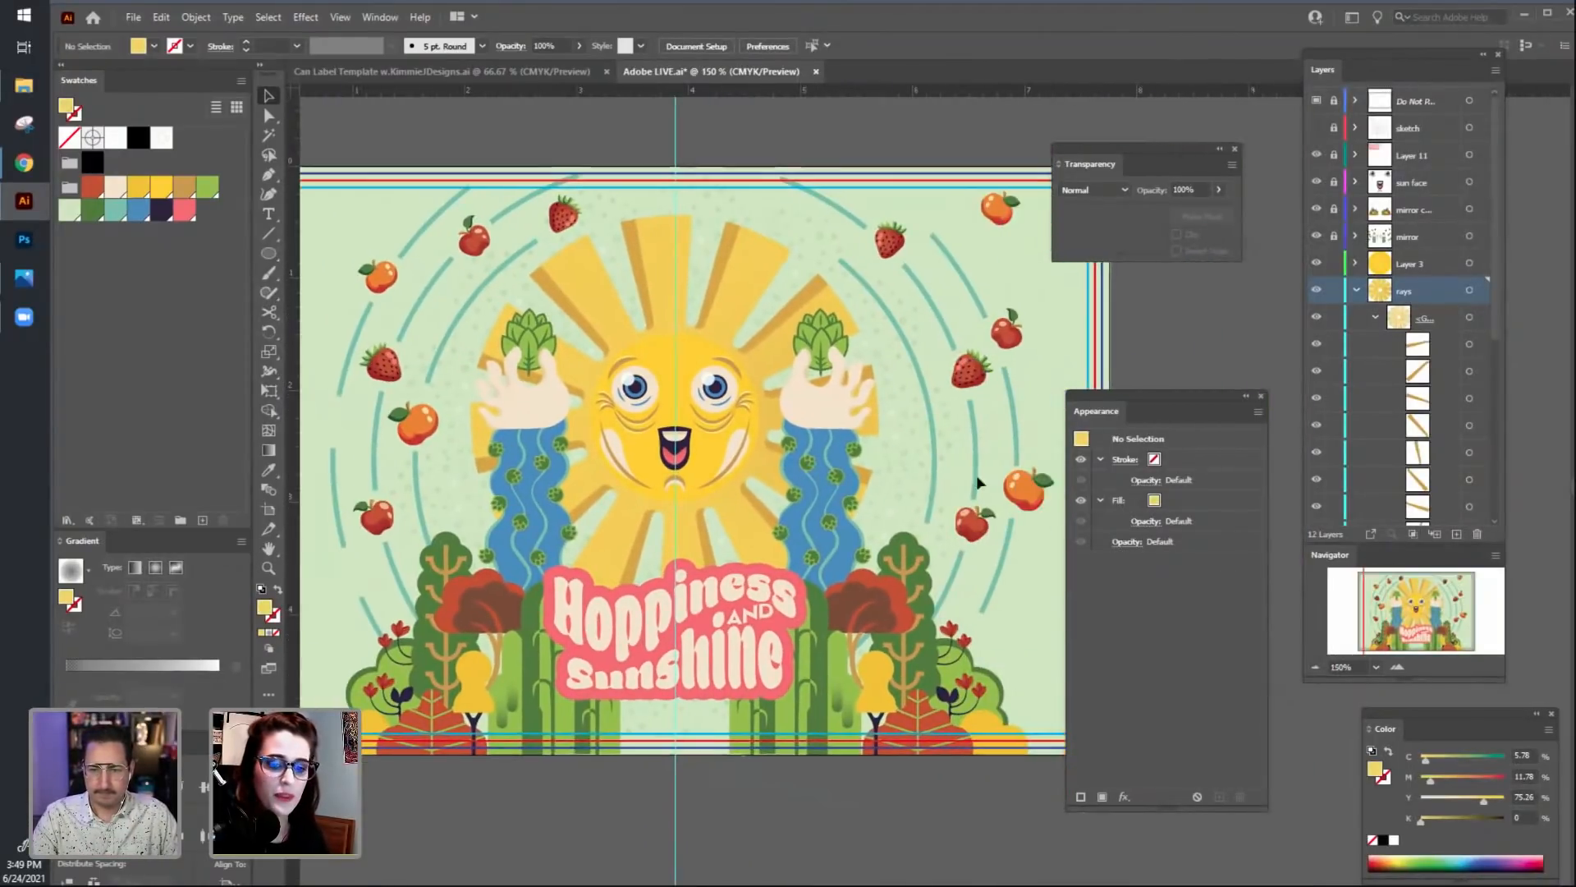
# Collapse and lock the rays layer and Layer 3, and add a new layer directly above Layer 8.
pyautogui.click(1356, 292)
pyautogui.click(1356, 264)
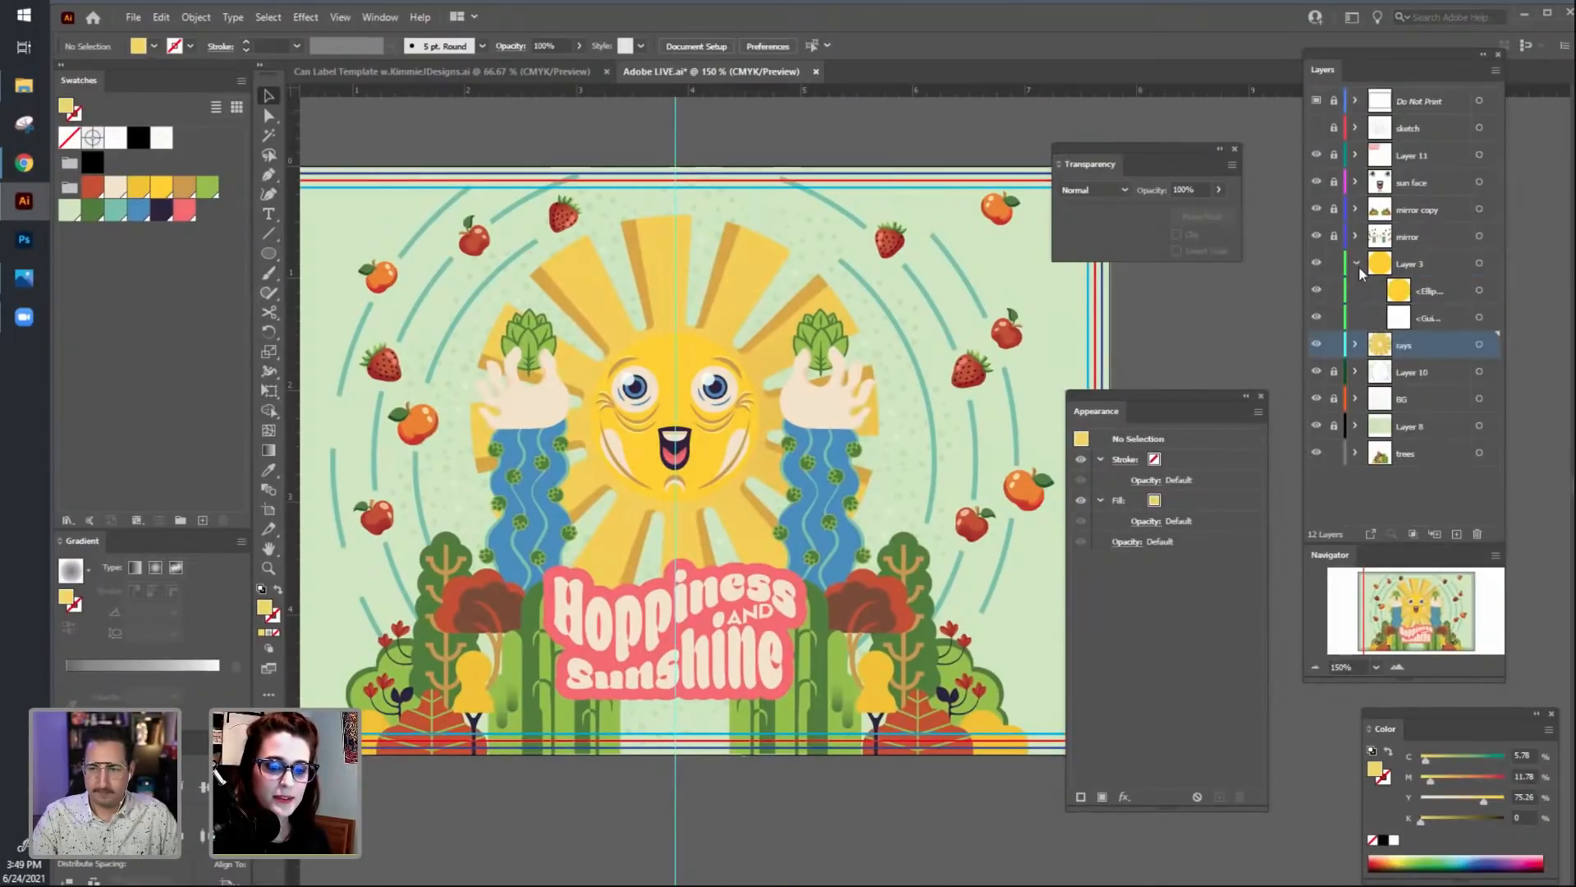
pyautogui.click(1356, 266)
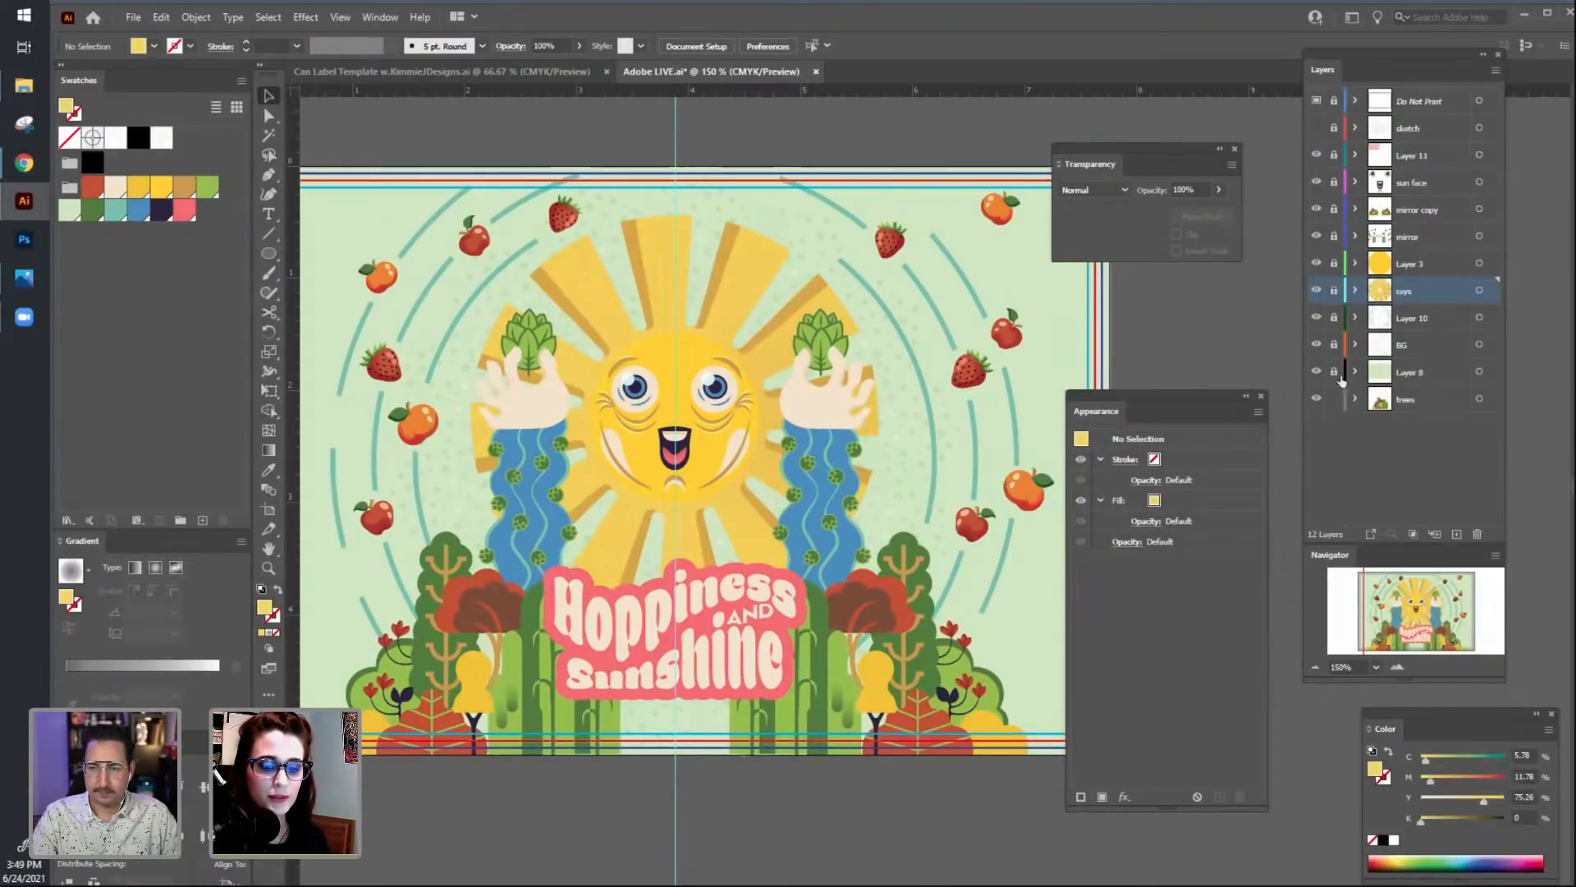
pyautogui.click(1448, 361)
pyautogui.click(1457, 535)
pyautogui.scroll(-1, 674, 817)
pyautogui.moveTo(674, 817); pyautogui.dragTo(702, 824)
pyautogui.hotkey('ctrl', '-')
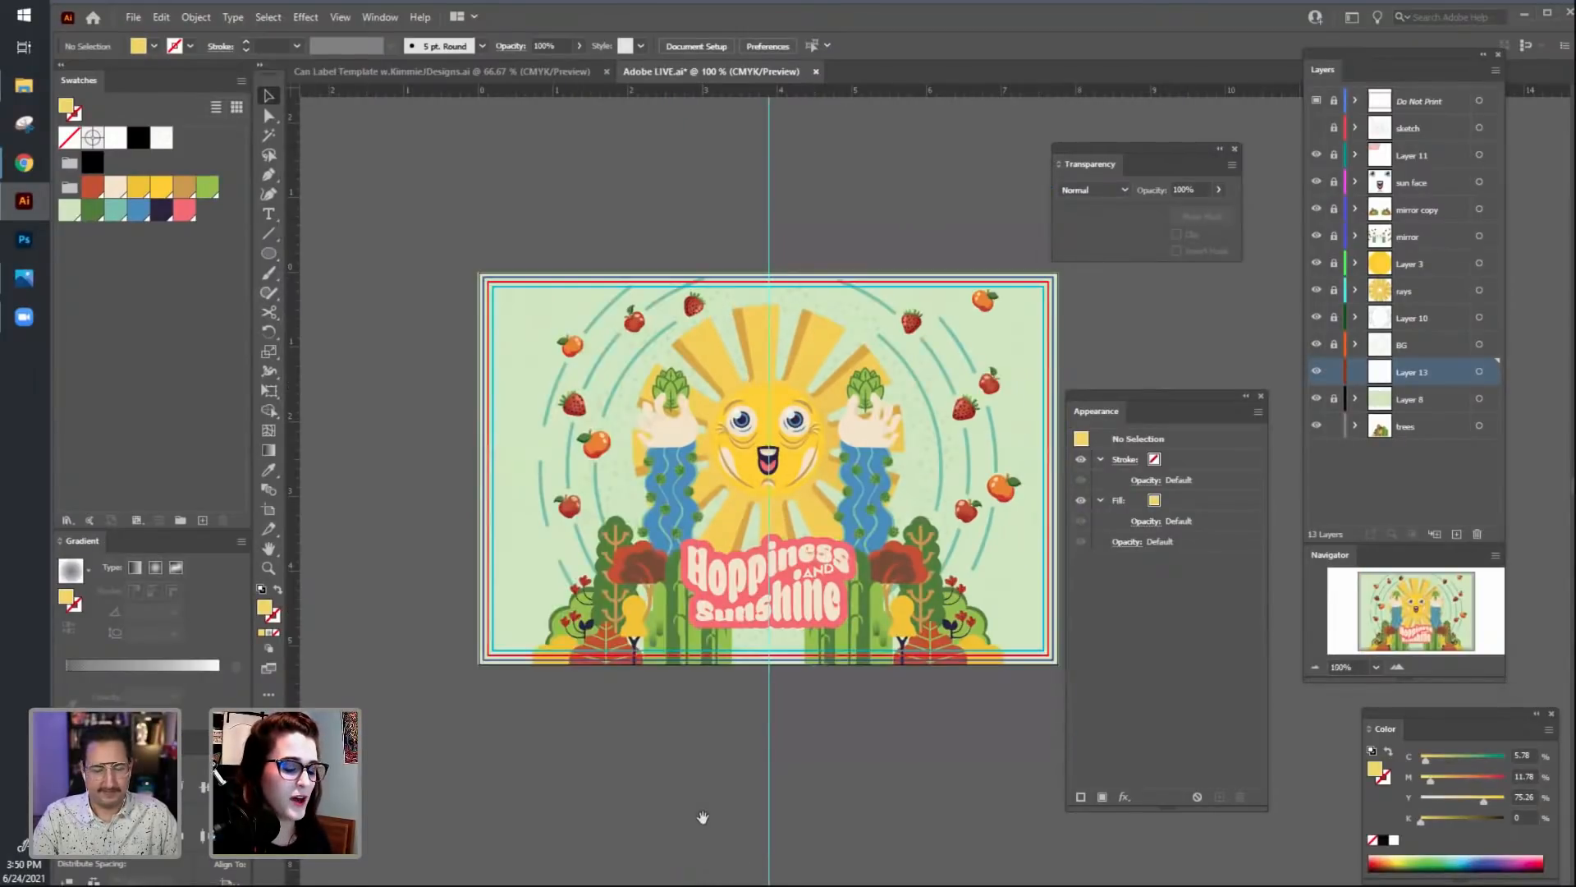
pyautogui.moveTo(703, 817); pyautogui.dragTo(636, 791)
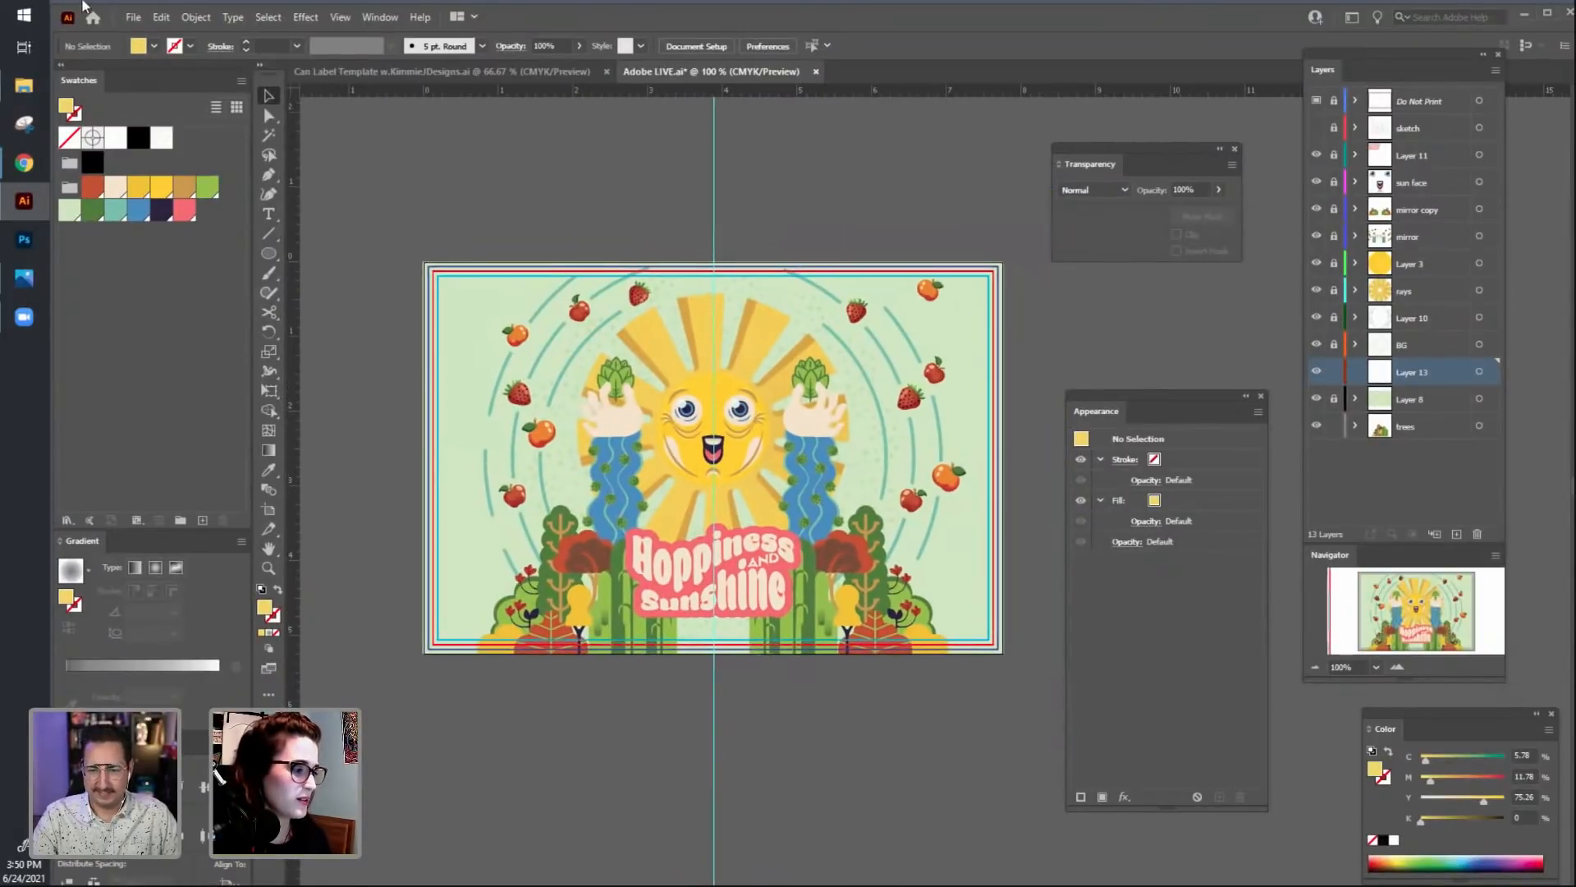
# Draw a rectangle of about 7.82 × 5.31 in over the artboard on the new layer and fill it with a linear gradient.
pyautogui.moveTo(271, 255); pyautogui.dragTo(998, 656)
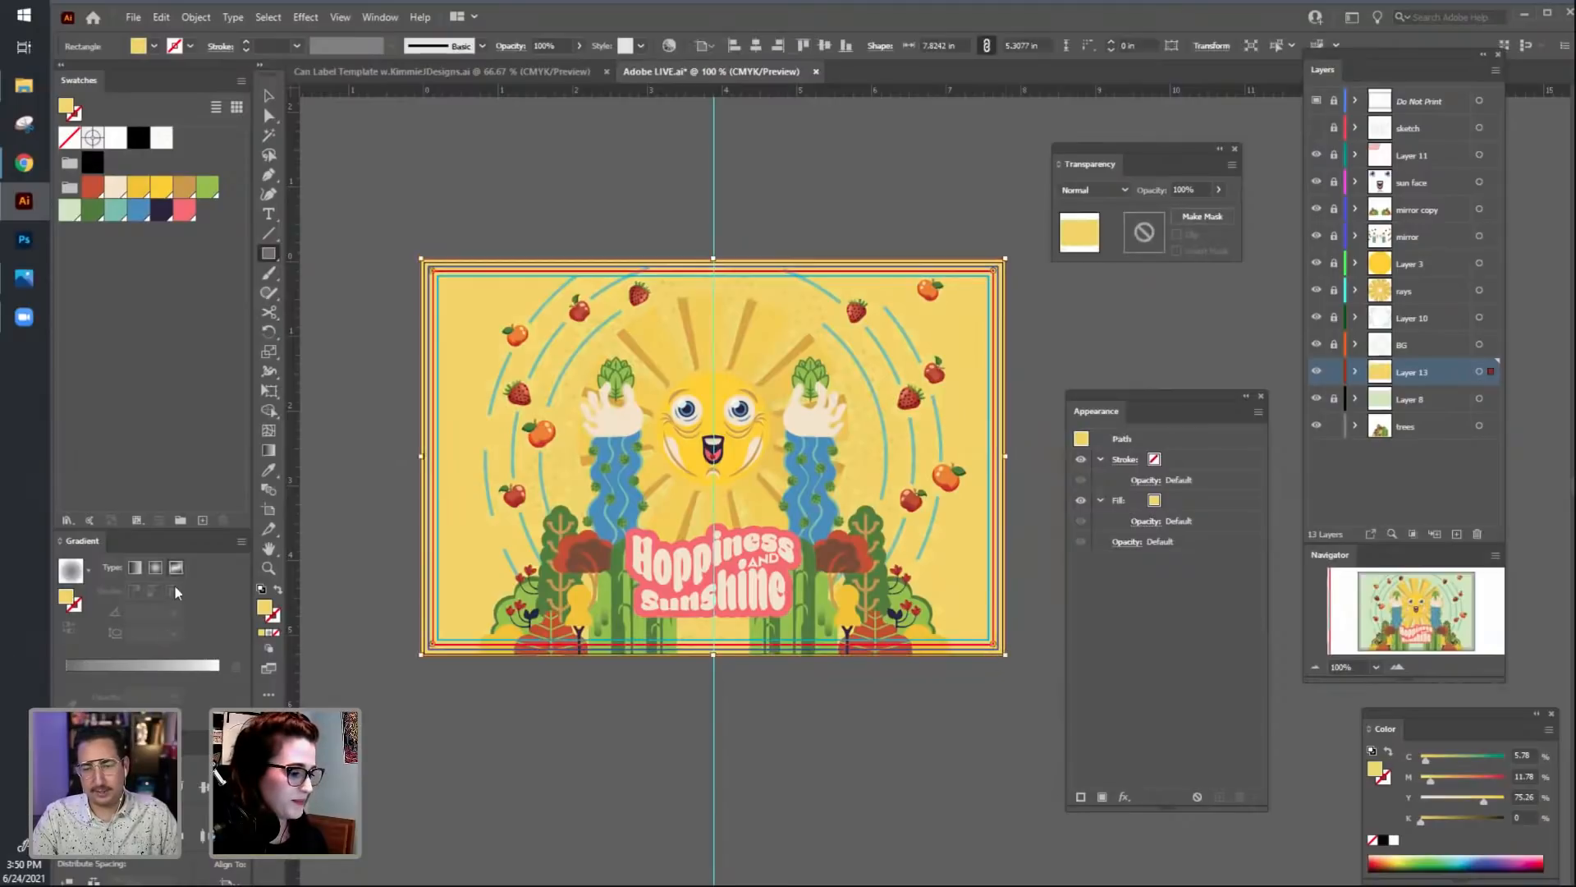
pyautogui.click(136, 568)
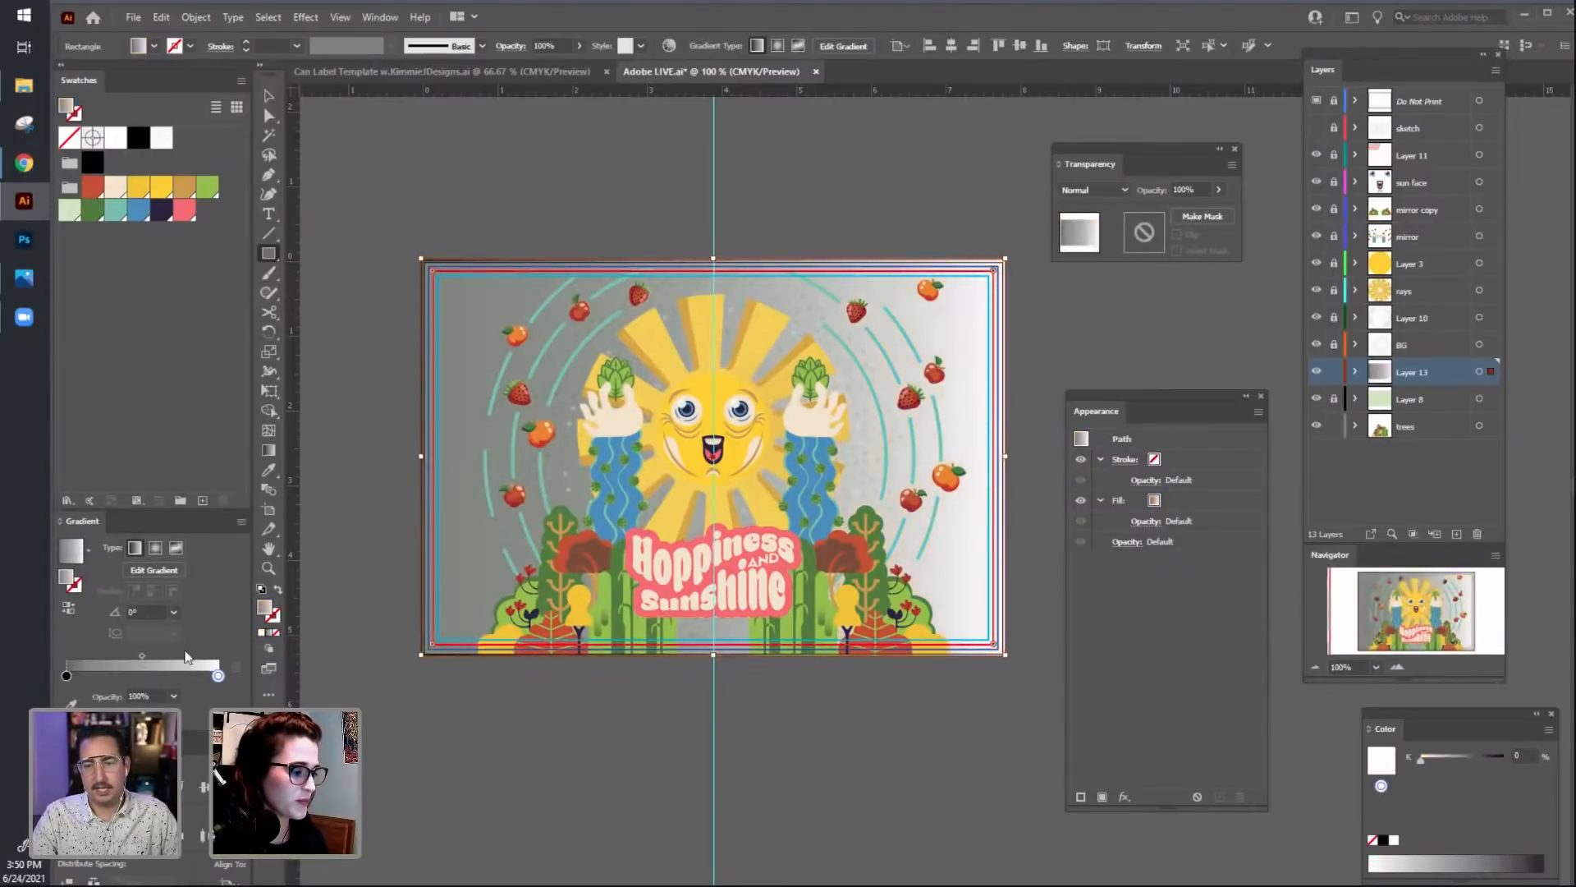
pyautogui.click(68, 674)
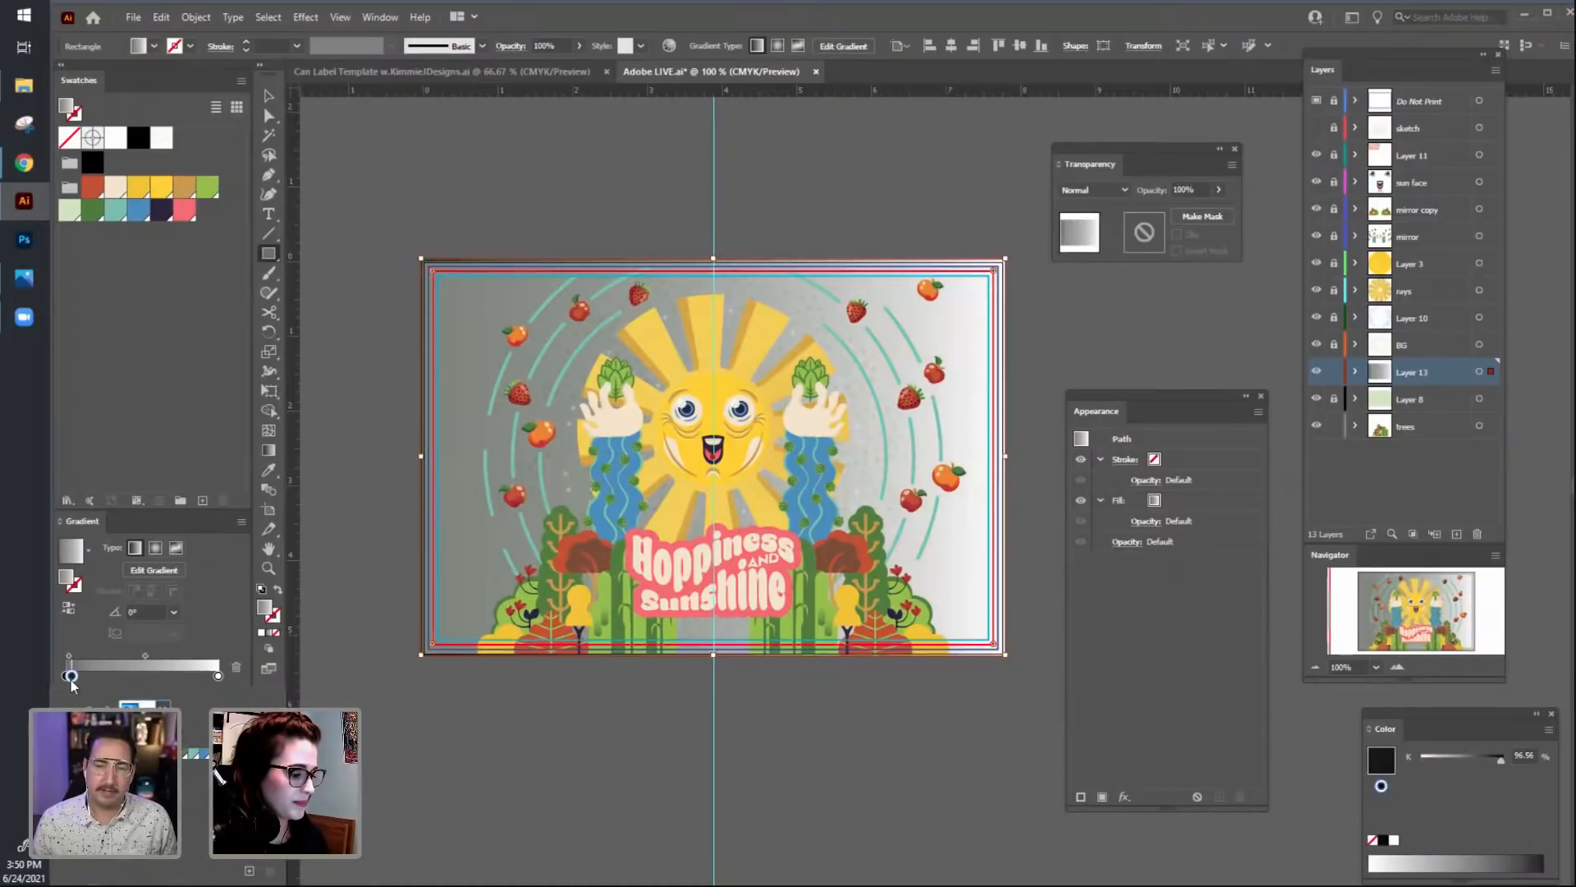
pyautogui.click(71, 675)
pyautogui.hotkey('ctrl', 'shift', 'a')
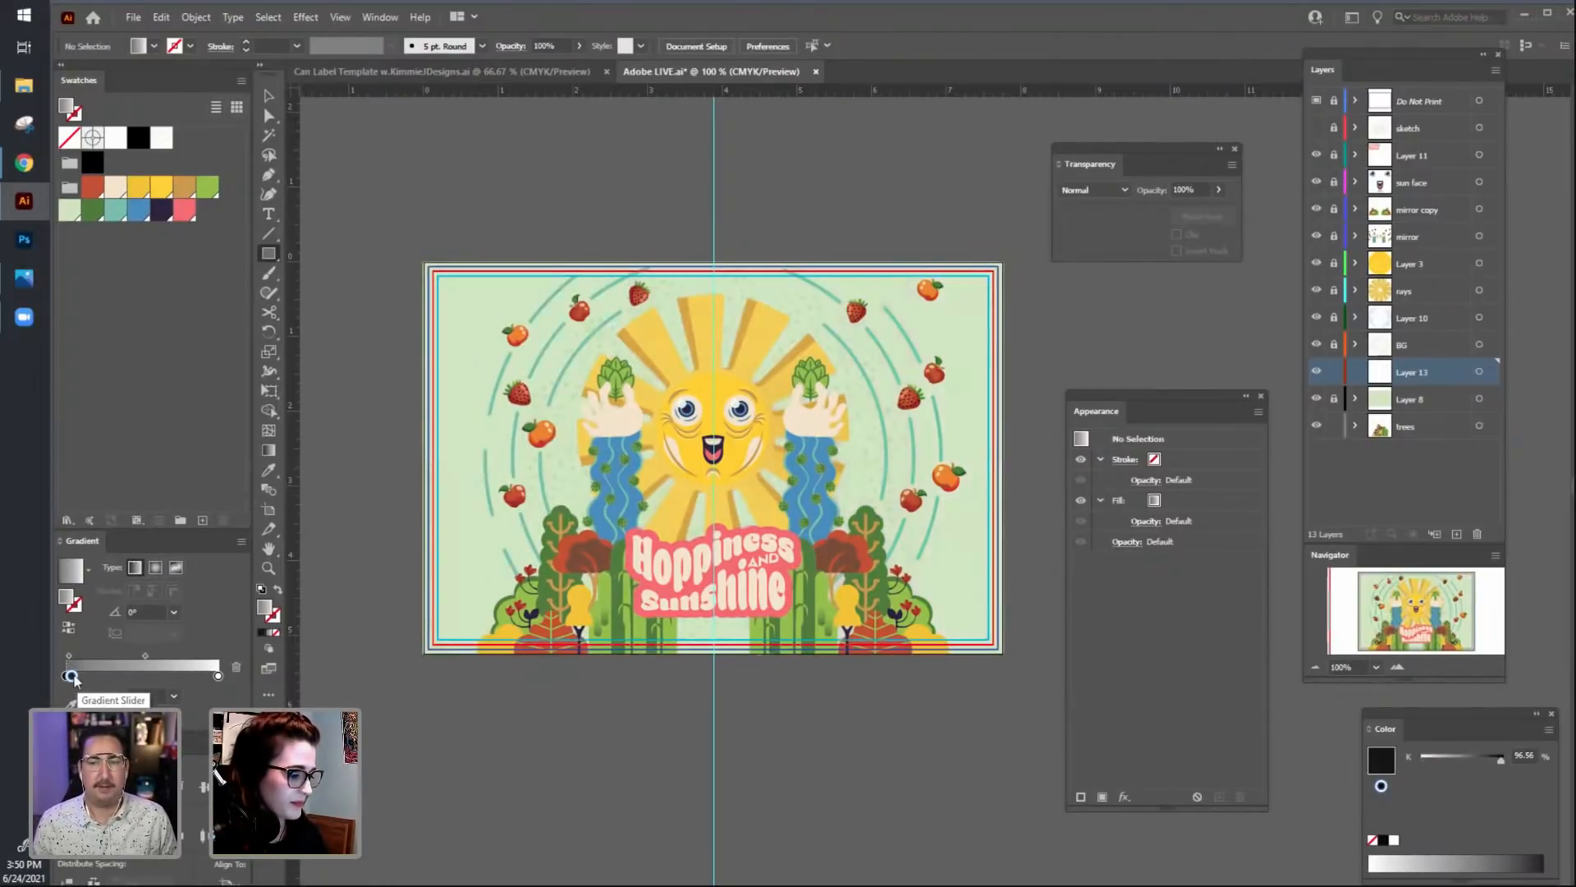
# Recreate the background rectangle at 7.8242 × 5.3077 in and place it over the artboard.
pyautogui.click(351, 534)
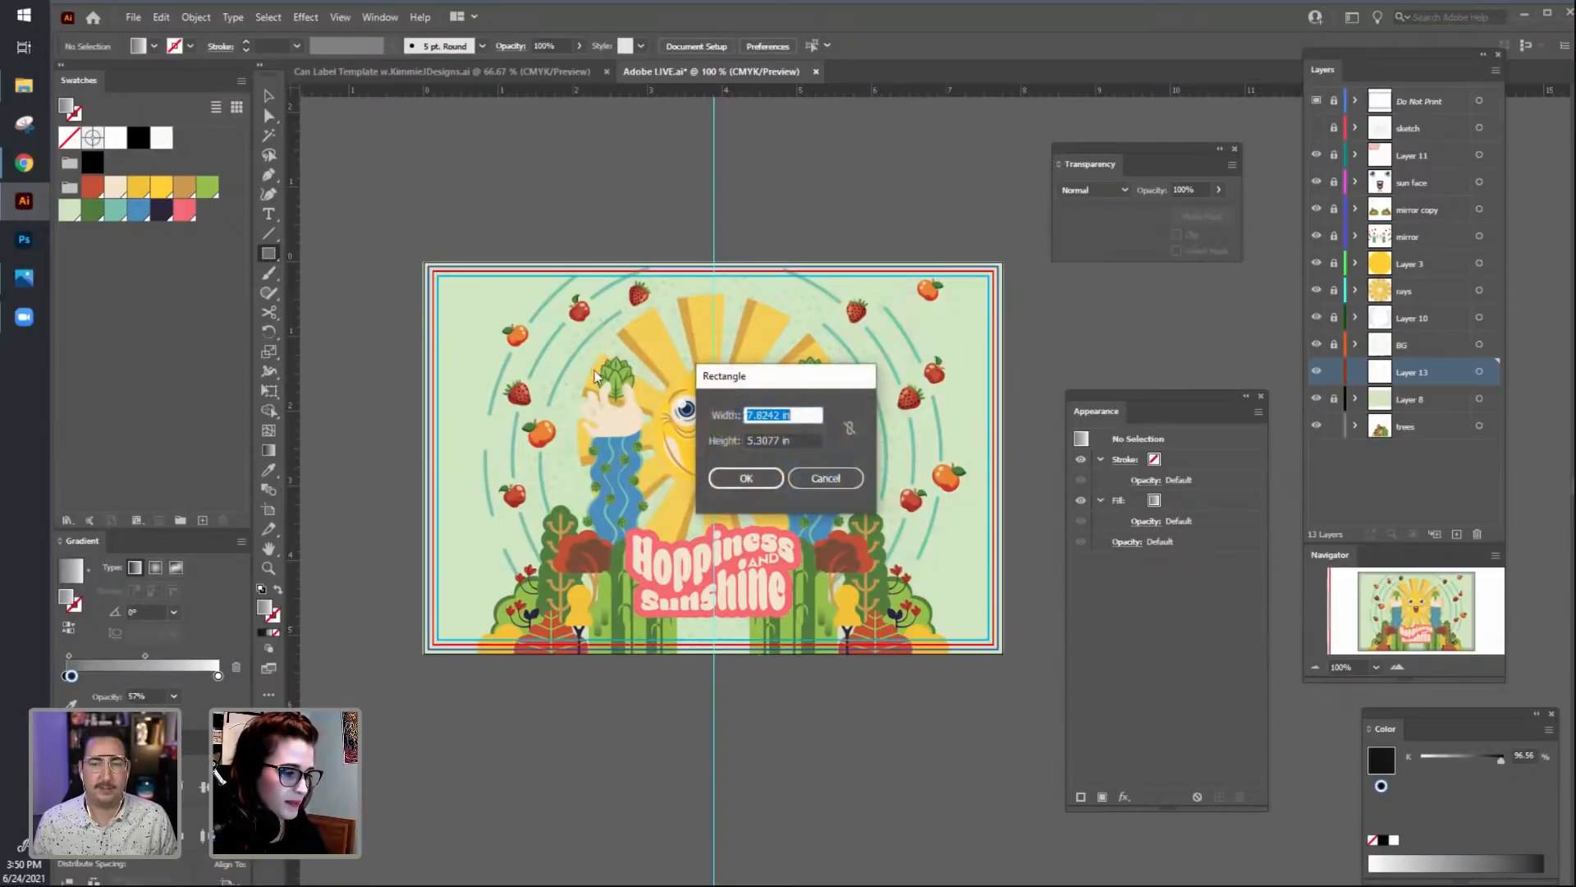
pyautogui.click(764, 478)
pyautogui.press('v')
pyautogui.moveTo(803, 846); pyautogui.dragTo(857, 573)
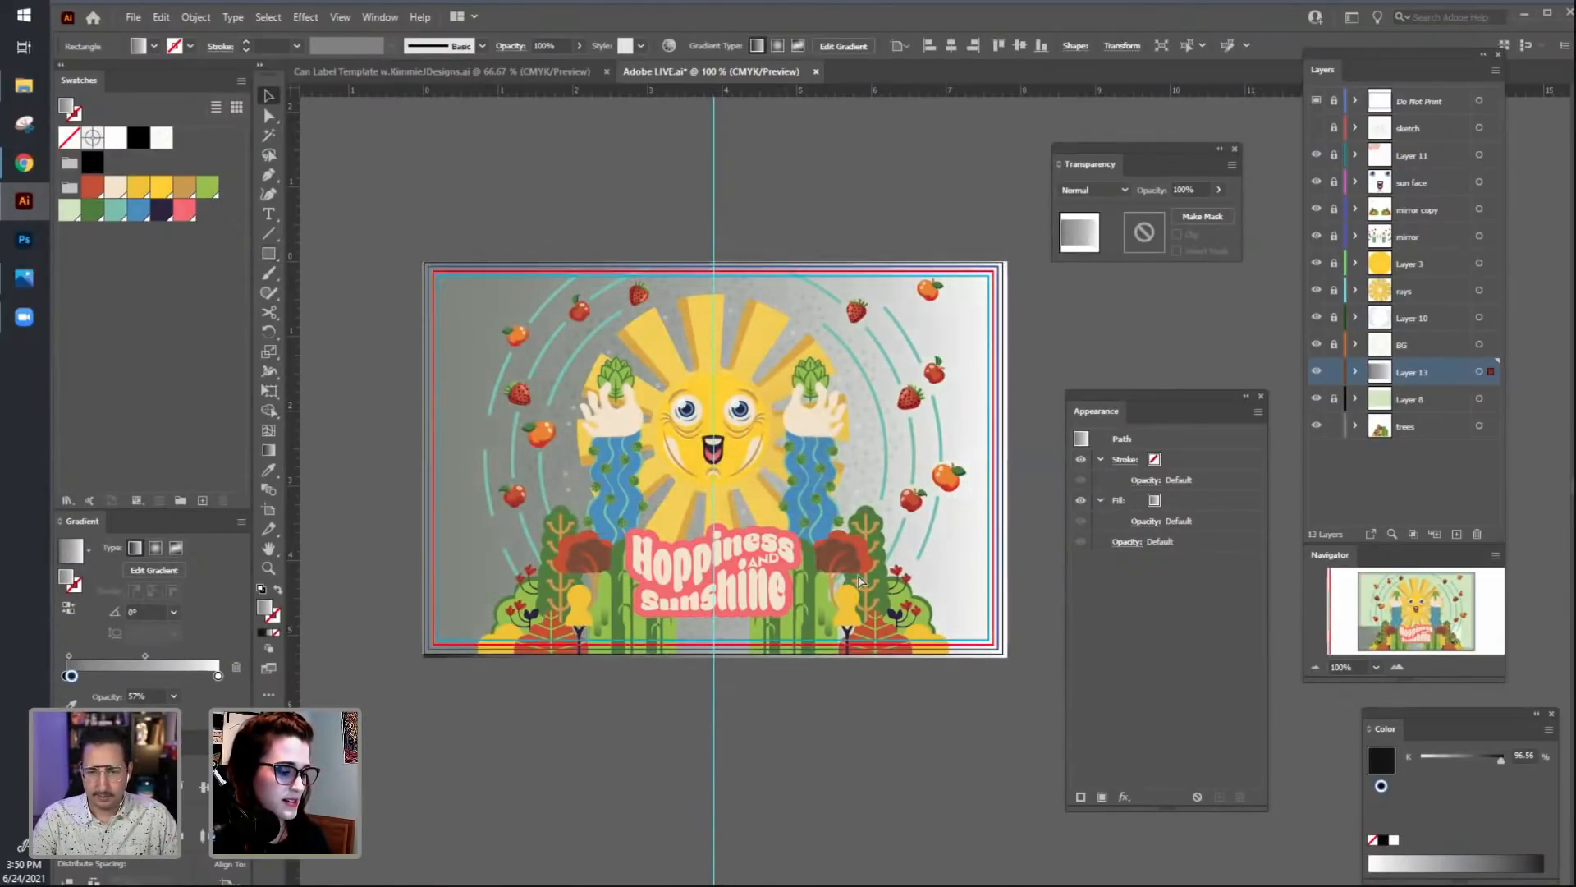
pyautogui.hotkey('ctrl', 'z')
# Set the opacity of the background gradient's black stop to 55% and recolour it with the pink swatch.
pyautogui.doubleClick(66, 675)
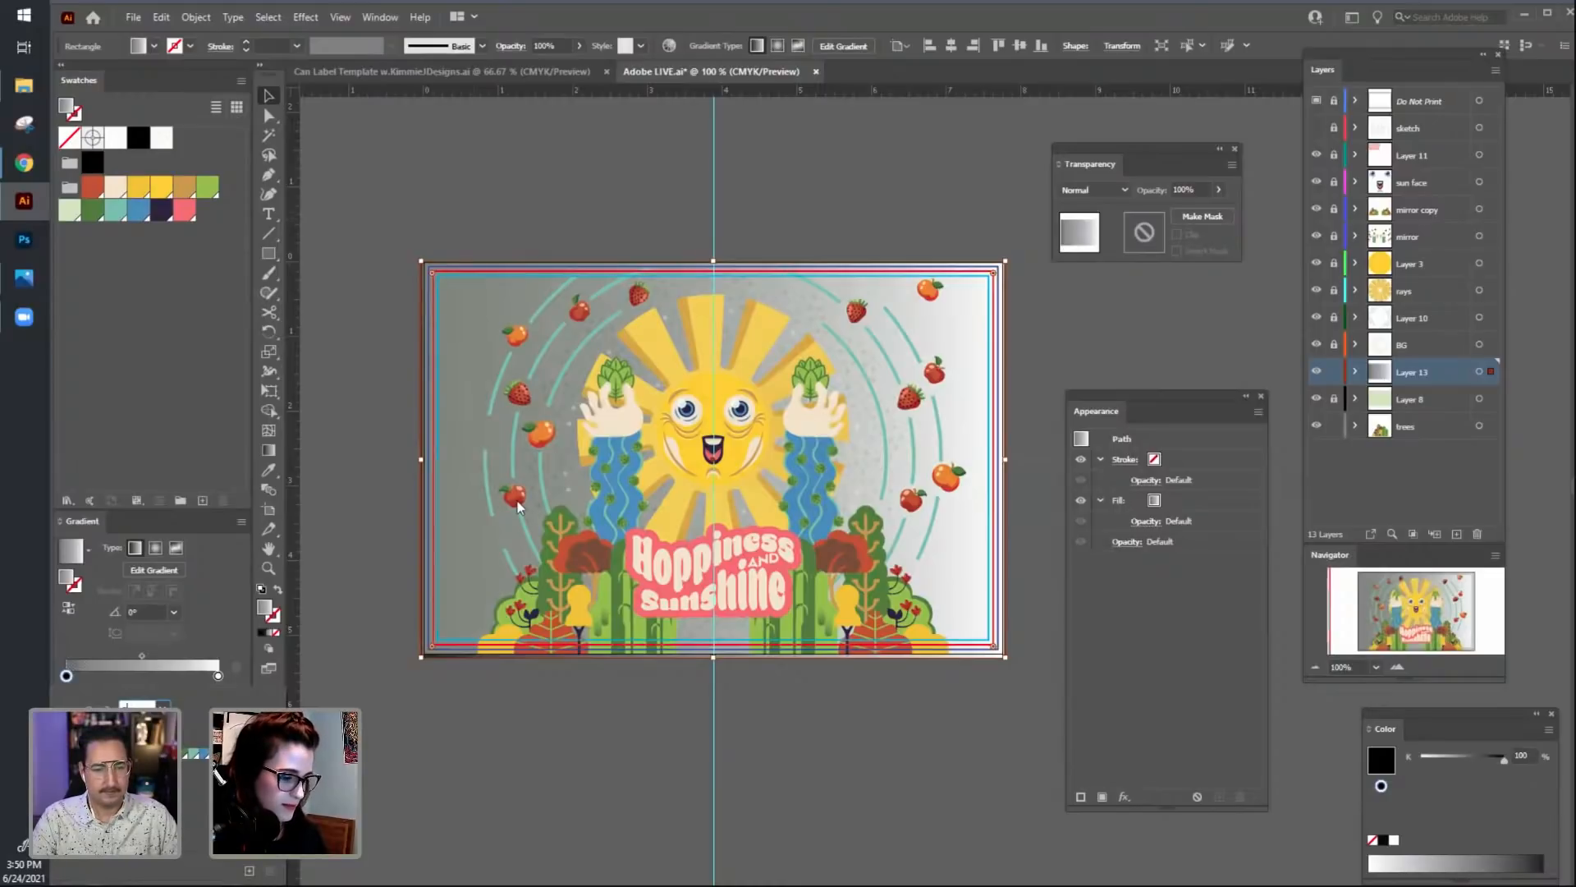
pyautogui.write('55')
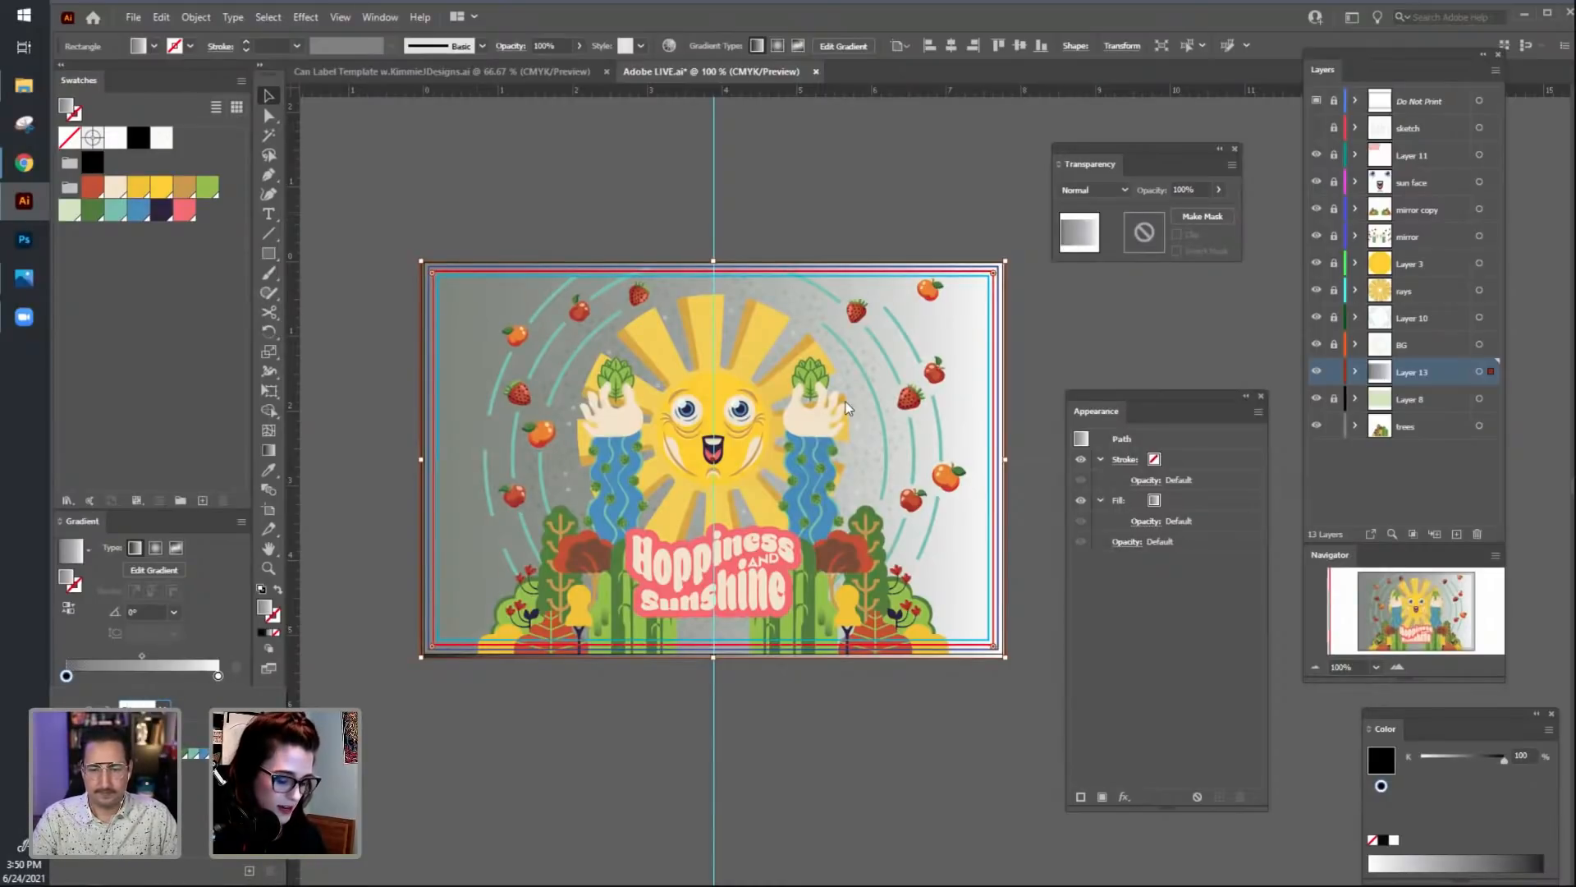
pyautogui.press('Return')
pyautogui.press('g')
pyautogui.doubleClick(419, 460)
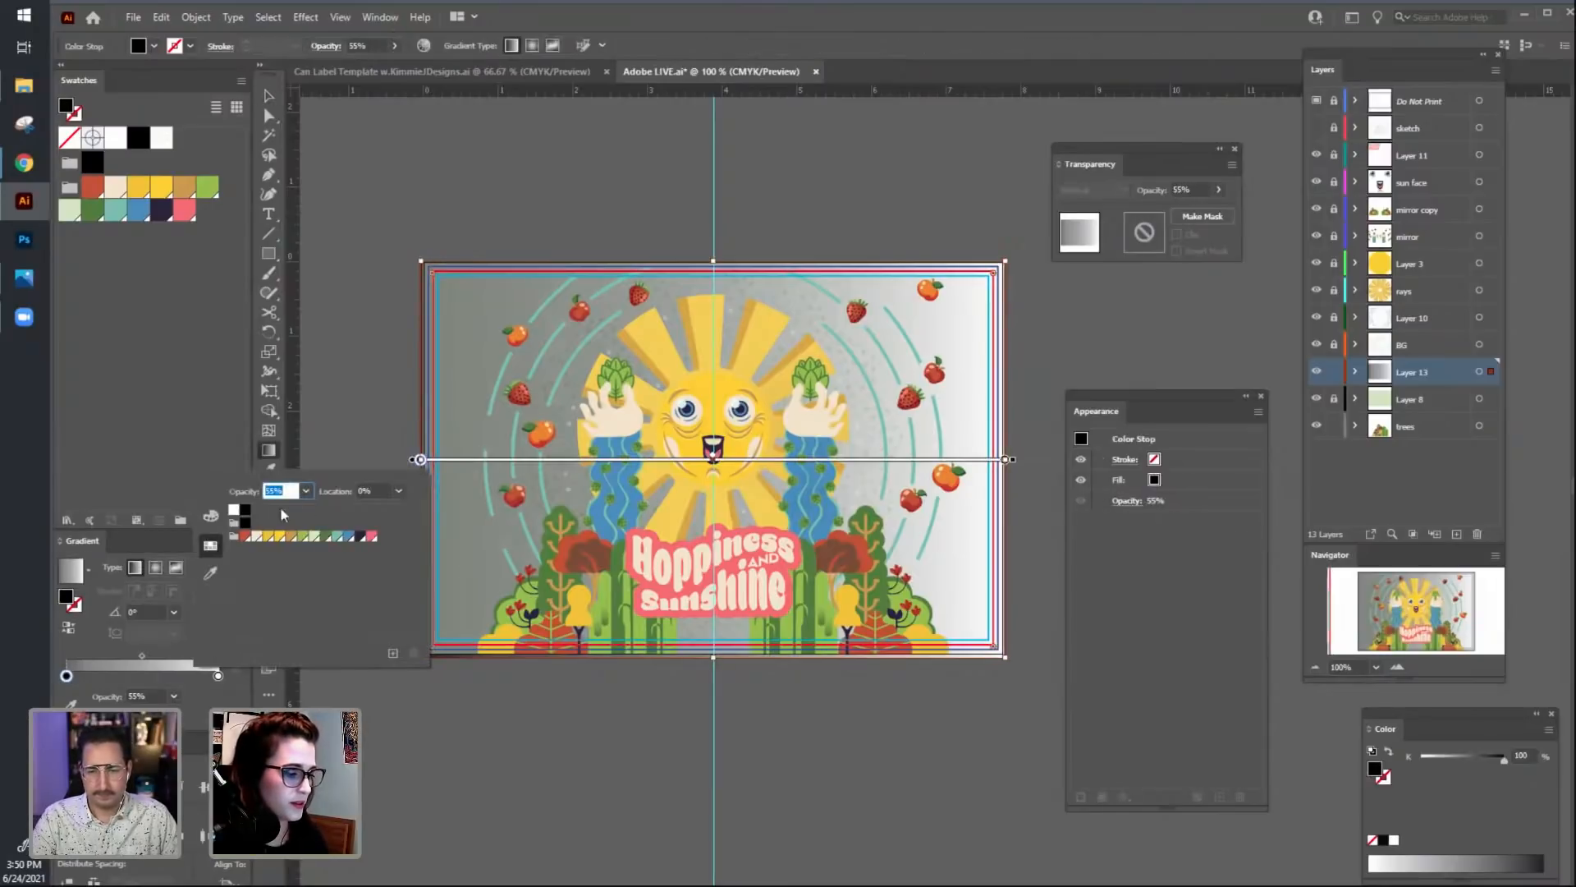
pyautogui.click(314, 535)
pyautogui.click(372, 536)
# Move the background gradient's white end stop to about the middle and recolour it with the blue swatch.
pyautogui.click(1005, 460)
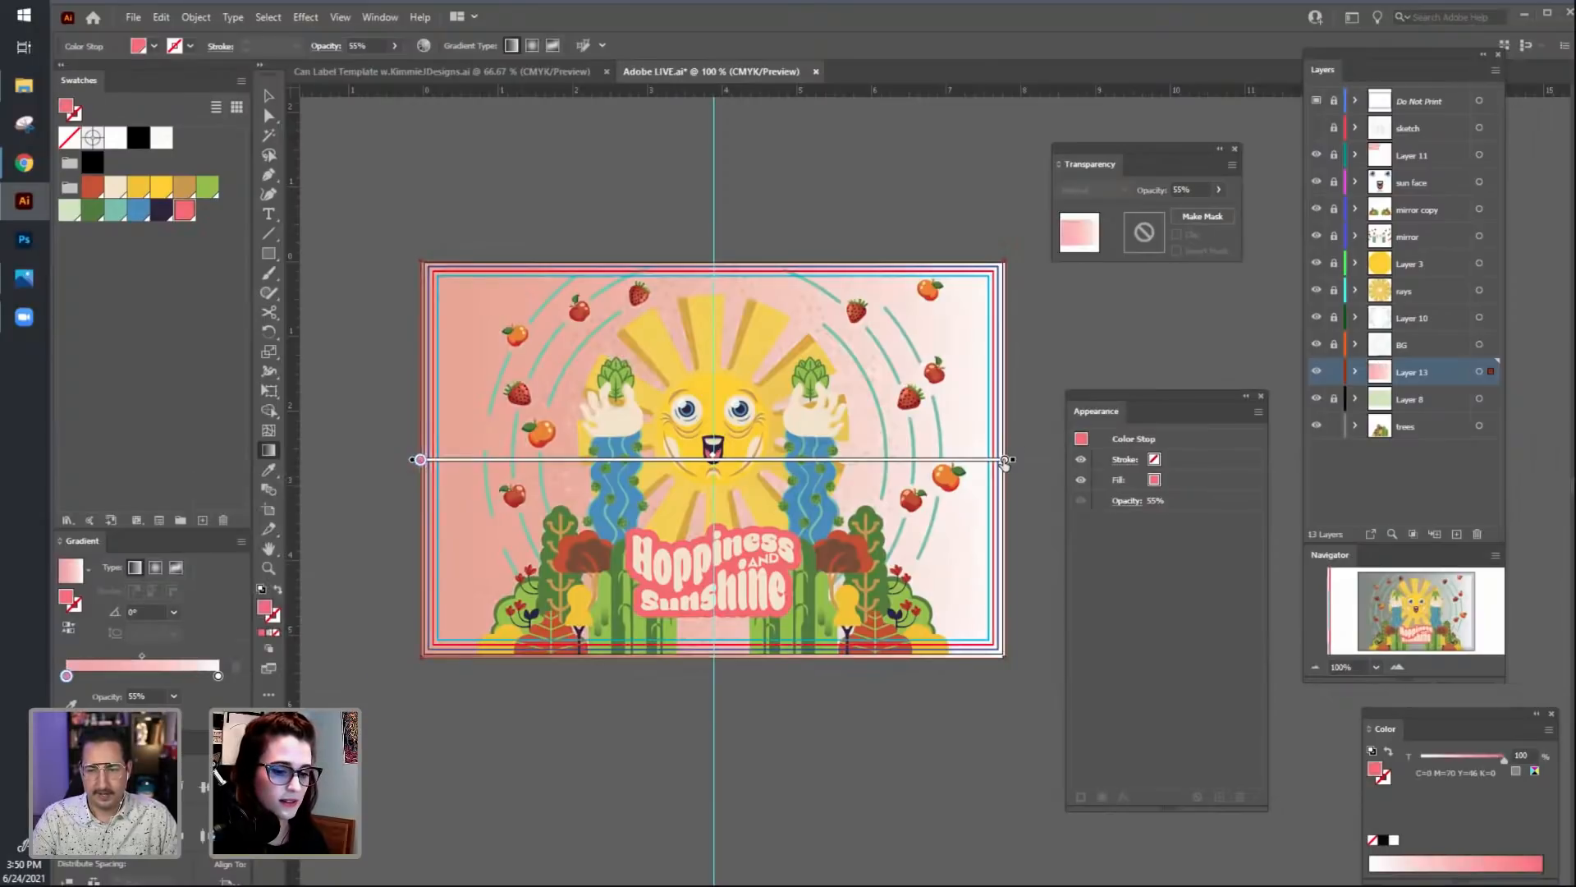
pyautogui.moveTo(1005, 459); pyautogui.dragTo(705, 460)
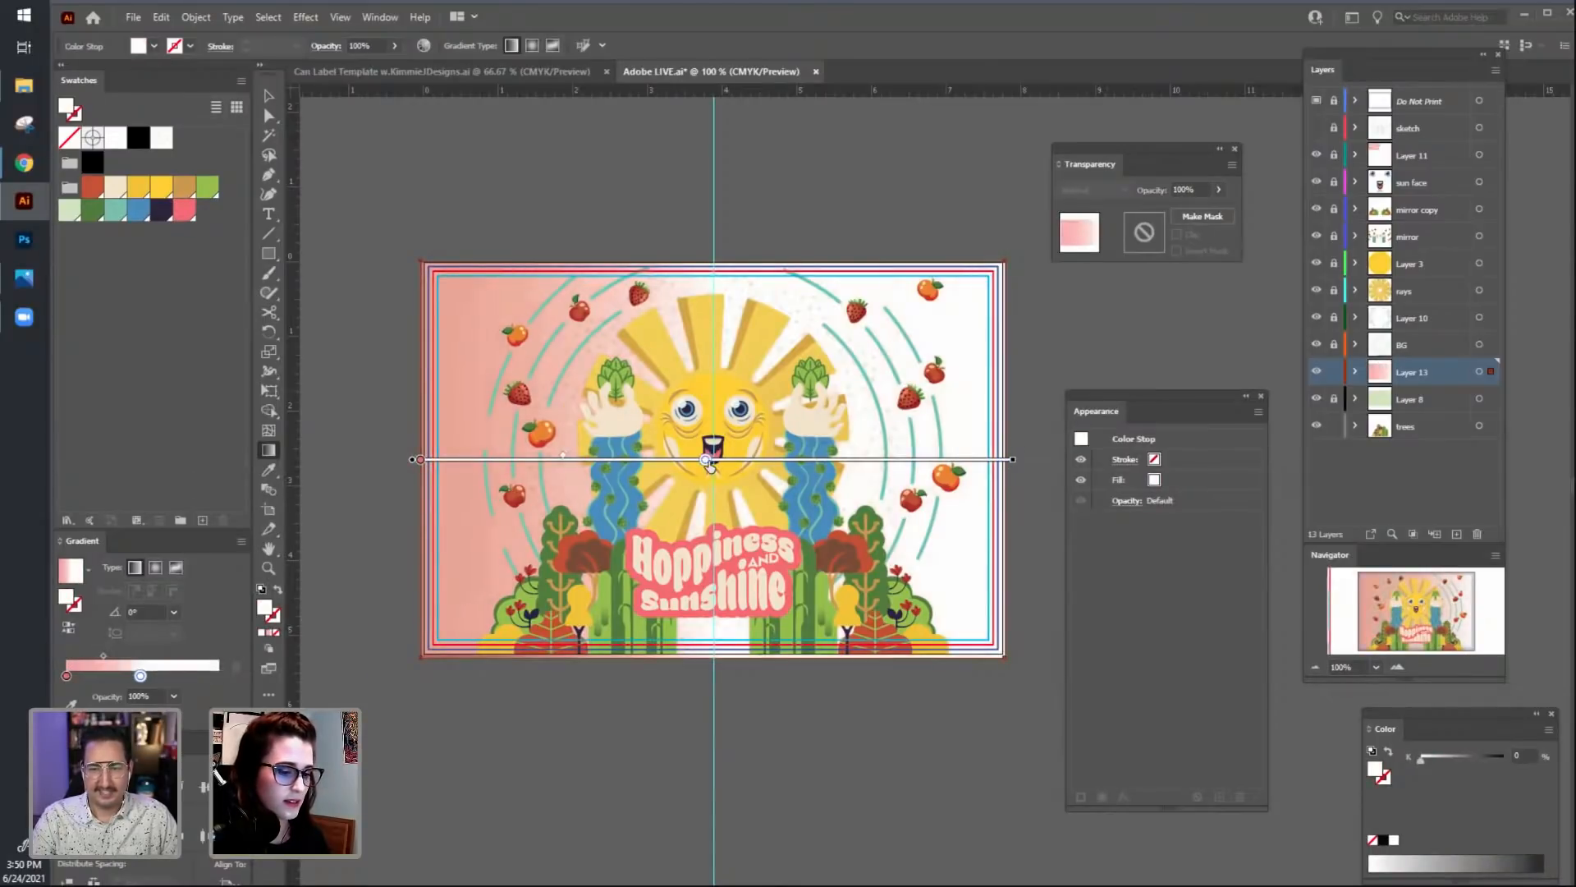
pyautogui.doubleClick(705, 460)
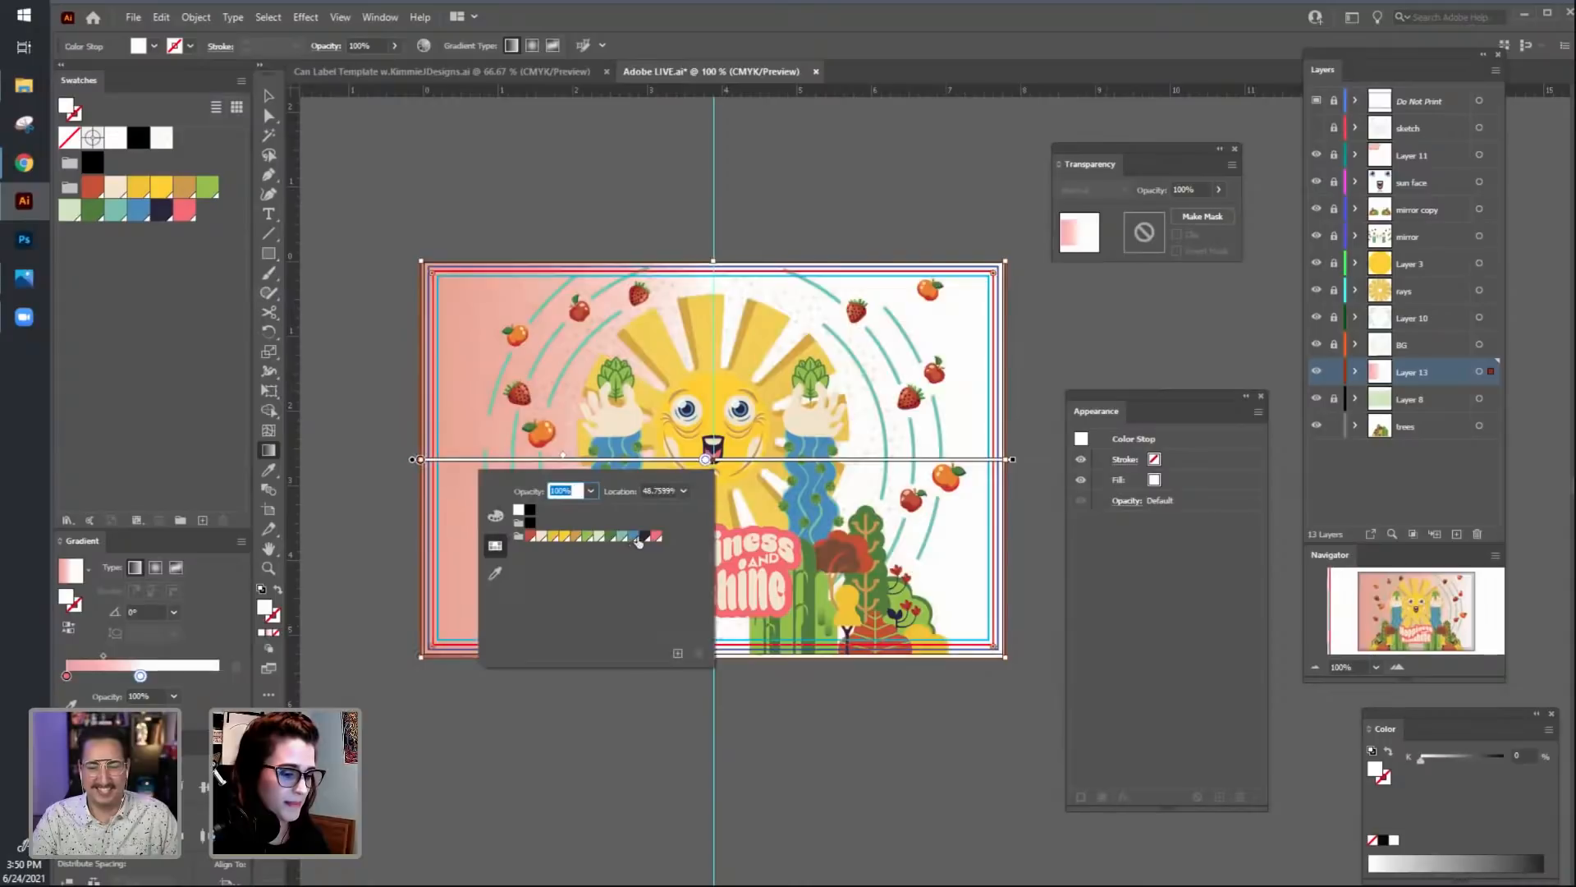
pyautogui.click(632, 537)
pyautogui.click(205, 602)
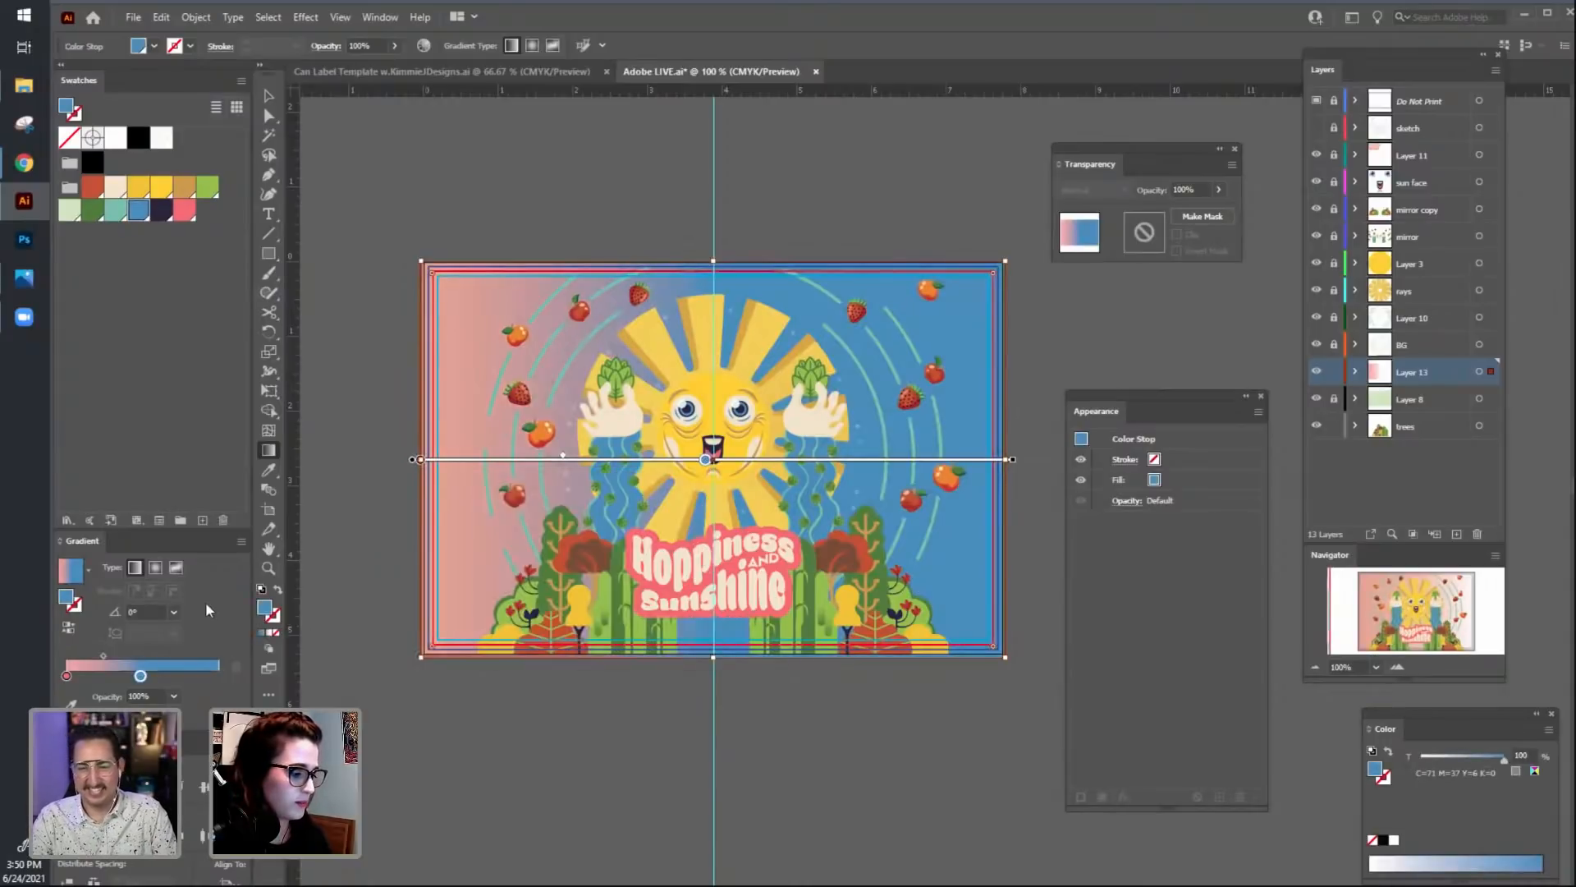
pyautogui.moveTo(69, 678); pyautogui.dragTo(194, 731)
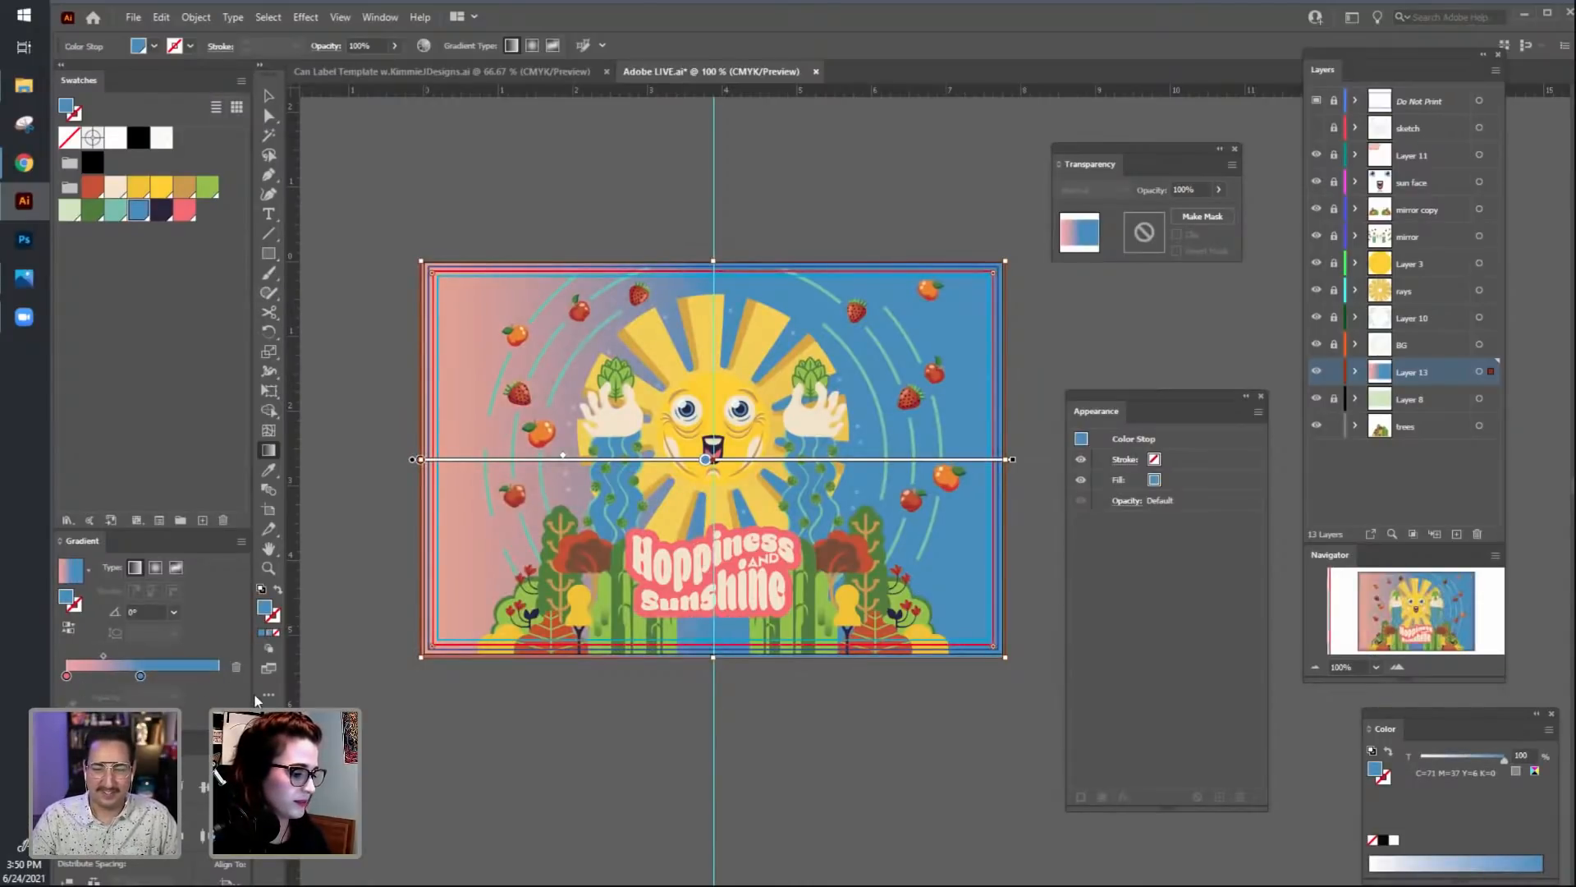
# Give the background gradient a pink start stop and a light green end stop, keeping blue in the middle.
pyautogui.moveTo(68, 676); pyautogui.dragTo(218, 676)
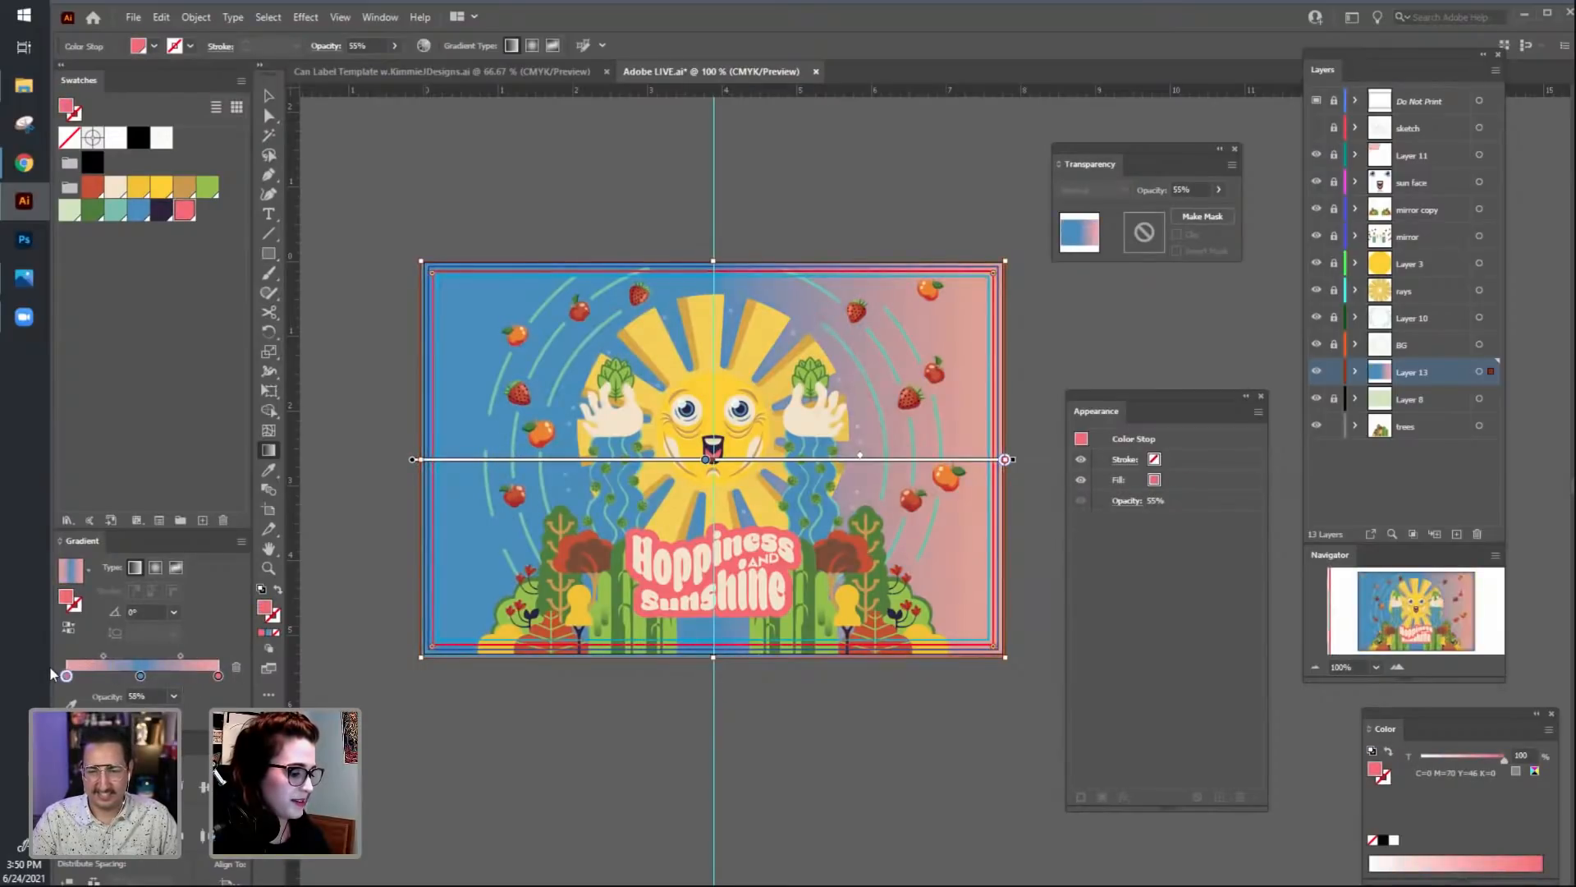
pyautogui.click(66, 669)
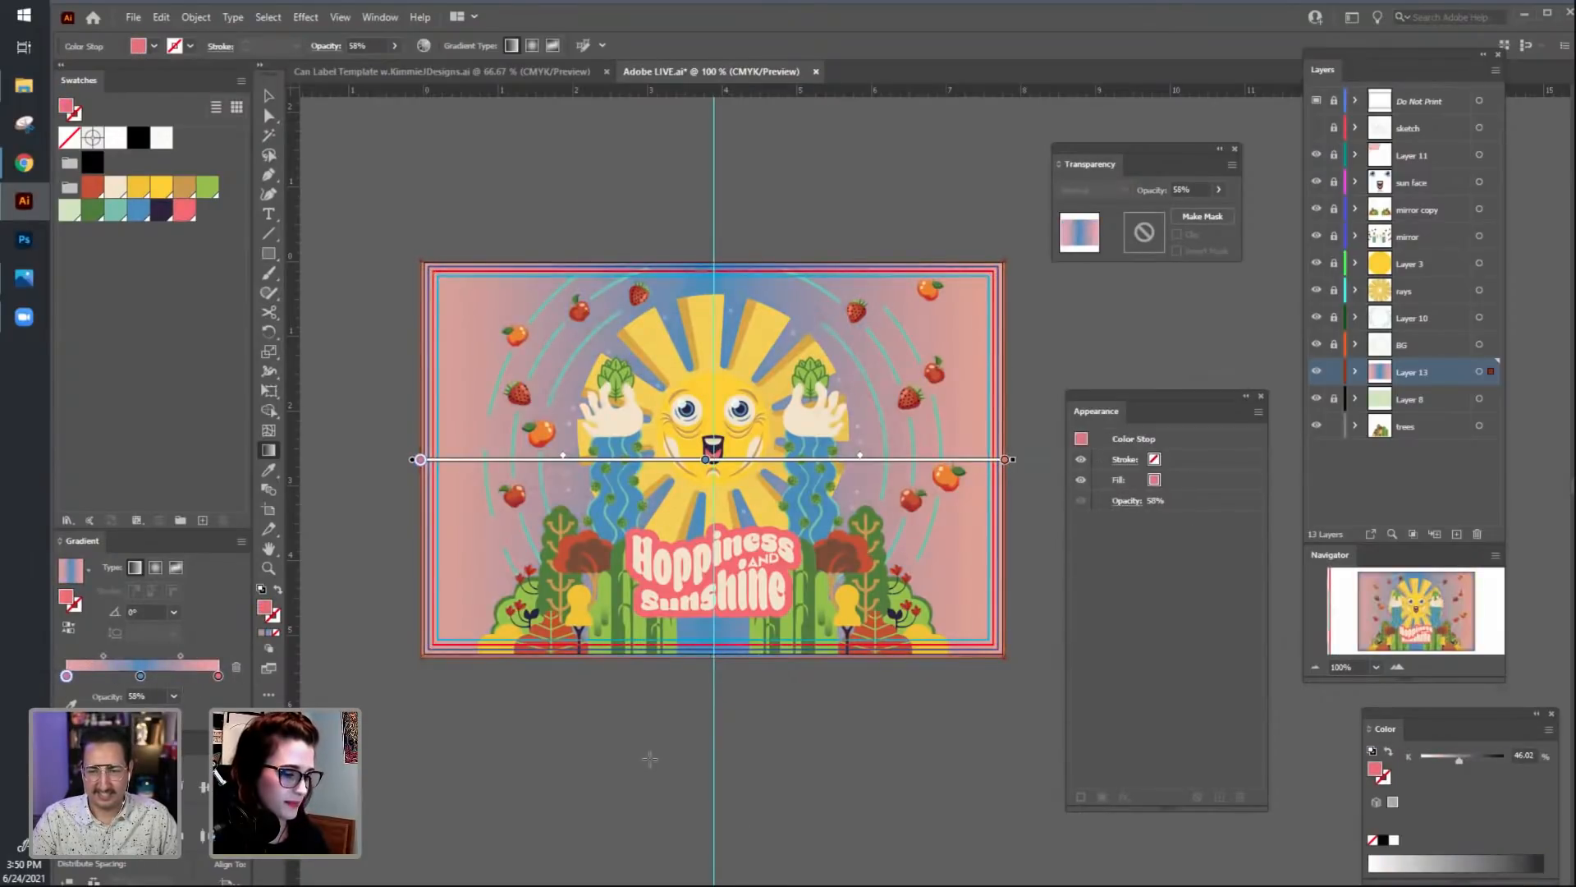
pyautogui.doubleClick(1005, 459)
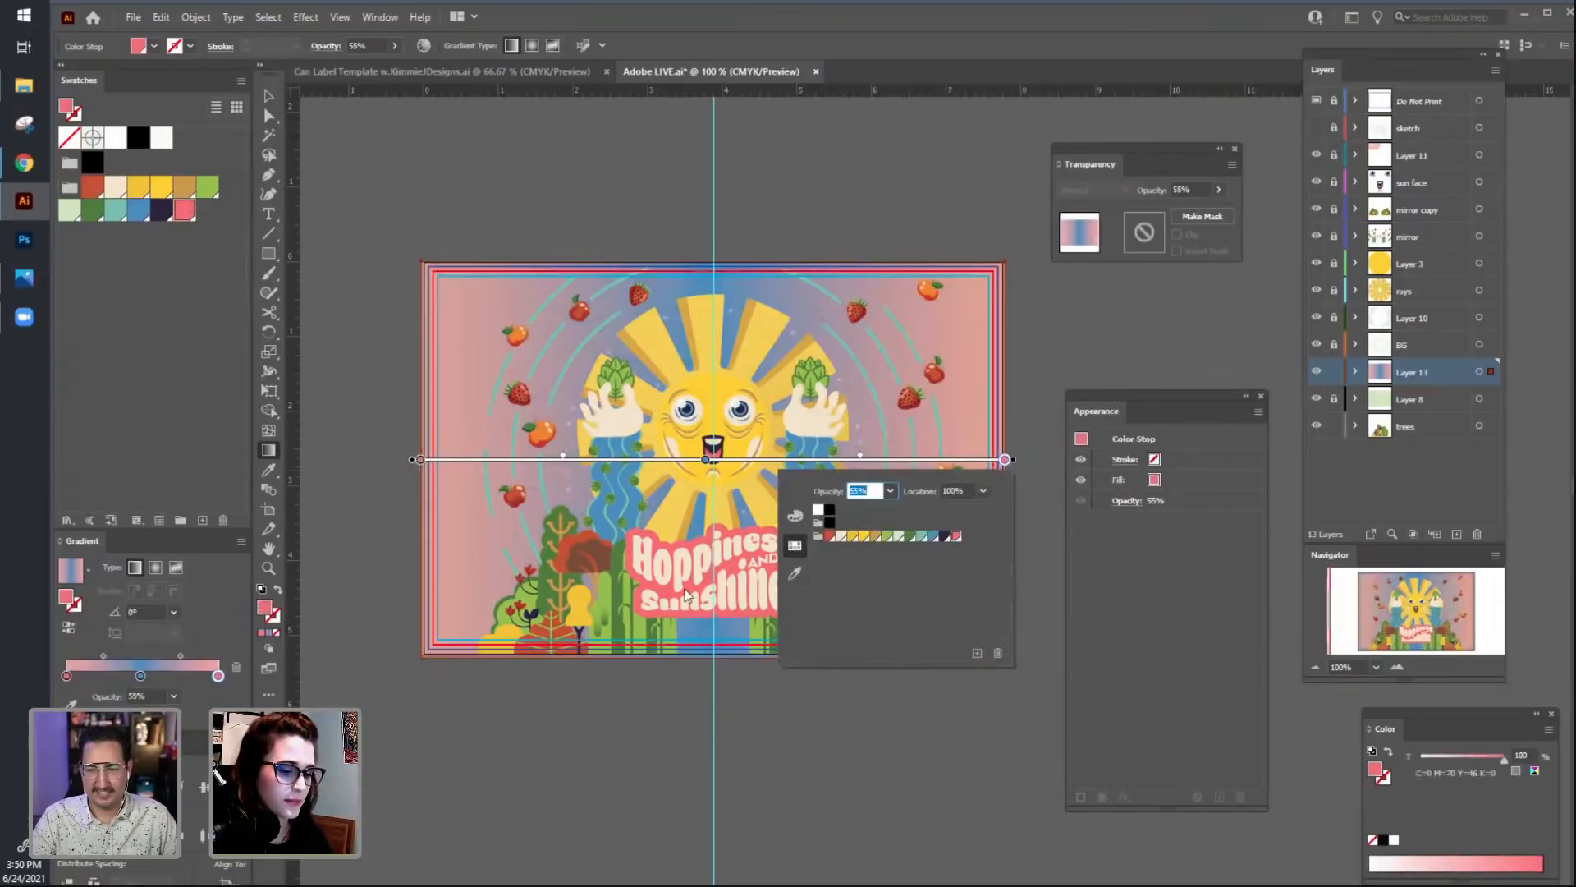
pyautogui.click(898, 535)
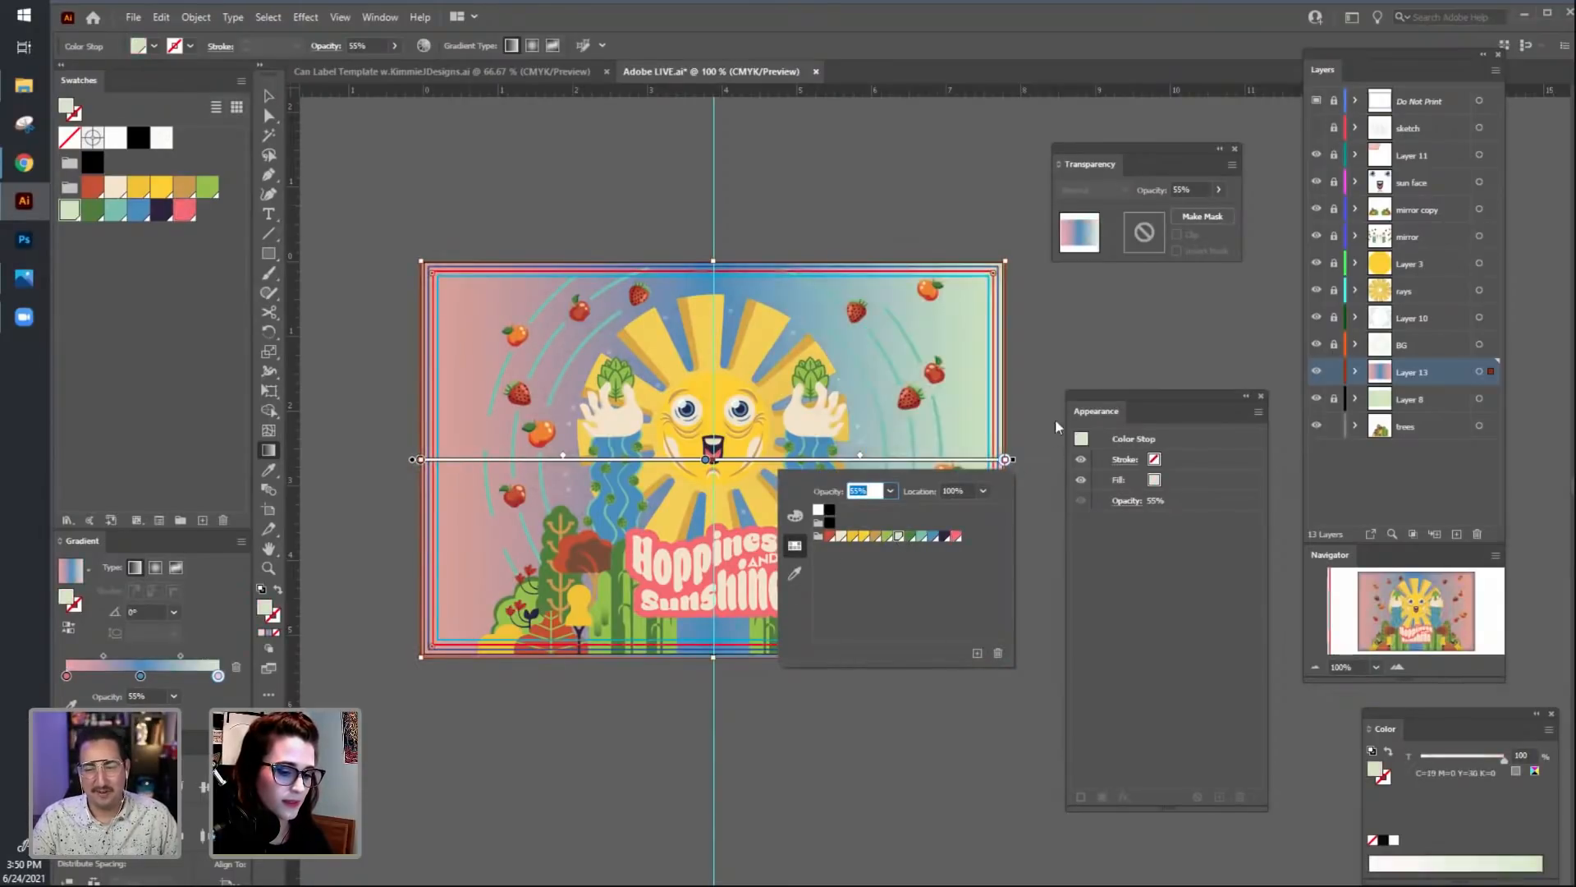
pyautogui.click(1048, 327)
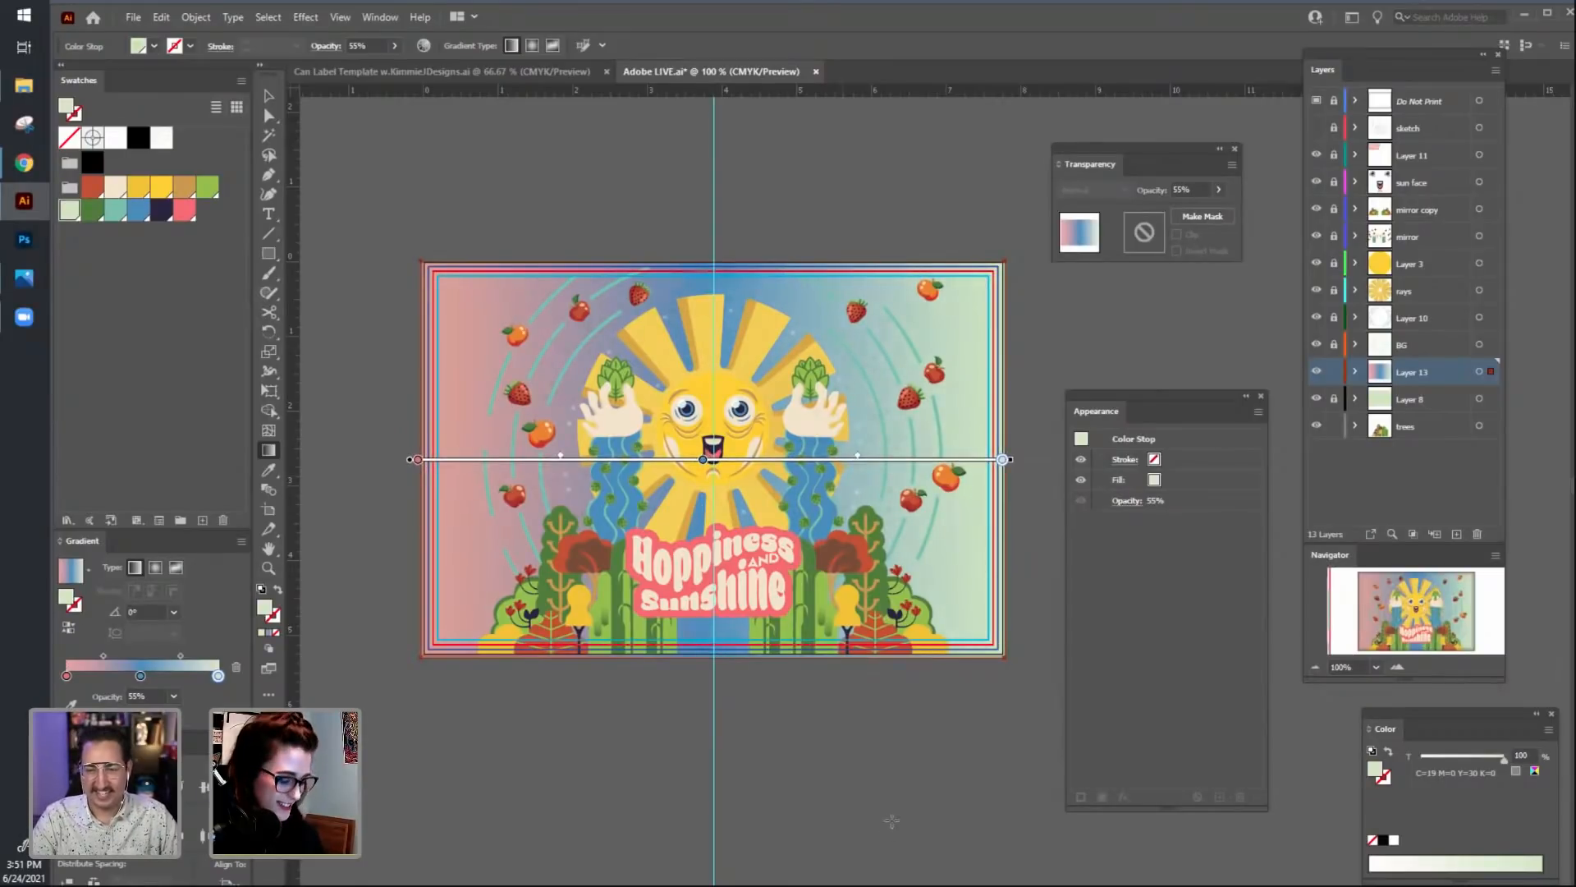
pyautogui.press('v')
pyautogui.click(877, 788)
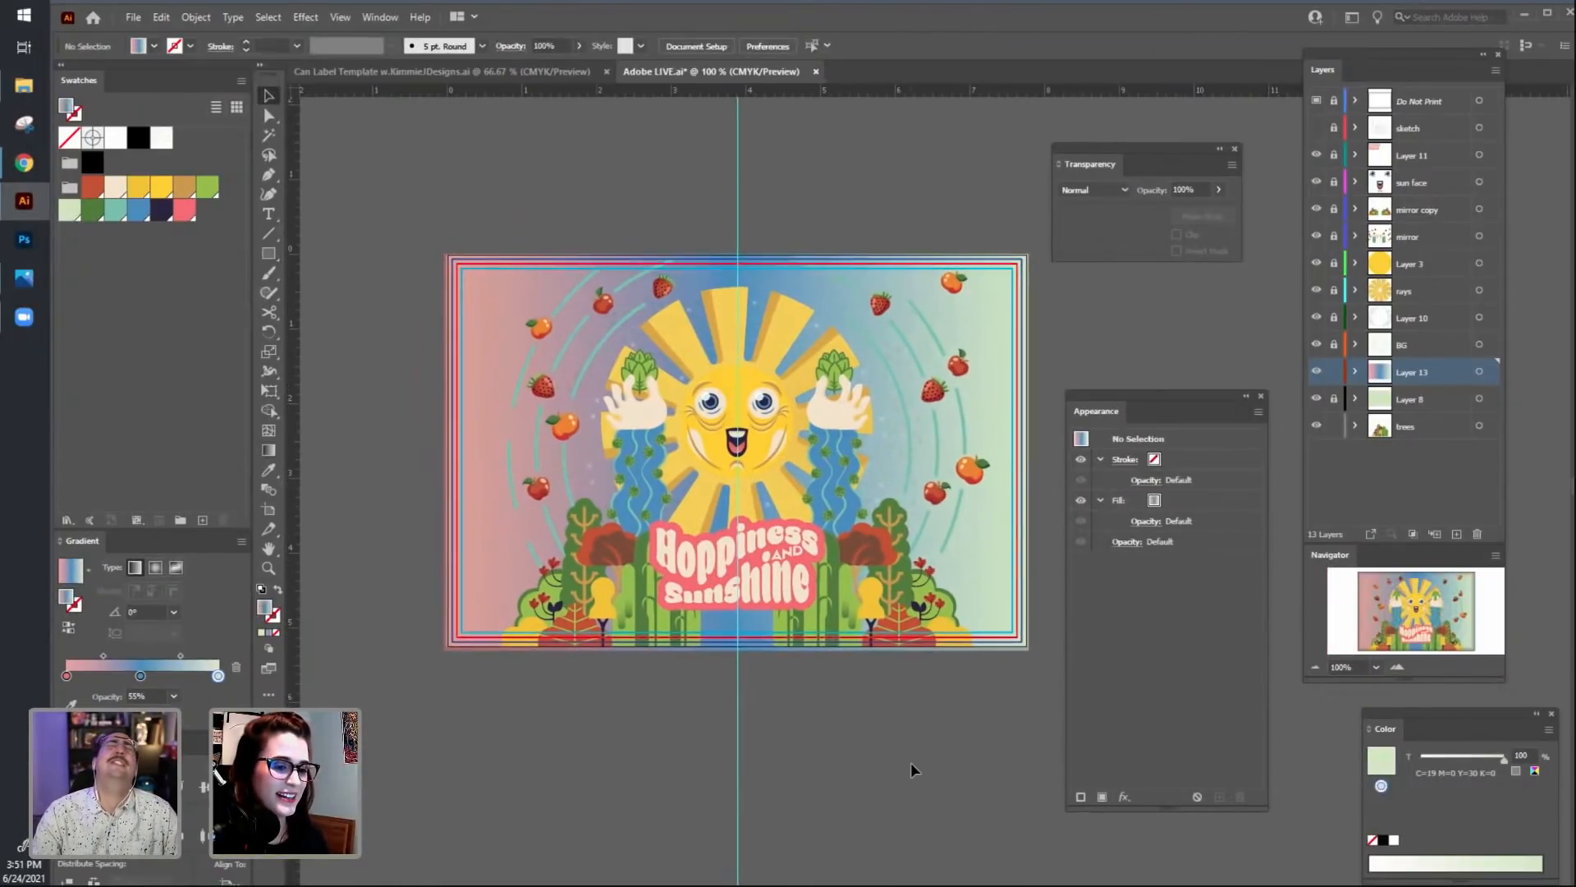
# Place the TrueGrit - NastyCopy-008 texture image on the gradient background's layer.
pyautogui.hotkey('ctrl', '-')
pyautogui.moveTo(913, 762); pyautogui.dragTo(867, 737)
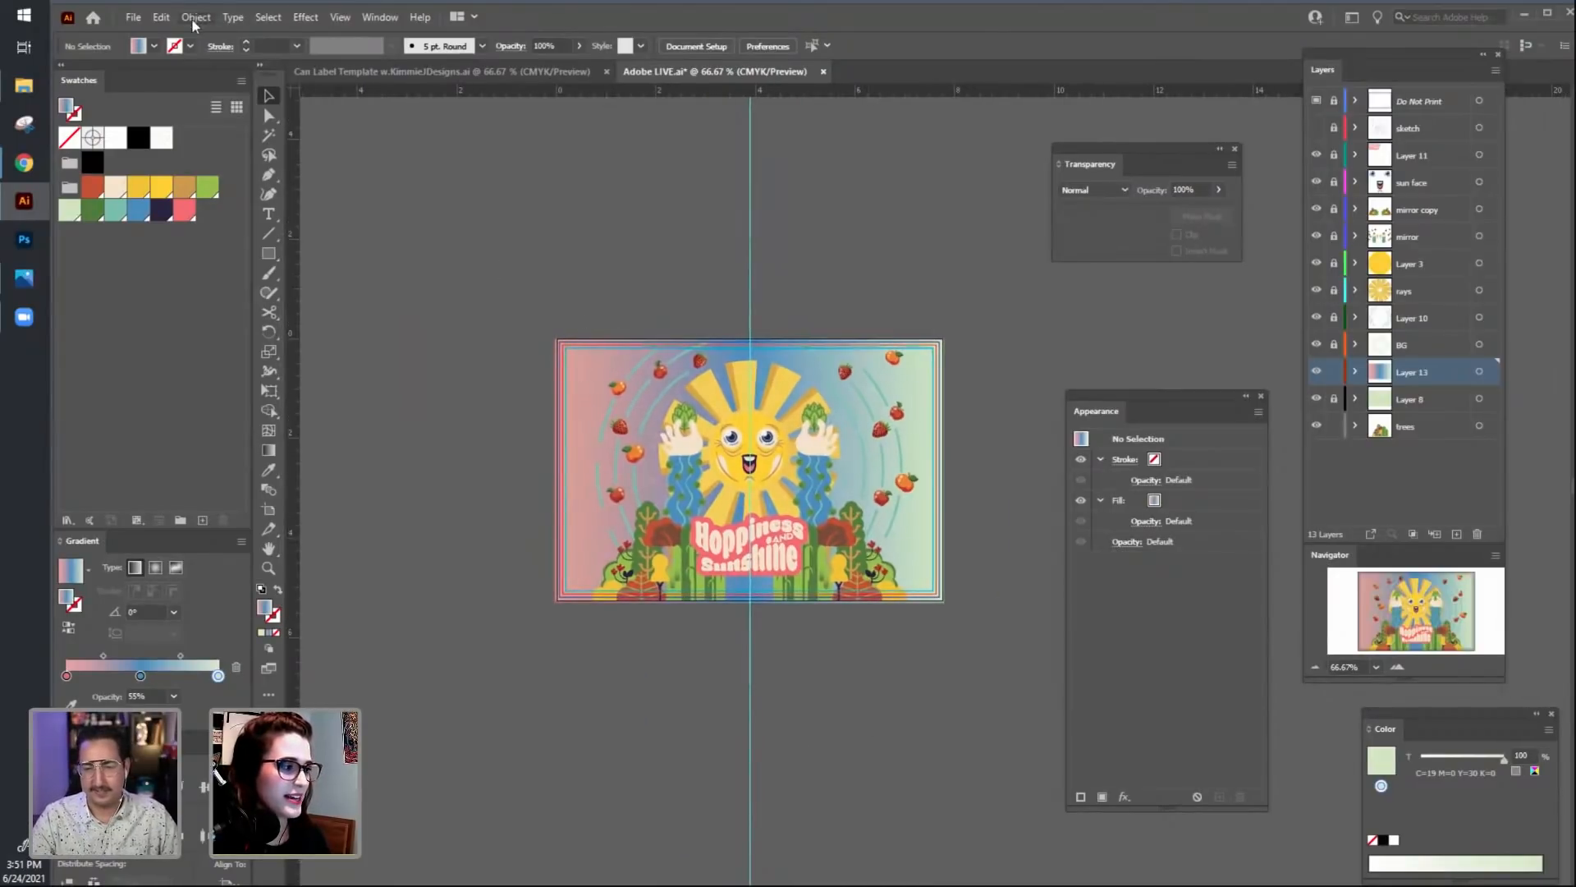
pyautogui.click(130, 19)
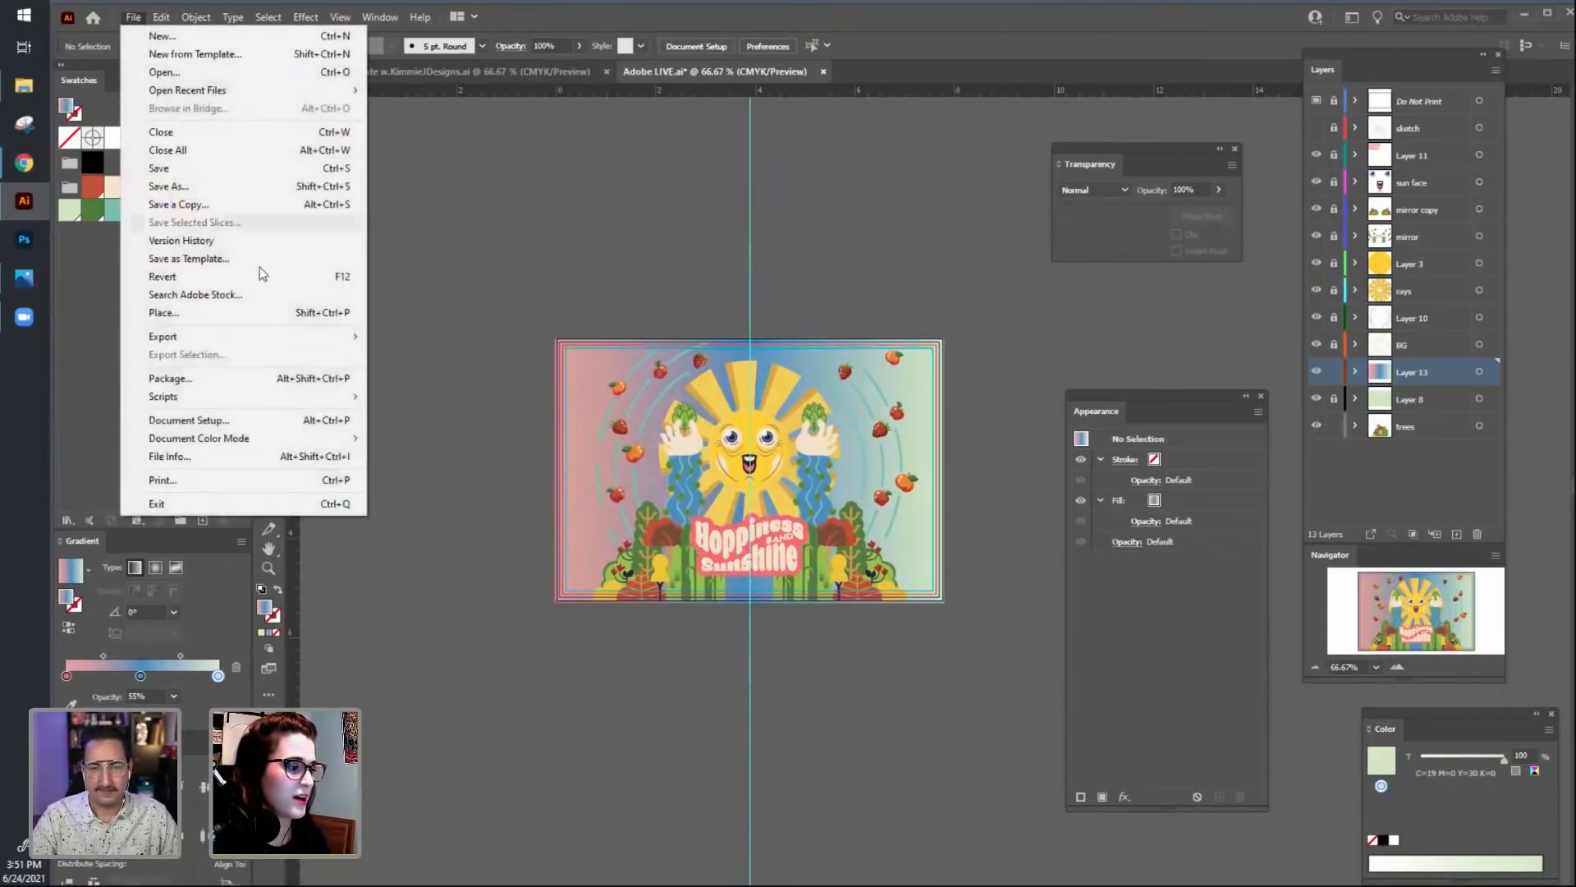
pyautogui.click(271, 311)
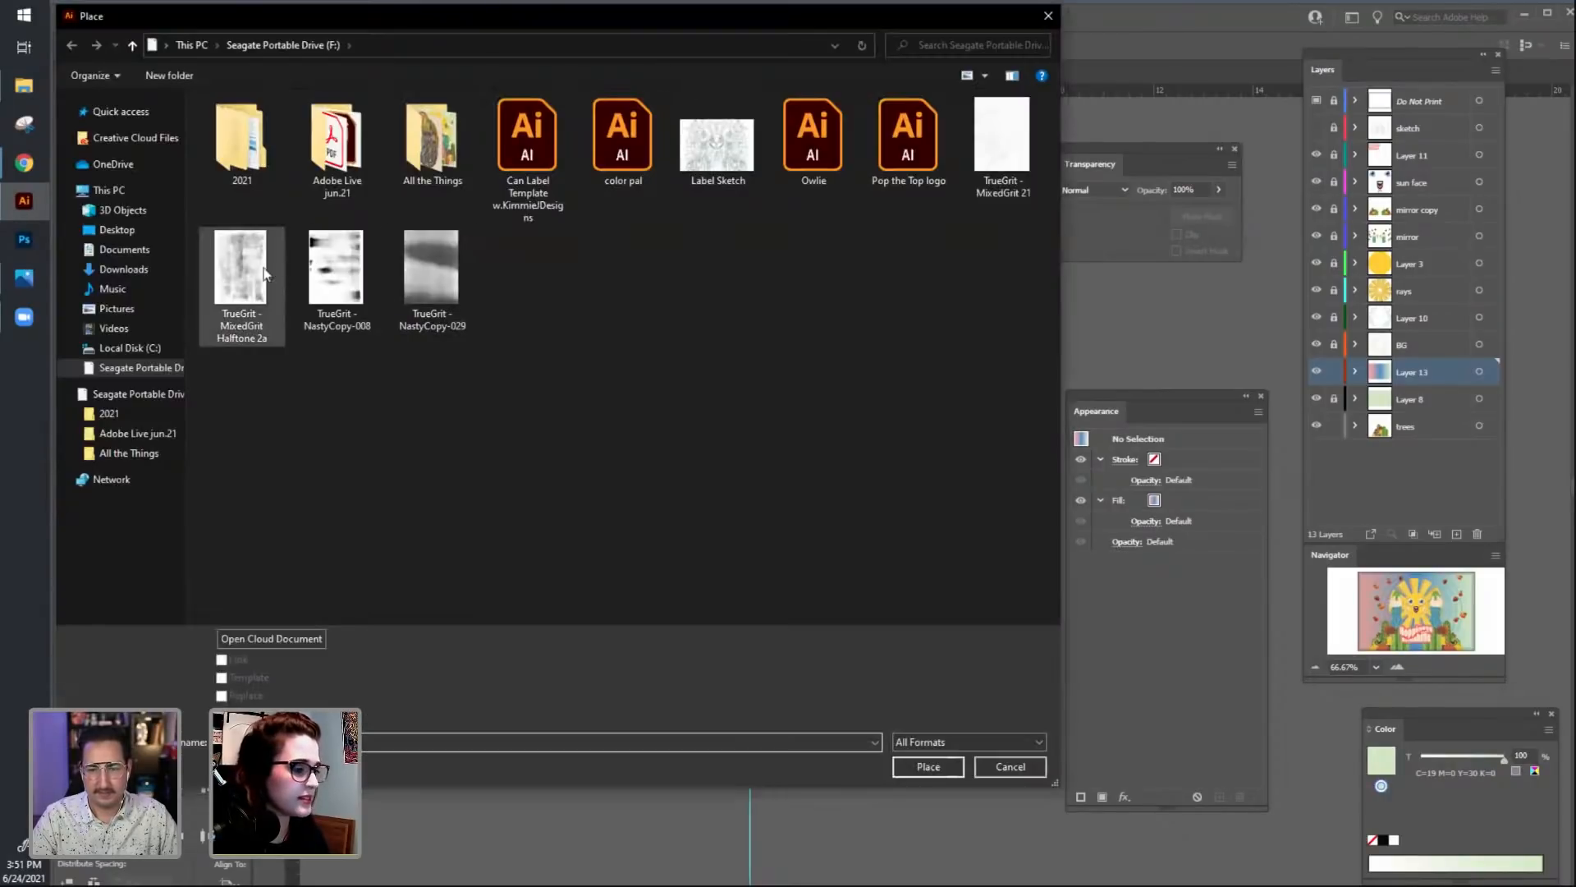
pyautogui.doubleClick(345, 281)
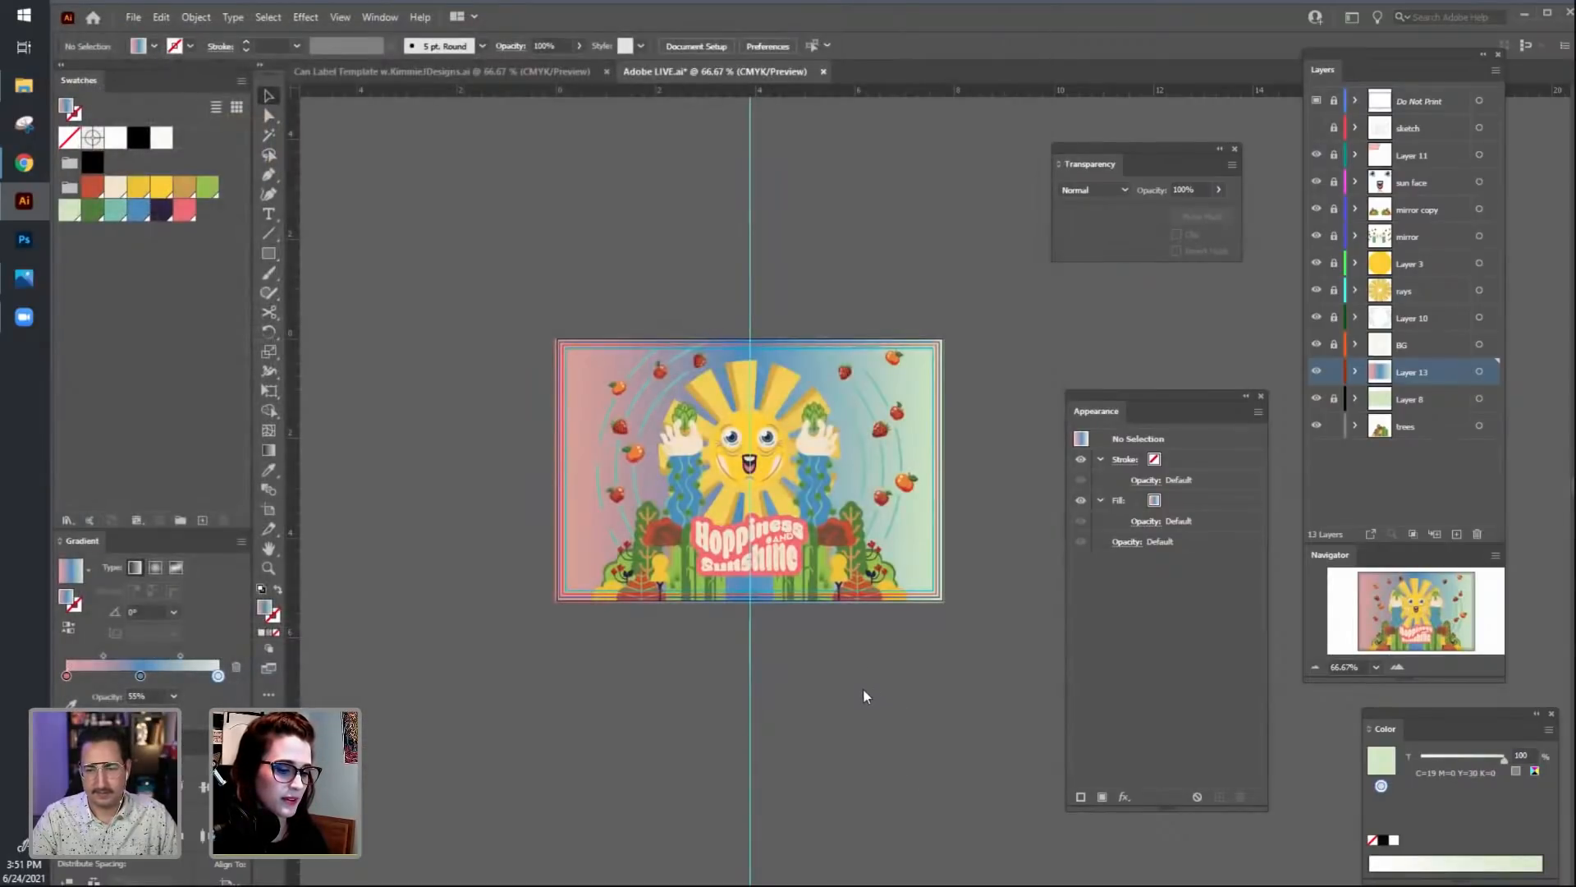
pyautogui.click(606, 398)
# Rotate the placed grunge texture to landscape and scale it to about 8.31 × 6.02 in so it covers the artboard.
pyautogui.moveTo(1027, 803); pyautogui.dragTo(979, 717)
pyautogui.moveTo(935, 782); pyautogui.dragTo(443, 706)
pyautogui.moveTo(499, 489); pyautogui.dragTo(585, 542)
pyautogui.moveTo(935, 660); pyautogui.dragTo(786, 616)
pyautogui.moveTo(887, 632); pyautogui.dragTo(774, 581)
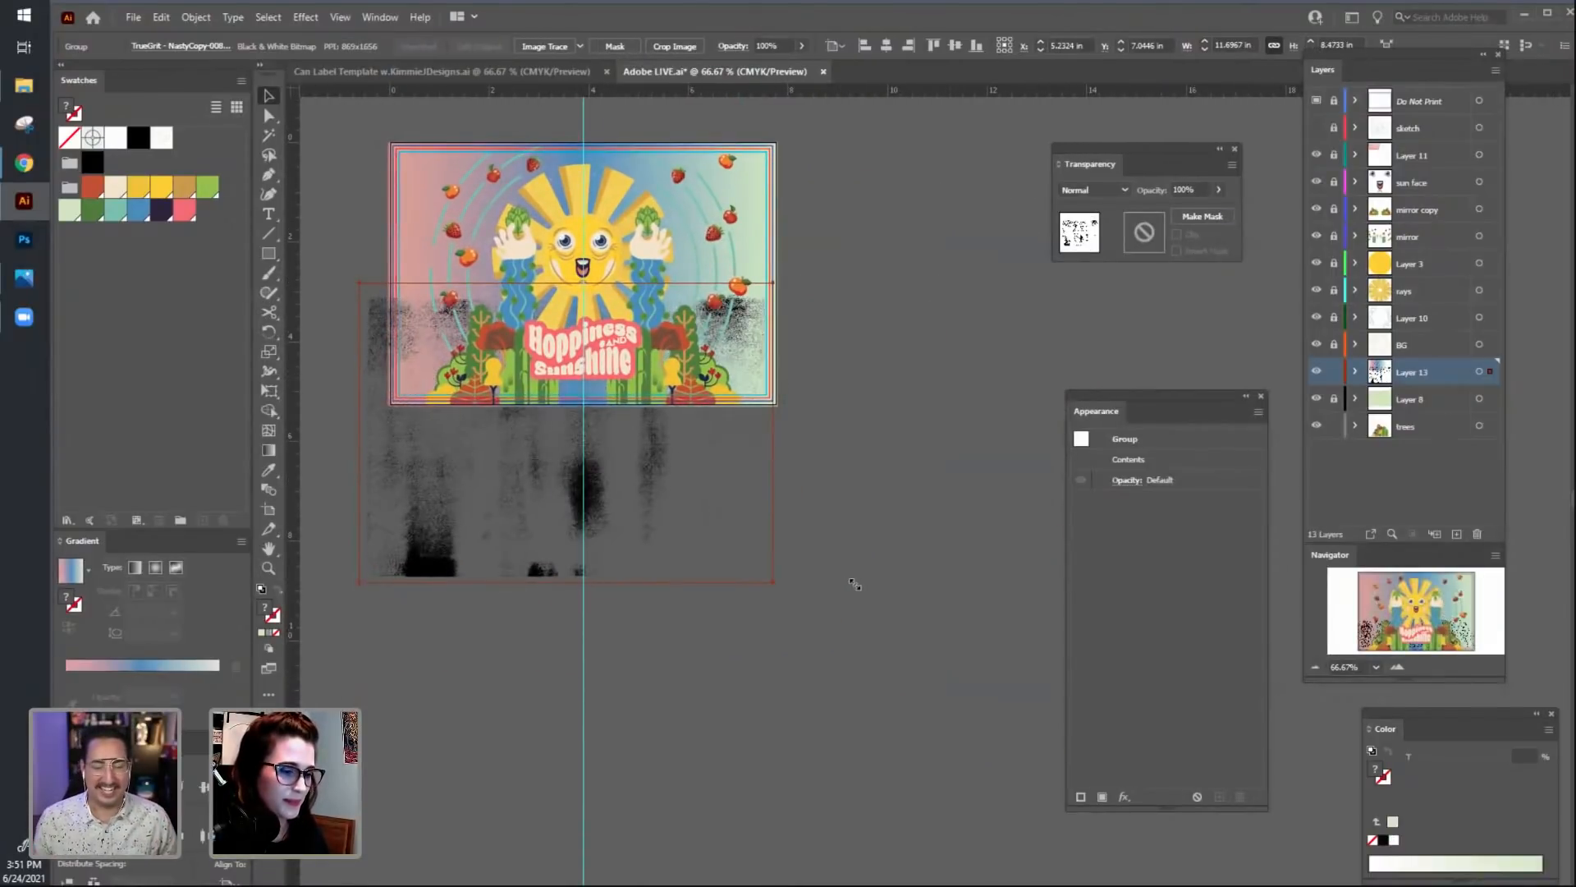
pyautogui.moveTo(722, 681); pyautogui.dragTo(807, 753)
pyautogui.moveTo(786, 502); pyautogui.dragTo(793, 336)
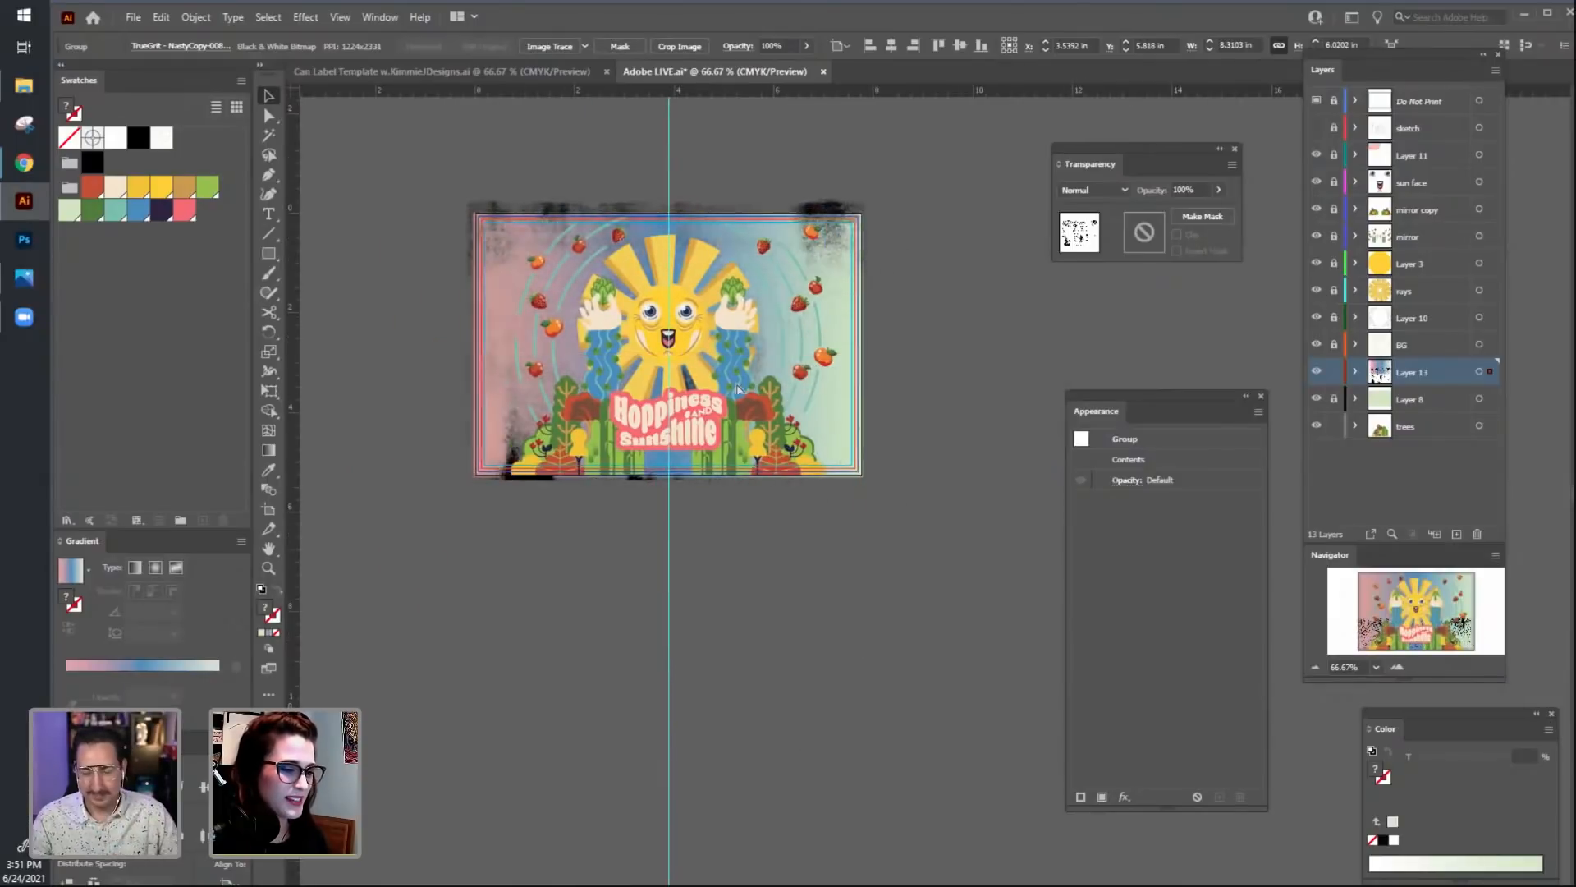
pyautogui.hotkey('ctrl', '=')
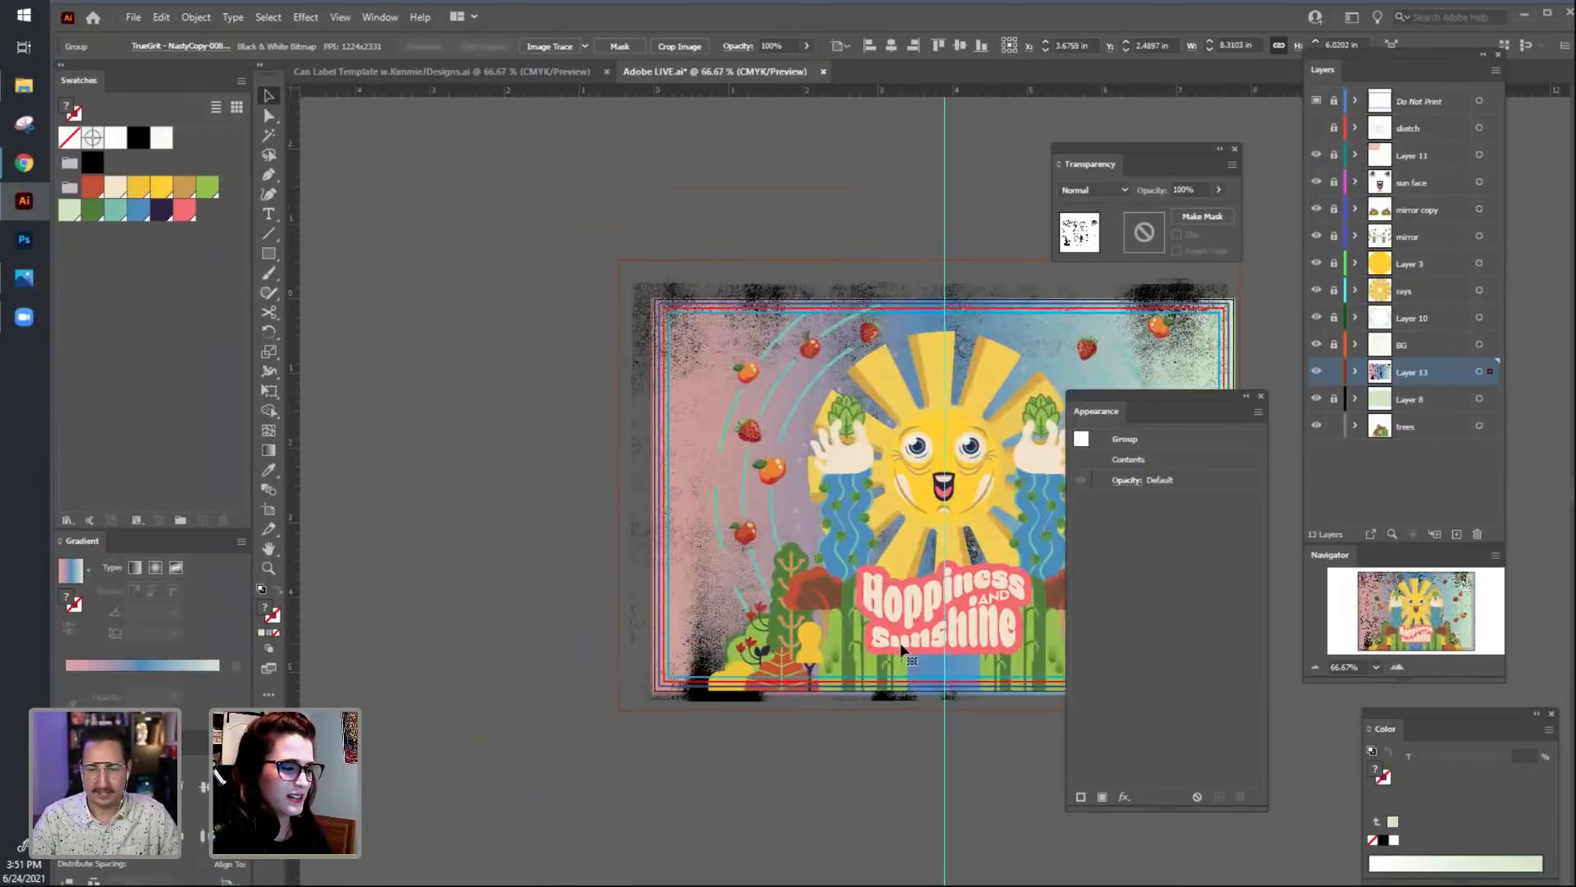
pyautogui.moveTo(902, 644); pyautogui.dragTo(820, 631)
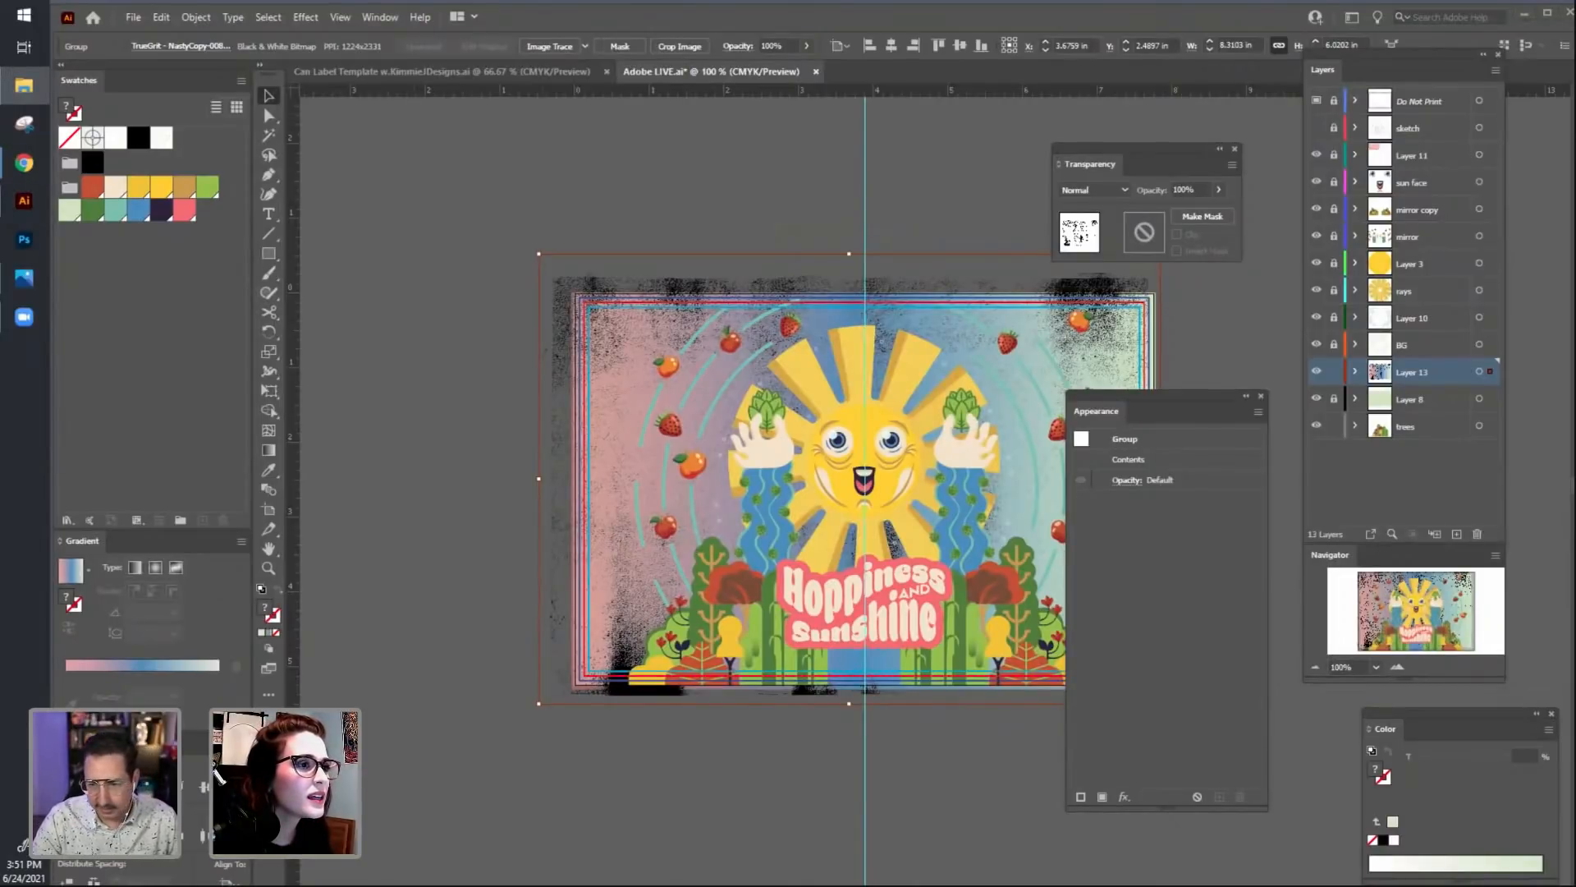
pyautogui.click(884, 779)
pyautogui.hscroll(5, 821, 772)
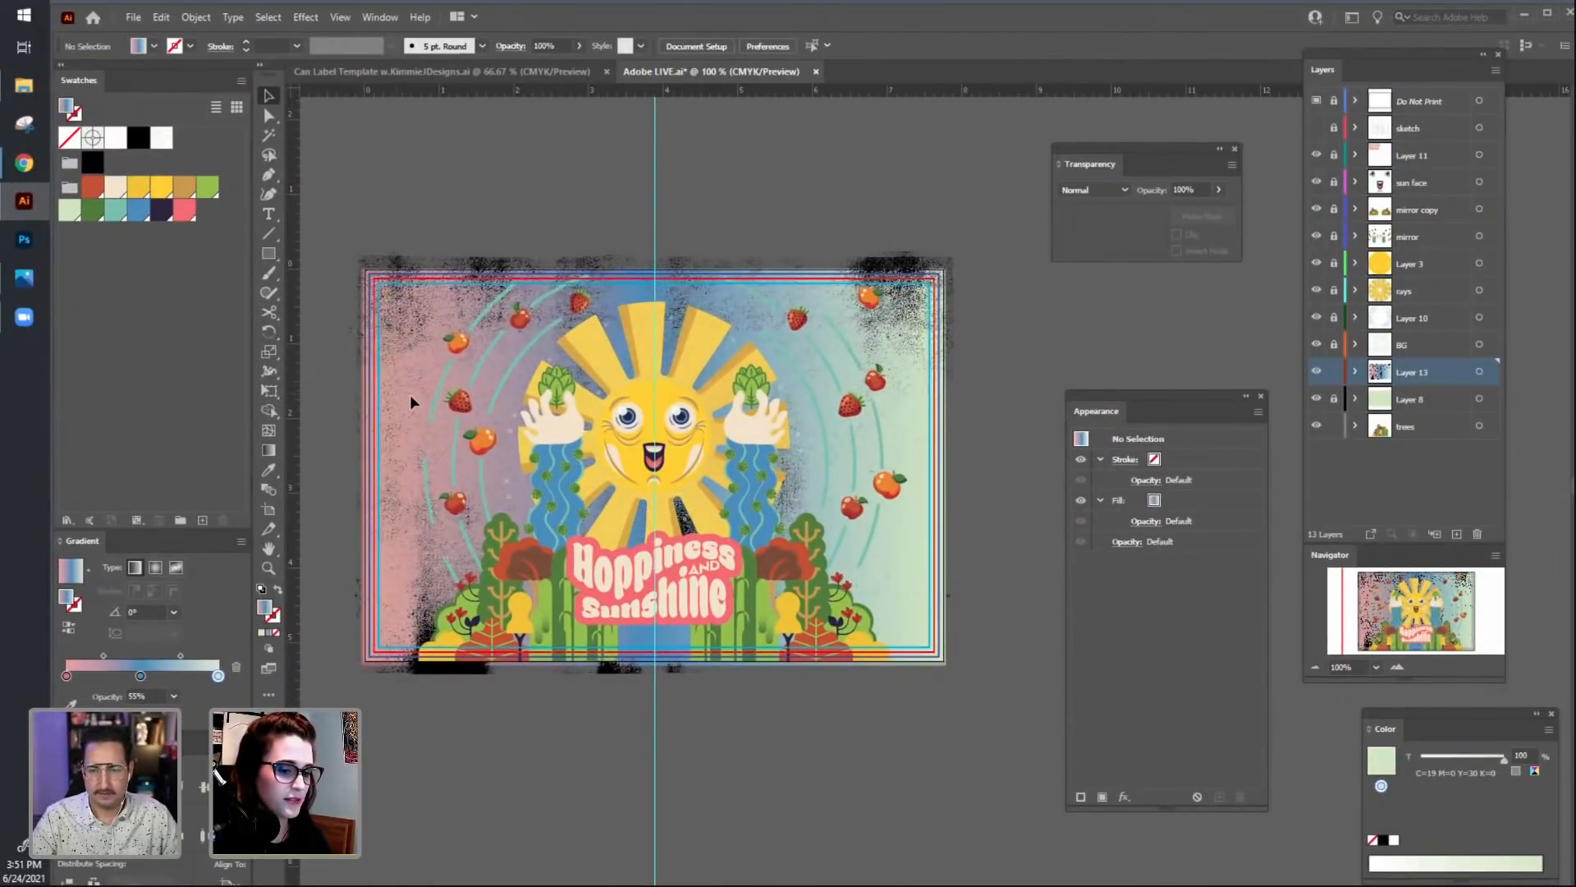
pyautogui.click(410, 396)
pyautogui.click(859, 772)
pyautogui.moveTo(854, 773)
pyautogui.mouseDown()
pyautogui.moveTo(820, 757)
pyautogui.moveTo(839, 750)
pyautogui.mouseUp()
pyautogui.click(396, 311)
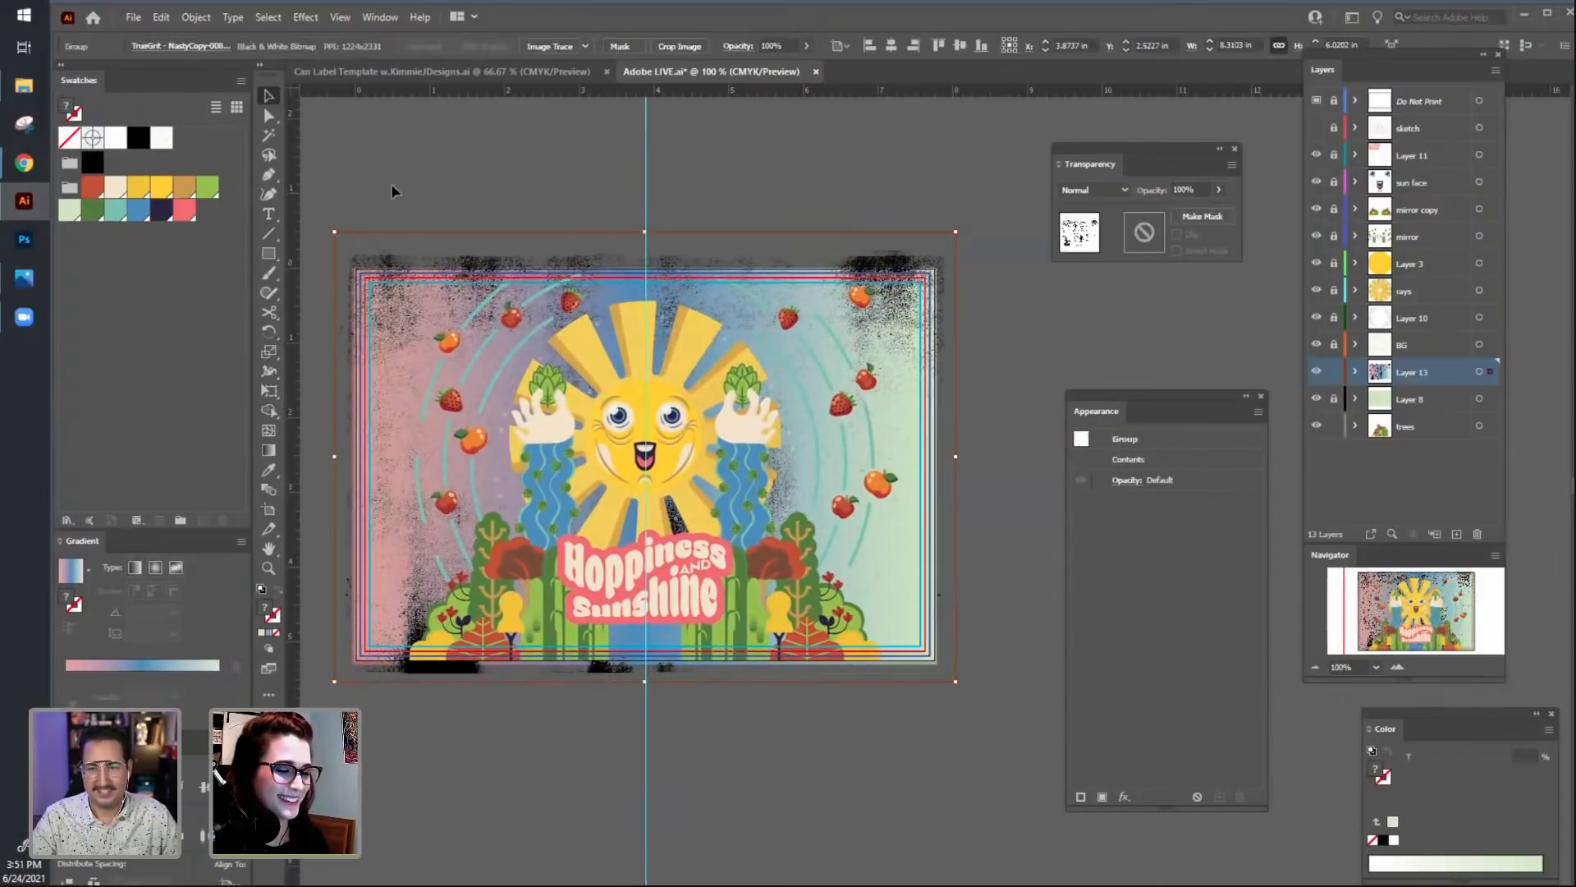
pyautogui.click(390, 184)
pyautogui.click(371, 233)
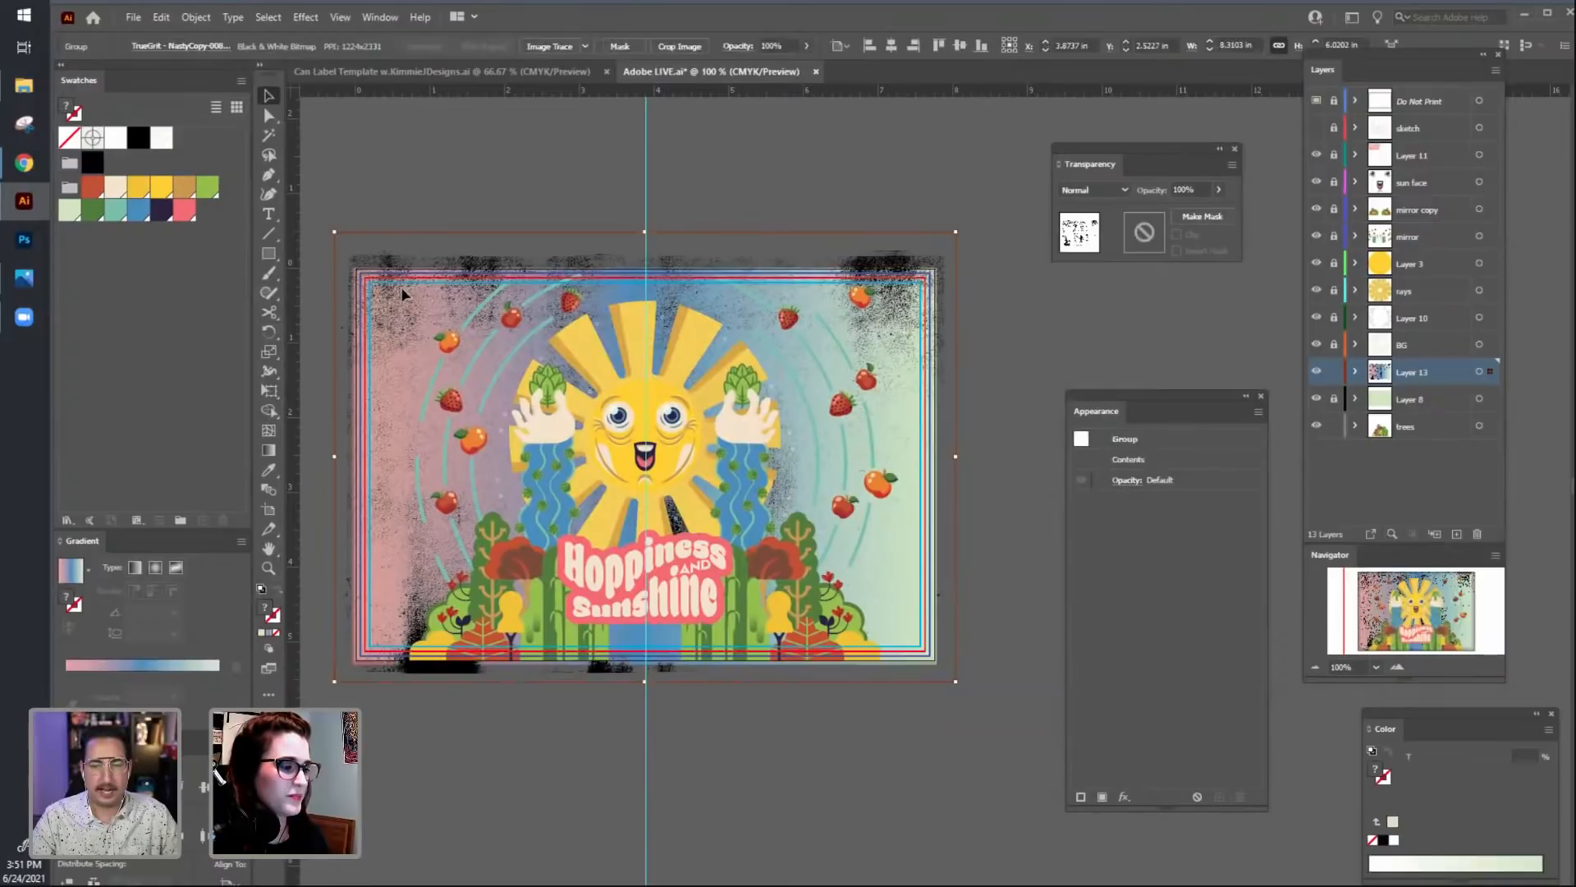
pyautogui.keyDown('shift'); pyautogui.click(402, 287); pyautogui.keyUp('shift')
pyautogui.moveTo(811, 733); pyautogui.dragTo(823, 710)
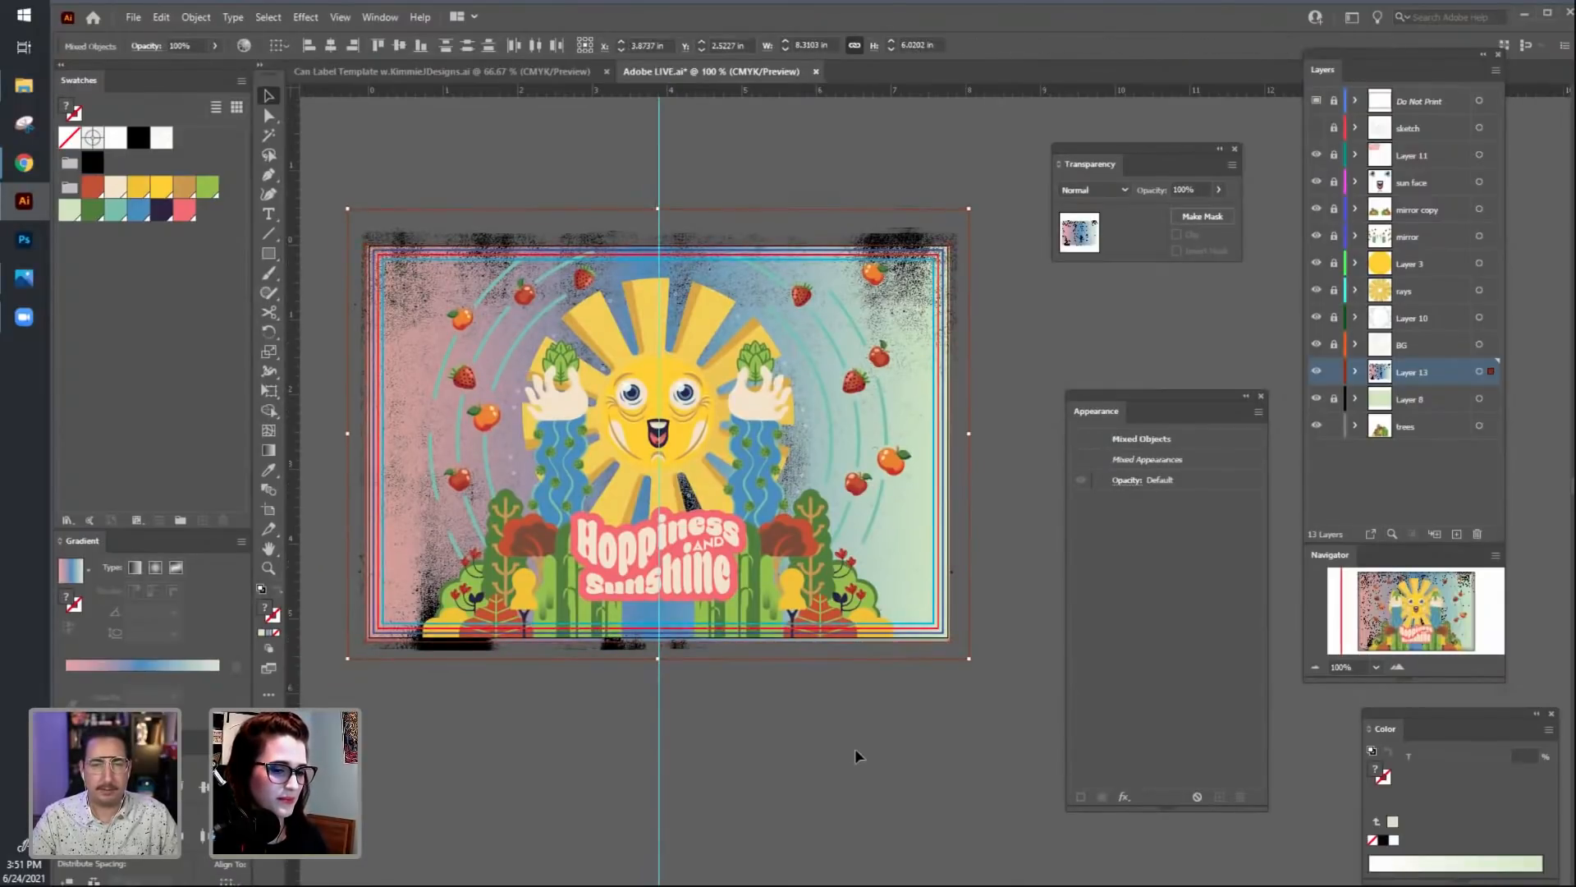
pyautogui.click(855, 747)
pyautogui.moveTo(354, 214); pyautogui.dragTo(397, 288)
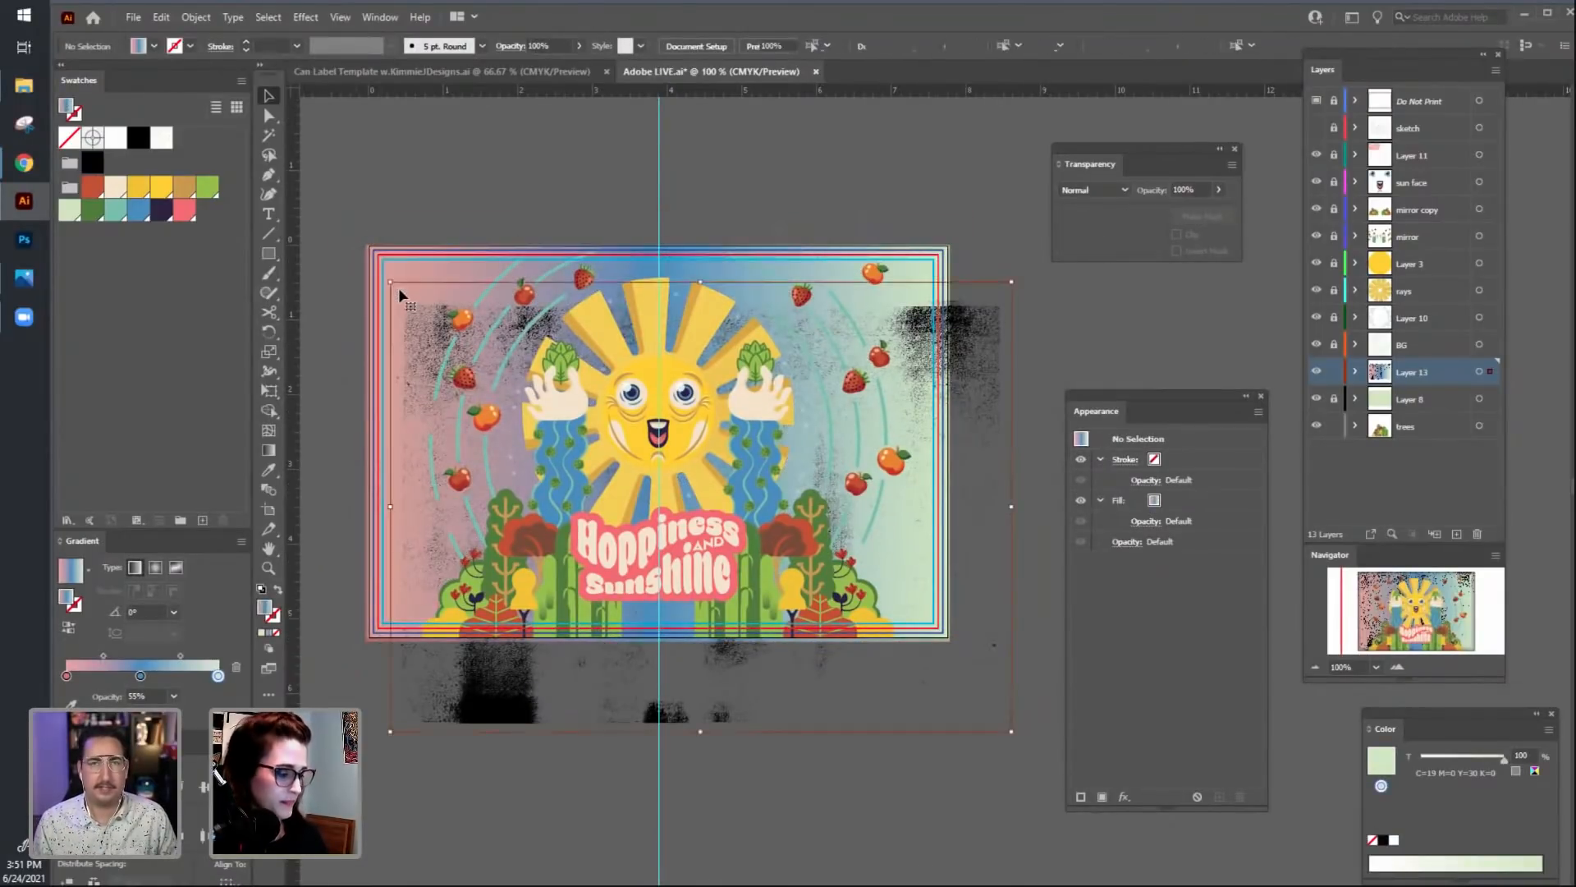
pyautogui.hotkey('ctrl', 'z')
# Make an opacity mask from the grunge texture on the gradient rectangle and invert the mask.
pyautogui.moveTo(357, 165); pyautogui.dragTo(399, 296)
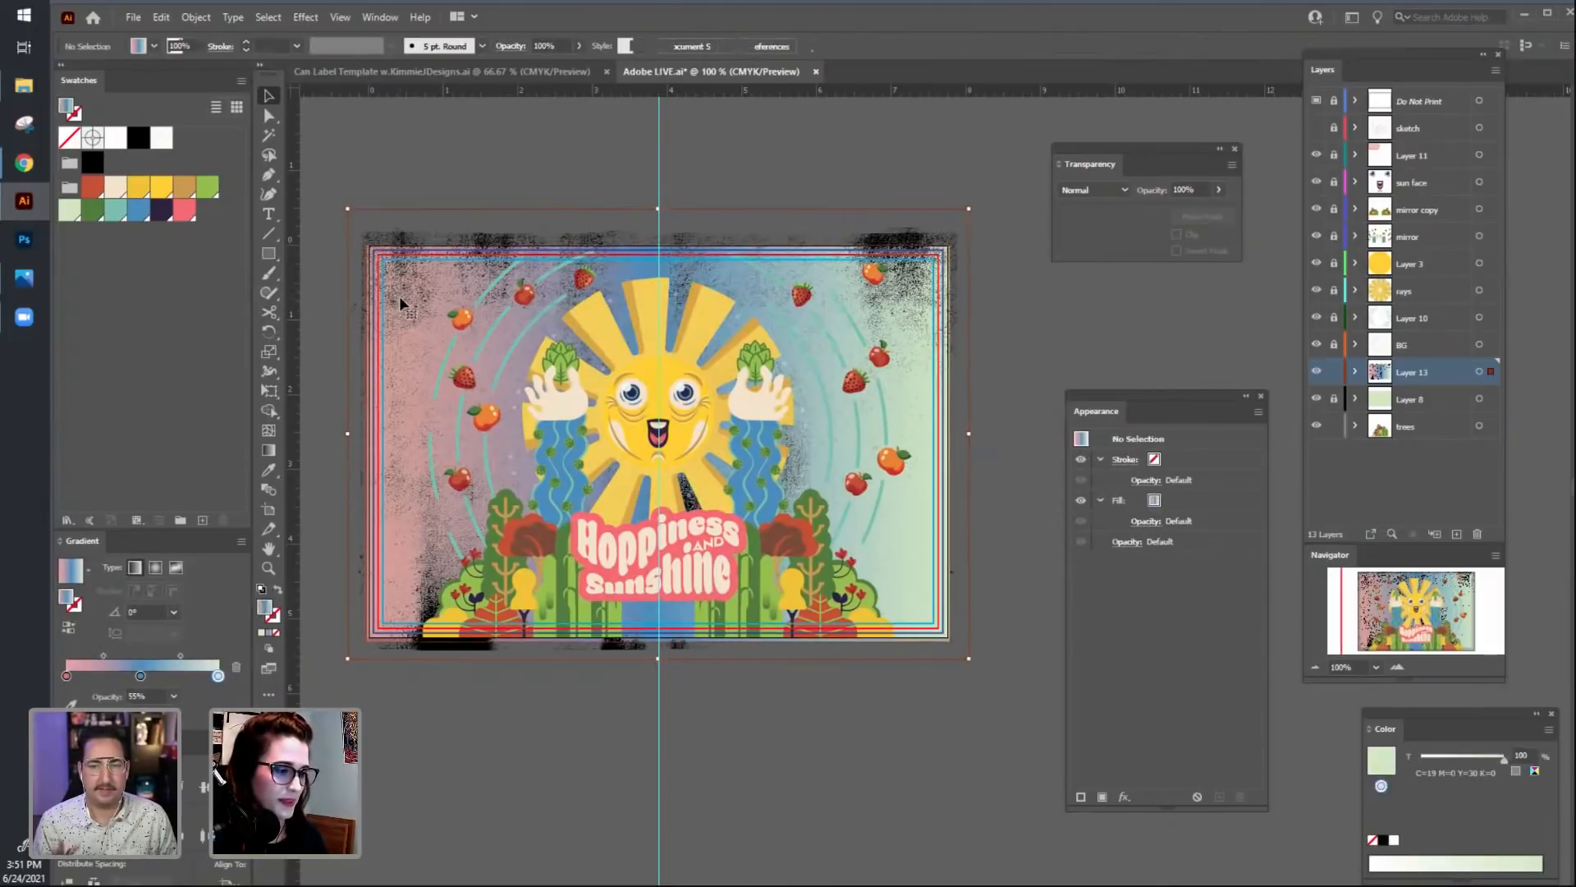
pyautogui.click(1218, 217)
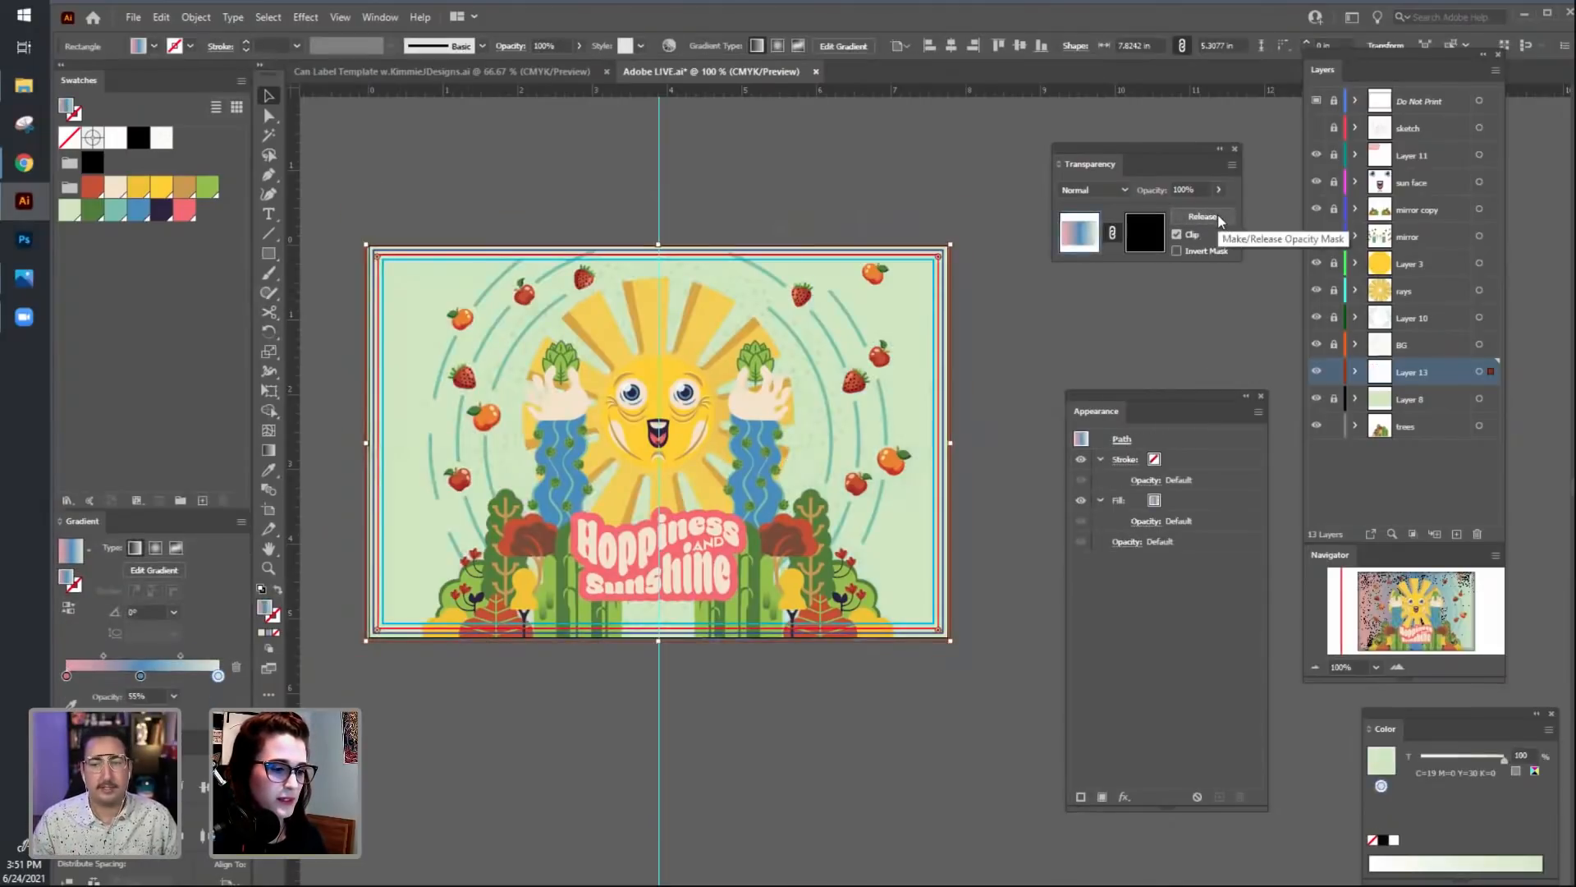
pyautogui.click(1178, 250)
pyautogui.click(989, 422)
pyautogui.moveTo(805, 805); pyautogui.dragTo(808, 784)
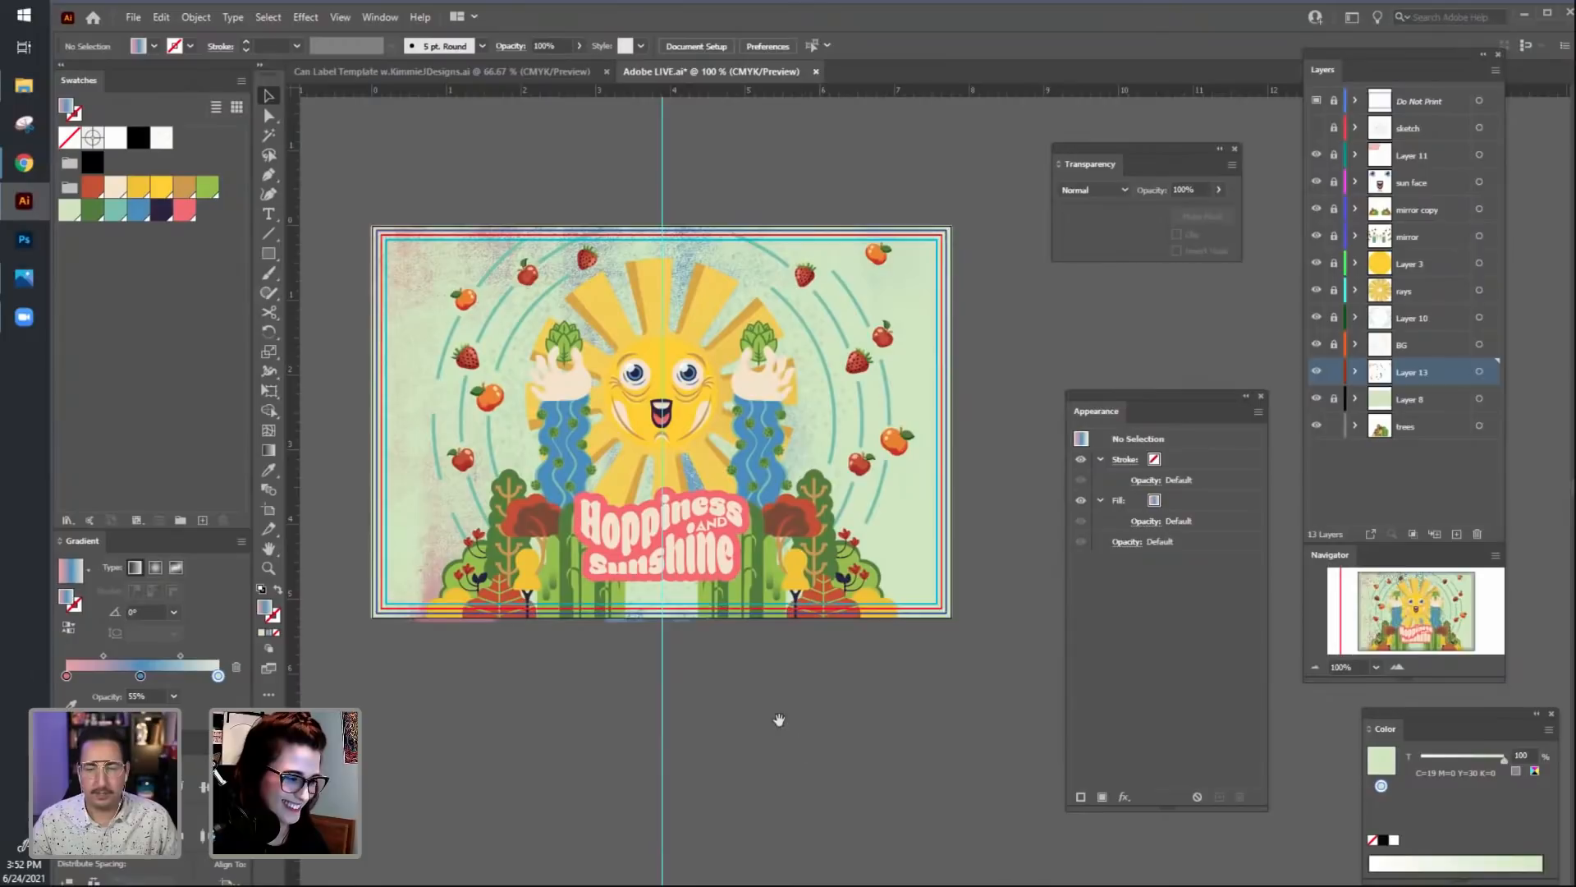
pyautogui.moveTo(779, 719); pyautogui.dragTo(806, 723)
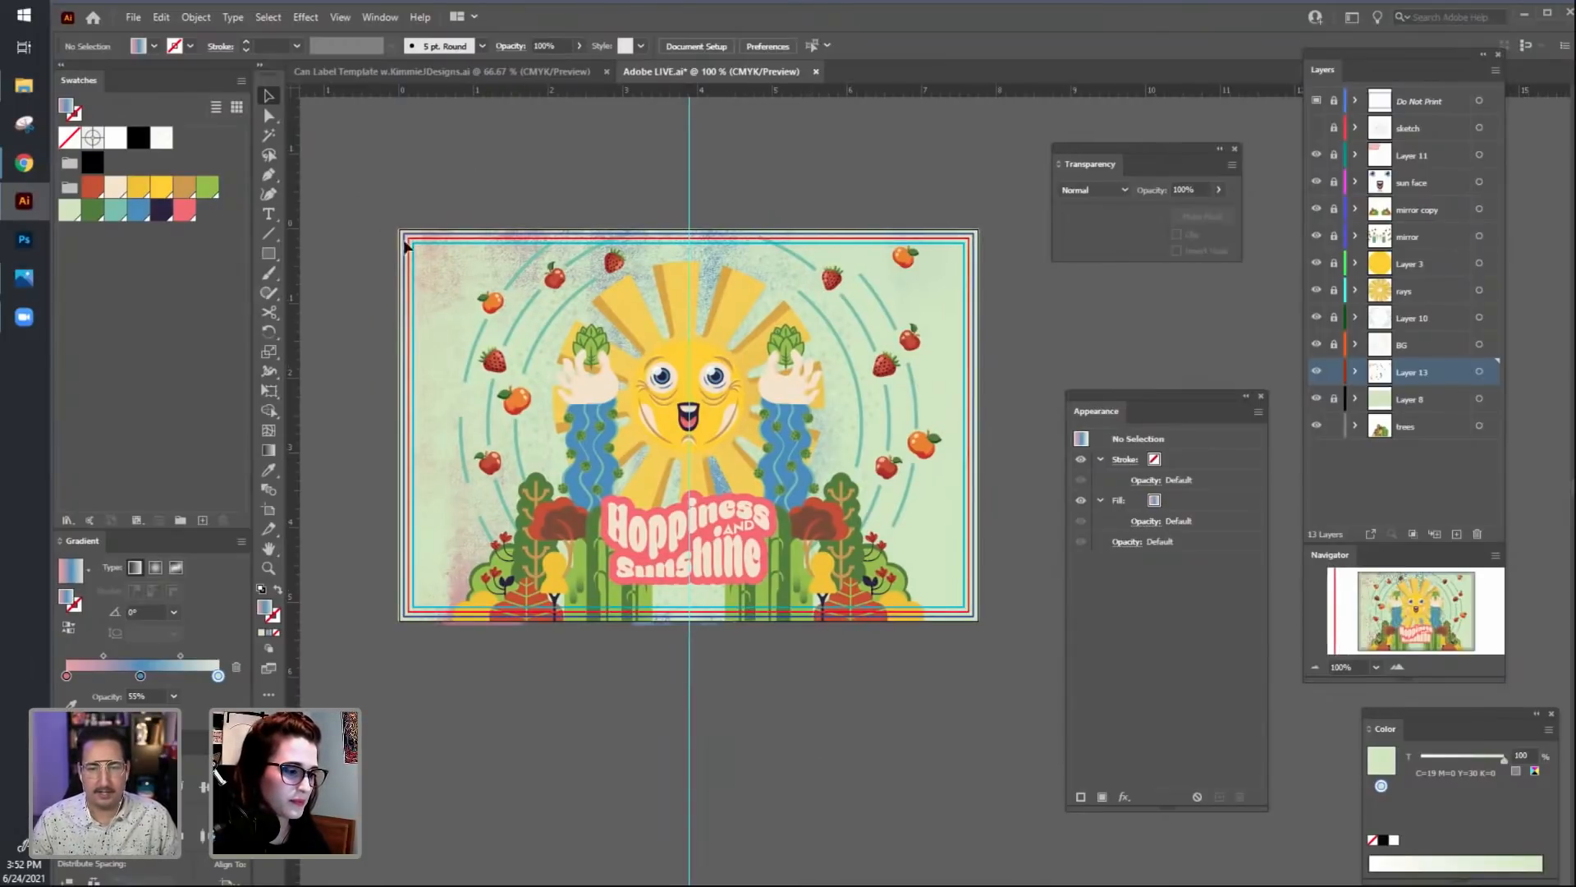
# Select the masked gradient background and open its opacity mask for editing.
pyautogui.click(450, 294)
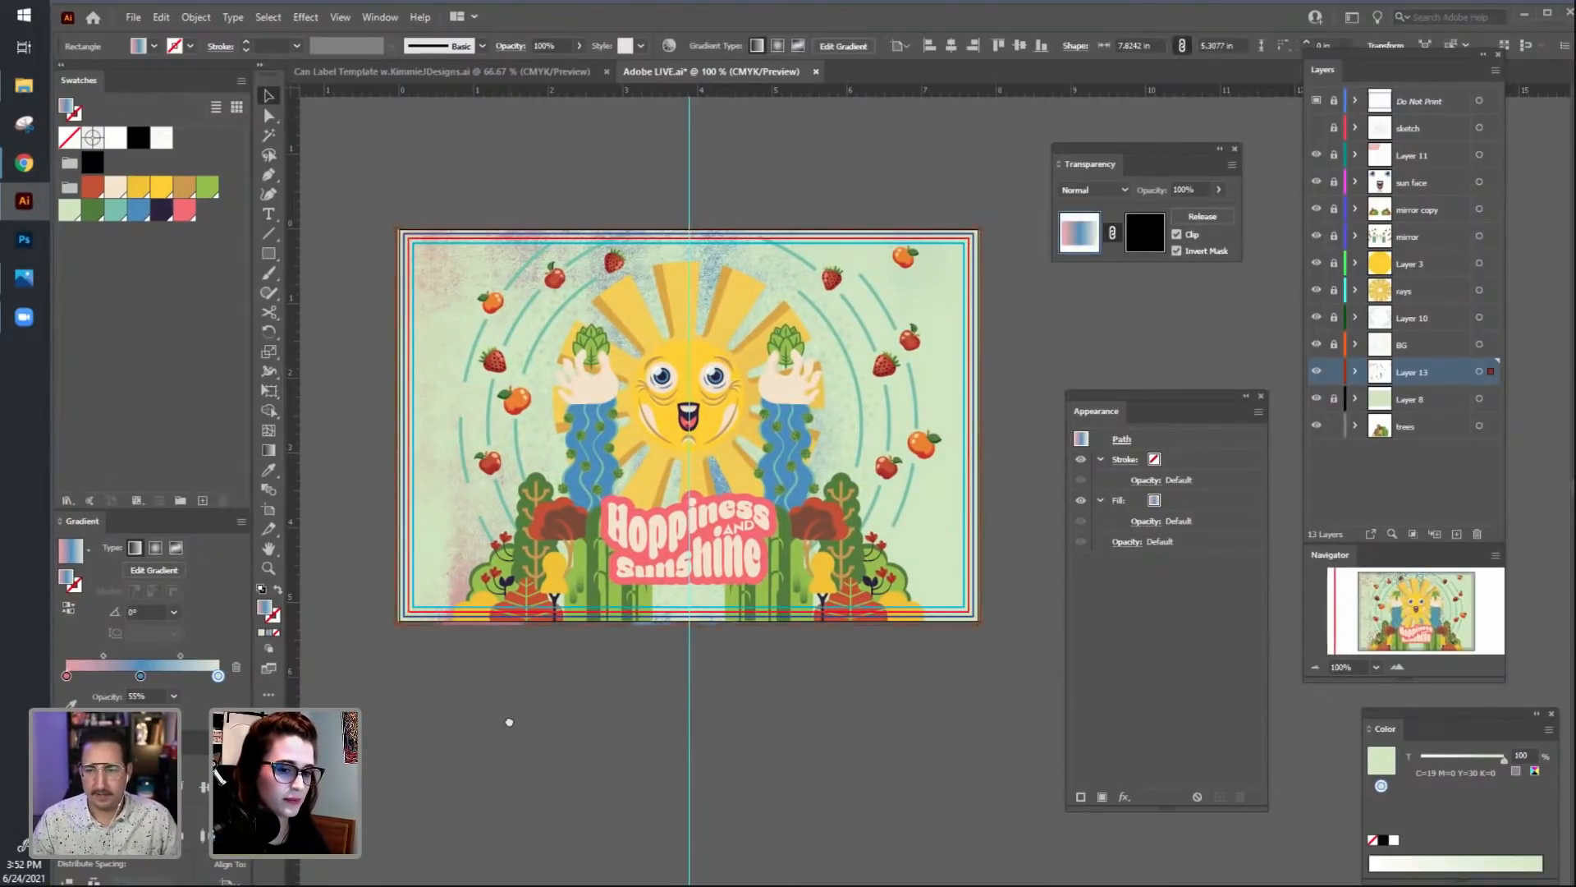
pyautogui.moveTo(509, 722); pyautogui.dragTo(530, 732)
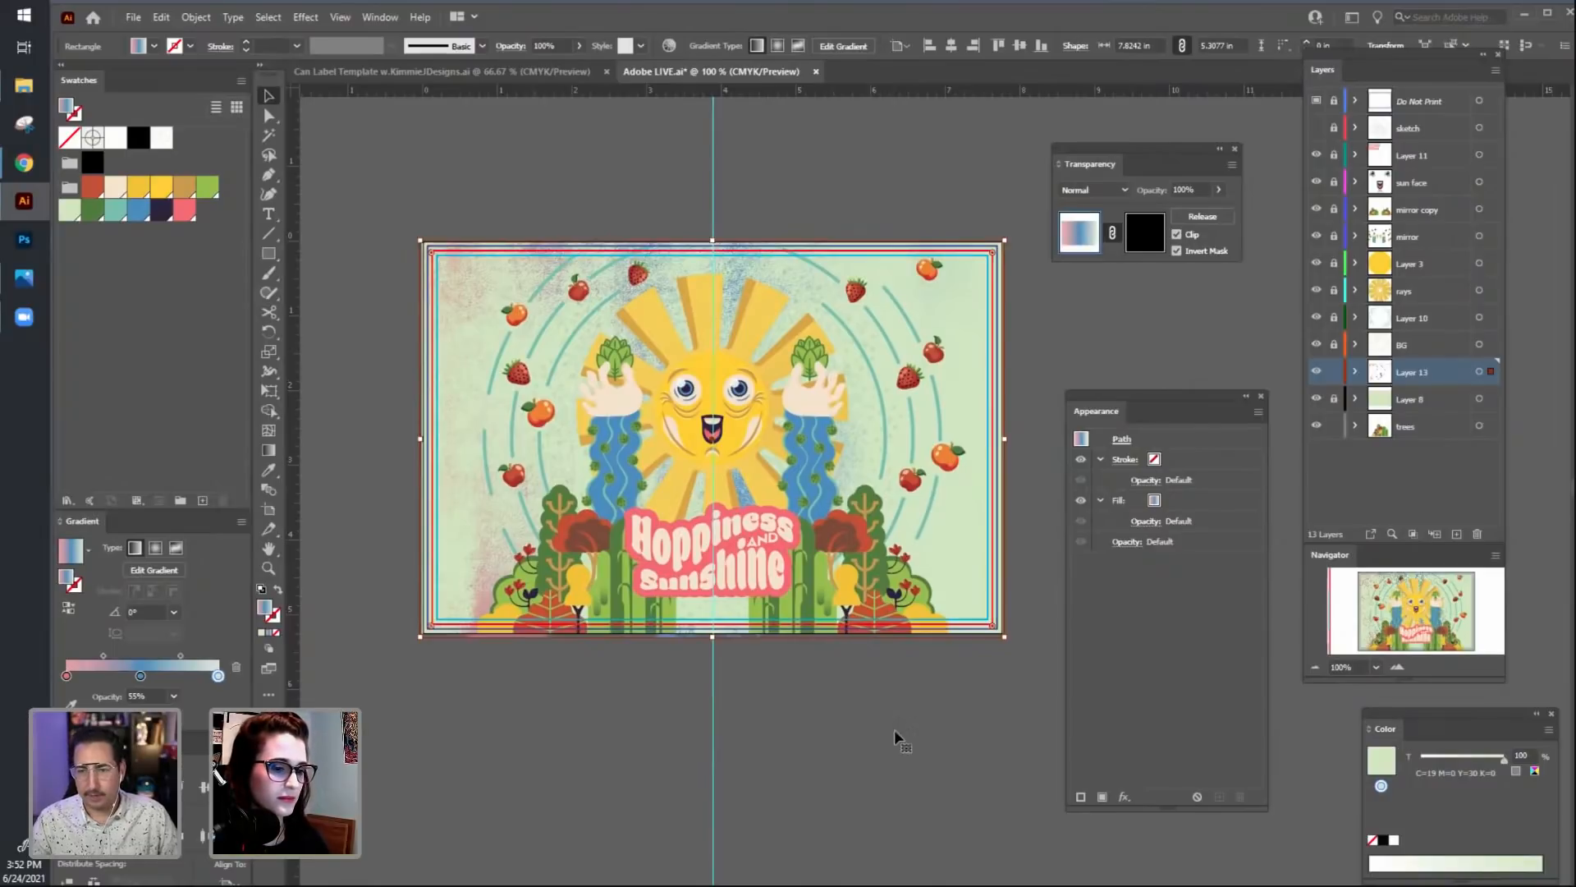
pyautogui.hotkey('ctrl', '=')
pyautogui.hotkey('ctrl', '=')
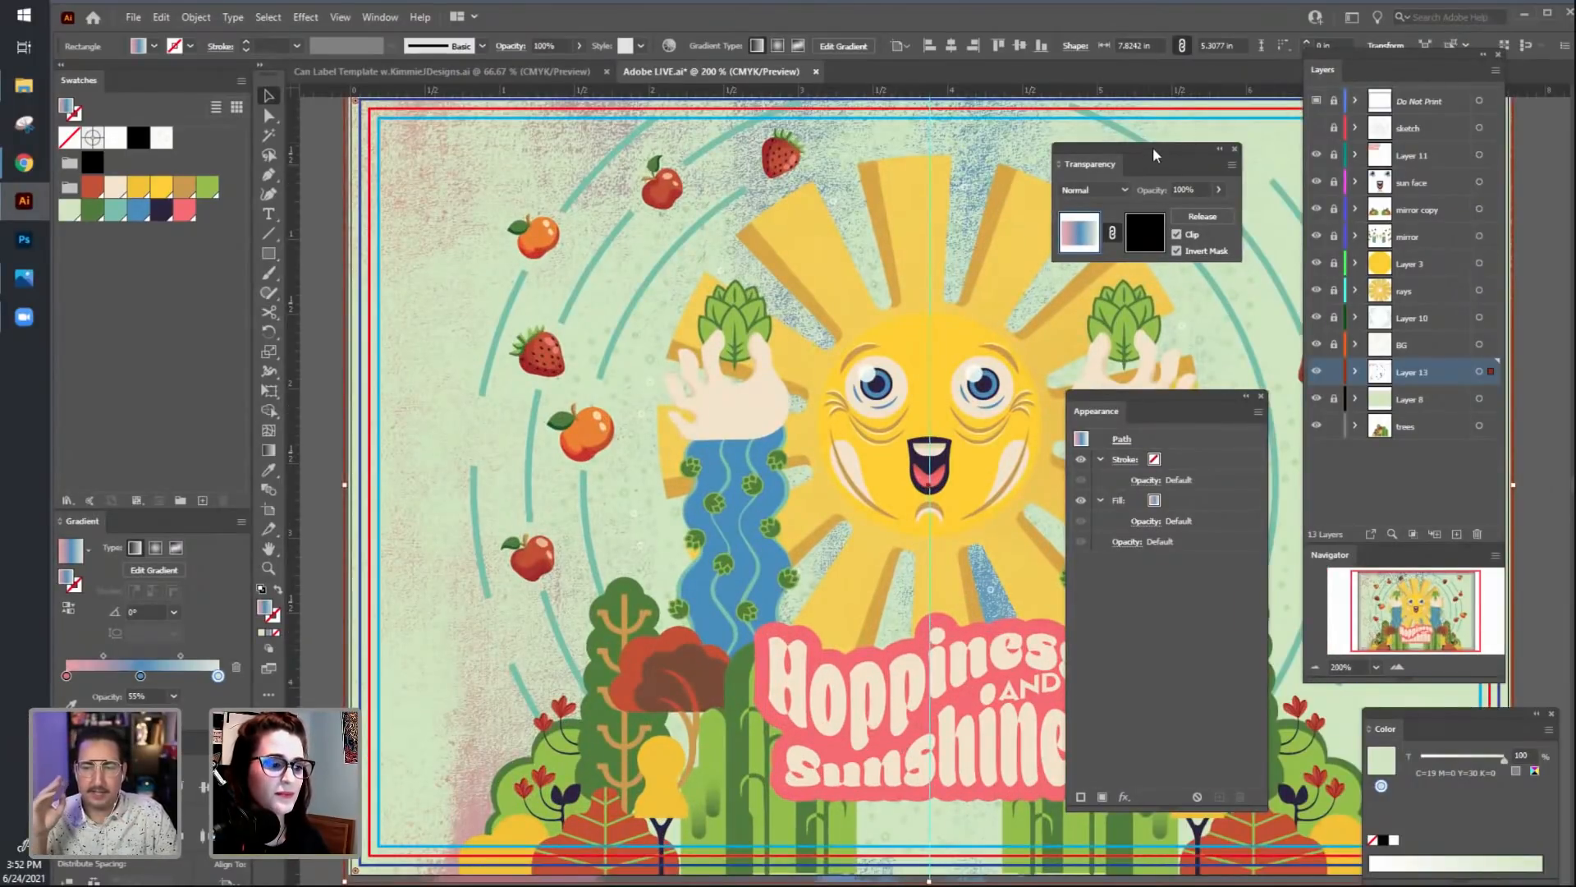
pyautogui.moveTo(1153, 146); pyautogui.dragTo(919, 160)
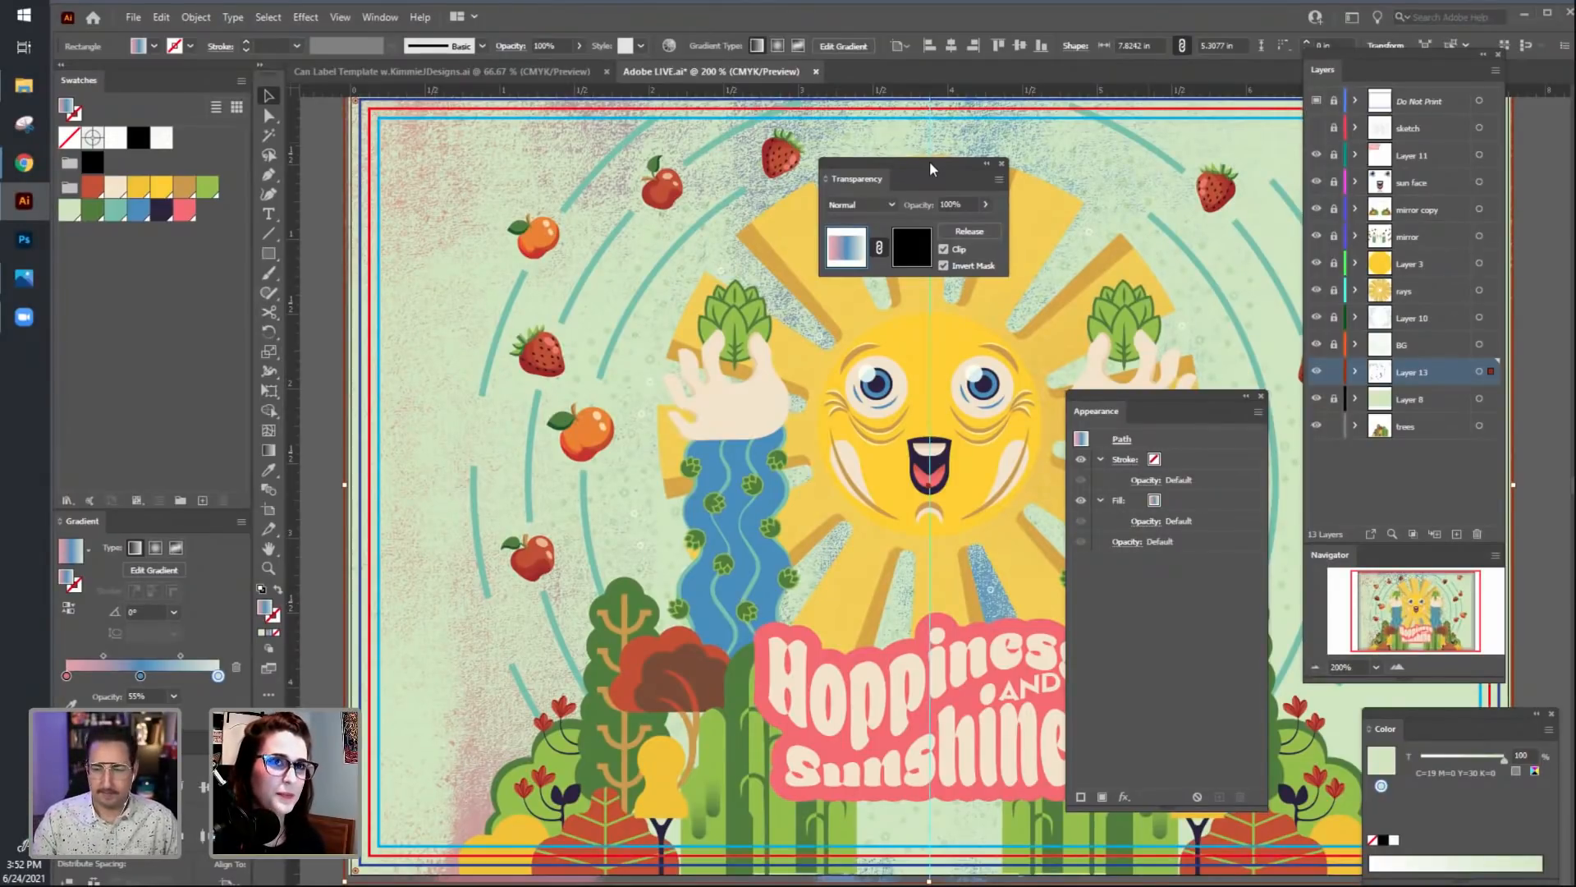
pyautogui.click(909, 257)
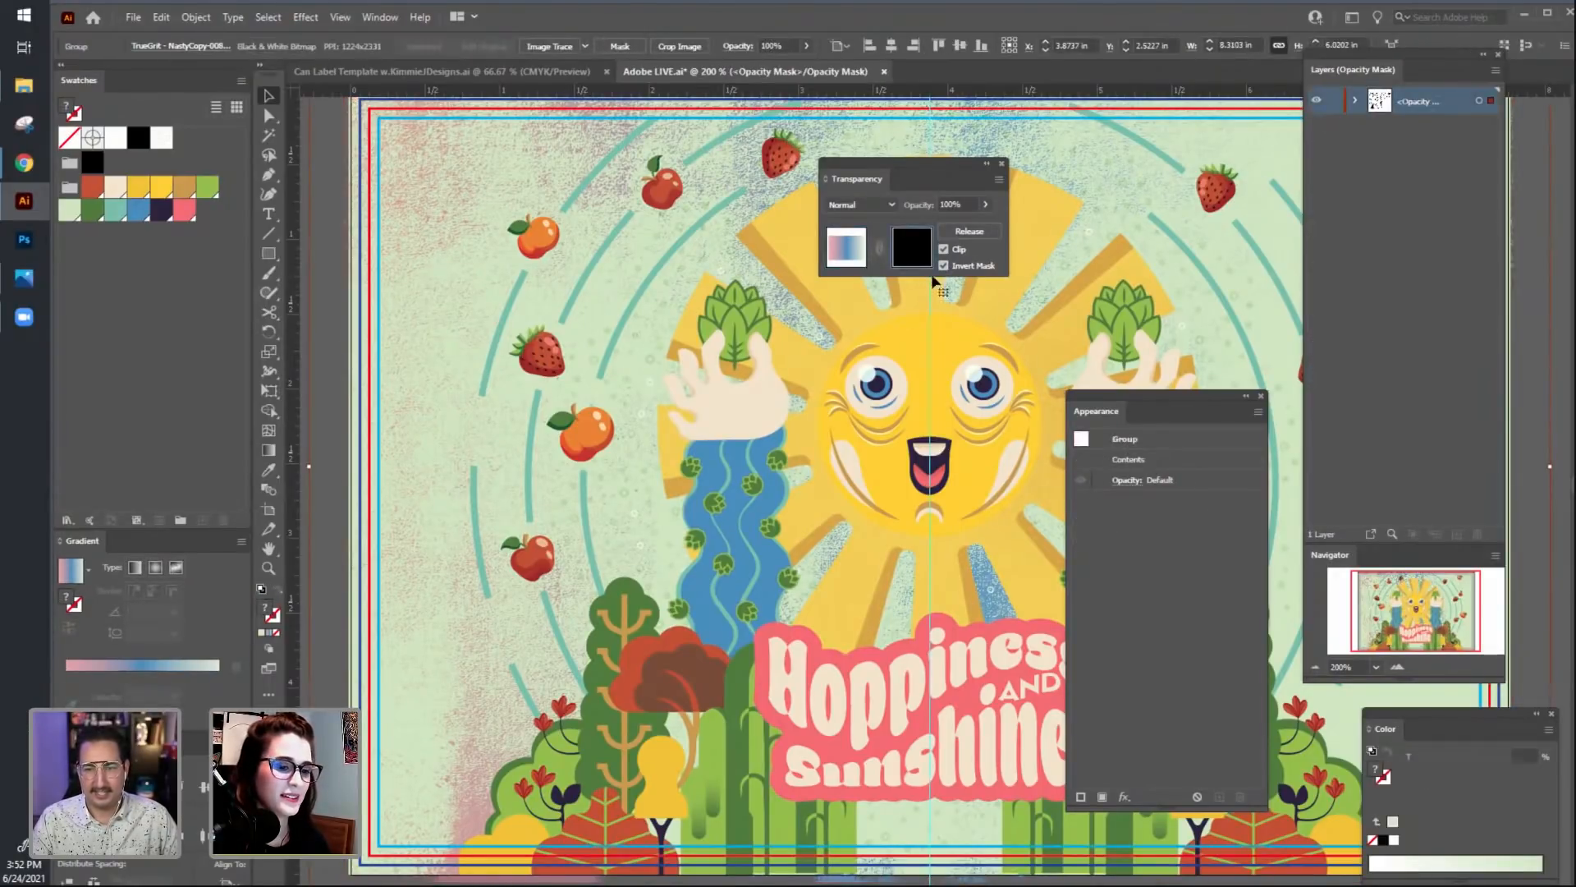
# Deselect the texture inside the opacity mask and turn off the mask's inversion.
pyautogui.moveTo(646, 461); pyautogui.dragTo(601, 427)
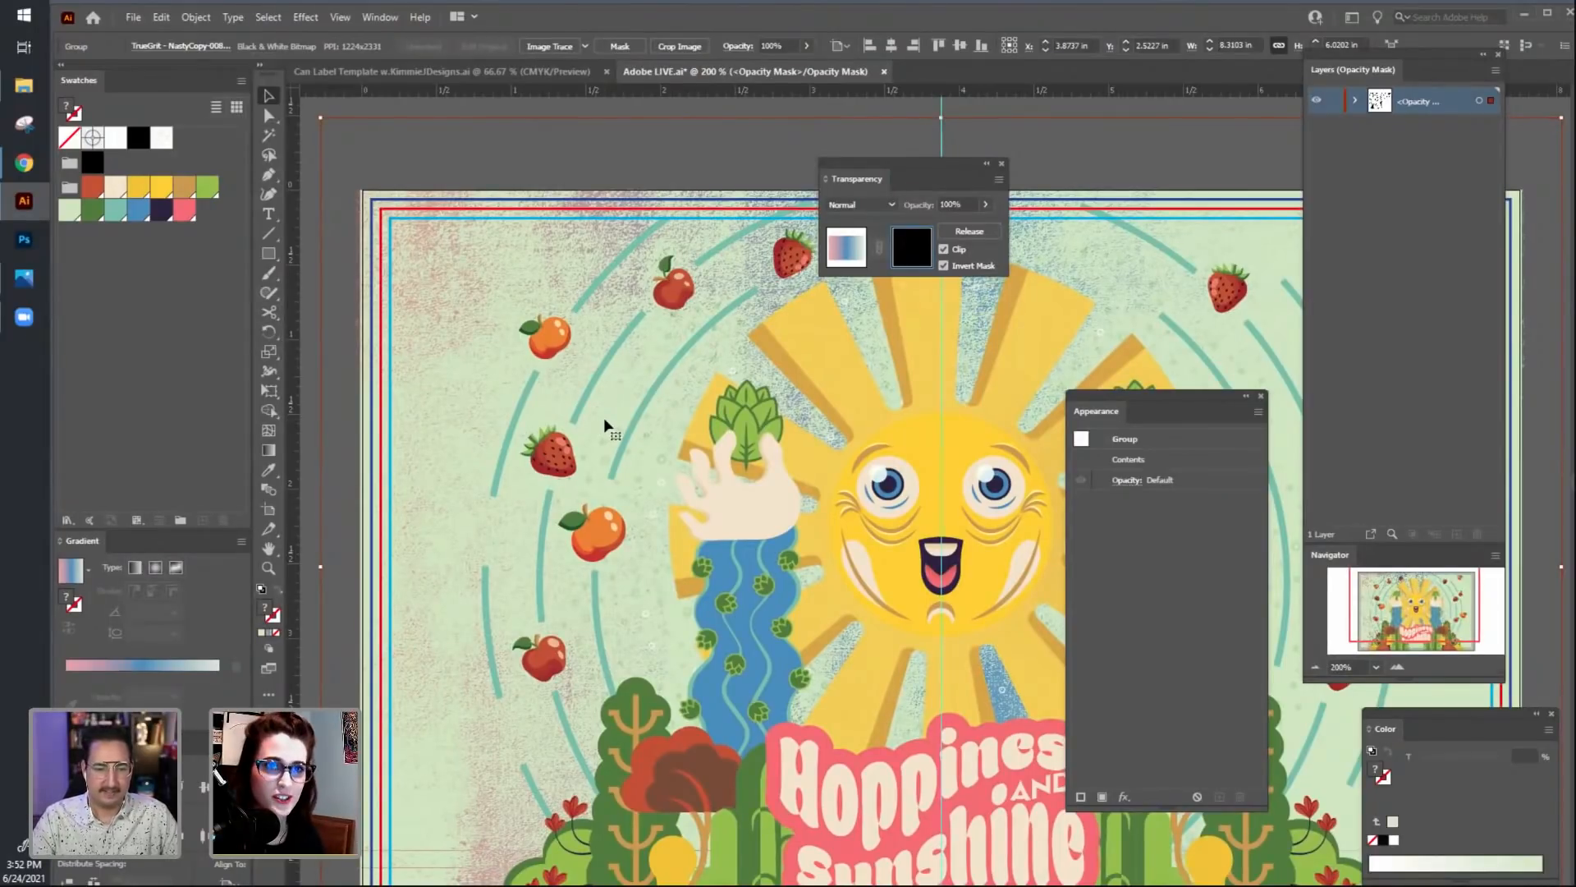
pyautogui.hotkey('ctrl', '-')
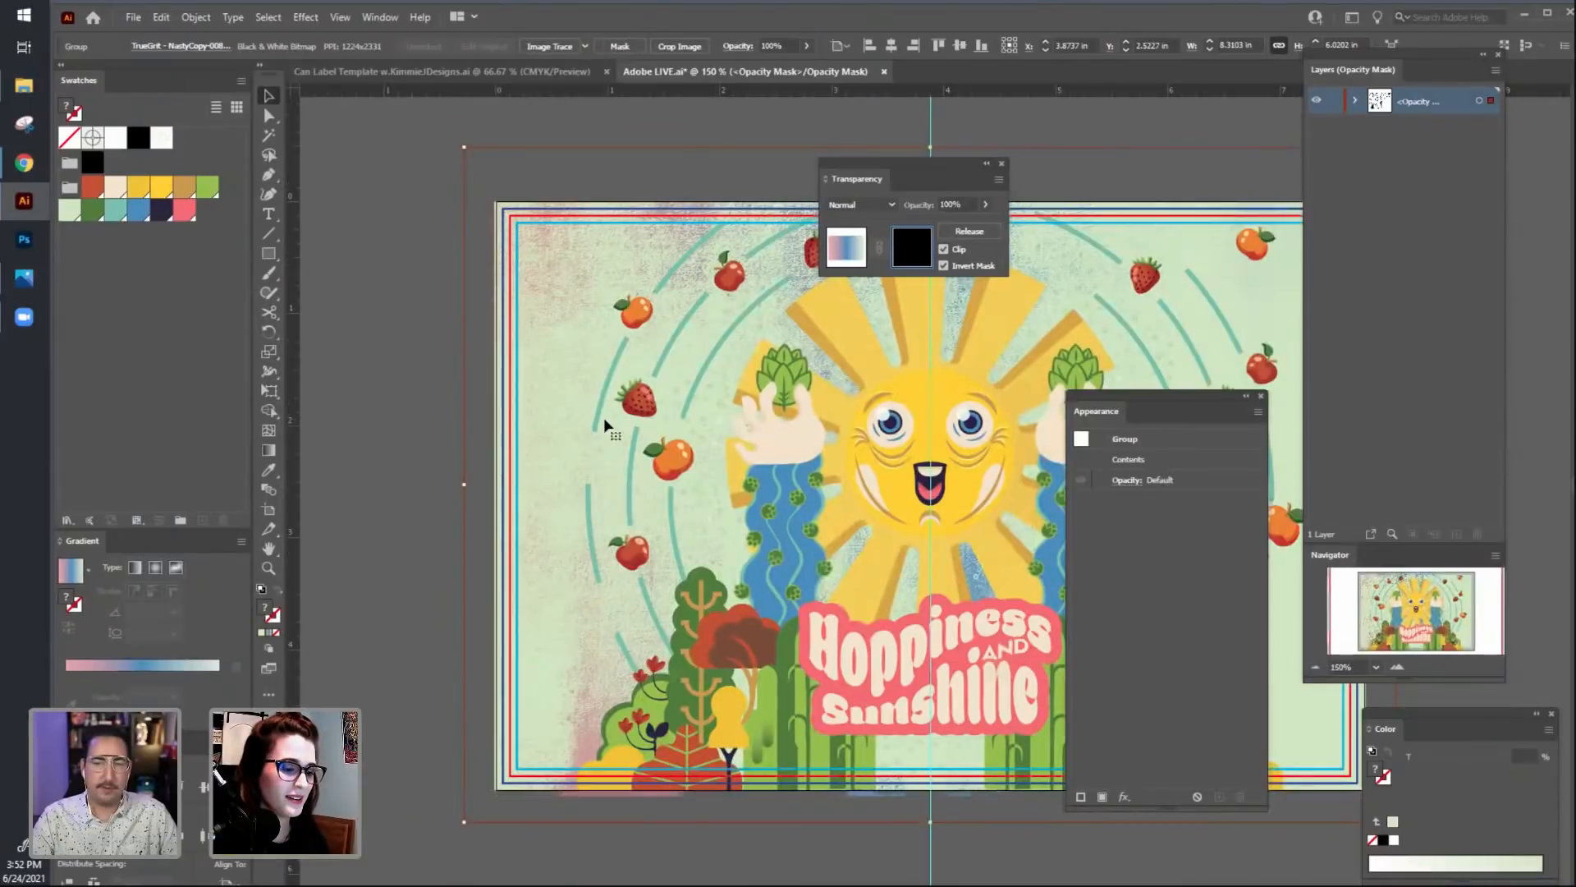
pyautogui.moveTo(602, 417); pyautogui.dragTo(486, 412)
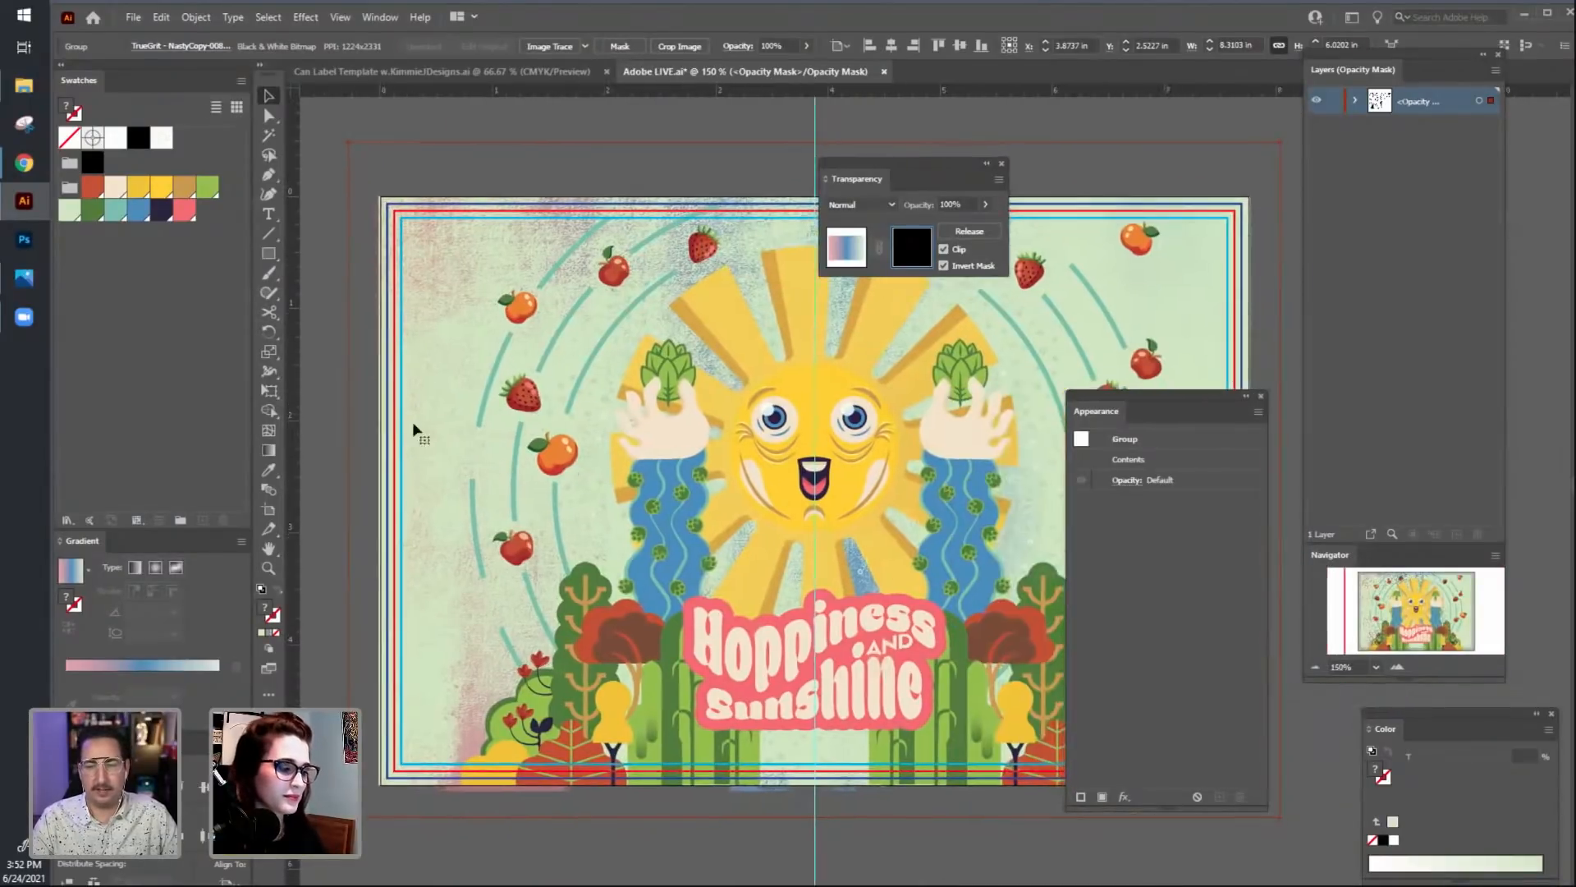
pyautogui.click(336, 412)
pyautogui.moveTo(941, 661); pyautogui.dragTo(877, 638)
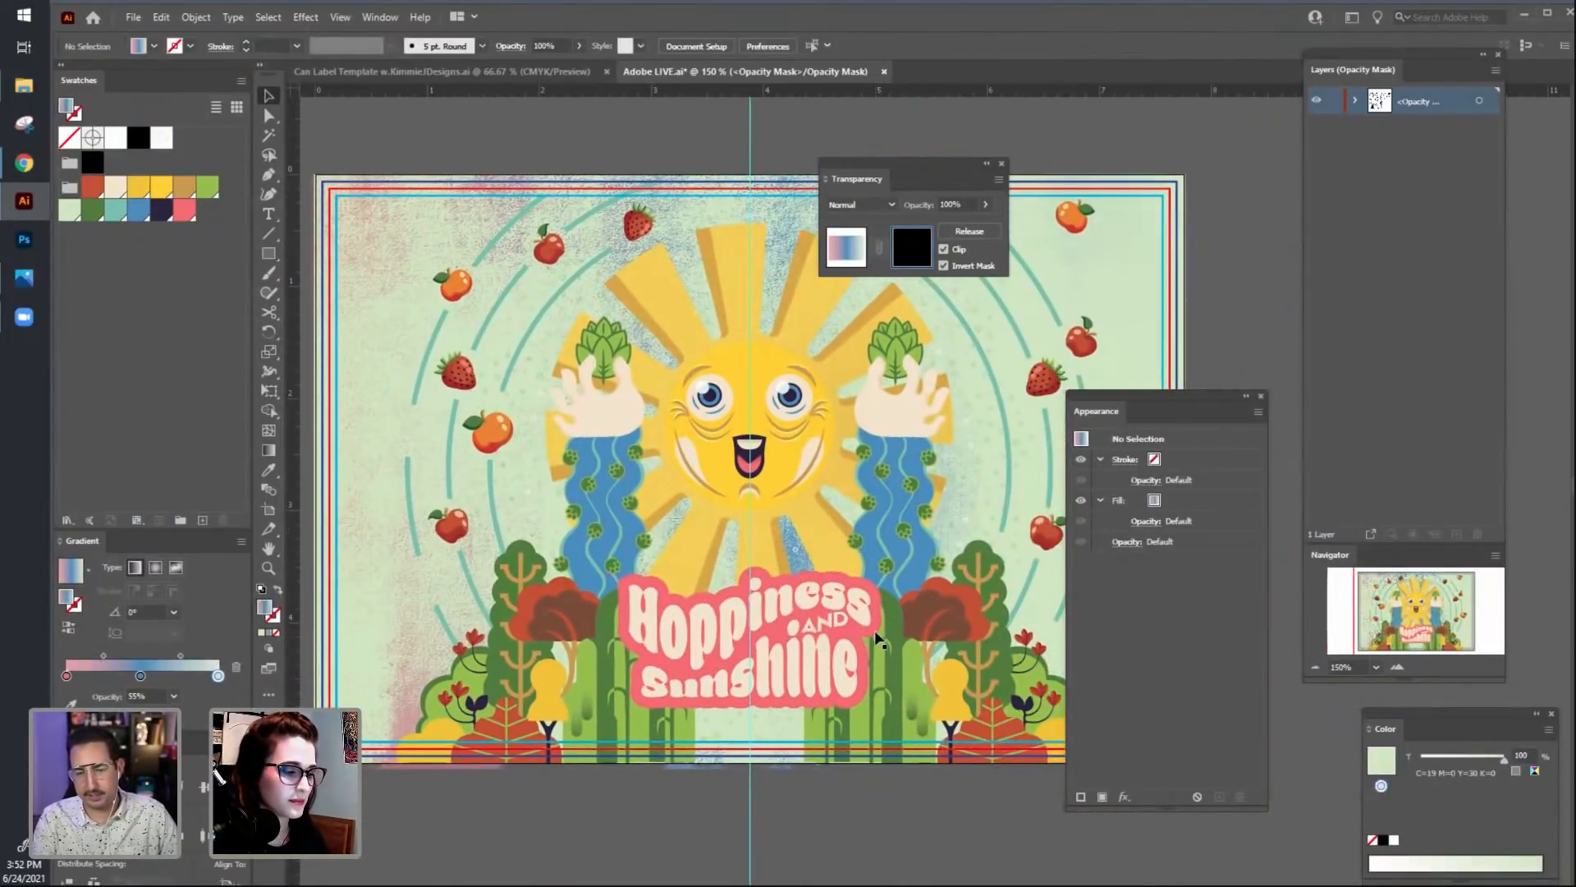
pyautogui.hotkey('ctrl', '-')
pyautogui.moveTo(970, 781); pyautogui.dragTo(837, 751)
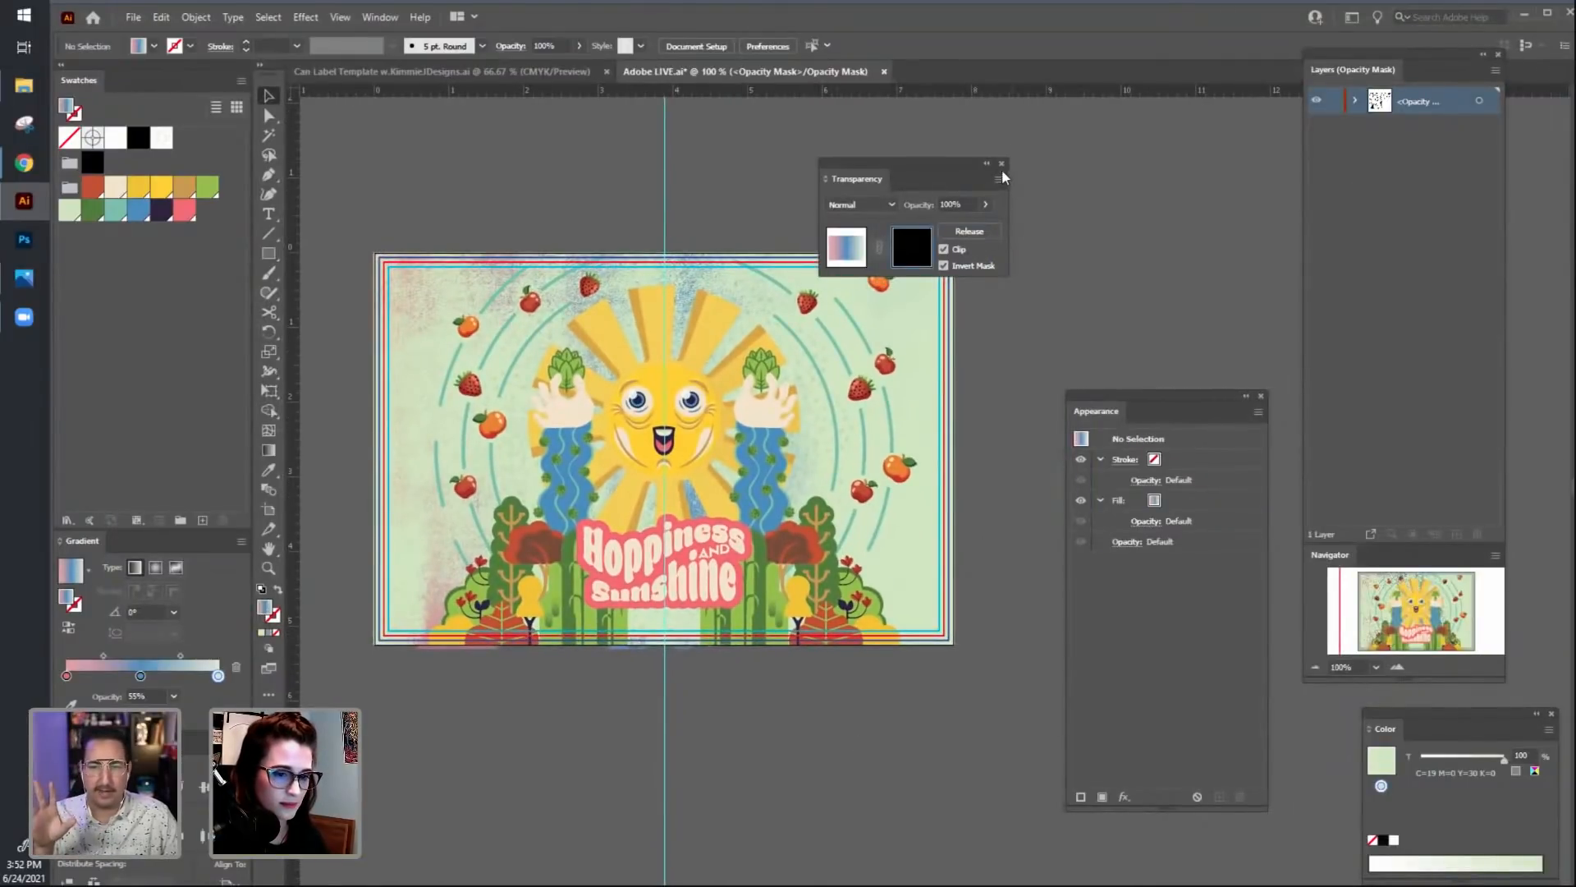
pyautogui.moveTo(997, 169); pyautogui.dragTo(1118, 160)
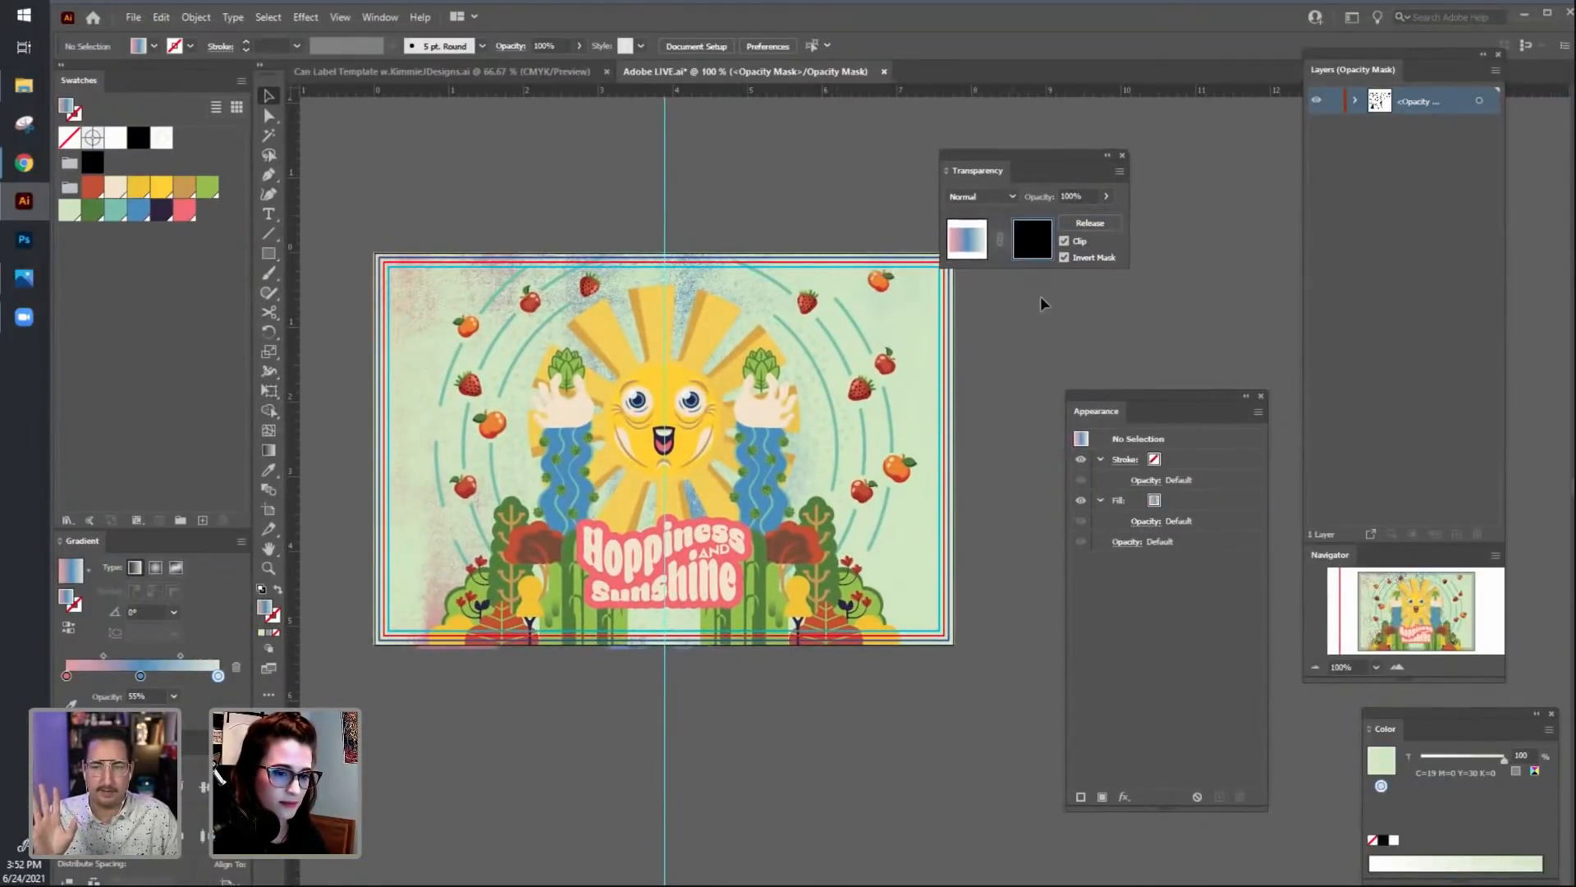
pyautogui.click(1068, 259)
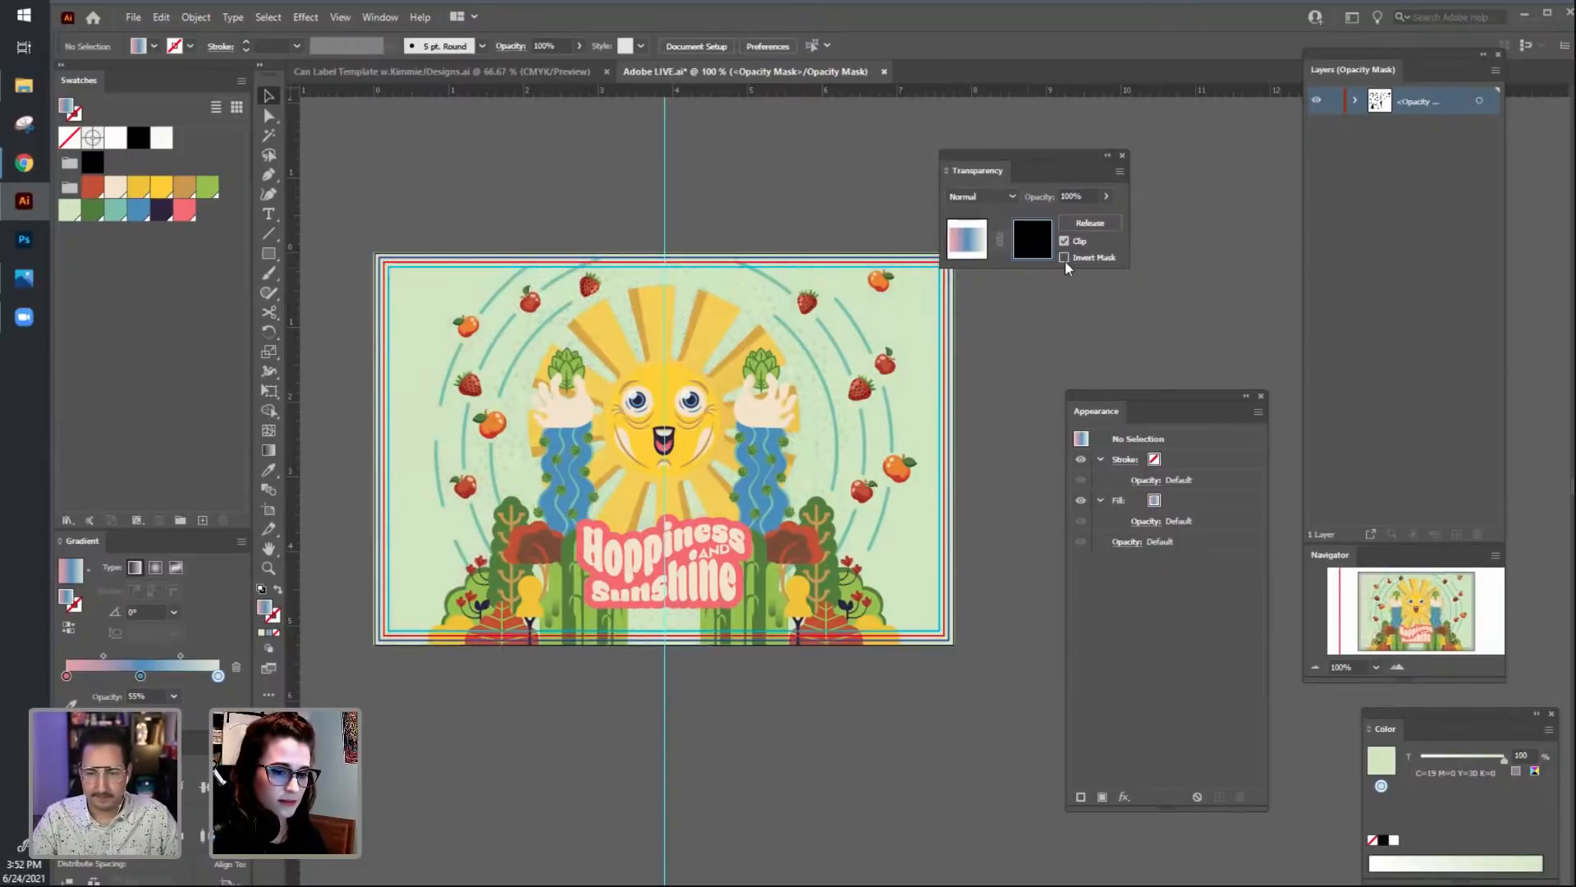
# Turn the opacity mask's inversion back on and nudge the grunge texture slightly within the mask.
pyautogui.click(1065, 258)
pyautogui.scroll(-1, 1017, 362)
pyautogui.click(718, 238)
pyautogui.moveTo(718, 238)
pyautogui.mouseDown()
pyautogui.moveTo(640, 231)
pyautogui.moveTo(820, 266)
pyautogui.moveTo(720, 248)
pyautogui.mouseUp()
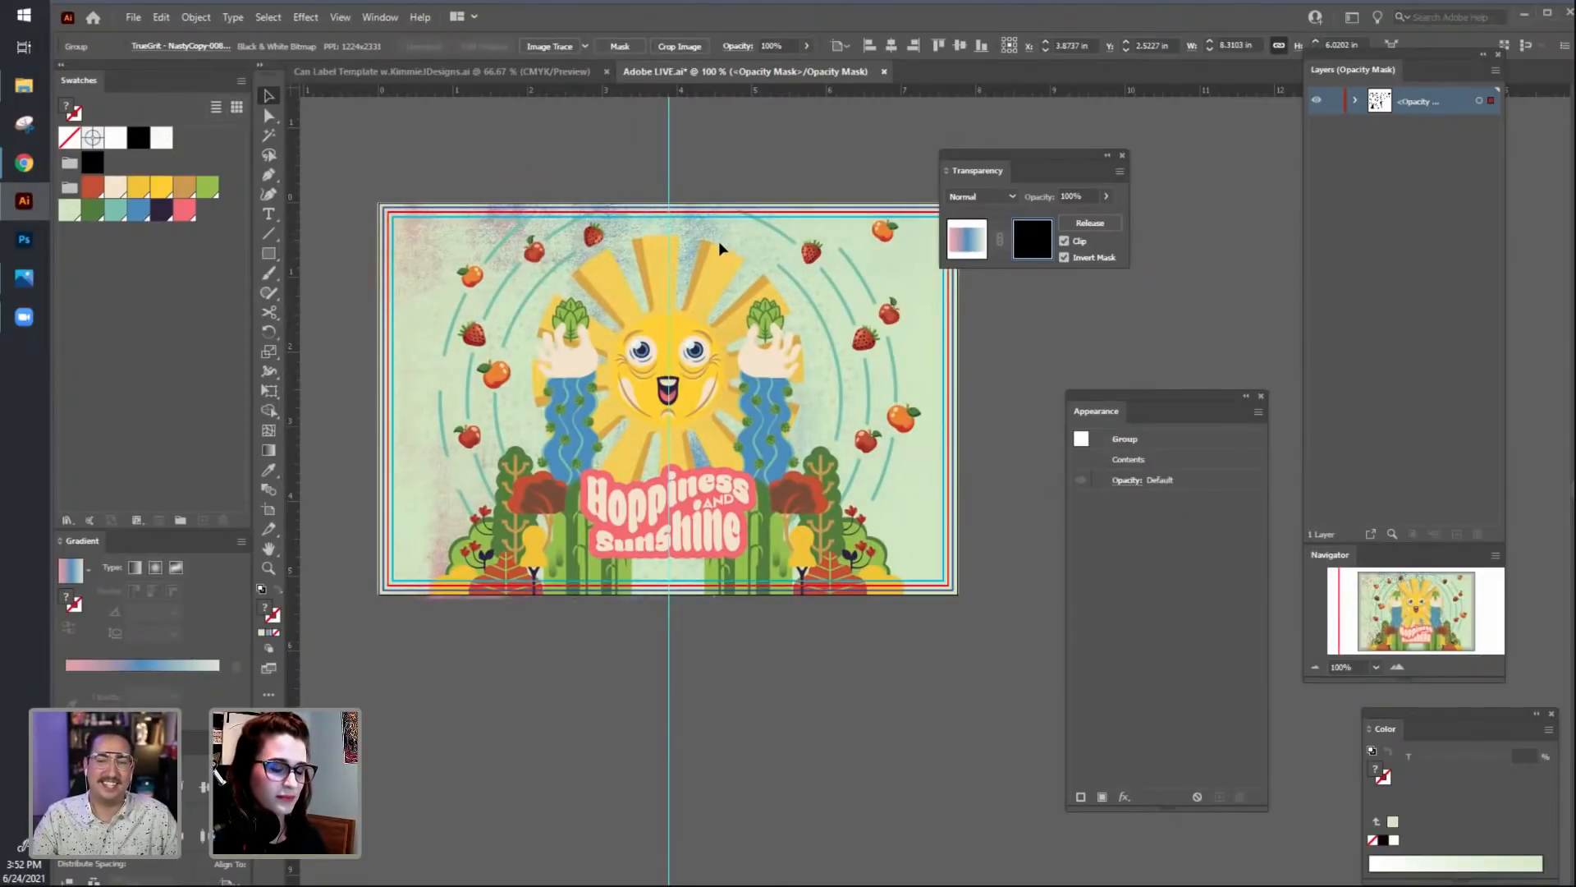
pyautogui.click(842, 698)
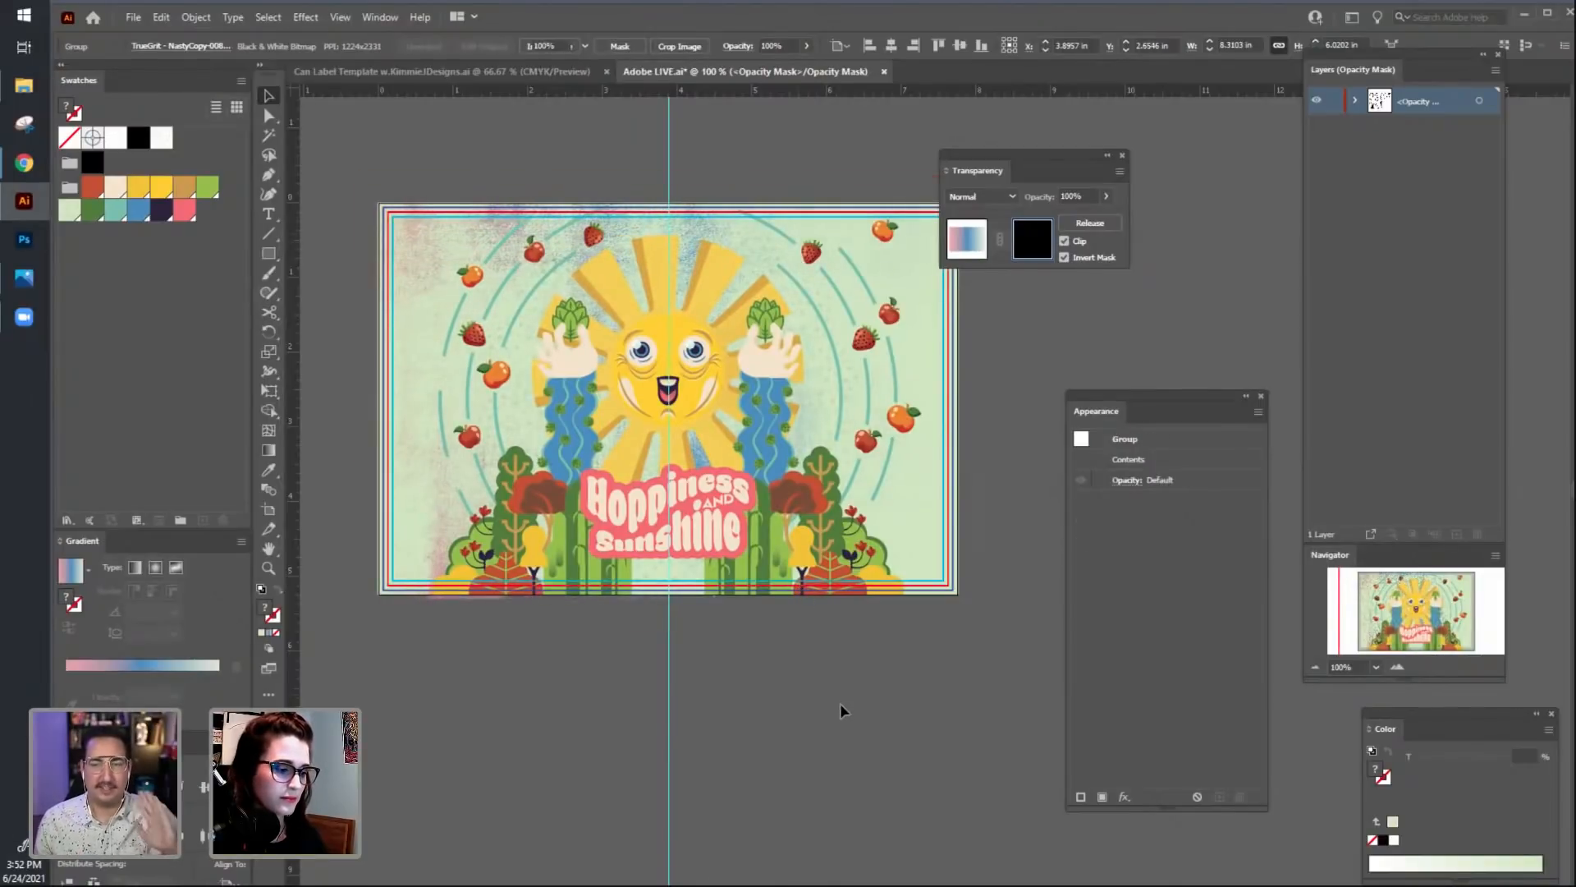
pyautogui.hscroll(-1, 839, 699)
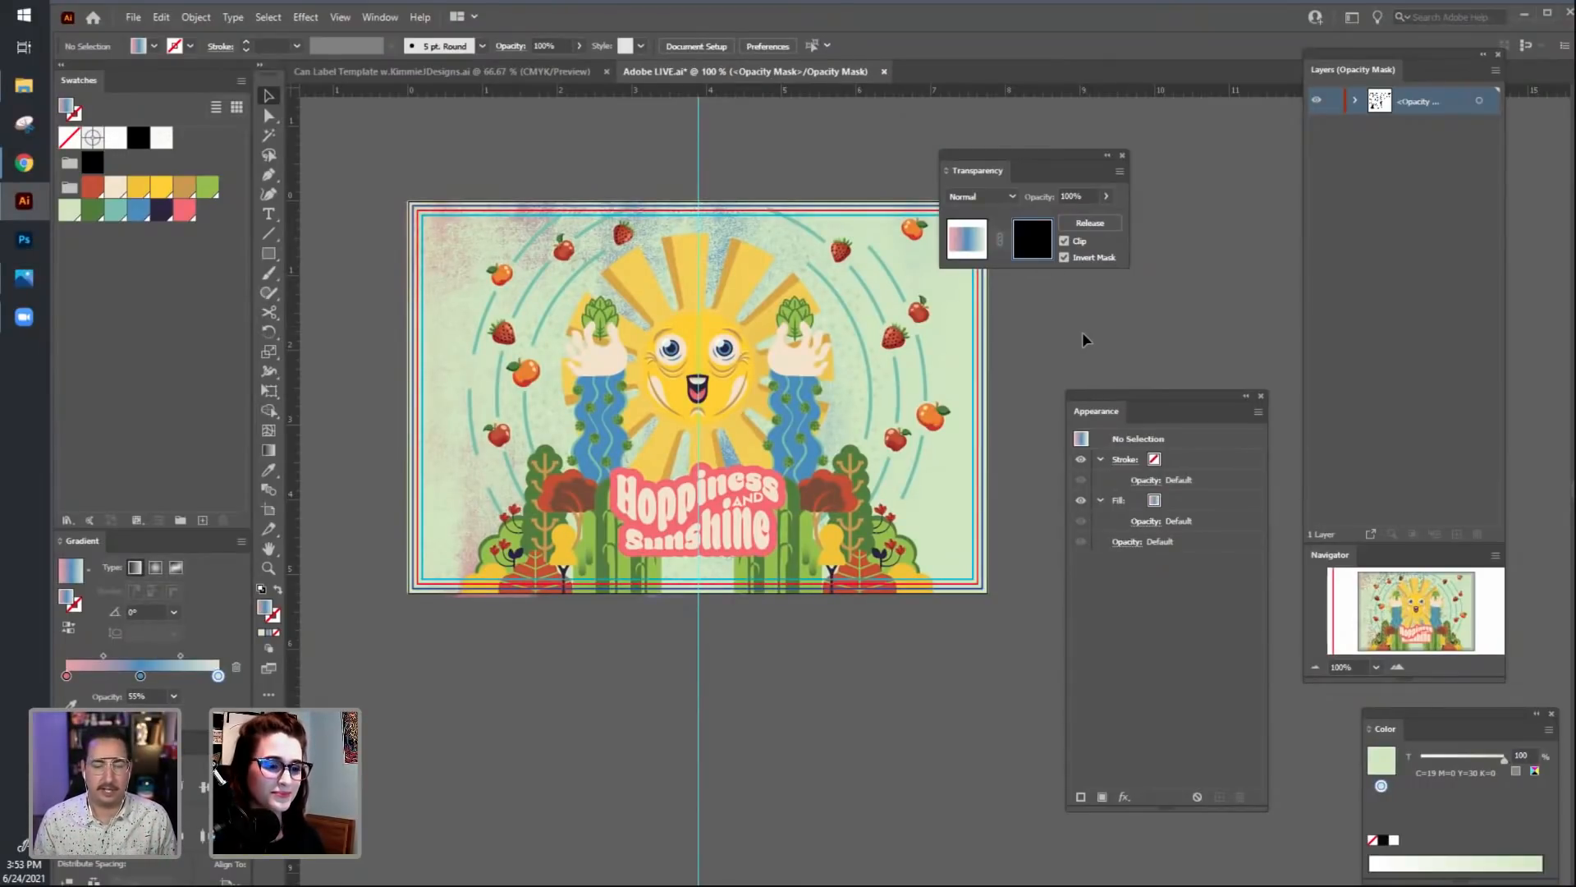
pyautogui.moveTo(811, 649); pyautogui.dragTo(821, 655)
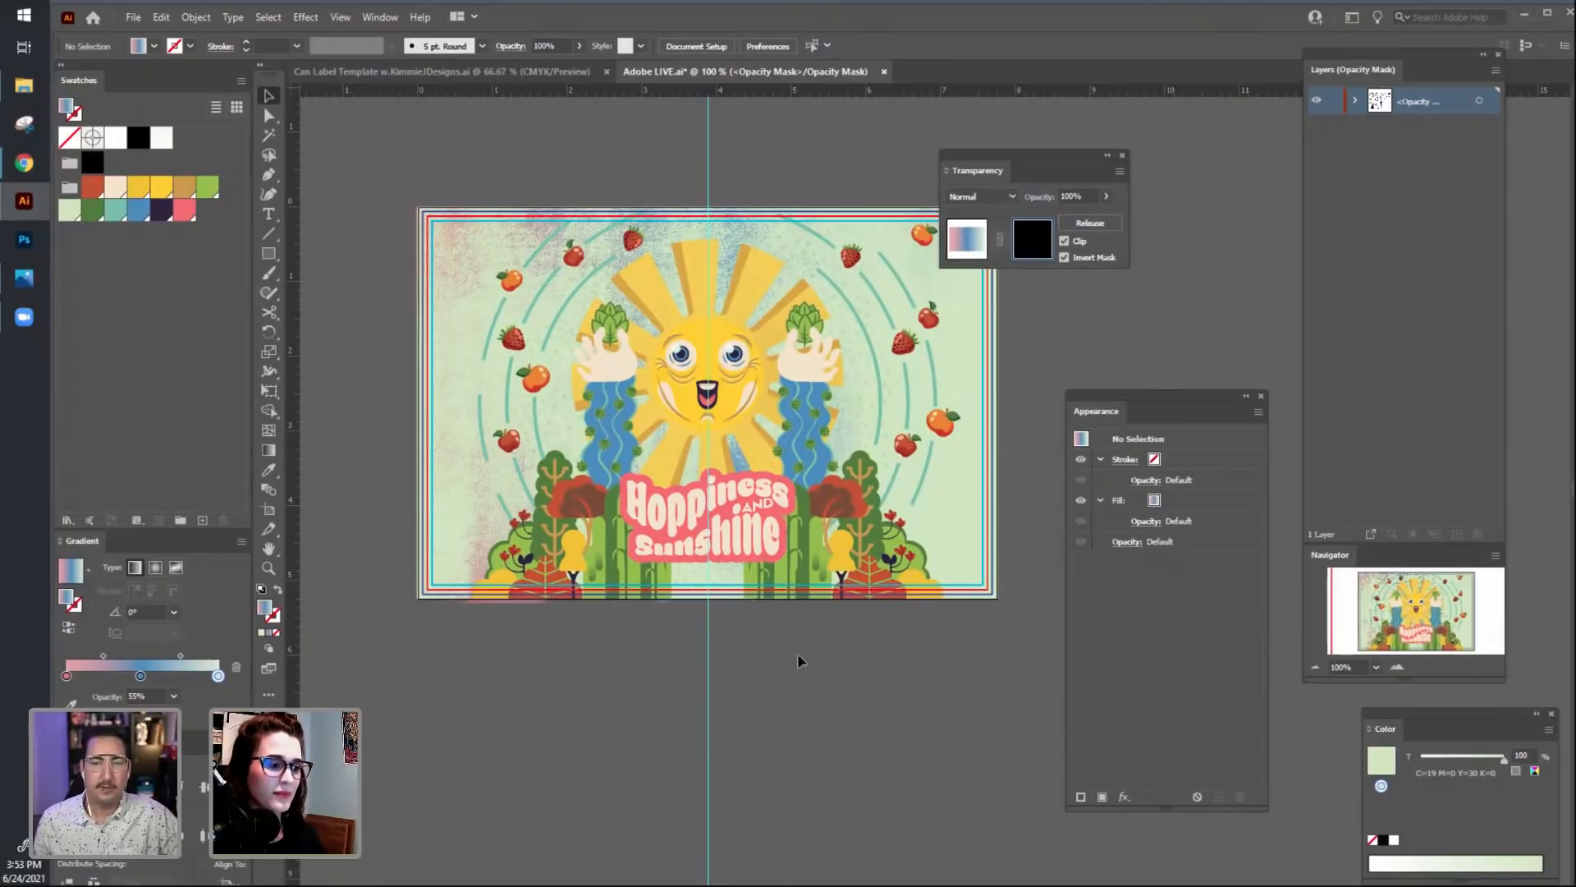
# Rotate the grunge texture inside the opacity mask and reposition it over the artboard to redistribute the gradient's worn areas.
pyautogui.click(453, 264)
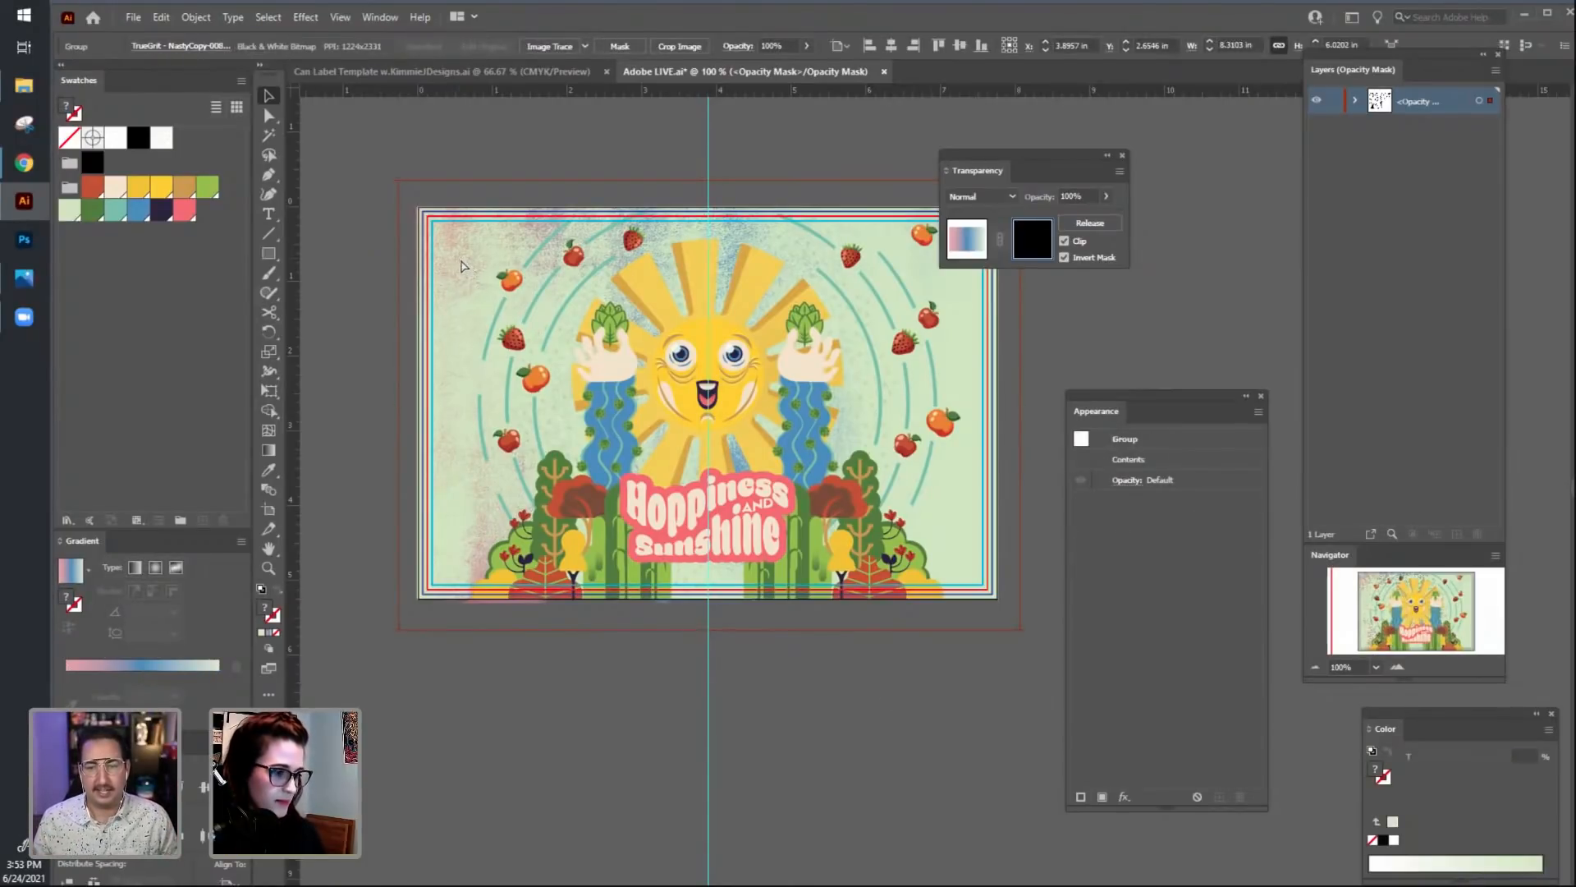
pyautogui.click(463, 261)
pyautogui.moveTo(557, 363); pyautogui.dragTo(640, 429)
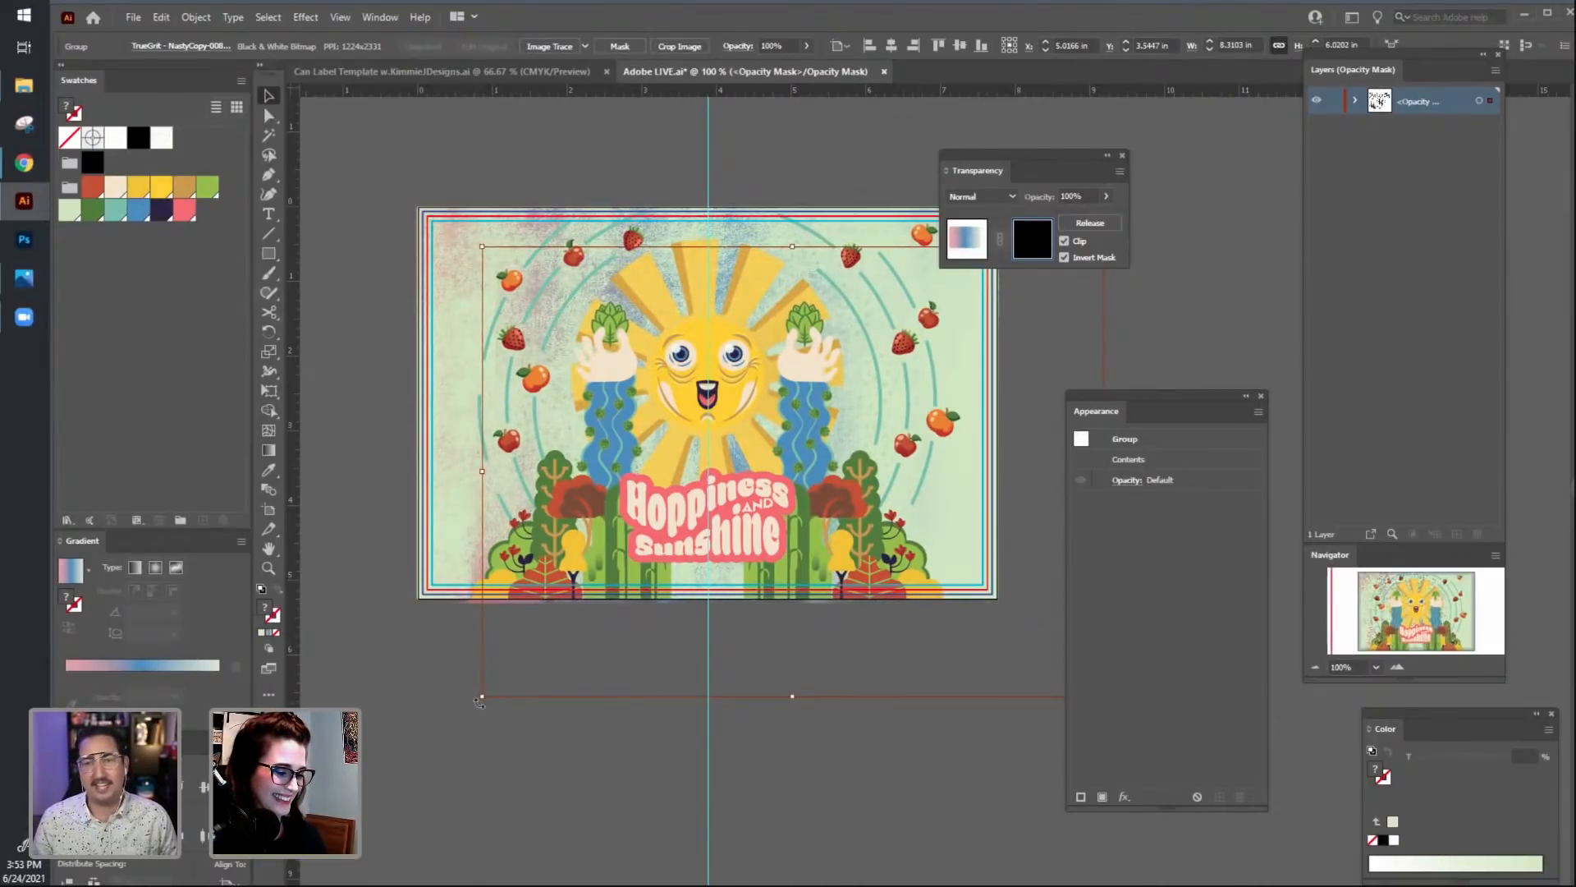
pyautogui.moveTo(479, 702); pyautogui.dragTo(1002, 417)
pyautogui.moveTo(864, 409); pyautogui.dragTo(784, 334)
pyautogui.click(957, 753)
pyautogui.moveTo(957, 753); pyautogui.dragTo(904, 732)
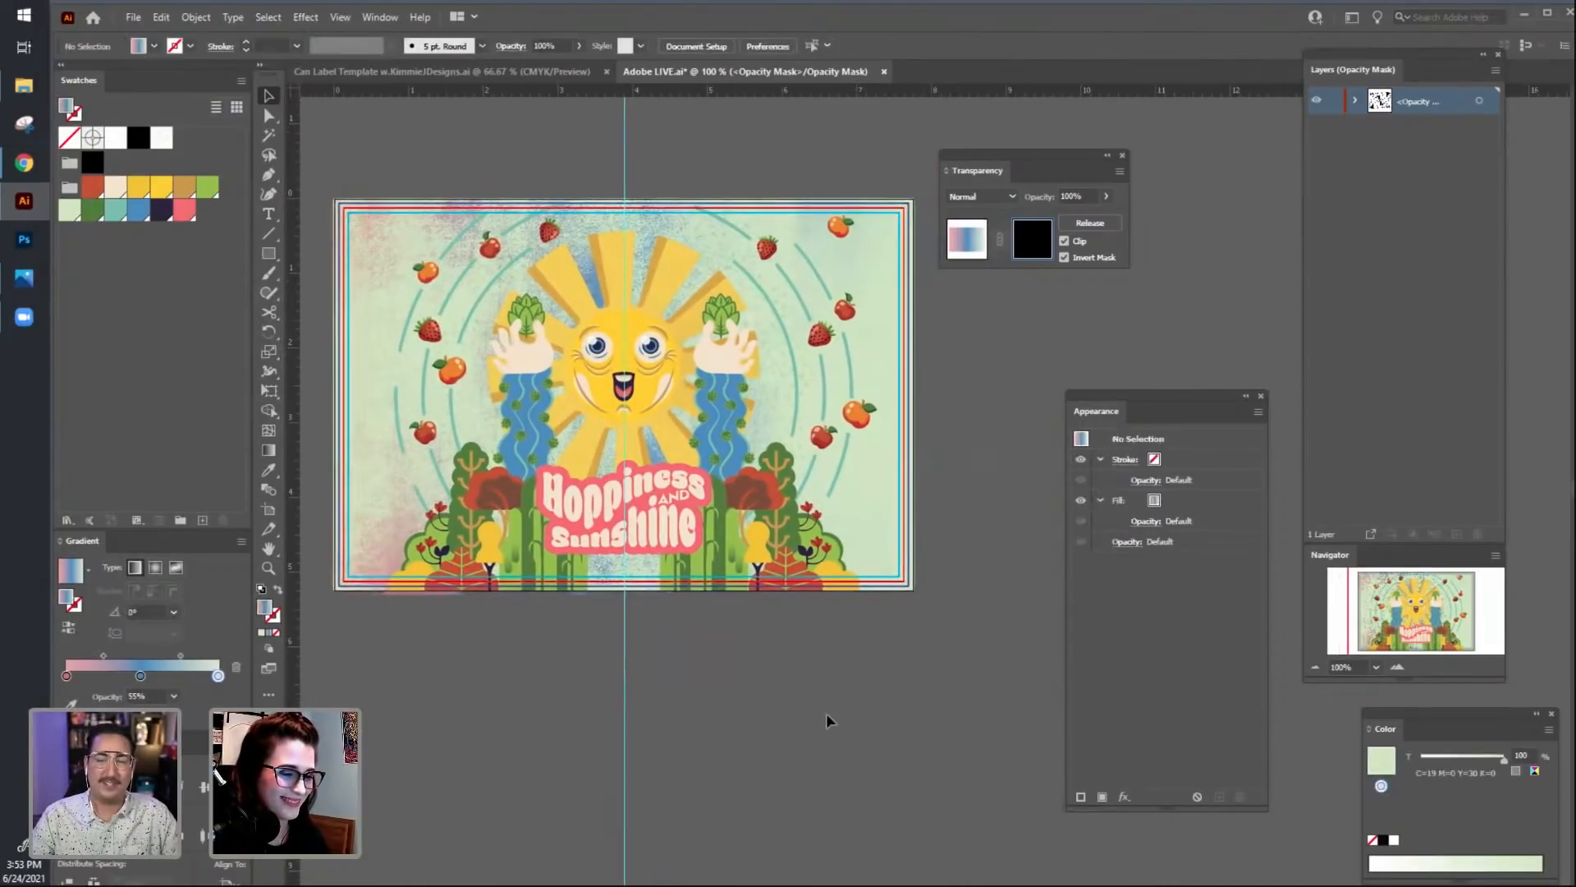
pyautogui.moveTo(779, 701); pyautogui.dragTo(812, 705)
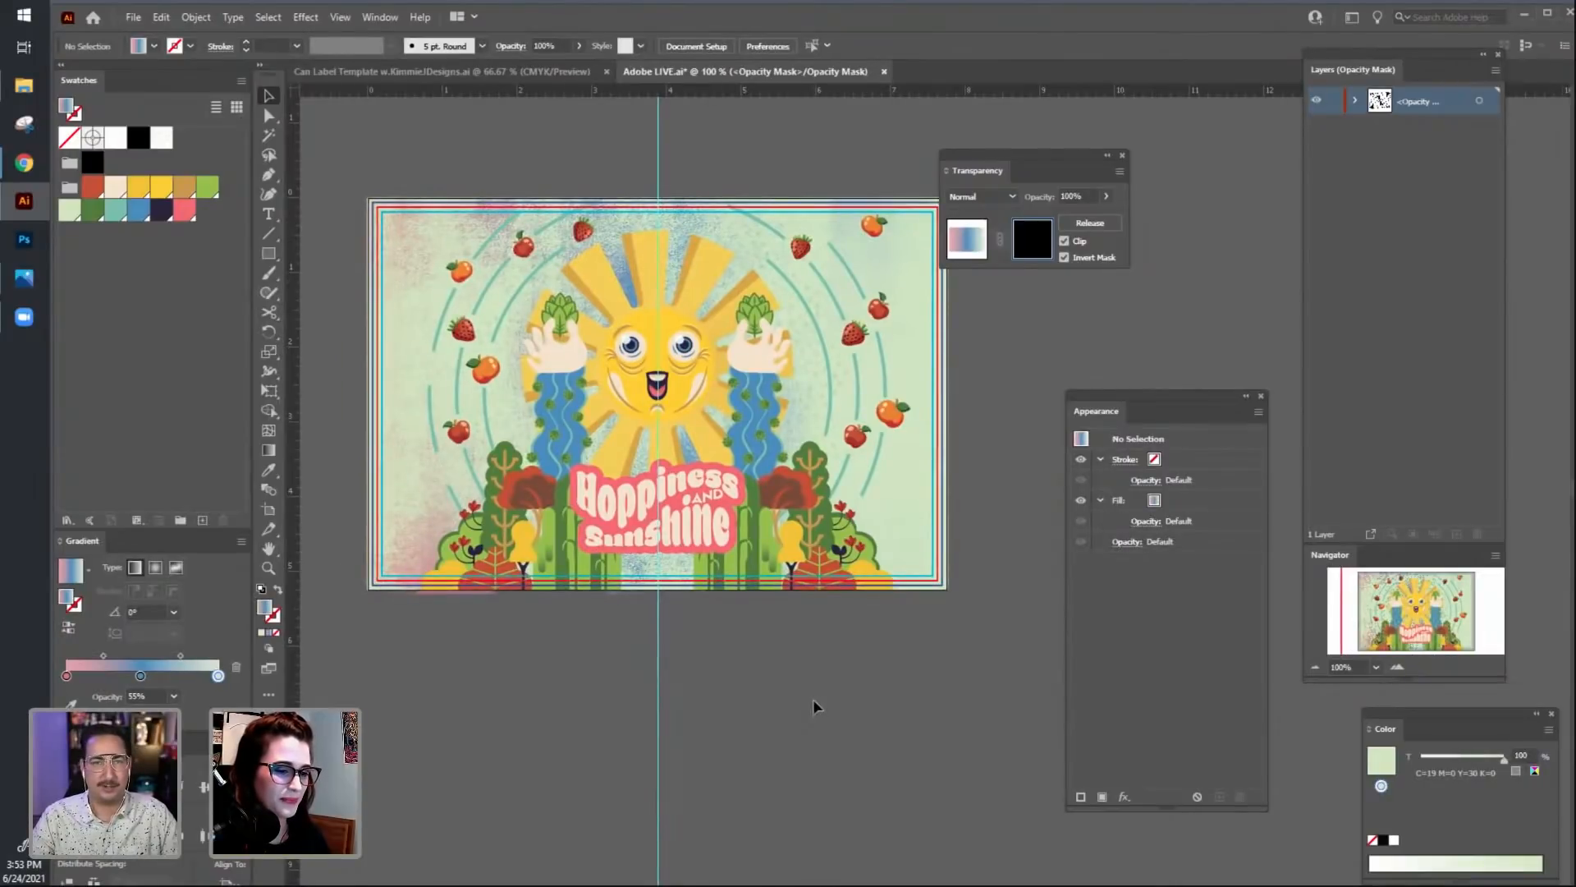
pyautogui.moveTo(839, 701); pyautogui.dragTo(839, 703)
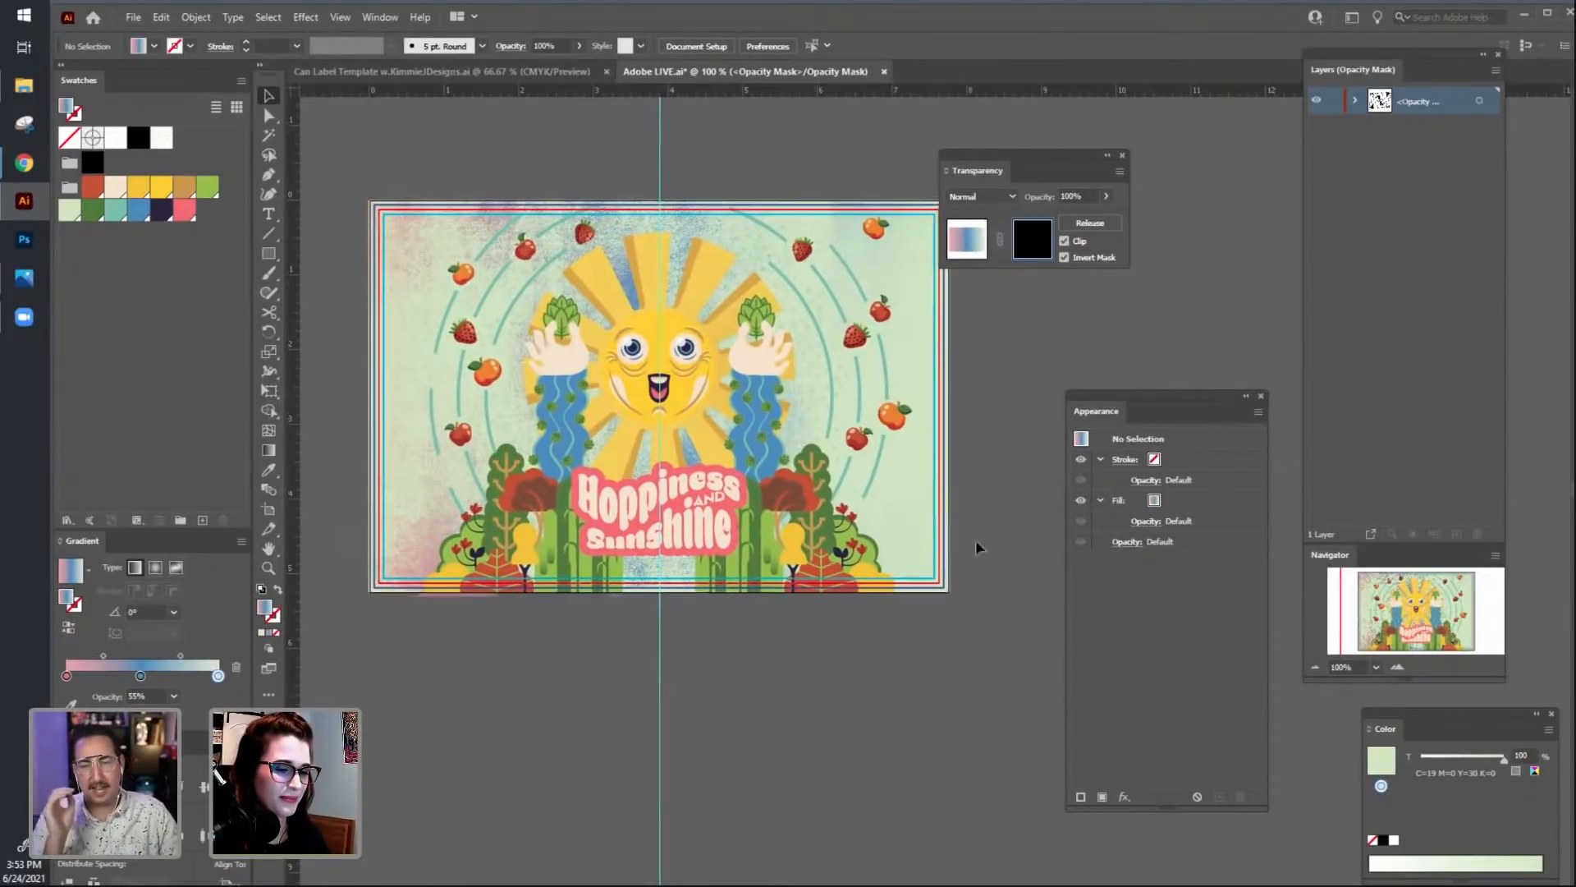
# Move the Transparency panel clear of the artwork and attach the Appearance panel directly beneath it.
pyautogui.moveTo(1055, 161); pyautogui.dragTo(1103, 164)
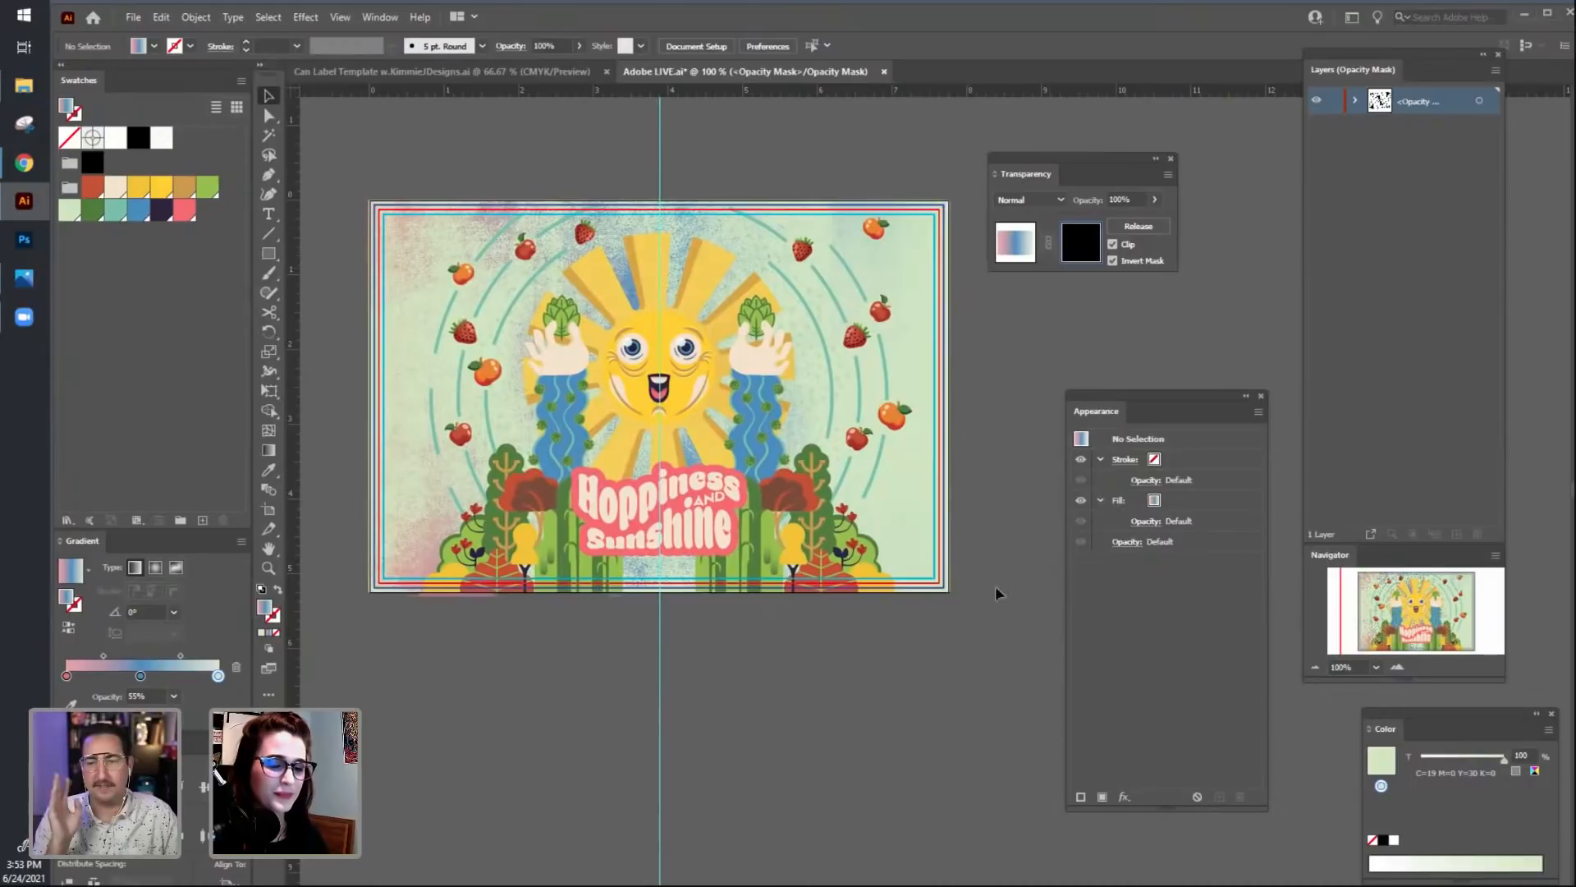
pyautogui.moveTo(944, 731); pyautogui.dragTo(948, 737)
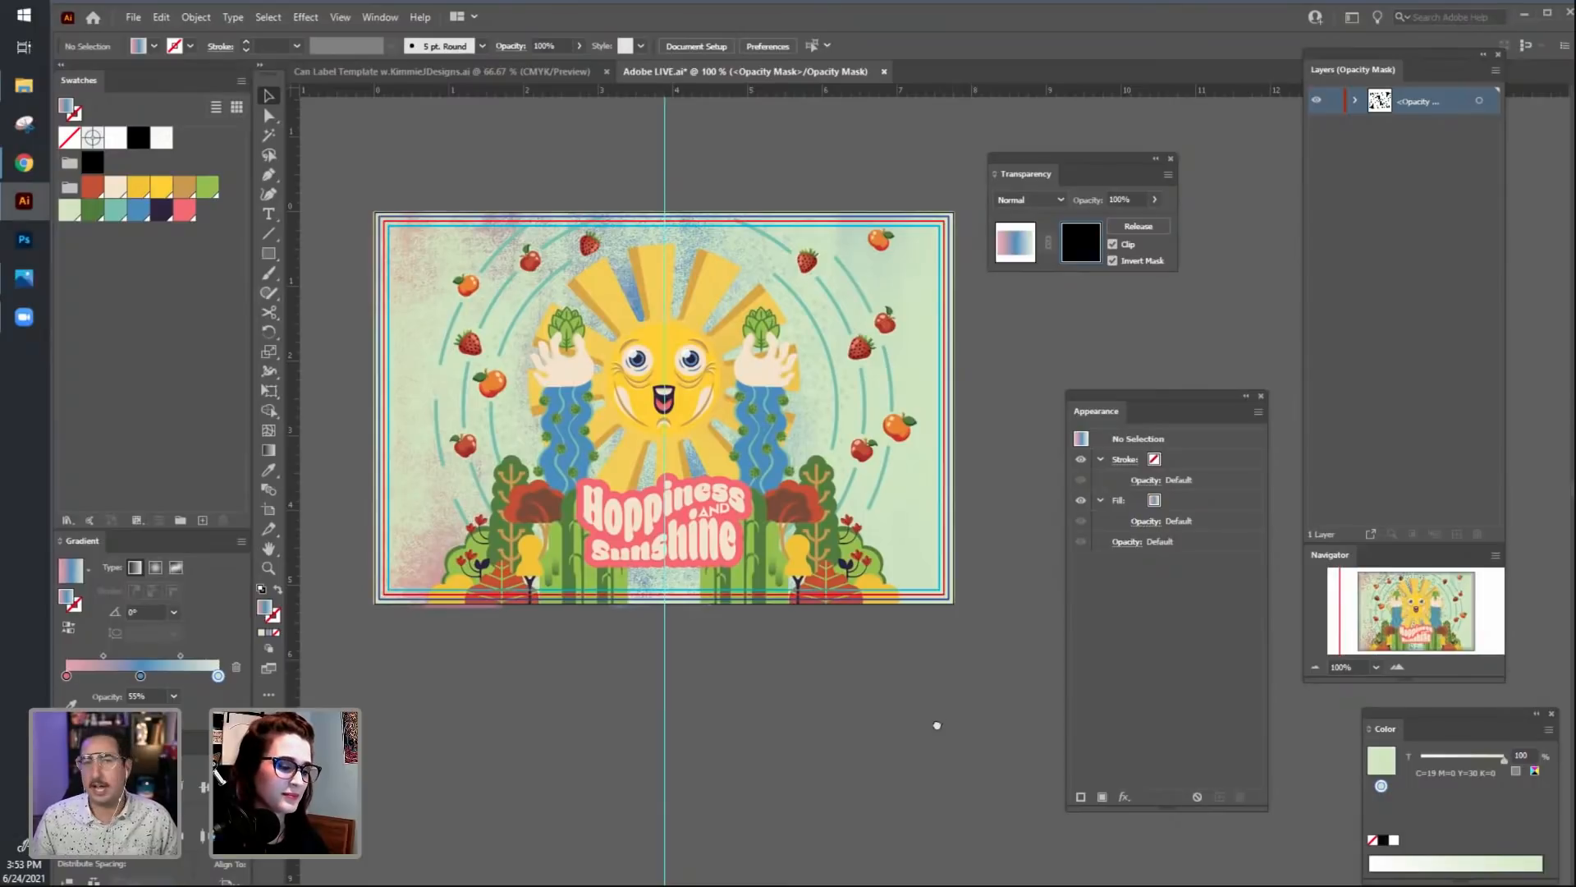
pyautogui.moveTo(939, 723); pyautogui.dragTo(929, 719)
pyautogui.moveTo(1162, 393); pyautogui.dragTo(1152, 367)
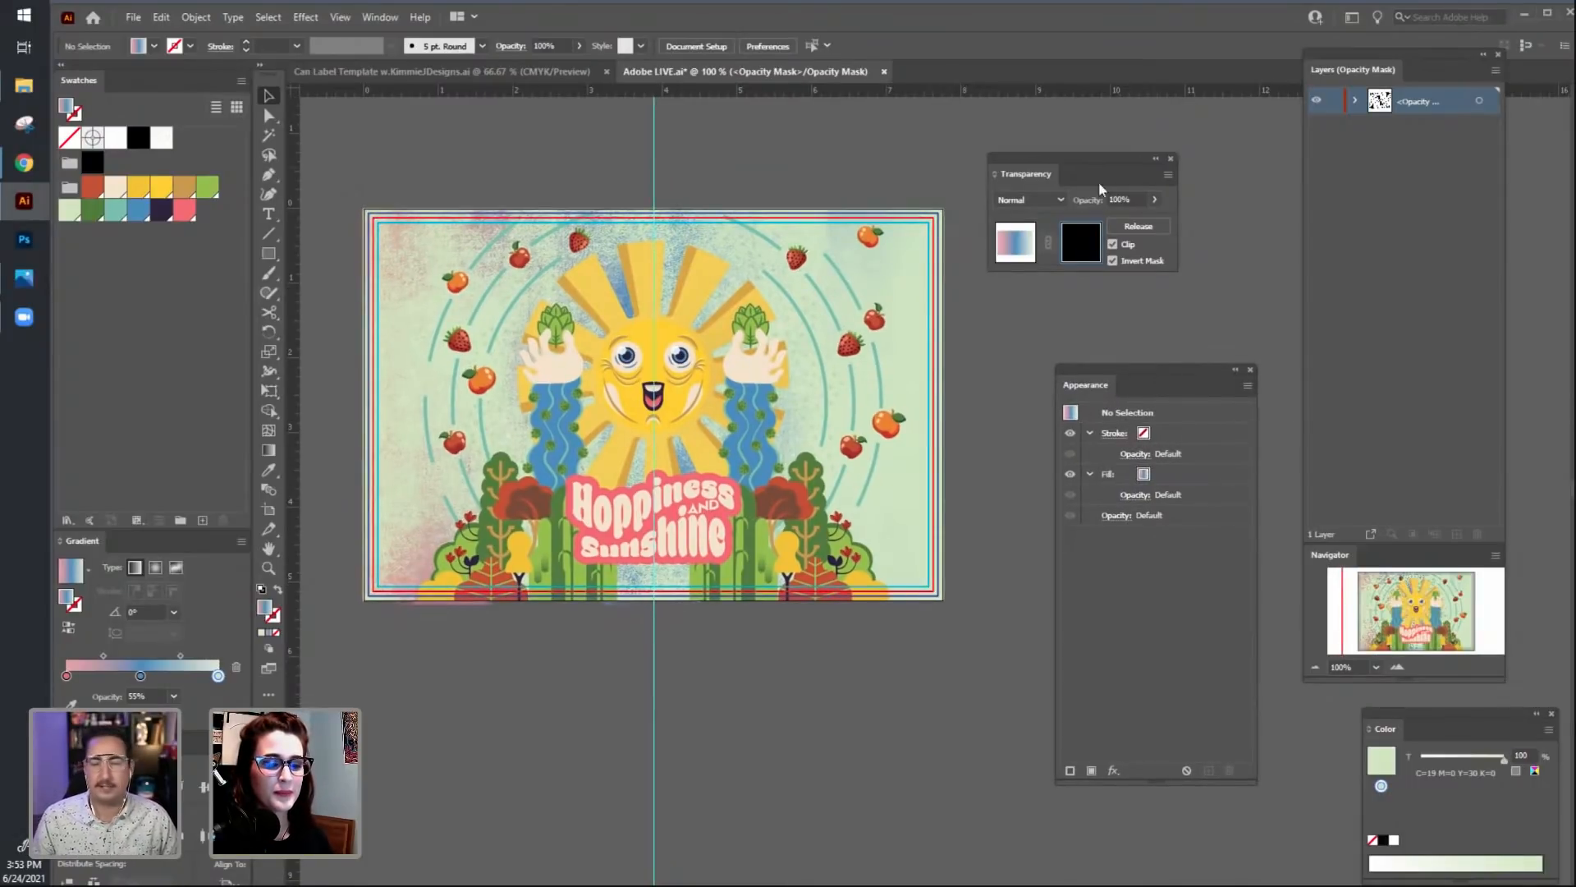
pyautogui.moveTo(1100, 158); pyautogui.dragTo(1182, 128)
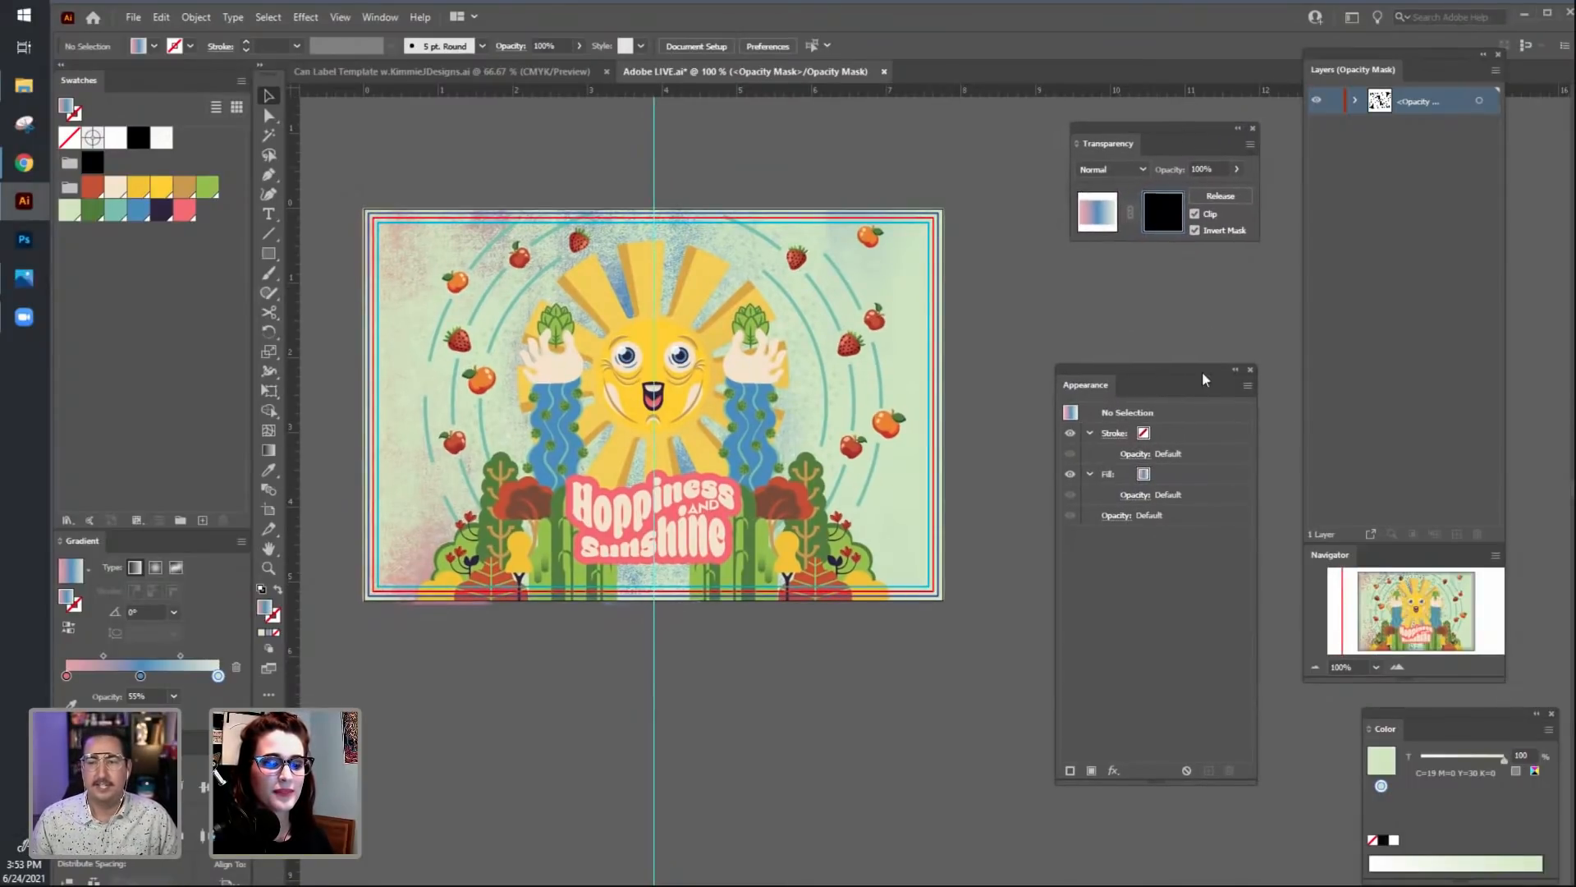
pyautogui.moveTo(1195, 372); pyautogui.dragTo(1206, 243)
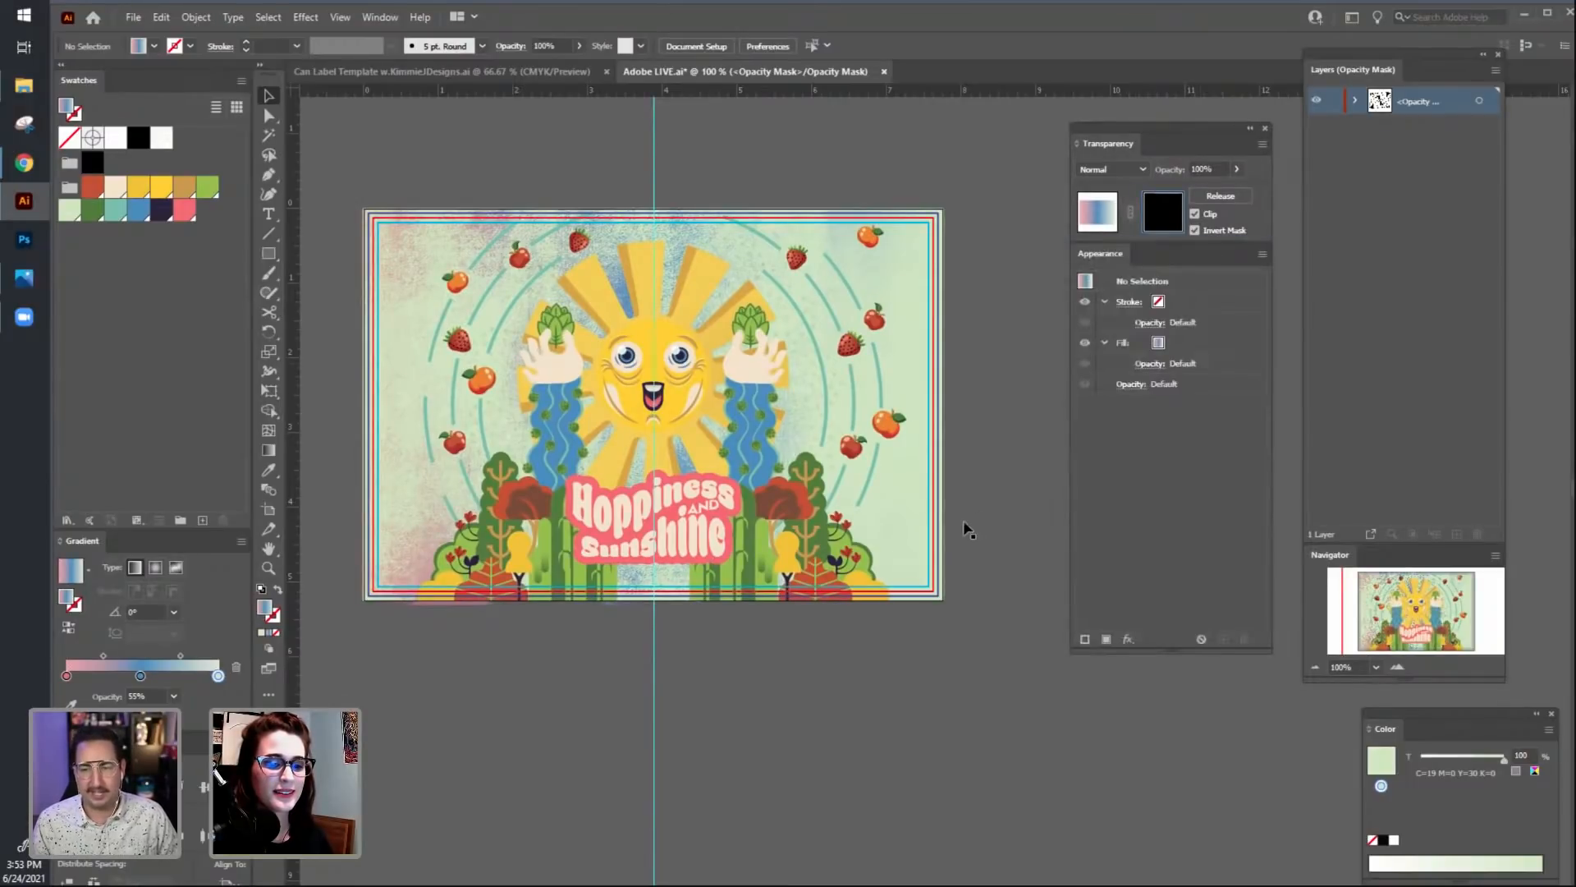
pyautogui.moveTo(912, 702); pyautogui.dragTo(932, 694)
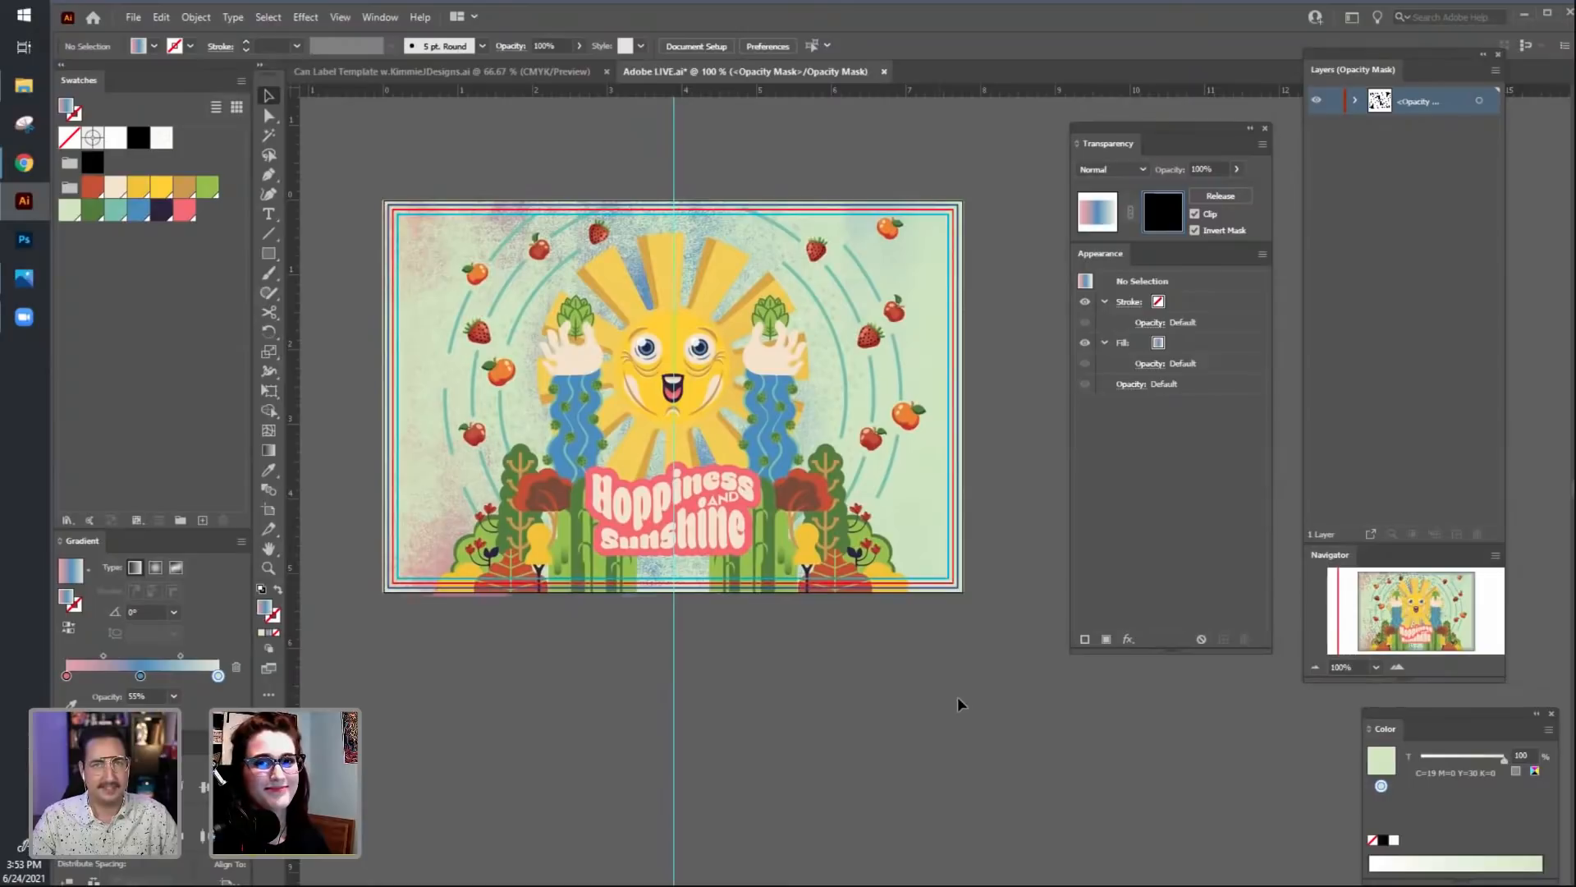
pyautogui.moveTo(920, 727); pyautogui.dragTo(919, 722)
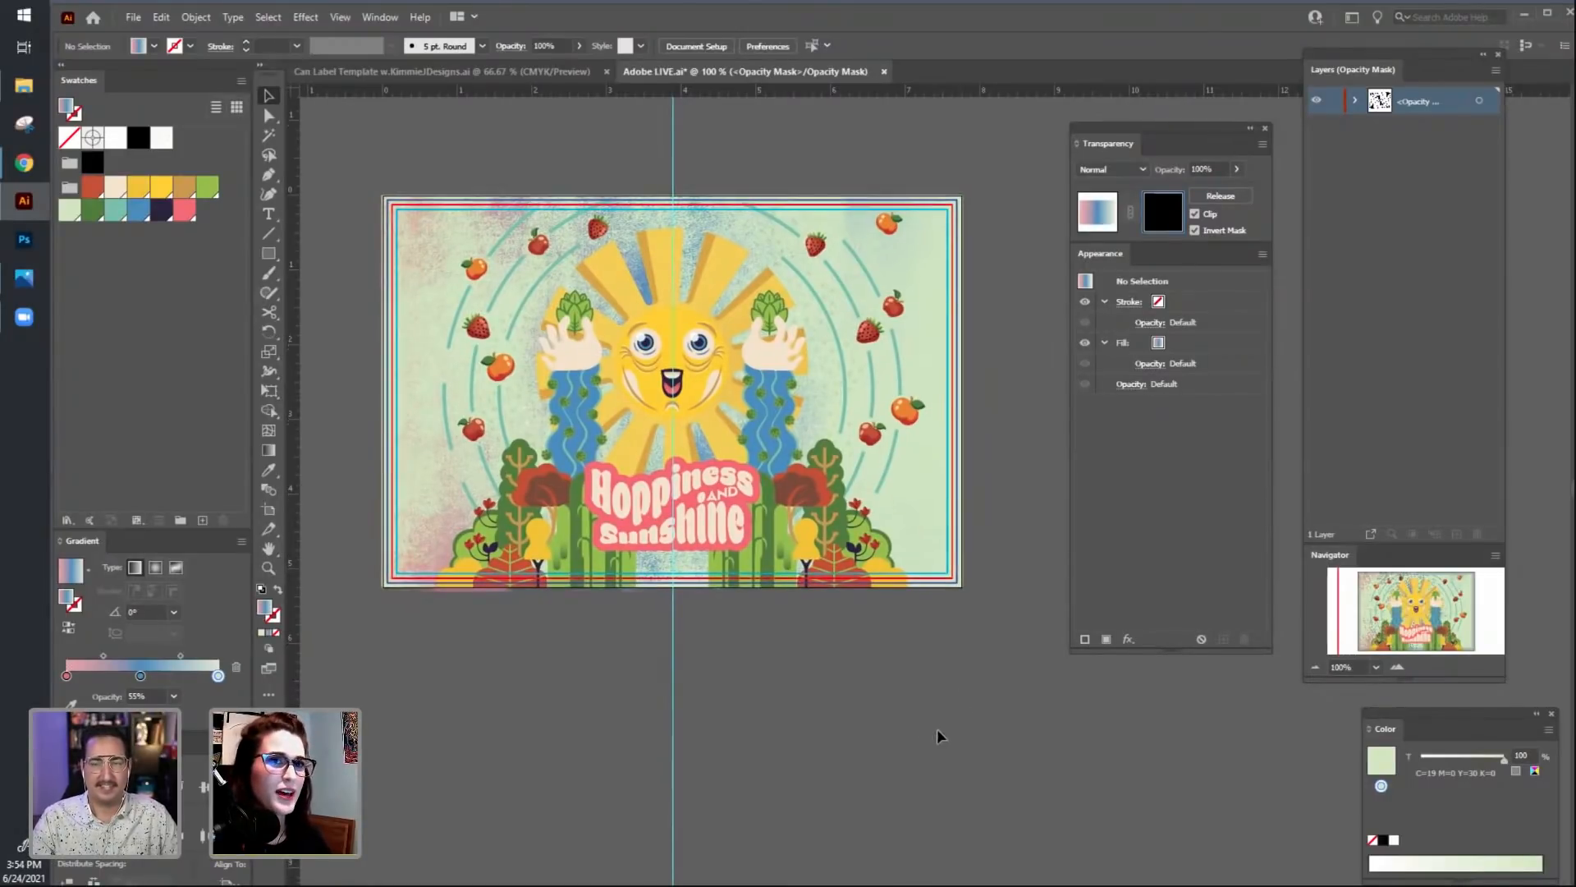